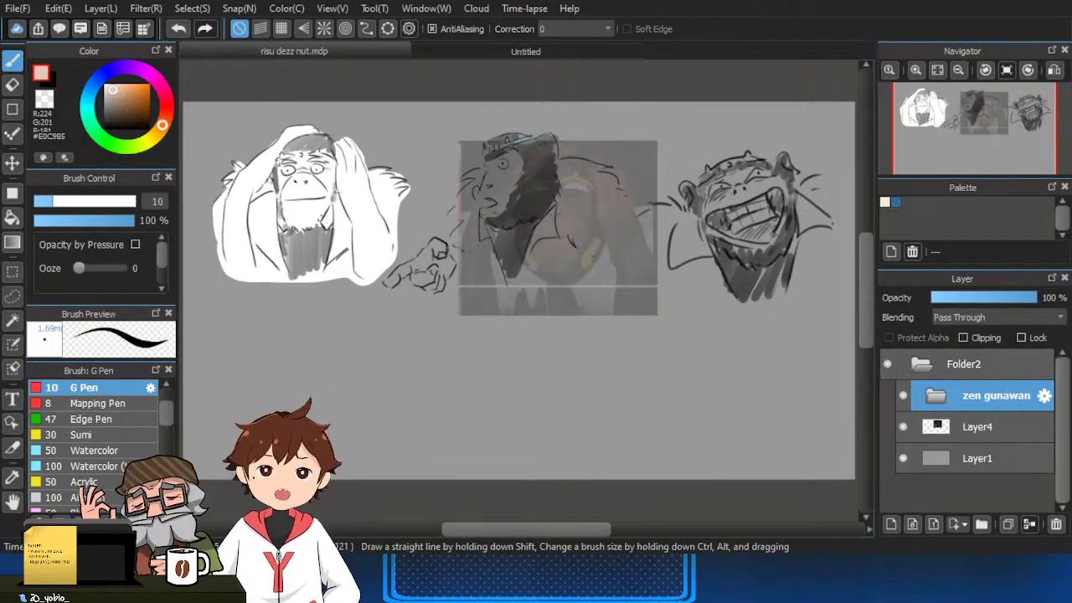
Hide the ape sketches folder and set the opacity of the reference photo on Layer4 to 66%.
scroll(757, 360, "up", 2)
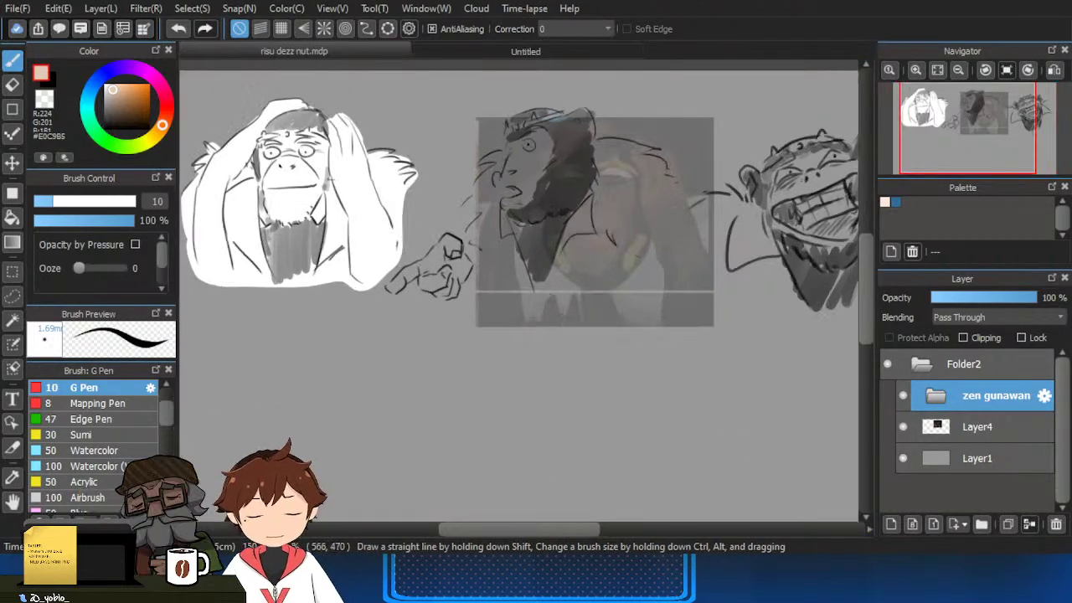
left_click(903, 394)
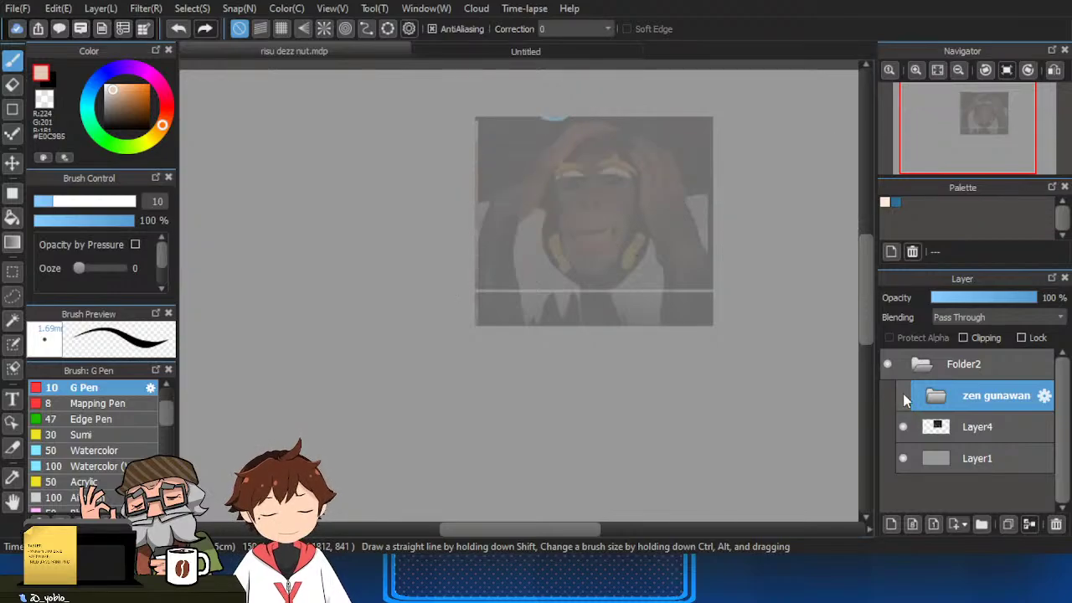
left_click(1010, 431)
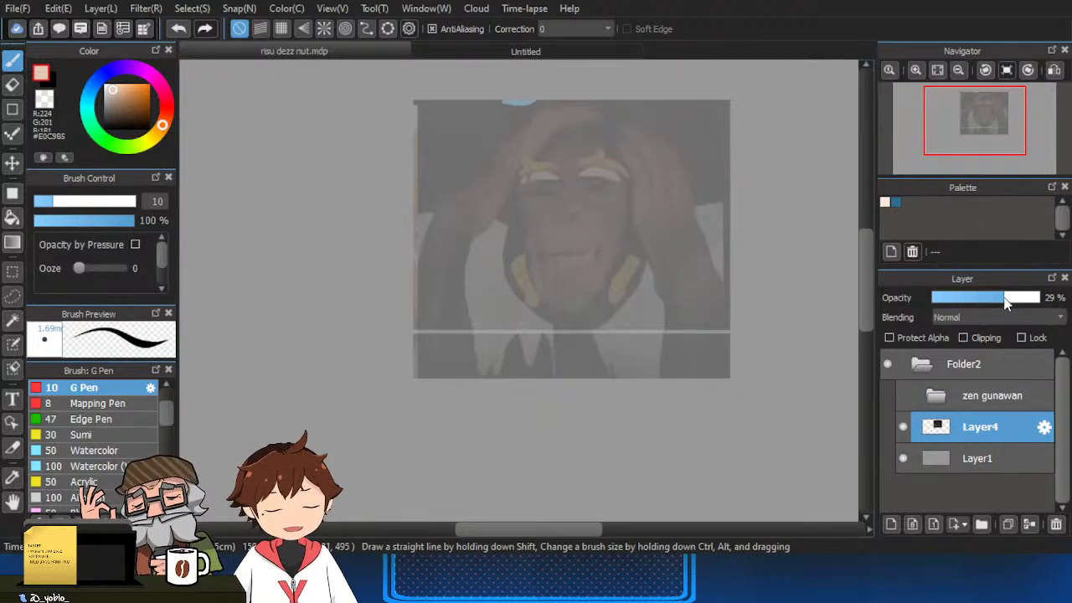
left_click_drag(1000, 303, 1004, 303)
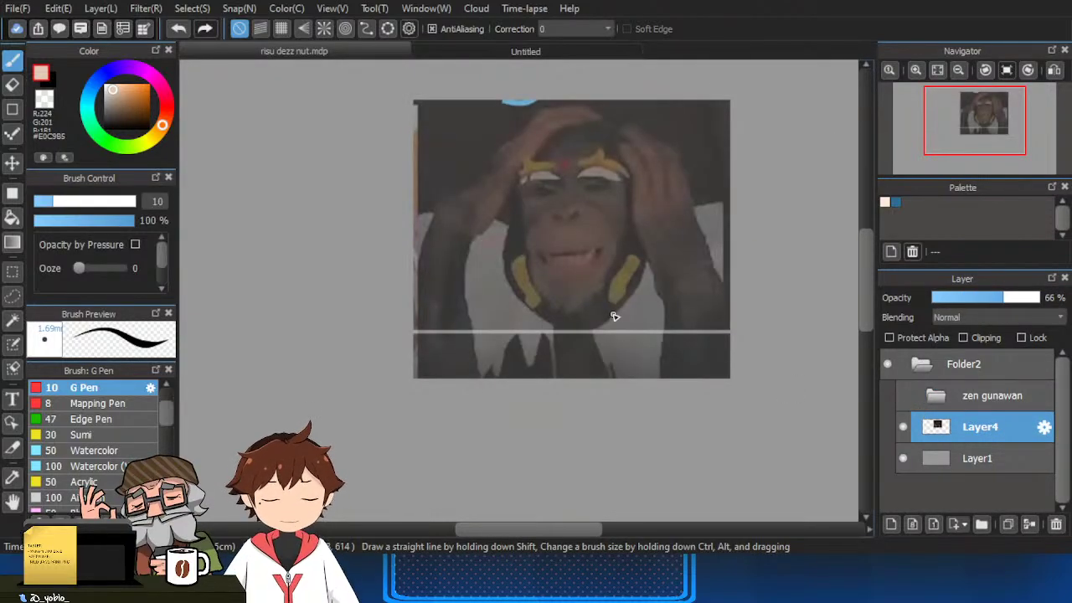
scroll(614, 317, "down", 1)
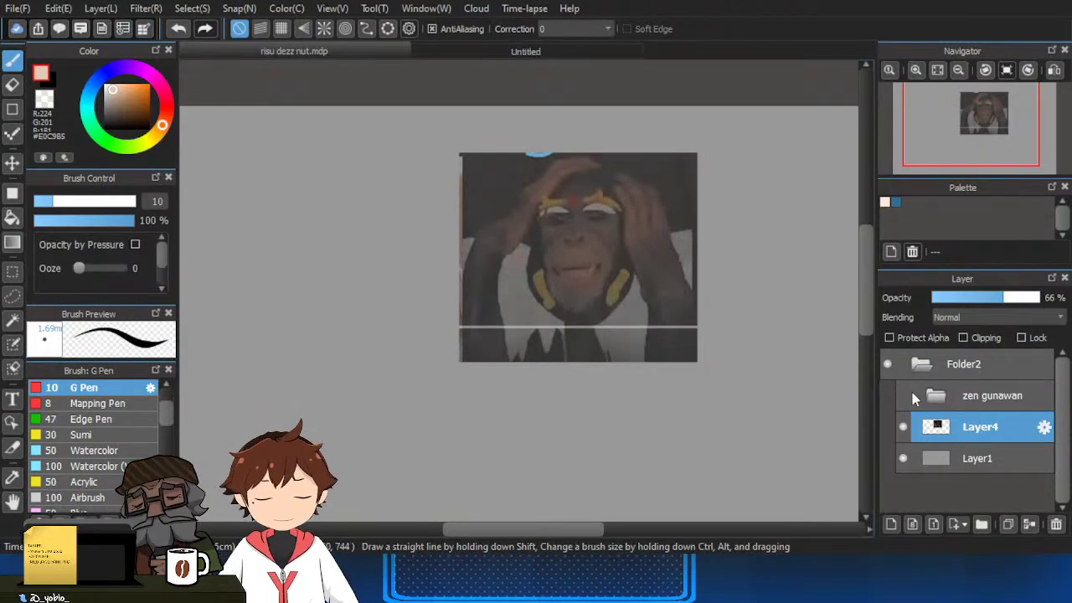
Toggle the ape sketches folder on and off to compare the sketches with the reference photo.
left_click(905, 404)
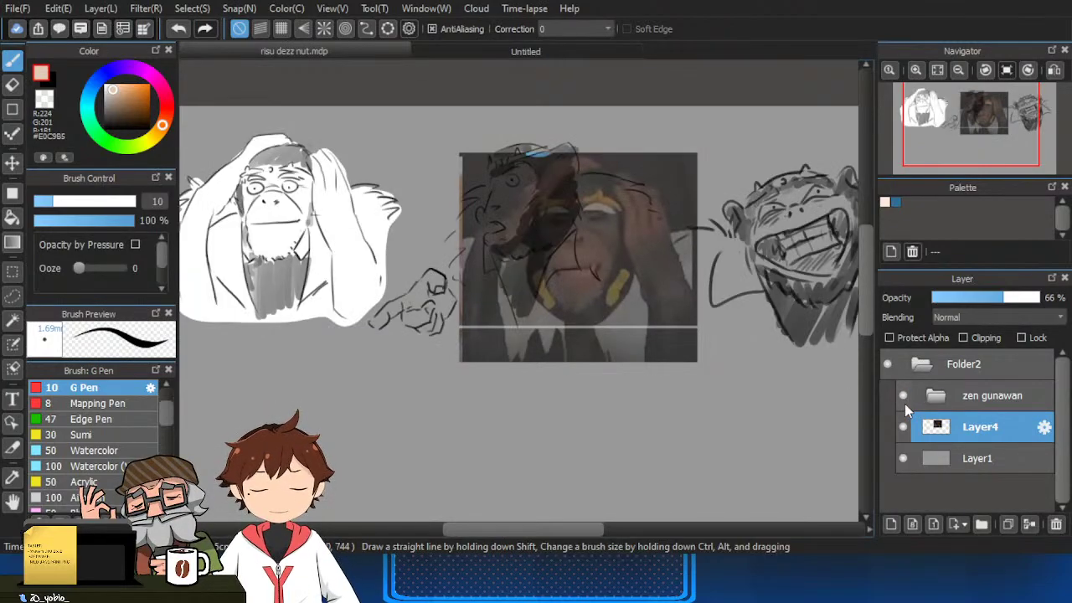
left_click(904, 404)
left_click(905, 404)
left_click(903, 395)
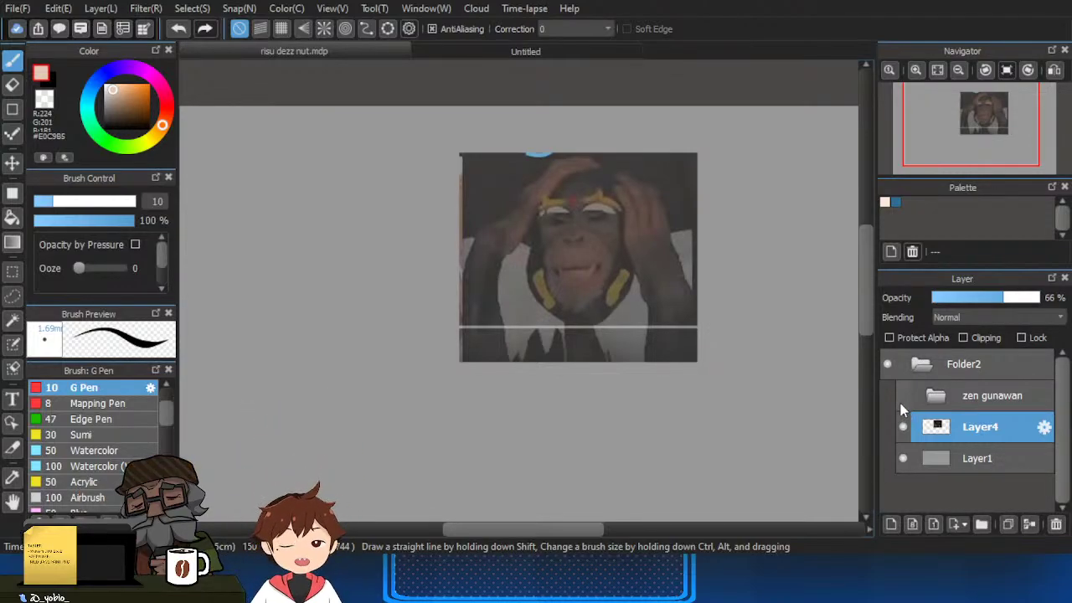
left_click(903, 400)
left_click(902, 398)
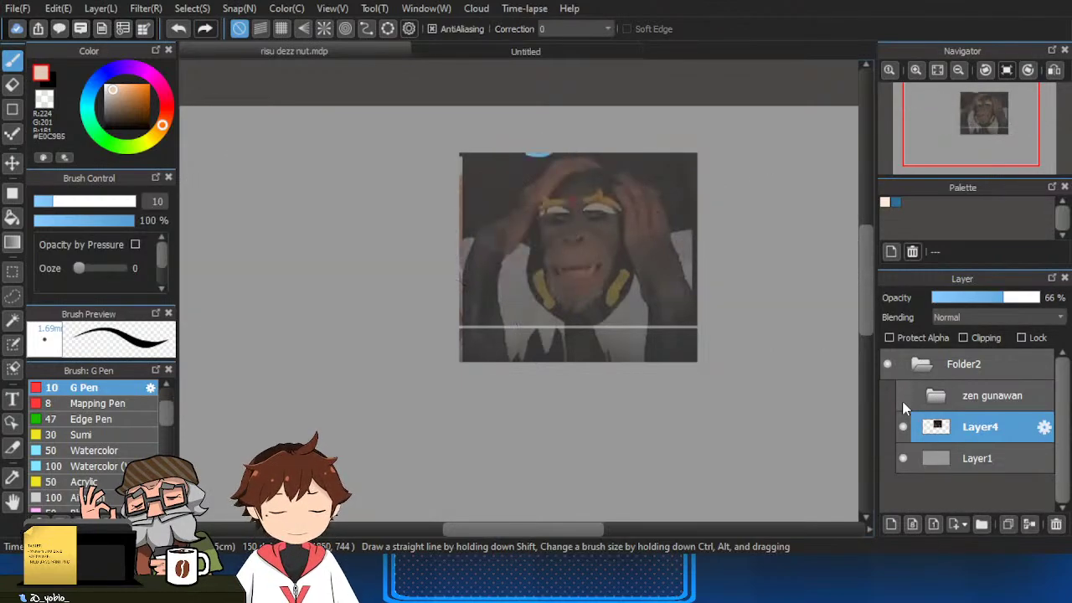
left_click(903, 398)
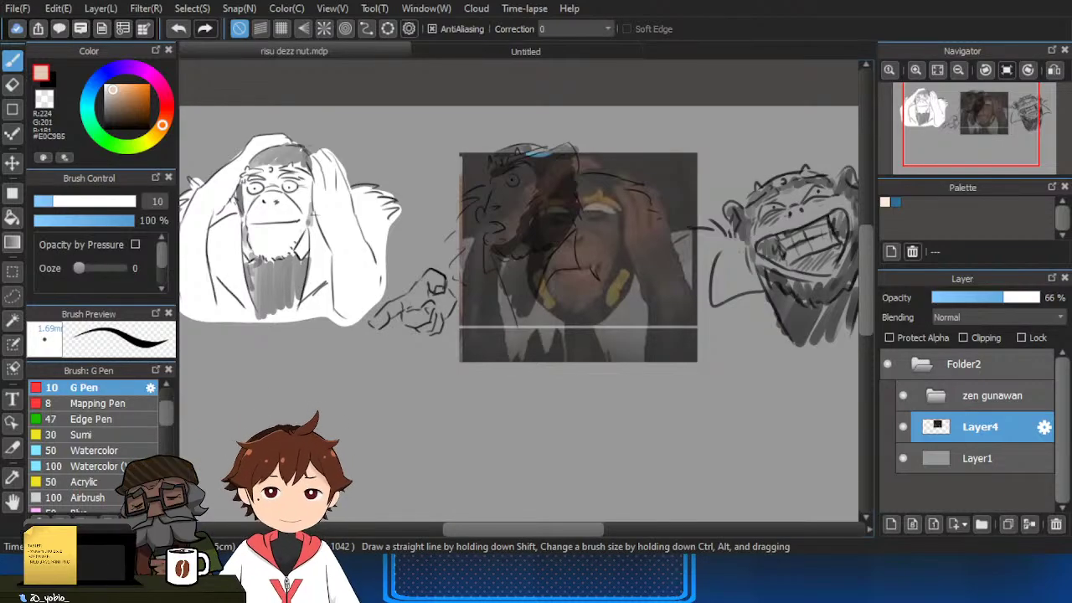
Hide the ape sketches folder and add a new folder above it containing two empty layers.
left_click(905, 397)
left_click(963, 397)
left_click(982, 525)
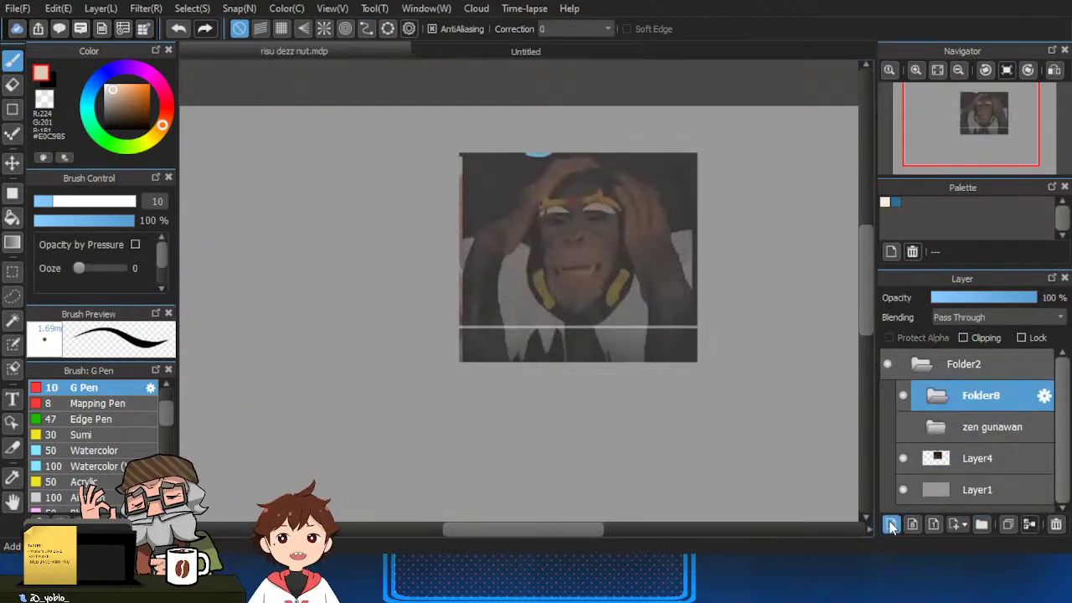
left_click(891, 524)
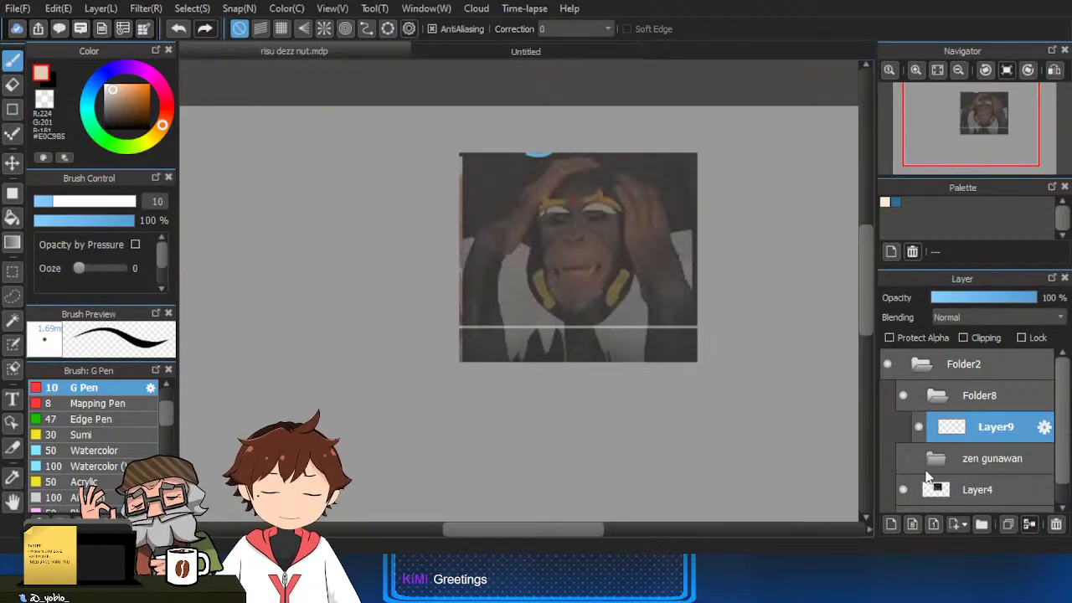
left_click(892, 524)
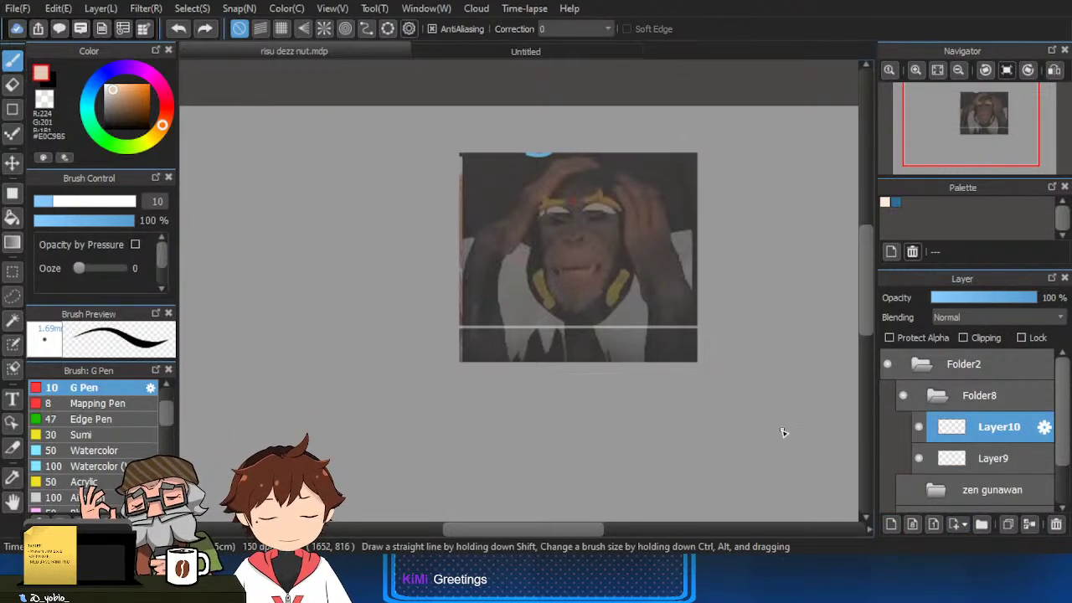
Change the drawing colour to black.
scroll(779, 433, "down", 1)
left_click_drag(498, 367, 491, 325)
left_click(716, 377, "ctrl")
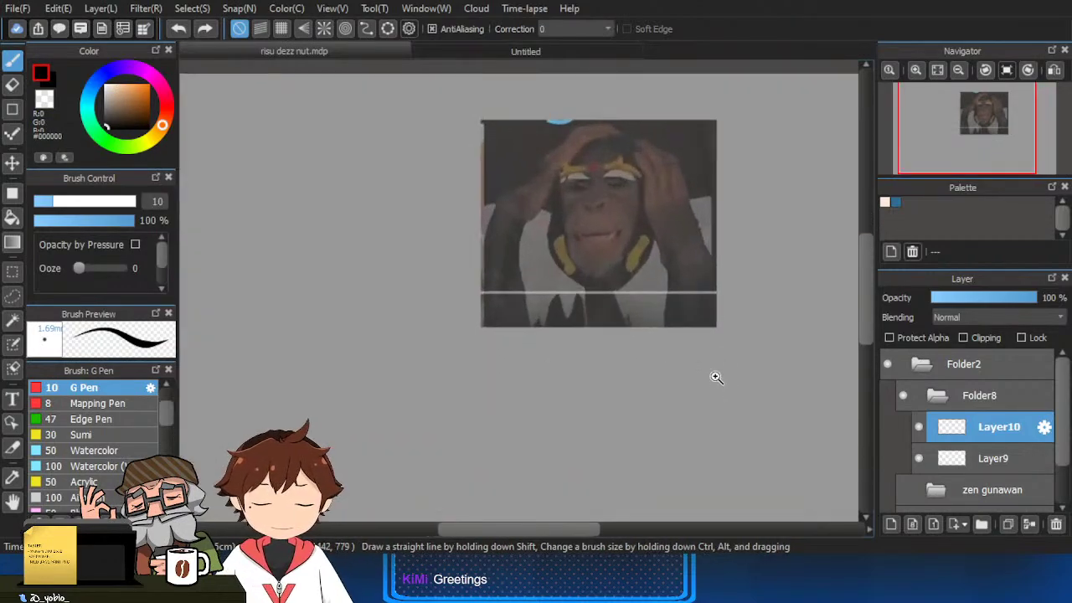
left_click_drag(732, 381, 708, 397)
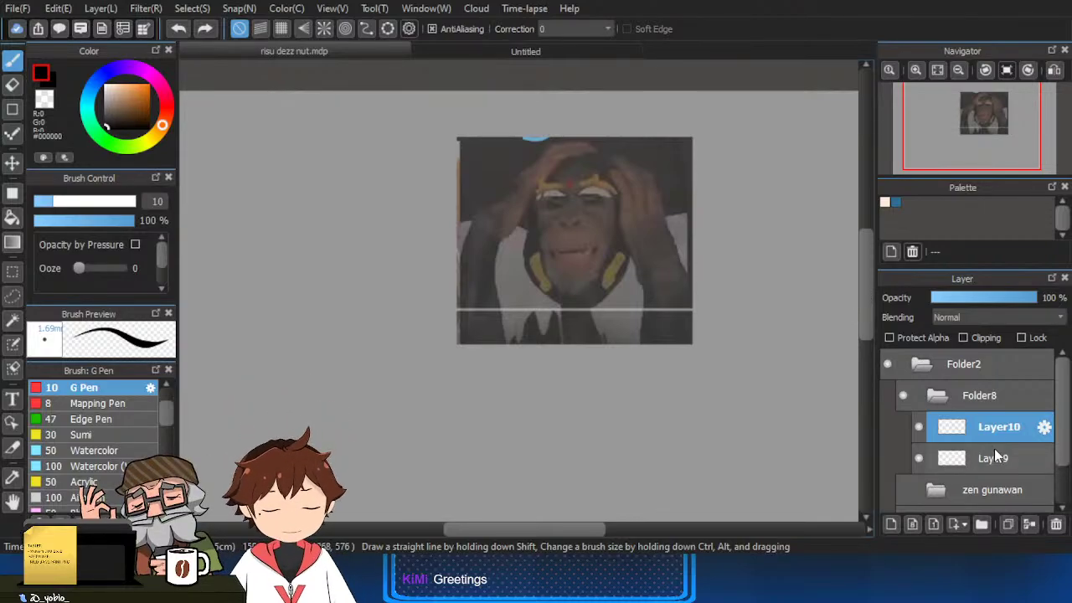
Collapse Folder8 and show the ape sketches folder again to review the sketches around the reference photo.
left_click(937, 396)
left_click(902, 428)
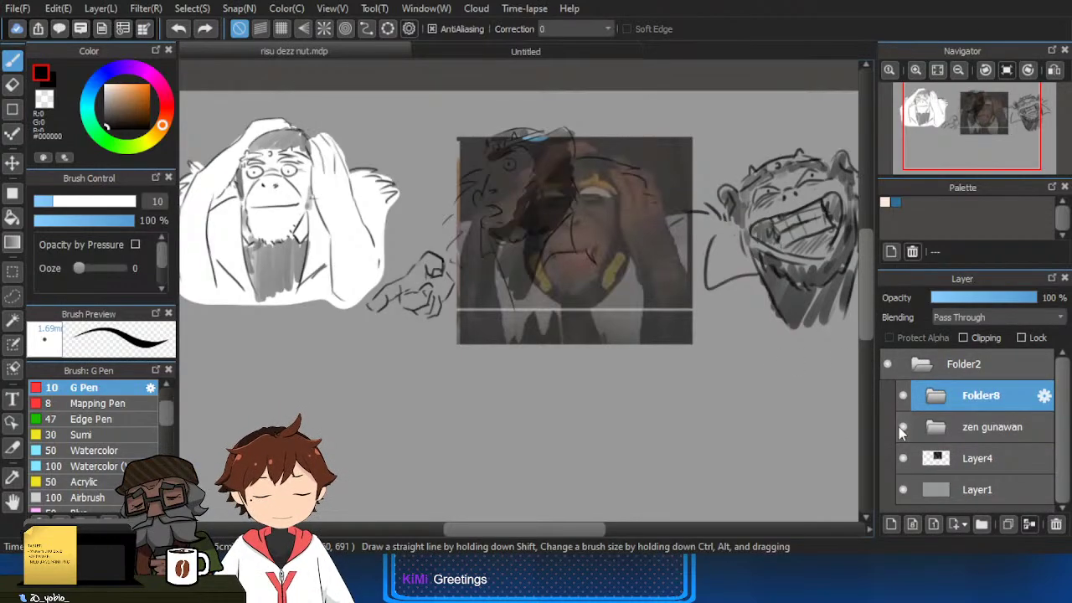
scroll(563, 226, "down", 1)
left_click_drag(669, 325, 651, 334)
scroll(616, 232, "up", 1)
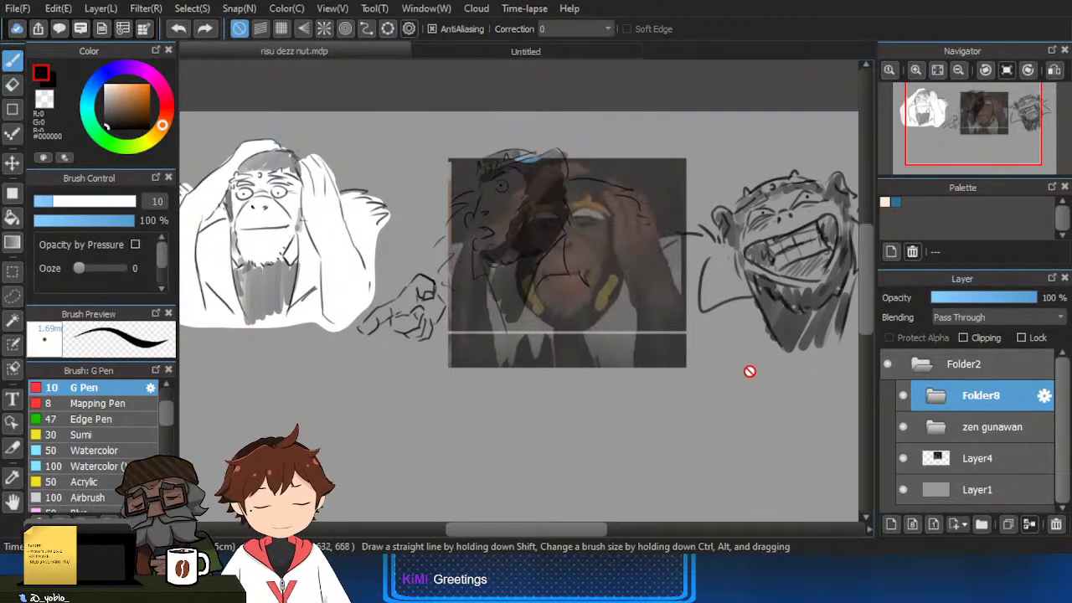
scroll(662, 329, "down", 1)
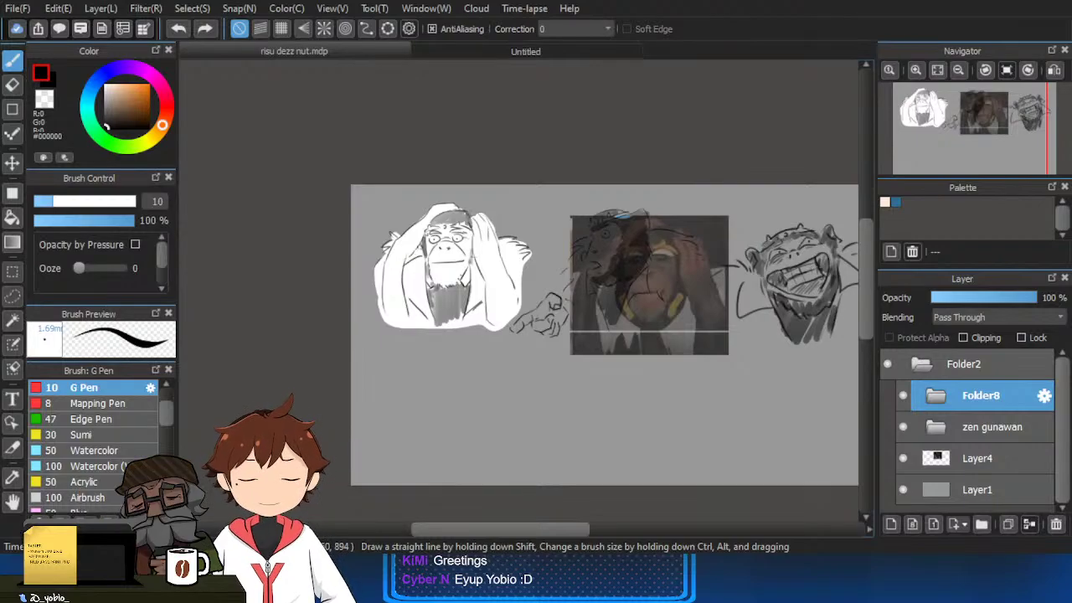
scroll(555, 365, "up", 2)
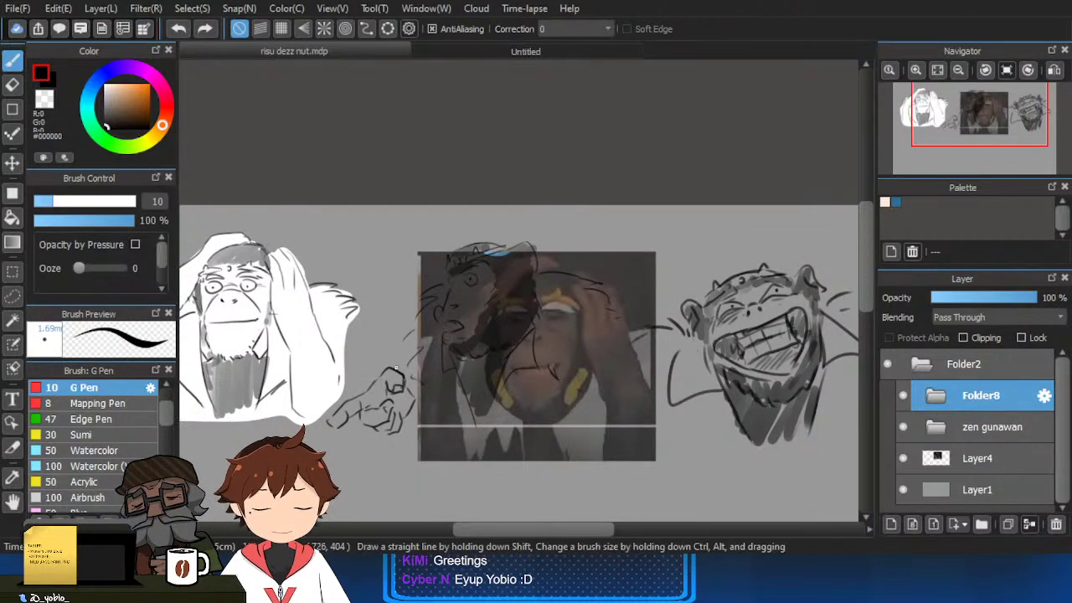
scroll(427, 375, "down", 2)
scroll(408, 376, "up", 2)
left_click_drag(479, 387, 581, 311)
left_click_drag(676, 333, 644, 354)
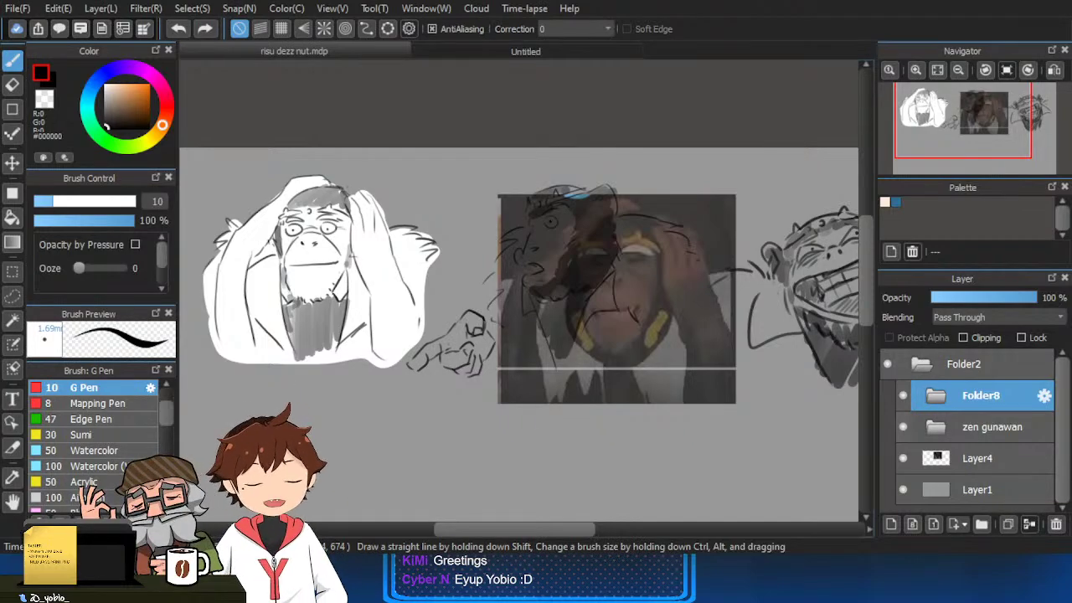
Hide Folder8 and check the contents and visibility of the ape sketches folder.
left_click(903, 397)
left_click(973, 425)
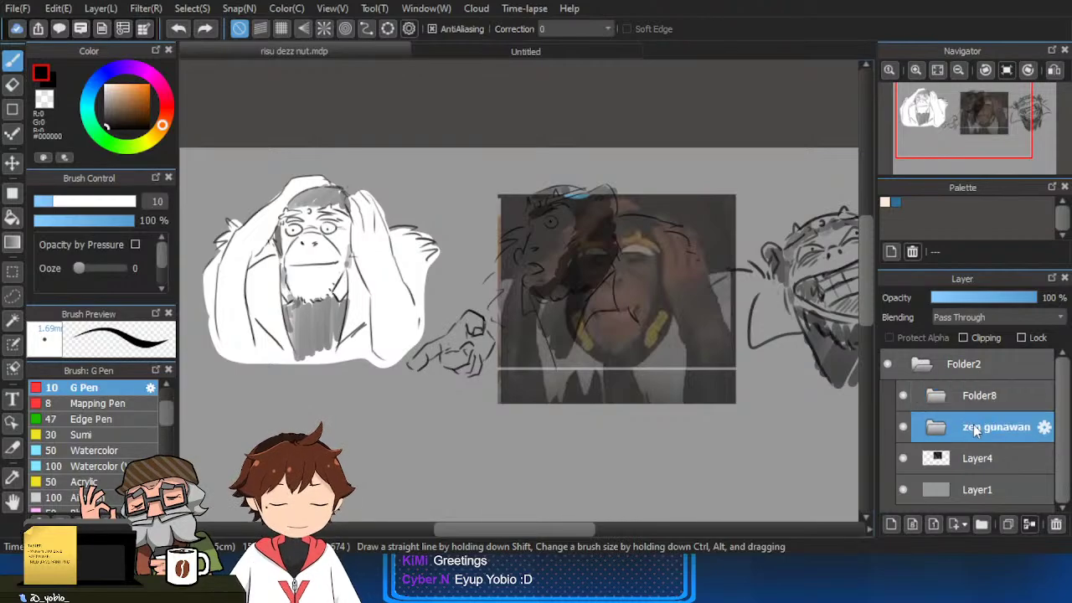
left_click(926, 405)
left_click(947, 434)
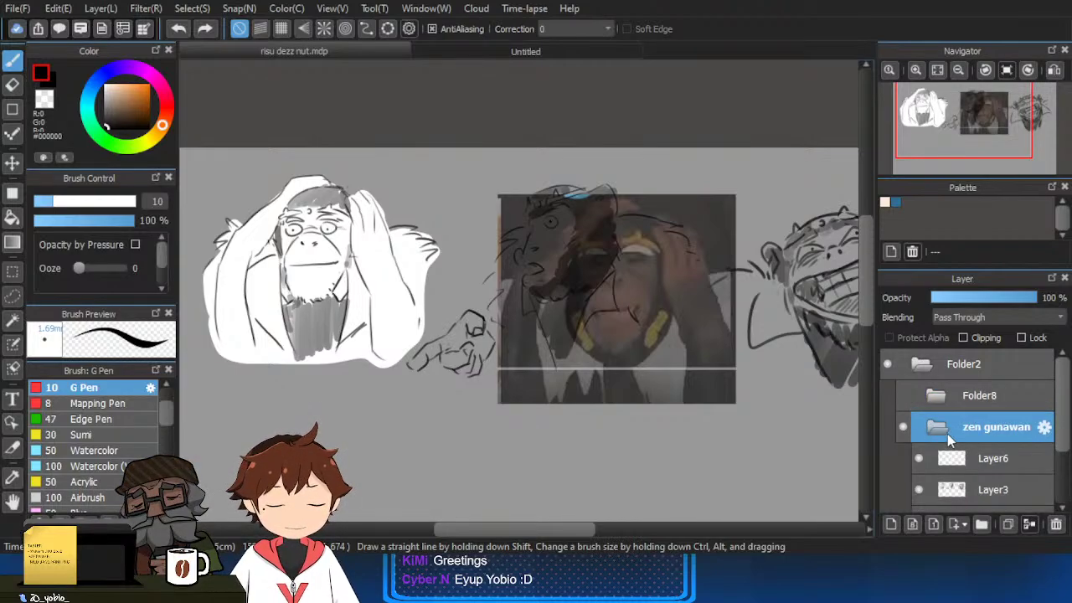
left_click(903, 428)
left_click(903, 428)
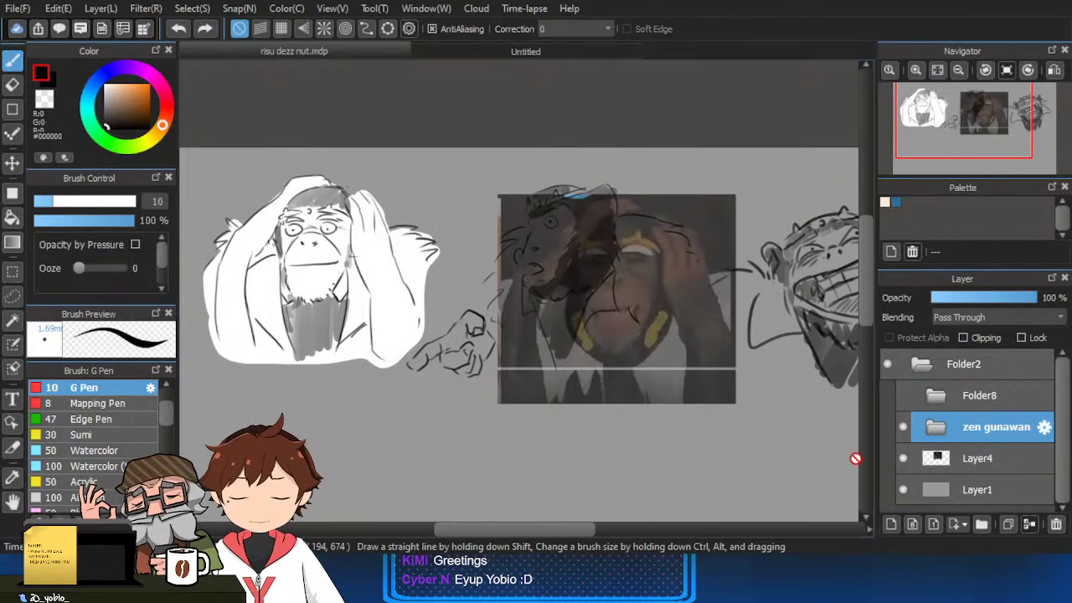
Add a new layer above the ape sketches folder and hide the reference photo on Layer4.
left_click_drag(731, 447, 780, 432)
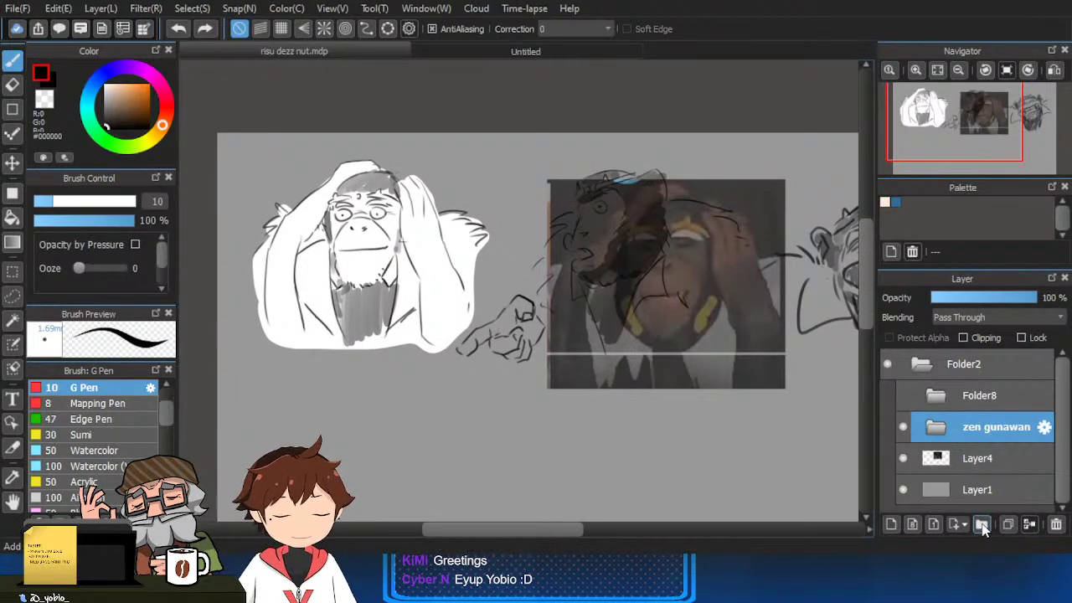
left_click(893, 525)
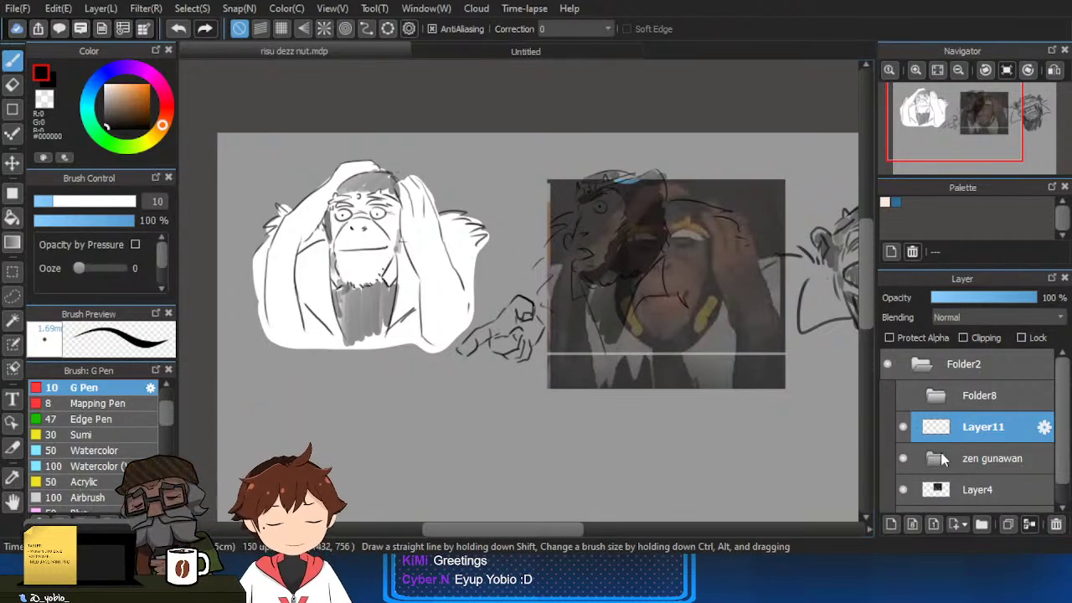
left_click(903, 459)
left_click(903, 459)
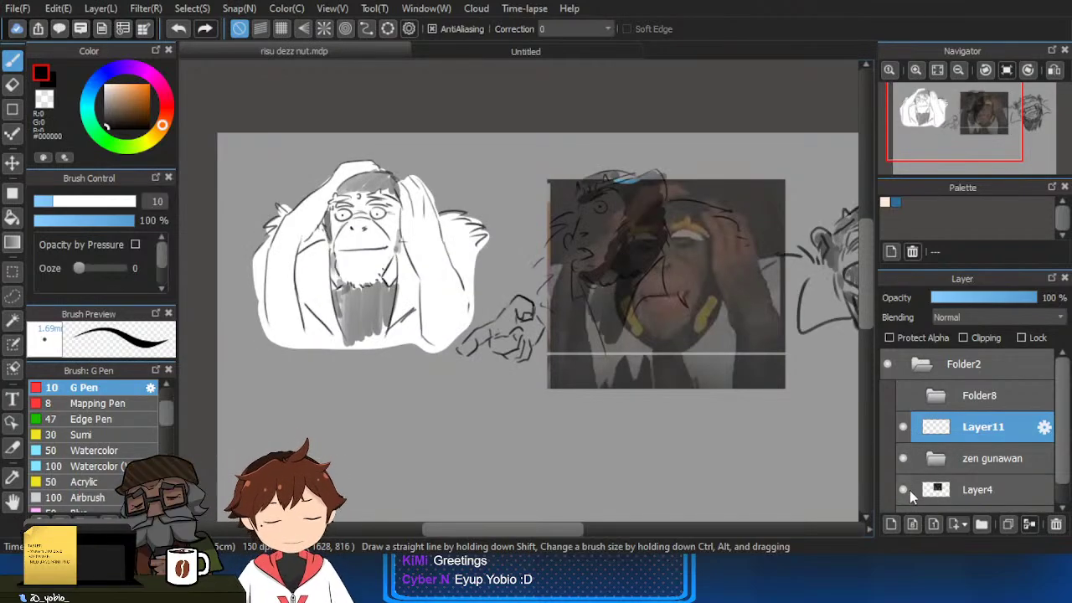
left_click(903, 489)
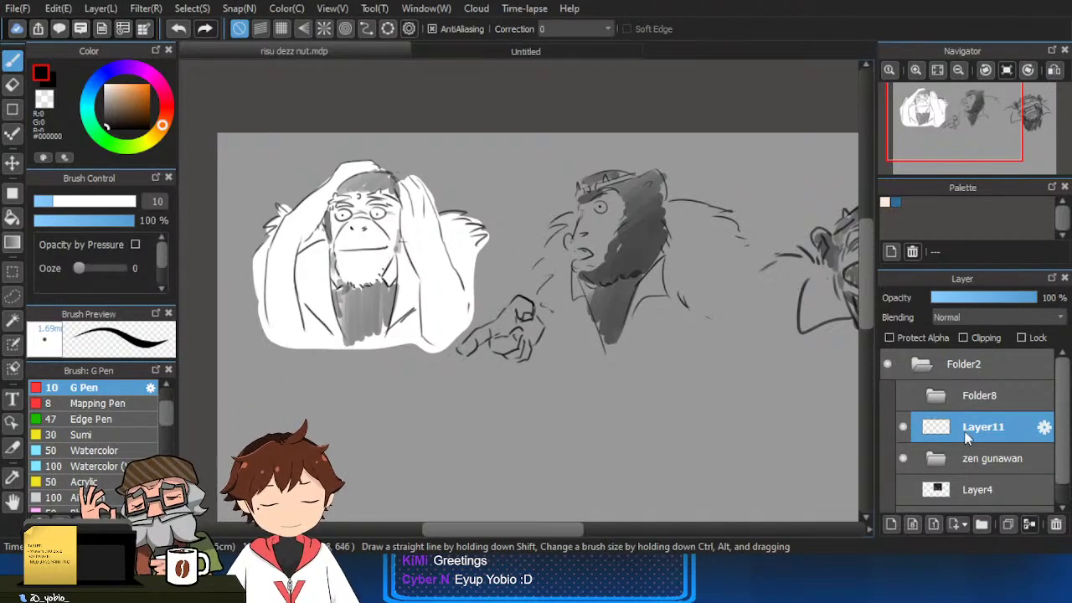
Examine the hand and profile sketches up close, and hide the ape sketches folder with Layer11 selected.
scroll(706, 411, "up", 2)
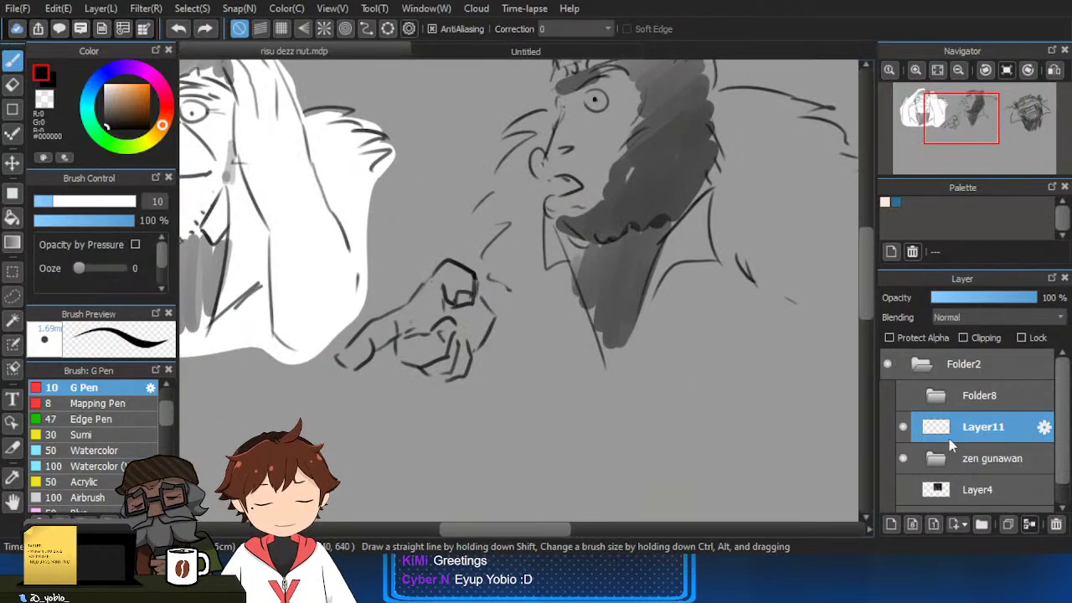
left_click(993, 458)
left_click_drag(742, 412, 830, 419)
mouse_move(709, 404)
left_mouse_down()
mouse_move(794, 430)
mouse_move(744, 427)
left_mouse_up()
scroll(744, 426, "down", 3)
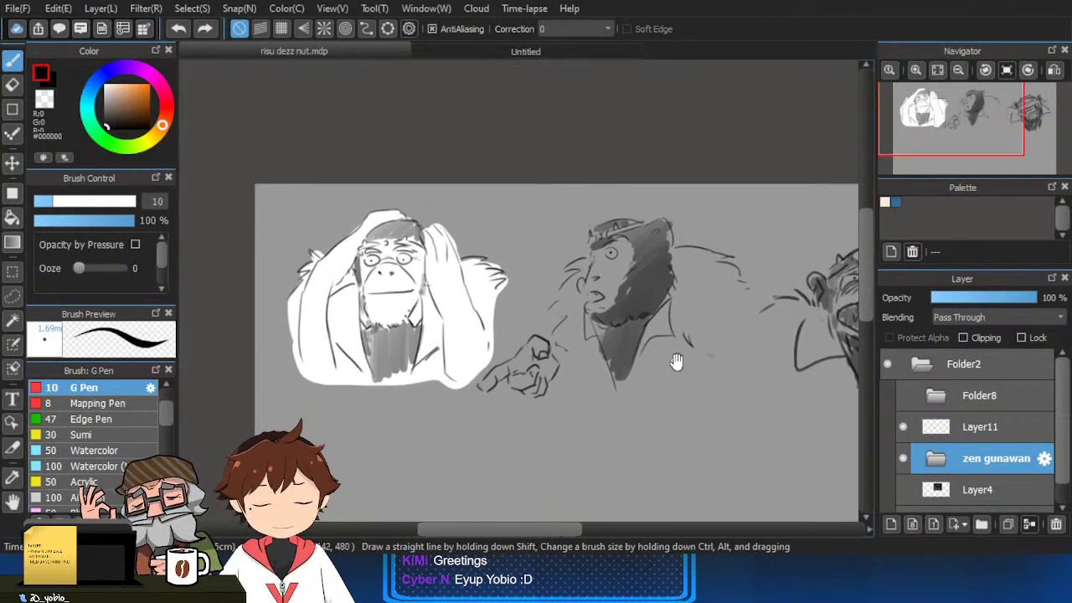
left_click(942, 433)
left_click(904, 457)
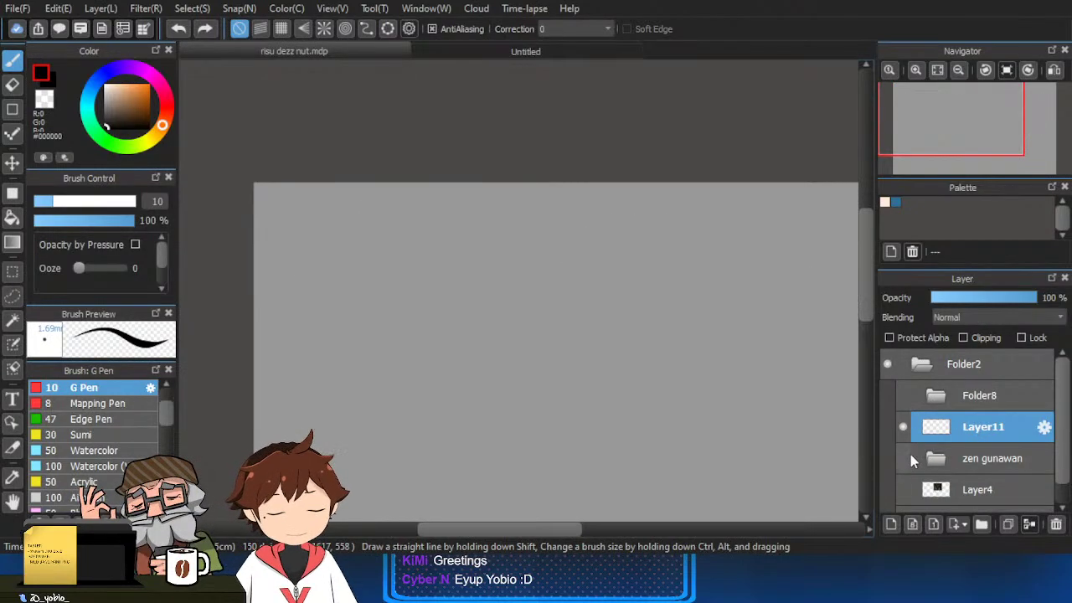
Create a folder named risu above Layer11 and rename Folder8 as iofi.
left_click(986, 525)
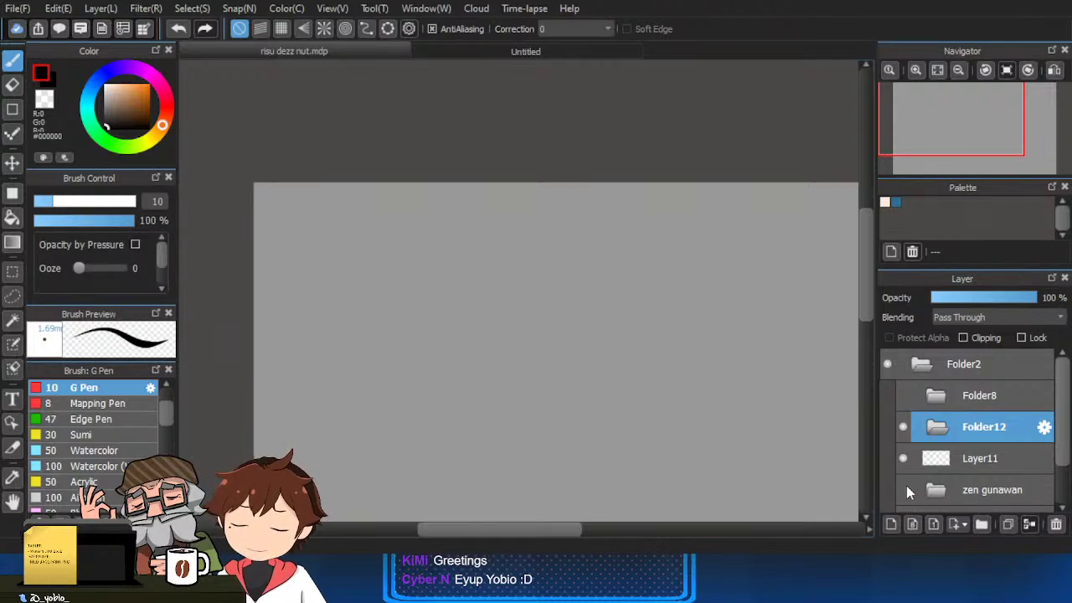
double_click(971, 427)
type("risu")
left_click(980, 398)
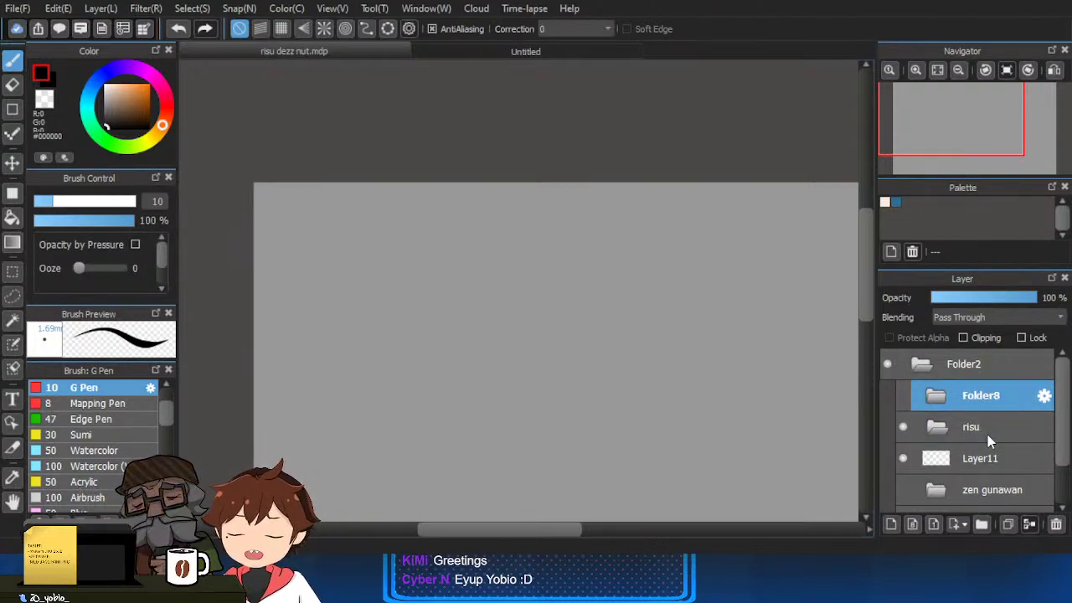
type("lofi")
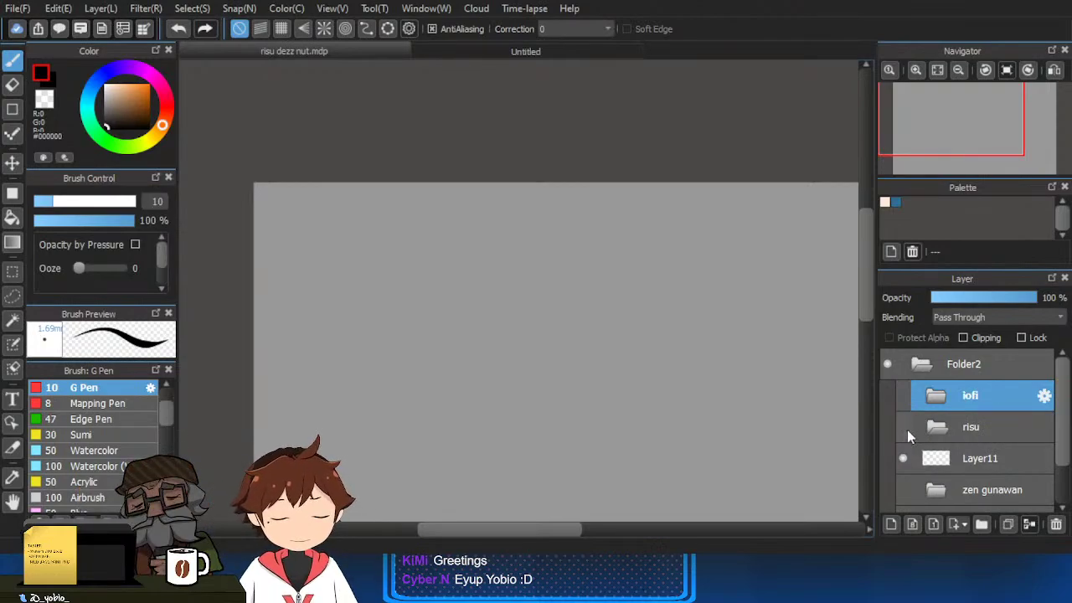
Create another folder above iofi and name it alia.
left_click(981, 525)
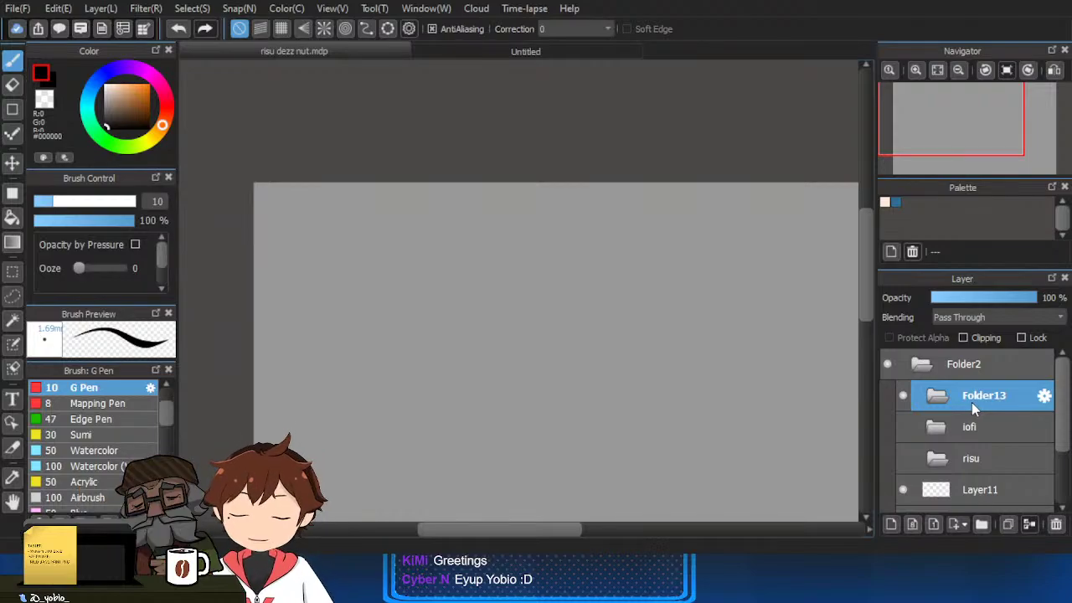
double_click(972, 402)
type("alia")
key("Return")
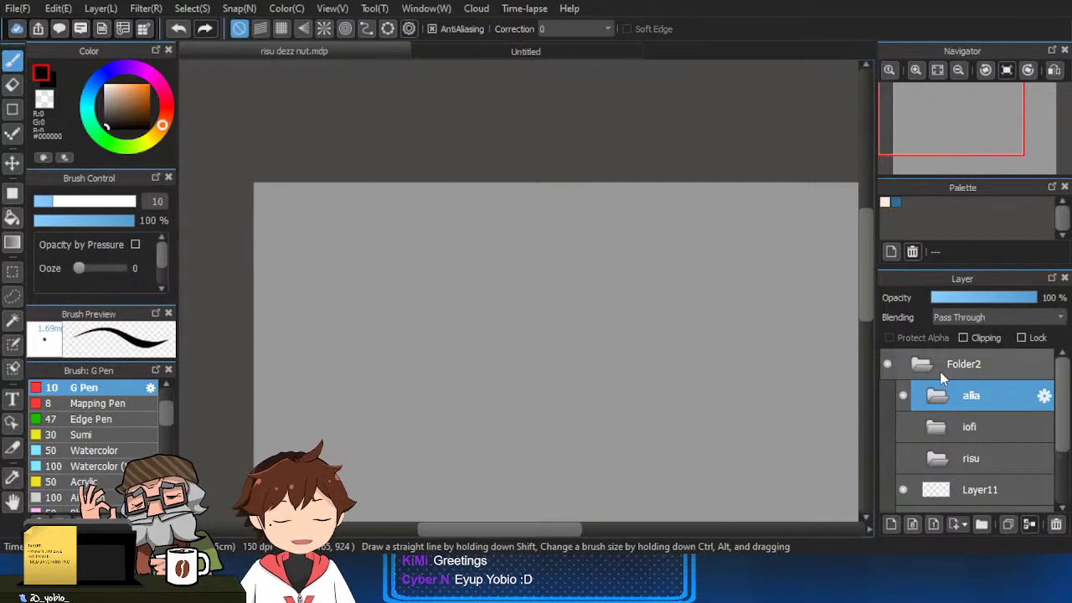
Add an empty layer inside the alia folder, try a long freehand stroke on the canvas and undo it.
left_click(891, 525)
left_click_drag(560, 275, 594, 446)
key("ctrl+z")
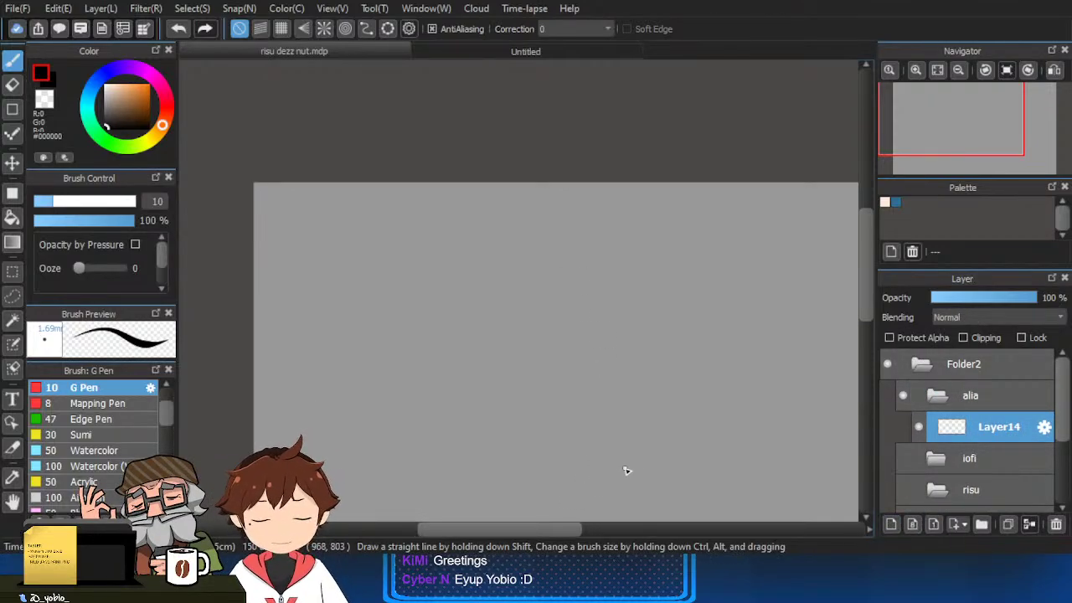
left_click(904, 459)
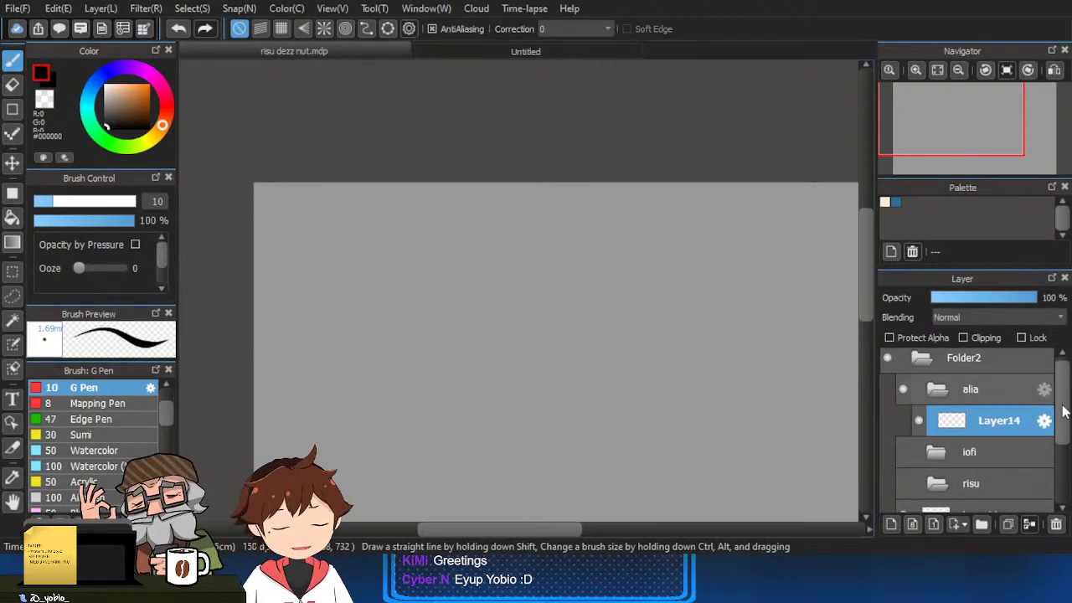
scroll(907, 458, "down", 1)
scroll(957, 400, "down", 1)
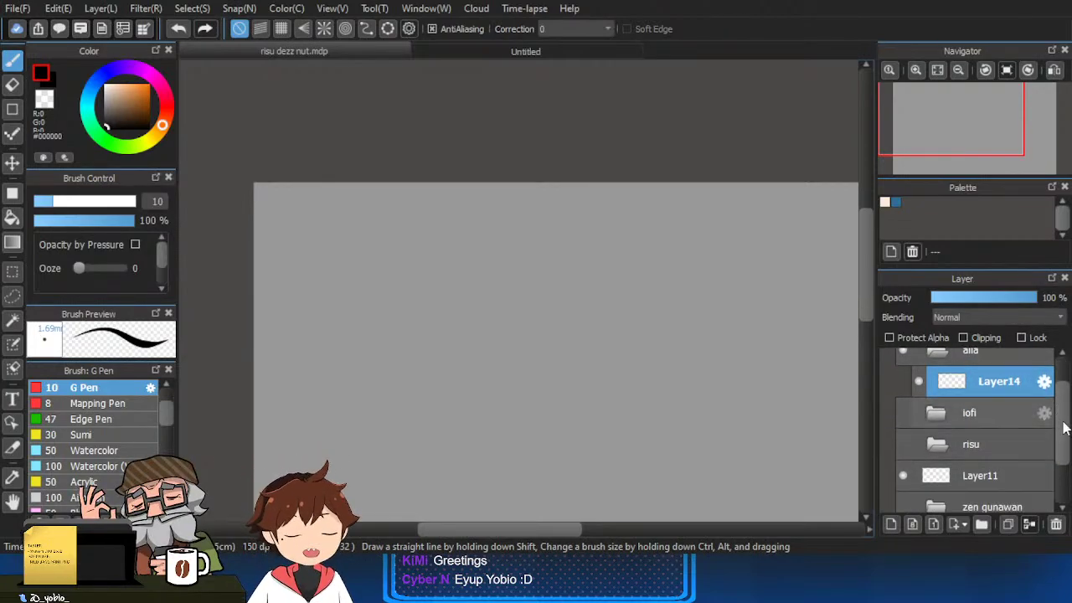
left_click(904, 484)
left_click(972, 485)
left_click(968, 299)
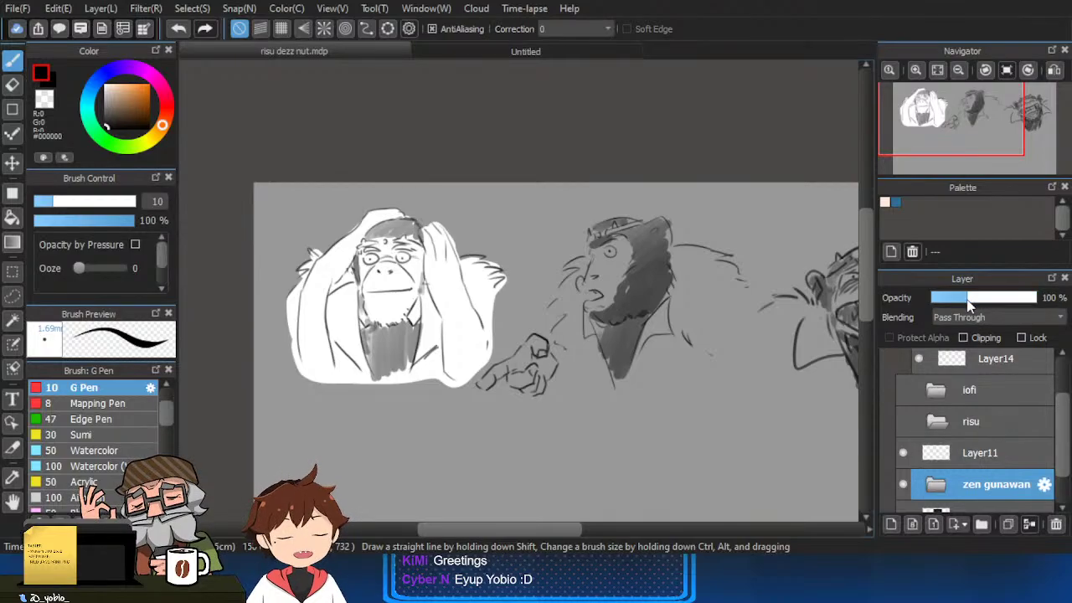
left_click_drag(1064, 426, 1064, 415)
left_click(992, 389)
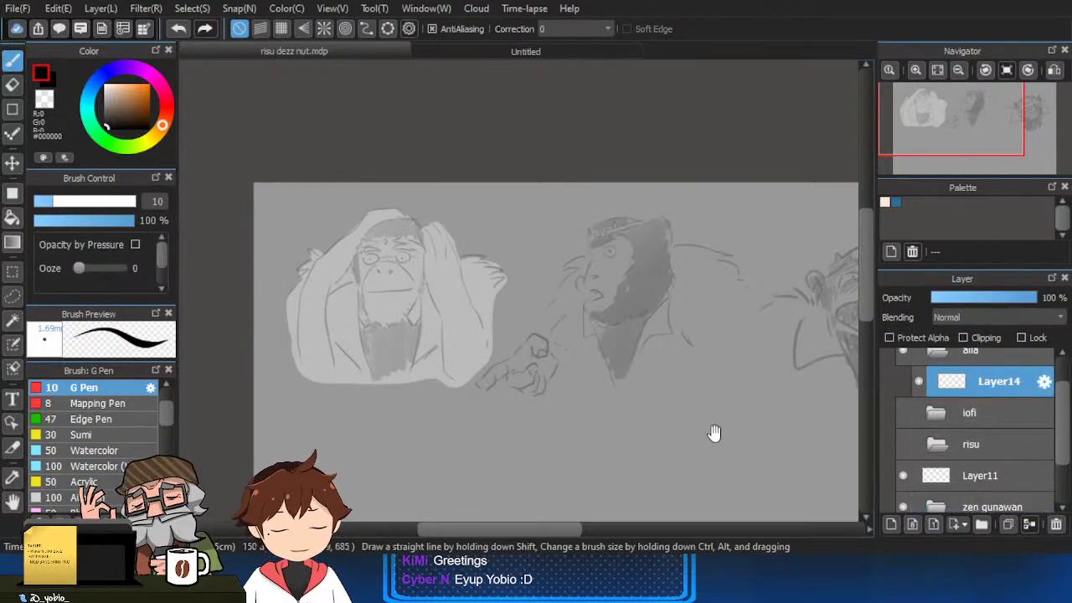
Hide the zen gunawan folder again.
left_click_drag(539, 376, 589, 399)
mouse_move(725, 476)
left_mouse_down()
mouse_move(689, 438)
mouse_move(689, 413)
left_mouse_up()
left_click(904, 507)
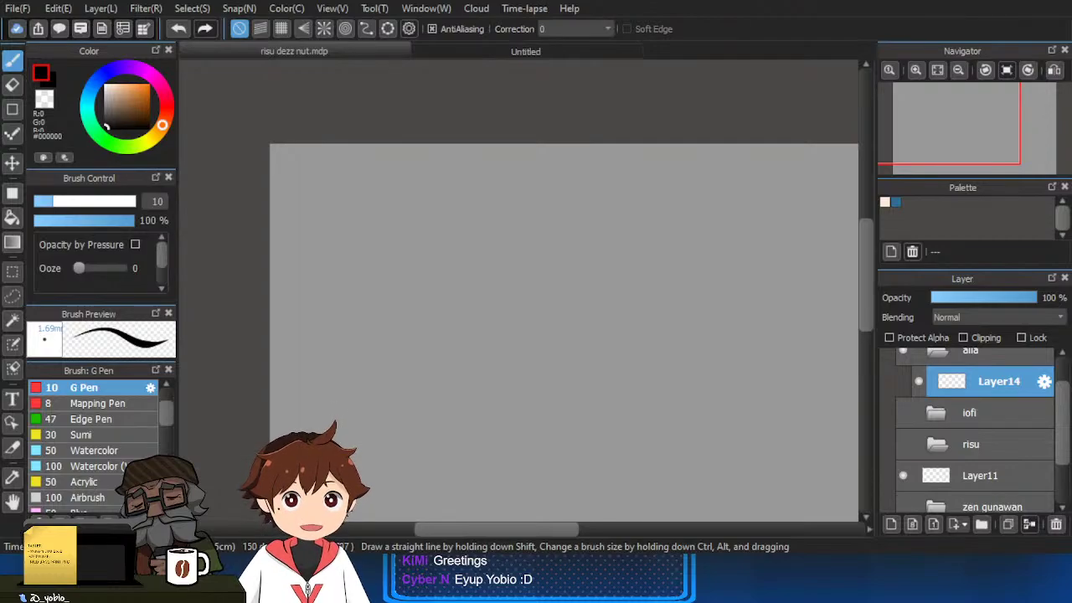
Paste the squirrel-girl reference, shrink it to fit the left part of the canvas, and move its layer into the risu folder.
scroll(563, 363, "down", 1)
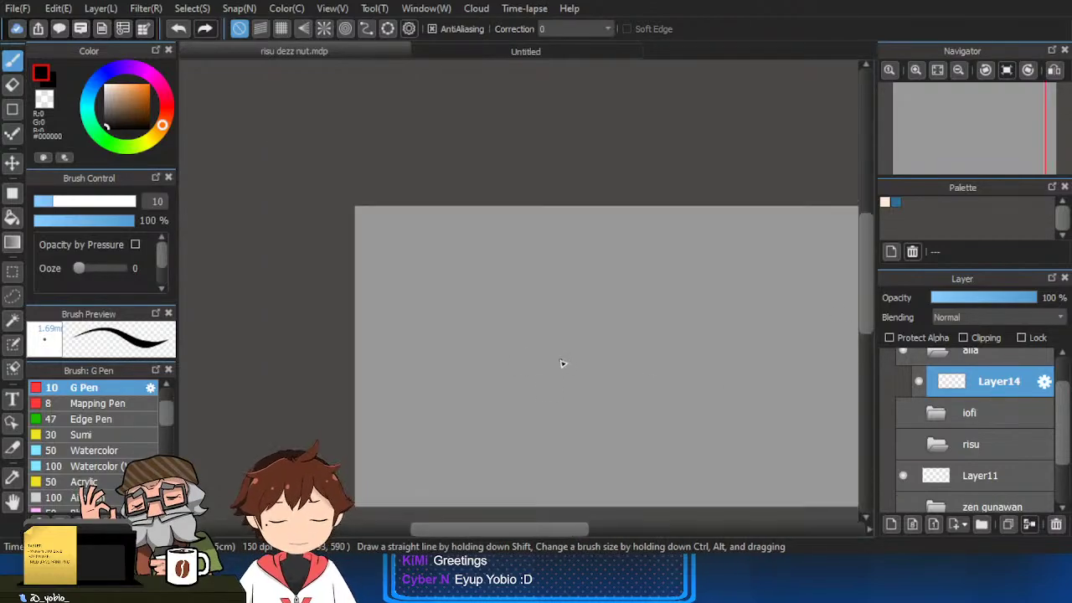
key("ctrl+v")
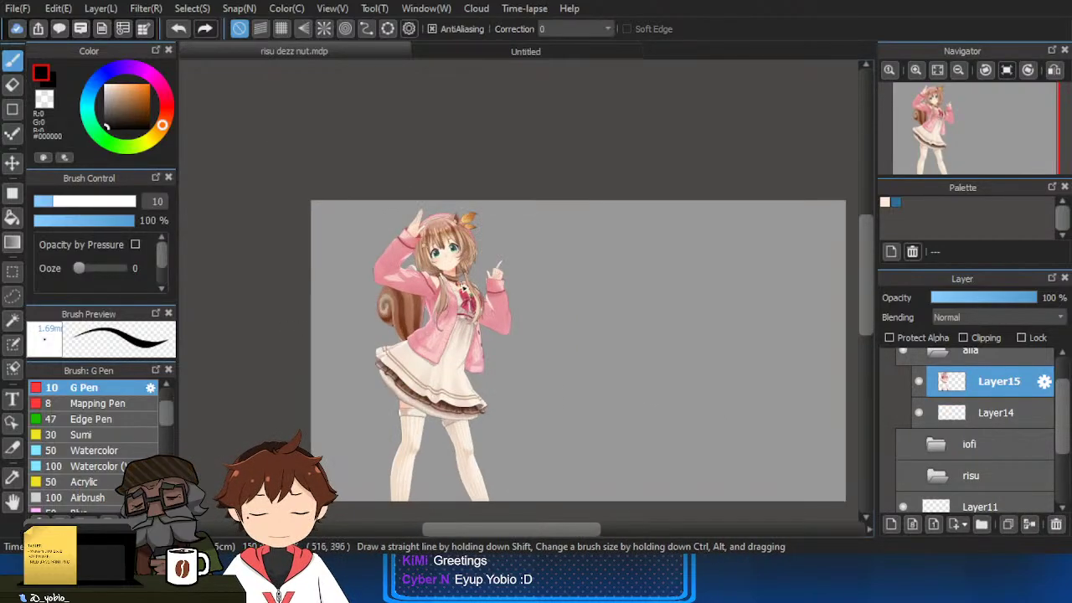
key("ctrl+t")
left_click_drag(485, 274, 496, 251)
left_click_drag(533, 156, 433, 220)
key("Return")
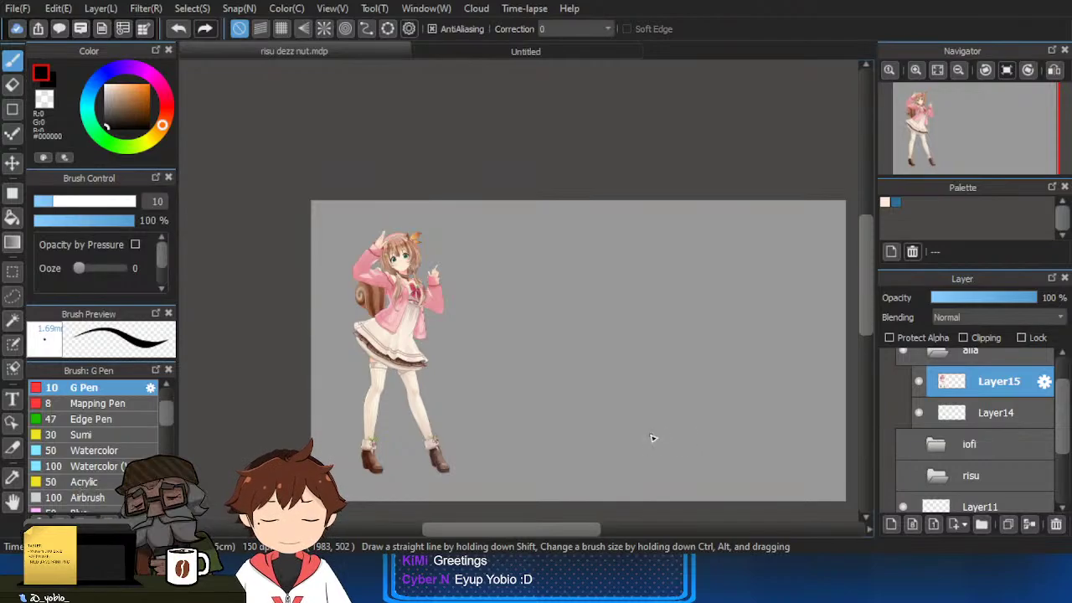
left_click_drag(959, 381, 965, 480)
Paste the girl-in-overalls reference above the iofi folder, scale it down and place it right of the squirrel girl.
left_click(960, 412)
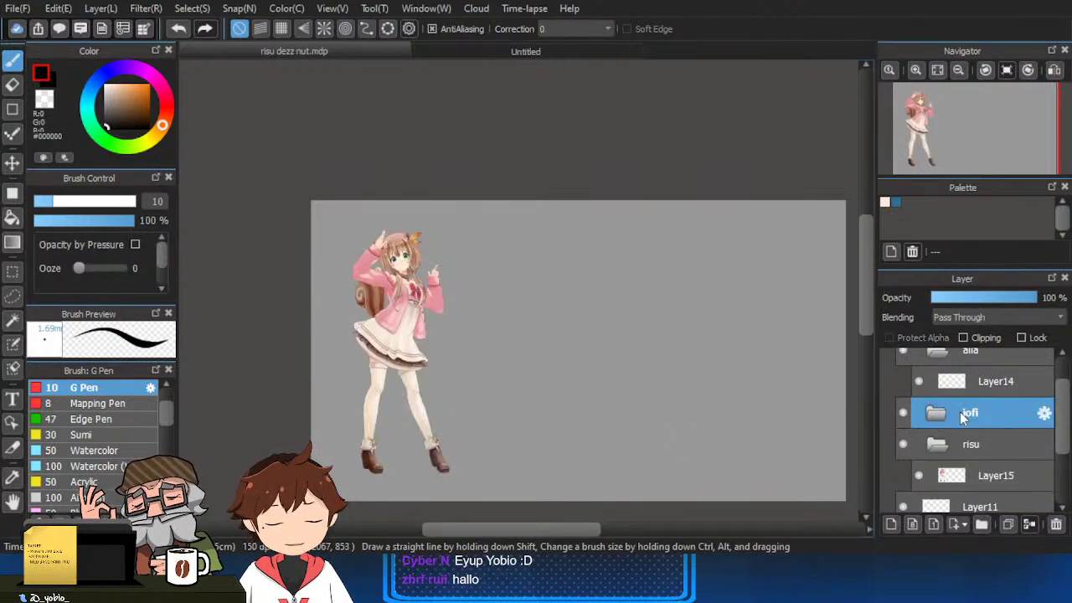
key("ctrl+v")
key("ctrl+t")
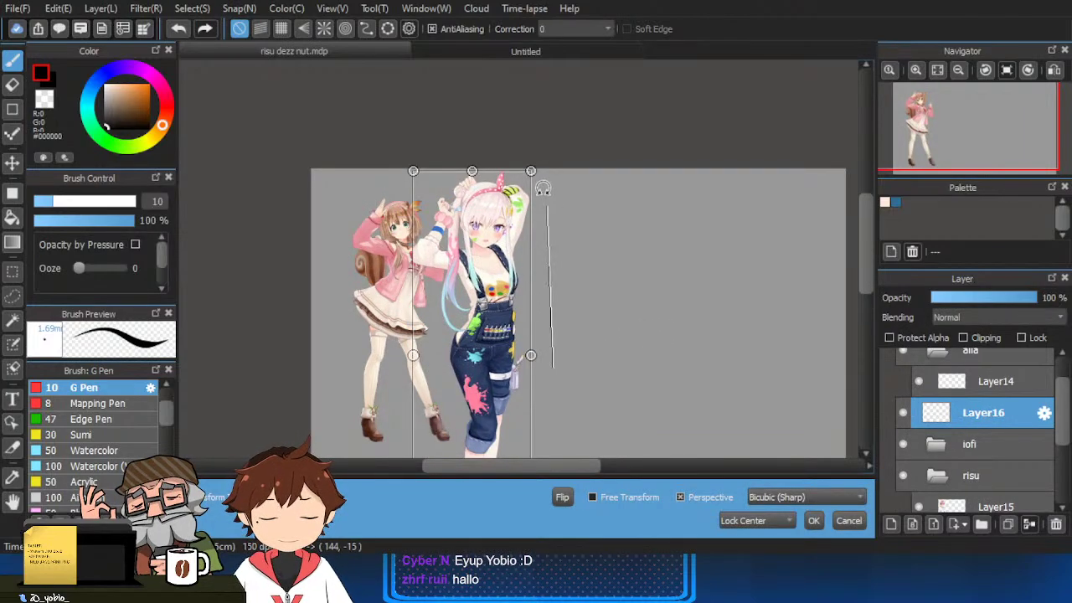
left_click_drag(531, 171, 513, 224)
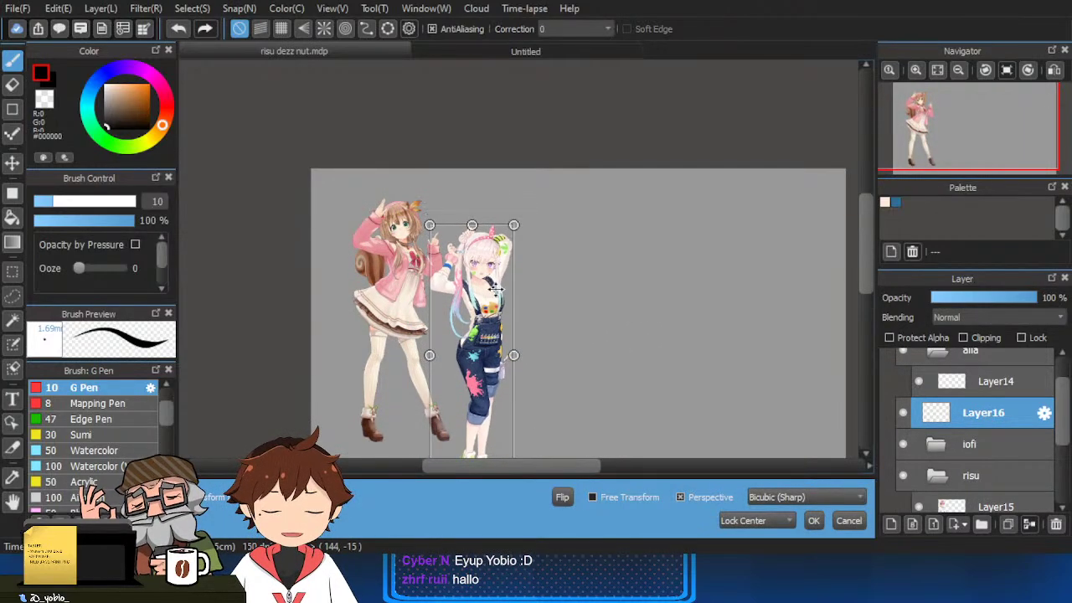
left_click_drag(496, 287, 528, 246)
key("Return")
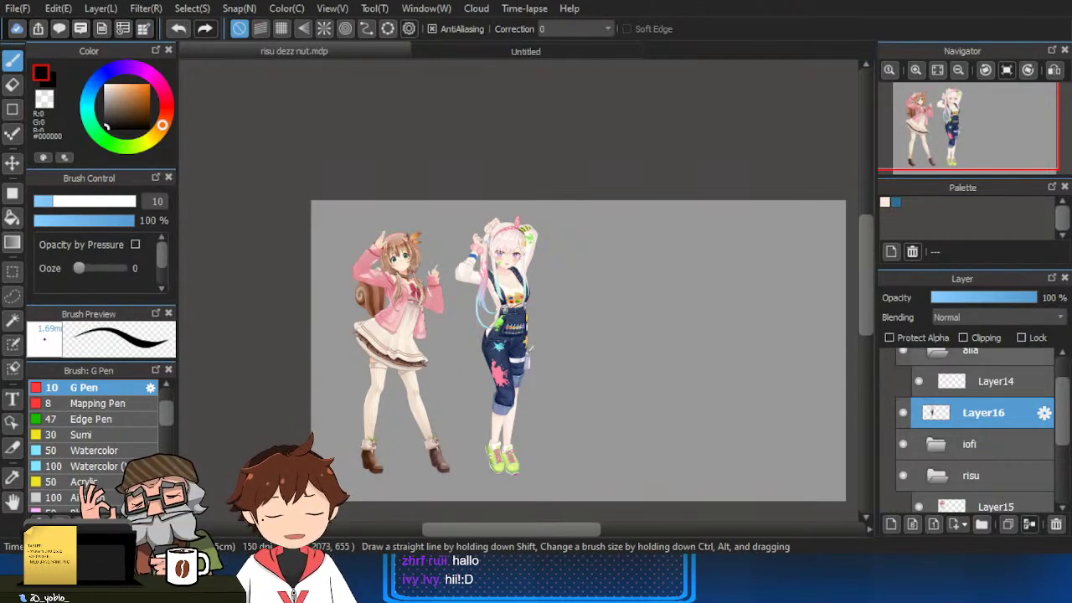
Paste the blue-jacket girl reference above Layer14 in the alia folder and place it right of the girl in overalls.
left_click(1002, 381)
key("ctrl+v")
key("ctrl+t")
left_click_drag(352, 288, 598, 369)
key("Return")
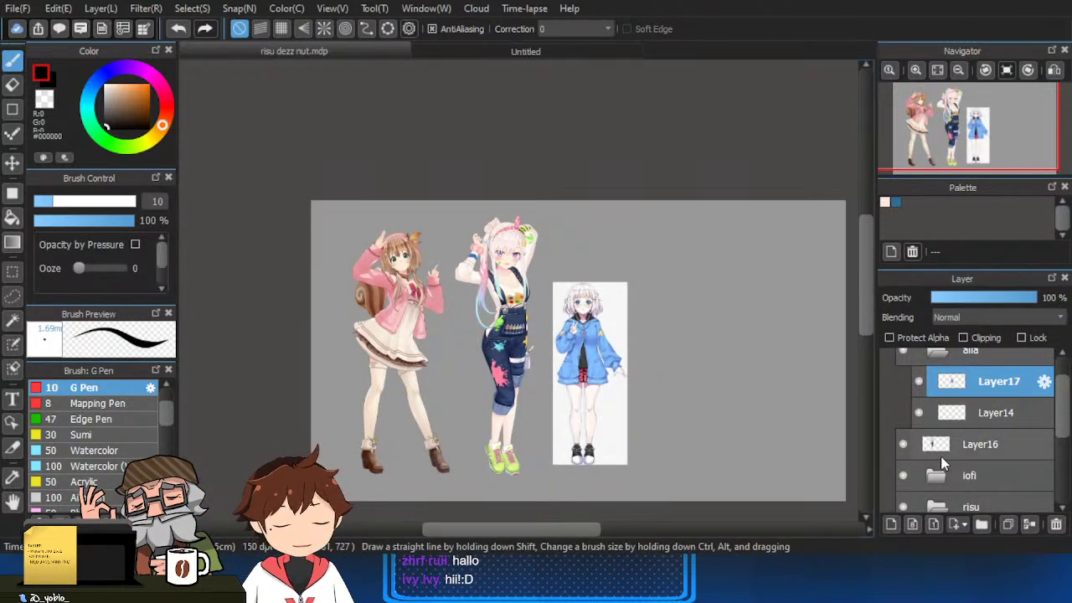
Move the girl-in-overalls layer into the iofi folder and expand that folder.
left_click_drag(971, 450, 970, 480)
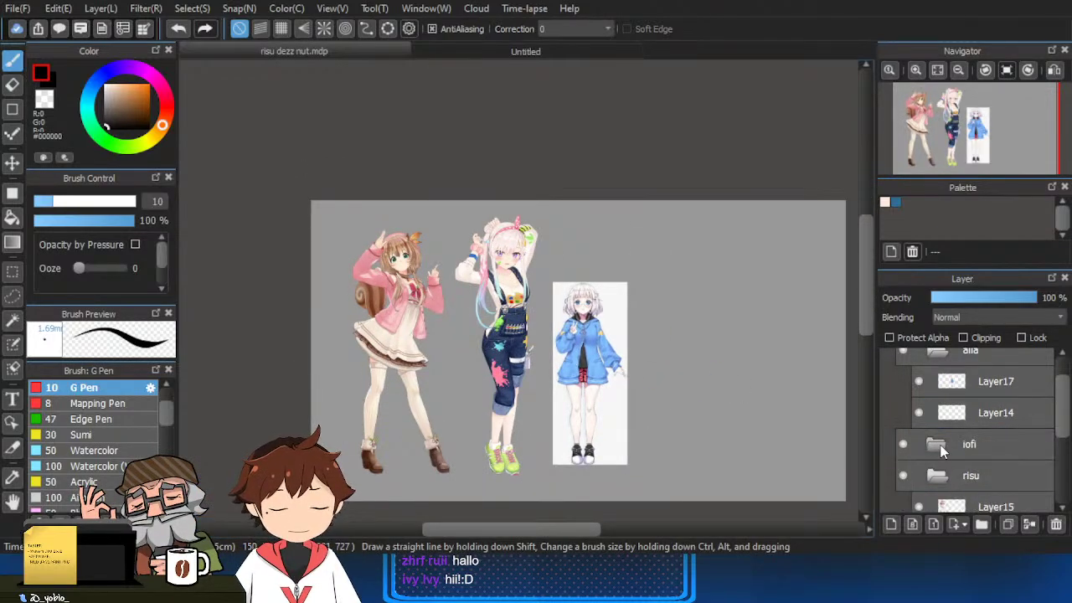
left_click(940, 449)
scroll(561, 321, "up", 2)
scroll(724, 304, "up", 1)
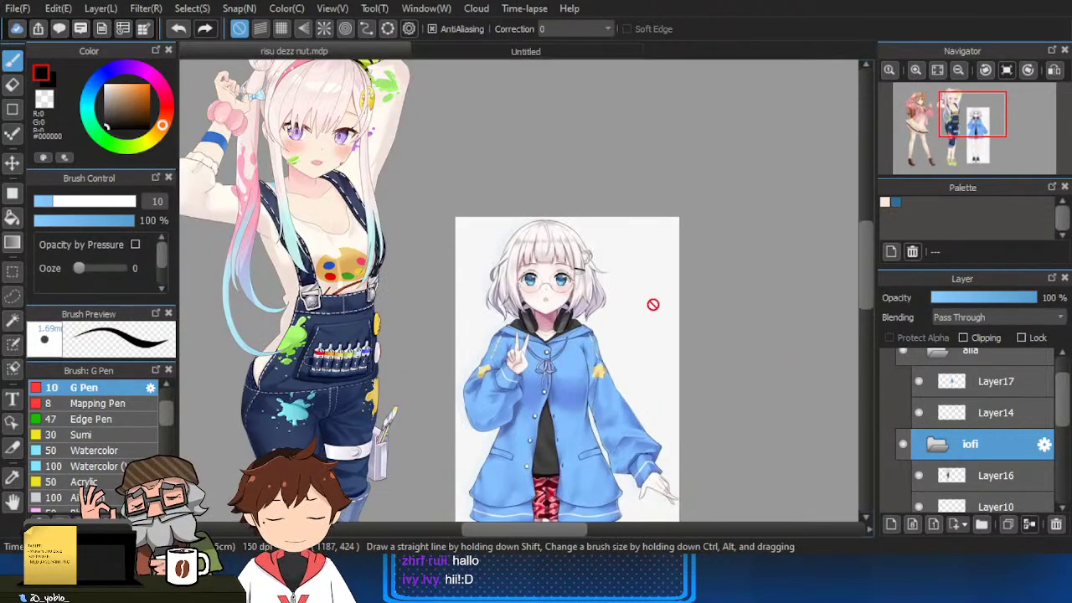
scroll(653, 306, "down", 1)
left_click_drag(1060, 419, 1055, 413)
scroll(1055, 412, "up", 1)
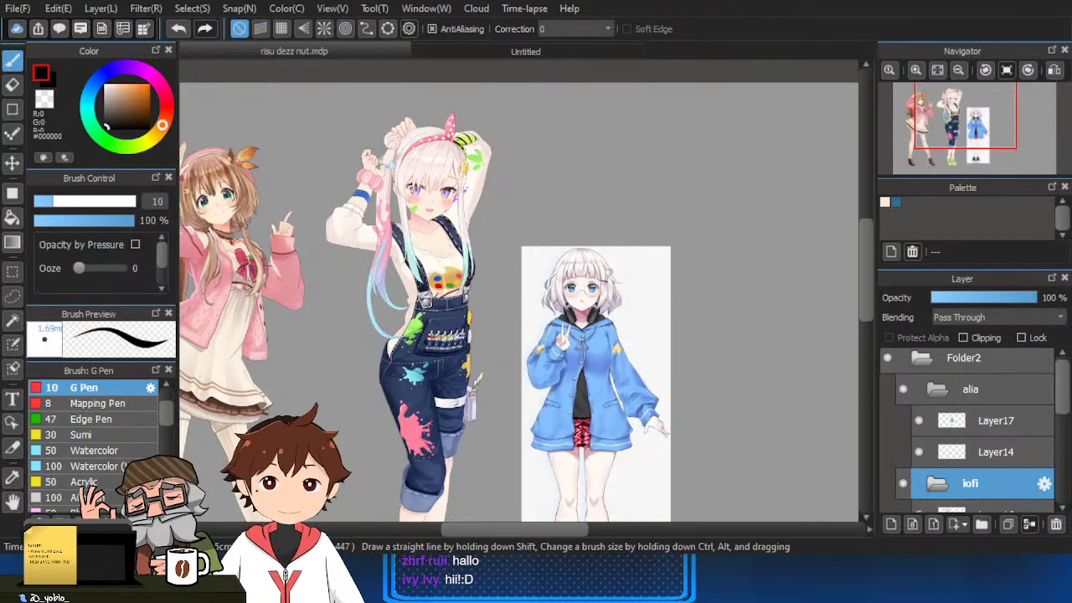
Collapse the alia, iofi and risu folders.
left_click(934, 390)
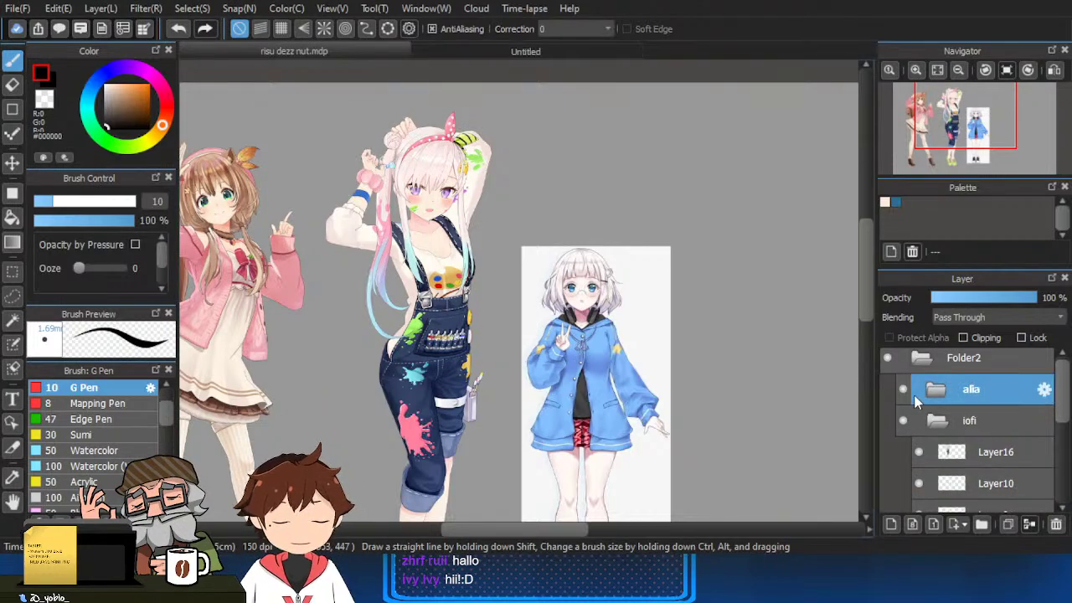
left_click(932, 423)
left_click(930, 456)
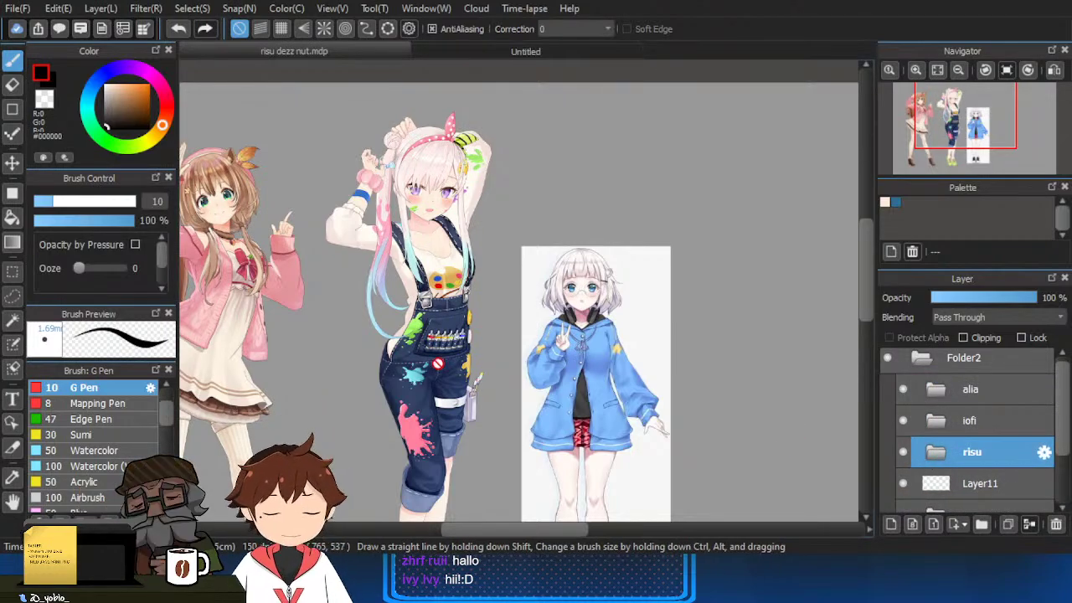
Hide the iofi and alia folders, keeping only the risu reference shown.
scroll(438, 368, "down", 3)
left_click_drag(511, 438, 564, 410)
scroll(564, 410, "up", 2)
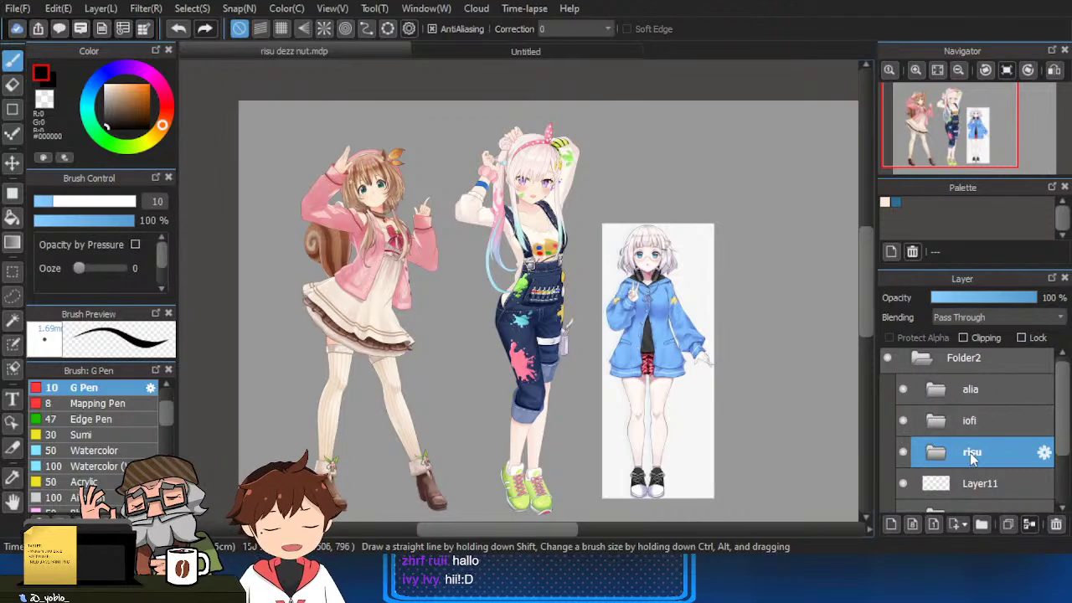
left_click(902, 453)
left_click(903, 421)
left_click(903, 389)
left_click(904, 453)
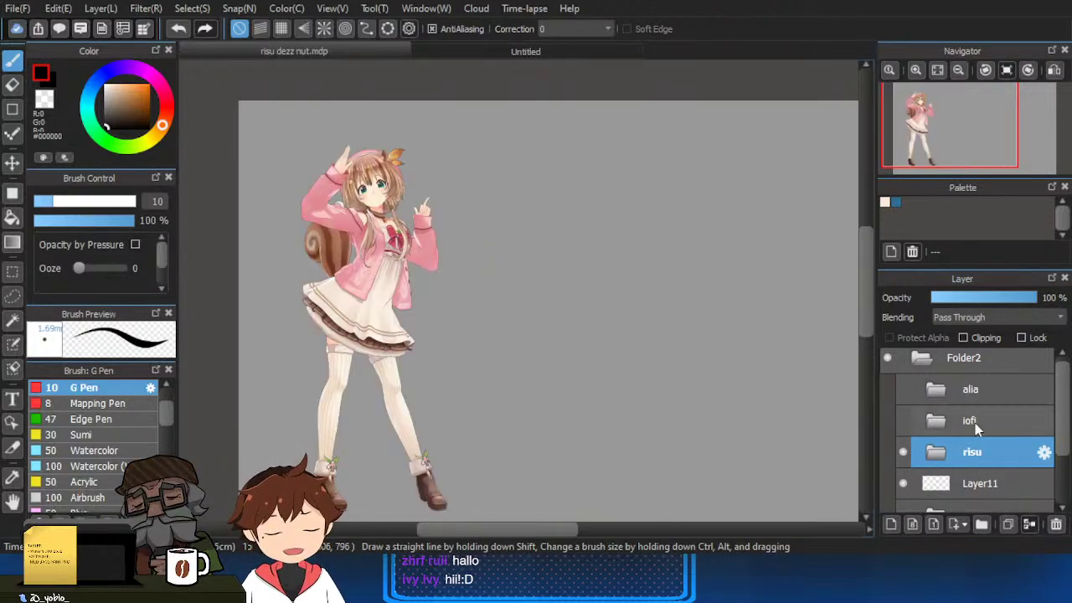
Show and expand the zen gunawan folder and paste the white-haired man's reference image above Layer6 inside it.
scroll(972, 440, "down", 1)
left_click(903, 475)
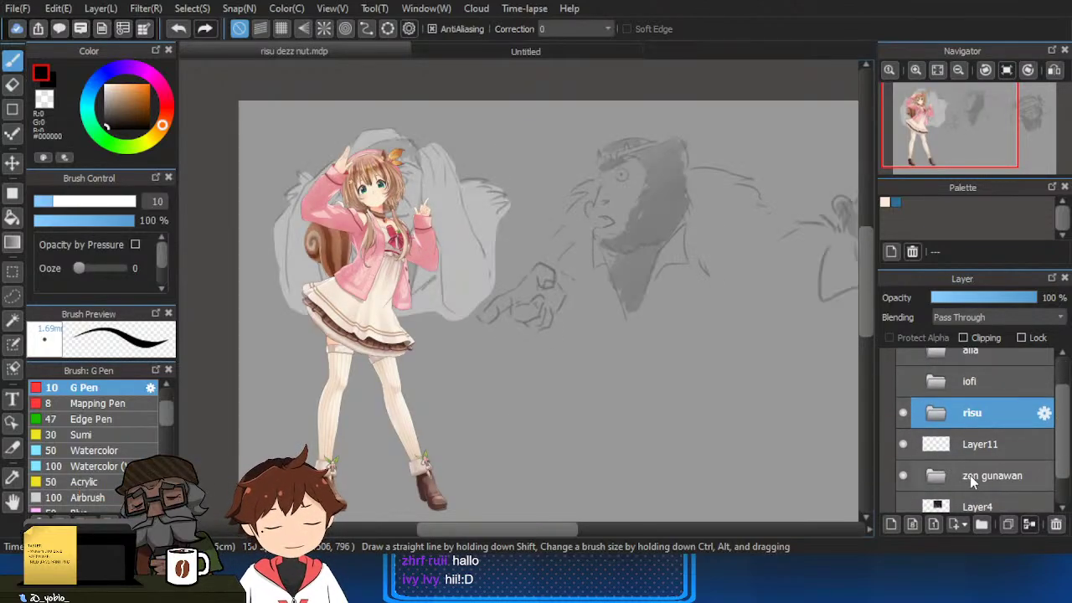
left_click(970, 475)
left_click(936, 475)
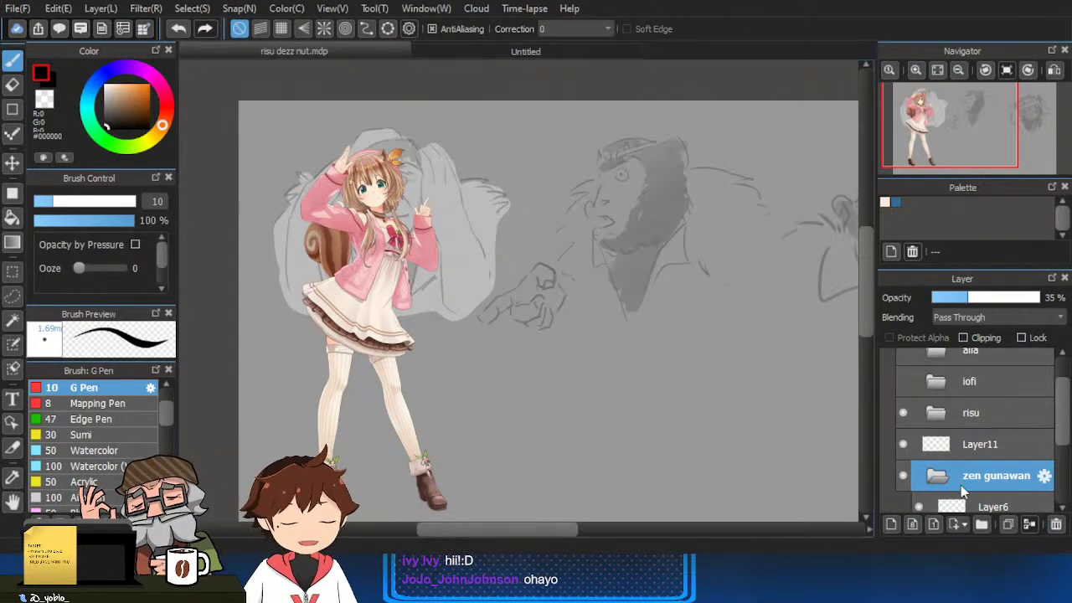
key("ctrl+v")
scroll(429, 280, "down", 2)
scroll(967, 442, "down", 1)
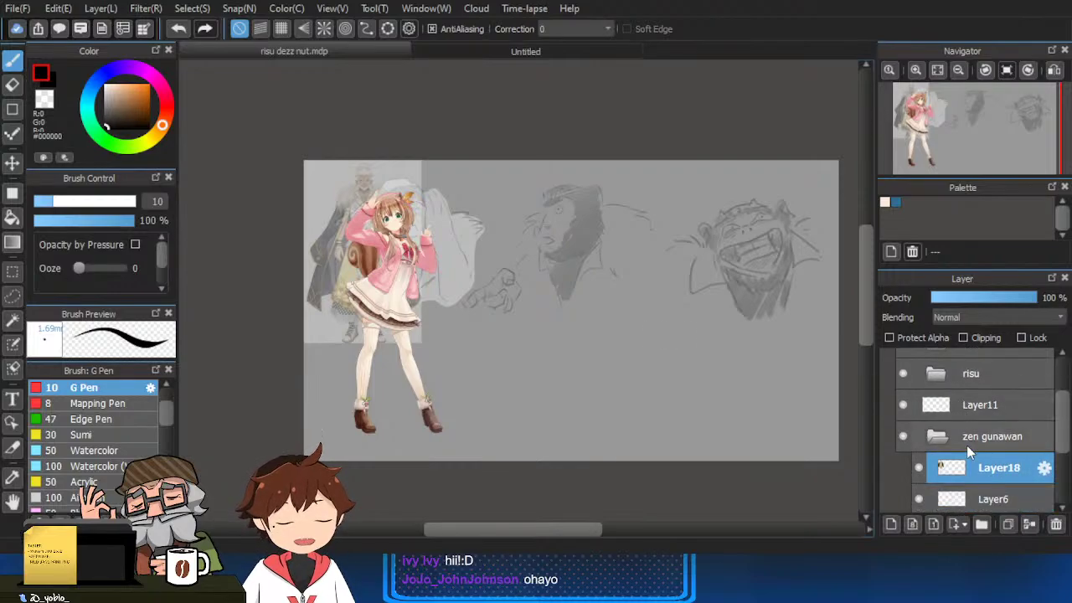
scroll(975, 424, "down", 1)
left_click(976, 397)
left_click(1037, 299)
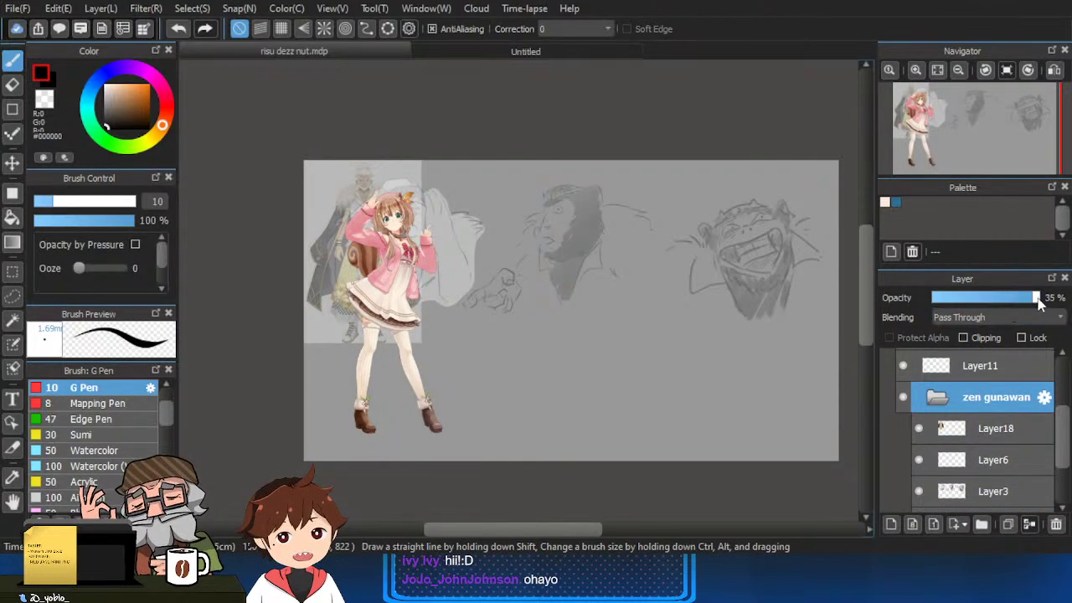
Transform the white-haired man's image on Layer18, moving it to the canvas's right end over the laughing ape sketch.
left_click(997, 428)
key("ctrl+v")
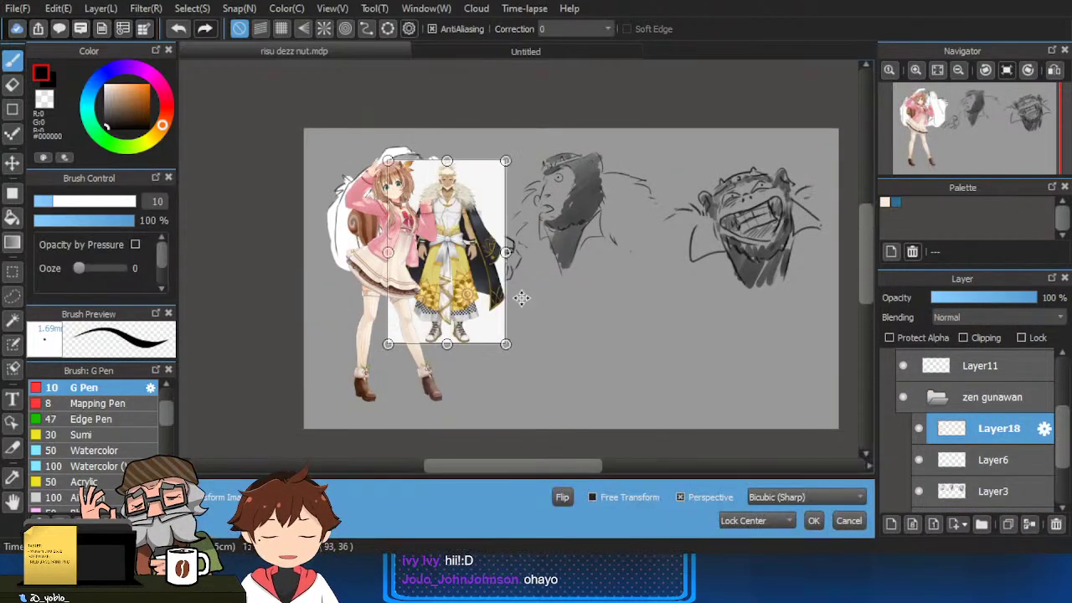
mouse_move(521, 297)
left_mouse_down()
mouse_move(754, 293)
mouse_move(617, 284)
mouse_move(339, 183)
left_mouse_up()
left_click(813, 521)
Examine the white-haired man's reference up close and compare it with the ape sketches.
scroll(503, 193, "up", 3)
scroll(629, 260, "down", 1)
scroll(533, 183, "up", 3)
left_click_drag(609, 214, 614, 293)
scroll(642, 287, "up", 2)
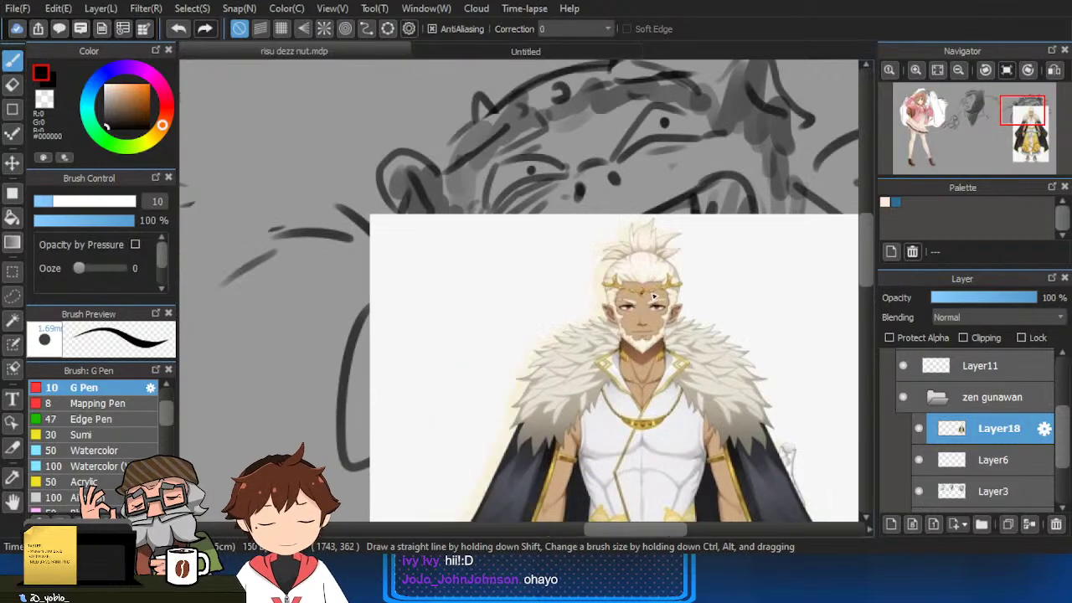
scroll(653, 296, "down", 3)
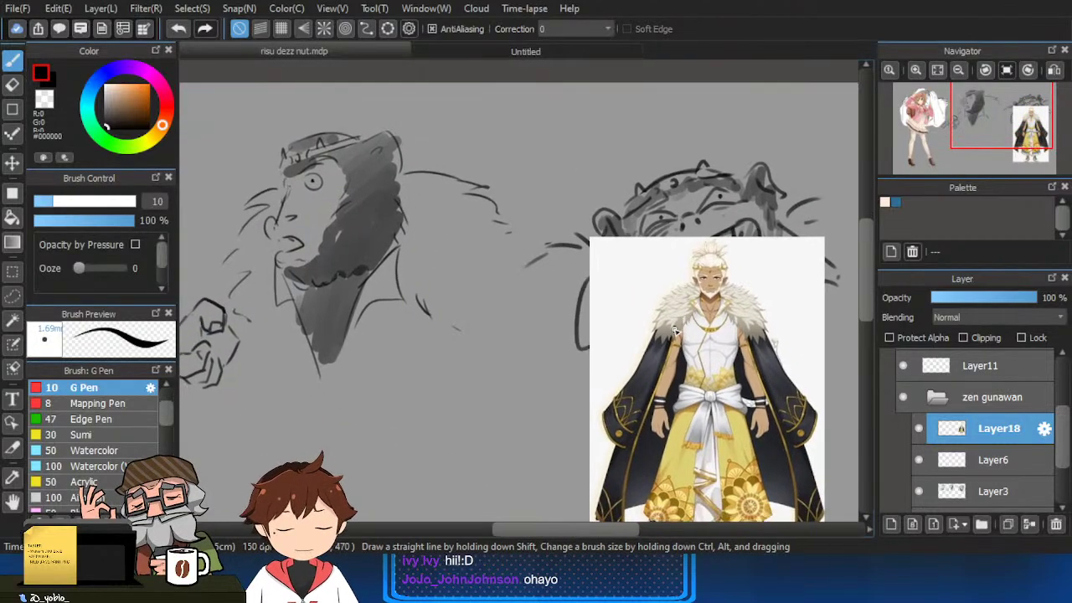
left_click_drag(675, 331, 687, 318)
scroll(683, 315, "up", 2)
scroll(645, 311, "down", 2)
left_click_drag(443, 262, 618, 279)
scroll(610, 281, "down", 1)
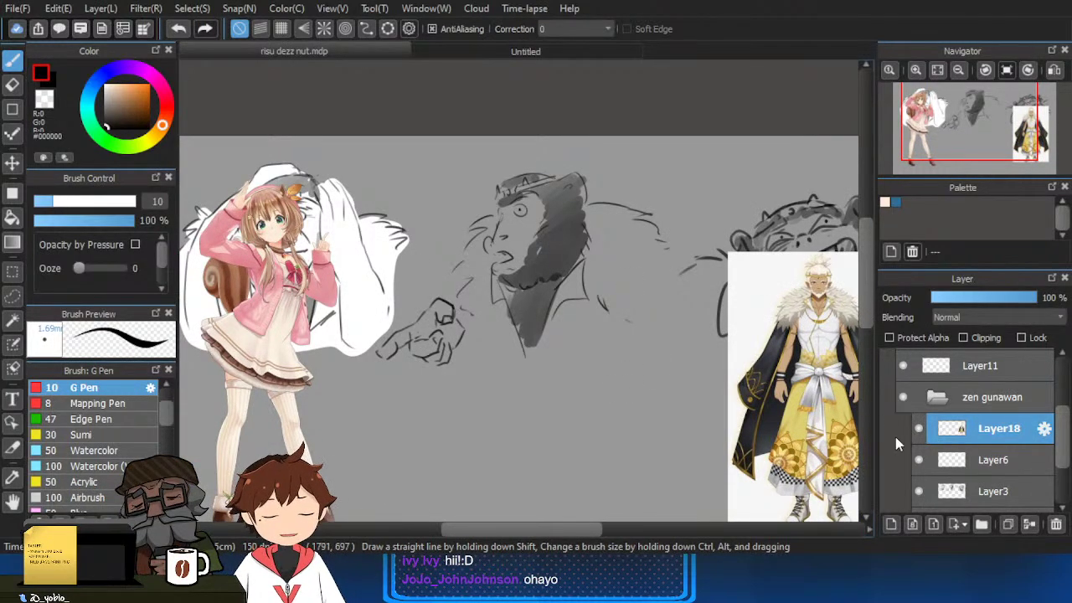
scroll(964, 419, "down", 2)
left_click(904, 475)
left_click(944, 485)
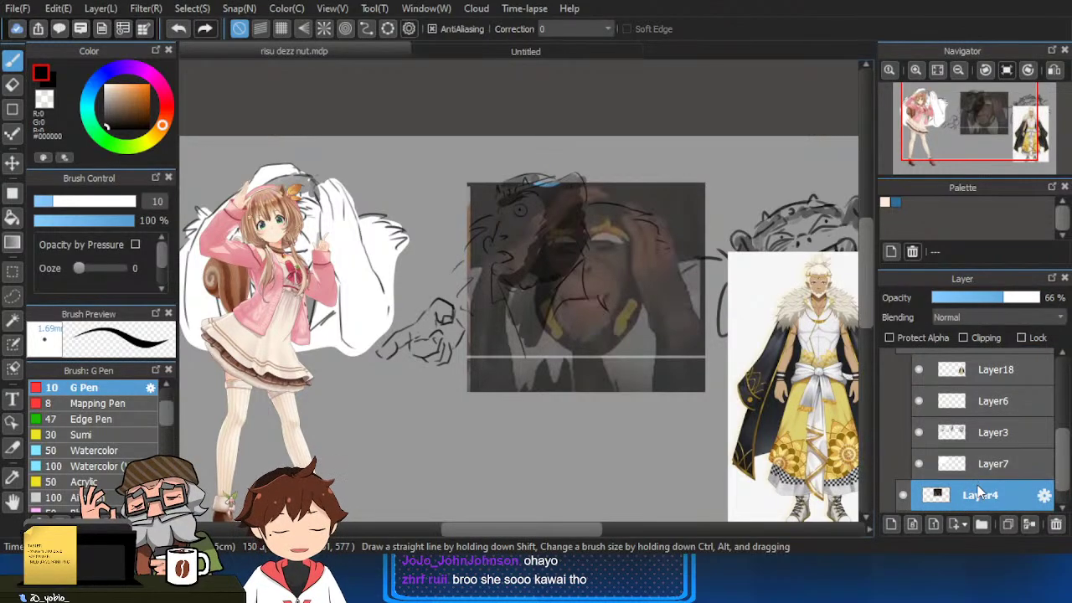
left_click_drag(978, 485, 993, 369)
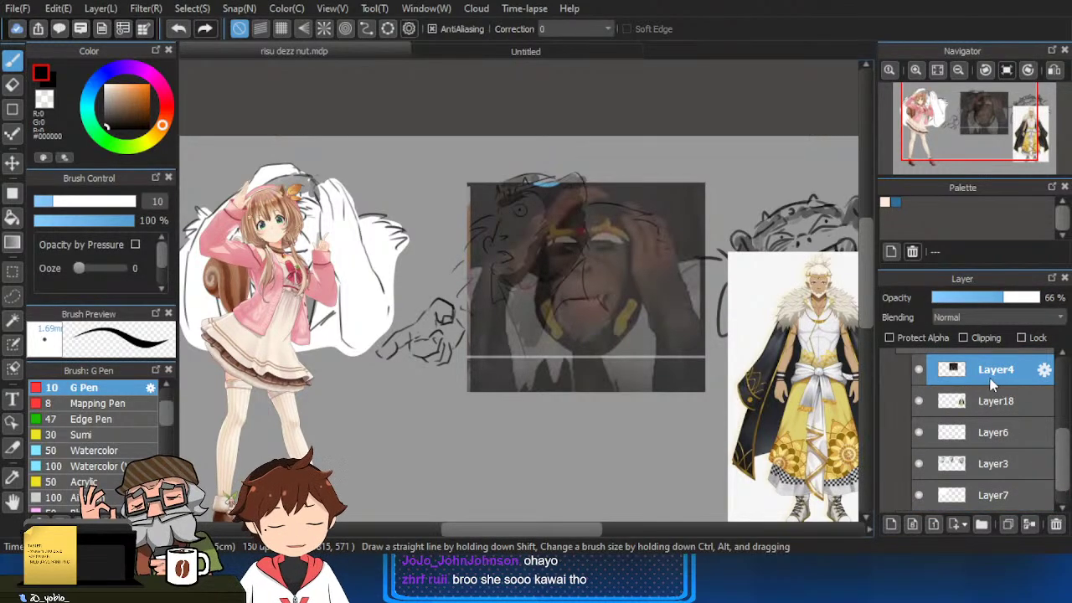
left_click(919, 370)
Collapse the zen gunawan folder.
scroll(863, 367, "down", 2)
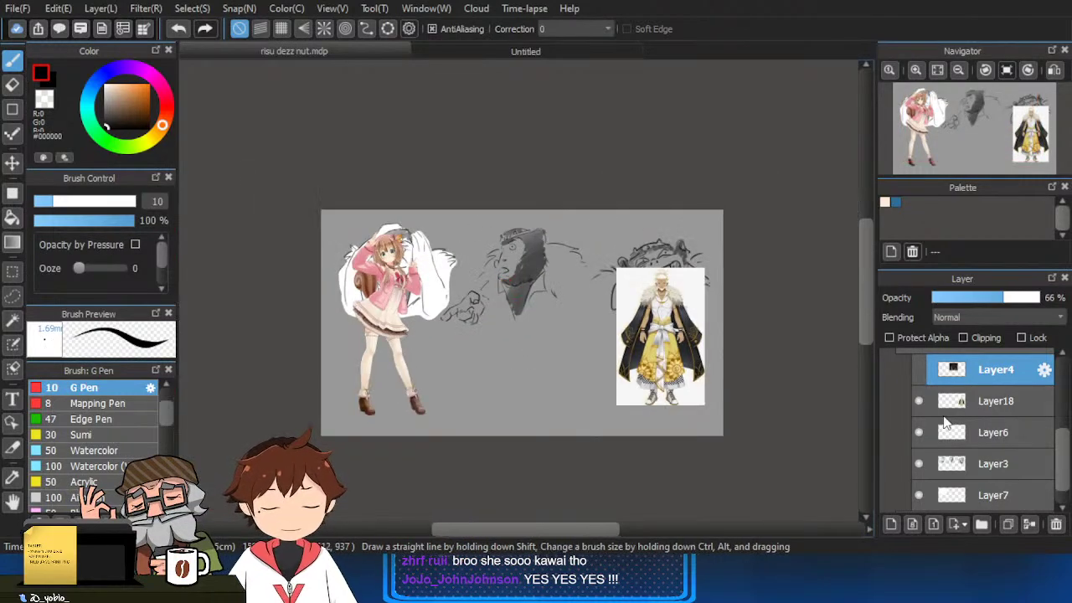
scroll(935, 445, "up", 3)
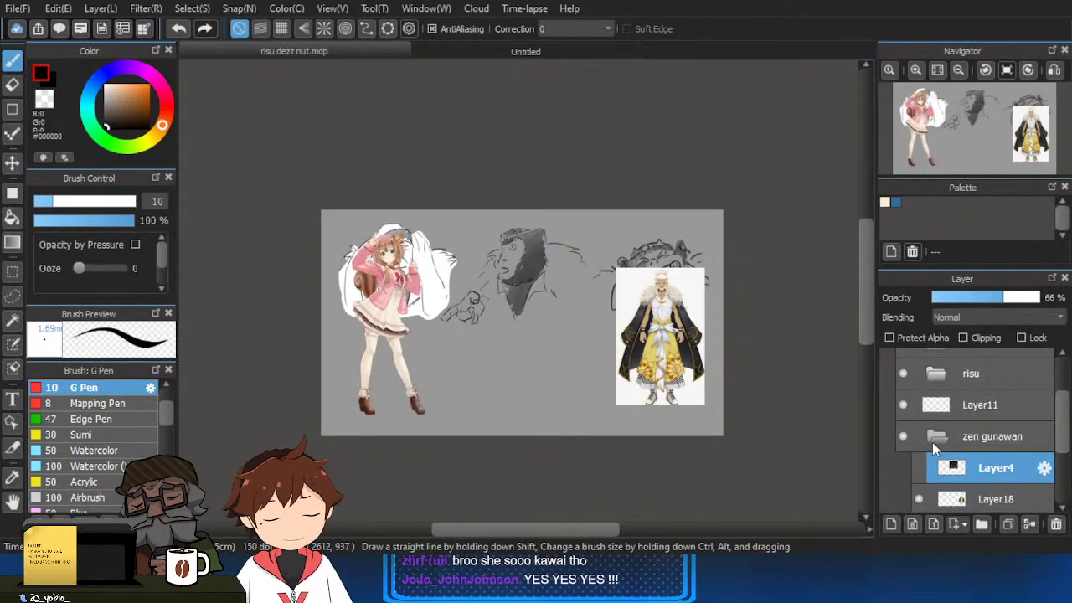
left_click(932, 442)
scroll(539, 333, "up", 2)
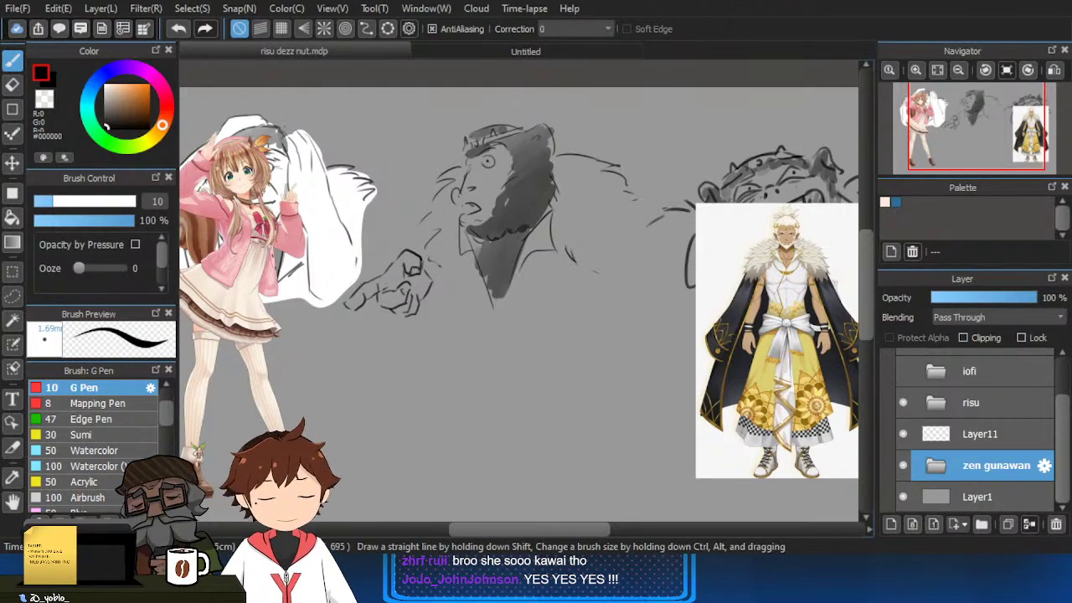
scroll(499, 452, "up", 2)
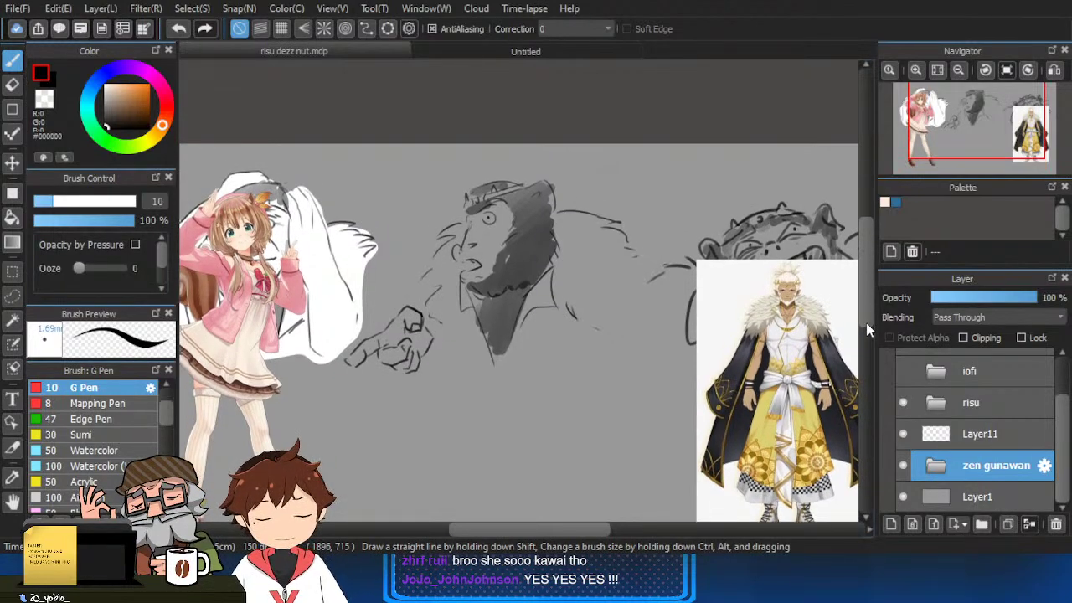
scroll(498, 453, "down", 3)
scroll(499, 453, "down", 1)
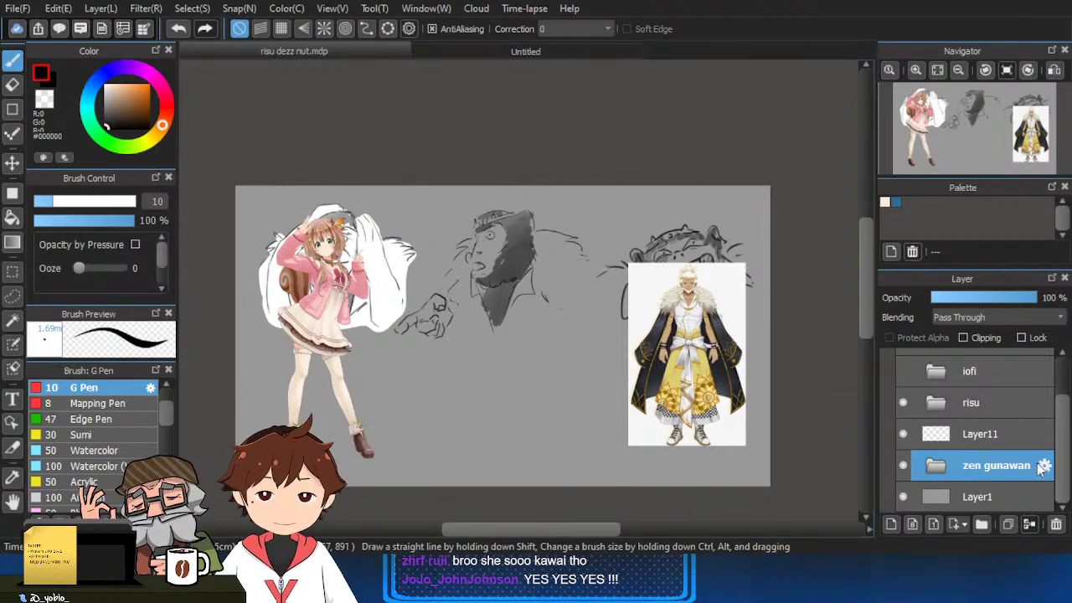
Expand the risu folder and hide the zen gunawan folder so only the squirrel girl's reference remains on the grey canvas.
left_click_drag(605, 537, 617, 537)
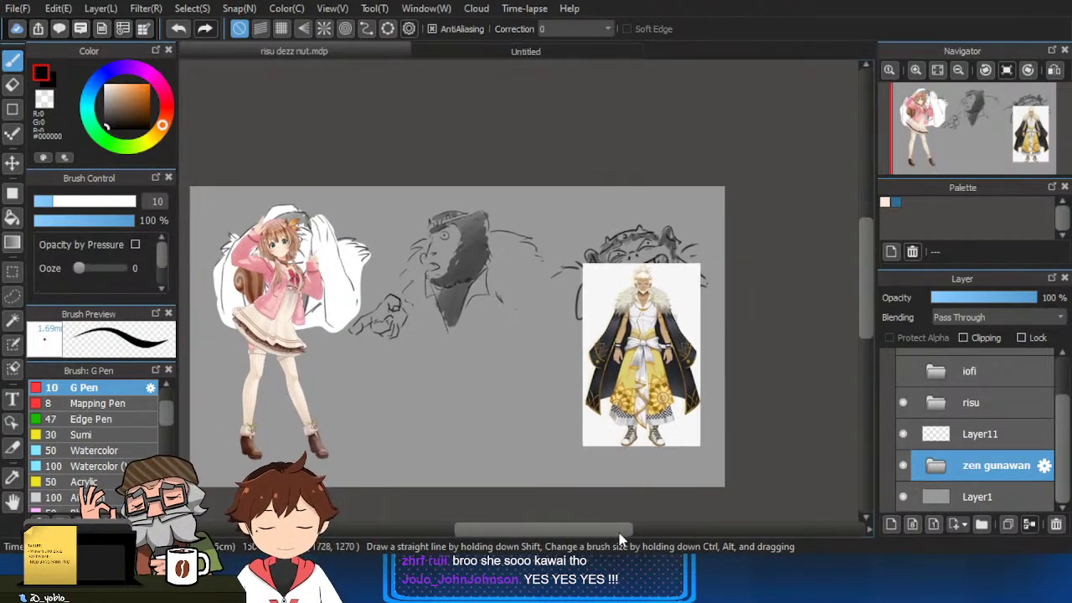
scroll(645, 436, "up", 2)
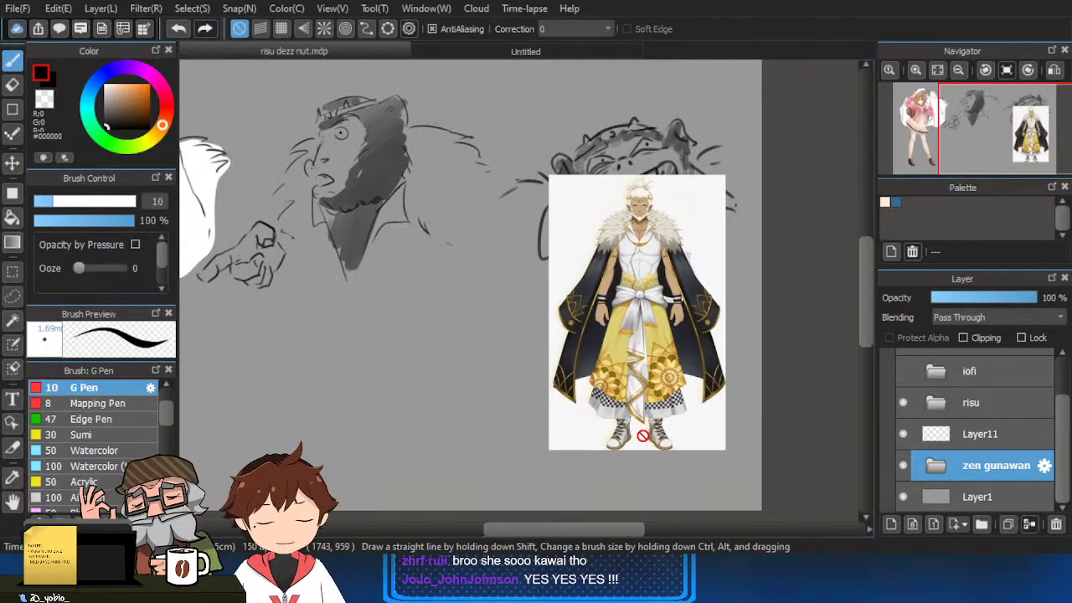
left_click_drag(280, 306, 491, 337)
scroll(906, 419, "up", 2)
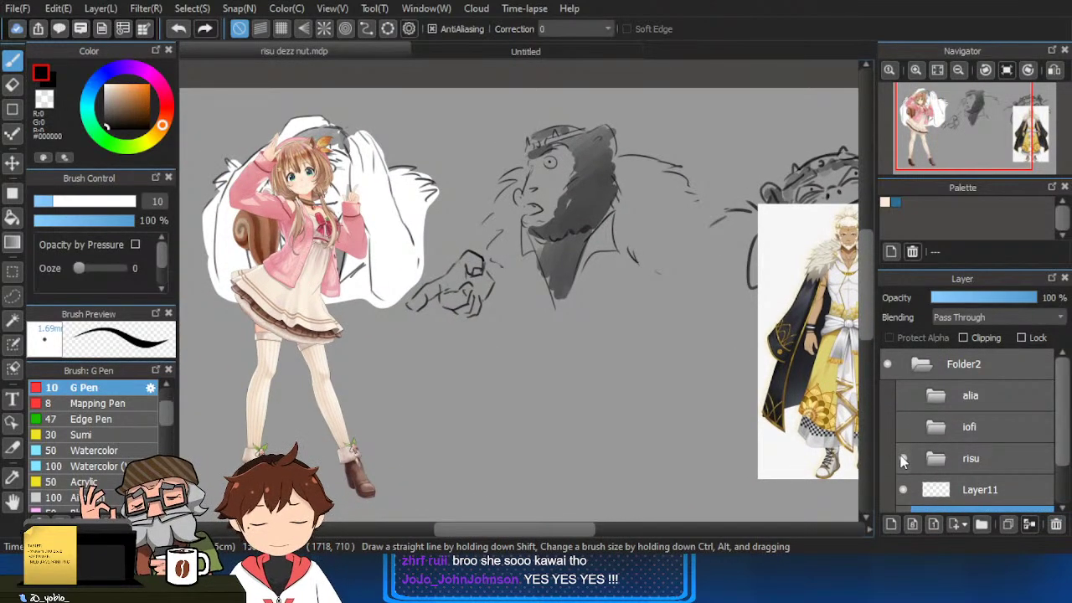
left_click(903, 460)
left_click(903, 460)
scroll(580, 319, "down", 2)
left_click(938, 460)
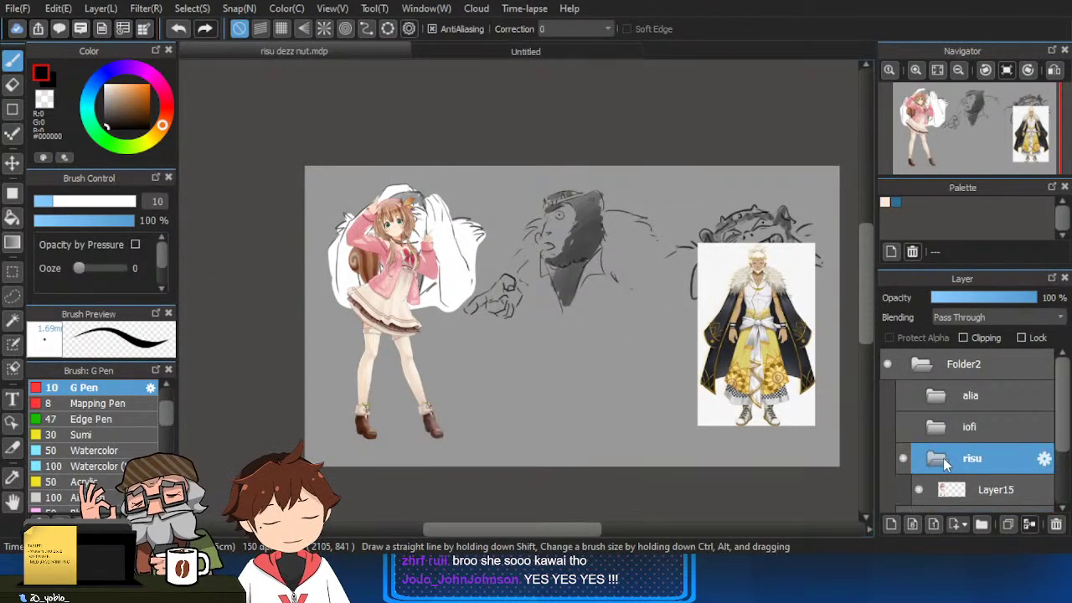
left_click(937, 460)
scroll(963, 435, "down", 2)
left_click(901, 467)
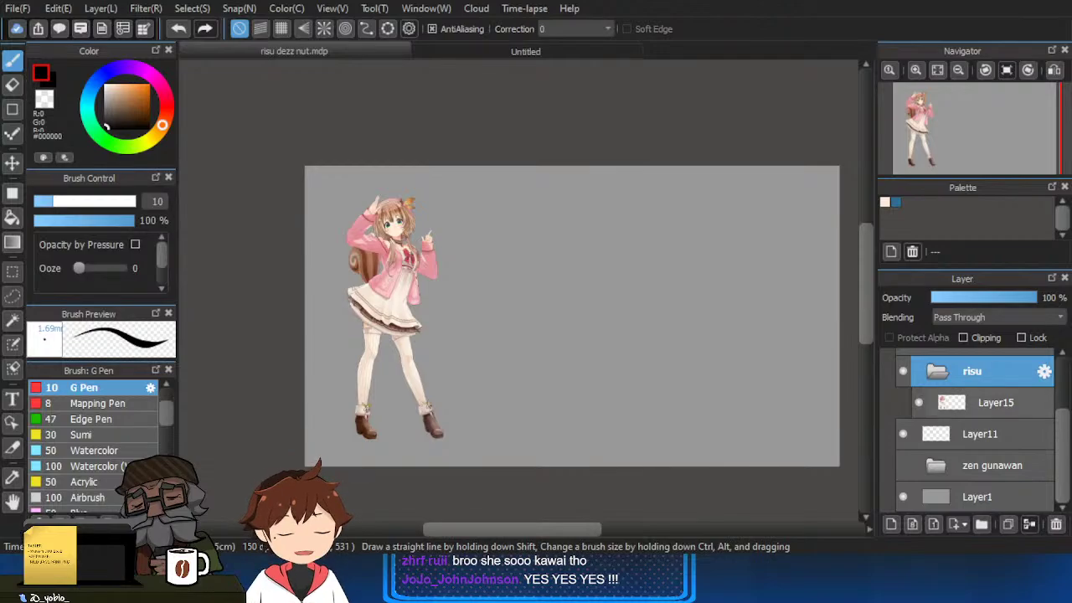
Add a new layer above Layer15 inside the risu folder.
left_click(996, 403)
left_click(891, 525)
scroll(409, 241, "up", 3)
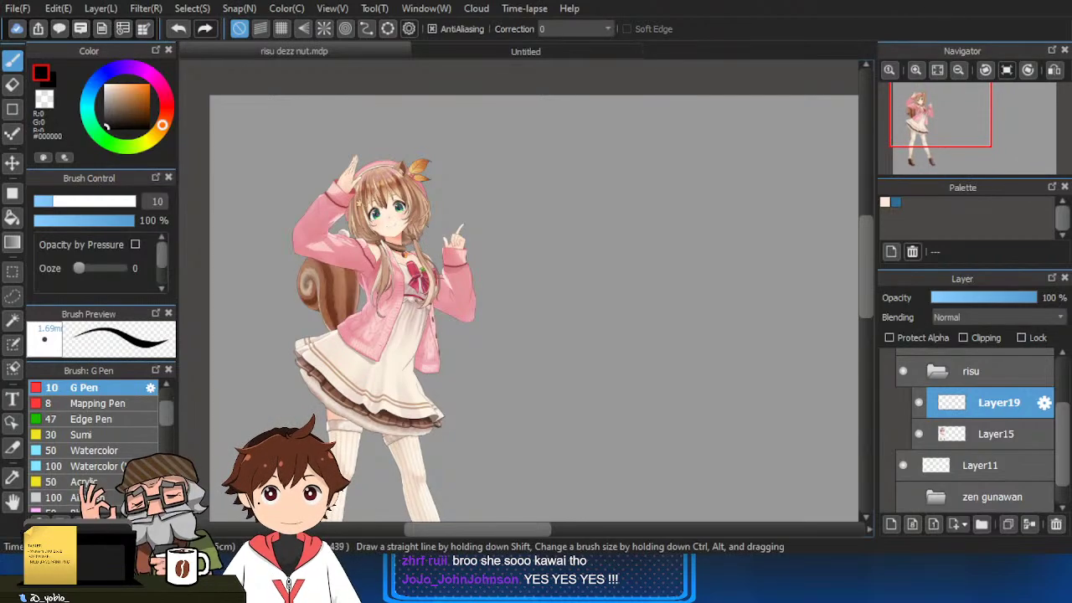
mouse_move(570, 248)
left_mouse_down()
mouse_move(630, 322)
mouse_move(623, 241)
left_mouse_up()
left_click_drag(696, 359, 685, 409)
key("ctrl+z")
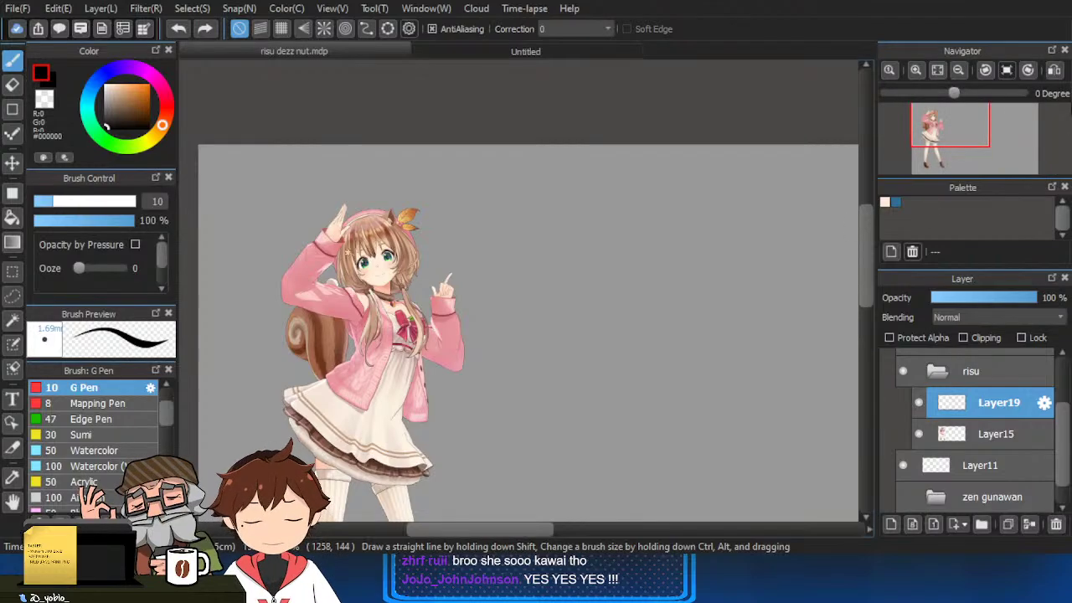
Examine the red-haired girl's reference image in the Untitled document, from her head and outfit down to her legs.
left_click(526, 51)
scroll(506, 119, "up", 3)
scroll(506, 119, "down", 2)
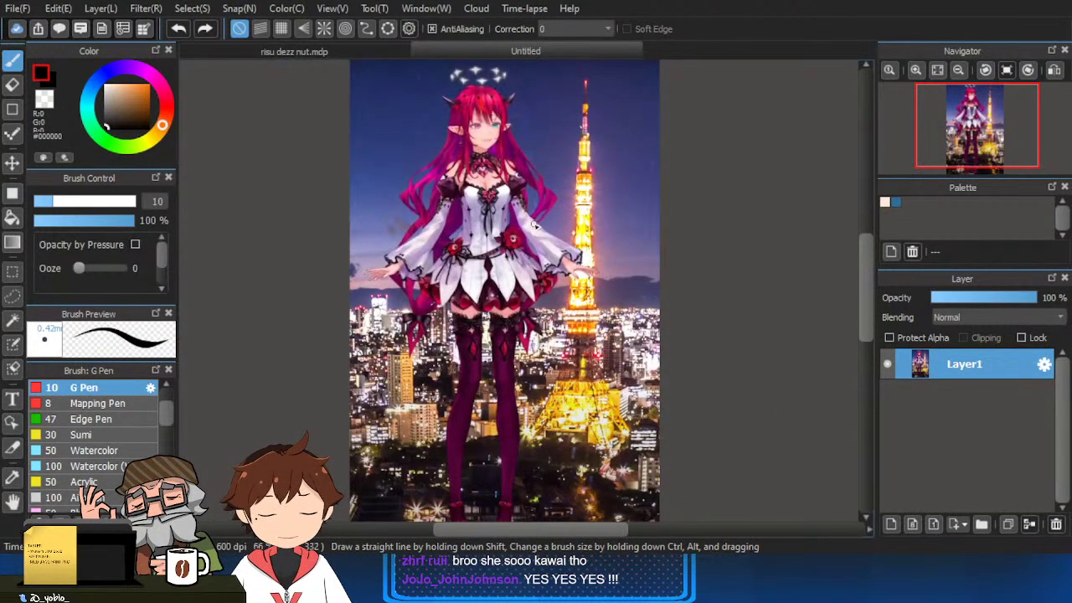
scroll(553, 213, "down", 2)
scroll(569, 203, "up", 2)
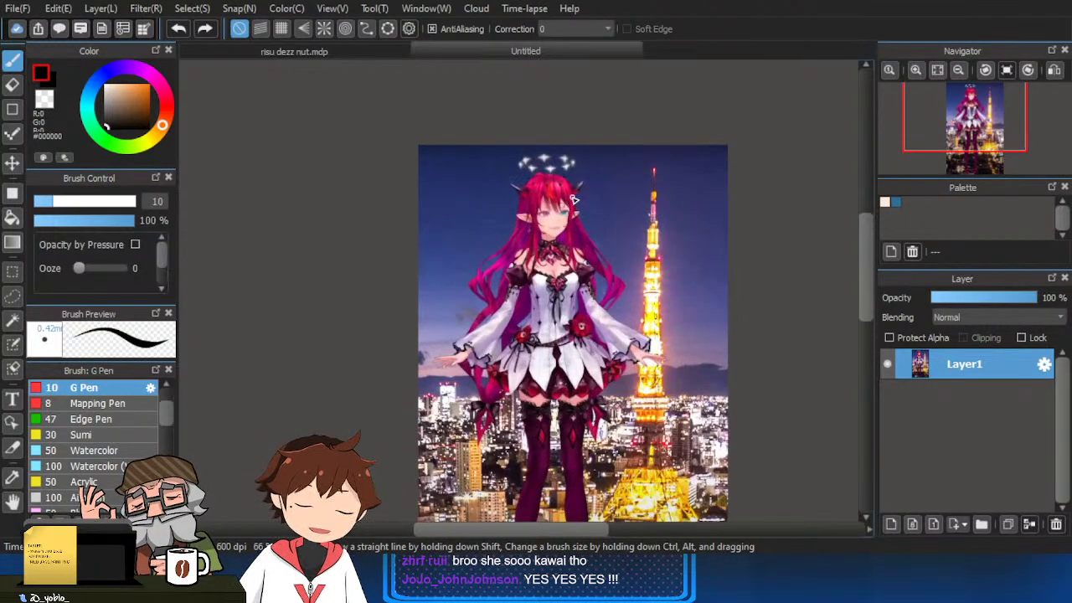
scroll(574, 198, "up", 2)
scroll(574, 199, "down", 3)
scroll(627, 380, "up", 3)
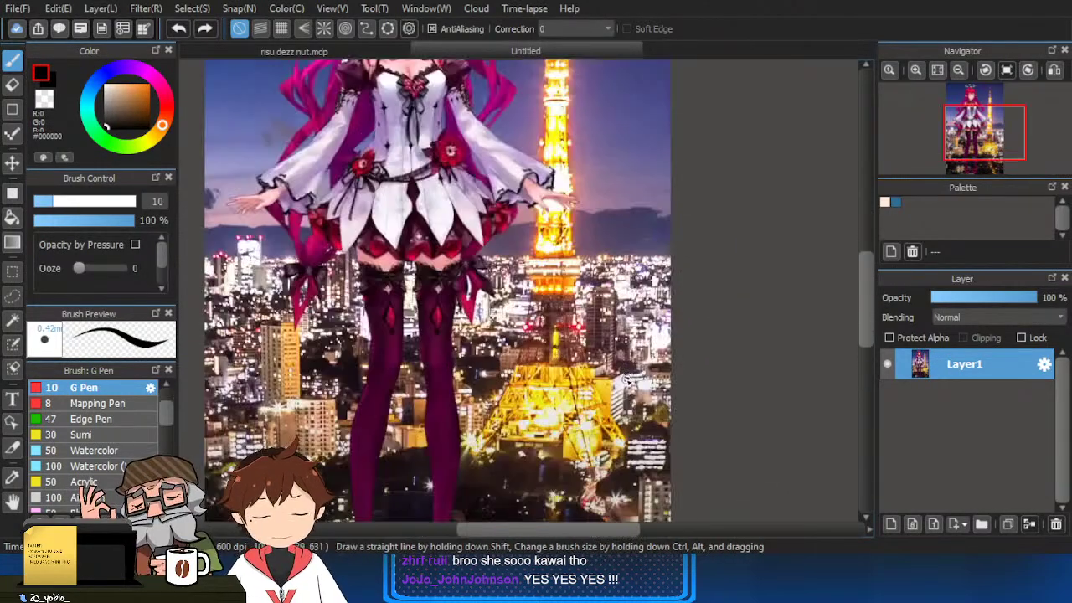
scroll(626, 379, "down", 2)
scroll(573, 234, "up", 2)
scroll(574, 233, "down", 2)
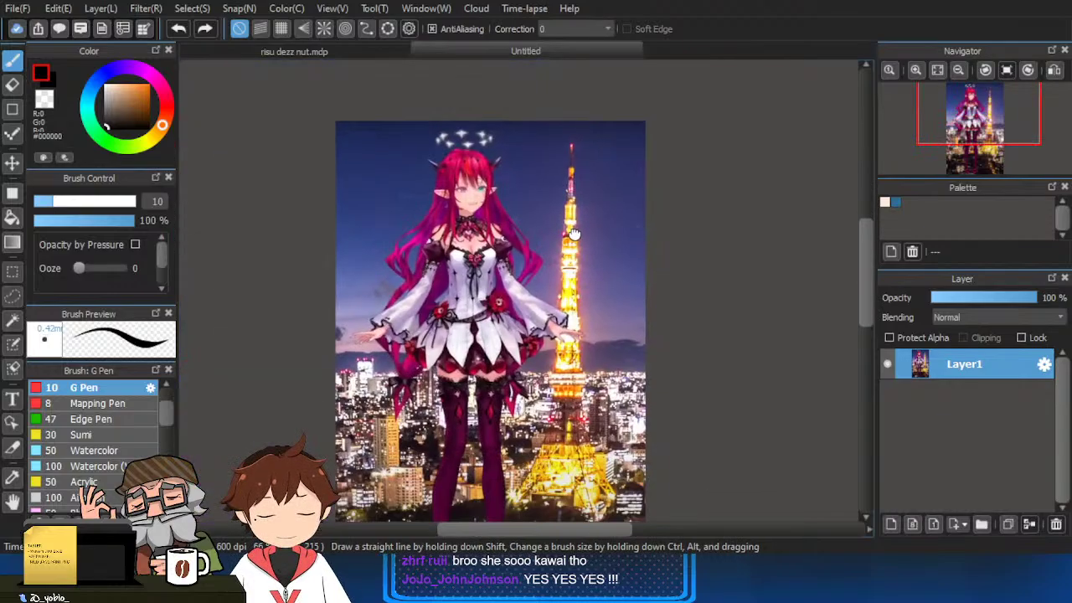
left_click_drag(574, 234, 543, 80)
scroll(541, 386, "up", 2)
scroll(541, 385, "down", 1)
left_click_drag(591, 205, 586, 335)
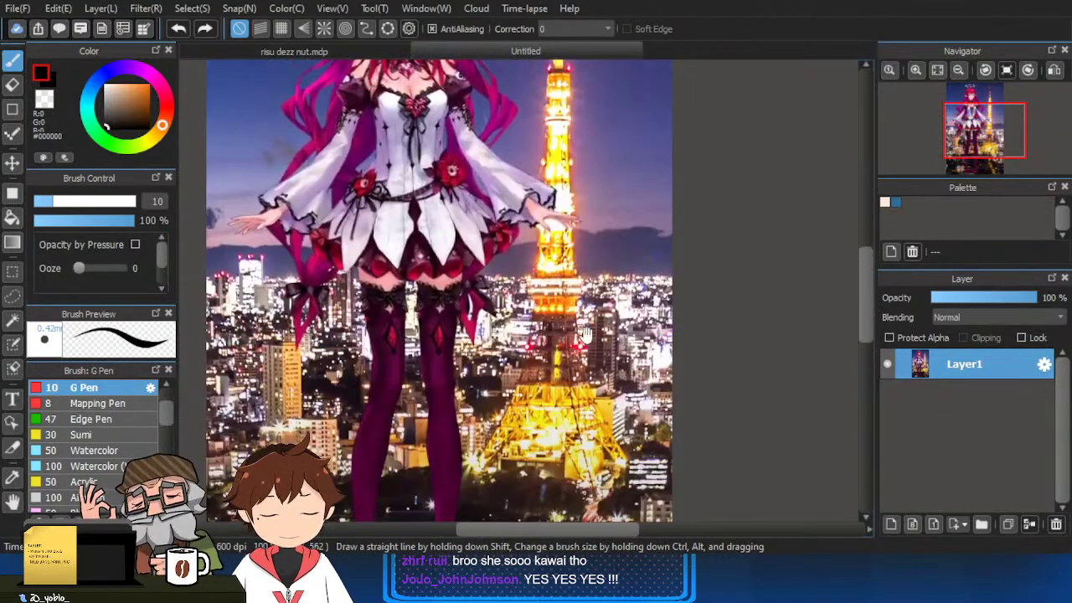
scroll(584, 335, "down", 4)
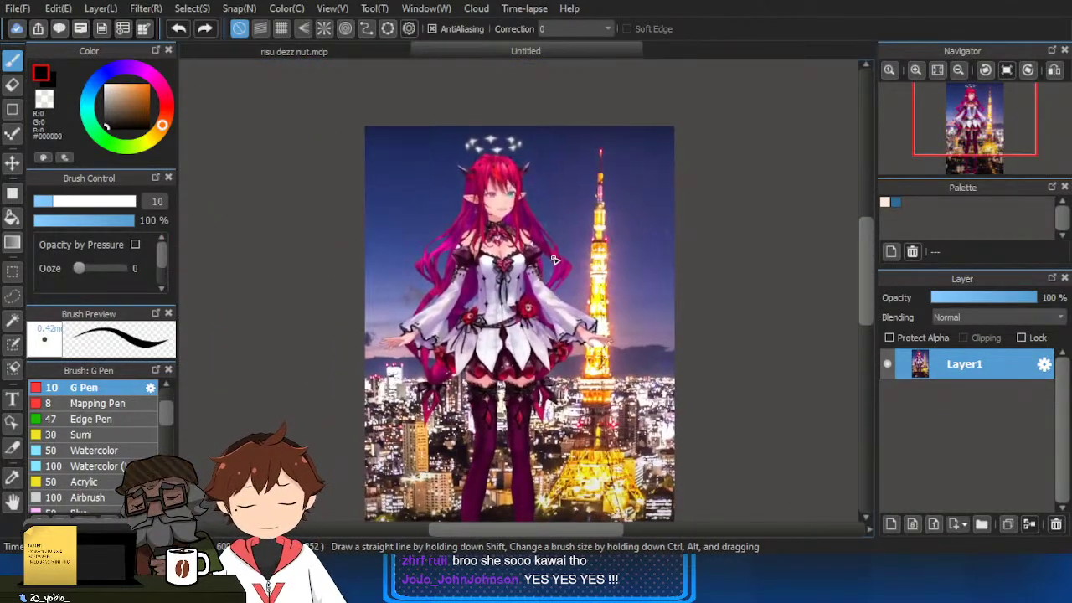
Return to risu dezz nut.mdp and choose the Pencil brush at size 3.
left_click(332, 52)
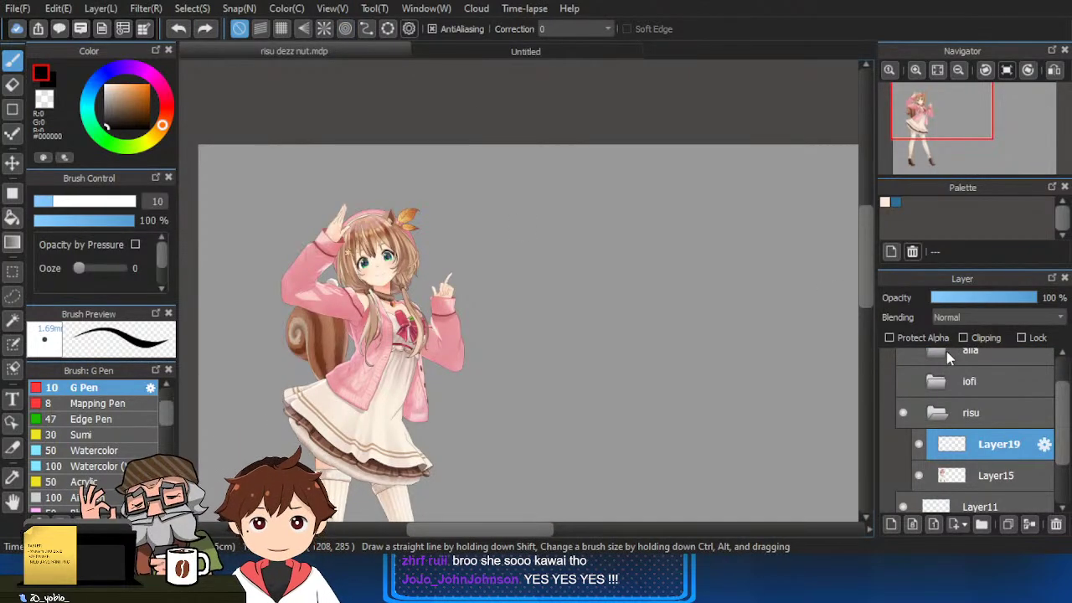
mouse_move(652, 290)
left_mouse_down()
mouse_move(663, 368)
mouse_move(615, 335)
left_mouse_up()
key("ctrl+z")
left_click_drag(641, 369, 672, 417)
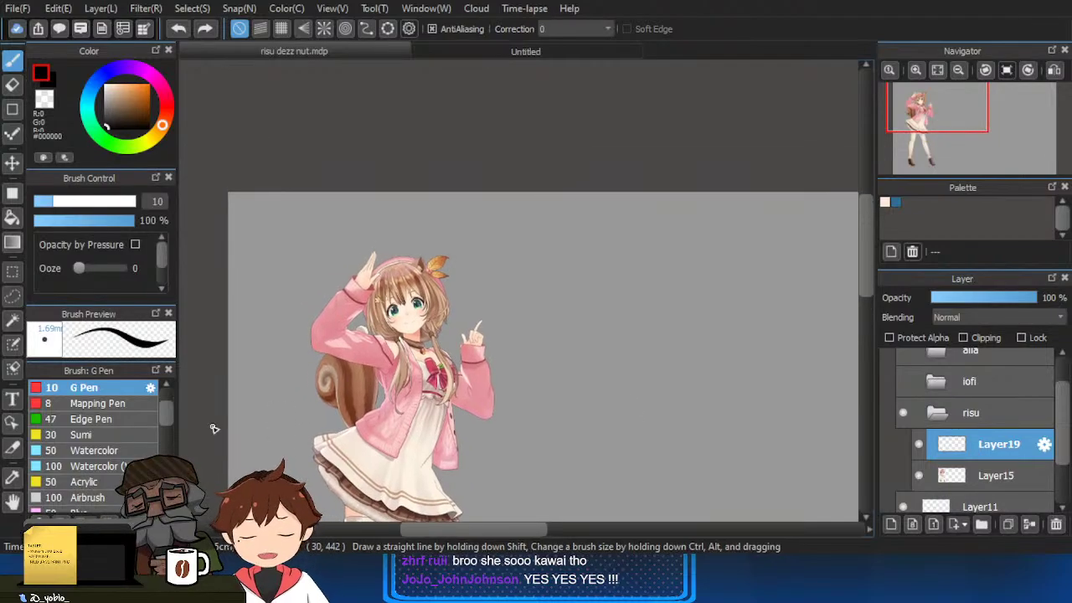
left_click_drag(166, 412, 167, 397)
left_click(131, 392)
Sketch a large round head outline on Layer19 in the empty area beside the squirrel girl, reinforcing it with overlapping pencil strokes.
left_click_drag(506, 342, 507, 374)
scroll(536, 377, "up", 2)
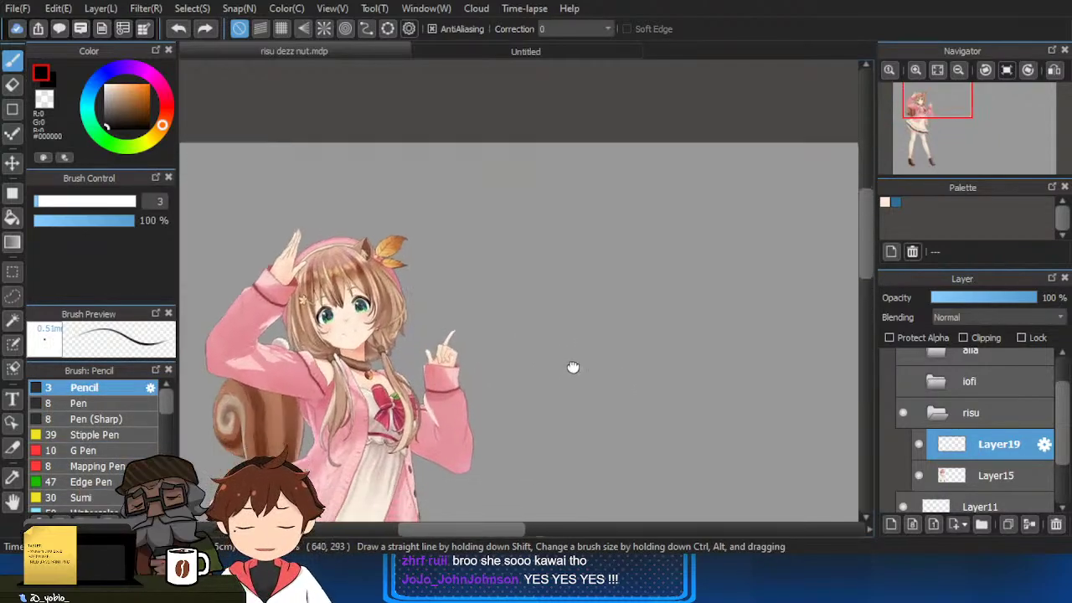
left_click_drag(573, 367, 567, 325)
scroll(656, 340, "up", 1)
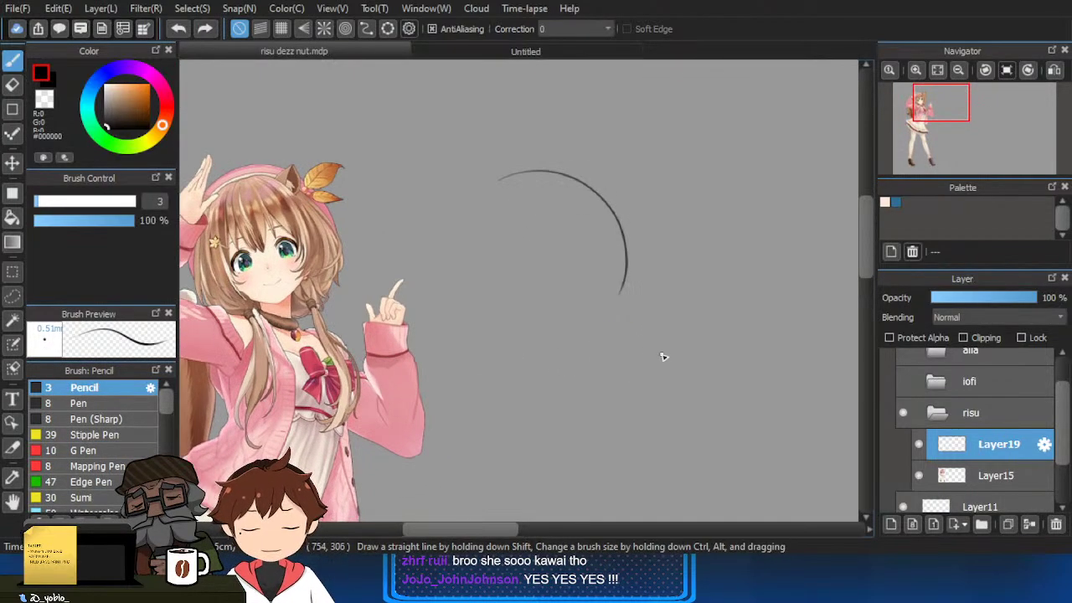
key("ctrl+z")
scroll(645, 366, "up", 1)
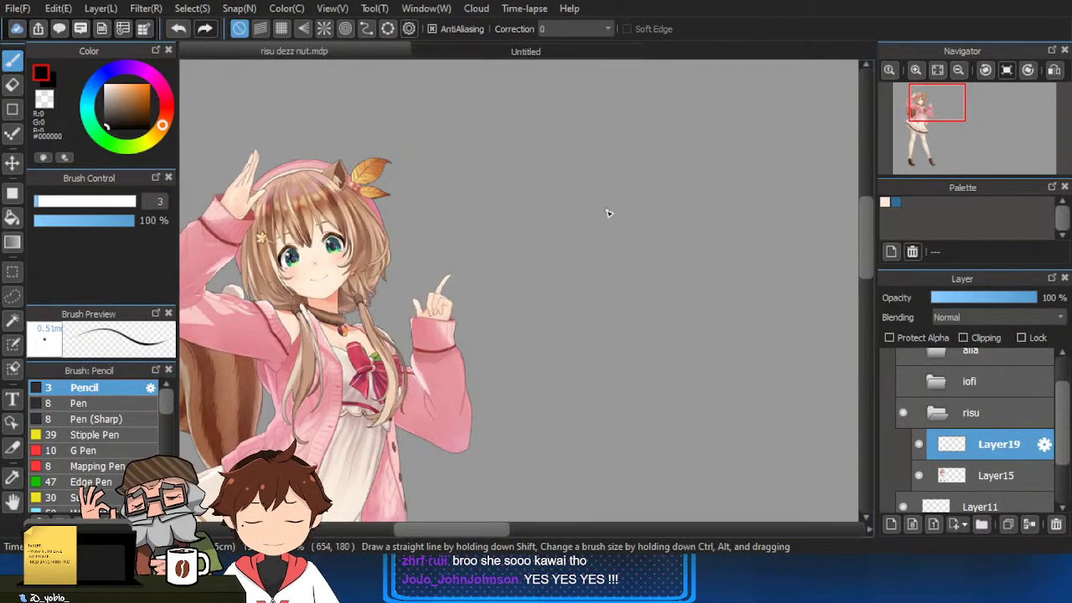
left_click_drag(589, 166, 583, 293)
scroll(616, 264, "up", 1)
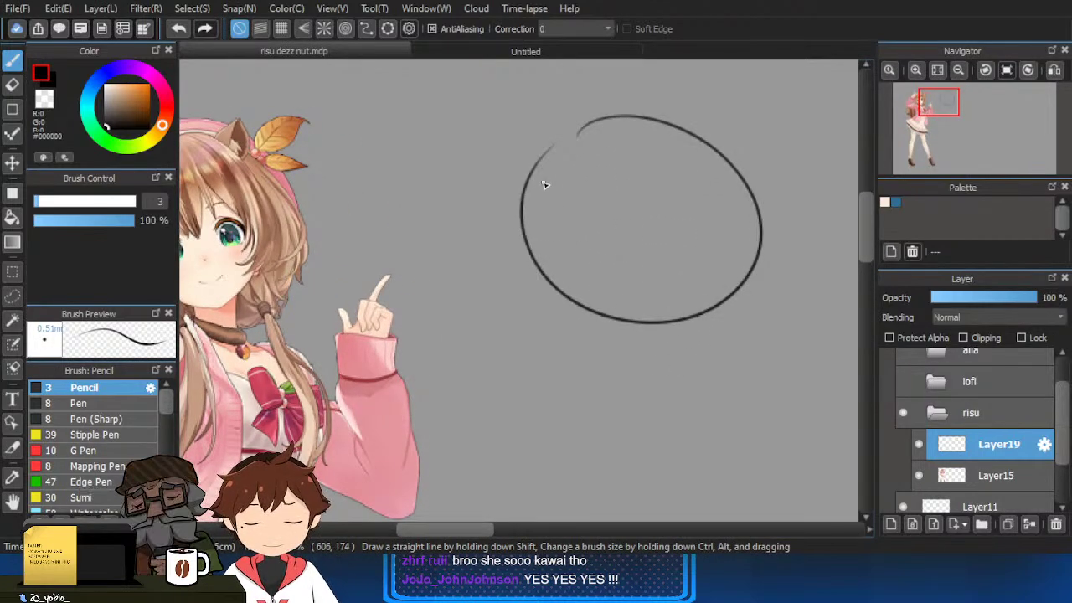
left_click_drag(545, 184, 737, 307)
left_click_drag(566, 144, 729, 155)
left_click_drag(624, 110, 750, 259)
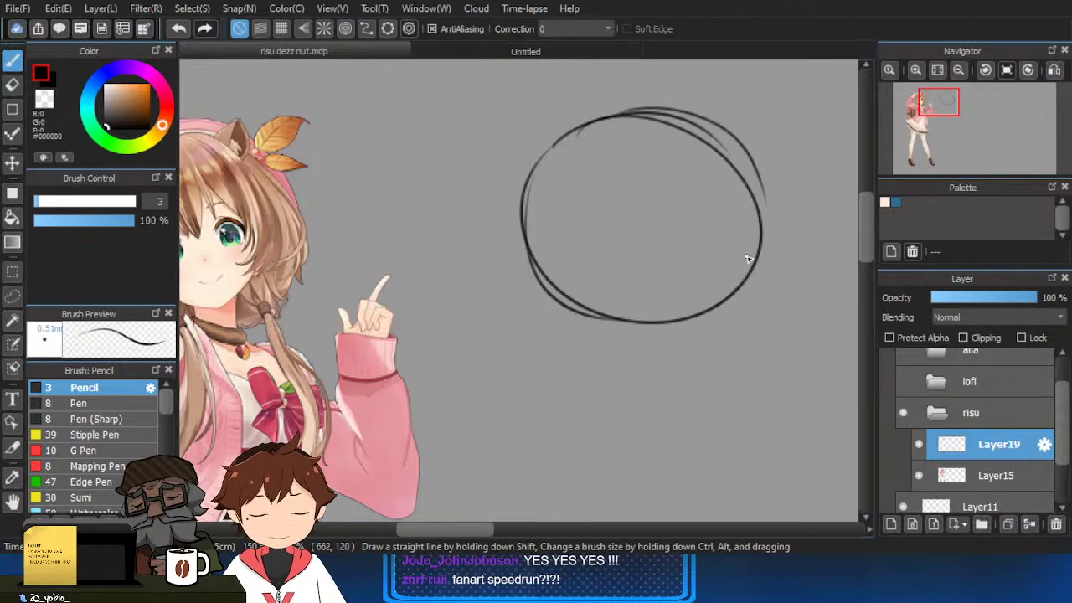
mouse_move(729, 136)
left_mouse_down()
mouse_move(752, 217)
mouse_move(655, 133)
mouse_move(711, 178)
mouse_move(717, 145)
mouse_move(625, 165)
mouse_move(621, 123)
left_mouse_up()
Erase the overlapping inner lines along the upper part of the head circle with the eraser at size 19.
key("e")
key("]")
key("]")
key("]")
key("b")
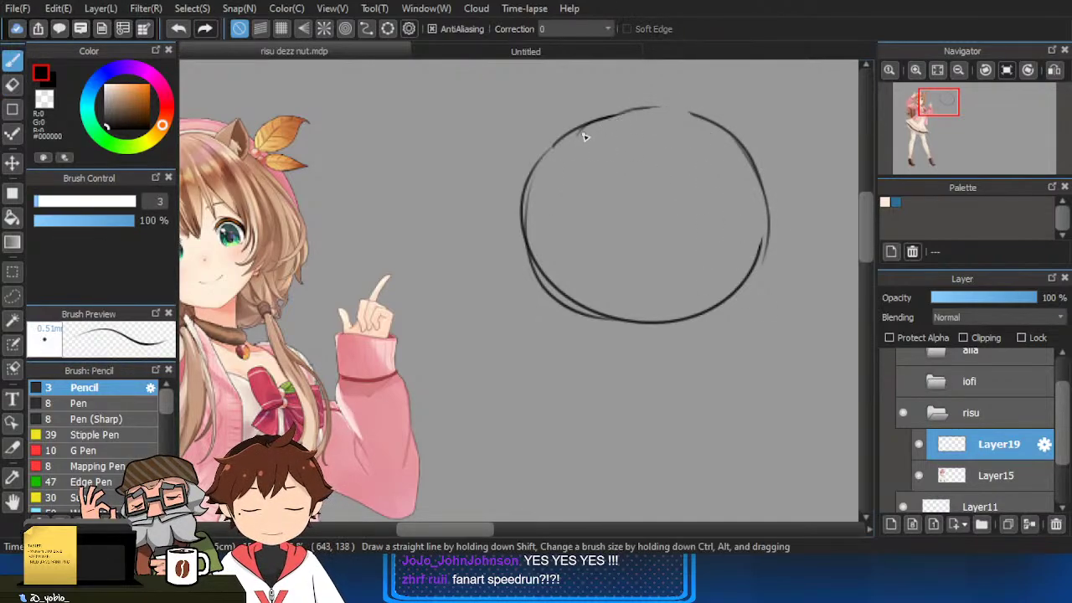
Draw the cheek line and jaw corner at the lower-left edge of the head circle.
left_click_drag(655, 197, 658, 247)
scroll(659, 246, "up", 2)
left_click_drag(555, 351, 584, 302)
mouse_move(529, 280)
left_mouse_down()
mouse_move(531, 338)
mouse_move(550, 379)
left_mouse_up()
mouse_move(557, 338)
left_mouse_down()
mouse_move(500, 324)
mouse_move(581, 381)
left_mouse_up()
key("ctrl+z")
mouse_move(469, 332)
left_mouse_down()
mouse_move(529, 373)
mouse_move(585, 382)
left_mouse_up()
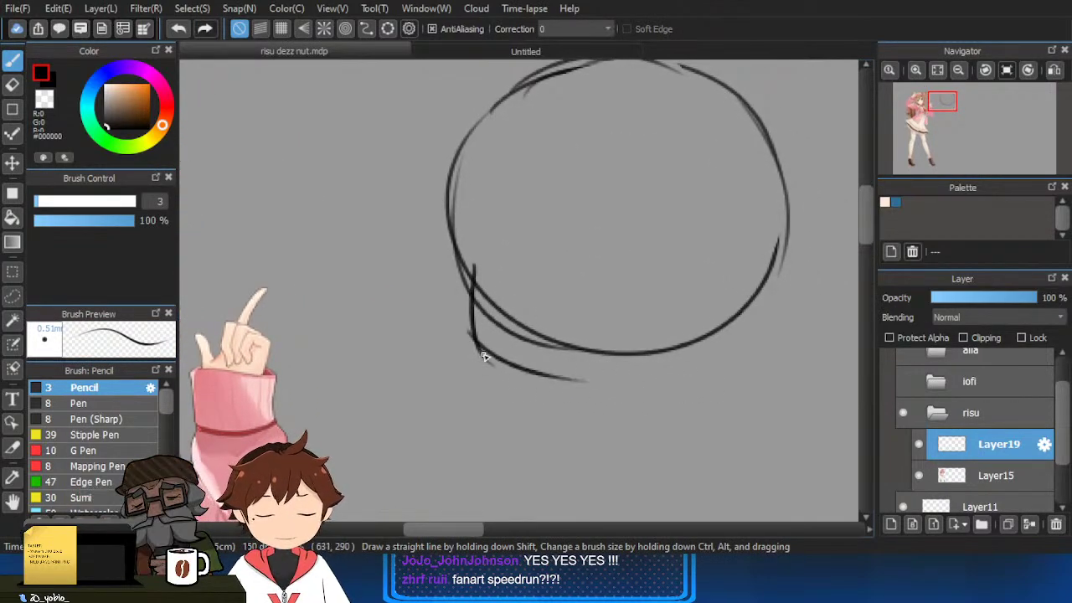
Continue the jaw line under the head circle to its right side and add a rounded ear there.
mouse_move(484, 356)
left_mouse_down()
mouse_move(574, 383)
mouse_move(727, 362)
left_mouse_up()
key("ctrl+z")
key("ctrl+z")
mouse_move(568, 382)
left_mouse_down()
mouse_move(714, 363)
mouse_move(675, 365)
mouse_move(701, 346)
left_mouse_up()
key("ctrl+z")
key("ctrl+z")
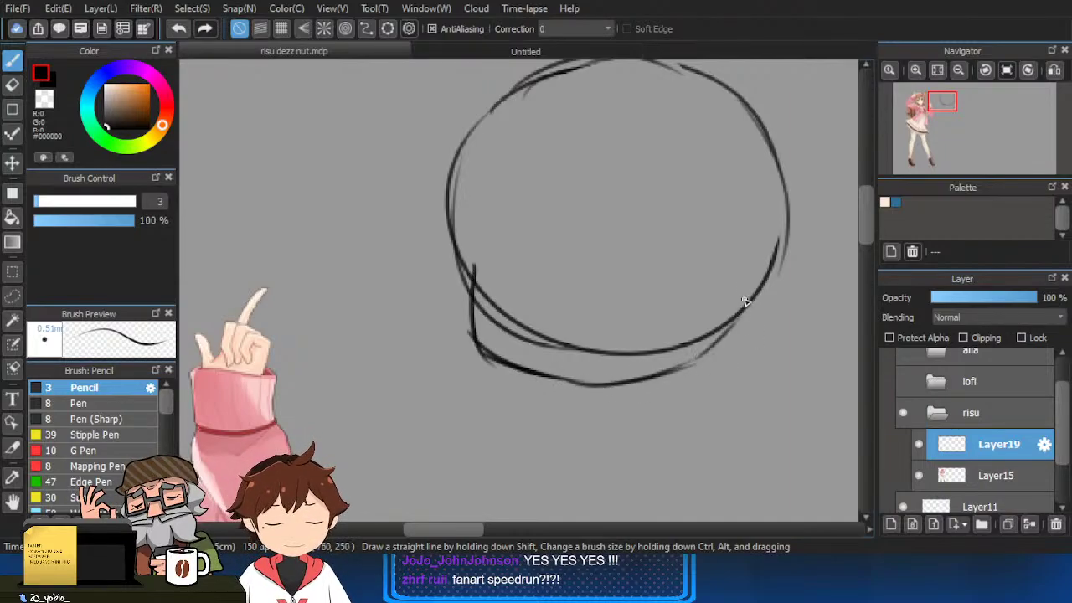
key("ctrl+z")
left_click_drag(746, 301, 702, 387)
left_click_drag(787, 307, 739, 356)
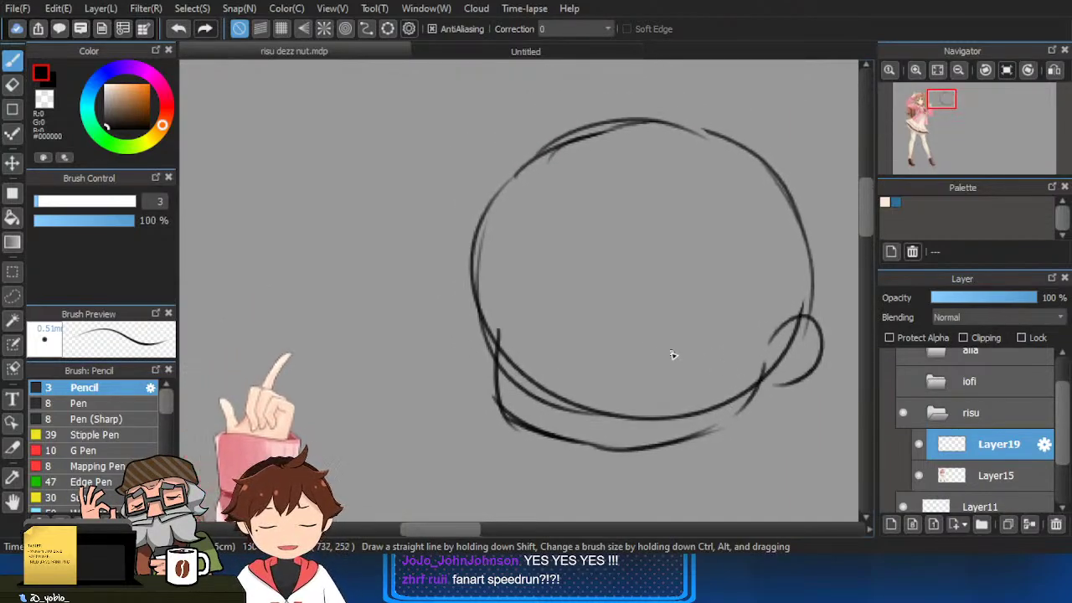
key("ctrl+z")
Draw flat-topped glasses with two rounded lenses joined by a bridge across the lower half of the face.
mouse_move(481, 299)
left_mouse_down()
mouse_move(512, 338)
mouse_move(556, 356)
mouse_move(595, 289)
mouse_move(557, 355)
left_mouse_up()
mouse_move(476, 289)
left_mouse_down()
mouse_move(747, 287)
mouse_move(705, 351)
left_mouse_up()
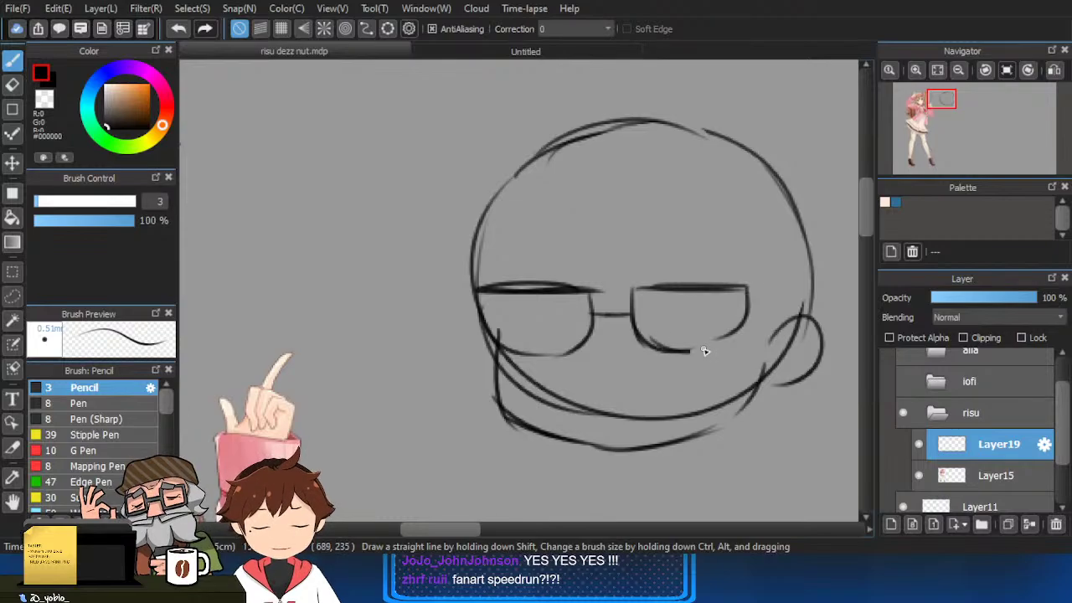
key("e")
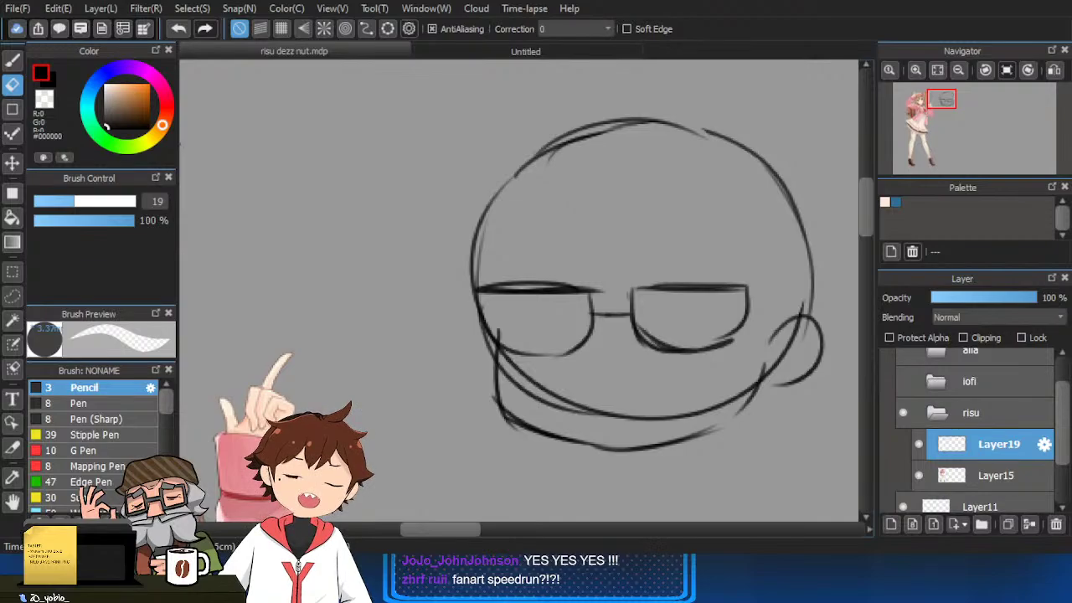
Create a new blank document, accepting the offered canvas settings.
left_click(530, 51)
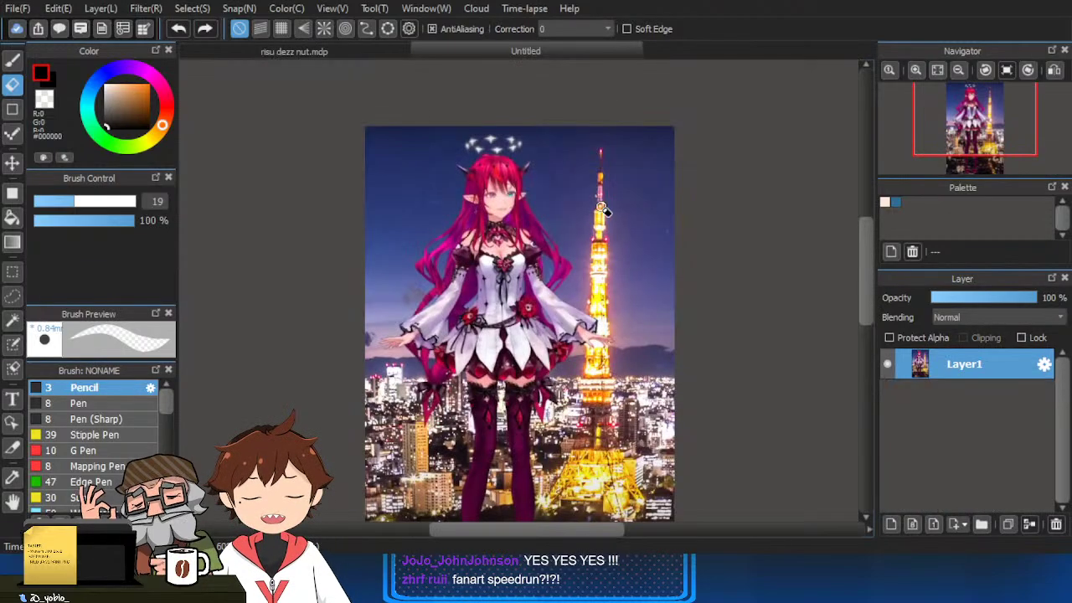
left_click(395, 54)
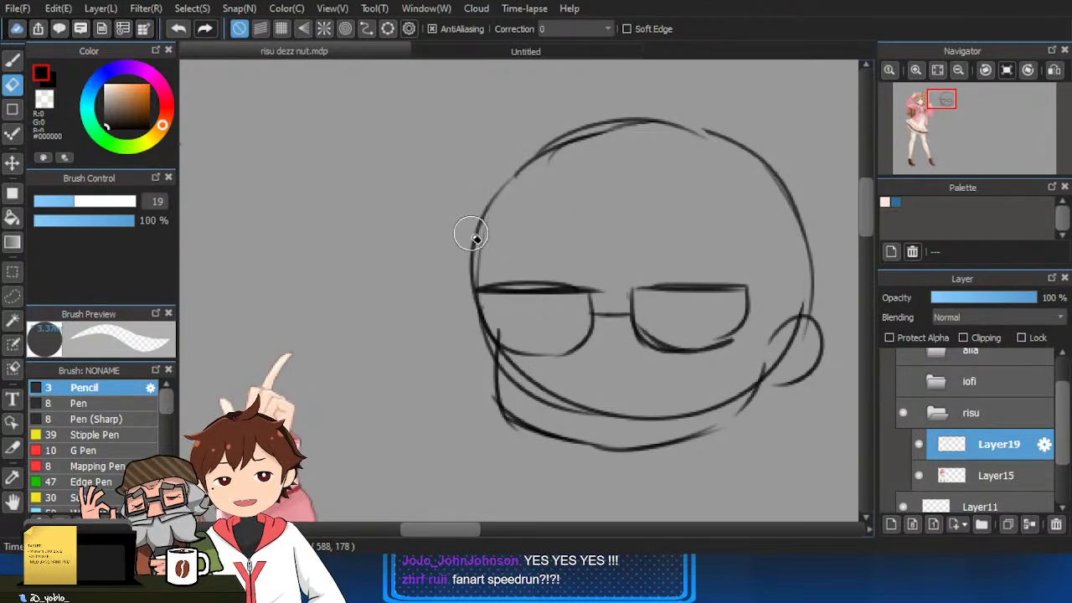
left_click(526, 52)
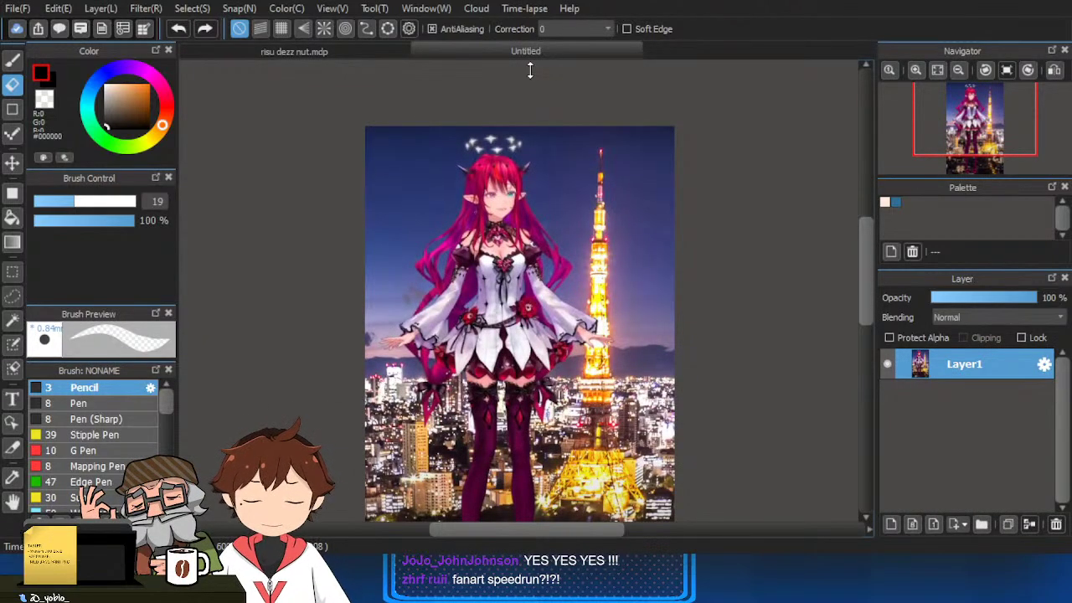
key("ctrl+n")
key("Return")
Copy the entire red-haired girl image from its document and paste it into the new one.
left_click(459, 53)
key("ctrl+a")
key("ctrl+c")
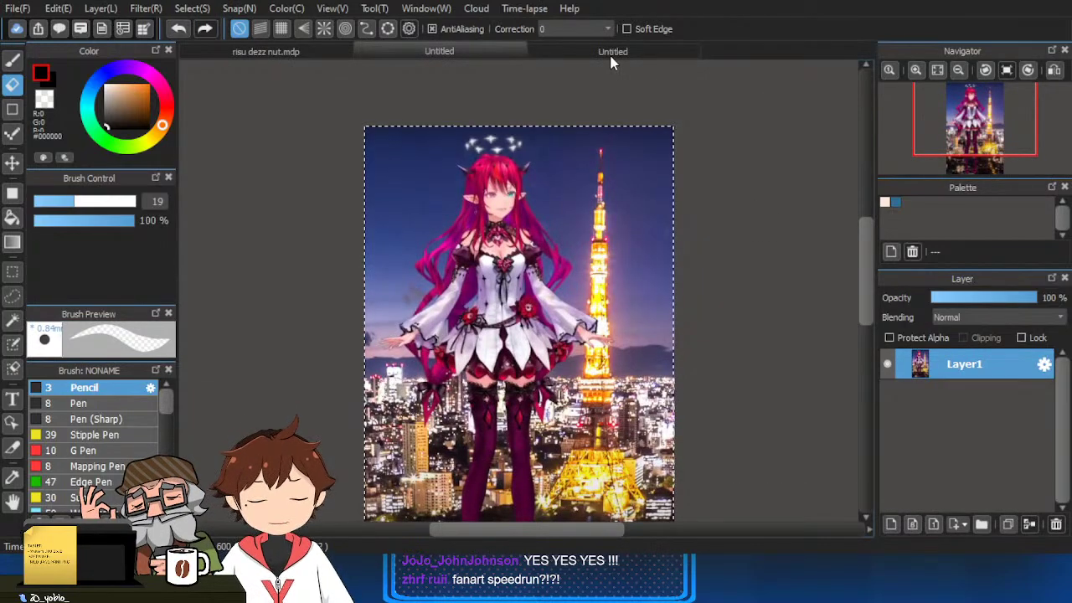
left_click(613, 55)
key("ctrl+v")
scroll(484, 149, "down", 2)
scroll(412, 208, "up", 1)
scroll(412, 208, "up", 1)
Fill Layer1 beneath the pasted image with solid grey #A6A6A6 using a linear Foreground-Transparent gradient.
left_click(1013, 406)
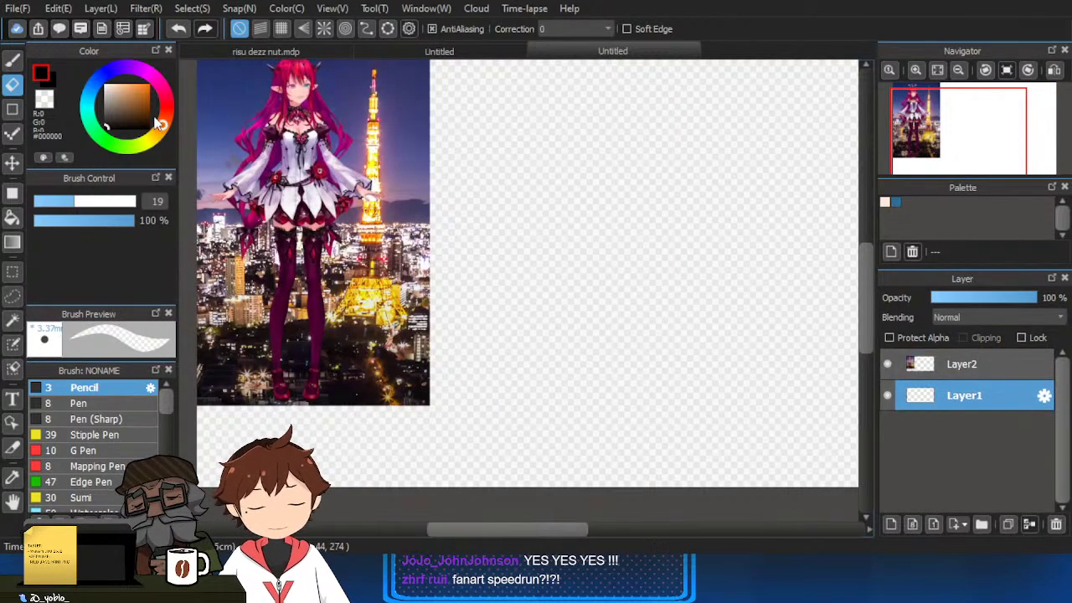
left_click(107, 100)
left_click(13, 242)
left_click_drag(532, 213, 638, 227)
scroll(542, 213, "down", 1)
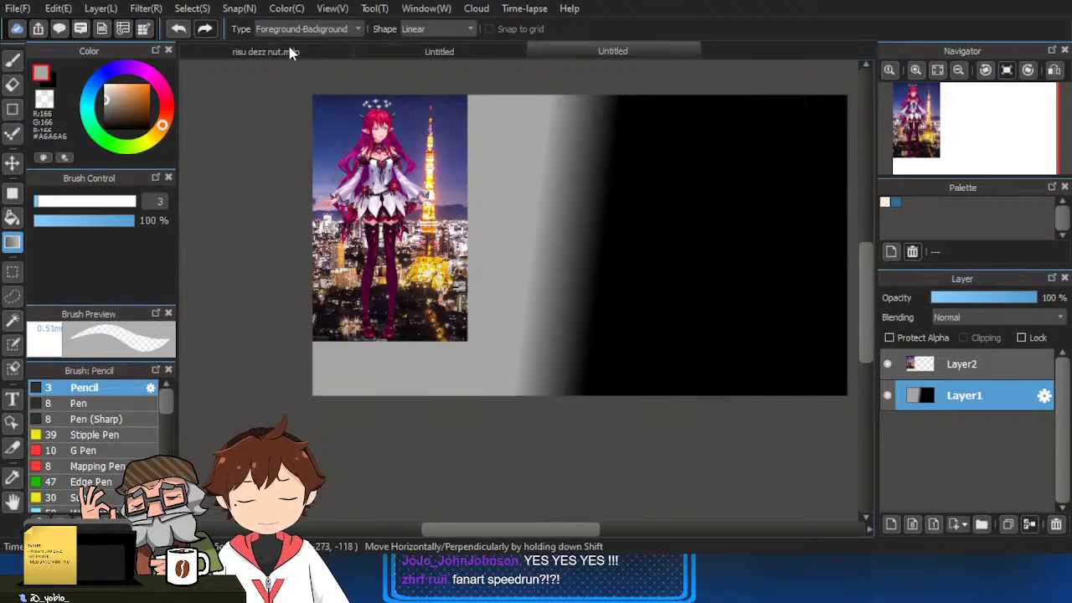
scroll(307, 33, "down", 1)
left_click_drag(355, 229, 807, 327)
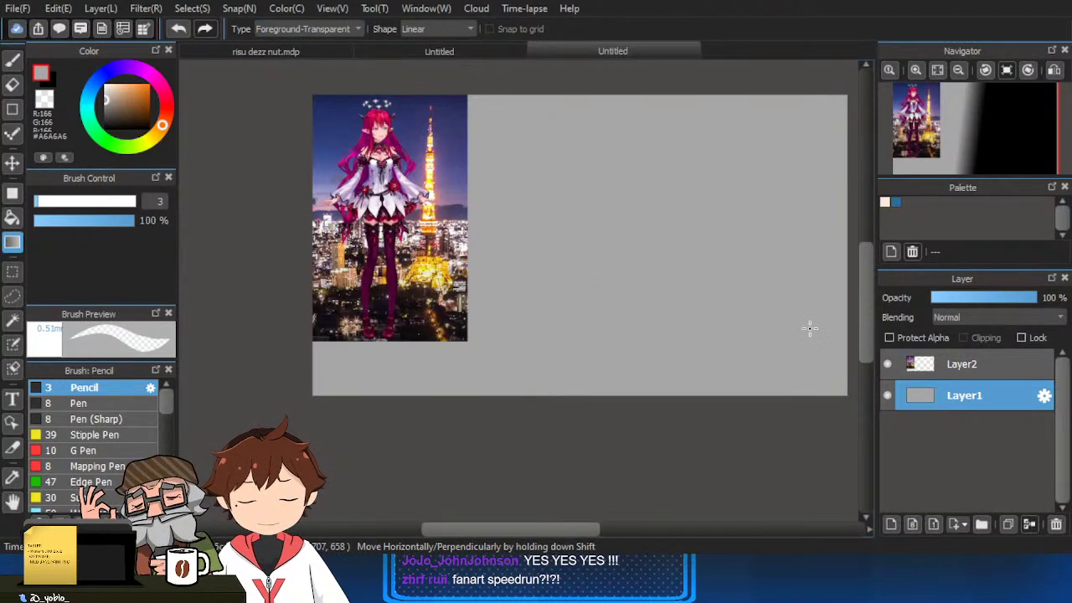
Add a folder above Layer1 with a new empty layer inside it and switch back to the Pencil brush.
left_click(982, 524)
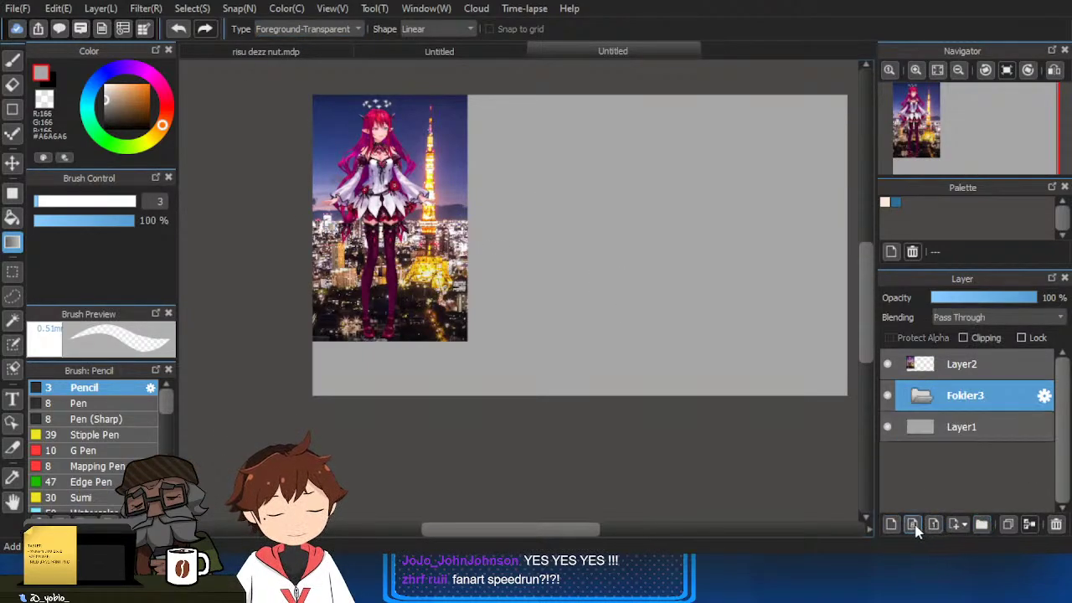
left_click(891, 524)
key("b")
left_click_drag(618, 179, 646, 235)
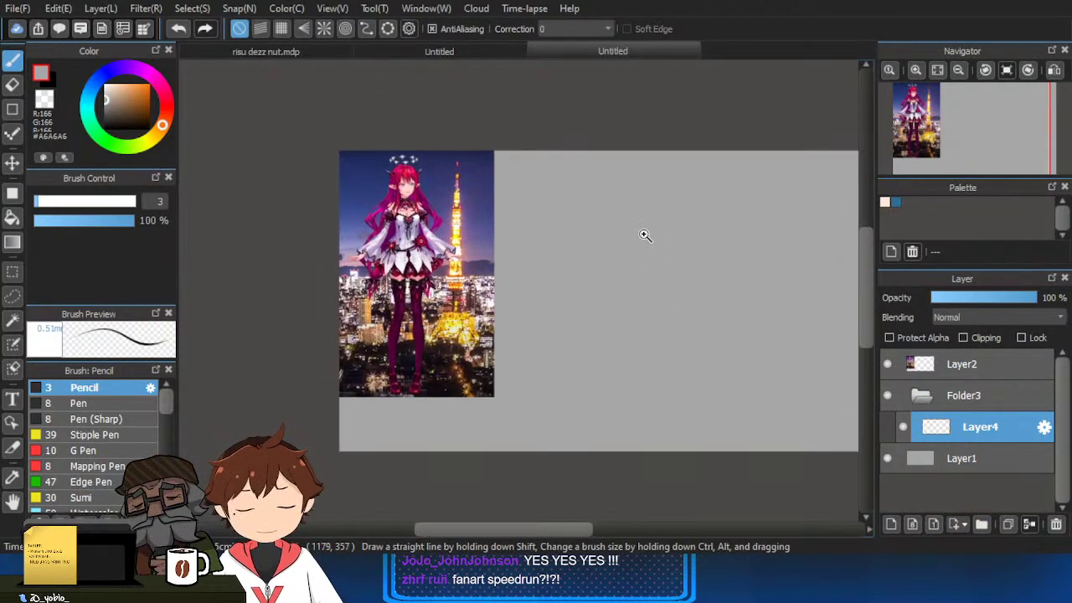
Set the drawing colour to black and sketch a large head circle on Layer4 beside the reference image.
scroll(641, 235, "up", 2)
scroll(596, 259, "up", 1)
left_click_drag(591, 300, 639, 279)
scroll(651, 304, "down", 1)
scroll(654, 252, "up", 2)
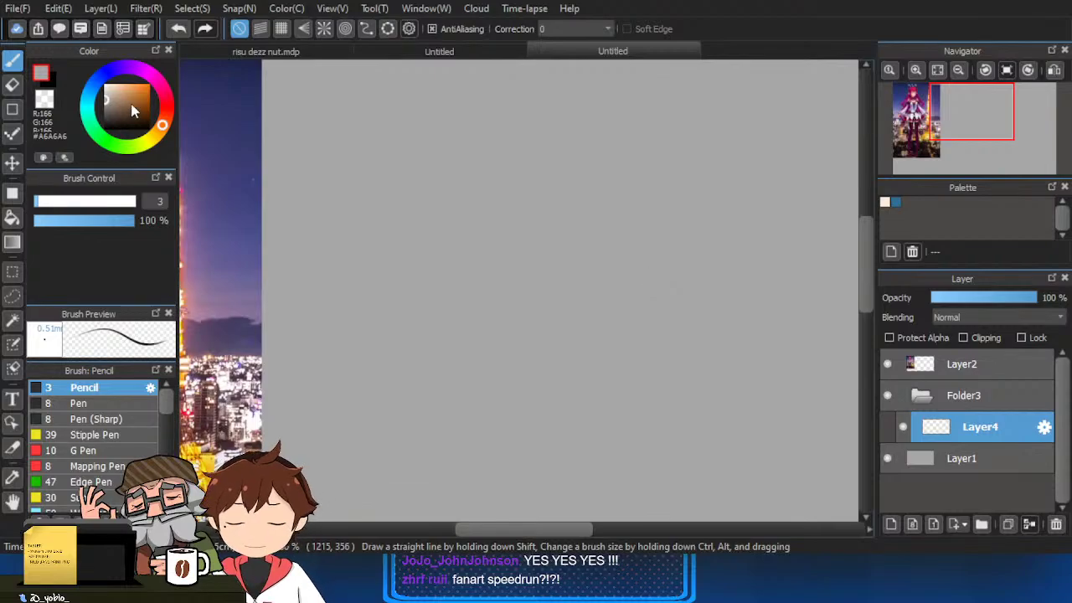
left_click(108, 128)
mouse_move(588, 209)
left_mouse_down()
mouse_move(651, 232)
mouse_move(575, 201)
mouse_move(541, 271)
mouse_move(600, 192)
mouse_move(675, 212)
mouse_move(673, 313)
left_mouse_up()
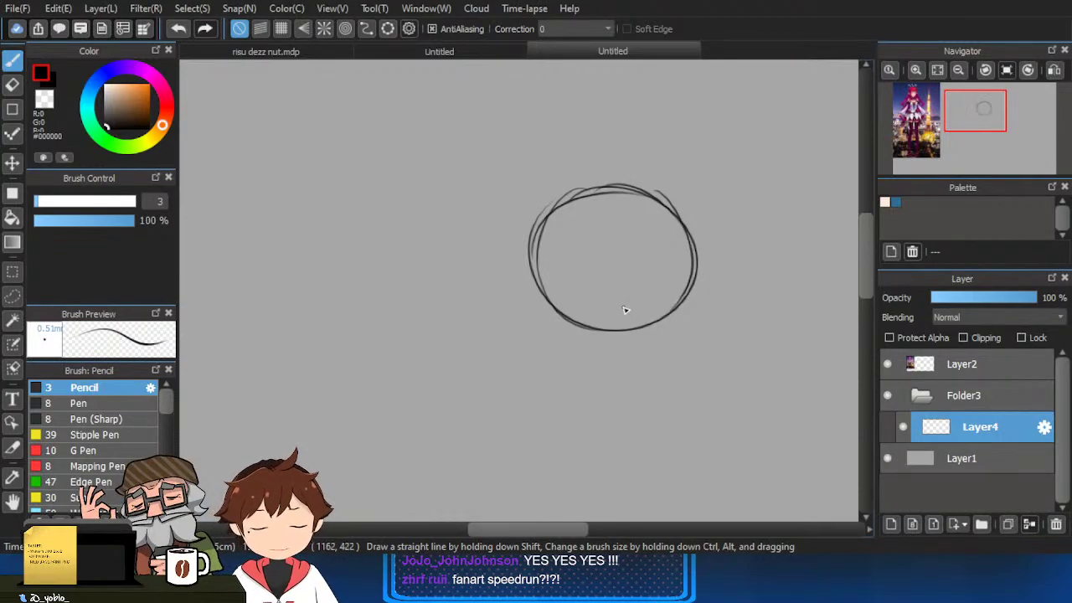
Draw a curved vertical centre line and a curved horizontal eye line across the large head circle.
left_click_drag(638, 309, 687, 302)
left_click_drag(619, 194, 666, 319)
key("ctrl+z")
key("ctrl+z")
key("ctrl+z")
key("ctrl+z")
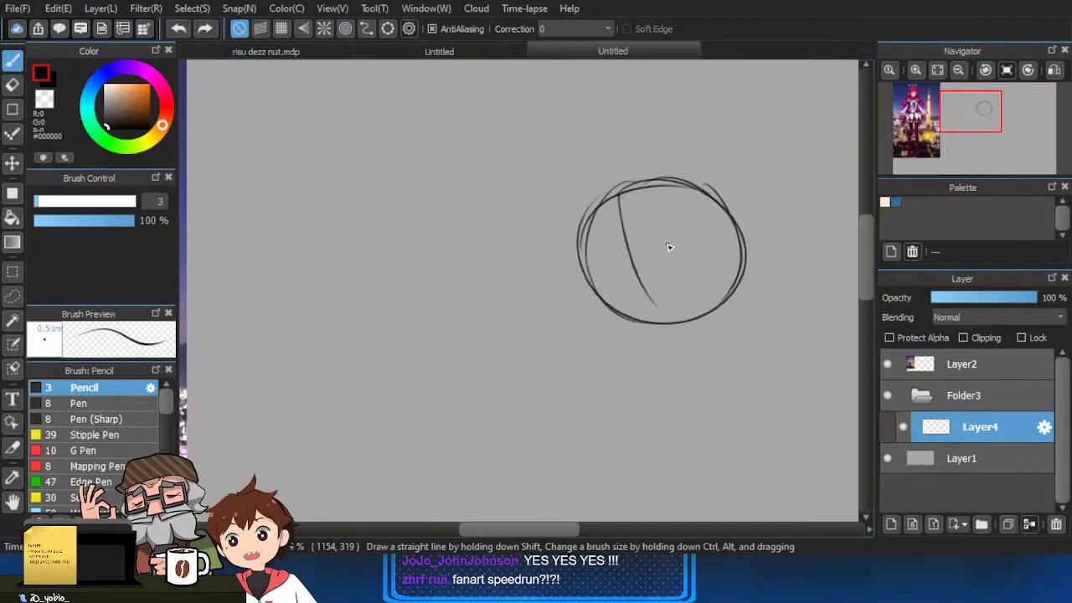
left_click_drag(646, 190, 670, 317)
key("ctrl+z")
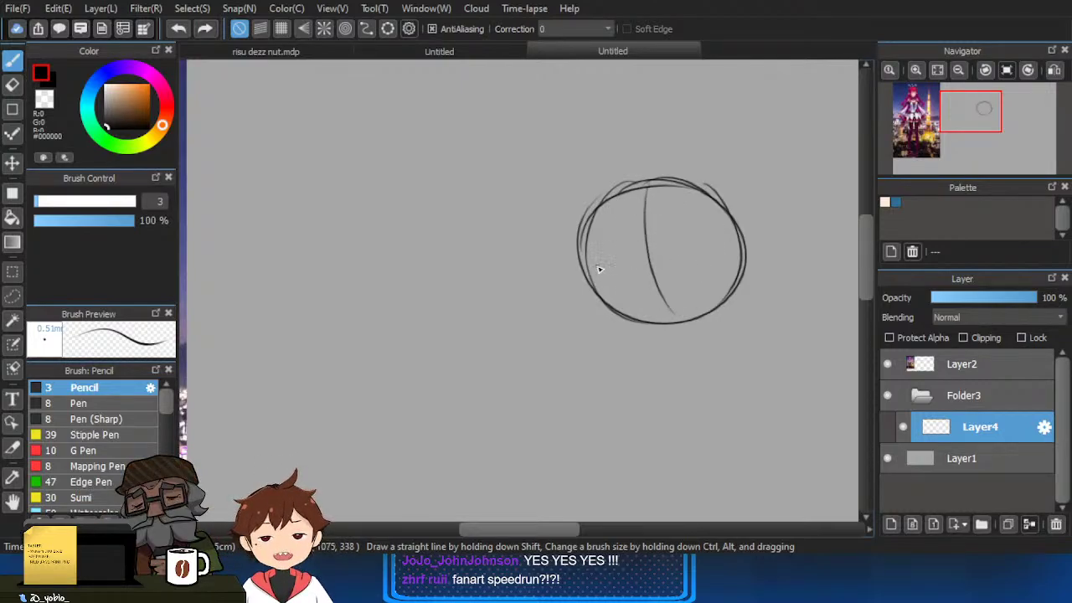
left_click_drag(586, 266, 729, 243)
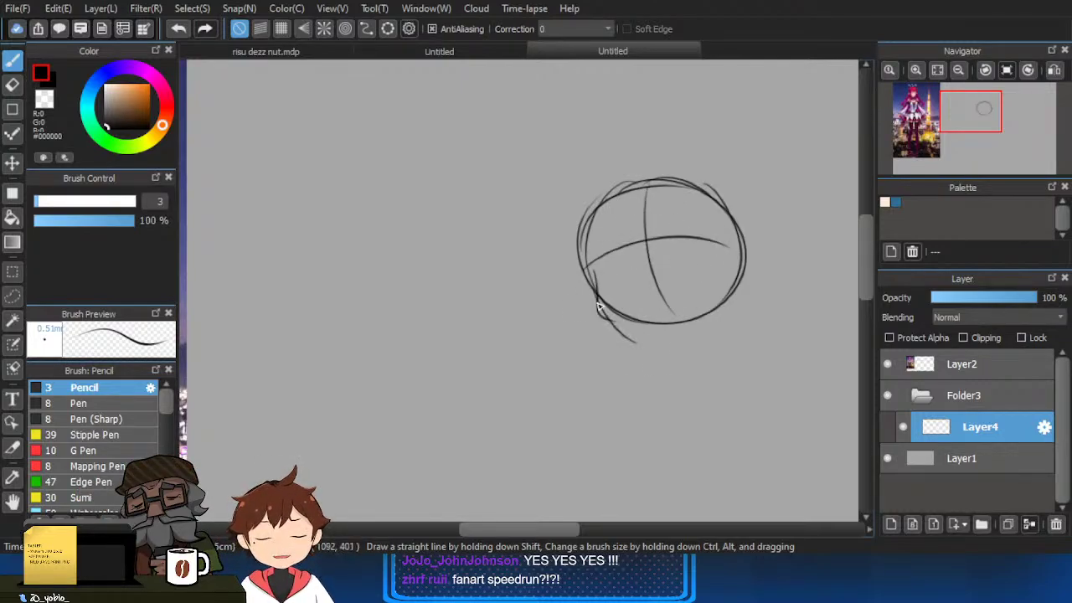
Sketch the jaw, chin and neck strokes around the lower half of the large head circle.
mouse_move(598, 307)
left_mouse_down()
mouse_move(650, 348)
mouse_move(724, 283)
mouse_move(704, 347)
left_mouse_up()
mouse_move(693, 377)
left_mouse_down()
mouse_move(711, 313)
mouse_move(689, 282)
mouse_move(713, 268)
mouse_move(707, 258)
mouse_move(657, 263)
left_mouse_up()
scroll(653, 298, "down", 4)
scroll(682, 271, "up", 1)
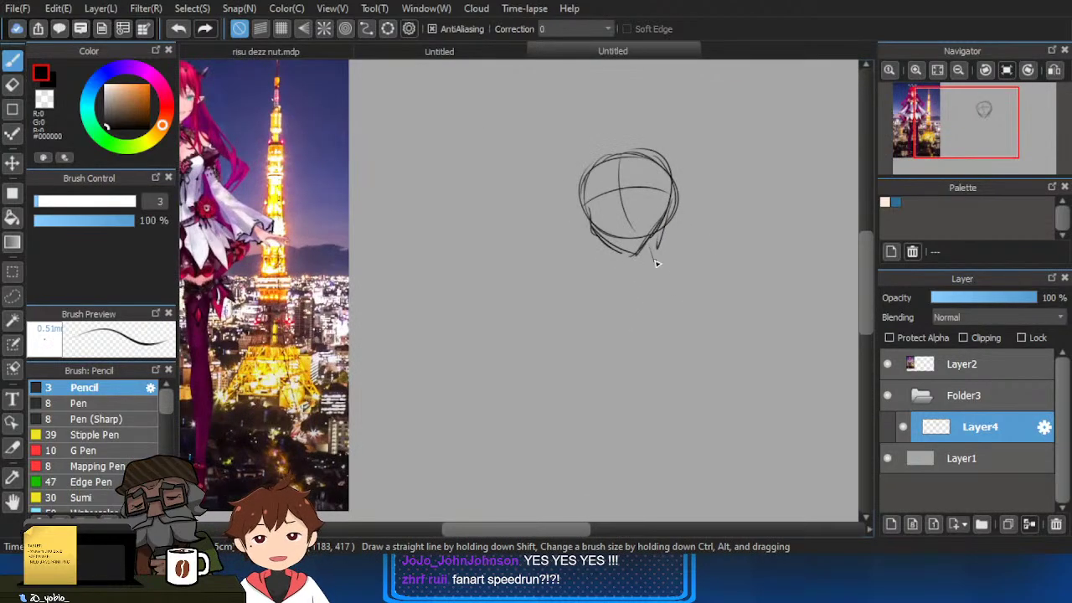
scroll(657, 263, "down", 1)
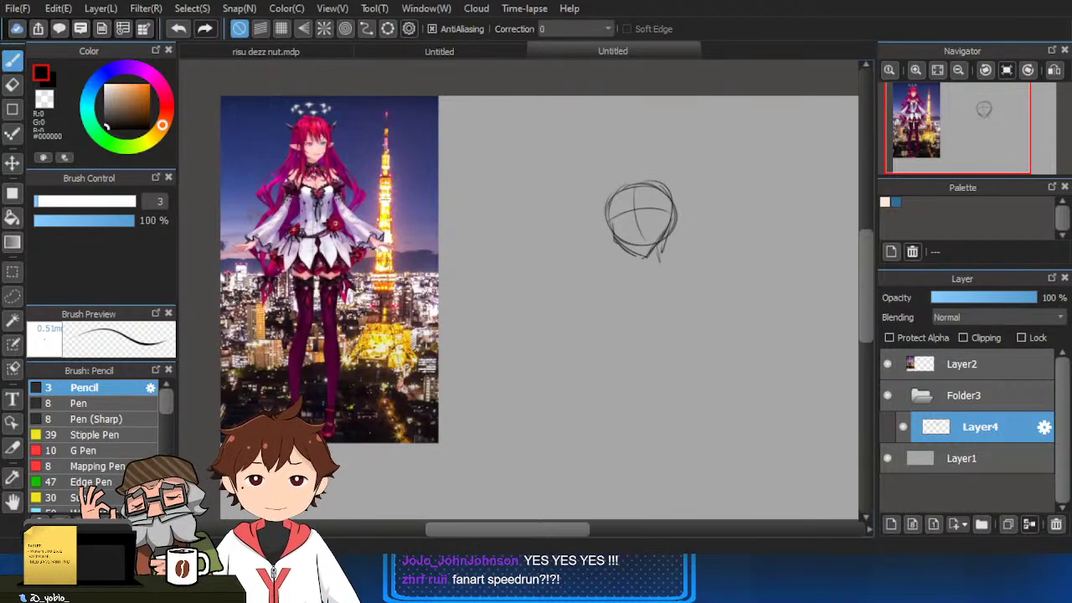
left_click_drag(641, 284, 634, 268)
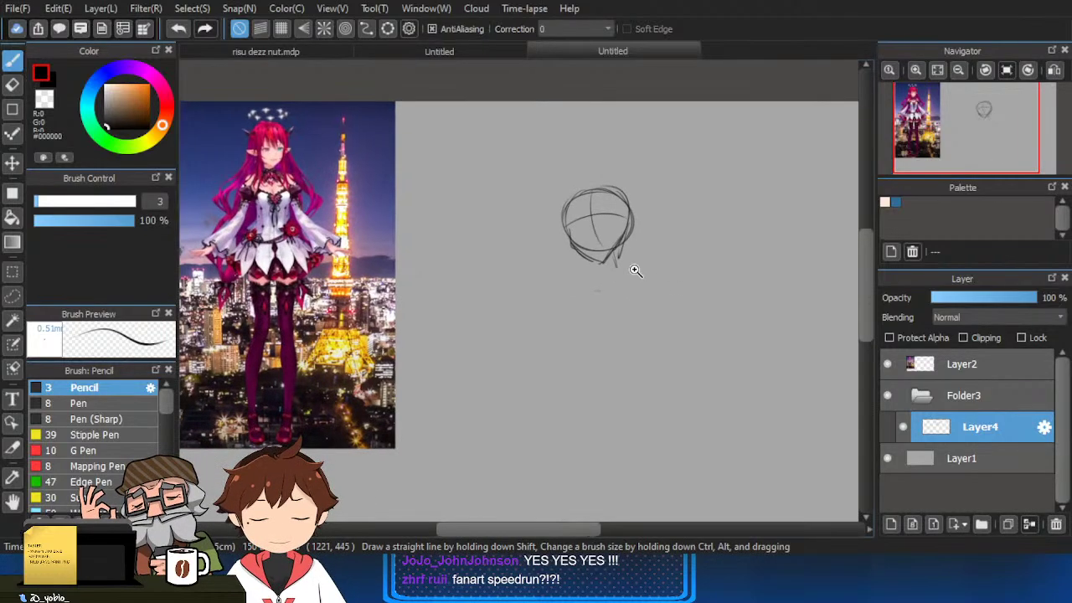
Clear the entire head sketch from Layer4.
scroll(628, 265, "up", 2)
key("Delete")
mouse_move(575, 210)
left_mouse_down()
mouse_move(653, 223)
mouse_move(578, 213)
mouse_move(566, 258)
mouse_move(635, 282)
left_mouse_up()
key("Delete")
scroll(622, 240, "up", 2)
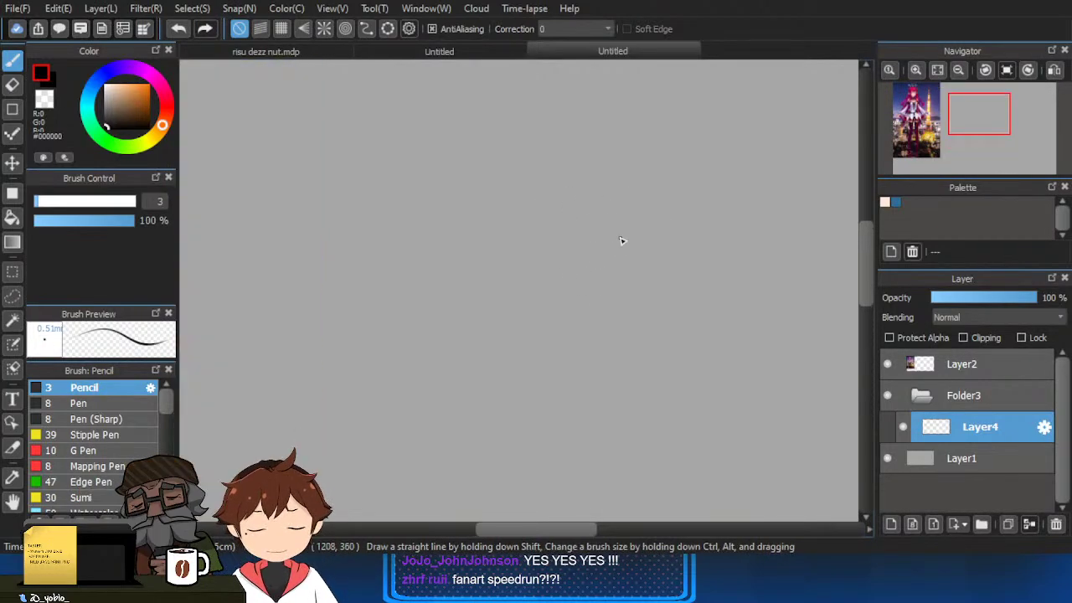
Sketch a smaller circular head with face guidelines, a neck, shoulders and a tapering torso on Layer4.
mouse_move(597, 205)
left_mouse_down()
mouse_move(643, 220)
mouse_move(619, 194)
mouse_move(595, 209)
mouse_move(614, 193)
mouse_move(639, 224)
mouse_move(625, 252)
mouse_move(584, 265)
left_mouse_up()
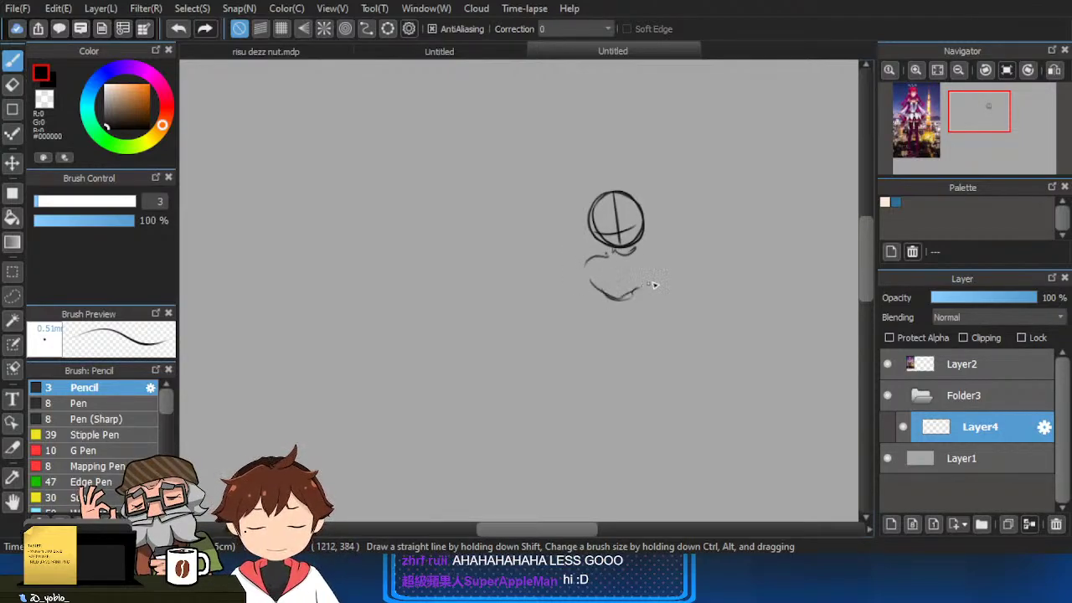
left_click_drag(665, 245, 668, 260)
mouse_move(663, 281)
left_mouse_down()
mouse_move(613, 303)
mouse_move(612, 341)
left_mouse_up()
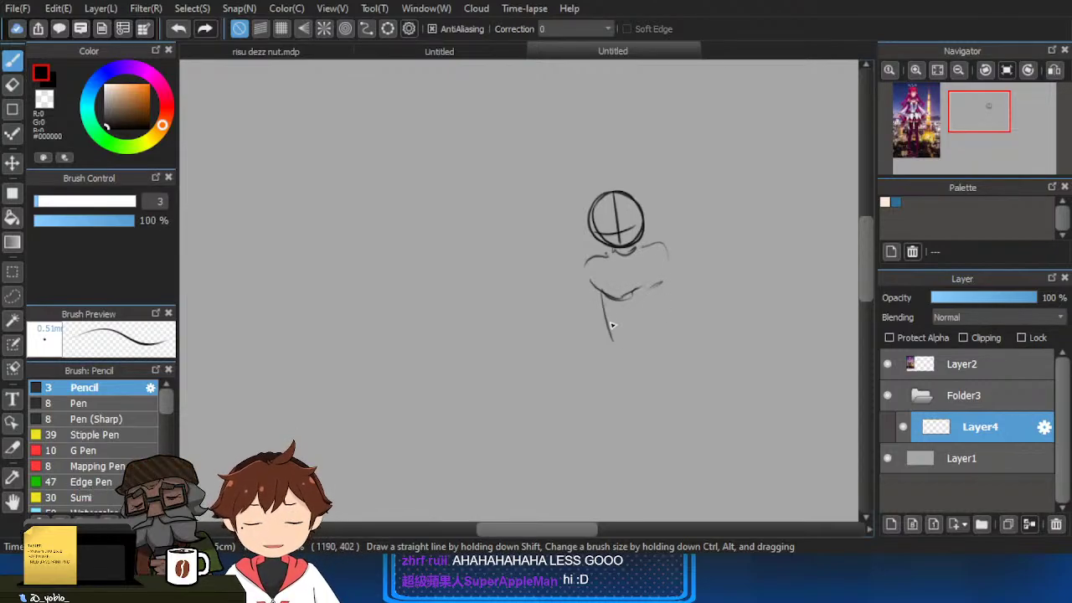
left_click_drag(603, 297, 603, 342)
mouse_move(609, 348)
left_mouse_down()
mouse_move(633, 344)
mouse_move(638, 290)
left_mouse_up()
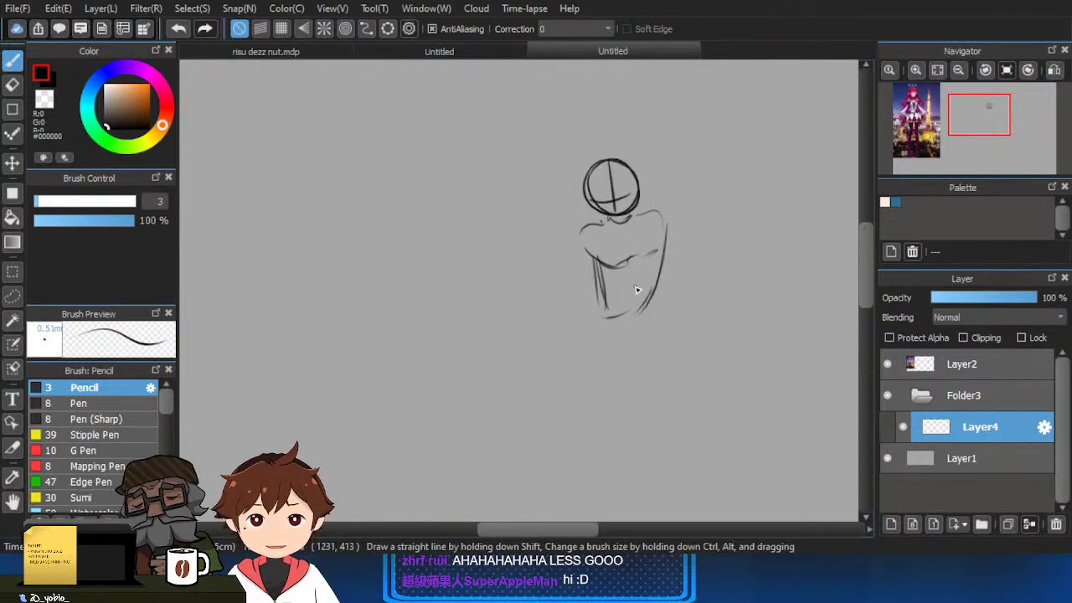
Sketch the hips with one raised, bent leg and one long straight leg ending in a pointed foot.
mouse_move(637, 250)
left_mouse_down()
mouse_move(637, 197)
mouse_move(672, 481)
left_mouse_up()
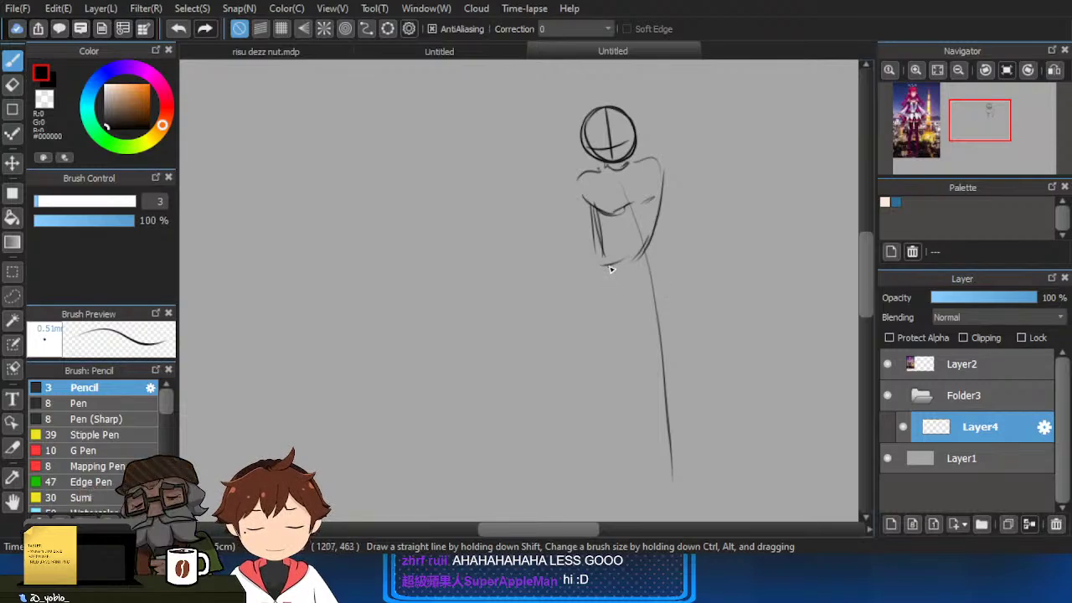
mouse_move(600, 267)
left_mouse_down()
mouse_move(652, 263)
mouse_move(587, 313)
mouse_move(627, 383)
mouse_move(602, 336)
left_mouse_up()
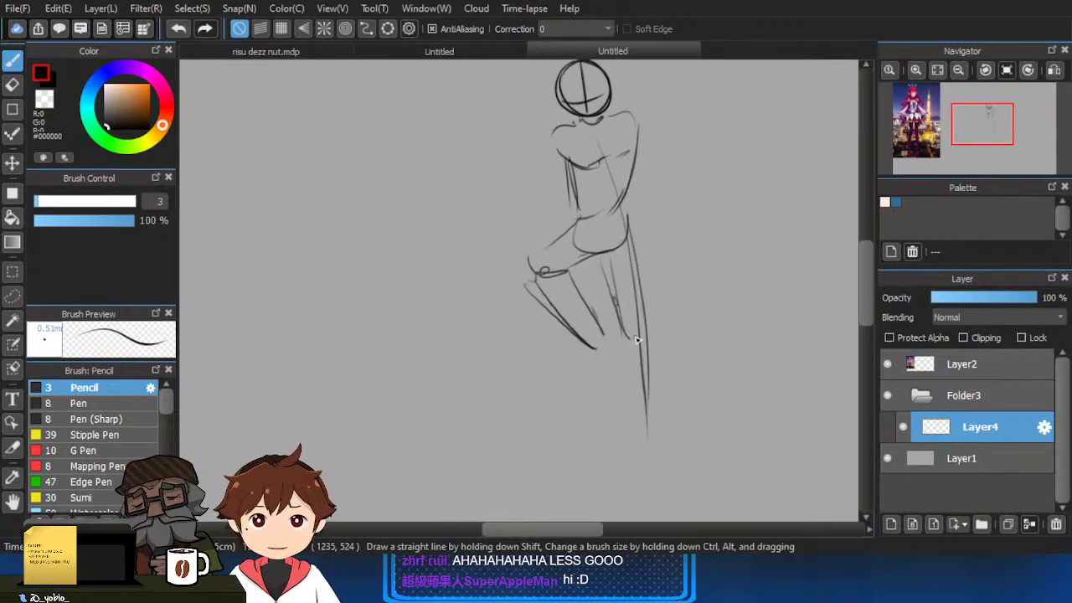
scroll(636, 340, "down", 2)
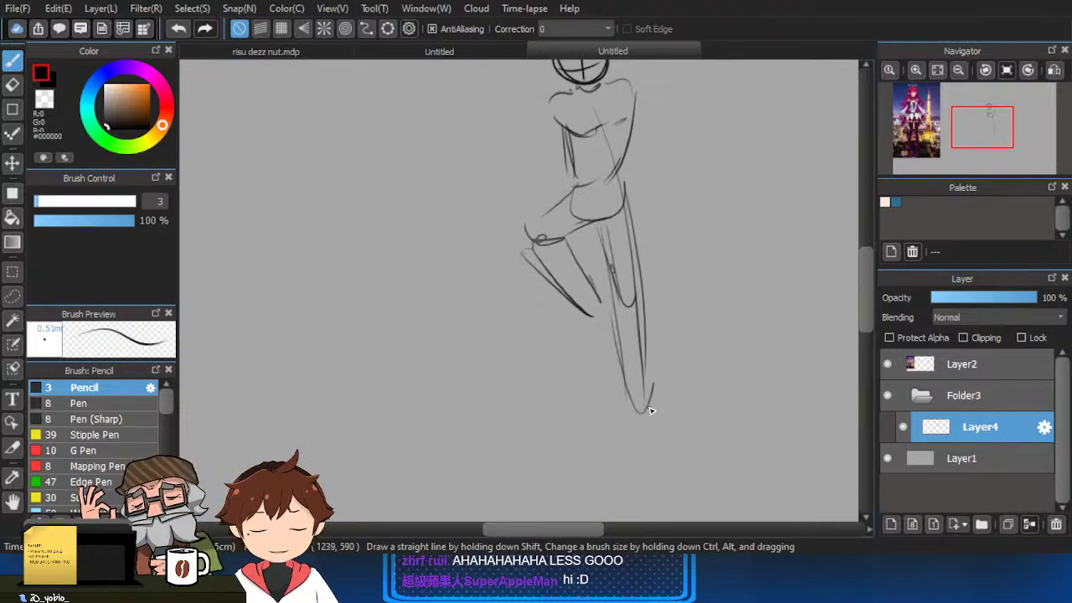
scroll(629, 392, "down", 3)
left_click_drag(626, 367, 634, 432)
scroll(612, 360, "up", 3)
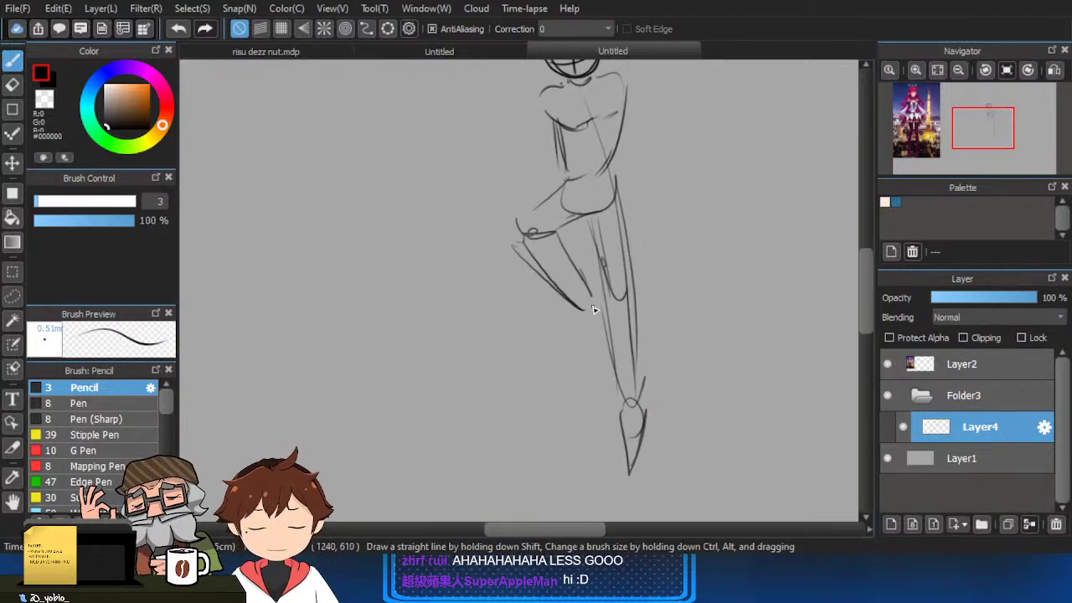
Try an upper-arm line from each shoulder and undo it.
scroll(597, 279, "up", 10)
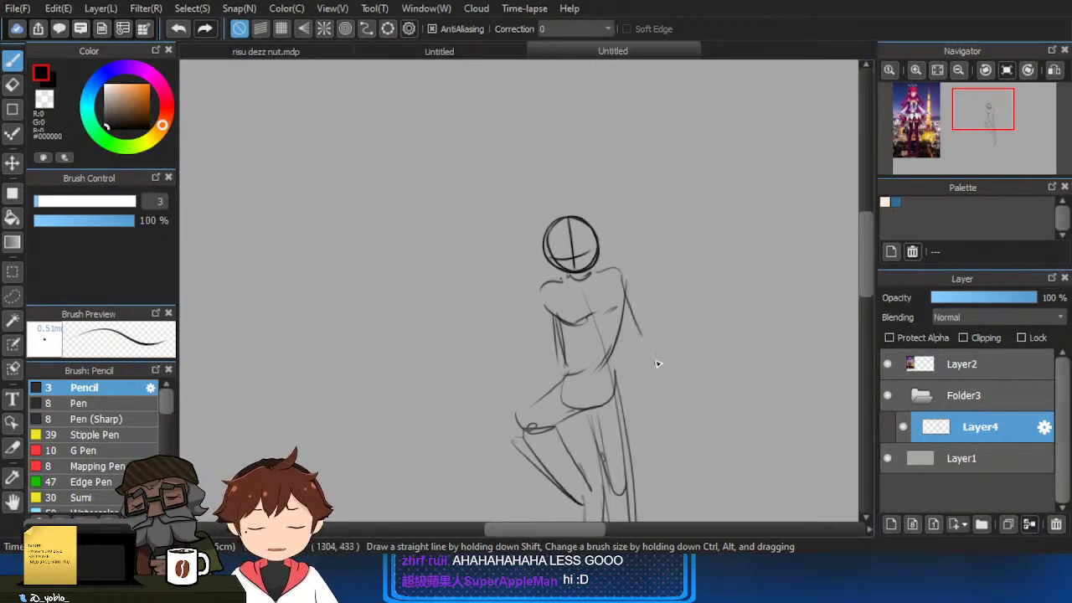
scroll(654, 335, "down", 1)
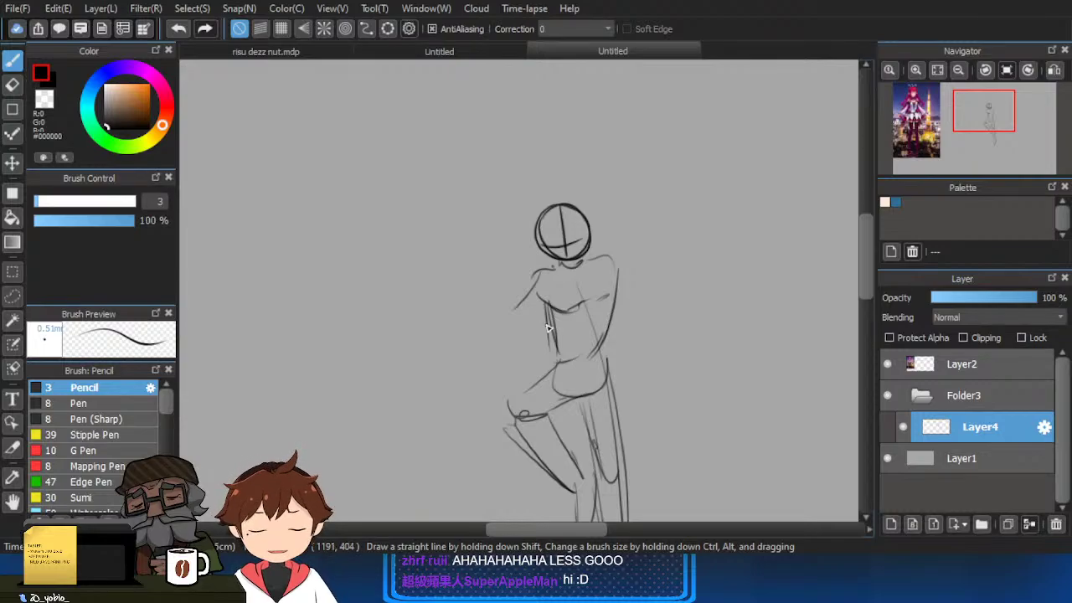
key("ctrl+z")
left_click_drag(662, 336, 667, 298)
scroll(668, 297, "down", 1)
Erase the legs, hips and torso lines with the eraser at size 97, keeping the head and shoulders.
key("e")
mouse_move(553, 362)
left_mouse_down()
mouse_move(603, 340)
mouse_move(590, 325)
left_mouse_up()
mouse_move(602, 414)
left_mouse_down()
mouse_move(611, 329)
mouse_move(617, 474)
mouse_move(629, 299)
mouse_move(606, 249)
left_mouse_up()
key("bracketright")
key("u")
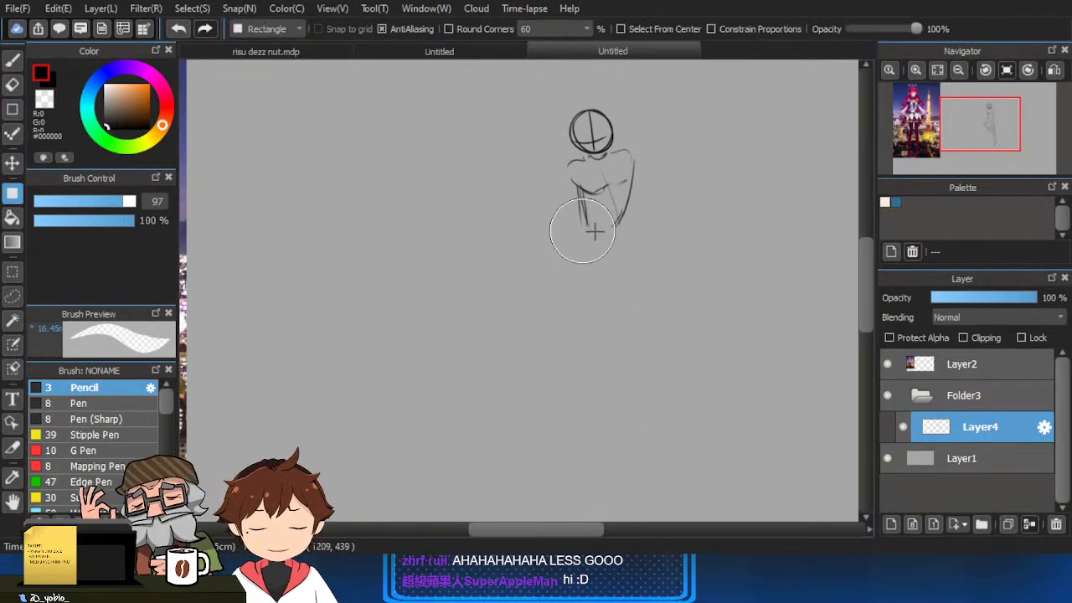
scroll(595, 231, "up", 1)
key("e")
mouse_move(569, 194)
left_mouse_down()
mouse_move(591, 190)
mouse_move(581, 232)
left_mouse_up()
key("b")
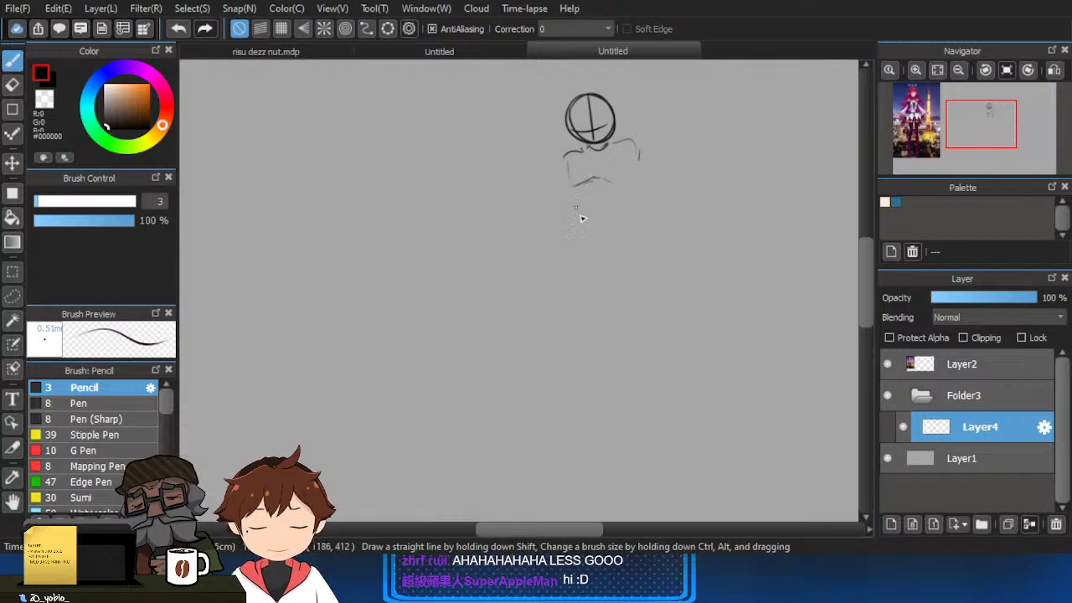
Redraw the tapering torso, waist line and boxy pelvis, and add thigh lines beneath it with the Pencil.
left_click_drag(573, 186, 585, 235)
mouse_move(634, 179)
left_mouse_down()
mouse_move(615, 234)
mouse_move(625, 221)
mouse_move(573, 258)
mouse_move(620, 259)
mouse_move(611, 270)
mouse_move(620, 319)
left_mouse_up()
left_click_drag(630, 258, 640, 312)
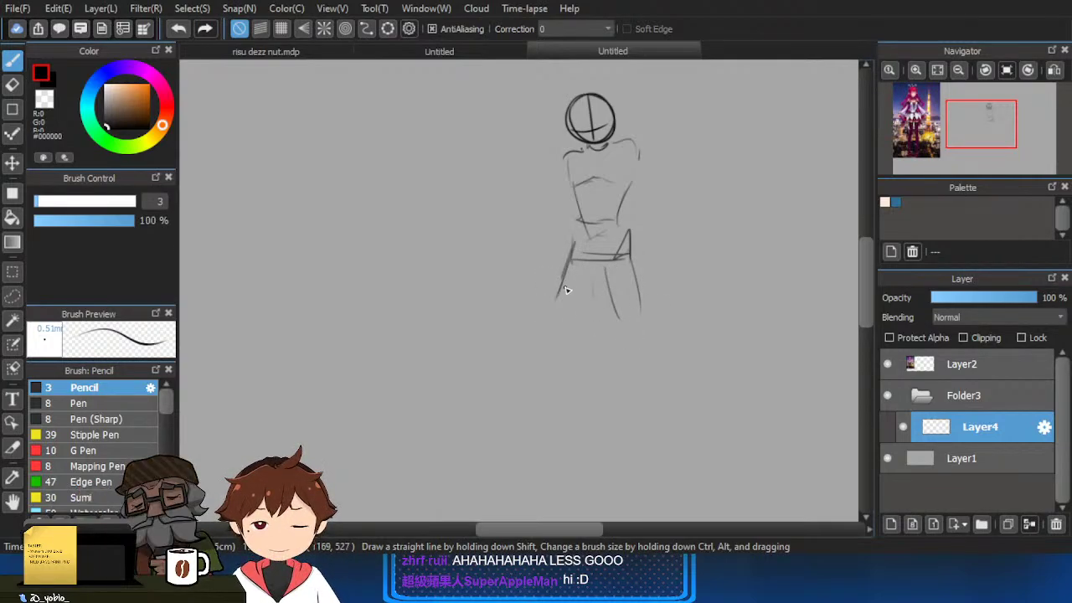
Undo the thigh strokes beneath the pelvis.
key("ctrl+z")
key("ctrl+z")
key("ctrl+z")
left_click_drag(610, 294, 614, 317)
key("ctrl+z")
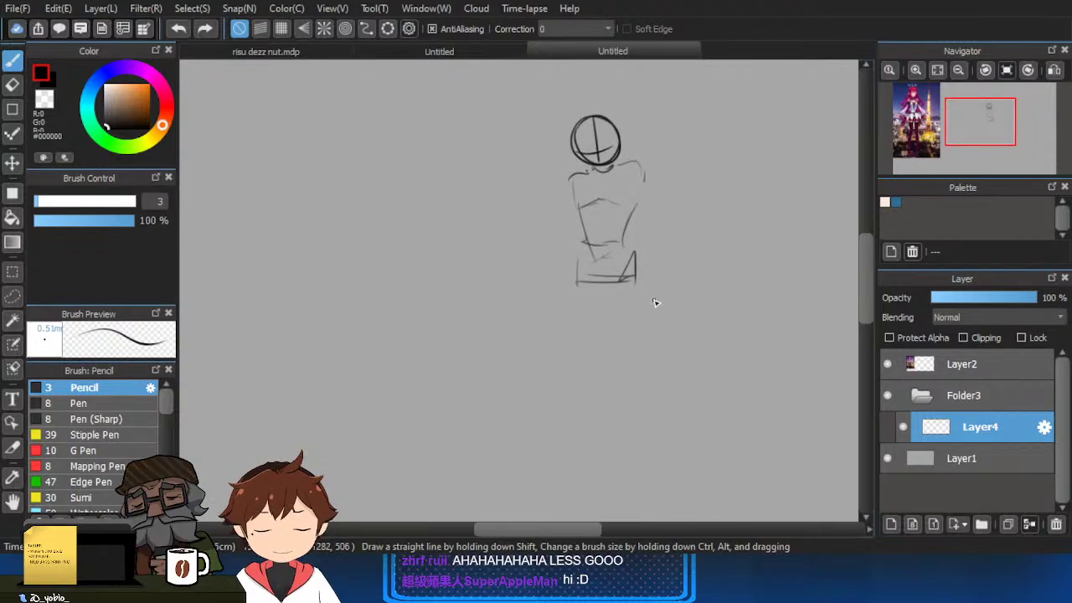
Flip the whole figure sketch horizontally with the transform.
key("Delete")
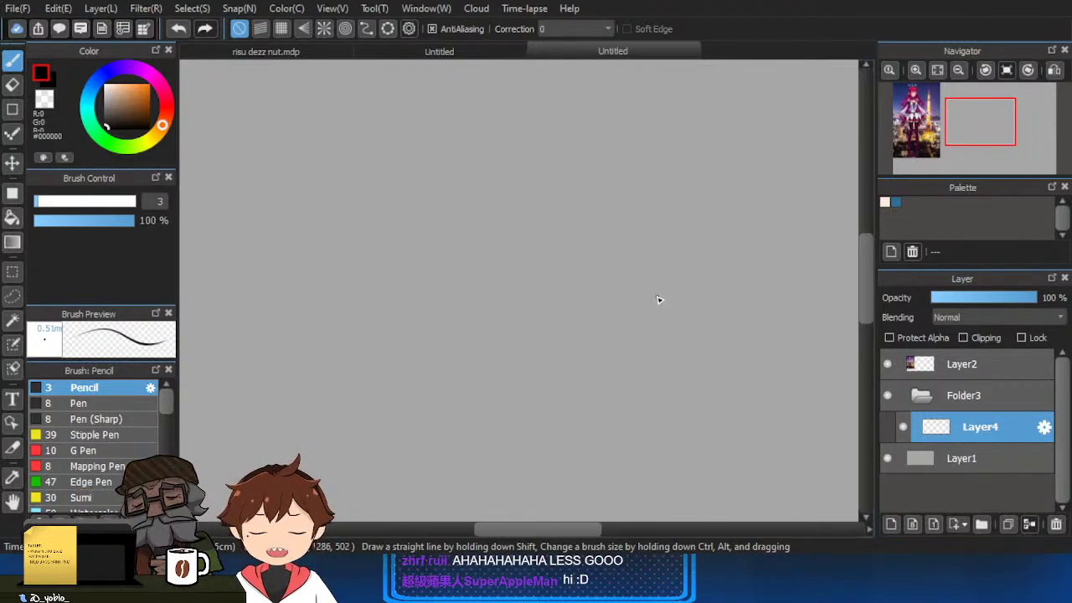
key("ctrl+z")
key("ctrl+t")
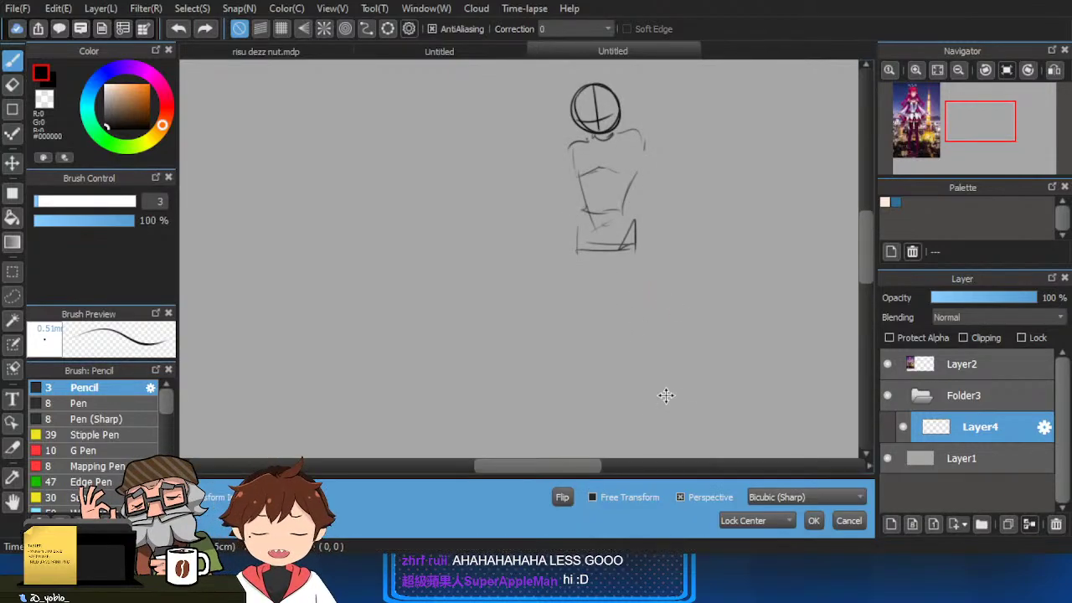
left_click(563, 497)
left_click(815, 520)
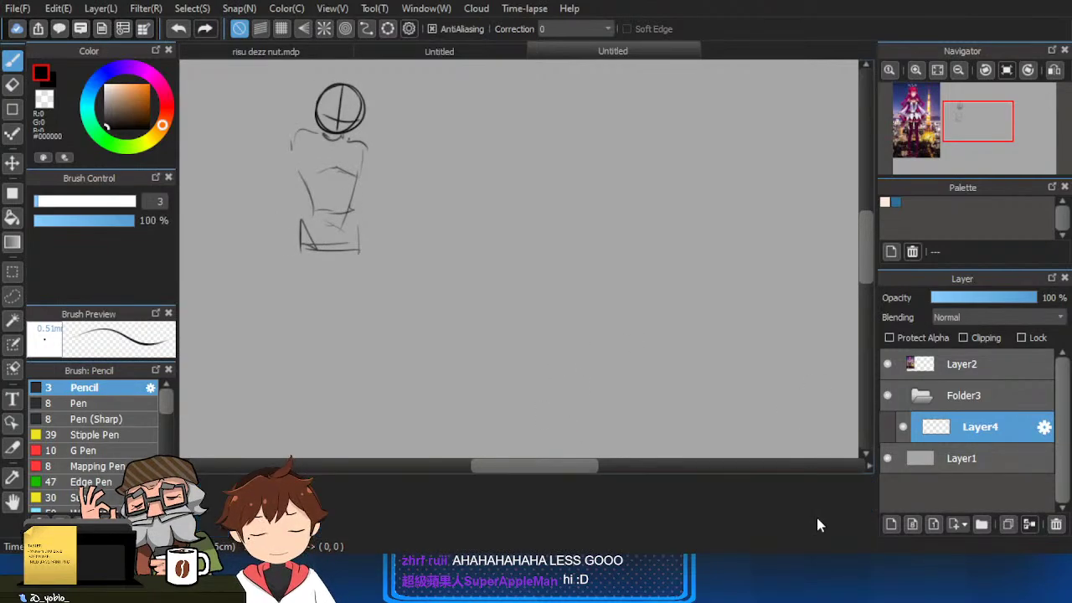
Sketch both legs beneath the pelvis, one bent at the knee with a pointed foot and the other extended.
left_click_drag(630, 363, 767, 389)
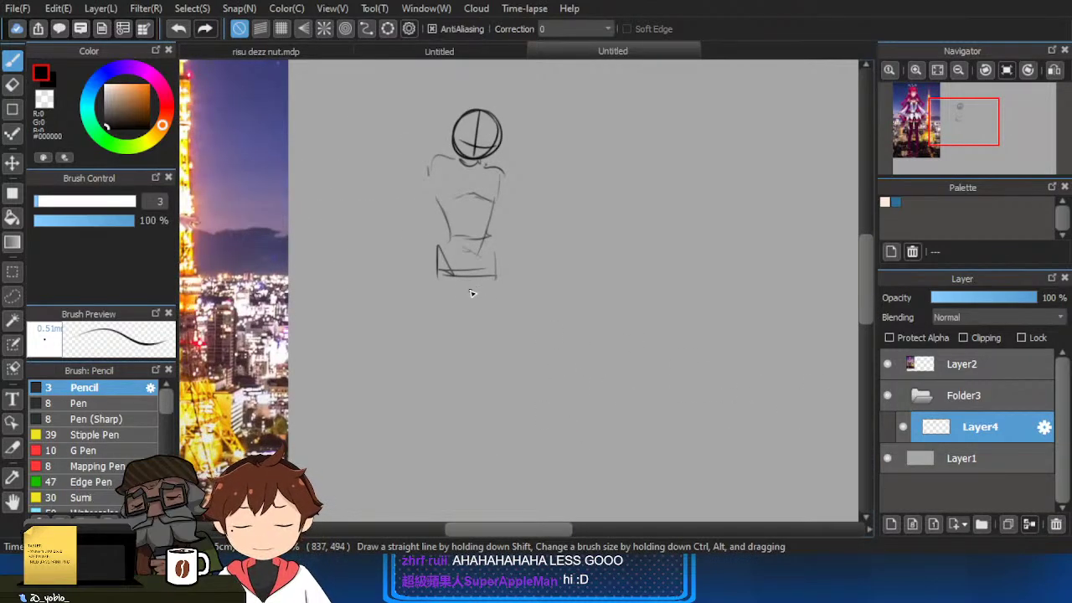
left_click_drag(472, 294, 491, 270)
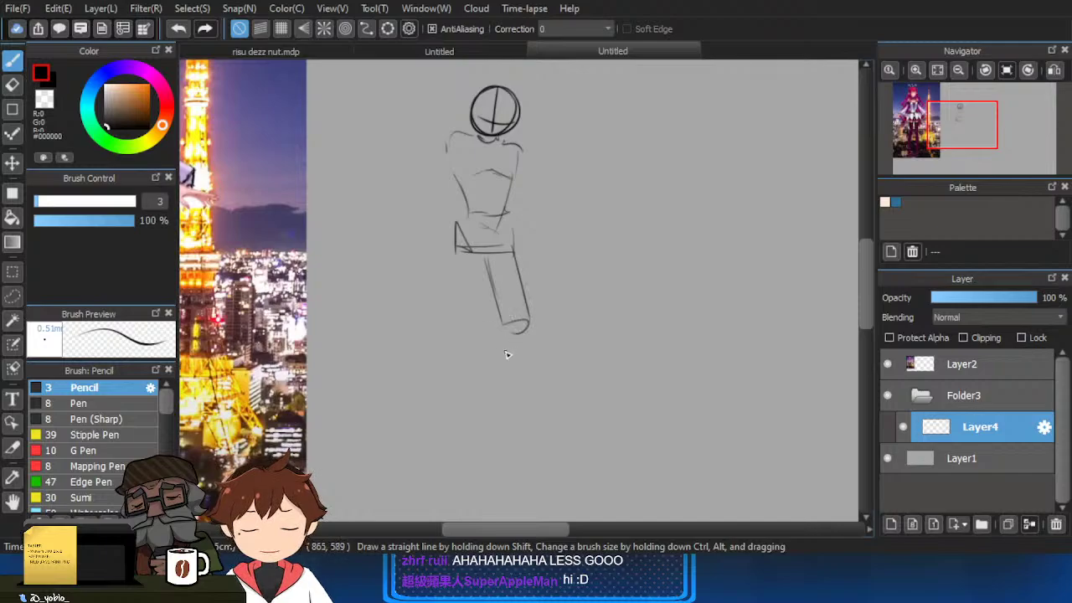
mouse_move(501, 326)
left_mouse_down()
mouse_move(483, 374)
mouse_move(509, 363)
left_mouse_up()
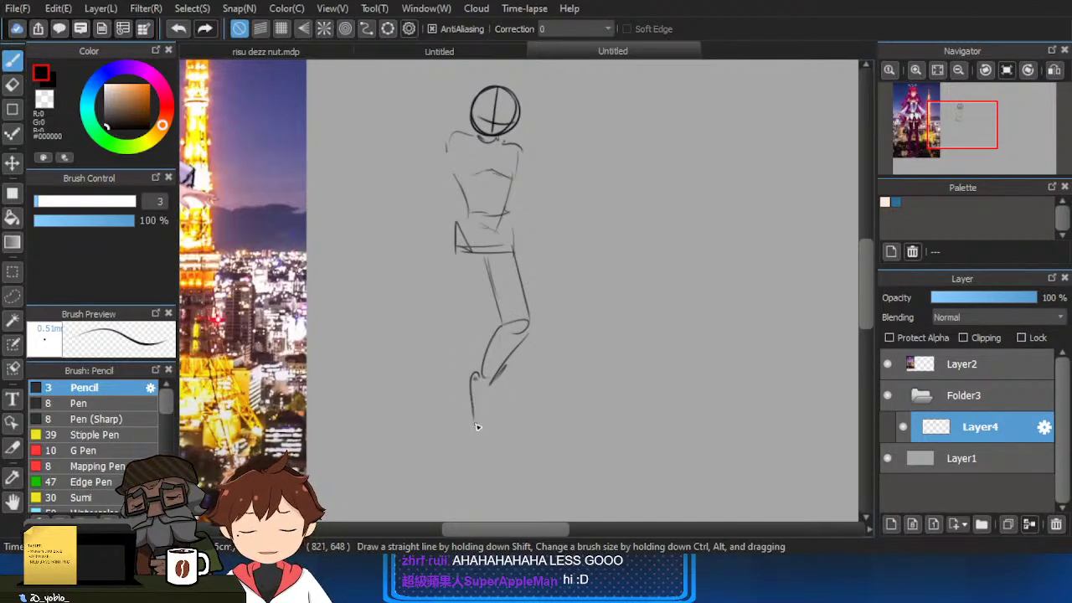
left_click_drag(476, 423, 496, 401)
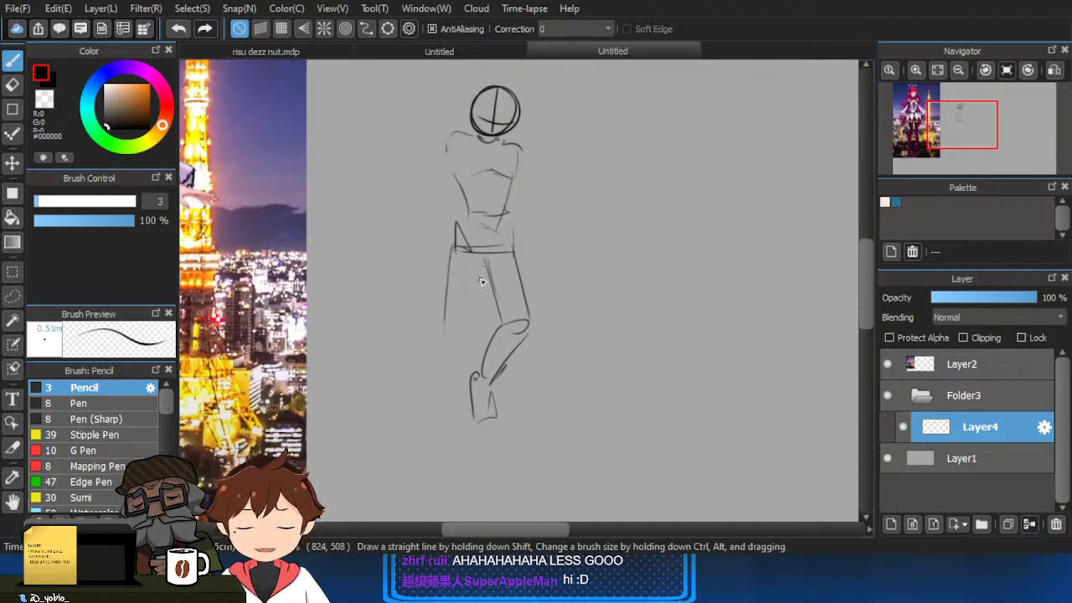
mouse_move(485, 260)
left_mouse_down()
mouse_move(477, 317)
mouse_move(440, 362)
mouse_move(459, 351)
mouse_move(442, 431)
mouse_move(421, 445)
mouse_move(430, 467)
mouse_move(441, 407)
left_mouse_up()
Sketch both arms spread outward from the shoulders with bent elbows and simple hands.
left_click_drag(521, 195, 540, 358)
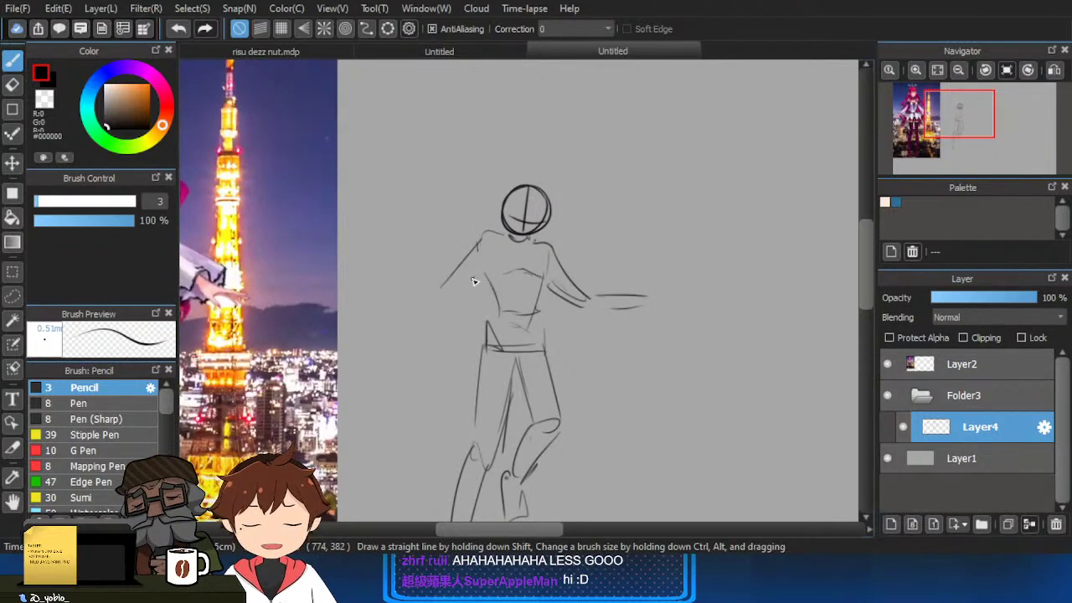
mouse_move(474, 282)
left_mouse_down()
mouse_move(449, 299)
mouse_move(424, 292)
mouse_move(451, 302)
mouse_move(405, 296)
mouse_move(444, 306)
mouse_move(395, 296)
mouse_move(378, 274)
left_mouse_up()
left_click_drag(647, 296, 652, 287)
Sketch a pair of two-lobed wings spreading out behind the shoulders.
mouse_move(601, 267)
left_mouse_down()
mouse_move(631, 311)
mouse_move(656, 286)
left_mouse_up()
scroll(615, 272, "down", 2)
scroll(651, 259, "up", 2)
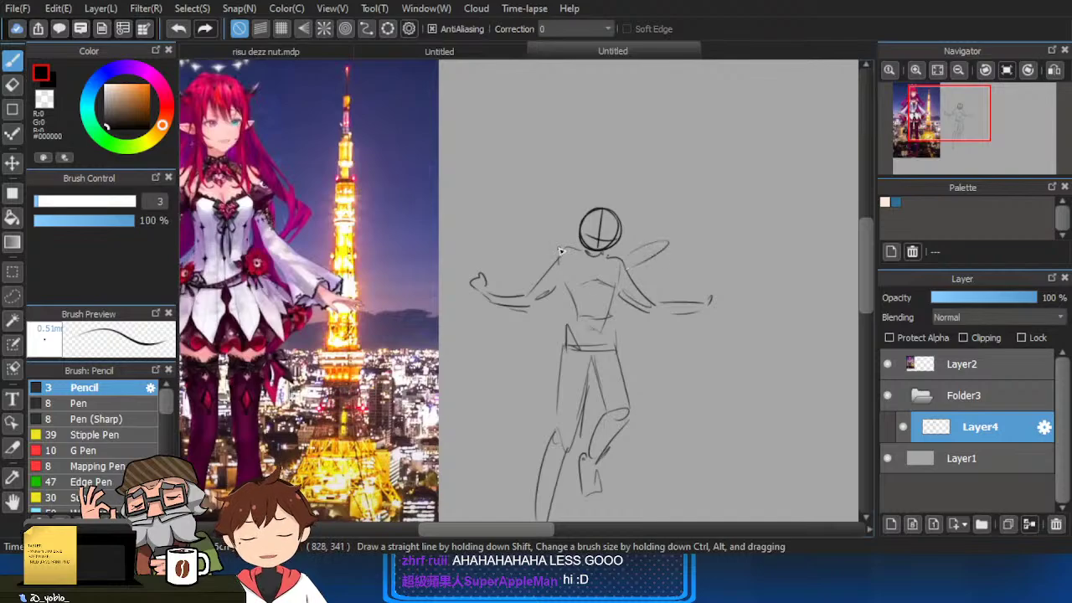
key("ctrl+z")
mouse_move(548, 254)
left_mouse_down()
mouse_move(515, 266)
mouse_move(521, 258)
left_mouse_up()
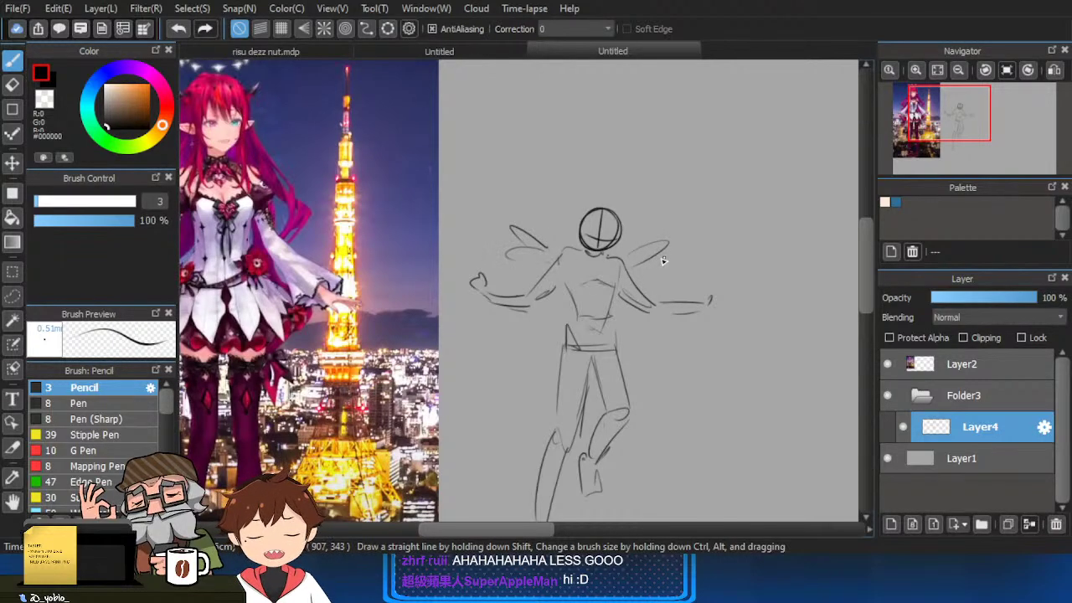
left_click_drag(663, 261, 644, 268)
scroll(646, 274, "down", 1)
left_click_drag(653, 232, 667, 217)
Erase the face guidelines inside the head circle and redraw them with the Pencil.
scroll(642, 263, "up", 3)
key("e")
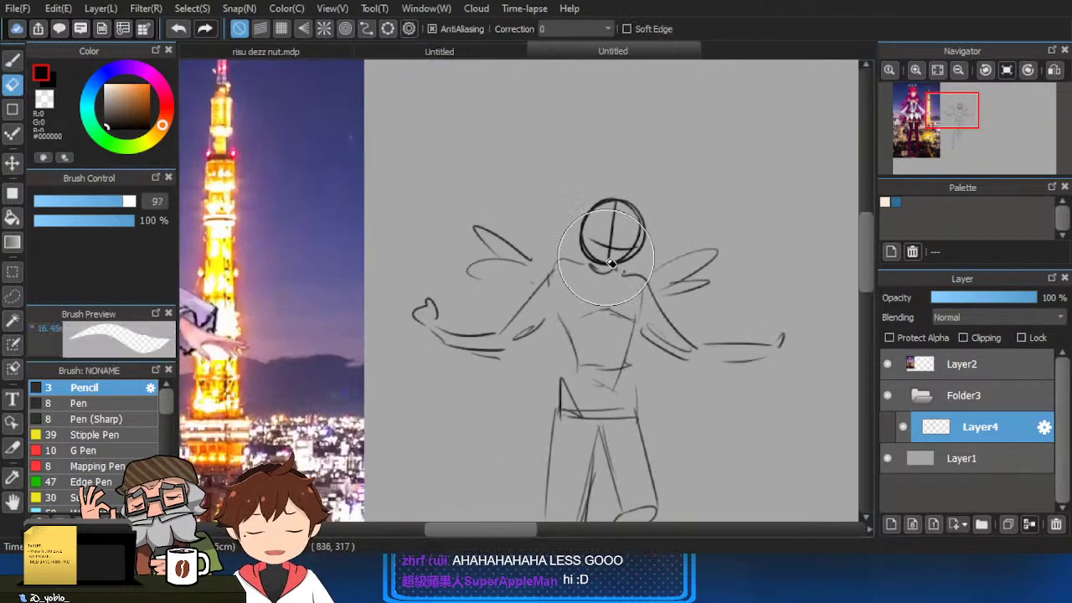
mouse_move(590, 245)
left_mouse_down()
mouse_move(609, 232)
mouse_move(599, 201)
left_mouse_up()
key("b")
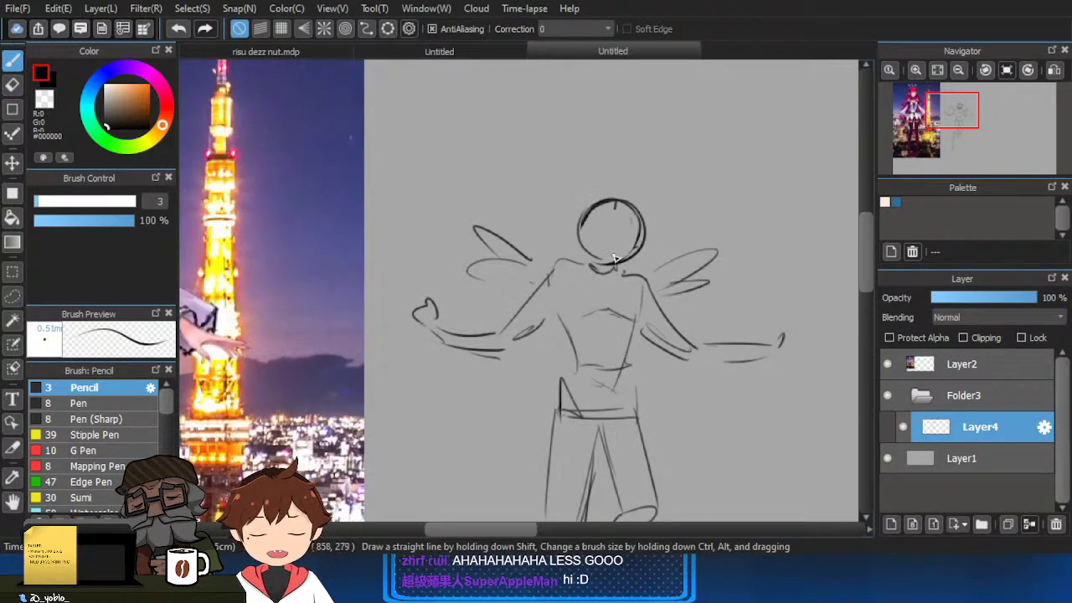
scroll(639, 248, "down", 2)
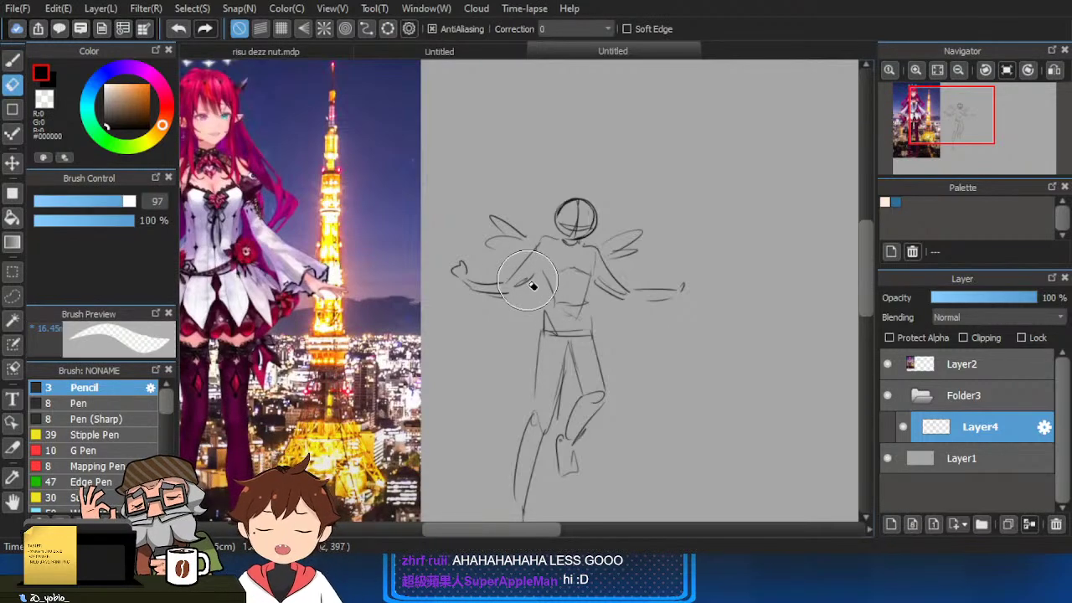
Sketch the hand on the arm farther from the reference, then erase and redraw the nearer hand with a simple palm and thumb.
scroll(524, 295, "up", 1)
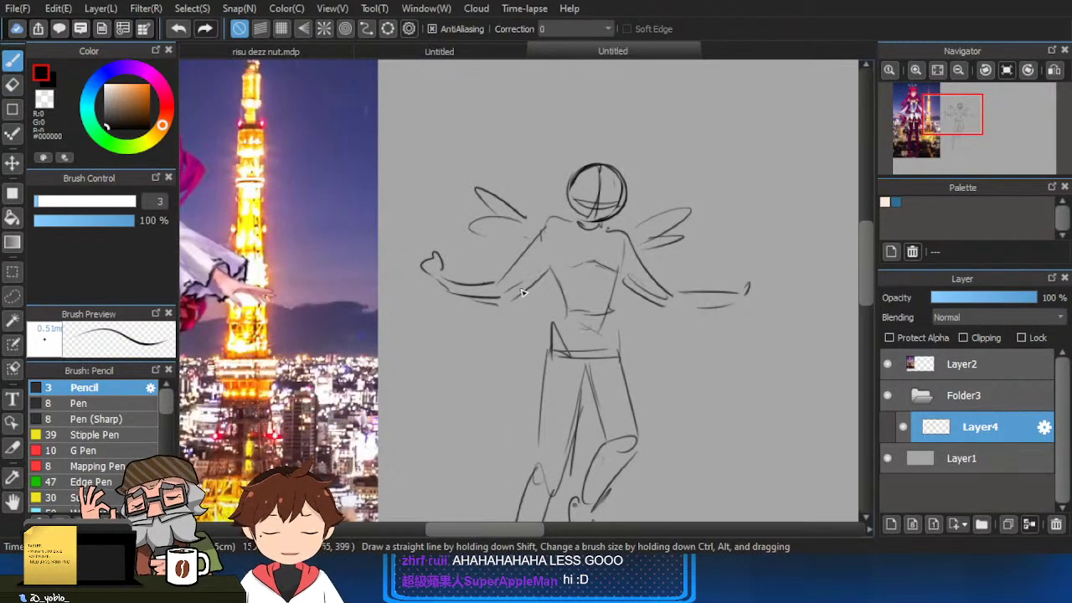
mouse_move(672, 337)
left_mouse_down()
mouse_move(772, 323)
mouse_move(743, 318)
mouse_move(742, 335)
mouse_move(687, 371)
mouse_move(734, 361)
left_mouse_up()
scroll(667, 316, "up", 1)
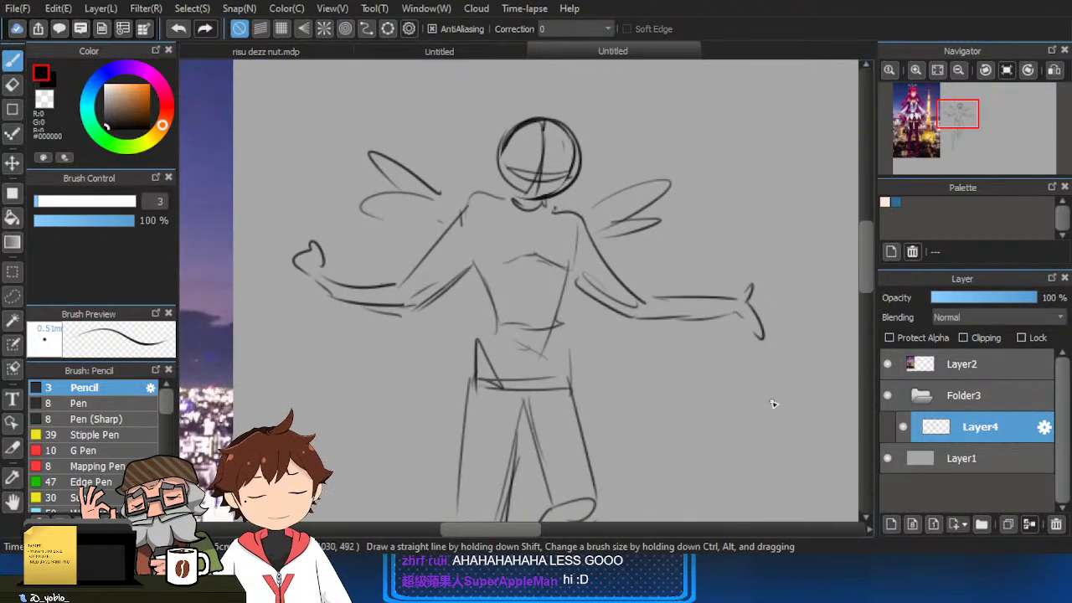
left_click_drag(582, 365, 687, 369)
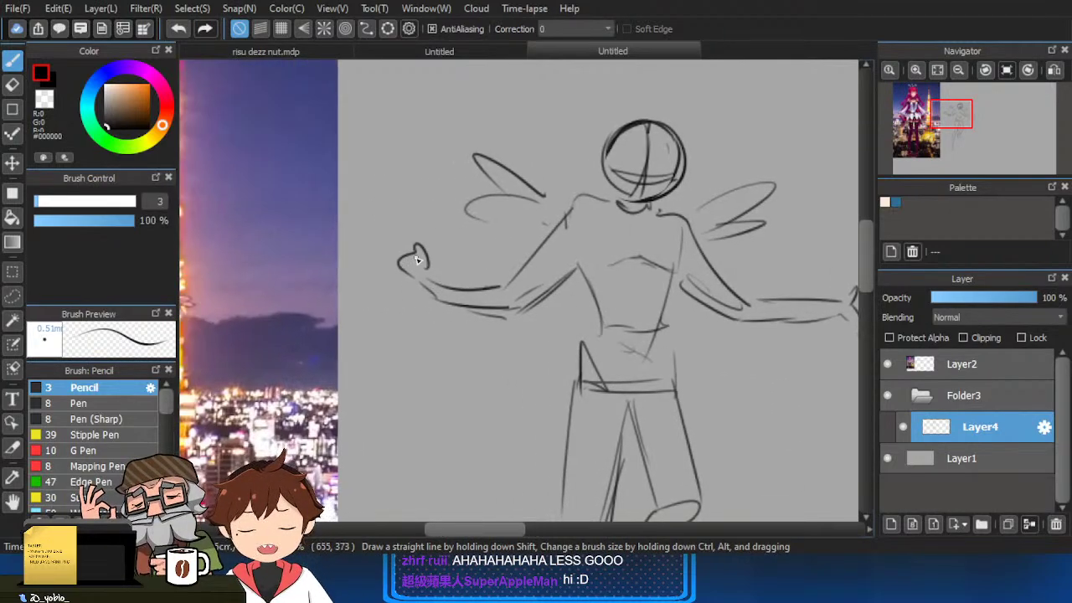
key("e")
left_click_drag(426, 251, 411, 257)
key("b")
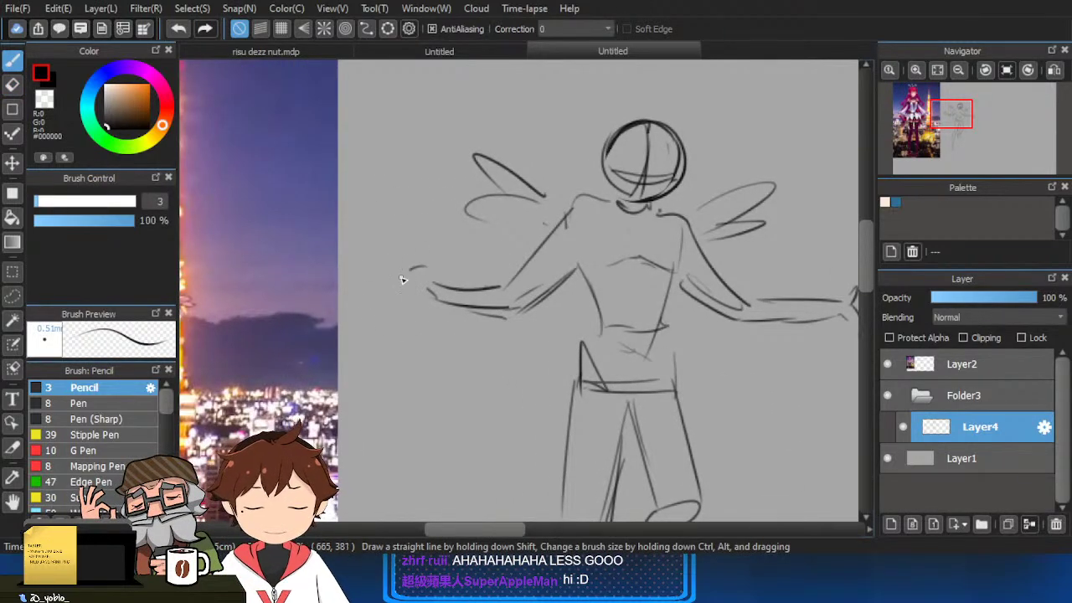
left_click_drag(418, 259, 430, 260)
scroll(514, 317, "down", 3)
left_click_drag(583, 282, 545, 281)
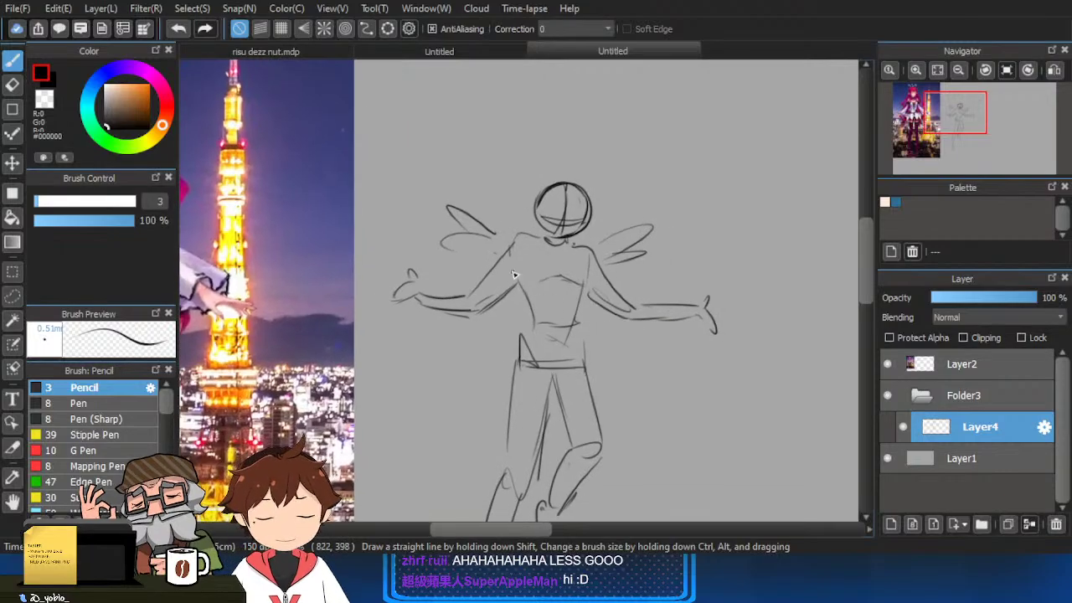
Transform the figure sketch to move it farther away from the reference image and slightly higher on the blank canvas.
scroll(508, 281, "up", 3)
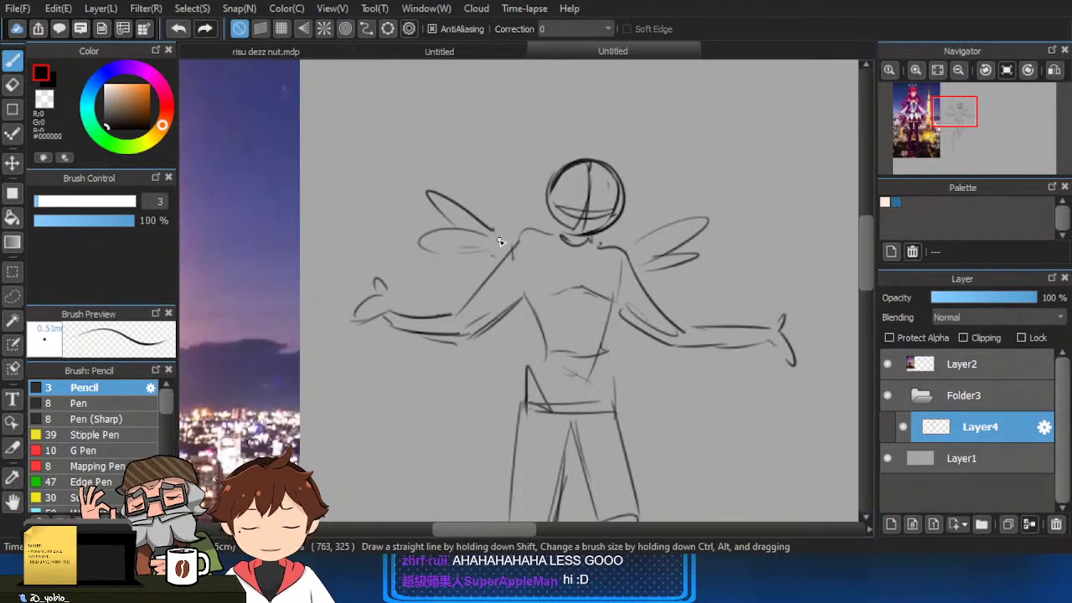
left_click_drag(616, 298, 709, 285)
mouse_move(414, 163)
left_mouse_down()
mouse_move(432, 276)
mouse_move(582, 304)
mouse_move(658, 270)
mouse_move(682, 318)
mouse_move(726, 295)
mouse_move(709, 273)
left_mouse_up()
mouse_move(726, 338)
left_mouse_down()
mouse_move(702, 329)
mouse_move(695, 310)
left_mouse_up()
key("ctrl+t")
left_click_drag(726, 280, 693, 290)
left_click(814, 521)
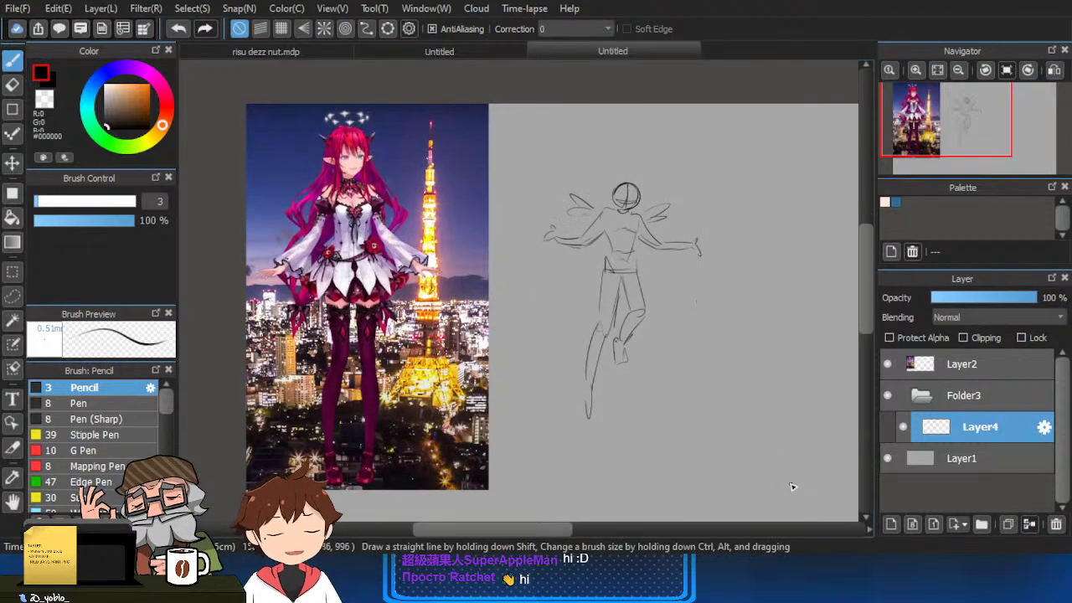
Lower the rough pose layer's opacity to 38% and add a new layer above it for the refined sketch.
scroll(729, 411, "up", 3)
scroll(741, 435, "down", 1)
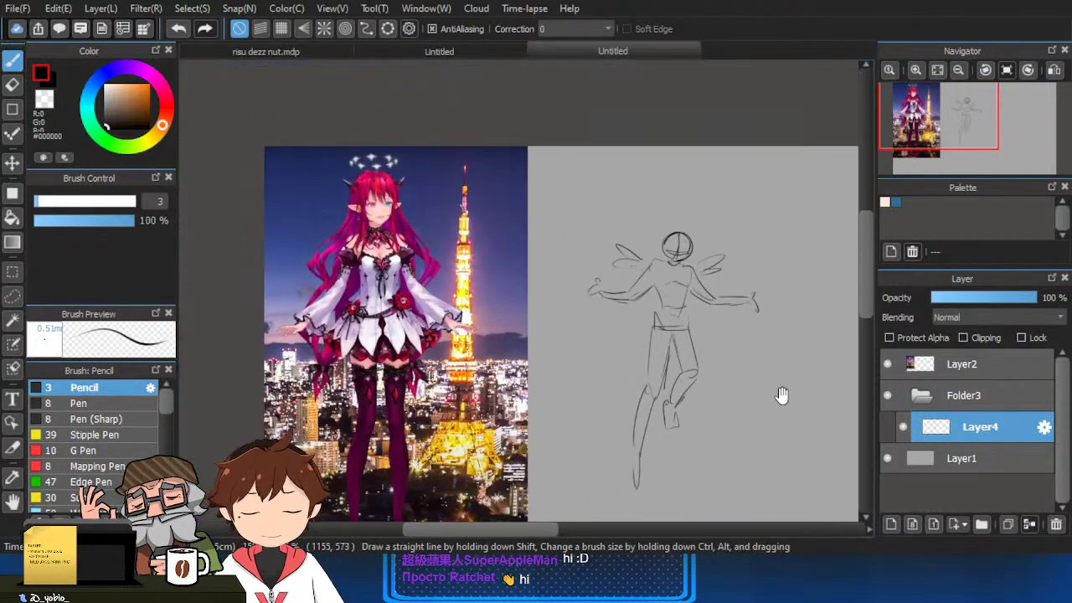
left_click_drag(976, 303, 983, 301)
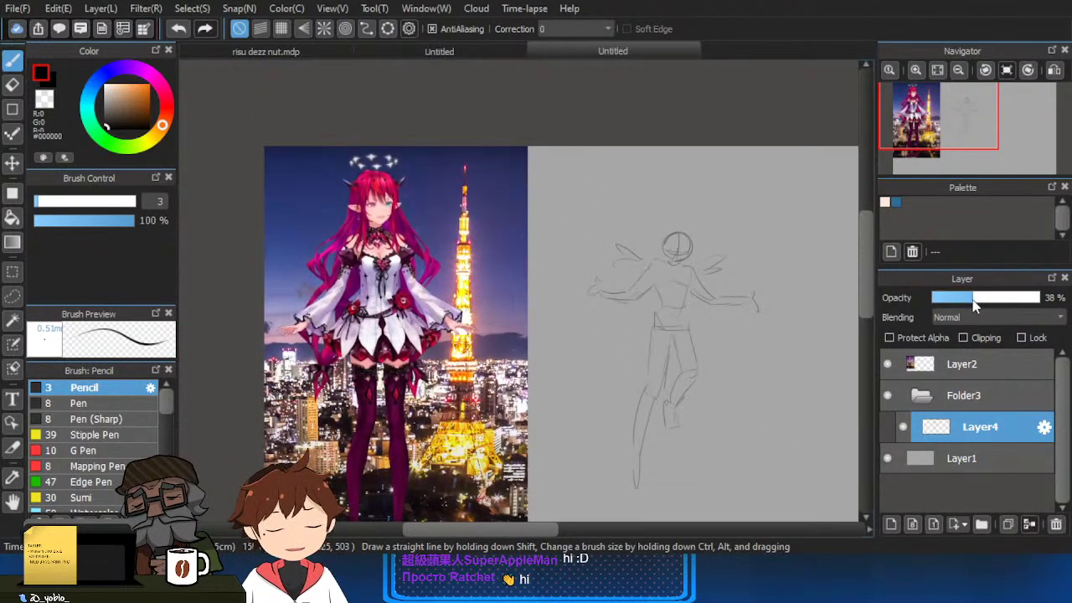
left_click(891, 524)
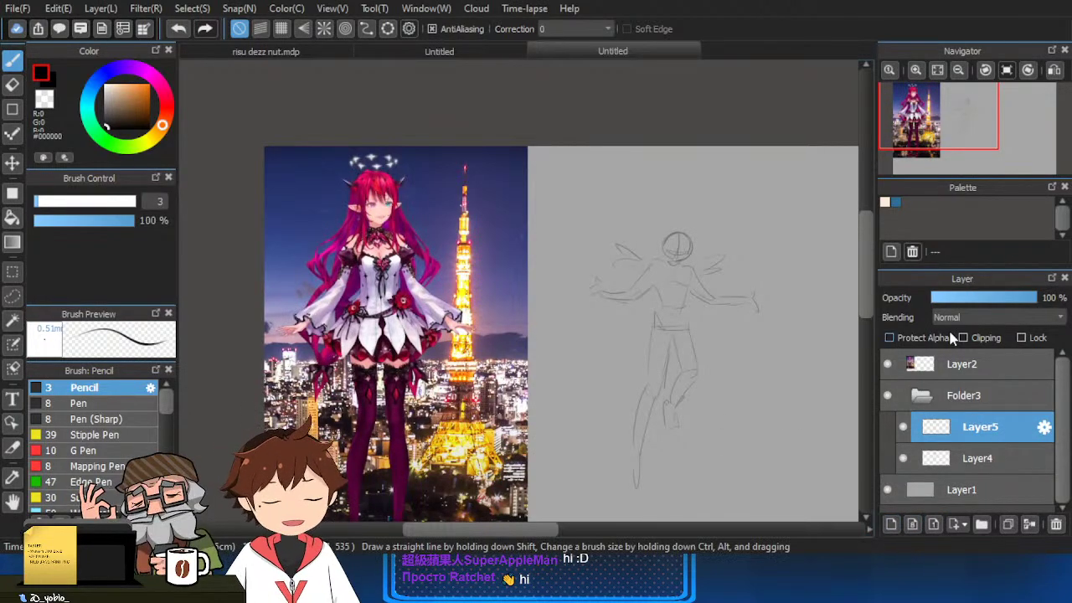
left_click(972, 457)
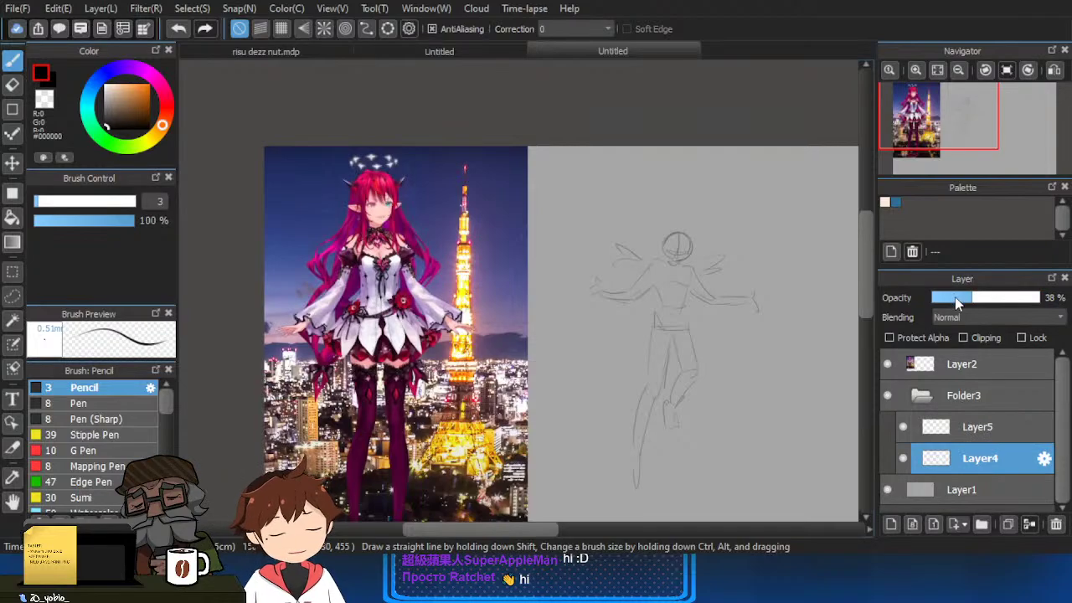
left_click(984, 431)
Mirror the canvas view and trace the crown and outer side of the head over the faded circle.
left_click_drag(745, 346, 735, 376)
scroll(729, 376, "up", 4)
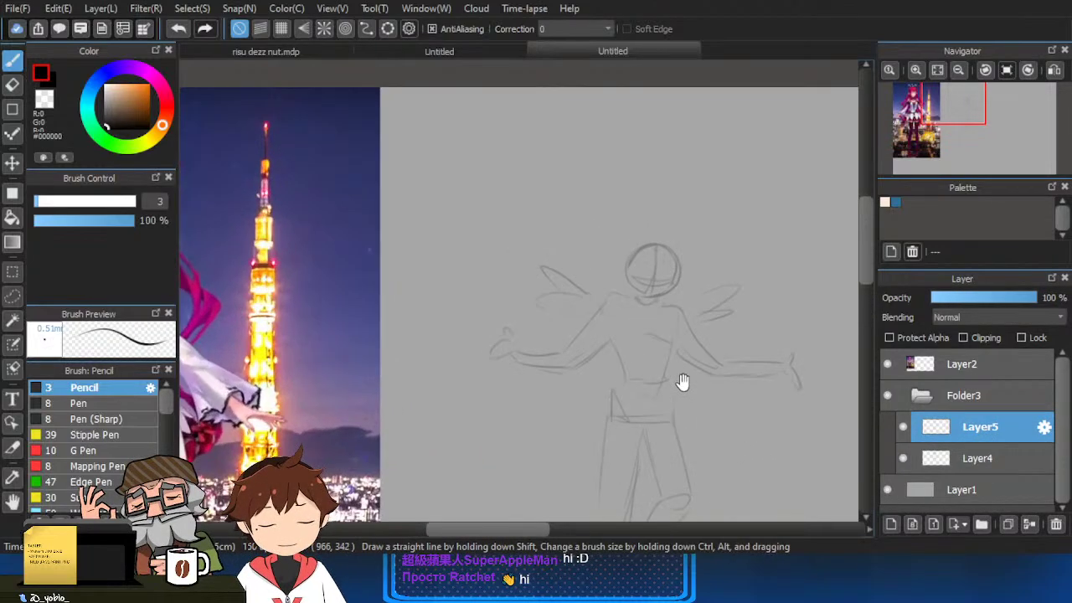
scroll(686, 344, "down", 2)
left_click_drag(687, 344, 745, 323)
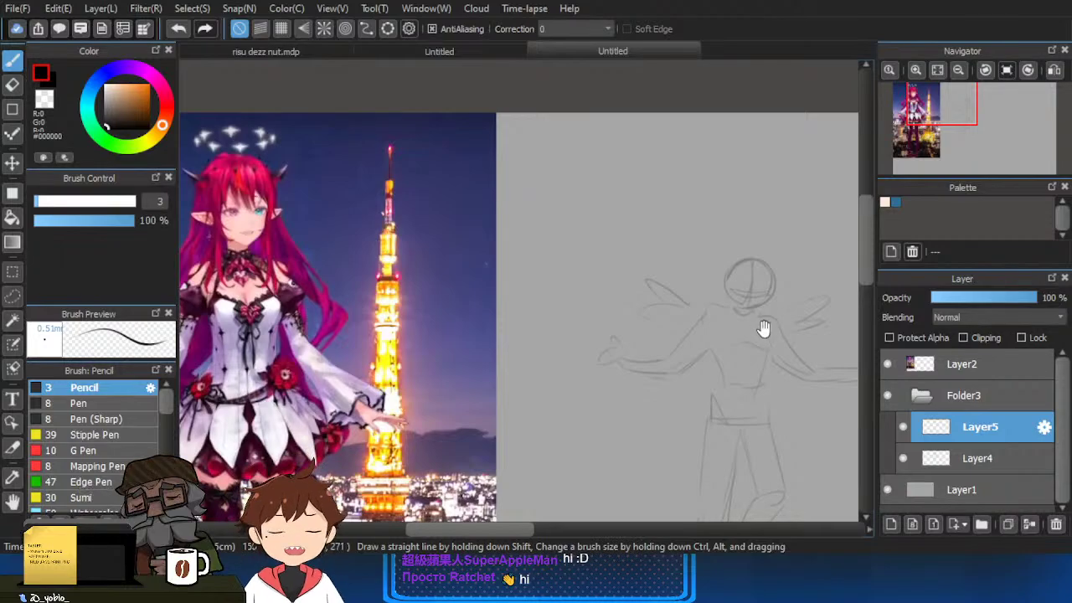
left_click(1054, 70)
scroll(434, 263, "up", 3)
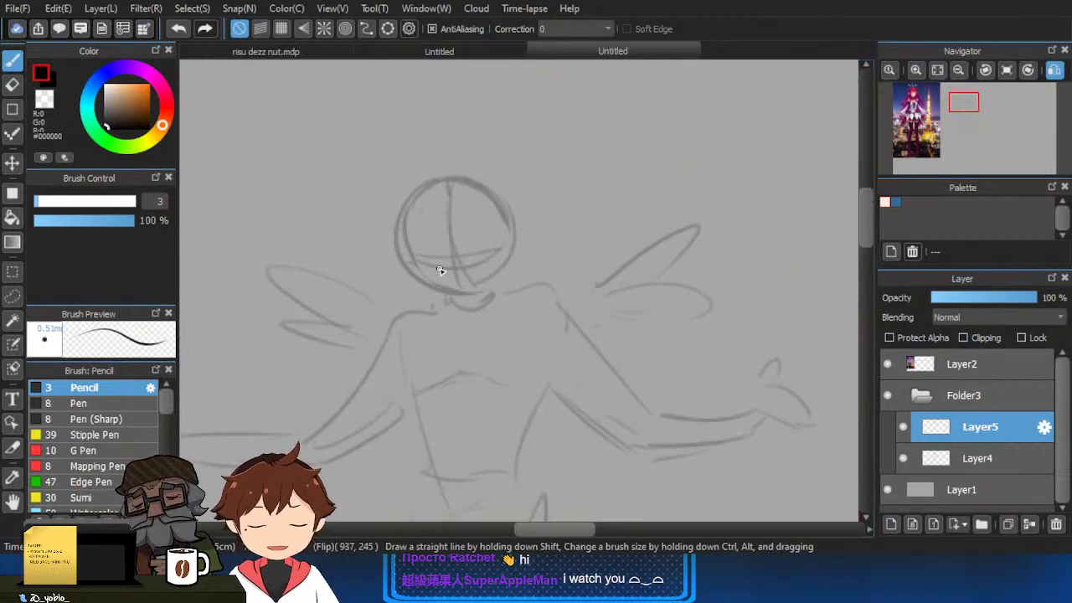
left_click_drag(427, 275, 482, 171)
key("ctrl+z")
left_click_drag(399, 251, 484, 178)
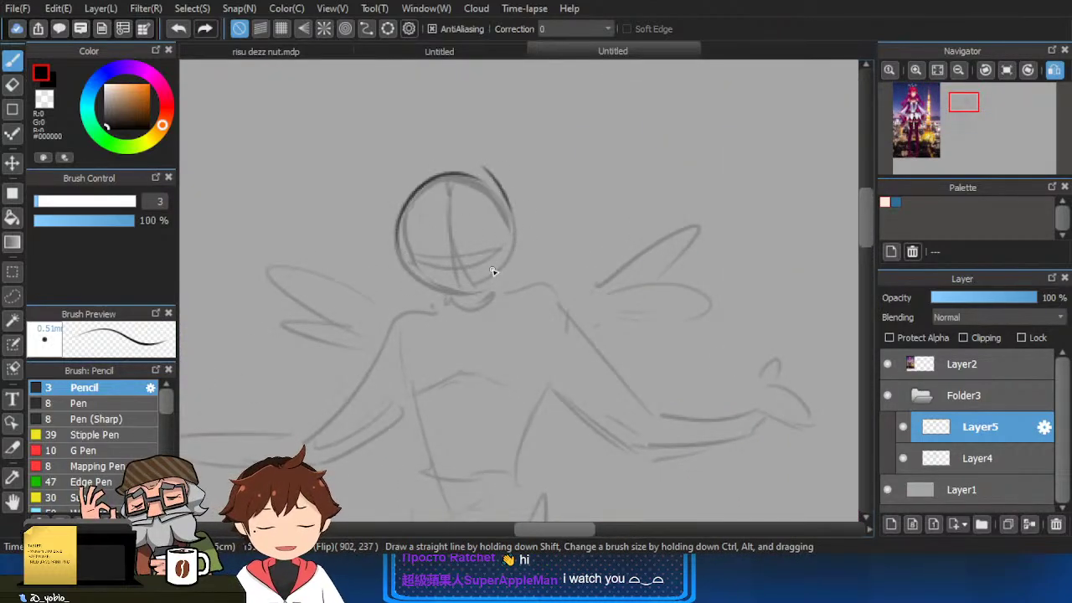
key("ctrl+z")
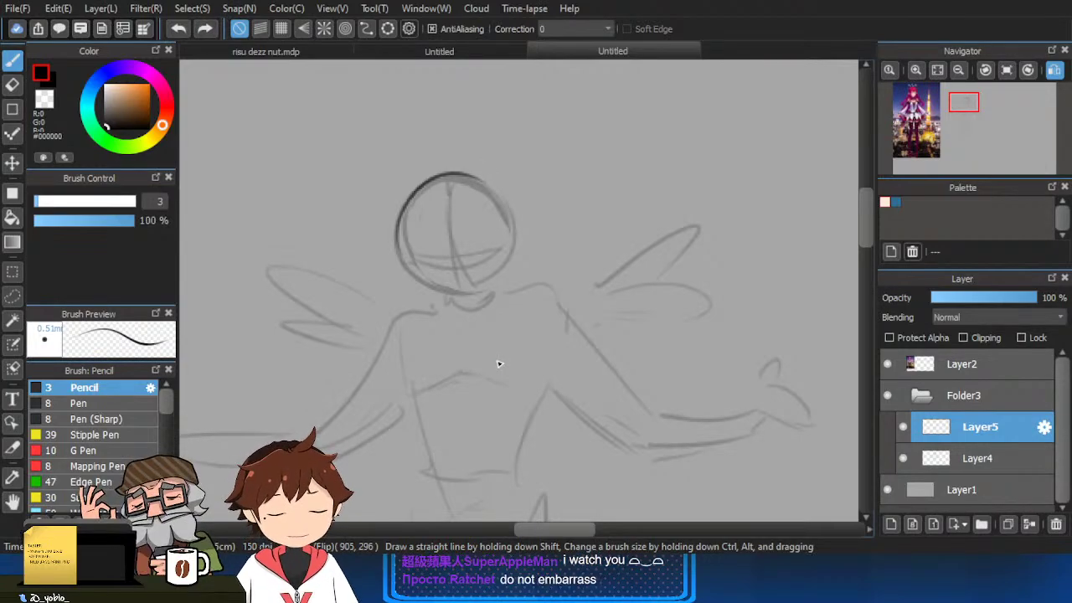
Draw the cheek and jawline on the side of the face away from the reference, ending in a pointed chin.
scroll(409, 238, "up", 2)
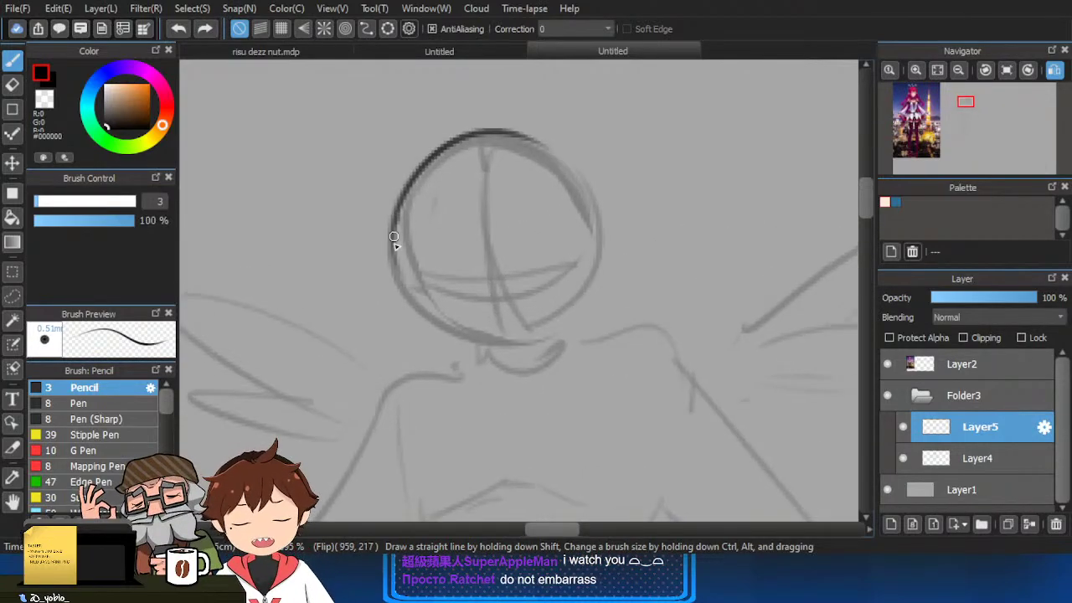
key("ctrl+z")
mouse_move(396, 224)
left_mouse_down()
mouse_move(441, 280)
mouse_move(440, 330)
mouse_move(486, 345)
left_mouse_up()
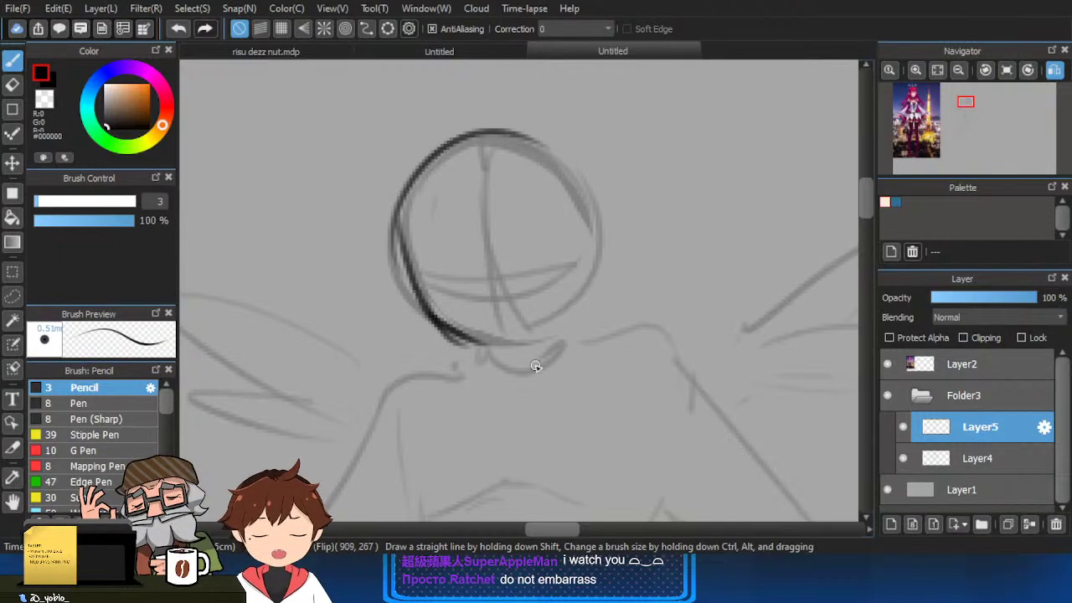
key("ctrl+z")
mouse_move(429, 311)
left_mouse_down()
mouse_move(479, 346)
mouse_move(509, 348)
left_mouse_up()
key("ctrl+z")
key("ctrl+z")
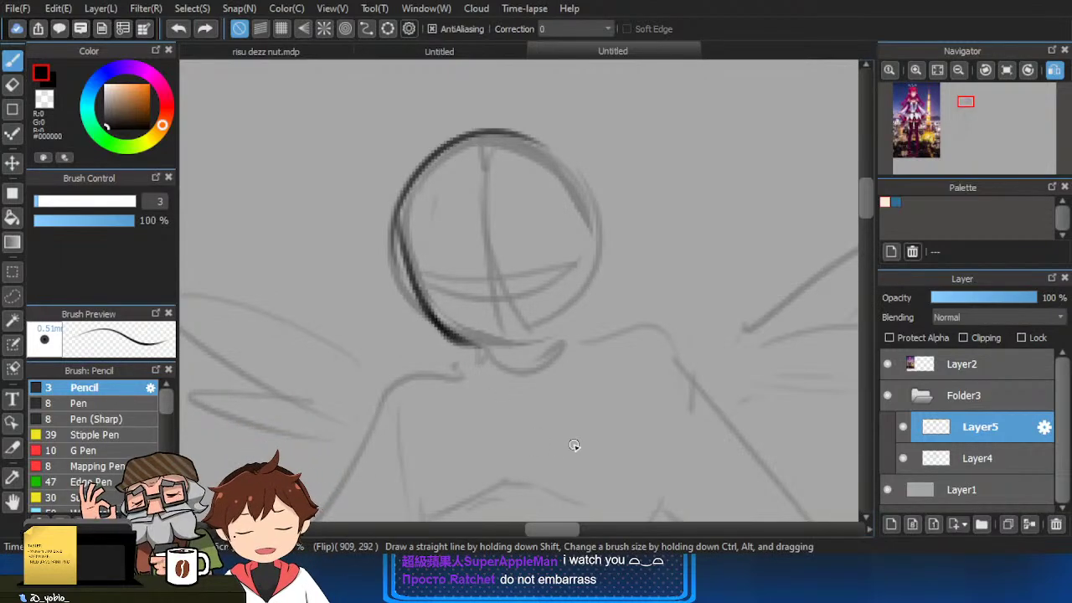
mouse_move(447, 333)
left_mouse_down()
mouse_move(522, 356)
mouse_move(505, 346)
mouse_move(517, 354)
mouse_move(572, 327)
left_mouse_up()
key("ctrl+z")
left_click_drag(511, 350, 566, 330)
key("ctrl+z")
key("ctrl+z")
left_click_drag(508, 349, 555, 316)
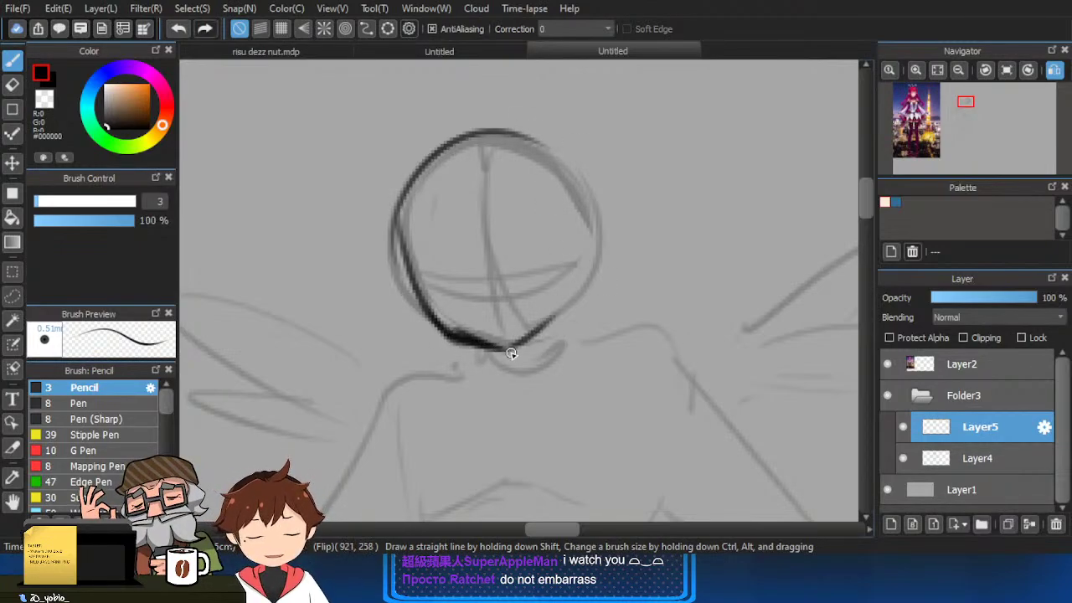
Close the head outline on the side nearer the reference and add two short neck lines beneath the jaw.
left_click_drag(530, 130, 597, 207)
key("ctrl+z")
mouse_move(518, 128)
left_mouse_down()
mouse_move(560, 153)
mouse_move(603, 221)
mouse_move(541, 137)
mouse_move(582, 228)
left_mouse_up()
key("ctrl+z")
key("ctrl+z")
mouse_move(554, 149)
left_mouse_down()
mouse_move(535, 334)
mouse_move(503, 351)
mouse_move(574, 278)
mouse_move(530, 344)
left_mouse_up()
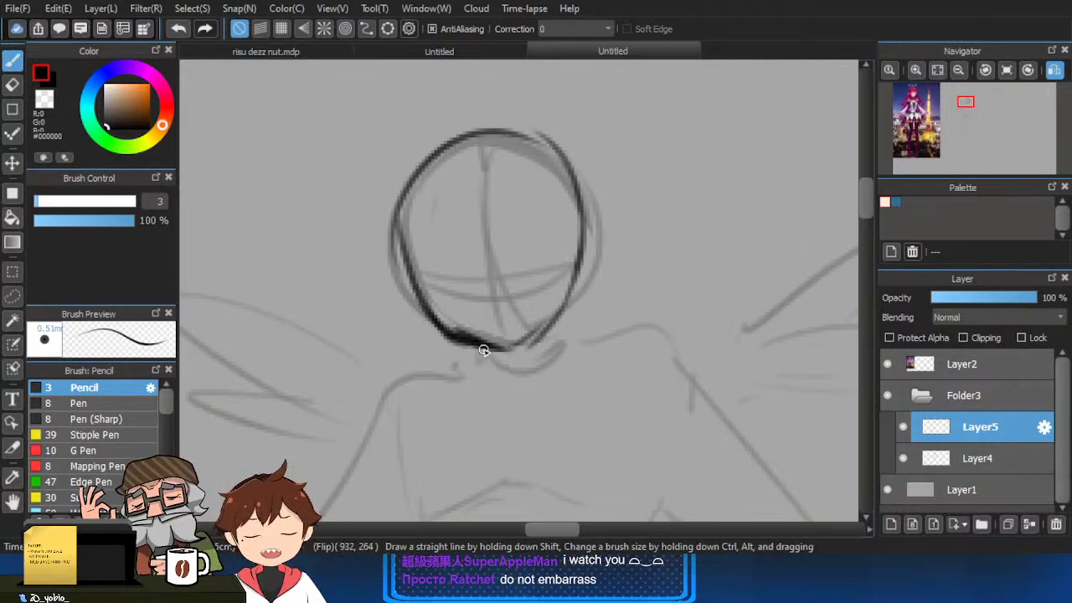
left_click_drag(499, 382, 509, 373)
left_click_drag(558, 322, 563, 353)
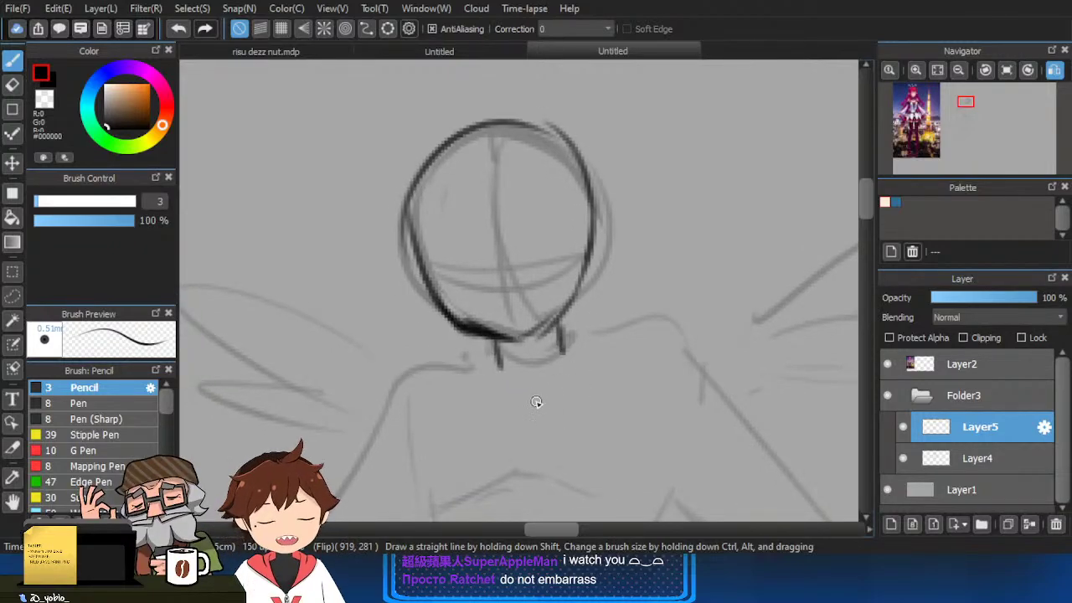
Draw both shoulder lines curving outward from the base of the neck.
left_click_drag(495, 347, 446, 369)
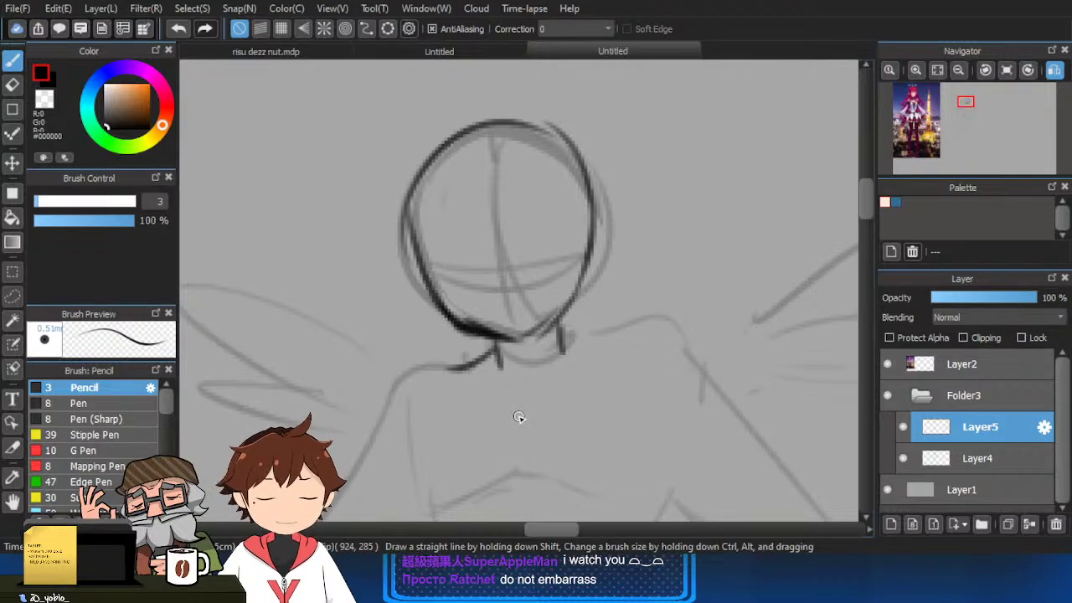
mouse_move(562, 335)
left_mouse_down()
mouse_move(620, 346)
mouse_move(625, 338)
left_mouse_up()
key("ctrl+z")
key("ctrl+z")
left_click_drag(460, 365, 409, 390)
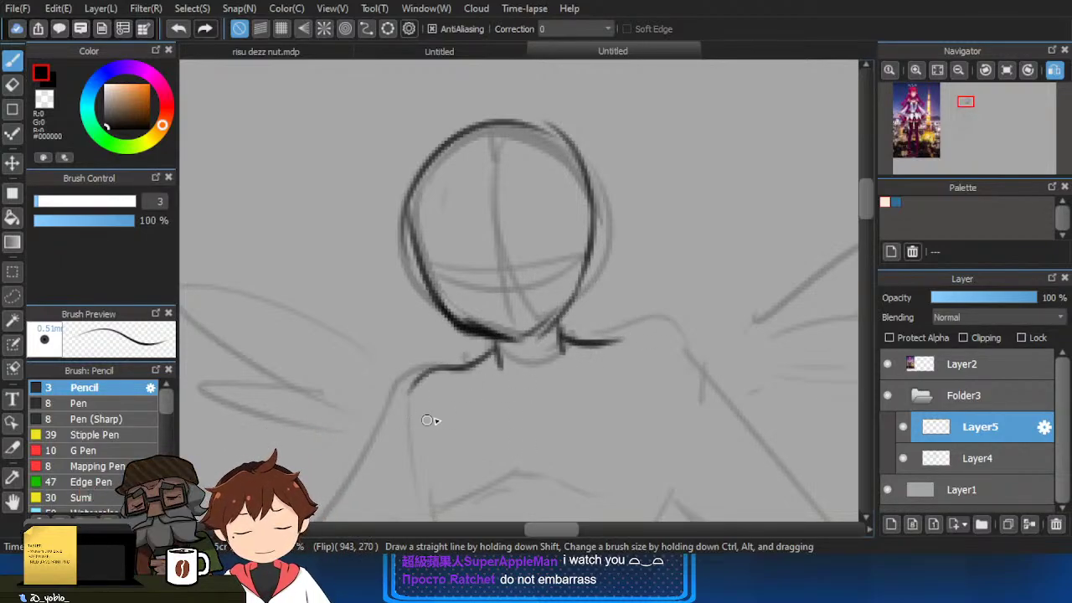
left_click_drag(621, 339, 664, 344)
key("ctrl+z")
Trace both edges of the upper arm on the side farther from the reference, running from shoulder to elbow.
left_click_drag(547, 414, 597, 316)
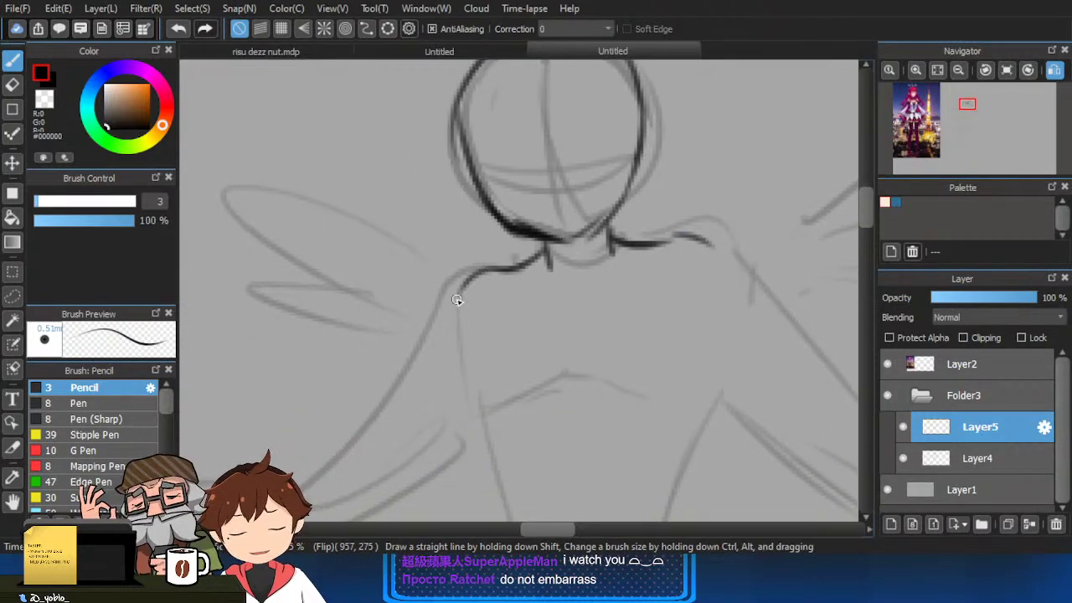
scroll(531, 261, "down", 2)
mouse_move(469, 295)
left_mouse_down()
mouse_move(531, 260)
mouse_move(437, 407)
left_mouse_up()
key("ctrl+z")
left_click_drag(525, 273, 441, 402)
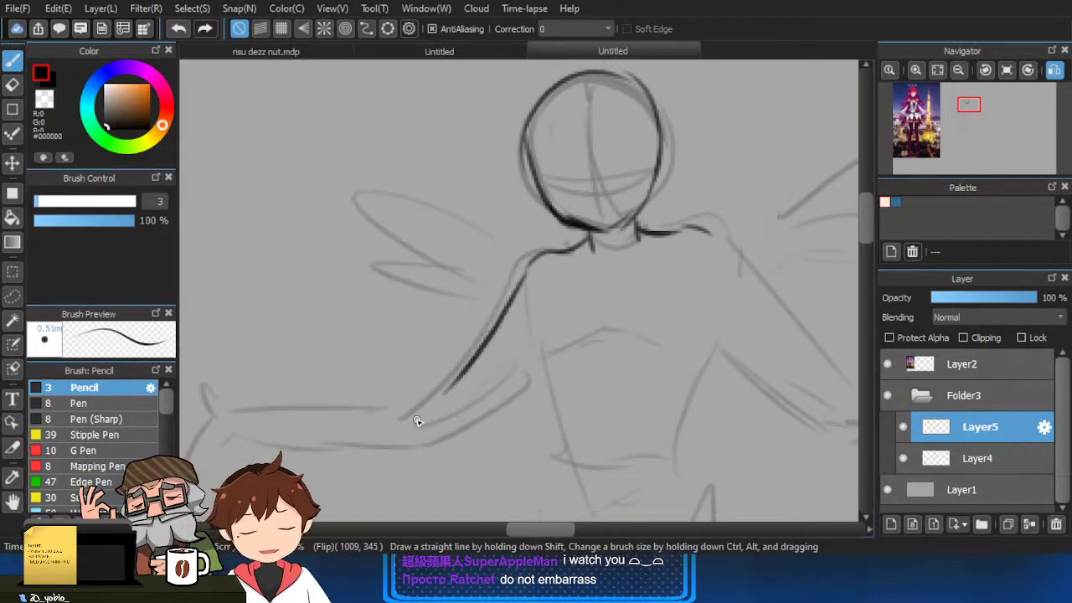
left_click_drag(511, 400, 565, 375)
Trace the forearm of the same arm with upper and lower edges and a short line closing the wrist.
mouse_move(593, 340)
left_mouse_down()
mouse_move(493, 405)
mouse_move(531, 376)
mouse_move(579, 373)
mouse_move(436, 376)
left_mouse_up()
key("ctrl+z")
left_click_drag(580, 370, 409, 378)
key("ctrl+z")
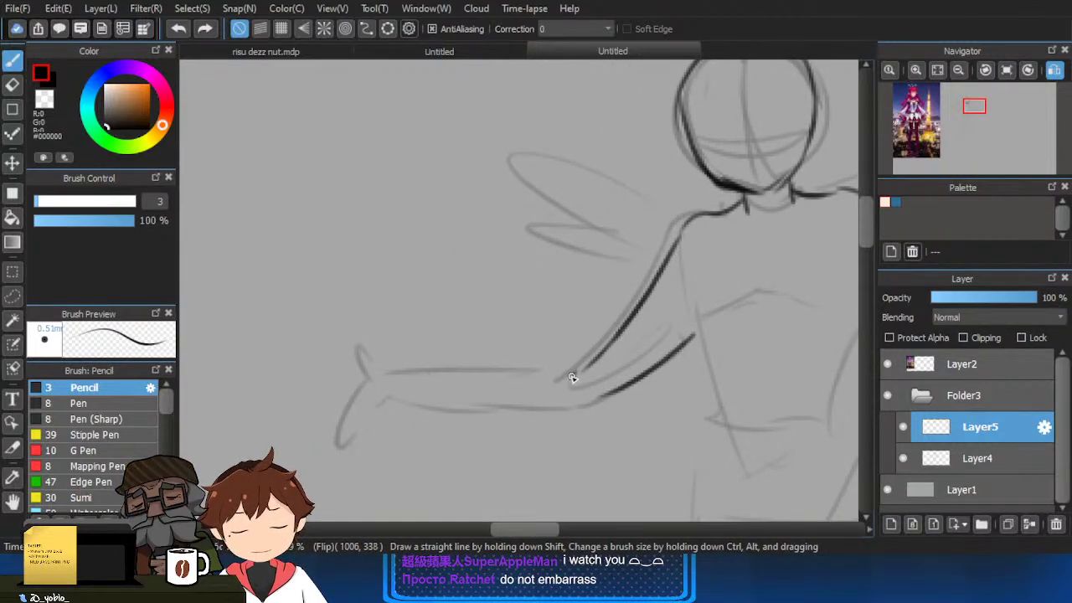
mouse_move(581, 371)
left_mouse_down()
mouse_move(404, 373)
mouse_move(398, 389)
left_mouse_up()
left_click_drag(398, 389, 575, 417)
key("ctrl+z")
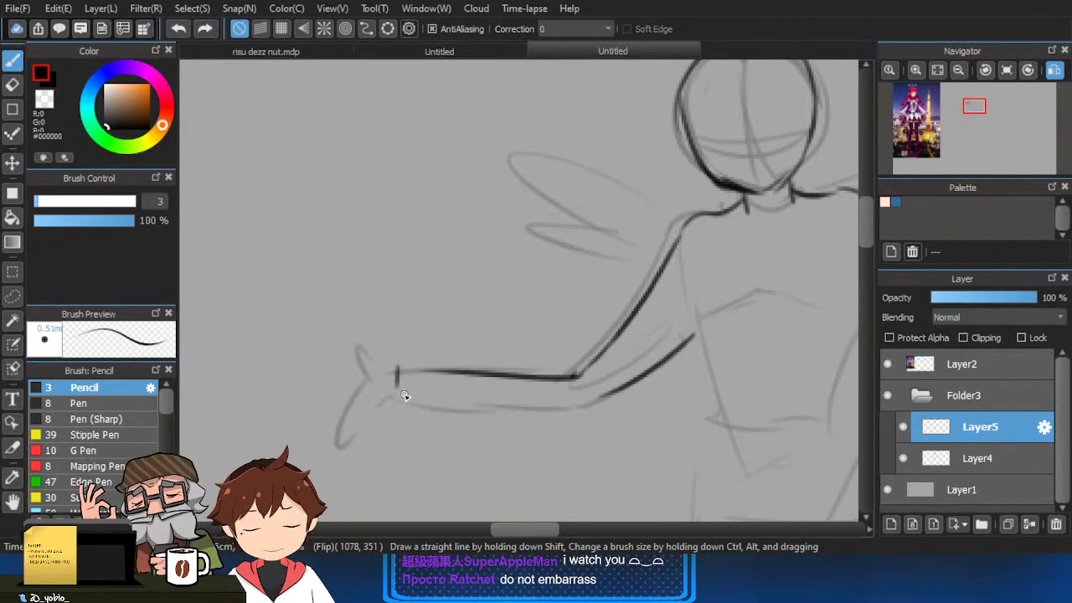
left_click_drag(398, 389, 577, 417)
Clean up the elbow and redraw the underside of the upper arm so it meets the forearm and armpit.
mouse_move(688, 348)
left_mouse_down()
mouse_move(629, 369)
mouse_move(683, 321)
mouse_move(586, 357)
mouse_move(514, 412)
mouse_move(494, 407)
left_mouse_up()
key("e")
key("b")
left_click_drag(508, 328, 445, 398)
mouse_move(506, 407)
left_mouse_down()
mouse_move(444, 441)
mouse_move(581, 333)
left_mouse_up()
key("e")
key("b")
scroll(594, 307, "down", 4)
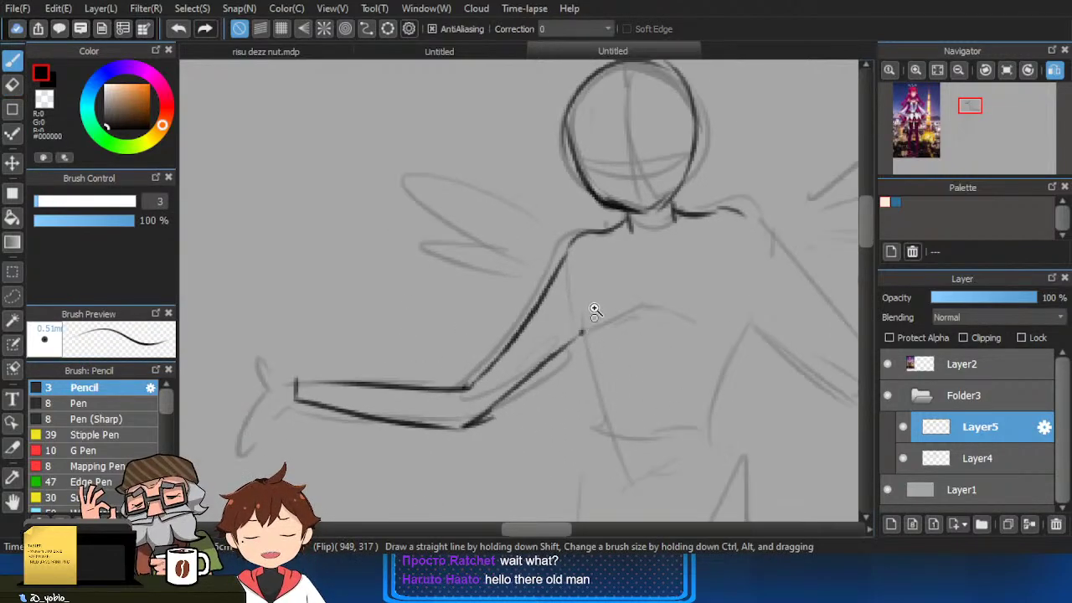
Check the outfit in the reference, then draw the side of the chest below the shoulder and the curved underbust line.
left_click_drag(704, 306, 702, 286)
scroll(709, 196, "down", 2)
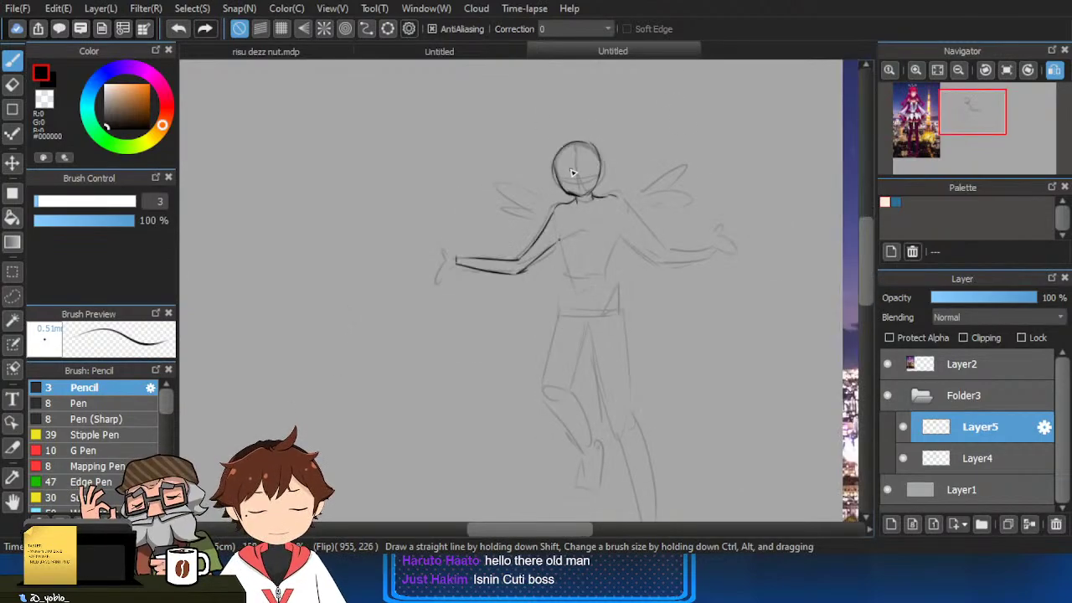
mouse_move(637, 189)
left_mouse_down()
mouse_move(461, 237)
mouse_move(146, 226)
left_mouse_up()
left_click_drag(454, 329, 687, 315)
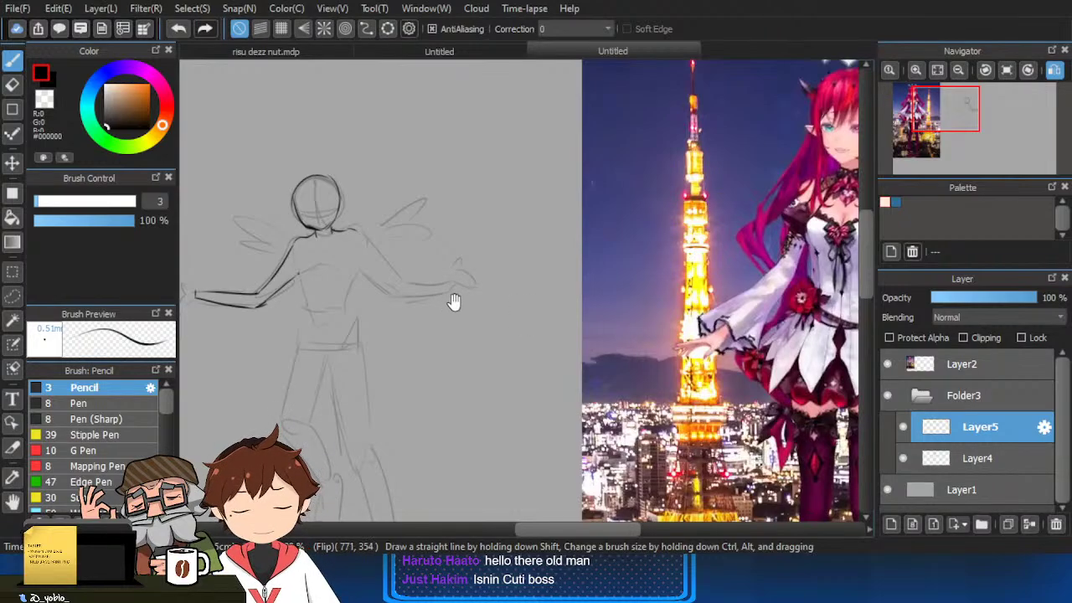
left_click_drag(453, 301, 555, 299)
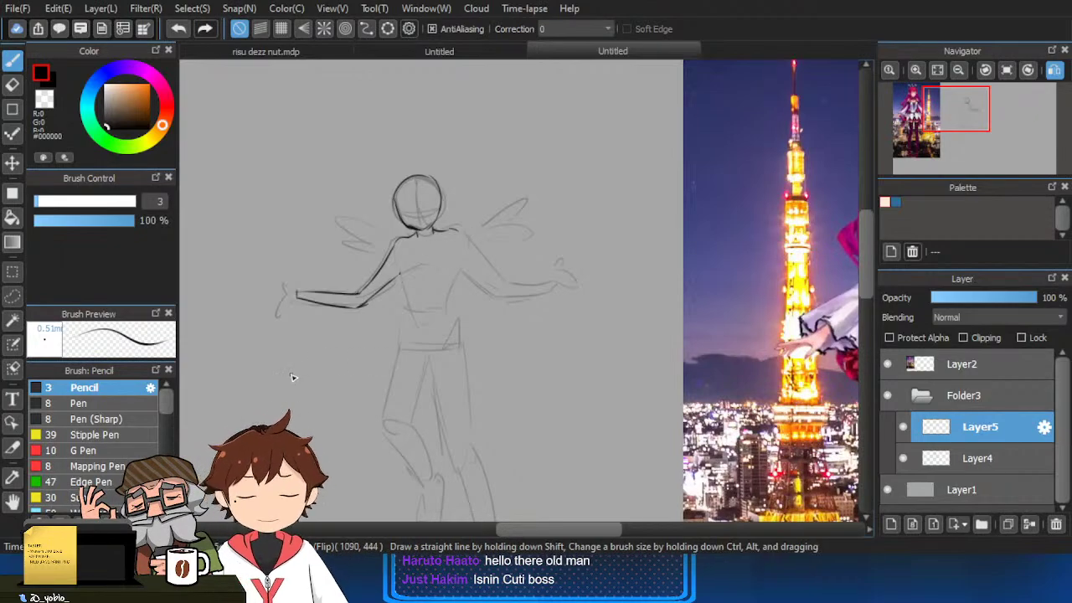
left_click_drag(409, 304, 473, 356)
scroll(474, 356, "up", 3)
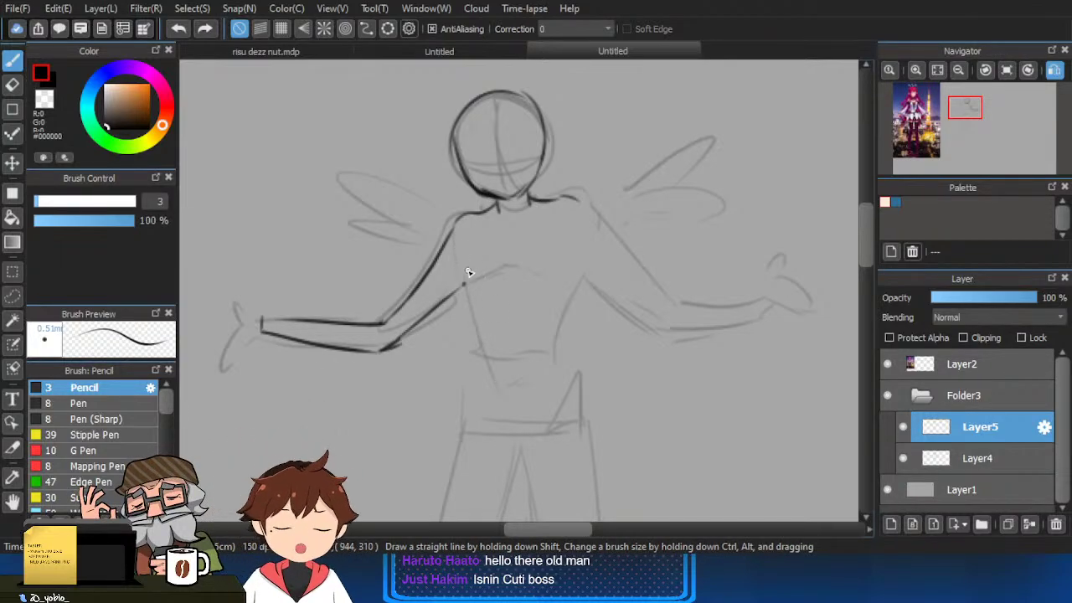
left_click_drag(456, 242, 464, 284)
left_click_drag(604, 305, 544, 311)
scroll(411, 289, "down", 2)
scroll(402, 285, "up", 3)
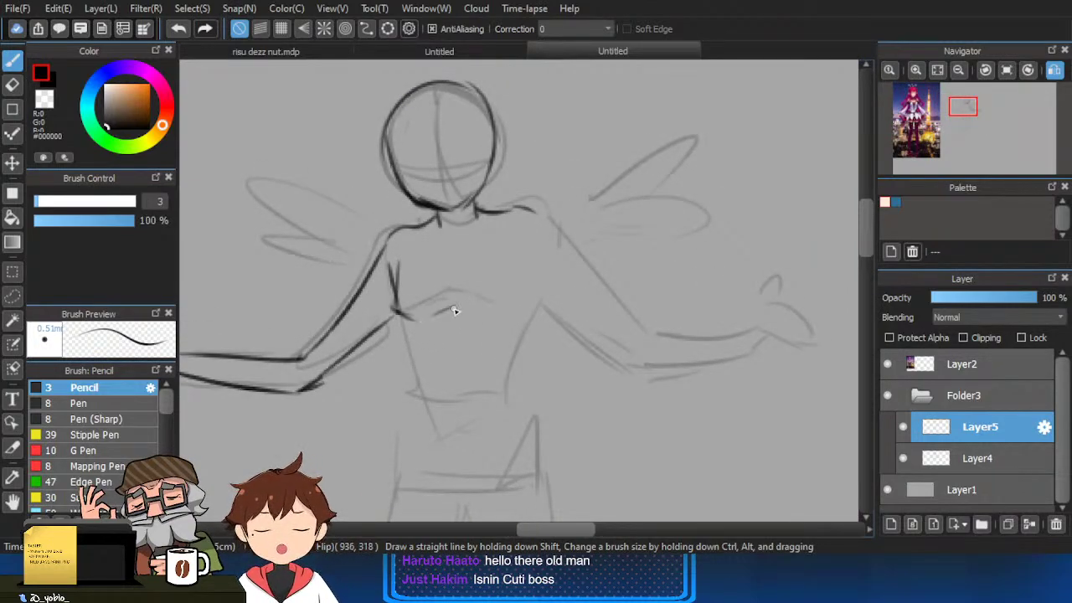
left_click_drag(511, 319, 533, 303)
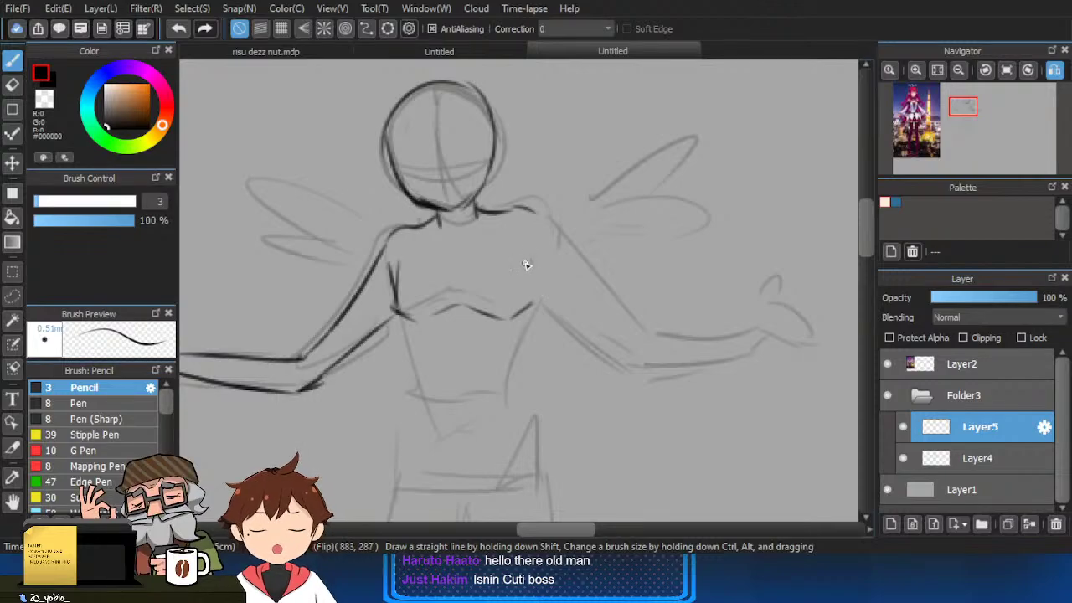
Mark the armpit of the arm nearer the reference, then trace its upper arm and forearm and close the wrist.
left_click_drag(526, 252, 531, 265)
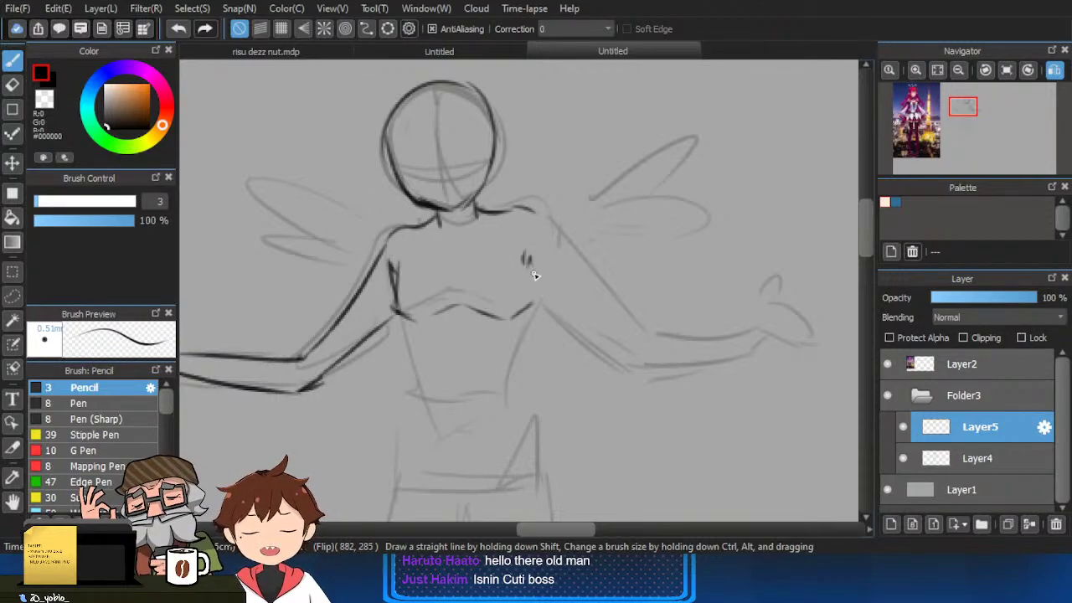
left_click_drag(546, 220, 600, 298)
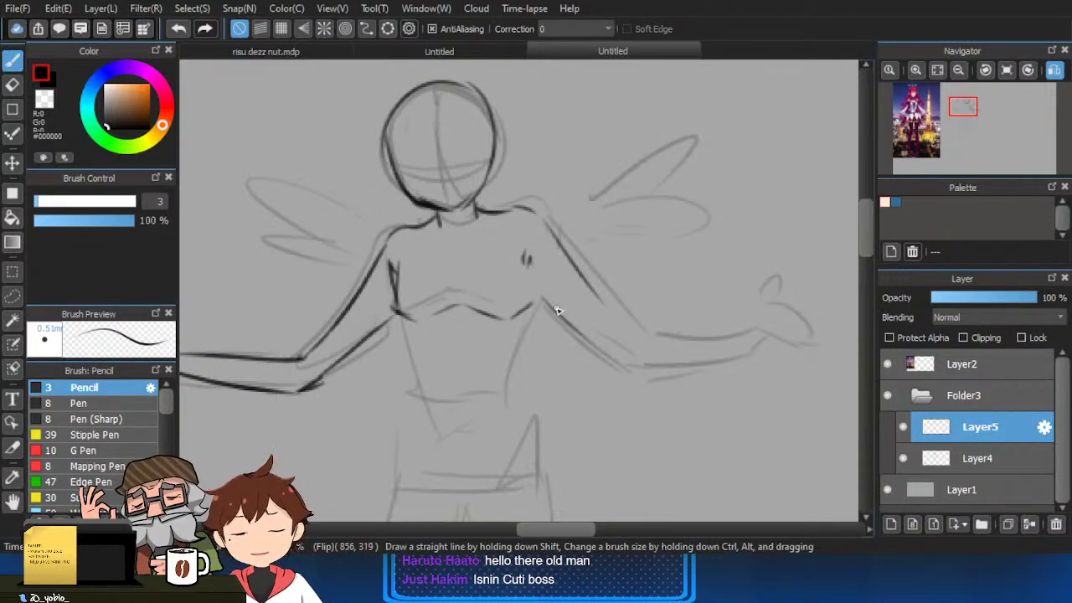
mouse_move(566, 250)
left_mouse_down()
mouse_move(637, 335)
mouse_move(630, 365)
mouse_move(692, 337)
mouse_move(795, 325)
left_mouse_up()
key("ctrl+z")
left_click_drag(684, 327, 787, 333)
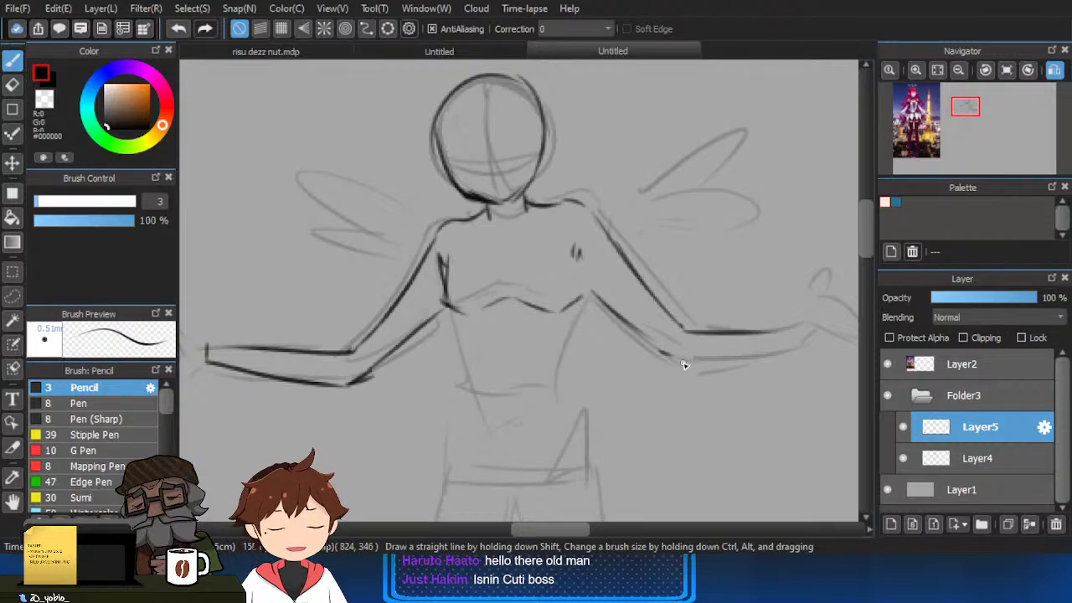
left_click_drag(798, 327, 682, 366)
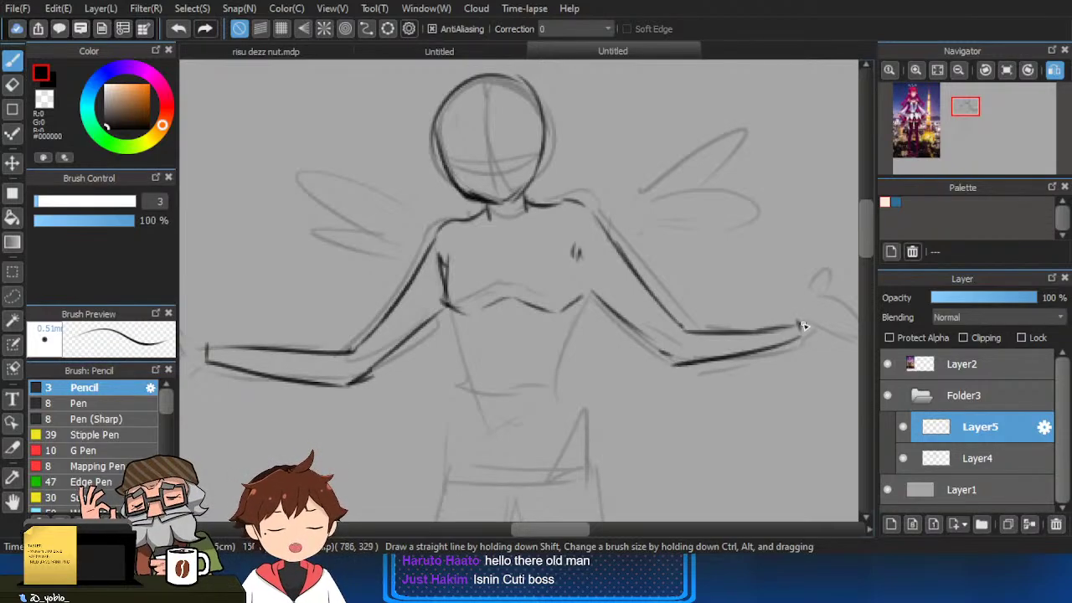
left_click_drag(765, 377, 720, 358)
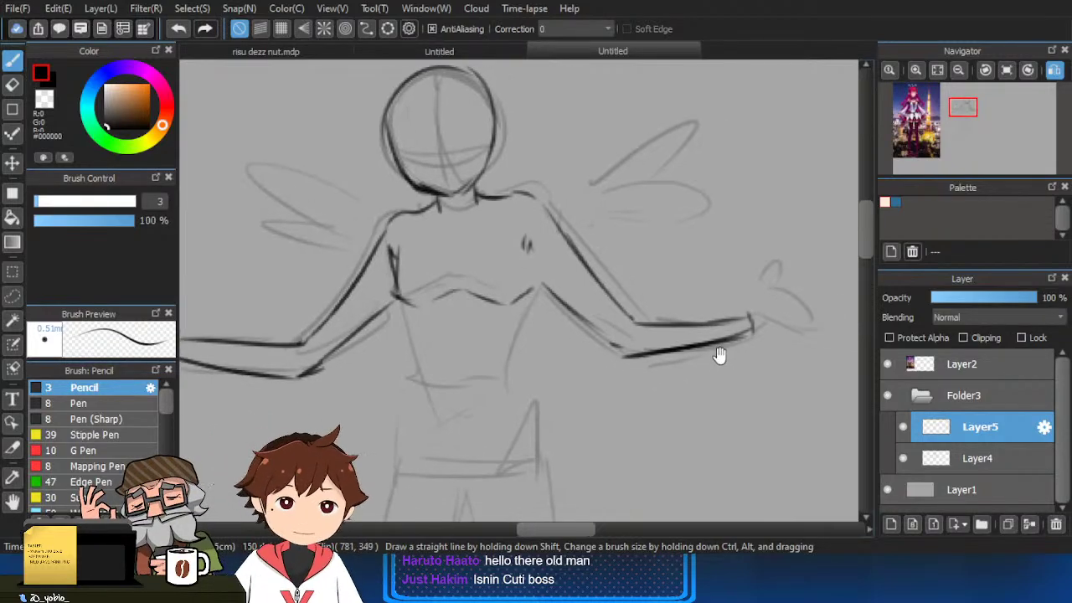
mouse_move(710, 407)
left_mouse_down()
mouse_move(679, 383)
mouse_move(718, 335)
mouse_move(809, 318)
mouse_move(730, 309)
left_mouse_up()
left_click_drag(398, 342, 450, 323)
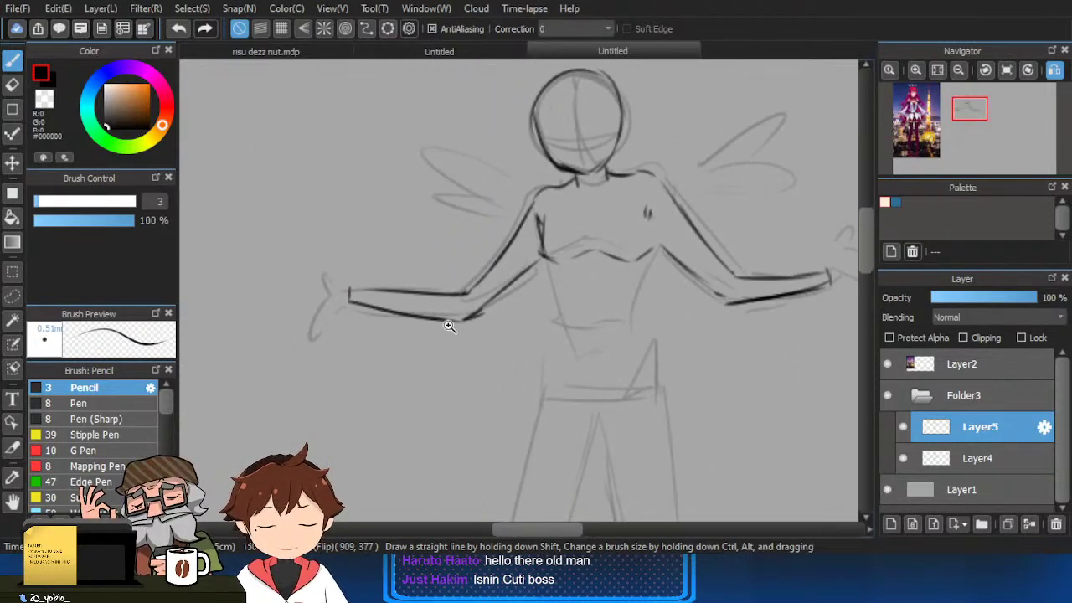
scroll(385, 310, "up", 2)
key("e")
key("b")
mouse_move(345, 292)
left_mouse_down()
mouse_move(381, 284)
mouse_move(365, 281)
left_mouse_up()
key("ctrl+z")
mouse_move(363, 282)
left_mouse_down()
mouse_move(362, 305)
mouse_move(412, 313)
left_mouse_up()
key("ctrl+z")
Trace both sides of the torso from the ends of the underbust line down towards the waist.
left_click_drag(552, 316, 398, 325)
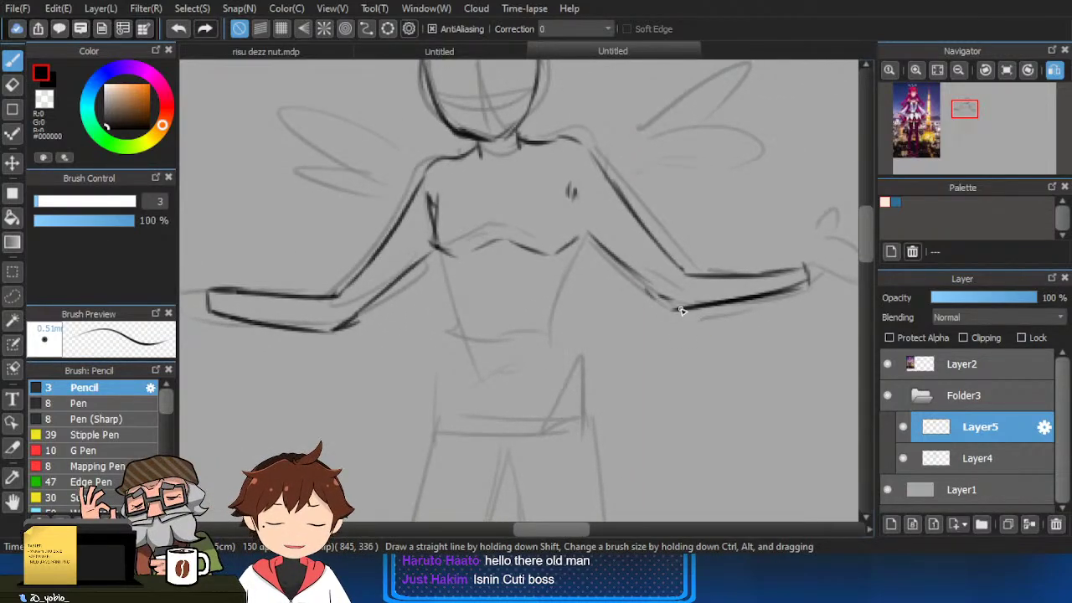
left_click_drag(489, 365, 536, 352)
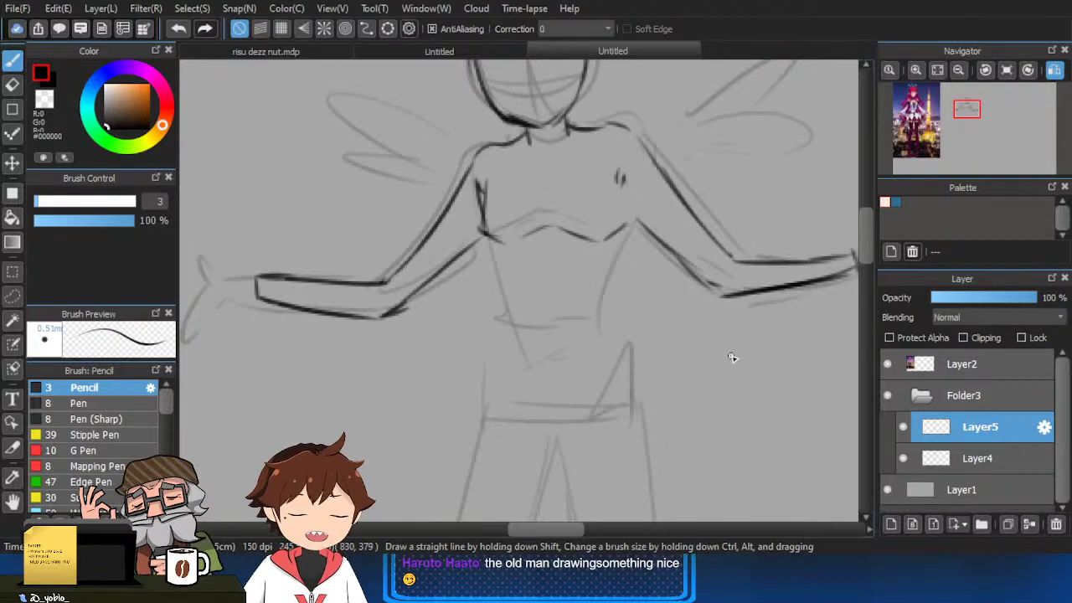
scroll(704, 348, "right", 2)
scroll(587, 318, "down", 1)
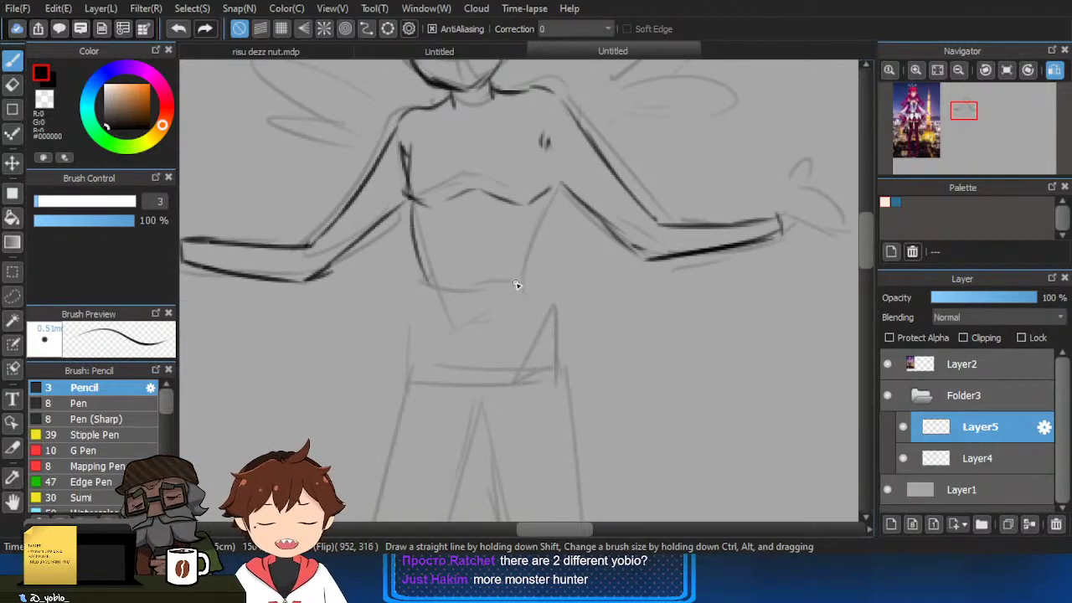
left_click_drag(554, 191, 528, 299)
key("ctrl+z")
key("ctrl+z")
left_click_drag(410, 202, 441, 290)
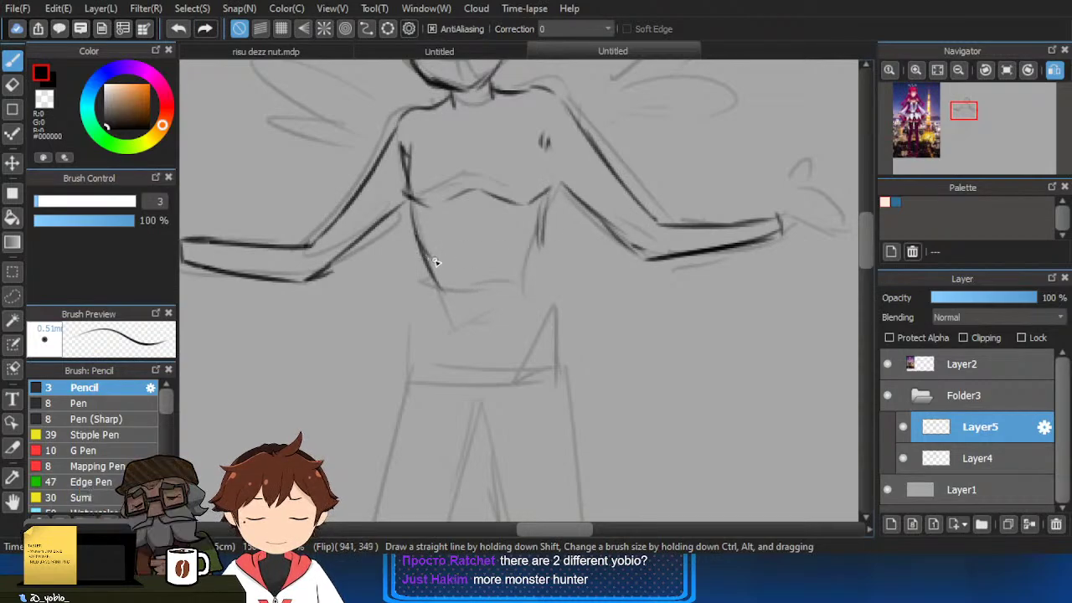
Draw the curved waistline with a second line beneath it, start the flare of one hip, and firm up the waist sides.
left_click_drag(511, 253, 550, 231)
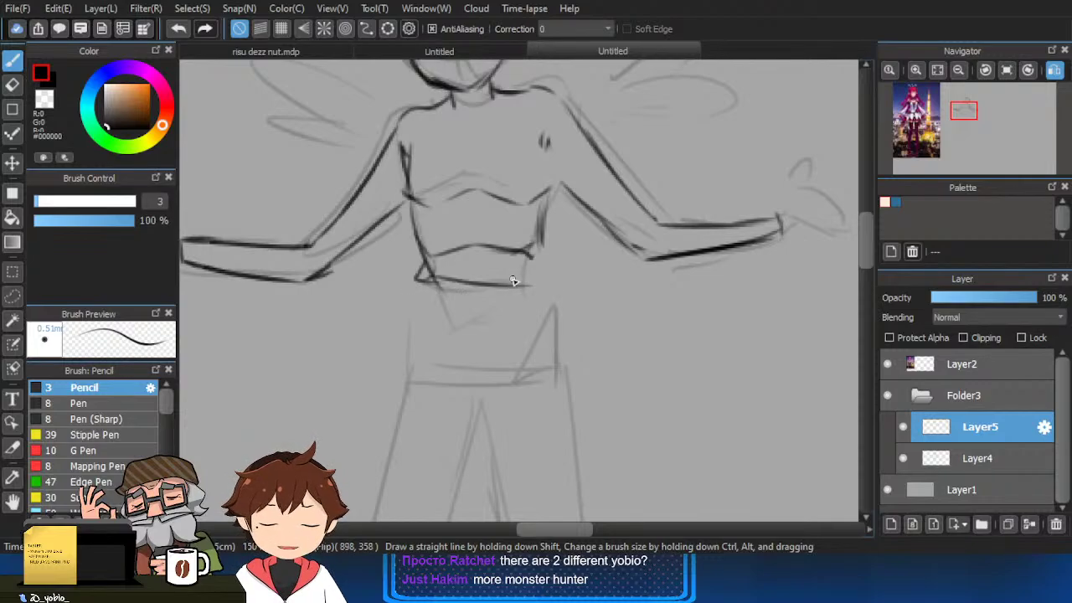
left_click_drag(418, 273, 388, 340)
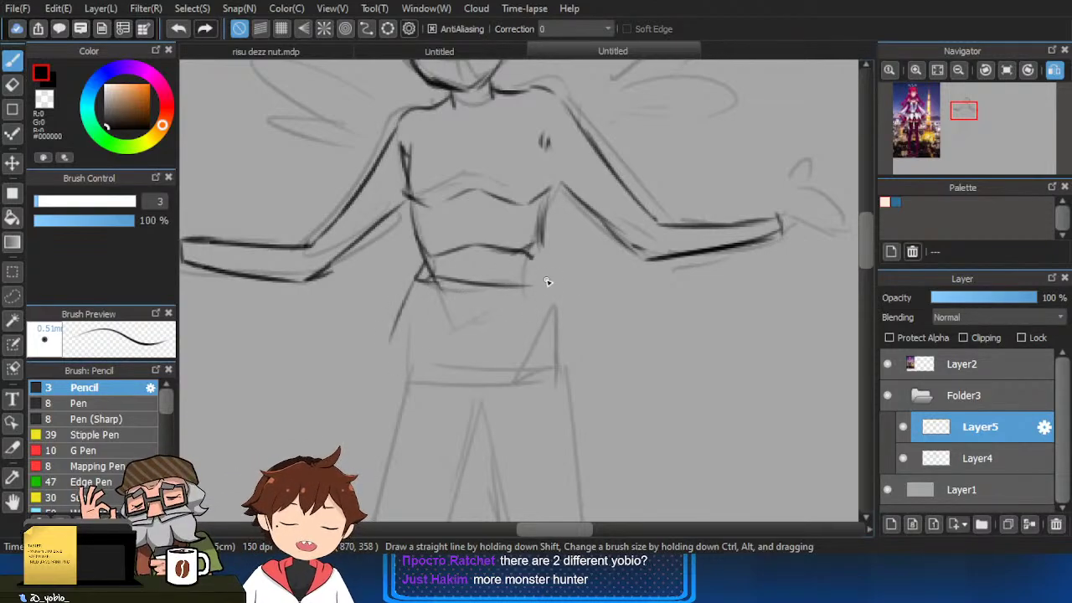
scroll(536, 289, "up", 2)
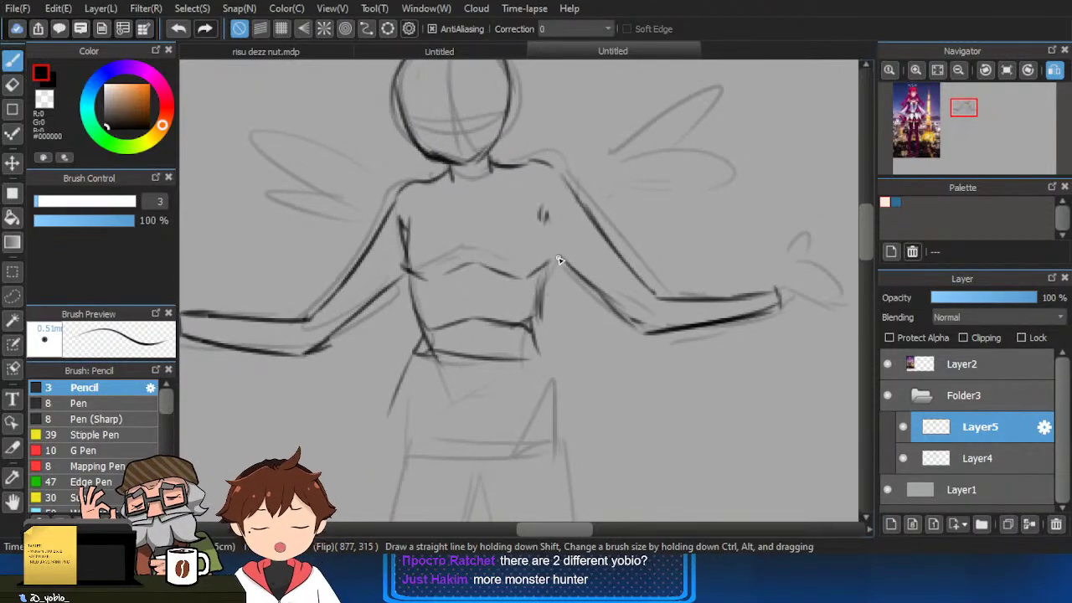
left_click_drag(414, 276, 428, 317)
left_click_drag(470, 297, 493, 355)
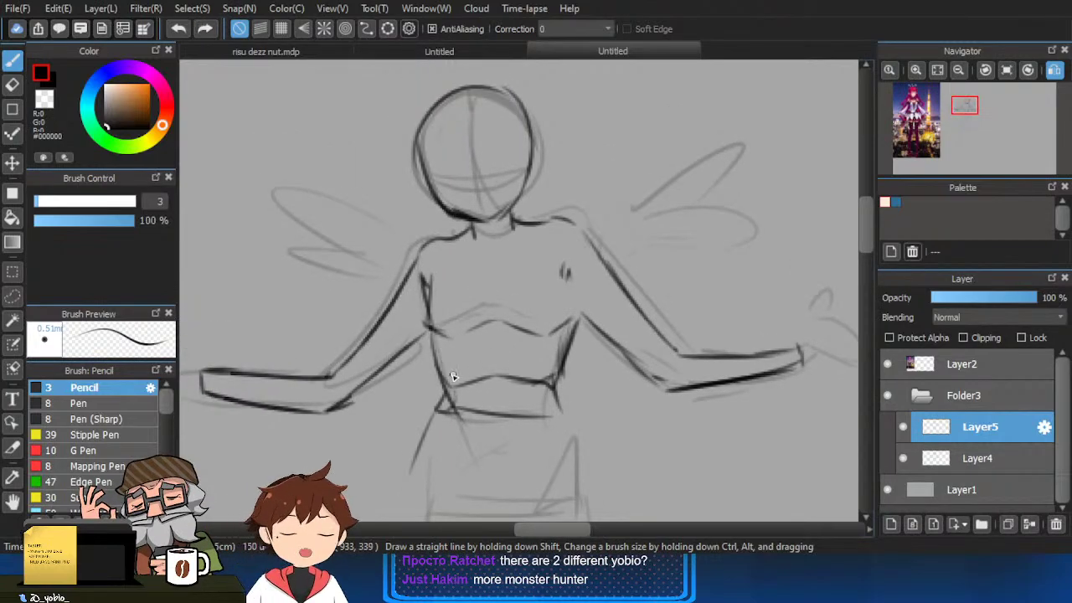
left_click_drag(532, 391, 541, 415)
Redraw the underbust line with a sharper central peak and thin the heavy torso side line beside it.
key("e")
left_click_drag(475, 350, 542, 348)
key("b")
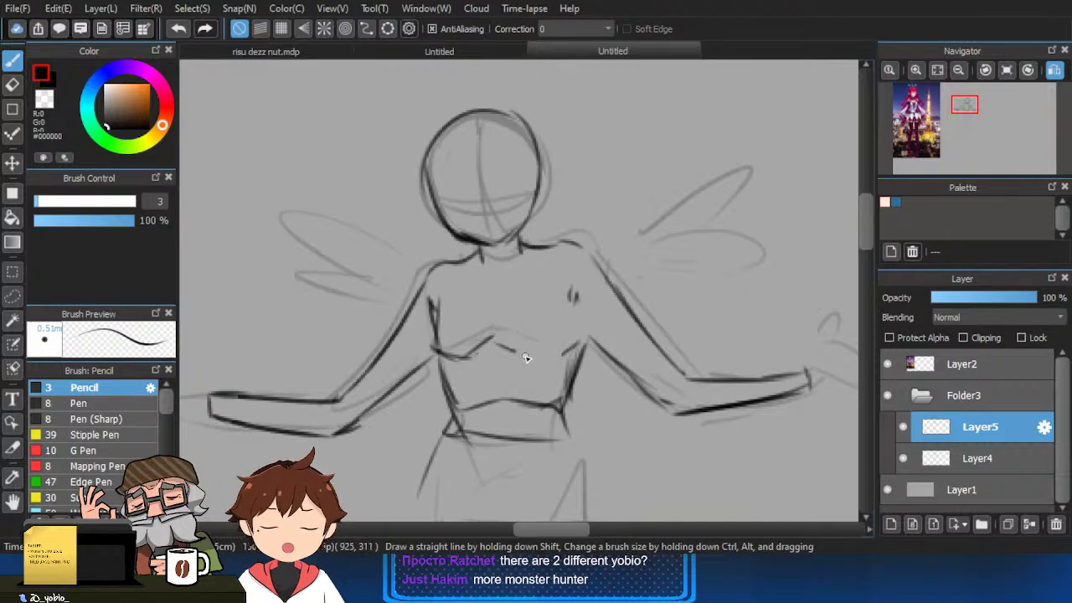
left_click_drag(543, 358, 579, 343)
key("e")
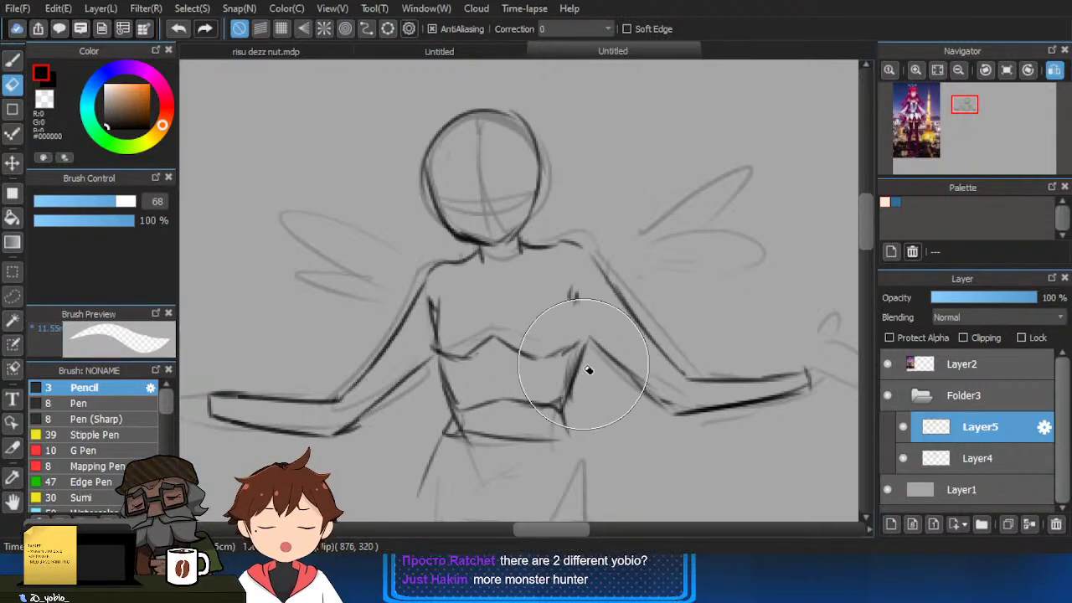
key("b")
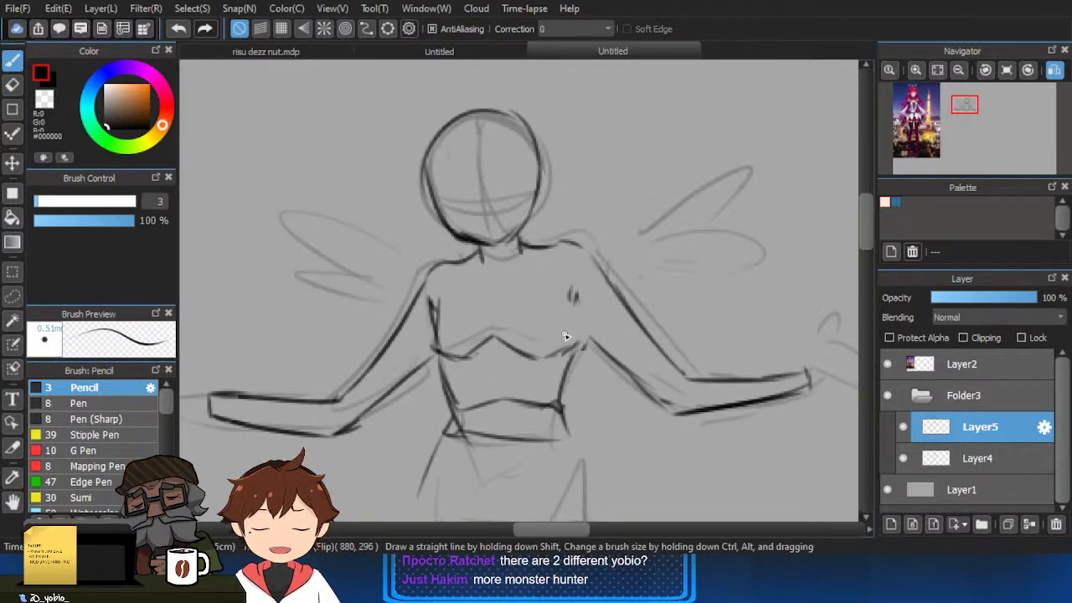
Transform the refined body sketch, tilting it slightly and moving it a little below the faded rough, and apply the change.
scroll(577, 354, "down", 4)
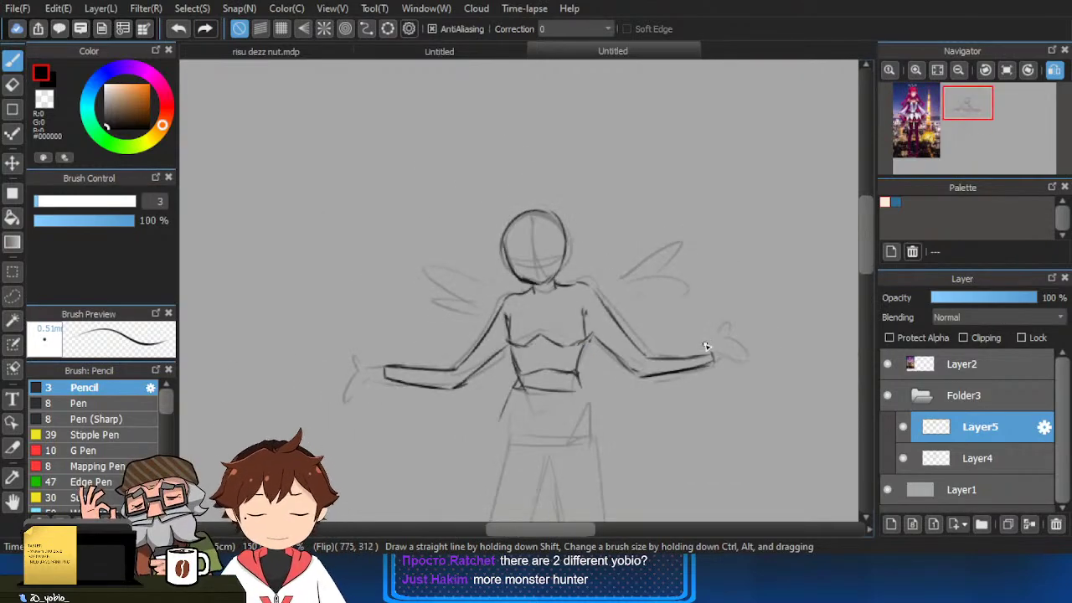
scroll(600, 357, "up", 3)
left_click_drag(645, 329, 603, 294)
key("ctrl+t")
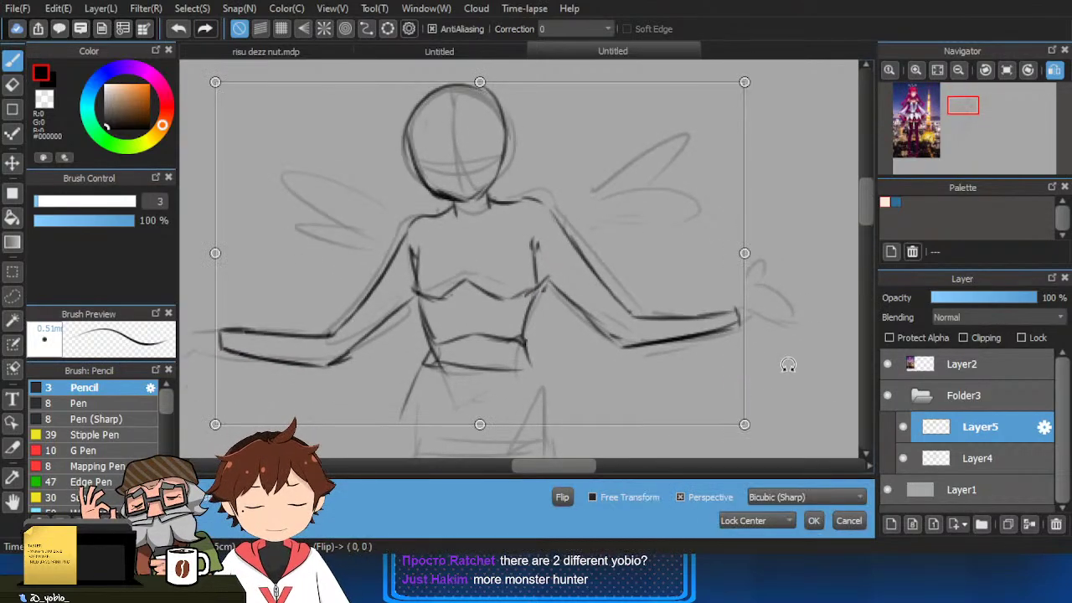
left_click_drag(789, 365, 771, 410)
mouse_move(652, 391)
left_mouse_down()
mouse_move(634, 360)
mouse_move(630, 391)
left_mouse_up()
left_click_drag(751, 382, 744, 263)
left_click_drag(755, 313, 763, 291)
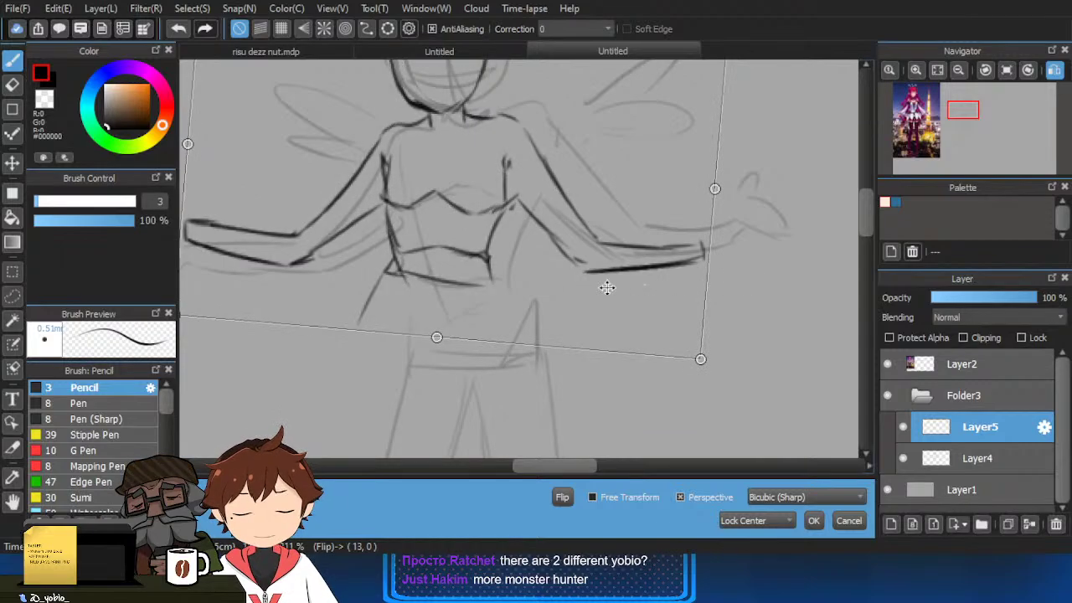
left_click_drag(609, 286, 603, 299)
left_click_drag(709, 294, 713, 280)
mouse_move(605, 315)
left_mouse_down()
mouse_move(668, 309)
mouse_move(658, 314)
left_mouse_up()
left_click_drag(789, 316, 780, 337)
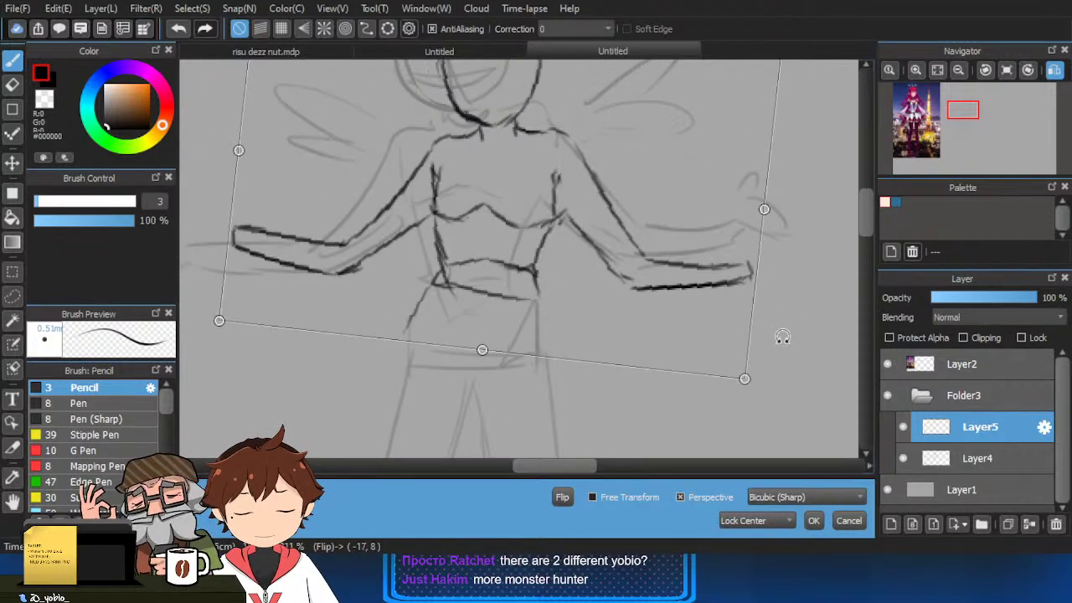
mouse_move(663, 294)
left_mouse_down()
mouse_move(668, 309)
mouse_move(656, 315)
left_mouse_up()
left_click(814, 521)
left_click(815, 521)
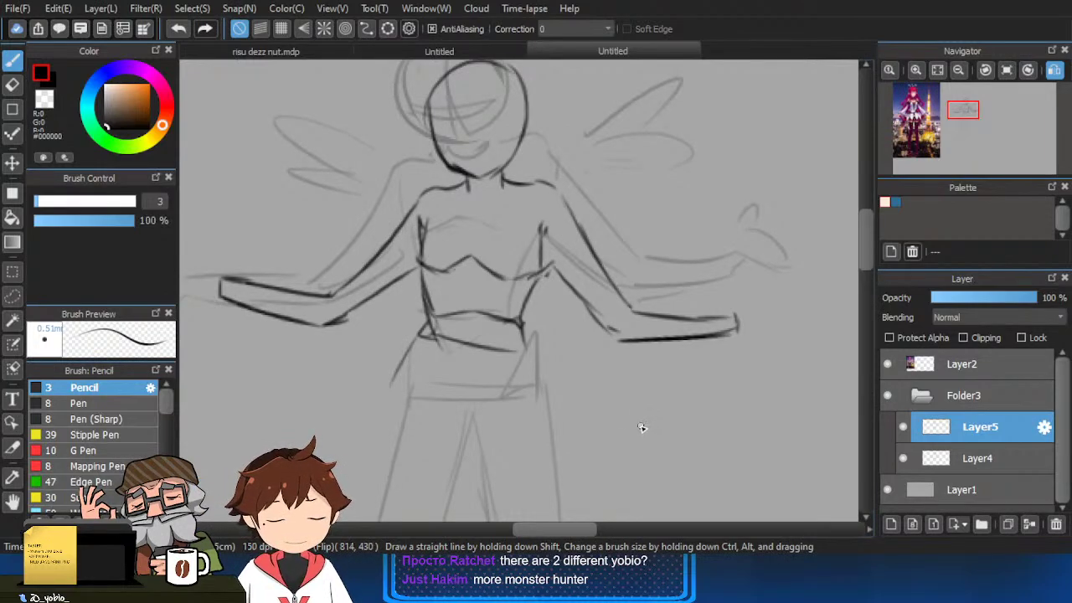
Erase the lower waist line and hip stroke, then draw a V-shaped lower-abdomen line with the hip sides and pelvis base.
key("e")
left_click_drag(410, 369, 513, 374)
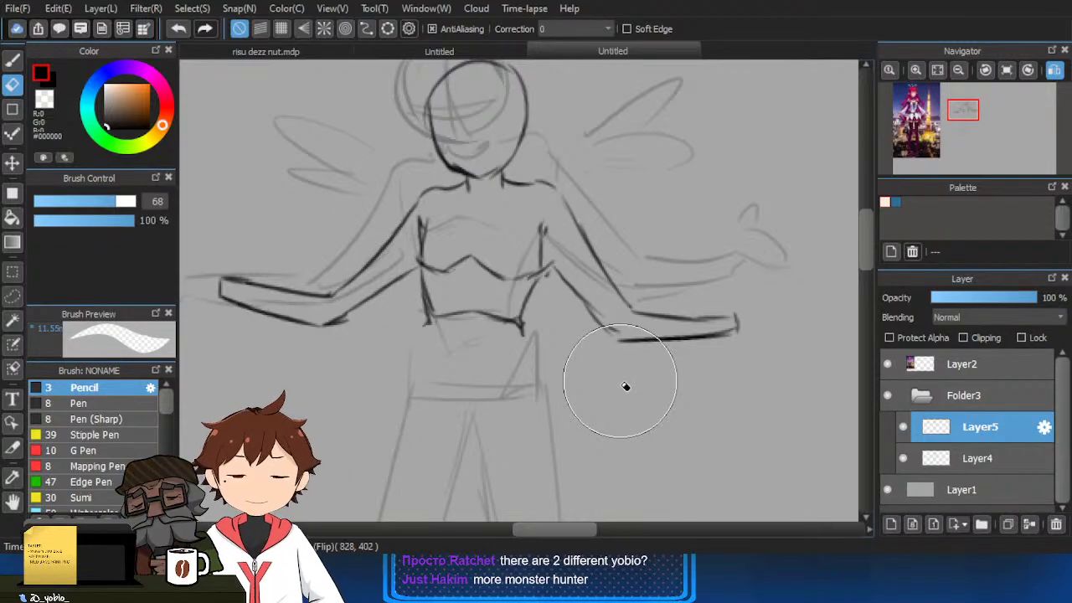
key("b")
mouse_move(426, 321)
left_mouse_down()
mouse_move(415, 377)
mouse_move(461, 361)
left_mouse_up()
key("ctrl+z")
left_click_drag(427, 322, 447, 358)
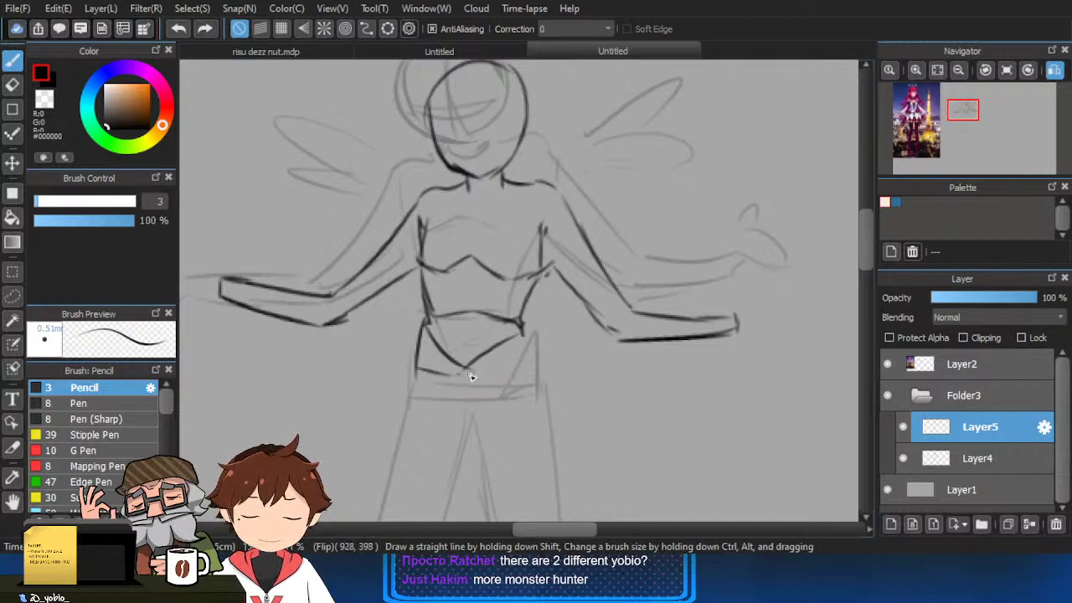
mouse_move(459, 367)
left_mouse_down()
mouse_move(433, 330)
mouse_move(435, 301)
mouse_move(438, 335)
left_mouse_up()
left_click_drag(404, 290, 394, 361)
key("ctrl+z")
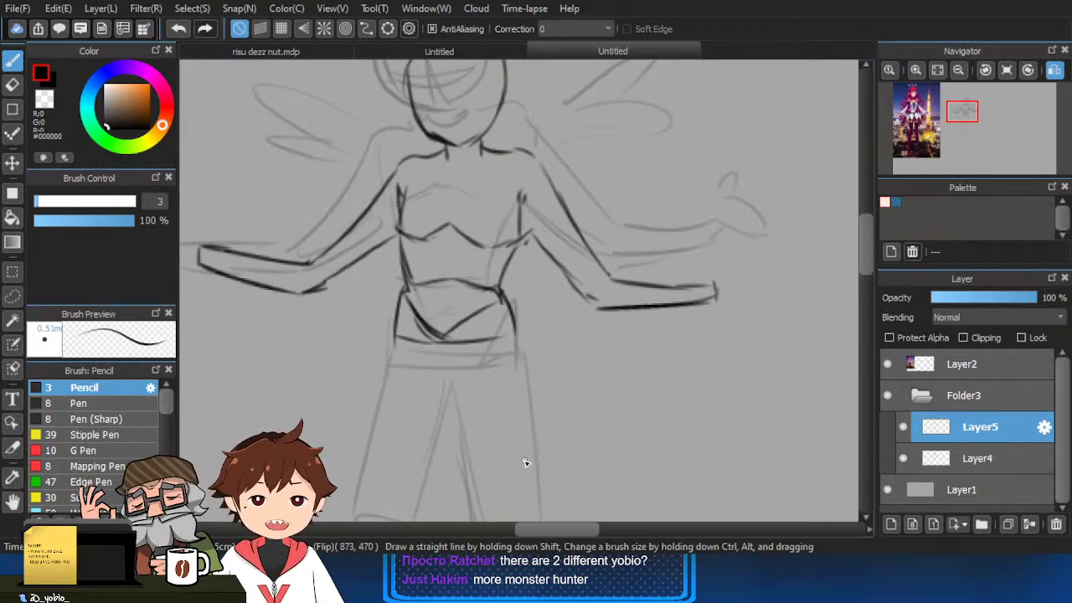
Lighten the V-shaped abdomen lines, erase the middle of the waistline and add a short vertical stroke at the belly's centre.
key("e")
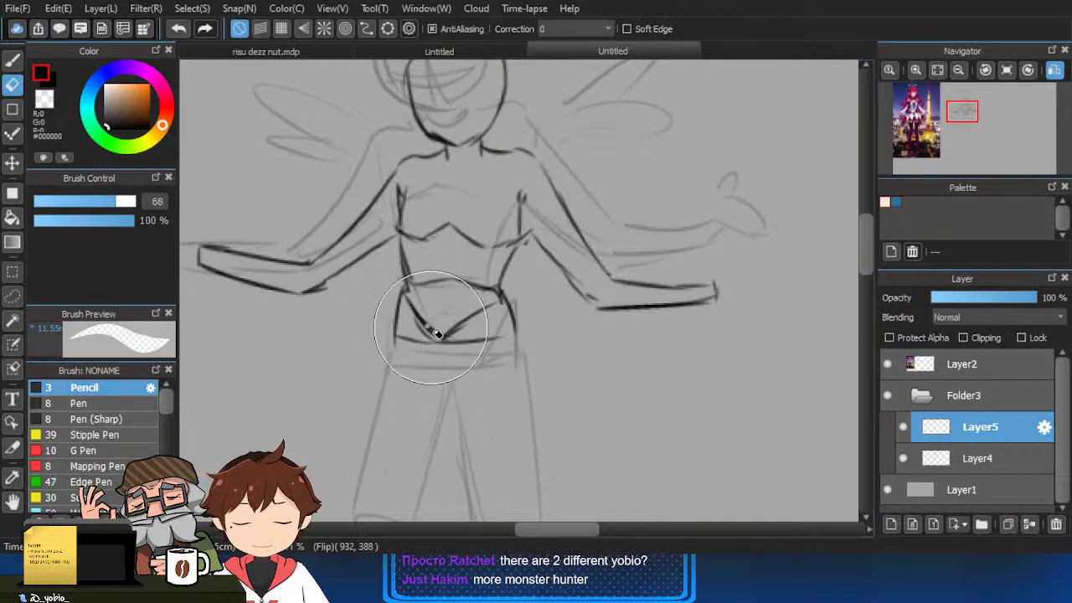
mouse_move(449, 333)
left_mouse_down()
mouse_move(479, 308)
mouse_move(419, 327)
mouse_move(433, 338)
mouse_move(496, 303)
left_mouse_up()
key("b")
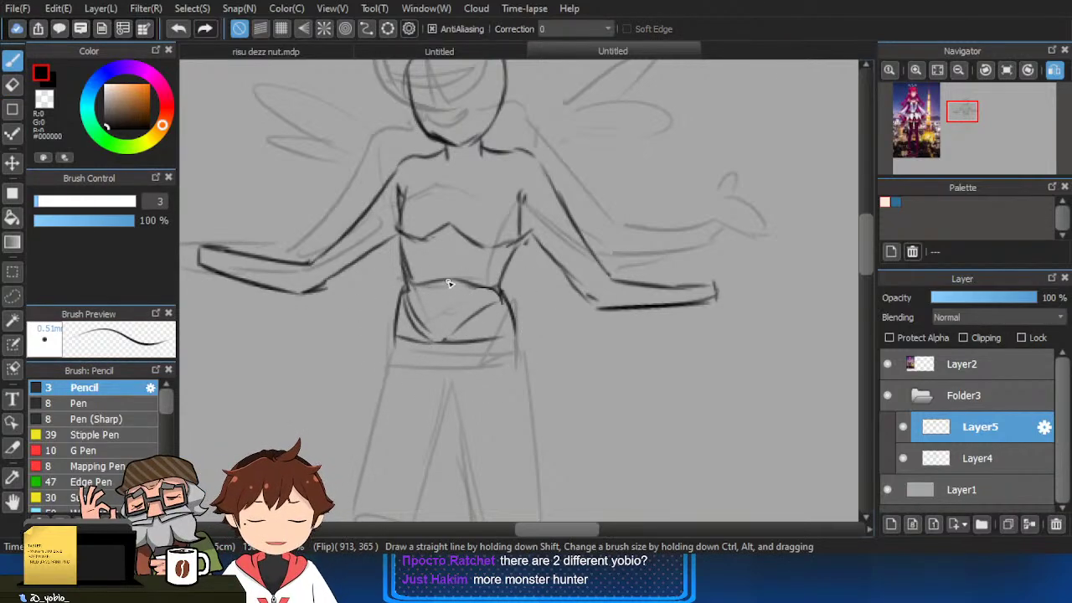
key("e")
mouse_move(433, 290)
left_mouse_down()
mouse_move(486, 287)
mouse_move(441, 292)
mouse_move(471, 369)
mouse_move(436, 331)
left_mouse_up()
key("b")
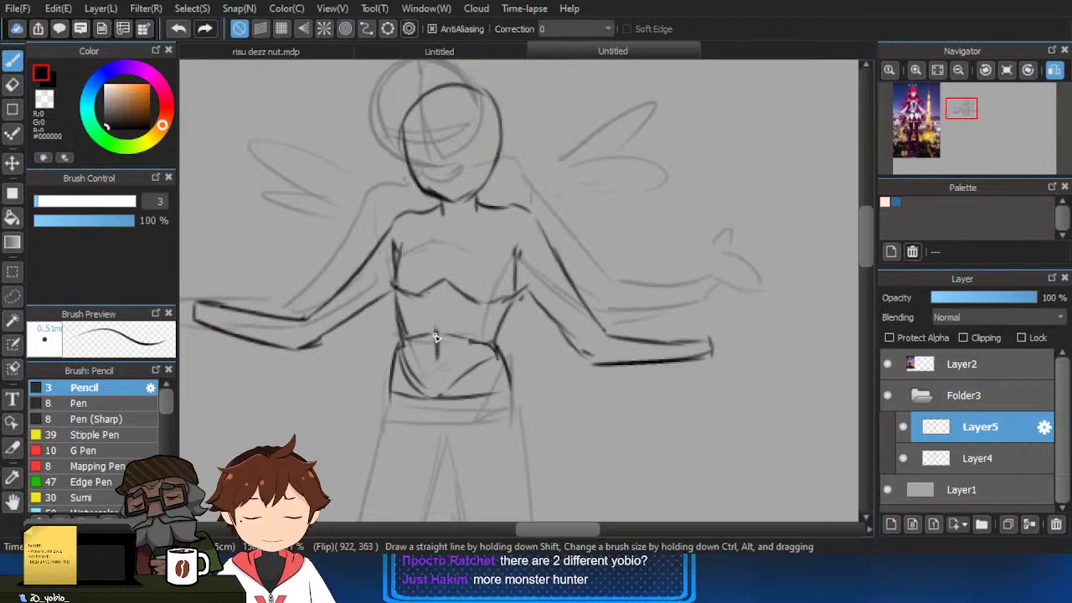
left_click_drag(497, 430, 492, 429)
key("e")
key("b")
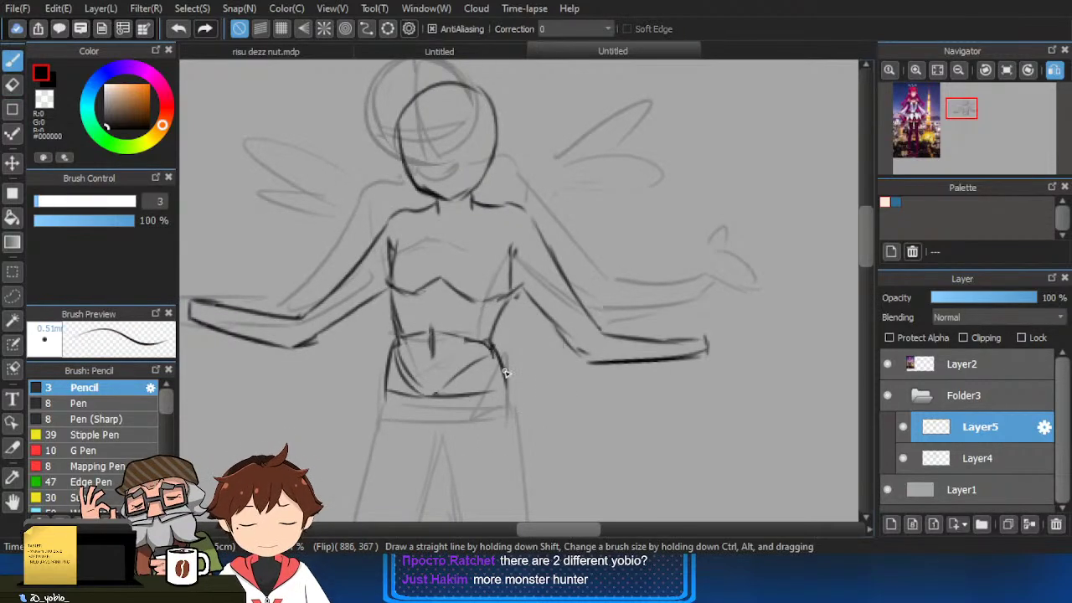
Trace the outer edge of the thigh farther from the reference from hip to knee, then its inner edge from the crotch.
scroll(469, 352, "down", 3)
left_click_drag(410, 339, 451, 302)
mouse_move(437, 257)
left_mouse_down()
mouse_move(371, 433)
mouse_move(400, 379)
mouse_move(382, 409)
left_mouse_up()
key("ctrl+z")
key("ctrl+z")
left_click_drag(424, 313, 379, 419)
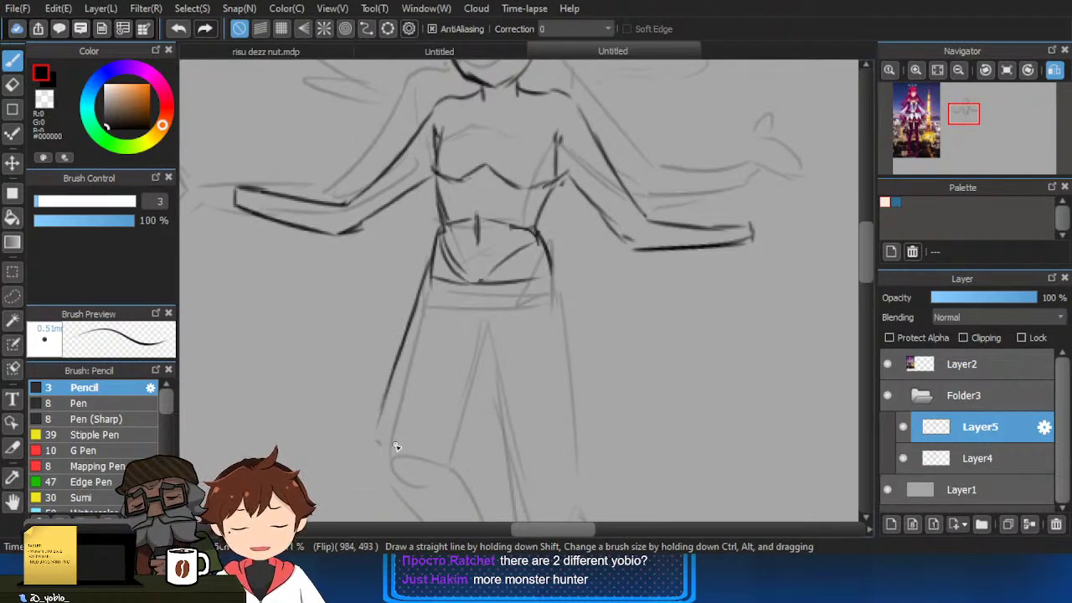
mouse_move(458, 374)
left_mouse_down()
mouse_move(492, 329)
mouse_move(453, 317)
left_mouse_up()
scroll(491, 354, "up", 1)
scroll(491, 354, "right", 1)
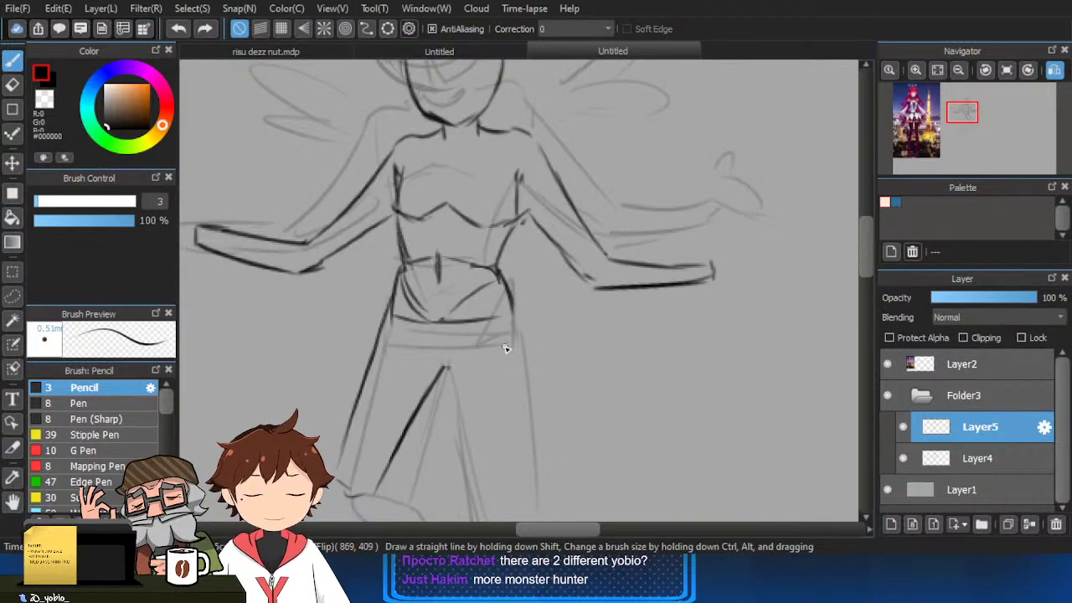
Clean up the hip by erasing the end of the pelvis base line where it meets the traced outer thigh.
mouse_move(465, 378)
left_mouse_down()
mouse_move(449, 385)
mouse_move(472, 400)
left_mouse_up()
scroll(477, 388, "up", 2)
scroll(485, 438, "down", 3)
left_click_drag(502, 438, 509, 388)
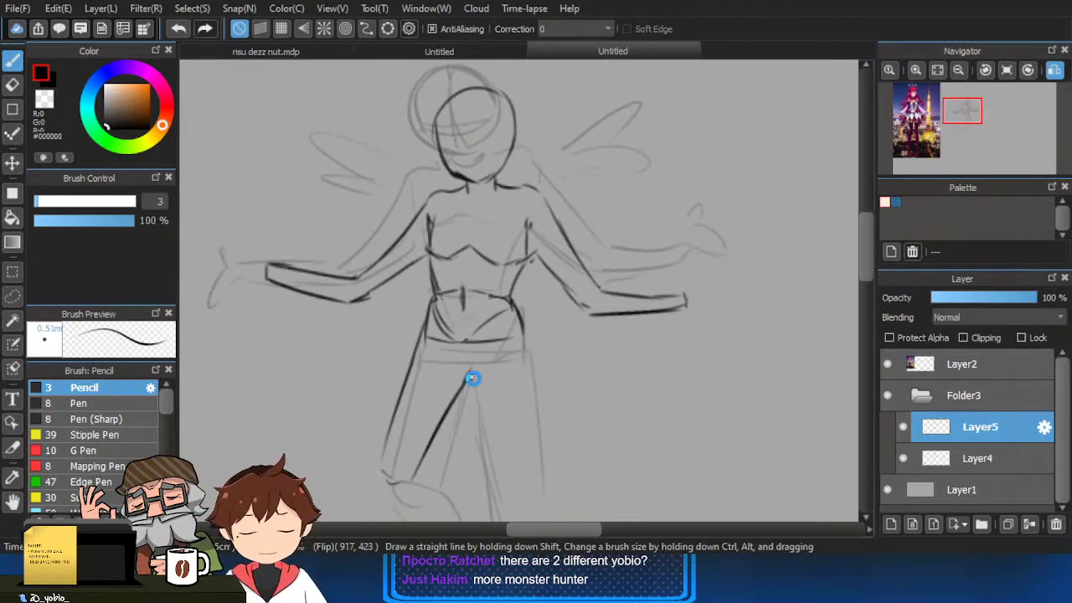
scroll(471, 378, "up", 2)
key("e")
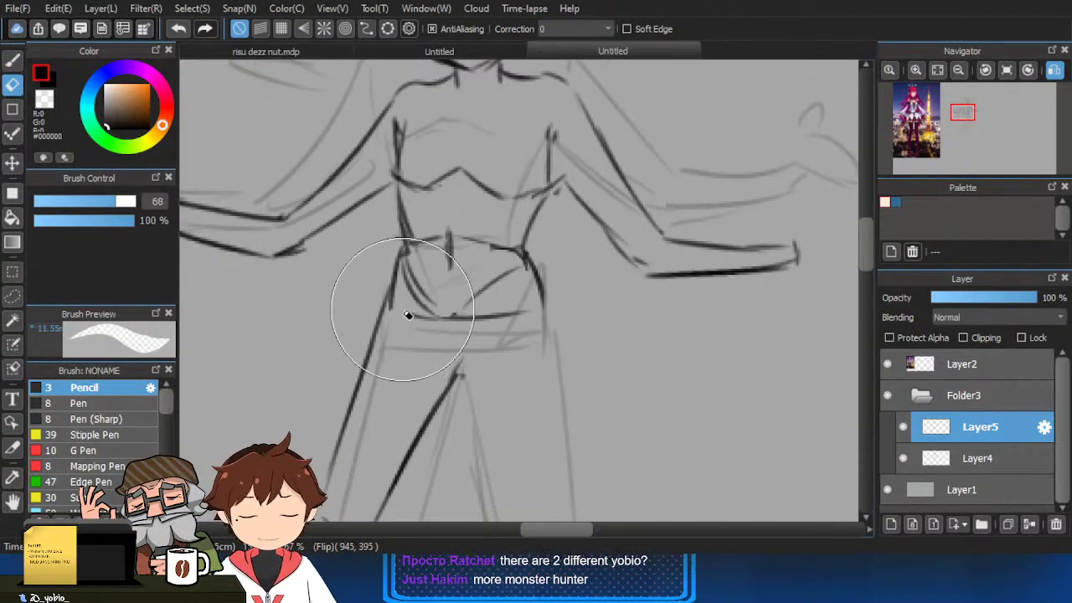
key("p")
scroll(501, 395, "down", 2)
scroll(519, 402, "up", 1)
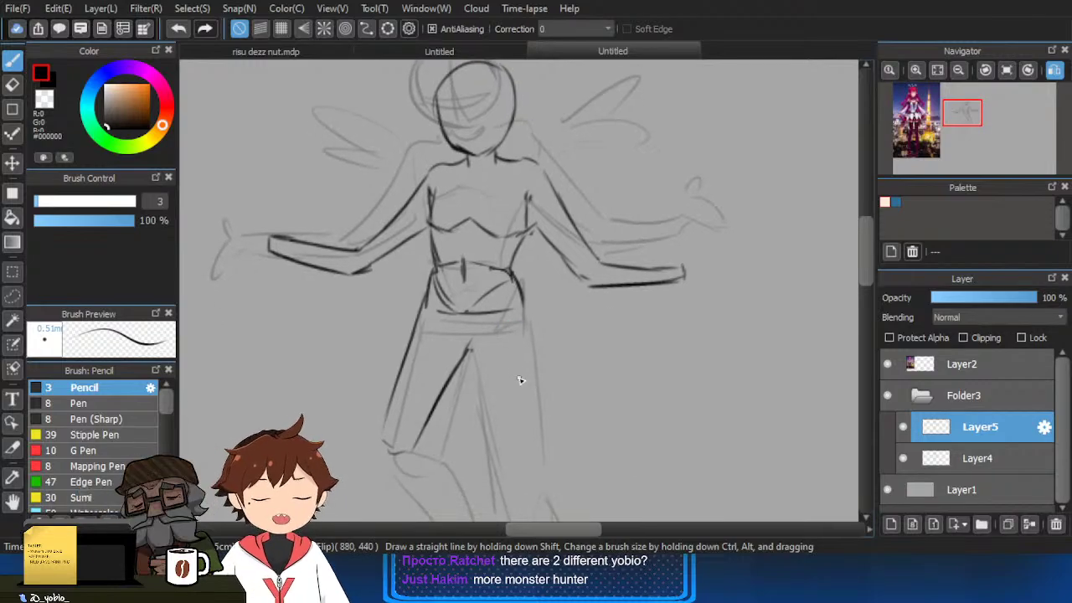
Trace the inner and outer edges of the thigh nearer the reference, from crotch and hip down to a closed knee end.
mouse_move(468, 344)
left_mouse_down()
mouse_move(471, 313)
mouse_move(478, 338)
mouse_move(475, 293)
left_mouse_up()
scroll(475, 327, "up", 1)
left_click_drag(464, 255, 496, 403)
key("ctrl+z")
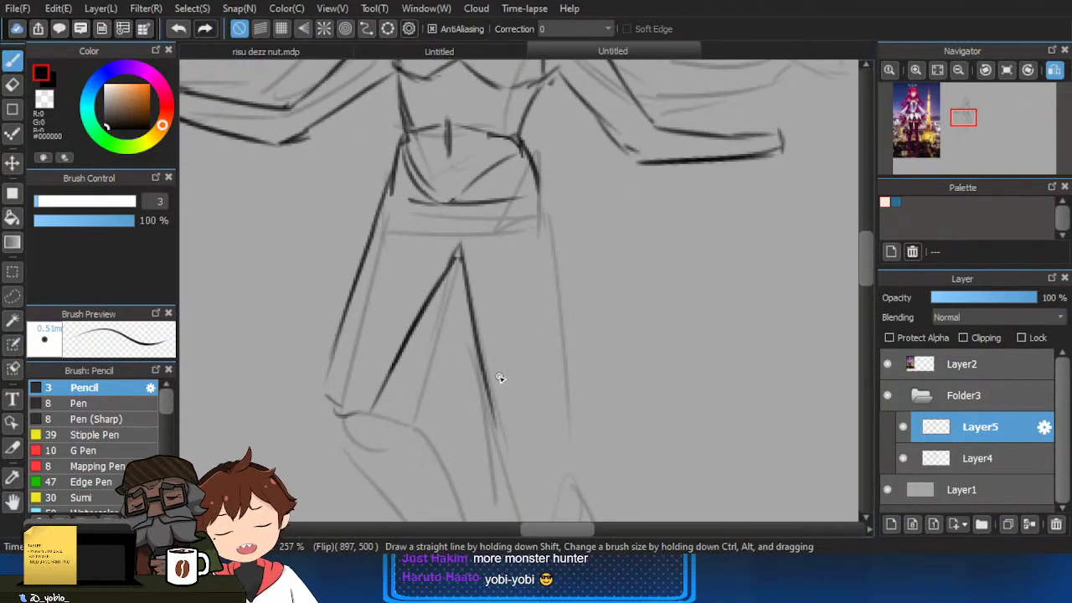
key("ctrl+z")
left_click_drag(494, 336, 494, 329)
mouse_move(465, 253)
left_mouse_down()
mouse_move(499, 402)
mouse_move(522, 365)
left_mouse_up()
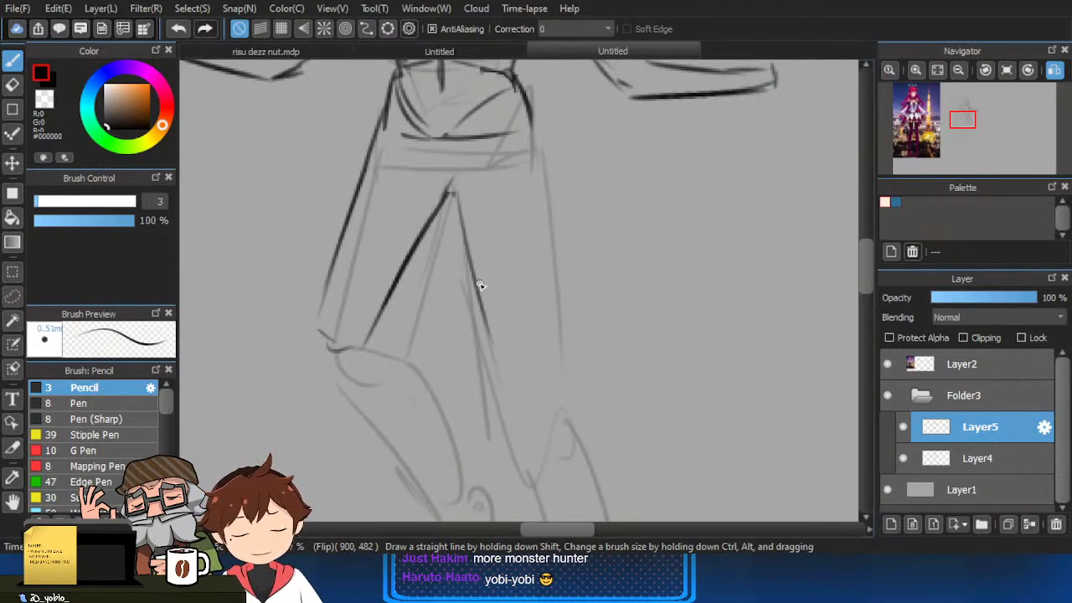
left_click_drag(530, 136, 558, 356)
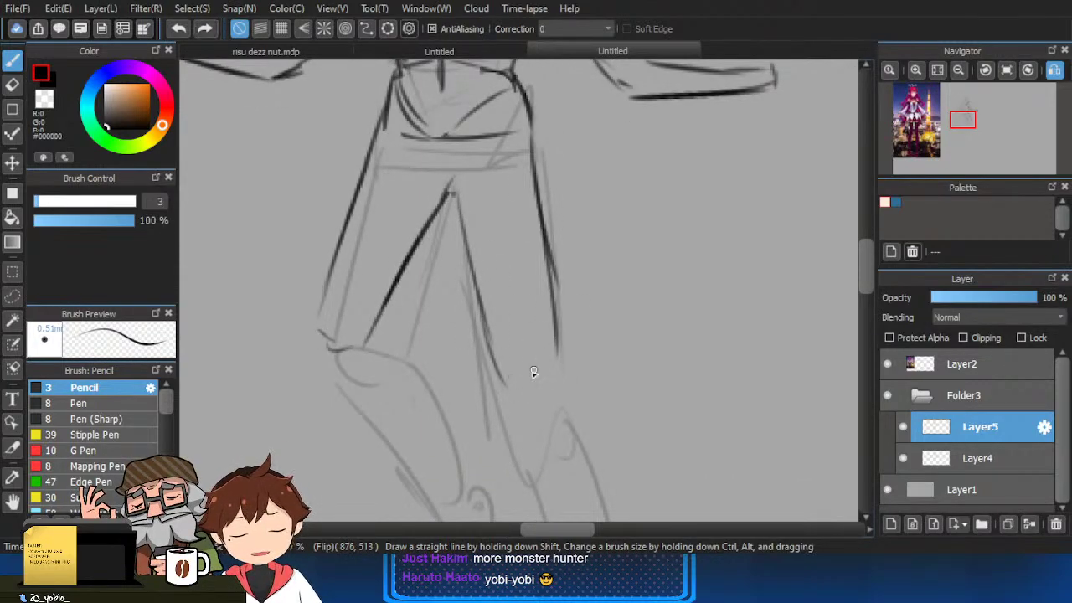
Draw the bent leg's knee joint and both edges of its lower leg, tapering to the ankle inside the faded rough.
mouse_move(353, 354)
left_mouse_down()
mouse_move(367, 342)
mouse_move(399, 373)
left_mouse_up()
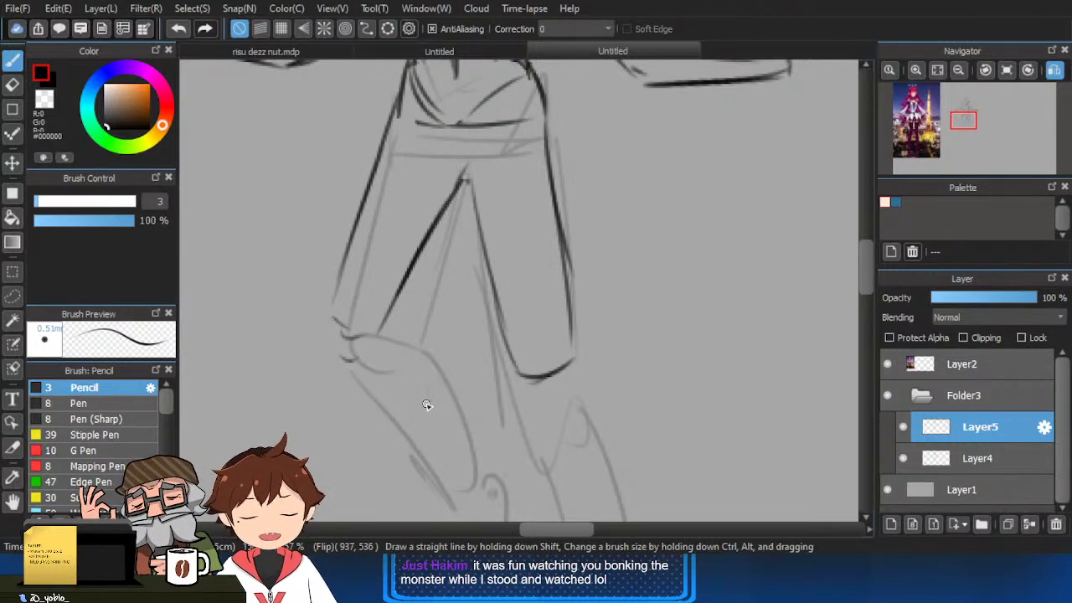
mouse_move(365, 350)
left_mouse_down()
mouse_move(363, 318)
mouse_move(345, 336)
mouse_move(395, 333)
mouse_move(381, 292)
mouse_move(361, 288)
mouse_move(430, 366)
left_mouse_up()
key("ctrl+z")
left_click_drag(336, 305, 436, 419)
key("ctrl+z")
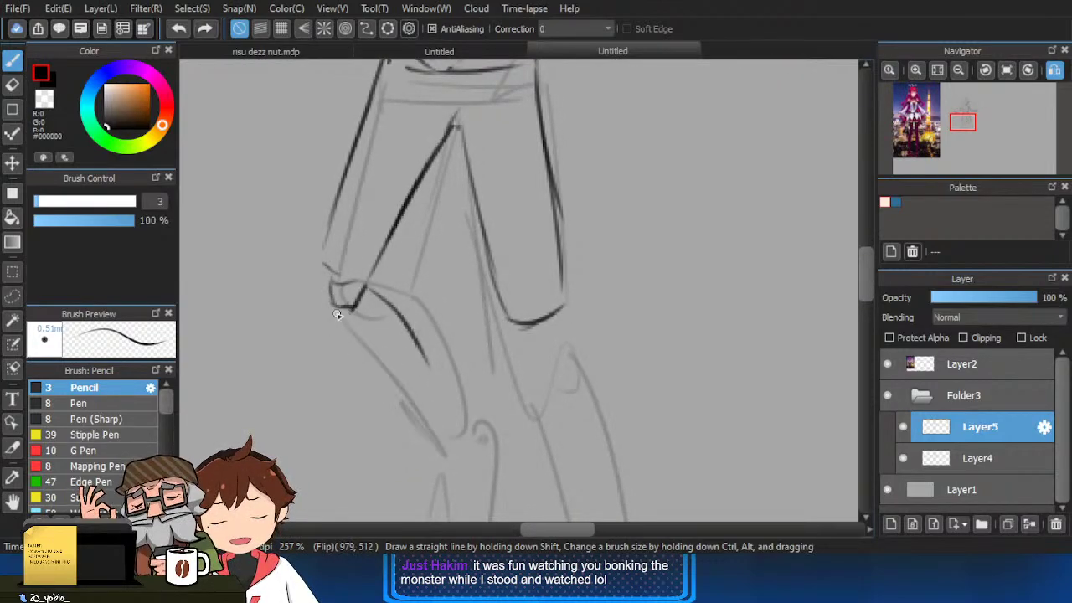
left_click_drag(338, 310, 441, 427)
key("ctrl+z")
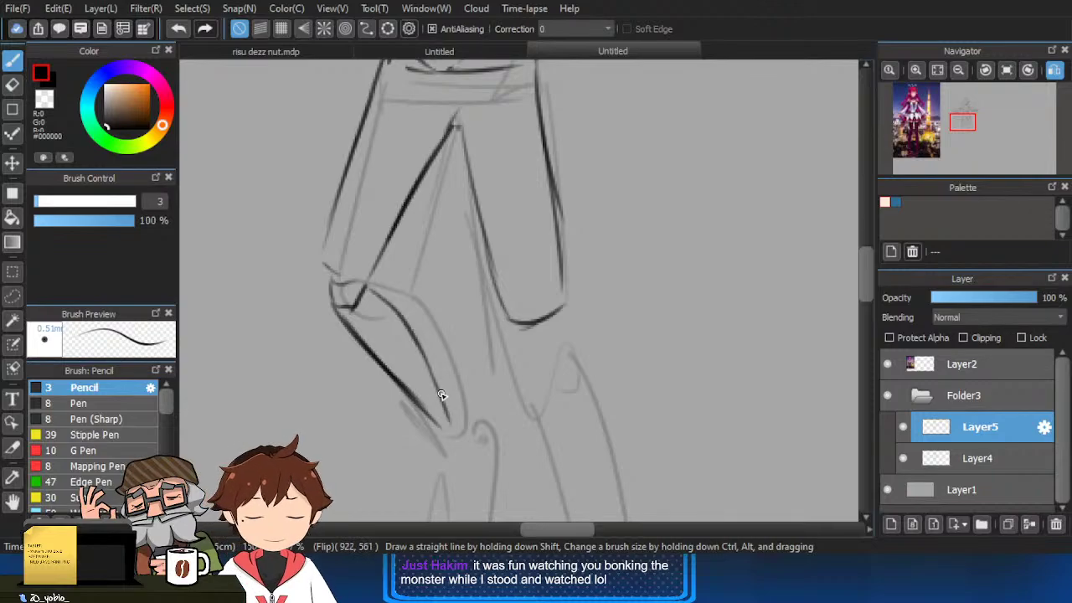
scroll(434, 343, "down", 1)
key("ctrl+z")
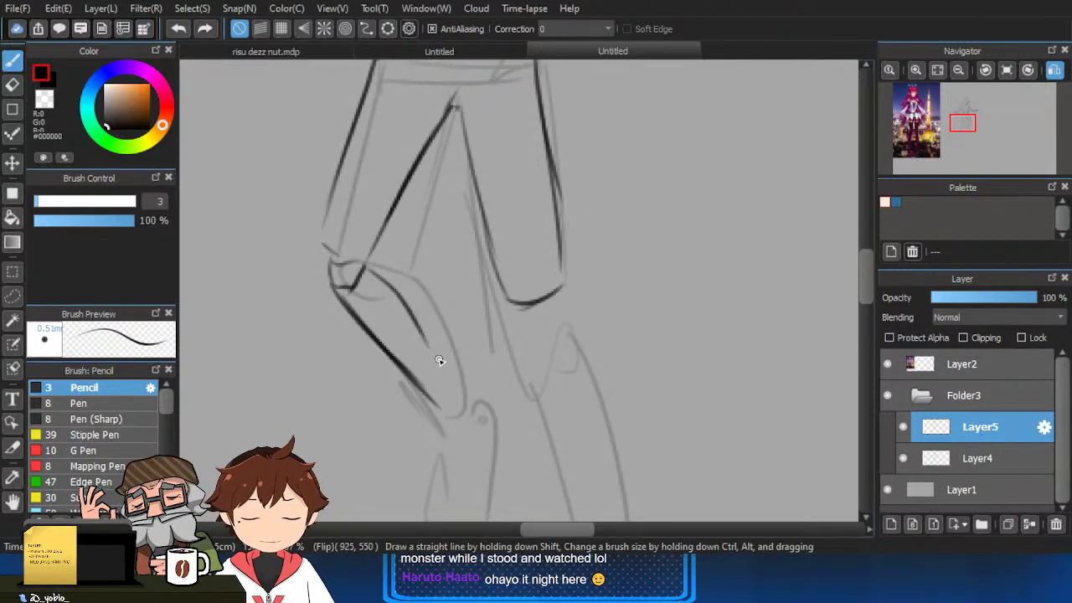
key("ctrl+z")
mouse_move(413, 316)
left_mouse_down()
mouse_move(456, 417)
mouse_move(440, 419)
left_mouse_up()
Draw the bent leg's foot pointing downward, with a rounded heel and narrow toes.
mouse_move(462, 417)
left_mouse_down()
mouse_move(464, 376)
mouse_move(438, 371)
mouse_move(461, 372)
mouse_move(487, 327)
mouse_move(459, 425)
left_mouse_up()
scroll(465, 368, "up", 1)
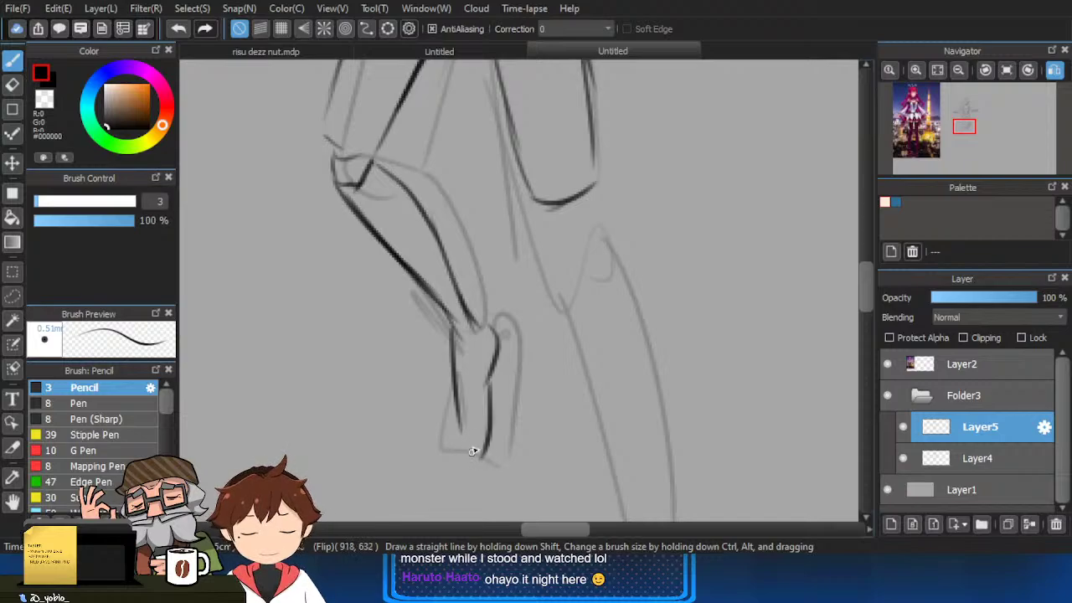
key("ctrl+z")
left_click_drag(489, 381, 471, 457)
left_click_drag(458, 398, 460, 456)
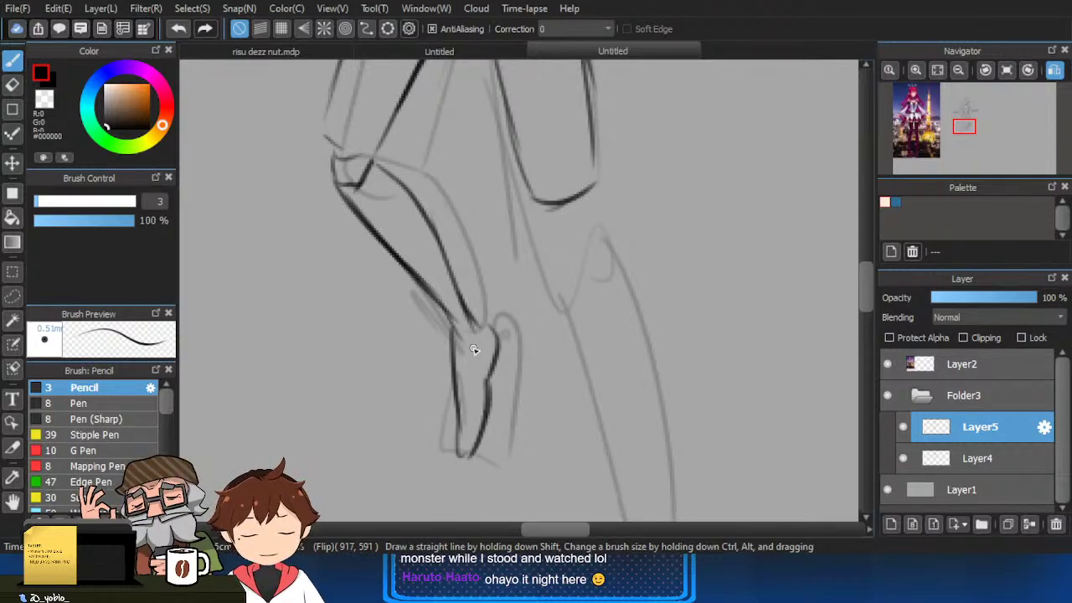
left_click_drag(478, 329, 486, 386)
Draw the kneecap curve and both edges of the lower leg nearer the reference, narrowing toward the ankle.
mouse_move(563, 281)
left_mouse_down()
mouse_move(541, 318)
mouse_move(546, 275)
left_mouse_up()
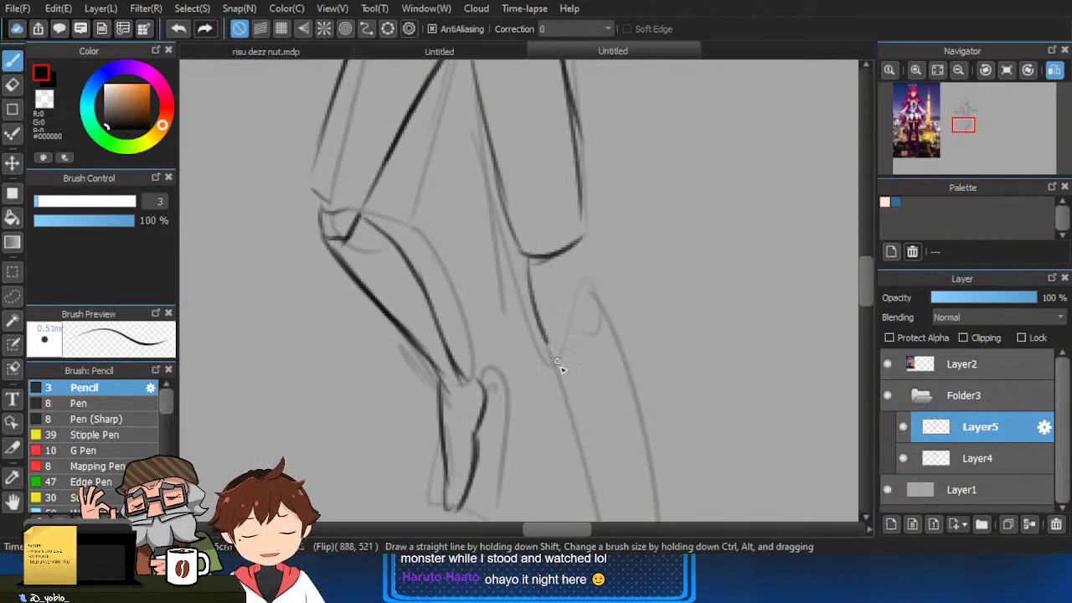
scroll(557, 364, "down", 2)
scroll(531, 222, "down", 1)
left_click_drag(532, 223, 601, 429)
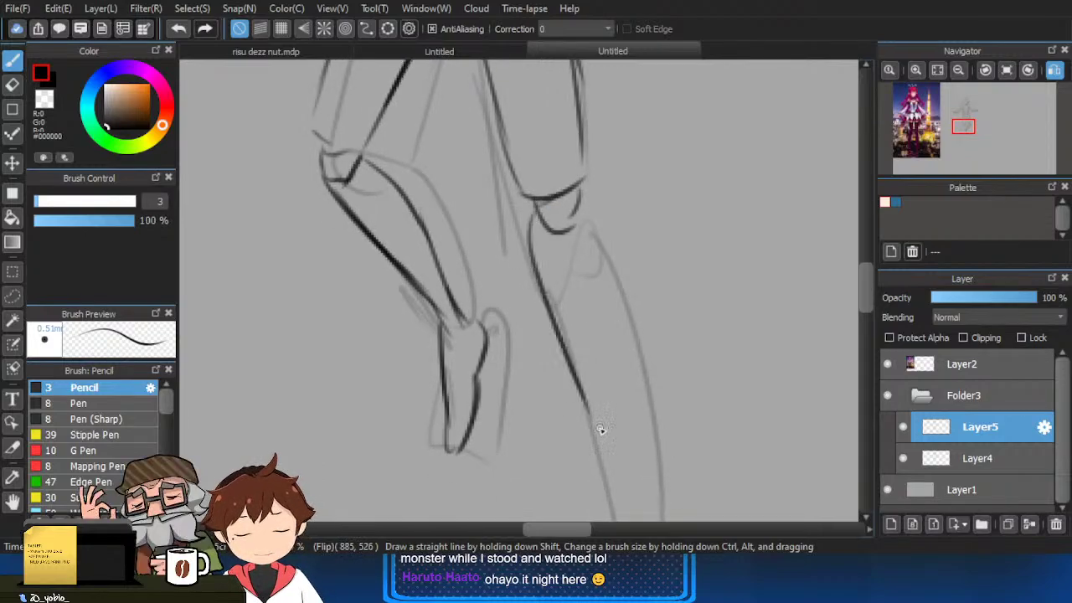
key("ctrl+z")
left_click_drag(534, 214, 610, 440)
left_click_drag(612, 402, 608, 359)
left_click_drag(578, 168, 622, 382)
key("ctrl+z")
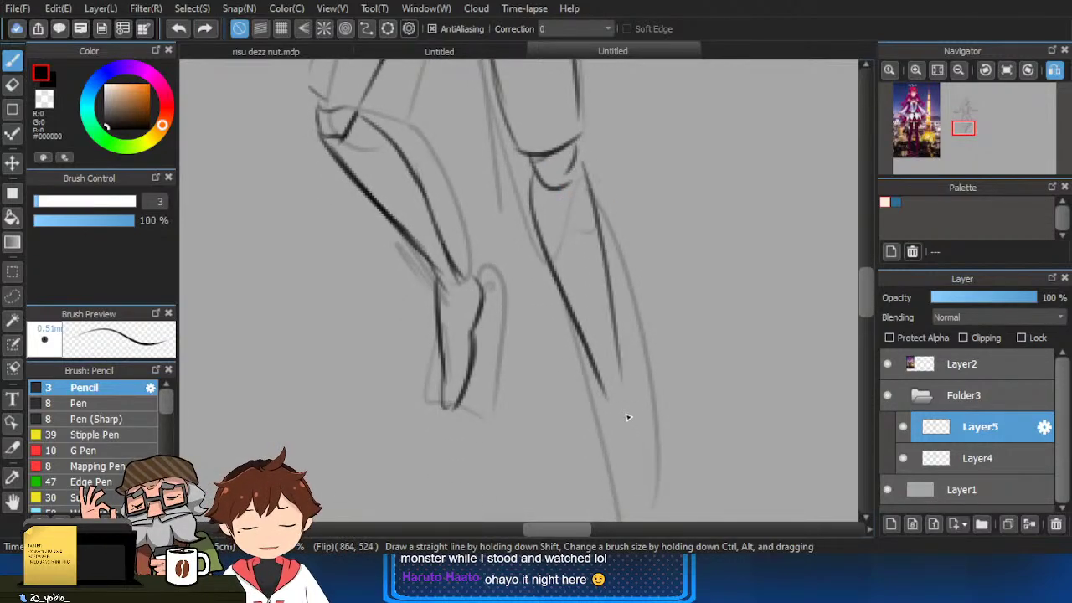
key("ctrl+z")
mouse_move(584, 169)
left_mouse_down()
mouse_move(614, 378)
mouse_move(600, 337)
mouse_move(592, 386)
left_mouse_up()
Draw the straighter leg's foot as a long shape pointing down, with a curved line across its upper part.
left_click_drag(591, 327, 606, 459)
left_click_drag(622, 321, 606, 460)
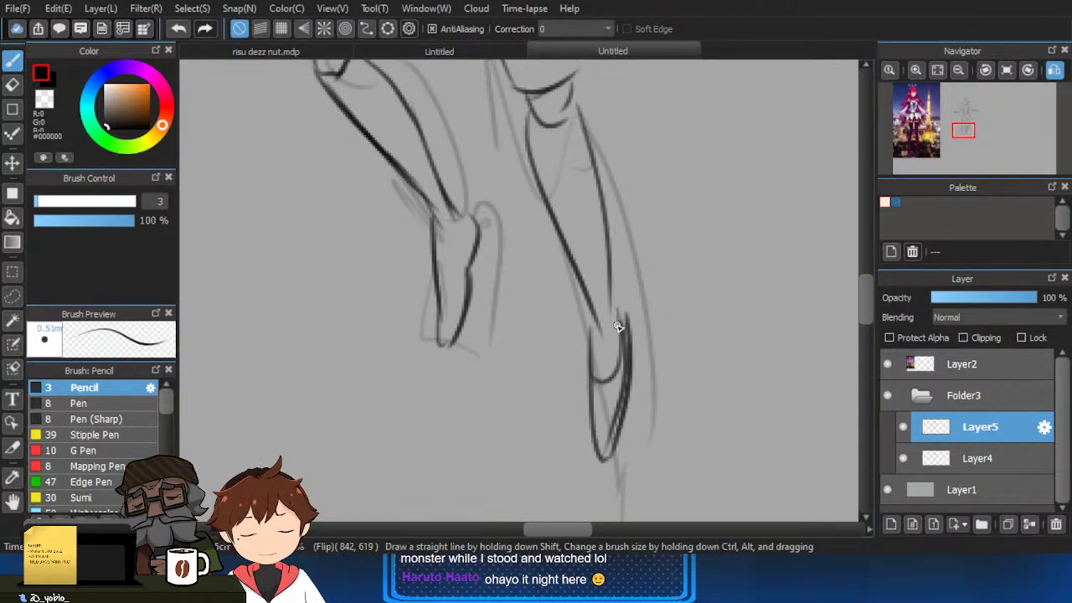
scroll(623, 321, "down", 3)
left_click_drag(615, 260, 632, 374)
left_click_drag(607, 295, 618, 392)
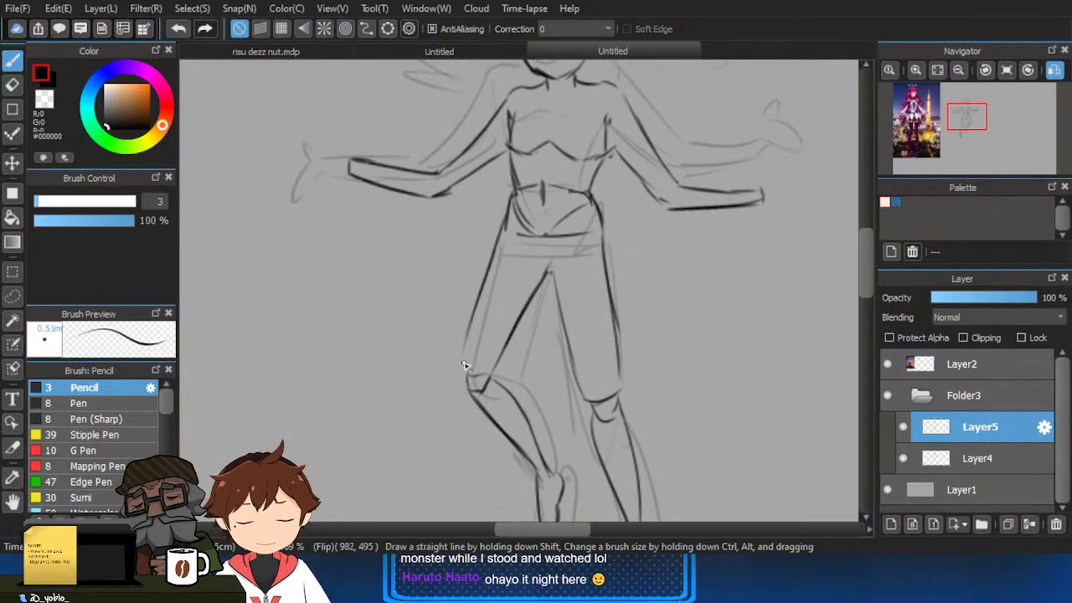
Draw a V below the pelvis base line, running from both hips down to the crotch.
scroll(550, 271, "up", 2)
key("ctrl+z")
mouse_move(513, 237)
left_mouse_down()
mouse_move(540, 279)
mouse_move(537, 268)
left_mouse_up()
left_click_drag(577, 237, 545, 268)
mouse_move(572, 266)
left_mouse_down()
mouse_move(561, 352)
mouse_move(584, 320)
left_mouse_up()
key("ctrl+z")
key("ctrl+z")
mouse_move(535, 354)
left_mouse_down()
mouse_move(584, 314)
mouse_move(582, 351)
left_mouse_up()
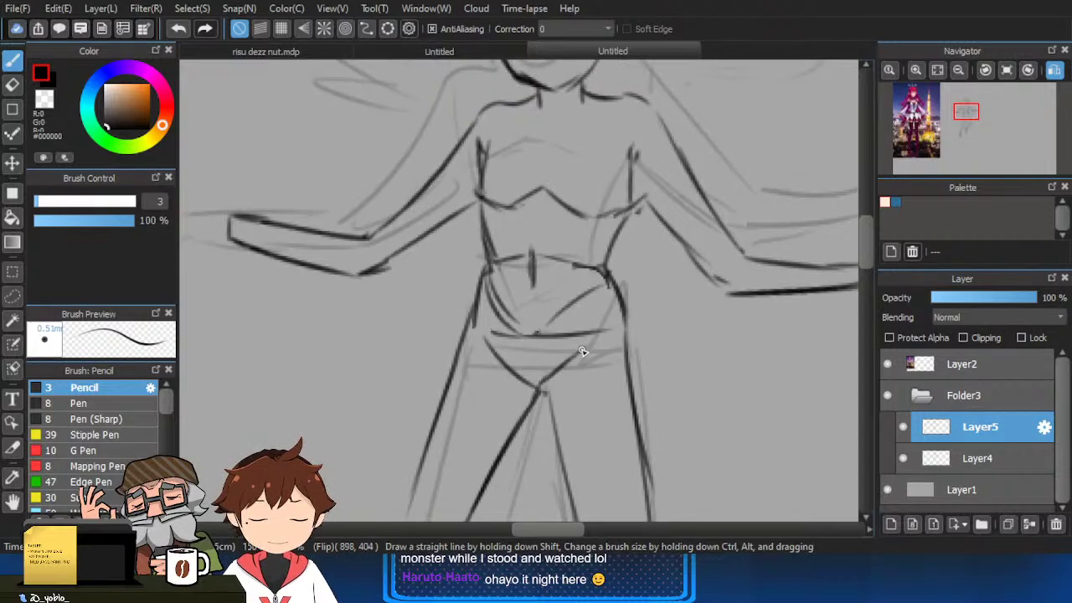
key("ctrl+z")
mouse_move(546, 392)
left_mouse_down()
mouse_move(585, 347)
mouse_move(580, 420)
left_mouse_up()
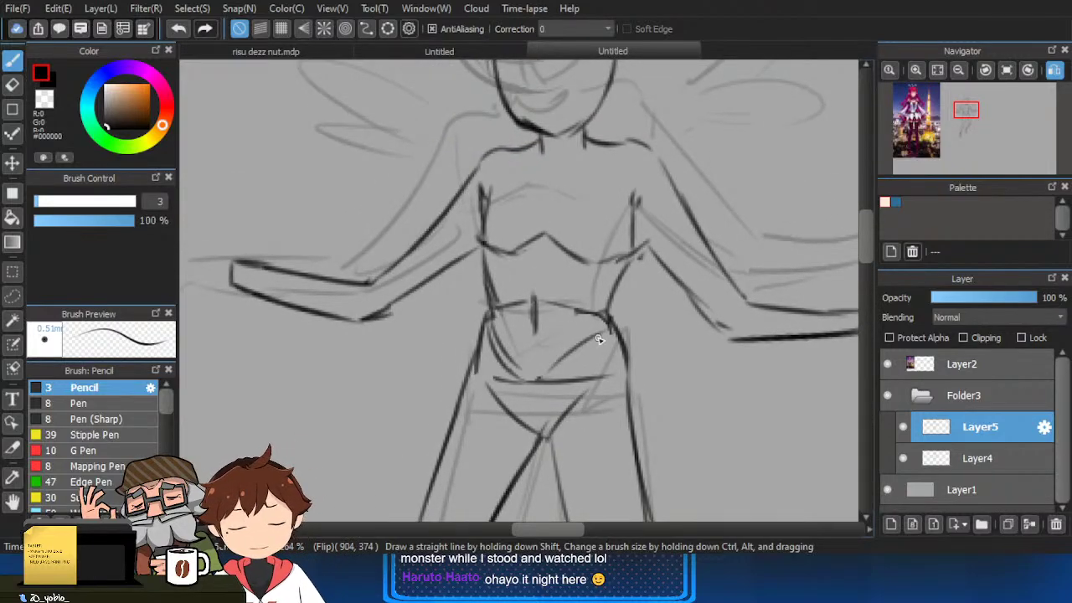
Rework the outer hip line on the side farther from the reference so it runs smoothly from waist into thigh.
key("e")
mouse_move(629, 329)
left_mouse_down()
mouse_move(638, 361)
mouse_move(629, 377)
left_mouse_up()
key("b")
key("e")
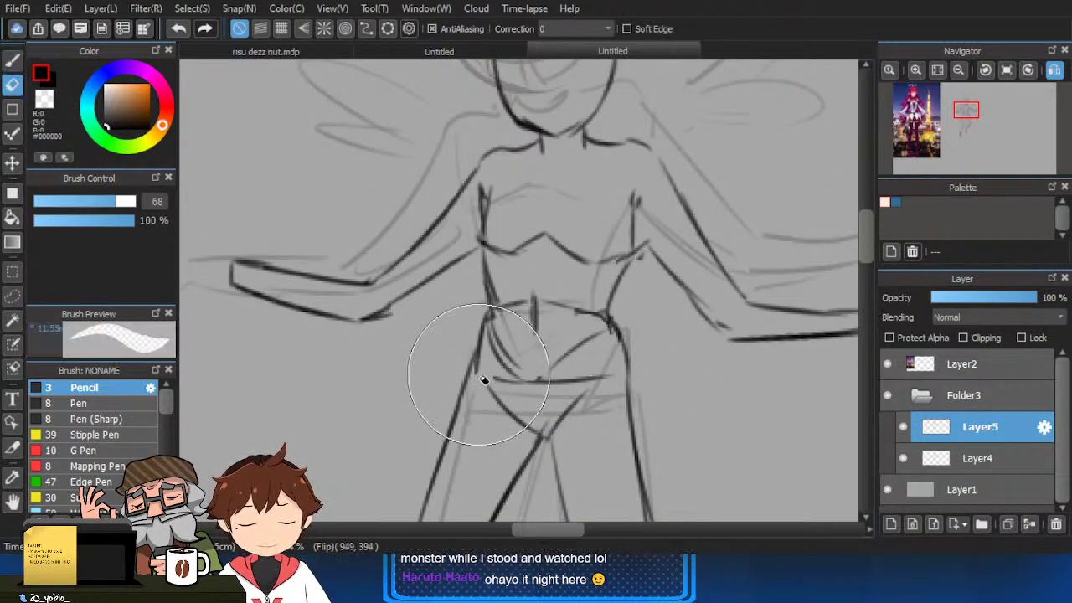
key("b")
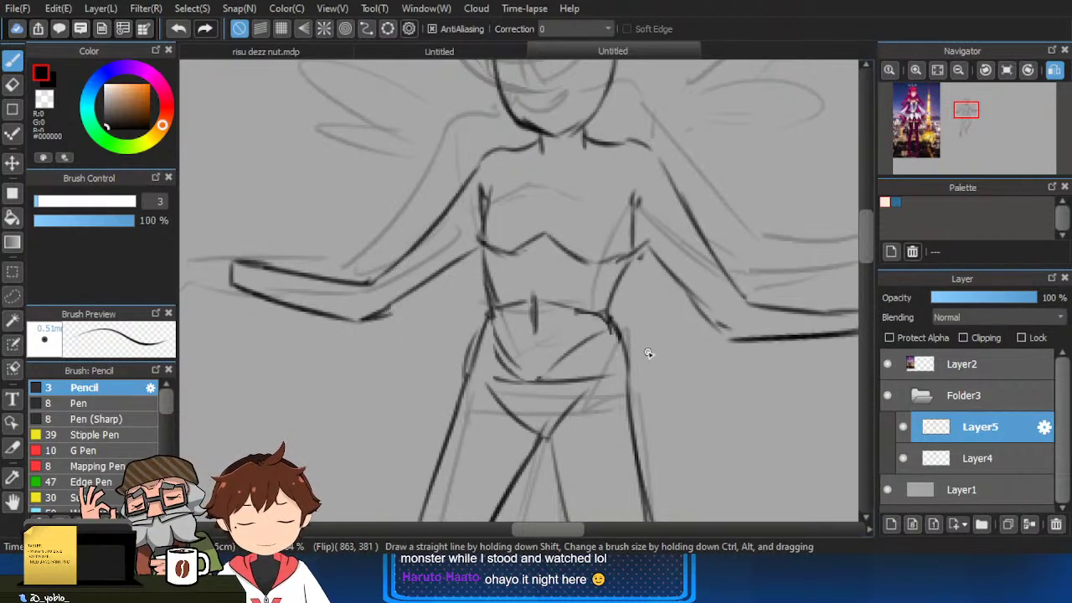
left_click_drag(609, 293, 596, 364)
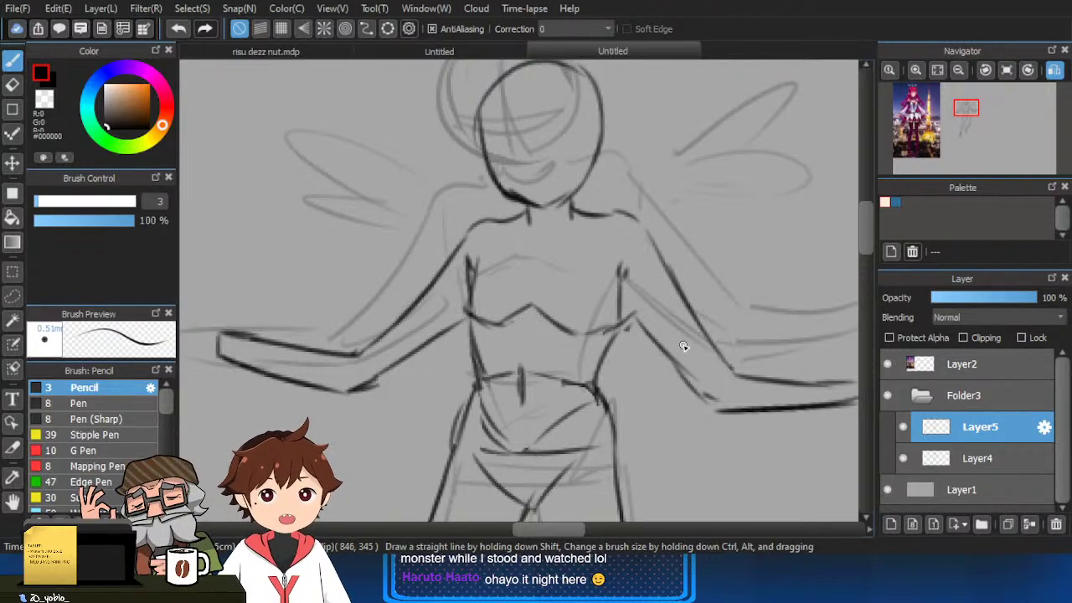
key("e")
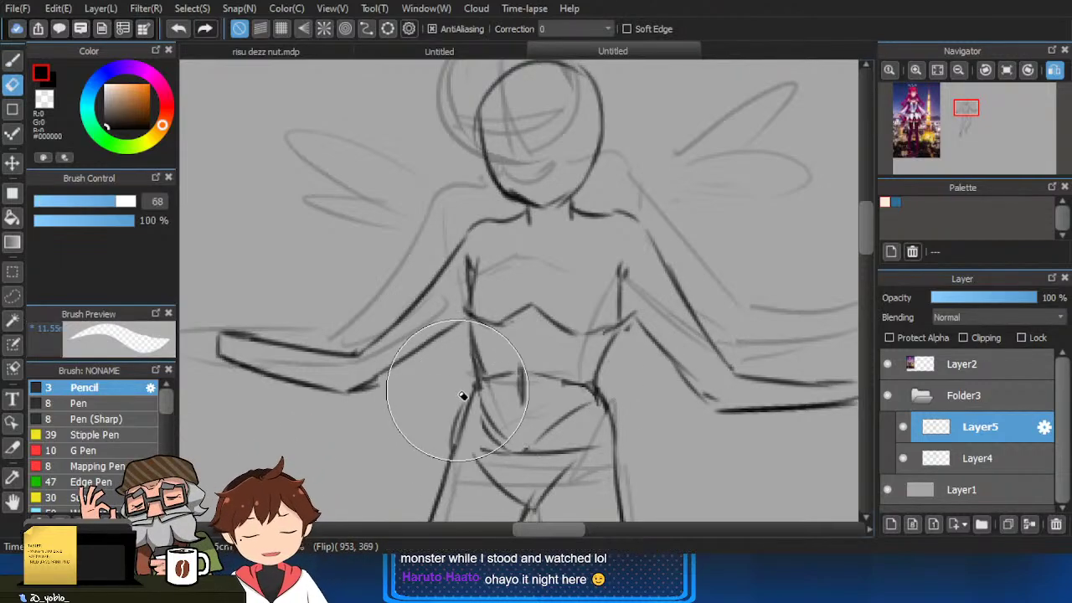
key("b")
left_click_drag(462, 397, 453, 471)
key("ctrl+z")
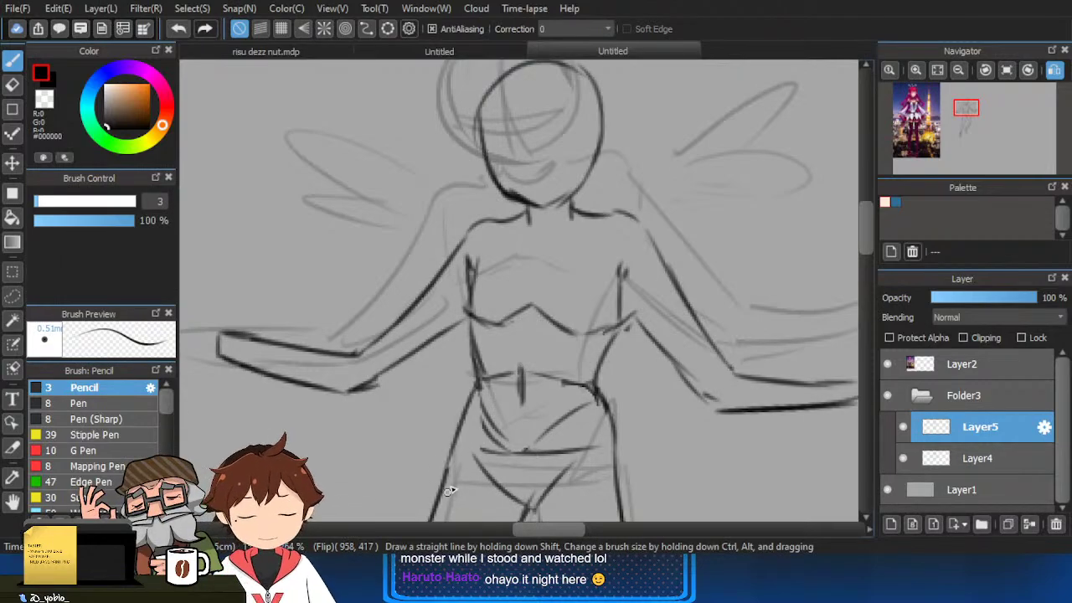
Erase and redraw the hip line nearer the reference where it meets the outer thigh.
left_click_drag(612, 433, 625, 332)
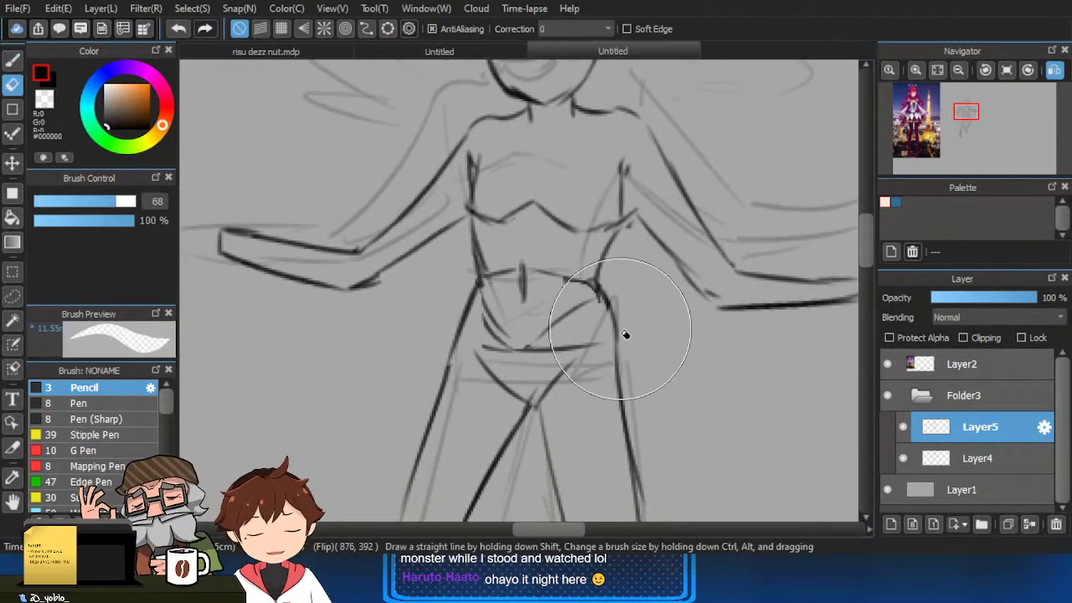
mouse_move(633, 374)
left_mouse_down()
mouse_move(641, 417)
mouse_move(629, 419)
mouse_move(633, 381)
left_mouse_up()
scroll(637, 376, "down", 2)
scroll(578, 279, "up", 2)
Erase the waist side farther from the reference and redraw it as a straighter line from bust to hip.
key("e")
left_click_drag(507, 272, 513, 329)
key("b")
left_click_drag(585, 284, 587, 341)
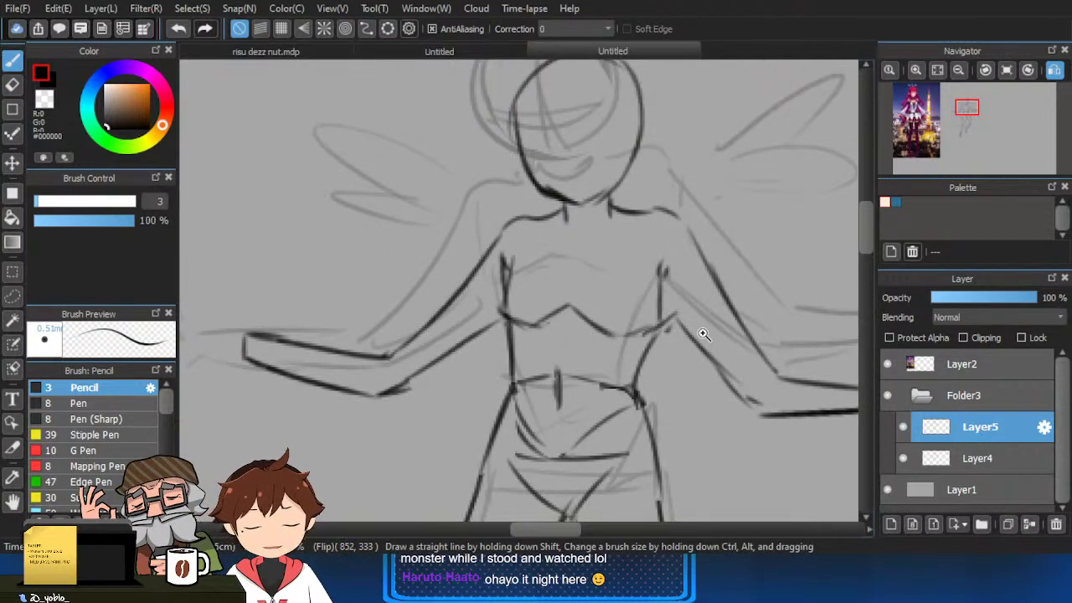
Erase the torso side nearer the reference, redraw it slanting from waist to armpit, and redraw that side's underbust curve.
scroll(637, 276, "down", 2)
scroll(651, 359, "up", 2)
key("e")
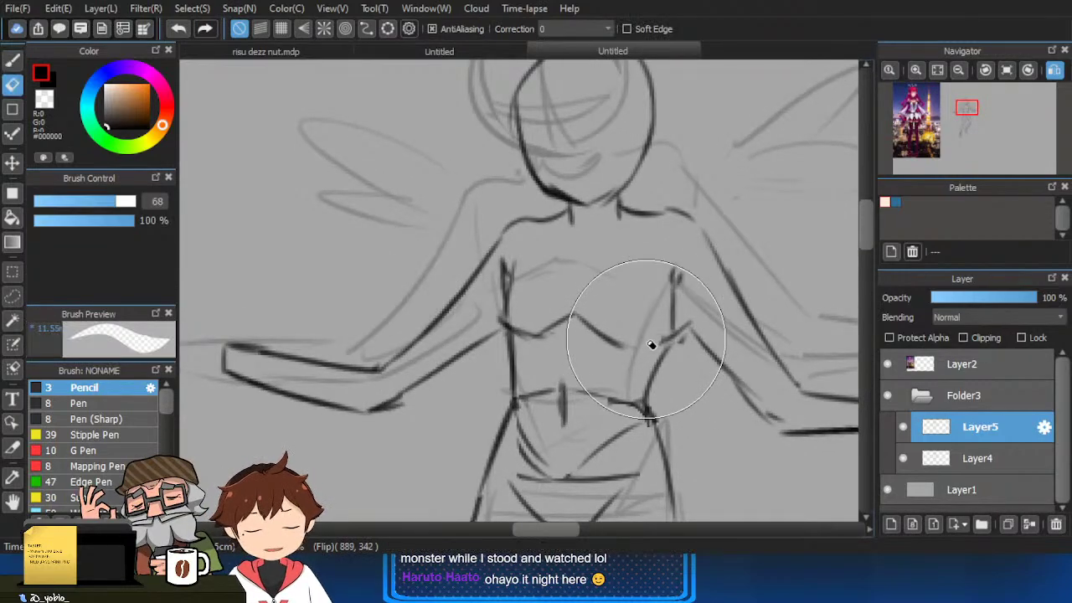
key("b")
mouse_move(653, 390)
left_mouse_down()
mouse_move(651, 359)
mouse_move(679, 293)
left_mouse_up()
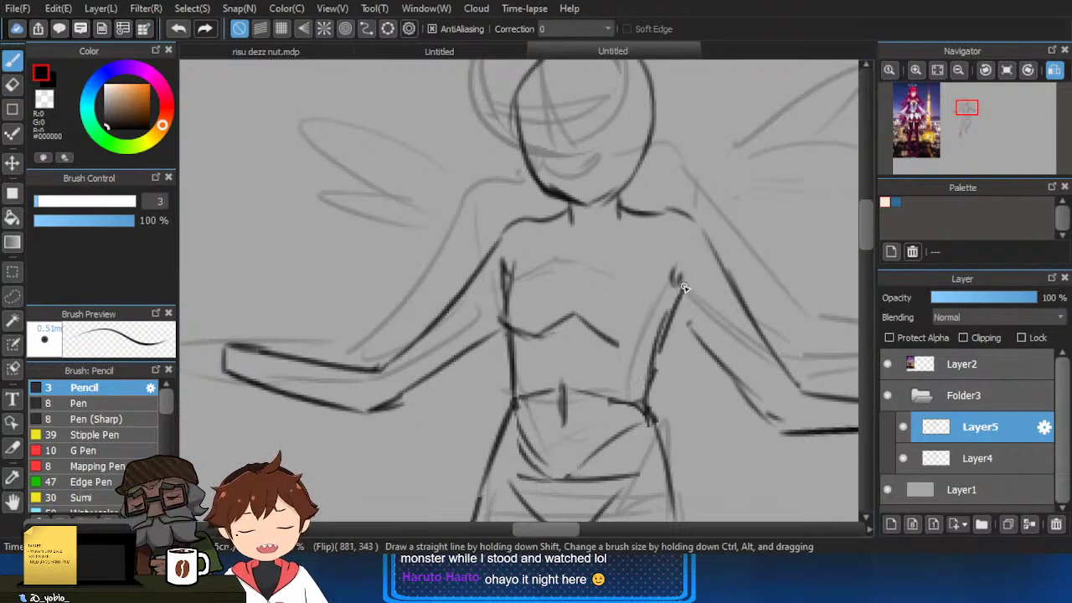
left_click_drag(592, 323, 645, 326)
Hide the faded rough on Layer4 to check the whole refined figure.
left_click_drag(783, 301, 728, 276)
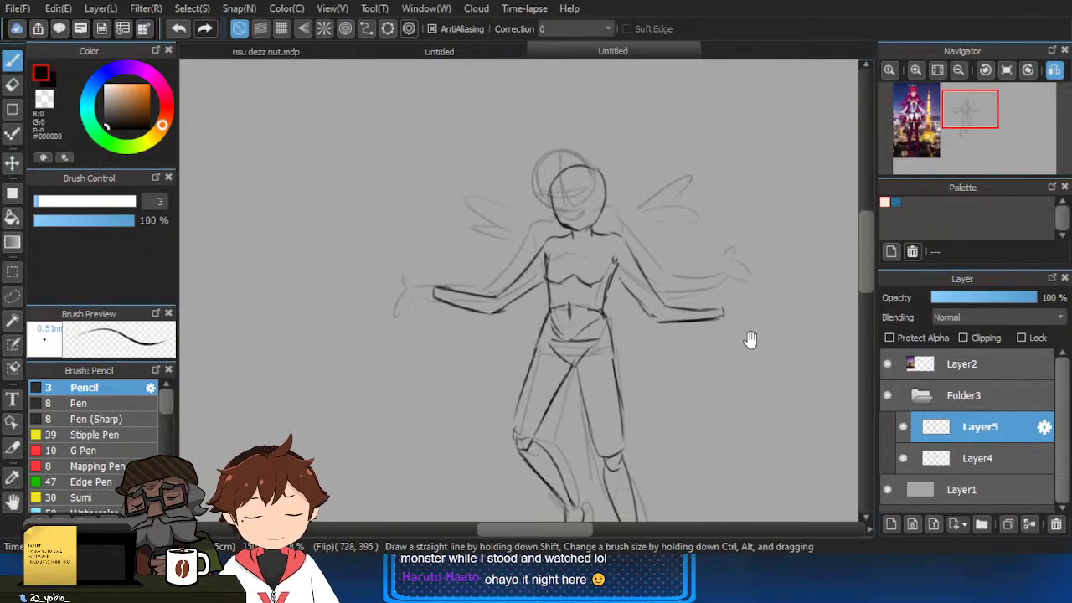
left_click_drag(752, 385, 712, 335)
scroll(713, 335, "down", 1)
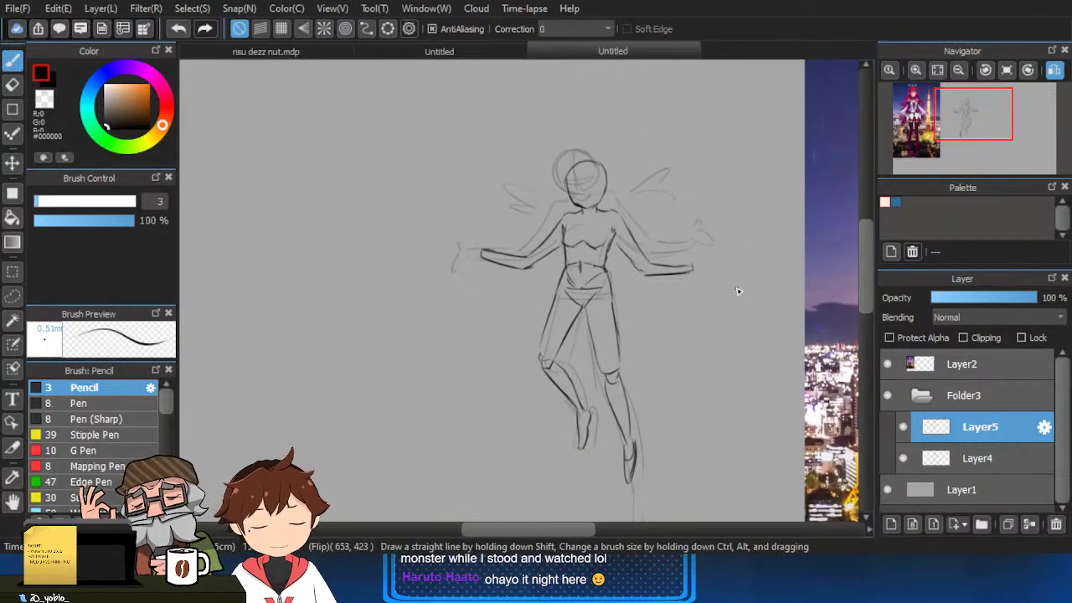
scroll(737, 294, "down", 2)
left_click(903, 459)
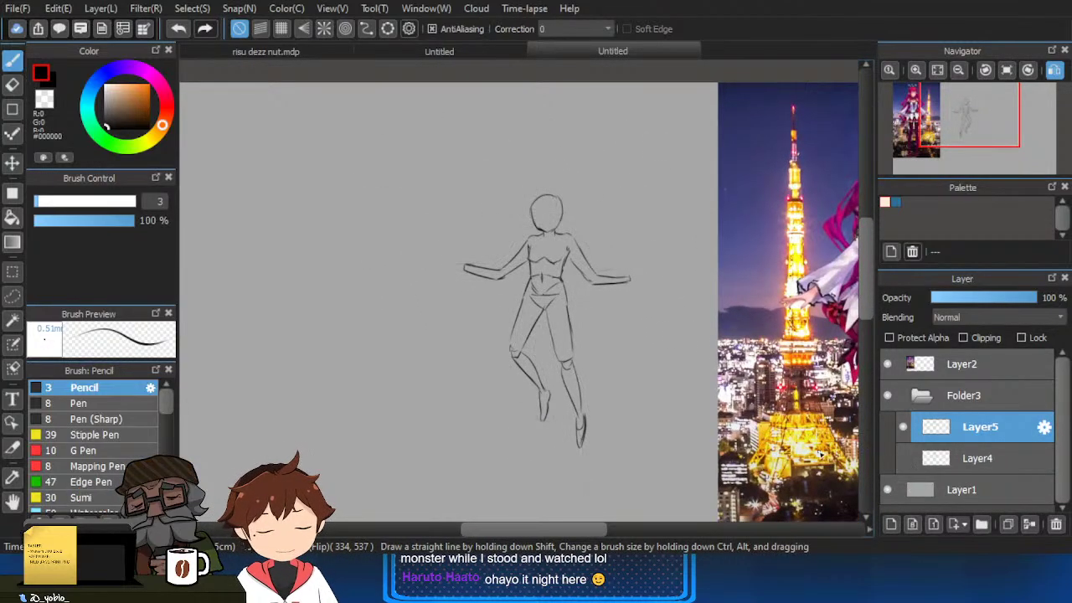
Sketch the open hand with thumb and fingers at the end of the forearm nearer the reference.
scroll(637, 298, "up", 2)
scroll(630, 277, "up", 2)
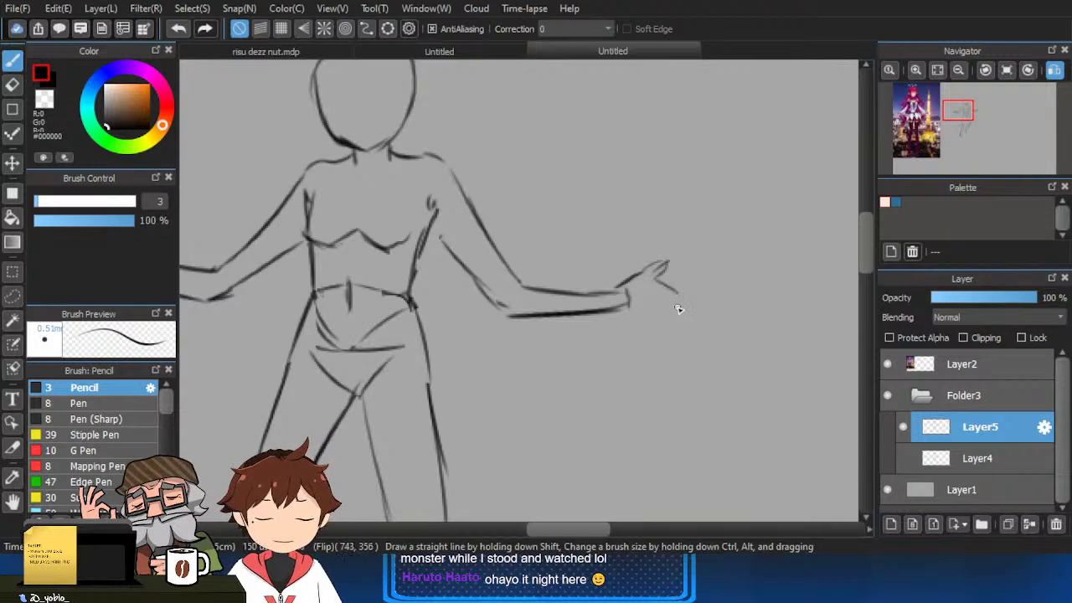
left_click_drag(624, 301, 677, 324)
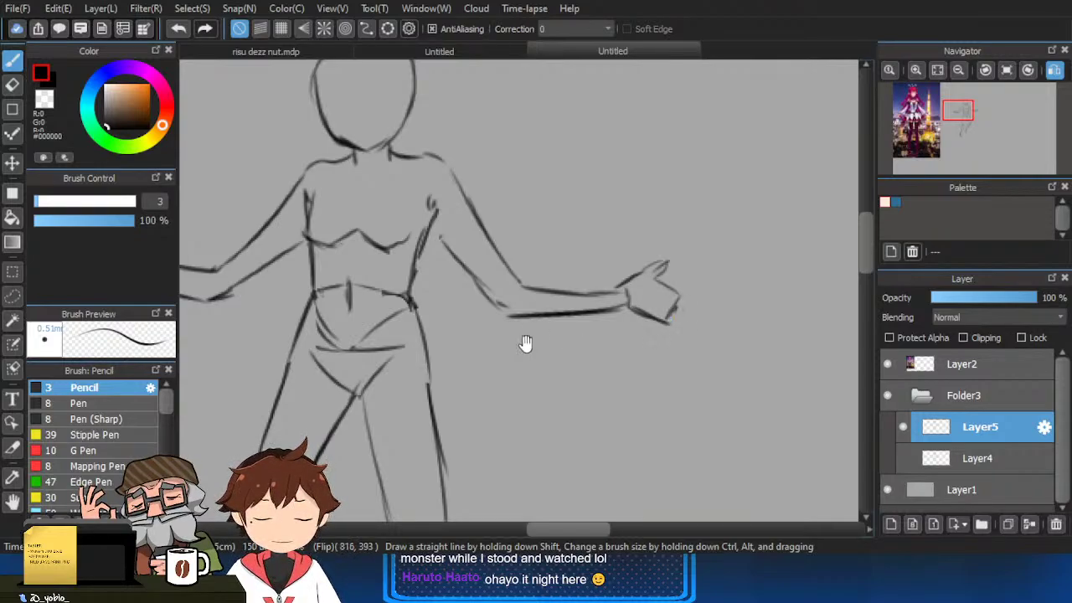
Sketch the open hand with raised thumb and extended fingers on the arm farther from the reference.
left_click_drag(526, 344, 798, 342)
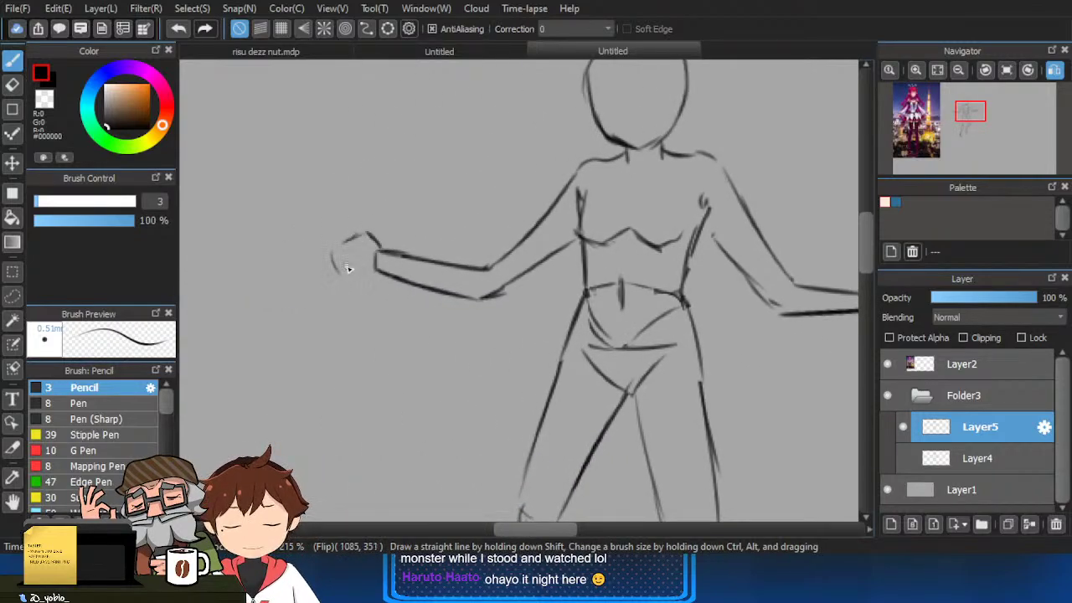
left_click_drag(359, 226, 338, 215)
mouse_move(317, 258)
left_mouse_down()
mouse_move(341, 250)
mouse_move(309, 264)
mouse_move(331, 262)
mouse_move(308, 290)
mouse_move(328, 268)
mouse_move(304, 279)
mouse_move(313, 292)
mouse_move(335, 280)
mouse_move(311, 293)
mouse_move(345, 276)
left_mouse_up()
Lasso the hand and forearm farther from the reference and move them slightly inward to shorten the arm.
scroll(376, 266, "down", 3)
left_click_drag(620, 319, 604, 305)
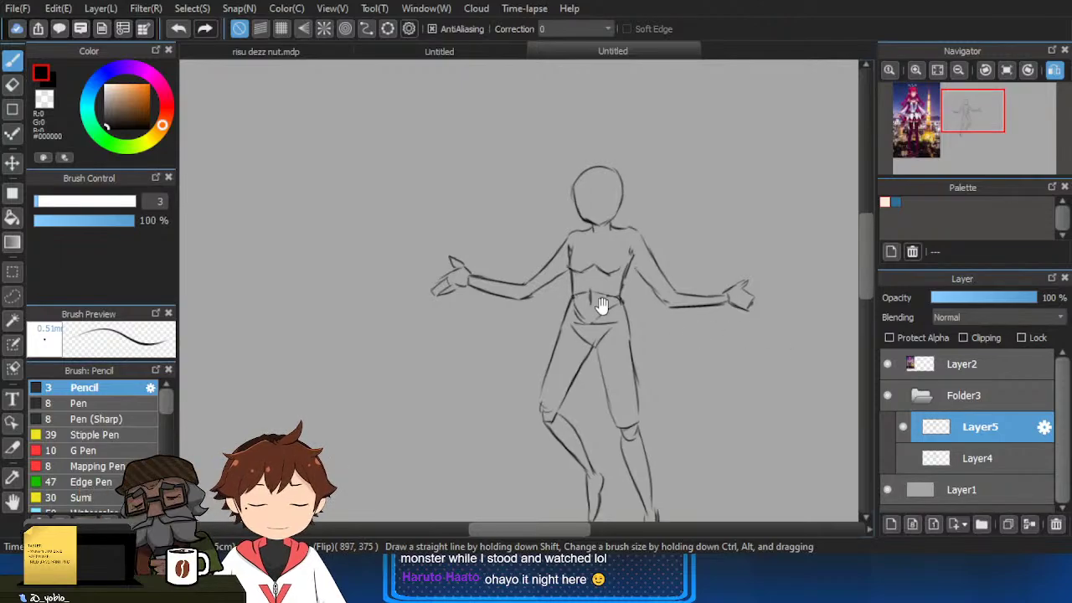
scroll(559, 346, "up", 2)
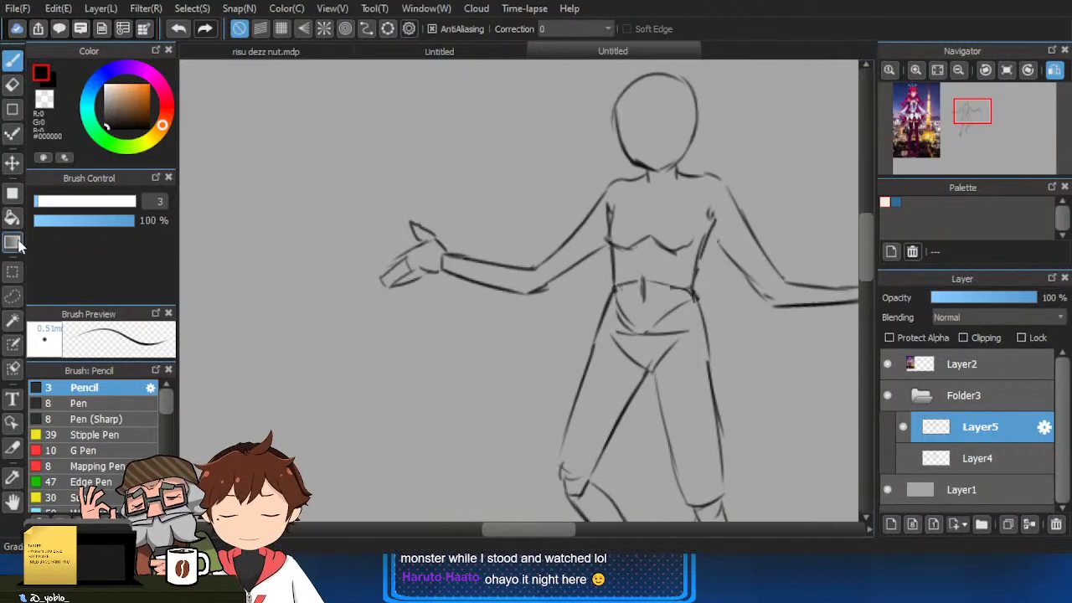
left_click(12, 296)
left_click_drag(545, 327, 354, 301)
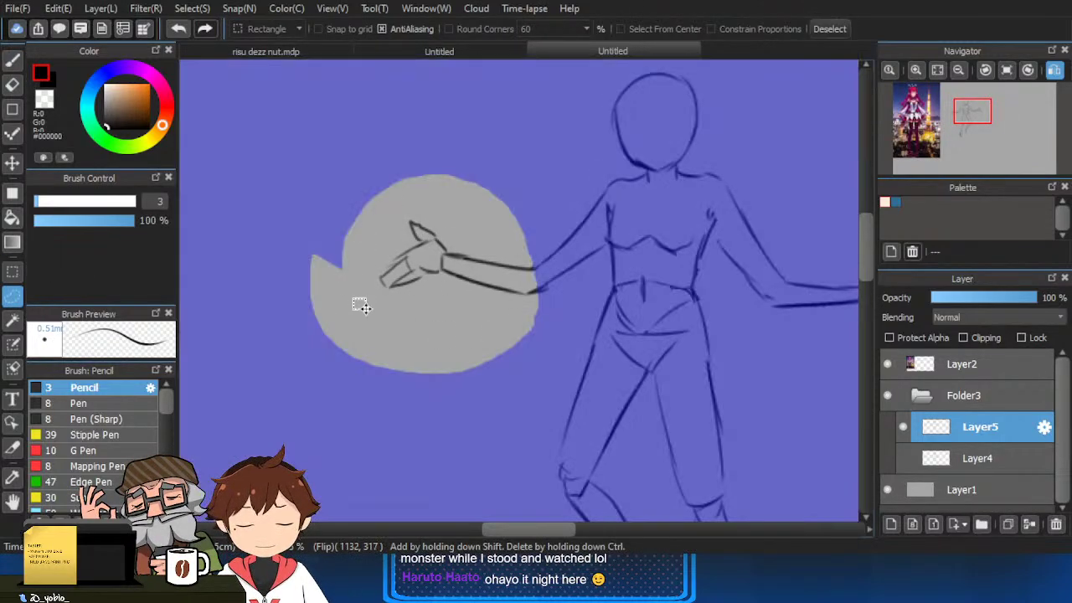
key("ctrl+t")
left_click(806, 524)
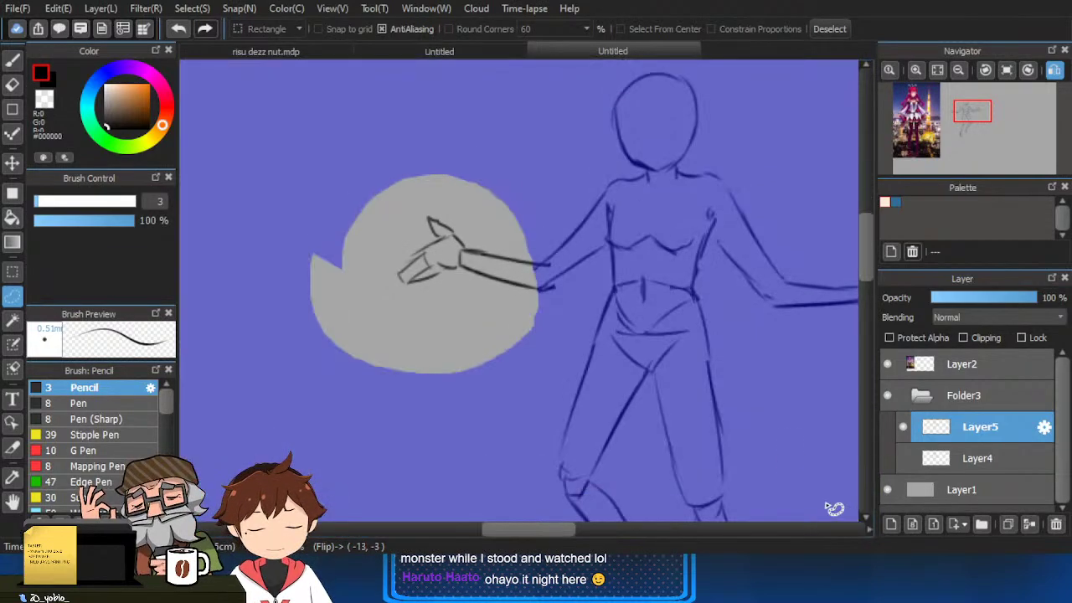
Erase the overlapping lines at the elbow farther from the reference, and sketch the collarbones and the armpit crease.
key("e")
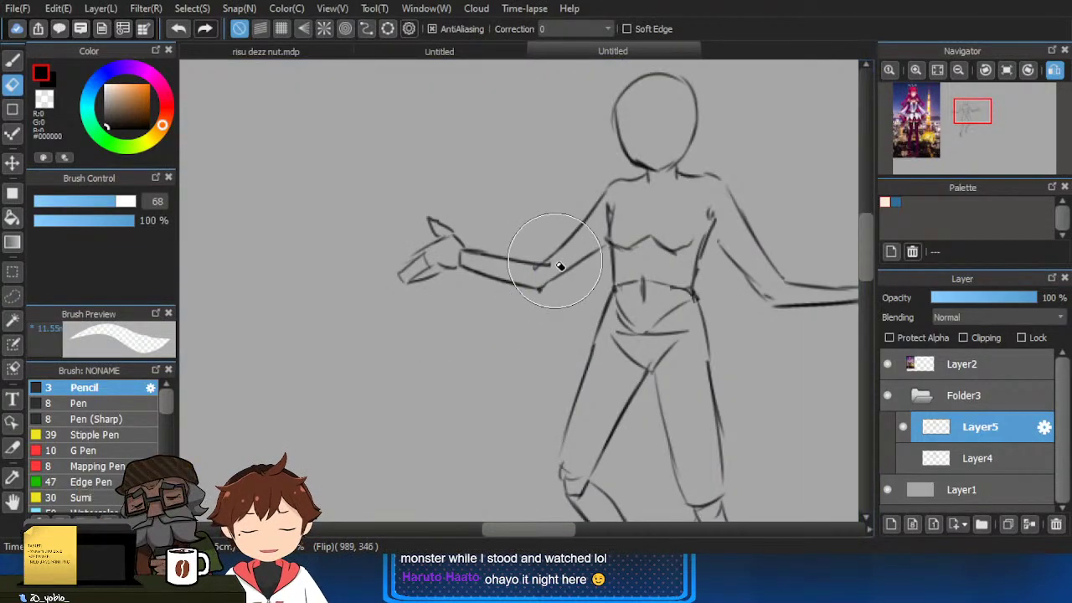
left_click_drag(557, 264, 548, 267)
scroll(588, 286, "down", 3)
key("b")
left_click_drag(683, 242, 650, 235)
scroll(651, 235, "up", 2)
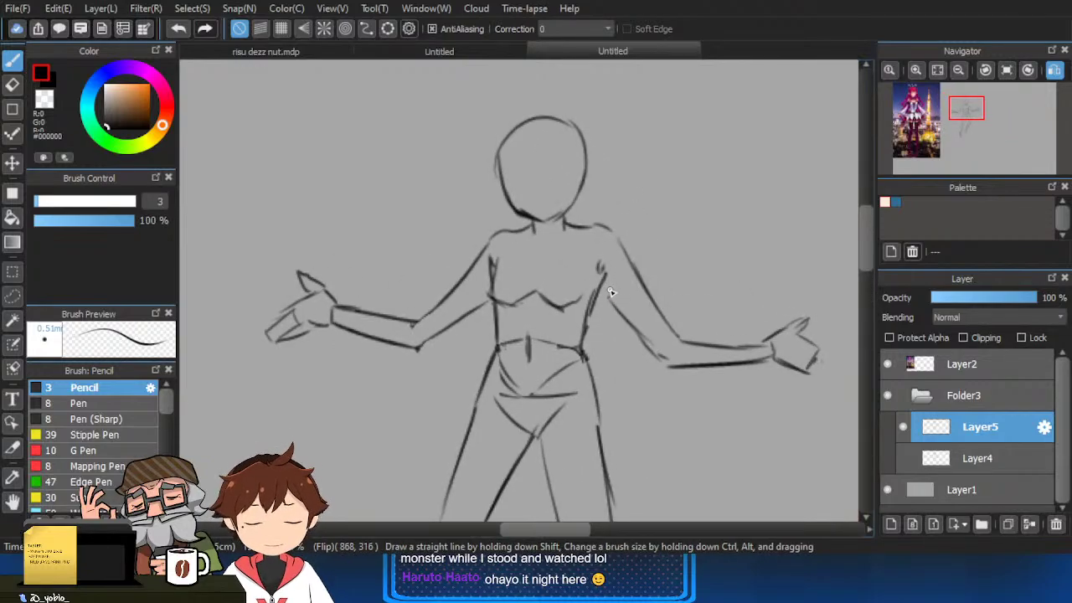
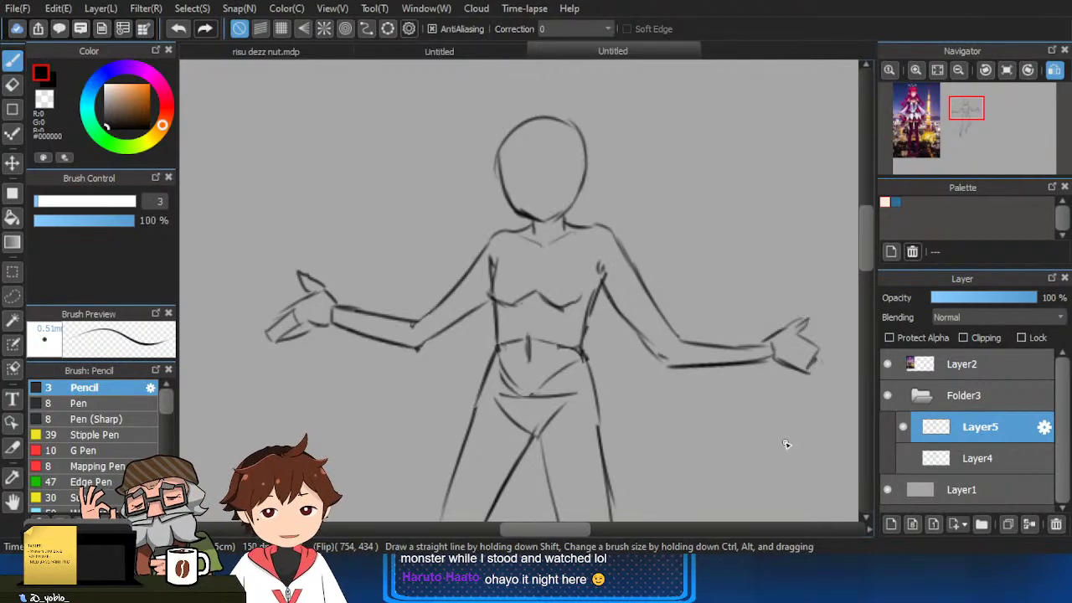
Turn off the mirrored canvas view to work on the hand nearer the reference.
scroll(600, 381, "down", 1)
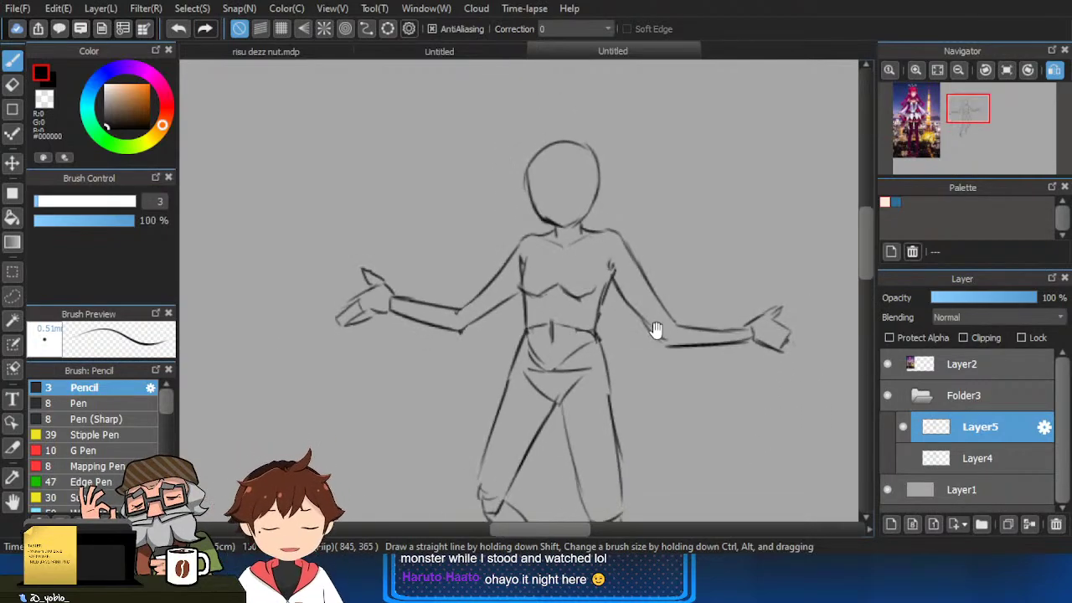
scroll(640, 378, "down", 1)
scroll(670, 350, "up", 2)
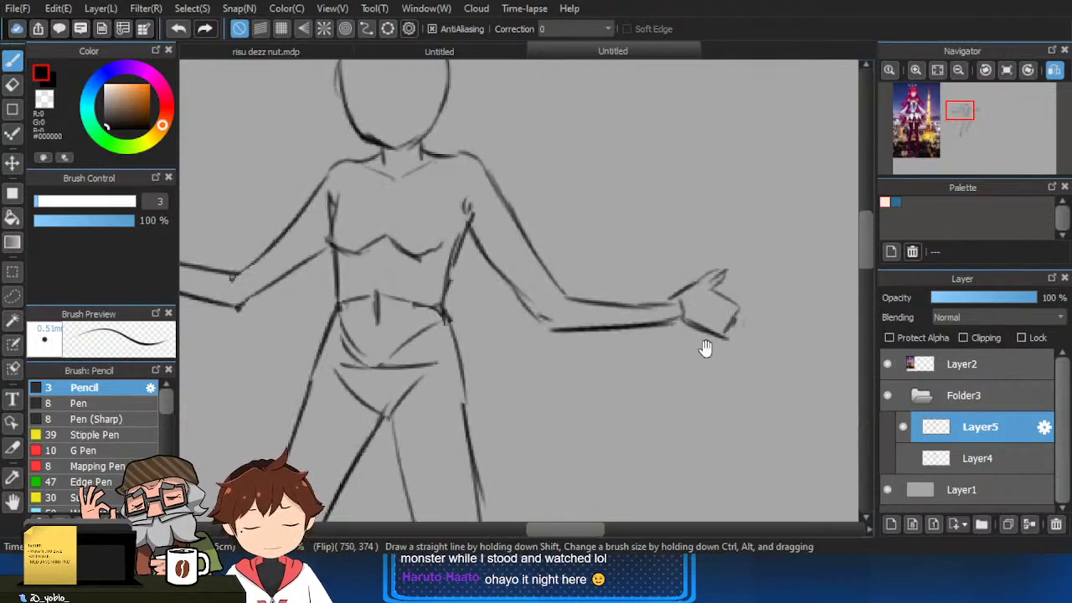
left_click_drag(744, 330, 688, 336)
scroll(692, 334, "up", 2)
left_click(1055, 71)
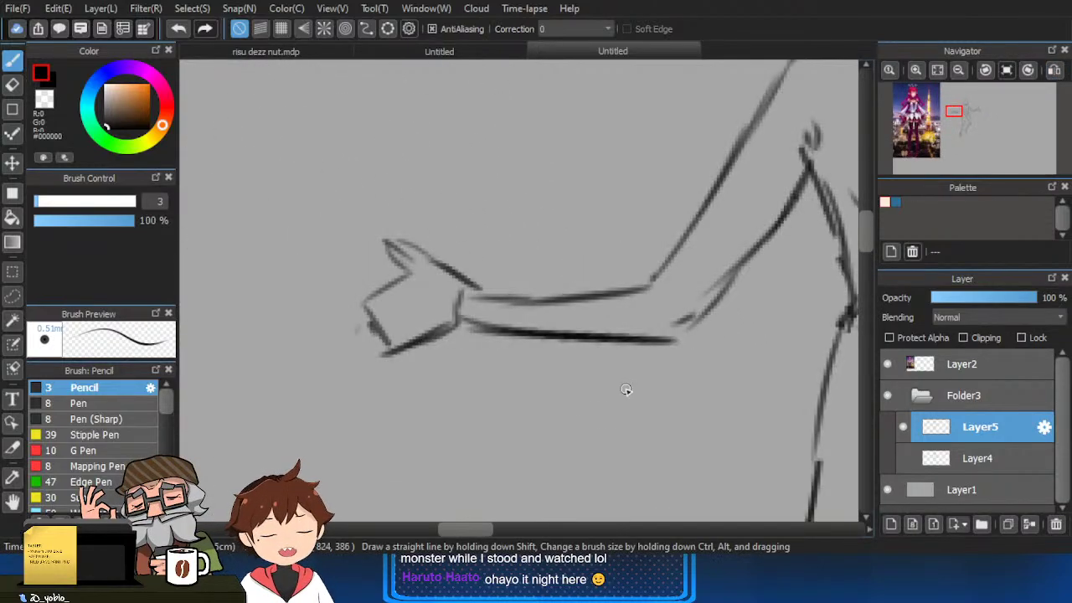
Sketch splayed, slightly curved fingers extending from the palm of the hand nearer the reference.
left_click_drag(412, 274, 323, 323)
key("ctrl+z")
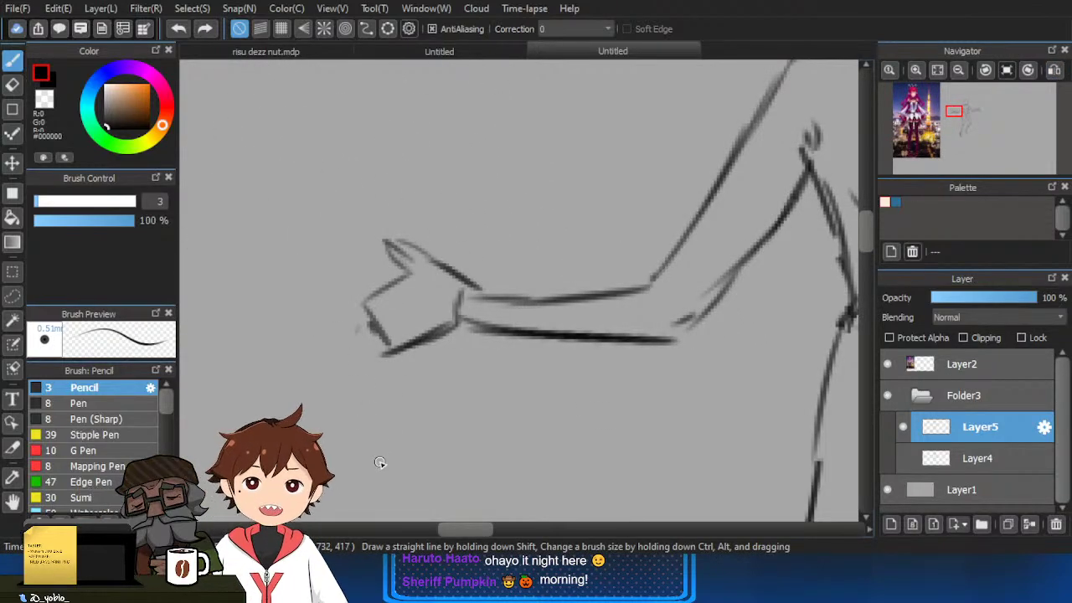
left_click_drag(390, 397, 442, 383)
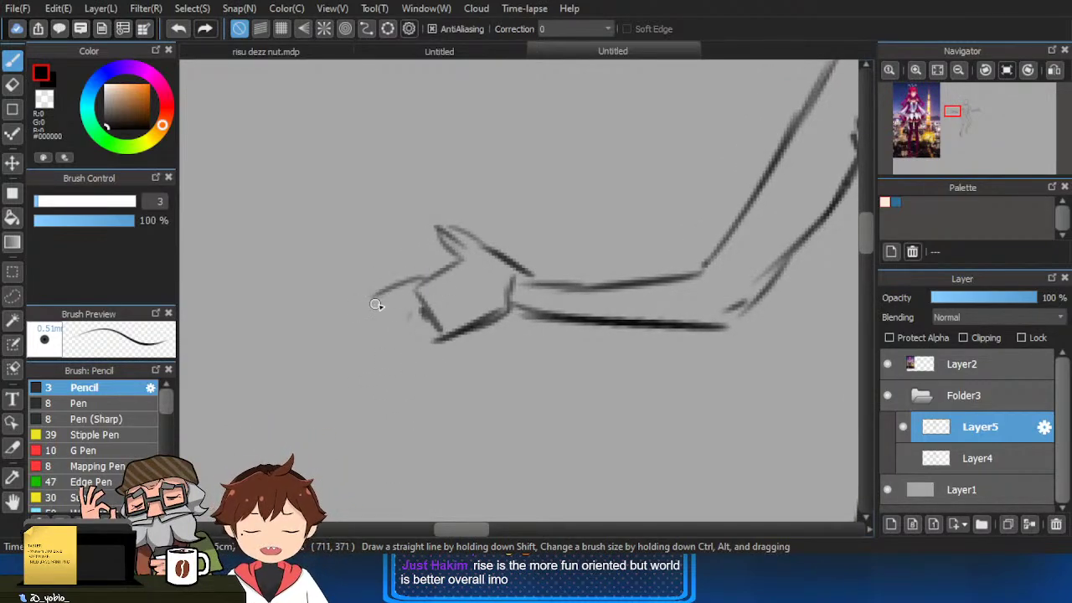
left_click_drag(376, 305, 422, 311)
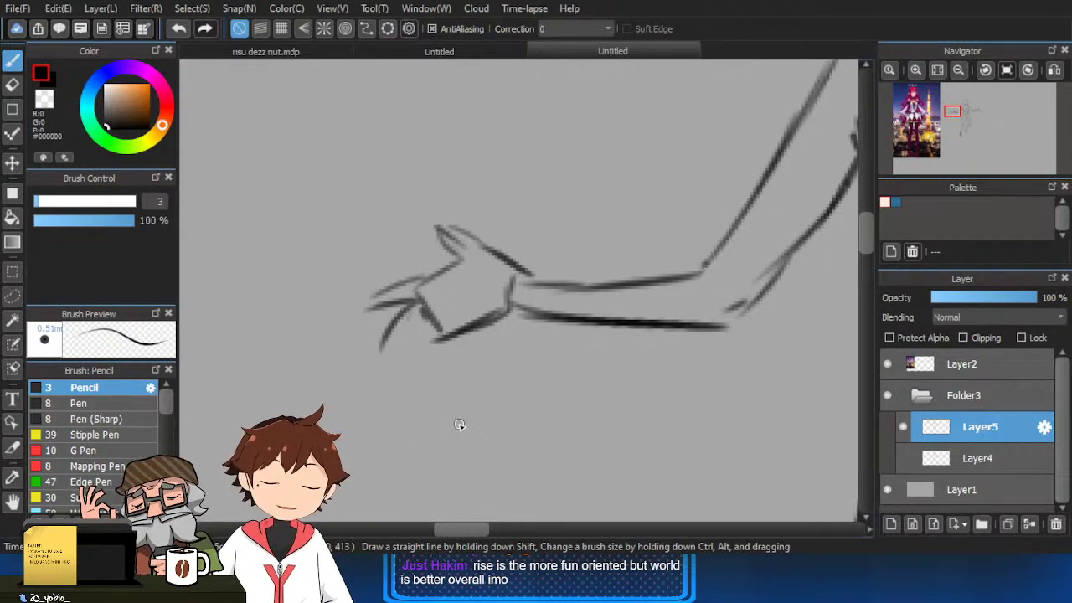
left_click_drag(436, 343, 412, 361)
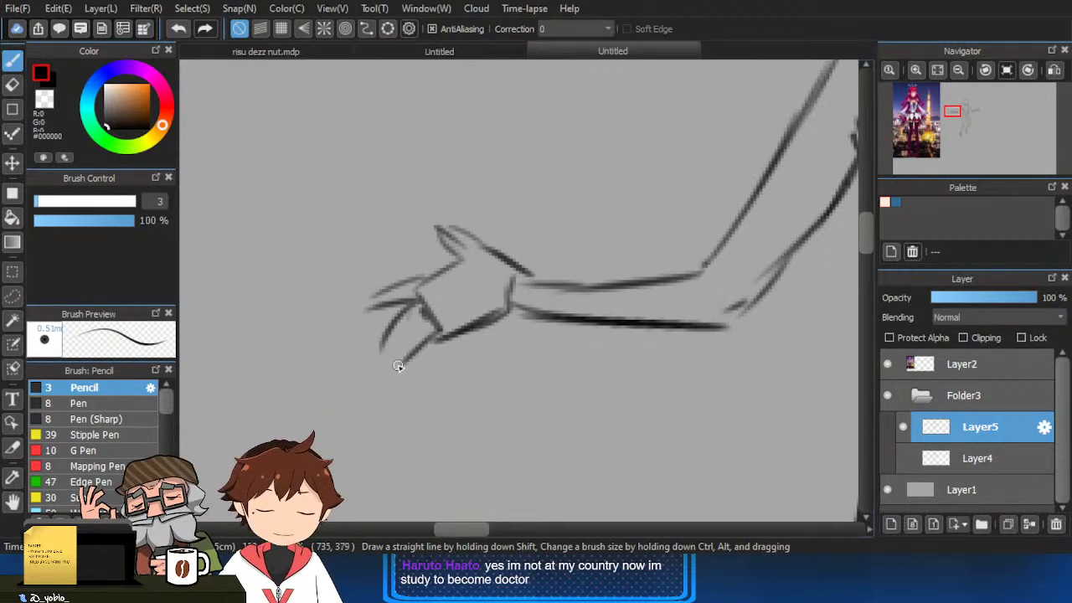
scroll(441, 357, "up", 1)
left_click_drag(465, 330, 454, 354)
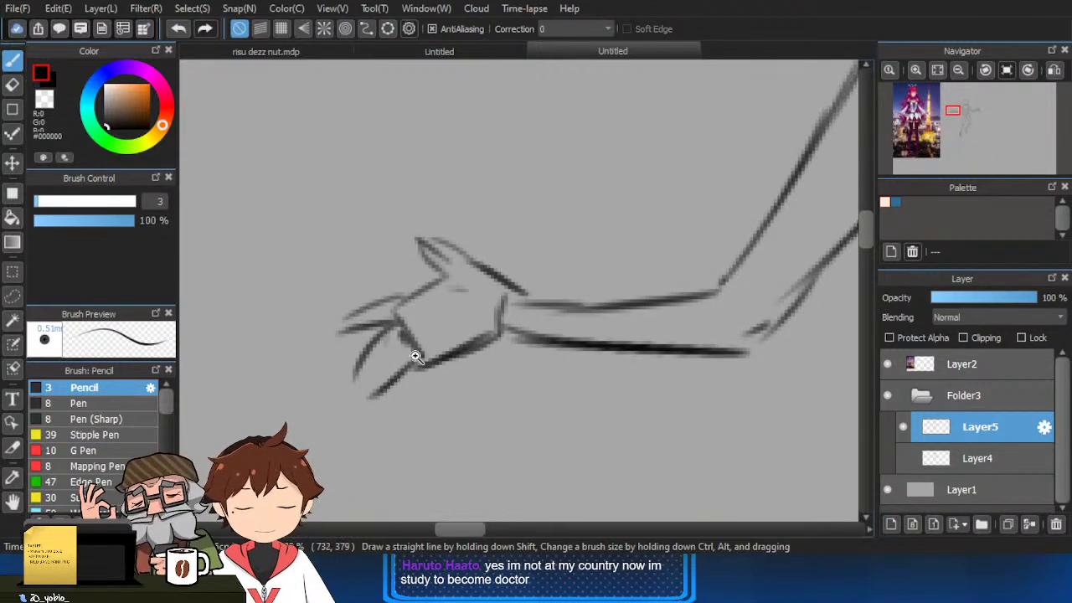
scroll(411, 354, "down", 1)
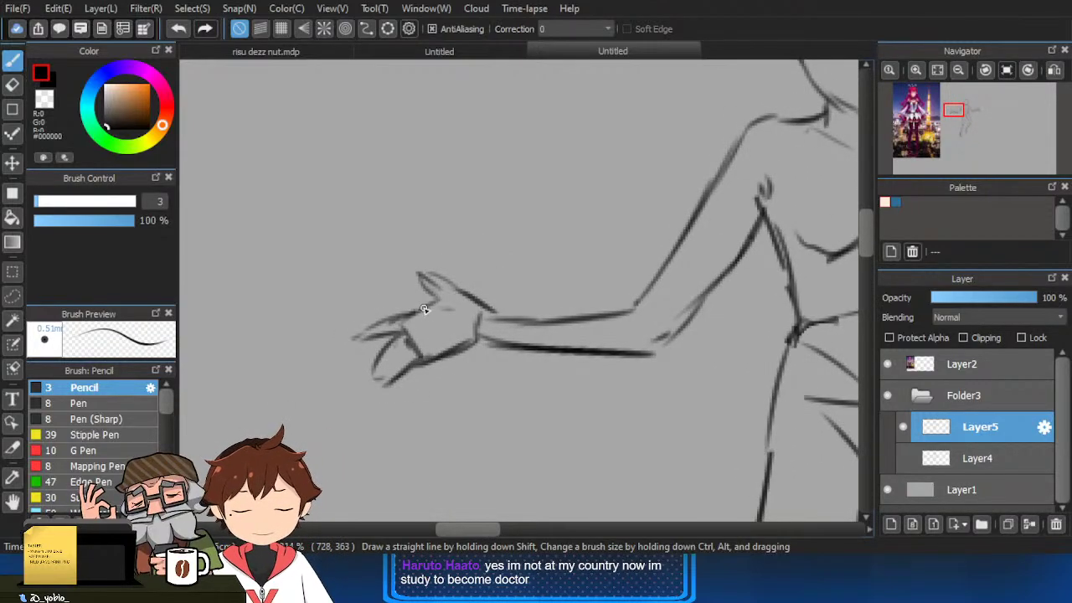
Erase the thumb on the hand nearer the reference and redraw it longer and raised.
key("e")
key("p")
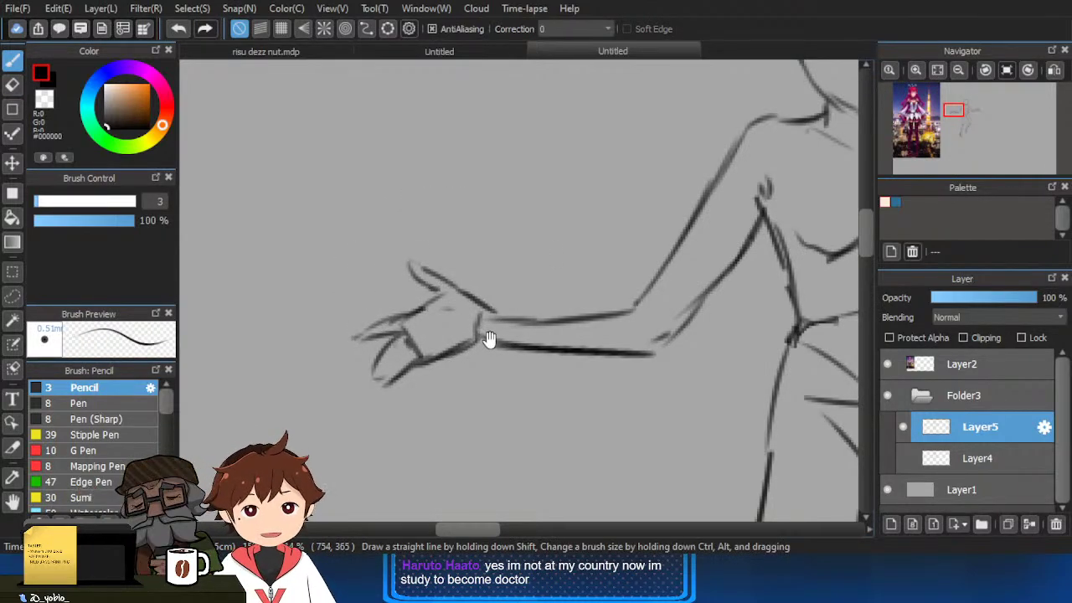
left_click_drag(491, 340, 439, 321)
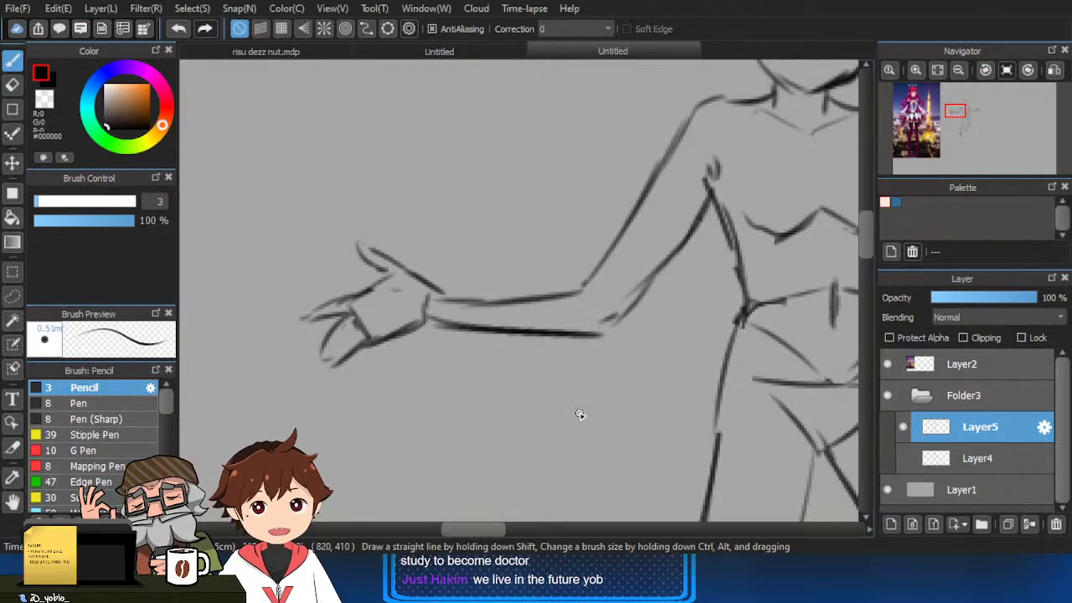
left_click_drag(514, 371, 426, 361)
Erase the forearm nearer the reference and redraw its upper and lower contours as straighter lines from wrist to elbow.
scroll(455, 293, "down", 2)
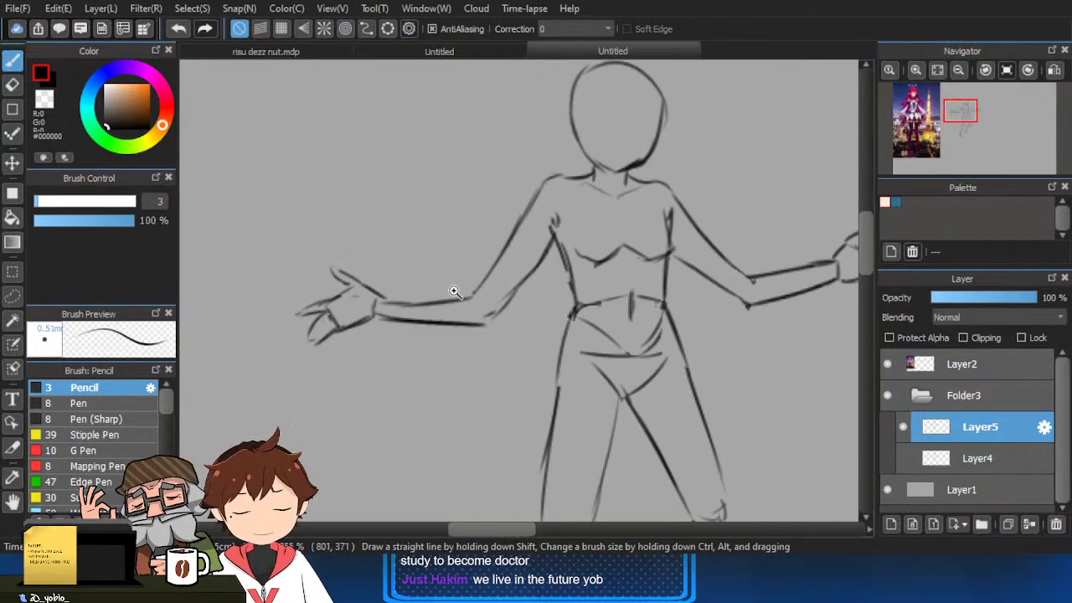
scroll(453, 297, "up", 2)
key("e")
mouse_move(339, 308)
left_mouse_down()
mouse_move(402, 306)
mouse_move(389, 298)
mouse_move(486, 311)
left_mouse_up()
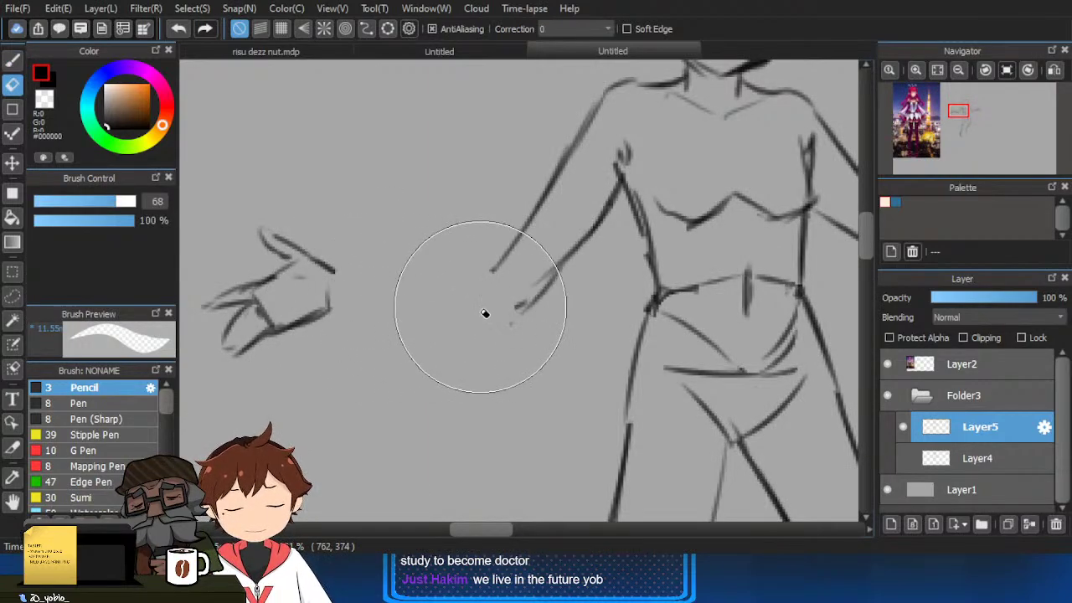
key("b")
left_click_drag(339, 272, 488, 282)
key("ctrl+z")
left_click_drag(331, 302, 518, 320)
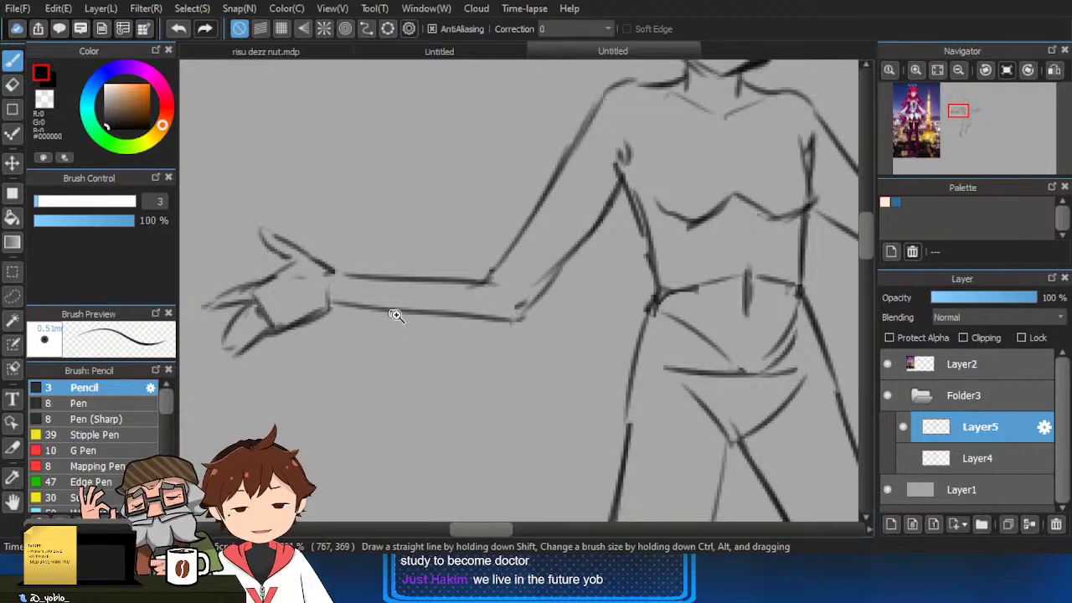
Redraw the underside of the upper arm nearer the reference so it joins the new elbow.
scroll(402, 315, "down", 1)
left_click_drag(549, 412, 520, 407)
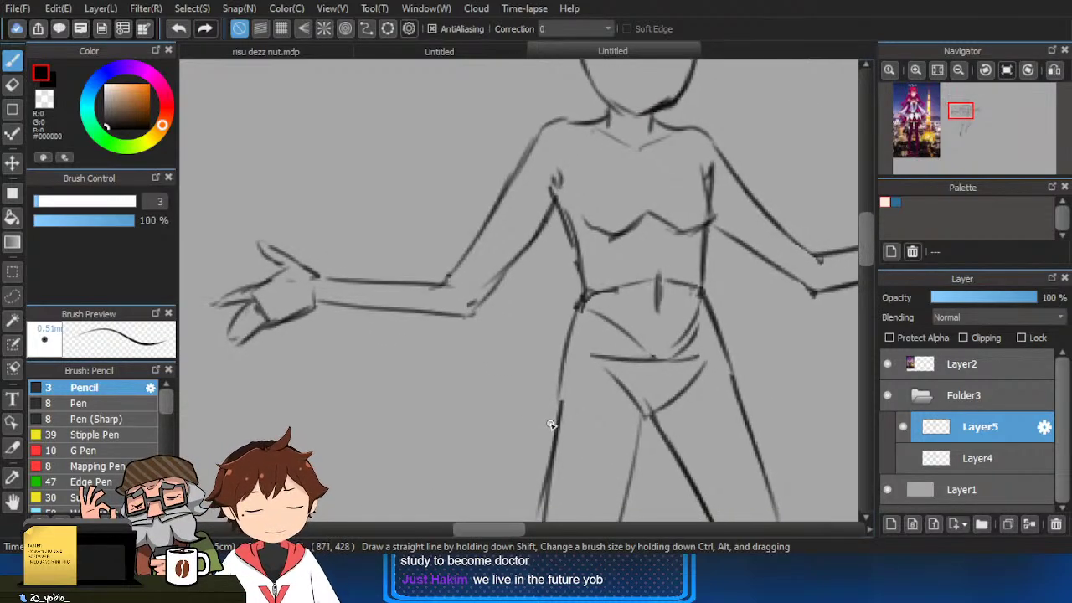
mouse_move(704, 384)
left_mouse_down()
mouse_move(558, 391)
mouse_move(605, 374)
left_mouse_up()
scroll(620, 340, "down", 2)
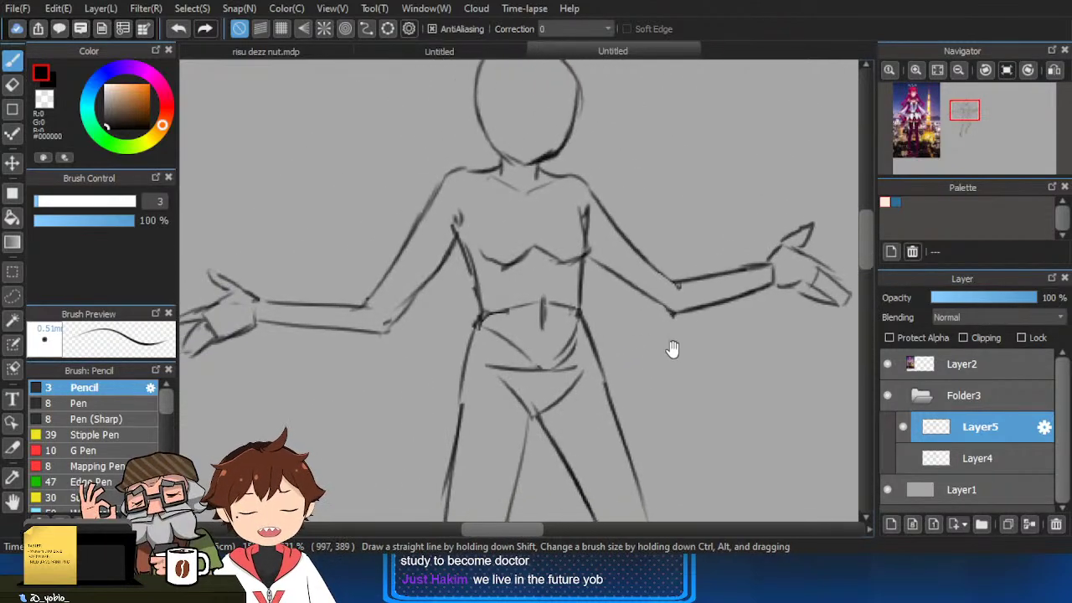
scroll(606, 275, "up", 3)
scroll(584, 276, "down", 2)
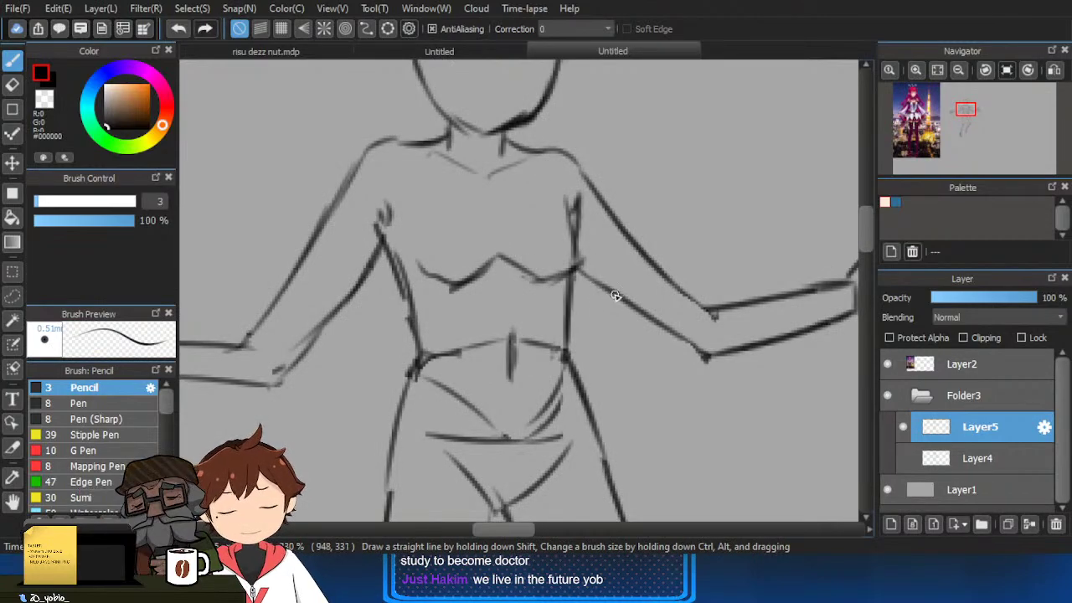
scroll(654, 357, "down", 2)
scroll(512, 304, "up", 3)
scroll(513, 304, "down", 2)
scroll(479, 322, "up", 2)
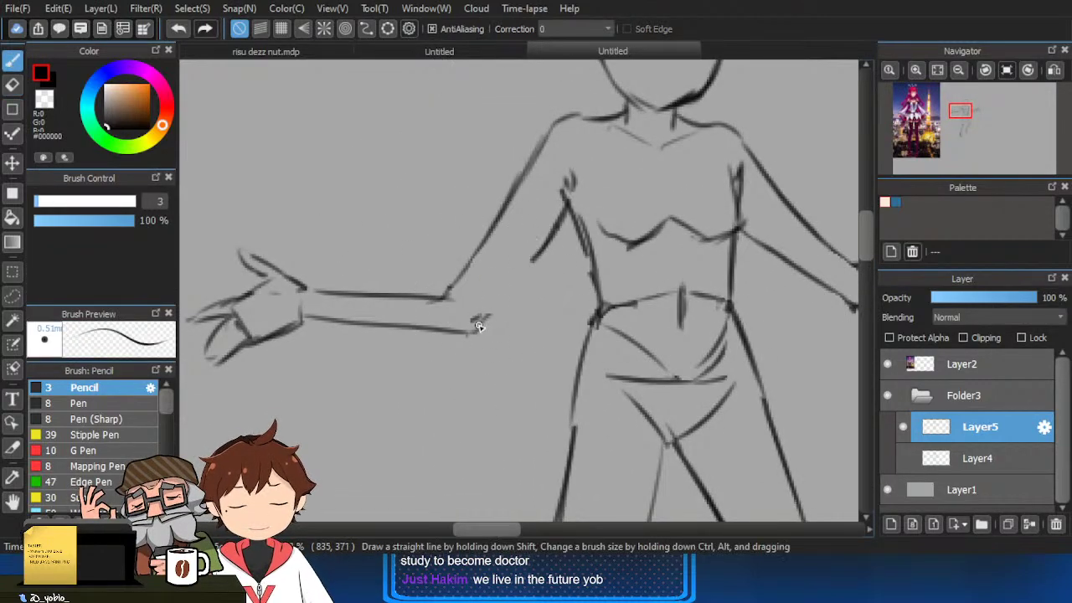
scroll(503, 335, "down", 2)
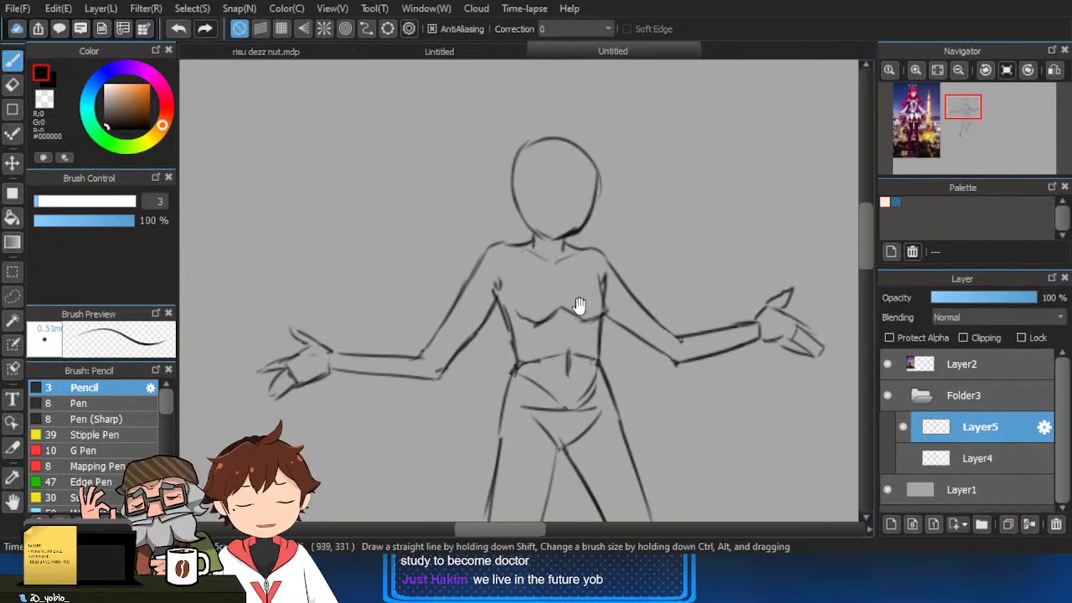
Erase the stray armpit mark nearer the reference and sketch a light shoulder crease and extended chest contour there.
scroll(491, 249, "up", 2)
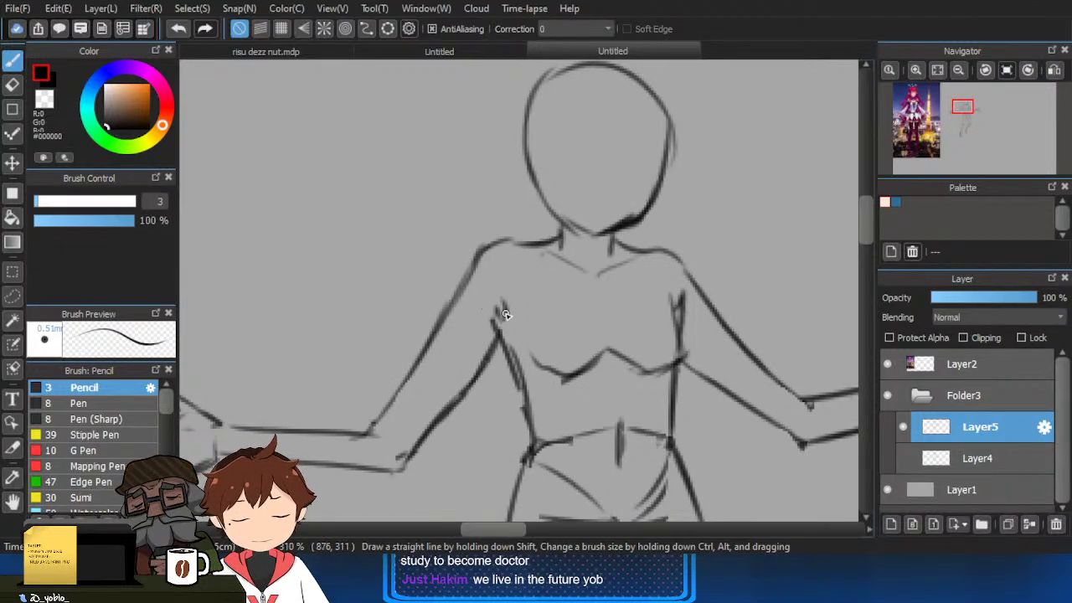
key("e")
key("b")
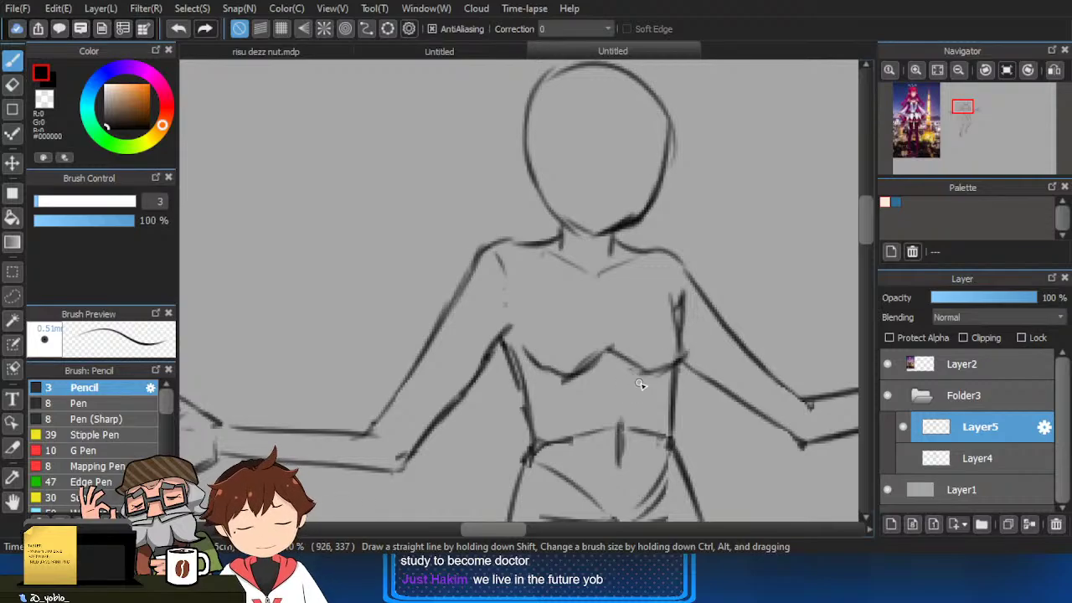
scroll(641, 384, "down", 2)
scroll(642, 311, "up", 2)
Erase the doubled armpit lines farther from the reference and redraw the outer side of the chest.
key("e")
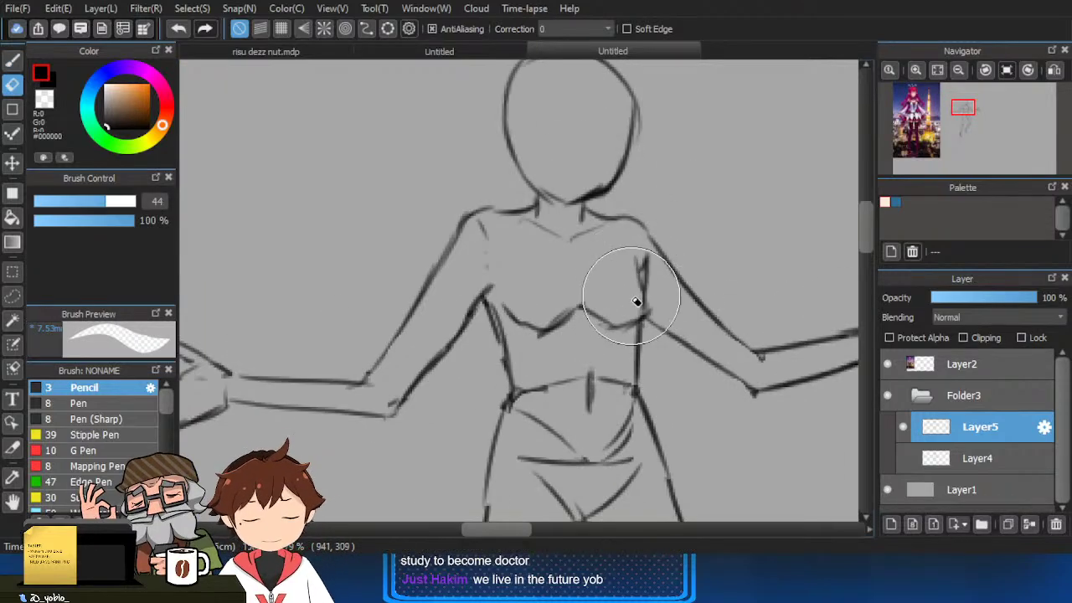
left_click_drag(636, 301, 642, 268)
key("b")
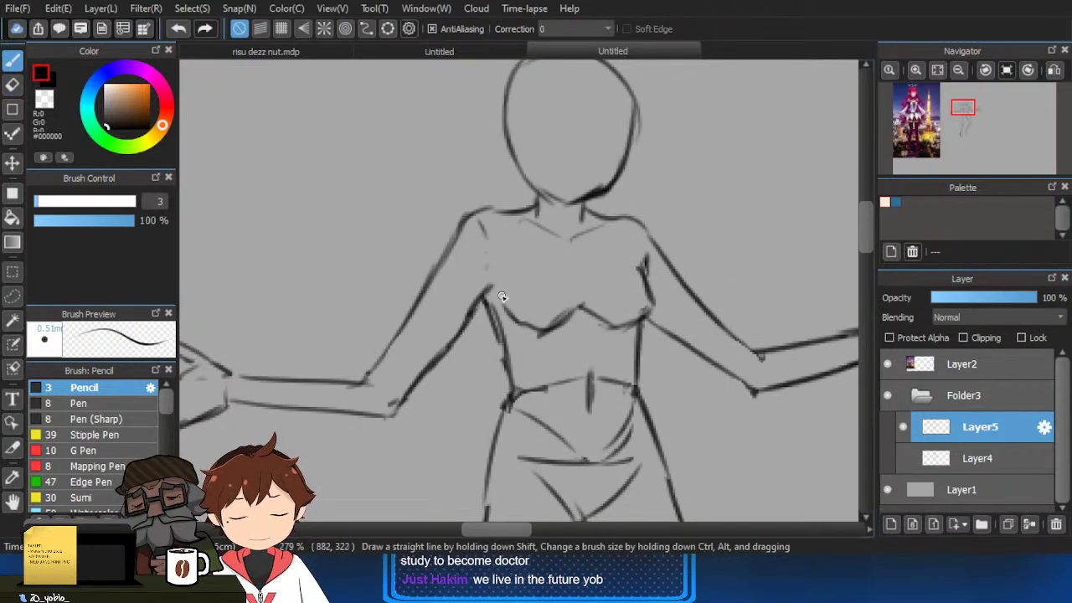
Sketch a thin, elongated wing shape extending outward behind each shoulder.
scroll(581, 319, "up", 3)
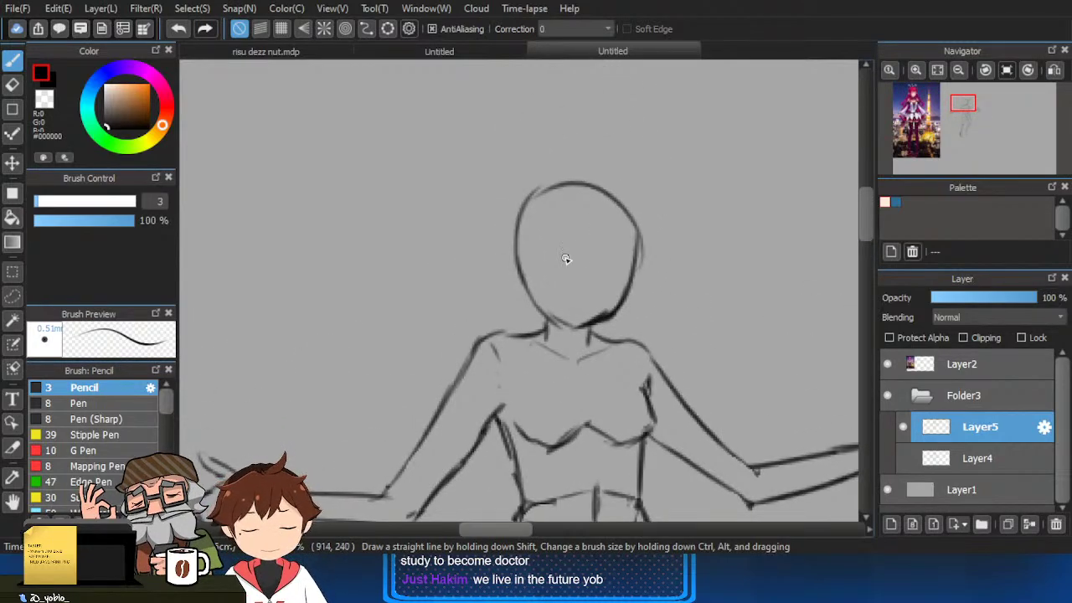
scroll(565, 259, "down", 5)
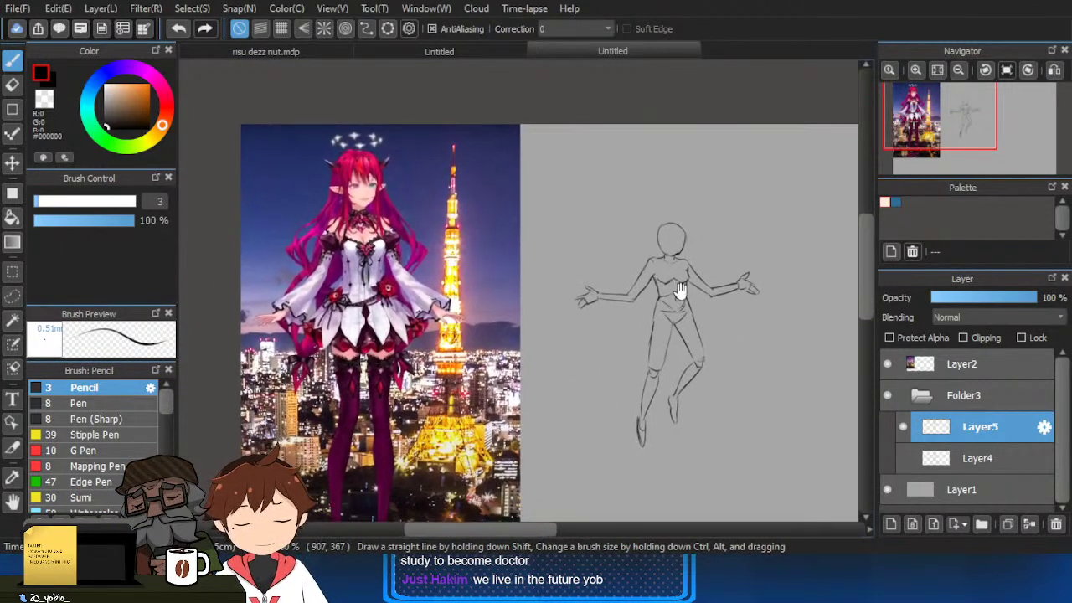
scroll(617, 264, "up", 2)
left_click_drag(649, 263, 625, 270)
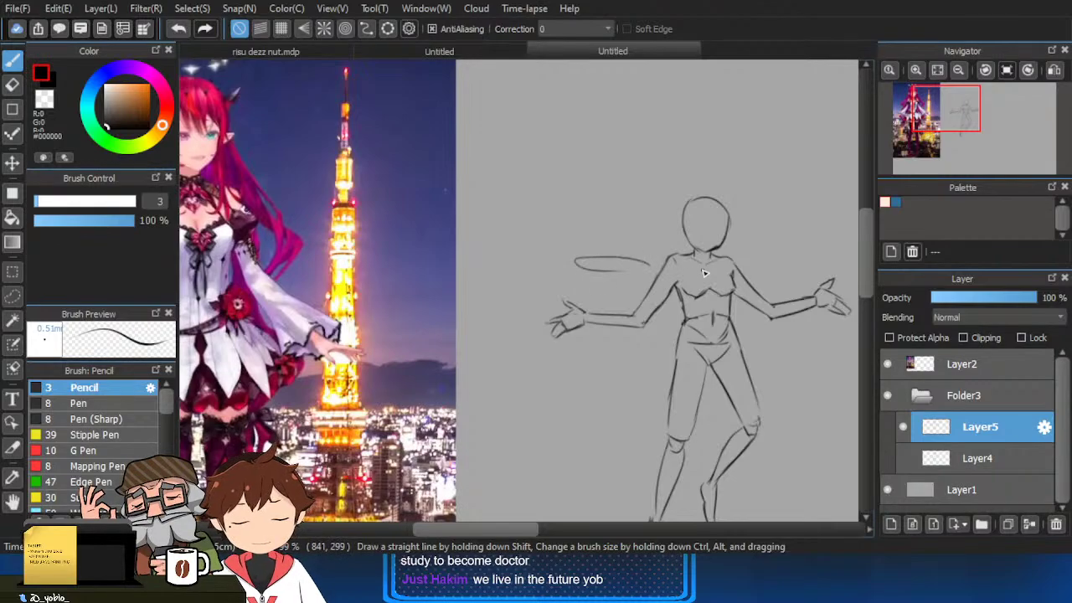
scroll(760, 278, "down", 2)
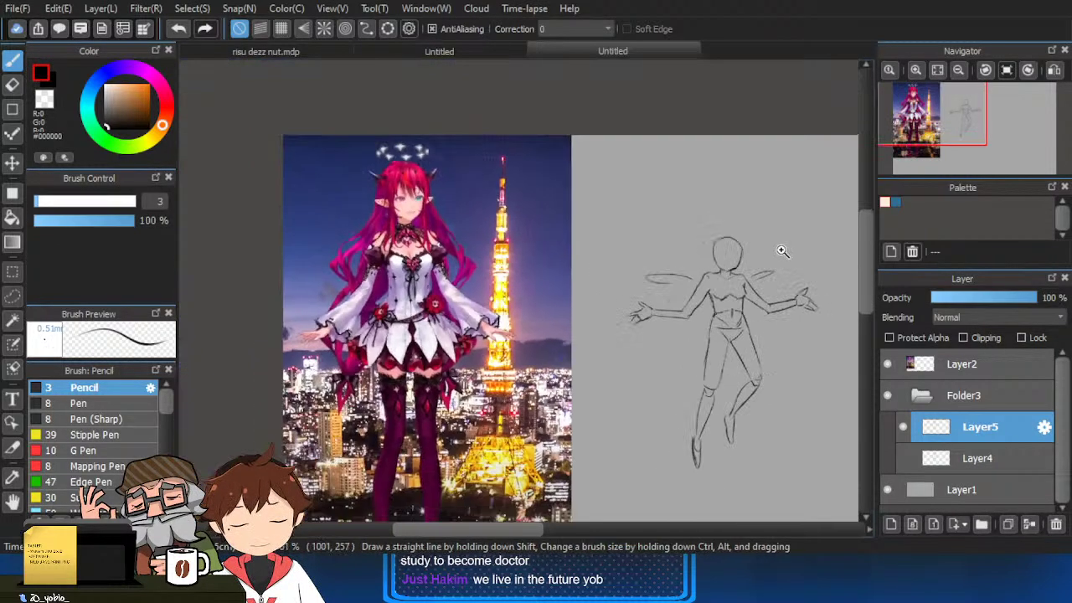
scroll(695, 364, "up", 1)
Lasso the straighter leg nearer the reference, rotate it to hang more vertically, and move it inward under the hips.
left_click(17, 302)
scroll(682, 376, "up", 2)
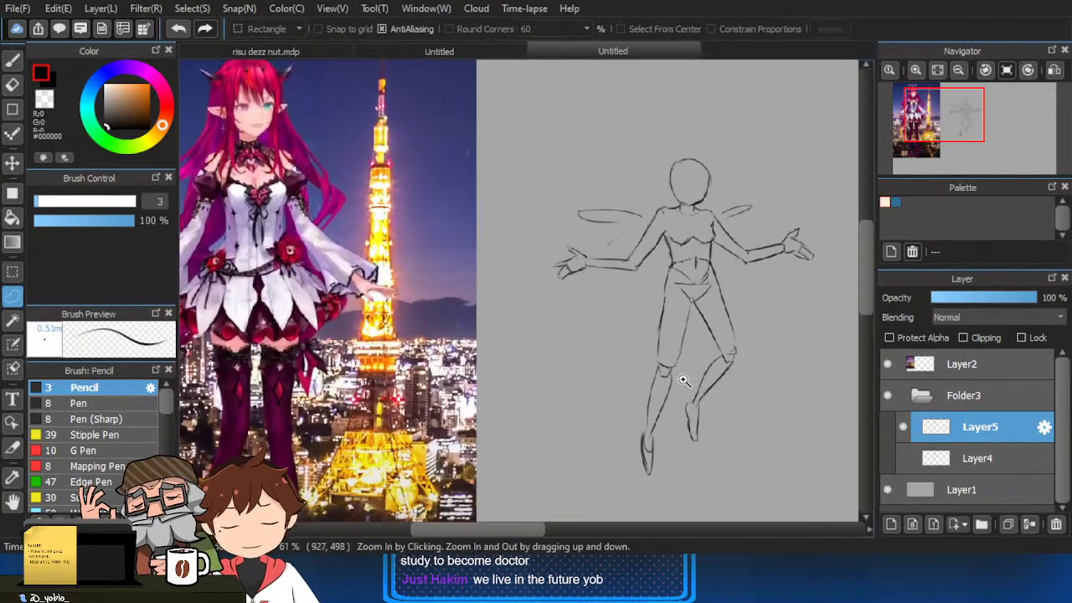
mouse_move(659, 273)
left_mouse_down()
mouse_move(697, 368)
mouse_move(670, 467)
mouse_move(617, 404)
mouse_move(645, 283)
left_mouse_up()
key("ctrl+t")
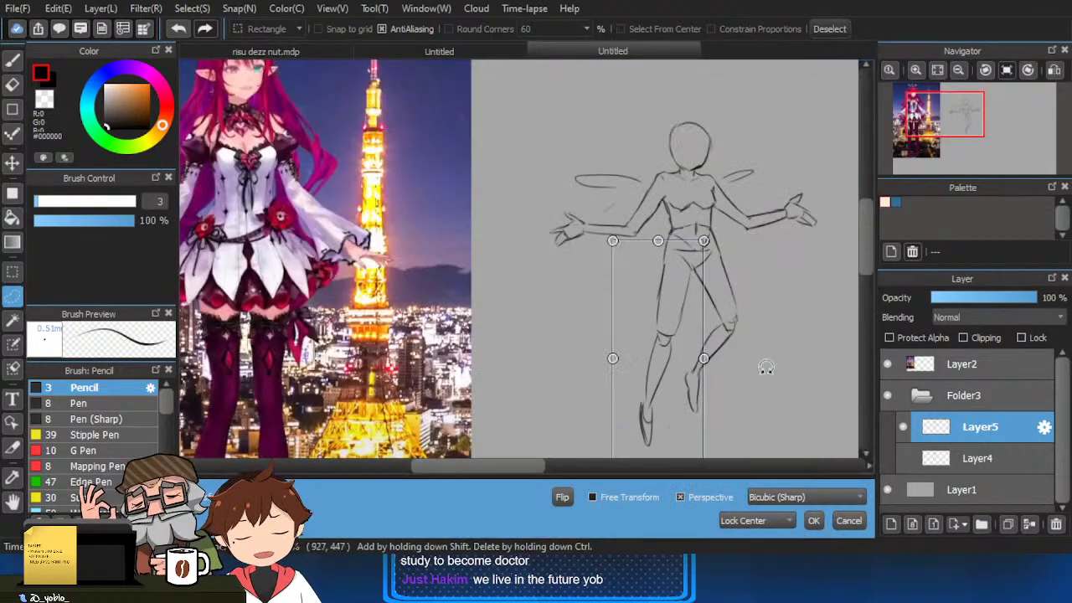
left_click_drag(765, 364, 764, 347)
left_click_drag(676, 342, 694, 343)
left_click(815, 520)
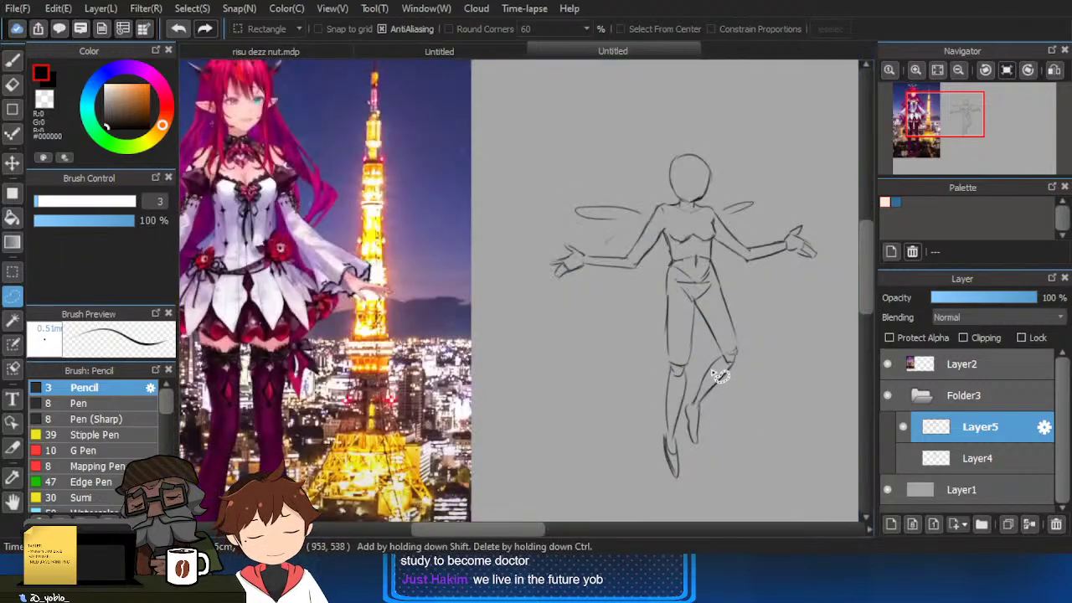
scroll(682, 310, "up", 1)
key("b")
scroll(682, 305, "down", 2)
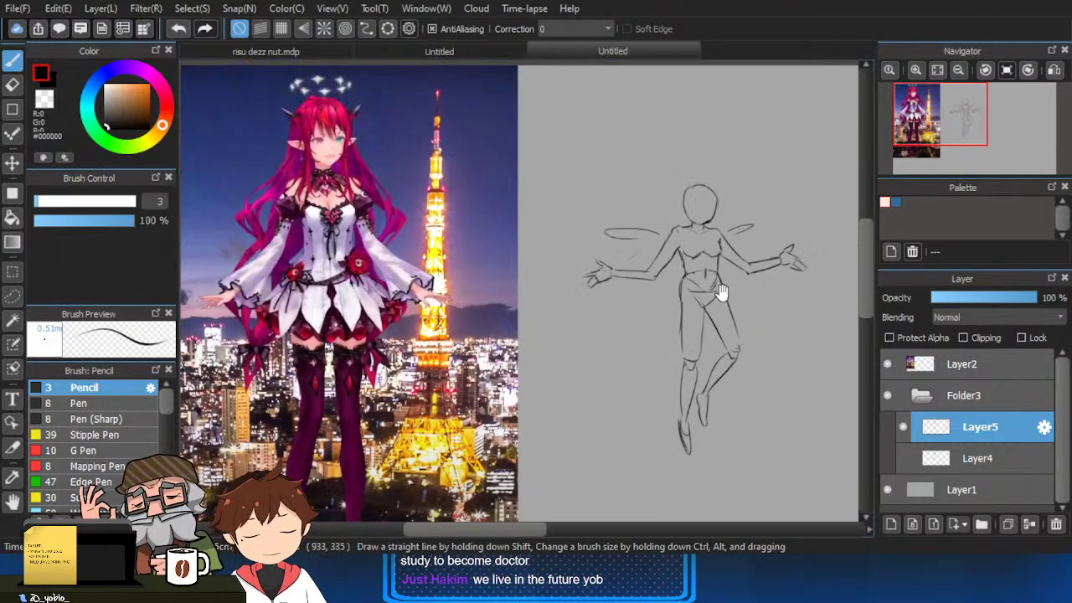
scroll(729, 310, "up", 2)
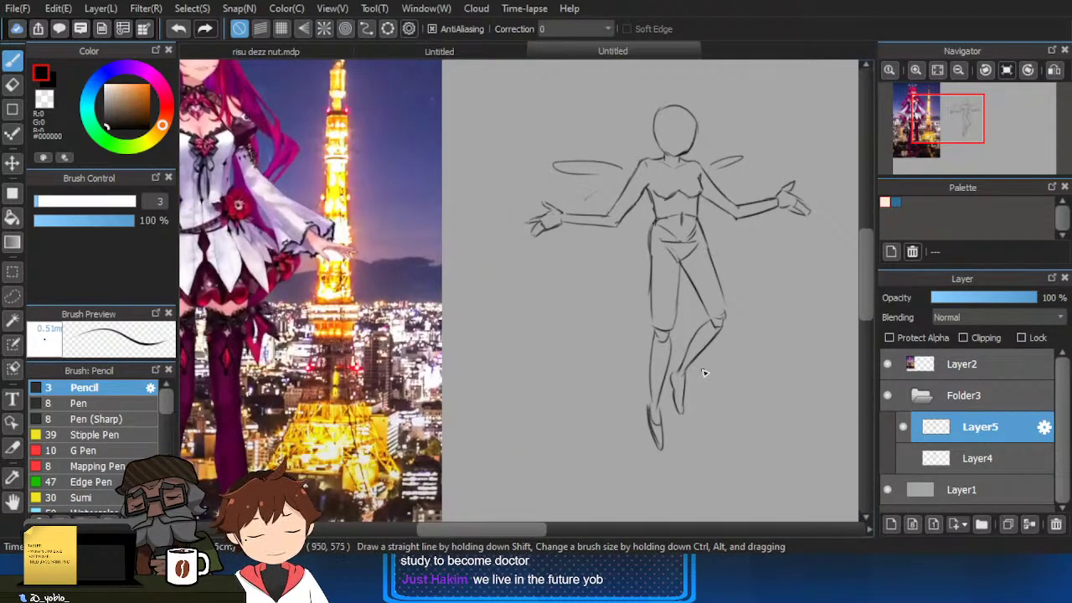
Enlarge the whole winged figure sketch on Layer5 and reposition it beside the reference image.
scroll(704, 373, "down", 1)
scroll(708, 354, "down", 2)
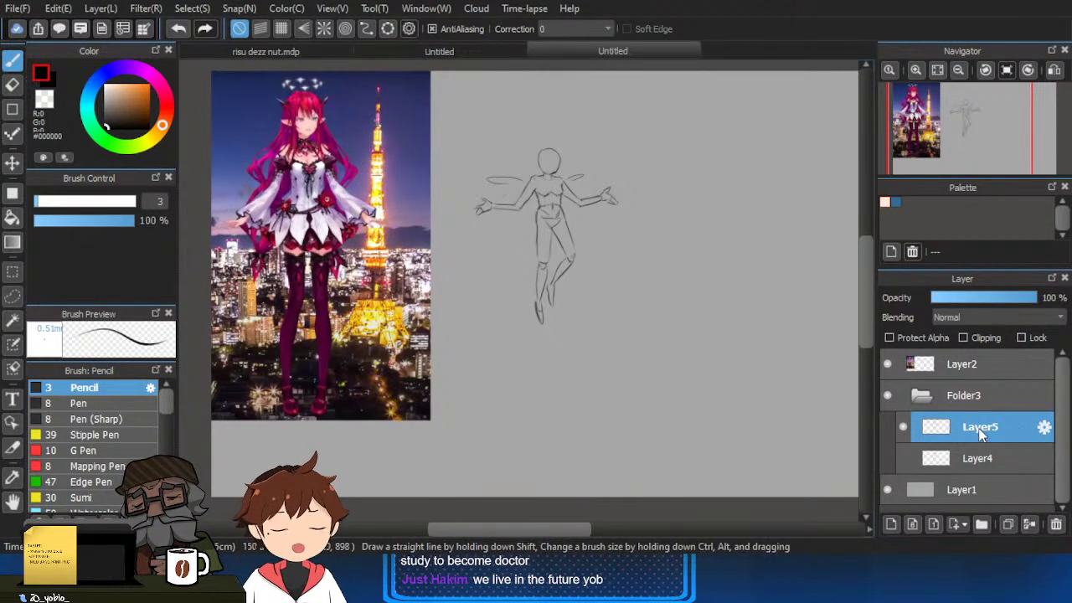
key("ctrl+t")
left_click_drag(628, 294, 670, 353)
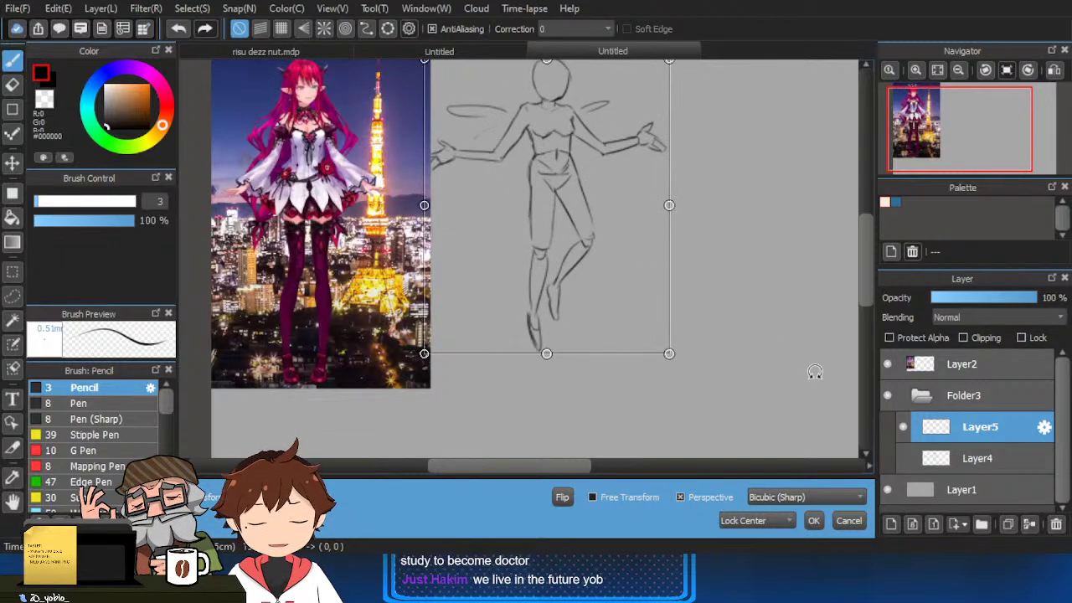
left_click_drag(580, 263, 613, 343)
left_click_drag(704, 139, 715, 126)
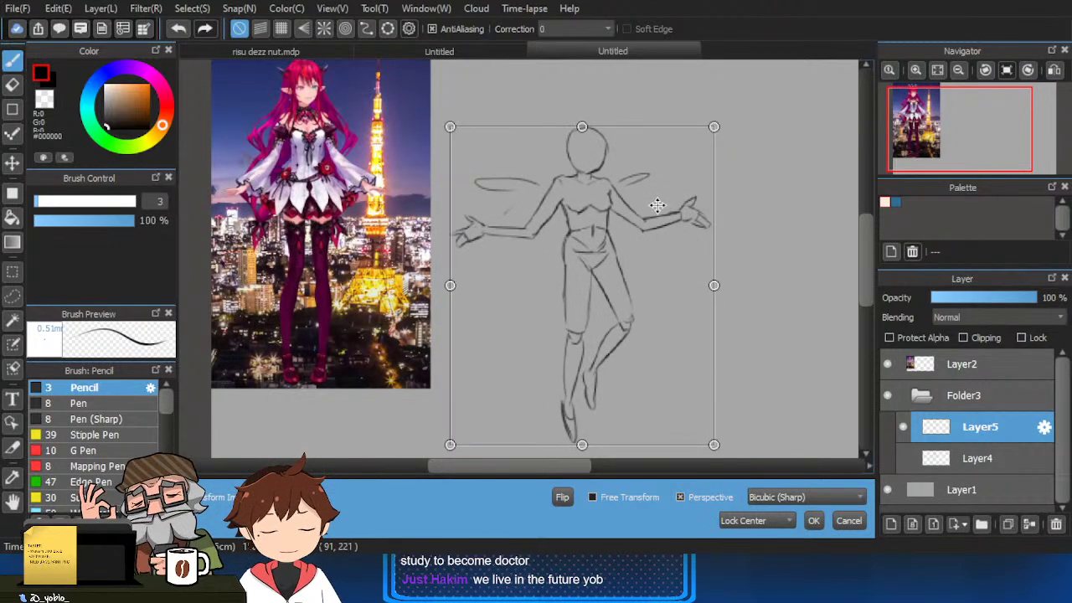
left_click(813, 520)
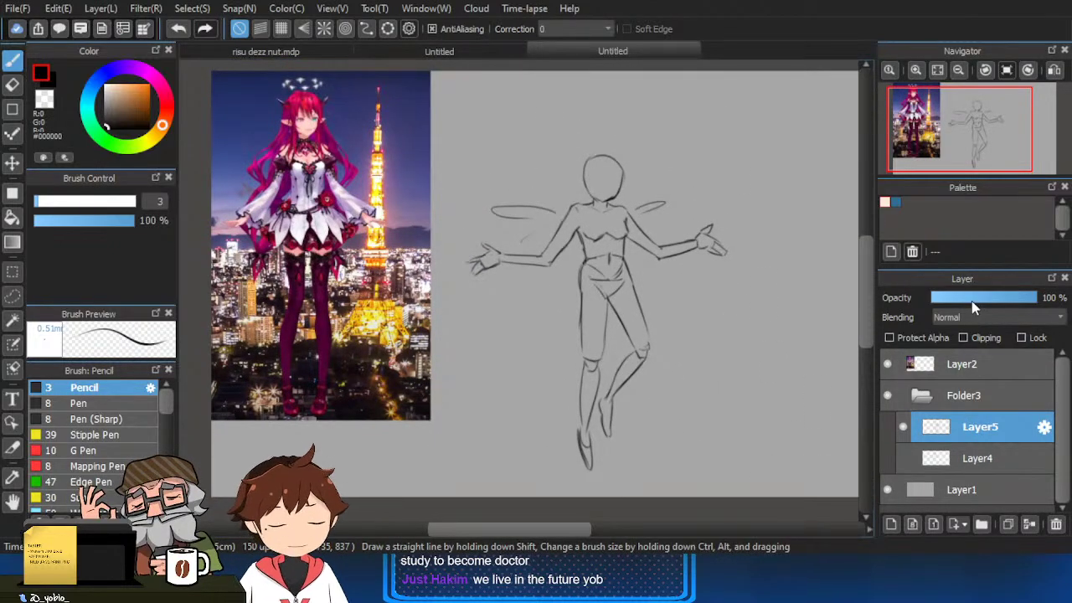
Lower Layer5's opacity to 24% and add a new layer above it for the refined sketch.
left_click(971, 302)
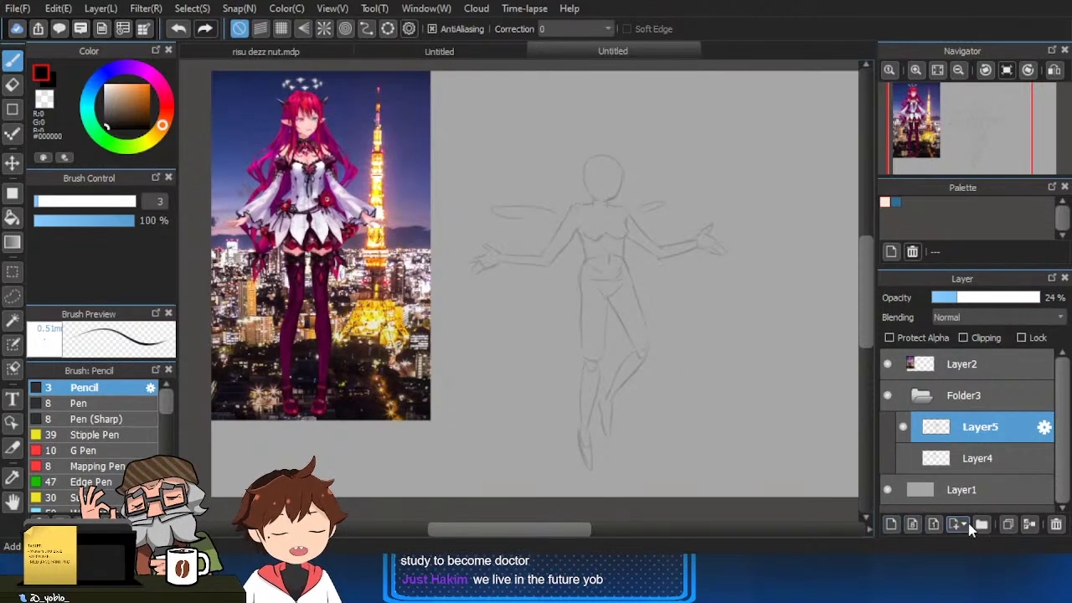
left_click(891, 524)
Sketch a pointed elf ear on each side of the head, extending outward at mid-head height.
scroll(646, 395, "up", 3)
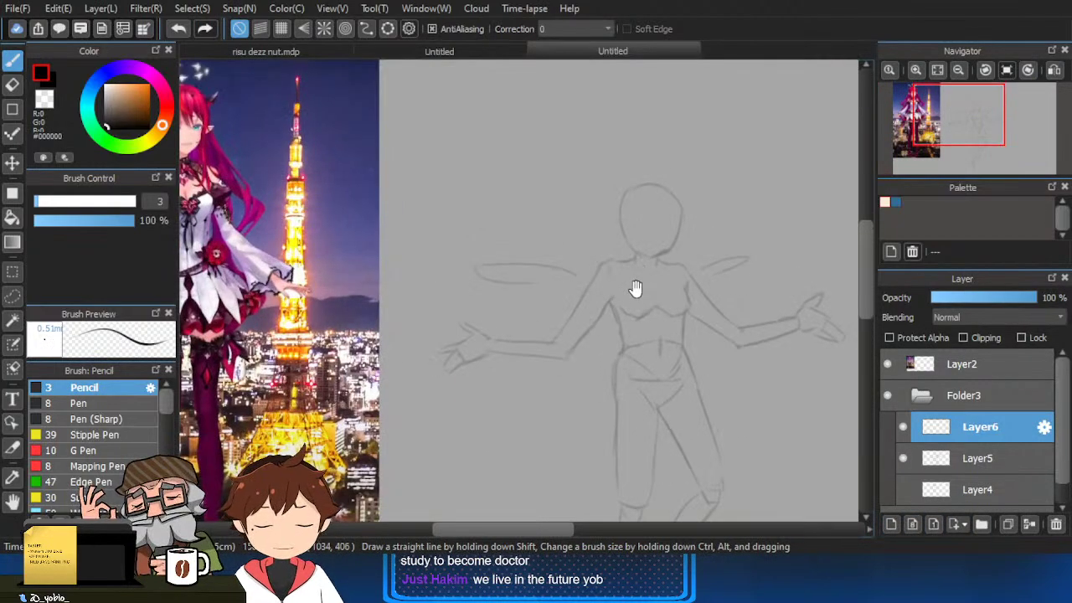
scroll(635, 289, "up", 1)
scroll(651, 259, "up", 2)
mouse_move(702, 201)
left_mouse_down()
mouse_move(654, 206)
mouse_move(661, 196)
mouse_move(701, 215)
left_mouse_up()
key("ctrl+z")
key("ctrl+z")
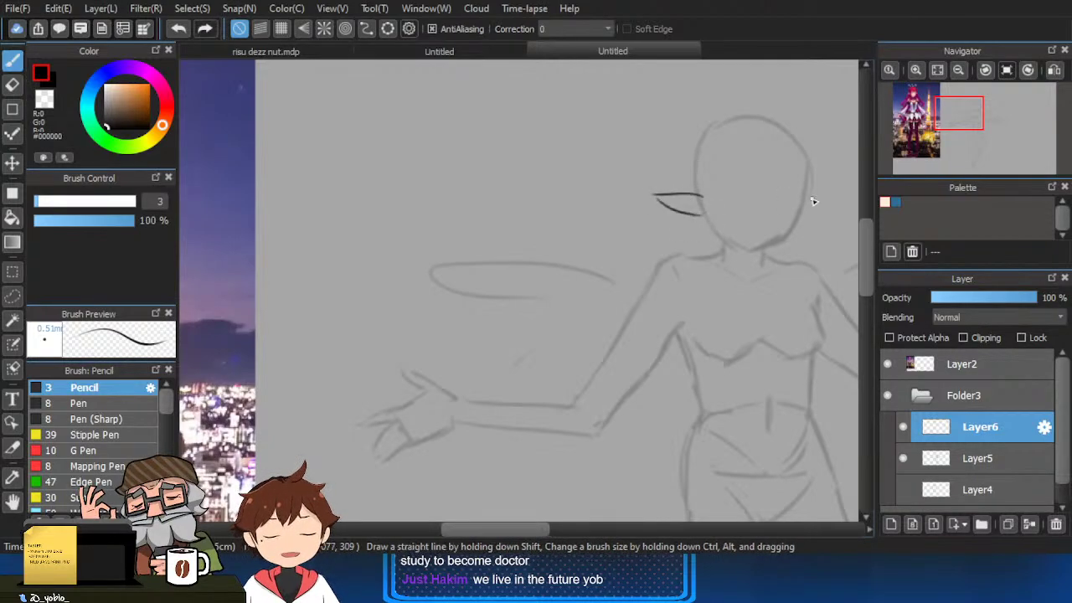
scroll(761, 211, "up", 2)
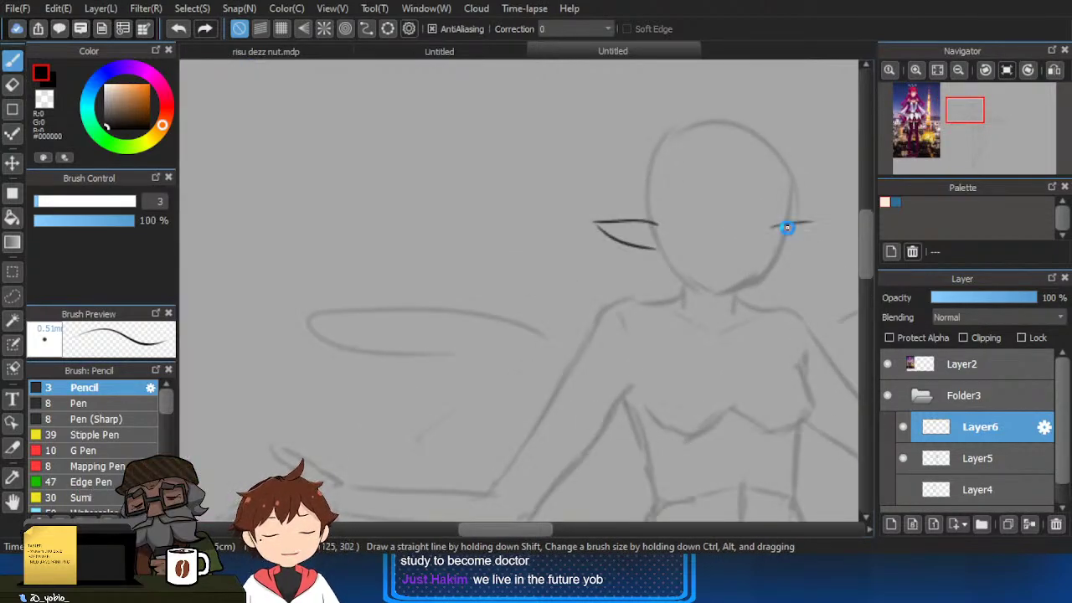
left_click_drag(787, 227, 816, 227)
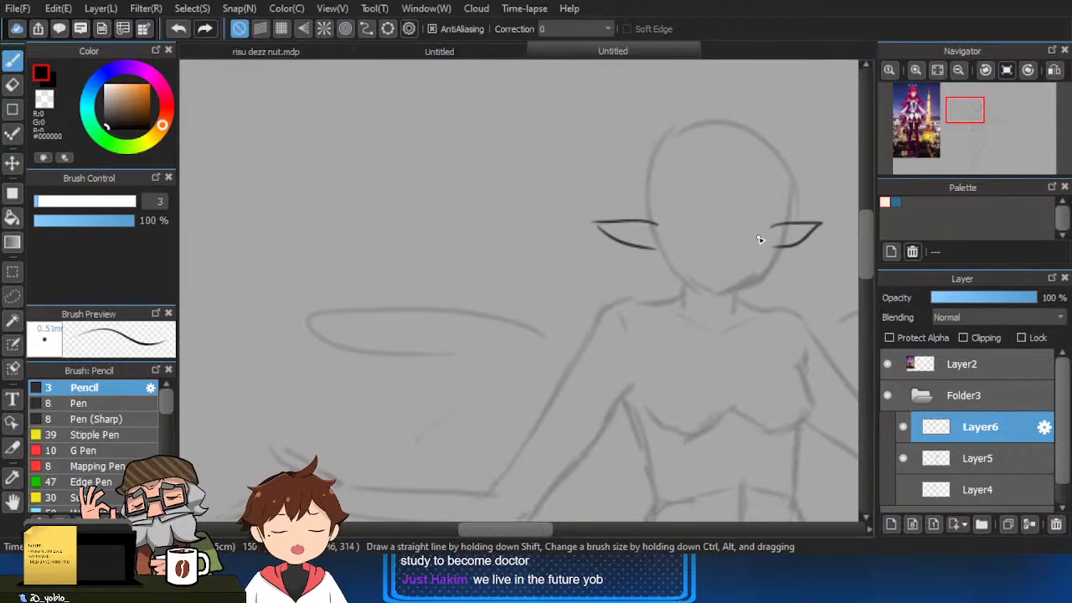
Draw the cheek and jaw lines from both ears down toward the chin.
scroll(769, 251, "up", 1)
left_click_drag(764, 261, 743, 307)
key("ctrl+z")
mouse_move(760, 255)
left_mouse_down()
mouse_move(744, 322)
mouse_move(689, 351)
left_mouse_up()
left_click_drag(599, 291, 630, 321)
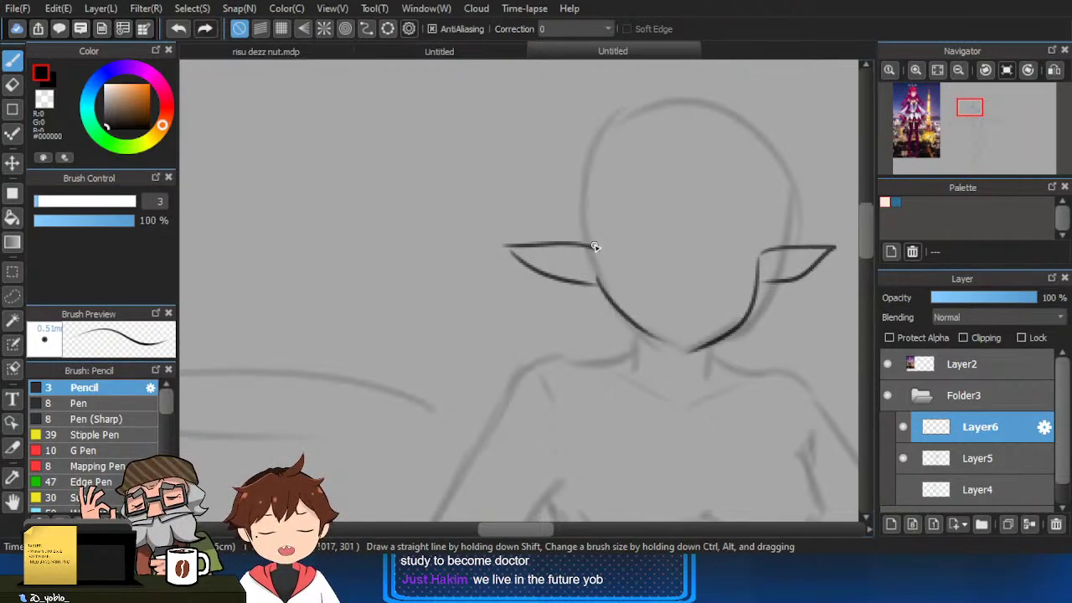
Outline the skull from the ear nearer the reference up and over the crown of the head.
left_click_drag(596, 248, 587, 218)
scroll(593, 201, "up", 1)
key("ctrl+z")
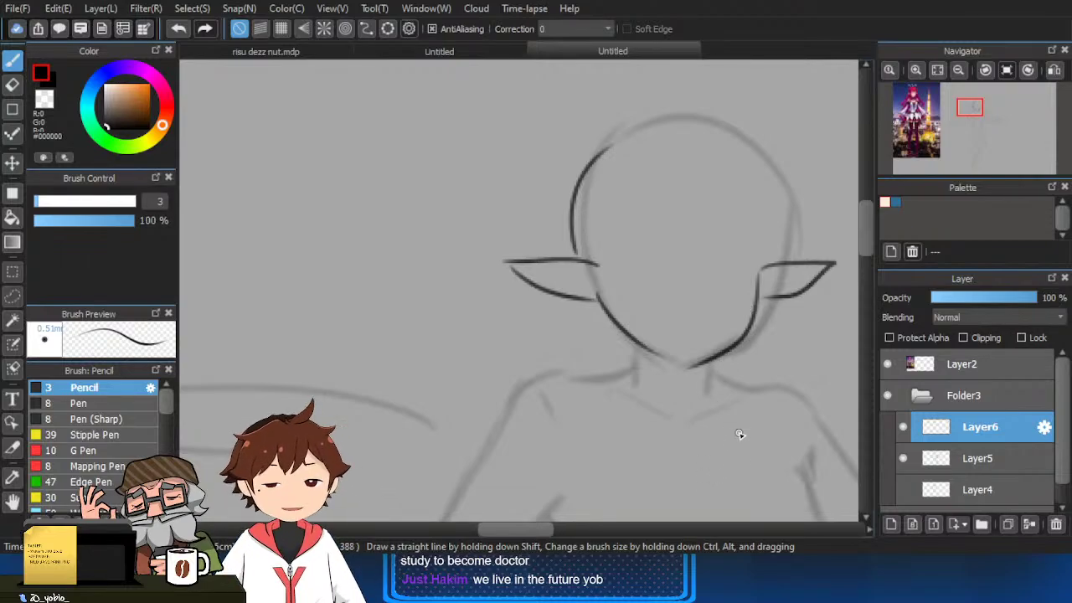
left_click_drag(587, 169, 674, 120)
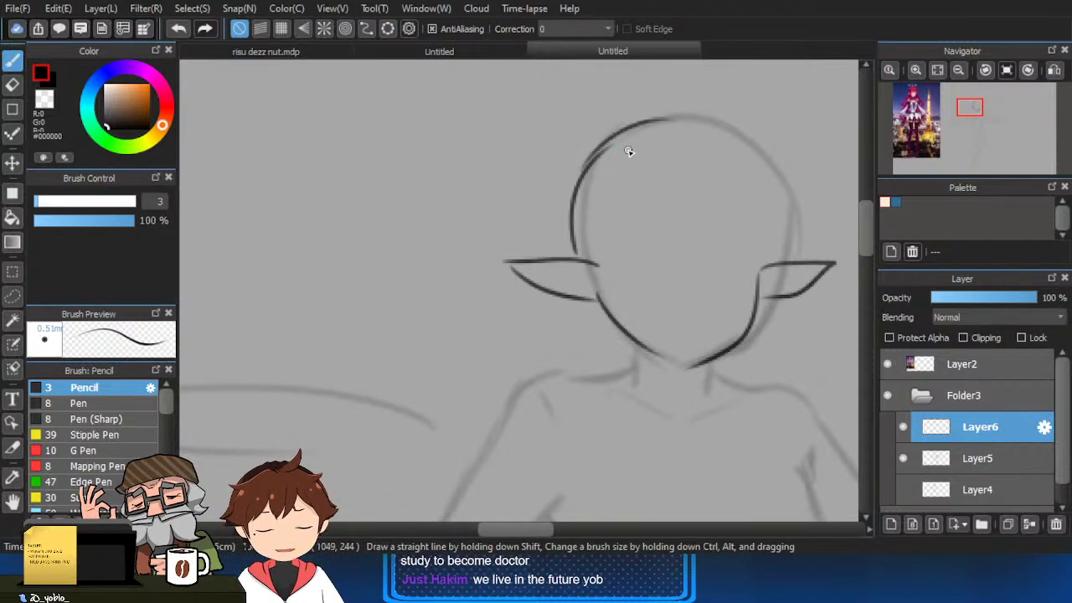
key("ctrl+z")
mouse_move(593, 151)
left_mouse_down()
mouse_move(722, 124)
mouse_move(711, 124)
mouse_move(779, 172)
left_mouse_up()
key("ctrl+z")
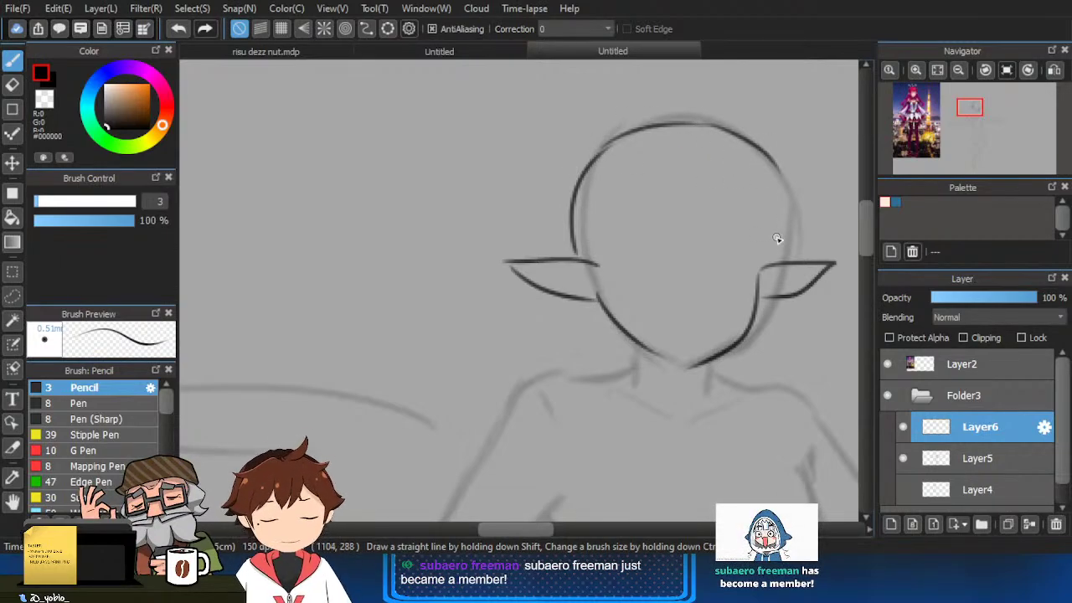
Erase the crown line's end farther from the reference and redraw that side of the skull narrower, down toward the ear.
key("e")
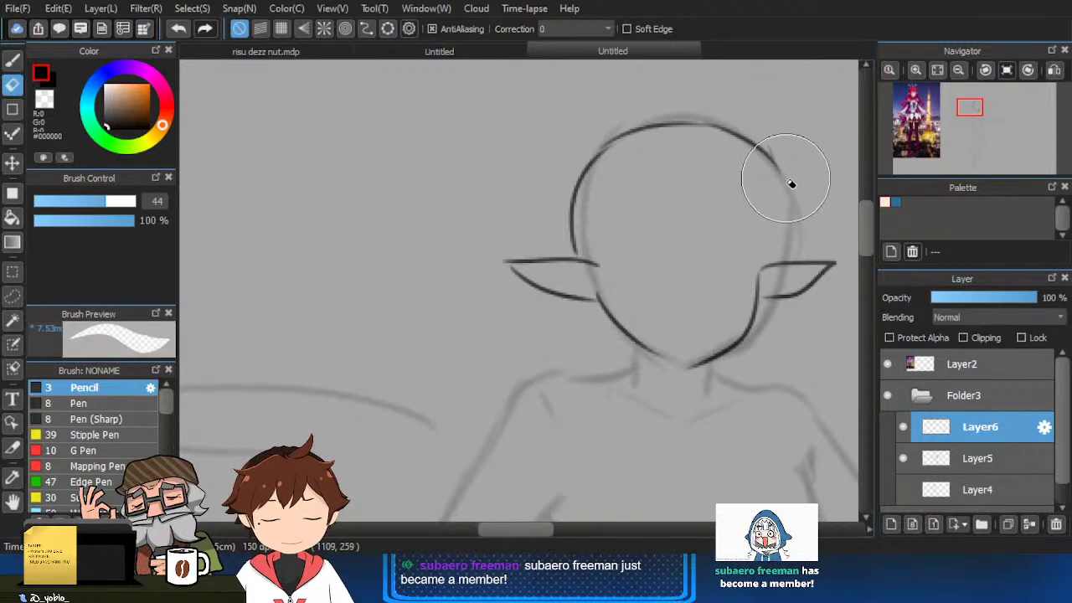
left_click_drag(792, 179, 784, 192)
key("b")
left_click_drag(744, 134, 773, 222)
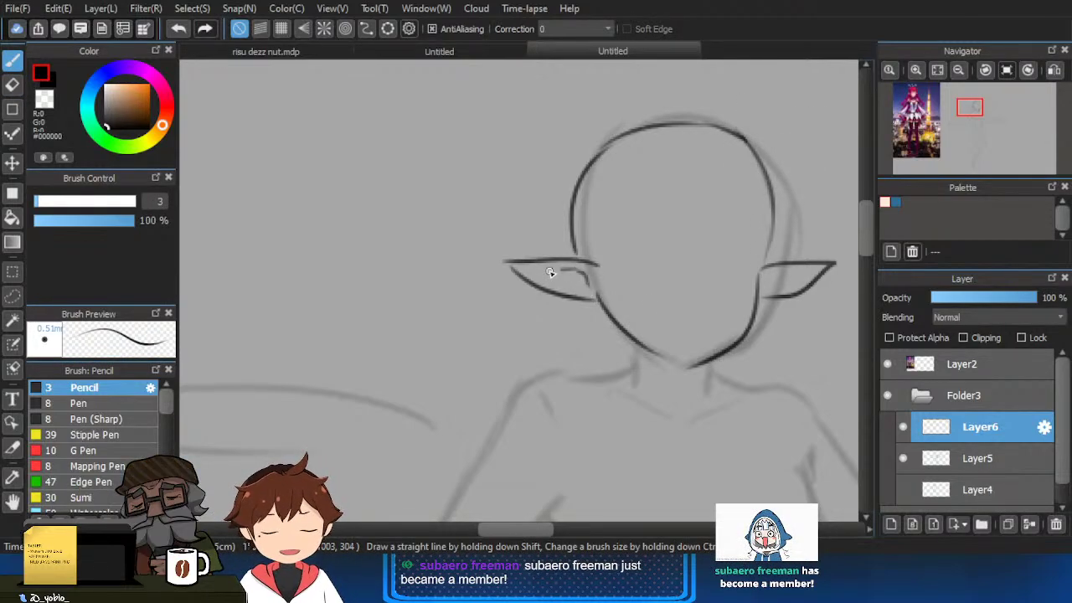
Add small inner-ear fold lines inside both pointed ears.
left_click_drag(551, 272, 533, 275)
left_click_drag(573, 278, 585, 280)
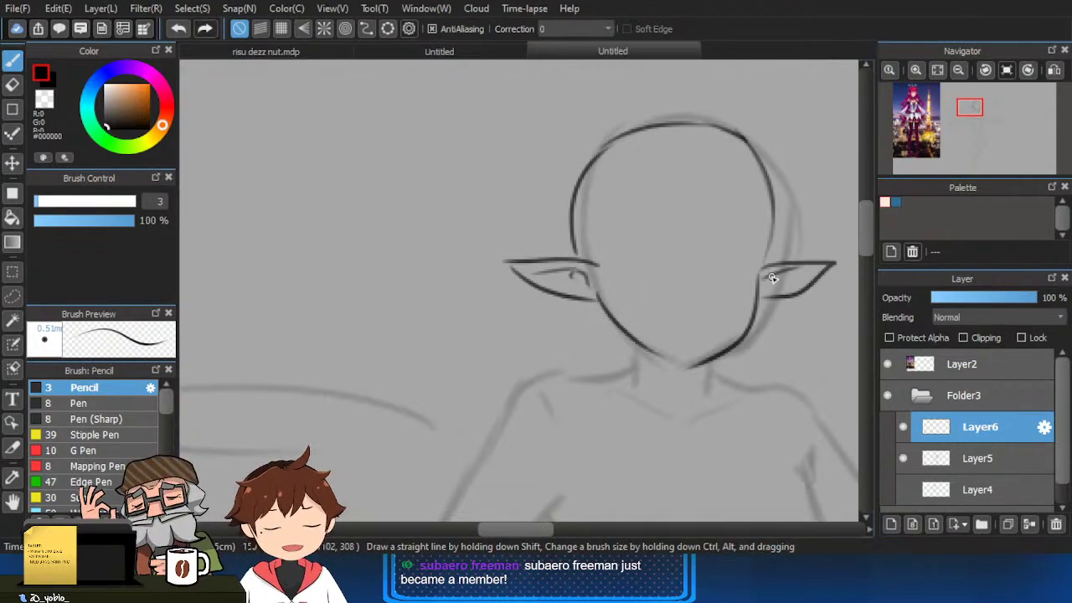
key("e")
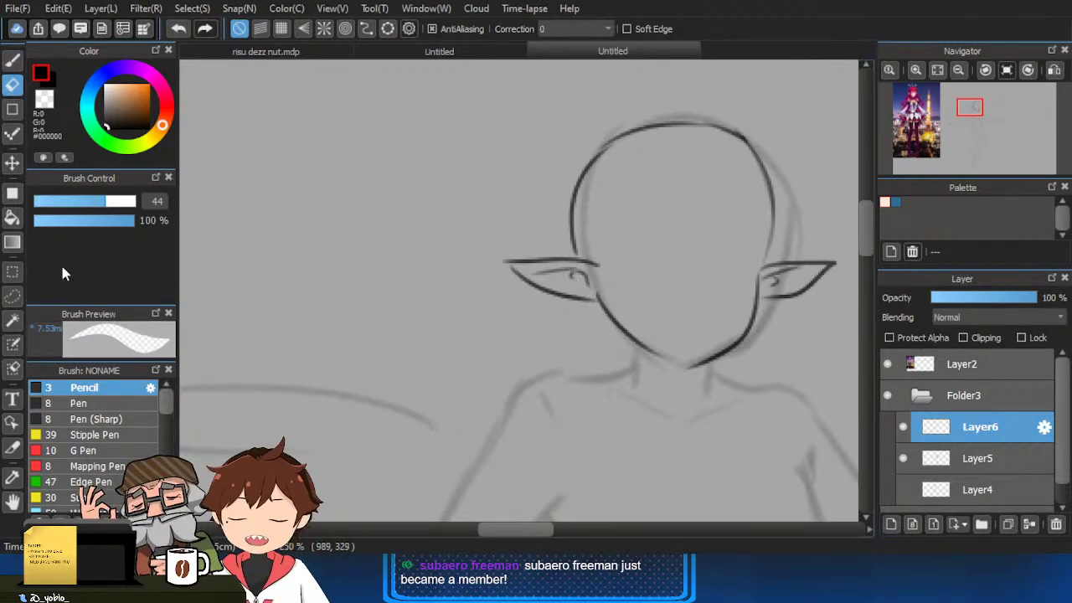
Lasso the ear farther from the reference, rotate it so the tip tilts slightly downward, and place it against the head.
left_click(12, 296)
mouse_move(759, 273)
left_mouse_down()
mouse_move(849, 263)
mouse_move(781, 250)
mouse_move(792, 260)
left_mouse_up()
key("ctrl+t")
left_click_drag(828, 322, 811, 333)
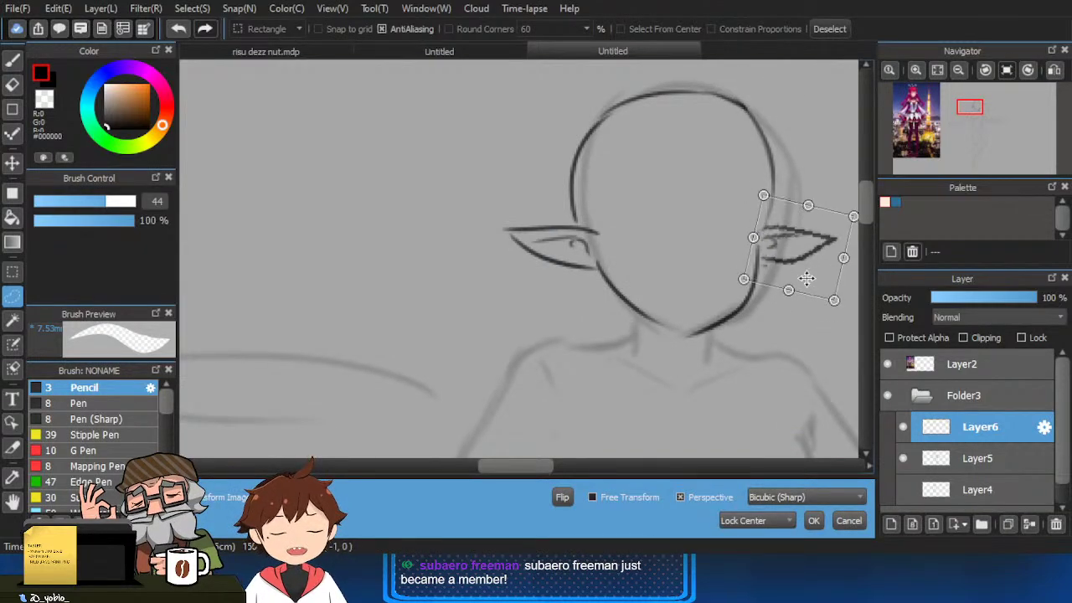
left_click_drag(806, 269, 802, 280)
left_click(812, 520)
left_click(813, 520)
Compare the new head and ear sketch with the reference character's head and proportions.
scroll(770, 343, "down", 5)
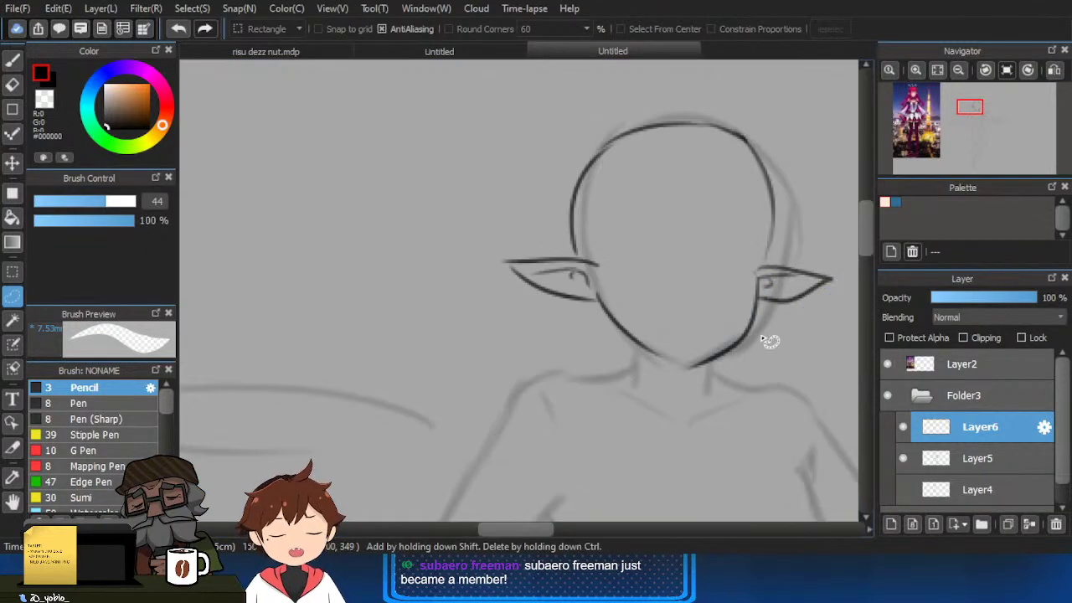
scroll(773, 331, "down", 4)
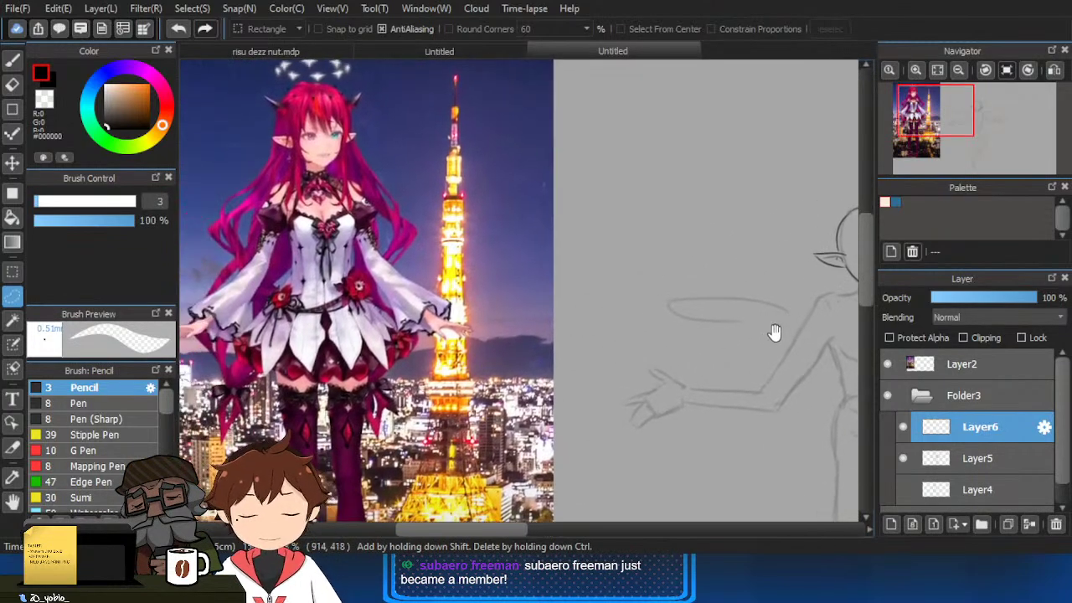
scroll(758, 309, "up", 5)
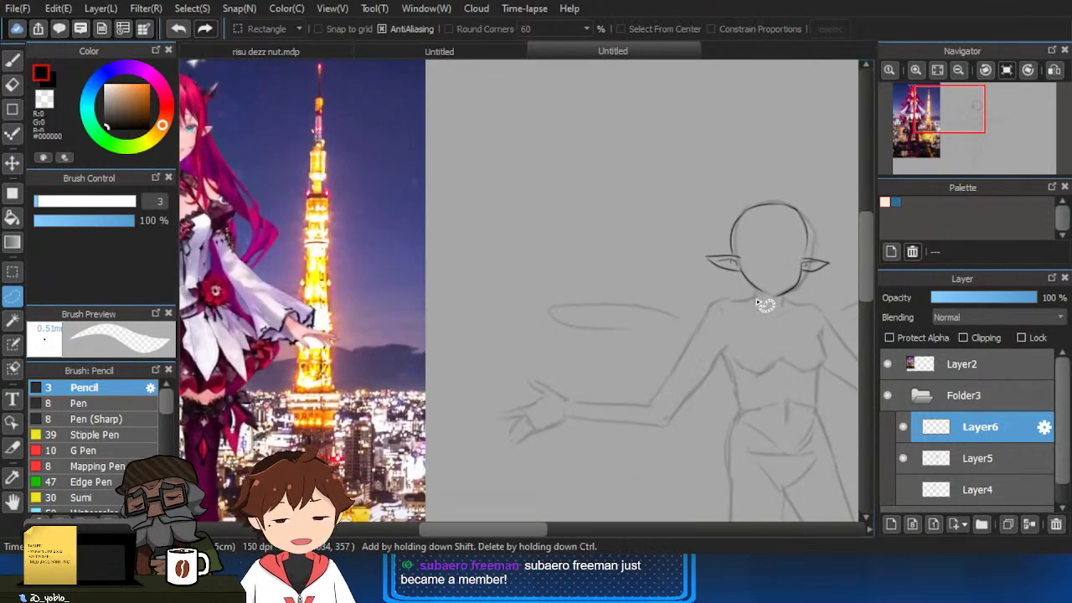
scroll(754, 298, "up", 2)
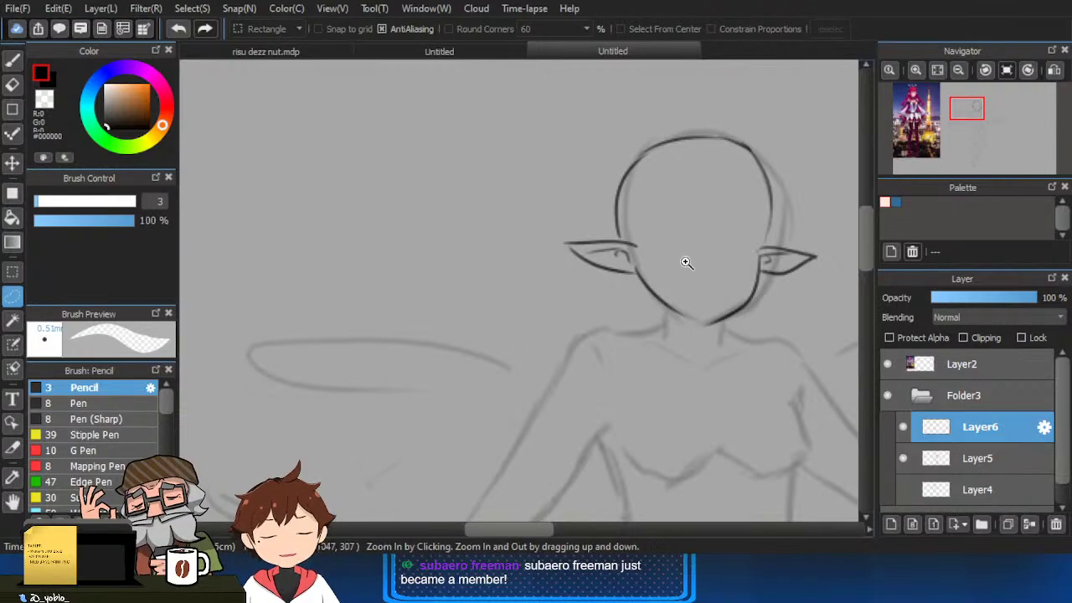
scroll(686, 263, "down", 4)
left_click_drag(708, 230, 769, 256)
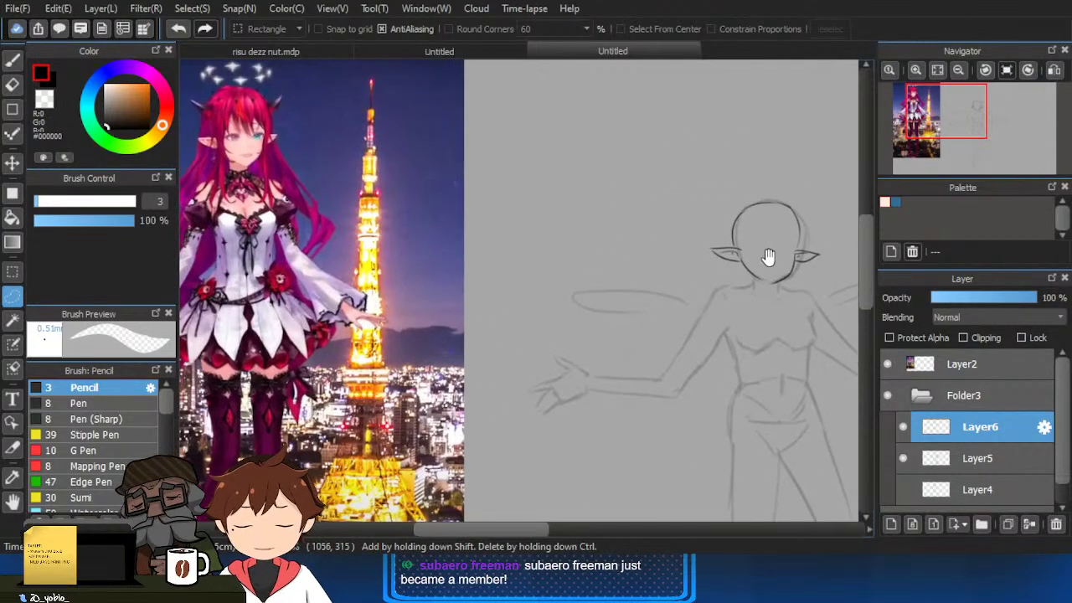
scroll(412, 179, "up", 3)
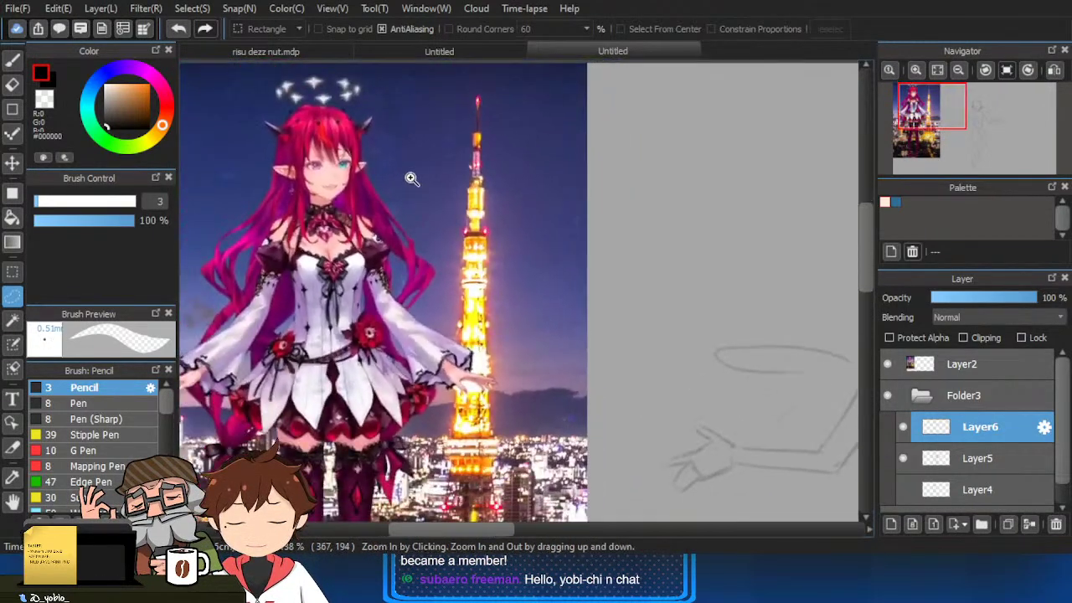
scroll(644, 275, "down", 1)
scroll(695, 280, "up", 4)
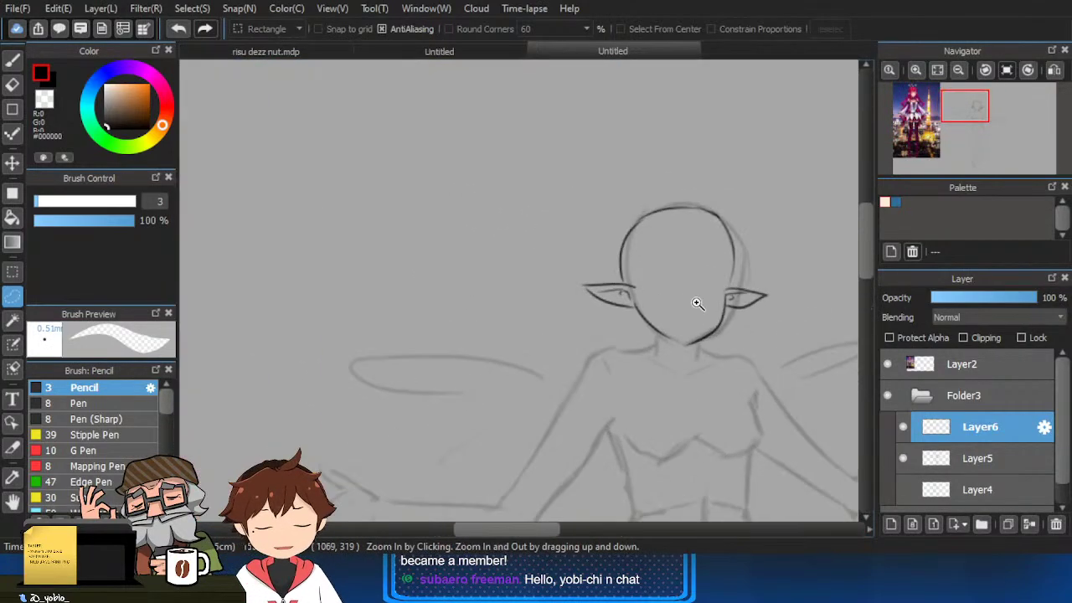
scroll(701, 290, "down", 2)
Move the reference image on Layer2 across the canvas to the opposite side of the figure sketch.
left_click(979, 366)
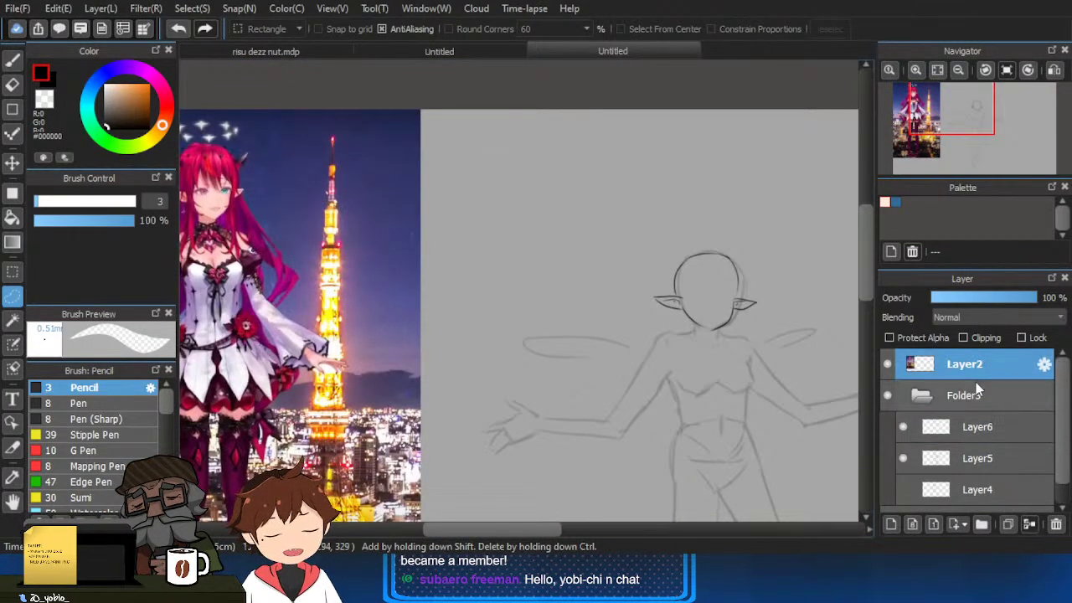
key("ctrl+t")
scroll(569, 336, "down", 1)
left_click_drag(571, 385, 513, 266)
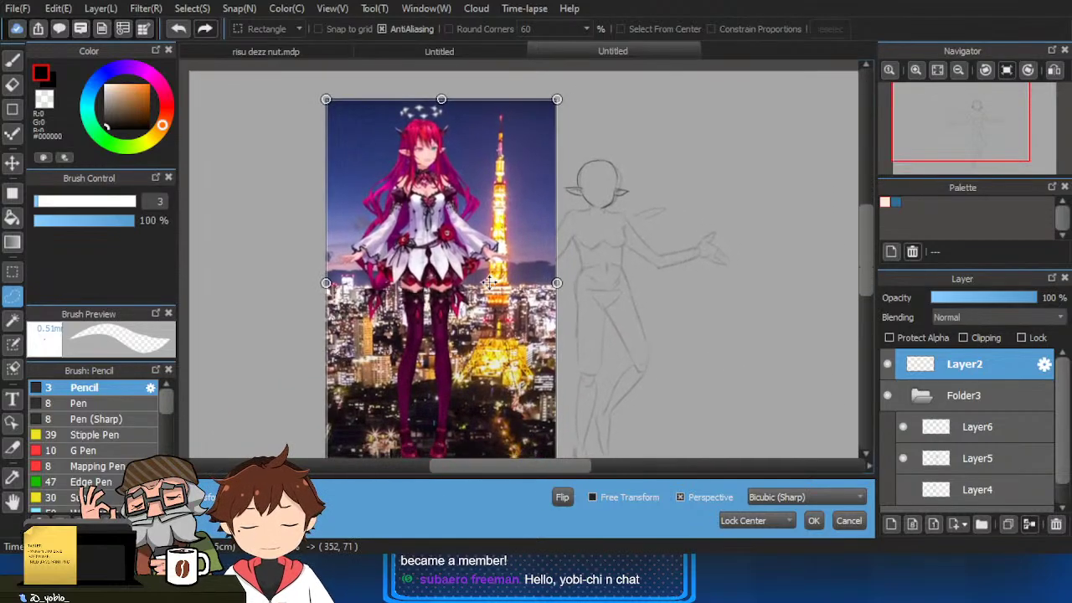
mouse_move(444, 307)
left_mouse_down()
mouse_move(779, 315)
mouse_move(774, 326)
left_mouse_up()
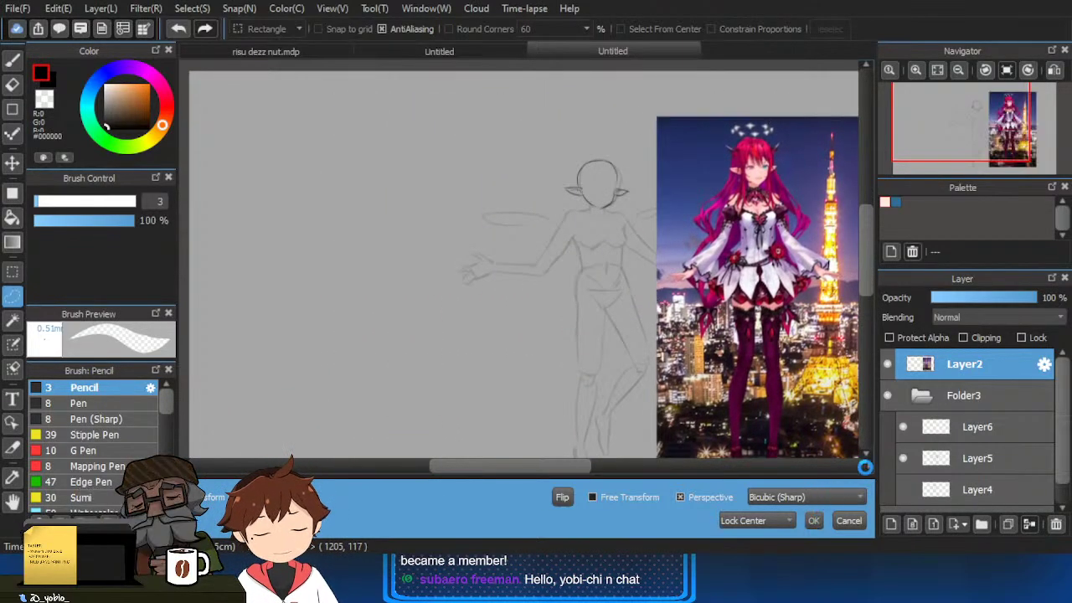
left_click(812, 519)
left_click(991, 429)
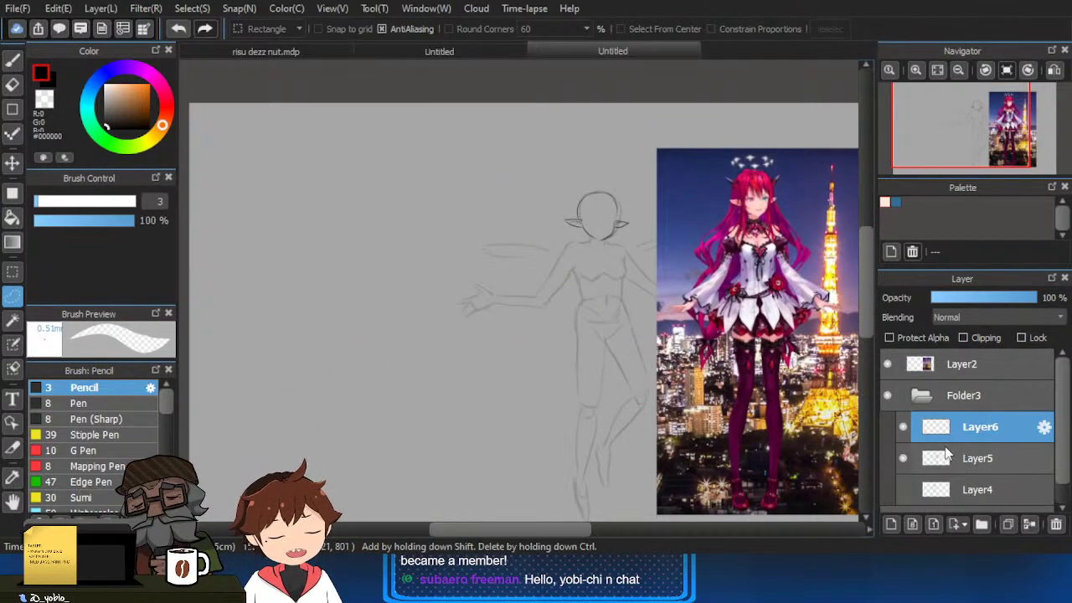
key("ctrl+t")
key("Escape")
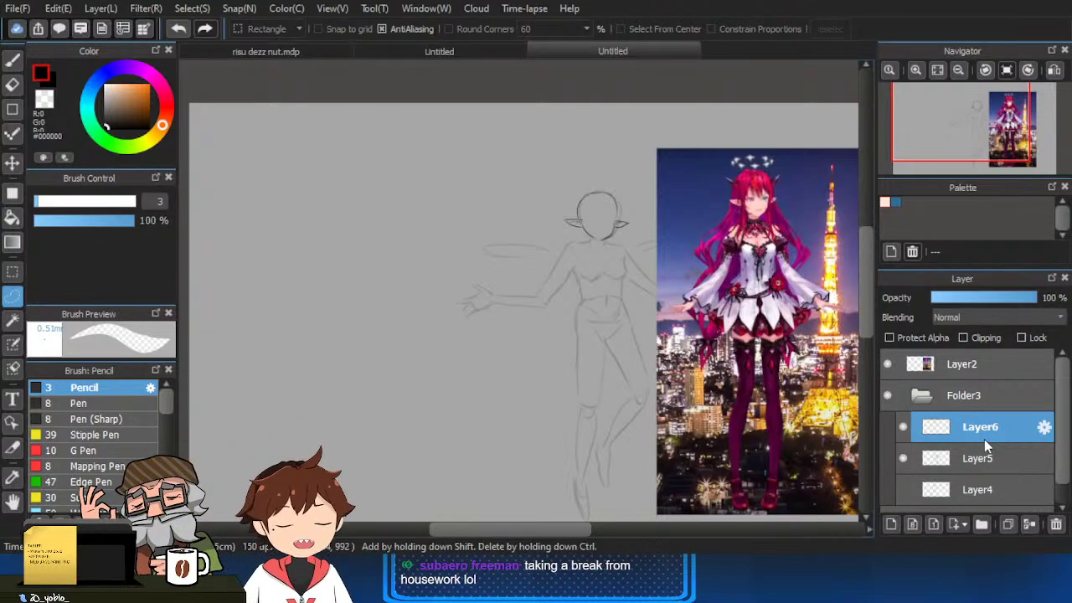
Move all of Folder3's sketch layers together away from the reference image so the figure's outstretched arm clears it.
left_click(965, 396)
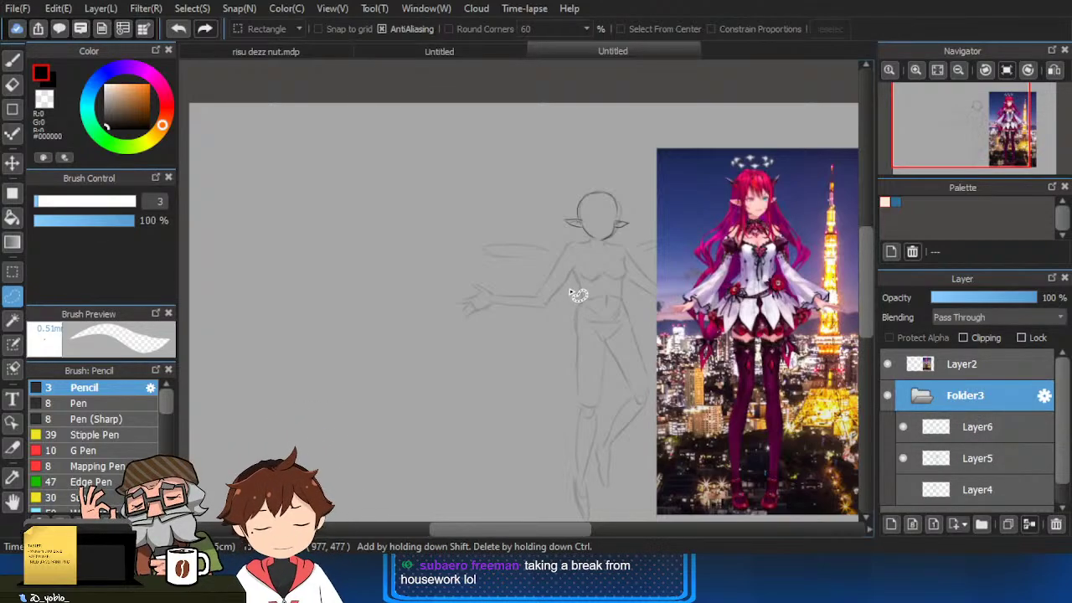
scroll(608, 271, "up", 1)
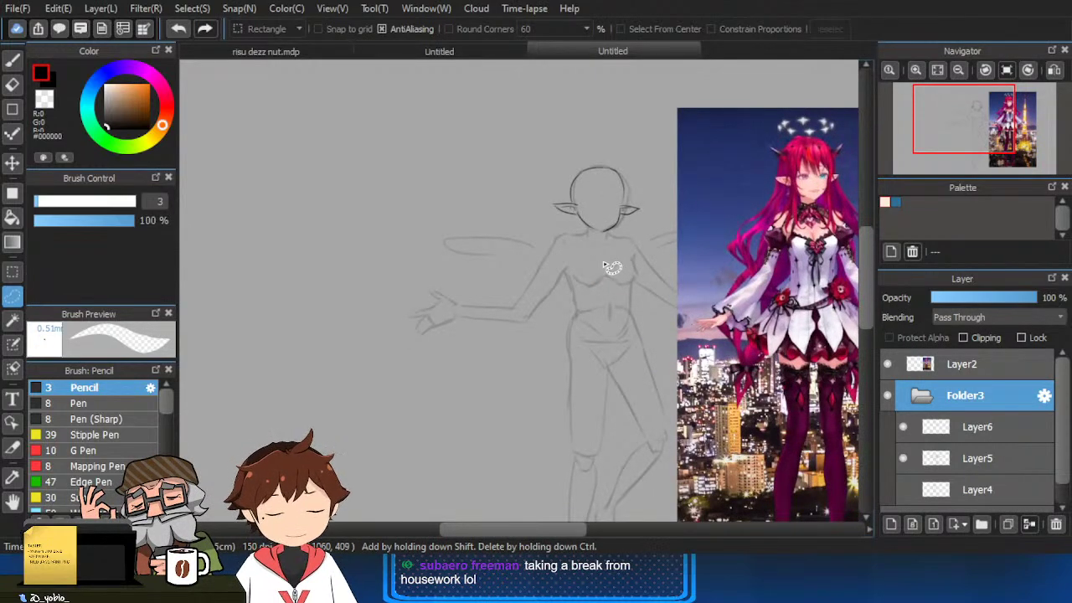
key("ctrl+t")
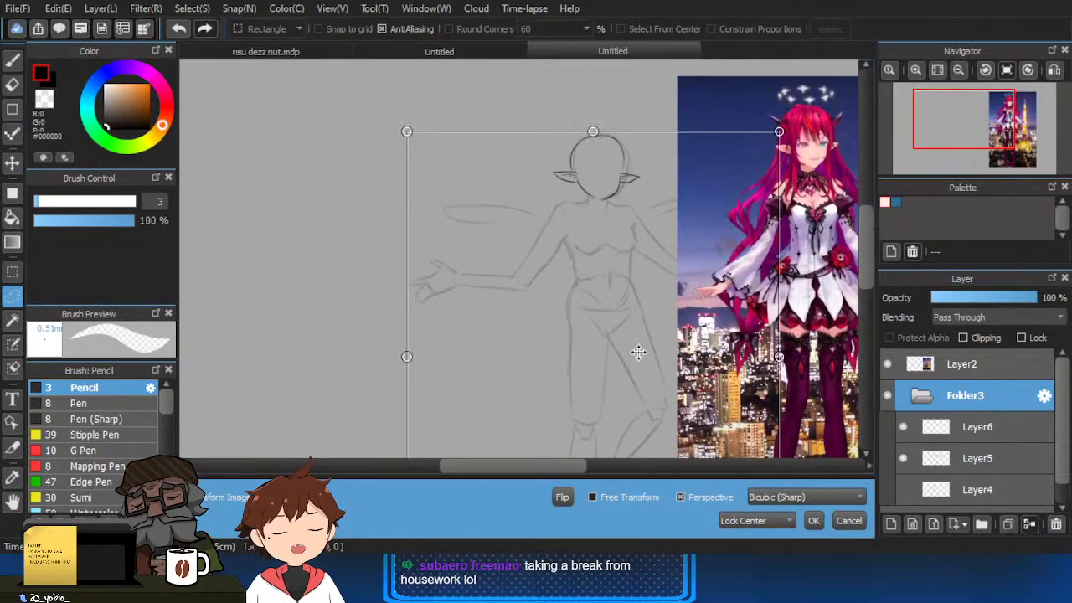
left_click_drag(601, 328, 517, 337)
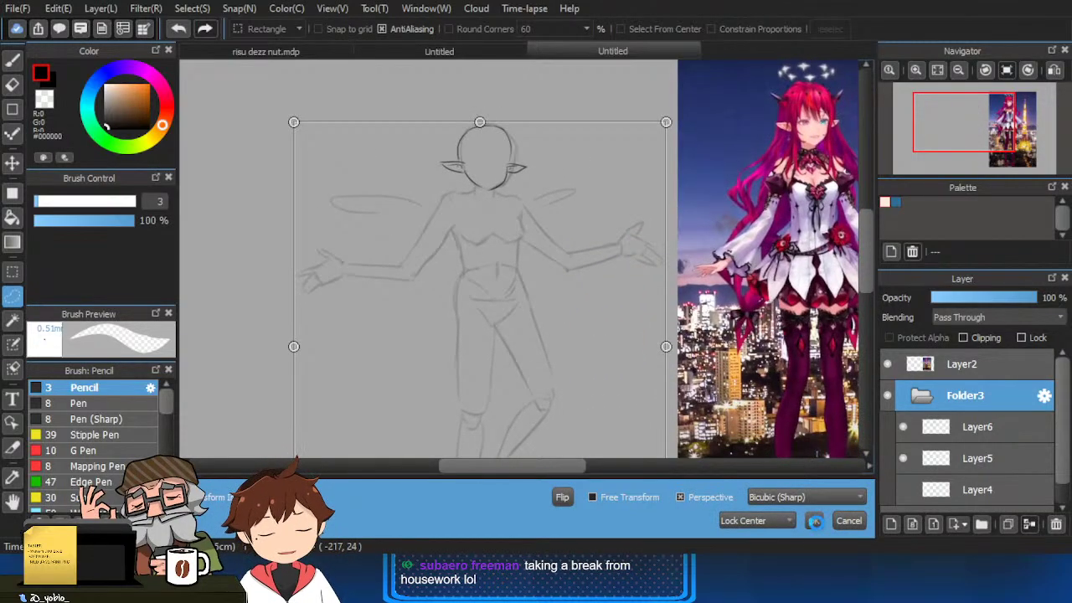
key("Return")
left_click_drag(624, 452, 636, 381)
scroll(670, 427, "down", 1)
scroll(674, 369, "up", 1)
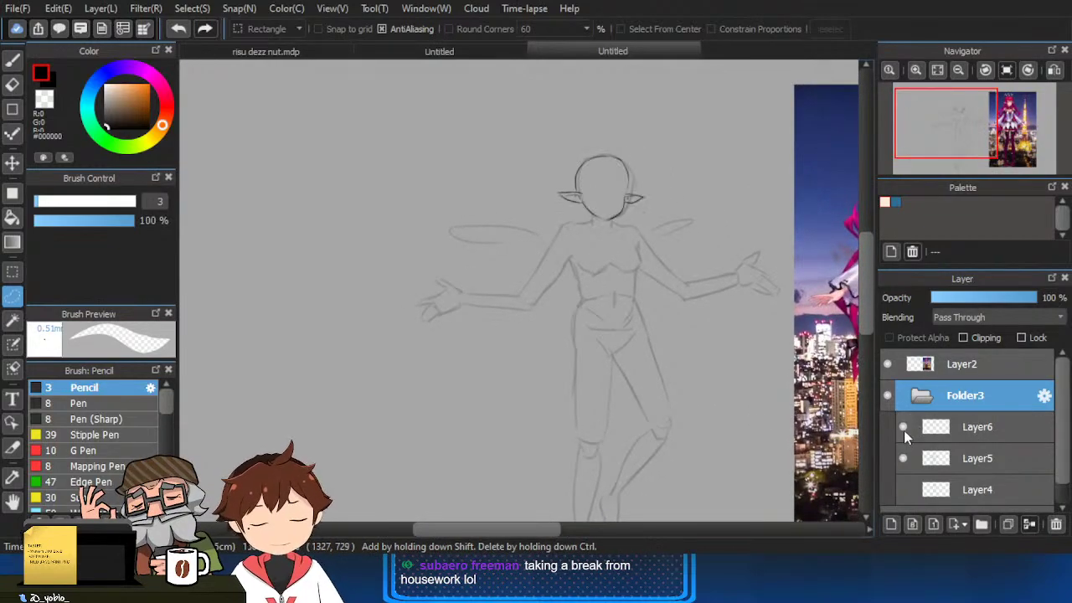
Draw both neck lines under the jaw on Layer6 with the pencil.
left_click(922, 429)
key("b")
scroll(582, 314, "up", 4)
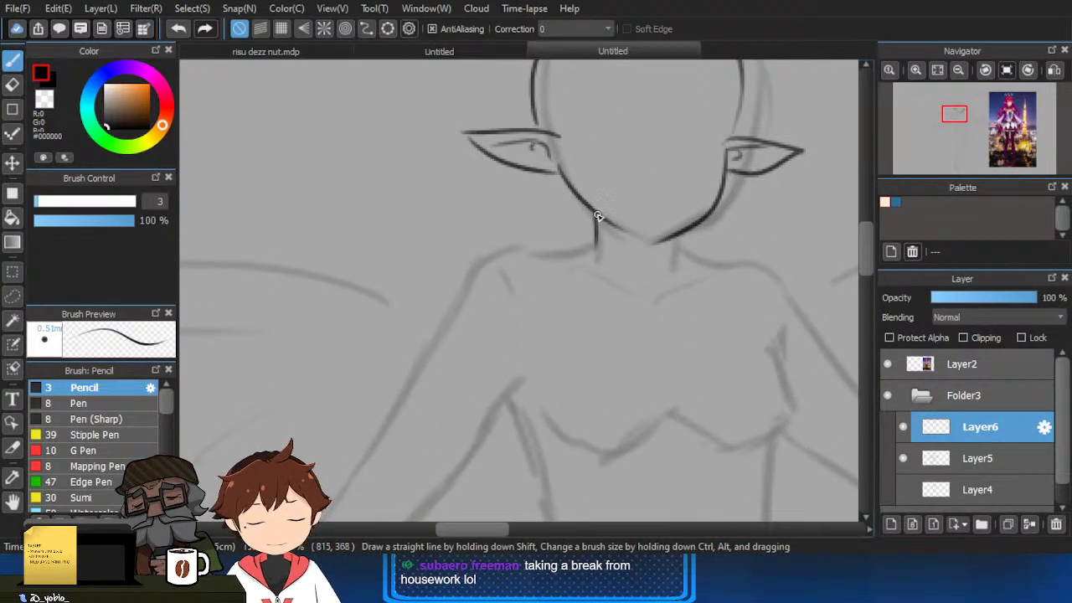
left_click_drag(668, 268, 707, 278)
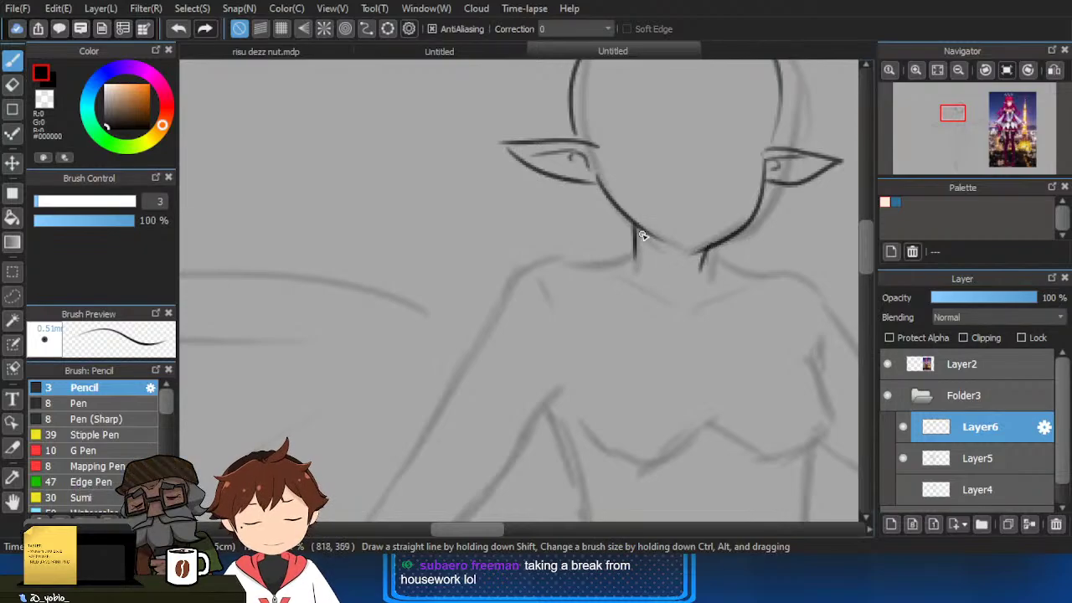
scroll(671, 259, "down", 4)
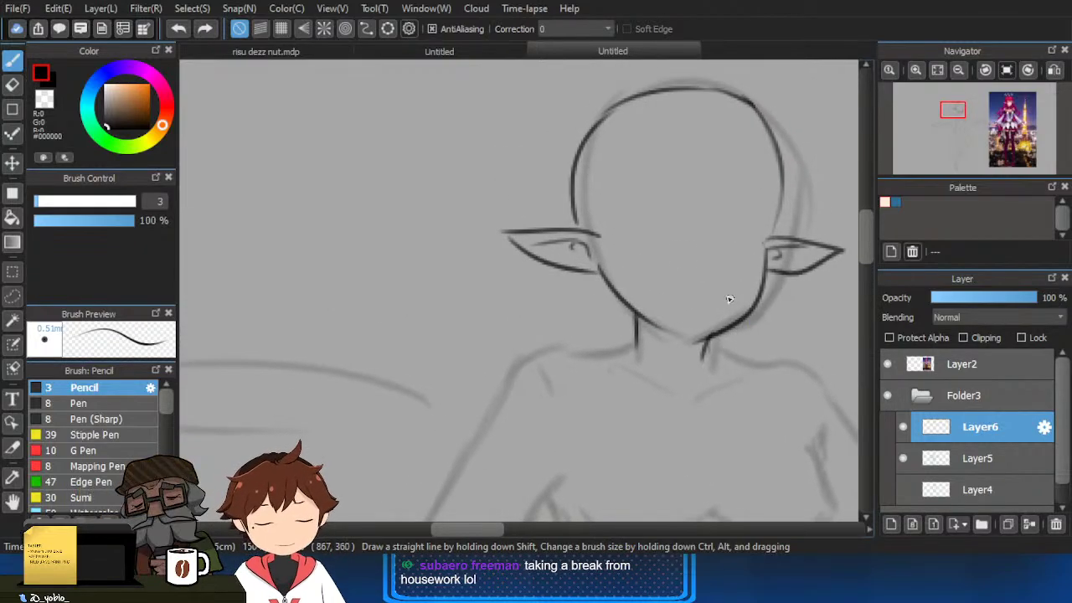
scroll(742, 264, "down", 2)
Sketch swept bangs across the forehead, undoing the first stroke and redrawing it as curved strands.
mouse_move(742, 263)
left_mouse_down()
mouse_move(682, 330)
mouse_move(527, 340)
mouse_move(563, 348)
left_mouse_up()
left_click_drag(349, 182, 356, 216)
scroll(355, 210, "up", 2)
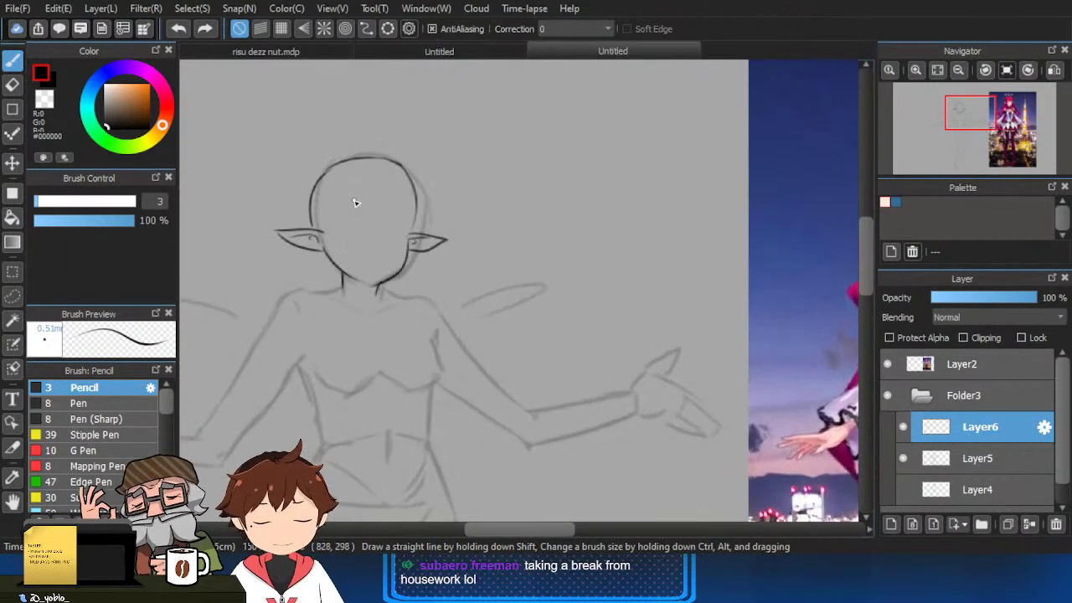
key("ctrl+z")
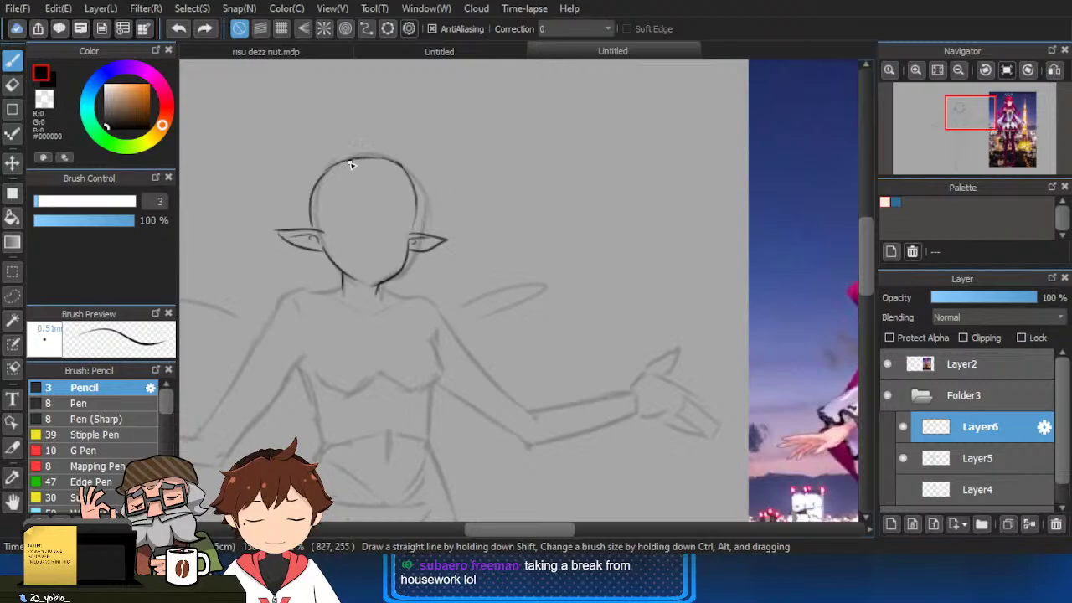
left_click_drag(348, 189, 389, 211)
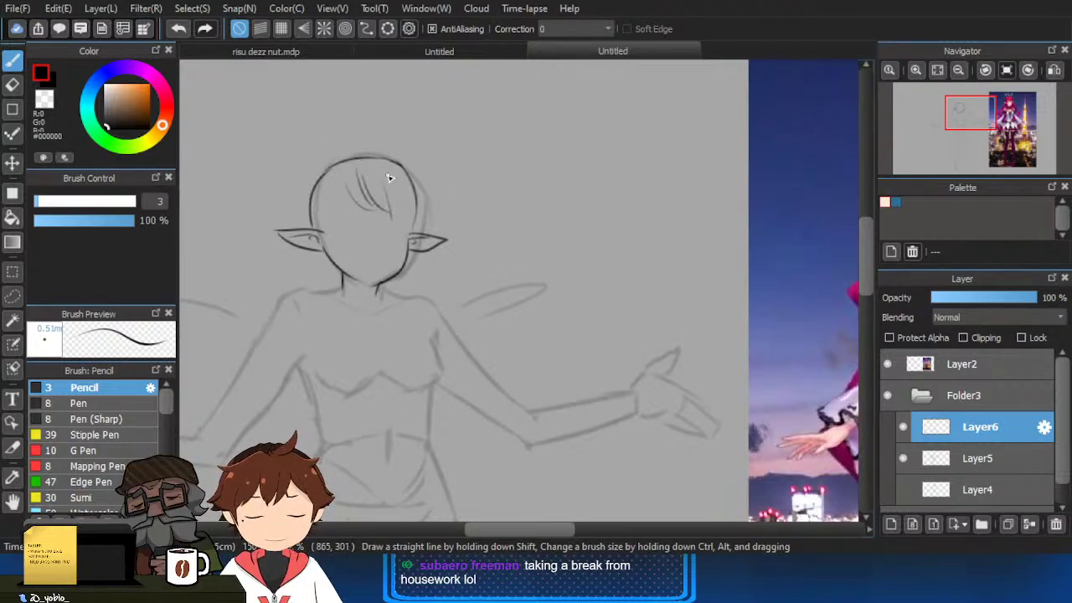
scroll(403, 168, "down", 3)
scroll(398, 241, "up", 2)
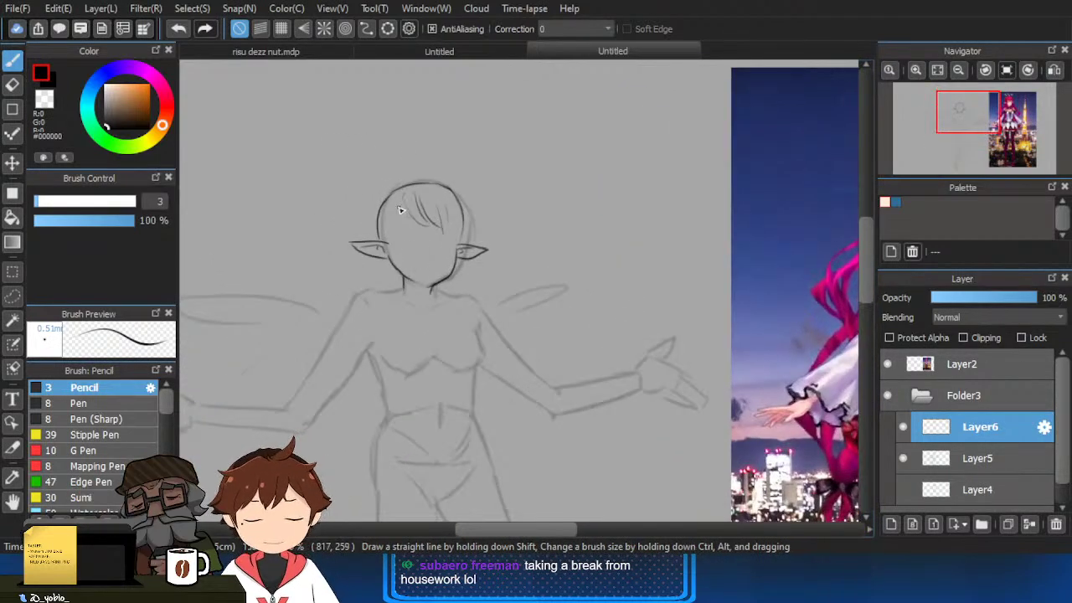
Draw the long hair locks that frame the face and fall past both ears to the chest.
scroll(425, 239, "down", 1)
scroll(431, 233, "up", 1)
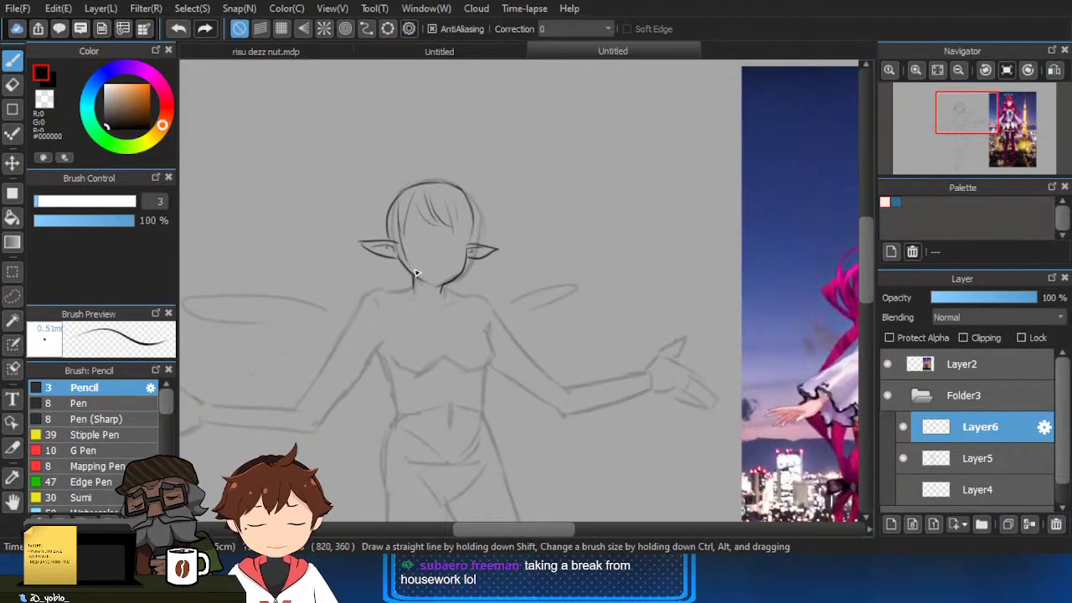
scroll(494, 302, "down", 1)
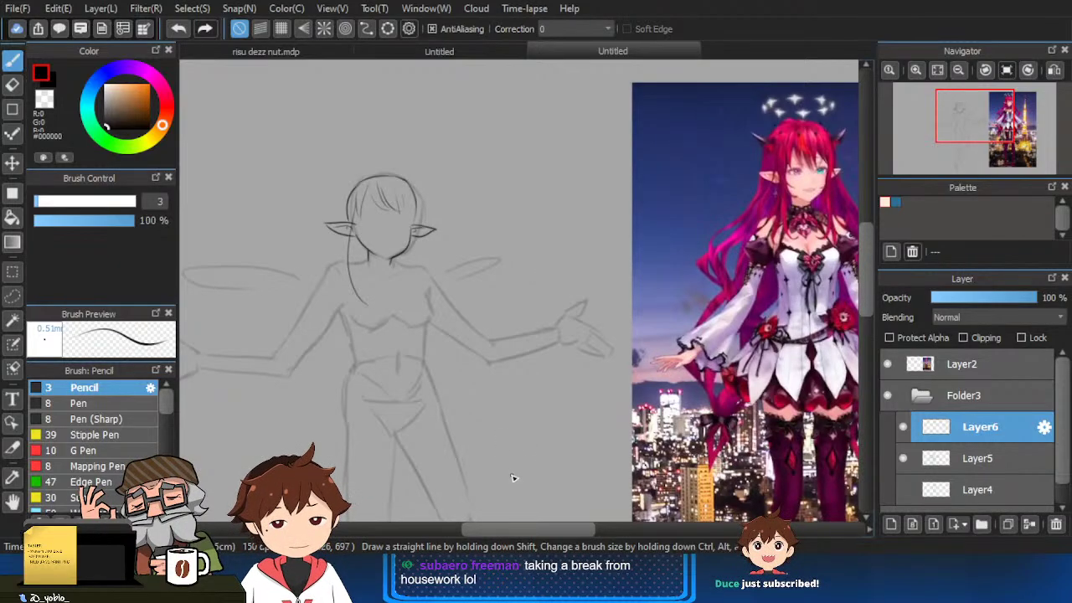
scroll(450, 292, "up", 3)
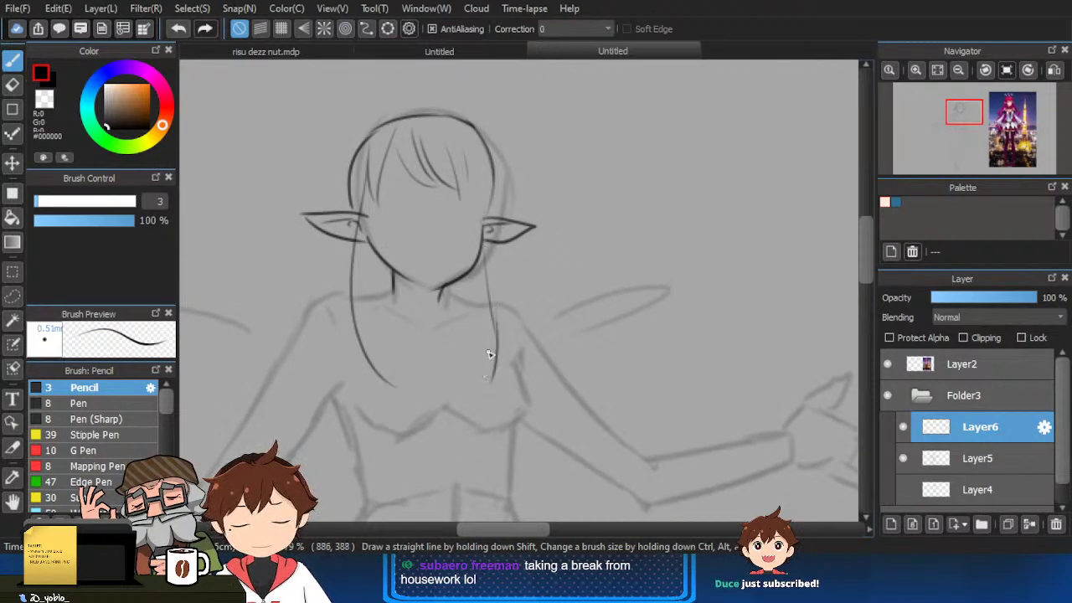
left_click_drag(469, 285, 468, 383)
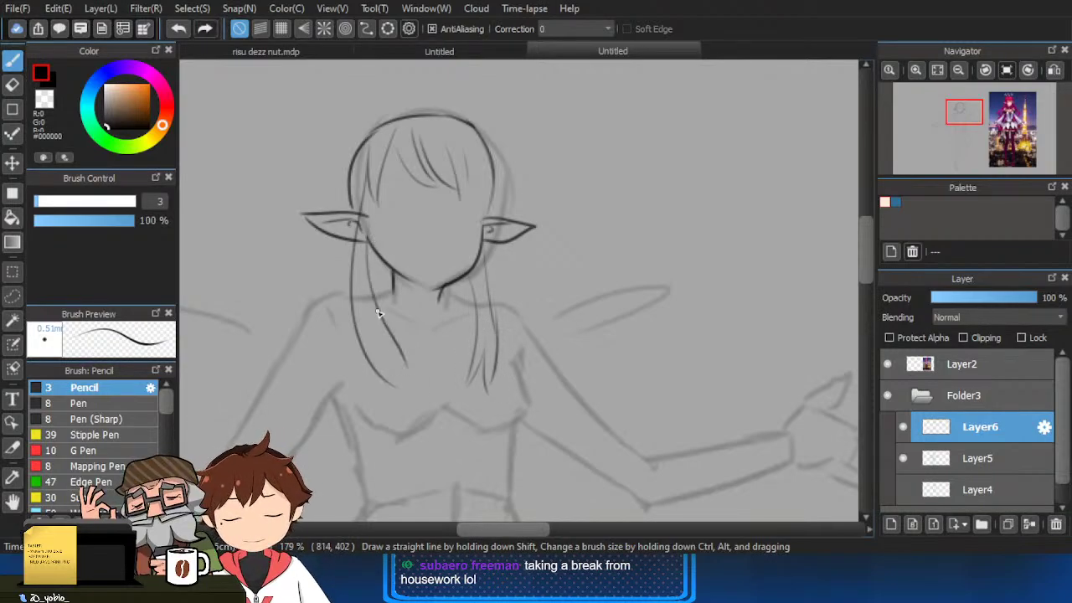
Add extra strands to the side locks and fill in the bangs near the temple closer to the reference.
left_click_drag(352, 267, 344, 375)
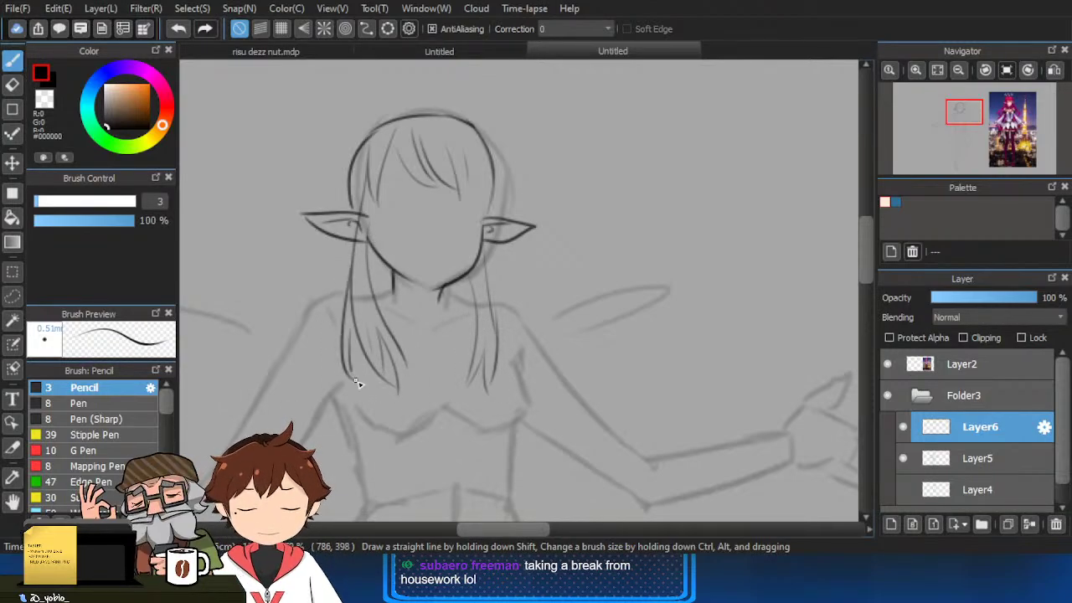
key("ctrl+z")
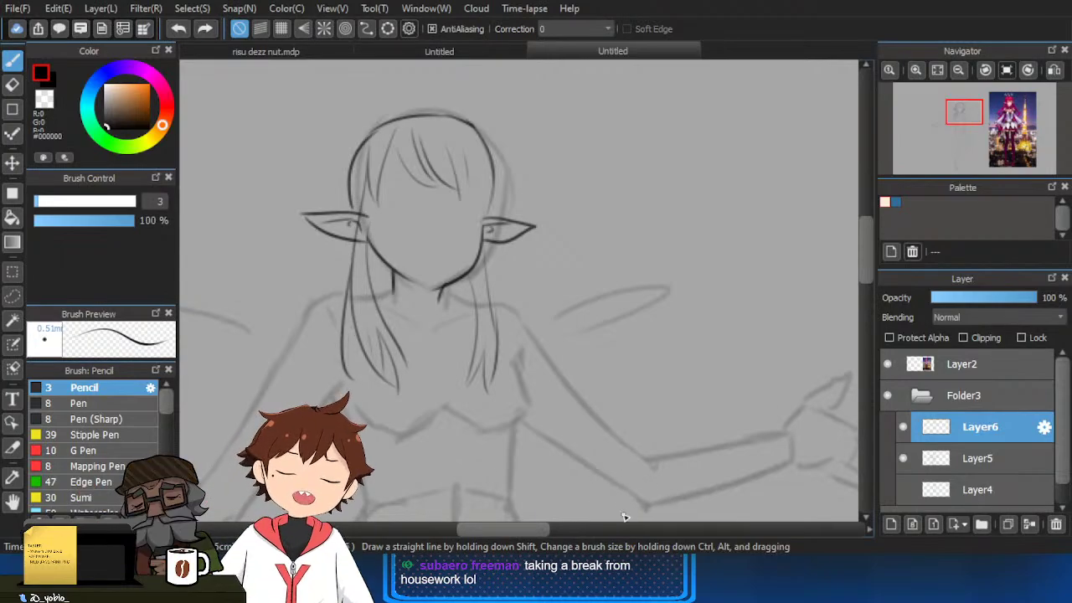
left_click_drag(413, 336, 460, 370)
scroll(414, 384, "up", 2)
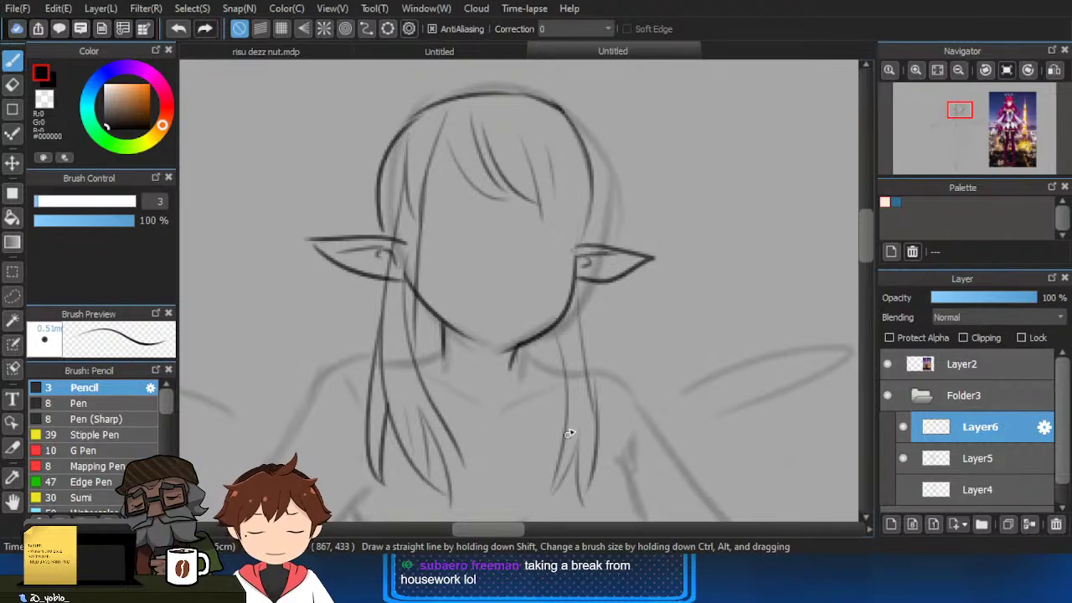
scroll(575, 151, "up", 1)
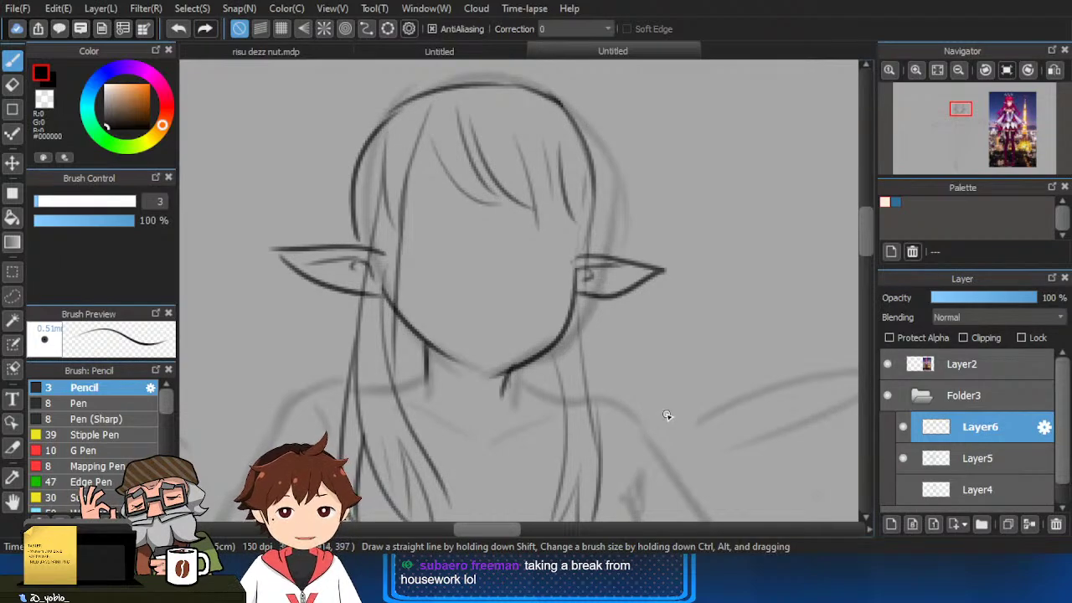
Draw the top outline of the hair slightly above the skull line, following the reference's hair volume.
scroll(606, 289, "down", 6)
left_click_drag(615, 251, 519, 238)
mouse_move(621, 315)
left_mouse_down()
mouse_move(587, 328)
mouse_move(627, 315)
left_mouse_up()
mouse_move(546, 333)
left_mouse_down()
mouse_move(562, 335)
mouse_move(572, 312)
left_mouse_up()
scroll(465, 247, "up", 3)
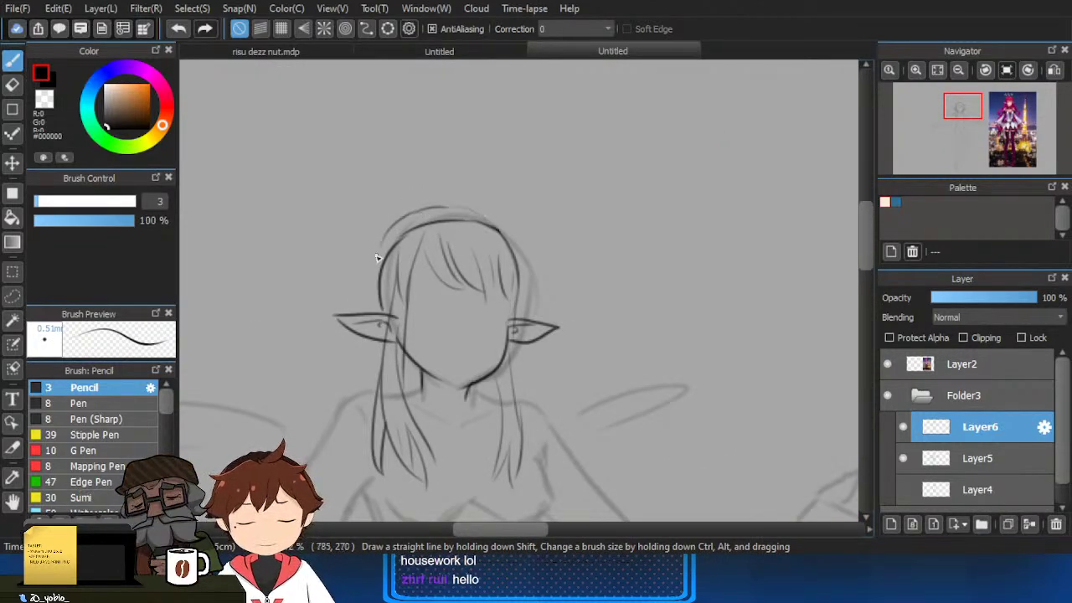
scroll(373, 277, "down", 3)
scroll(355, 265, "up", 3)
Erase the old skull line beneath the hair and extend the hair outline down both sides of the head.
key("e")
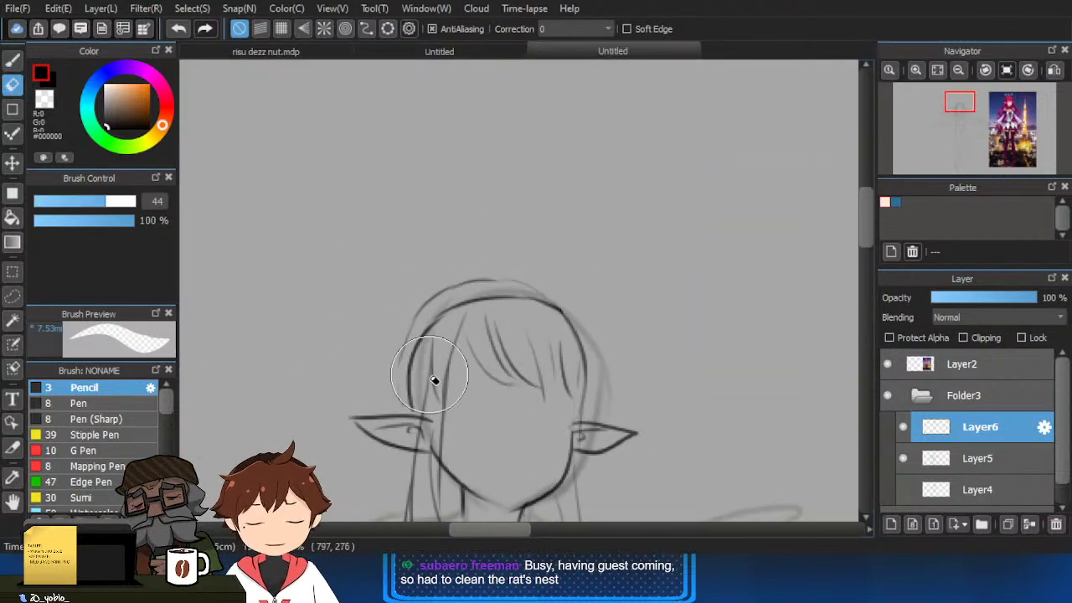
left_click_drag(478, 310, 576, 307)
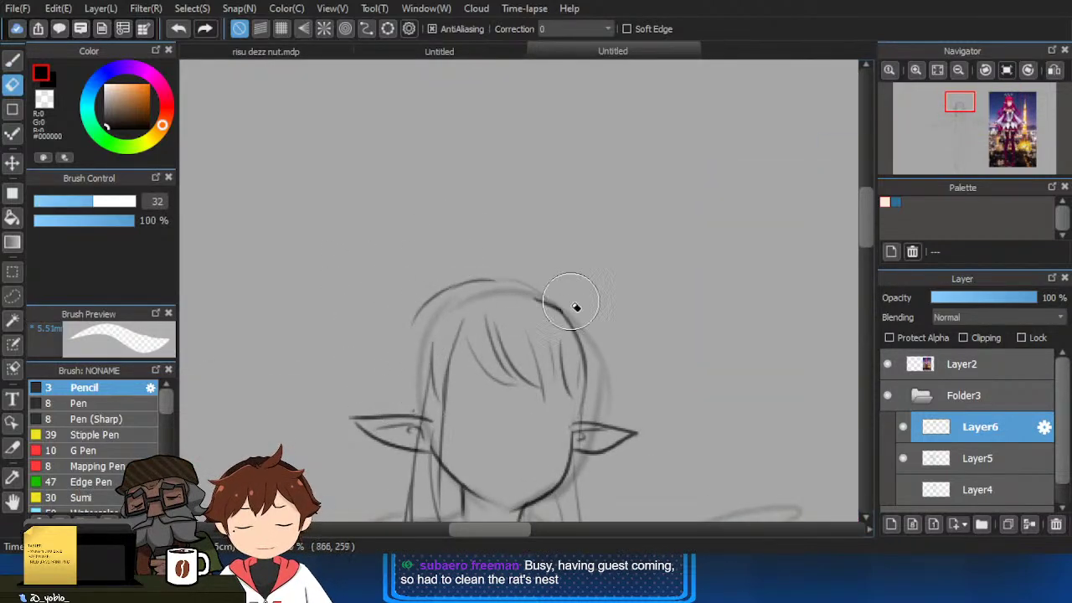
key("b")
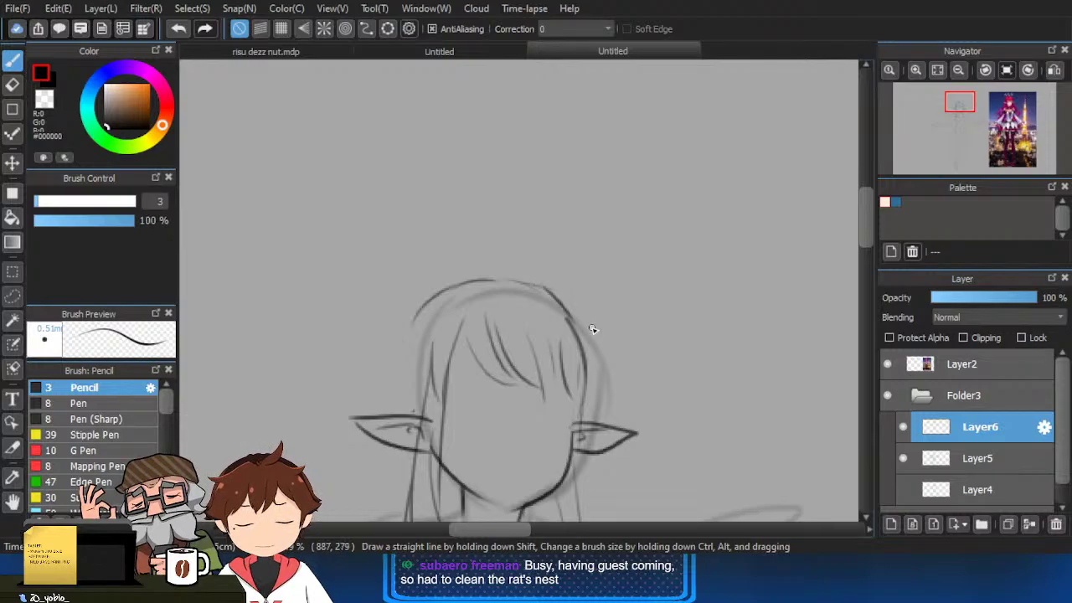
scroll(586, 419, "down", 2)
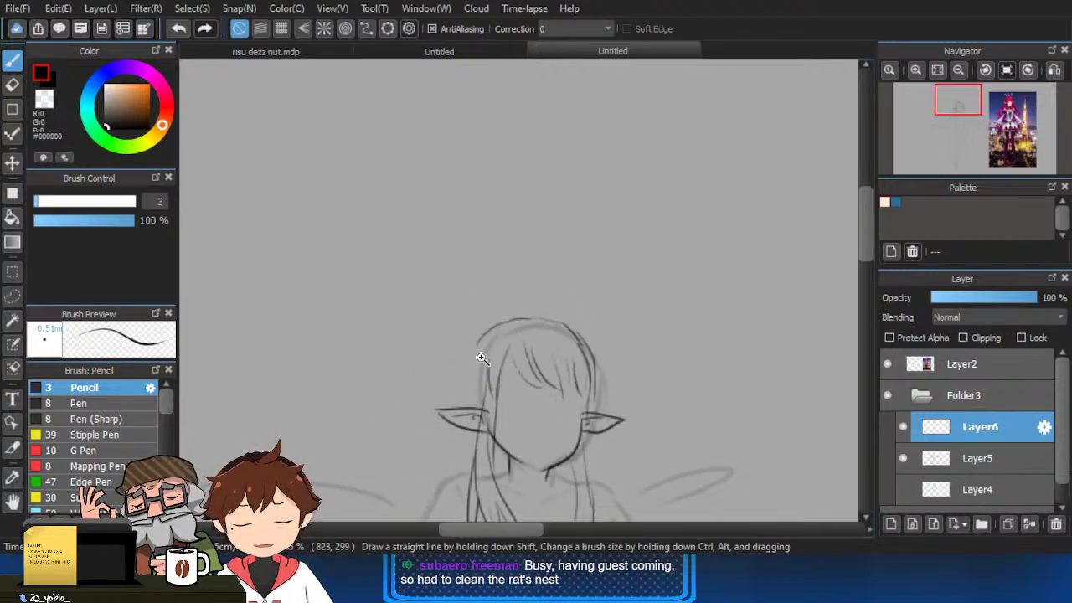
scroll(478, 355, "up", 3)
scroll(469, 351, "down", 1)
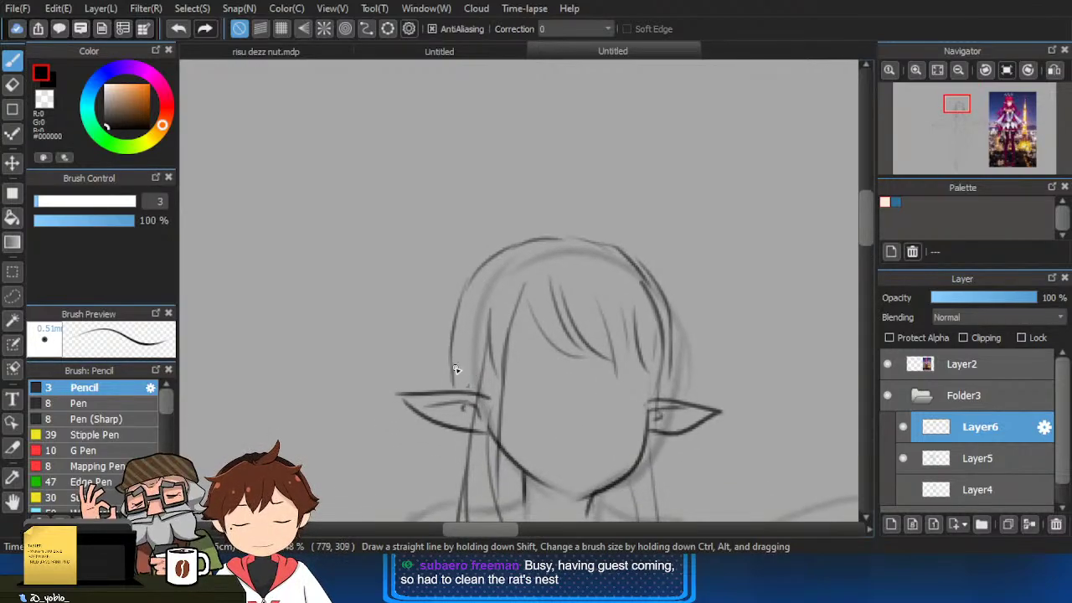
Compare the hair with the reference and reinforce the outline above the ear farther from the reference.
scroll(533, 295, "down", 2)
scroll(532, 295, "down", 2)
scroll(673, 285, "down", 2)
left_click_drag(702, 281, 577, 357)
scroll(589, 371, "up", 1)
scroll(443, 402, "up", 3)
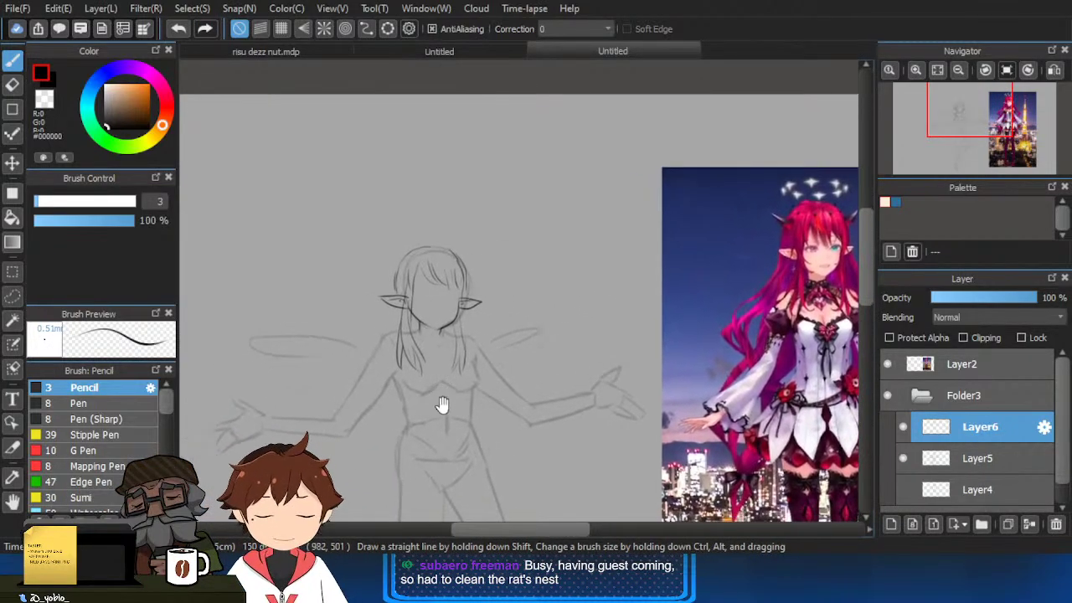
left_click_drag(416, 363, 426, 314)
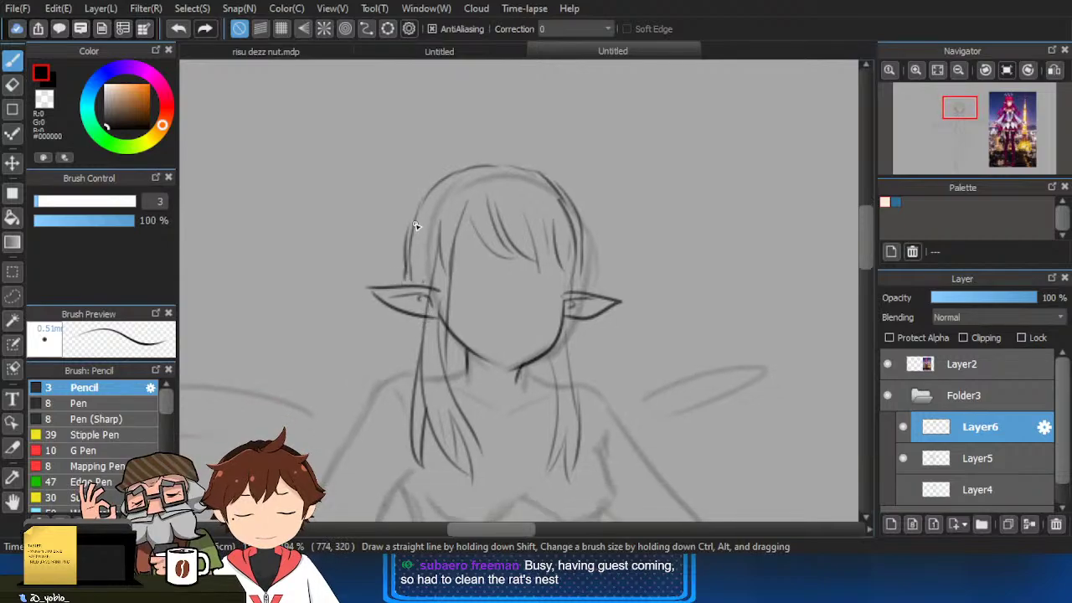
Draw long back hair strands flowing outward from below both ears, behind the shoulders and over the arm.
scroll(452, 335, "down", 4)
left_click_drag(598, 323, 588, 356)
scroll(381, 325, "up", 2)
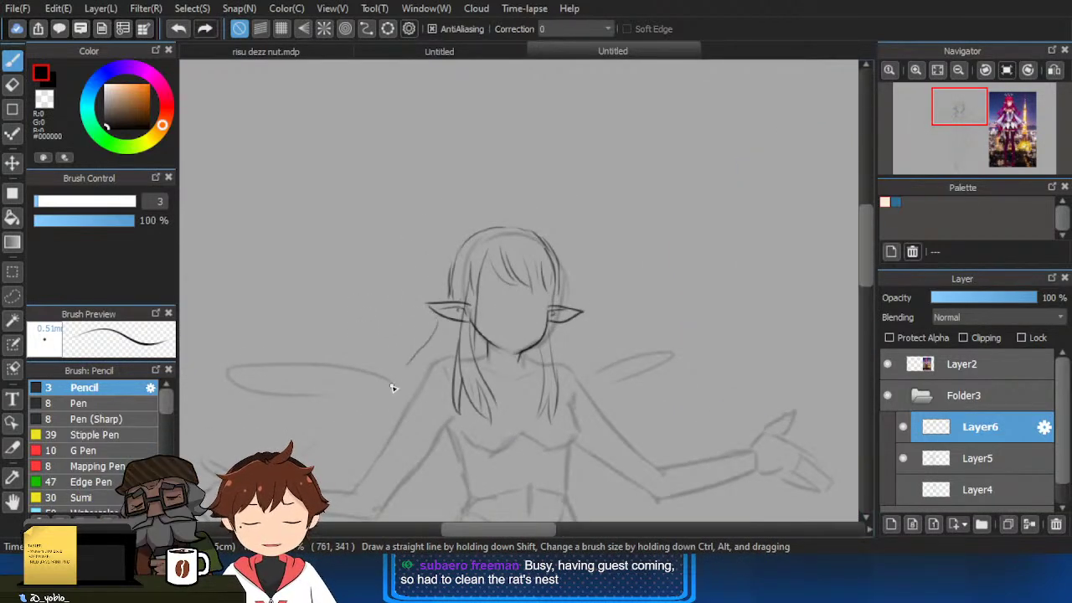
scroll(421, 338, "down", 2)
scroll(469, 311, "right", 1)
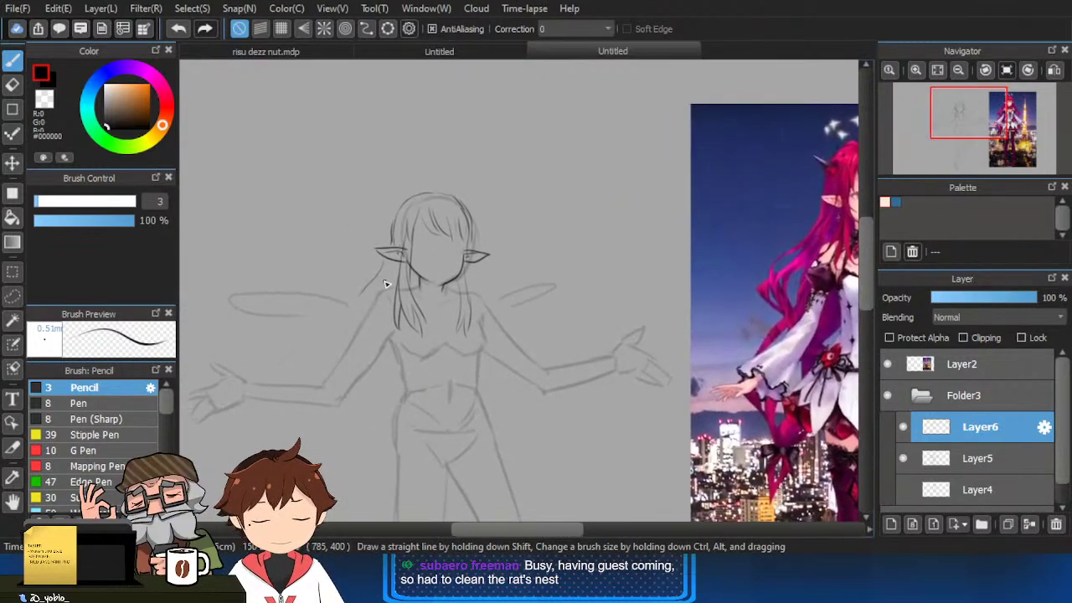
left_click_drag(338, 335, 311, 367)
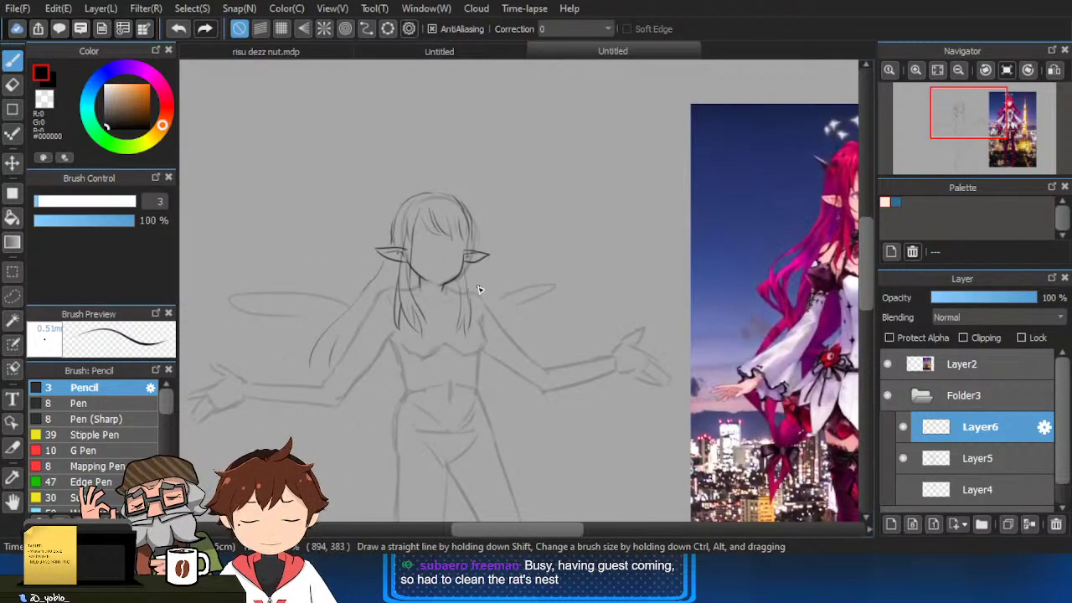
mouse_move(474, 261)
left_mouse_down()
mouse_move(528, 347)
mouse_move(446, 400)
left_mouse_up()
left_click_drag(408, 356, 410, 363)
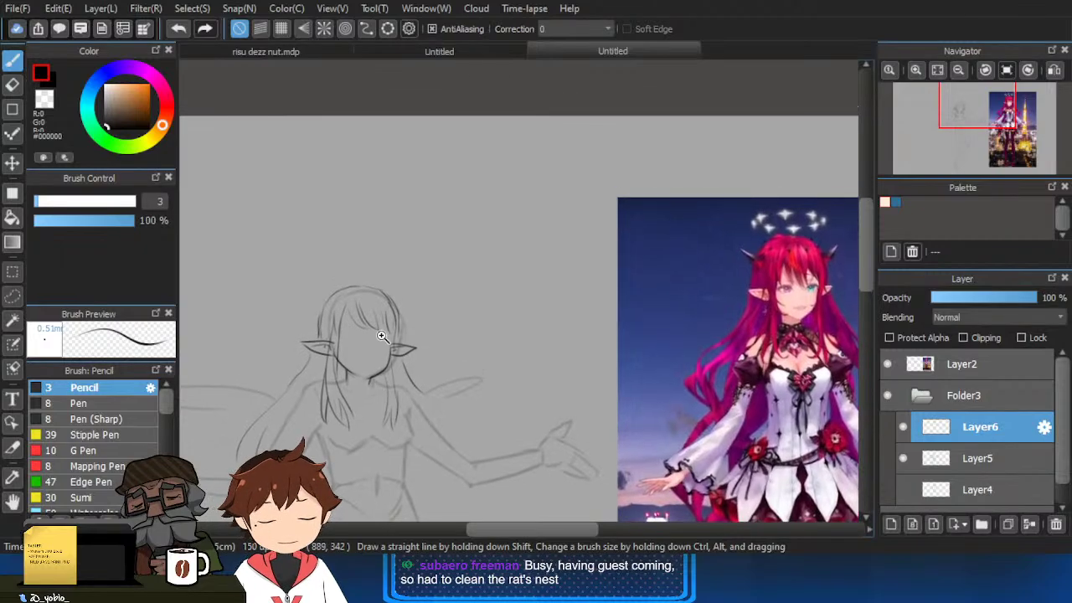
Draw a slanted guide line for a horn on each side of the upper head.
left_click(382, 336)
scroll(258, 282, "left", 1)
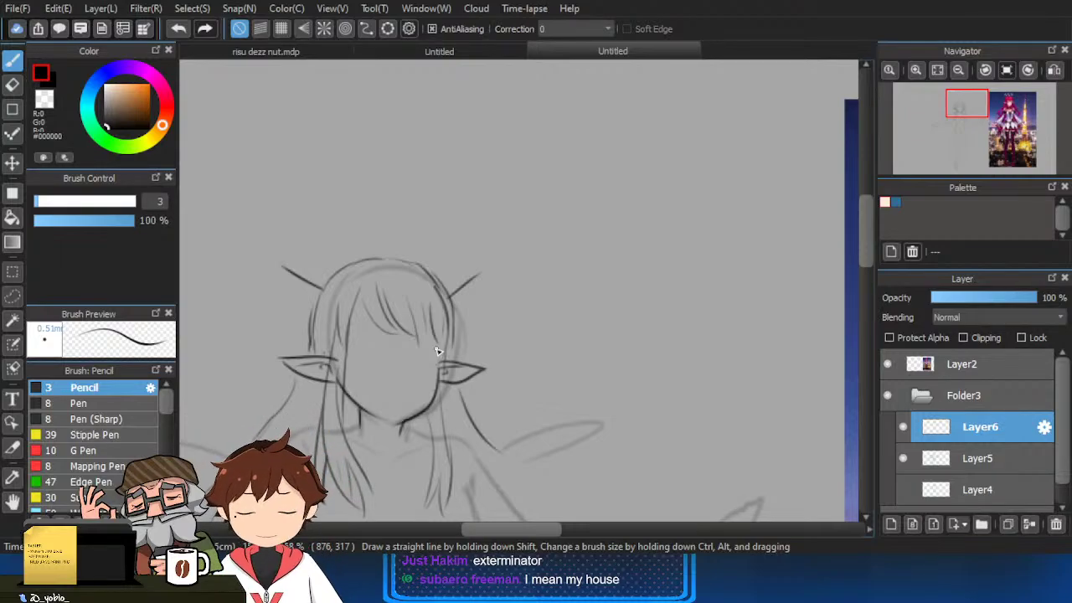
key("e")
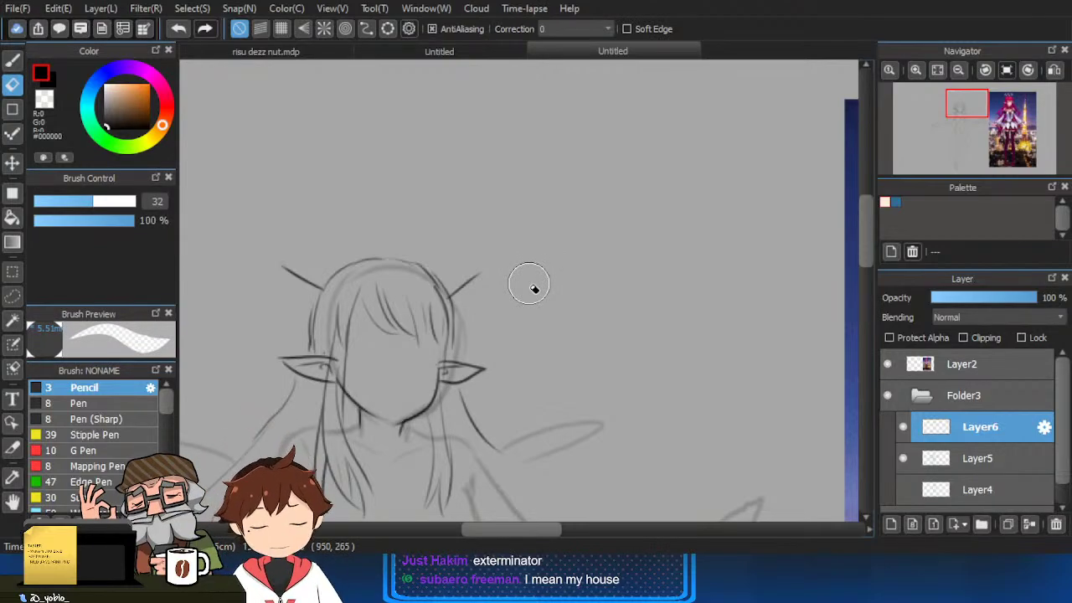
key("b")
mouse_move(503, 315)
left_mouse_down()
mouse_move(620, 285)
mouse_move(587, 268)
mouse_move(611, 333)
left_mouse_up()
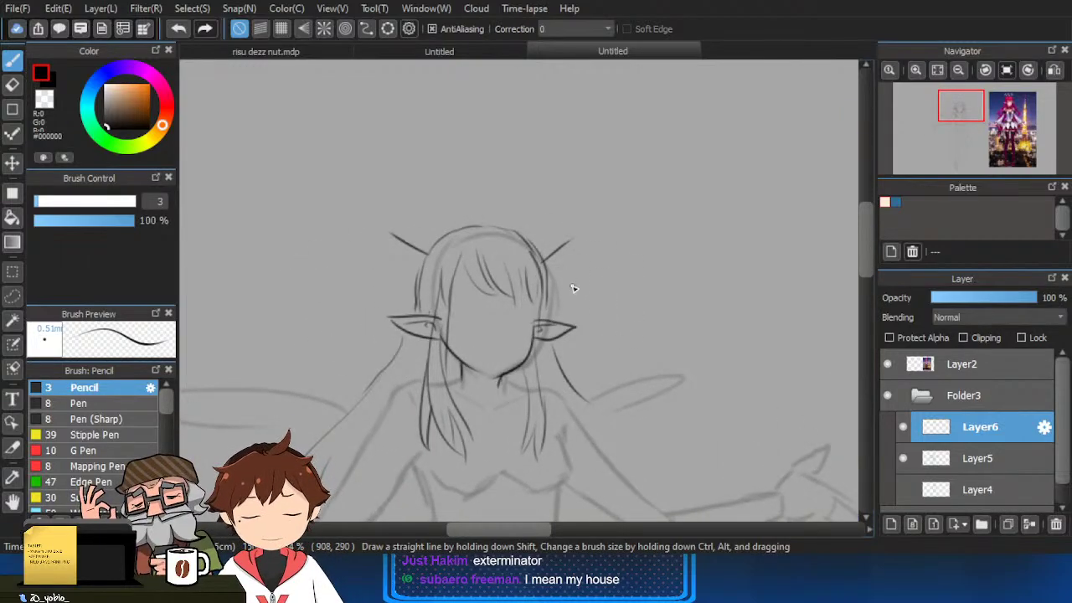
Erase the horn guide line nearer the reference and redraw it at a flatter angle.
scroll(568, 293, "up", 2)
key("e")
key("b")
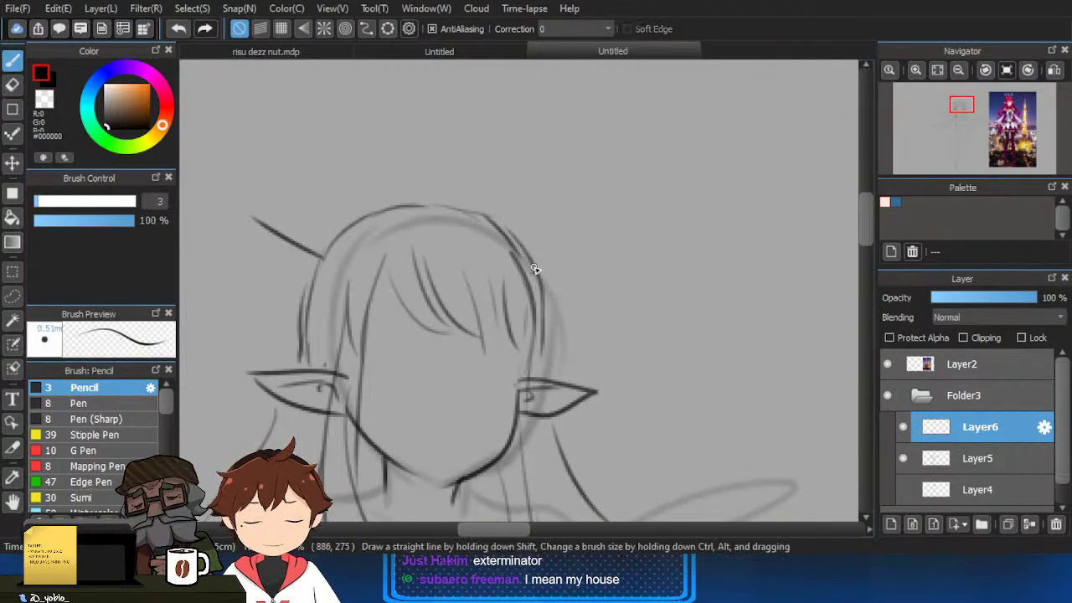
left_click_drag(535, 272, 566, 255)
scroll(626, 273, "down", 1)
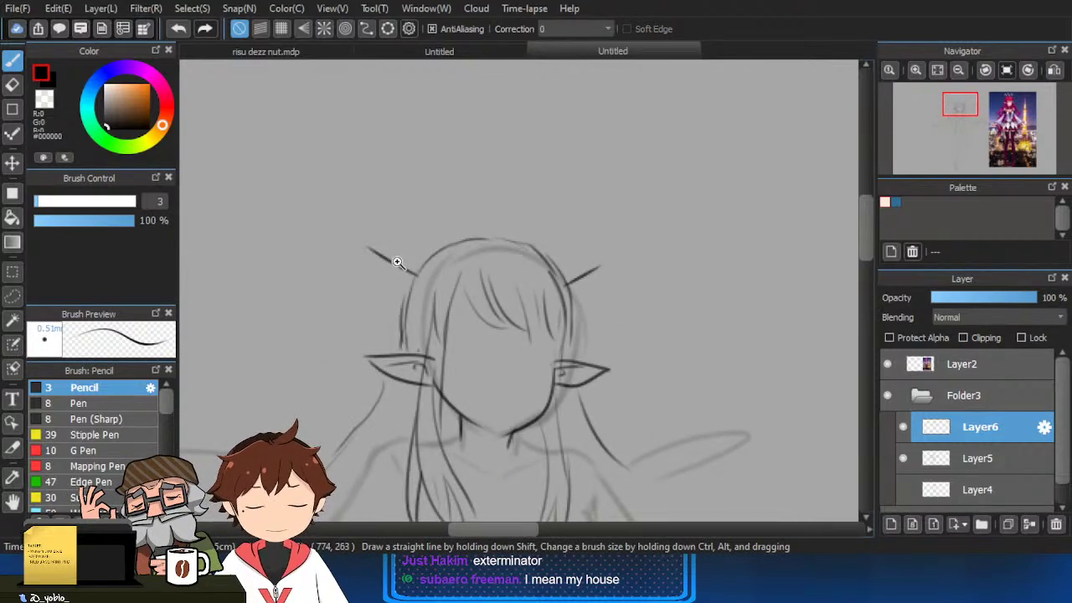
Outline the horn farther from the reference with a pointed upturned tip and a lower edge toward the head.
scroll(395, 268, "up", 1)
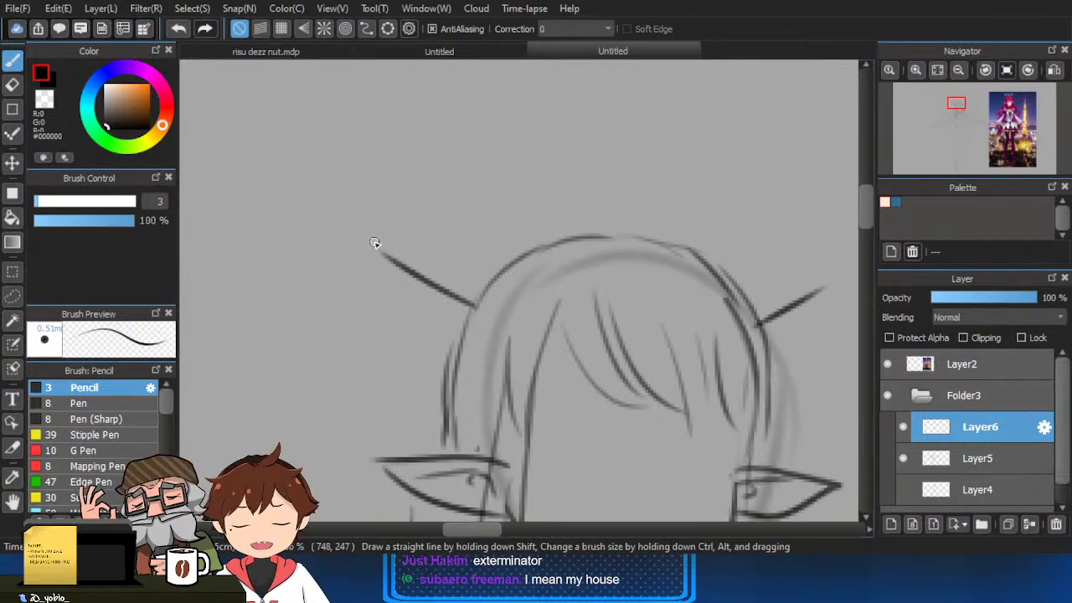
left_click_drag(373, 243, 370, 282)
left_click_drag(363, 236, 382, 306)
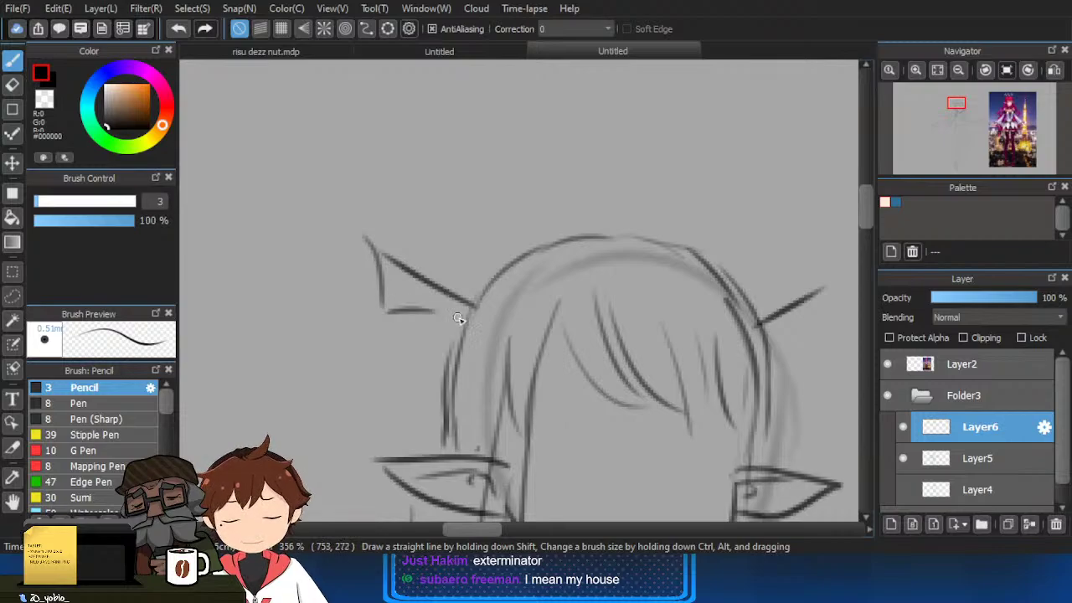
scroll(738, 376, "right", 3)
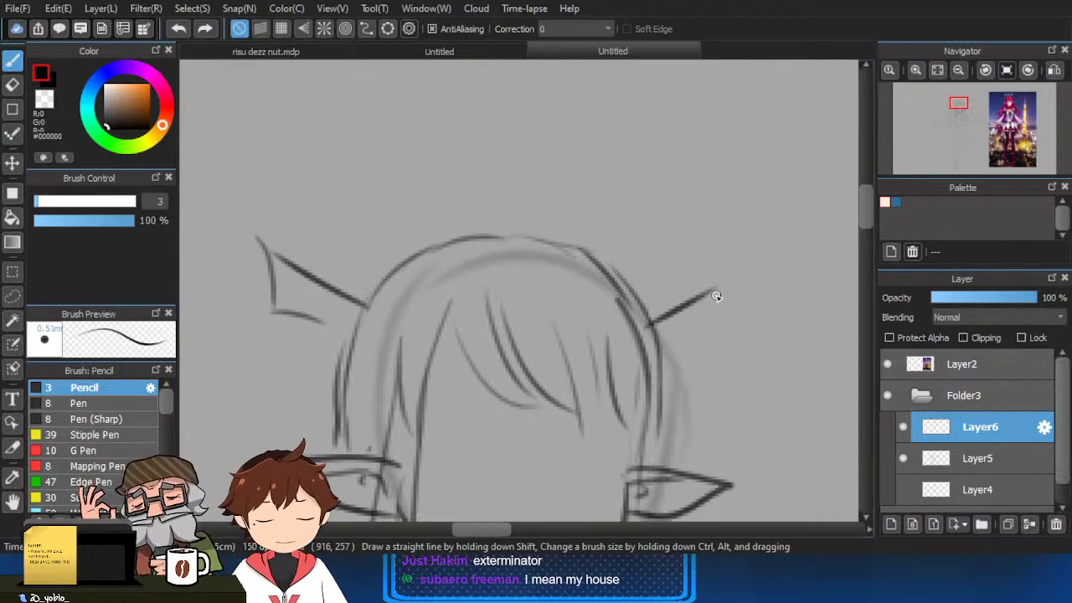
Outline the horn nearer the reference with a pointed upturned tip and a lower edge joining the head.
left_click_drag(723, 270, 712, 331)
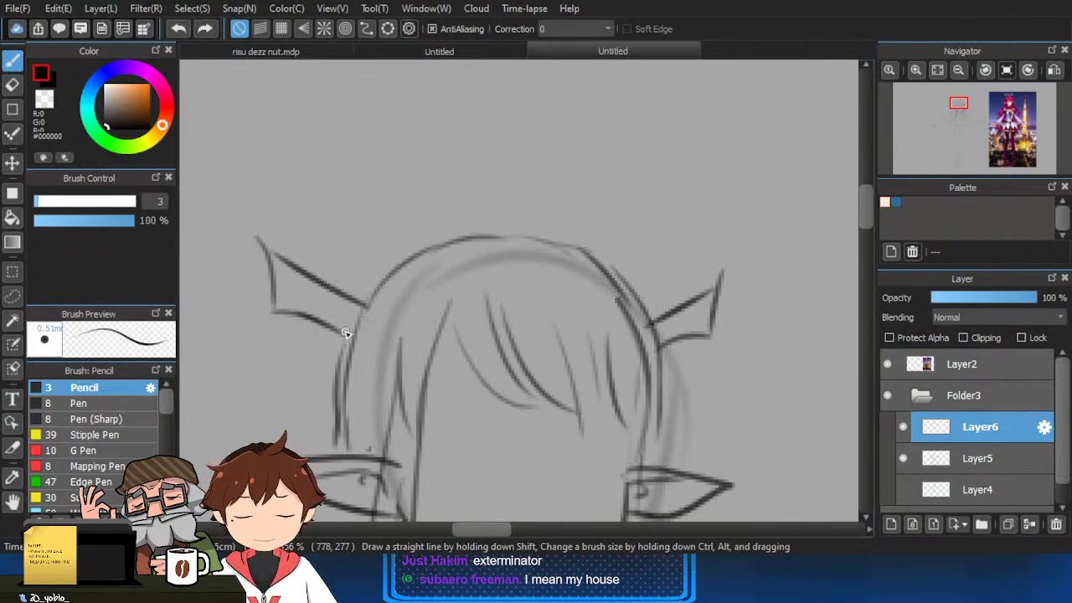
scroll(656, 347, "down", 5)
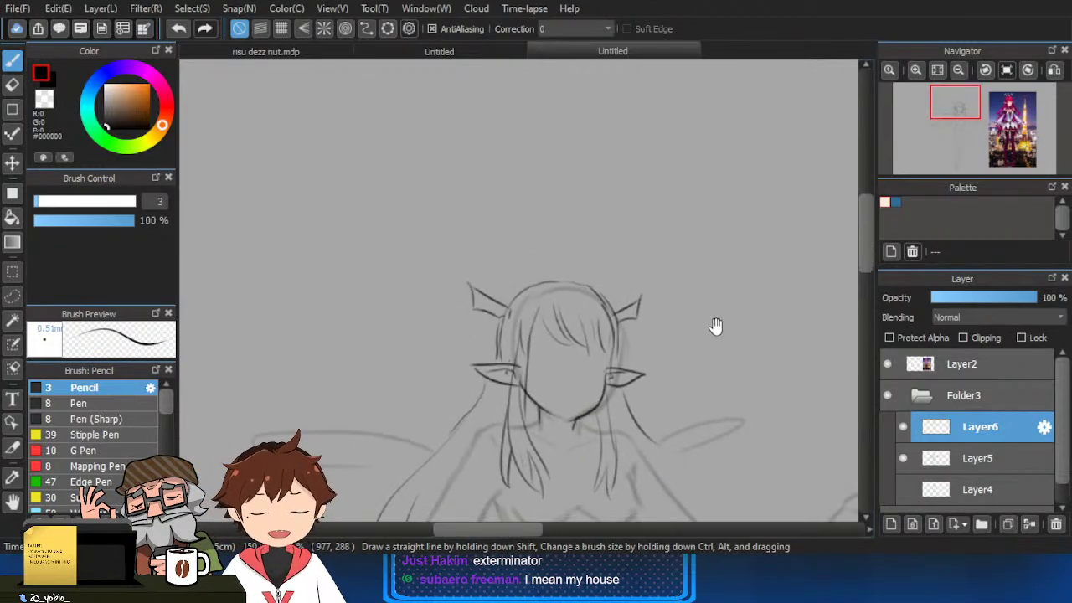
scroll(733, 406, "down", 1)
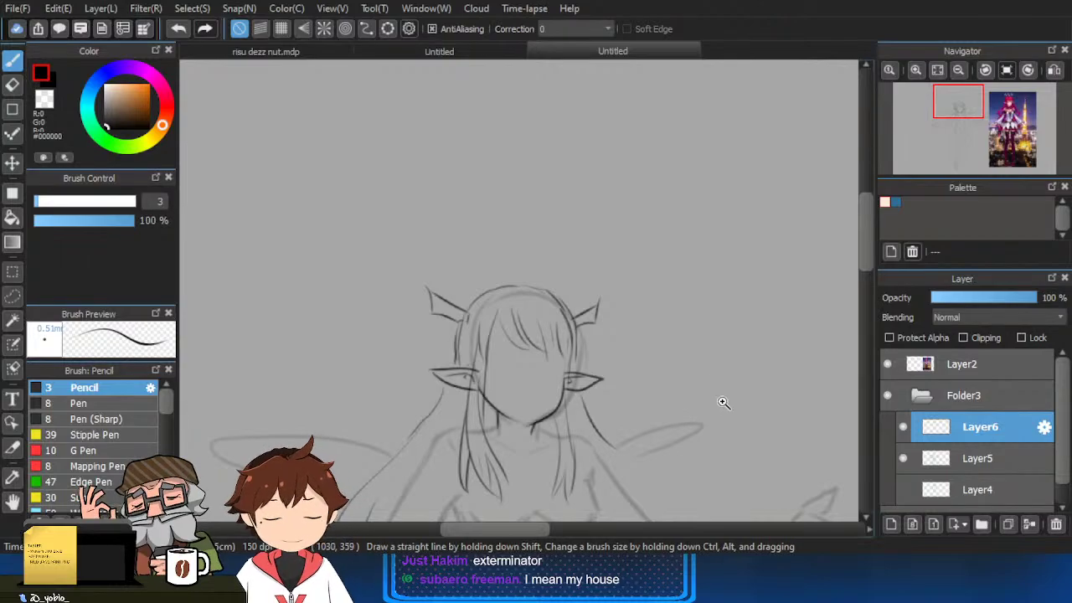
scroll(716, 376, "down", 1)
mouse_move(724, 431)
left_mouse_down()
mouse_move(664, 424)
mouse_move(672, 428)
left_mouse_up()
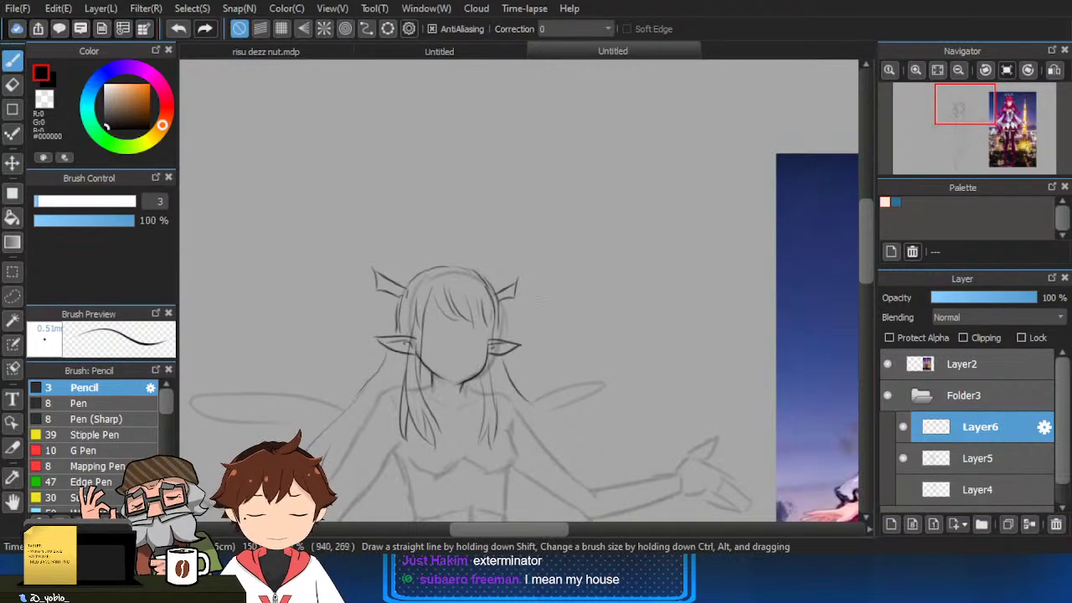
Refine where the horns meet the hair and add a short inner line along each horn's tip.
left_click_drag(460, 325, 505, 330)
scroll(520, 293, "up", 5)
left_click_drag(464, 227, 543, 240)
left_click_drag(493, 357, 577, 334)
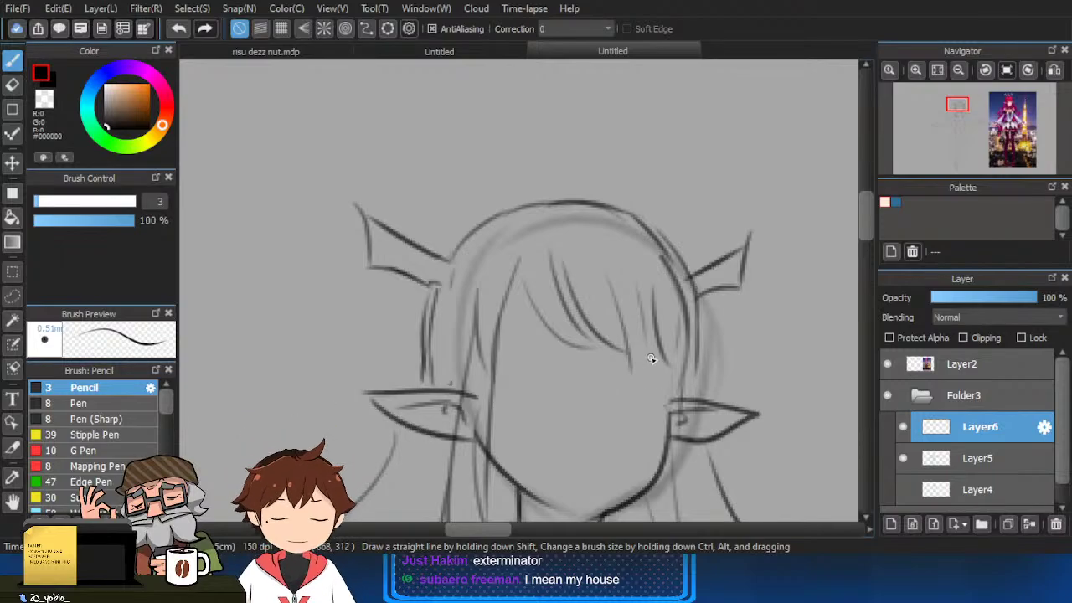
scroll(637, 360, "up", 1)
scroll(469, 263, "up", 1)
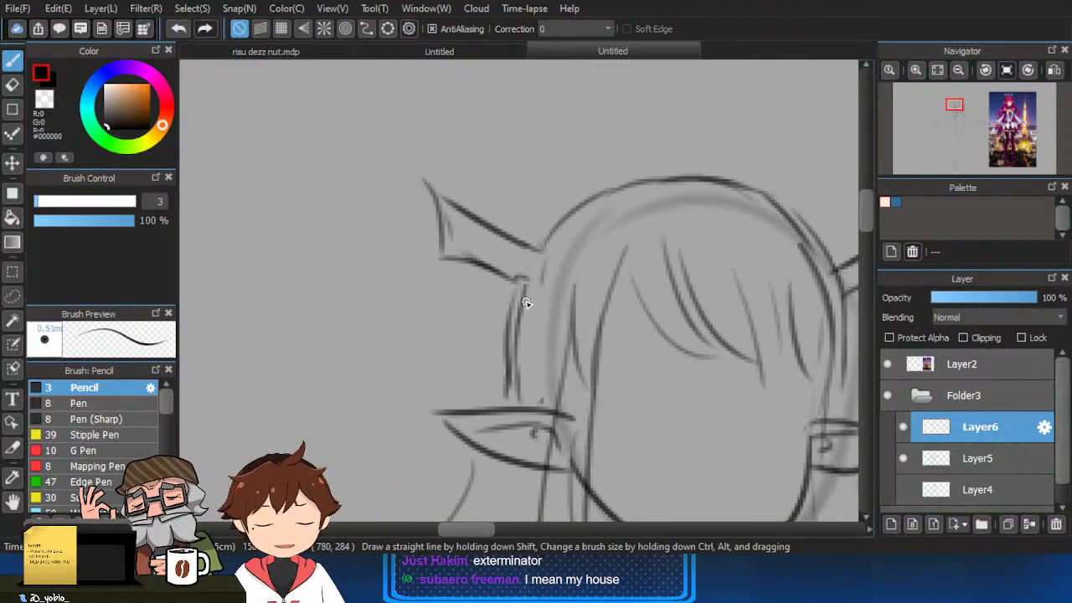
scroll(663, 288, "down", 1)
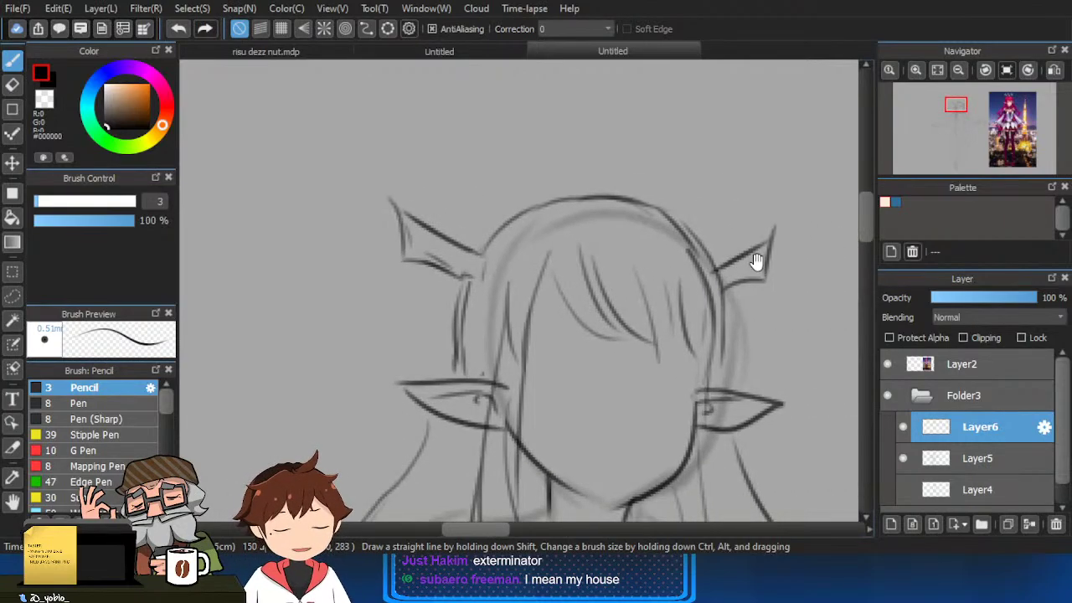
scroll(806, 299, "down", 2)
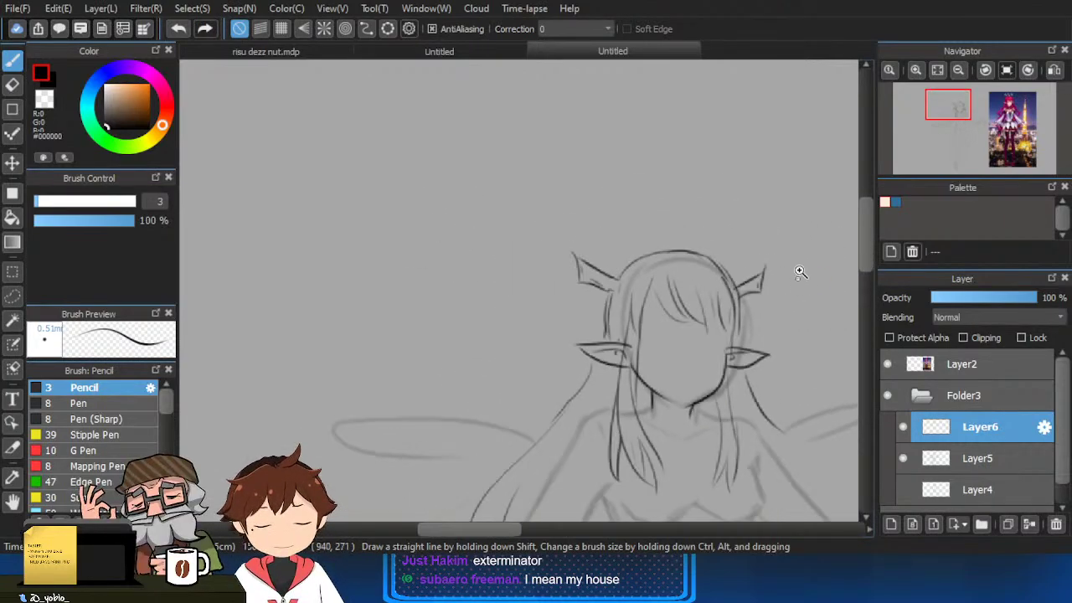
Erase the lower edges of both horns and redraw them as curved, notched edges.
mouse_move(799, 271)
left_mouse_down()
mouse_move(679, 326)
mouse_move(461, 332)
mouse_move(613, 316)
mouse_move(742, 319)
left_mouse_up()
scroll(402, 293, "up", 2)
key("e")
mouse_move(430, 284)
left_mouse_down()
mouse_move(410, 291)
mouse_move(535, 261)
left_mouse_up()
key("b")
left_click_drag(283, 250, 418, 232)
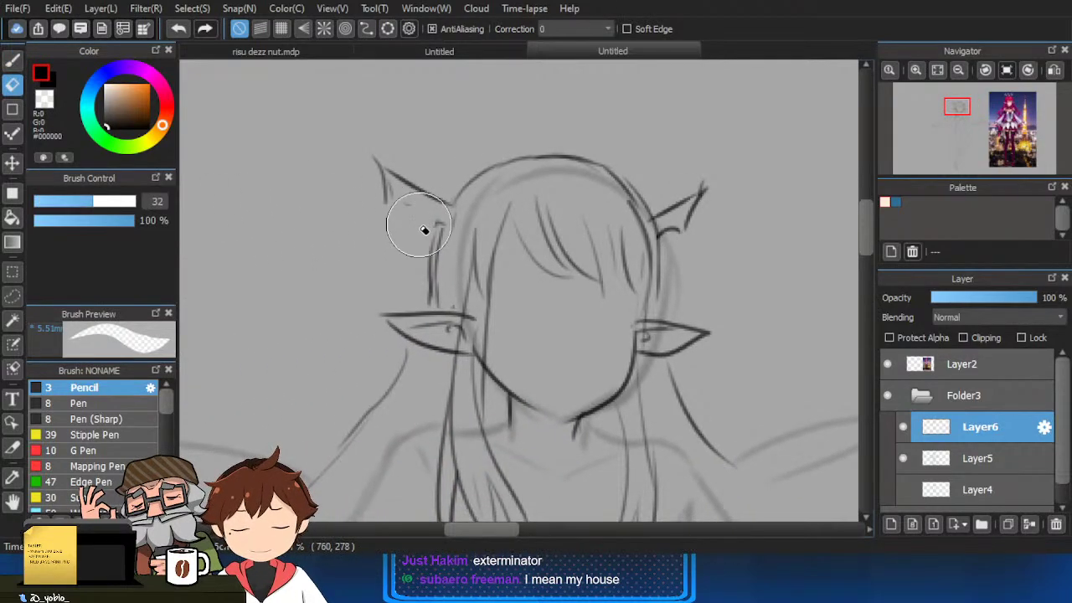
scroll(553, 323, "down", 4)
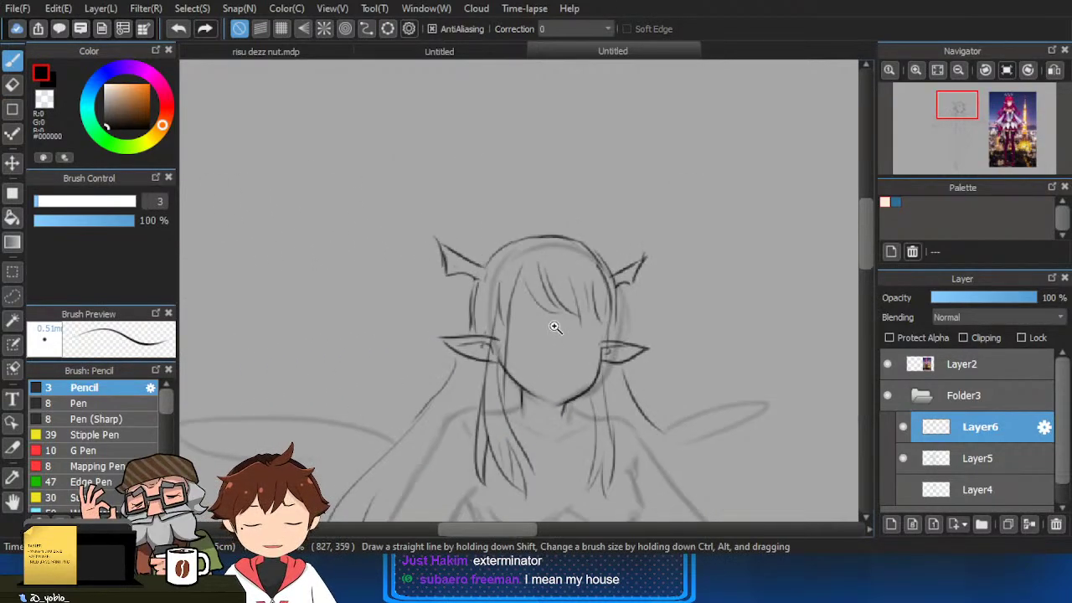
Draw a wide, tilted elliptical halo above the head and undo the smaller ellipse overlapping the hair.
scroll(445, 287, "up", 2)
left_click_drag(400, 227, 471, 224)
key("ctrl+z")
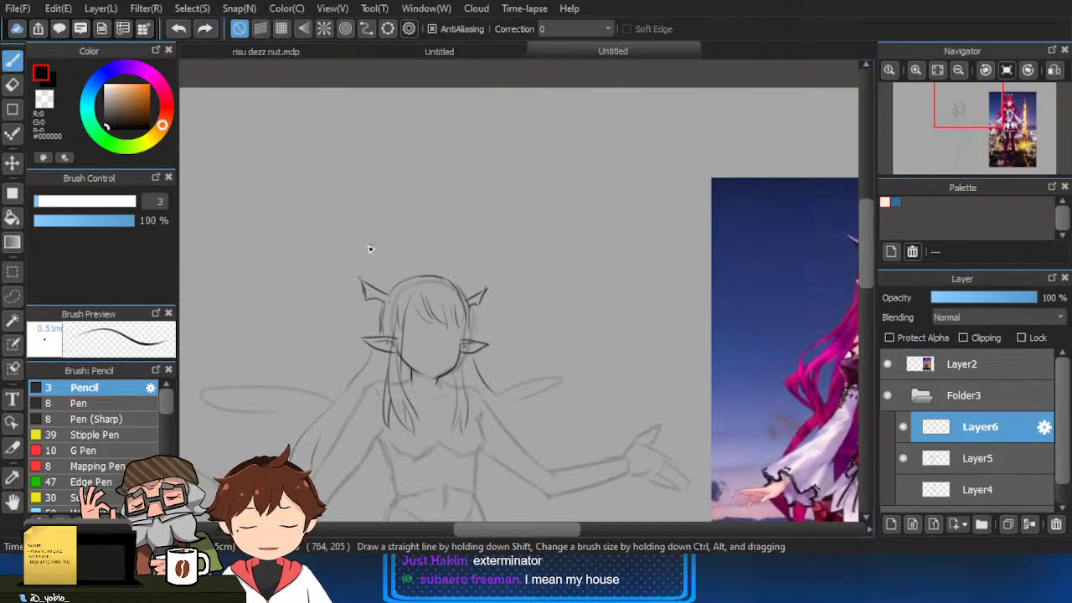
mouse_move(394, 226)
left_mouse_down()
mouse_move(455, 220)
mouse_move(421, 221)
mouse_move(444, 220)
left_mouse_up()
key("ctrl+z")
mouse_move(453, 259)
left_mouse_down()
mouse_move(353, 246)
mouse_move(402, 246)
mouse_move(320, 285)
left_mouse_up()
scroll(354, 259, "up", 2)
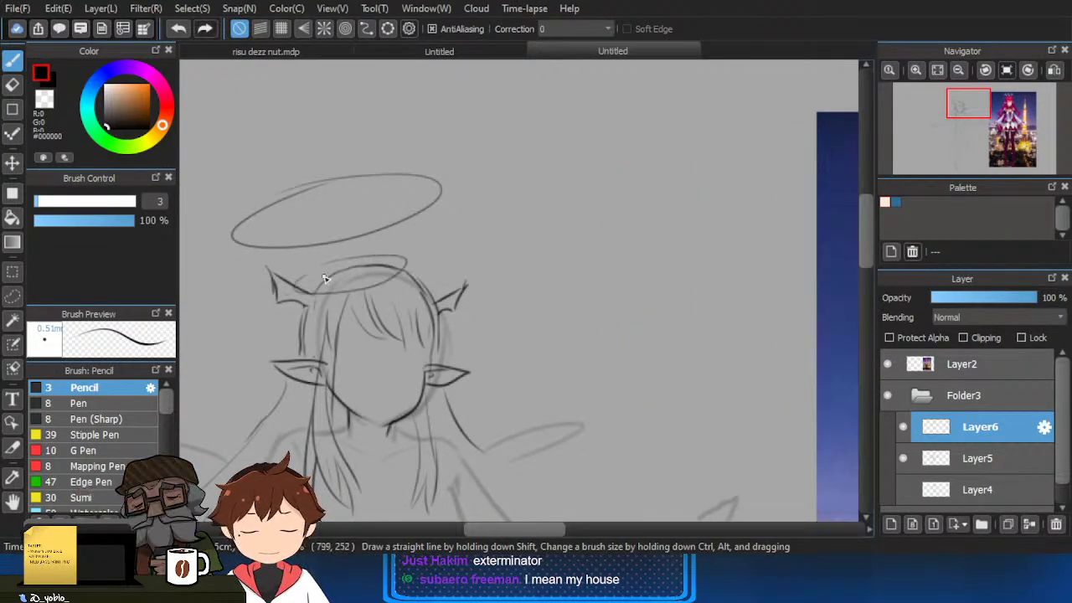
key("ctrl+z")
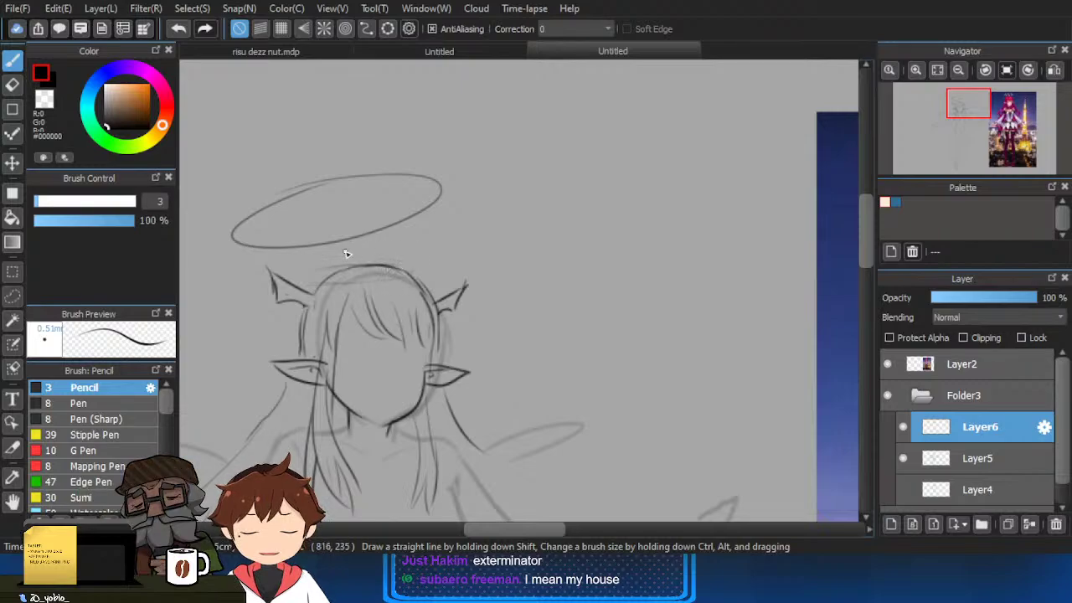
Lasso the halo, adjust its placement above the head with a transform, and deselect it.
left_click_drag(453, 257, 553, 227)
left_click(12, 297)
mouse_move(406, 243)
left_mouse_down()
mouse_move(607, 163)
mouse_move(503, 222)
left_mouse_up()
key("ctrl+t")
left_click_drag(489, 154, 488, 160)
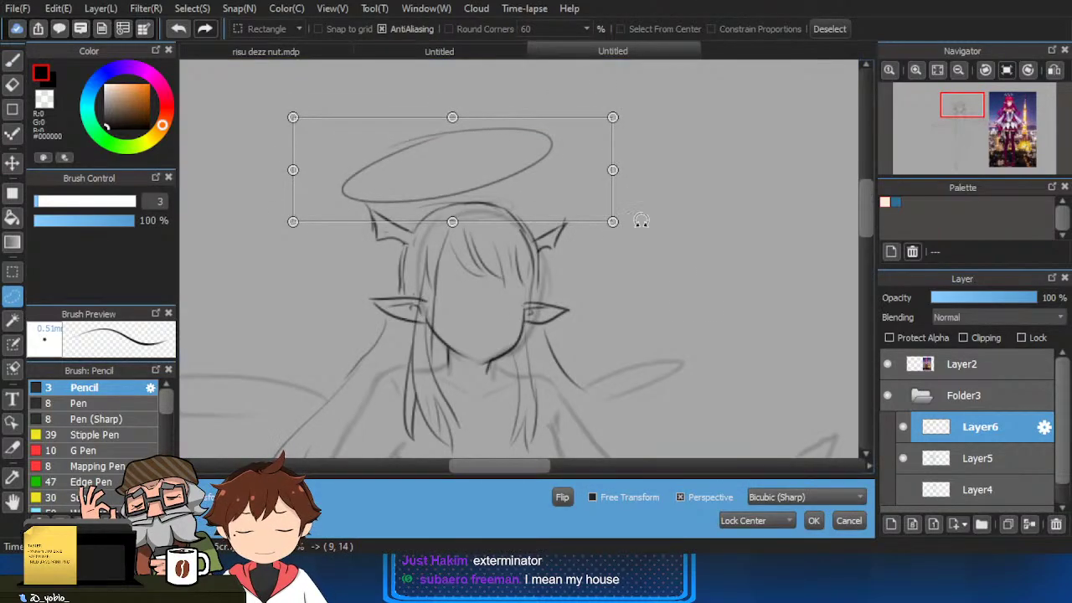
left_click(814, 521)
key("ctrl+d")
Examine the reference character's hair, dress, sleeves and skirt alongside the sketch.
left_click_drag(756, 438, 759, 343)
left_click_drag(846, 306, 762, 359)
scroll(763, 360, "down", 4)
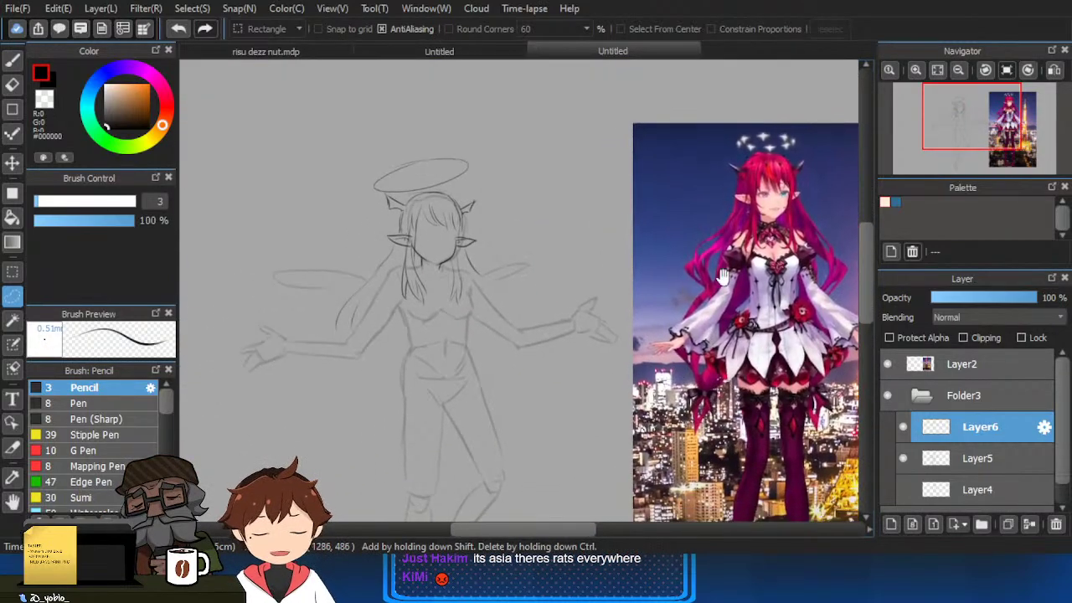
scroll(670, 369, "up", 2)
scroll(760, 317, "down", 1)
scroll(761, 316, "up", 2)
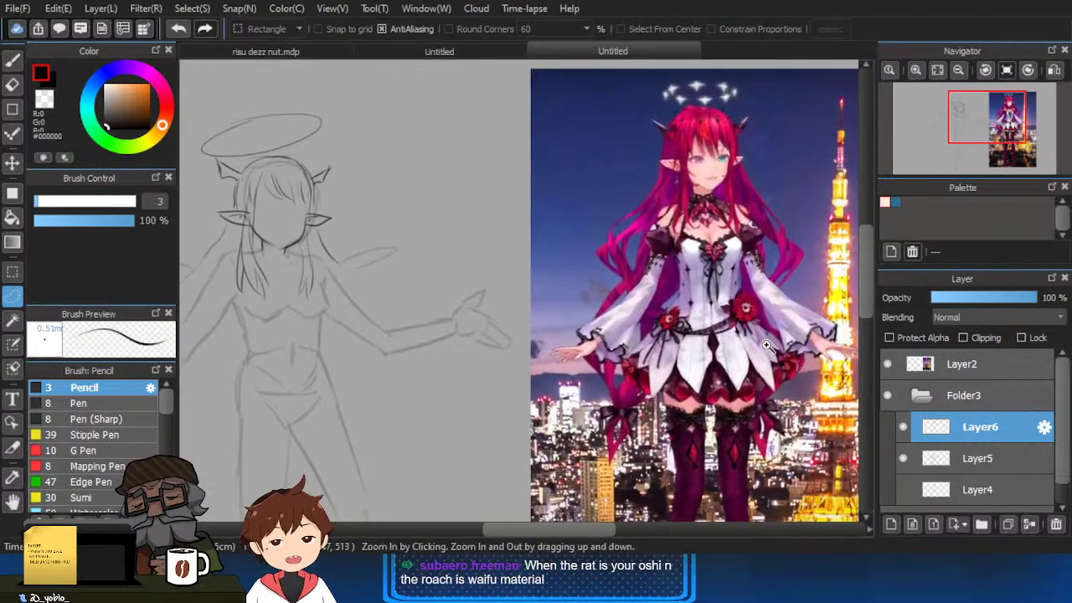
scroll(775, 331, "down", 1)
scroll(775, 379, "up", 2)
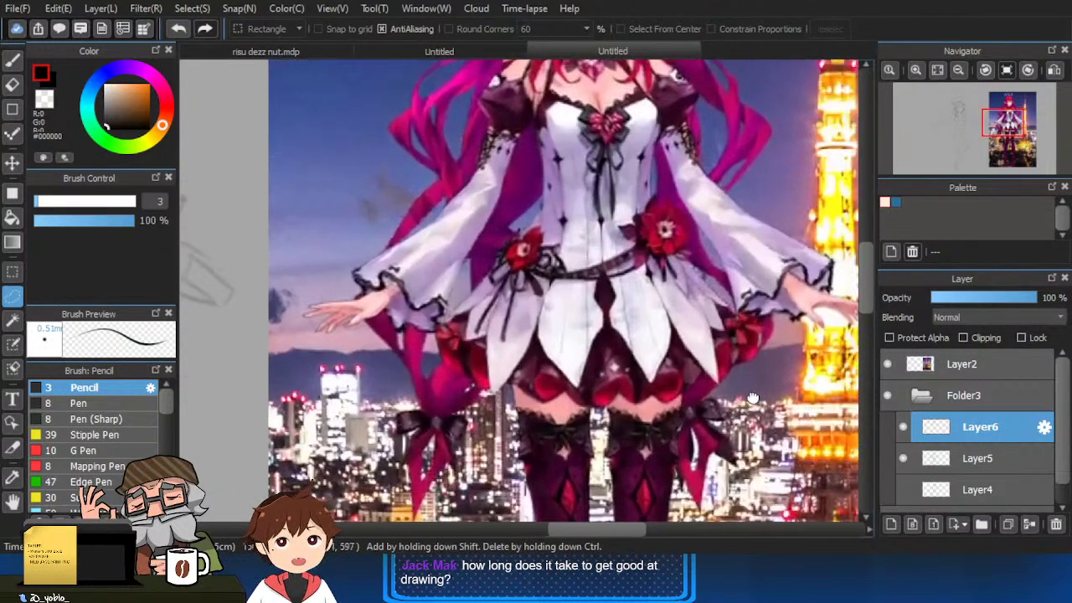
scroll(762, 360, "down", 1)
scroll(757, 352, "up", 1)
left_click_drag(757, 352, 757, 418)
scroll(747, 403, "down", 1)
left_click_drag(317, 328, 489, 338)
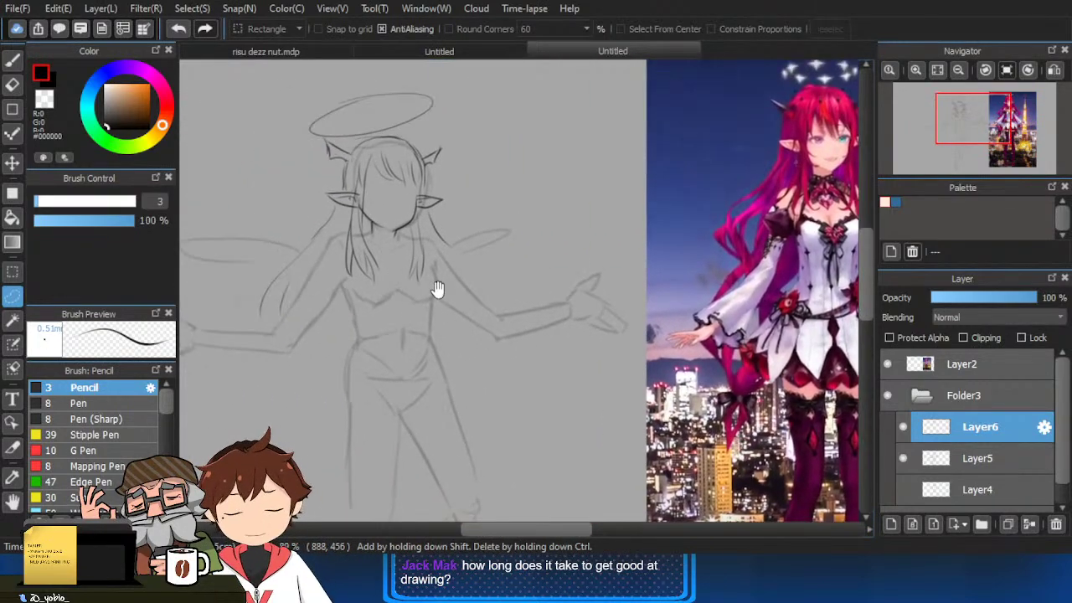
Draw the side of the neck and a shallow V-shaped collar line at its base.
key("b")
scroll(395, 240, "up", 4)
mouse_move(388, 236)
left_mouse_down()
mouse_move(441, 252)
mouse_move(388, 253)
left_mouse_up()
scroll(442, 254, "down", 2)
left_click_drag(750, 336, 555, 325)
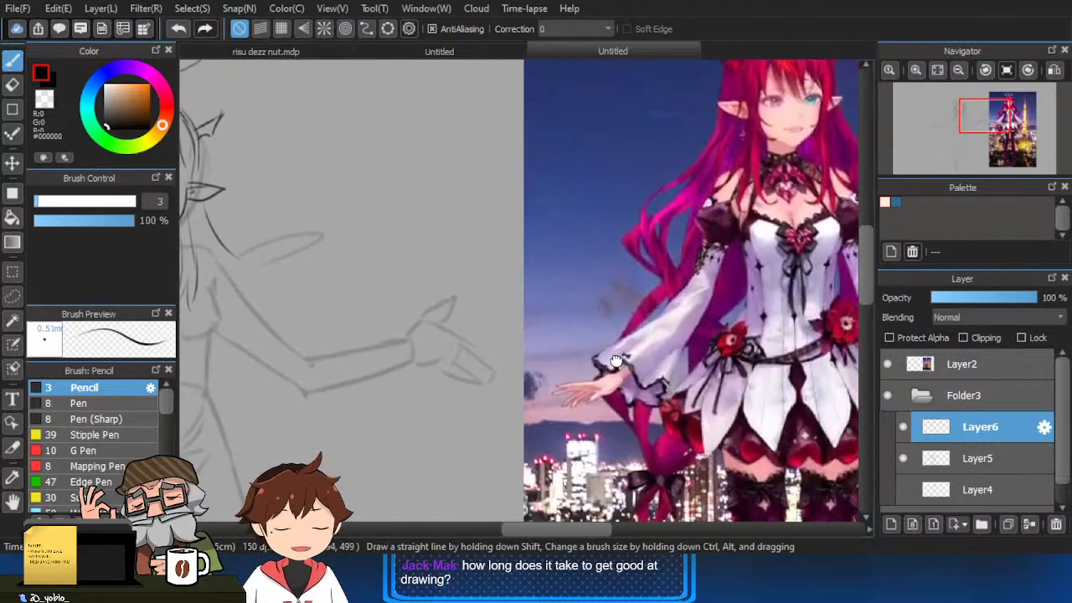
left_click_drag(432, 369, 701, 369)
scroll(419, 286, "up", 2)
key("ctrl+z")
scroll(459, 259, "down", 2)
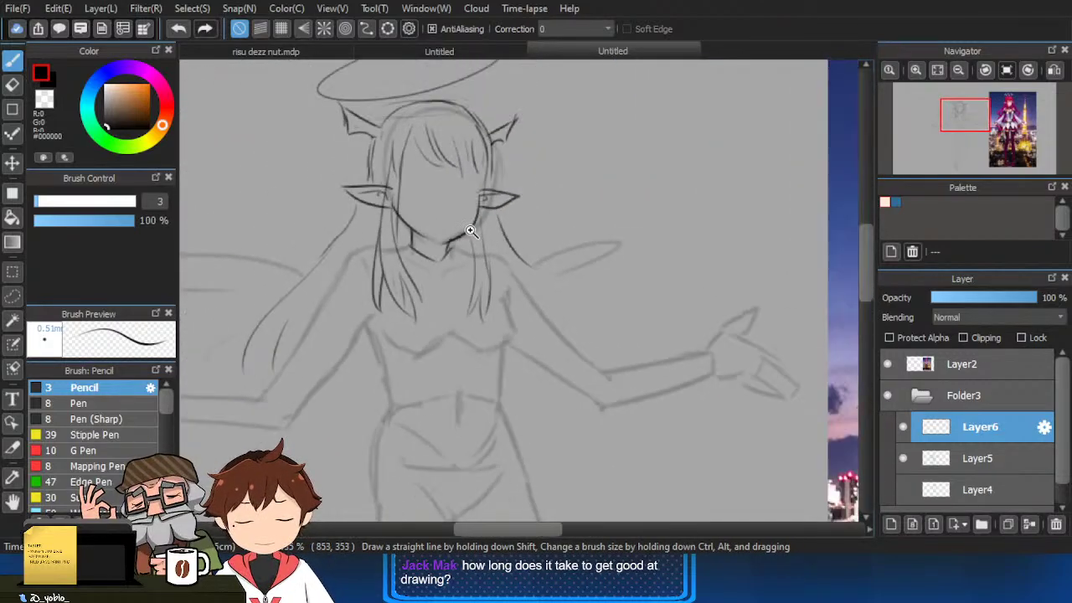
left_click_drag(586, 290, 344, 299)
left_click_drag(554, 313, 516, 318)
scroll(312, 245, "up", 3)
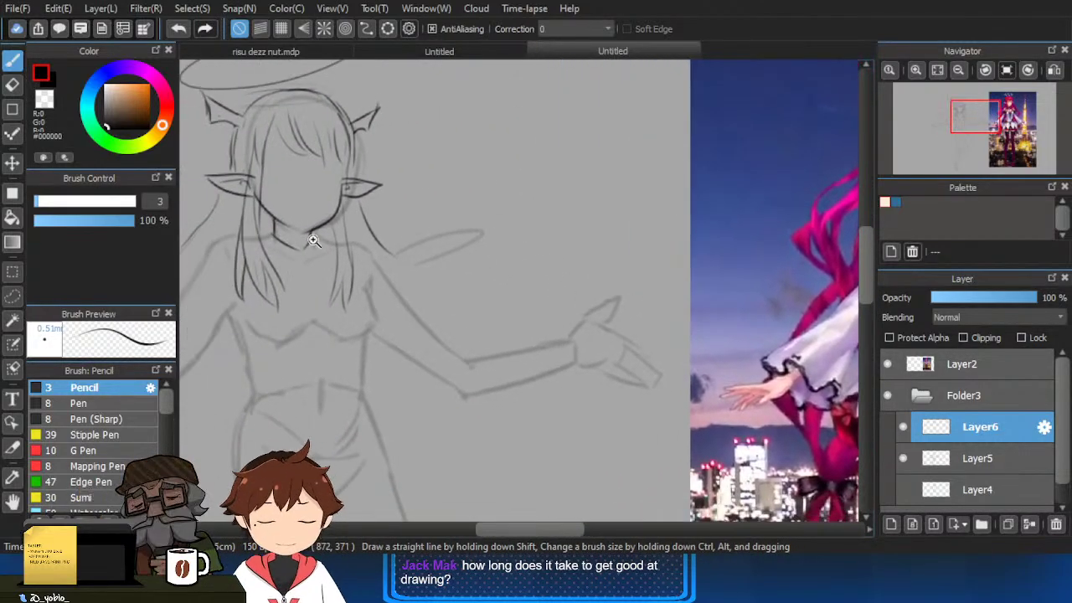
scroll(431, 259, "down", 3)
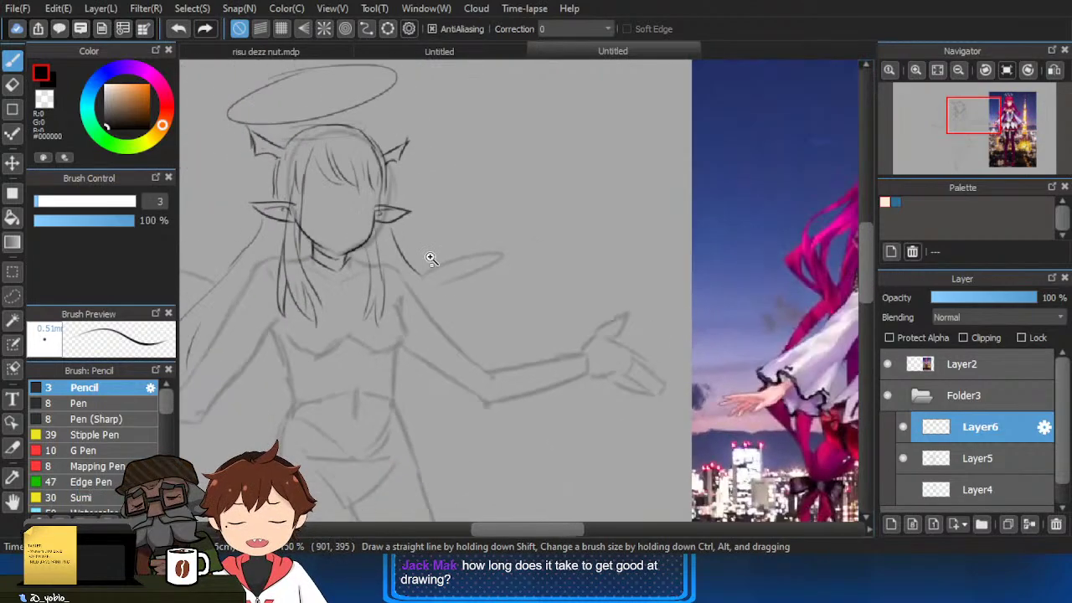
Draw a deeper V-shaped line from both sides of the neck down to the upper chest.
scroll(376, 290, "up", 3)
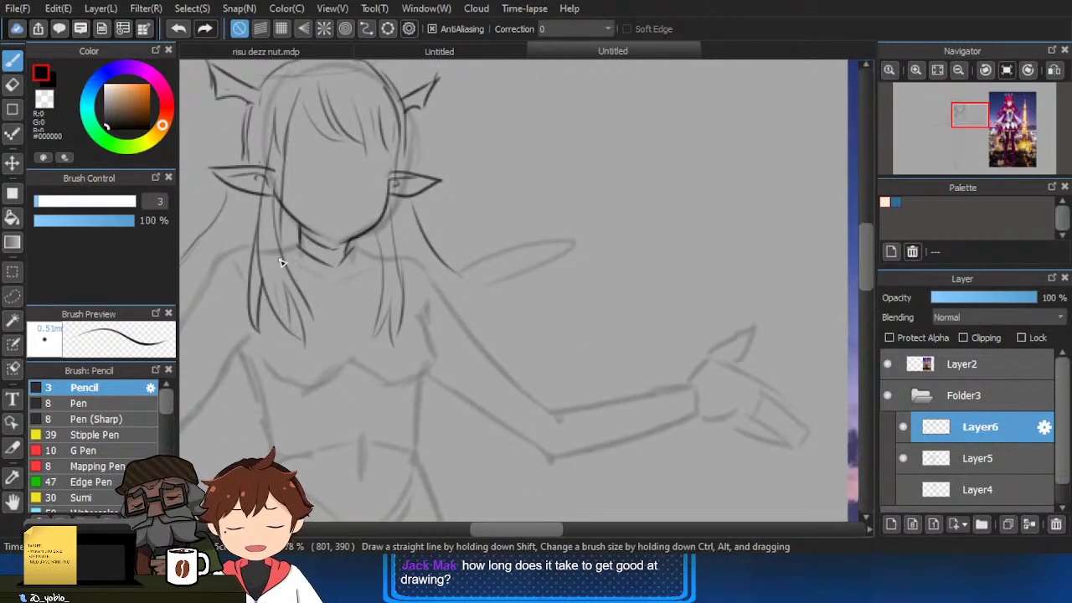
mouse_move(372, 256)
left_mouse_down()
mouse_move(343, 302)
mouse_move(435, 326)
left_mouse_up()
key("ctrl+z")
scroll(598, 296, "down", 4)
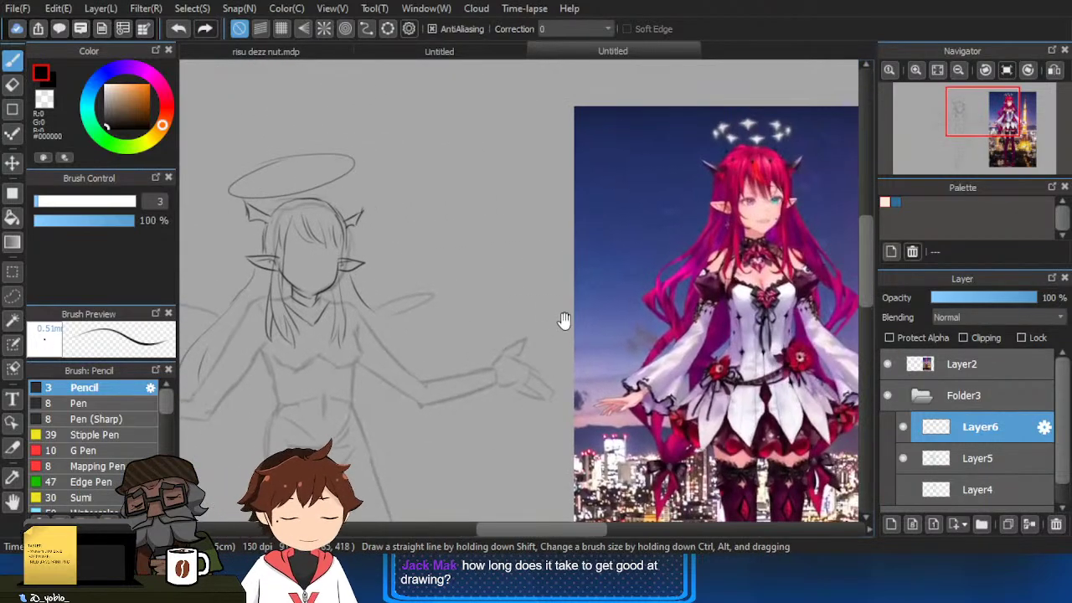
scroll(529, 314, "up", 5)
scroll(480, 290, "down", 4)
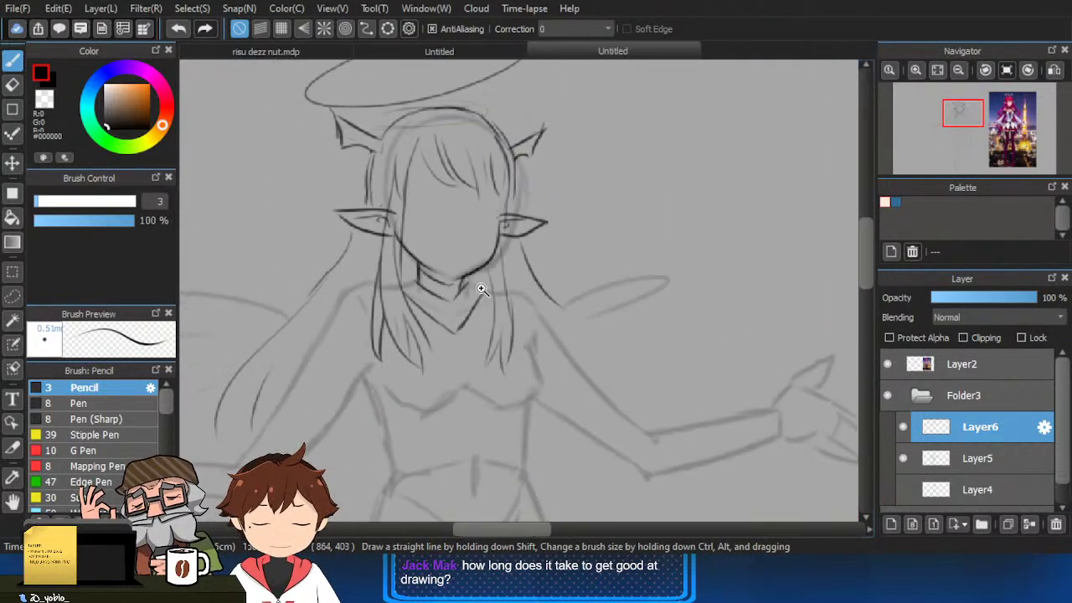
left_click_drag(622, 277, 427, 319)
Draw a small round pendant at the lowest point of the V-shaped collar.
mouse_move(566, 349)
left_mouse_down()
mouse_move(463, 375)
mouse_move(627, 331)
left_mouse_up()
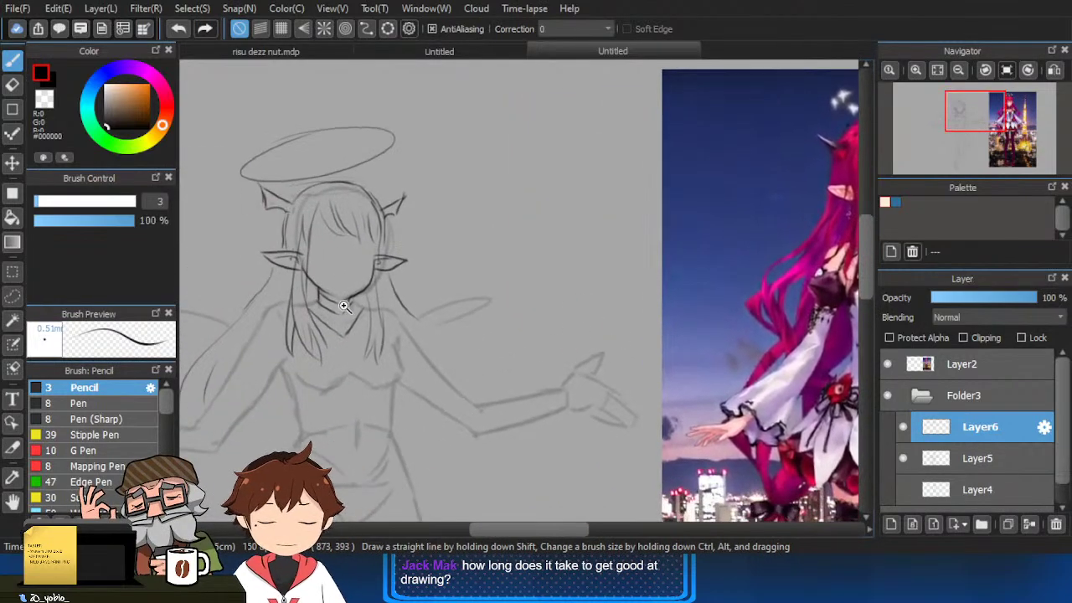
scroll(339, 305, "up", 3)
scroll(350, 337, "down", 4)
left_click_drag(546, 290, 451, 294)
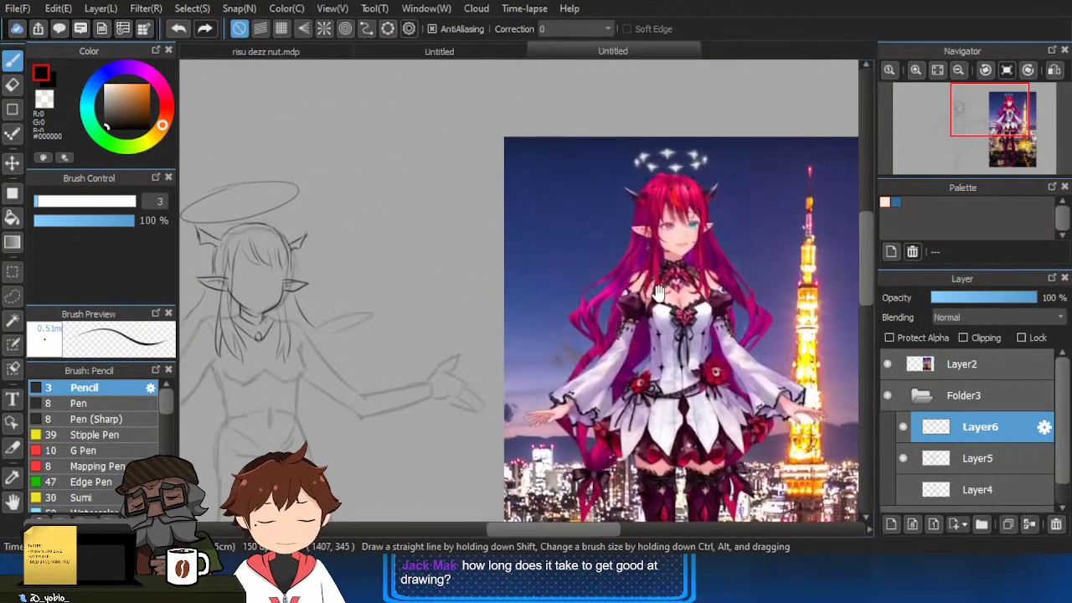
left_click_drag(474, 352, 642, 314)
scroll(435, 299, "up", 5)
scroll(546, 256, "down", 2)
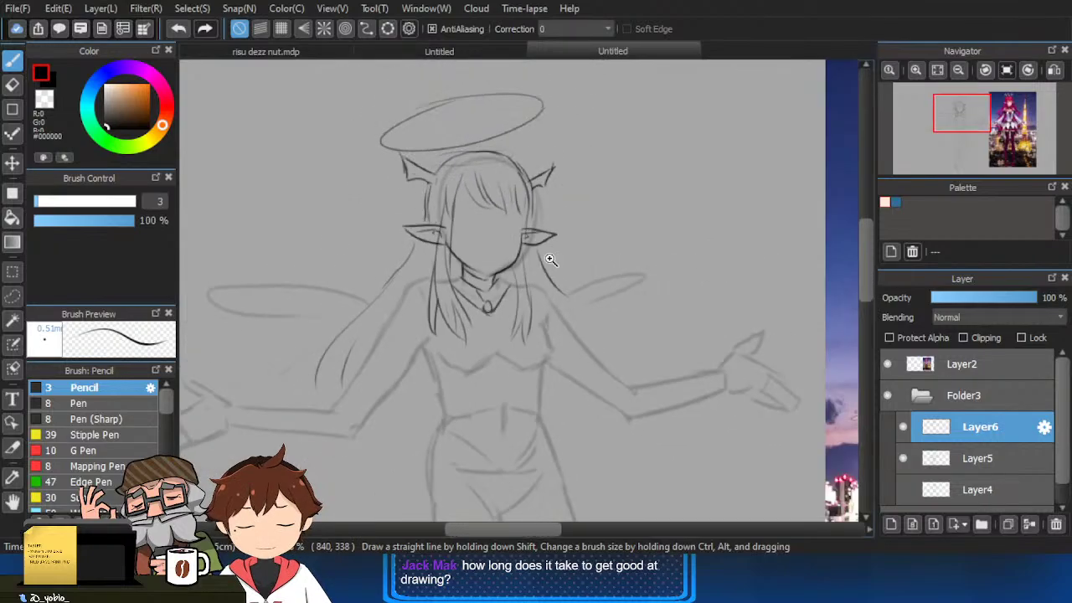
Paste the close-up reference picture of the red-haired character onto the canvas as a new layer.
left_click_drag(545, 256, 425, 312)
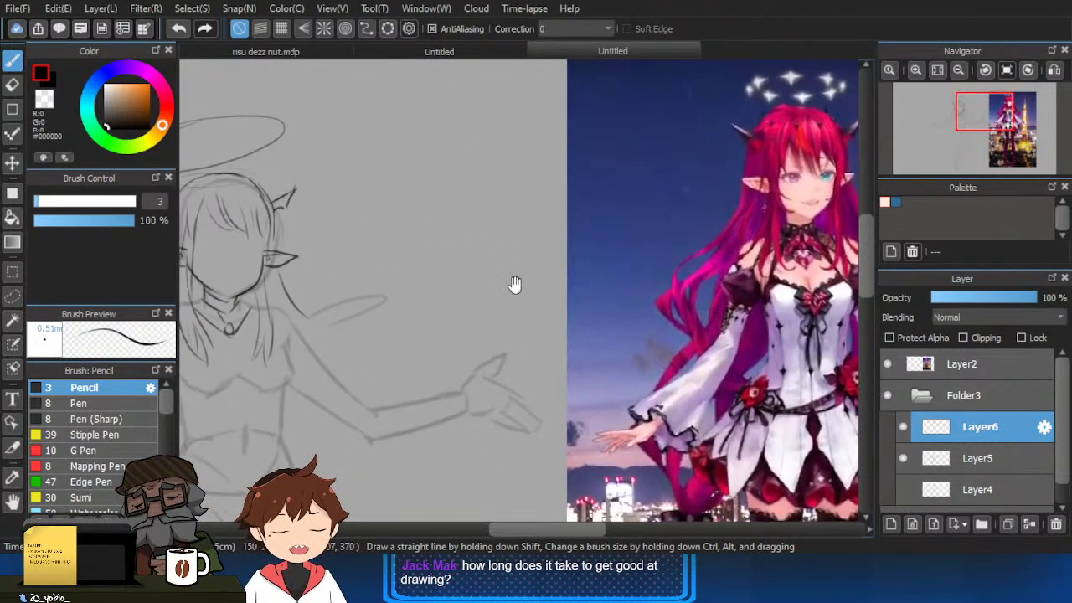
scroll(800, 251, "up", 2)
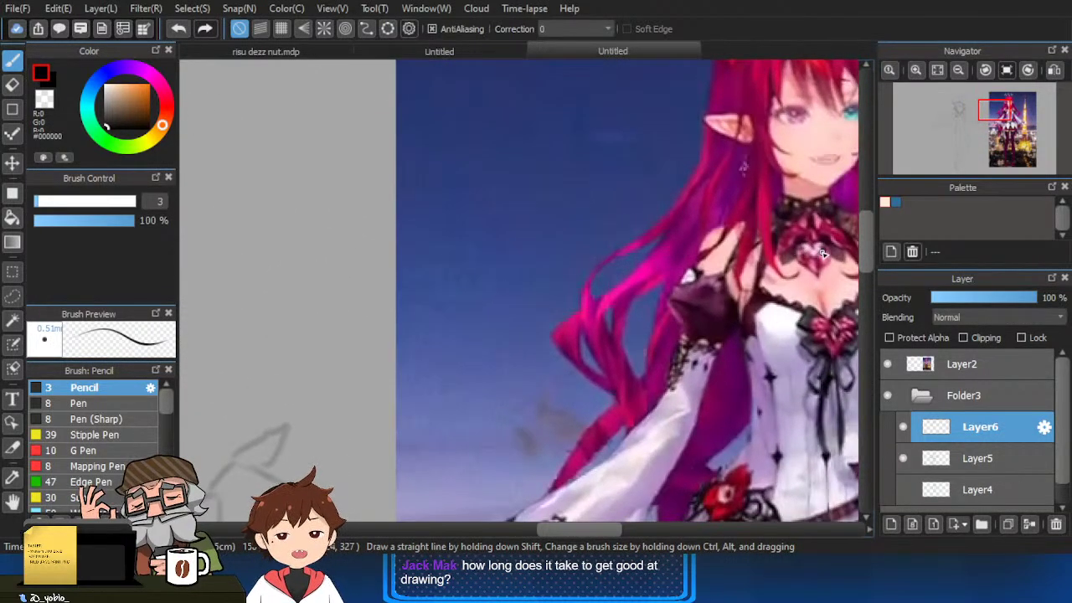
scroll(817, 259, "down", 3)
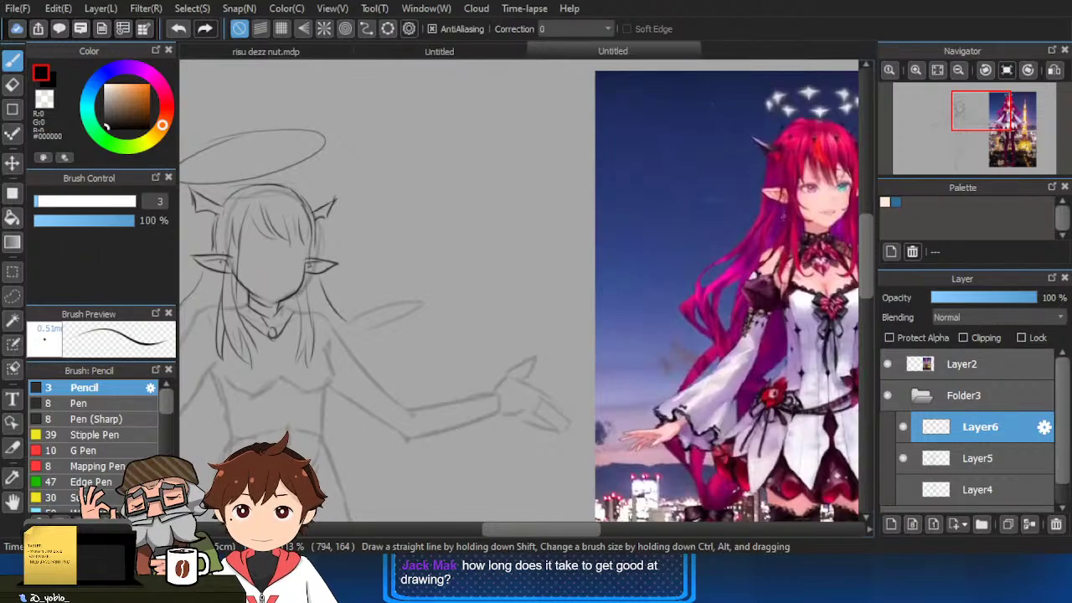
scroll(503, 242, "down", 4)
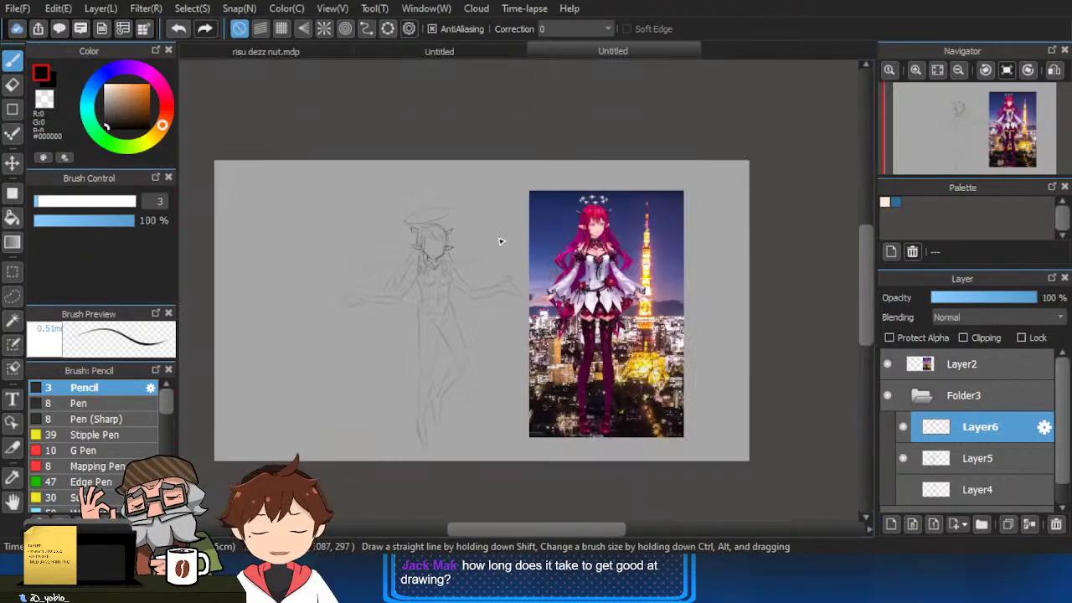
key("ctrl+v")
scroll(376, 251, "up", 5)
scroll(378, 226, "down", 3)
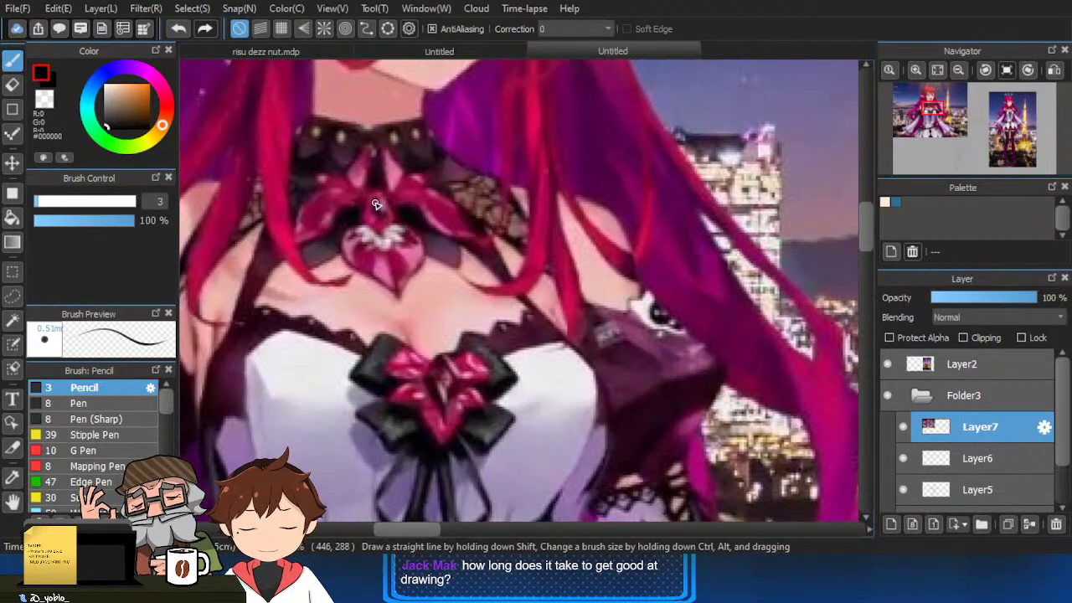
scroll(384, 207, "down", 2)
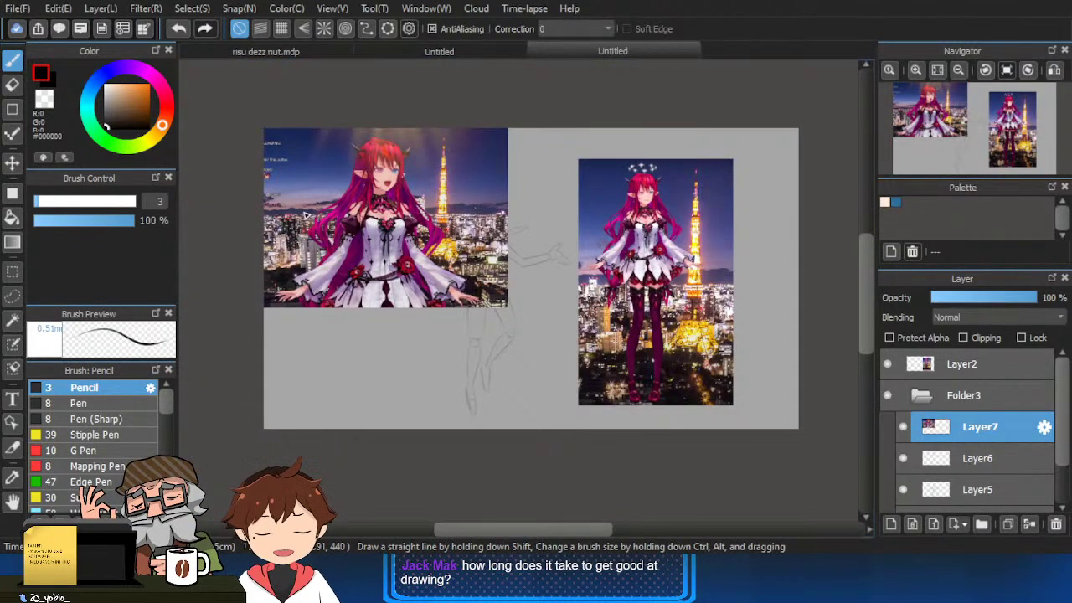
Cut the collar and heart brooch area out of the pasted close-up with a rectangular selection and paste it as its own layer.
left_click(12, 270)
scroll(380, 246, "up", 4)
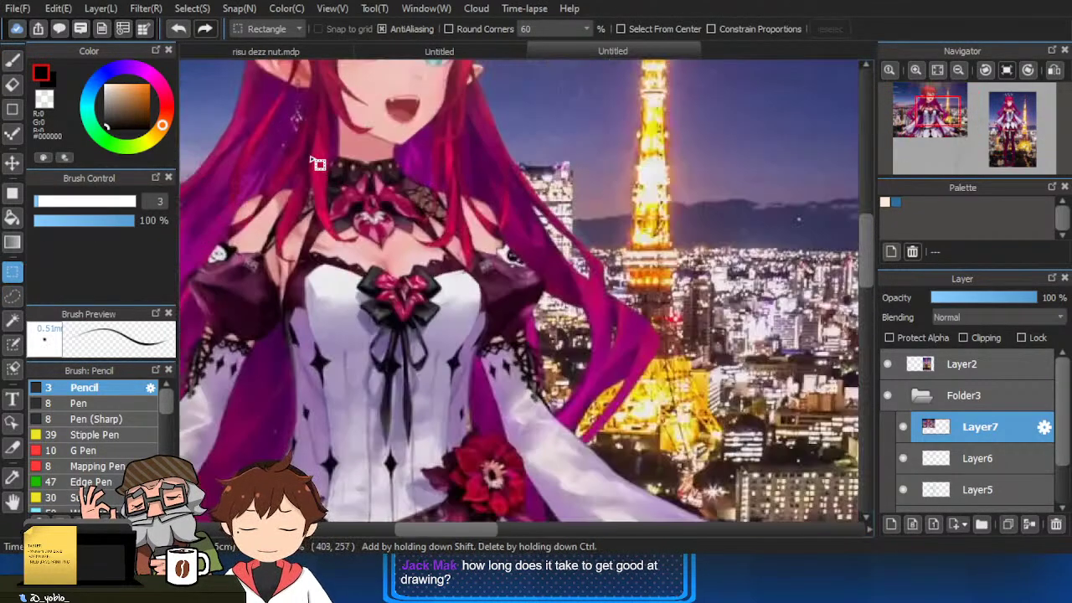
left_click_drag(306, 153, 446, 256)
scroll(429, 260, "down", 3)
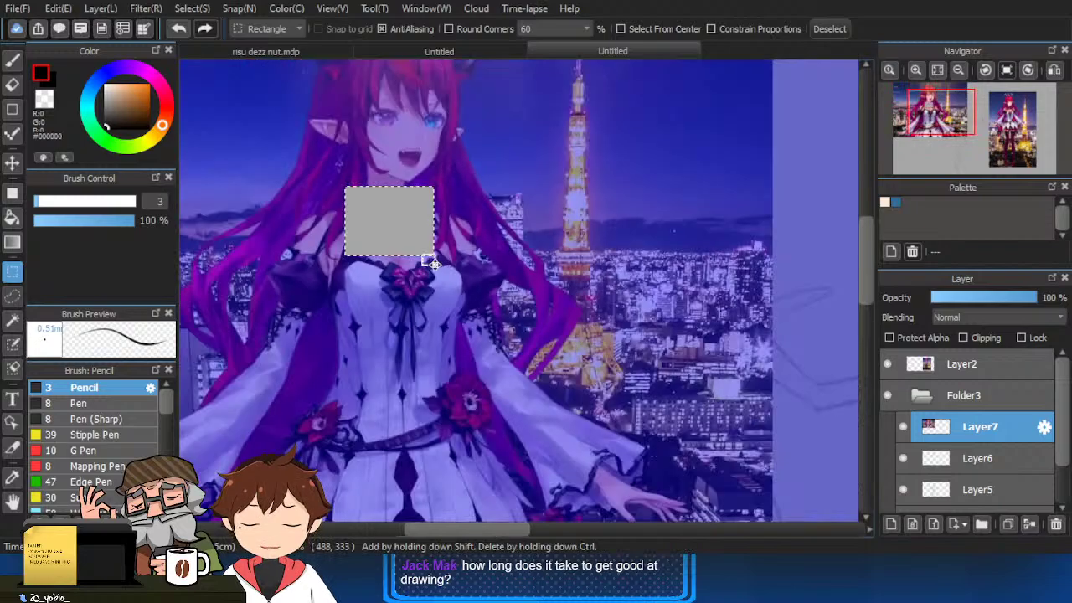
scroll(444, 268, "down", 2)
scroll(440, 251, "up", 2)
key("ctrl+c")
key("ctrl+v")
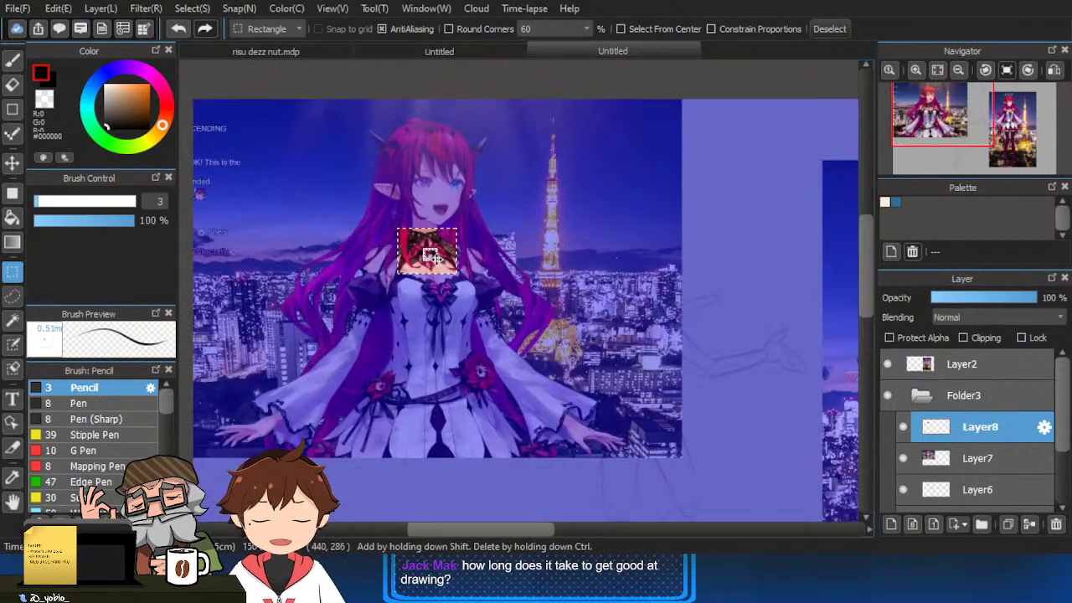
Move the pasted collar crop into the blank area between the close-up and the full-body reference.
key("ctrl+t")
left_click_drag(421, 229, 752, 247)
key("Return")
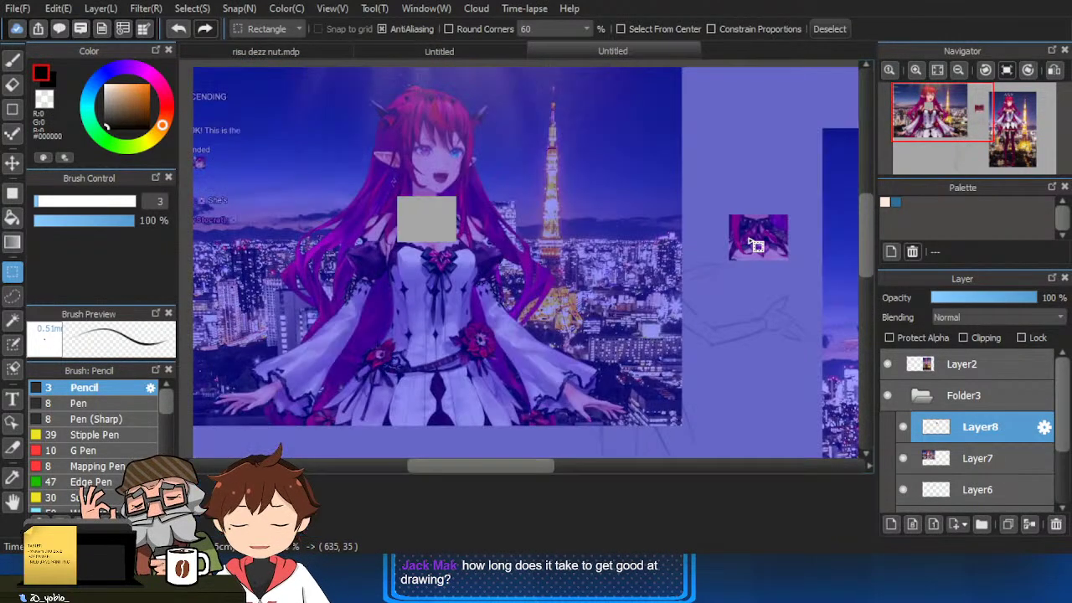
Delete Layer7 with the rest of the close-up picture and clear the selection.
left_click(980, 458)
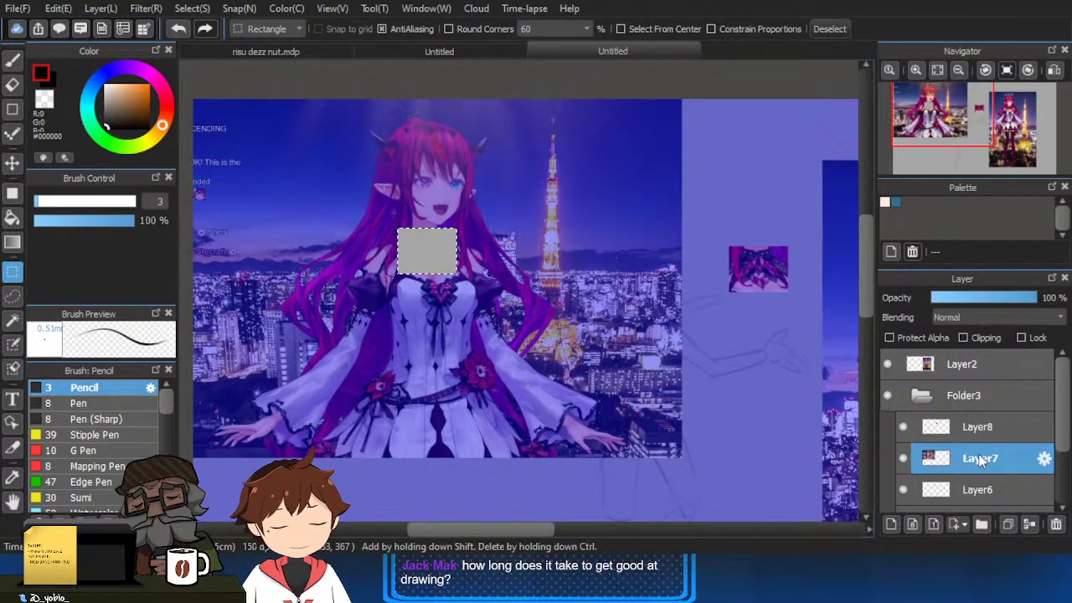
left_click(1057, 524)
key("ctrl+d")
scroll(758, 289, "up", 3)
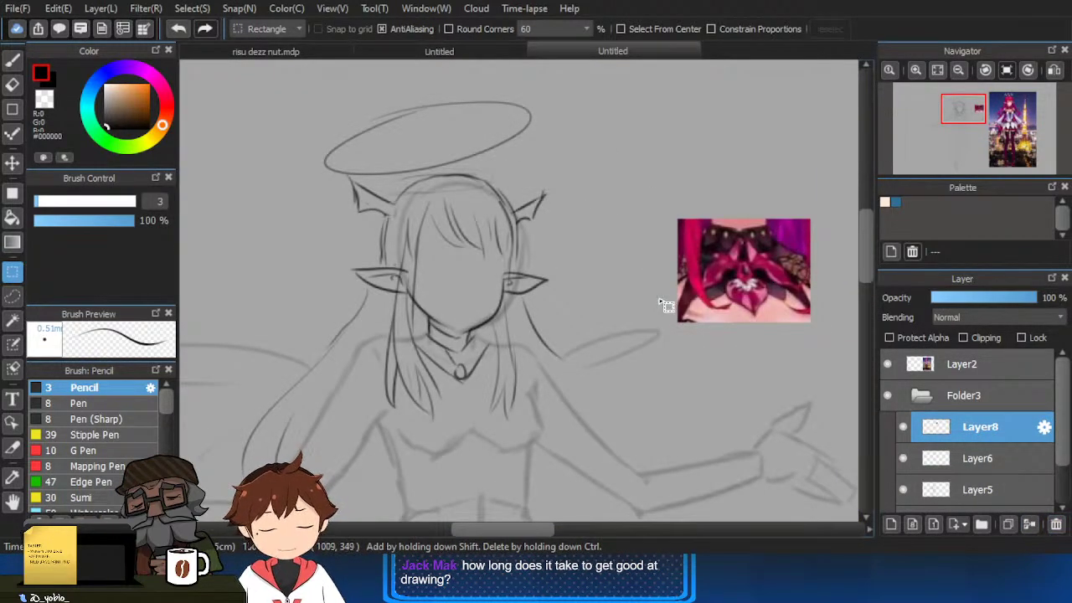
Merge the collar crop with the full-body reference into one layer below Folder3 and make Layer6 active for pencil drawing.
left_click_drag(984, 433, 981, 493)
left_click(988, 365)
left_click(1030, 526)
left_click(968, 406)
left_click(904, 396)
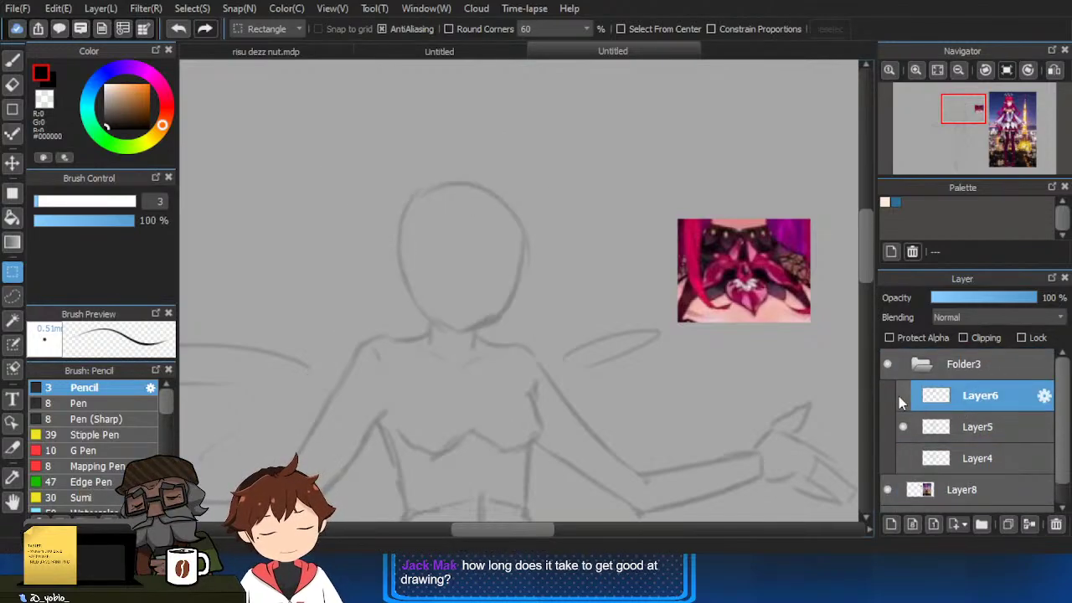
left_click(903, 395)
key("b")
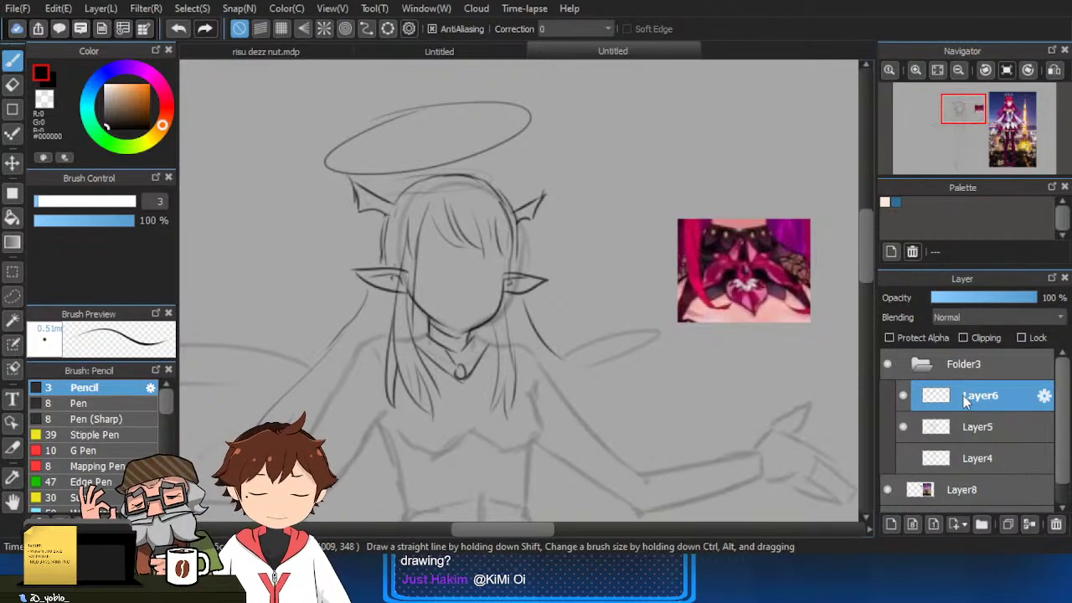
Clean up the halo's upper edge and redraw it on Layer6 with a doubled contour line.
key("e")
mouse_move(414, 109)
left_mouse_down()
mouse_move(378, 132)
mouse_move(445, 101)
left_mouse_up()
key("b")
scroll(376, 121, "up", 1)
key("ctrl+z")
left_click_drag(342, 145, 464, 101)
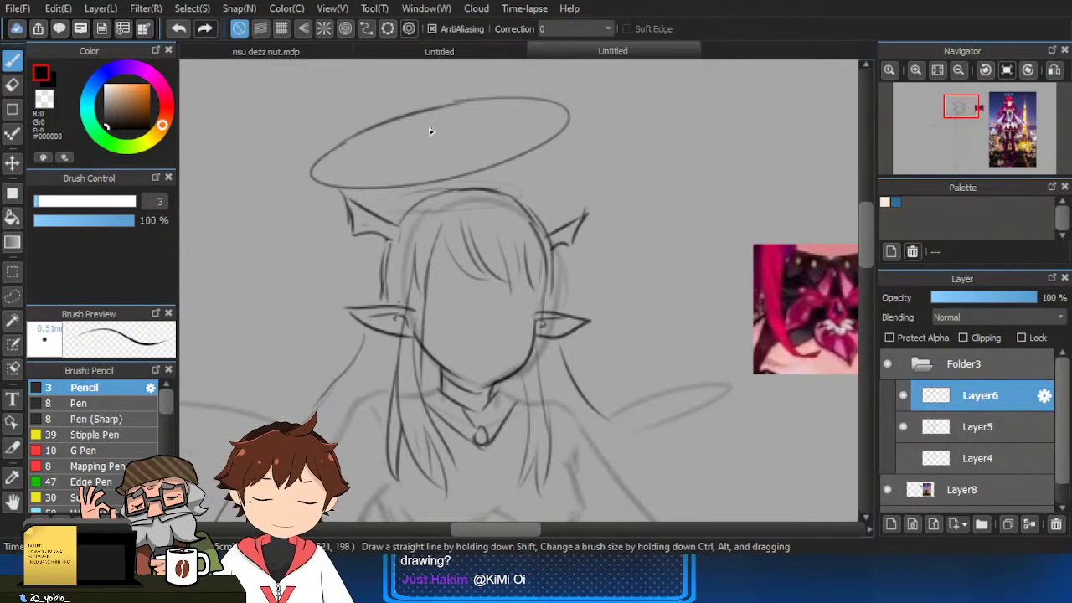
key("ctrl+z")
left_click_drag(360, 144, 454, 104)
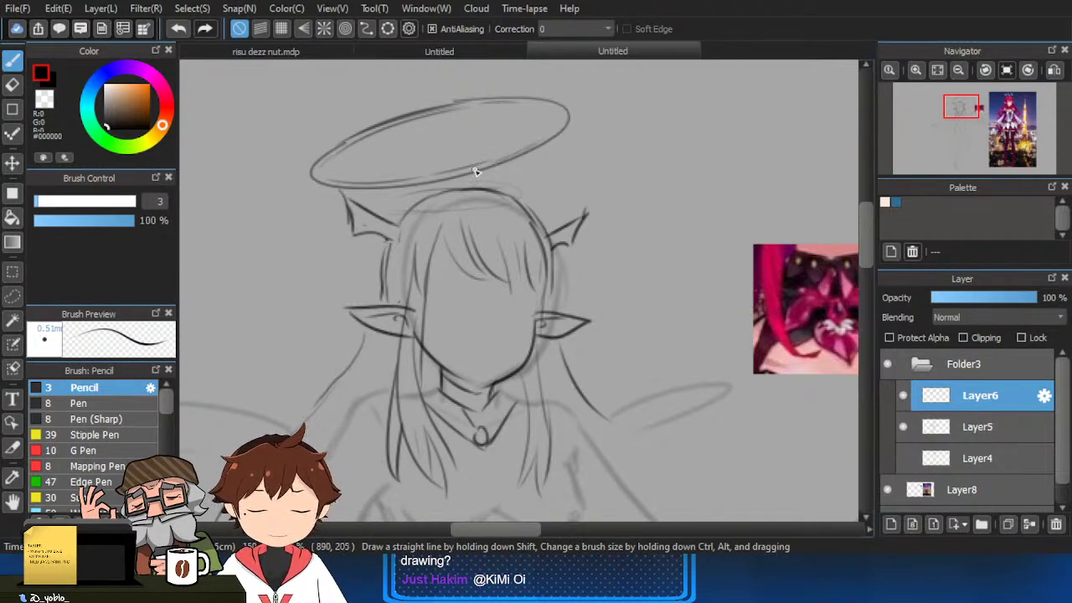
Check the halo's shape and placement against the head and upper body of the sketch.
scroll(594, 198, "down", 3)
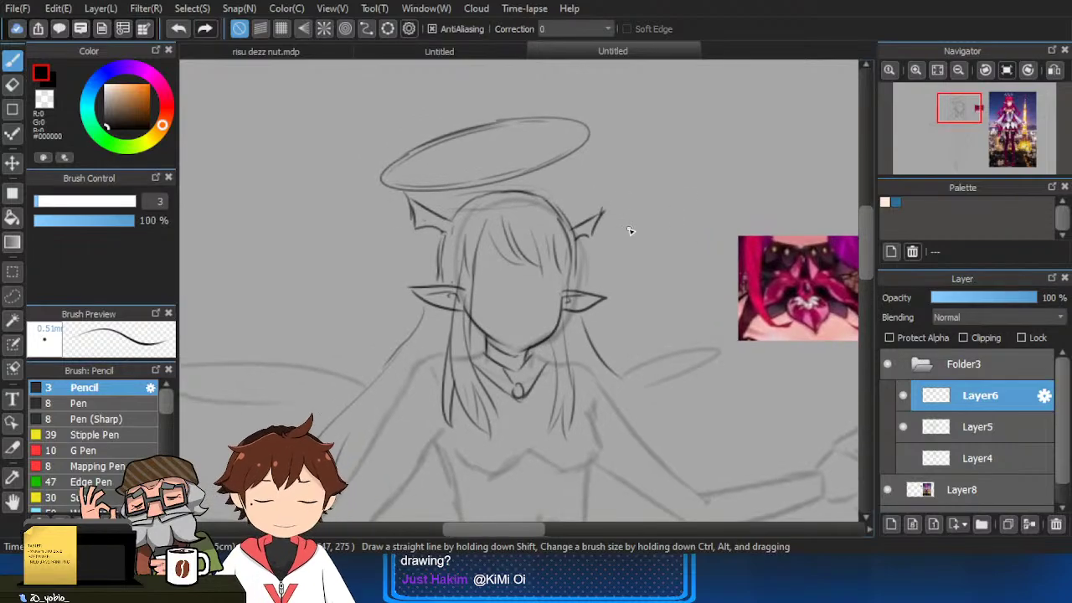
scroll(547, 158, "up", 2)
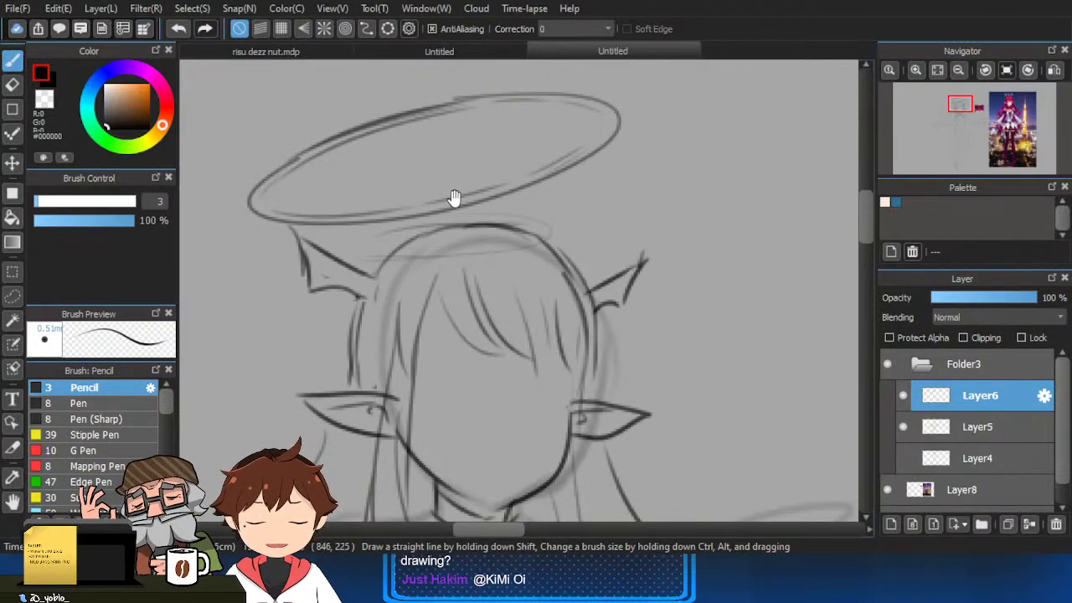
mouse_move(453, 198)
left_mouse_down()
mouse_move(487, 200)
mouse_move(424, 244)
left_mouse_up()
scroll(645, 133, "down", 2)
scroll(430, 165, "up", 2)
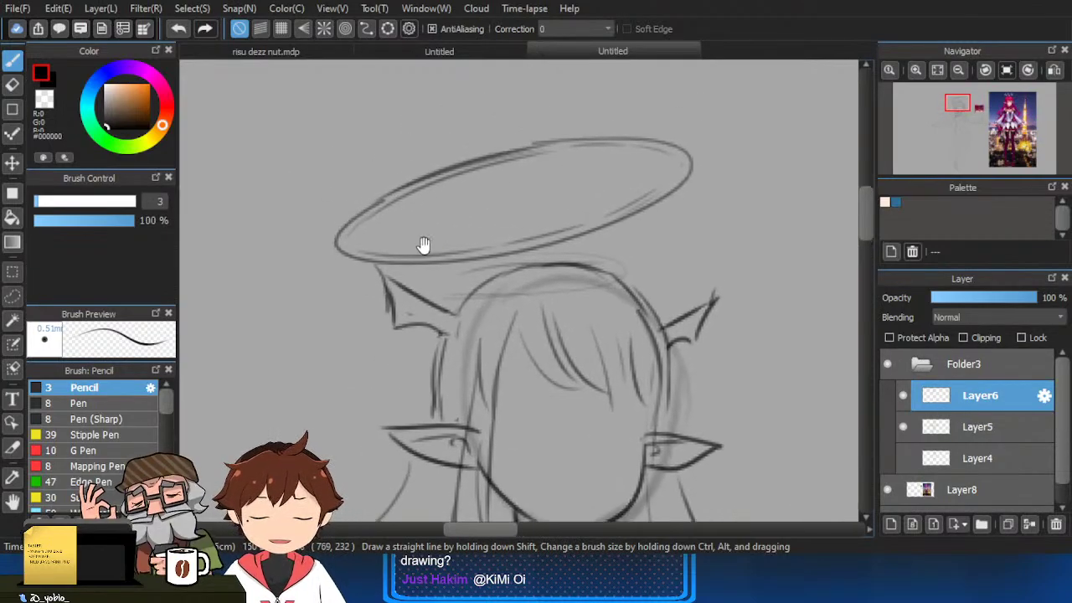
scroll(626, 258, "down", 3)
left_click_drag(685, 253, 644, 244)
scroll(643, 243, "down", 2)
scroll(646, 355, "up", 3)
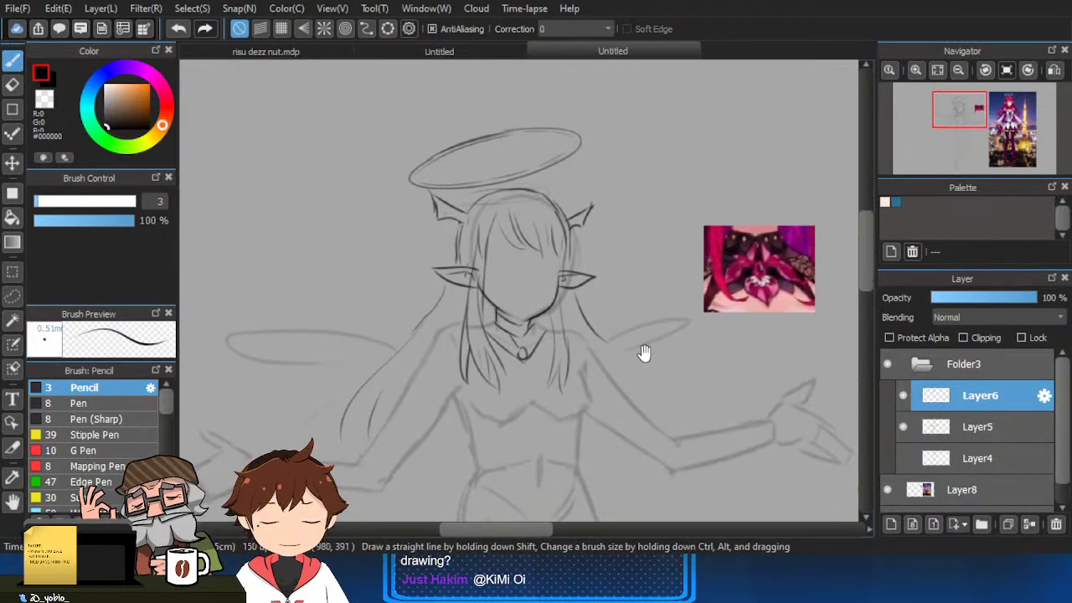
Extend the outer hair strands down past both shoulders, ending each in a flicked tip.
left_click_drag(610, 203, 661, 283)
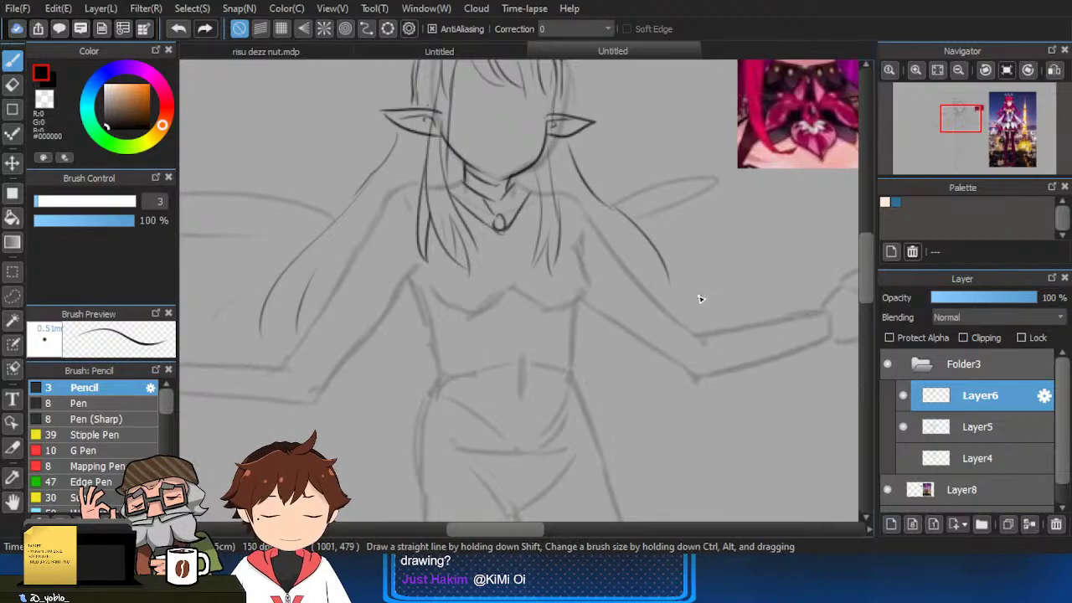
key("ctrl+z")
left_click_drag(634, 220, 661, 285)
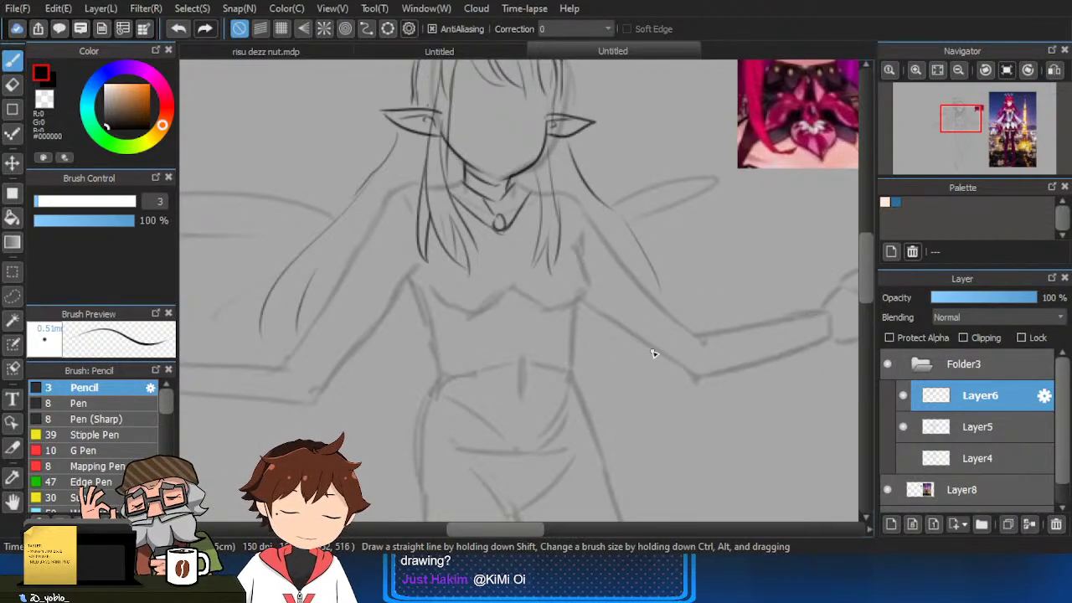
key("ctrl+z")
mouse_move(624, 218)
left_mouse_down()
mouse_move(661, 312)
mouse_move(661, 258)
mouse_move(628, 218)
mouse_move(679, 319)
mouse_move(649, 250)
mouse_move(669, 316)
mouse_move(669, 261)
mouse_move(732, 279)
mouse_move(703, 289)
mouse_move(684, 279)
mouse_move(674, 255)
mouse_move(670, 286)
mouse_move(665, 274)
mouse_move(696, 282)
left_mouse_up()
key("ctrl+z")
key("ctrl+z")
key("ctrl+z")
left_click_drag(527, 313, 578, 323)
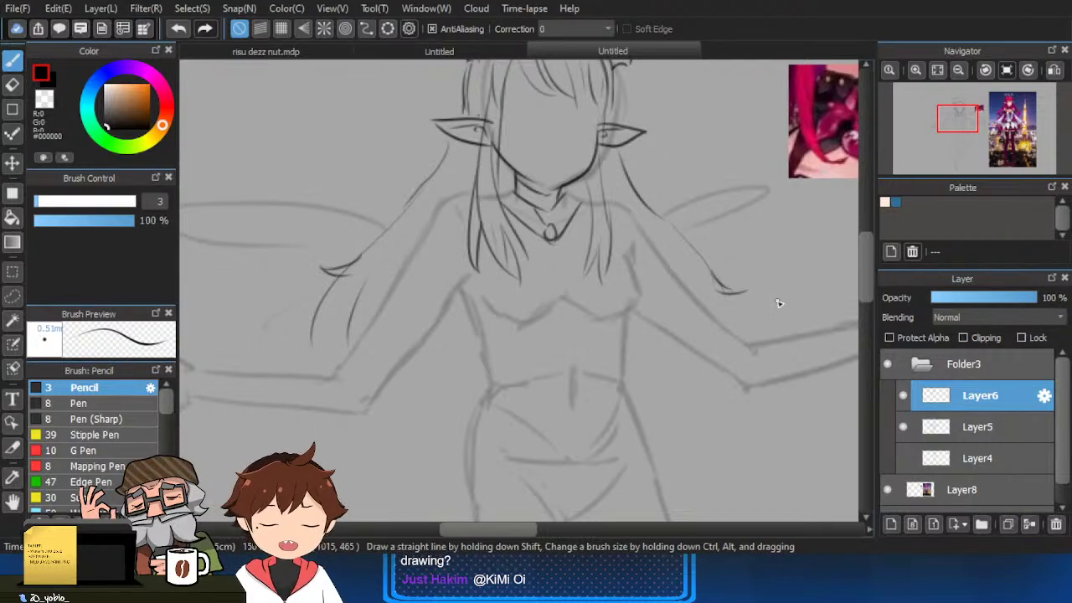
scroll(729, 306, "up", 1)
scroll(754, 342, "down", 1)
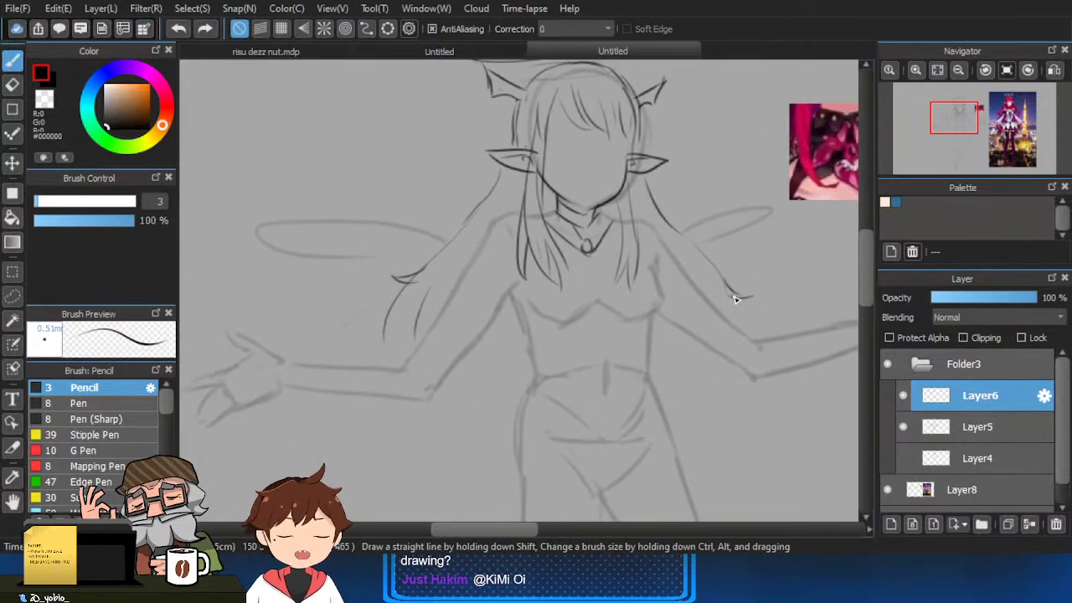
Add tapering strand lines to the left hair lock below its flicked tip.
mouse_move(420, 288)
left_mouse_down()
mouse_move(385, 345)
mouse_move(401, 367)
left_mouse_up()
mouse_move(426, 318)
left_mouse_down()
mouse_move(417, 293)
mouse_move(397, 335)
left_mouse_up()
key("ctrl+z")
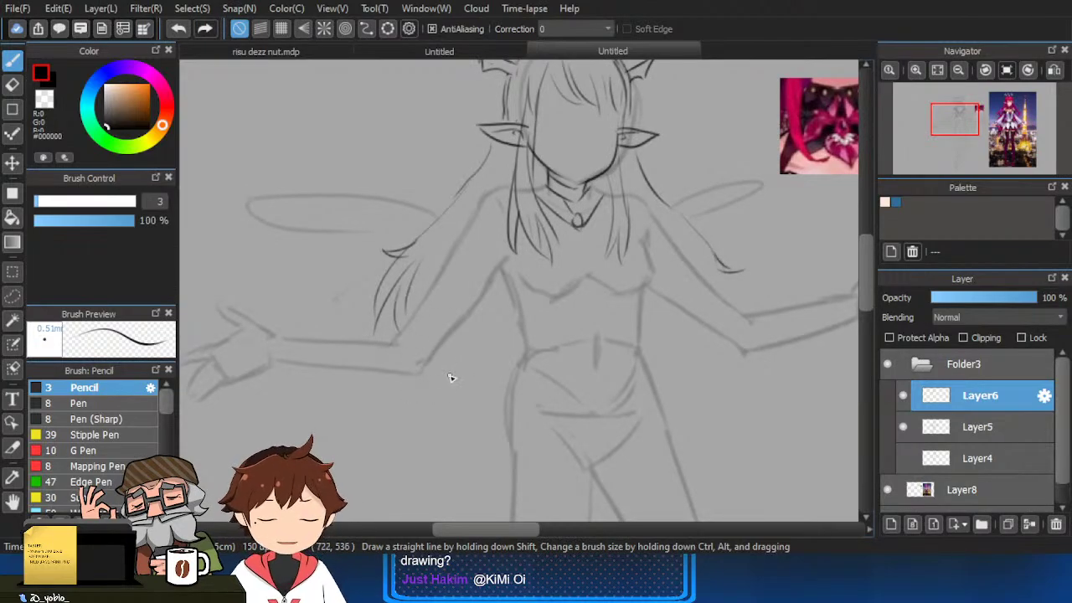
Try sketching flared hair ends below the elbows on both sides of the body.
left_click_drag(413, 373, 399, 408)
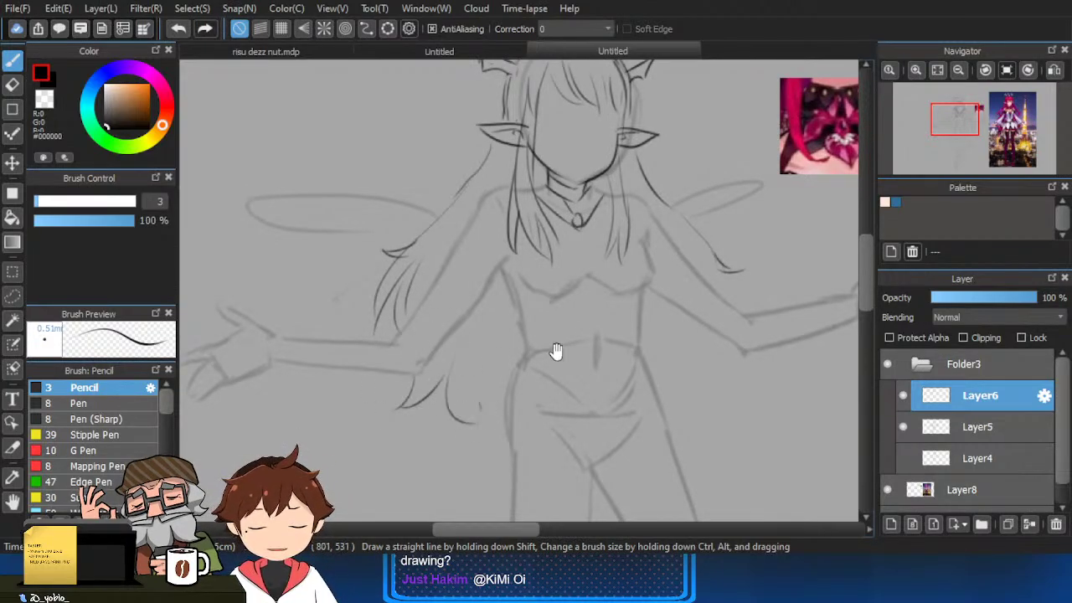
left_click_drag(556, 352, 491, 353)
left_click_drag(655, 276, 655, 328)
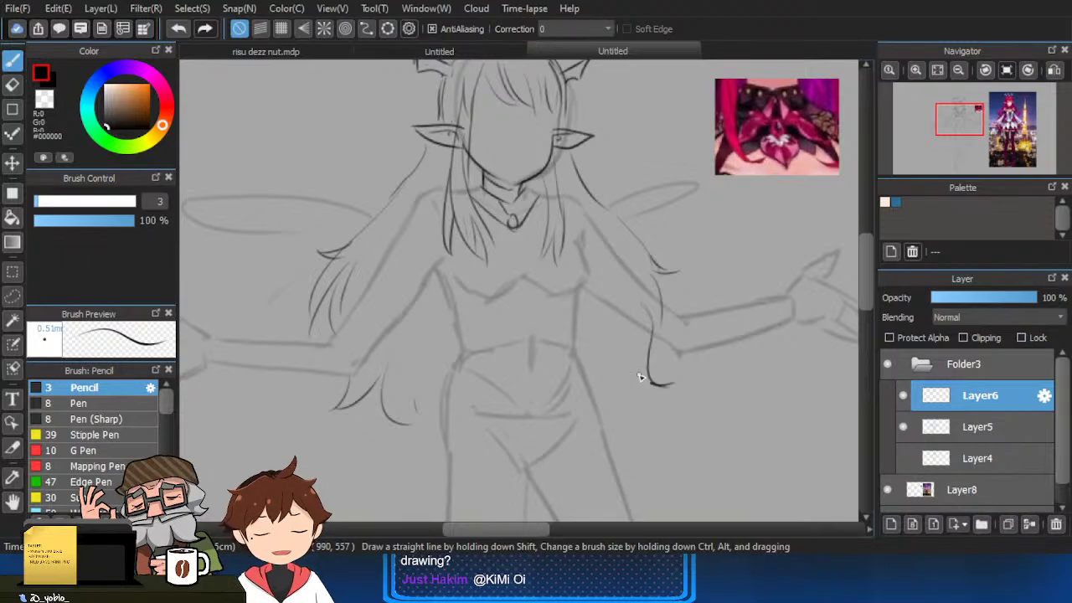
mouse_move(628, 371)
left_mouse_down()
mouse_move(610, 409)
mouse_move(611, 382)
mouse_move(648, 414)
mouse_move(573, 378)
left_mouse_up()
scroll(488, 450, "up", 2)
scroll(492, 476, "down", 2)
left_click_drag(732, 404, 531, 310)
scroll(742, 349, "down", 1)
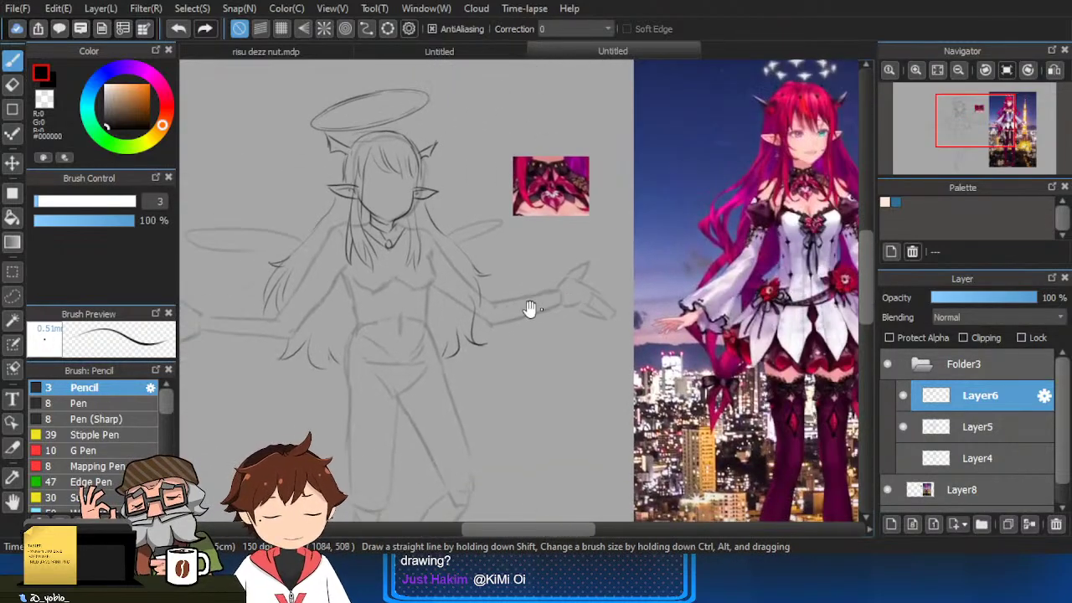
left_click_drag(663, 378, 618, 373)
mouse_move(567, 405)
left_mouse_down()
mouse_move(605, 394)
mouse_move(622, 406)
mouse_move(545, 388)
left_mouse_up()
key("e")
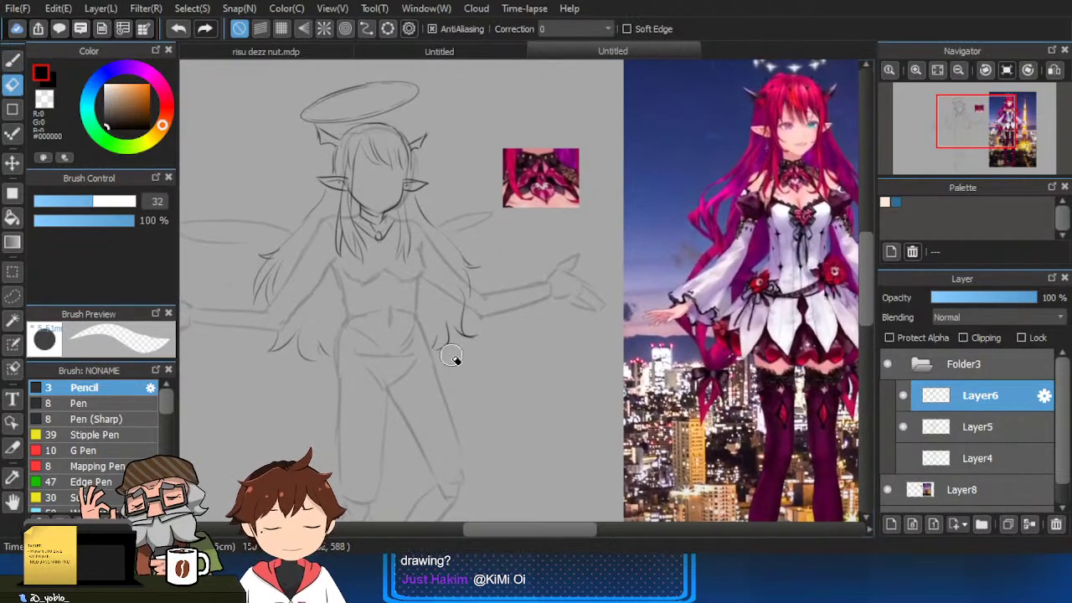
Redraw the right hair lock so it bends outward at the elbow and tapers back inward below the arm.
key("b")
left_click_drag(521, 324, 441, 340)
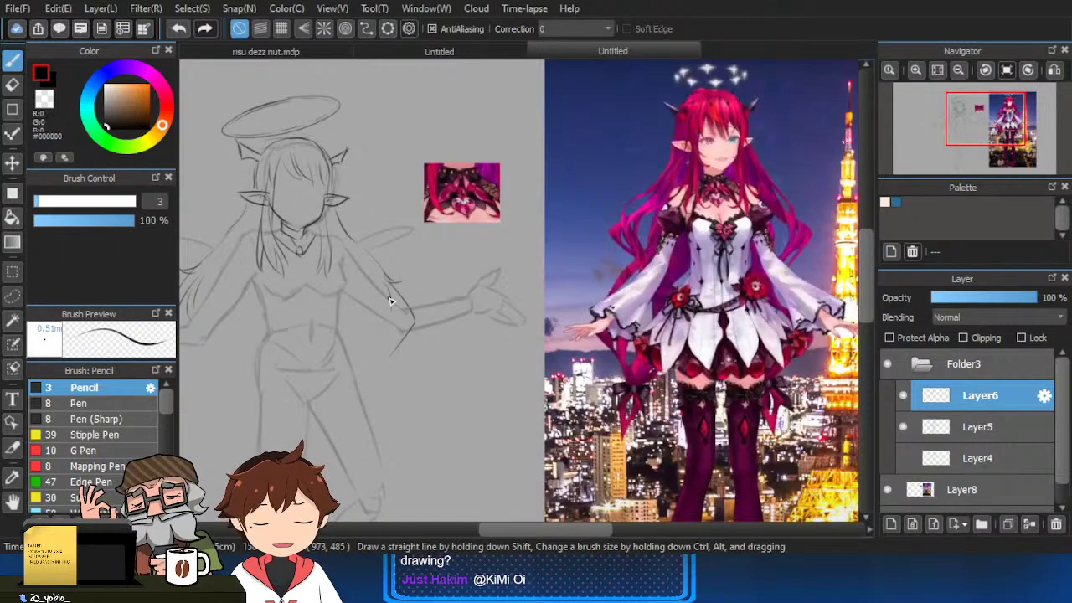
left_click_drag(382, 280, 415, 270)
left_click_drag(354, 330, 400, 321)
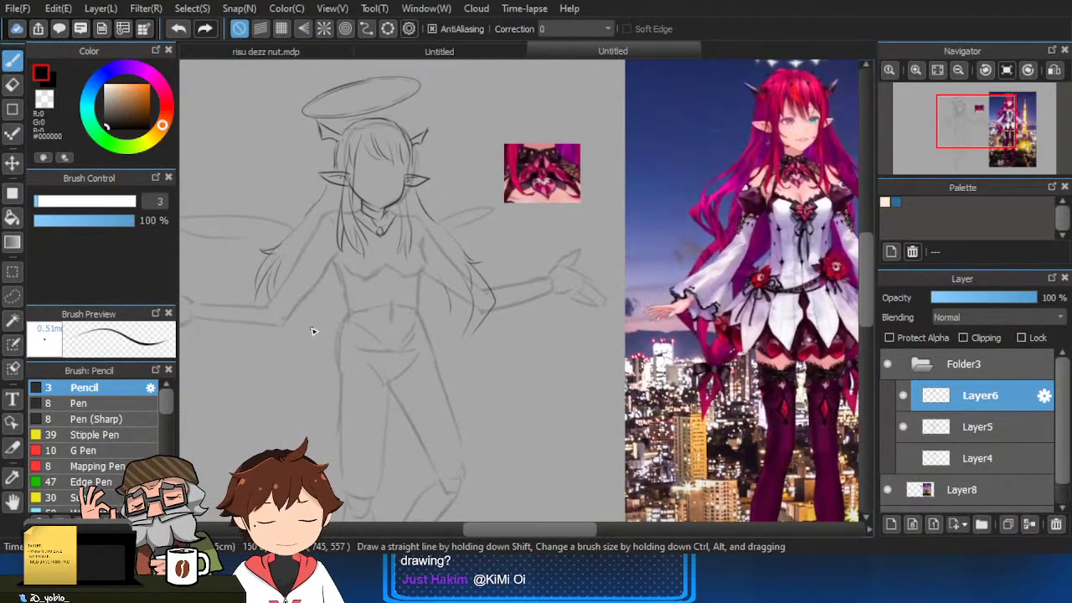
Sketch the left hair lock curving over the upper arm, with a rounded curl below the elbow.
left_click_drag(278, 256, 277, 295)
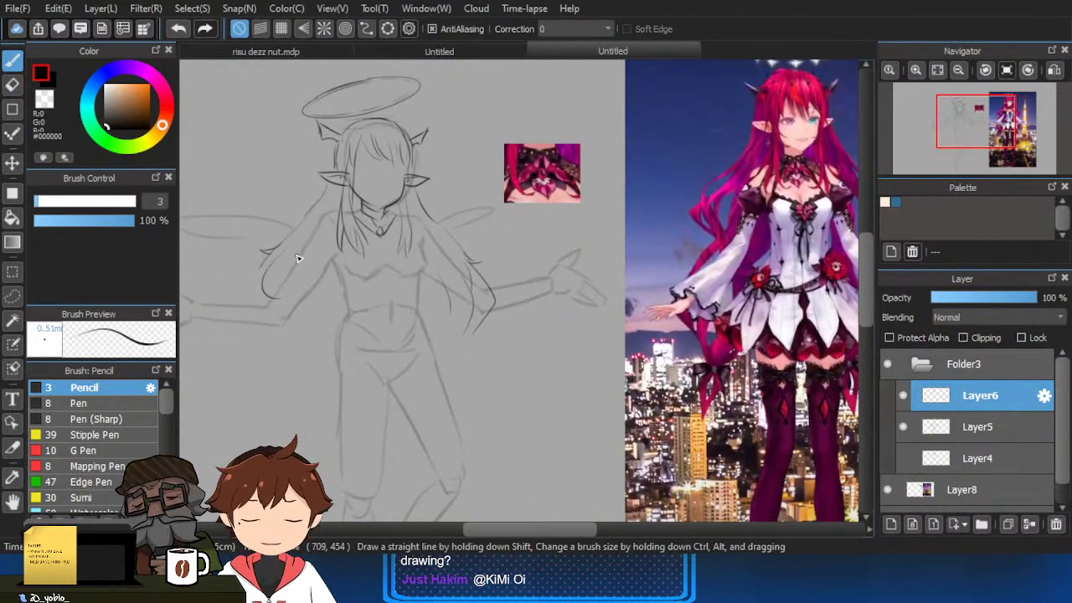
mouse_move(266, 248)
left_mouse_down()
mouse_move(252, 295)
mouse_move(261, 360)
left_mouse_up()
scroll(263, 325, "down", 1)
scroll(341, 294, "down", 1)
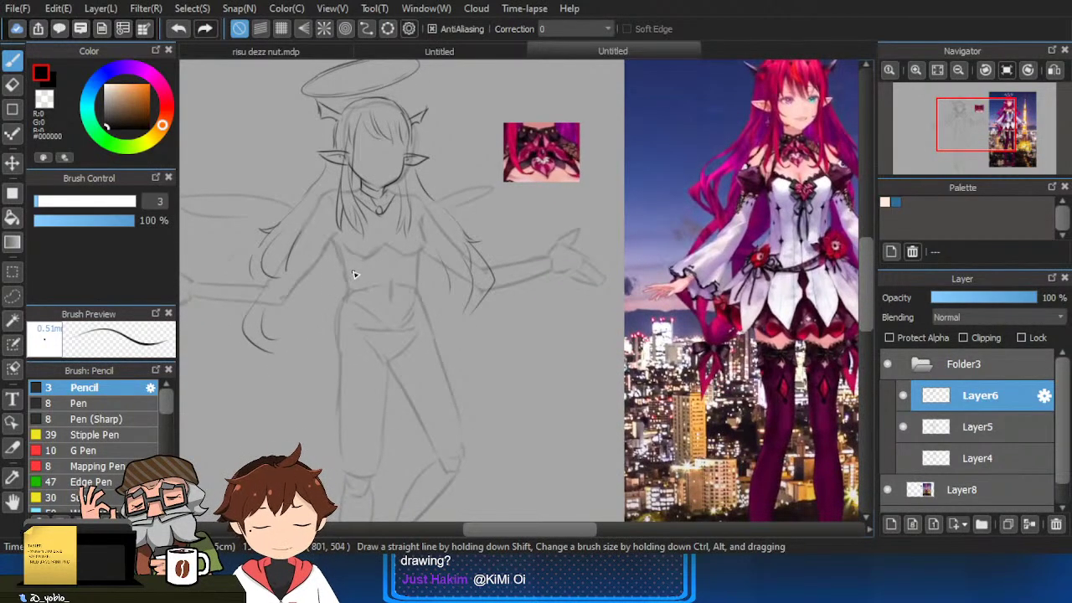
Sketch both lower hair locks past the hips, with long curved inner edges and outer edges tapering inward beside the thighs.
left_click_drag(341, 295, 340, 348)
mouse_move(340, 358)
left_mouse_down()
mouse_move(307, 378)
mouse_move(310, 300)
left_mouse_up()
left_click_drag(320, 242, 274, 331)
left_click_drag(234, 284, 251, 321)
left_click_drag(355, 314, 350, 315)
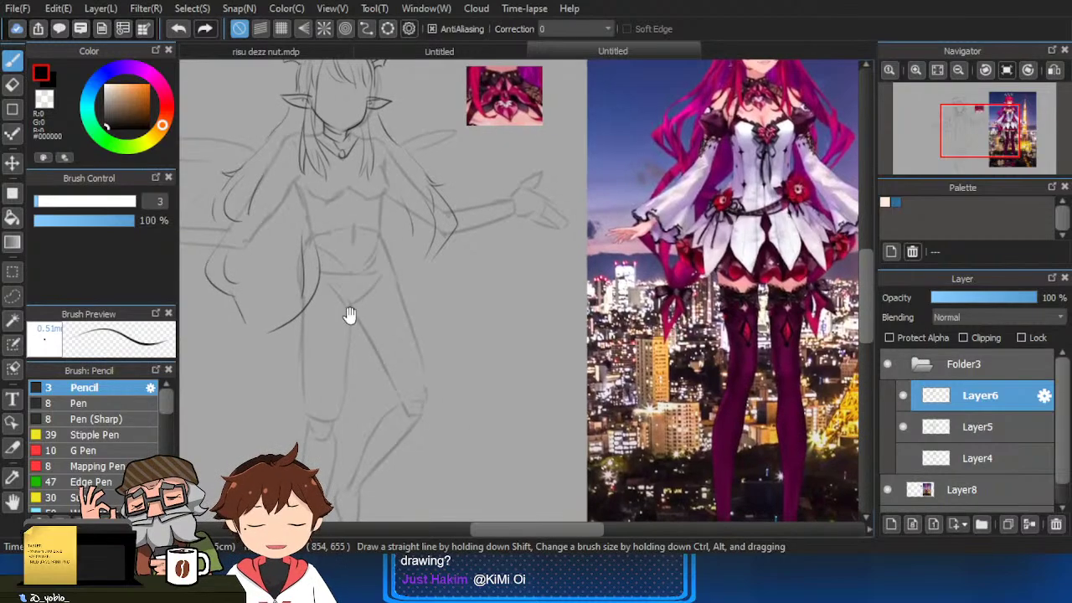
mouse_move(370, 211)
left_mouse_down()
mouse_move(410, 315)
mouse_move(435, 315)
left_mouse_up()
left_click_drag(438, 348, 435, 320)
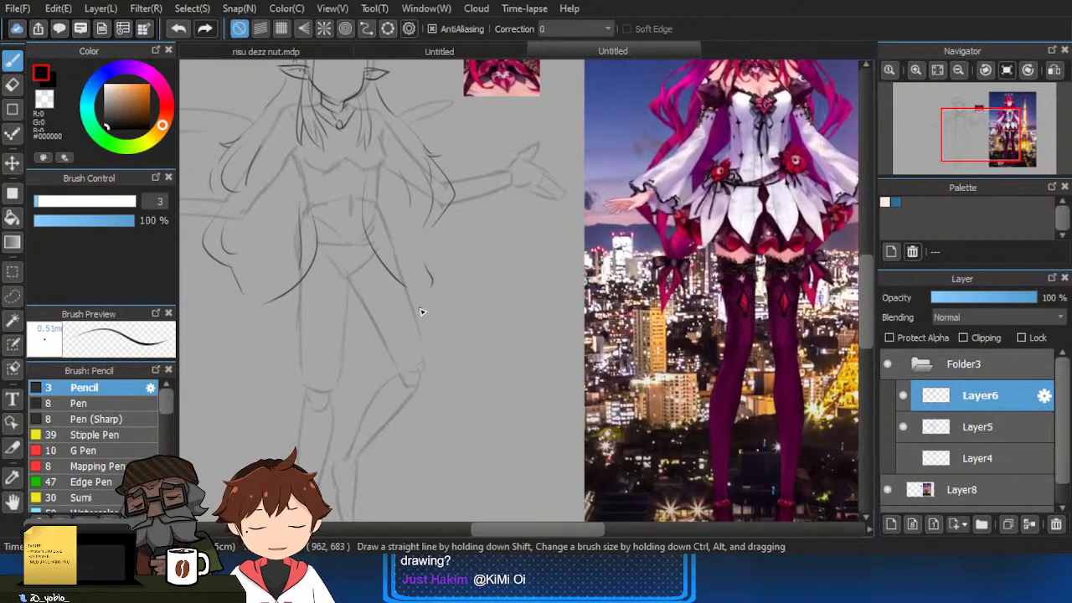
Sketch pointed, diamond-like hair tips at the ends of both locks and tie the left one with a bow.
mouse_move(246, 311)
left_mouse_down()
mouse_move(232, 314)
mouse_move(240, 347)
left_mouse_up()
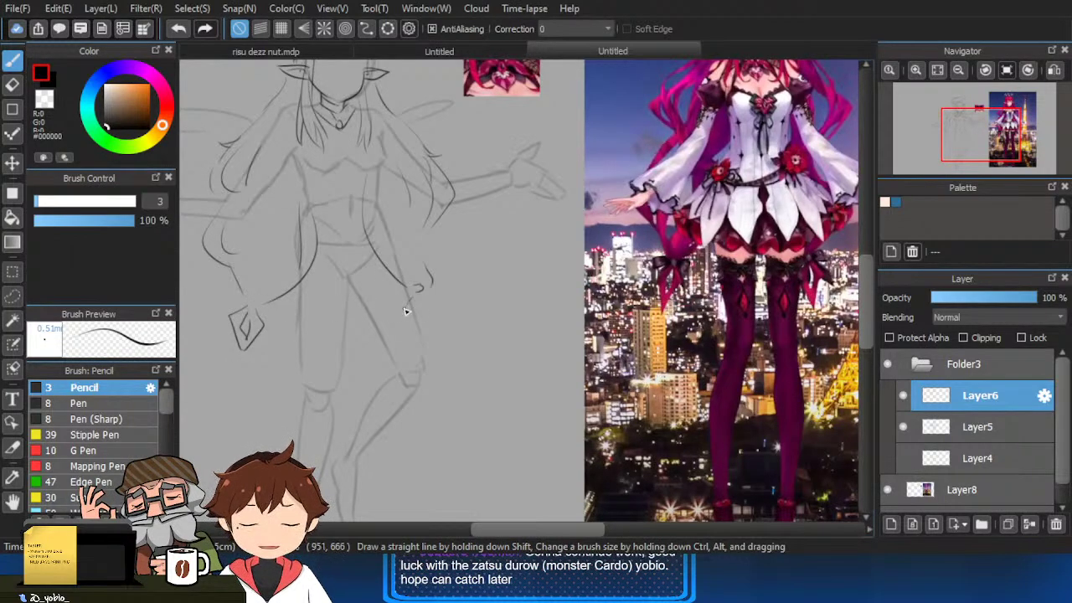
left_click_drag(385, 336, 415, 346)
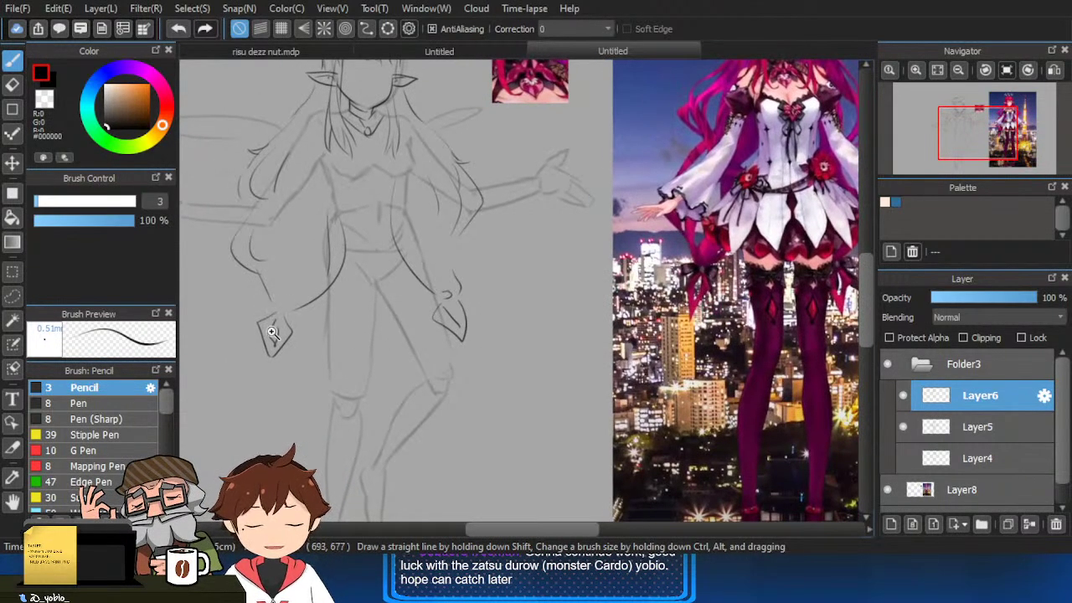
scroll(275, 332, "up", 1)
mouse_move(250, 319)
left_mouse_down()
mouse_move(290, 317)
mouse_move(309, 307)
mouse_move(307, 335)
left_mouse_up()
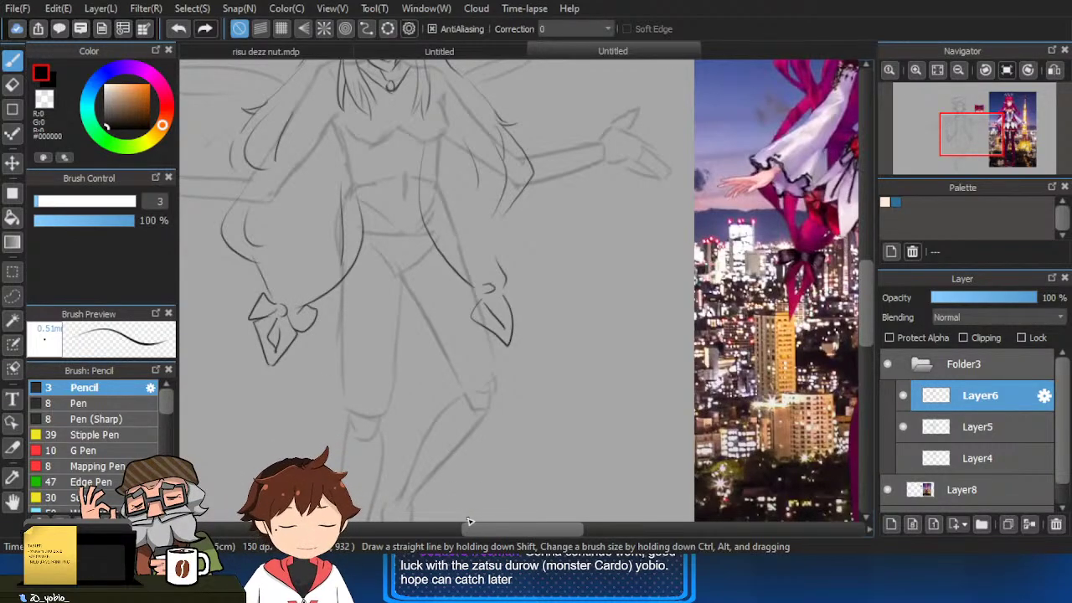
Redraw the right lock's pointed tip with straighter sides and an inner diamond, and add bow loops above it.
scroll(466, 403, "up", 3)
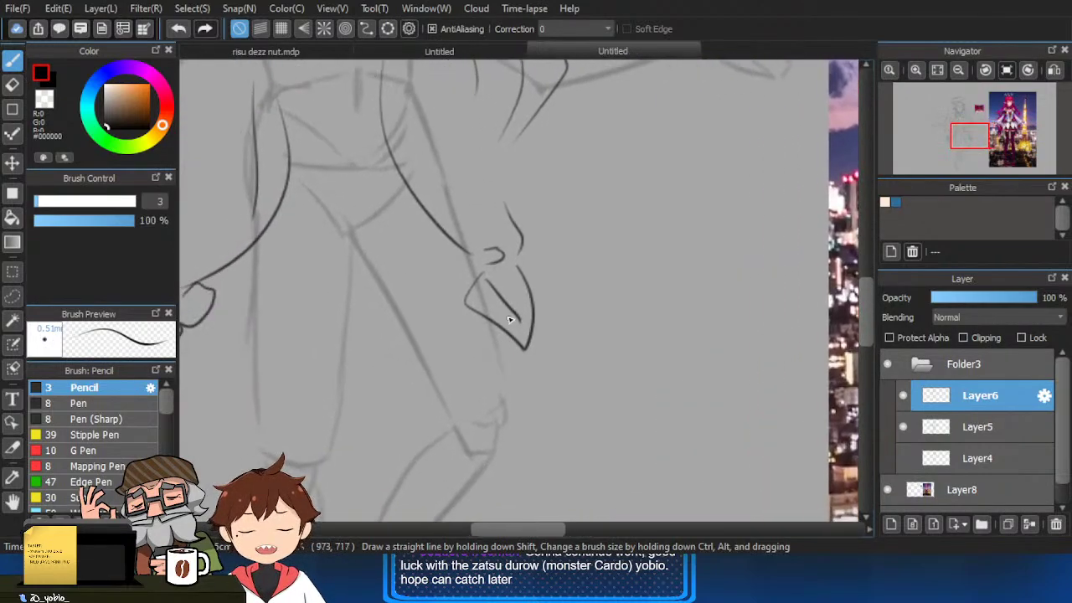
key("e")
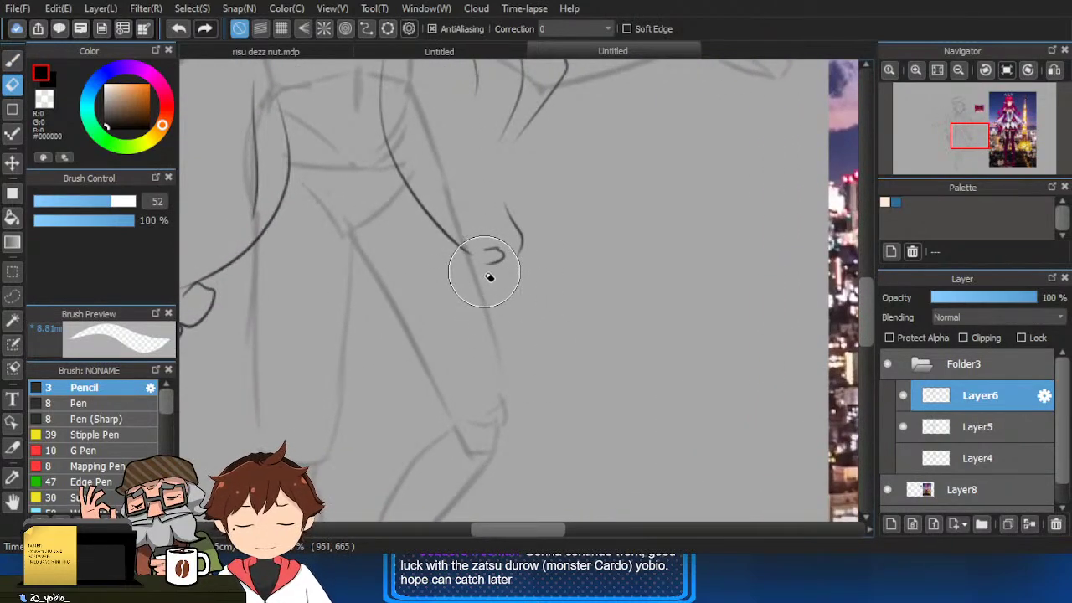
key("b")
key("ctrl+z")
mouse_move(478, 276)
left_mouse_down()
mouse_move(483, 319)
mouse_move(531, 344)
mouse_move(545, 338)
mouse_move(533, 366)
left_mouse_up()
key("ctrl+z")
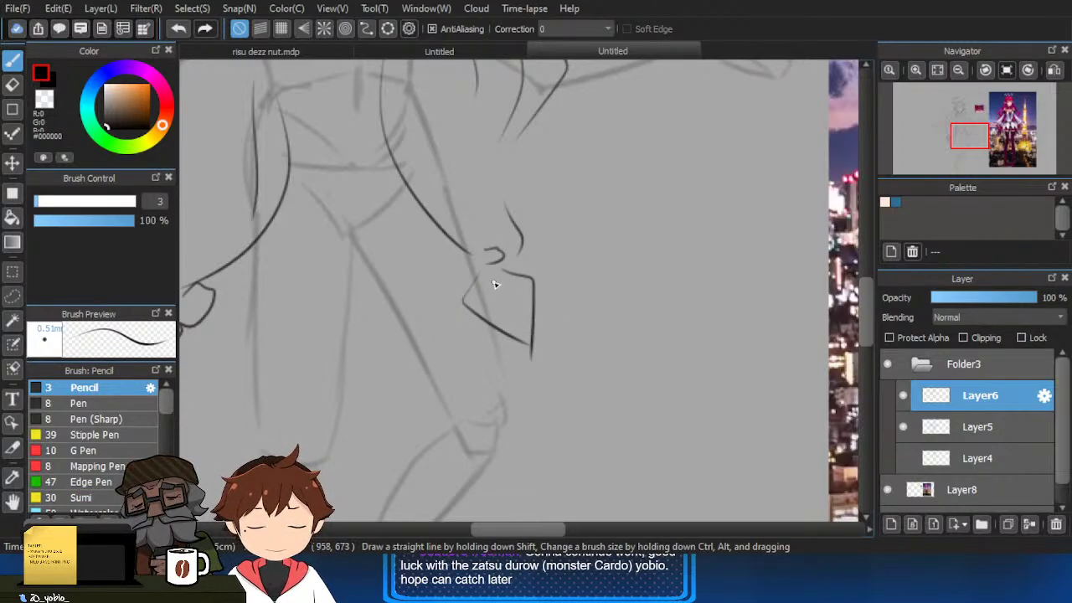
mouse_move(494, 280)
left_mouse_down()
mouse_move(528, 330)
mouse_move(521, 318)
left_mouse_up()
mouse_move(470, 278)
left_mouse_down()
mouse_move(492, 298)
mouse_move(527, 293)
left_mouse_up()
mouse_move(484, 323)
left_mouse_down()
mouse_move(495, 310)
mouse_move(687, 297)
mouse_move(517, 344)
mouse_move(506, 407)
left_mouse_up()
scroll(390, 306, "down", 1)
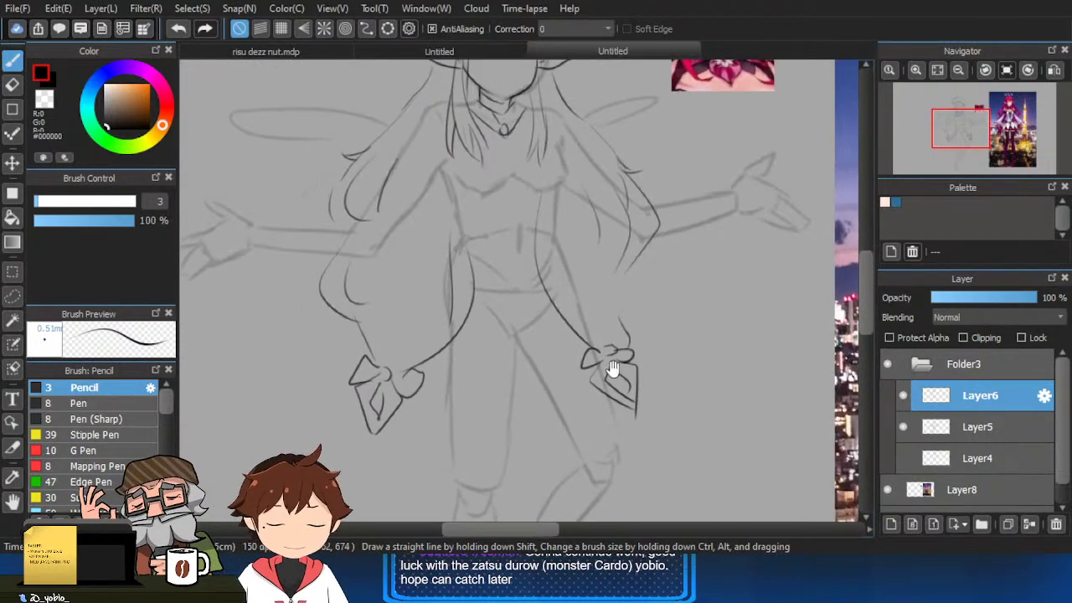
Redraw the right hair lock's outer contour around the elbow, connecting it to the curve below the arm.
scroll(627, 247, "up", 2)
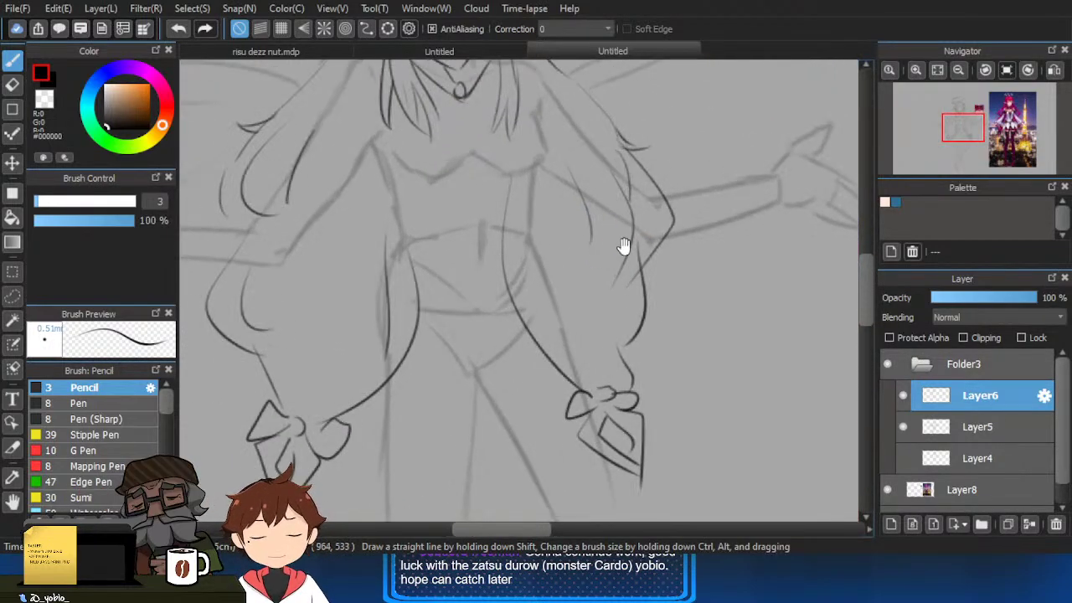
key("e")
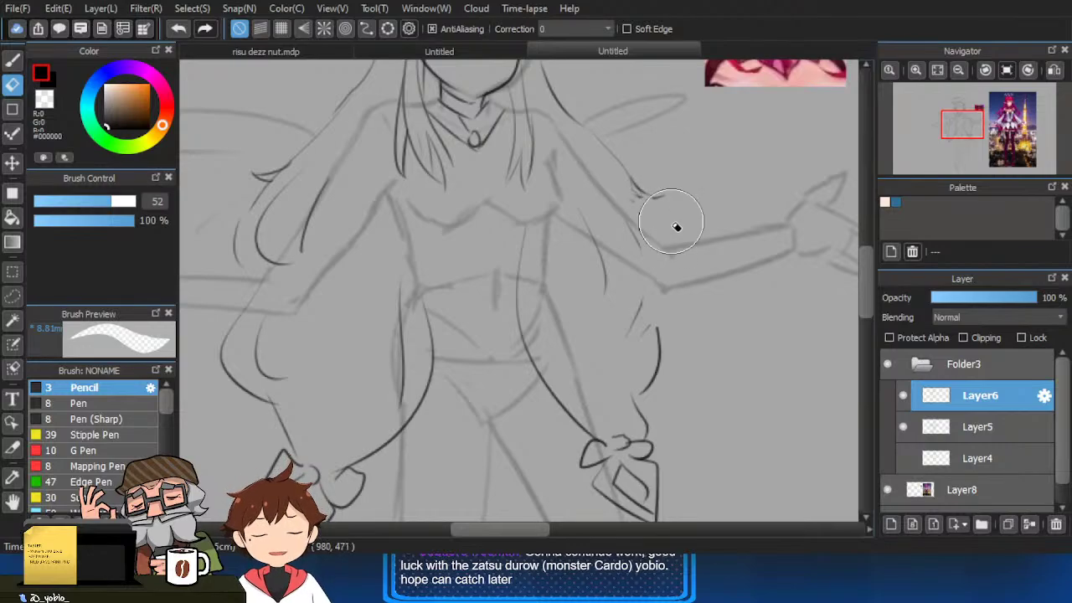
key("b")
mouse_move(670, 239)
left_mouse_down()
mouse_move(682, 292)
mouse_move(662, 325)
left_mouse_up()
left_click_drag(635, 221, 641, 313)
mouse_move(572, 304)
left_mouse_down()
mouse_move(706, 287)
mouse_move(707, 376)
left_mouse_up()
Erase and redraw the inner strand of the left hair lock so it falls diagonally along the upper arm.
key("e")
key("b")
mouse_move(414, 295)
left_mouse_down()
mouse_move(407, 380)
mouse_move(390, 414)
left_mouse_up()
left_click_drag(542, 358, 551, 355)
left_click_drag(501, 400, 512, 365)
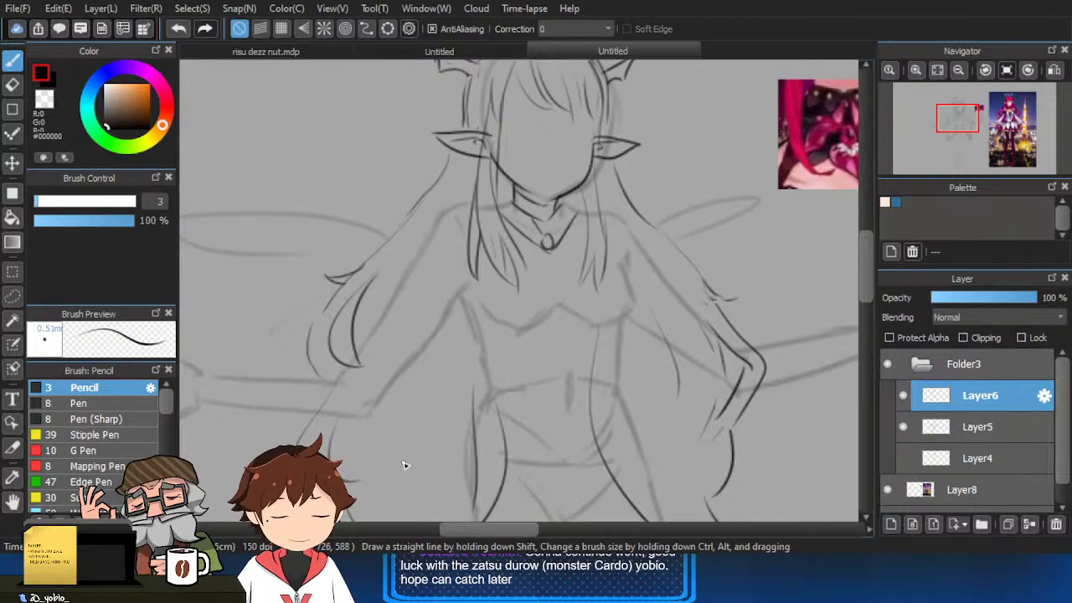
key("e")
left_click_drag(368, 297, 363, 360)
key("b")
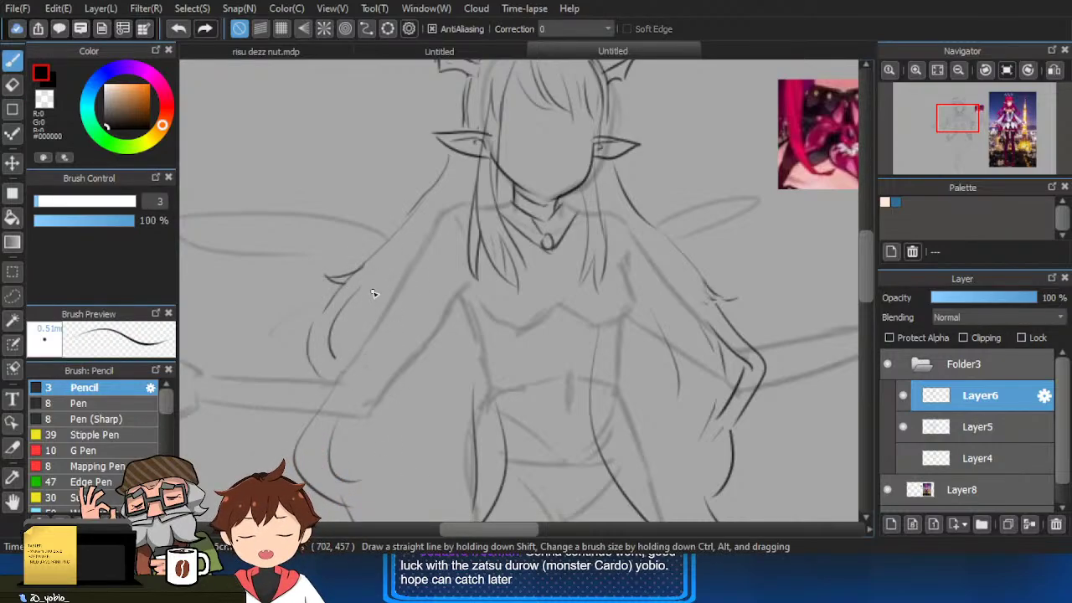
left_click_drag(350, 320, 377, 330)
mouse_move(373, 293)
left_mouse_down()
mouse_move(339, 358)
mouse_move(345, 391)
left_mouse_up()
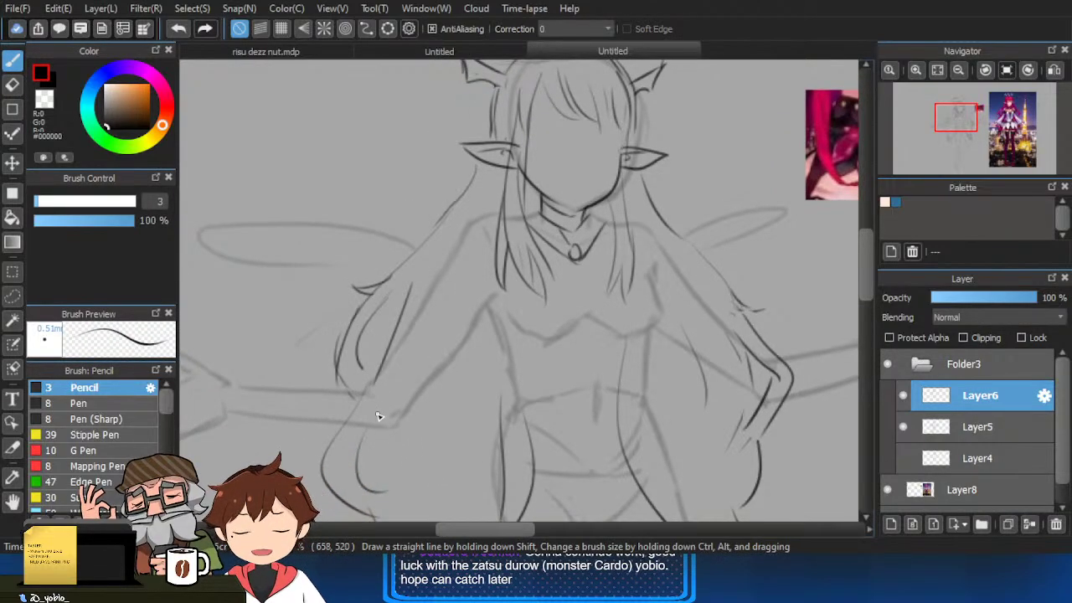
left_click_drag(423, 412, 400, 407)
left_click_drag(507, 357, 464, 361)
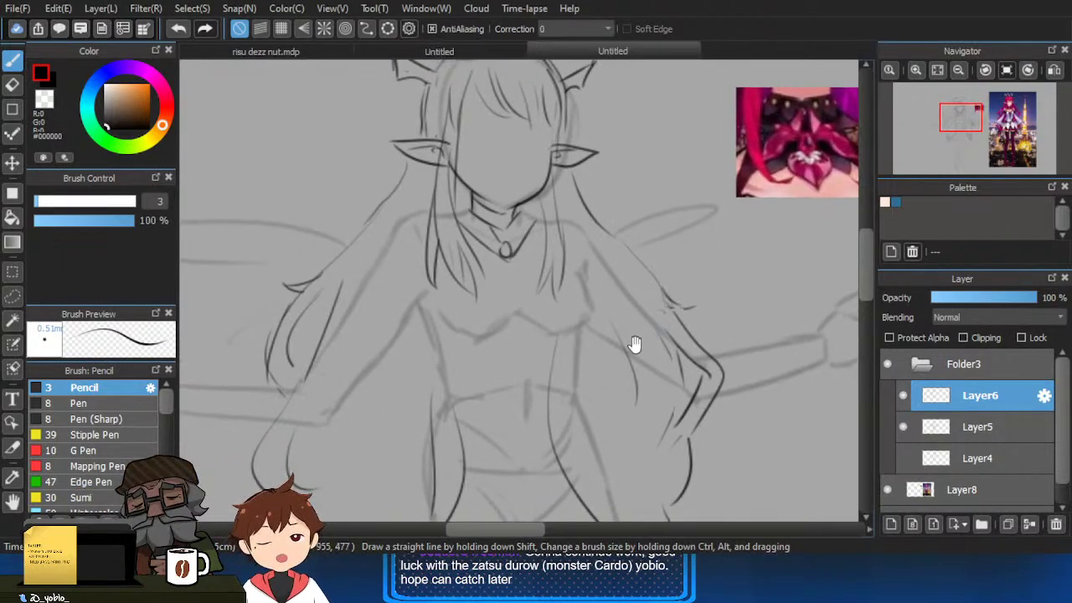
Compare the overall hair sketch with the full-body reference picture.
left_click_drag(634, 344, 666, 360)
scroll(662, 342, "down", 2)
mouse_move(675, 408)
left_mouse_down()
mouse_move(676, 326)
mouse_move(671, 359)
mouse_move(567, 354)
left_mouse_up()
scroll(676, 325, "down", 2)
scroll(676, 337, "down", 3)
scroll(675, 337, "up", 2)
scroll(570, 353, "down", 1)
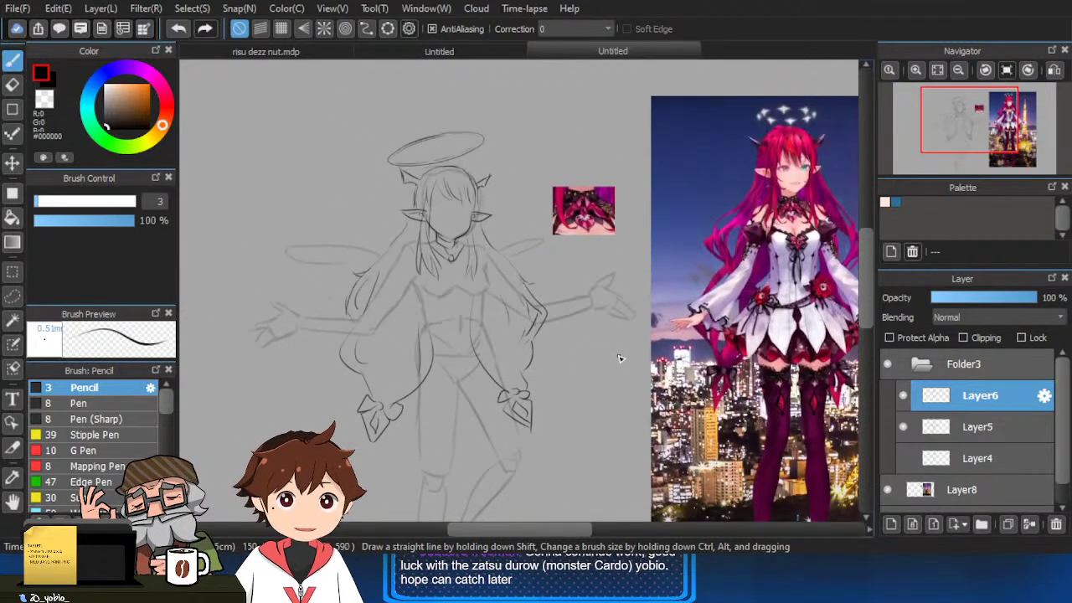
scroll(541, 397, "up", 2)
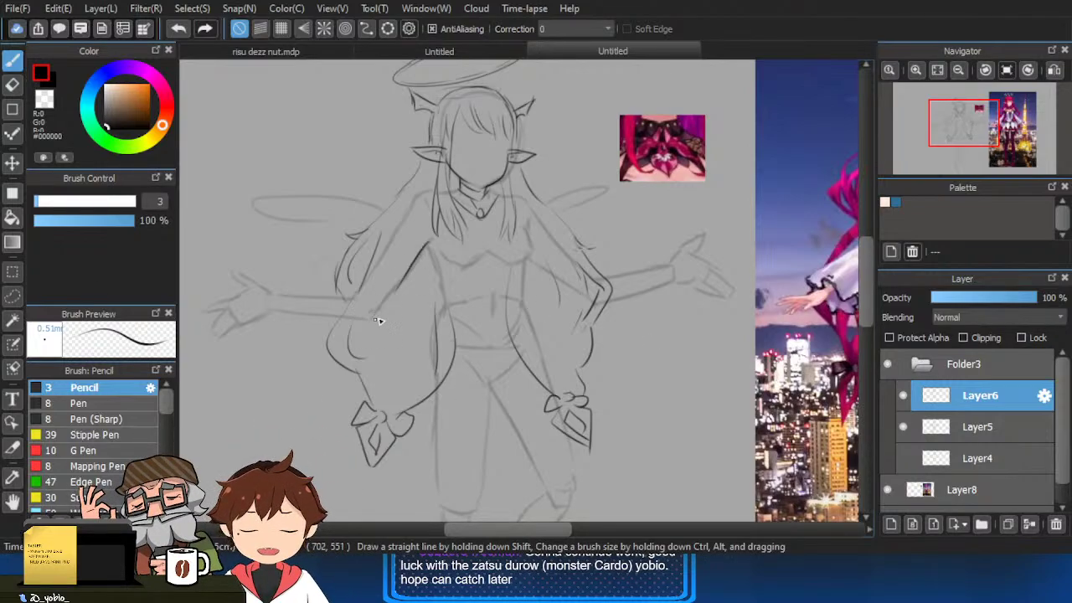
Sketch flower petals around the round gem at the collar, following the close-up reference of the neck ornament.
left_click_drag(410, 267, 469, 279)
scroll(470, 280, "up", 2)
mouse_move(503, 244)
left_mouse_down()
mouse_move(421, 346)
mouse_move(418, 327)
left_mouse_up()
key("ctrl+z")
scroll(418, 361, "down", 3)
scroll(484, 330, "up", 4)
mouse_move(400, 291)
left_mouse_down()
mouse_move(404, 307)
mouse_move(357, 321)
mouse_move(388, 306)
left_mouse_up()
left_click_drag(419, 308, 397, 305)
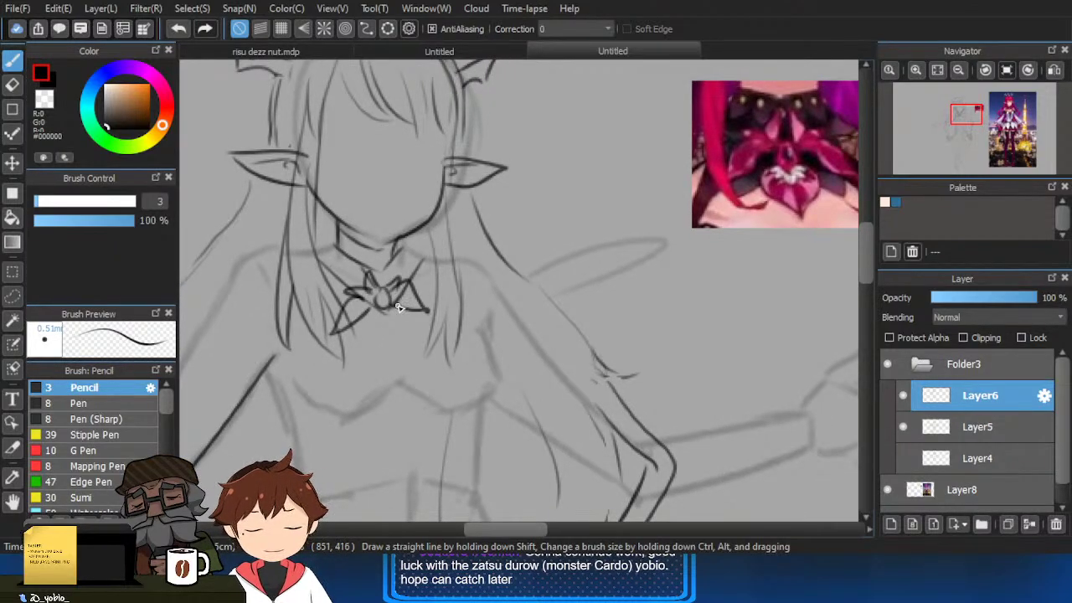
key("ctrl+z")
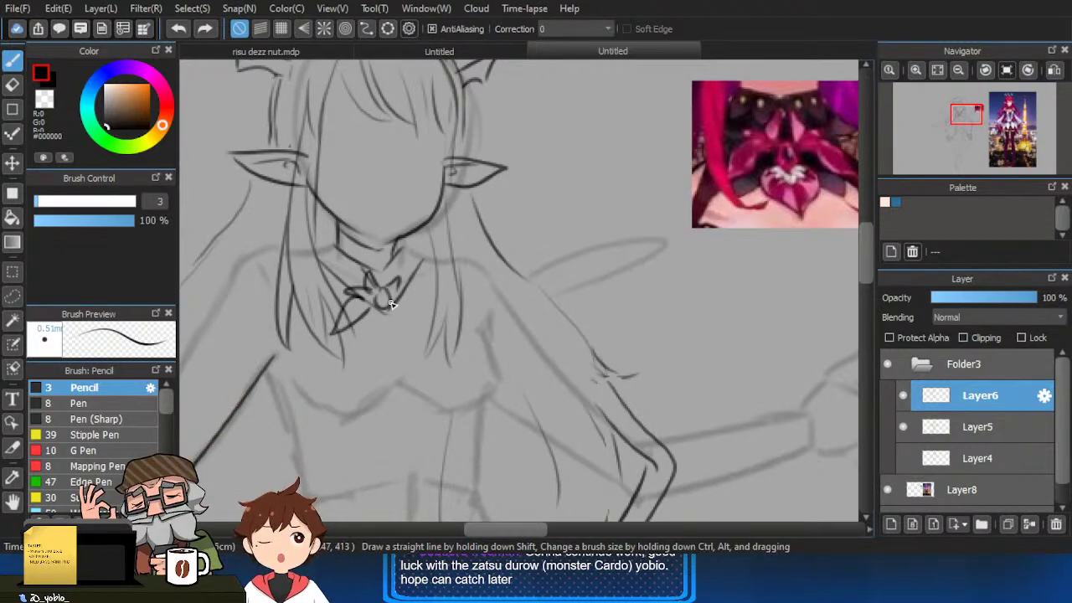
mouse_move(393, 291)
left_mouse_down()
mouse_move(427, 321)
mouse_move(410, 319)
left_mouse_up()
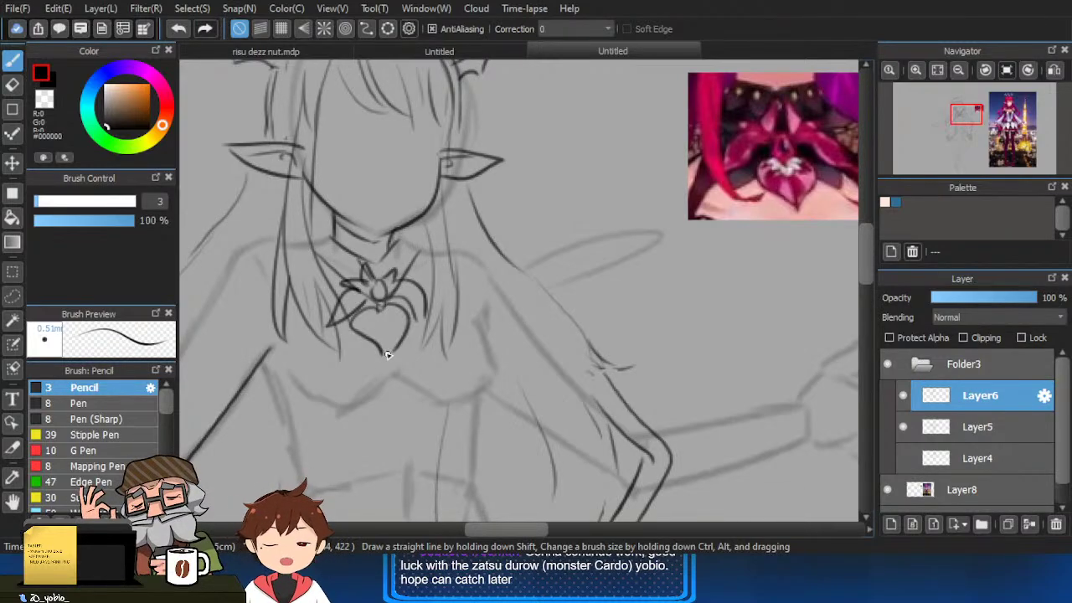
Redraw the heart-shaped pendant below the flower ornament and add small curled petal details inside it.
key("ctrl+z")
key("ctrl+z")
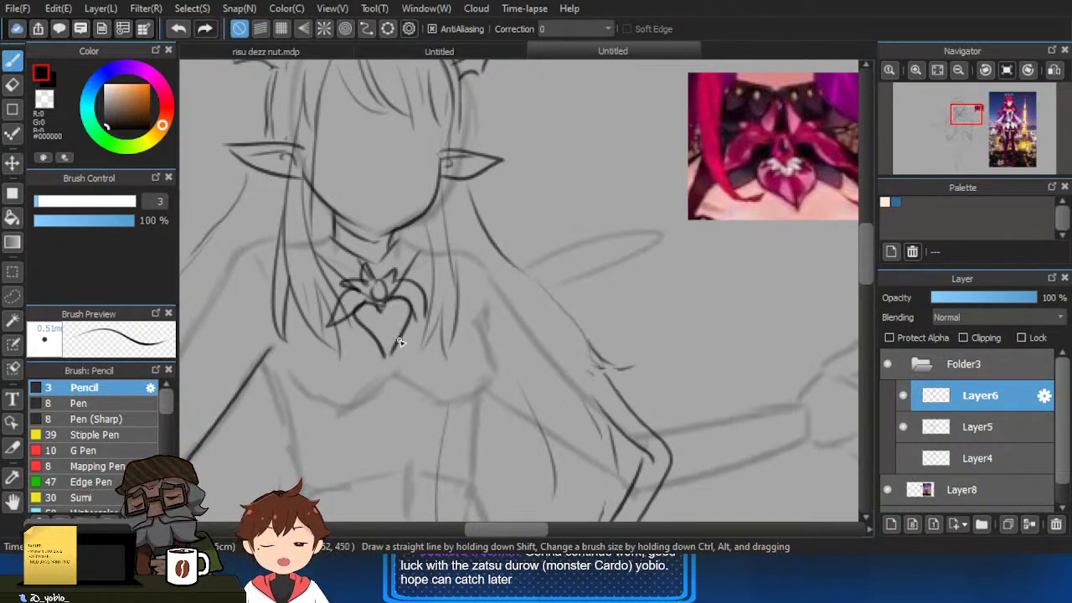
left_click_drag(392, 339, 390, 344)
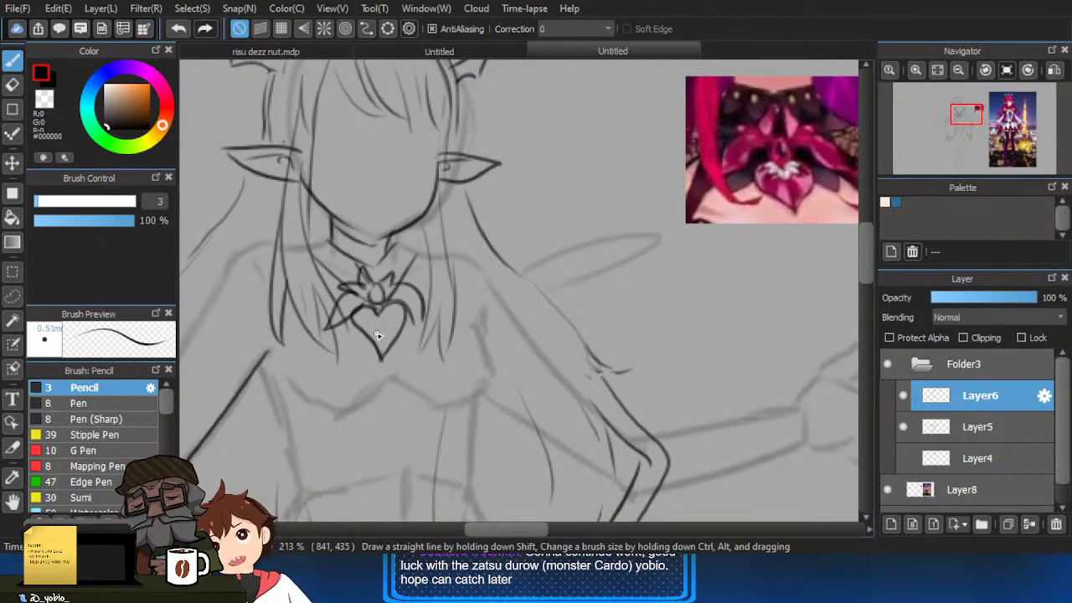
key("ctrl+z")
key("ctrl+z")
mouse_move(356, 312)
left_mouse_down()
mouse_move(373, 361)
mouse_move(375, 352)
left_mouse_up()
key("ctrl+z")
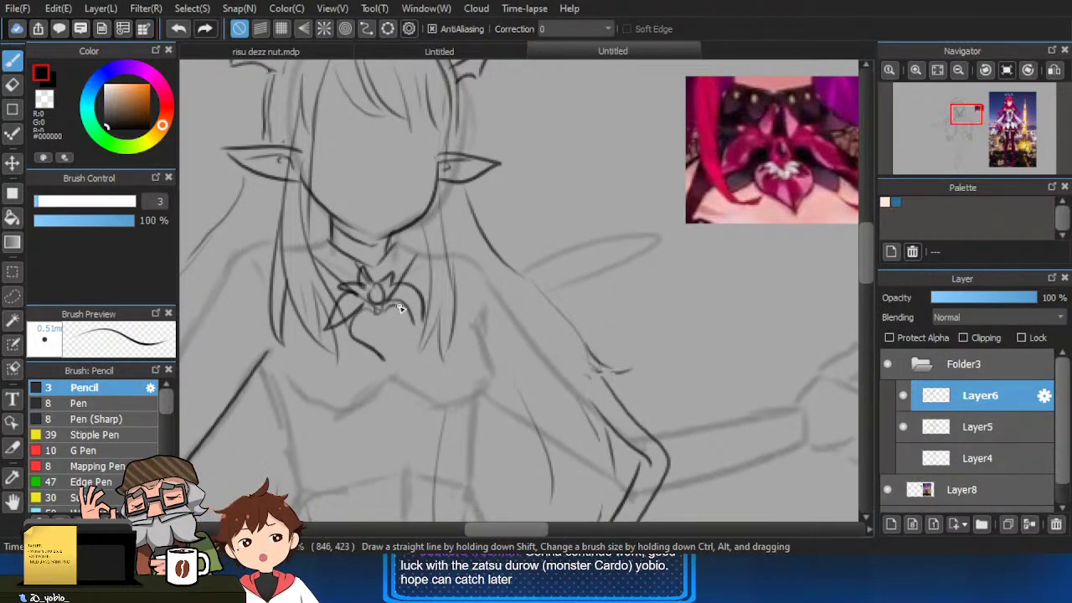
key("ctrl+z")
mouse_move(400, 308)
left_mouse_down()
mouse_move(388, 360)
mouse_move(379, 327)
mouse_move(368, 336)
left_mouse_up()
key("ctrl+z")
scroll(387, 304, "down", 3)
scroll(404, 305, "up", 3)
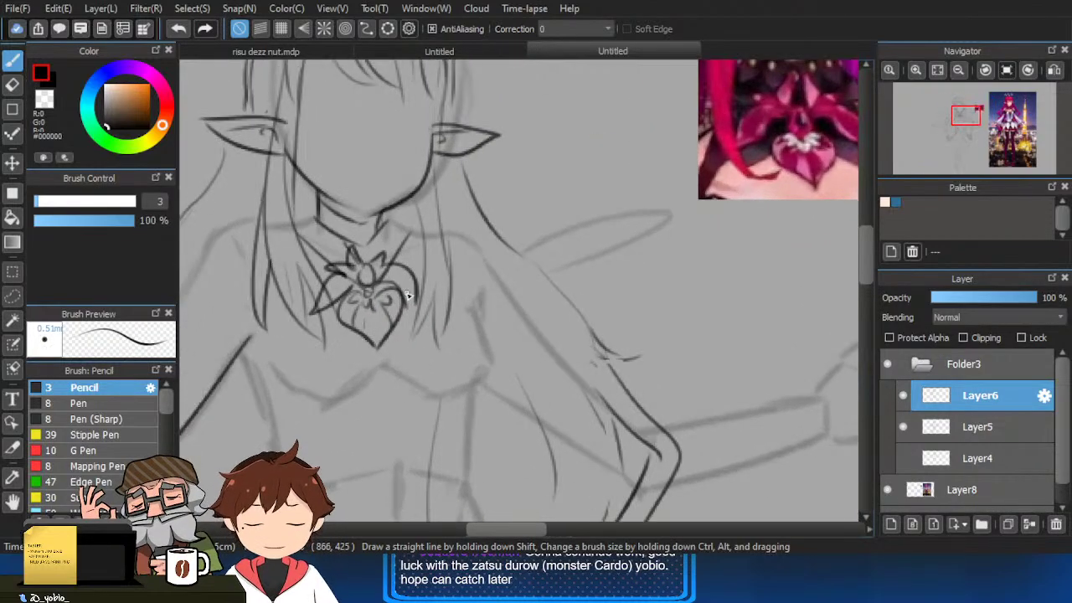
Refine the flower ornament's right petal and replace the round gem at its centre with curved petal lines.
left_click_drag(397, 283, 411, 301)
key("e")
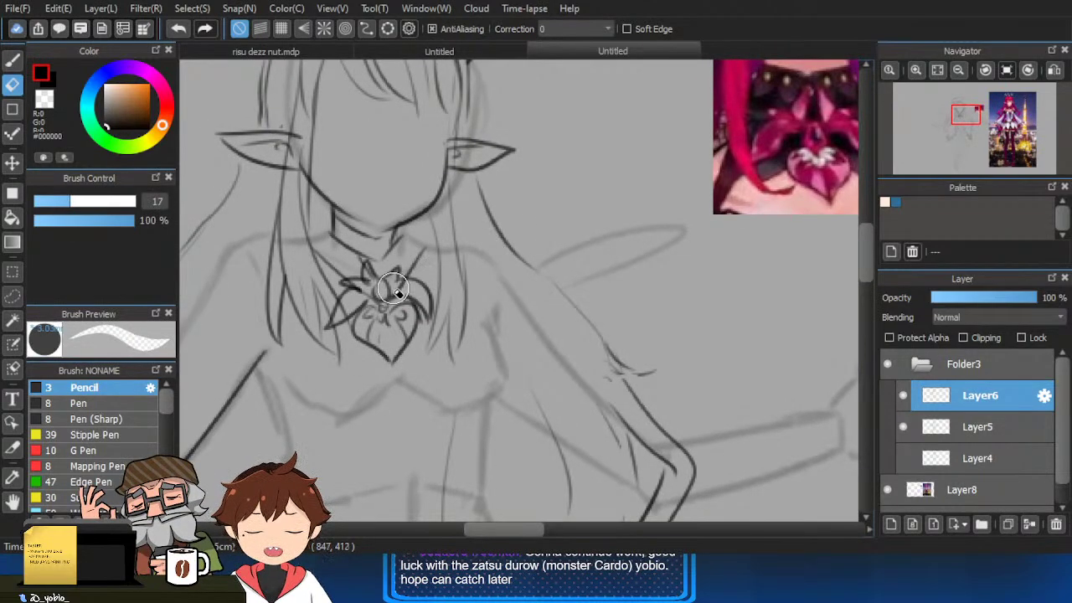
key("p")
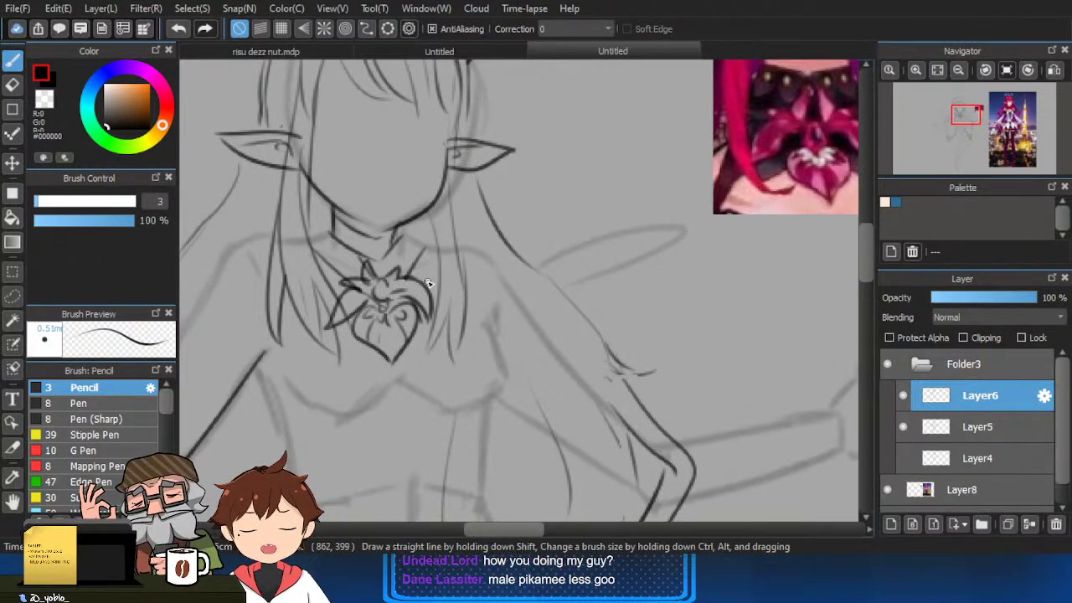
mouse_move(460, 240)
left_mouse_down()
mouse_move(445, 282)
mouse_move(403, 286)
left_mouse_up()
Sketch the collar edges on both sides of the neck above the flower ornament.
left_click_drag(299, 290, 339, 284)
left_click_drag(318, 292, 376, 297)
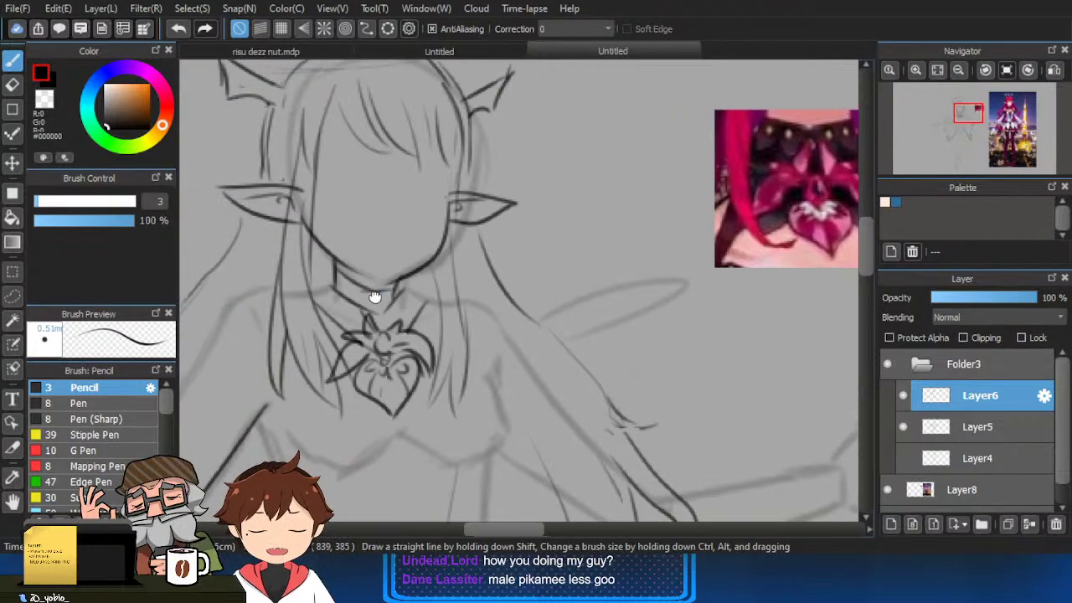
mouse_move(450, 311)
left_mouse_down()
mouse_move(470, 311)
mouse_move(444, 307)
left_mouse_up()
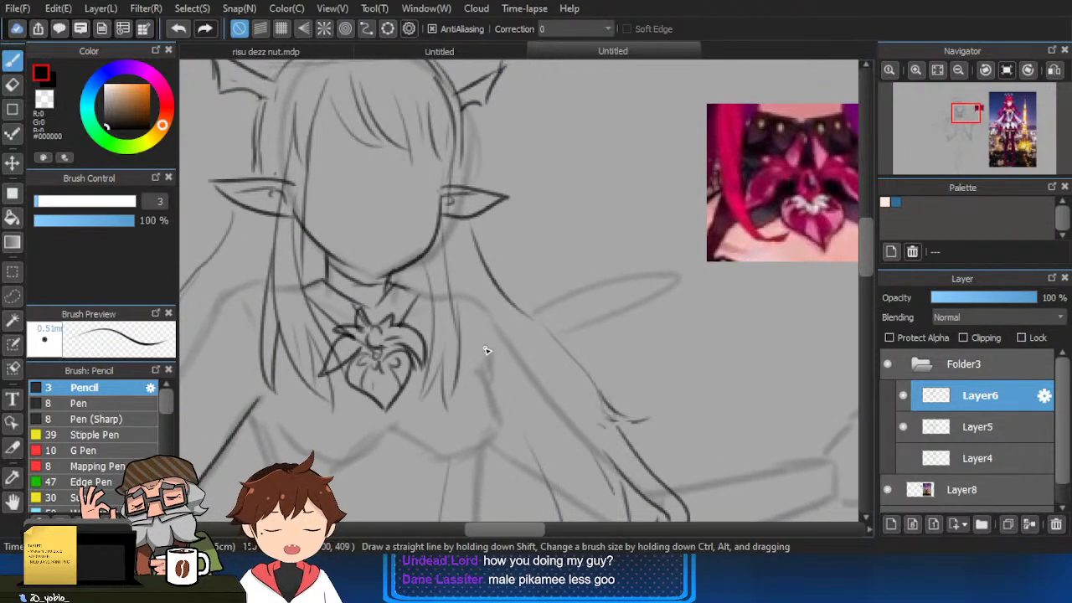
scroll(371, 276, "up", 2)
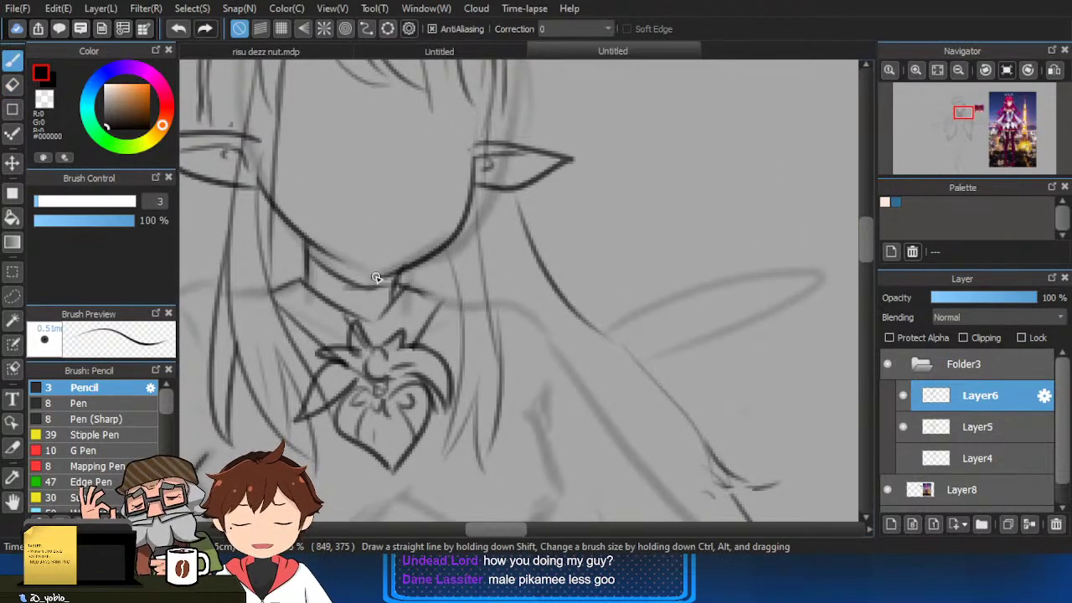
scroll(443, 311, "down", 1)
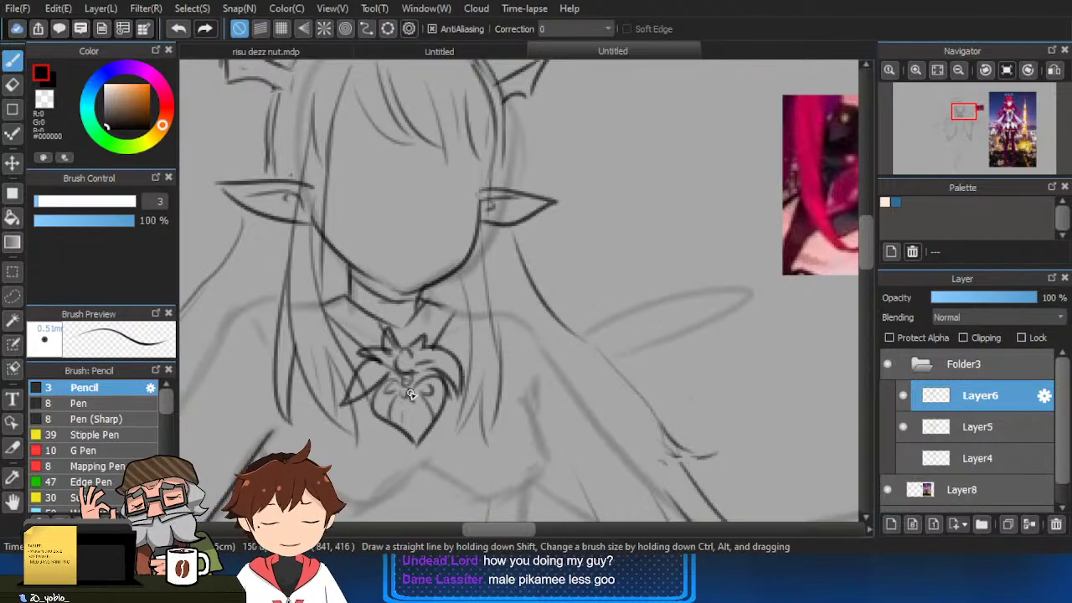
Sketch the upper contour of the left shoulder beside the hair strands.
scroll(434, 375, "down", 3)
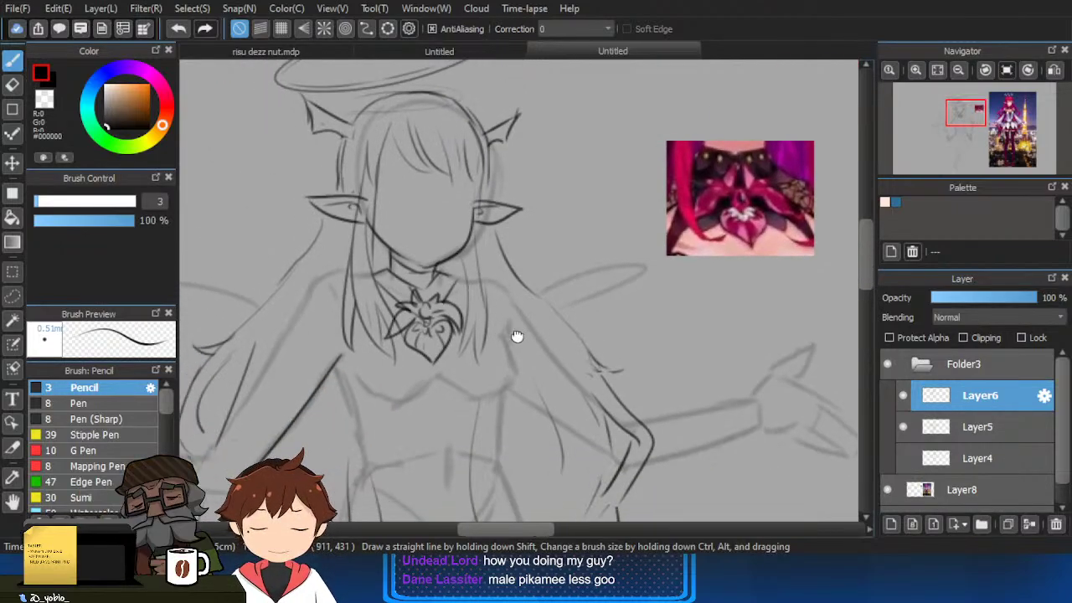
scroll(376, 327, "up", 2)
left_click_drag(307, 268, 304, 273)
scroll(394, 285, "down", 1)
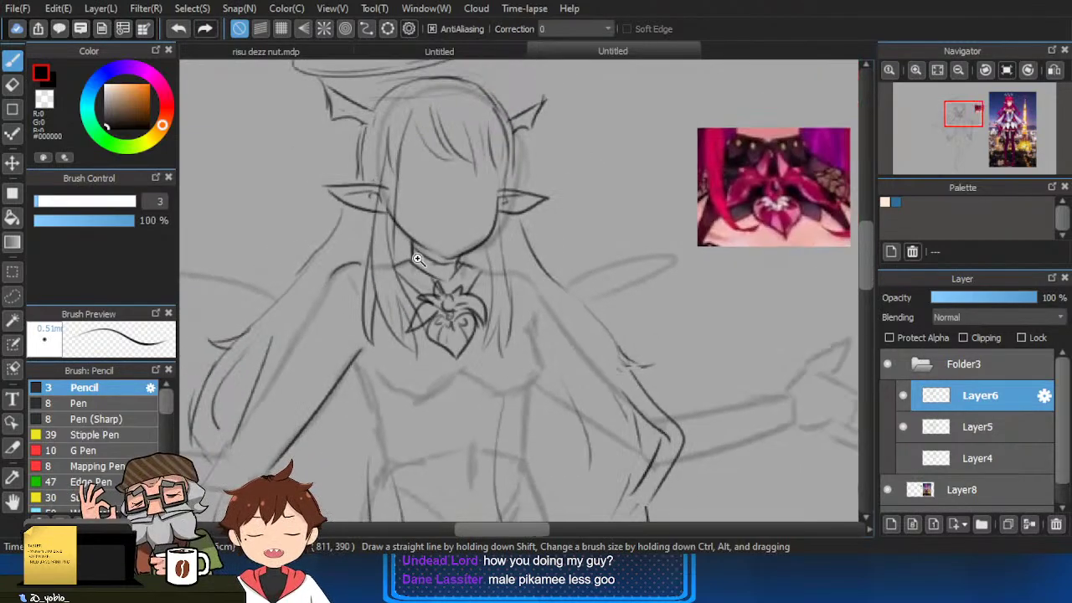
Examine the collar, bare shoulders and sleeves of the outfit in the full-body reference picture.
left_click_drag(419, 256, 391, 241)
scroll(524, 299, "down", 1)
mouse_move(588, 310)
left_mouse_down()
mouse_move(476, 297)
mouse_move(355, 305)
left_mouse_up()
left_click_drag(495, 363, 484, 371)
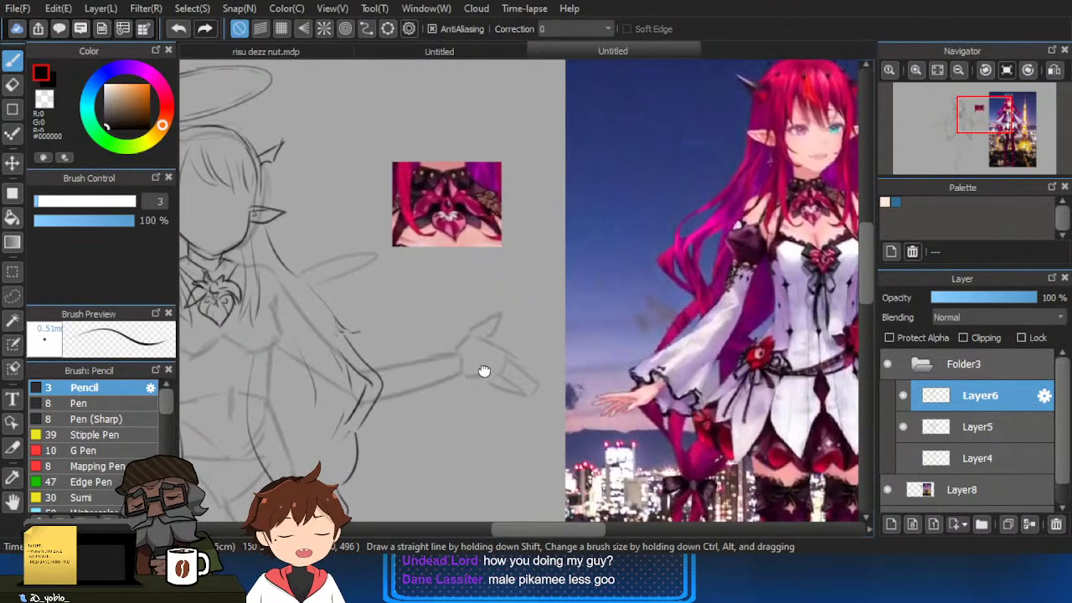
mouse_move(293, 252)
left_mouse_down()
mouse_move(297, 287)
mouse_move(283, 289)
left_mouse_up()
mouse_move(451, 272)
left_mouse_down()
mouse_move(416, 278)
mouse_move(391, 318)
mouse_move(325, 312)
left_mouse_up()
scroll(725, 254, "up", 3)
mouse_move(715, 226)
left_mouse_down()
mouse_move(706, 253)
mouse_move(673, 201)
mouse_move(709, 188)
left_mouse_up()
scroll(718, 272, "down", 4)
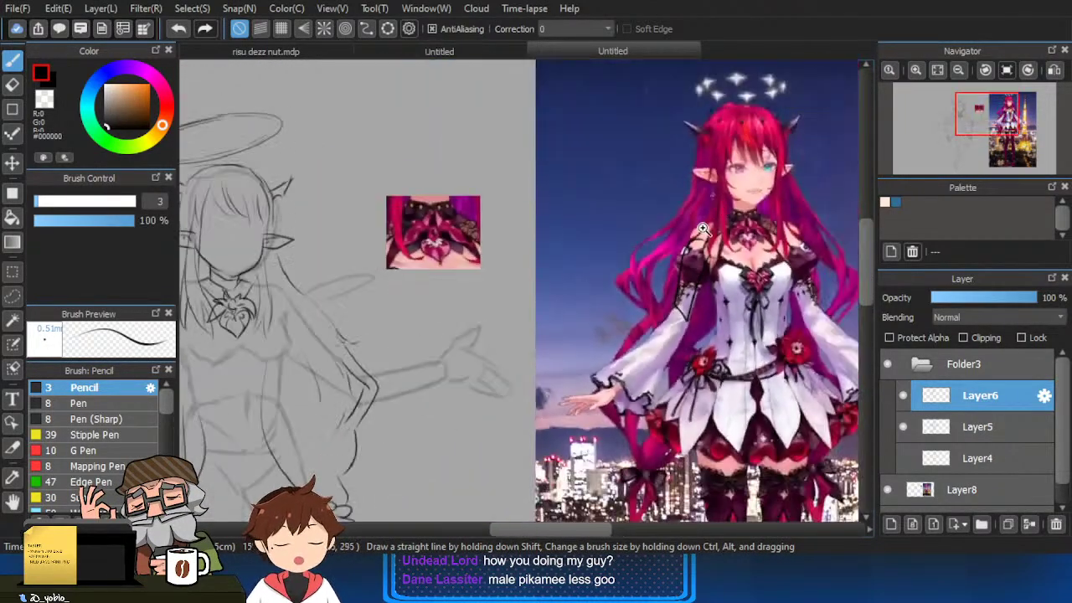
Erase the dark underside line of the left upper arm.
left_click_drag(466, 381, 507, 354)
scroll(398, 285, "up", 2)
key("e")
left_click_drag(434, 289, 358, 389)
key("b")
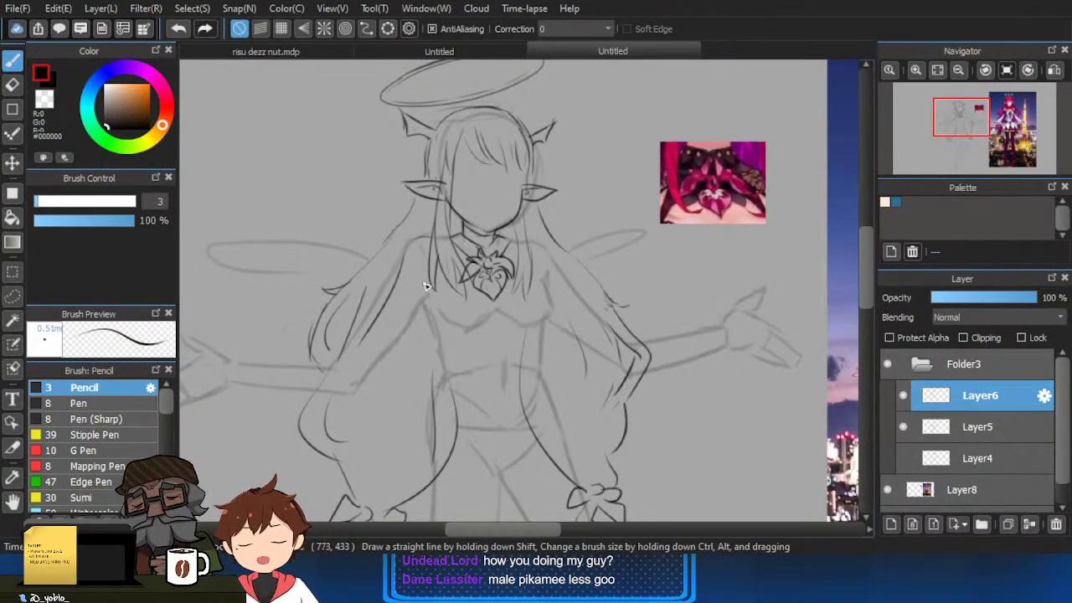
Sketch the underside of the left upper arm and the upper contour of the left forearm.
key("ctrl+z")
scroll(330, 335, "down", 3)
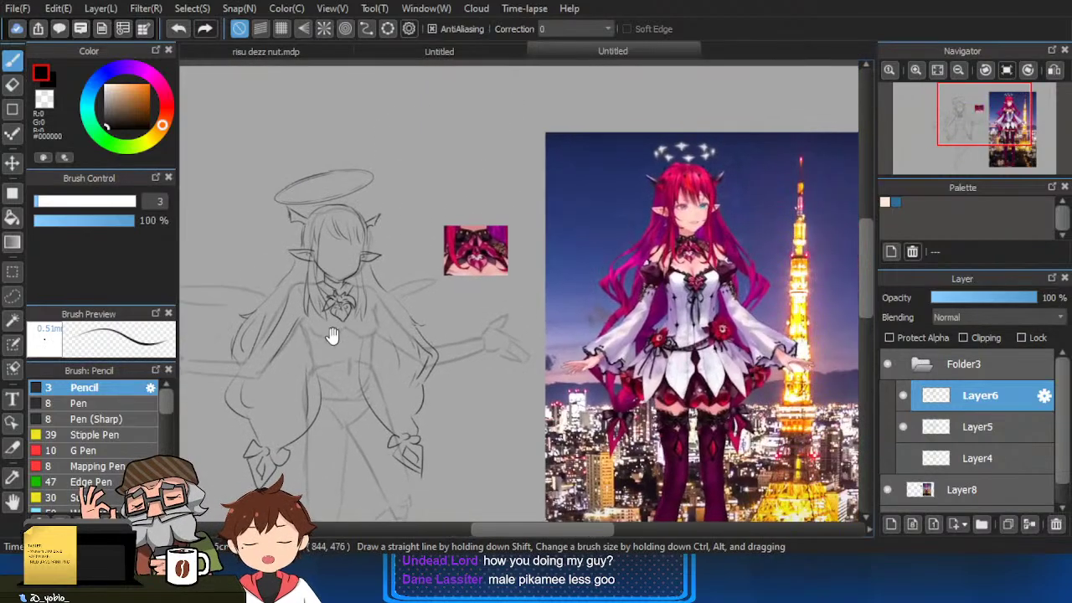
scroll(322, 343, "up", 3)
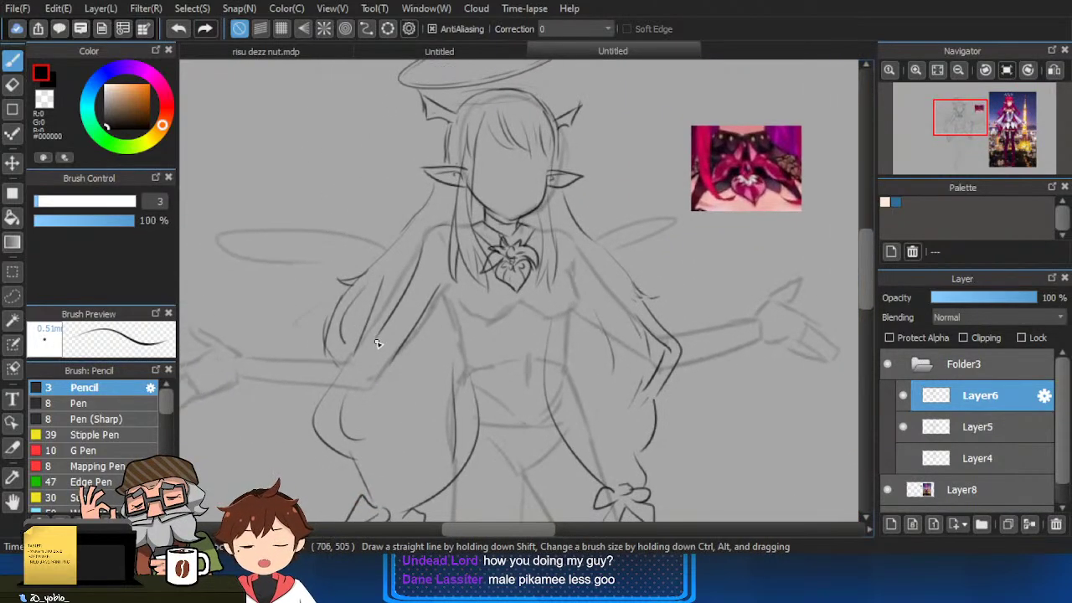
key("ctrl+z")
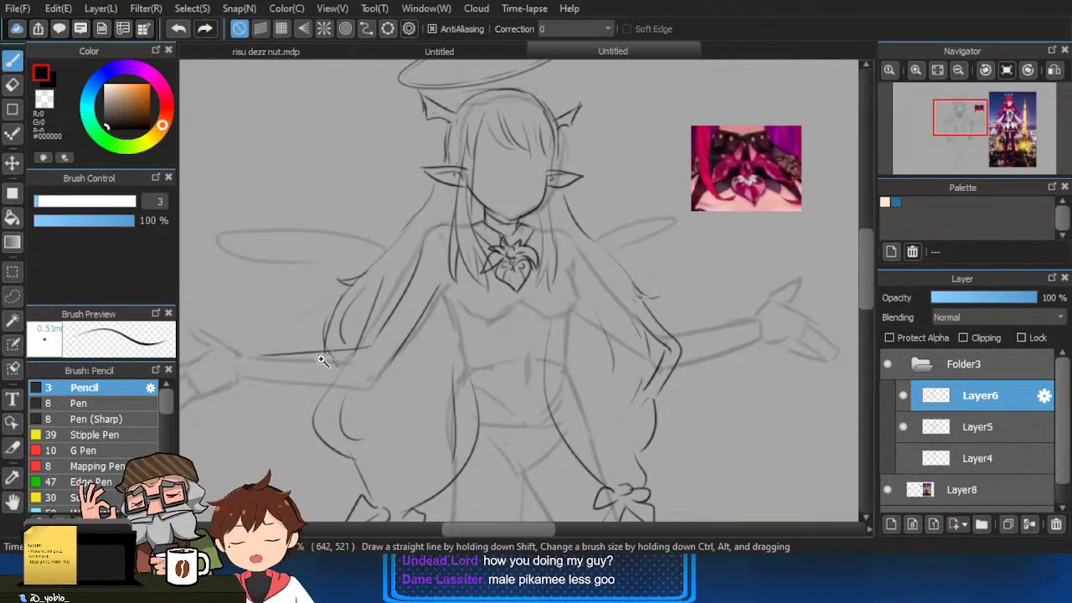
scroll(352, 351, "down", 3)
scroll(344, 372, "up", 3)
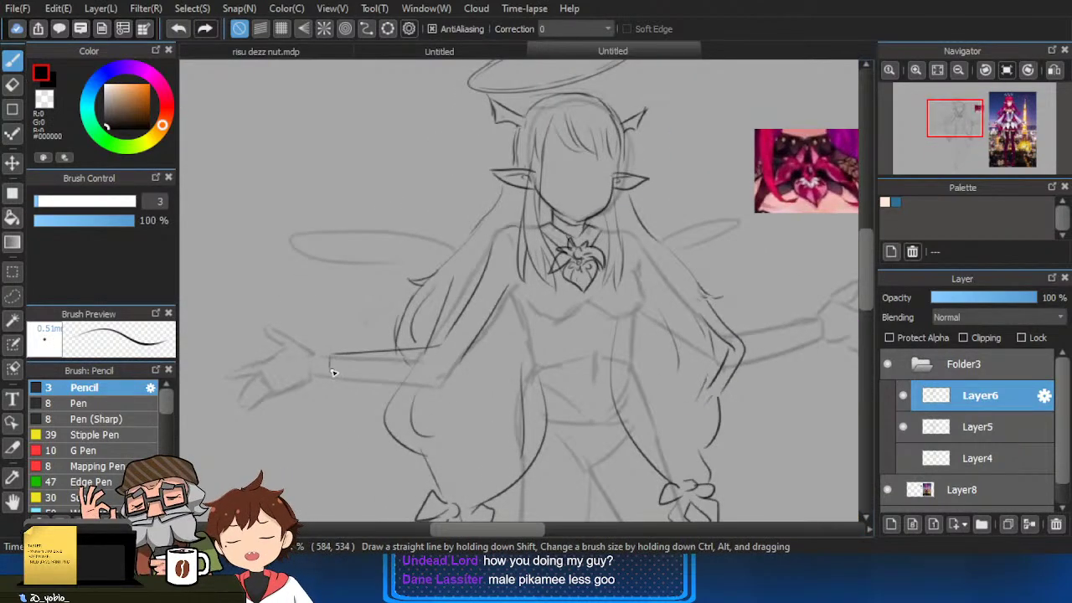
Sketch the wrist edge and the lower contour of the left forearm up to the elbow.
key("ctrl+z")
left_click_drag(352, 371, 459, 367)
key("ctrl+z")
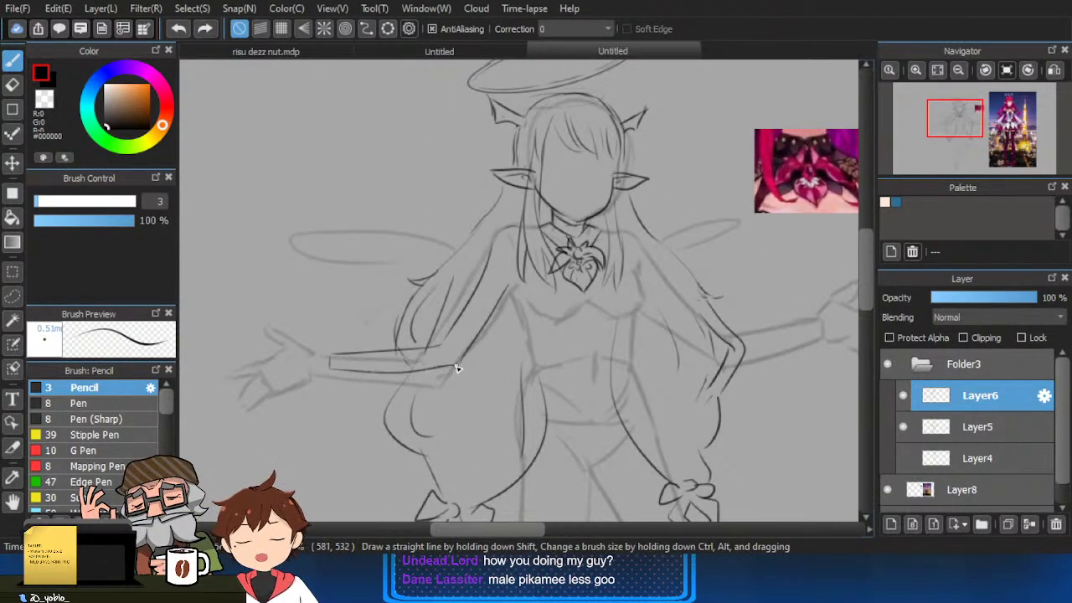
key("ctrl+z")
key("ctrl+y")
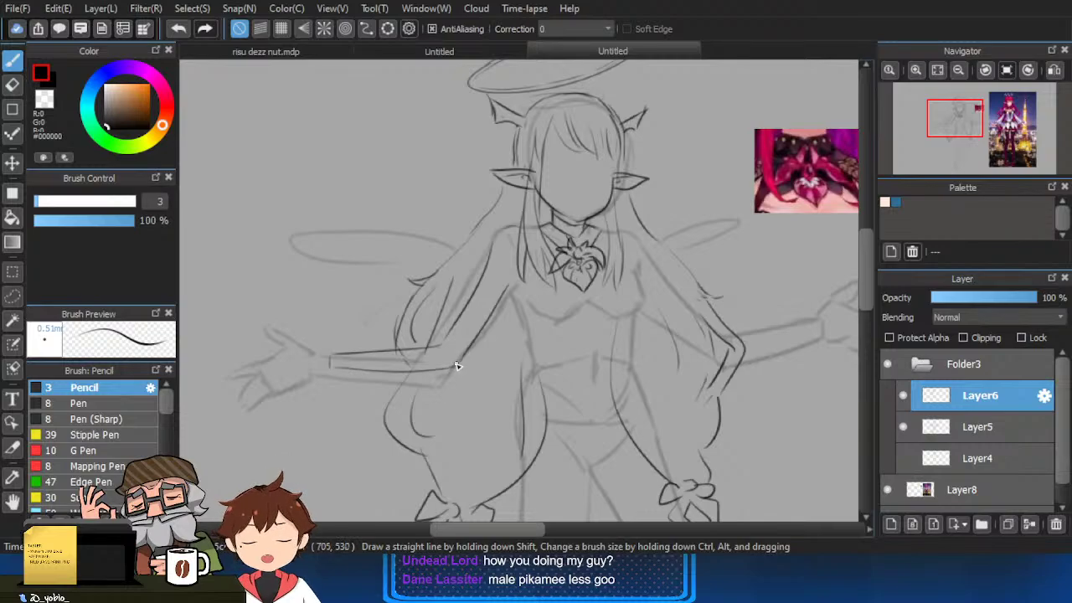
left_click_drag(586, 361, 522, 339)
left_click_drag(450, 357, 540, 362)
Erase the hair strand lines that cross the left forearm.
scroll(536, 362, "up", 1)
key("e")
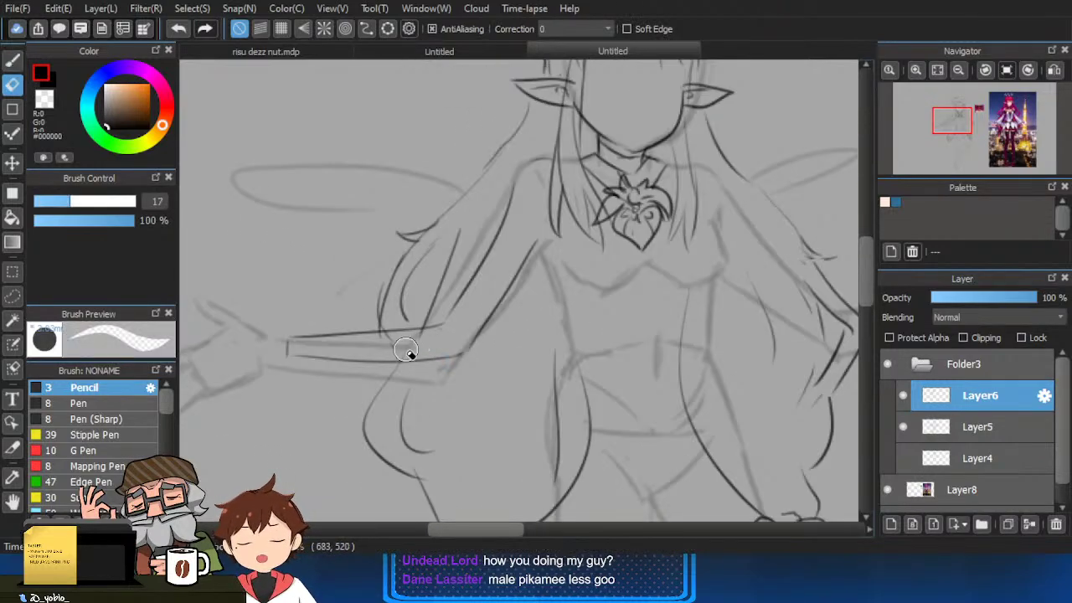
key("b")
scroll(505, 292, "up", 1)
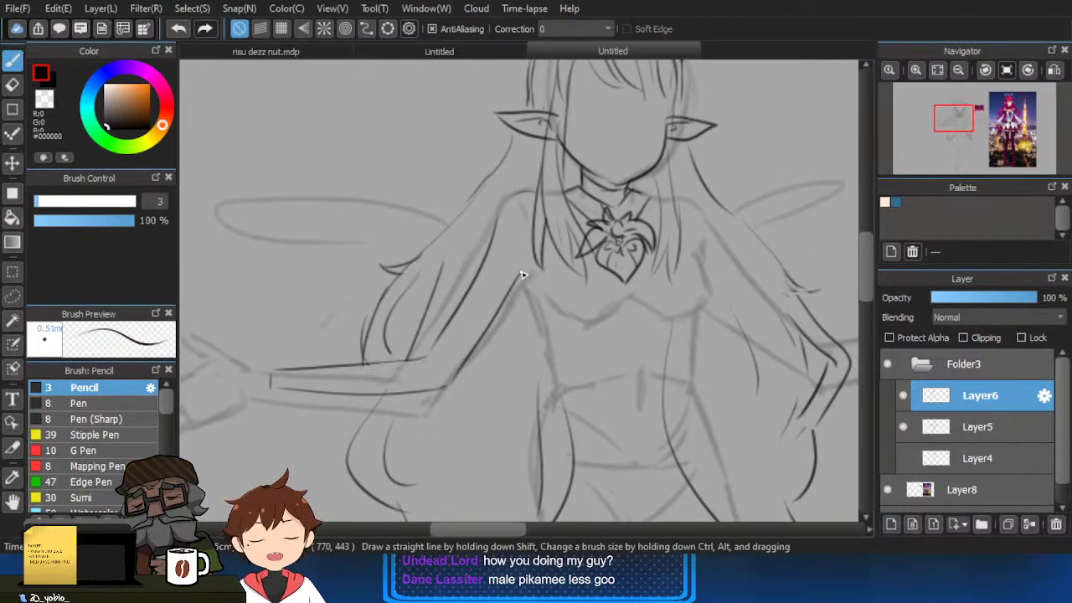
Compare the sketched shoulders and arms with the puffed sleeves in the full-body reference picture.
scroll(734, 306, "down", 1)
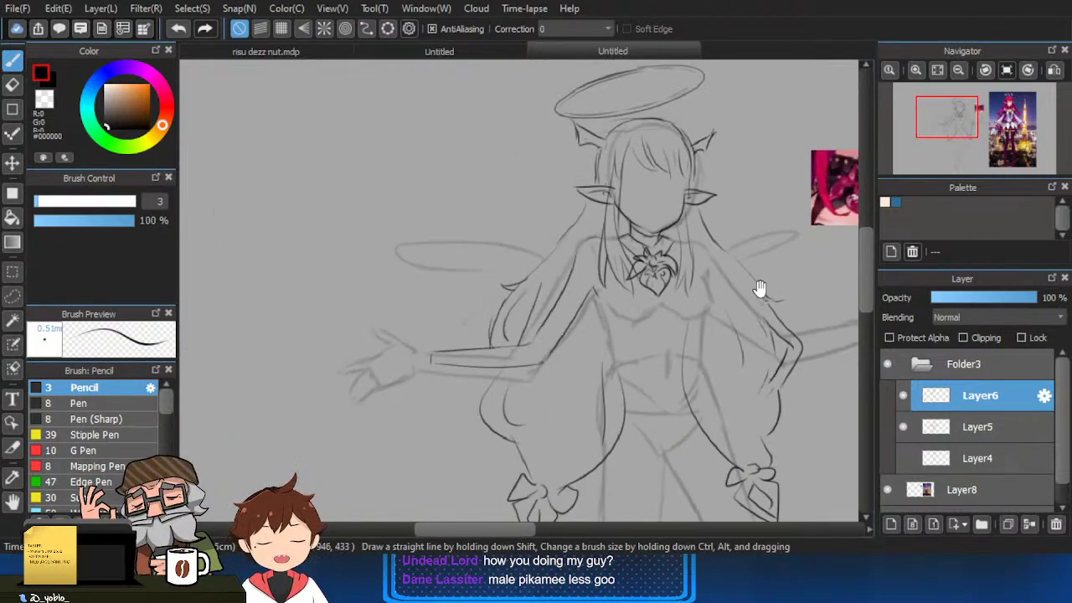
left_click_drag(761, 290, 719, 287)
scroll(584, 299, "down", 1)
left_click_drag(624, 293, 416, 316)
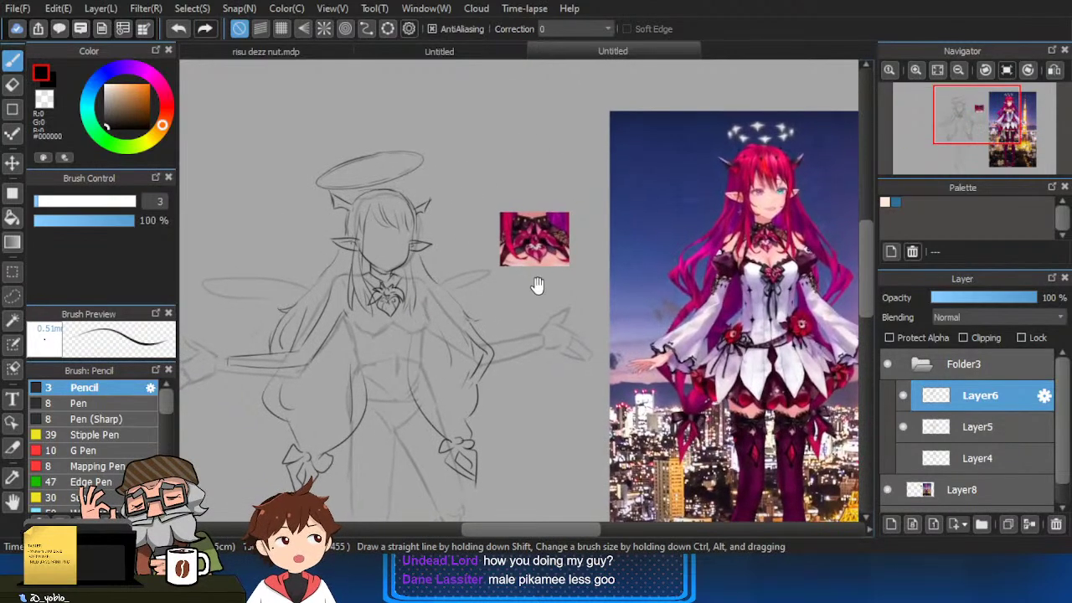
scroll(699, 253, "up", 2)
left_click_drag(536, 354, 718, 318)
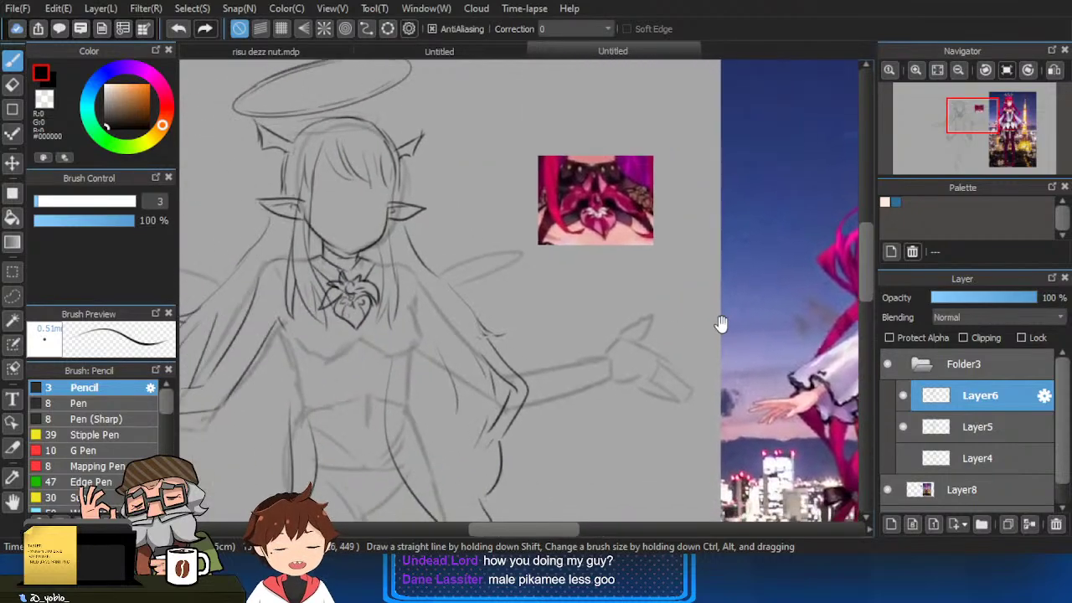
mouse_move(382, 352)
left_mouse_down()
mouse_move(282, 380)
mouse_move(507, 361)
left_mouse_up()
left_click_drag(378, 310, 390, 306)
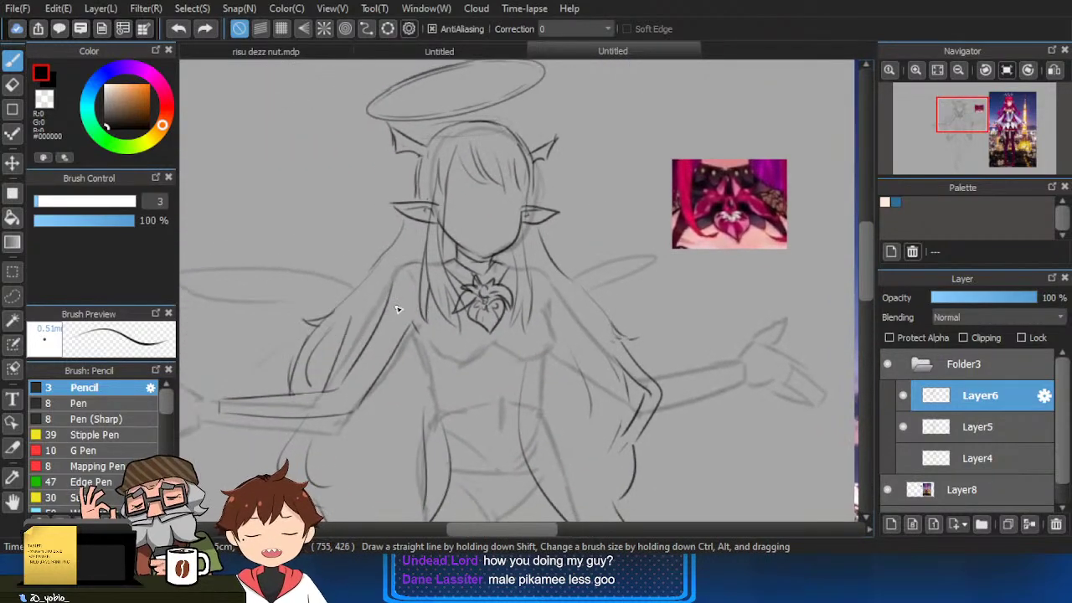
scroll(411, 276, "down", 2)
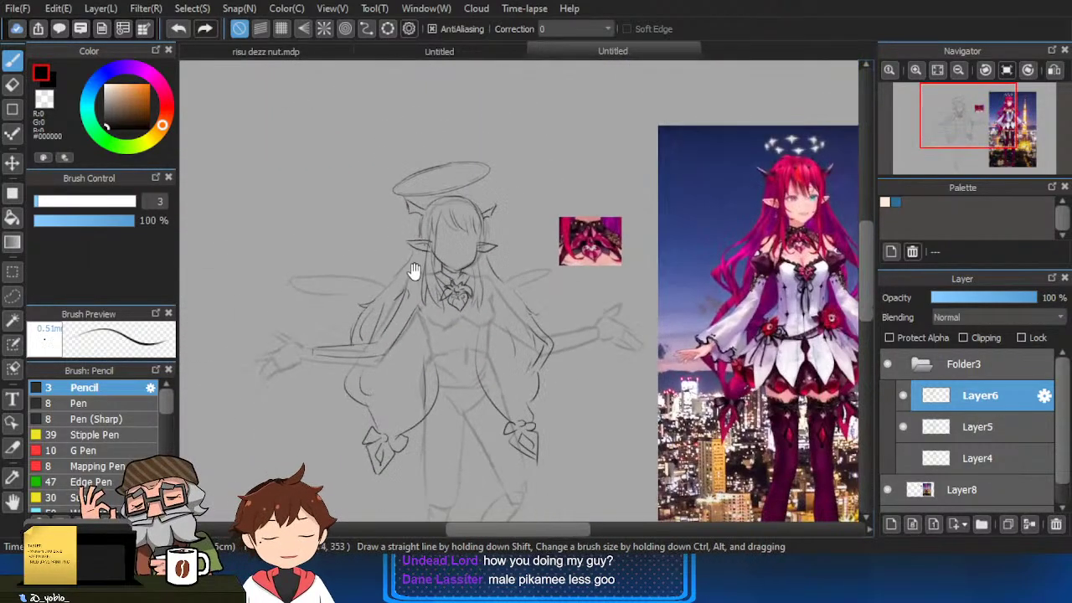
Sketch the puffed upper sleeve on the left arm, with its side contours and a cuff band above the elbow.
scroll(373, 350, "up", 3)
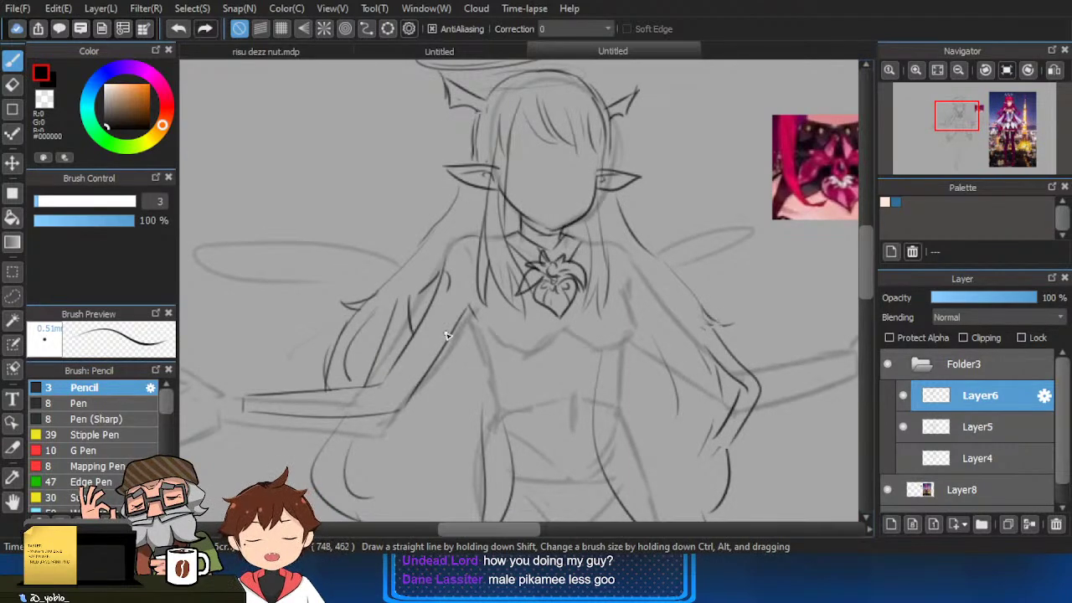
scroll(442, 324, "down", 2)
scroll(366, 352, "up", 3)
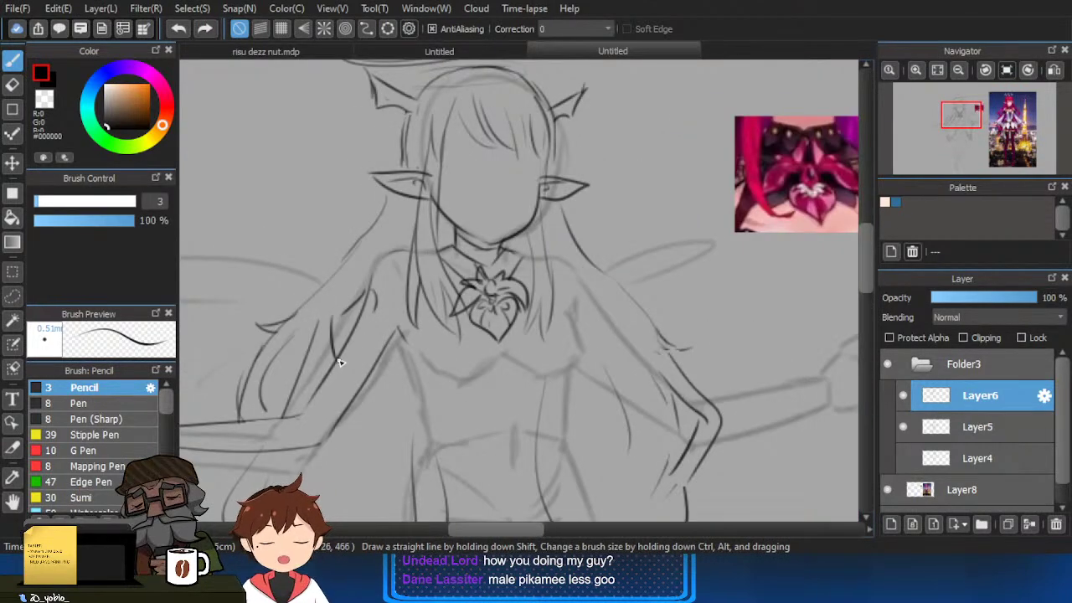
scroll(419, 360, "down", 2)
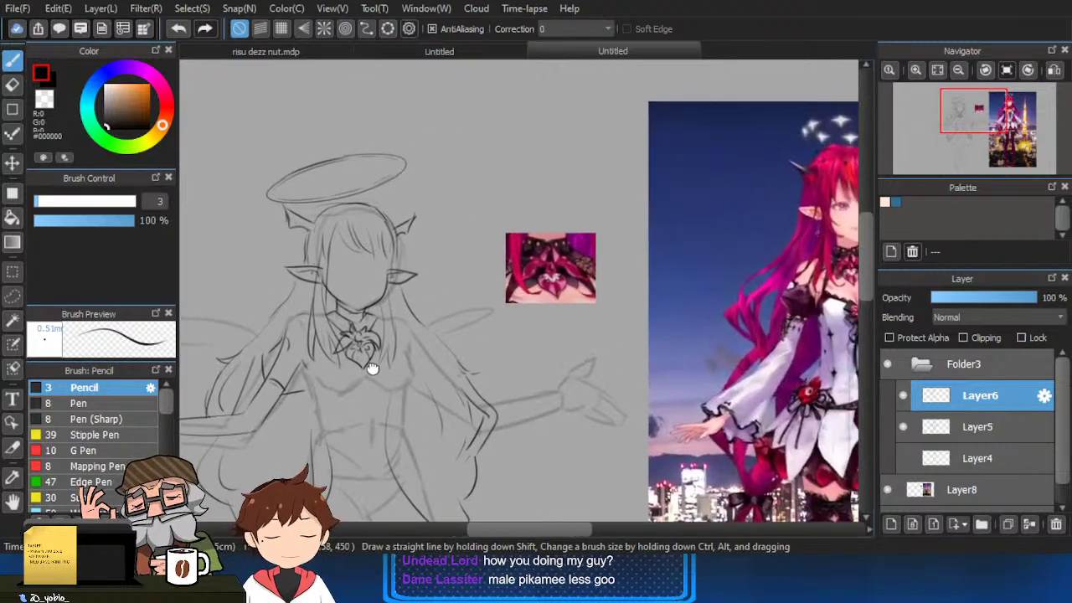
scroll(372, 369, "up", 3)
scroll(362, 327, "up", 1)
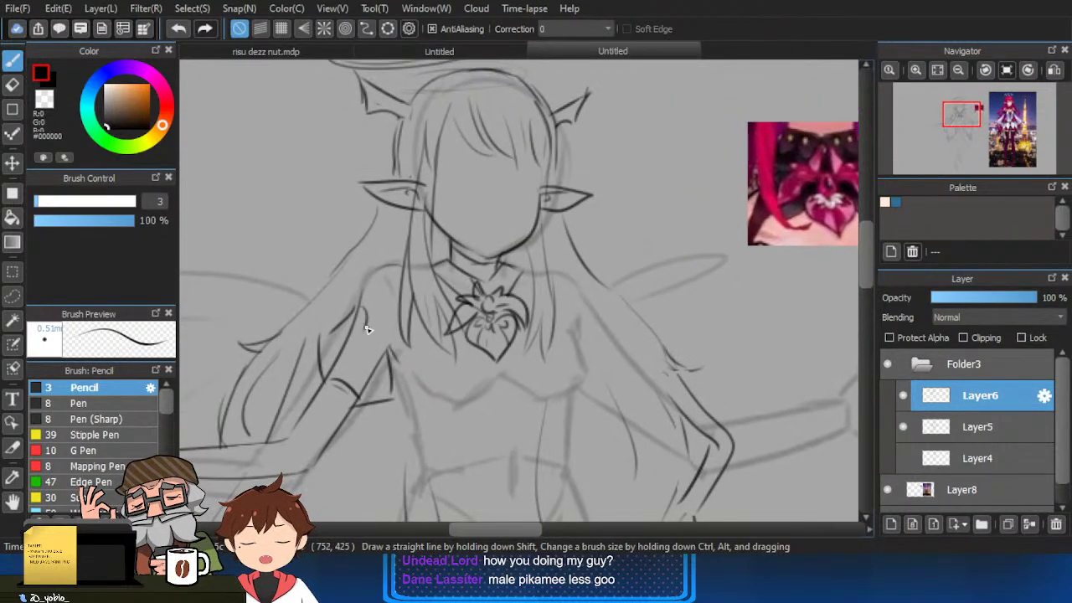
Erase the arm line inside the left puffed sleeve and sketch the sleeve's ruffled upper edge.
scroll(399, 353, "down", 2)
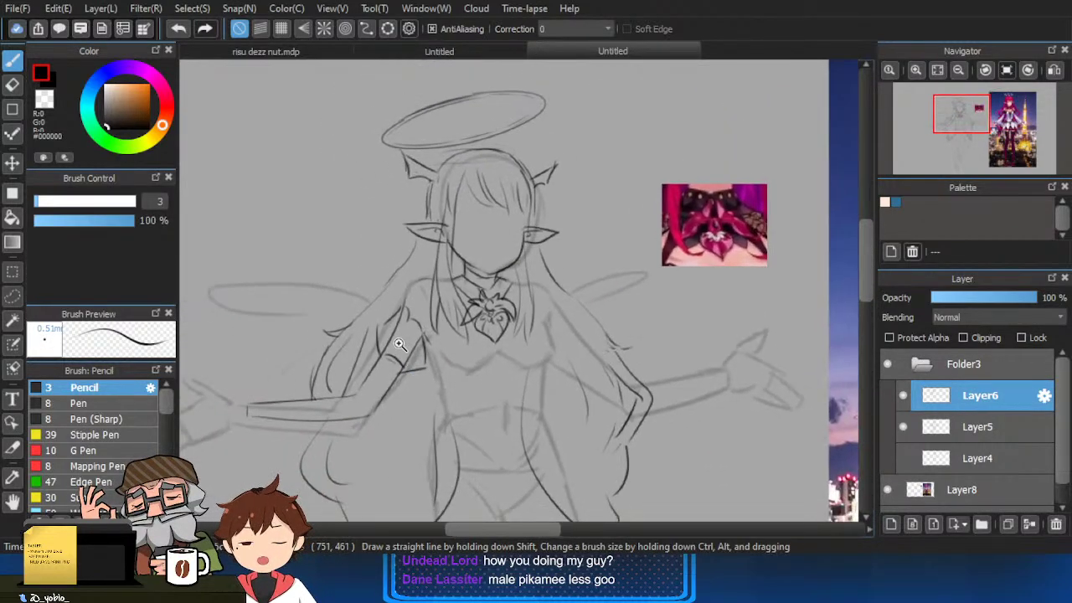
scroll(385, 359, "up", 2)
key("e")
left_click_drag(410, 385, 429, 348)
key("b")
Sketch the outer and inner contours of the right upper arm from the shoulder and armpit down to the elbow.
left_click_drag(778, 294, 736, 269)
left_click_drag(662, 272, 653, 205)
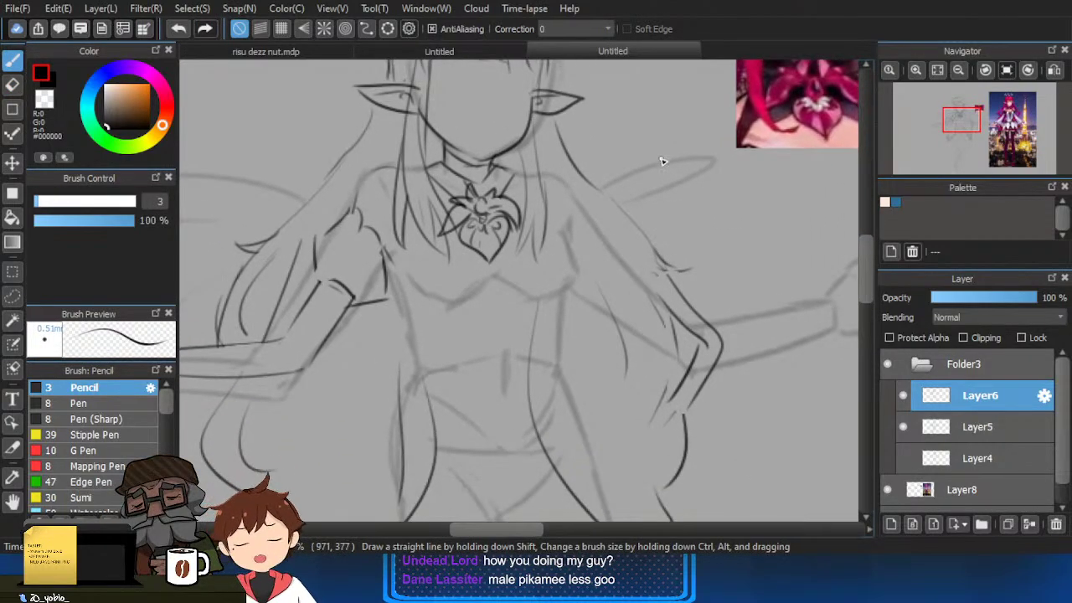
left_click_drag(570, 192, 622, 313)
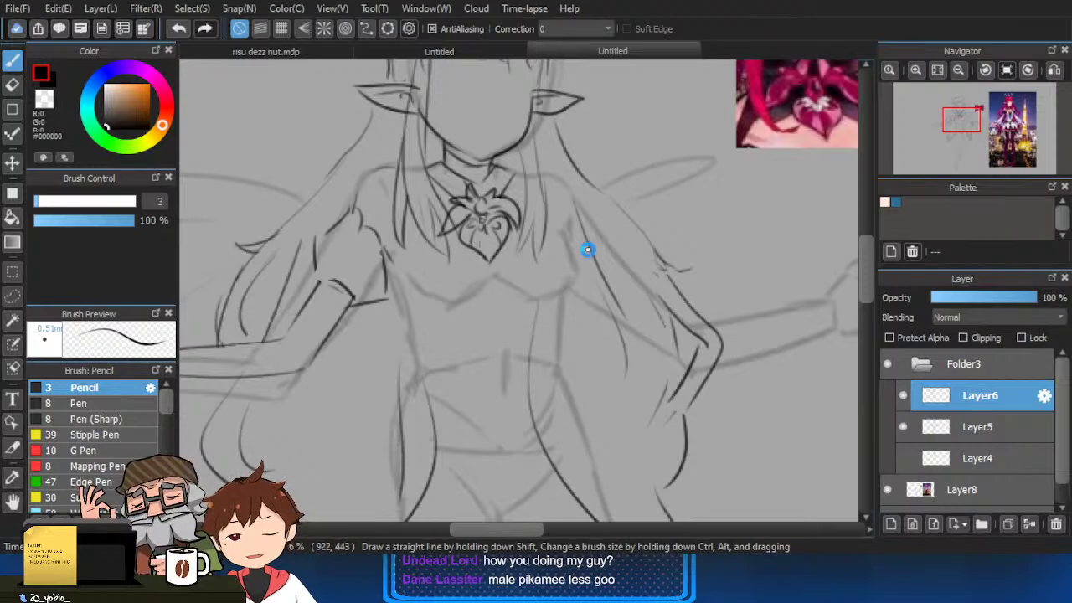
key("ctrl+z")
left_click_drag(570, 191, 628, 330)
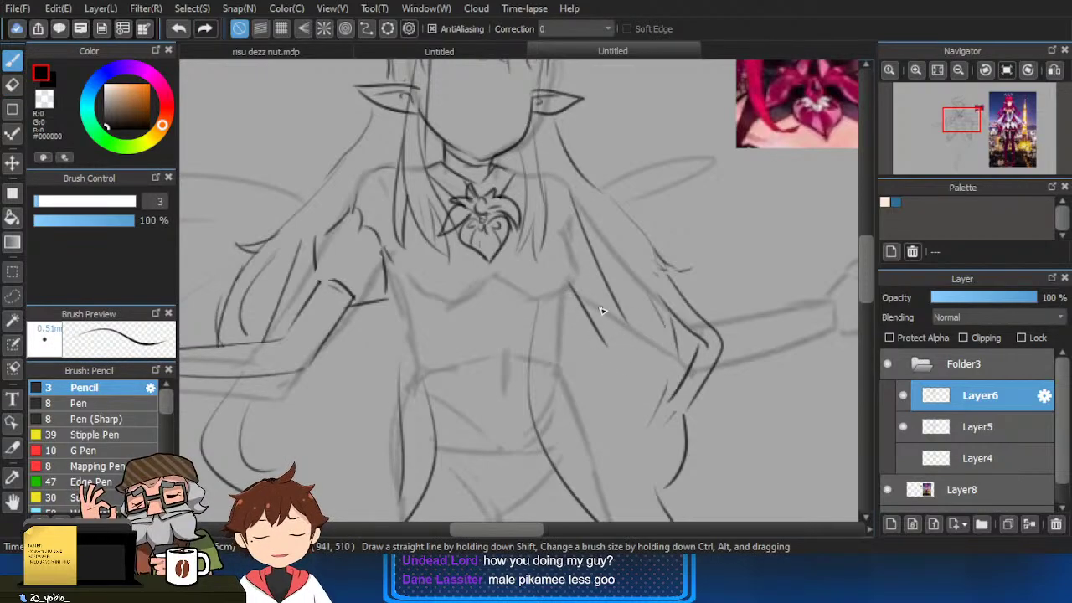
left_click_drag(573, 289, 603, 345)
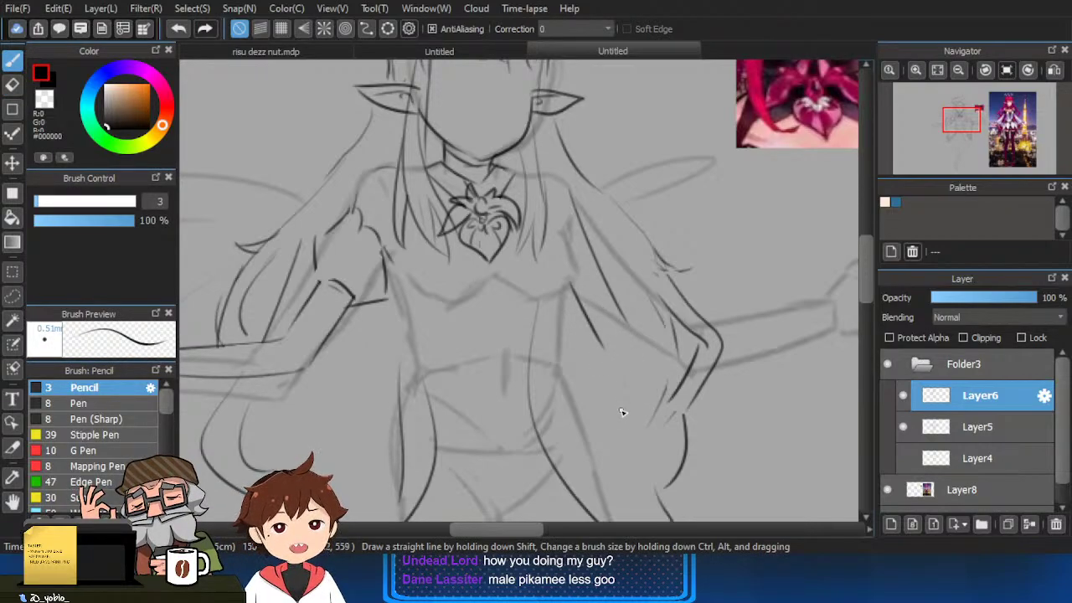
key("ctrl+z")
left_click_drag(571, 285, 620, 362)
scroll(637, 354, "down", 3)
scroll(637, 353, "up", 2)
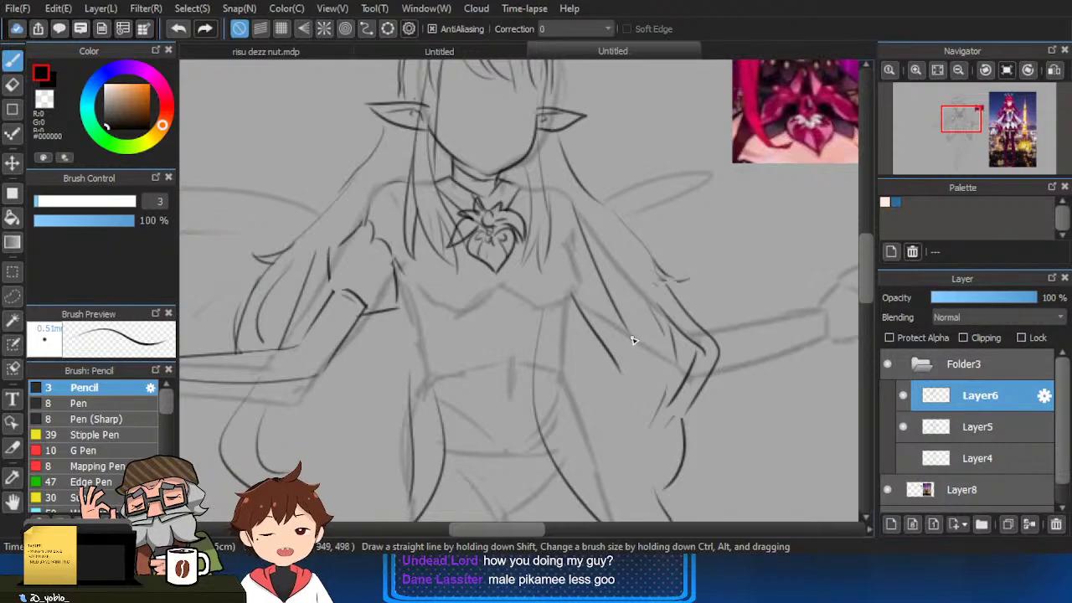
Sketch the upper and lower contours of the right forearm from the elbow toward the wrist.
left_click_drag(635, 341, 641, 378)
key("ctrl+z")
left_click_drag(634, 339, 773, 313)
left_click_drag(629, 375, 774, 334)
key("ctrl+z")
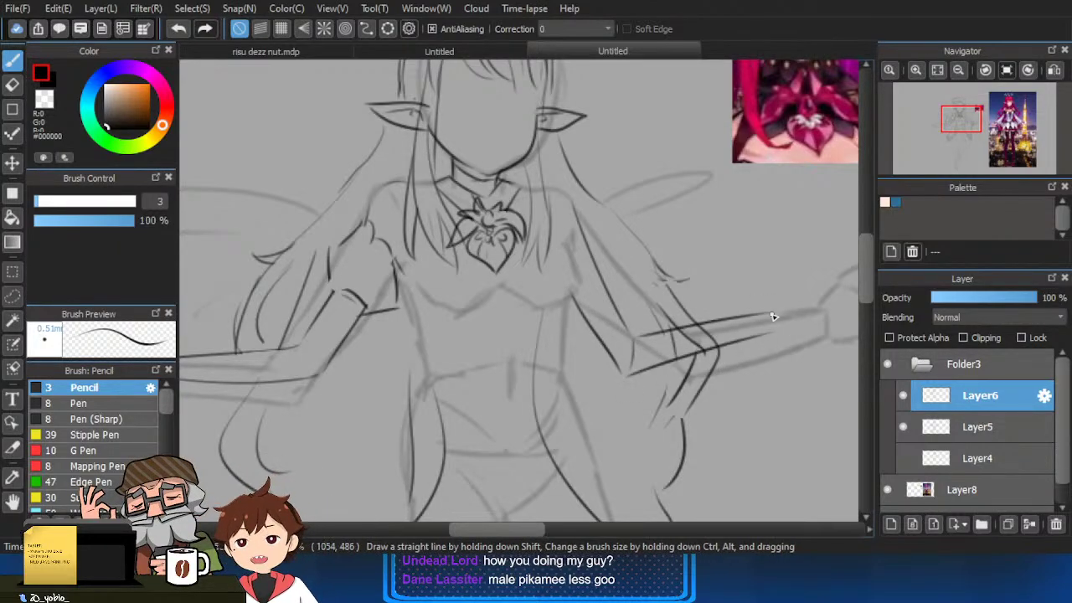
Erase the hair lines crossing the right forearm and the line closing off its wrist.
key("e")
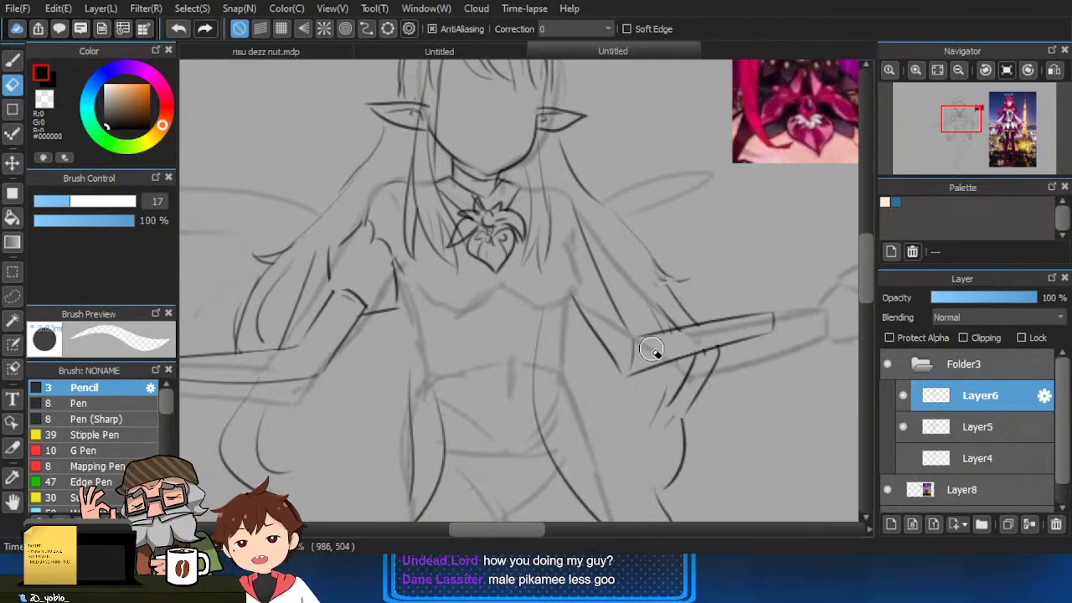
key("b")
scroll(747, 356, "down", 2)
left_click_drag(742, 366, 760, 353)
scroll(767, 356, "up", 1)
key("e")
scroll(739, 310, "up", 3)
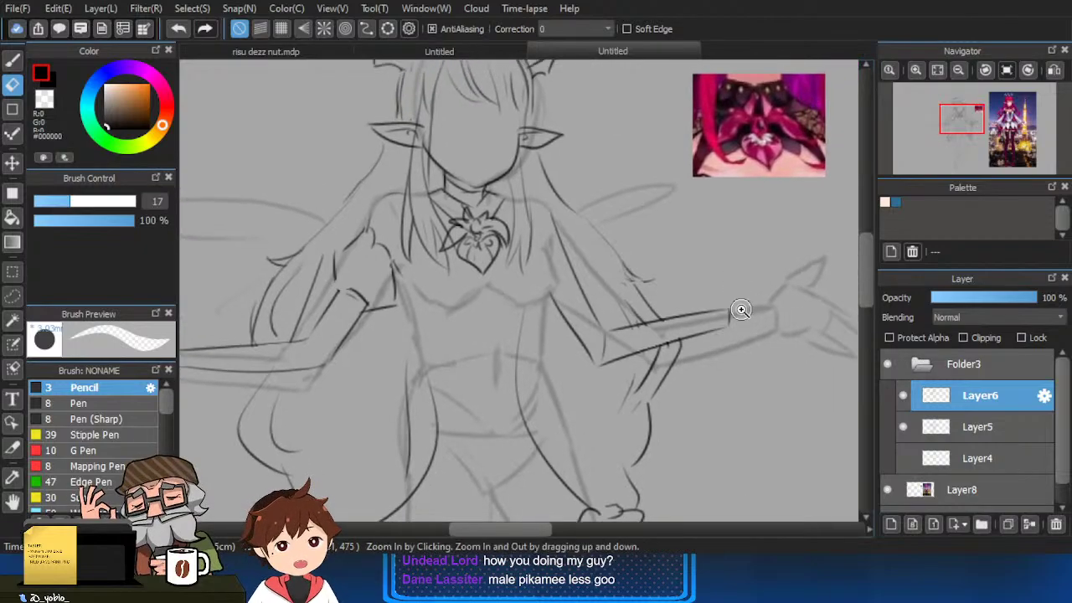
key("b")
scroll(702, 331, "down", 2)
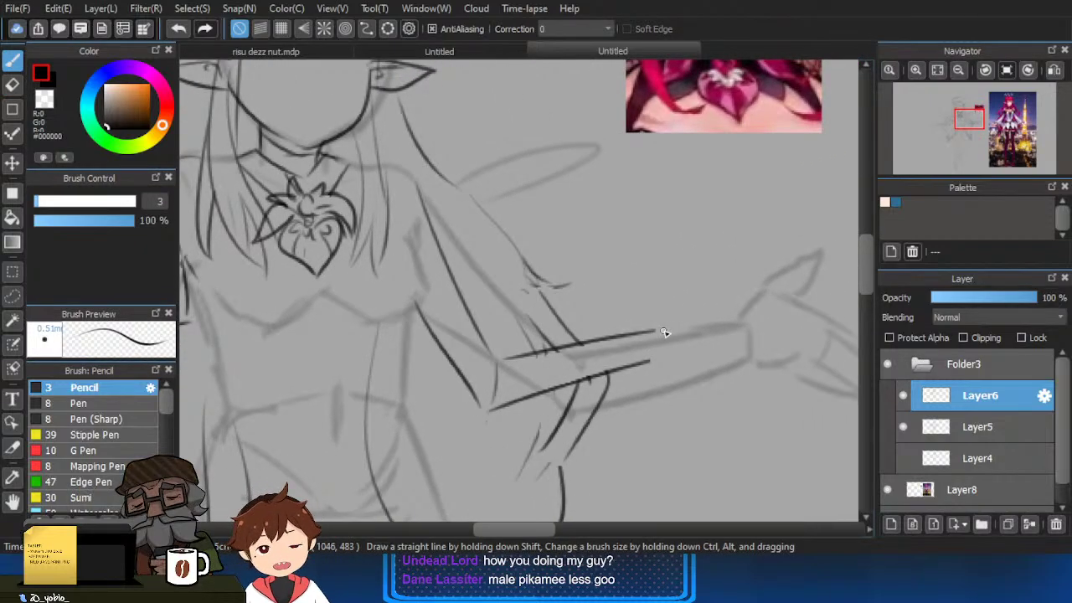
Redraw the left wrist edge and sketch the back of the raised left hand and its thumb.
scroll(647, 349, "down", 3)
scroll(364, 371, "up", 3)
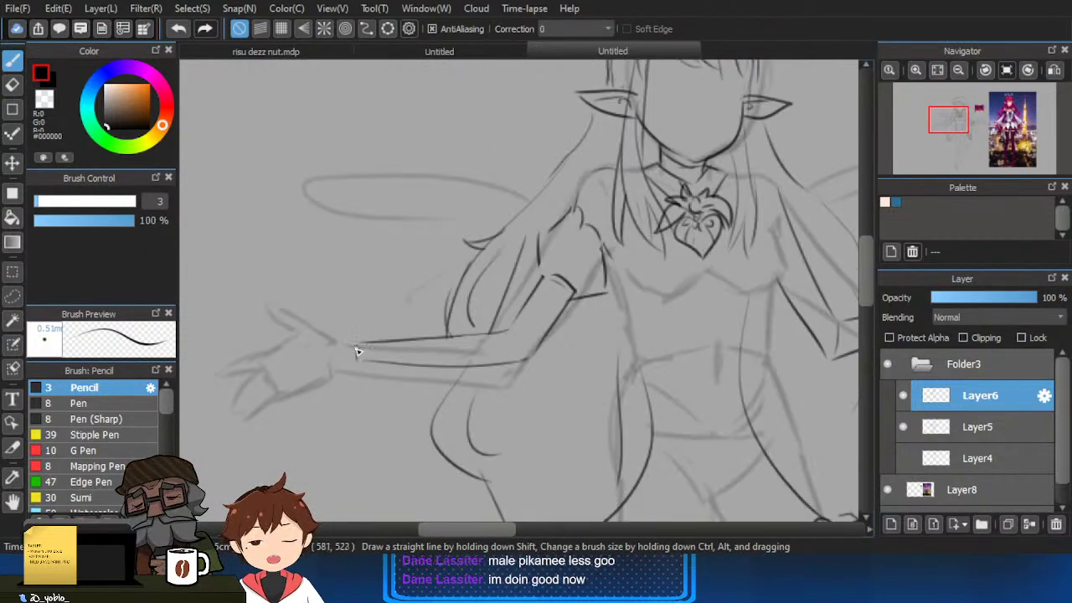
left_click_drag(358, 343, 344, 321)
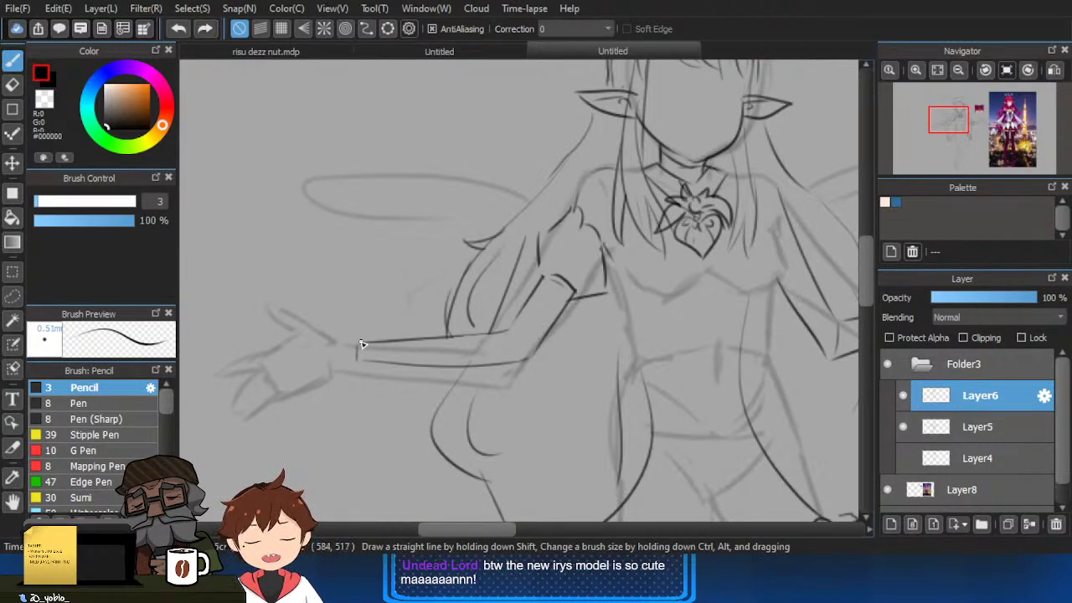
scroll(362, 353, "up", 1)
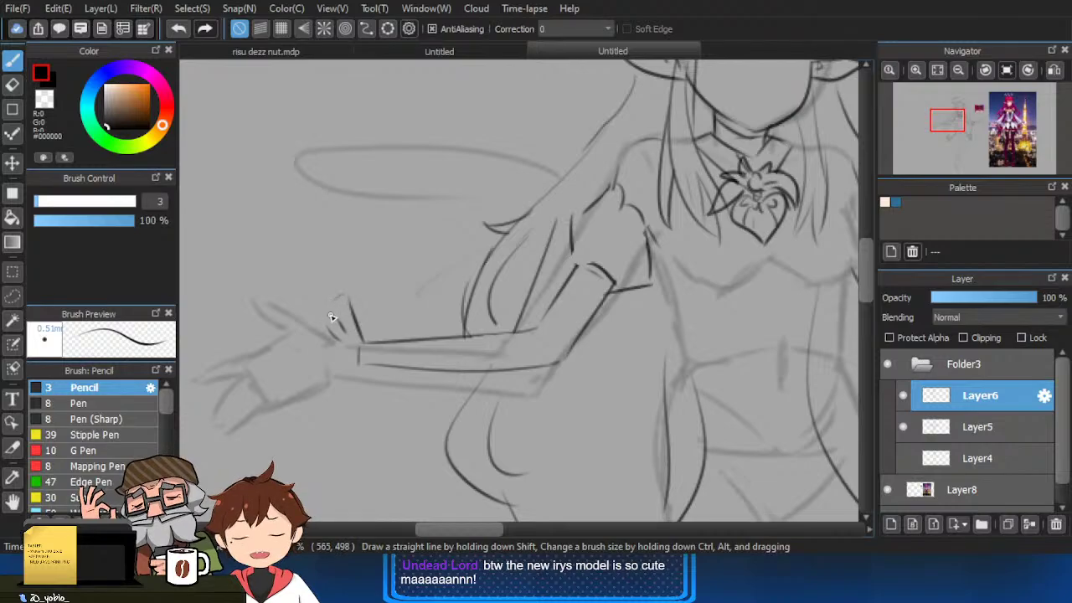
key("e")
key("b")
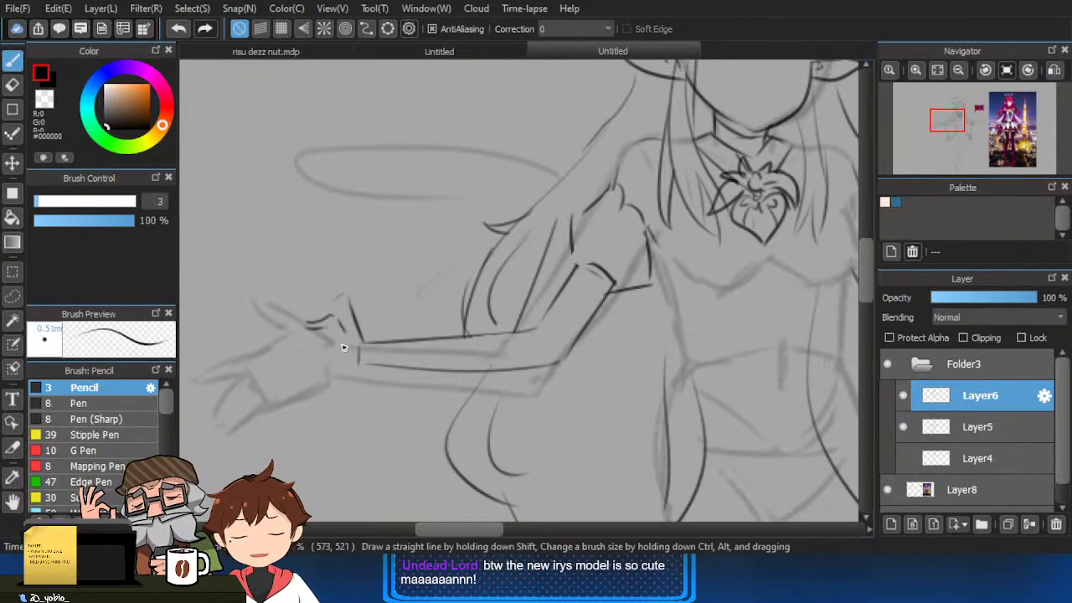
left_click_drag(305, 328, 330, 319)
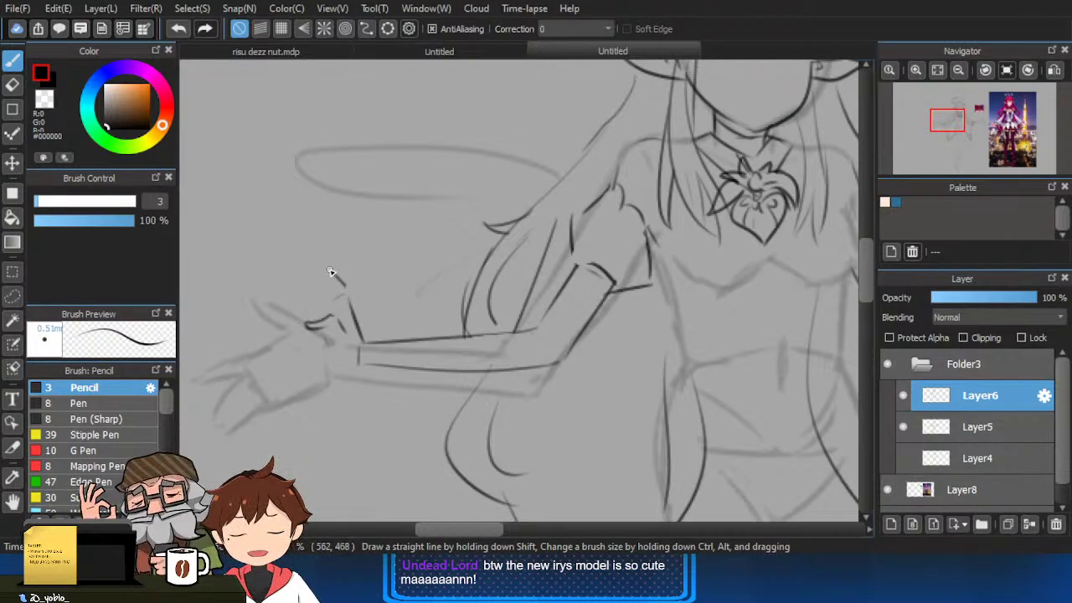
Sketch the upper outline of the left hand and the curved lower edge of the palm joining the wrist.
left_click_drag(303, 295, 344, 291)
left_click_drag(315, 326, 346, 355)
key("ctrl+z")
left_click_drag(491, 529, 484, 530)
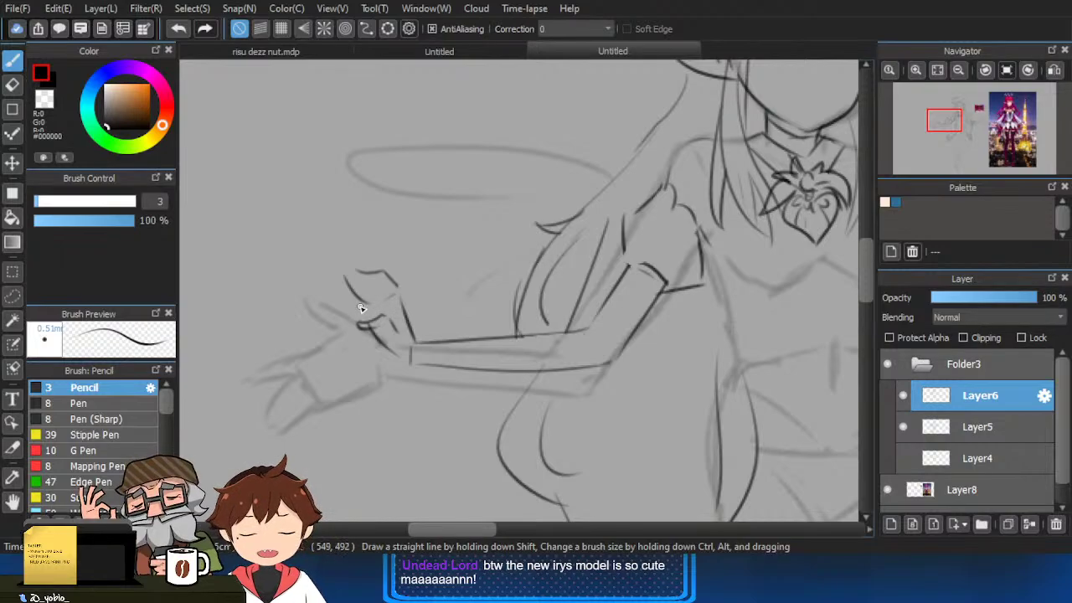
key("e")
key("b")
mouse_move(391, 355)
left_mouse_down()
mouse_move(379, 342)
mouse_move(411, 363)
left_mouse_up()
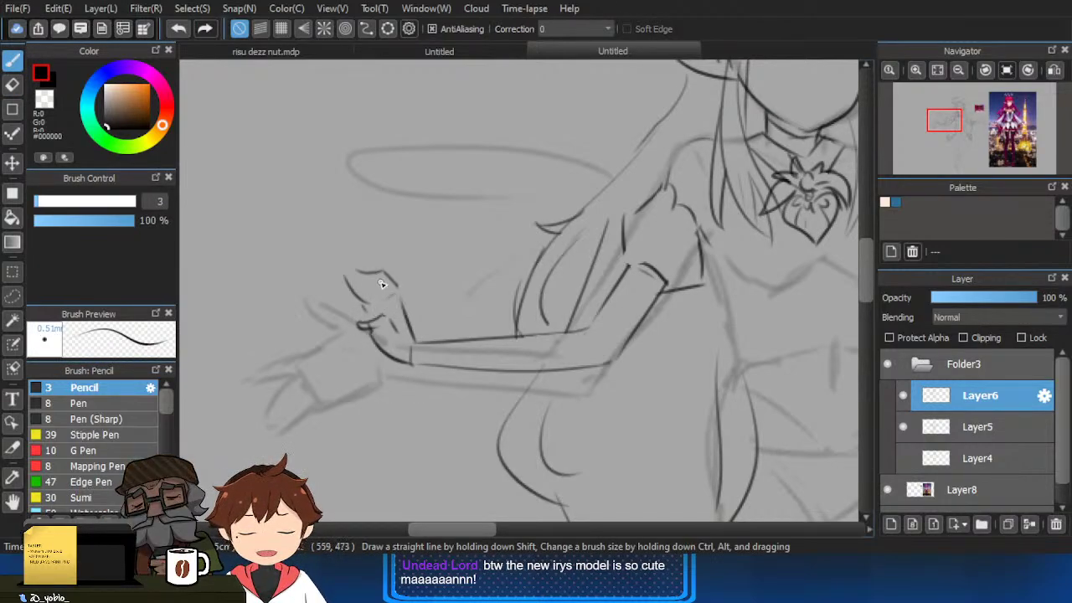
Erase the upper outline of the left hand above the thumb.
key("e")
left_click_drag(383, 304, 360, 294)
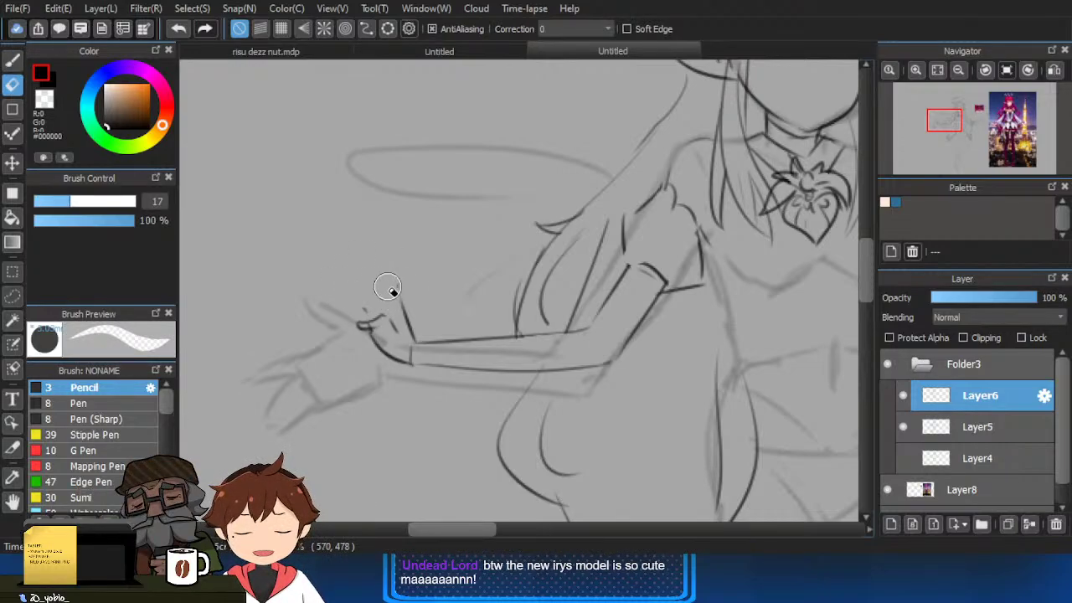
Redraw the upper outline of the raised left hand and sketch its extended fingers.
key("b")
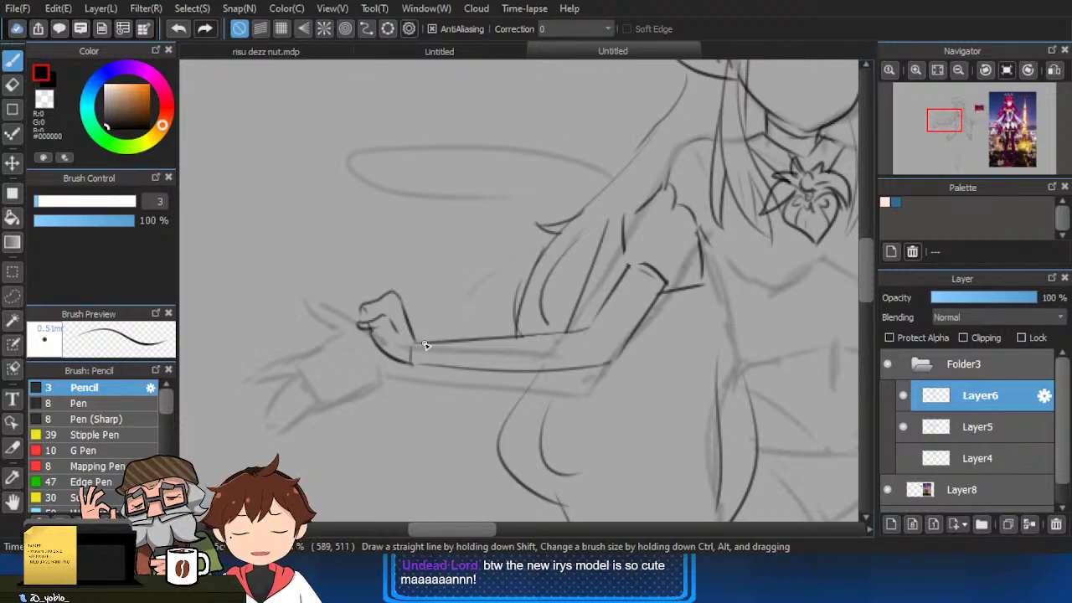
scroll(424, 344, "down", 2)
mouse_move(792, 366)
left_mouse_down()
mouse_move(627, 366)
mouse_move(719, 366)
left_mouse_up()
scroll(311, 360, "up", 3)
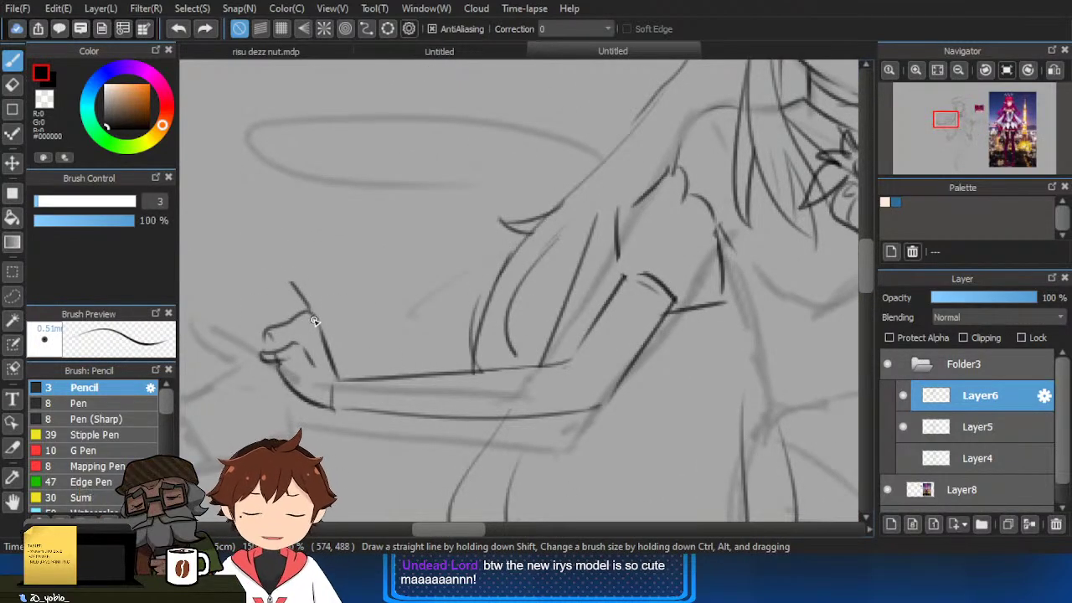
left_click_drag(262, 281, 294, 317)
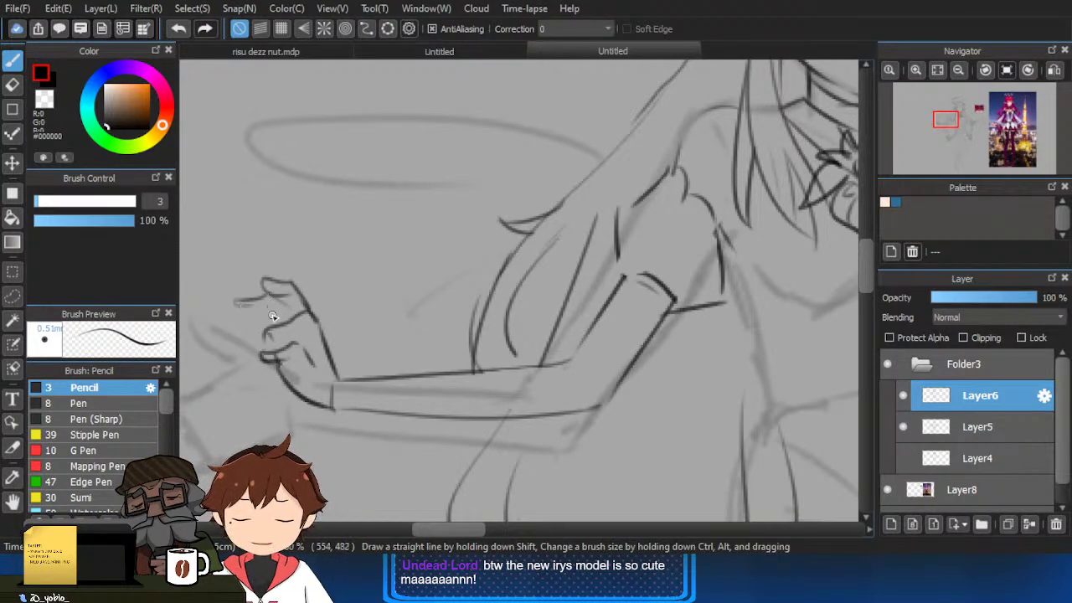
Sketch the raised right hand's back edge, thumb and curved palm line joining the wrist.
scroll(338, 288, "down", 3)
scroll(550, 313, "up", 5)
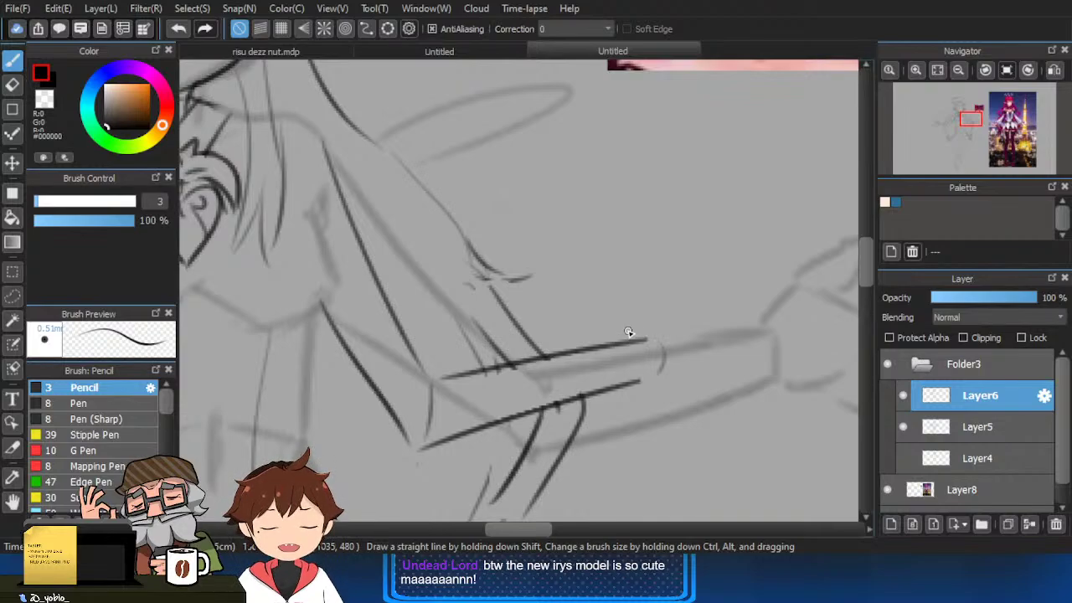
left_click_drag(641, 340, 668, 286)
key("ctrl+z")
left_click_drag(635, 335, 658, 283)
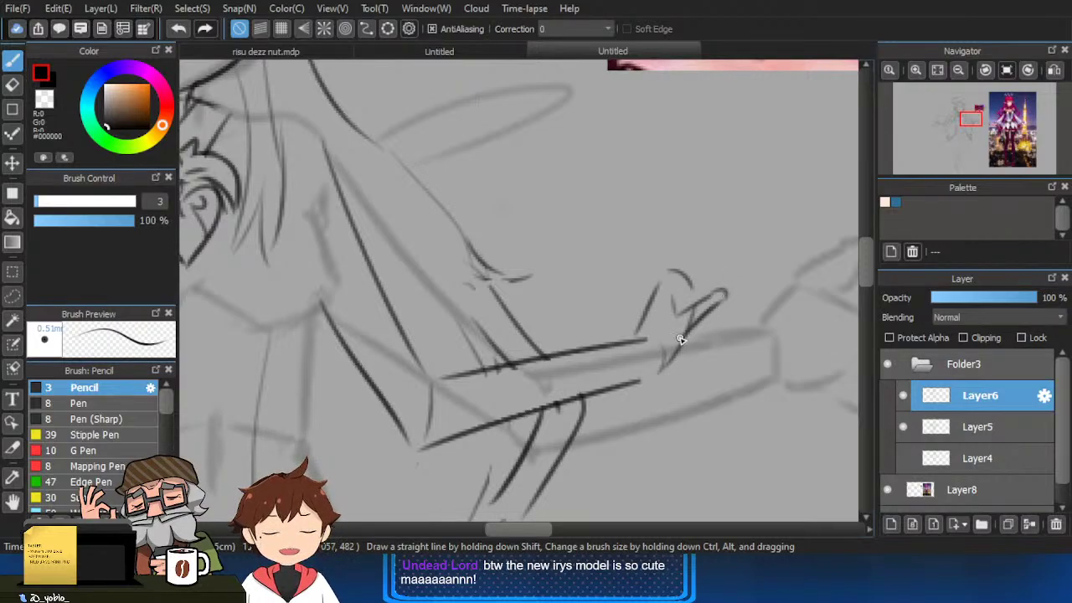
left_click_drag(692, 331, 653, 382)
left_click_drag(680, 298, 668, 333)
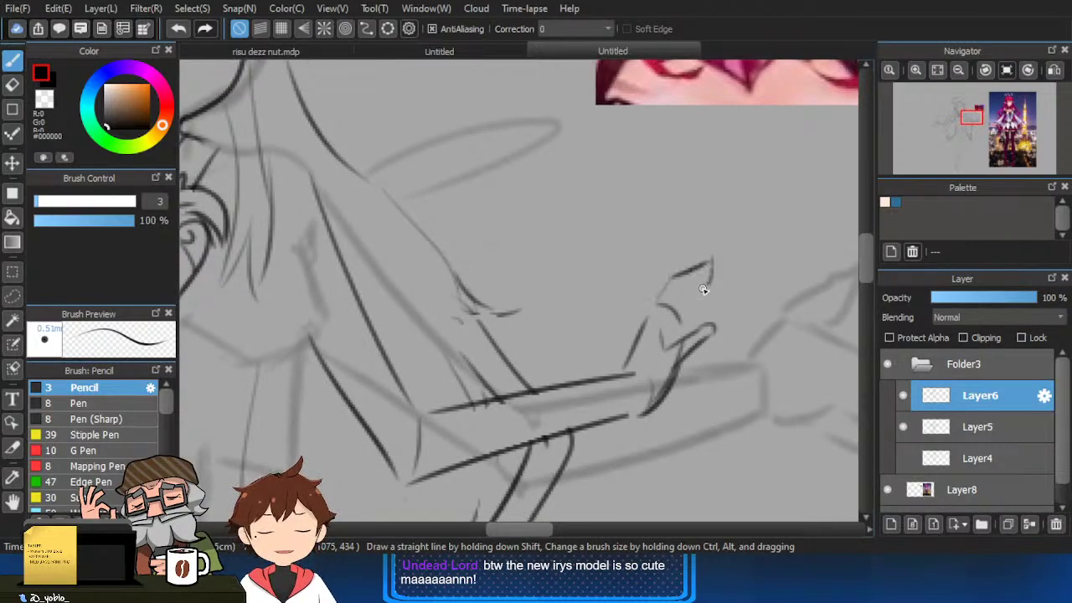
Erase the rough finger outline of the right hand and redraw it as separate spread fingers.
key("e")
left_click_drag(712, 283, 680, 317)
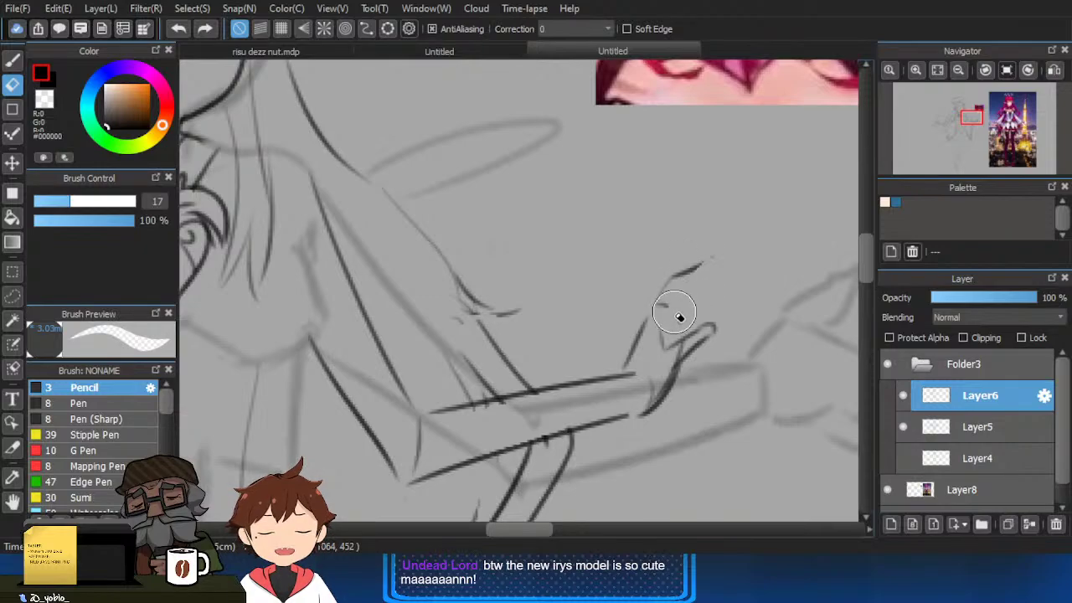
key("b")
left_click_drag(710, 258, 696, 289)
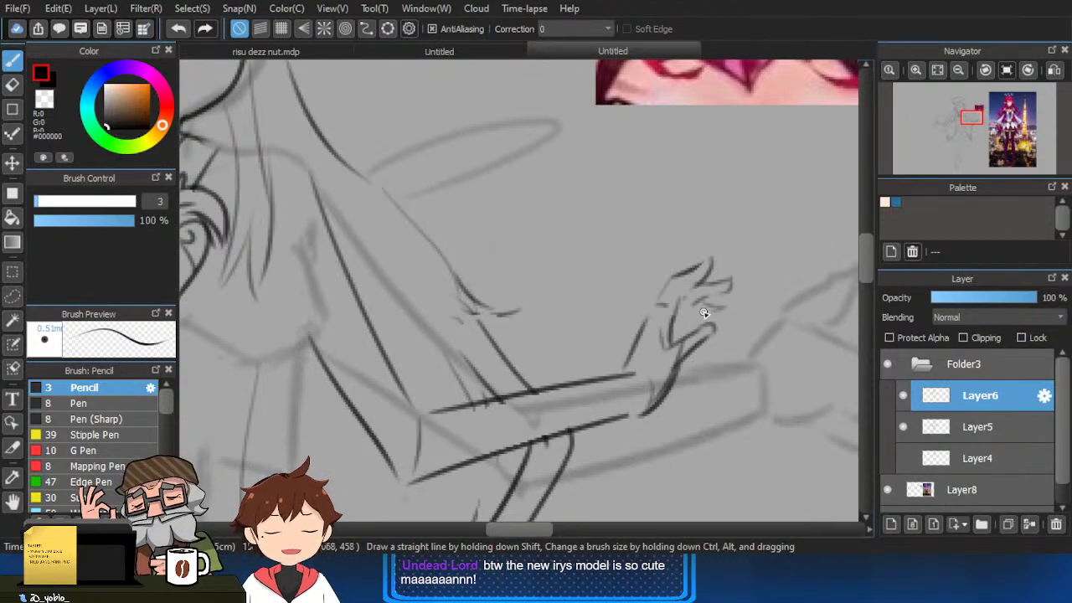
Clean up the stray lines at the right wrist and join the hand to the forearm.
scroll(697, 297, "down", 3)
scroll(659, 357, "up", 2)
key("e")
mouse_move(648, 360)
left_mouse_down()
mouse_move(662, 369)
mouse_move(653, 386)
mouse_move(669, 381)
left_mouse_up()
key("b")
key("ctrl+z")
scroll(657, 381, "down", 2)
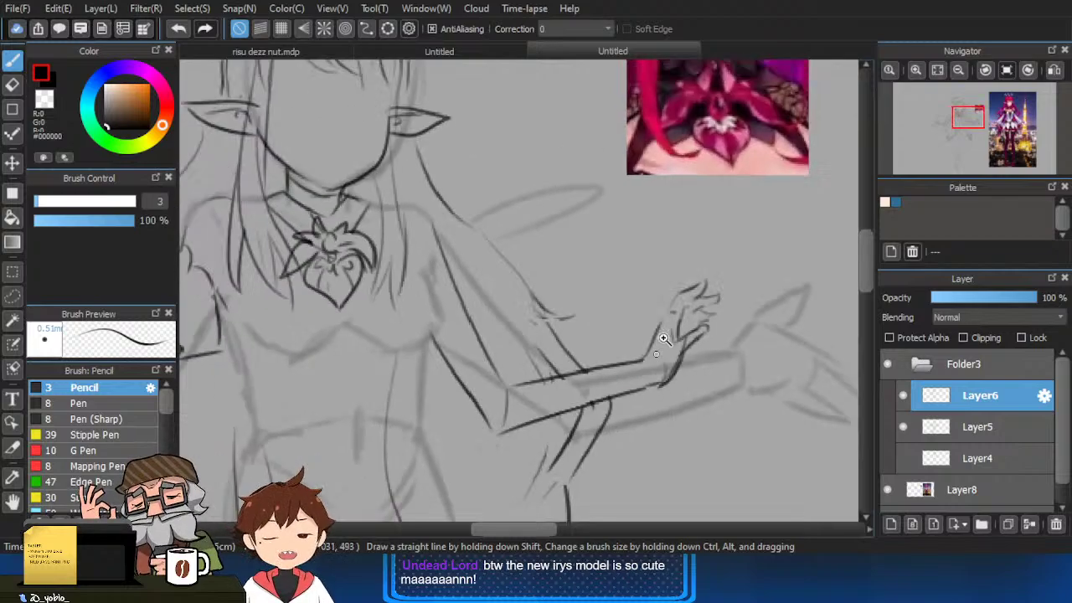
Erase the hair strand ends touching the right forearm and tidy the lines around its elbow.
mouse_move(482, 430)
left_mouse_down()
mouse_move(738, 355)
mouse_move(665, 374)
mouse_move(726, 340)
mouse_move(709, 321)
left_mouse_up()
scroll(725, 340, "up", 3)
key("e")
mouse_move(570, 369)
left_mouse_down()
mouse_move(520, 398)
mouse_move(715, 346)
mouse_move(698, 341)
mouse_move(500, 403)
left_mouse_up()
key("b")
key("ctrl+z")
key("e")
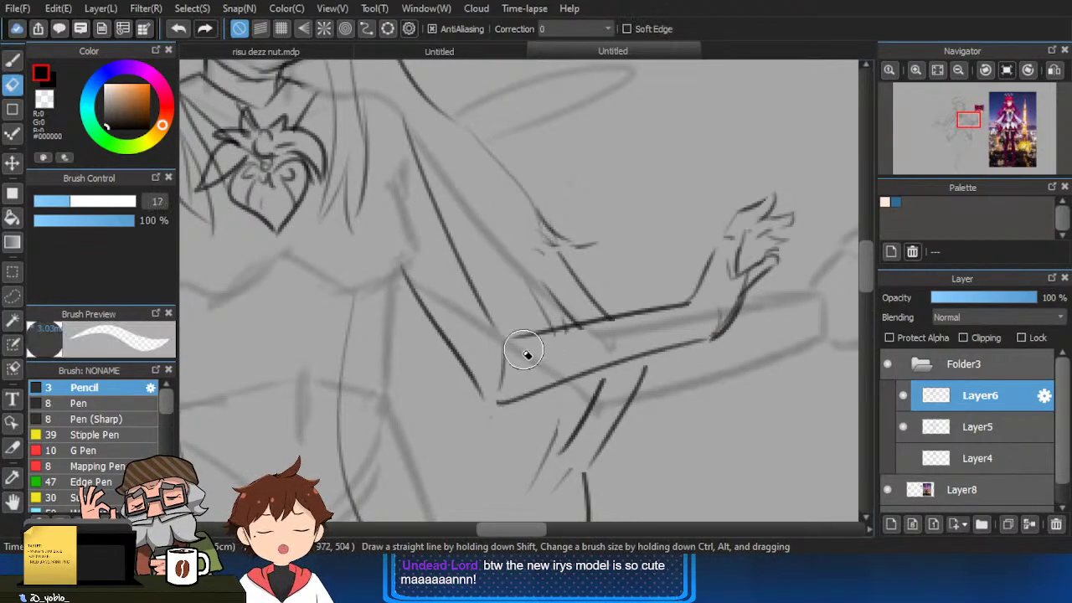
mouse_move(531, 344)
left_mouse_down()
mouse_move(686, 309)
mouse_move(499, 350)
left_mouse_up()
key("b")
scroll(659, 294, "down", 4)
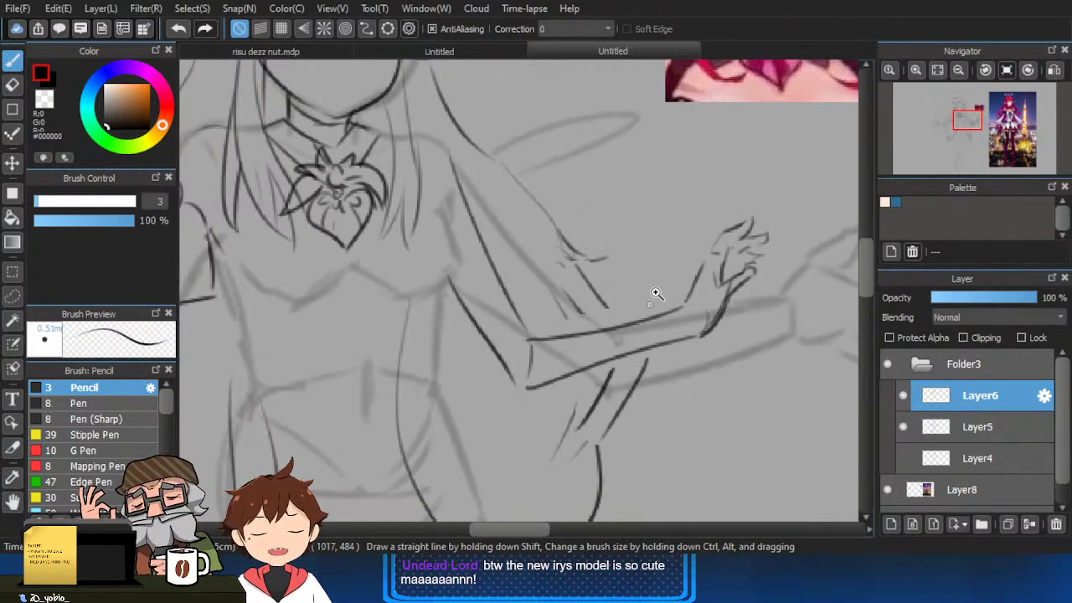
Erase and redraw the lower palm edge of the left hand where it meets the wrist.
scroll(313, 388, "up", 4)
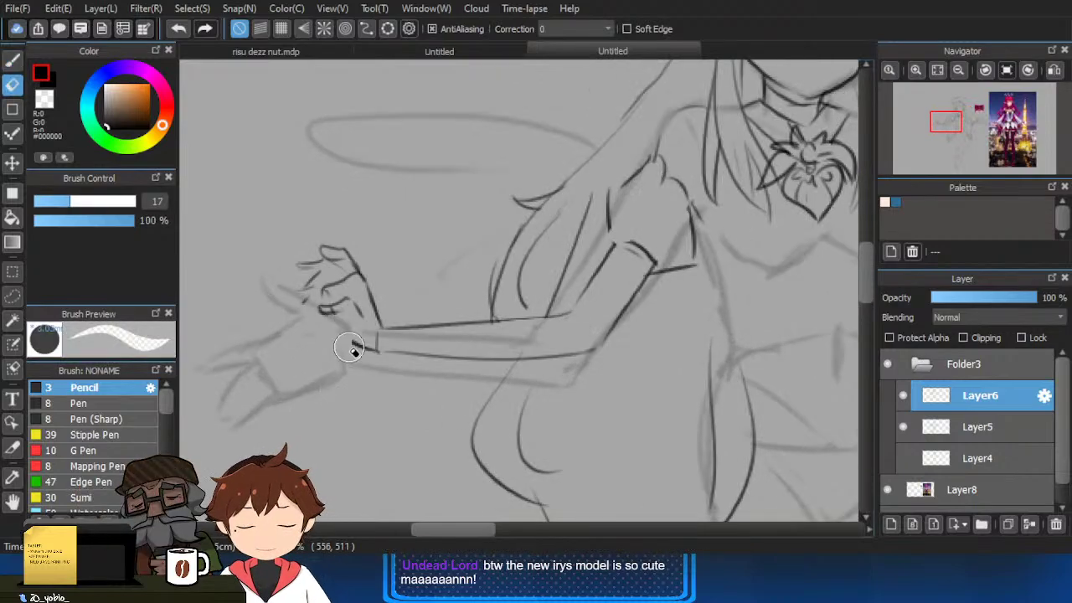
scroll(438, 268, "down", 2)
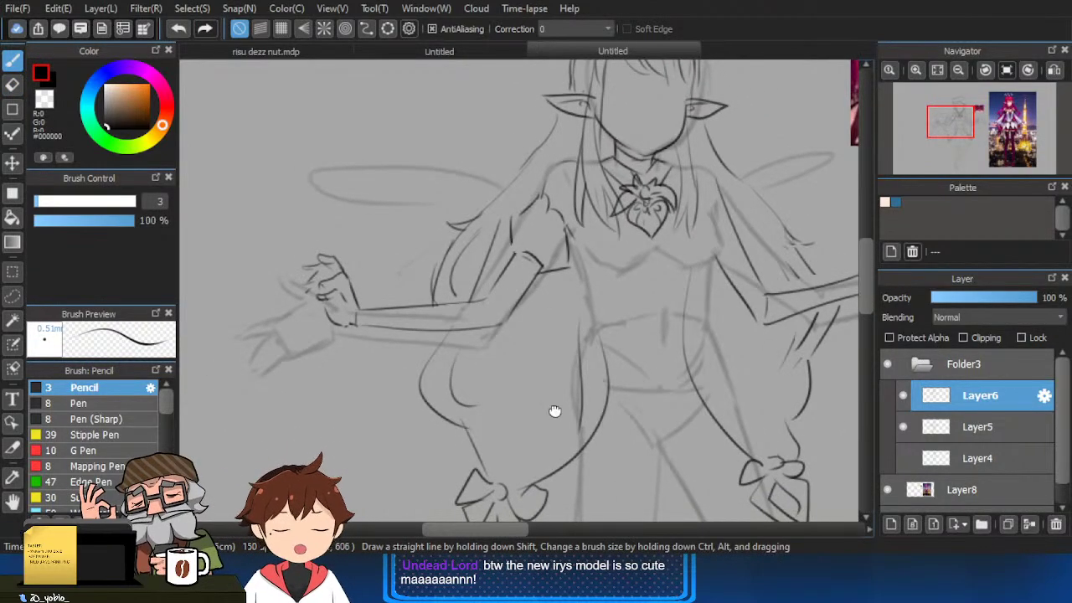
scroll(553, 412, "down", 2)
Sketch the puffed sleeve around the right upper arm.
left_click_drag(807, 376, 712, 332)
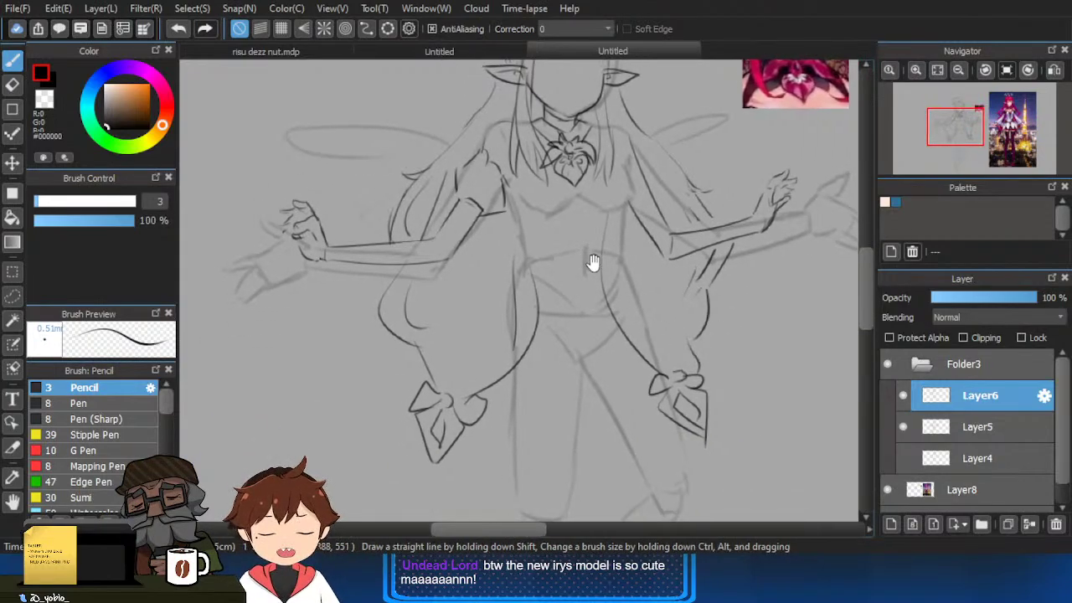
scroll(593, 264, "up", 3)
scroll(570, 290, "down", 1)
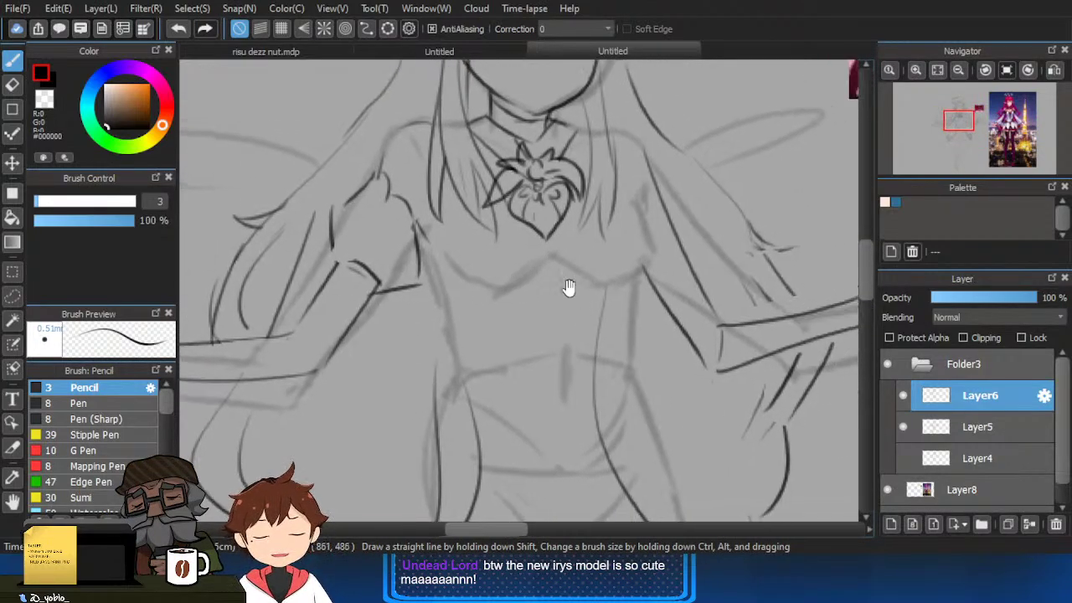
scroll(639, 201, "up", 1)
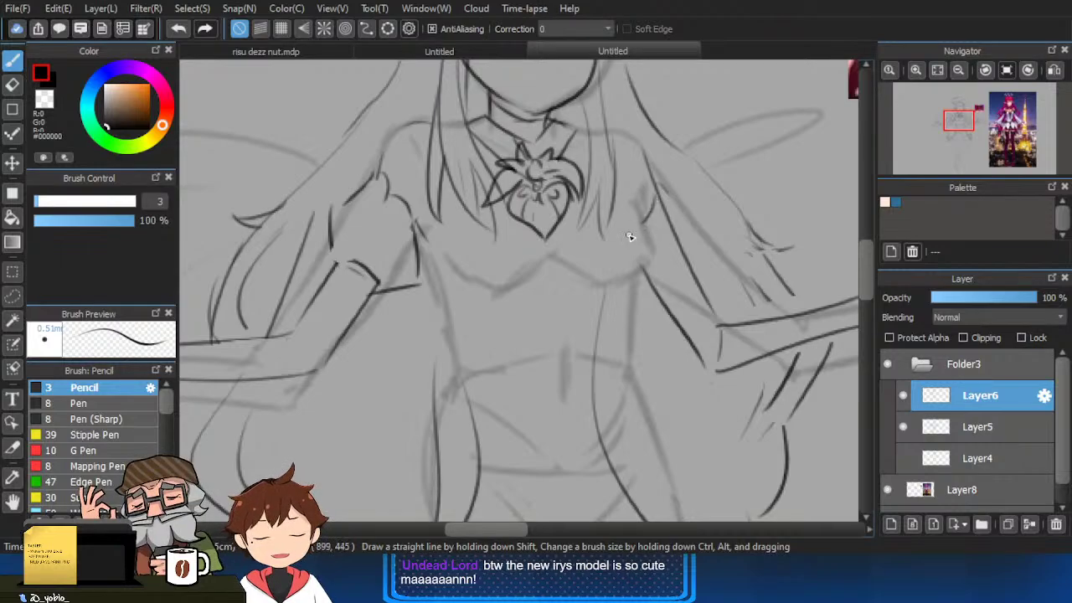
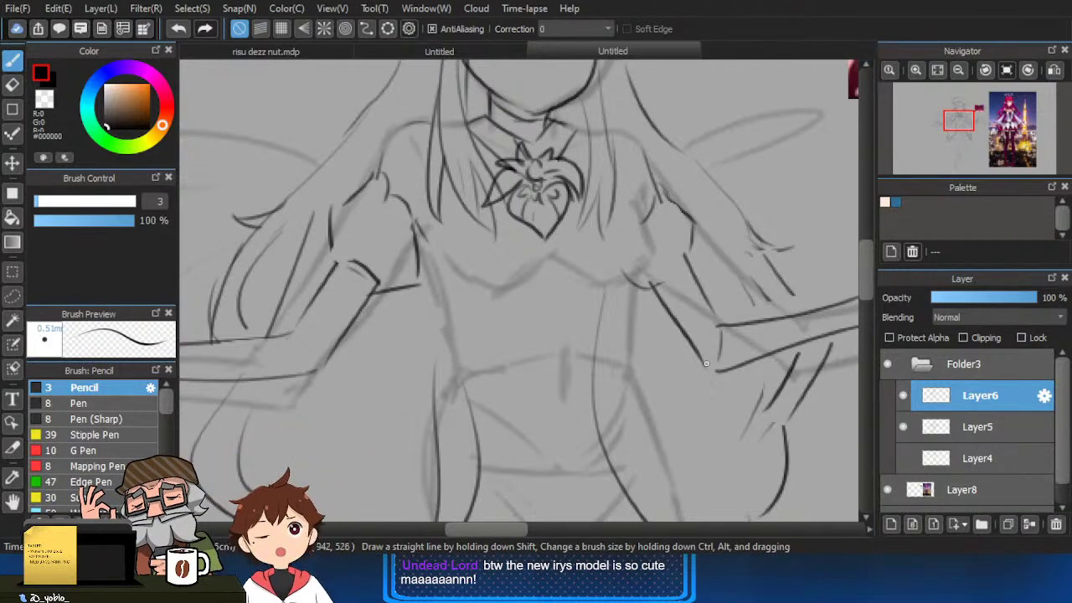
Redraw the lower edge of the left forearm as a straighter line and add the inner elbow line.
scroll(715, 365, "down", 3)
left_click_drag(529, 392, 526, 383)
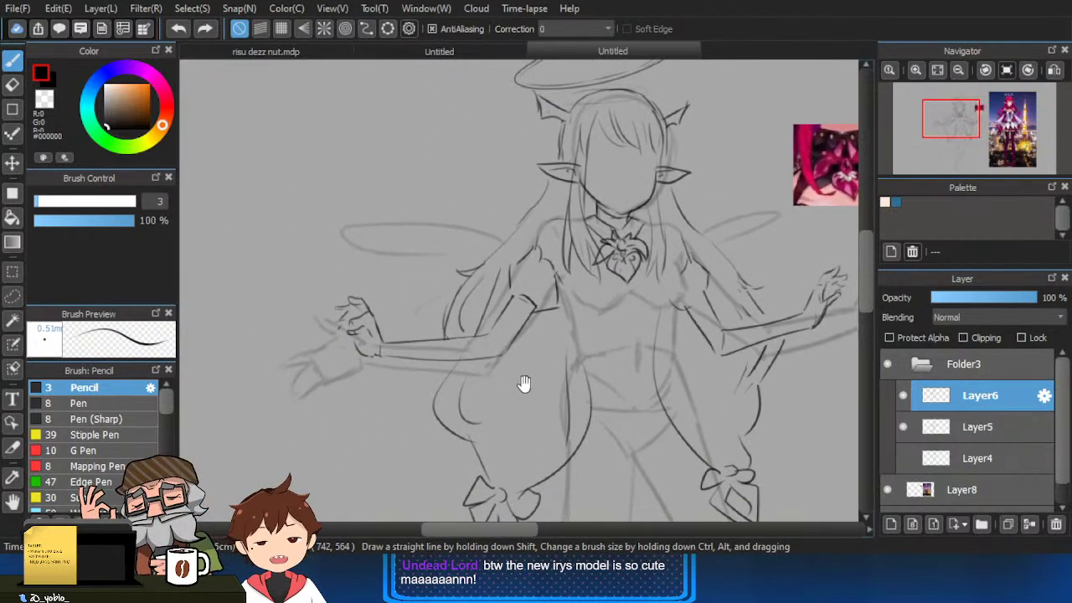
scroll(470, 352, "up", 3)
key("e")
left_click_drag(278, 367, 493, 369)
key("b")
mouse_move(264, 365)
left_mouse_down()
mouse_move(310, 366)
mouse_move(496, 369)
left_mouse_up()
key("ctrl+z")
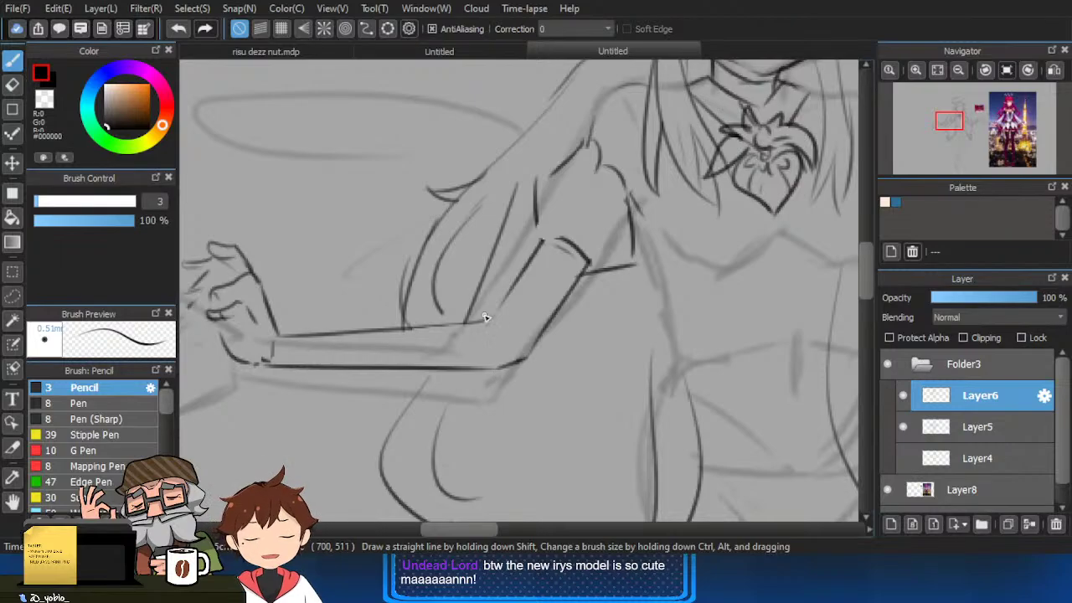
left_click_drag(490, 318, 503, 336)
Close the gaps in the outer outline of the left puffed sleeve.
scroll(503, 337, "down", 4)
left_click_drag(605, 330, 467, 314)
scroll(397, 271, "up", 3)
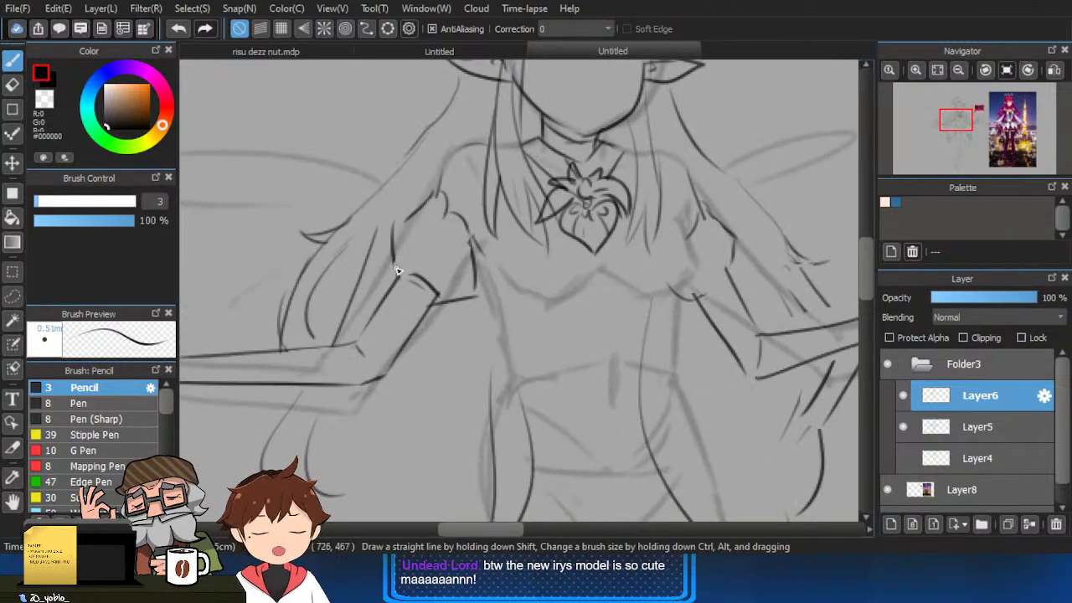
left_click_drag(394, 250, 399, 276)
left_click_drag(394, 227, 409, 216)
scroll(582, 260, "down", 3)
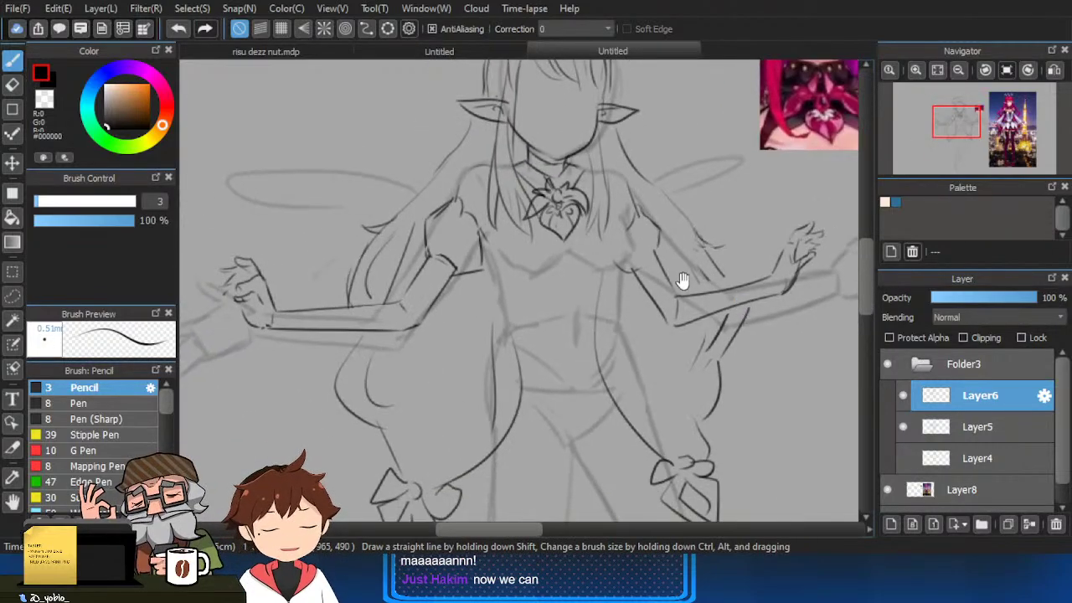
Compare the sketched torso and arms with the outfit in the reference pictures.
scroll(679, 282, "up", 2)
scroll(617, 270, "down", 2)
scroll(634, 249, "up", 2)
scroll(607, 295, "down", 3)
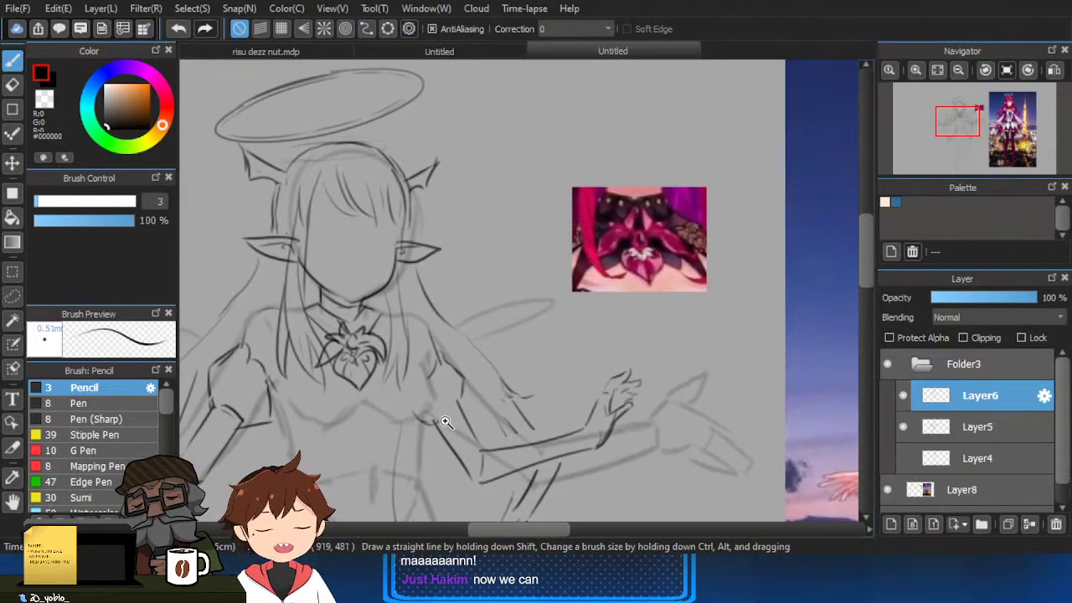
scroll(512, 367, "up", 3)
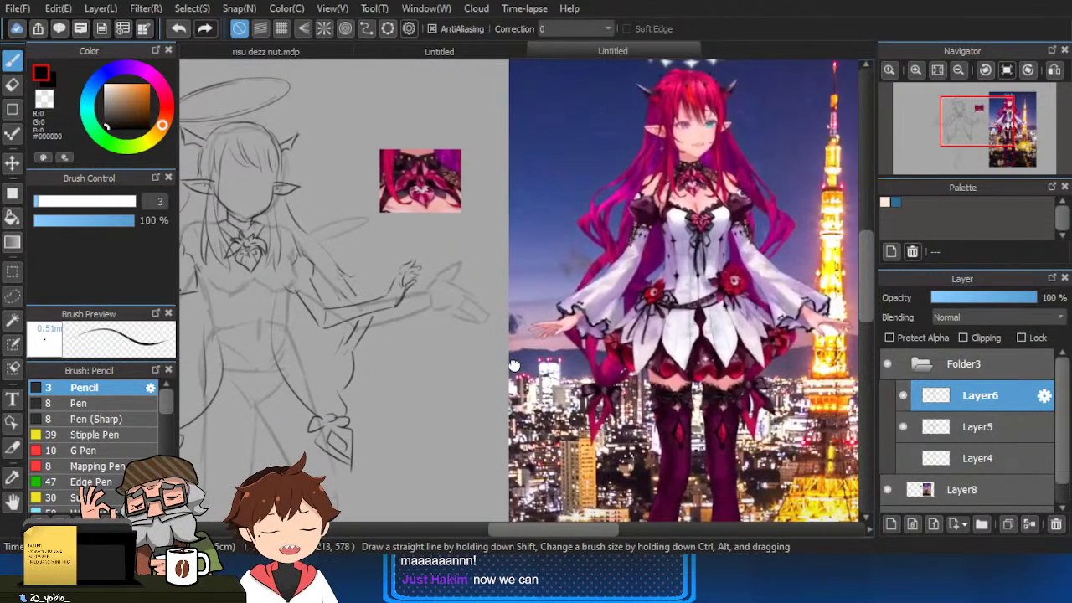
left_click_drag(512, 367, 567, 367)
scroll(340, 286, "up", 2)
left_click_drag(341, 286, 426, 304)
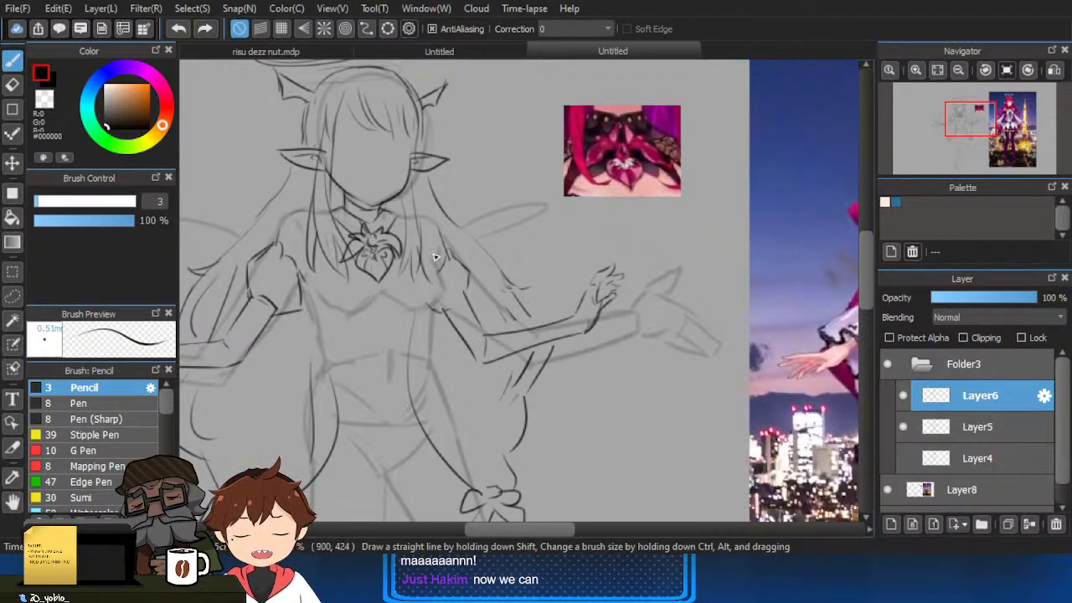
scroll(352, 305, "down", 3)
scroll(377, 314, "up", 4)
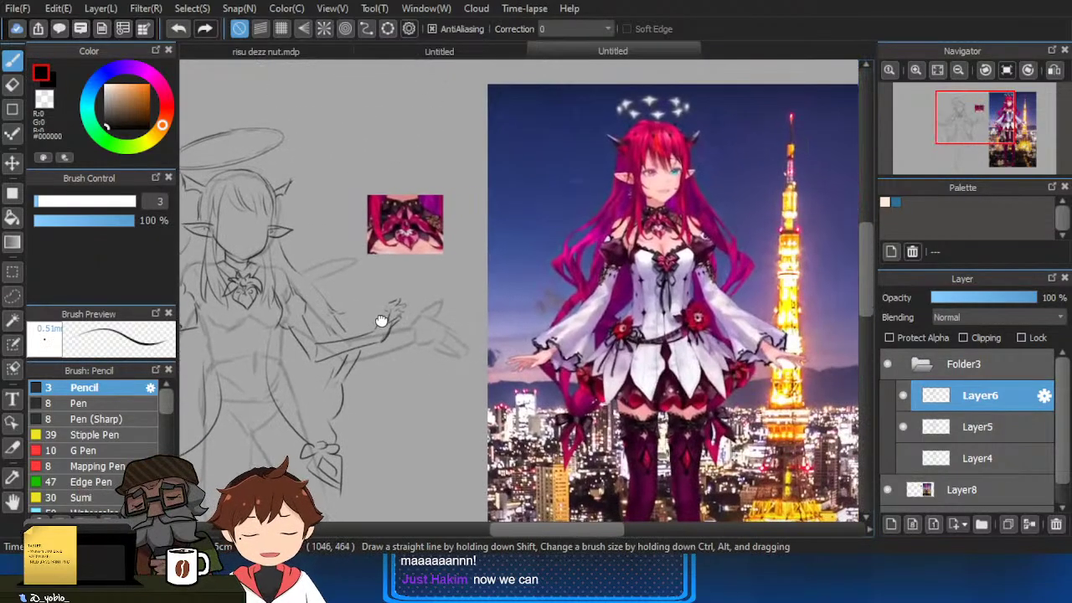
scroll(340, 307, "down", 3)
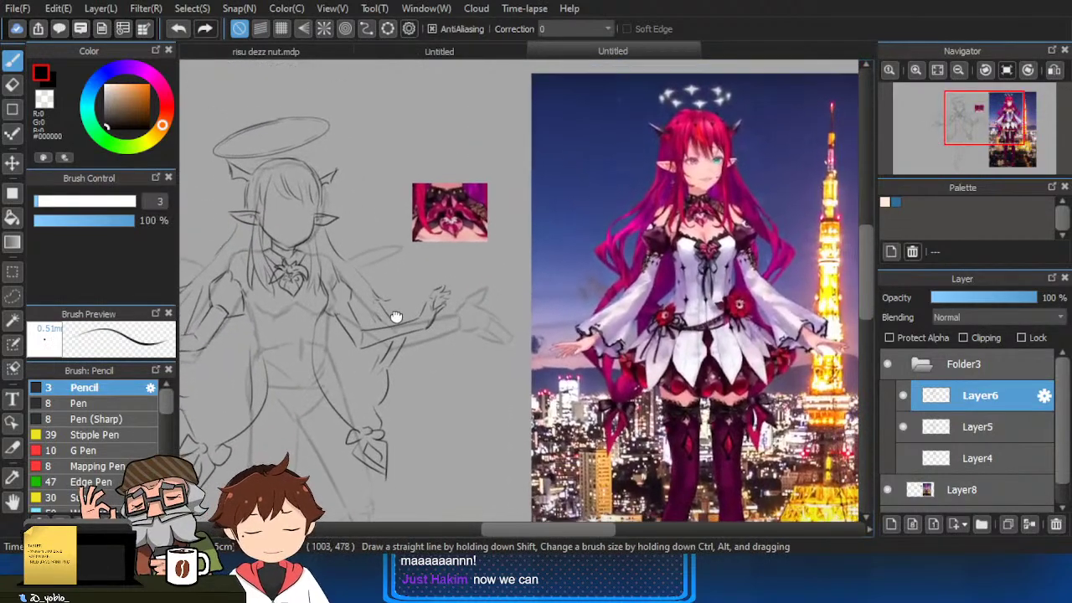
Sketch the outer contour of the chest beside the right arm and the underside line of the bust.
scroll(394, 316, "up", 4)
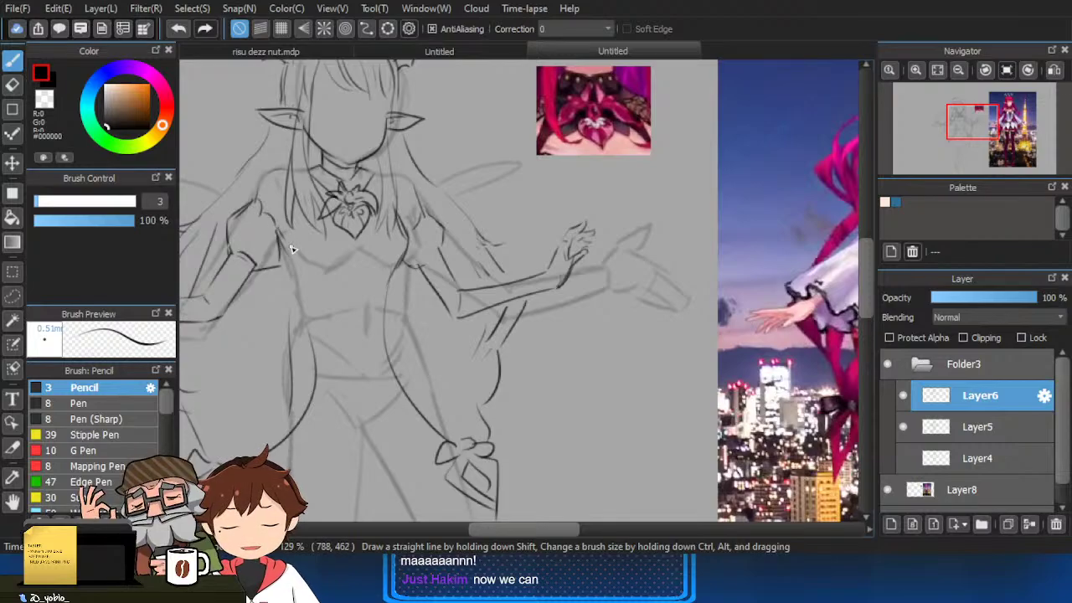
scroll(293, 253, "down", 3)
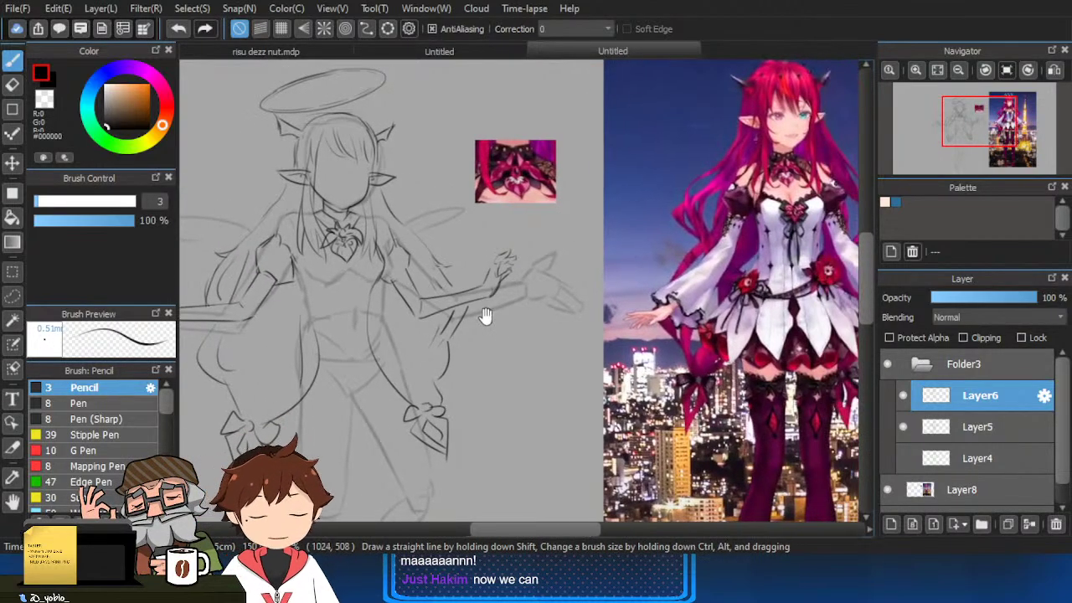
scroll(600, 340, "up", 5)
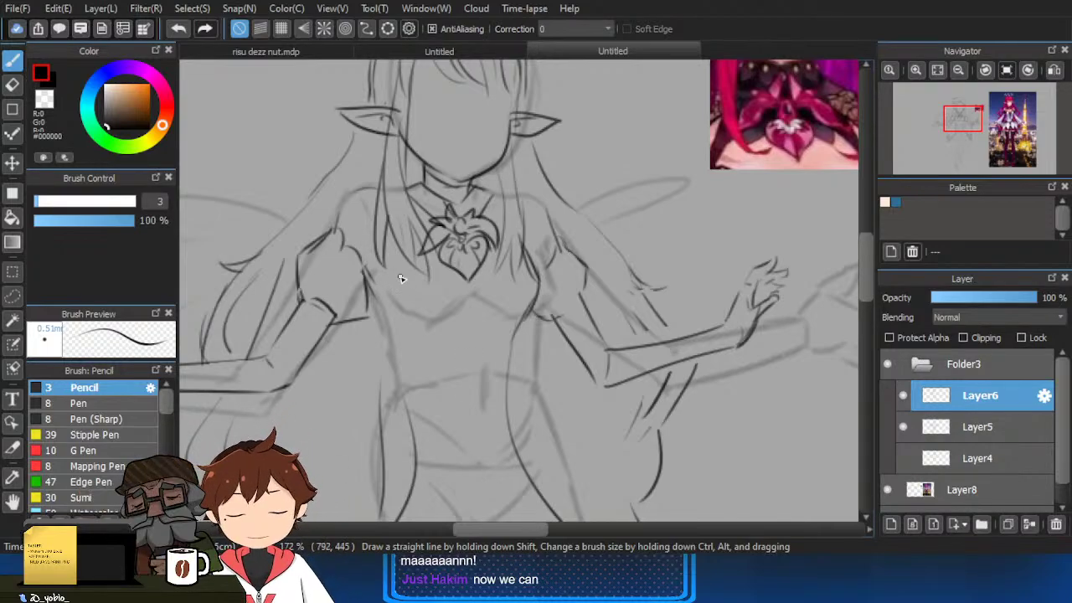
scroll(402, 279, "down", 3)
left_click_drag(518, 221, 476, 293)
scroll(360, 339, "up", 5)
scroll(337, 237, "down", 2)
left_click_drag(366, 247, 372, 260)
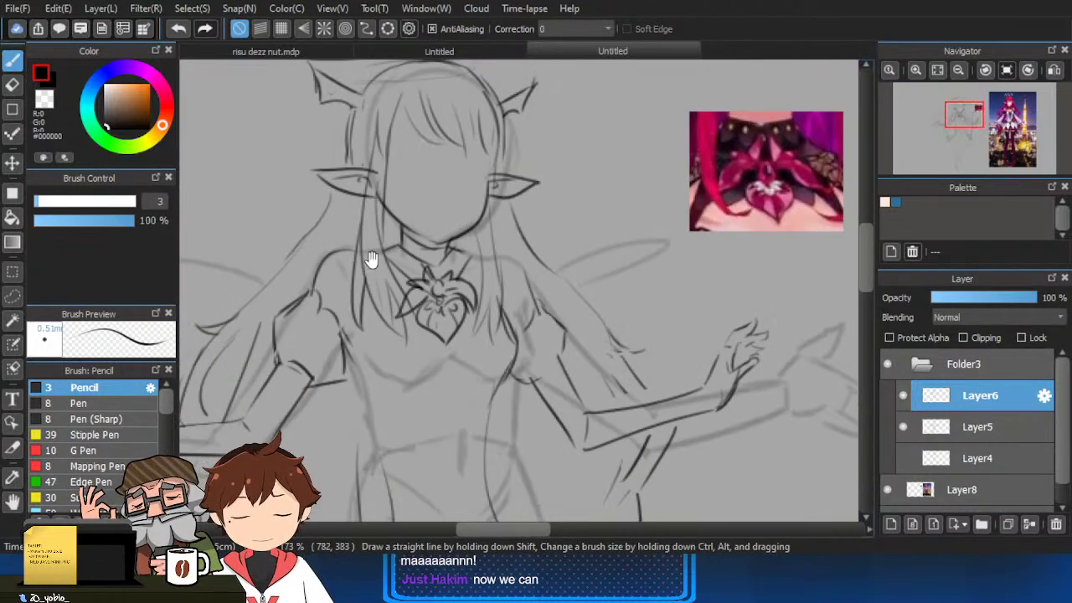
left_click_drag(517, 368, 541, 349)
left_click_drag(616, 367, 554, 351)
scroll(534, 359, "down", 2)
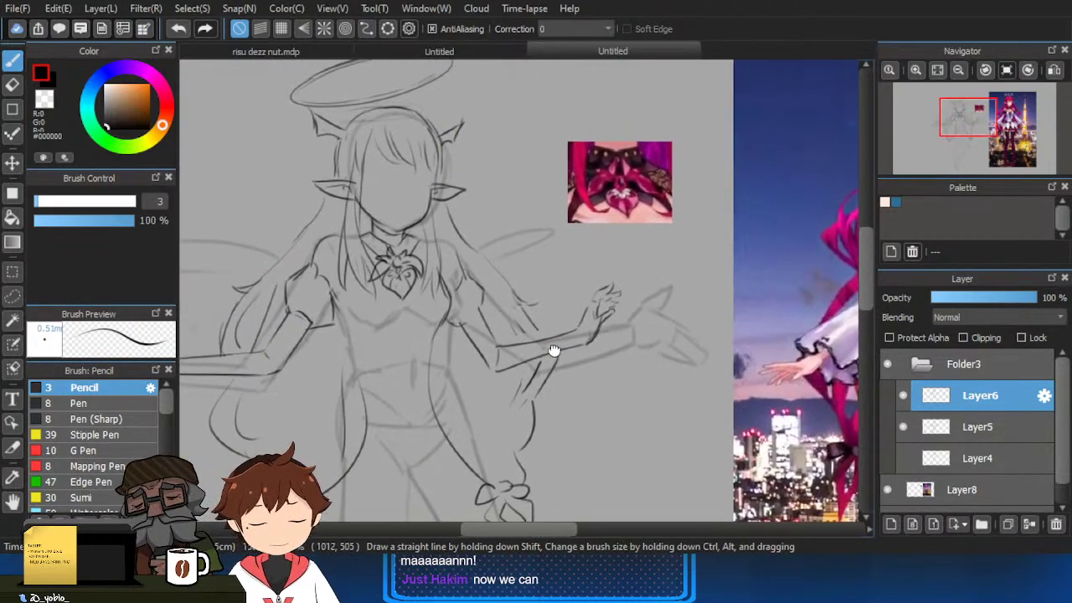
scroll(366, 278, "up", 3)
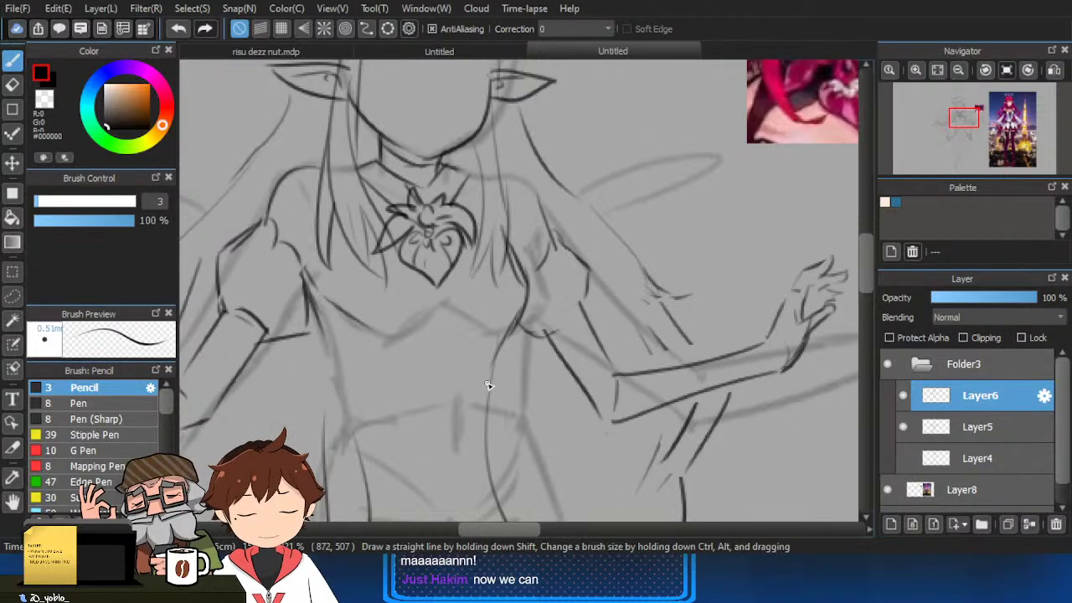
Examine the bodice and sleeves of the full-body reference against the sketched torso.
scroll(557, 375, "down", 3)
left_click_drag(650, 327, 486, 330)
left_click_drag(671, 424, 628, 416)
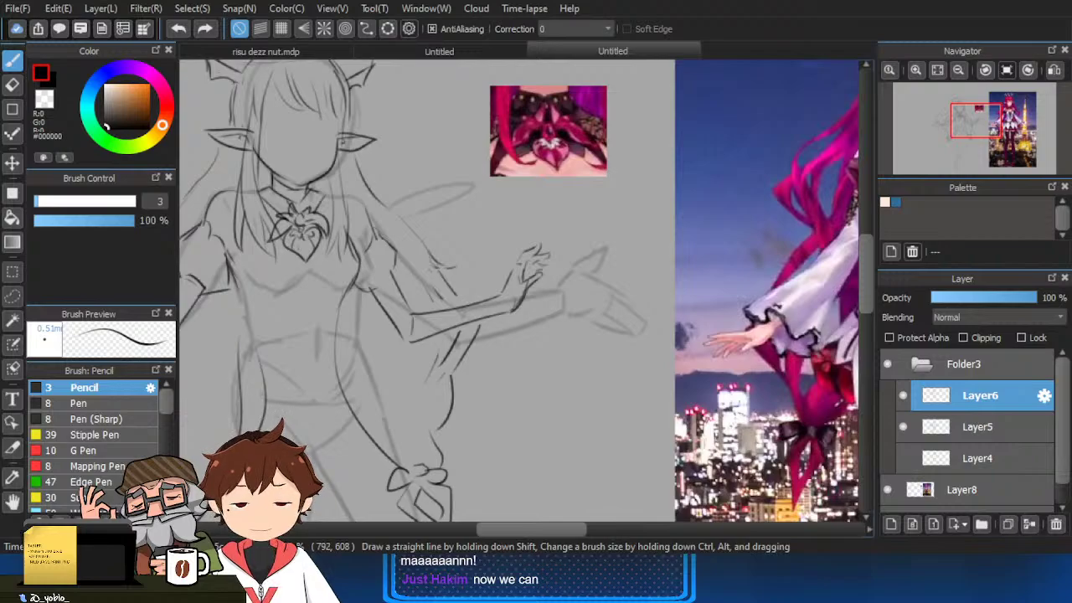
left_click_drag(441, 372, 440, 337)
scroll(570, 314, "down", 2)
left_click_drag(569, 314, 499, 335)
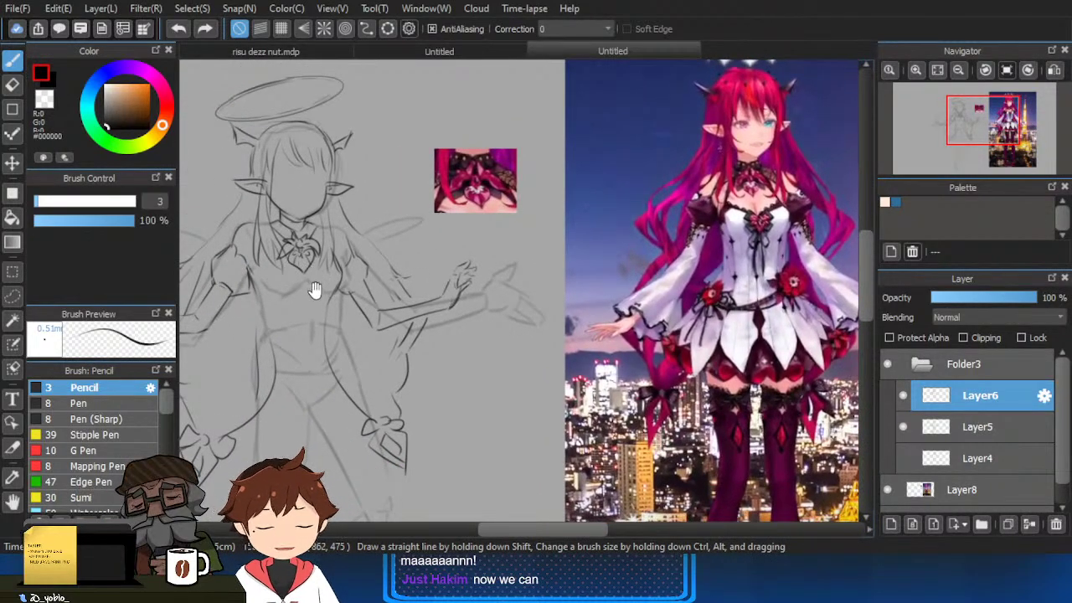
scroll(308, 284, "up", 5)
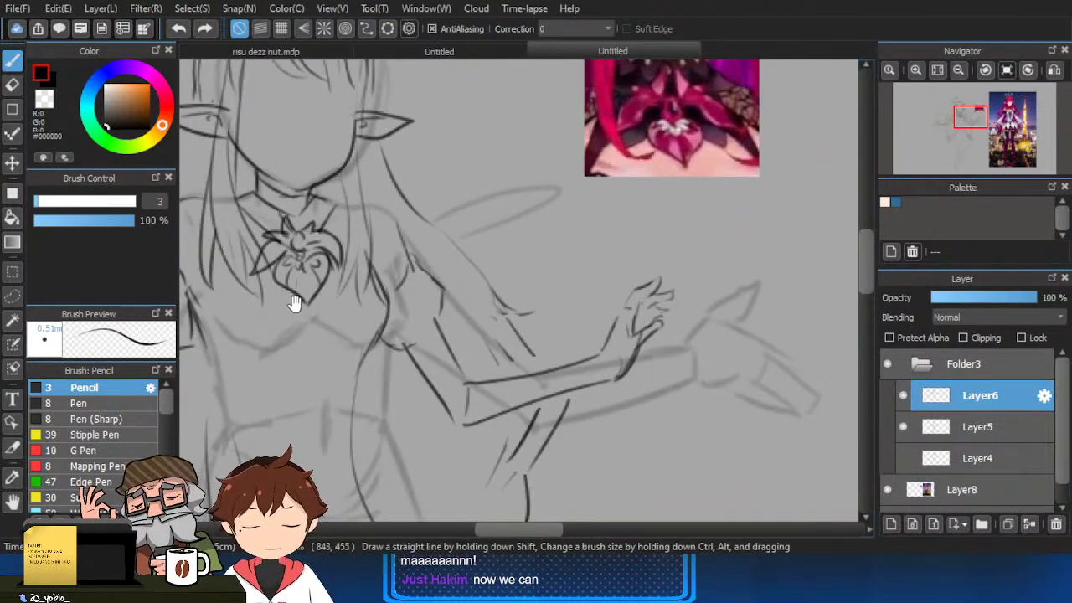
Lasso the heart-shaped chest ornament, scale it down and move it up close under the collar.
left_click(13, 296)
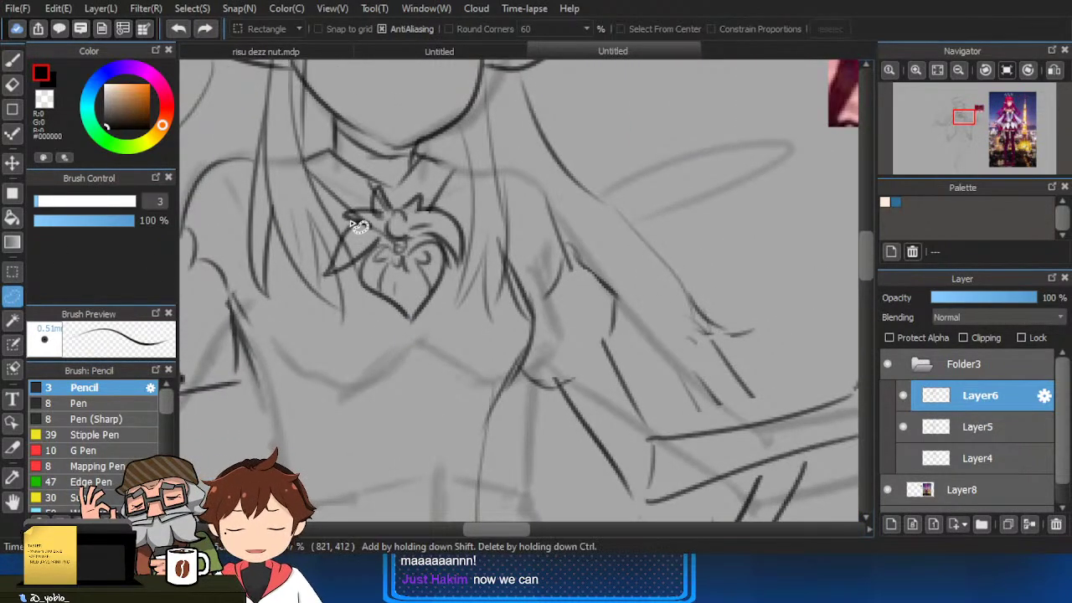
left_click_drag(359, 226, 333, 270)
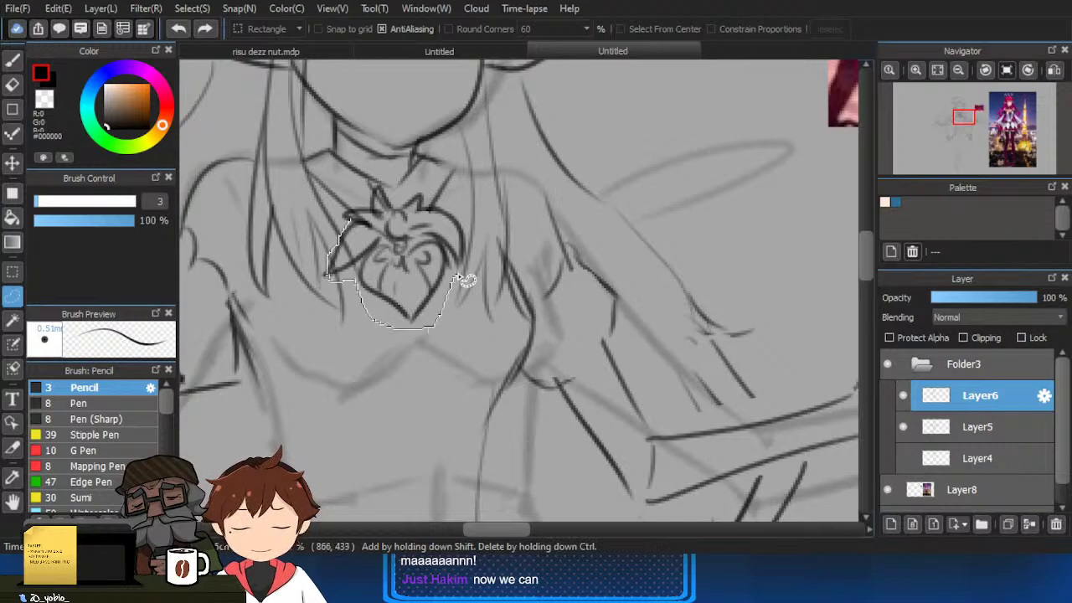
left_click_drag(459, 207, 459, 209)
key("ctrl+t")
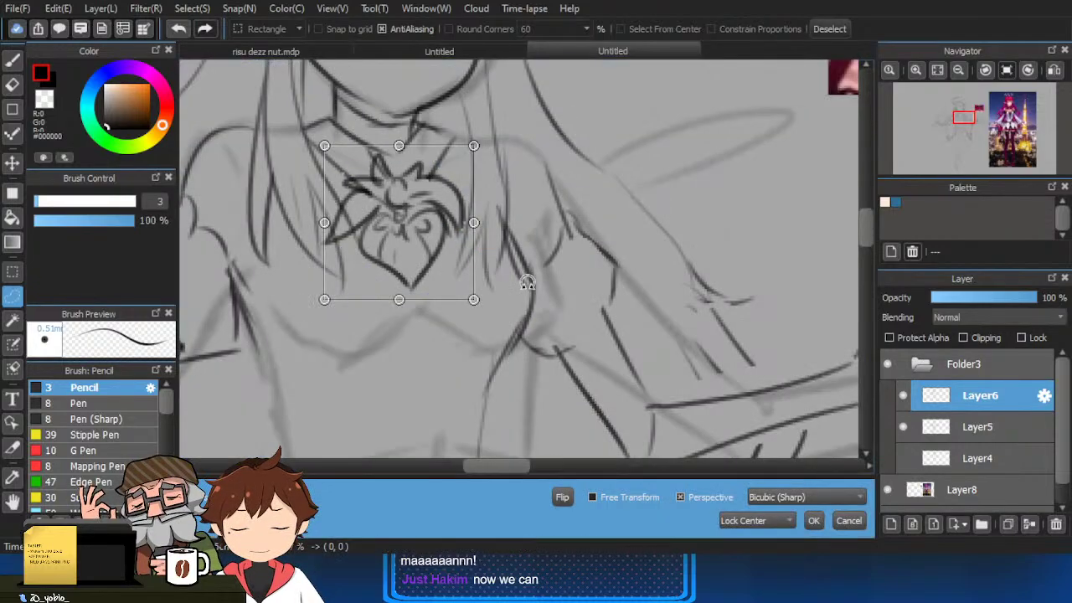
left_click_drag(474, 299, 453, 279)
left_click_drag(424, 239, 422, 211)
scroll(503, 202, "down", 3)
left_click_drag(510, 170, 498, 242)
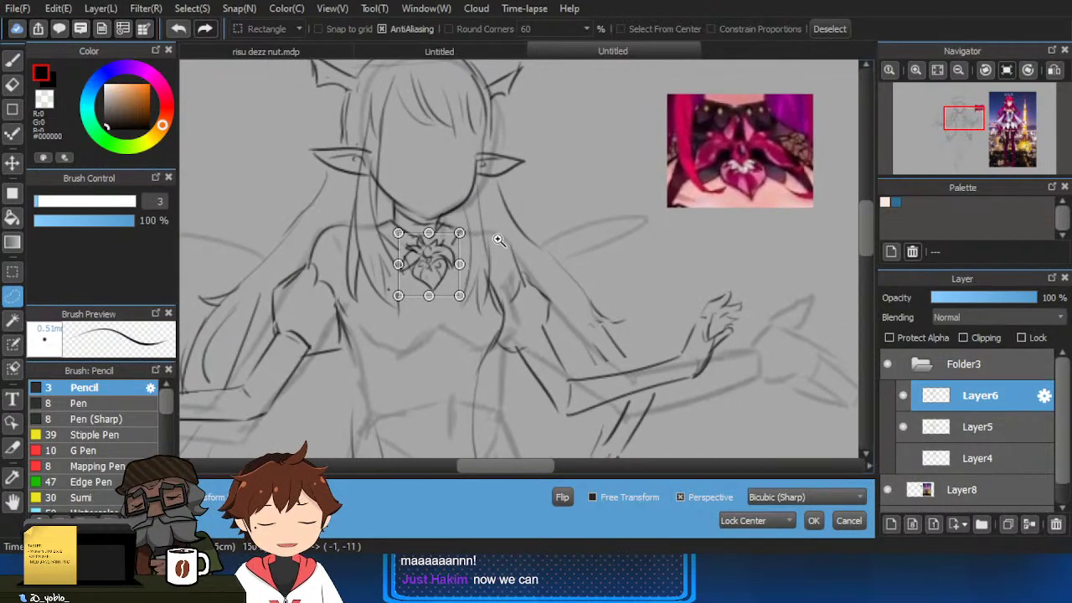
scroll(498, 241, "up", 1)
left_click_drag(419, 273, 417, 267)
key("Return")
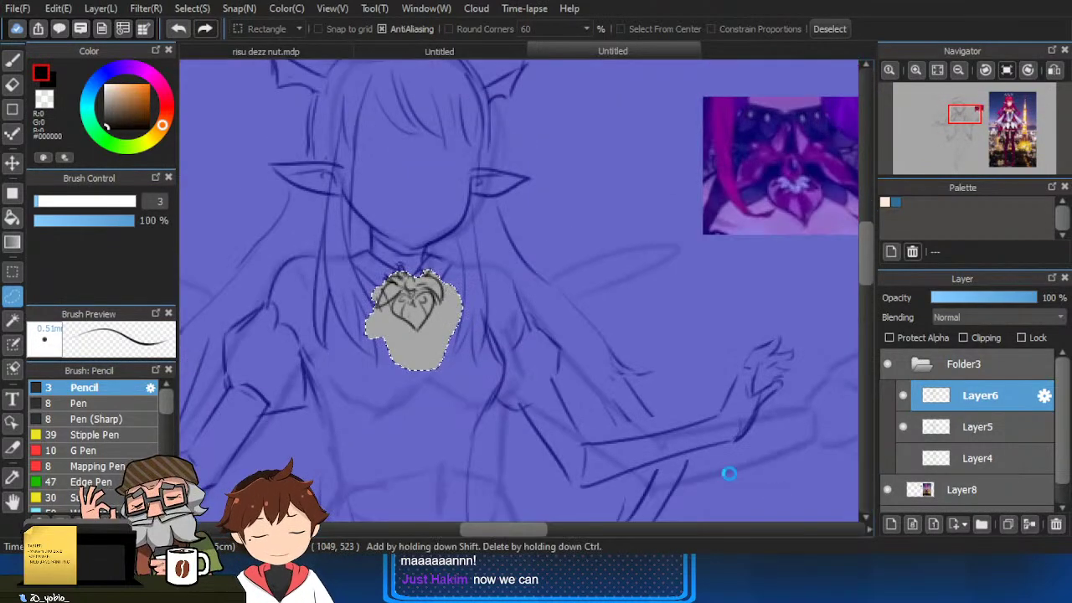
key("e")
key("b")
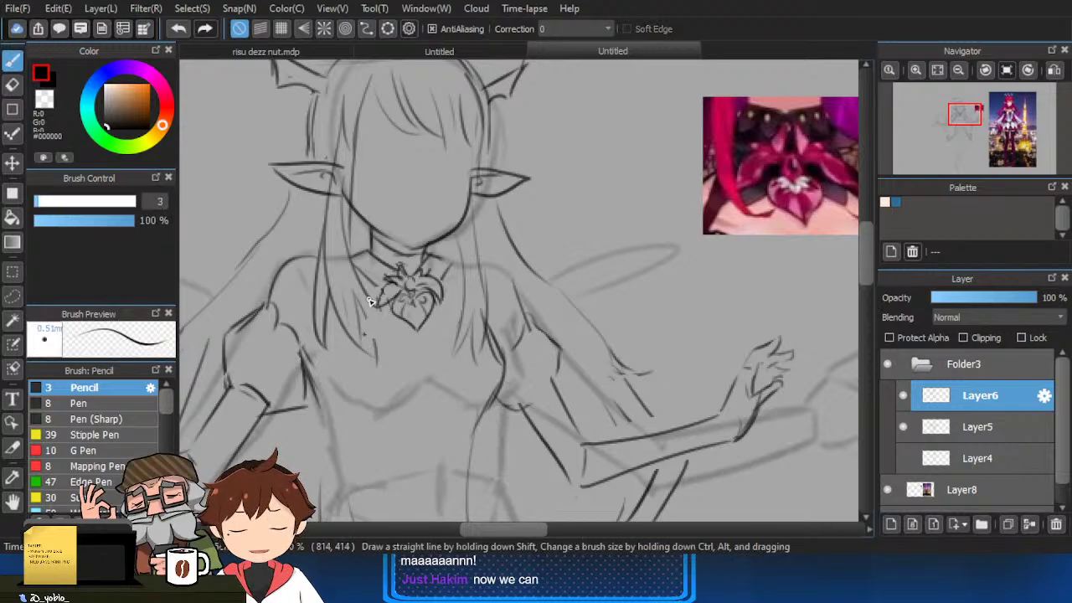
Sketch the sweetheart neckline of the bodice across both sides of the bust, following the full-body reference.
scroll(444, 387, "down", 2)
left_click_drag(541, 424, 466, 334)
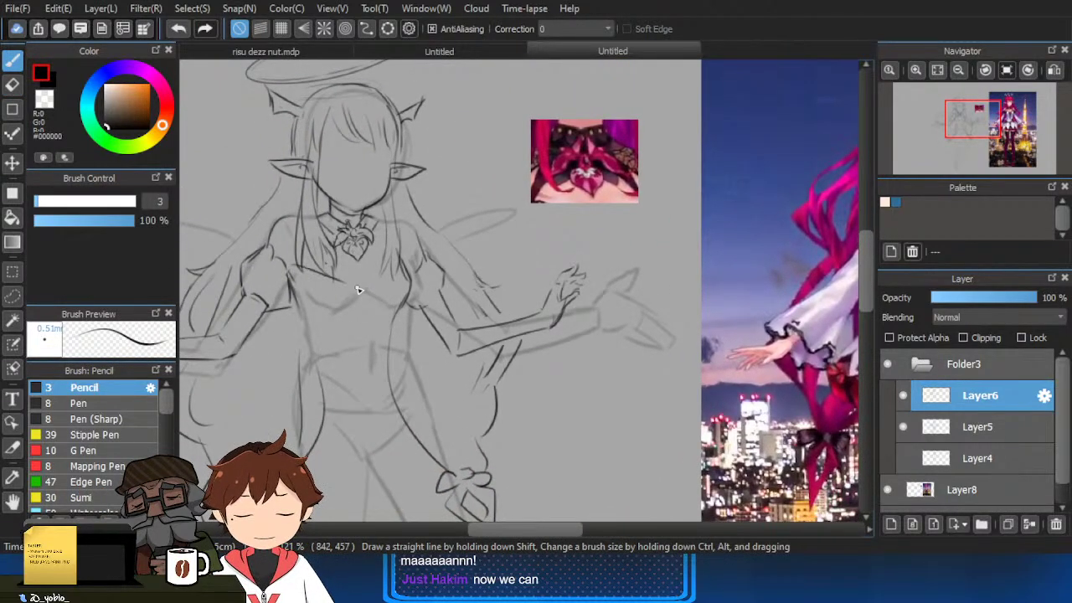
scroll(383, 295, "down", 1)
left_click_drag(431, 292, 377, 306)
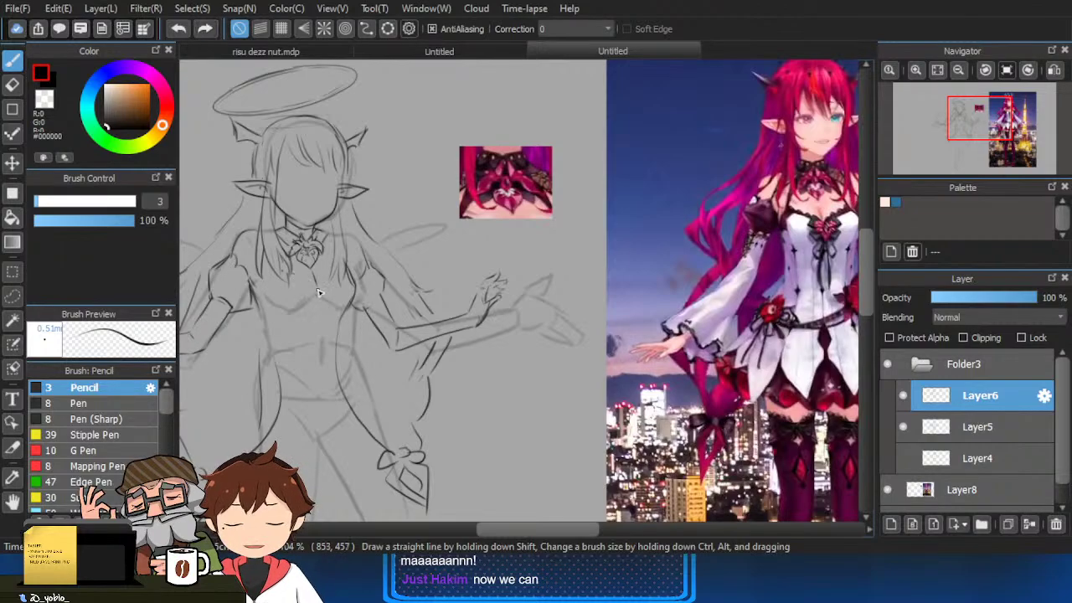
scroll(331, 293, "up", 2)
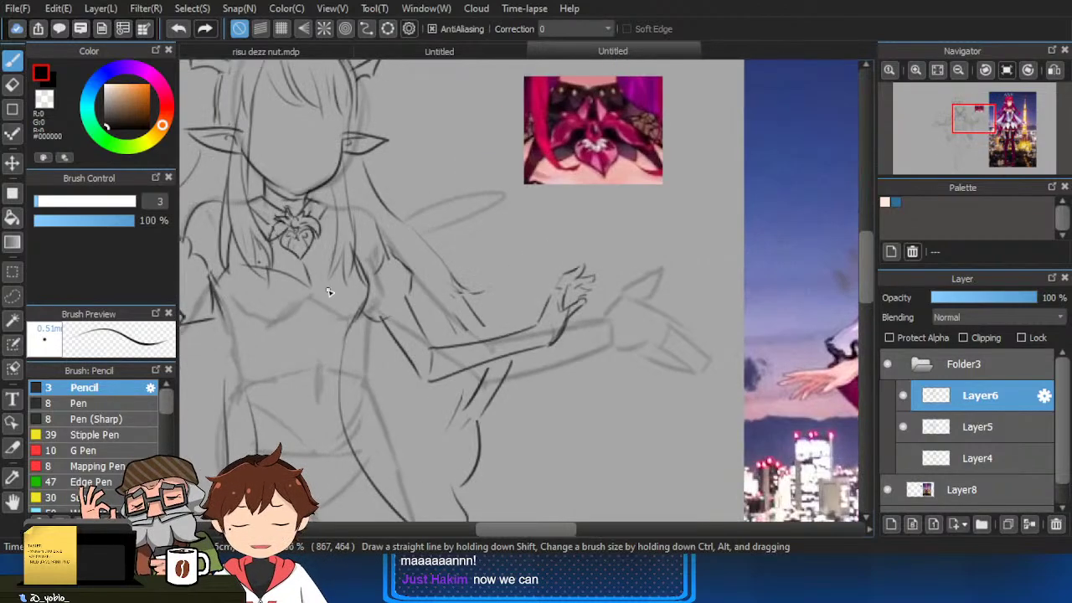
scroll(374, 268, "down", 3)
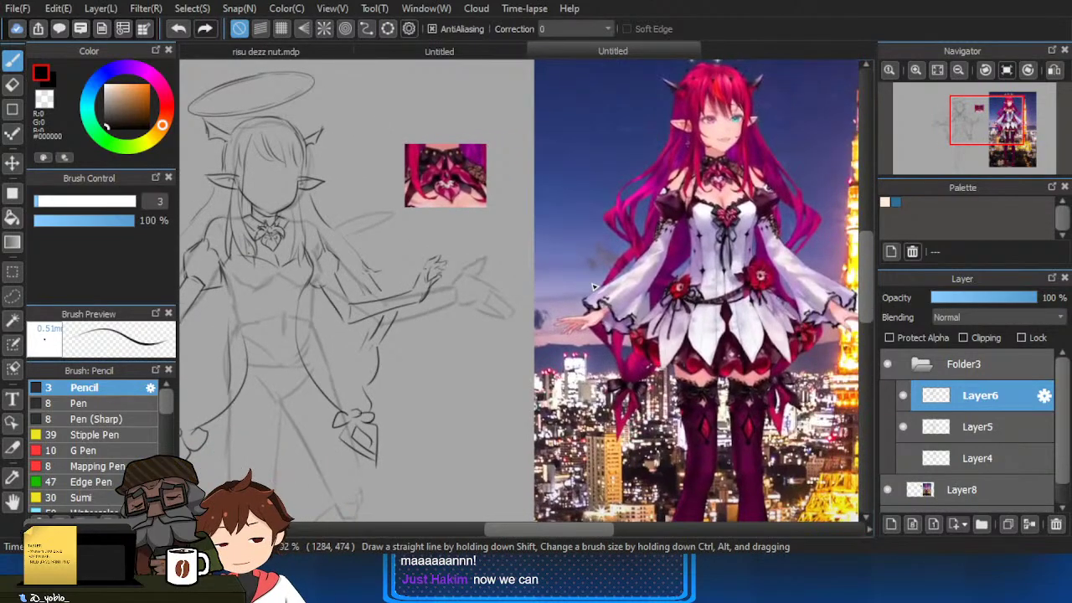
left_click_drag(407, 314, 528, 310)
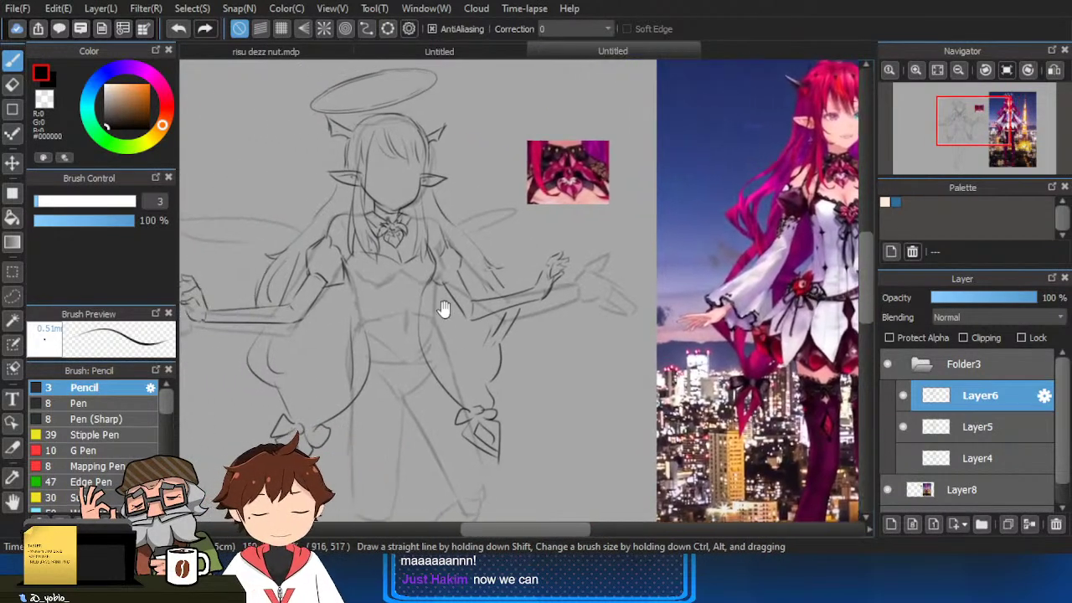
left_click_drag(373, 261, 399, 227)
mouse_move(568, 310)
left_mouse_down()
mouse_move(505, 307)
mouse_move(508, 267)
left_mouse_up()
mouse_move(541, 295)
left_mouse_down()
mouse_move(452, 315)
mouse_move(469, 349)
left_mouse_up()
scroll(347, 342, "up", 2)
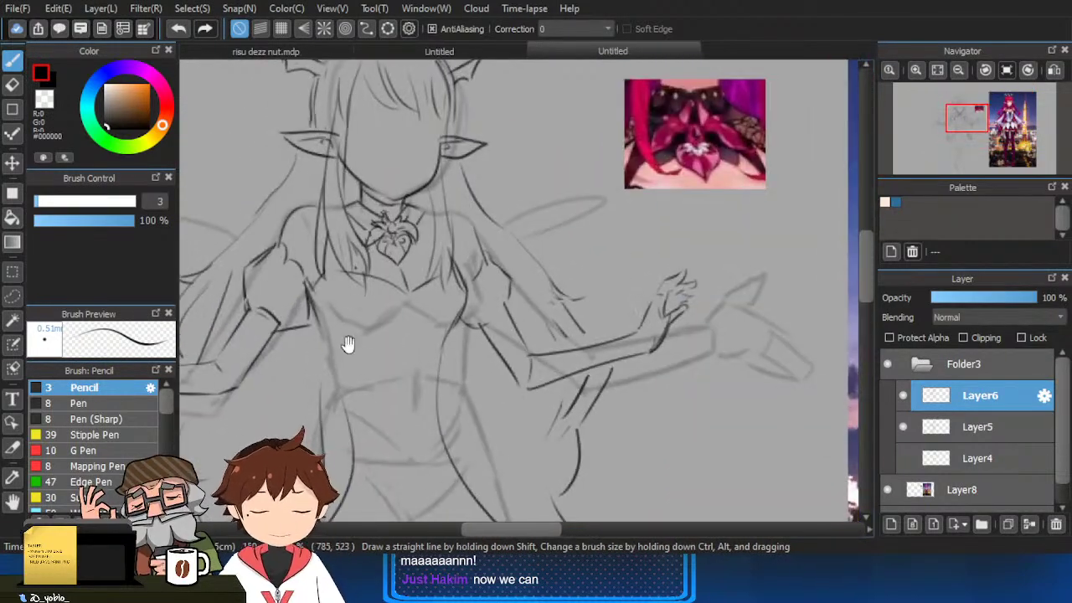
Reinforce the bodice neckline with second curved strokes and add a short cleavage line above its centre.
scroll(427, 268, "down", 1)
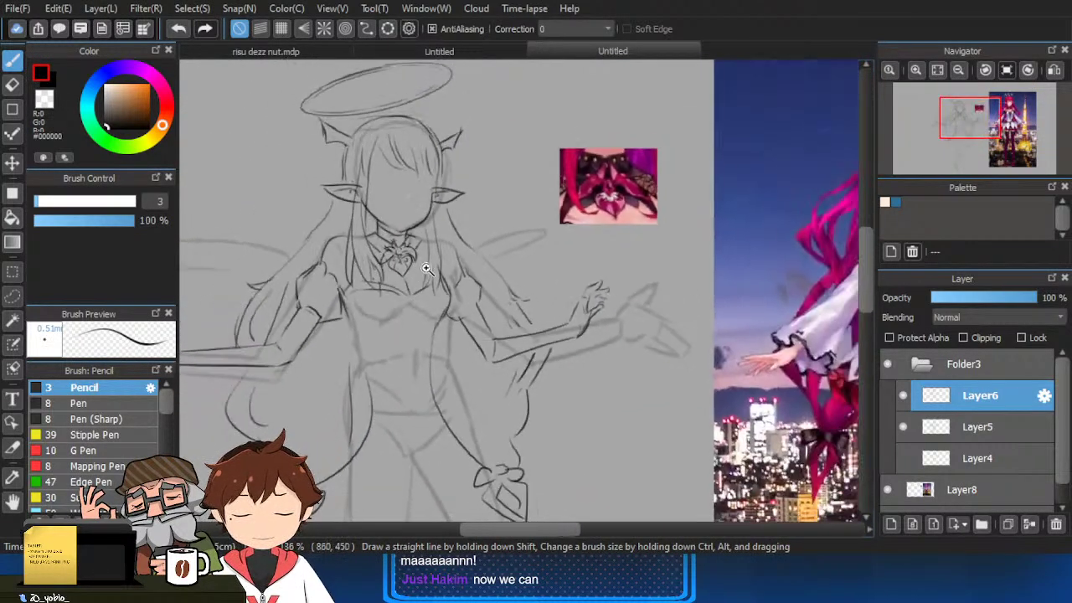
scroll(484, 311, "down", 2)
left_click_drag(421, 305, 435, 309)
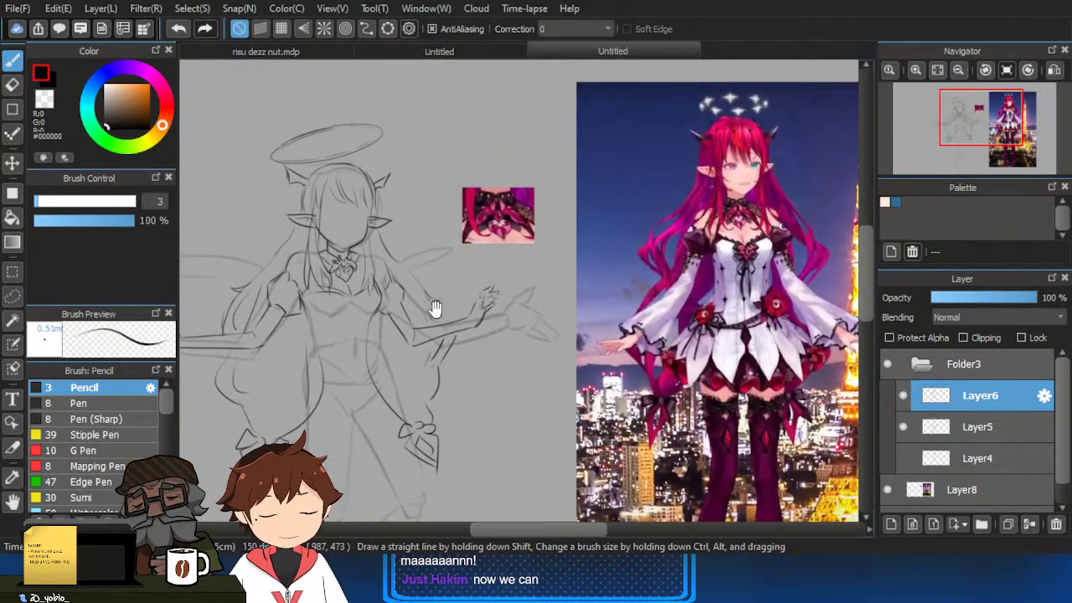
scroll(376, 296, "up", 3)
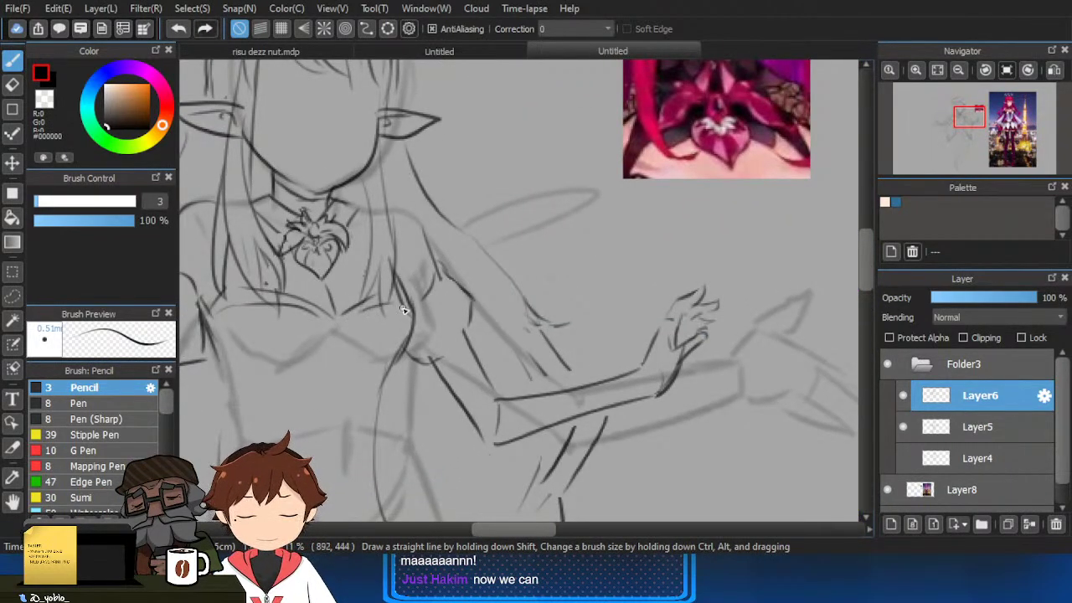
scroll(403, 310, "down", 2)
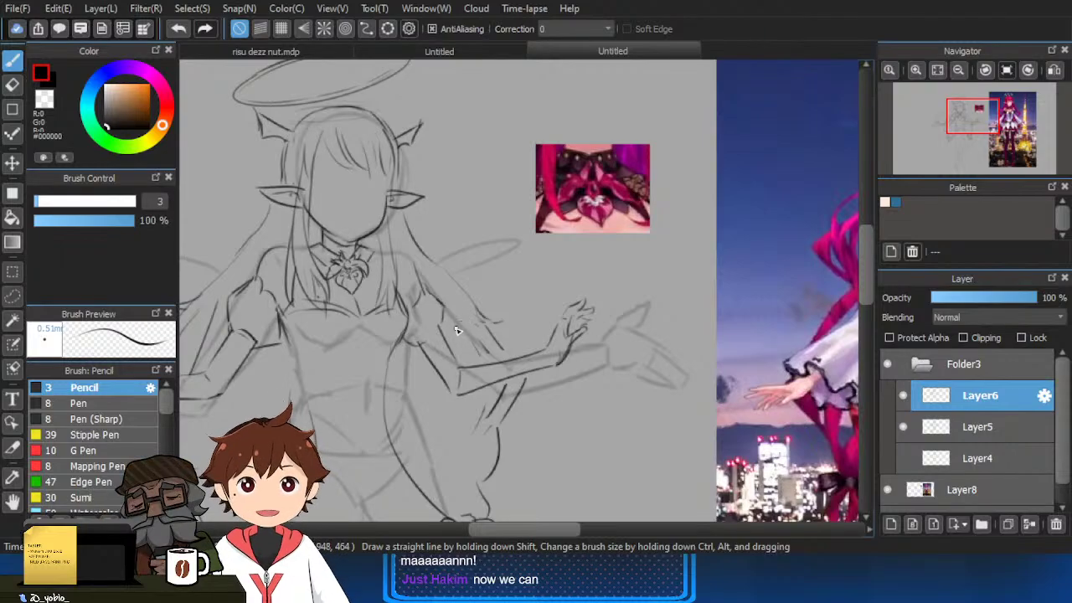
scroll(355, 395, "up", 2)
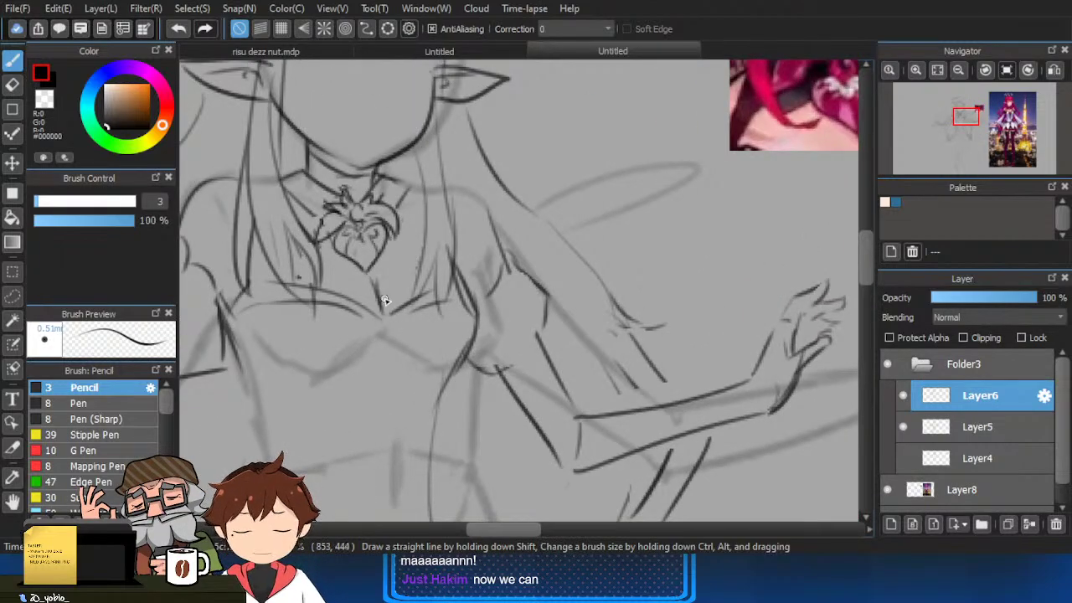
scroll(342, 306, "down", 3)
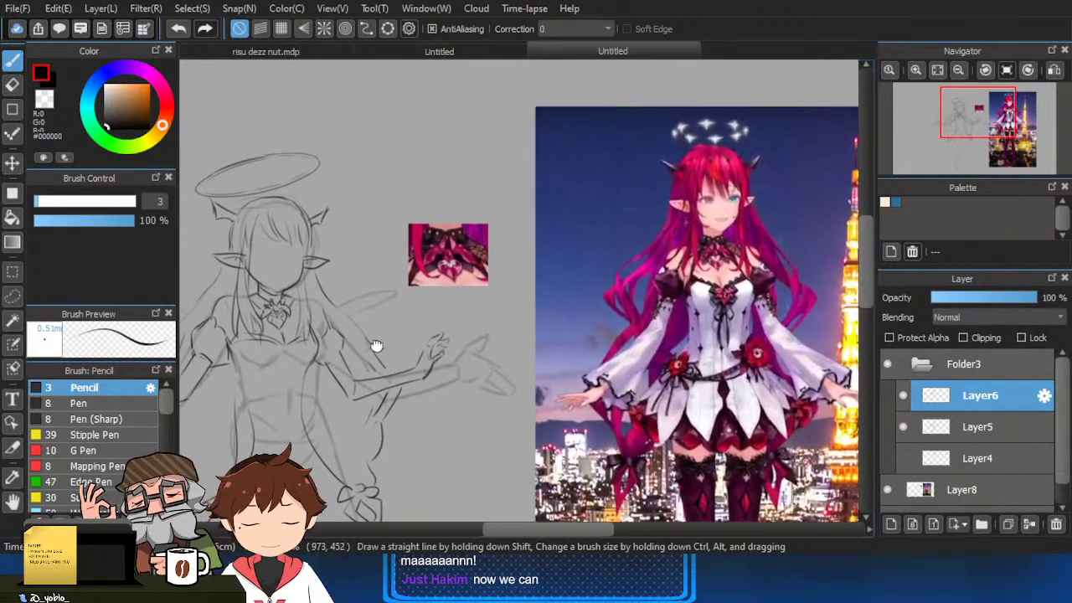
Sketch a bow with a knot, two loops and two broad tails below the centre of the neckline.
left_click_drag(376, 346, 423, 340)
scroll(326, 354, "up", 4)
left_click_drag(302, 424, 394, 383)
scroll(390, 373, "up", 1)
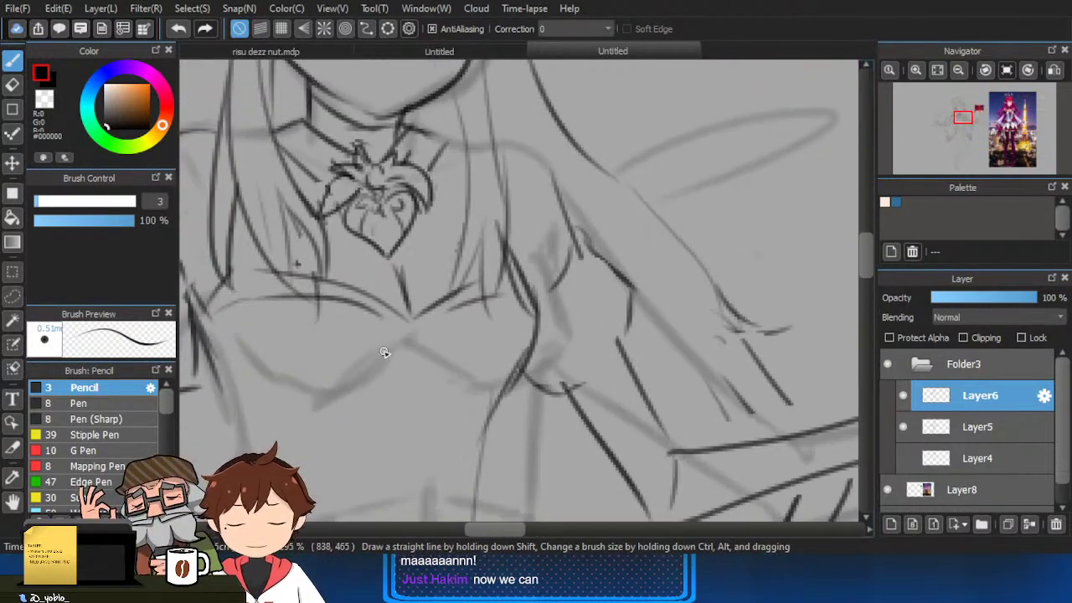
mouse_move(396, 326)
left_mouse_down()
mouse_move(337, 301)
mouse_move(390, 354)
left_mouse_up()
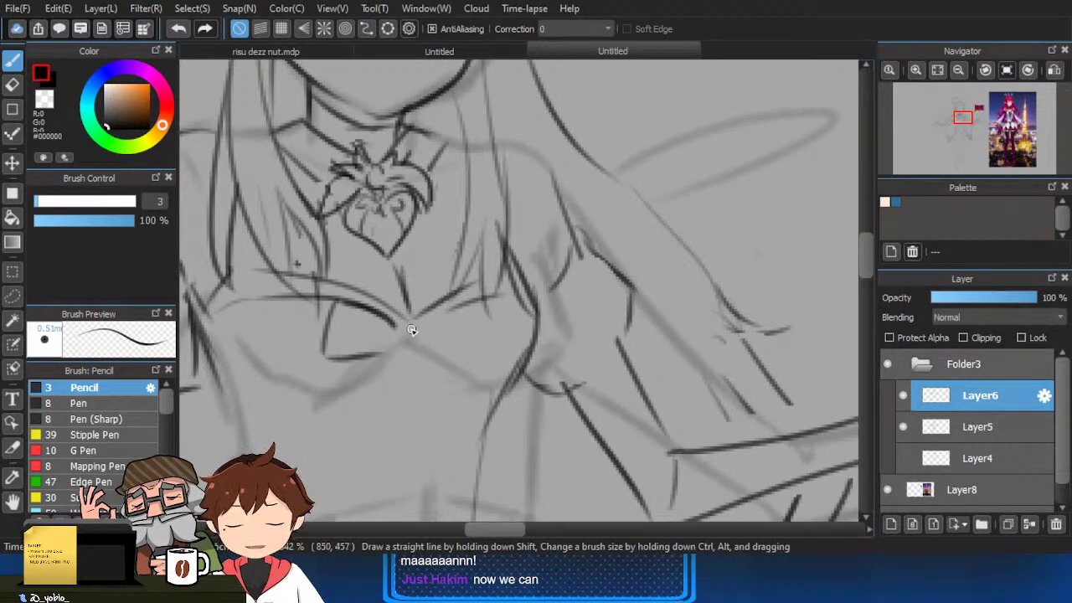
scroll(439, 353, "down", 3)
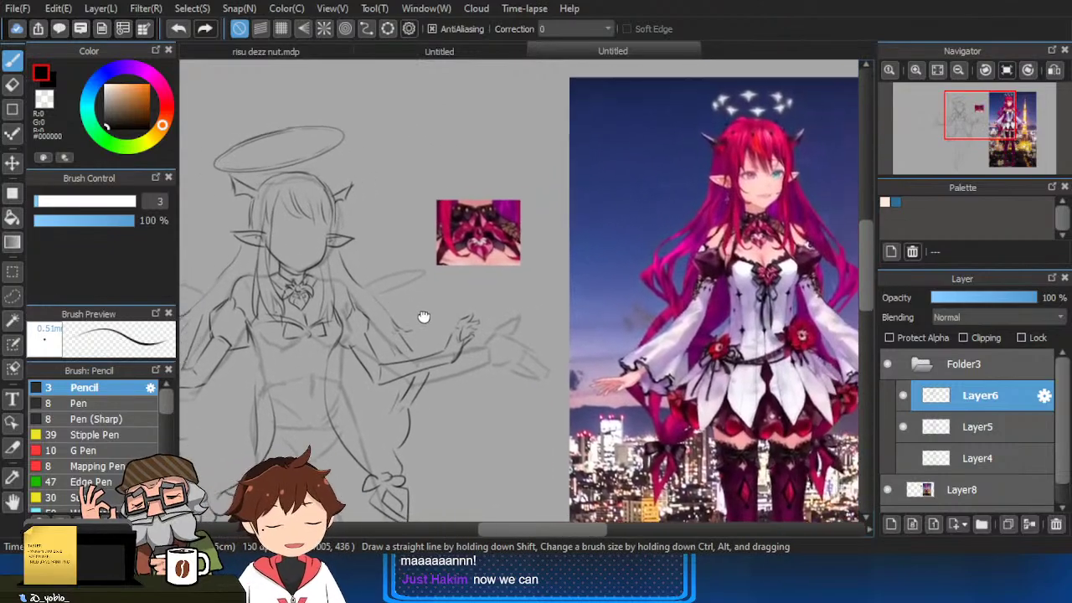
scroll(419, 304, "up", 3)
left_click_drag(423, 265, 384, 288)
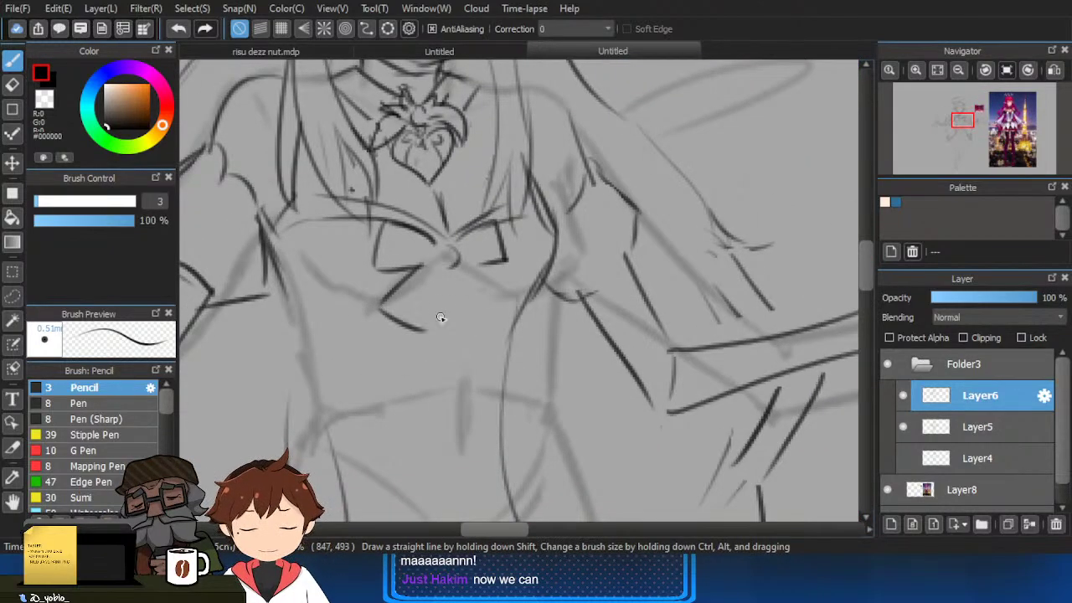
mouse_move(452, 298)
left_mouse_down()
mouse_move(467, 331)
mouse_move(499, 305)
left_mouse_up()
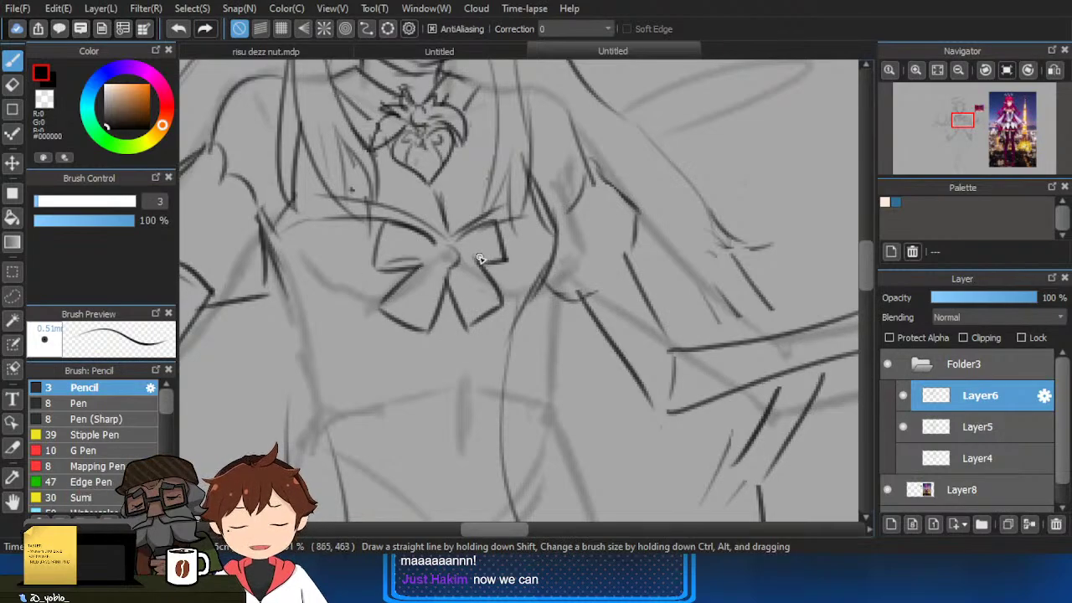
Lasso the bow on the bodice, scale it down slightly and deselect it.
scroll(459, 251, "down", 5)
mouse_move(543, 243)
left_mouse_down()
mouse_move(495, 276)
mouse_move(446, 343)
left_mouse_up()
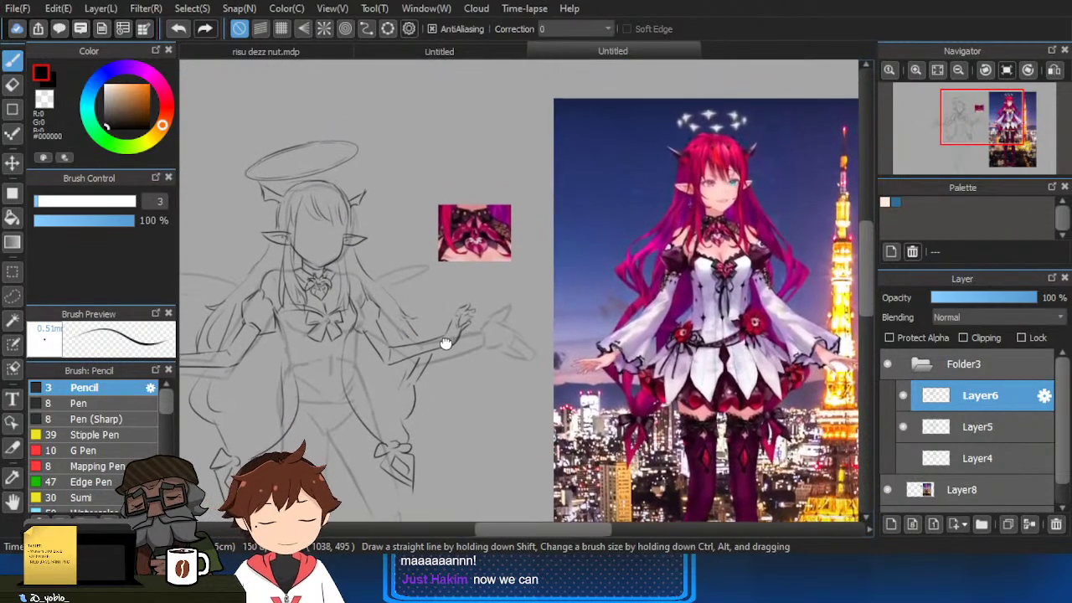
scroll(330, 423, "up", 4)
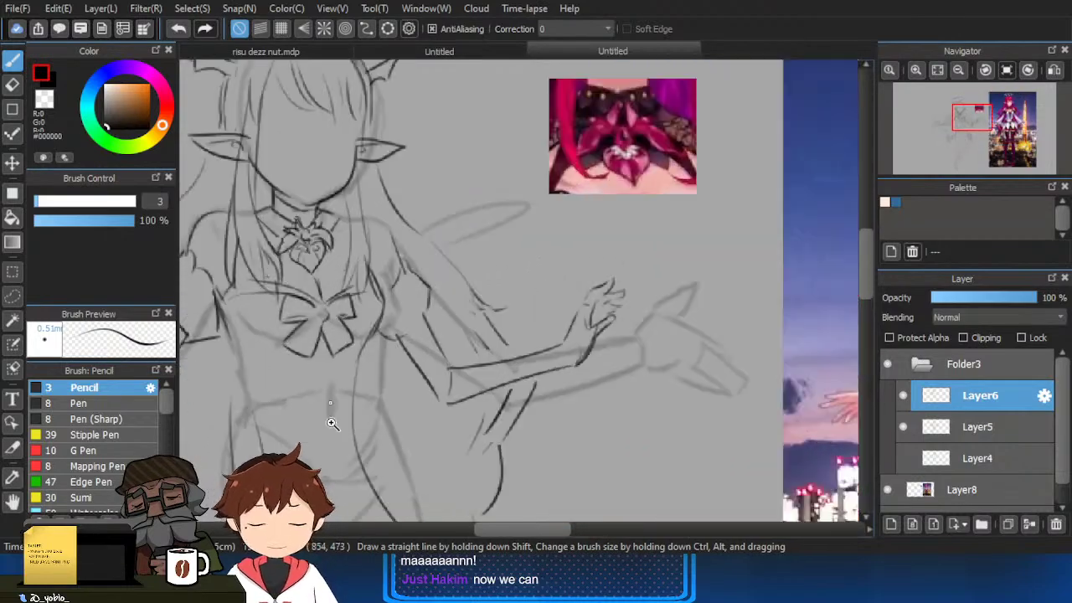
left_click(13, 295)
scroll(319, 276, "up", 2)
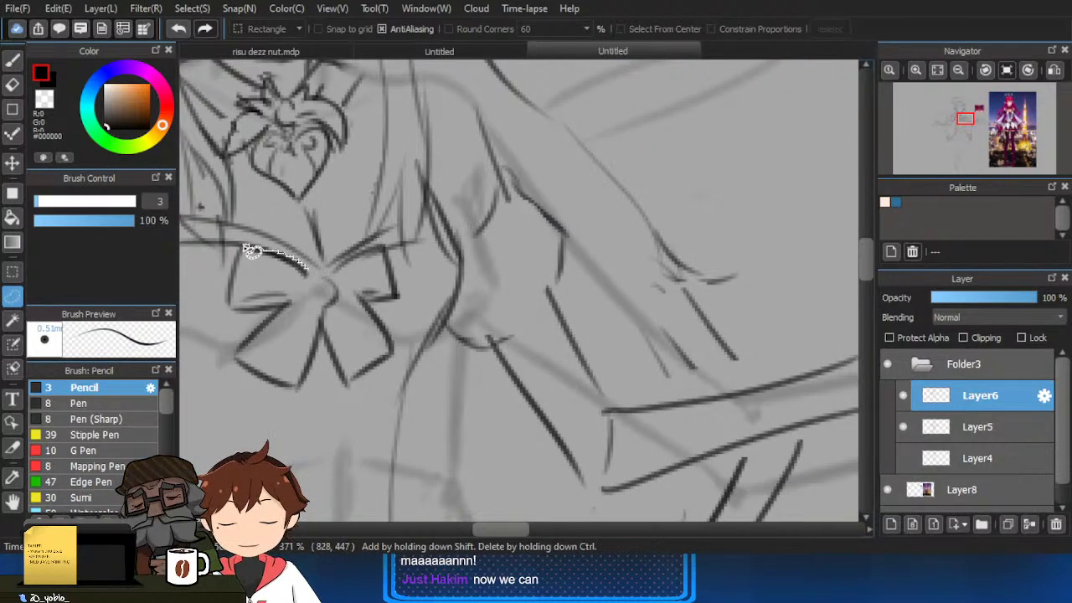
left_click_drag(375, 251, 369, 254)
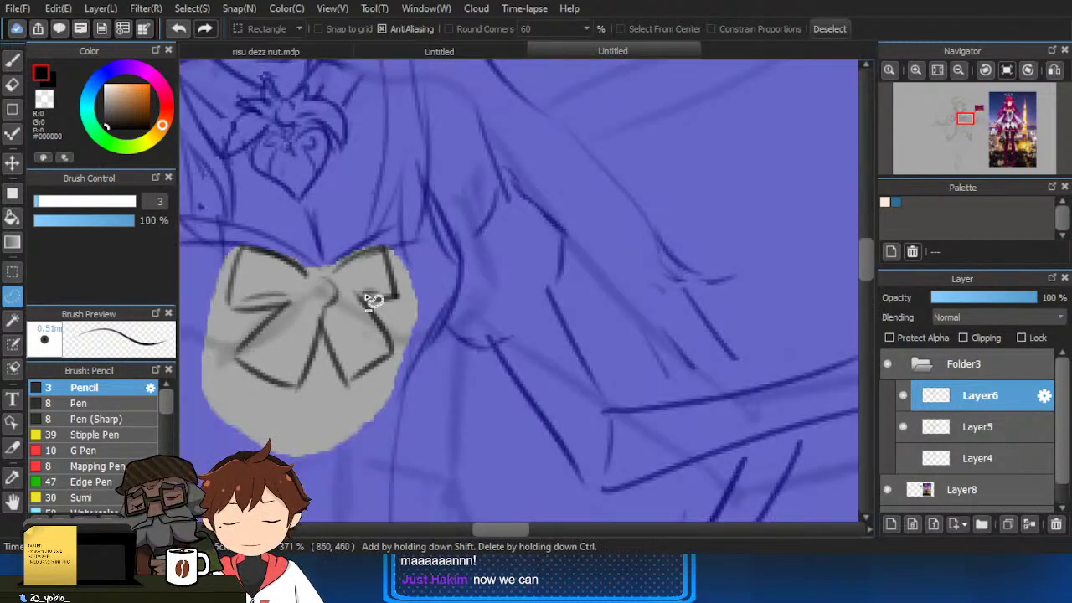
key("ctrl+t")
left_click_drag(417, 423, 411, 403)
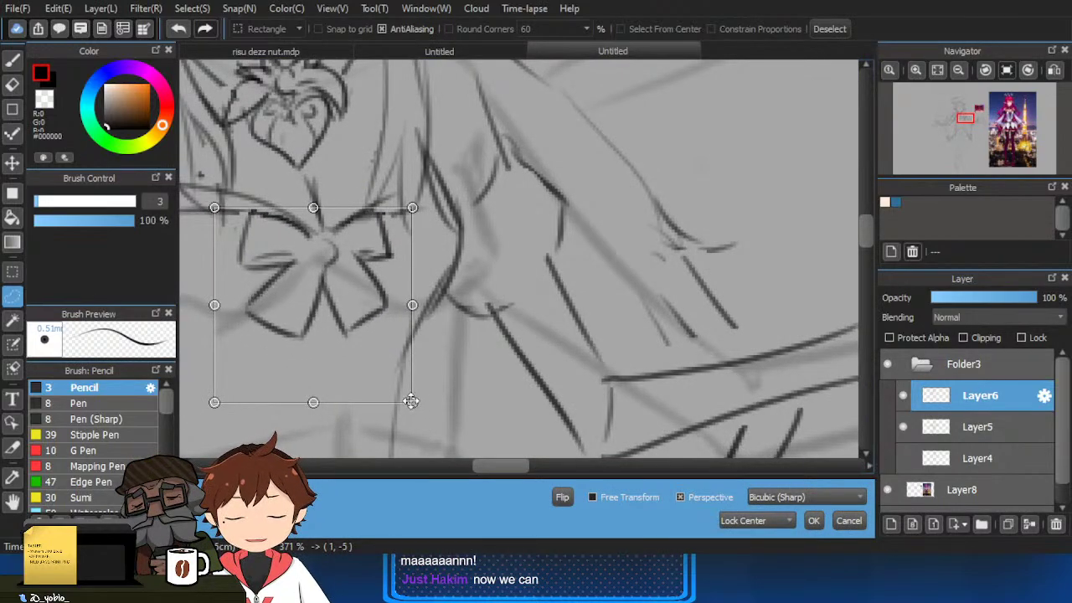
left_click(813, 521)
key("ctrl+d")
scroll(815, 518, "down", 1)
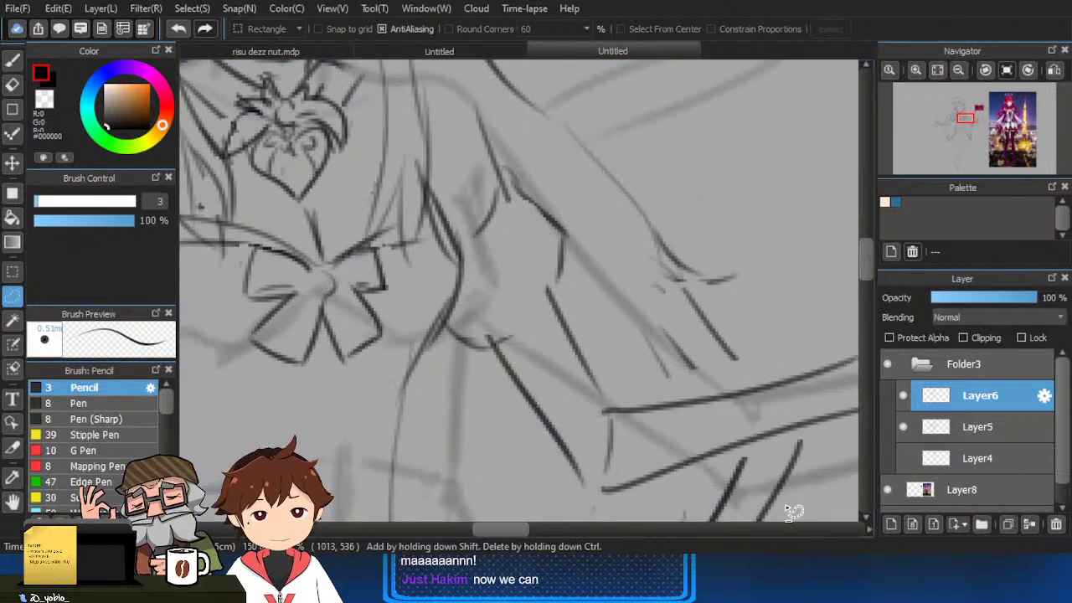
key("b")
Sketch a squared ribbon end beneath each of the bow's two tails.
scroll(405, 359, "down", 3)
mouse_move(578, 365)
left_mouse_down()
mouse_move(419, 364)
mouse_move(383, 377)
left_mouse_up()
scroll(296, 297, "up", 1)
scroll(375, 244, "up", 1)
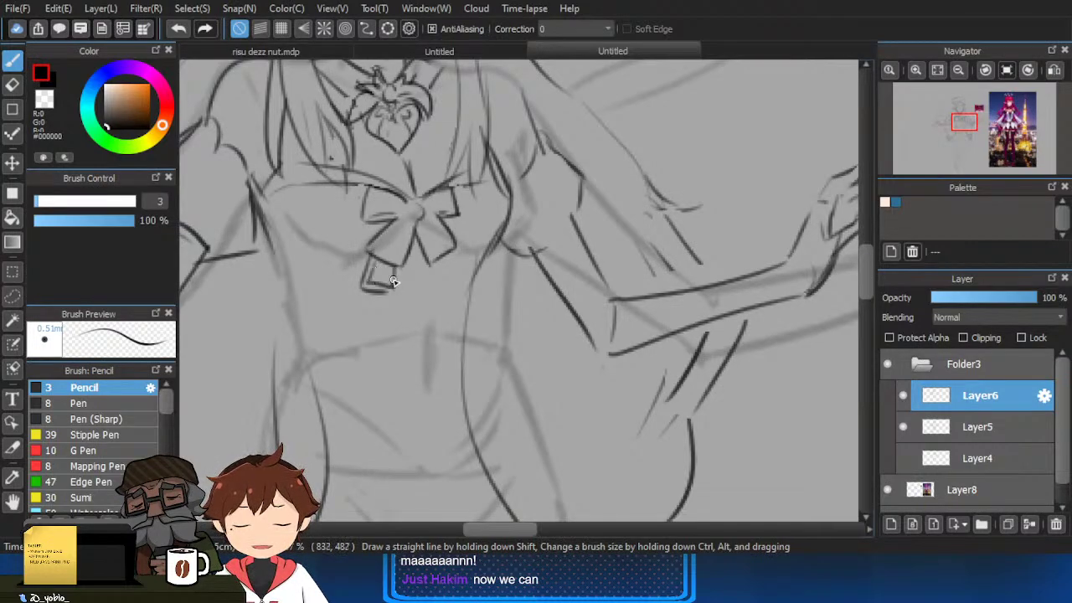
scroll(437, 285, "down", 3)
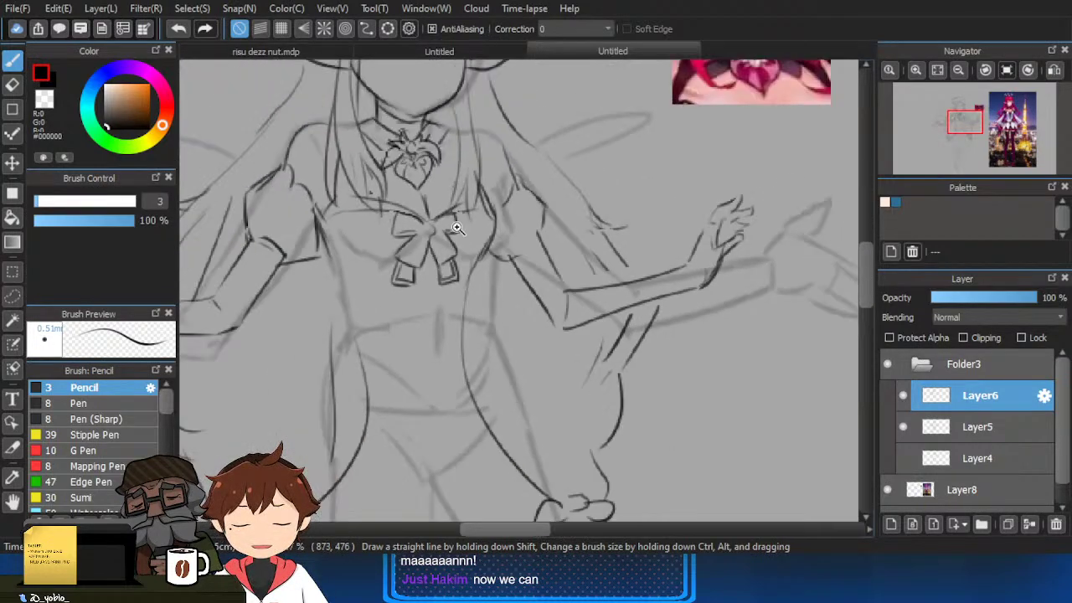
scroll(313, 318, "up", 1)
Sketch two long, narrow ribbon strands hanging from the bow's knot down to the waist.
left_click_drag(313, 318, 436, 213)
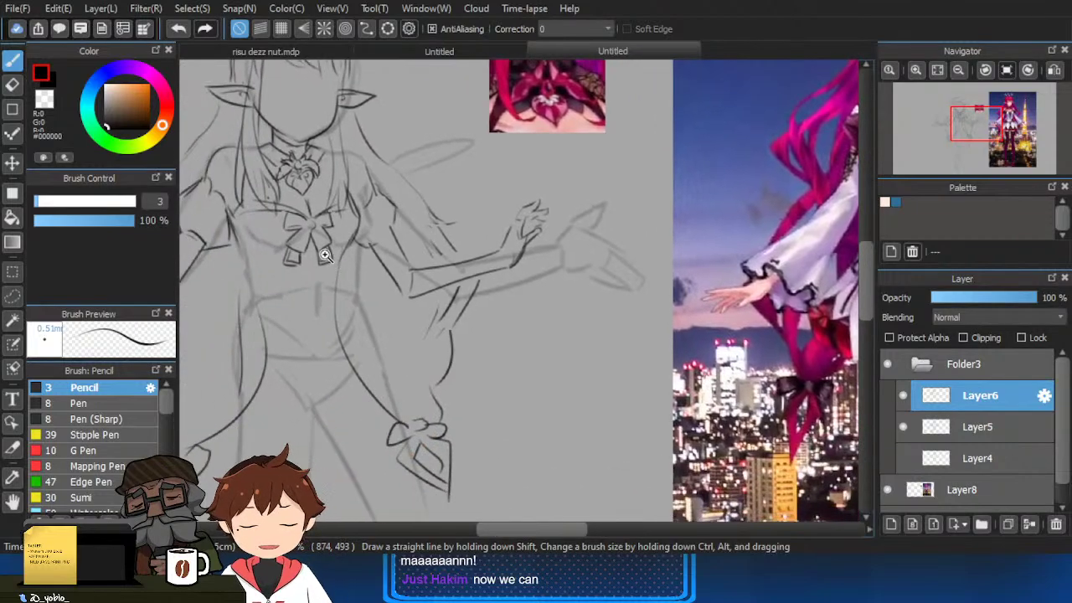
scroll(344, 220, "up", 1)
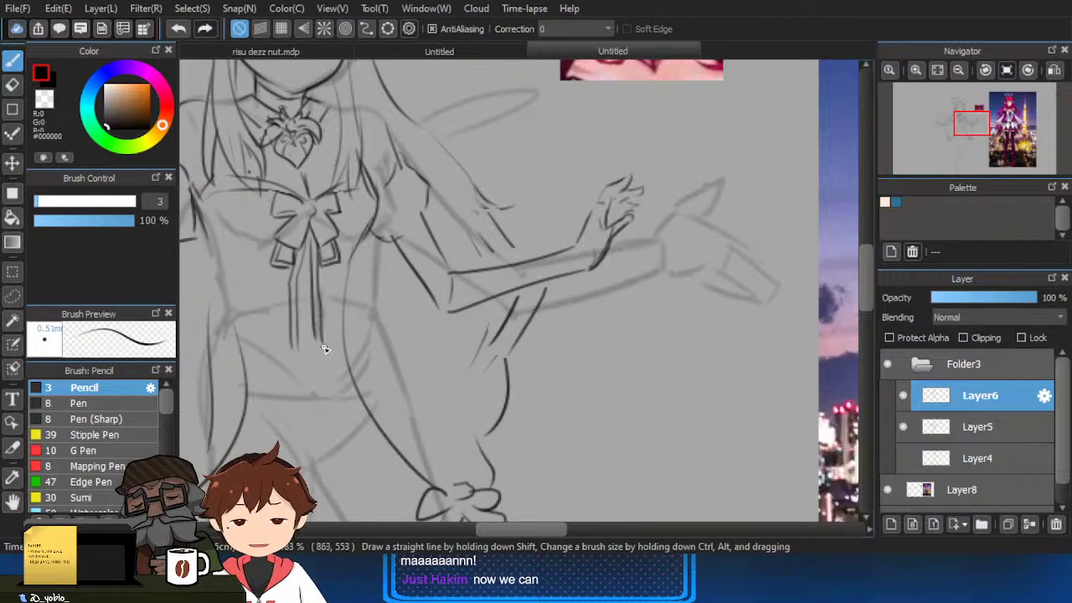
scroll(349, 293, "down", 1)
scroll(467, 352, "down", 2)
mouse_move(513, 322)
left_mouse_down()
mouse_move(452, 333)
mouse_move(472, 313)
left_mouse_up()
left_click_drag(346, 377, 361, 373)
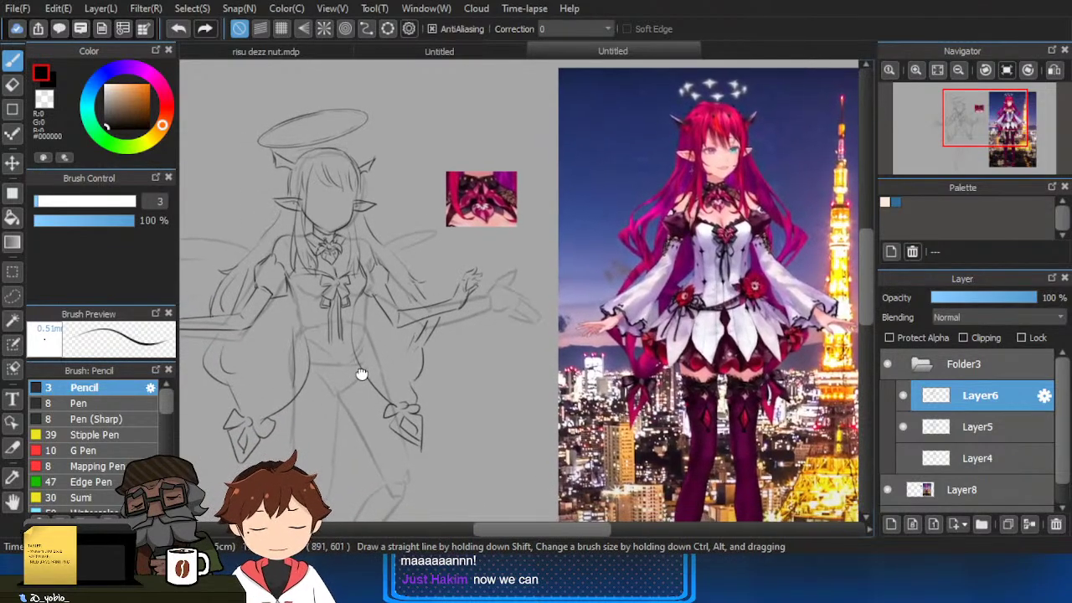
Transform the line sketch on Layer6, shifting it slightly upward over the rough pose.
key("ctrl+t")
left_click_drag(407, 316, 396, 284)
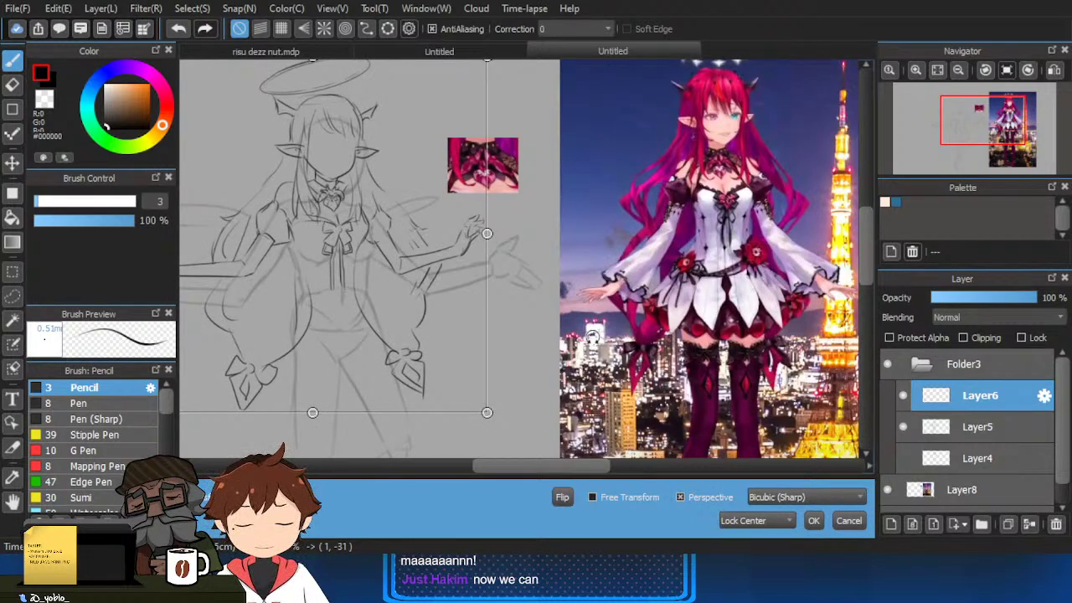
left_click(814, 521)
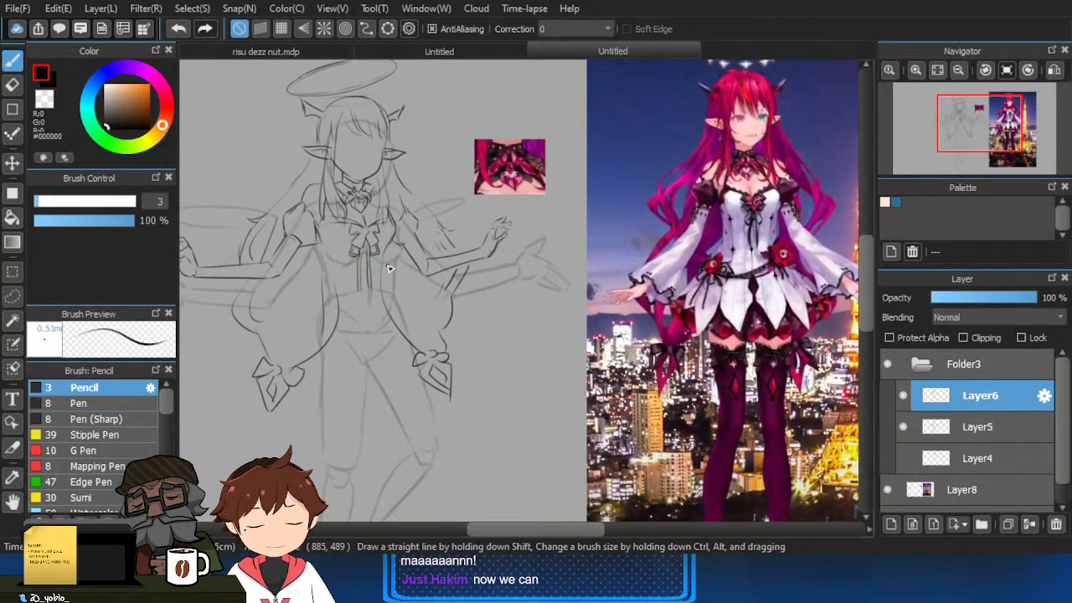
Hide Layer5 and erase the long hair curves that cross the torso and hips with a larger eraser.
left_click(379, 268, "ctrl")
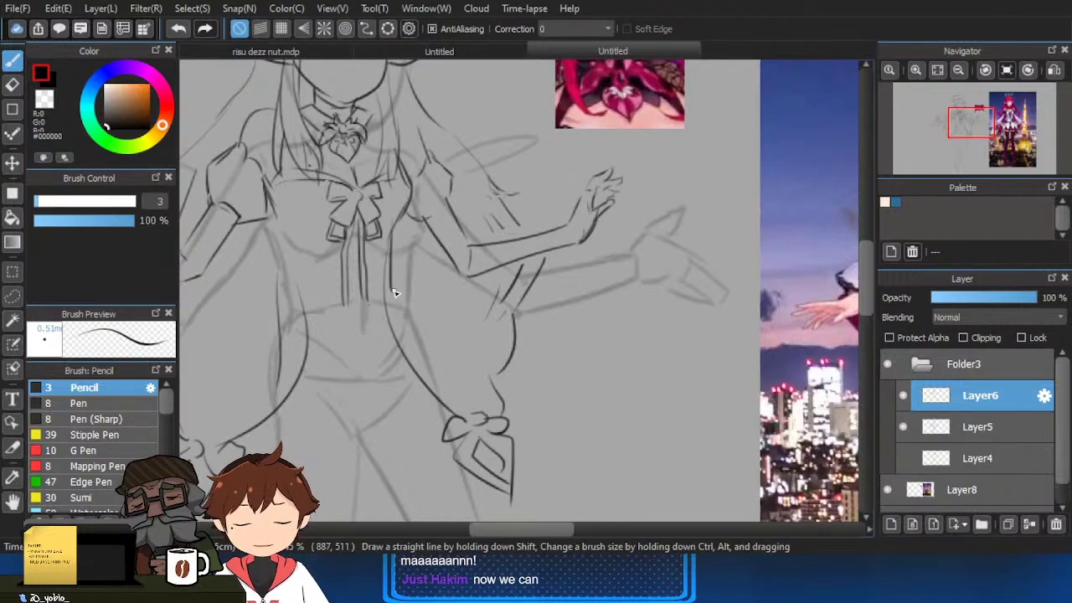
left_click(904, 427)
left_click_drag(566, 362, 519, 343)
left_click(520, 343)
key("e")
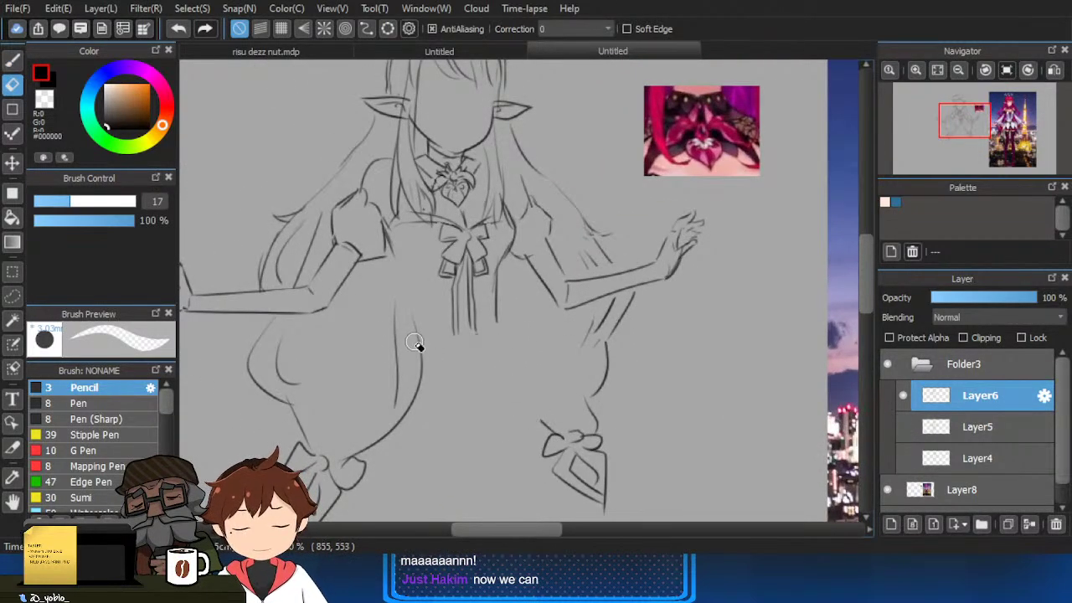
left_click_drag(415, 342, 421, 383)
key("]")
key("]")
key("]")
left_click_drag(398, 310, 398, 370)
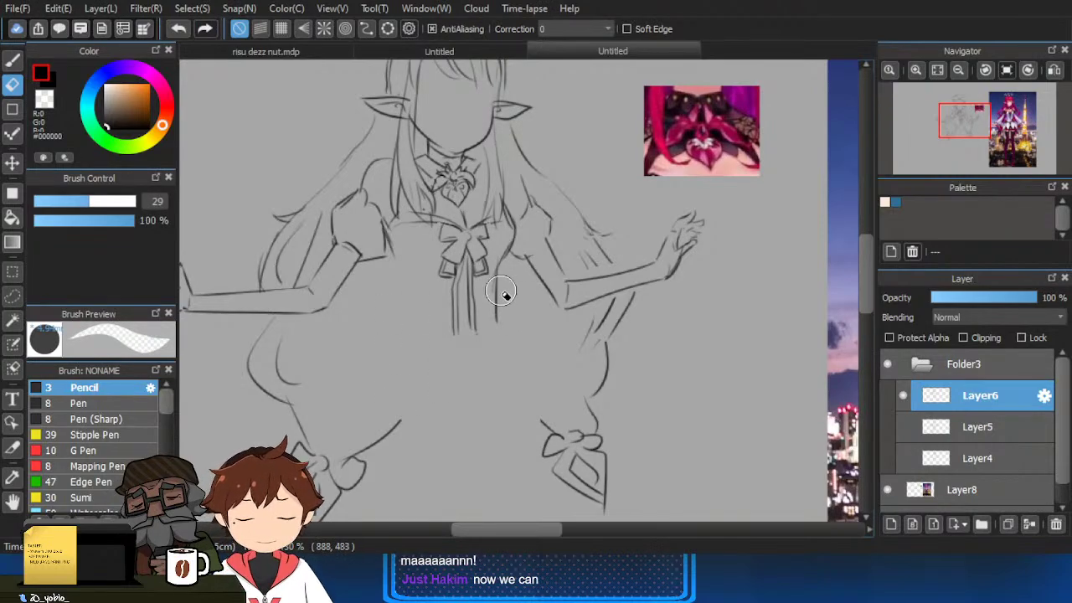
key("b")
Sketch the left side line of the bodice from the armpit down toward the waist.
scroll(486, 356, "down", 3)
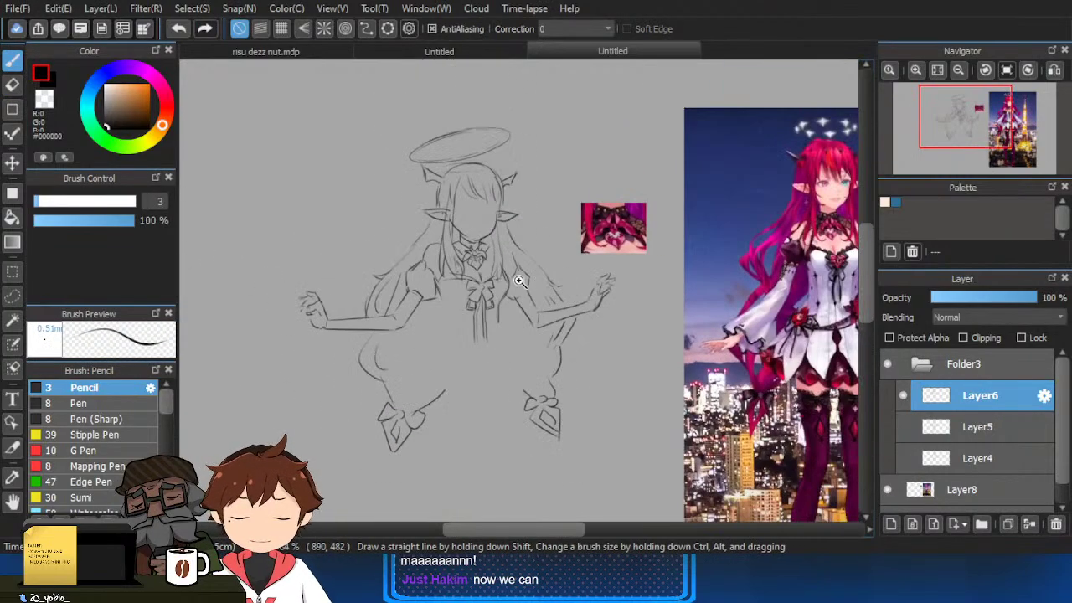
left_click_drag(519, 280, 388, 294)
left_click_drag(681, 291, 732, 313)
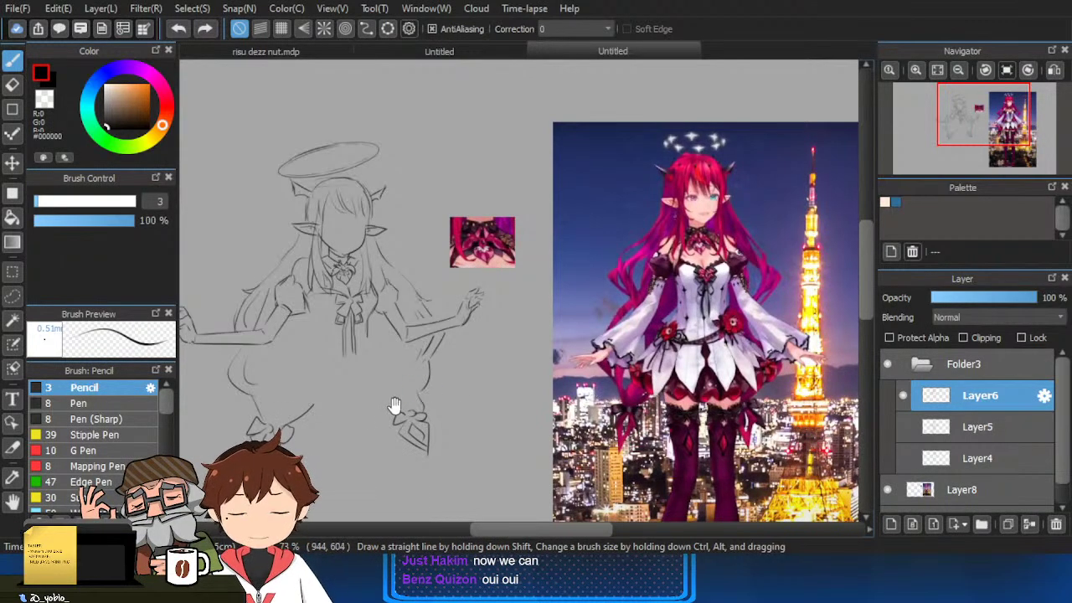
left_click_drag(396, 407, 435, 405)
scroll(363, 331, "up", 2)
key("e")
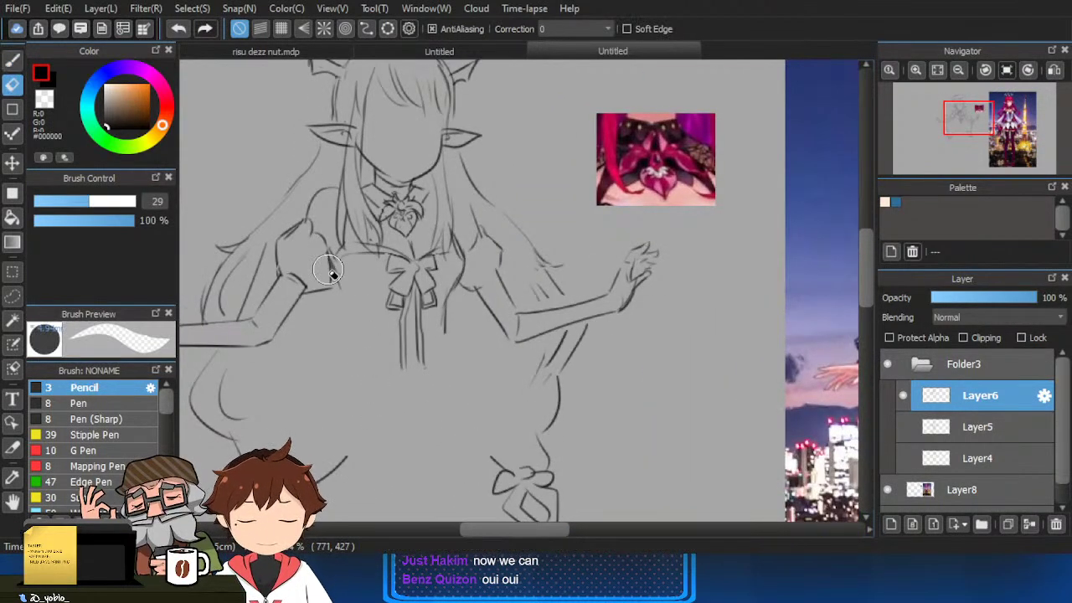
key("b")
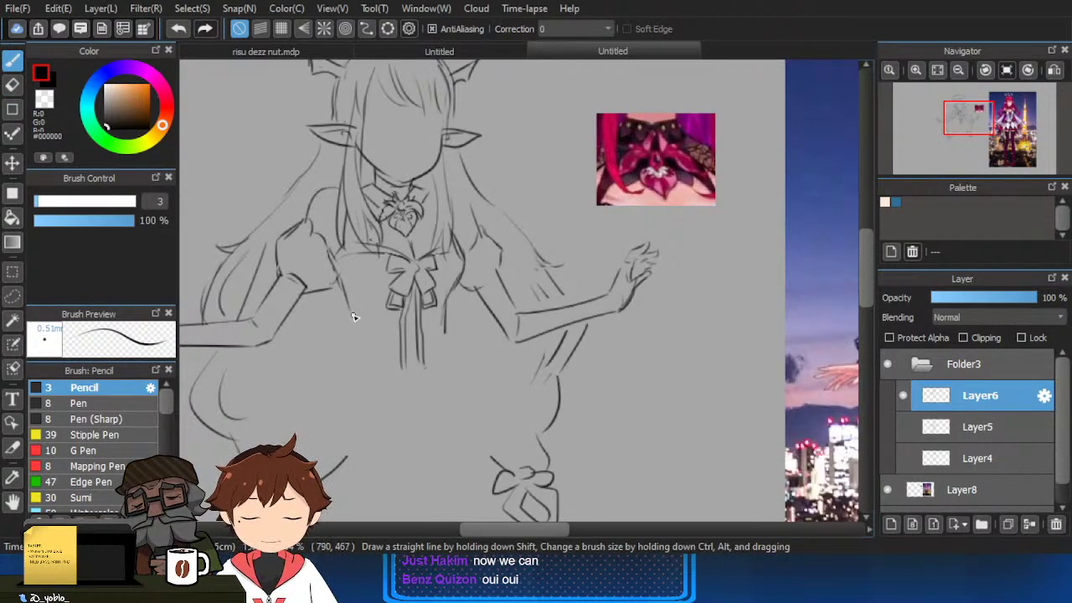
scroll(353, 316, "down", 3)
scroll(335, 313, "up", 3)
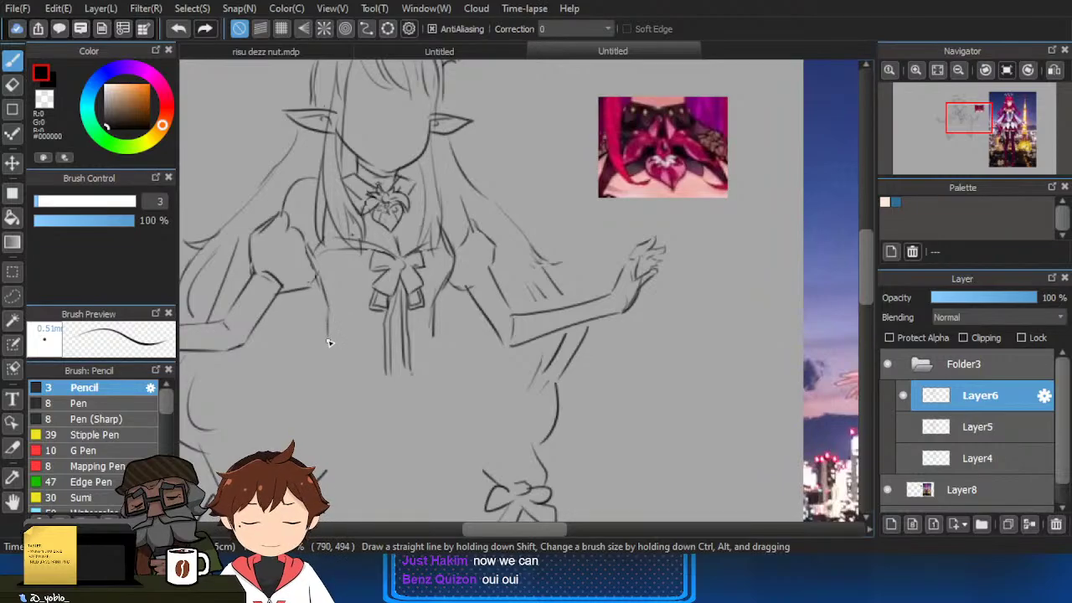
scroll(348, 383, "down", 3)
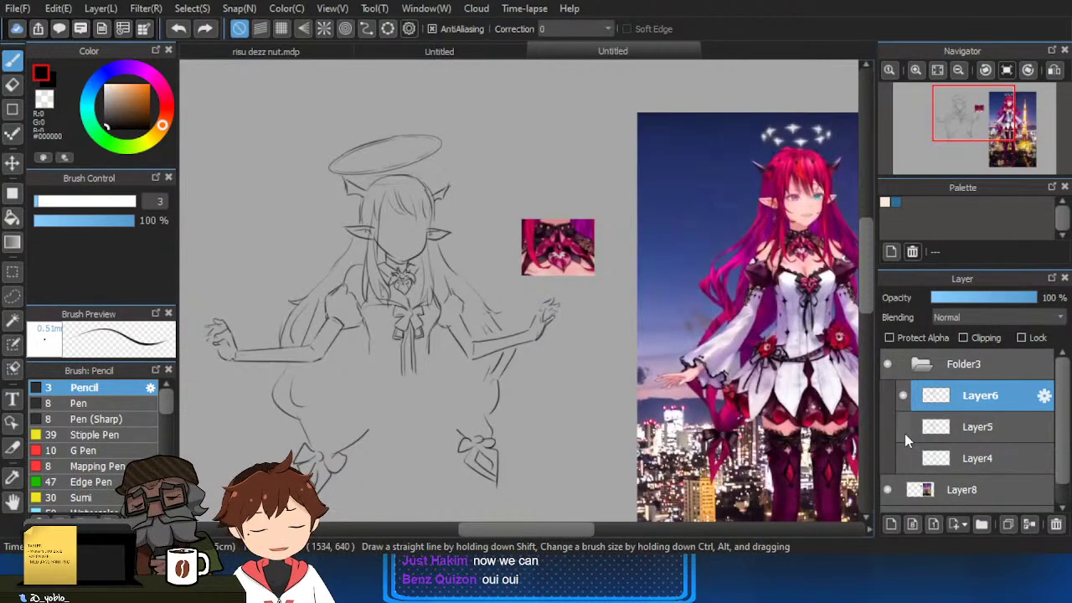
Show Layer5 again, then rotate the line sketch slightly counterclockwise and reposition it to fit the rough pose.
left_click(904, 428)
scroll(631, 361, "up", 2)
key("ctrl+t")
left_click_drag(620, 386, 648, 350)
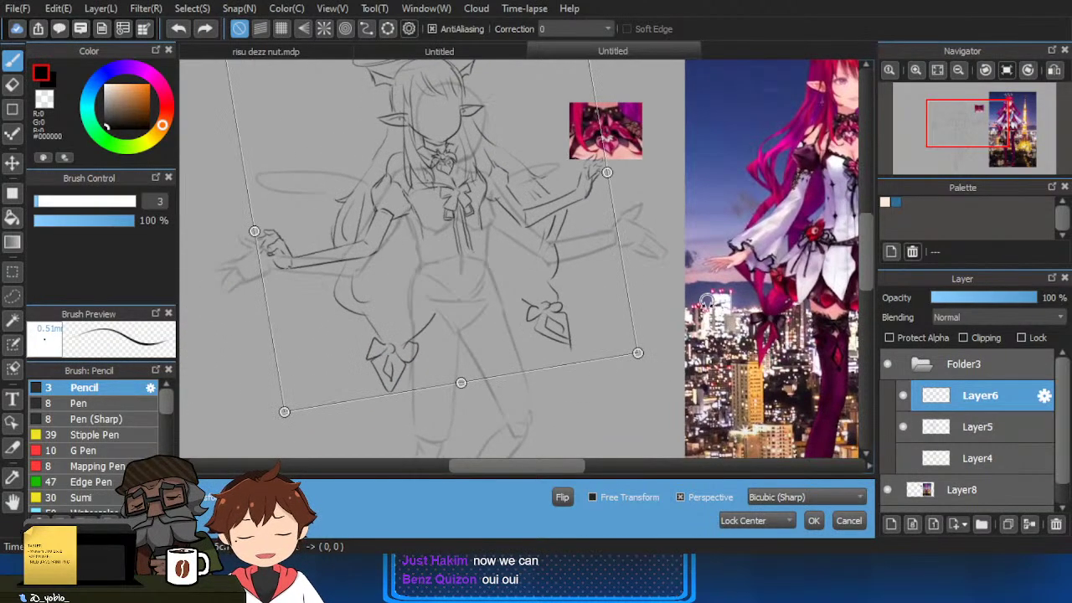
mouse_move(548, 296)
left_mouse_down()
mouse_move(532, 301)
mouse_move(538, 309)
mouse_move(553, 255)
mouse_move(595, 256)
left_mouse_up()
left_click_drag(661, 247, 659, 260)
mouse_move(572, 266)
left_mouse_down()
mouse_move(580, 262)
mouse_move(549, 253)
left_mouse_up()
key("Return")
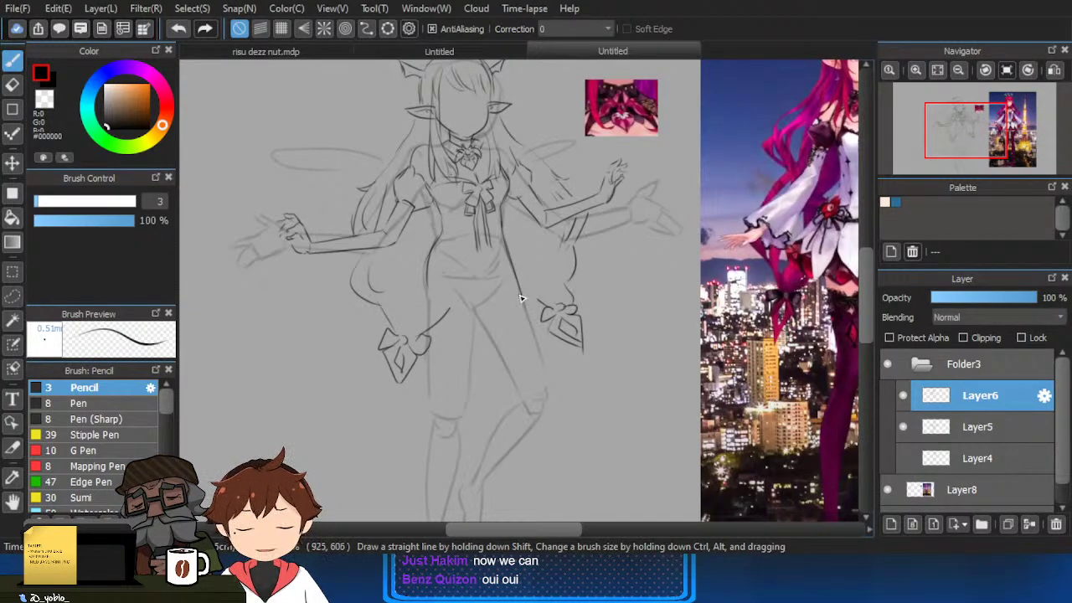
Sketch the hip contours on both sides, extending the right one from the waist down the outer thigh.
mouse_move(520, 297)
left_mouse_down()
mouse_move(455, 313)
mouse_move(477, 367)
left_mouse_up()
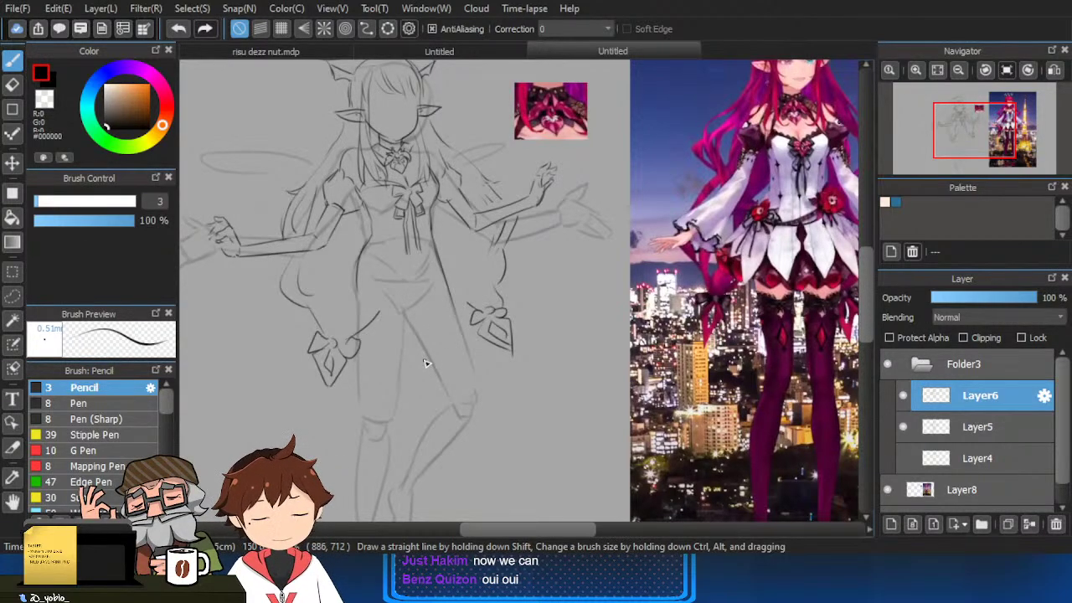
left_click_drag(443, 338, 482, 363)
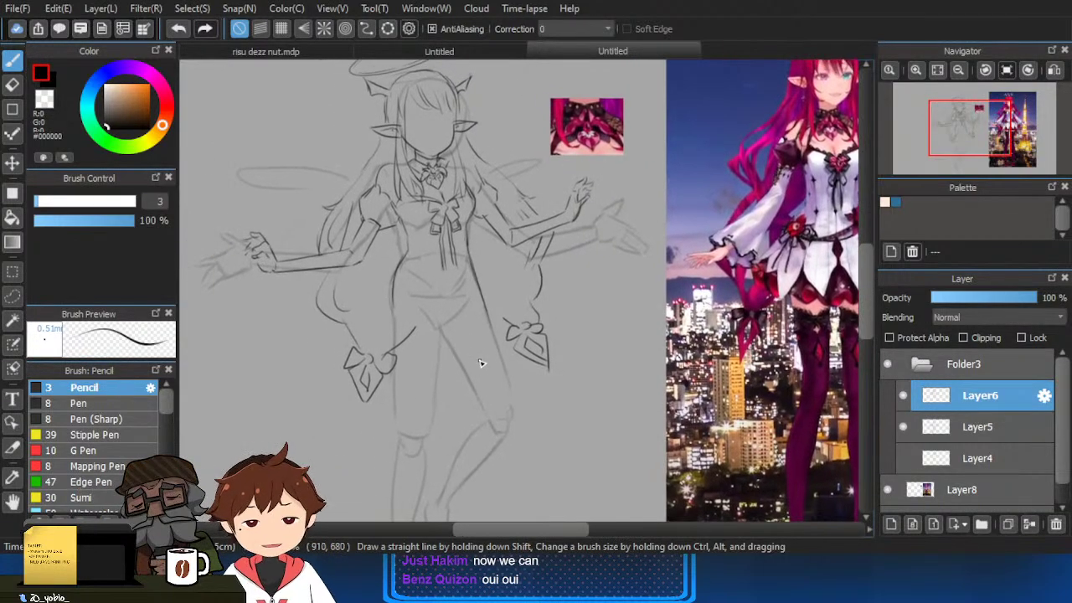
scroll(483, 405, "up", 2)
scroll(460, 338, "down", 1)
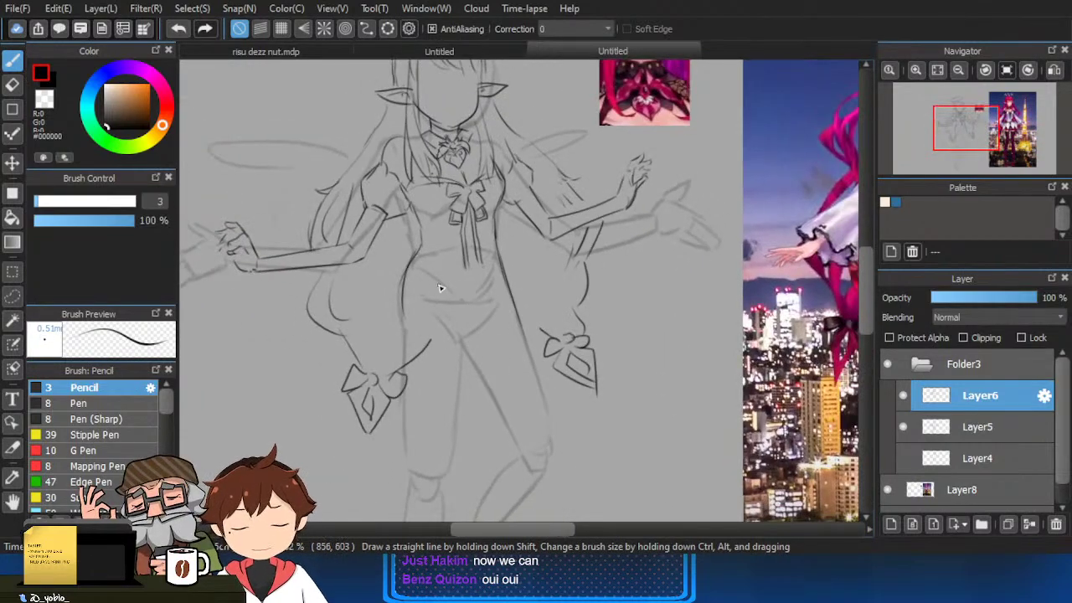
scroll(440, 292, "up", 2)
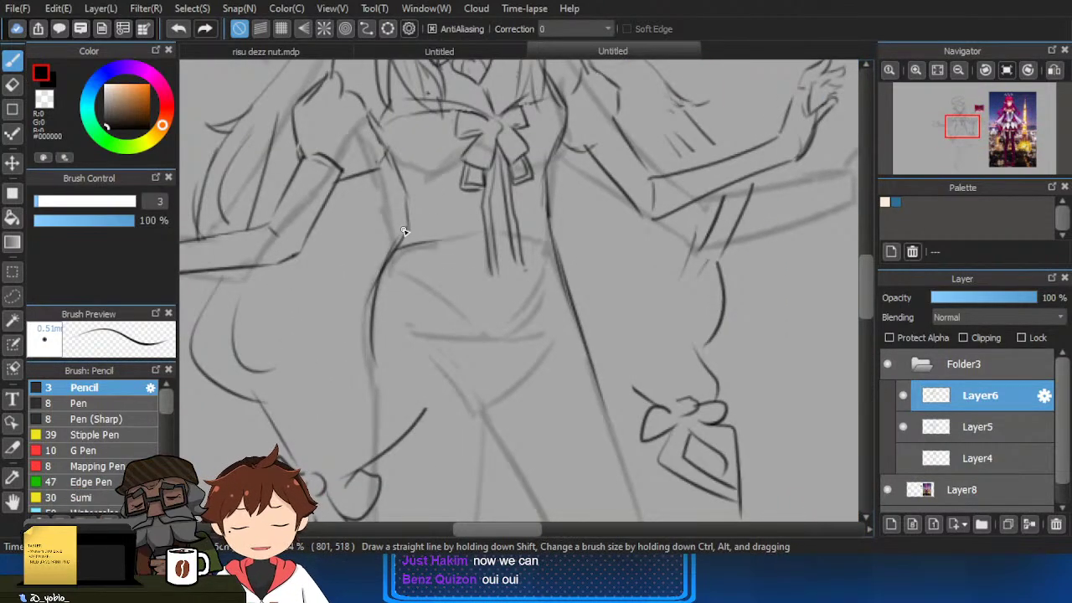
Erase the left hip contour and redraw it as a smooth curve flowing out of the waist.
key("e")
left_click_drag(394, 249, 369, 342)
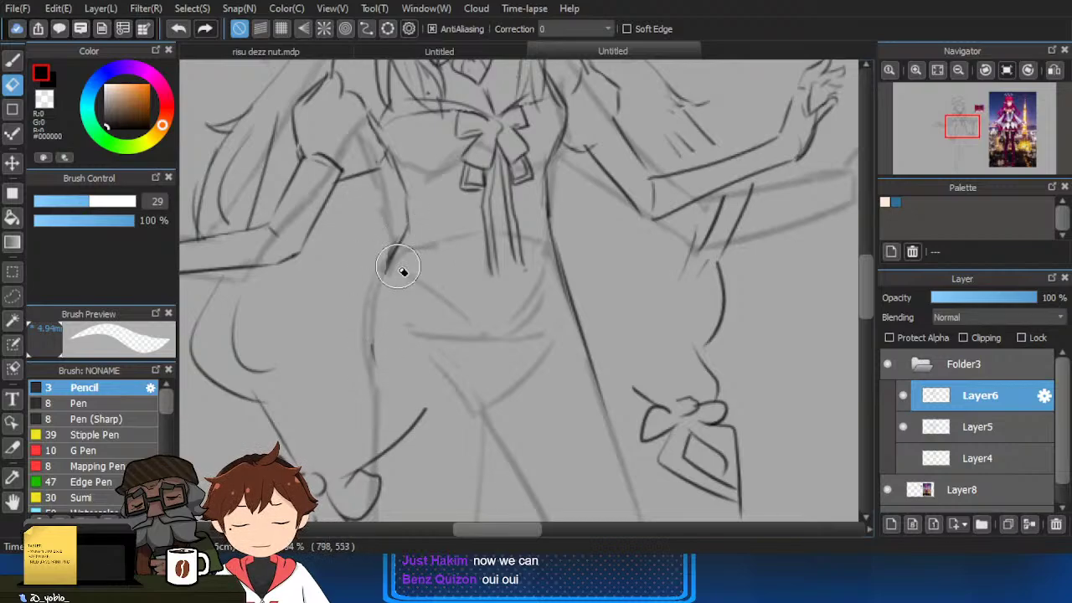
key("b")
mouse_move(398, 245)
left_mouse_down()
mouse_move(363, 372)
mouse_move(366, 362)
left_mouse_up()
key("ctrl+z")
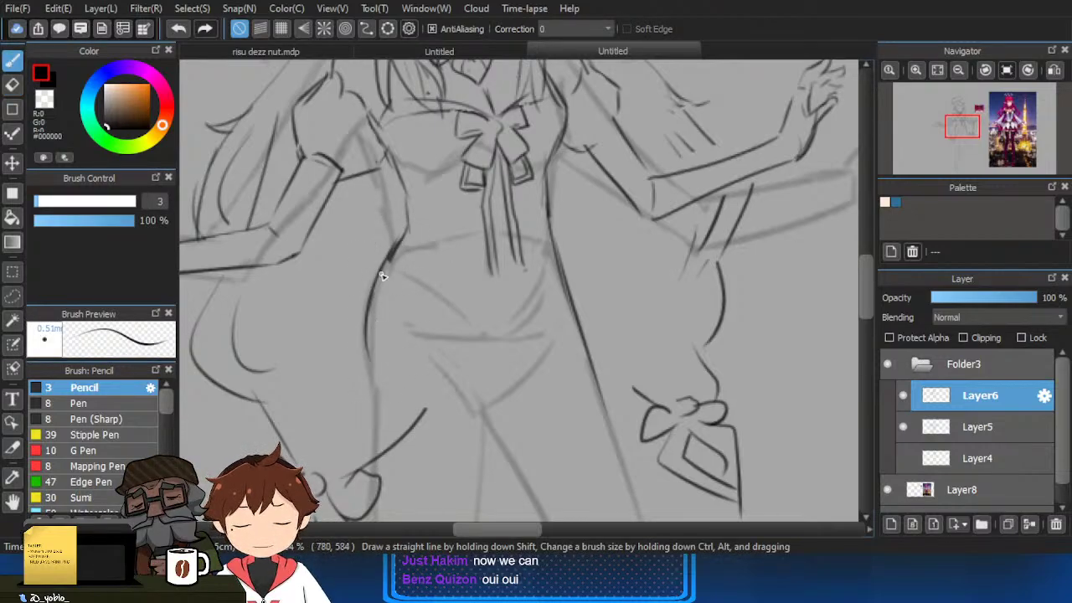
scroll(381, 277, "up", 2)
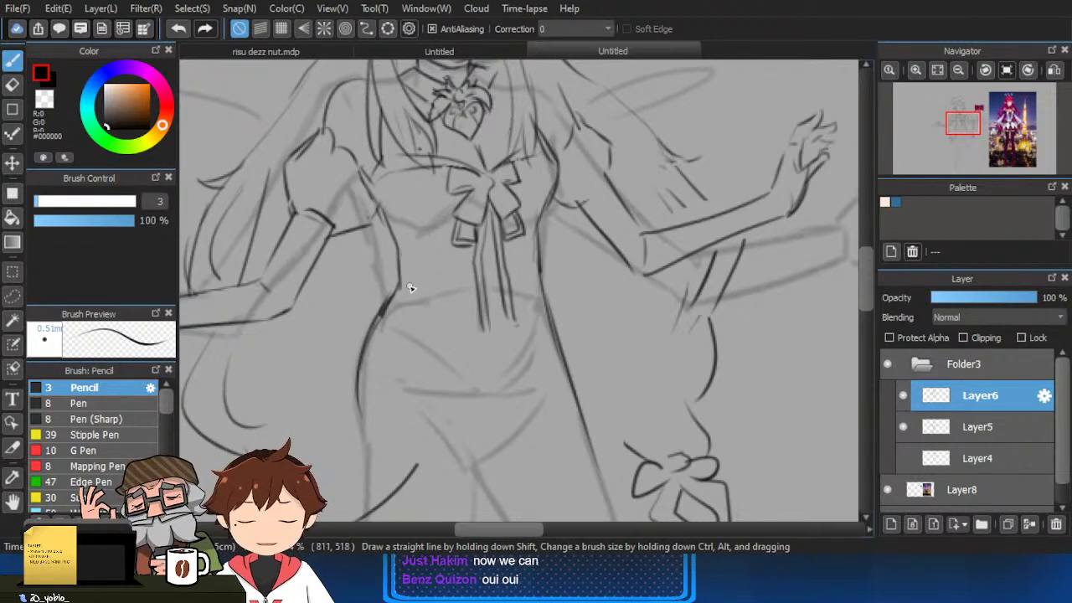
Clean up the upper end of the bodice's left side line beneath the armpit.
key("e")
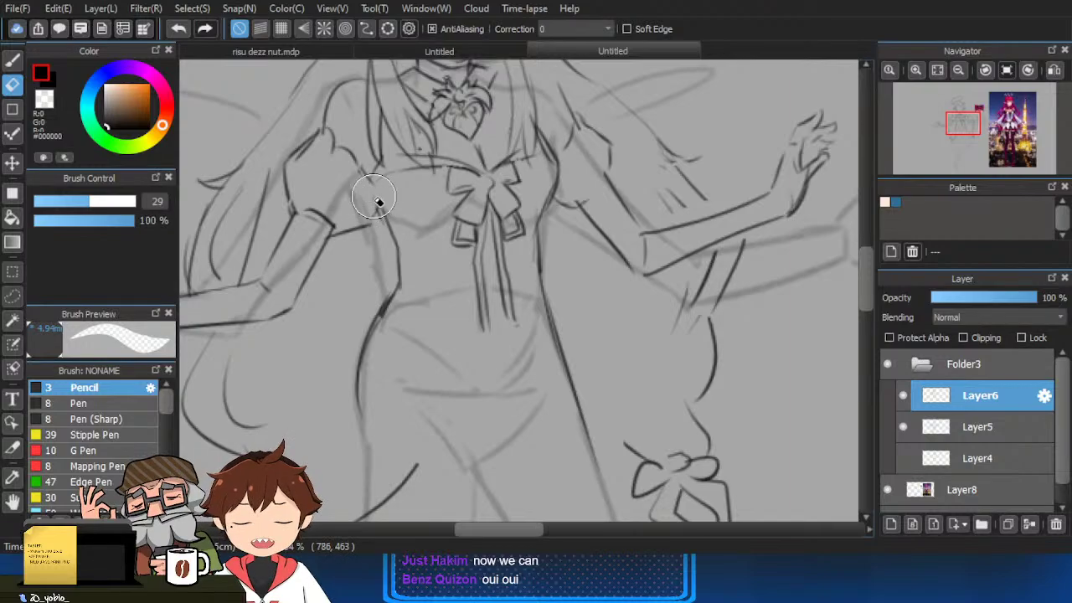
key("b")
left_click_drag(625, 290, 638, 303)
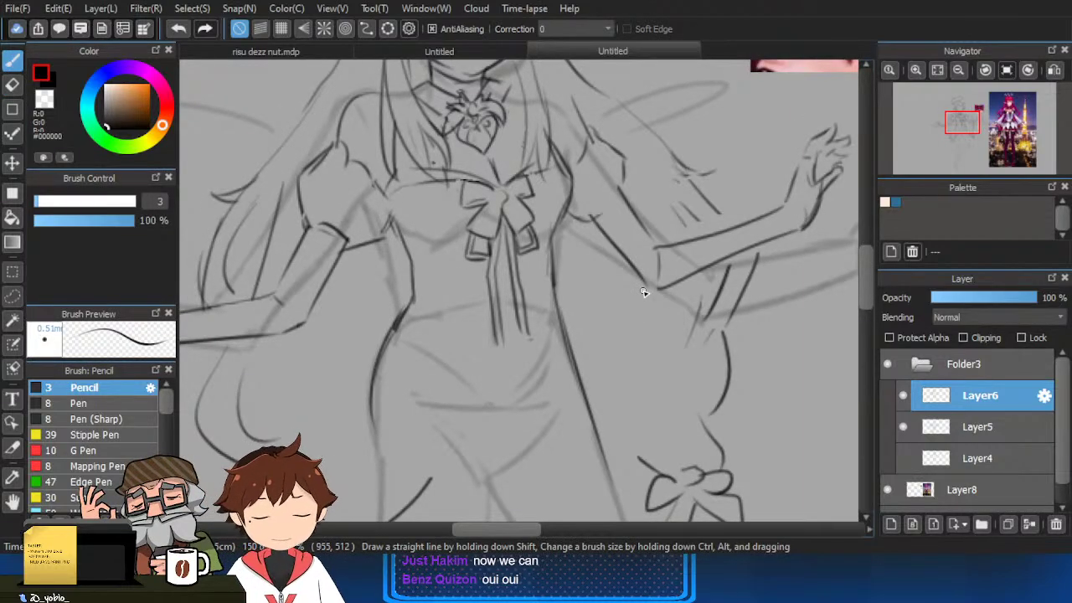
scroll(643, 293, "down", 1)
scroll(551, 323, "down", 1)
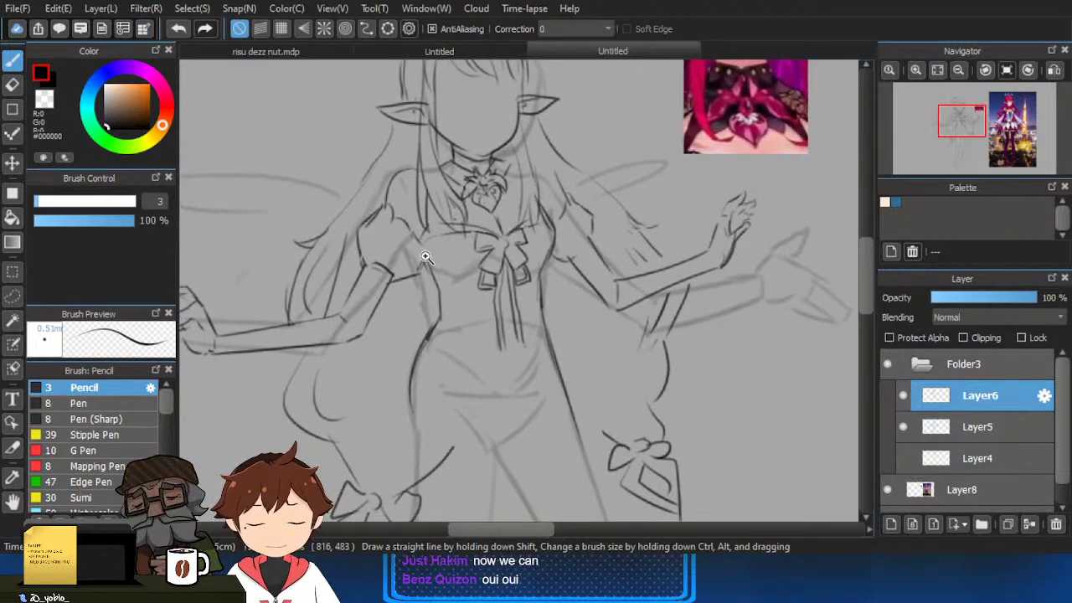
scroll(427, 257, "up", 2)
scroll(453, 209, "down", 2)
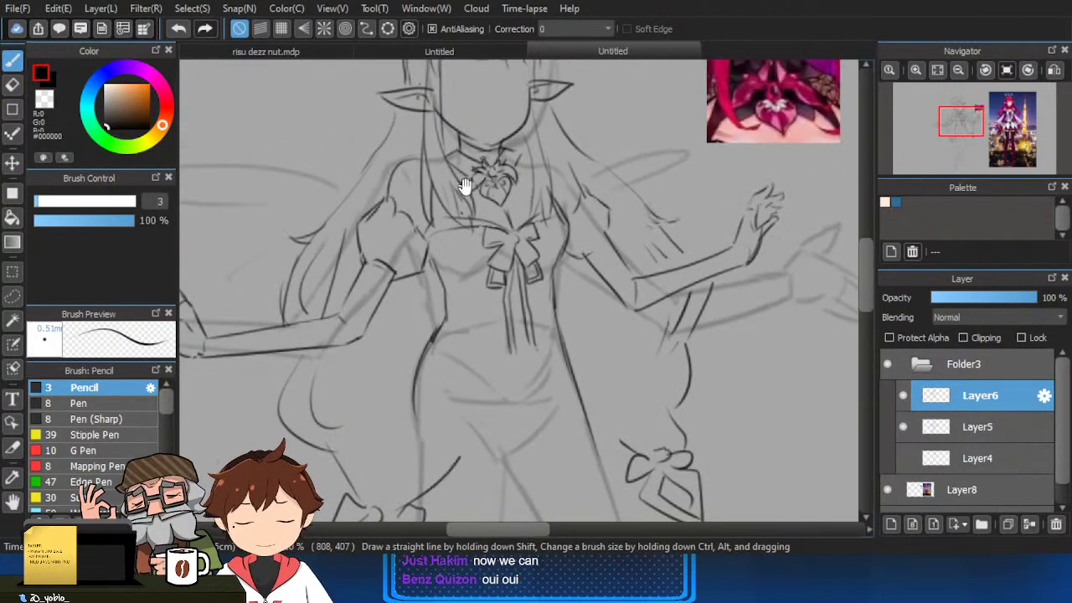
Sketch the right shoulder curve running from the hair into the puffed sleeve.
scroll(586, 230, "up", 1)
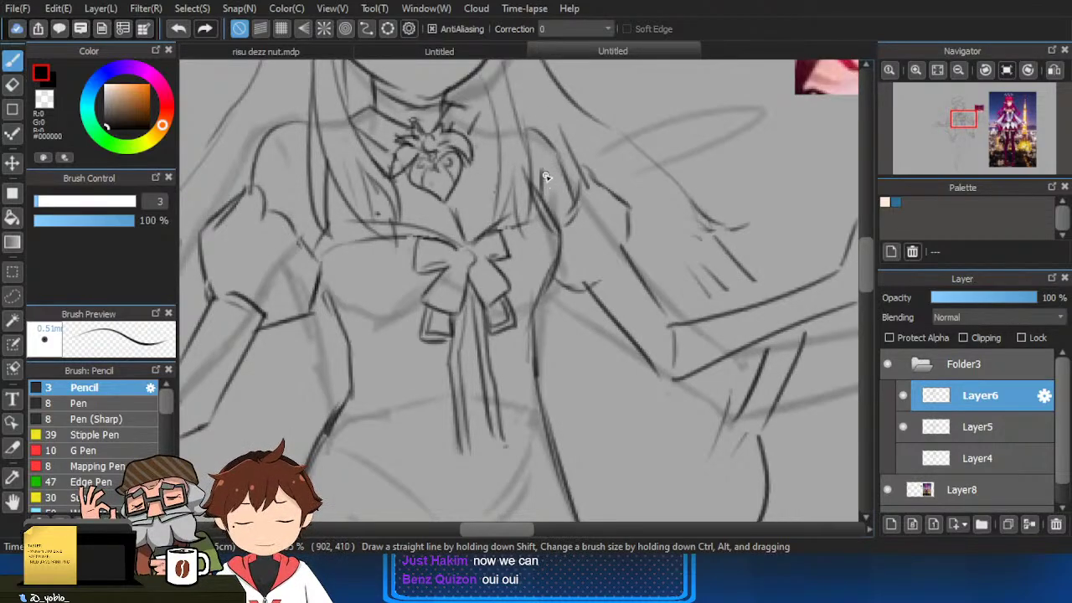
scroll(479, 144, "up", 1)
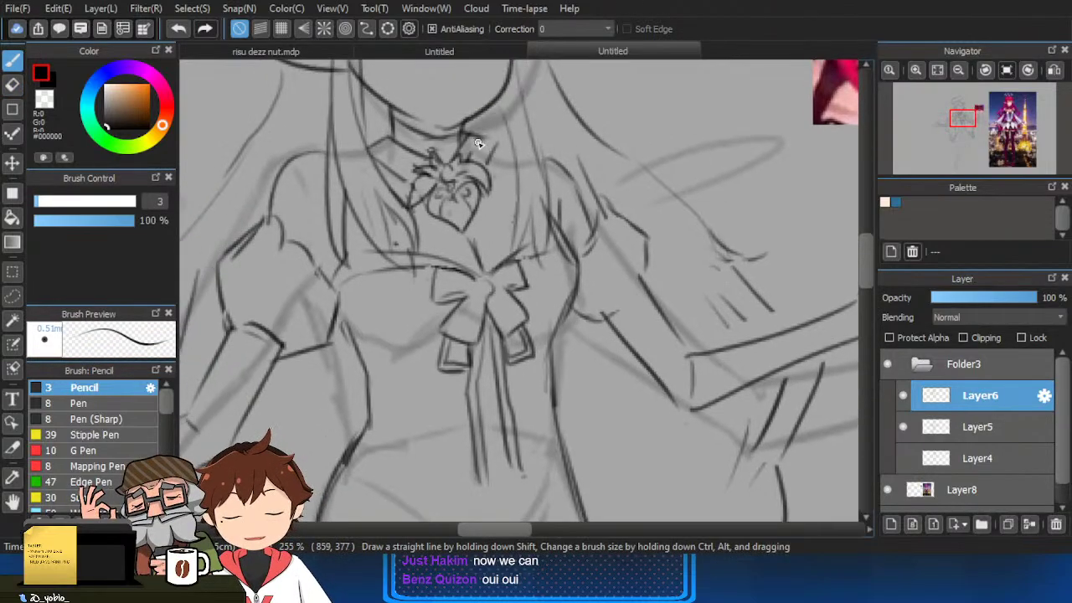
scroll(385, 146, "down", 3)
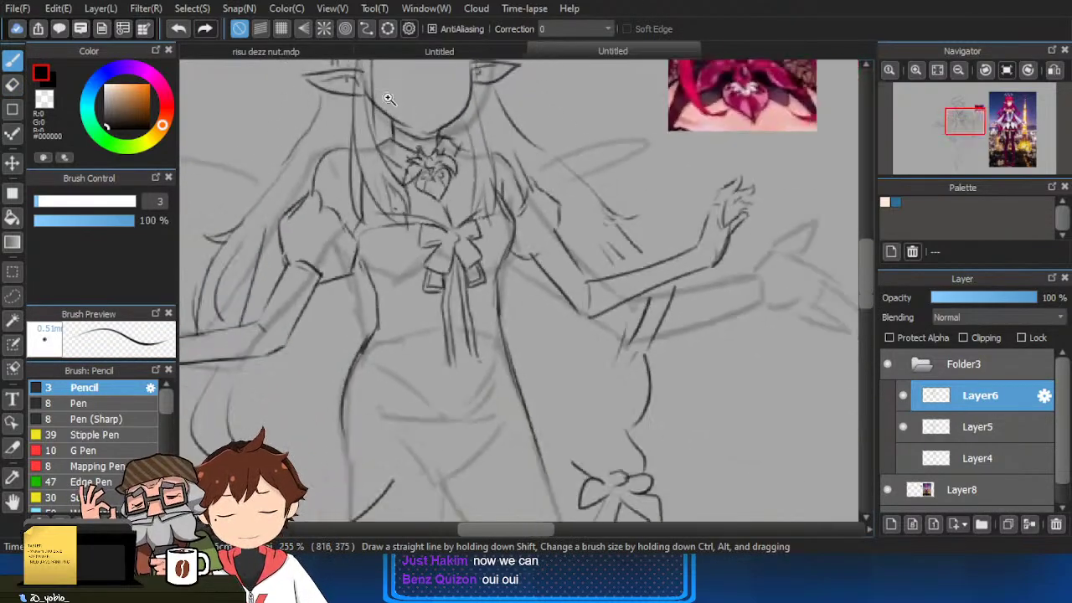
left_click_drag(682, 283, 640, 265)
scroll(478, 196, "up", 3)
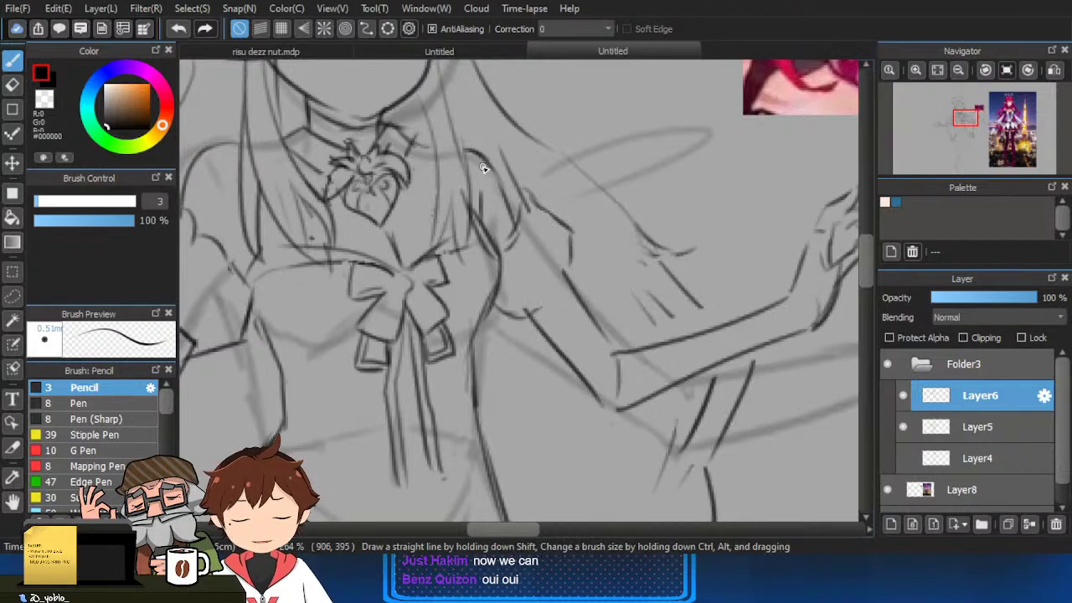
Strengthen the long hair contour on the right and add strands above and below the raised forearm.
scroll(545, 192, "down", 3)
left_click_drag(598, 171, 613, 226)
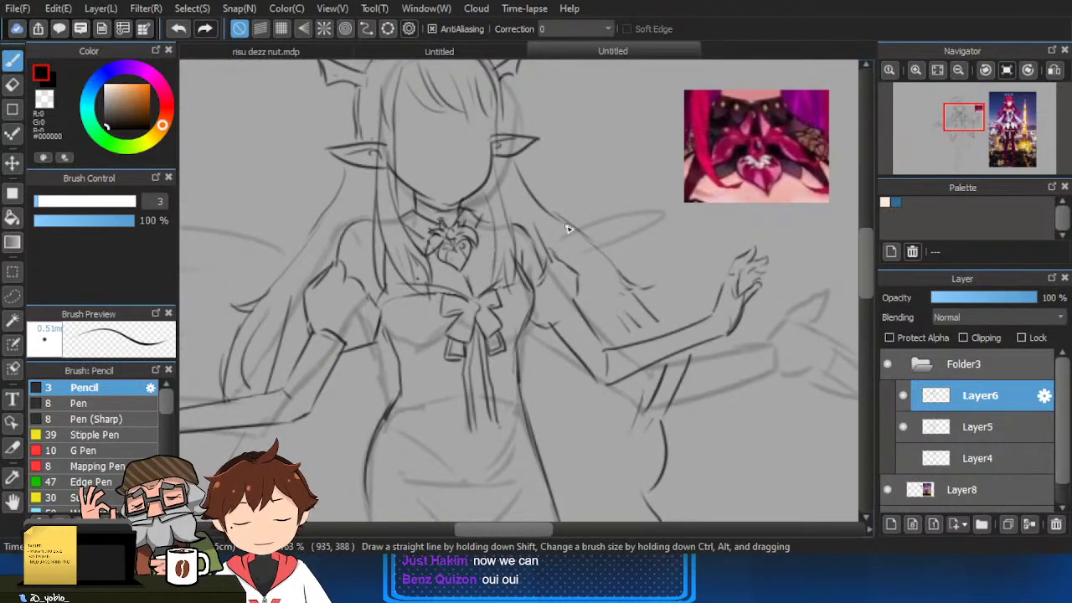
scroll(709, 352, "down", 2)
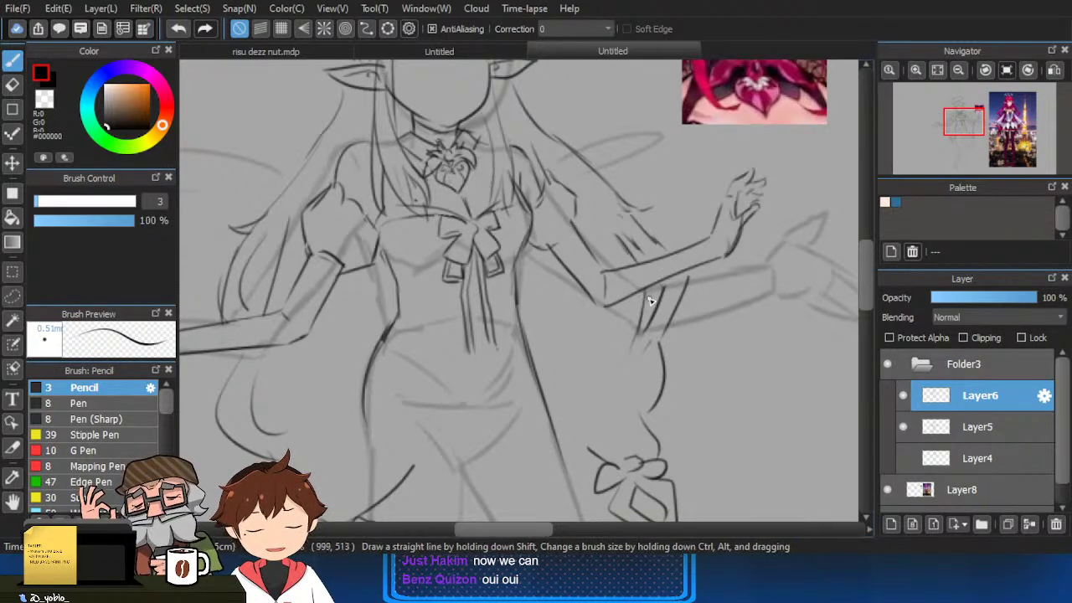
scroll(682, 299, "down", 3)
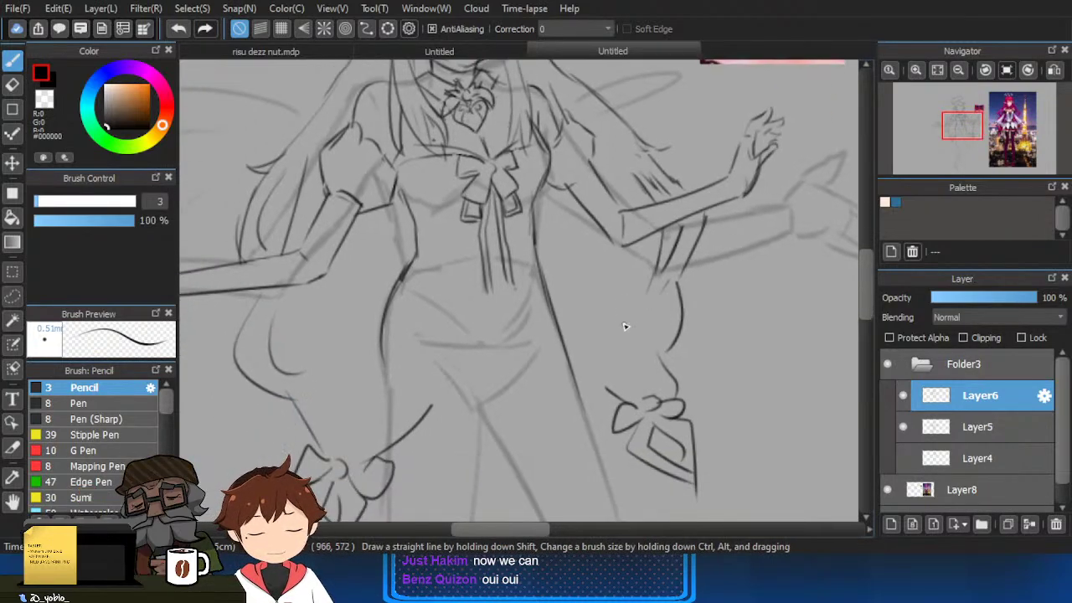
left_click_drag(411, 283, 419, 322)
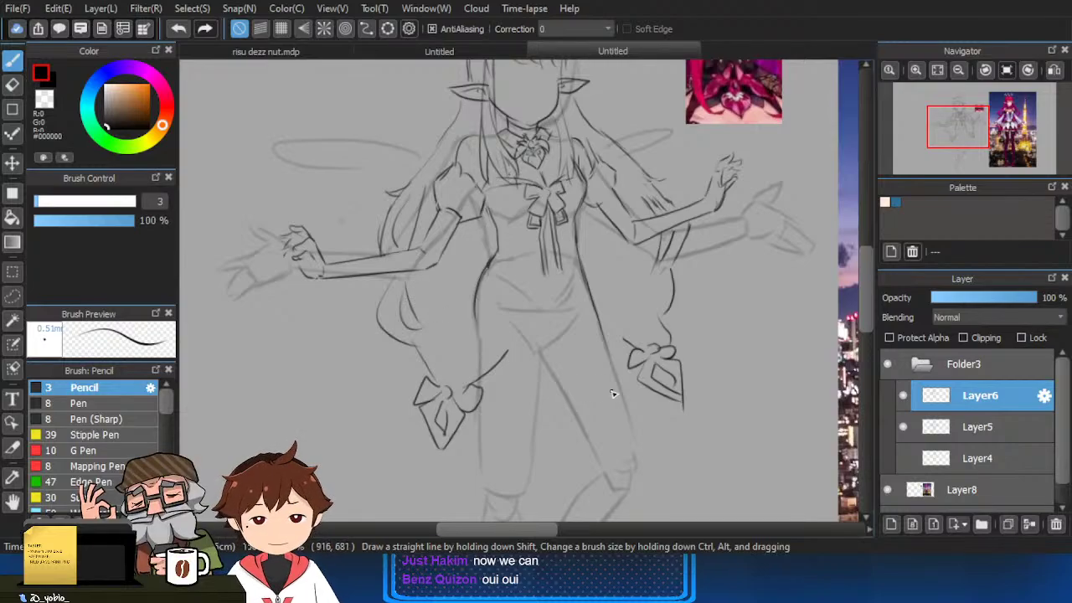
Hide Layer5 and check the line sketch over the whole figure and around the collar without the rough pose.
scroll(725, 412, "down", 3)
scroll(725, 412, "down", 2)
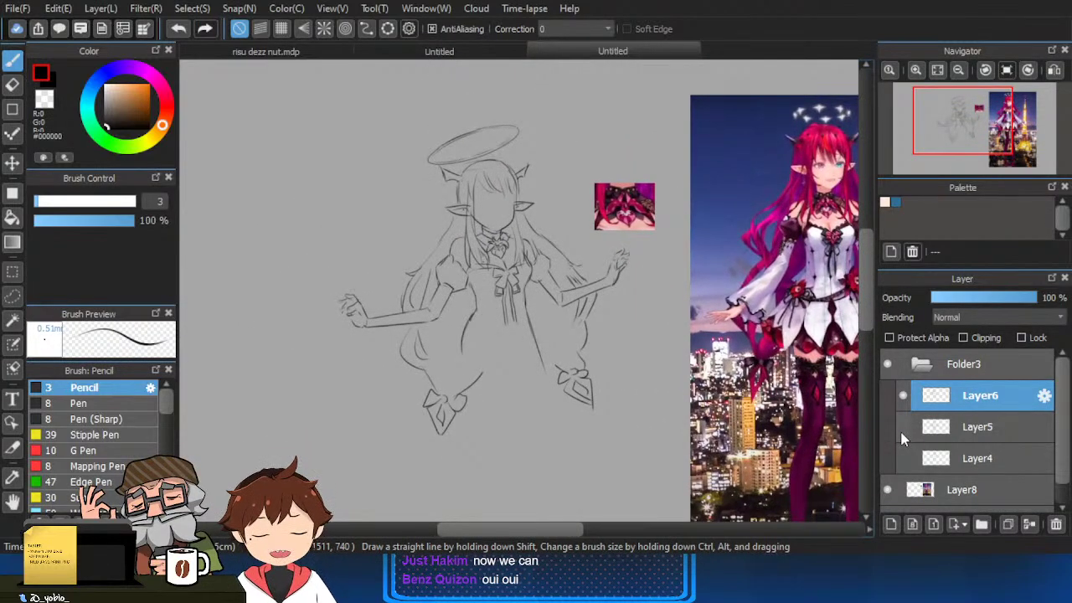
scroll(537, 243, "up", 5)
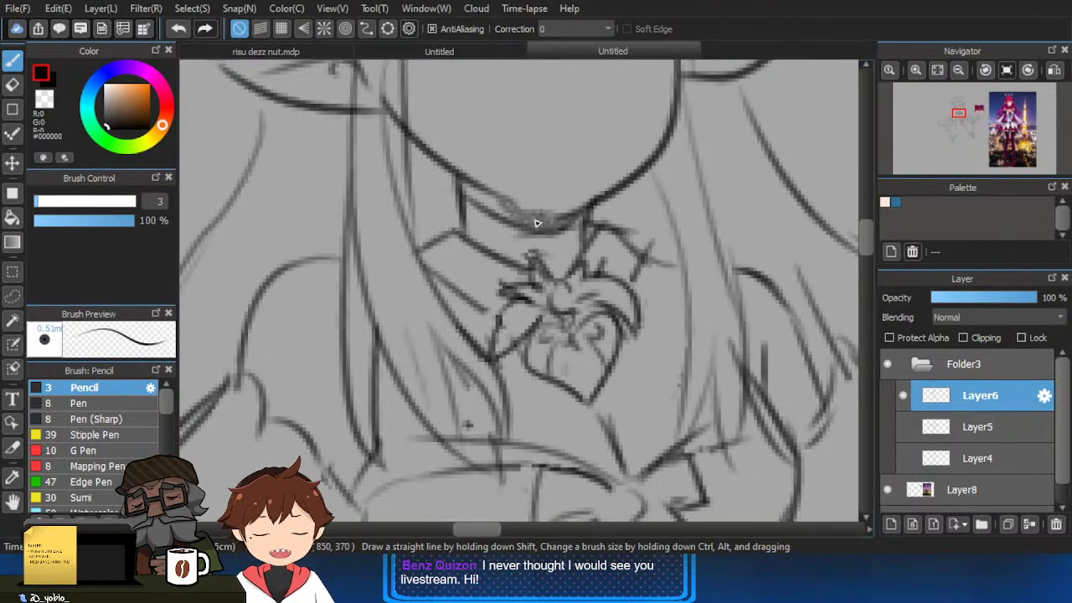
scroll(568, 218, "down", 5)
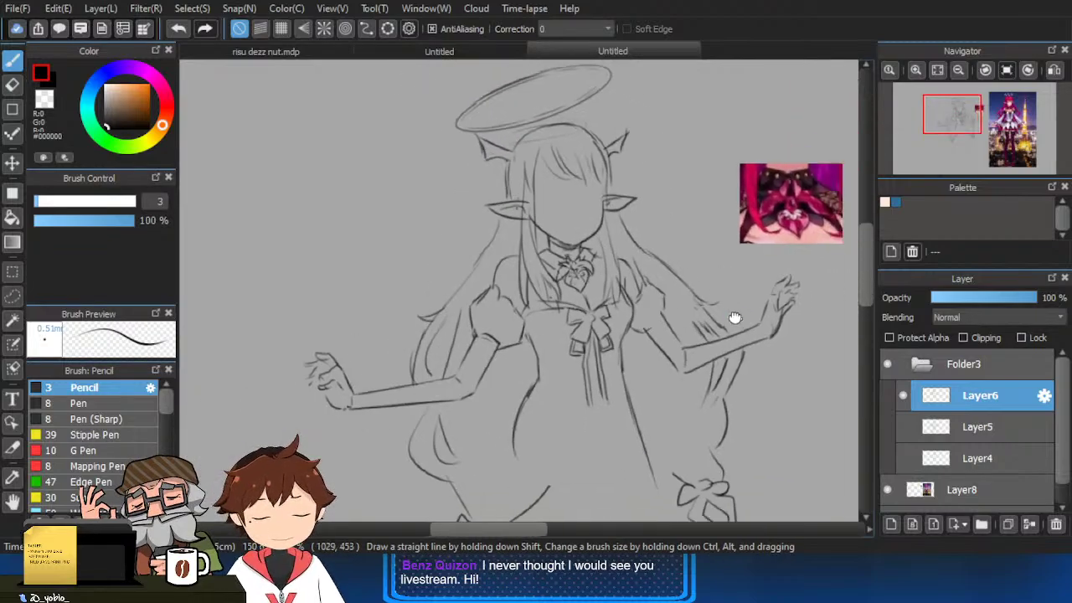
Show Layer5 again and erase the stray curve rising from the left hair bow toward the hips.
left_click_drag(736, 357, 729, 291)
left_click(903, 427)
left_click_drag(727, 435, 716, 371)
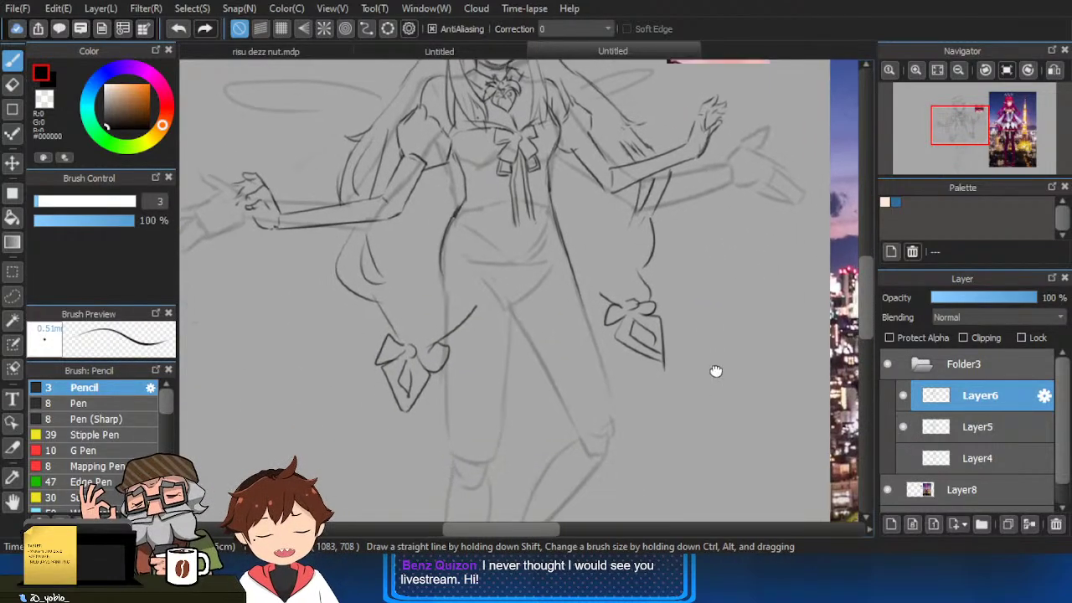
scroll(548, 334, "up", 2)
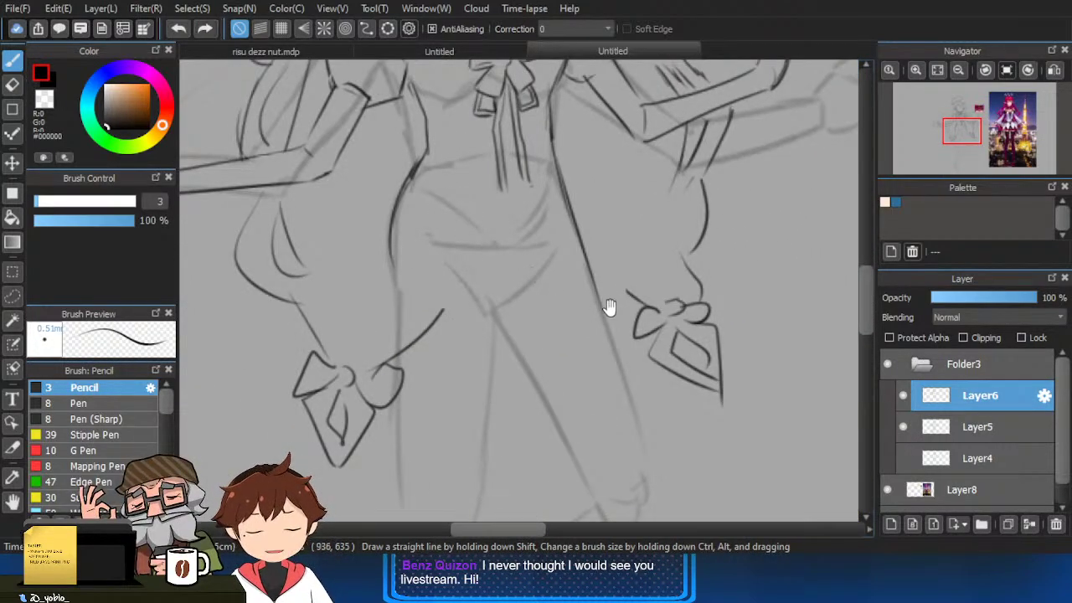
scroll(628, 251, "down", 4)
scroll(662, 377, "up", 1)
left_click_drag(645, 394, 626, 329)
left_click_drag(626, 328, 557, 371)
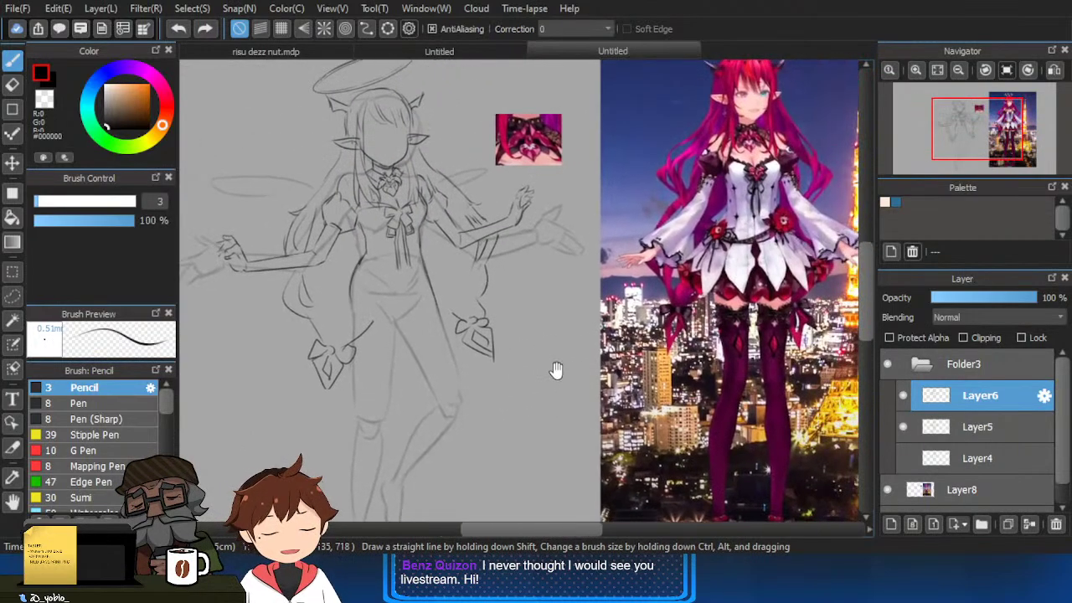
scroll(514, 398, "up", 2)
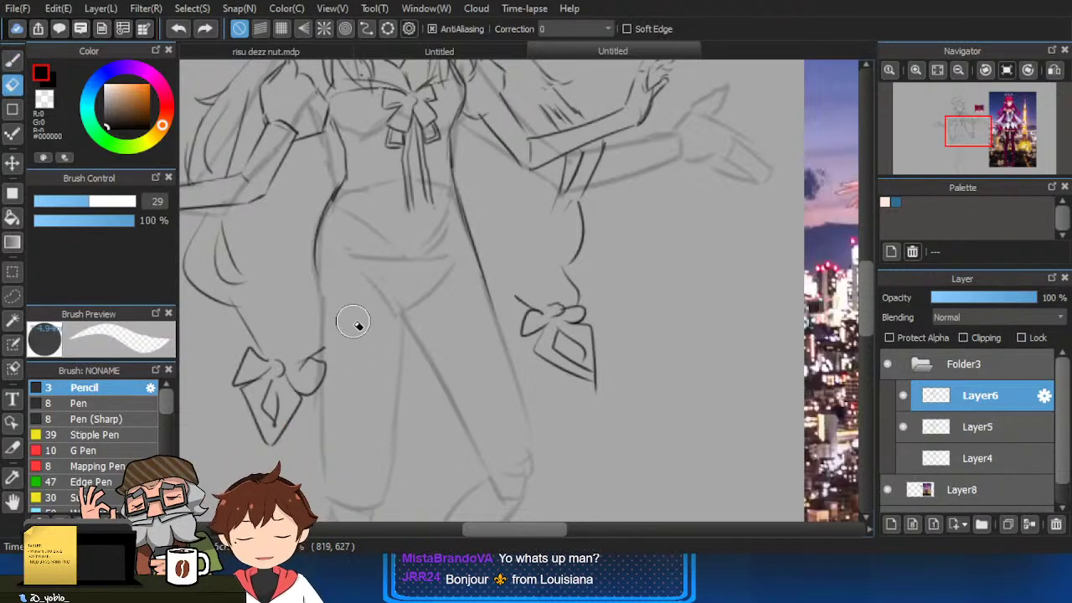
scroll(386, 335, "down", 2)
mouse_move(411, 354)
left_mouse_down()
mouse_move(448, 325)
mouse_move(453, 351)
left_mouse_up()
scroll(421, 343, "up", 2)
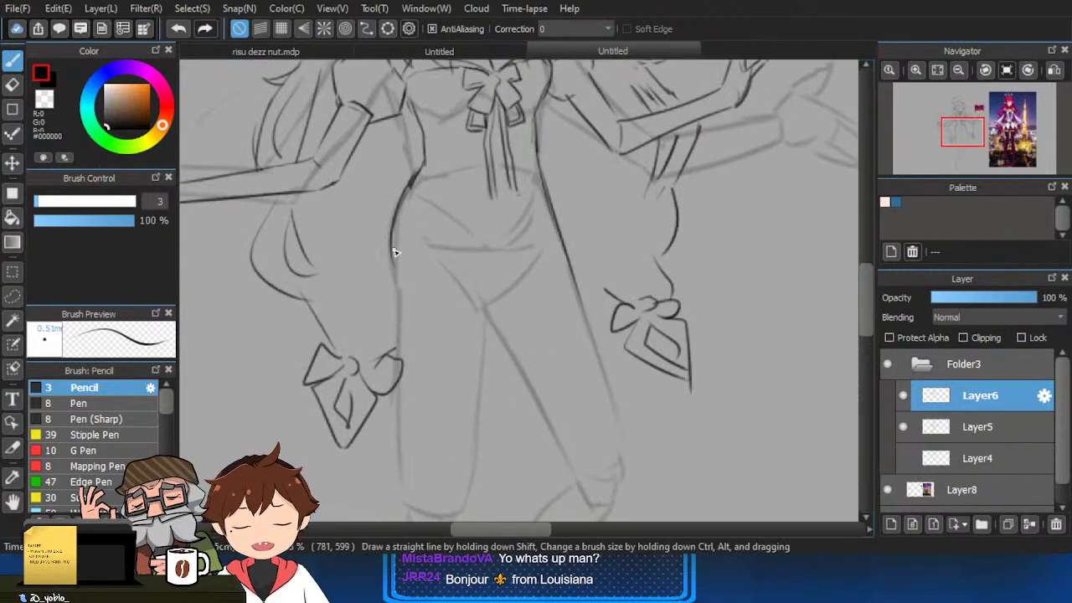
Extend the left hip line down into the outer contour of the left thigh.
left_click_drag(395, 252, 400, 358)
left_click_drag(404, 271, 484, 318)
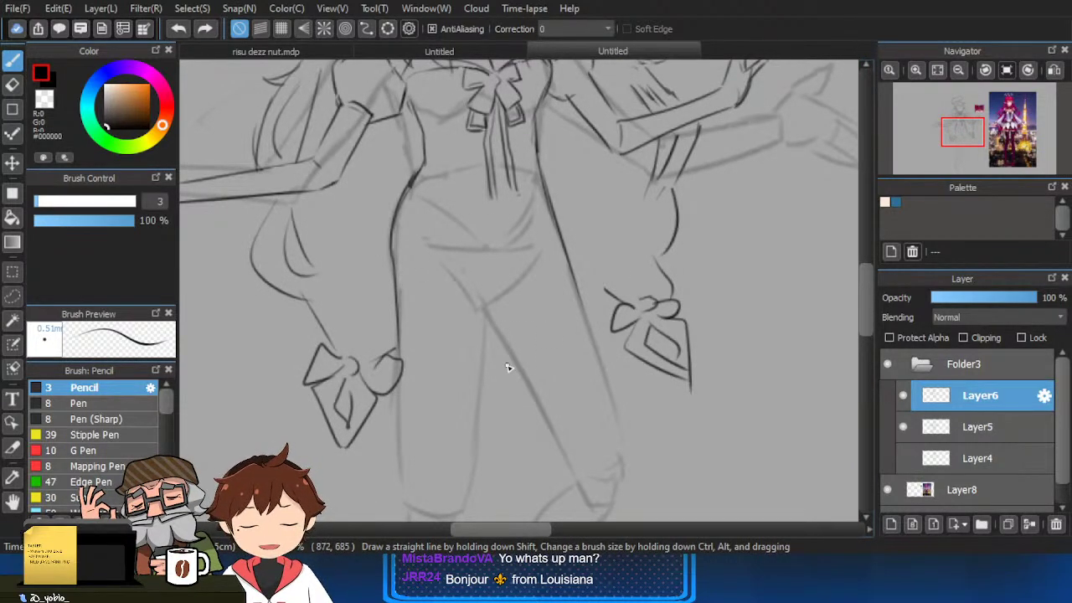
scroll(582, 336, "down", 3)
scroll(584, 348, "up", 2)
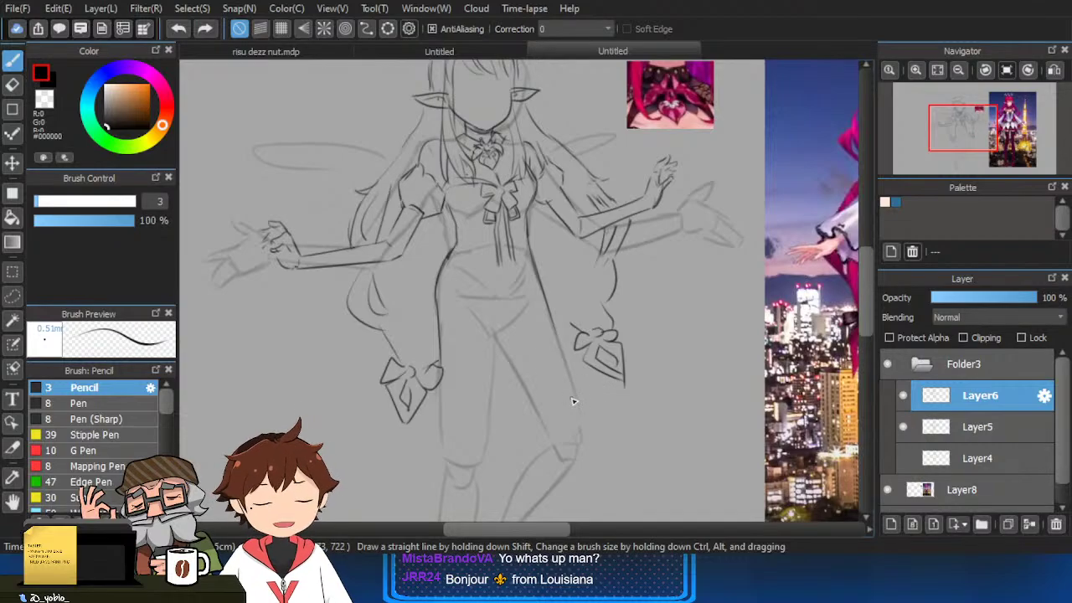
Sketch the curved leg-opening lines across the pelvis and start the left leg's inner thigh line.
scroll(444, 292, "up", 2)
mouse_move(436, 305)
left_mouse_down()
mouse_move(507, 337)
mouse_move(515, 358)
left_mouse_up()
key("ctrl+z")
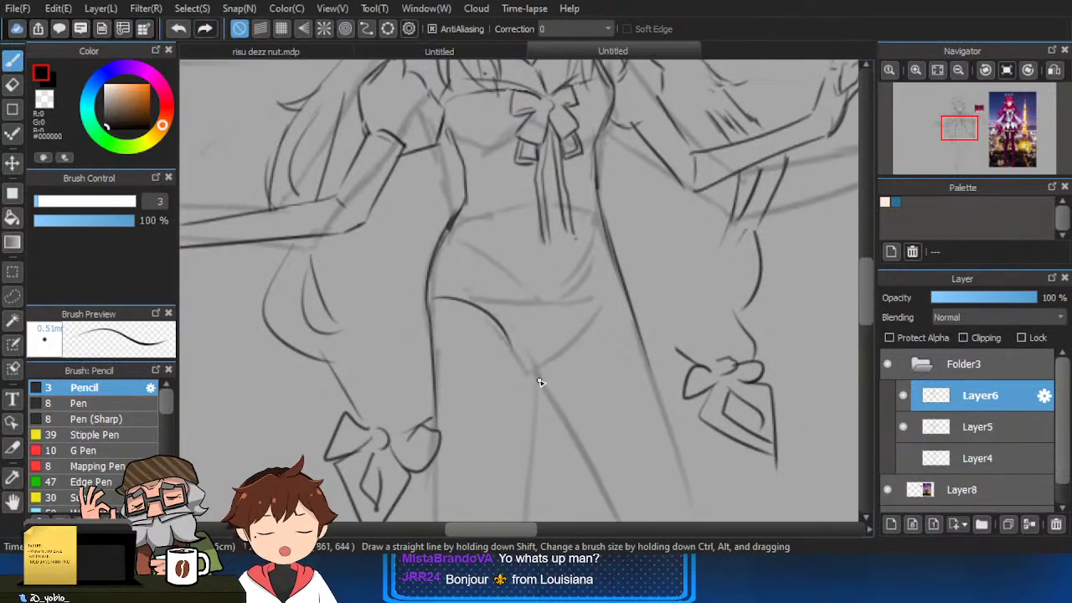
key("ctrl+z")
left_click_drag(431, 289, 536, 330)
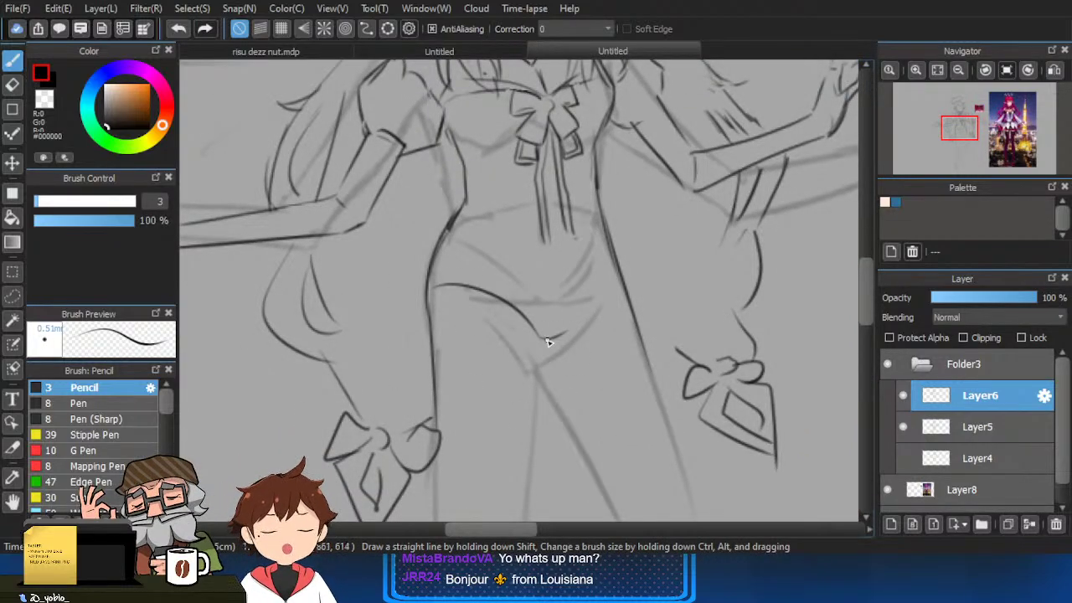
scroll(636, 327, "down", 2)
scroll(584, 335, "up", 3)
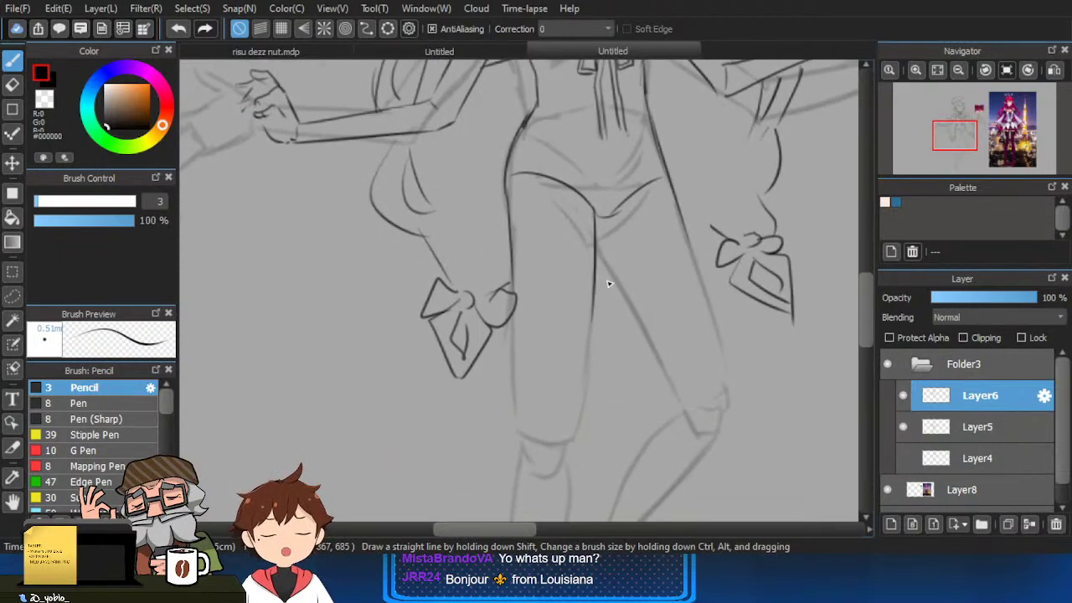
Carry both left thigh contours down to the knee and sketch the kneecap beneath them.
mouse_move(513, 300)
left_mouse_down()
mouse_move(525, 434)
mouse_move(567, 439)
left_mouse_up()
left_click_drag(587, 381, 570, 448)
left_click_drag(546, 470, 565, 380)
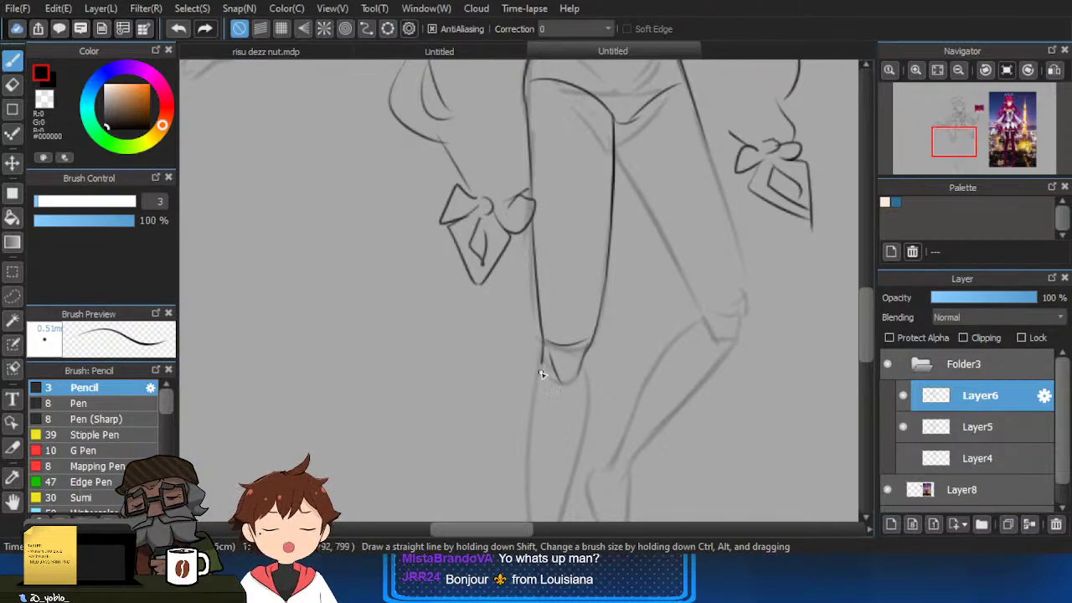
mouse_move(616, 340)
left_mouse_down()
mouse_move(553, 374)
mouse_move(550, 409)
left_mouse_up()
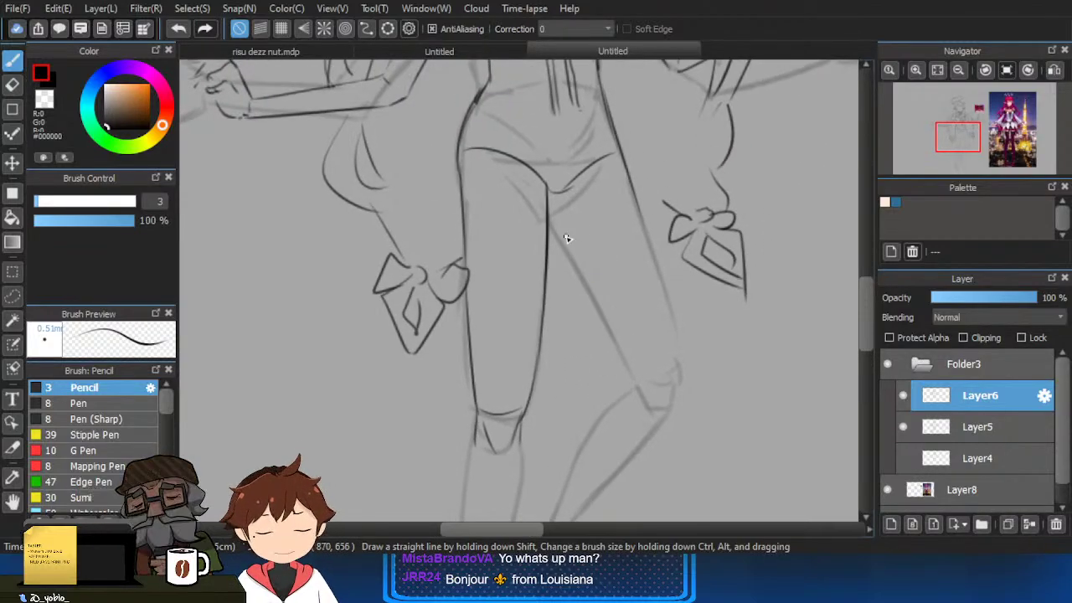
Shorten the right hip line and draw the right thigh's outer contour sweeping outward behind the right hair bow.
left_click_drag(546, 216, 630, 358)
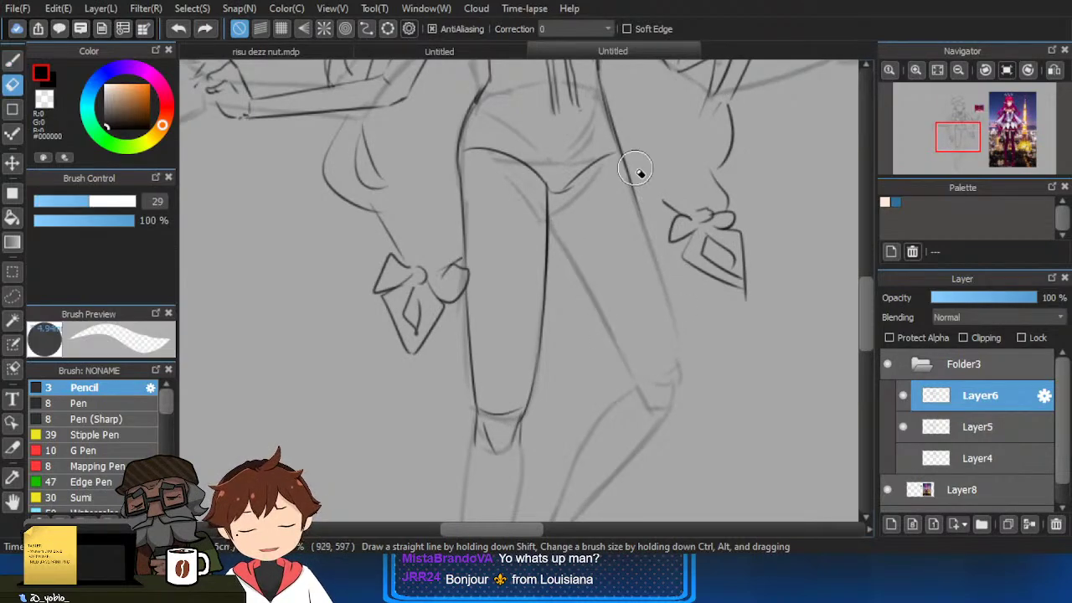
left_click_drag(624, 155, 704, 323)
key("ctrl+z")
key("ctrl+z")
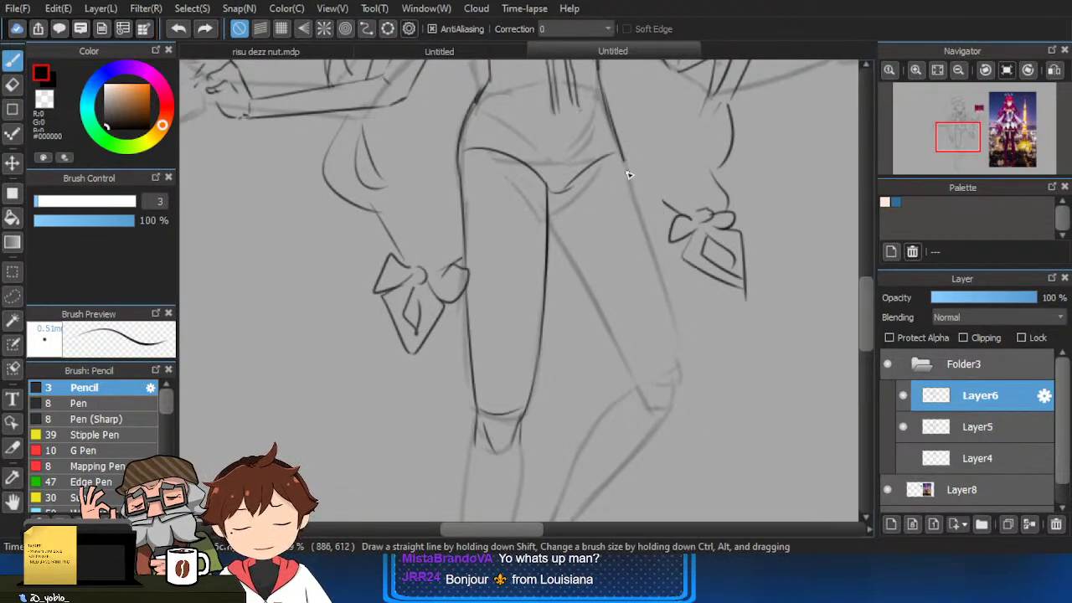
left_click_drag(625, 158, 704, 310)
key("ctrl+z")
left_click_drag(627, 163, 704, 322)
Draw the right thigh's inner contour from the crotch to the bent knee, redrawing it until the curve fits.
left_click_drag(549, 216, 667, 332)
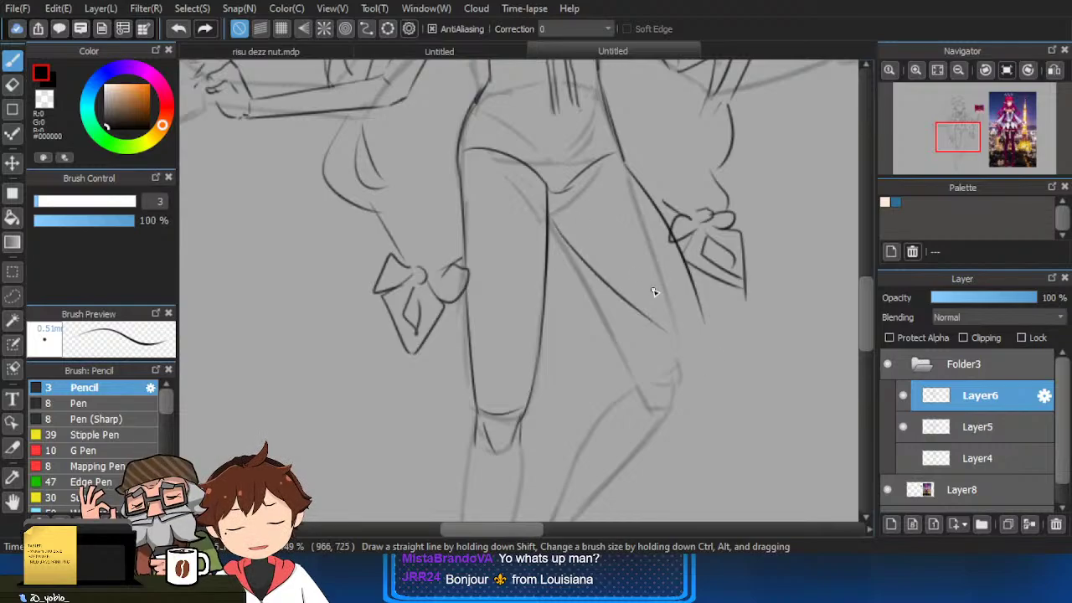
key("ctrl+z")
left_click_drag(549, 218, 672, 359)
scroll(691, 327, "down", 3)
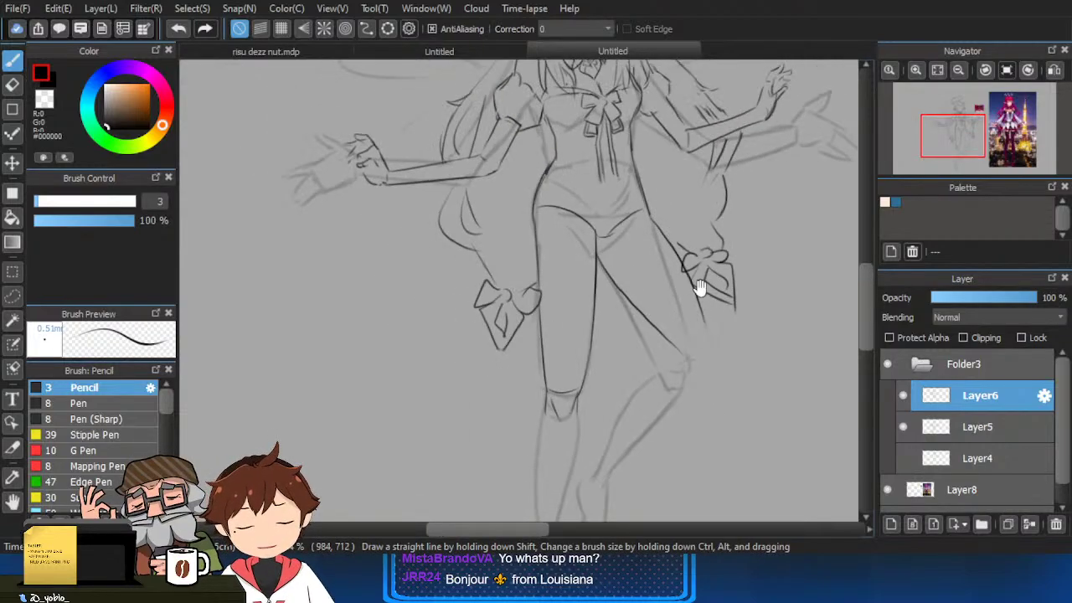
scroll(611, 266, "up", 2)
key("e")
left_click_drag(587, 249, 697, 384)
key("b")
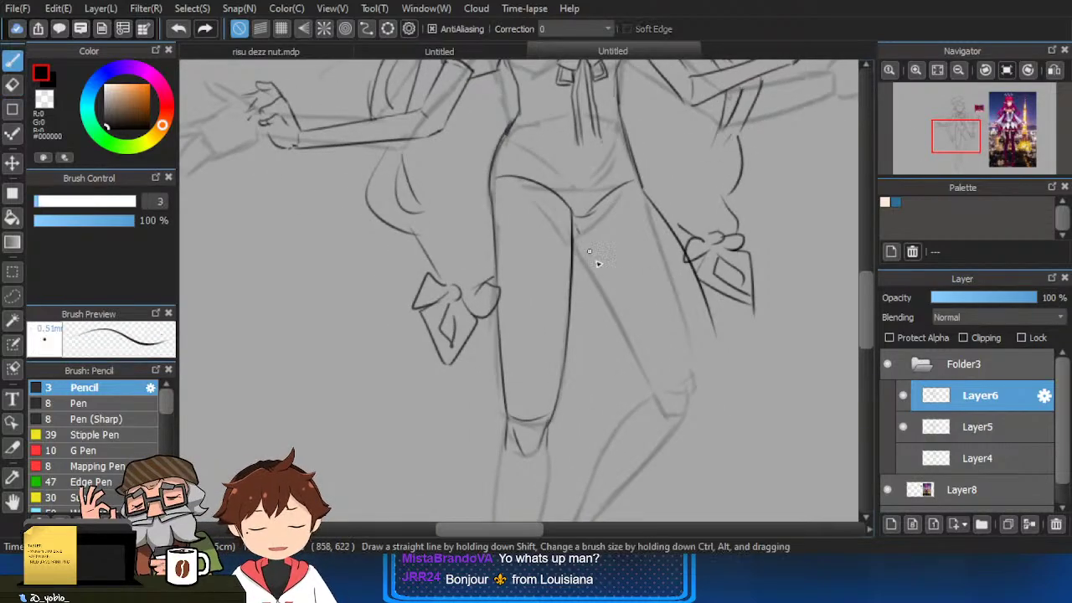
key("ctrl+z")
mouse_move(580, 233)
left_mouse_down()
mouse_move(650, 327)
mouse_move(699, 359)
left_mouse_up()
key("ctrl+z")
left_click_drag(579, 233, 697, 366)
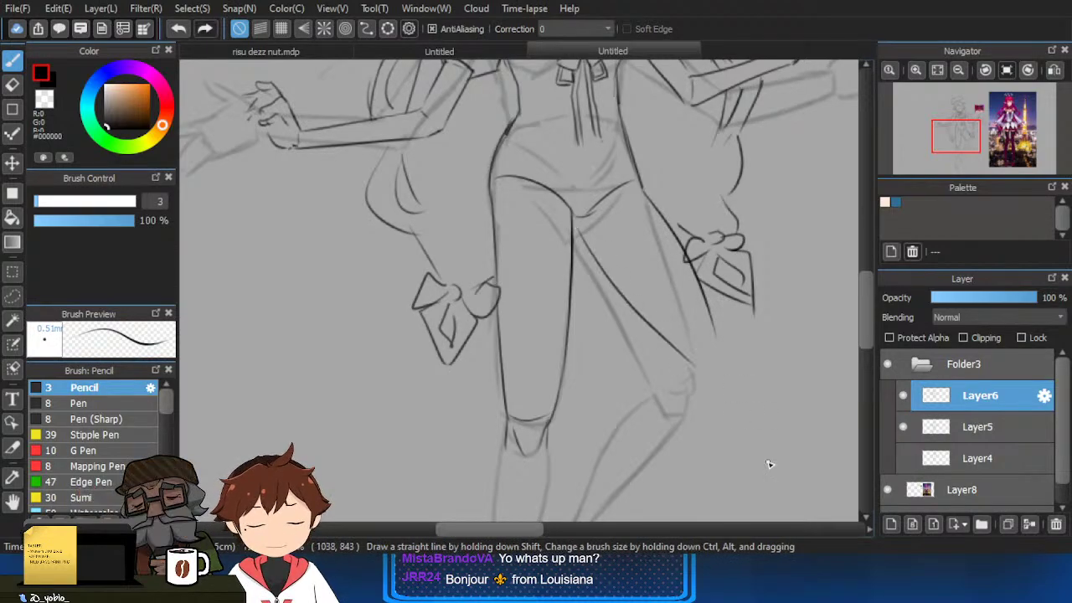
left_click_drag(634, 265, 644, 339)
scroll(588, 310, "down", 2)
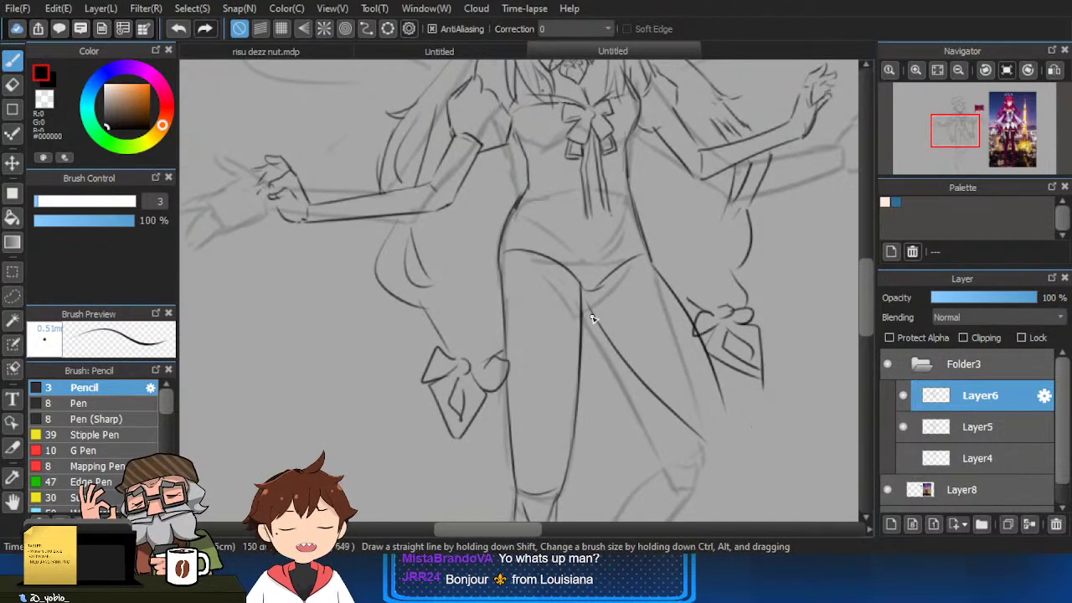
scroll(588, 310, "up", 2)
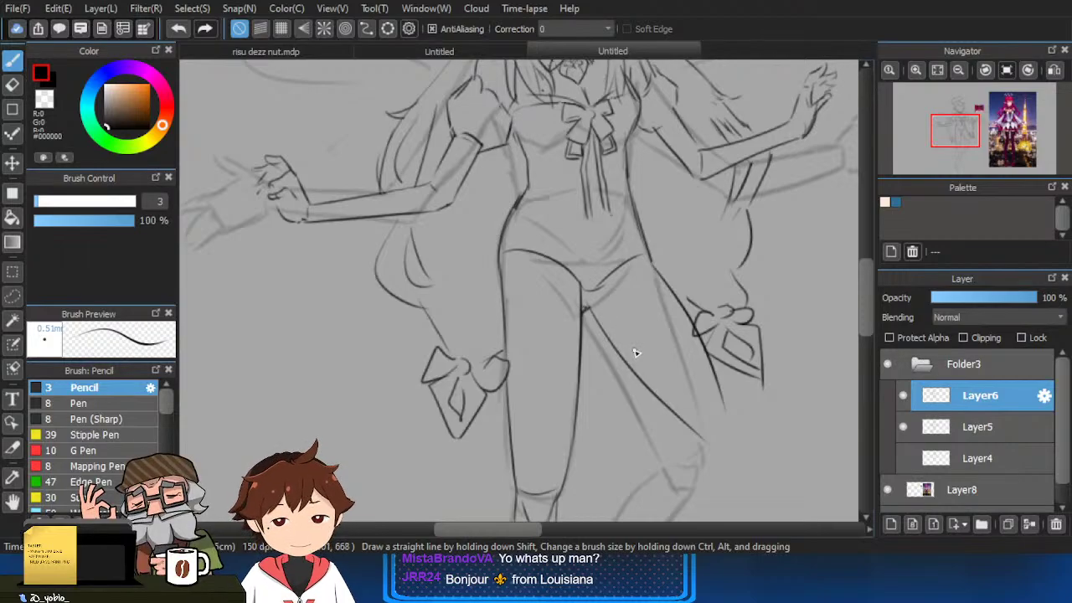
scroll(624, 331, "down", 2)
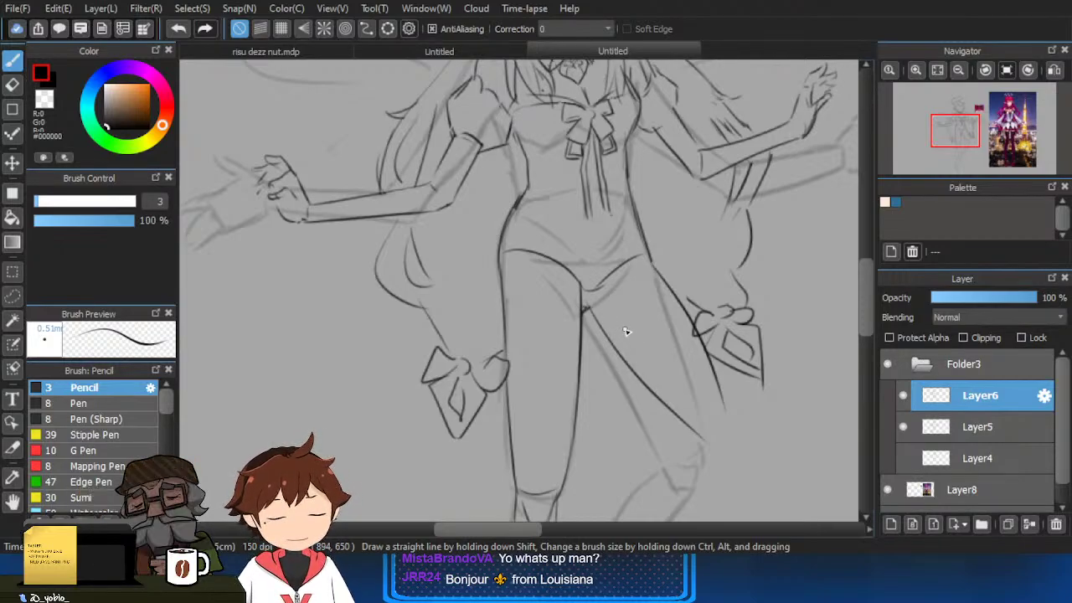
scroll(625, 332, "up", 2)
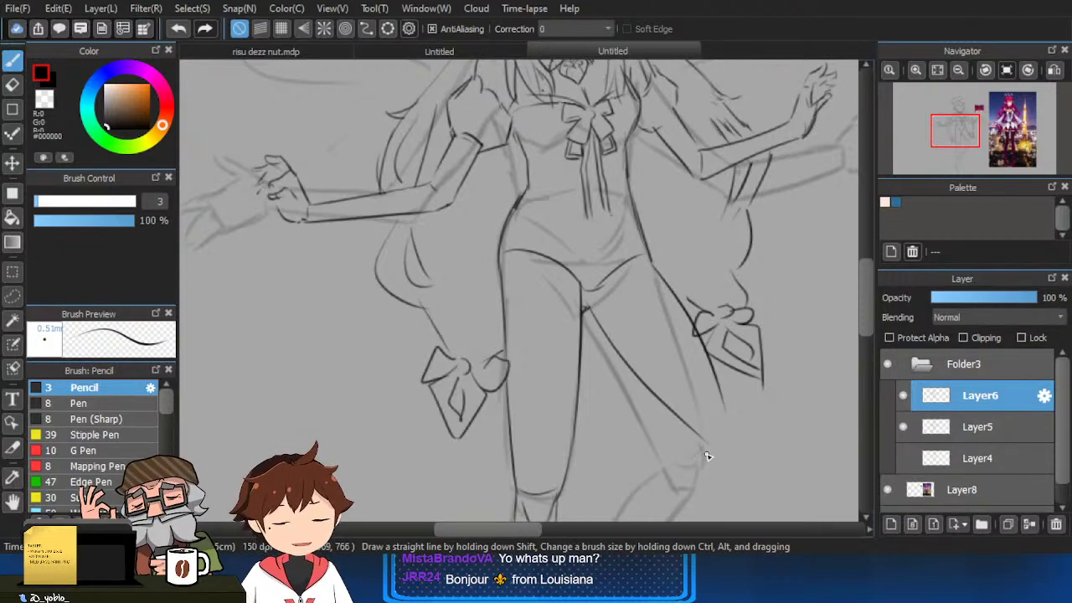
scroll(712, 436, "down", 2)
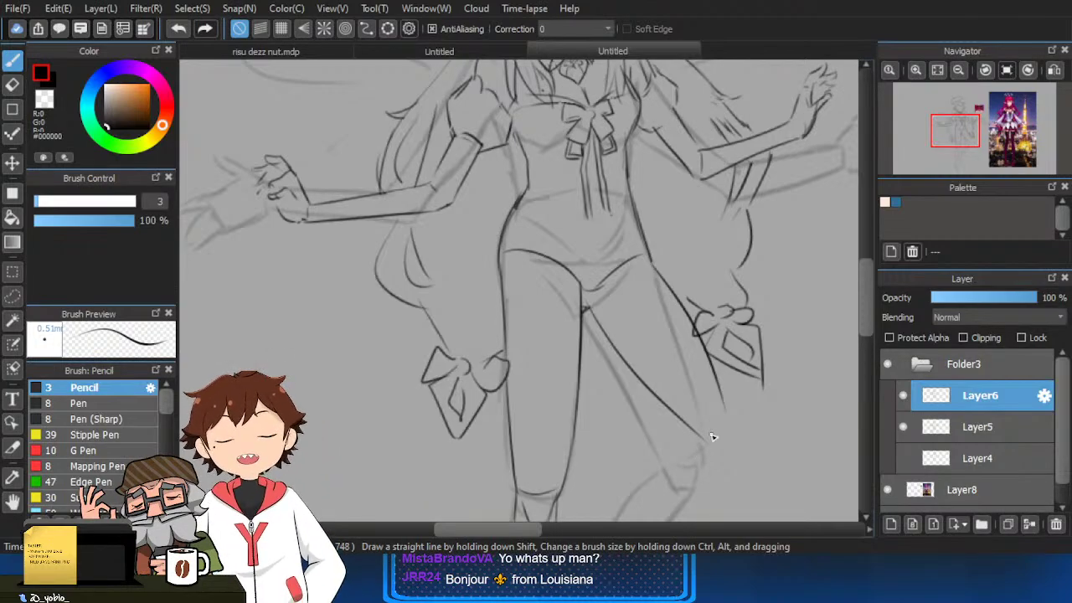
scroll(712, 436, "up", 2)
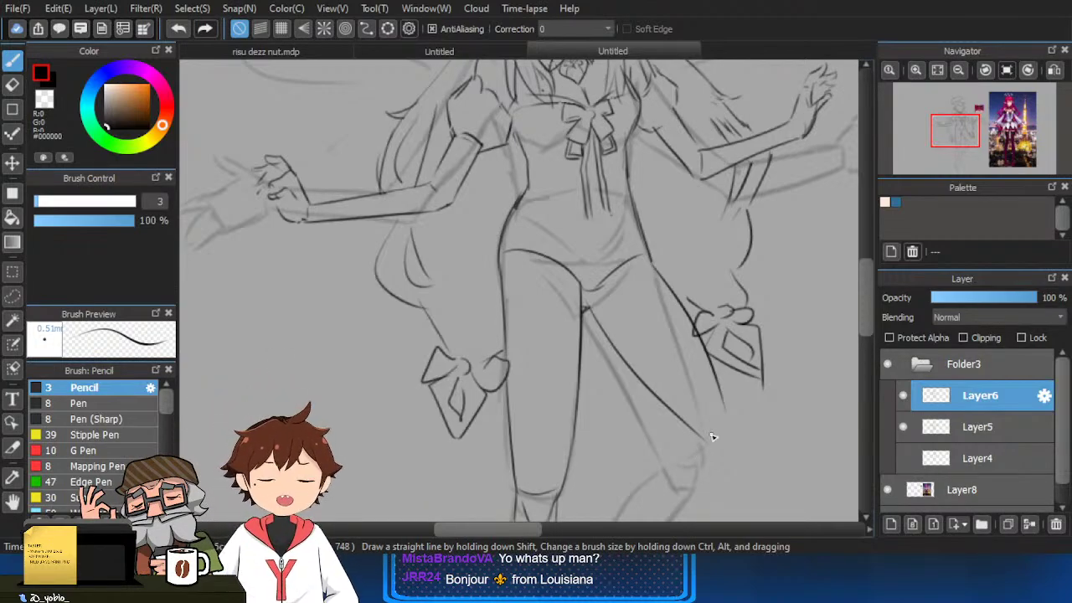
scroll(712, 436, "down", 2)
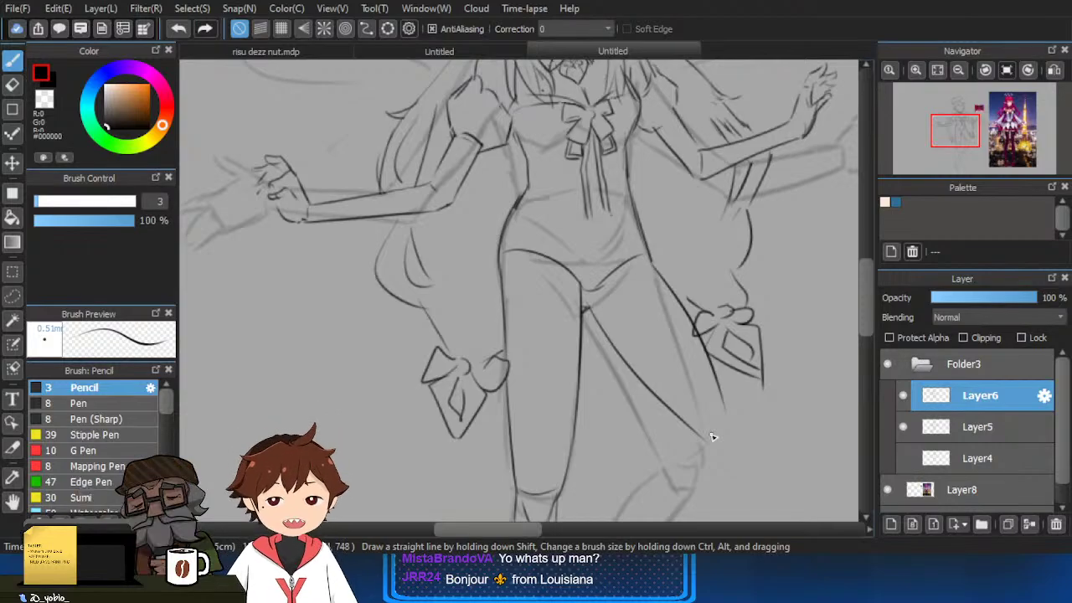
scroll(712, 436, "up", 2)
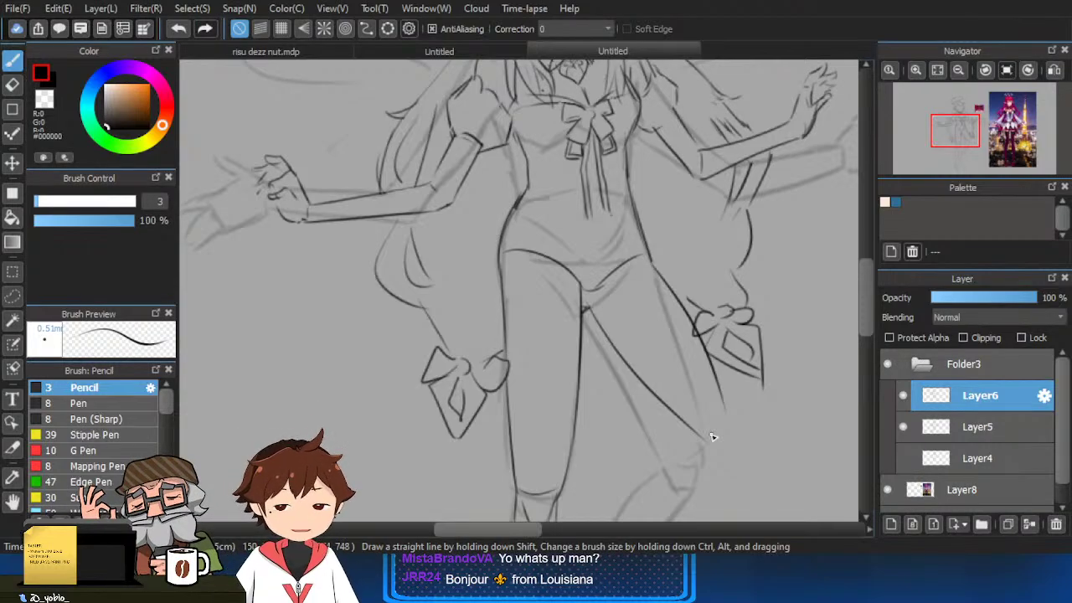
scroll(713, 436, "down", 2)
scroll(712, 436, "up", 2)
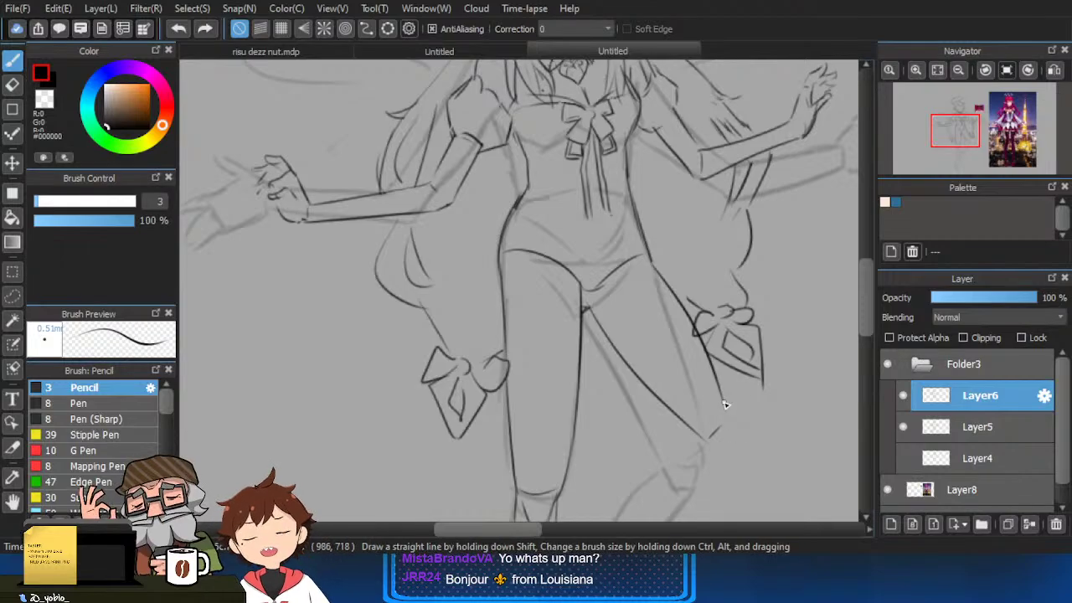
Mark the bent right knee with short strokes at the ends of the right thigh contours.
key("ctrl+z")
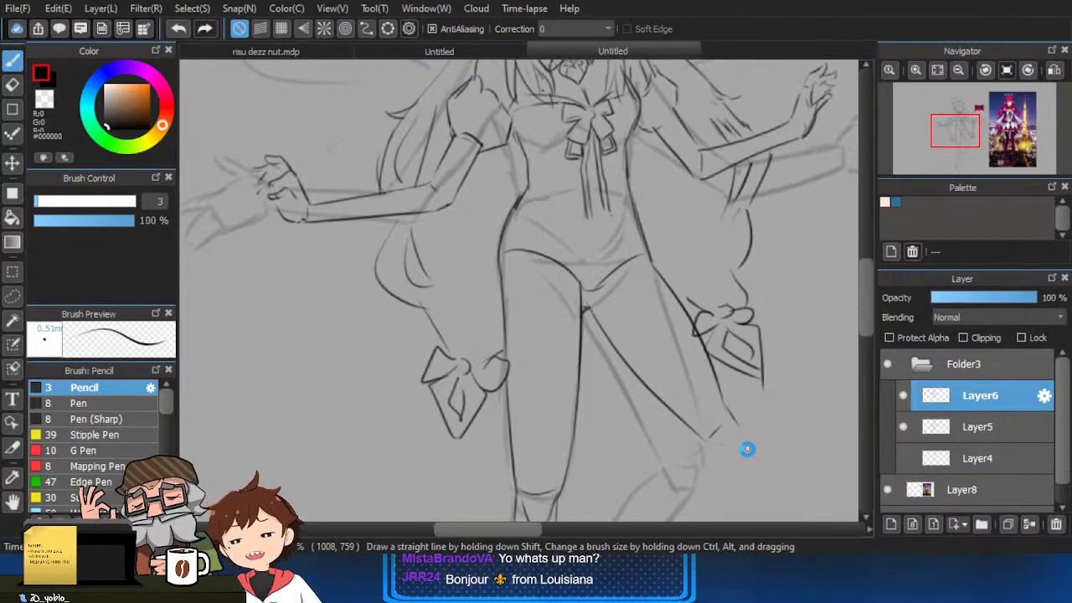
scroll(711, 401, "up", 2)
mouse_move(747, 450)
left_mouse_down()
mouse_move(710, 400)
mouse_move(710, 298)
mouse_move(641, 344)
left_mouse_up()
key("ctrl+z")
Draw the right lower leg's upper contour, curving from the bent knee down toward the ankle.
left_click_drag(726, 269, 630, 359)
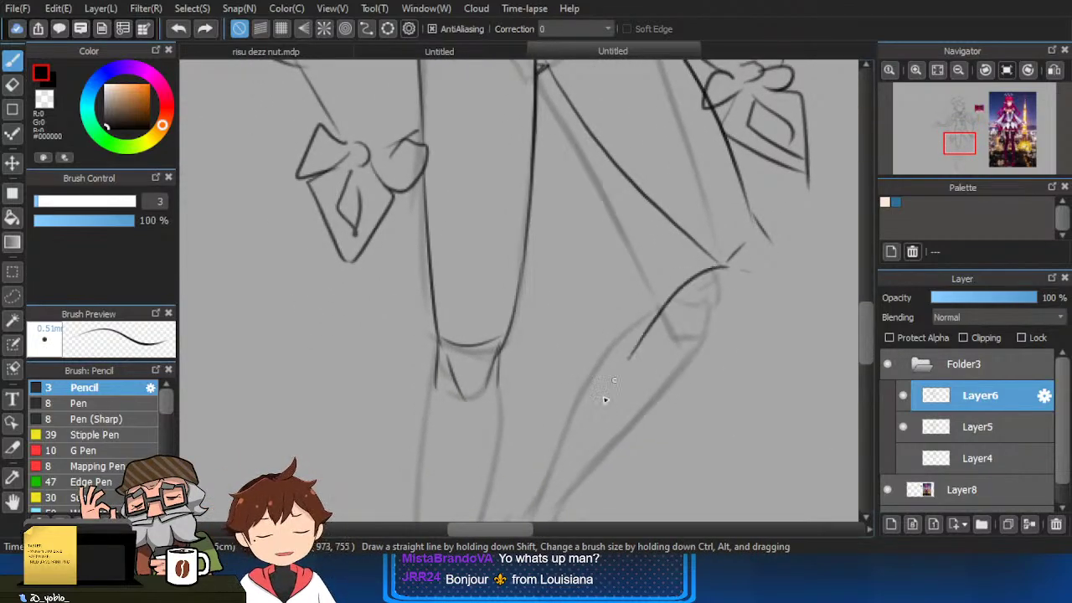
key("ctrl+z")
left_click_drag(727, 269, 605, 388)
left_click_drag(682, 354, 688, 337)
key("ctrl+z")
mouse_move(731, 255)
left_mouse_down()
mouse_move(671, 289)
mouse_move(579, 423)
left_mouse_up()
key("ctrl+z")
mouse_move(671, 288)
left_mouse_down()
mouse_move(588, 421)
mouse_move(630, 289)
left_mouse_up()
left_click_drag(472, 218, 449, 468)
left_click_drag(535, 208, 488, 465)
key("ctrl+z")
key("ctrl+z")
key("ctrl+z")
mouse_move(473, 194)
left_mouse_down()
mouse_move(448, 365)
mouse_move(456, 474)
left_mouse_up()
key("ctrl+z")
key("ctrl+z")
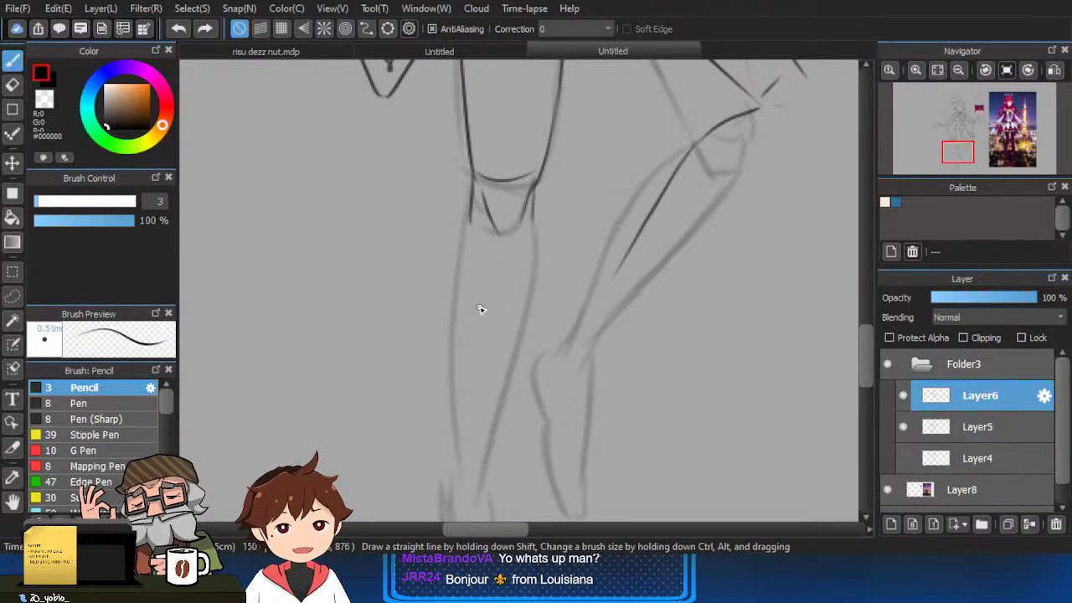
Draw the outer and inner contours of the left lower leg from the knee down toward the ankle.
left_click_drag(474, 183, 451, 408)
key("ctrl+z")
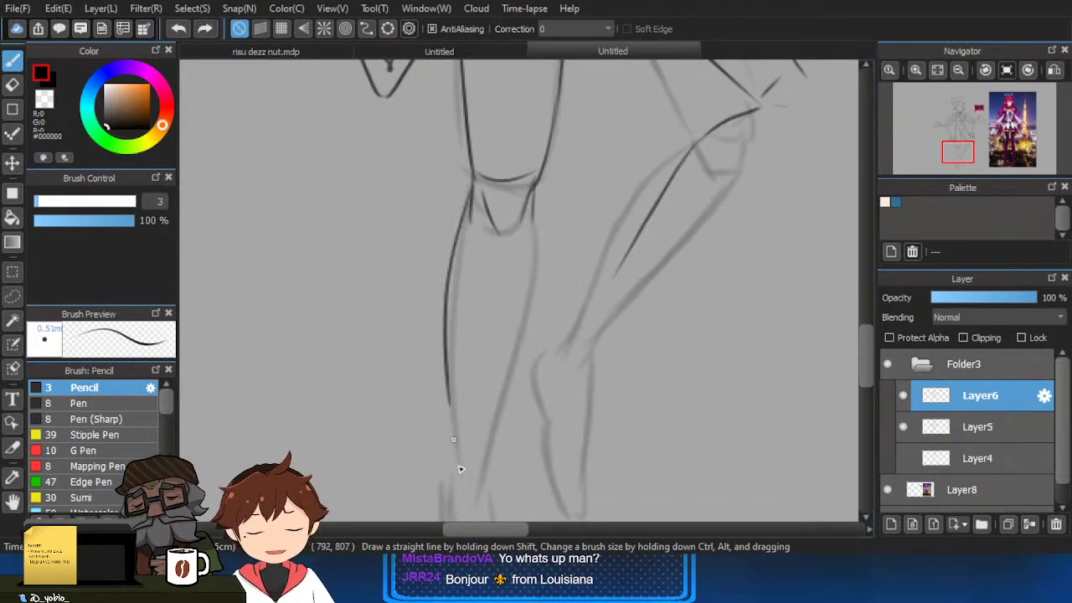
left_click_drag(533, 198, 491, 429)
key("ctrl+z")
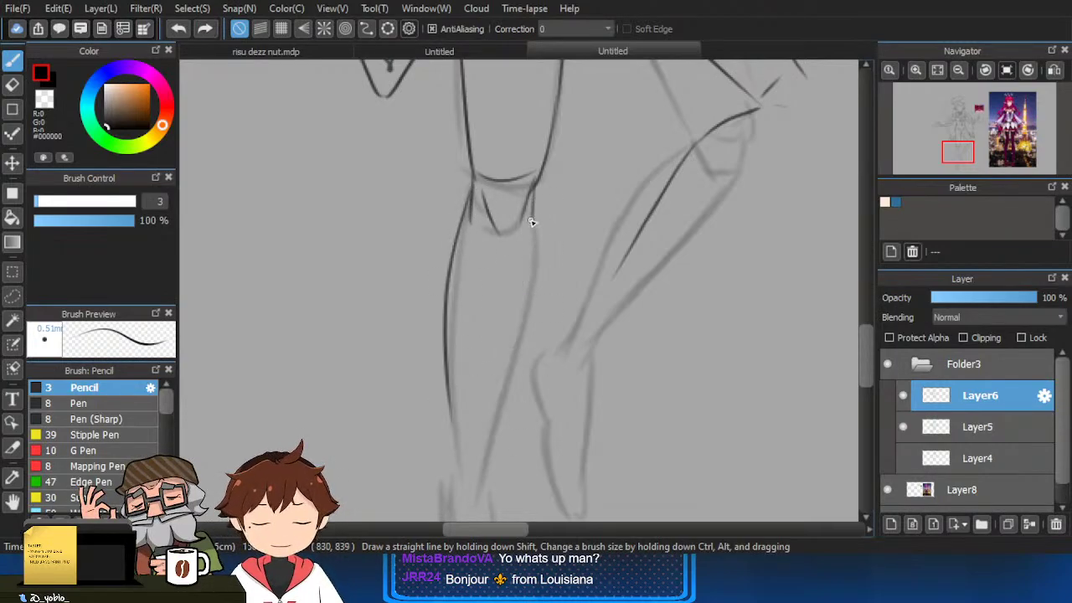
left_click_drag(528, 220, 491, 427)
scroll(512, 402, "down", 2)
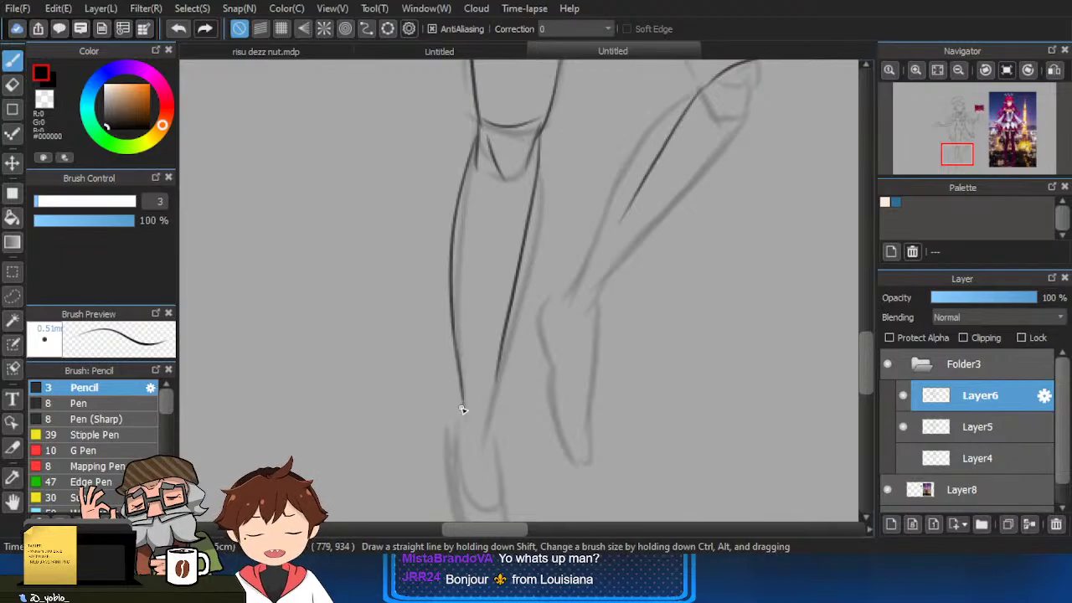
left_click_drag(462, 420, 491, 418)
key("ctrl+z")
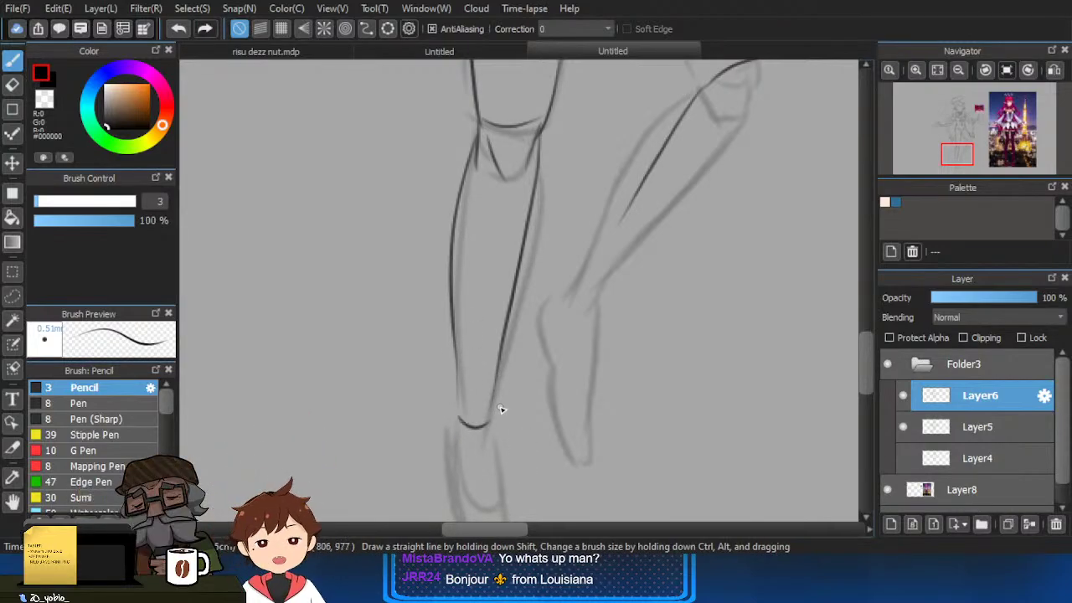
key("ctrl+z")
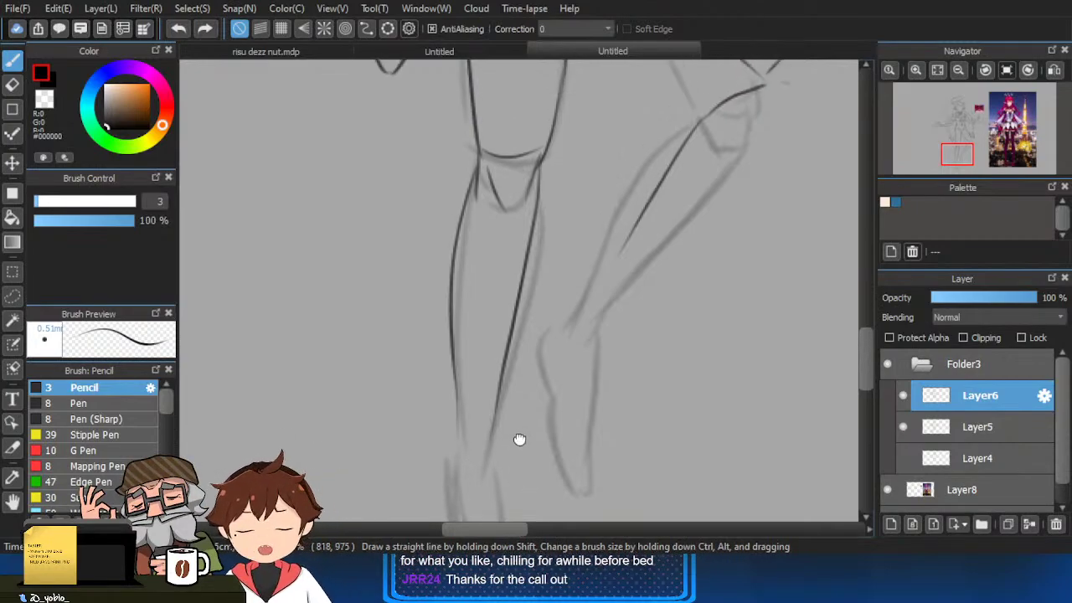
Close the straight leg's ankle with a short curve and draw the bent leg's ankle line and lower calf contour.
left_click_drag(455, 421, 484, 432)
mouse_move(532, 347)
left_mouse_down()
mouse_move(500, 447)
mouse_move(453, 491)
left_mouse_up()
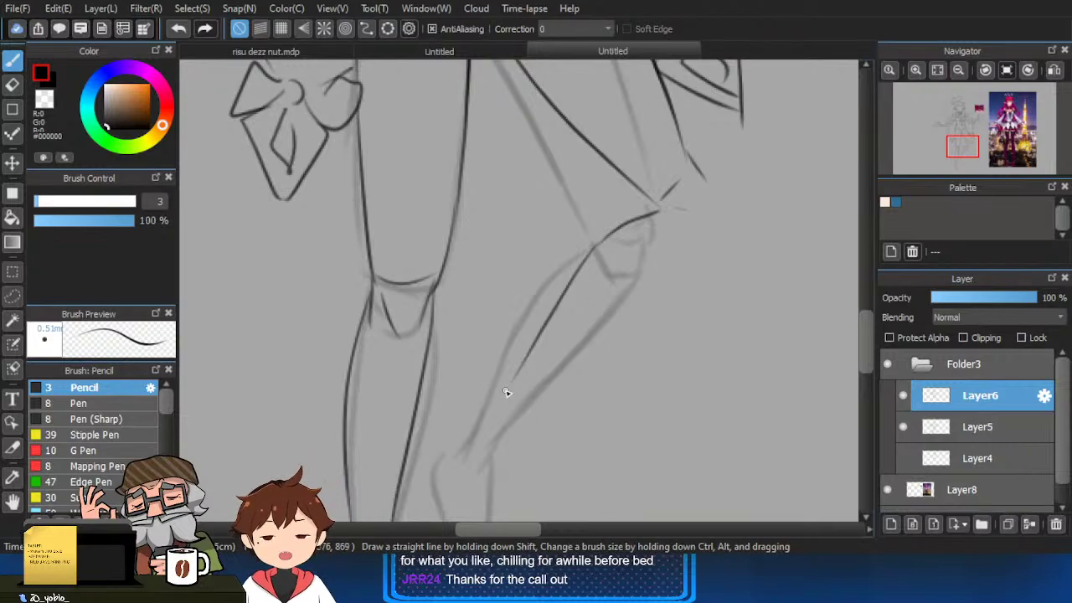
left_click_drag(507, 391, 520, 408)
mouse_move(525, 404)
left_mouse_down()
mouse_move(692, 289)
mouse_move(606, 330)
mouse_move(712, 237)
left_mouse_up()
key("ctrl+z")
mouse_move(706, 180)
left_mouse_down()
mouse_move(710, 235)
mouse_move(718, 225)
mouse_move(681, 256)
left_mouse_up()
key("ctrl+z")
key("e")
key("b")
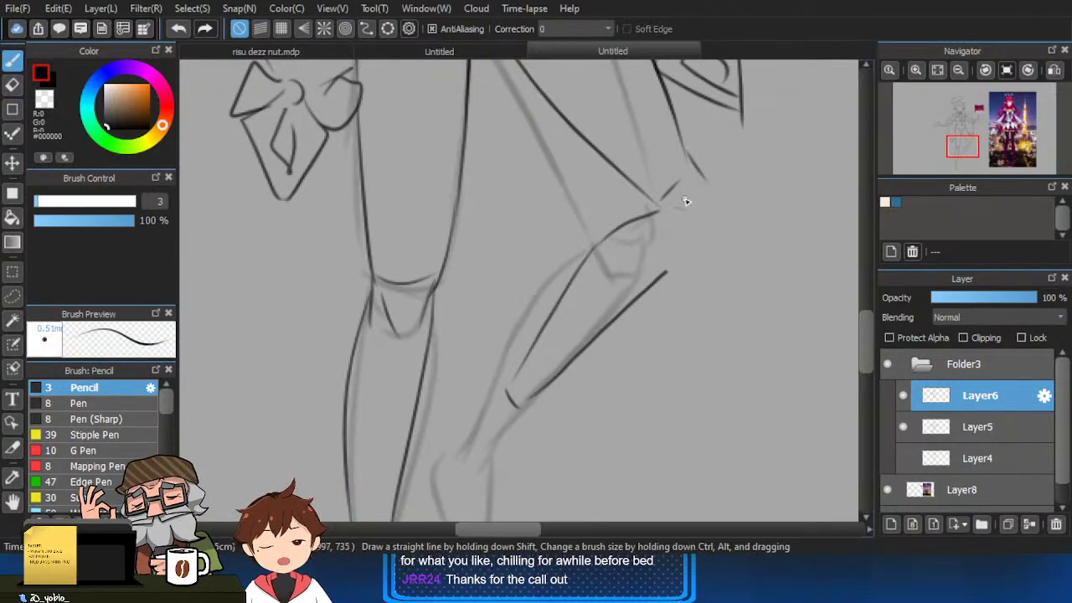
Select the bent leg's lower part with a freehand selection, shift it slightly up toward the knee, and deselect.
key("l")
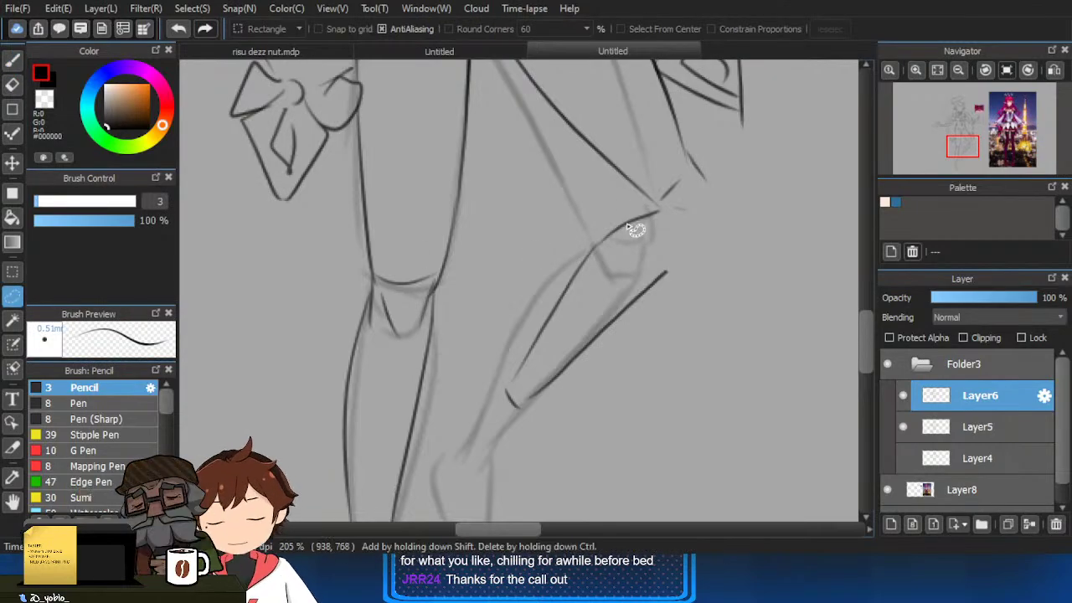
mouse_move(666, 210)
left_mouse_down()
mouse_move(589, 232)
mouse_move(712, 289)
mouse_move(709, 252)
left_mouse_up()
key("ctrl+t")
left_click_drag(625, 271, 619, 251)
left_click(813, 521)
key("ctrl+d")
Draw the rounded bent knee joining thigh and calf, and erase the leftover marker strokes inside it.
key("b")
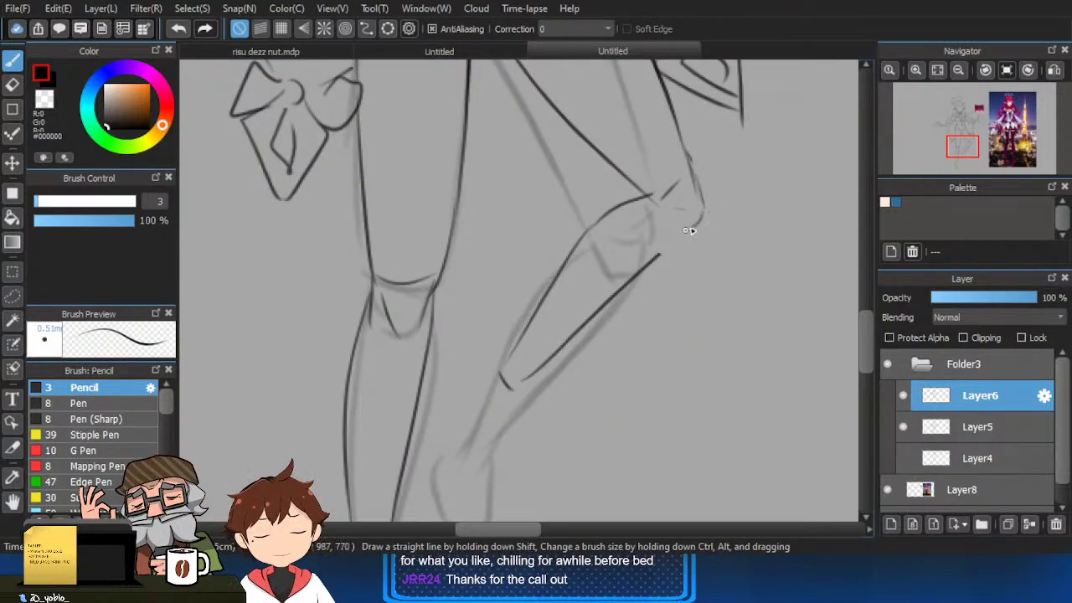
key("e")
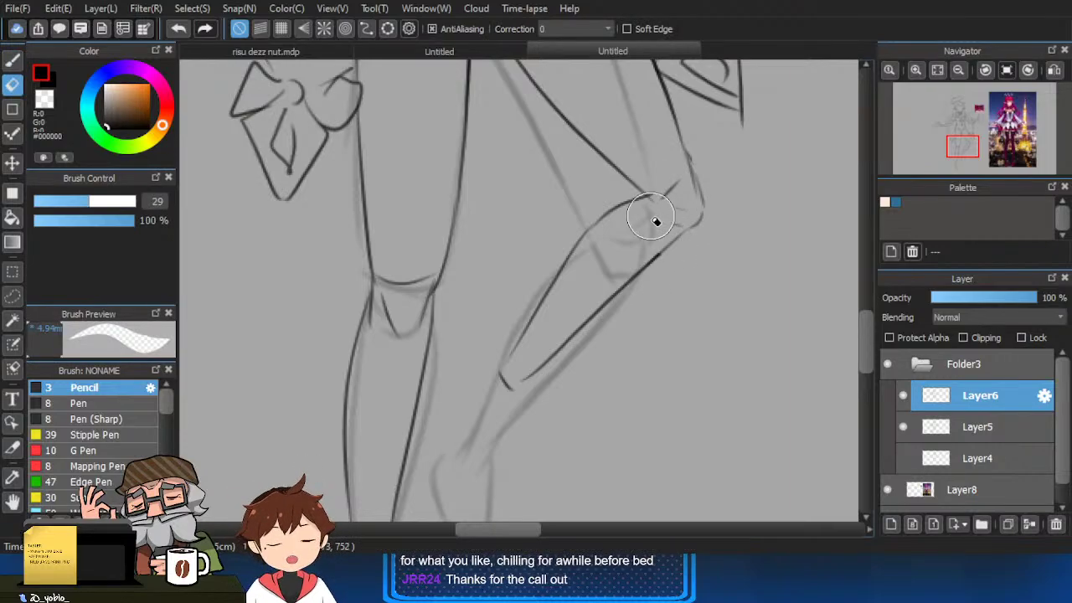
left_click_drag(656, 221, 677, 191)
key("b")
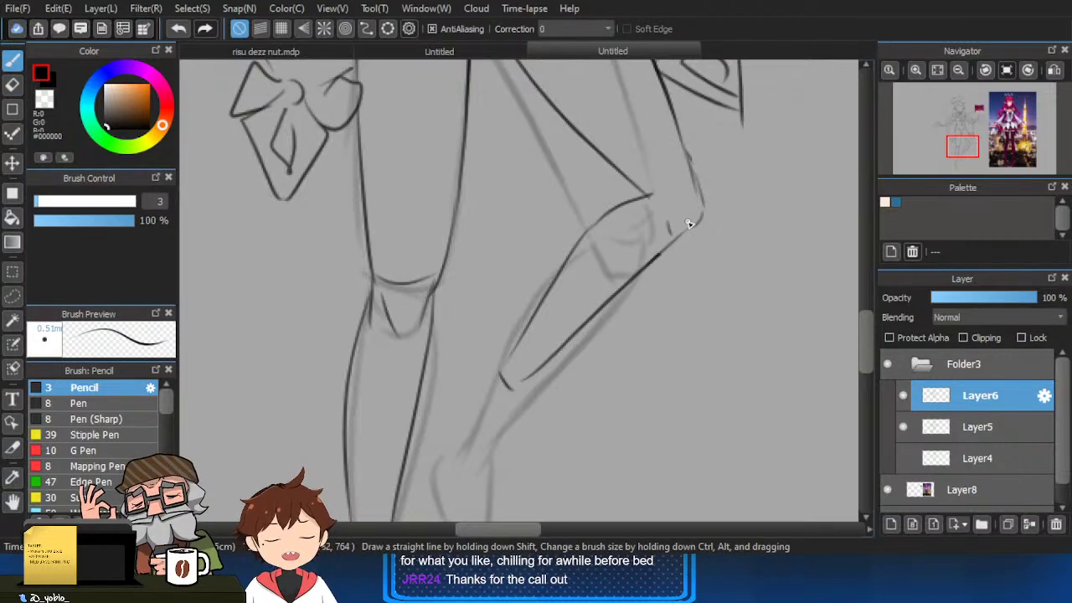
Draw the heel of the bent leg's foot behind the ankle, redrawing it until the angle fits.
scroll(654, 262, "down", 2)
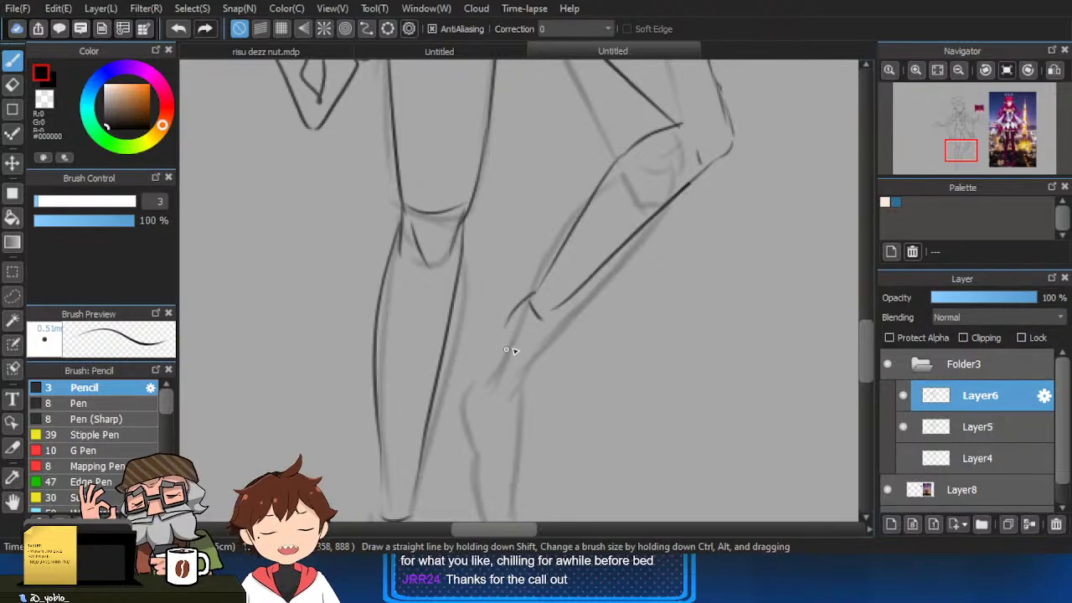
key("ctrl+z")
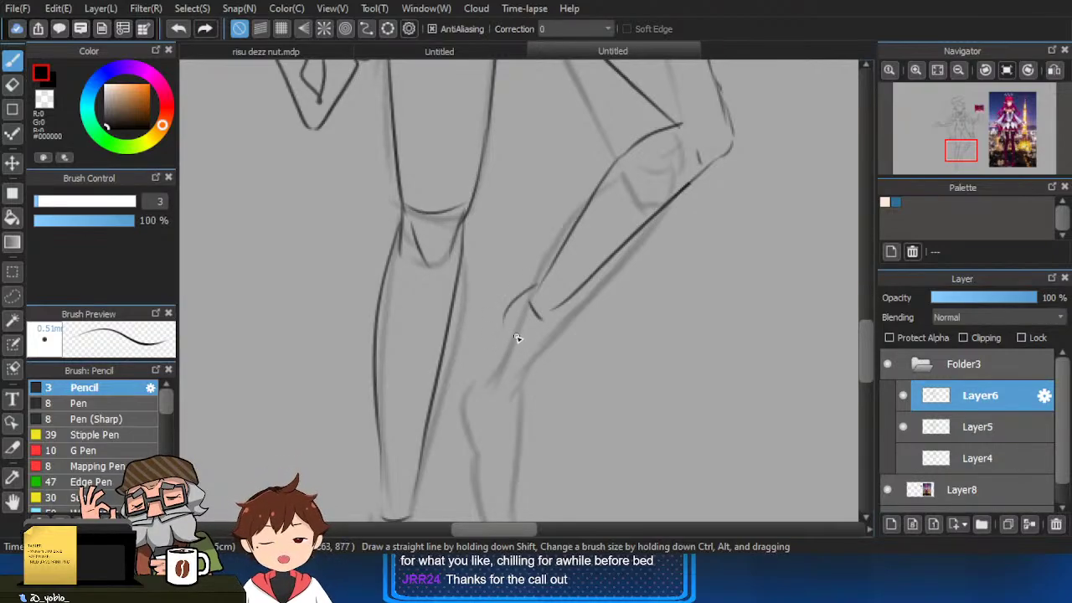
left_click_drag(517, 338, 525, 384)
key("ctrl+z")
left_click_drag(538, 290, 520, 329)
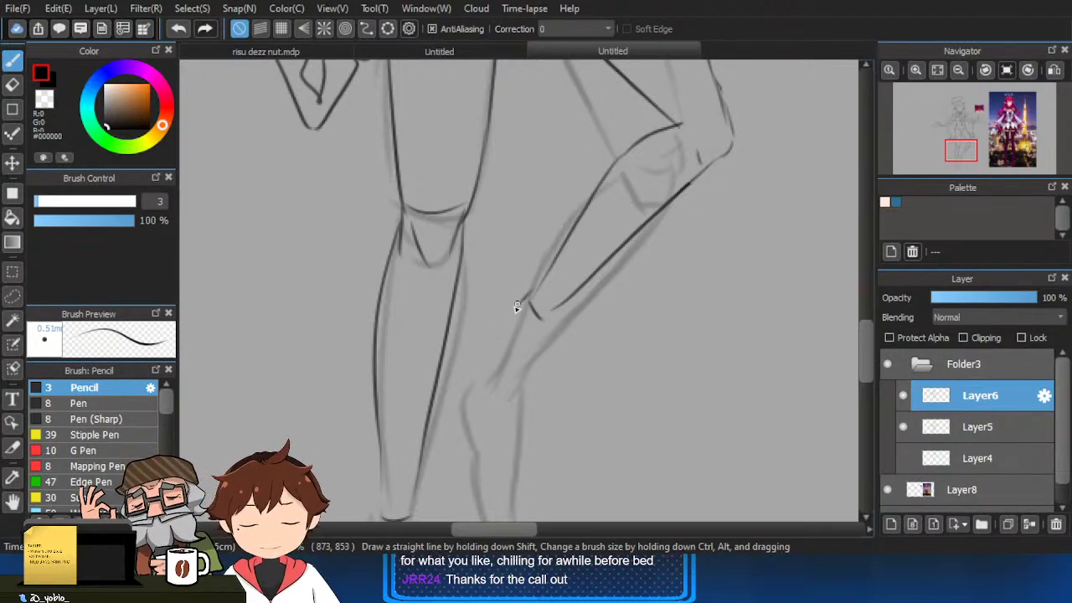
mouse_move(535, 289)
left_mouse_down()
mouse_move(506, 338)
mouse_move(522, 400)
left_mouse_up()
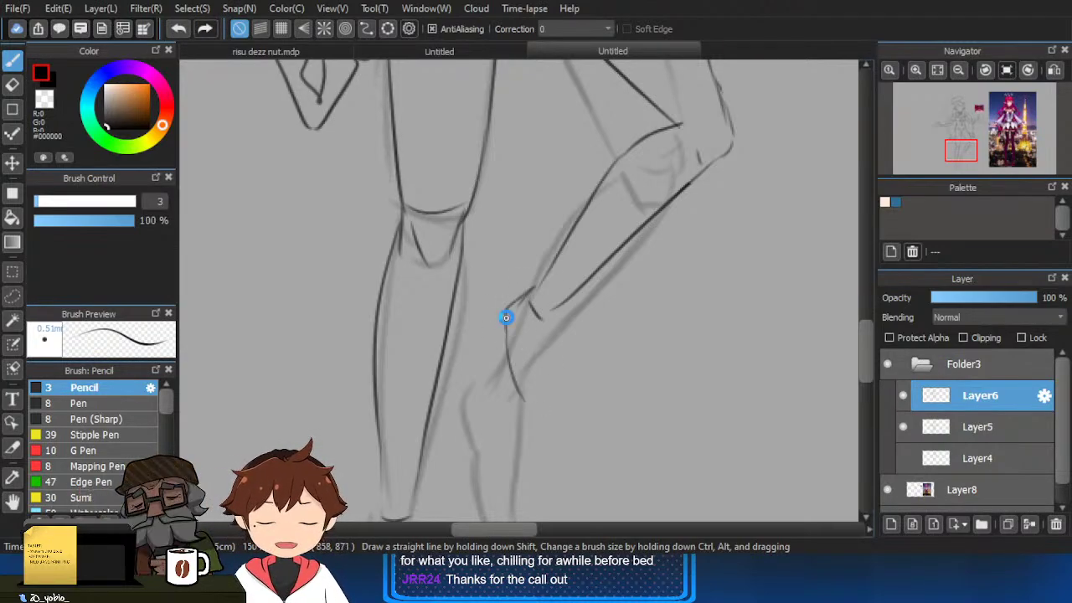
key("ctrl+z")
Draw the sole and front contours of the bent leg's foot, tapering down to a pointed toe.
left_click_drag(506, 339, 517, 370)
left_click_drag(551, 310, 551, 362)
left_click_drag(508, 312, 522, 404)
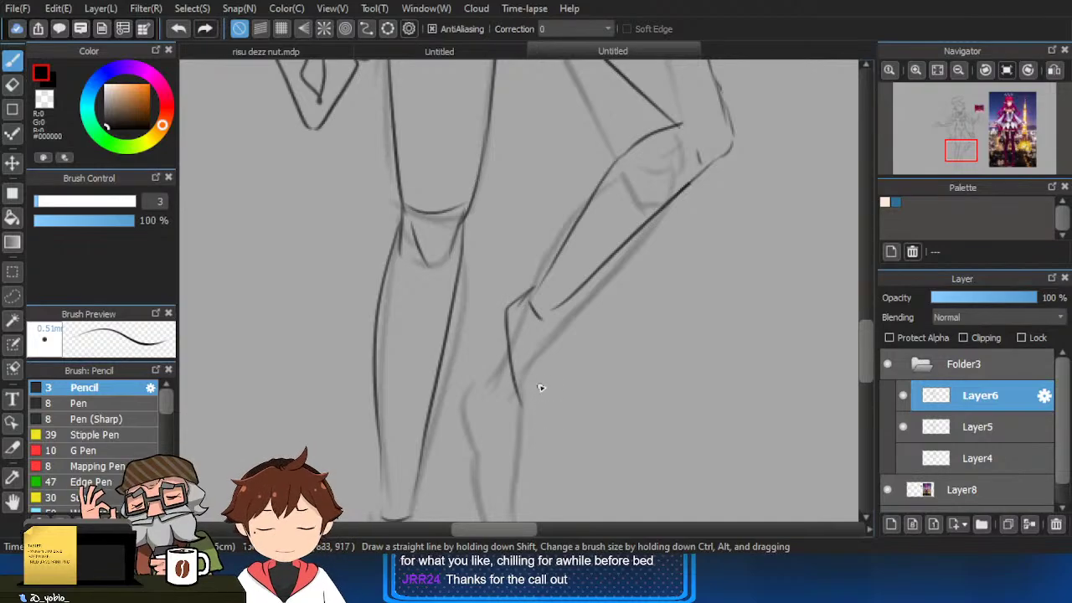
key("ctrl+z")
left_click_drag(508, 327, 523, 380)
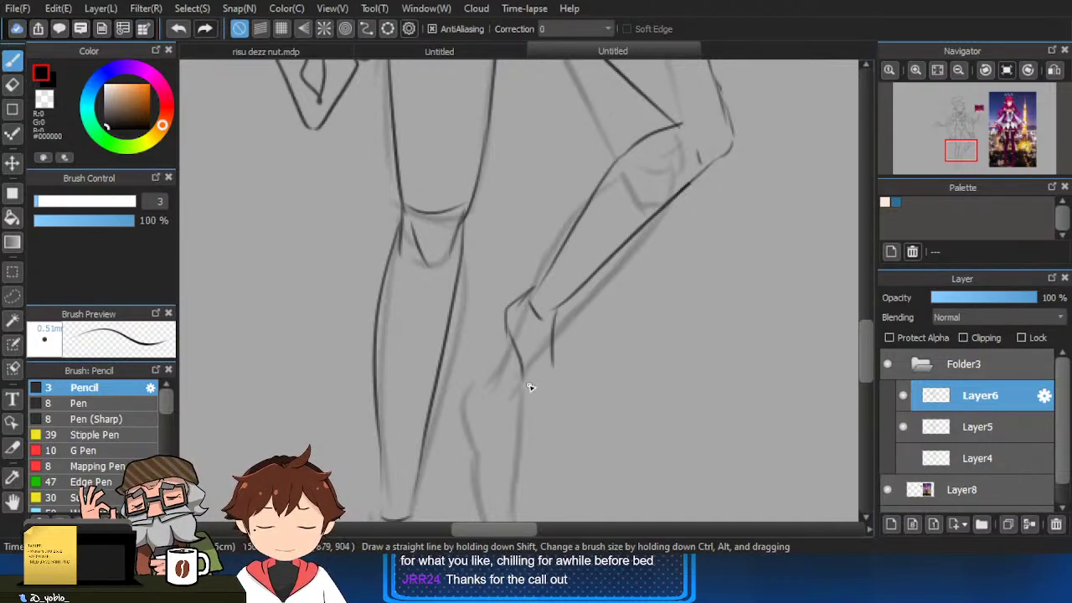
key("ctrl+z")
left_click_drag(539, 415, 559, 426)
left_click_drag(553, 362, 562, 420)
Outline the straight leg's foot from ankle to pointed toe and erase the excess line at the heel.
left_click_drag(581, 418, 626, 210)
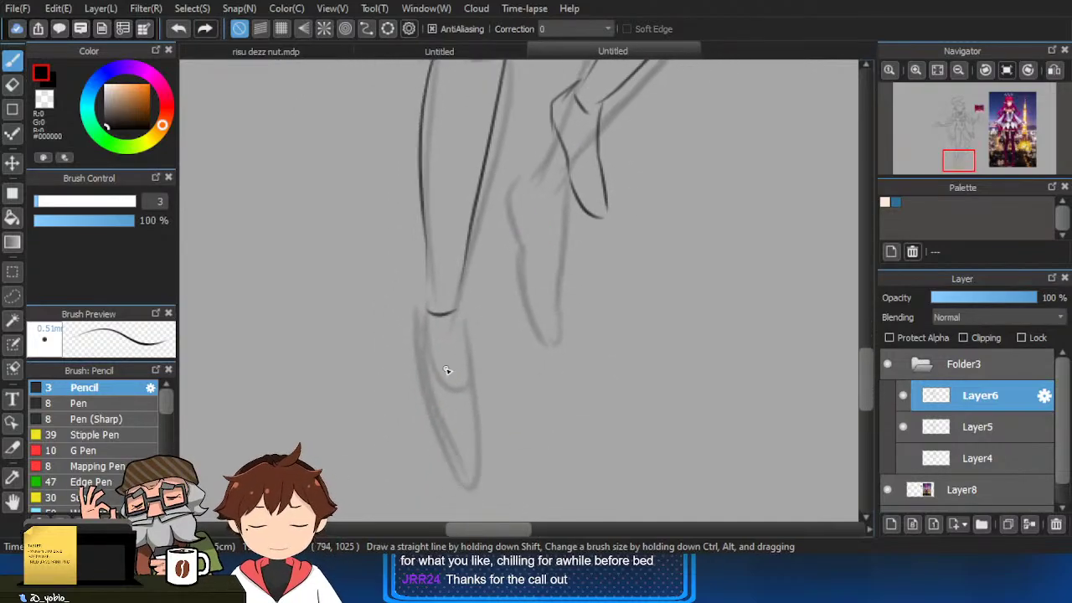
mouse_move(425, 315)
left_mouse_down()
mouse_move(426, 371)
mouse_move(455, 474)
left_mouse_up()
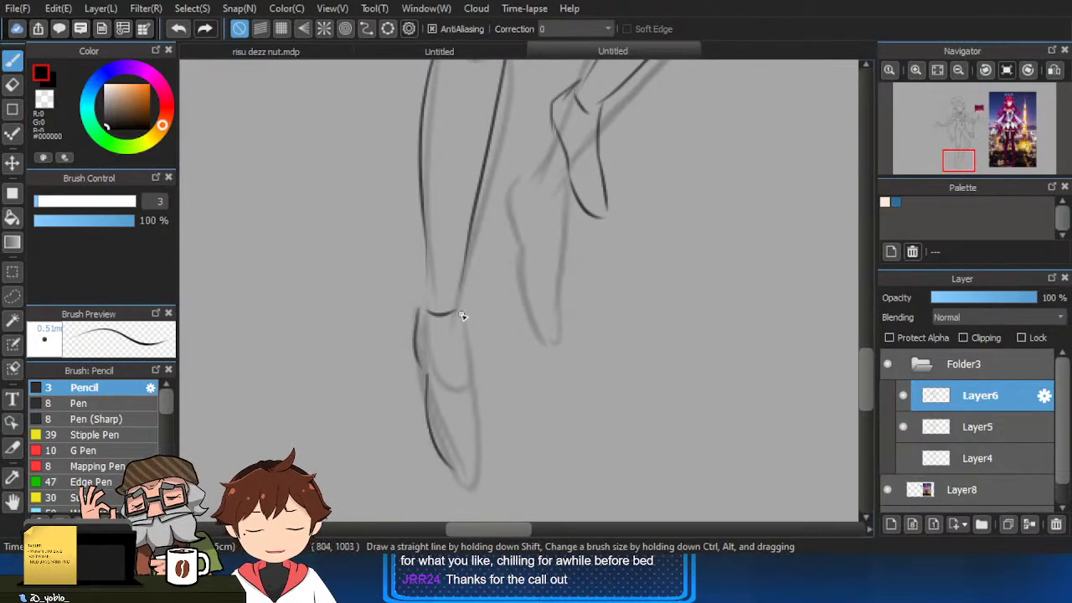
left_click_drag(461, 314, 470, 481)
scroll(462, 336, "up", 3)
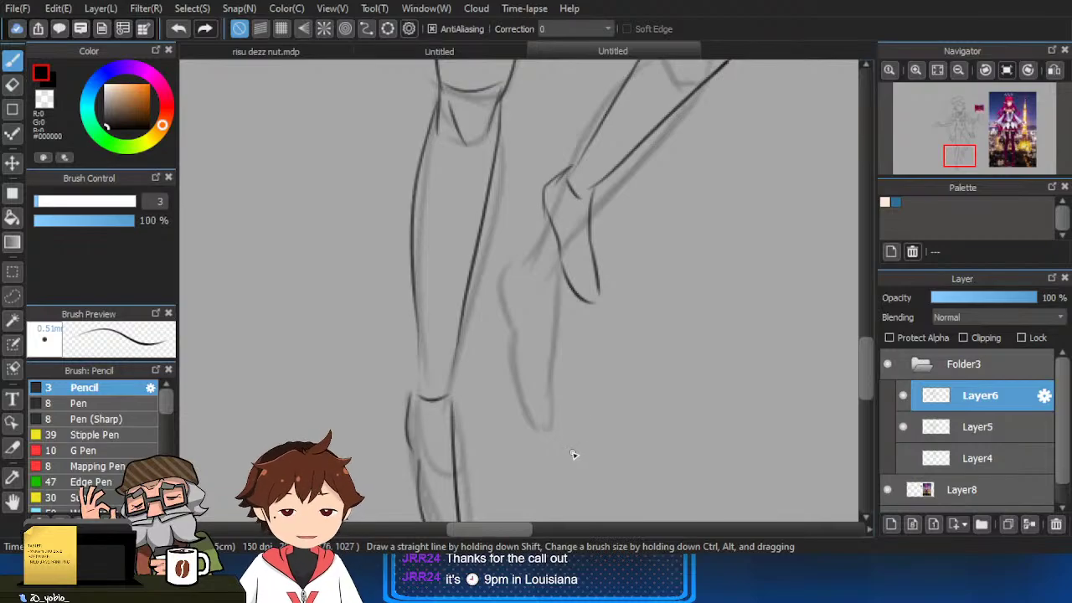
left_click_drag(586, 441, 600, 348)
left_click_drag(448, 305, 461, 354)
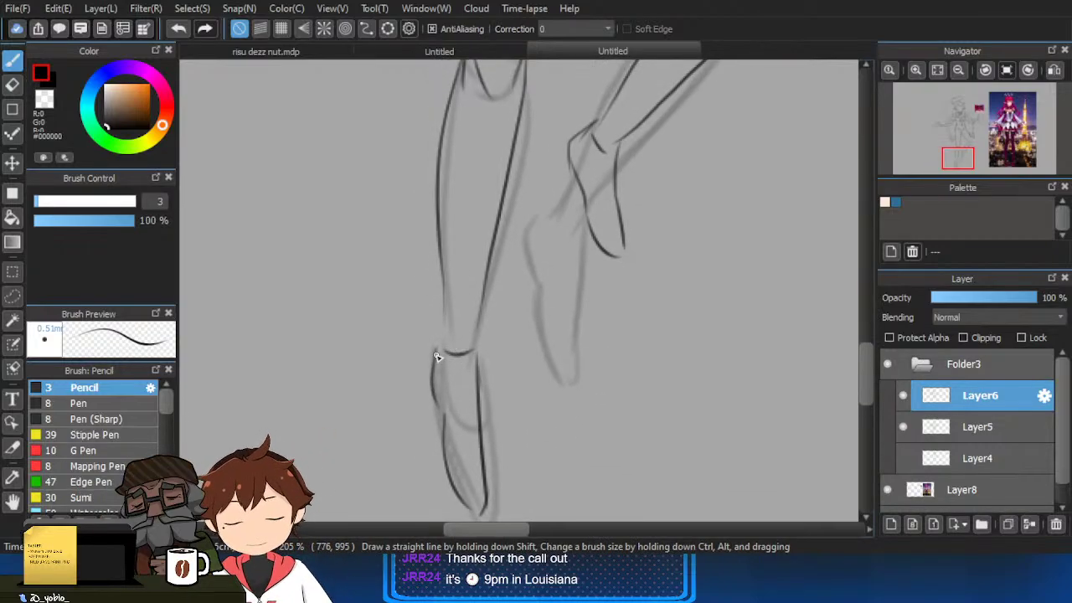
key("e")
mouse_move(435, 400)
left_mouse_down()
mouse_move(438, 358)
mouse_move(444, 414)
mouse_move(449, 353)
mouse_move(444, 407)
mouse_move(432, 375)
mouse_move(444, 344)
left_mouse_up()
key("b")
Mirror the canvas view and erase the toe half of the straight leg's foot.
scroll(582, 366, "down", 3)
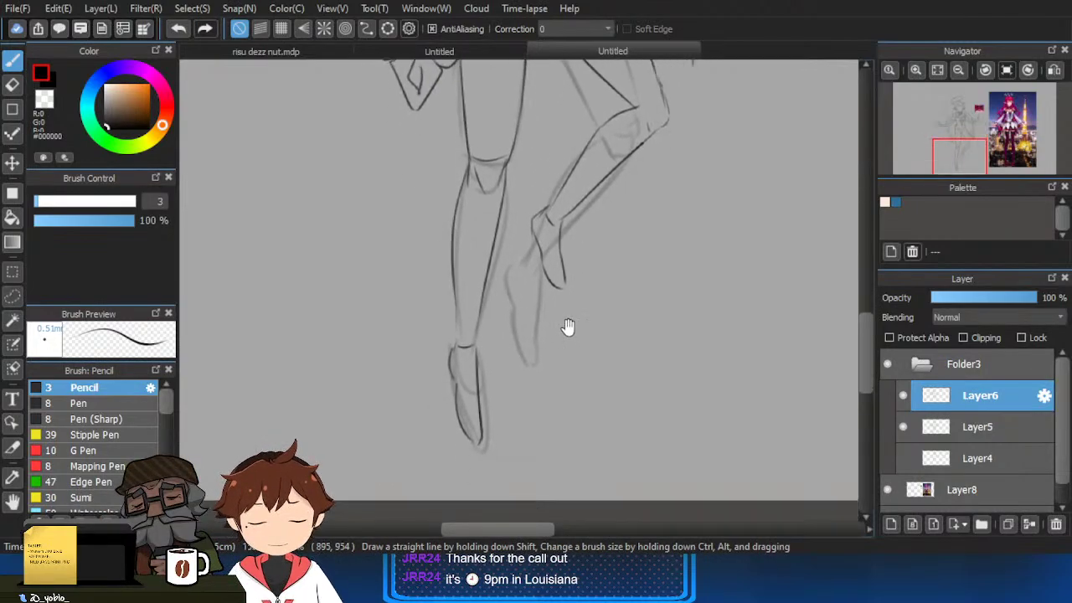
left_click(1054, 71)
scroll(585, 396, "up", 2)
key("e")
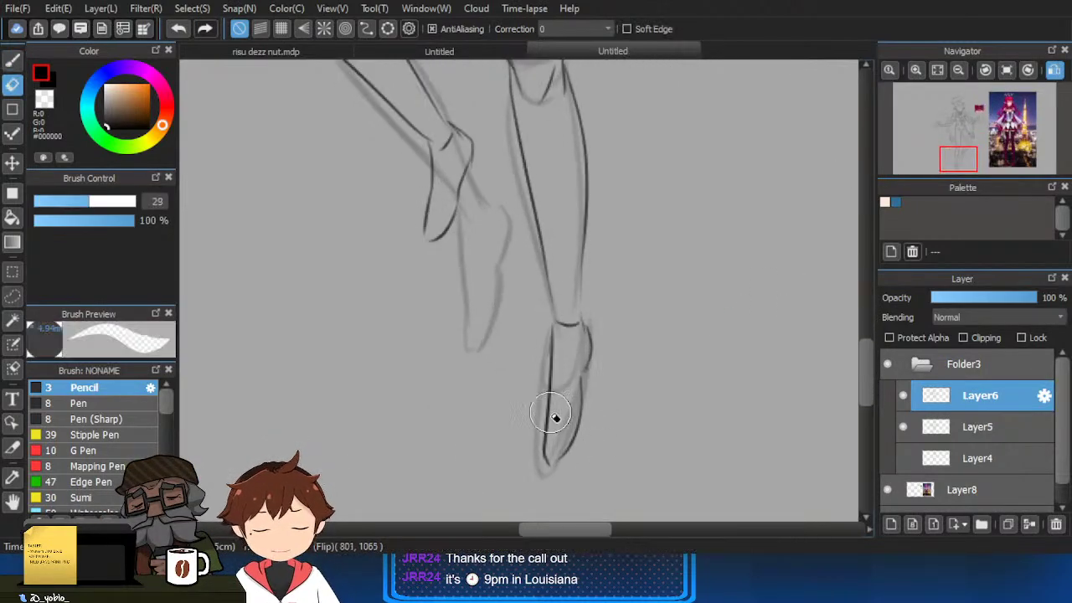
mouse_move(556, 419)
left_mouse_down()
mouse_move(550, 464)
mouse_move(585, 434)
left_mouse_up()
Redraw the front of the straight leg's foot with a shorter toe, ending above the rough sketch's tip.
key("b")
left_click_drag(552, 373, 549, 428)
key("ctrl+z")
left_click_drag(550, 387, 547, 429)
key("ctrl+z")
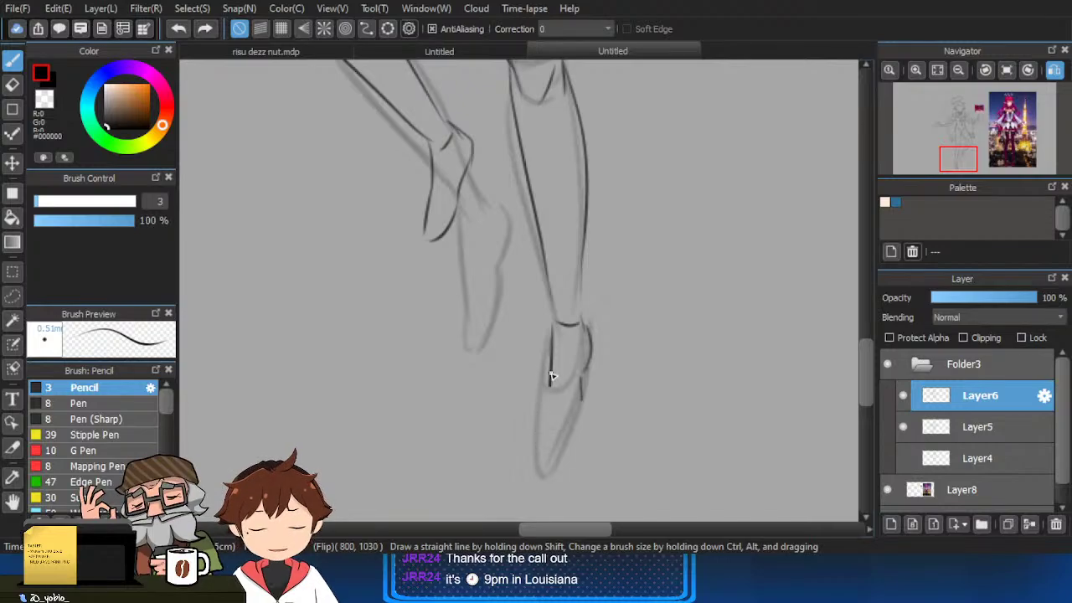
left_click_drag(551, 384, 549, 429)
left_click_drag(559, 428, 575, 405)
scroll(552, 411, "up", 1)
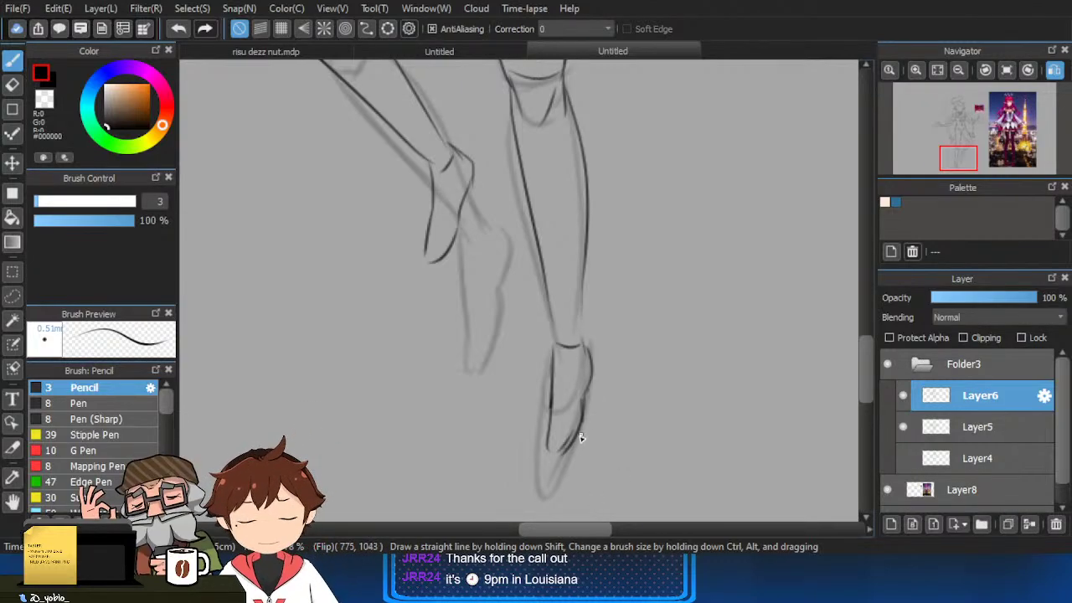
Refine the straight leg's foot outline by closing the toe with a rounded curve and redrawing the heel bump.
left_click(1055, 71)
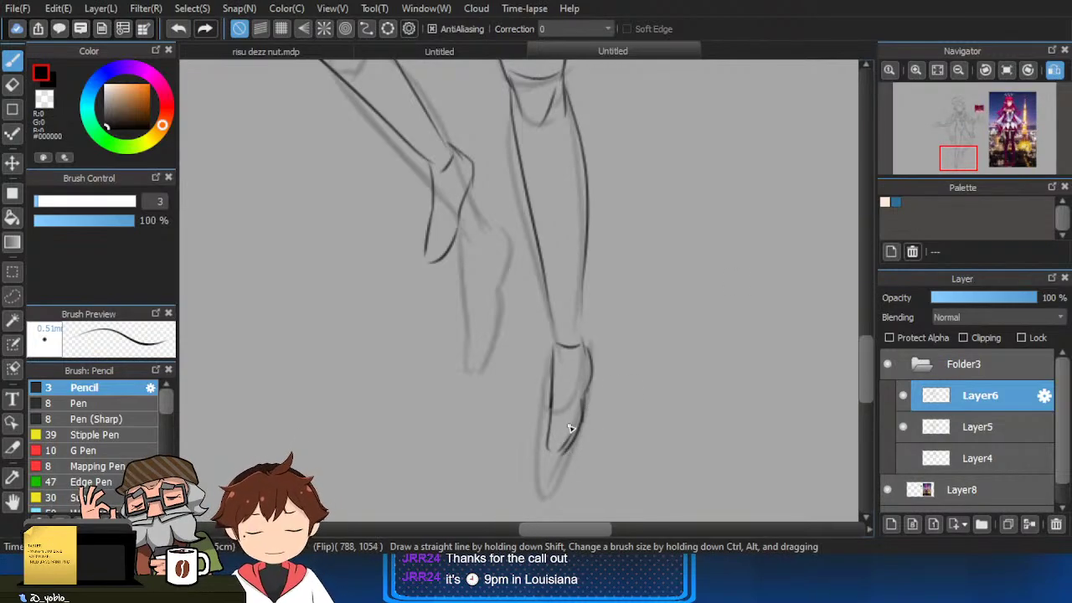
scroll(565, 406, "up", 2)
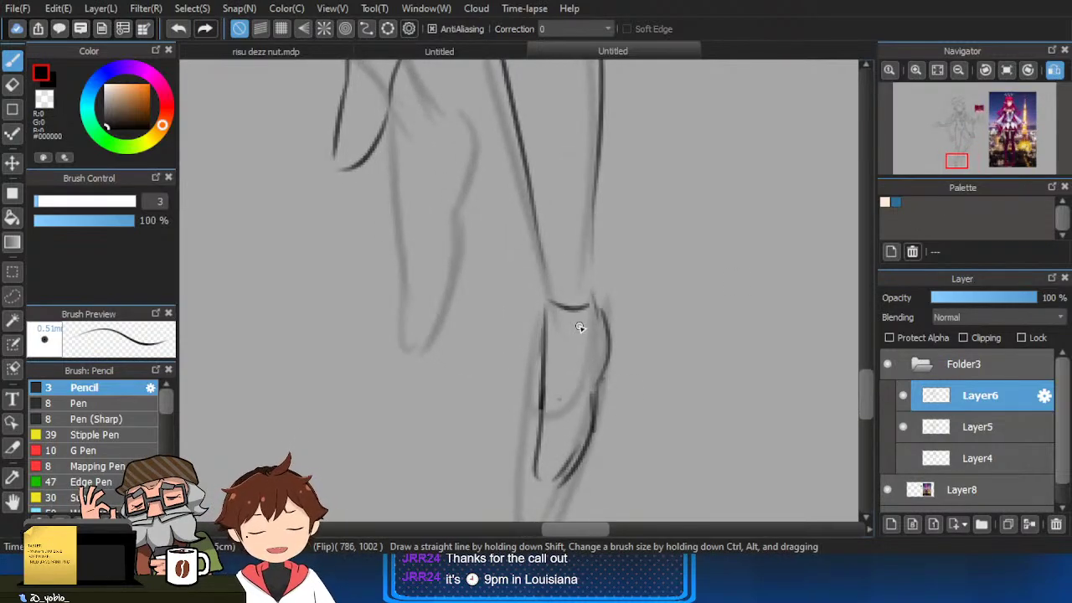
mouse_move(542, 404)
left_mouse_down()
mouse_move(590, 409)
mouse_move(577, 431)
left_mouse_up()
key("ctrl+z")
key("e")
mouse_move(573, 394)
left_mouse_down()
mouse_move(556, 472)
mouse_move(576, 422)
mouse_move(546, 456)
mouse_move(552, 477)
mouse_move(568, 475)
mouse_move(620, 345)
left_mouse_up()
key("b")
key("e")
key("b")
mouse_move(610, 301)
left_mouse_down()
mouse_move(614, 352)
mouse_move(595, 430)
mouse_move(591, 383)
mouse_move(590, 429)
left_mouse_up()
key("ctrl+z")
key("e")
key("b")
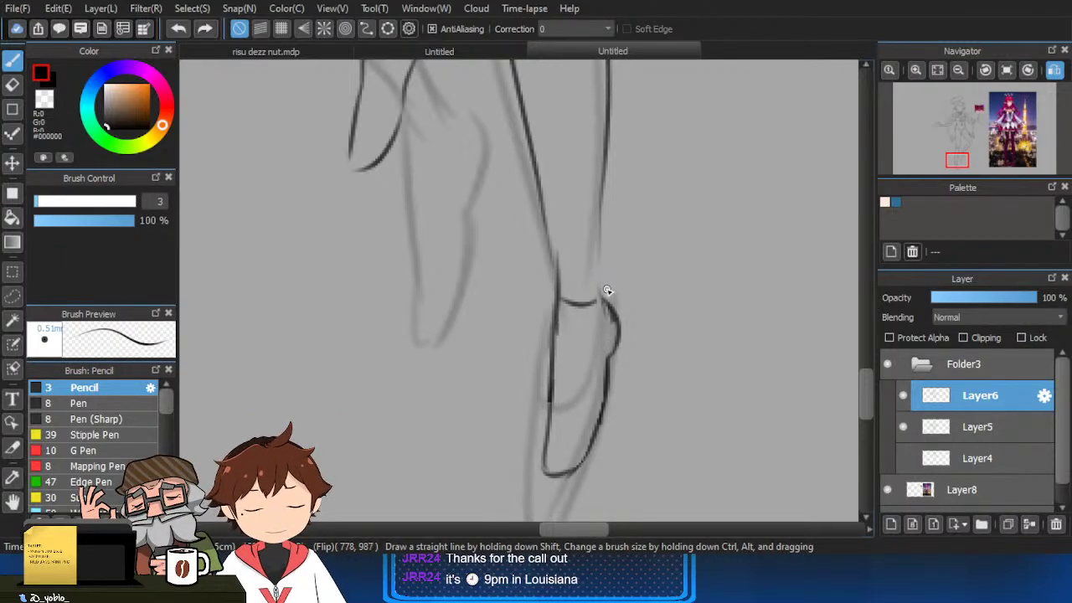
Erase the straight leg's inner calf contour between the knee and the ankle.
key("e")
left_click_drag(557, 252, 552, 221)
left_click_drag(529, 134, 542, 234)
scroll(549, 149, "down", 1)
scroll(548, 149, "up", 2)
Redraw the straight leg's inner calf contour from below the knee to the ankle, retrying until the curve fits.
key("b")
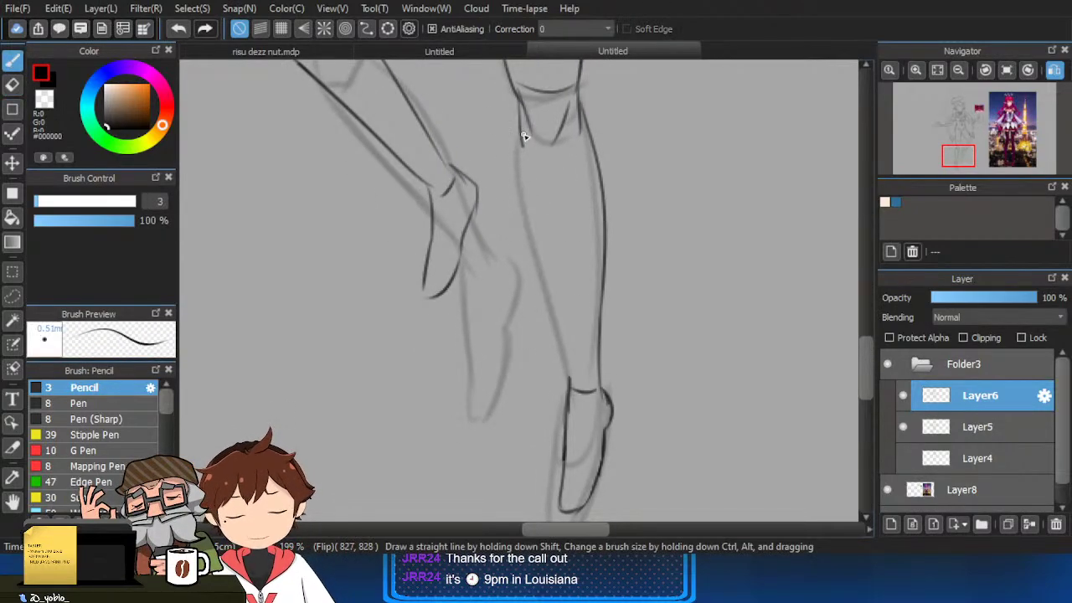
key("ctrl+z")
mouse_move(525, 151)
left_mouse_down()
mouse_move(558, 302)
mouse_move(569, 360)
left_mouse_up()
key("ctrl+z")
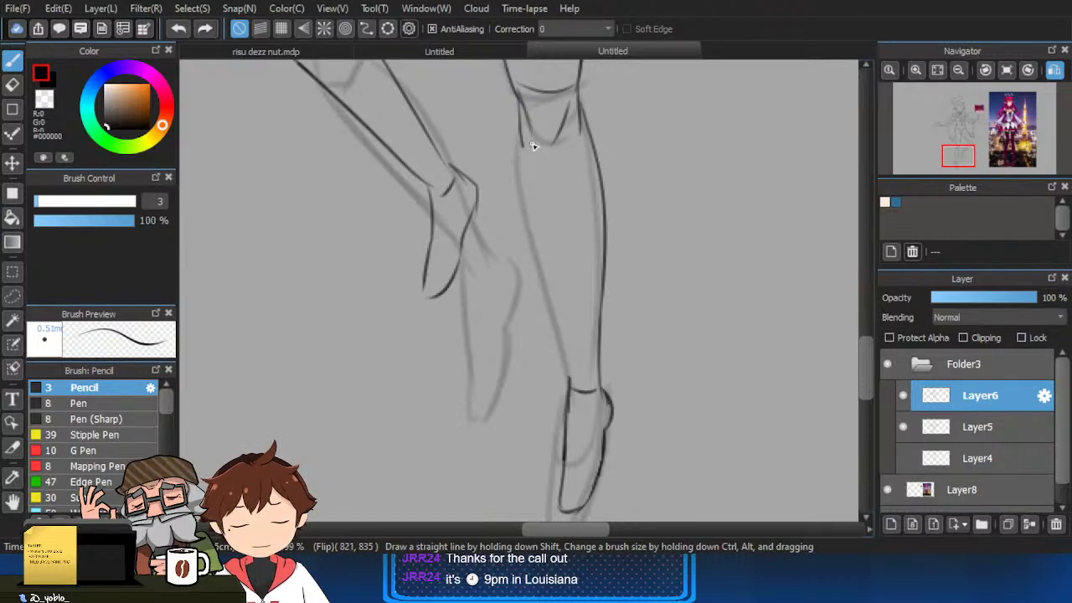
left_click_drag(530, 161, 573, 327)
key("ctrl+z")
left_click_drag(523, 141, 567, 373)
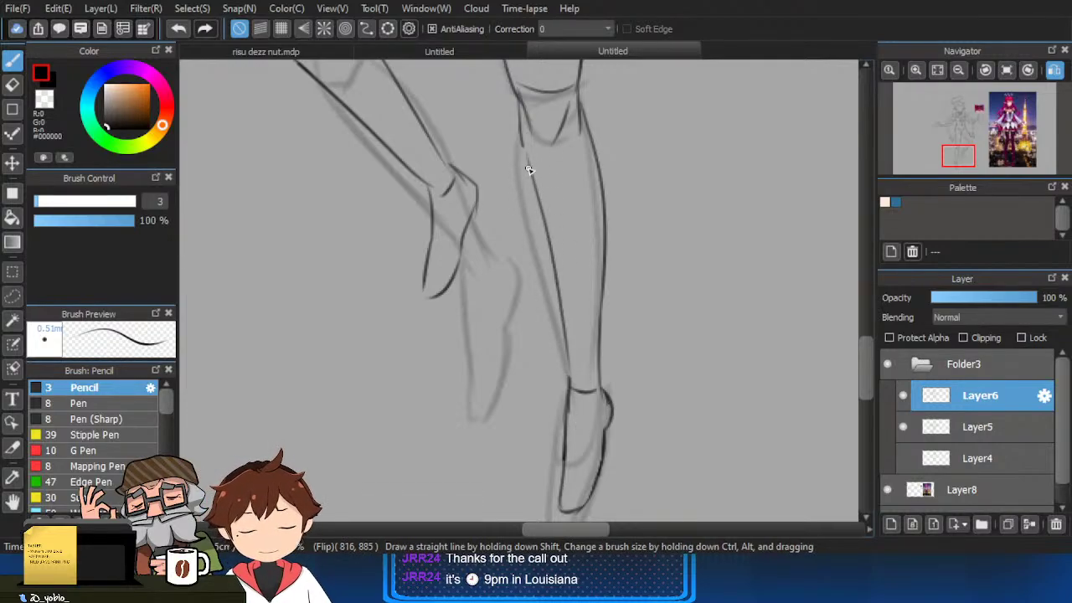
key("ctrl+z")
mouse_move(522, 133)
left_mouse_down()
mouse_move(545, 225)
mouse_move(589, 305)
left_mouse_up()
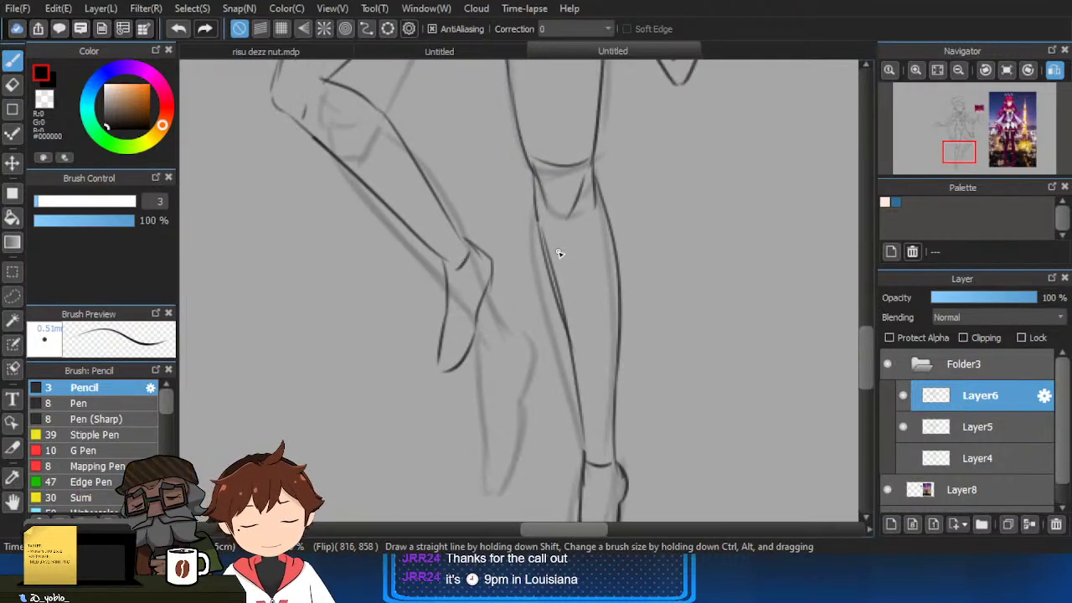
Erase the doubled line on the straight leg's inner calf and redraw its upper part below the knee.
key("e")
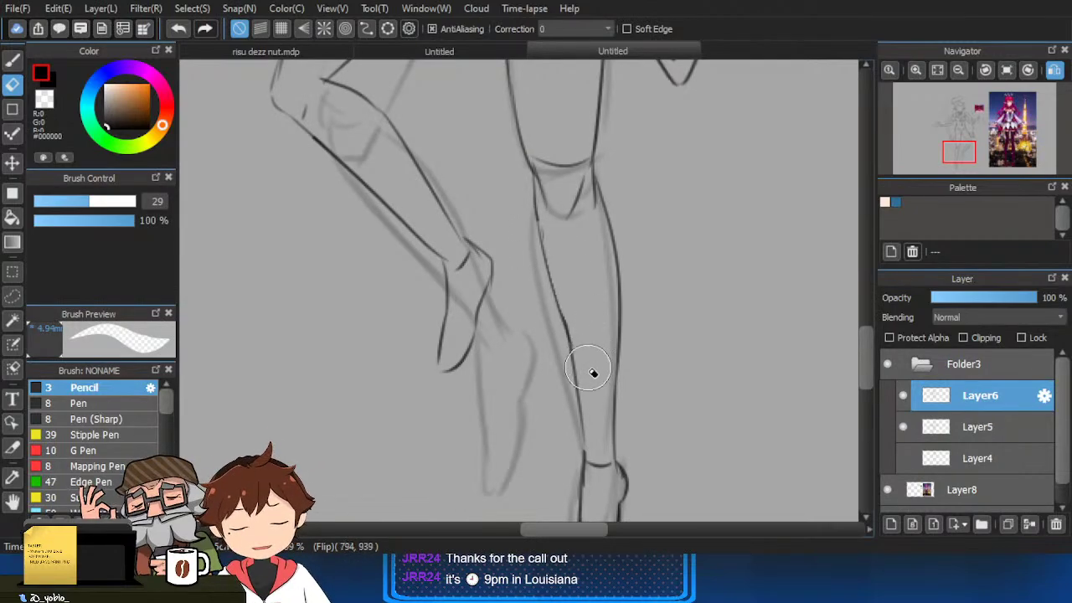
key("b")
left_click_drag(547, 225, 553, 274)
left_click_drag(608, 222, 619, 236)
scroll(543, 240, "up", 2)
Clean up the line at the straight leg's inner knee and touch up the adjoining inner thigh contour.
key("e")
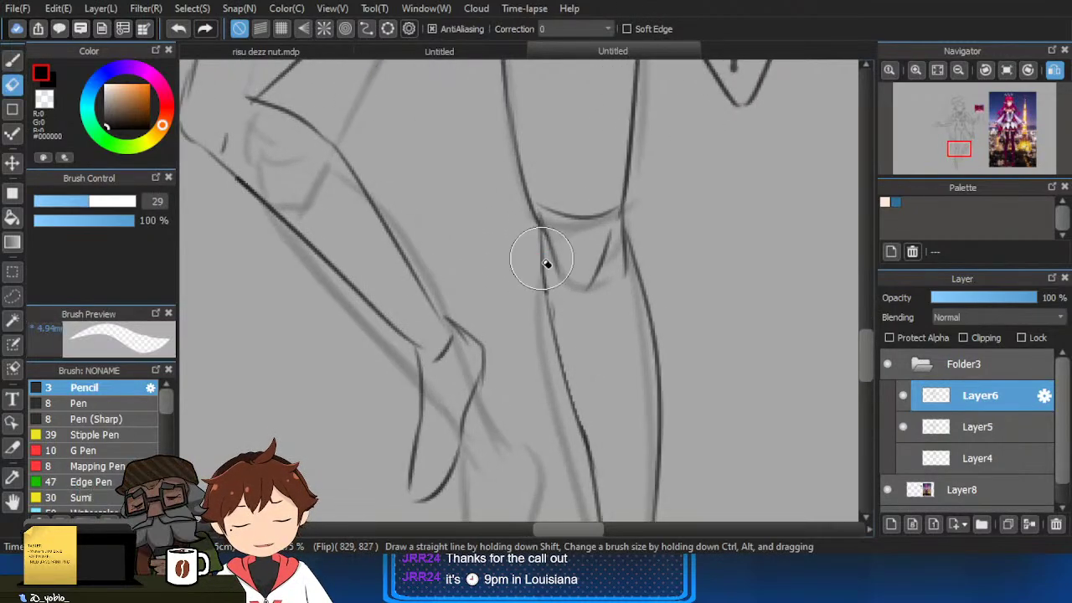
left_click_drag(541, 261, 537, 239)
key("b")
scroll(542, 248, "up", 2)
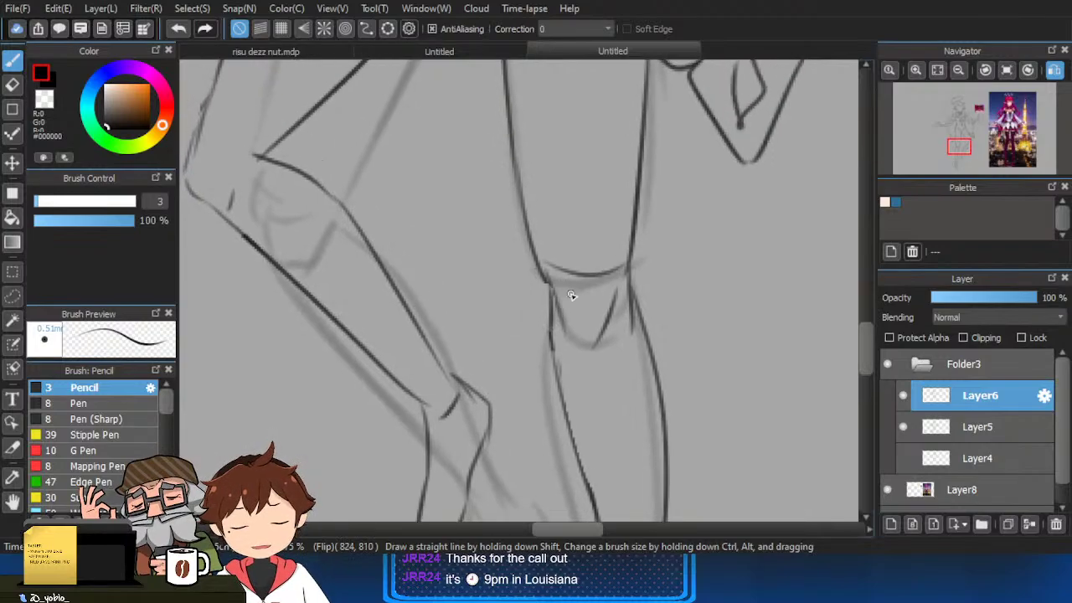
scroll(545, 251, "down", 2)
left_click_drag(610, 246, 617, 290)
mouse_move(549, 270)
left_mouse_down()
mouse_move(568, 335)
mouse_move(538, 134)
mouse_move(569, 388)
mouse_move(541, 280)
mouse_move(528, 102)
left_mouse_up()
key("e")
key("b")
key("ctrl+z")
left_click_drag(563, 175, 581, 282)
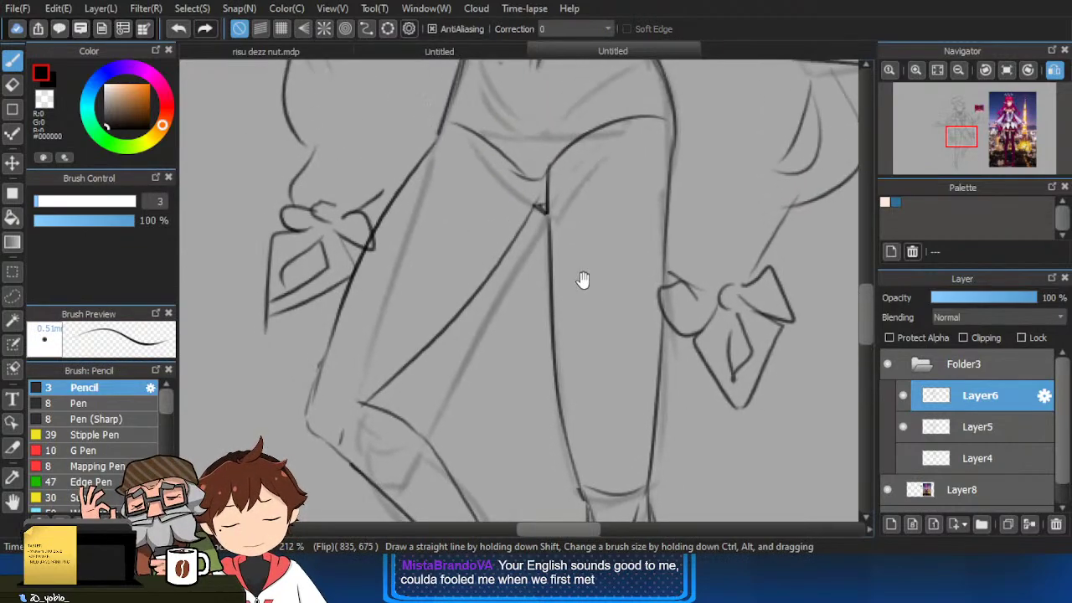
Redraw the outer contour of the bent leg where the thigh runs into the knee as one clean line.
left_click_drag(494, 379, 529, 354)
scroll(412, 394, "up", 1)
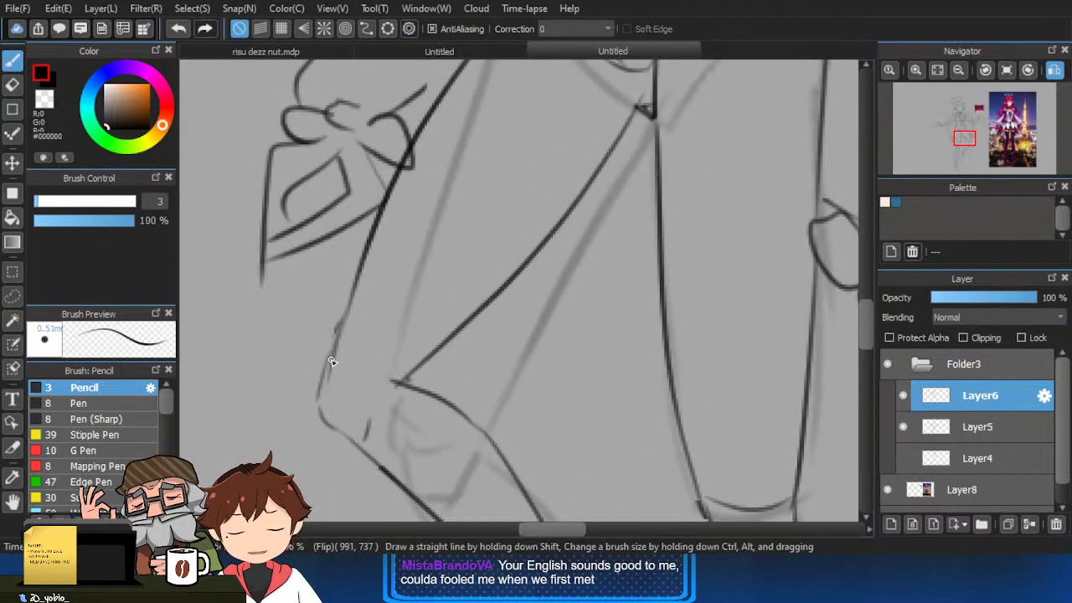
left_click_drag(319, 390, 354, 293)
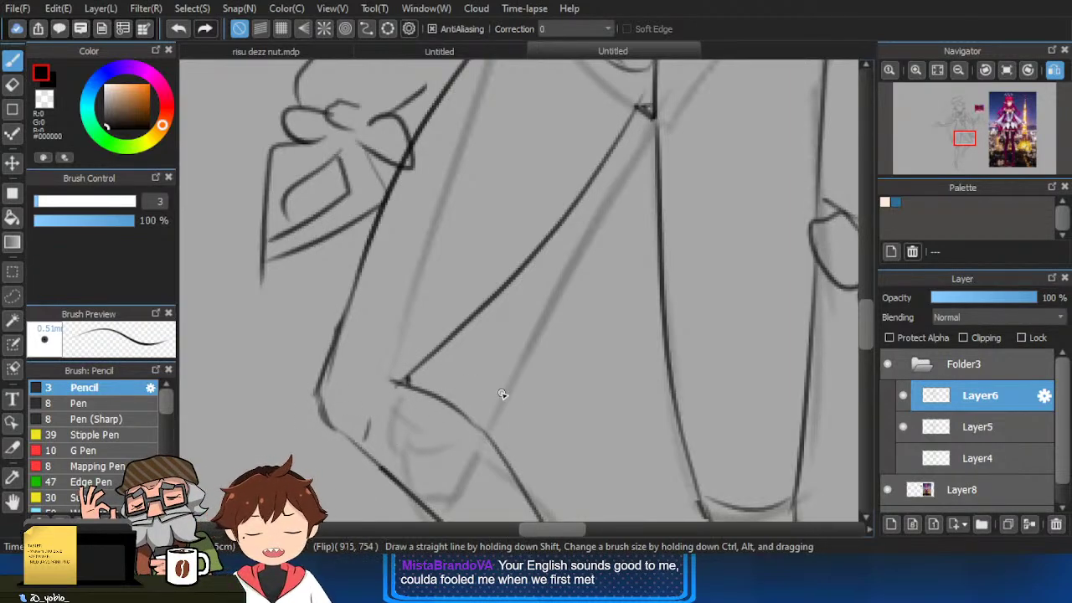
scroll(444, 381, "down", 2)
scroll(335, 356, "down", 2)
Erase the ribbon tail of the bow beside the bent leg and redraw it as a long narrow diamond with an inner diamond.
key("e")
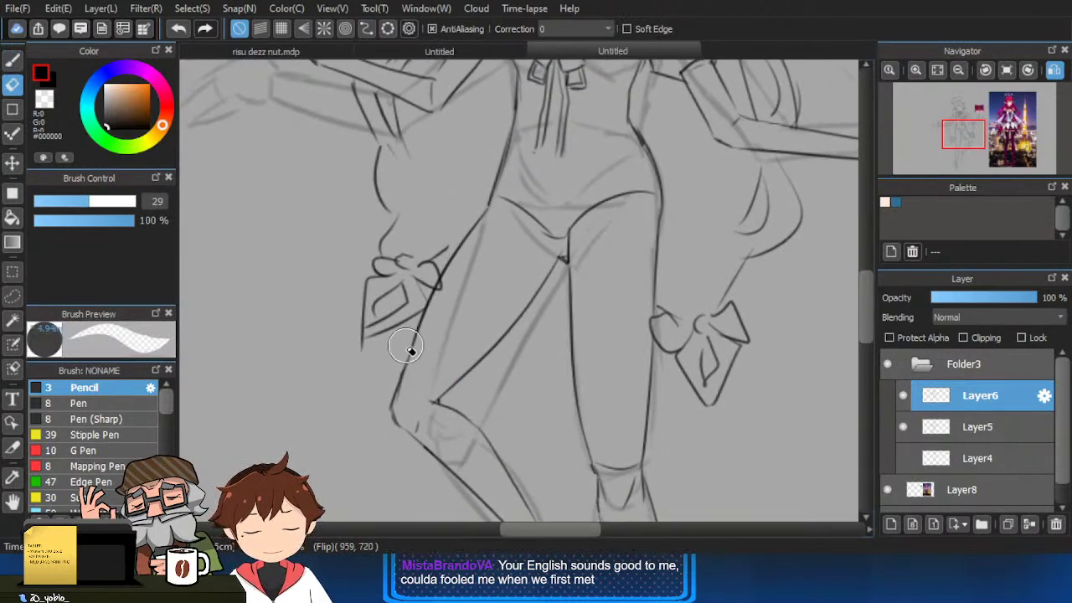
left_click_drag(366, 332, 382, 304)
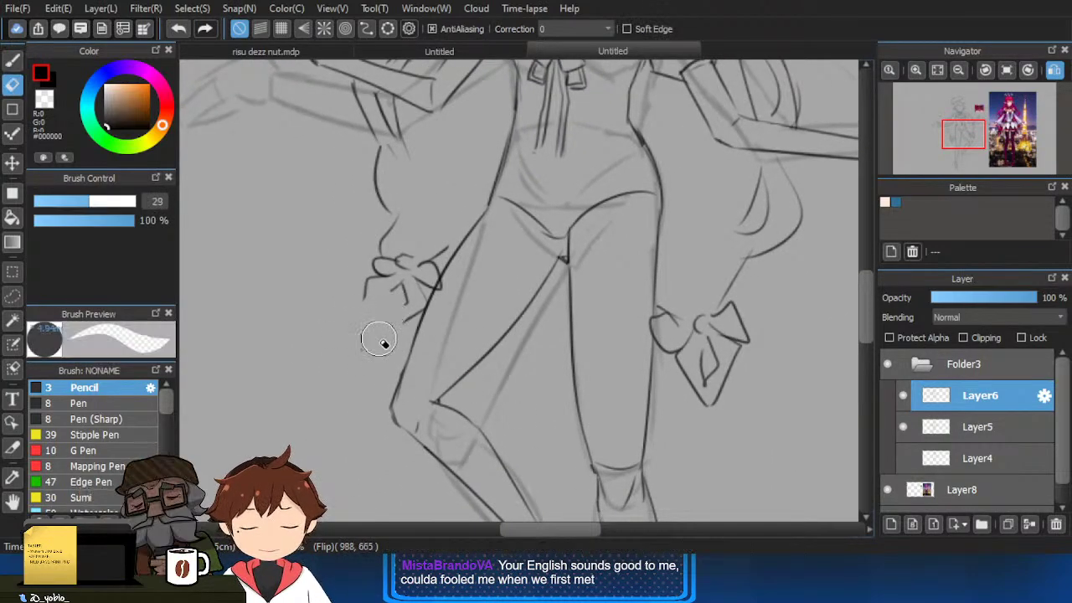
key("b")
mouse_move(368, 352)
left_mouse_down()
mouse_move(402, 299)
mouse_move(366, 293)
left_mouse_up()
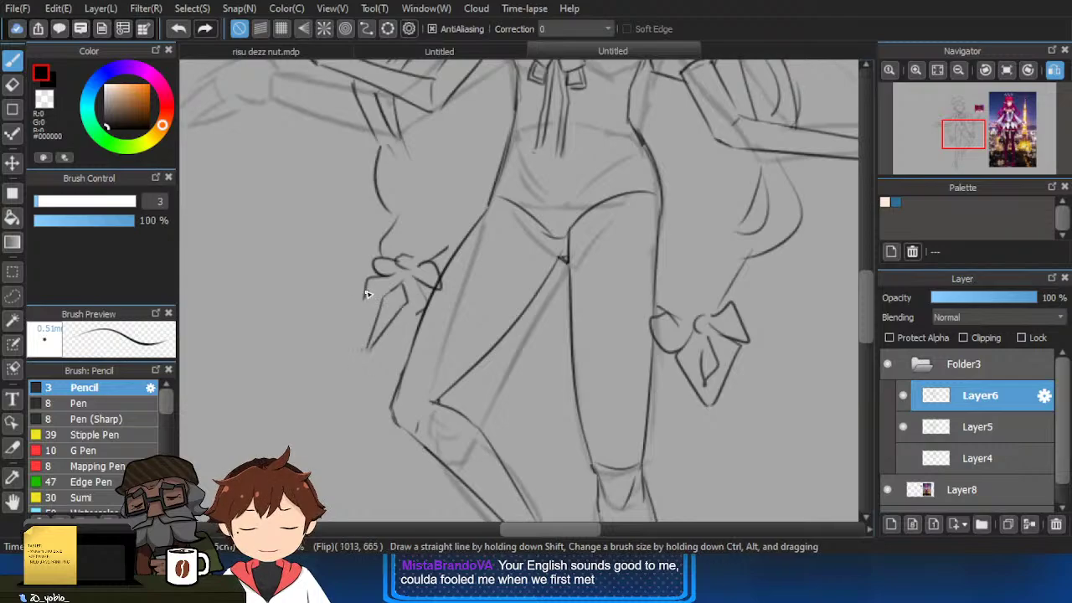
left_click_drag(421, 315, 294, 352)
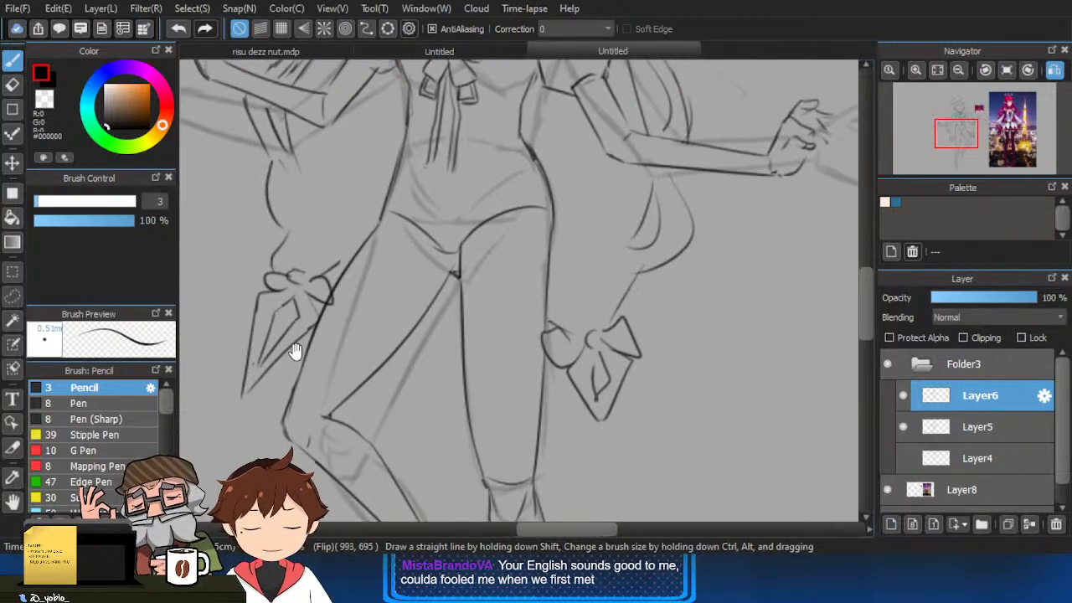
Replace the tail of the bow beside the straight leg with a longer pointed diamond containing a smaller inner diamond.
key("e")
mouse_move(604, 369)
left_mouse_down()
mouse_move(598, 447)
mouse_move(621, 386)
mouse_move(609, 409)
mouse_move(562, 390)
mouse_move(621, 458)
left_mouse_up()
key("b")
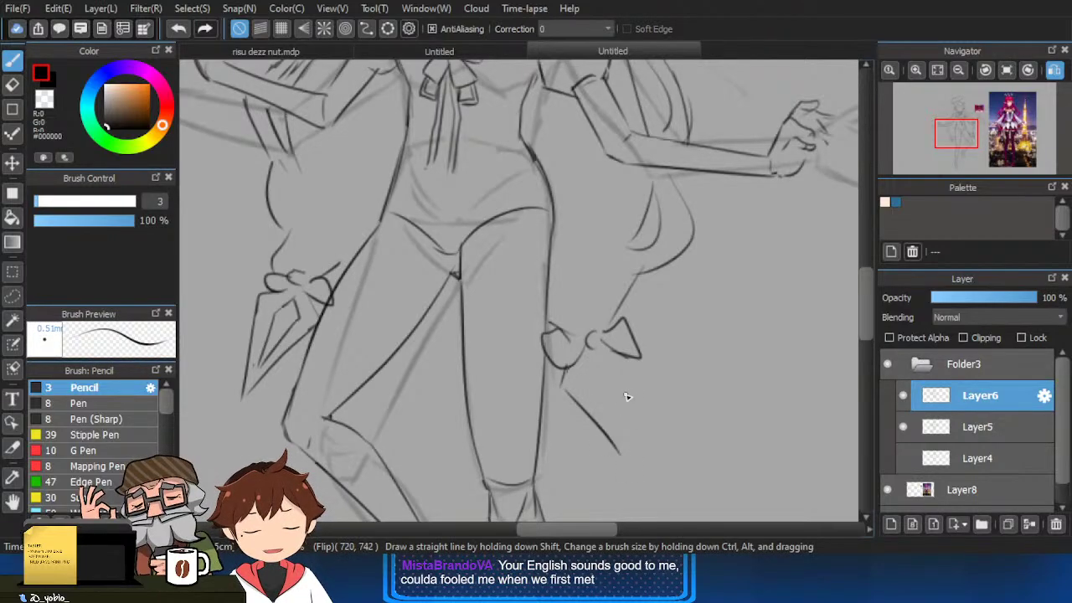
key("ctrl+z")
left_click_drag(563, 390, 616, 465)
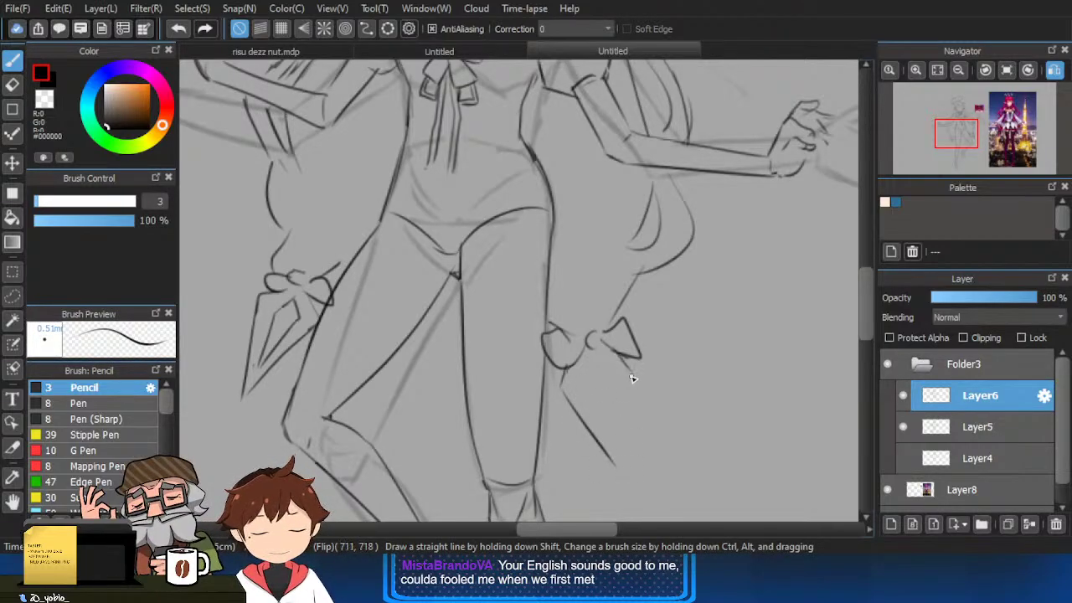
left_click_drag(584, 389, 613, 425)
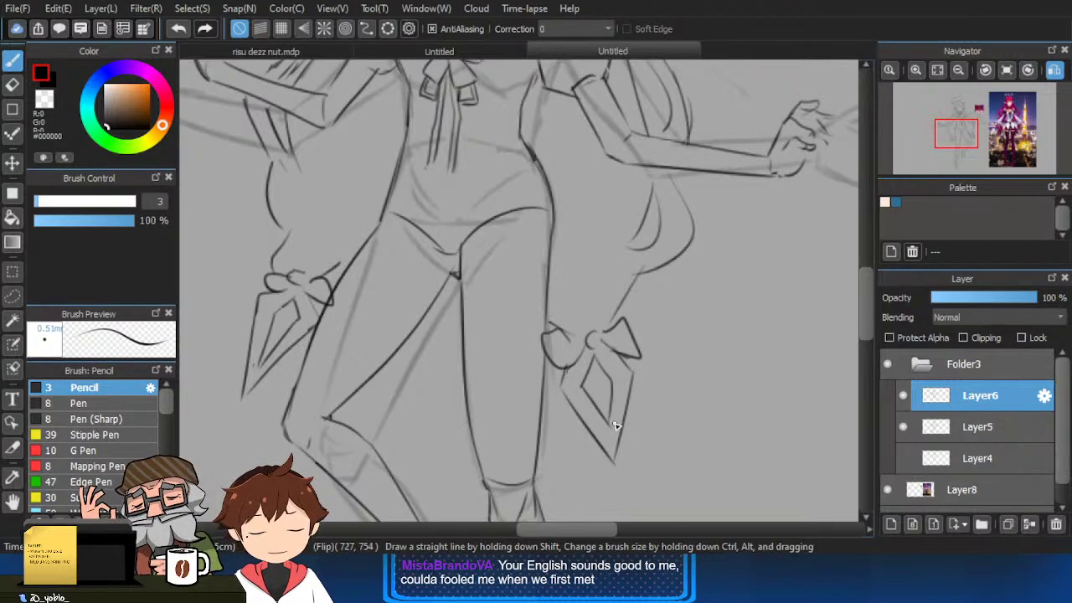
Connect the outer contour of the hair lock below the raised forearm to the strands above it.
scroll(611, 427, "up", 3)
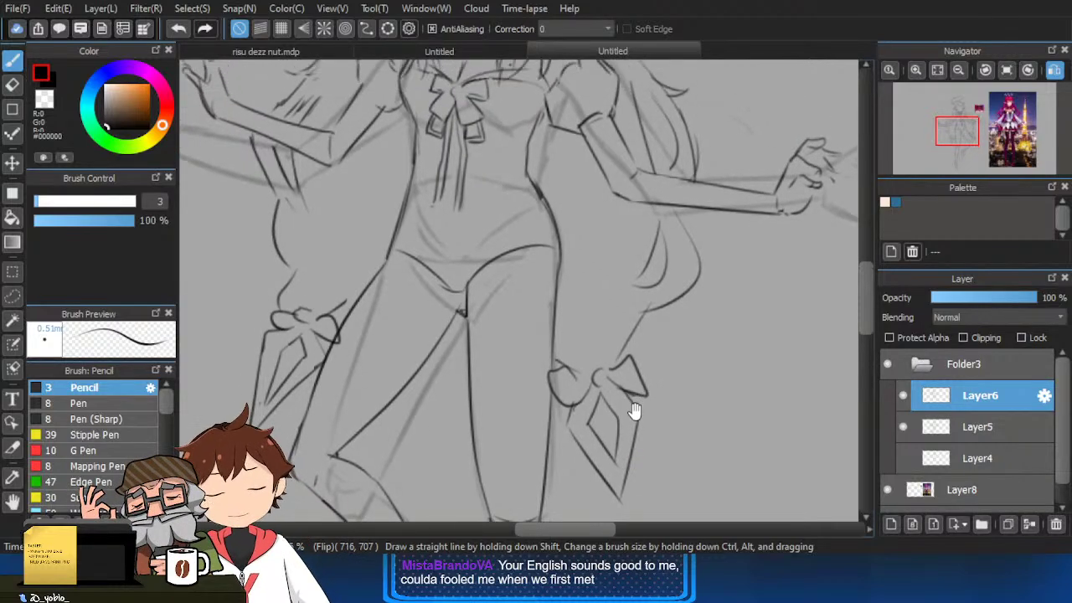
scroll(634, 347, "down", 2)
scroll(304, 318, "up", 3)
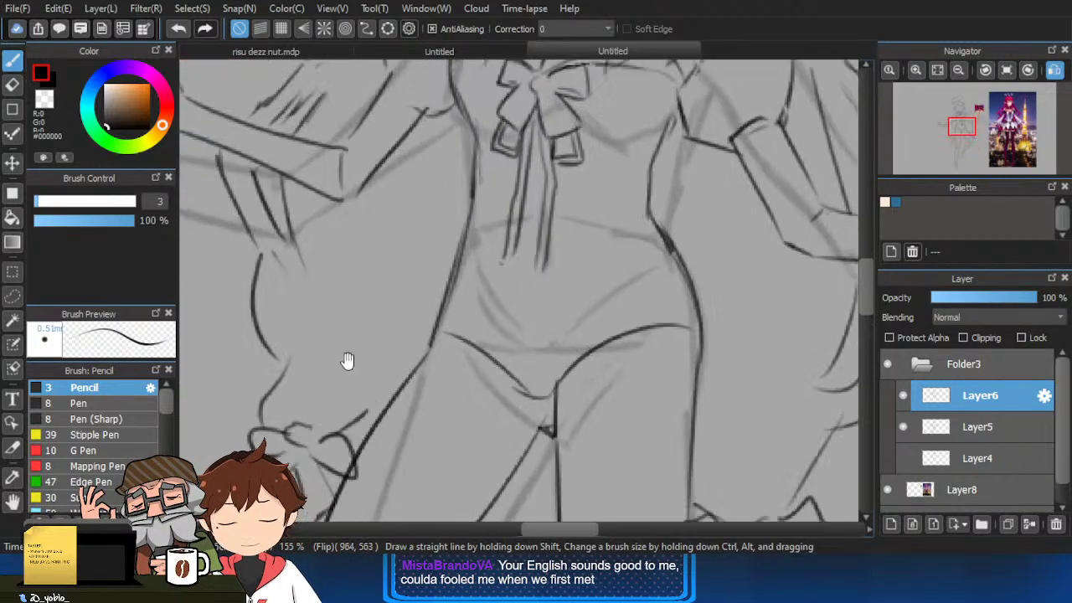
left_click_drag(271, 260, 279, 301)
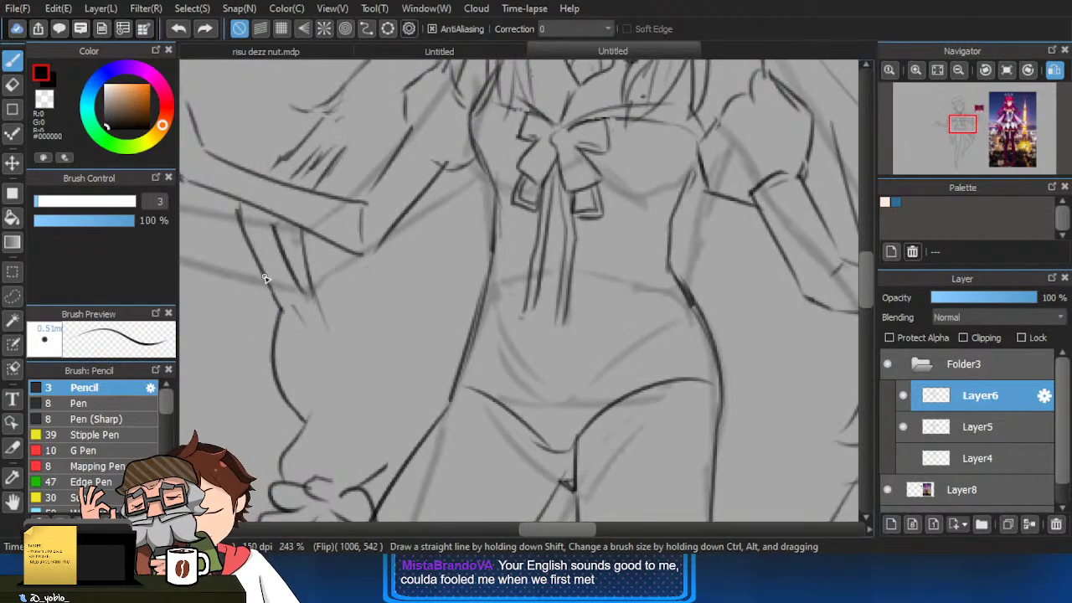
mouse_move(300, 170)
left_mouse_down()
mouse_move(306, 215)
mouse_move(285, 259)
mouse_move(291, 282)
left_mouse_up()
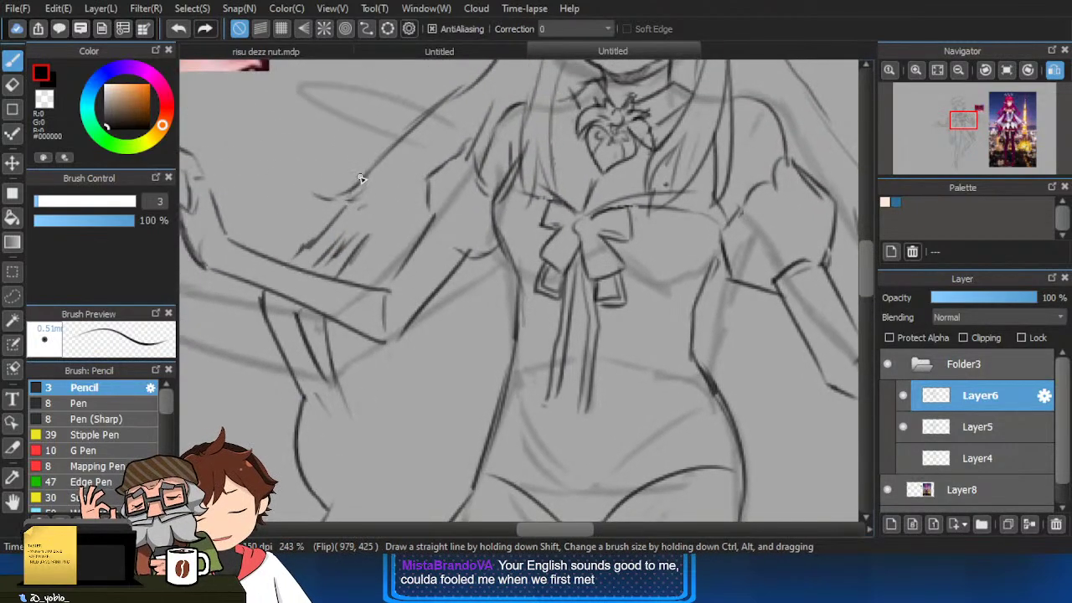
Redraw the inner strand of the hair lock below the outstretched forearm, carrying it up to the arm.
scroll(711, 206, "down", 2)
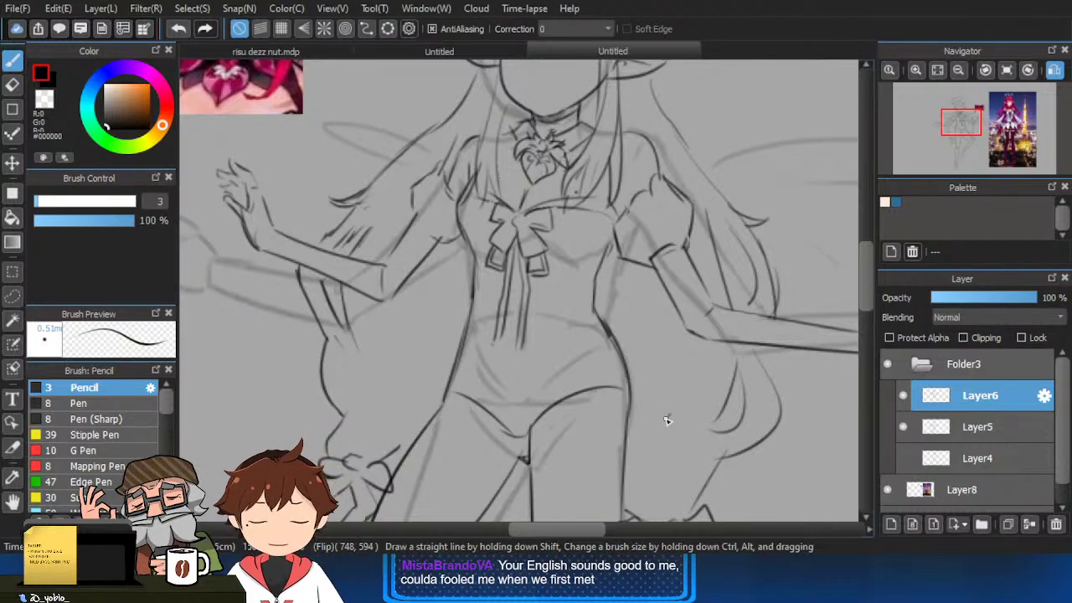
mouse_move(671, 454)
left_mouse_down()
mouse_move(673, 335)
mouse_move(634, 347)
left_mouse_up()
key("e")
mouse_move(670, 306)
left_mouse_down()
mouse_move(694, 283)
mouse_move(695, 303)
left_mouse_up()
key("b")
key("ctrl+z")
mouse_move(691, 233)
left_mouse_down()
mouse_move(690, 291)
mouse_move(662, 320)
mouse_move(656, 297)
mouse_move(726, 381)
left_mouse_up()
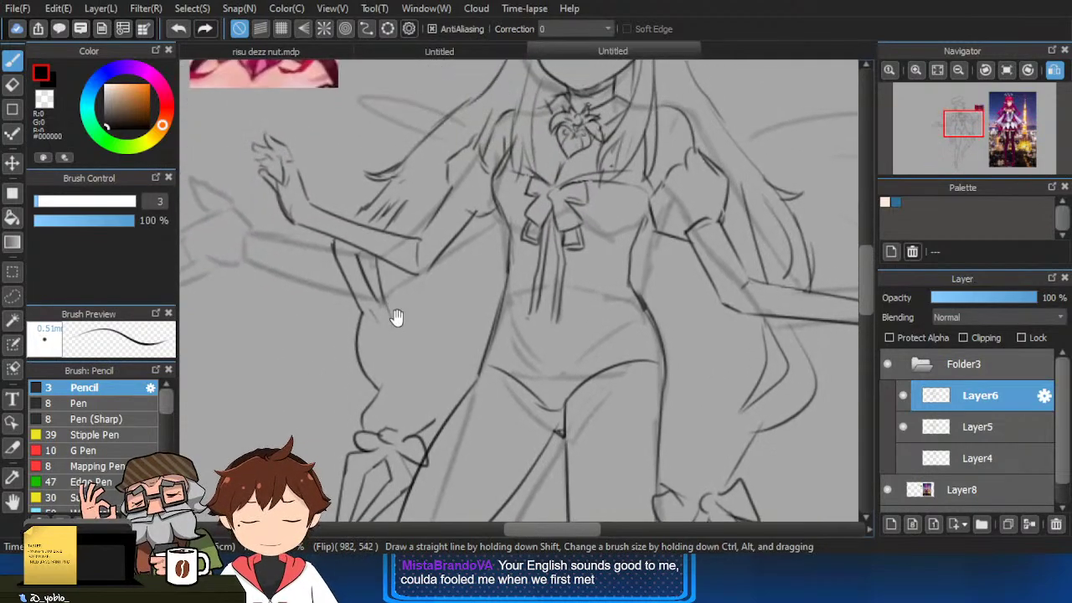
Touch up the hair strands below the raised forearm and extend the hair tip above it into a longer point.
key("e")
key("b")
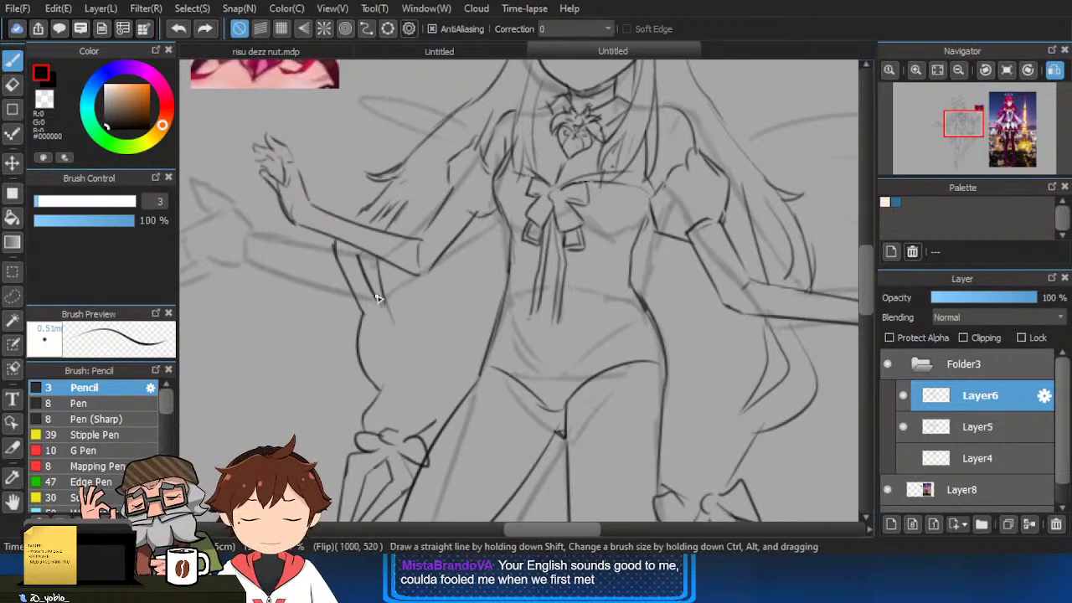
key("e")
mouse_move(366, 216)
left_mouse_down()
mouse_move(413, 166)
mouse_move(382, 173)
mouse_move(412, 157)
mouse_move(366, 169)
left_mouse_up()
key("b")
key("e")
key("b")
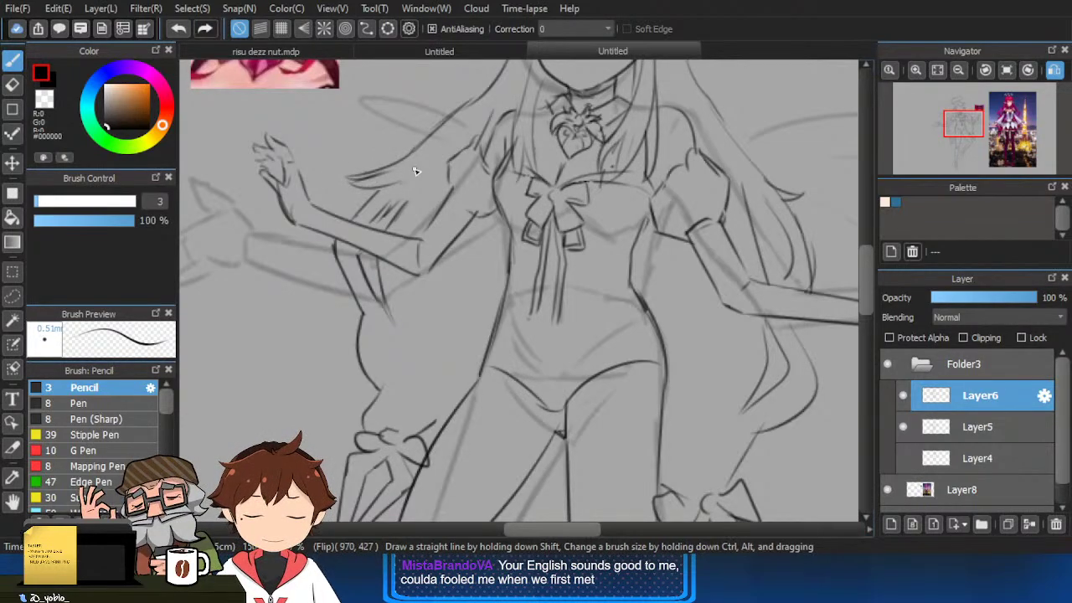
Draw the side hair contours running down from the horns to the pointed ears on both sides of the head.
left_click_drag(776, 283, 746, 332)
mouse_move(770, 258)
left_mouse_down()
mouse_move(674, 281)
mouse_move(699, 353)
left_mouse_up()
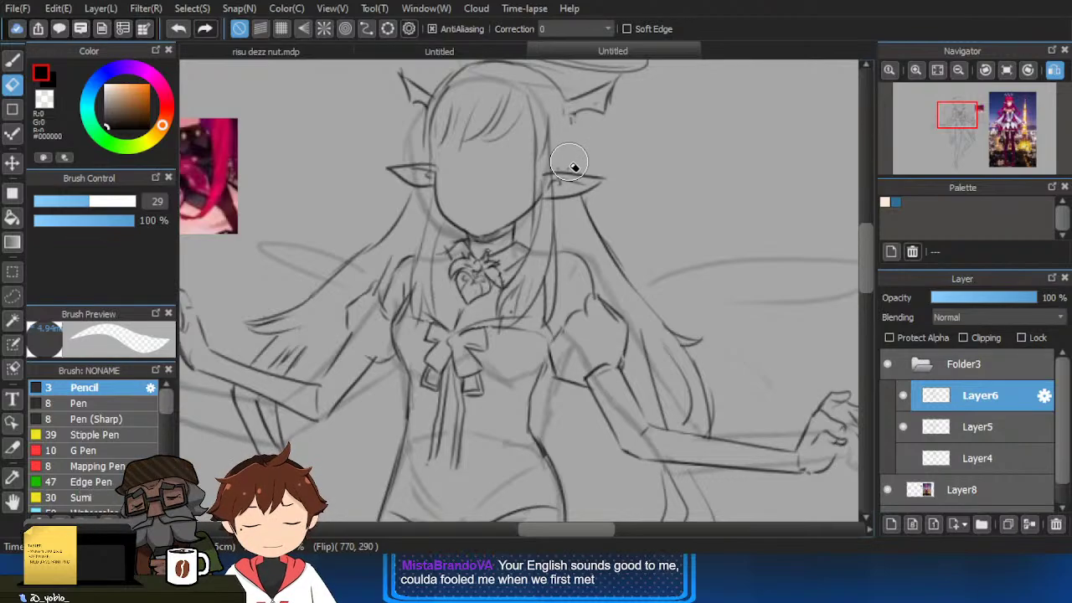
scroll(423, 129, "up", 2)
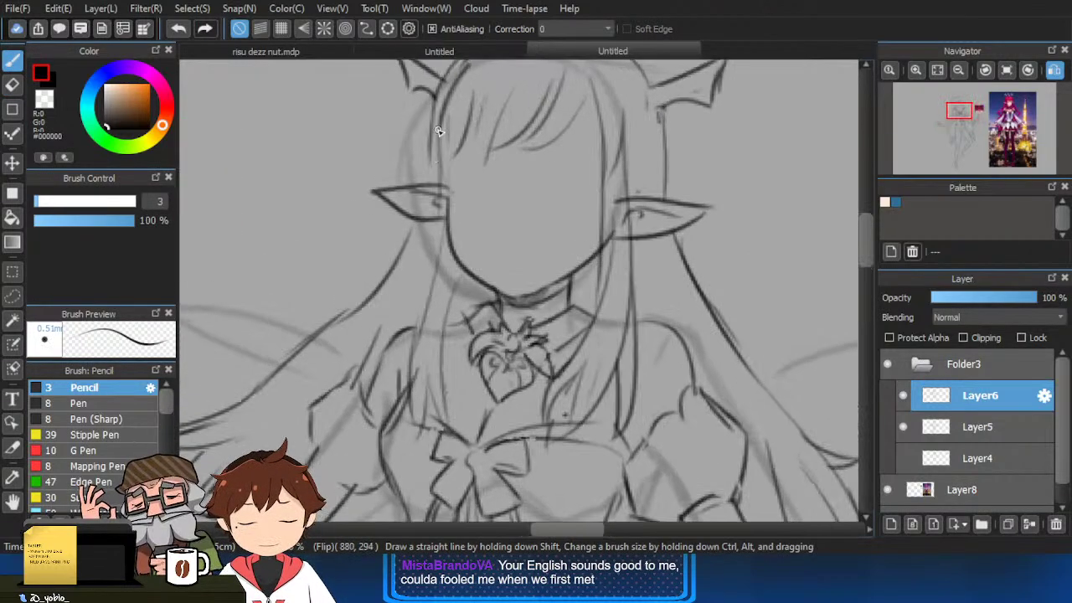
key("ctrl+z")
left_click_drag(433, 92, 402, 258)
Erase the flicked hair tip above the outstretched forearm and redraw it as a longer outward-sweeping point.
scroll(461, 109, "down", 2)
scroll(436, 164, "up", 1)
scroll(411, 283, "down", 3)
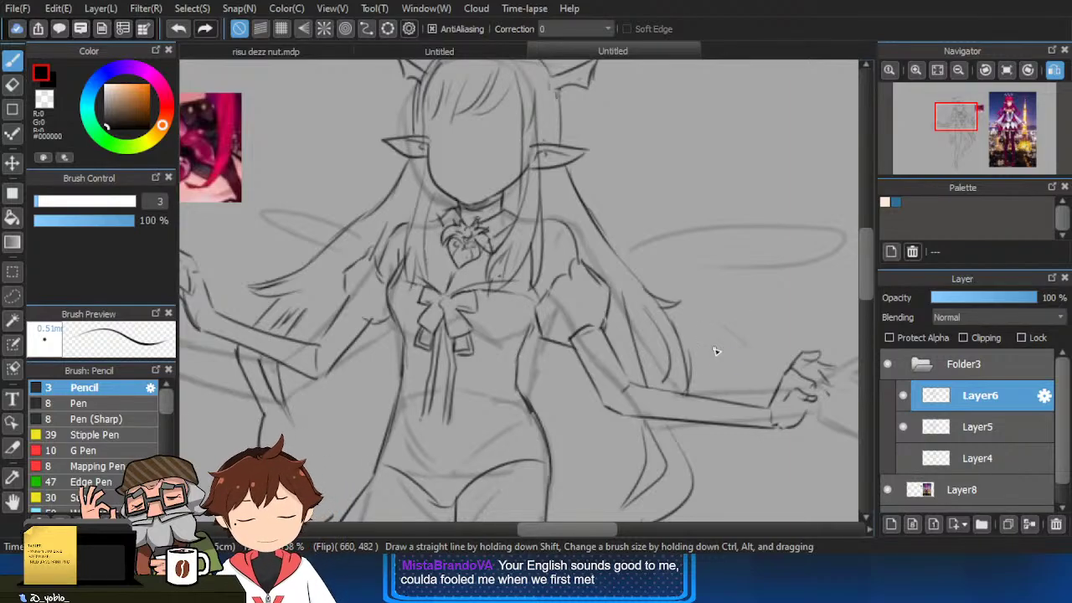
mouse_move(716, 352)
left_mouse_down()
mouse_move(708, 338)
mouse_move(730, 343)
left_mouse_up()
scroll(708, 338, "down", 2)
scroll(712, 344, "up", 3)
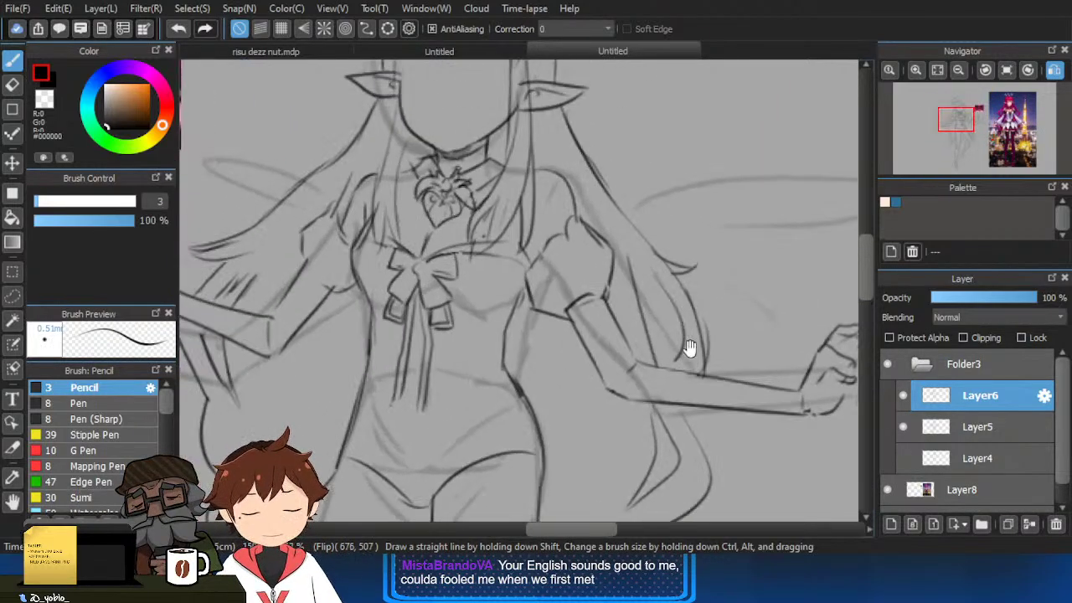
key("e")
left_click_drag(651, 256, 696, 262)
key("b")
left_click_drag(636, 230, 729, 278)
key("ctrl+z")
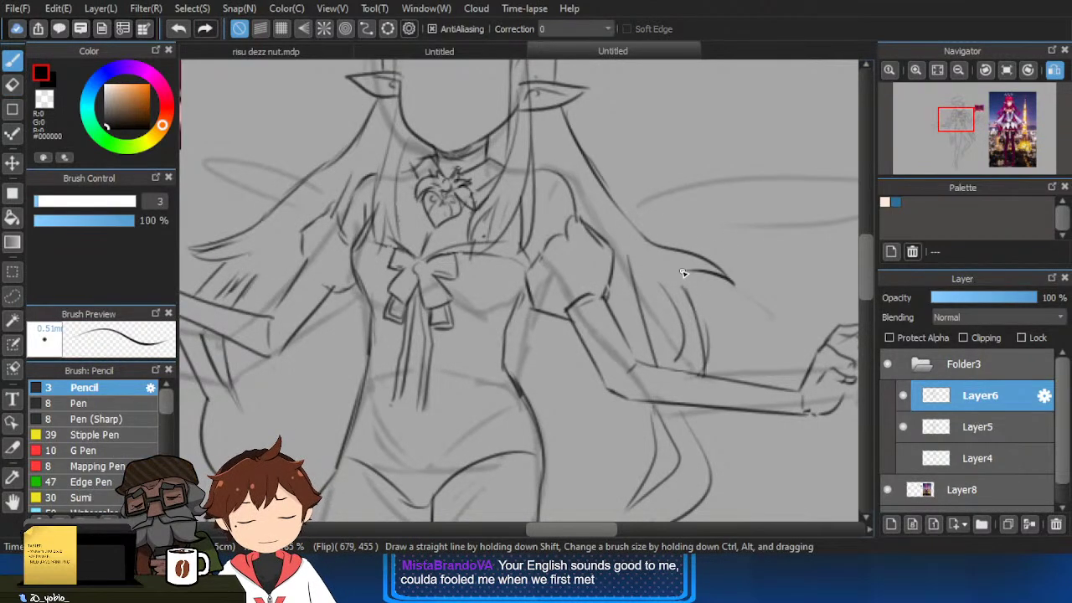
Add curved strands beneath the flicked hair tip, running down to the outstretched forearm.
key("ctrl+z")
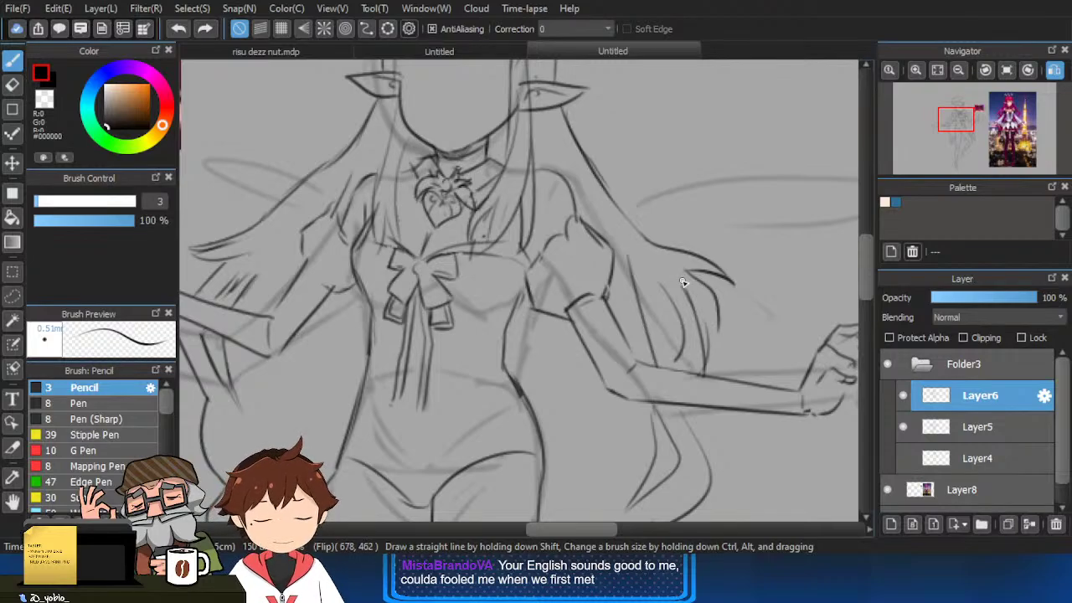
left_click_drag(682, 282, 718, 352)
scroll(716, 352, "up", 2)
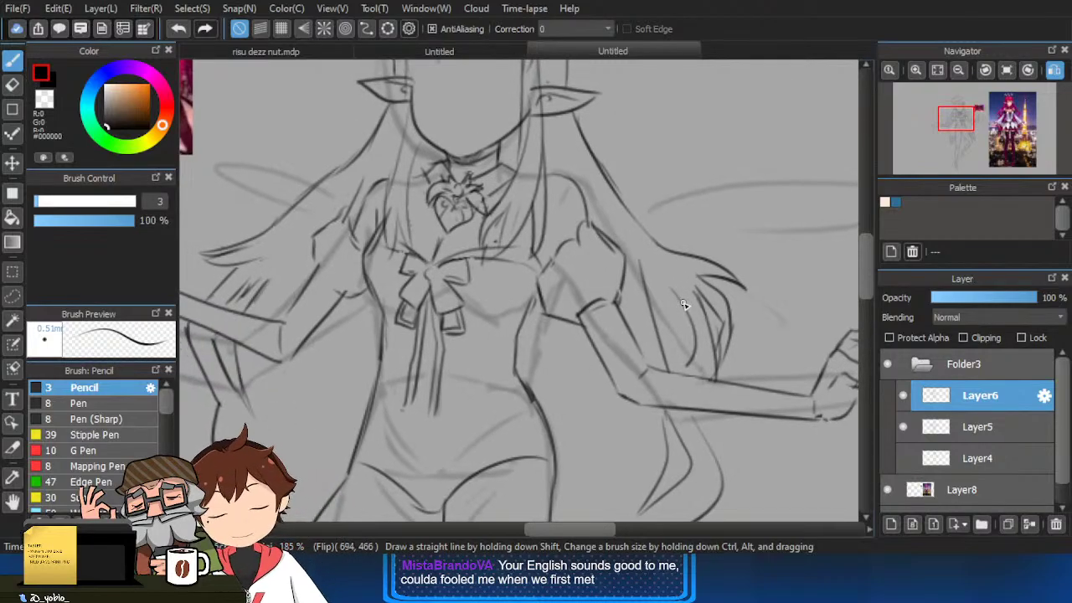
left_click_drag(711, 392, 722, 332)
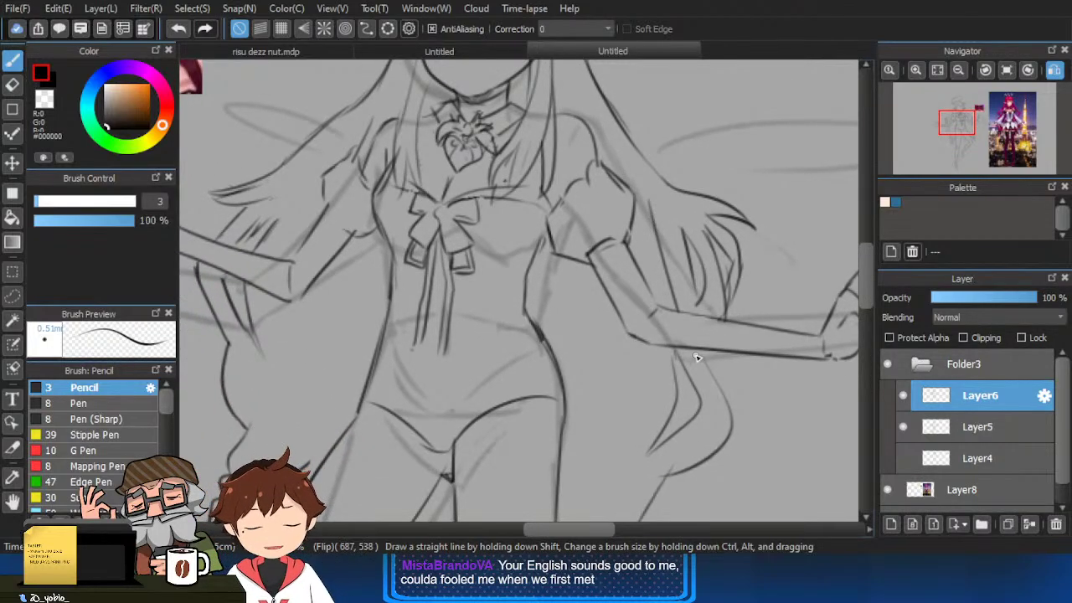
Clean up the outer line of the lower hair lock where it emerges from beneath the raised forearm.
scroll(695, 358, "down", 2)
scroll(680, 335, "up", 2)
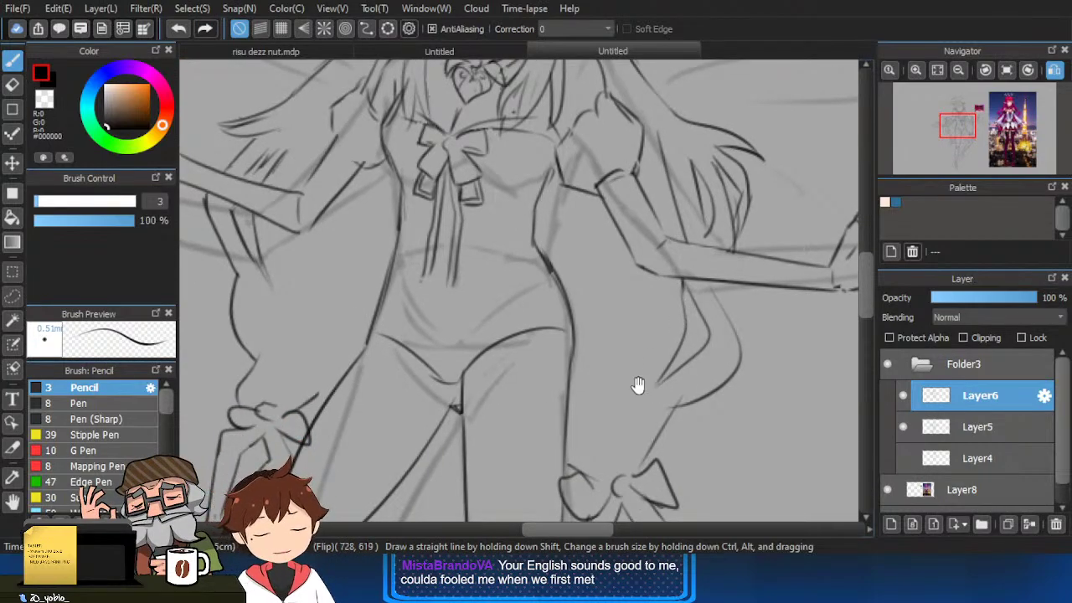
left_click_drag(638, 386, 655, 414)
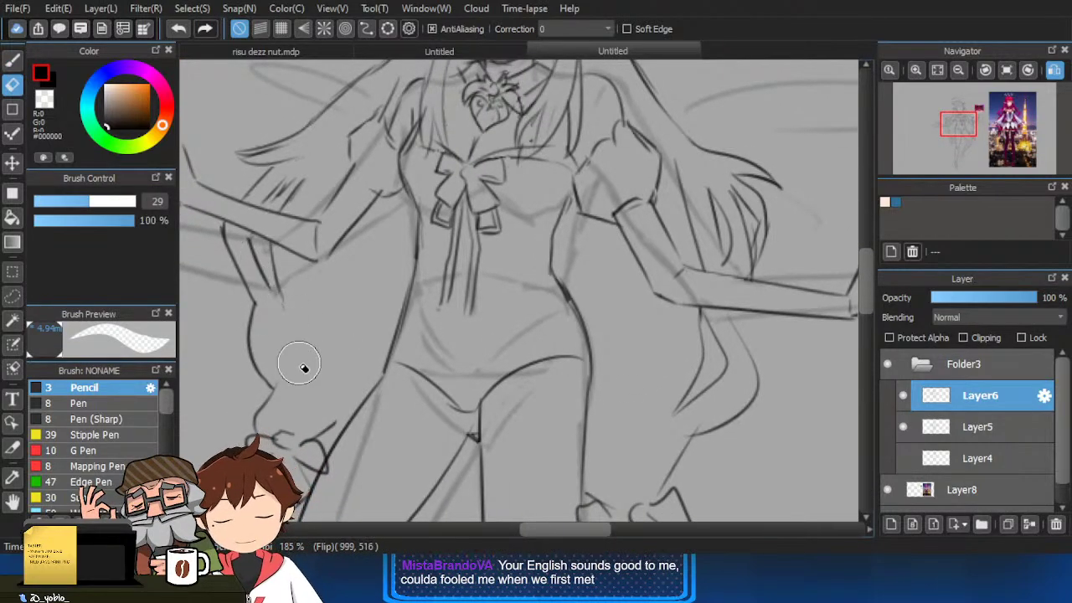
left_click_drag(266, 283, 292, 345)
key("e")
key("b")
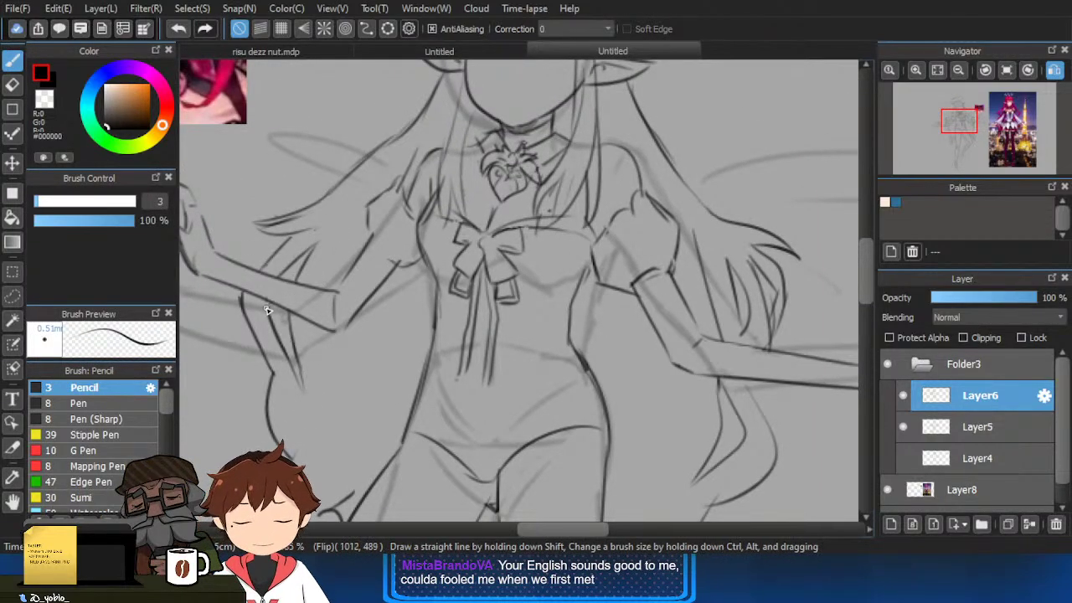
scroll(283, 328, "up", 1)
scroll(282, 328, "up", 1)
key("e")
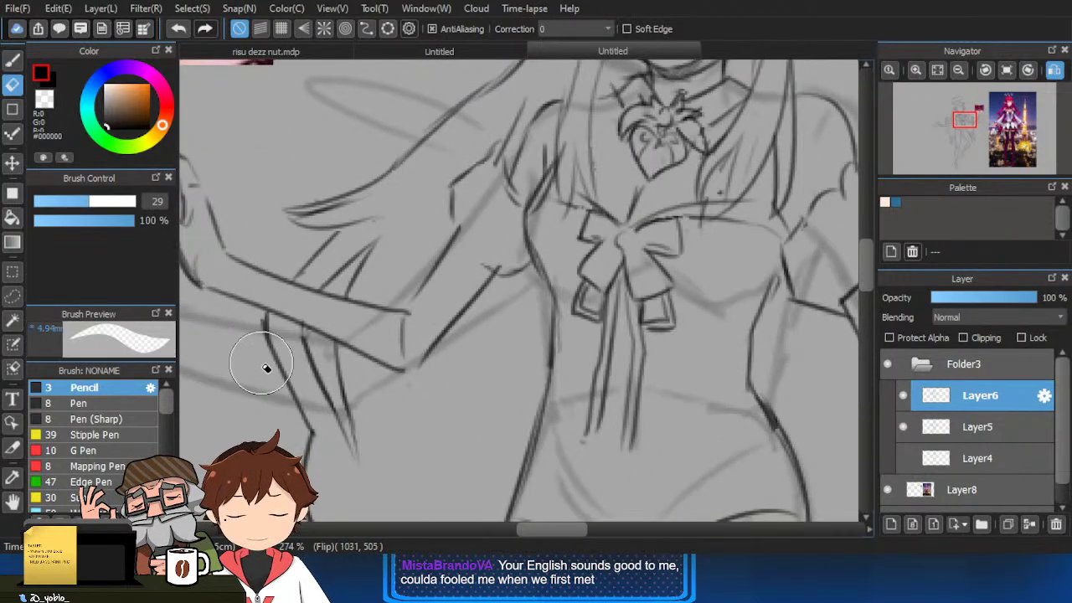
key("b")
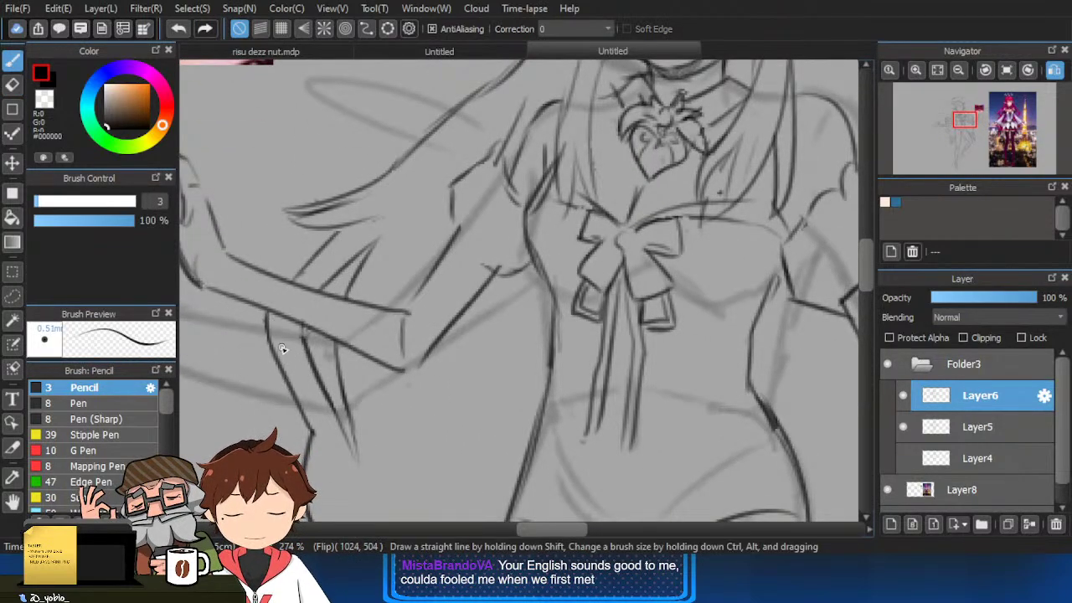
Rework the hair falling from the ear toward the raised arm and add inner strands above the shoulder.
left_click_drag(283, 349, 296, 385)
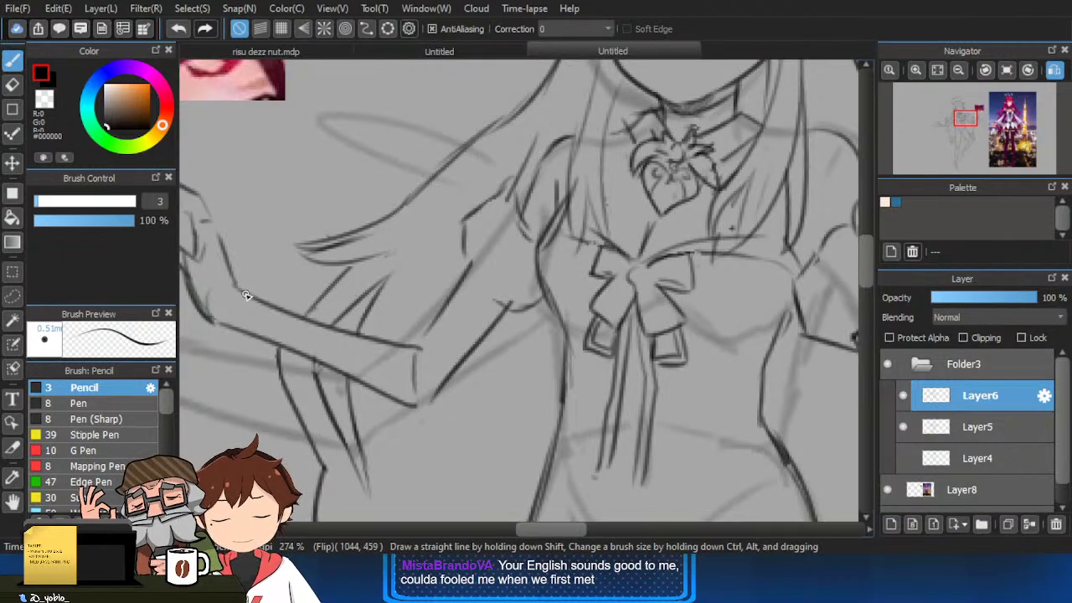
left_click_drag(367, 270, 394, 323)
scroll(427, 305, "down", 3)
left_click_drag(581, 269, 544, 295)
scroll(426, 223, "up", 2)
mouse_move(492, 170)
left_mouse_down()
mouse_move(401, 289)
mouse_move(472, 180)
mouse_move(414, 248)
left_mouse_up()
key("ctrl+z")
key("e")
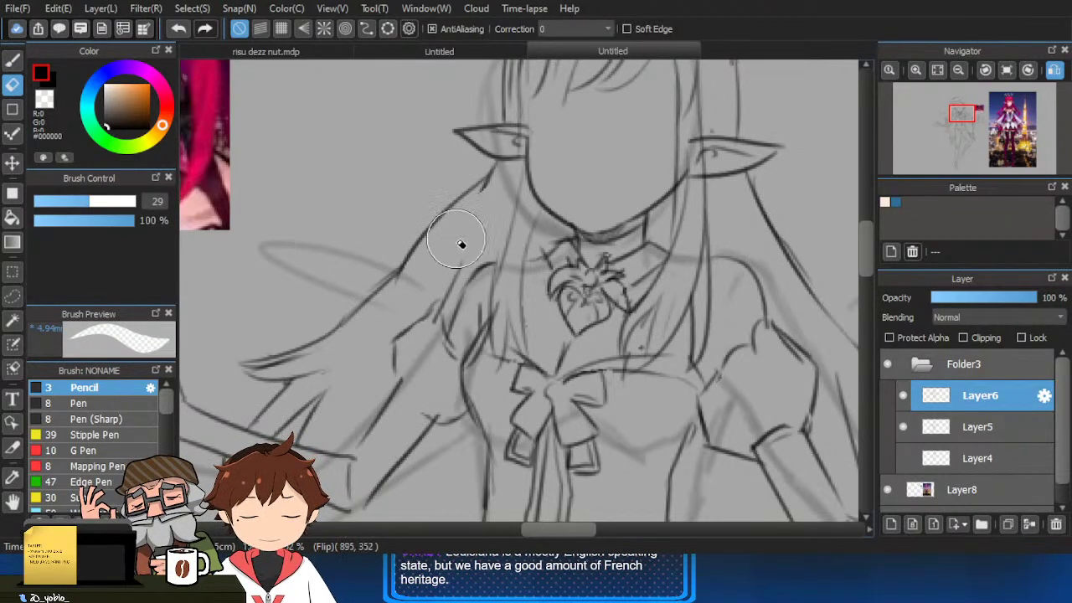
key("b")
Erase and redraw the inner strand of the hair lock below the raised forearm so it ends in a sharp point.
scroll(473, 235, "down", 2)
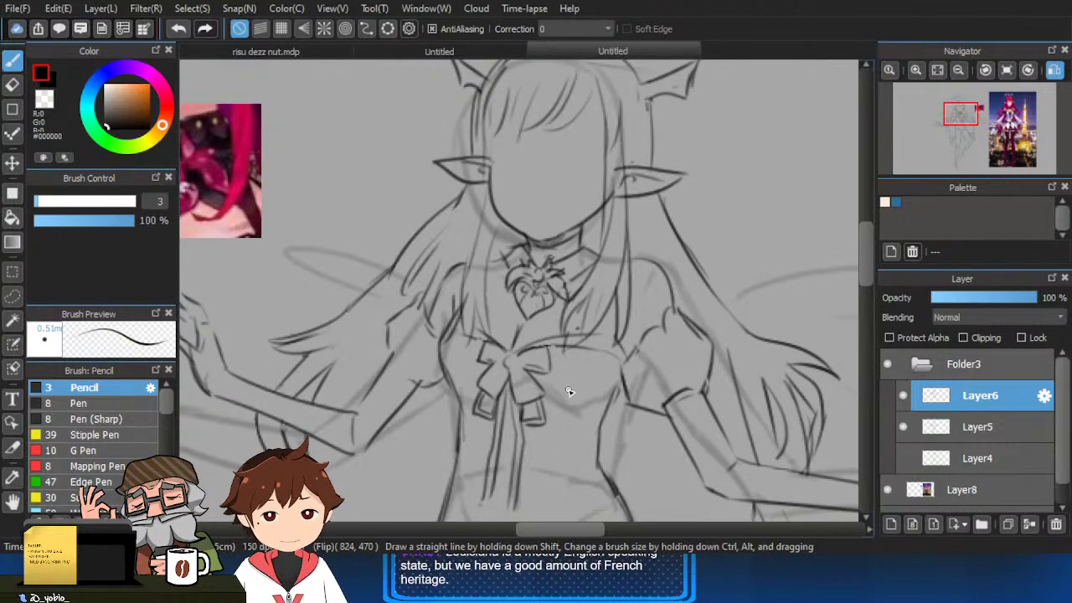
left_click_drag(572, 399, 531, 324)
scroll(533, 326, "down", 2)
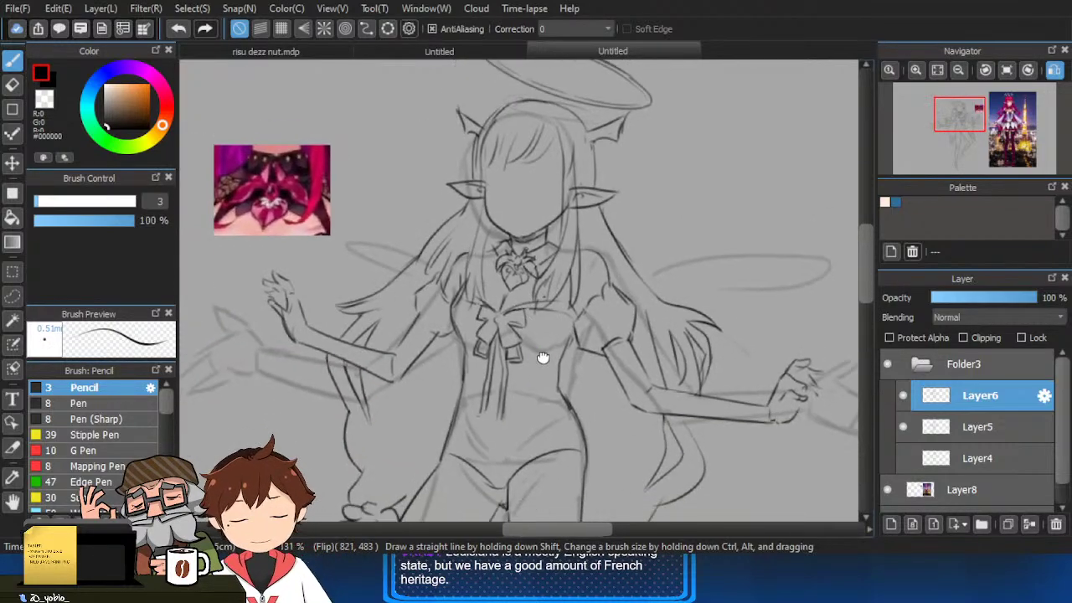
left_click_drag(626, 346, 584, 321)
mouse_move(635, 384)
left_mouse_down()
mouse_move(585, 371)
mouse_move(583, 304)
left_mouse_up()
mouse_move(580, 388)
left_mouse_down()
mouse_move(577, 310)
mouse_move(618, 338)
left_mouse_up()
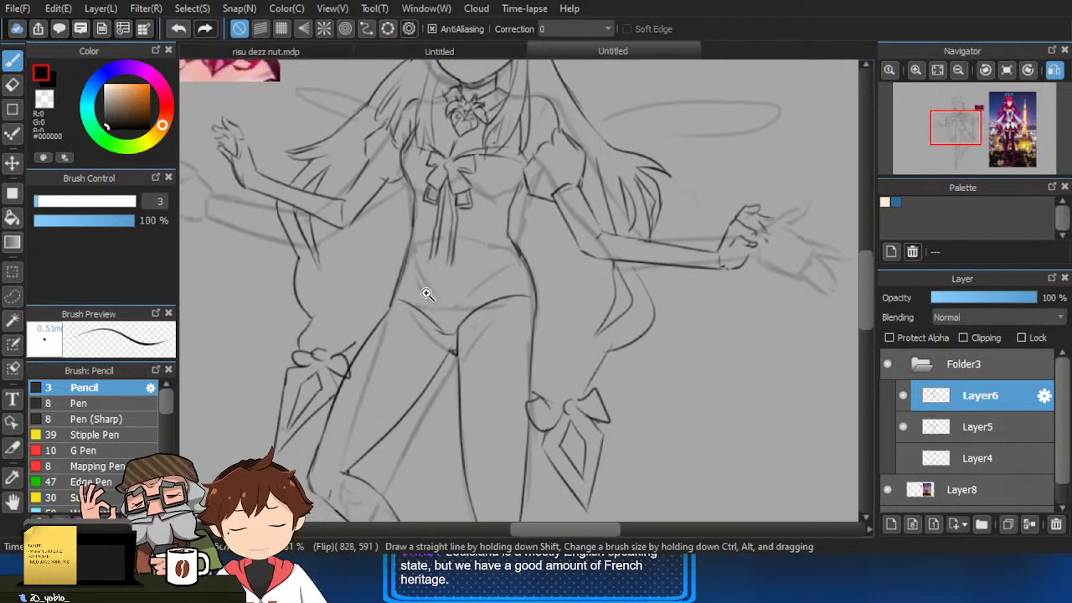
left_click_drag(352, 281, 394, 345)
scroll(360, 324, "up", 5)
key("e")
left_click_drag(373, 299, 379, 377)
key("b")
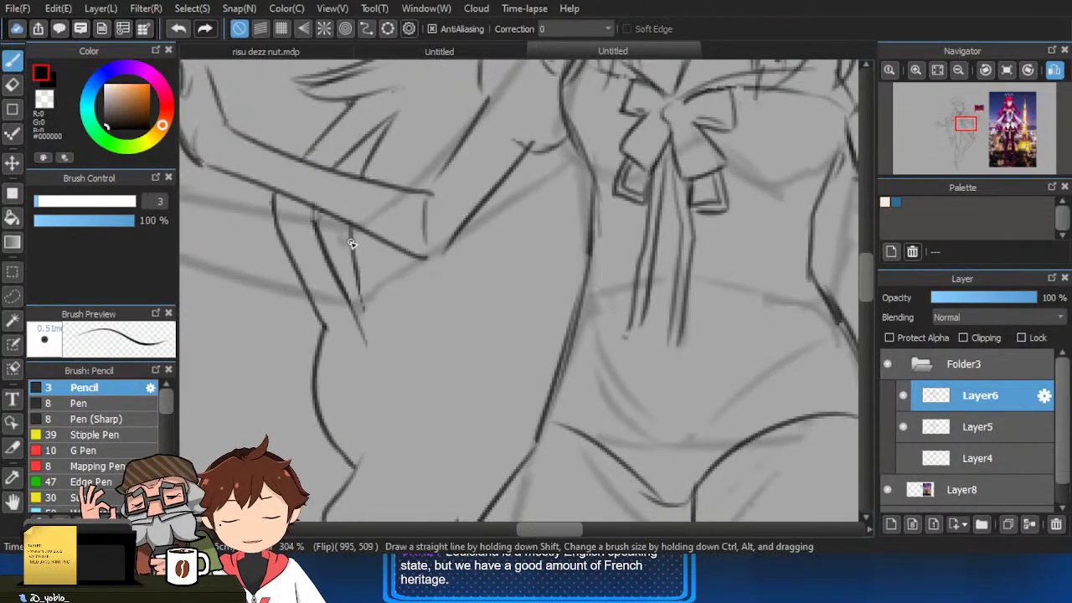
left_click_drag(352, 242, 368, 345)
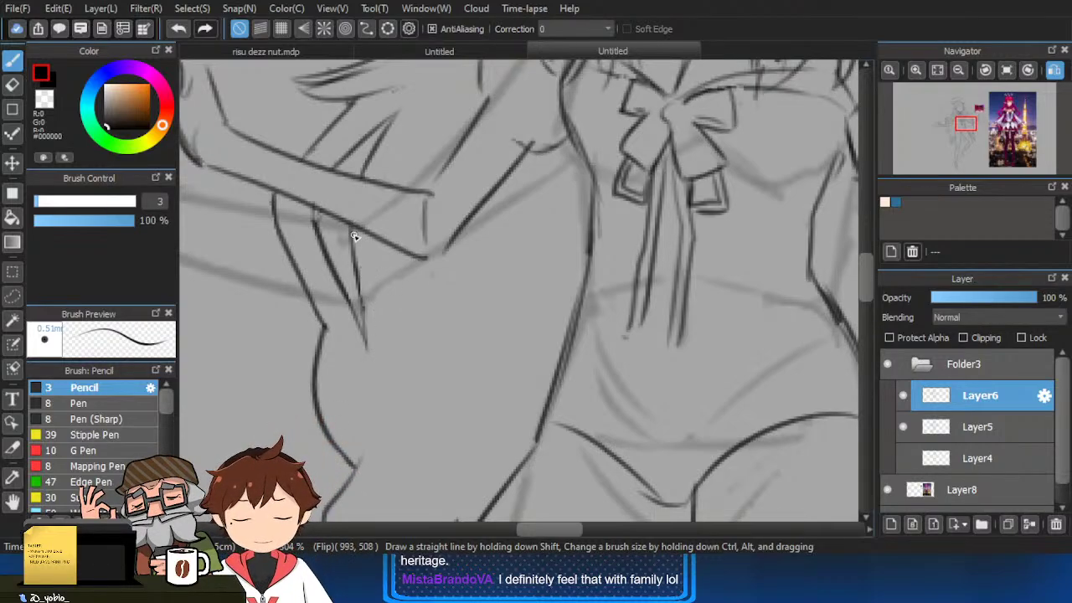
left_click_drag(416, 350, 433, 367)
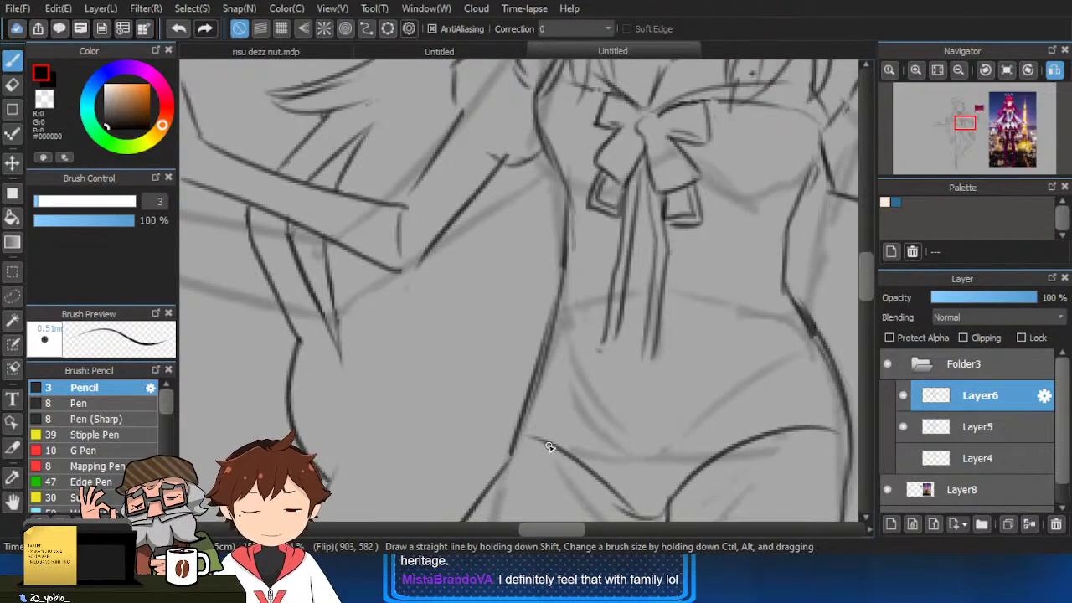
left_click_drag(542, 459, 531, 433)
scroll(536, 427, "down", 1)
left_click_drag(417, 241, 411, 302)
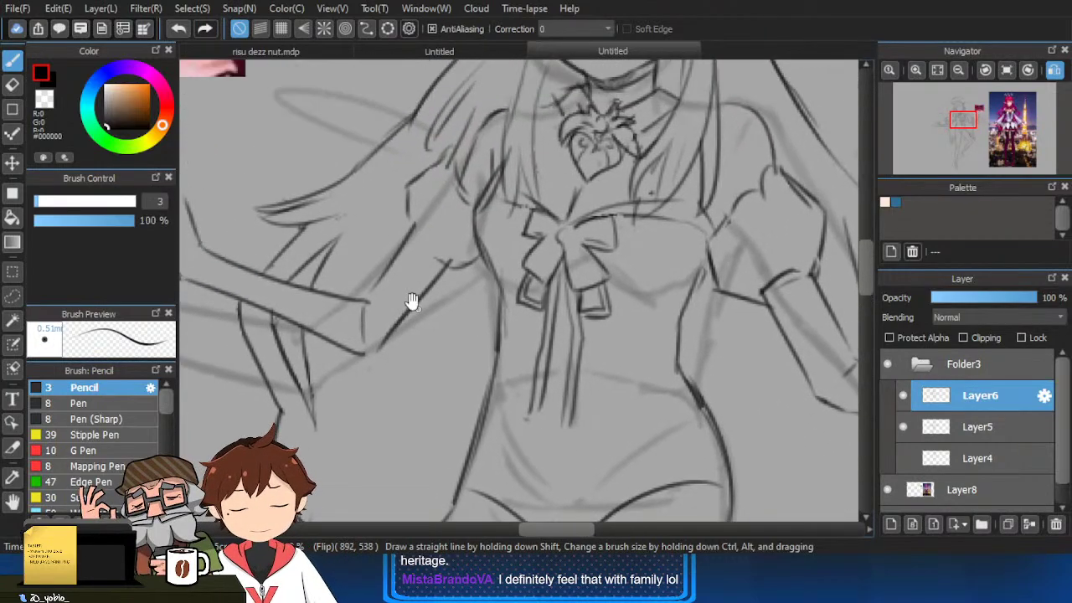
scroll(335, 258, "up", 2)
scroll(325, 255, "down", 3)
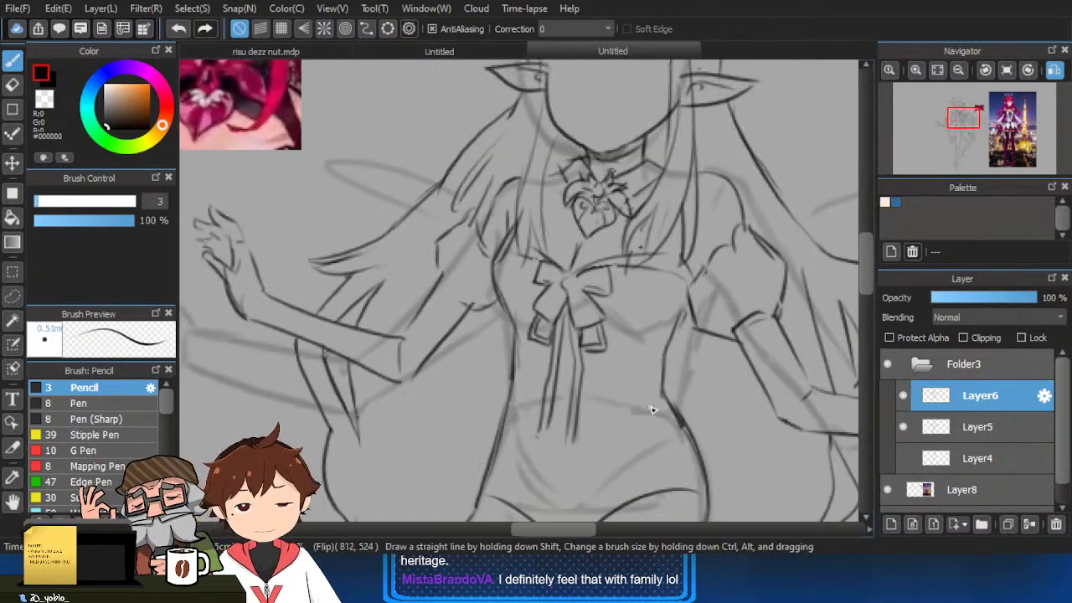
scroll(578, 492, "down", 3)
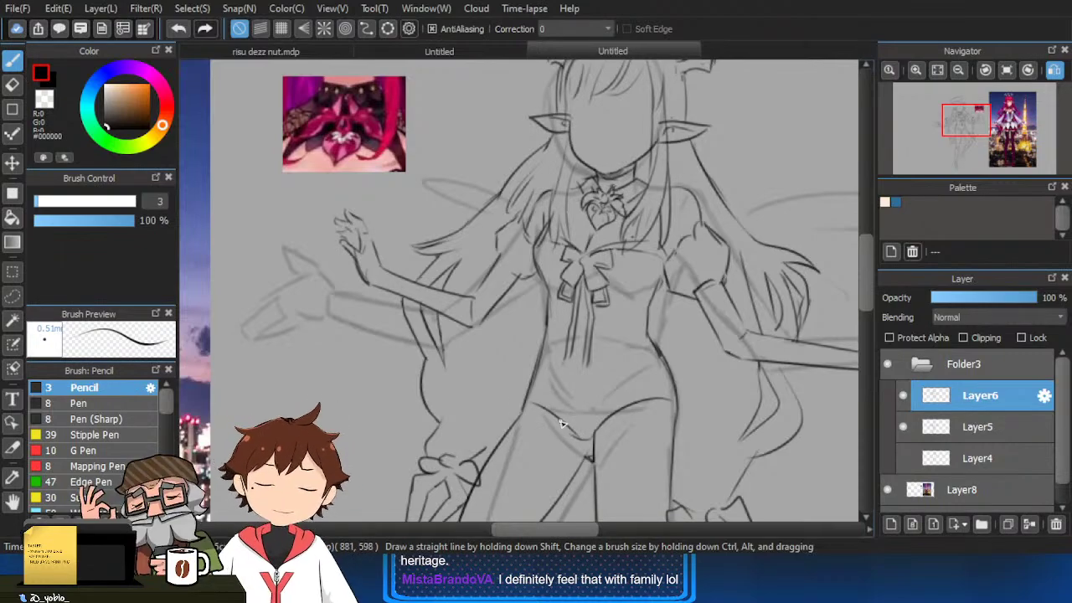
Erase and redraw the lower end of the inner hair lock beneath the outstretched forearm so its edges meet in a sharp point.
scroll(586, 386, "up", 3)
scroll(768, 379, "up", 4)
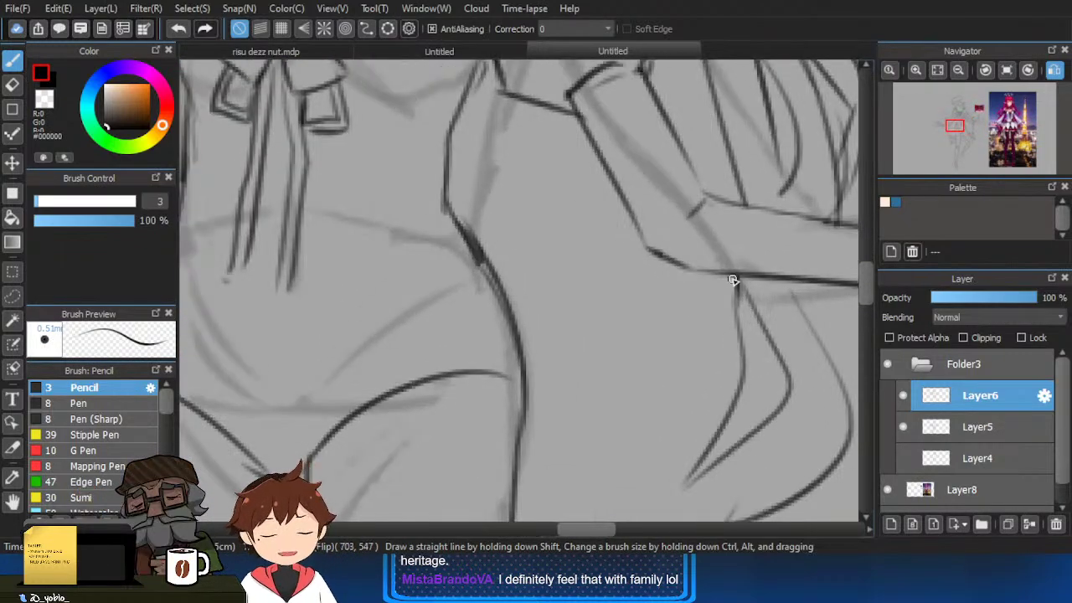
scroll(754, 289, "down", 1)
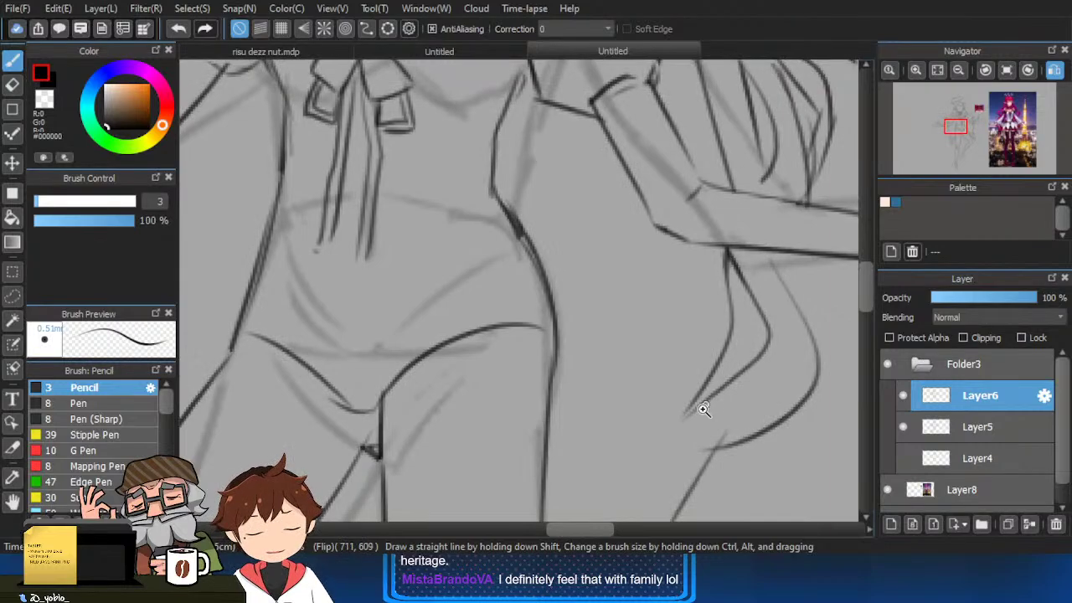
scroll(704, 409, "up", 2)
scroll(690, 469, "down", 1)
key("e")
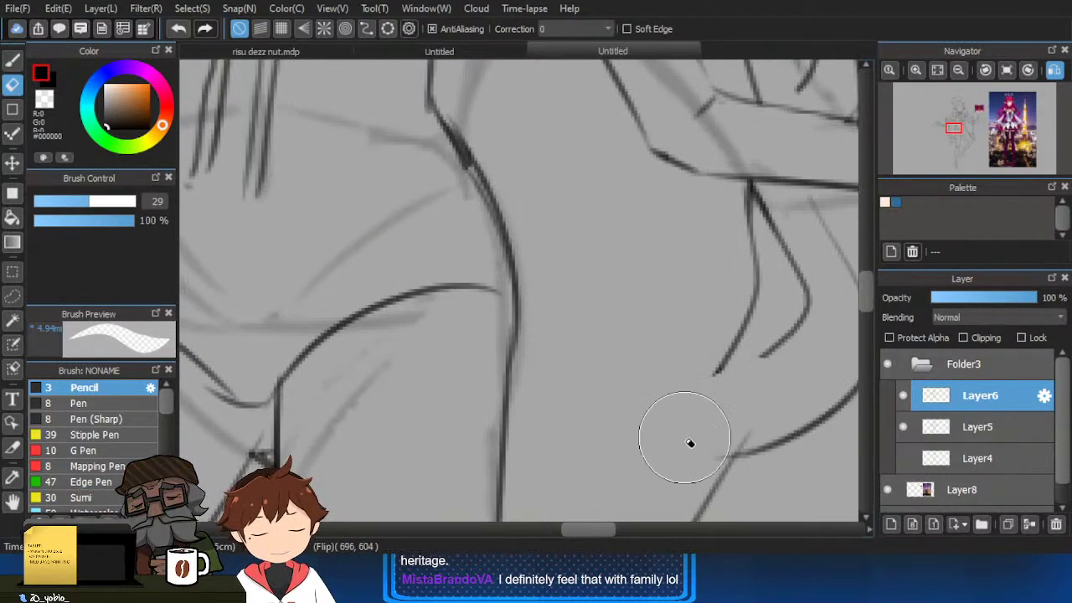
key("b")
left_click_drag(759, 356, 685, 414)
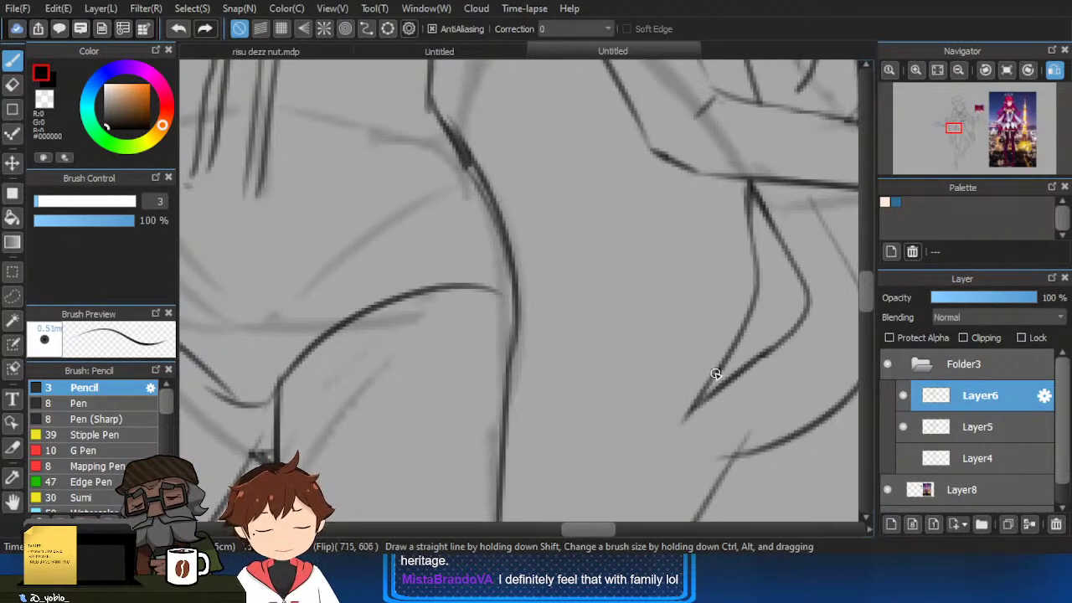
scroll(714, 413, "down", 2)
scroll(762, 390, "up", 1)
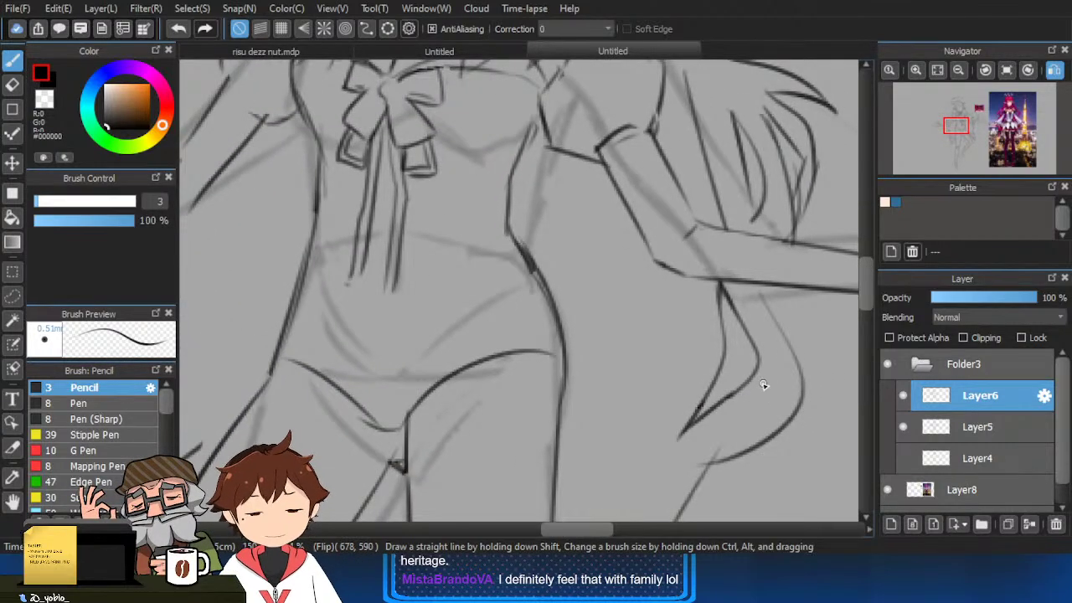
Darken the outer line of the hair beneath the outstretched forearm, then erase its rounded lower curve and redraw it with a more angular bend.
scroll(750, 402, "down", 2)
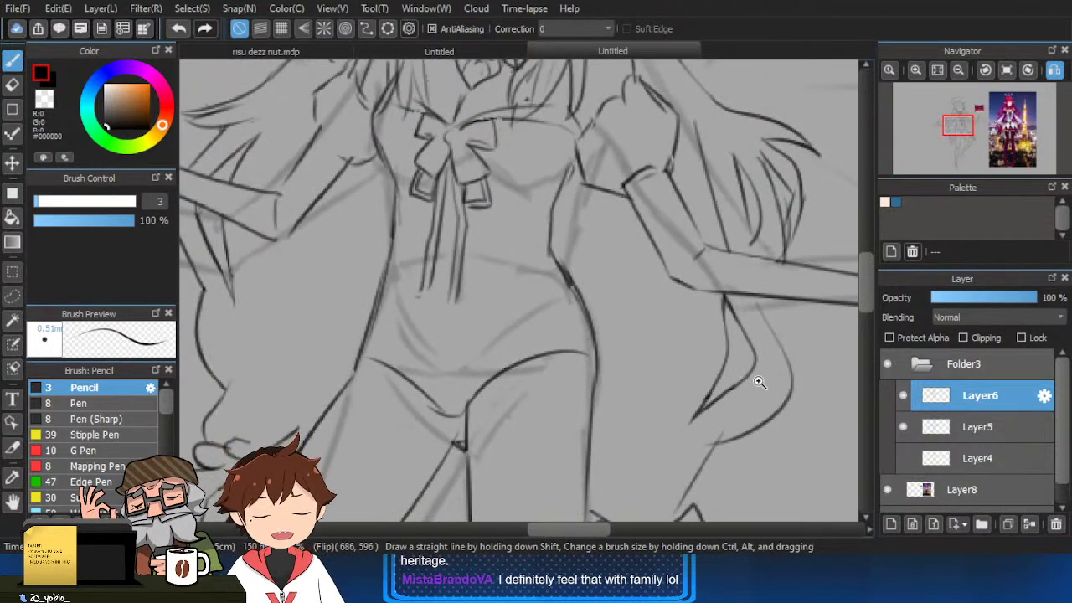
scroll(759, 383, "up", 3)
left_click_drag(752, 263, 778, 311)
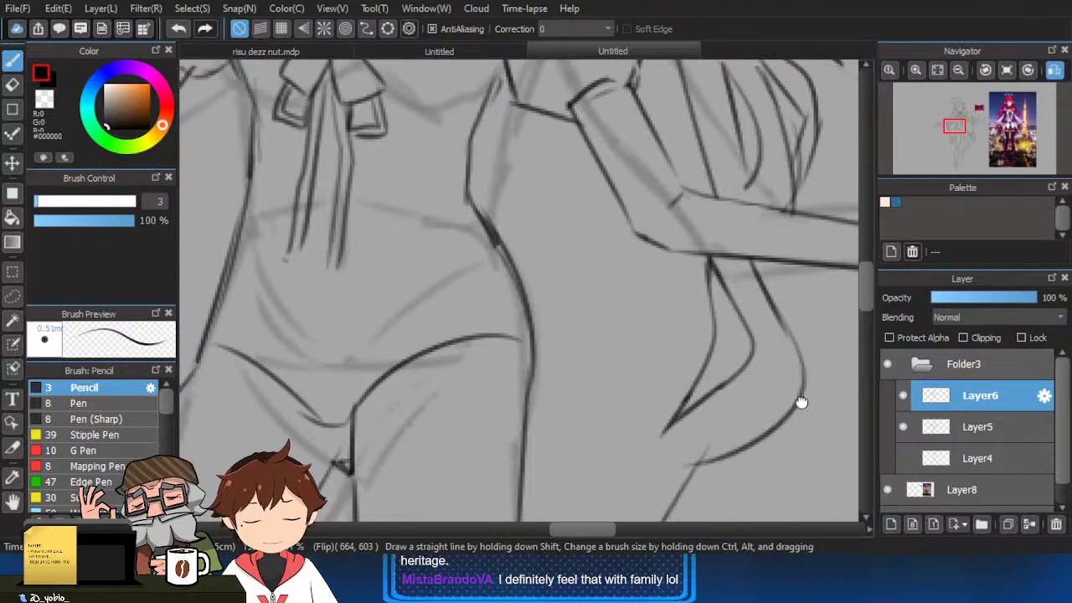
left_click_drag(802, 403, 817, 355)
key("e")
mouse_move(754, 424)
left_mouse_down()
mouse_move(819, 374)
mouse_move(719, 428)
left_mouse_up()
key("b")
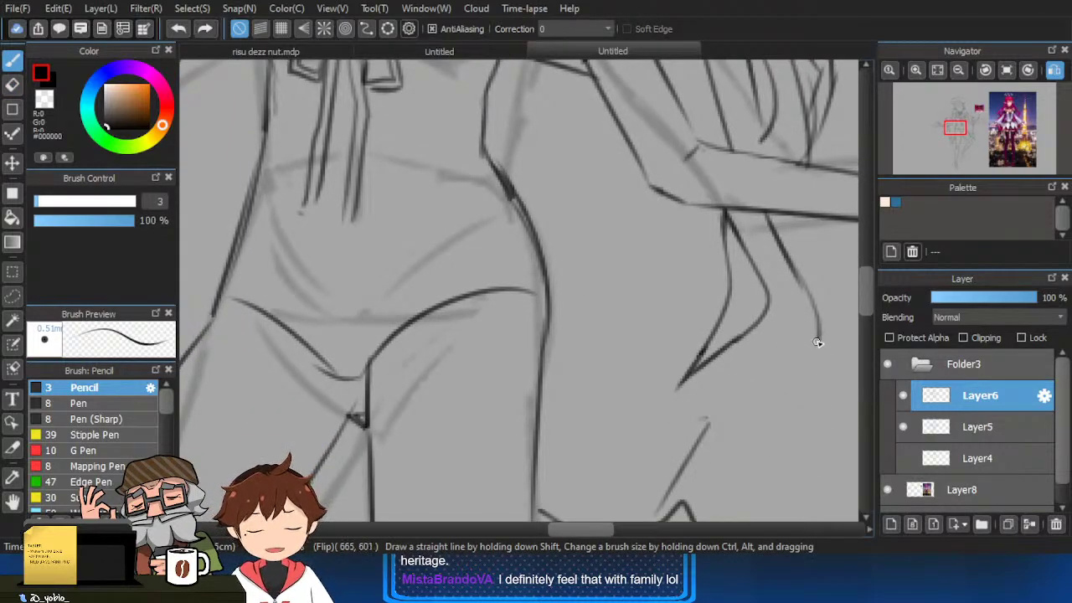
scroll(712, 442, "down", 2)
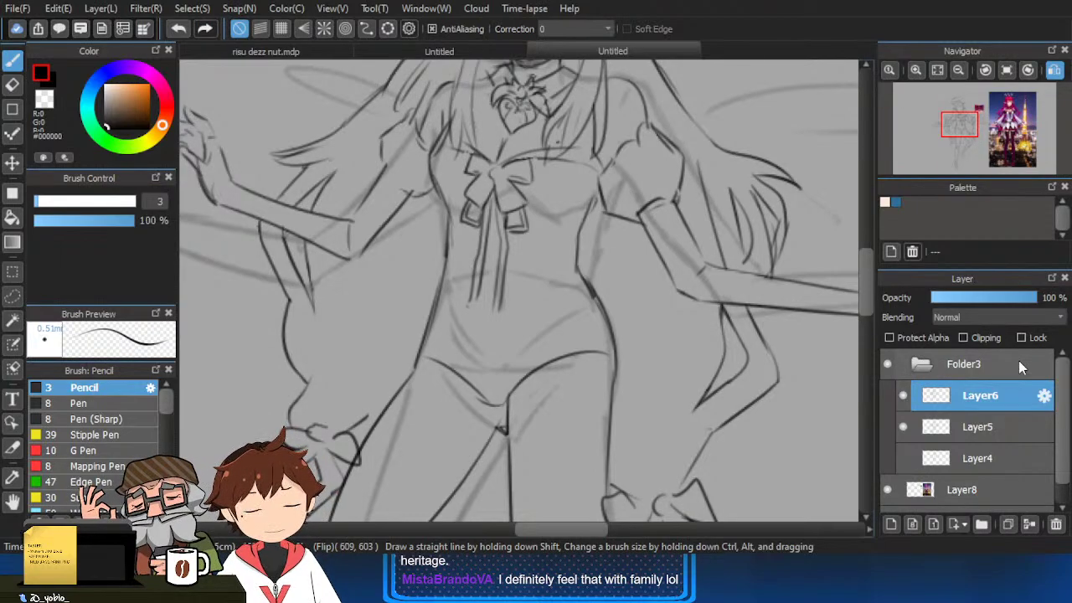
Try to rotate and reposition the bow with the diamond tail beside the bent leg using a lasso selection and transform.
scroll(708, 428, "up", 1)
left_click_drag(638, 389, 669, 424)
scroll(670, 424, "down", 2)
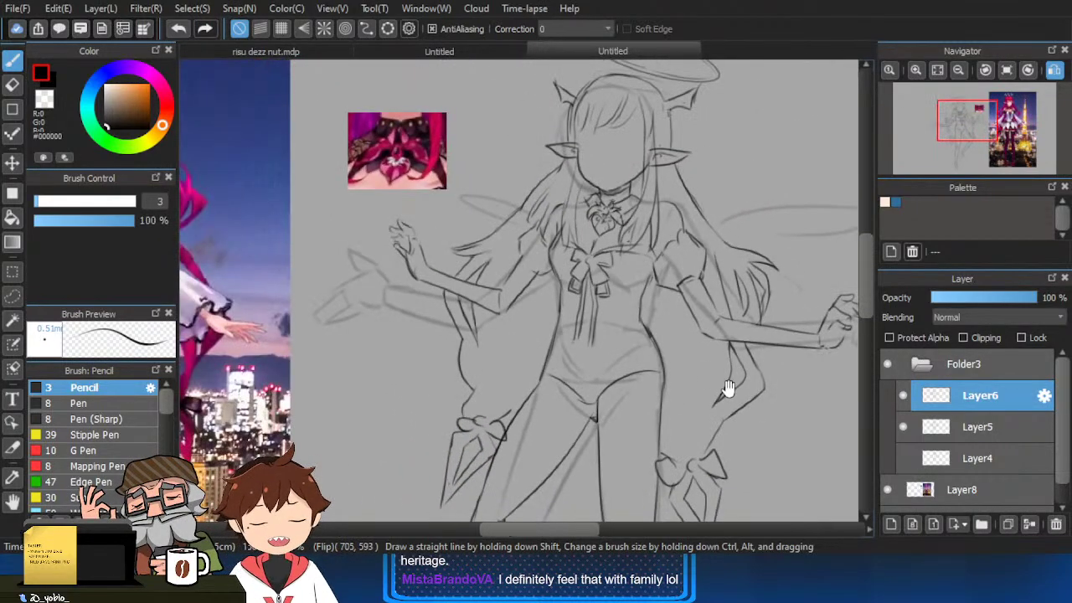
left_click_drag(603, 432, 603, 388)
left_click_drag(783, 431, 774, 387)
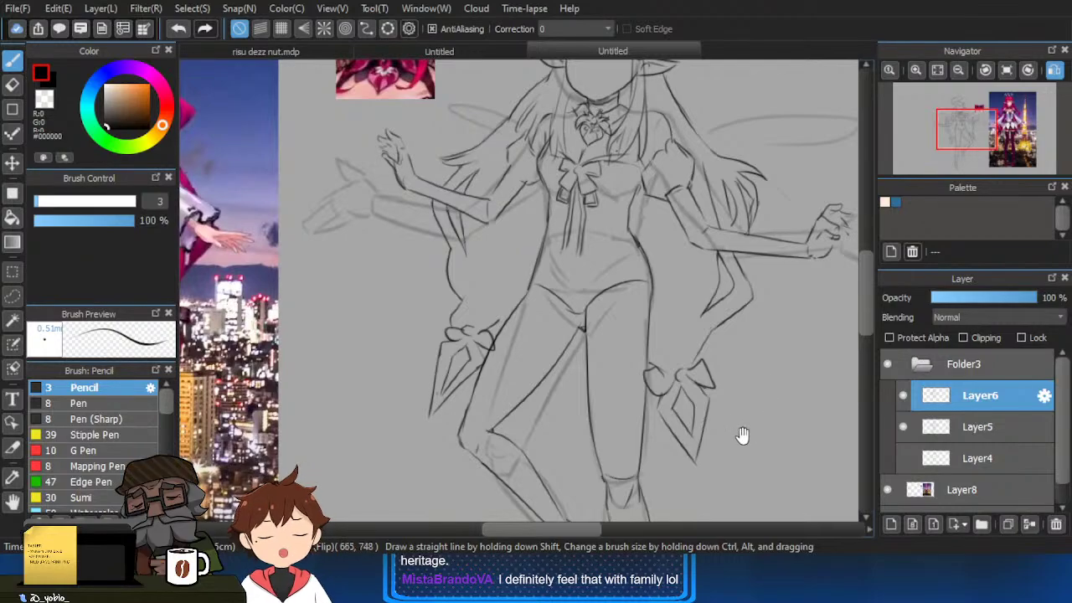
scroll(737, 430, "up", 1)
scroll(457, 411, "up", 1)
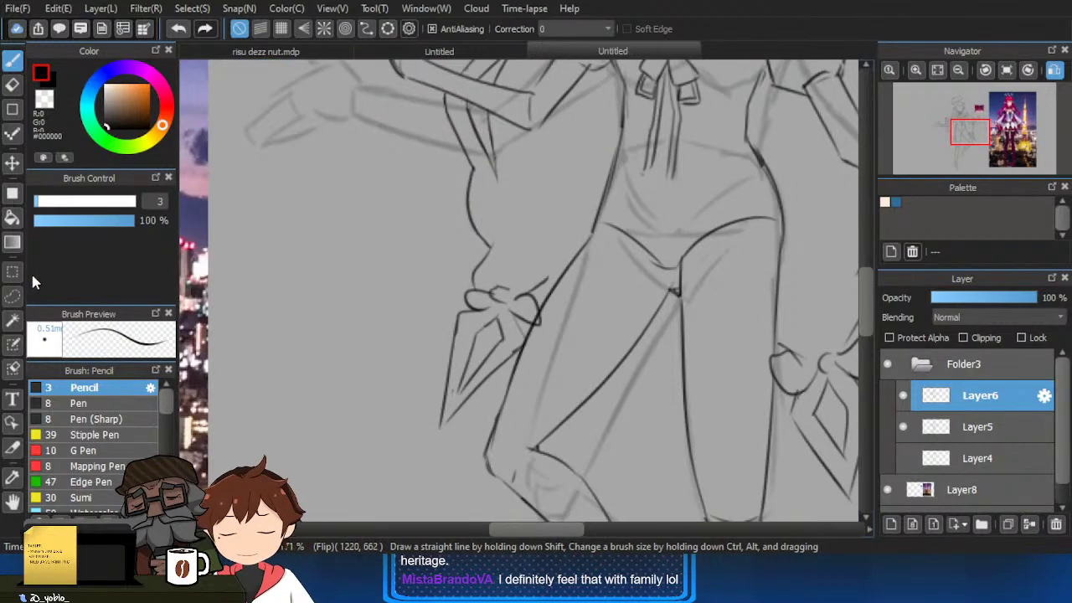
left_click(13, 296)
mouse_move(486, 415)
left_mouse_down()
mouse_move(460, 299)
mouse_move(498, 288)
mouse_move(536, 299)
mouse_move(543, 332)
mouse_move(531, 340)
left_mouse_up()
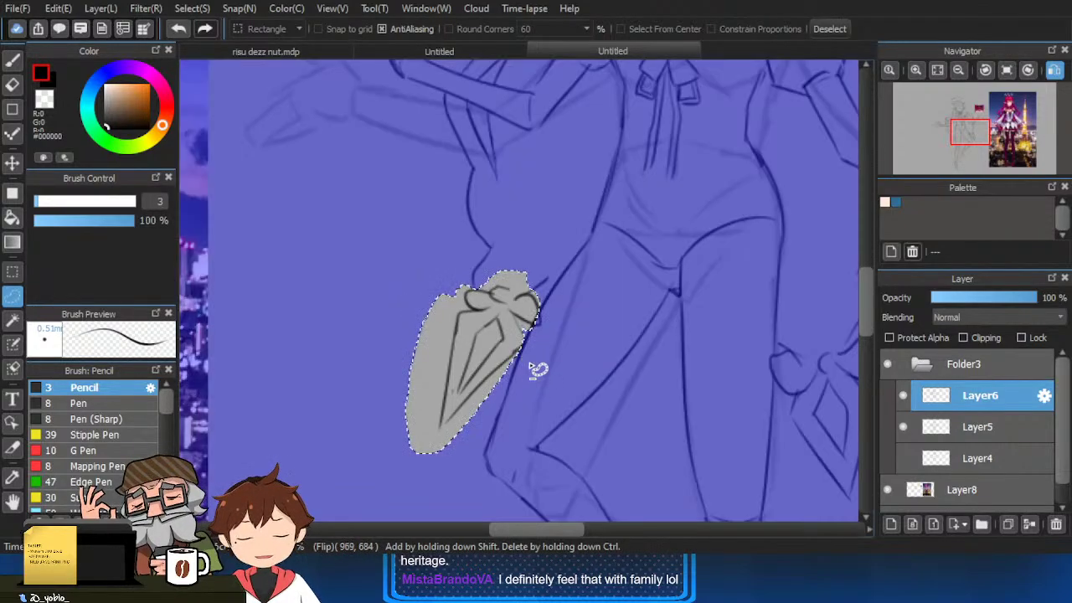
key("ctrl+t")
left_click_drag(576, 426, 504, 453)
left_click_drag(482, 361, 430, 330)
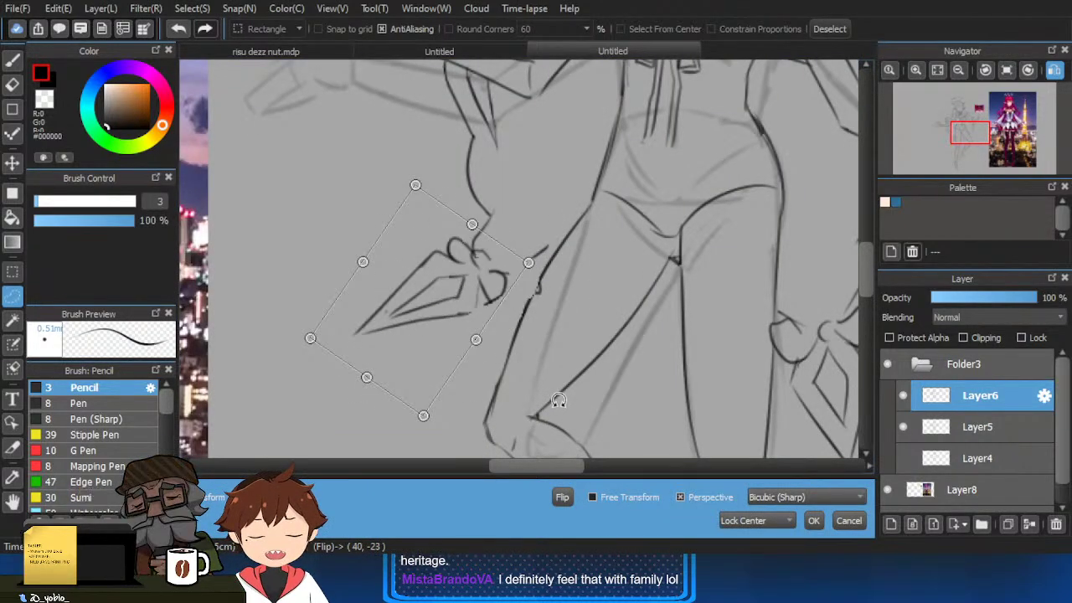
left_click_drag(556, 403, 511, 292)
left_click_drag(453, 312, 598, 396)
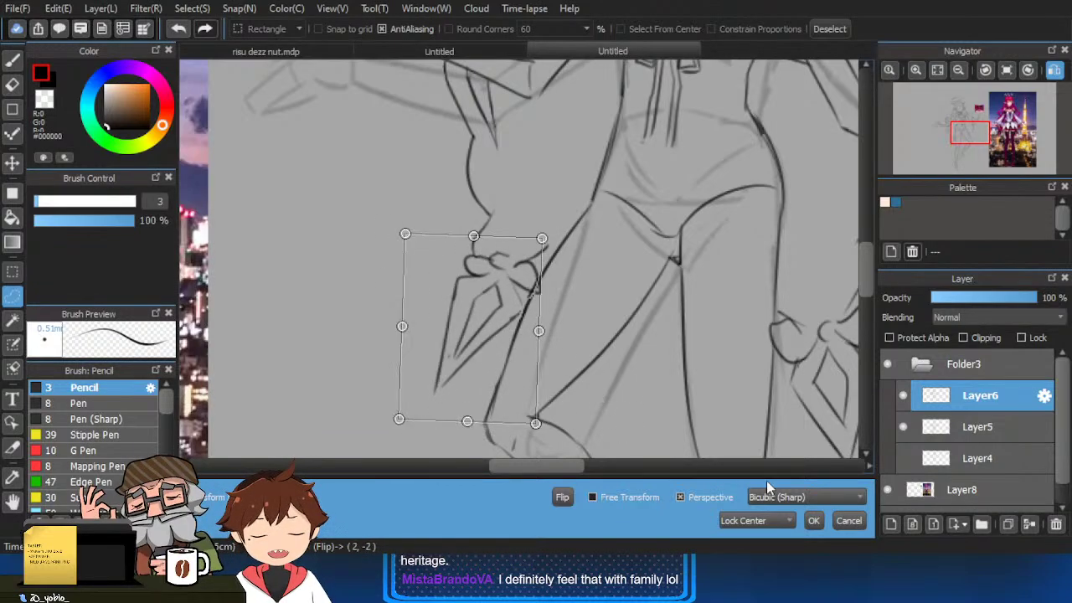
left_click(814, 520)
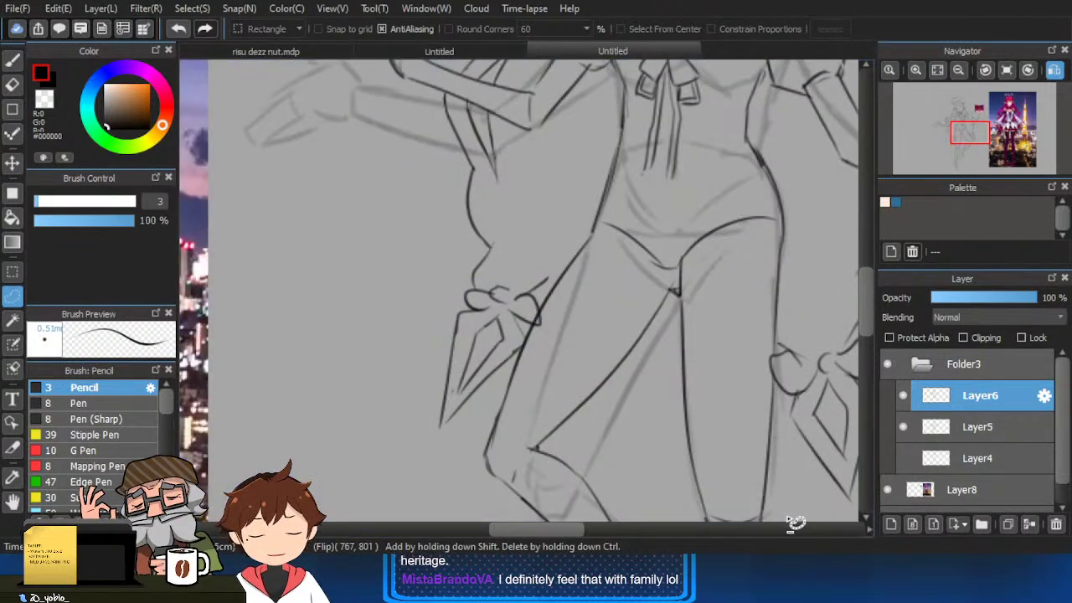
Hide the rough pose on Layer5 so only the refined figure sketch shows beside the reference.
scroll(762, 426, "down", 5)
left_click_drag(740, 426, 720, 469)
left_click_drag(693, 251, 712, 385)
left_click_drag(729, 405, 723, 266)
left_click(903, 427)
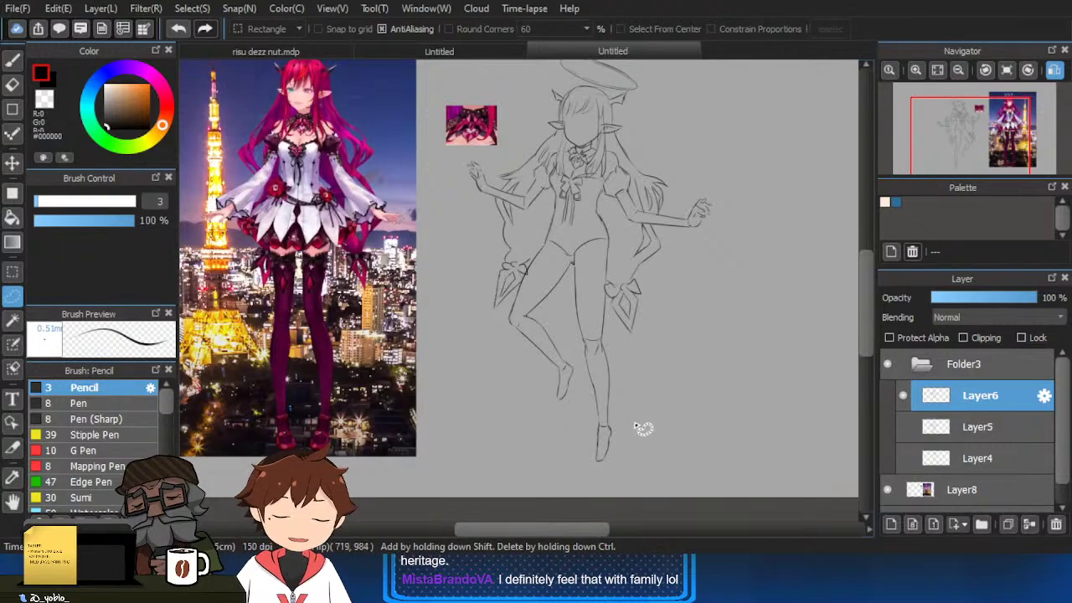
Lasso the straight leg from the knee to the foot and move it about 50 px down to lengthen the leg.
scroll(634, 433, "up", 2)
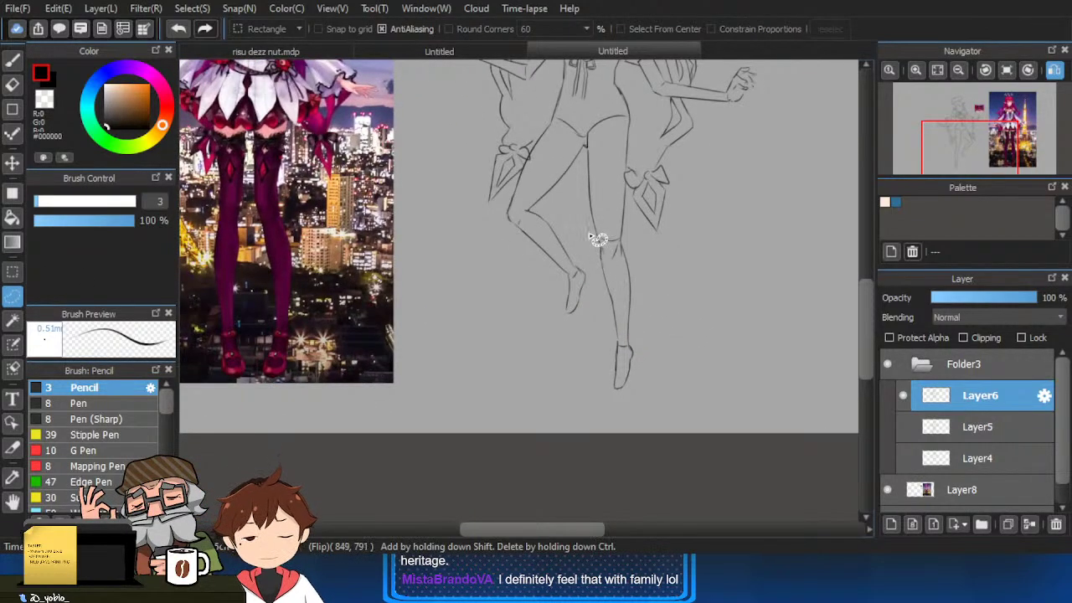
mouse_move(593, 314)
left_mouse_down()
mouse_move(663, 324)
mouse_move(634, 240)
left_mouse_up()
key("ctrl+t")
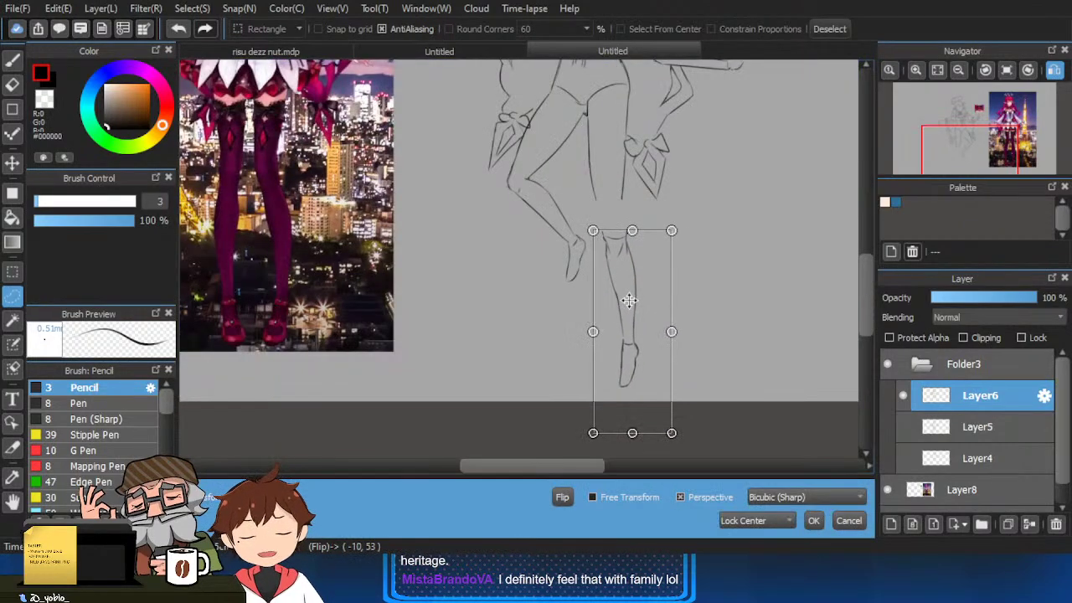
left_click(813, 521)
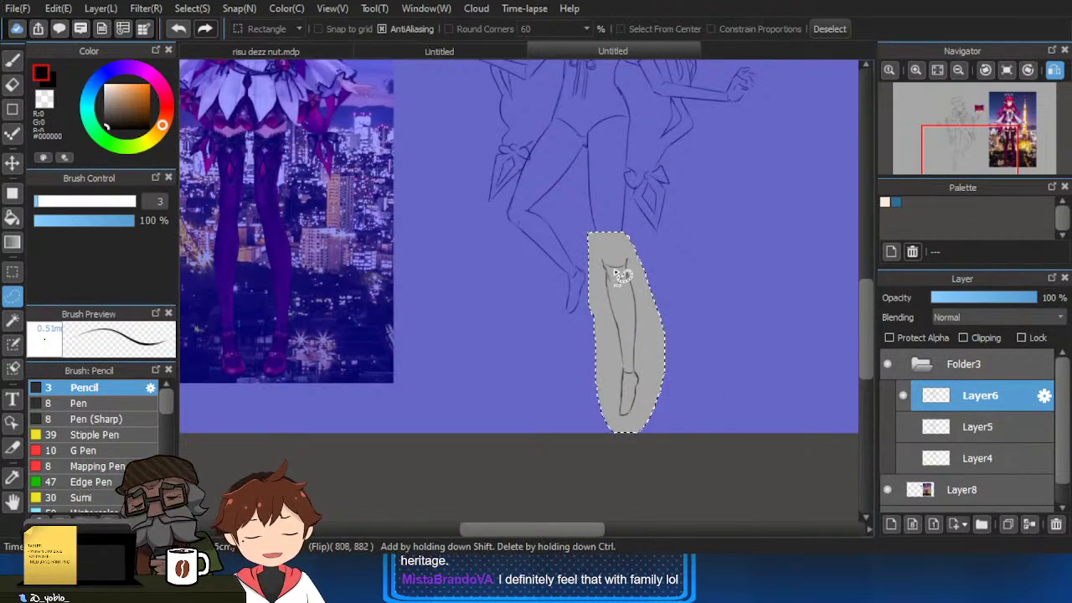
Lasso the bent leg's knee, shin and foot, move them slightly down and toward the straight leg, and clear the selection.
mouse_move(535, 207)
left_mouse_down()
mouse_move(551, 210)
mouse_move(602, 272)
left_mouse_up()
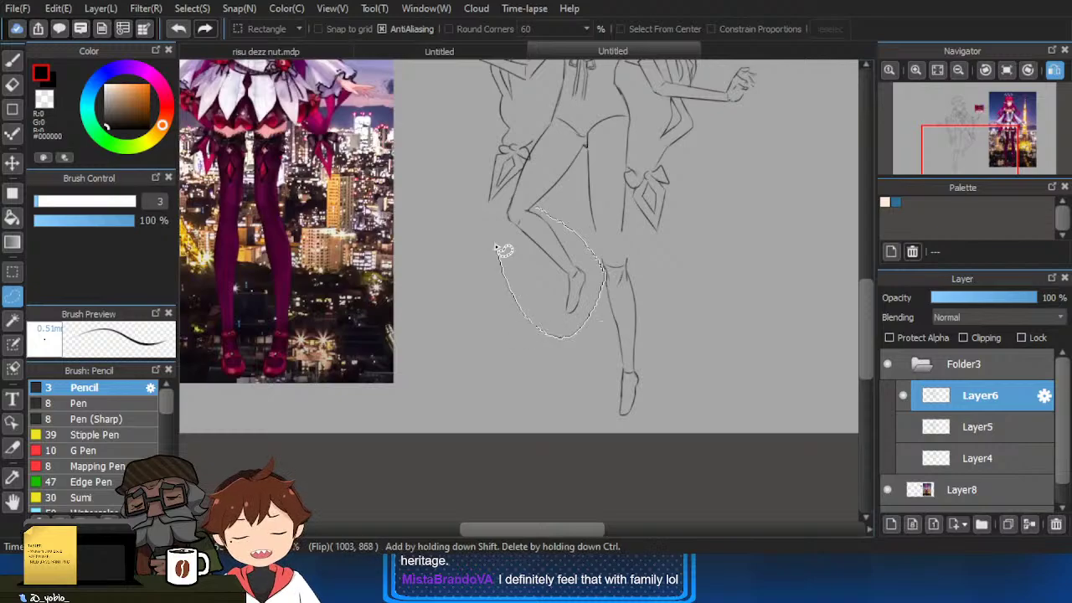
left_click_drag(496, 248, 540, 211)
key("ctrl+t")
left_click_drag(569, 252, 576, 266)
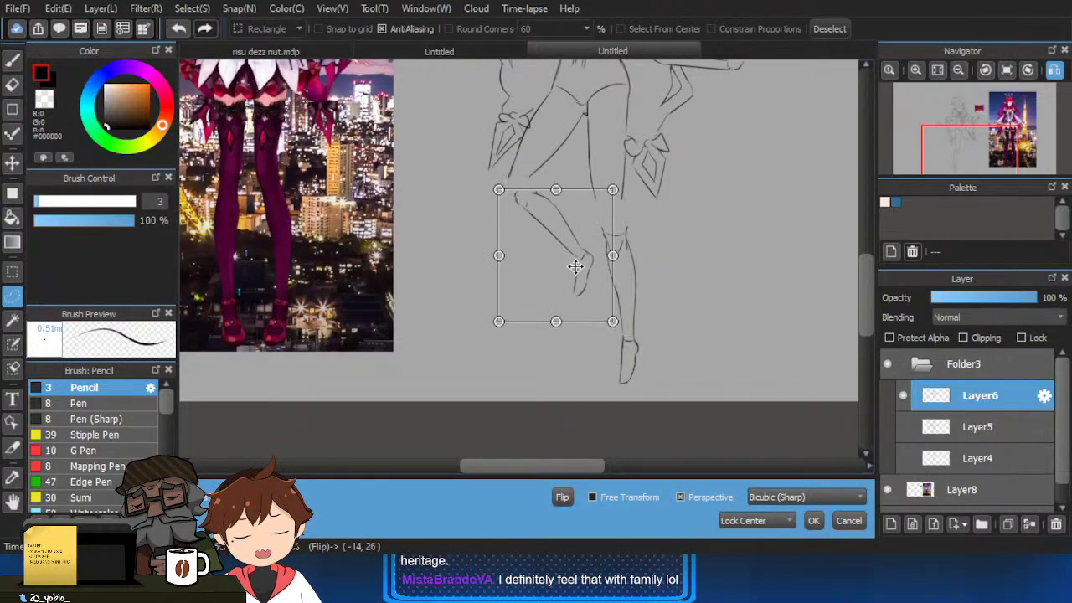
left_click(813, 520)
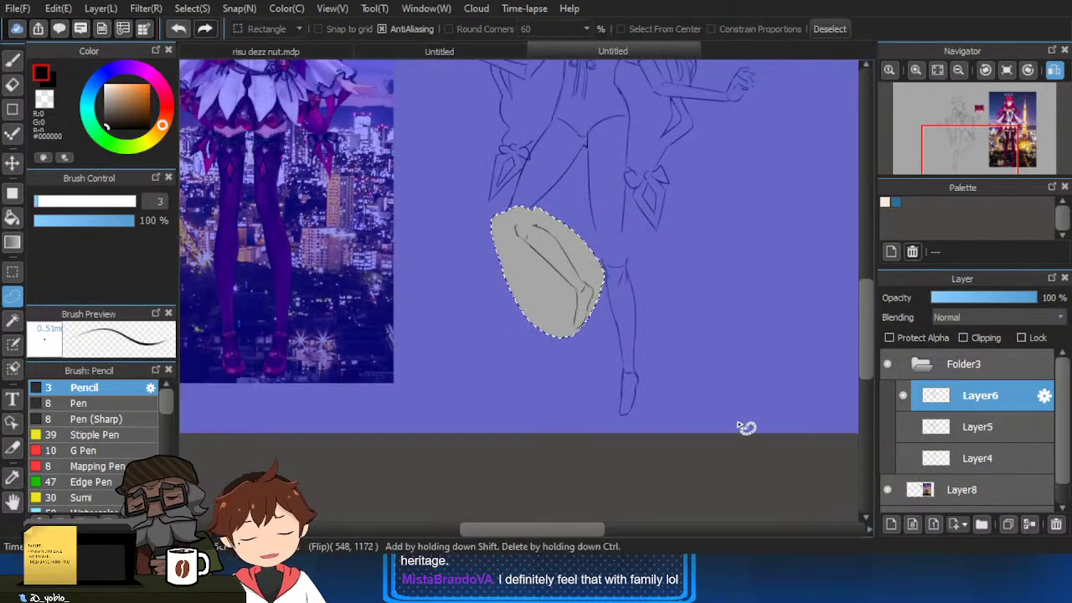
key("ctrl+d")
Erase the old knee marks on the straight leg and draw new lines joining the thigh to the lowered shin.
scroll(639, 314, "up", 1)
left_click_drag(639, 314, 645, 336)
scroll(625, 294, "up", 1)
key("e")
left_click_drag(610, 290, 618, 321)
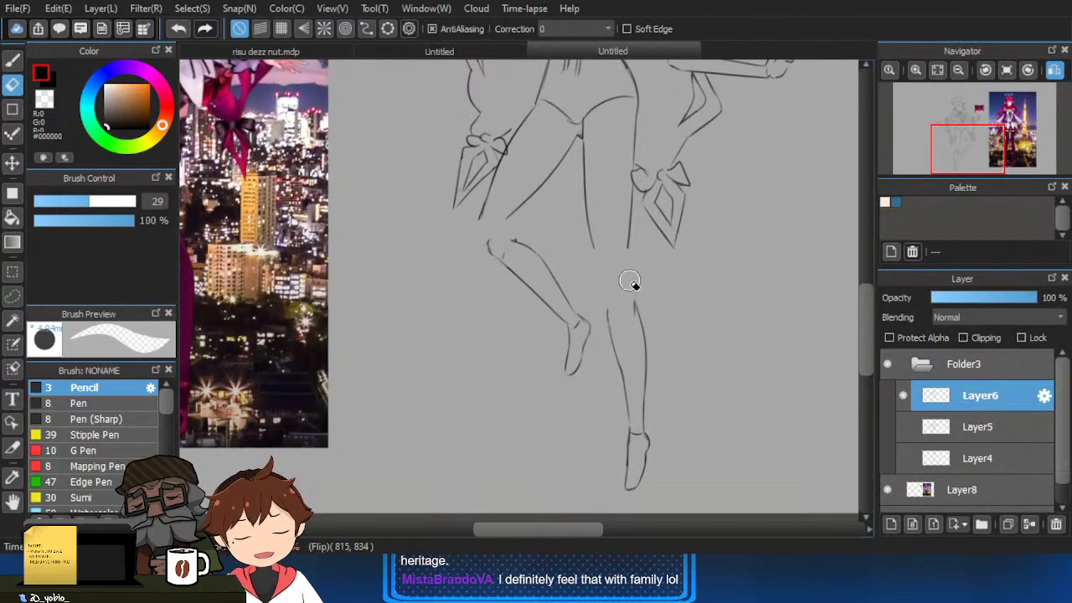
key("b")
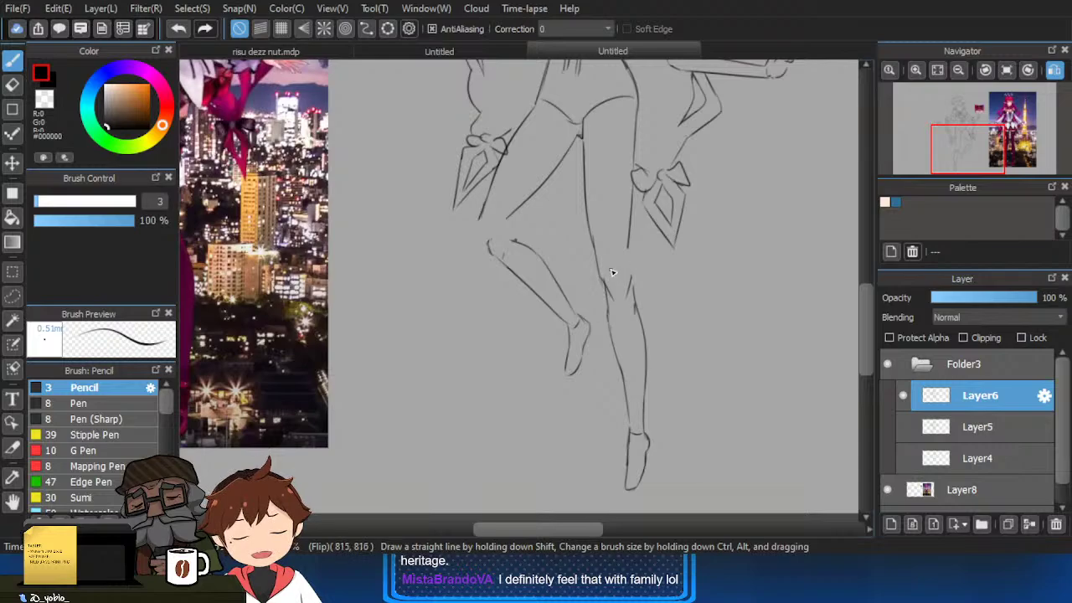
key("e")
Compare the lengthened legs and overall figure proportions with the full-body reference image.
scroll(624, 233, "down", 2)
left_click_drag(641, 204, 644, 239)
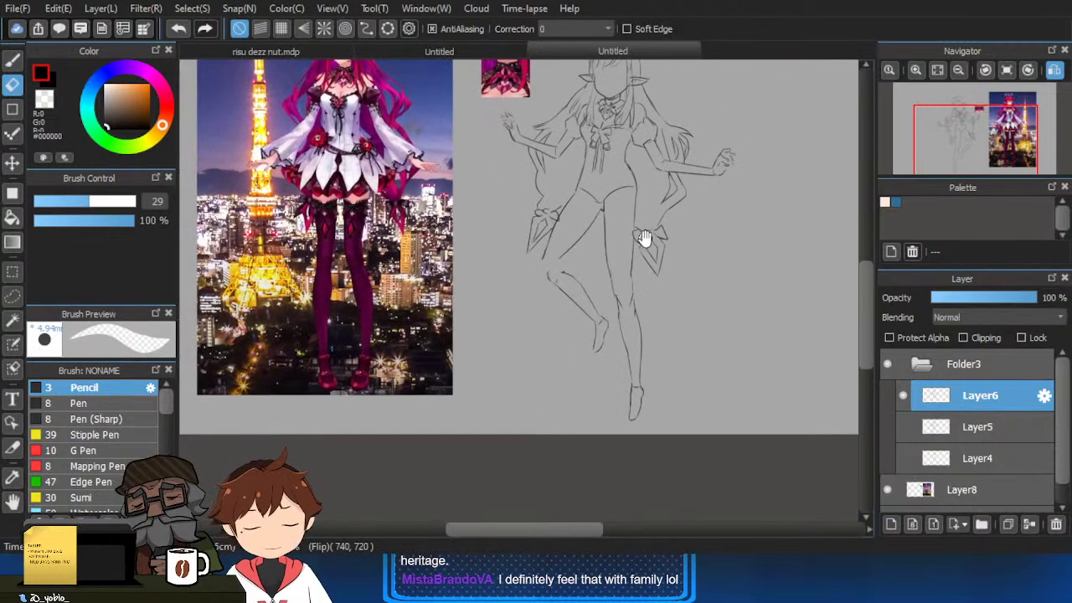
scroll(605, 240, "up", 1)
scroll(639, 251, "down", 2)
scroll(469, 257, "up", 2)
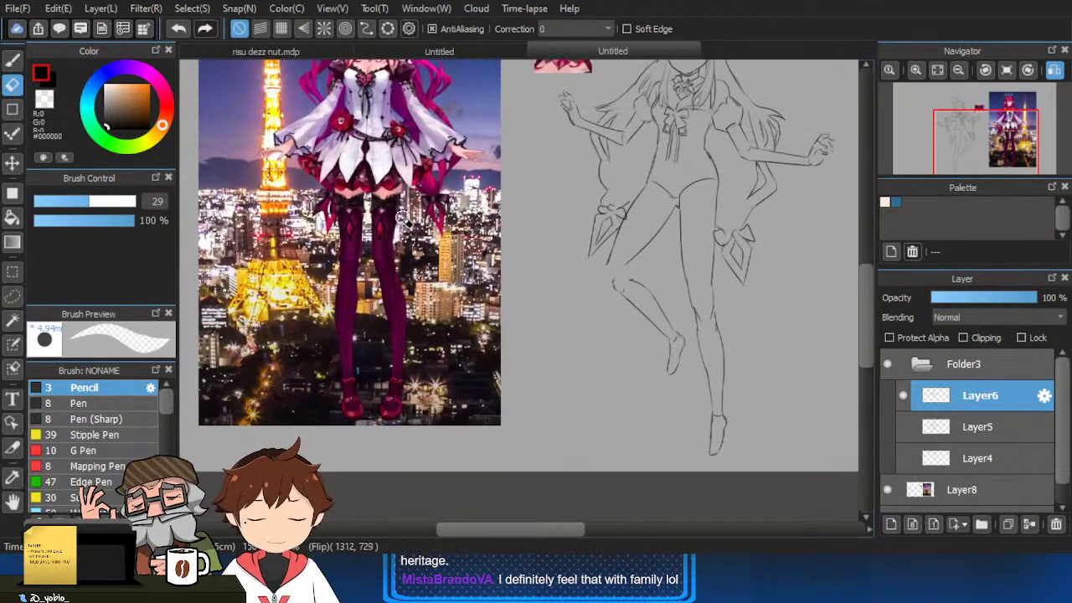
left_click_drag(405, 224, 408, 262)
key("b")
left_click_drag(583, 366, 601, 356)
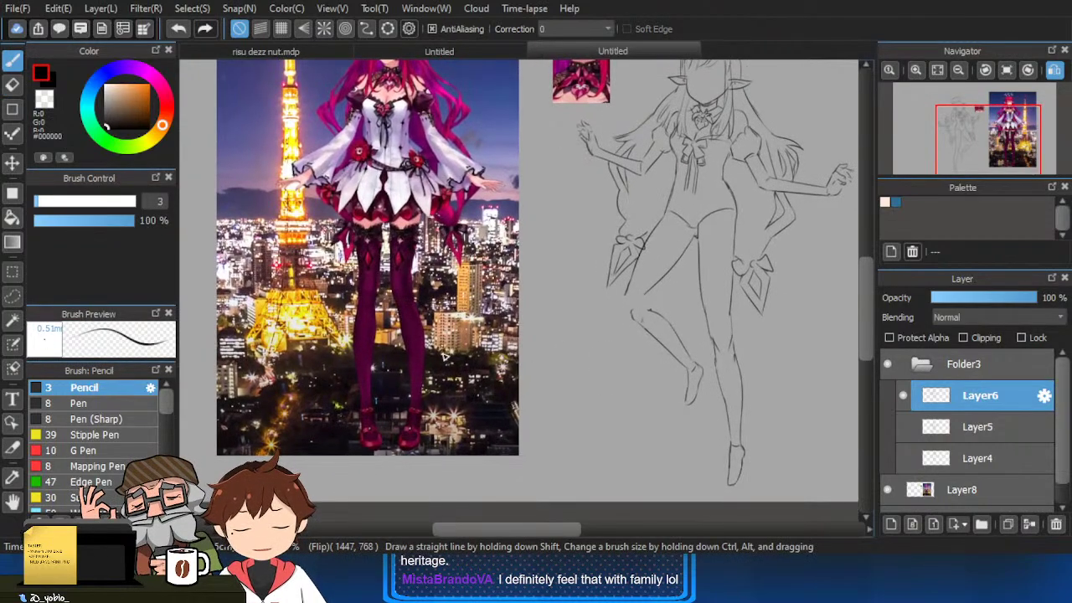
left_click_drag(141, 124, 149, 86)
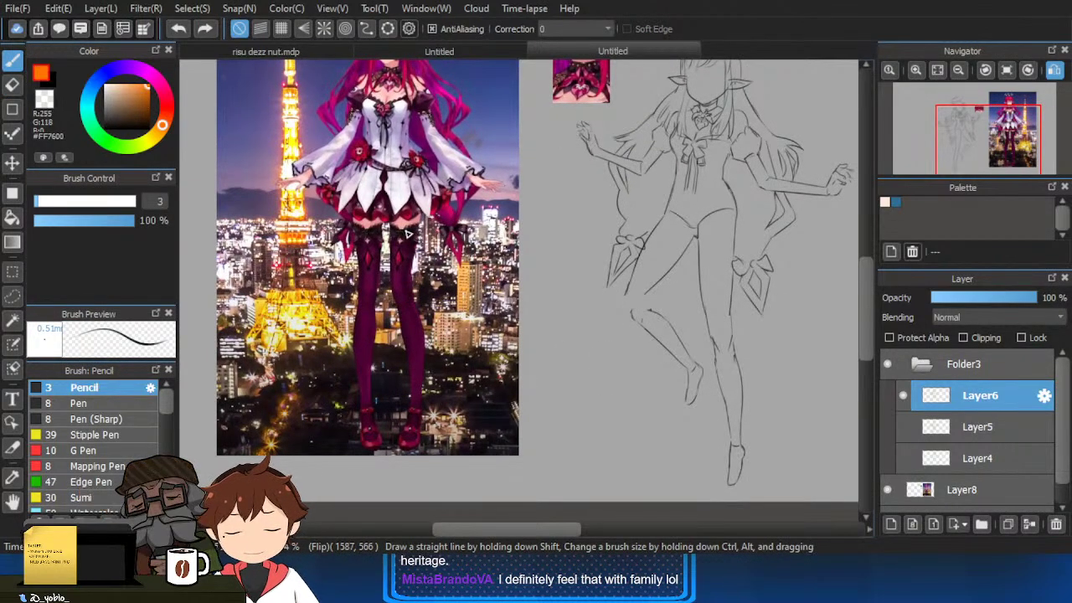
left_click_drag(402, 294, 406, 416)
key("ctrl+z")
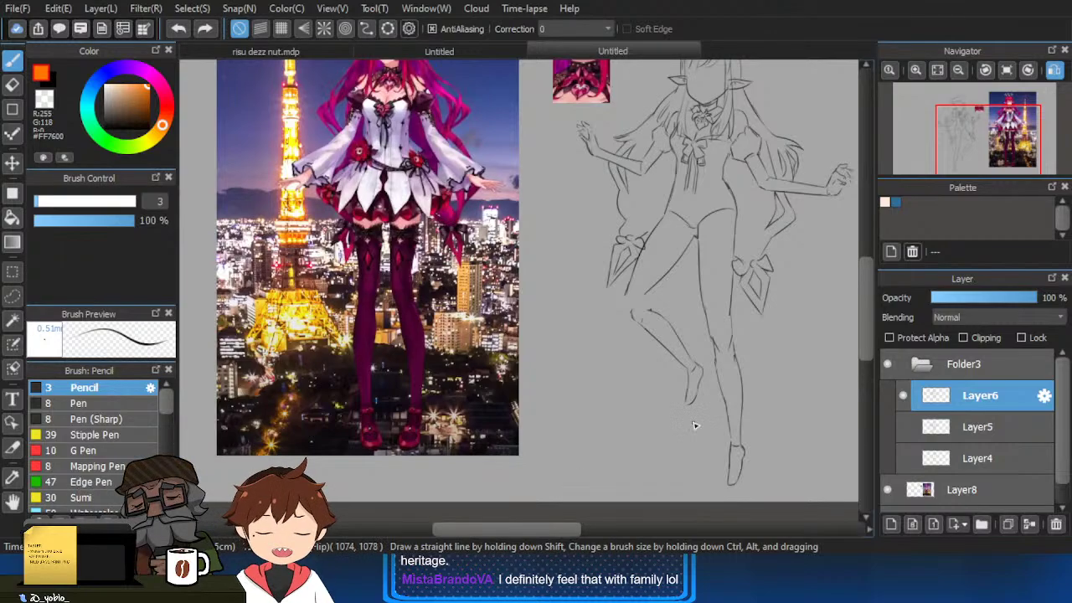
scroll(704, 361, "up", 3)
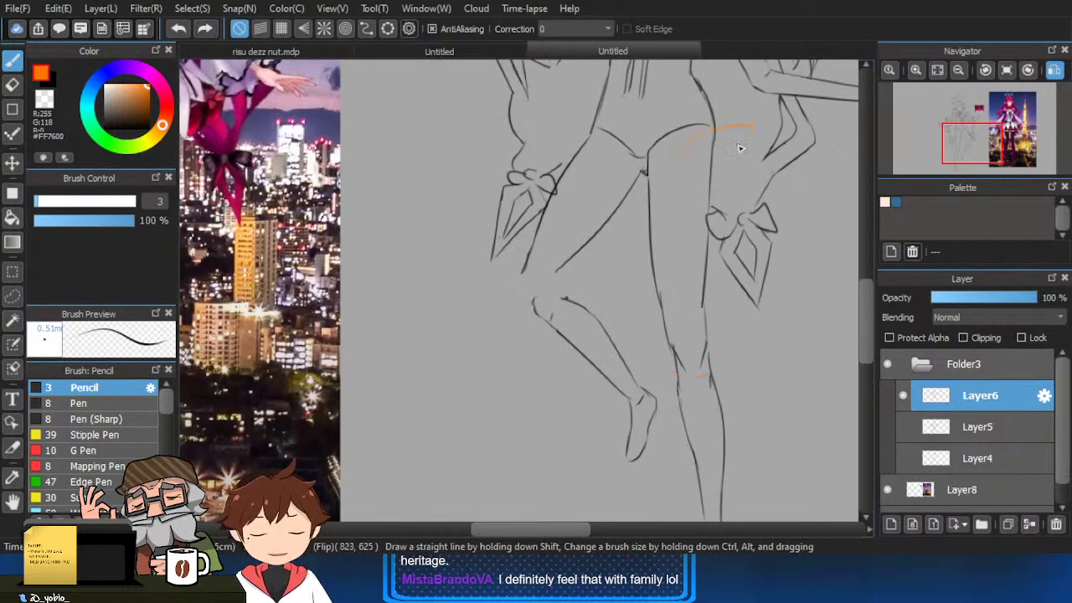
scroll(739, 148, "down", 3)
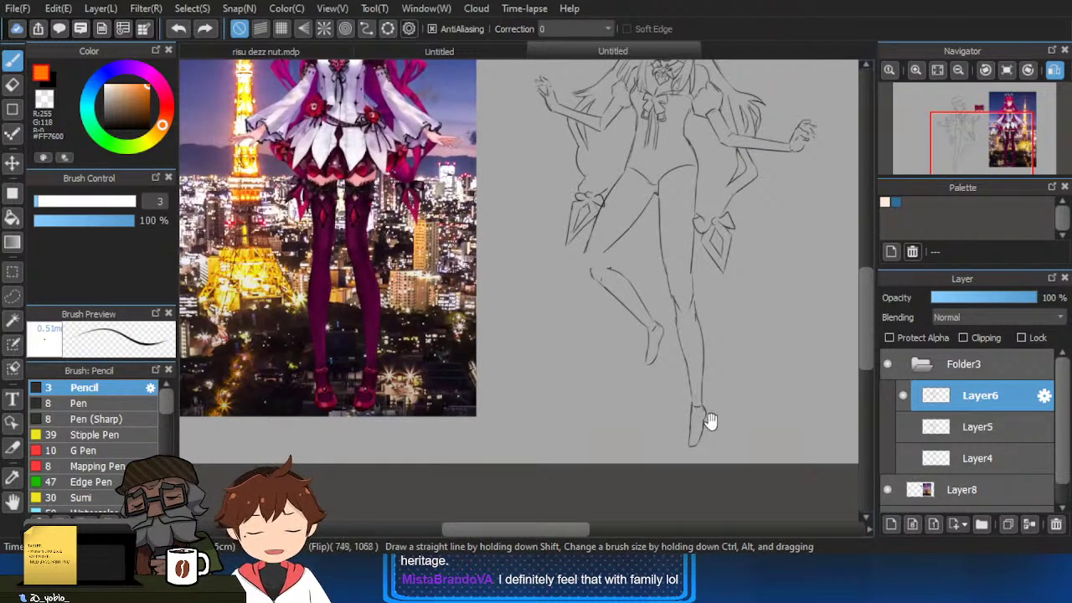
Erase the bent leg's old knee marks and draw new black lines joining its thigh to the shin at the knee.
scroll(709, 436, "down", 1)
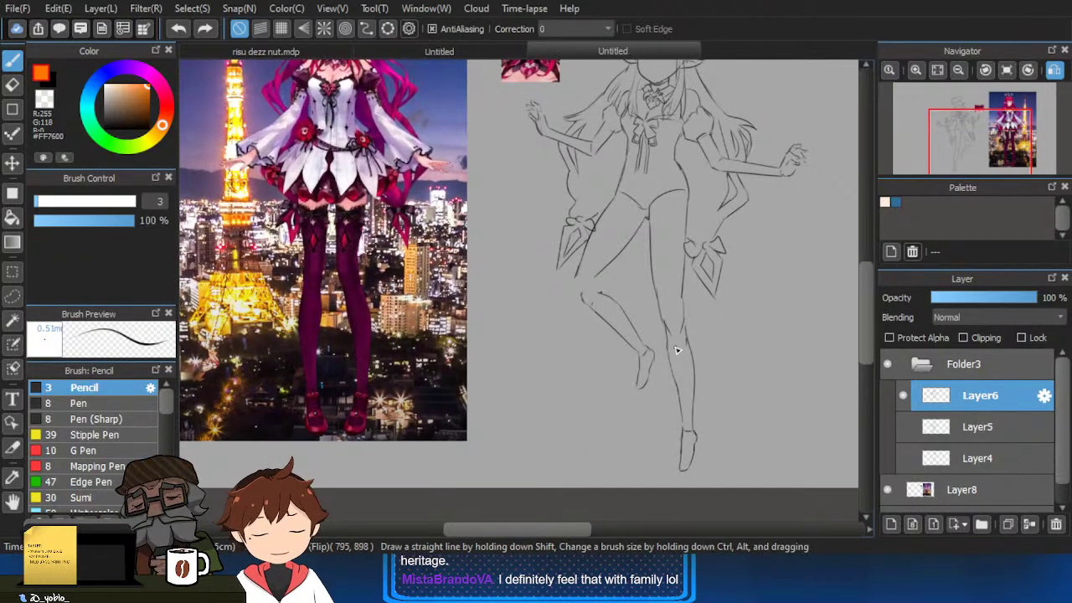
scroll(677, 352, "up", 3)
scroll(708, 381, "down", 1)
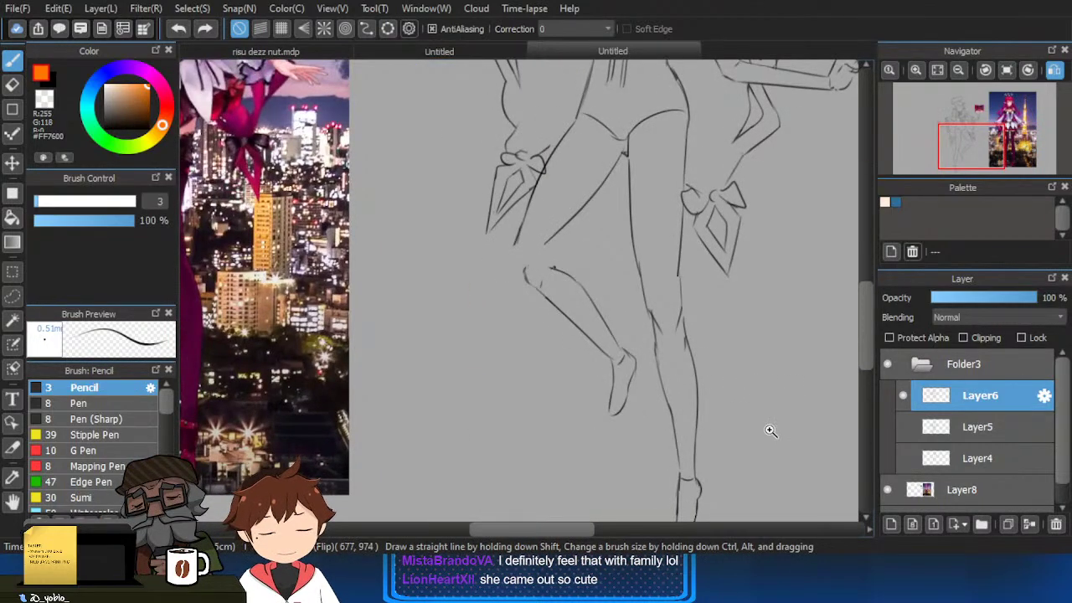
scroll(771, 430, "down", 2)
scroll(574, 287, "up", 3)
key("e")
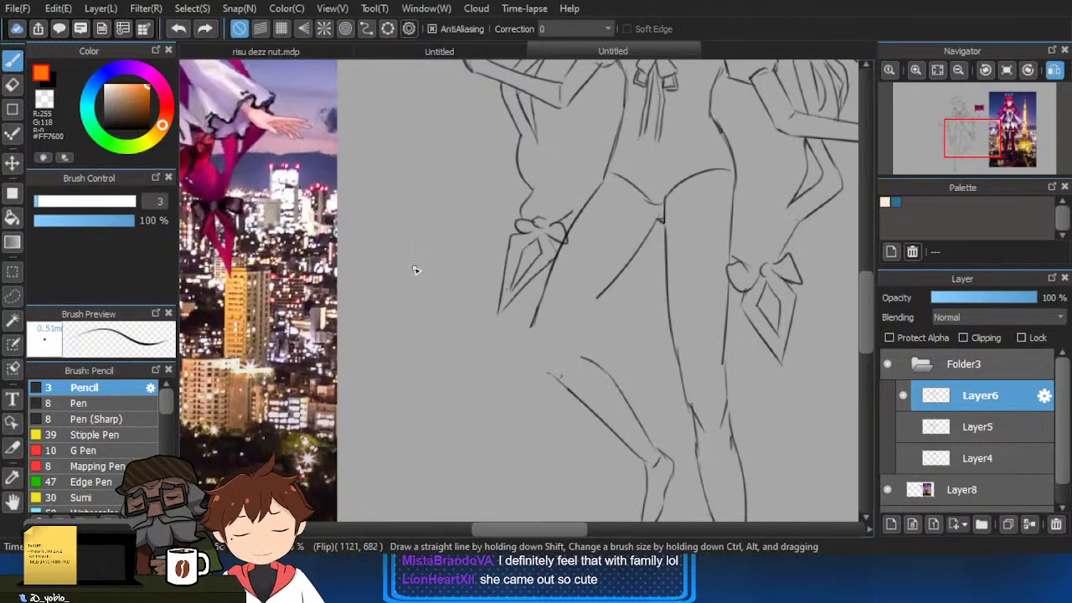
key("b")
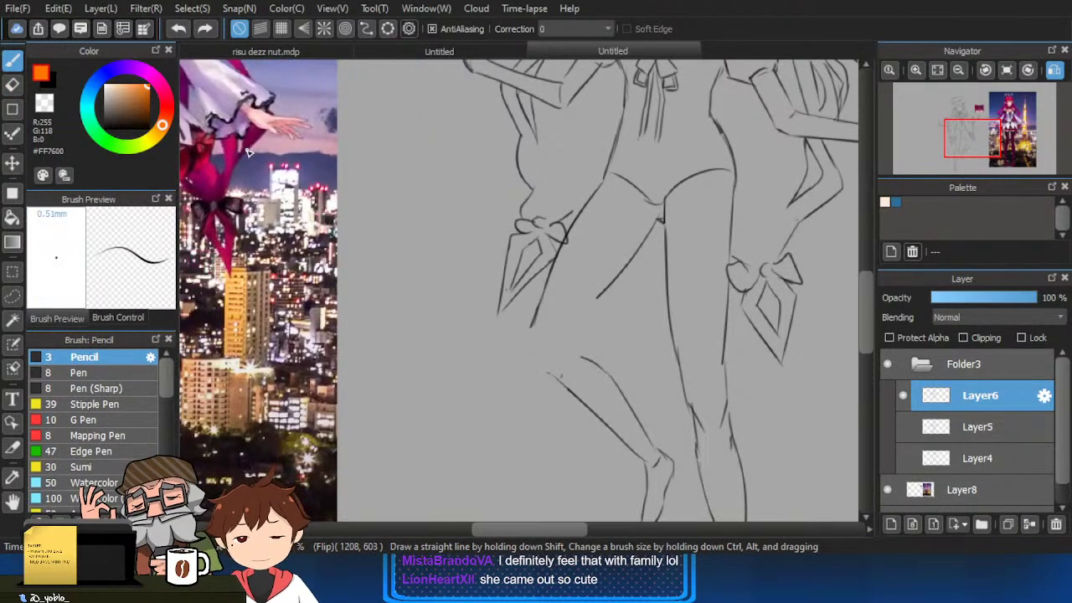
left_click(128, 106)
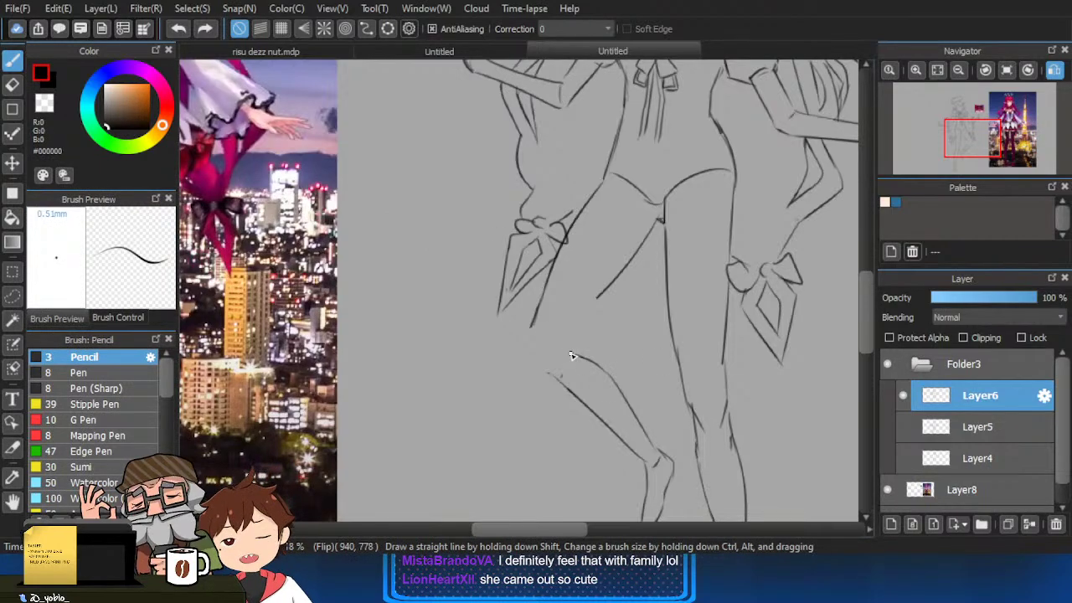
mouse_move(599, 296)
left_mouse_down()
mouse_move(557, 349)
mouse_move(525, 321)
mouse_move(530, 351)
mouse_move(548, 369)
left_mouse_up()
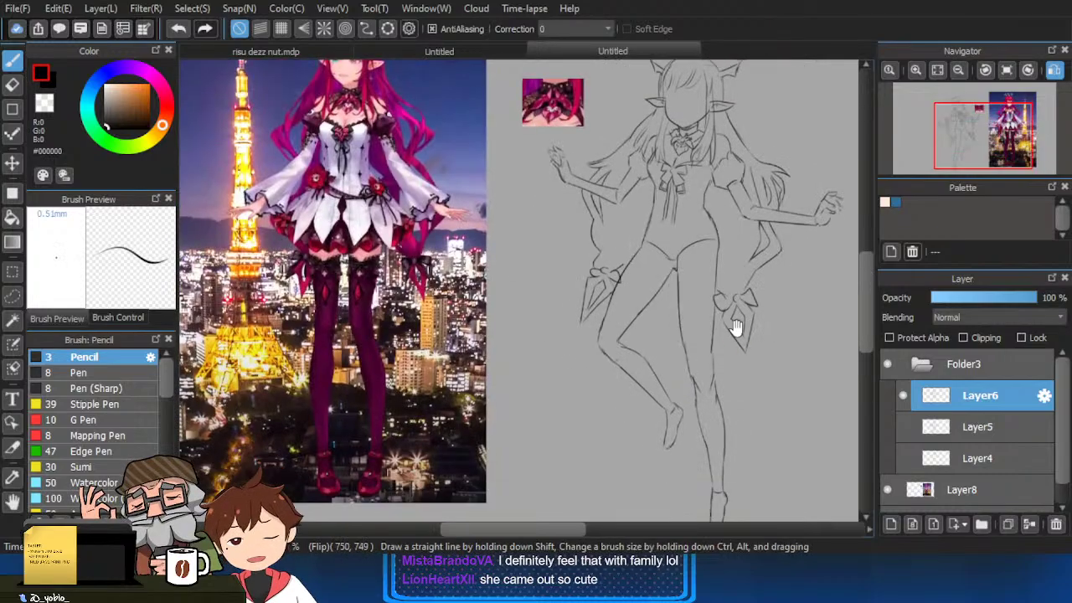
Erase the bent leg's foot below the ankle.
key("e")
left_click_drag(661, 289, 723, 319)
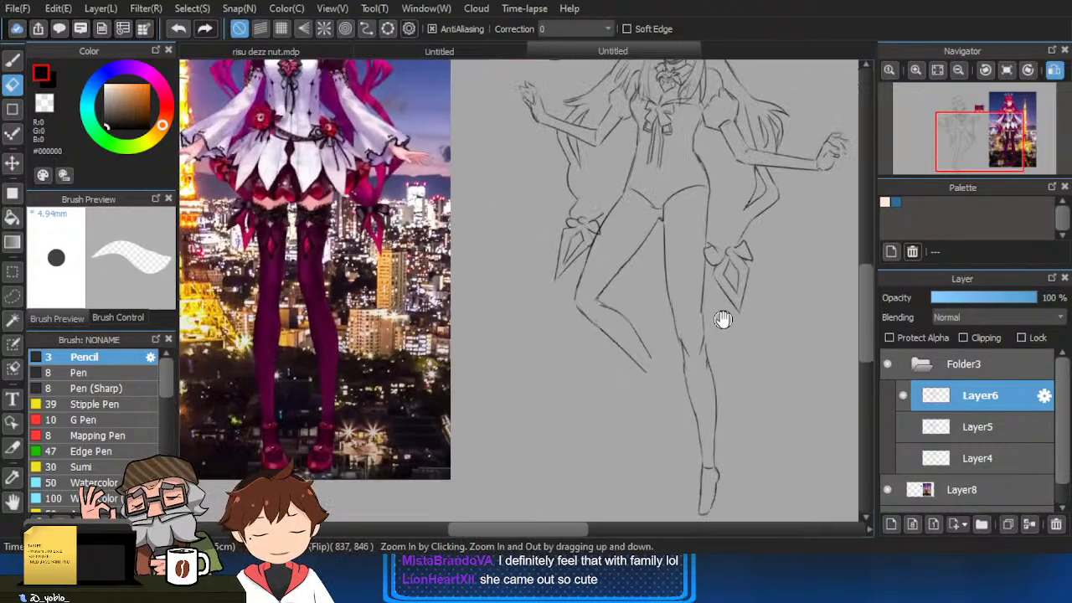
mouse_move(826, 368)
left_mouse_down()
mouse_move(788, 393)
mouse_move(797, 396)
left_mouse_up()
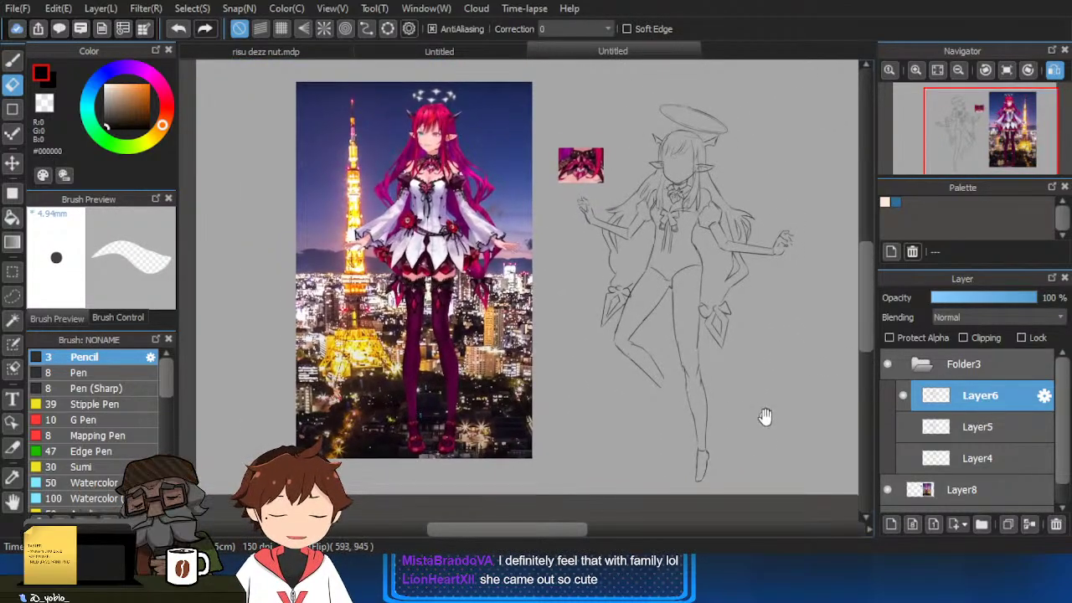
Move the whole character sketch up and slightly away from the full-body reference image with a transform.
left_click_drag(723, 418, 729, 381)
scroll(744, 378, "down", 1)
key("ctrl+t")
mouse_move(724, 251)
left_mouse_down()
mouse_move(724, 239)
mouse_move(774, 228)
left_mouse_up()
left_click(814, 521)
Erase the straight leg's foot, restore the unflipped canvas view, and draw a longer, narrow foot shape below the ankle.
scroll(768, 383, "up", 2)
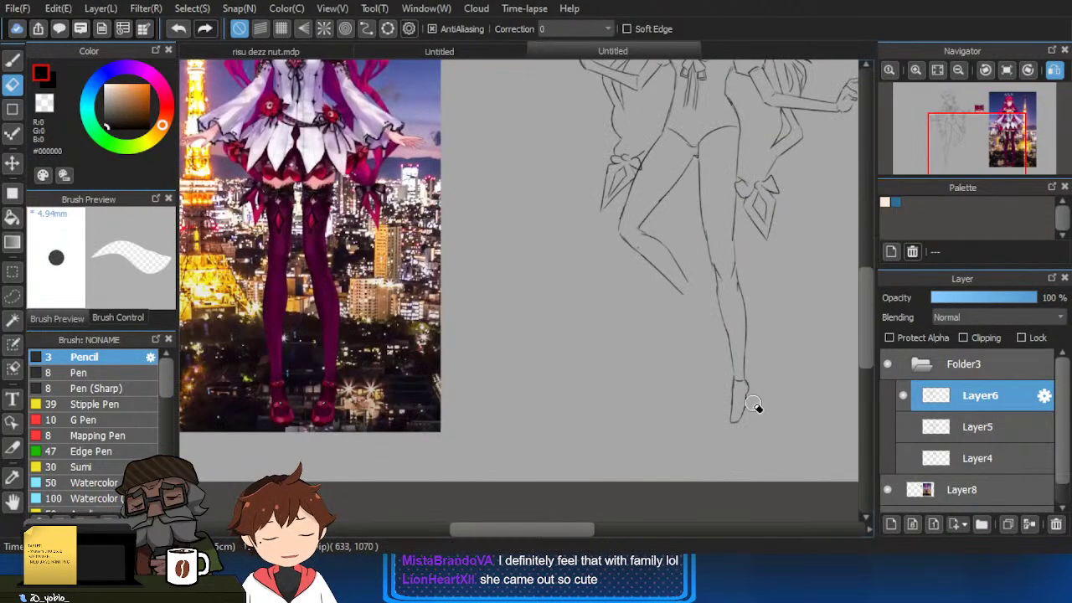
key("b")
scroll(740, 419, "up", 2)
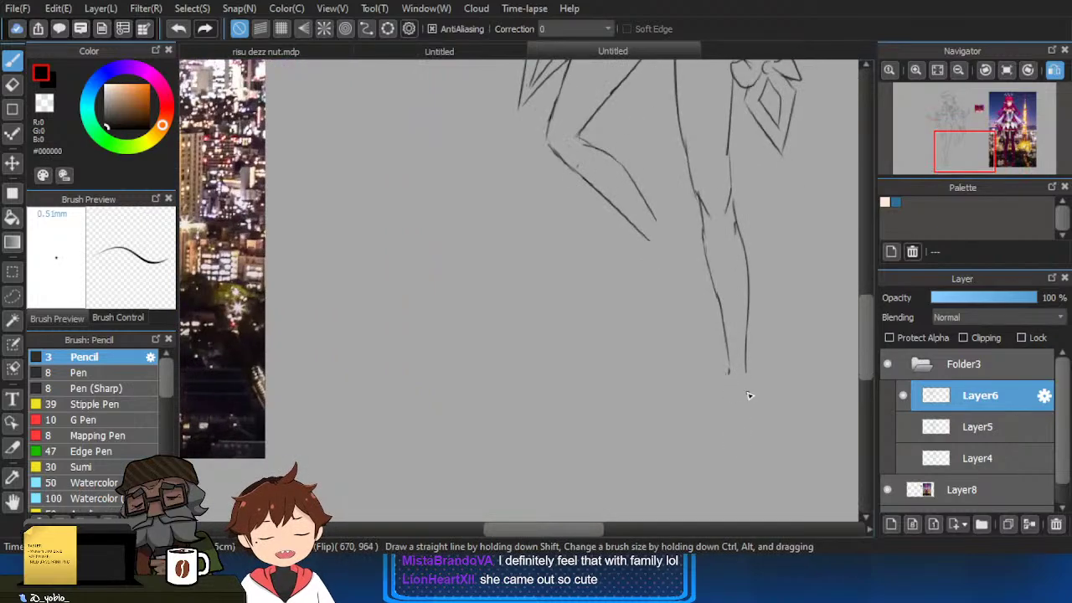
scroll(796, 340, "up", 1)
left_click(1055, 70)
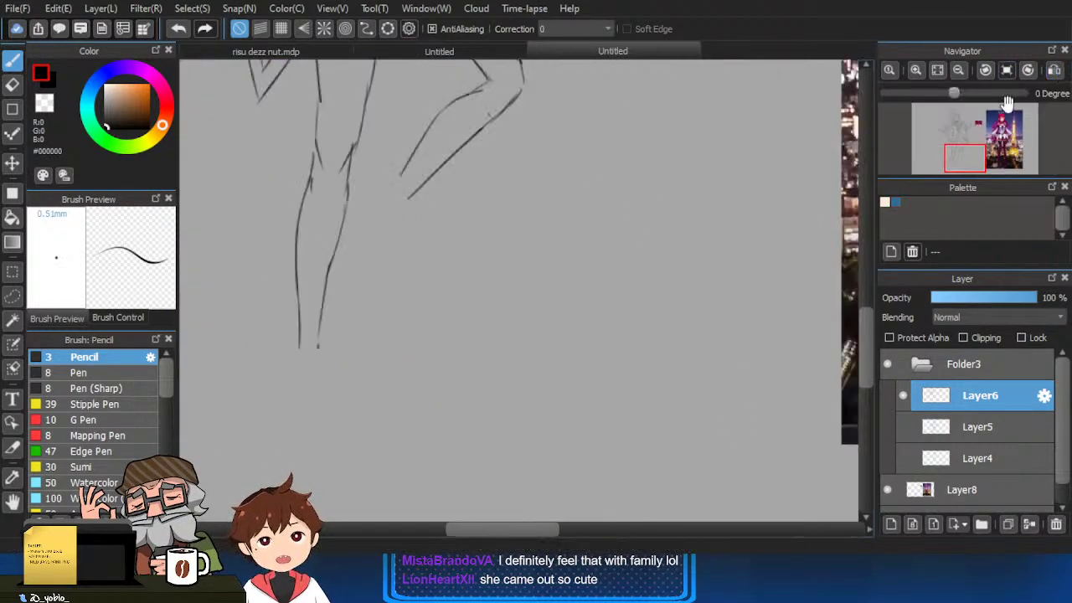
left_click_drag(364, 402, 450, 390)
mouse_move(381, 337)
left_mouse_down()
mouse_move(382, 429)
mouse_move(403, 429)
mouse_move(410, 421)
mouse_move(382, 362)
left_mouse_up()
left_click_drag(434, 361, 421, 441)
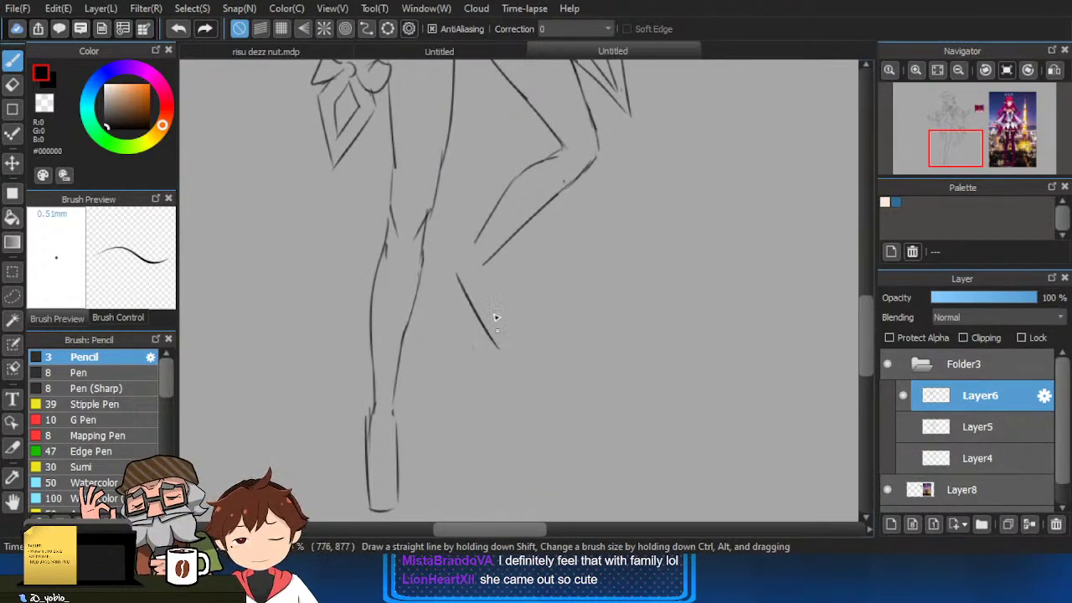
Draw a new narrow, downward-pointing foot at the end of the bent leg's shin.
left_click_drag(449, 255, 465, 328)
key("ctrl+z")
left_click_drag(454, 242, 466, 324)
left_click_drag(463, 235, 478, 233)
scroll(503, 343, "down", 5)
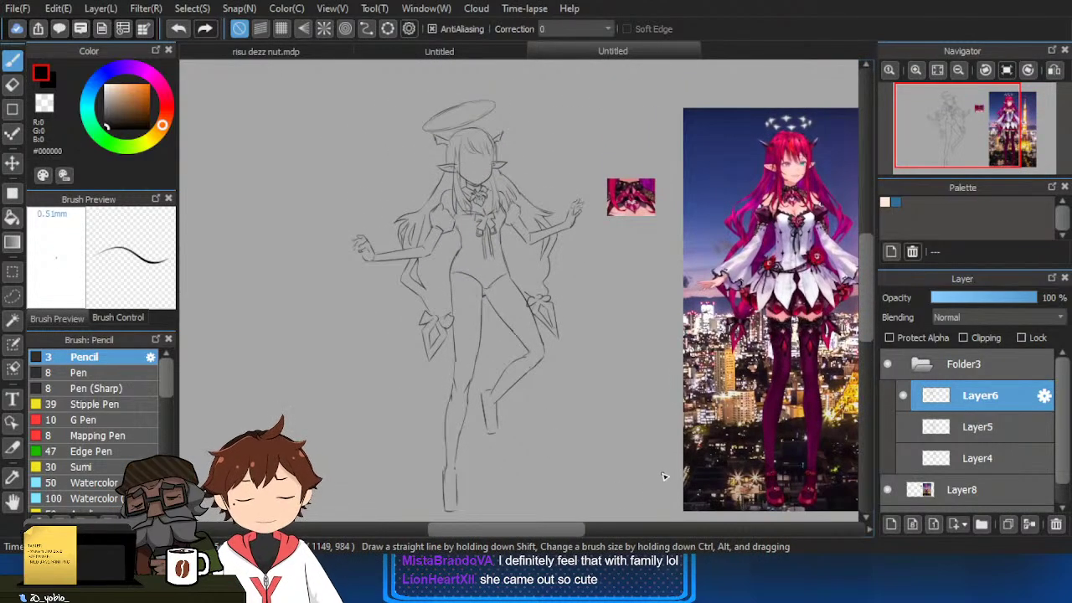
Sketch a wavy, flared cuff hanging from the wrist of the character's right arm.
left_click_drag(708, 472, 728, 432)
left_click_drag(639, 382, 618, 402)
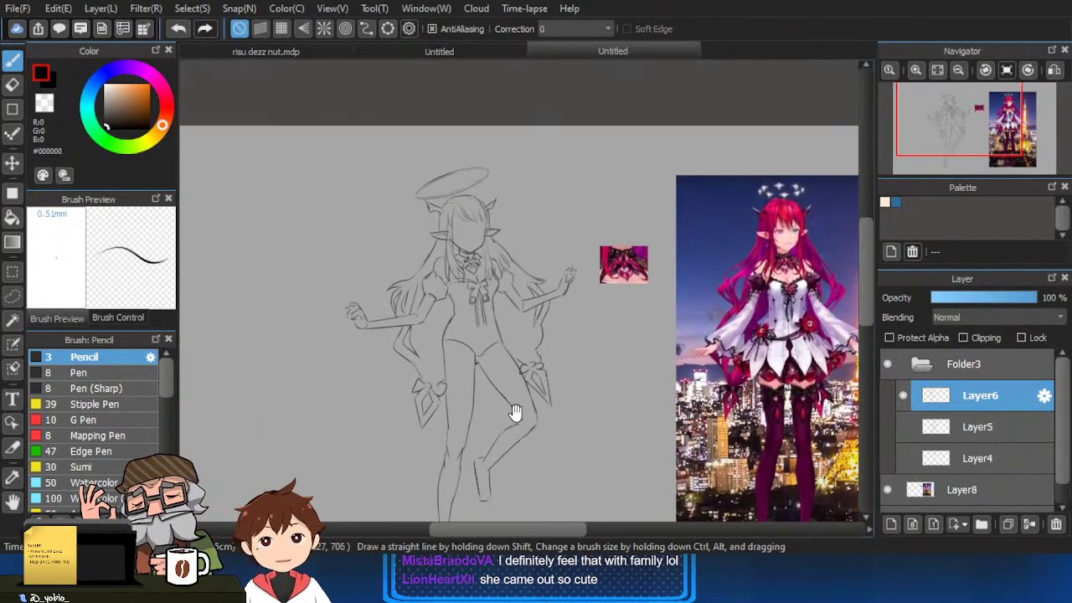
scroll(505, 382, "up", 2)
scroll(503, 371, "up", 2)
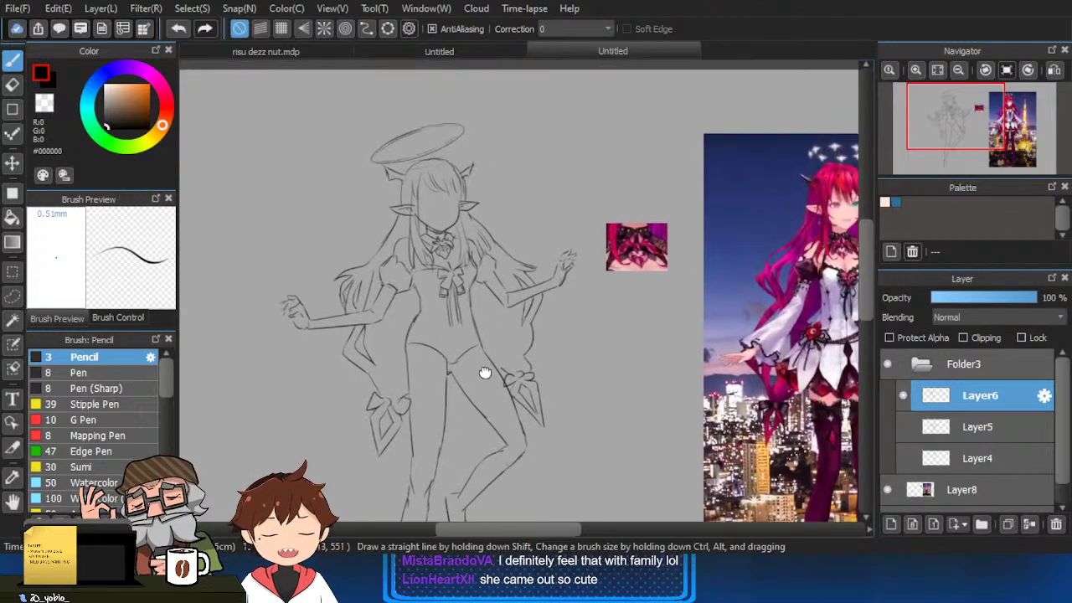
scroll(306, 345, "up", 1)
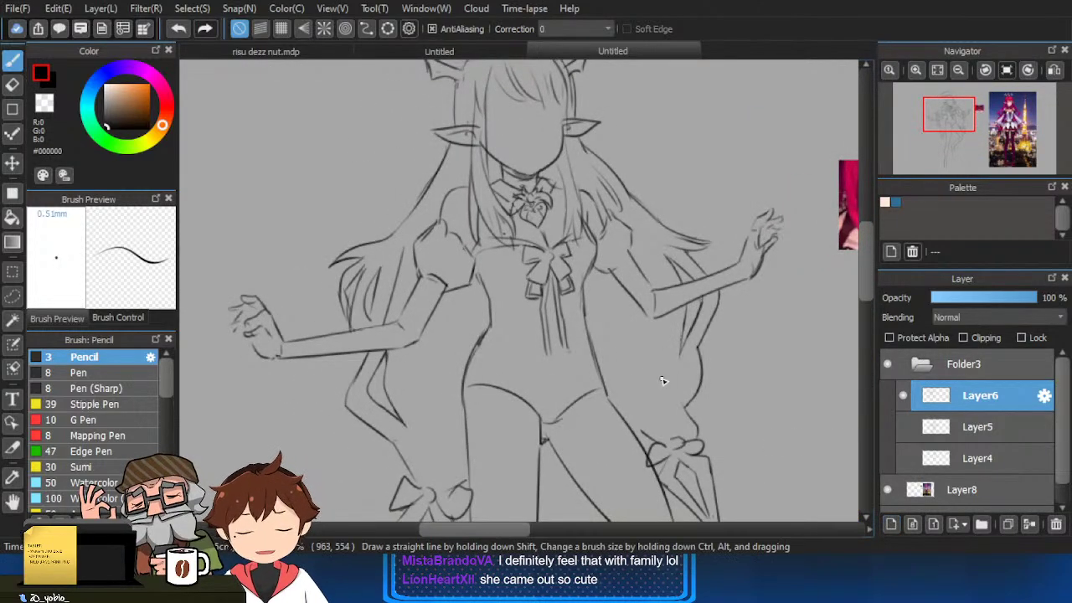
left_click_drag(296, 331, 310, 373)
key("ctrl+z")
left_click_drag(299, 328, 317, 381)
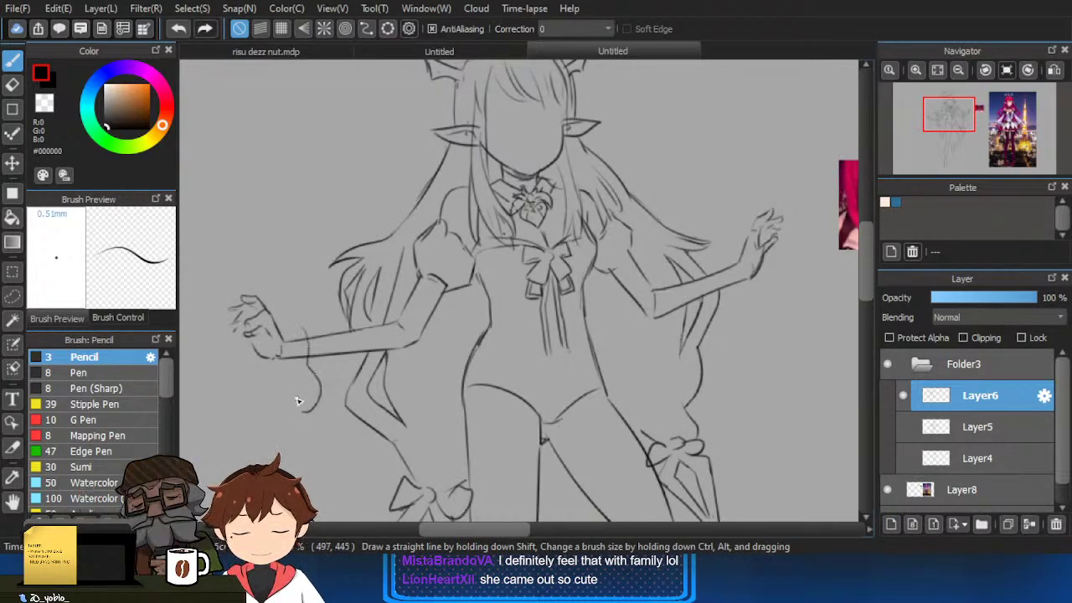
key("ctrl+z")
mouse_move(297, 337)
left_mouse_down()
mouse_move(312, 377)
mouse_move(285, 374)
left_mouse_up()
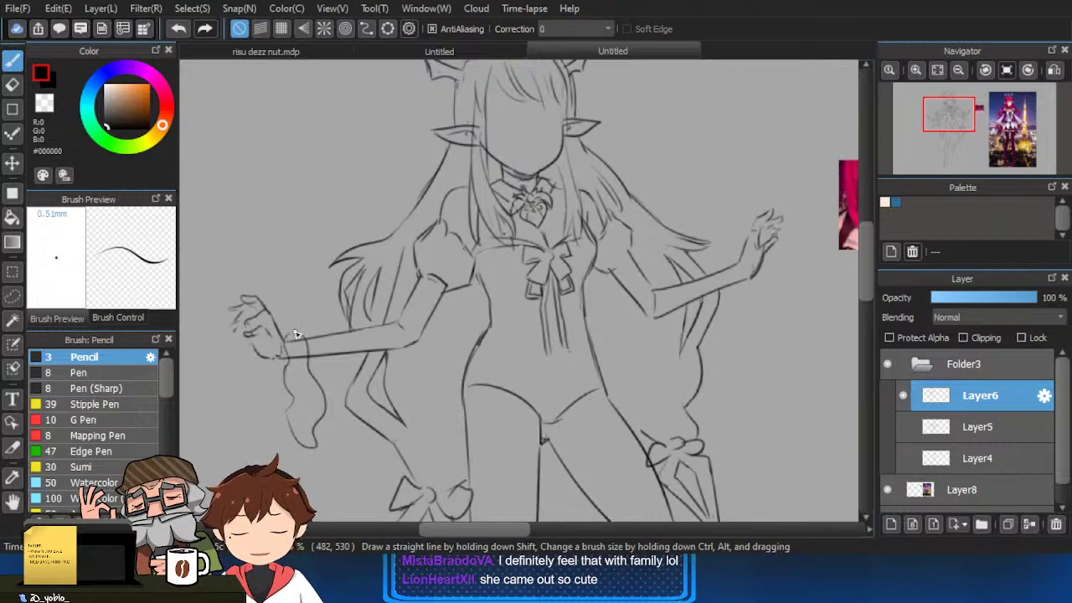
Round off the cuff above the right wrist, shorten its hanging tip, and draw flared sleeve edges toward the elbow.
left_click_drag(485, 385, 461, 347)
scroll(461, 347, "down", 4)
left_click_drag(594, 337, 466, 338)
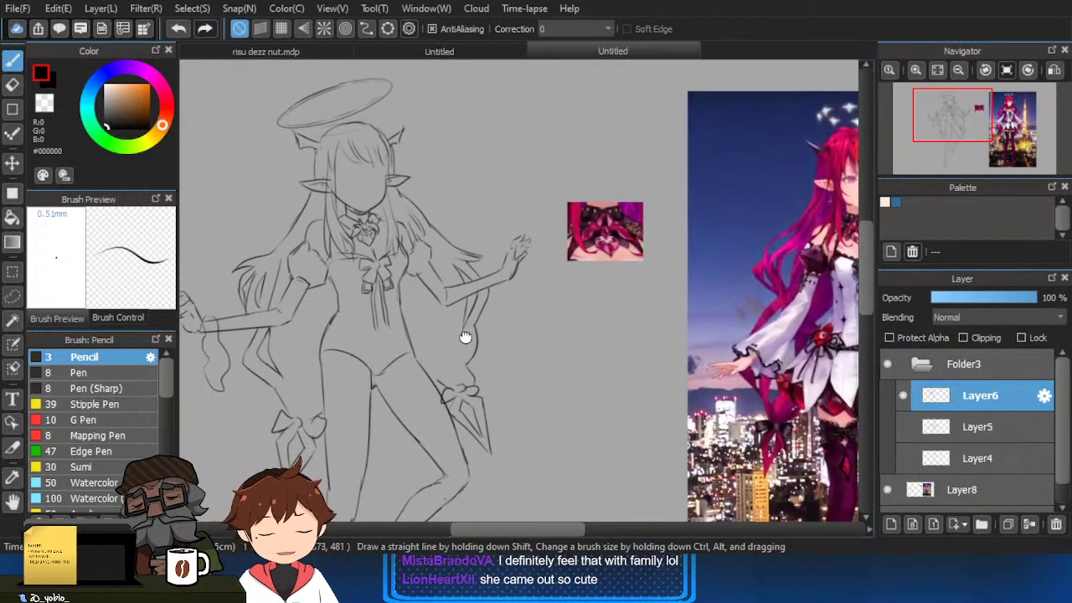
scroll(465, 337, "up", 5)
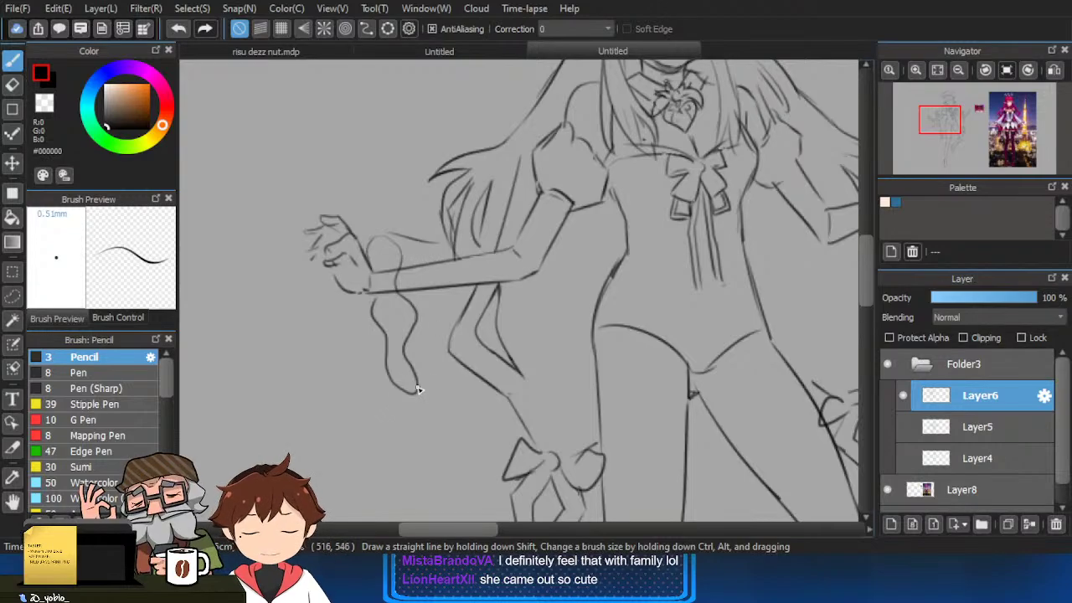
key("e")
mouse_move(416, 388)
left_mouse_down()
mouse_move(394, 349)
mouse_move(412, 351)
left_mouse_up()
key("b")
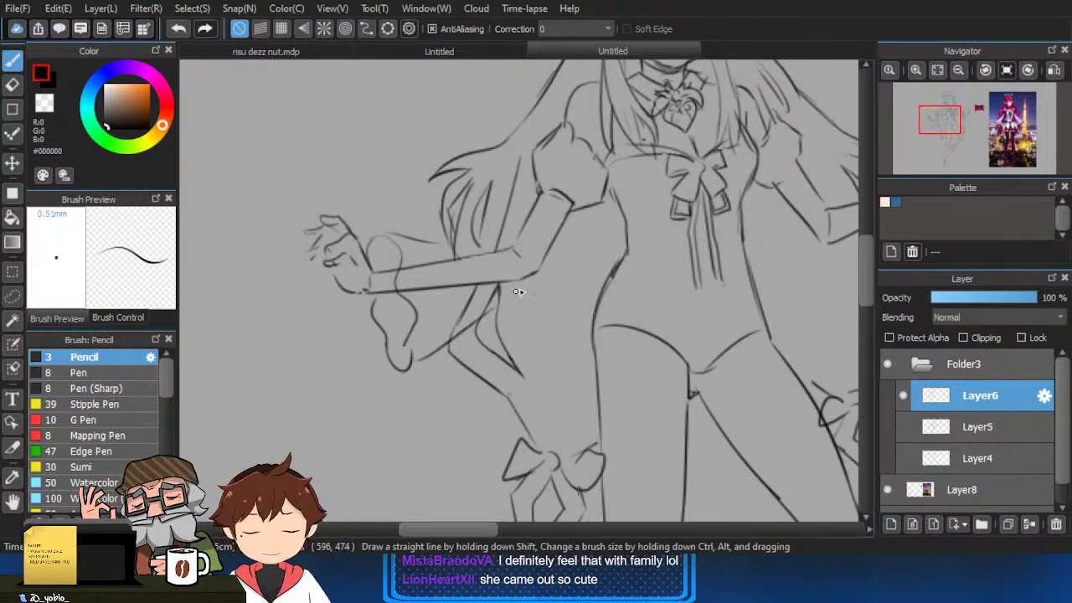
Erase the right forearm's lines inside the flared sleeve and extend the sleeve's upper edge to the elbow.
scroll(630, 273, "down", 1)
left_click_drag(671, 281, 335, 349)
left_click_drag(425, 354, 574, 310)
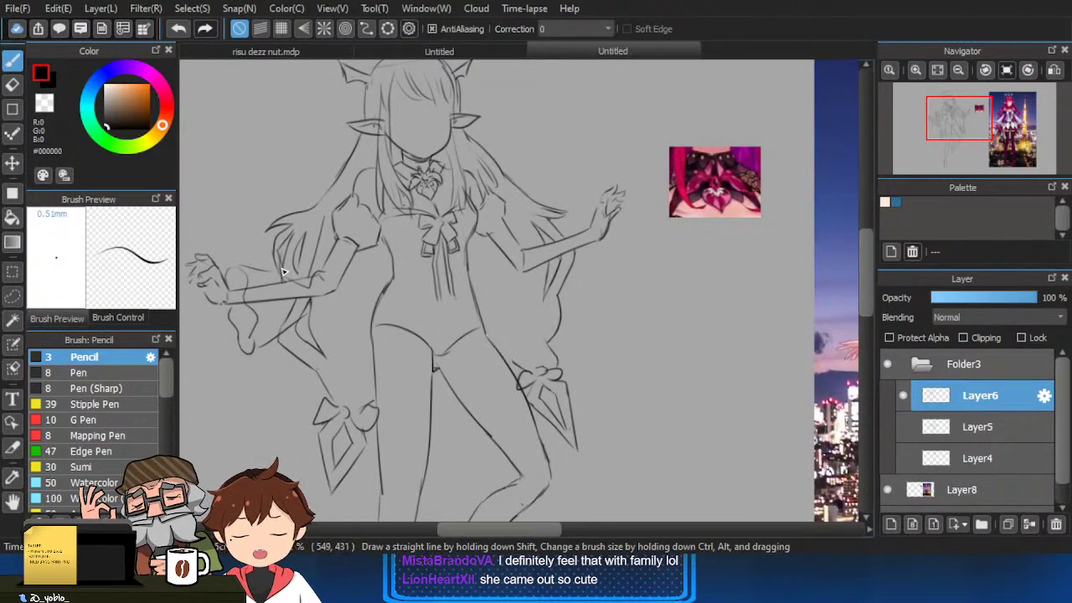
key("e")
mouse_move(294, 311)
left_mouse_down()
mouse_move(266, 306)
mouse_move(332, 289)
left_mouse_up()
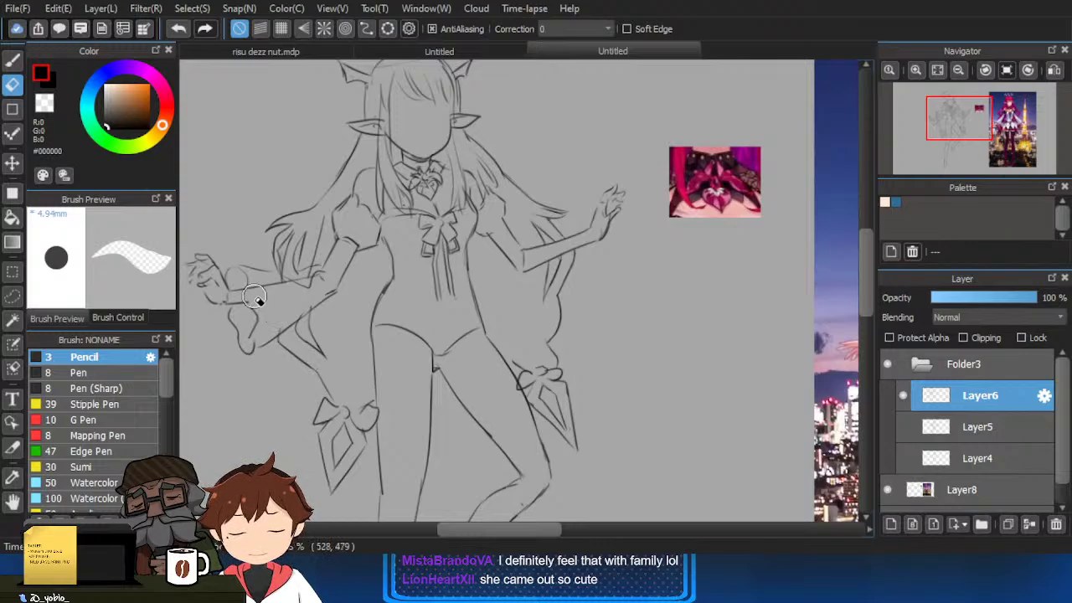
key("b")
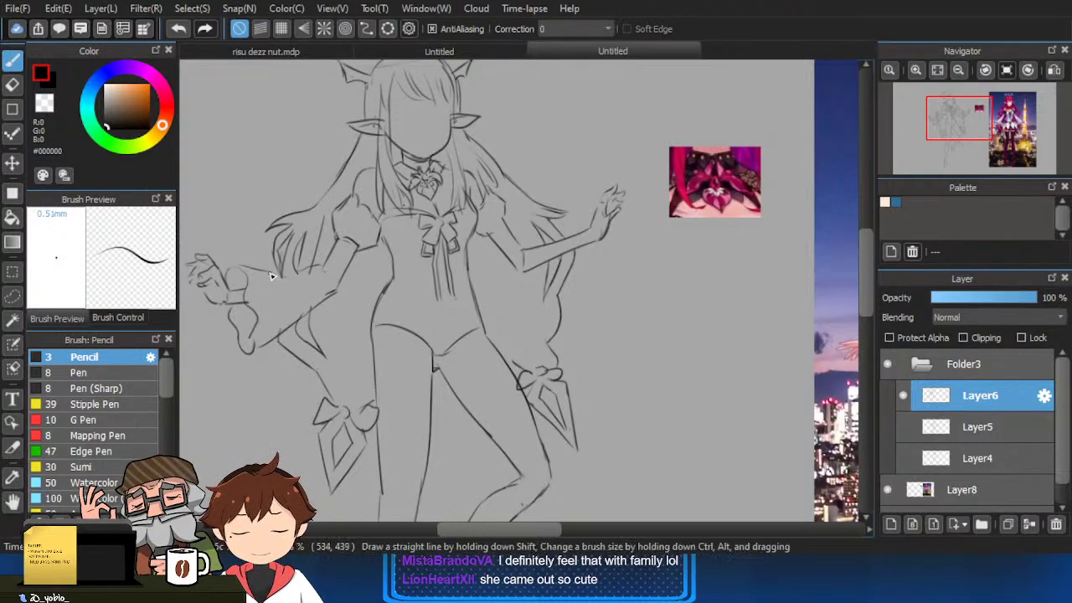
left_click_drag(273, 276, 318, 281)
scroll(469, 226, "down", 2)
left_click_drag(630, 302, 586, 292)
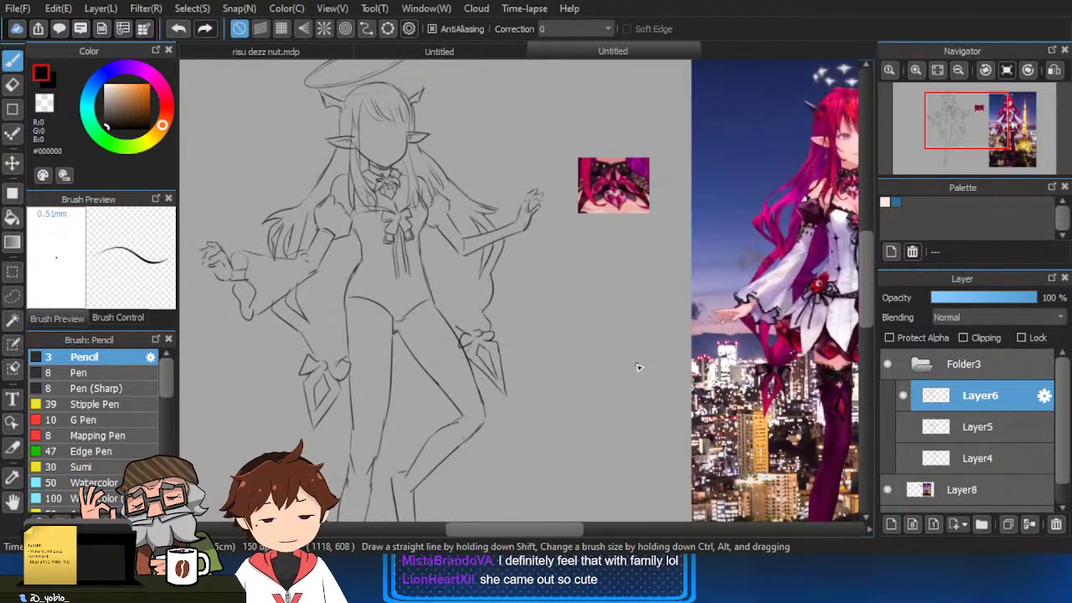
Add short lines at the leotard's crotch and a second curve along its leg opening over the straight leg's hip.
scroll(567, 280, "up", 5)
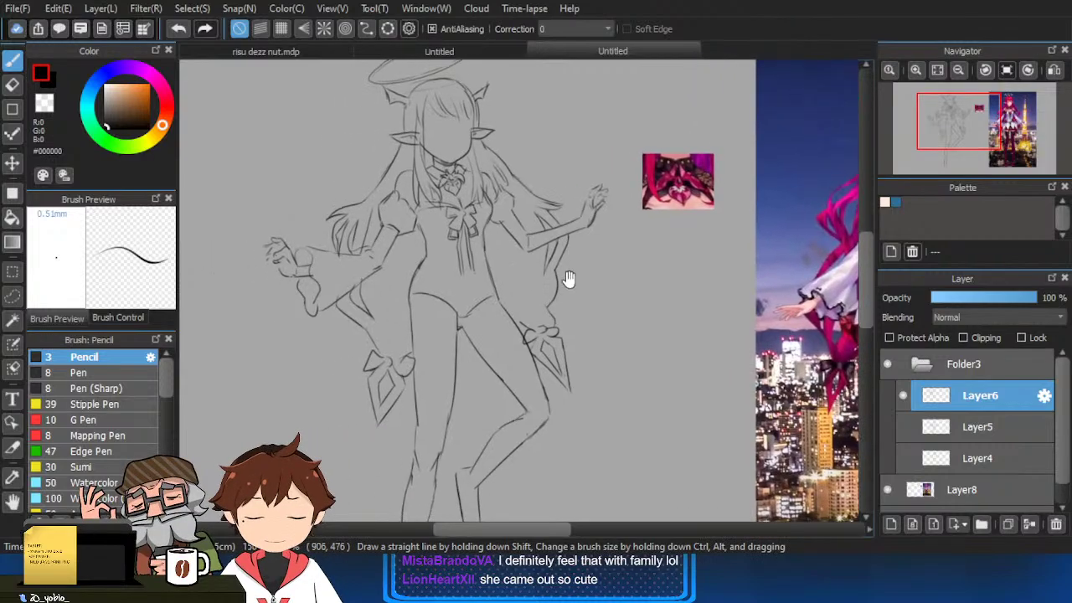
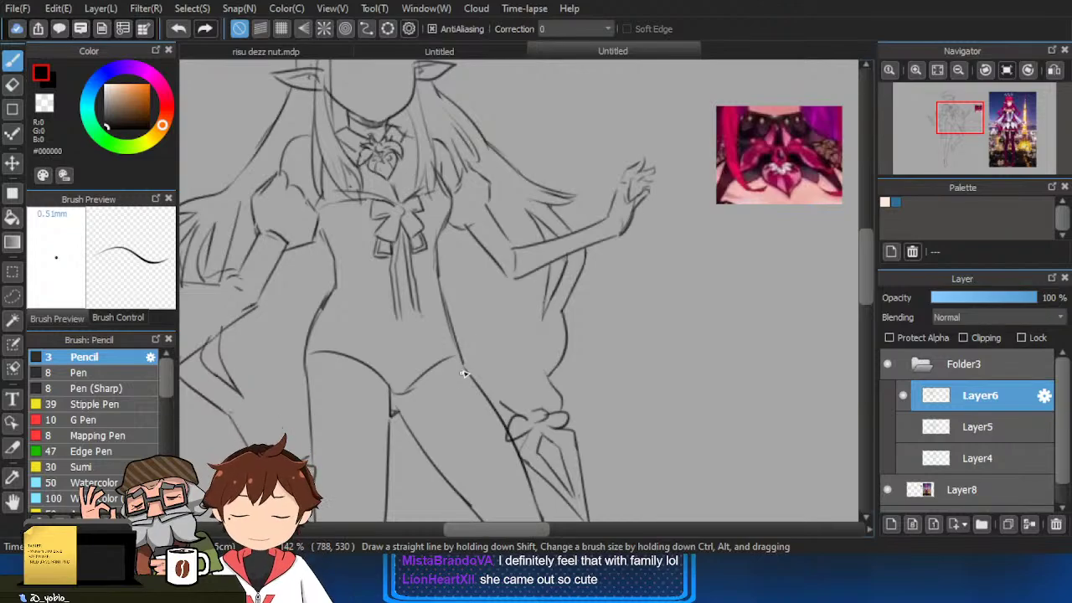
scroll(465, 374, "up", 3)
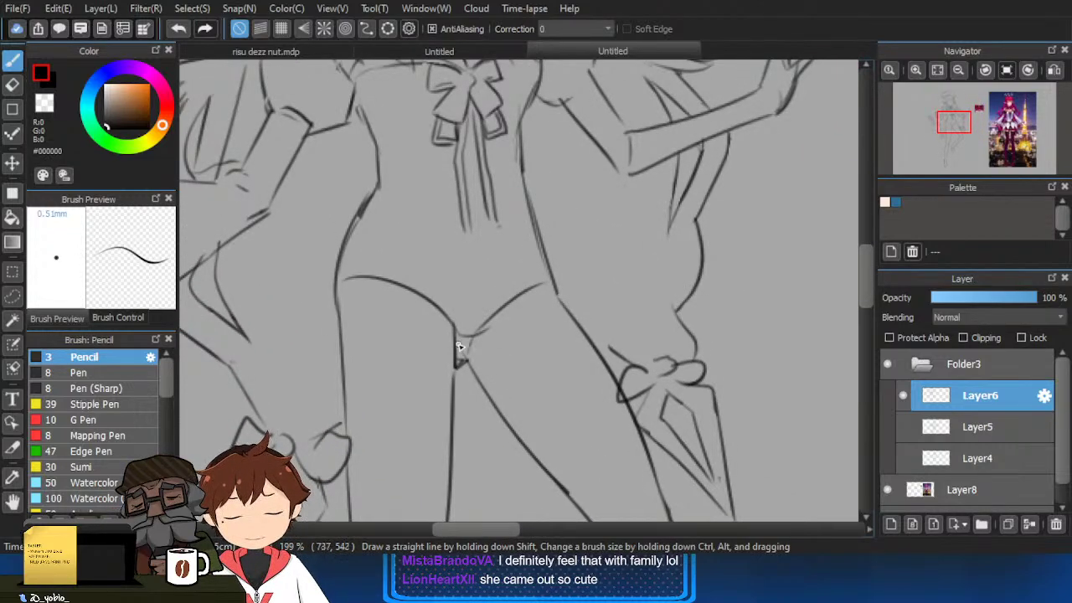
scroll(508, 346, "down", 2)
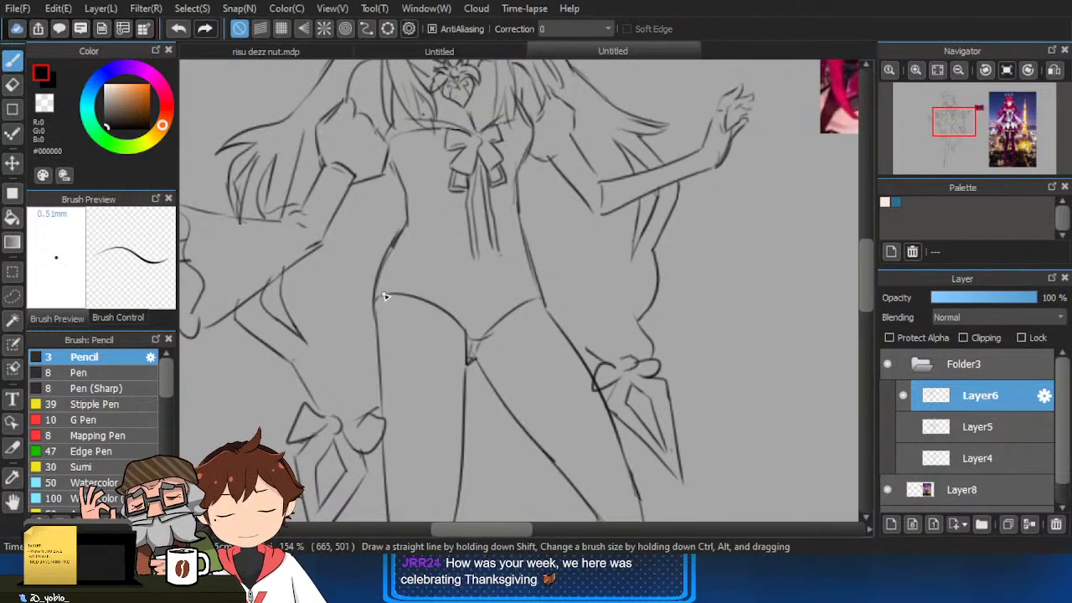
left_click_drag(510, 289, 517, 324)
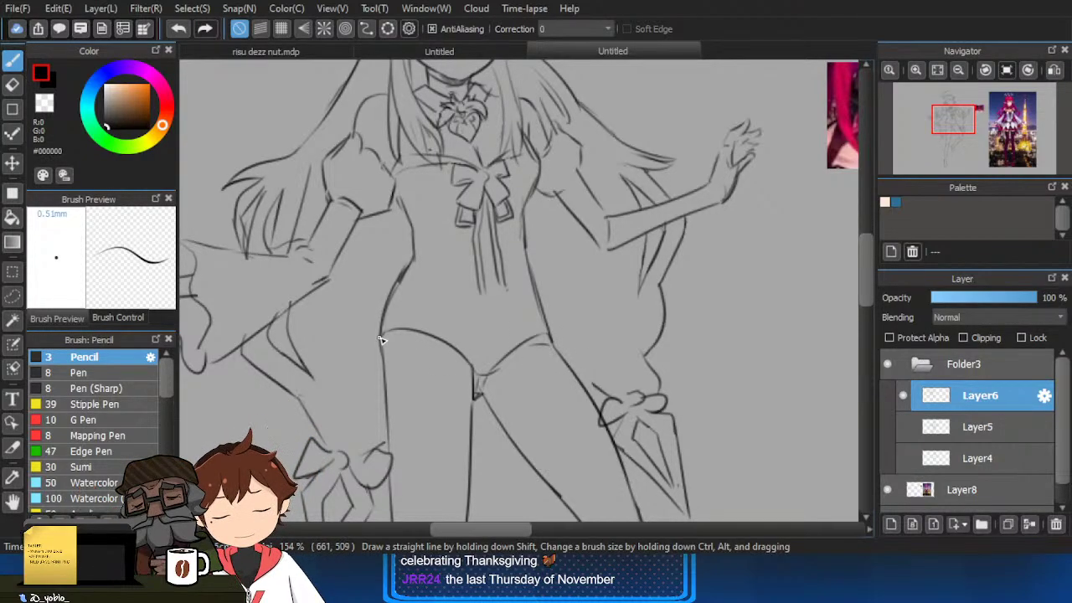
scroll(573, 371, "down", 2)
scroll(573, 370, "up", 2)
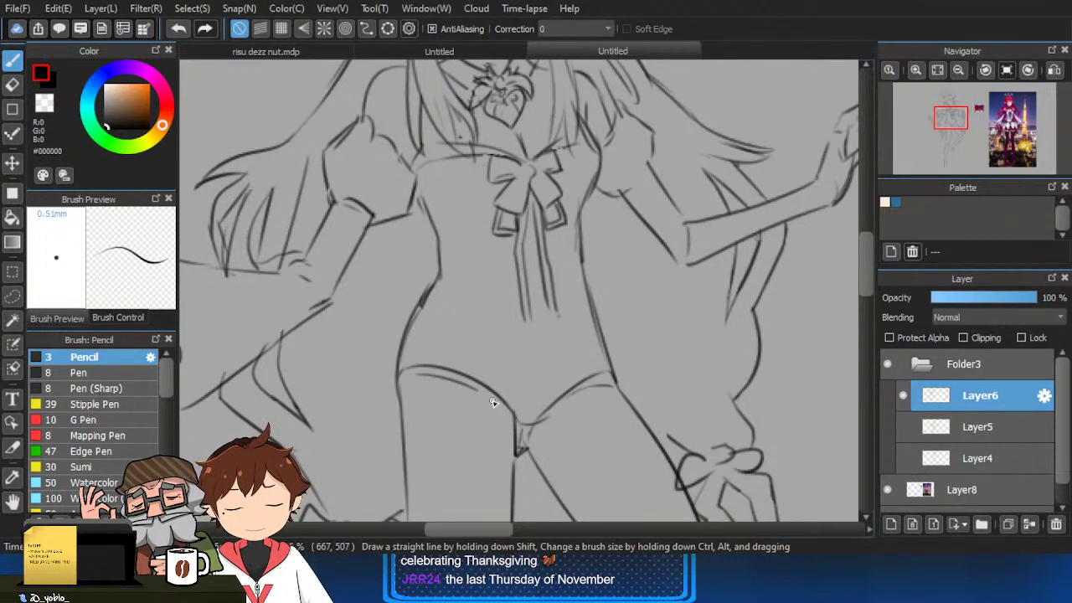
Finish the tips of the chest bow's hanging ribbon tails and sketch a short contour line under the bust.
scroll(556, 388, "down", 2)
scroll(549, 381, "up", 2)
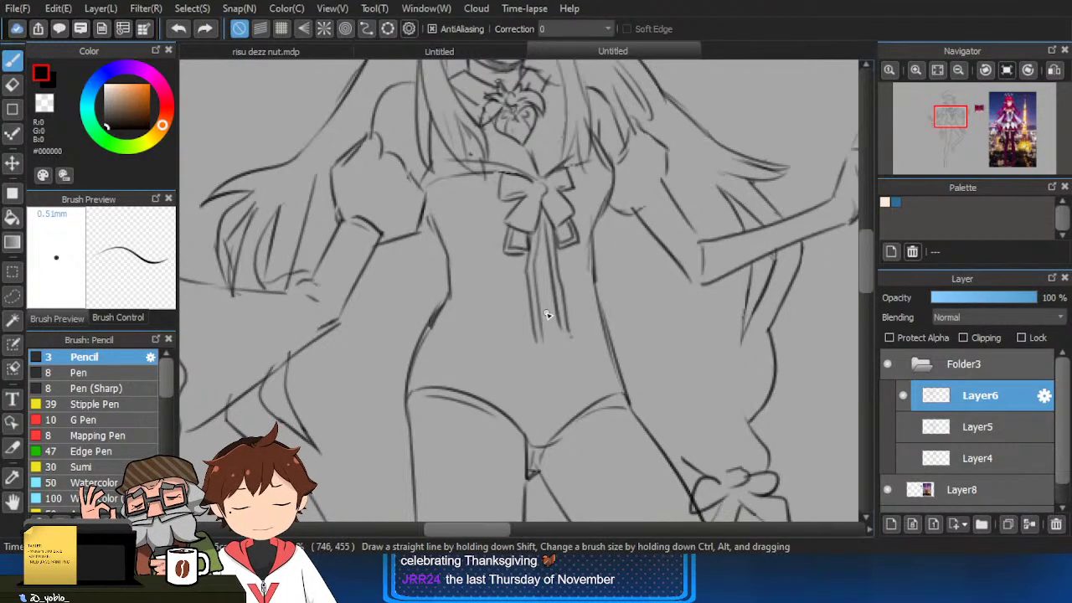
scroll(553, 316, "down", 2)
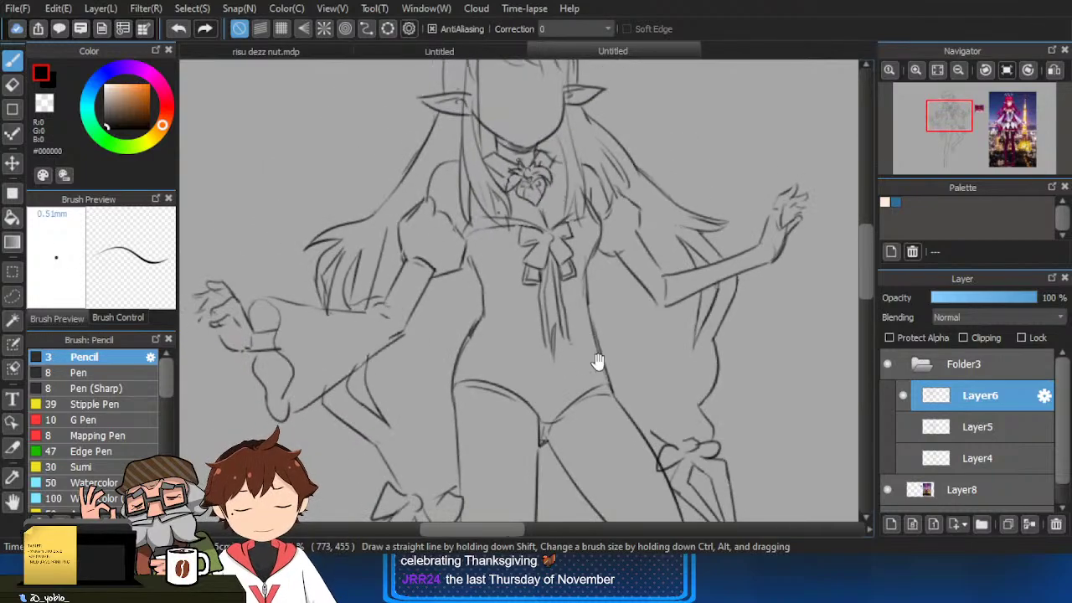
scroll(469, 311, "up", 2)
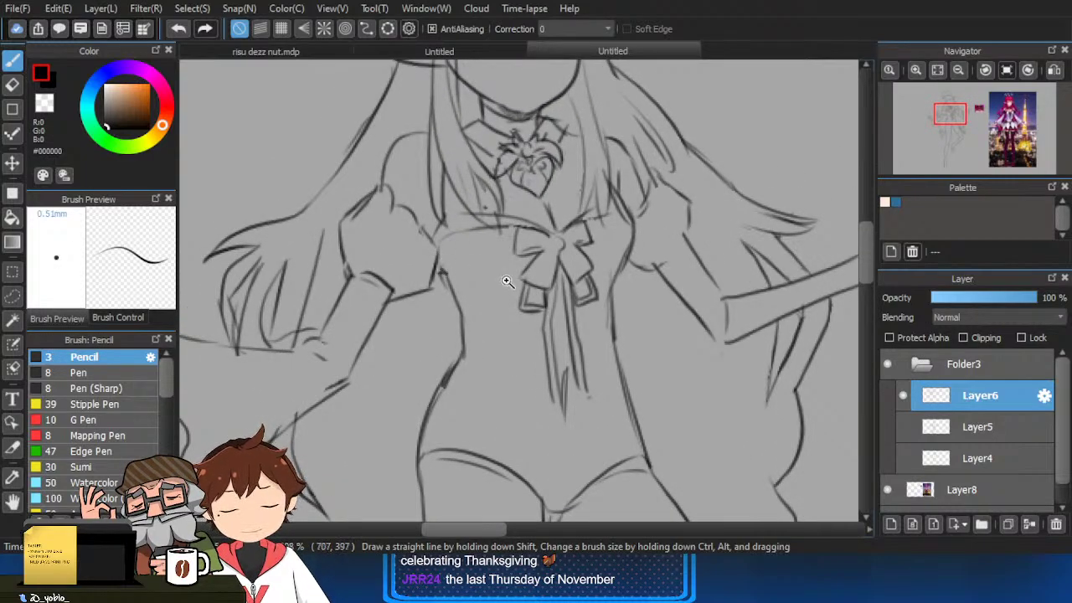
scroll(507, 282, "down", 2)
scroll(586, 327, "up", 2)
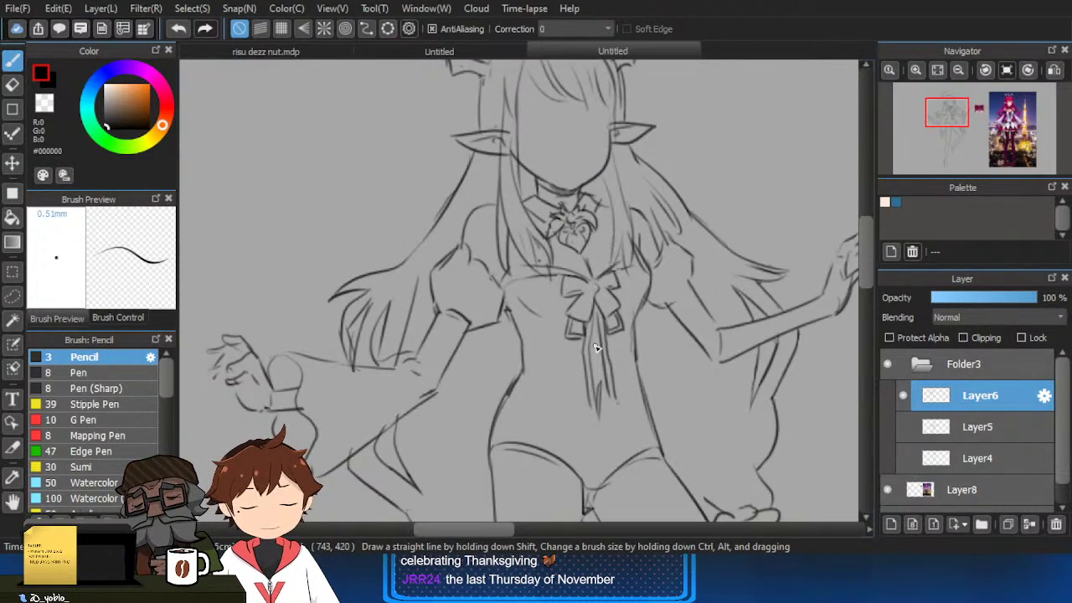
scroll(559, 323, "down", 2)
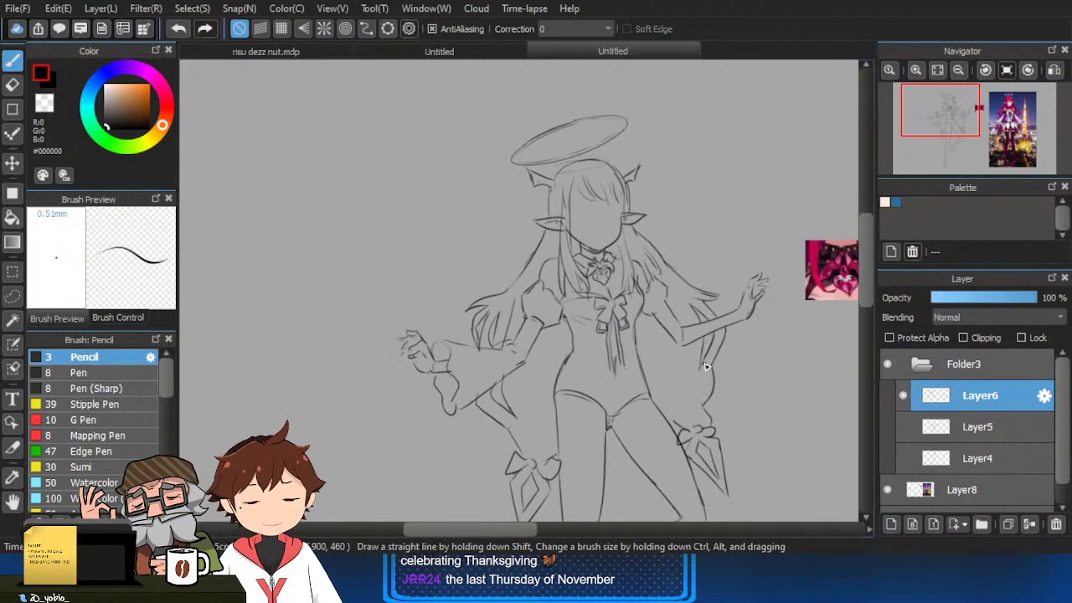
scroll(698, 354, "down", 1)
scroll(679, 356, "up", 3)
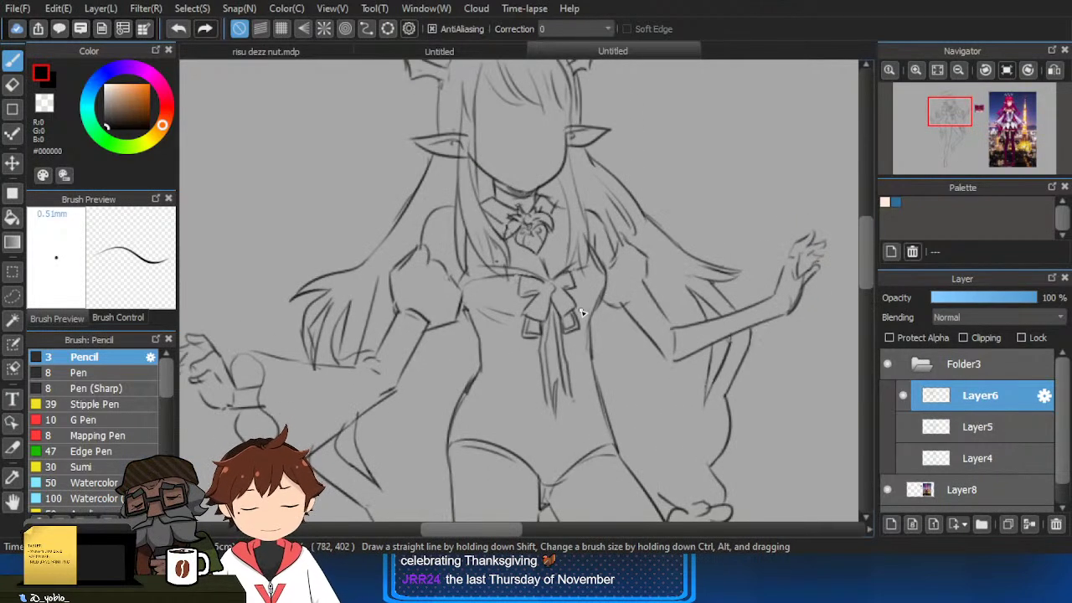
scroll(589, 341, "down", 2)
scroll(629, 344, "up", 1)
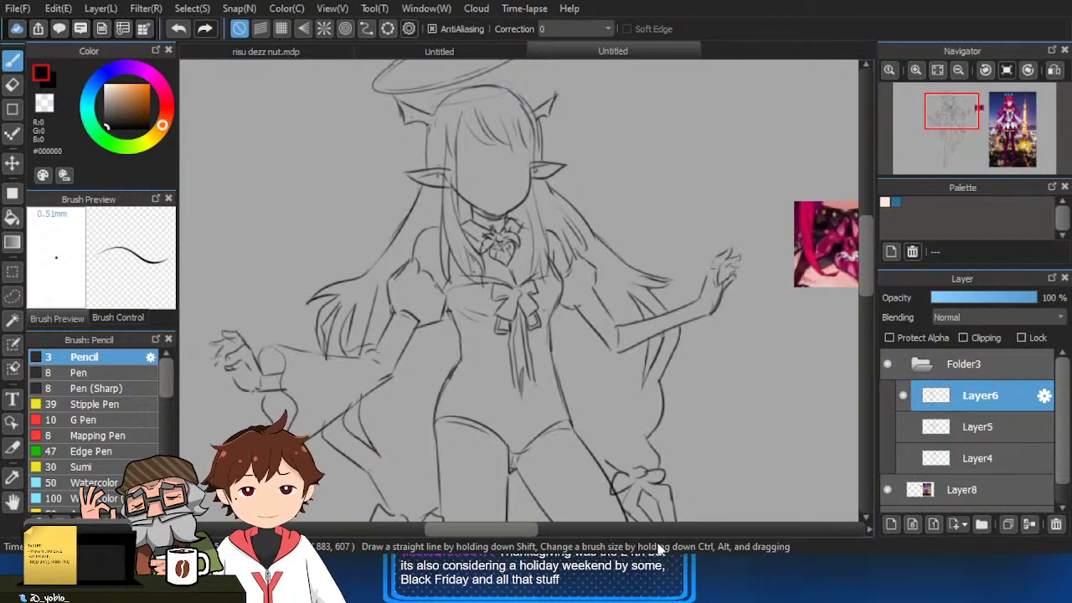
Compare the full-figure sketch, especially the waist and hips, with the costume reference image.
left_click_drag(533, 443, 558, 395)
scroll(559, 393, "up", 1)
scroll(553, 354, "down", 2)
left_click_drag(691, 390, 684, 330)
left_click_drag(647, 363, 640, 403)
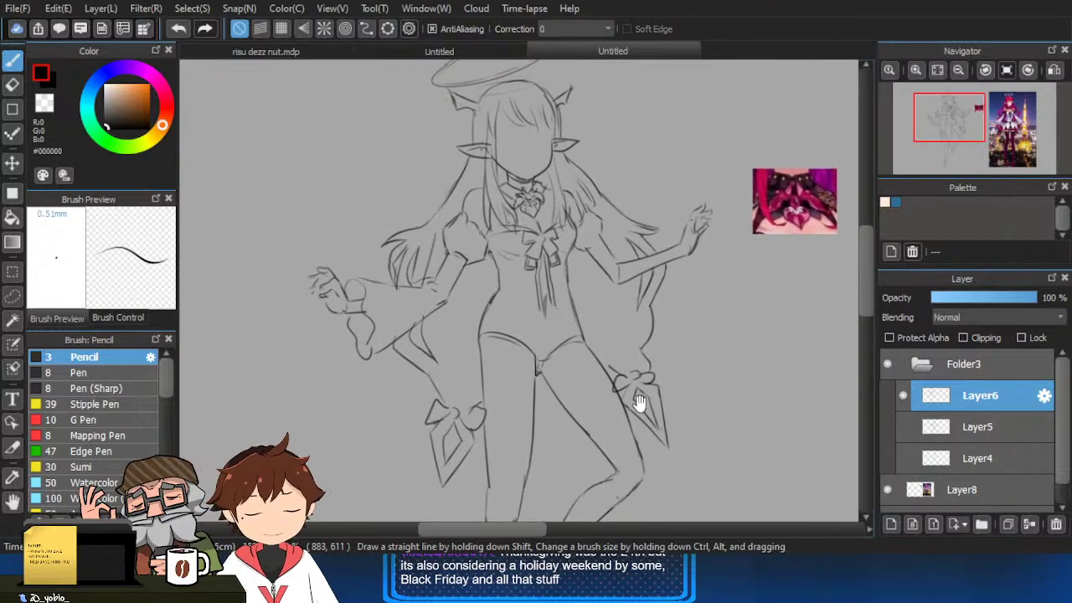
scroll(639, 403, "down", 4)
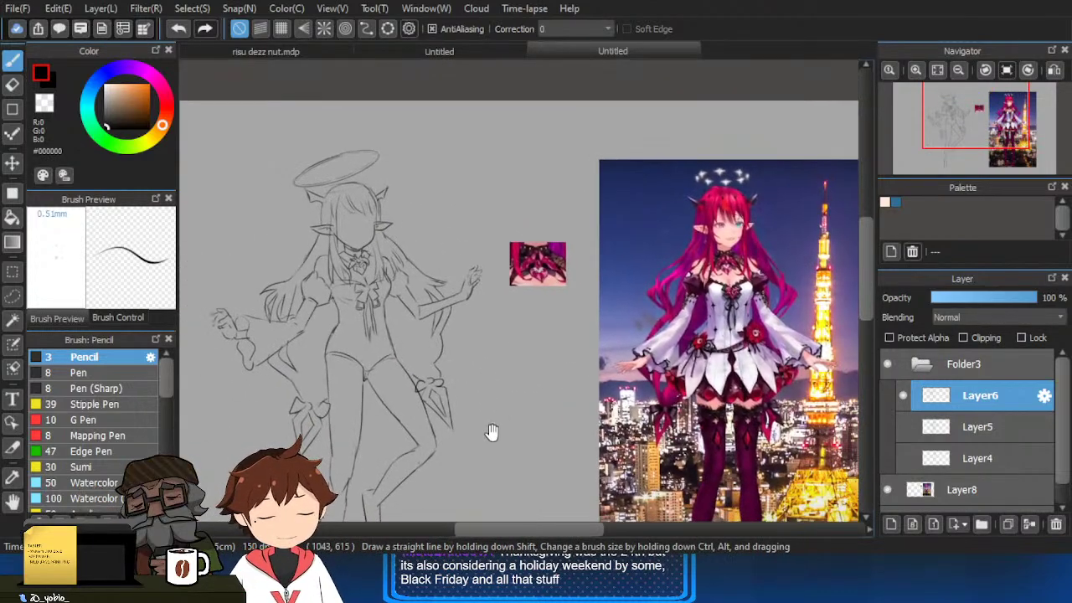
scroll(494, 435, "up", 2)
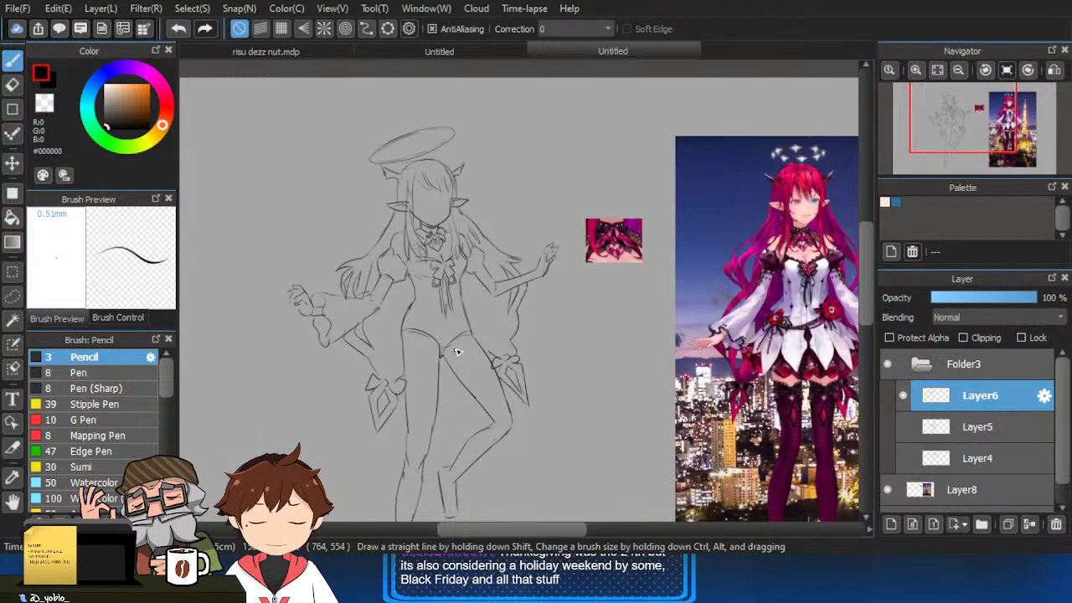
scroll(457, 352, "up", 5)
key("e")
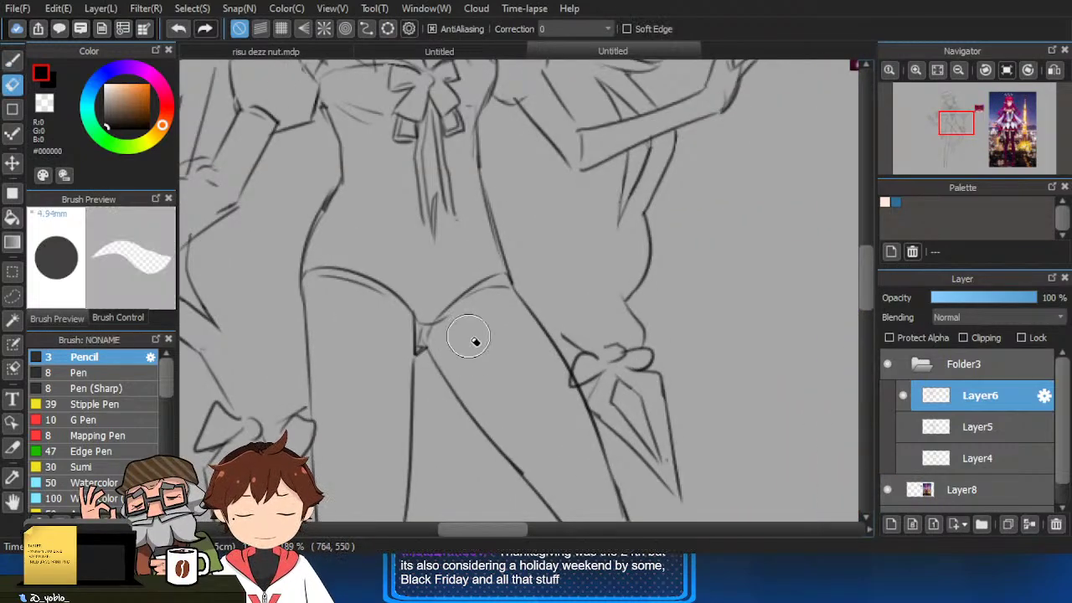
key("b")
left_click_drag(394, 286, 400, 307)
key("e")
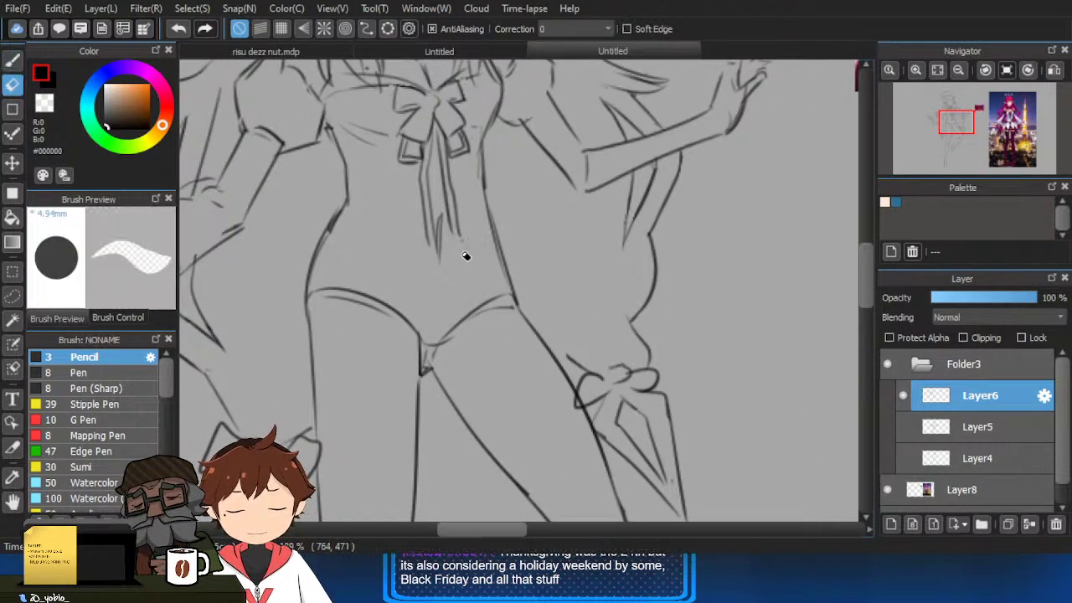
key("b")
scroll(421, 357, "down", 3)
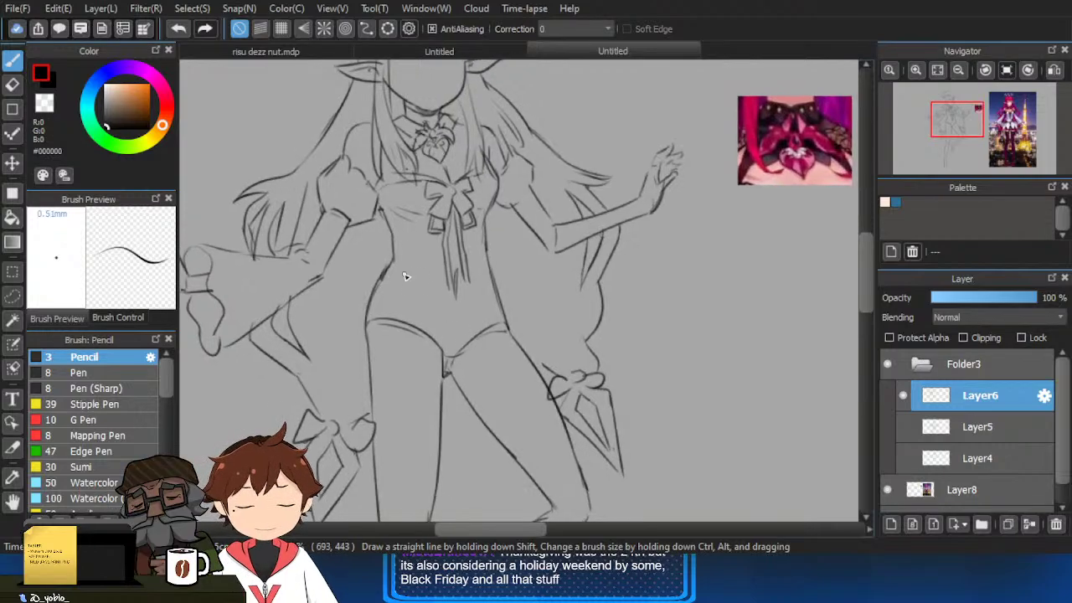
scroll(494, 355, "down", 4)
left_click_drag(637, 350, 537, 435)
scroll(378, 351, "up", 2)
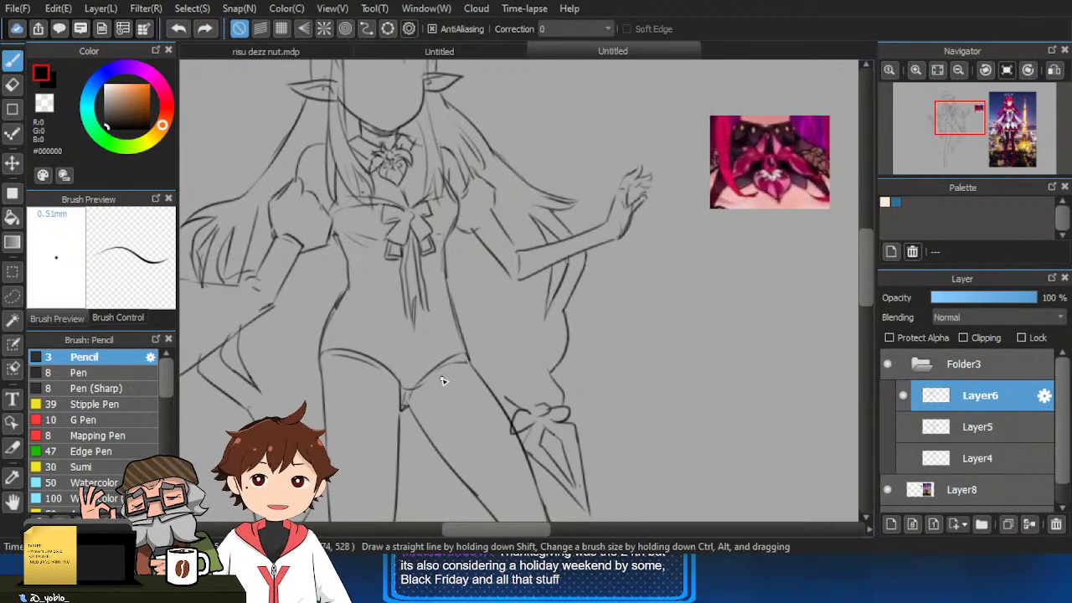
Sketch a slanted belt across the hips with two roughly parallel pencil lines.
mouse_move(437, 418)
left_mouse_down()
mouse_move(472, 401)
mouse_move(465, 384)
left_mouse_up()
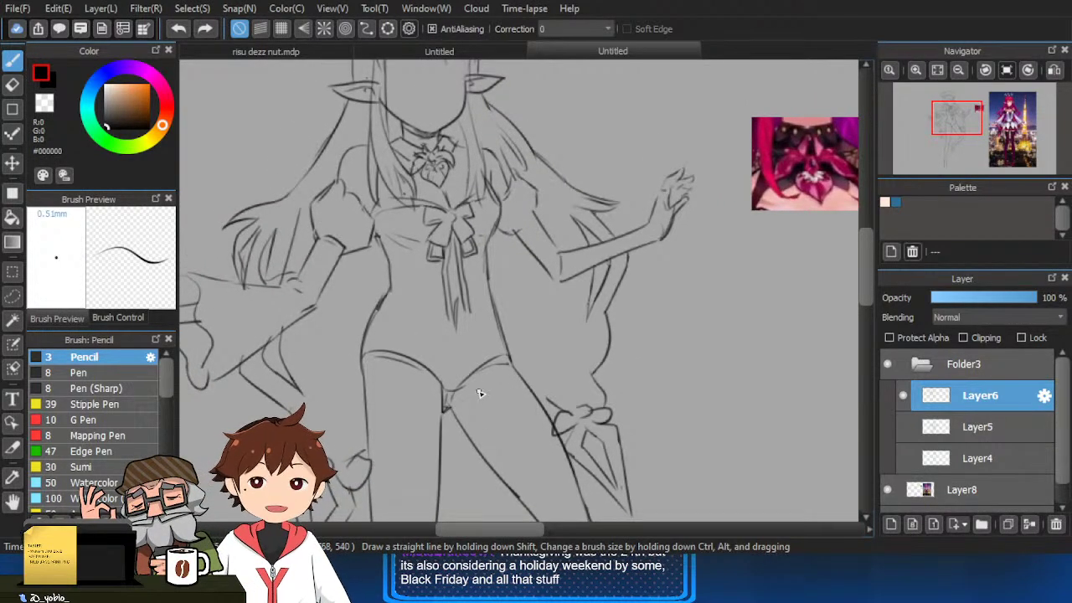
scroll(490, 314, "up", 1)
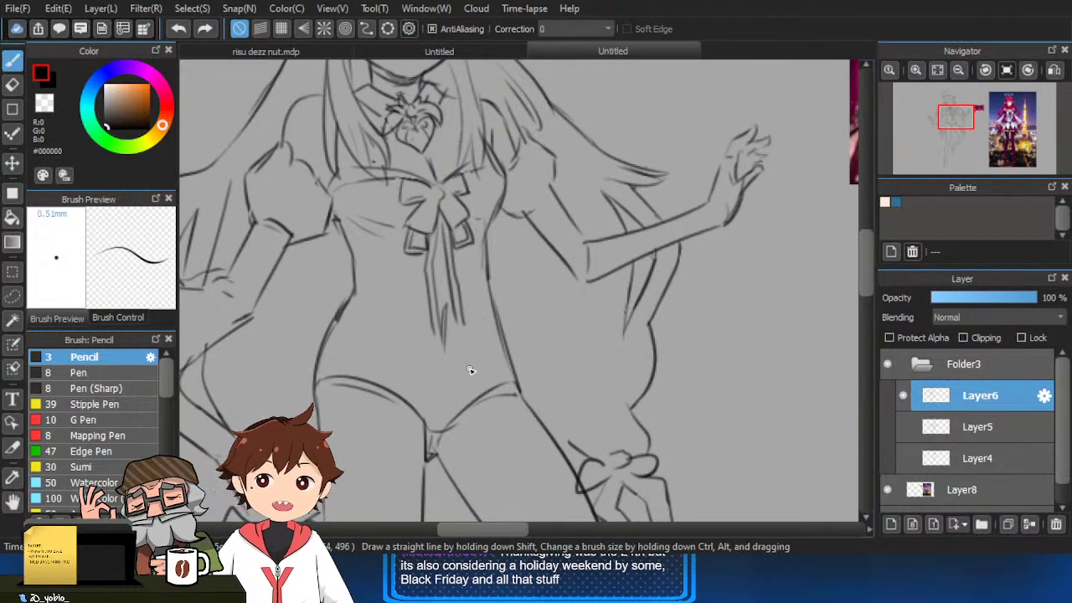
left_click_drag(466, 373, 522, 340)
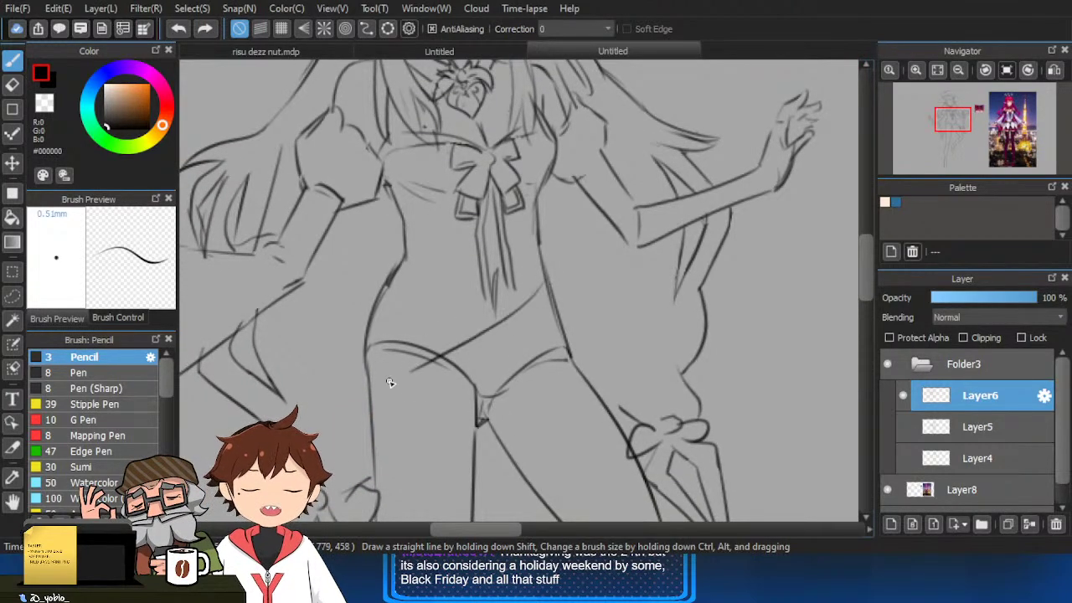
mouse_move(545, 289)
left_mouse_down()
mouse_move(339, 373)
mouse_move(539, 308)
mouse_move(375, 378)
left_mouse_up()
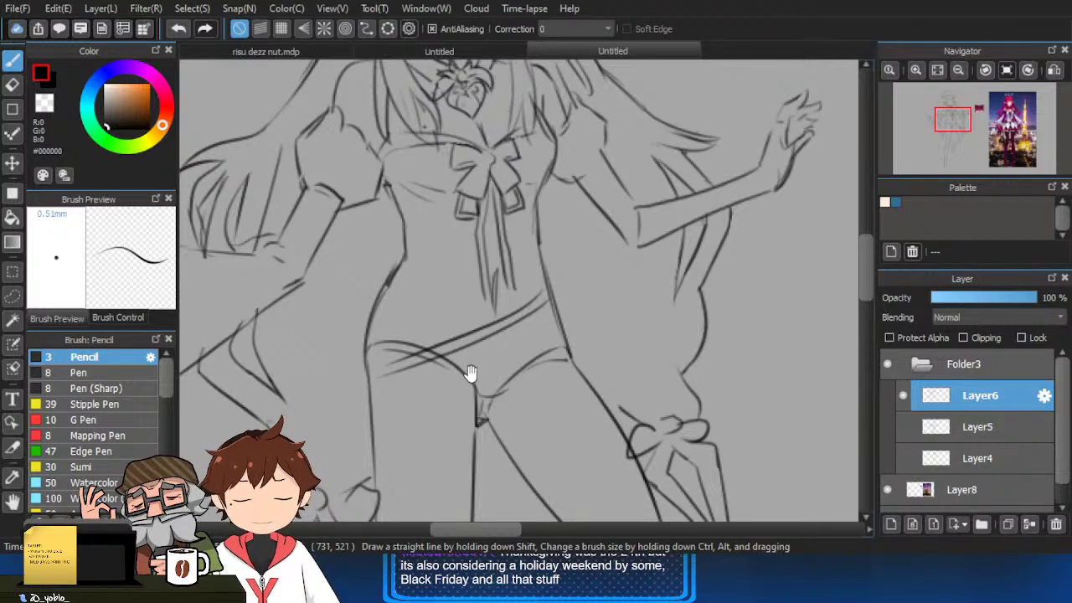
left_click_drag(470, 373, 467, 383)
Erase the leg-opening line where it crosses the slanted belt at the hip.
key("e")
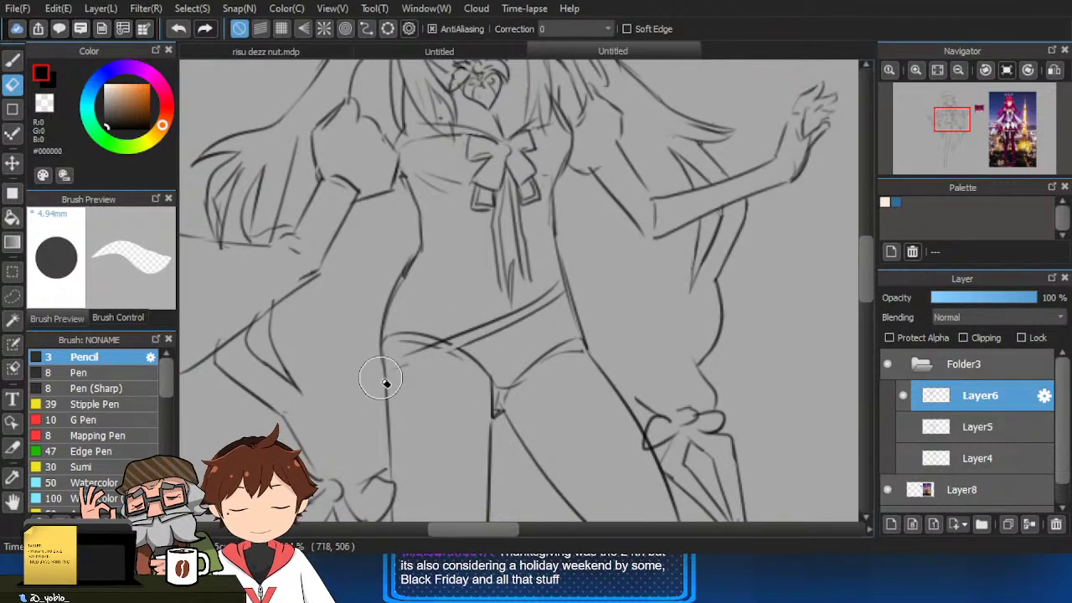
left_click_drag(453, 342, 436, 353)
key("b")
Sketch the curved waistline of the skirt and extend it outward past the hip on the bent-arm side.
scroll(462, 349, "down", 3)
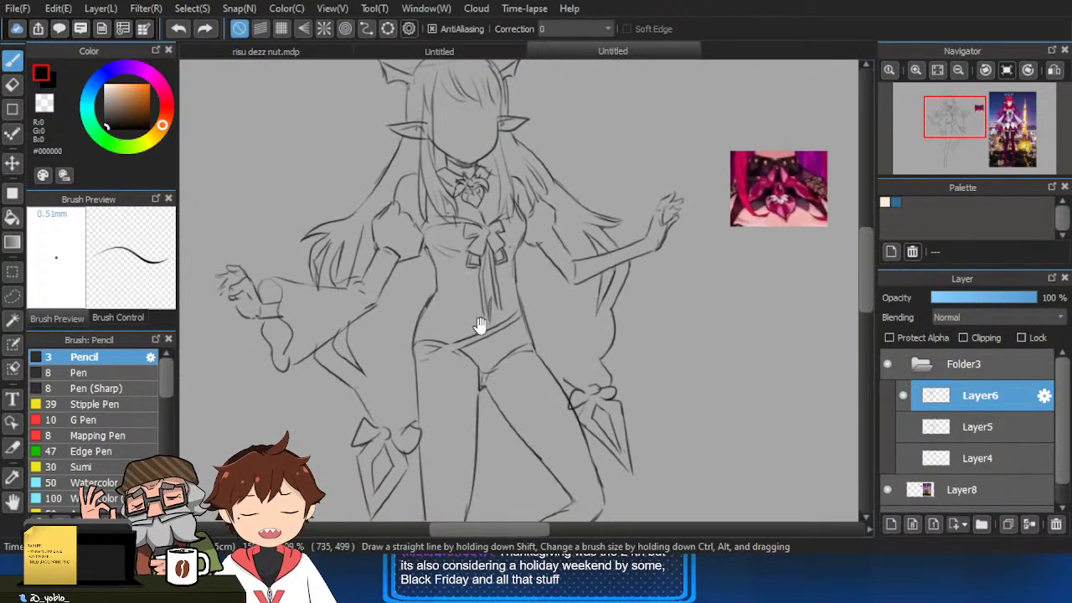
scroll(479, 325, "up", 2)
scroll(350, 407, "down", 2)
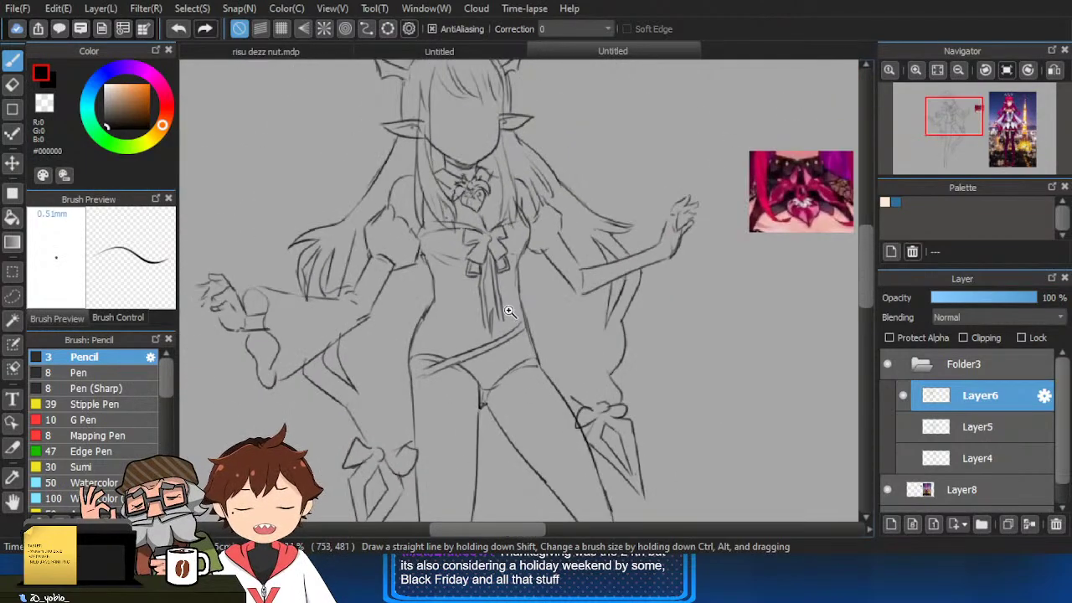
scroll(514, 354, "up", 1)
left_click_drag(425, 318, 480, 319)
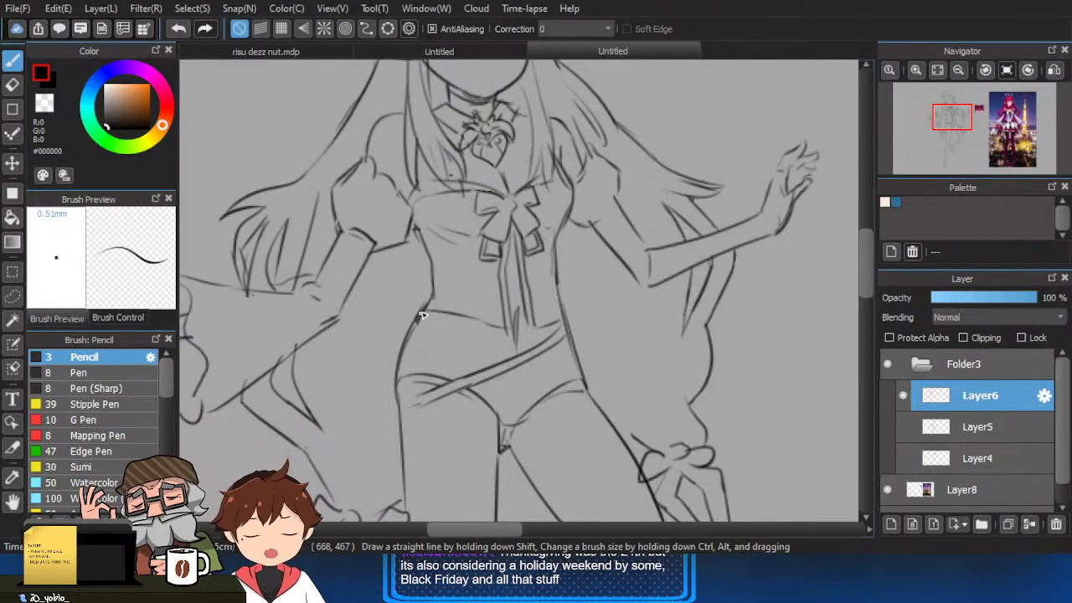
left_click_drag(419, 427, 445, 383)
left_click_drag(446, 269, 365, 356)
key("ctrl+z")
left_click_drag(450, 267, 378, 306)
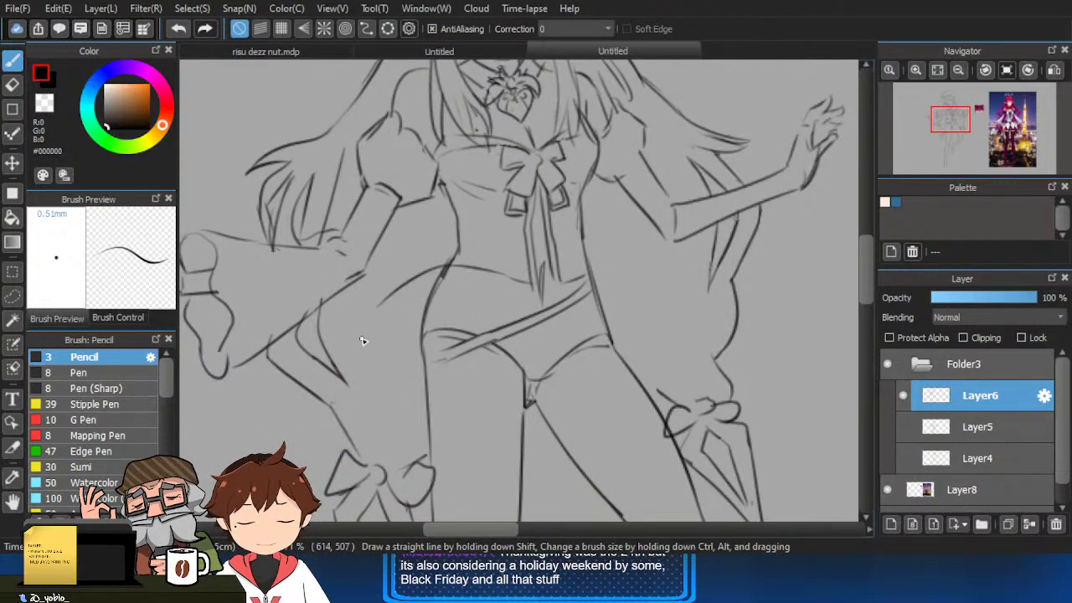
Sketch the skirt's wavy hem across both thighs, from beside the hanging sleeve to the opposite sleeve bow.
scroll(496, 366, "down", 3)
left_click_drag(497, 366, 479, 327)
scroll(480, 328, "up", 3)
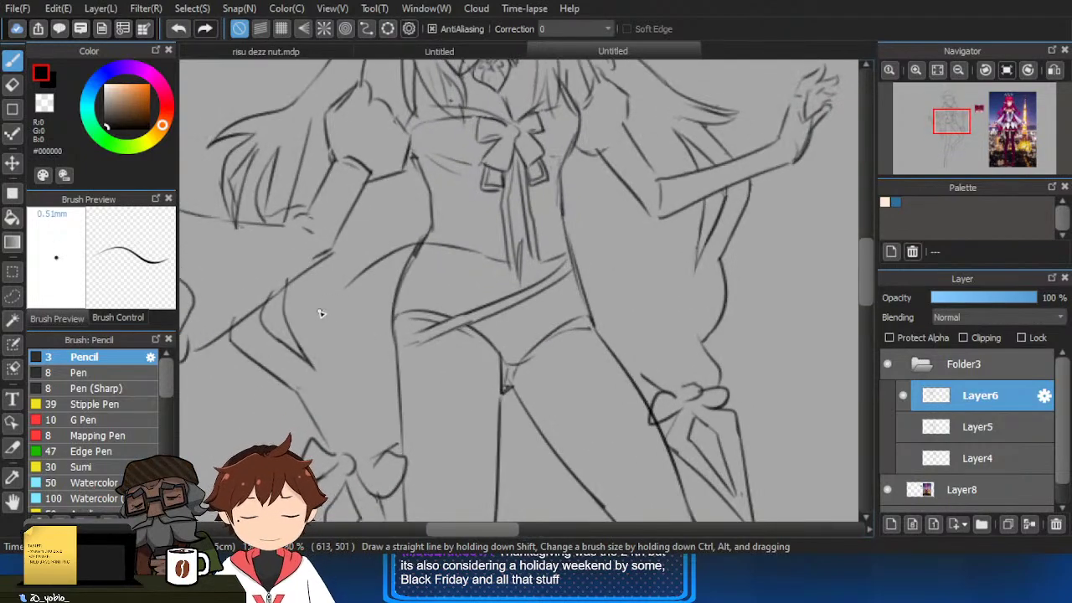
scroll(344, 389, "down", 3)
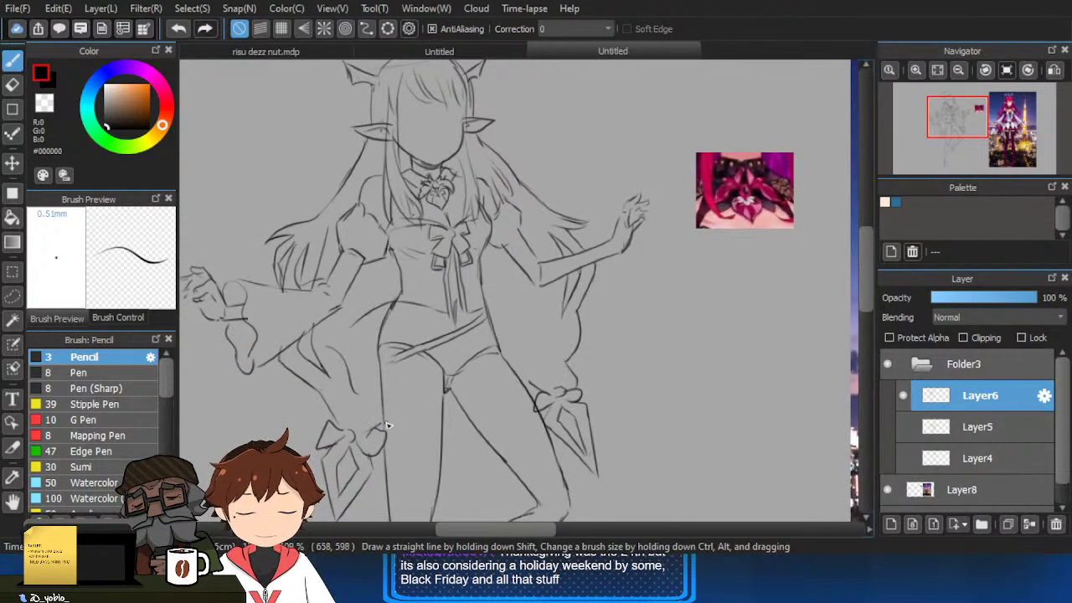
scroll(387, 425, "up", 1)
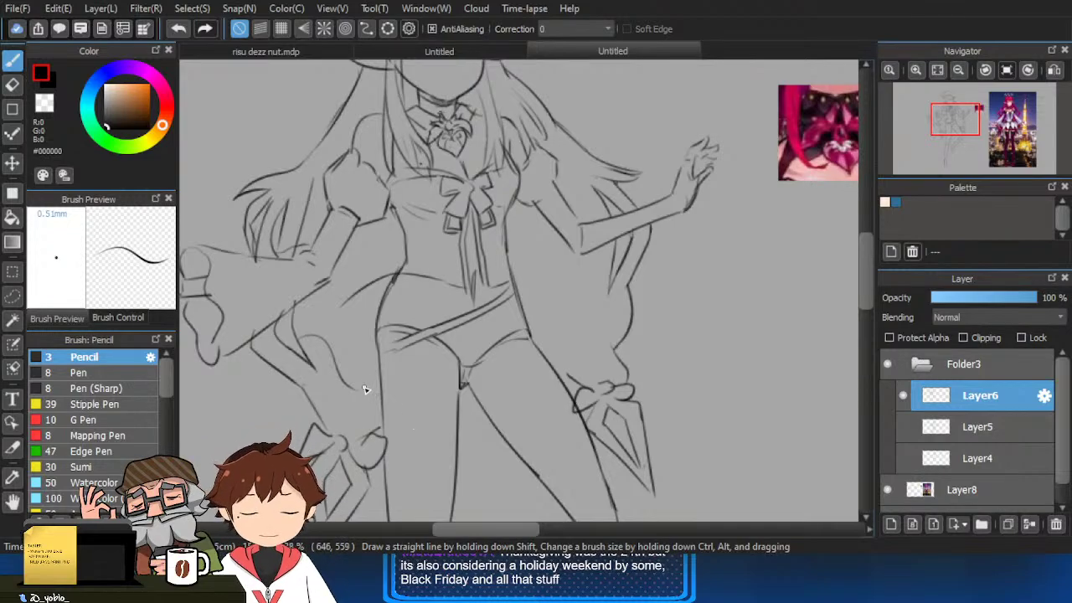
key("ctrl+z")
left_click_drag(366, 391, 417, 435)
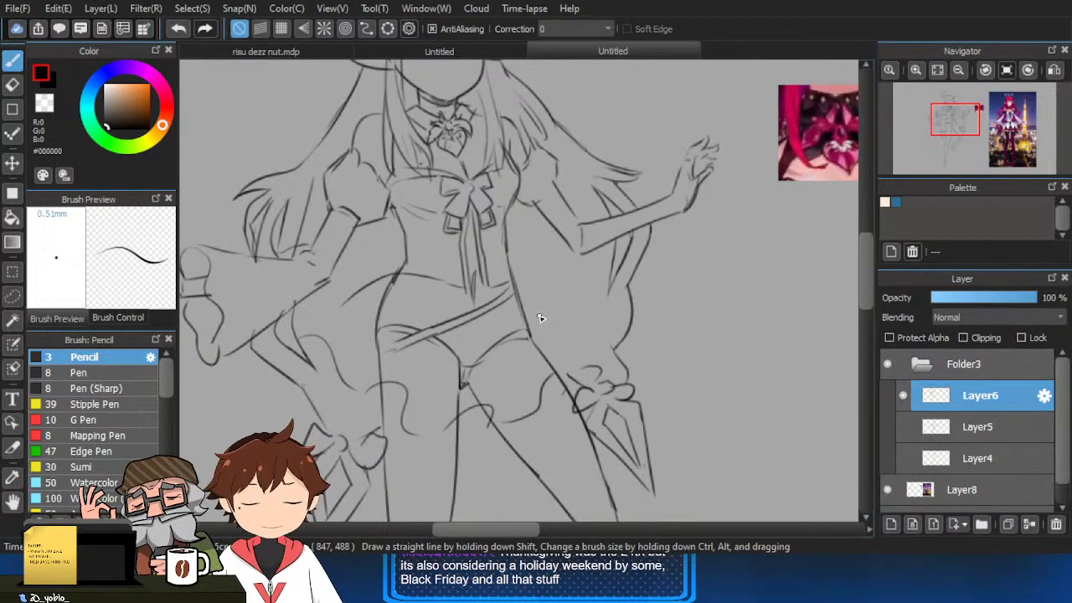
left_click_drag(606, 337, 553, 344)
left_click_drag(683, 354, 600, 346)
left_click_drag(570, 398, 481, 386)
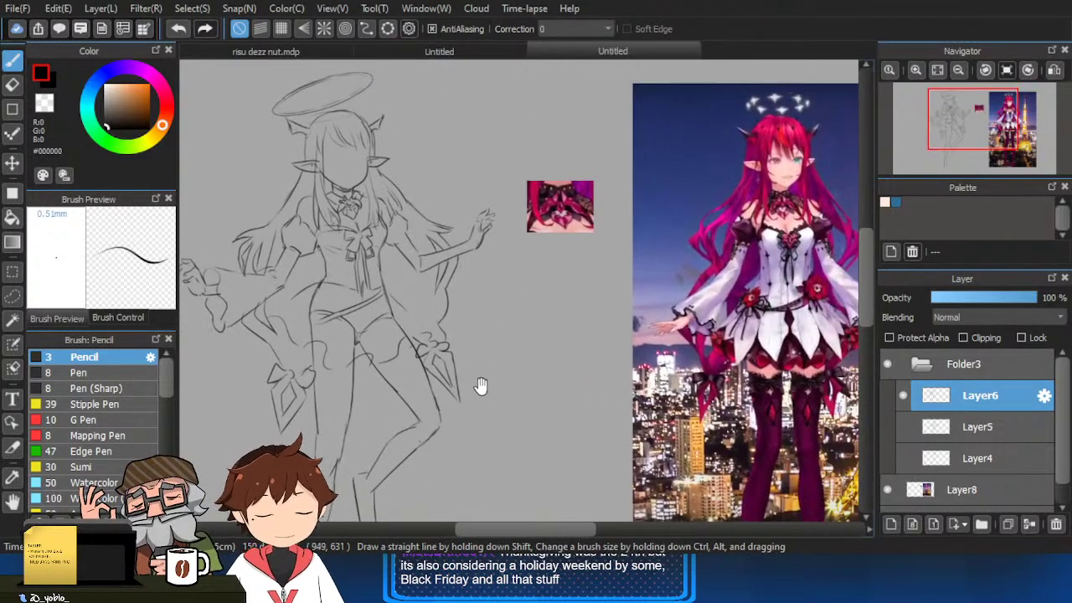
Erase the hip, crotch and upper-thigh lines covered by the skirt.
scroll(473, 417, "up", 4)
key("e")
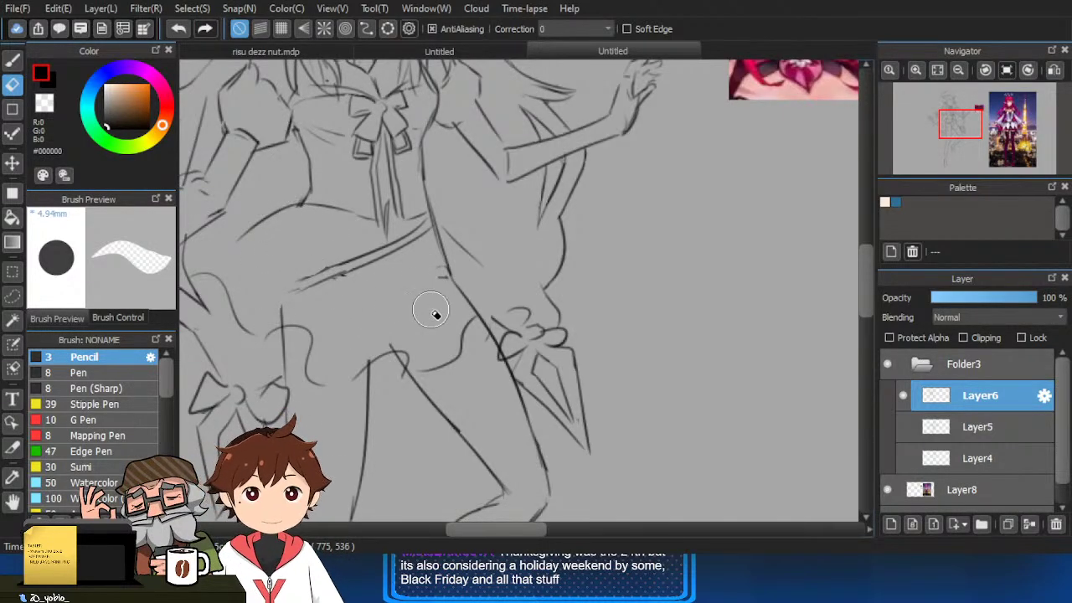
key("b")
Draw fold lines on the skirt running between the belt and the wavy hem.
scroll(440, 369, "up", 2)
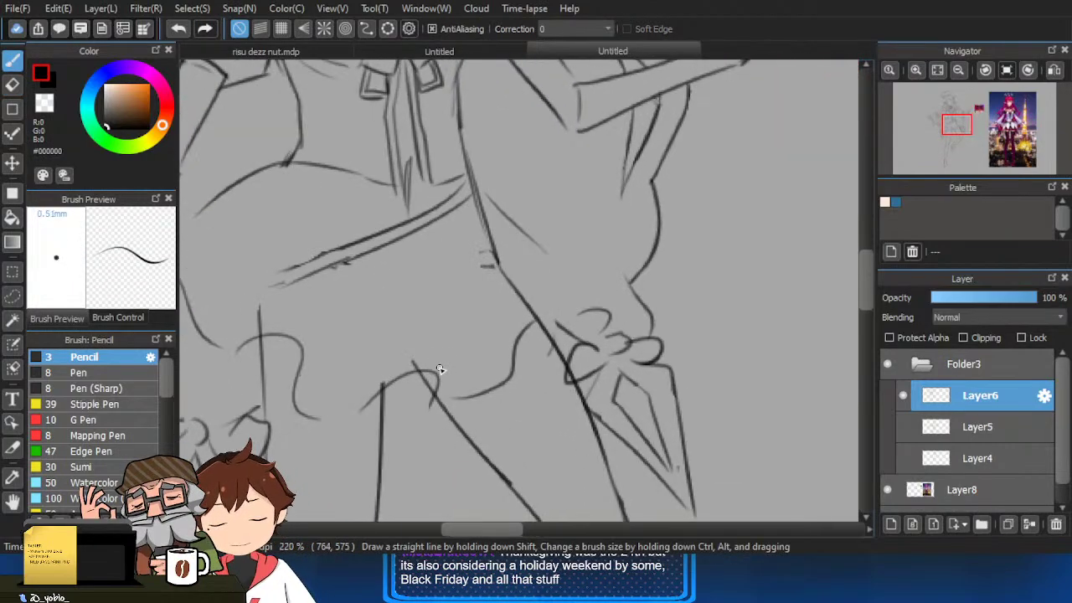
left_click_drag(445, 360, 468, 372)
left_click_drag(437, 277, 472, 375)
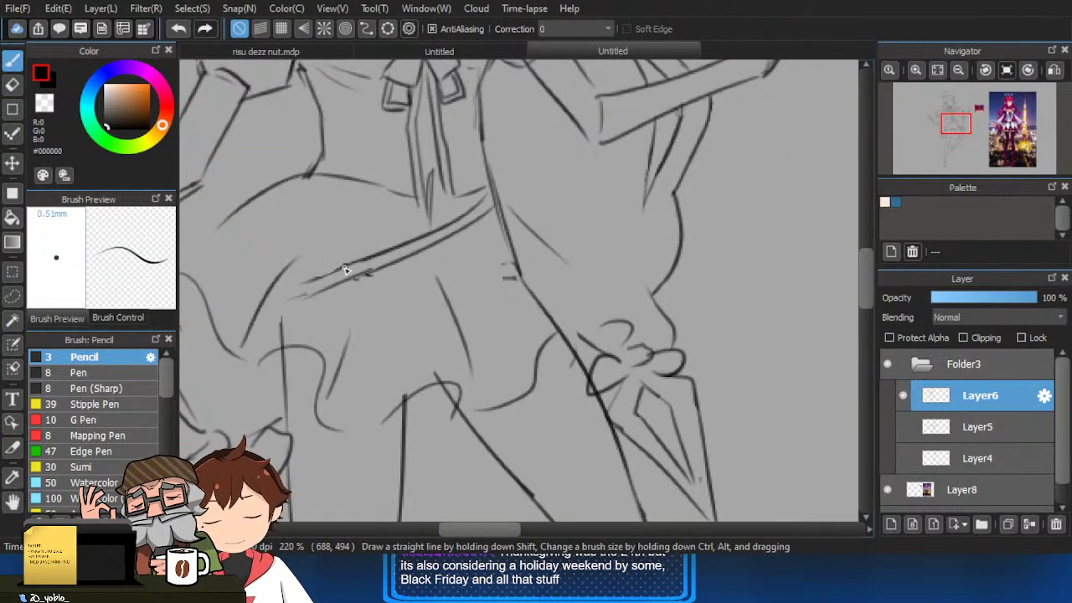
Erase the outer hip and thigh outline showing through the skirt and clean up the stray fold stroke on the opposite side.
key("e")
mouse_move(536, 294)
left_mouse_down()
mouse_move(508, 267)
mouse_move(528, 238)
mouse_move(502, 232)
left_mouse_up()
left_click_drag(572, 331, 580, 353)
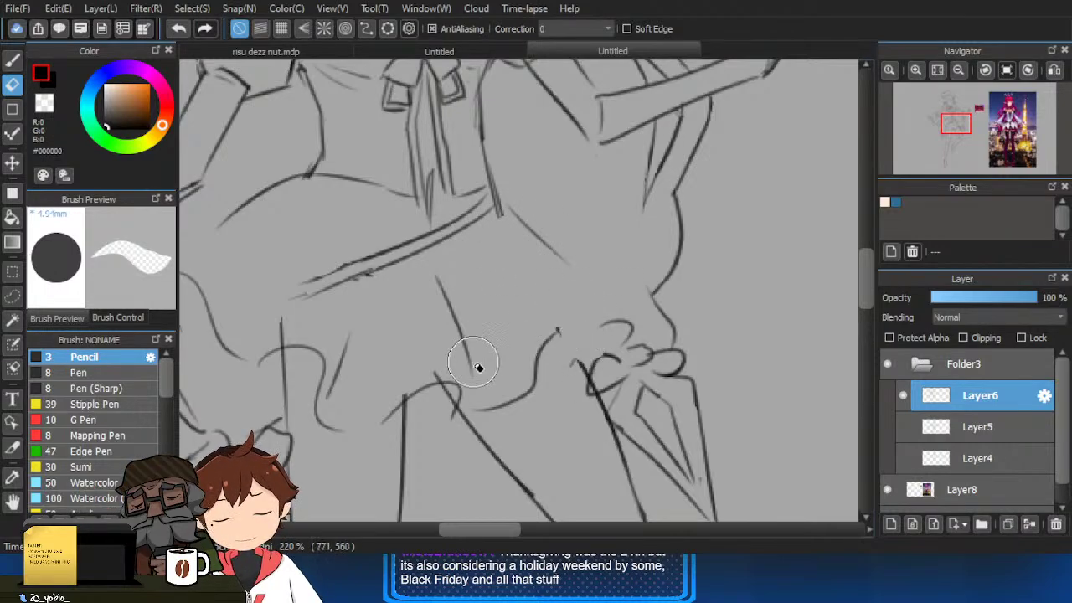
left_click_drag(417, 377, 511, 364)
left_click_drag(376, 327, 368, 300)
Extend both outer side edges of the skirt so they flare from the waist down toward the hem.
key("b")
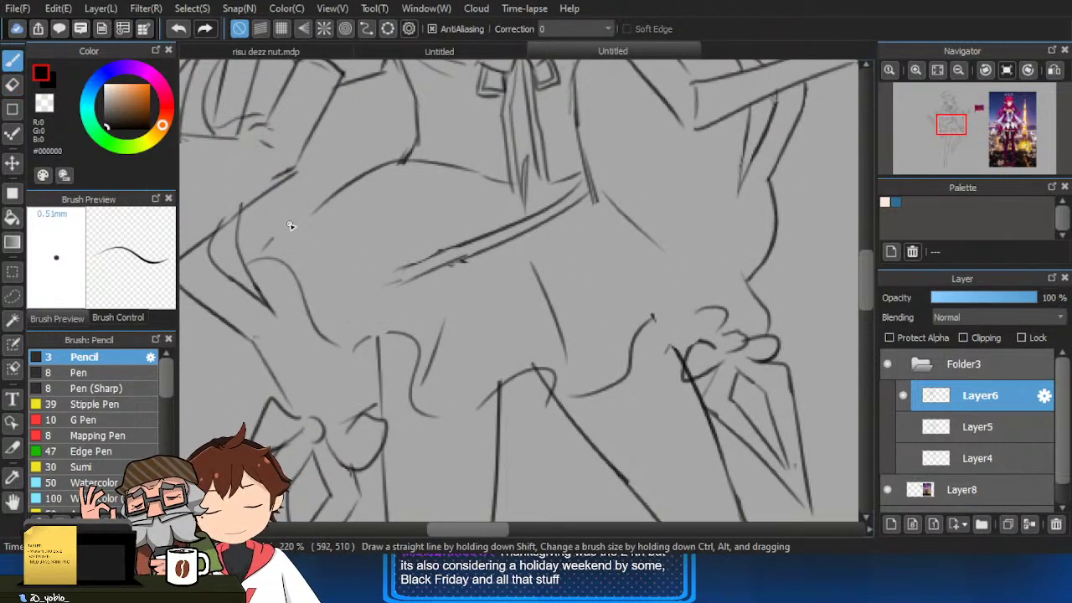
scroll(388, 308, "up", 1)
left_click_drag(350, 237, 258, 310)
left_click_drag(383, 374, 329, 370)
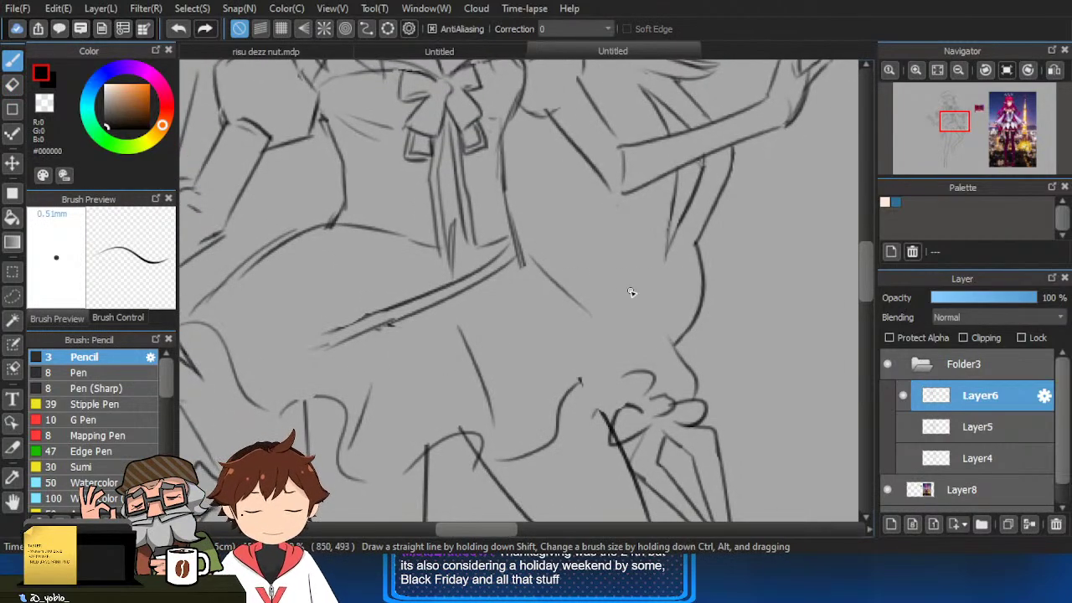
left_click_drag(548, 283, 634, 366)
key("ctrl+z")
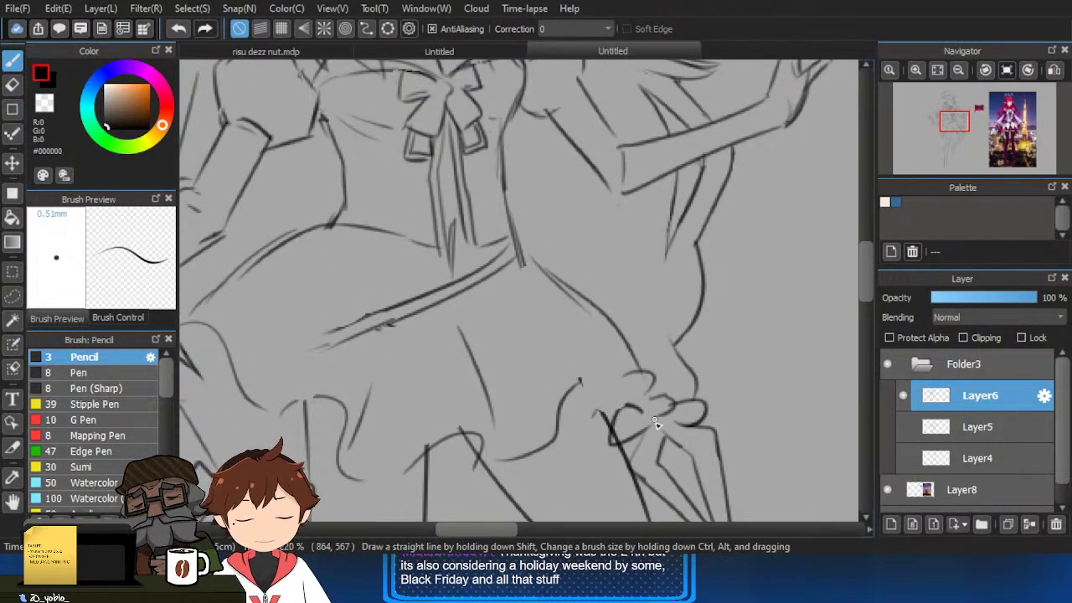
Erase the diagonal double belt lines crossing the upper part of the skirt.
scroll(586, 277, "down", 1)
scroll(612, 416, "down", 2)
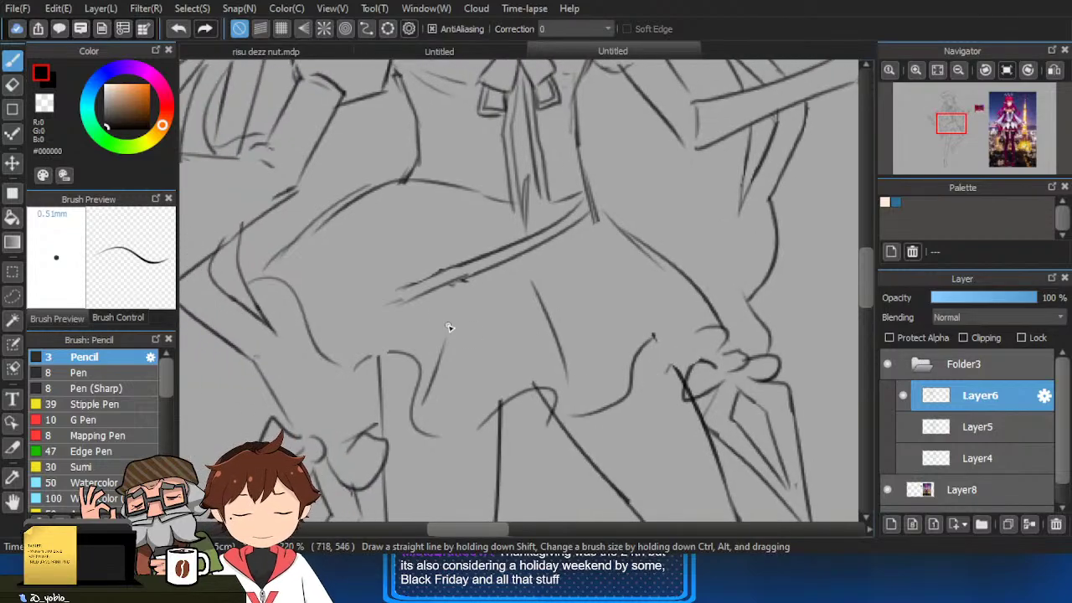
key("e")
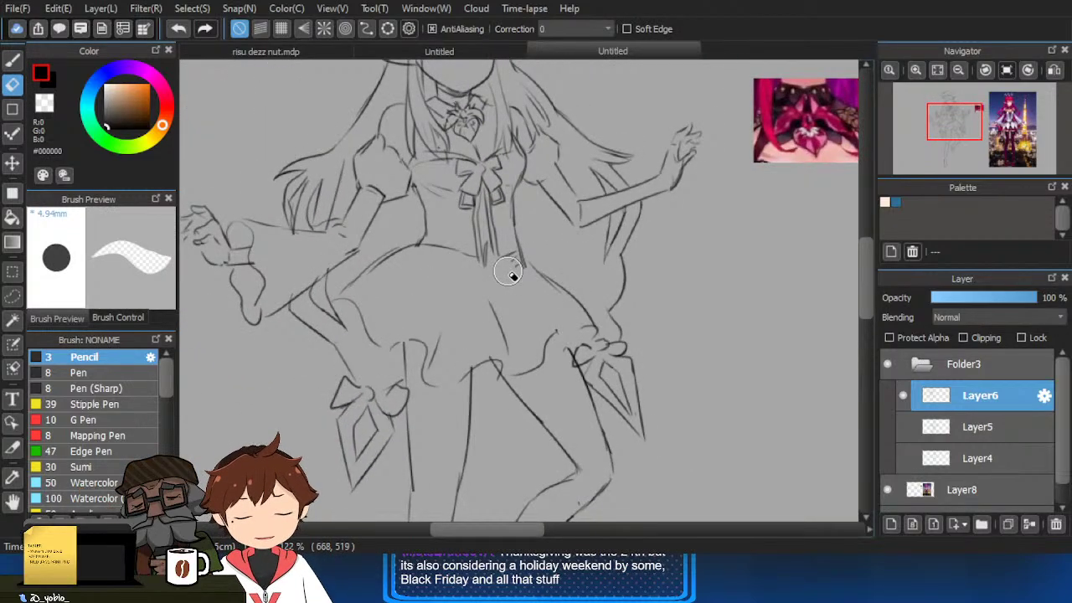
left_click(467, 308, "ctrl")
left_click(466, 308, "ctrl")
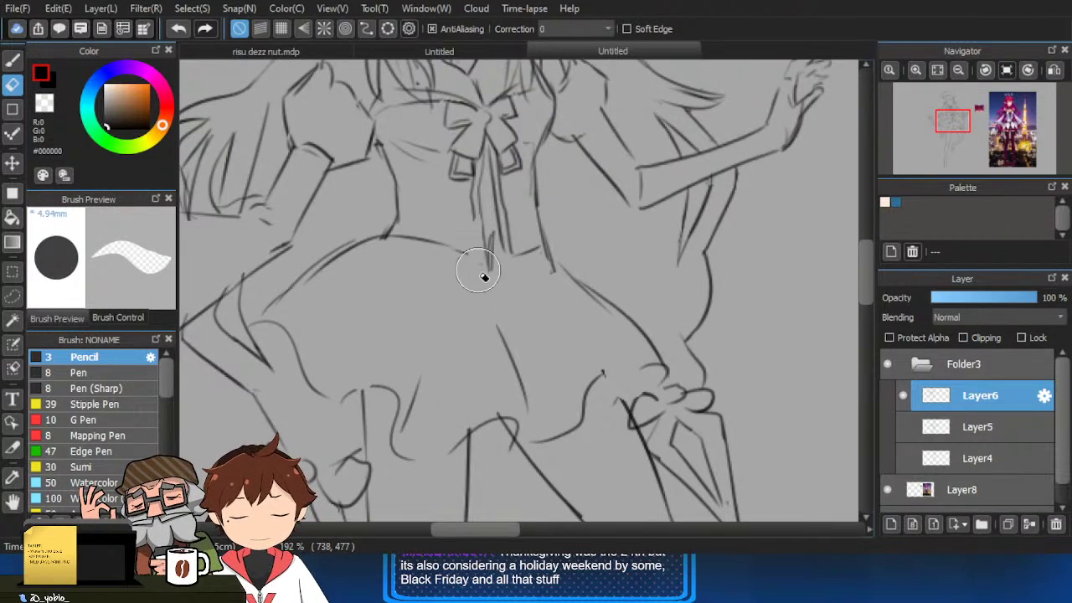
Shorten the bow's hanging ribbon tails, erase their leftover stubs and redraw the tail ends above the waistline.
key("b")
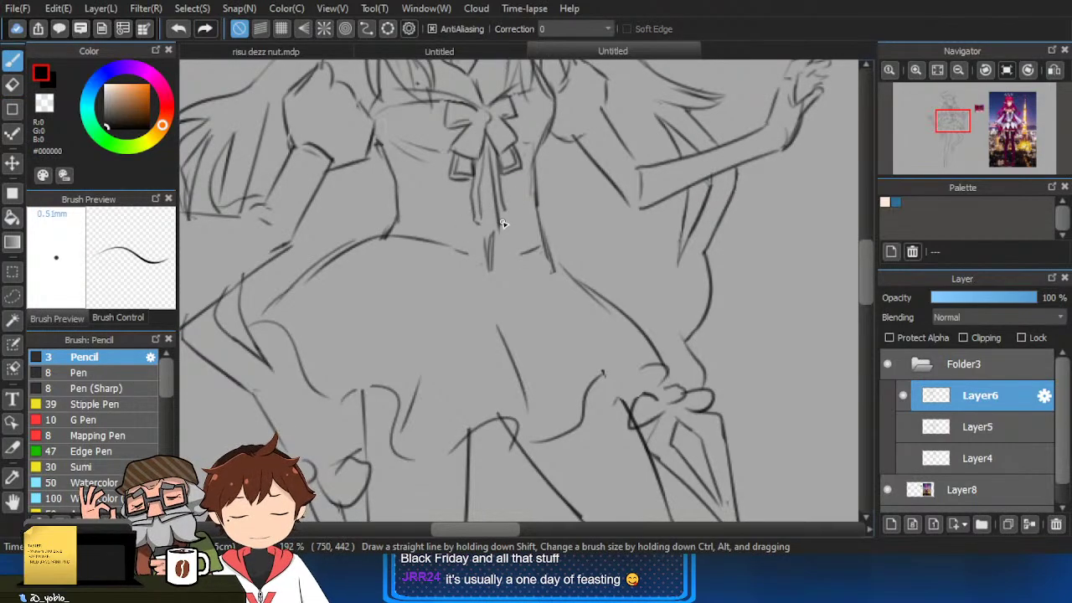
key("e")
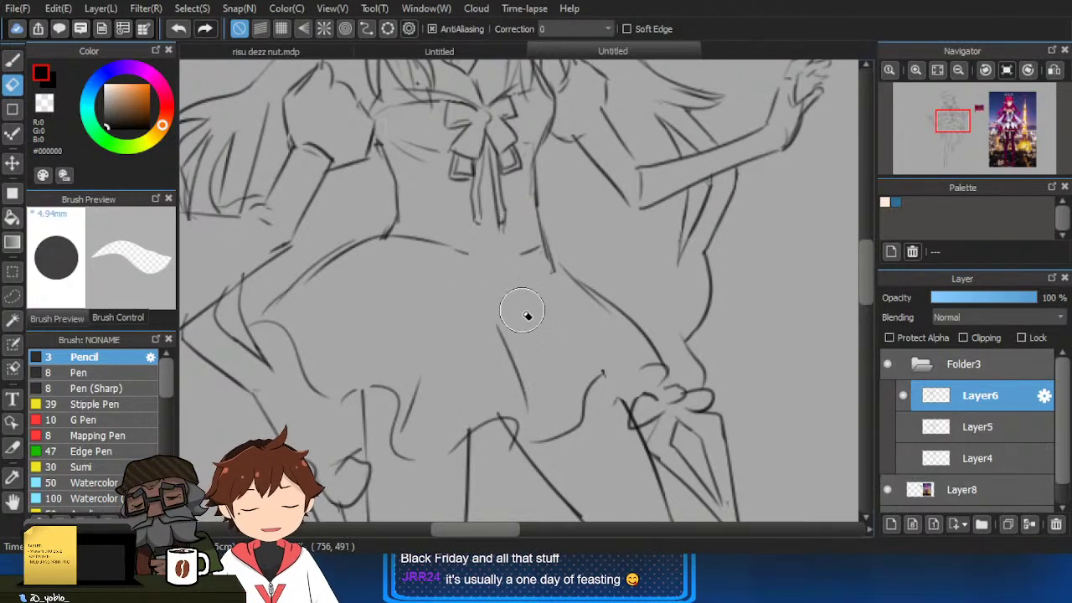
scroll(537, 312, "down", 1)
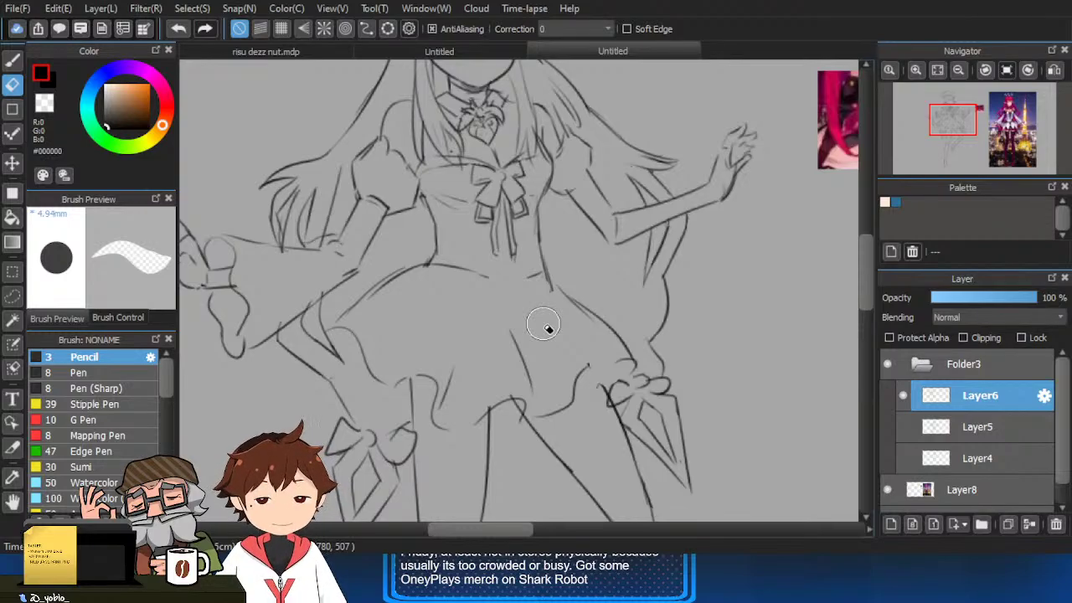
key("b")
scroll(502, 280, "up", 3)
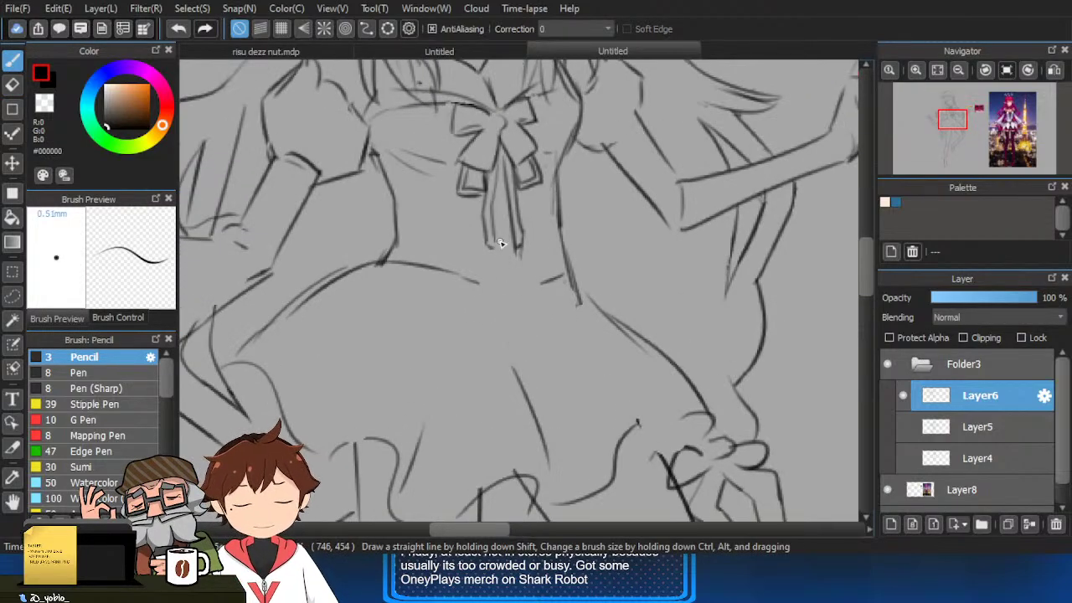
left_click_drag(505, 290, 503, 269)
scroll(540, 335, "down", 3)
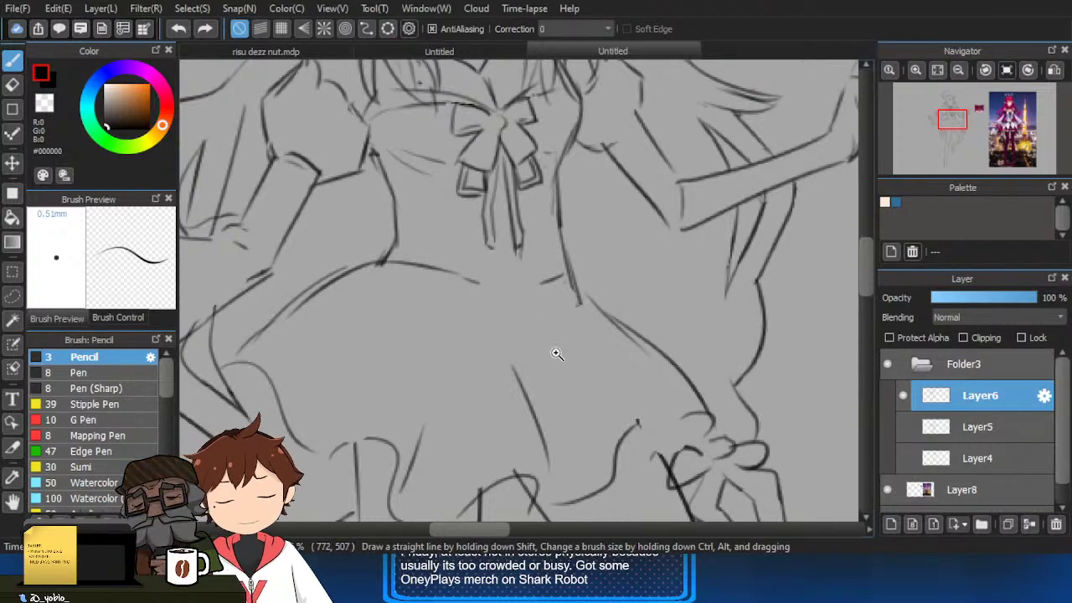
Extend the inner edge of the hanging ribbon past the skirt's left side toward the hem.
scroll(558, 293, "up", 5)
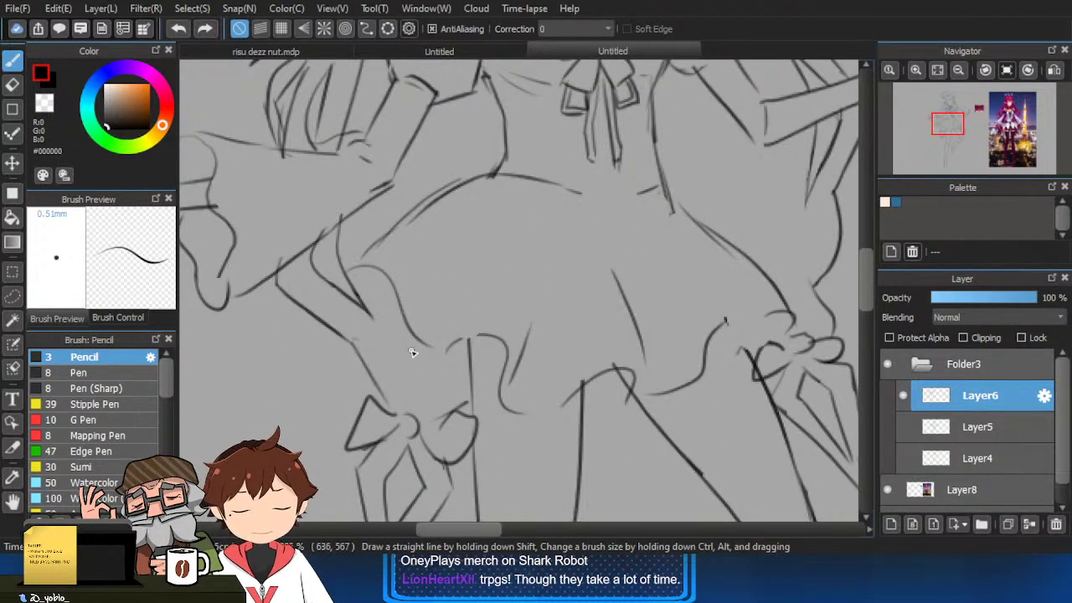
mouse_move(365, 271)
left_mouse_down()
mouse_move(382, 330)
mouse_move(371, 333)
mouse_move(401, 355)
left_mouse_up()
key("ctrl+z")
key("ctrl+z")
left_click_drag(356, 292, 402, 356)
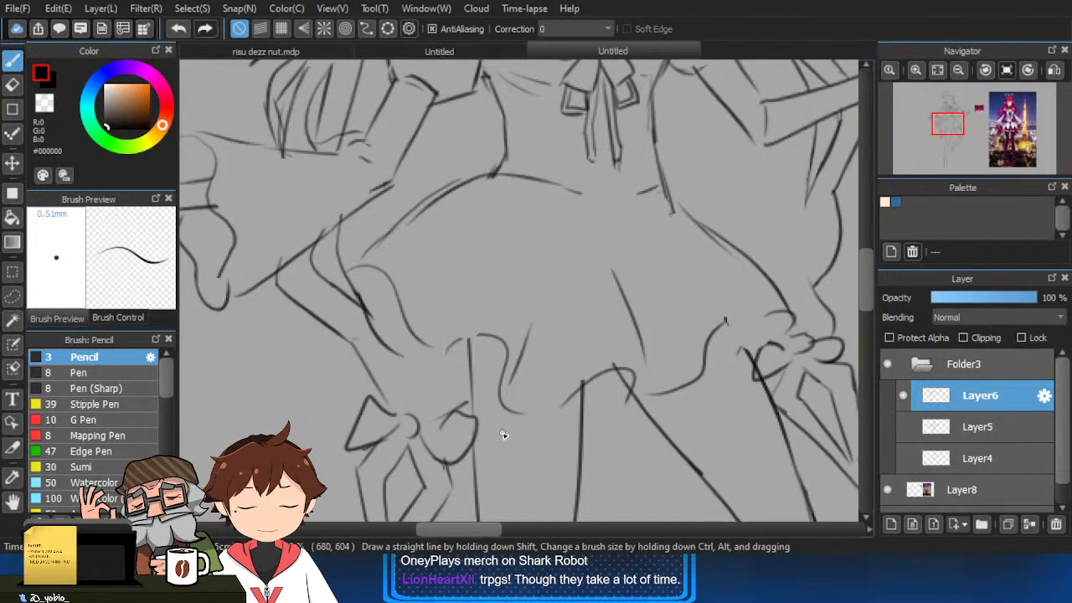
Erase the wave in the left part of the hem and redraw the fold line higher on the skirt.
key("e")
mouse_move(531, 325)
left_mouse_down()
mouse_move(539, 347)
mouse_move(516, 386)
mouse_move(449, 337)
left_mouse_up()
mouse_move(449, 337)
left_mouse_down()
mouse_move(505, 397)
mouse_move(455, 356)
mouse_move(489, 385)
mouse_move(449, 290)
mouse_move(506, 398)
mouse_move(475, 265)
left_mouse_up()
key("b")
key("ctrl+z")
key("ctrl+z")
left_click_drag(633, 350, 605, 338)
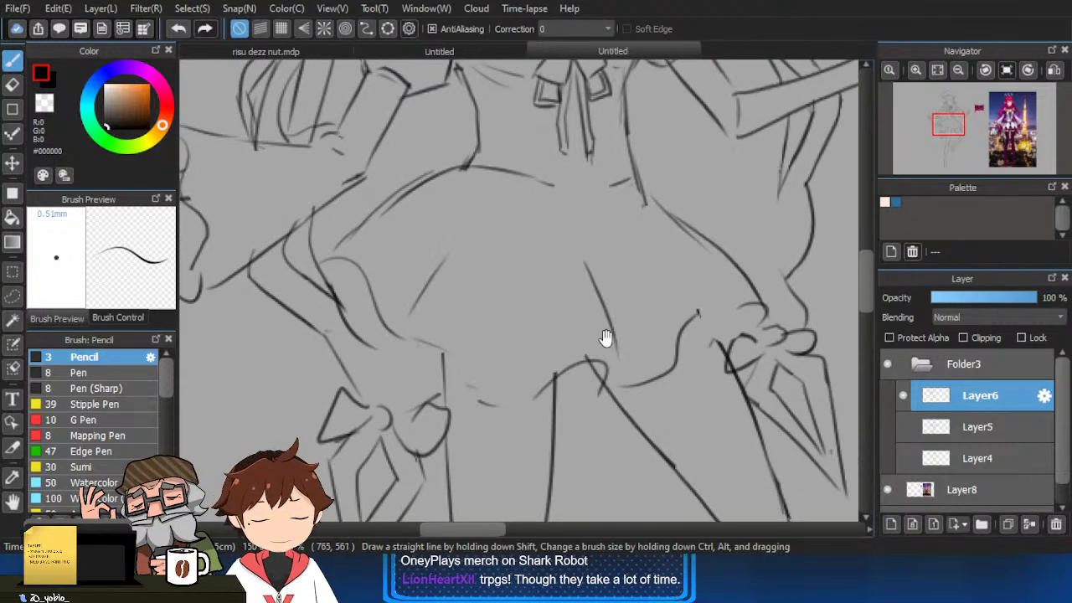
Connect the right end of the wavy hem to the skirt's outer edge with a short line.
left_click_drag(695, 395, 608, 392)
mouse_move(658, 392)
left_mouse_down()
mouse_move(591, 387)
mouse_move(610, 360)
left_mouse_up()
key("e")
key("b")
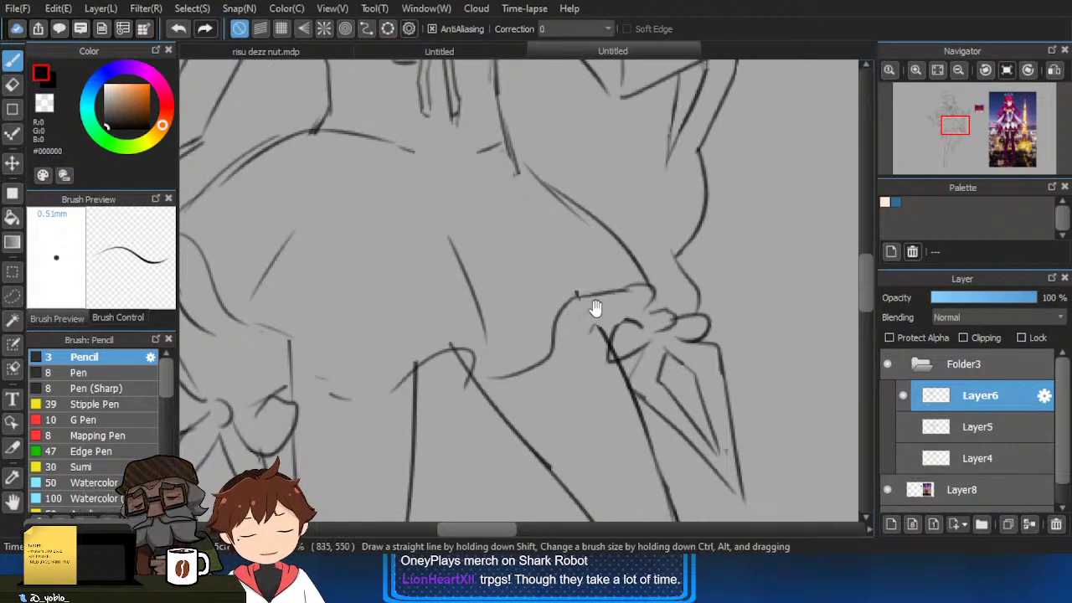
scroll(553, 343, "up", 1)
Redraw the skirt's central fold as a steeper line running down to the hem.
key("e")
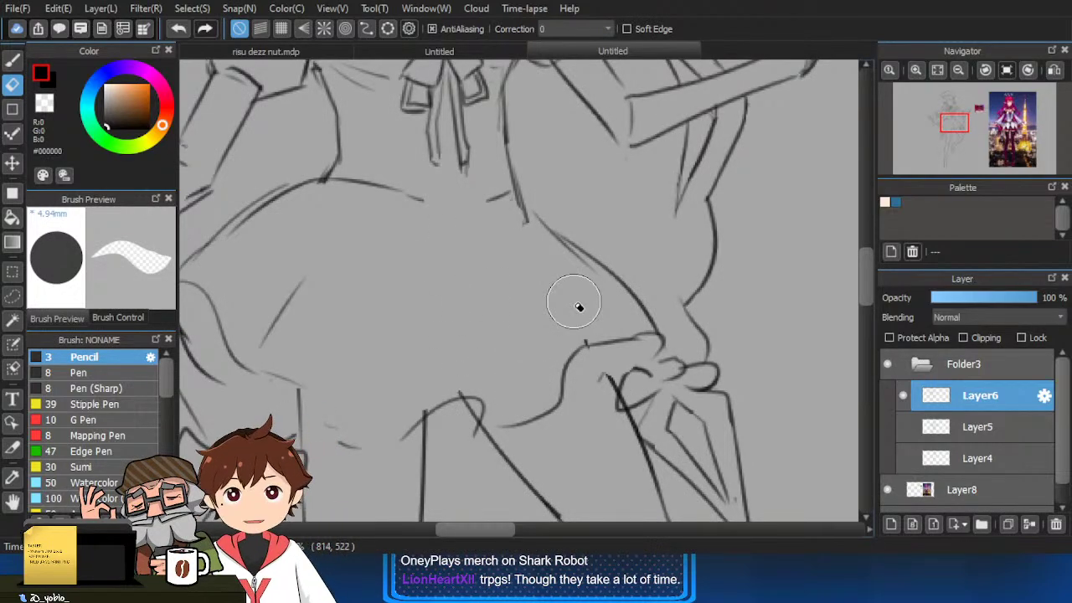
key("b")
mouse_move(458, 269)
left_mouse_down()
mouse_move(494, 385)
mouse_move(465, 276)
left_mouse_up()
key("ctrl+z")
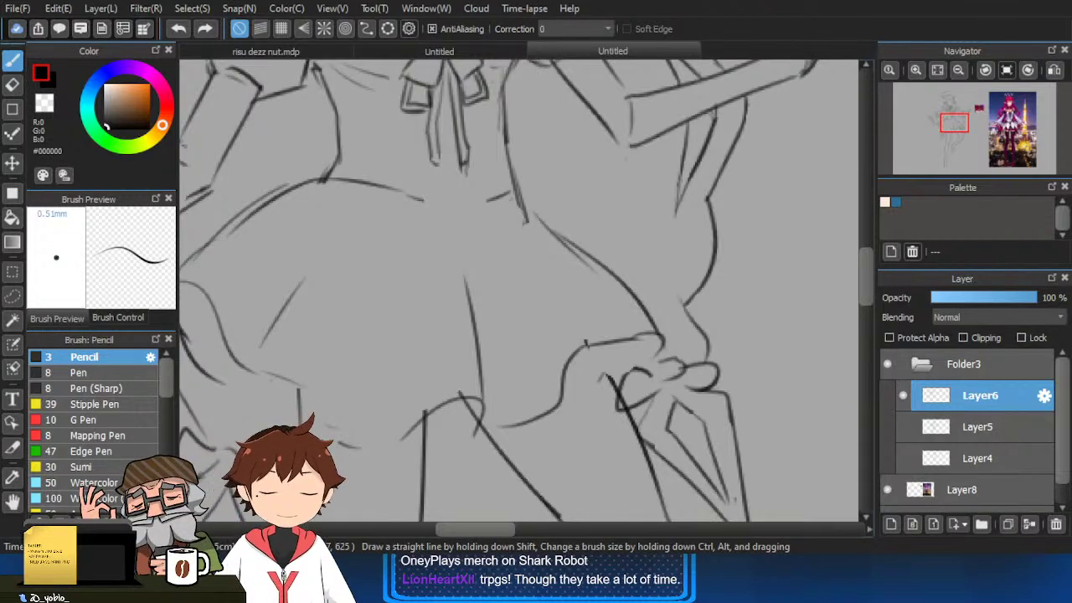
Erase the right end of the hem and redraw it as a smoother curve up to the skirt's outer corner.
left_click_drag(566, 375, 637, 336)
key("e")
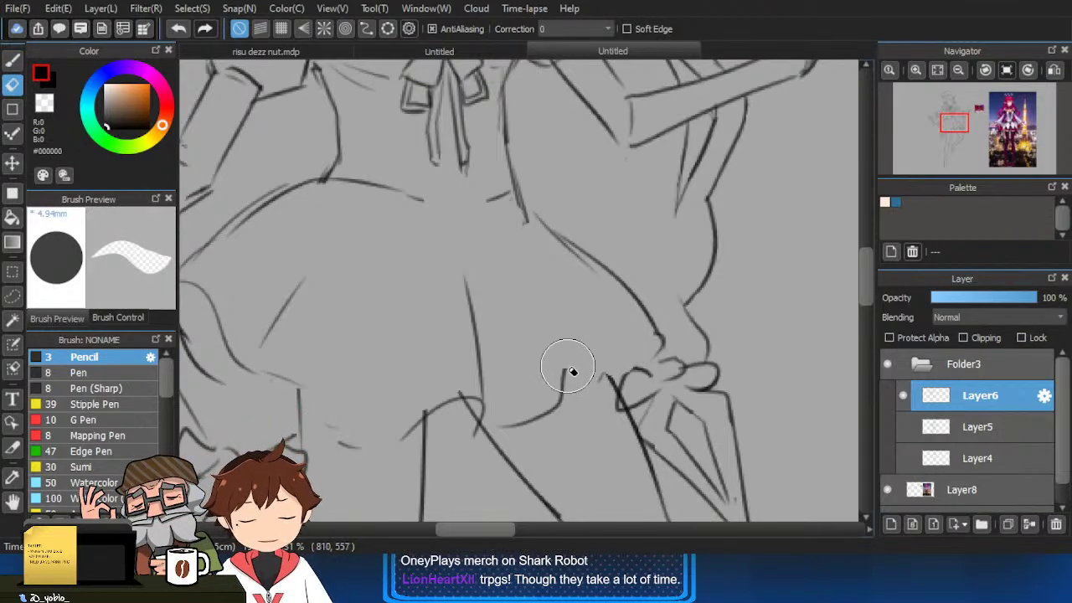
key("b")
left_click_drag(565, 370, 694, 328)
key("ctrl+z")
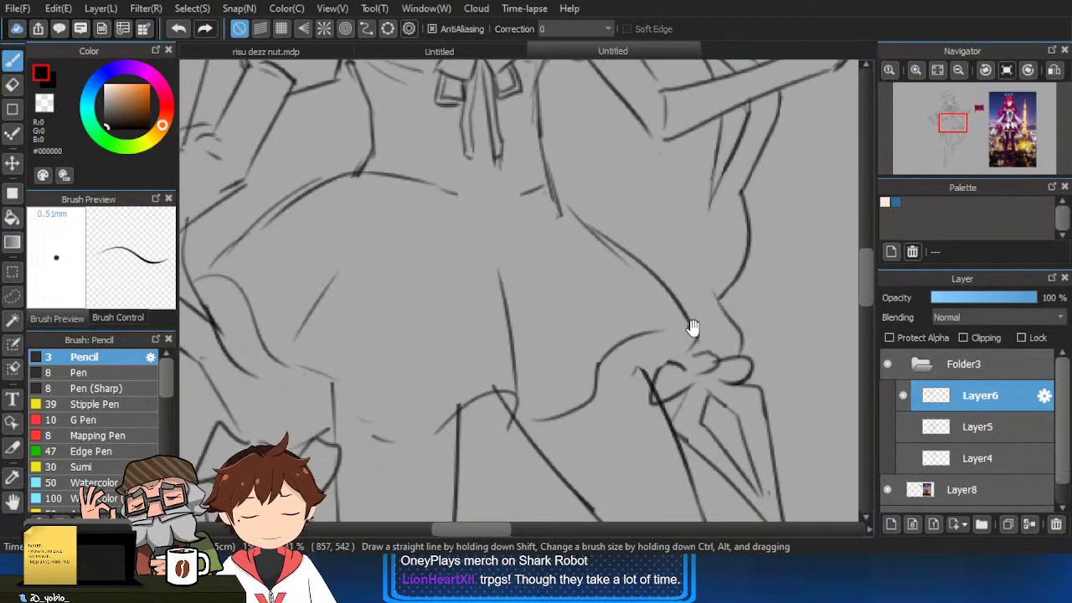
Fill the gap in the left part of the hem with a downward curve between the thighs' outlines.
mouse_move(469, 424)
left_mouse_down()
mouse_move(548, 367)
mouse_move(448, 375)
left_mouse_up()
left_click_drag(419, 329, 451, 368)
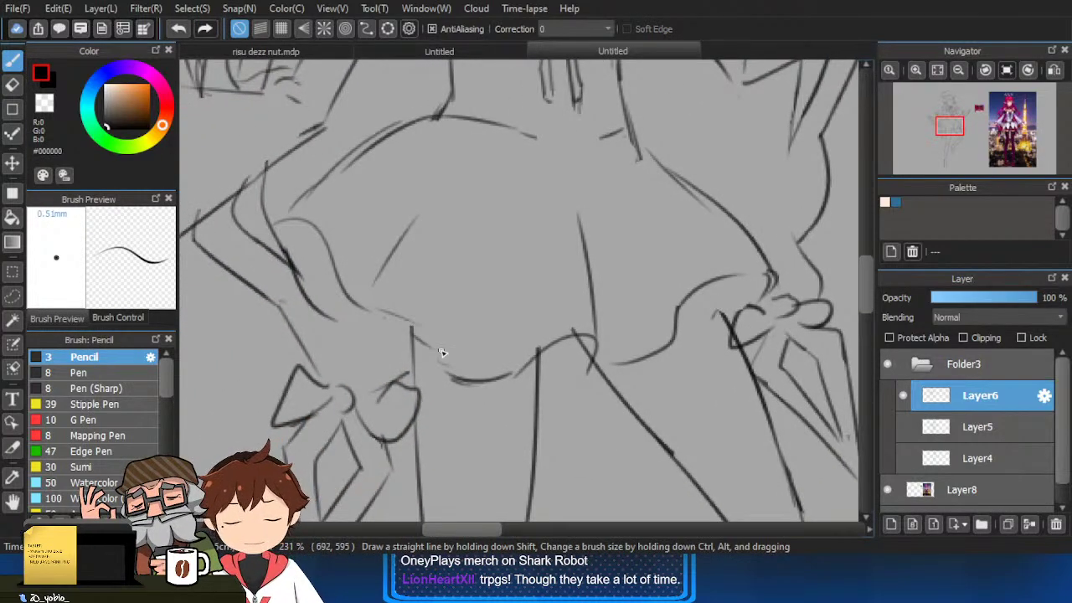
left_click_drag(574, 401, 590, 434)
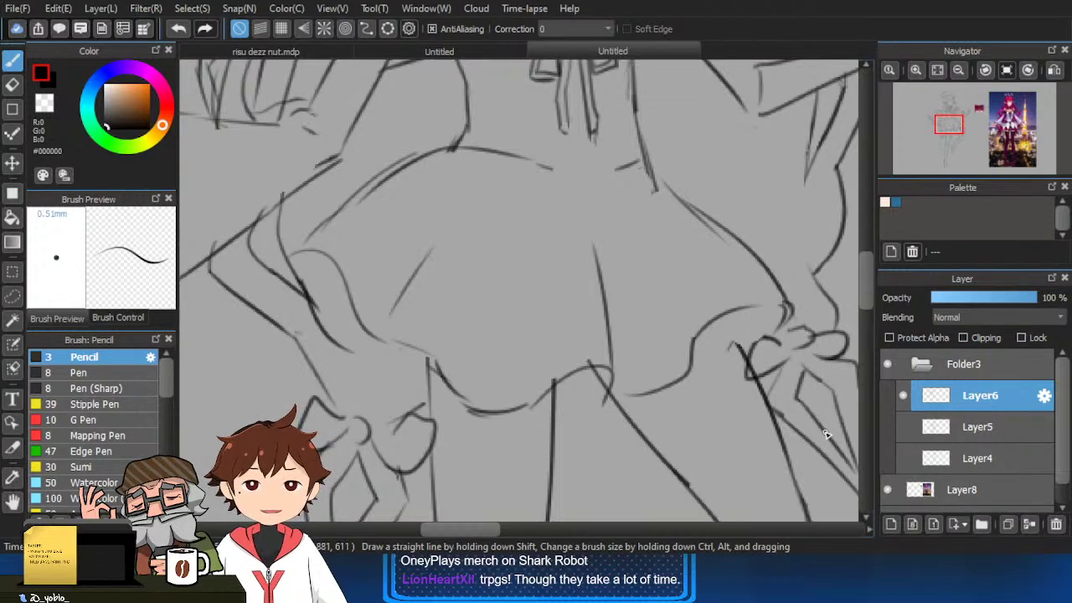
left_click_drag(493, 445, 557, 371)
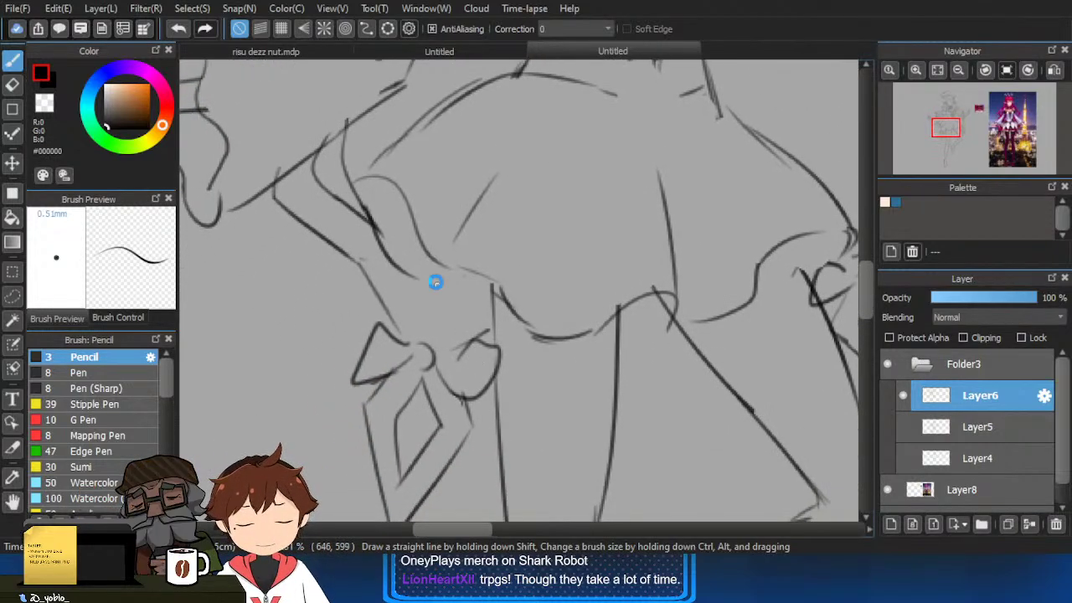
Erase the ribbon line that runs below the skirt's left edge toward the thigh bow.
mouse_move(436, 282)
left_mouse_down()
mouse_move(403, 289)
mouse_move(402, 313)
mouse_move(425, 321)
left_mouse_up()
key("e")
key("b")
left_click_drag(658, 364, 585, 355)
mouse_move(460, 295)
left_mouse_down()
mouse_move(489, 383)
mouse_move(618, 312)
left_mouse_up()
left_click_drag(723, 420, 585, 378)
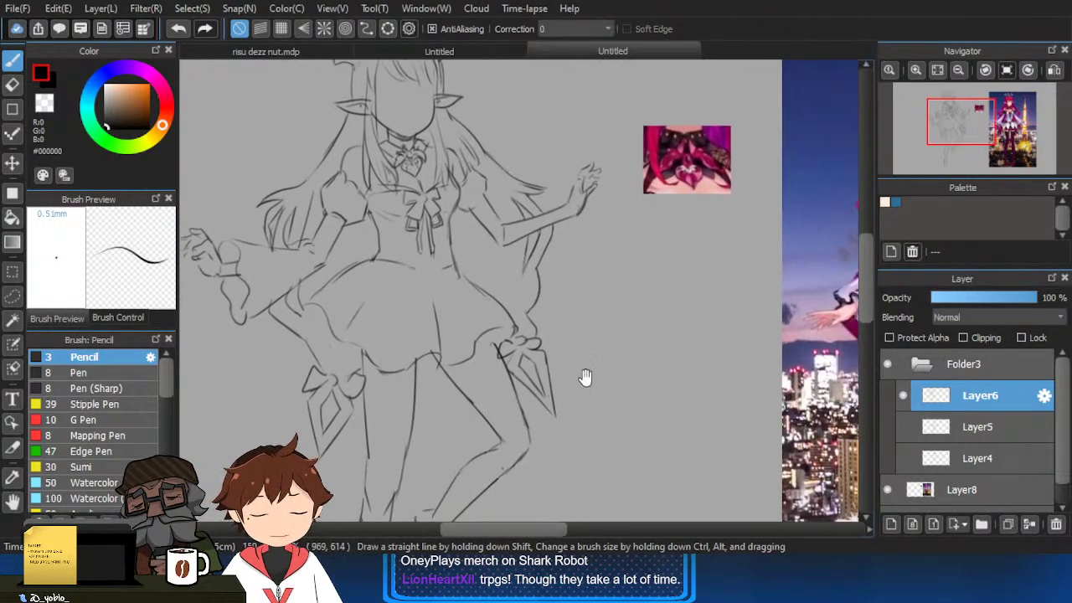
Add a second, rounder curve over the flare on the skirt's right side and try one on the left.
scroll(495, 322, "up", 2)
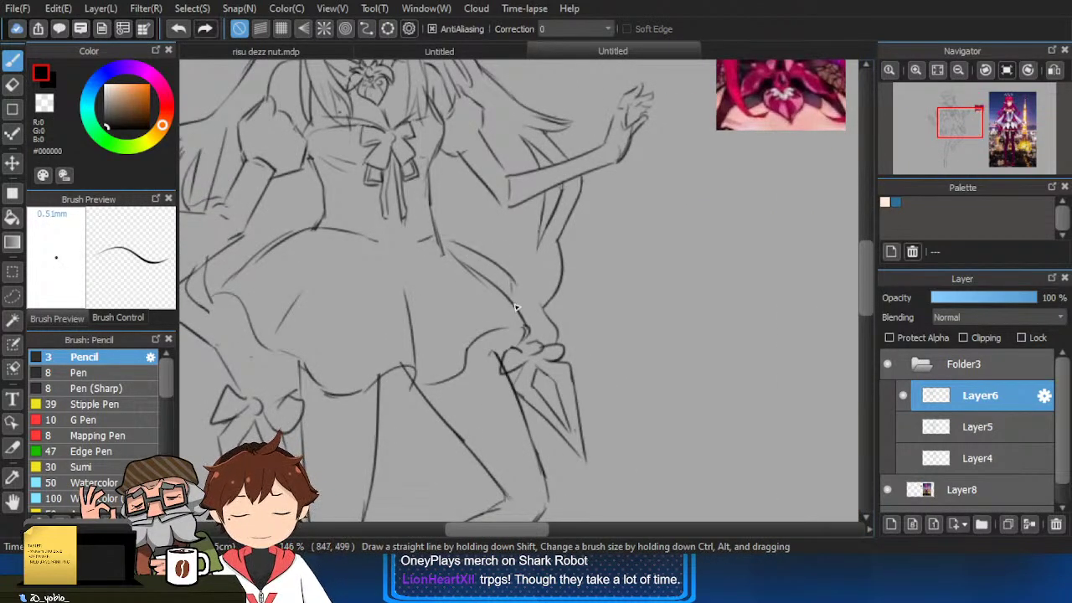
left_click_drag(394, 310, 490, 323)
left_click_drag(359, 262, 309, 298)
key("ctrl+z")
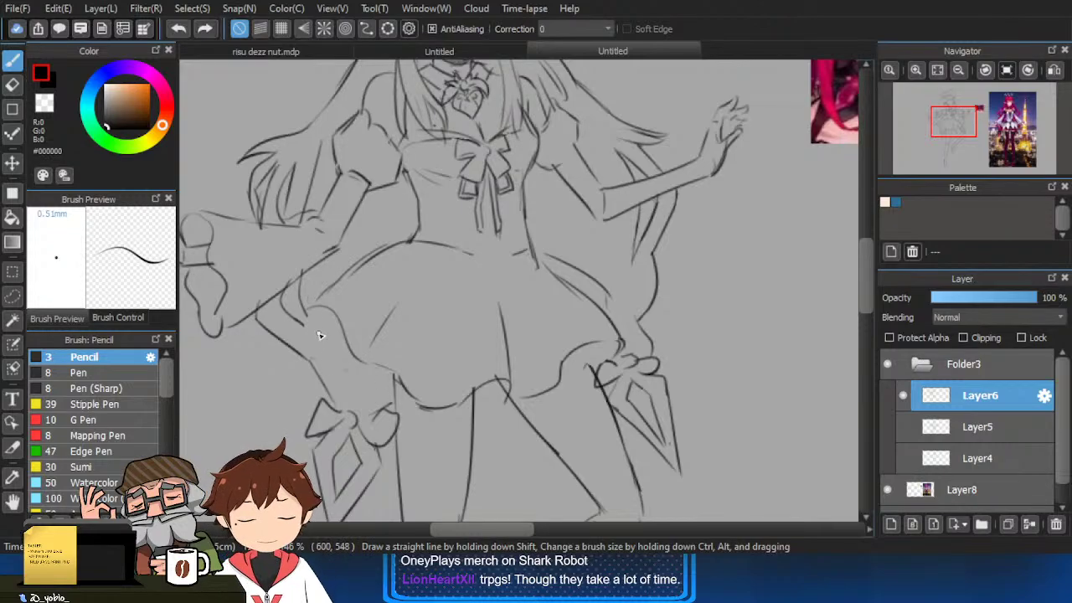
Check the skirt in the reference image and erase the whole wavy hem along with the lower ends of the folds.
scroll(494, 448, "down", 2)
left_click_drag(517, 383, 446, 349)
left_click_drag(690, 472, 482, 456)
scroll(721, 447, "up", 3)
left_click_drag(703, 384, 667, 387)
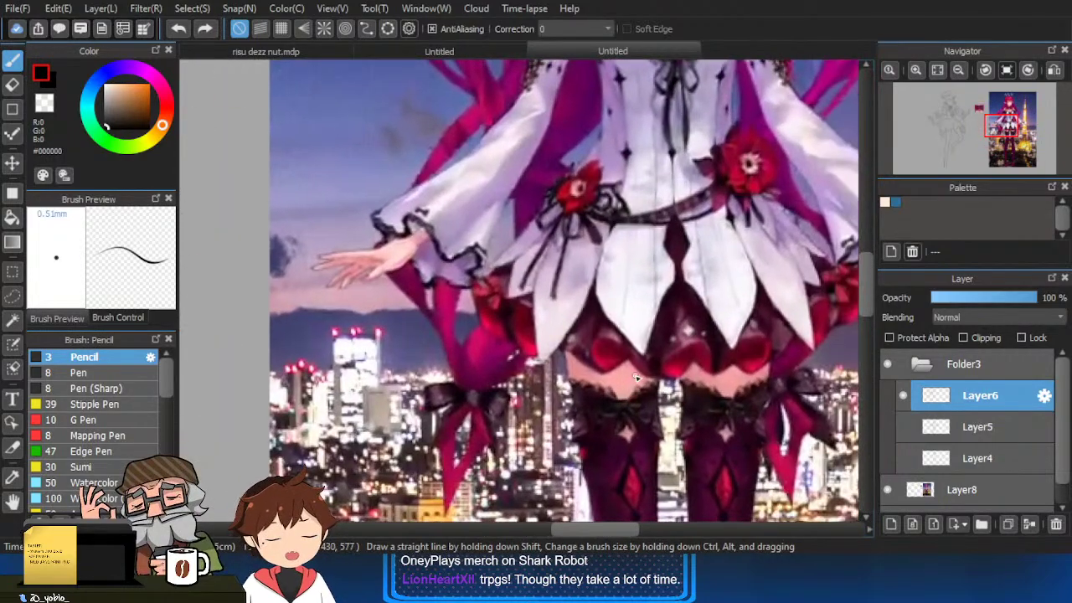
scroll(749, 397, "down", 3)
left_click_drag(197, 416, 536, 359)
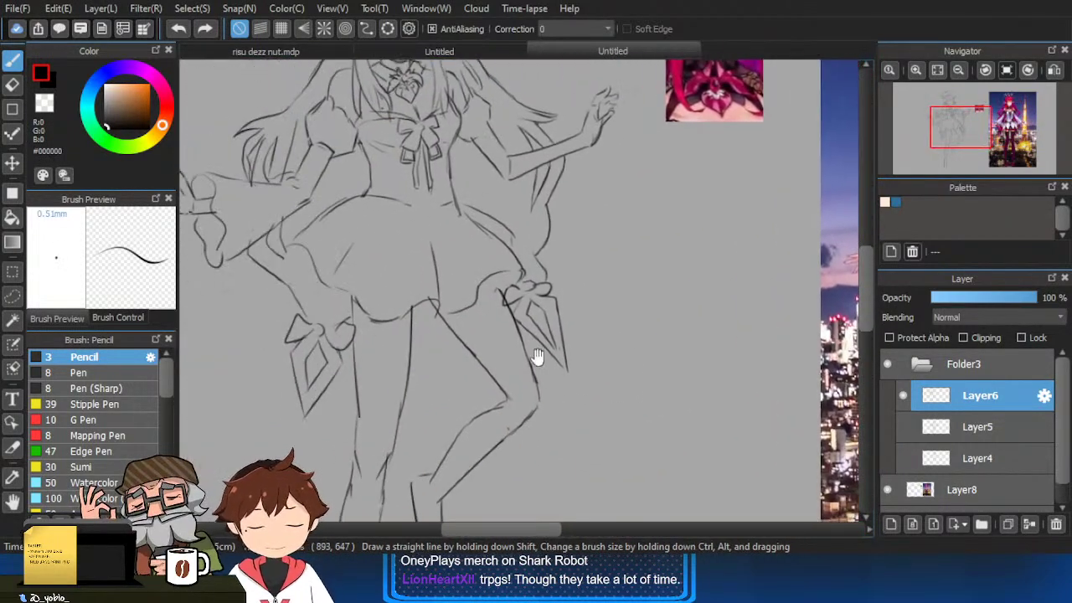
scroll(406, 342, "up", 2)
key("e")
mouse_move(402, 354)
left_mouse_down()
mouse_move(386, 334)
mouse_move(478, 290)
mouse_move(499, 321)
mouse_move(546, 294)
left_mouse_up()
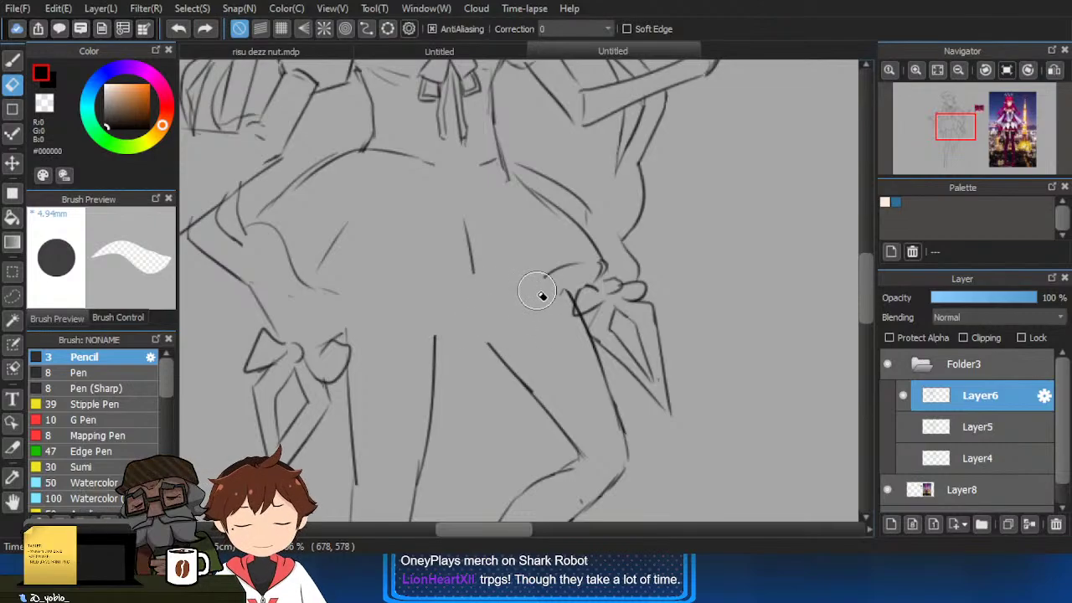
key("b")
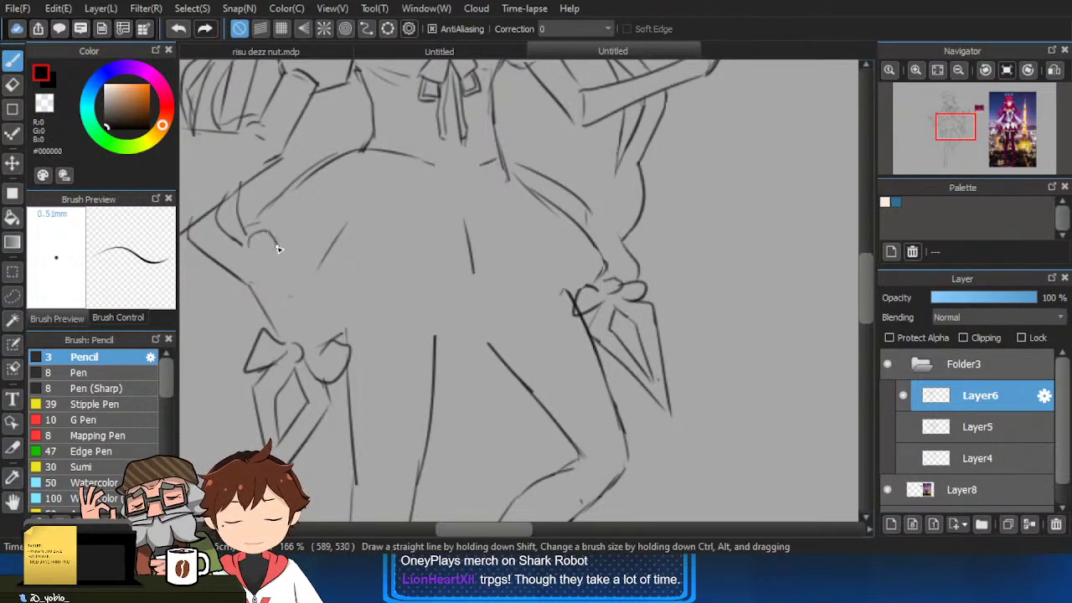
Draw a scalloped ruffle hem across the full width of the skirt from one outer corner to the other.
mouse_move(278, 247)
left_mouse_down()
mouse_move(282, 290)
mouse_move(305, 278)
mouse_move(274, 261)
mouse_move(284, 299)
mouse_move(301, 283)
mouse_move(341, 331)
mouse_move(372, 308)
mouse_move(388, 339)
mouse_move(464, 320)
mouse_move(498, 330)
mouse_move(515, 291)
mouse_move(537, 312)
mouse_move(599, 281)
left_mouse_up()
key("ctrl+z")
key("space")
left_click_drag(536, 310, 559, 313)
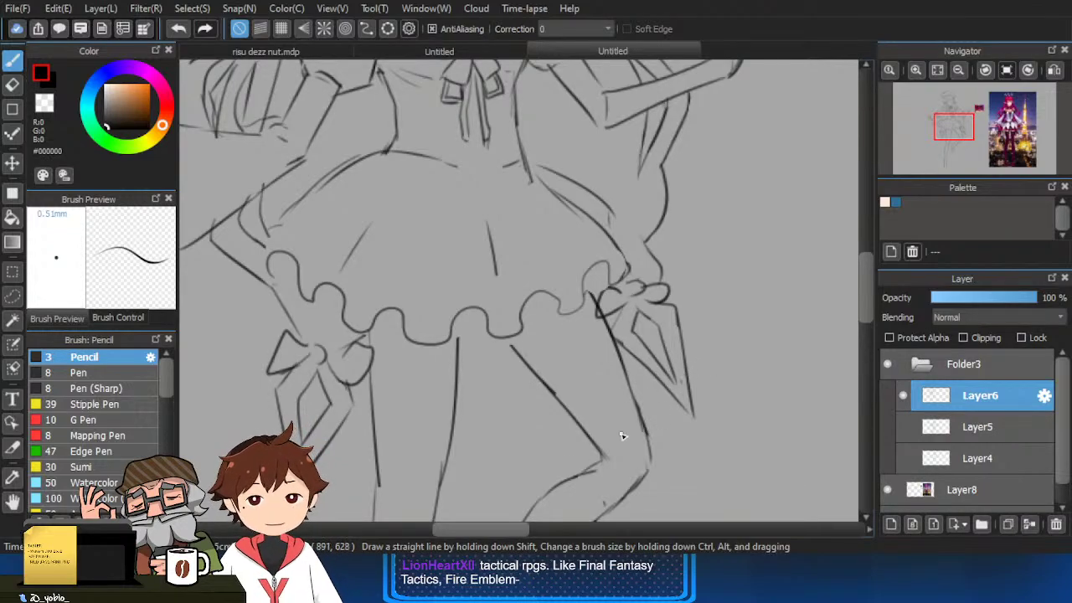
left_click_drag(439, 370, 477, 368)
Erase the two remaining fold lines inside the skirt above the scalloped hem.
scroll(511, 344, "up", 1)
scroll(502, 324, "down", 3)
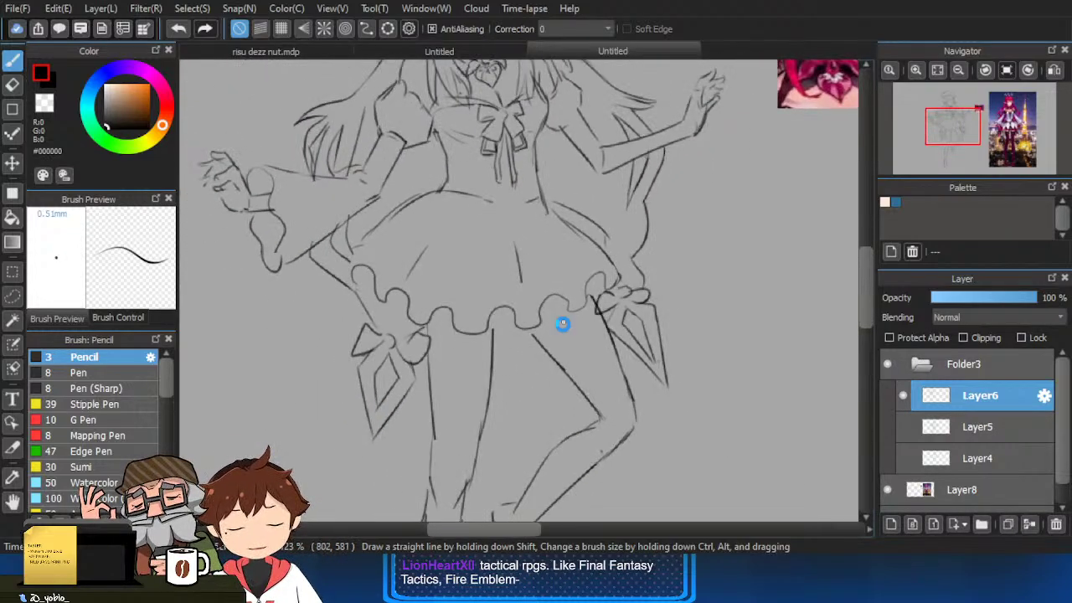
scroll(562, 324, "up", 2)
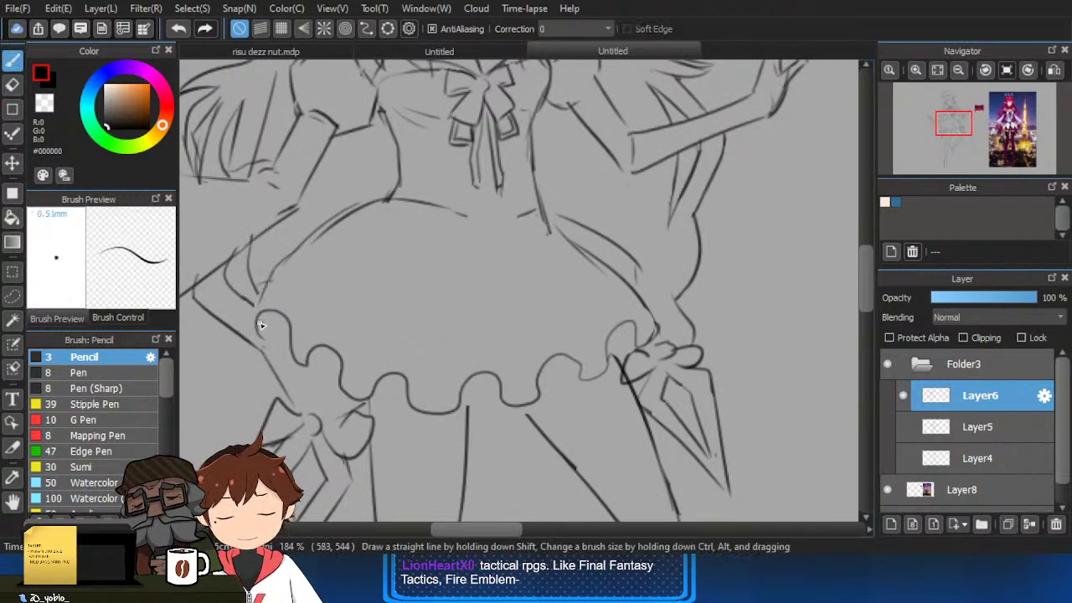
Redraw the skirt's left outer edge as a clean rounded line from the waist down to the scalloped hem.
left_click_drag(257, 311, 266, 284)
key("space")
left_click_drag(437, 290, 421, 316)
key("e")
key("b")
mouse_move(340, 242)
left_mouse_down()
mouse_move(253, 308)
mouse_move(360, 224)
mouse_move(258, 300)
left_mouse_up()
key("ctrl+z")
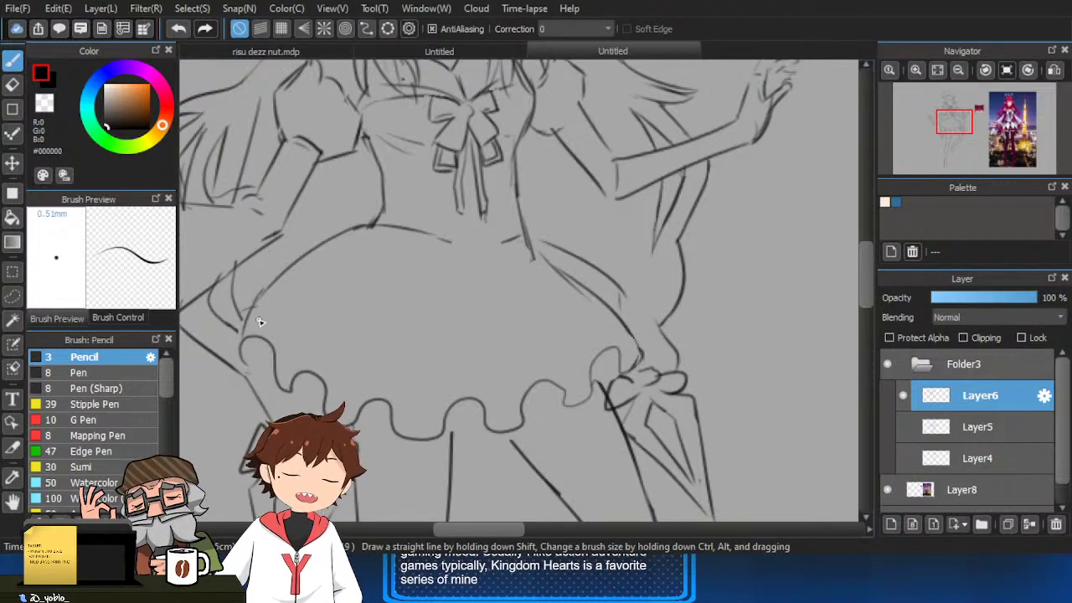
Draw a pointed petal-shaped panel just left of the skirt's centre, its two curved sides meeting near the hem.
left_click_drag(467, 390, 497, 384)
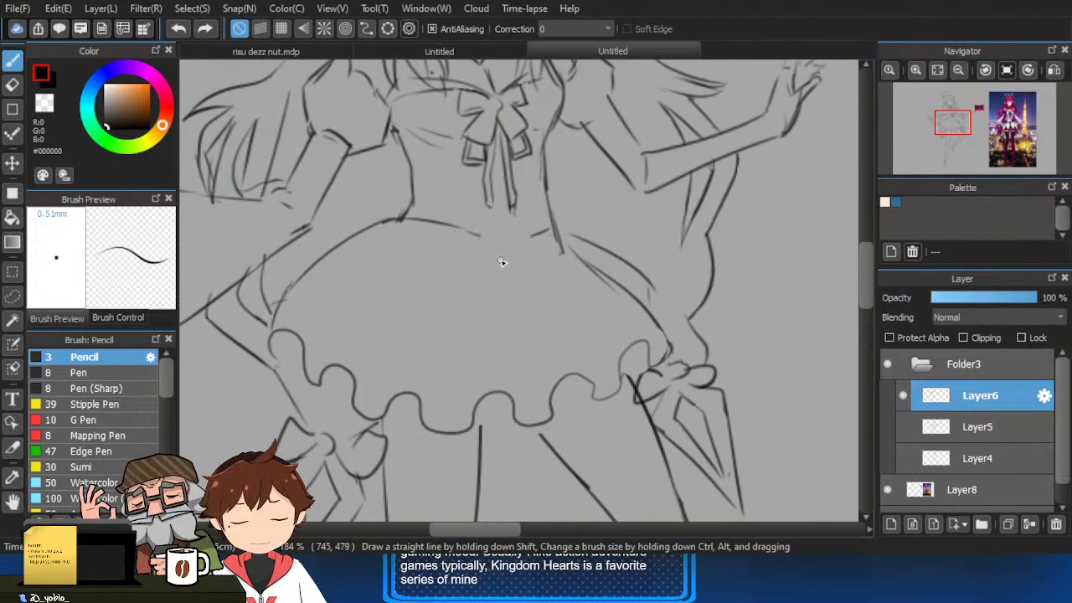
left_click_drag(503, 260, 437, 421)
key("ctrl+z")
mouse_move(503, 292)
left_mouse_down()
mouse_move(460, 409)
mouse_move(498, 327)
left_mouse_up()
key("ctrl+z")
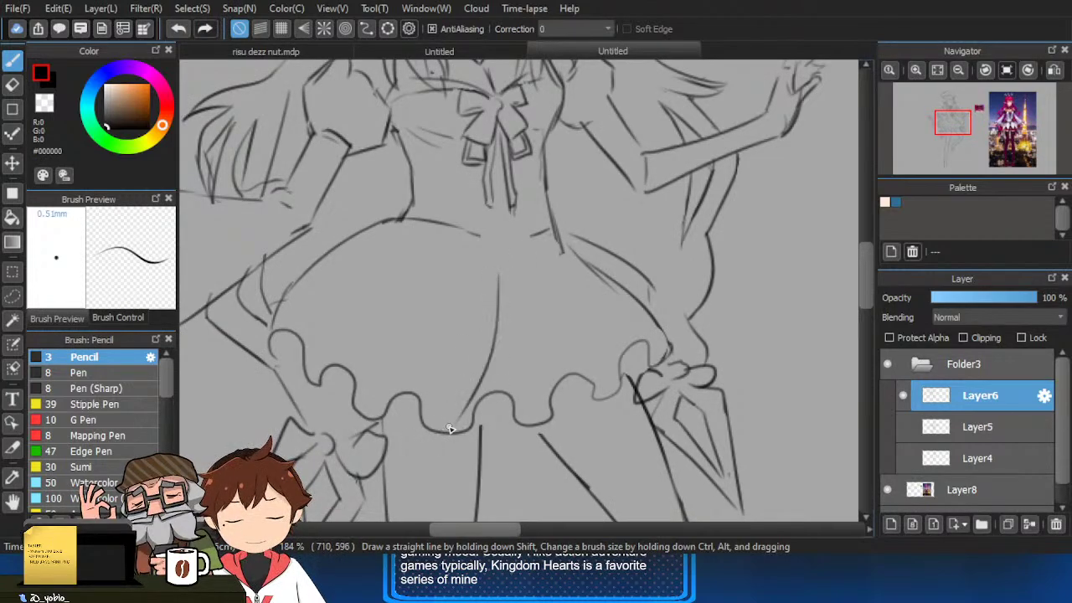
left_click_drag(499, 278, 458, 423)
key("ctrl+z")
left_click_drag(442, 285, 426, 429)
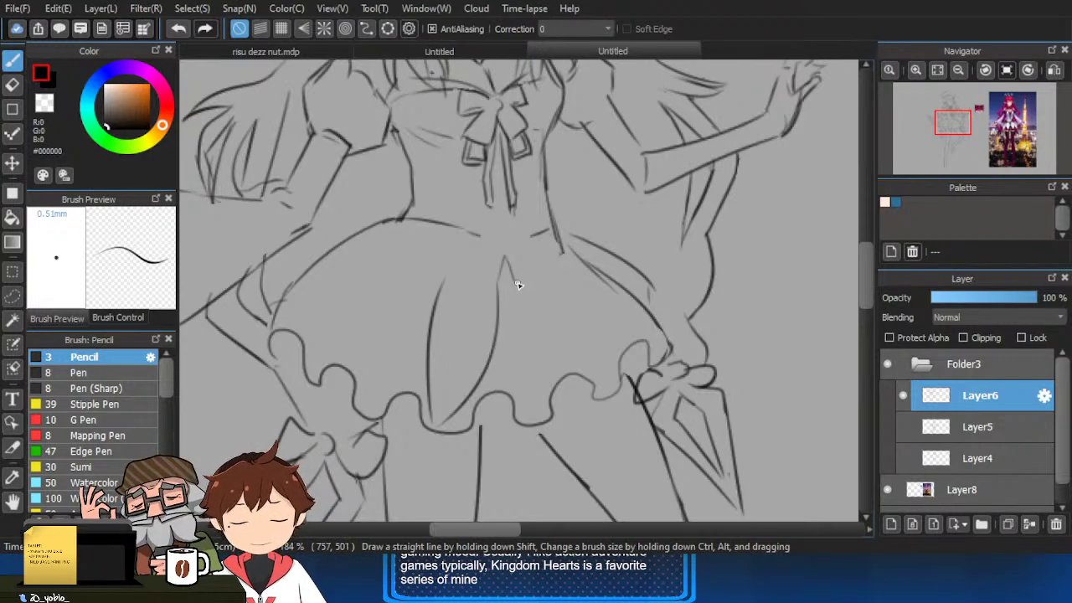
Draw the curved inner edge of the petal-shaped panel just right of the skirt's centre, redoing the stroke until the curve fits.
left_click_drag(513, 280, 552, 390)
key("ctrl+z")
left_click_drag(519, 303, 573, 392)
key("ctrl+z")
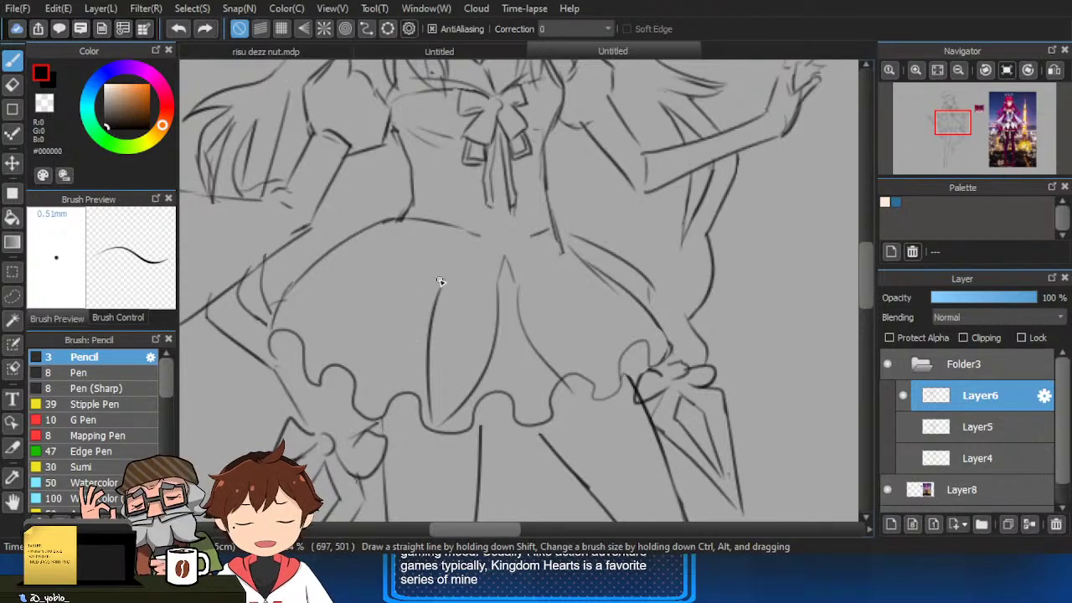
Draw the remaining petal-shaped overlay panels on the left and right sides of the skirt, reaching towards the scalloped hem.
mouse_move(344, 390)
left_mouse_down()
mouse_move(398, 241)
mouse_move(337, 303)
mouse_move(277, 318)
left_mouse_up()
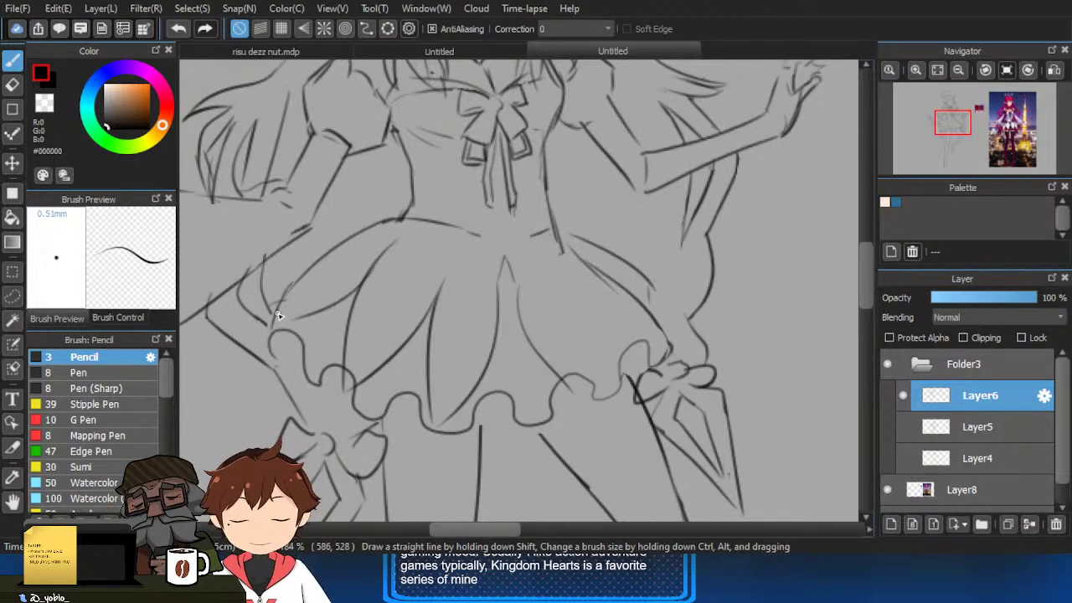
left_click_drag(626, 296, 584, 285)
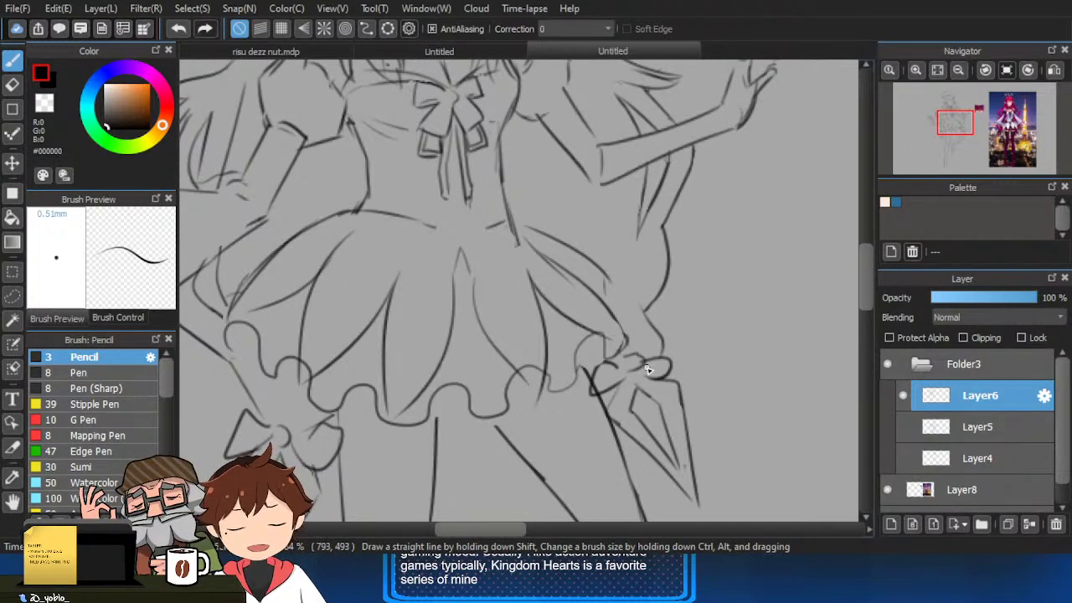
scroll(594, 342, "up", 2)
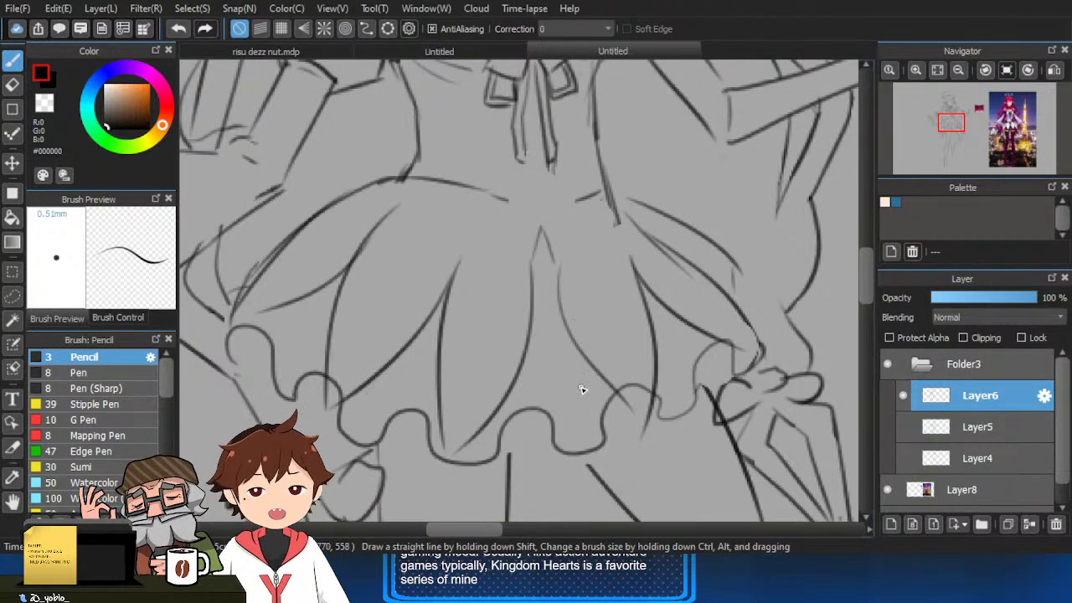
scroll(584, 421, "down", 1)
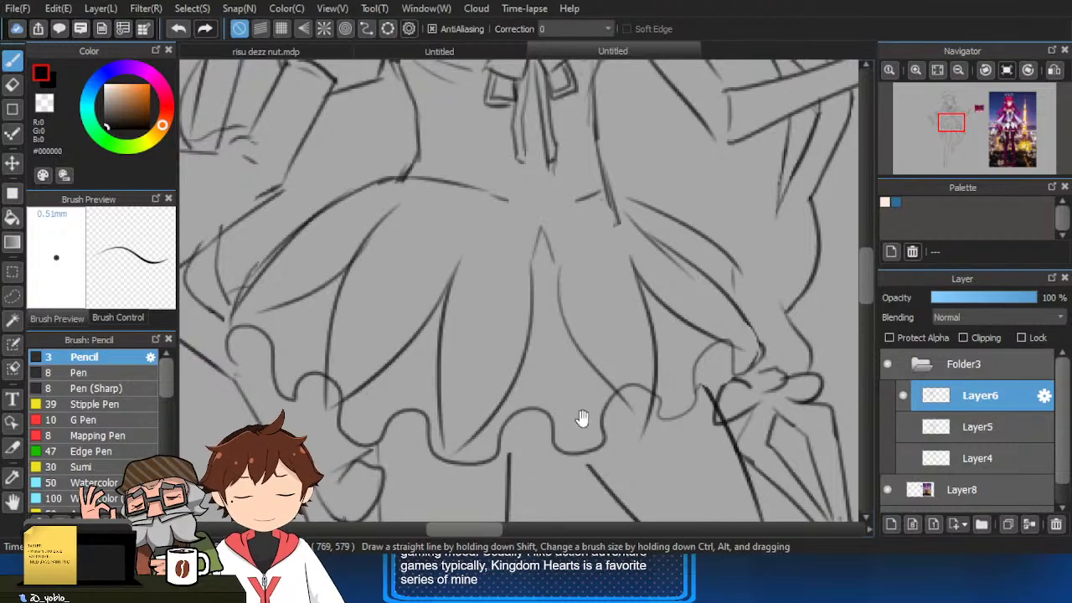
left_click_drag(584, 421, 632, 409)
Erase the lines where the right side of the waist meets the skirt and sketch a rose there.
scroll(698, 366, "down", 3)
scroll(598, 314, "up", 4)
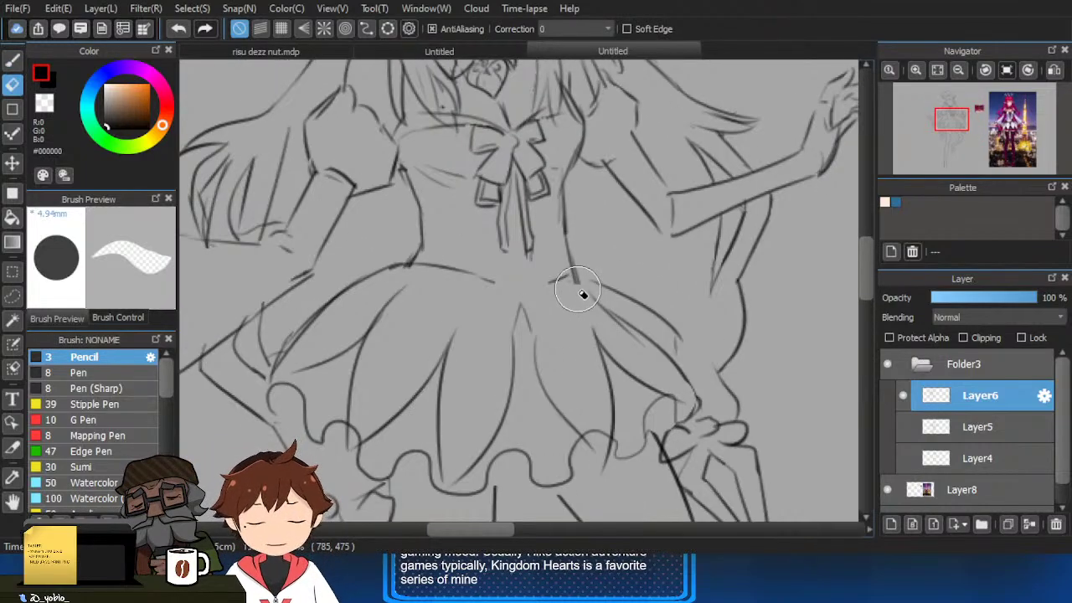
scroll(595, 361, "down", 5)
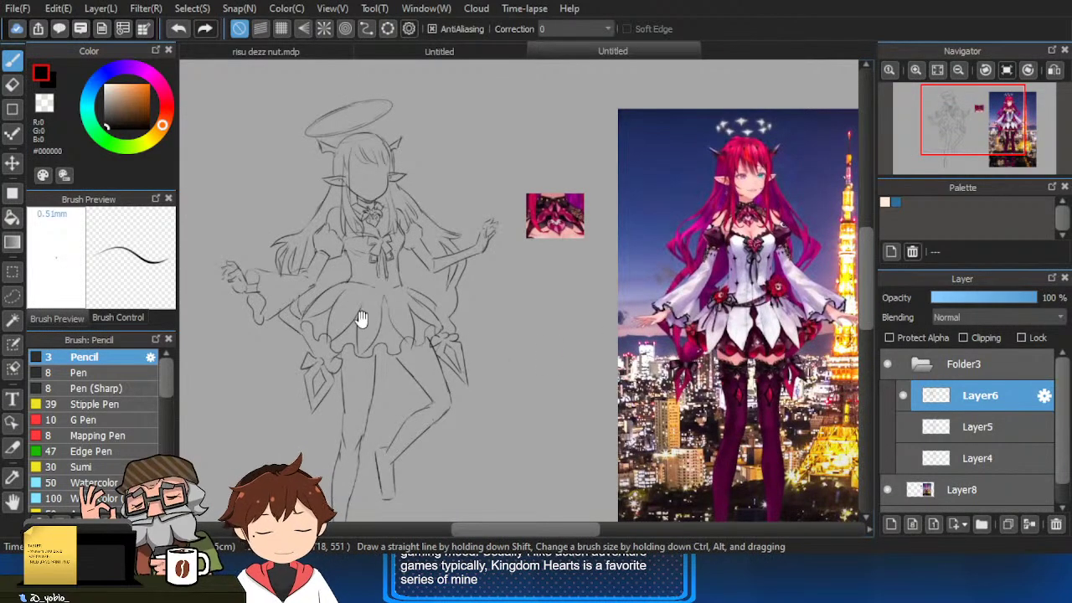
scroll(361, 317, "up", 5)
scroll(429, 254, "up", 2)
key("ctrl+z")
mouse_move(428, 253)
left_mouse_down()
mouse_move(460, 309)
mouse_move(441, 234)
mouse_move(474, 261)
left_mouse_up()
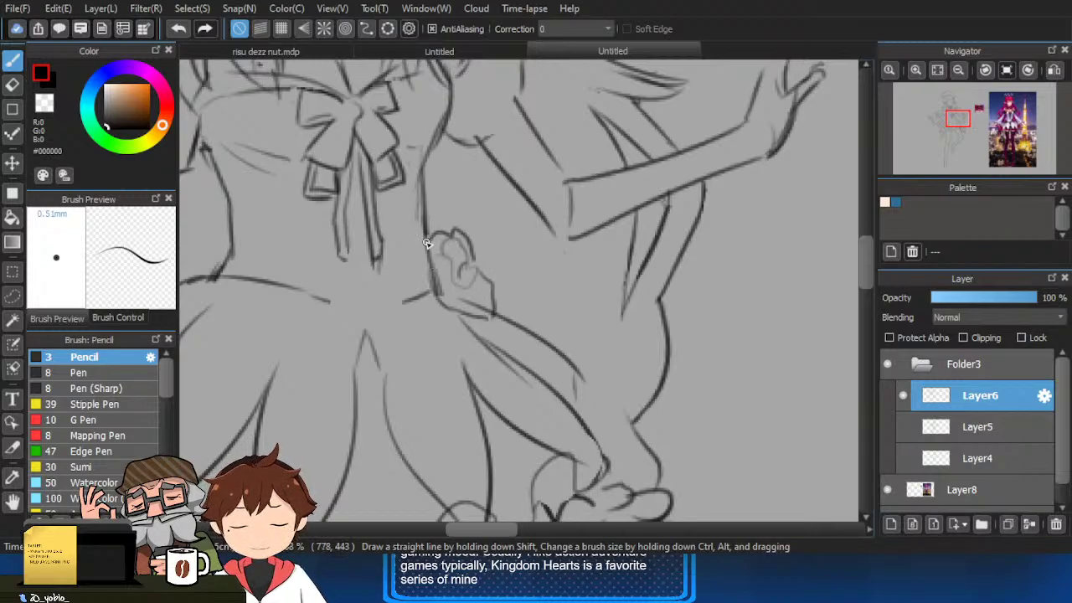
left_click_drag(427, 243, 431, 274)
Add pointed leaves above, beside and below the rose on the right side of the waist, following the reference.
scroll(461, 302, "down", 3)
left_click_drag(614, 322, 477, 330)
left_click_drag(514, 395, 521, 397)
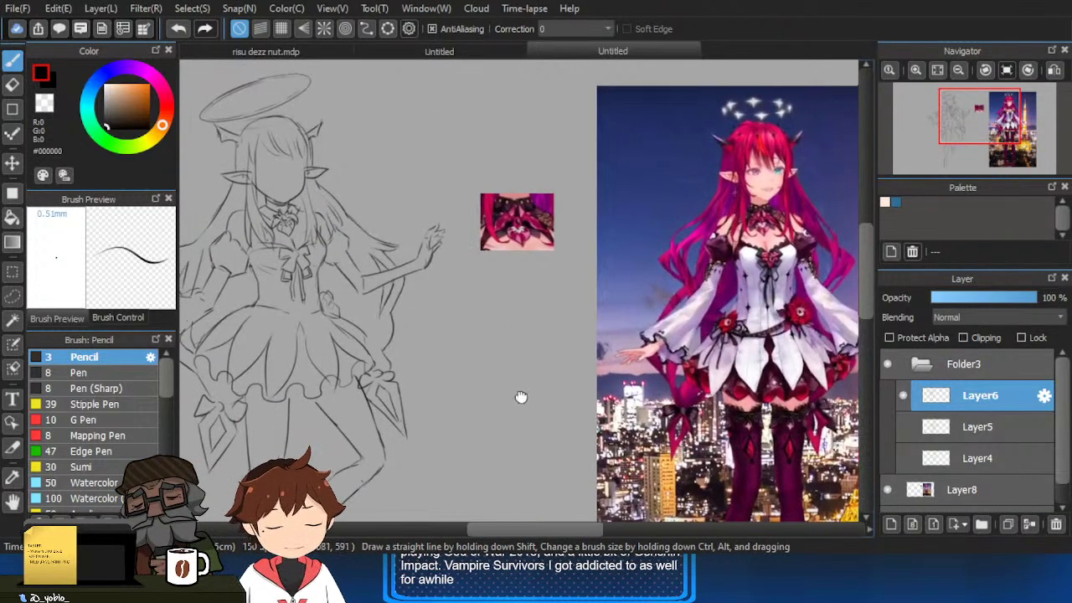
scroll(414, 293, "up", 4)
left_click_drag(208, 322, 315, 305)
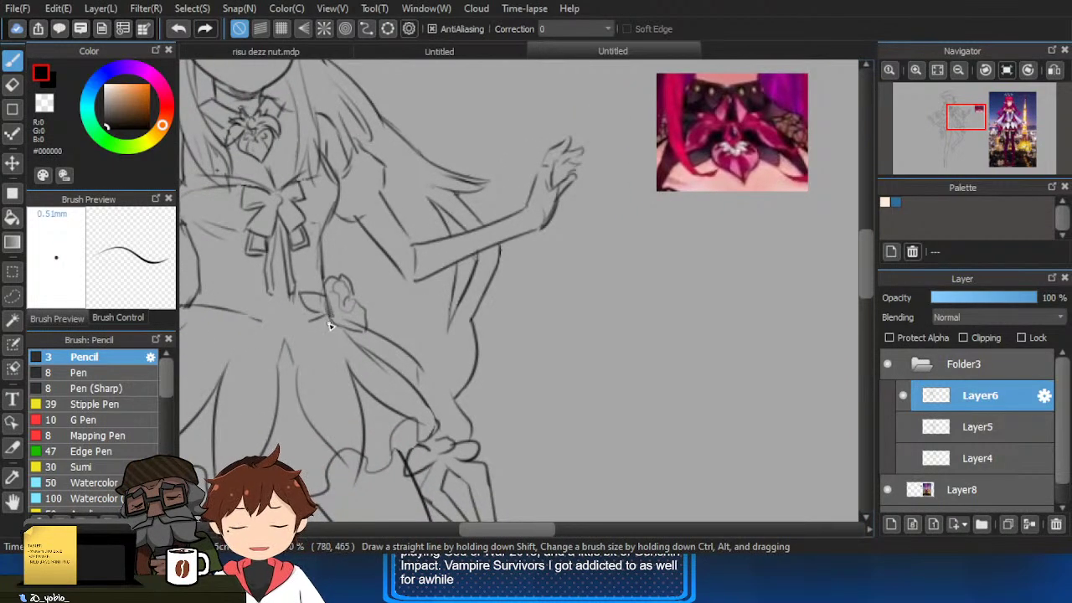
scroll(349, 346, "up", 2)
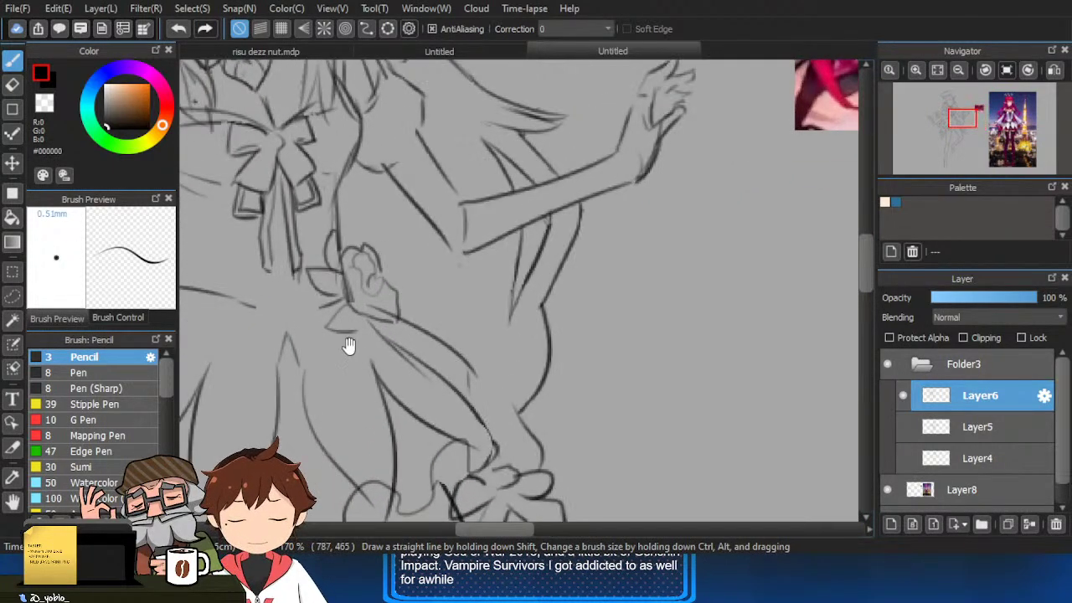
scroll(455, 311, "down", 5)
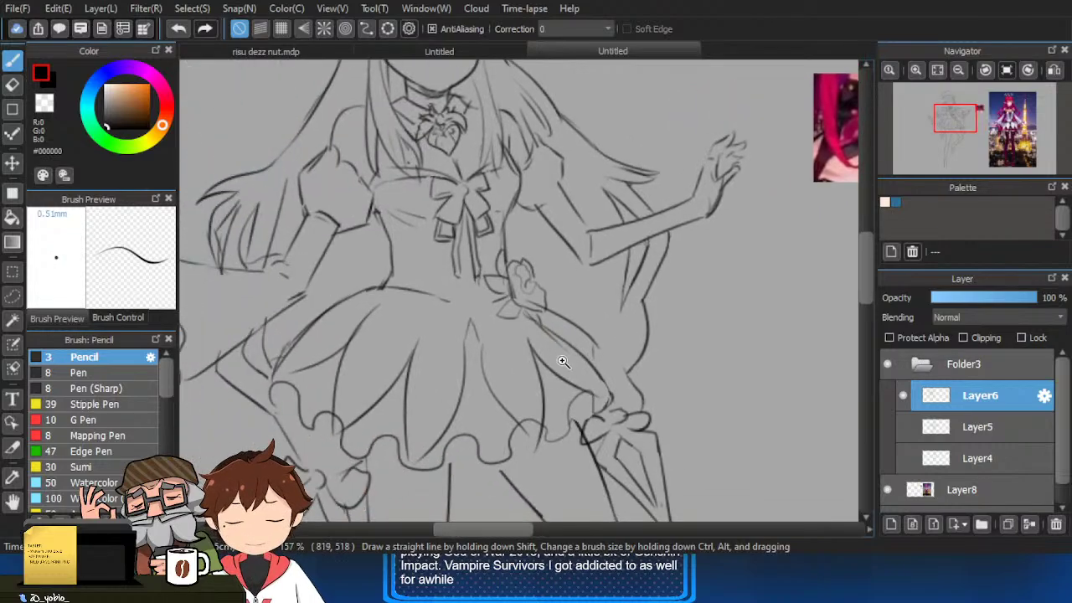
Draw curved waistband lines along the top of the skirt, joining its left waistline to the rose on the right.
mouse_move(618, 376)
left_mouse_down()
mouse_move(491, 383)
mouse_move(628, 363)
left_mouse_up()
scroll(452, 323, "up", 3)
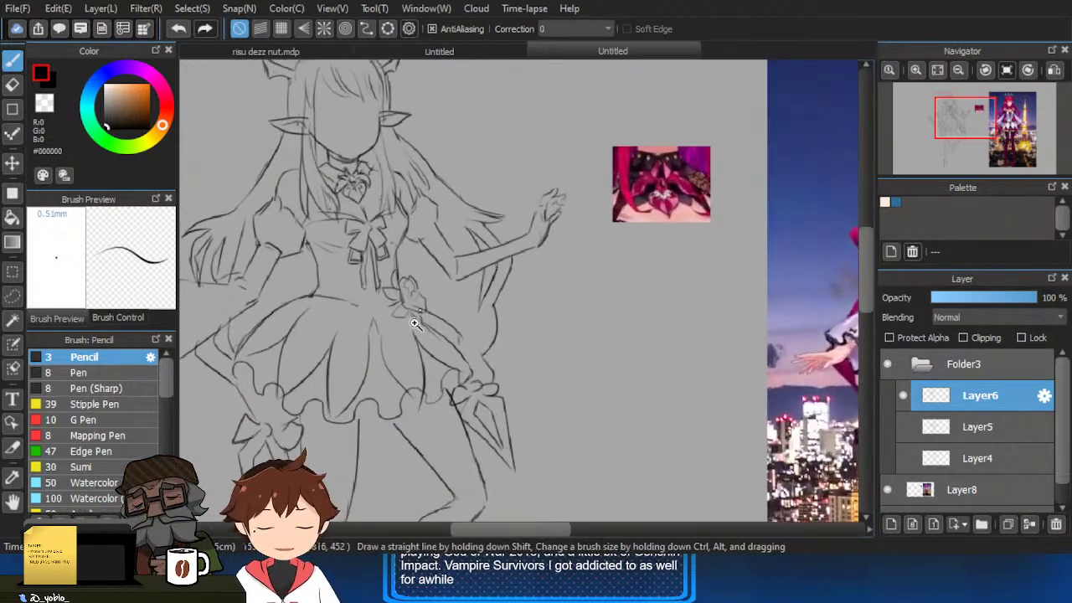
scroll(452, 324, "up", 1)
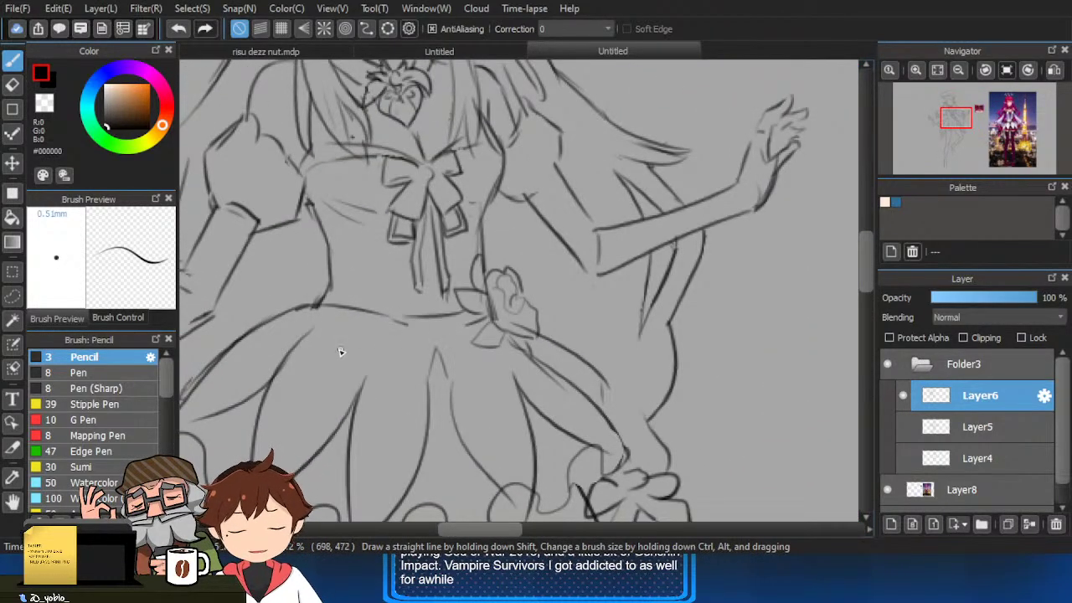
left_click_drag(342, 308, 478, 324)
key("ctrl+z")
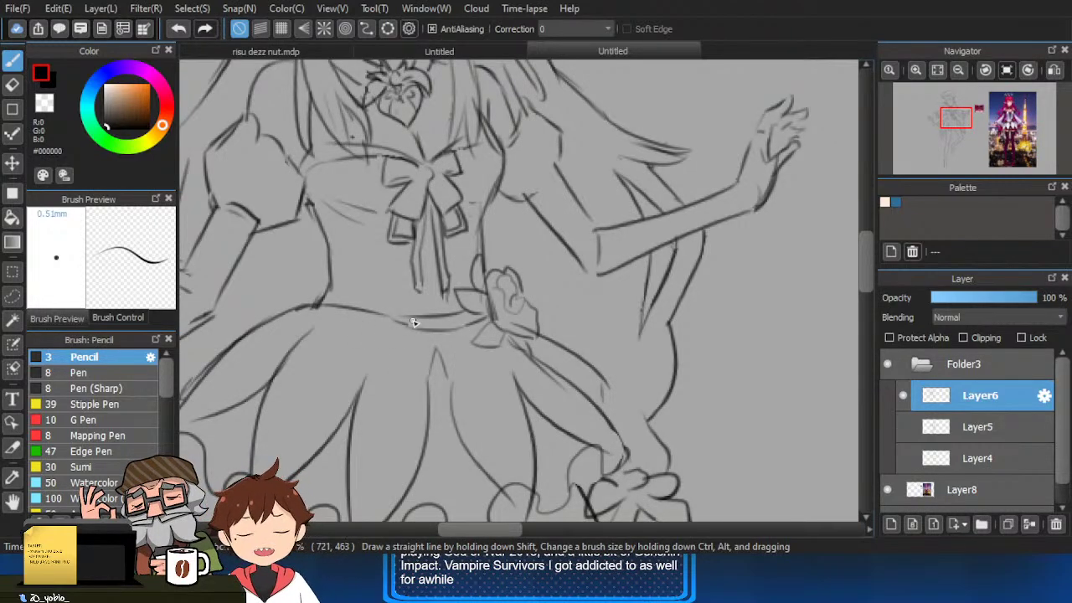
scroll(417, 342, "down", 2)
left_click_drag(429, 377, 453, 358)
scroll(423, 335, "down", 3)
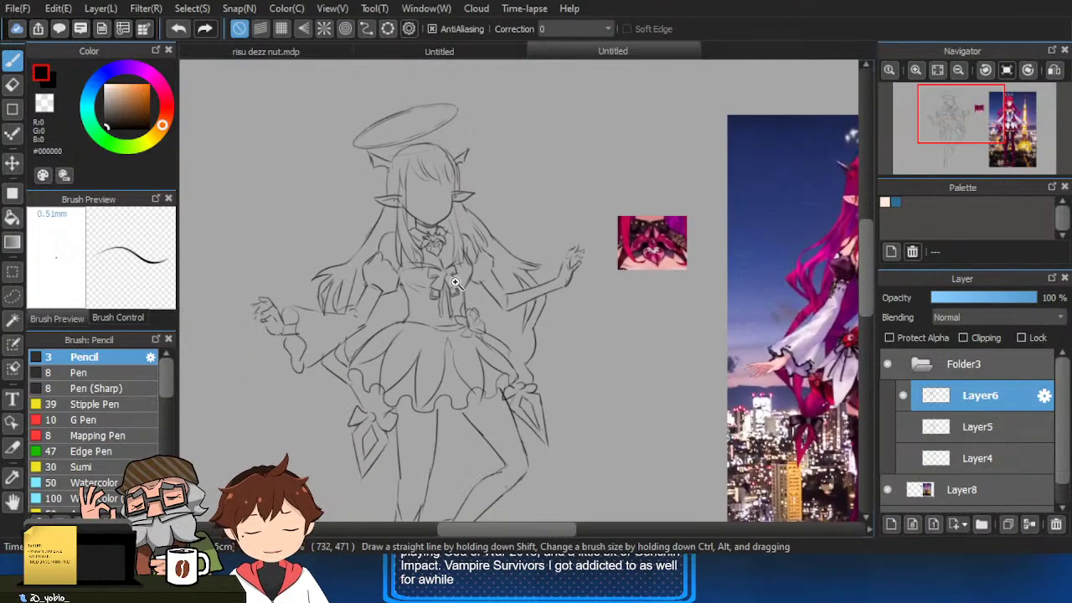
left_click_drag(590, 361, 469, 344)
Erase the lower end of the bodice's left edge and sketch a second rose with swirled inner petals in its place.
scroll(296, 298, "up", 3)
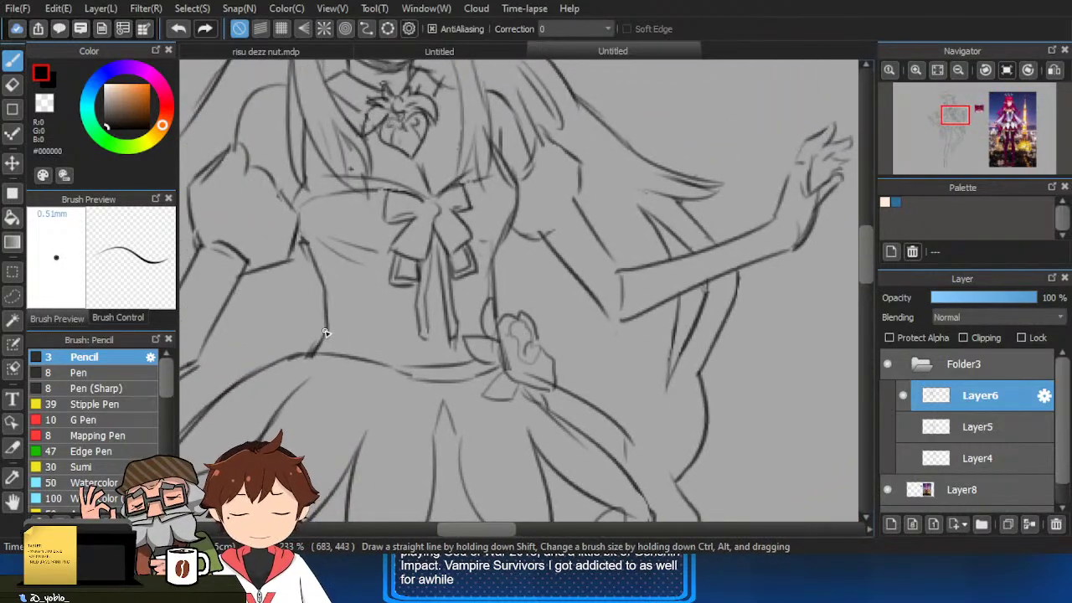
key("e")
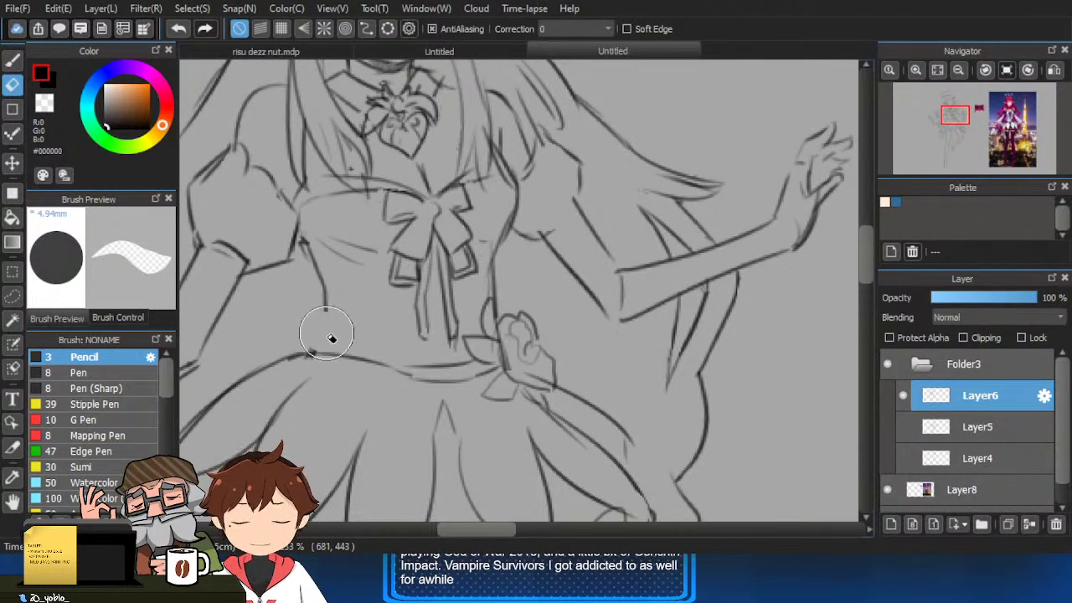
left_click_drag(327, 333, 330, 325)
key("b")
key("e")
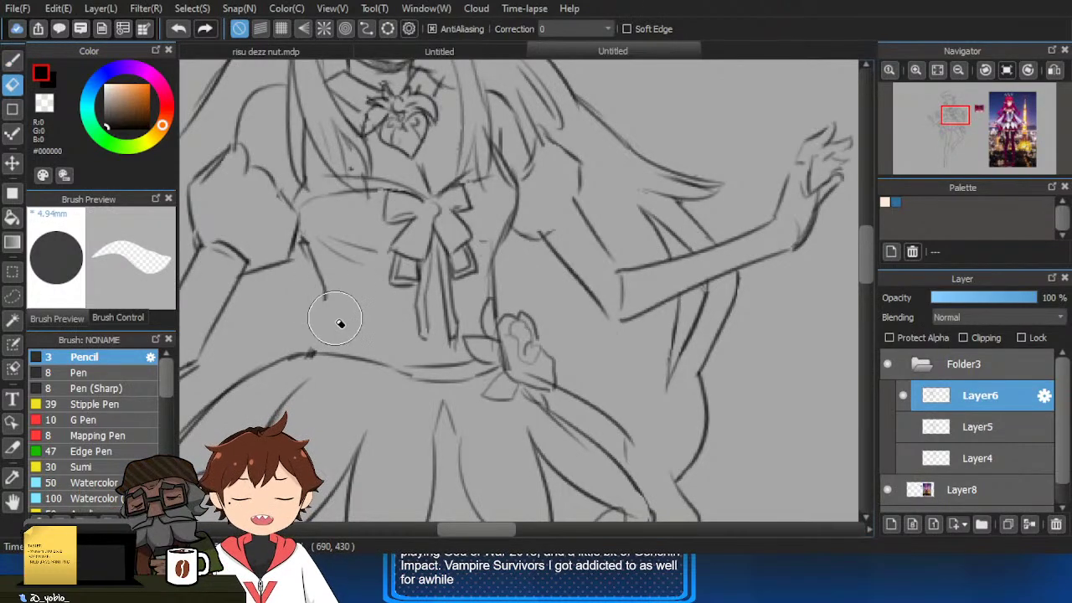
key("b")
mouse_move(324, 300)
left_mouse_down()
mouse_move(314, 328)
mouse_move(303, 313)
mouse_move(307, 330)
mouse_move(297, 321)
mouse_move(318, 343)
mouse_move(332, 314)
left_mouse_up()
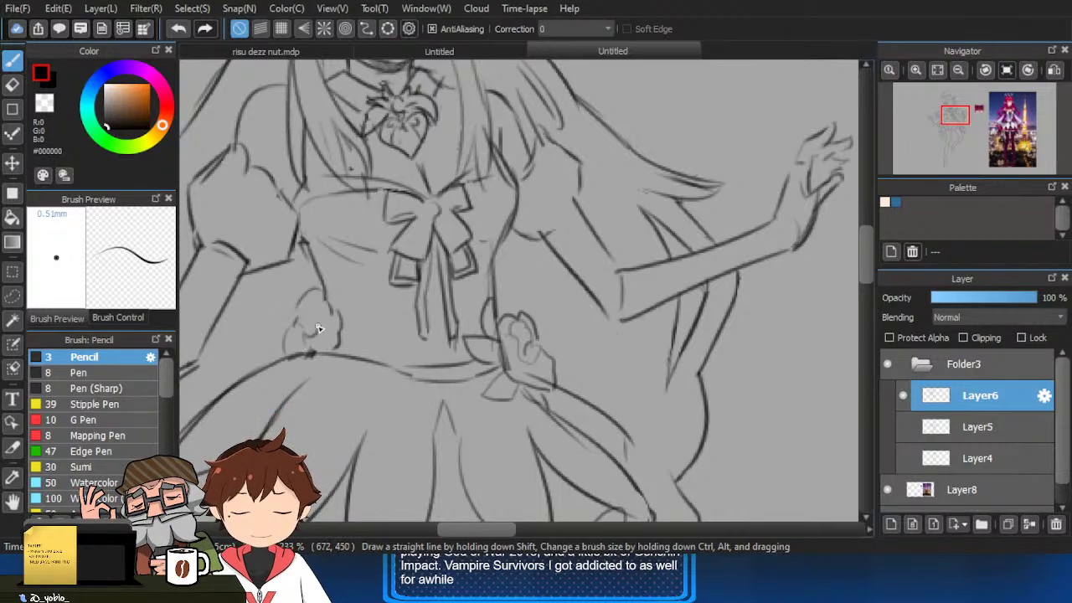
left_click_drag(314, 304, 297, 347)
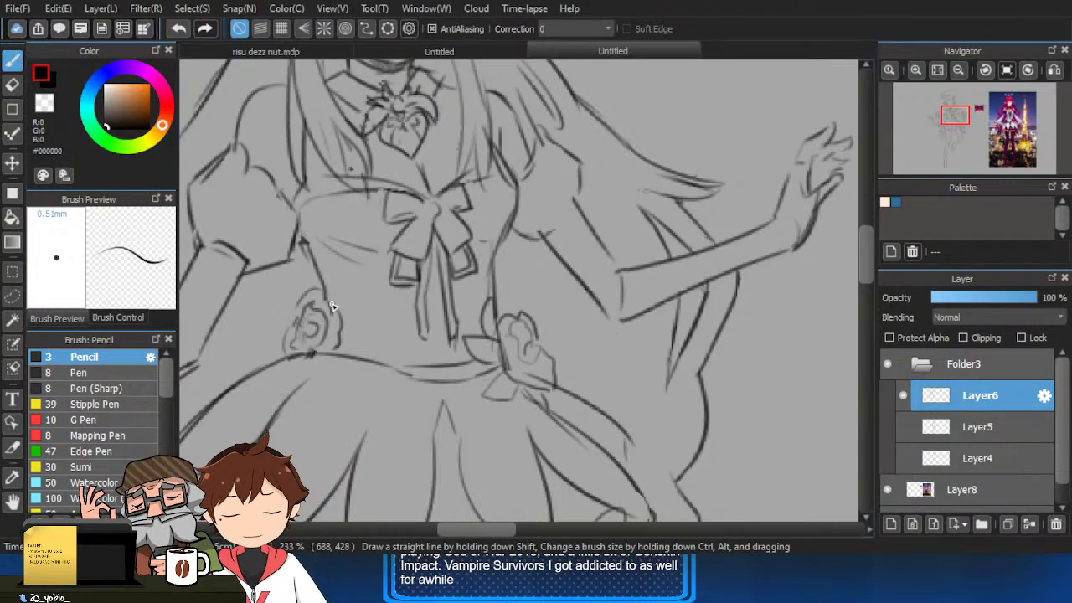
Erase and redraw the inner petals of the rose on the right side of the waist.
key("e")
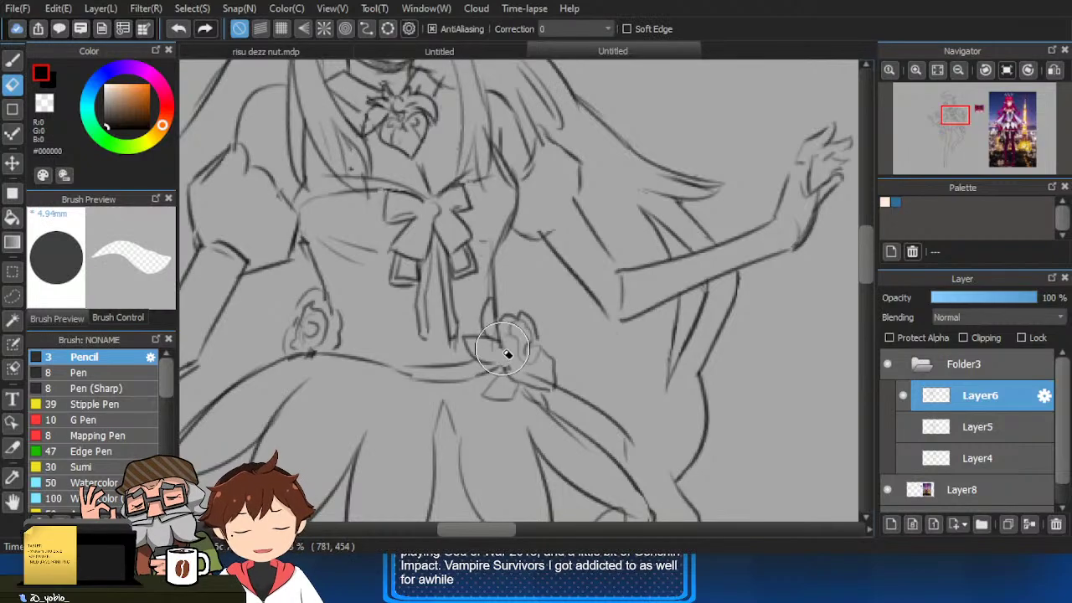
key("b")
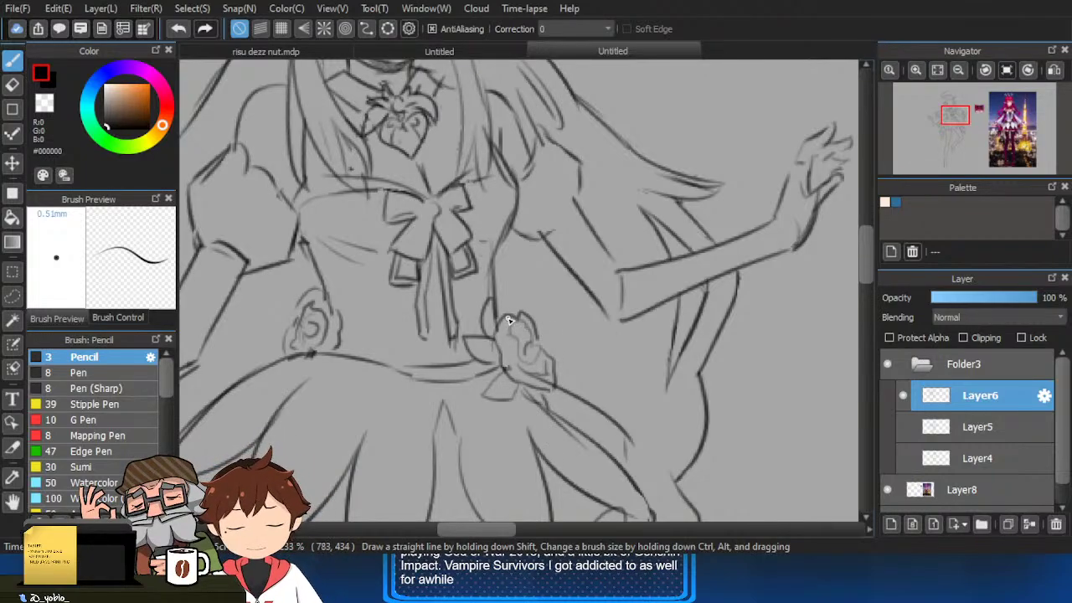
Draw pointed leaves around the left waist rose and refine the petal outlines of the roses.
left_click_drag(405, 366, 464, 343)
left_click_drag(408, 309, 440, 312)
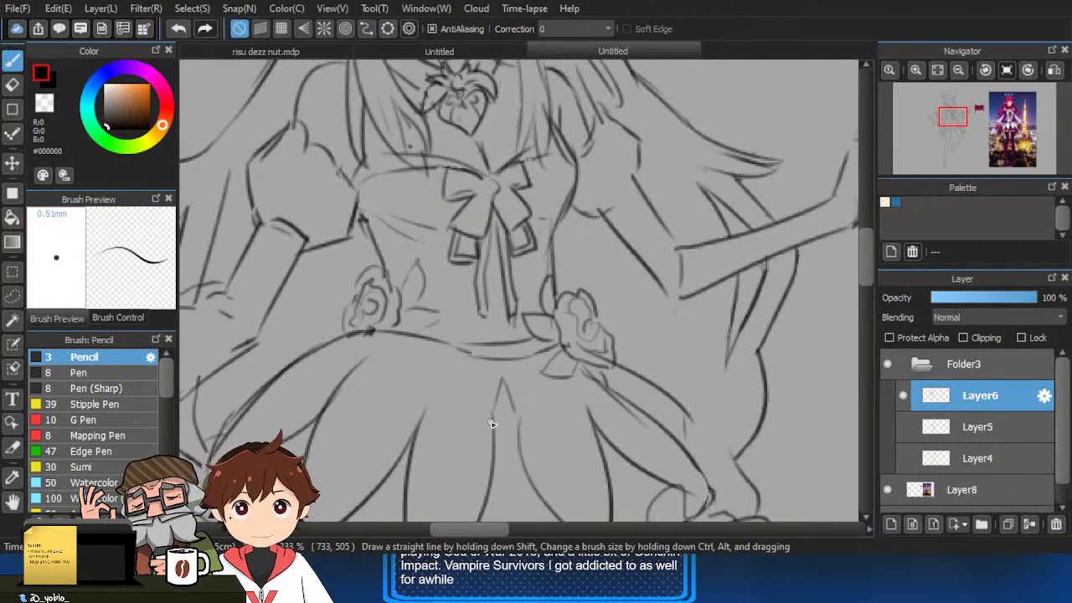
scroll(394, 294, "up", 2)
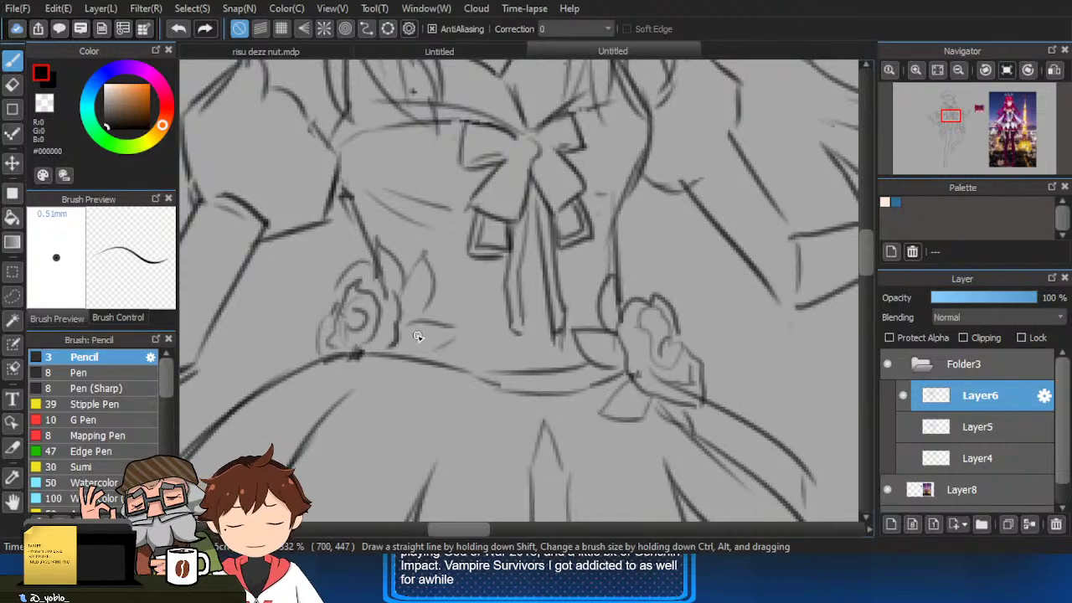
scroll(486, 387, "down", 4)
scroll(428, 378, "up", 4)
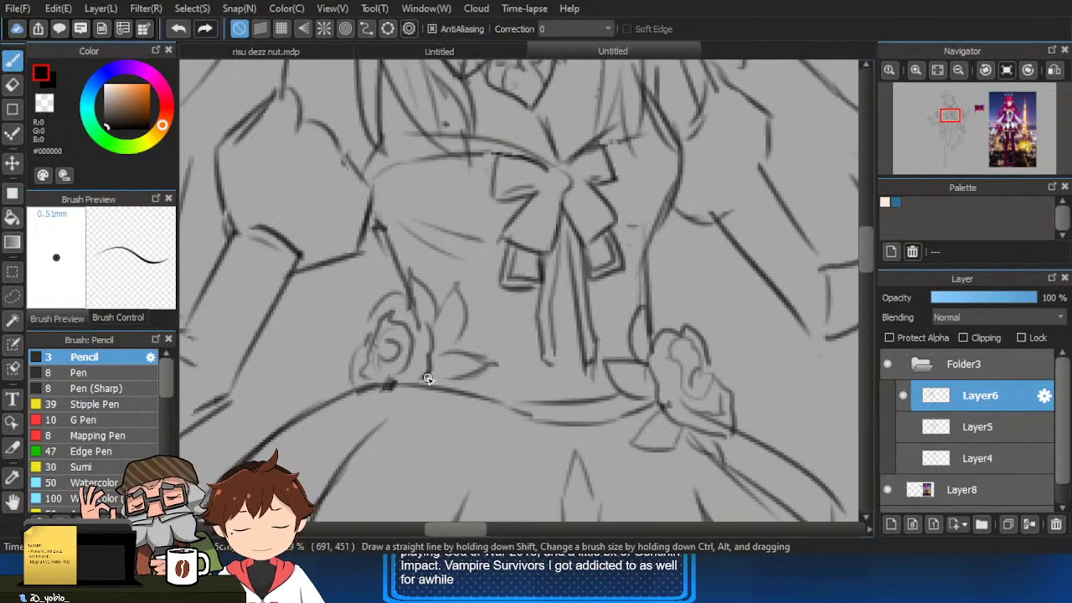
scroll(398, 314, "down", 2)
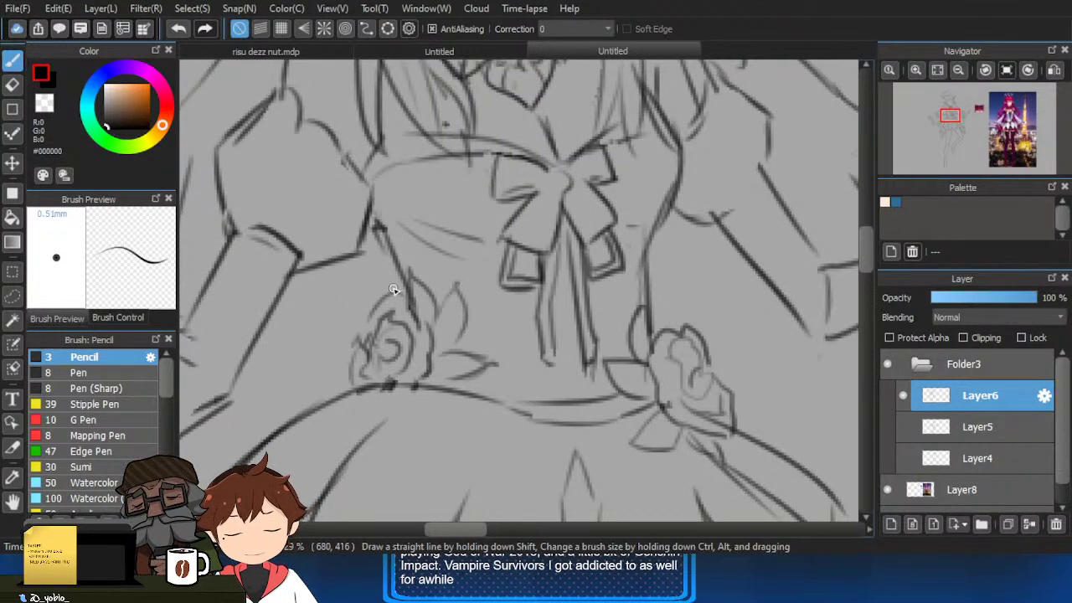
scroll(503, 306, "down", 1)
scroll(605, 369, "up", 1)
scroll(605, 368, "up", 1)
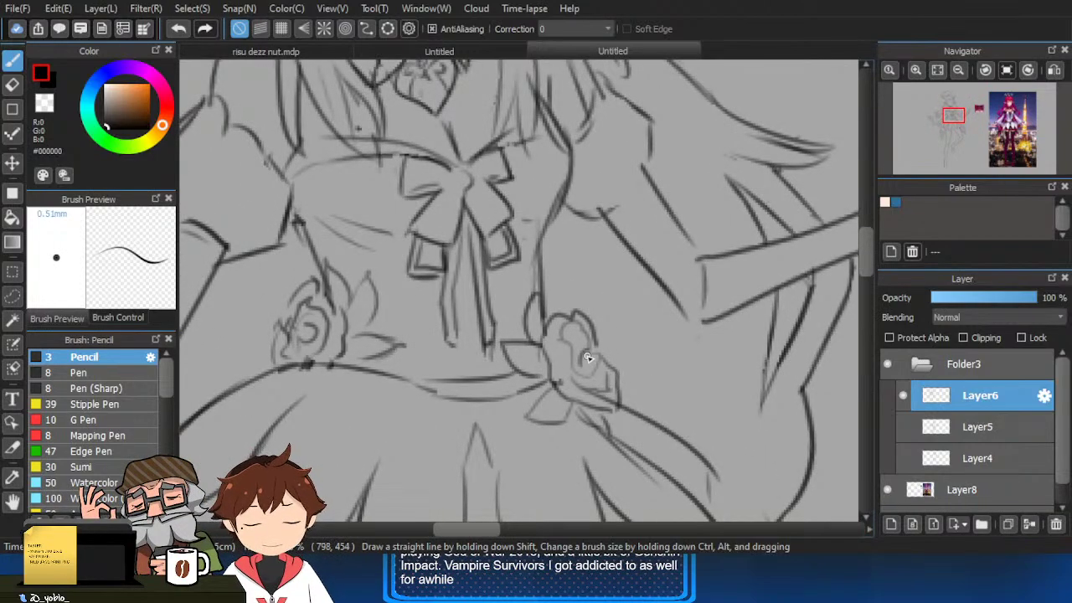
scroll(602, 362, "down", 1)
left_click_drag(591, 361, 600, 385)
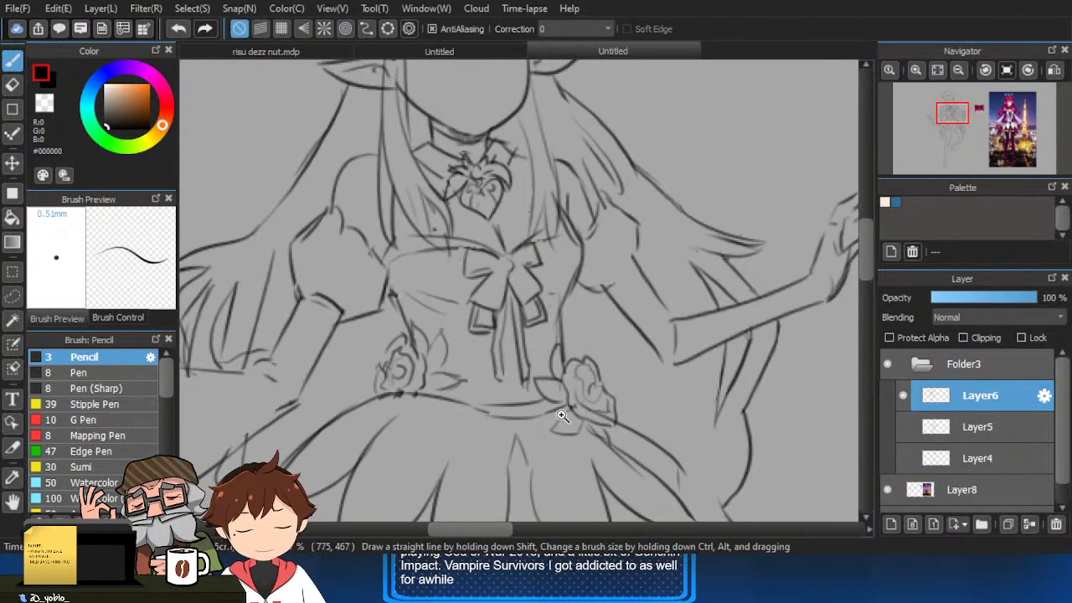
Erase the rough line between the left puffed sleeve and the bodice and redraw the underarm edge cleanly.
scroll(561, 416, "down", 3)
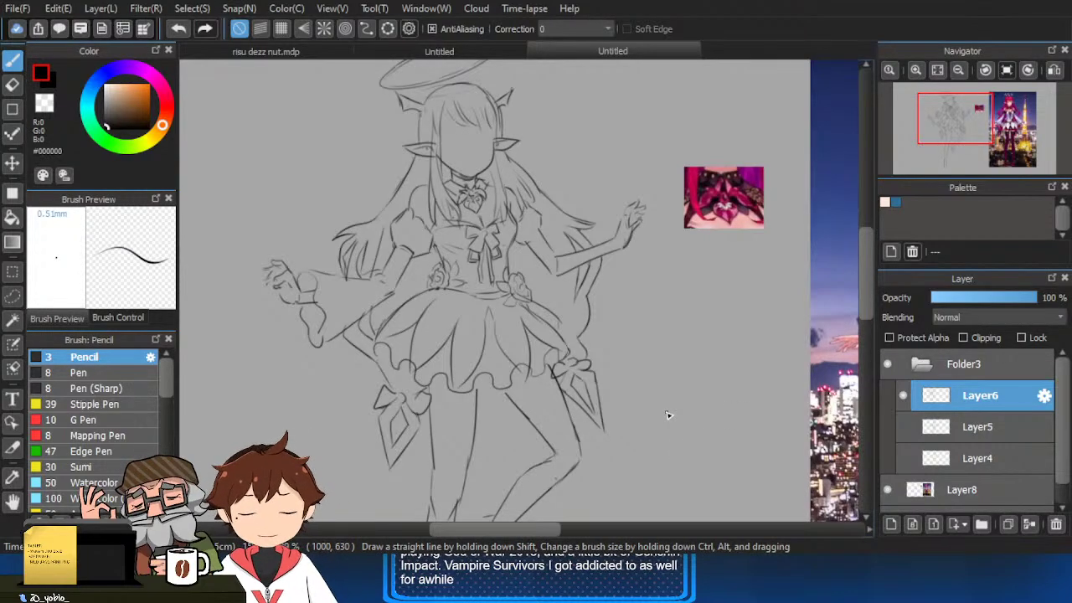
scroll(504, 337, "up", 4)
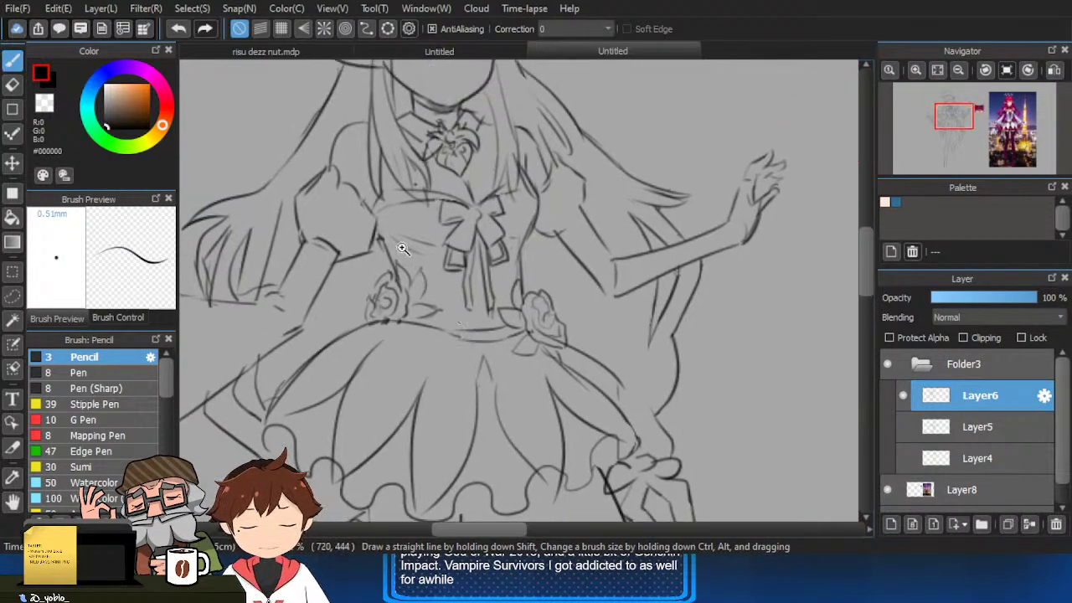
key("e")
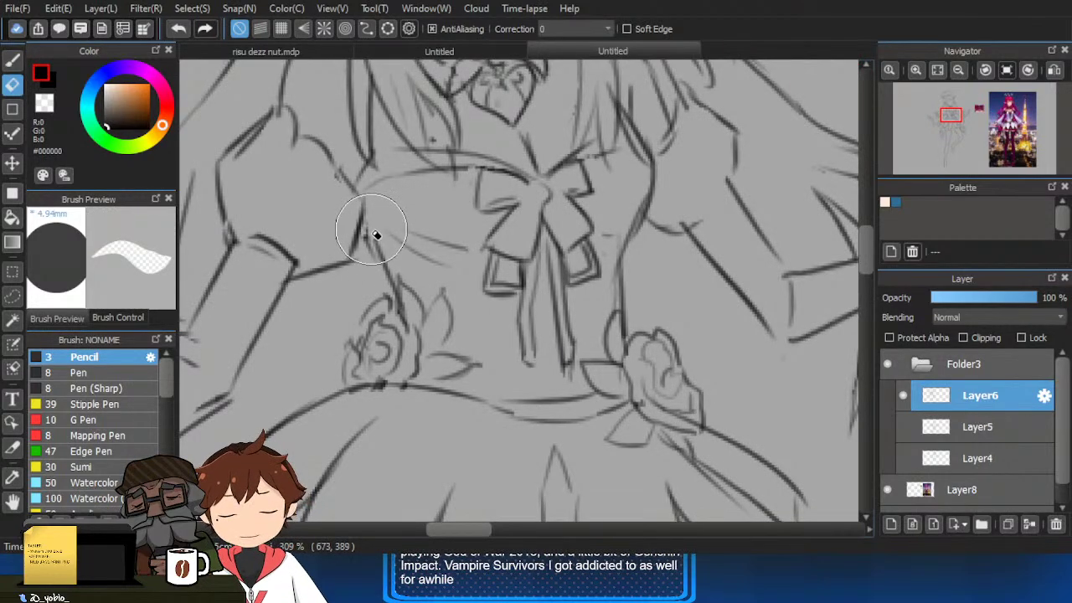
key("b")
left_click_drag(349, 257, 361, 239)
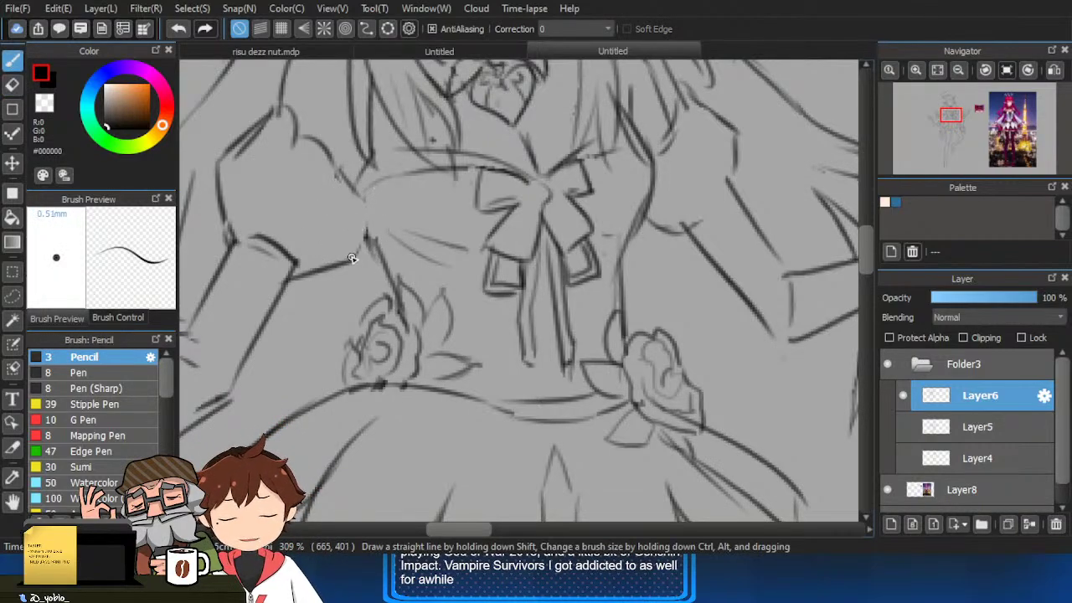
left_click_drag(369, 228, 363, 210)
scroll(280, 240, "down", 1)
scroll(723, 290, "down", 1)
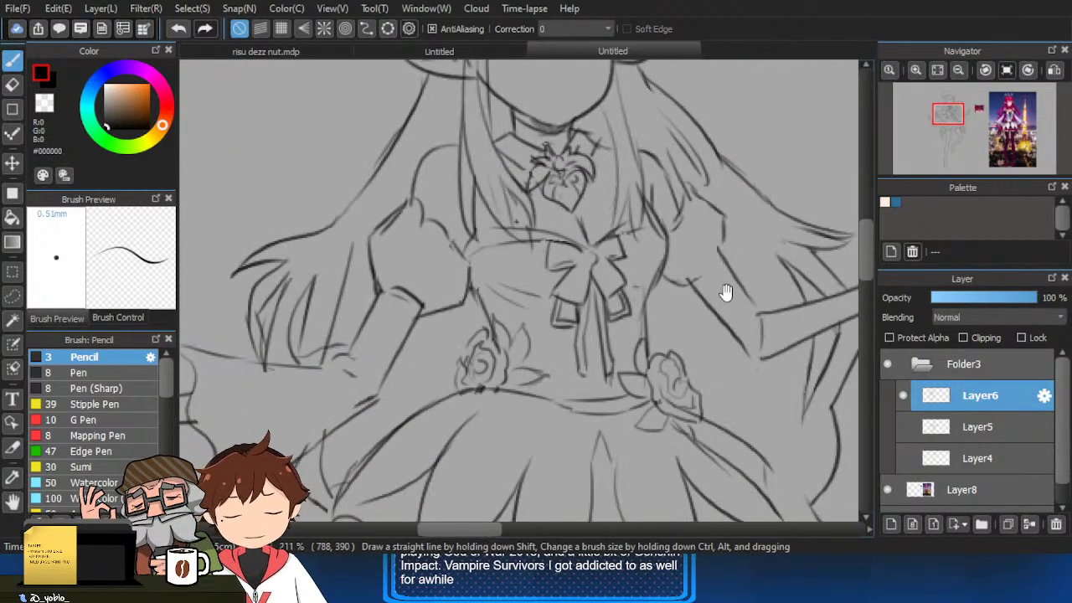
scroll(713, 281, "down", 1)
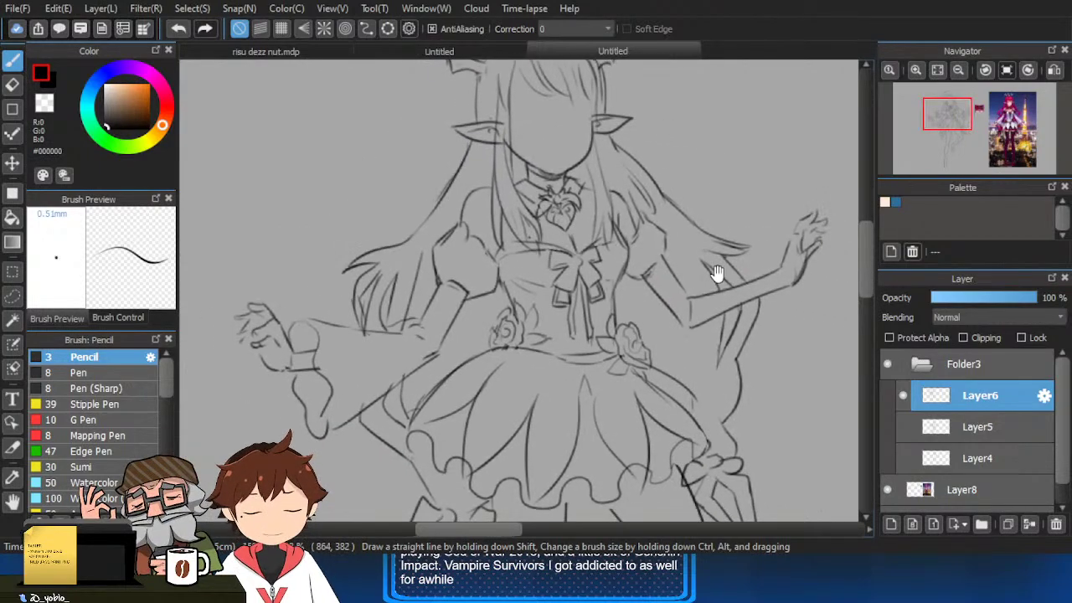
Draw a flared sleeve with a wavy cuff around the raised forearm on the right side of the figure.
scroll(713, 276, "up", 2)
left_click_drag(690, 242, 711, 273)
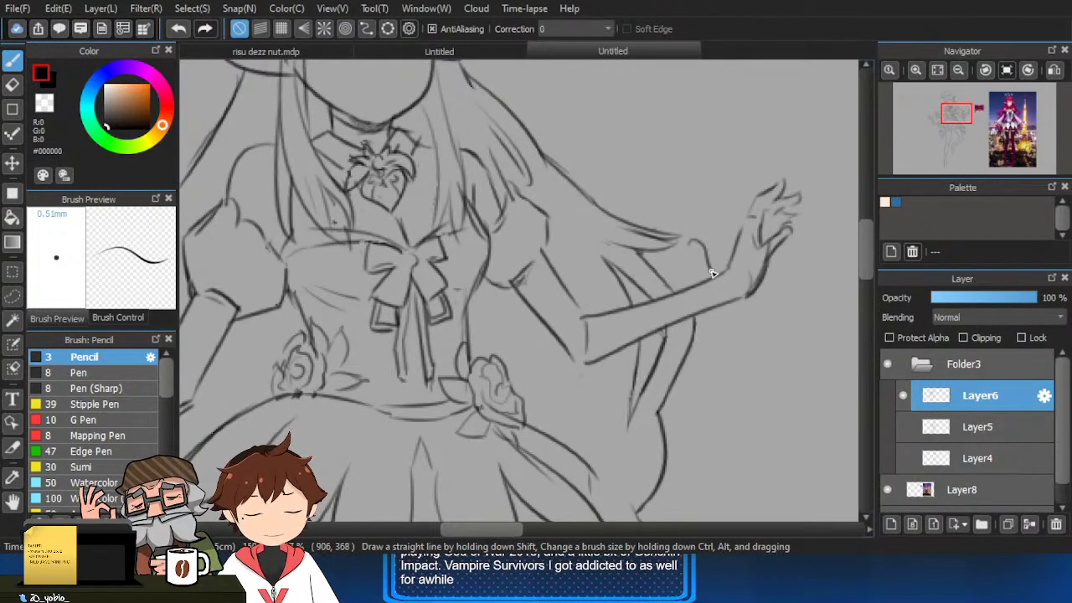
mouse_move(706, 413)
left_mouse_down()
mouse_move(711, 372)
mouse_move(712, 405)
left_mouse_up()
key("e")
key("b")
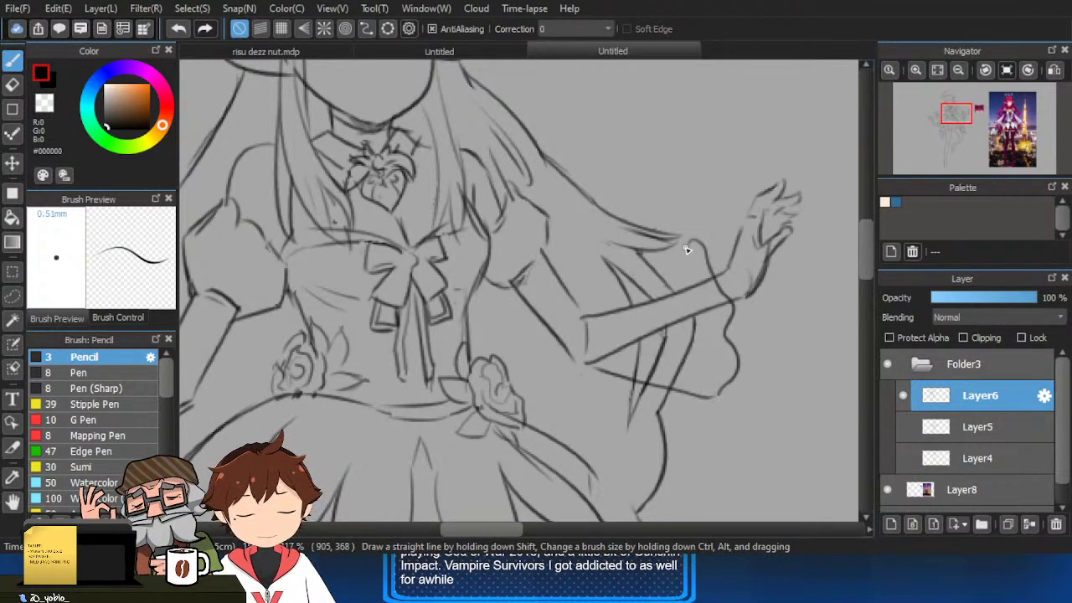
Erase the forearm and hair lines that fall inside the new flared sleeve.
key("e")
mouse_move(591, 330)
left_mouse_down()
mouse_move(697, 288)
mouse_move(707, 303)
mouse_move(591, 369)
left_mouse_up()
mouse_move(695, 334)
left_mouse_down()
mouse_move(675, 361)
mouse_move(634, 360)
left_mouse_up()
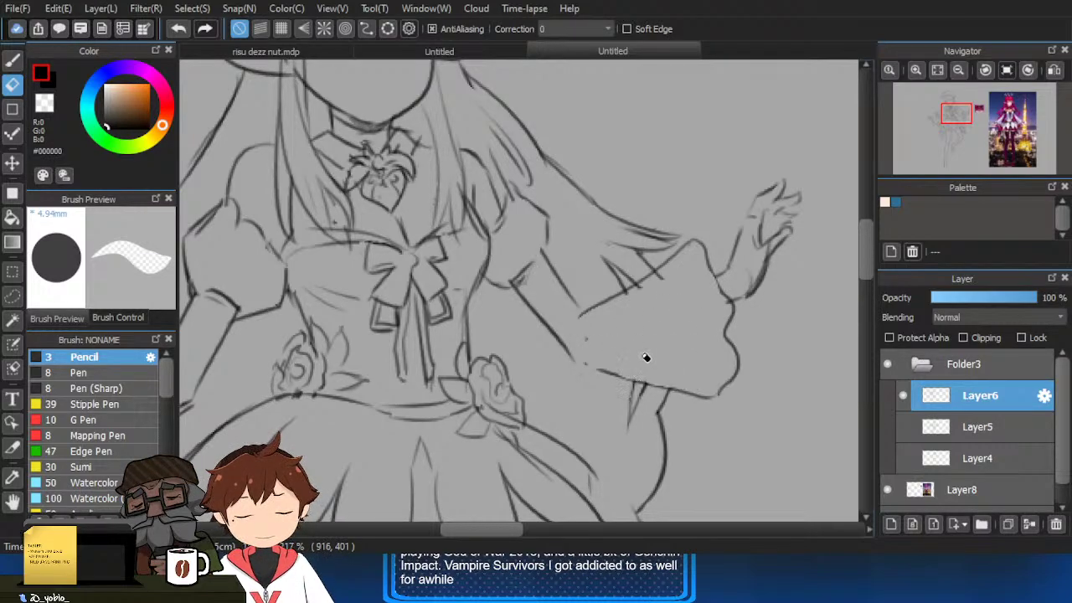
key("b")
scroll(654, 327, "down", 3)
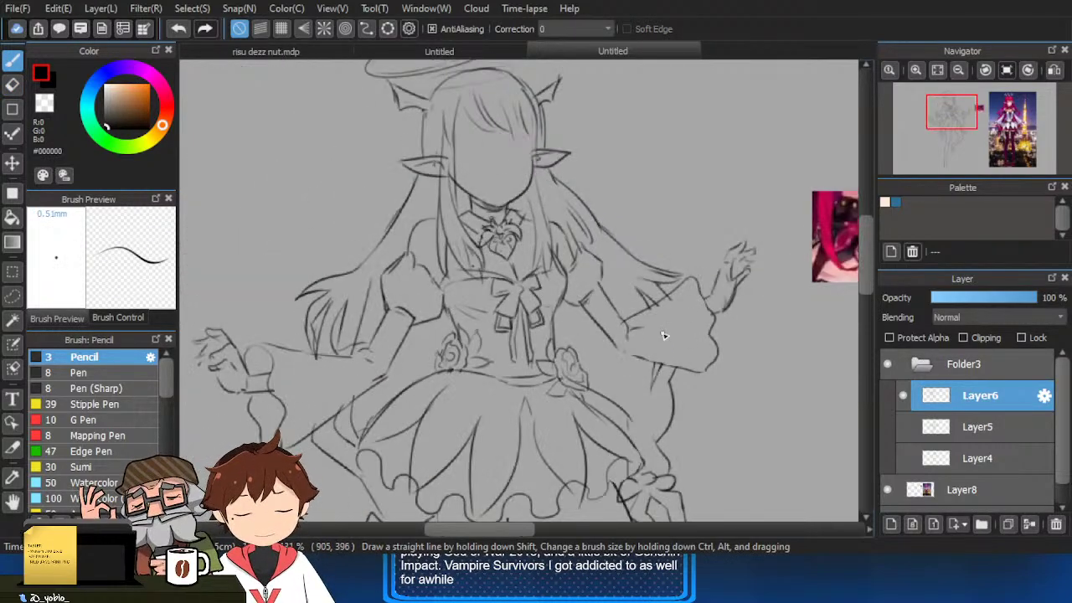
Clean up the right elbow and redraw the flared sleeve's lower edge so it joins the upper arm.
scroll(639, 355, "up", 5)
key("e")
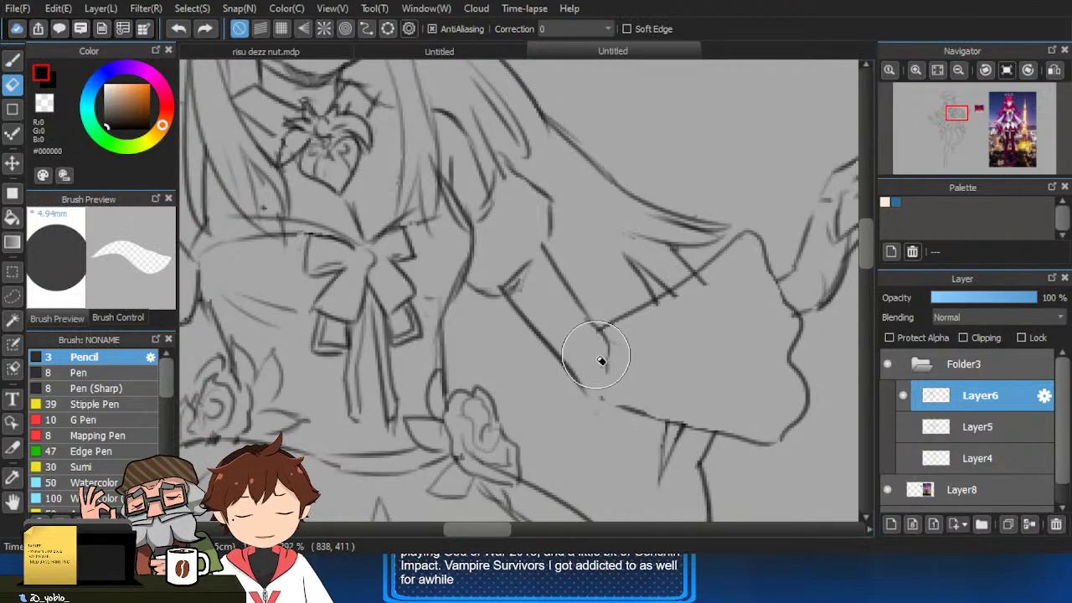
key("b")
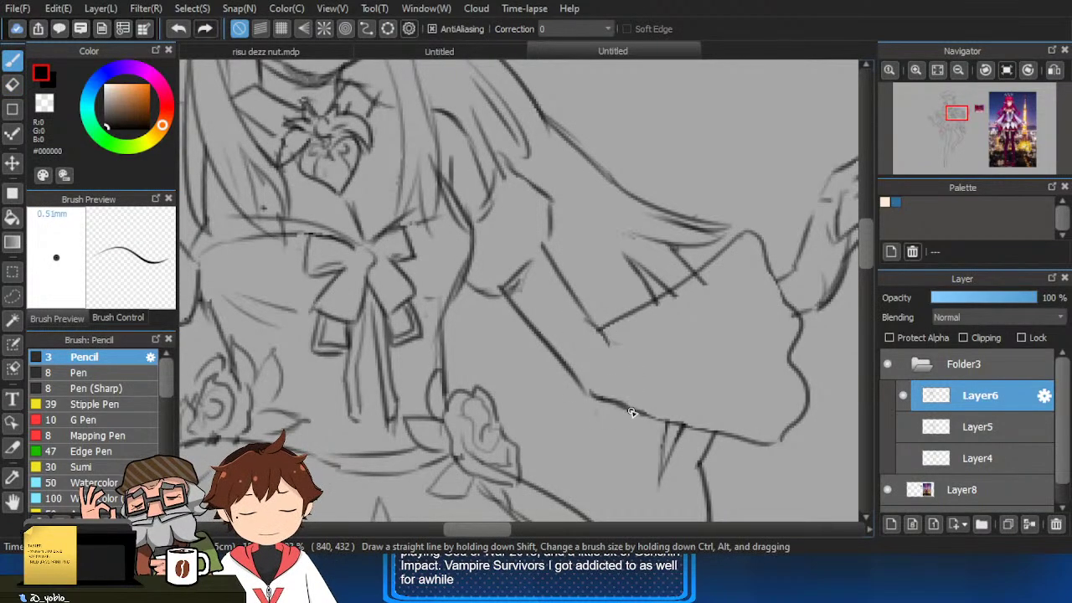
scroll(616, 406, "down", 1)
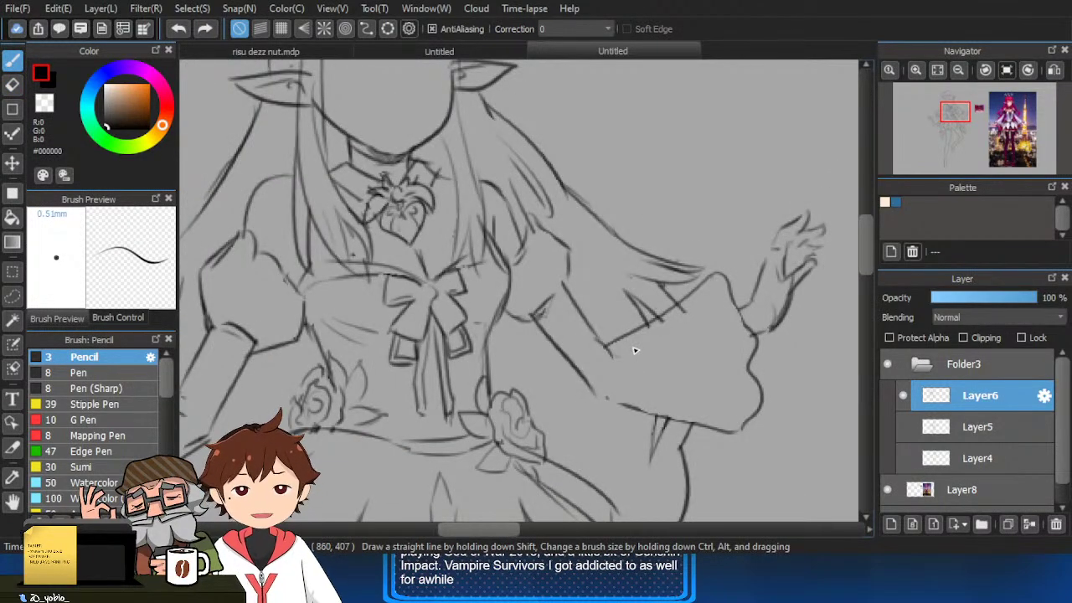
scroll(612, 374, "up", 1)
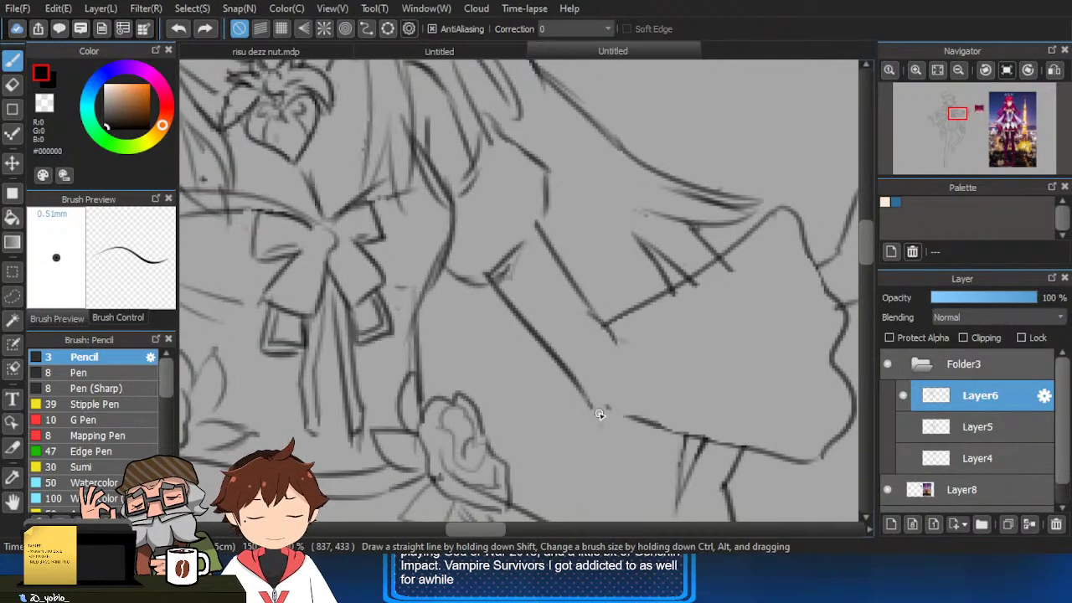
mouse_move(555, 361)
left_mouse_down()
mouse_move(622, 366)
mouse_move(579, 369)
mouse_move(610, 348)
left_mouse_up()
key("e")
key("b")
Erase the rough marks at the right elbow's inner bend and sketch short fold lines there.
key("e")
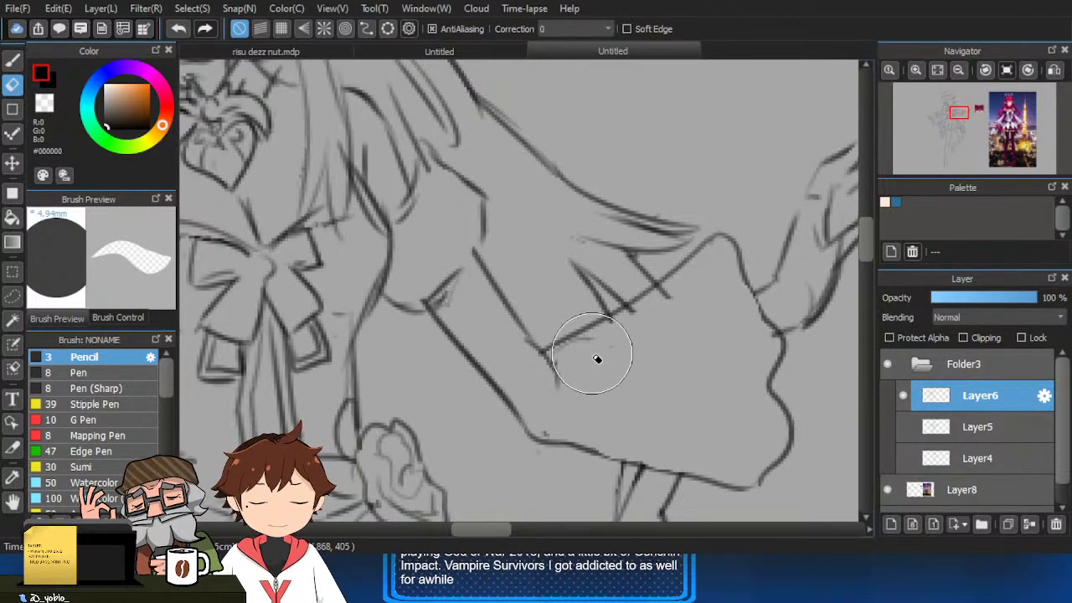
key("p")
left_click_drag(544, 352, 571, 365)
scroll(579, 393, "down", 1)
left_click_drag(479, 306, 512, 345)
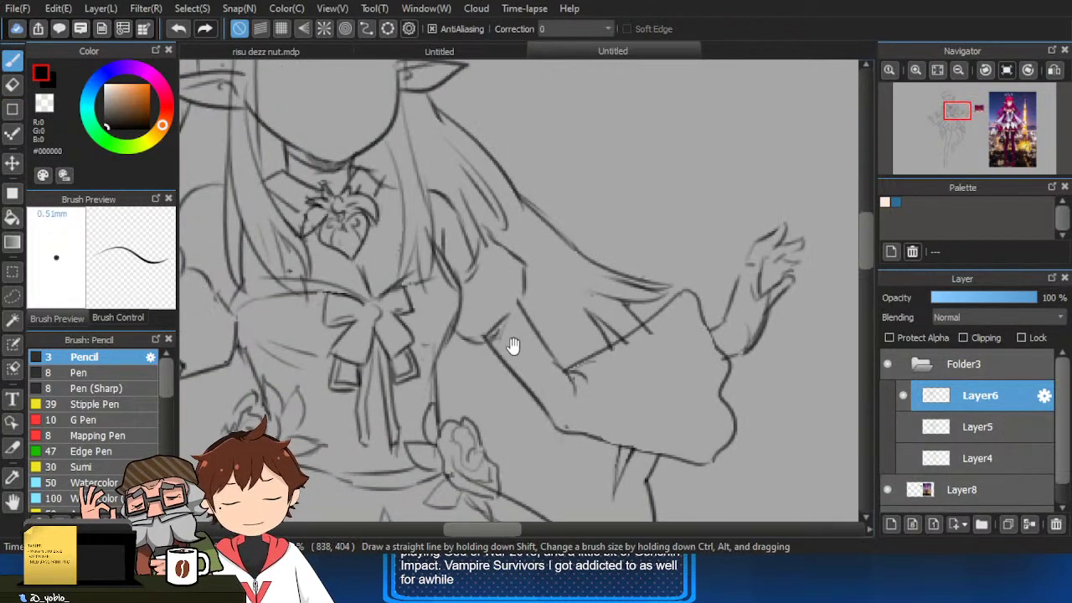
scroll(514, 328, "up", 1)
scroll(513, 329, "down", 3)
scroll(531, 313, "up", 4)
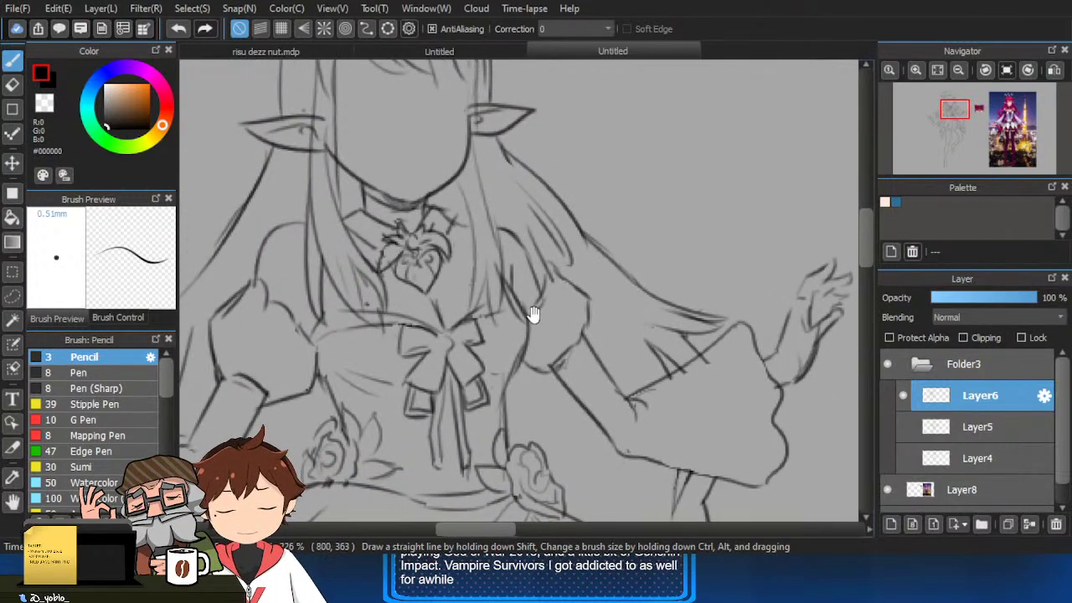
Refine the outer edge of the right puffed sleeve where it meets the upper arm.
mouse_move(532, 249)
left_mouse_down()
mouse_move(550, 287)
mouse_move(606, 312)
left_mouse_up()
key("e")
key("b")
scroll(606, 312, "down", 3)
scroll(313, 359, "up", 3)
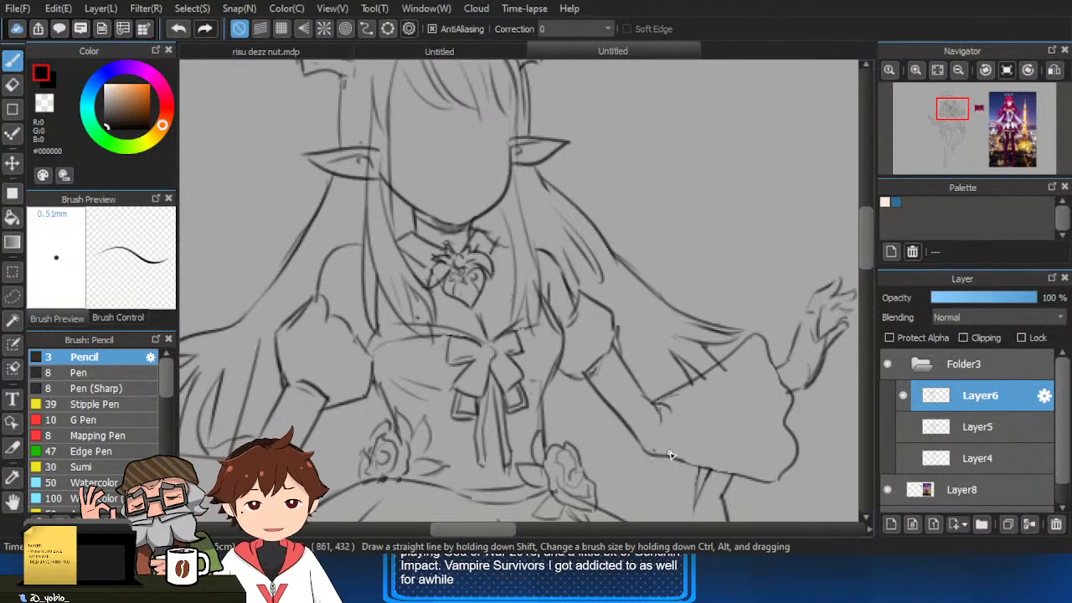
Erase the hair tips that overlap the top edge of the right flared sleeve.
mouse_move(644, 481)
left_mouse_down()
mouse_move(684, 450)
mouse_move(713, 451)
left_mouse_up()
scroll(720, 394, "down", 2)
scroll(713, 318, "up", 2)
key("e")
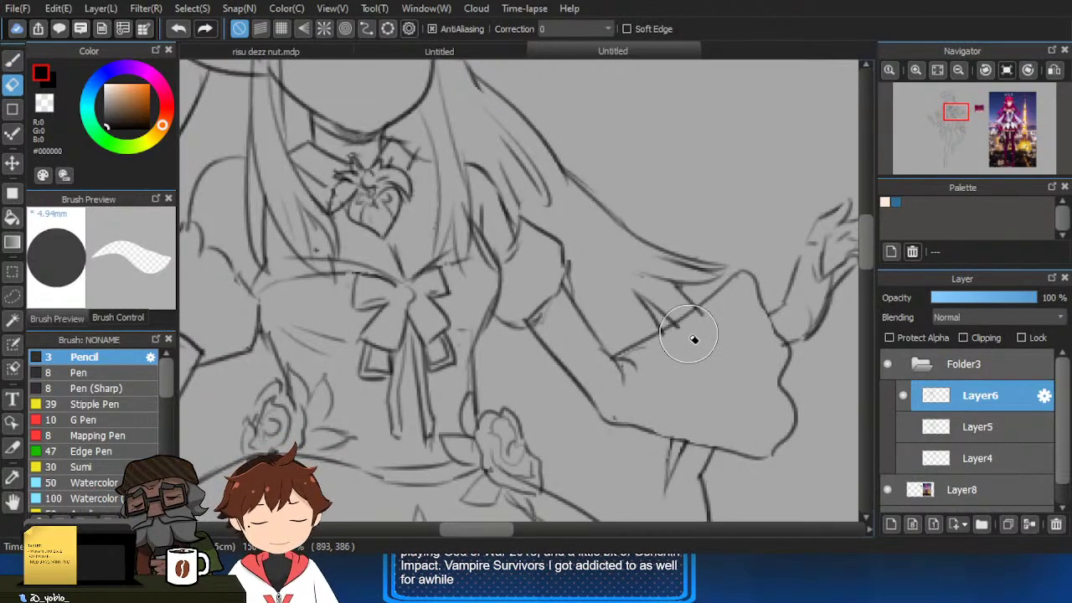
key("b")
scroll(790, 271, "down", 2)
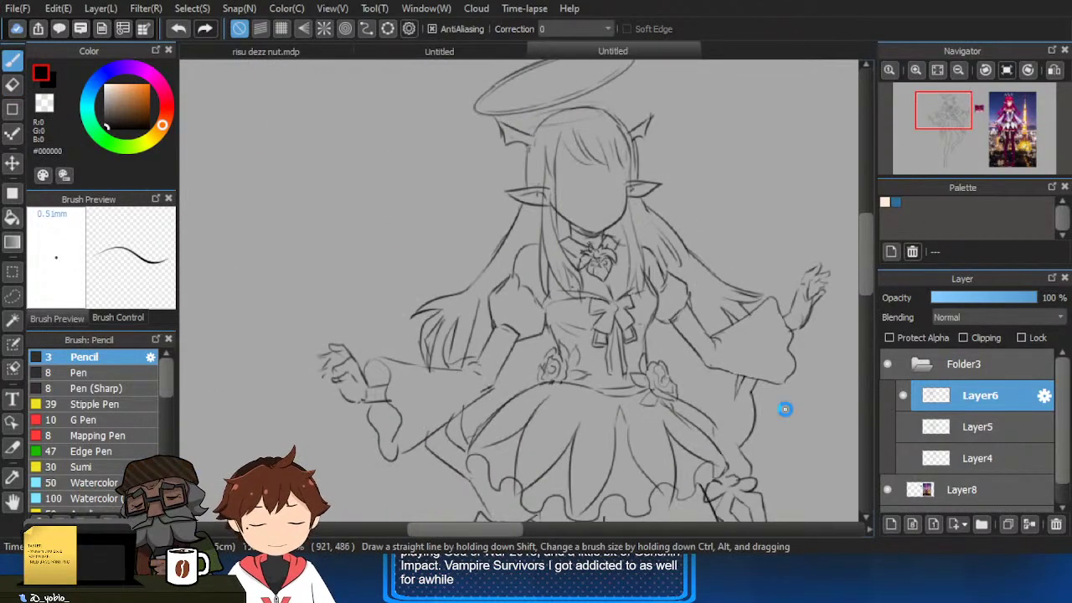
Hatch the small scalloped gap at the centre of the skirt's hem between the legs.
scroll(794, 410, "down", 2)
left_click_drag(811, 390, 729, 287)
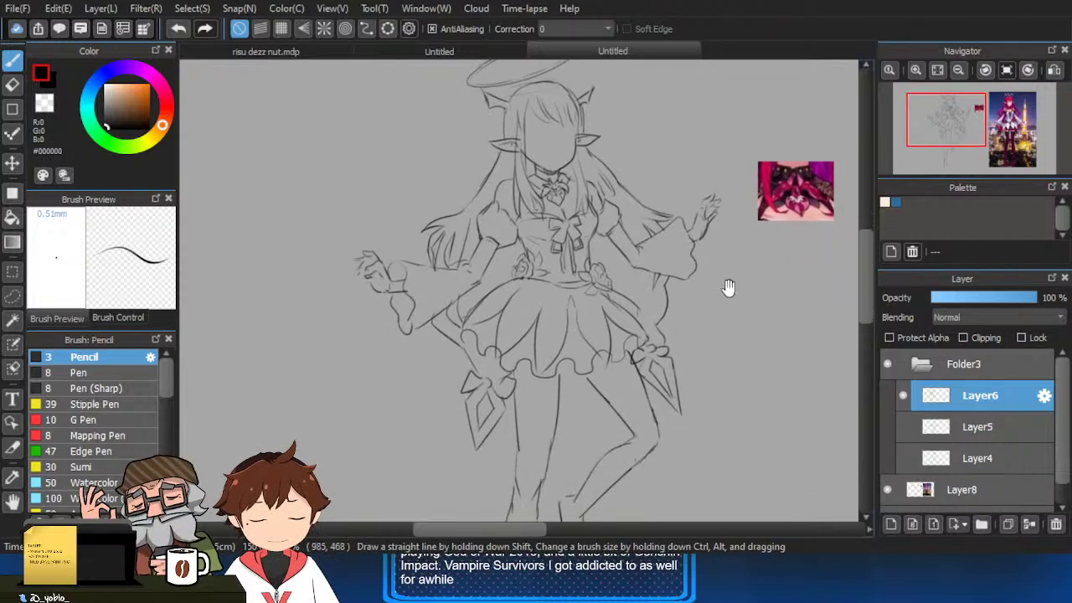
left_click_drag(733, 339, 750, 293)
scroll(754, 307, "down", 1)
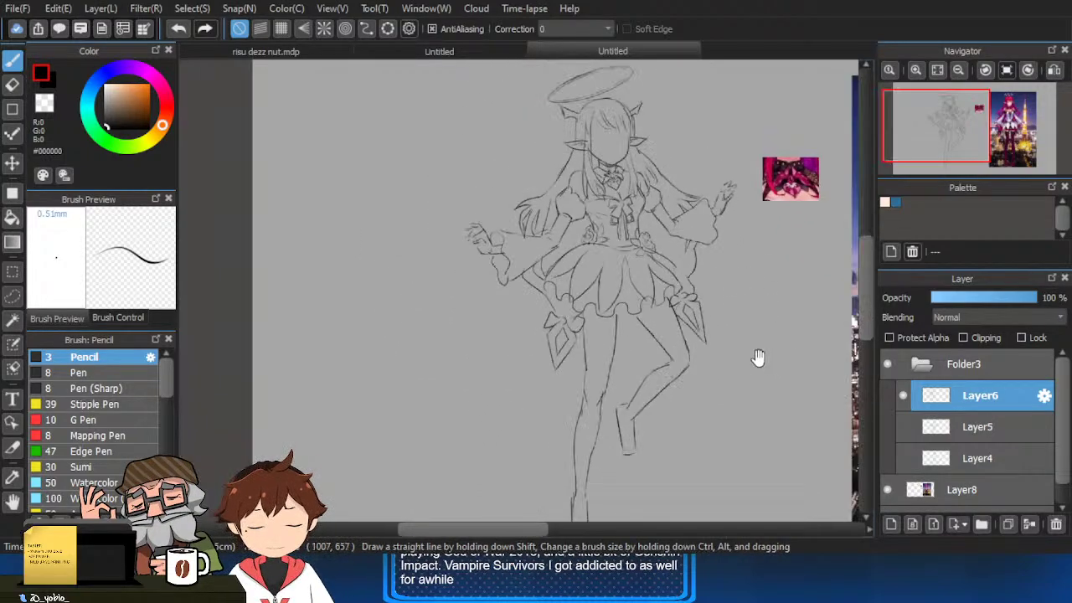
left_click_drag(759, 361, 601, 349)
scroll(540, 377, "up", 1)
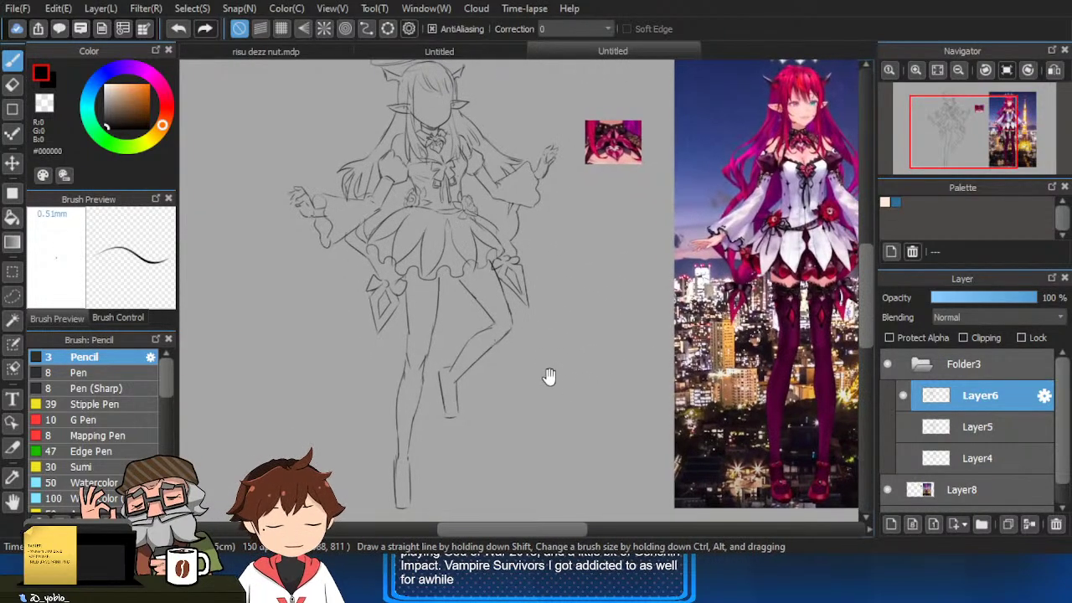
scroll(443, 335, "up", 1)
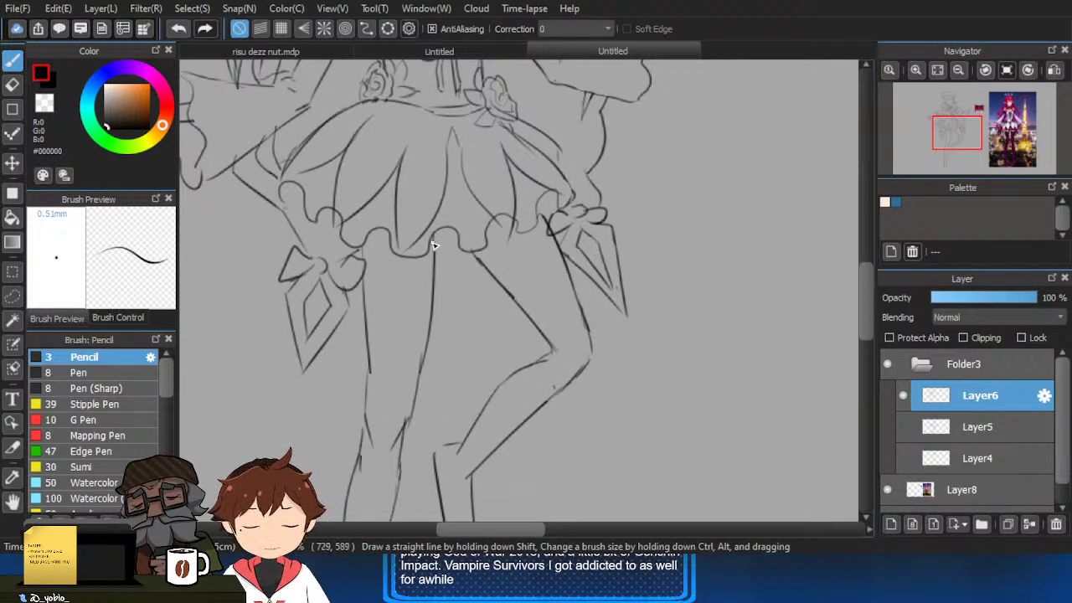
scroll(622, 259, "down", 2)
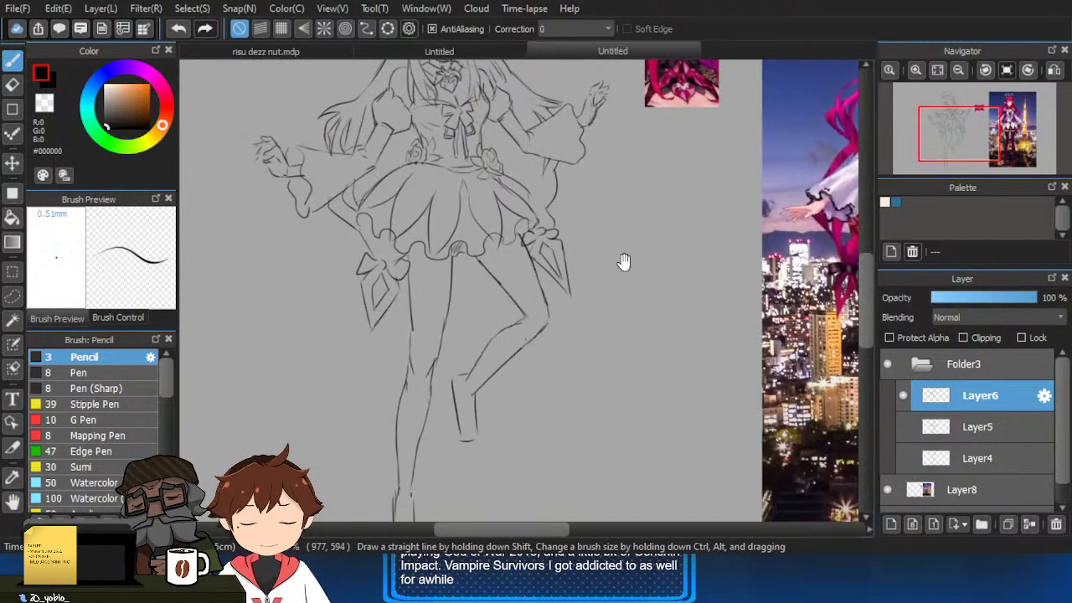
Add pointed outer petals over both hips of the skirt, erasing overlapping lines, to match the reference.
scroll(622, 359, "down", 1)
left_click_drag(634, 383, 629, 386)
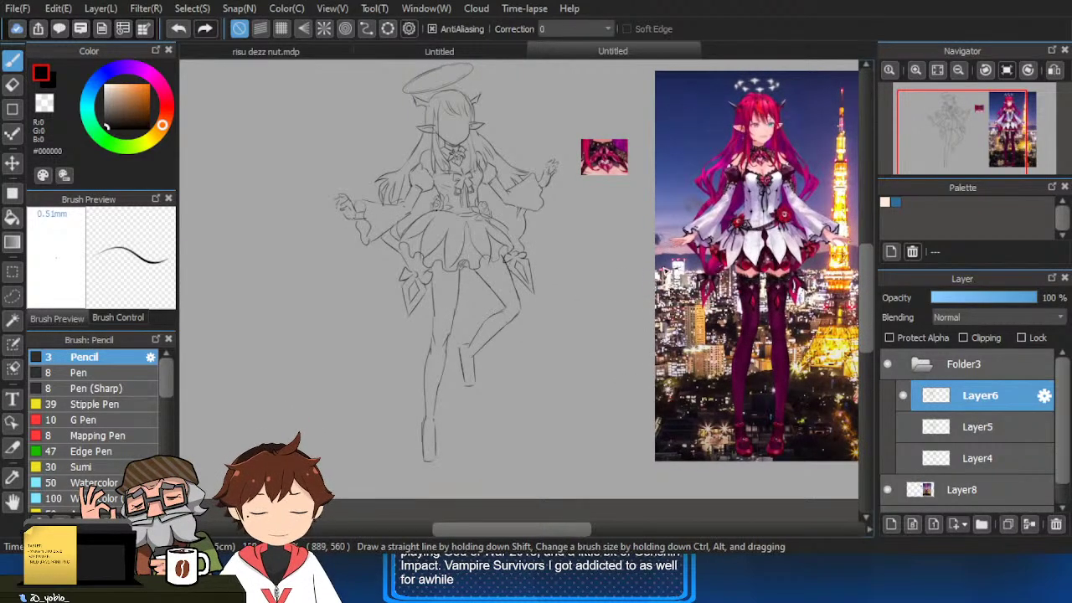
scroll(766, 258, "up", 3)
left_click_drag(655, 257, 660, 265)
left_click_drag(284, 337, 540, 381)
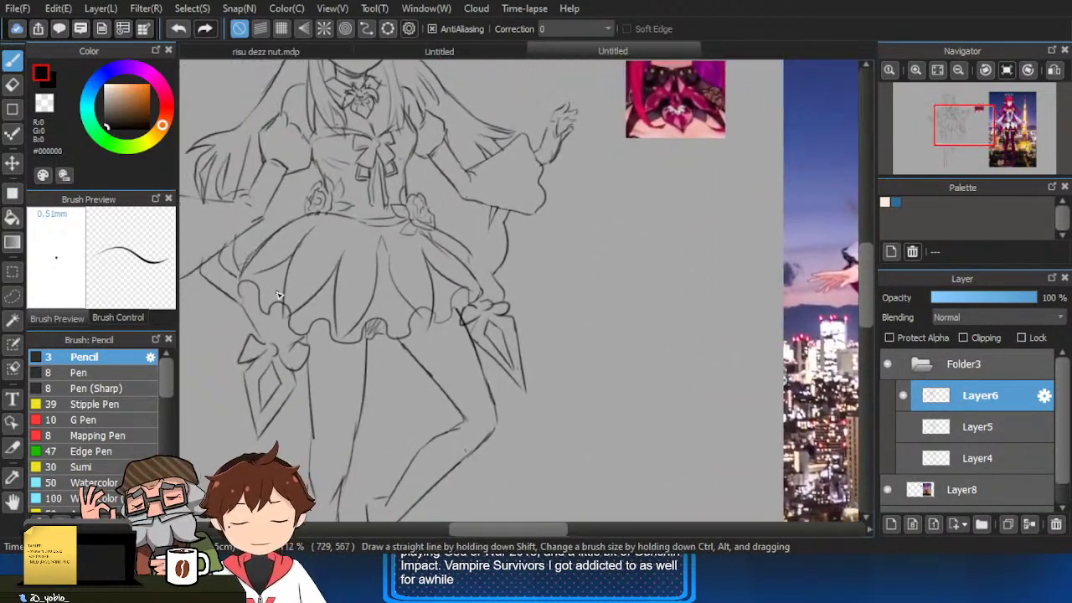
key("e")
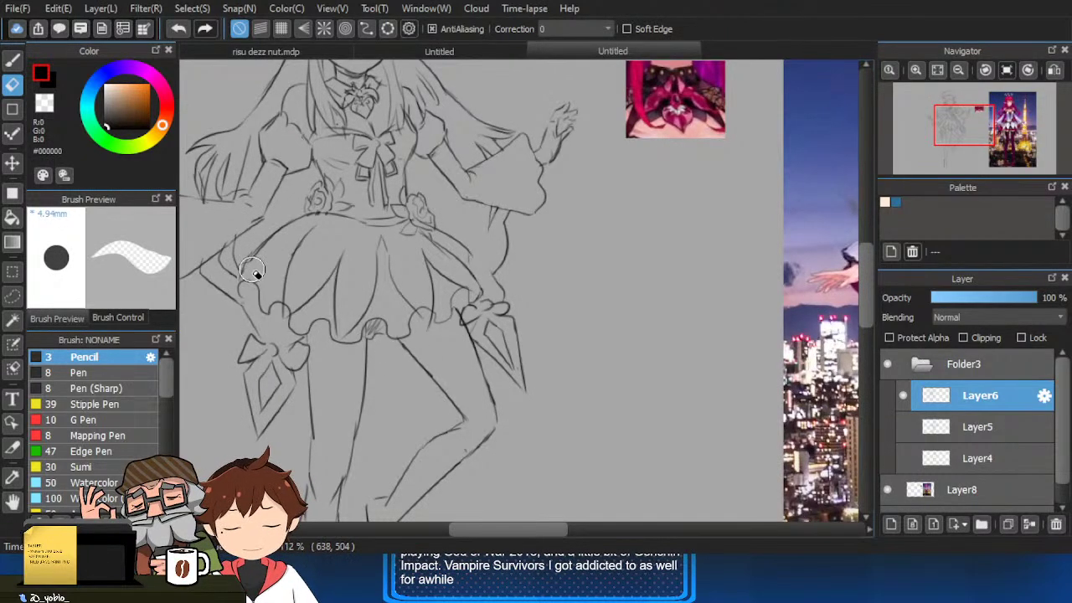
key("b")
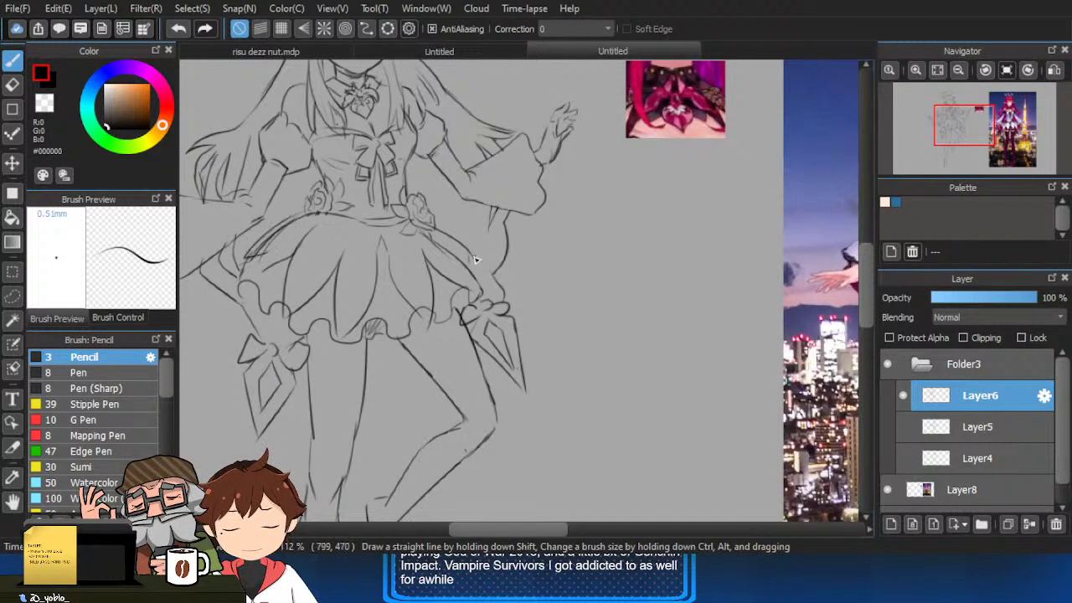
scroll(460, 285, "up", 1)
key("e")
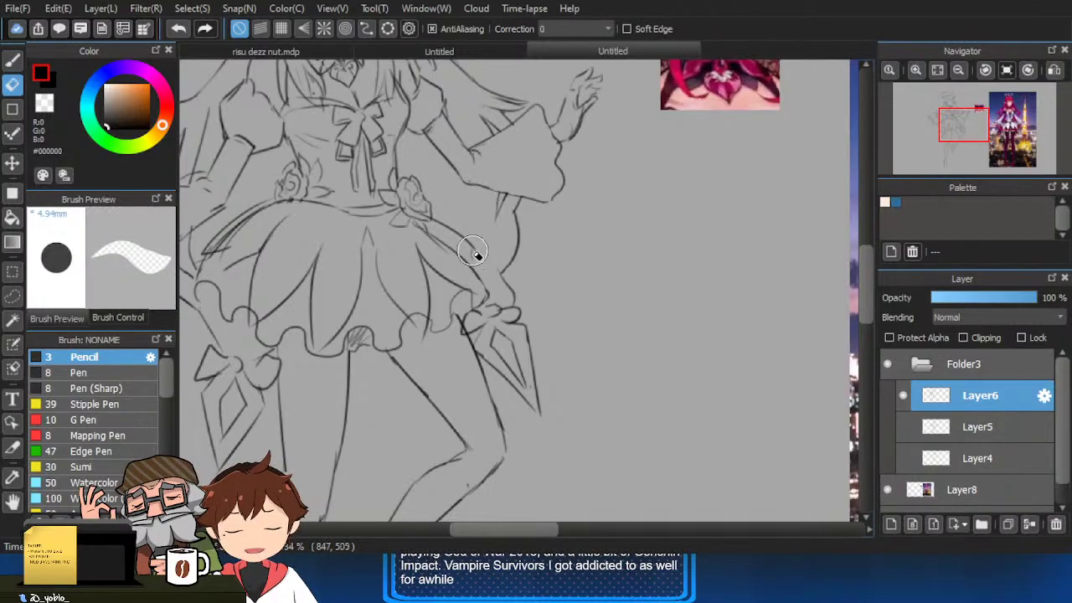
key("b")
scroll(429, 213, "down", 3)
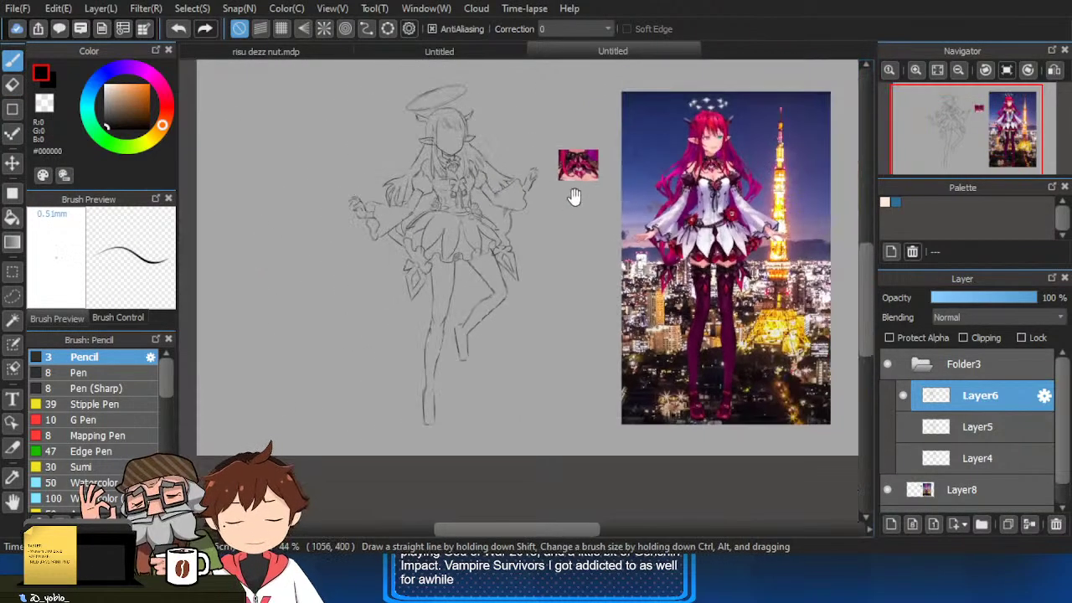
Sketch the top edges of the stockings across both thighs just below the skirt's hem.
scroll(636, 276, "up", 2)
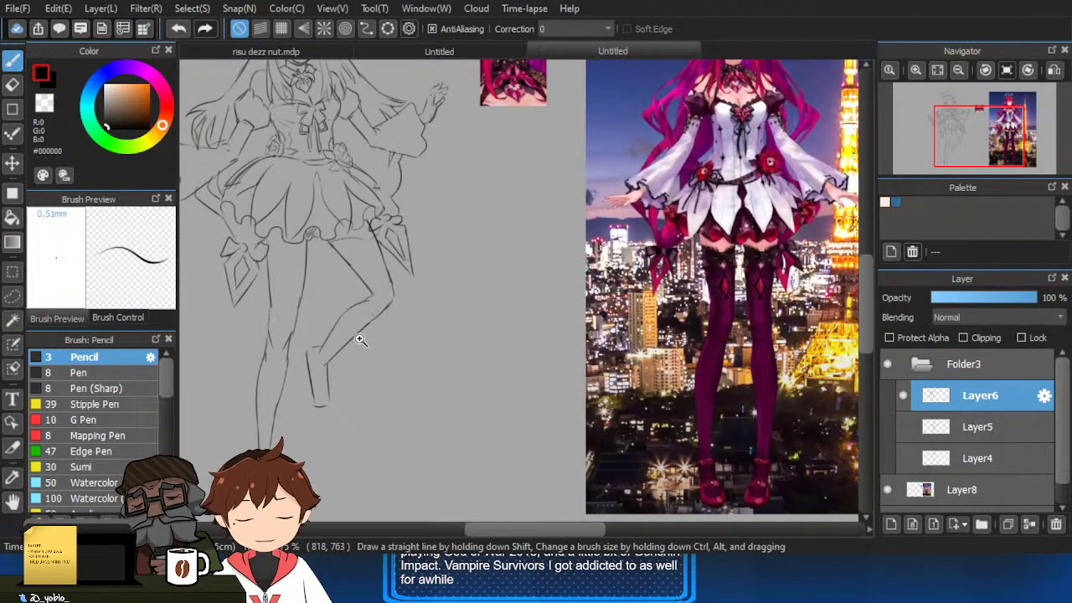
scroll(360, 340, "up", 1)
scroll(428, 335, "down", 1)
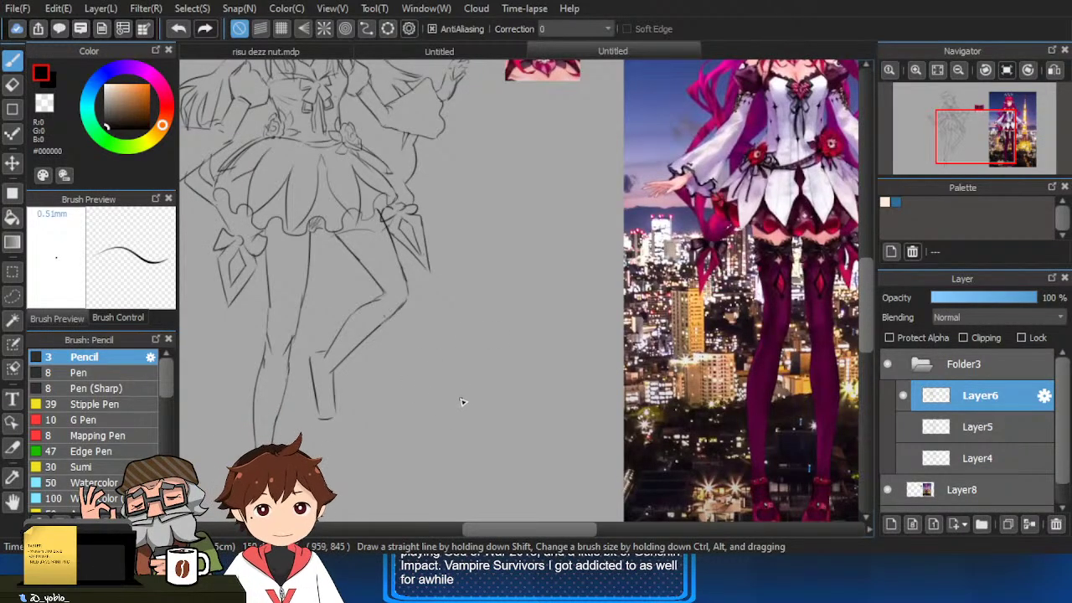
scroll(481, 314, "up", 2)
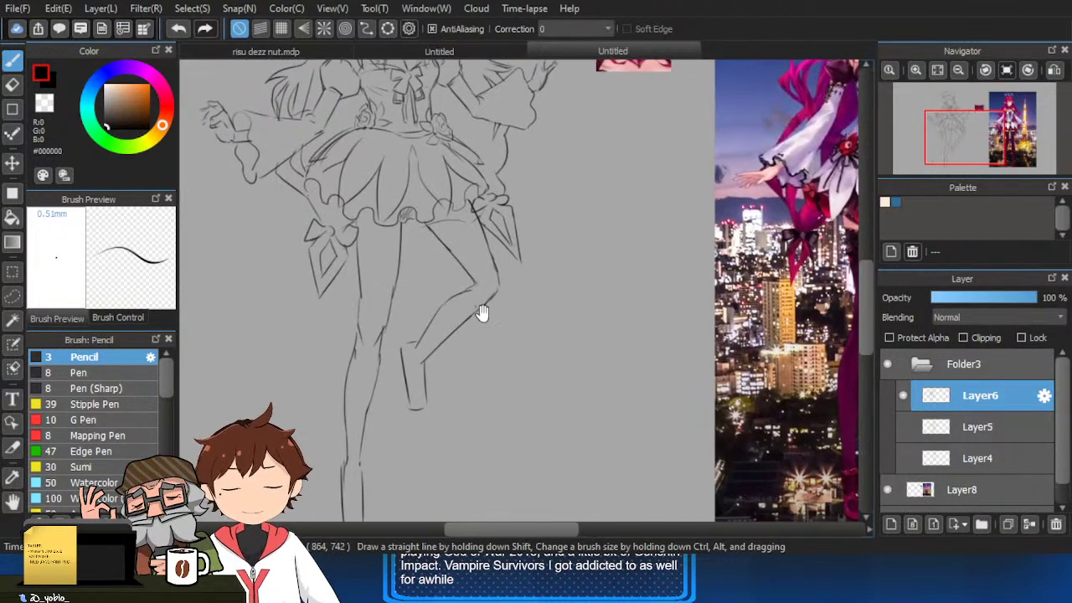
scroll(428, 276, "down", 2)
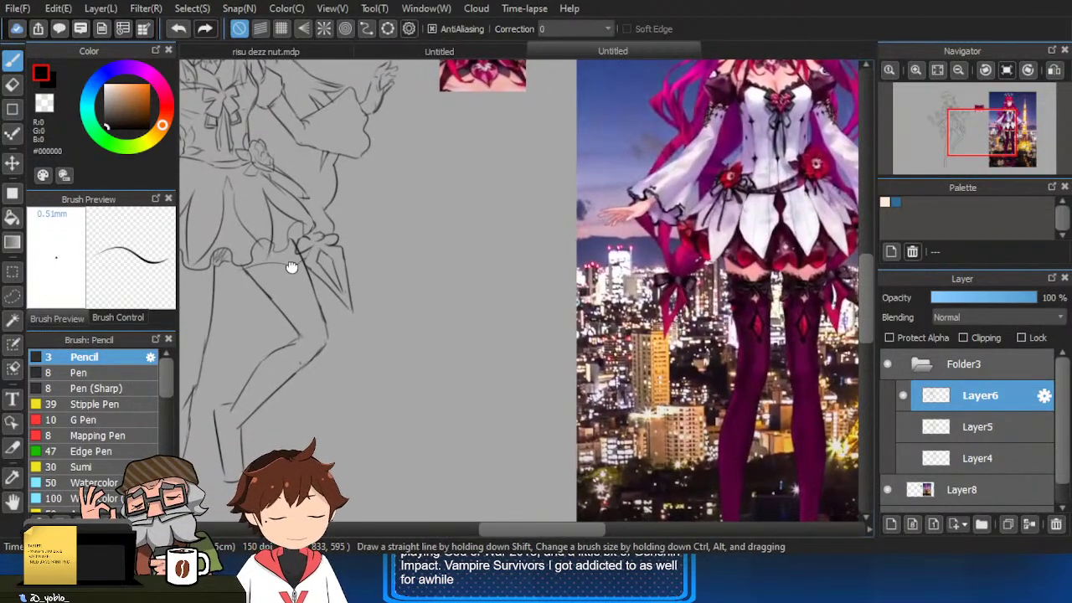
scroll(350, 266, "up", 1)
scroll(349, 266, "down", 1)
scroll(393, 282, "up", 2)
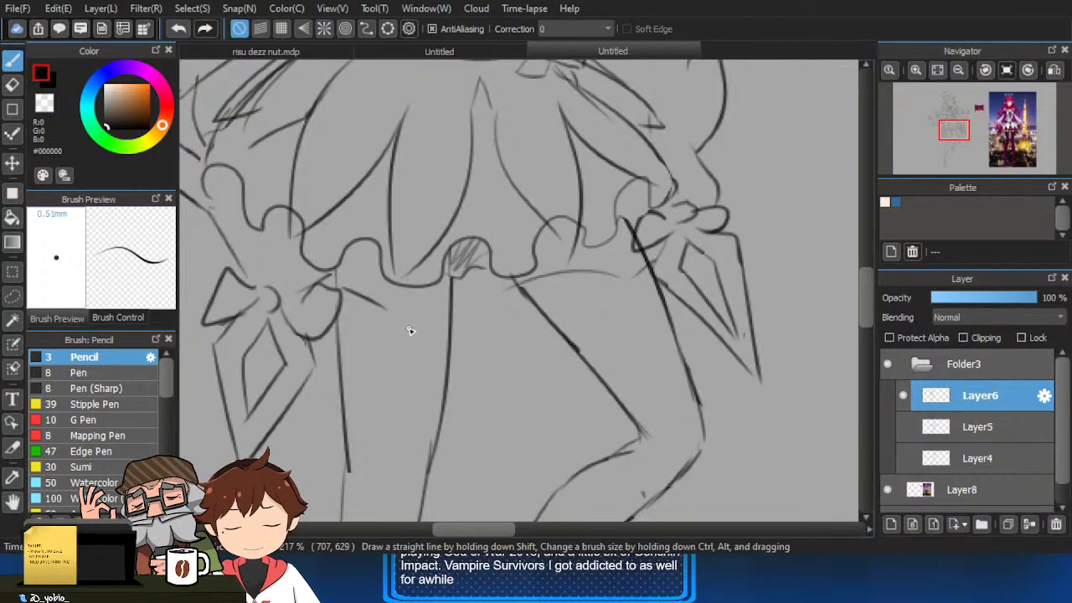
scroll(417, 334, "down", 3)
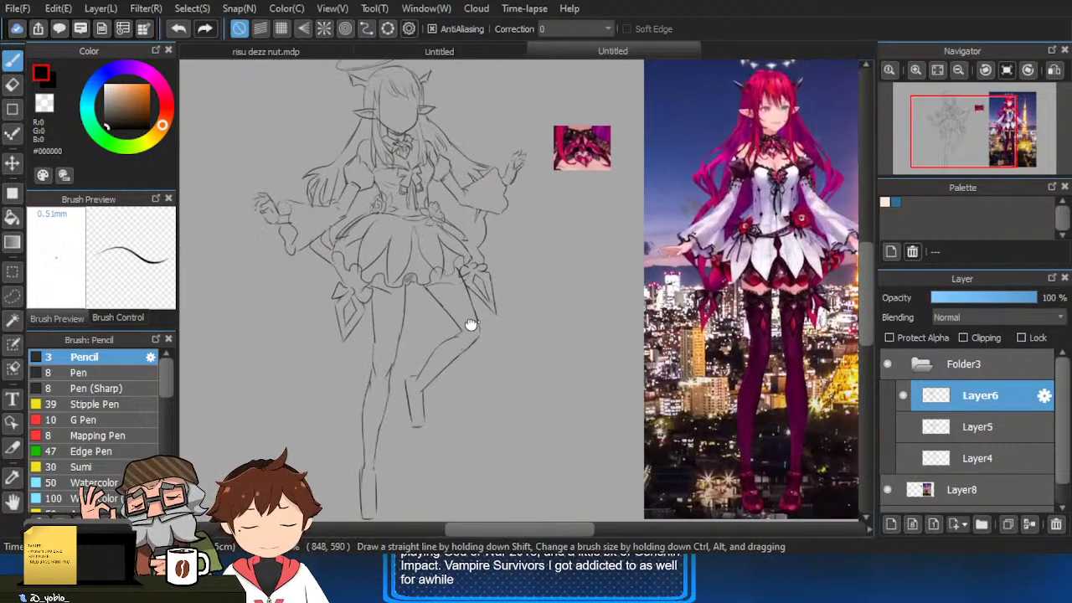
Draw a small four-pointed diamond ornament below the stocking top on the standing leg.
scroll(325, 285, "up", 3)
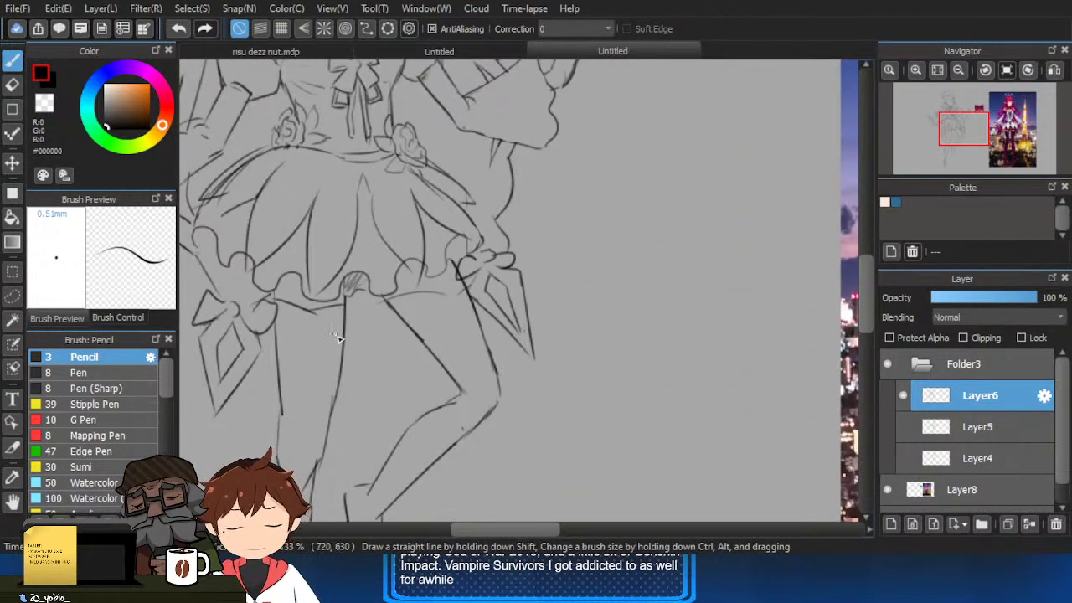
scroll(338, 338, "down", 3)
scroll(308, 357, "up", 3)
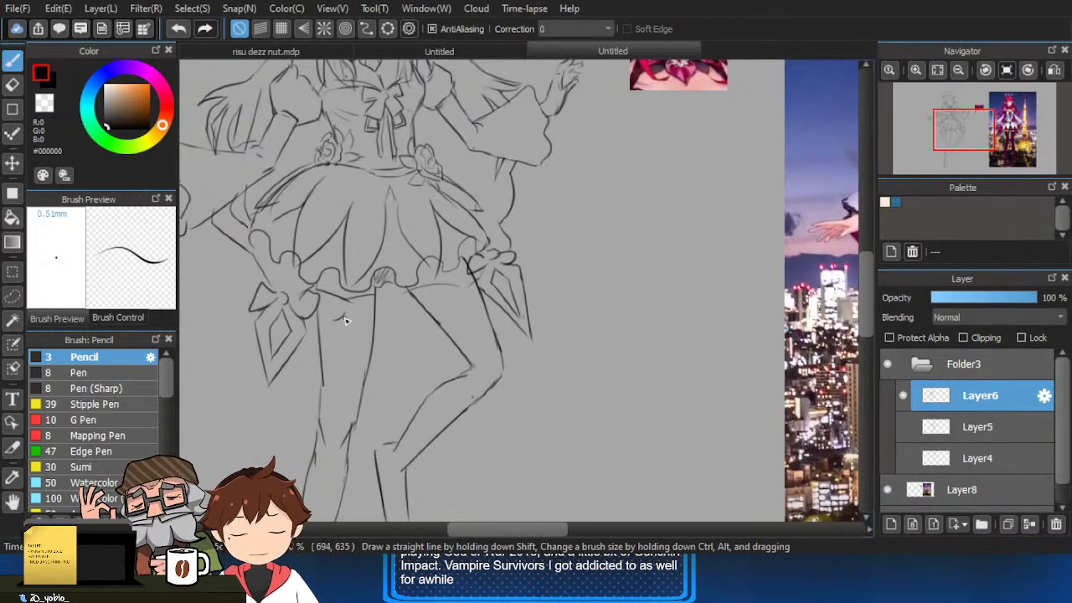
scroll(395, 362, "down", 2)
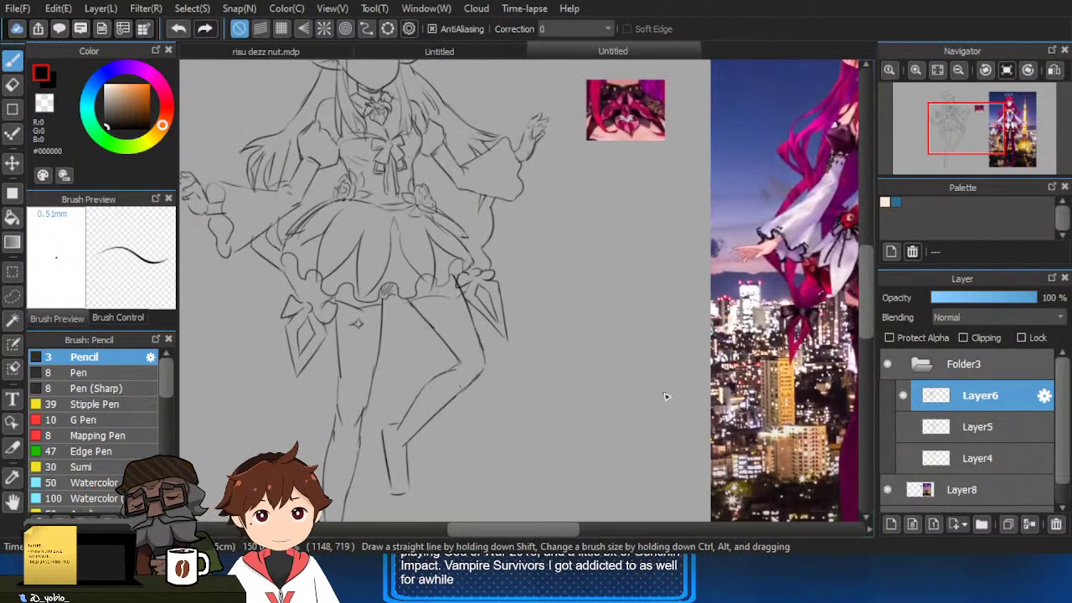
scroll(481, 361, "up", 2)
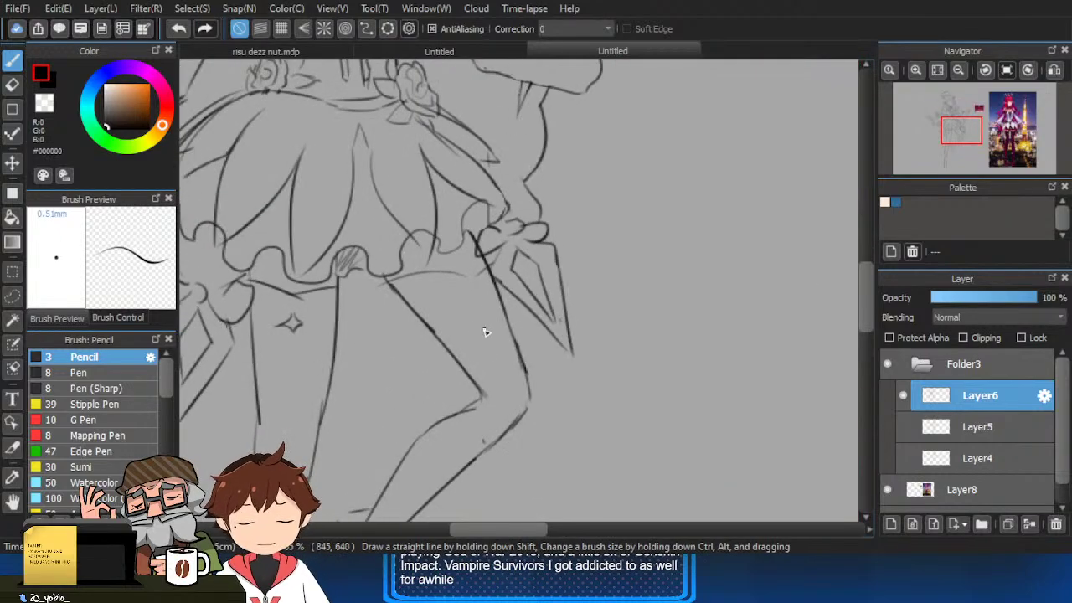
Draw a small four-pointed diamond ornament on the raised thigh below the stocking top, erasing and redrawing it to fit the reference.
scroll(486, 332, "down", 3)
mouse_move(514, 263)
left_mouse_down()
mouse_move(536, 395)
mouse_move(519, 307)
left_mouse_up()
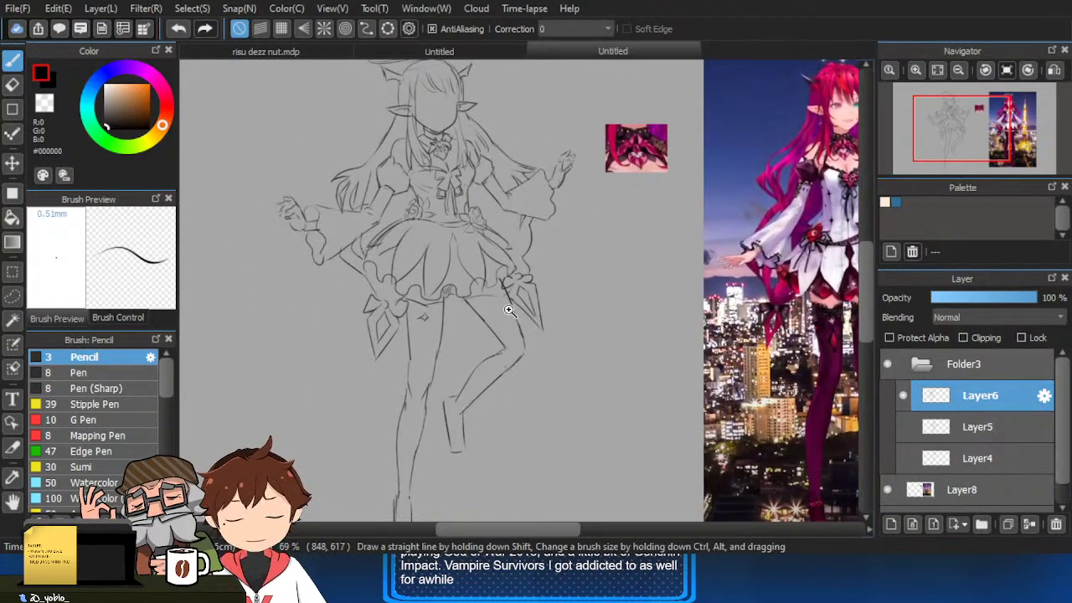
scroll(509, 310, "up", 3)
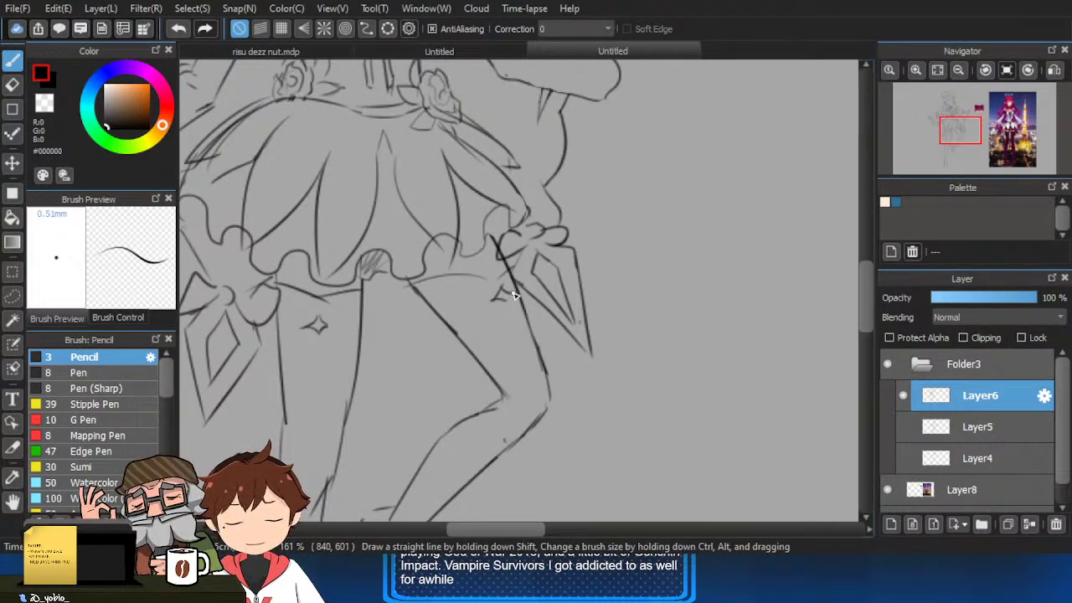
scroll(516, 295, "down", 3)
mouse_move(570, 376)
left_mouse_down()
mouse_move(476, 375)
mouse_move(500, 349)
left_mouse_up()
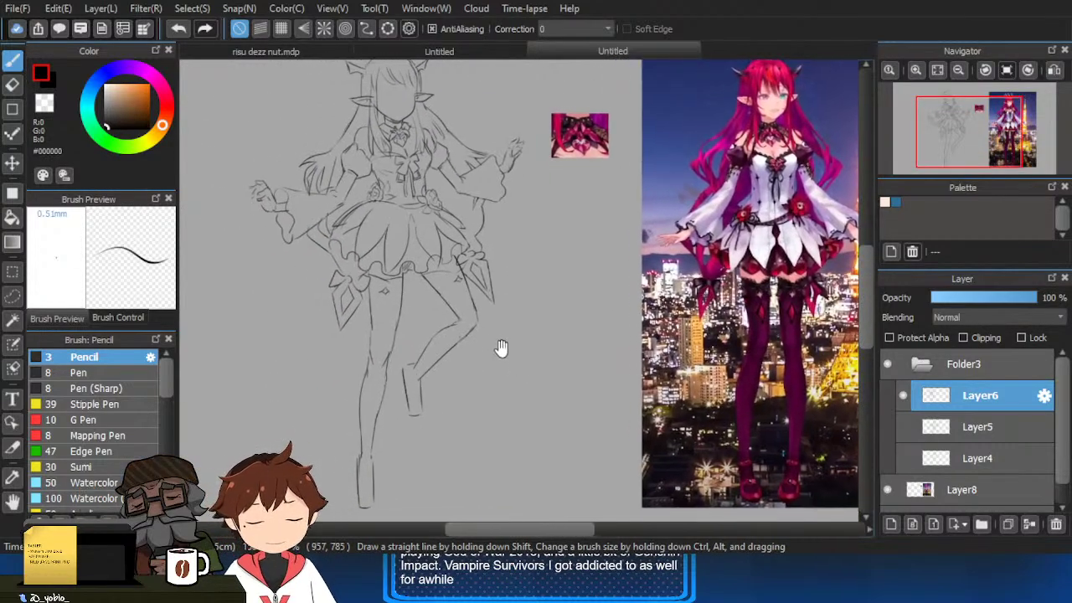
scroll(469, 278, "up", 3)
key("e")
left_click_drag(446, 292, 461, 271)
key("b")
scroll(442, 287, "up", 2)
left_click_drag(461, 272, 461, 288)
scroll(469, 251, "down", 3)
scroll(471, 251, "up", 2)
left_click_drag(471, 326, 490, 325)
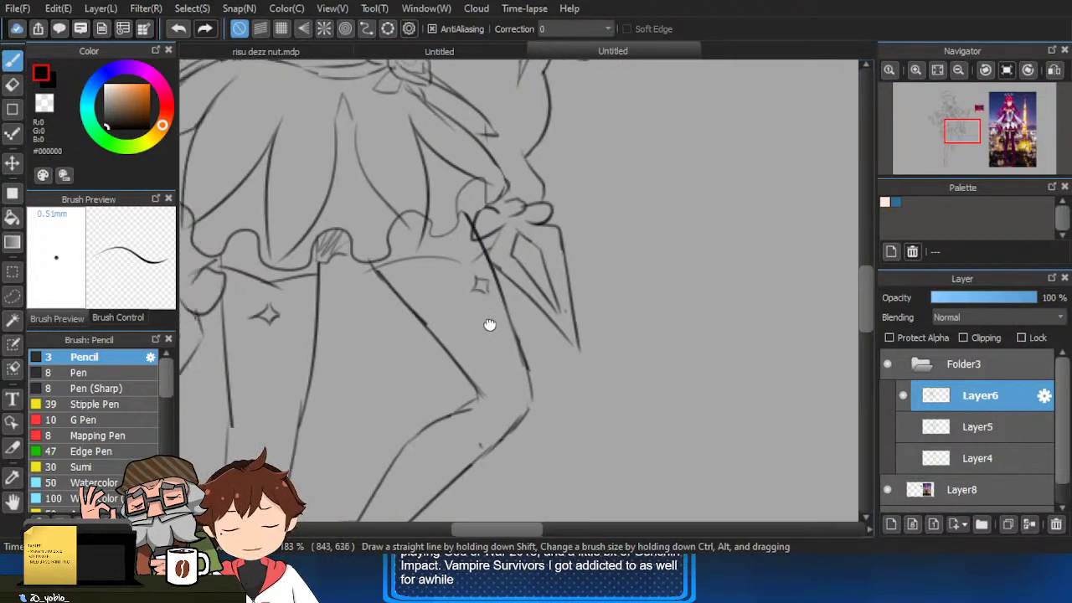
Erase the flat end of the raised foot and redraw it with a slanted toe line.
scroll(490, 324, "down", 2)
left_click_drag(684, 339, 542, 376)
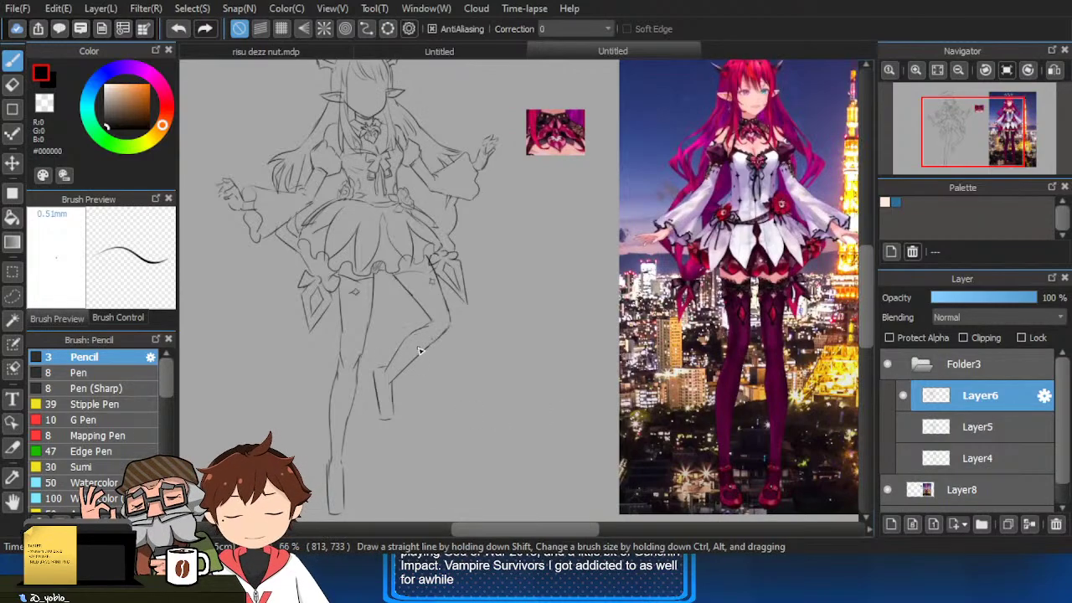
scroll(416, 339, "up", 2)
scroll(390, 376, "up", 2)
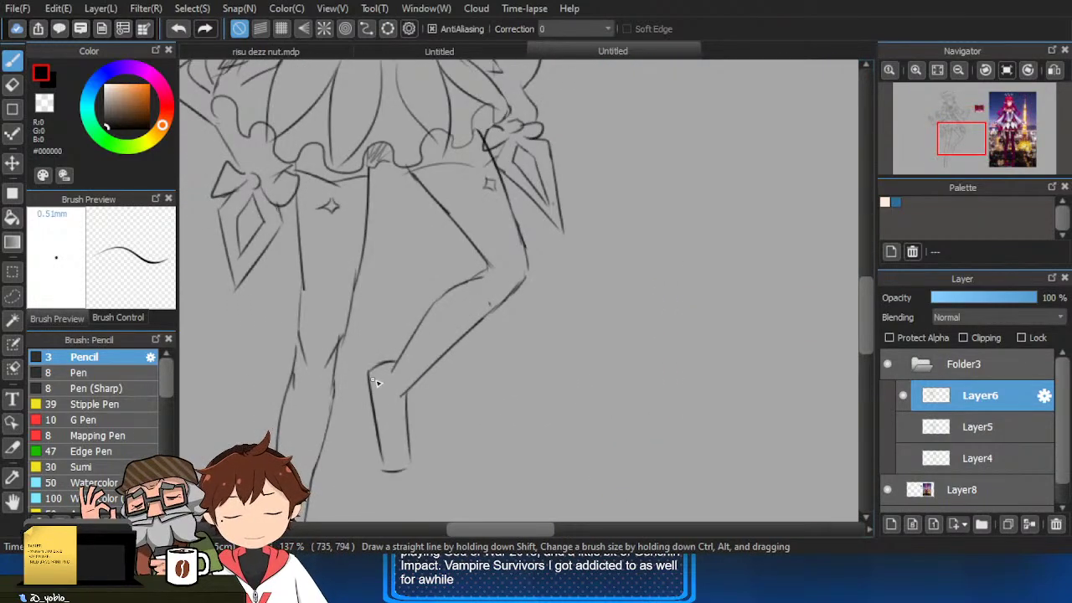
key("e")
left_click_drag(393, 472, 386, 482)
key("b")
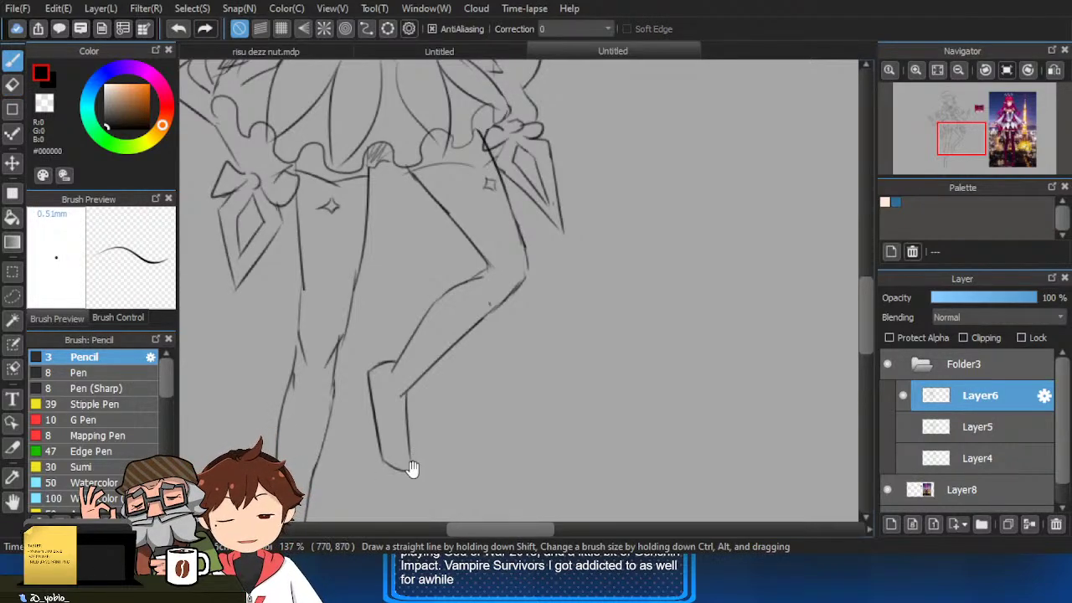
Erase the flat end of the standing foot and redraw it as a rounded toe.
left_click_drag(413, 469, 438, 293)
mouse_move(368, 434)
left_mouse_down()
mouse_move(443, 357)
mouse_move(454, 310)
left_mouse_up()
key("e")
mouse_move(394, 370)
left_mouse_down()
mouse_move(426, 376)
mouse_move(425, 354)
left_mouse_up()
key("b")
scroll(405, 378, "up", 1)
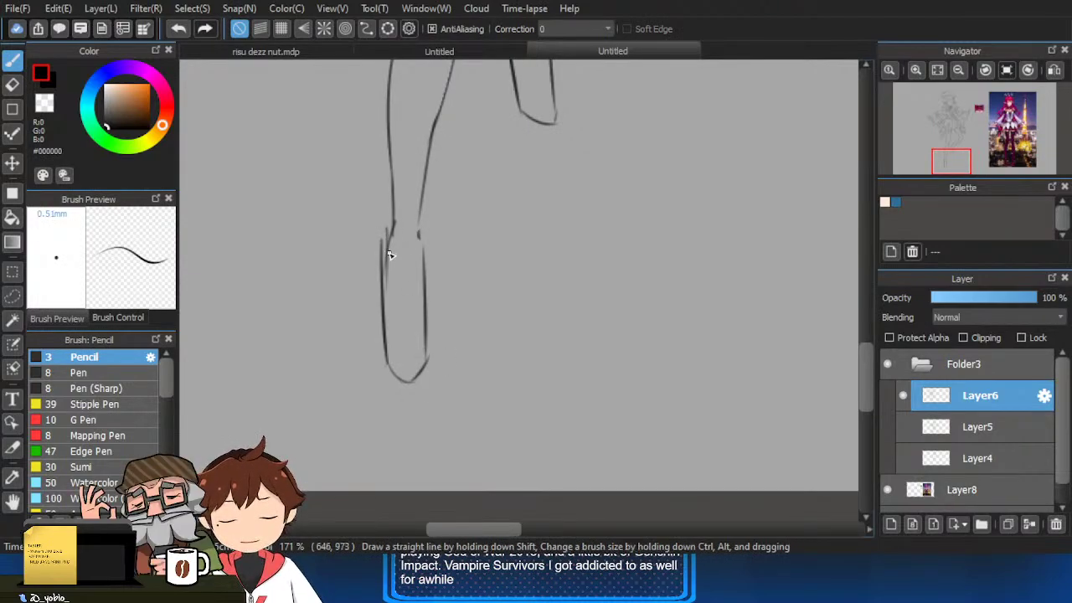
Redraw the standing foot's sides so they connect to the ankle, and reshape the toe.
key("e")
mouse_move(387, 242)
left_mouse_down()
mouse_move(383, 294)
mouse_move(393, 225)
mouse_move(424, 256)
mouse_move(426, 281)
left_mouse_up()
key("b")
key("e")
key("b")
key("e")
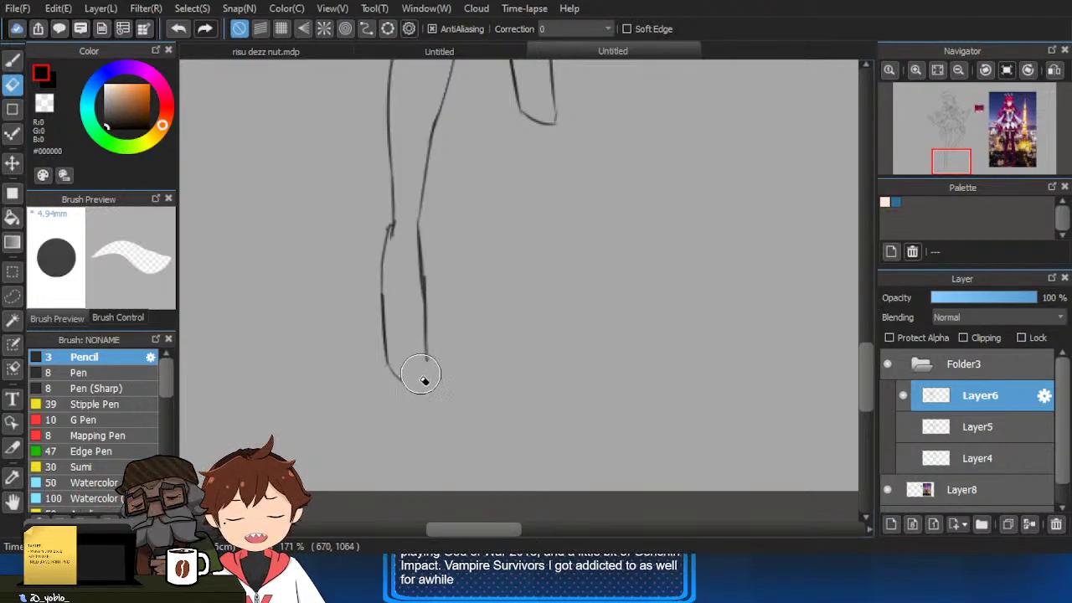
key("b")
left_click_drag(440, 350, 421, 481)
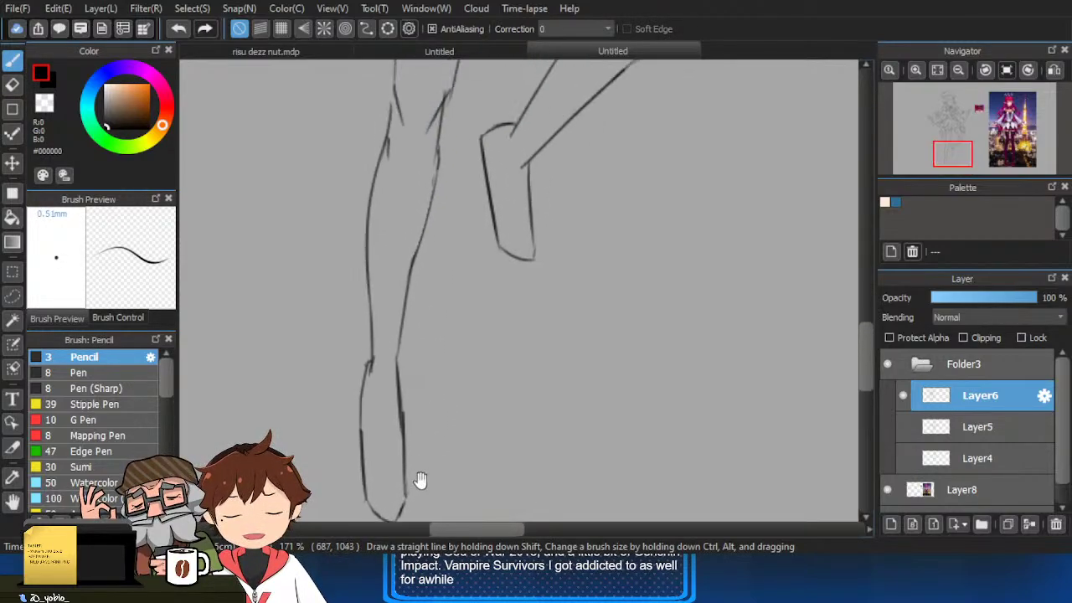
Redraw the toe of the raised foot with a more pointed end.
scroll(444, 461, "down", 2)
scroll(502, 329, "up", 3)
key("e")
left_click_drag(479, 350, 492, 357)
key("b")
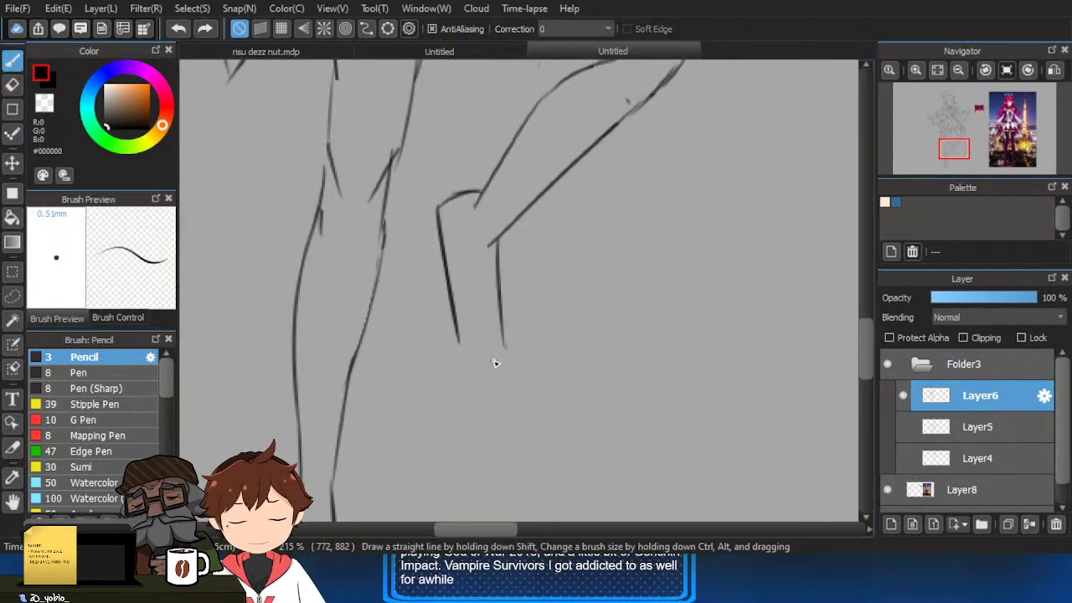
scroll(496, 341, "up", 3)
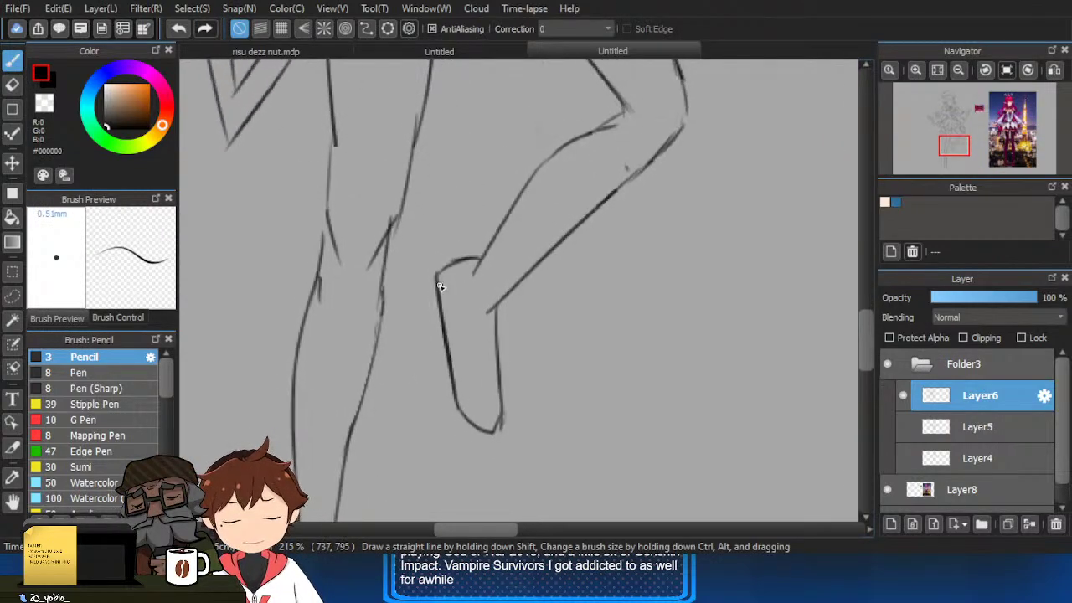
Reshape the heel of the raised foot so it curves inward to the sole.
key("e")
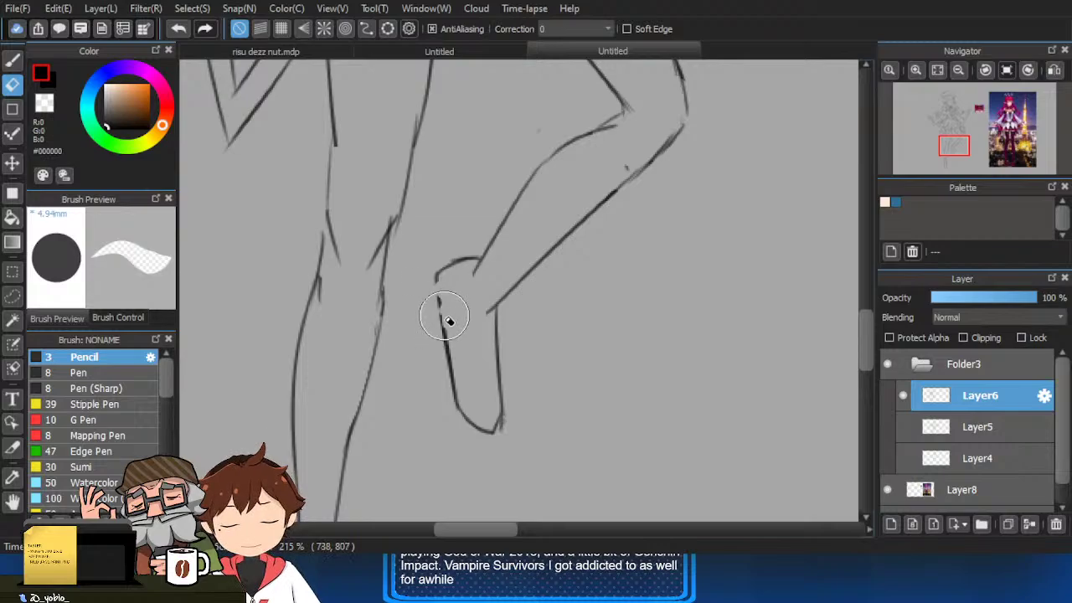
left_click_drag(449, 321, 439, 285)
key("b")
scroll(503, 301, "down", 3)
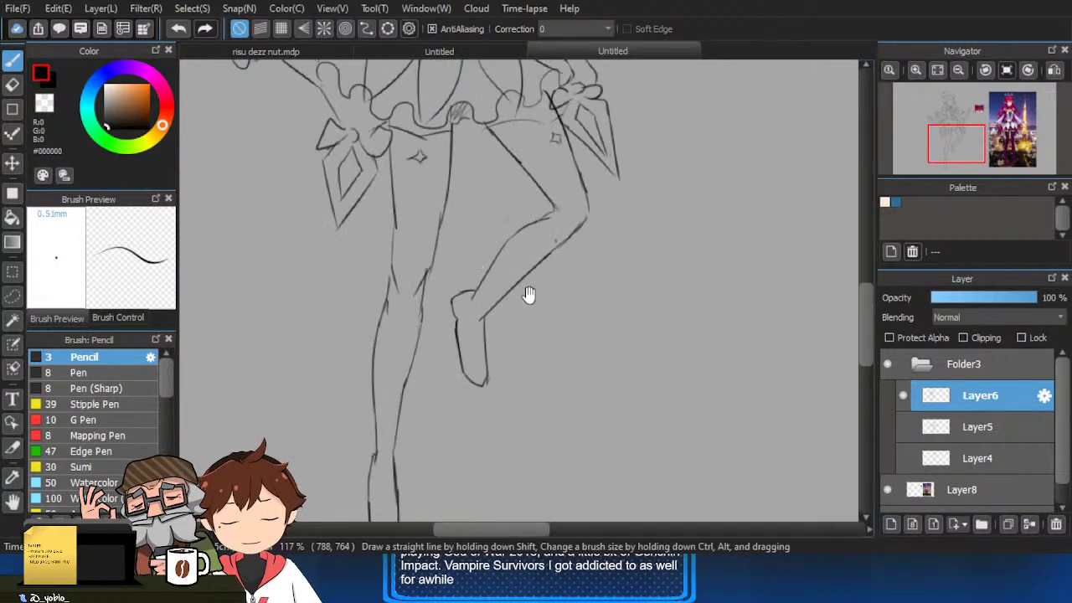
Redraw the underside of the raised lower leg as a smooth curve from the foot to the knee.
scroll(565, 299, "up", 3)
key("e")
key("b")
left_click_drag(413, 439, 572, 294)
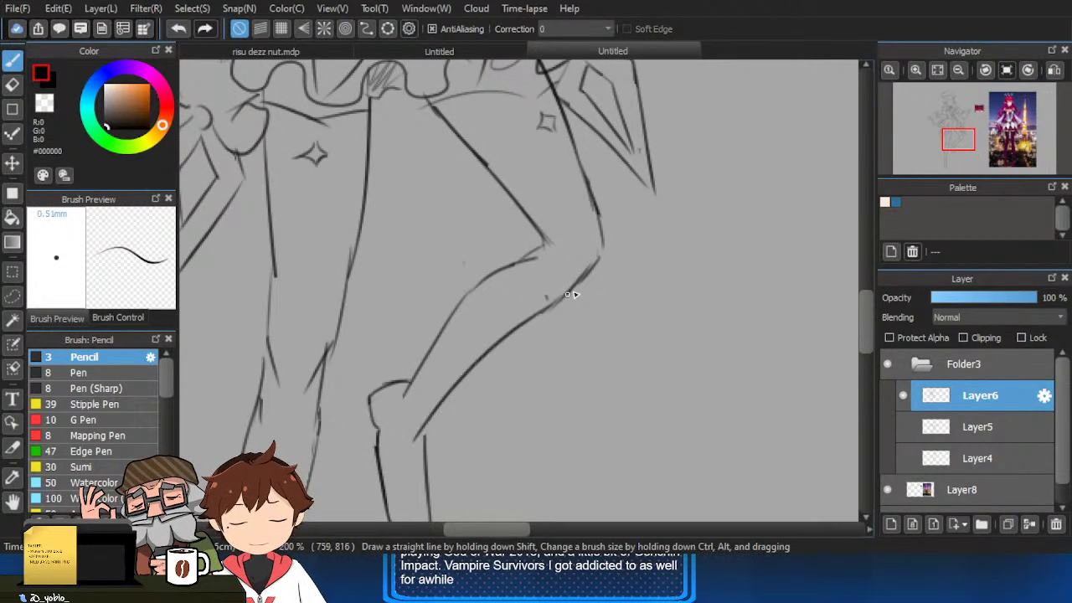
scroll(425, 470, "down", 5)
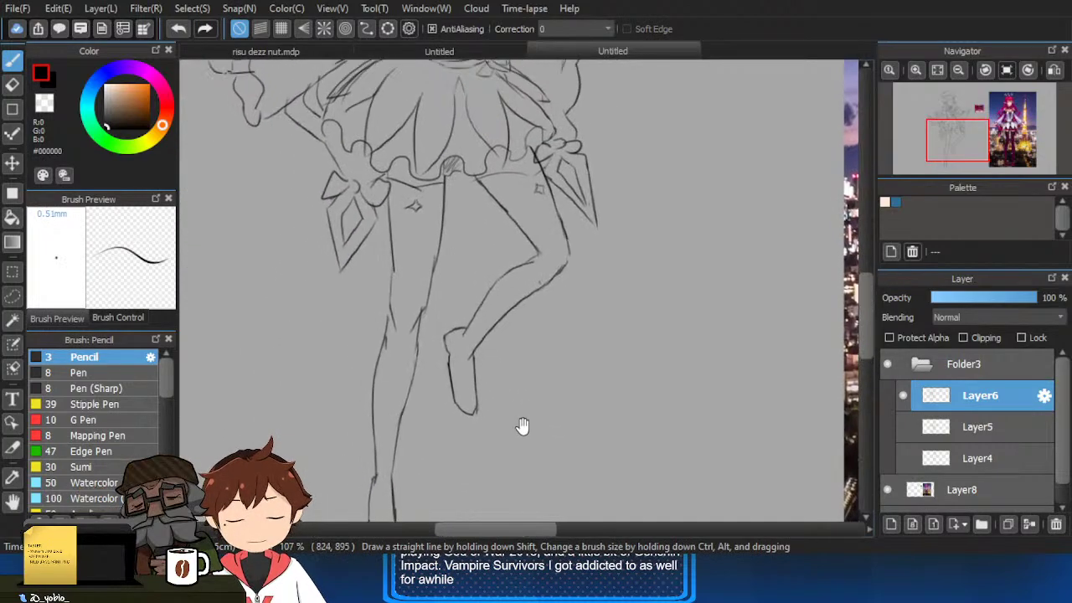
Sketch long curved hair strands sweeping outward on both sides of the shoulders, following the reference.
scroll(544, 393, "down", 3)
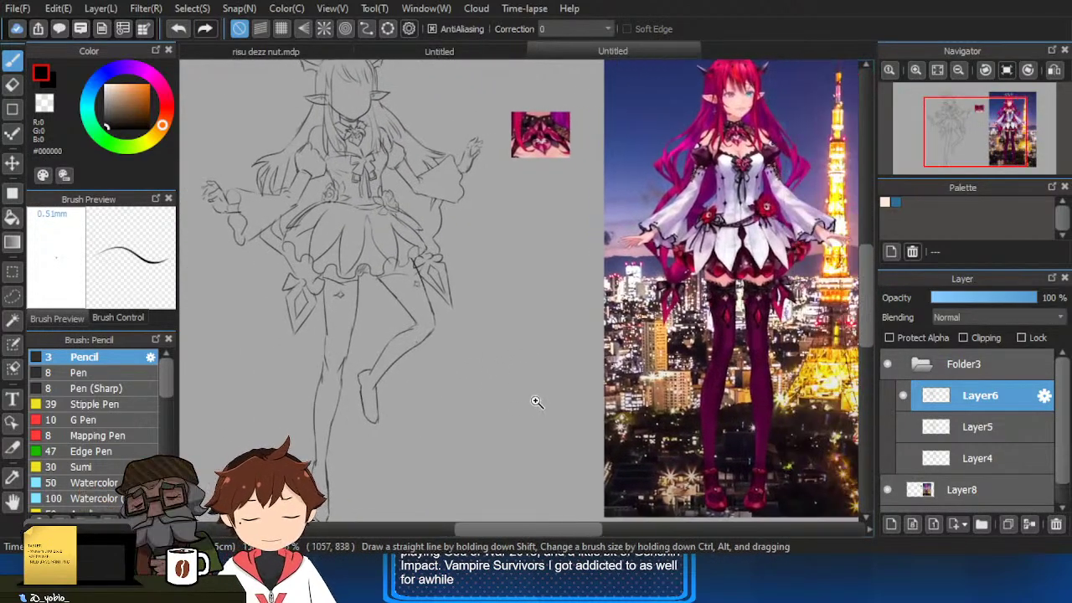
scroll(673, 226, "up", 2)
scroll(673, 226, "down", 2)
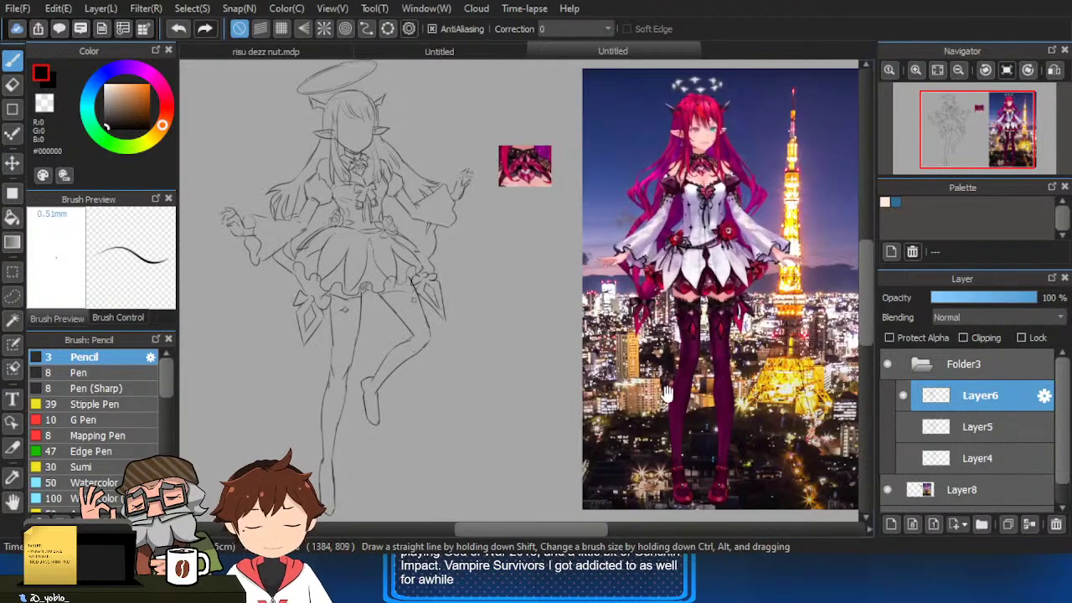
scroll(368, 251, "up", 4)
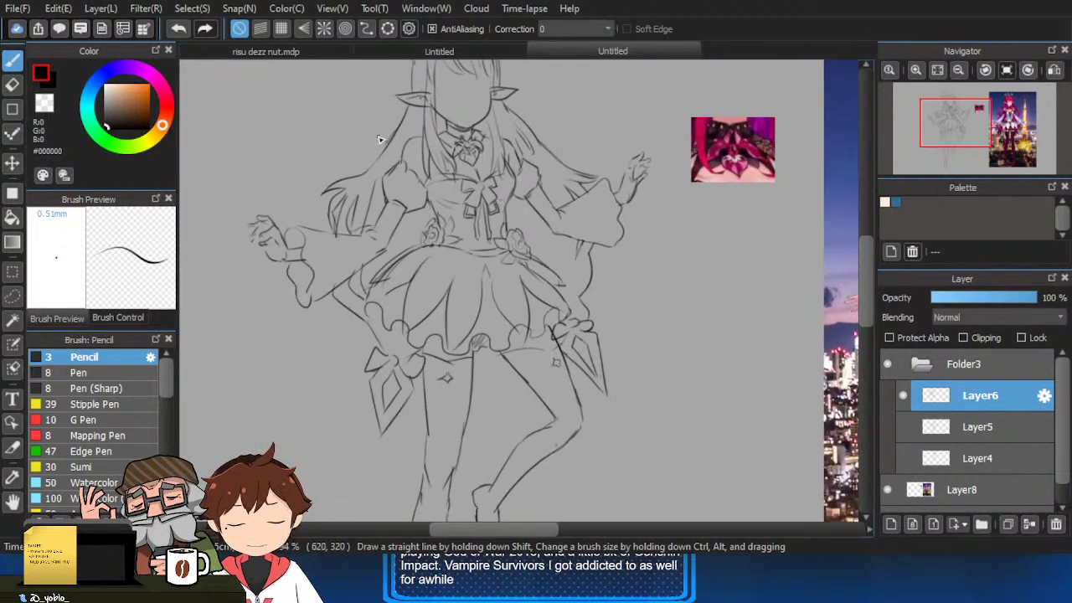
left_click_drag(379, 139, 317, 150)
left_click_drag(390, 173, 404, 192)
left_click_drag(550, 157, 536, 186)
scroll(663, 323, "down", 3)
scroll(618, 335, "down", 1)
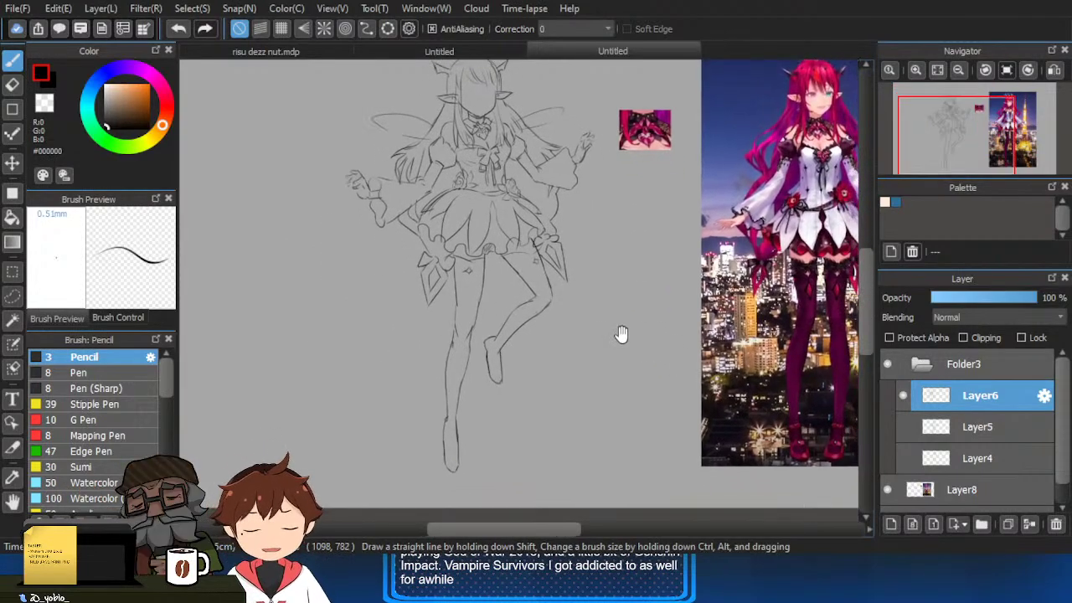
Rework the curved strand lines between the lowered arm's flared sleeve and the skirt's hip.
scroll(379, 275, "up", 5)
key("e")
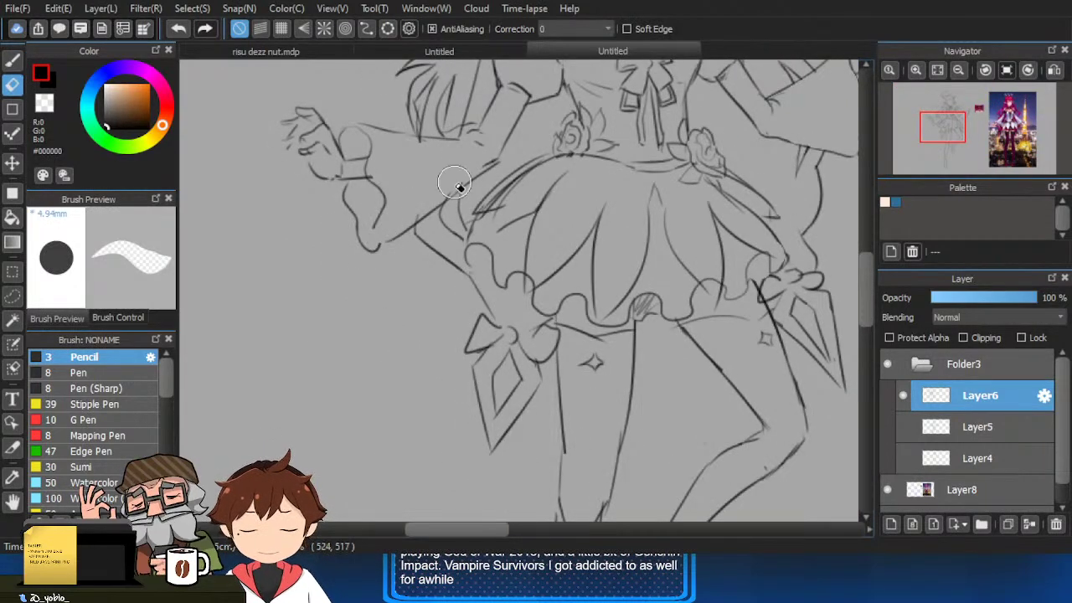
key("b")
left_click_drag(449, 183, 436, 196)
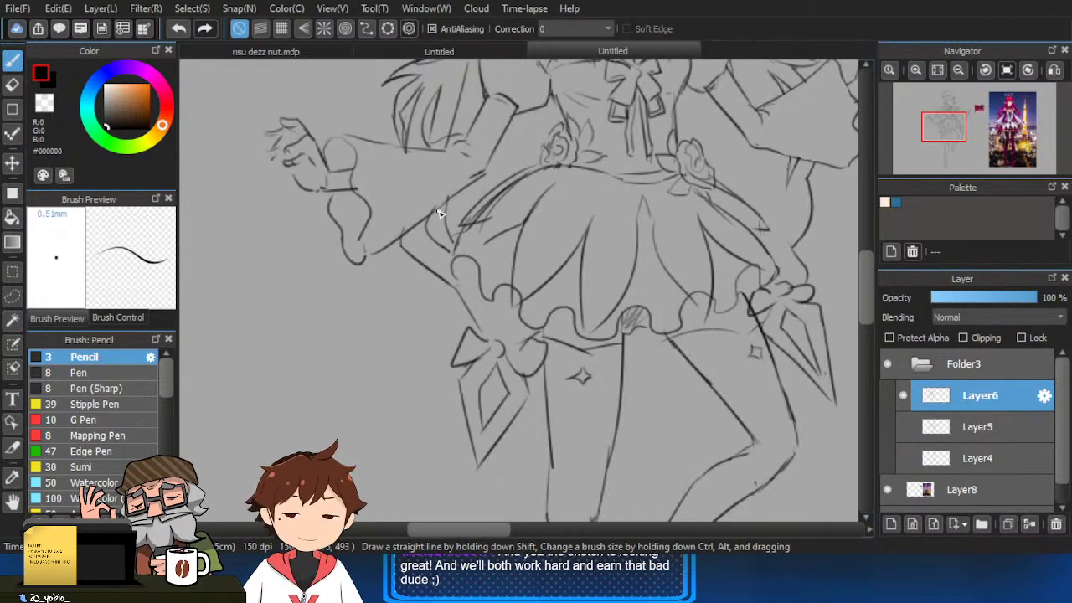
Erase the hem lines overlapping around the side petal's tip near the lower arm's bow.
scroll(522, 304, "up", 3)
key("e")
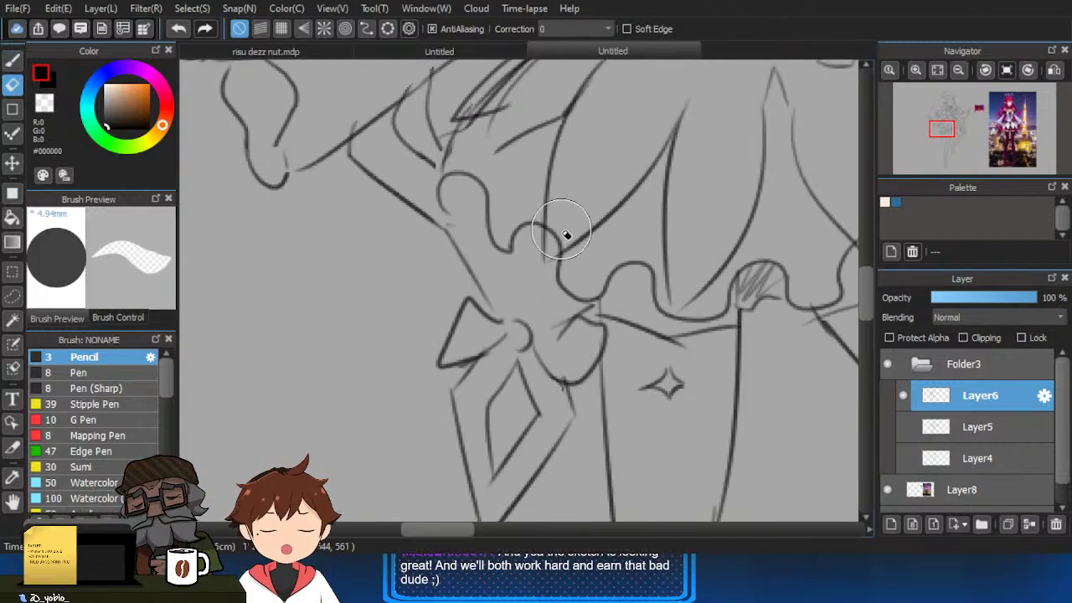
left_click_drag(563, 229, 551, 321)
key("b")
Erase the overlapping outer petal lines on the hip beside the lowered sleeve and redraw the petals with notched, pointed ends.
key("e")
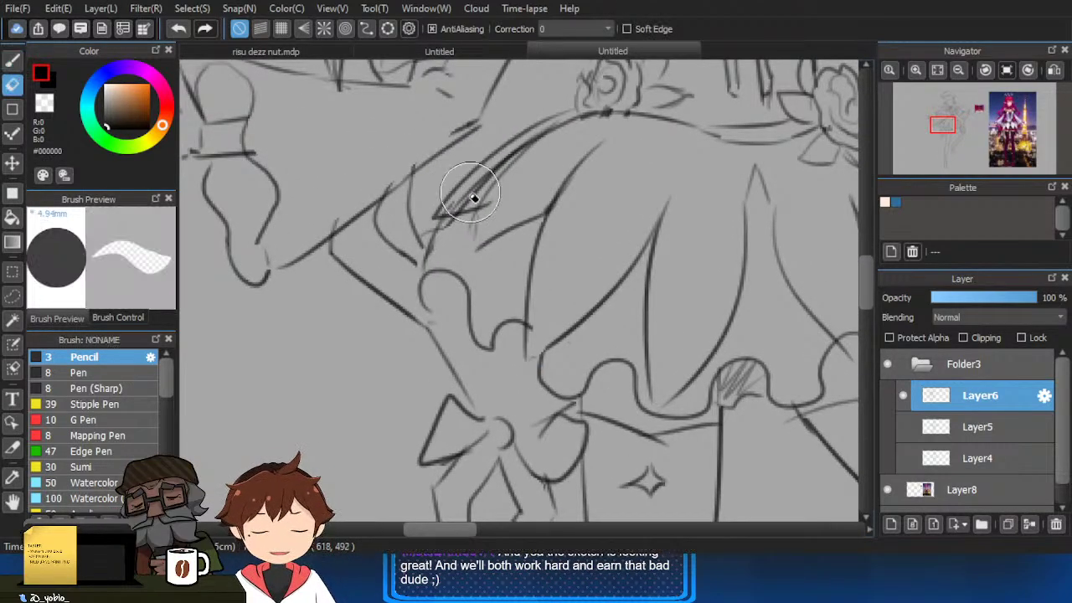
left_click_drag(470, 192, 550, 151)
key("b")
scroll(673, 167, "down", 3)
scroll(569, 208, "up", 3)
key("e")
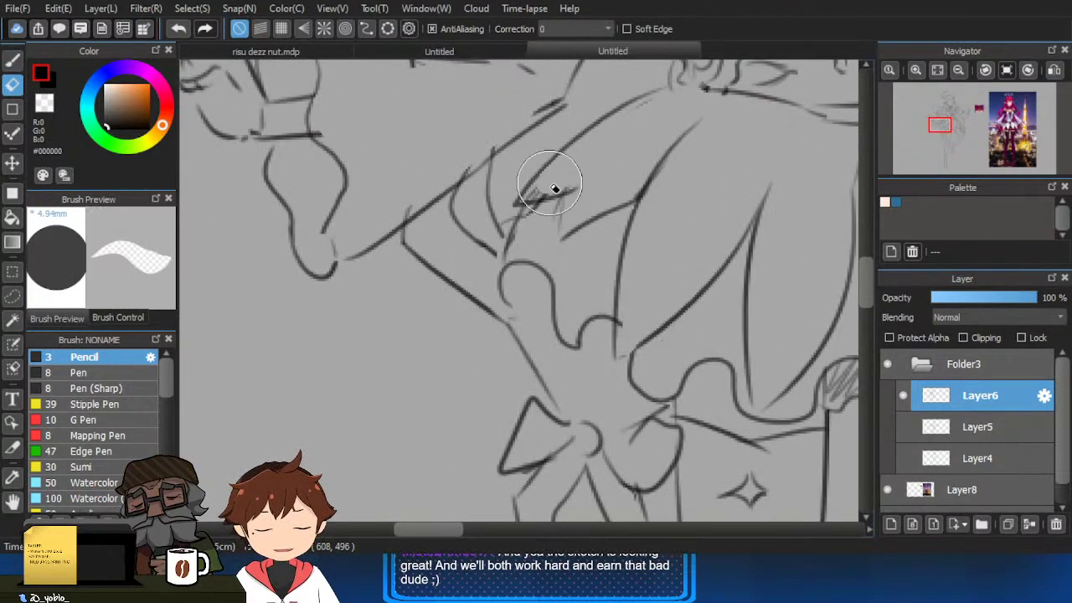
key("b")
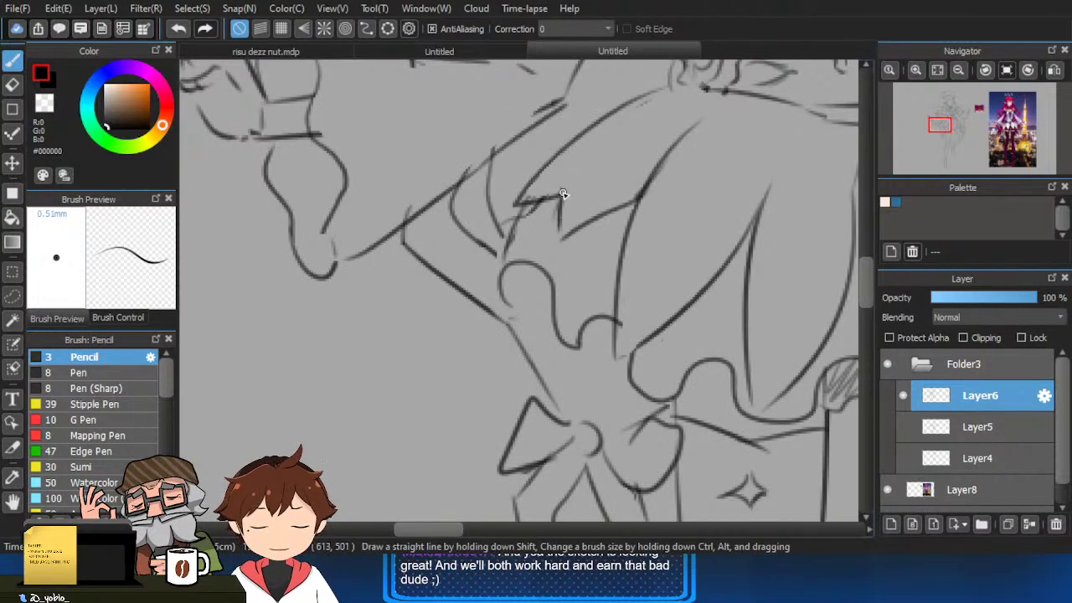
scroll(553, 235, "down", 2)
scroll(503, 238, "up", 3)
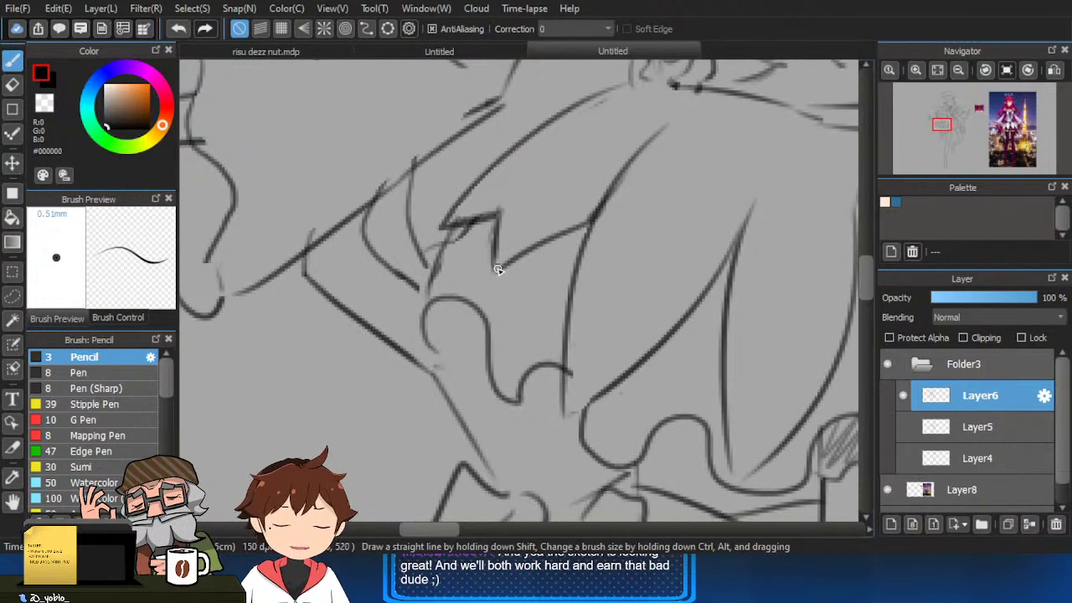
left_click_drag(498, 269, 553, 240)
Extend the edges of the front skirt petals so they meet in pointed tips at the scalloped hem.
scroll(657, 251, "down", 4)
left_click_drag(713, 196, 577, 199)
scroll(638, 264, "up", 3)
left_click_drag(645, 238, 644, 255)
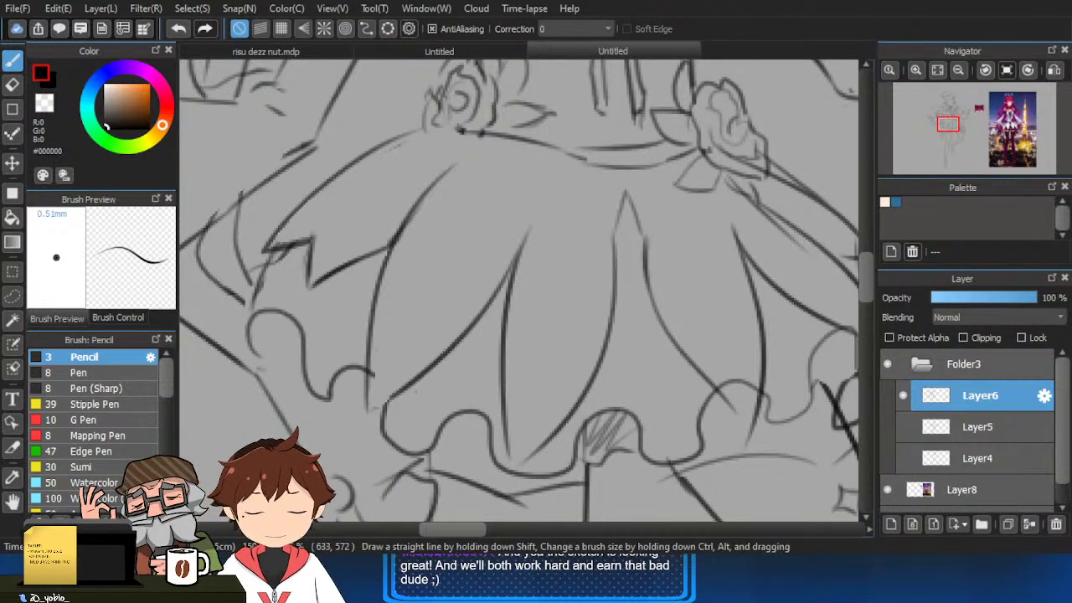
scroll(651, 299, "down", 2)
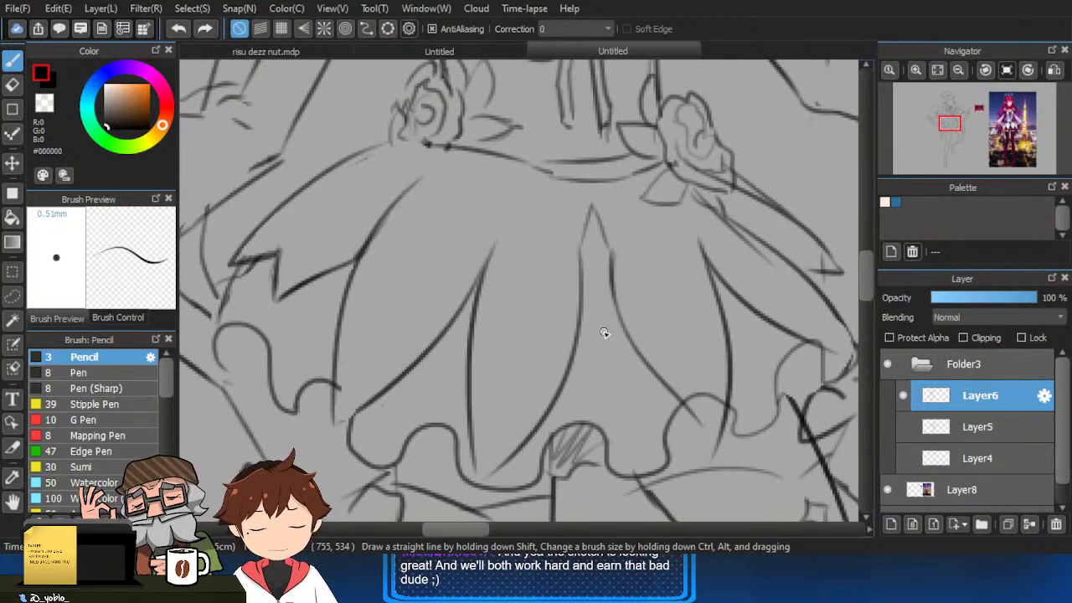
scroll(656, 359, "down", 2)
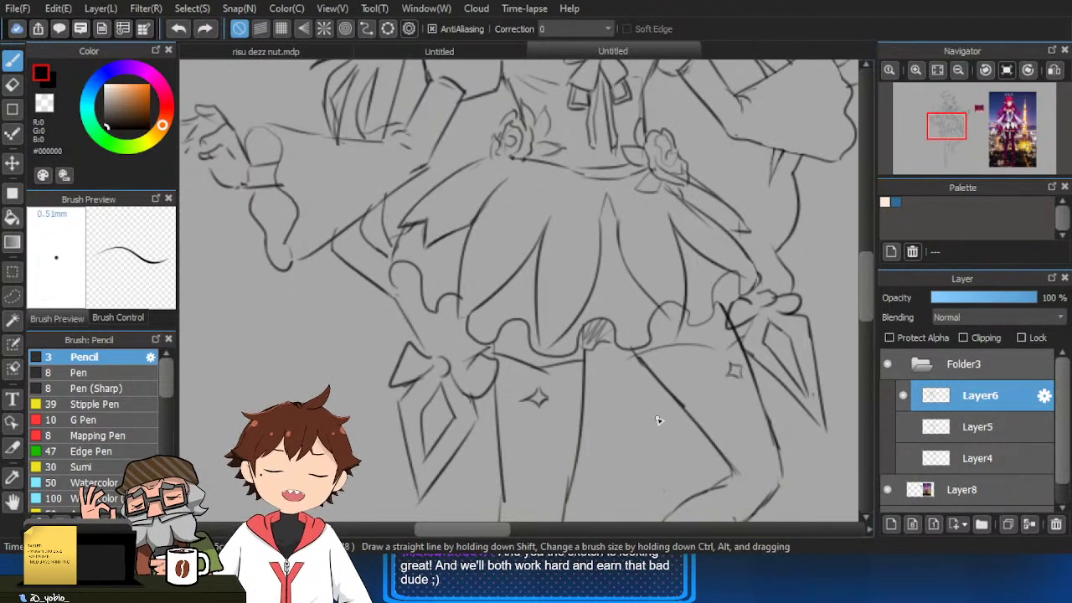
scroll(650, 377, "down", 2)
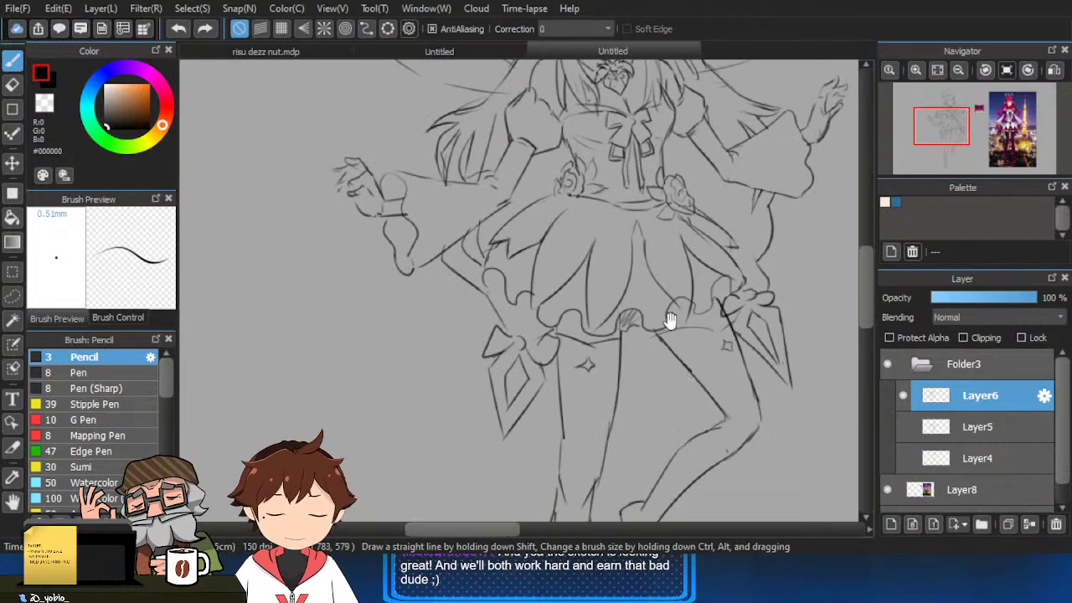
scroll(617, 347, "up", 2)
scroll(568, 287, "up", 2)
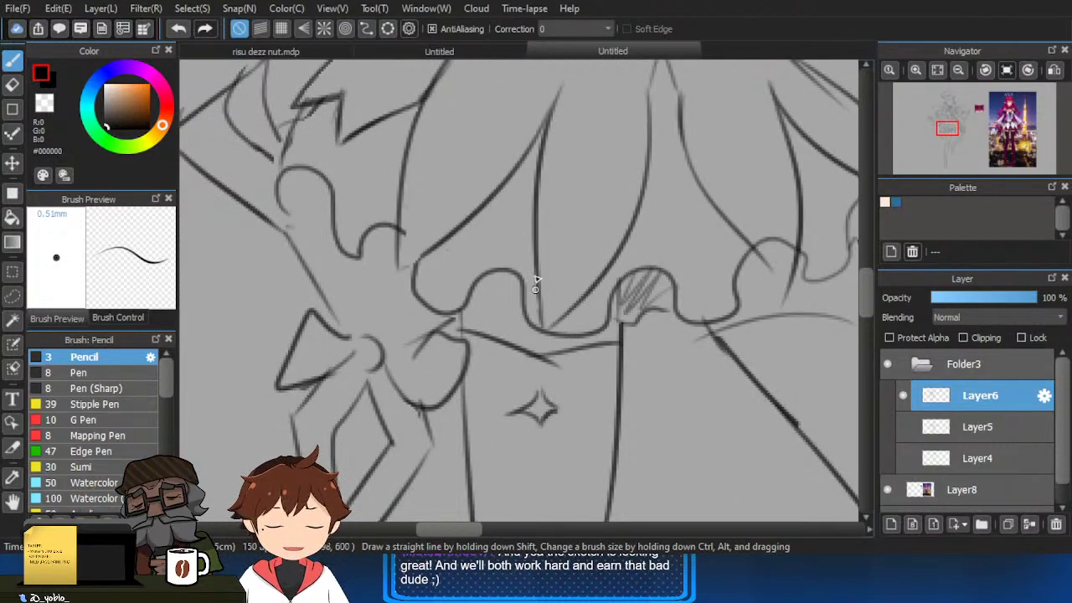
scroll(521, 437, "up", 2)
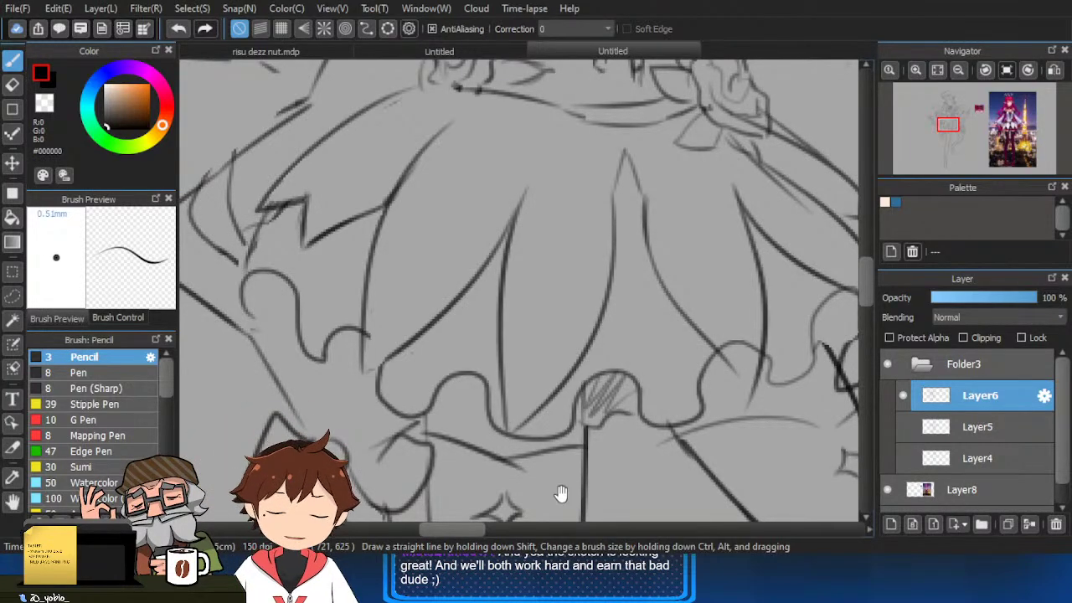
left_click_drag(561, 495, 563, 525)
Erase the scallop line crossing into the side petal and restore the petal's edge.
key("e")
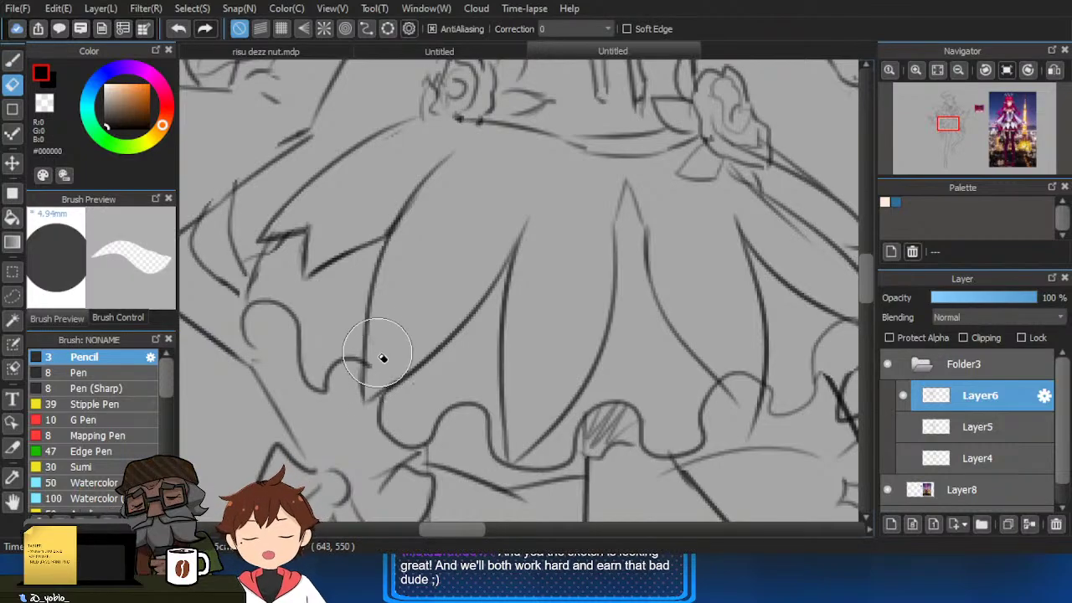
left_click_drag(383, 359, 378, 376)
key("b")
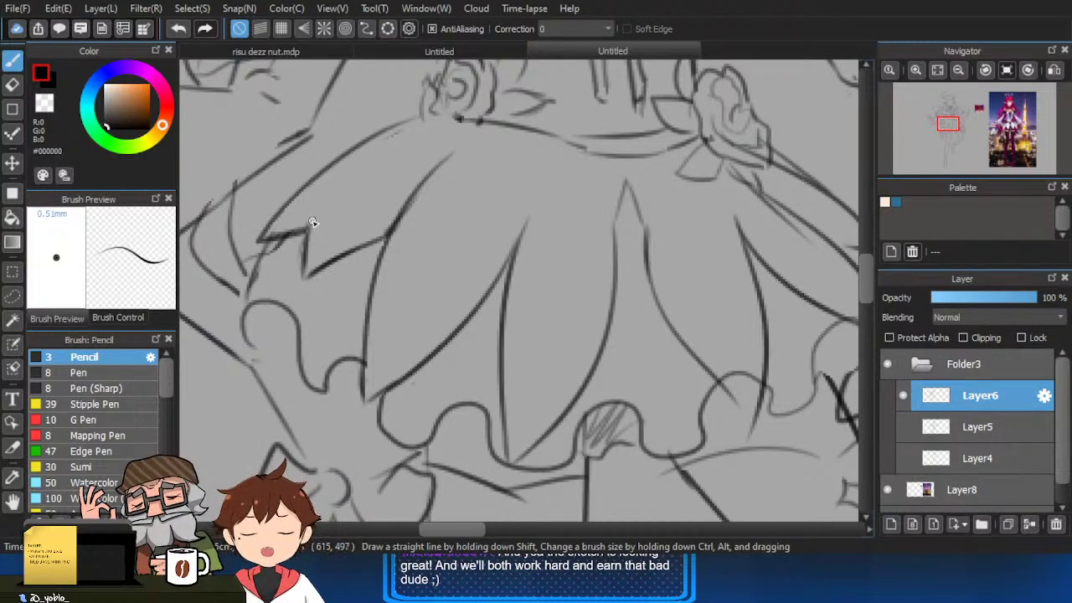
Replace the last stroke with a fold line inside the outer hip petal, then clean up the opposite side petal's edge and notch below the rose.
key("ctrl+z")
left_click_drag(329, 201, 391, 144)
left_click_drag(550, 205, 400, 209)
key("e")
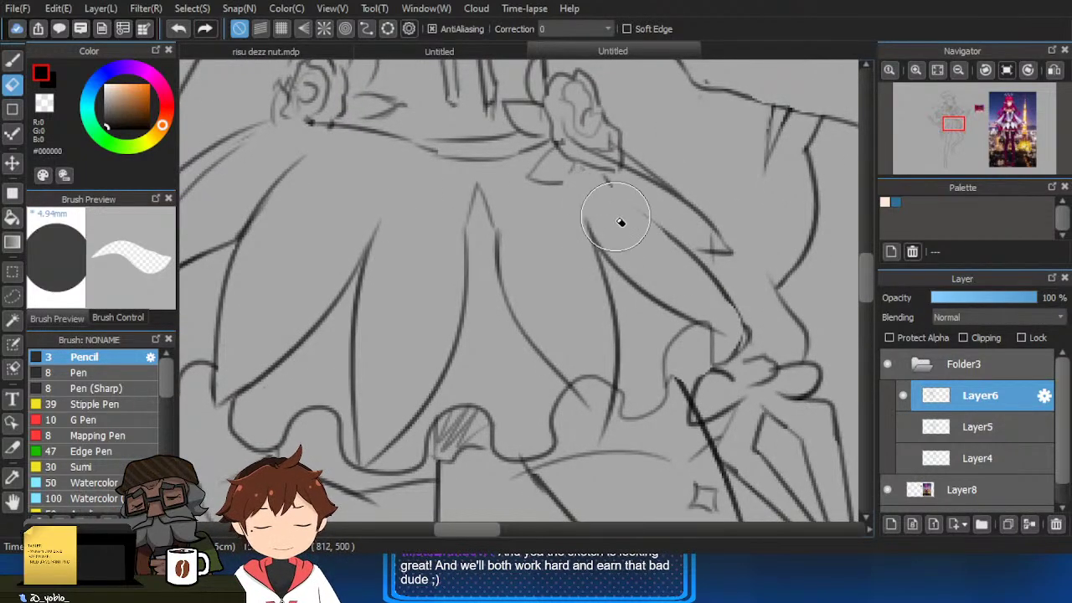
key("b")
key("e")
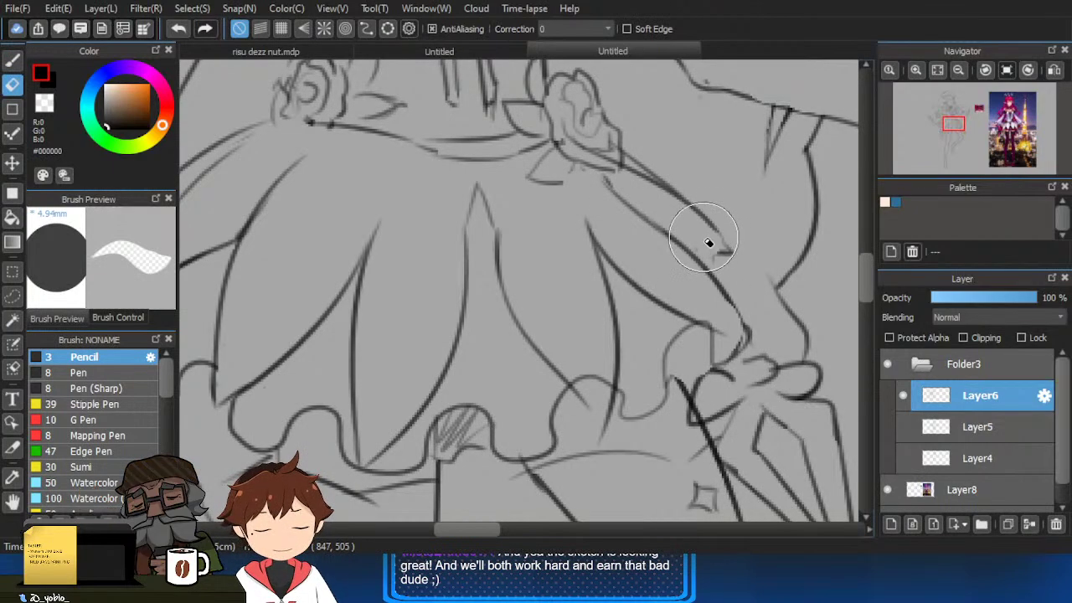
key("b")
left_click_drag(708, 242, 715, 255)
Erase the tip of the side petal below the raised sleeve and redraw it with a longer point.
scroll(711, 178, "down", 3)
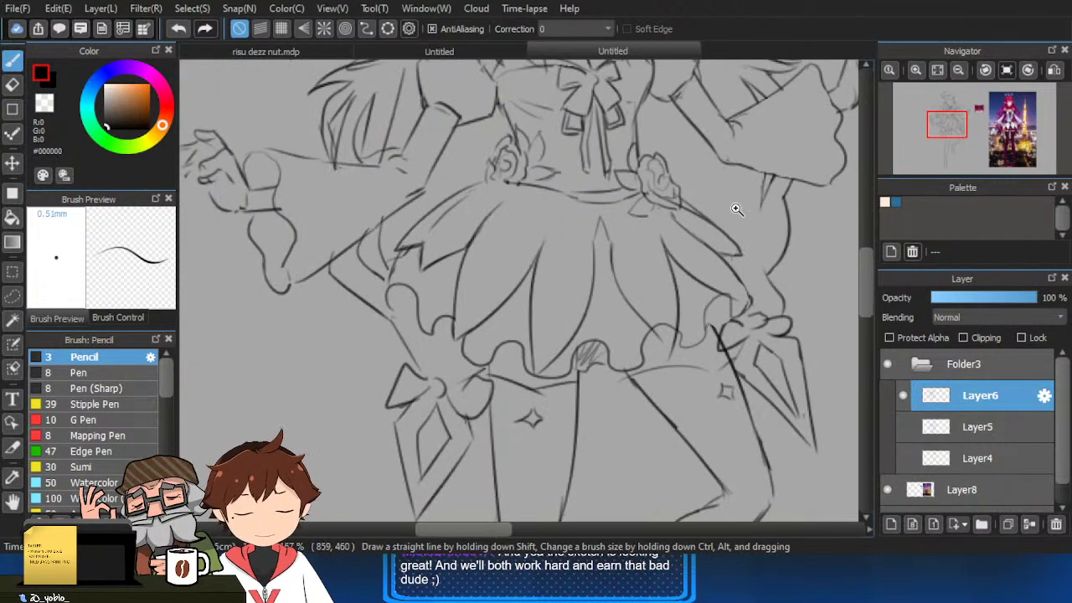
scroll(718, 285, "up", 4)
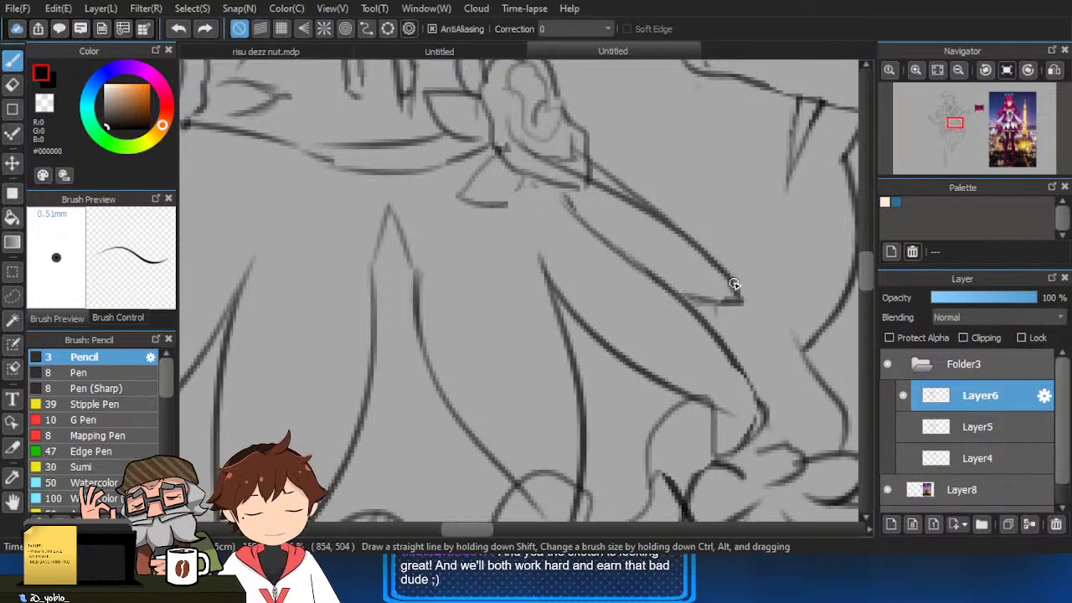
key("e")
left_click_drag(765, 304, 771, 316)
key("b")
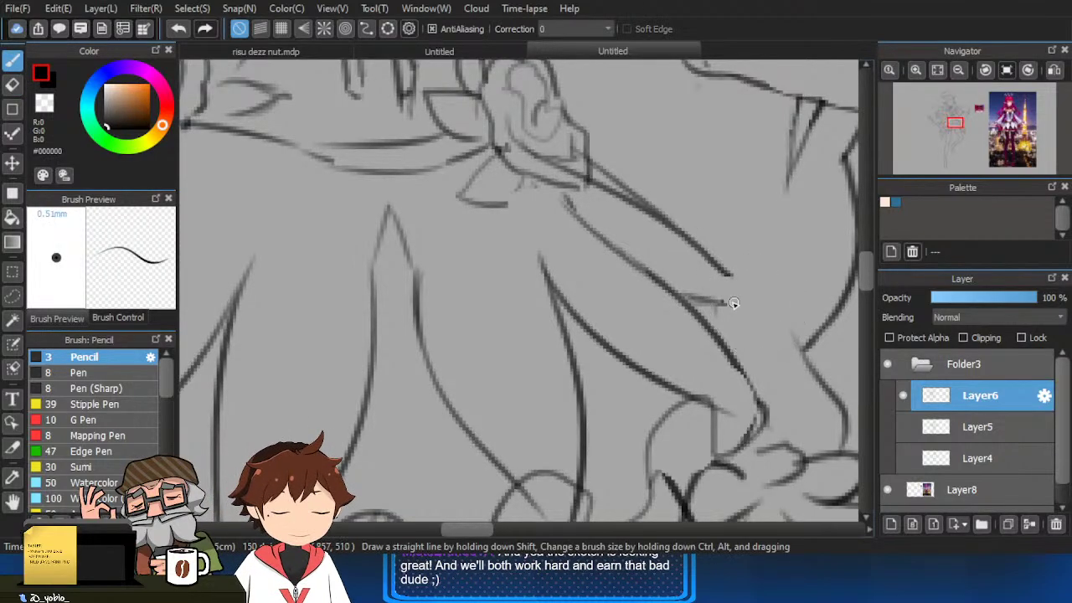
left_click_drag(709, 300, 750, 311)
left_click_drag(718, 266, 738, 279)
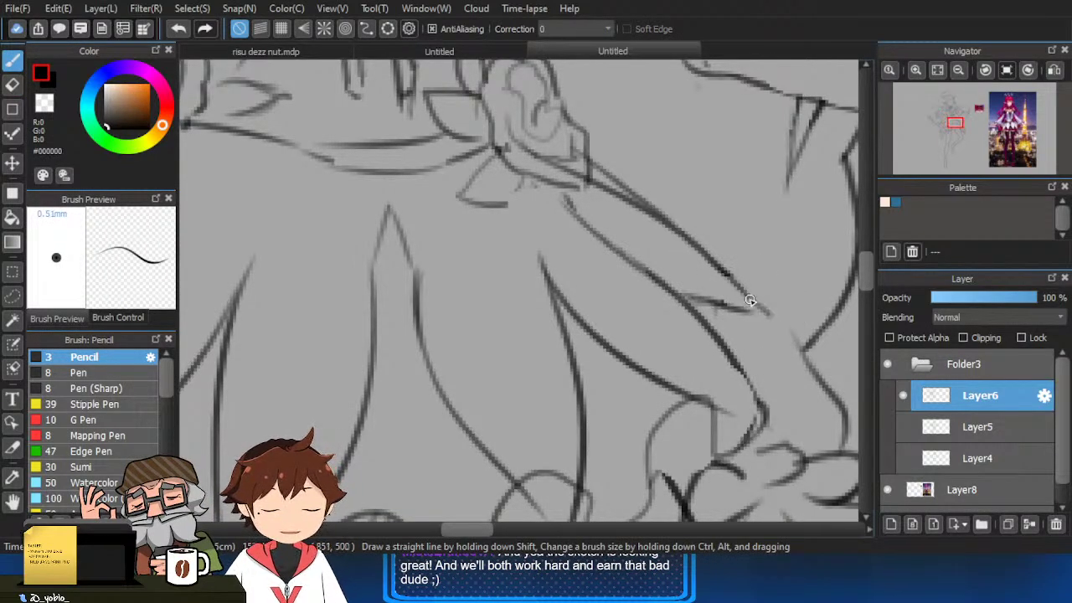
Draw the skirt's waistline beneath the rose near the lowered sleeve and strengthen the outlines of both waist roses and the lower leaf.
scroll(751, 300, "down", 3)
scroll(422, 210, "up", 3)
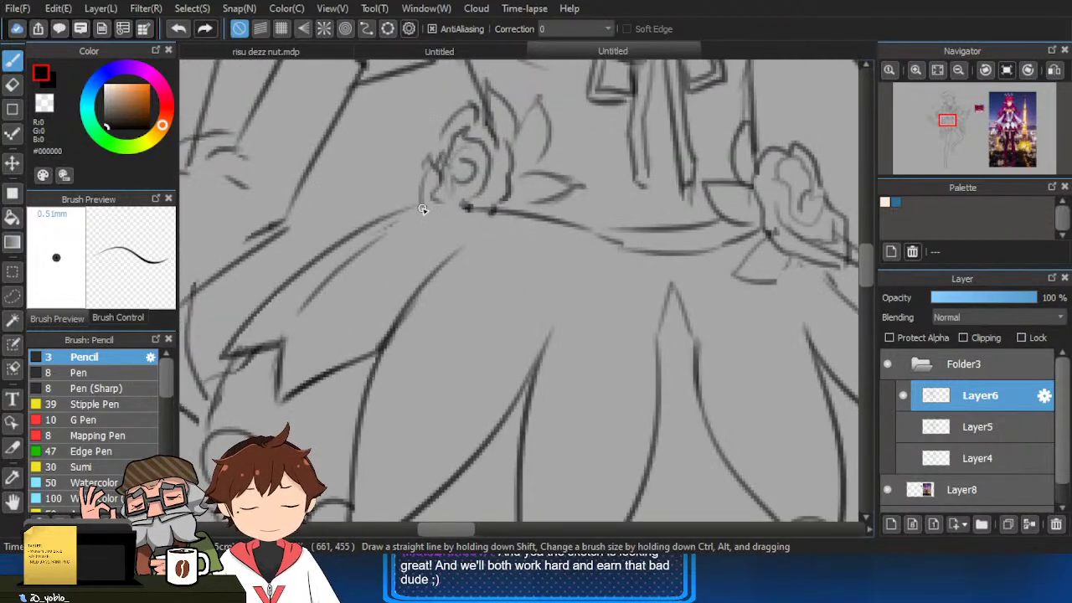
mouse_move(468, 207)
left_mouse_down()
mouse_move(415, 203)
mouse_move(383, 216)
left_mouse_up()
left_click_drag(426, 240, 371, 264)
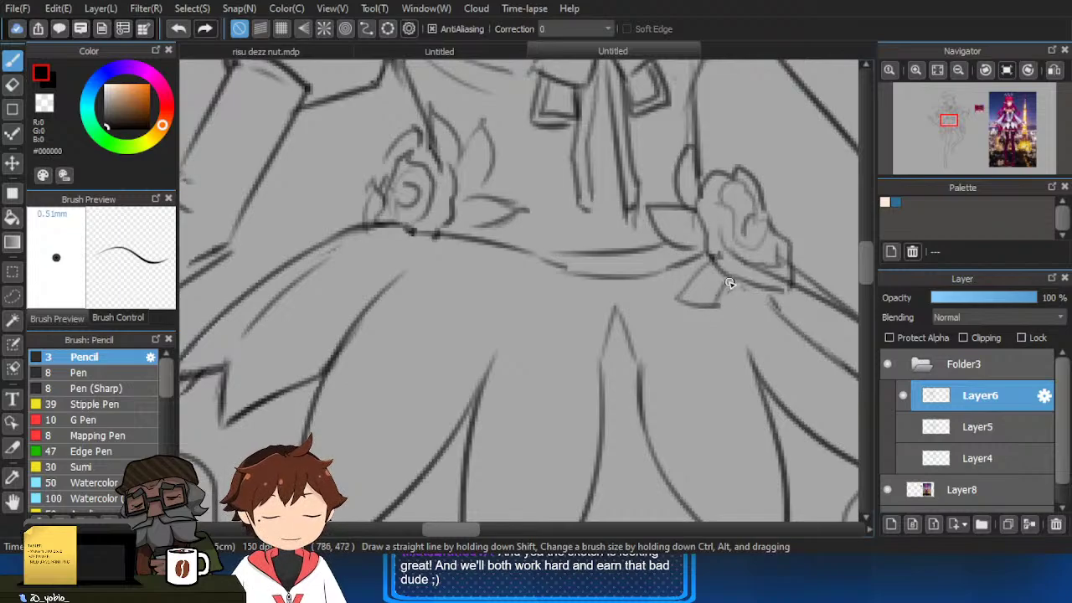
scroll(681, 304, "down", 3)
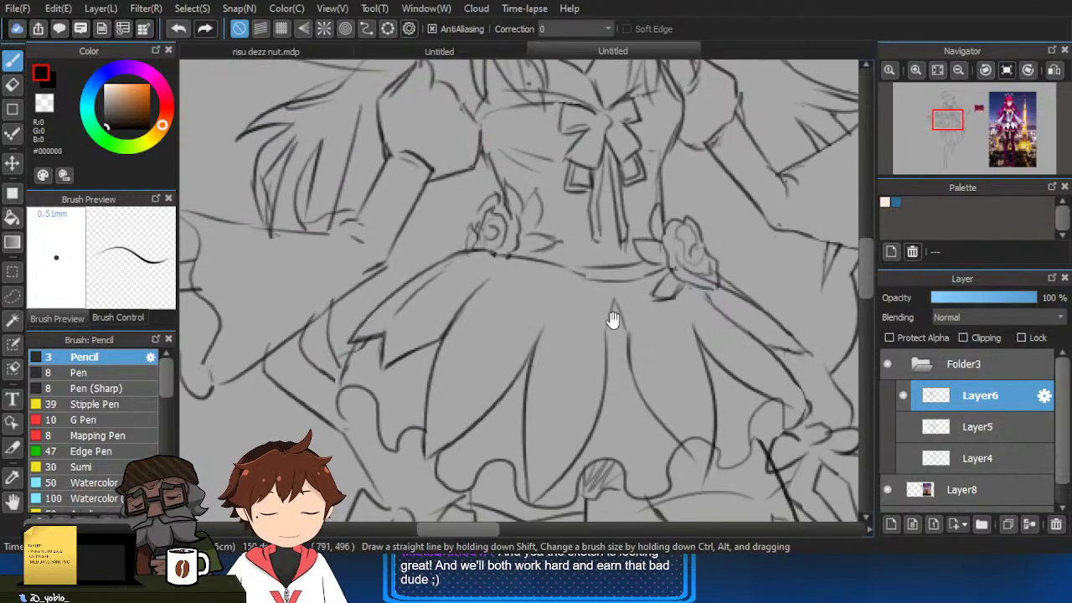
scroll(533, 265, "up", 3)
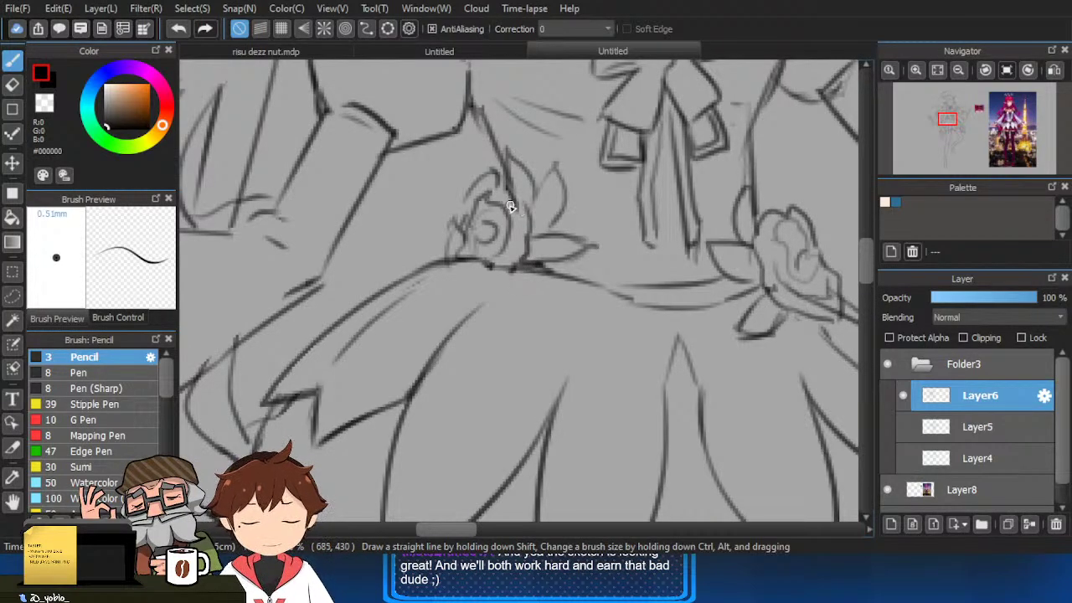
scroll(574, 187, "down", 1)
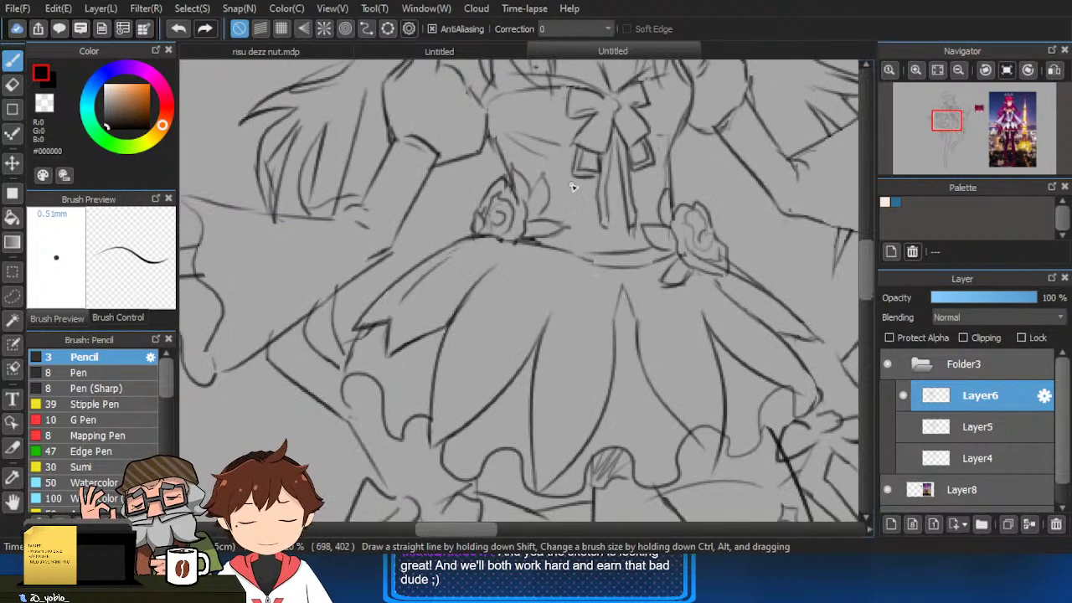
scroll(651, 240, "up", 2)
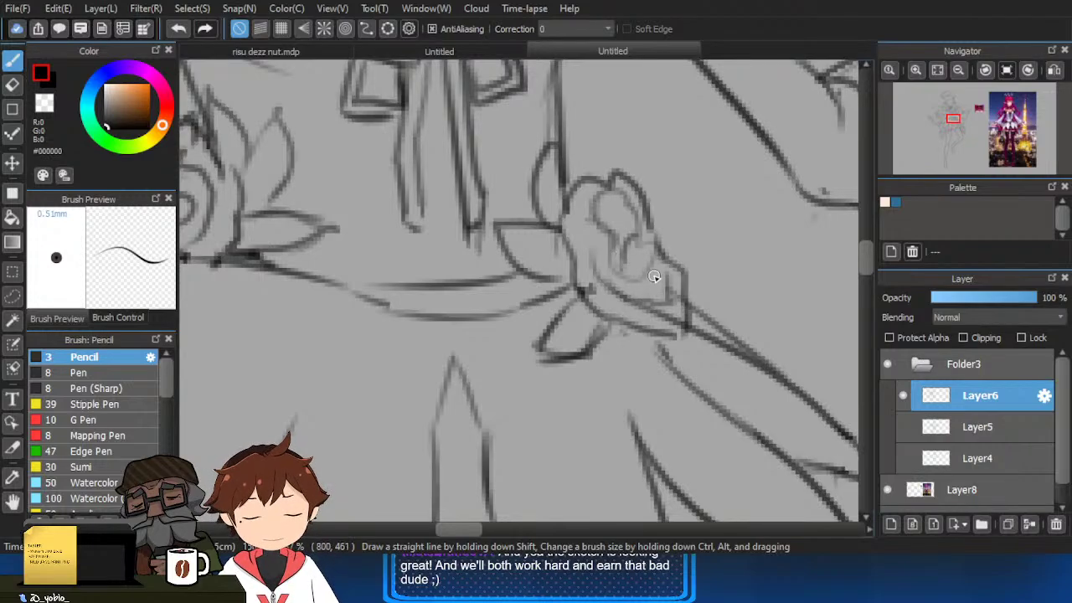
scroll(646, 240, "down", 1)
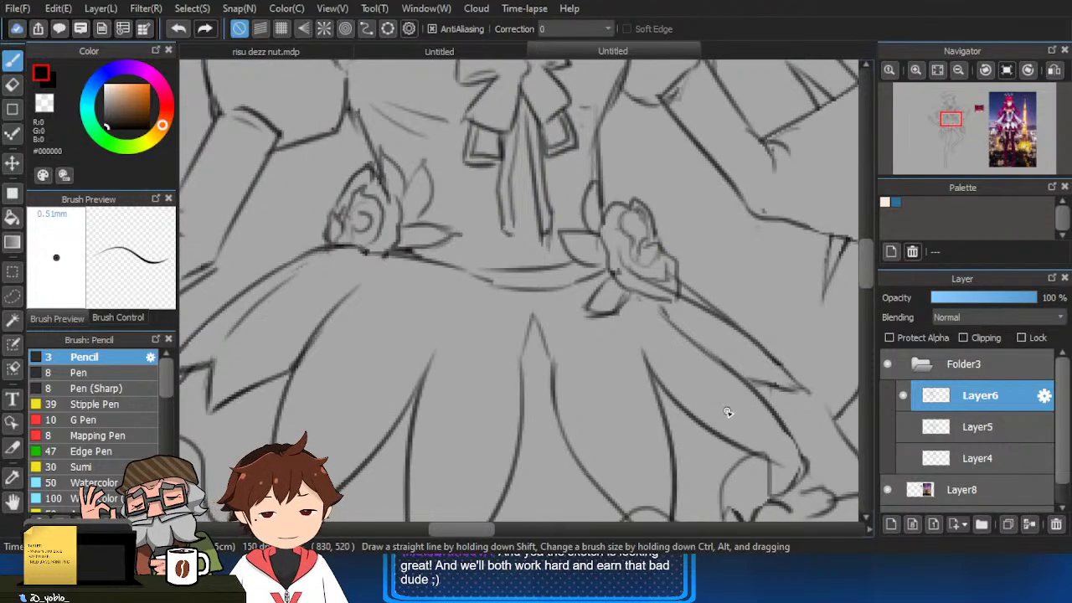
Erase the lower outer edge of the rose beside the raised sleeve and redraw its petals where they meet the skirt.
left_click_drag(697, 311, 656, 299)
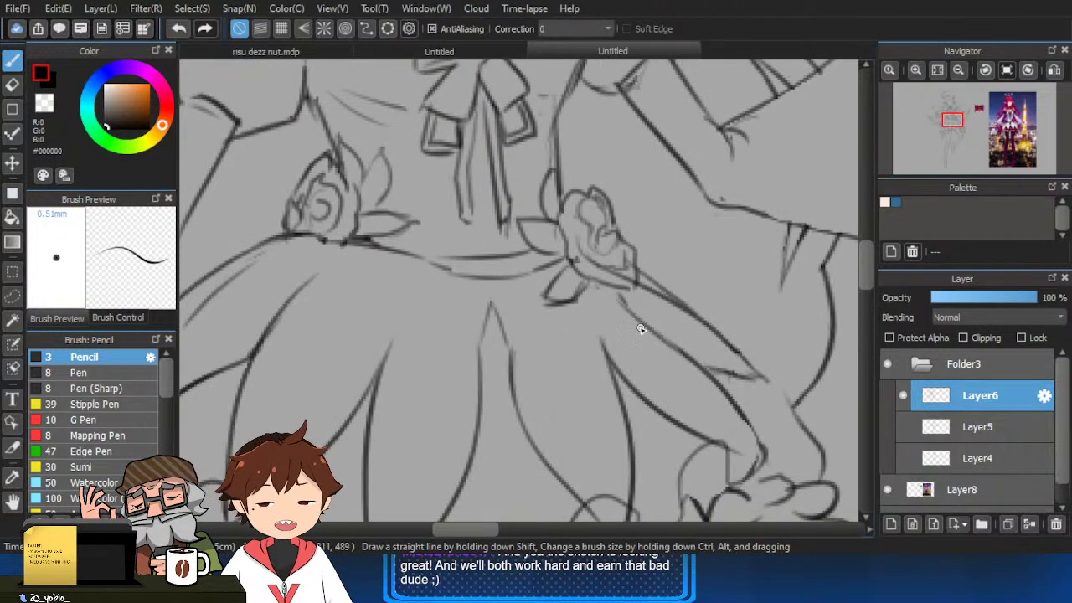
scroll(661, 254, "down", 2)
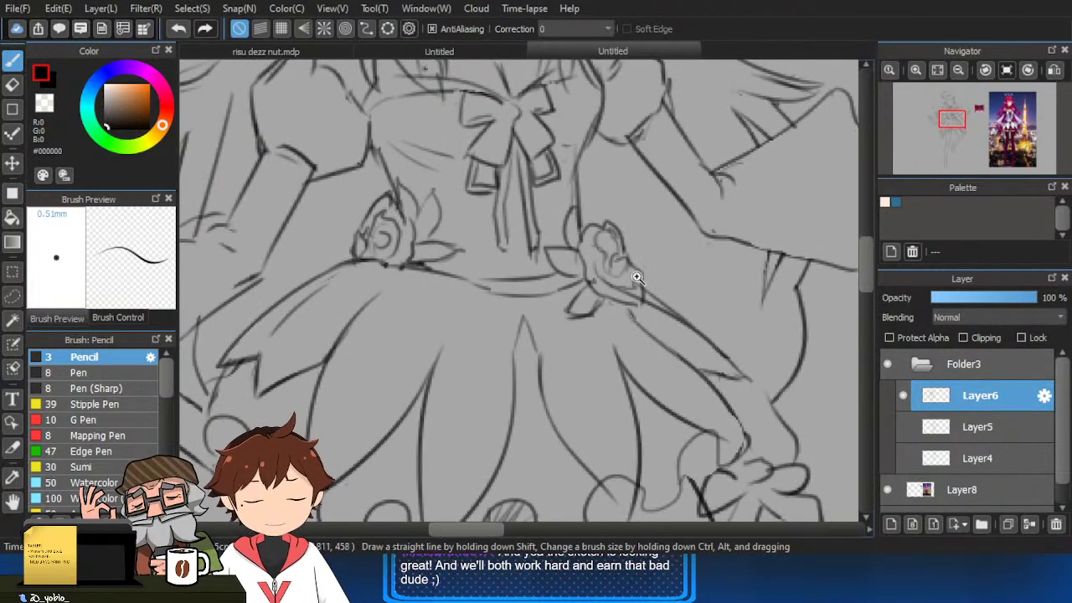
scroll(634, 294, "up", 3)
key("e")
key("b")
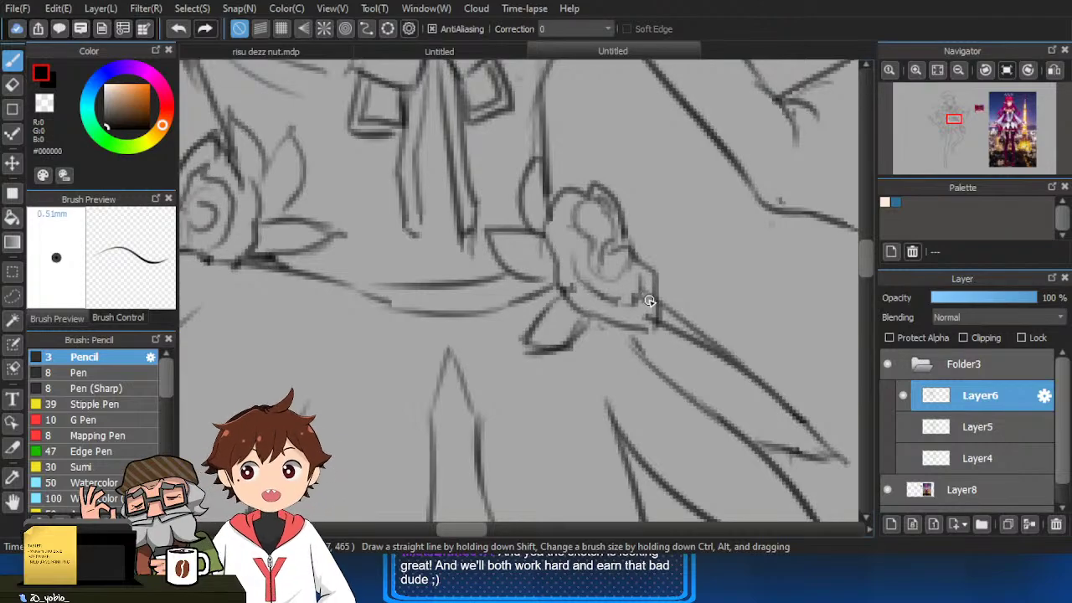
mouse_move(622, 282)
left_mouse_down()
mouse_move(647, 274)
mouse_move(641, 292)
mouse_move(634, 272)
mouse_move(648, 298)
mouse_move(627, 324)
mouse_move(653, 324)
left_mouse_up()
scroll(687, 282, "down", 5)
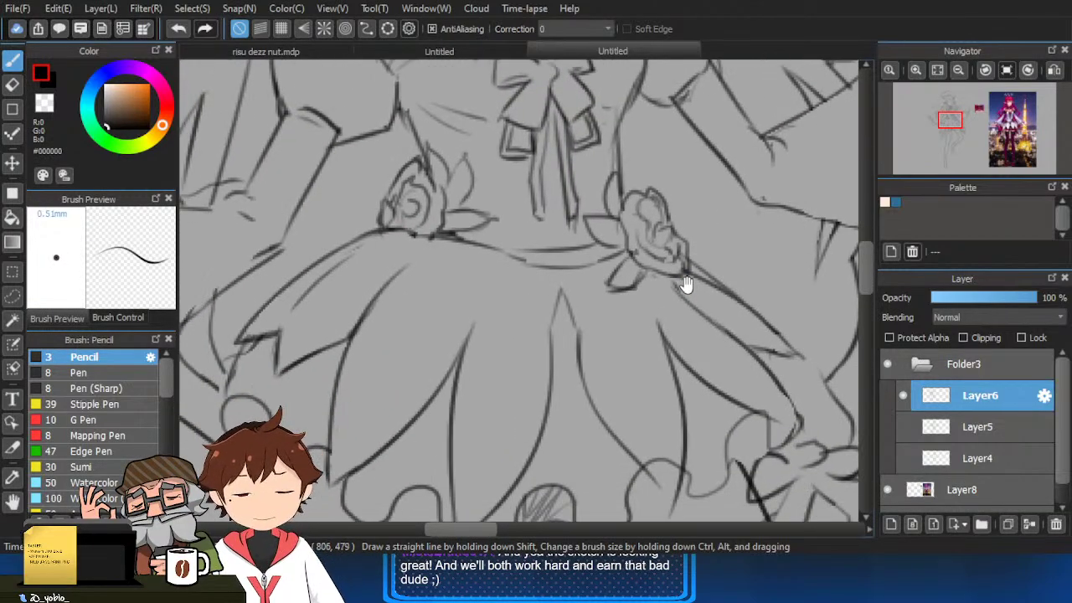
Compare the sketched outfit, hair and sleeves with the reference picture to find missing details.
left_click_drag(693, 275, 549, 288)
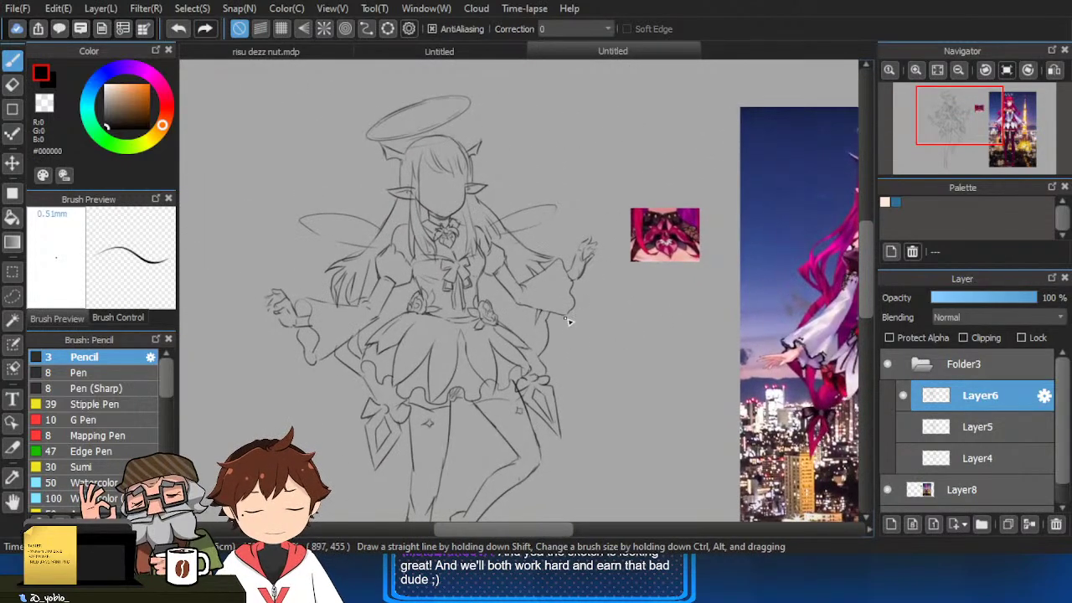
scroll(507, 274, "up", 3)
scroll(498, 249, "down", 3)
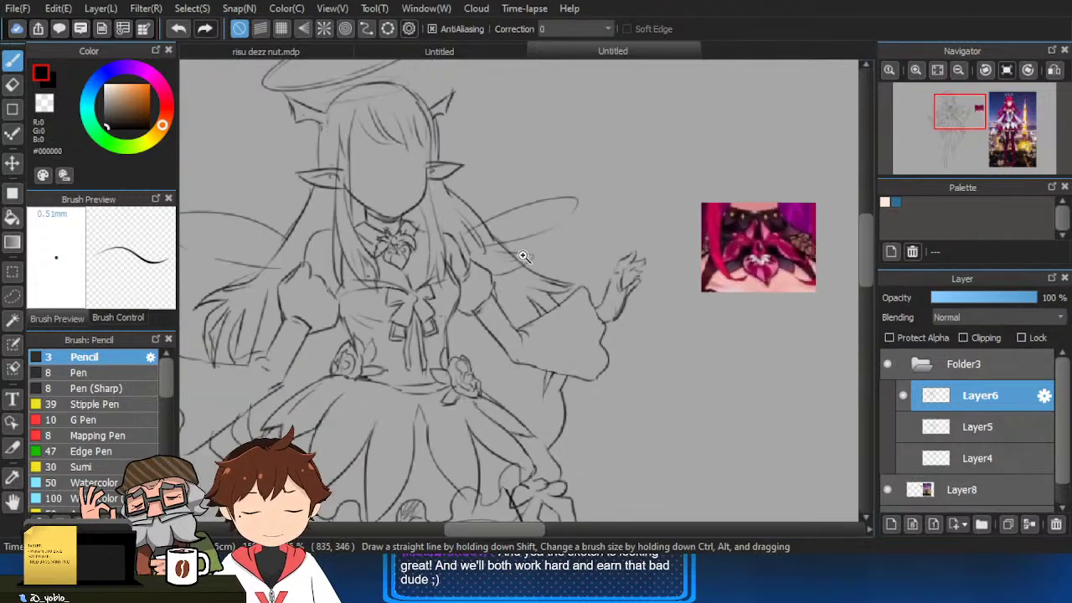
scroll(352, 277, "up", 5)
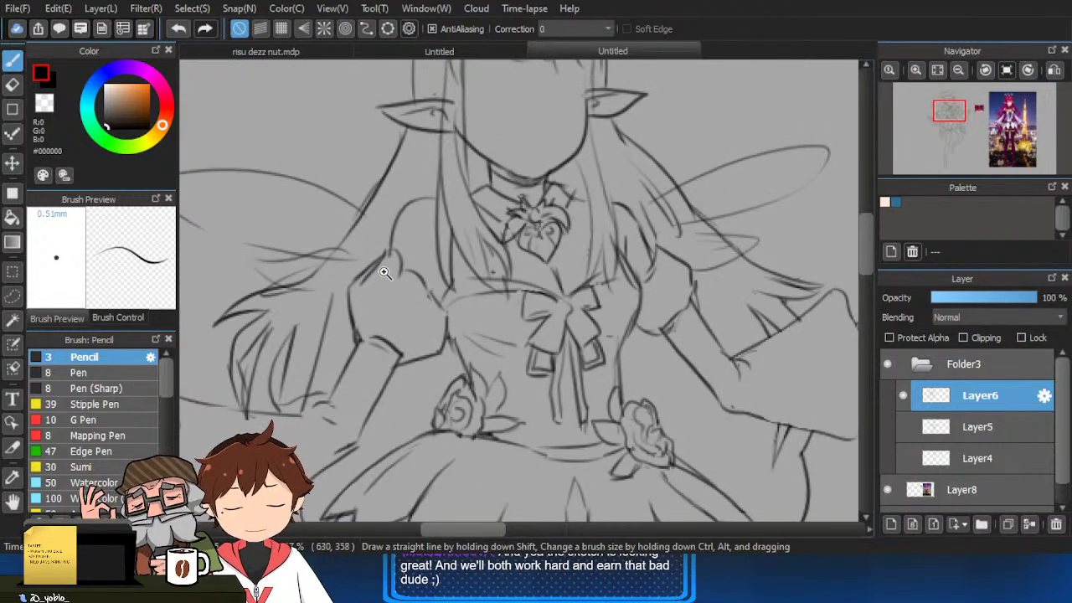
scroll(390, 270, "down", 2)
left_click_drag(675, 314, 630, 297)
scroll(655, 308, "down", 1)
left_click_drag(761, 330, 598, 323)
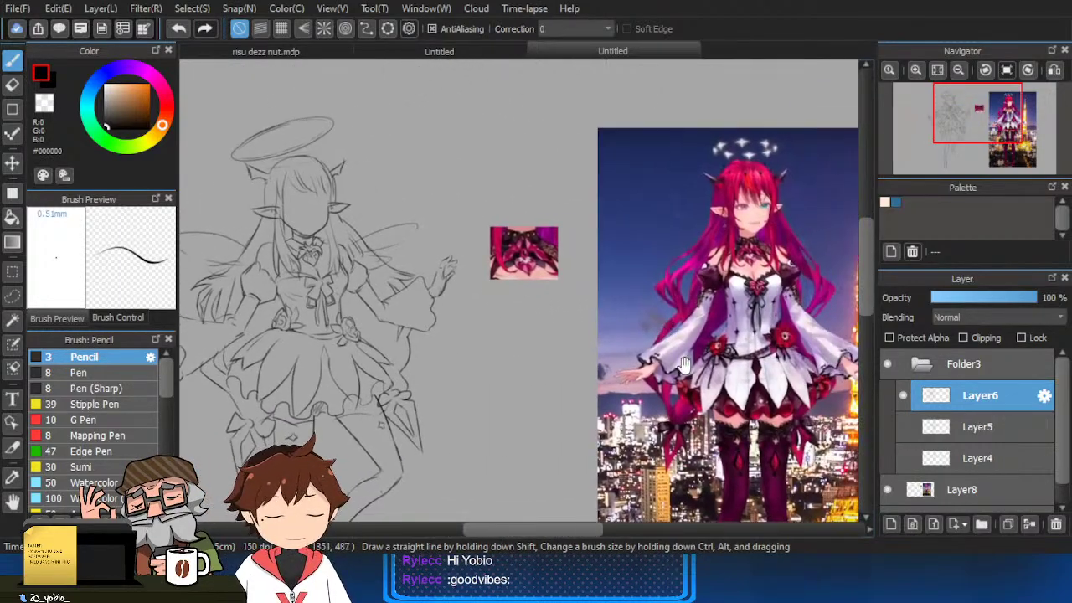
scroll(642, 300, "up", 4)
scroll(642, 300, "down", 5)
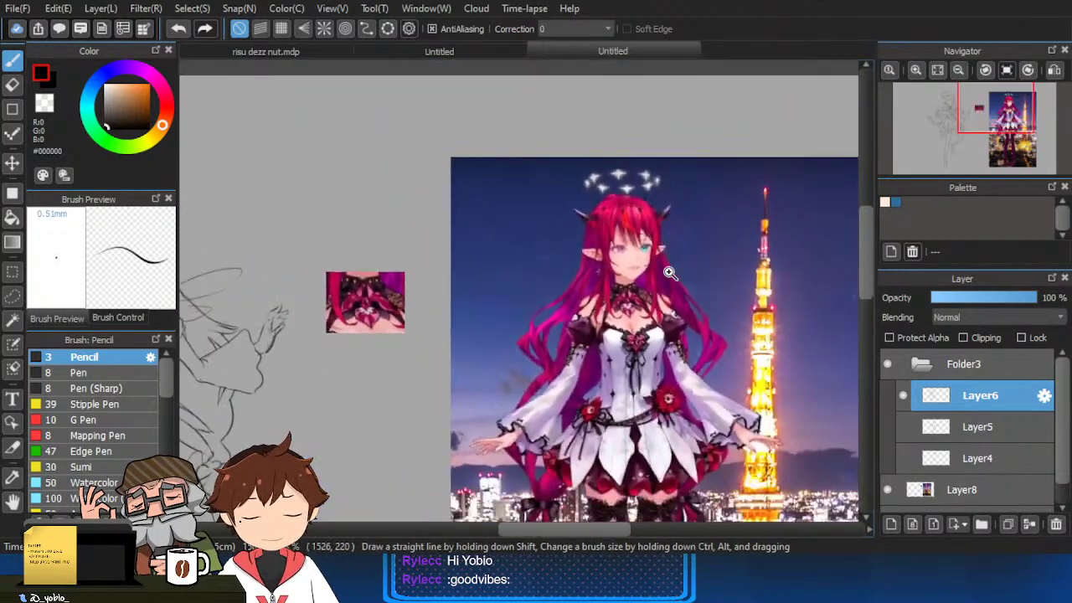
scroll(578, 419, "up", 2)
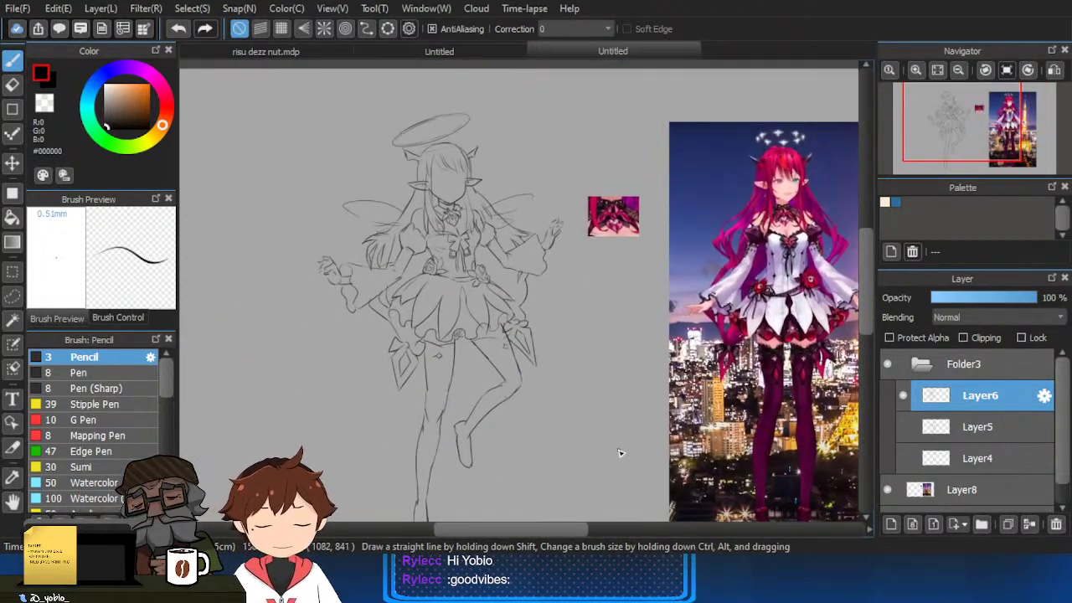
scroll(607, 452, "up", 5)
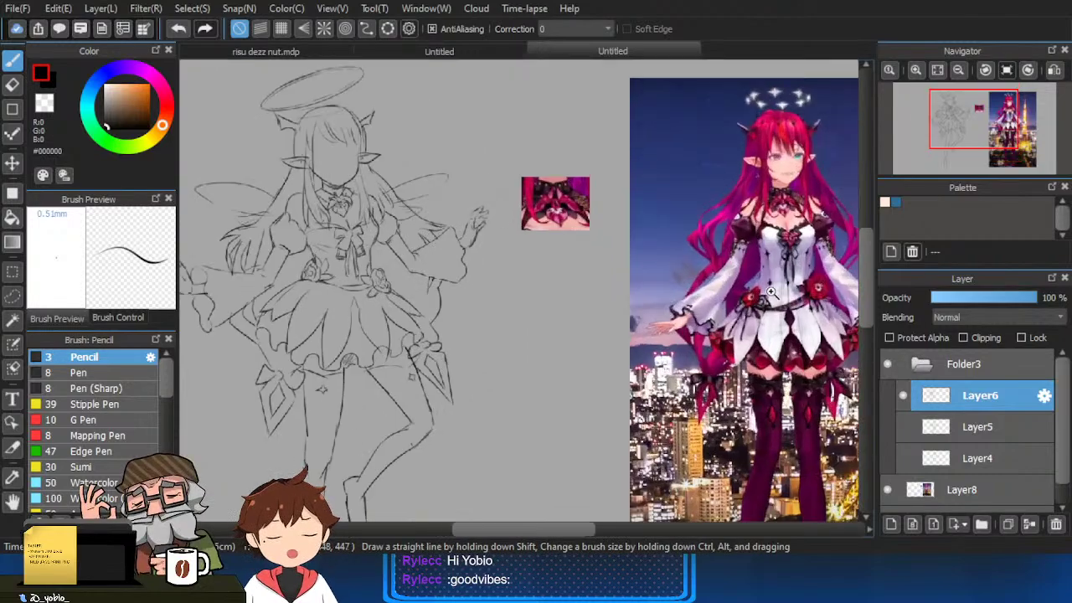
Sketch small accent marks on the bodice above the waist rose and a fold line in the skirt petal, following the reference.
scroll(394, 274, "up", 2)
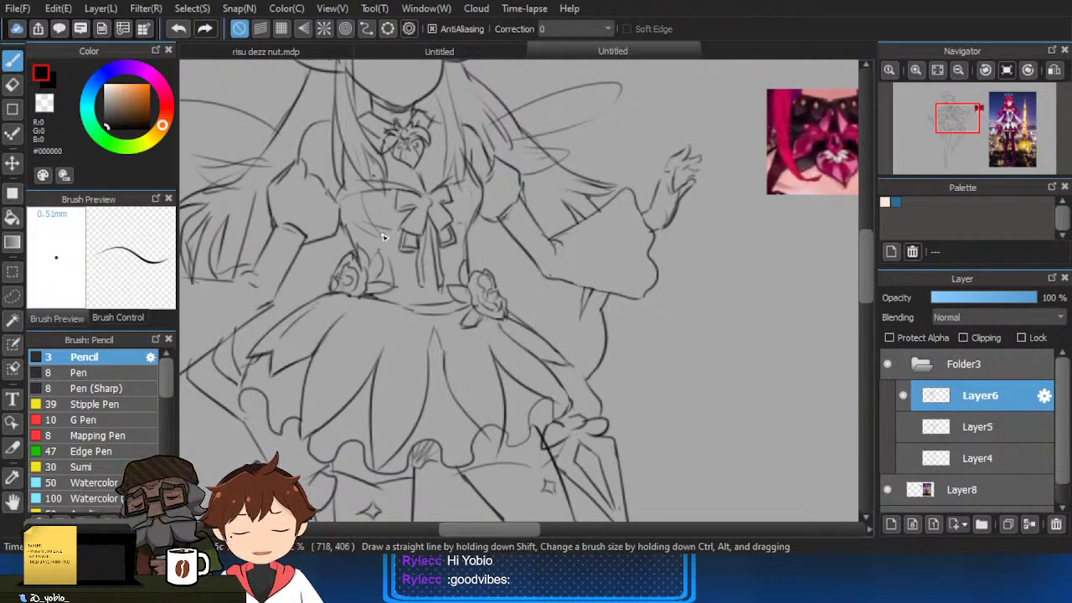
scroll(385, 246, "down", 4)
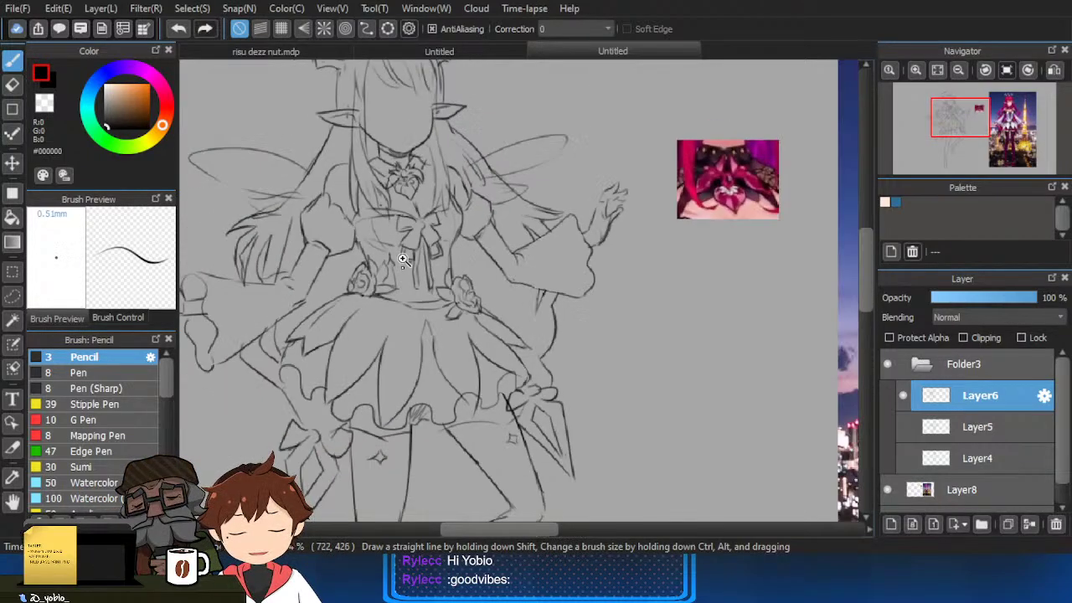
scroll(618, 305, "up", 5)
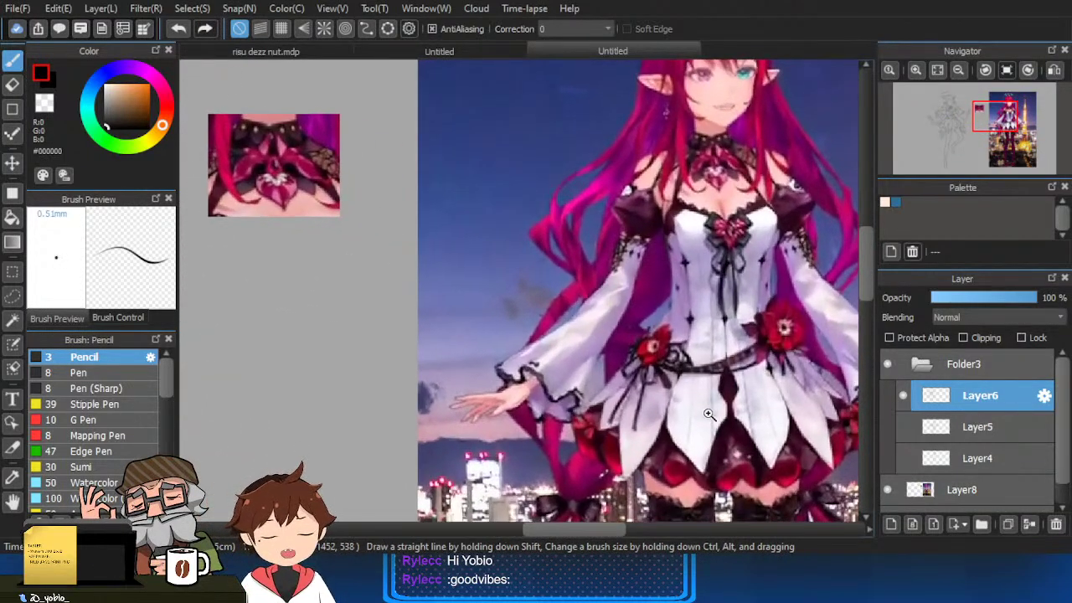
mouse_move(709, 413)
left_mouse_down()
mouse_move(483, 449)
mouse_move(589, 426)
mouse_move(567, 422)
mouse_move(680, 386)
left_mouse_up()
scroll(298, 266, "up", 3)
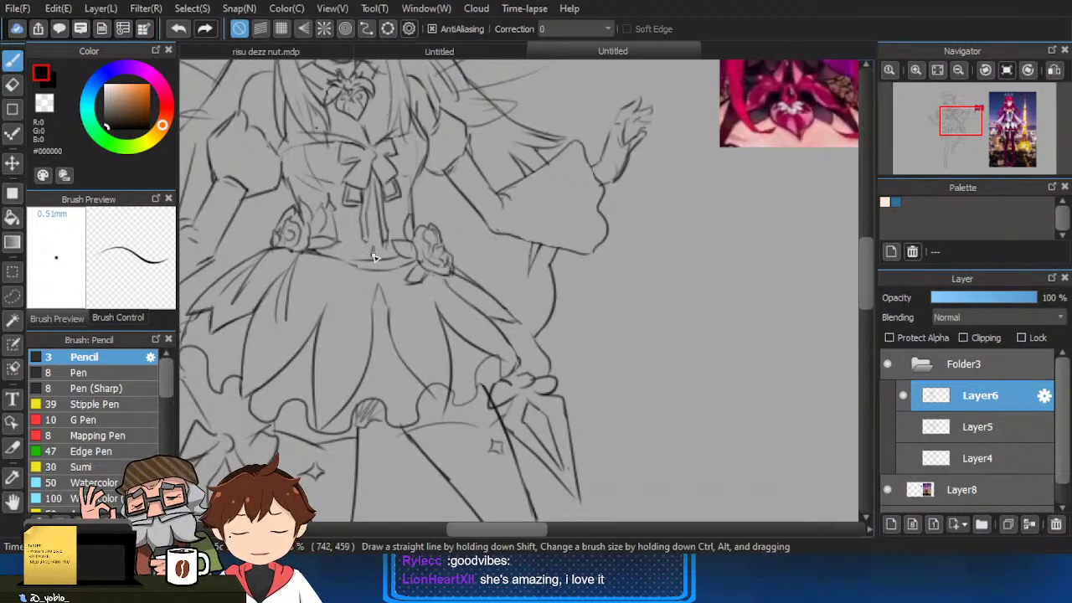
scroll(372, 251, "down", 2)
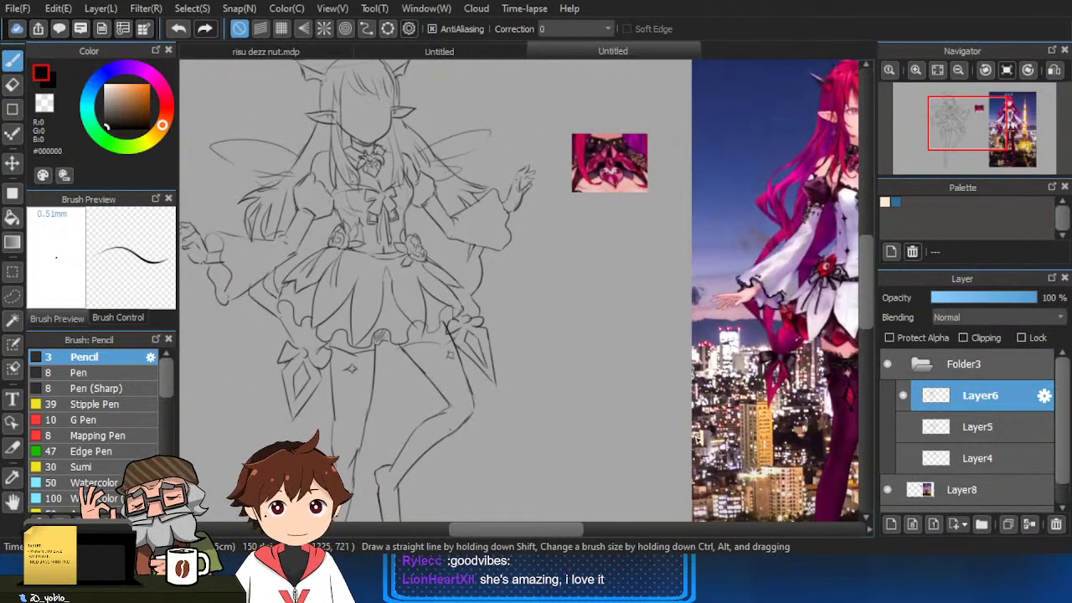
Examine the full figure against the reference and inspect the outlines of both hands and sleeve cuffs.
mouse_move(599, 461)
left_mouse_down()
mouse_move(635, 438)
mouse_move(567, 377)
mouse_move(570, 409)
mouse_move(550, 361)
left_mouse_up()
scroll(612, 445, "down", 2)
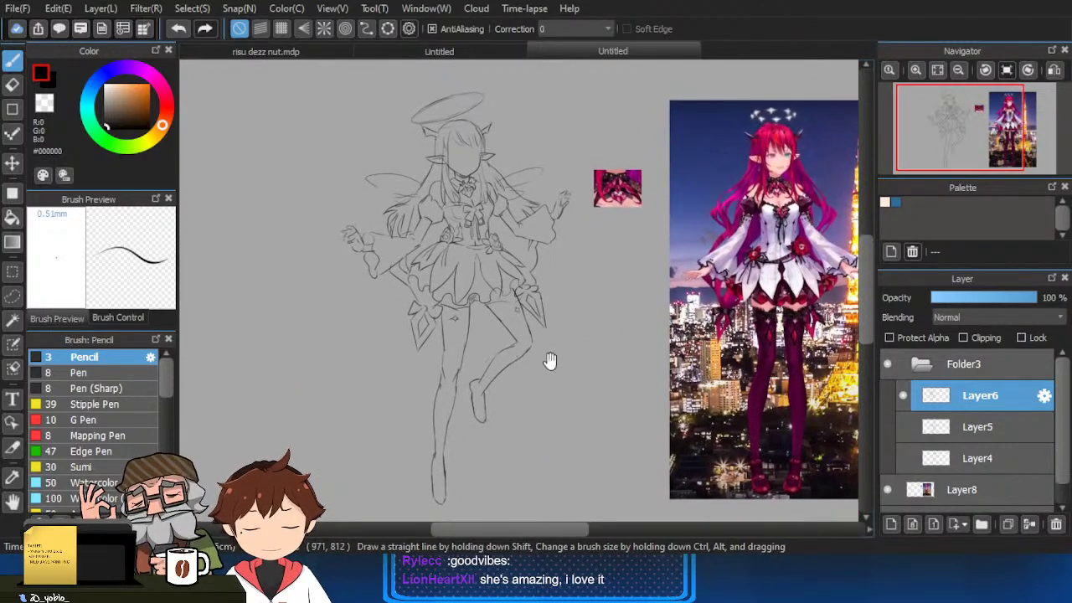
scroll(450, 242, "up", 2)
scroll(256, 374, "up", 1)
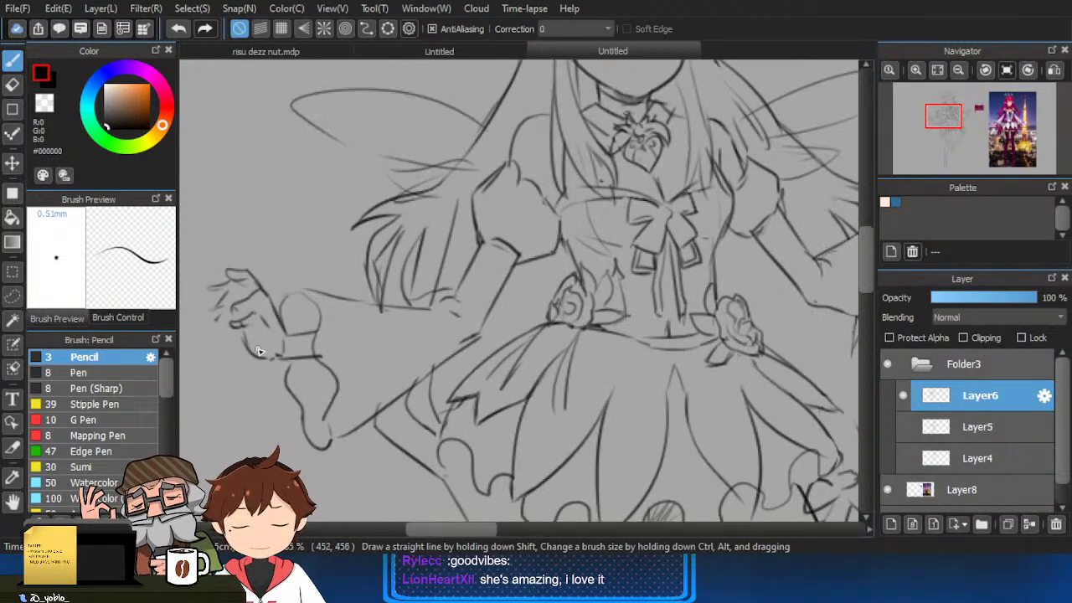
scroll(376, 311, "down", 2)
scroll(617, 256, "up", 3)
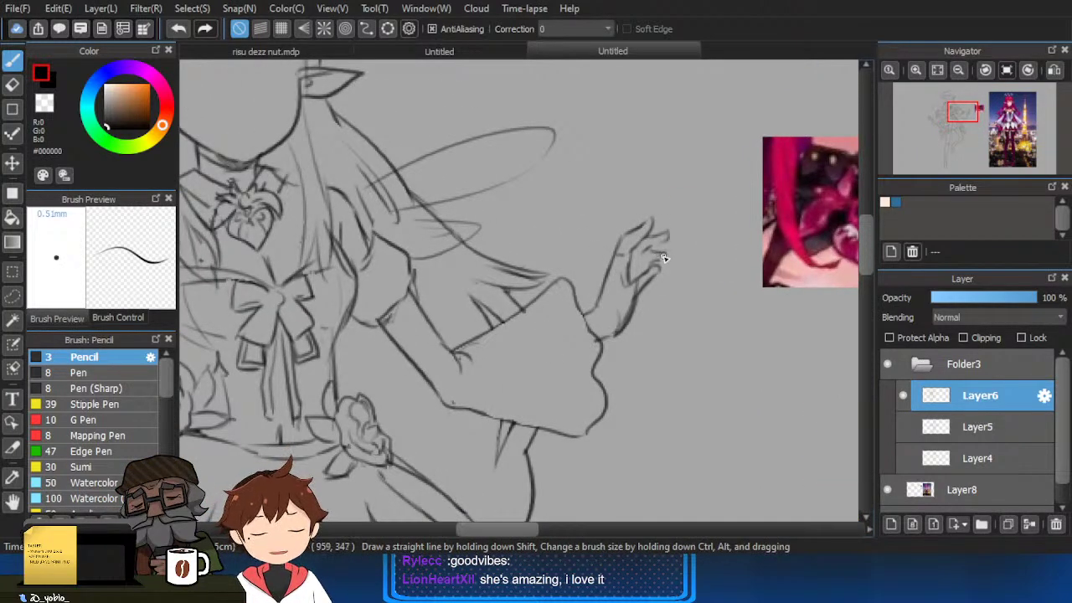
scroll(653, 270, "down", 1)
scroll(620, 297, "down", 4)
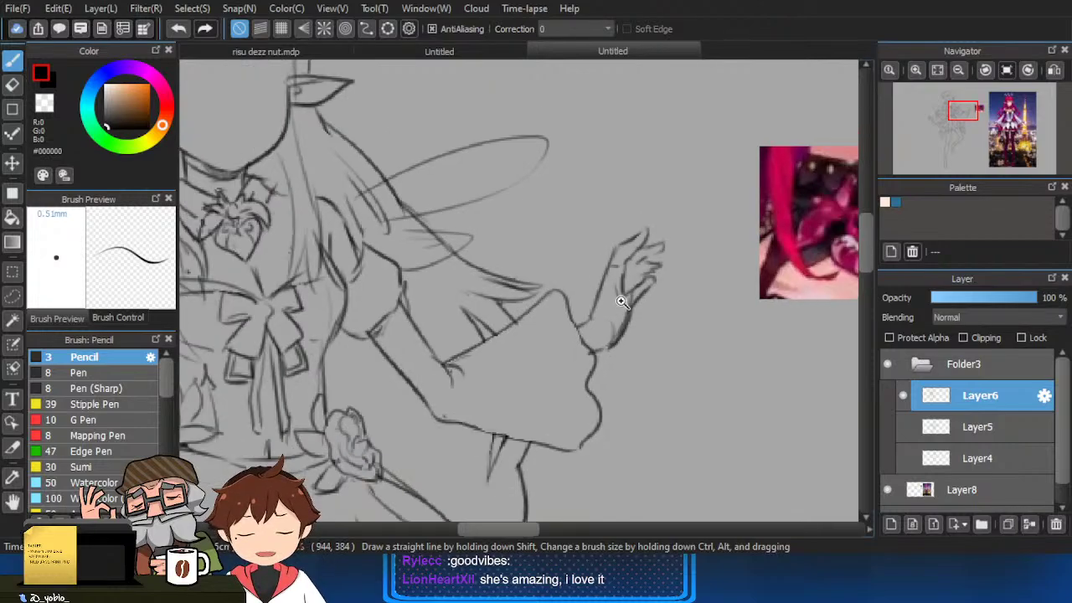
Erase the overlapping lines along the palm of the raised hand with a 2.72 mm eraser.
scroll(629, 299, "up", 4)
key("e")
key("bracketleft")
key("bracketleft")
key("bracketleft")
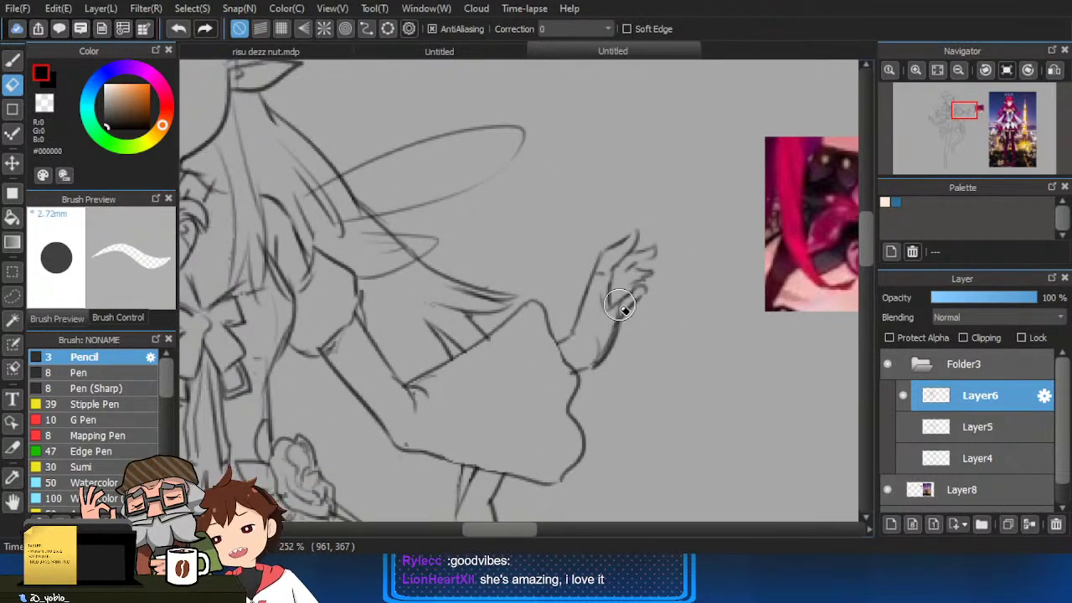
left_click_drag(620, 305, 602, 335)
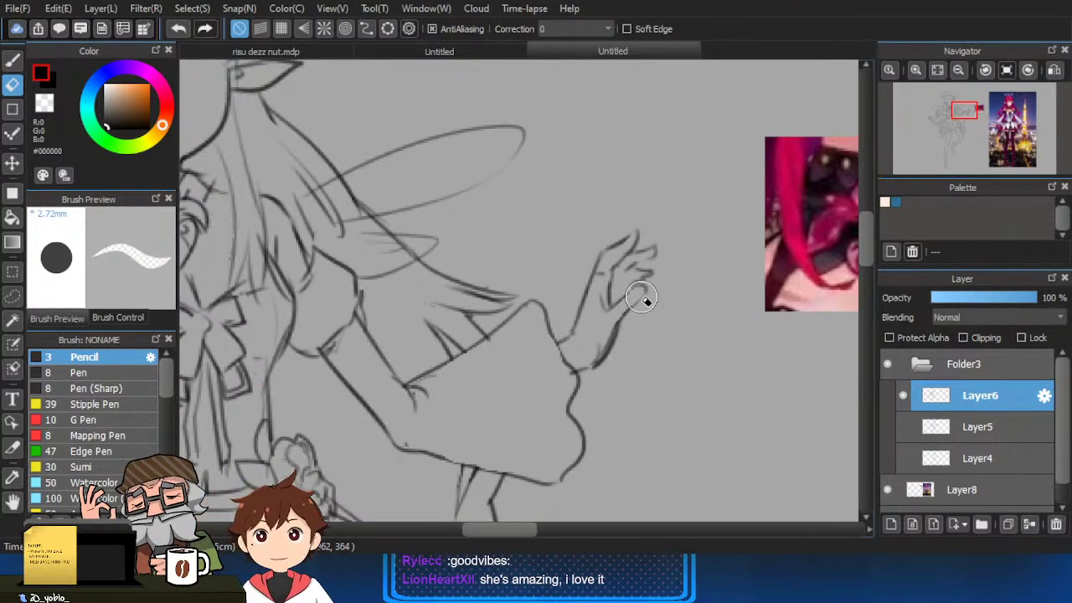
Inspect the cleaned-up hand, sleeves and hair, and compare the whole figure with the reference picture.
key("b")
scroll(646, 268, "down", 2)
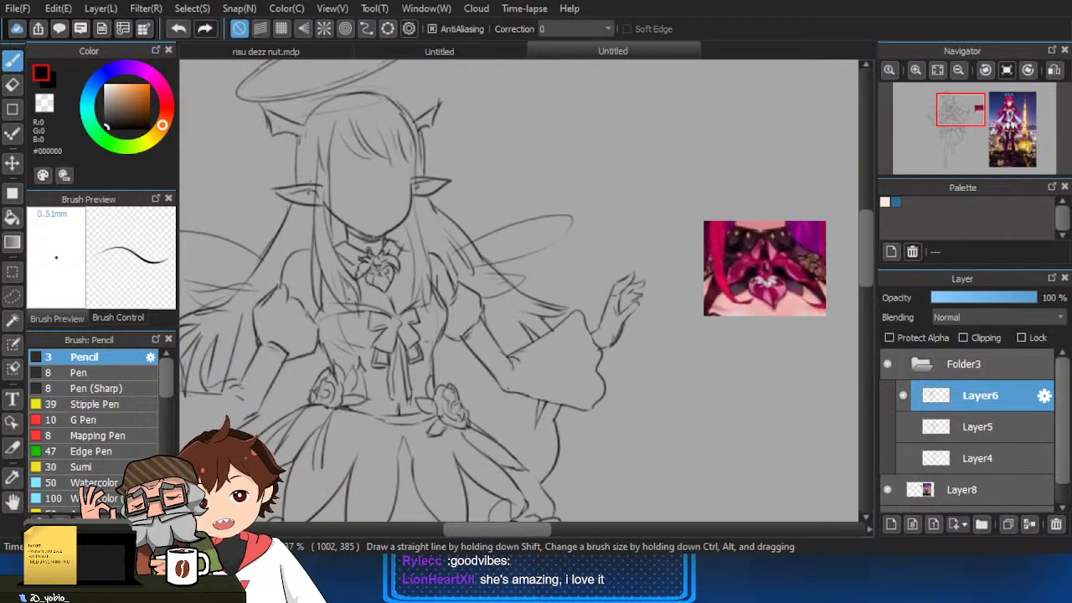
scroll(665, 376, "down", 2)
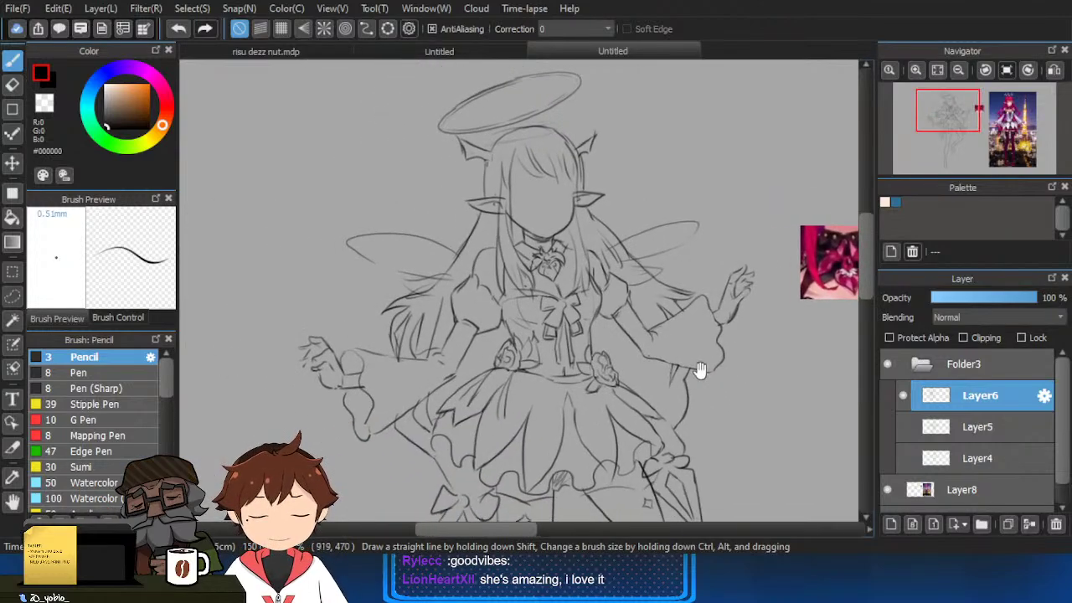
scroll(644, 306, "up", 4)
key("e")
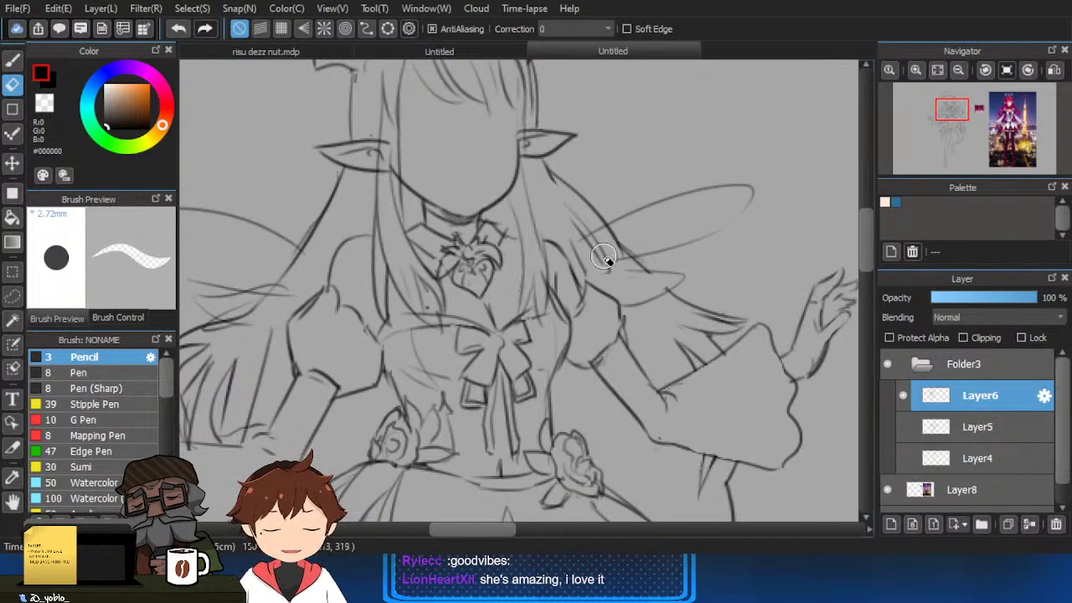
scroll(684, 311, "down", 2)
left_click_drag(656, 323, 684, 296)
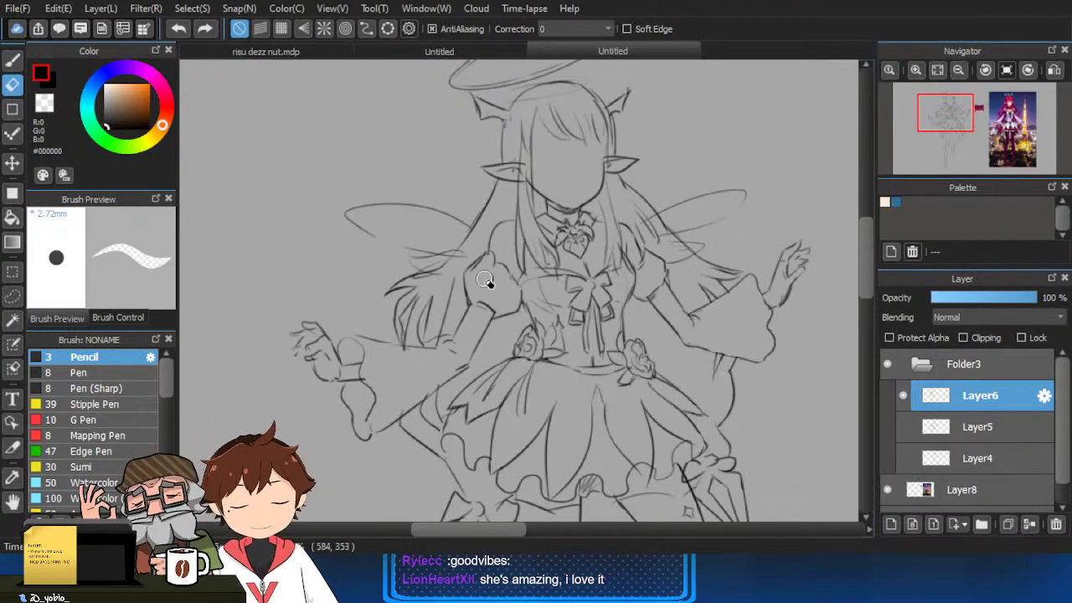
key("b")
mouse_move(712, 362)
left_mouse_down()
mouse_move(701, 304)
mouse_move(718, 298)
left_mouse_up()
scroll(737, 265, "down", 2)
left_click_drag(777, 339, 755, 304)
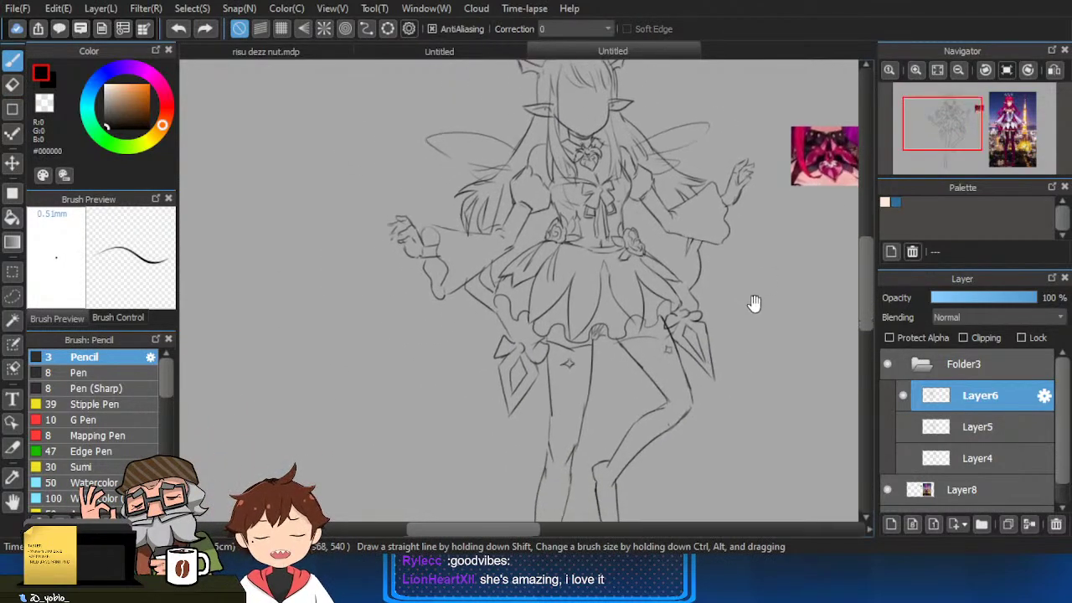
scroll(671, 311, "down", 4)
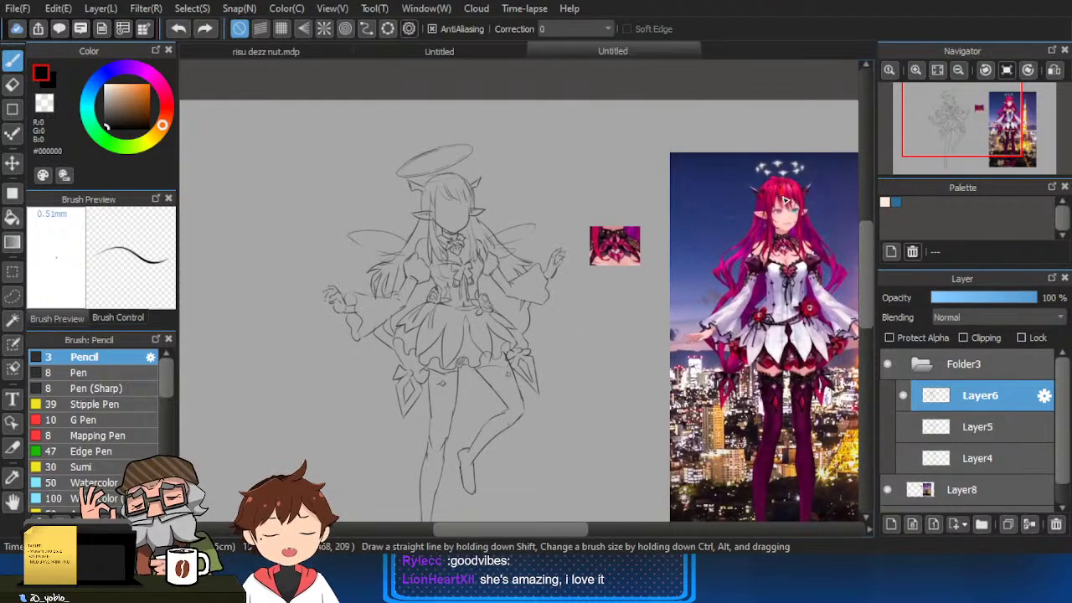
Sample the hair's red from the reference and paint a swatch of it beside the sketch with a 4.89 mm G Pen.
right_click(790, 187)
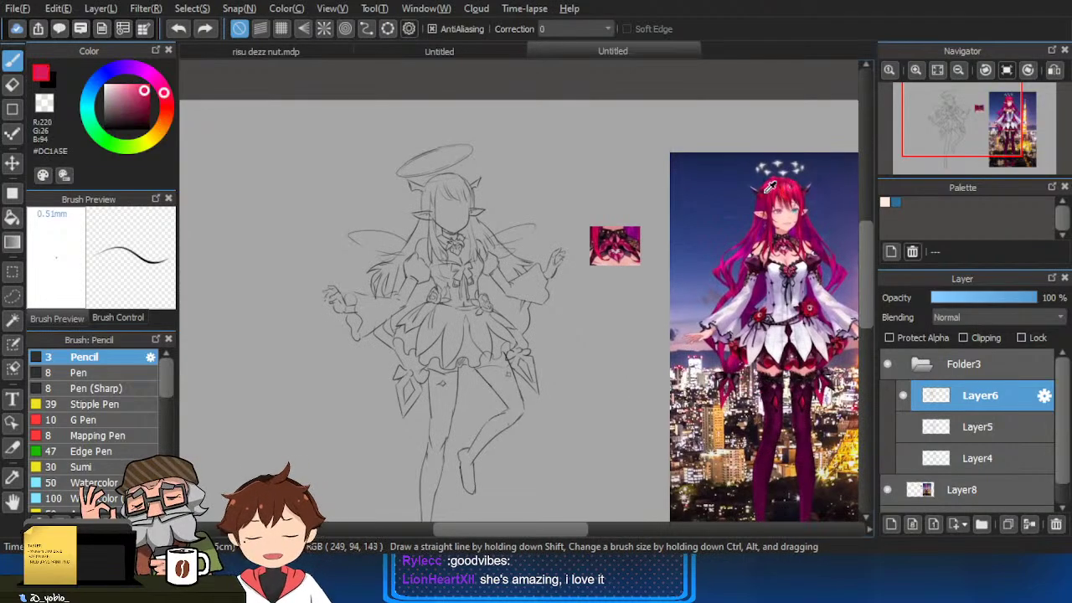
left_click(120, 421)
left_click_drag(533, 181, 547, 171)
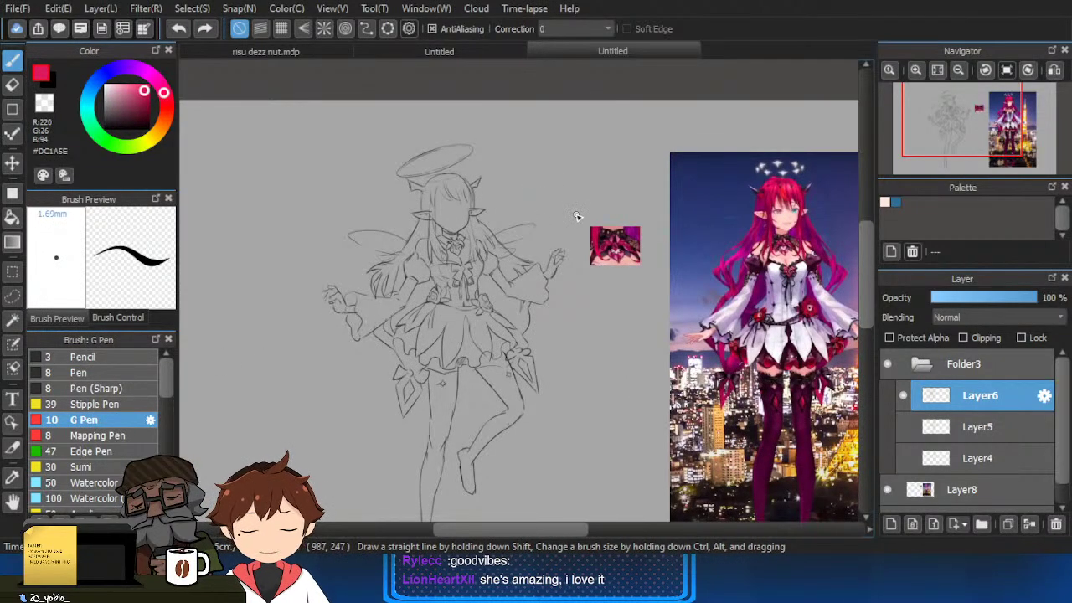
key("]")
key("]")
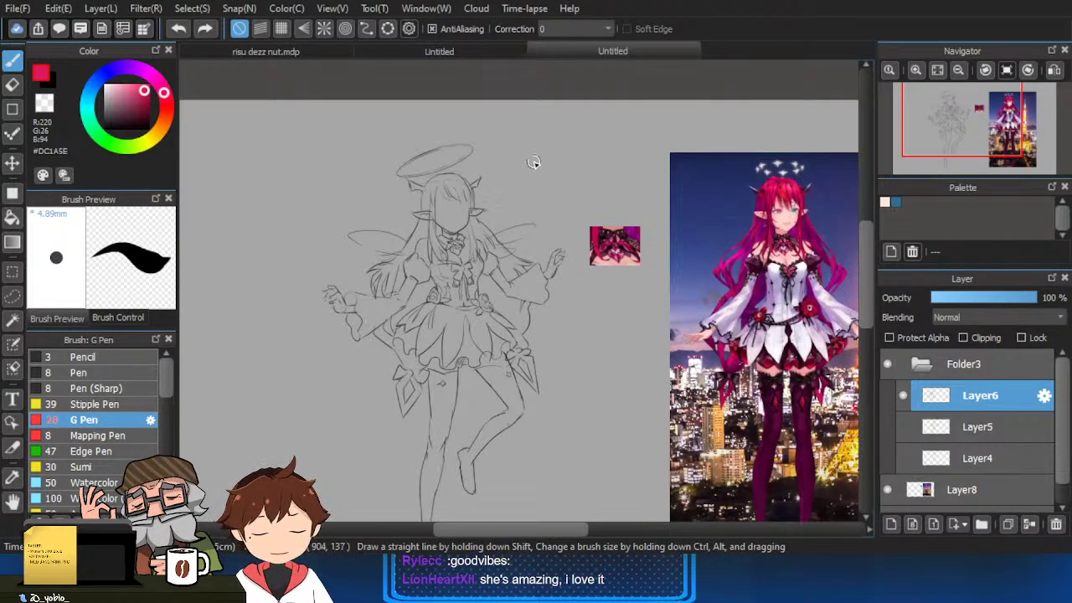
left_click_drag(533, 162, 564, 207)
Add skin, white cloth and dark purple stocking swatches beneath the hair swatch, sampling each colour from the reference.
left_click(785, 215, "alt")
left_click(803, 269, "alt")
left_click(802, 419, "alt")
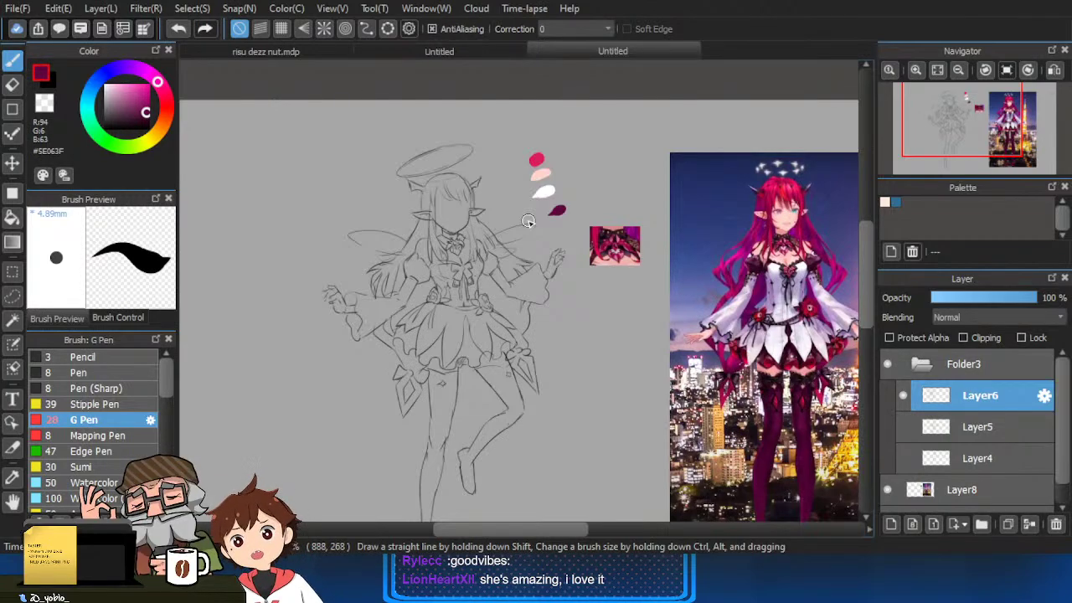
Sample the red of the waist rose in the reference, paint its swatch beside the others, and check which layer holds the swatches.
left_click_drag(807, 344, 770, 356)
scroll(772, 319, "up", 3)
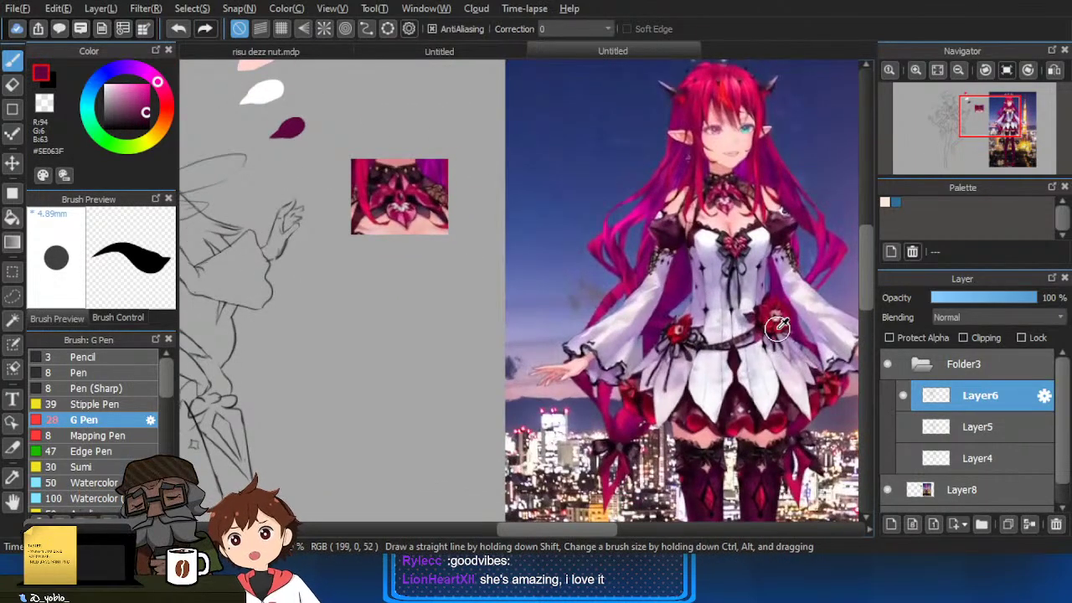
left_click(775, 316, "alt")
left_click_drag(745, 312, 849, 335)
scroll(430, 117, "down", 4)
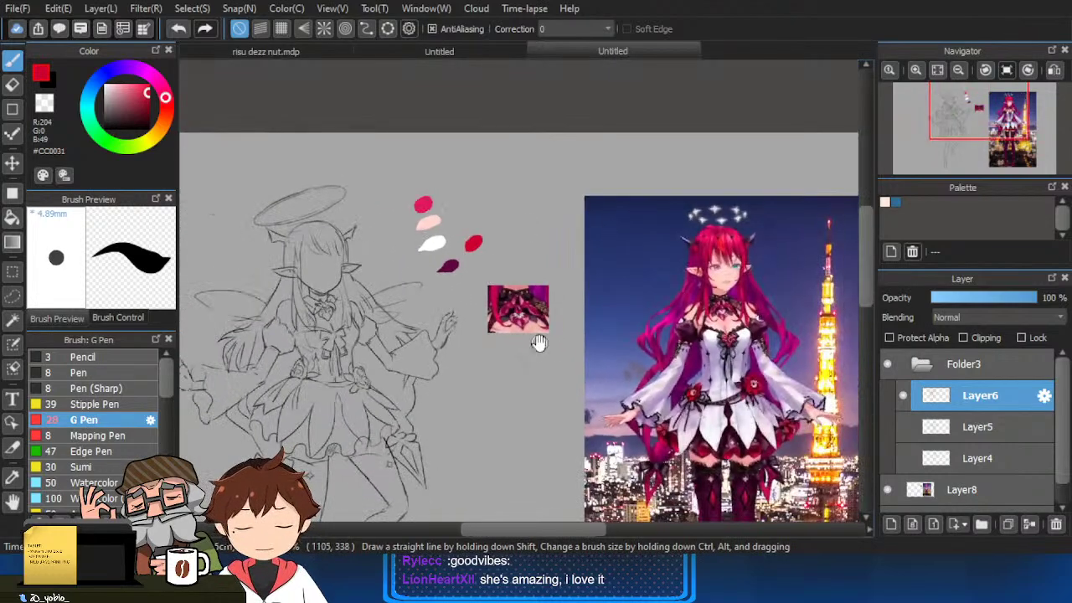
left_click(905, 397)
left_click(906, 397)
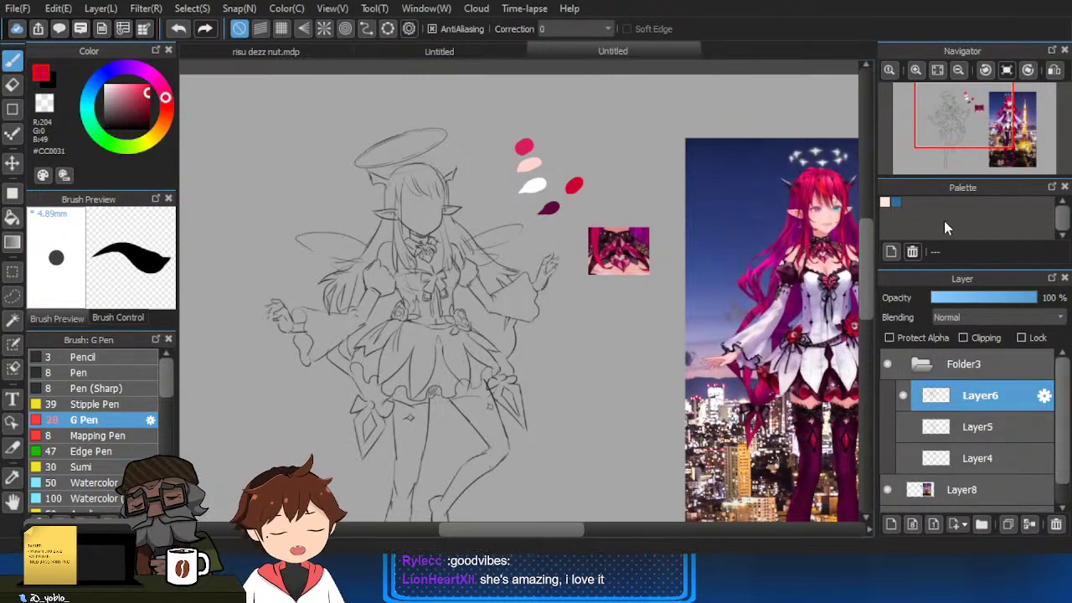
Save the hair and skin swatch colours to the palette as "irys hair" and "irys skin".
left_click(526, 146, "alt")
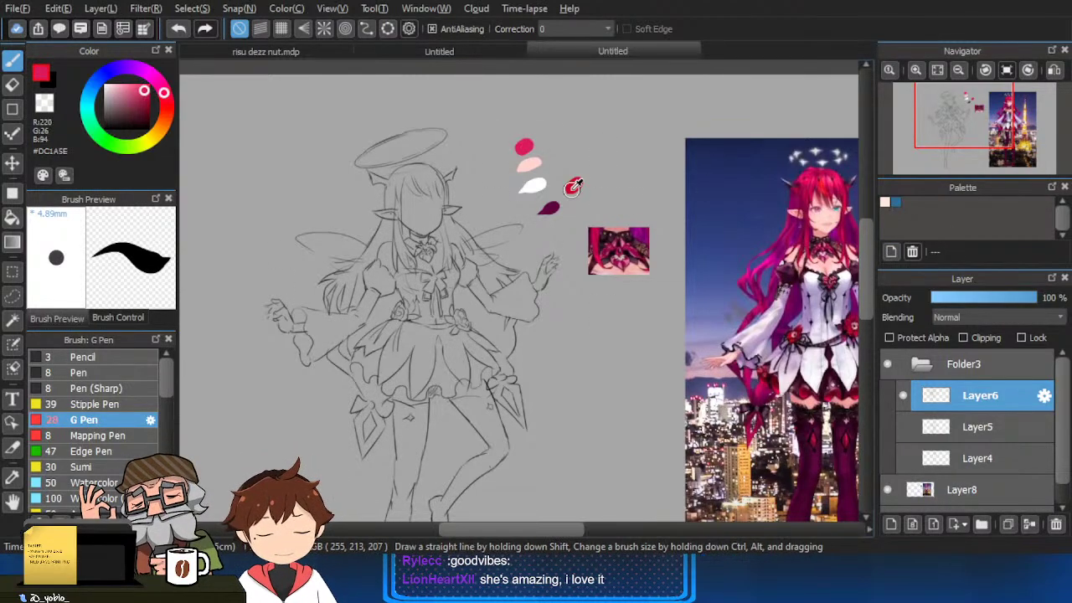
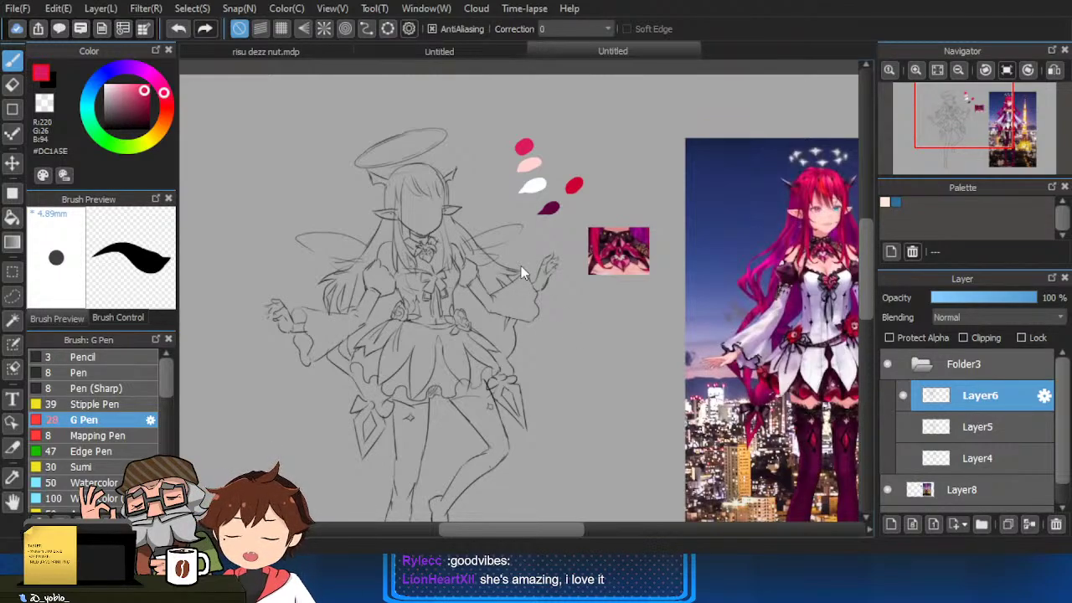
key("Return")
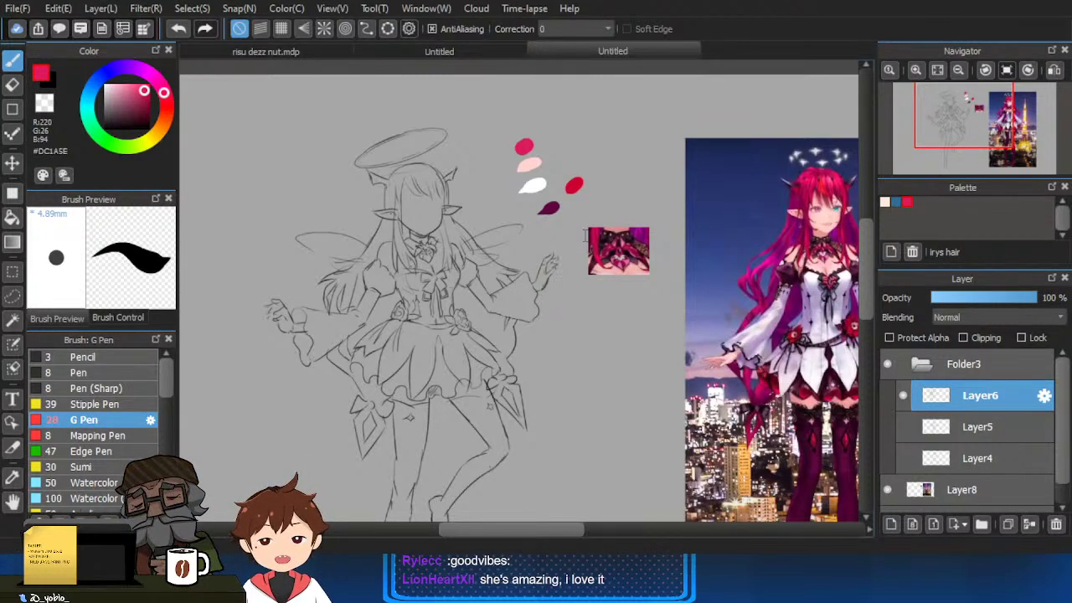
left_click(530, 164, "alt")
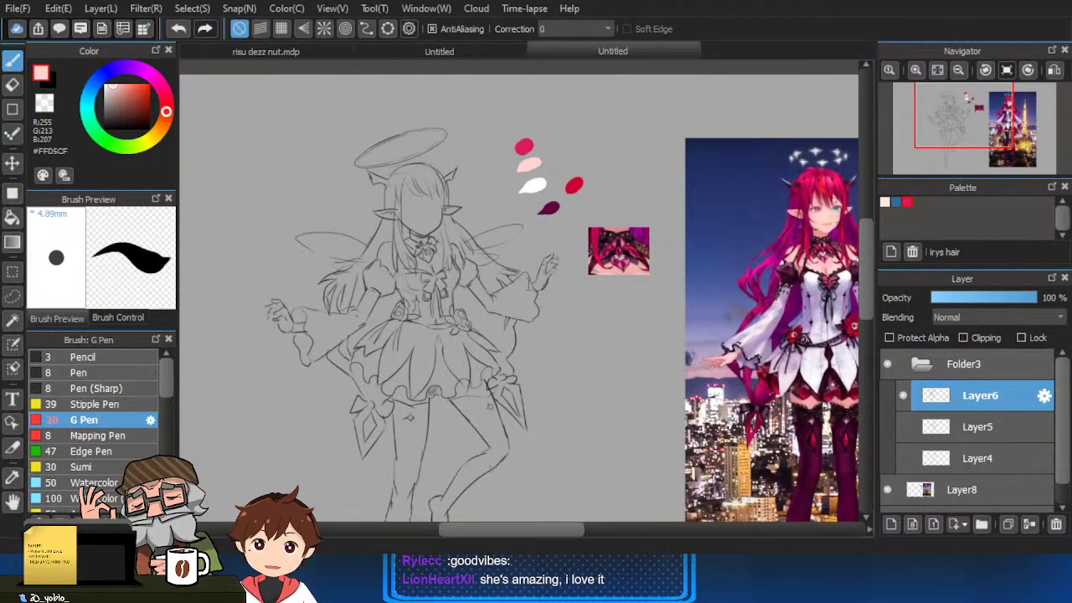
key("Return")
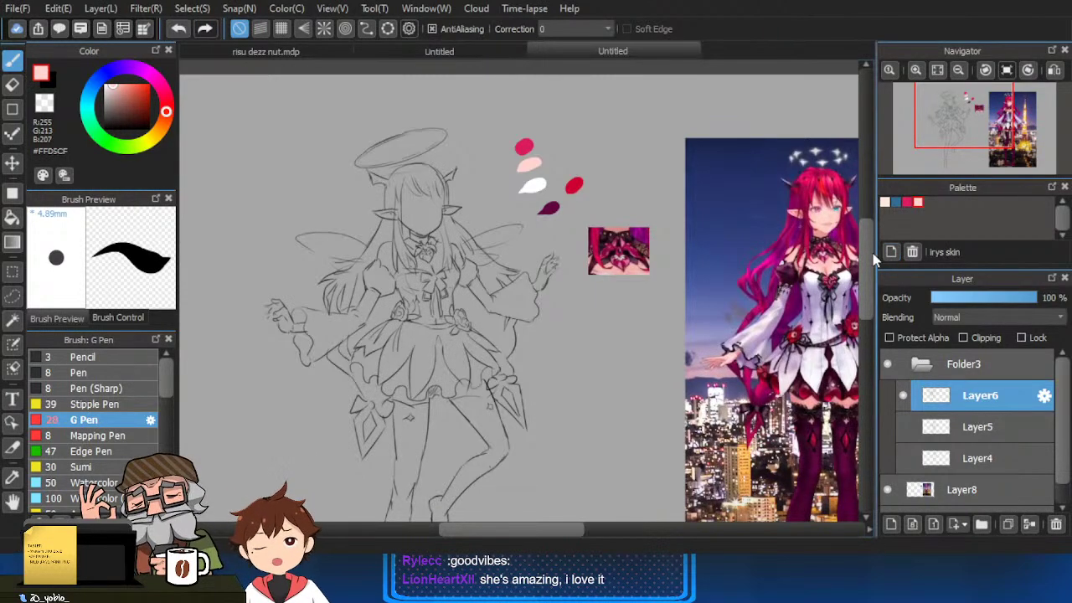
Save the white, dark purple and rose red swatch colours to the palette as "irys cloth", "stocking" and "flower".
left_click(533, 186, "alt")
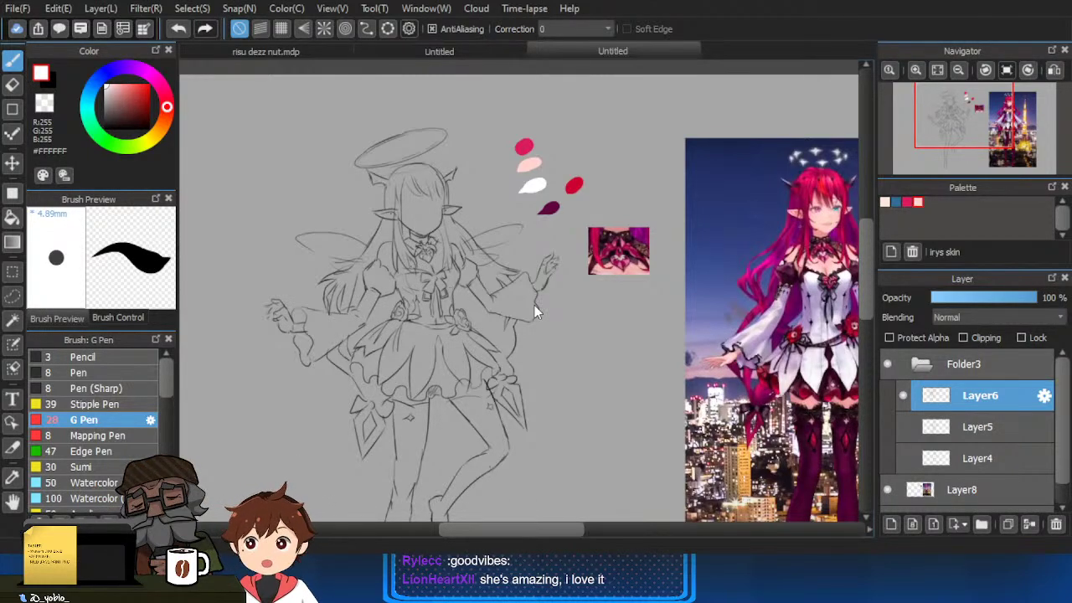
key("Return")
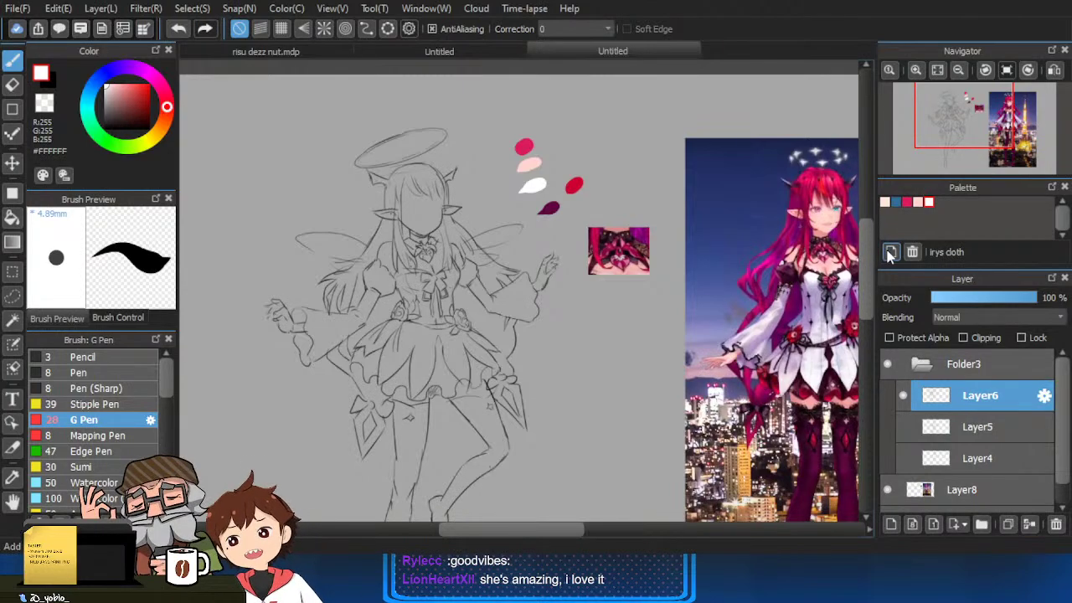
left_click(549, 208, "alt")
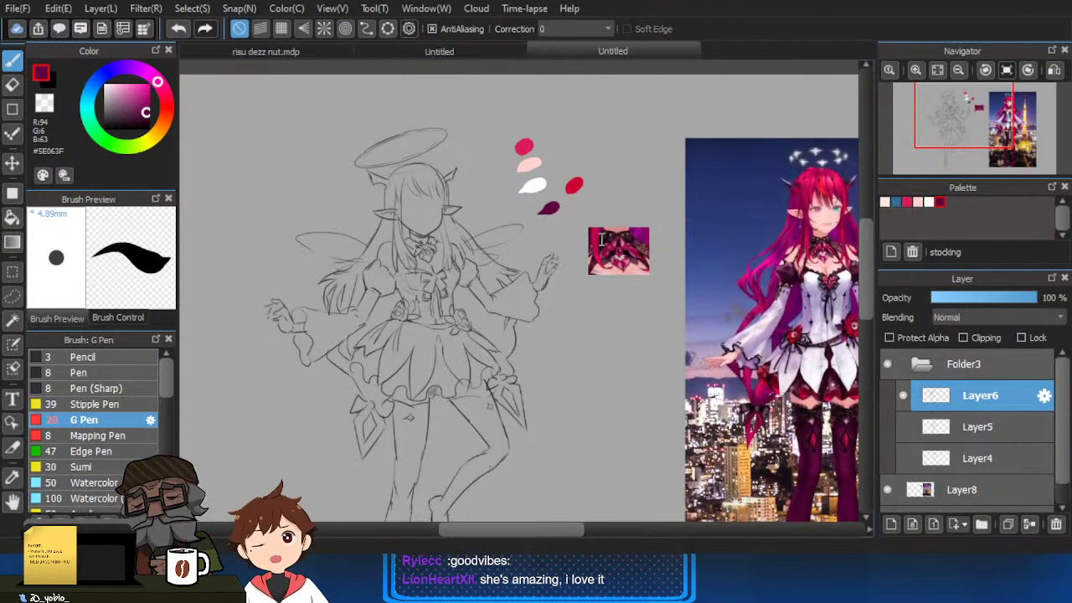
left_click(574, 186, "alt")
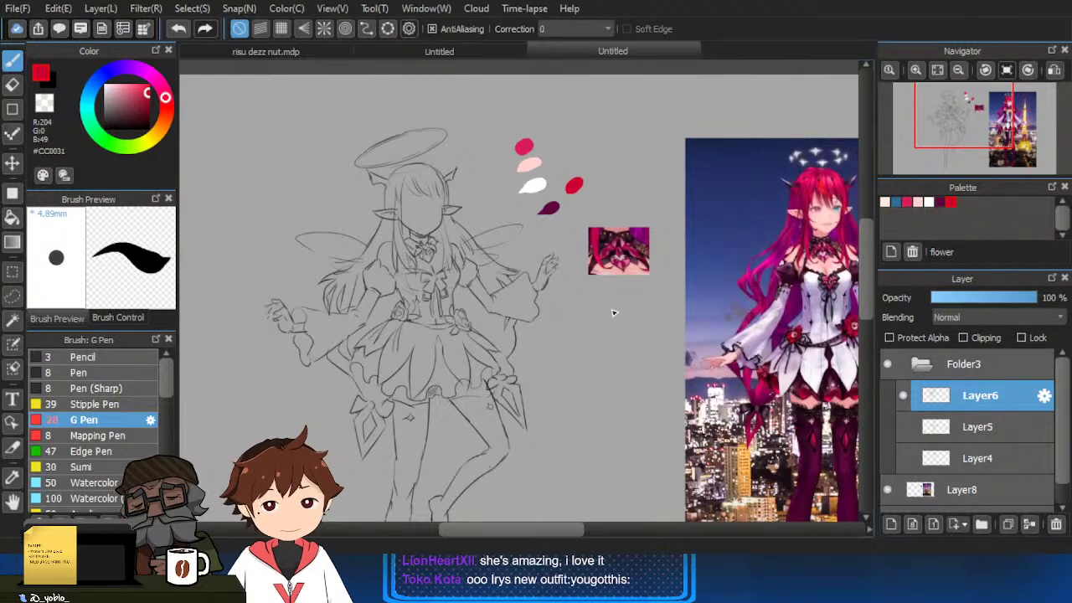
Examine the sketch from head to legs against the reference, and check the contents of Layer6 by hiding and reshowing it.
left_click_drag(570, 243, 603, 304)
left_click_drag(528, 235, 564, 263)
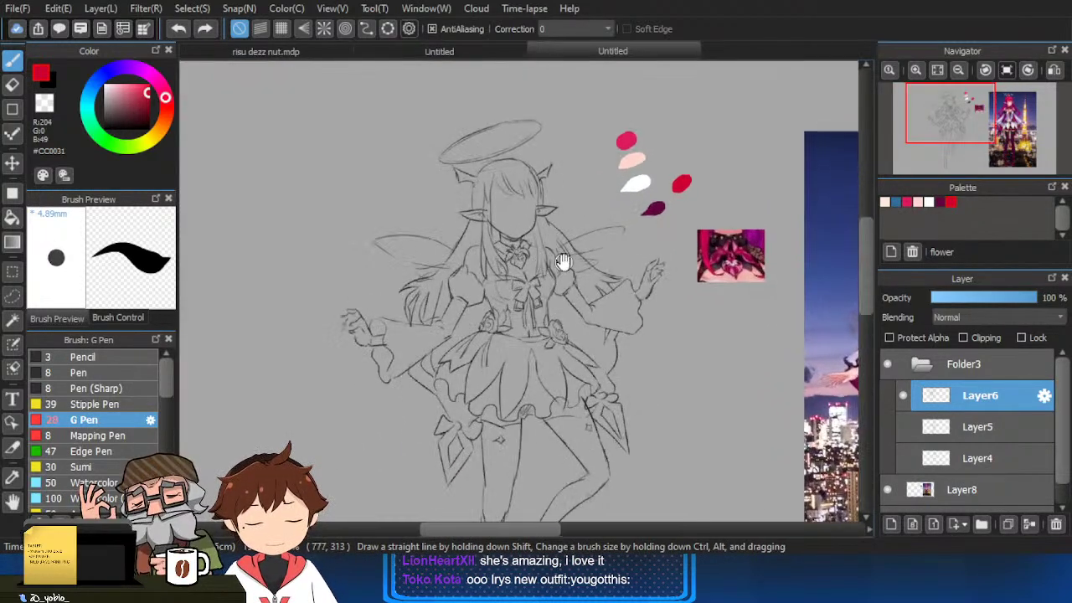
left_click_drag(596, 305, 417, 328)
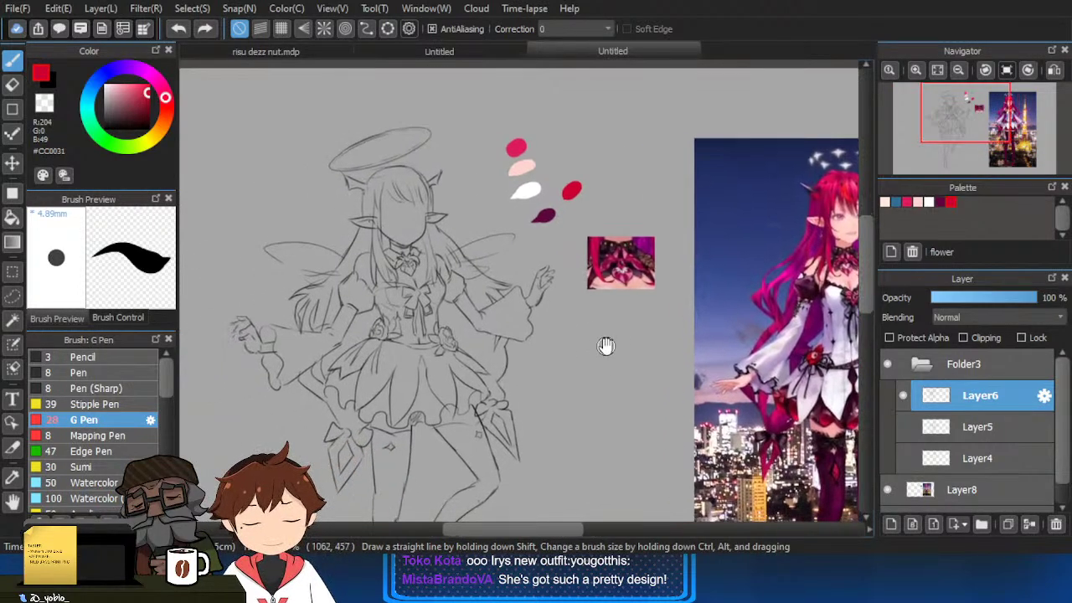
scroll(548, 371, "up", 4)
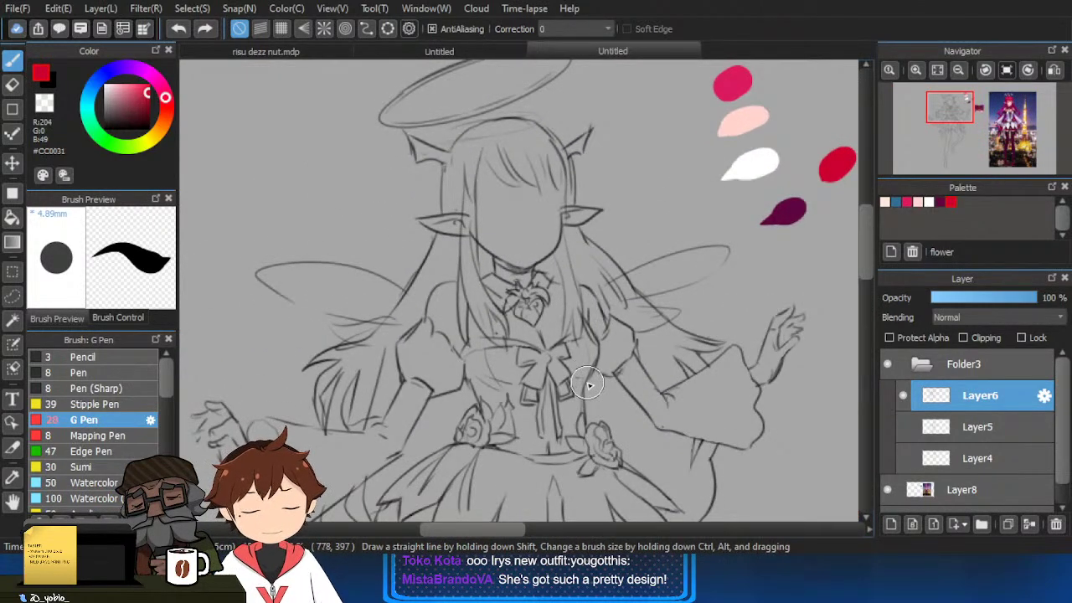
scroll(588, 385, "up", 1)
scroll(578, 386, "down", 3)
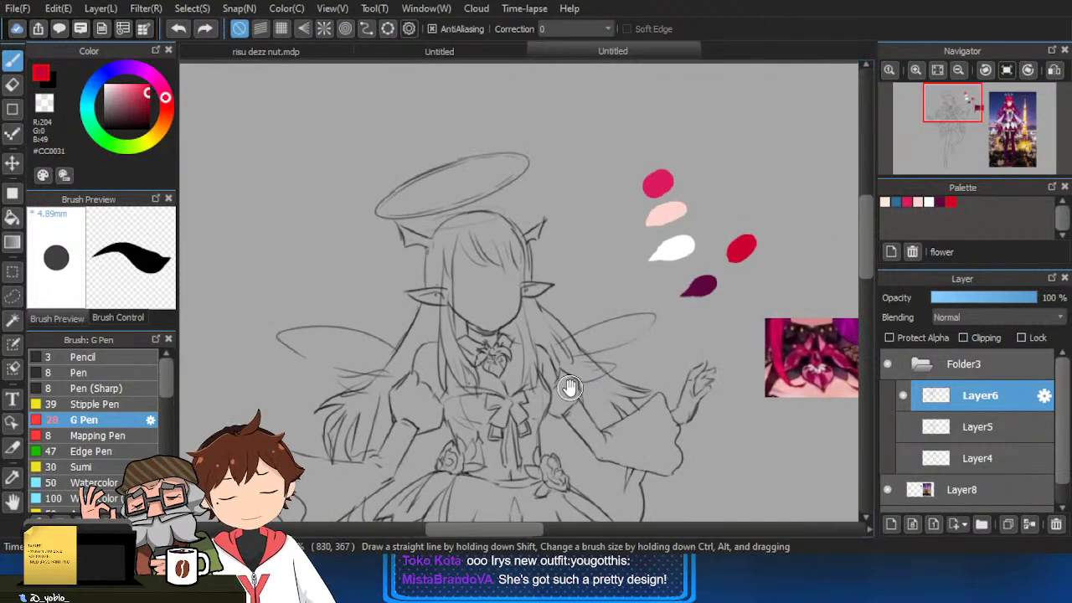
left_click_drag(602, 454, 607, 403)
left_click_drag(709, 464, 662, 468)
scroll(660, 466, "down", 1)
left_click_drag(719, 494, 699, 429)
scroll(730, 452, "down", 1)
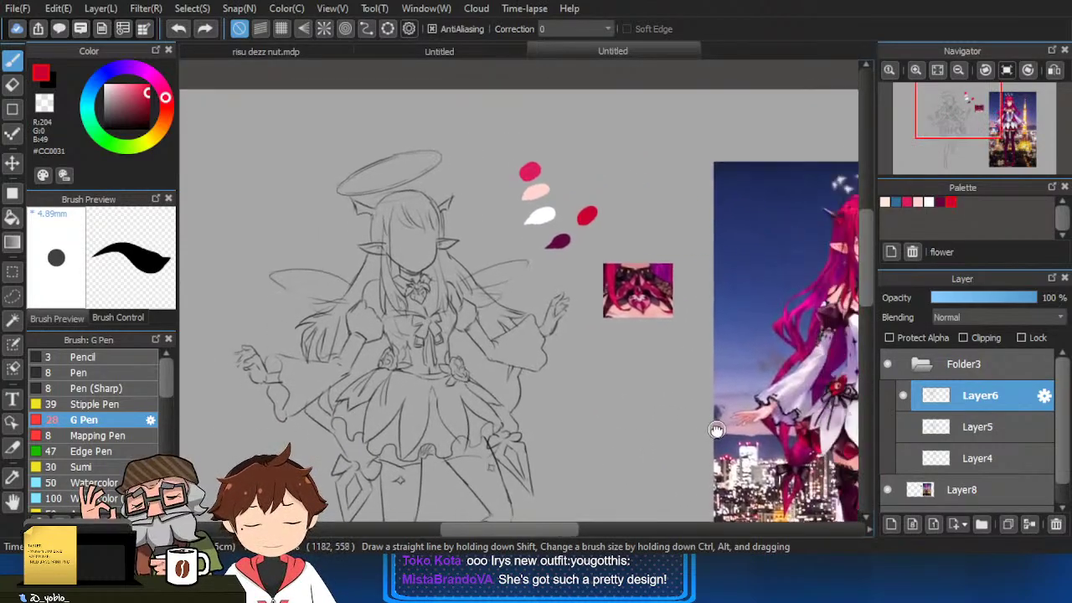
left_click_drag(850, 266, 714, 297)
scroll(737, 303, "up", 5)
scroll(729, 366, "down", 5)
left_click_drag(713, 361, 844, 308)
left_click_drag(677, 447, 721, 411)
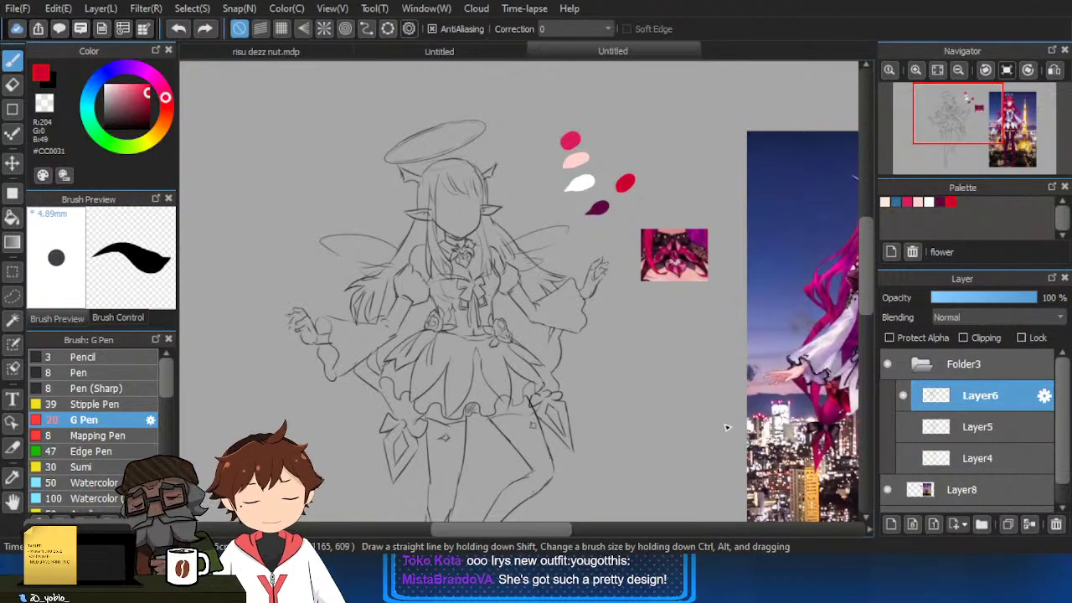
left_click_drag(588, 388, 643, 383)
left_click_drag(663, 448, 727, 438)
left_click(902, 395)
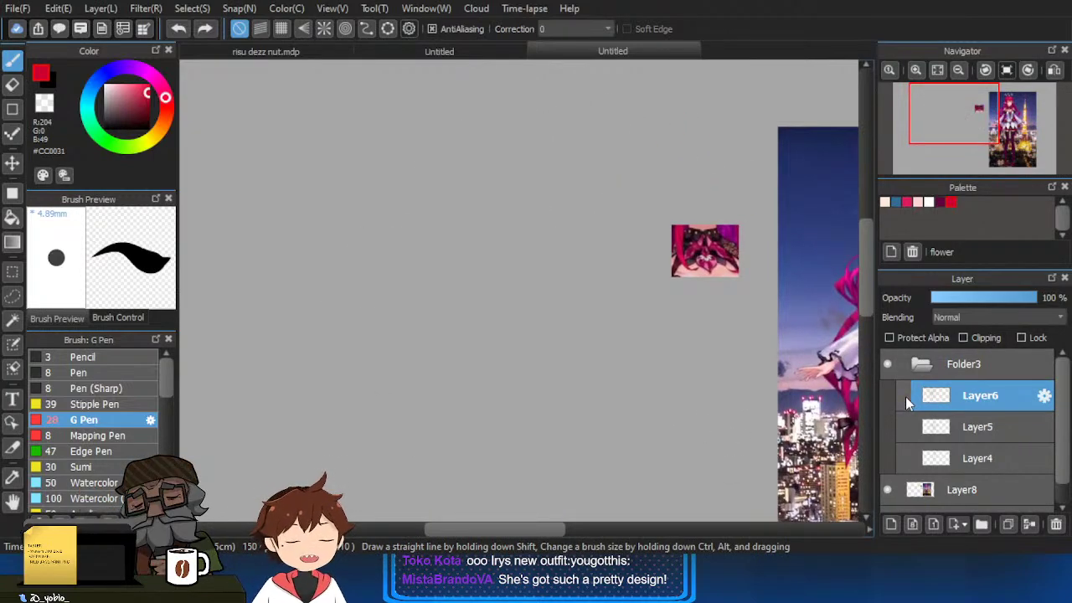
left_click(906, 396)
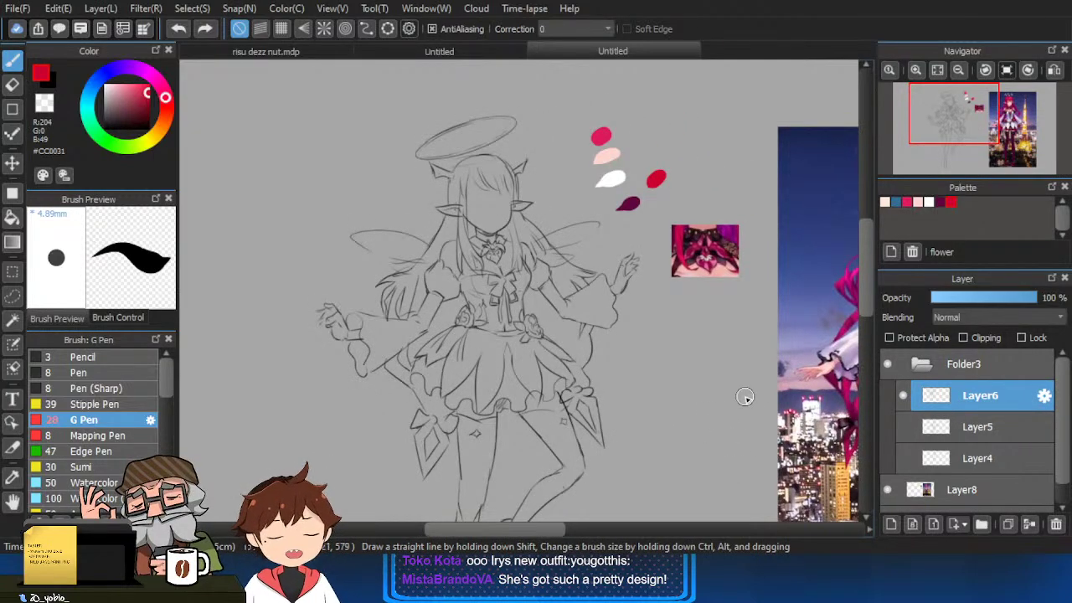
Switch back to the Pencil, adjust its size and try a curved upper eyelid line on the blank face.
left_click(135, 359)
left_click_drag(668, 322, 543, 342)
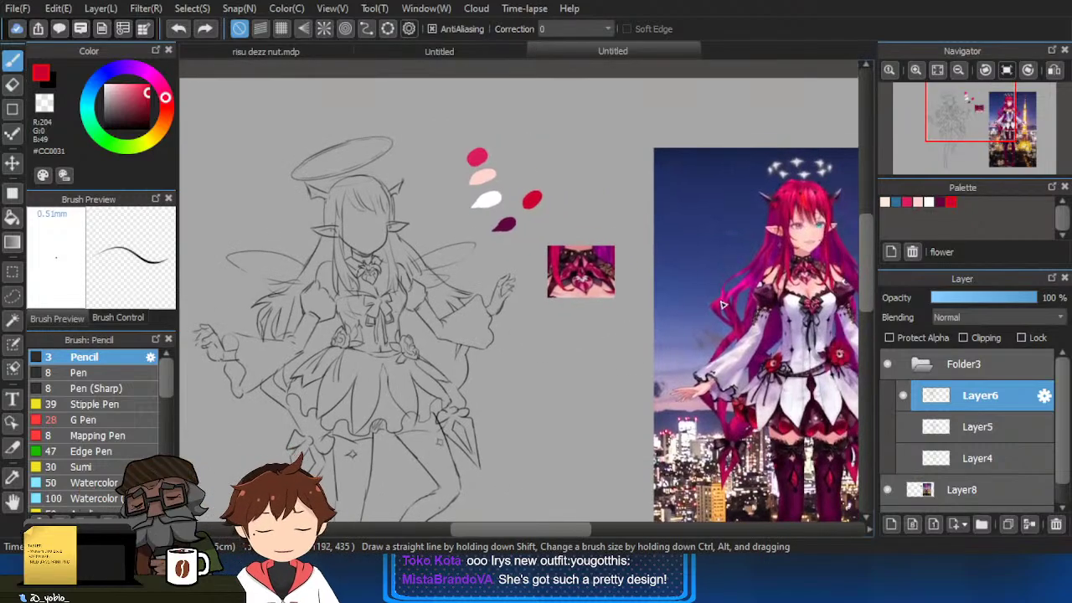
key("[")
key("[")
left_click_drag(455, 327, 586, 360)
left_click_drag(335, 331, 395, 332)
left_click(465, 233, "ctrl")
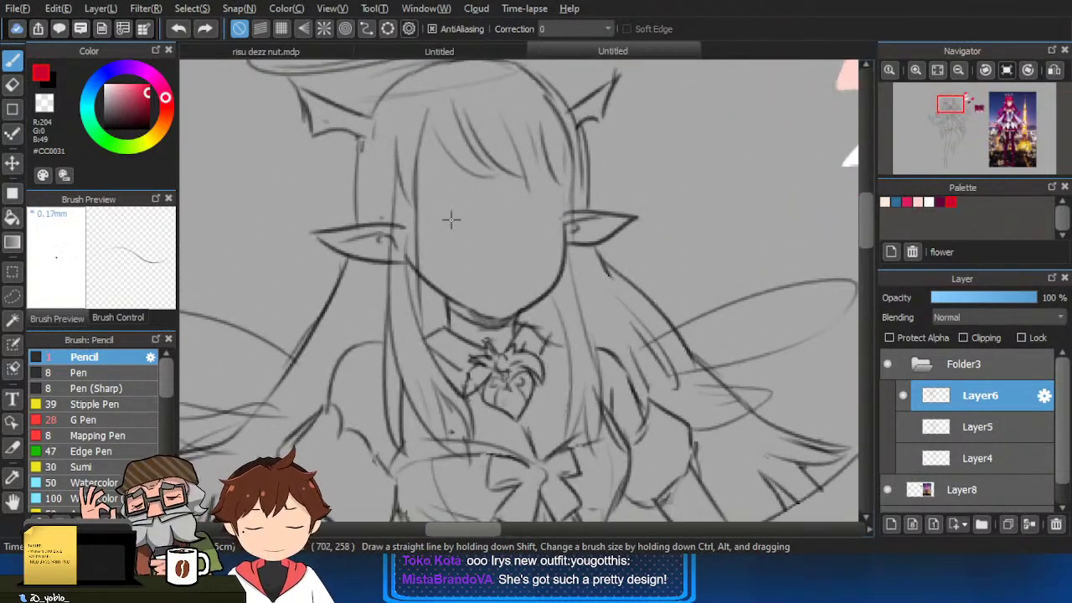
key("]")
key("]")
left_click_drag(431, 224, 480, 200)
key("ctrl+z")
Set the colour to black and sketch arched upper eyelid lines for both eyes with a 0.54 mm pencil.
left_click(454, 209, "ctrl")
left_click(107, 127)
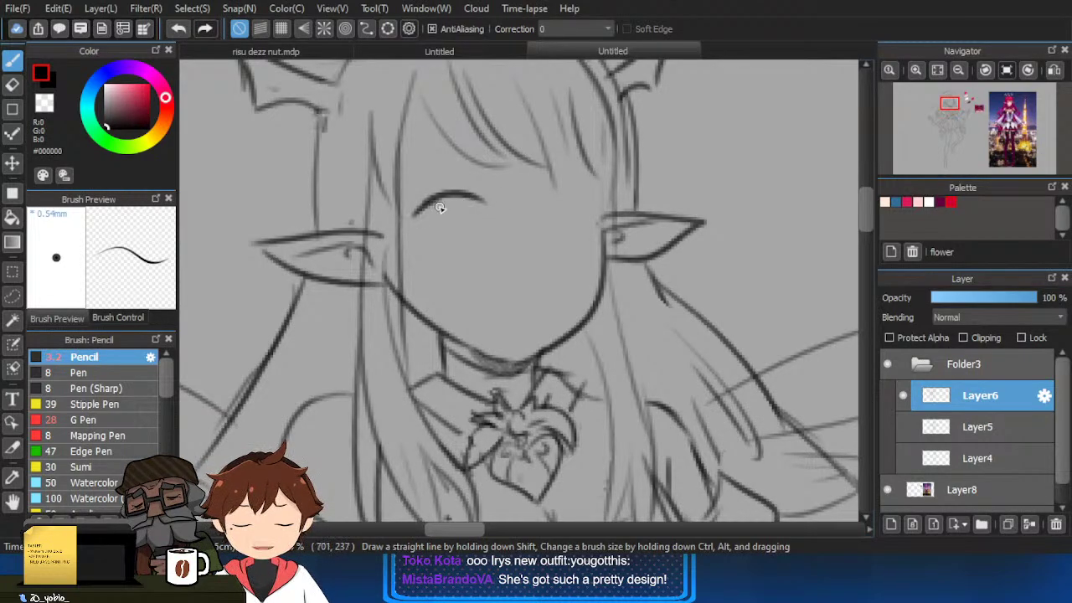
key("ctrl+z")
key("ctrl+z")
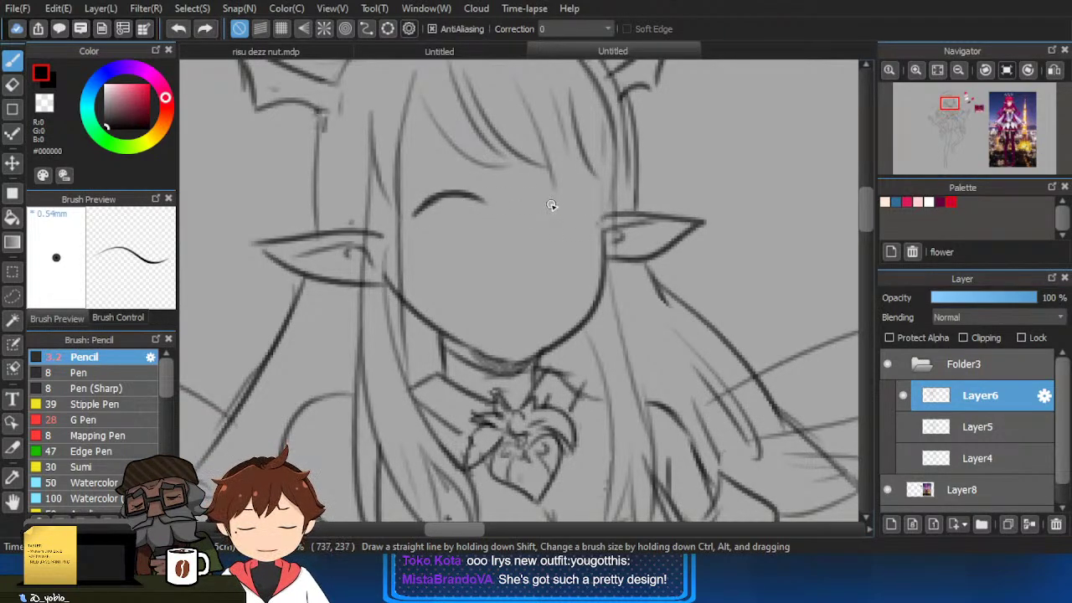
mouse_move(549, 204)
left_mouse_down()
mouse_move(601, 206)
mouse_move(574, 191)
left_mouse_up()
key("ctrl+z")
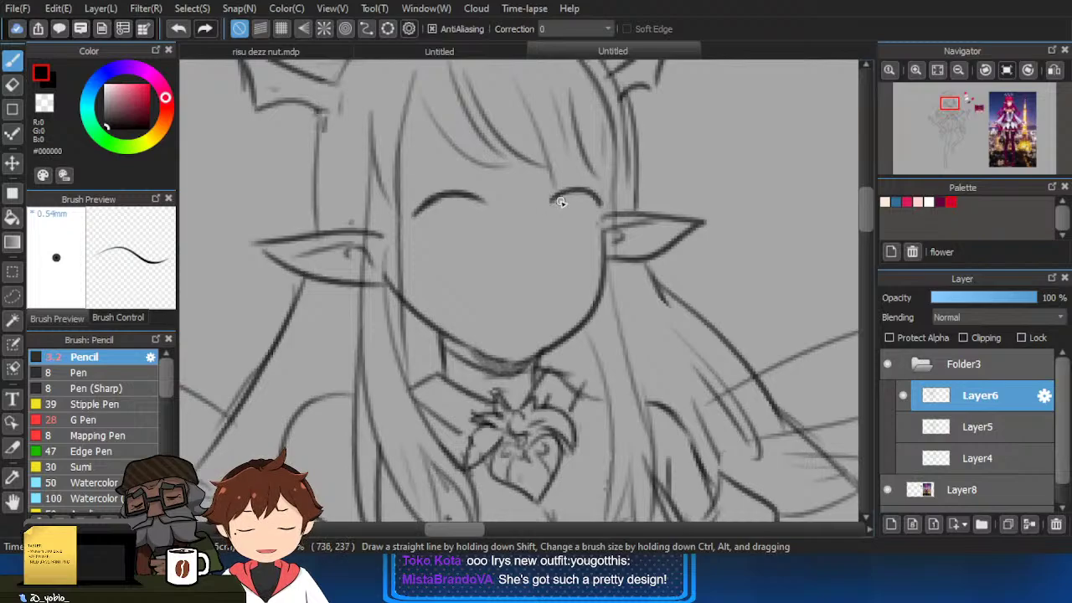
Mirror the canvas view, lasso the upper eyelid of the smaller far eye and shift it slightly toward the face's centre.
scroll(614, 192, "down", 2)
left_click(1056, 72)
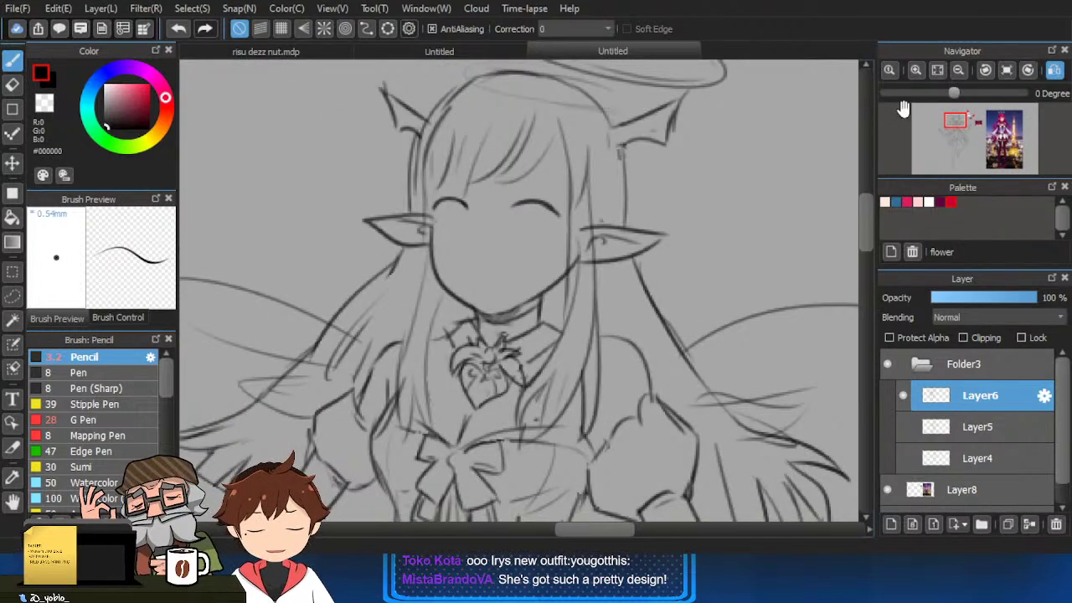
scroll(452, 235, "up", 2)
left_click(13, 297)
left_click_drag(457, 175, 421, 198)
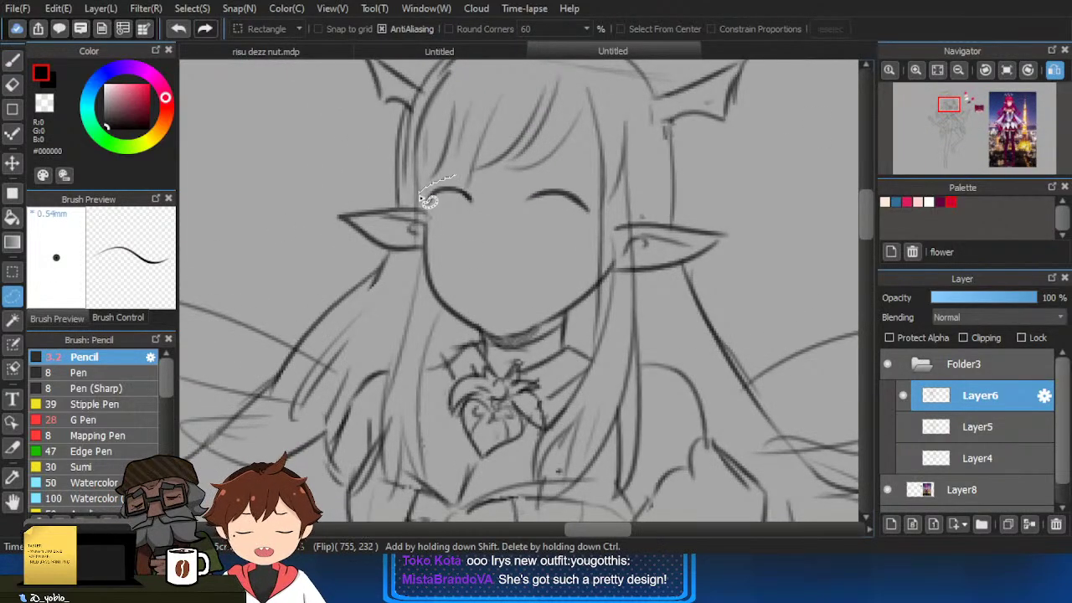
left_click_drag(493, 208, 486, 177)
key("ctrl+t")
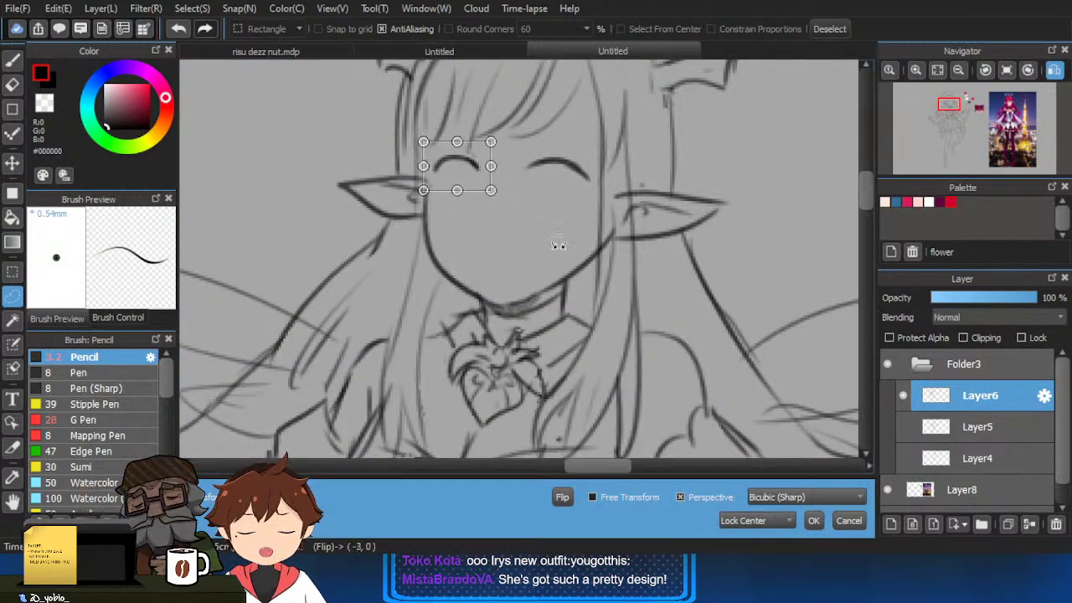
left_click(813, 520)
key("ctrl+d")
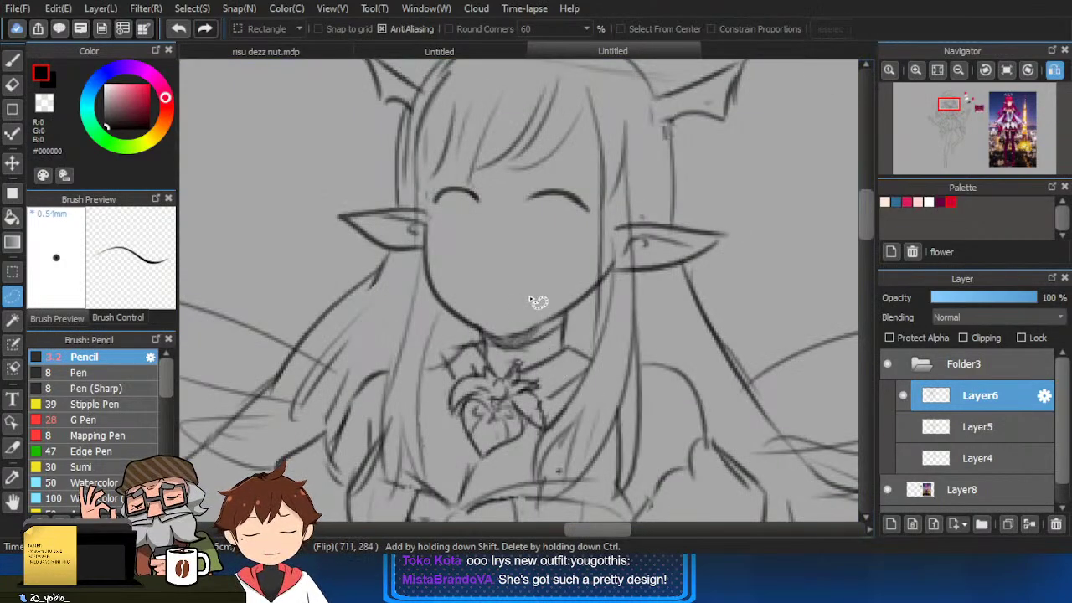
Select the larger near eye's upper eyelid and nudge it slightly away from the other eye with a transform.
key("b")
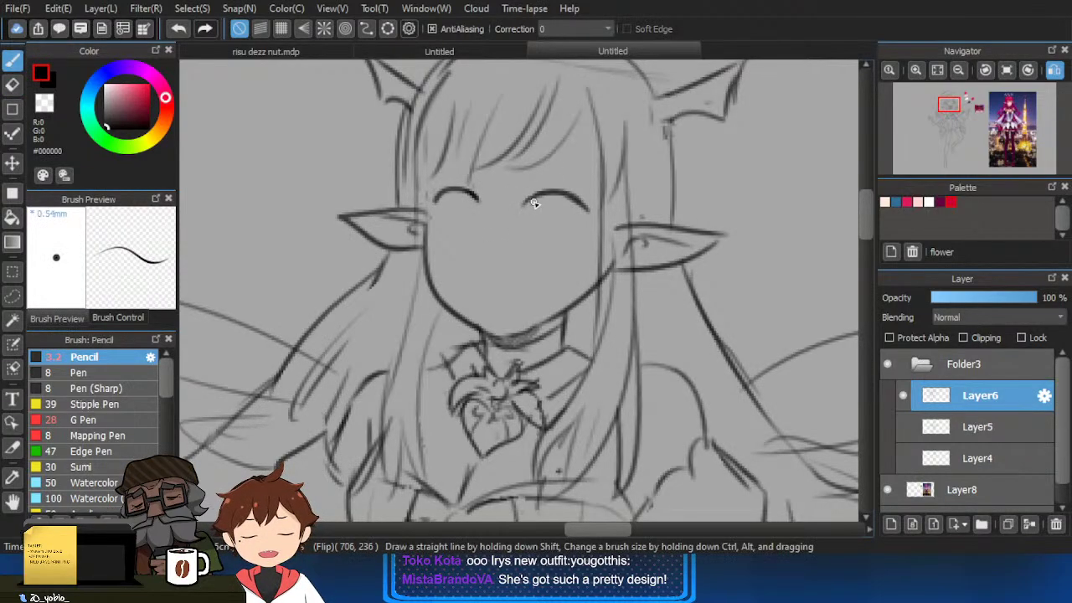
scroll(555, 267, "down", 3)
scroll(627, 281, "up", 2)
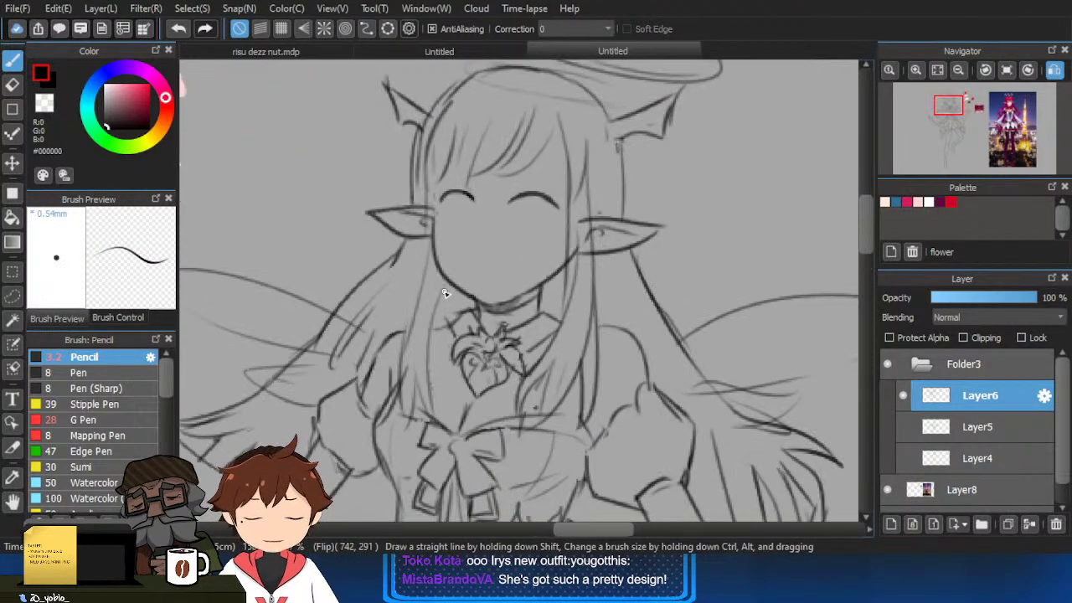
left_click(13, 299)
key("ctrl+t")
mouse_move(570, 224)
left_mouse_down()
mouse_move(529, 186)
mouse_move(567, 194)
left_mouse_up()
left_click(813, 520)
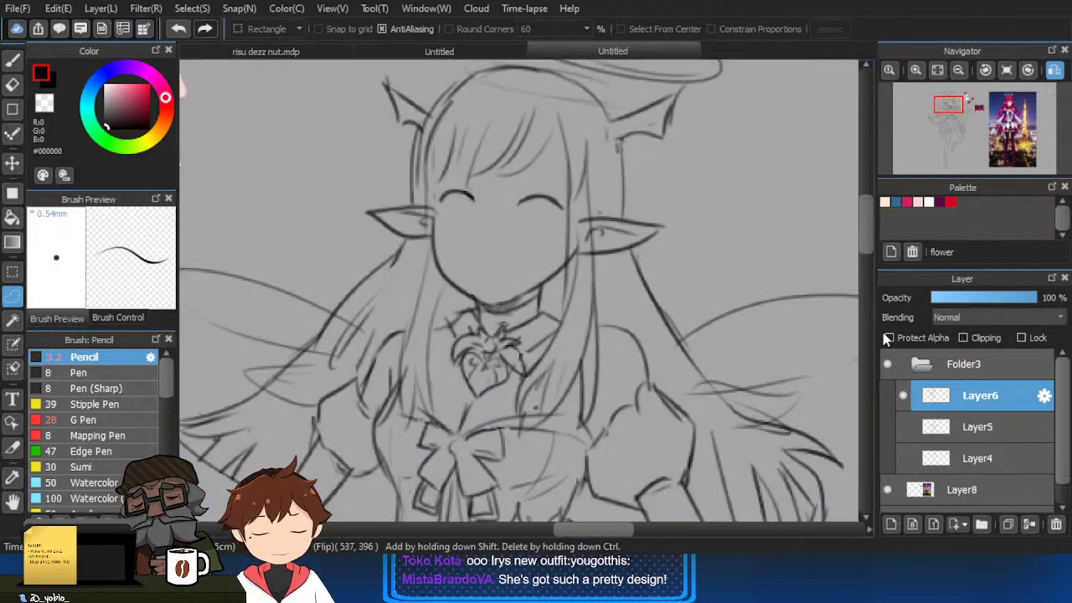
Return the canvas view to unmirrored and touch up the inner corner of the far eye's upper eyelid.
left_click(1059, 75)
key("b")
scroll(586, 198, "up", 1)
key("e")
key("b")
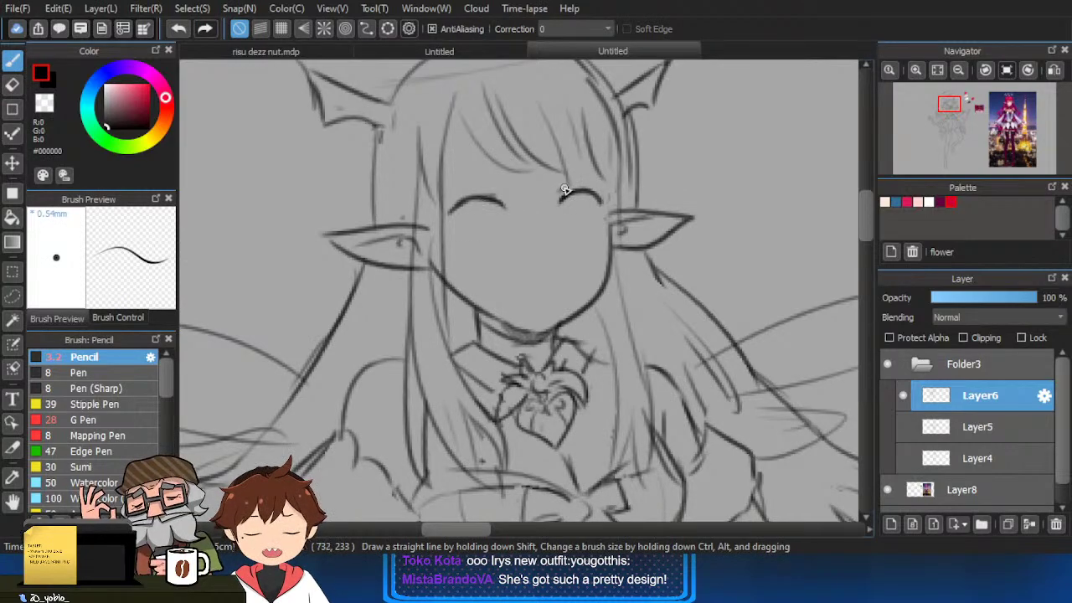
Compare the sketched face with the reference picture and sketch eyebrows and faint lower lid lines for both eyes.
scroll(553, 193, "down", 5)
left_click_drag(588, 256, 412, 254)
scroll(435, 241, "down", 1)
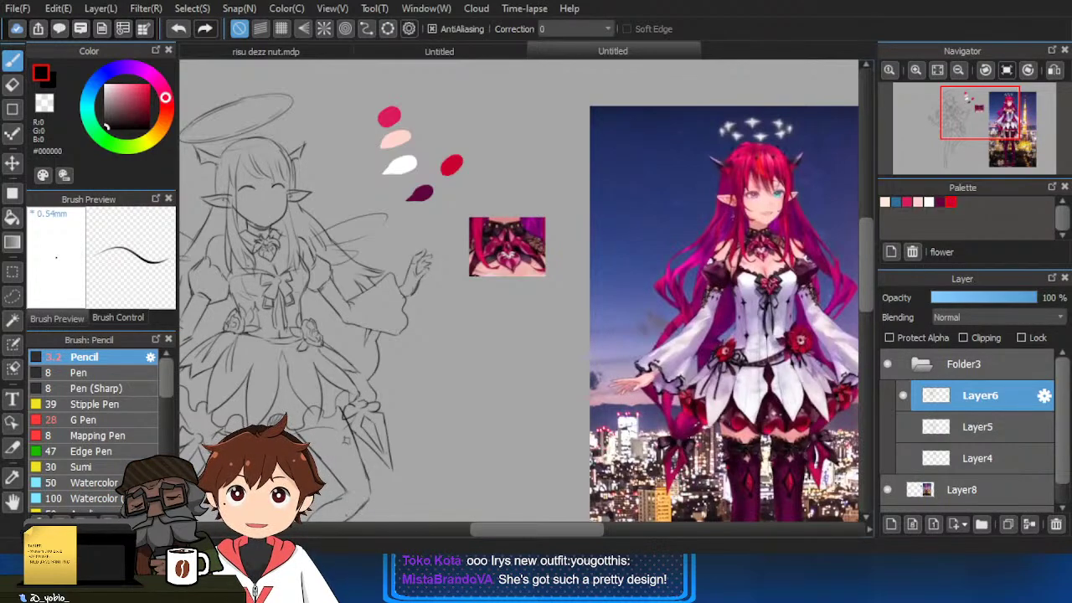
left_click_drag(317, 225, 457, 272)
scroll(398, 239, "up", 4)
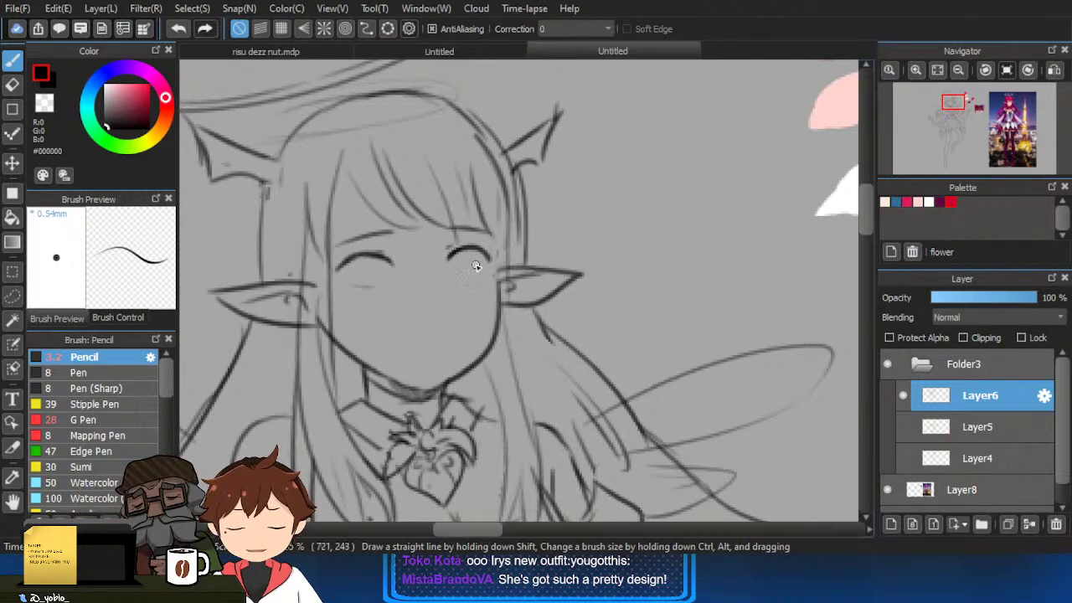
mouse_move(449, 348)
left_mouse_down()
mouse_move(515, 344)
mouse_move(533, 367)
left_mouse_up()
scroll(515, 348, "up", 1)
Lasso both eyes with their eyebrows, rotate the selection slightly clockwise and nudge it into place on the face.
left_click(13, 296)
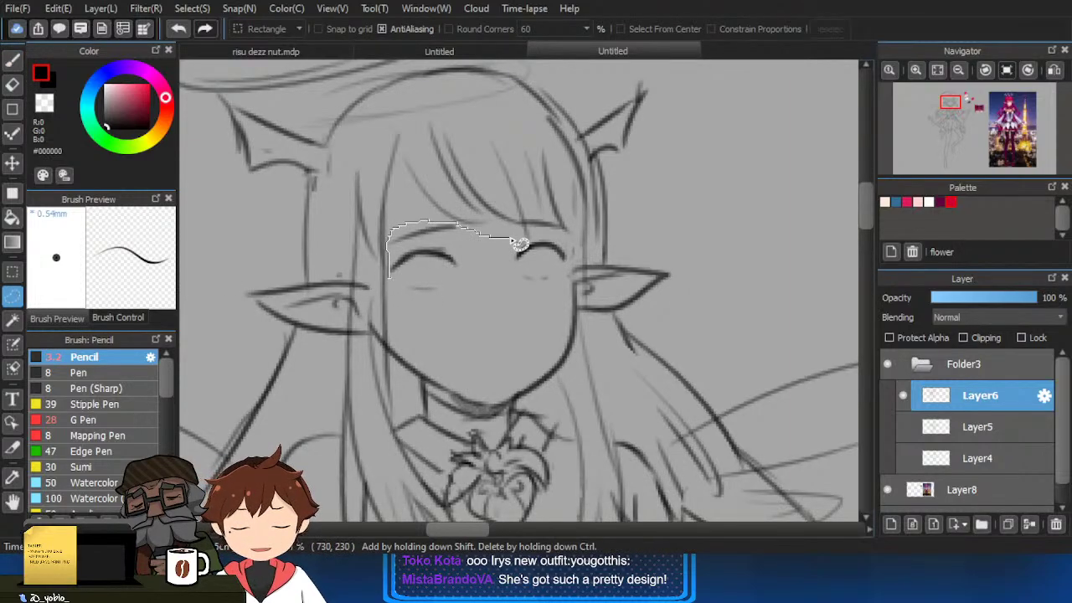
left_click_drag(524, 313, 391, 283)
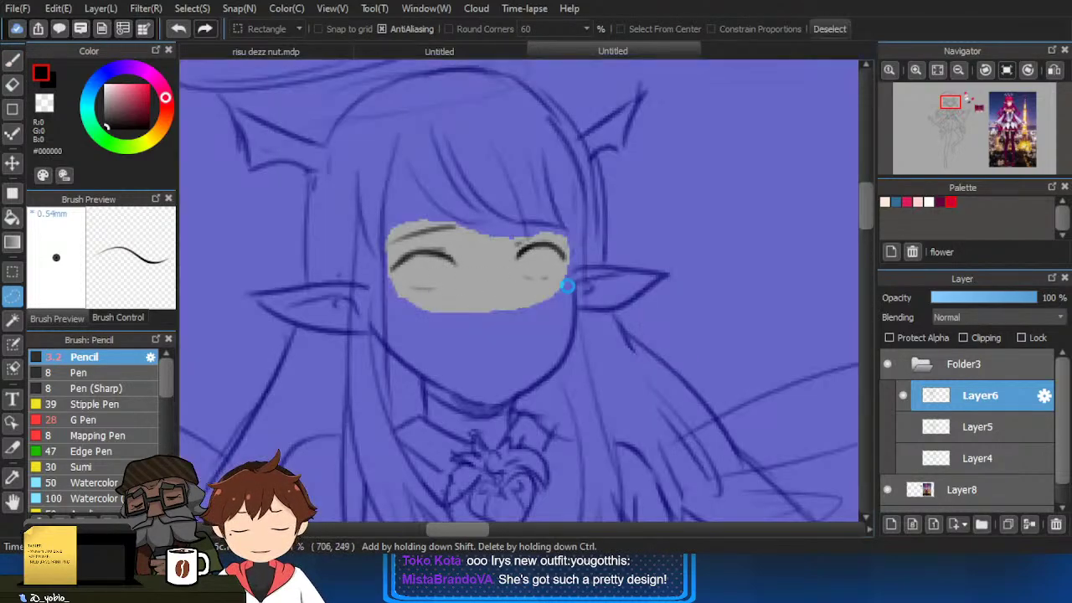
key("ctrl+t")
left_click_drag(642, 281, 640, 292)
left_click_drag(525, 259, 528, 257)
left_click_drag(619, 268, 642, 277)
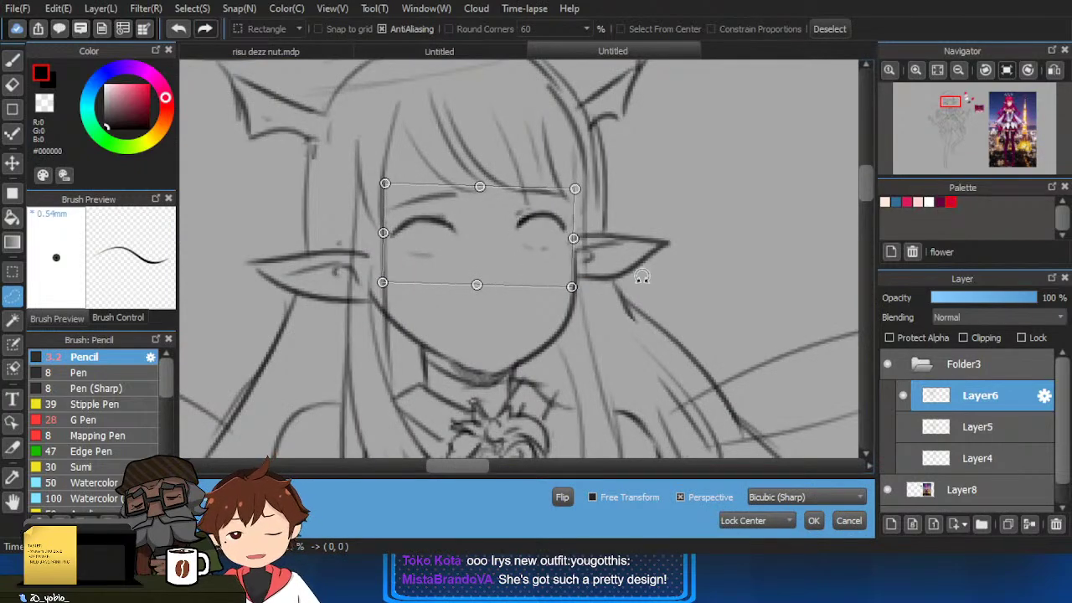
left_click_drag(546, 251, 551, 249)
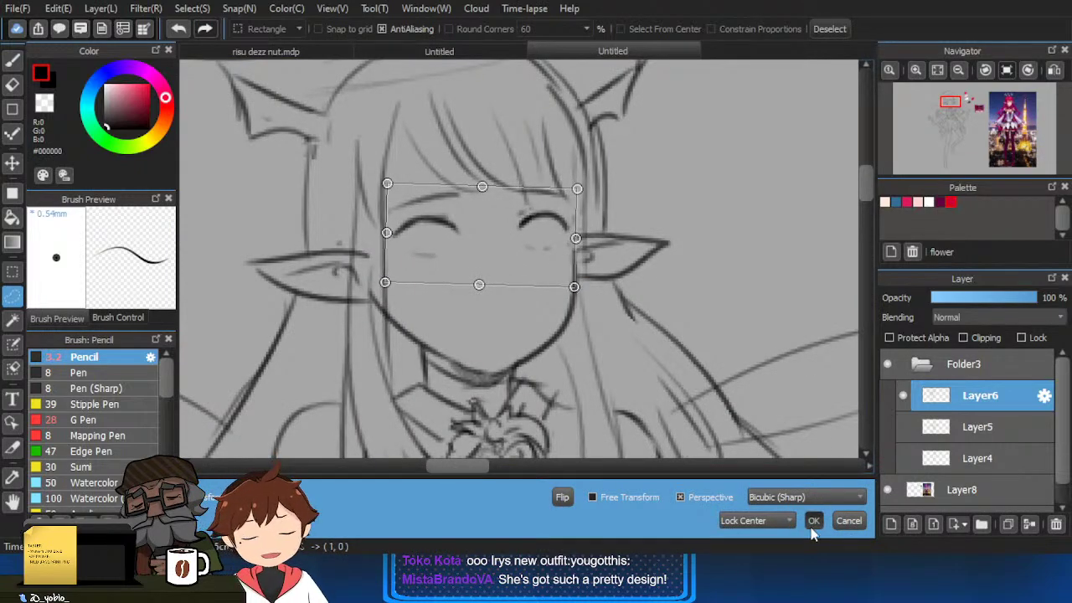
left_click(812, 525)
Sketch light iris outlines under both upper eyelids with the Pencil and mark the nose with a small dot.
key("b")
scroll(424, 281, "up", 1)
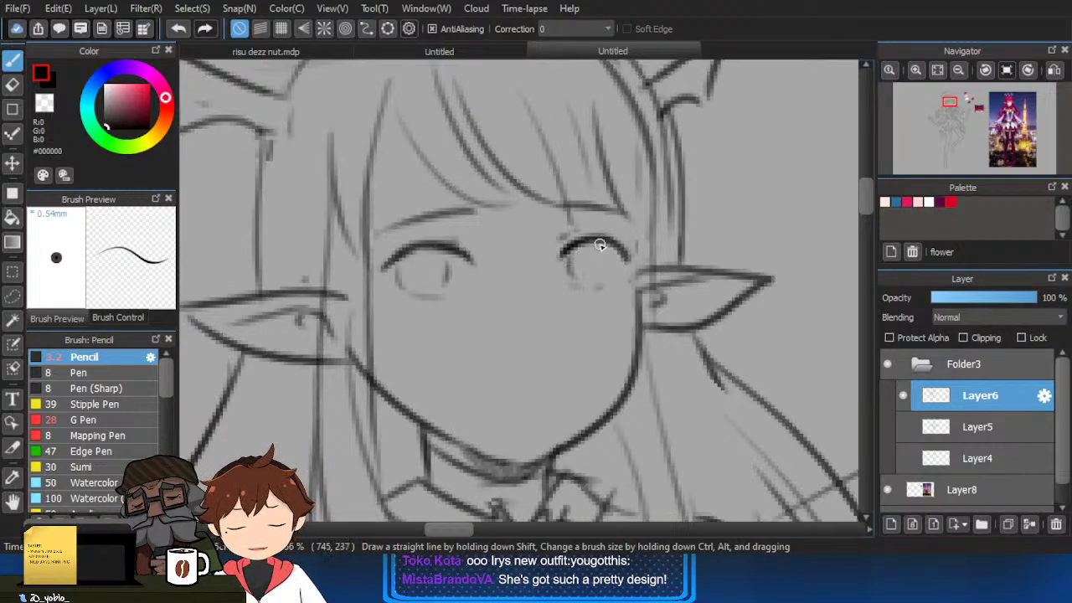
key("ctrl+z")
key("ctrl+z")
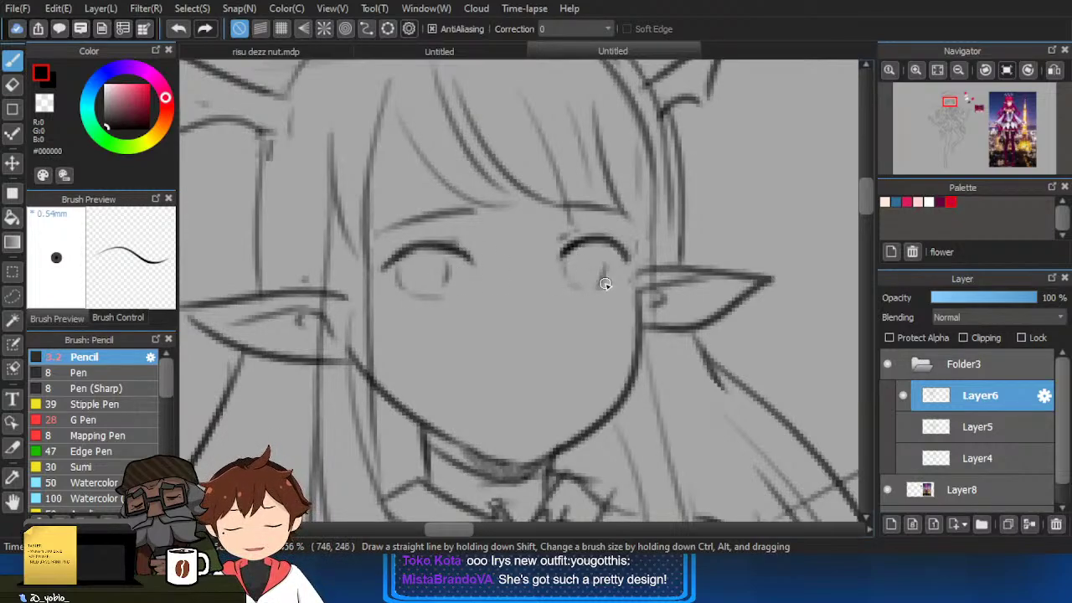
left_click_drag(548, 345, 551, 327)
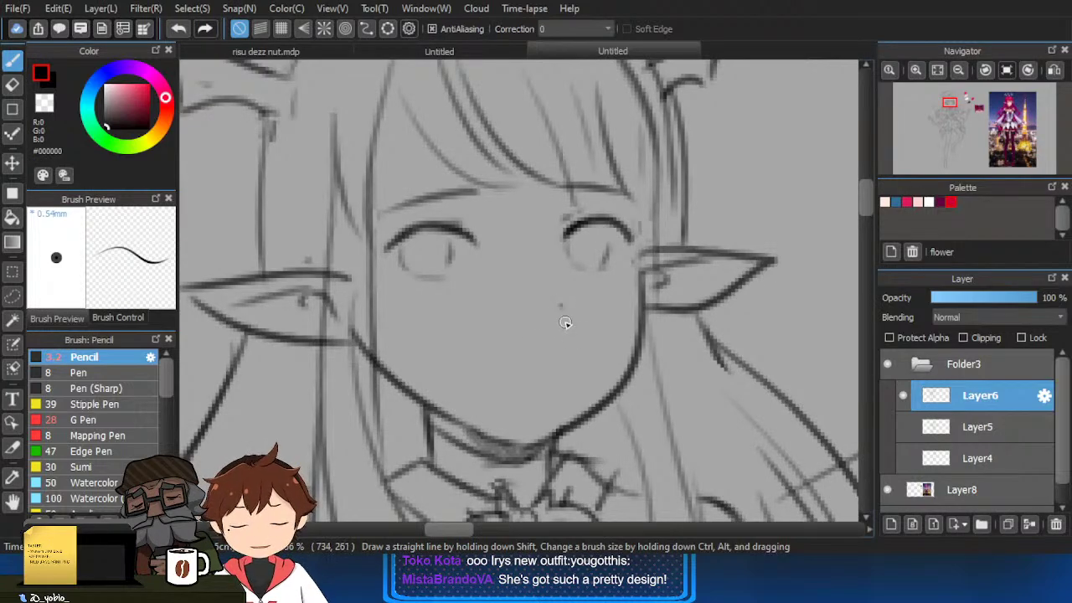
scroll(575, 443, "down", 2)
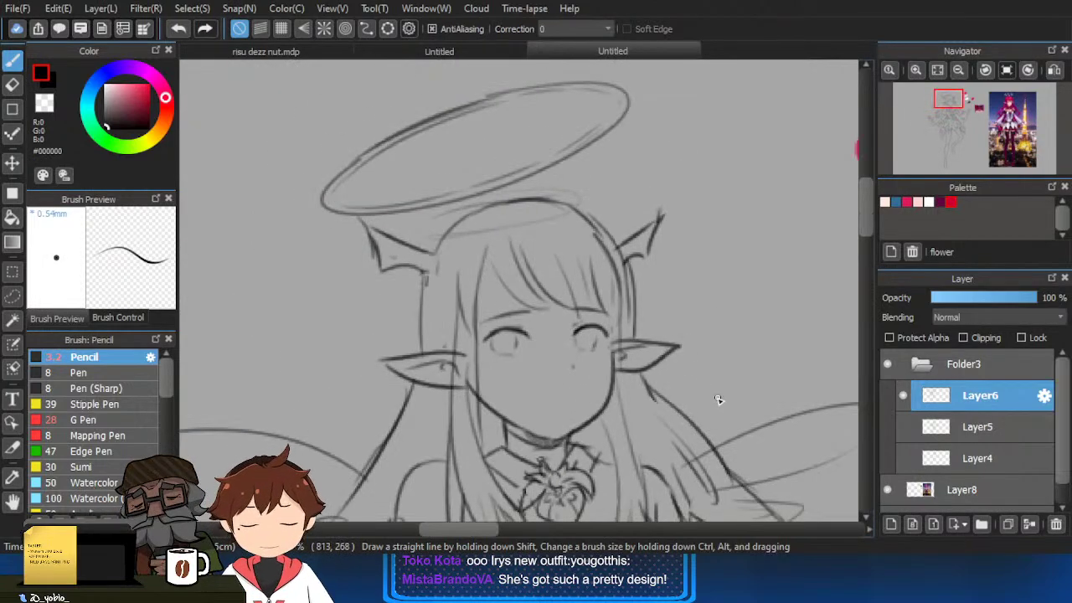
scroll(680, 434, "down", 2)
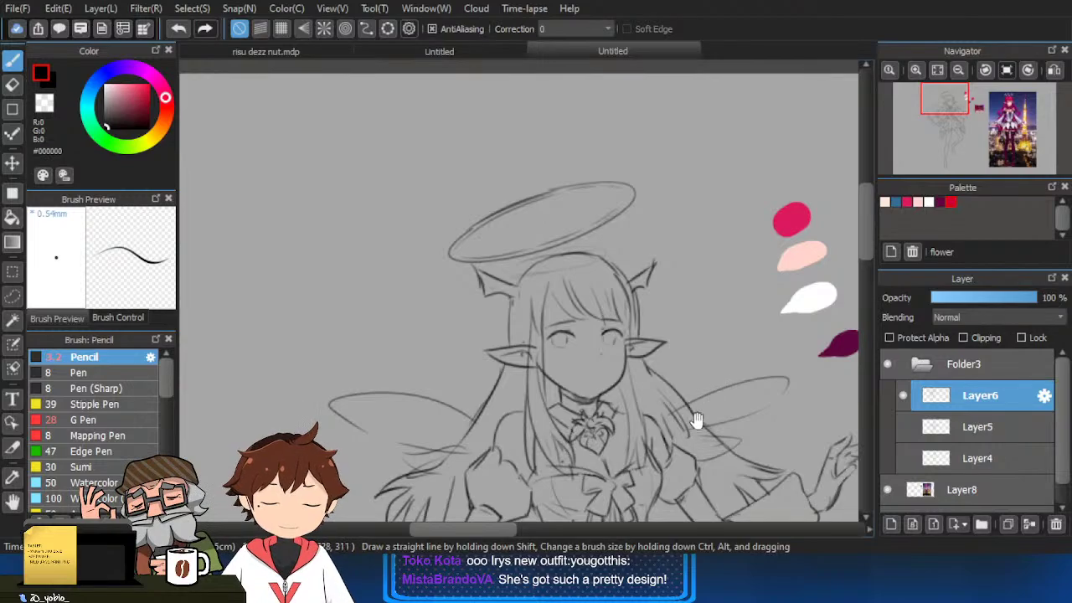
scroll(586, 375, "up", 5)
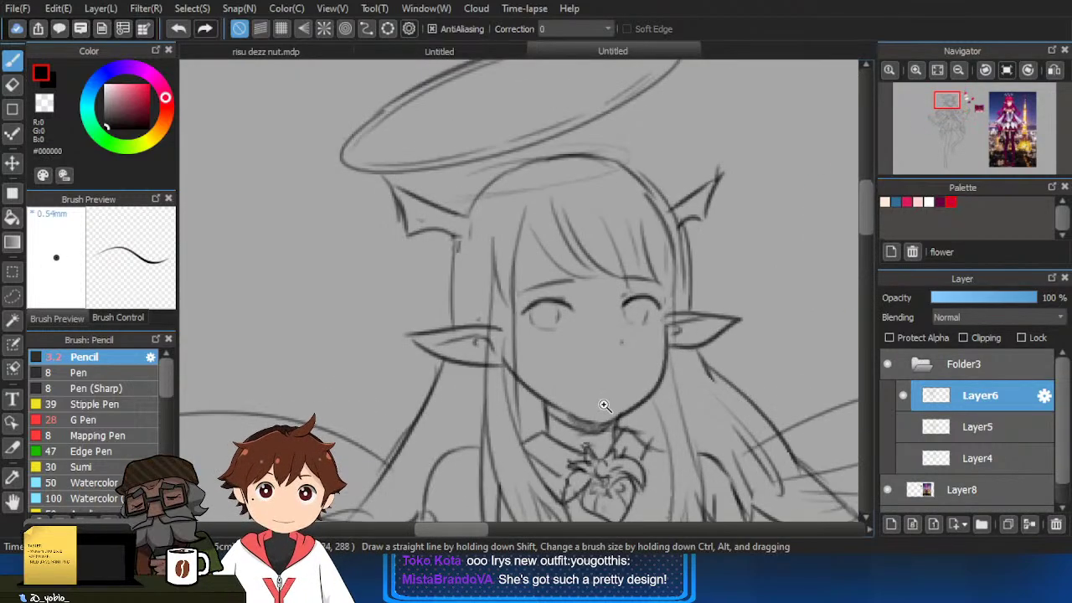
Try sketching a wide open mouth below the nose dot.
key("ctrl+z")
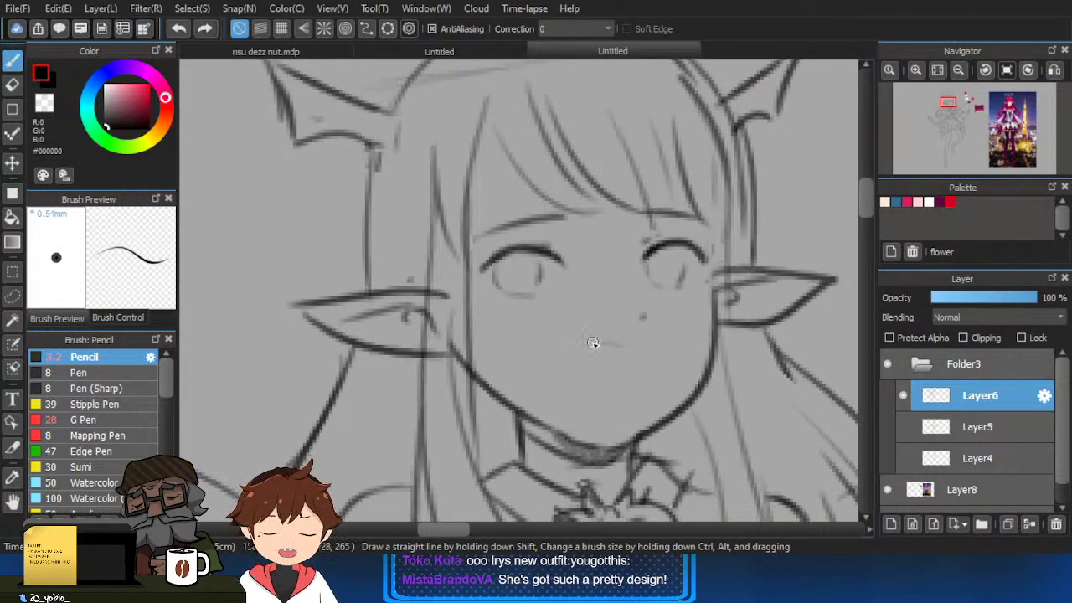
mouse_move(596, 341)
left_mouse_down()
mouse_move(578, 388)
mouse_move(553, 402)
mouse_move(578, 413)
left_mouse_up()
key("ctrl+z")
left_click_drag(631, 347, 634, 398)
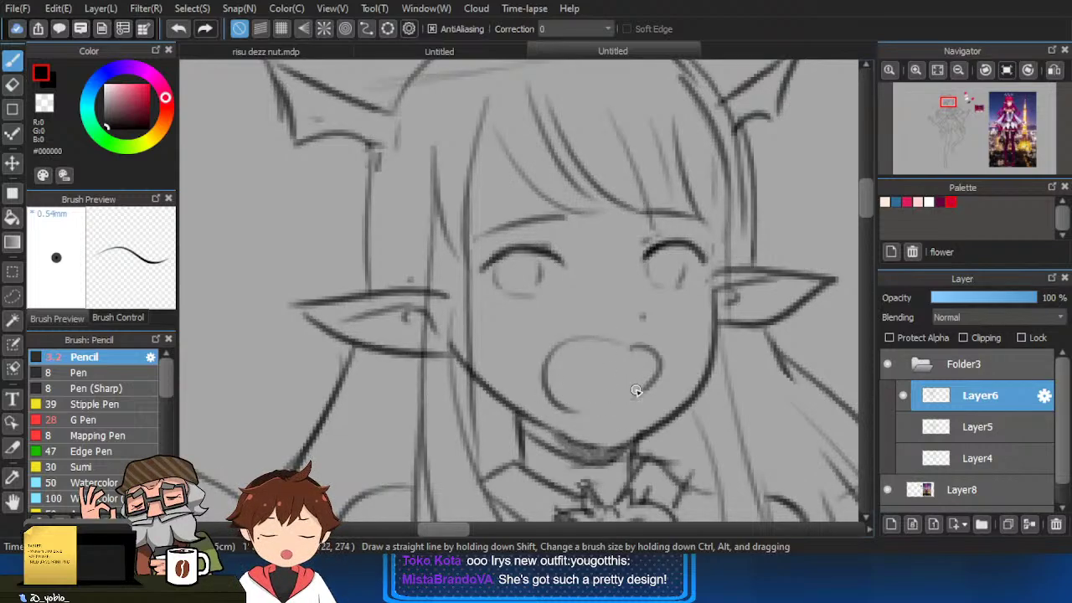
scroll(635, 390, "down", 4)
key("ctrl+z")
key("ctrl+z")
Mirror the canvas view, erase the far cheek contour and redraw it as a smooth curve from the ear down to the chin.
left_click(1055, 71)
left_click_drag(417, 391, 509, 369)
scroll(509, 369, "up", 3)
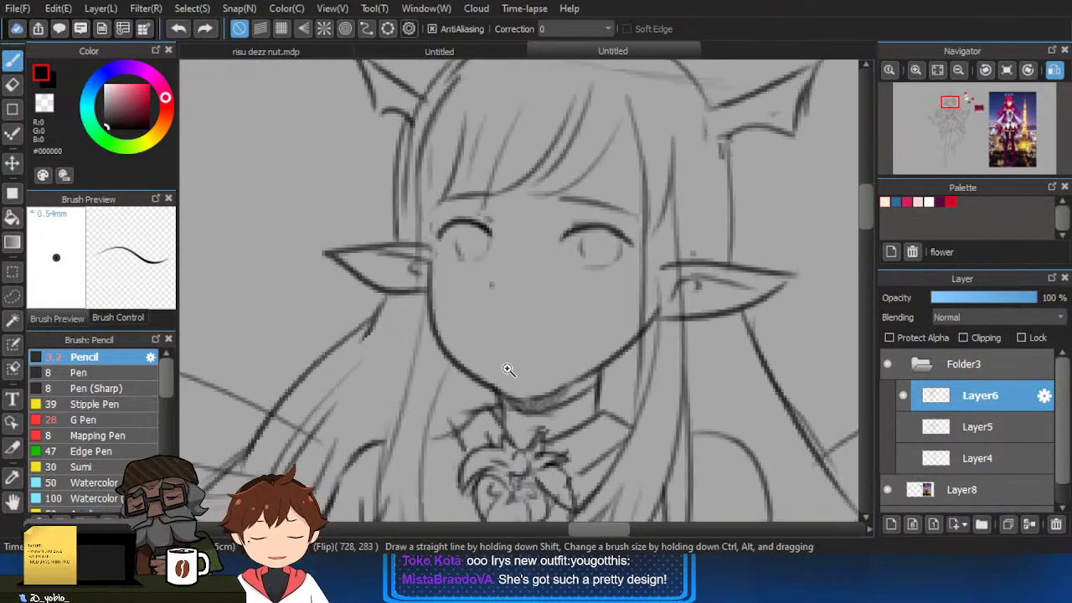
scroll(509, 369, "up", 1)
key("e")
left_click_drag(431, 320, 462, 372)
key("b")
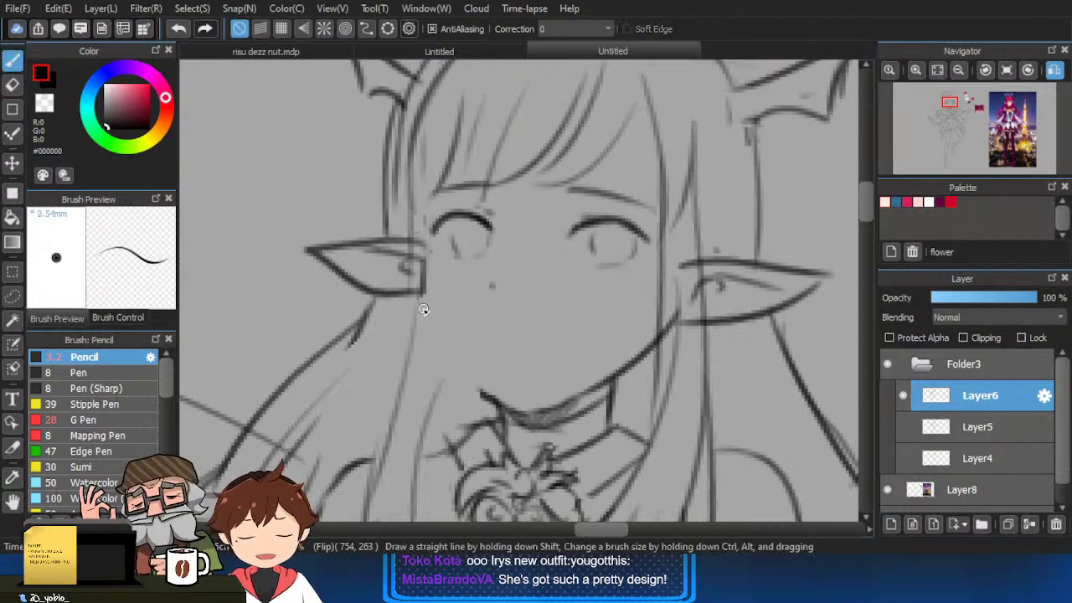
mouse_move(422, 305)
left_mouse_down()
mouse_move(461, 377)
mouse_move(503, 403)
mouse_move(494, 398)
left_mouse_up()
key("ctrl+z")
key("ctrl+z")
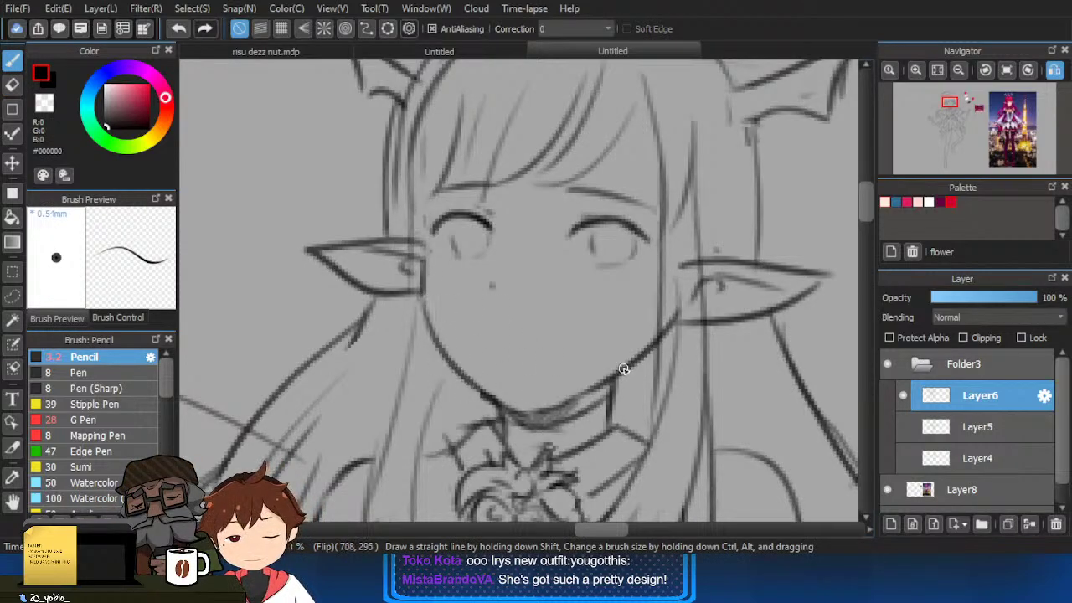
Erase stray marks around the chin and lower jaw, and redraw the far jawline down to the collar.
key("e")
mouse_move(557, 388)
left_mouse_down()
mouse_move(639, 354)
mouse_move(545, 394)
mouse_move(650, 346)
mouse_move(560, 402)
left_mouse_up()
key("b")
key("ctrl+z")
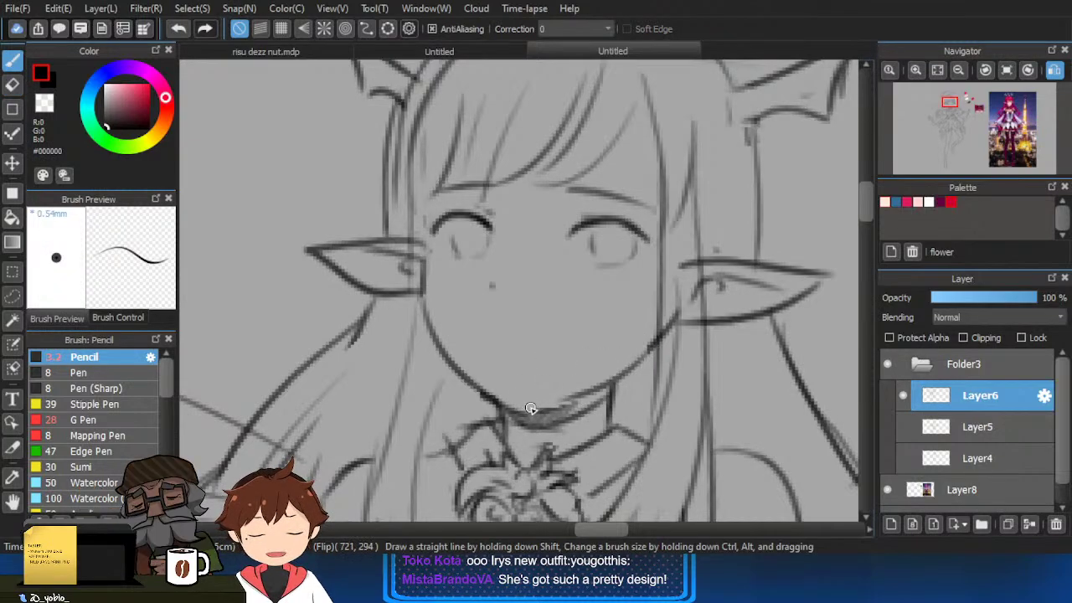
key("e")
left_click_drag(465, 360, 484, 375)
key("b")
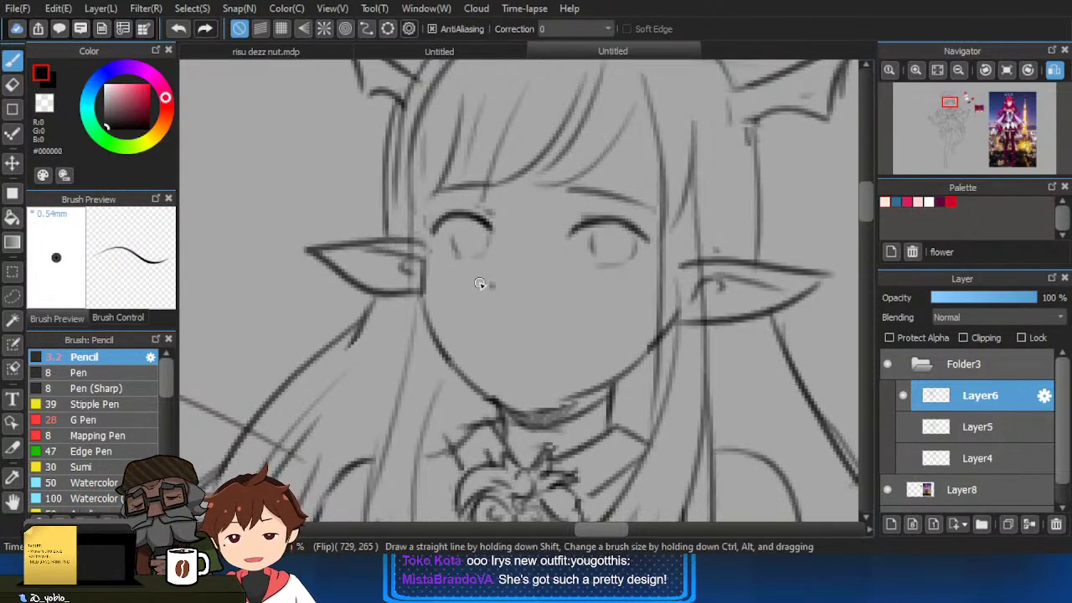
left_click_drag(428, 330, 506, 407)
Erase the nose dot and redraw it slightly closer to the face's centre.
key("e")
key("b")
mouse_move(491, 283)
left_mouse_down()
mouse_move(527, 316)
mouse_move(507, 292)
left_mouse_up()
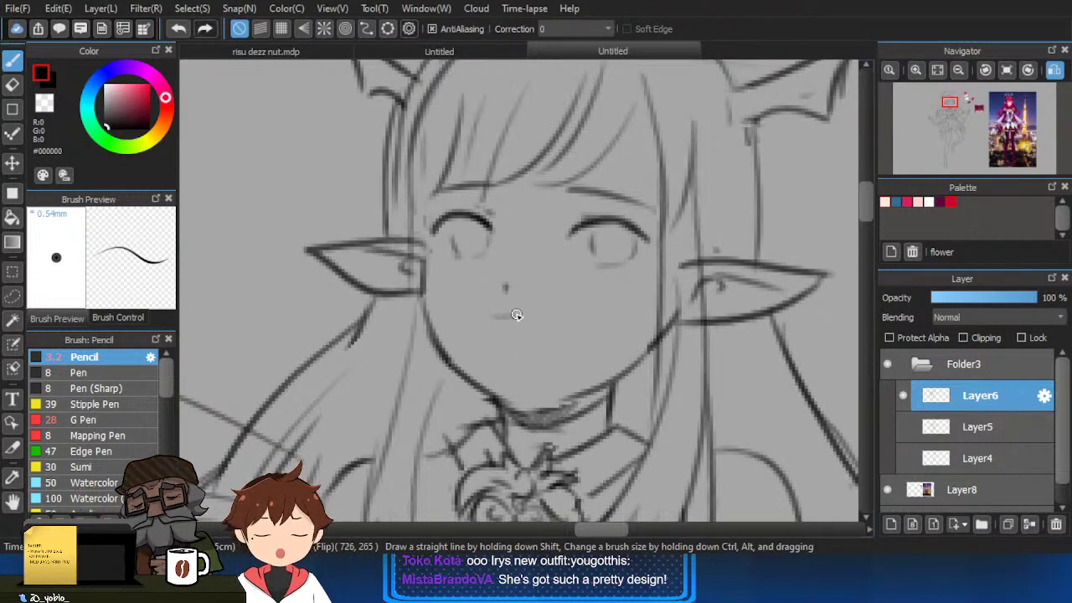
Try sketching an open smiling mouth with a curved upper lip line below the nose.
left_click_drag(494, 321, 531, 374)
left_click_drag(572, 316, 549, 361)
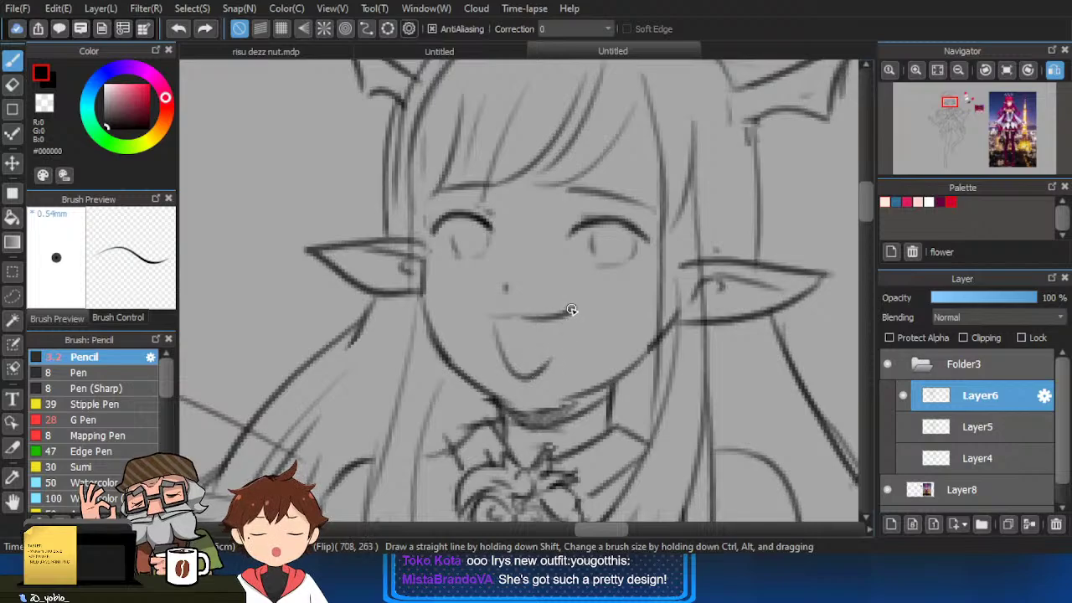
scroll(562, 344, "down", 4)
scroll(651, 279, "up", 2)
key("e")
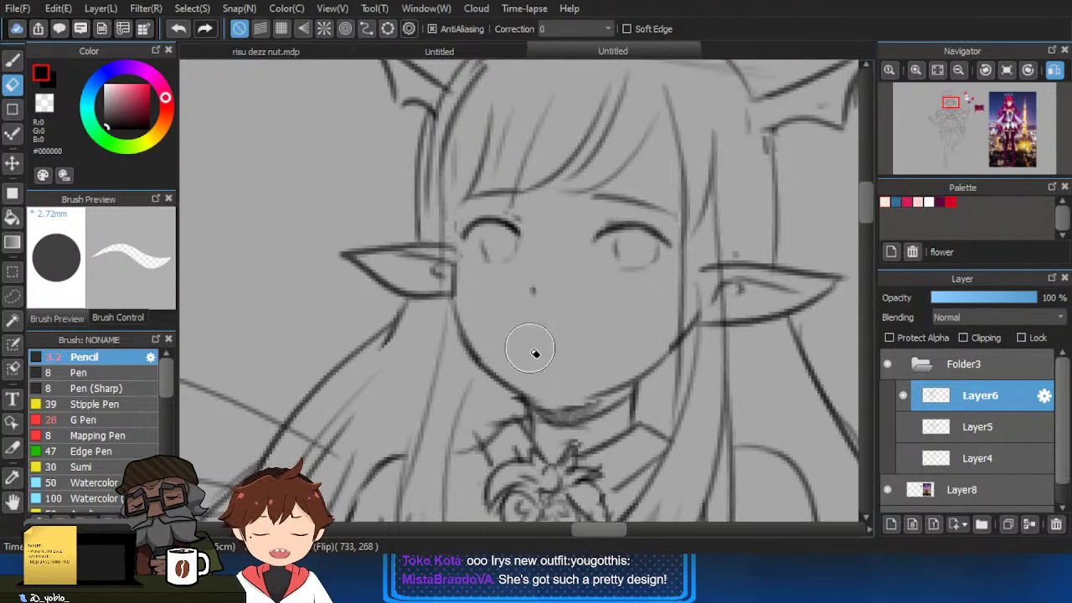
key("b")
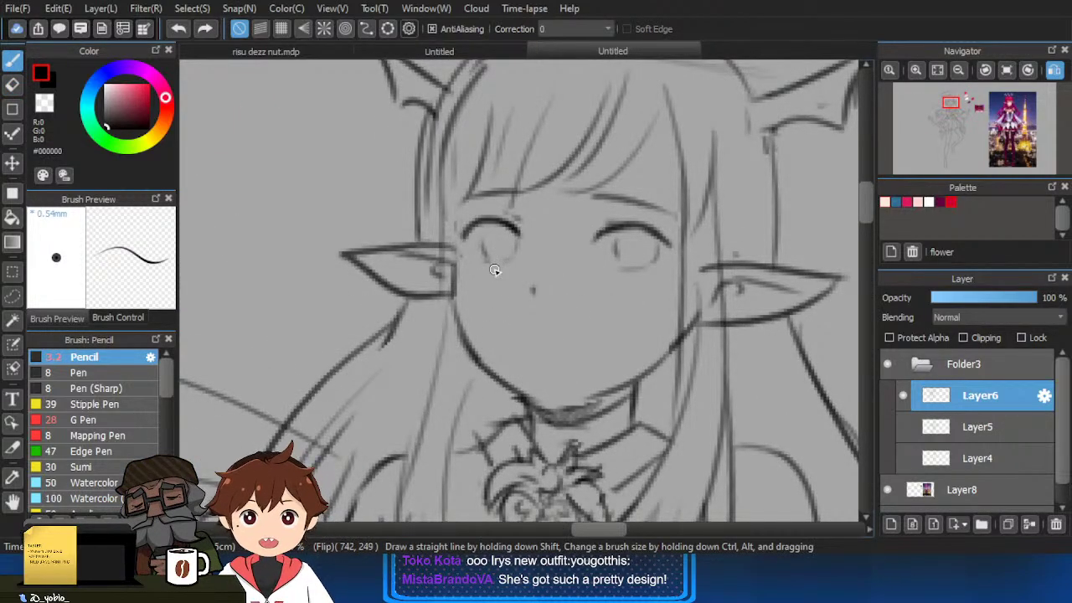
Sketch small cross-shaped pupils inside the irises of both eyes.
scroll(634, 251, "up", 1)
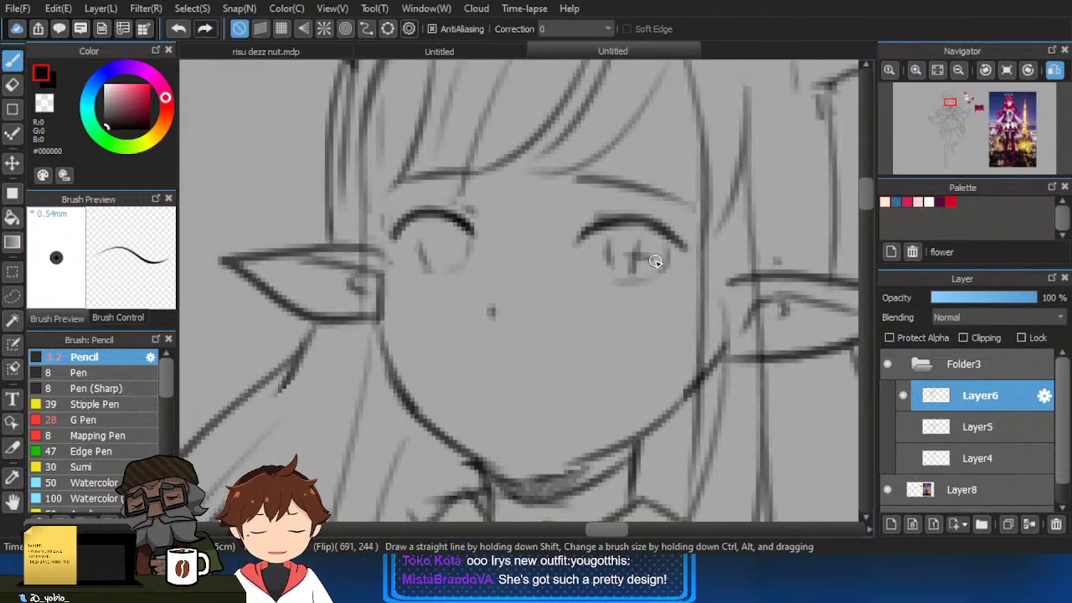
left_click_drag(655, 261, 666, 252)
mouse_move(432, 248)
left_mouse_down()
mouse_move(469, 249)
mouse_move(441, 268)
left_mouse_up()
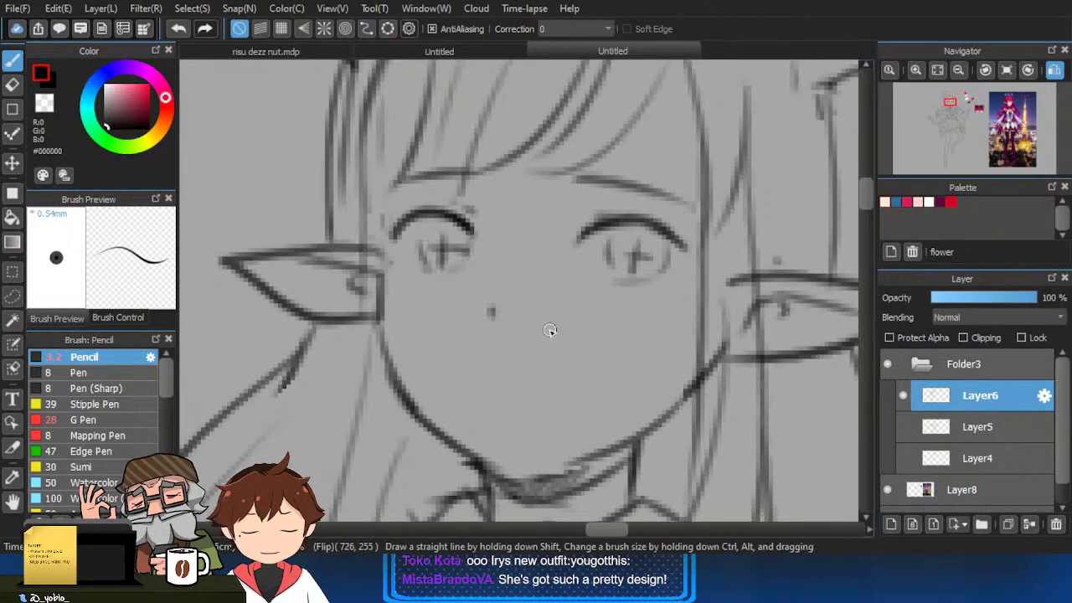
left_click_drag(513, 366, 526, 342)
scroll(553, 318, "down", 2)
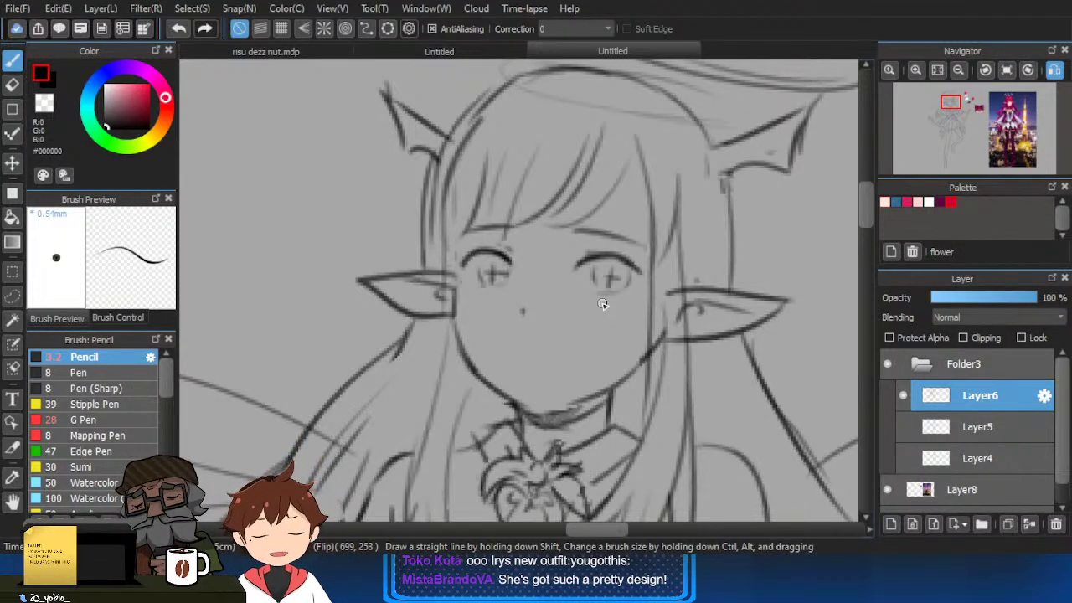
scroll(528, 316, "up", 1)
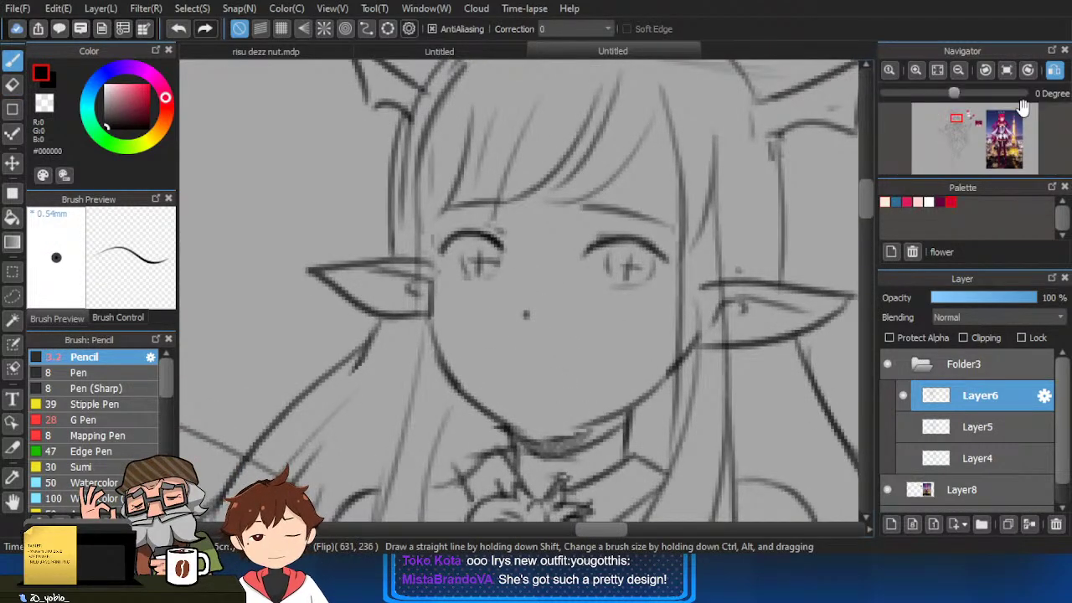
Turn off the mirrored canvas view, then erase the nose dot and redraw it as a small mark slightly higher on the face.
left_click(1055, 71)
left_click_drag(566, 409, 631, 397)
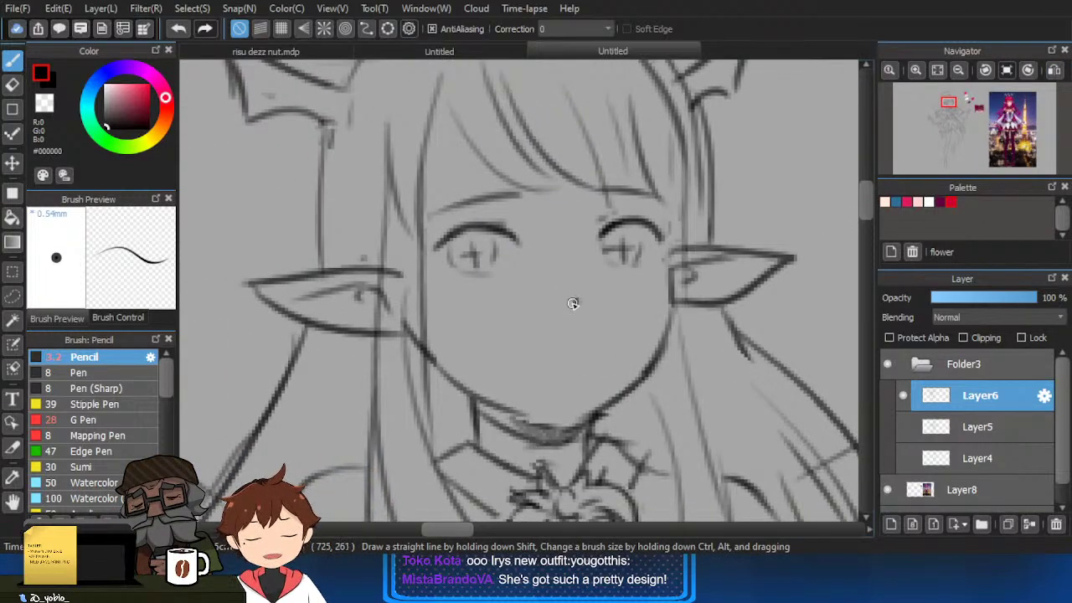
key("e")
left_click_drag(577, 300, 572, 289)
key("b")
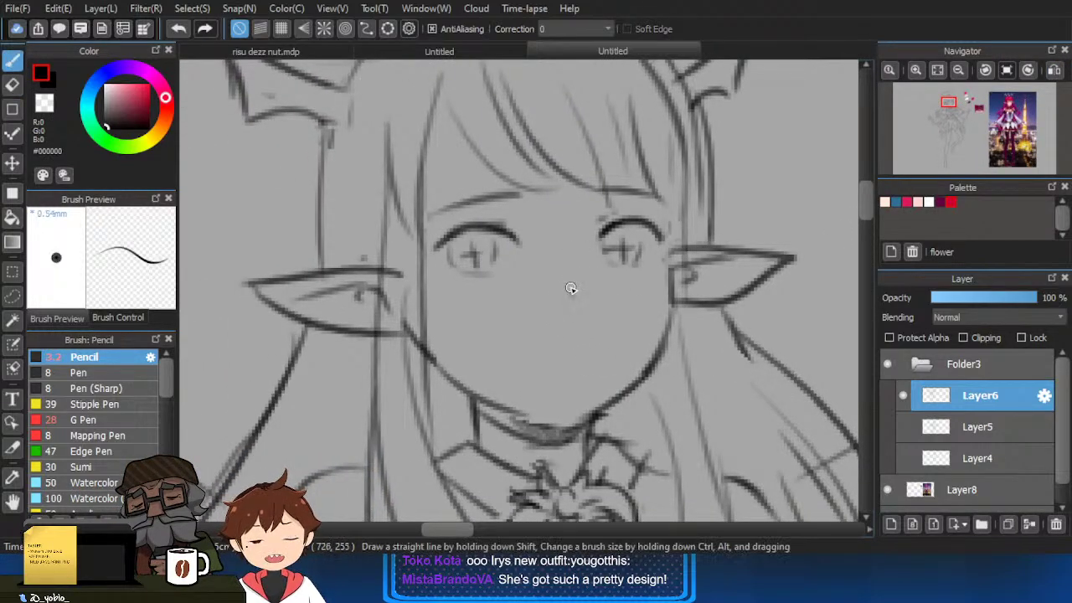
scroll(539, 380, "down", 2)
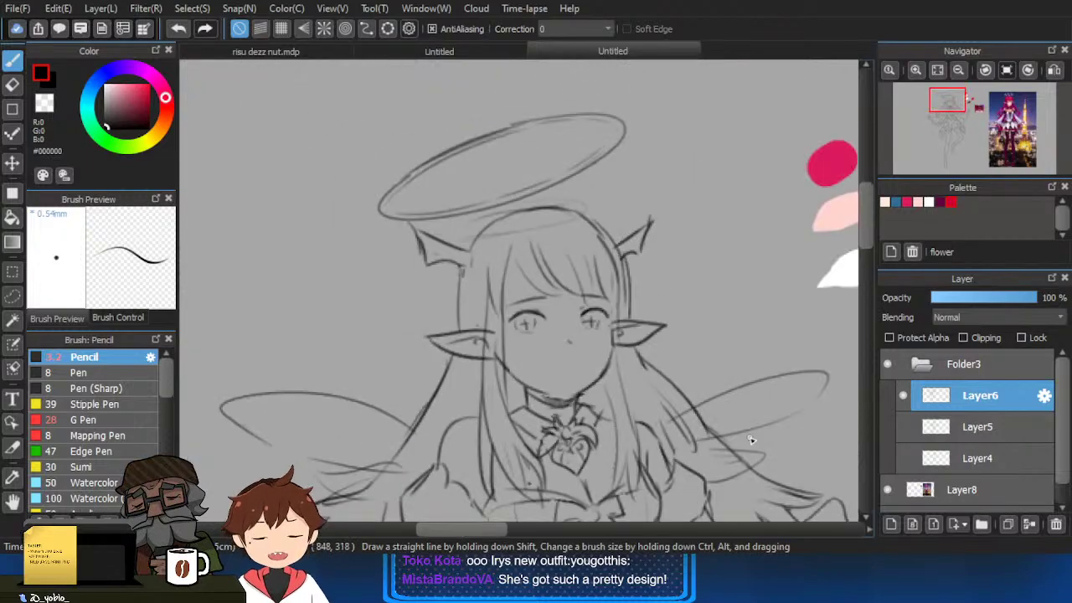
scroll(721, 403, "down", 1)
scroll(537, 328, "up", 4)
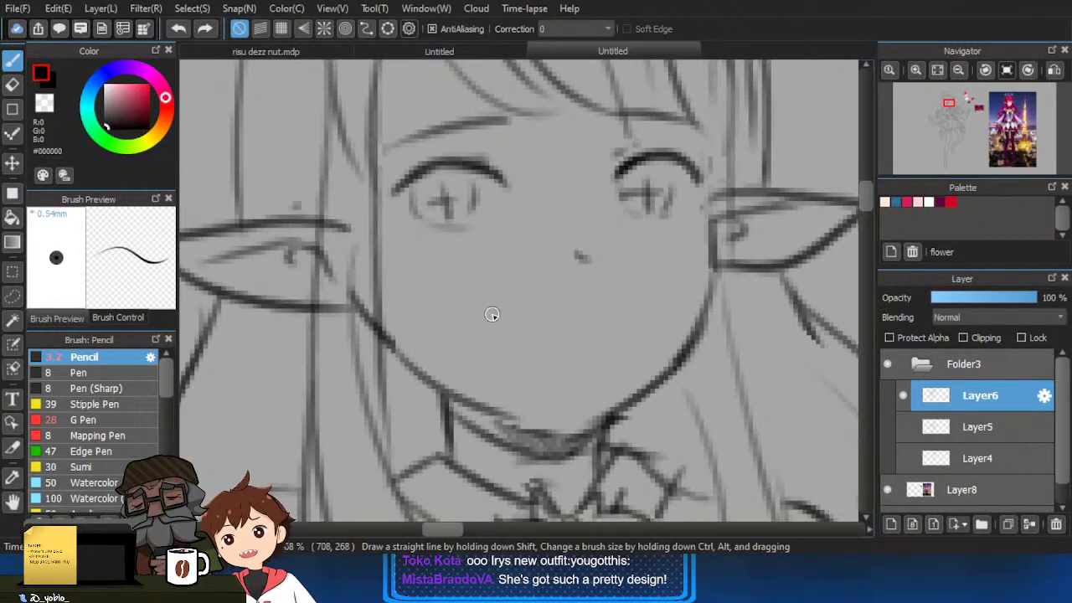
Try sketching a closed, upward-curved smile below the nose.
mouse_move(499, 313)
left_mouse_down()
mouse_move(571, 334)
mouse_move(613, 313)
left_mouse_up()
key("ctrl+z")
scroll(578, 331, "down", 3)
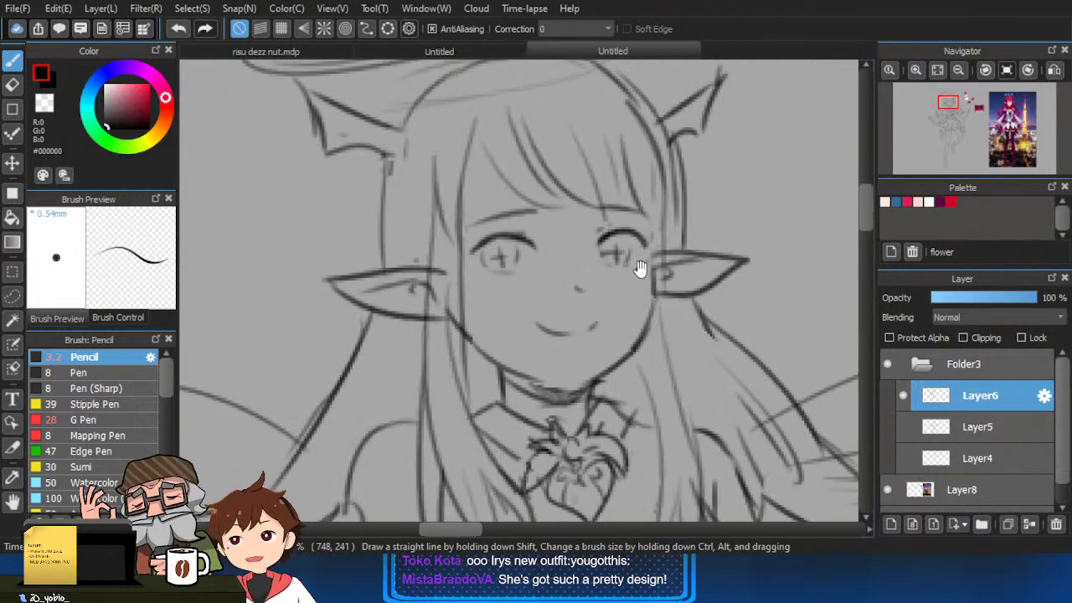
Replace the mouth with a slightly open smile made of a long upper lip line and a short curved lower lip.
scroll(536, 335, "up", 2)
mouse_move(536, 324)
left_mouse_down()
mouse_move(617, 319)
mouse_move(600, 321)
mouse_move(625, 322)
mouse_move(566, 332)
mouse_move(683, 342)
mouse_move(642, 323)
mouse_move(687, 330)
mouse_move(672, 327)
left_mouse_up()
key("ctrl+z")
scroll(625, 325, "down", 3)
scroll(584, 331, "up", 3)
Select the mouth and rotate it slightly to follow the tilt of the face, and clear the selection.
key("l")
key("ctrl+t")
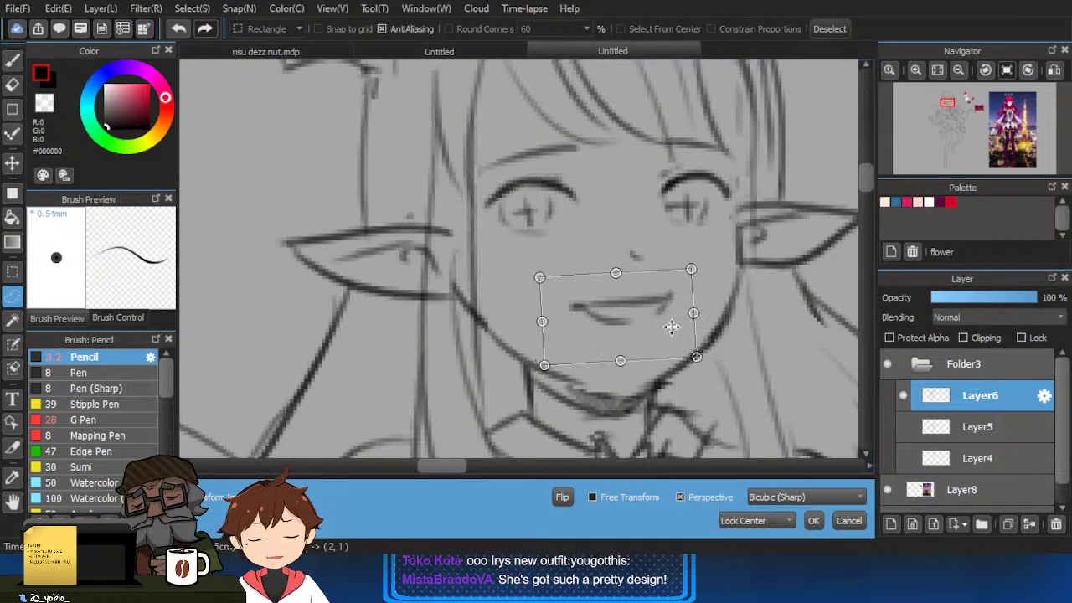
left_click(813, 520)
key("ctrl+d")
key("e")
scroll(589, 355, "down", 2)
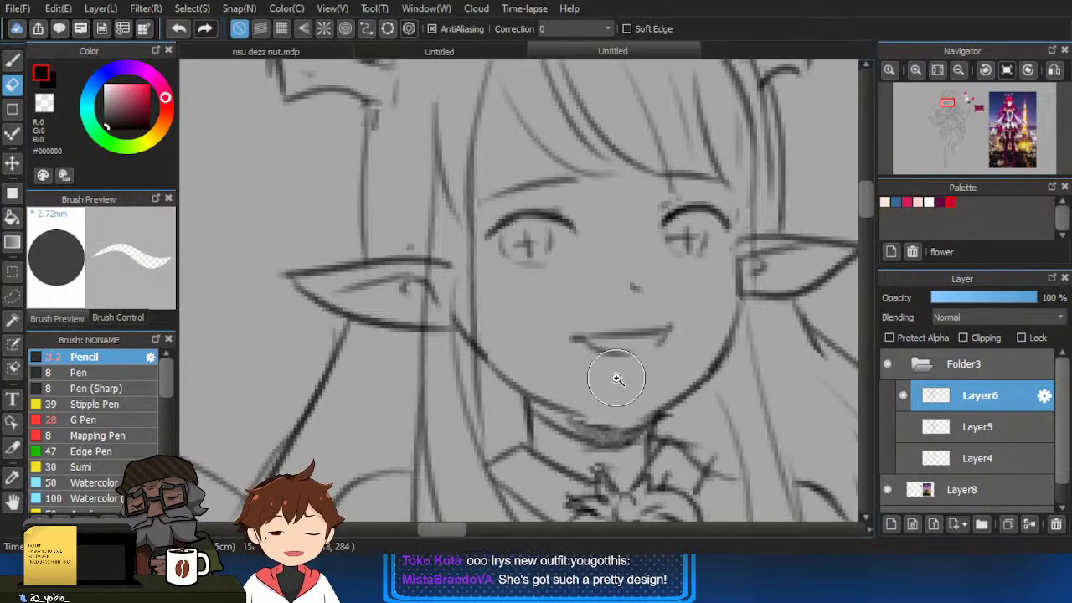
Examine the whole figure beside the reference picture, hiding and showing the sketch on Layer6.
scroll(618, 376, "down", 1)
scroll(709, 368, "down", 3)
left_click_drag(759, 330, 702, 238)
scroll(754, 243, "down", 2)
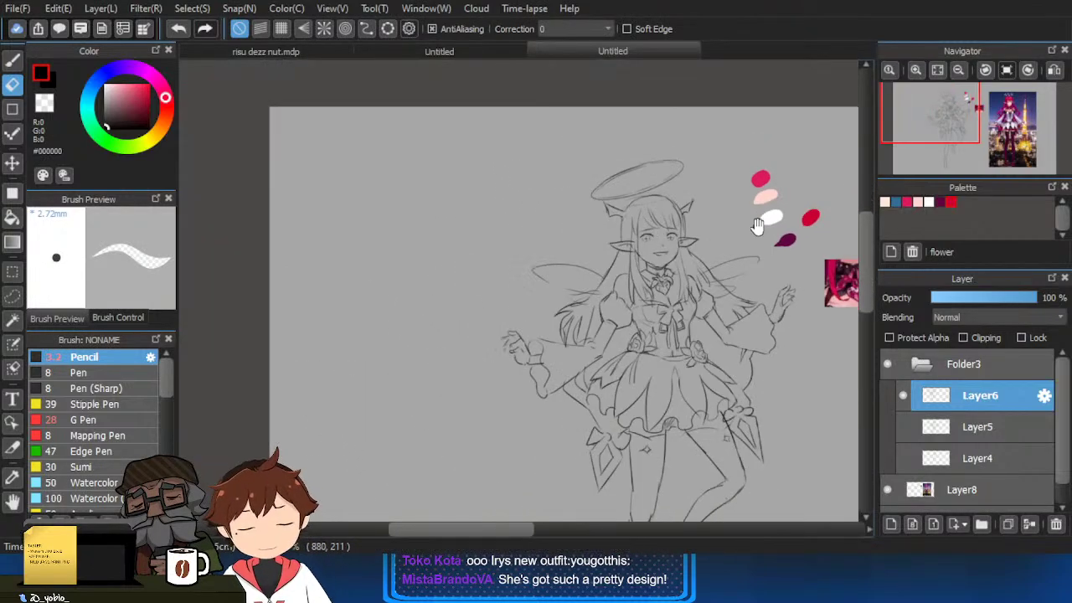
left_click_drag(818, 261, 775, 235)
scroll(771, 239, "down", 1)
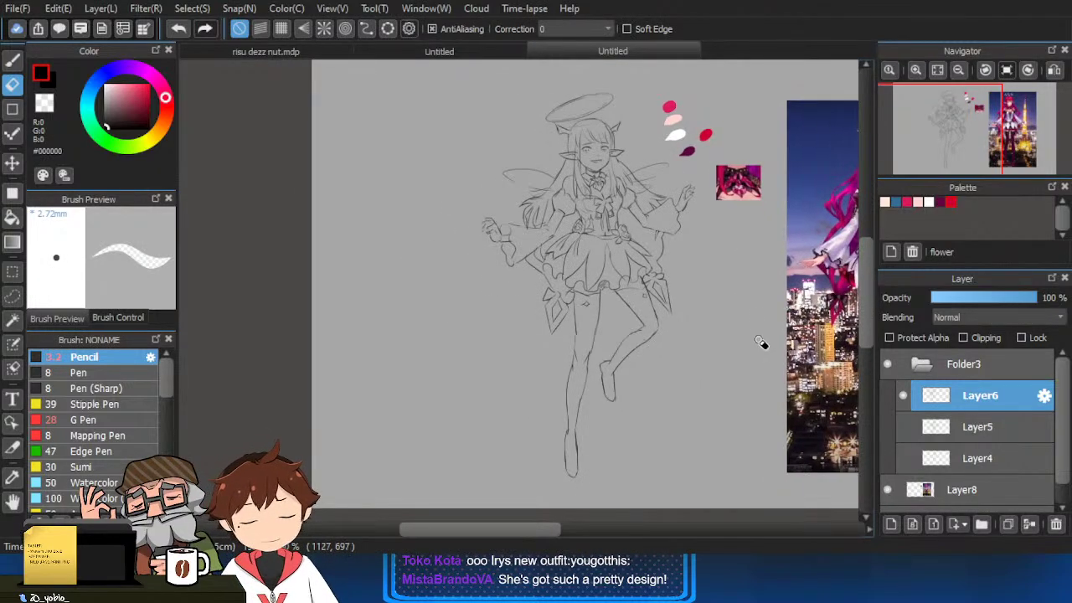
left_click_drag(748, 424, 726, 427)
left_click(904, 397)
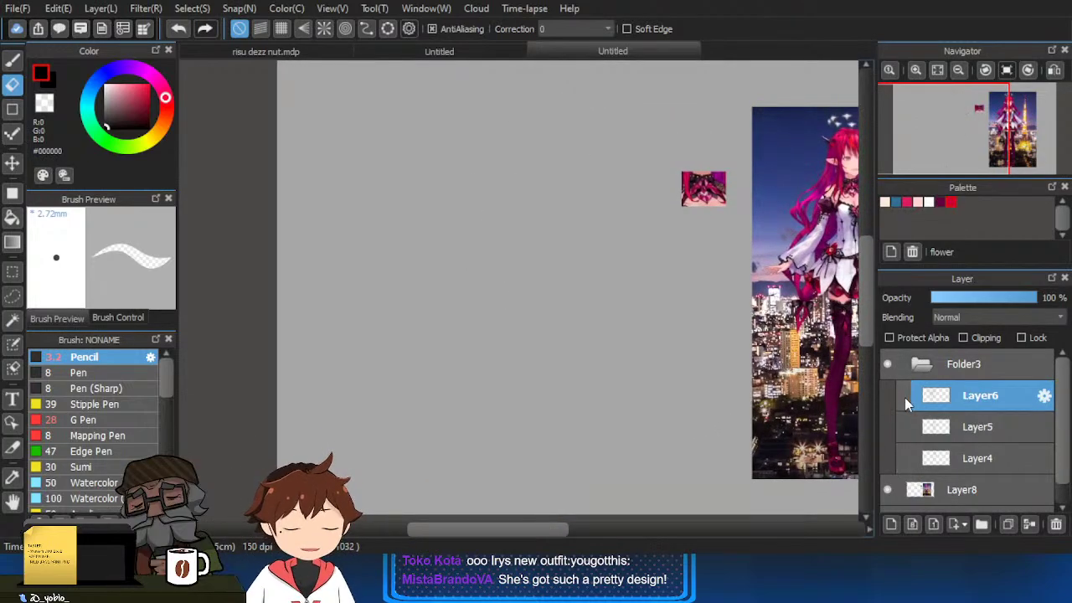
left_click(904, 396)
Erase the rough thumb and palm lines of the outstretched hand beside the hair and redraw a lower finger.
scroll(589, 248, "up", 4)
mouse_move(524, 296)
left_mouse_down()
mouse_move(551, 339)
mouse_move(556, 326)
left_mouse_up()
scroll(310, 369, "up", 2)
key("b")
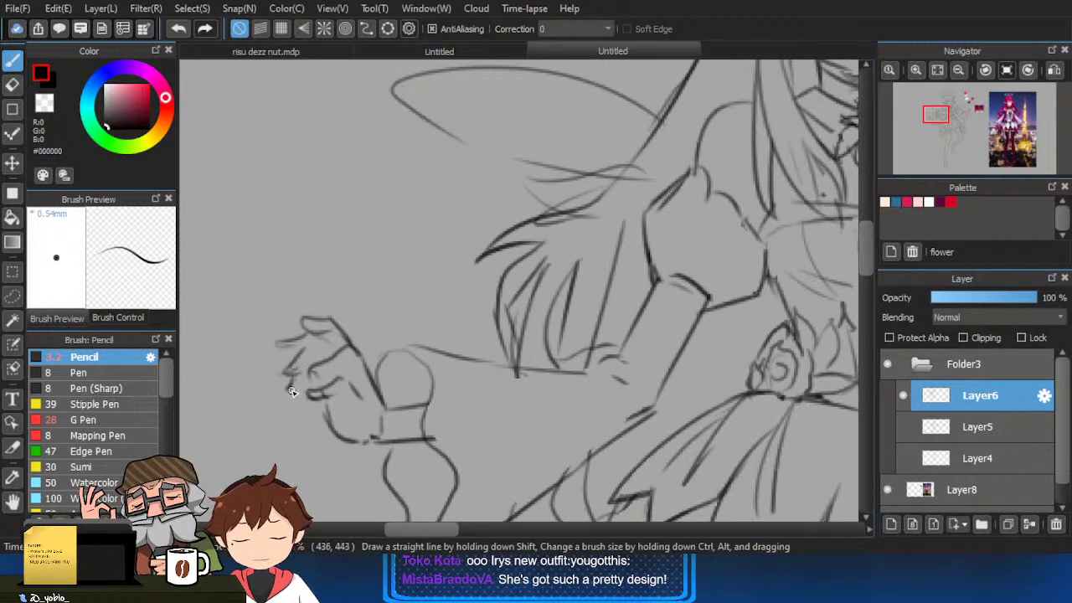
mouse_move(291, 391)
left_mouse_down()
mouse_move(342, 360)
mouse_move(307, 377)
left_mouse_up()
key("e")
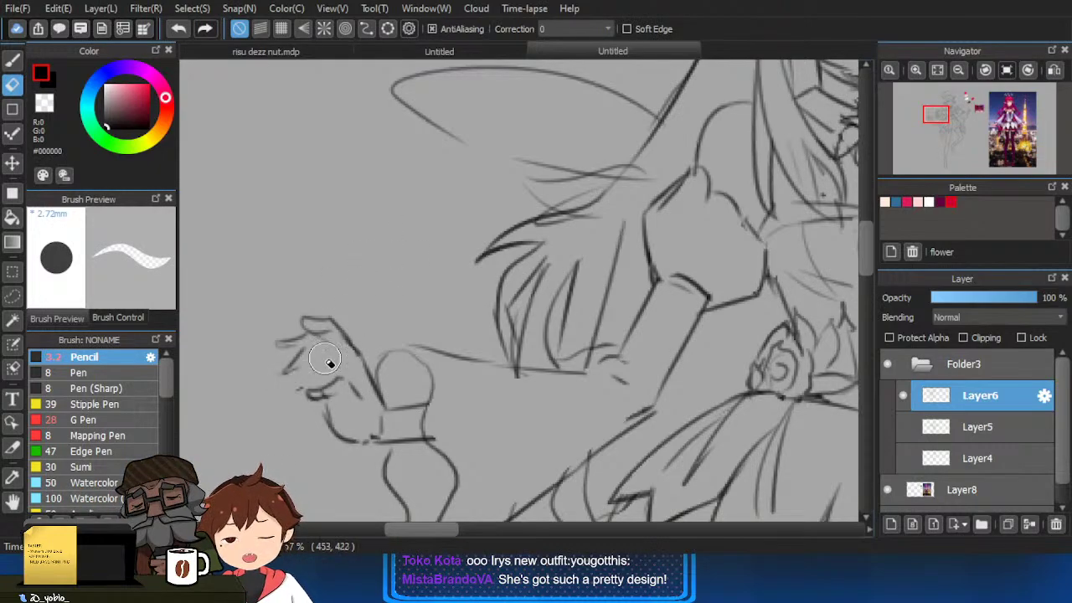
key("b")
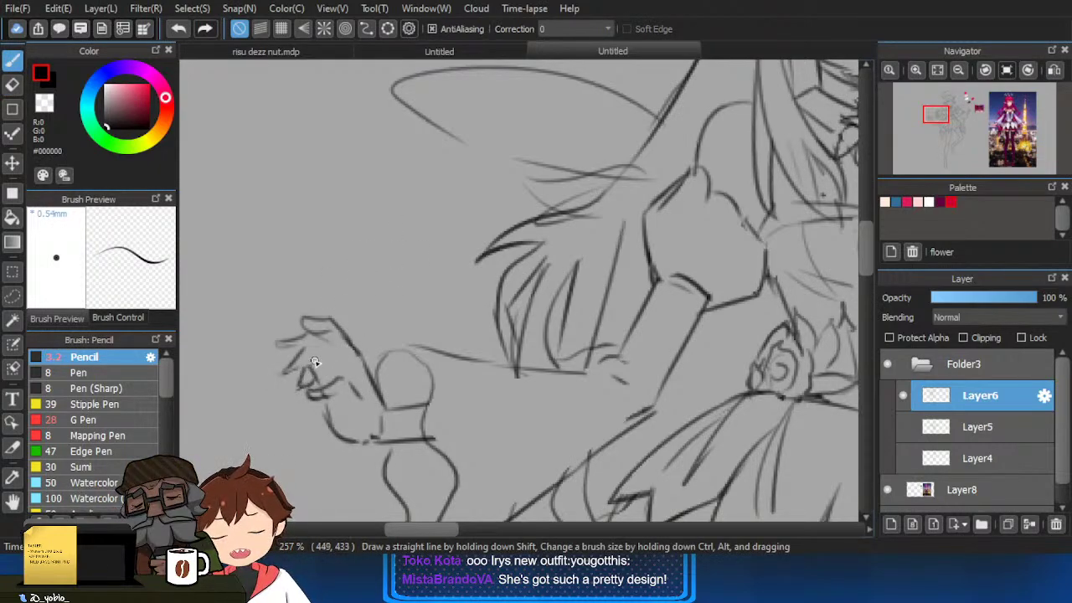
Darken the outstretched hand's upper fingertip and erase the messy strokes between its lower fingers.
key("e")
mouse_move(315, 365)
left_mouse_down()
mouse_move(312, 376)
mouse_move(293, 373)
mouse_move(281, 339)
left_mouse_up()
key("b")
key("e")
key("b")
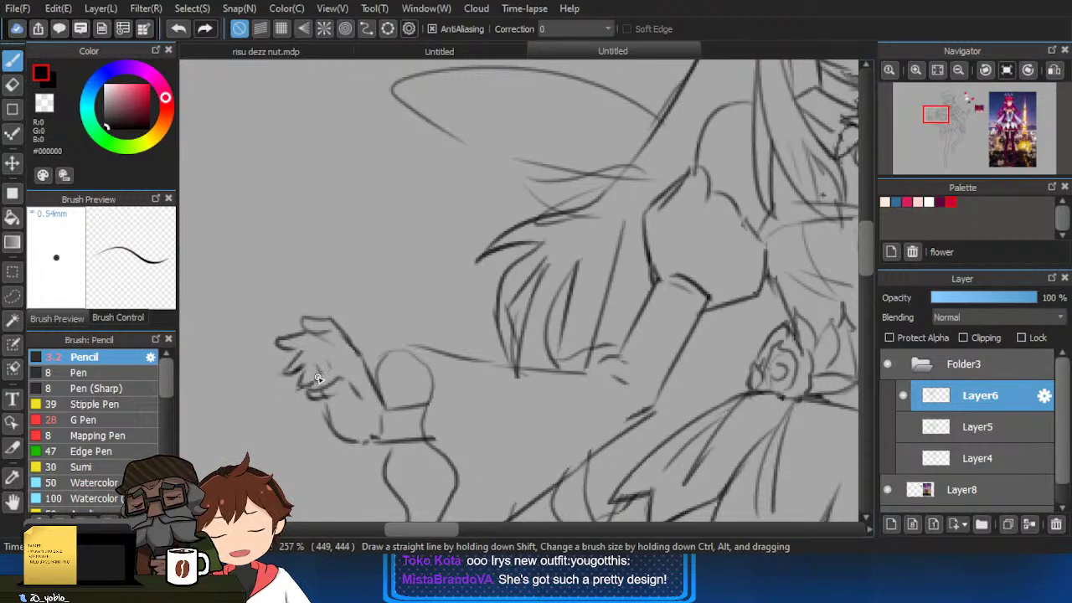
key("e")
left_click_drag(305, 381, 295, 373)
key("b")
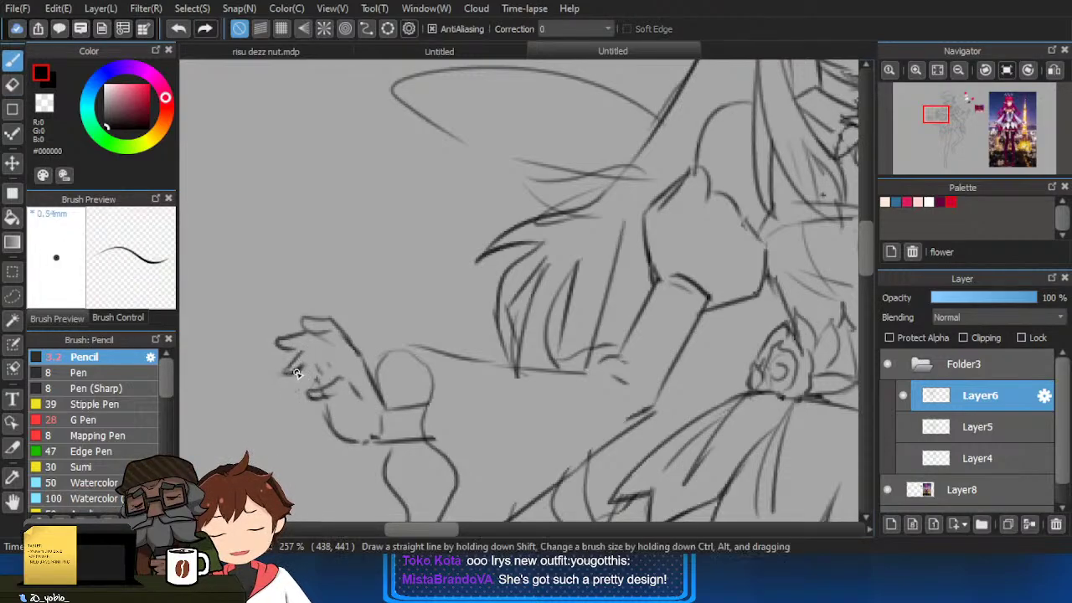
Redraw the outstretched hand's middle fingers and knuckle lines with cleaner strokes.
key("e")
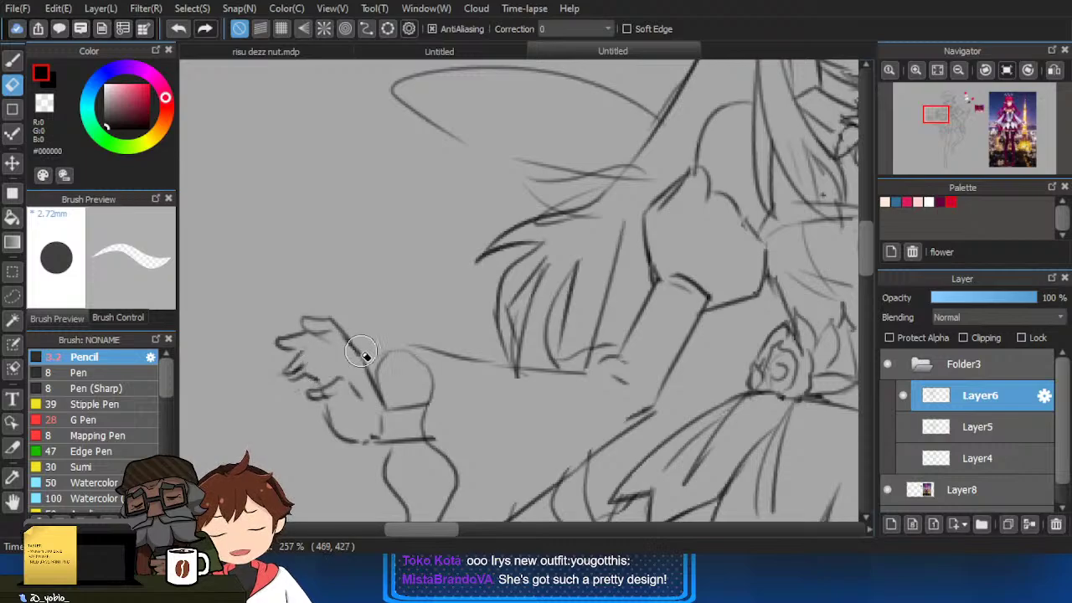
key("b")
key("e")
key("b")
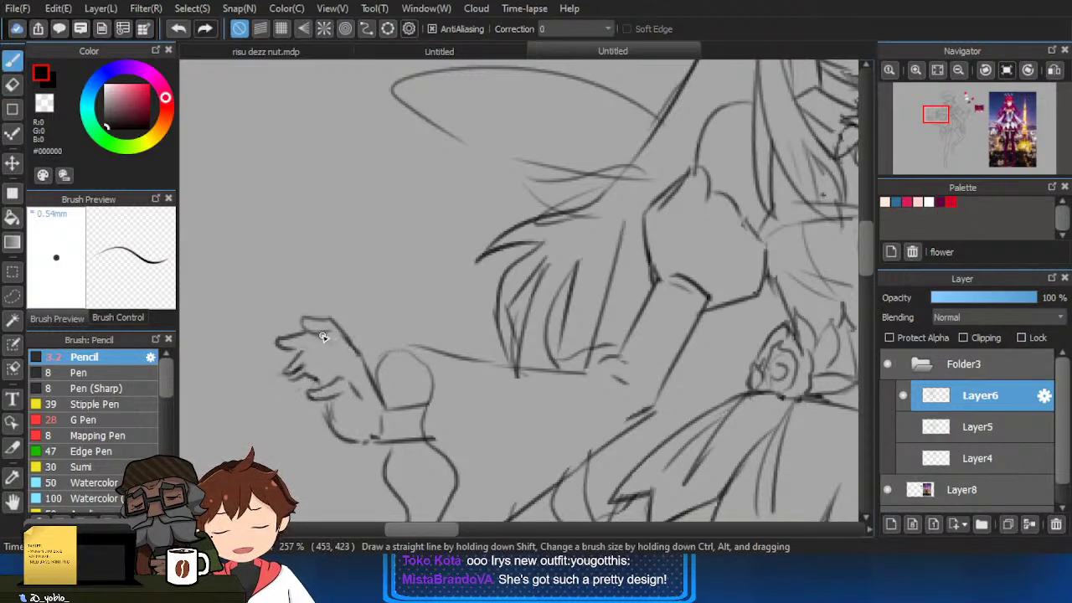
key("e")
key("b")
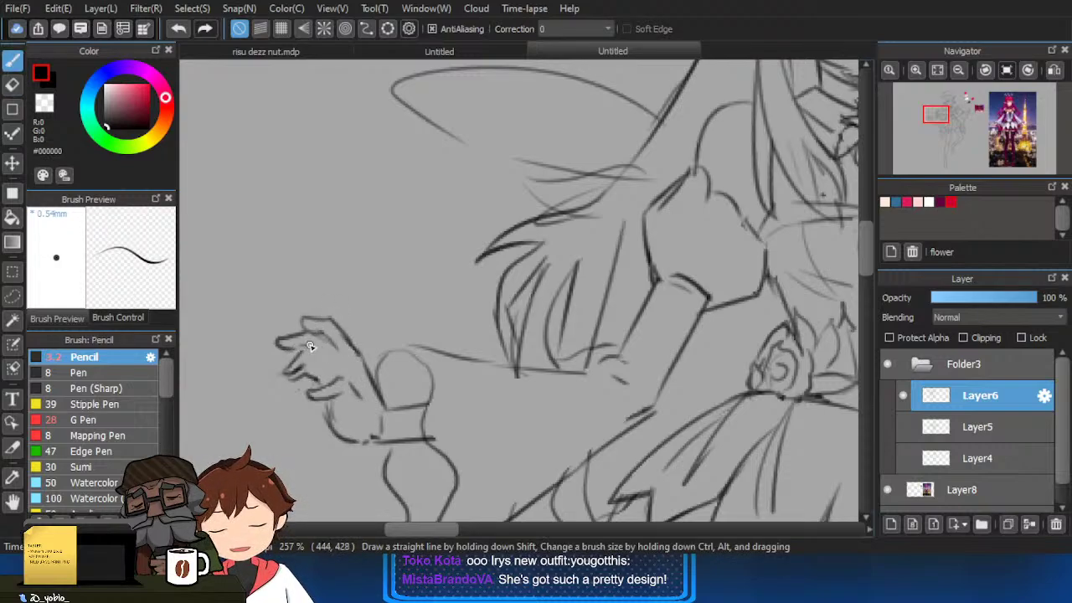
Erase the rough palm base and wrist marks, and redraw the heel of the palm curving down to the sleeve cuff.
left_click_drag(471, 407, 370, 420)
scroll(377, 402, "up", 3)
key("e")
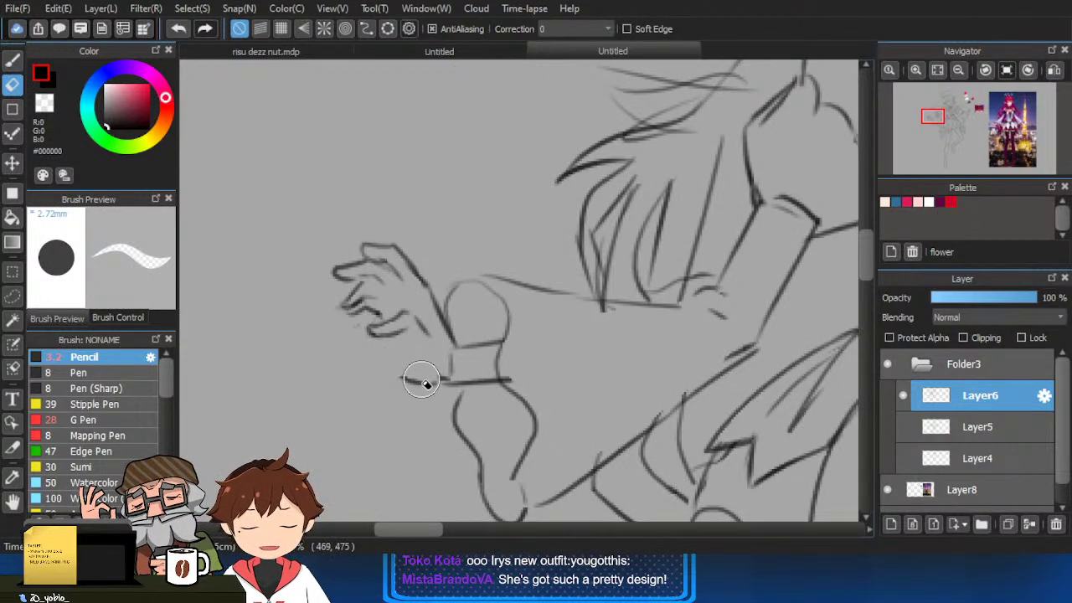
key("b")
mouse_move(429, 380)
left_mouse_down()
mouse_move(409, 371)
mouse_move(405, 350)
left_mouse_up()
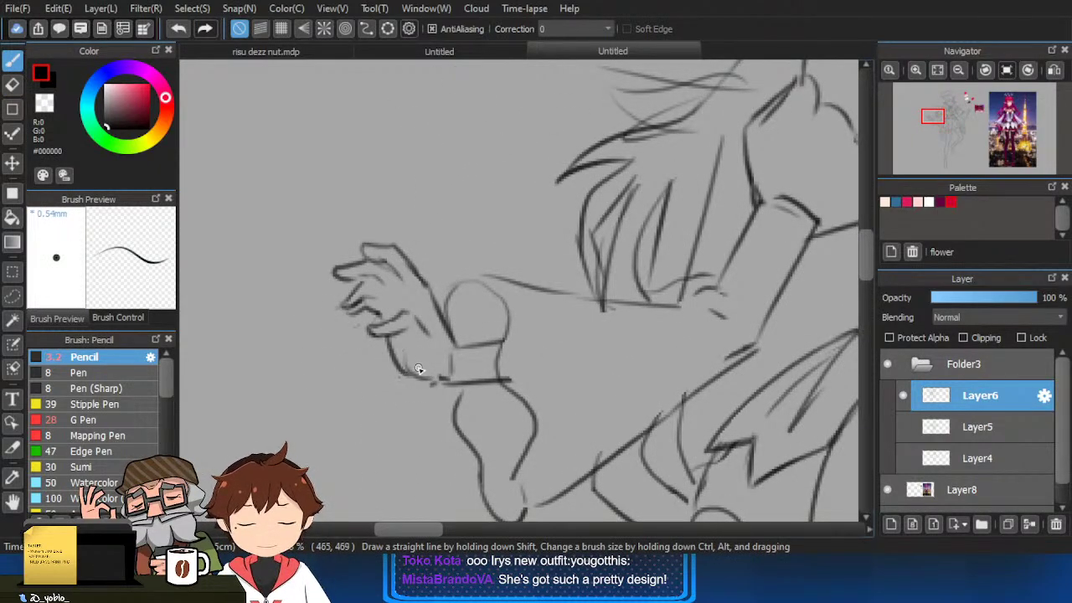
key("e")
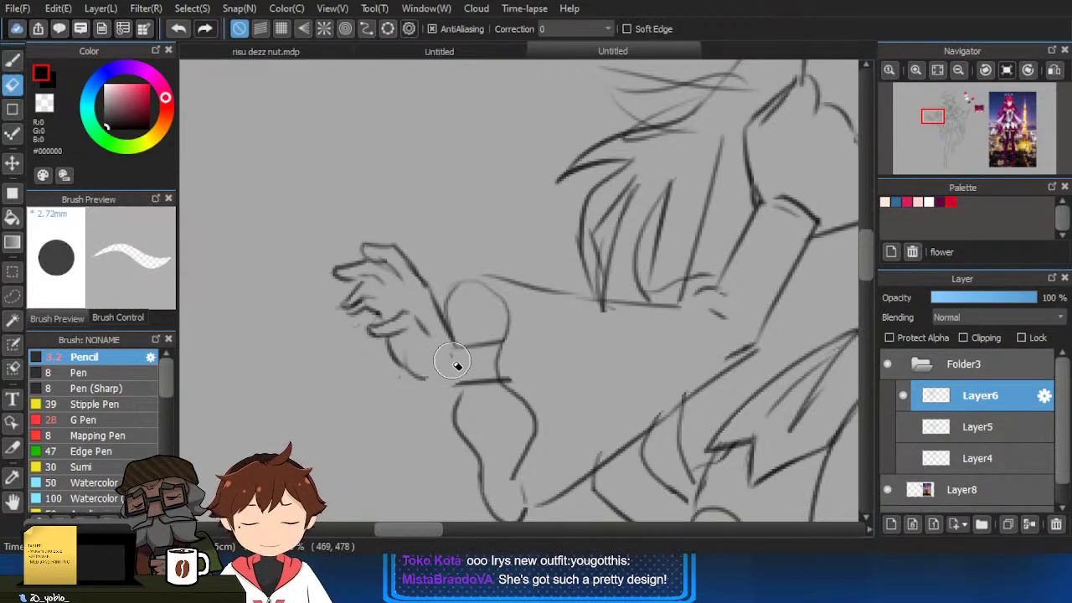
key("b")
mouse_move(419, 378)
left_mouse_down()
mouse_move(737, 379)
mouse_move(743, 440)
mouse_move(678, 418)
mouse_move(722, 425)
mouse_move(697, 428)
left_mouse_up()
Erase the stray marks where the jaw meets the collar and clean up the chin line.
left_click_drag(777, 414, 654, 422)
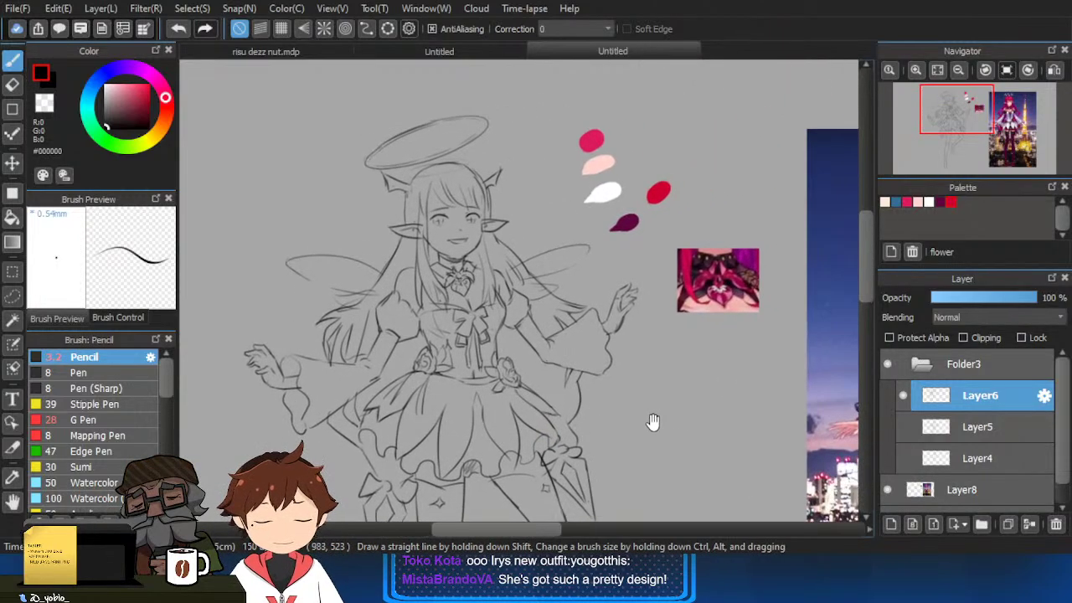
scroll(653, 422, "down", 1)
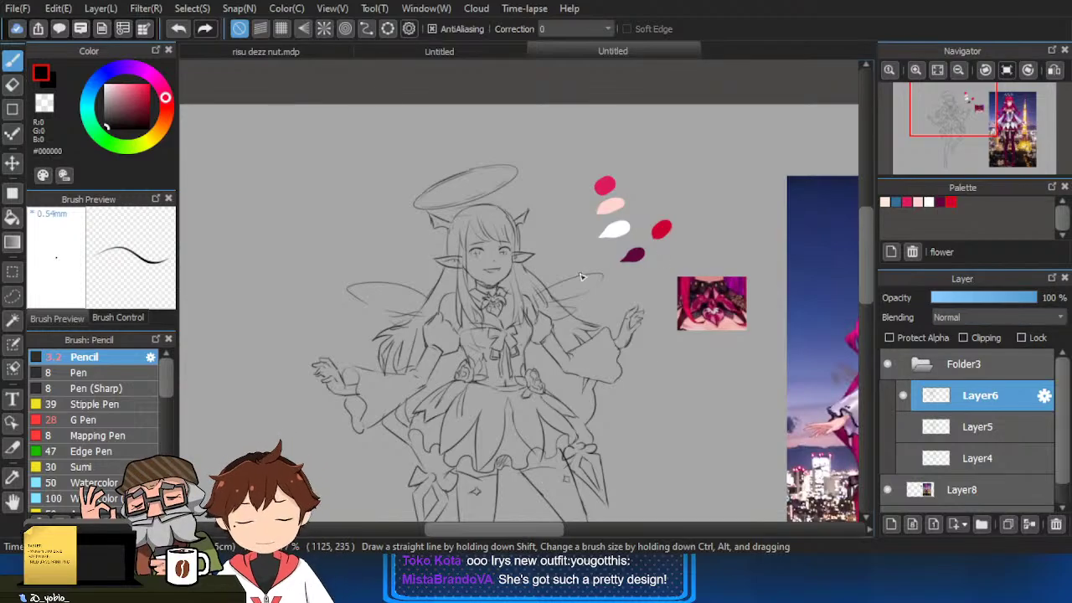
scroll(261, 441, "up", 3)
left_click_drag(467, 313, 437, 424)
scroll(673, 272, "up", 5)
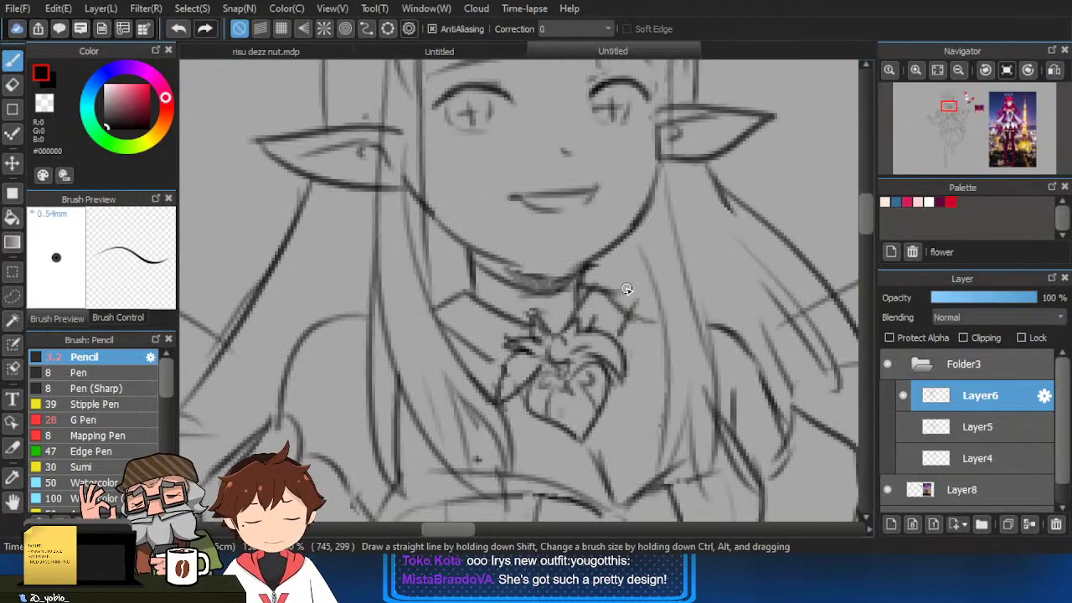
key("e")
mouse_move(591, 271)
left_mouse_down()
mouse_move(600, 271)
mouse_move(583, 264)
left_mouse_up()
key("b")
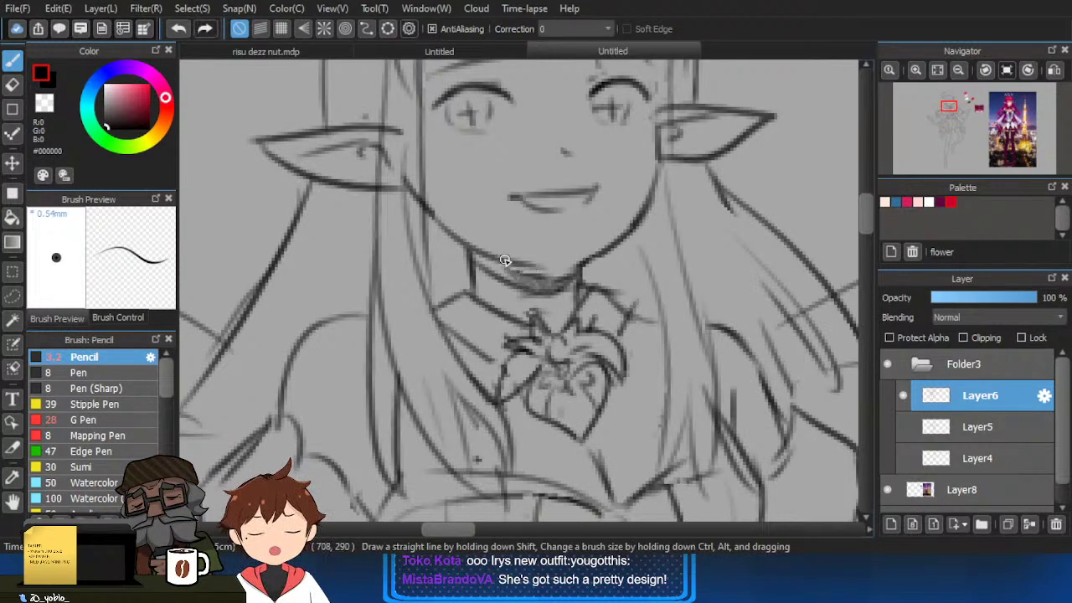
scroll(505, 261, "down", 1)
scroll(603, 232, "down", 3)
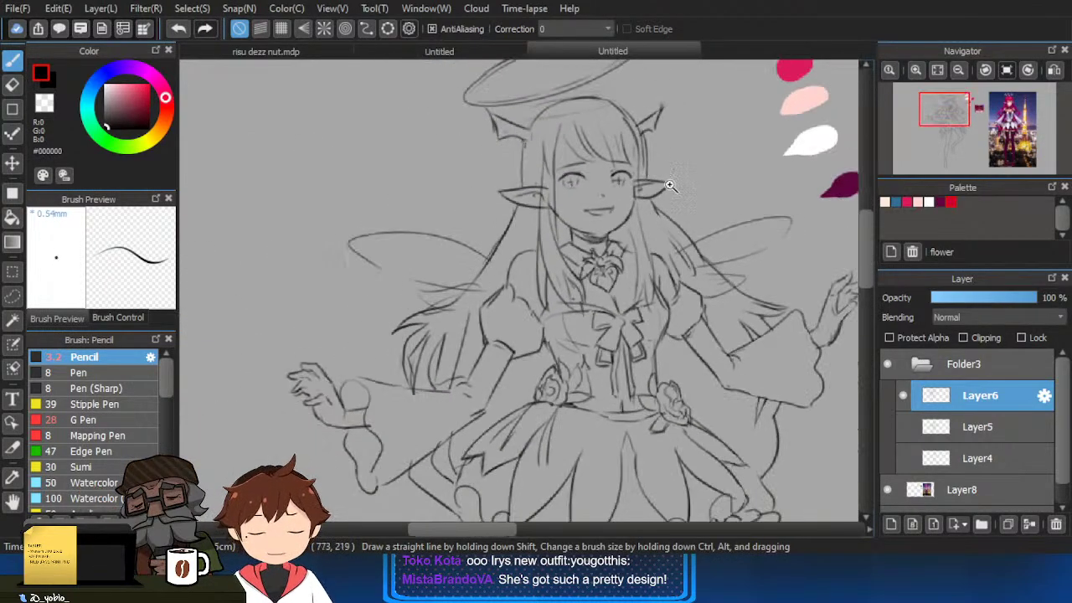
Erase the gap in the standing leg's outer thigh line and redraw it down to the knee.
scroll(670, 185, "down", 3)
left_click_drag(750, 265, 740, 205)
left_click_drag(751, 334, 725, 230)
scroll(565, 335, "up", 3)
key("e")
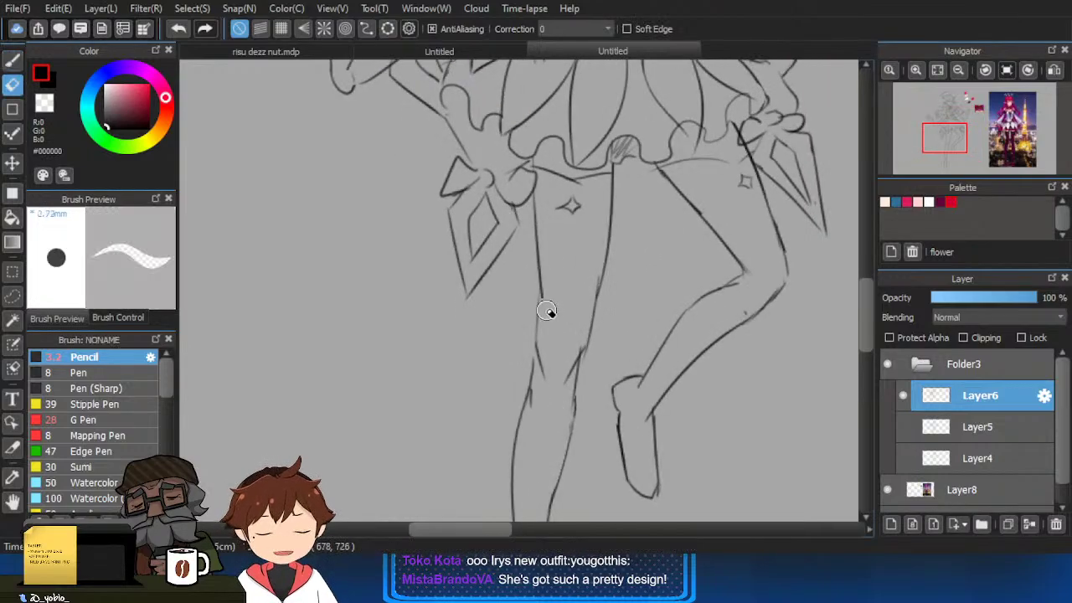
key("b")
key("e")
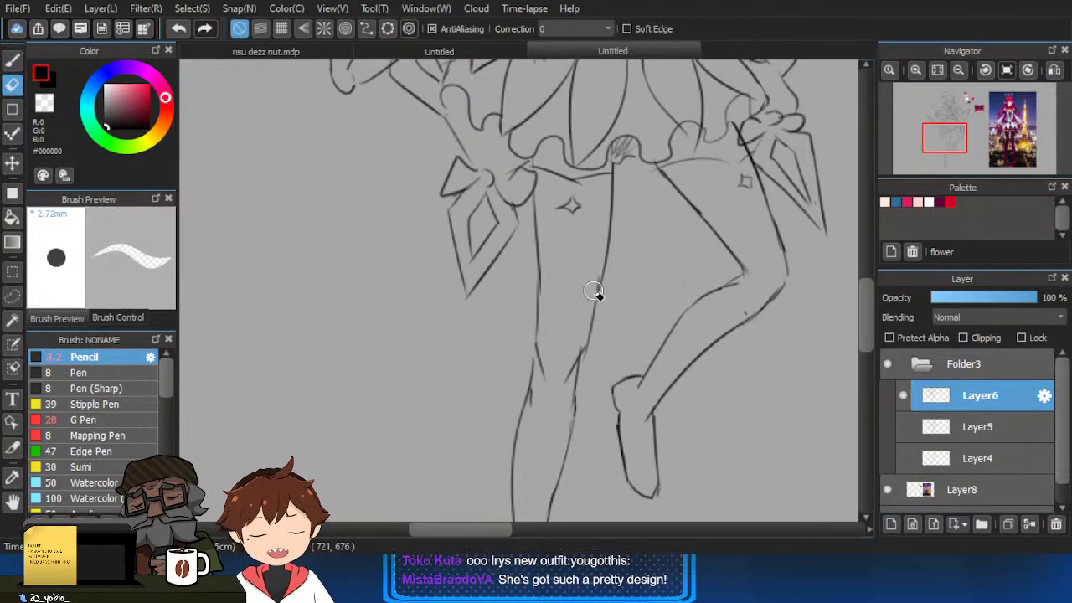
key("b")
Erase the lower part of the standing leg's outer thigh line, redraw it straighter, and touch up the inner thigh line.
key("e")
left_click_drag(546, 293, 540, 235)
key("b")
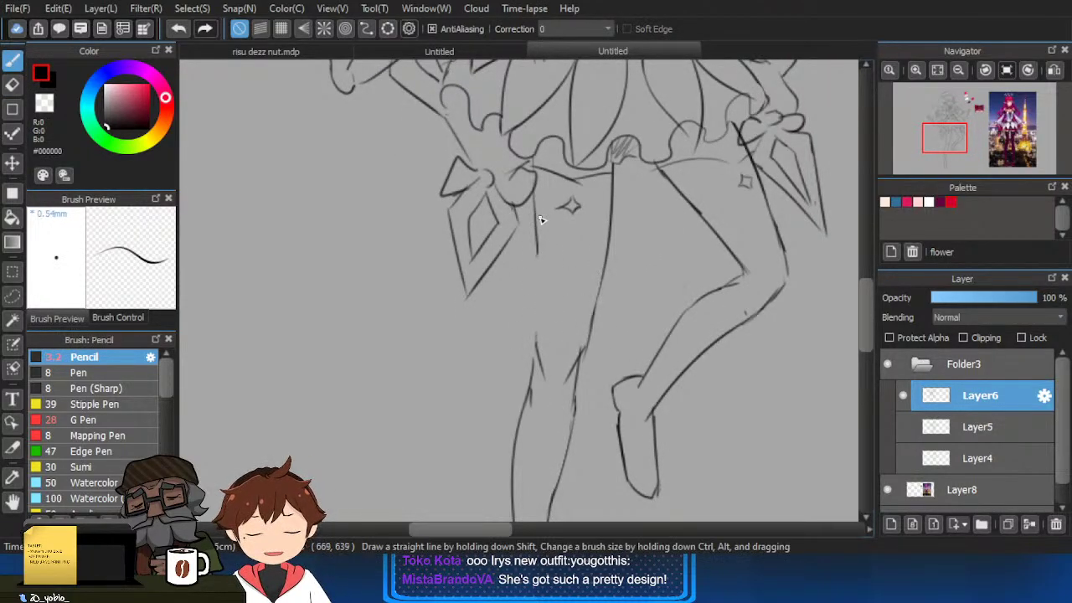
key("e")
key("b")
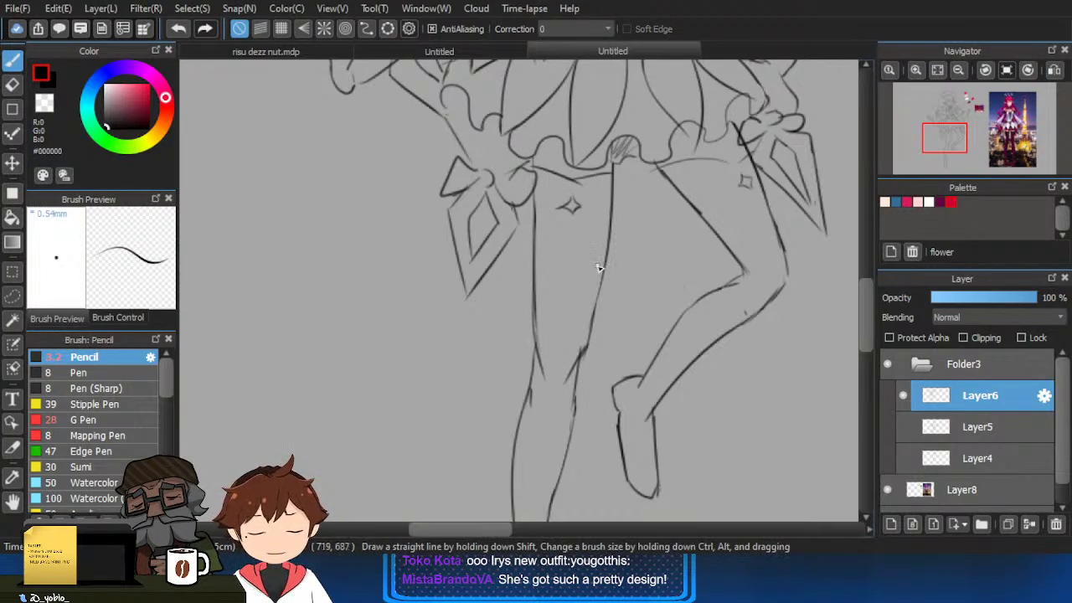
left_click_drag(600, 268, 602, 300)
key("e")
Examine the reference's thigh-high stockings, bows and skirt hem, and compare them with the sketched legs.
left_click_drag(636, 266, 687, 229)
left_click_drag(797, 304, 427, 356)
mouse_move(819, 288)
left_mouse_down()
mouse_move(793, 311)
mouse_move(796, 300)
left_mouse_up()
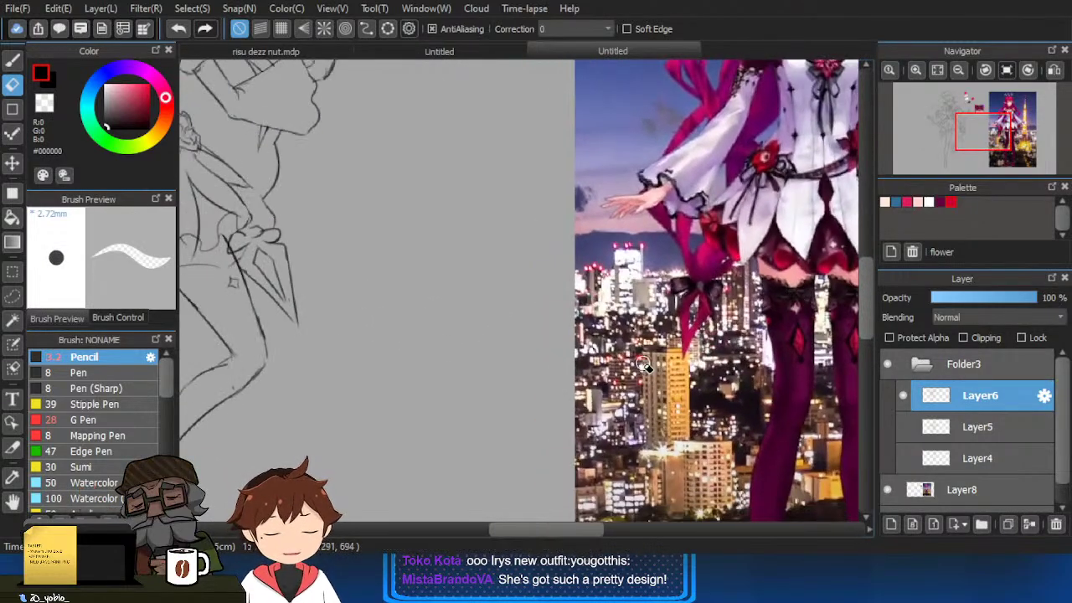
mouse_move(395, 367)
left_mouse_down()
mouse_move(497, 342)
mouse_move(241, 377)
left_mouse_up()
left_click_drag(668, 316, 736, 379)
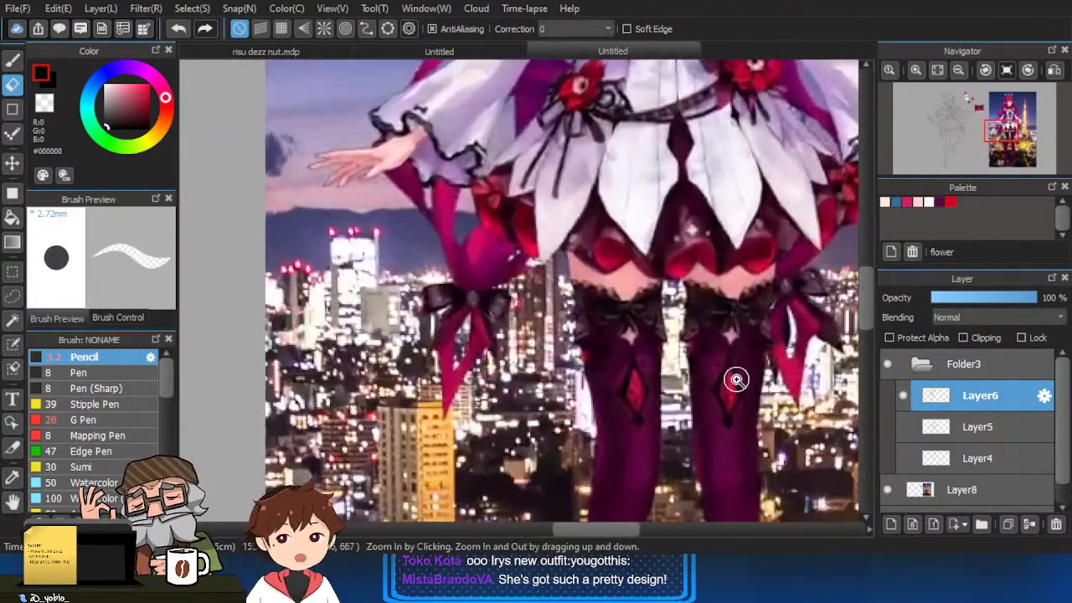
scroll(737, 380, "down", 4)
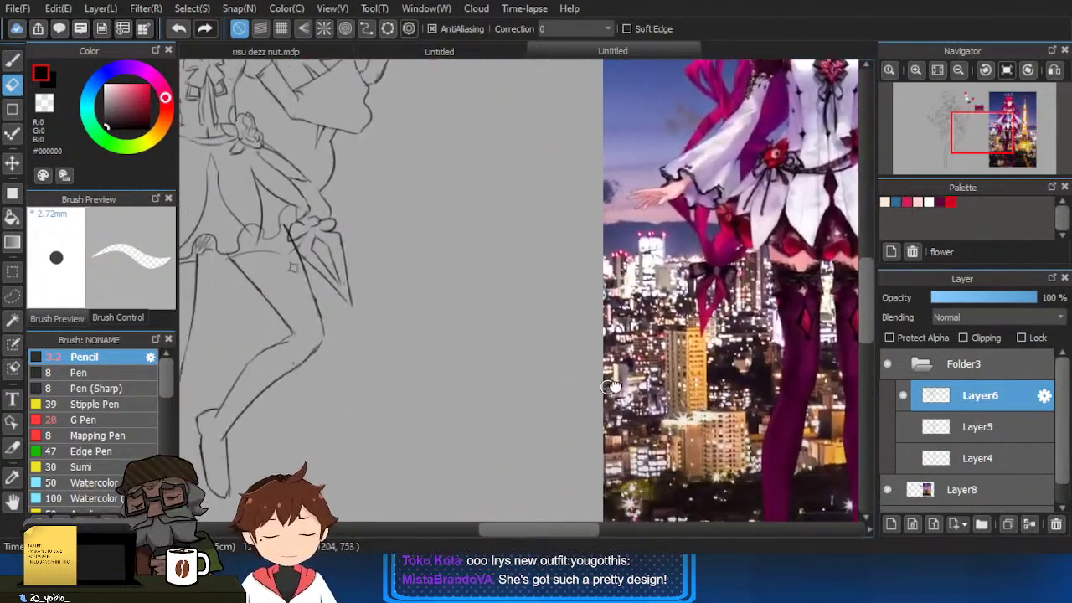
left_click_drag(609, 387, 729, 358)
key("b")
mouse_move(366, 209)
left_mouse_down()
mouse_move(394, 260)
mouse_move(439, 182)
left_mouse_up()
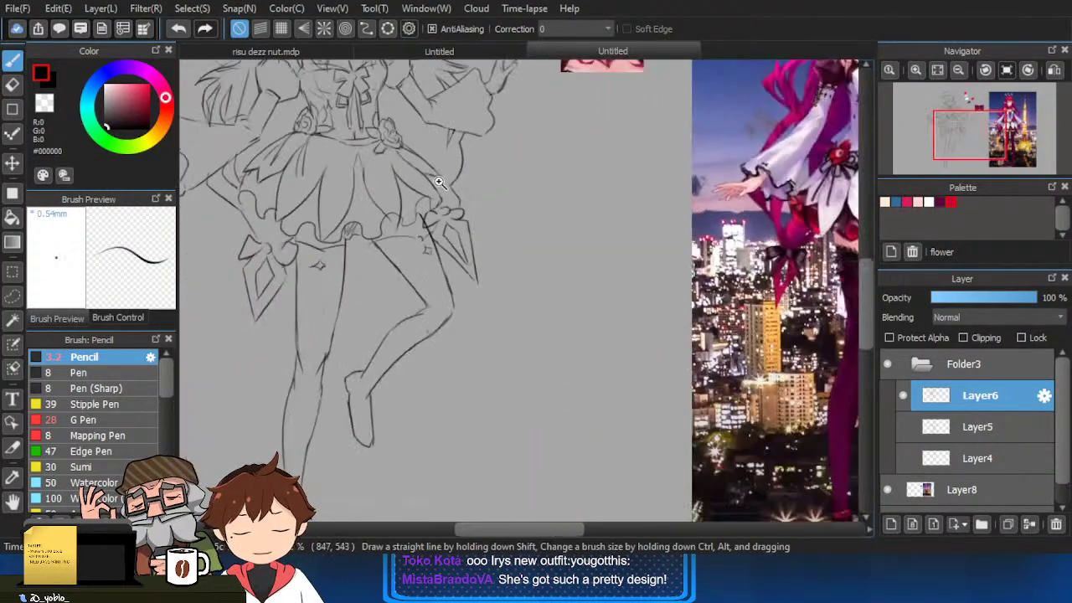
mouse_move(474, 252)
left_mouse_down()
mouse_move(385, 266)
mouse_move(463, 281)
left_mouse_up()
left_click_drag(332, 263, 343, 292)
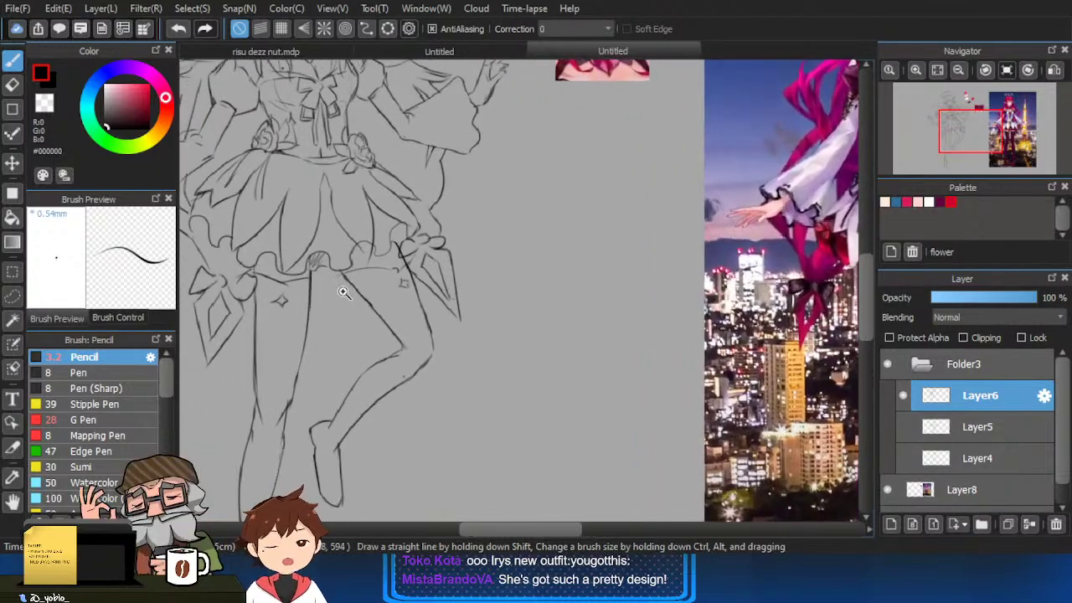
Sketch a small ribbon bow at the stocking top on the bent leg's outer thigh.
scroll(343, 292, "up", 2)
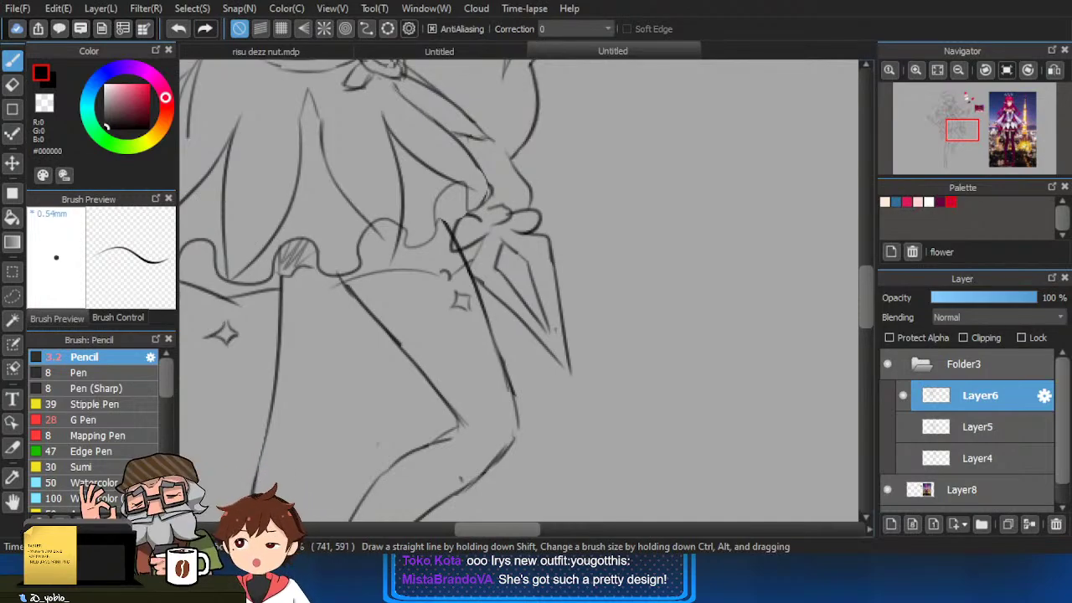
mouse_move(444, 273)
left_mouse_down()
mouse_move(442, 349)
mouse_move(451, 280)
mouse_move(460, 295)
mouse_move(496, 299)
mouse_move(476, 350)
mouse_move(478, 312)
left_mouse_up()
key("e")
key("b")
mouse_move(476, 313)
left_mouse_down()
mouse_move(467, 342)
mouse_move(501, 343)
left_mouse_up()
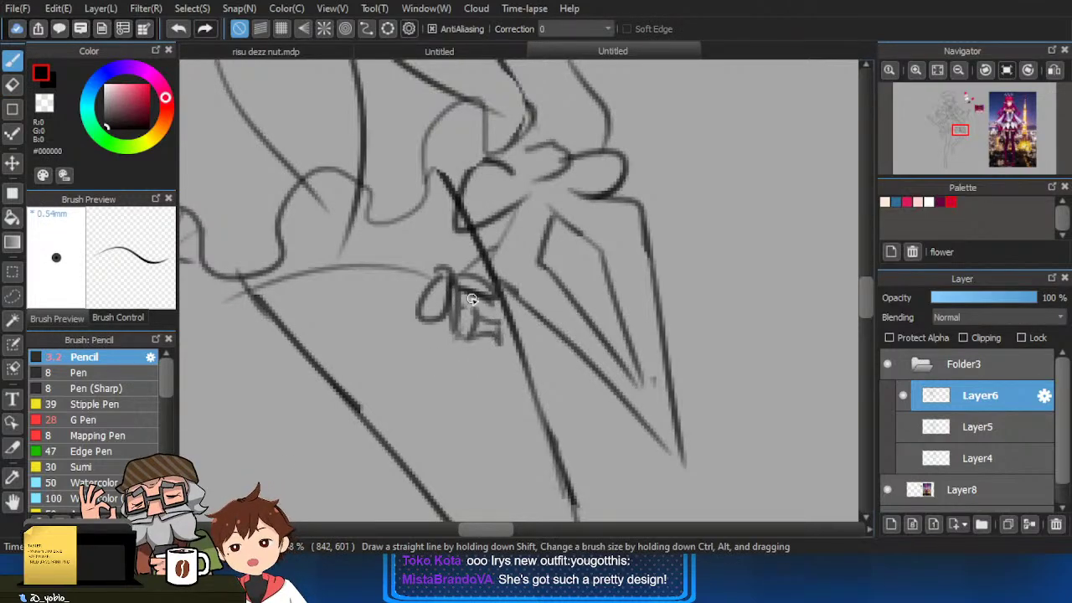
Sketch a ribbon bow above the star on the standing leg's stocking and a scalloped frill along its top edge.
mouse_move(287, 385)
left_mouse_down()
mouse_move(504, 322)
mouse_move(716, 286)
left_mouse_up()
mouse_move(452, 221)
left_mouse_down()
mouse_move(460, 227)
mouse_move(397, 243)
mouse_move(458, 227)
left_mouse_up()
key("ctrl+z")
left_click_drag(461, 221, 502, 249)
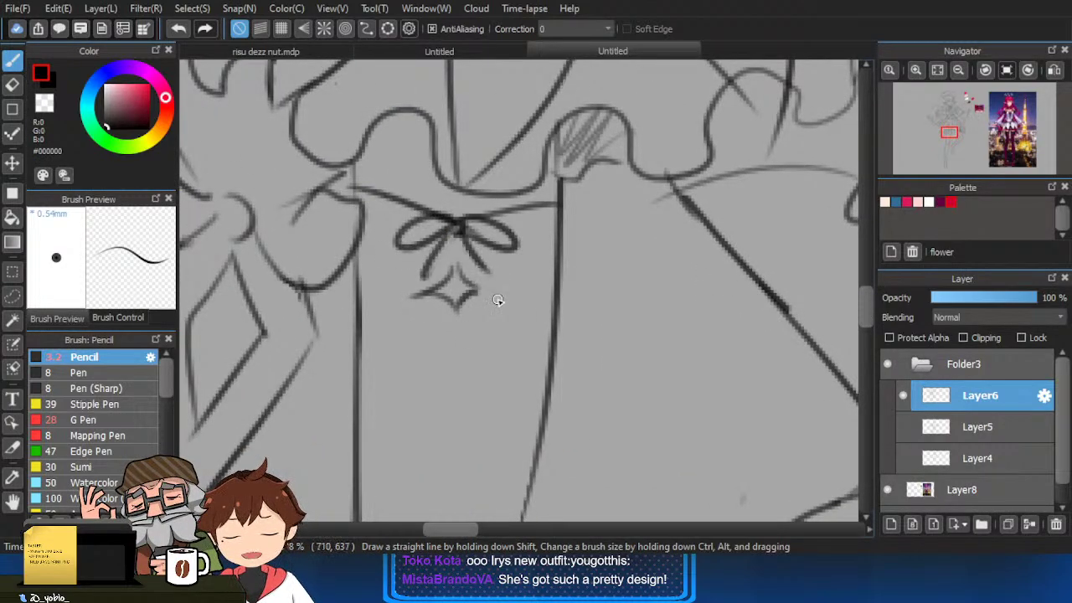
left_click_drag(512, 302, 515, 350)
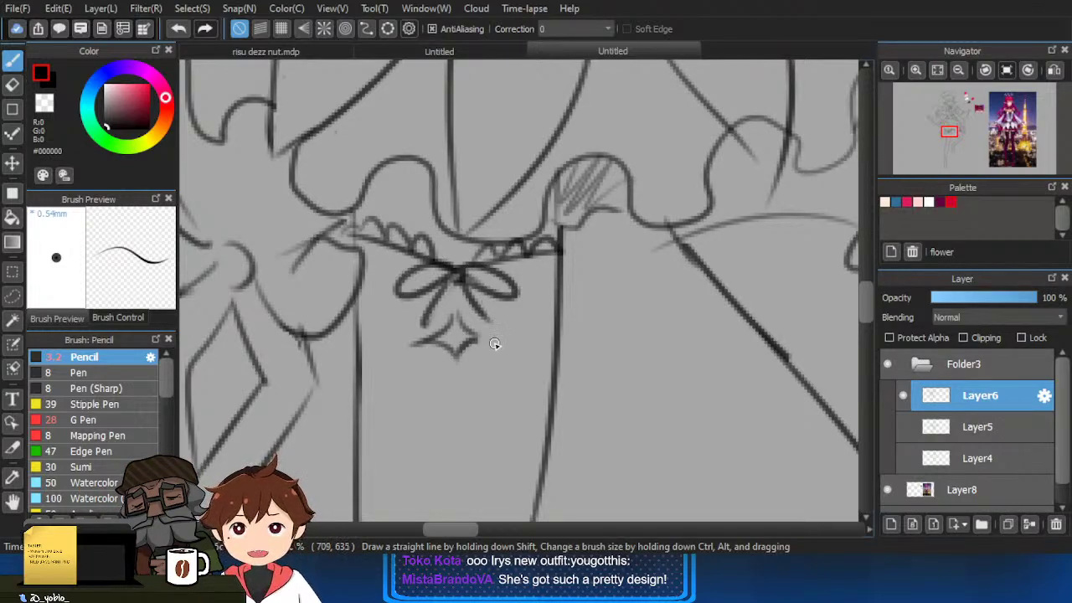
Sketch a pointed peak below the star on the standing leg's stocking, with a small inner diamond and slanted side lines.
scroll(477, 335, "down", 4)
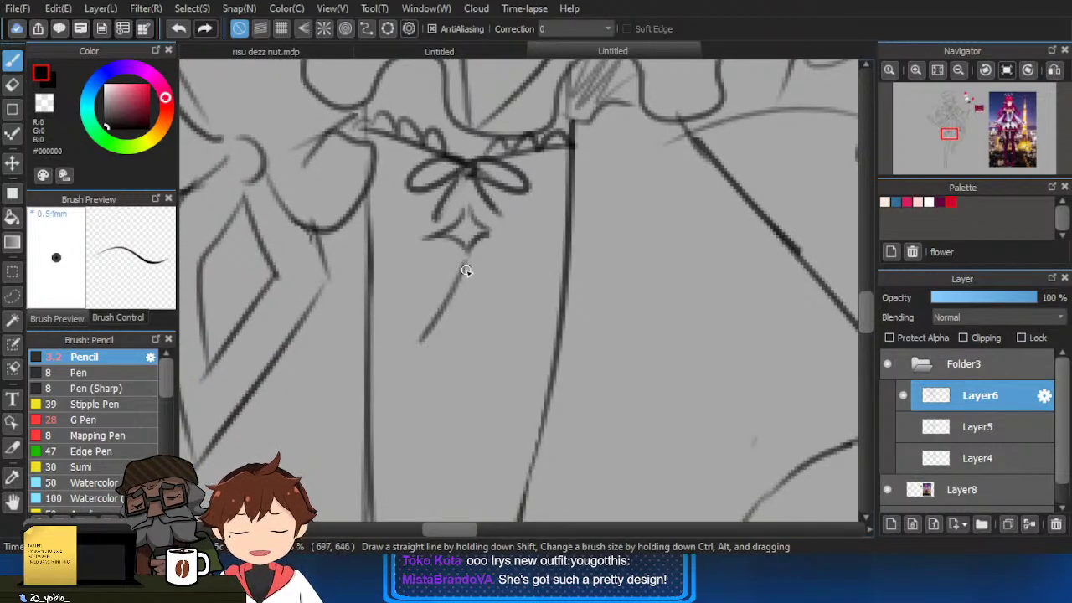
left_click_drag(466, 271, 501, 355)
left_click_drag(421, 340, 376, 301)
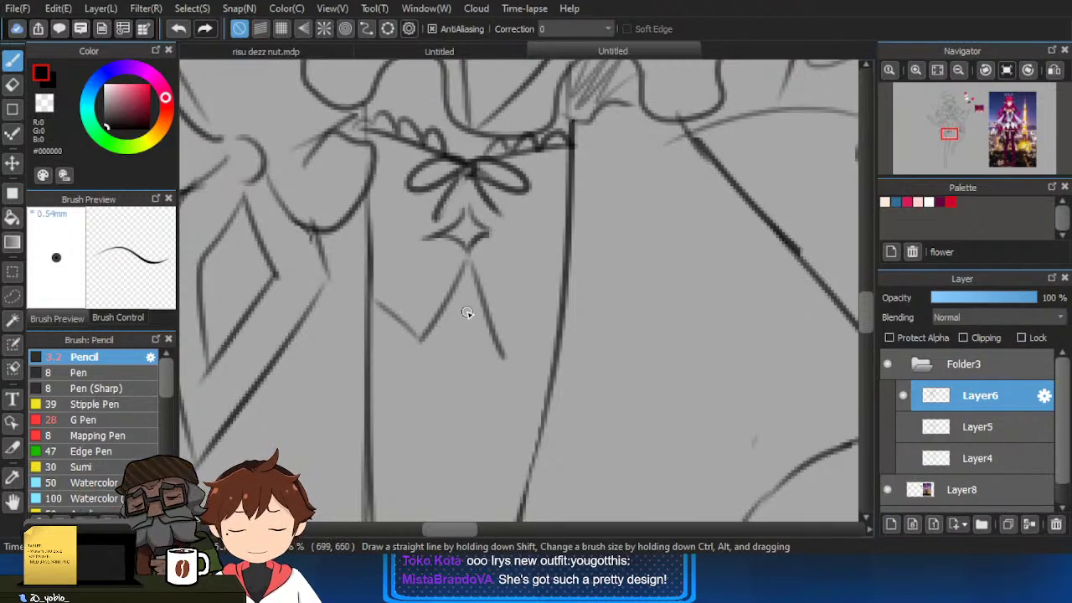
mouse_move(469, 297)
left_mouse_down()
mouse_move(440, 341)
mouse_move(467, 389)
left_mouse_up()
mouse_move(469, 299)
left_mouse_down()
mouse_move(480, 328)
mouse_move(468, 388)
left_mouse_up()
left_click_drag(506, 340, 553, 304)
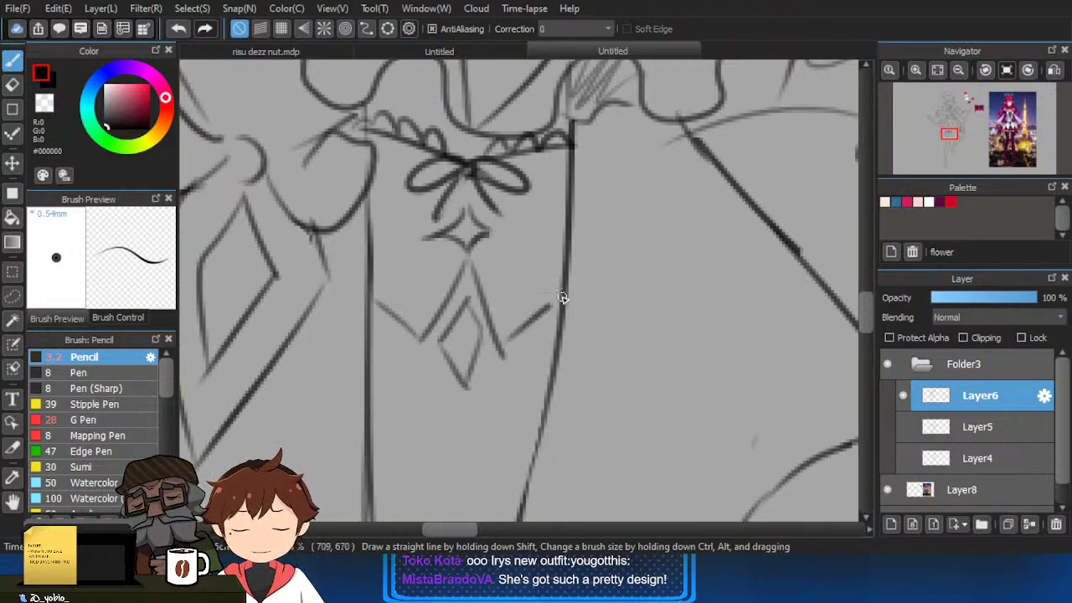
Double the slanted lines, close the stocking motif into a V tipped with a tiny diamond, and redraw its inner diamond.
key("e")
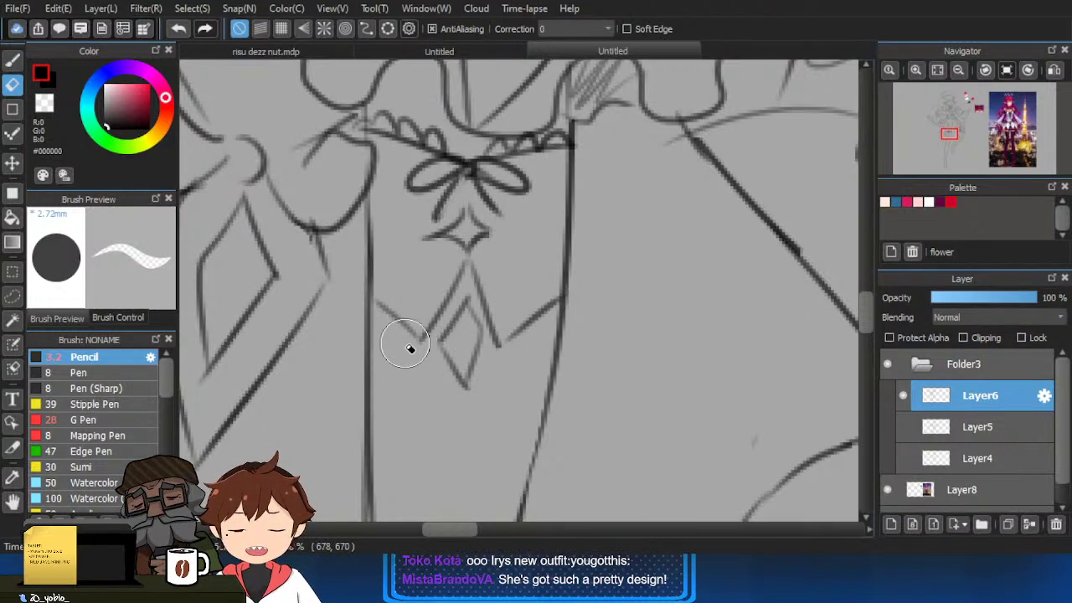
key("b")
left_click_drag(379, 315, 420, 349)
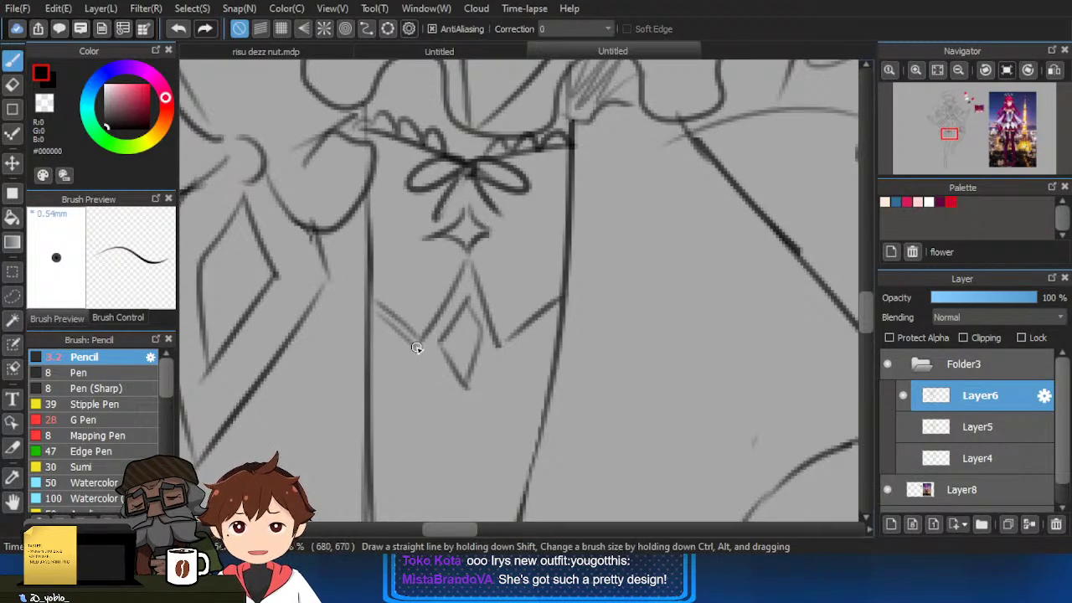
left_click_drag(442, 390, 459, 410)
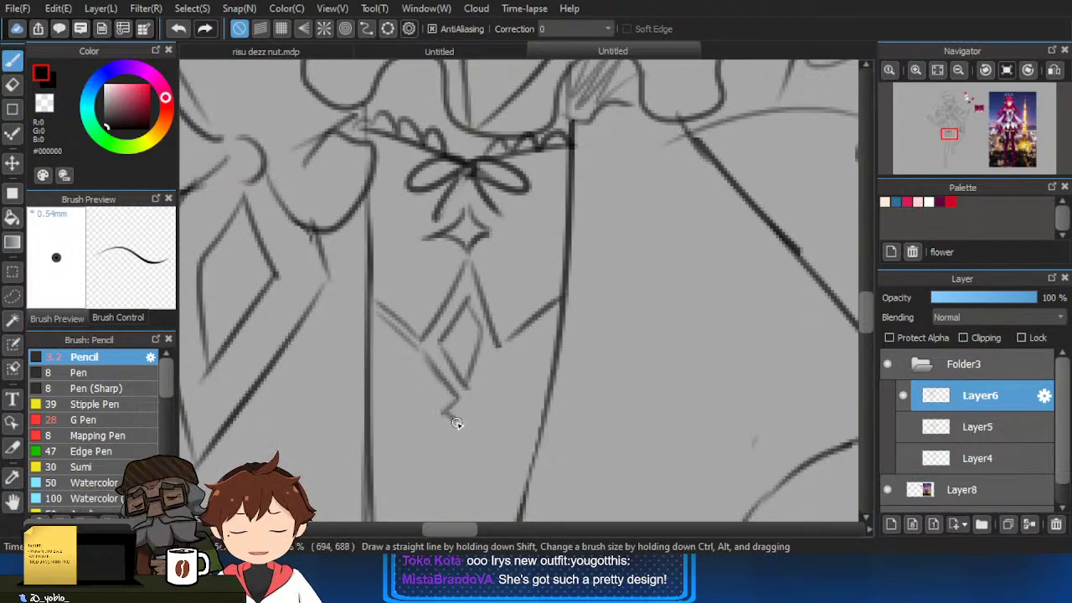
mouse_move(509, 360)
left_mouse_down()
mouse_move(559, 318)
mouse_move(489, 383)
left_mouse_up()
scroll(505, 341, "down", 5)
scroll(570, 284, "up", 1)
left_click_drag(707, 331, 678, 329)
scroll(458, 339, "up", 2)
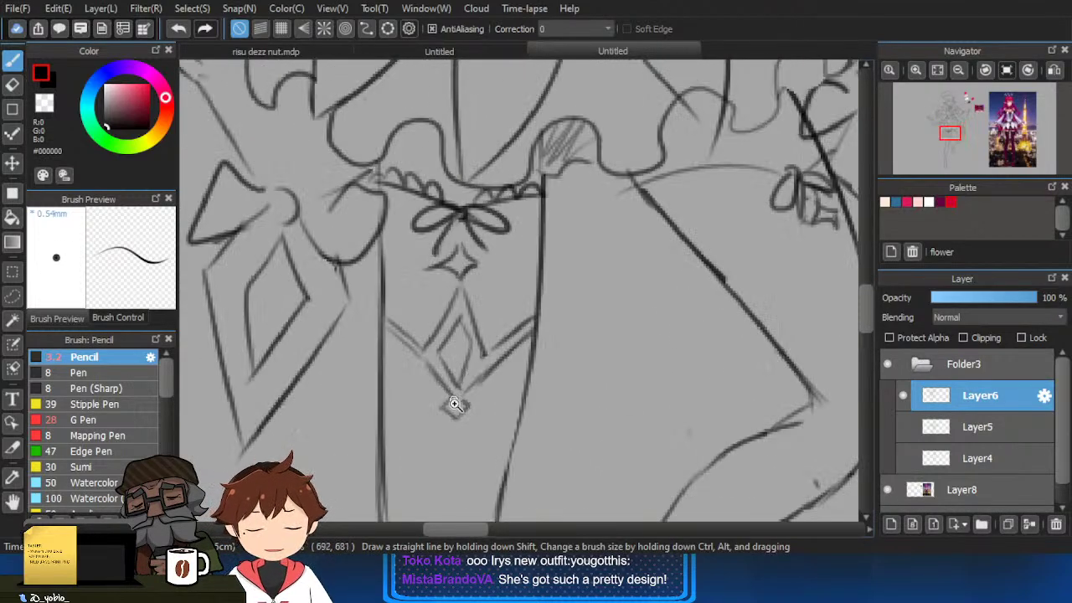
left_click_drag(439, 346, 466, 324)
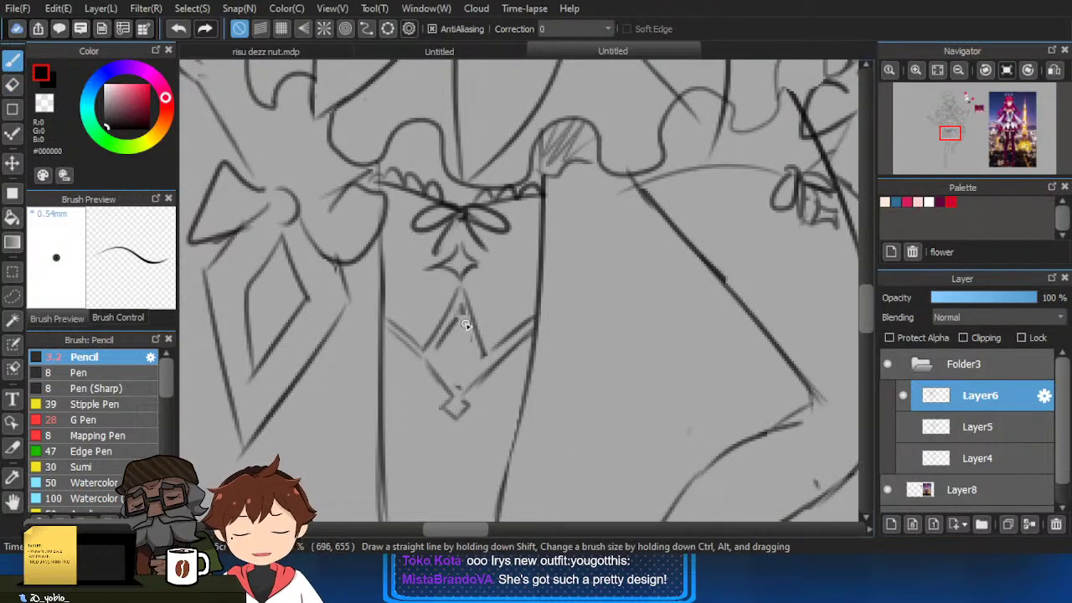
Sketch the double-lined angular band on the bent leg's stocking and a scalloped frill along its top edge.
left_click_drag(601, 353, 455, 340)
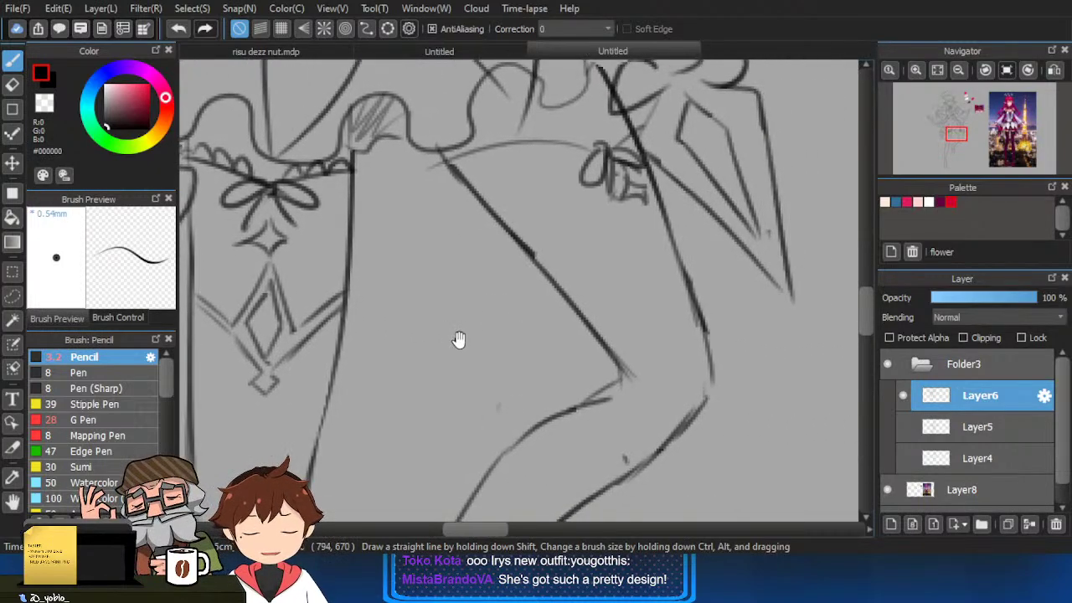
mouse_move(658, 208)
left_mouse_down()
mouse_move(668, 247)
mouse_move(559, 256)
mouse_move(661, 263)
left_mouse_up()
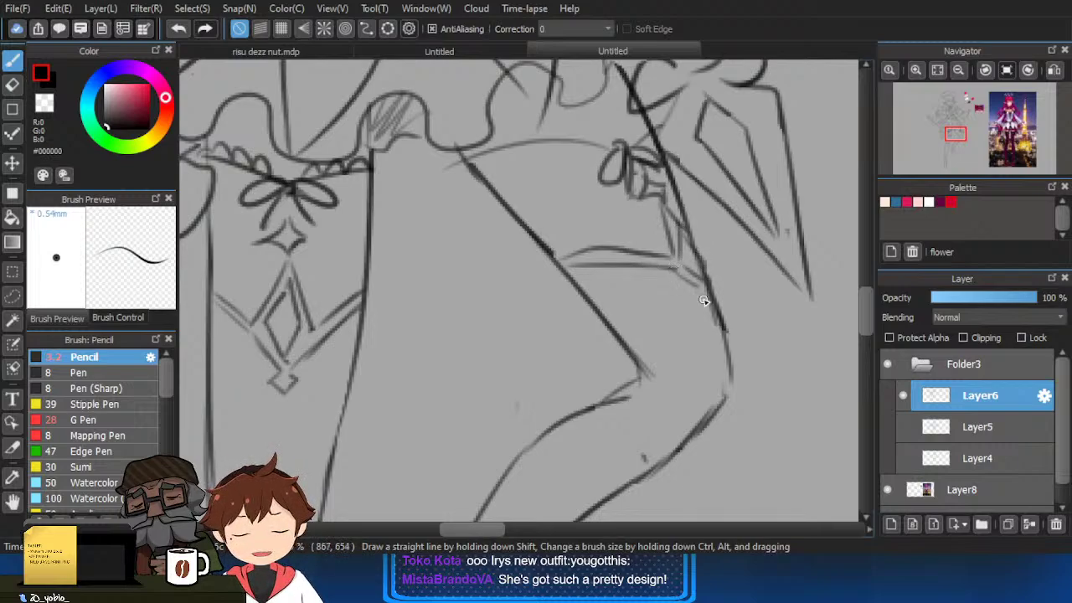
scroll(703, 300, "down", 4)
scroll(783, 292, "up", 2)
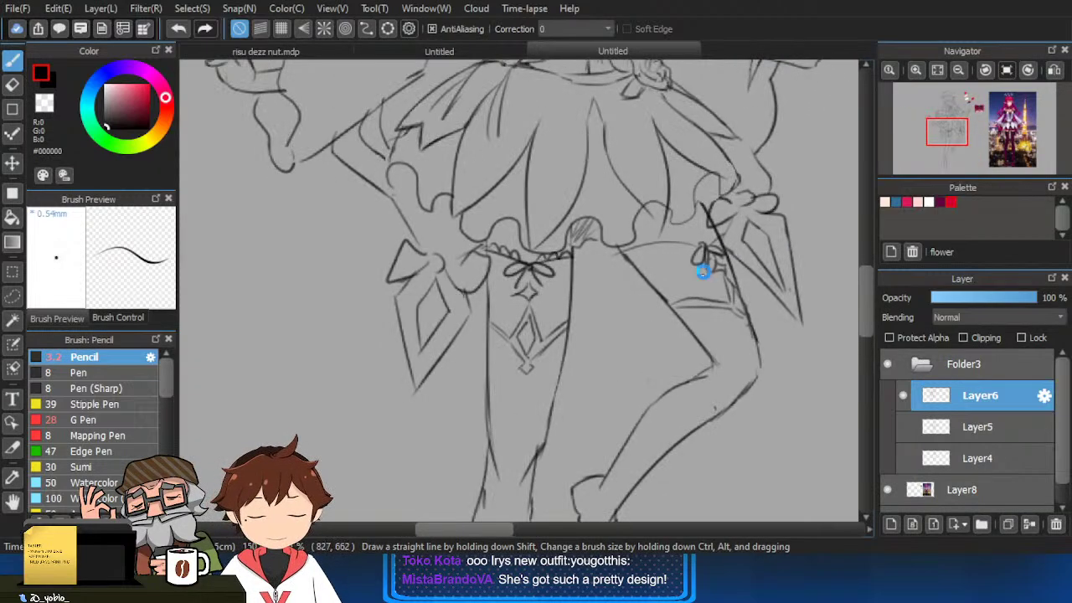
scroll(704, 271, "up", 2)
left_click_drag(645, 240, 558, 264)
scroll(745, 232, "down", 3)
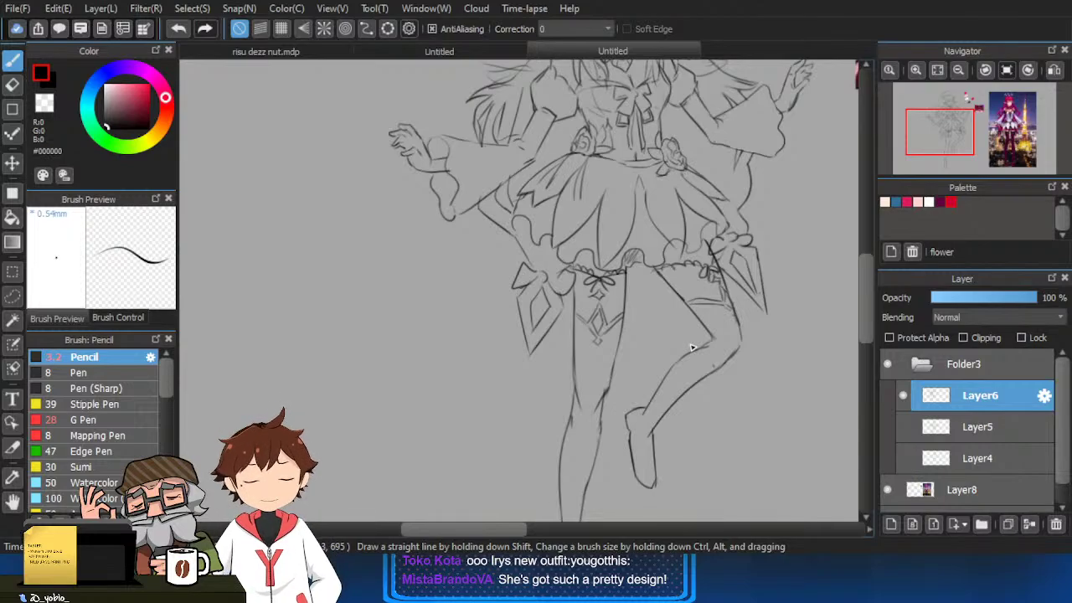
Add a fold line and small pointed ornaments above the skirt's hem scallops, with an angled inner edge in the left-hand scallop.
scroll(672, 269, "up", 2)
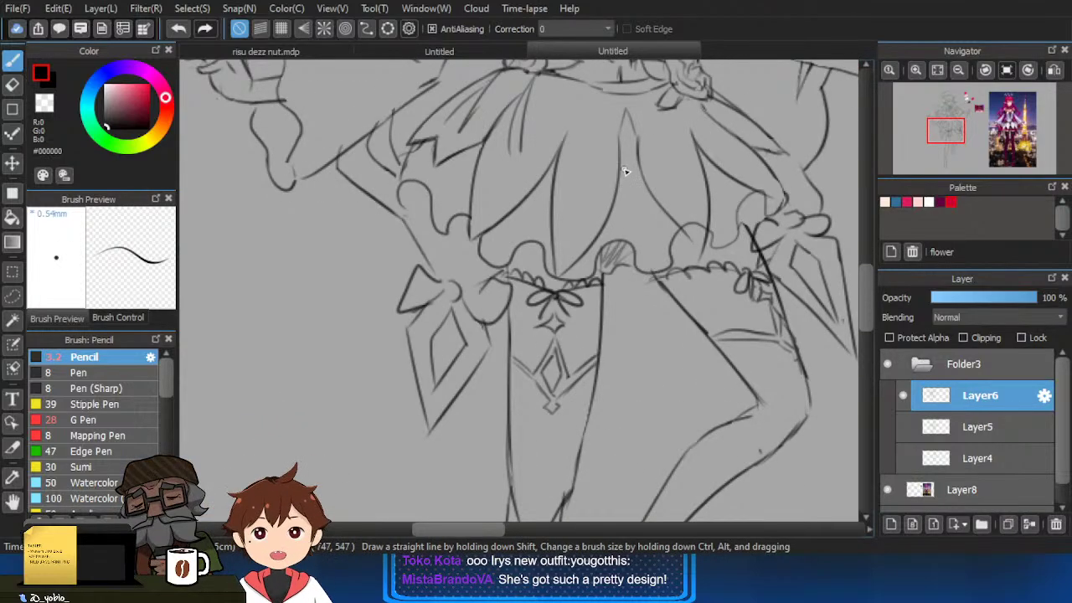
left_click_drag(643, 216, 640, 259)
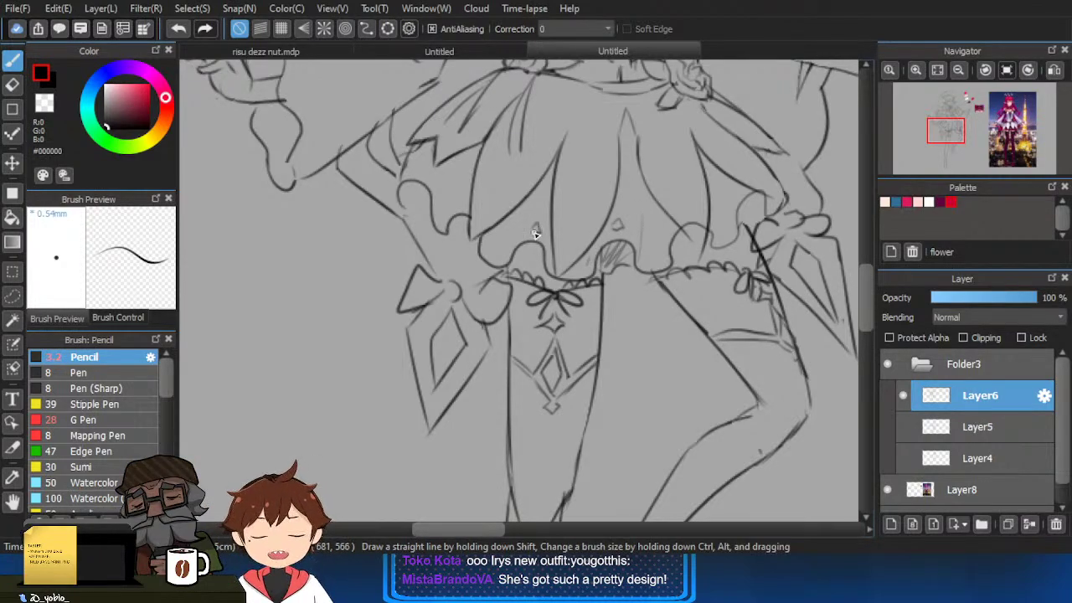
scroll(497, 240, "up", 1)
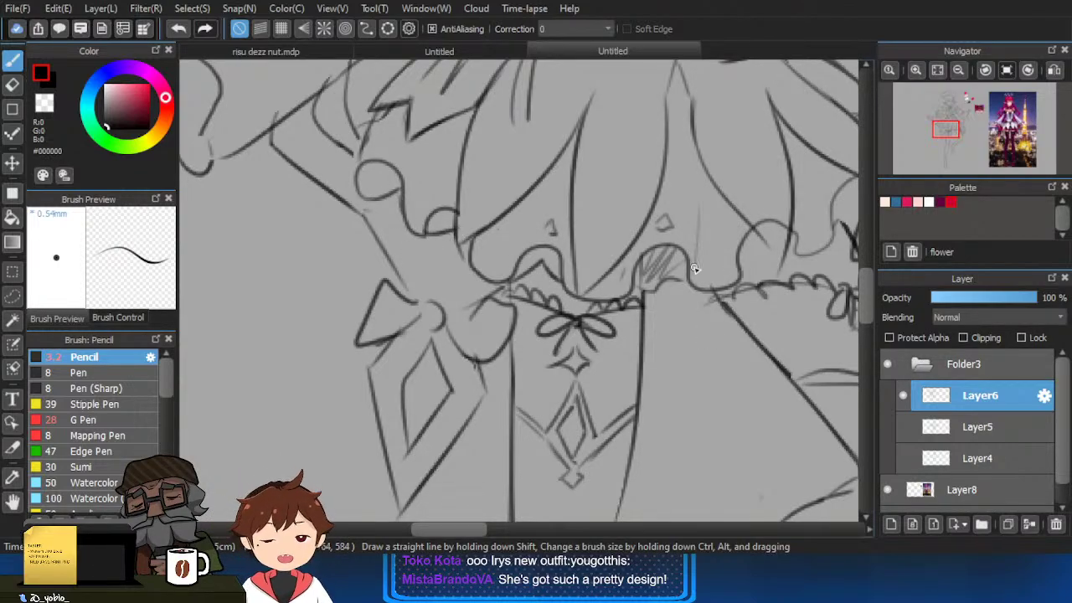
Erase the hatching inside the skirt's central hem scallop and draw an angled inner edge in its place.
key("e")
mouse_move(657, 258)
left_mouse_down()
mouse_move(666, 285)
mouse_move(675, 281)
left_mouse_up()
key("b")
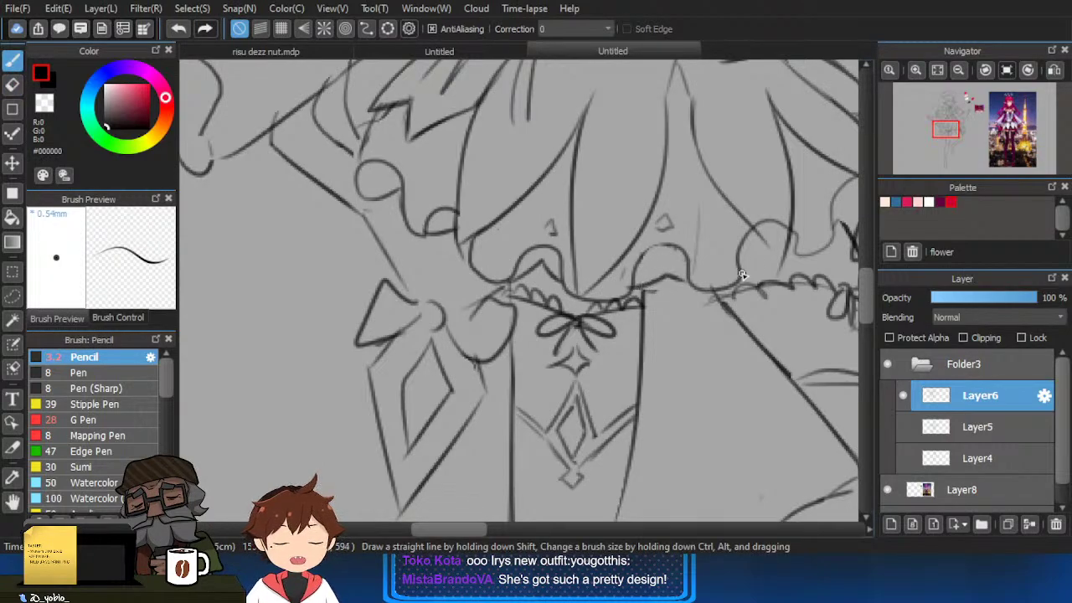
Erase the hem line overlapping the right-hand petal tip and redraw the scallop's inner edge beside it.
key("e")
left_click_drag(764, 235, 756, 222)
scroll(767, 259, "down", 2)
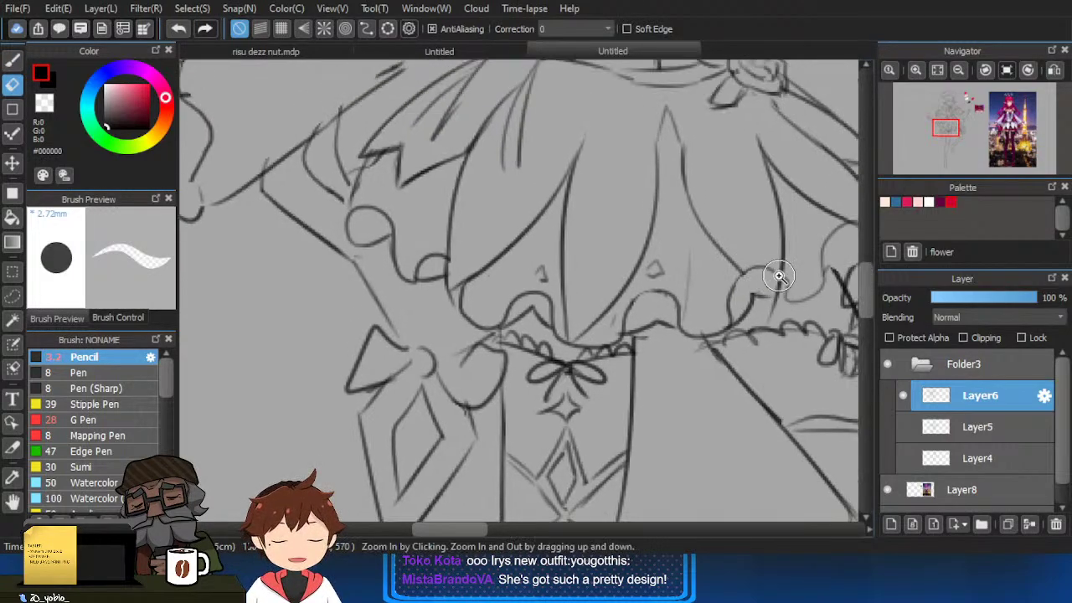
scroll(749, 241, "up", 1)
key("b")
key("e")
left_click_drag(768, 287, 781, 307)
key("b")
left_click_drag(803, 306, 793, 302)
scroll(792, 301, "up", 2)
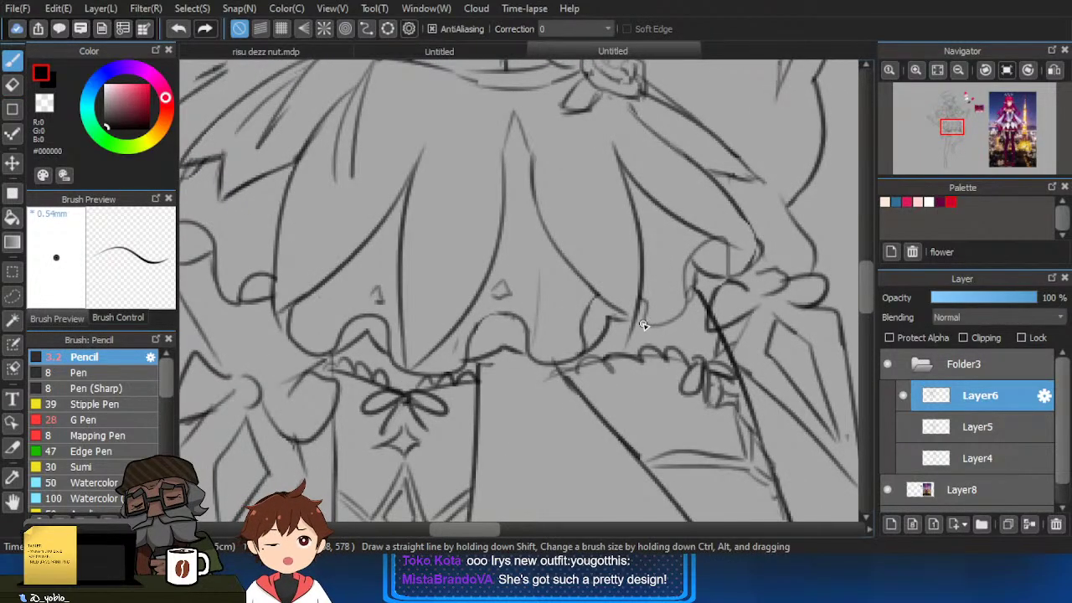
Add fold lines and small ornaments to the ruffle sections at both outer sides of the skirt hem.
left_click_drag(684, 298, 645, 233)
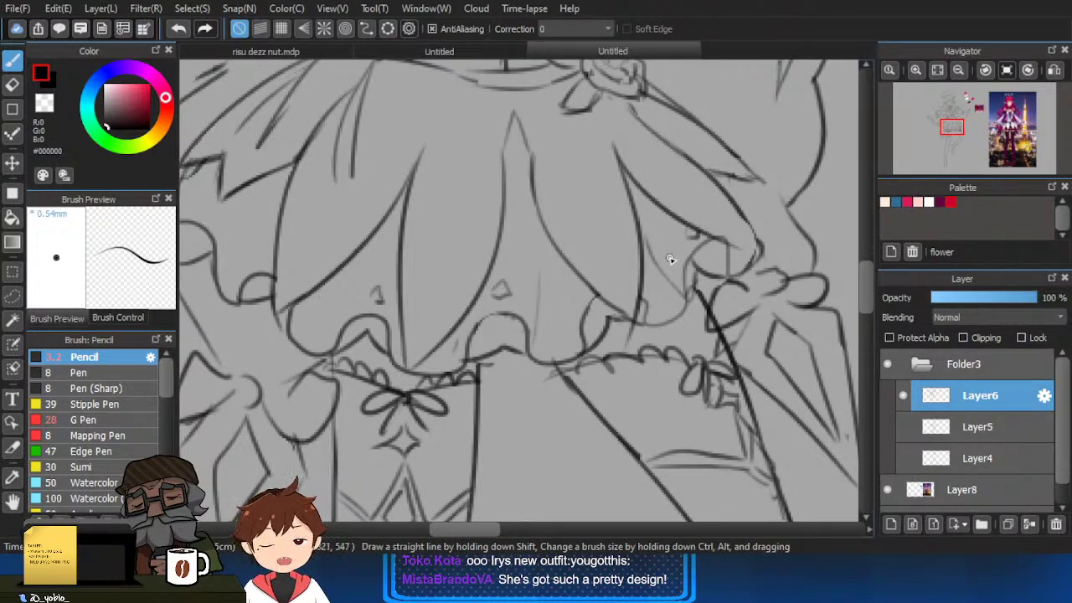
scroll(578, 326, "down", 3)
scroll(435, 331, "up", 2)
left_click_drag(436, 331, 472, 266)
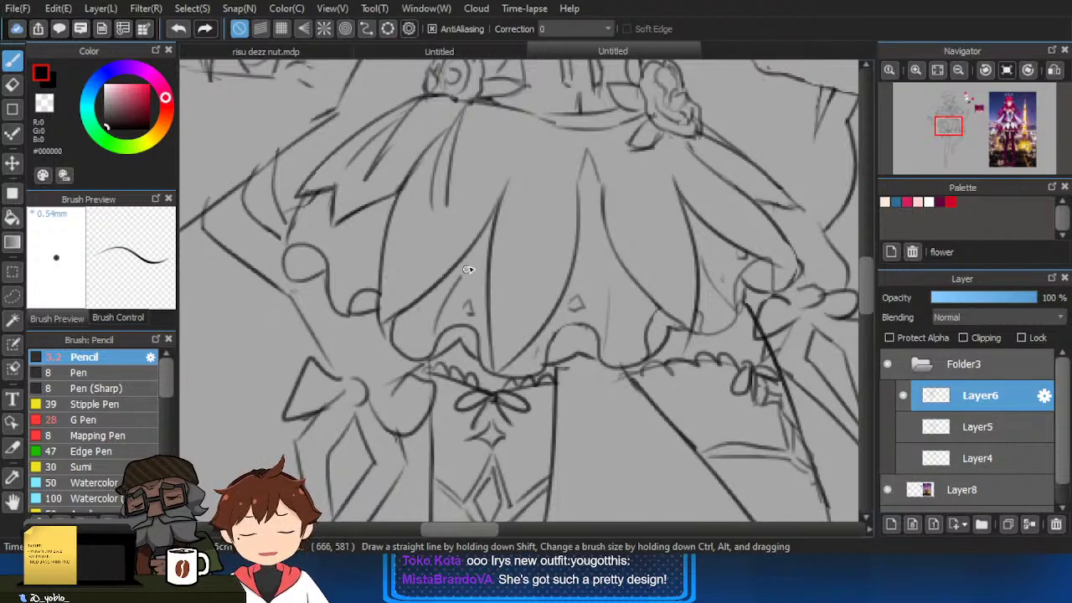
left_click_drag(411, 341, 418, 345)
left_click_drag(352, 300, 380, 254)
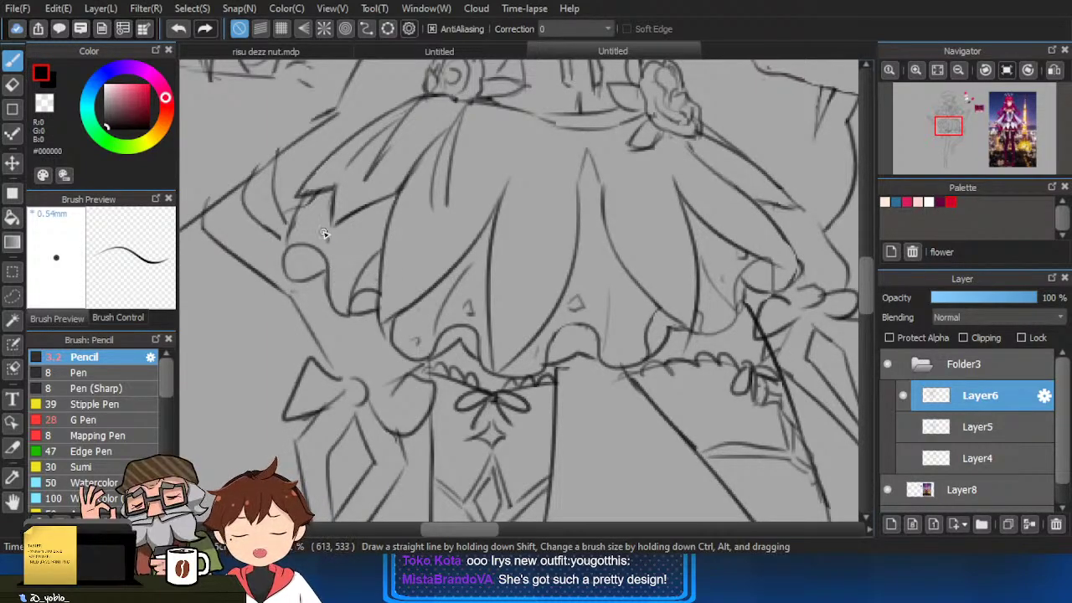
left_click_drag(326, 234, 329, 240)
scroll(353, 234, "down", 2)
left_click_drag(406, 268, 416, 275)
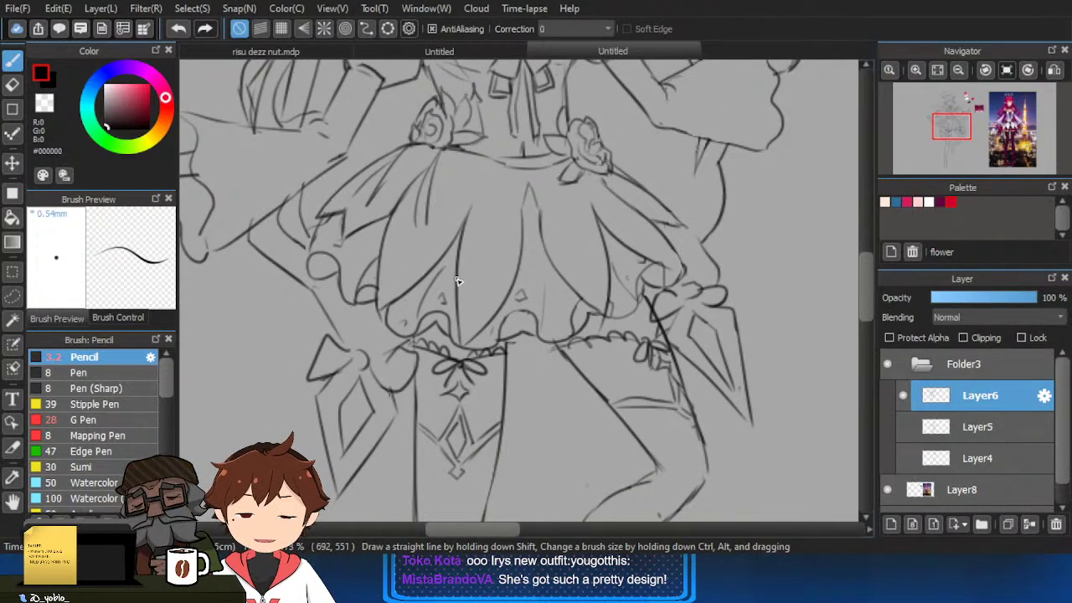
Draw a wavy frill along the cuff opening of the wide sleeve on the drawing's left-hand arm.
scroll(466, 289, "down", 3)
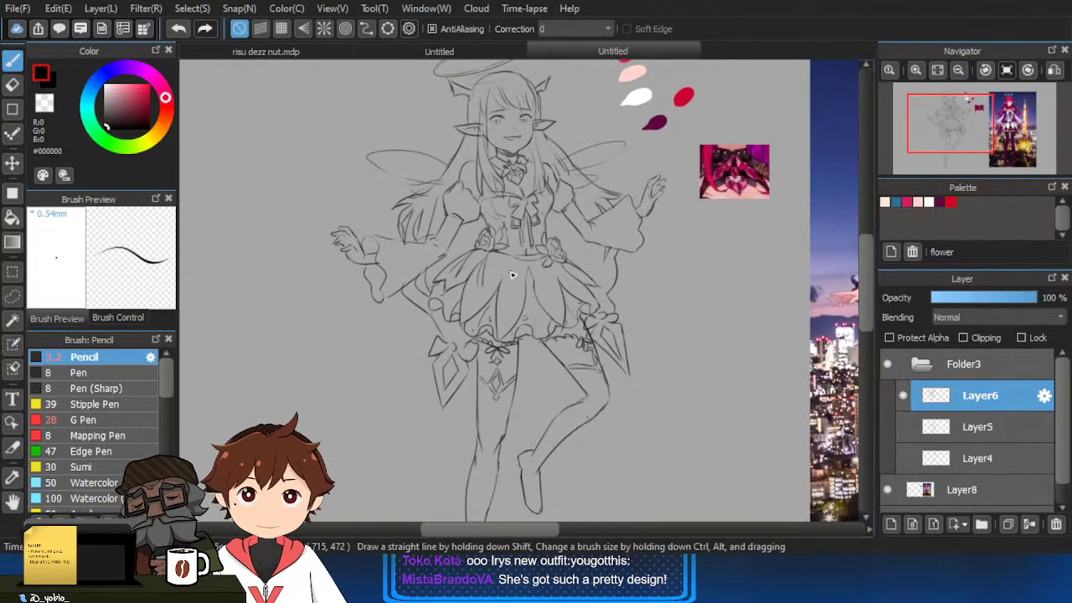
left_click_drag(534, 316, 536, 335)
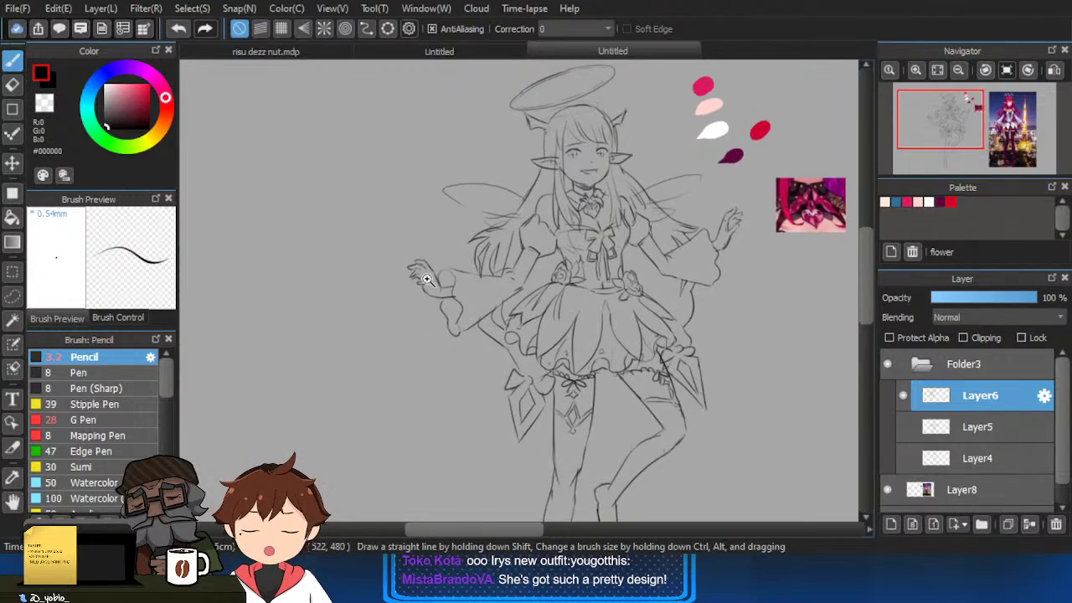
scroll(488, 263, "up", 4)
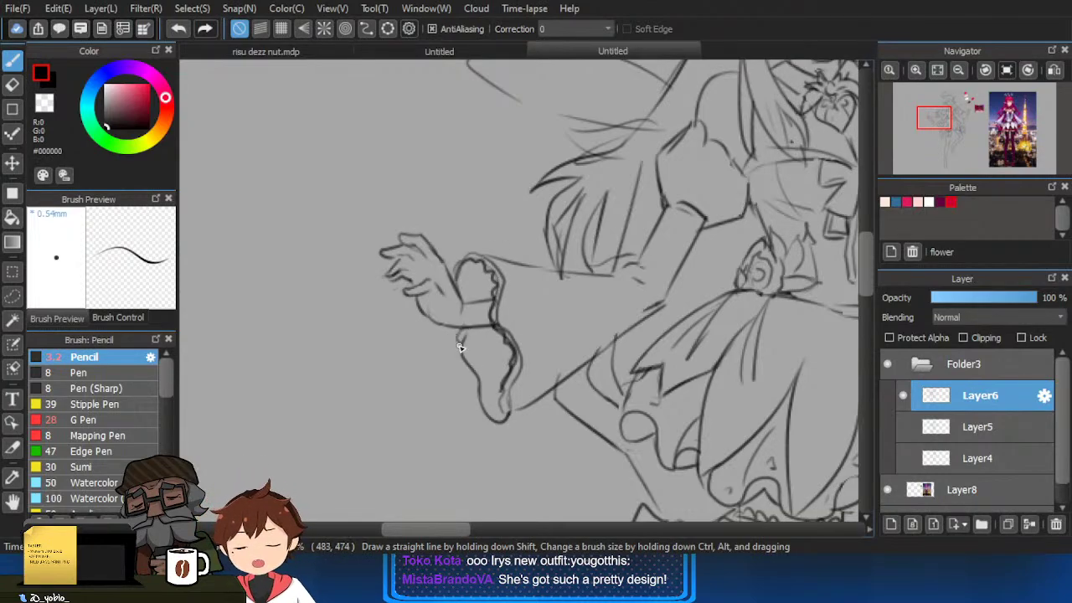
left_click_drag(536, 395, 352, 352)
Draw a wavy frill along the cuff edge of the wide sleeve on the raised right-hand arm.
left_click_drag(693, 264, 359, 355)
scroll(664, 226, "up", 1)
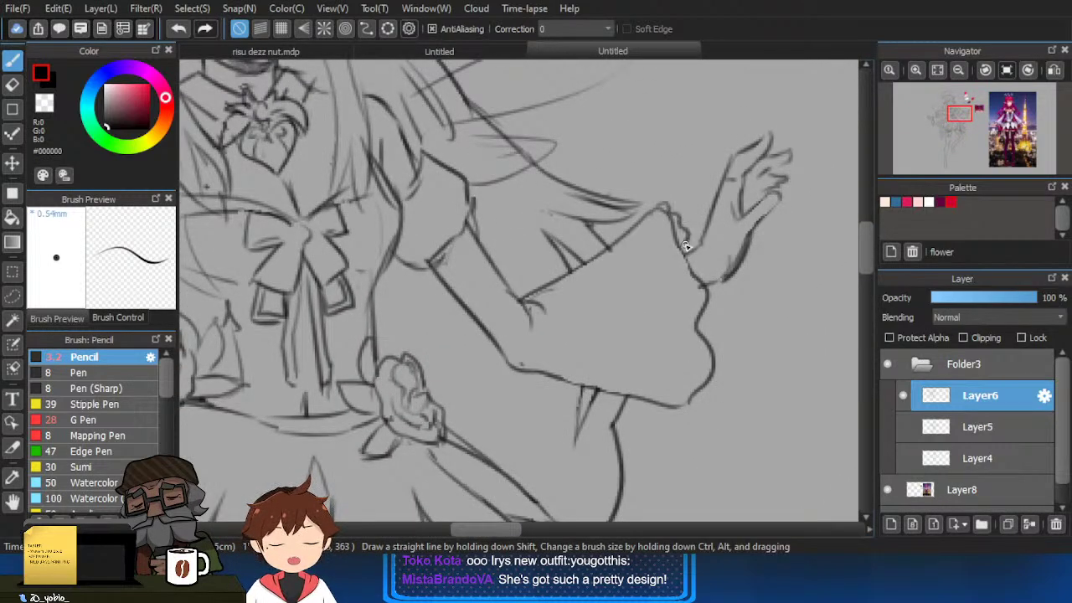
left_click_drag(702, 399, 691, 407)
scroll(696, 405, "down", 1)
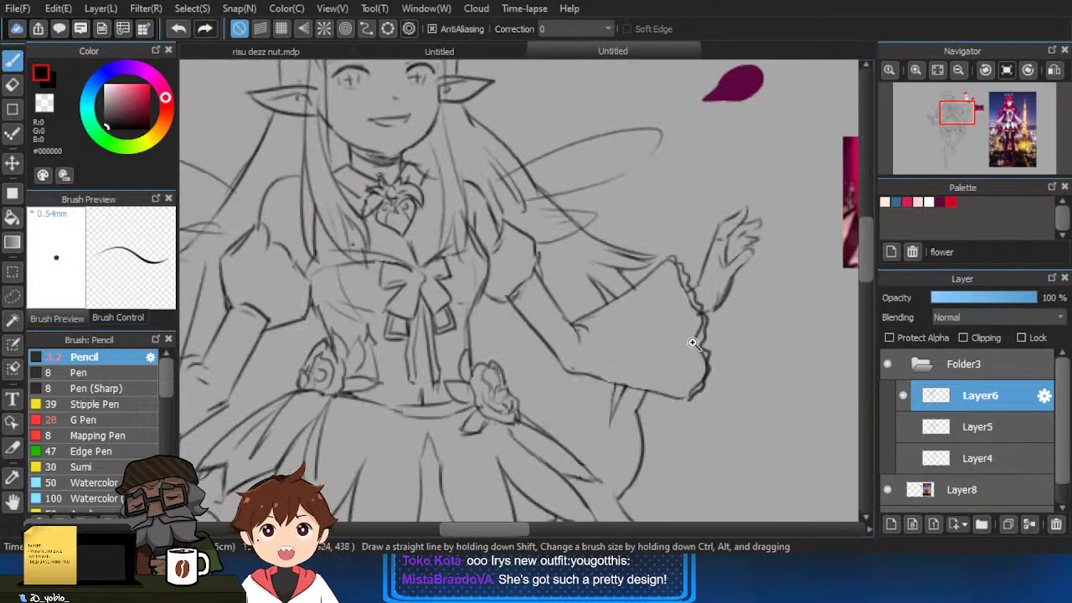
left_click_drag(656, 355, 668, 378)
left_click_drag(656, 346, 675, 374)
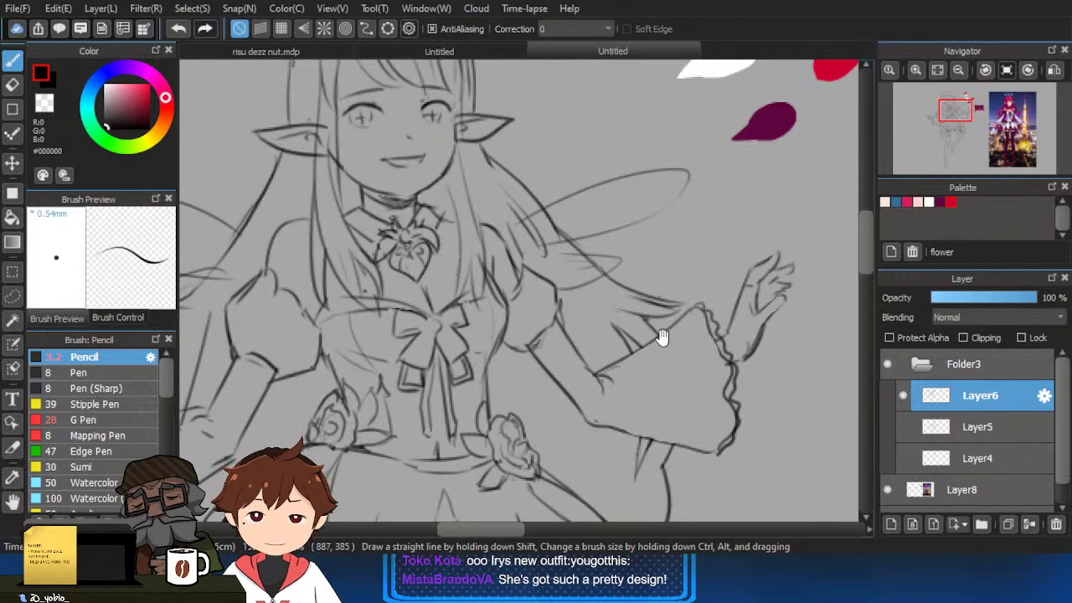
Sketch a small frill along the lower edge of the right-hand puff sleeve.
left_click_drag(561, 333, 598, 348)
scroll(575, 375, "up", 3)
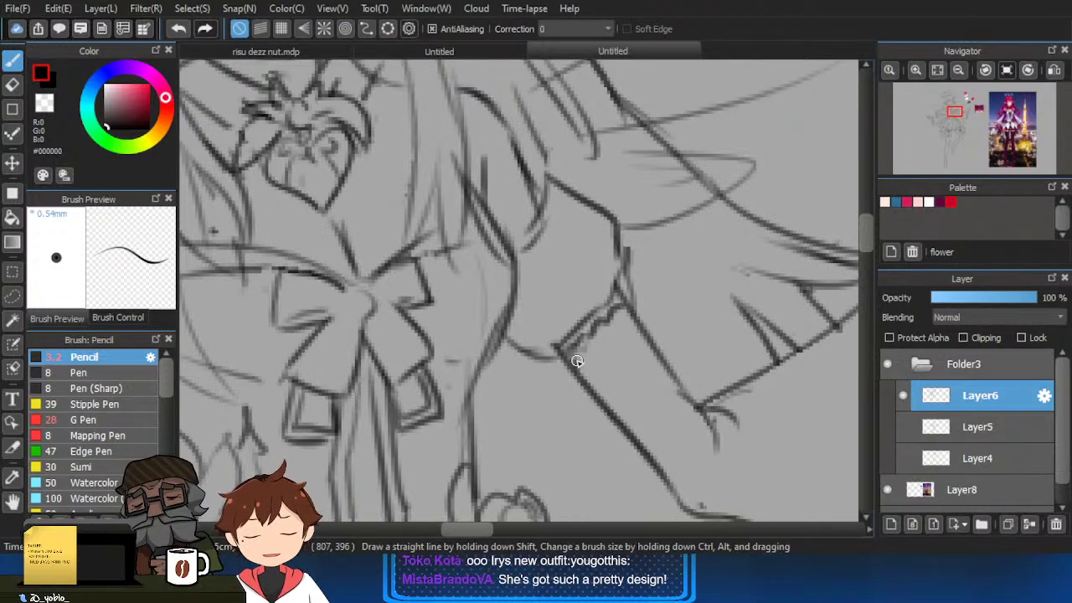
mouse_move(577, 361)
left_mouse_down()
mouse_move(593, 341)
mouse_move(611, 356)
left_mouse_up()
Sketch a narrower upper-arm line beneath the left-hand puff sleeve.
mouse_move(552, 408)
left_mouse_down()
mouse_move(673, 364)
mouse_move(771, 349)
left_mouse_up()
mouse_move(247, 328)
left_mouse_down()
mouse_move(469, 294)
mouse_move(336, 392)
left_mouse_up()
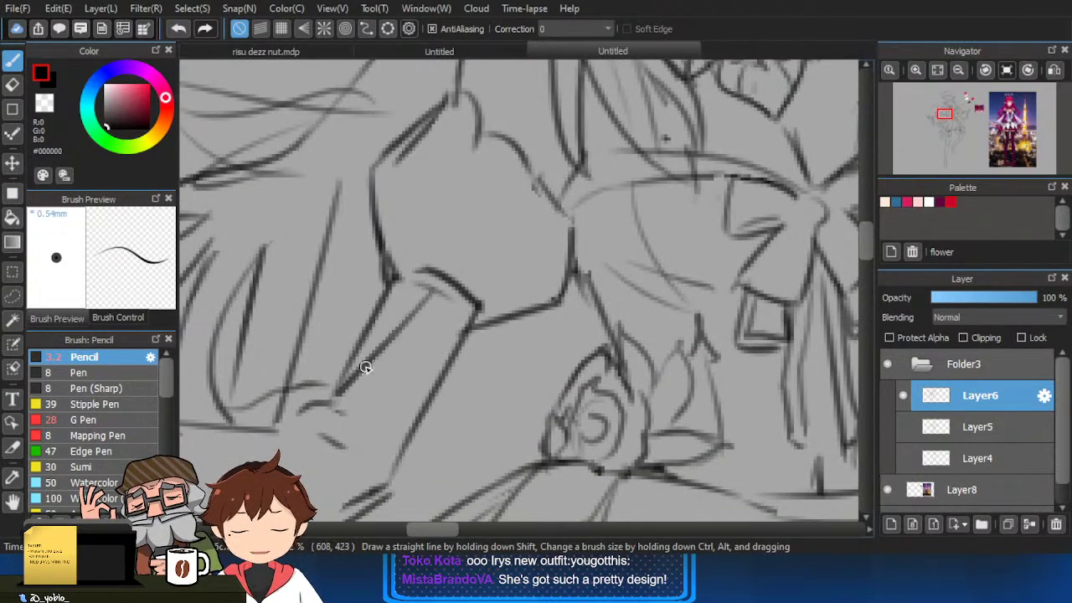
mouse_move(402, 293)
left_mouse_down()
mouse_move(360, 335)
mouse_move(377, 360)
mouse_move(359, 319)
mouse_move(376, 306)
mouse_move(396, 325)
left_mouse_up()
Sketch small ribbon bows on the frilled lower edges of both puff sleeves.
scroll(443, 283, "down", 3)
left_click_drag(725, 273, 625, 277)
scroll(618, 264, "up", 3)
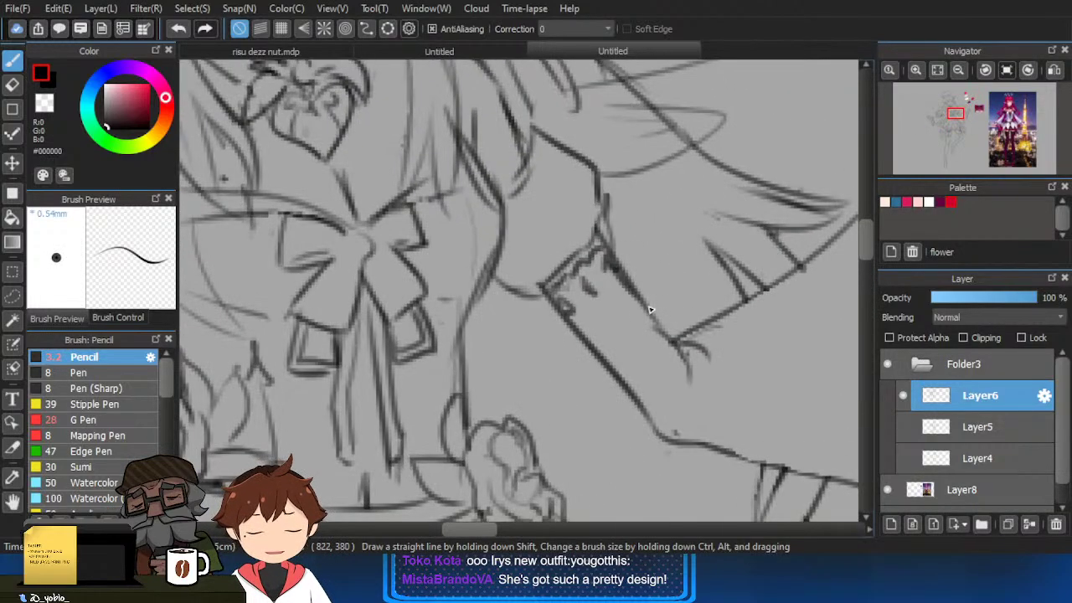
left_click_drag(627, 270, 636, 288)
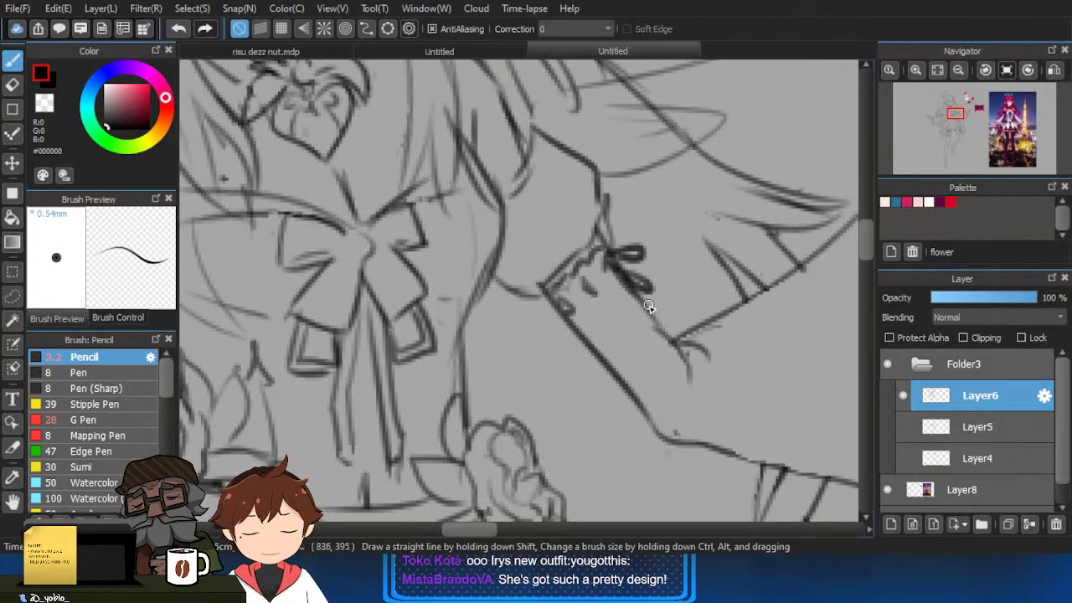
scroll(690, 229, "down", 5)
left_click_drag(785, 364, 707, 374)
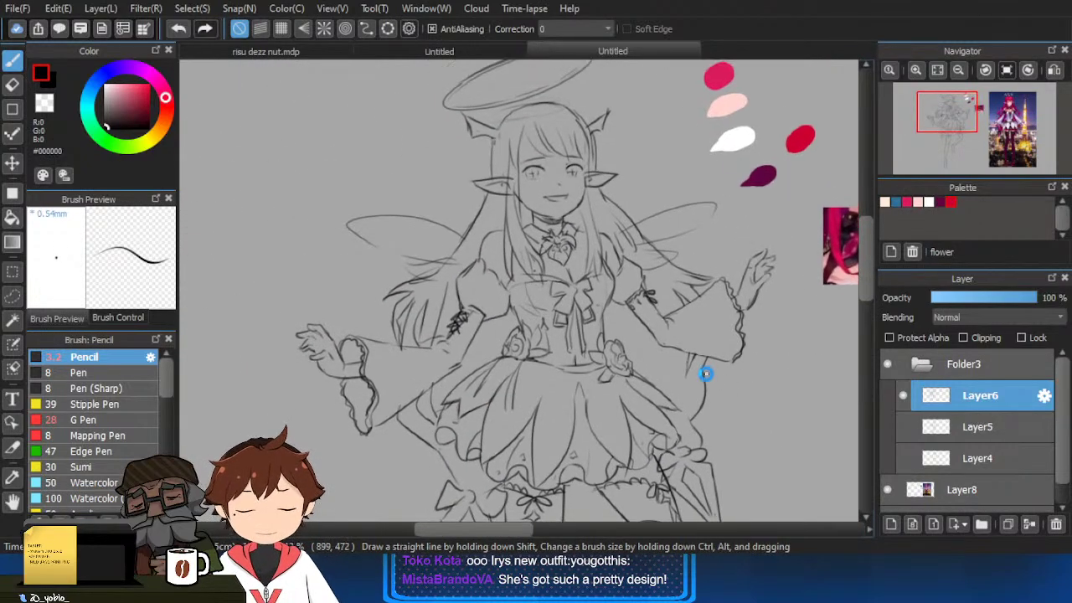
Lasso the mouth and shift it slightly downward with a transform.
scroll(559, 187, "up", 3)
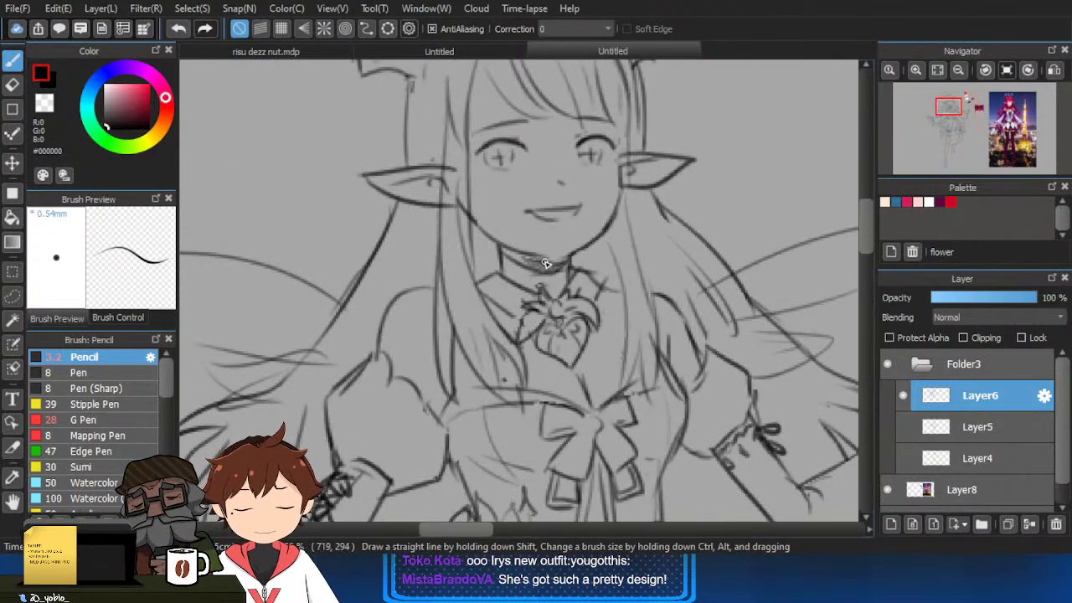
left_click(12, 297)
left_click(577, 211, "ctrl")
left_click_drag(575, 198, 572, 179)
key("ctrl+t")
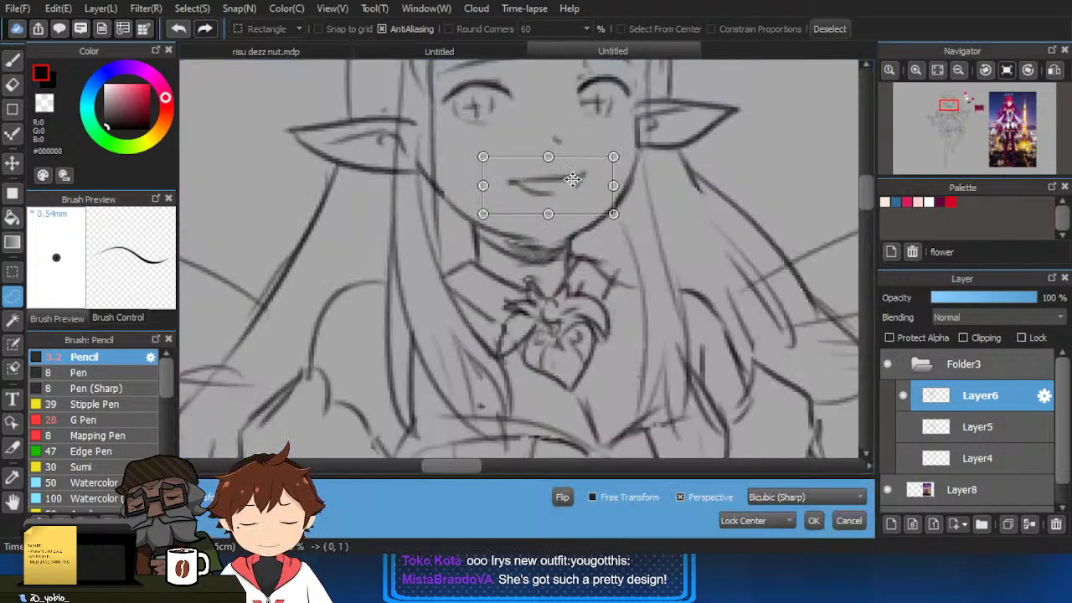
left_click(811, 520)
key("ctrl+d")
Erase the existing mouth from the face.
scroll(541, 197, "up", 1)
key("e")
mouse_move(537, 211)
left_mouse_down()
mouse_move(607, 219)
mouse_move(546, 222)
mouse_move(558, 227)
mouse_move(514, 240)
mouse_move(540, 242)
mouse_move(575, 220)
left_mouse_up()
key("b")
key("e")
key("b")
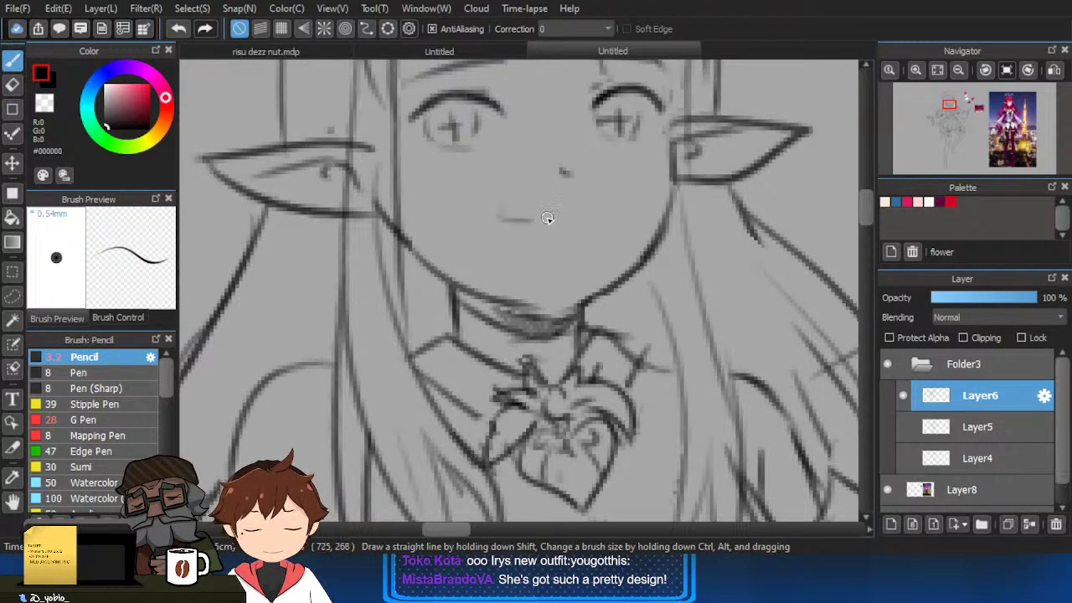
Try a new mouth line beneath the nose and undo the strokes.
key("ctrl+z")
mouse_move(500, 220)
left_mouse_down()
mouse_move(607, 220)
mouse_move(609, 314)
left_mouse_up()
key("ctrl+z")
scroll(586, 235, "down", 3)
key("ctrl+z")
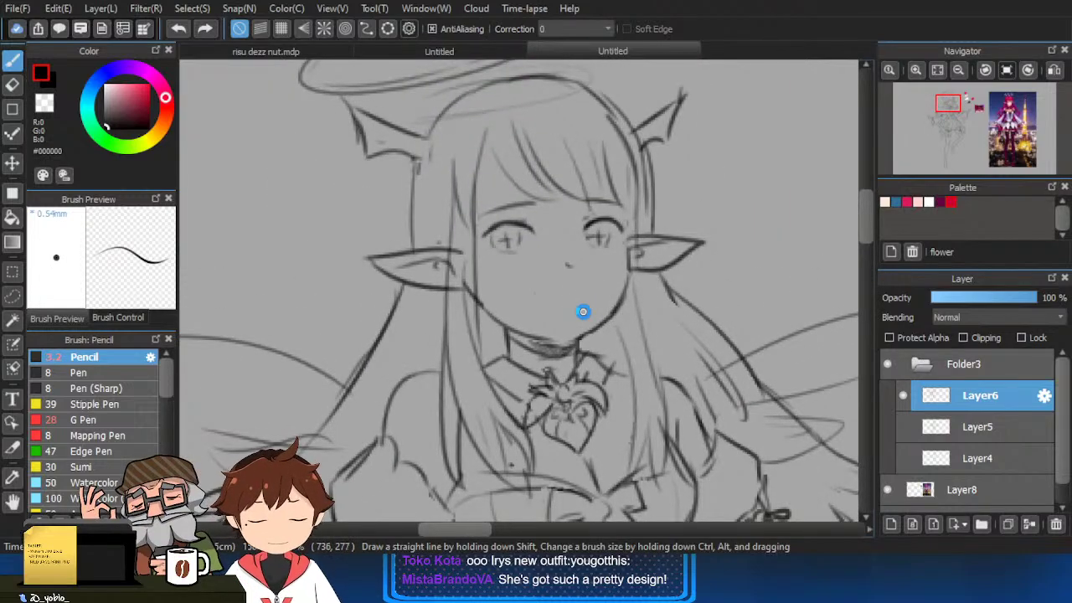
scroll(583, 312, "up", 1)
scroll(470, 216, "up", 2)
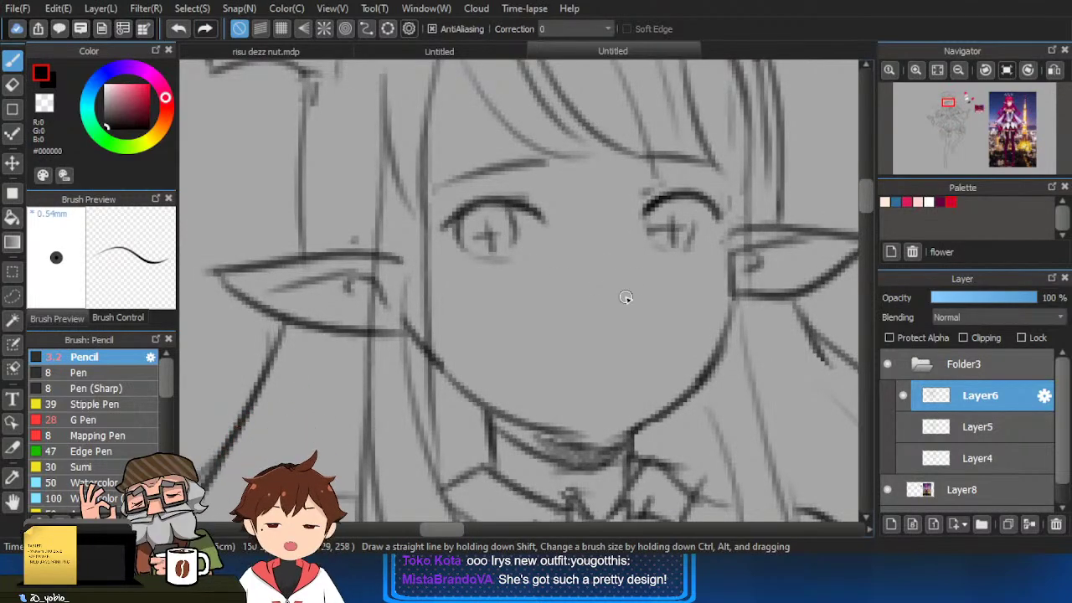
Erase the nose and redraw it as a small dot slightly lower on the face.
key("e")
key("b")
left_click_drag(632, 292, 625, 307)
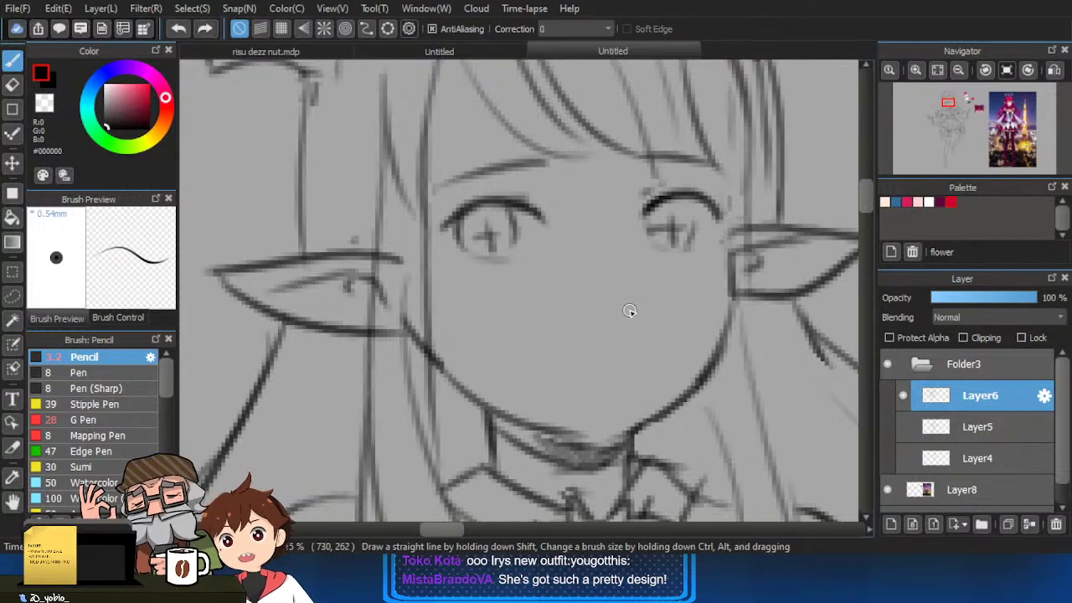
Try mouth lines below the nose dot, reducing the Pencil size to 2.5, and undo the strokes.
left_click_drag(503, 311, 643, 352)
key("ctrl+z")
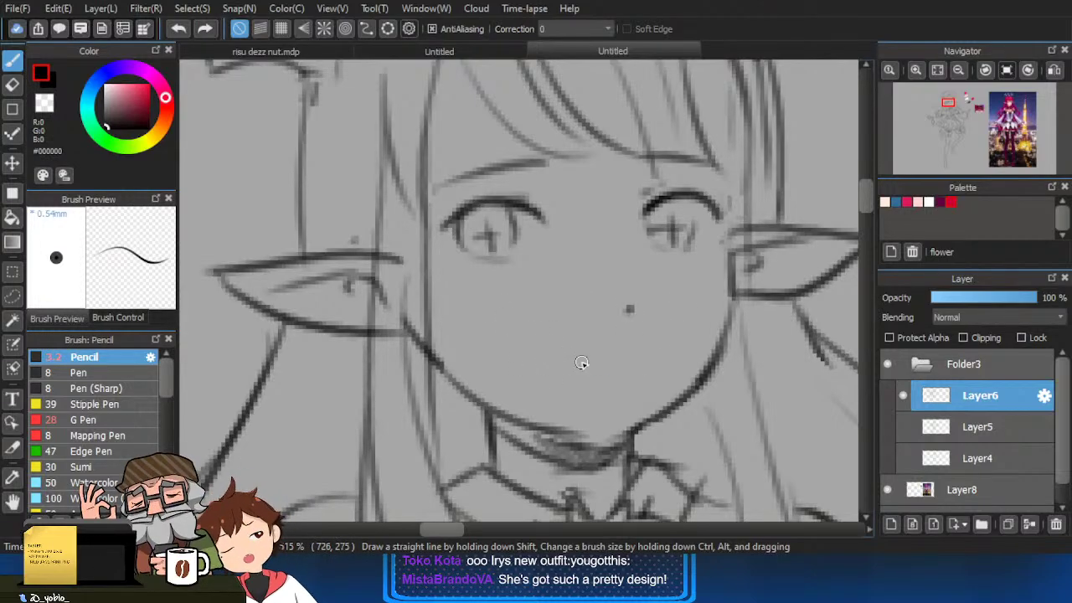
key("[")
key("ctrl+z")
mouse_move(530, 340)
left_mouse_down()
mouse_move(624, 357)
mouse_move(541, 361)
mouse_move(651, 340)
left_mouse_up()
key("ctrl+z")
Flip the canvas view horizontally and sketch a short curved smile below the nose.
left_click(1052, 74)
key("ctrl+z")
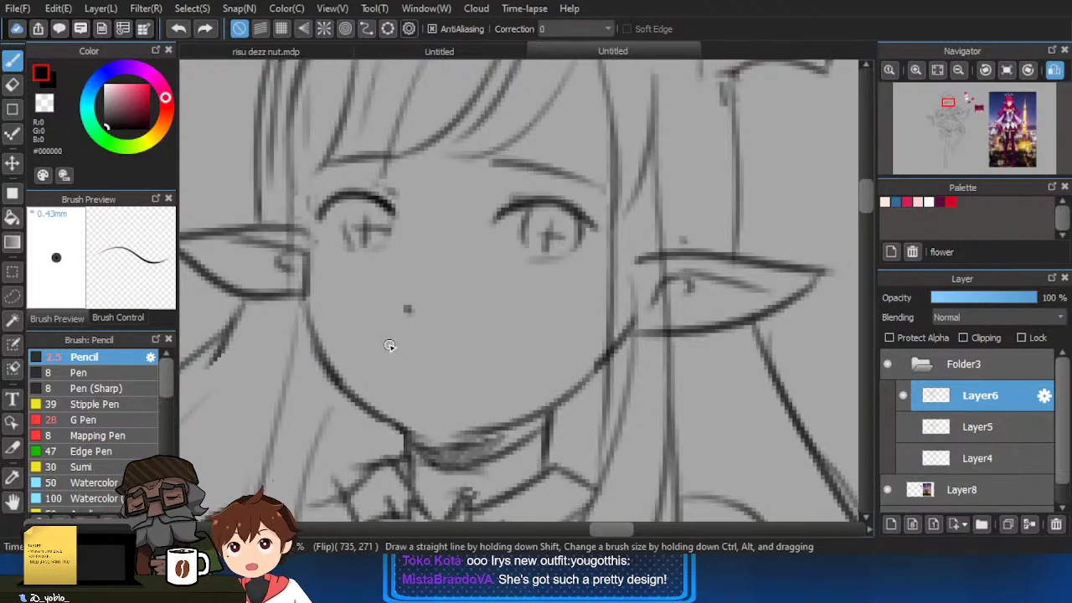
left_click_drag(402, 345, 503, 328)
key("ctrl+z")
mouse_move(409, 345)
left_mouse_down()
mouse_move(517, 331)
mouse_move(462, 377)
left_mouse_up()
key("ctrl+z")
scroll(475, 365, "down", 3)
key("ctrl+z")
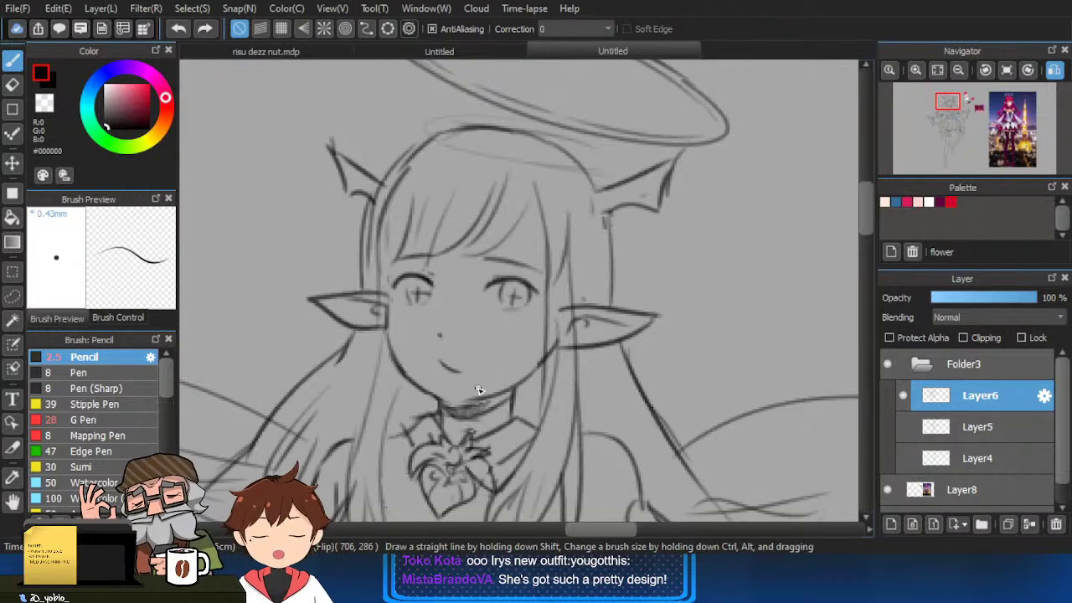
Erase the curved mouth and the nose dot, leaving the lower face blank.
key("e")
key("ctrl+e")
key("ctrl+z")
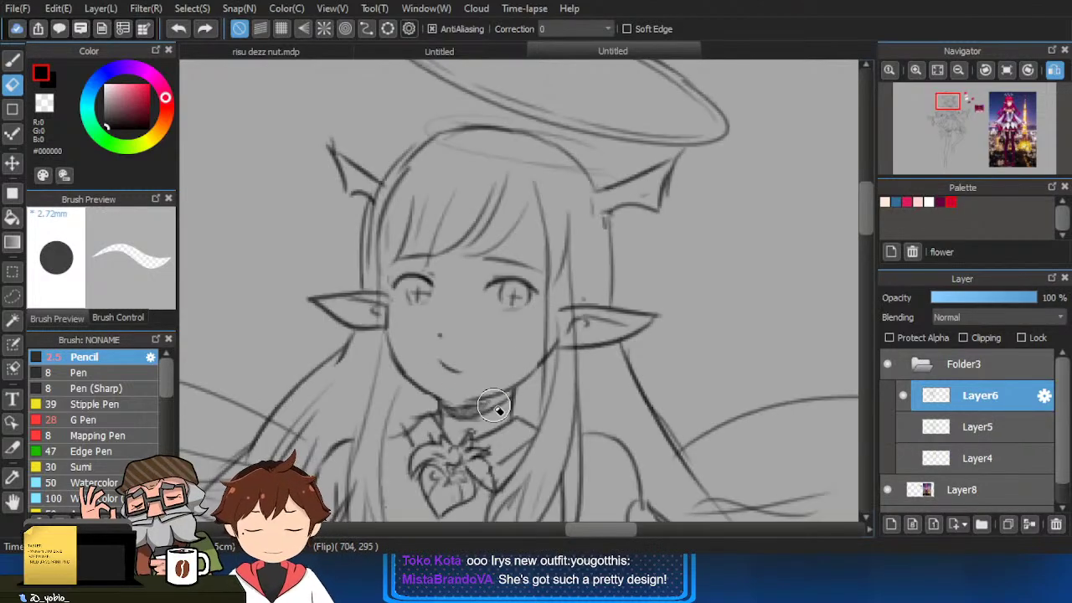
left_click(461, 367)
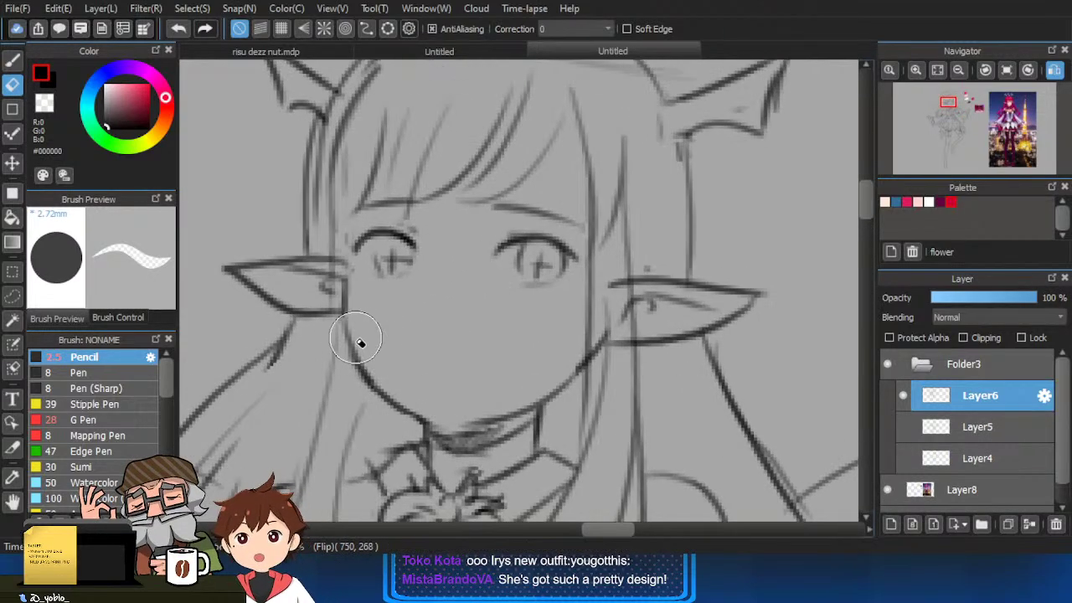
Redraw the left-hand cheek and jaw line as a smooth curve from the ear down to the chin.
key("p")
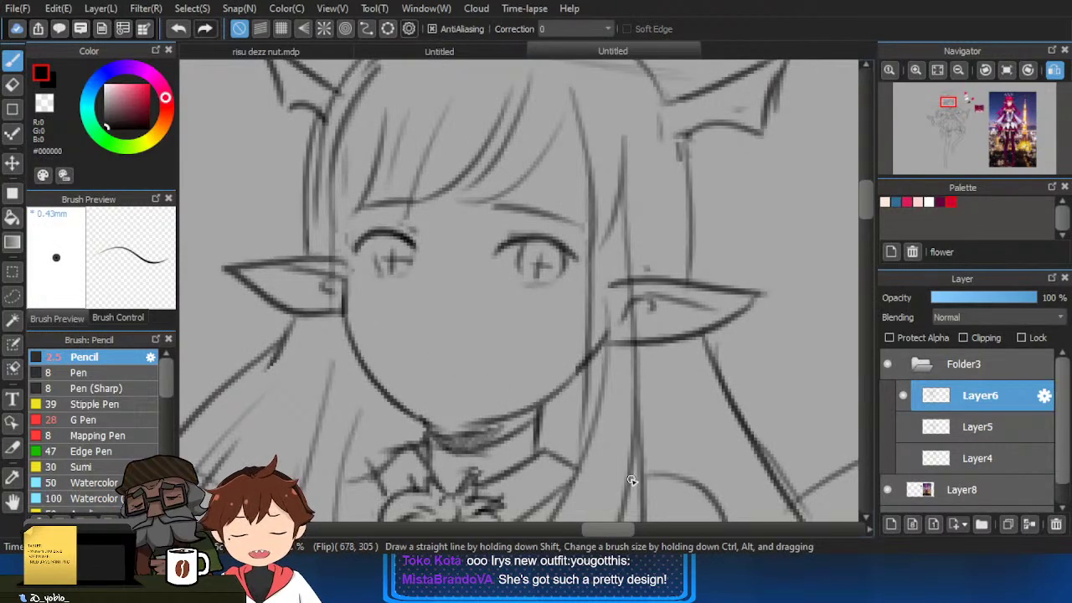
left_click_drag(343, 317, 444, 423)
key("ctrl+z")
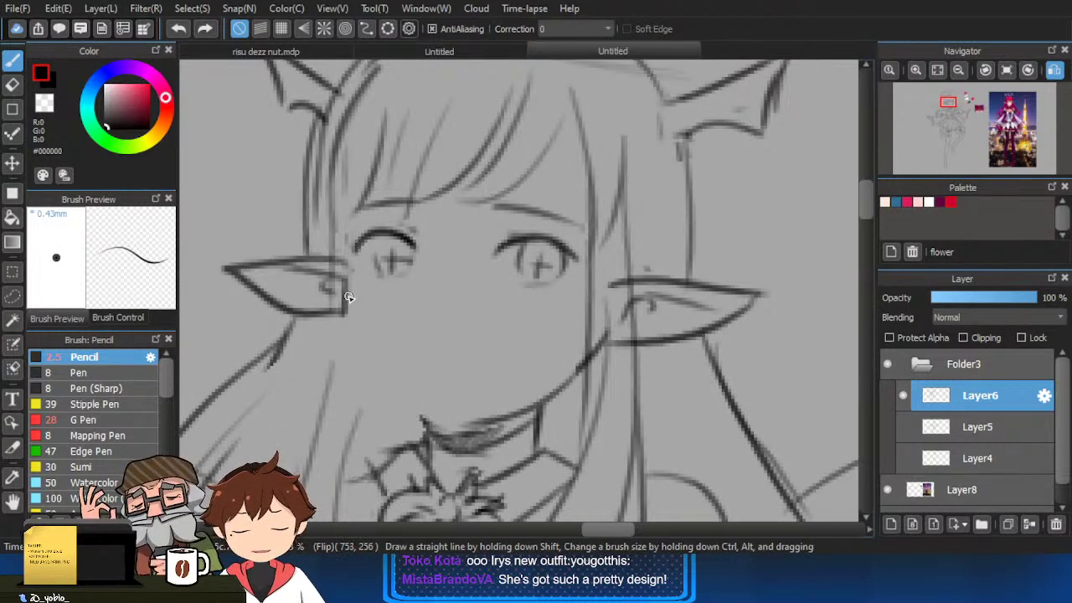
left_click_drag(346, 298, 426, 417)
key("ctrl+z")
left_click_drag(343, 283, 427, 417)
key("ctrl+z")
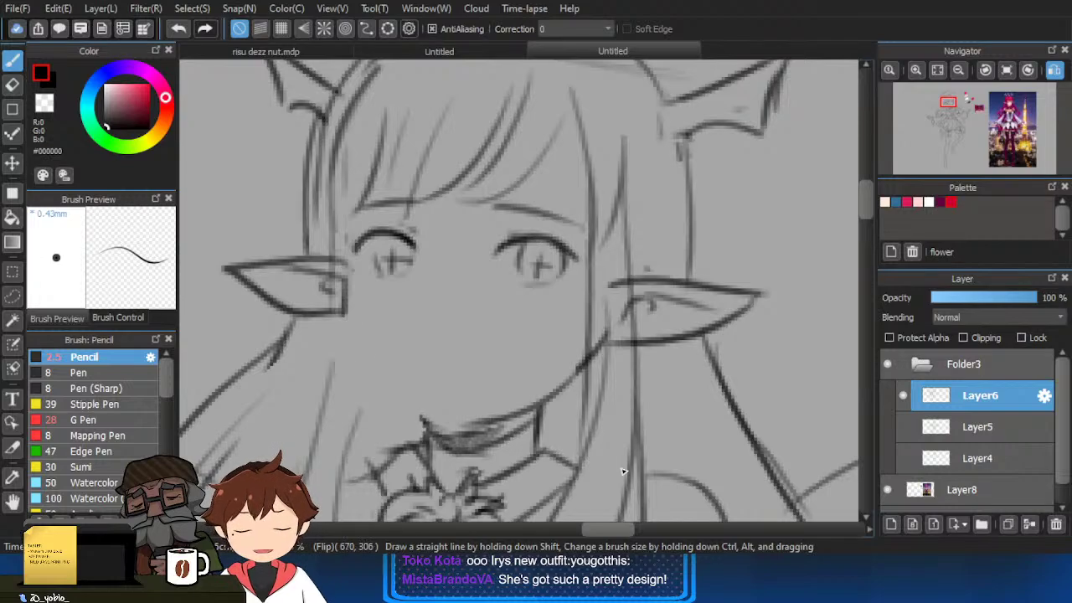
left_click_drag(346, 308, 428, 421)
Erase the old chin line and redraw it, joining the left-hand jaw to the right-hand jaw above the choker.
left_click_drag(520, 446, 577, 382)
key("e")
mouse_move(491, 346)
left_mouse_down()
mouse_move(571, 343)
mouse_move(556, 349)
left_mouse_up()
key("b")
key("ctrl+z")
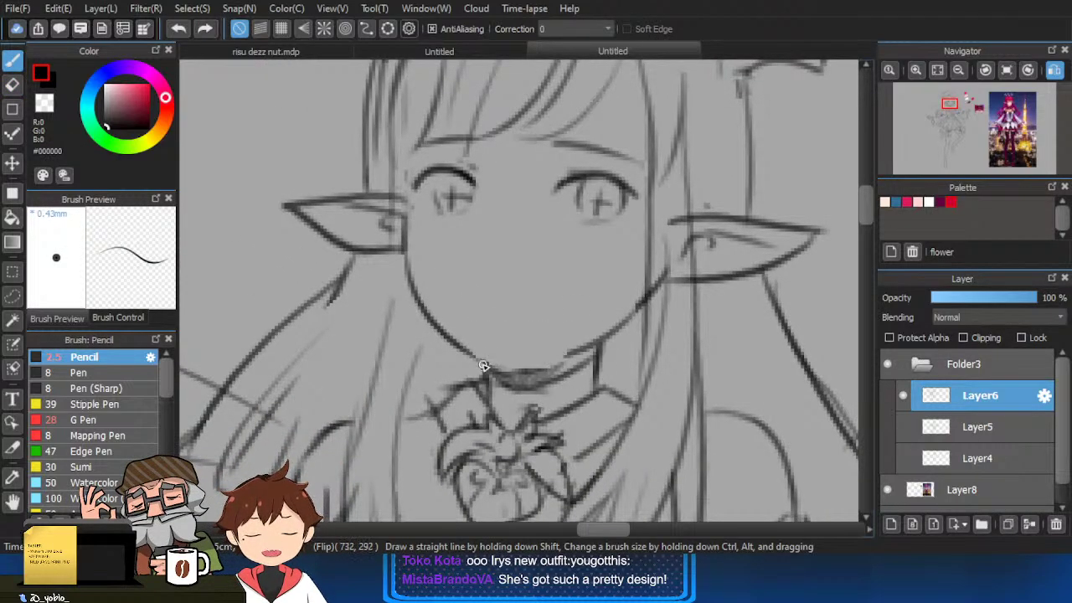
left_click_drag(485, 363, 583, 348)
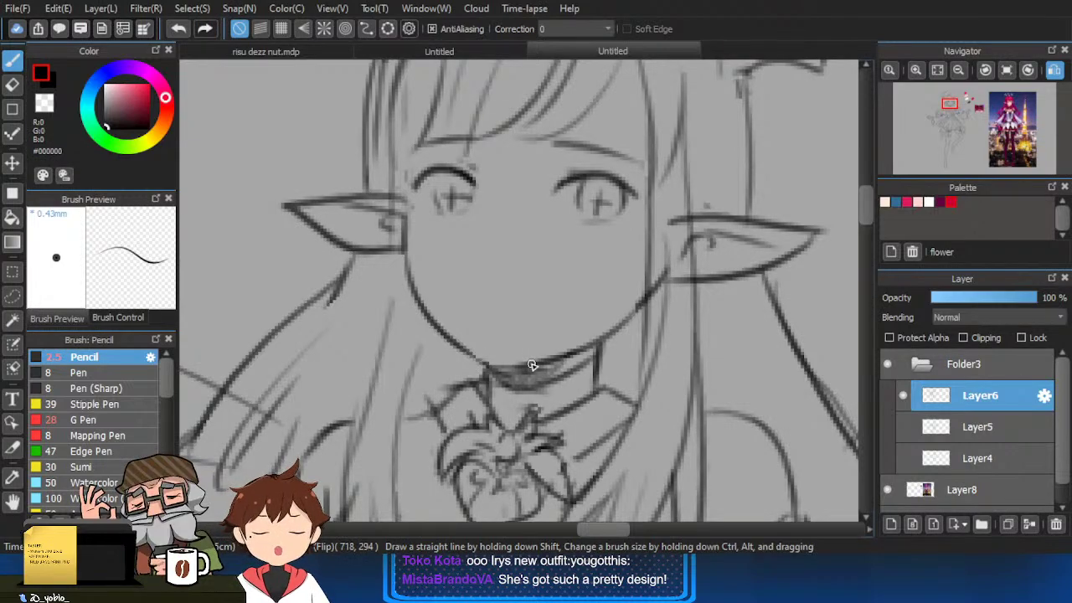
Lasso the left-hand eye, move it slightly upward with a transform and clear the selection.
scroll(637, 318, "down", 2)
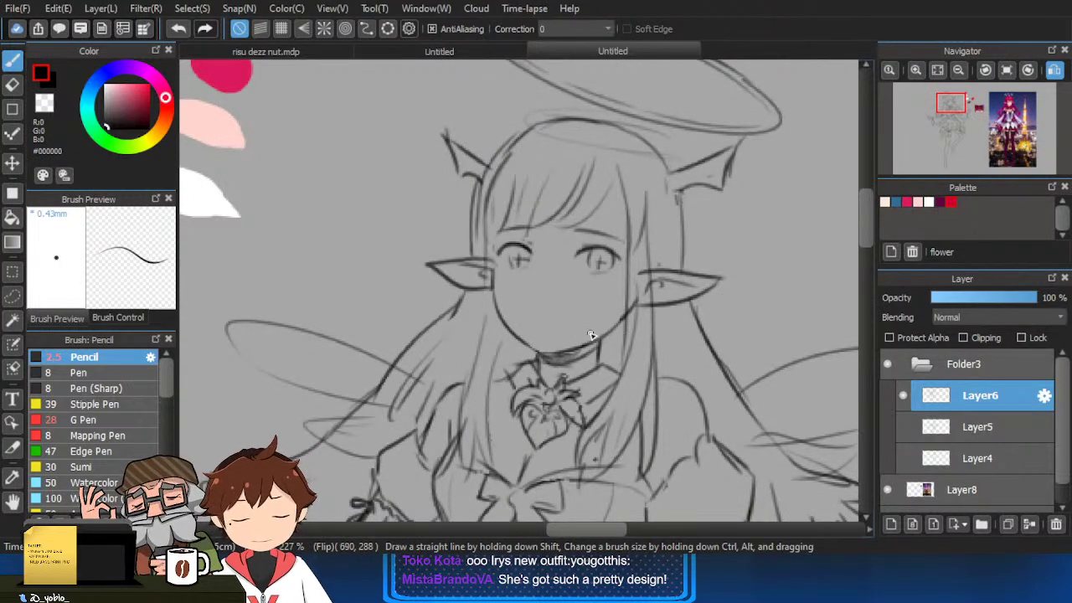
scroll(586, 337, "up", 2)
left_click(13, 295)
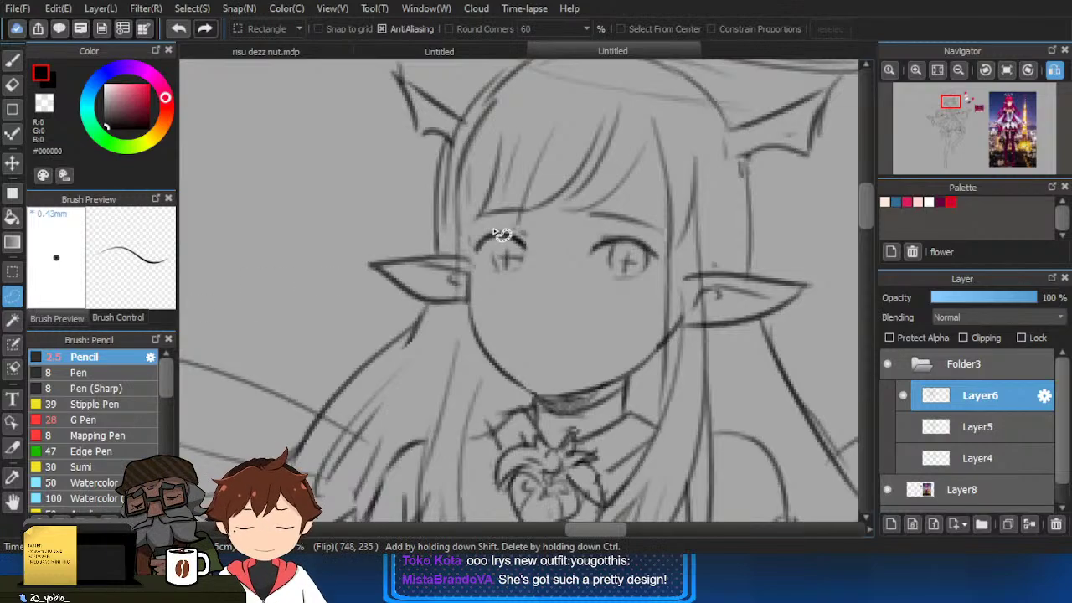
mouse_move(501, 234)
left_mouse_down()
mouse_move(553, 287)
mouse_move(499, 238)
mouse_move(514, 220)
left_mouse_up()
key("ctrl+t")
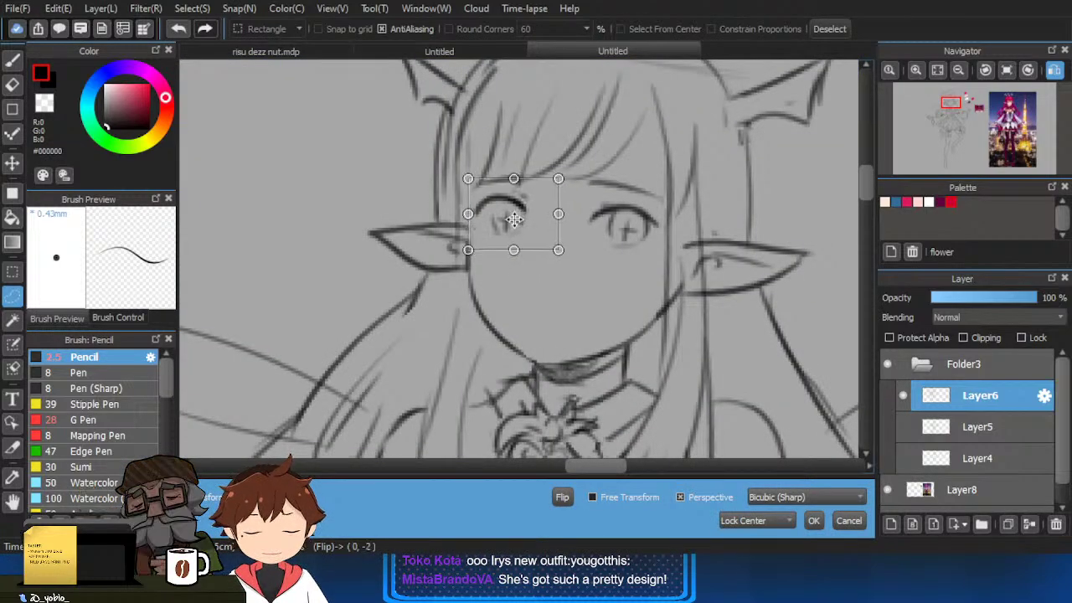
left_click(814, 520)
key("ctrl+d")
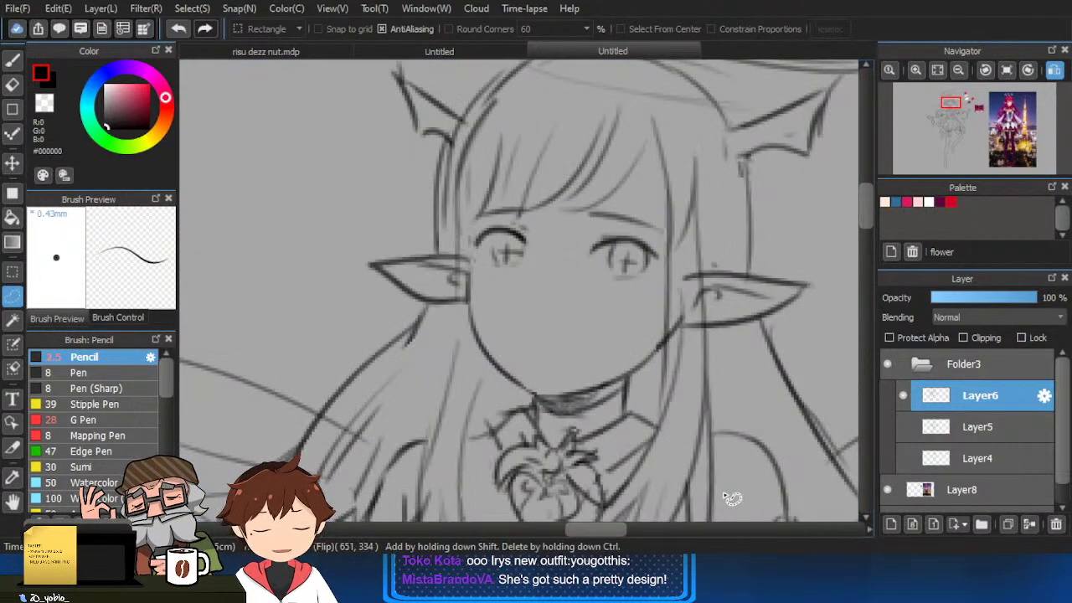
Erase the lower-right chin contour and redraw it from the chin up along the right-hand jaw.
key("e")
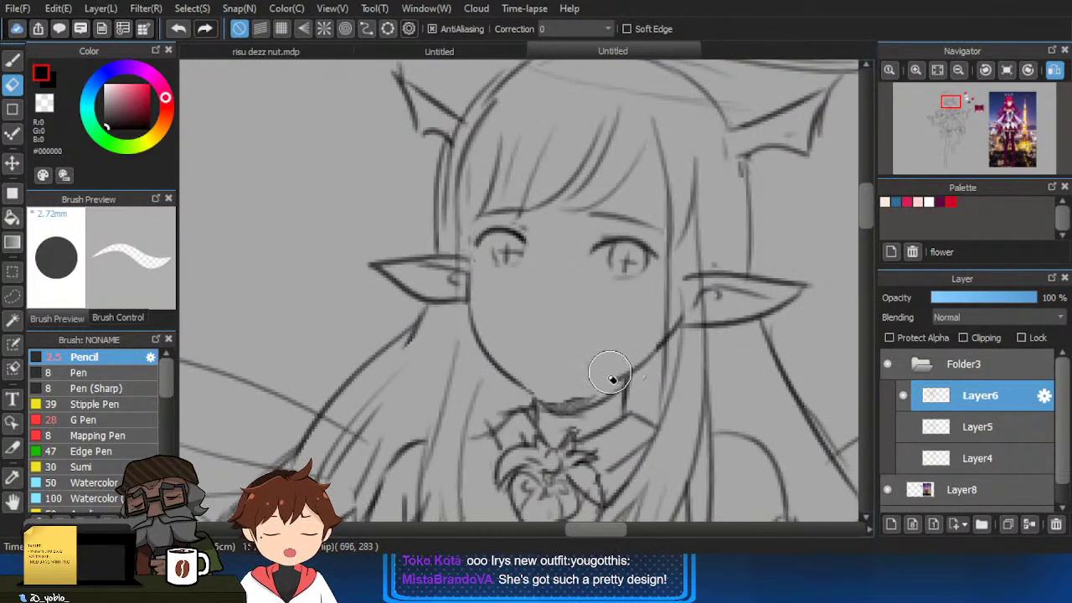
key("b")
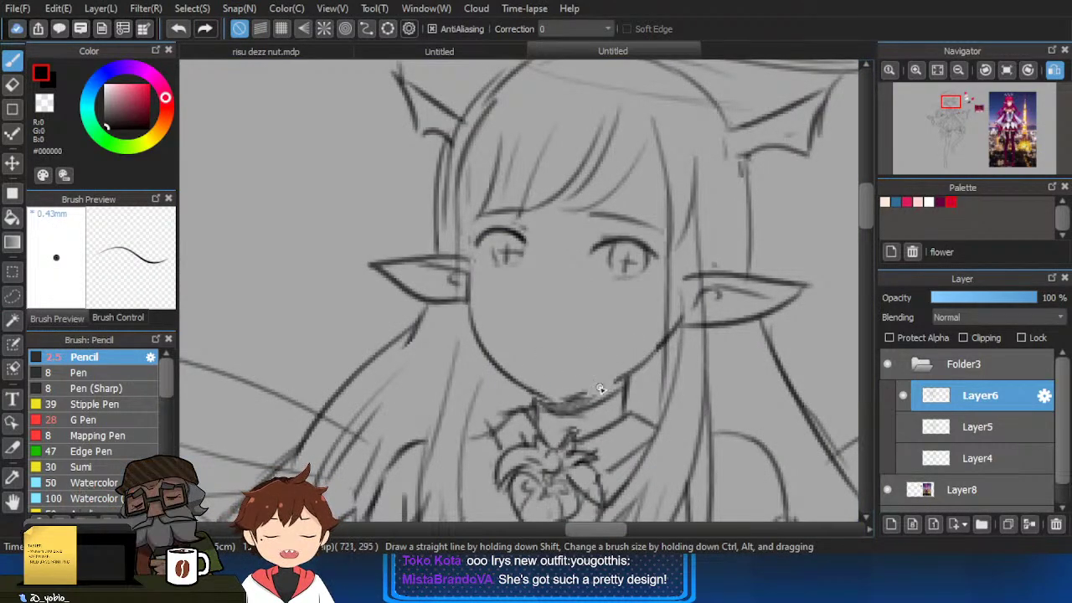
left_click_drag(600, 388, 617, 380)
key("ctrl+z")
left_click_drag(547, 399, 619, 382)
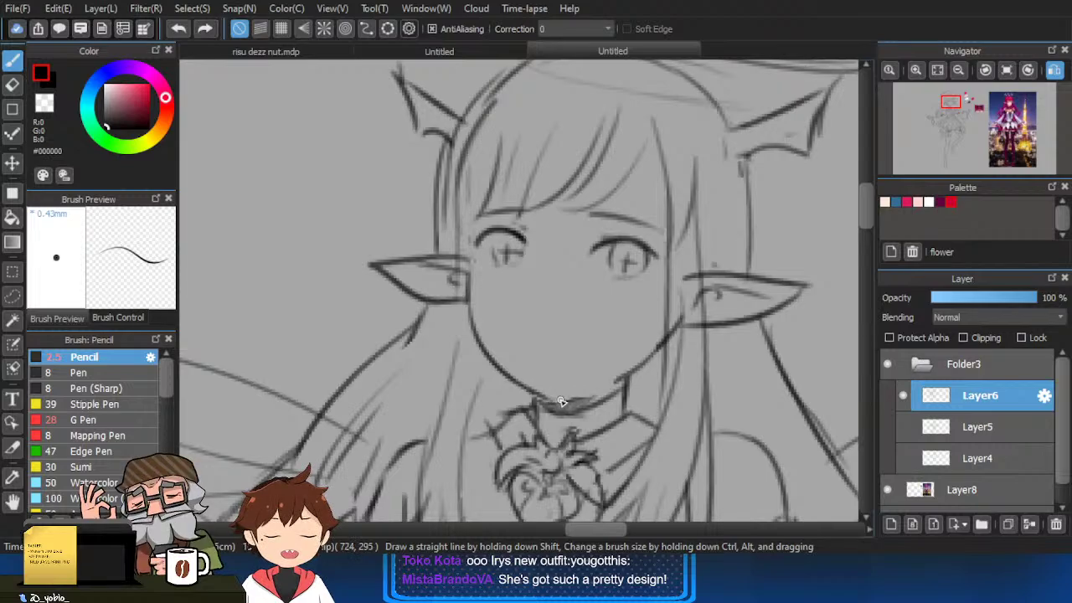
mouse_move(554, 402)
left_mouse_down()
mouse_move(610, 385)
mouse_move(661, 347)
left_mouse_up()
key("ctrl+z")
left_click_drag(618, 379, 658, 351)
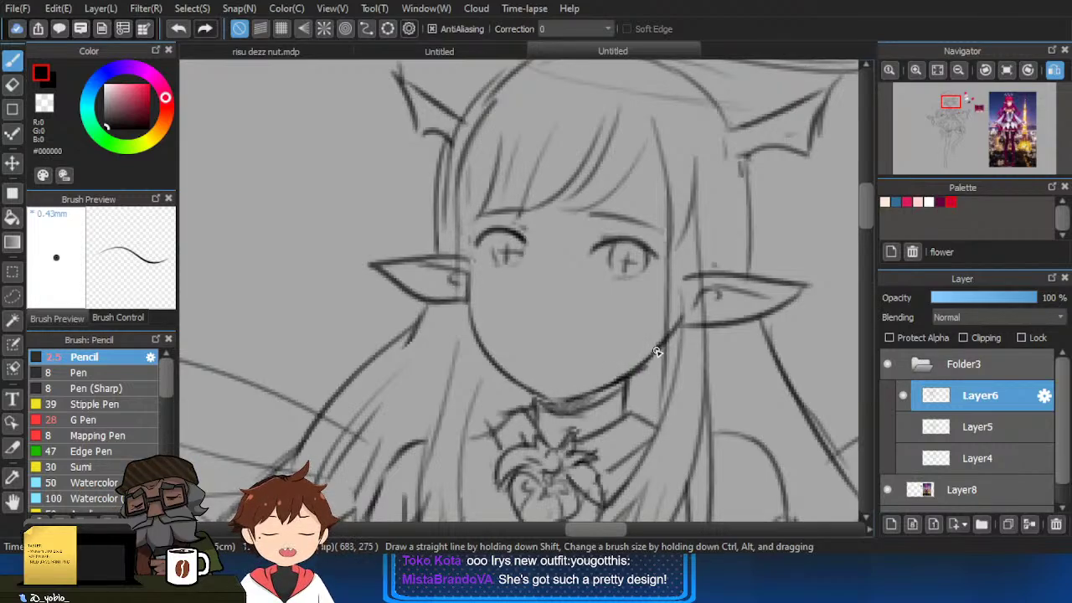
Mark the nose with a small dot below the eyes and try a mouth line beneath it.
left_click(541, 297)
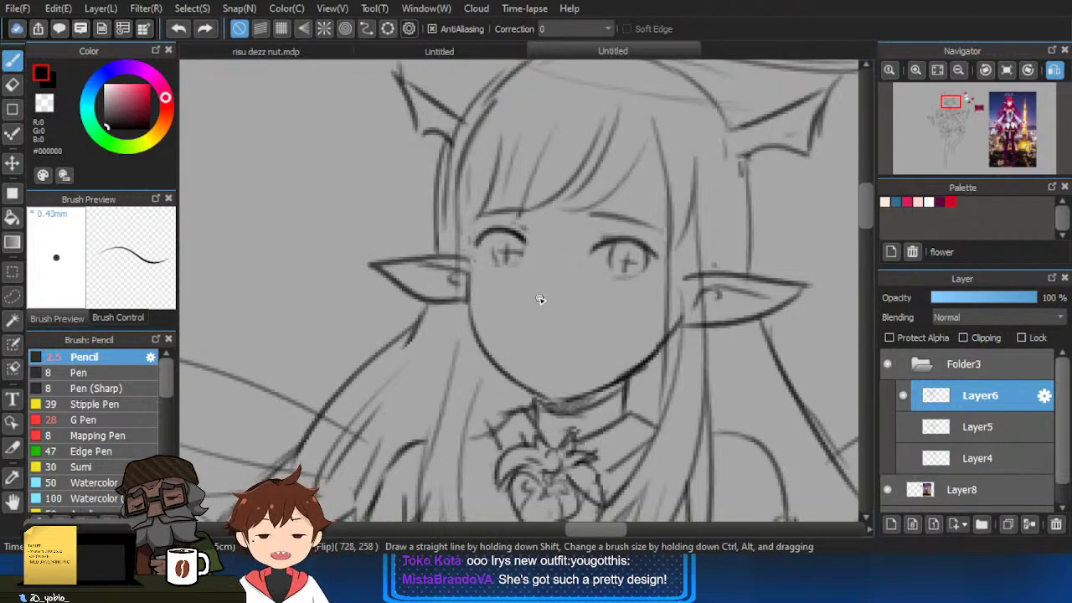
left_click(553, 340, "ctrl")
left_click_drag(524, 328, 608, 321)
key("ctrl+z")
key("ctrl+z")
scroll(533, 335, "down", 5)
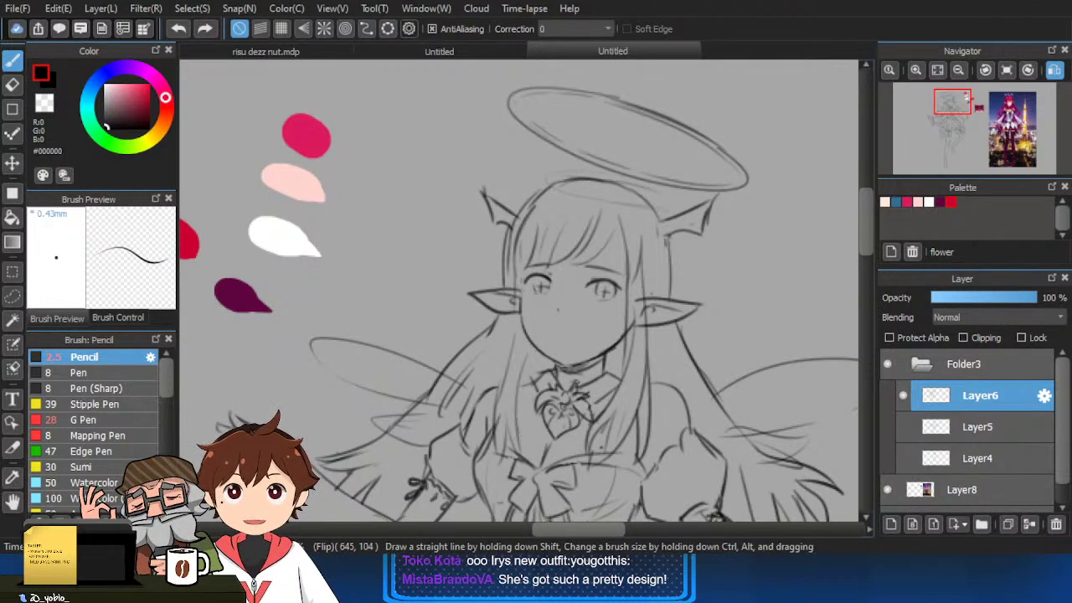
left_click(591, 314)
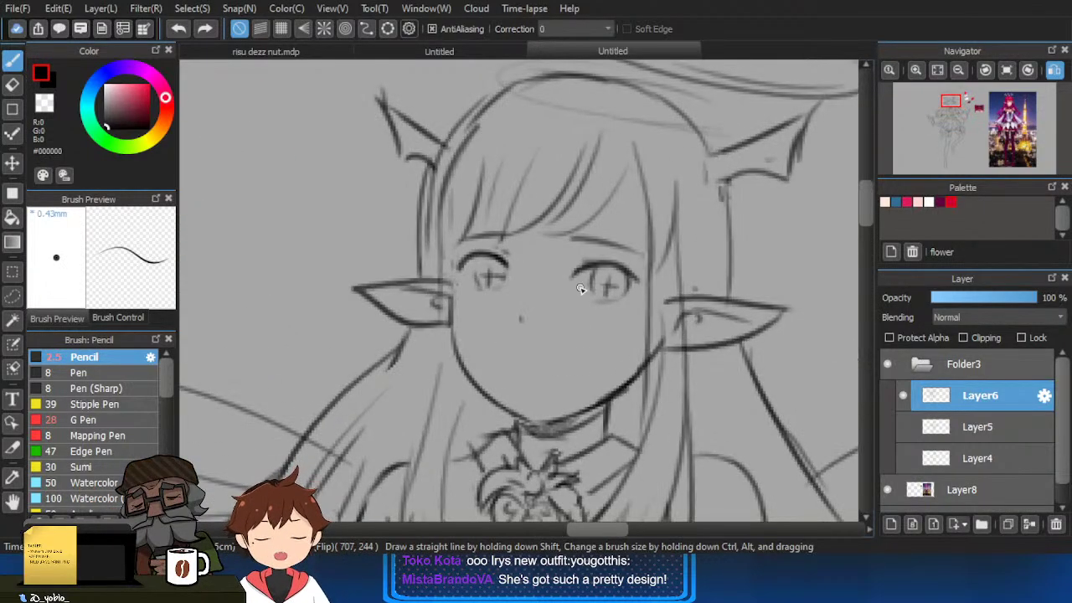
Erase both existing eyes from the face sketch.
key("e")
left_click_drag(574, 278, 598, 301)
left_click_drag(502, 270, 502, 260)
key("b")
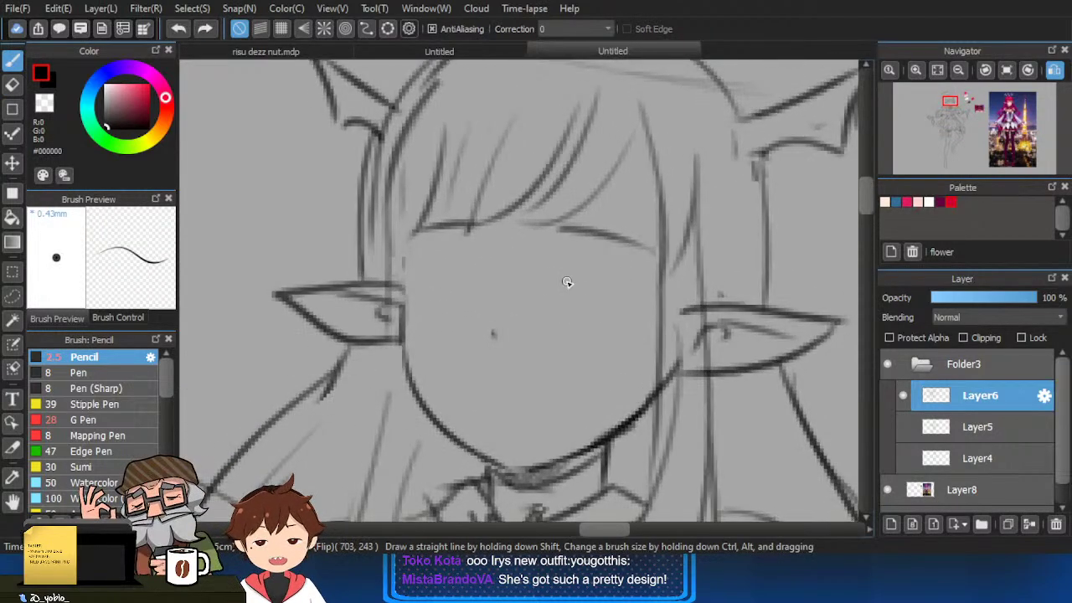
Sketch new curved upper eyelid lines for both eyes with the Pencil.
scroll(567, 282, "up", 1)
mouse_move(581, 270)
left_mouse_down()
mouse_move(639, 282)
mouse_move(643, 293)
left_mouse_up()
key("ctrl+z")
key("ctrl+z")
left_click_drag(559, 279, 645, 289)
key("ctrl+z")
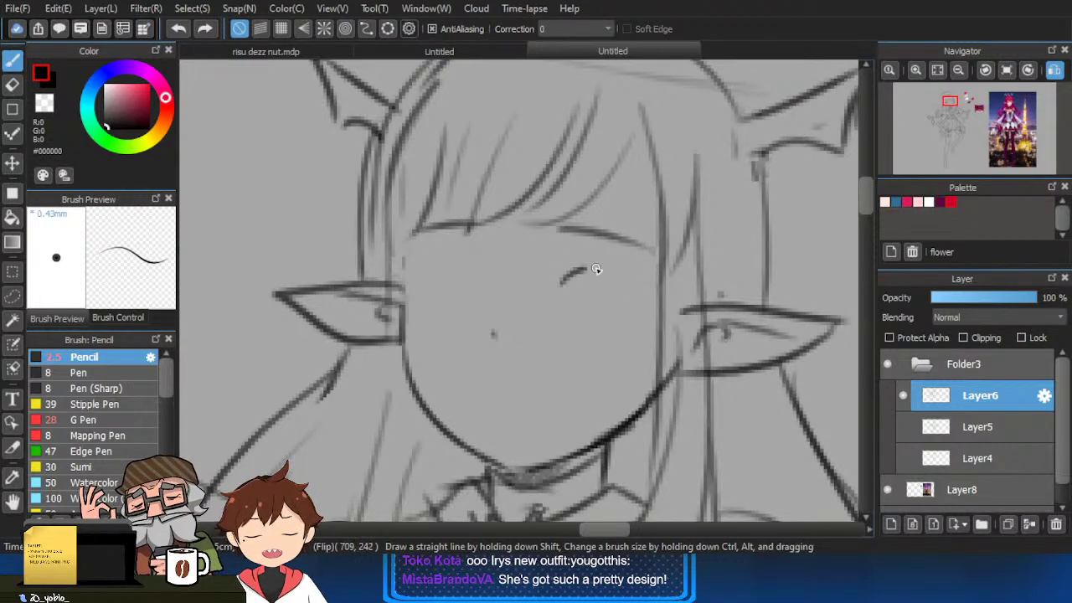
left_click_drag(560, 282, 642, 284)
left_click_drag(467, 273, 409, 263)
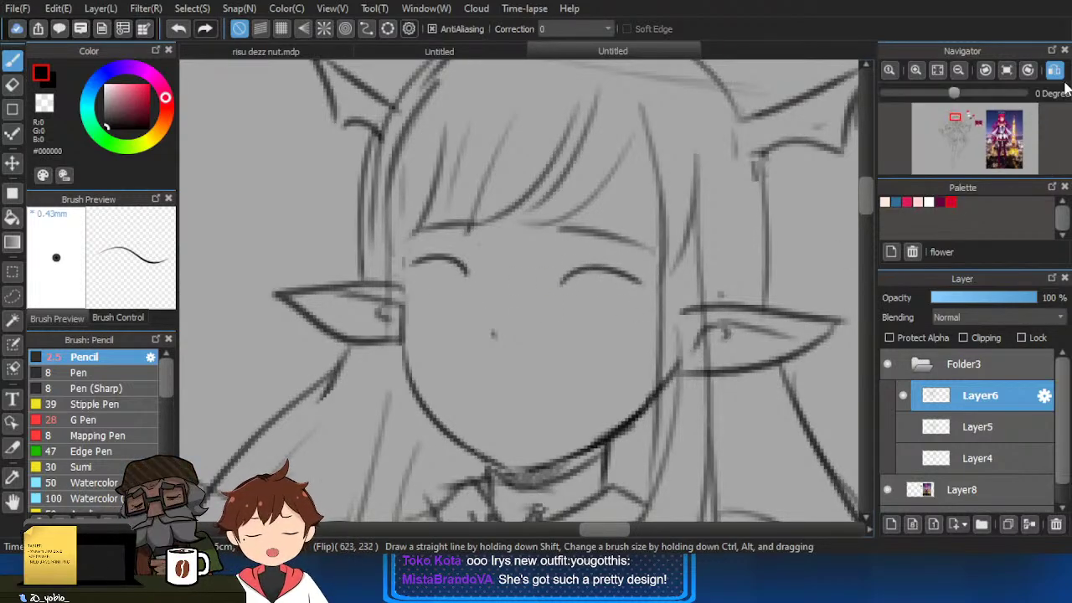
Restore the canvas view to unflipped and darken the upper lash lines of both eyes.
left_click(1055, 72)
scroll(579, 286, "up", 1)
left_click_drag(573, 275, 641, 266)
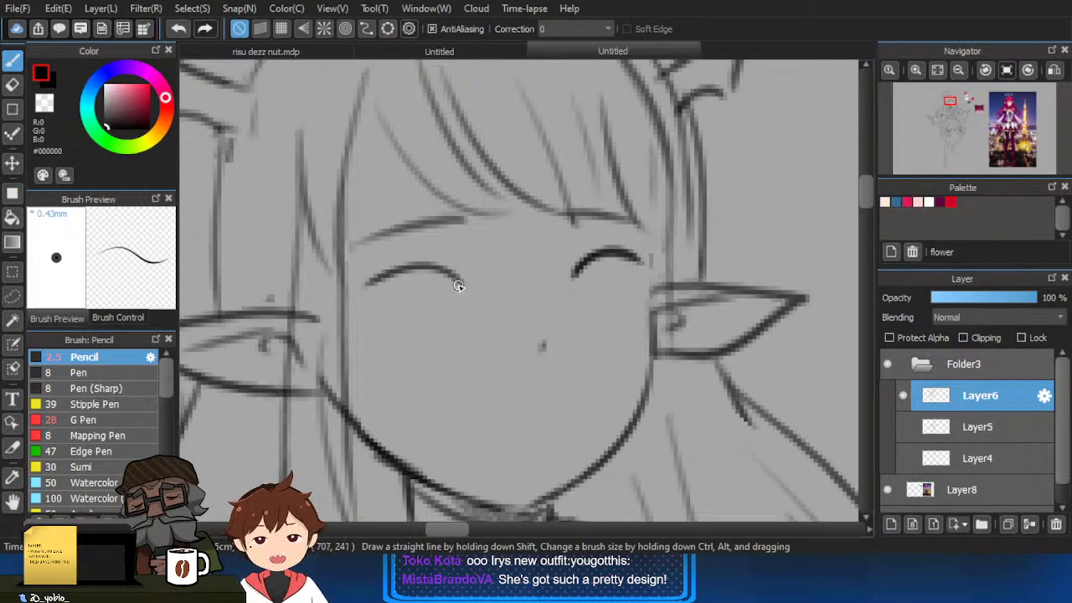
left_click_drag(458, 286, 366, 285)
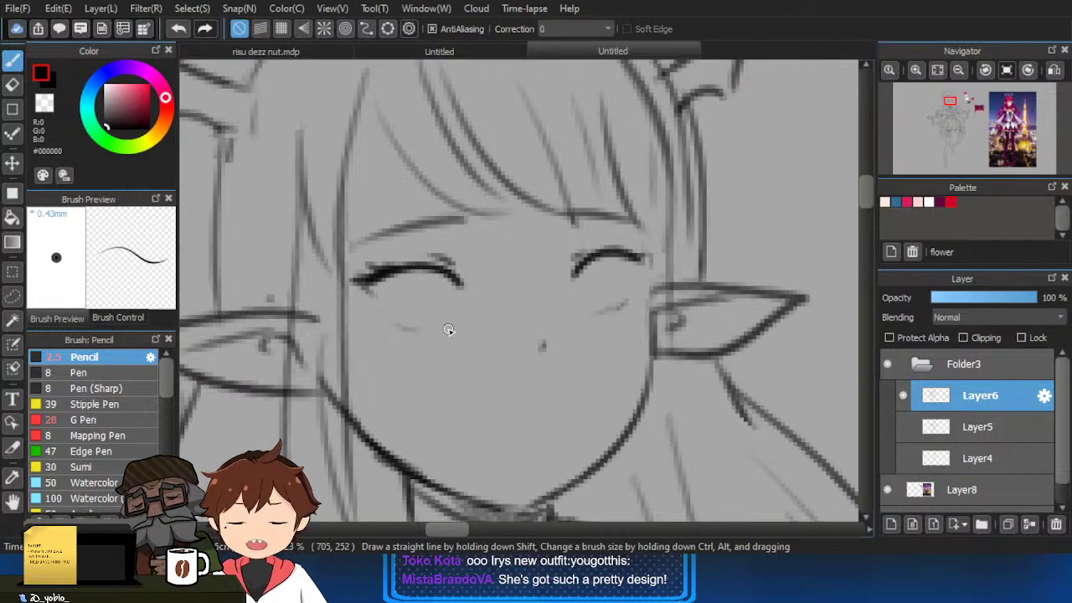
Erase the faint lower lid line of the larger eye and redraw it slightly higher.
key("e")
left_click_drag(412, 330, 405, 323)
key("b")
left_click_drag(393, 312, 431, 323)
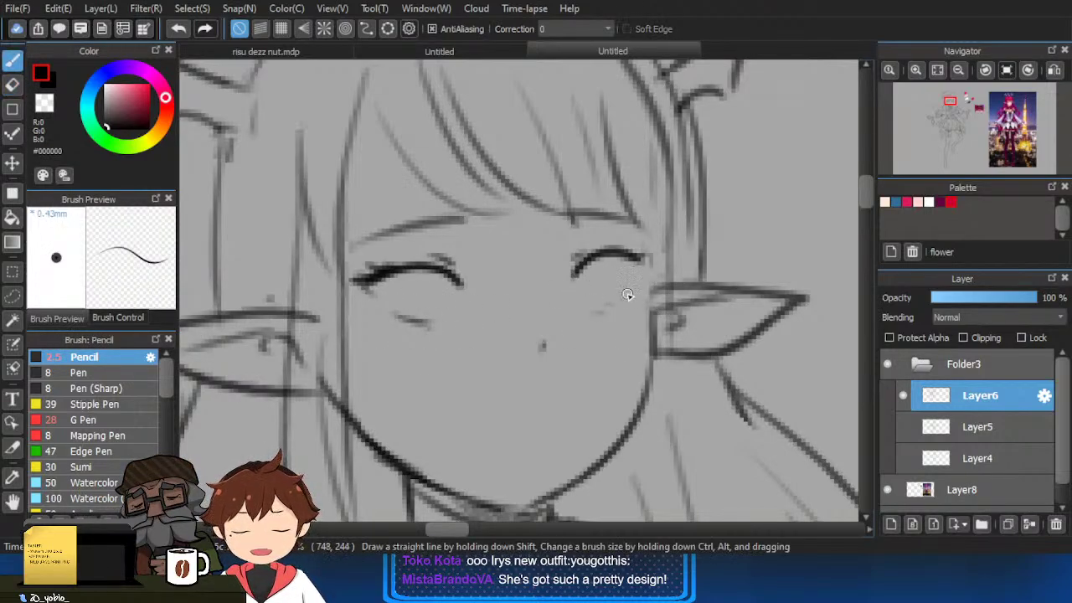
Sketch the iris outlines beneath the upper lids of both eyes.
left_click_drag(427, 271, 403, 312)
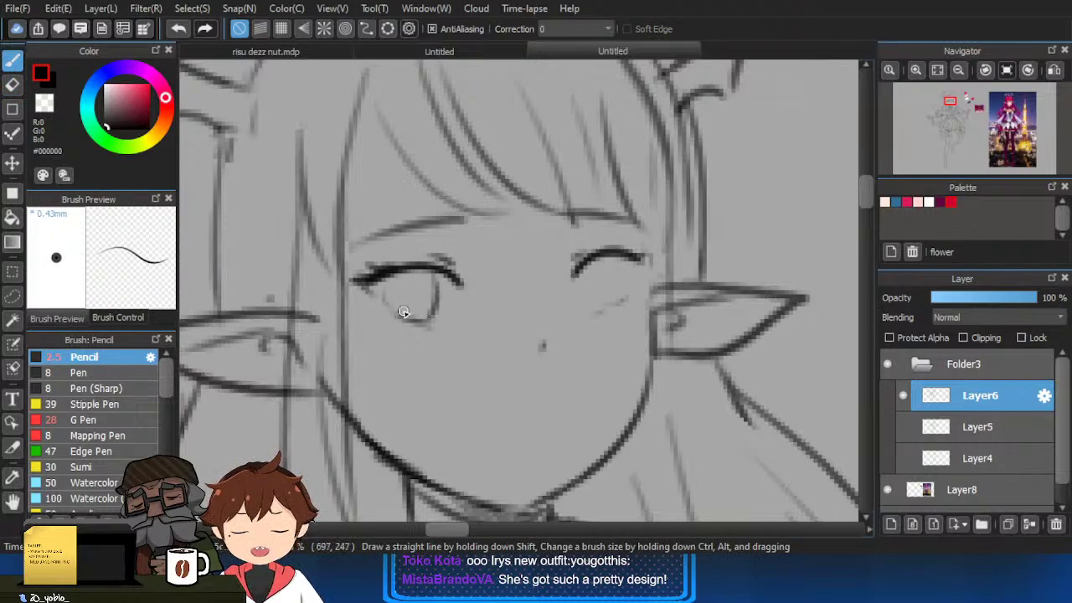
left_click_drag(621, 264, 612, 308)
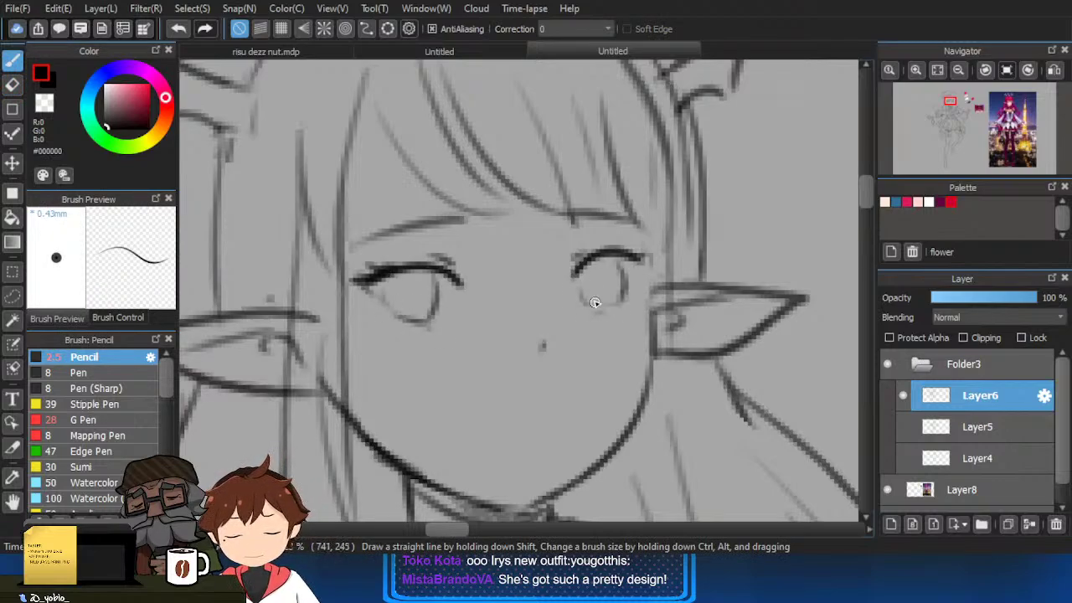
scroll(649, 295, "down", 3)
scroll(654, 345, "up", 3)
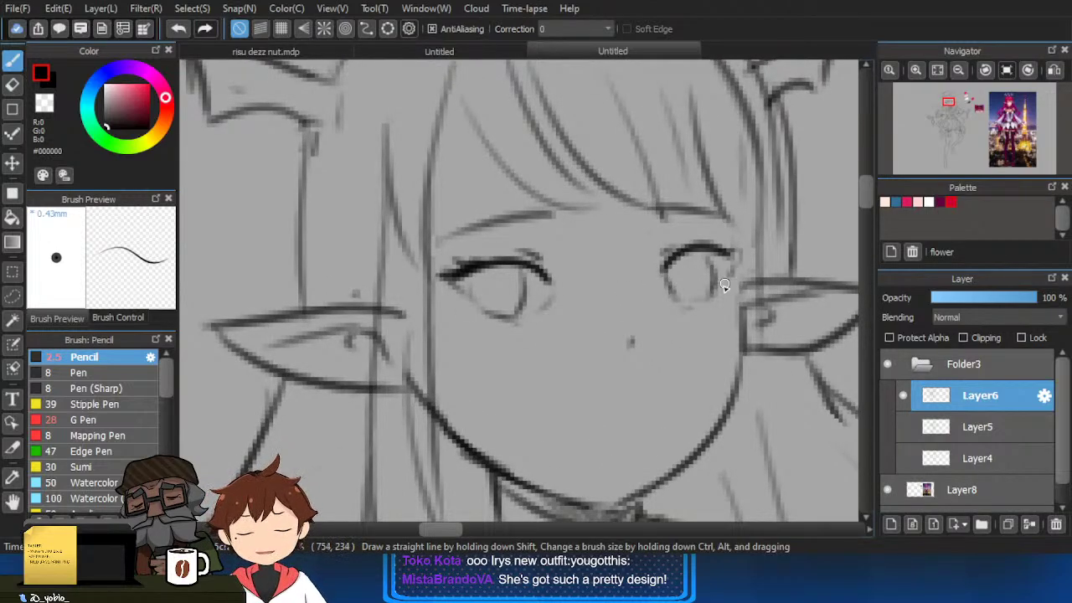
Clean up and redraw the inner corner of the larger eye, extending its lash line.
key("e")
left_click_drag(548, 282, 550, 277)
key("b")
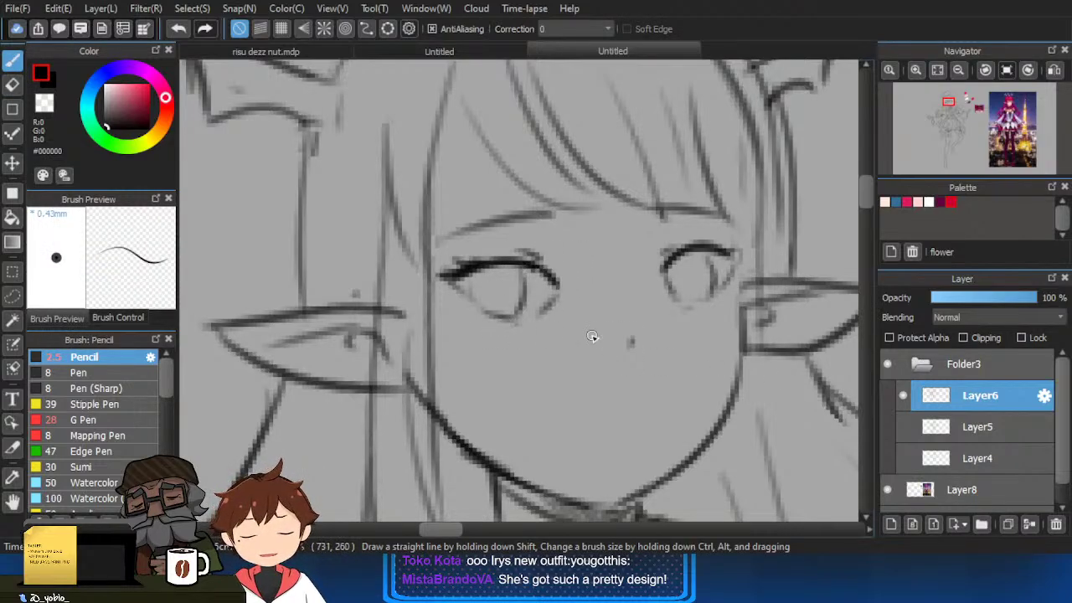
Erase the nose mark from the face.
key("e")
left_click(631, 338)
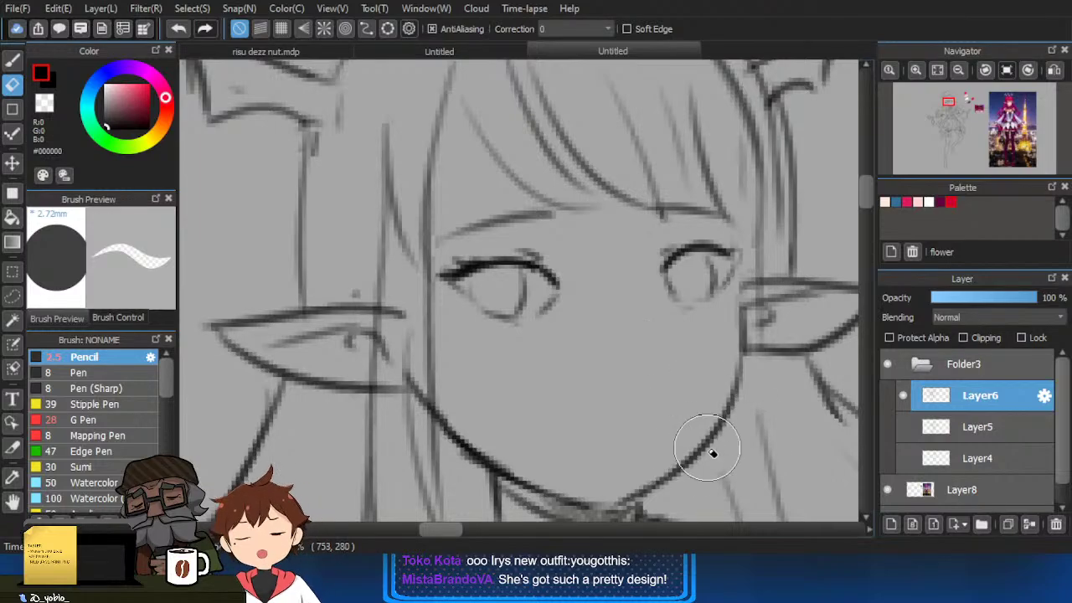
scroll(701, 445, "down", 3)
left_click_drag(759, 376, 743, 379)
scroll(598, 411, "up", 3)
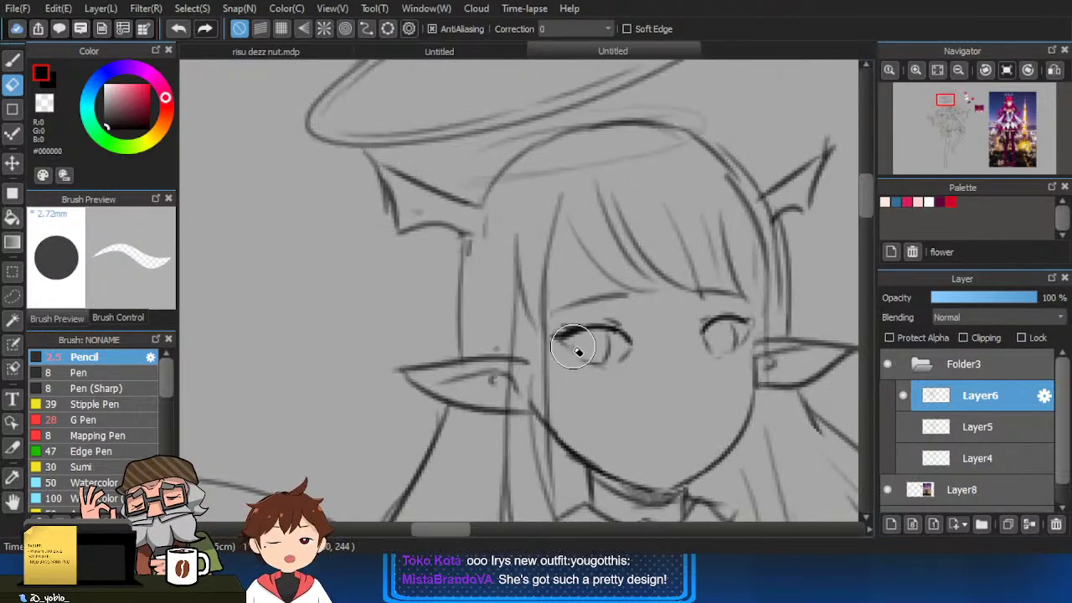
Draw narrow pupils with small crosses and shade the iris edges in both eyes.
key("b")
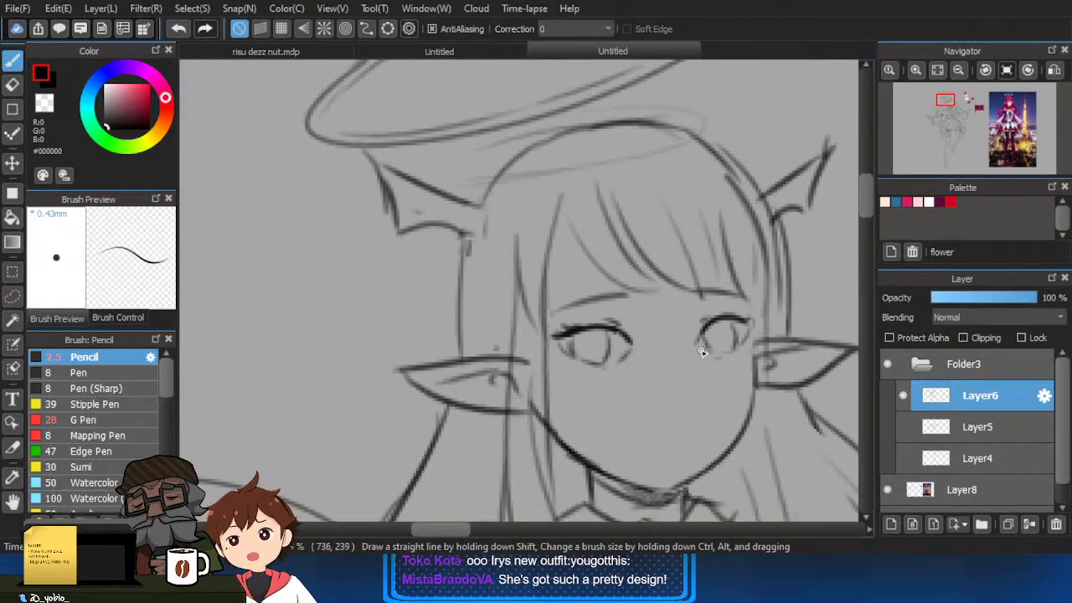
scroll(649, 410, "up", 2)
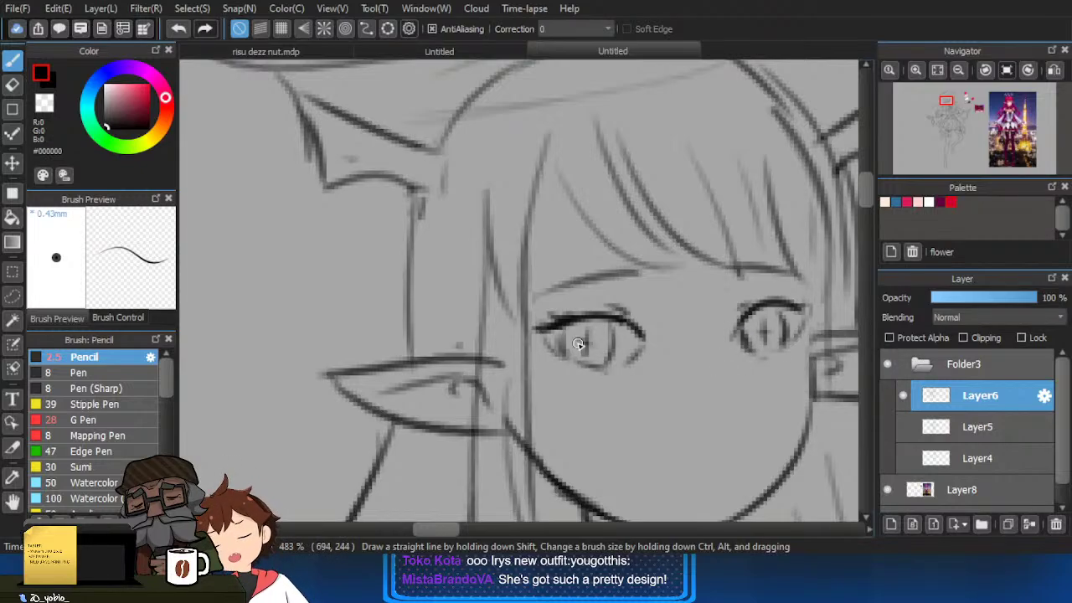
scroll(568, 337, "down", 2)
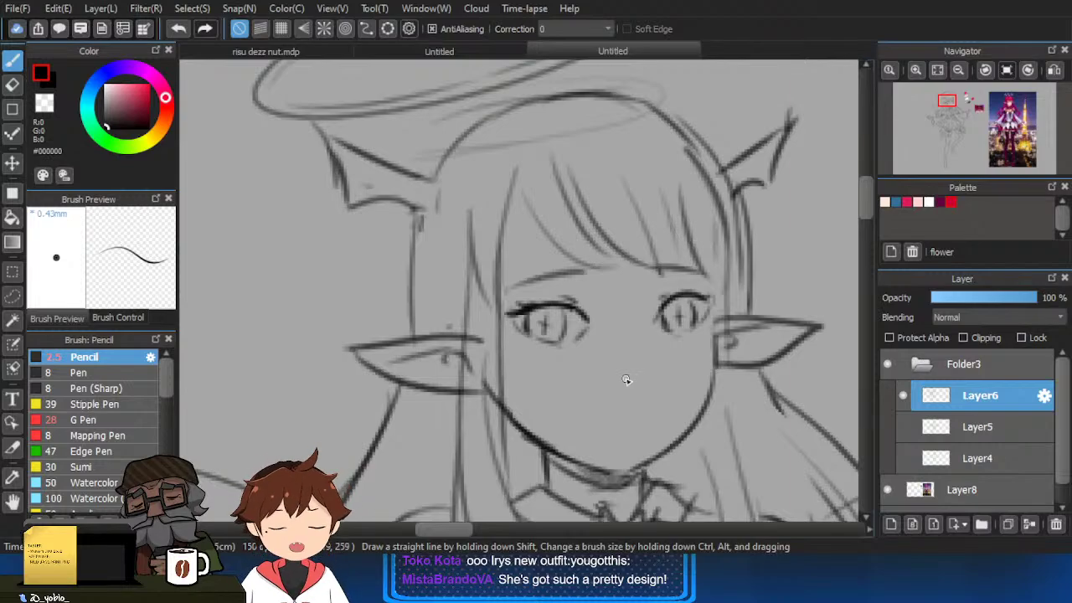
Draw a new small nose mark below and between the eyes.
scroll(632, 377, "up", 2)
left_click(670, 386)
scroll(680, 396, "down", 2)
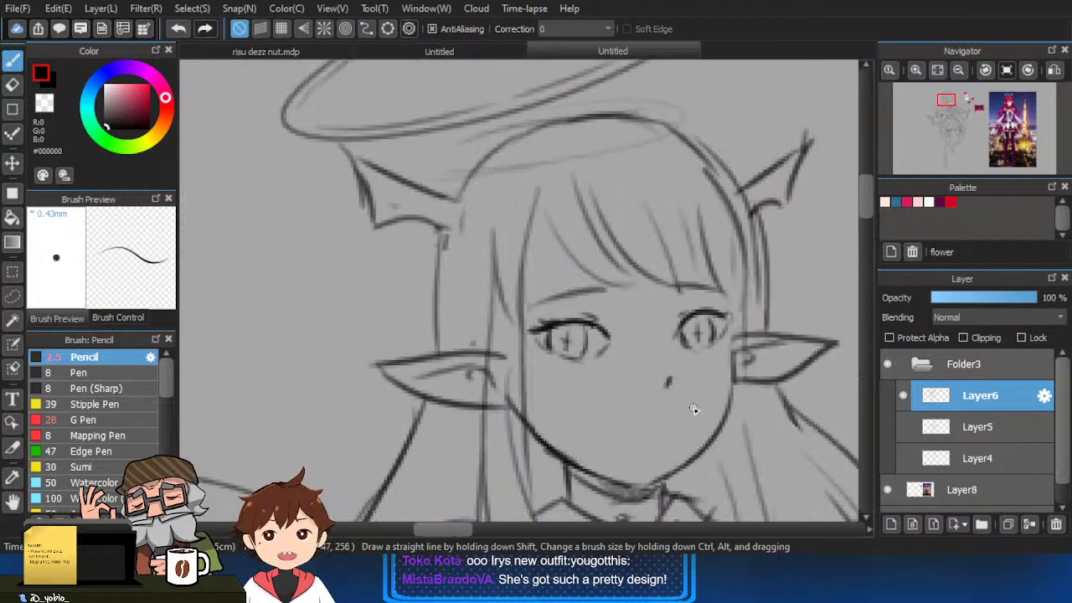
Touch up the inner end of the near eyebrow and lighten the far eyebrow line beneath the fringe.
scroll(661, 395, "up", 1)
scroll(658, 401, "up", 1)
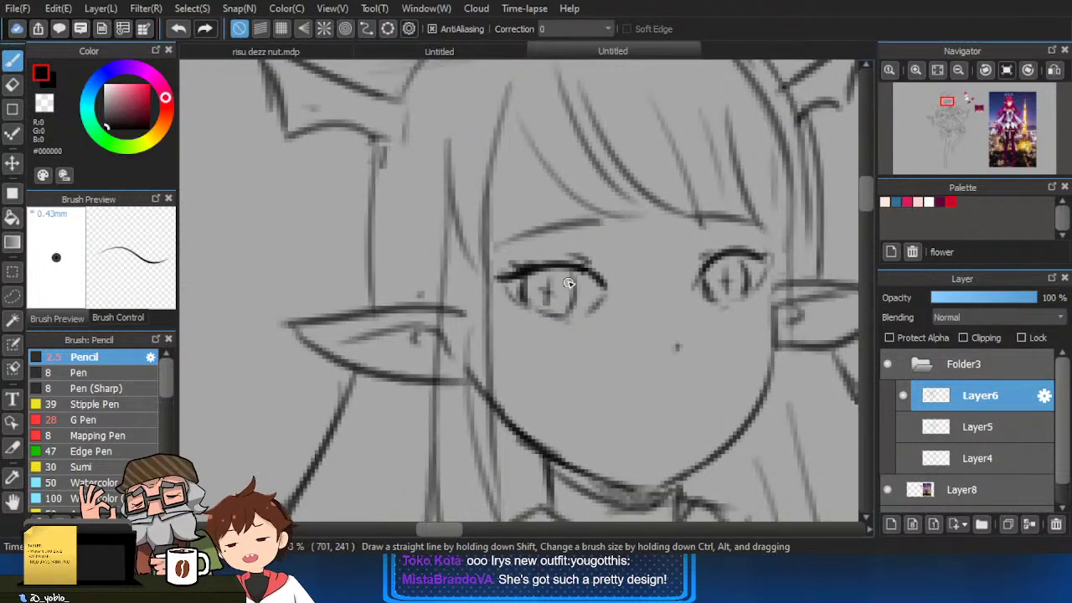
left_click_drag(599, 218, 602, 221)
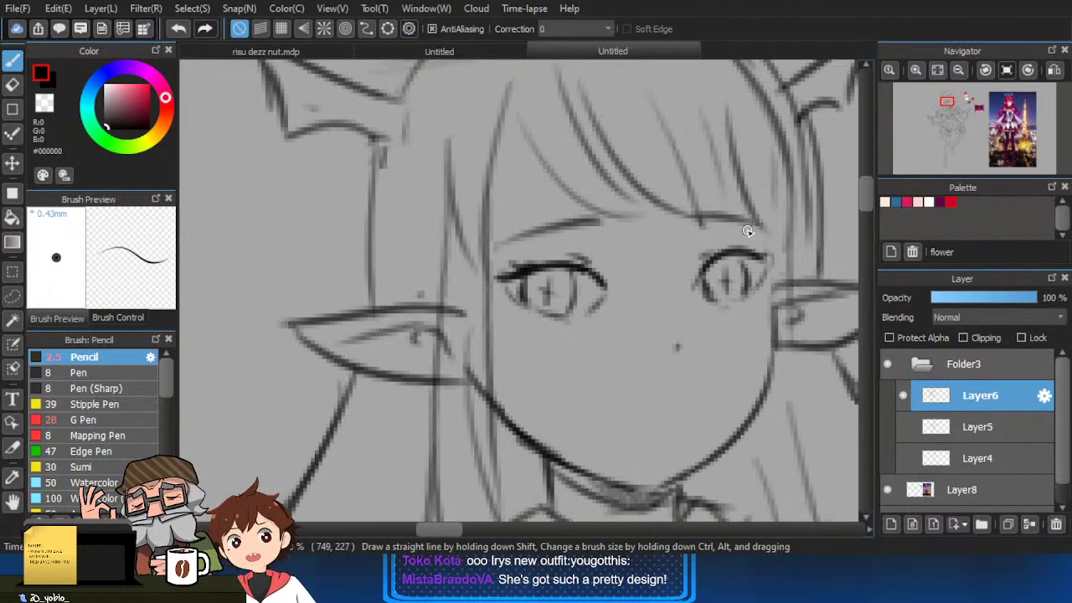
key("e")
left_click_drag(714, 222, 744, 221)
key("b")
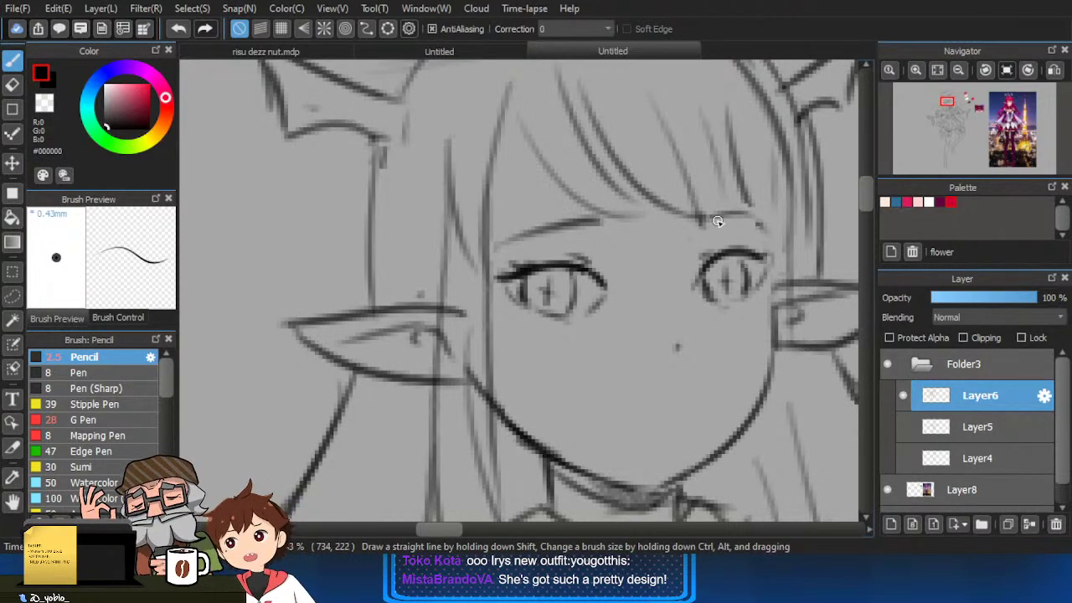
scroll(790, 232, "down", 1)
scroll(709, 371, "up", 1)
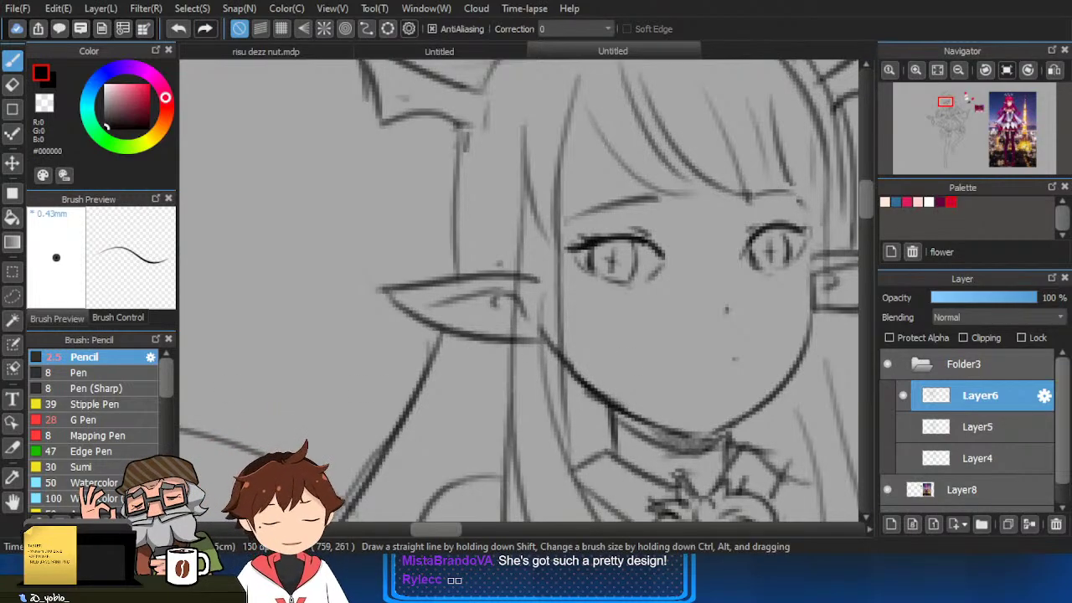
Paste the open-mouth reference image on Layer9, then scale and position it over the lower face.
scroll(373, 307, "down", 5)
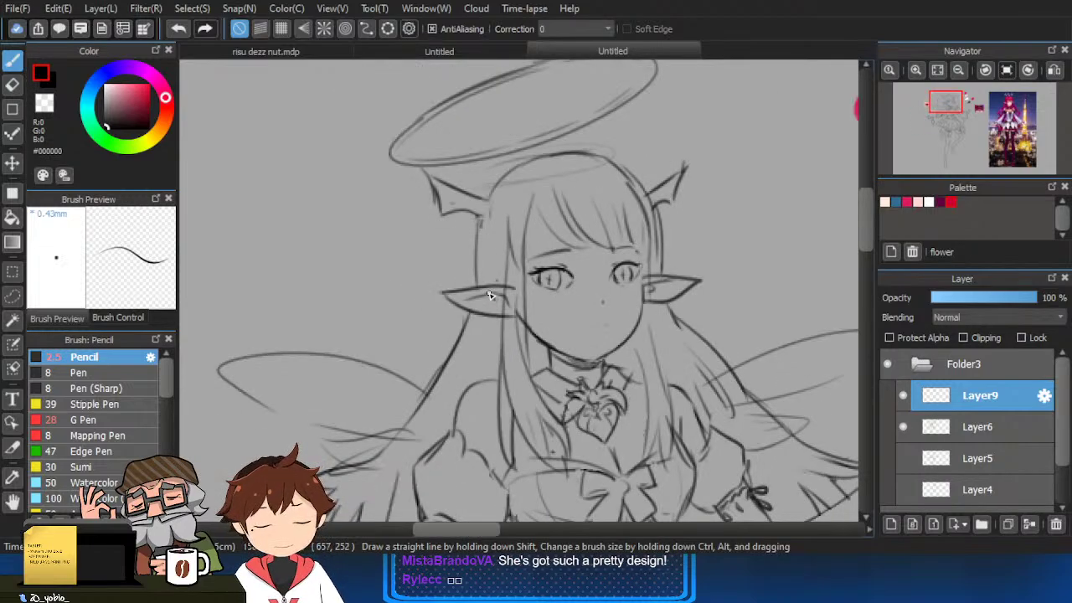
key("ctrl+v")
left_click_drag(326, 289, 531, 281)
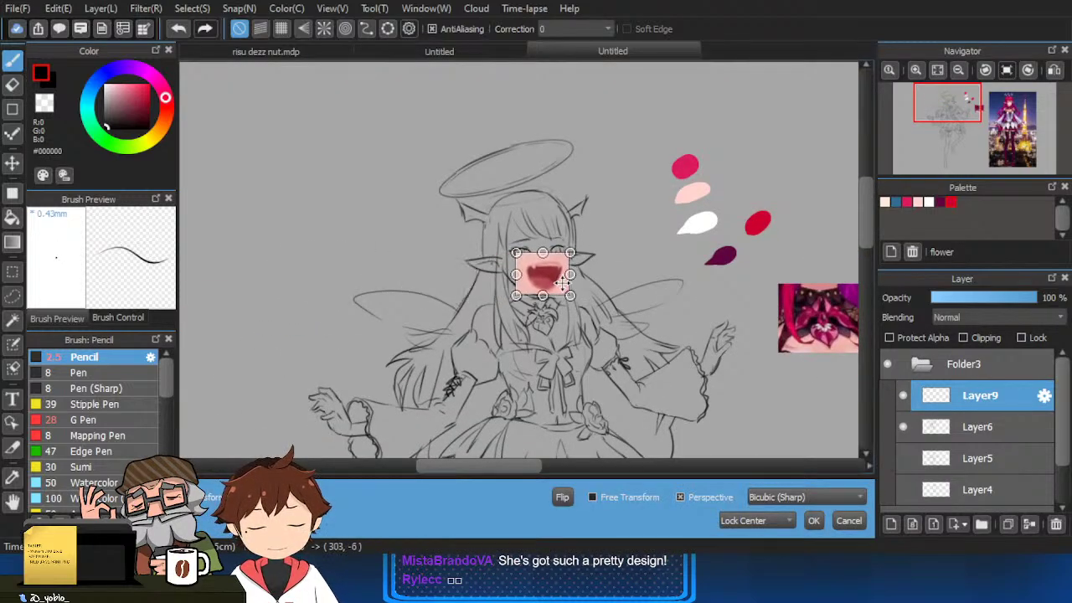
scroll(536, 285, "up", 4)
left_click_drag(568, 329, 527, 299)
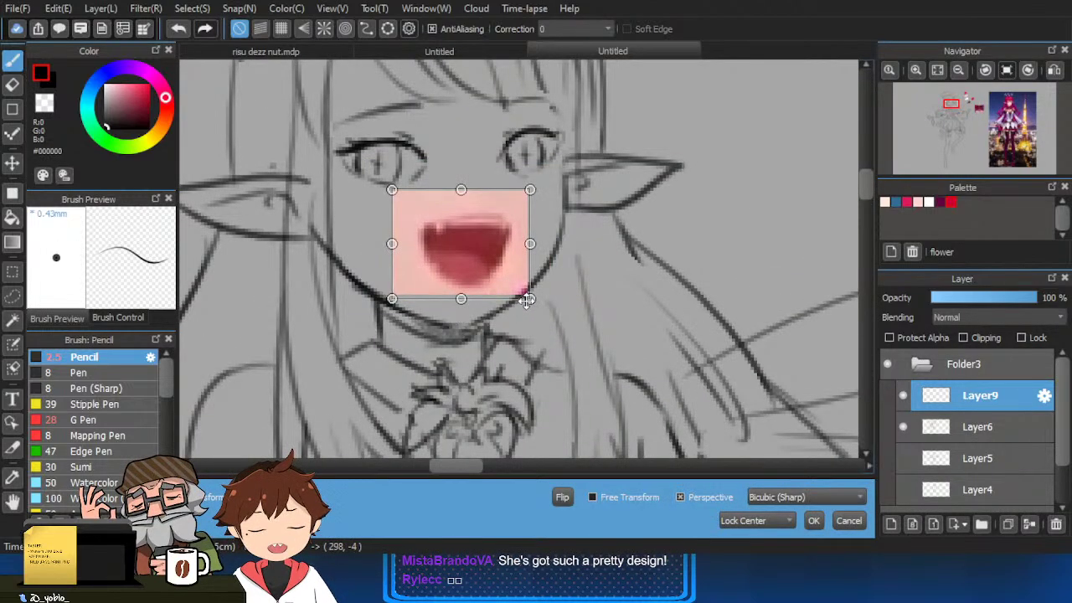
mouse_move(447, 248)
left_mouse_down()
mouse_move(448, 276)
mouse_move(449, 264)
left_mouse_up()
left_click_drag(532, 314, 525, 309)
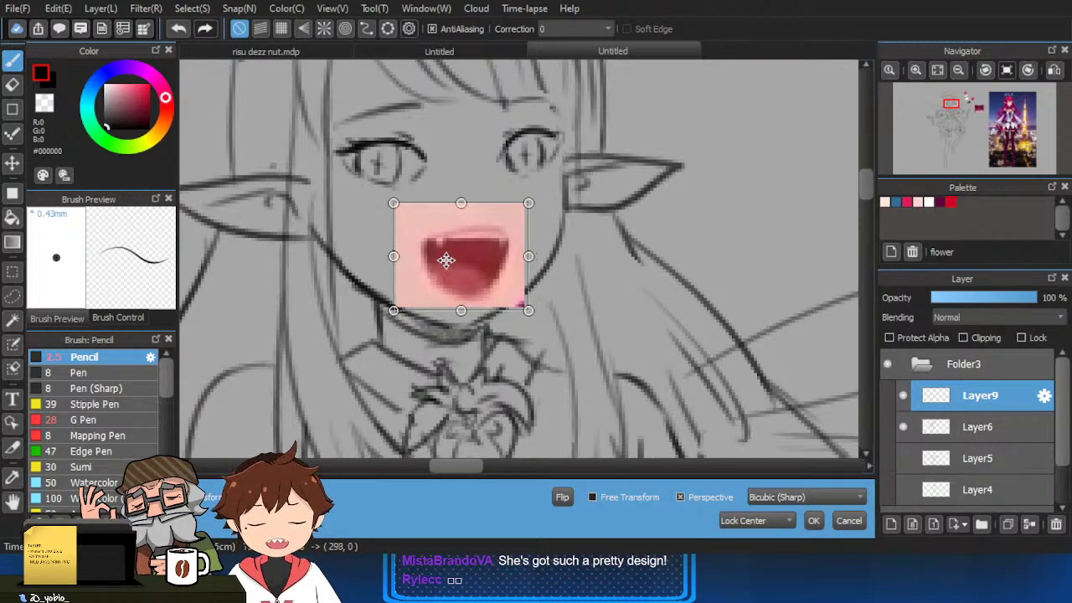
left_click(814, 523)
Move Layer9 with the mouth reference below Layer6 and make Layer6 the active layer.
scroll(612, 358, "down", 4)
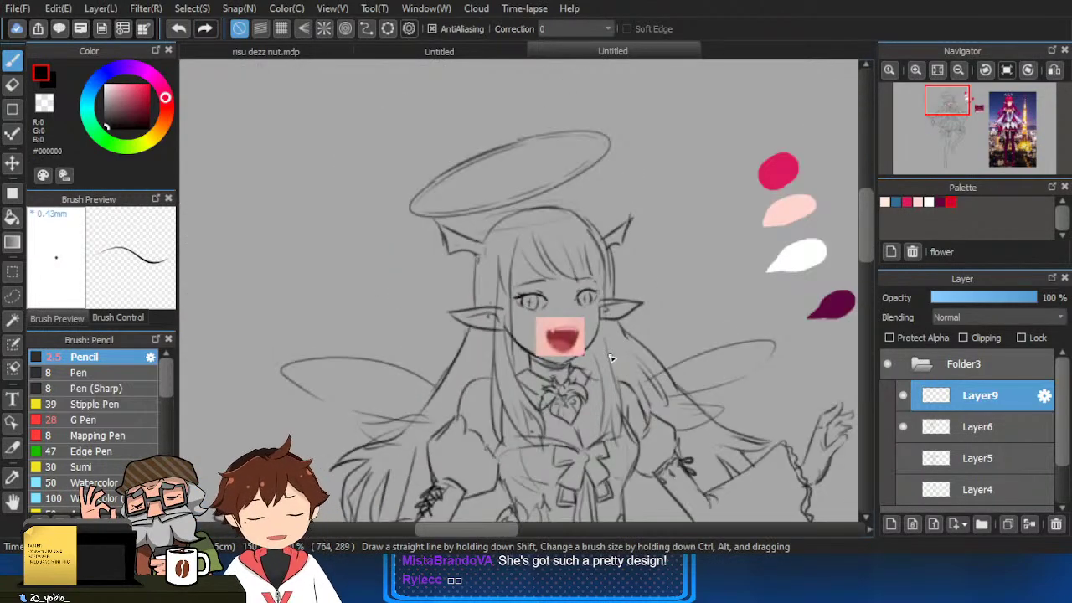
left_click_drag(1009, 408, 999, 429)
scroll(685, 335, "up", 5)
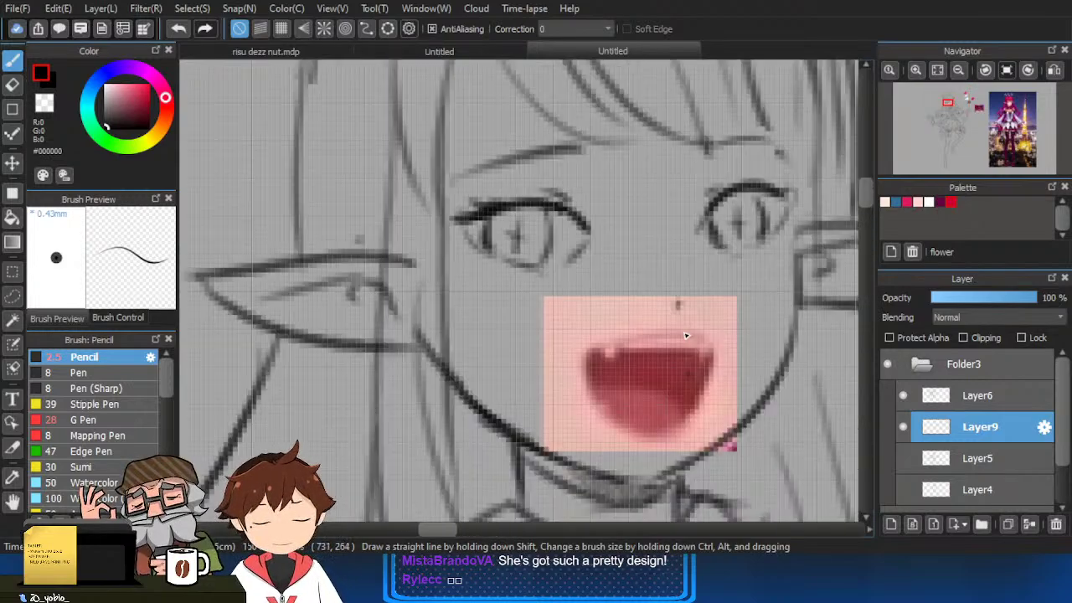
left_click(987, 395)
Trace the mouth's upper lip and near side over the reference, undoing and retrying unsatisfactory strokes.
scroll(618, 348, "up", 2)
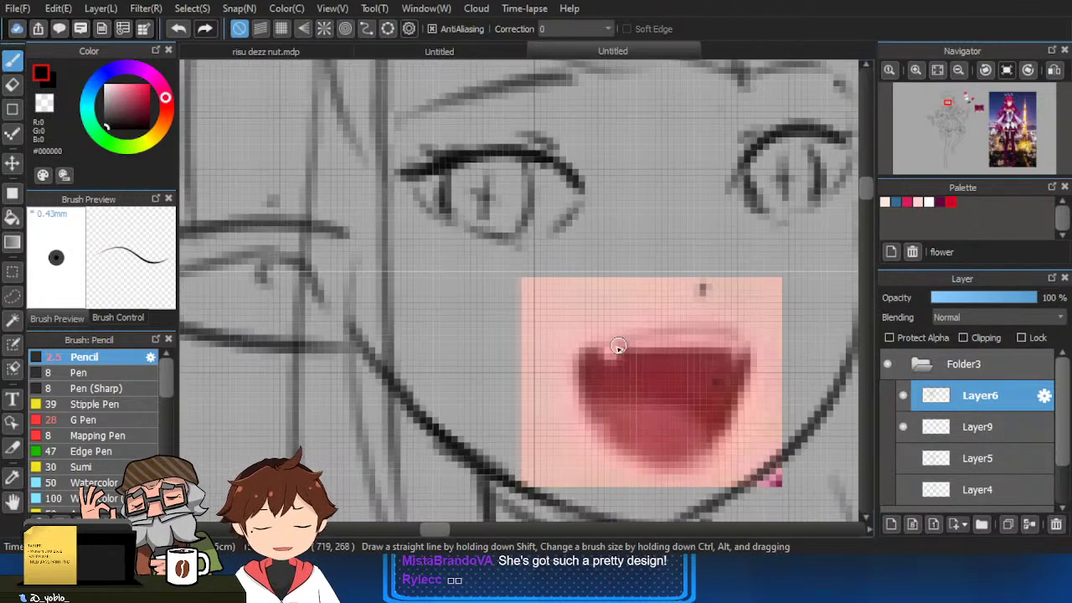
mouse_move(579, 347)
left_mouse_down()
mouse_move(705, 326)
mouse_move(687, 325)
mouse_move(598, 442)
left_mouse_up()
key("ctrl+z")
key("ctrl+z")
key("ctrl+z")
mouse_move(578, 394)
left_mouse_down()
mouse_move(608, 452)
mouse_move(647, 416)
left_mouse_up()
key("ctrl+z")
mouse_move(572, 319)
left_mouse_down()
mouse_move(571, 343)
mouse_move(743, 433)
left_mouse_up()
key("ctrl+z")
mouse_move(575, 321)
left_mouse_down()
mouse_move(600, 408)
mouse_move(567, 352)
mouse_move(647, 449)
left_mouse_up()
key("ctrl+z")
Trace the mouth's far side down to the lower lip and add the upper teeth line with fangs.
scroll(616, 371, "up", 2)
mouse_move(749, 280)
left_mouse_down()
mouse_move(771, 352)
mouse_move(740, 415)
left_mouse_up()
key("e")
key("b")
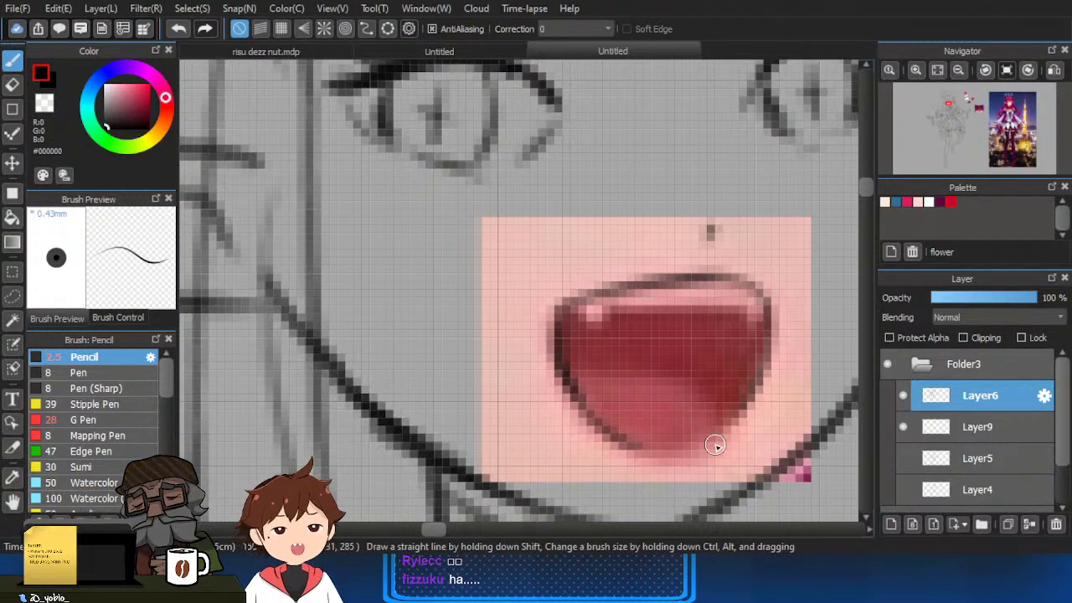
left_click_drag(753, 384, 679, 439)
mouse_move(575, 315)
left_mouse_down()
mouse_move(756, 314)
mouse_move(732, 305)
mouse_move(757, 319)
left_mouse_up()
scroll(759, 320, "down", 1)
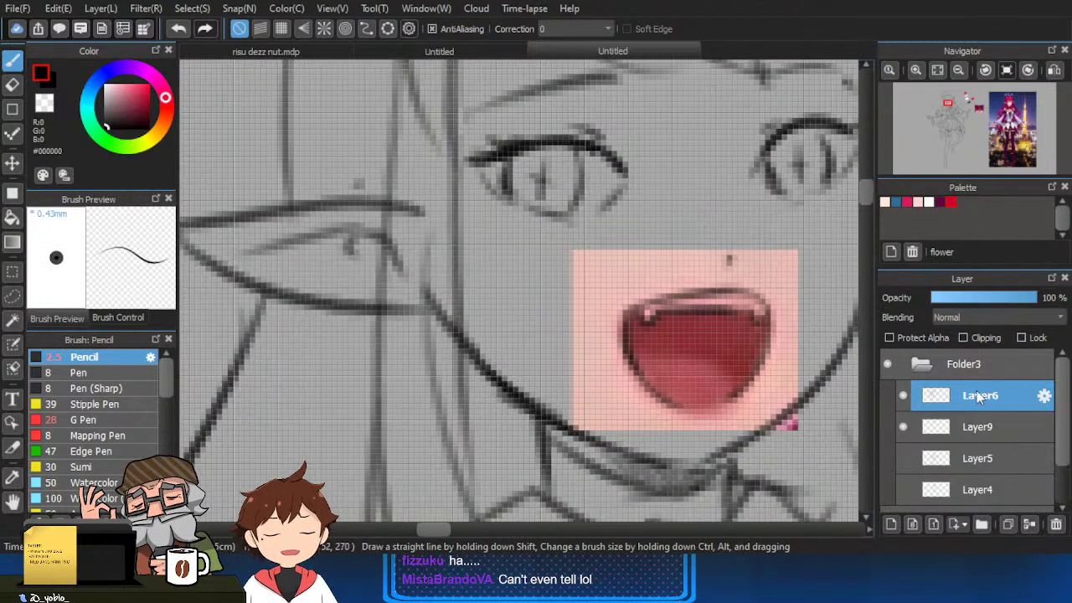
Hide the mouth reference on Layer9.
left_click(903, 428)
scroll(792, 415, "down", 2)
left_click_drag(811, 408, 706, 402)
scroll(706, 402, "up", 1)
Lasso the traced mouth, rotate it slightly counterclockwise, shift it a little, and clear the selection.
key("l")
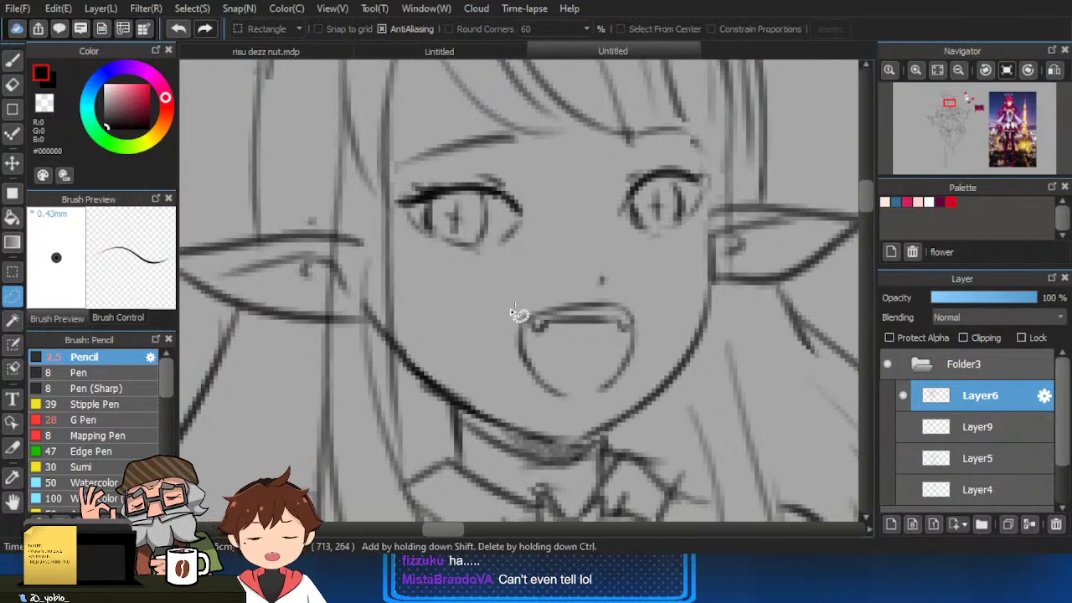
mouse_move(515, 306)
left_mouse_down()
mouse_move(608, 410)
mouse_move(605, 302)
mouse_move(526, 302)
left_mouse_up()
key("ctrl+t")
left_click_drag(739, 345, 737, 330)
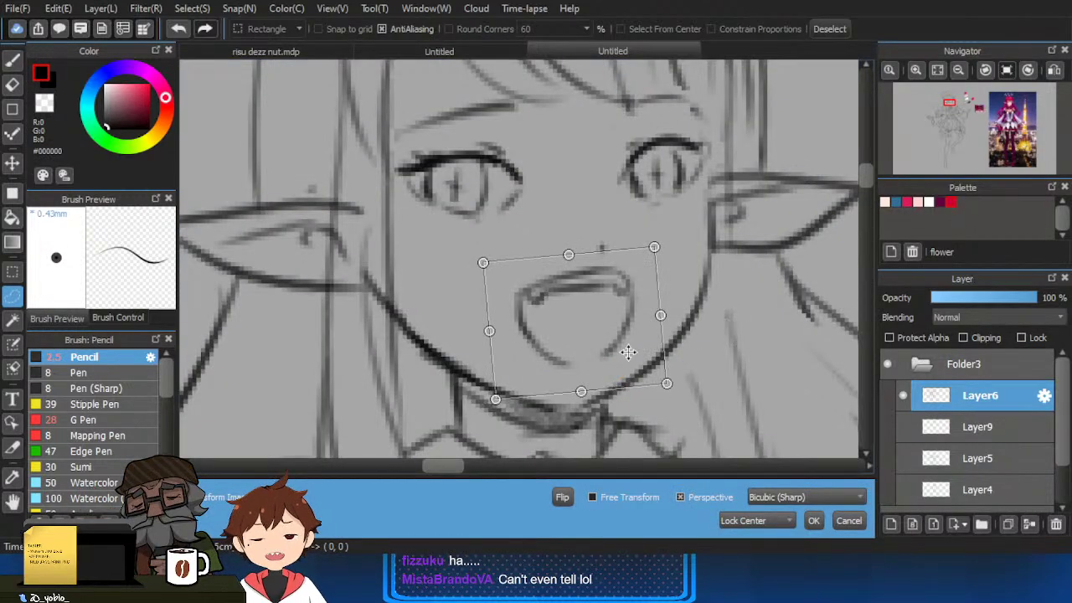
left_click_drag(618, 338, 614, 342)
left_click(814, 521)
key("ctrl+d")
Erase the upper lip line and redraw it as a flatter curve above the teeth.
left_click(561, 350, "ctrl")
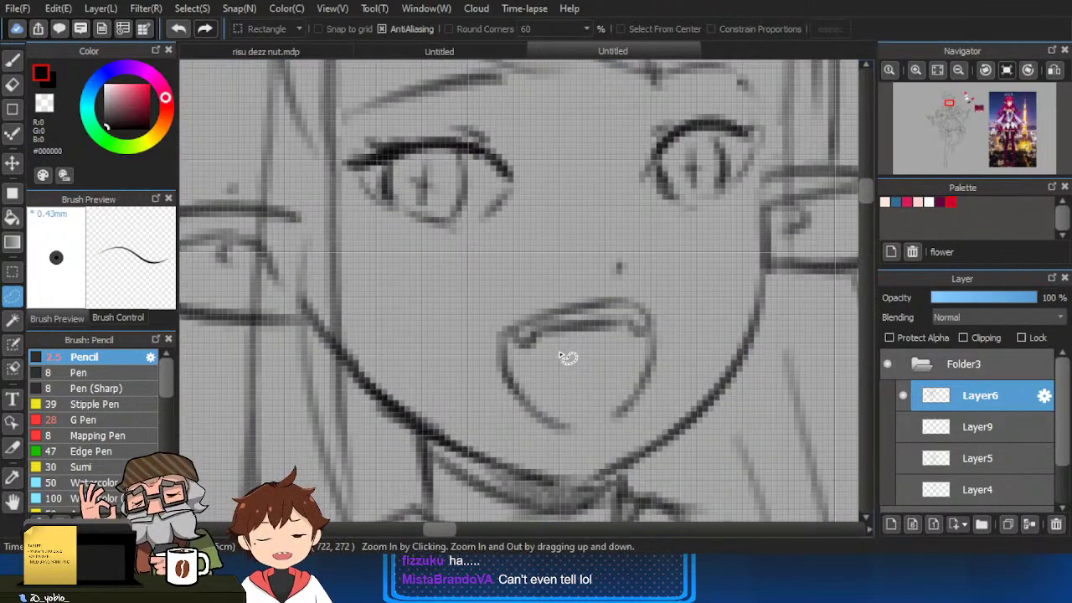
key("e")
left_click_drag(540, 313, 643, 303)
key("b")
left_click_drag(509, 325, 642, 305)
left_click_drag(550, 317, 644, 316)
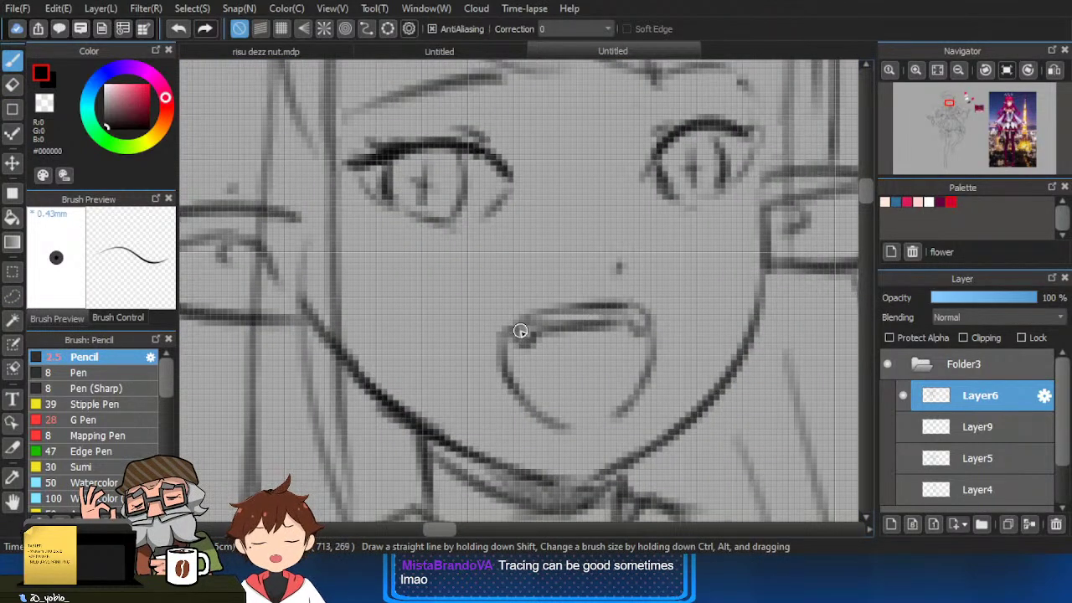
Check the mouth against the Layer9 reference, and sketch the tongue and the closing lower lip line on Layer6.
scroll(568, 353, "down", 2)
scroll(605, 379, "down", 1)
scroll(605, 379, "up", 2)
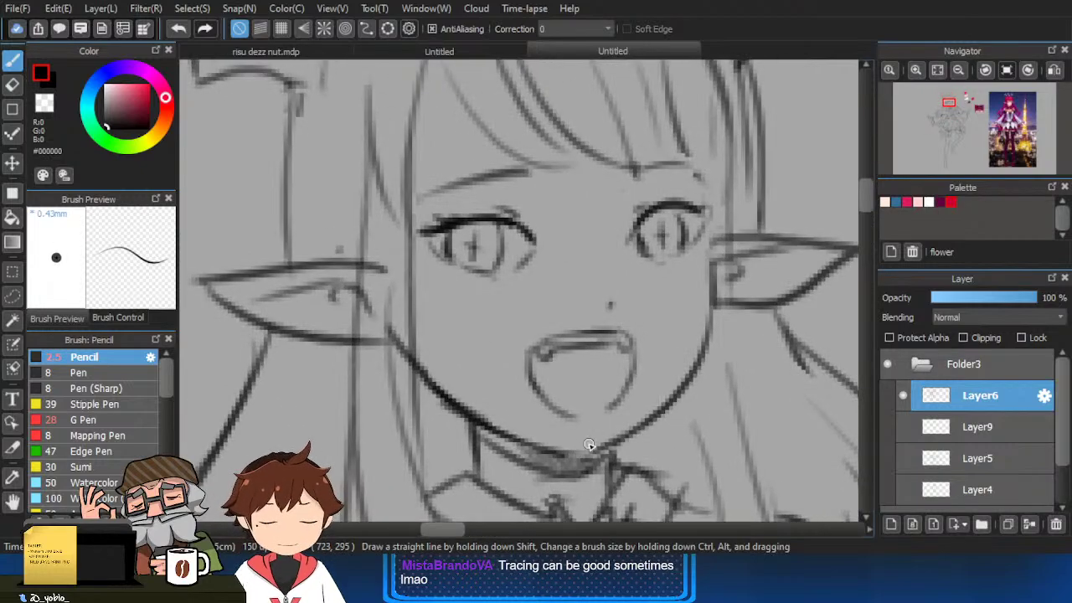
left_click(903, 427)
left_click(904, 427)
scroll(561, 371, "up", 1)
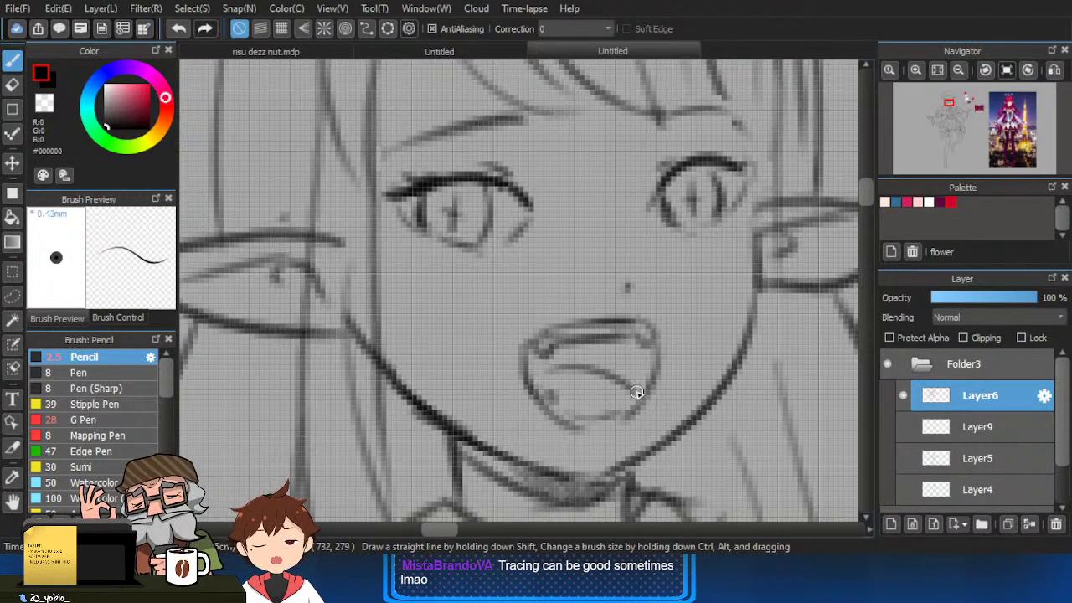
Compare the sketched mouth with the Layer9 reference, and extend the nose dot into a short slanted line on Layer6.
scroll(641, 388, "down", 2)
scroll(662, 378, "up", 2)
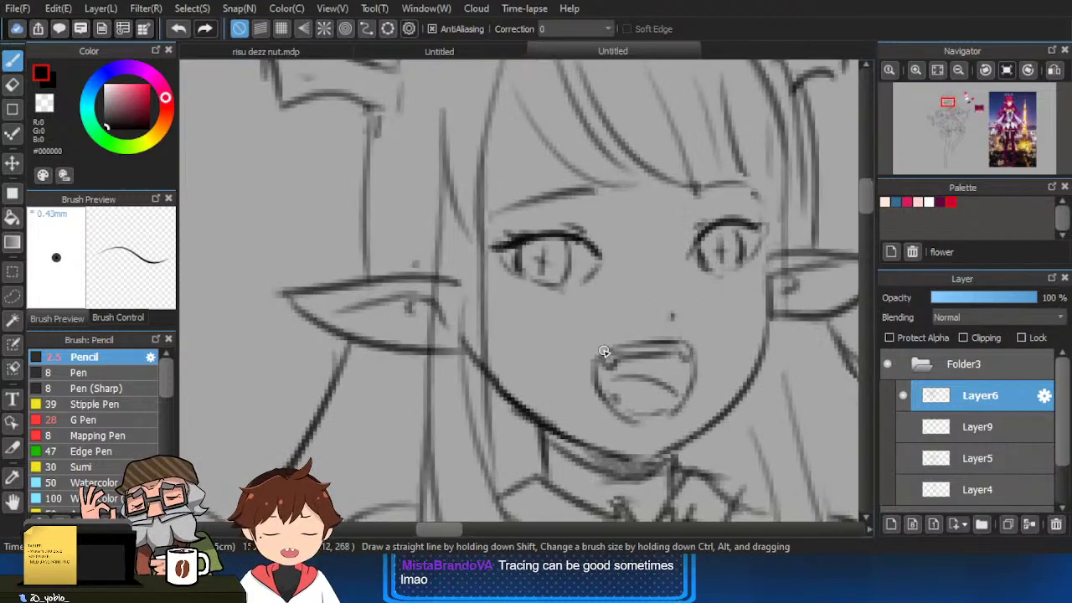
scroll(648, 343, "down", 1)
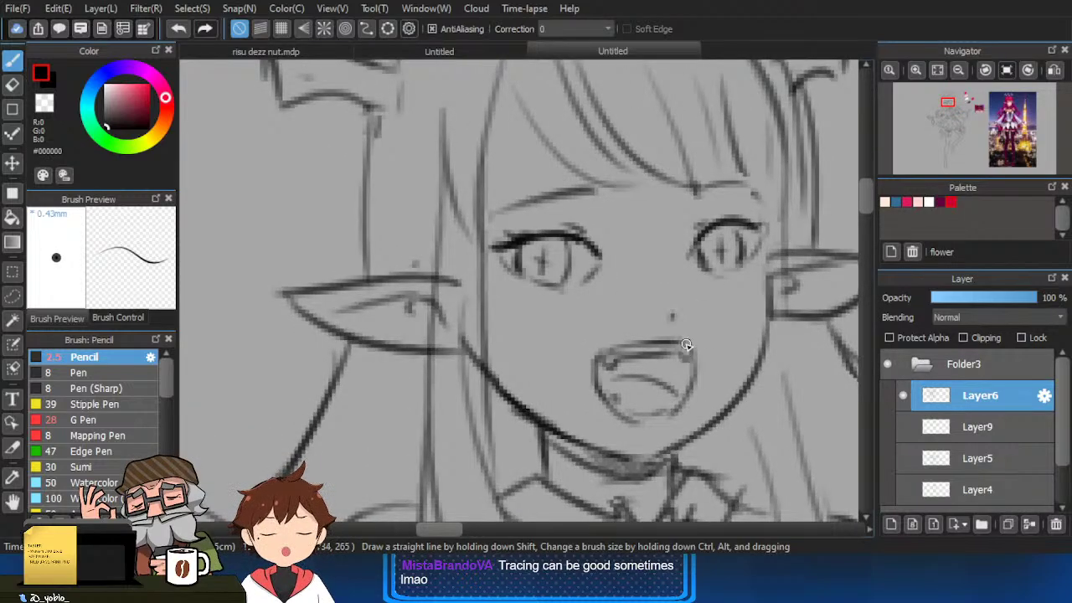
scroll(720, 337, "down", 1)
left_click(904, 426)
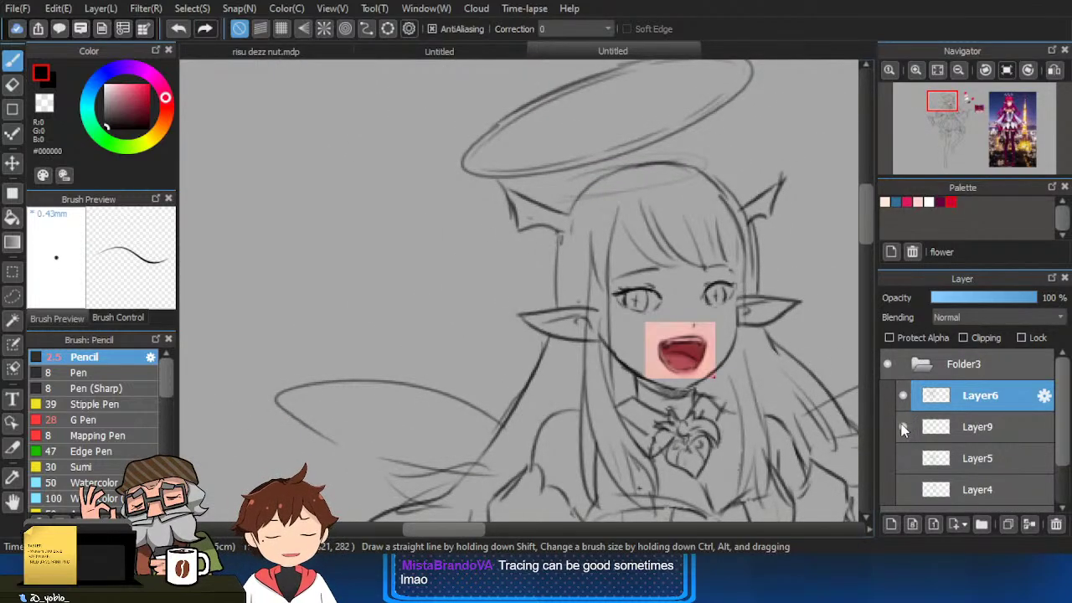
left_click(903, 395)
left_click(903, 396)
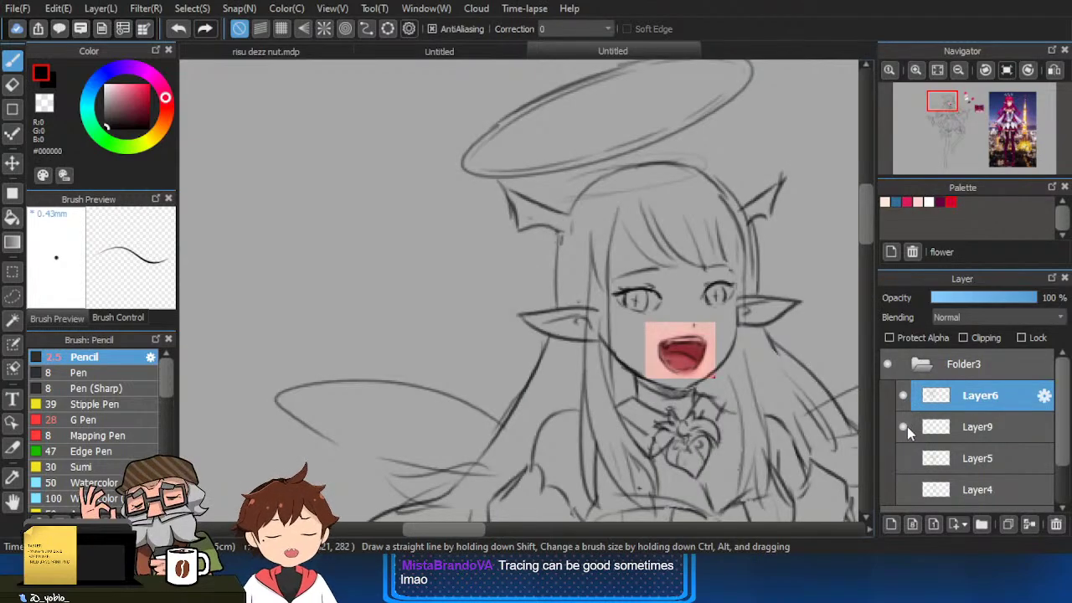
left_click(904, 426)
scroll(706, 329, "up", 1)
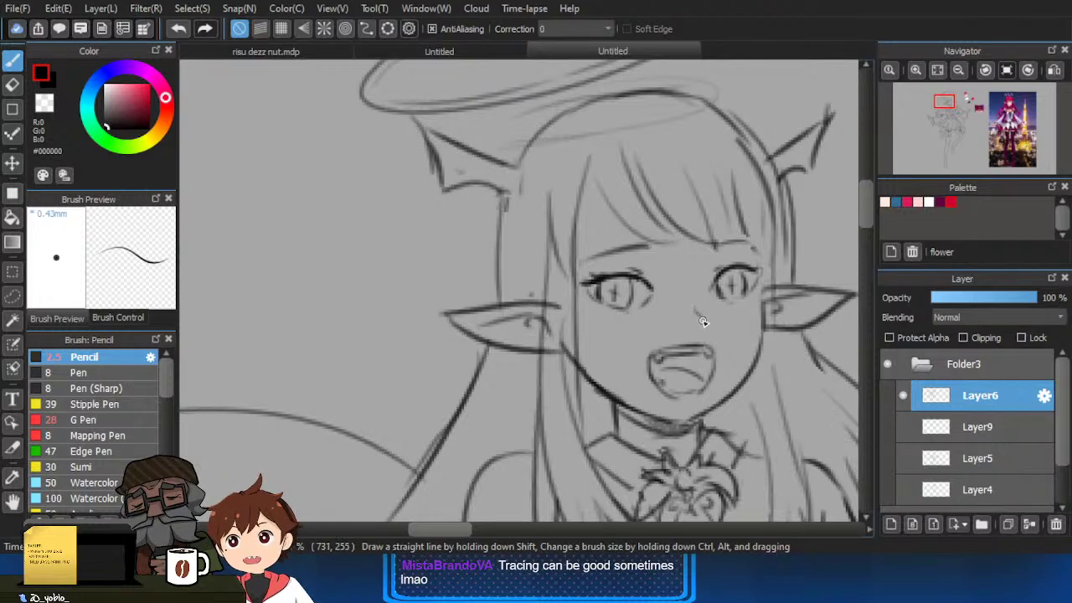
scroll(702, 320, "down", 3)
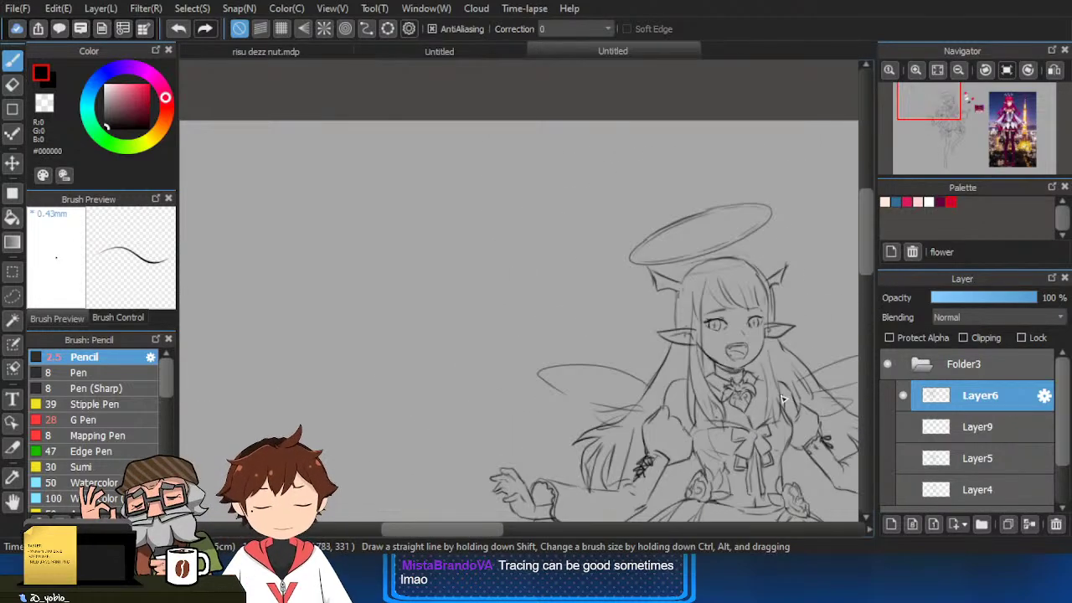
Erase the ear lines crossing the left front hair lock and the upper cheek line beside the right ear.
key("e")
scroll(702, 371, "up", 3)
scroll(706, 271, "up", 1)
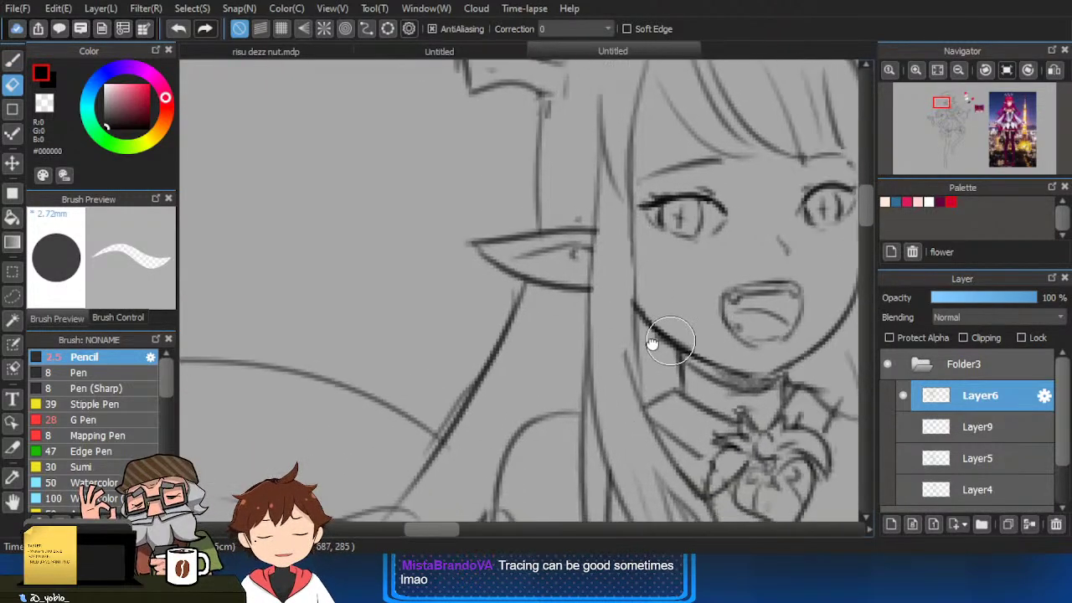
left_click_drag(653, 344, 503, 401)
mouse_move(707, 256)
left_mouse_down()
mouse_move(714, 263)
mouse_move(708, 252)
left_mouse_up()
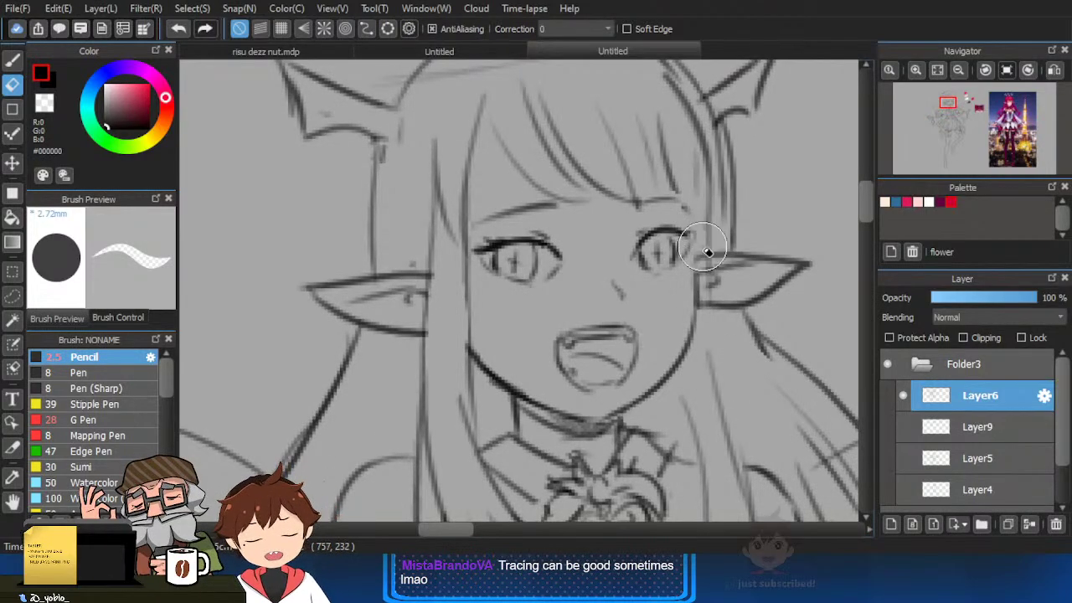
Sketch a long, nearly straight hair strand falling down the right side of the face in front of the ear.
key("b")
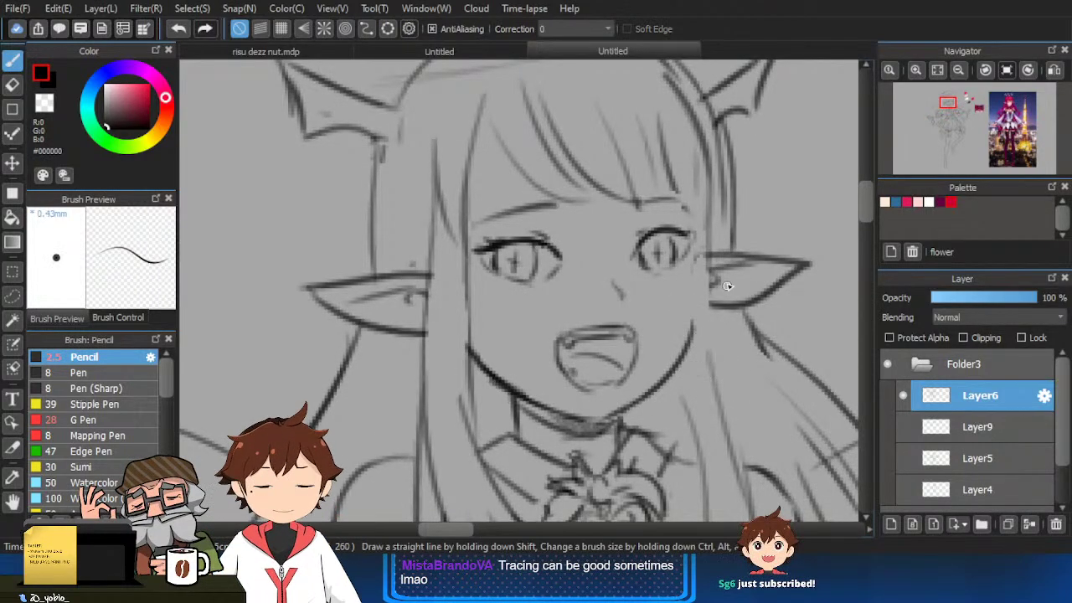
left_click_drag(711, 252, 720, 355)
left_click_drag(709, 272, 721, 392)
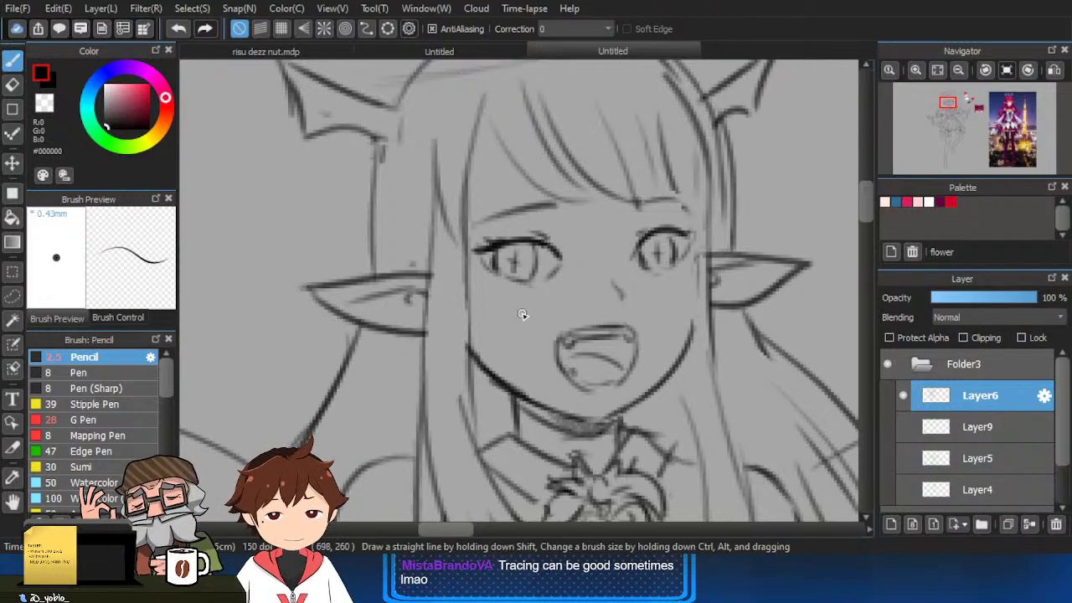
Erase the stray dot above the character's left-hand ear.
scroll(615, 392, "up", 3)
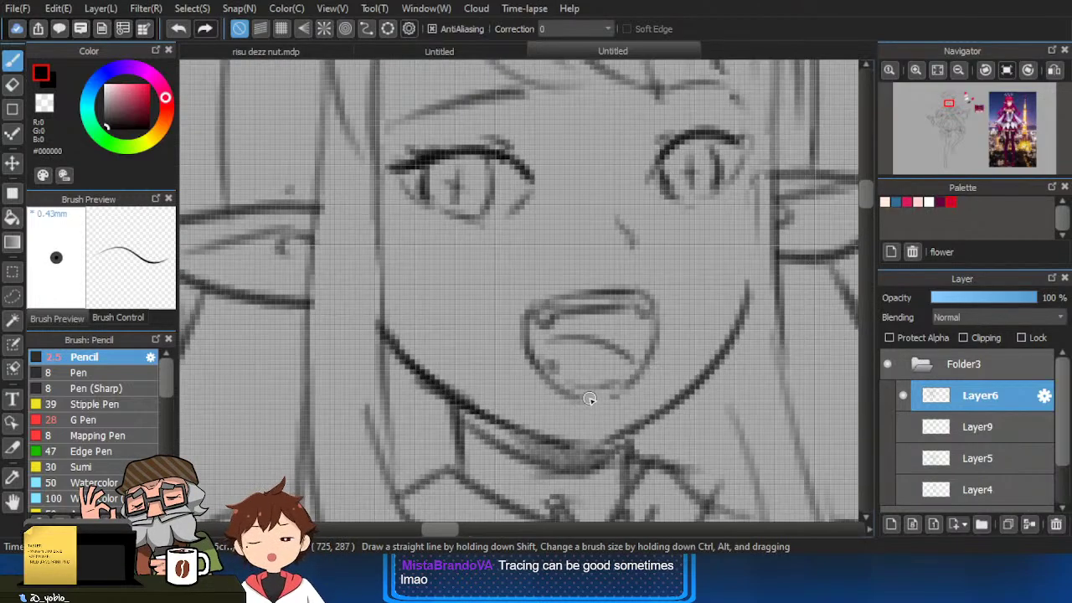
scroll(603, 402, "down", 3)
scroll(599, 413, "up", 2)
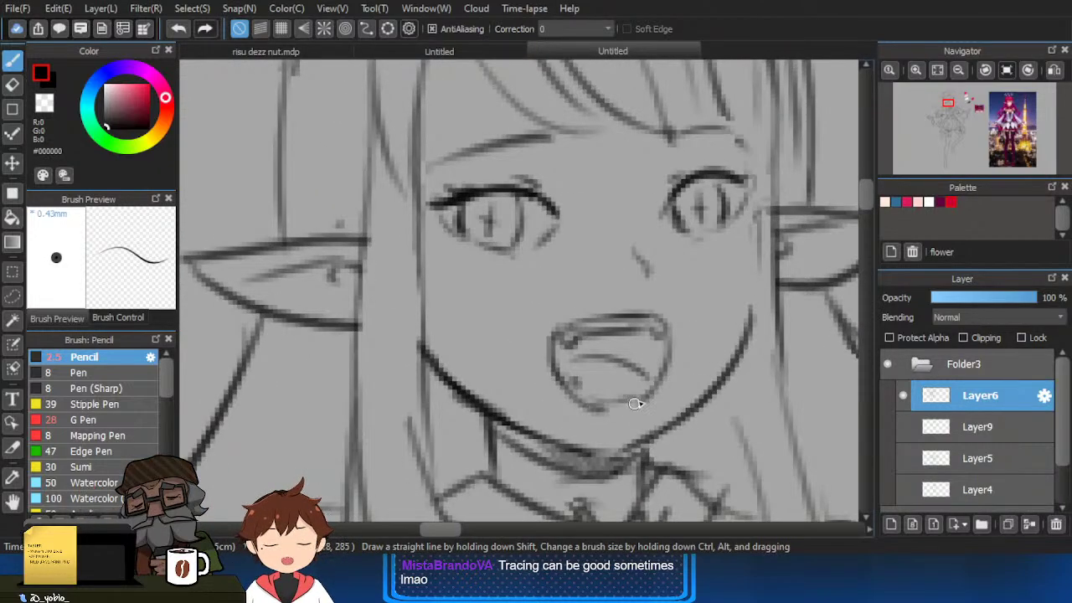
scroll(637, 407, "down", 2)
scroll(454, 333, "up", 1)
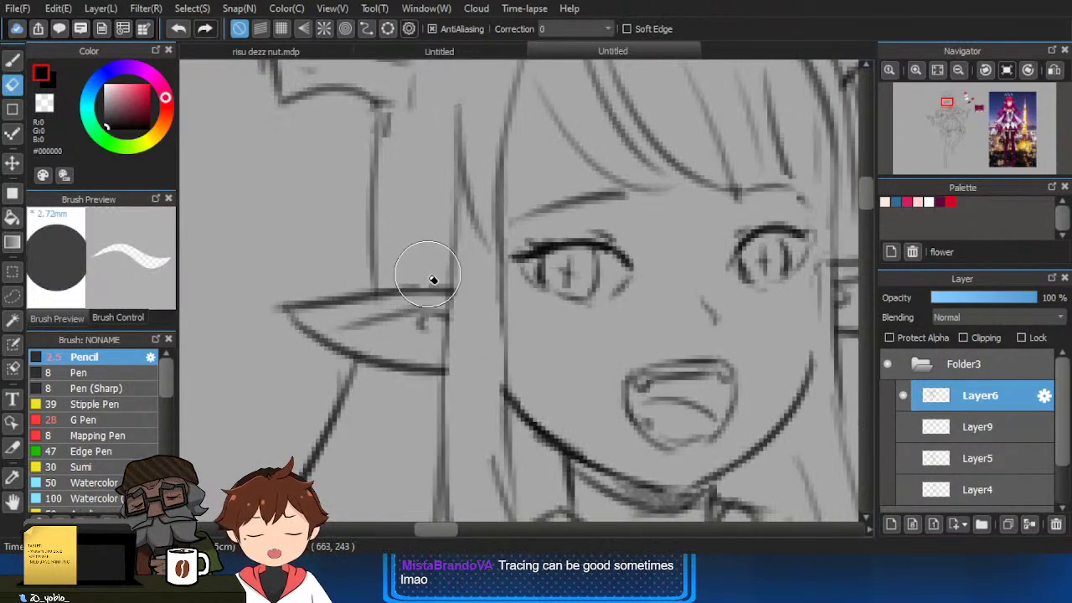
scroll(412, 311, "up", 2)
scroll(371, 299, "down", 4)
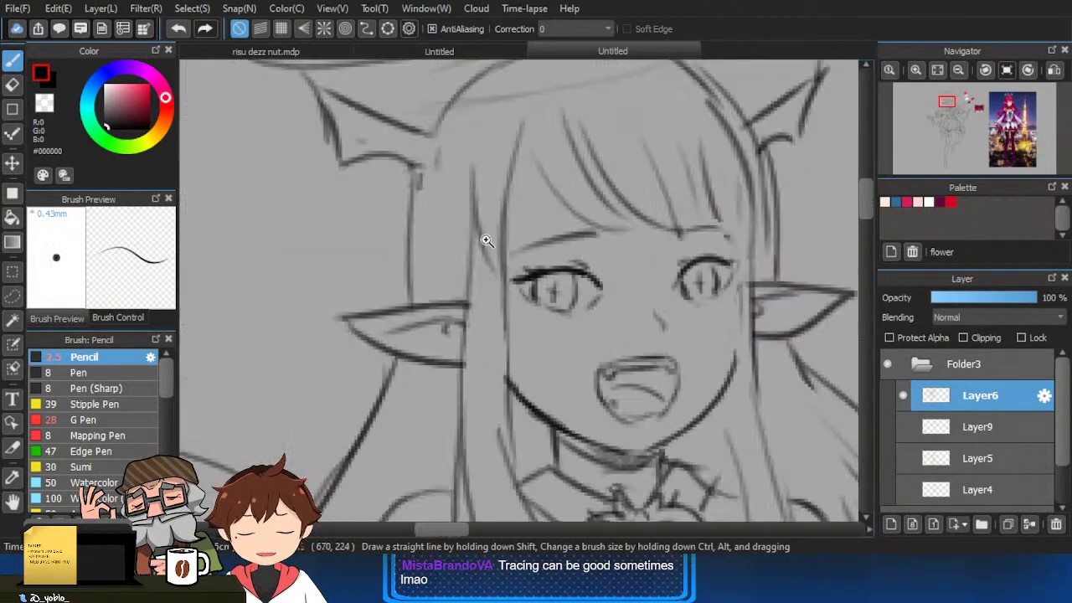
scroll(419, 279, "up", 2)
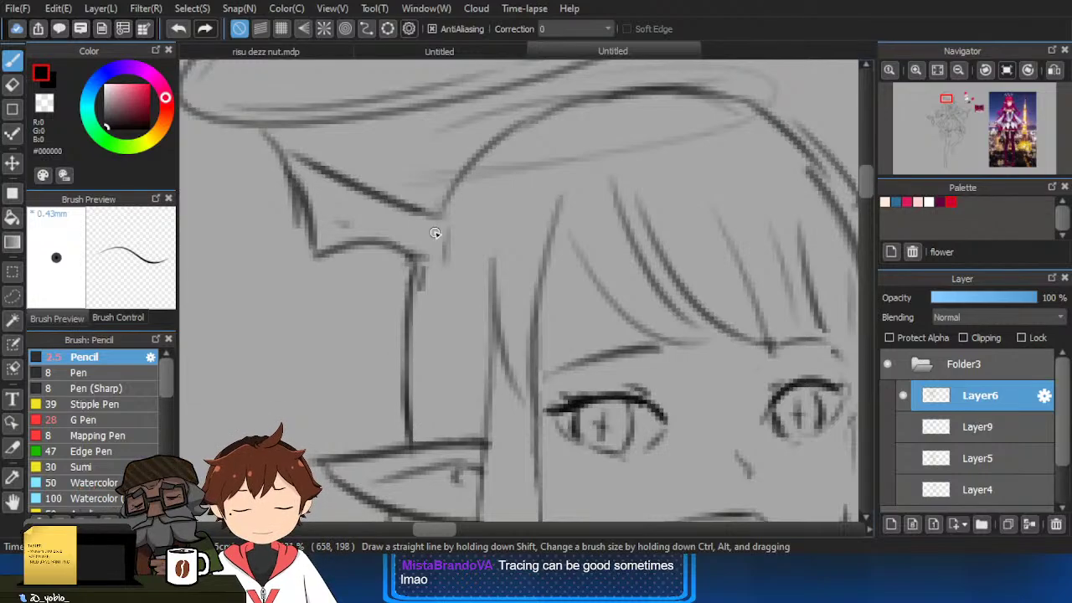
scroll(599, 126, "down", 2)
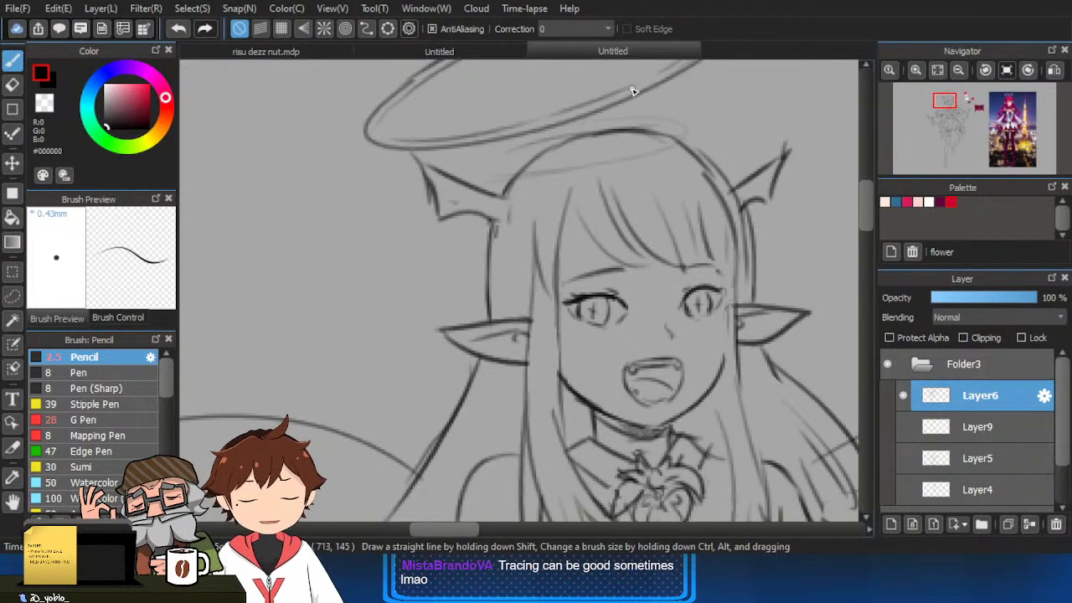
Trim and redraw the tip of the right horn, and clean up the doubled head contour beside it.
scroll(813, 145, "up", 2)
key("e")
left_click_drag(742, 165, 722, 177)
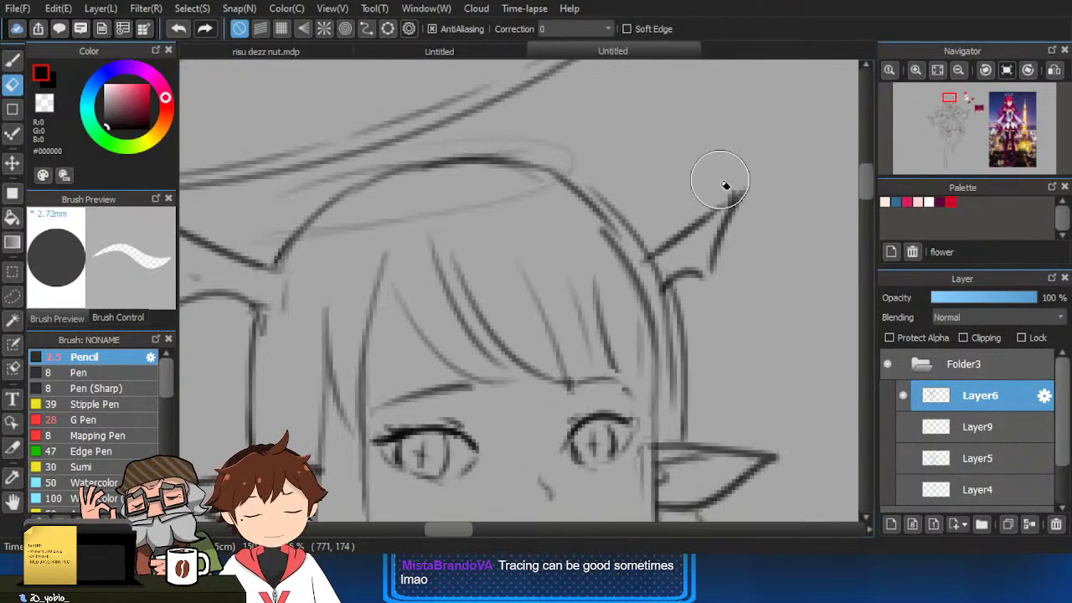
key("b")
scroll(709, 275, "down", 2)
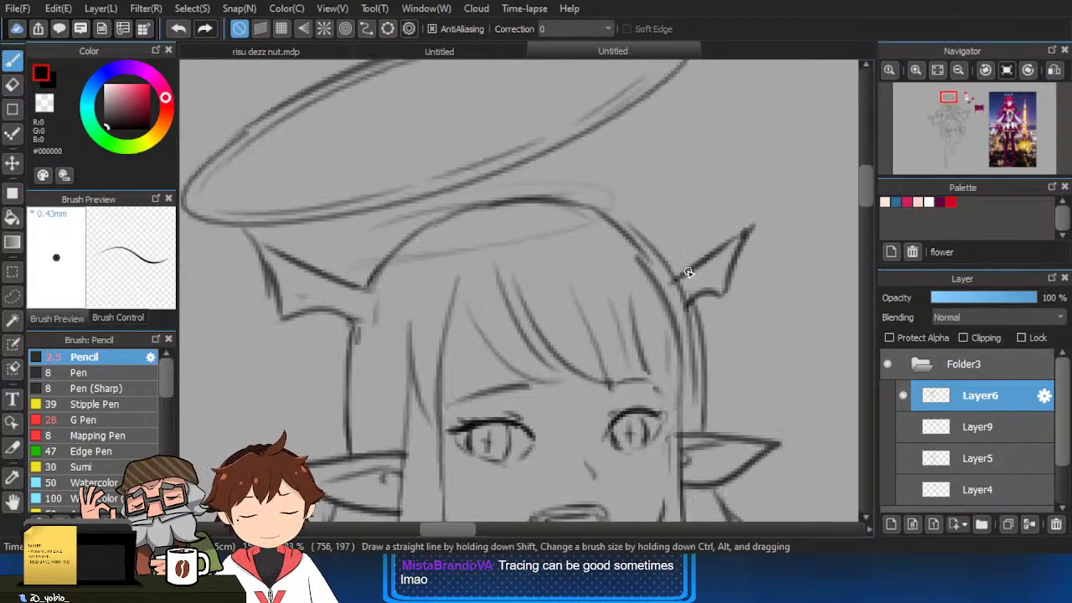
key("e")
key("b")
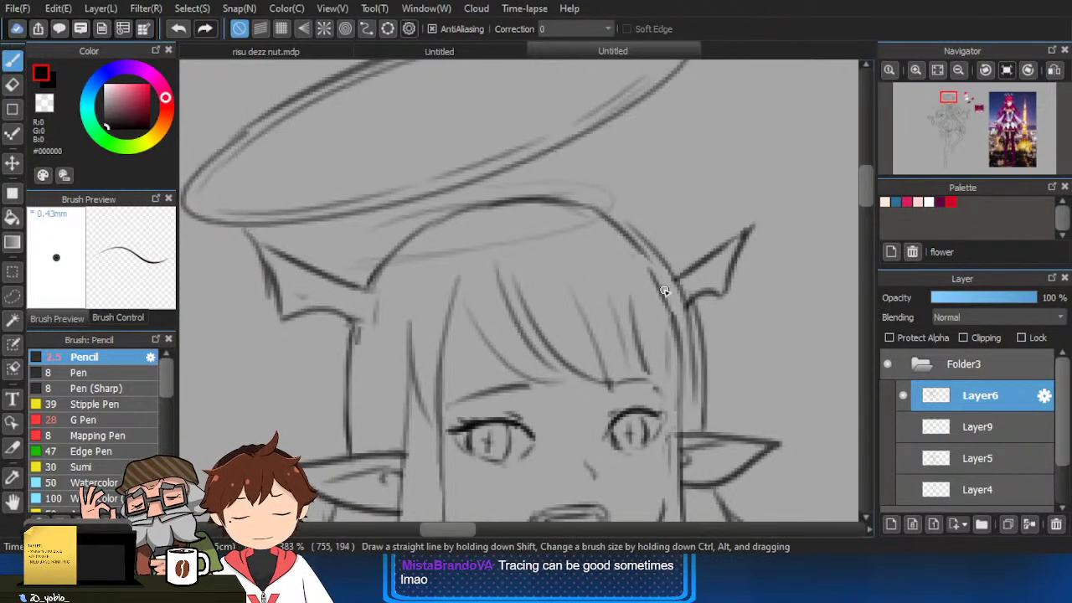
Darken the head contour next to both horns, and extend the left front hair lock upward with a curved stroke.
scroll(696, 285, "down", 3)
scroll(469, 368, "down", 2)
left_click_drag(639, 324, 580, 315)
left_click_drag(725, 307, 688, 316)
scroll(514, 292, "up", 2)
mouse_move(514, 292)
left_mouse_down()
mouse_move(573, 284)
mouse_move(525, 219)
left_mouse_up()
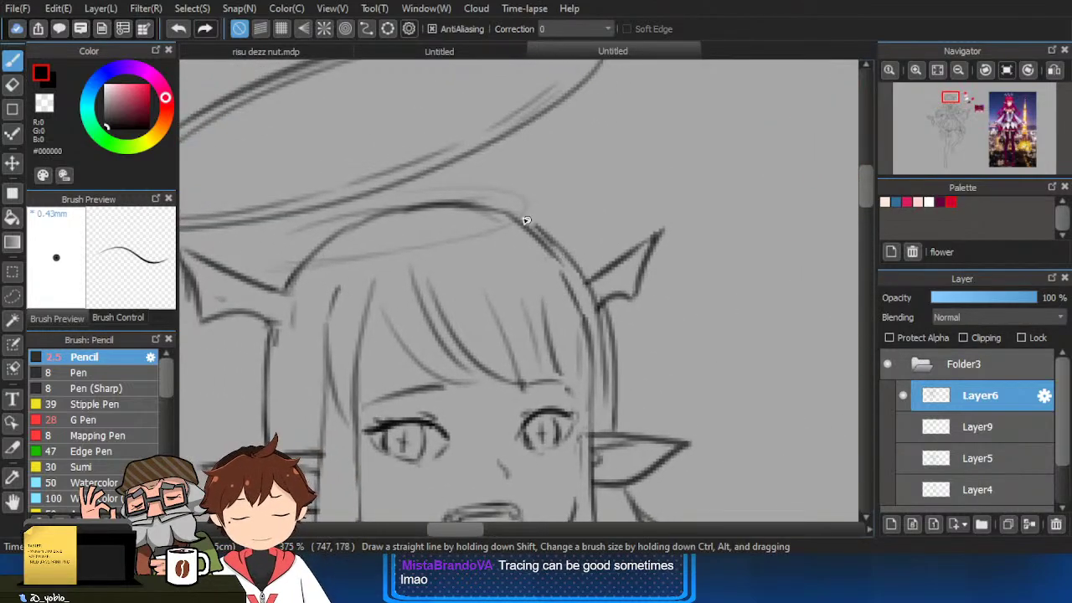
left_click_drag(286, 289, 308, 258)
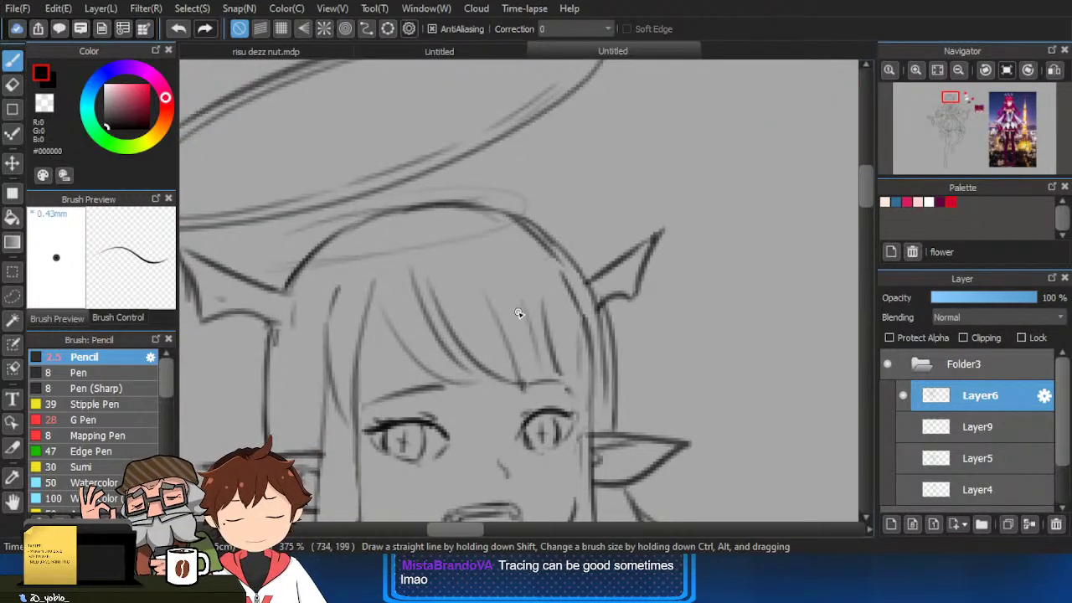
scroll(629, 321, "down", 2)
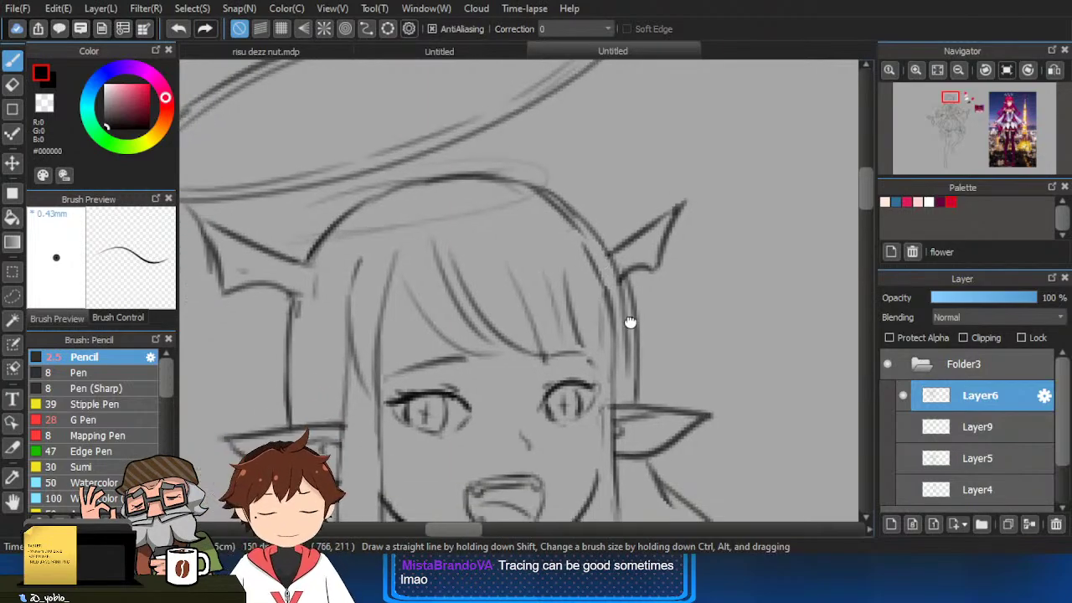
scroll(646, 314, "up", 2)
left_click_drag(646, 313, 676, 271)
scroll(675, 275, "down", 2)
scroll(479, 277, "up", 2)
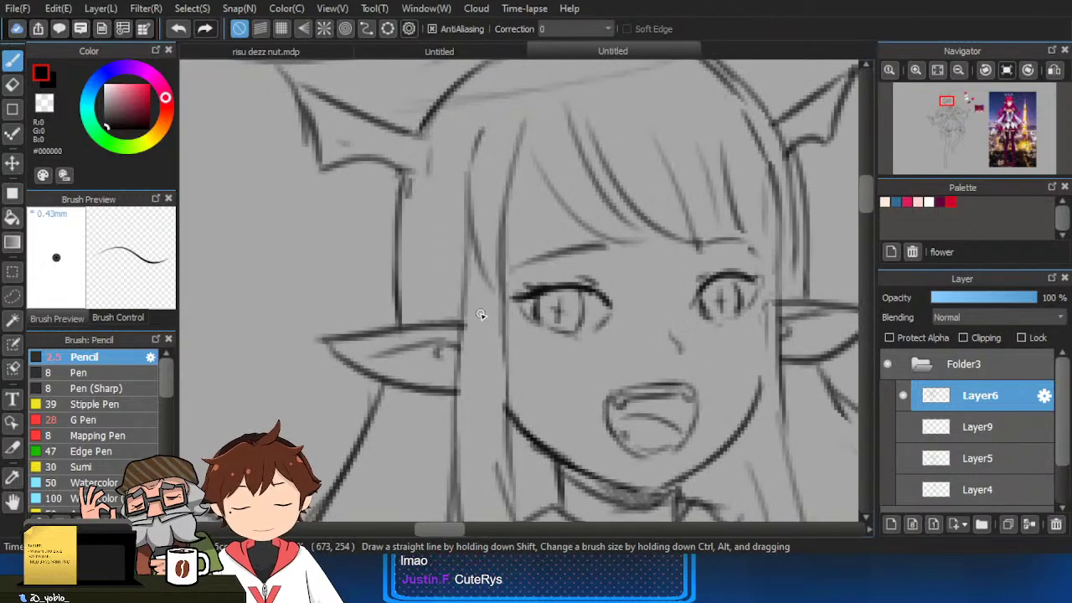
key("ctrl+z")
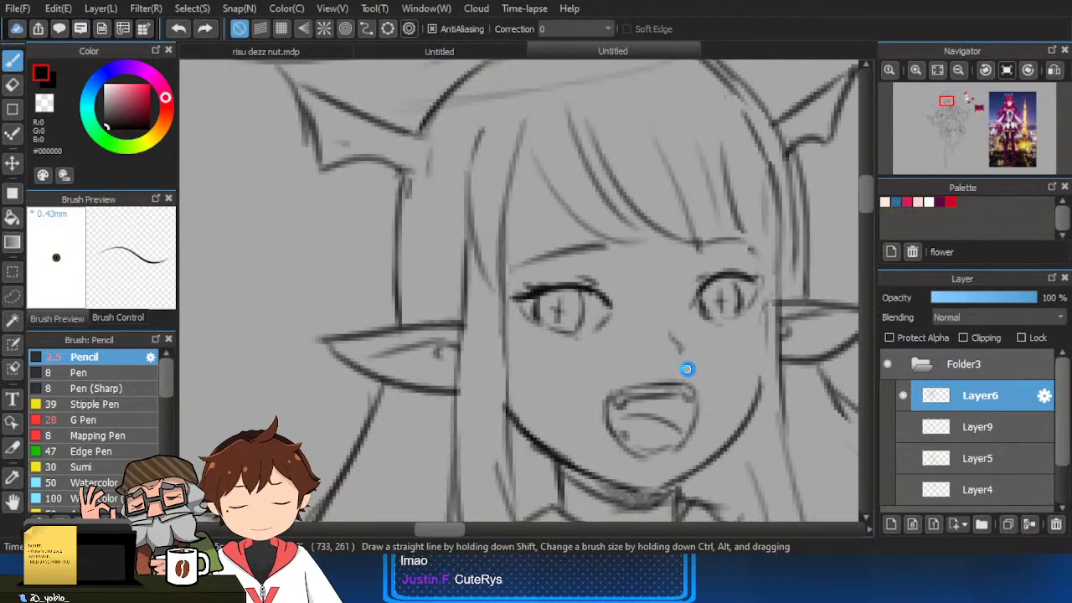
scroll(690, 369, "down", 2)
left_click_drag(732, 336, 679, 313)
left_click_drag(767, 314, 697, 318)
left_click_drag(745, 280, 660, 302)
mouse_move(759, 219)
left_mouse_down()
mouse_move(731, 242)
mouse_move(750, 295)
left_mouse_up()
key("ctrl+z")
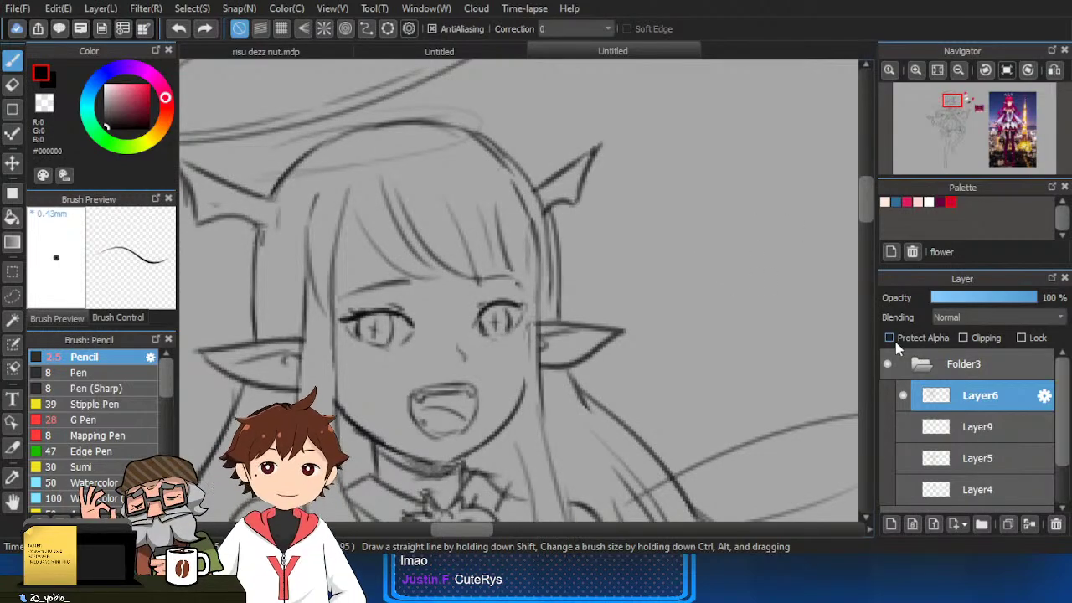
scroll(701, 297, "down", 2)
left_click_drag(683, 216, 748, 270)
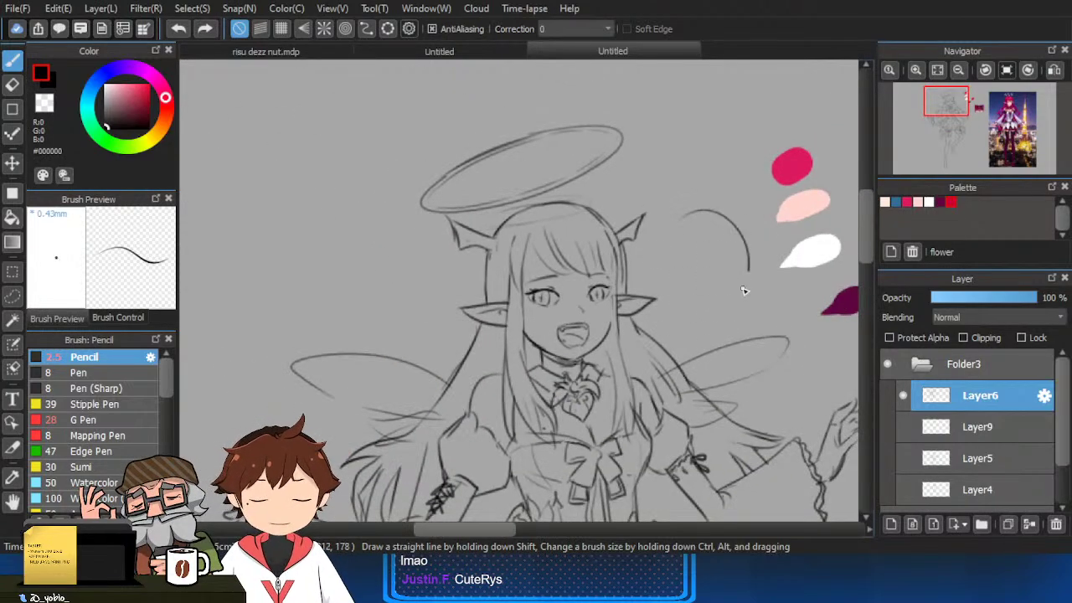
key("ctrl+z")
Darken the tongue's curve inside the mouth and extend it toward the left side.
scroll(750, 314, "up", 2)
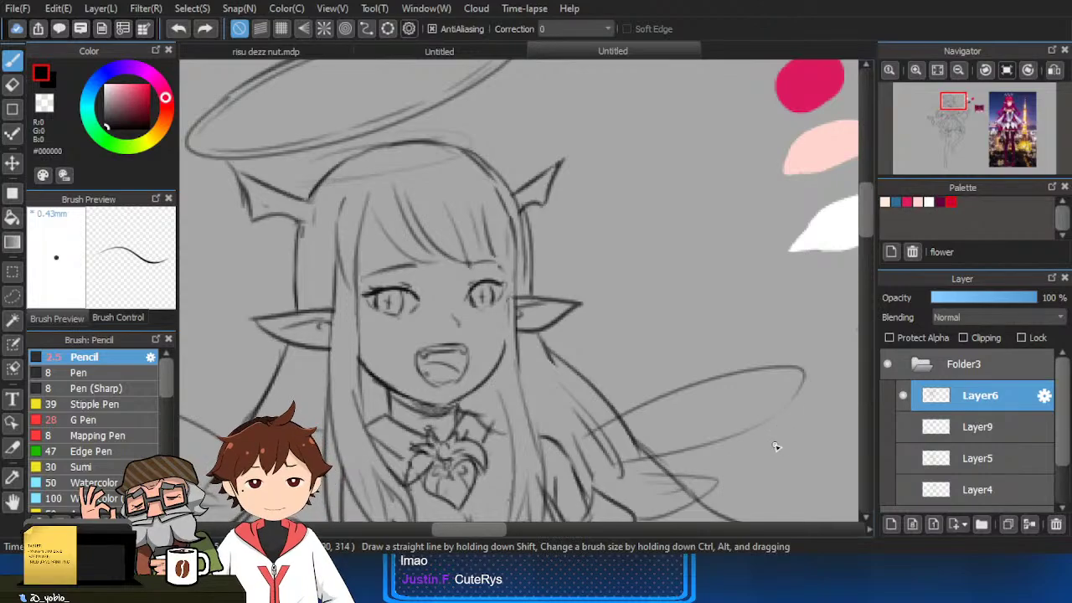
scroll(663, 378, "up", 2)
scroll(536, 378, "up", 1)
scroll(476, 378, "up", 1)
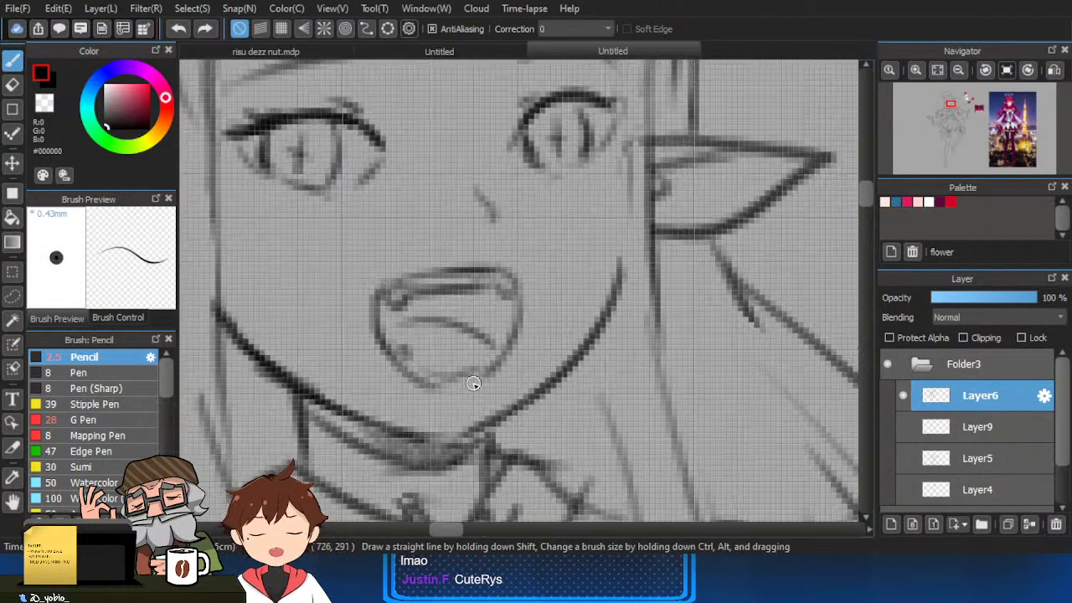
left_click_drag(493, 344, 423, 324)
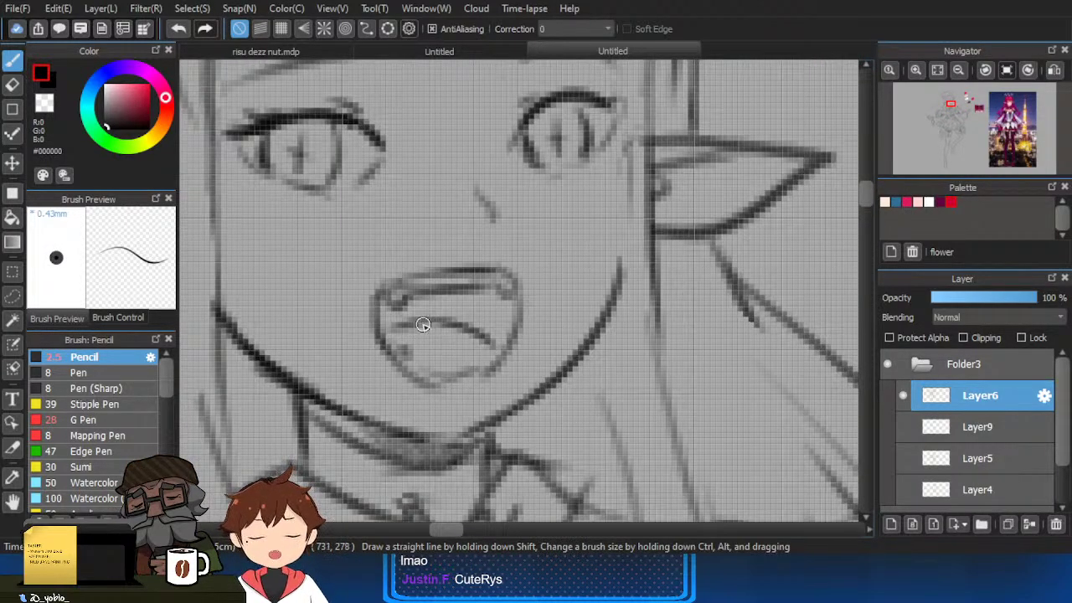
scroll(426, 324, "down", 3)
scroll(460, 312, "up", 1)
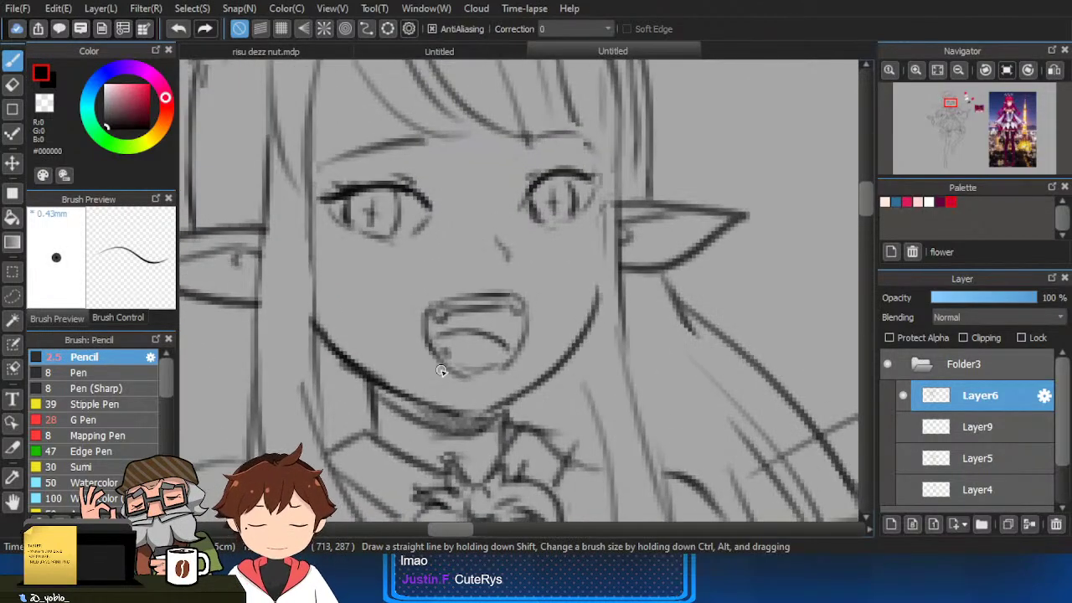
Look over the face, the full figure, and the dress and sleeves of the sketch.
scroll(490, 316, "down", 3)
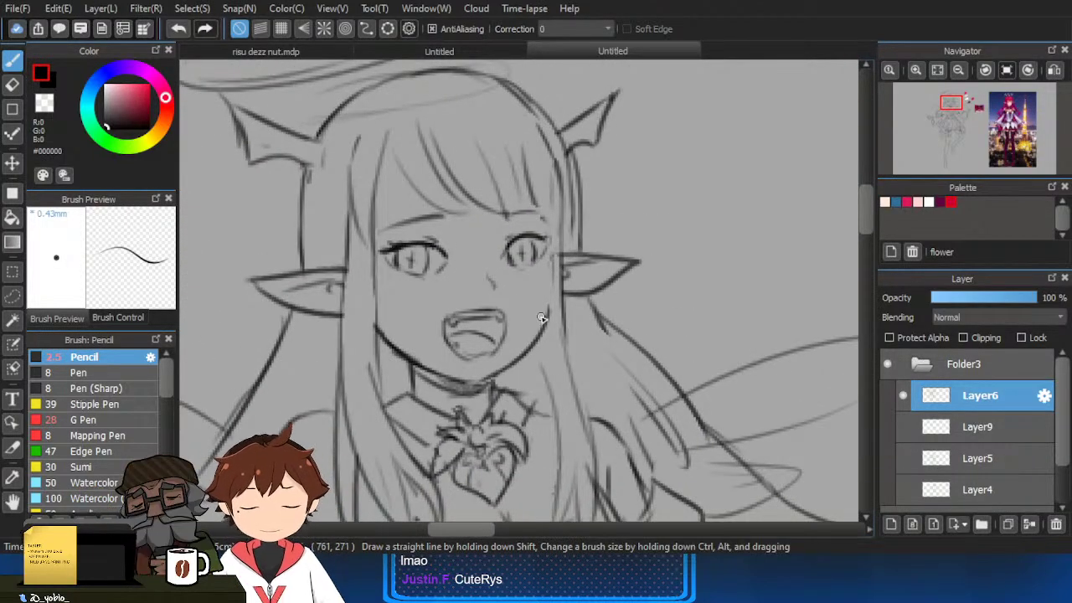
scroll(554, 290, "up", 1)
scroll(549, 280, "down", 3)
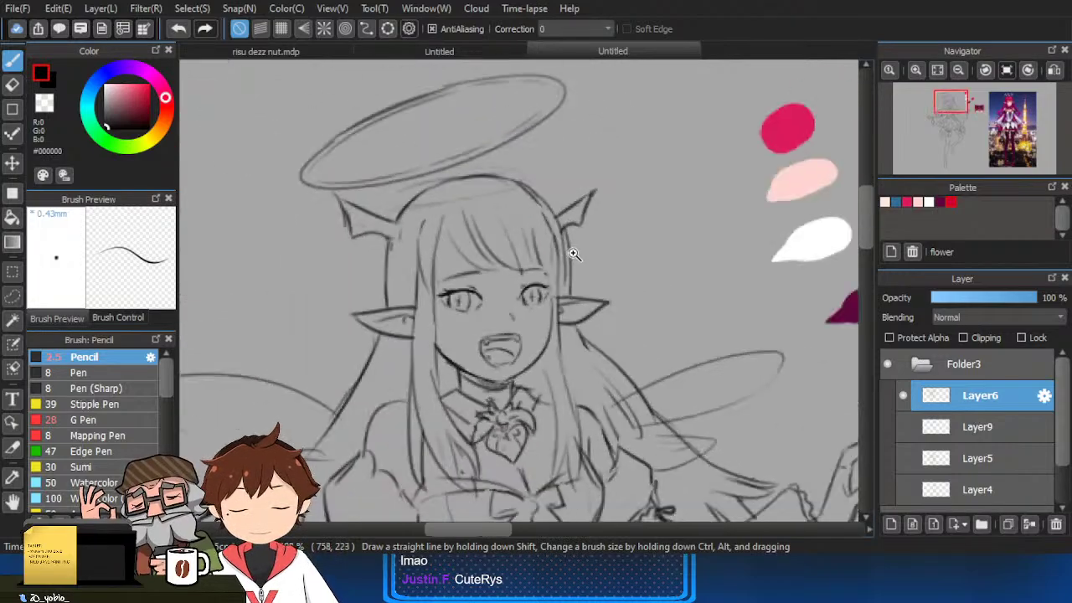
left_click_drag(627, 309, 710, 224)
scroll(713, 240, "down", 2)
left_click_drag(731, 335, 731, 261)
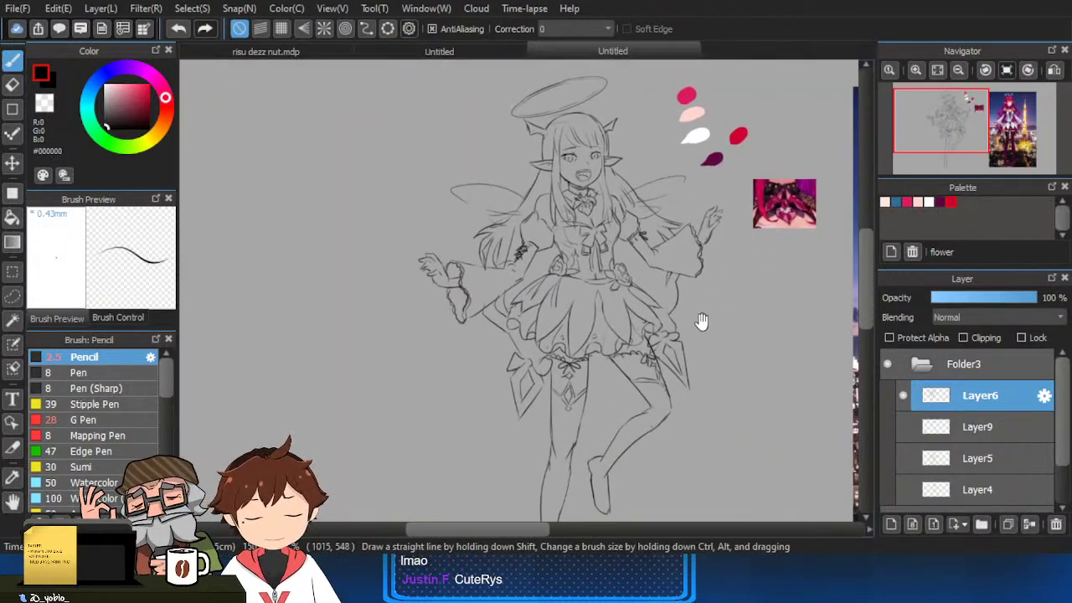
scroll(668, 306, "up", 3)
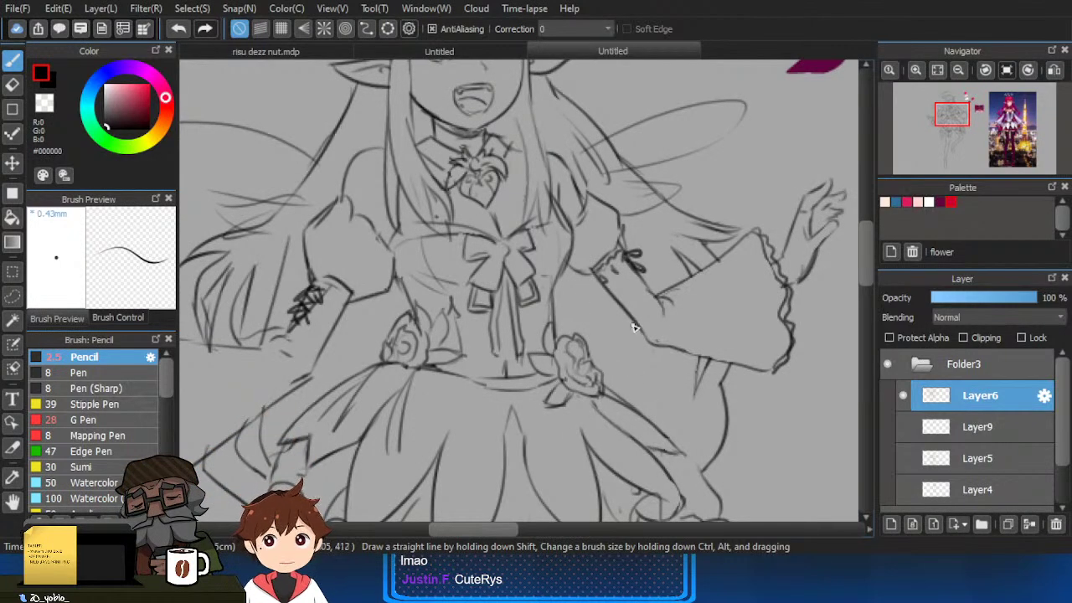
scroll(394, 345, "up", 2)
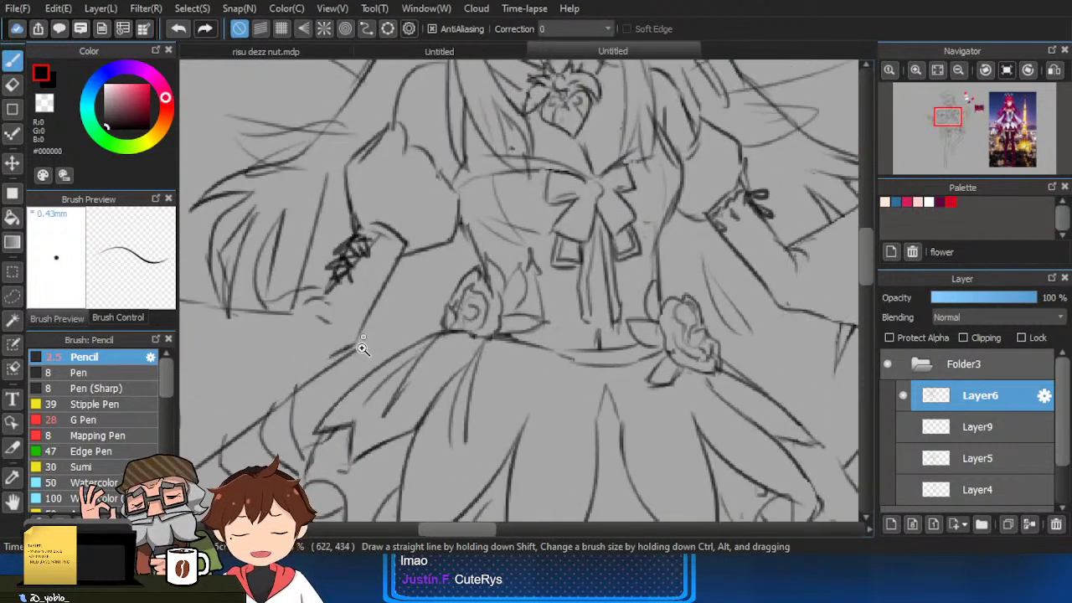
Clean up the left sleeve's lower edge and redraw it from the elbow down to the tip of the ruffled cuff.
scroll(363, 346, "up", 1)
mouse_move(292, 306)
left_mouse_down()
mouse_move(402, 264)
mouse_move(307, 260)
mouse_move(330, 278)
mouse_move(310, 272)
left_mouse_up()
key("e")
key("b")
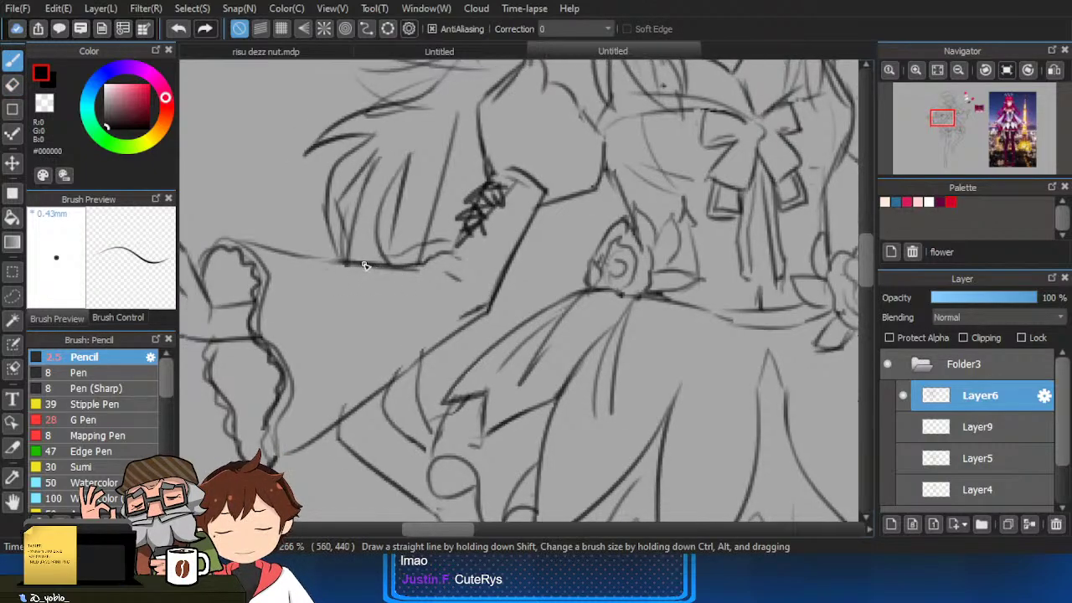
scroll(447, 388, "down", 2)
key("e")
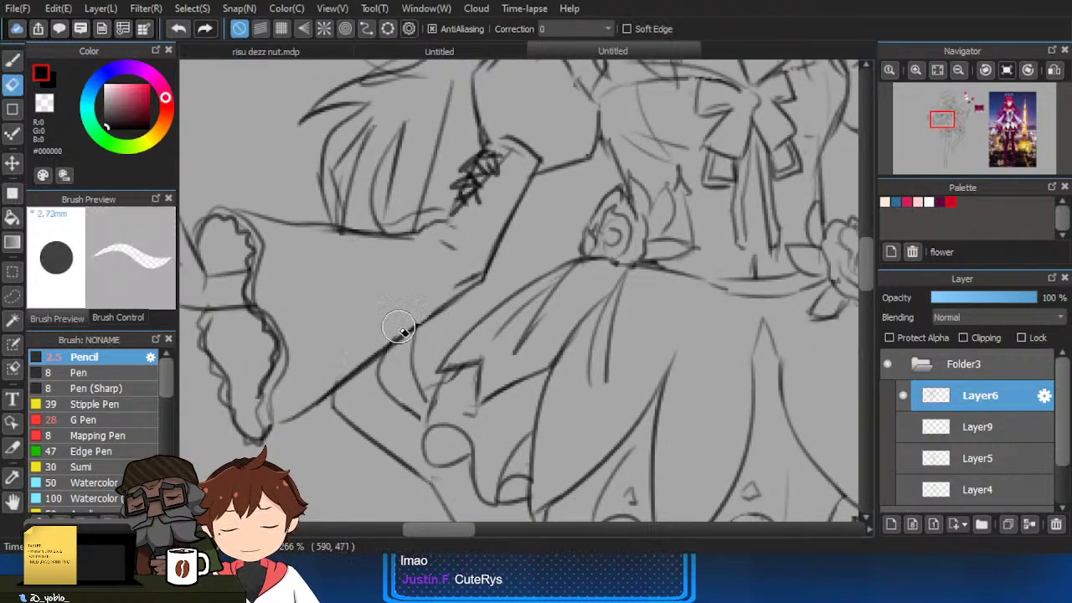
left_click_drag(472, 267, 417, 315)
key("b")
left_click_drag(270, 441, 303, 415)
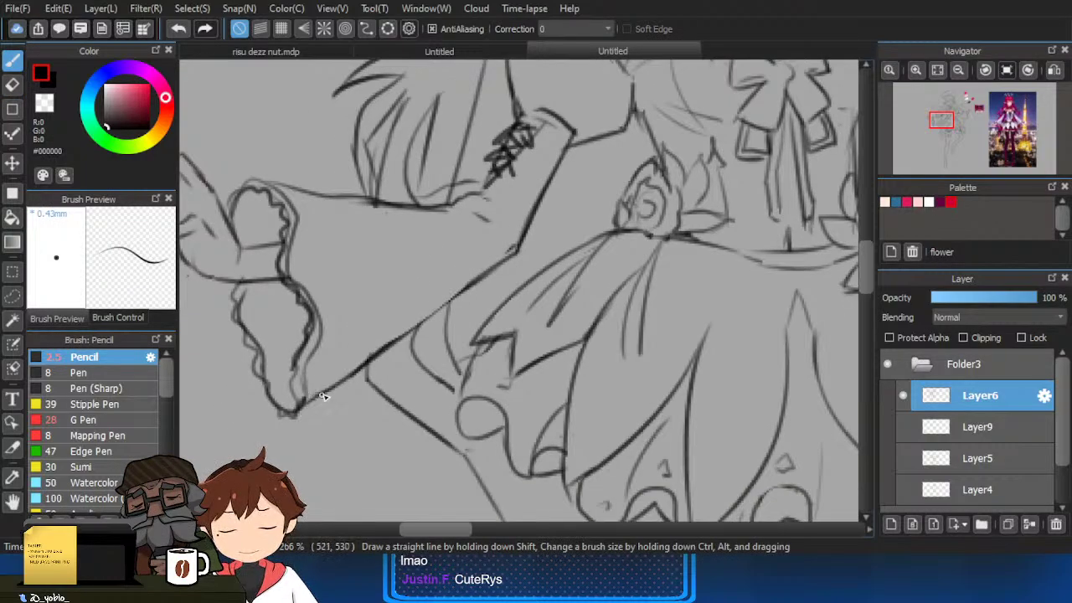
Touch up the outline of the left hand and wrist beside the ruffled cuff.
scroll(324, 397, "down", 4)
scroll(376, 355, "up", 5)
key("e")
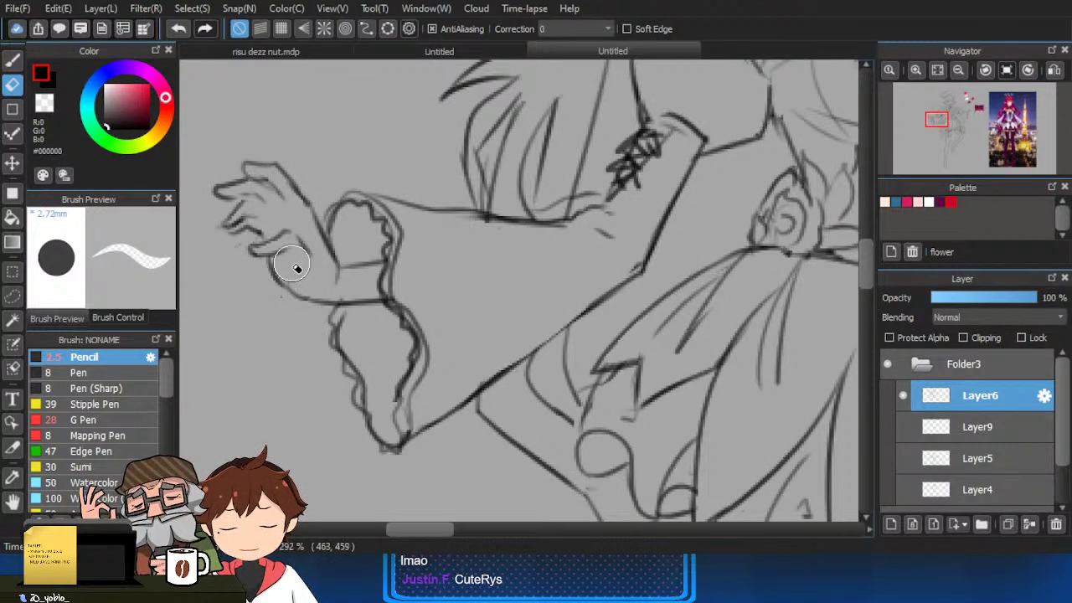
key("b")
scroll(325, 331, "down", 2)
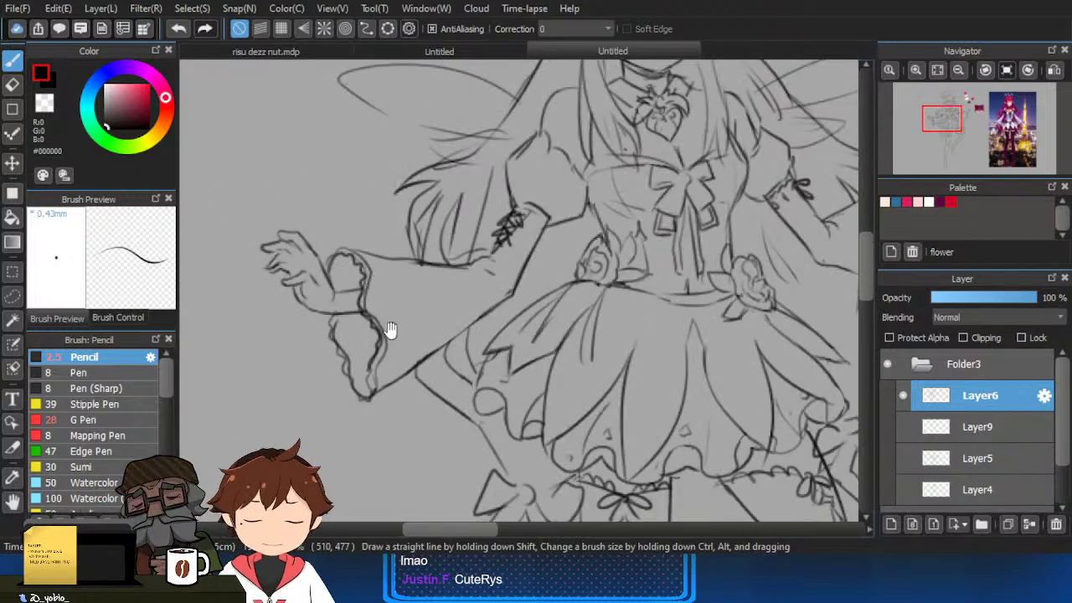
Erase the outer edge of the right hand and wrist, and redraw it toward the cuff.
left_click_drag(700, 280, 469, 283)
scroll(712, 201, "up", 2)
key("e")
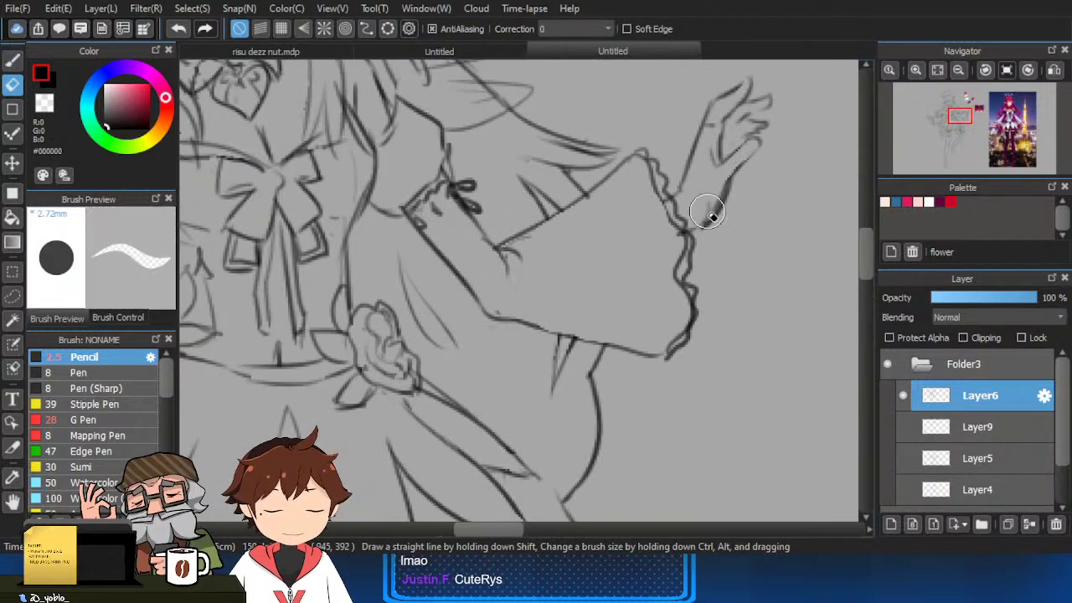
mouse_move(712, 215)
left_mouse_down()
mouse_move(719, 182)
mouse_move(711, 227)
mouse_move(754, 142)
left_mouse_up()
key("b")
key("e")
key("b")
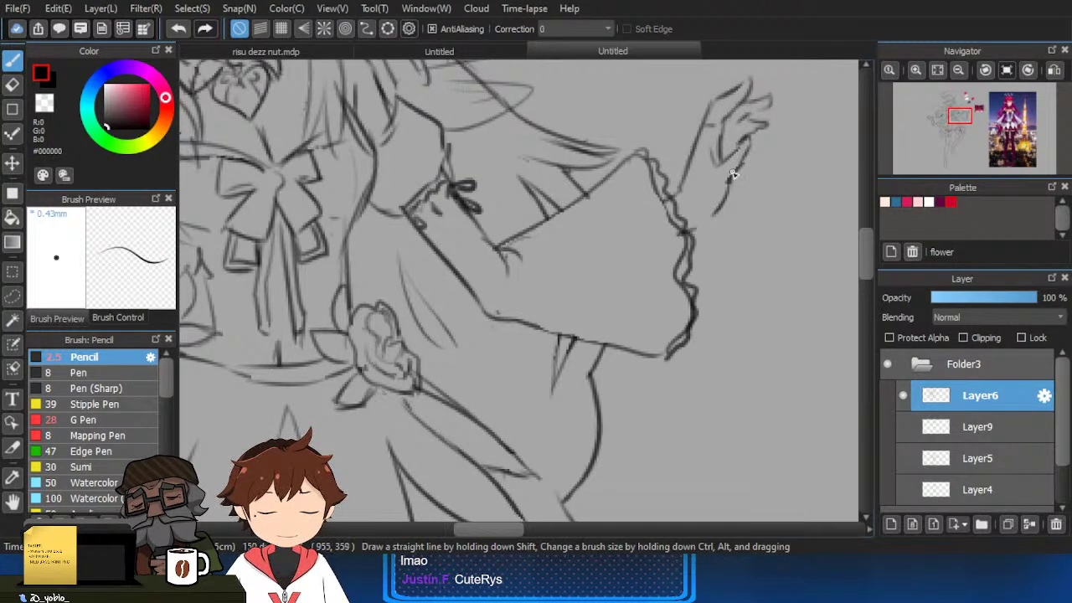
key("ctrl+z")
left_click_drag(718, 209, 703, 221)
Redraw both wrist contours of the right hand and tidy the lines where they meet the ruffled cuff.
left_click_drag(714, 149, 673, 213)
scroll(694, 186, "up", 2)
key("e")
key("b")
left_click_drag(644, 260, 659, 215)
left_click_drag(689, 169, 662, 222)
key("e")
key("b")
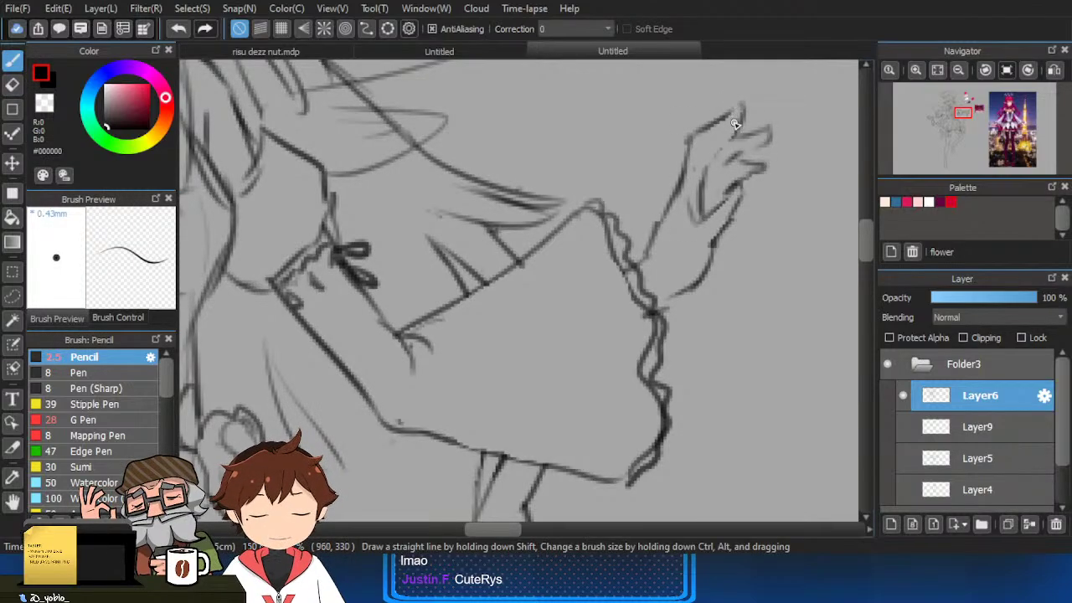
key("e")
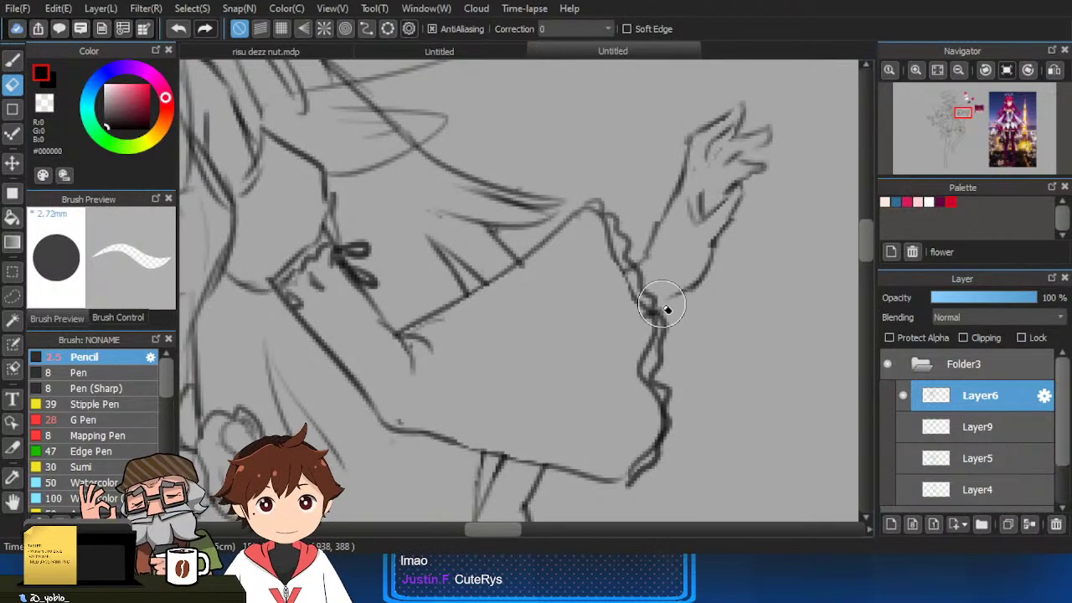
key("b")
Erase the inner palm line of the right hand and try a new stroke in its place.
scroll(701, 180, "up", 2)
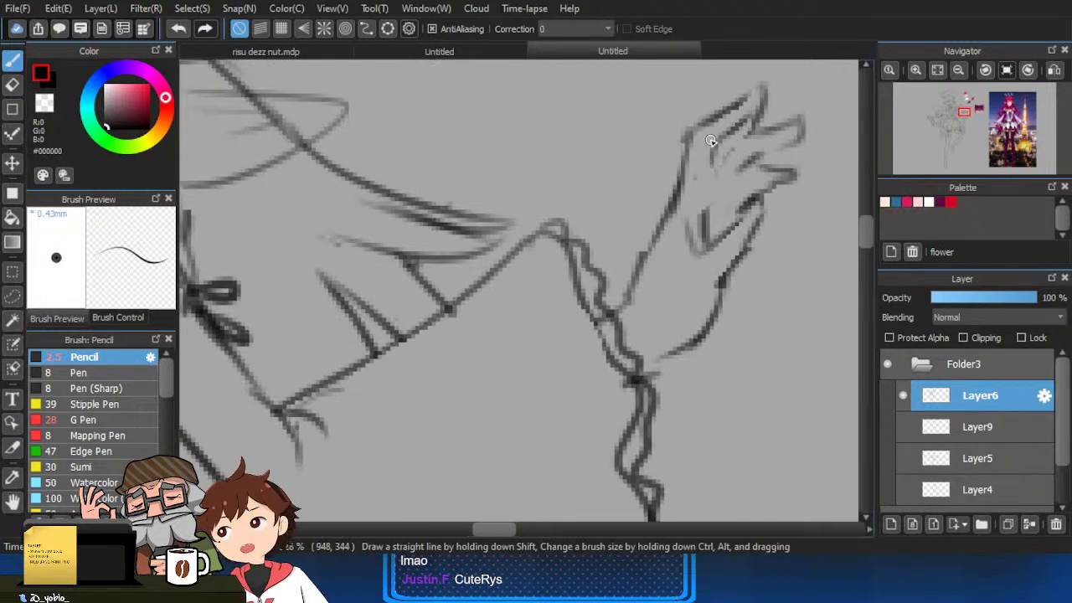
key("e")
mouse_move(709, 202)
left_mouse_down()
mouse_move(710, 156)
mouse_move(706, 225)
left_mouse_up()
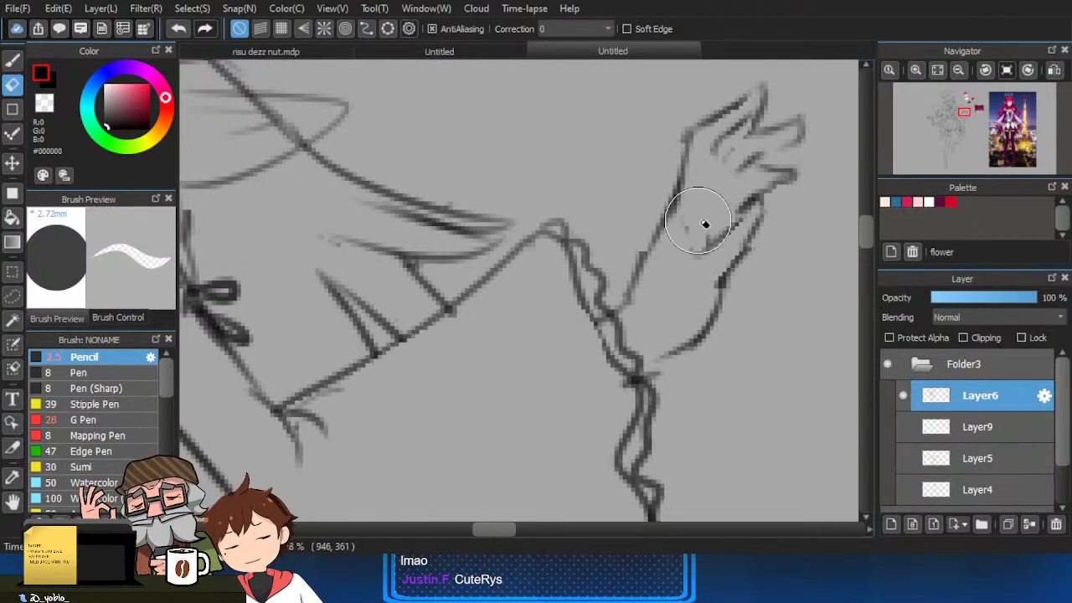
key("b")
left_click_drag(715, 141, 701, 218)
key("ctrl+z")
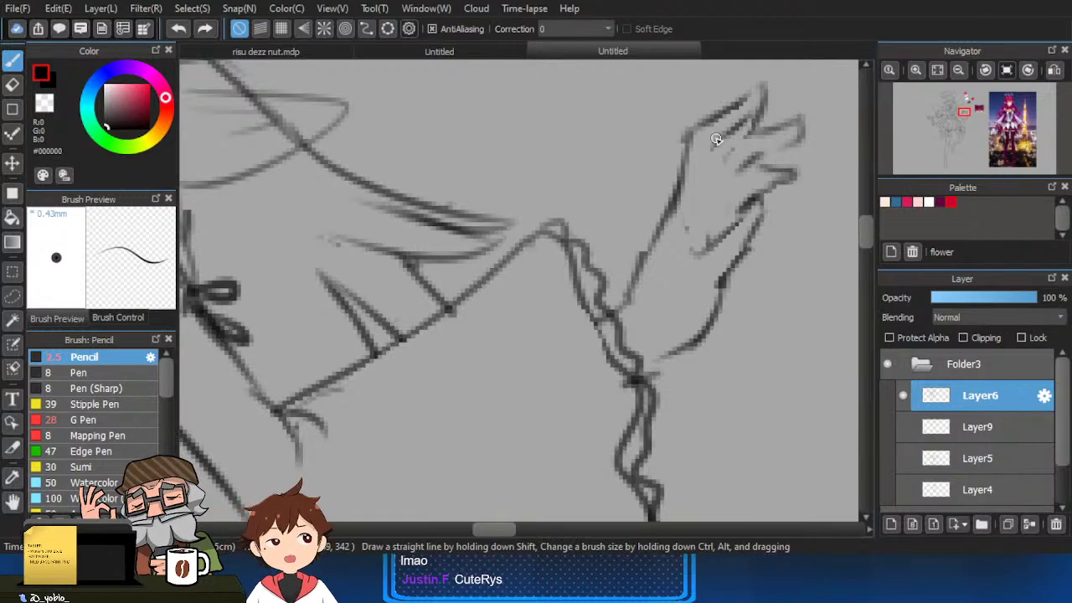
Erase the middle finger strokes of the right hand and trim the tip of its top finger.
key("e")
mouse_move(771, 118)
left_mouse_down()
mouse_move(781, 120)
mouse_move(770, 130)
mouse_move(788, 129)
mouse_move(778, 160)
left_mouse_up()
key("b")
key("e")
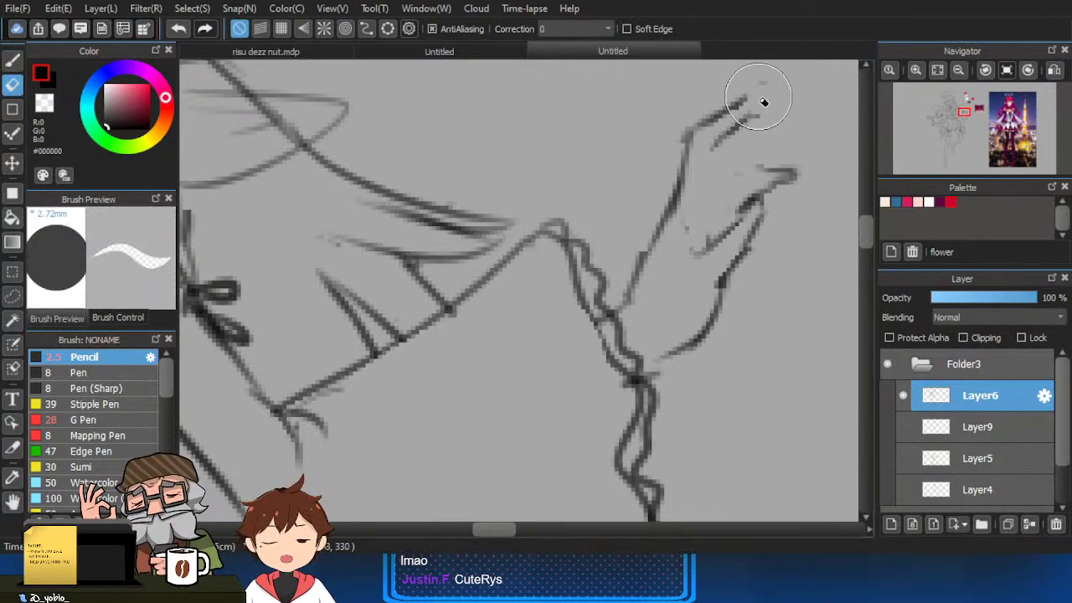
key("b")
key("e")
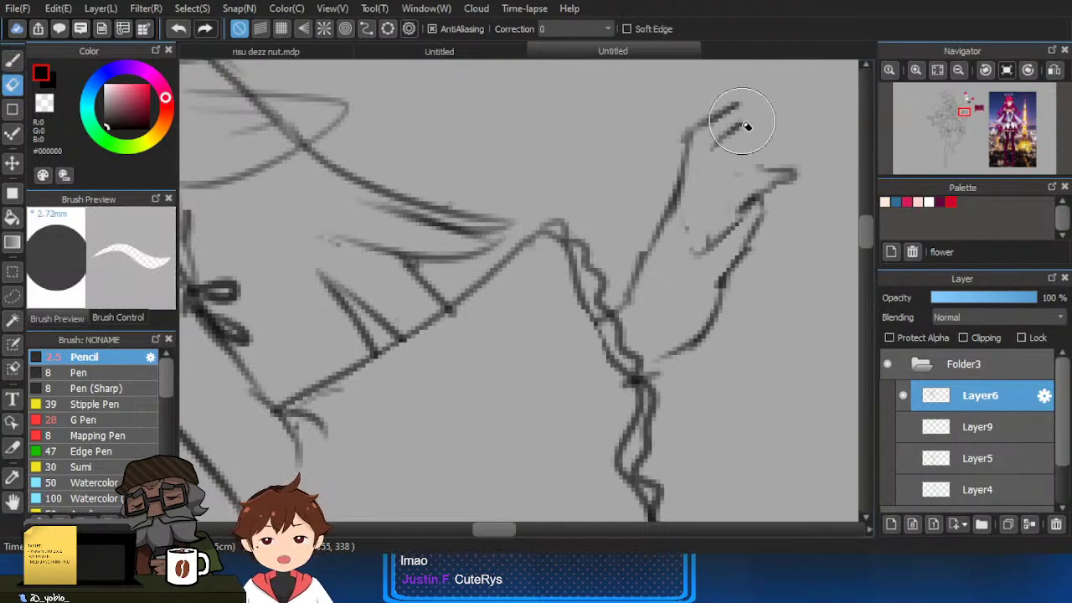
Draw the inner line of the right hand's top finger, running from below its tip down into the palm.
key("b")
mouse_move(747, 122)
left_mouse_down()
mouse_move(705, 144)
mouse_move(698, 191)
left_mouse_up()
key("ctrl+z")
key("ctrl+z")
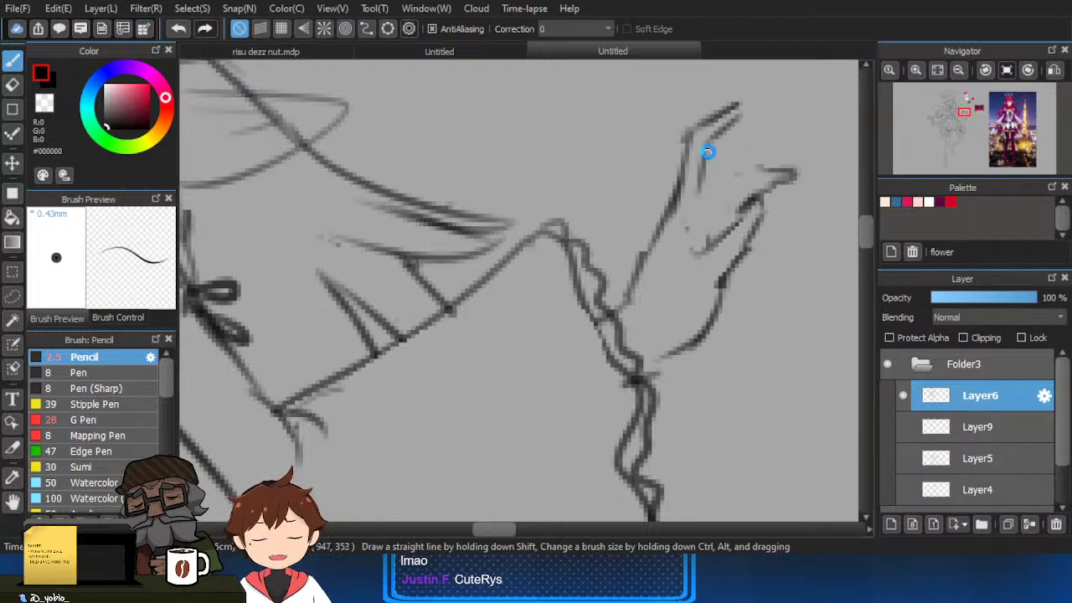
left_click_drag(708, 152, 698, 216)
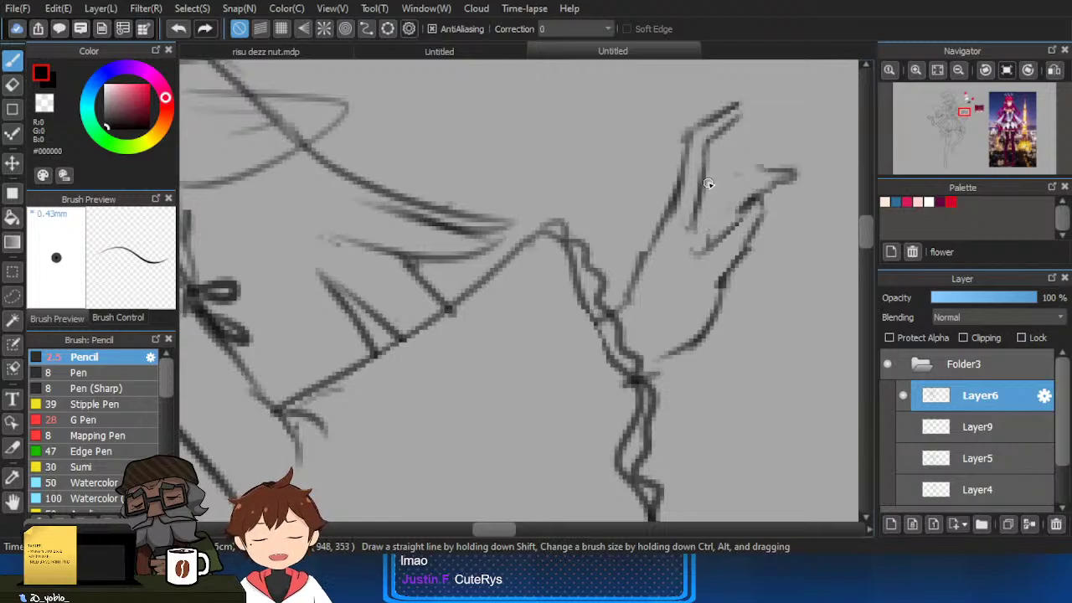
Erase the remaining finger above the right hand's thumb, and refine the thumb and the outer wrist contour.
key("e")
mouse_move(800, 171)
left_mouse_down()
mouse_move(754, 168)
mouse_move(745, 184)
mouse_move(761, 185)
mouse_move(769, 235)
mouse_move(756, 255)
mouse_move(758, 213)
mouse_move(738, 222)
left_mouse_up()
key("b")
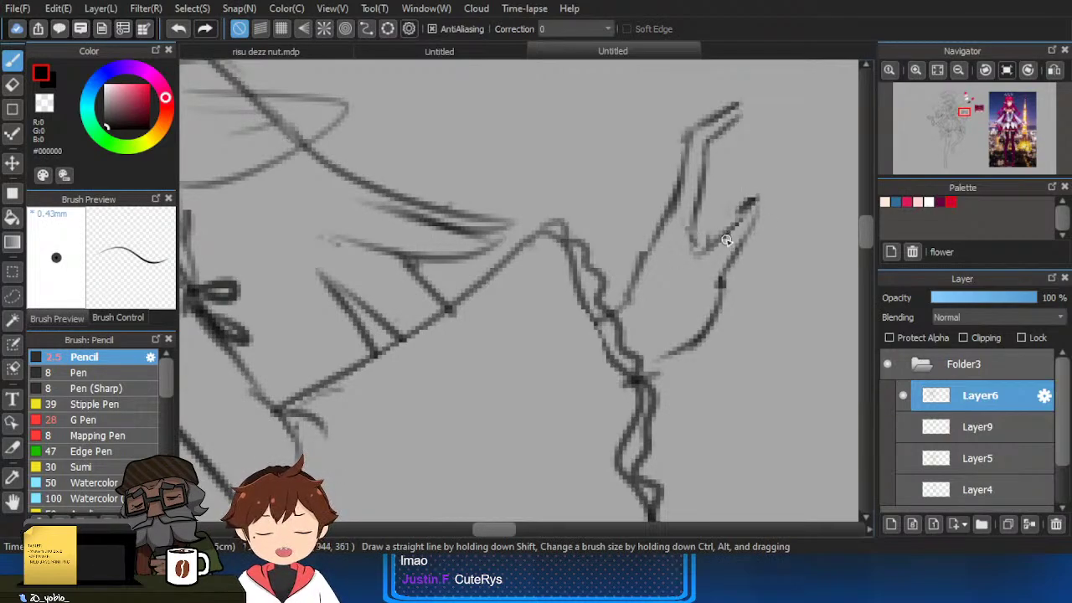
key("e")
key("b")
mouse_move(718, 292)
left_mouse_down()
mouse_move(718, 282)
mouse_move(676, 350)
left_mouse_up()
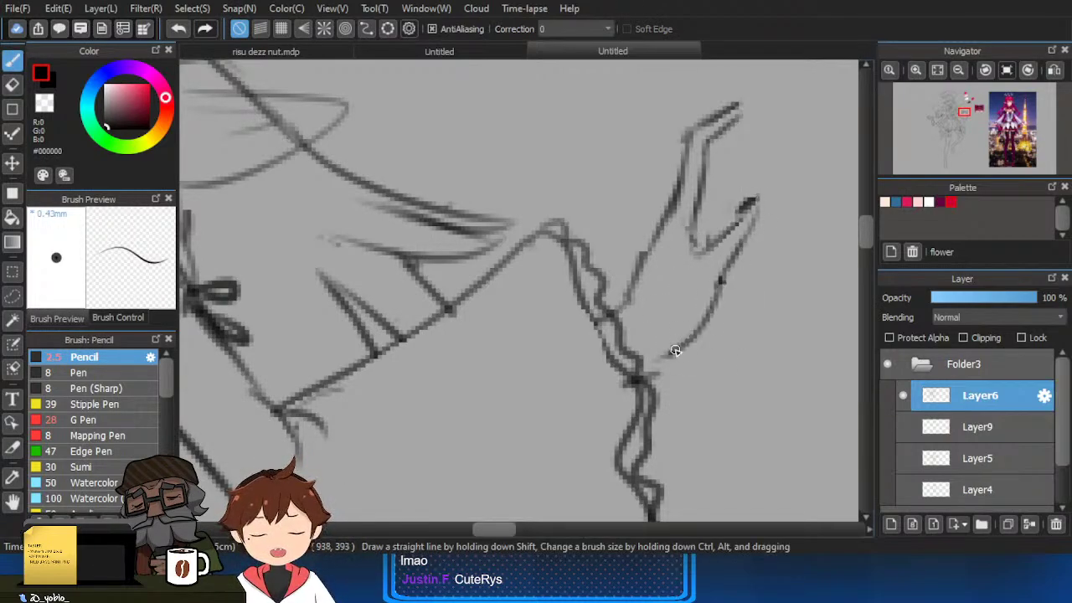
mouse_move(709, 168)
left_mouse_down()
mouse_move(747, 139)
mouse_move(756, 148)
mouse_move(768, 129)
mouse_move(738, 154)
mouse_move(778, 164)
left_mouse_up()
key("ctrl+z")
key("ctrl+z")
key("ctrl+z")
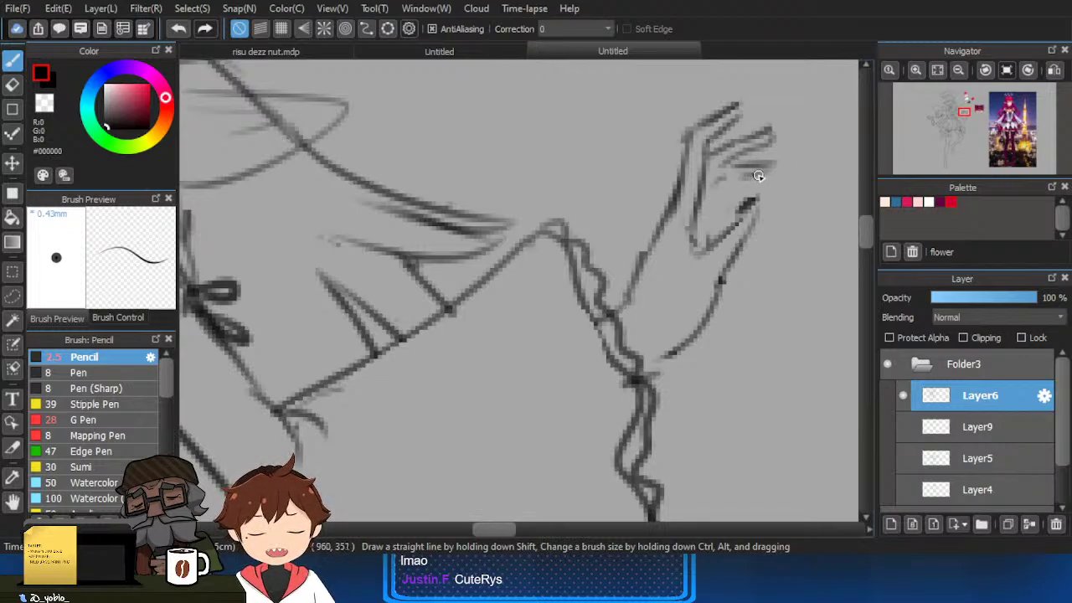
mouse_move(727, 187)
left_mouse_down()
mouse_move(709, 241)
mouse_move(717, 180)
left_mouse_up()
scroll(777, 137, "down", 3)
scroll(784, 208, "up", 3)
key("ctrl+z")
key("e")
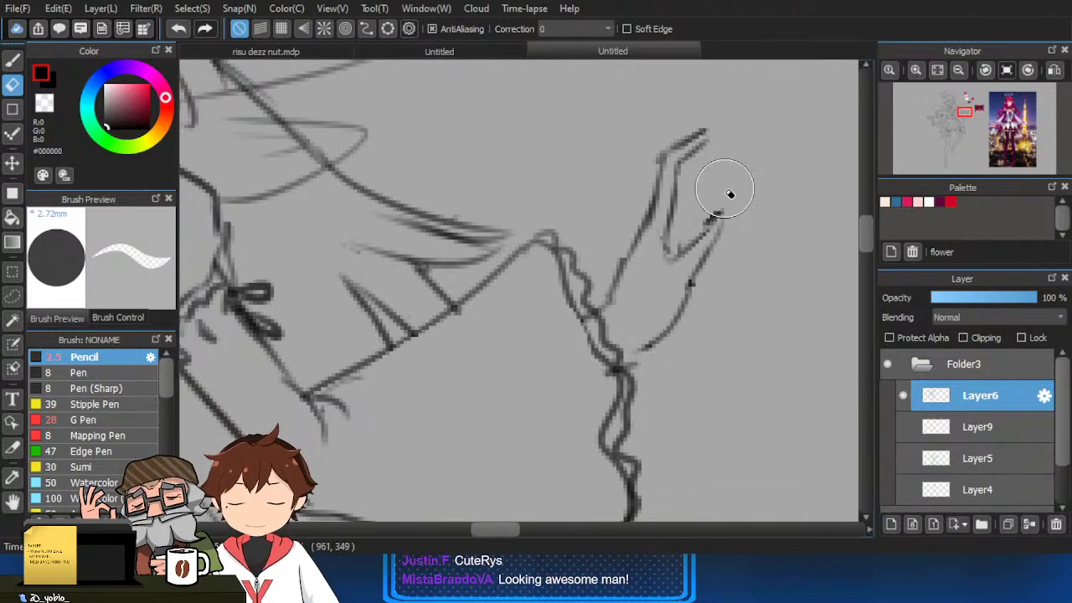
Draw the remaining fingers of the right hand as narrow pointed strokes fanning out between the top finger and the thumb.
key("b")
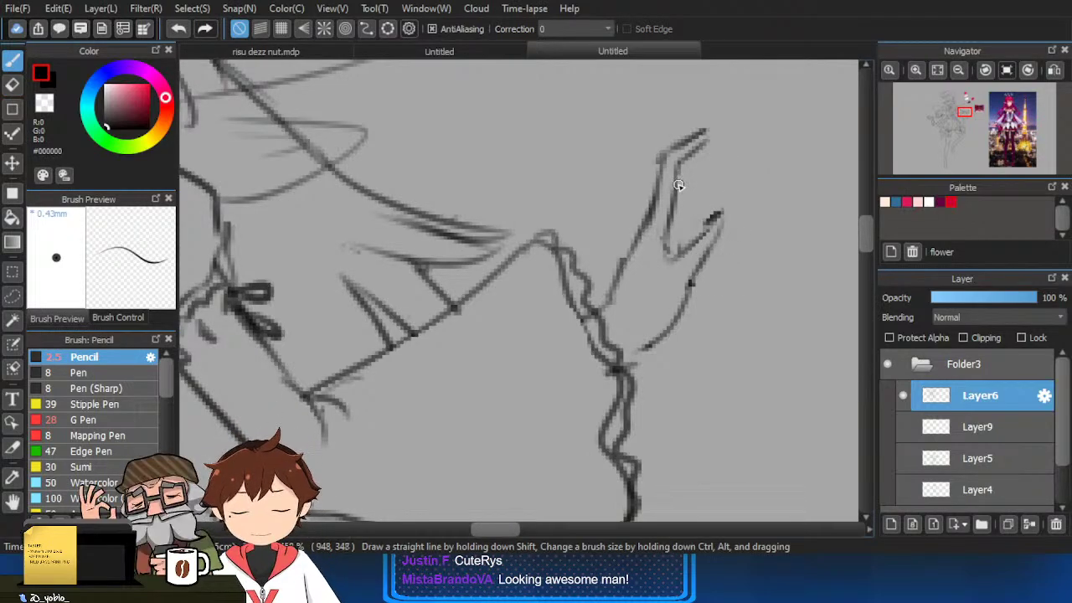
left_click_drag(681, 179, 722, 159)
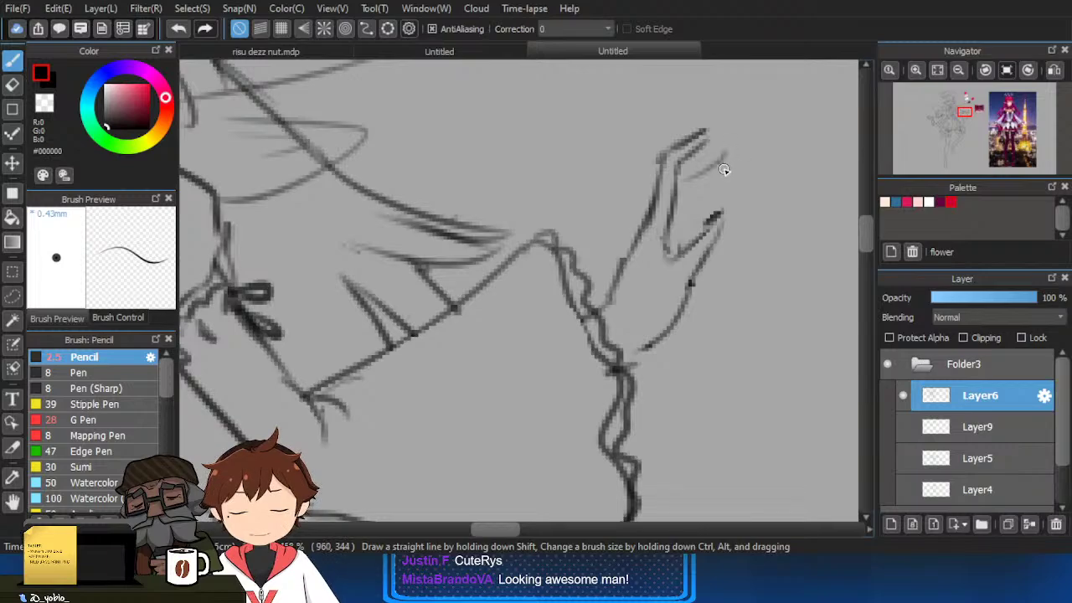
left_click_drag(687, 204, 736, 188)
left_click_drag(679, 227, 719, 217)
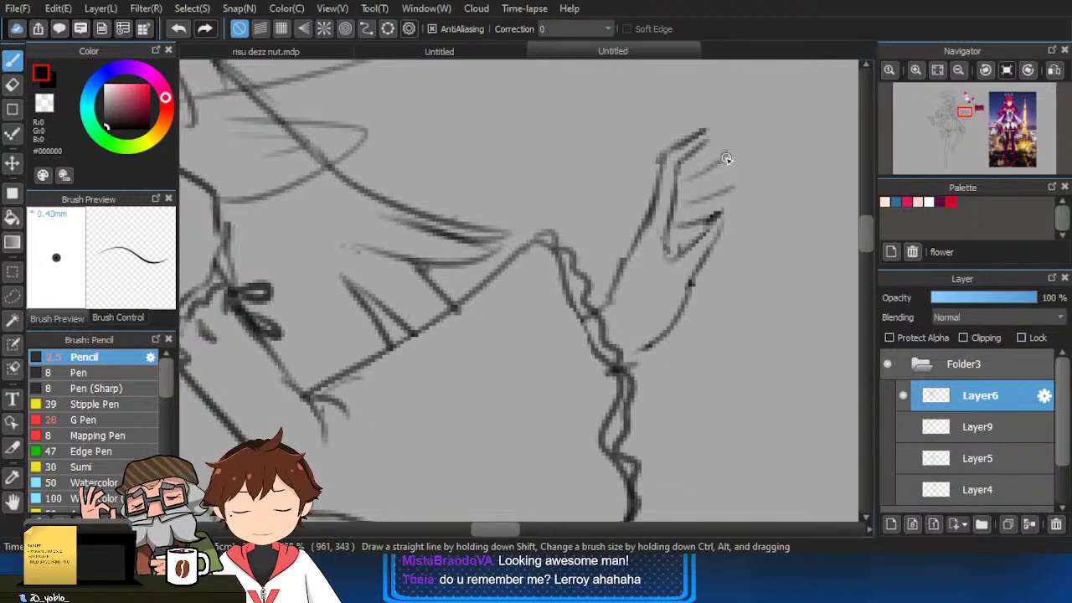
mouse_move(726, 155)
left_mouse_down()
mouse_move(676, 201)
mouse_move(689, 182)
mouse_move(680, 188)
mouse_move(729, 194)
mouse_move(708, 216)
left_mouse_up()
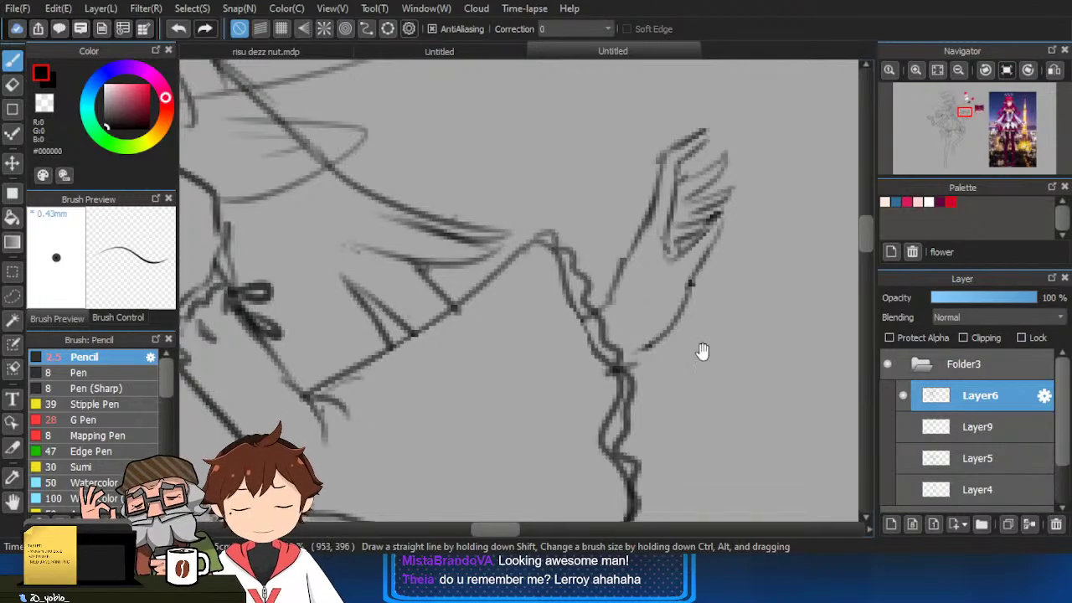
Redraw the outer contour of the right hand from the base of the thumb to the cuff.
scroll(745, 272, "down", 3)
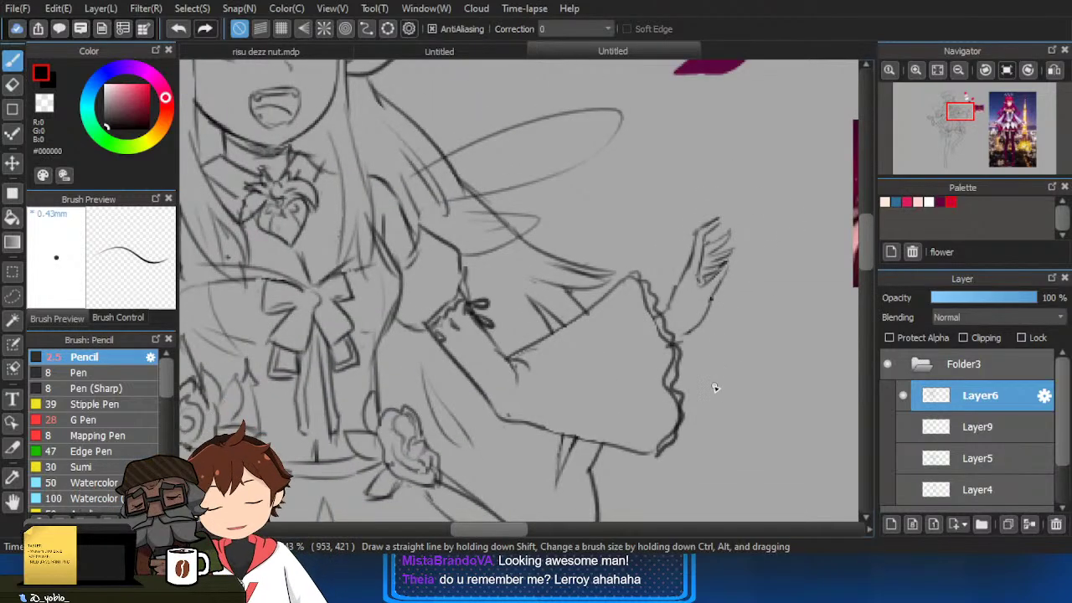
scroll(702, 355, "up", 2)
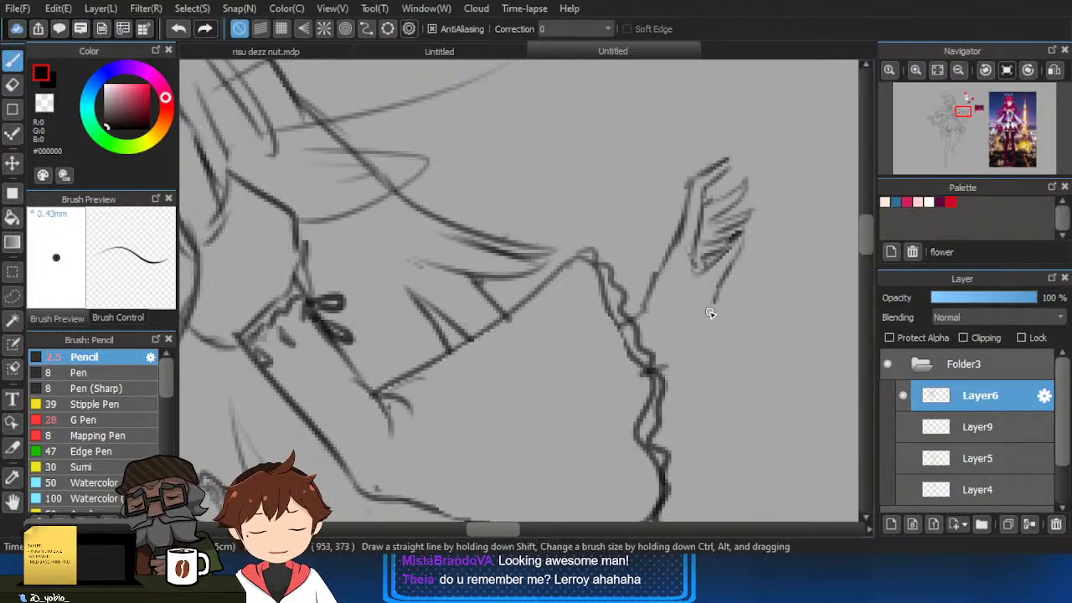
key("ctrl+z")
mouse_move(715, 300)
left_mouse_down()
mouse_move(700, 331)
mouse_move(720, 288)
mouse_move(661, 352)
left_mouse_up()
key("ctrl+z")
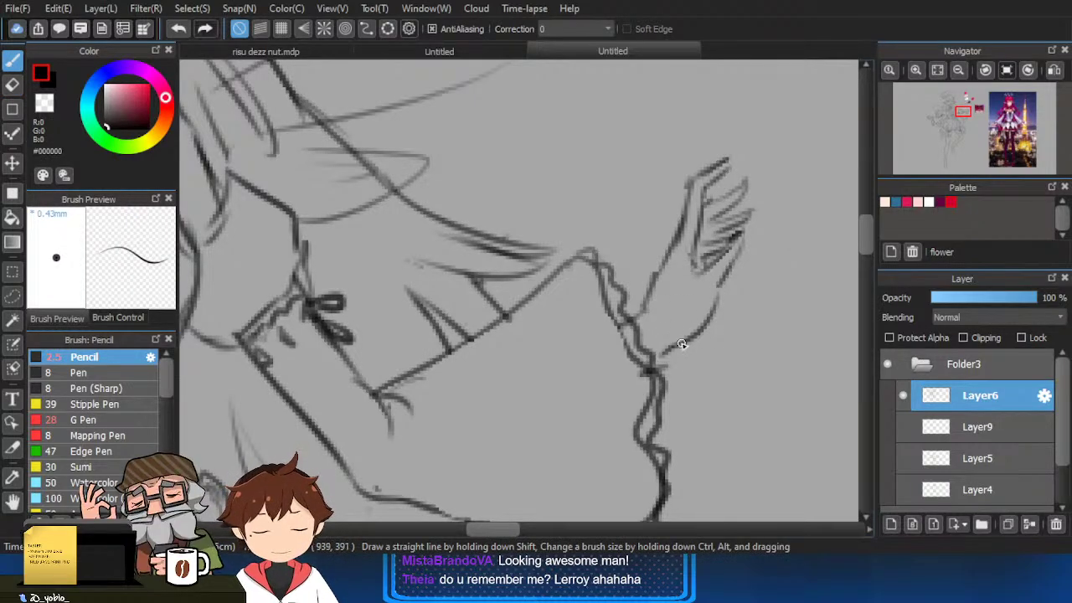
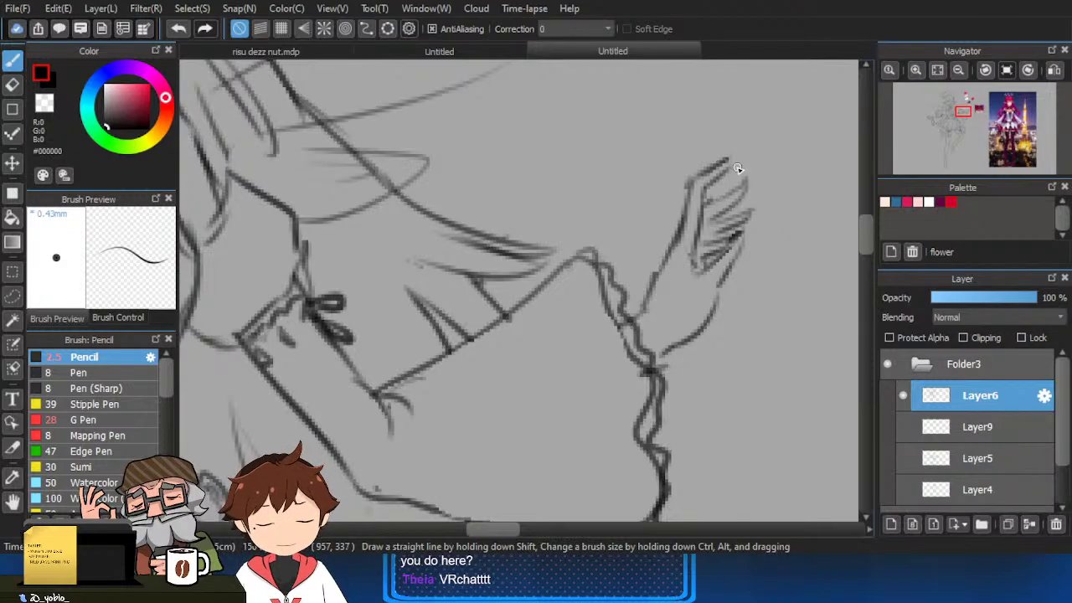
Darken the right hand's fingers and palm line, and extend both wrist lines to the cuff.
scroll(737, 168, "up", 1)
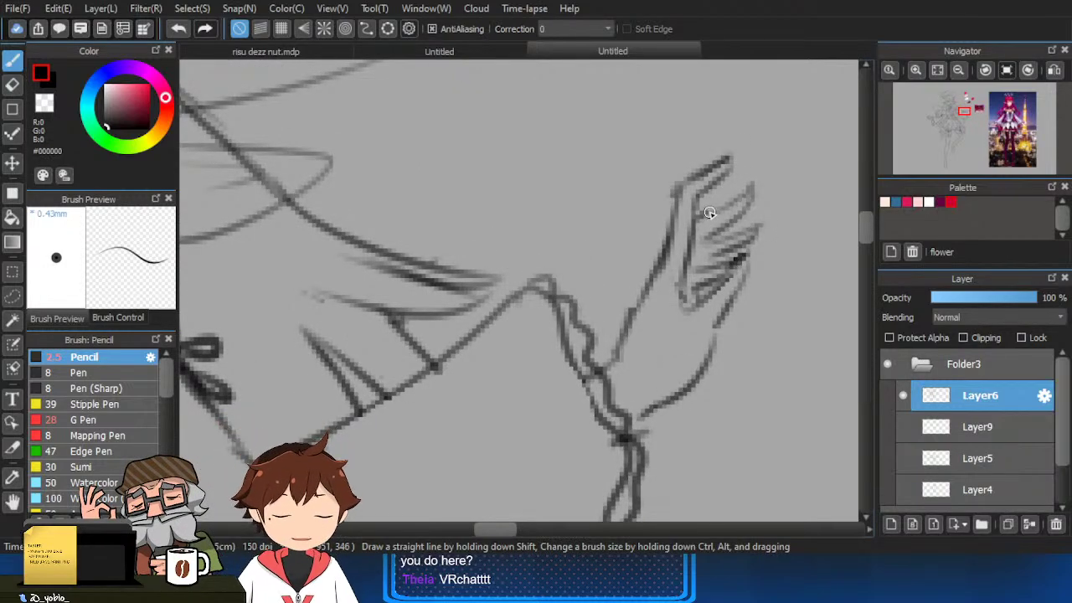
left_click_drag(709, 213, 750, 189)
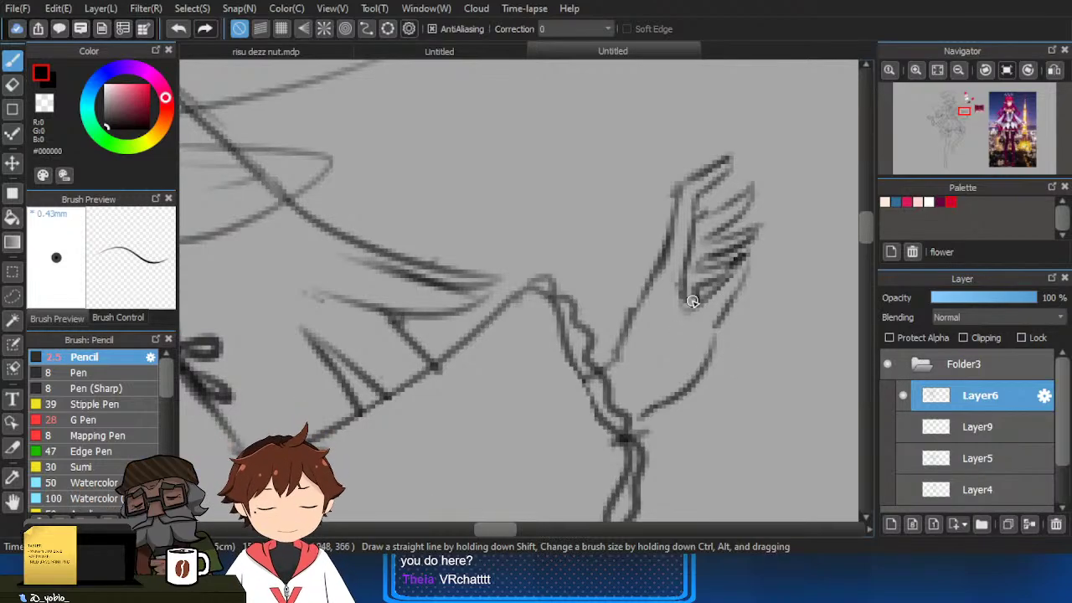
mouse_move(613, 351)
left_mouse_down()
mouse_move(677, 261)
mouse_move(638, 319)
left_mouse_up()
key("e")
key("b")
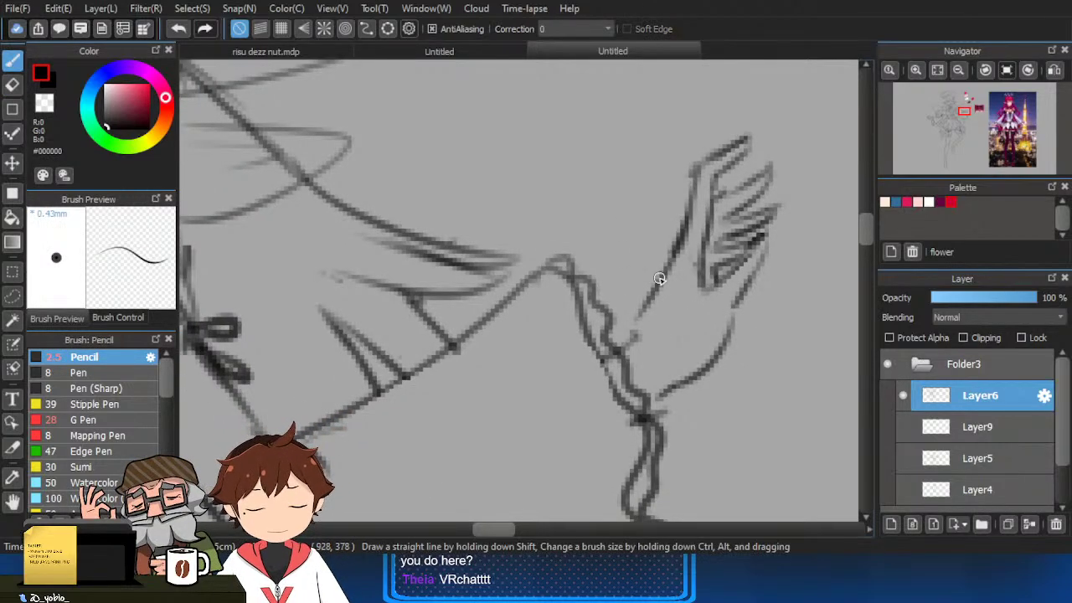
left_click_drag(672, 388, 658, 405)
Redraw the right hand's top finger longer with a rounded tip, and erase the finger directly below it.
scroll(720, 352, "down", 4)
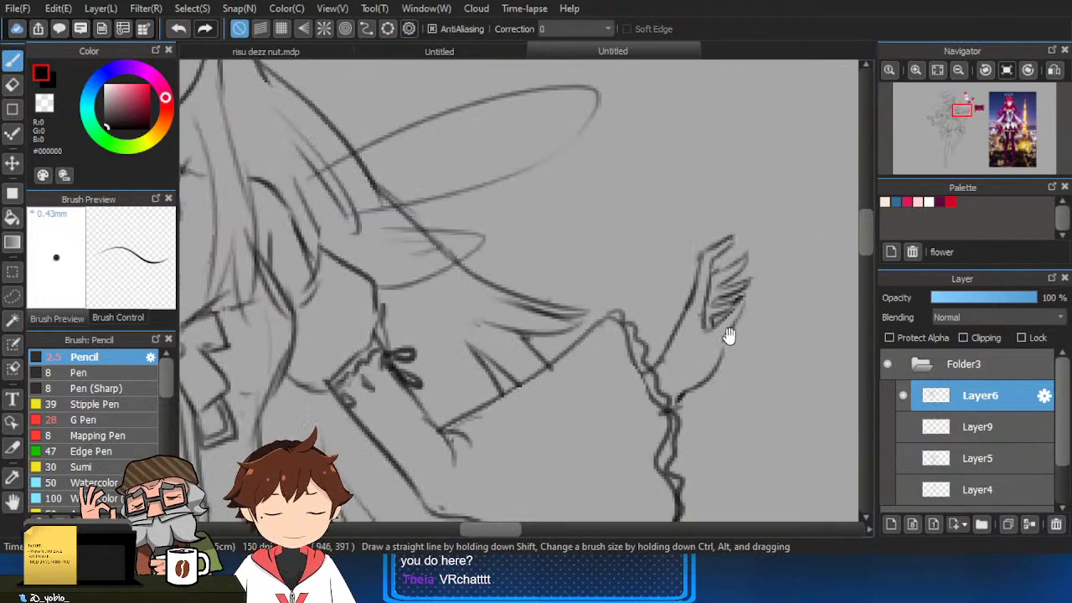
scroll(741, 278, "up", 3)
key("e")
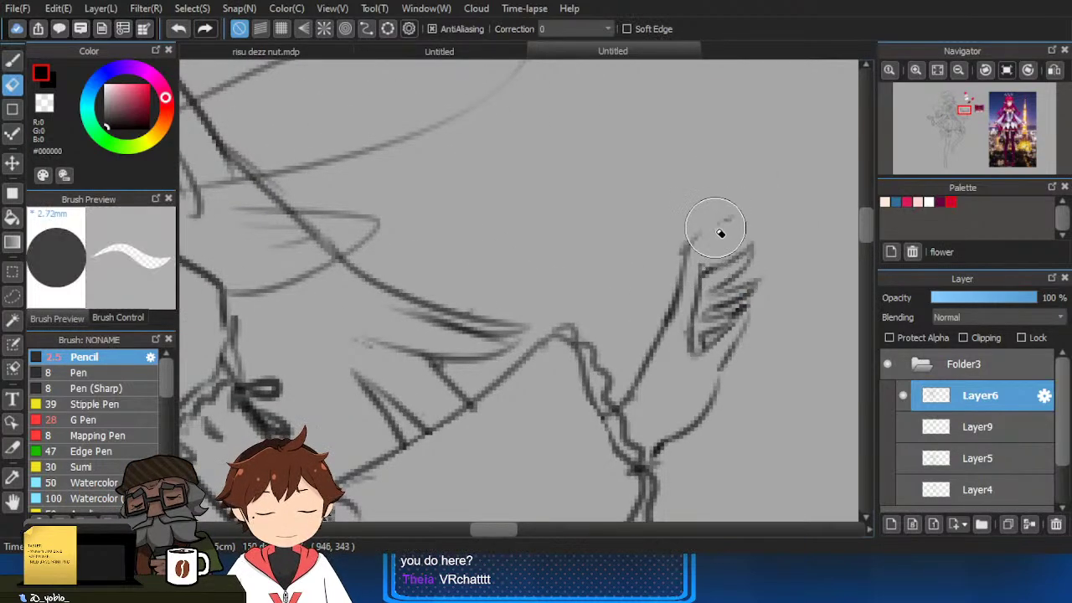
key("b")
key("ctrl+z")
left_click_drag(685, 255, 723, 211)
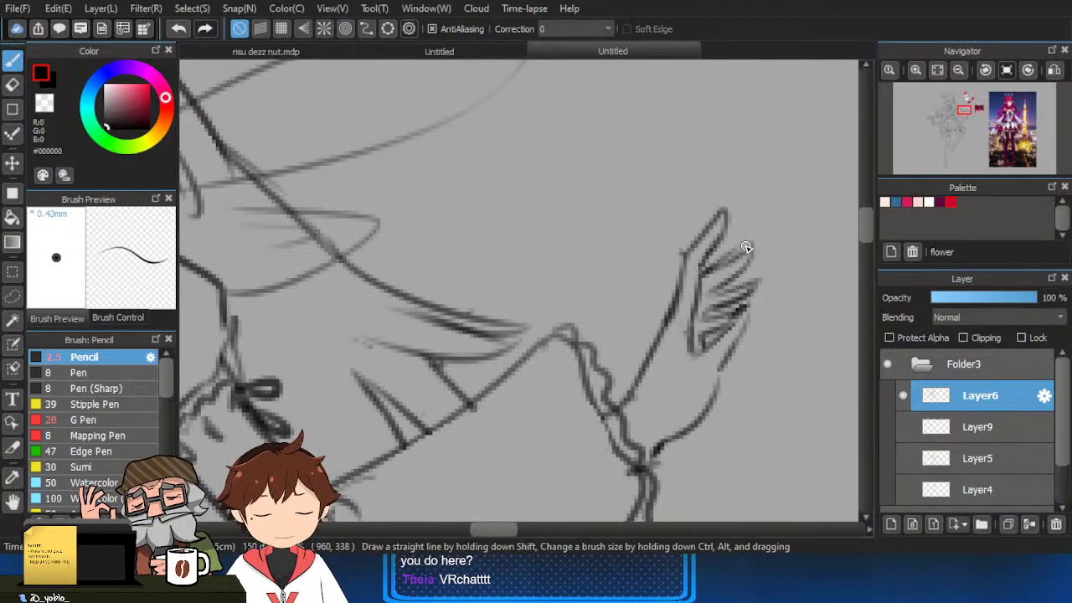
left_click_drag(719, 278, 756, 247)
key("b")
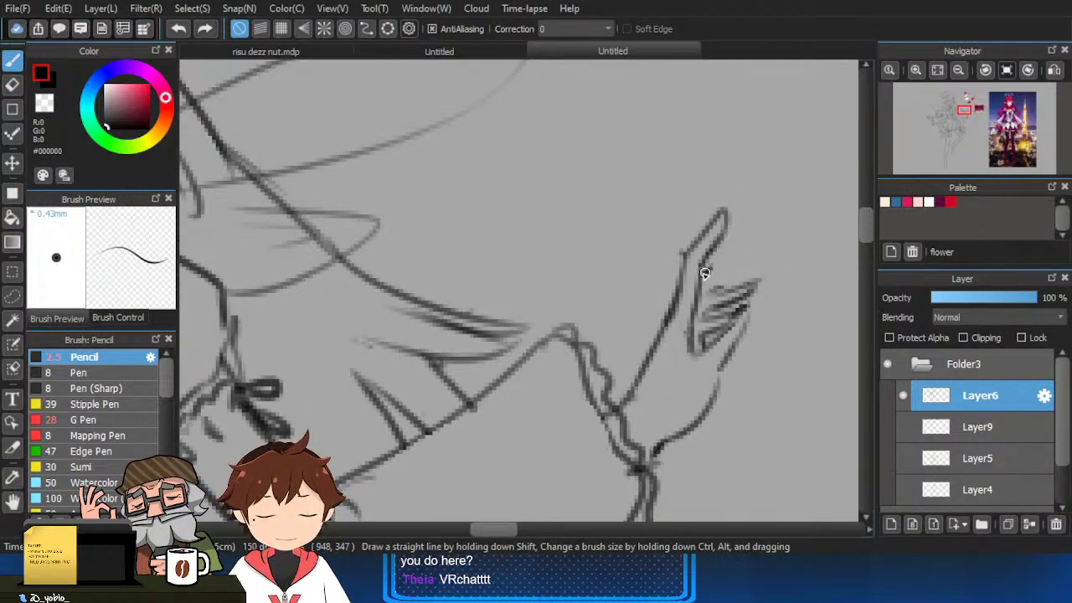
Redraw the right hand's second and third fingers with rounded tips, and erase the stray strokes between them and the thumb.
left_click_drag(706, 274, 751, 238)
mouse_move(712, 289)
left_mouse_down()
mouse_move(735, 272)
mouse_move(770, 280)
left_mouse_up()
key("e")
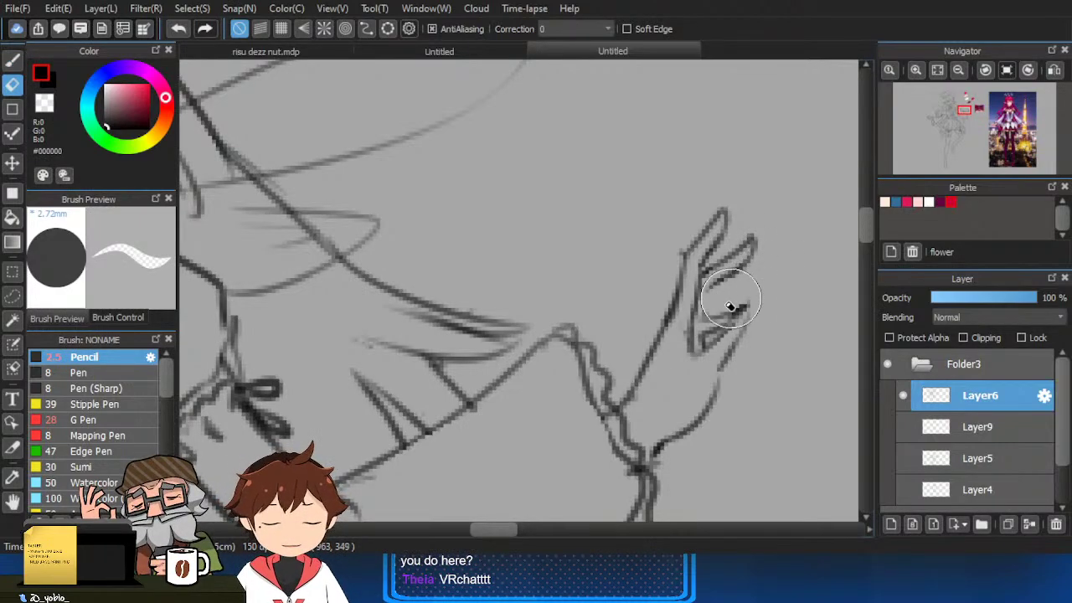
key("b")
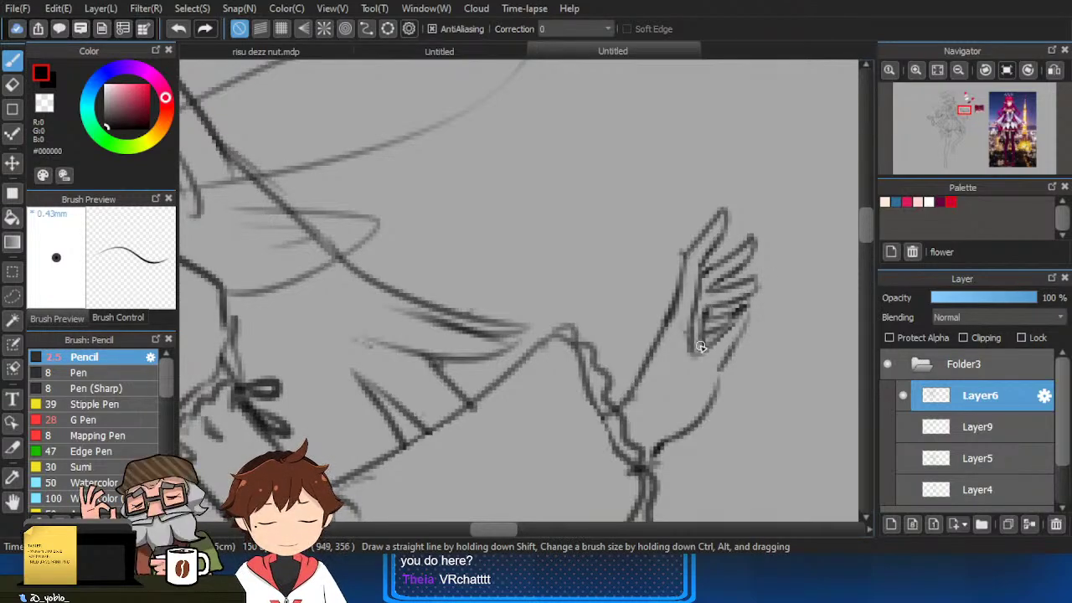
key("e")
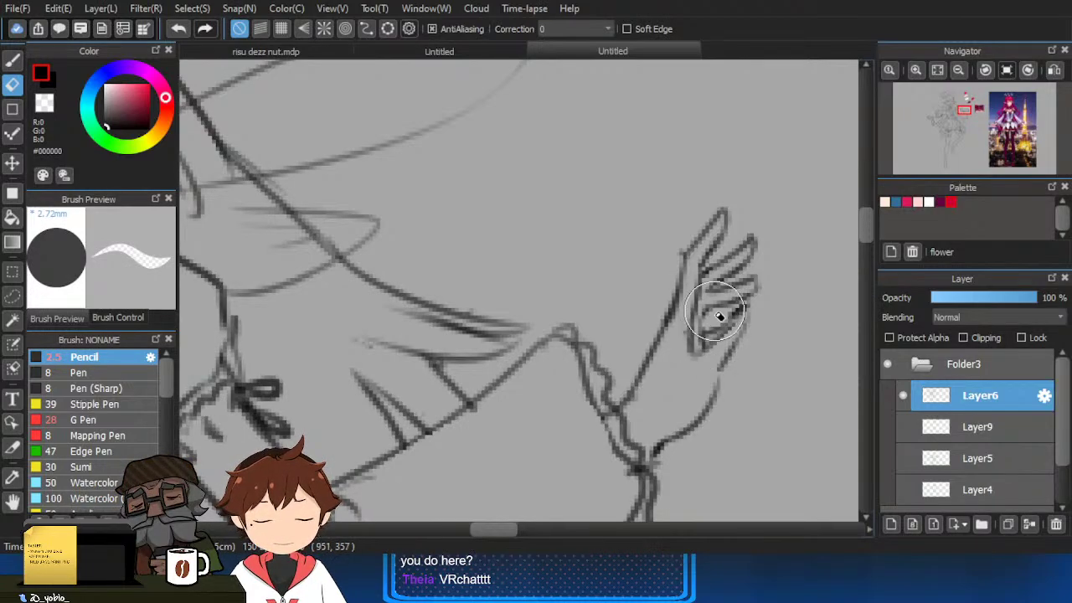
key("b")
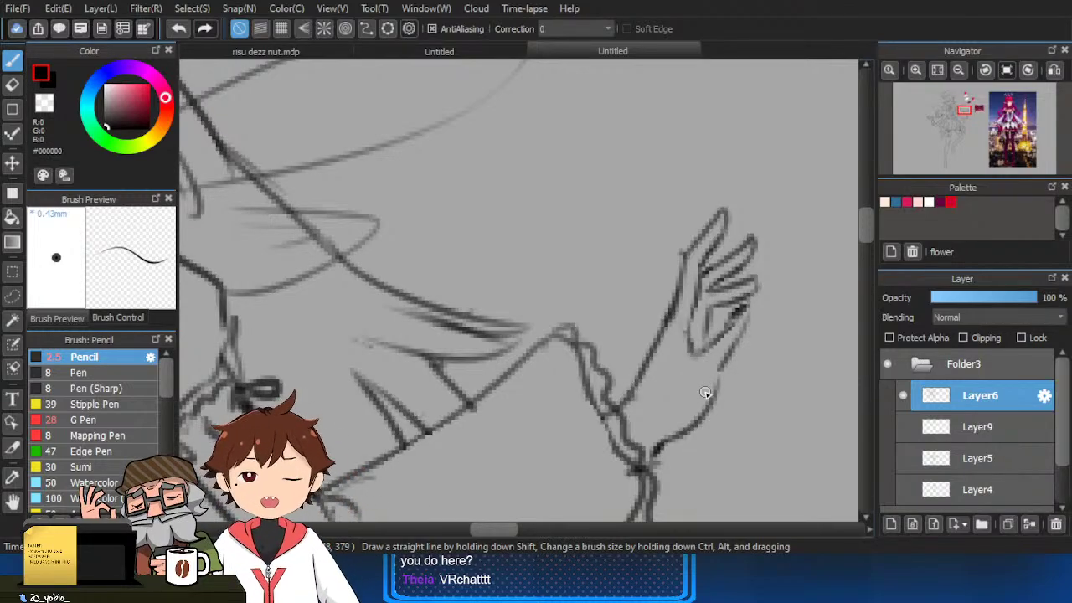
Close the outer end of the right hand's lowest finger and refine the hand's outer contour below it down toward the wrist.
scroll(715, 365, "up", 2)
key("e")
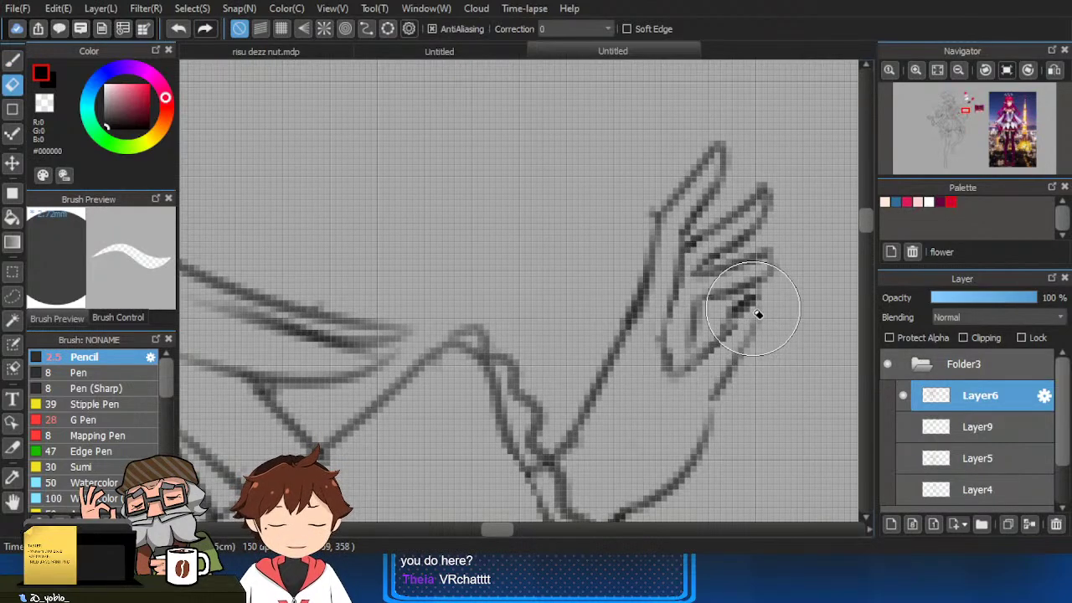
key("b")
left_click_drag(757, 295, 754, 317)
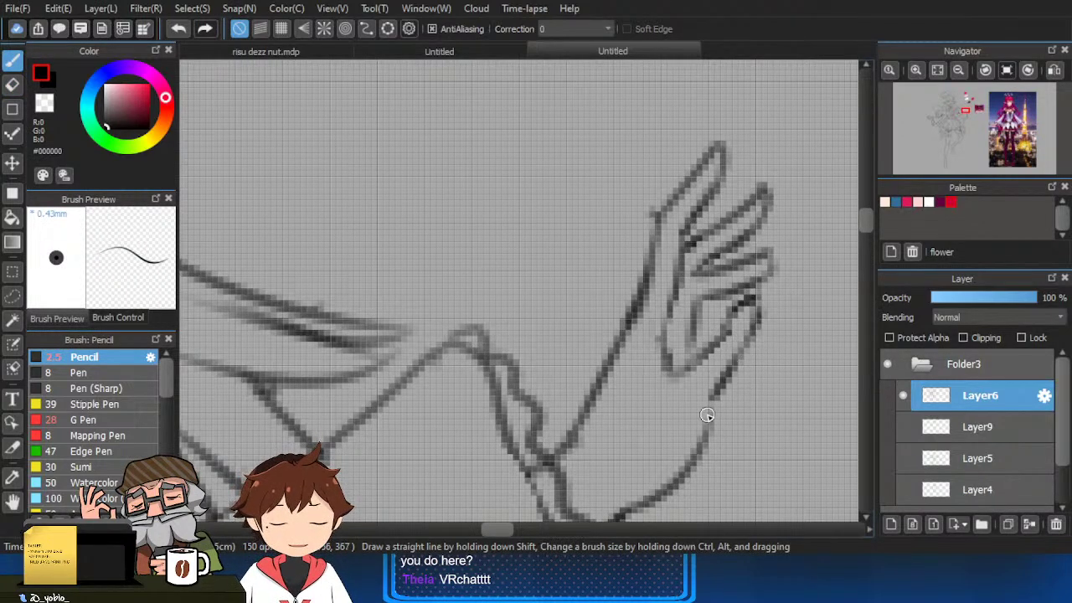
left_click_drag(718, 388, 711, 417)
key("e")
mouse_move(711, 362)
left_mouse_down()
mouse_move(741, 348)
mouse_move(705, 391)
mouse_move(744, 328)
mouse_move(698, 407)
left_mouse_up()
key("b")
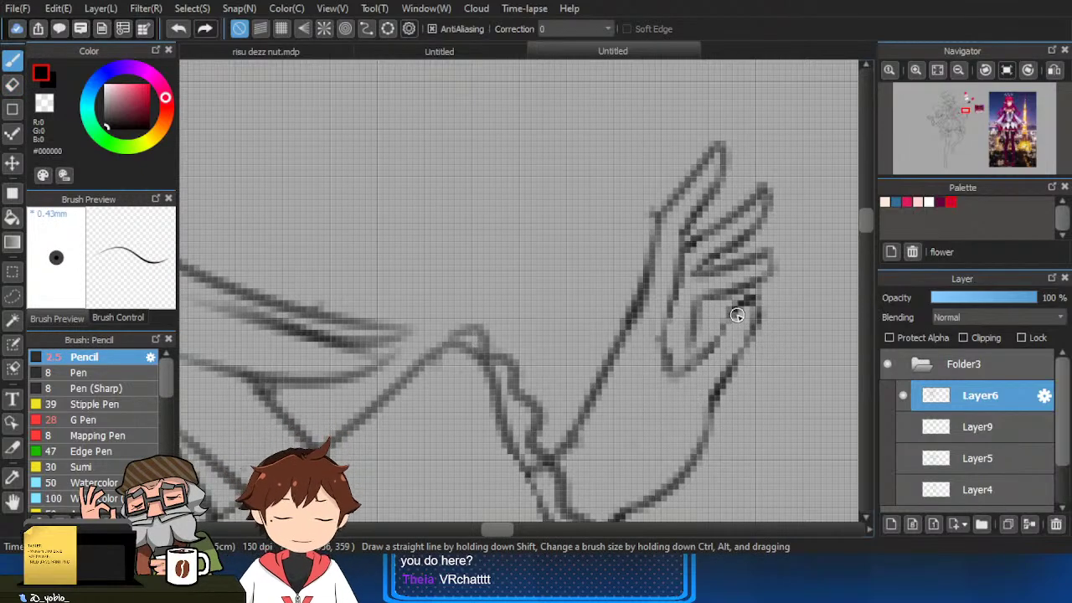
Clean up the knuckle corner below the top finger, and replace the right hand's palm line with a lighter, thinner stroke.
key("e")
left_click_drag(676, 280, 672, 303)
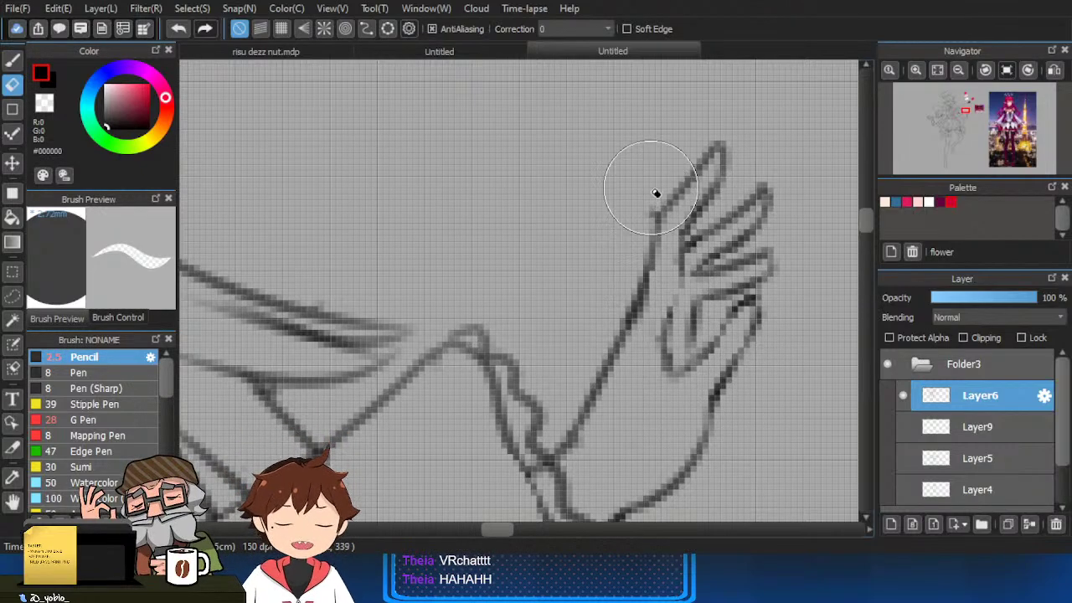
left_click_drag(659, 193, 652, 208)
key("b")
key("e")
left_click_drag(667, 308, 666, 369)
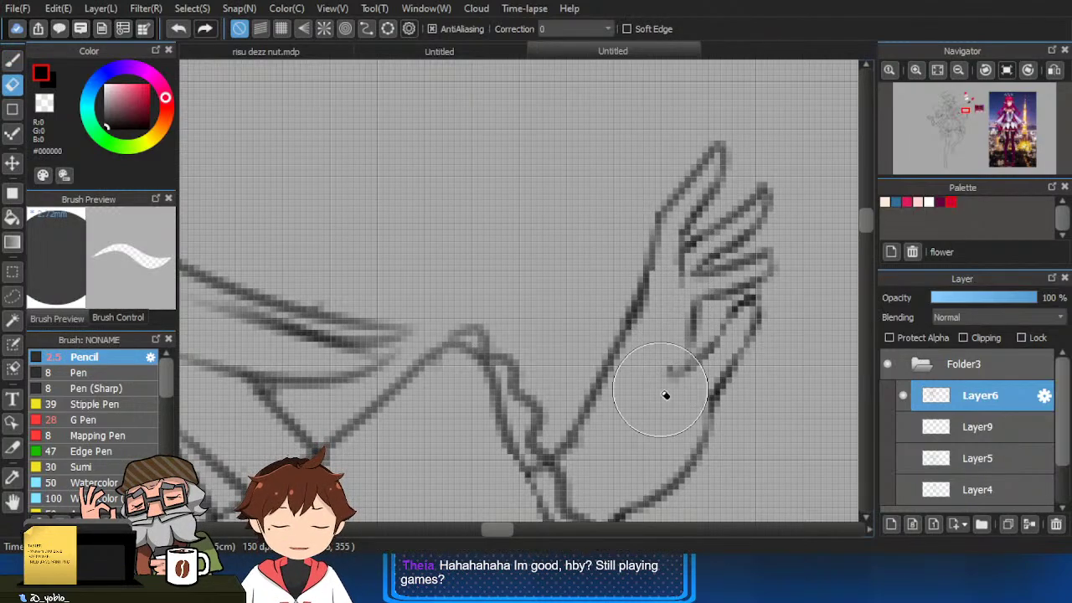
key("b")
left_click_drag(679, 282, 674, 351)
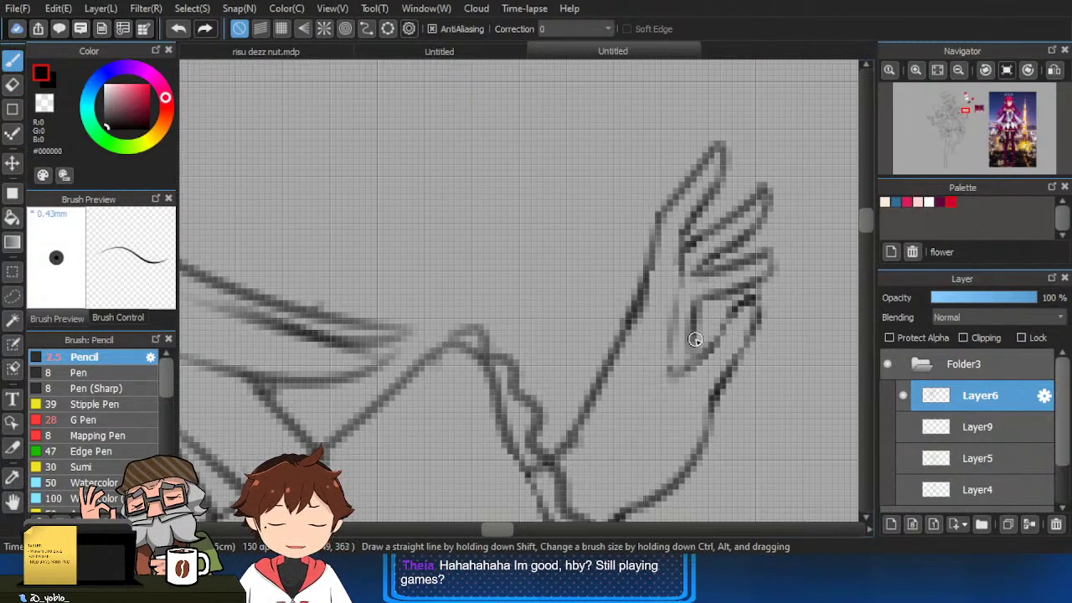
Examine the proportions of the right hand's redrawn fingers and palm at different magnifications.
scroll(720, 357, "down", 3)
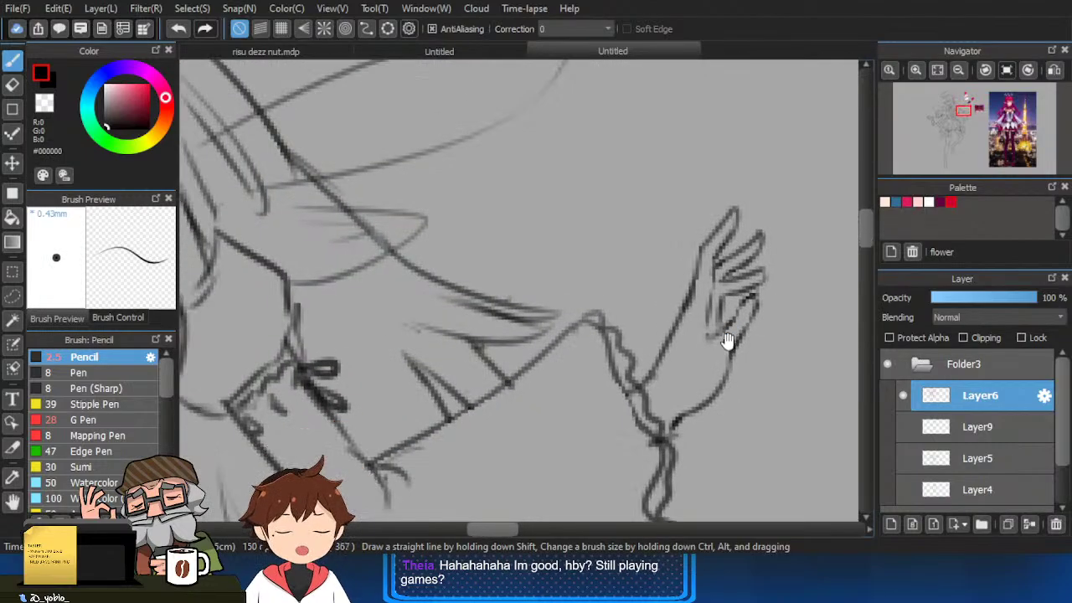
scroll(699, 281, "up", 2)
scroll(727, 263, "down", 2)
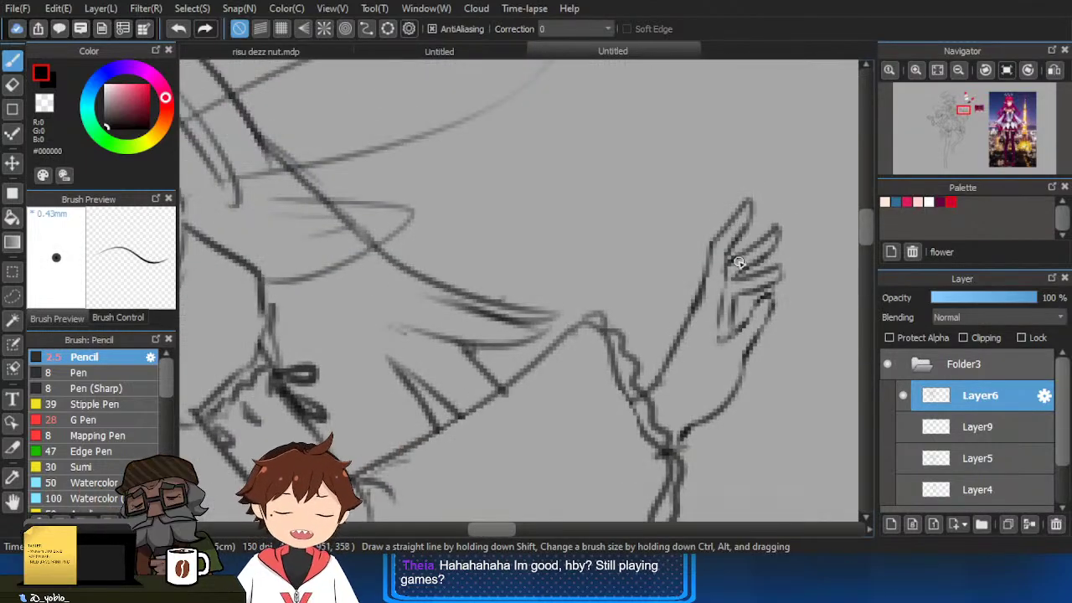
scroll(746, 228, "up", 2)
scroll(687, 401, "down", 2)
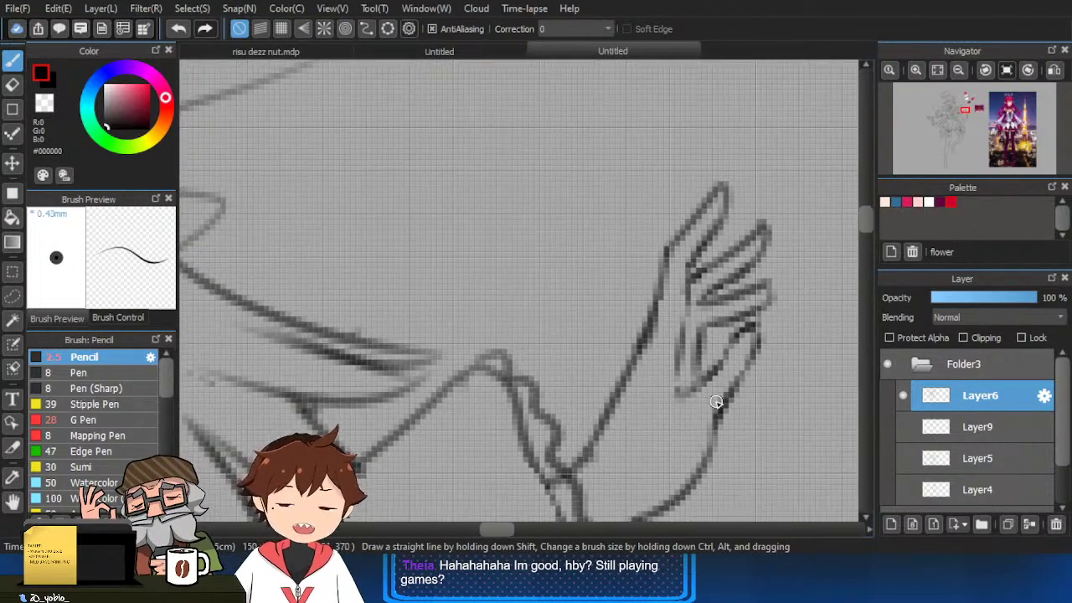
scroll(694, 396, "up", 2)
scroll(717, 354, "down", 2)
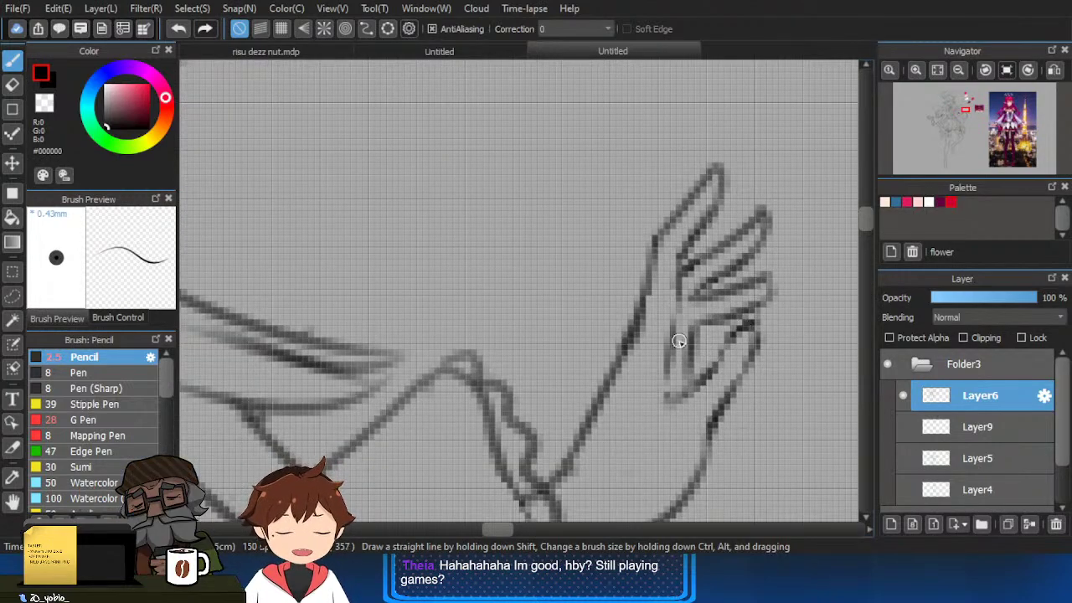
scroll(655, 418, "up", 2)
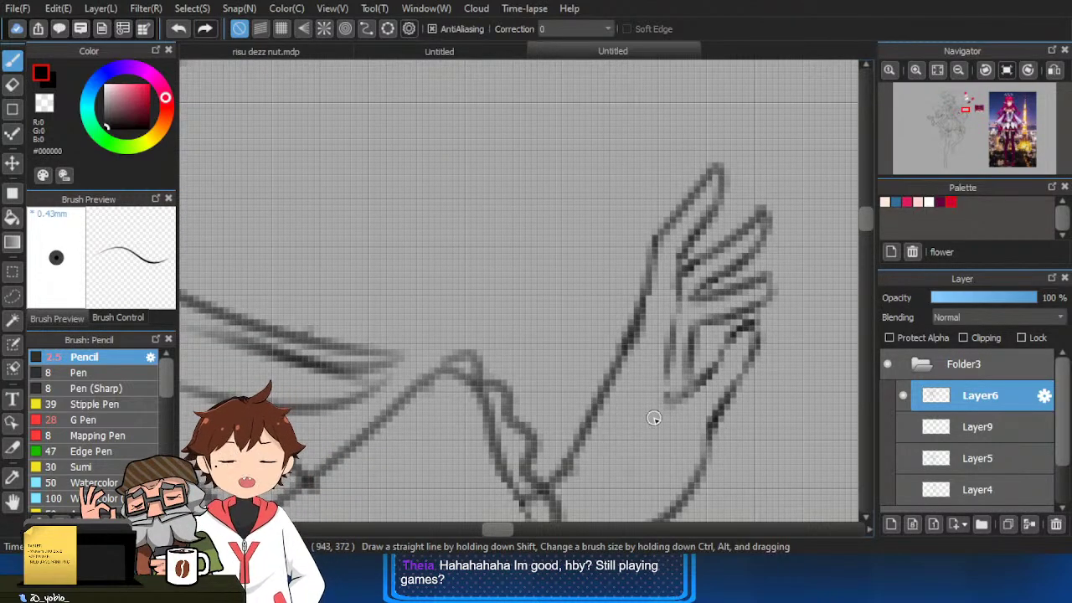
Erase and redraw the inner edge line of the right sleeve's frilled cuff, and extend the lower wrist line into the cuff.
left_click_drag(607, 449, 641, 335)
key("e")
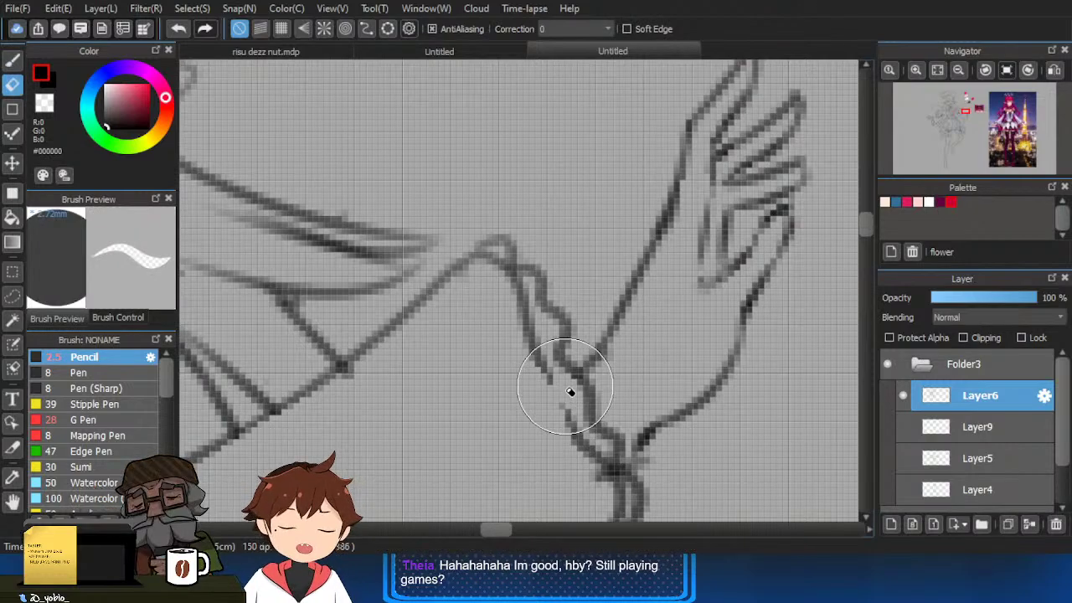
key("b")
mouse_move(573, 390)
left_mouse_down()
mouse_move(546, 380)
mouse_move(576, 428)
left_mouse_up()
scroll(553, 383, "down", 3)
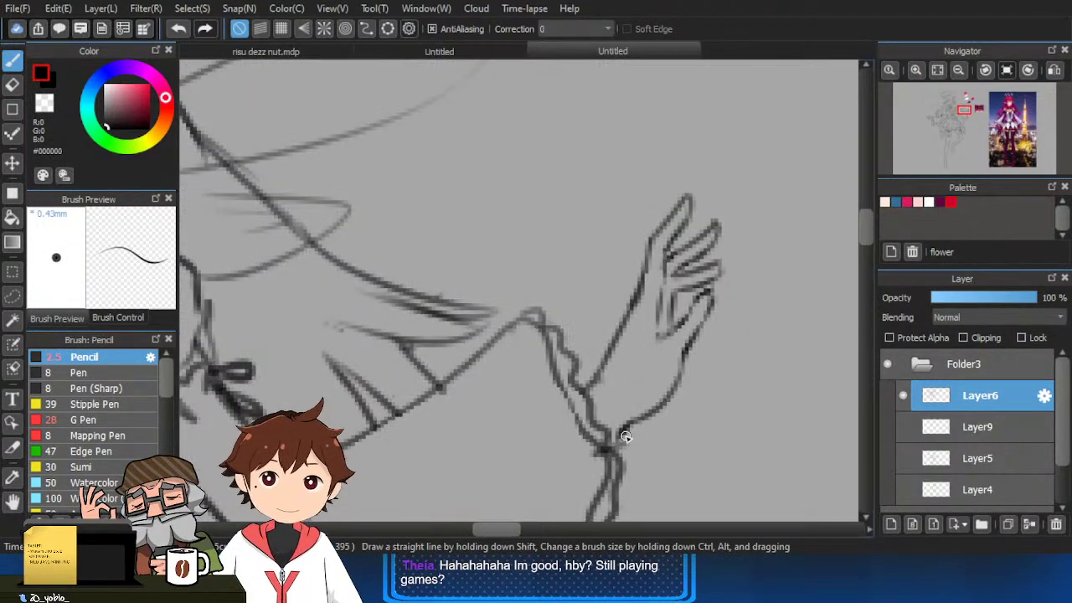
scroll(621, 395, "up", 1)
left_click_drag(623, 379, 614, 409)
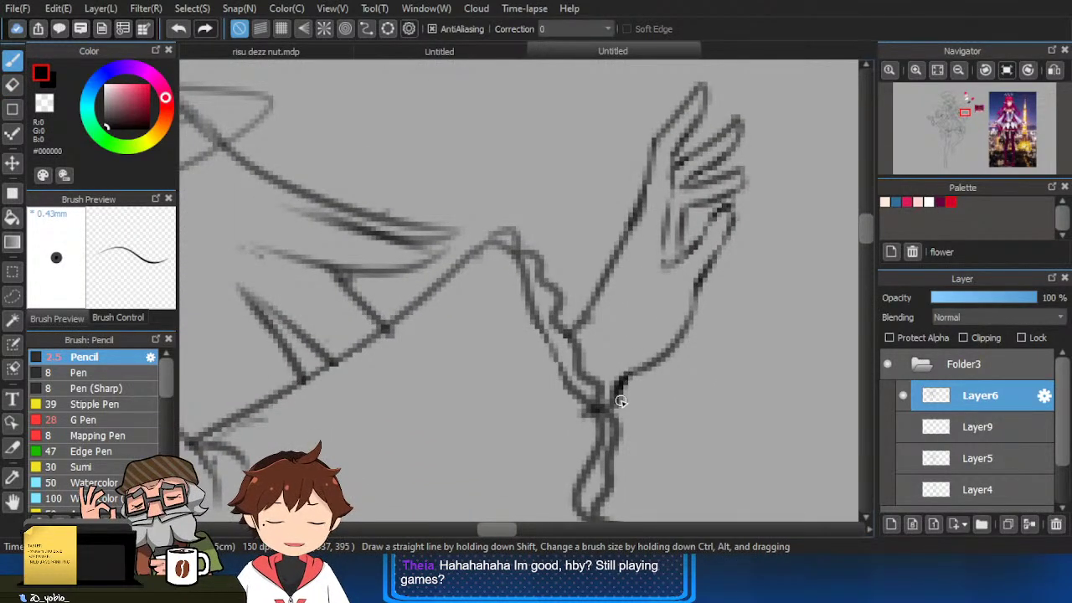
left_click_drag(680, 303, 672, 325)
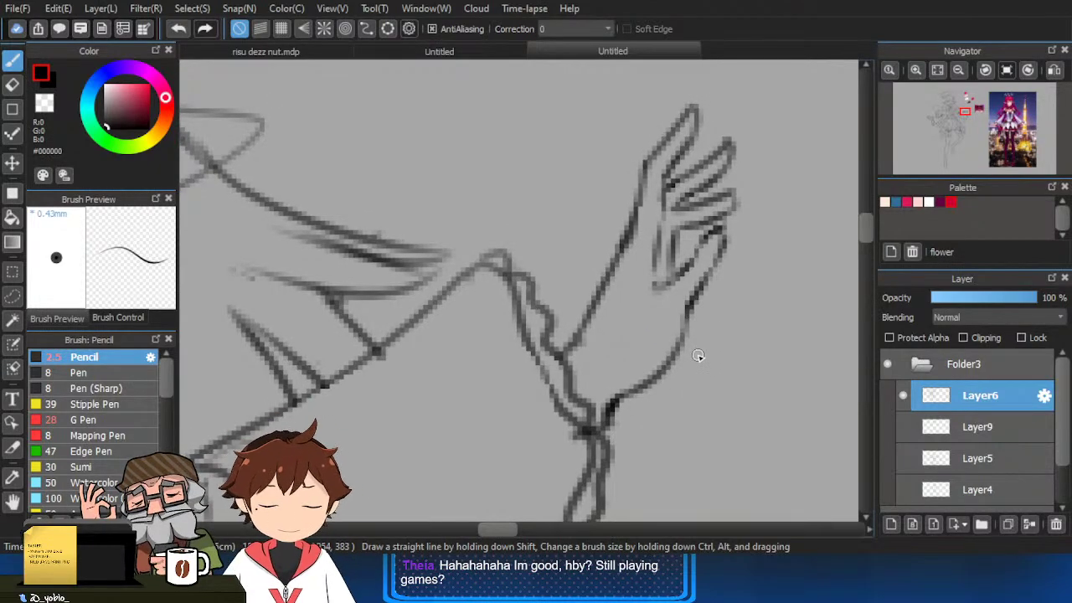
Erase the short vertical line inside the right palm below the third finger and redraw it with a lighter stroke.
scroll(679, 325, "up", 2)
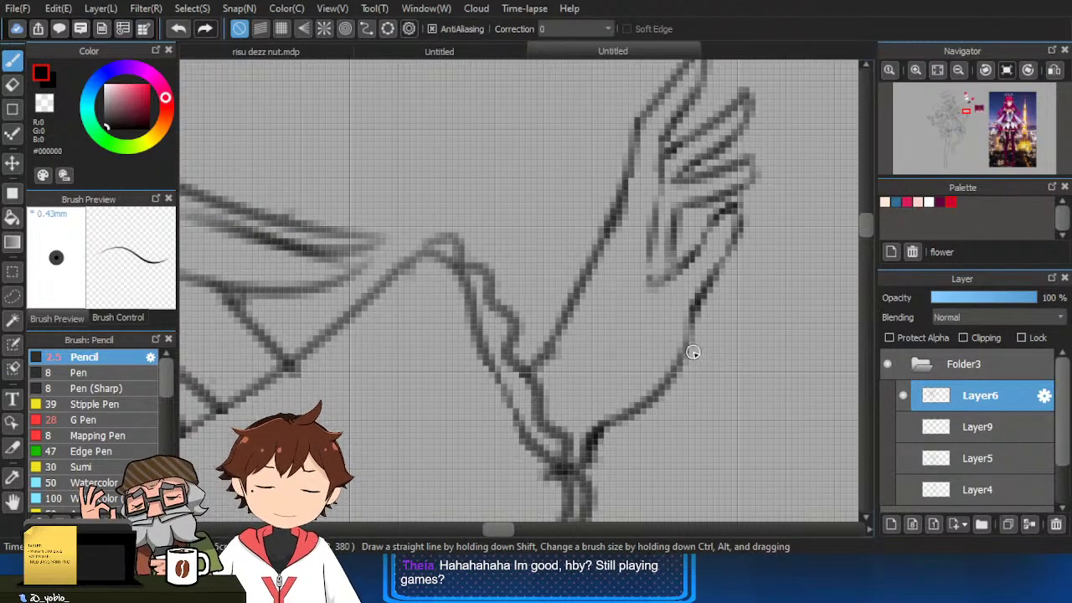
scroll(718, 236, "up", 1)
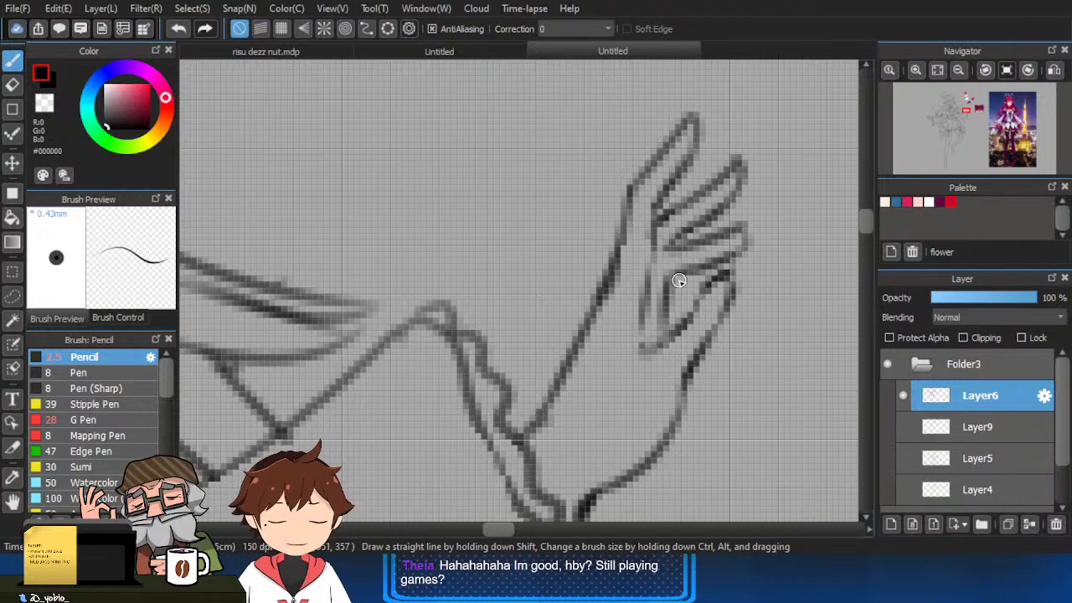
key("e")
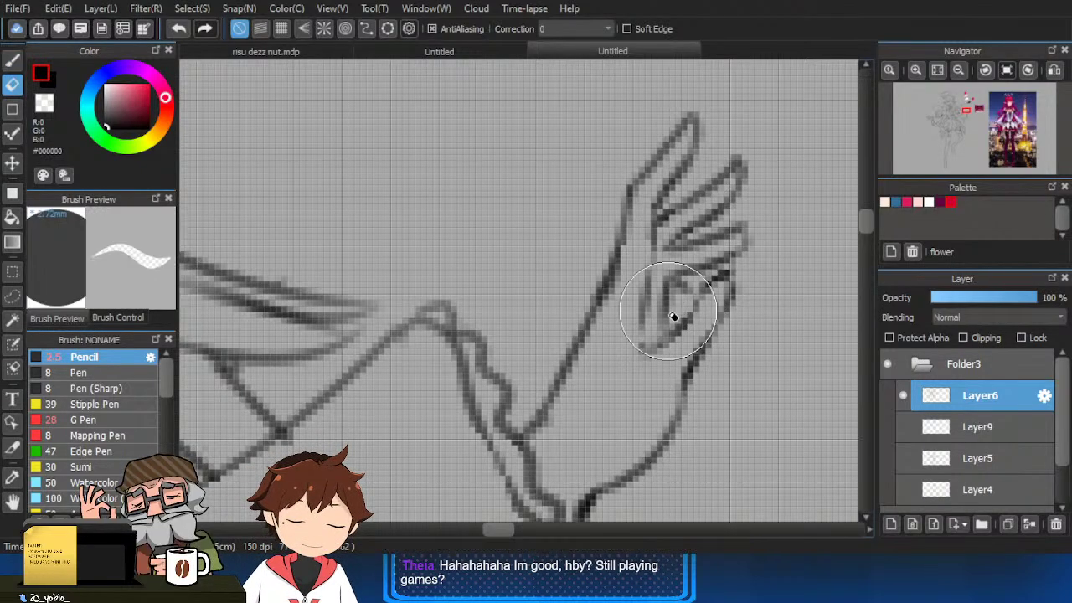
left_click_drag(673, 317, 675, 311)
key("b")
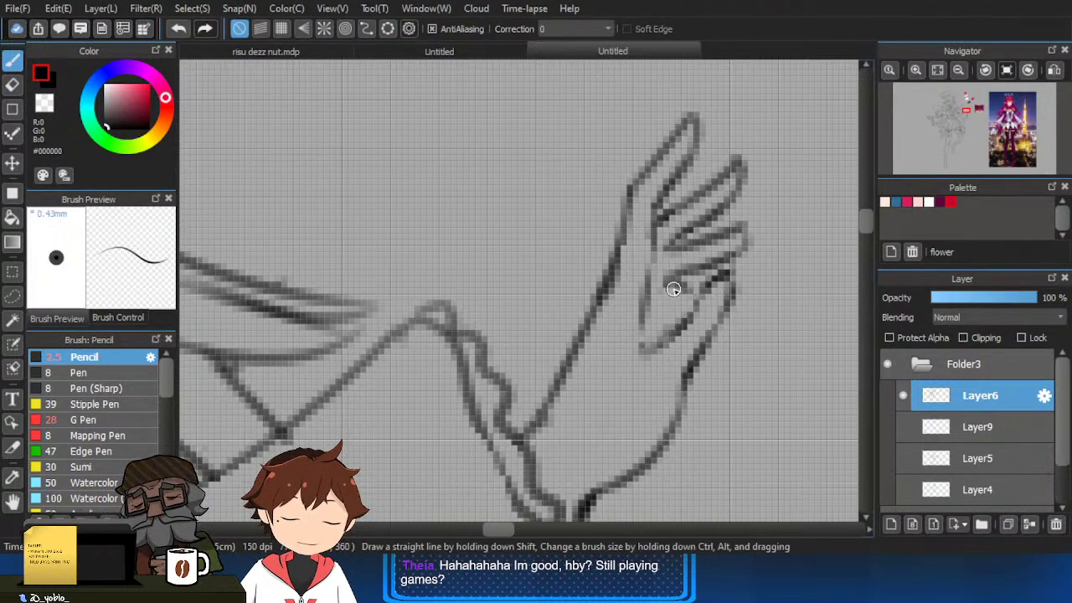
key("e")
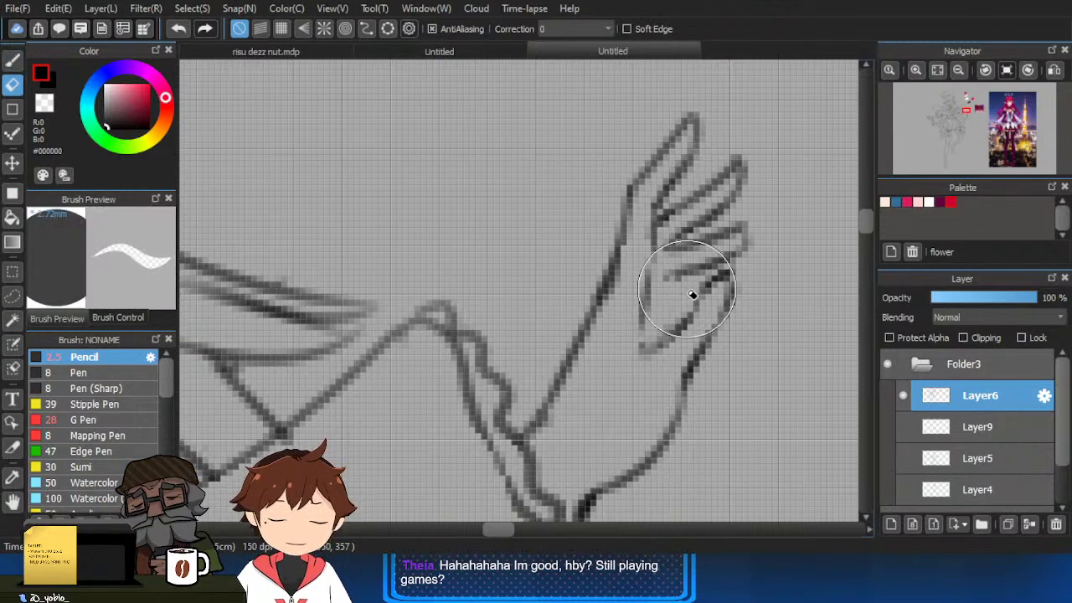
key("b")
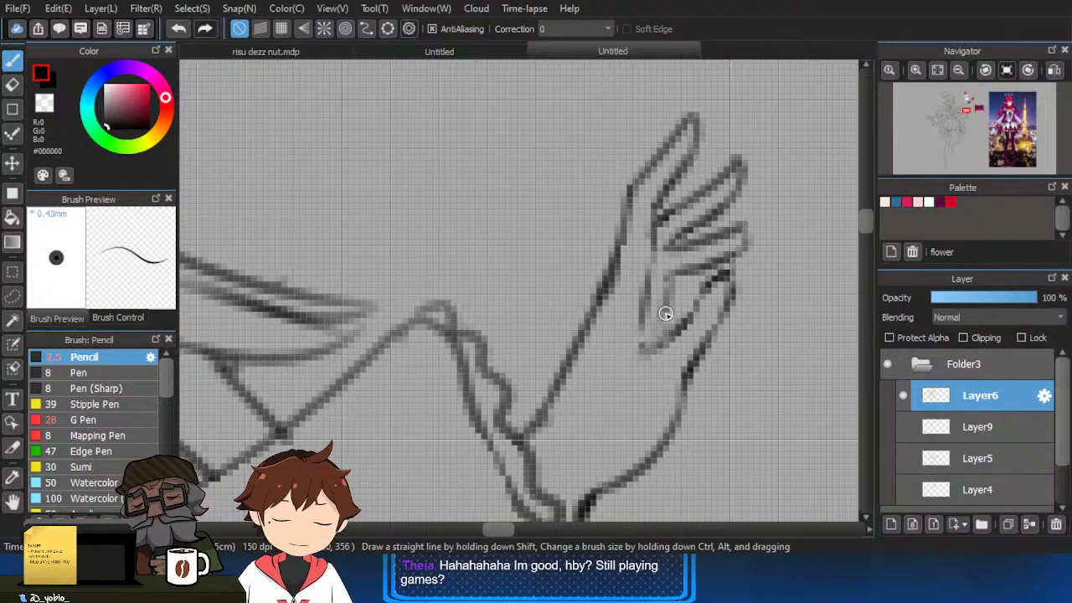
Rework the right hand's lowest finger and draw a short rounded thumb tip pointing outward from the hand's outer edge.
scroll(694, 299, "down", 4)
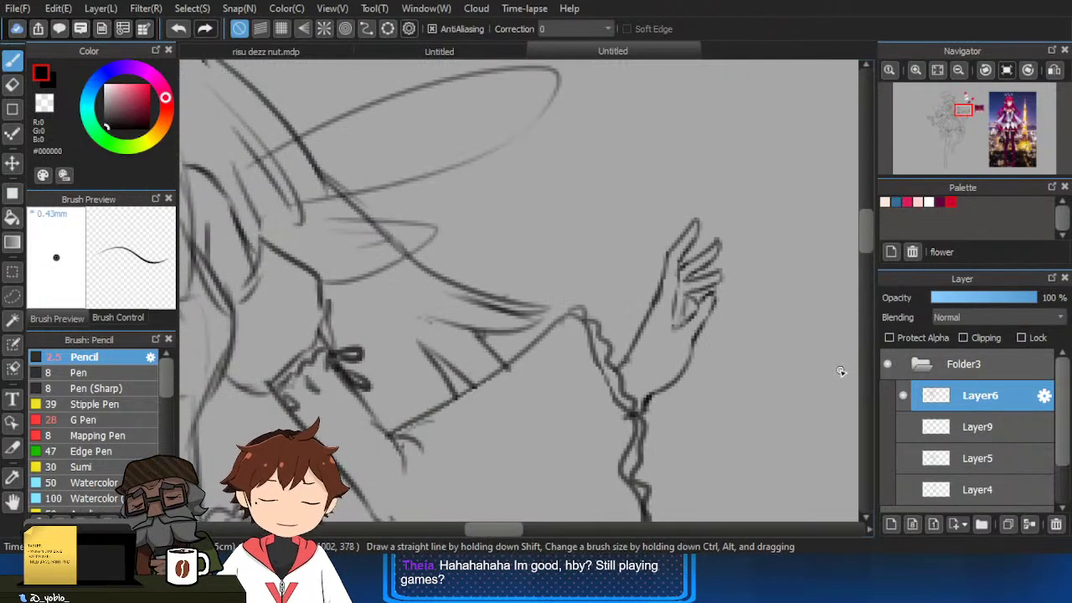
scroll(718, 299, "up", 3)
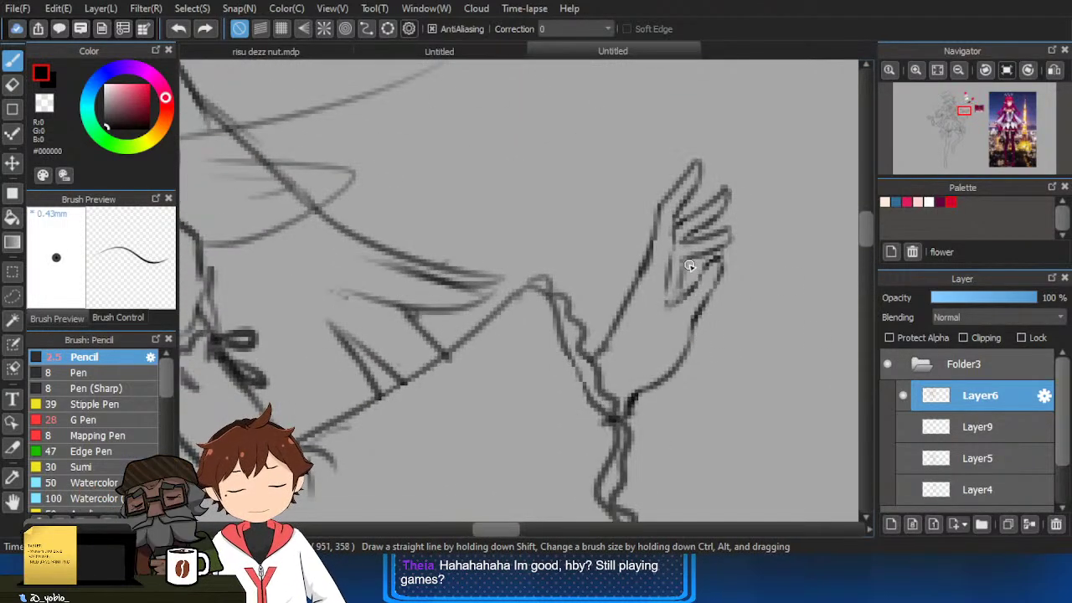
key("e")
key("b")
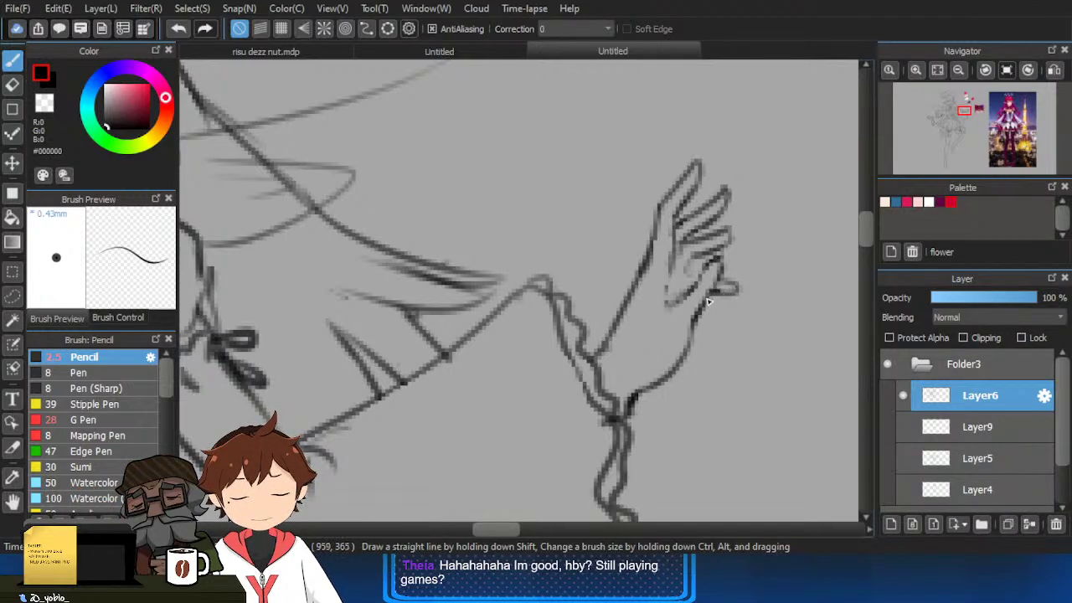
Examine the whole figure's hands, sleeves and skirt, ending on the left sleeve near the elbow.
scroll(709, 293, "down", 4)
left_click_drag(773, 324, 782, 307)
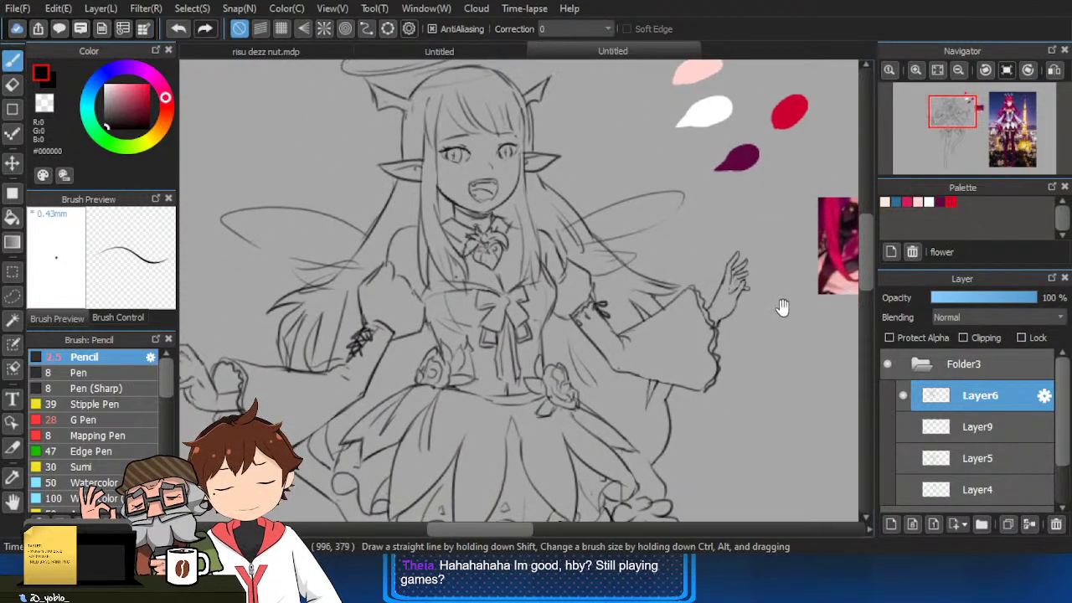
scroll(726, 347, "down", 3)
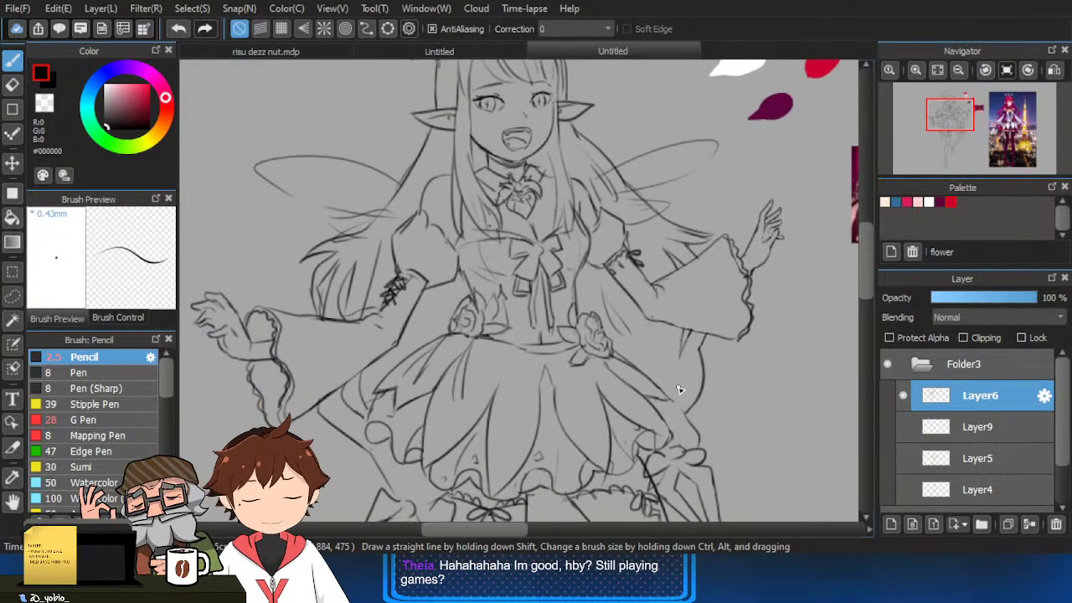
scroll(680, 390, "down", 2)
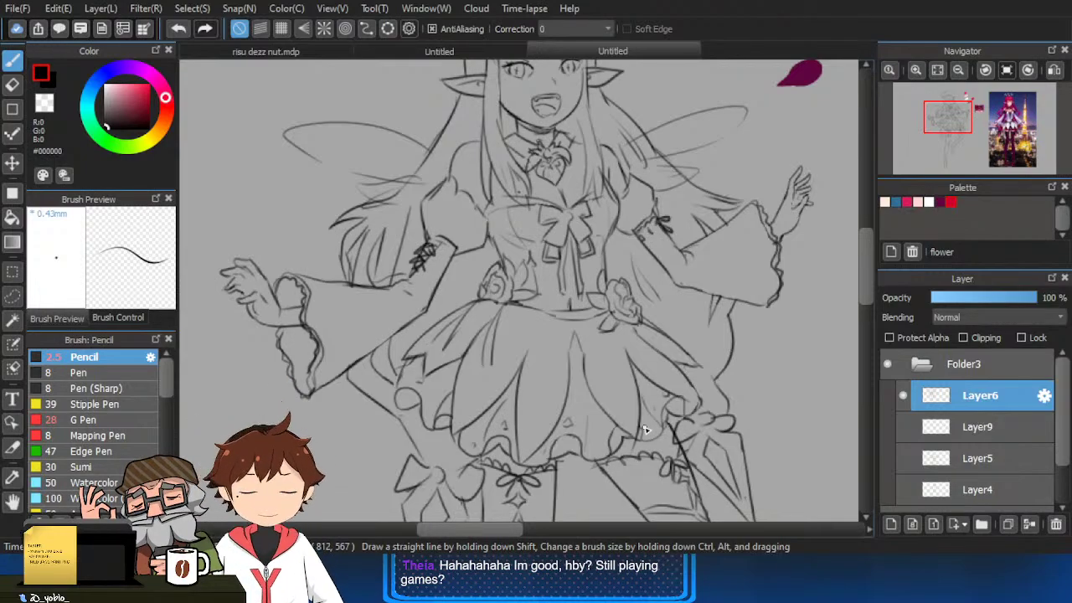
scroll(749, 324, "up", 2)
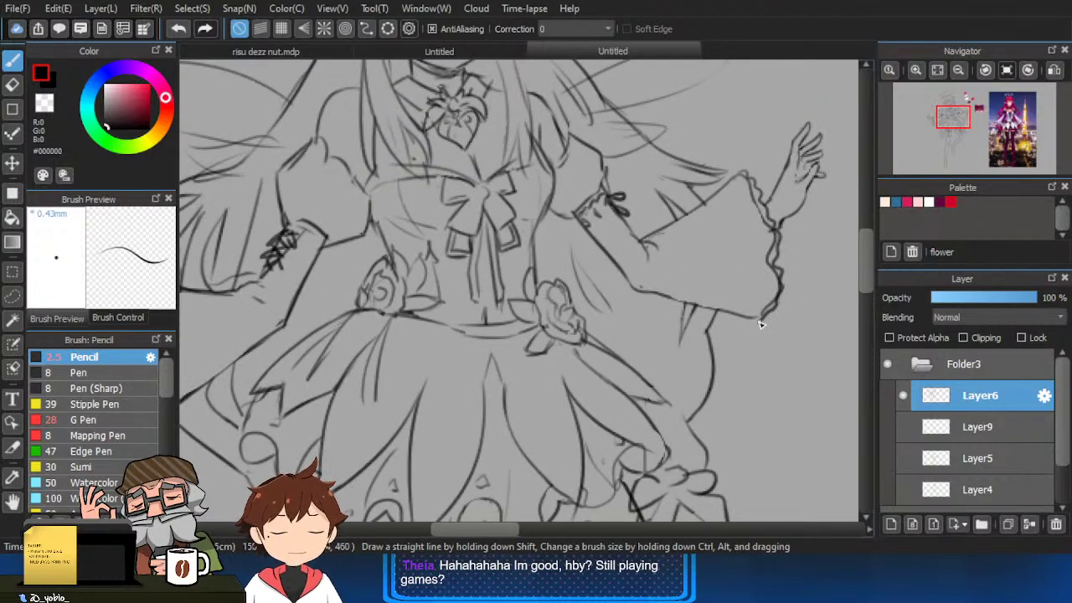
scroll(757, 315, "down", 1)
scroll(759, 312, "up", 1)
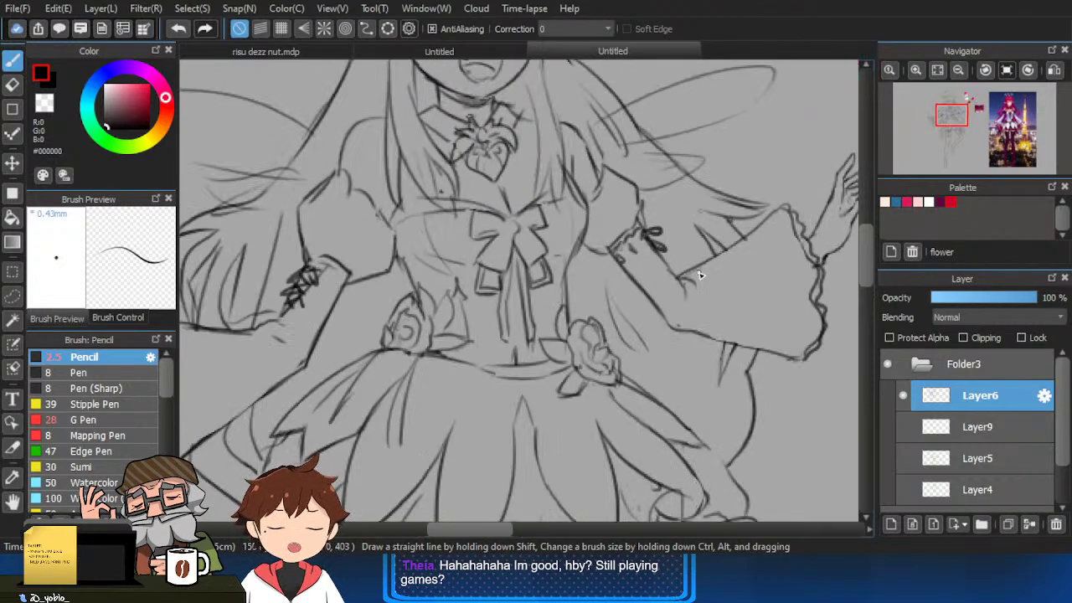
scroll(724, 287, "down", 2)
scroll(570, 418, "up", 1)
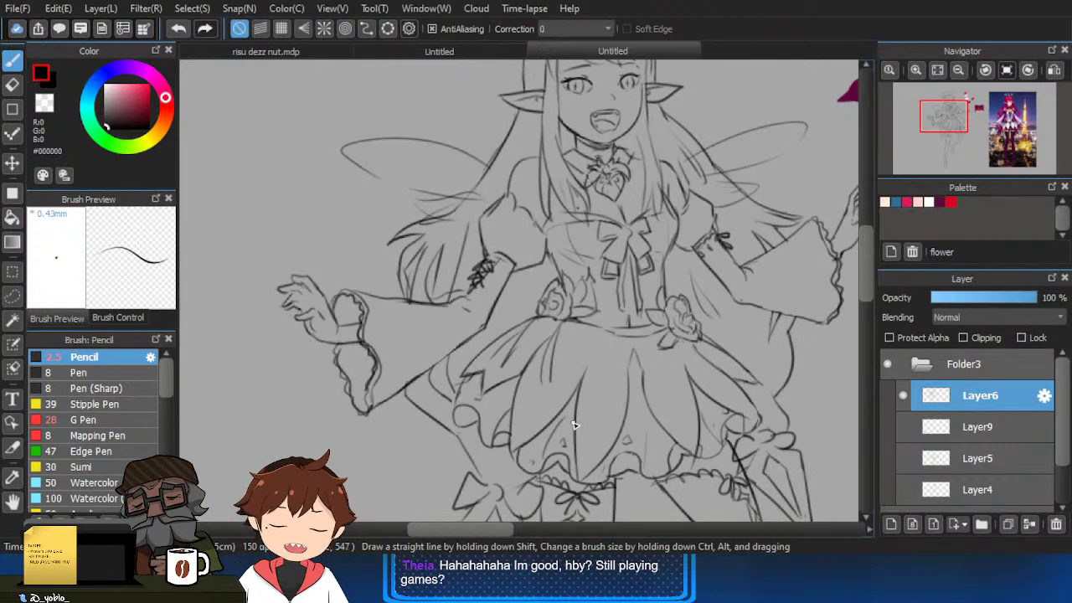
scroll(439, 326, "up", 3)
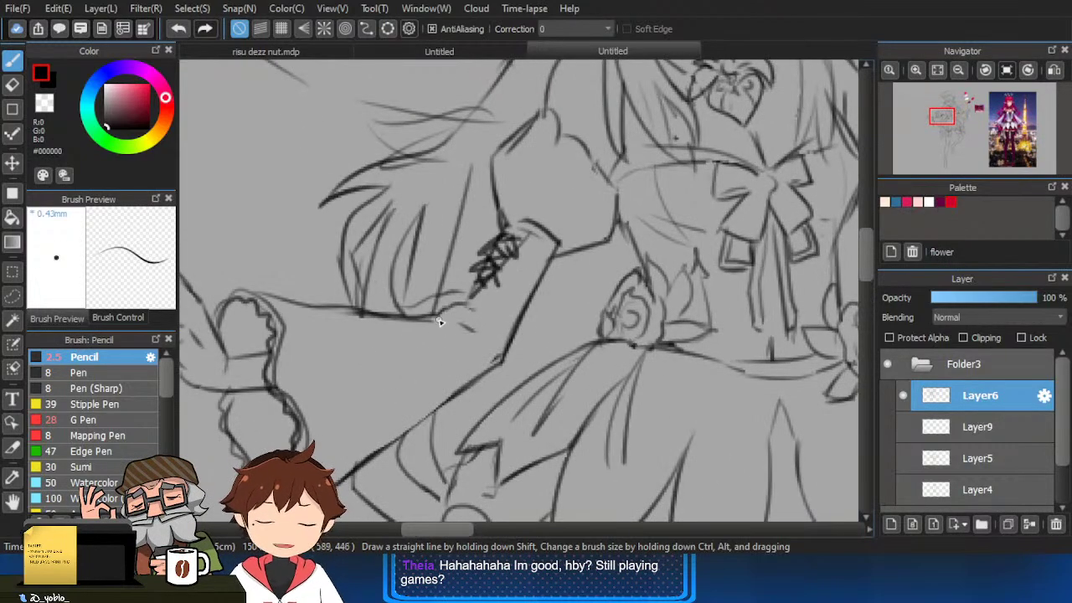
Lighten the long hair strand beside the left sleeve's lacing and clean up the outer strands where they meet the sleeve's upper edge.
key("e")
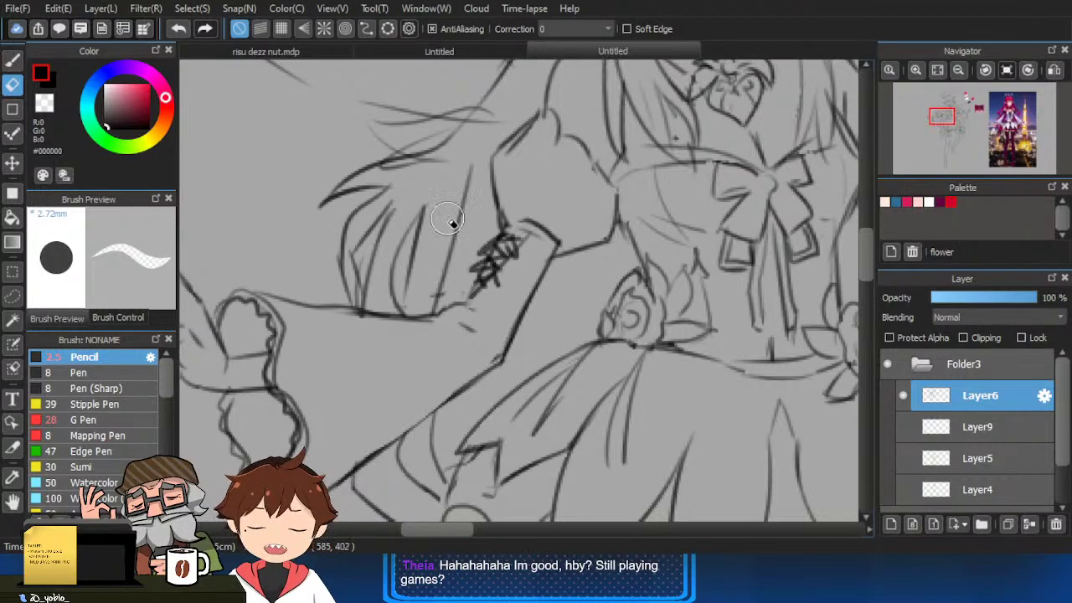
key("b")
scroll(438, 293, "down", 2)
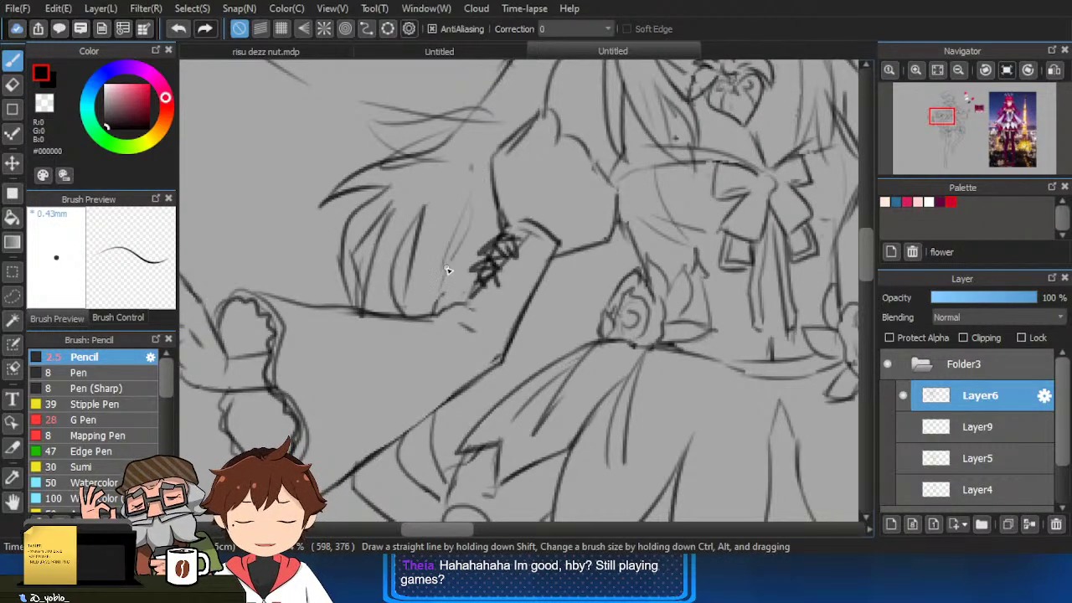
scroll(447, 271, "down", 1)
scroll(502, 266, "up", 3)
key("e")
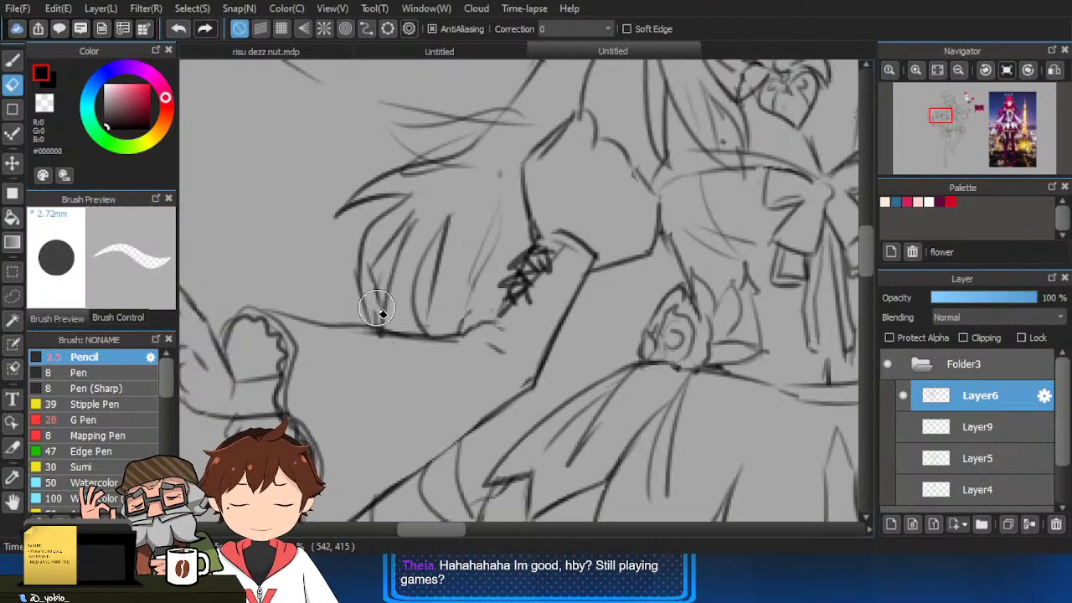
key("b")
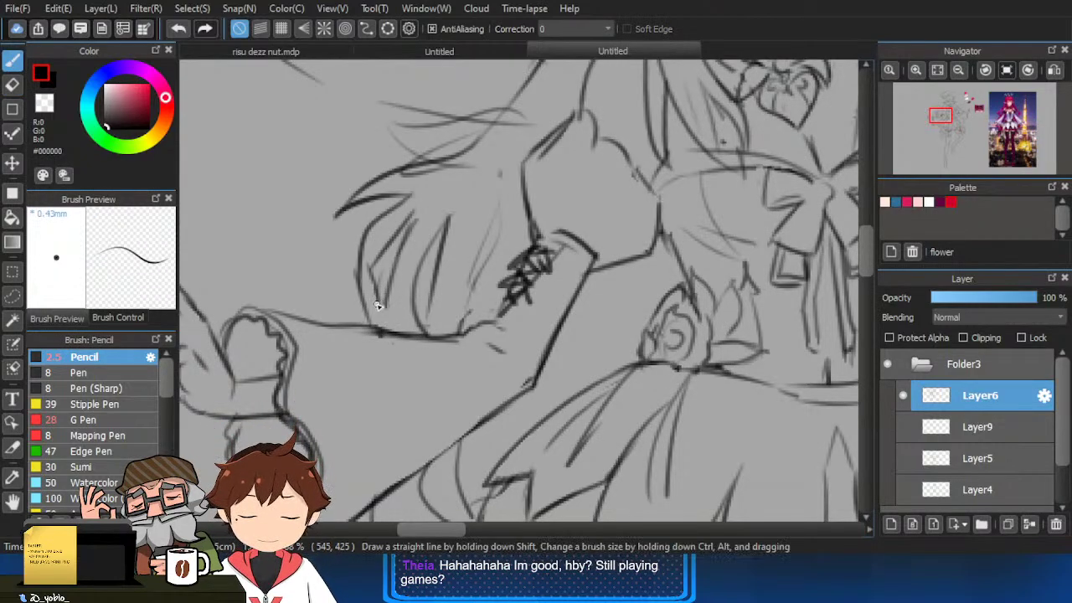
key("e")
key("b")
key("e")
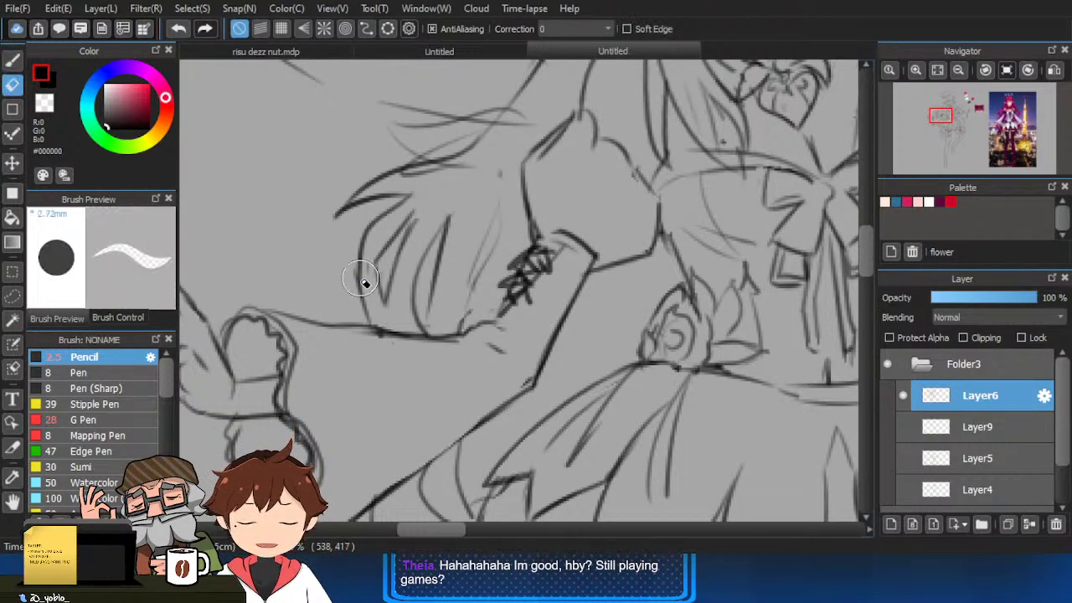
key("b")
Examine the whole figure's pose, sleeves, skirt and legs alongside the reference picture.
scroll(393, 314, "down", 3)
scroll(594, 289, "down", 2)
left_click_drag(758, 245, 400, 276)
left_click_drag(702, 344, 537, 369)
left_click_drag(499, 383, 519, 377)
mouse_move(578, 333)
left_mouse_down()
mouse_move(666, 329)
mouse_move(620, 337)
left_mouse_up()
left_click_drag(391, 444, 658, 339)
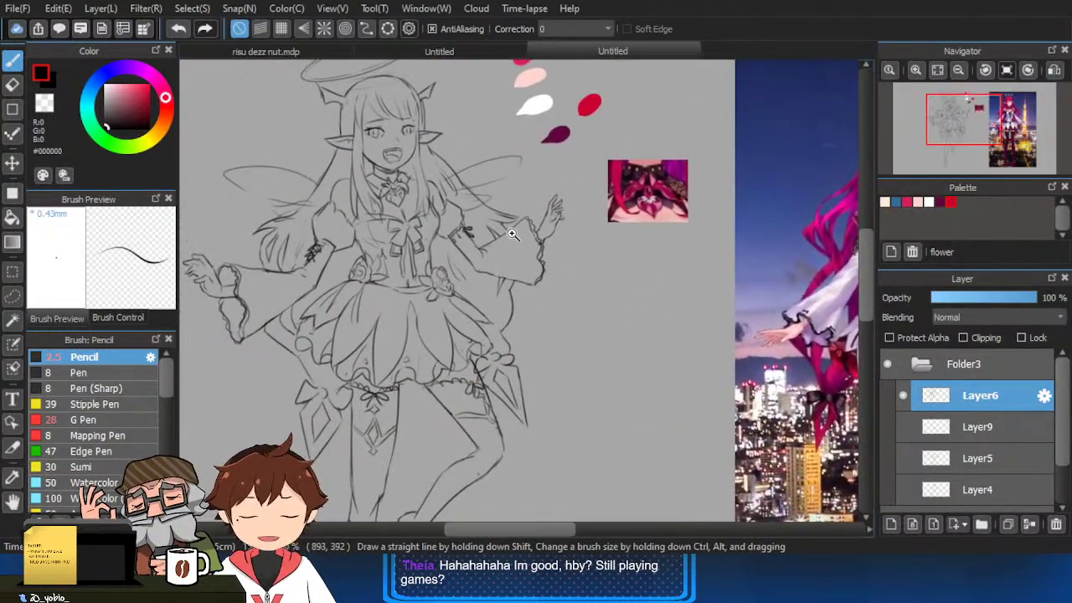
left_click_drag(510, 235, 579, 237)
mouse_move(459, 268)
left_mouse_down()
mouse_move(546, 215)
mouse_move(444, 259)
left_mouse_up()
left_click_drag(595, 234, 541, 263)
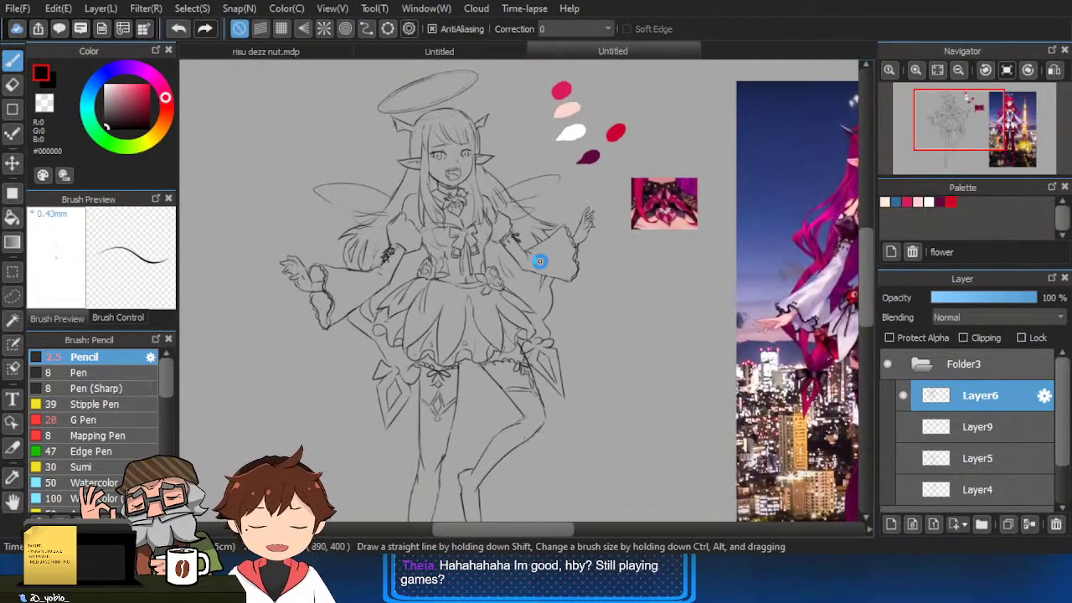
Erase and redraw the raised leg's calf underside and tidy the lines around its ankle.
left_click_drag(628, 275, 661, 127)
left_click_drag(559, 326, 621, 323)
key("e")
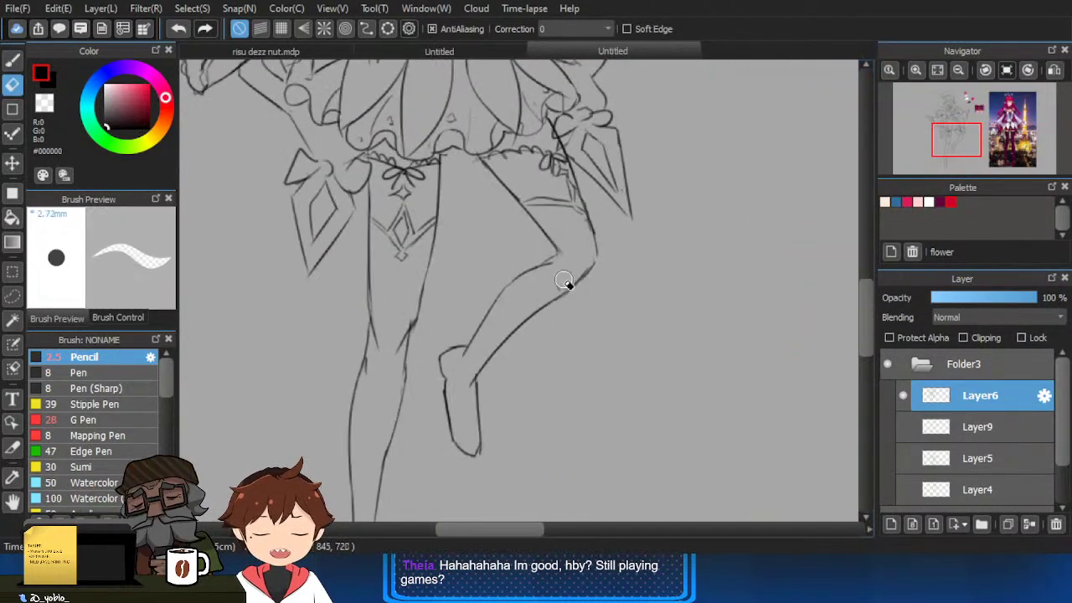
left_click_drag(516, 305, 545, 301)
scroll(545, 301, "up", 1)
key("b")
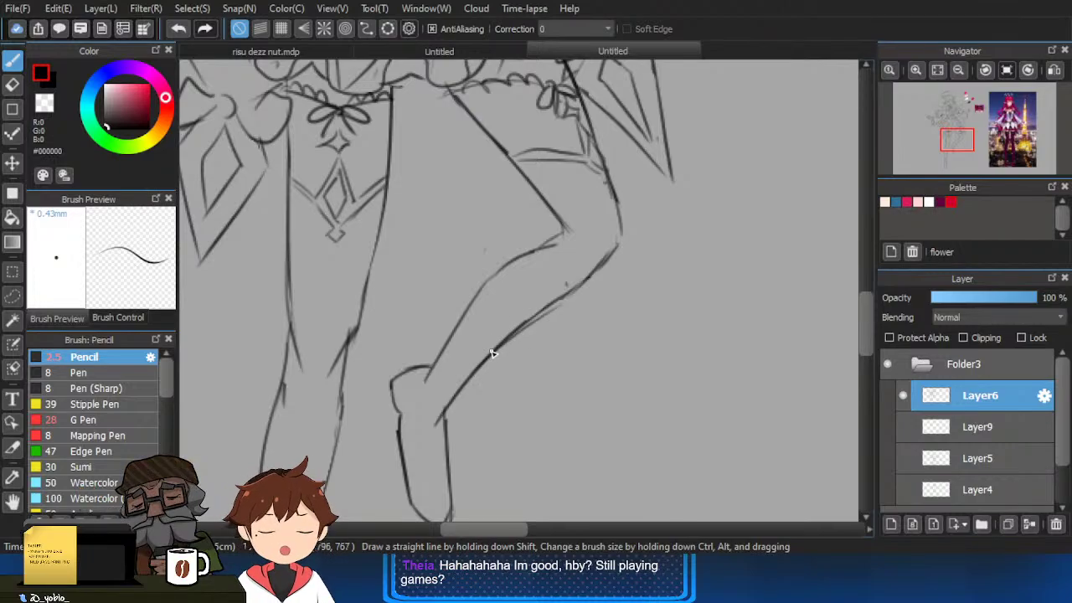
key("e")
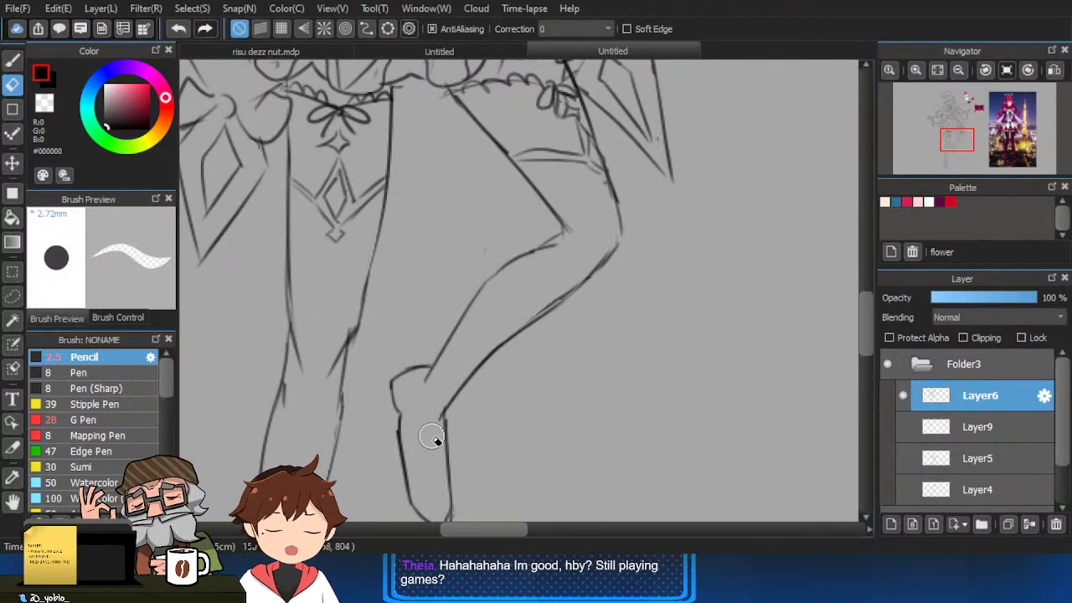
key("b")
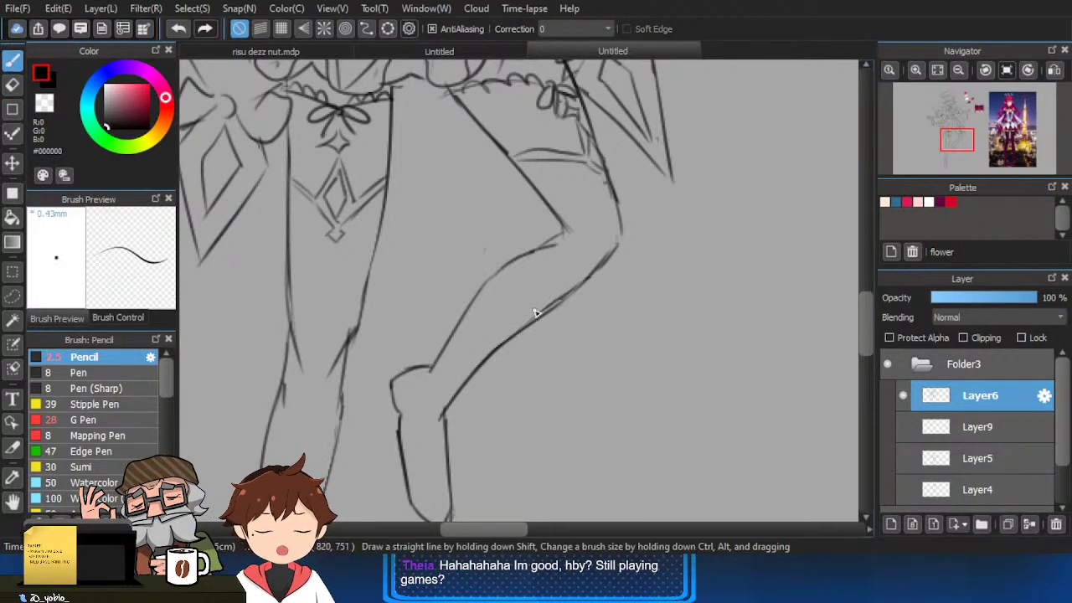
Refine the inner bend of the raised leg's knee, cleaning the lines where thigh and calf meet.
mouse_move(610, 241)
left_mouse_down()
mouse_move(567, 239)
mouse_move(616, 241)
mouse_move(574, 232)
left_mouse_up()
scroll(574, 233, "up", 1)
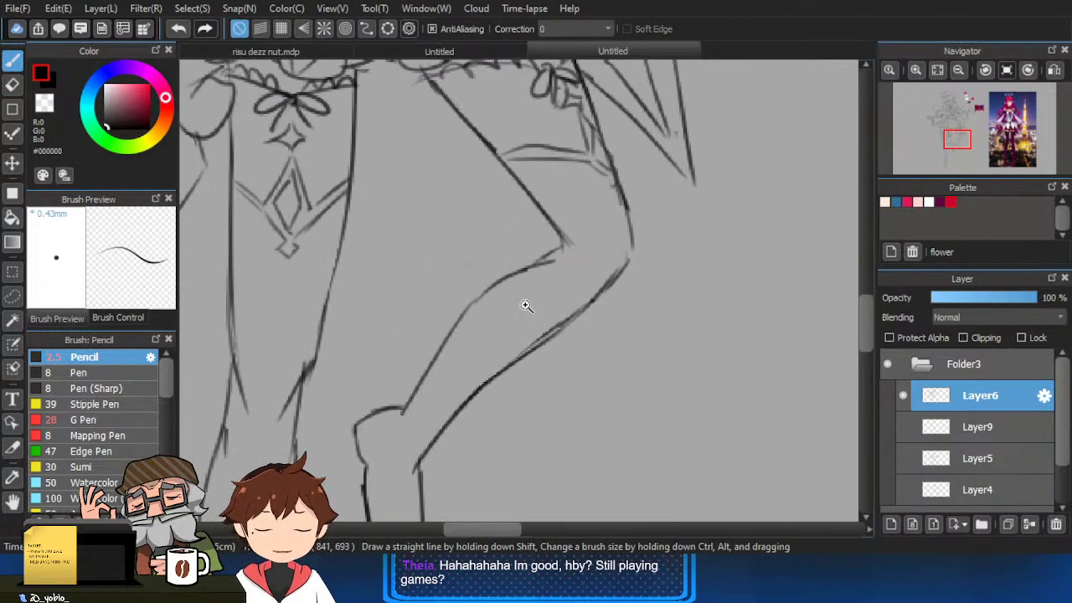
key("e")
scroll(545, 282, "down", 2)
scroll(560, 285, "up", 2)
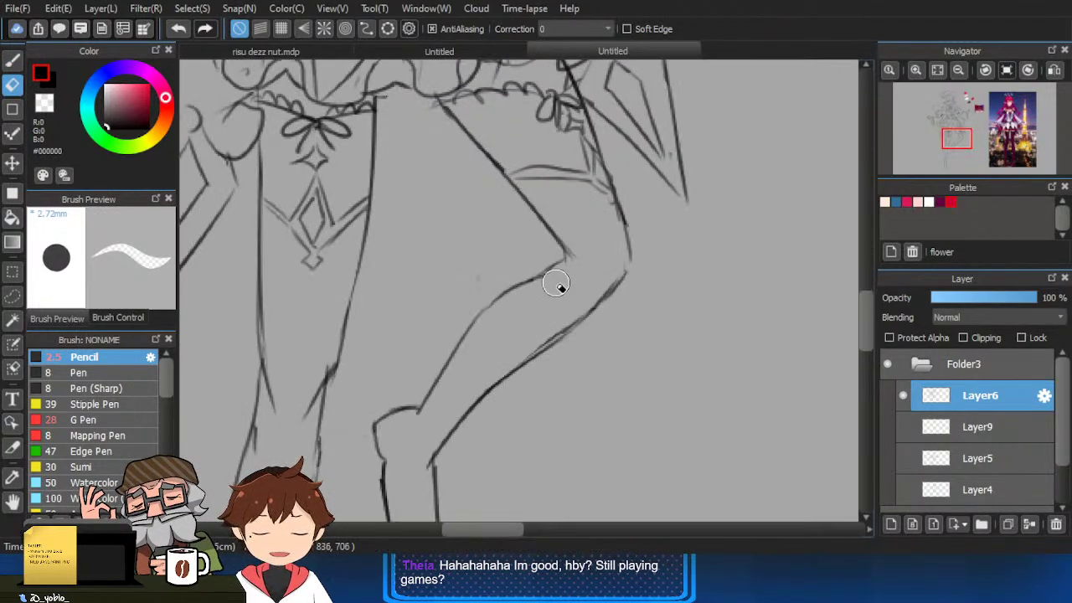
Draw a short kneecap mark on the standing leg and lighten the slanted line above the inner side of its knee.
scroll(483, 350, "down", 2)
scroll(448, 360, "up", 2)
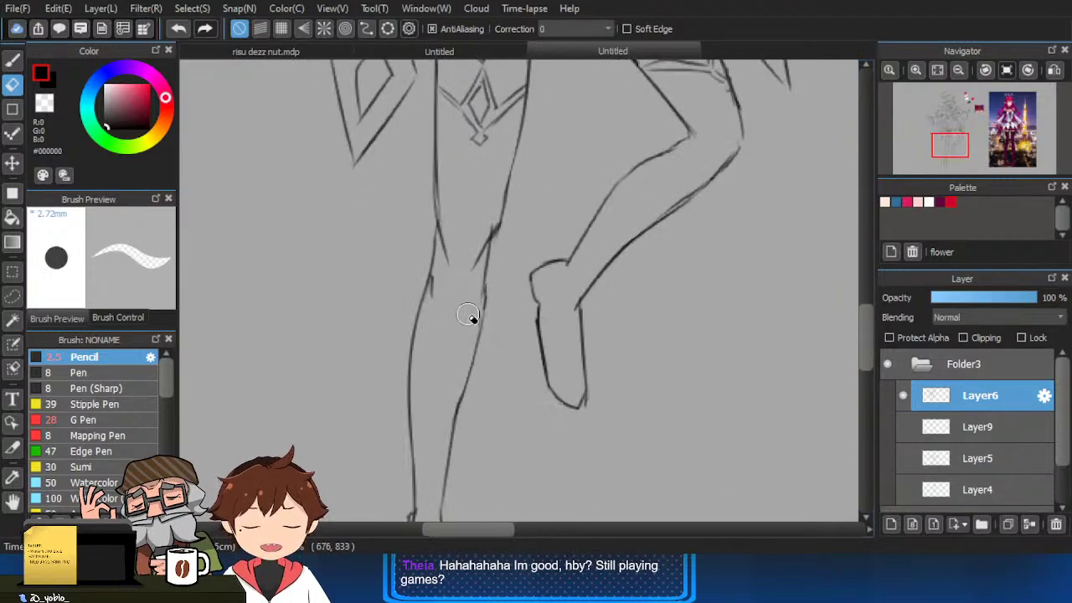
key("b")
left_click_drag(458, 288, 466, 287)
key("e")
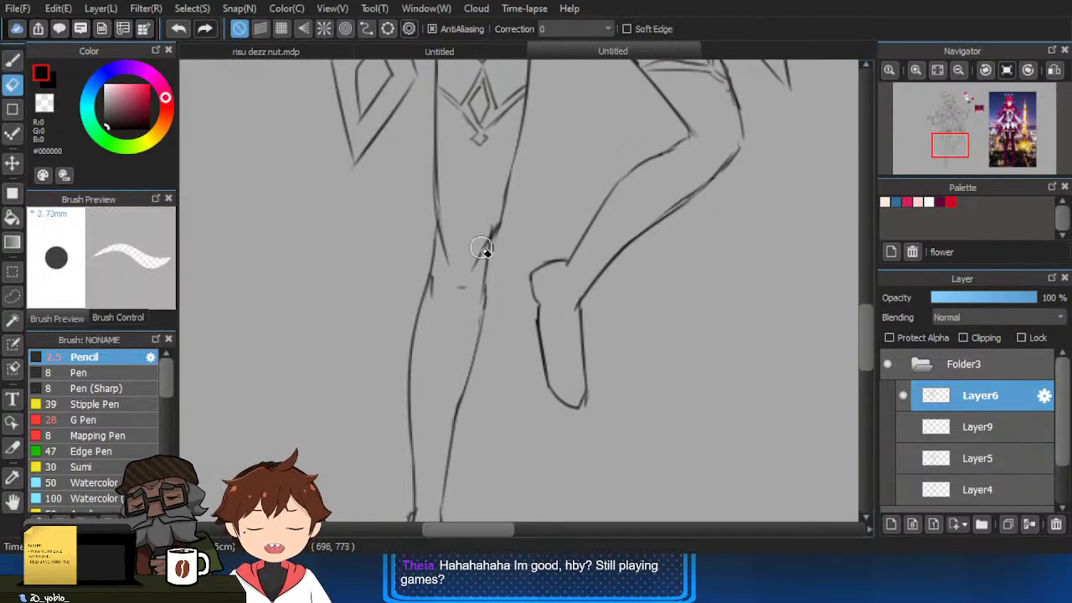
key("b")
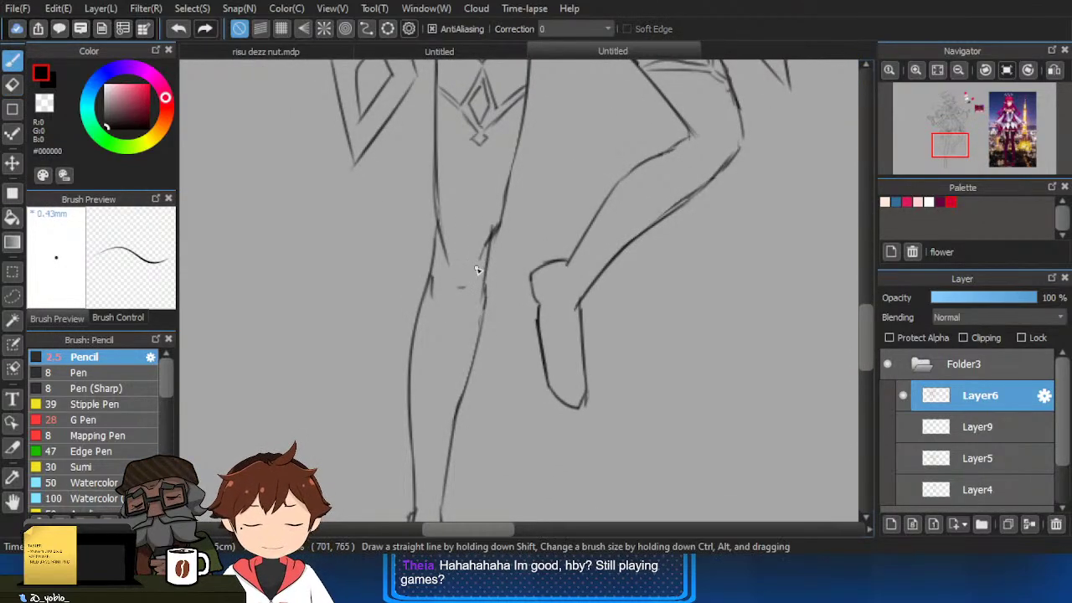
key("e")
Rework the outer curve of the raised leg's knee and add a small crease mark inside it.
scroll(469, 284, "down", 3)
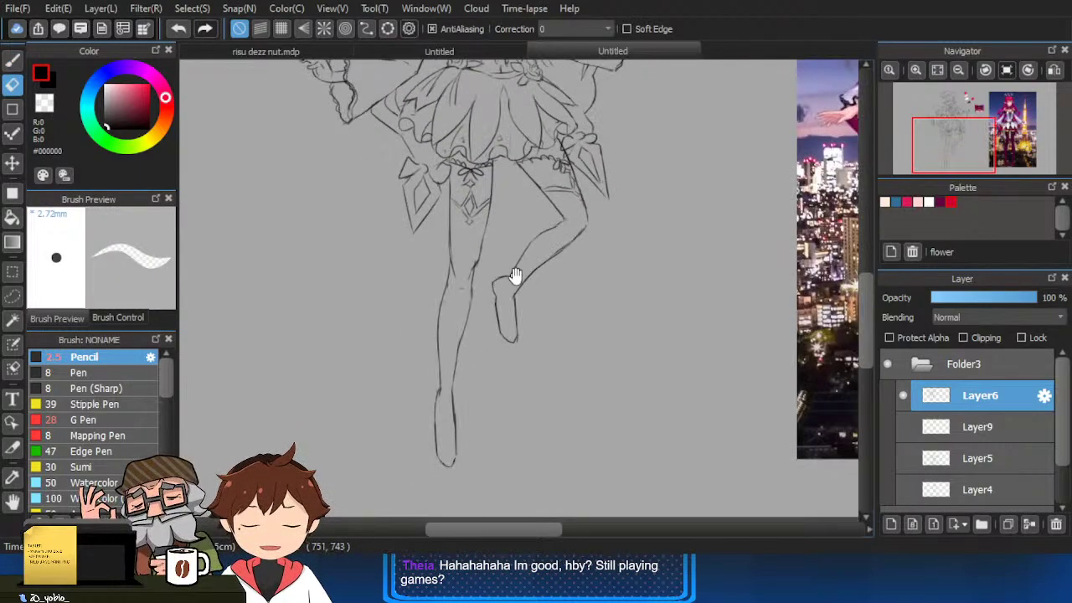
scroll(581, 234, "up", 3)
scroll(584, 240, "up", 1)
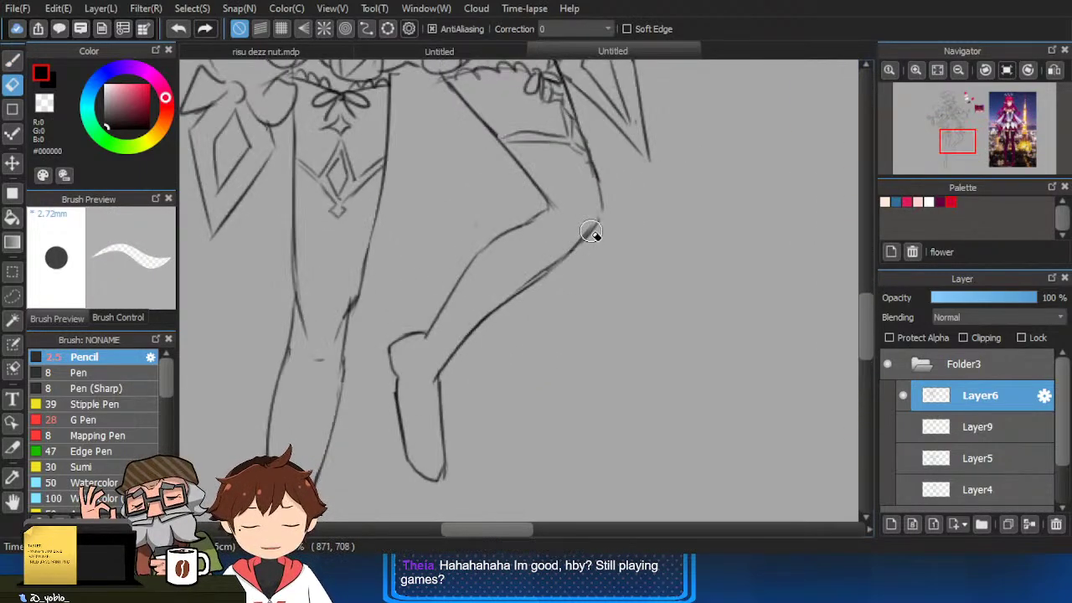
key("b")
scroll(582, 240, "up", 2)
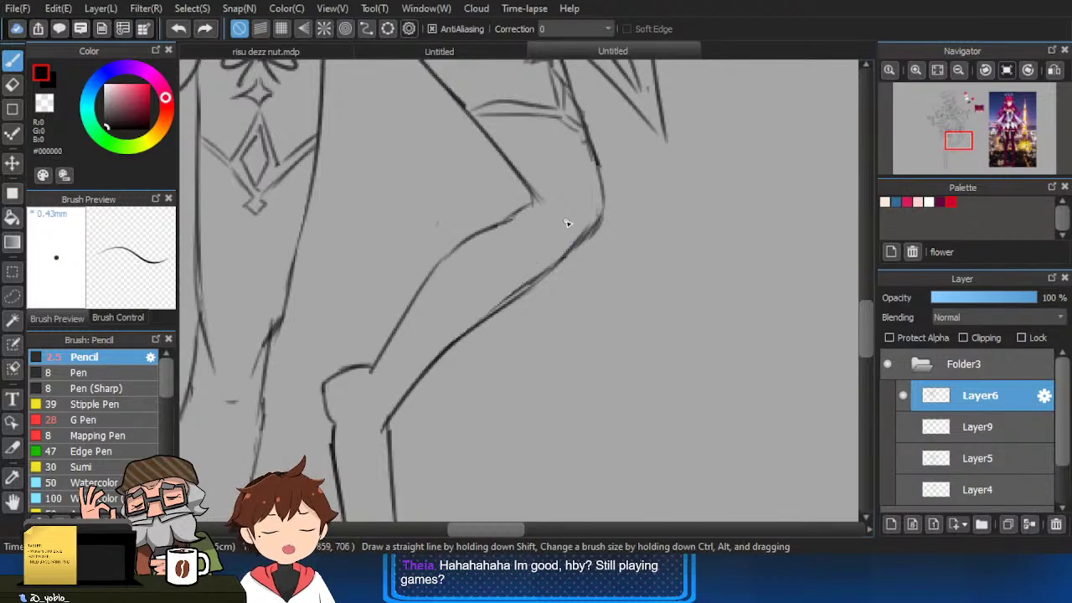
scroll(574, 239, "down", 4)
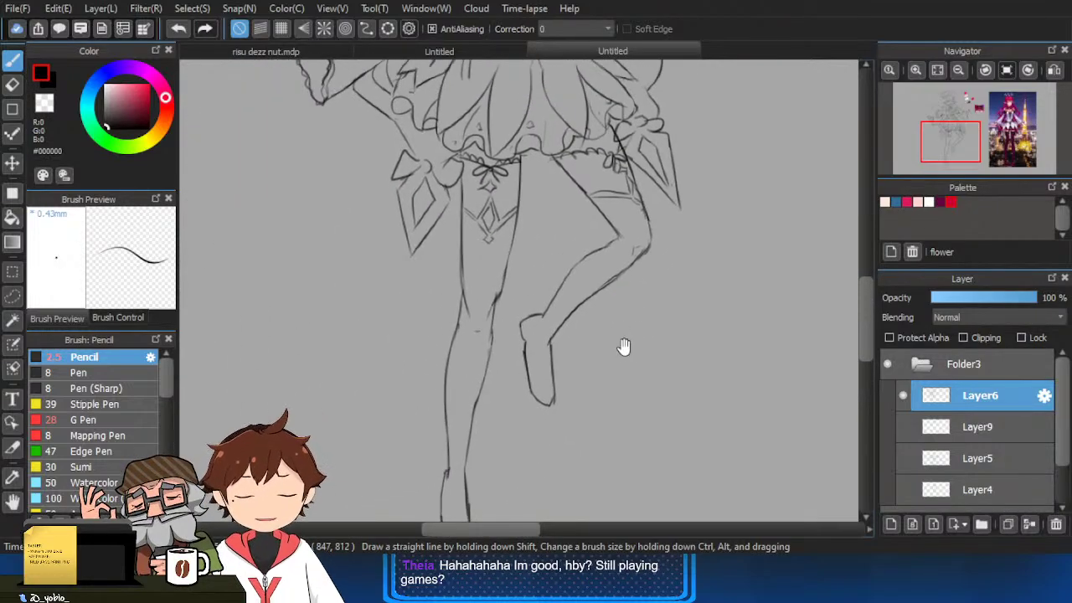
scroll(651, 394, "down", 2)
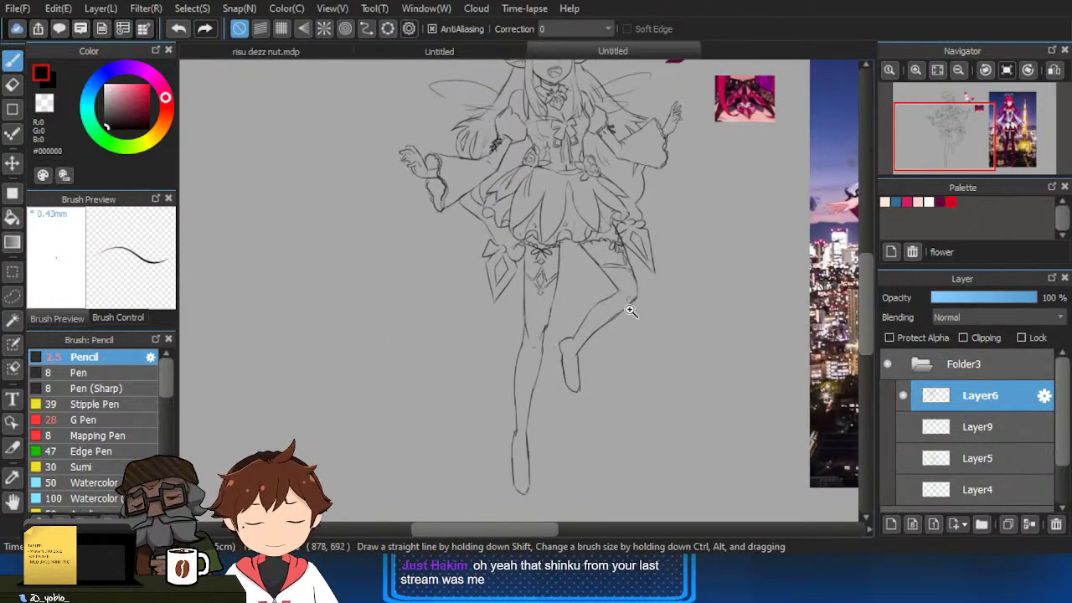
Erase the pointed corner at the raised foot's toe and redraw it as a smooth rounded tip.
scroll(634, 352, "up", 3)
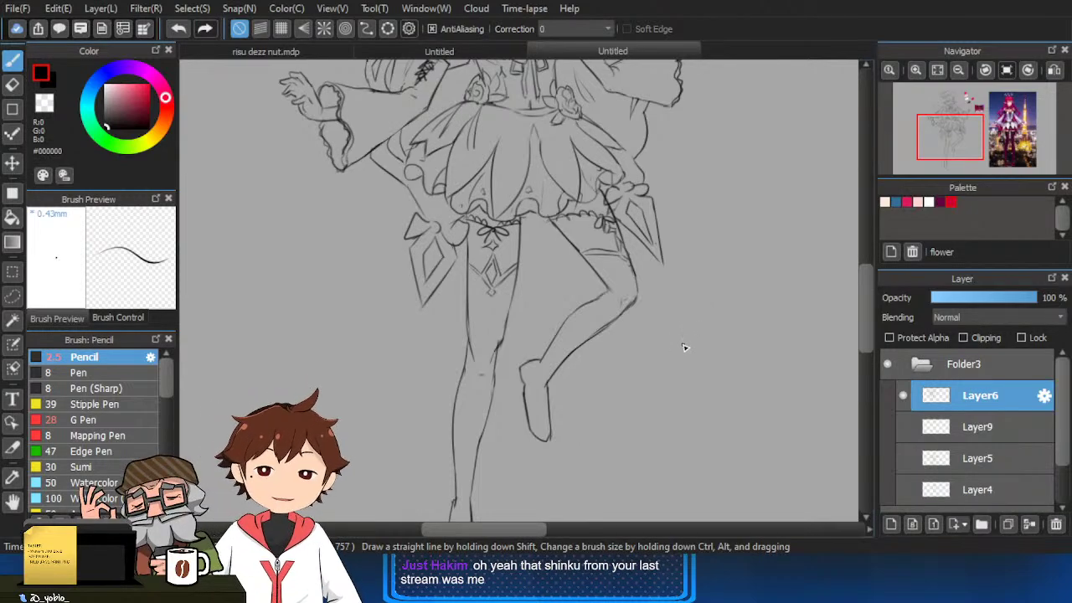
left_click_drag(593, 384, 621, 333)
scroll(634, 263, "up", 2)
scroll(642, 294, "up", 1)
left_click_drag(486, 482, 555, 320)
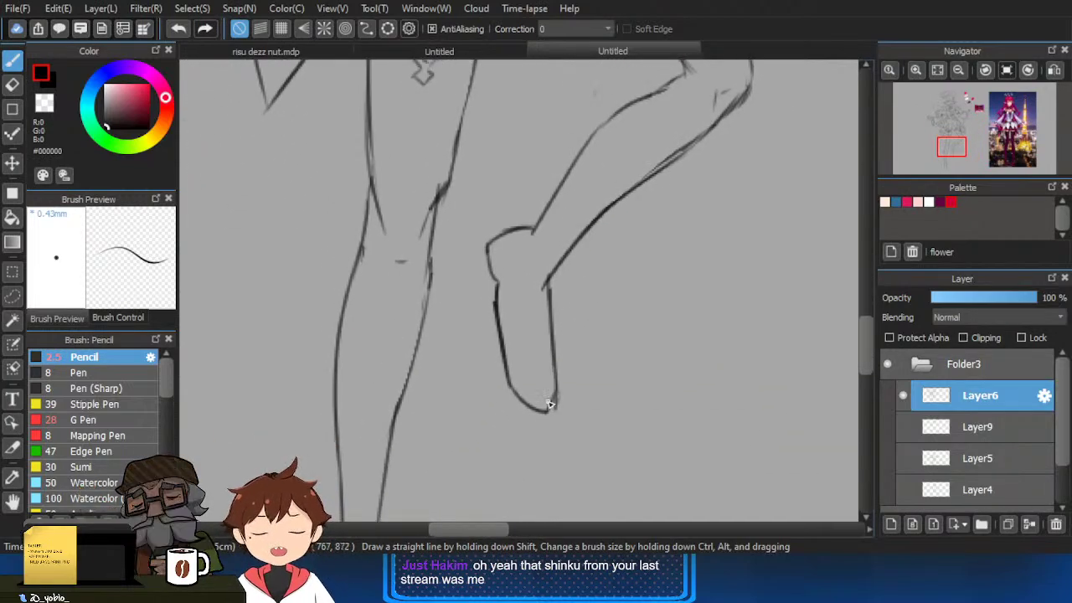
key("e")
mouse_move(537, 409)
left_mouse_down()
mouse_move(557, 404)
mouse_move(537, 410)
left_mouse_up()
key("b")
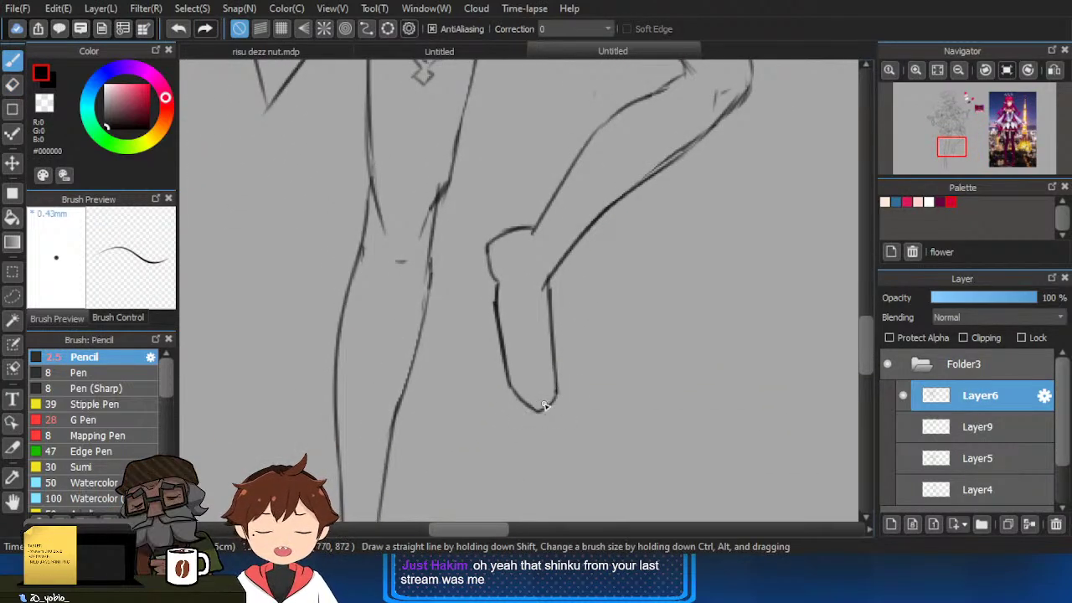
scroll(562, 377, "down", 3)
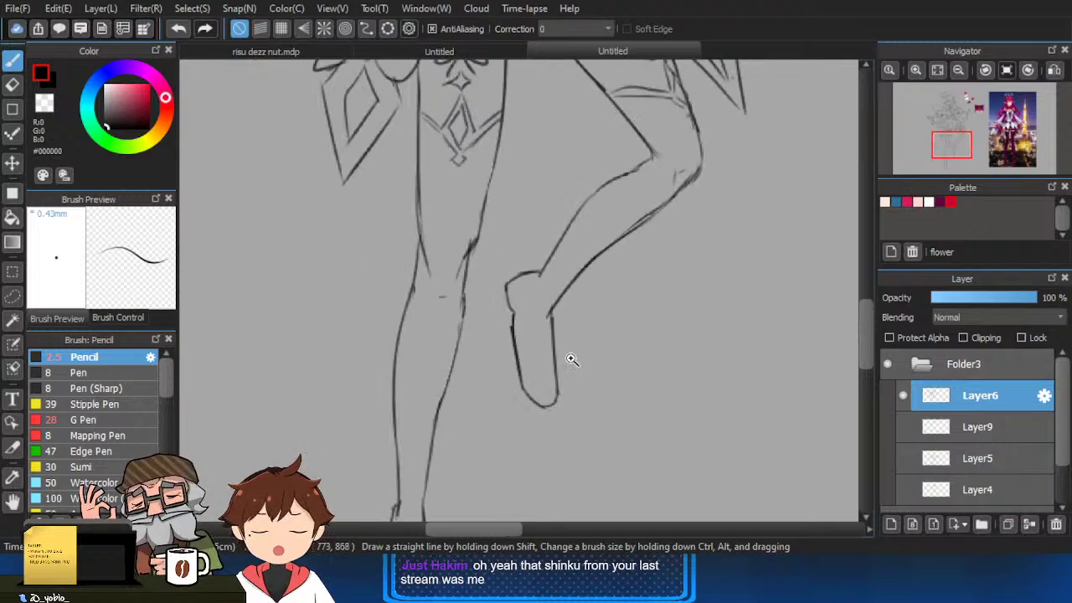
Try a short curved shoe opening across the upper part of both the standing foot and the raised foot.
left_click_drag(572, 344, 588, 254)
scroll(482, 385, "up", 2)
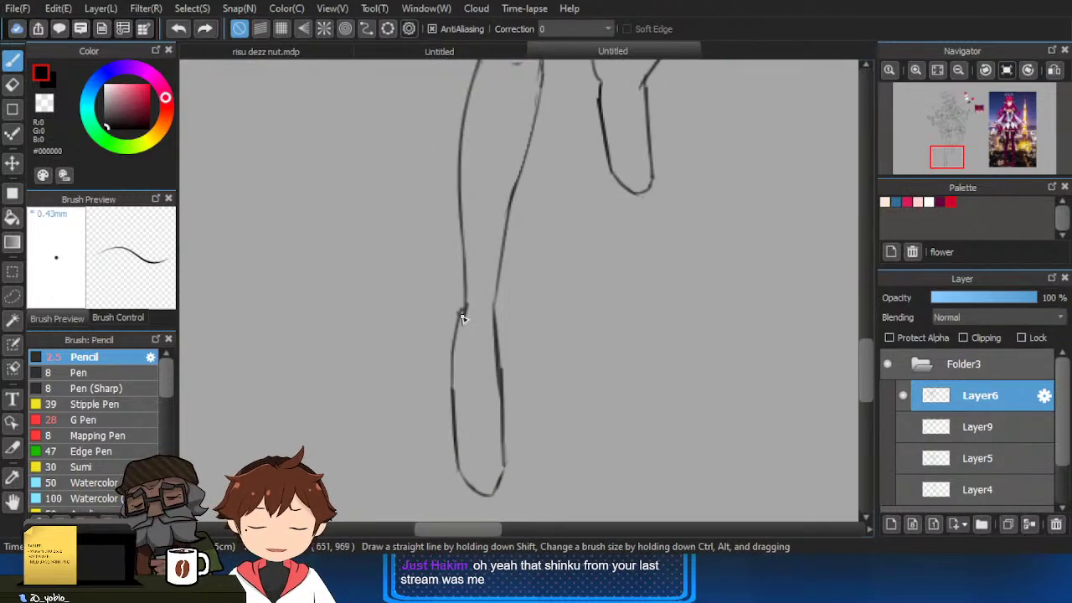
mouse_move(462, 316)
left_mouse_down()
mouse_move(490, 383)
mouse_move(478, 384)
mouse_move(497, 378)
mouse_move(470, 383)
mouse_move(496, 367)
left_mouse_up()
key("ctrl+z")
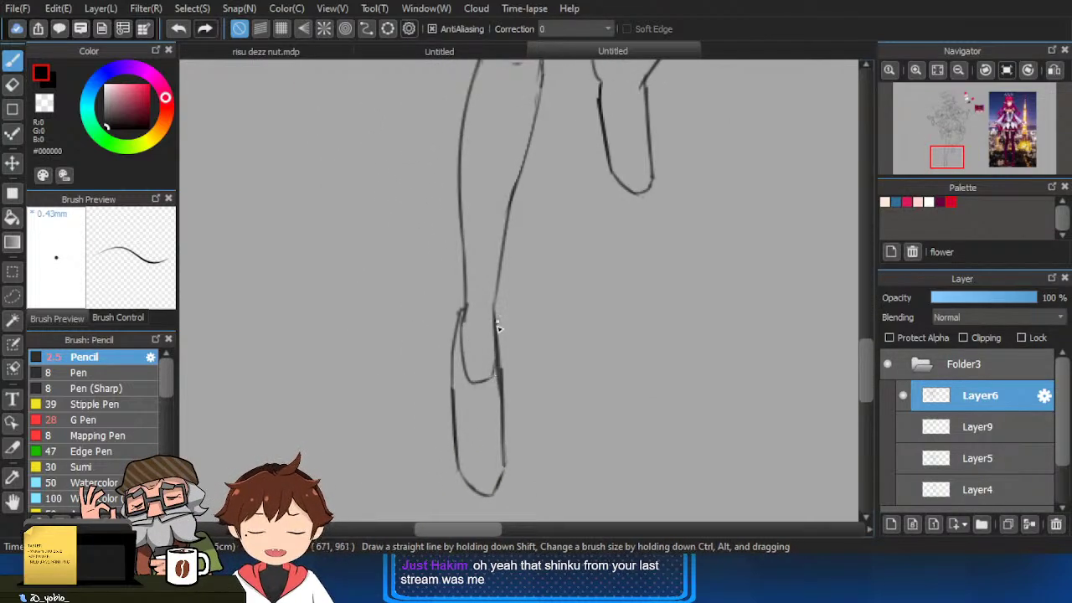
key("ctrl+z")
scroll(577, 313, "down", 3)
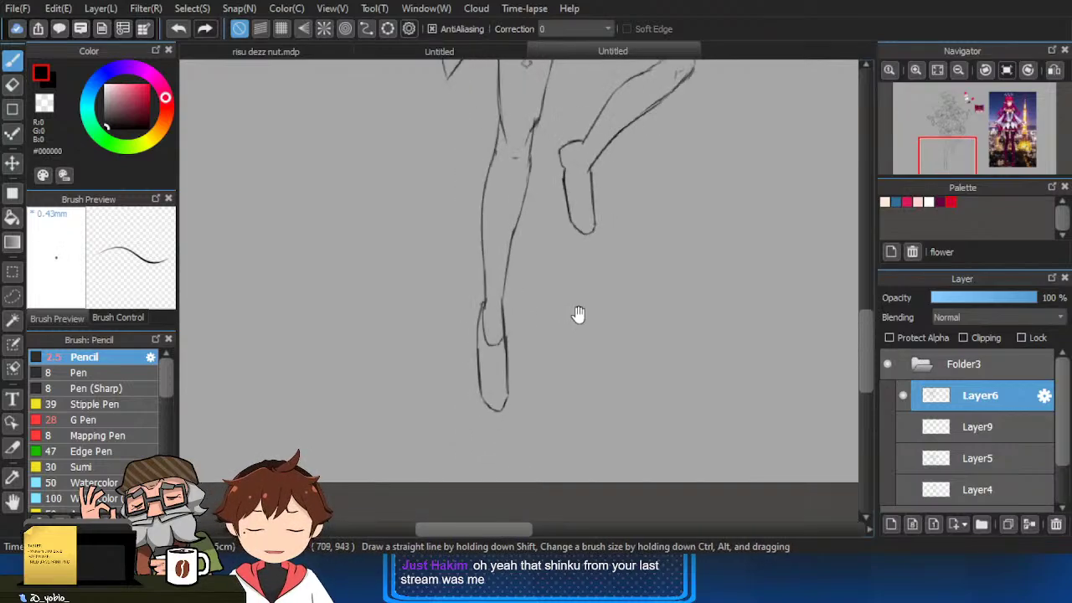
scroll(545, 251, "up", 3)
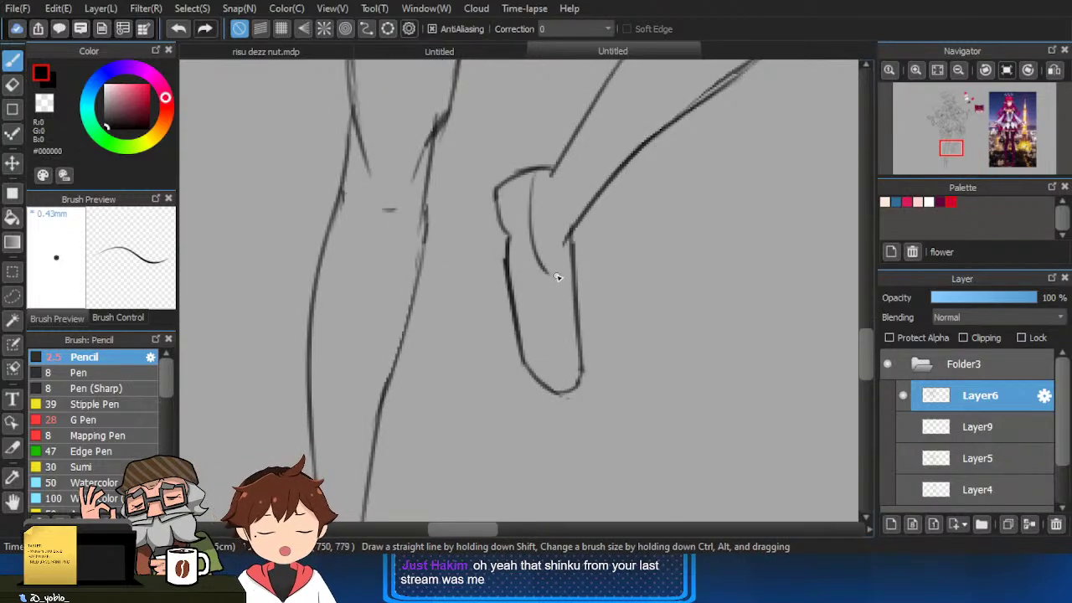
scroll(558, 272, "down", 5)
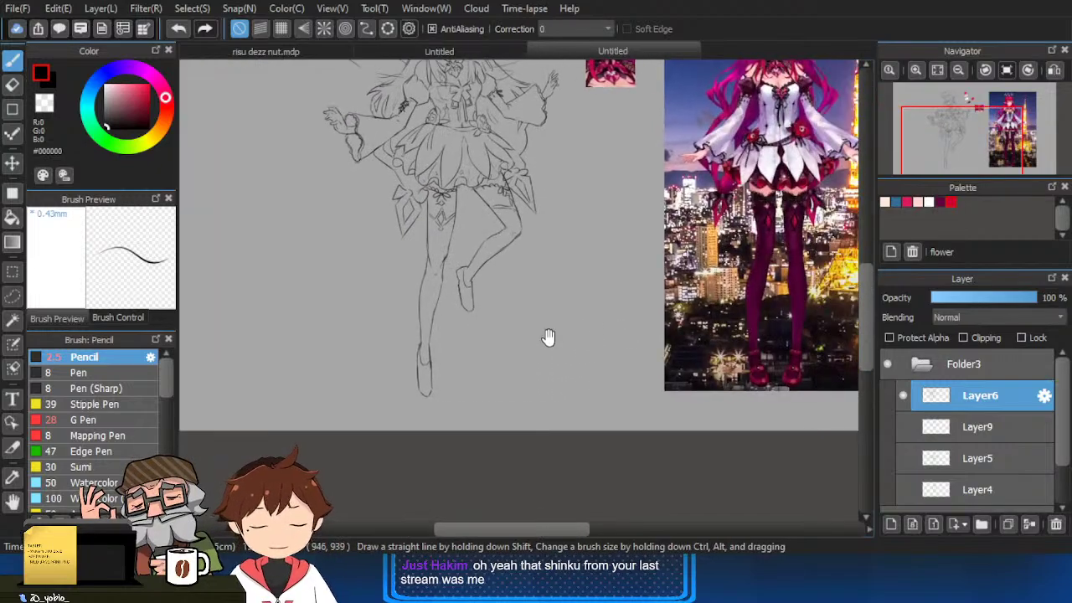
Draw a long, narrow shoe opening down each foot, running from the ankle and closing just above the toe.
scroll(655, 405, "up", 2)
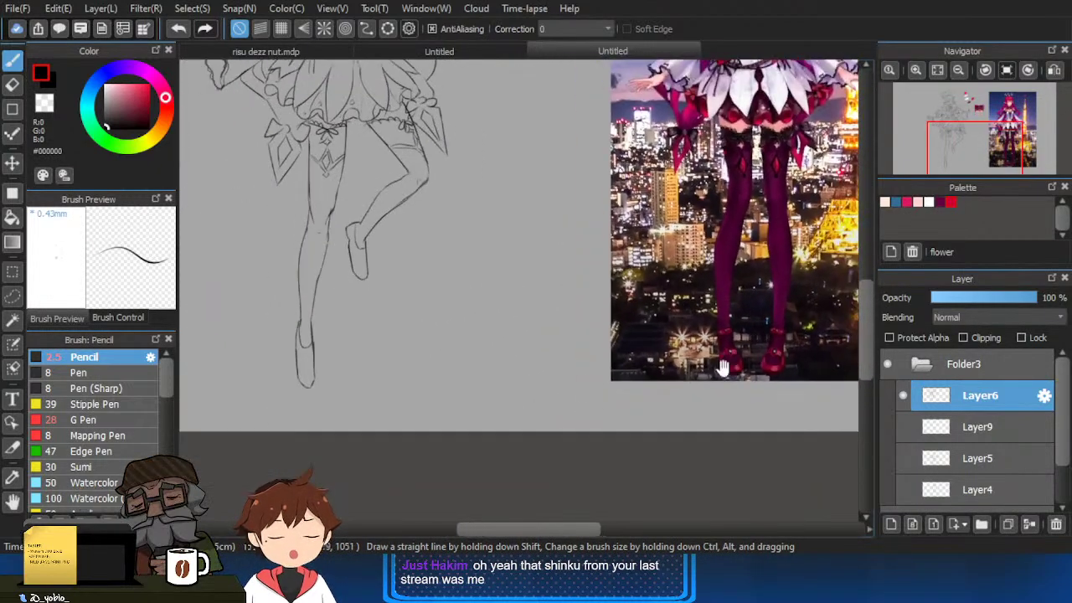
scroll(335, 326, "up", 3)
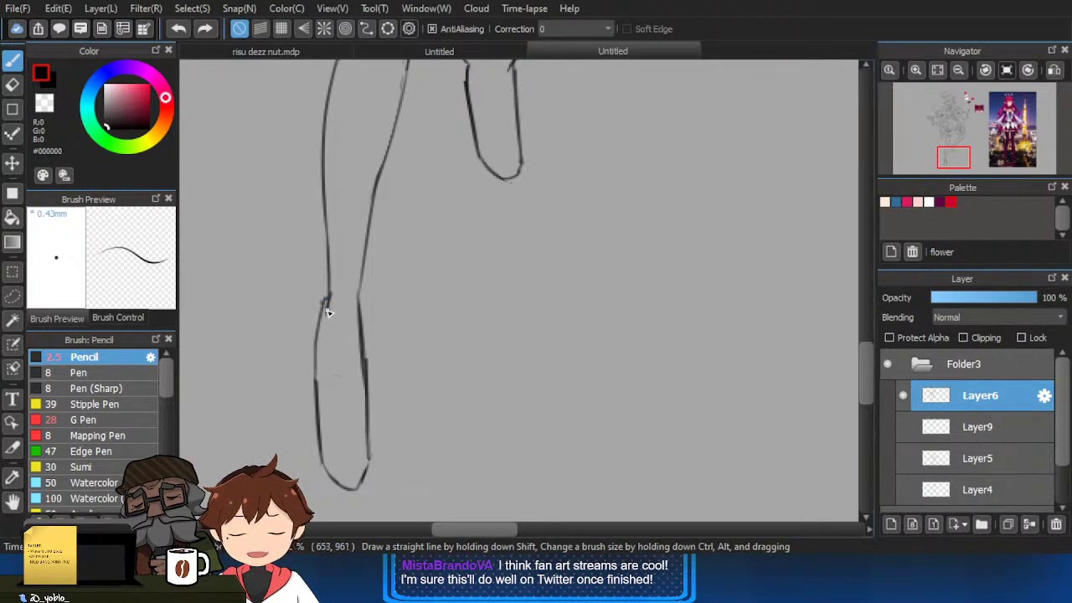
mouse_move(327, 312)
left_mouse_down()
mouse_move(327, 404)
mouse_move(334, 454)
left_mouse_up()
scroll(368, 444, "up", 2)
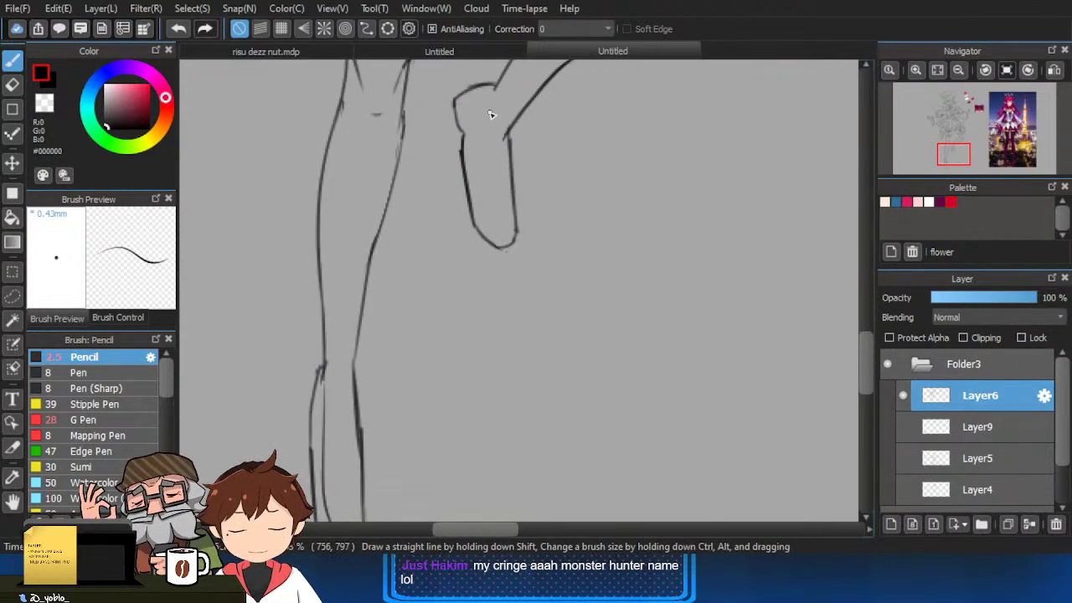
mouse_move(487, 86)
left_mouse_down()
mouse_move(484, 140)
mouse_move(505, 221)
left_mouse_up()
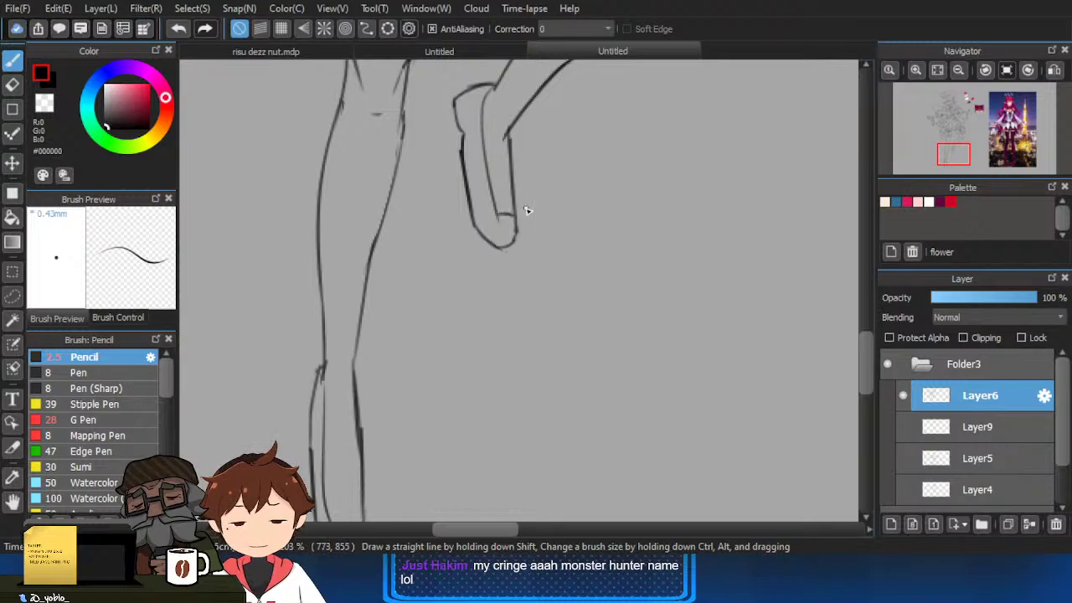
scroll(527, 211, "down", 2)
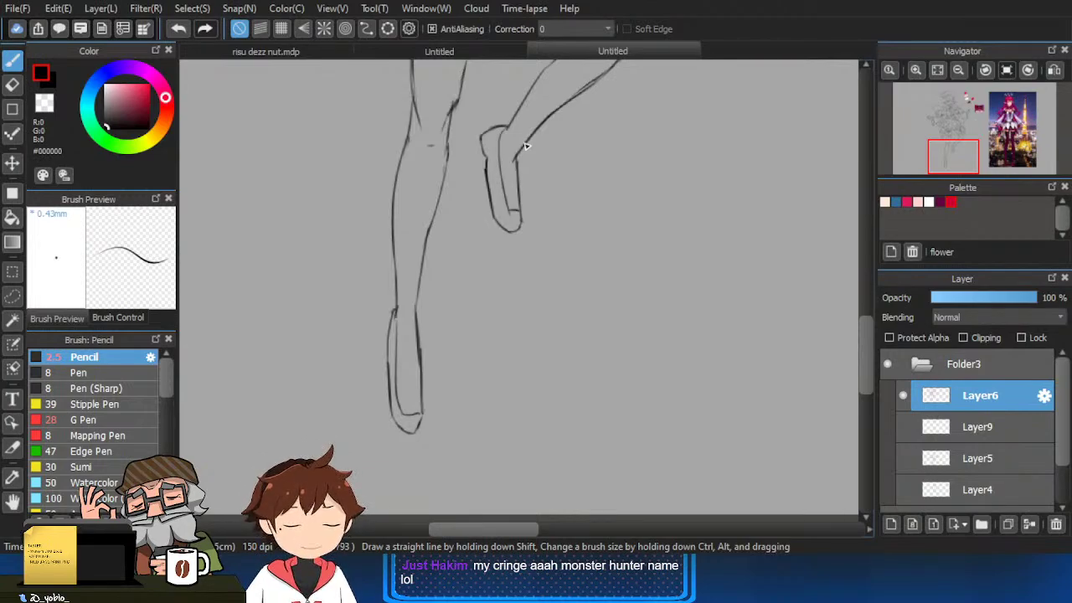
Erase the closed lower end of the raised foot's shoe opening and redraw it as a short line above the toe.
scroll(495, 328, "up", 2)
key("e")
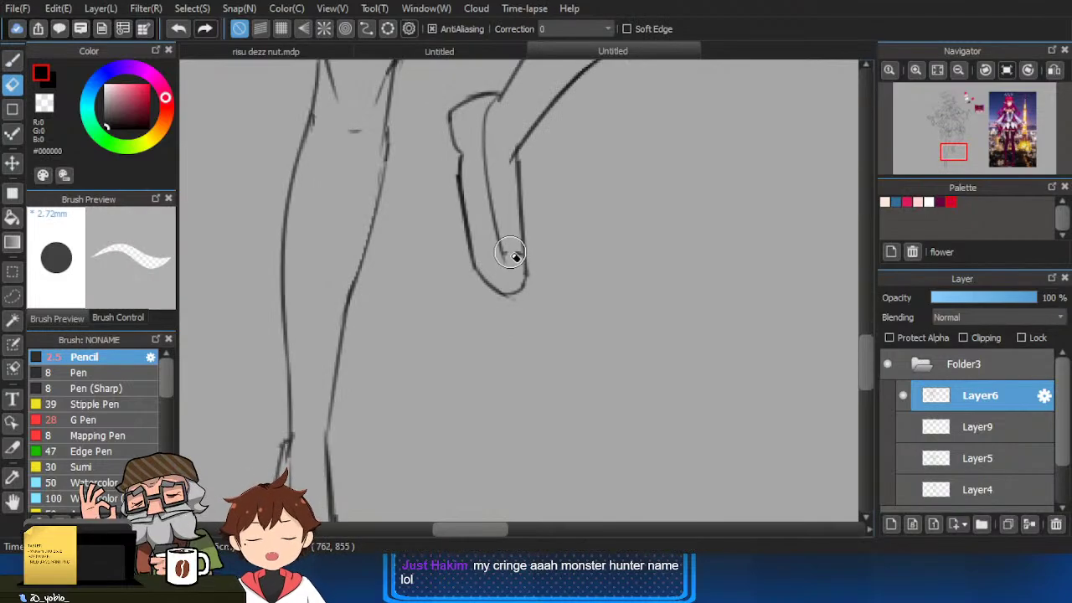
key("b")
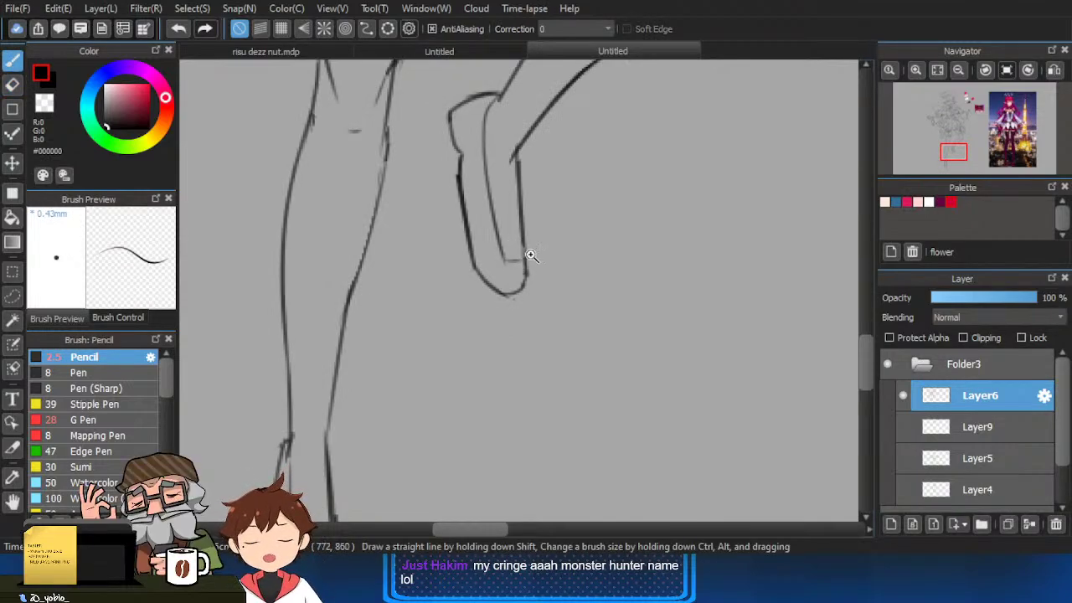
scroll(536, 239, "down", 2)
scroll(540, 224, "up", 2)
key("e")
scroll(519, 275, "down", 2)
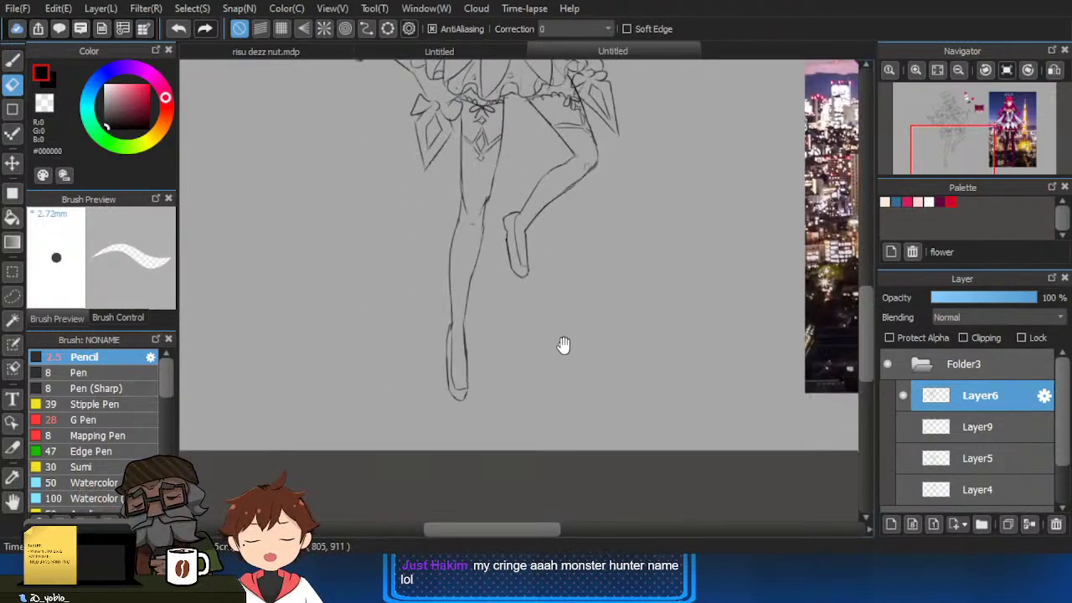
Erase the inner edge line of the standing foot's shoe opening and redraw it in one long stroke.
left_click_drag(562, 347, 497, 376)
scroll(391, 394, "up", 2)
mouse_move(391, 402)
left_mouse_down()
mouse_move(381, 308)
mouse_move(381, 350)
left_mouse_up()
key("b")
key("ctrl+z")
left_click_drag(378, 302, 386, 414)
Rework the lower end of the raised foot's shoe opening into a slanted line meeting the outer edge.
scroll(382, 405, "up", 2)
scroll(399, 368, "down", 2)
left_click_drag(491, 343, 469, 356)
scroll(472, 357, "down", 1)
left_click_drag(594, 325, 550, 323)
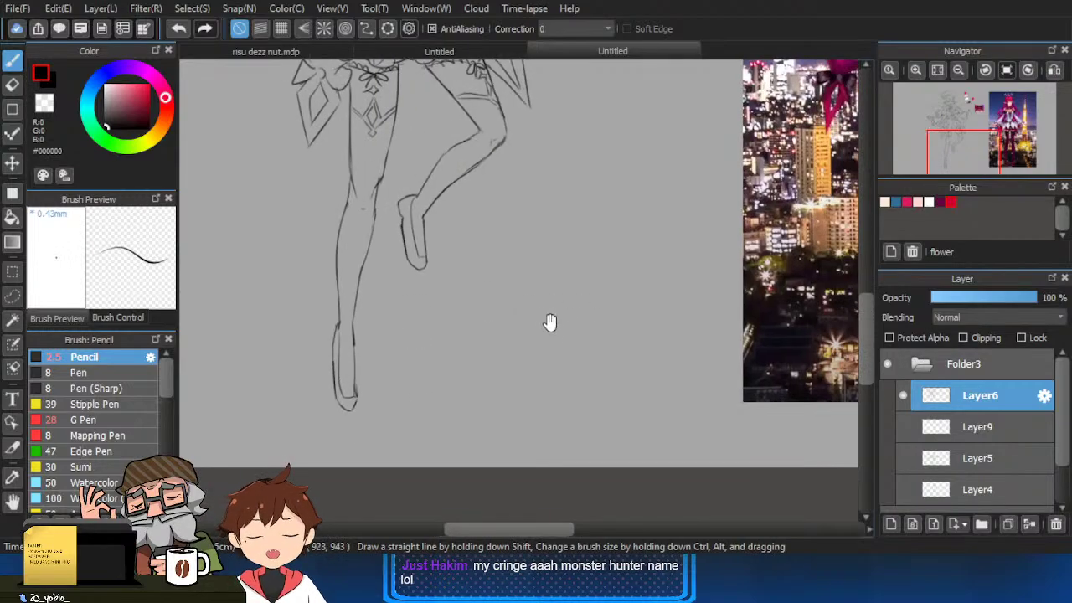
scroll(427, 254, "up", 3)
left_click_drag(426, 254, 440, 322)
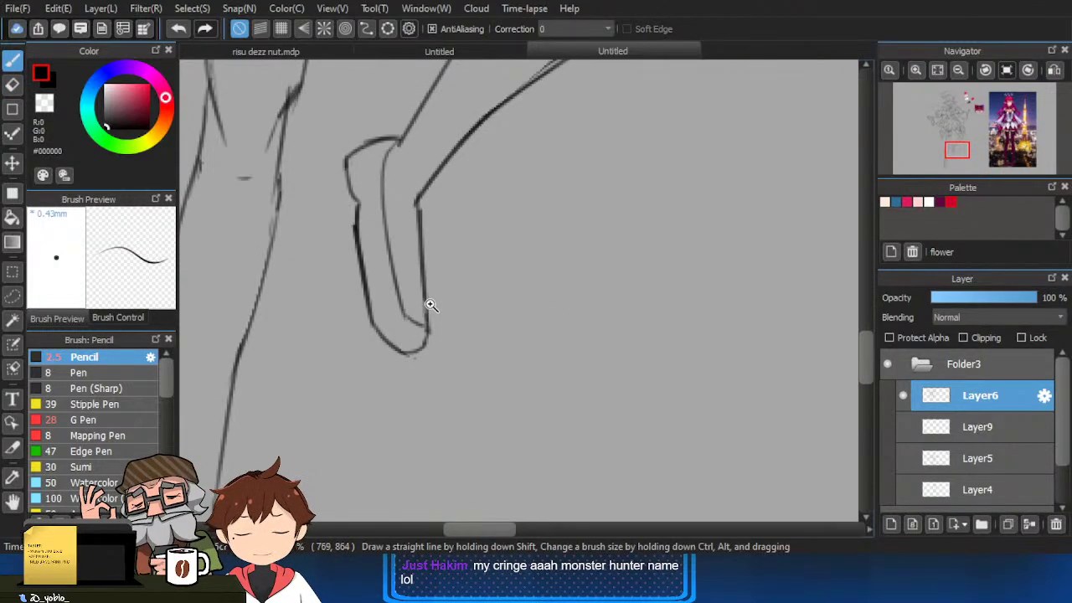
Check the shoes in the reference image and draw a two-line strap across the lower opening of both shoes.
scroll(492, 291, "down", 3)
left_click_drag(492, 292, 317, 290)
scroll(706, 399, "up", 2)
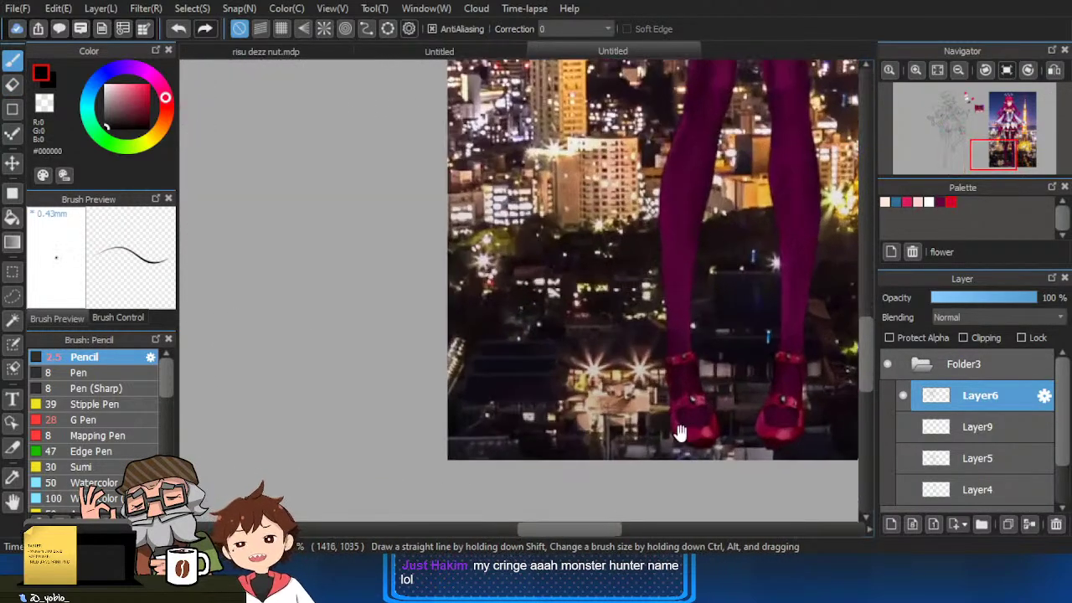
scroll(696, 408, "down", 2)
left_click_drag(666, 429, 796, 412)
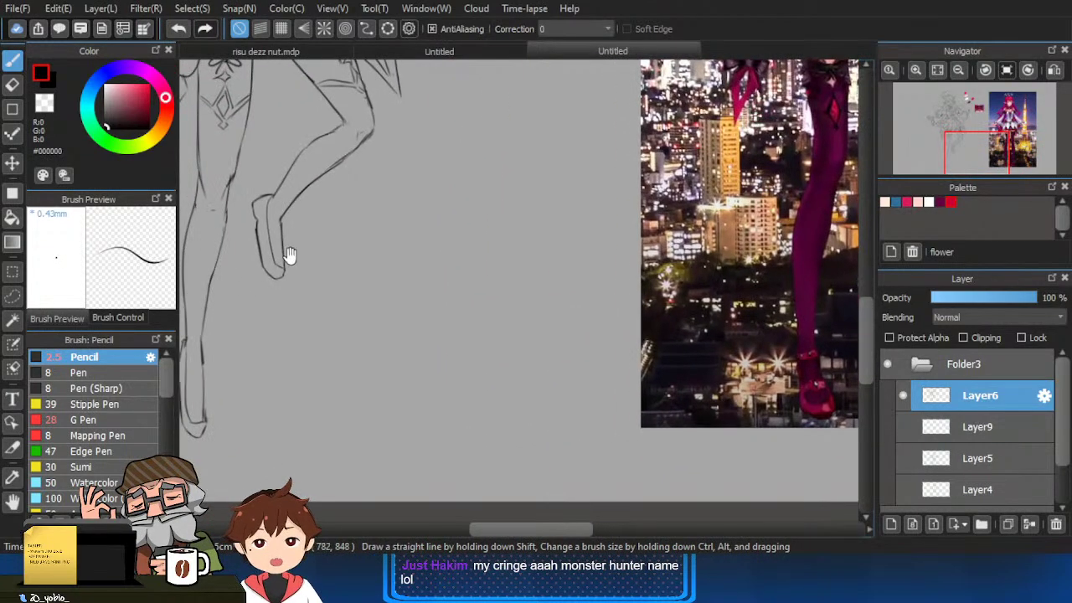
left_click_drag(272, 250, 284, 249)
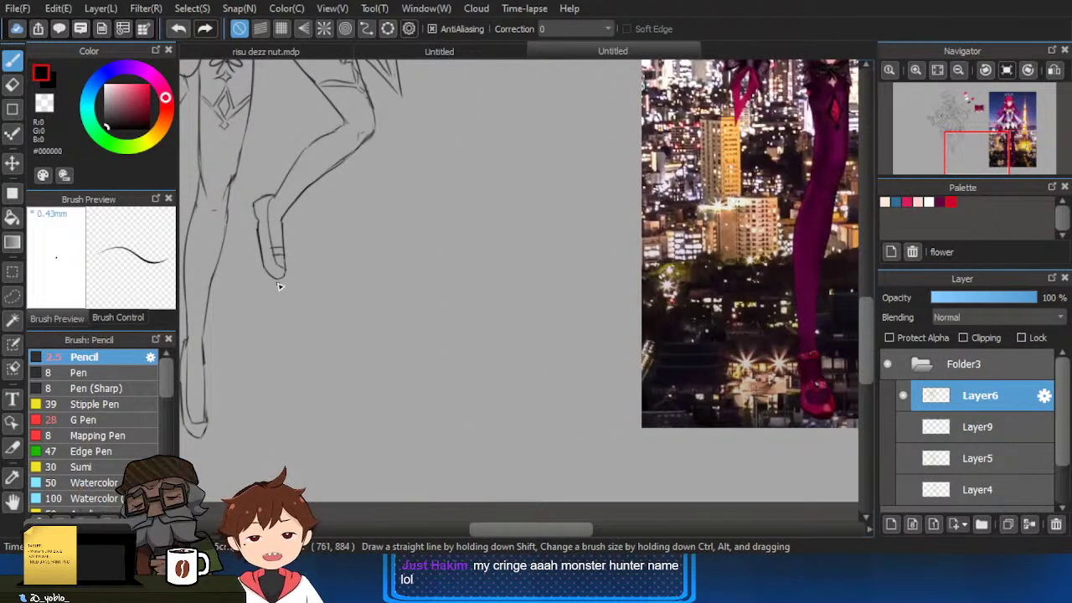
key("ctrl+z")
scroll(234, 363, "down", 1)
scroll(235, 363, "left", 1)
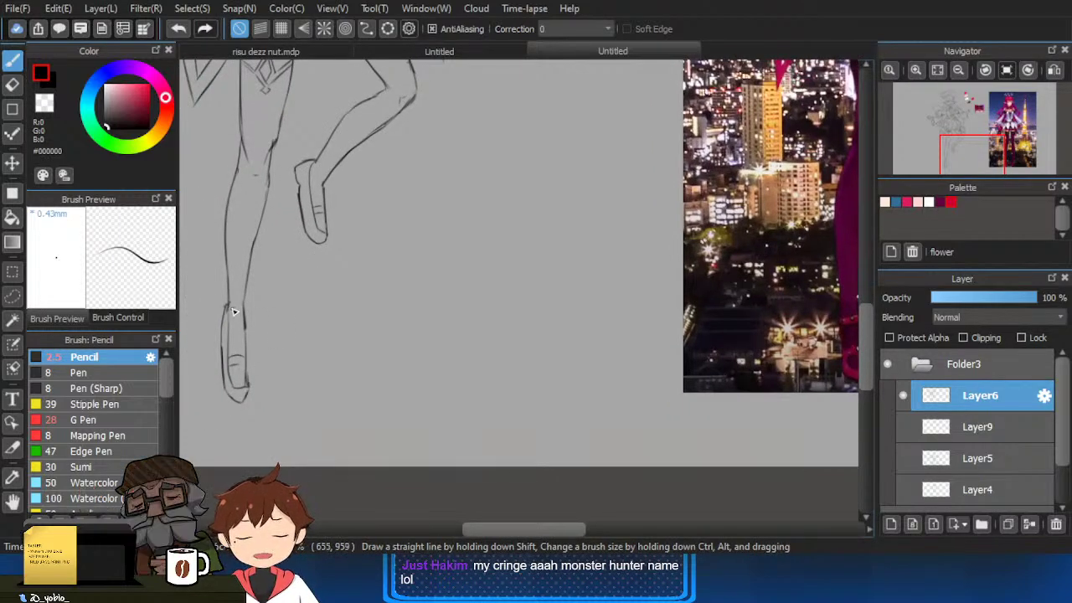
Draw an ankle strap with two curved lines on both the standing leg and the raised leg.
scroll(223, 308, "down", 1)
scroll(222, 308, "up", 3)
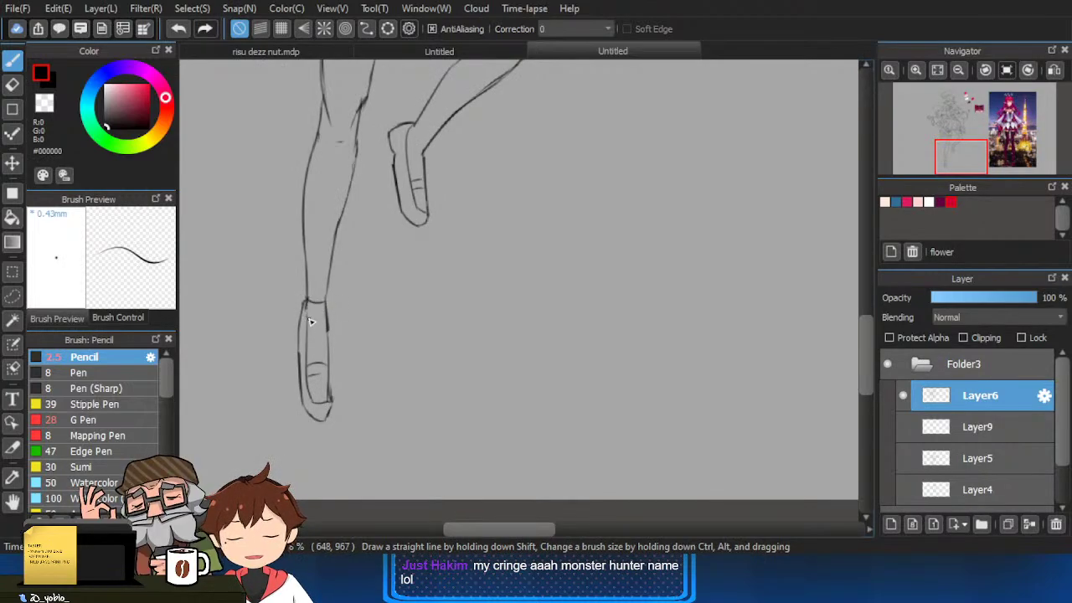
scroll(419, 168, "up", 2)
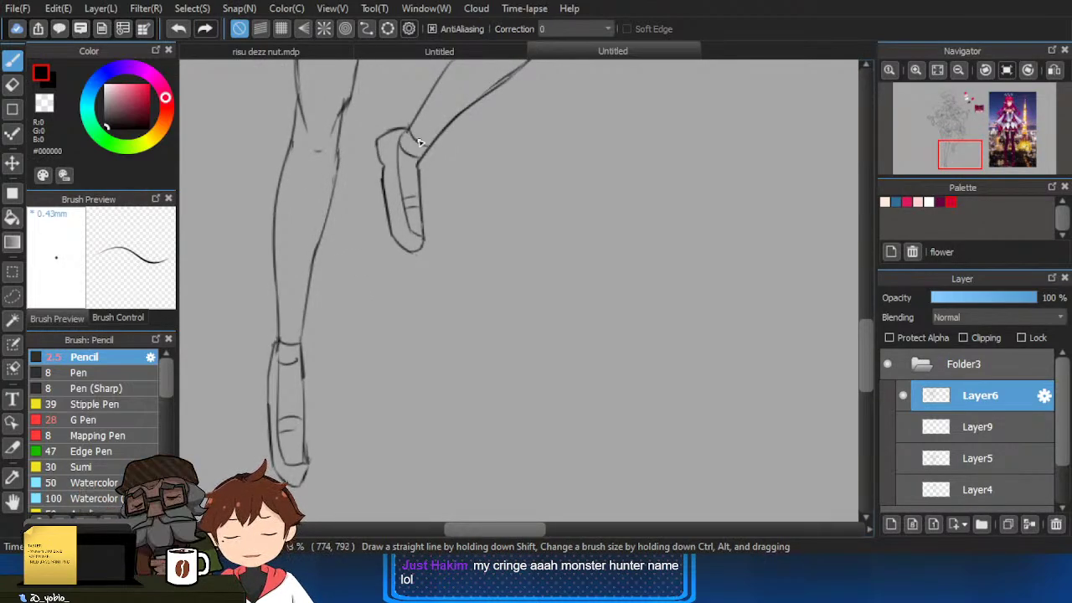
scroll(452, 159, "down", 3)
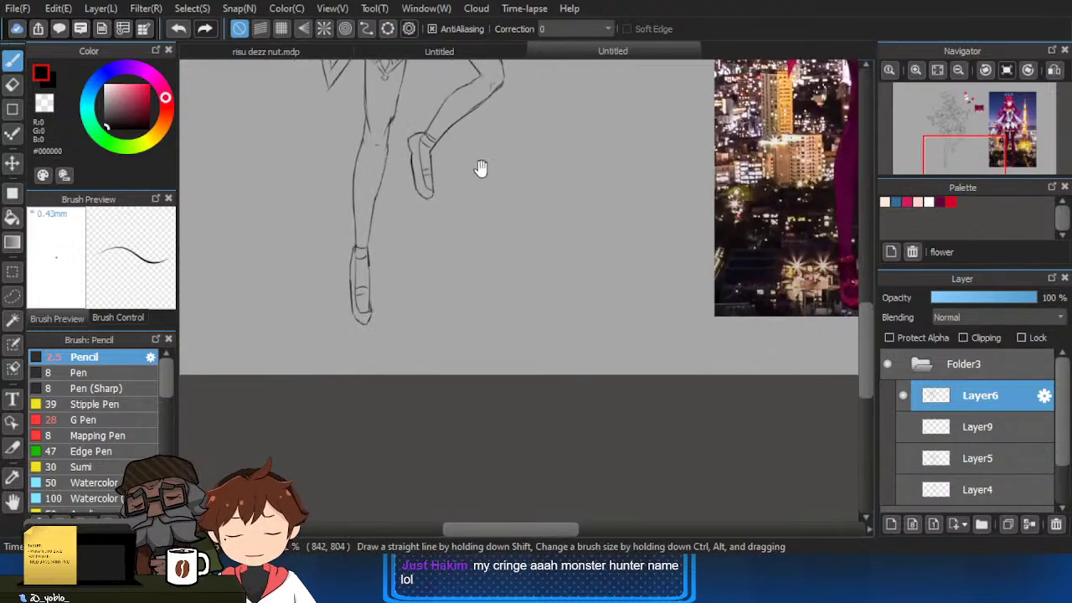
scroll(361, 306, "up", 3)
scroll(388, 263, "down", 1)
left_click_drag(453, 291, 430, 291)
Add a small oval gem at the centre of the standing shoe's strap and one on the raised shoe's strap edge.
scroll(335, 405, "up", 4)
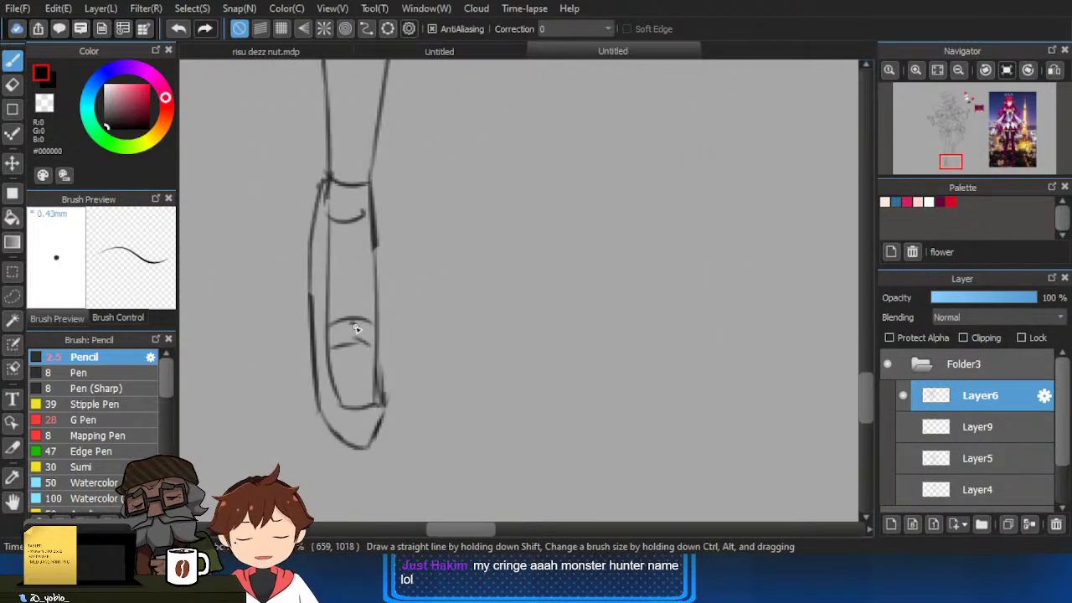
scroll(471, 254, "down", 2)
scroll(466, 195, "up", 3)
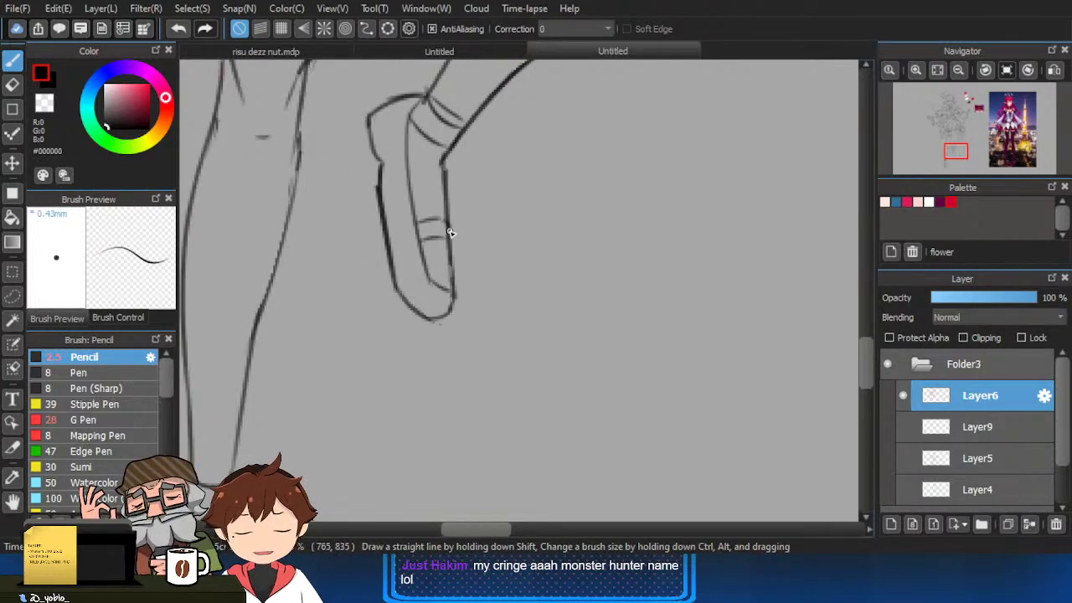
scroll(460, 209, "down", 3)
left_click_drag(527, 263, 444, 346)
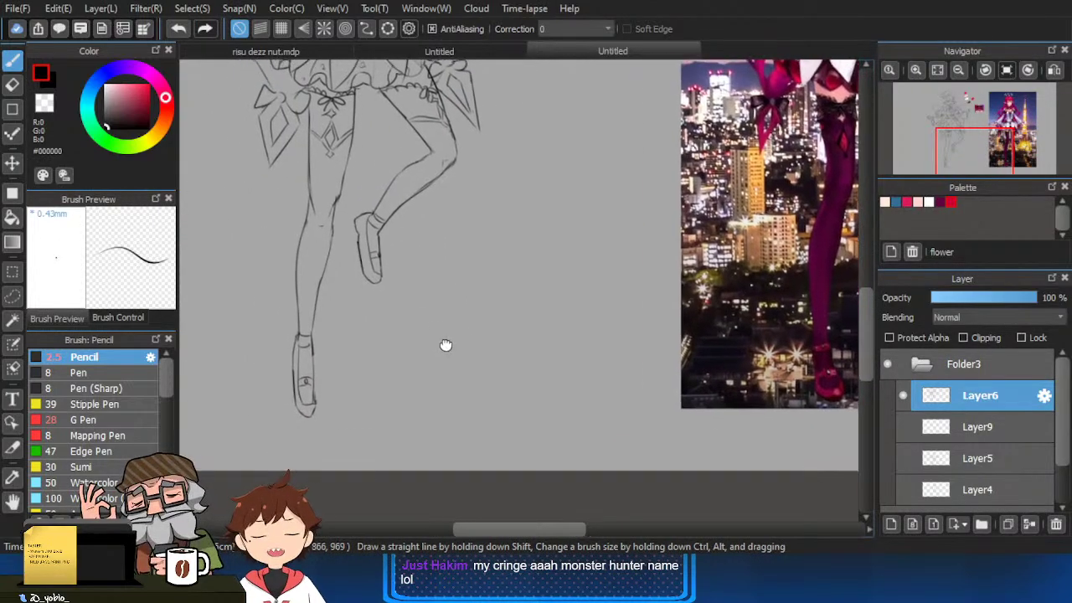
Erase the lower edge of the standing shoe's strap below the gem and redraw it dipping to a point.
scroll(330, 406, "up", 3)
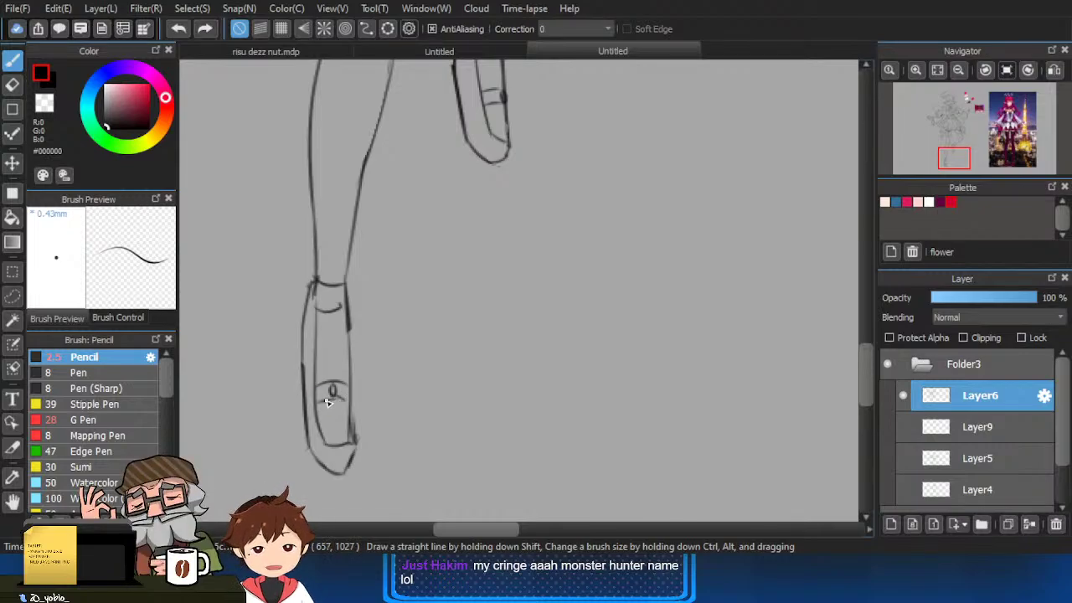
key("e")
left_click_drag(334, 400, 339, 400)
key("b")
scroll(357, 406, "down", 3)
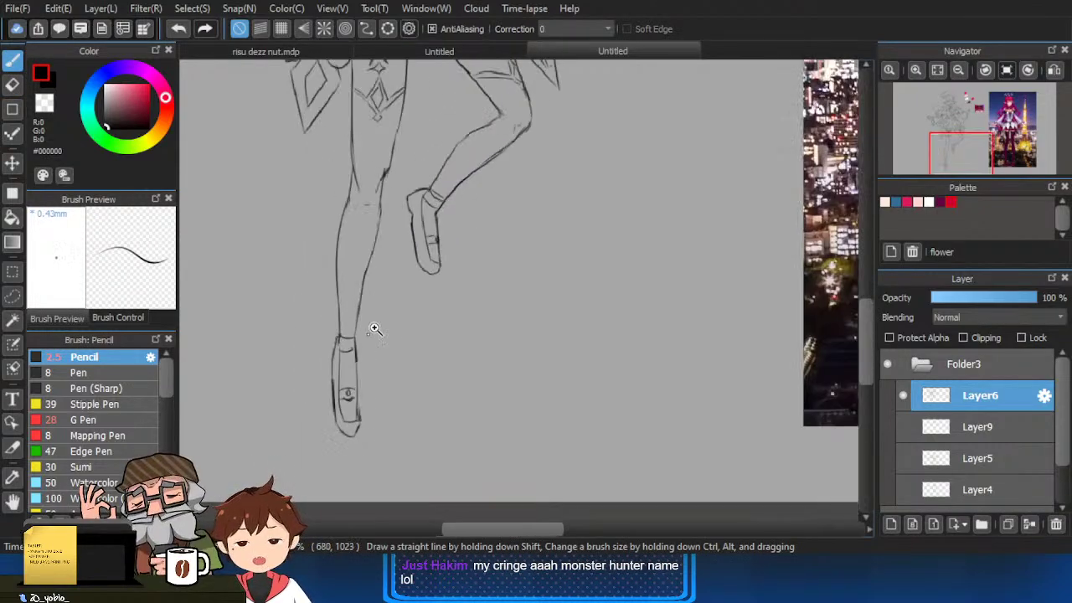
Compare with the reference shoes and redraw the raised foot's ankle strap with straighter edges and a small ornament at its outer end.
left_click_drag(574, 349, 330, 345)
left_click_drag(574, 384, 519, 384)
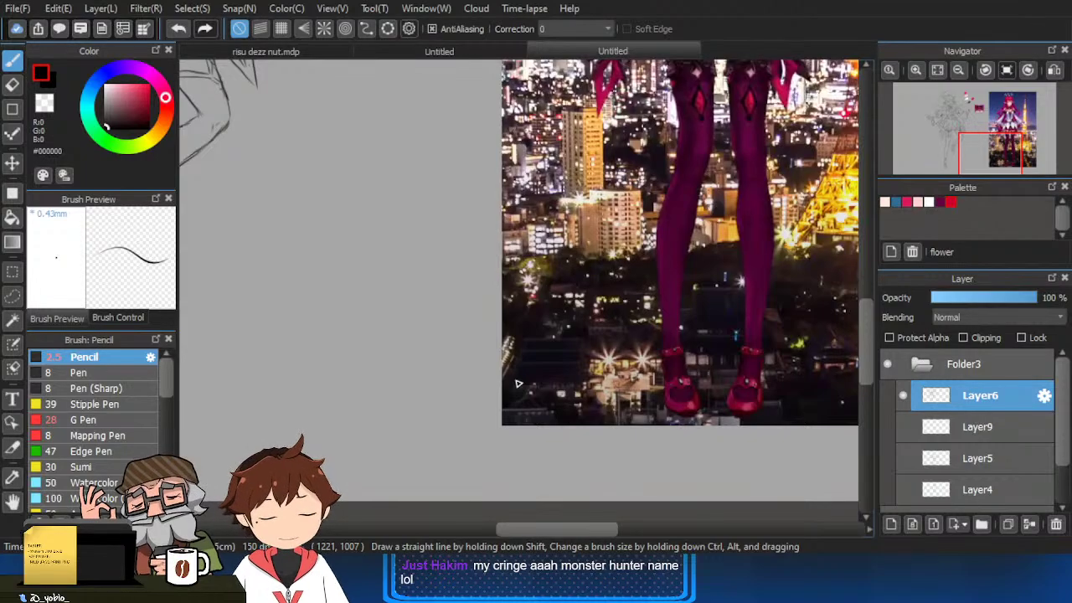
scroll(517, 385, "left", 3)
left_click_drag(269, 386, 435, 340)
scroll(307, 314, "up", 3)
left_click_drag(381, 252, 349, 355)
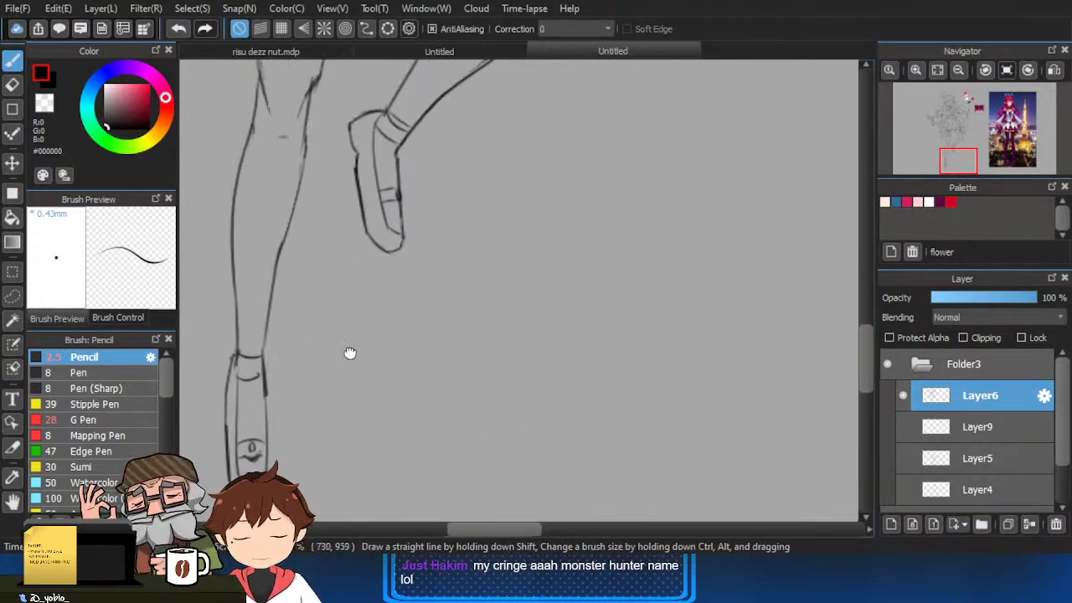
scroll(392, 171, "up", 3)
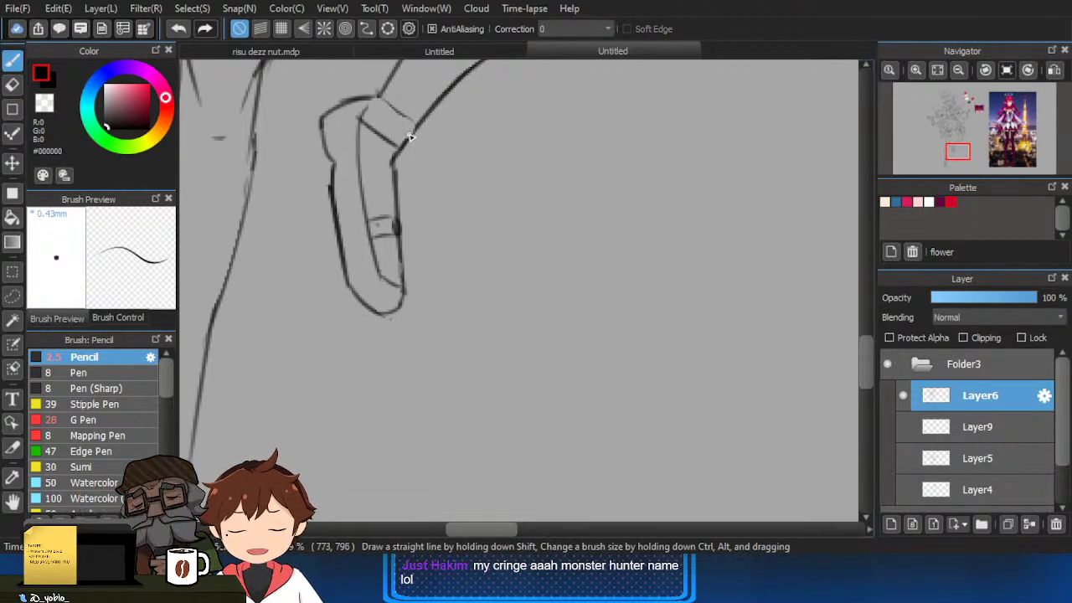
scroll(432, 86, "down", 2)
scroll(432, 87, "up", 2)
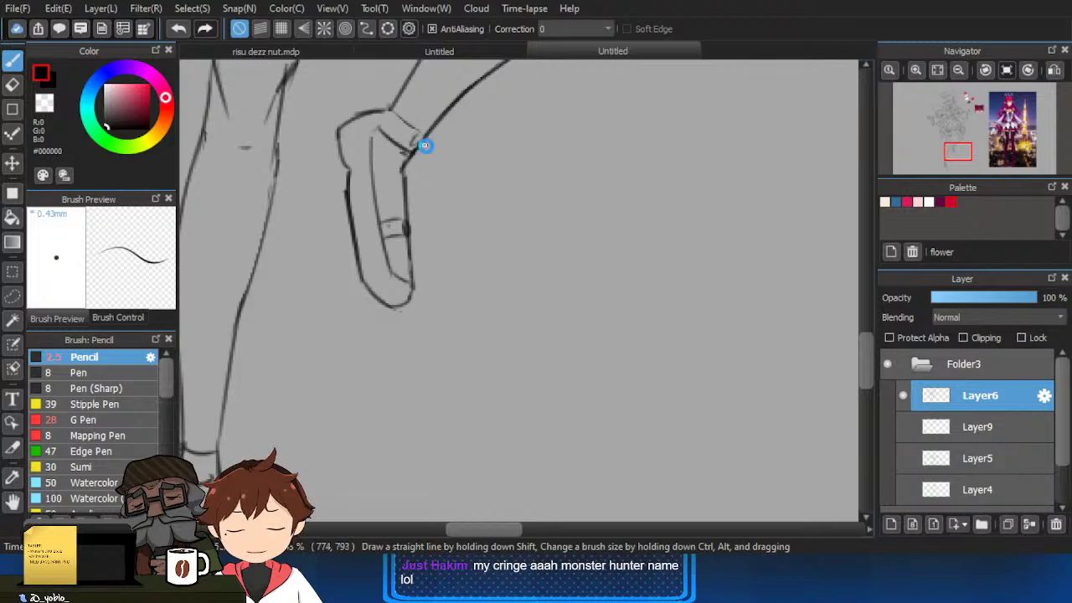
scroll(425, 146, "down", 3)
Add a small gem mark to the standing foot's ankle strap and clean up the strap's lower edge.
left_click_drag(549, 190, 483, 243)
left_click_drag(243, 320, 336, 308)
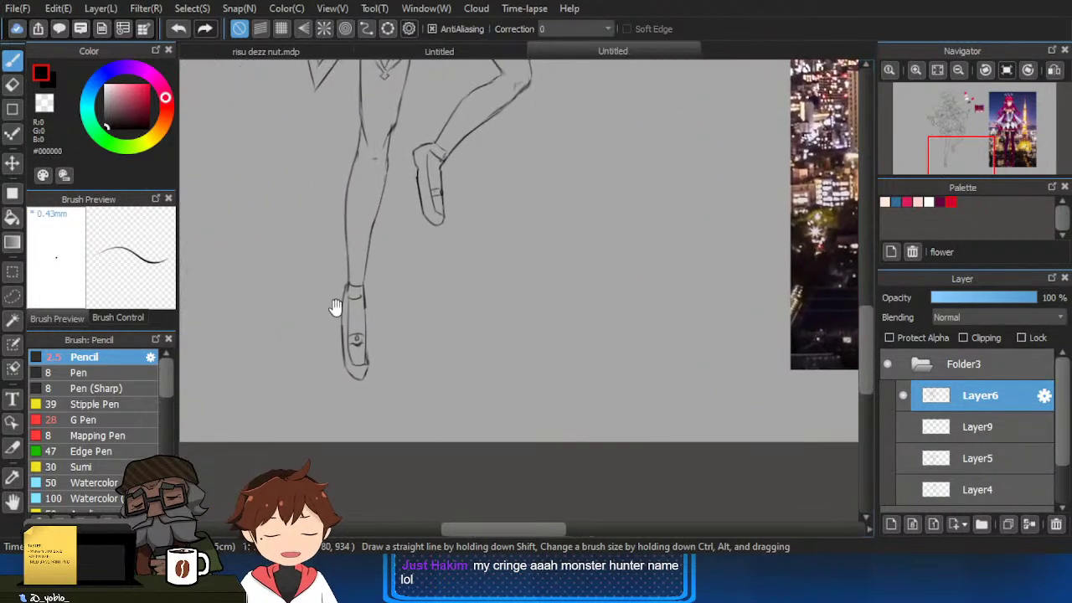
scroll(335, 307, "up", 3)
scroll(394, 222, "down", 2)
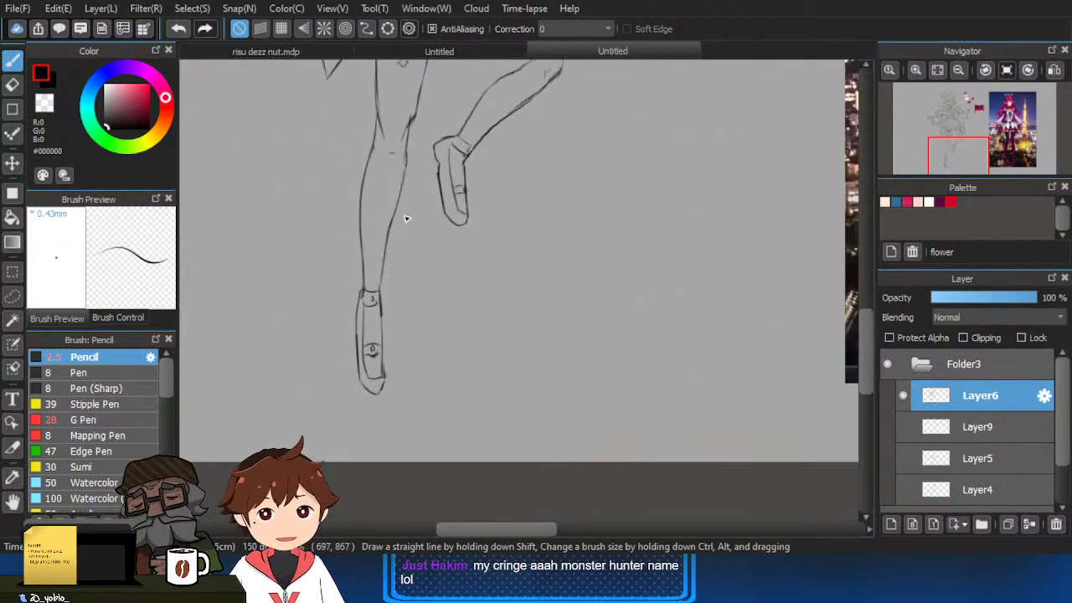
scroll(379, 308, "up", 2)
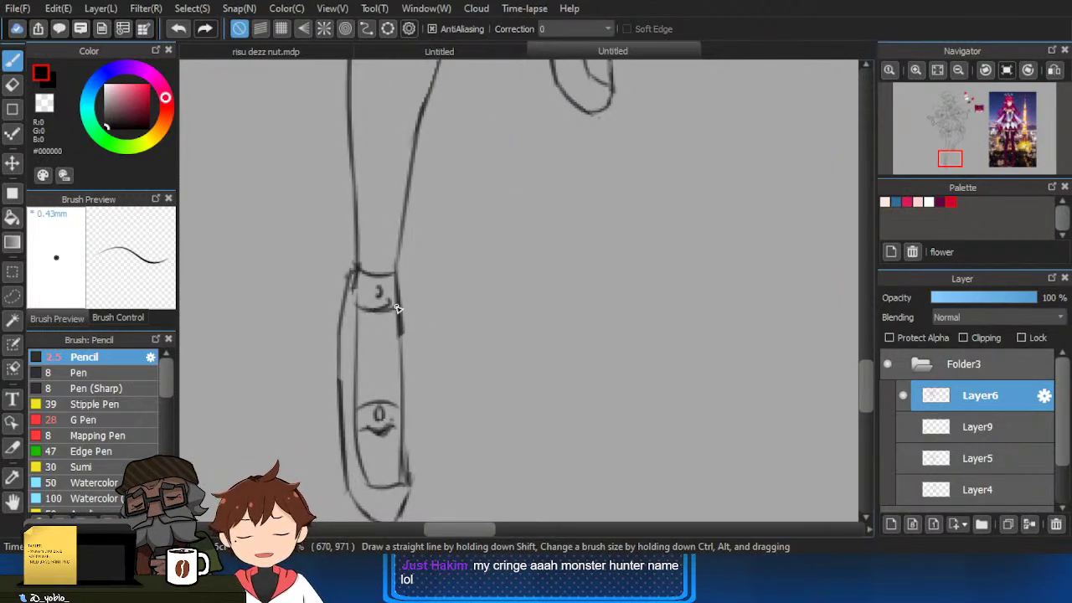
key("e")
left_click_drag(393, 306, 358, 339)
key("b")
scroll(400, 397, "down", 3)
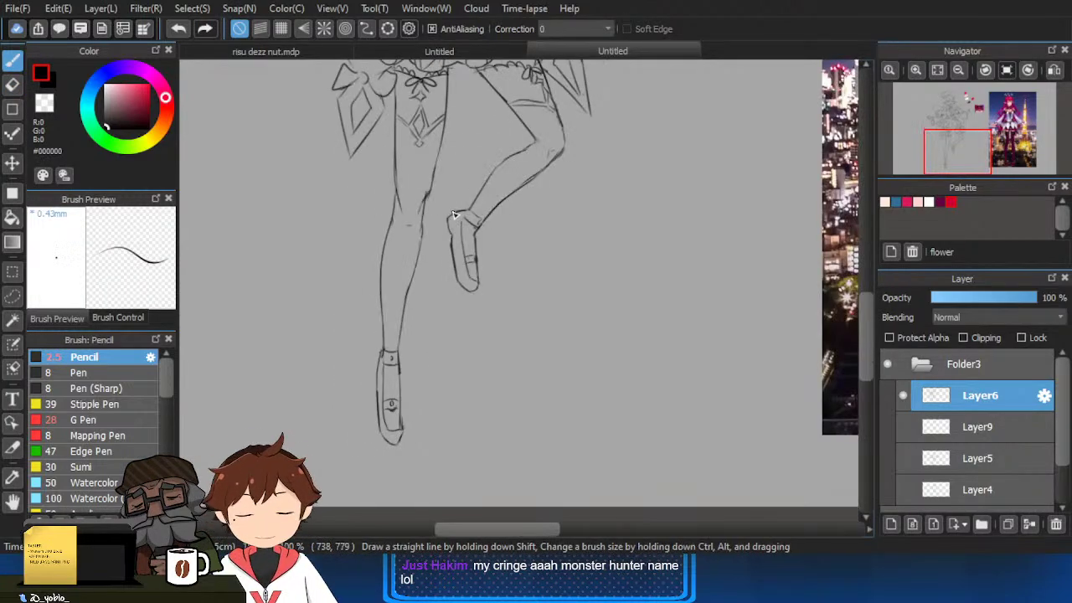
Erase the upper inner edge of the standing shoe's opening and redraw it closer to the shoe's outline.
scroll(387, 391, "up", 3)
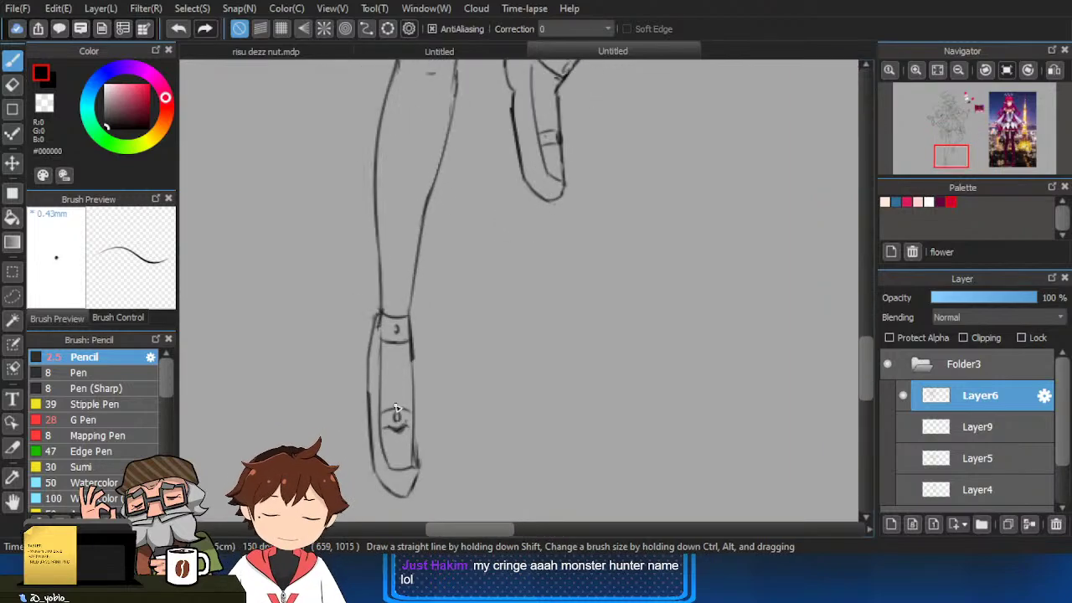
key("e")
left_click_drag(382, 403, 379, 344)
key("ctrl+z")
left_click_drag(378, 428, 388, 352)
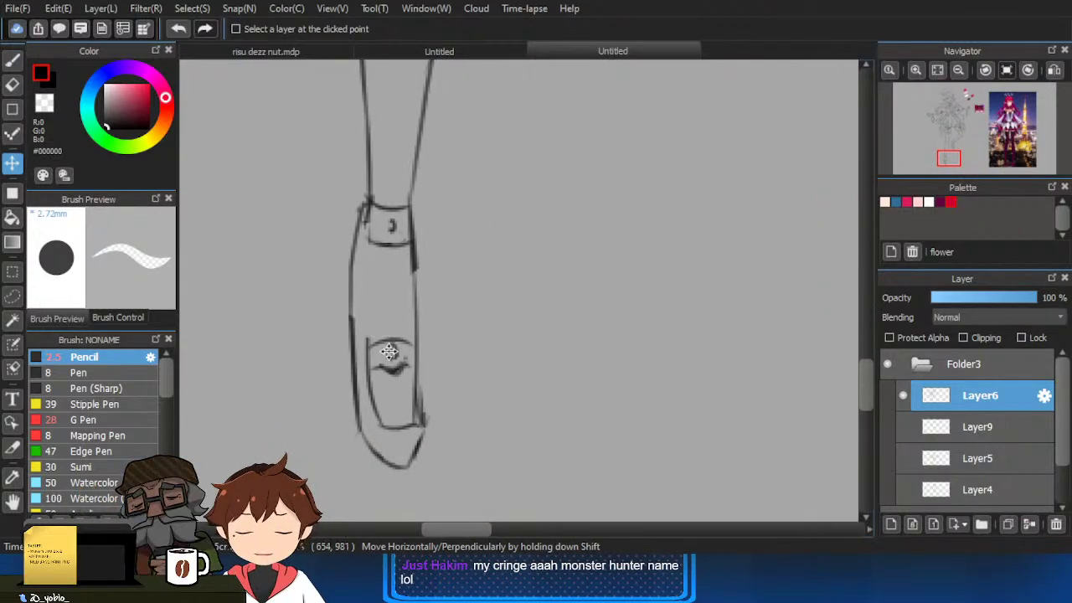
key("ctrl+z")
key("b")
left_click_drag(378, 414, 379, 357)
key("ctrl+z")
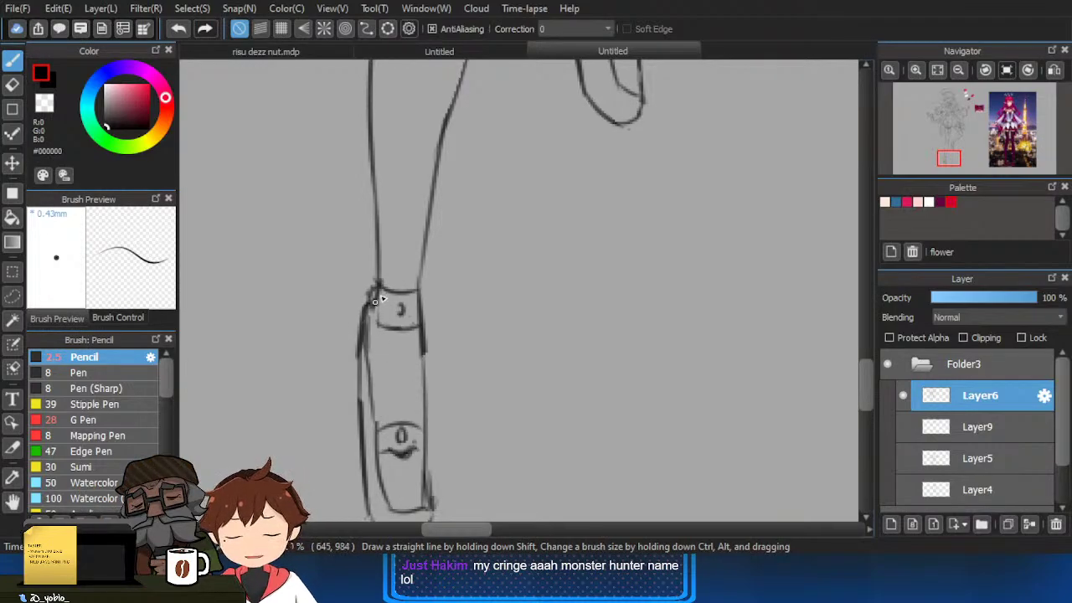
Thicken the standing shoe's outline beside the heel into a slightly bulging curve.
scroll(376, 300, "down", 2)
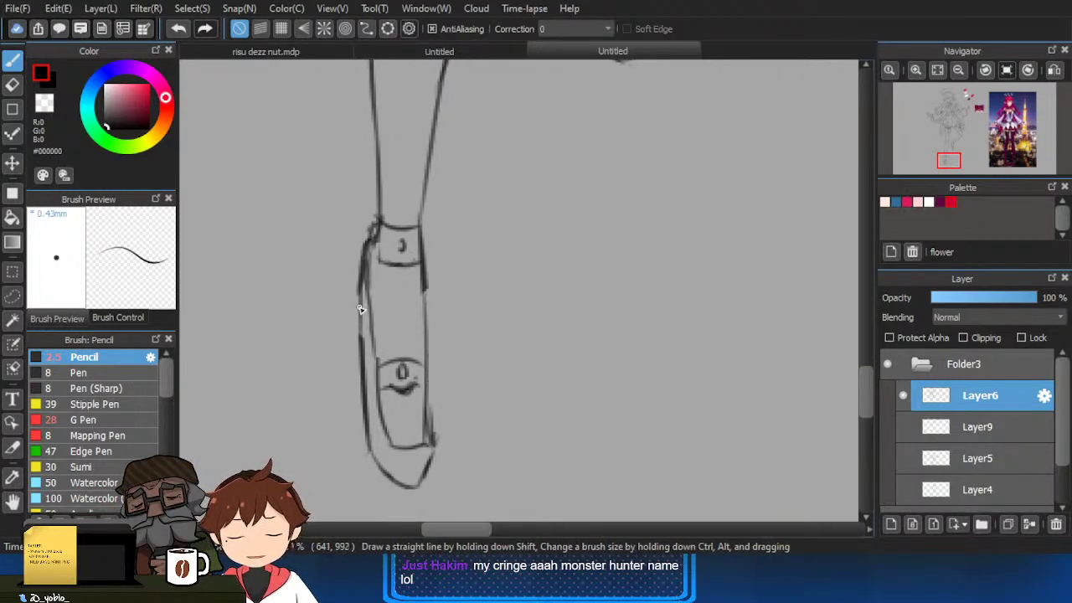
scroll(377, 320, "down", 6)
left_click_drag(546, 283, 438, 305)
left_click_drag(598, 349, 514, 349)
scroll(347, 383, "up", 5)
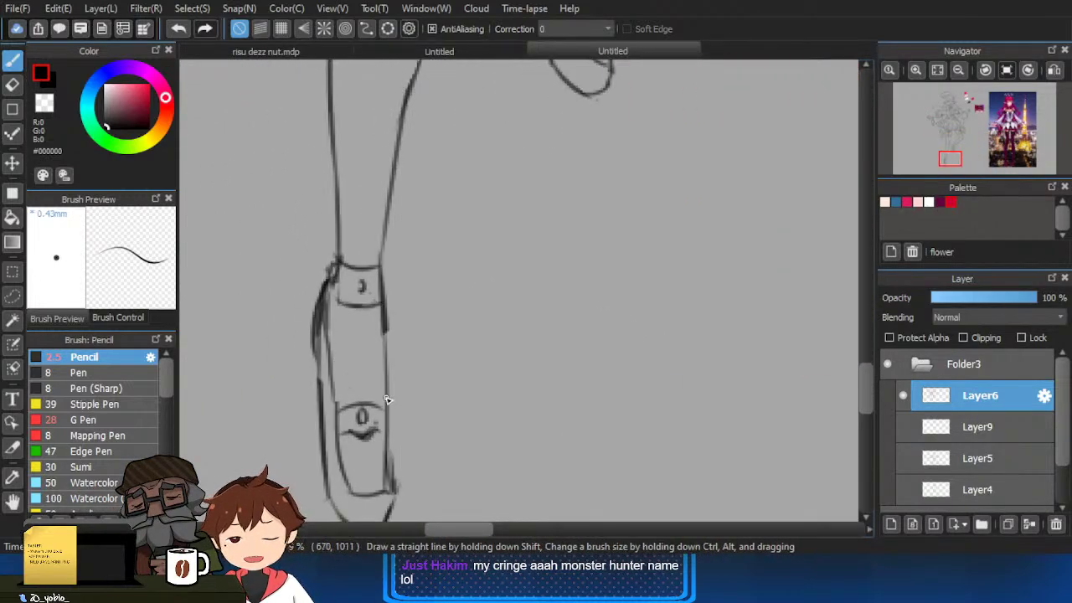
Erase the rough corner beside the standing shoe's toe and redraw that side as a smooth rounded outline.
key("e")
left_click_drag(397, 447, 390, 496)
key("b")
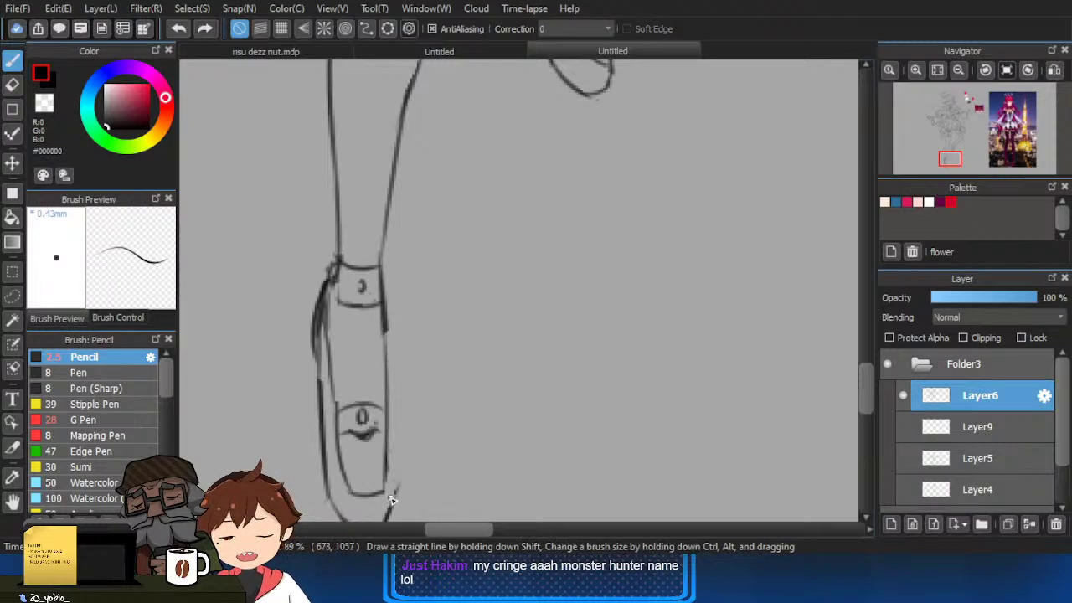
key("e")
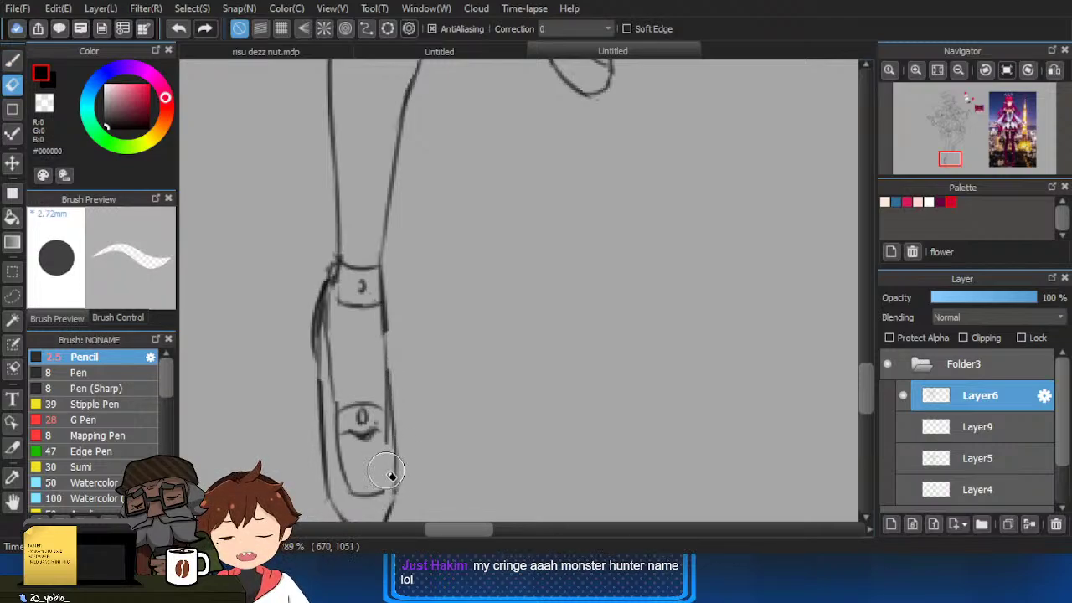
key("b")
left_click_drag(400, 466, 402, 368)
scroll(410, 389, "down", 3)
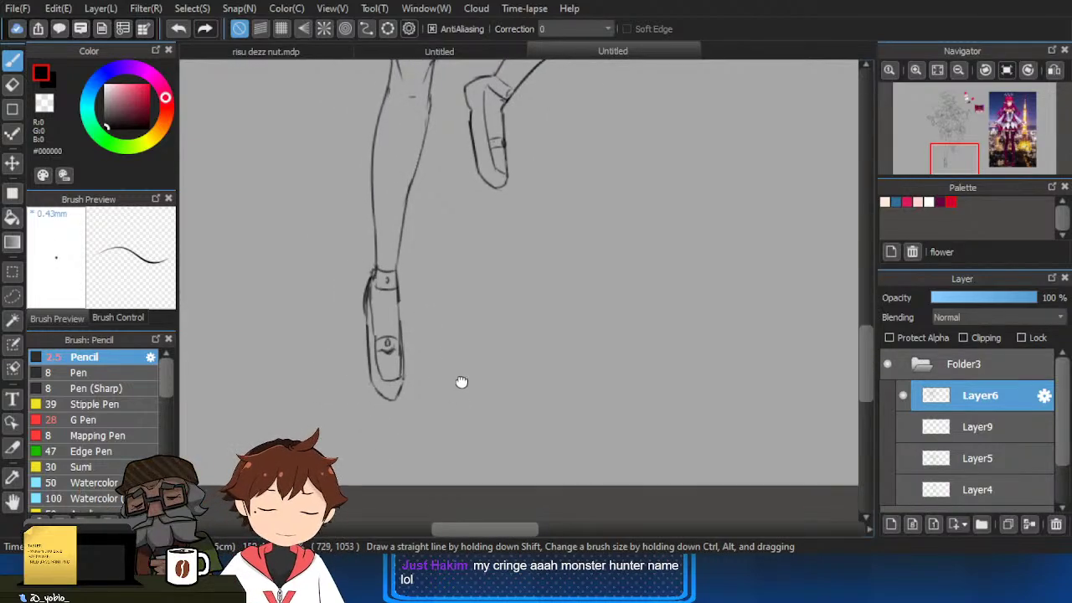
Compare the sketched legs and shoes with the shoes in the reference image.
left_click_drag(461, 383, 451, 503)
scroll(467, 280, "up", 3)
scroll(488, 254, "down", 4)
left_click_drag(539, 302, 496, 298)
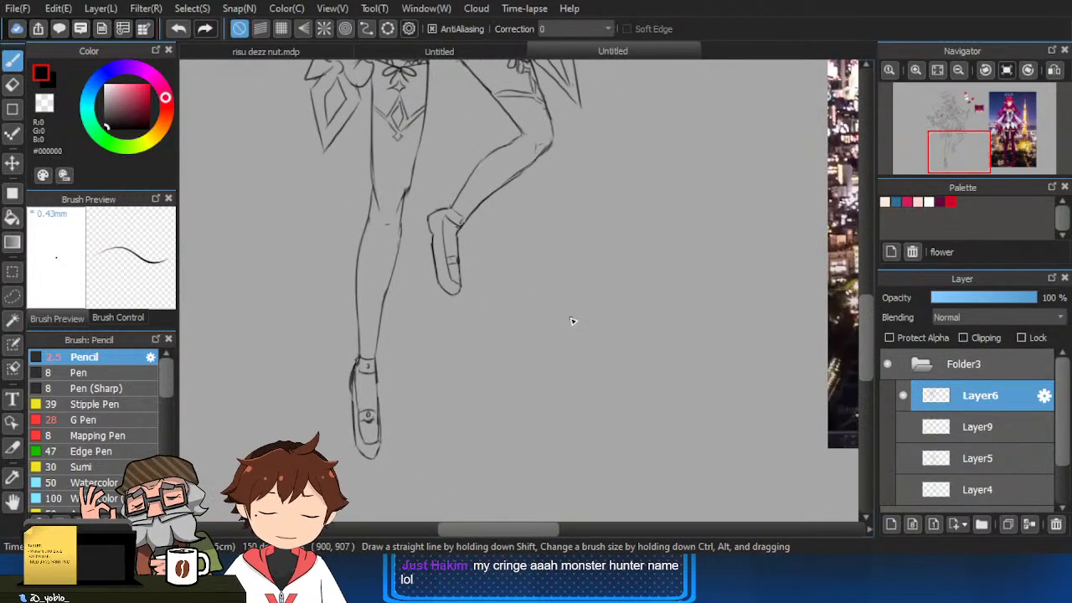
scroll(503, 335, "right", 5)
scroll(504, 365, "up", 4)
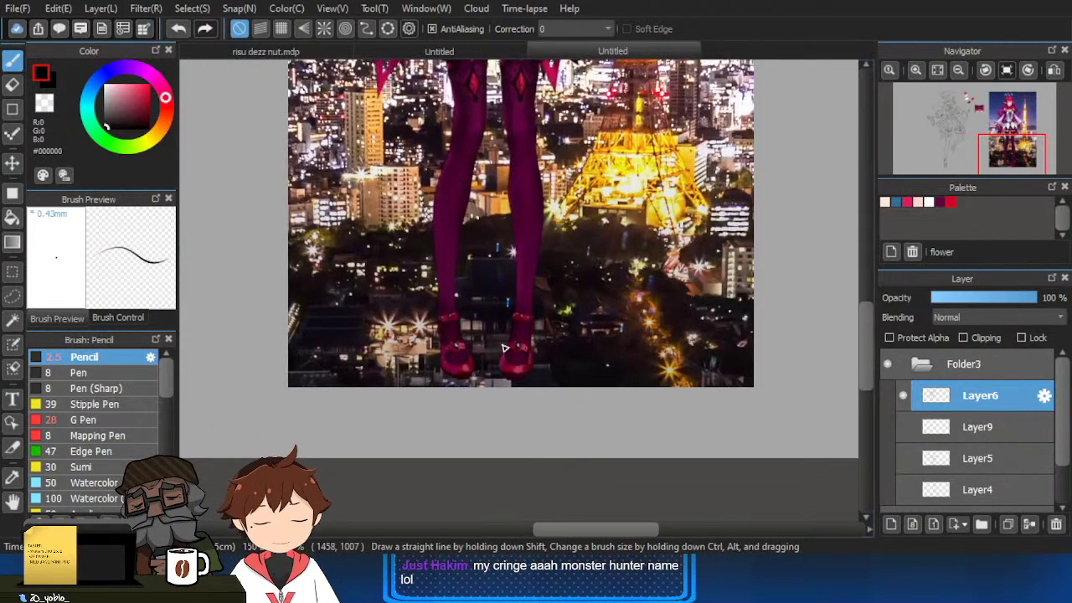
Erase the boxy heel of the raised shoe and redraw it as a smaller block with a short underside.
scroll(503, 365, "down", 4)
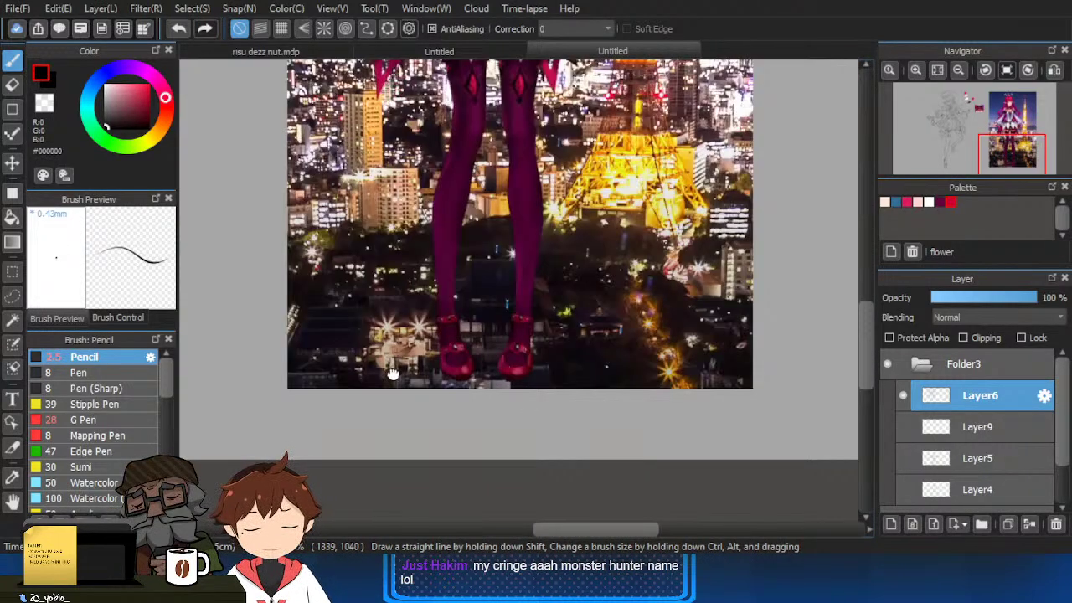
scroll(392, 373, "left", 6)
scroll(418, 343, "up", 4)
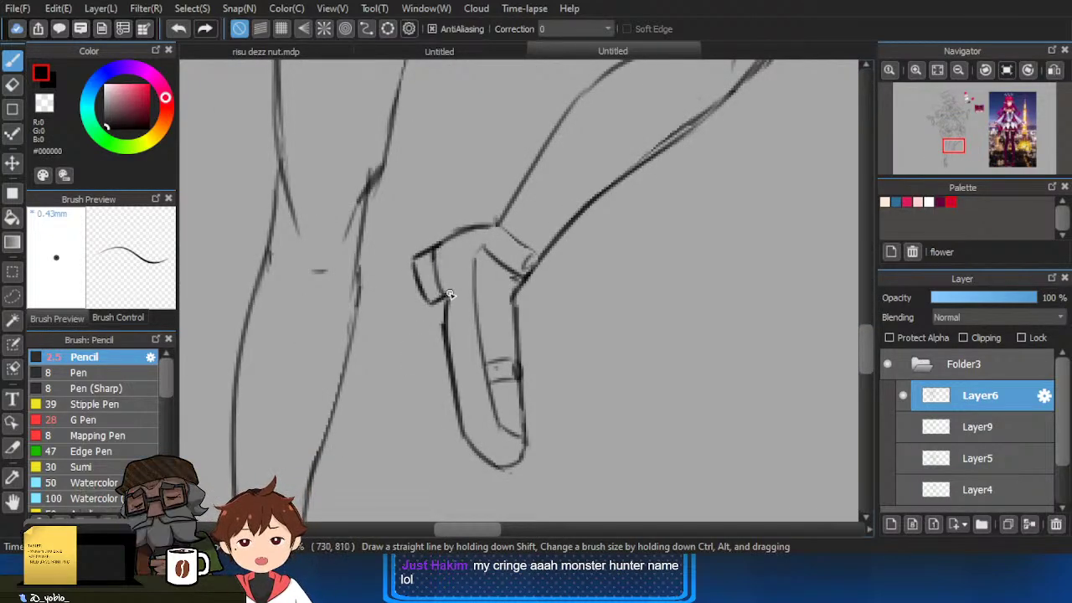
key("e")
mouse_move(437, 293)
left_mouse_down()
mouse_move(440, 250)
mouse_move(418, 263)
mouse_move(455, 237)
mouse_move(415, 274)
left_mouse_up()
key("p")
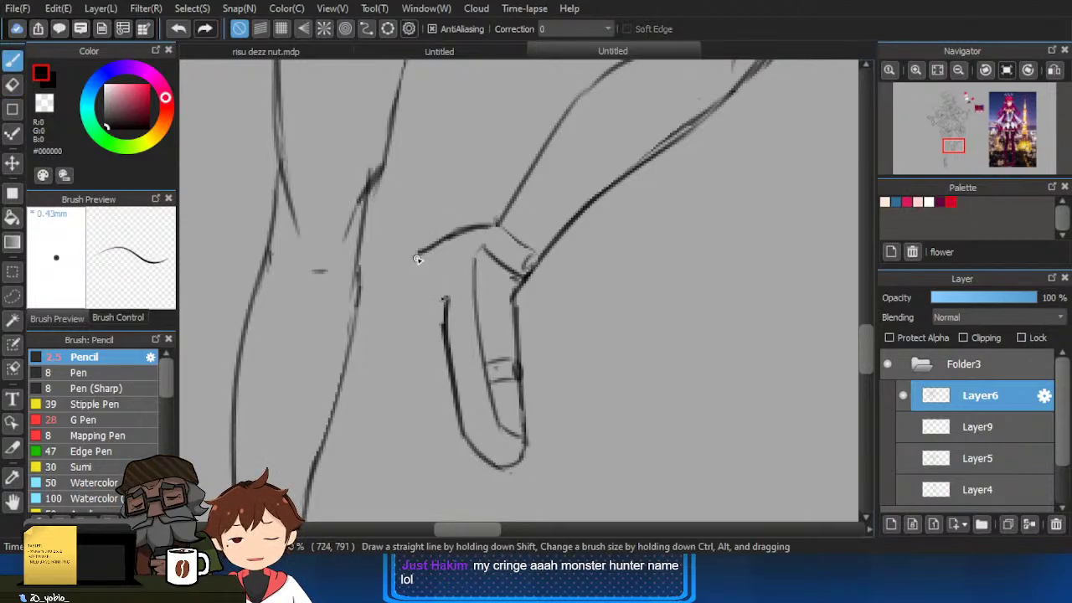
Erase the raised shoe's sole line and redraw it tapering diagonally toward the toe, darkening the heel's underside.
key("e")
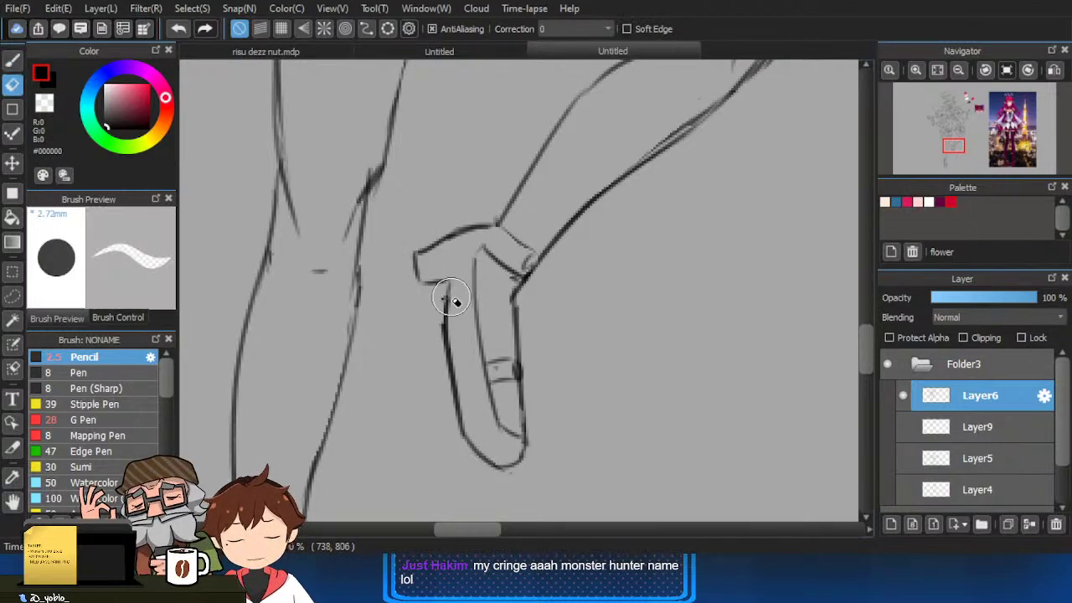
mouse_move(446, 329)
left_mouse_down()
mouse_move(513, 483)
mouse_move(496, 461)
left_mouse_up()
key("b")
key("ctrl+z")
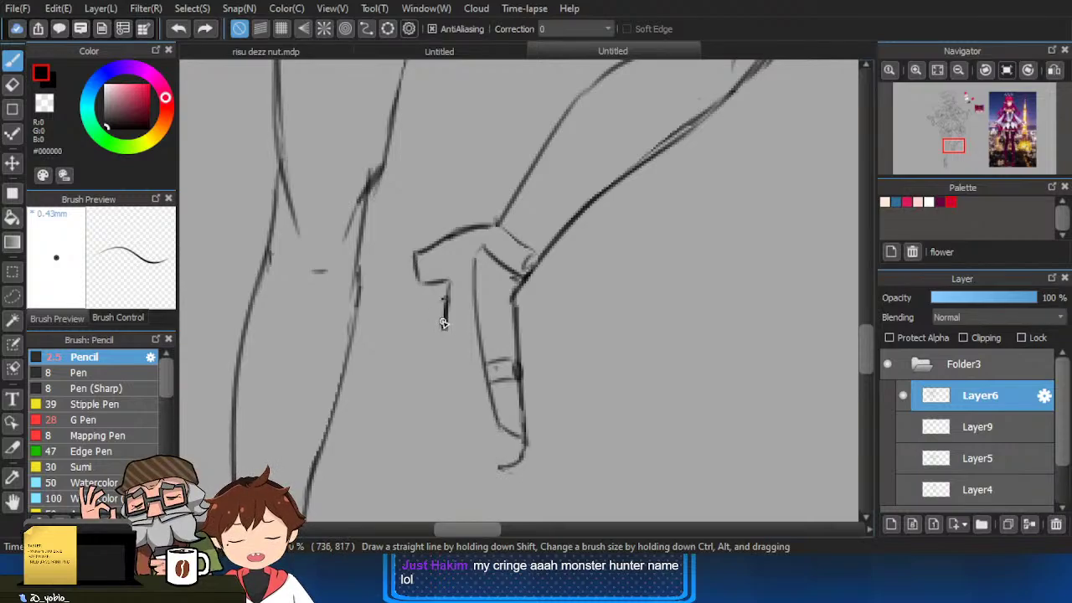
key("ctrl+z")
left_click_drag(445, 325, 490, 460)
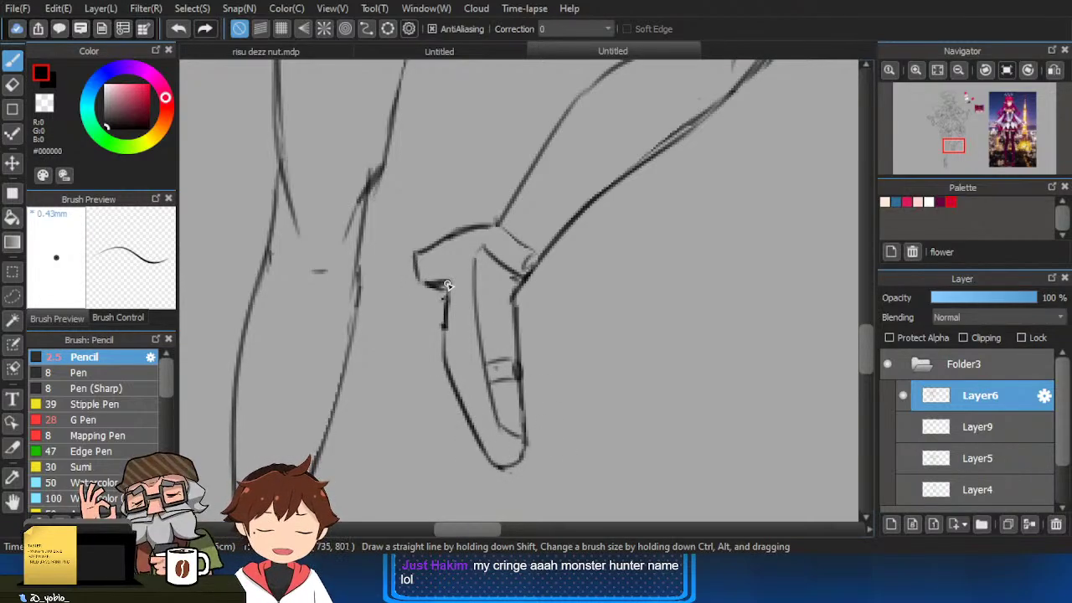
key("e")
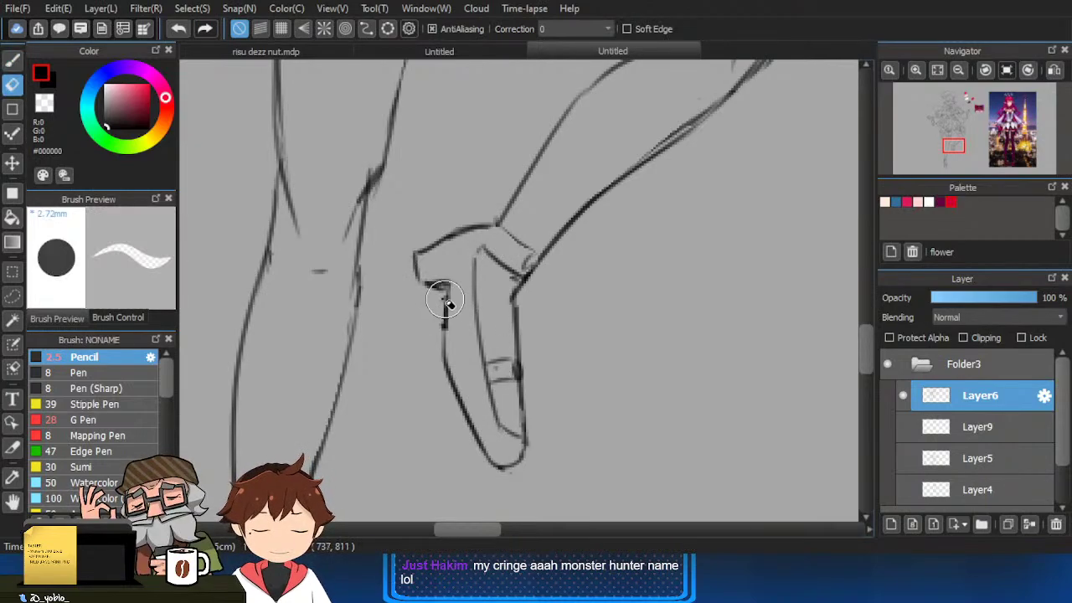
key("p")
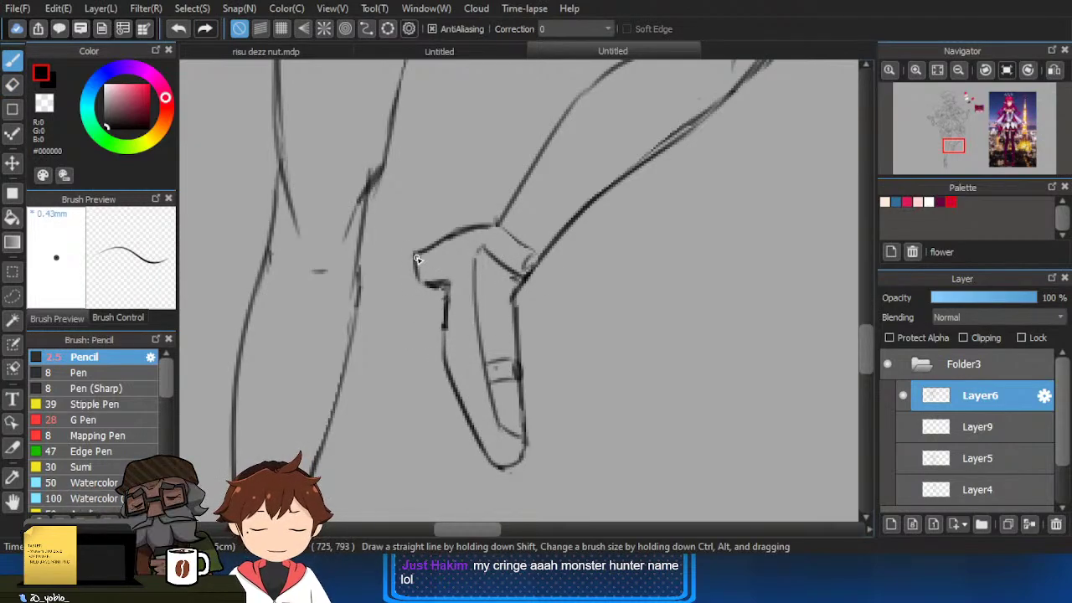
Erase the raised shoe's heel contour and redraw it sloping from the ankle into a rounded heel.
scroll(430, 293, "down", 2)
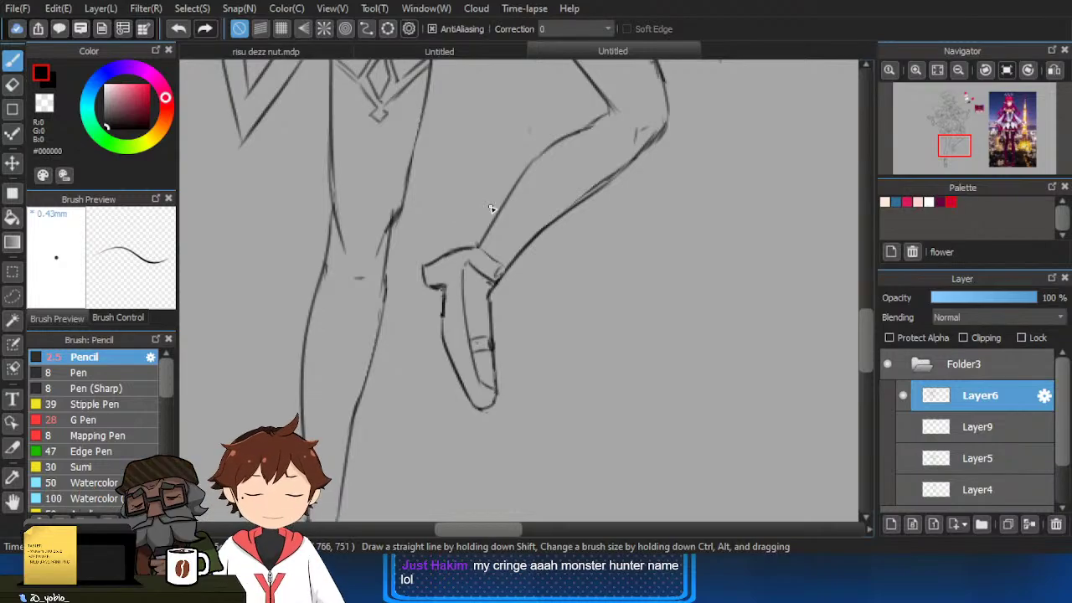
key("e")
scroll(430, 271, "up", 2)
key("p")
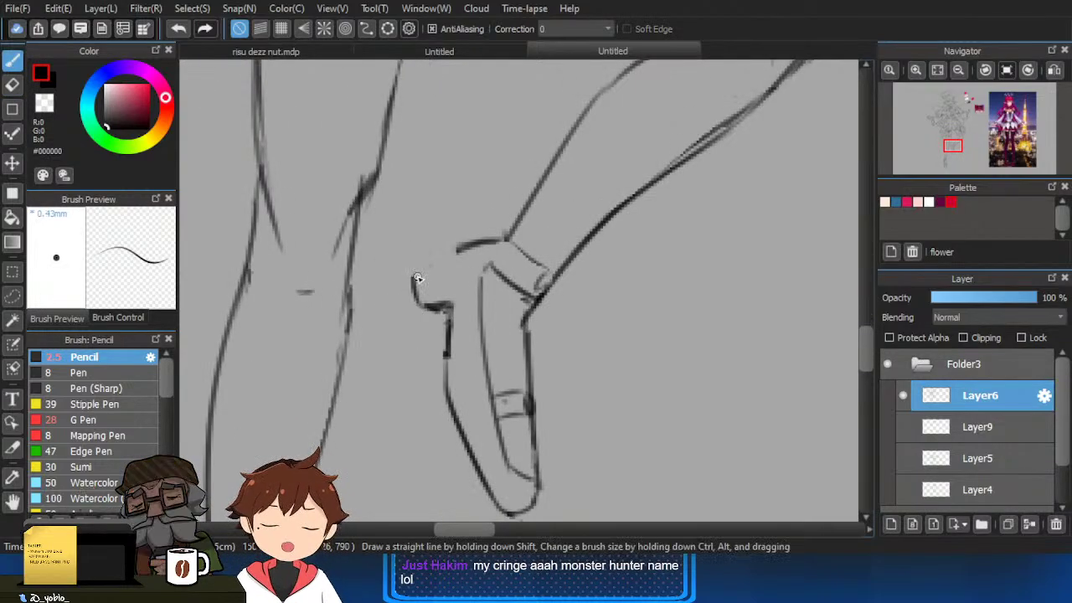
key("e")
left_click_drag(470, 245, 429, 280)
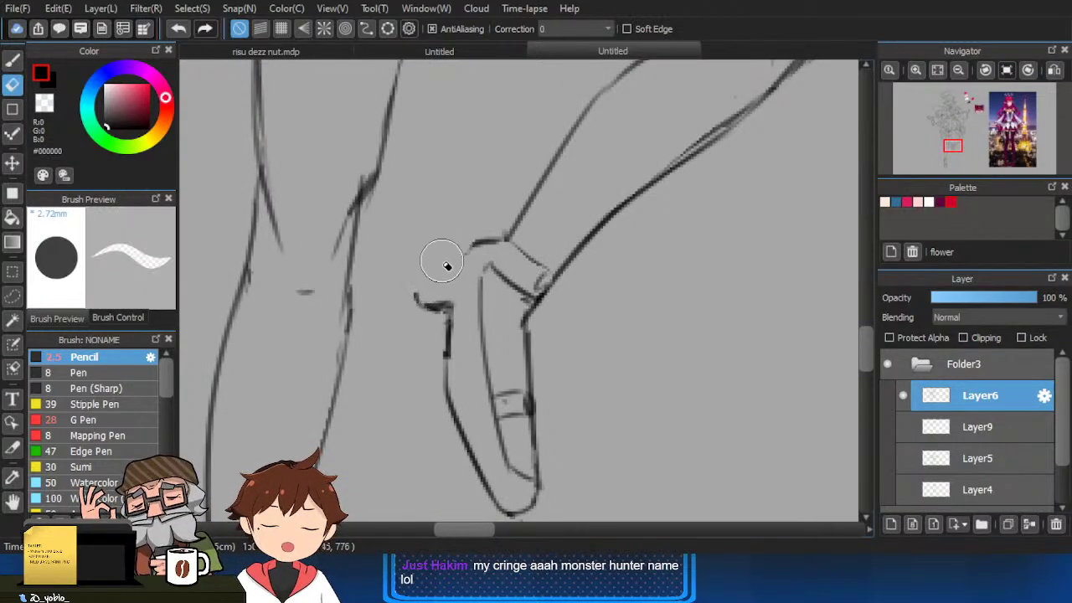
key("b")
key("e")
mouse_move(484, 237)
left_mouse_down()
mouse_move(467, 260)
mouse_move(536, 205)
mouse_move(428, 329)
left_mouse_up()
key("p")
key("e")
key("b")
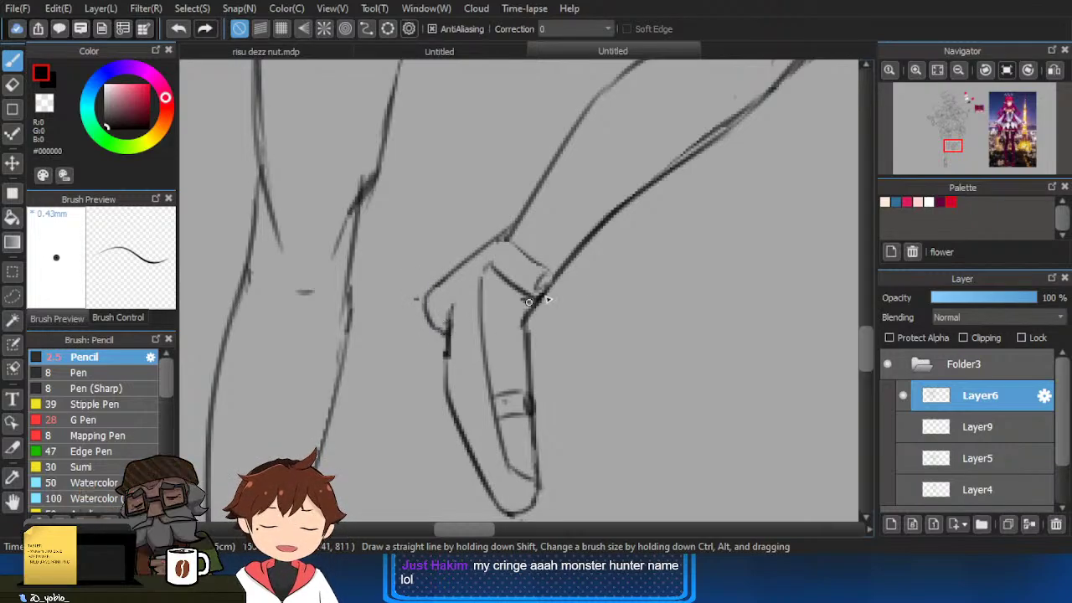
Erase the raised foot's ankle strap and redraw the ankle contour so it runs into the shoe's opening.
scroll(499, 324, "down", 4)
scroll(620, 319, "up", 5)
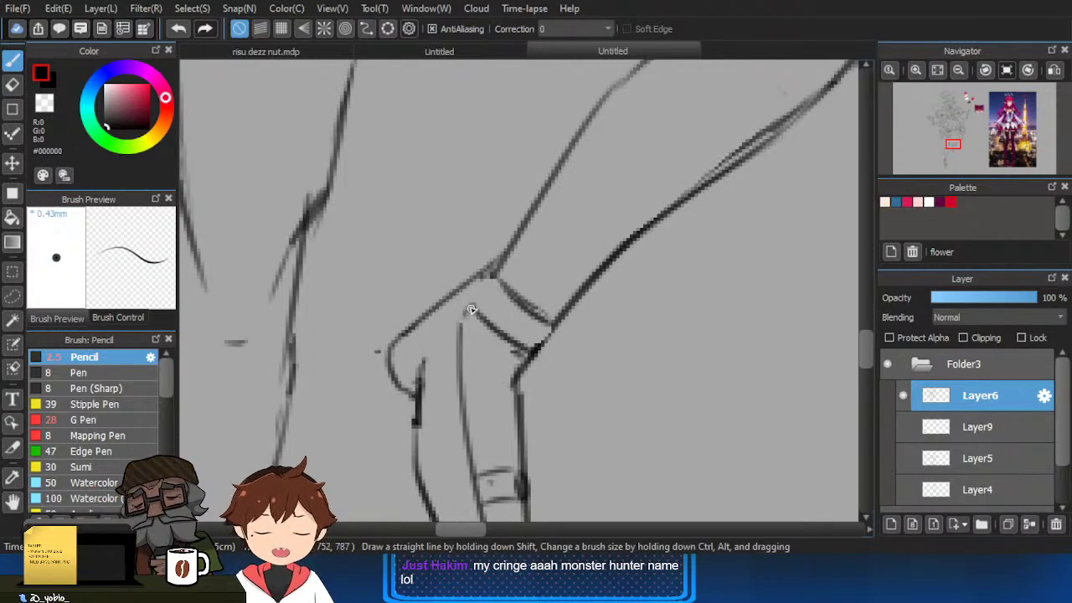
scroll(484, 315, "down", 5)
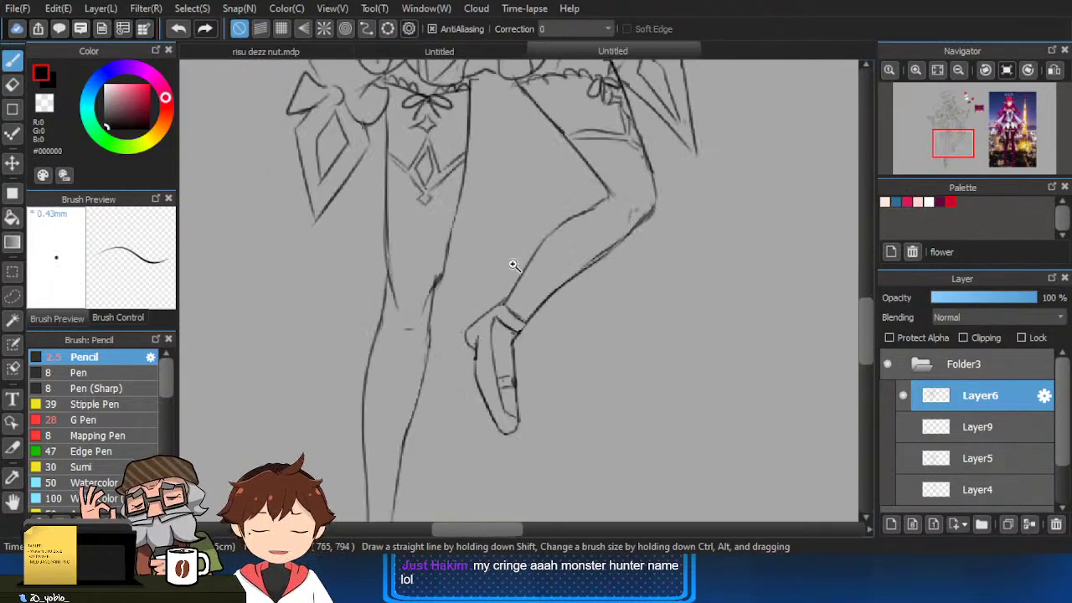
left_click_drag(555, 358, 579, 254)
scroll(486, 359, "up", 4)
key("e")
mouse_move(498, 258)
left_mouse_down()
mouse_move(501, 290)
mouse_move(519, 289)
mouse_move(474, 283)
mouse_move(478, 232)
left_mouse_up()
key("b")
key("e")
key("b")
left_click_drag(452, 266, 462, 278)
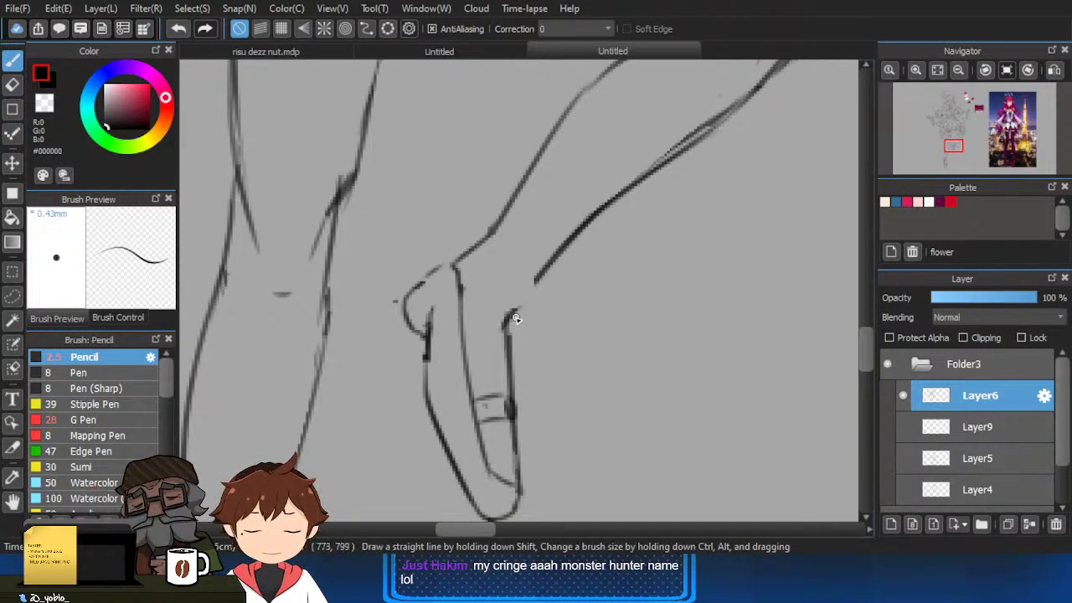
Redraw the lower contour of the raised calf as a smooth curve down to the ankle and clean up the old line.
key("e")
key("b")
mouse_move(522, 295)
left_mouse_down()
mouse_move(533, 287)
mouse_move(522, 328)
mouse_move(624, 220)
left_mouse_up()
key("e")
key("b")
left_click_drag(474, 352, 598, 230)
key("ctrl+z")
left_click_drag(456, 372, 603, 213)
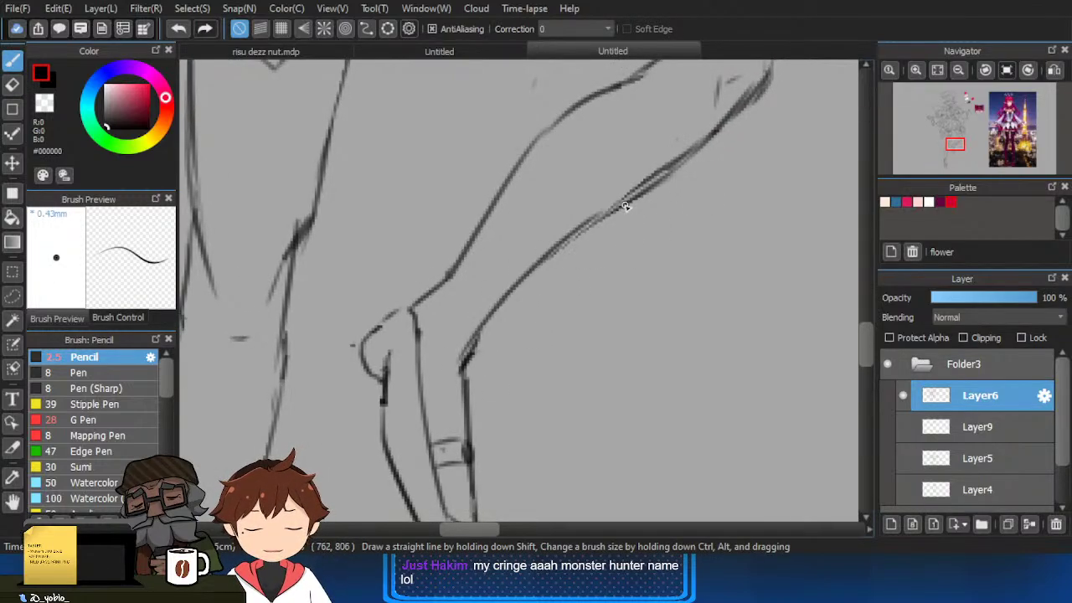
key("ctrl+z")
left_click_drag(467, 354, 618, 203)
key("e")
key("b")
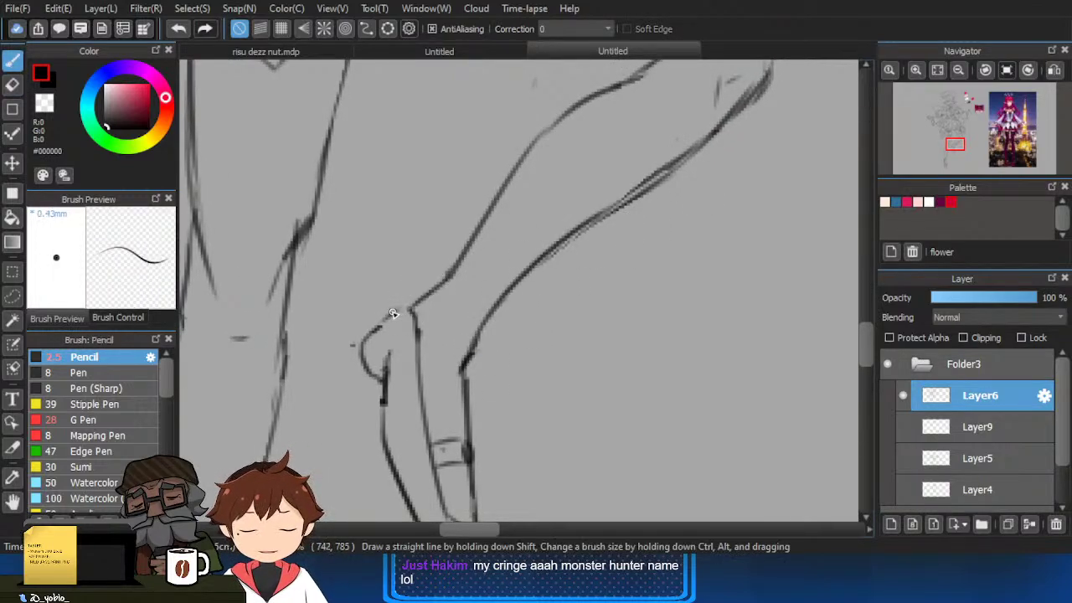
Draw a curved ankle strap with two parallel lines across the raised foot's ankle.
scroll(446, 325, "up", 2)
left_click_drag(409, 324, 481, 355)
key("ctrl+z")
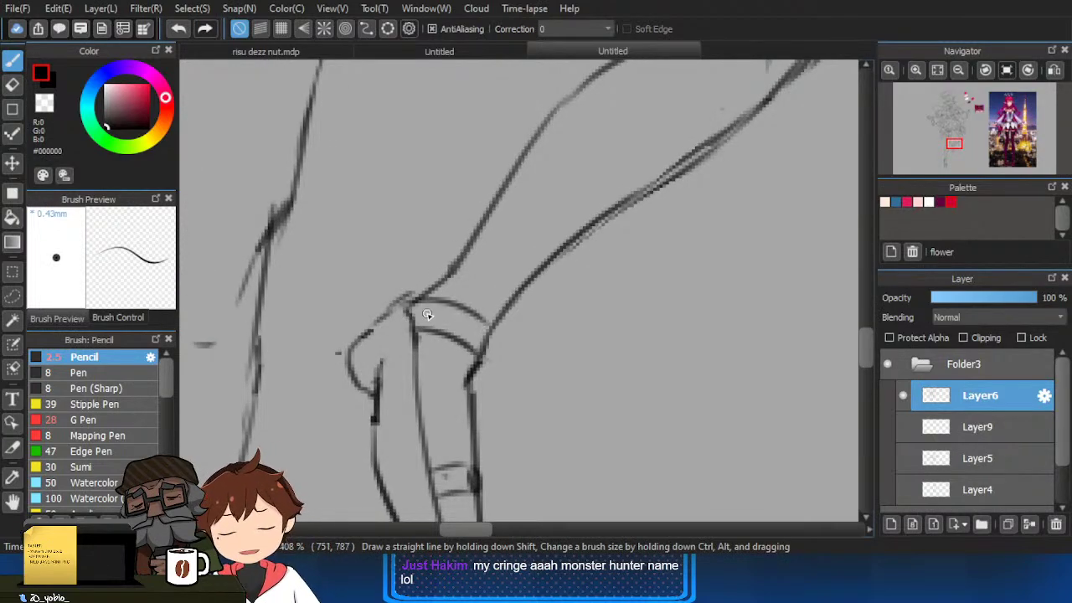
key("ctrl+z")
left_click_drag(409, 298, 488, 334)
scroll(483, 330, "down", 3)
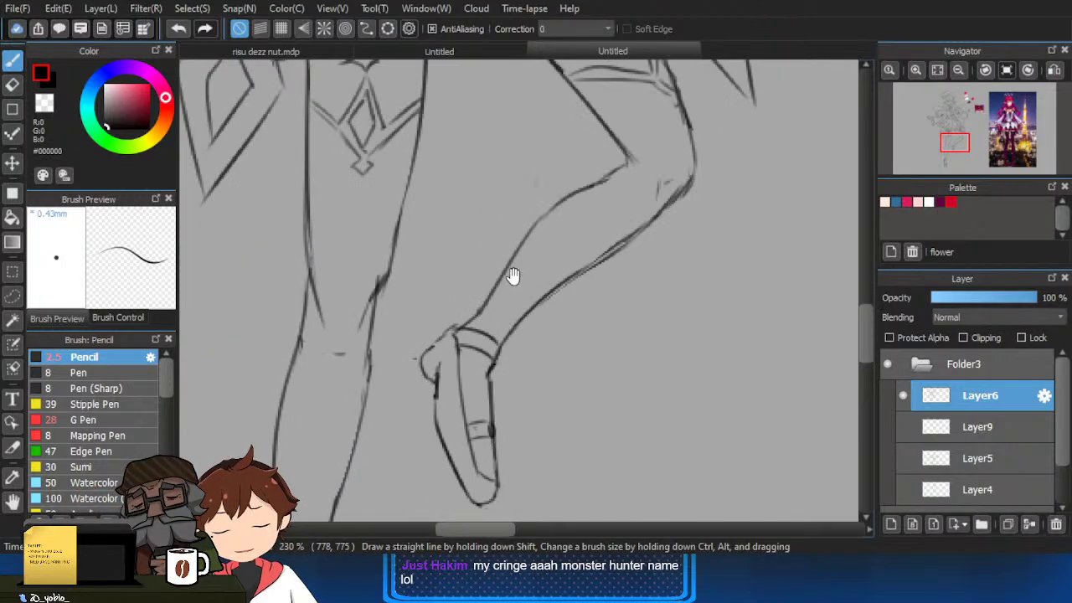
Erase the raised shoe's front edge and redraw it as a slightly curved line from the ankle strap toward the toe.
key("e")
key("b")
left_click_drag(495, 313, 495, 345)
scroll(505, 352, "up", 1)
key("e")
key("b")
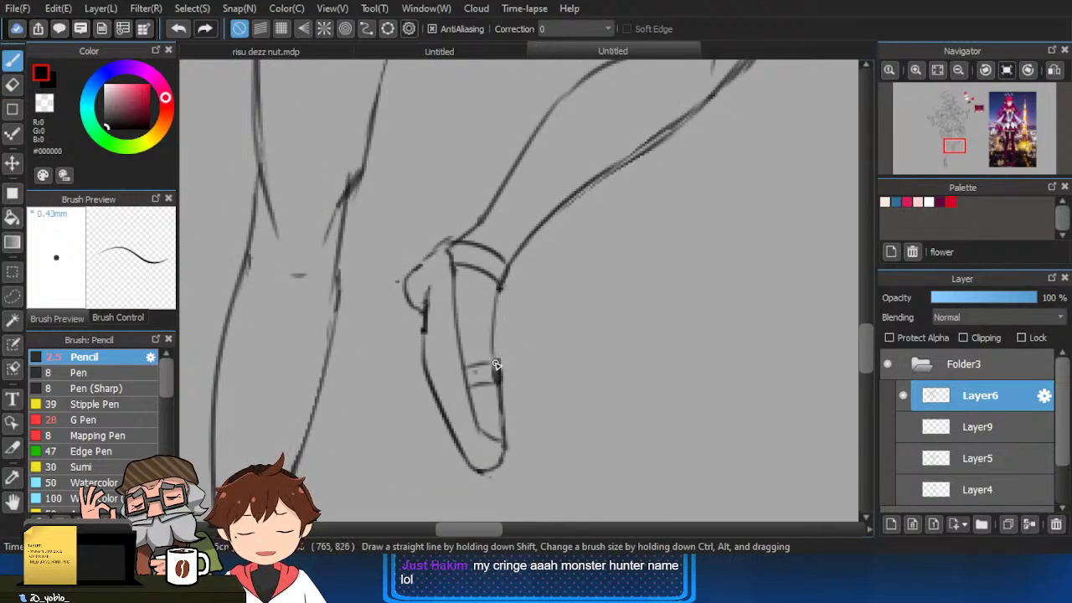
scroll(503, 407, "up", 1)
key("e")
key("b")
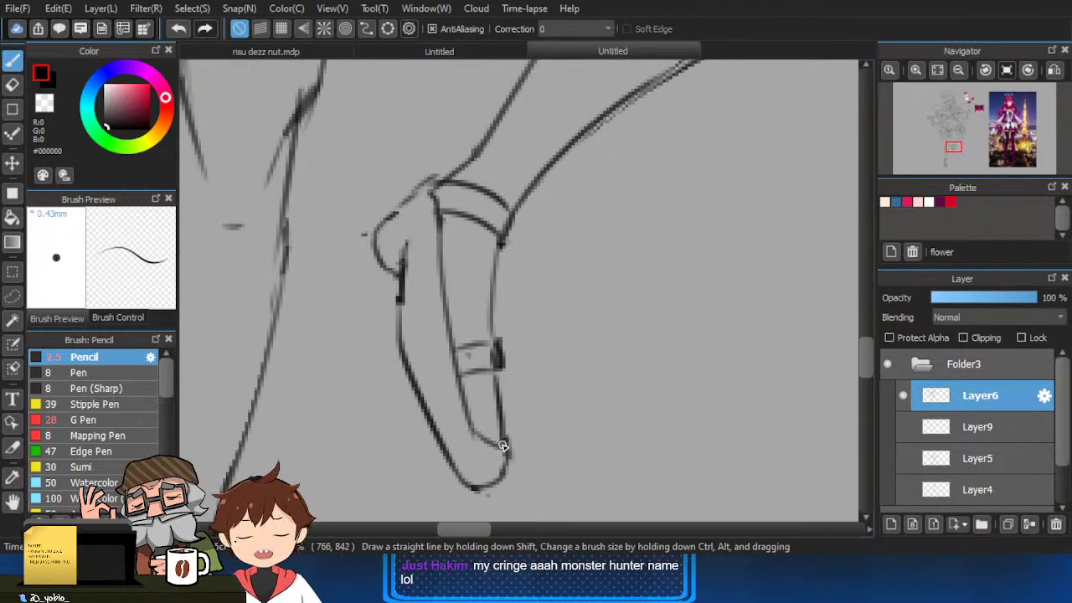
scroll(503, 445, "down", 3)
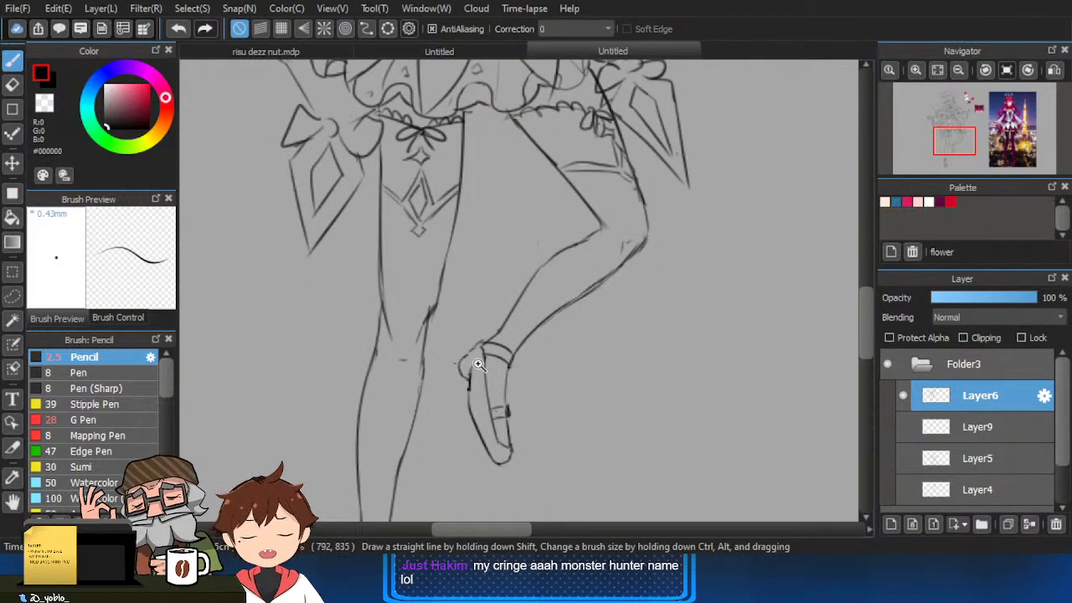
Erase the rough upper sole of the raised shoe and redraw it as a smooth curve from the heel.
scroll(478, 365, "up", 1)
key("e")
scroll(510, 427, "up", 1)
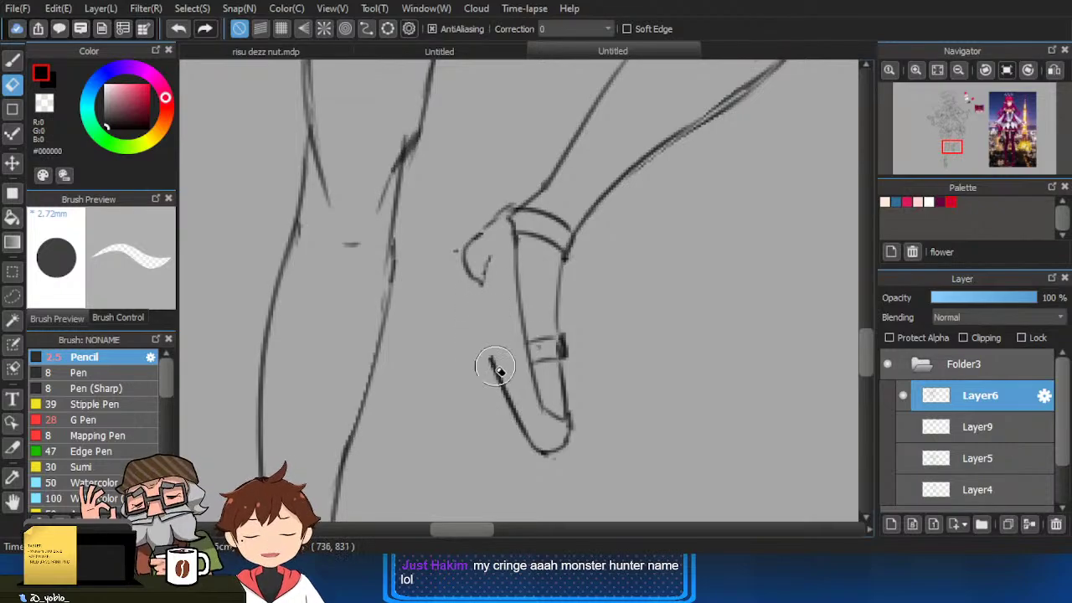
key("b")
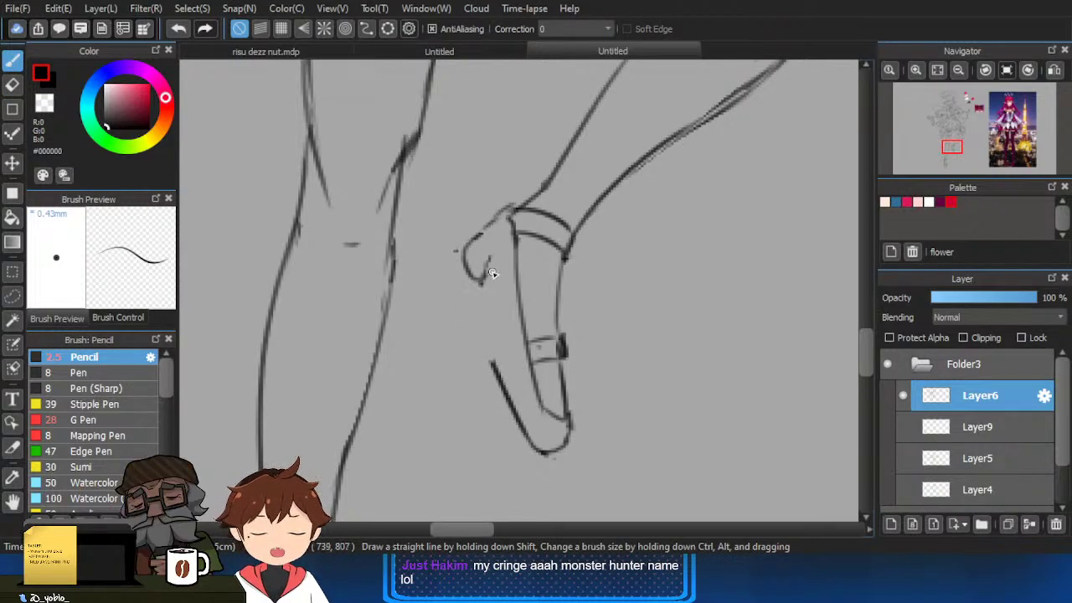
mouse_move(486, 269)
left_mouse_down()
mouse_move(485, 307)
mouse_move(520, 397)
mouse_move(494, 361)
left_mouse_up()
scroll(539, 402, "down", 3)
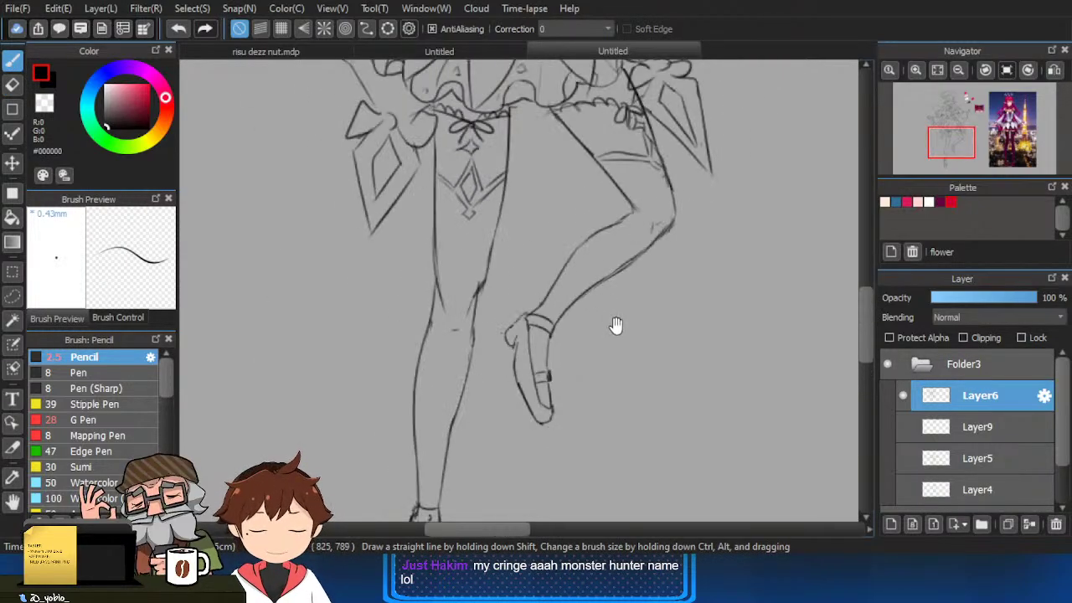
Erase the lower sole and toe tip of the raised shoe and redraw them as a rounded toe.
scroll(550, 407, "up", 3)
key("e")
left_click_drag(508, 427, 534, 458)
key("b")
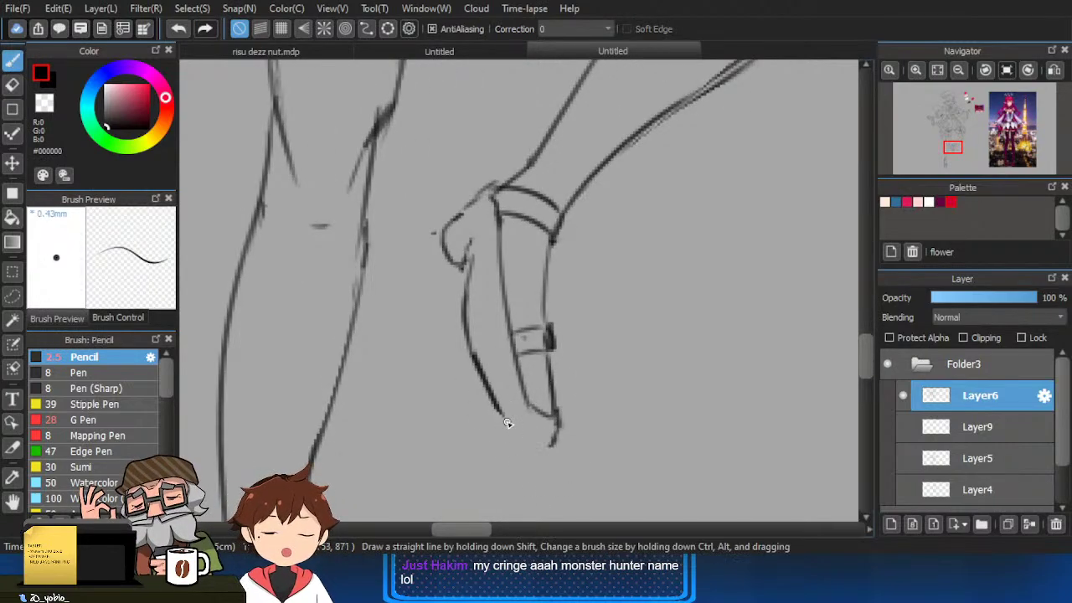
scroll(539, 440, "down", 3)
Erase the inner edge of the raised shoe's opening and redraw it closer to the instep, from ankle strap to toe.
left_click_drag(772, 306, 714, 289)
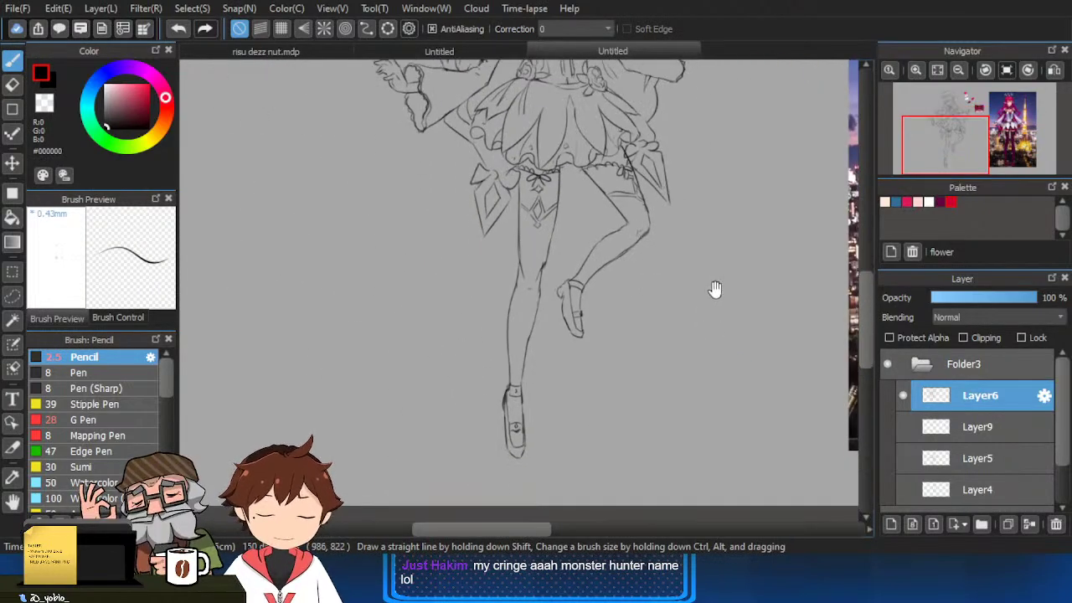
scroll(590, 299, "down", 2)
left_click_drag(670, 344, 550, 332)
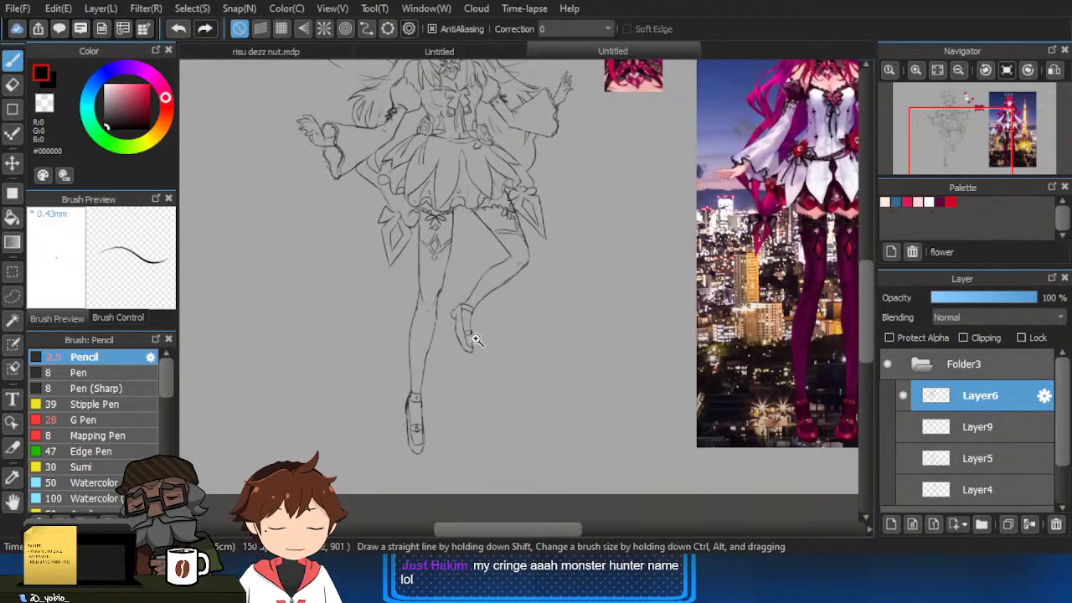
scroll(476, 340, "up", 3)
key("e")
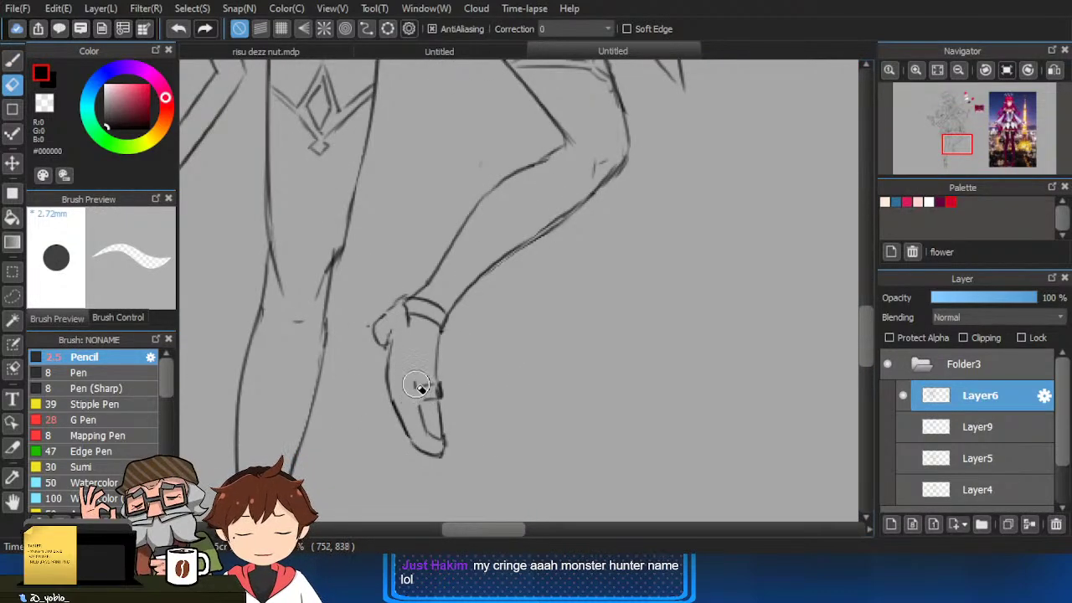
key("b")
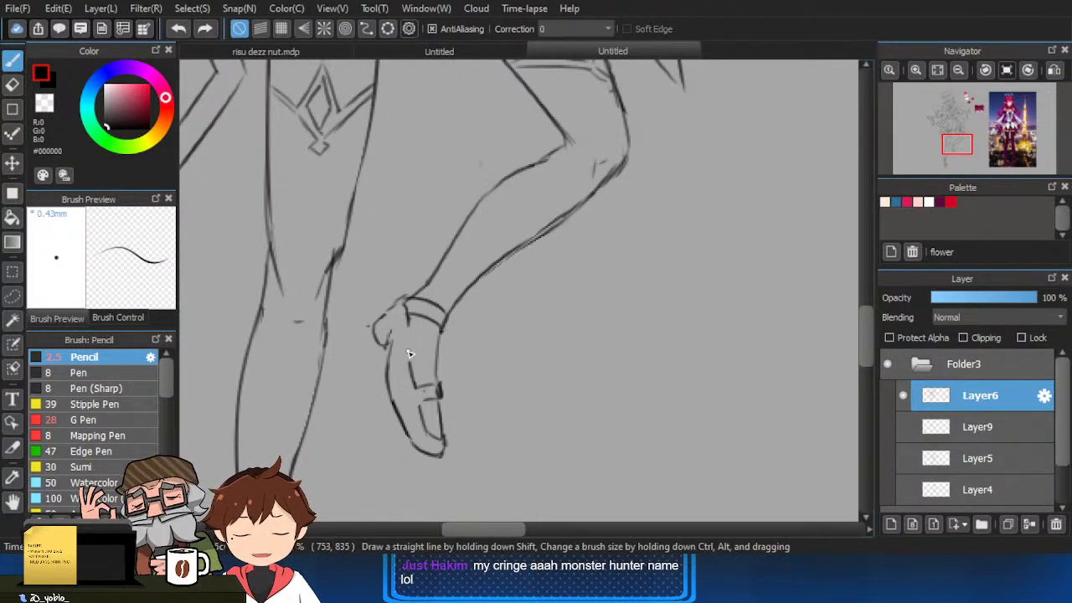
key("e")
key("b")
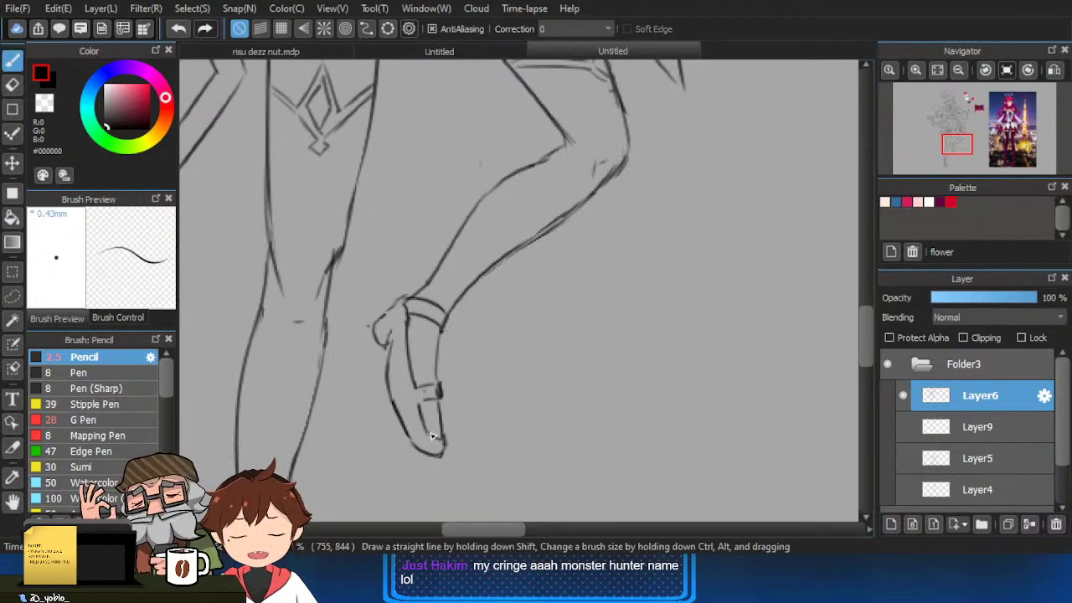
Check the whole figure's outline for gaps by selecting the background around it with the Magic Wand, and deselect.
left_click_drag(450, 409, 451, 351)
left_click_drag(510, 419, 515, 336)
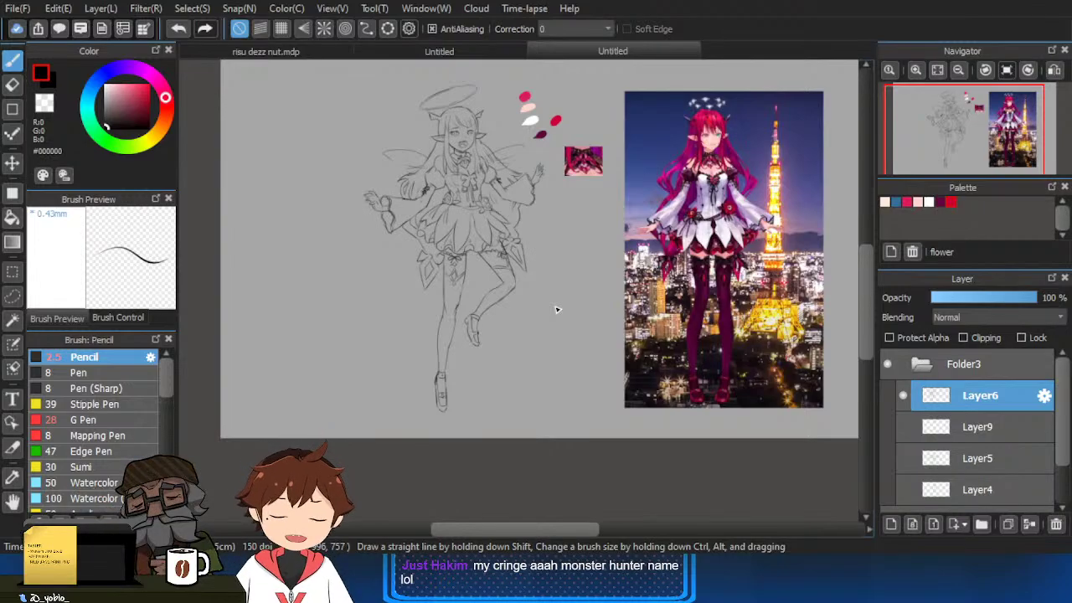
left_click_drag(508, 354, 533, 386)
left_click_drag(526, 264, 526, 305)
key("w")
left_click(629, 403)
left_click_drag(578, 368, 605, 393)
scroll(605, 392, "up", 2)
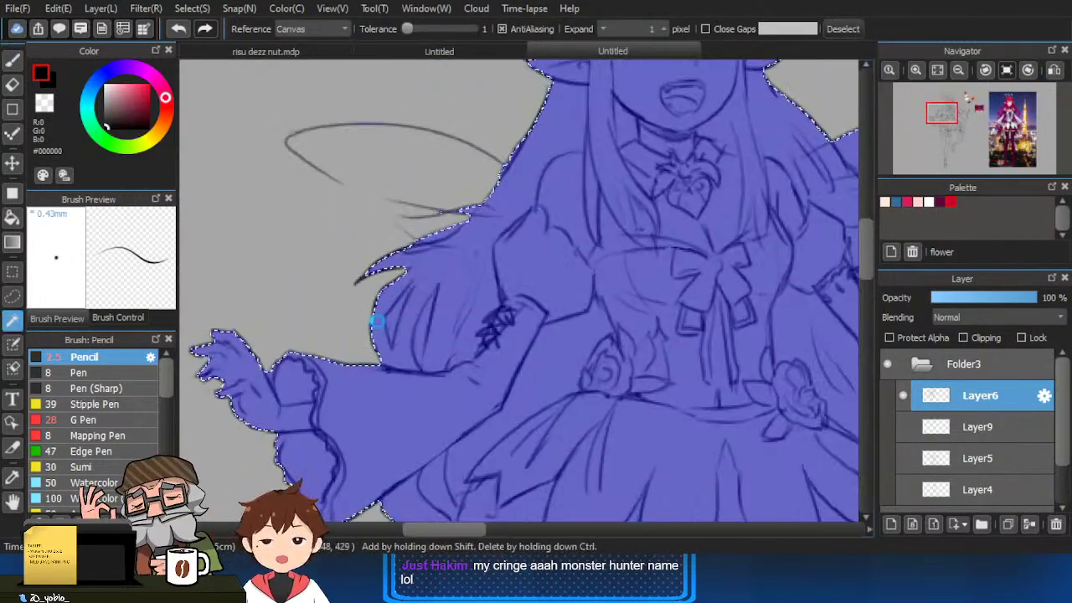
key("ctrl+d")
Close the gap in the lower edge of the wing above the frilled sleeve and test the outline with the Magic Wand.
key("b")
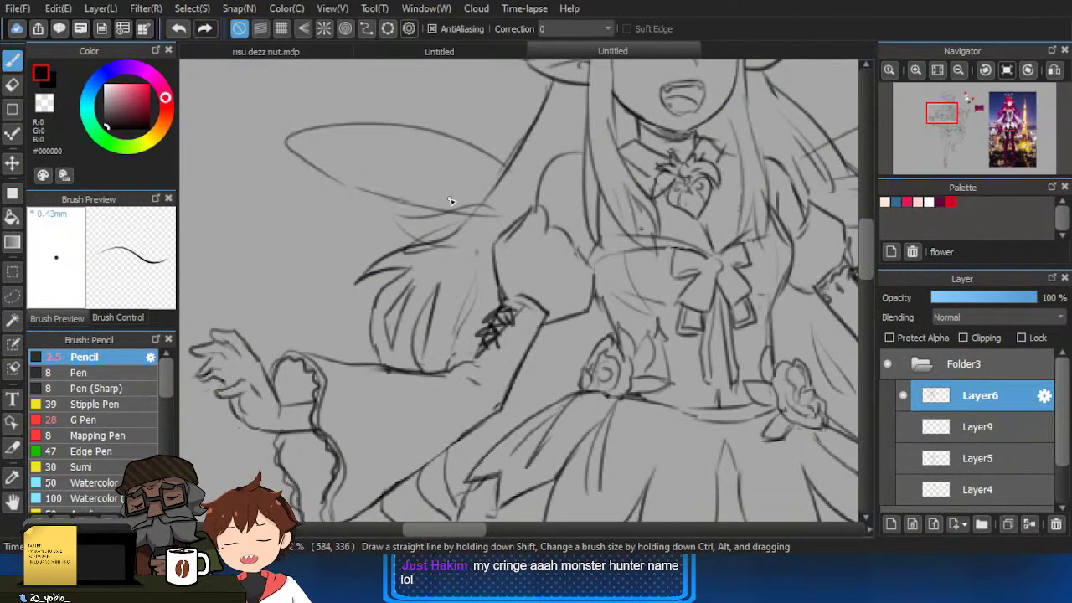
key("w")
left_click(392, 277)
key("ctrl+d")
key("b")
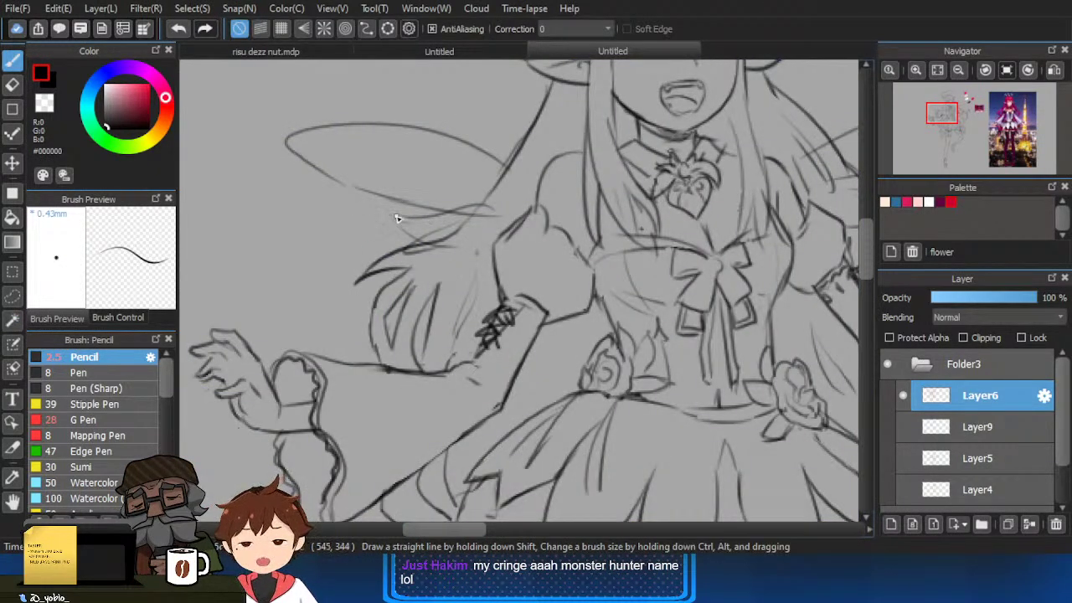
Test the outline around the whole figure, including the hanging wrist pendants, by selecting the background with the Magic Wand, and deselect.
key("w")
left_click(385, 276)
scroll(612, 319, "down", 2)
scroll(637, 376, "up", 1)
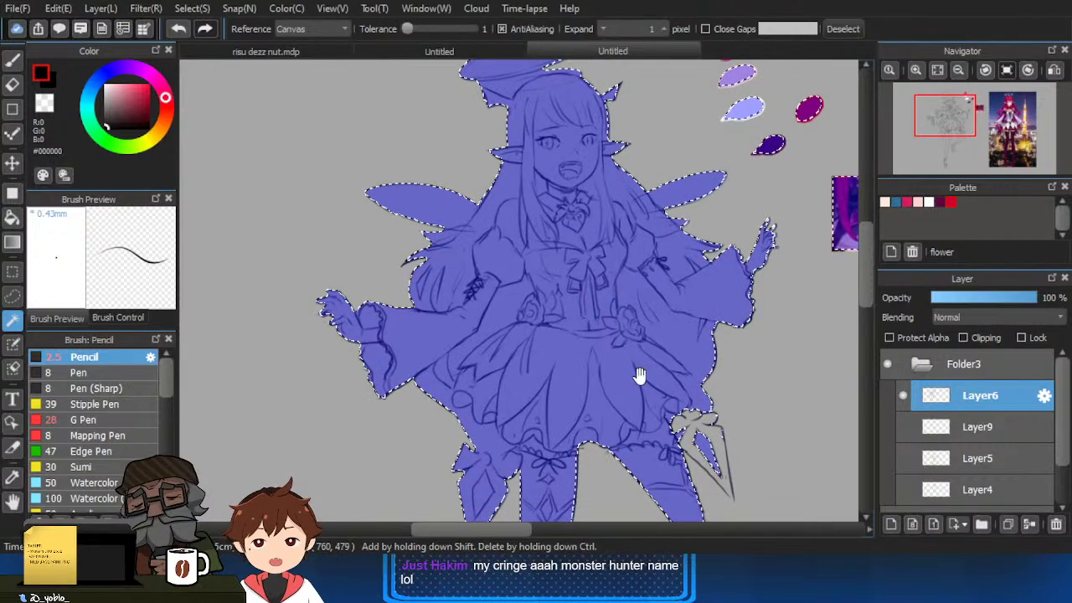
left_click_drag(640, 377, 618, 314)
mouse_move(749, 368)
left_mouse_down()
mouse_move(726, 368)
mouse_move(709, 294)
left_mouse_up()
key("ctrl+d")
key("b")
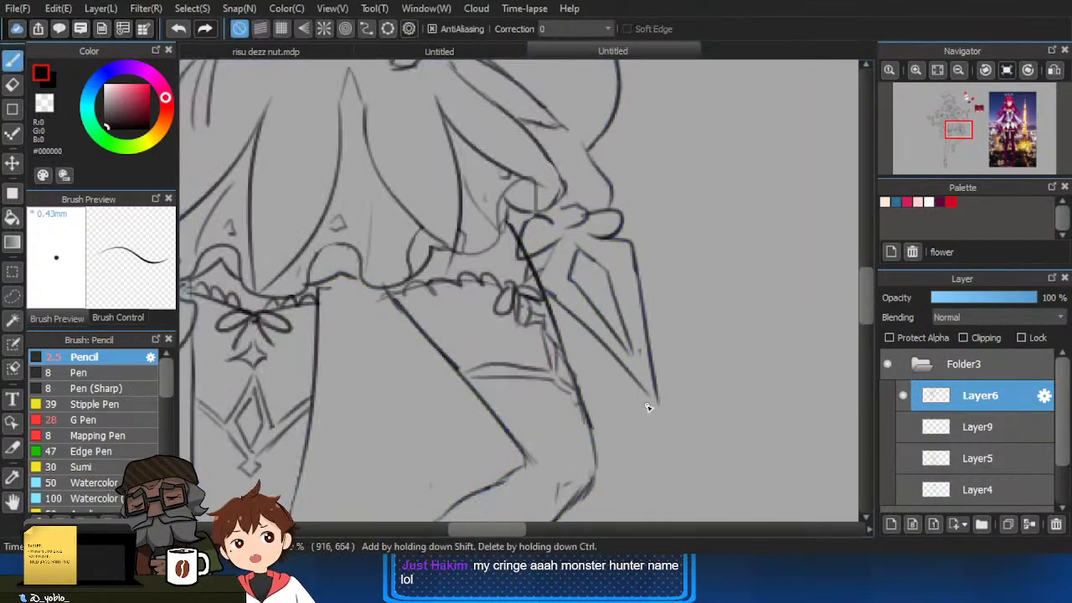
Clean up the bow above the right-hand pendant and redraw the upper edge of its loop up to the knot.
scroll(617, 294, "up", 3)
key("e")
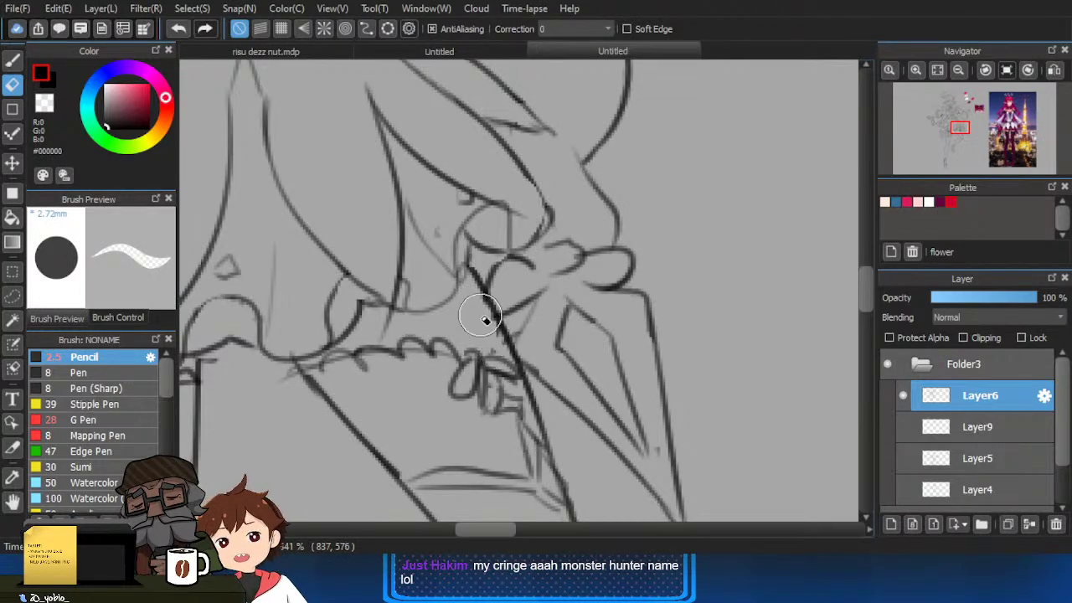
key("b")
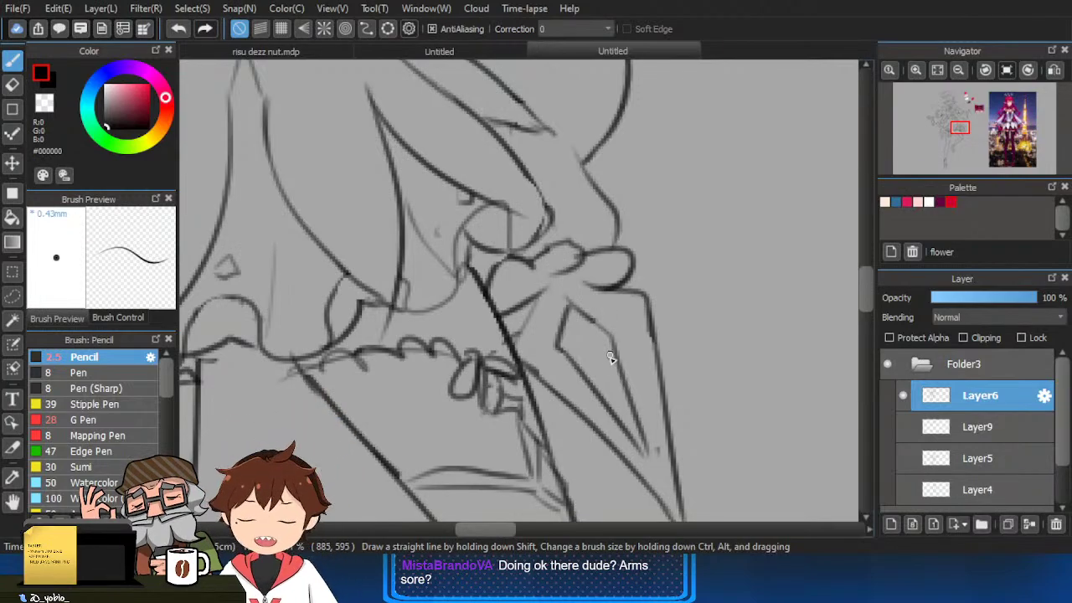
Erase the rough inner diamond of the right-hand pendant and redraw it with a closed, pointed lower tip.
key("e")
mouse_move(591, 407)
left_mouse_down()
mouse_move(618, 421)
mouse_move(609, 349)
mouse_move(568, 325)
mouse_move(621, 320)
left_mouse_up()
key("b")
left_click_drag(610, 420, 622, 435)
key("ctrl+z")
left_click_drag(559, 350, 654, 459)
key("ctrl+z")
left_click_drag(624, 318, 628, 345)
scroll(612, 352, "down", 5)
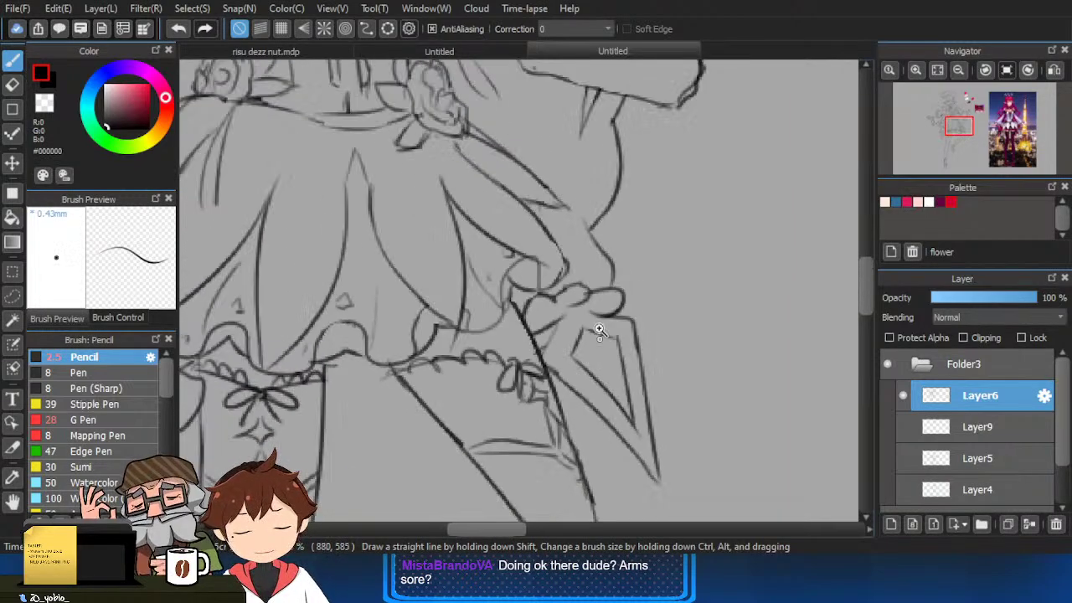
Erase the inside of the left-hand pendant and draw a closed diamond with a long lower tip in it.
scroll(469, 371, "up", 5)
key("e")
mouse_move(438, 414)
left_mouse_down()
mouse_move(432, 309)
mouse_move(456, 281)
mouse_move(447, 391)
left_mouse_up()
scroll(447, 391, "down", 3)
mouse_move(546, 342)
left_mouse_down()
mouse_move(601, 342)
mouse_move(553, 340)
left_mouse_up()
scroll(437, 346, "up", 2)
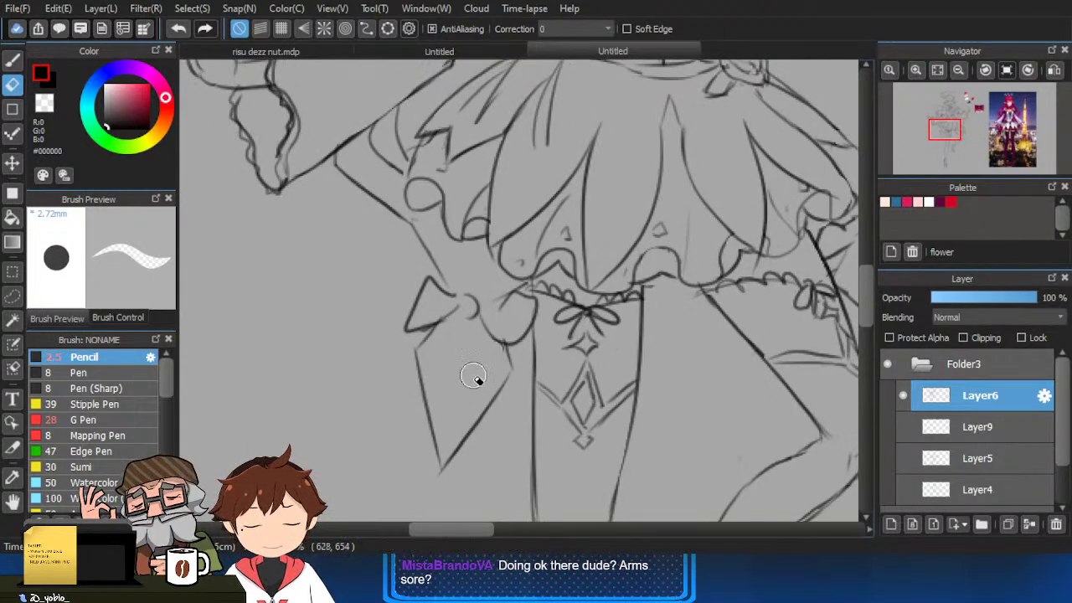
key("b")
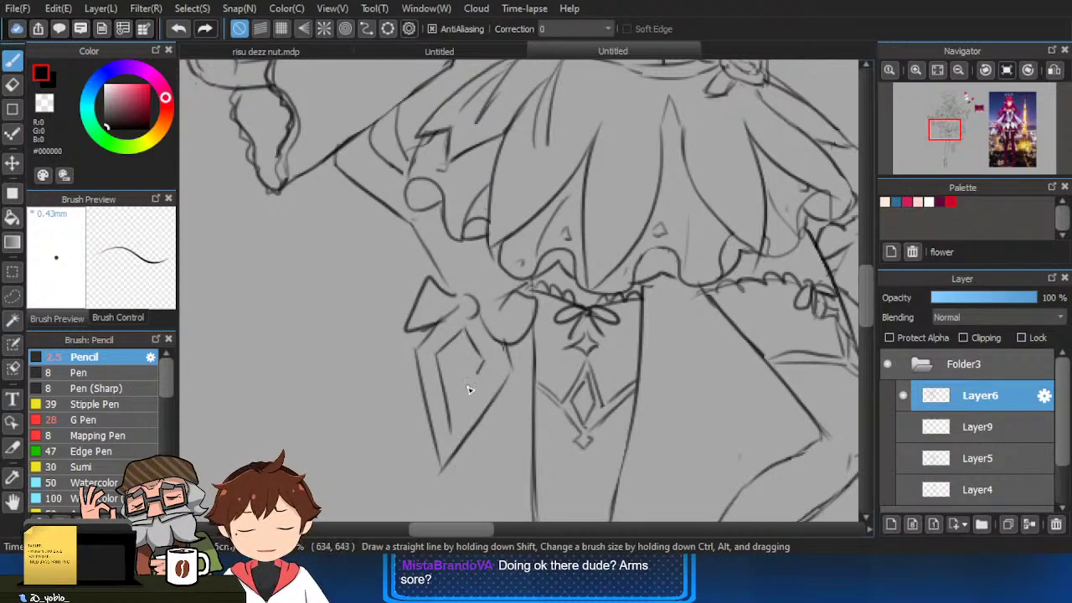
left_click_drag(483, 358, 443, 445)
scroll(470, 395, "up", 2)
key("e")
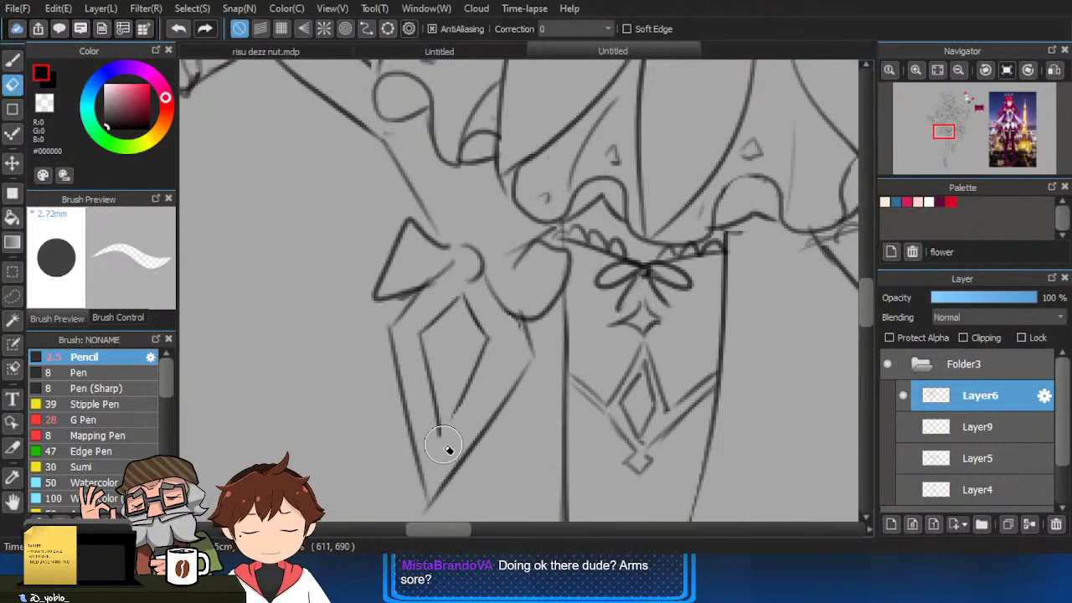
key("b")
left_click_drag(471, 397, 444, 441)
scroll(468, 396, "down", 2)
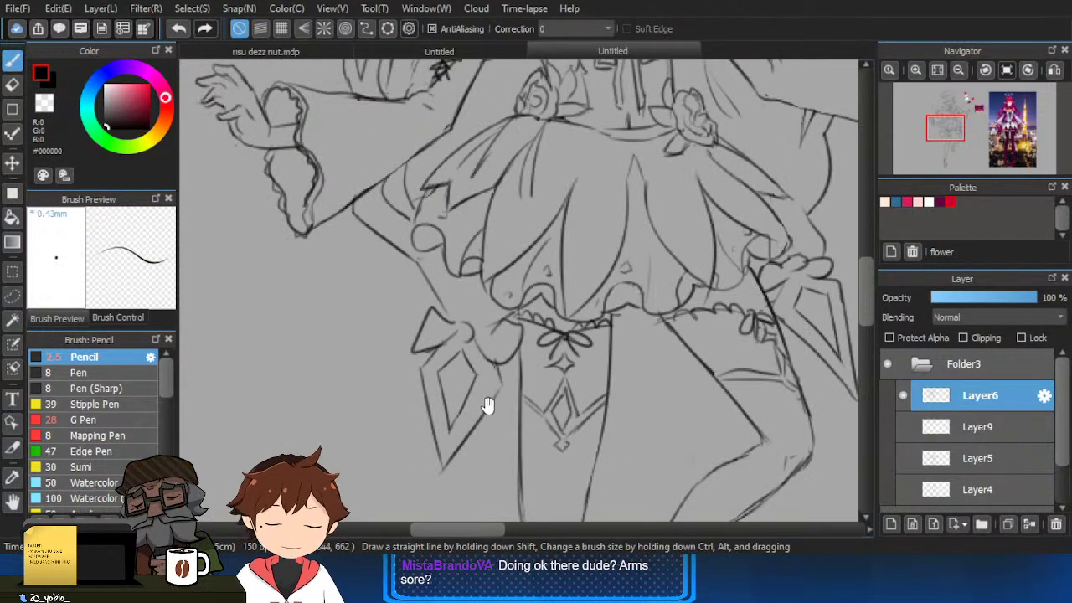
Erase the left-hand pendant's outer edge facing the leg and redraw it from the side corner to the lower tip.
scroll(475, 392, "up", 2)
key("e")
mouse_move(473, 390)
left_mouse_down()
mouse_move(441, 443)
mouse_move(507, 365)
left_mouse_up()
key("b")
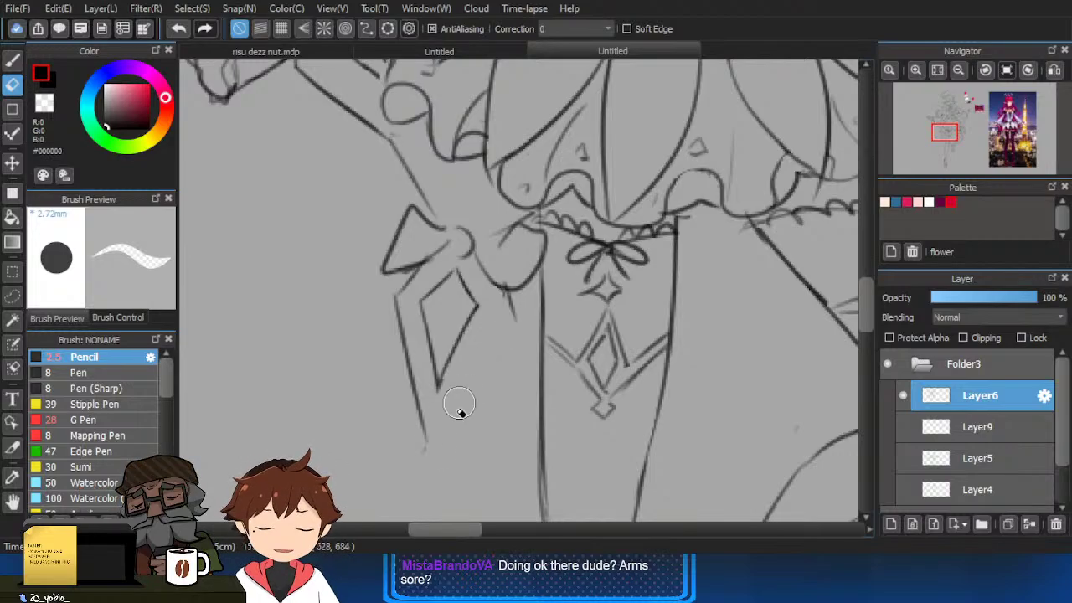
left_click_drag(516, 318, 426, 450)
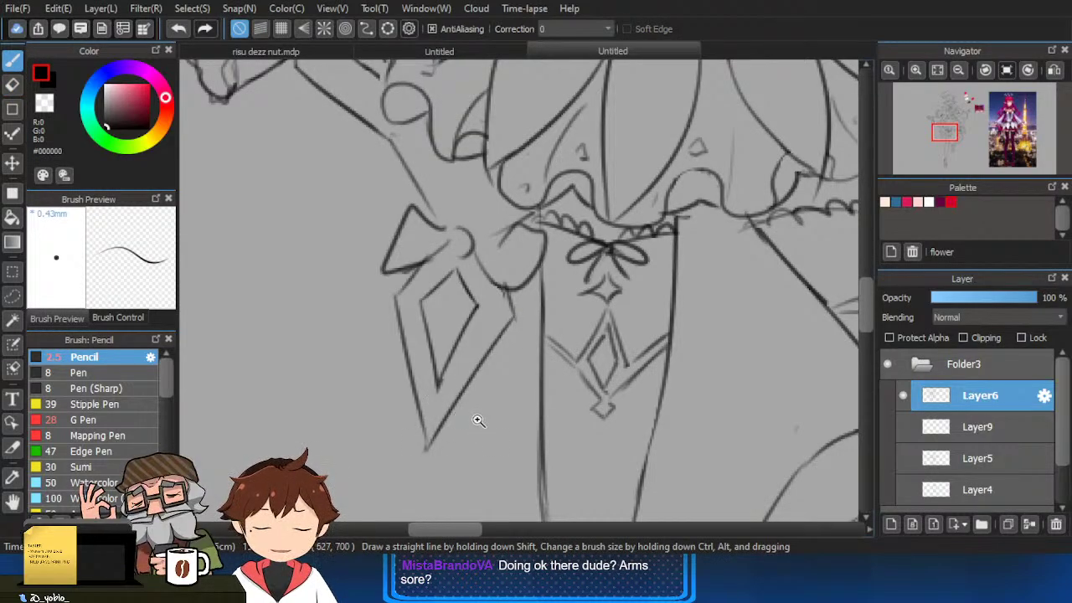
scroll(476, 420, "down", 2)
left_click_drag(588, 363, 513, 386)
scroll(367, 313, "up", 2)
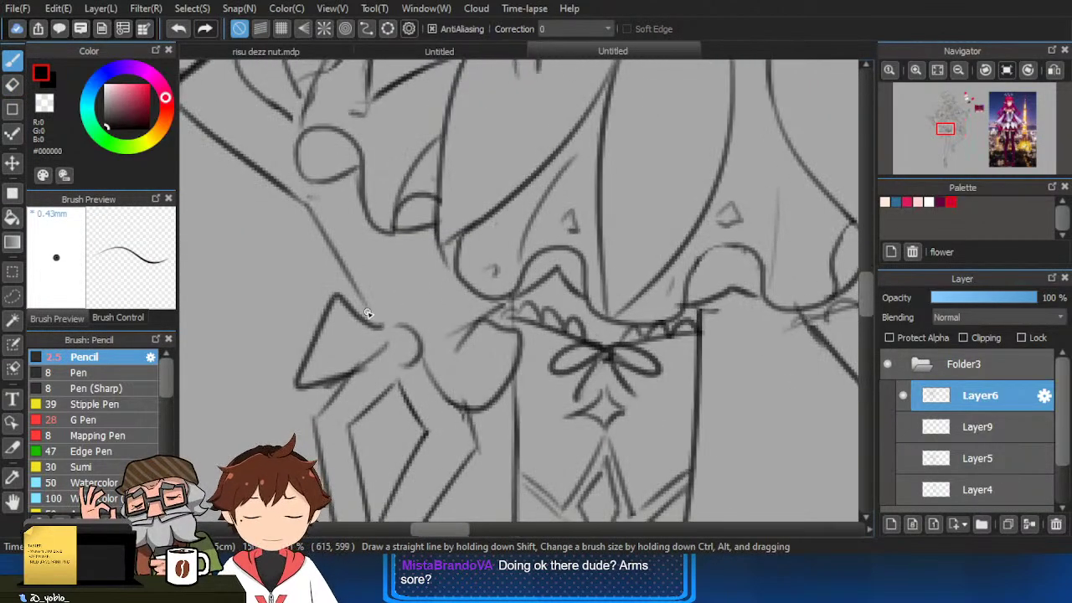
scroll(405, 328, "down", 1)
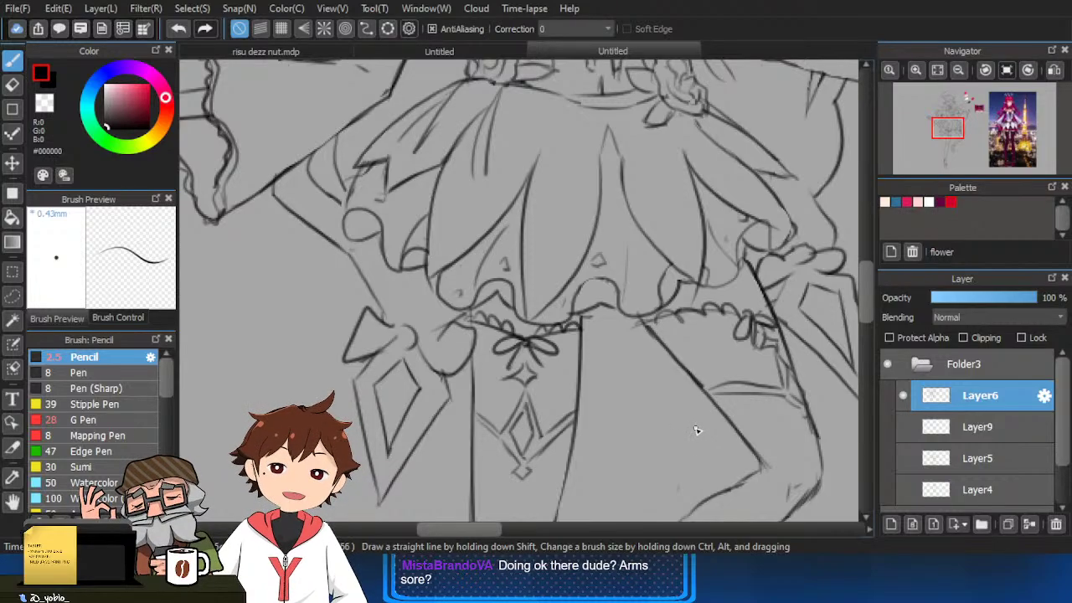
Erase the lower part of the left-hand pendant's inner diamond and redraw it with a lower tip and clean side corners.
scroll(558, 436, "down", 2)
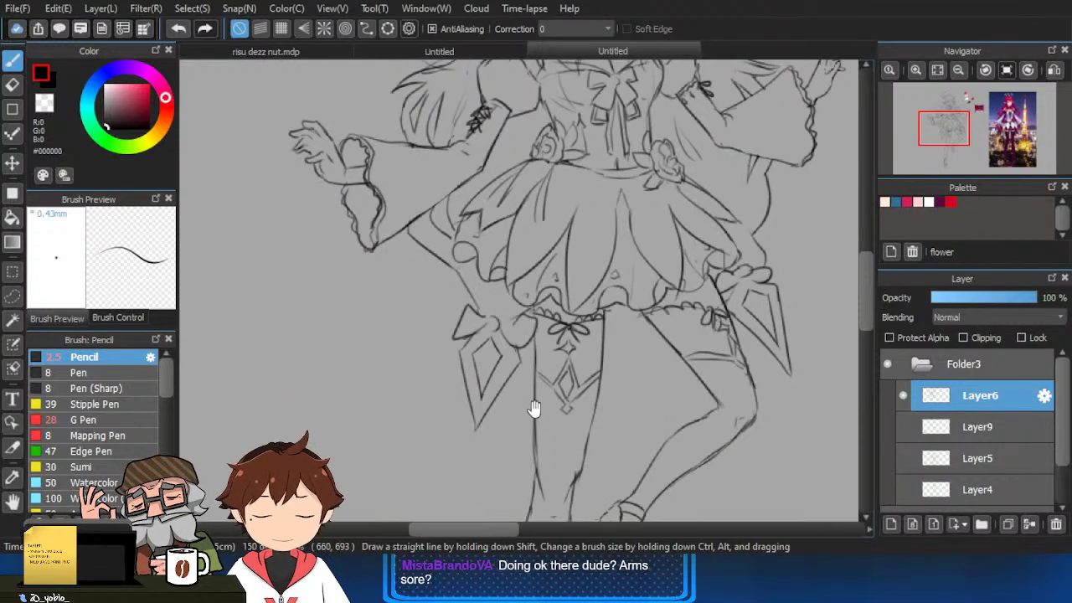
scroll(575, 427, "up", 2)
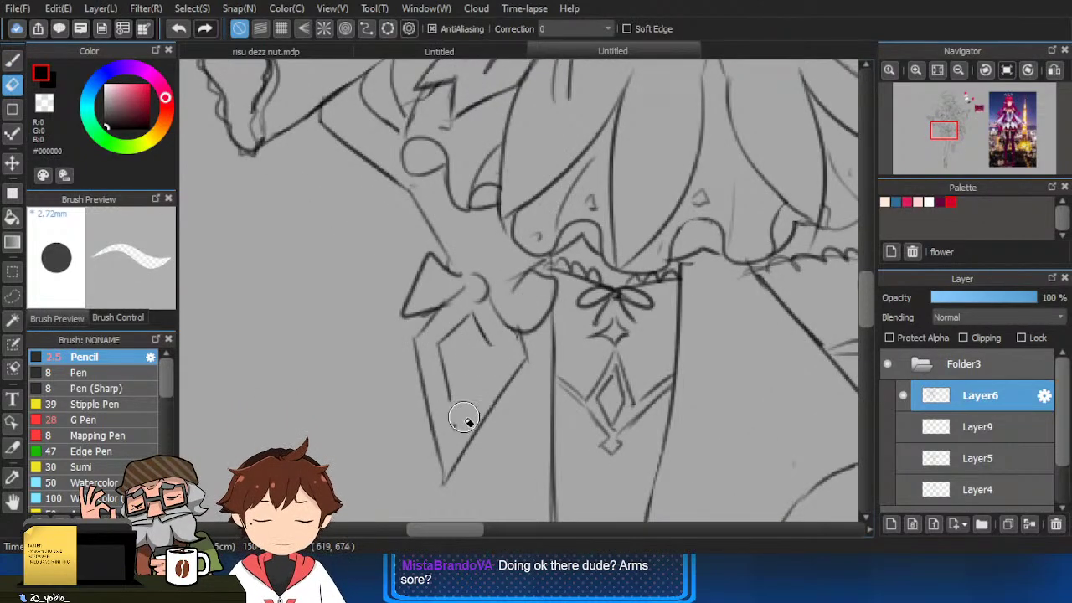
scroll(456, 398, "up", 1)
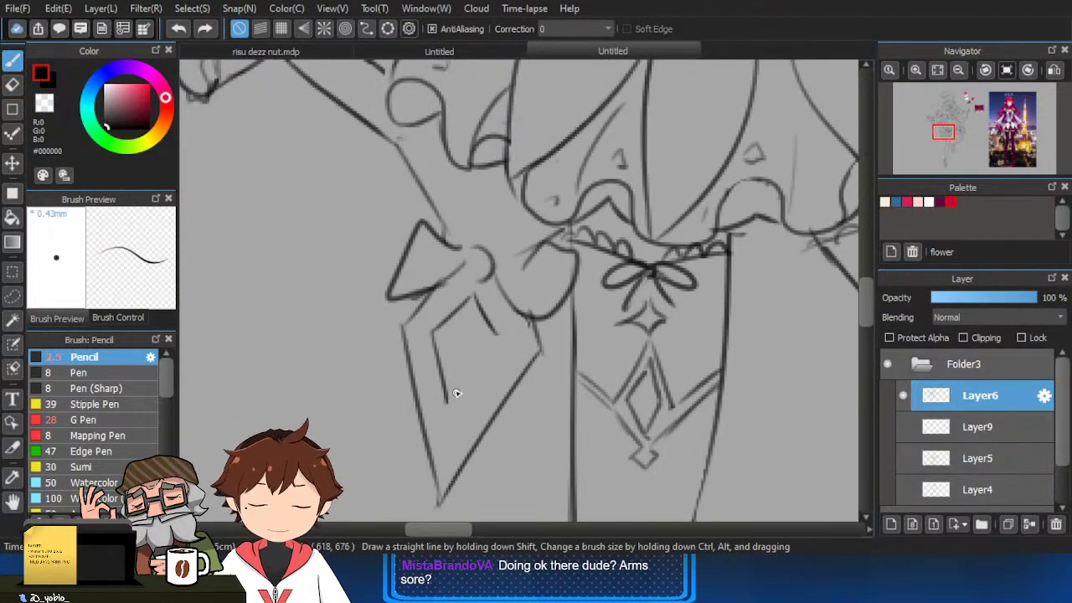
mouse_move(439, 365)
left_mouse_down()
mouse_move(453, 442)
mouse_move(513, 331)
left_mouse_up()
key("e")
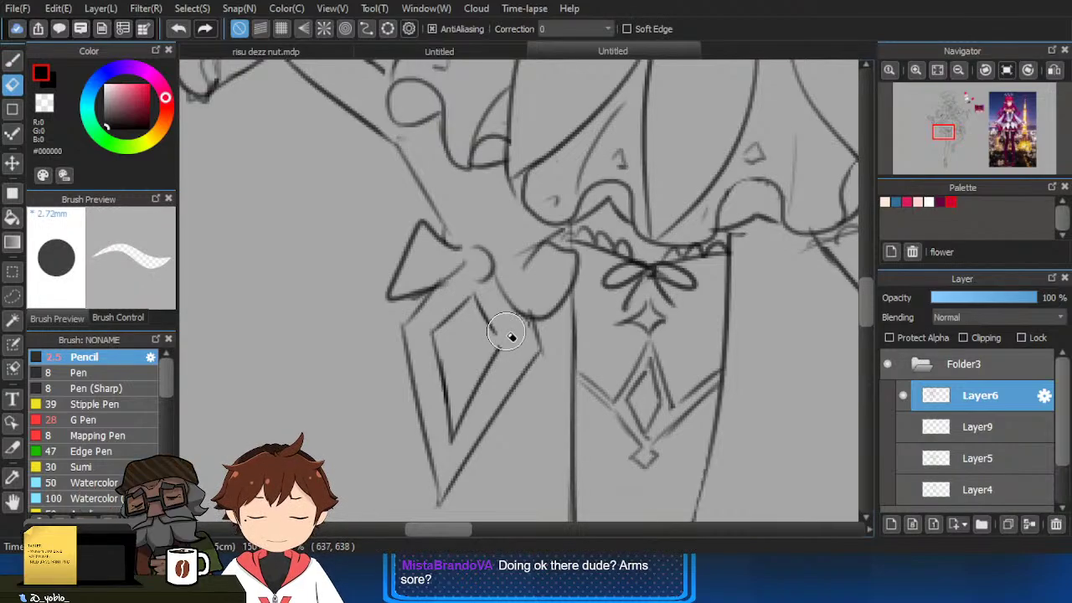
key("p")
scroll(503, 335, "down", 2)
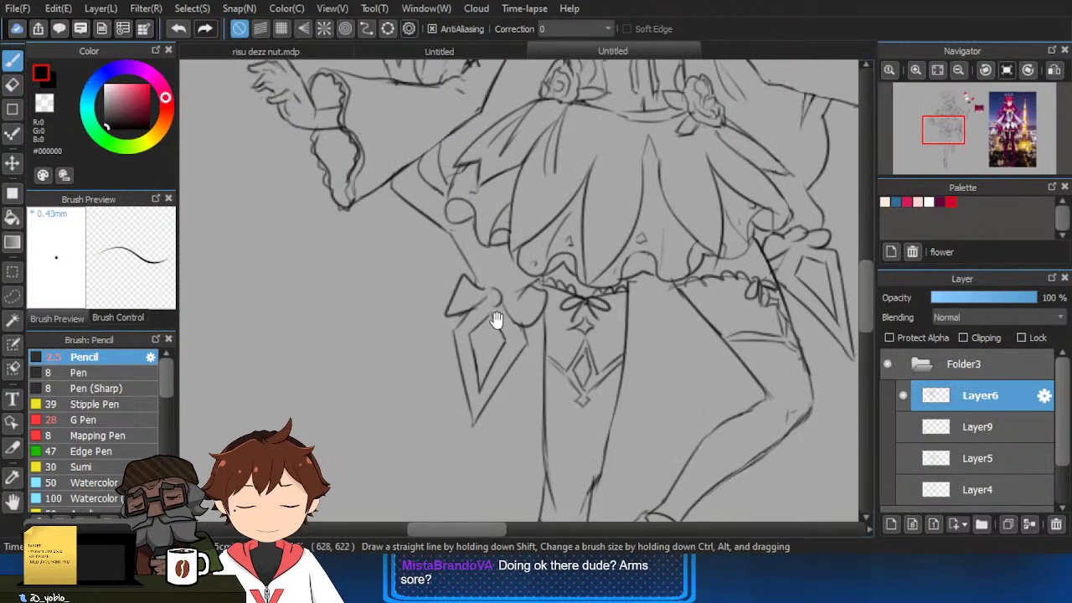
scroll(481, 362, "up", 2)
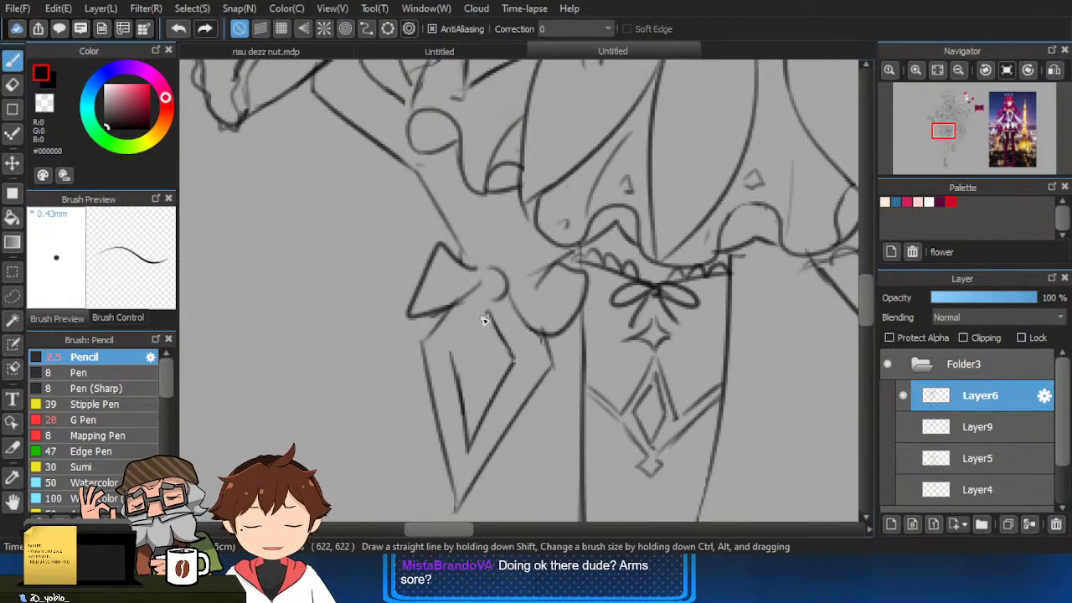
Redraw the lower edge of the outer loop and a small round knot on the bow above the left-hand pendant.
key("e")
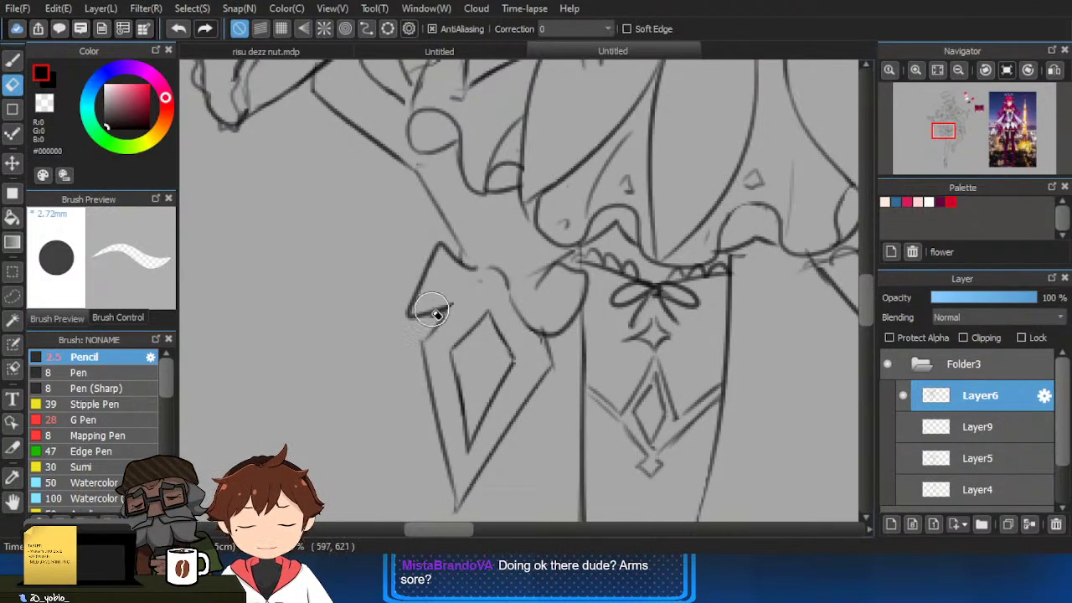
key("p")
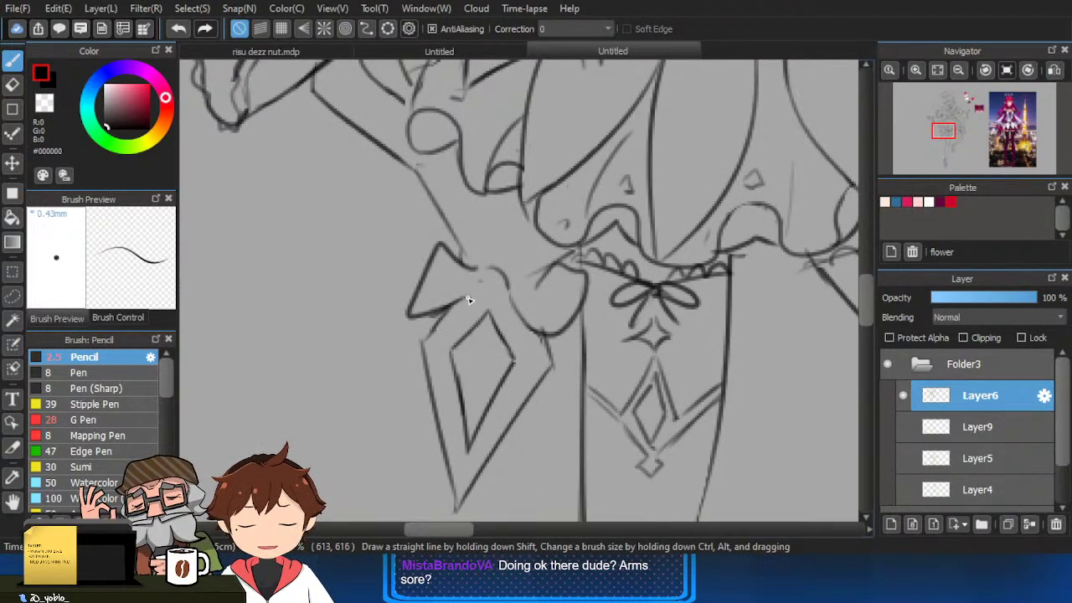
left_click_drag(481, 280, 496, 268)
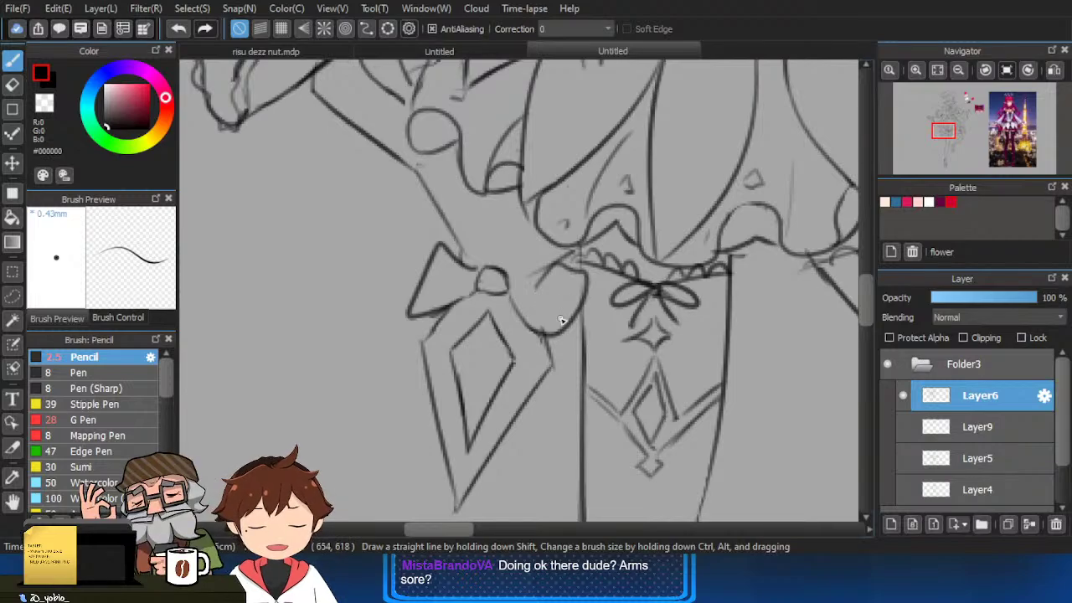
Erase the rounded bow loop next to the leg and redraw it with a straight upper edge, folds and a notched end.
key("e")
key("p")
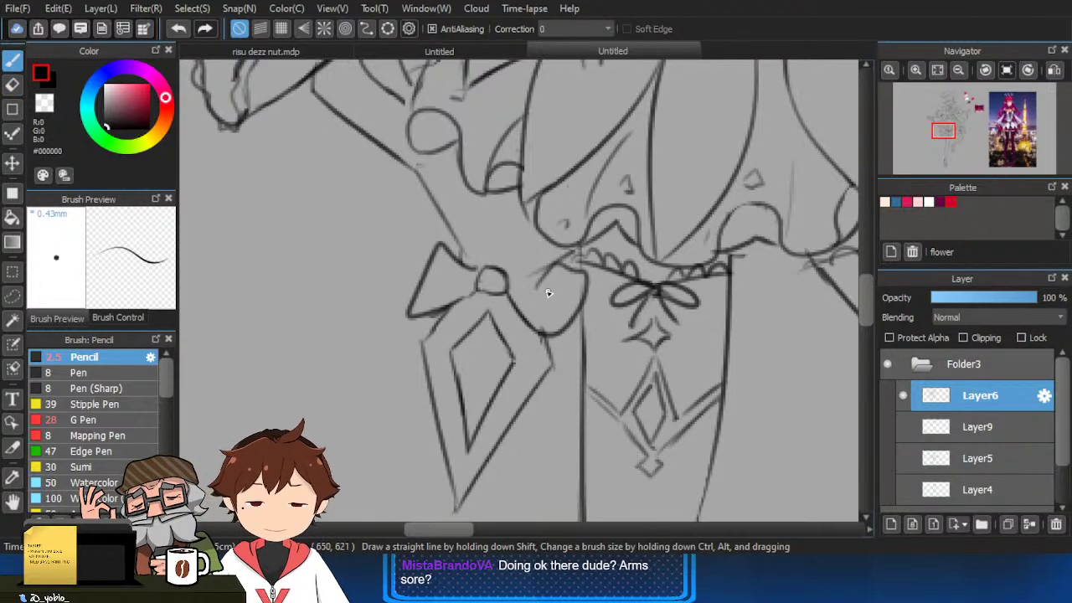
left_click_drag(509, 280, 563, 265)
key("e")
left_click_drag(555, 332, 571, 315)
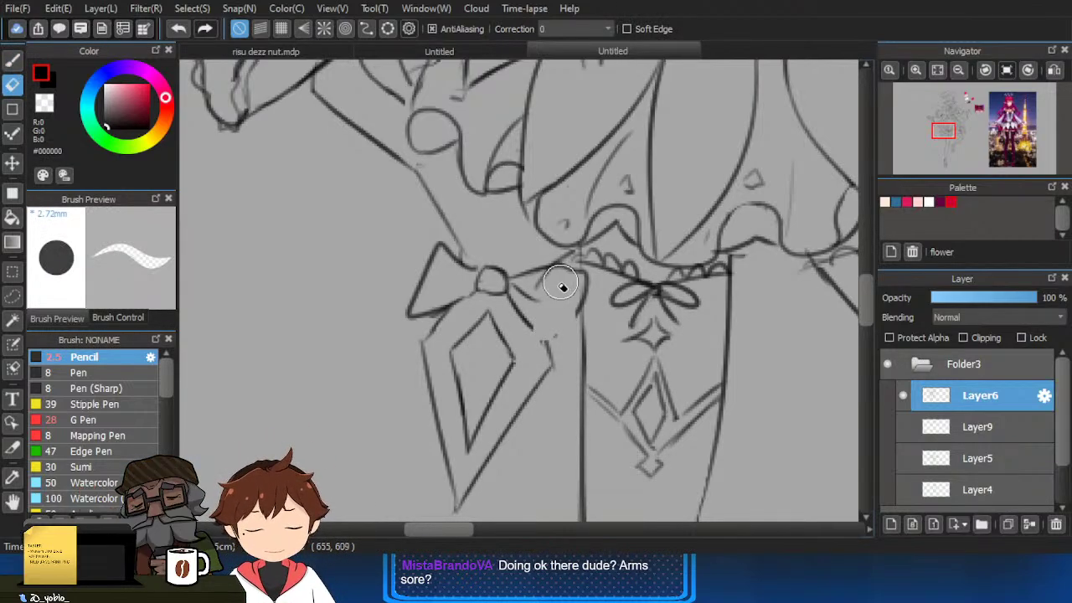
left_click_drag(553, 276, 541, 287)
key("p")
left_click_drag(534, 329, 557, 343)
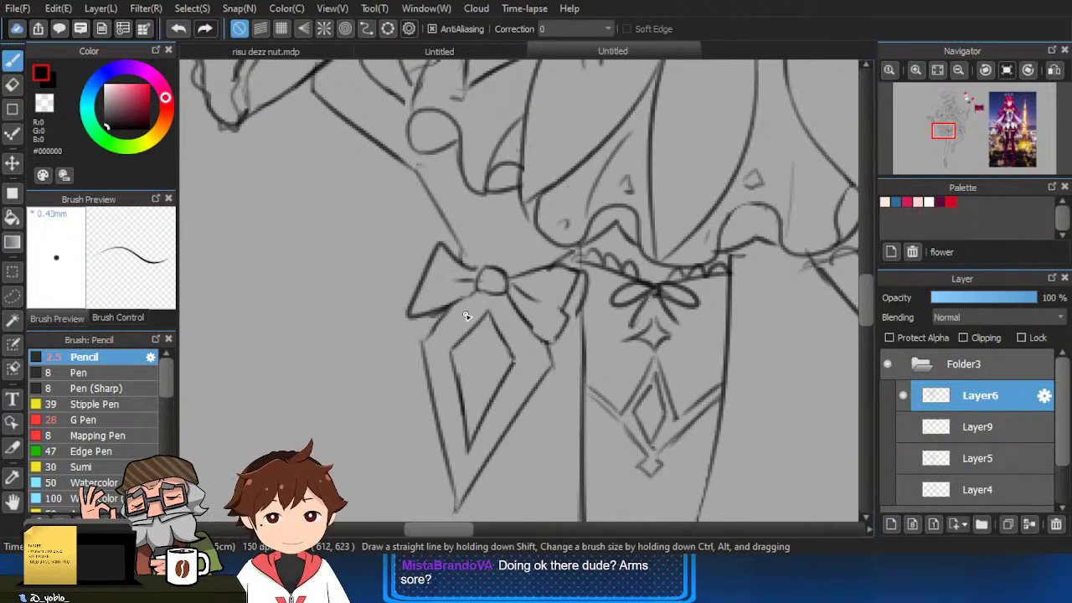
Erase the outer edge of the bow's far loop above the left-hand pendant and redraw it with a notch.
key("e")
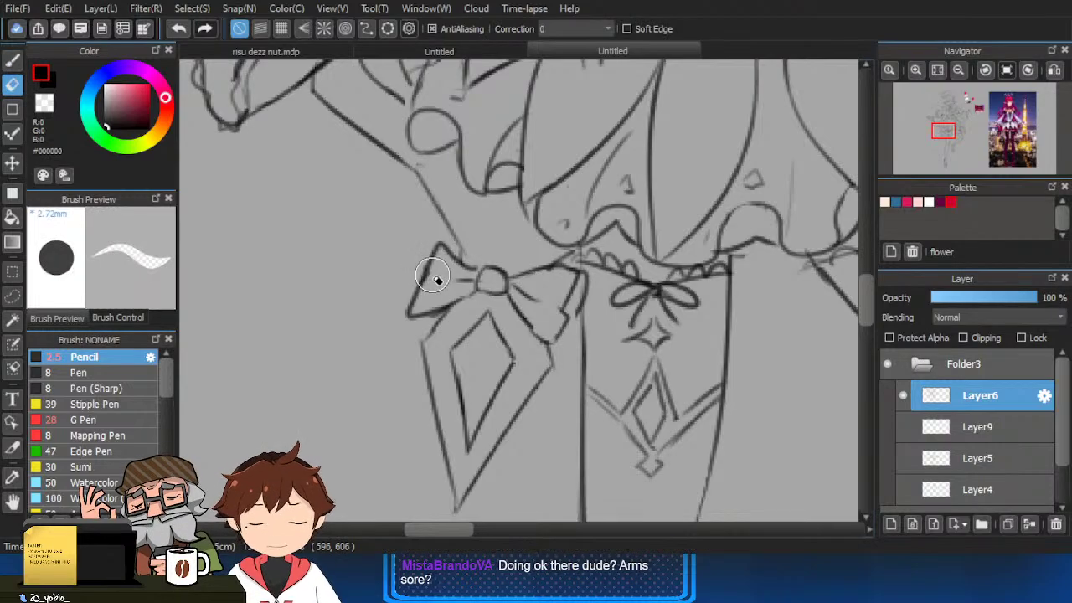
key("p")
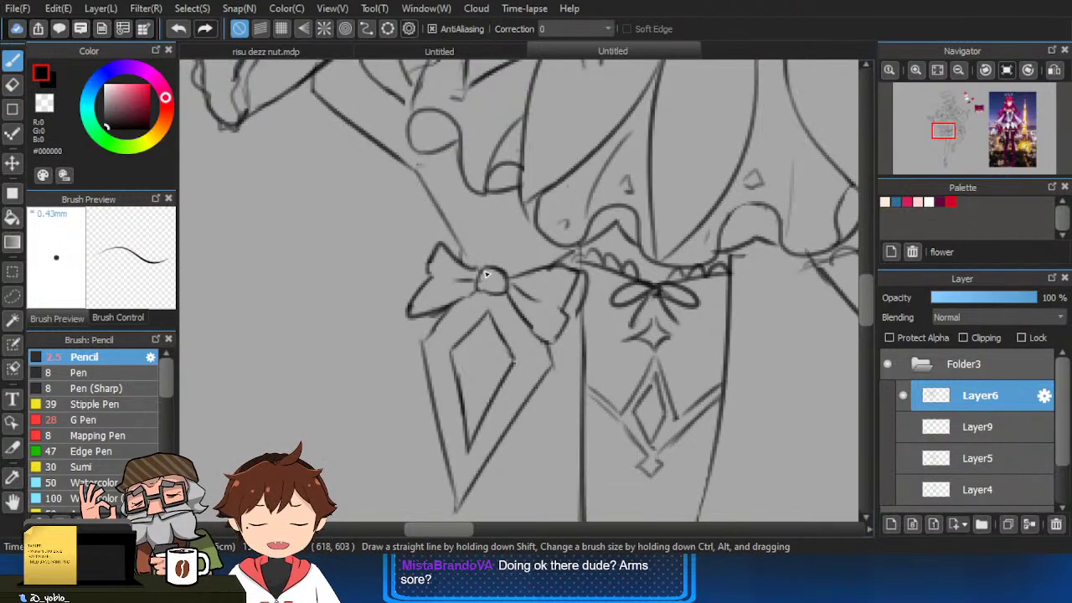
scroll(580, 337, "down", 2)
scroll(478, 321, "up", 1)
scroll(478, 321, "up", 1)
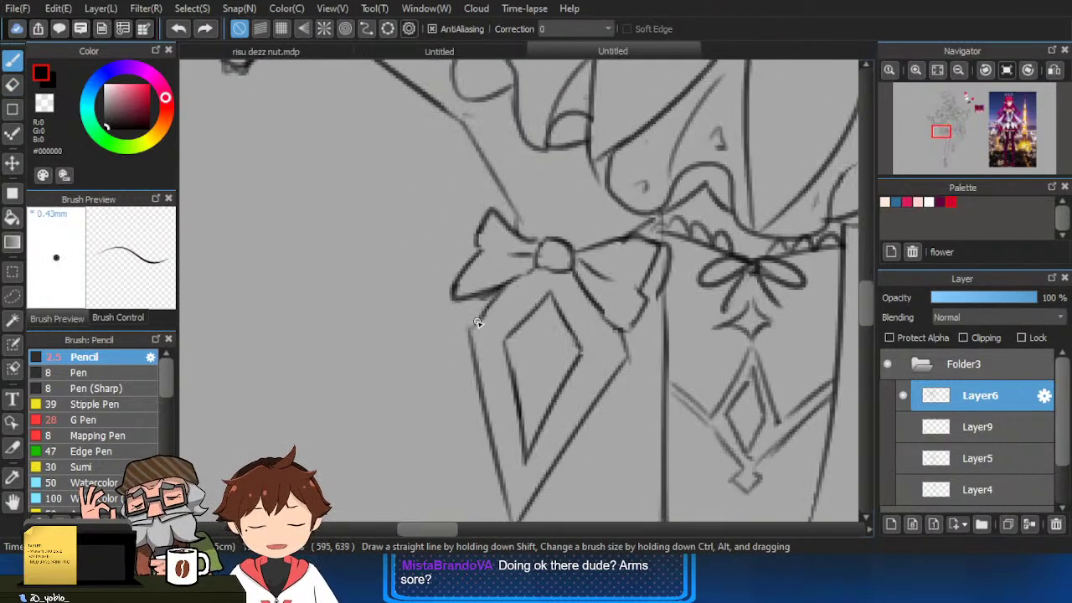
Erase the upper right edge of the left-hand pendant's inner diamond and redraw it from the top point to the side corner.
scroll(529, 325, "down", 1)
key("e")
mouse_move(555, 240)
left_mouse_down()
mouse_move(581, 304)
mouse_move(514, 419)
mouse_move(578, 287)
left_mouse_up()
key("p")
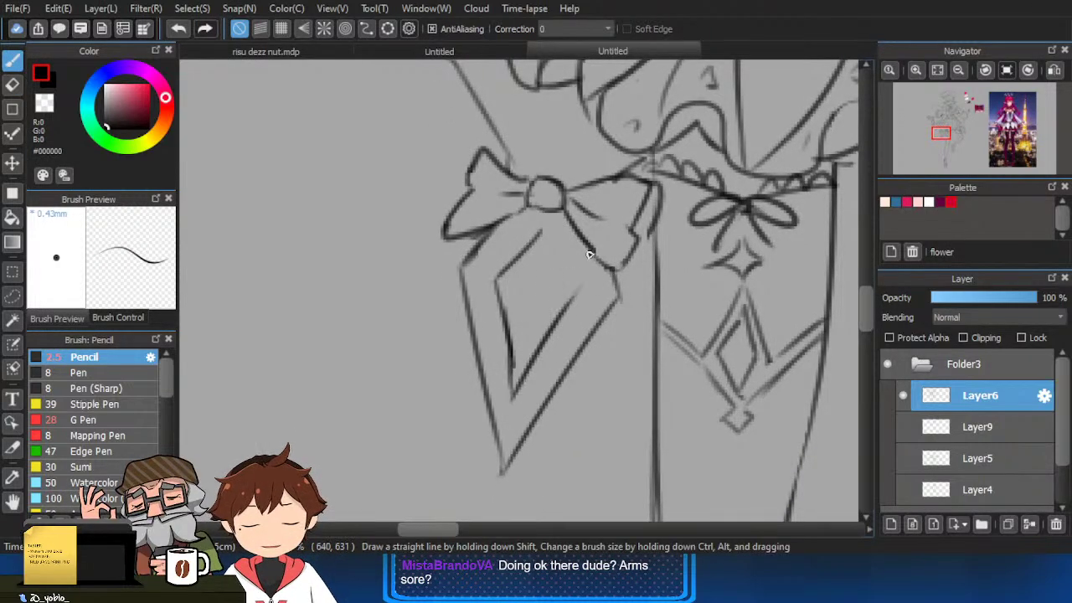
left_click_drag(554, 252, 582, 294)
key("ctrl+z")
left_click_drag(544, 230, 581, 289)
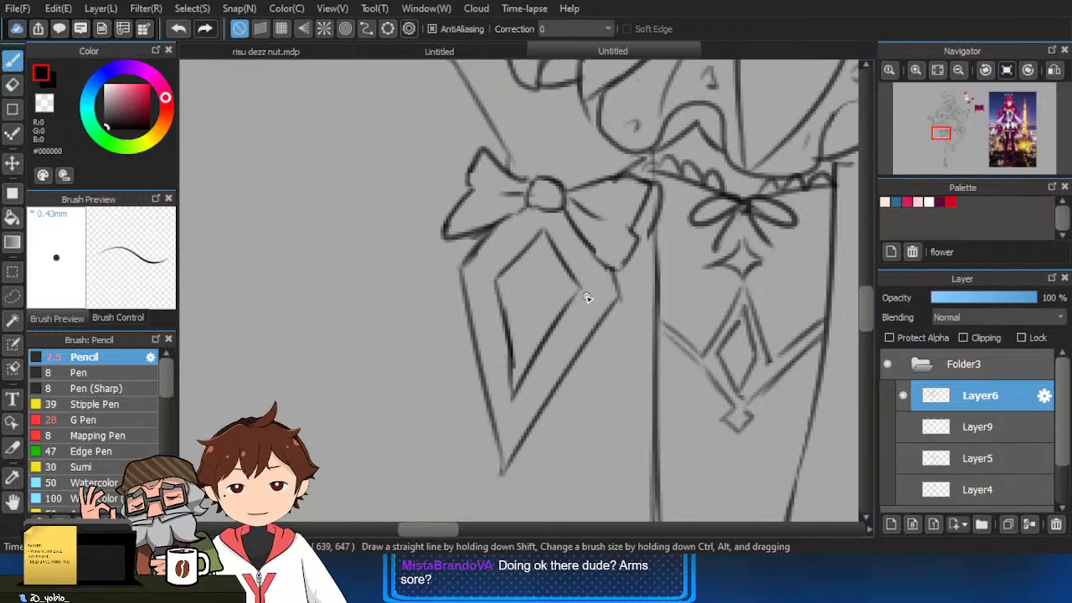
Erase the long left edge of the left-hand pendant's inner diamond and redraw it straight down to the lower tip.
key("e")
left_click_drag(503, 310, 513, 380)
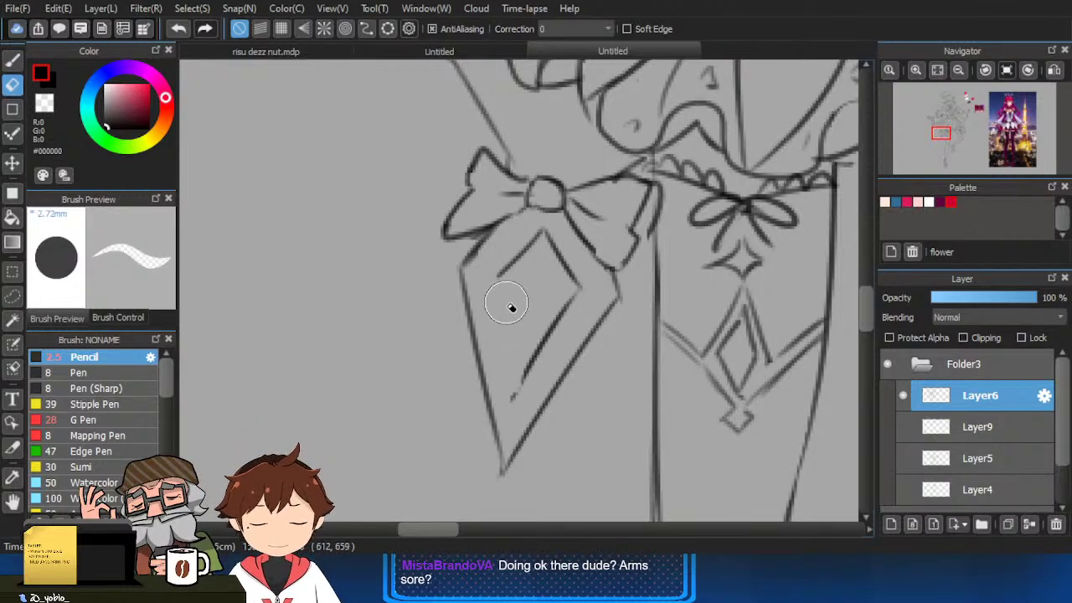
key("b")
left_click_drag(502, 291, 513, 393)
scroll(528, 373, "down", 3)
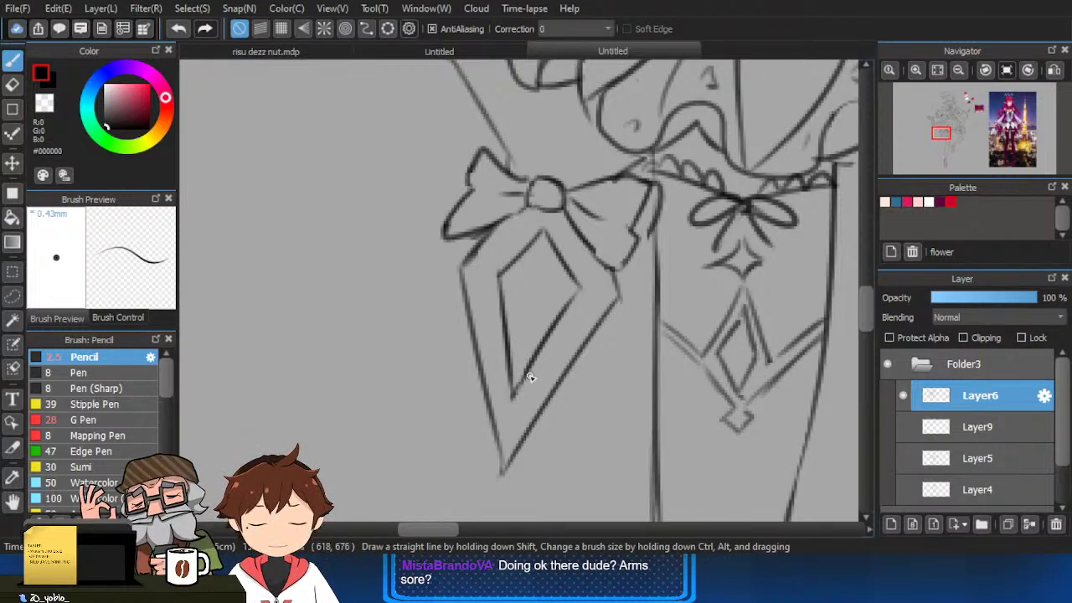
scroll(537, 402, "up", 4)
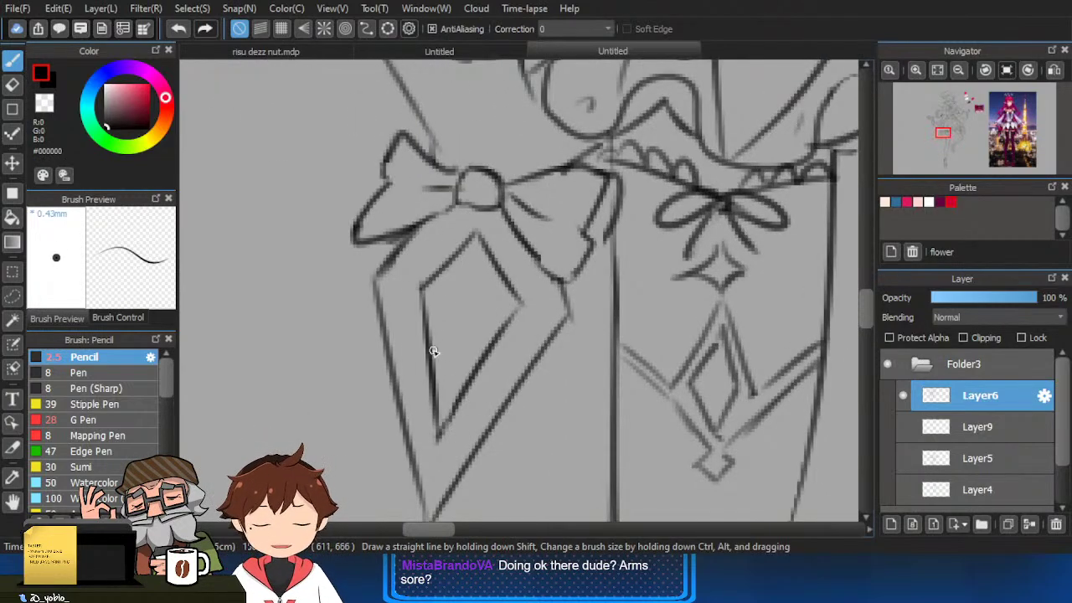
key("e")
left_click_drag(421, 292, 442, 397)
key("b")
left_click_drag(424, 295, 439, 435)
scroll(466, 360, "down", 3)
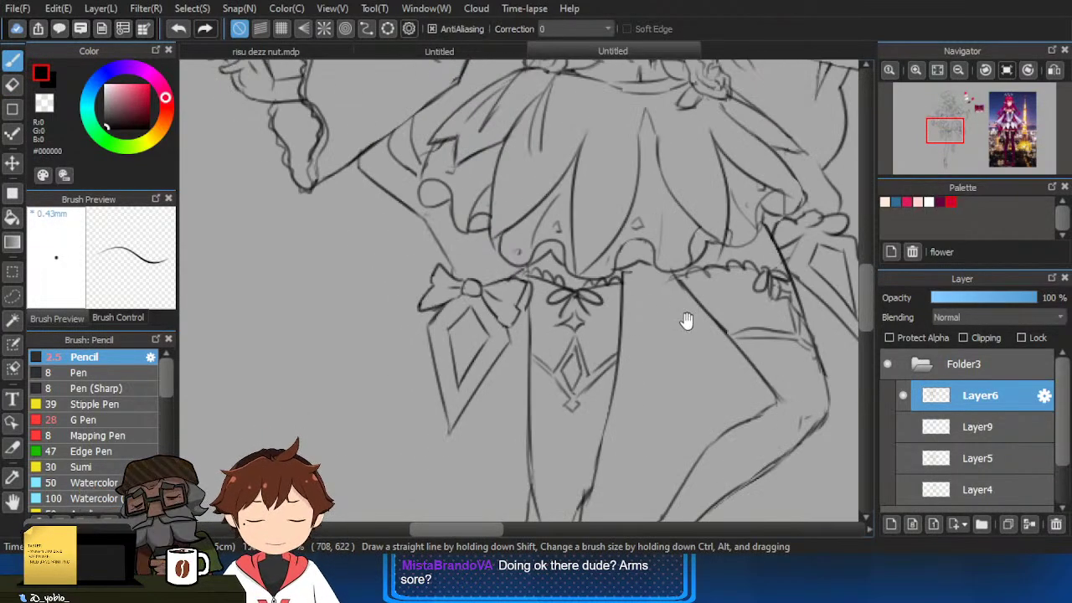
left_click_drag(837, 365, 687, 412)
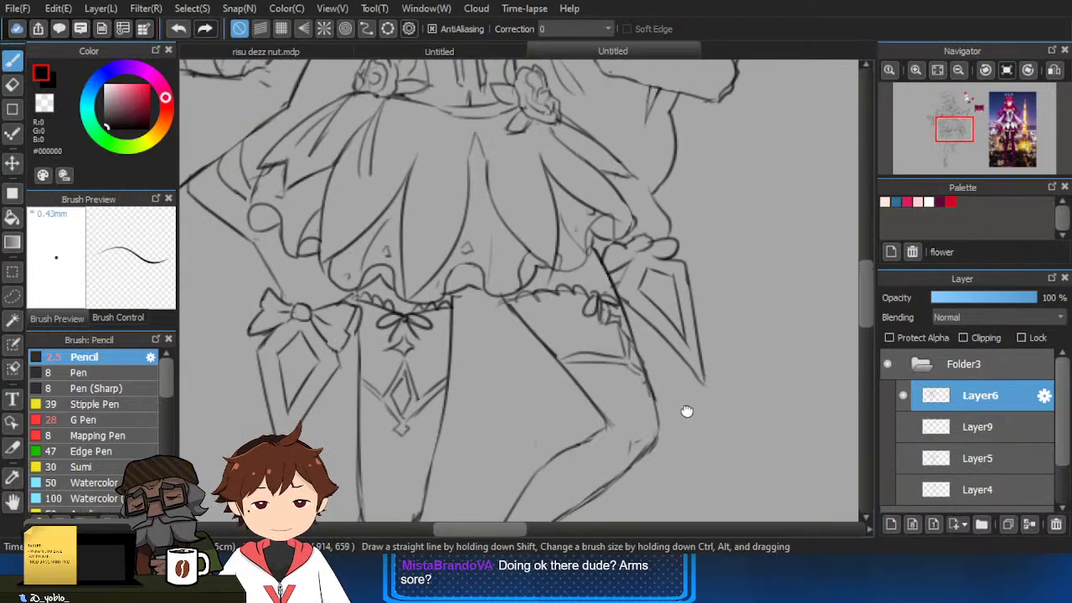
Darken the forearm line running from the left-hand elbow down to the wrist bow.
left_click_drag(579, 387, 660, 422)
left_click_drag(534, 391, 606, 424)
scroll(463, 325, "up", 3)
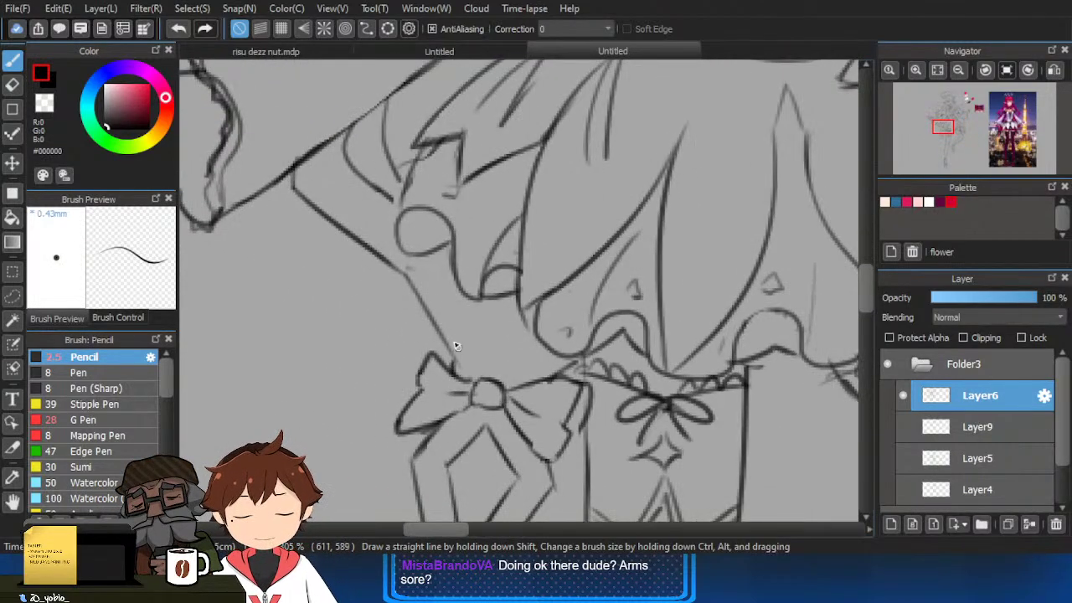
left_click_drag(406, 276, 455, 365)
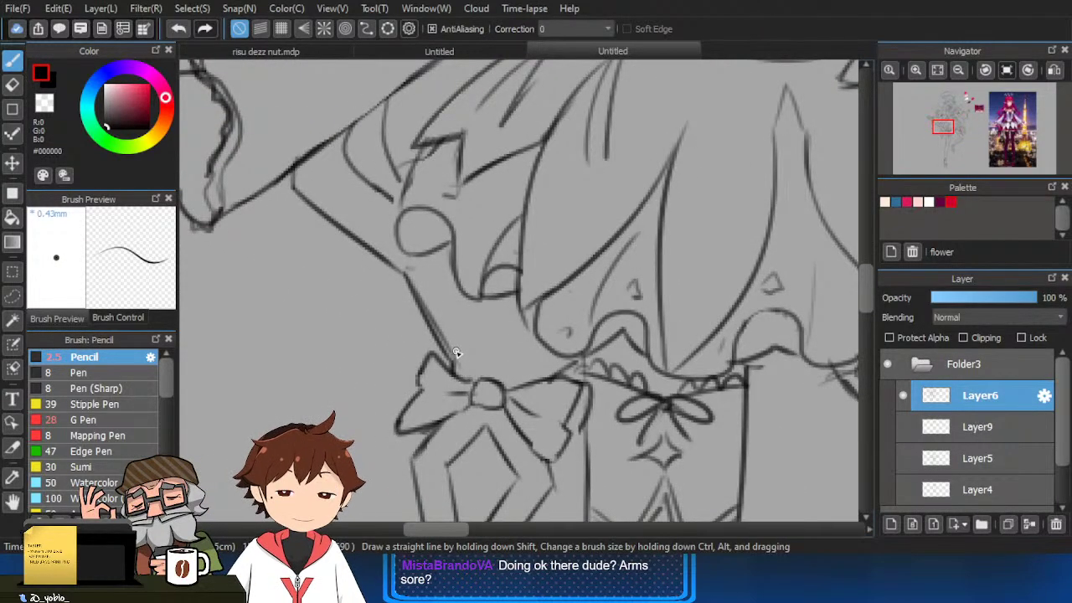
left_click_drag(453, 306, 440, 263)
Clean up the hair strands above the left-hand sleeve and redraw the outermost strand as a curve down to the sleeve edge.
scroll(444, 262, "down", 3)
scroll(502, 186, "down", 3)
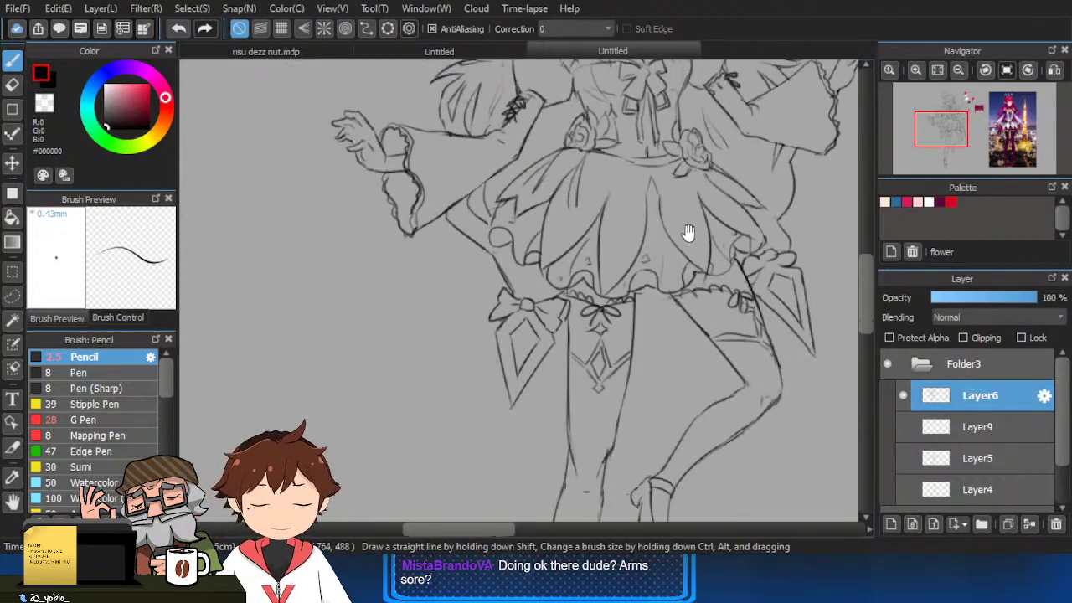
scroll(446, 324, "up", 5)
scroll(414, 243, "down", 4)
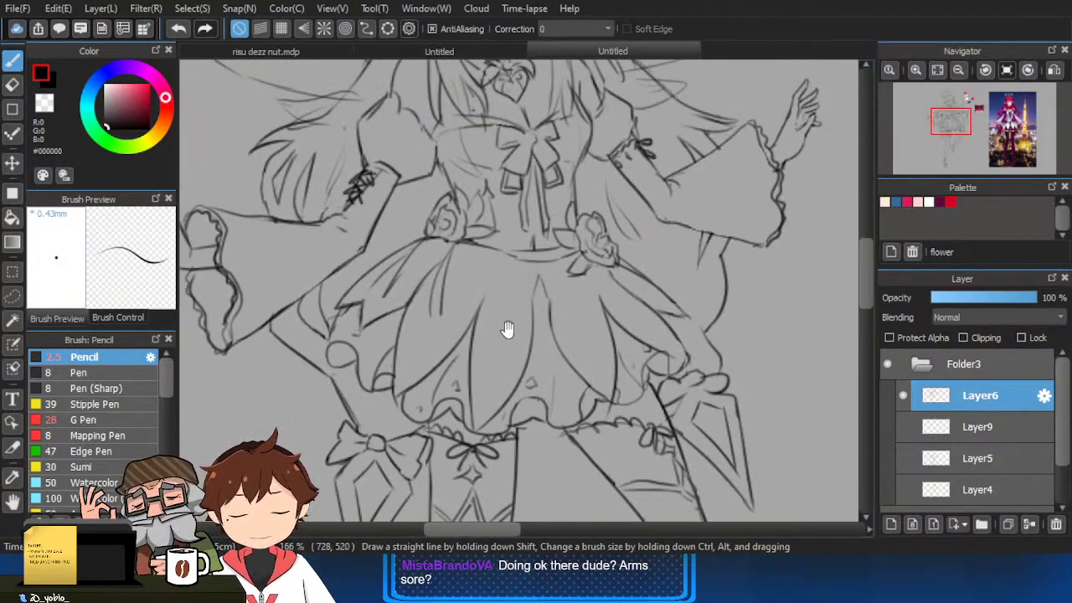
scroll(285, 293, "up", 4)
left_click_drag(313, 220, 364, 223)
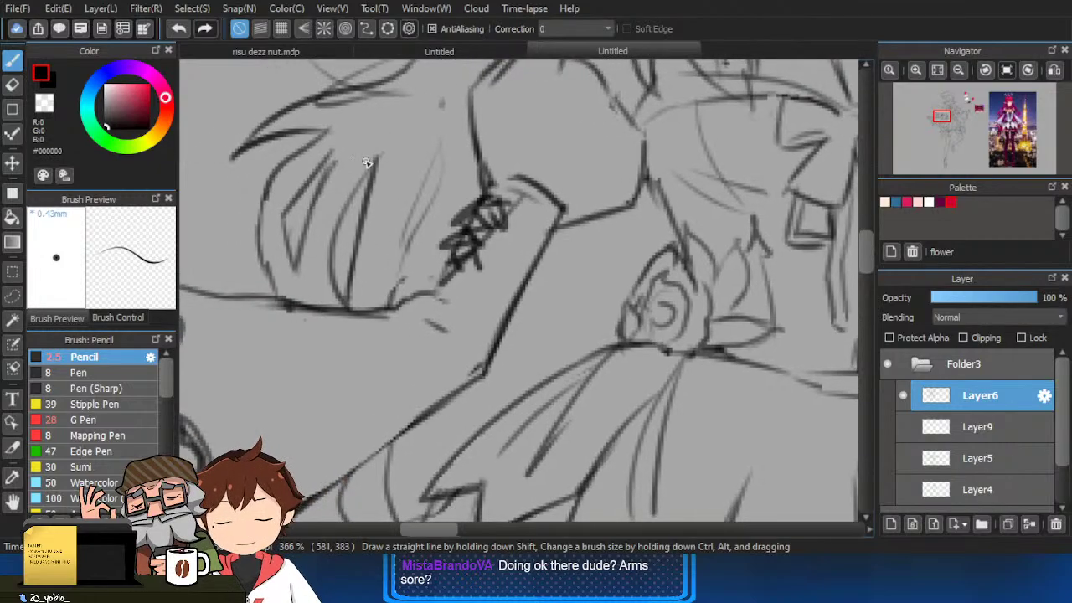
key("e")
mouse_move(343, 154)
left_mouse_down()
mouse_move(319, 238)
mouse_move(342, 240)
left_mouse_up()
key("b")
key("e")
key("b")
mouse_move(300, 196)
left_mouse_down()
mouse_move(293, 314)
mouse_move(305, 321)
left_mouse_up()
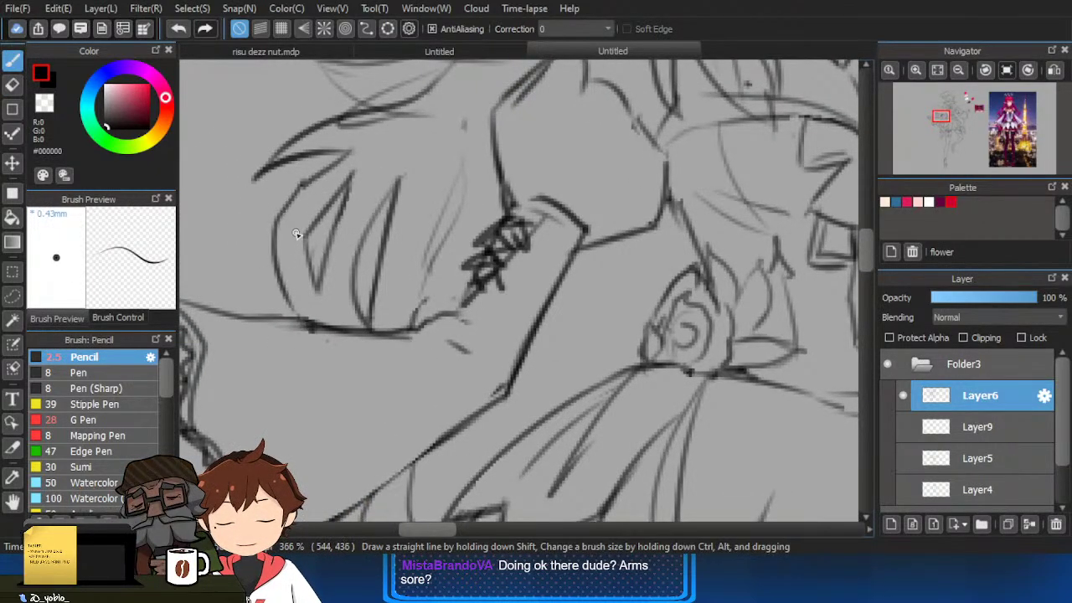
Look over the sleeves, skirt, whole figure and right-hand pendant for remaining rough or open lines.
scroll(296, 235, "down", 1)
left_click_drag(297, 234, 354, 289)
scroll(354, 289, "down", 3)
left_click_drag(444, 196, 507, 184)
left_click_drag(790, 314, 682, 326)
left_click_drag(850, 364, 714, 361)
left_click_drag(663, 429, 673, 357)
scroll(572, 261, "up", 2)
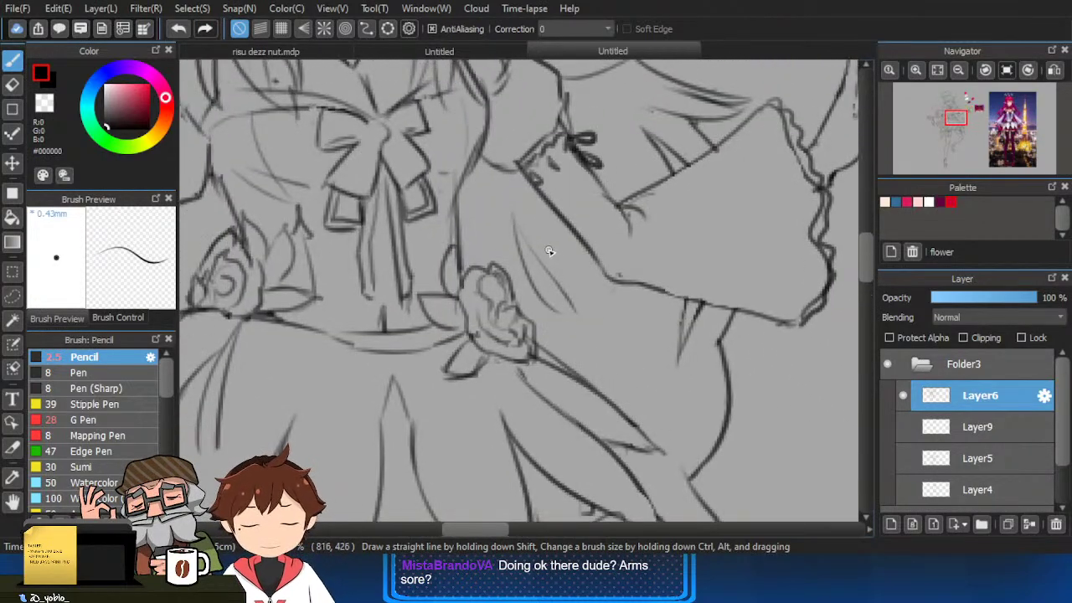
scroll(600, 346, "down", 5)
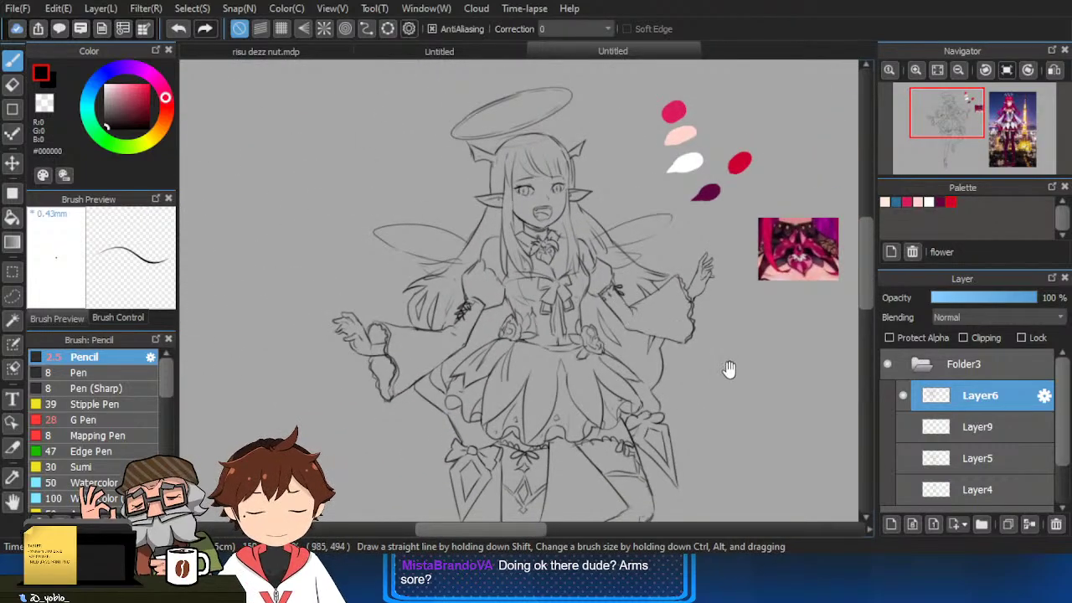
left_click_drag(731, 381, 701, 369)
left_click_drag(653, 477, 671, 495)
scroll(660, 378, "up", 1)
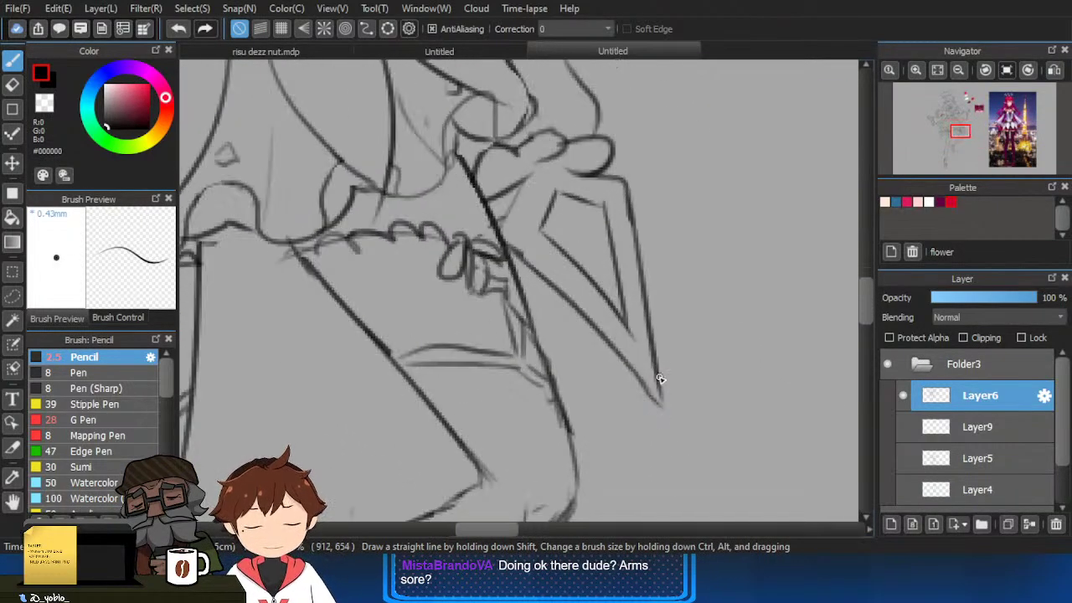
left_click_drag(593, 406, 591, 376)
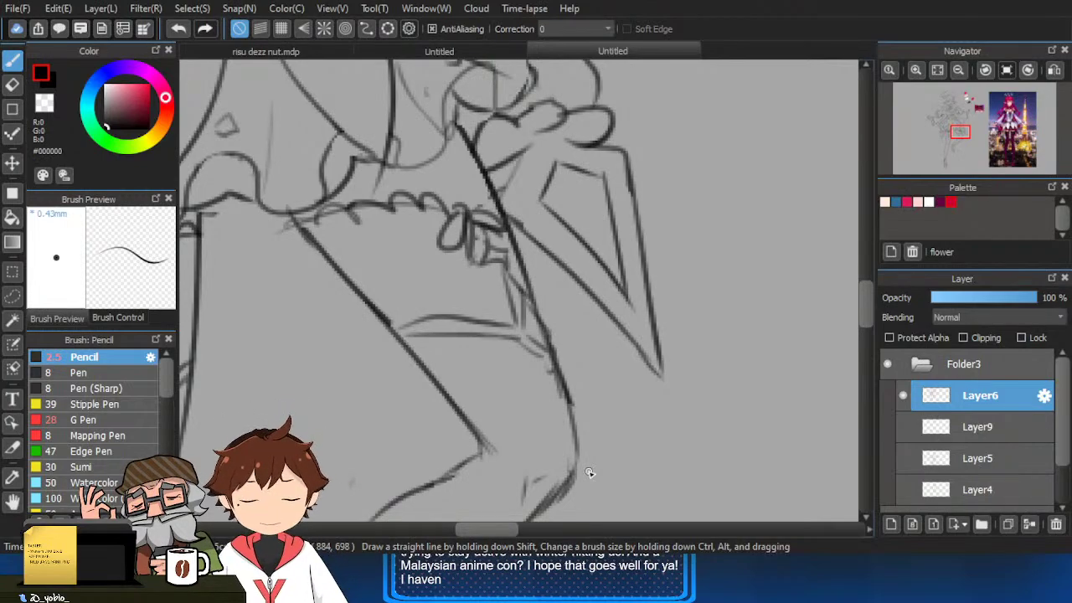
Erase the outer curve of the bent leg's knee and redraw it from the end of the thigh line.
scroll(596, 349, "down", 3)
key("e")
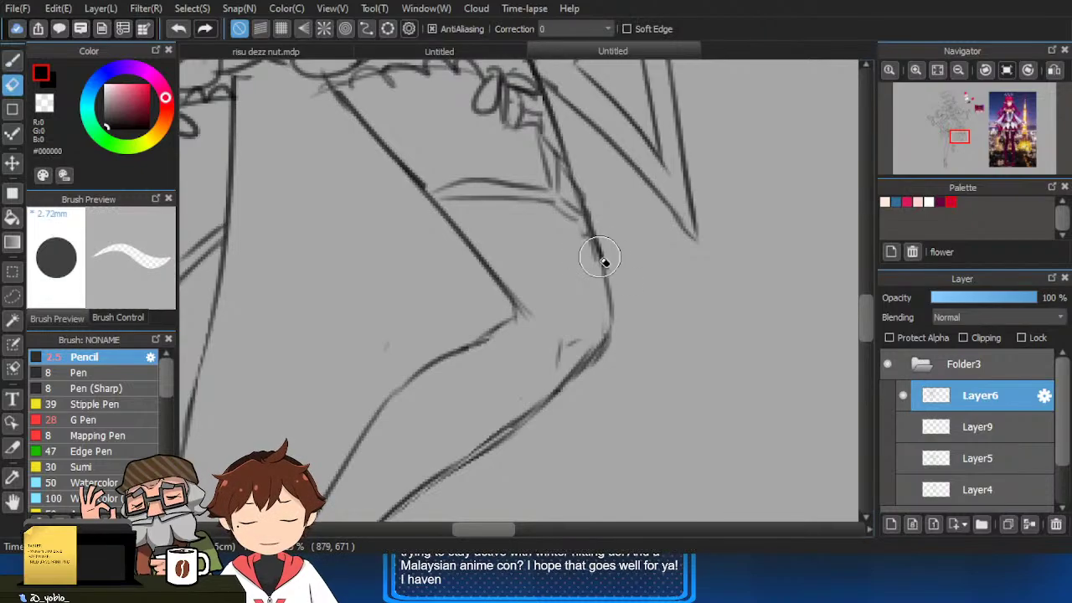
key("b")
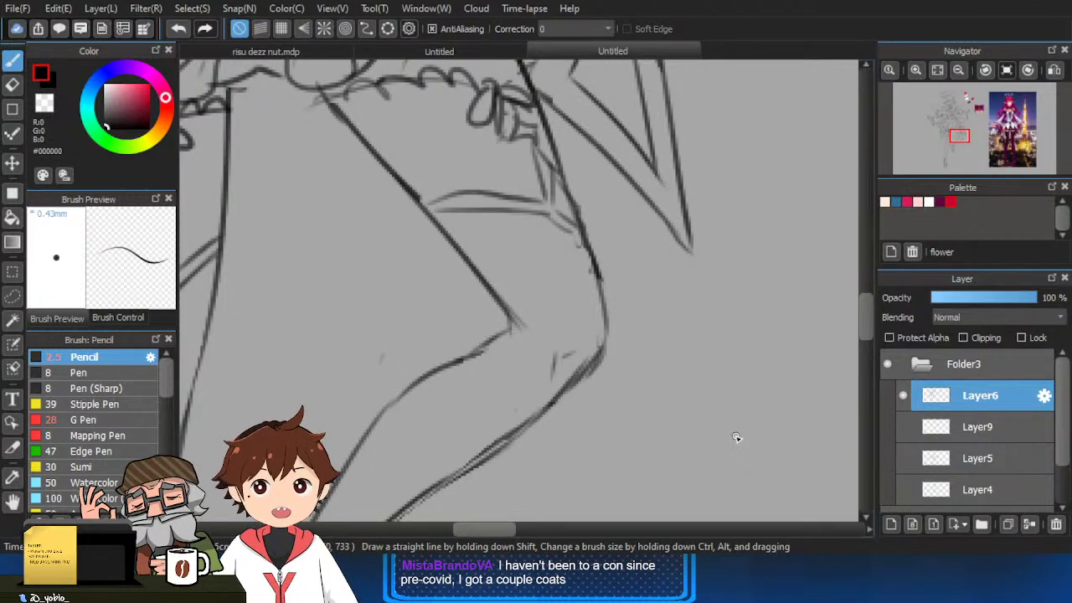
left_click_drag(584, 386, 670, 364)
scroll(683, 367, "down", 3)
scroll(683, 367, "up", 3)
key("e")
left_click_drag(667, 310, 668, 337)
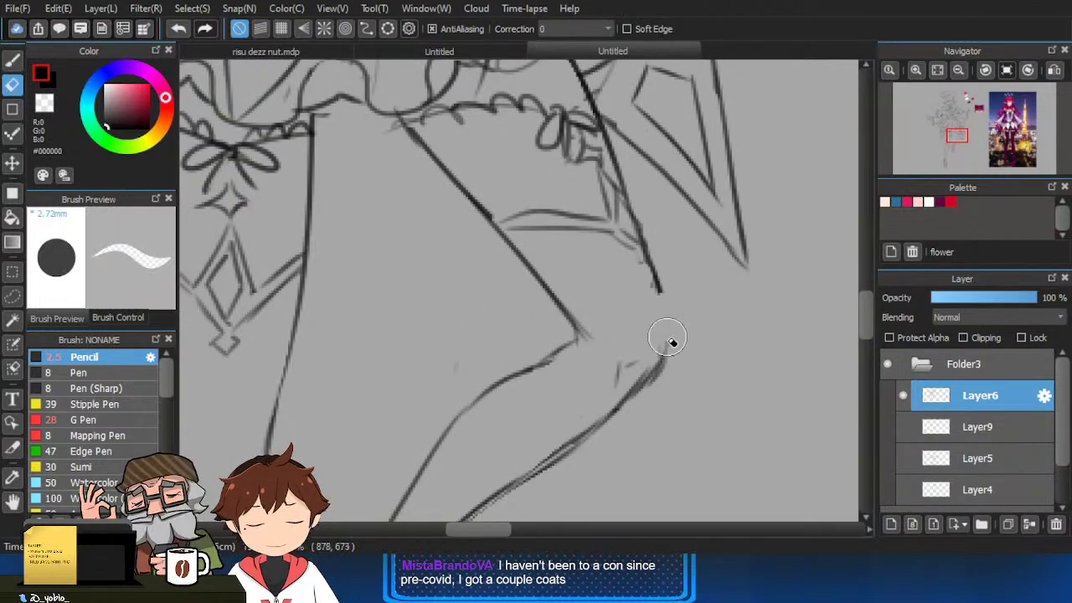
key("b")
key("ctrl+z")
left_click_drag(660, 290, 667, 354)
Erase the rough doubled lines below the bent knee and redraw the outer calf line up to the knee curve.
mouse_move(629, 388)
left_mouse_down()
mouse_move(667, 319)
mouse_move(663, 361)
left_mouse_up()
key("e")
key("b")
left_click_drag(697, 303, 685, 313)
key("e")
left_click_drag(658, 364, 619, 397)
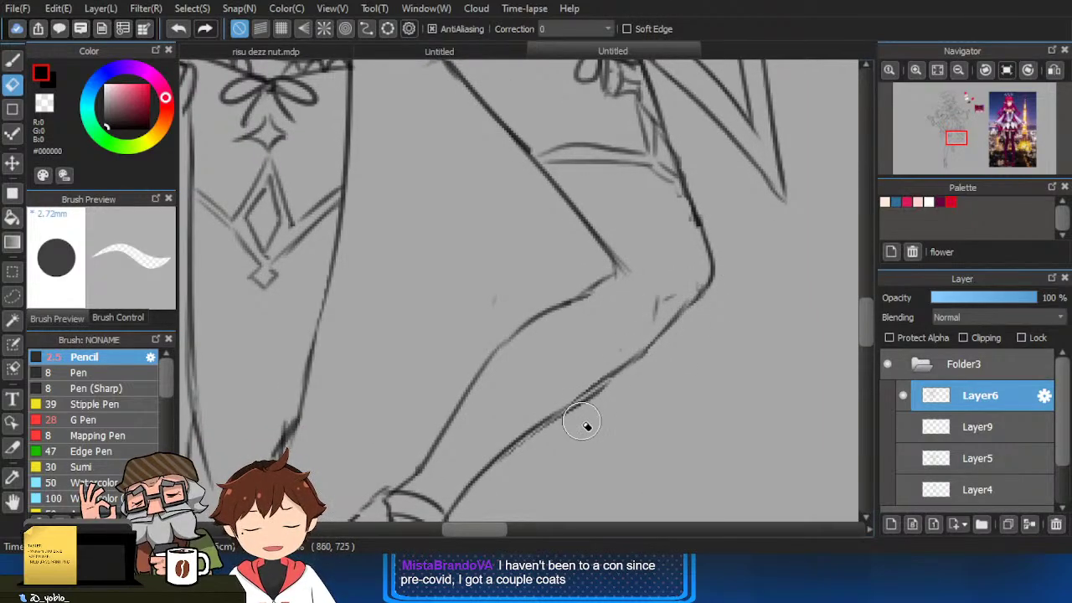
key("b")
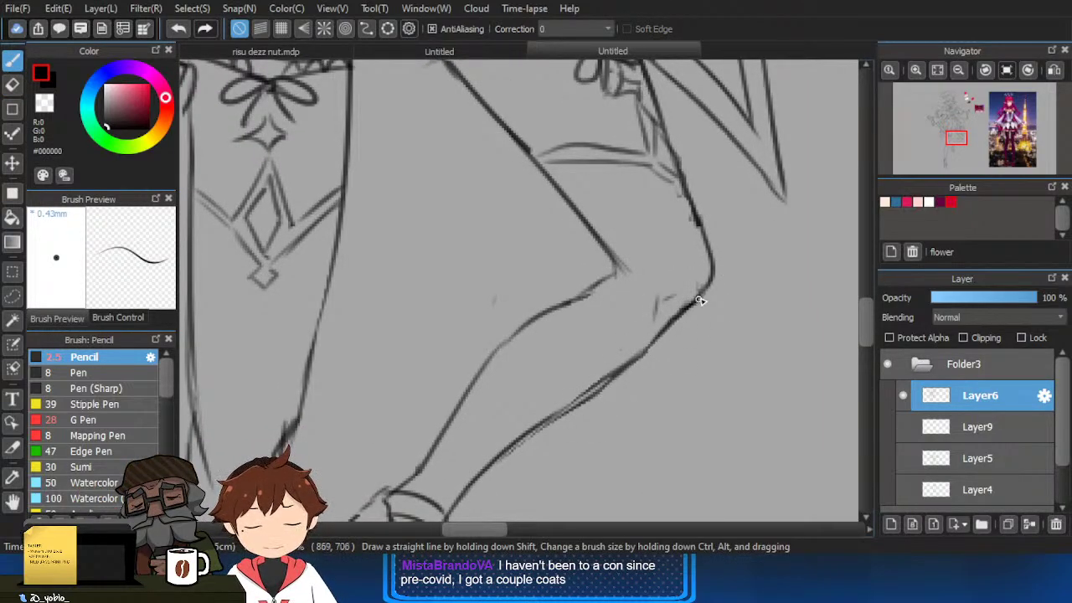
Clean up the bent leg's inner calf line and redraw it to meet the thigh line at the inner knee corner.
scroll(700, 302, "down", 3)
scroll(623, 319, "up", 3)
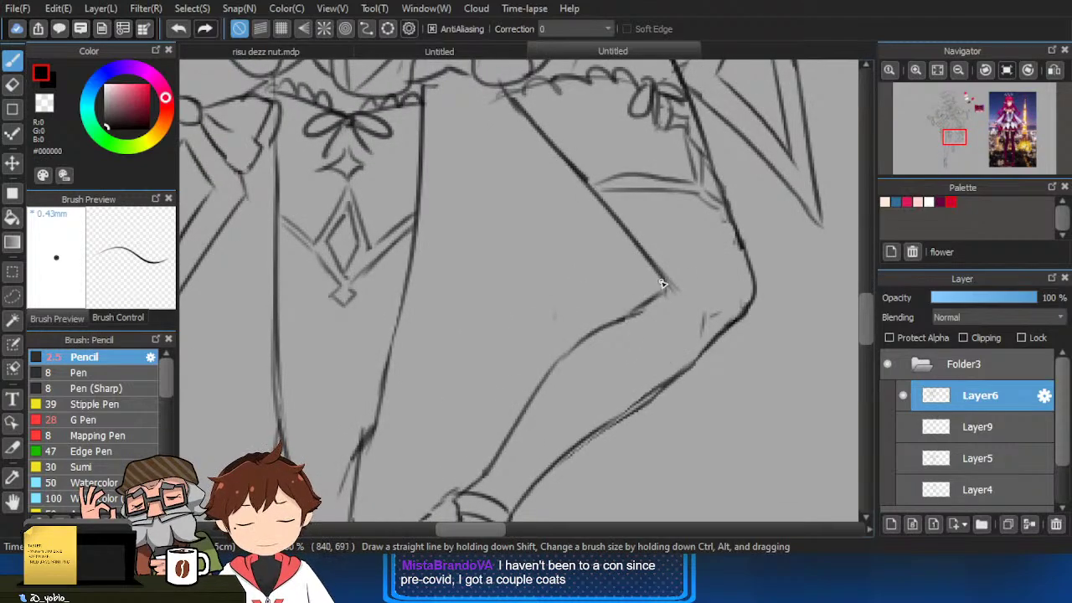
key("e")
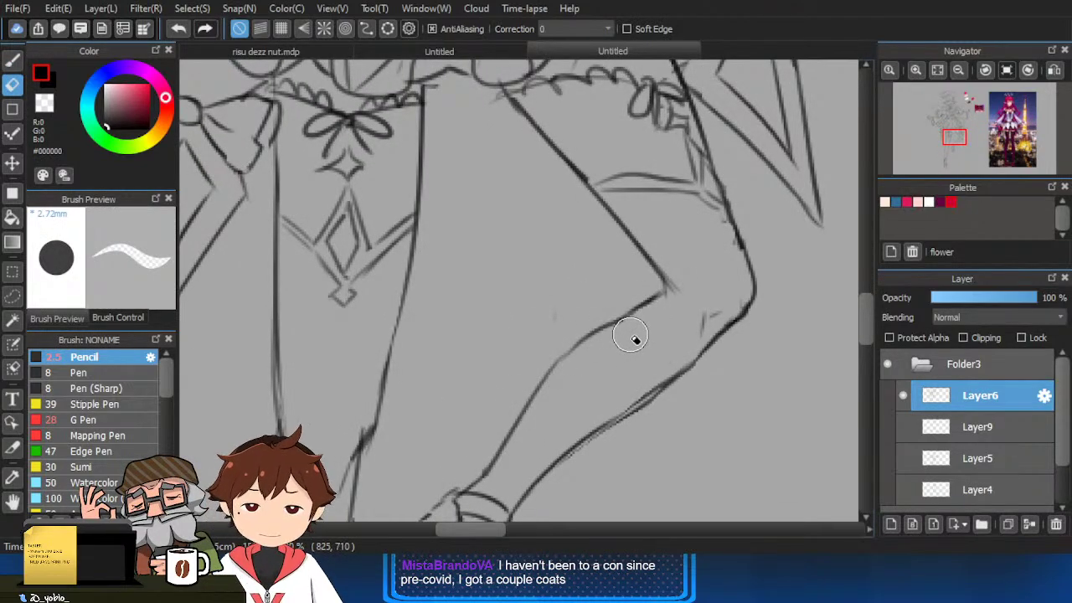
key("b")
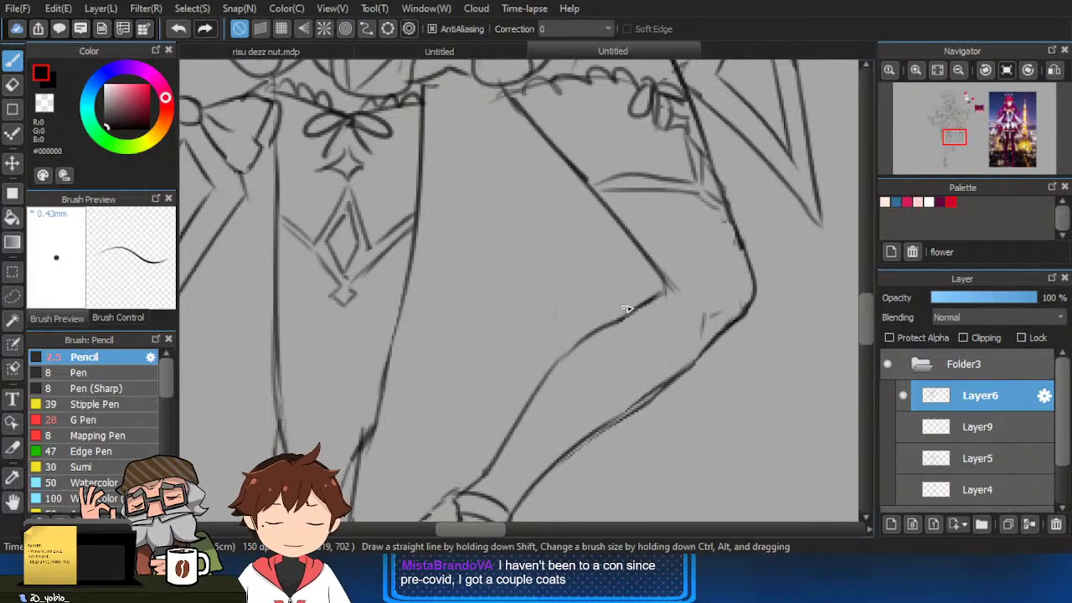
left_click_drag(624, 309, 664, 284)
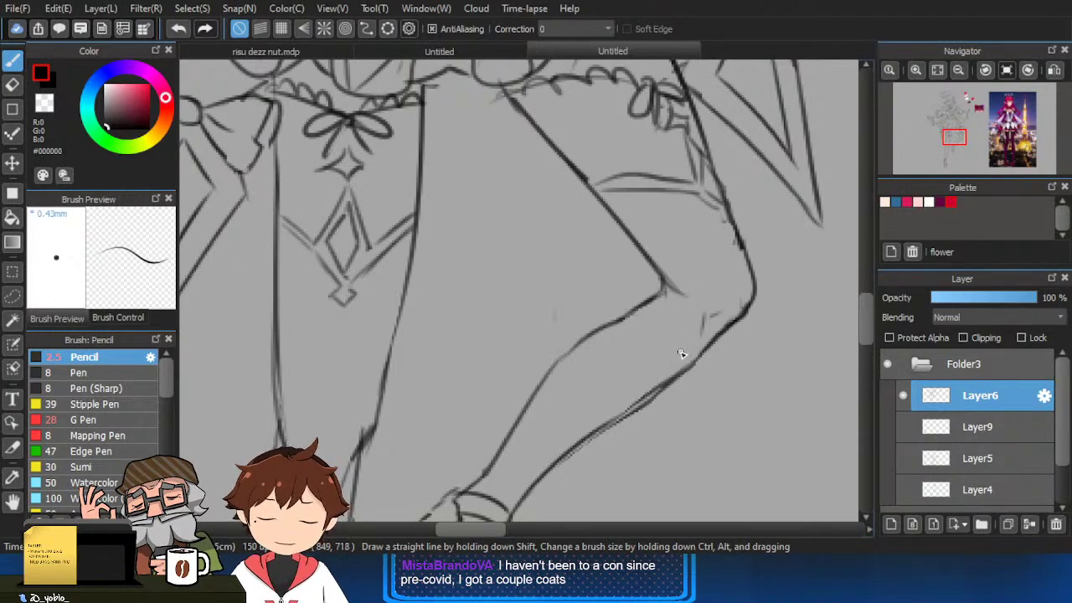
Erase the small diamond at the bottom of the straight leg's stocking ornament and redraw it with crisp edges.
scroll(688, 369, "down", 1)
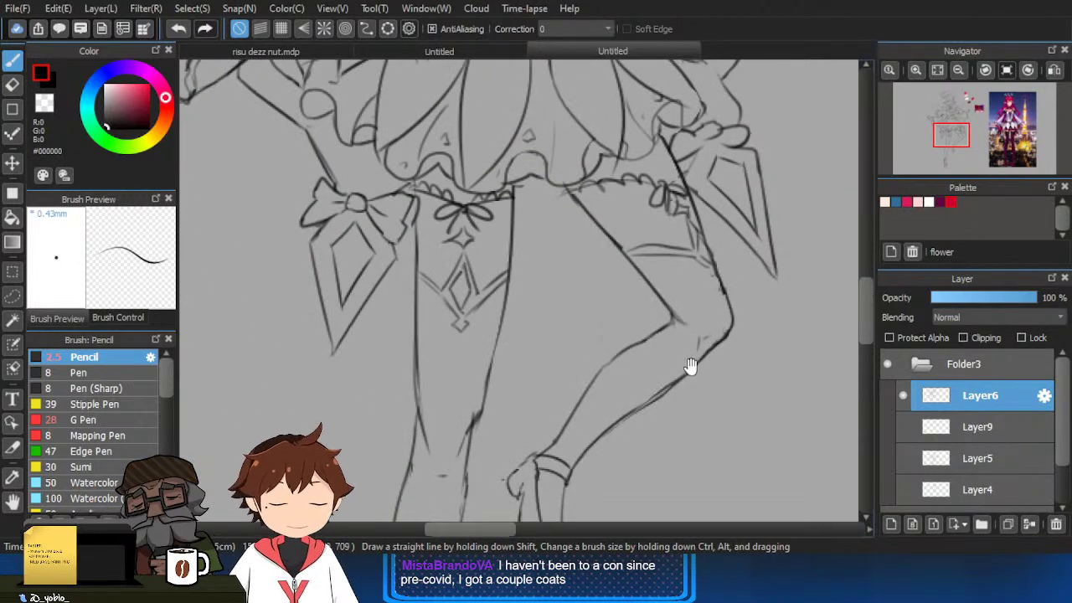
left_click_drag(671, 440, 692, 407)
scroll(495, 305, "up", 3)
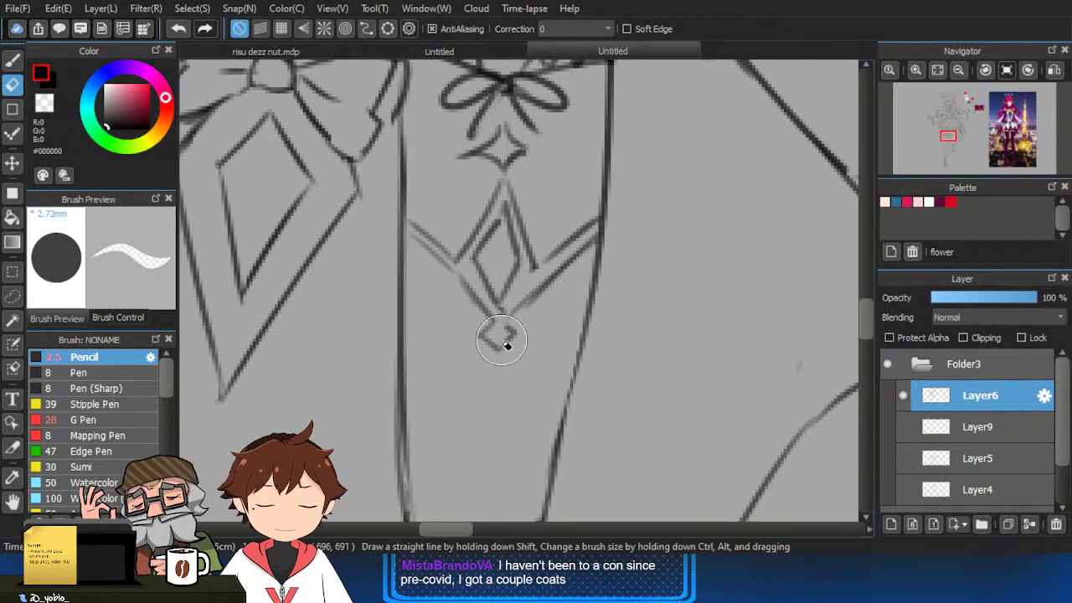
left_click_drag(500, 325, 513, 339)
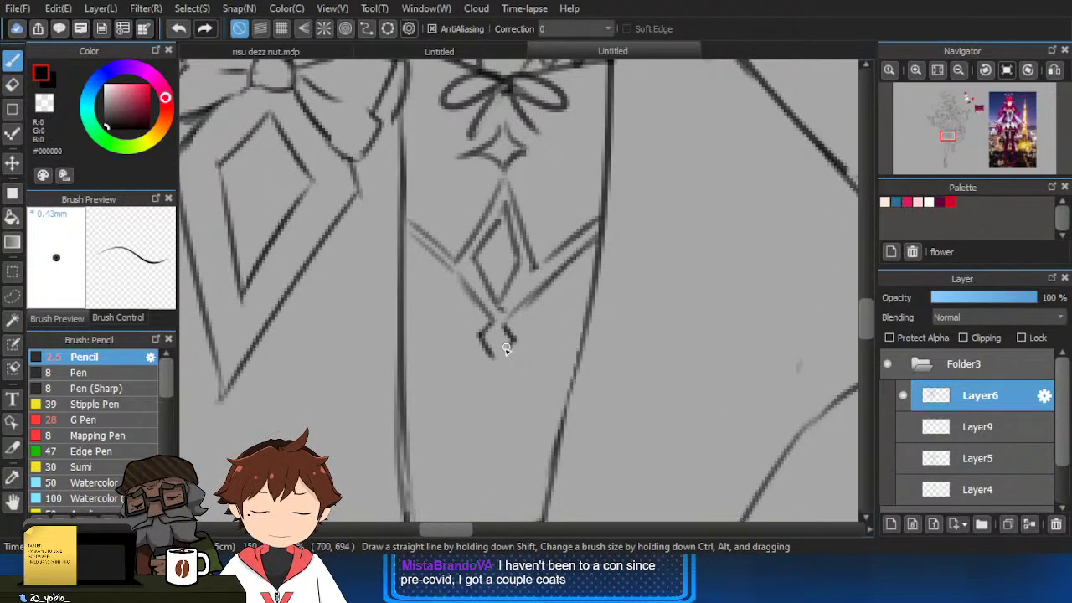
scroll(517, 280, "down", 2)
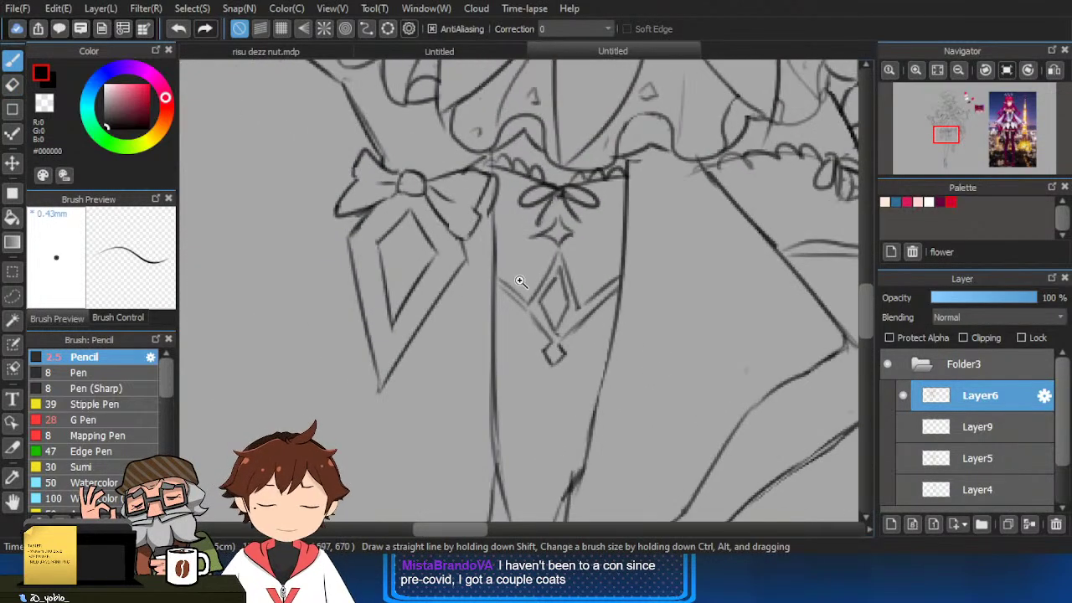
Darken the stocking's band lines on both sides of the ornament and redraw the lower edges of its inner diamond.
scroll(521, 326, "up", 3)
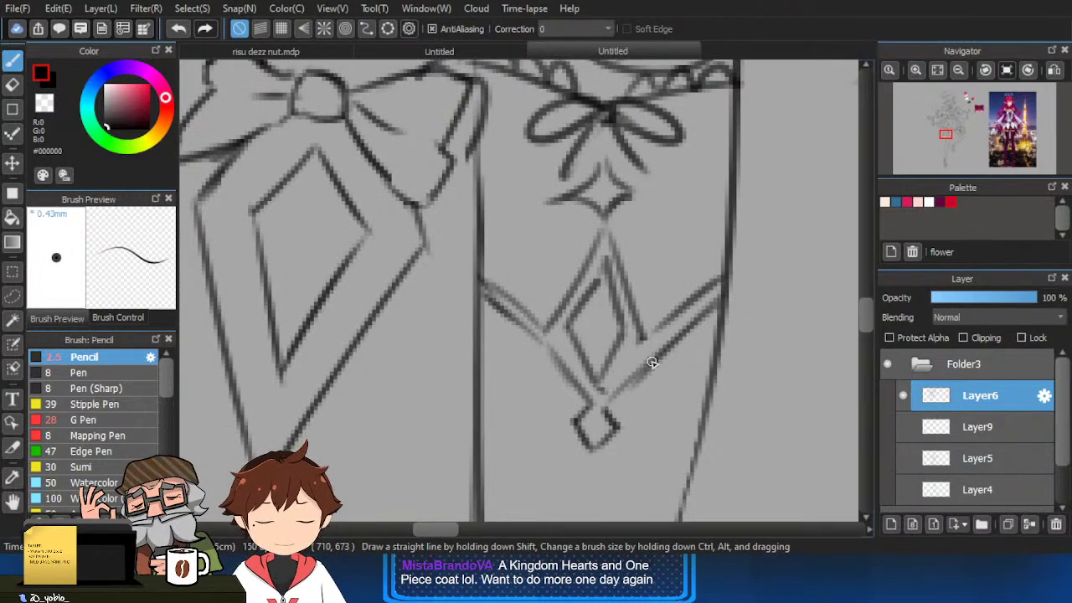
scroll(714, 278, "down", 2)
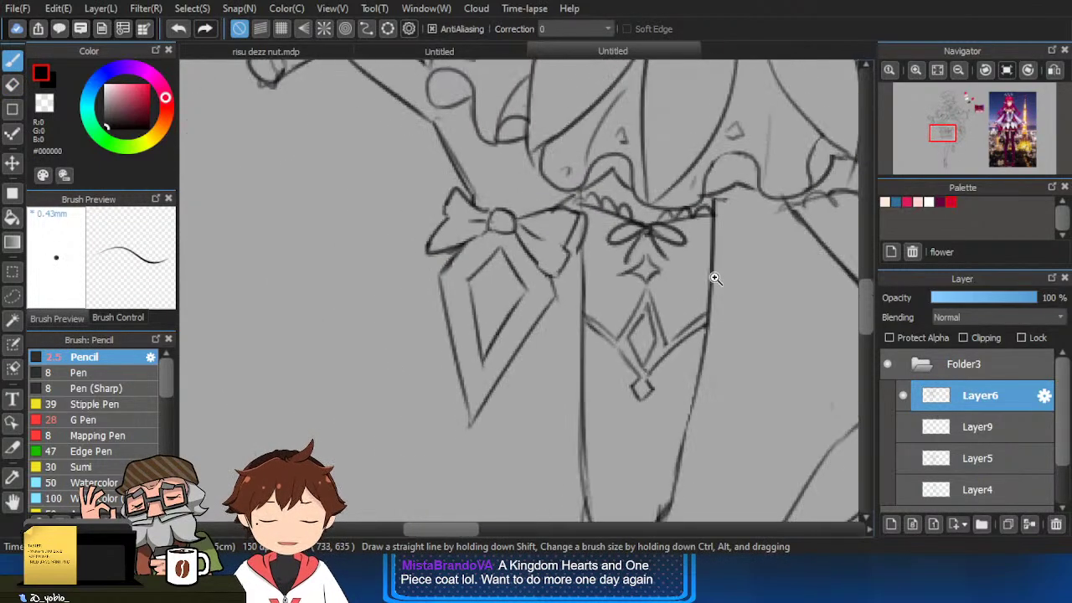
scroll(642, 351, "up", 2)
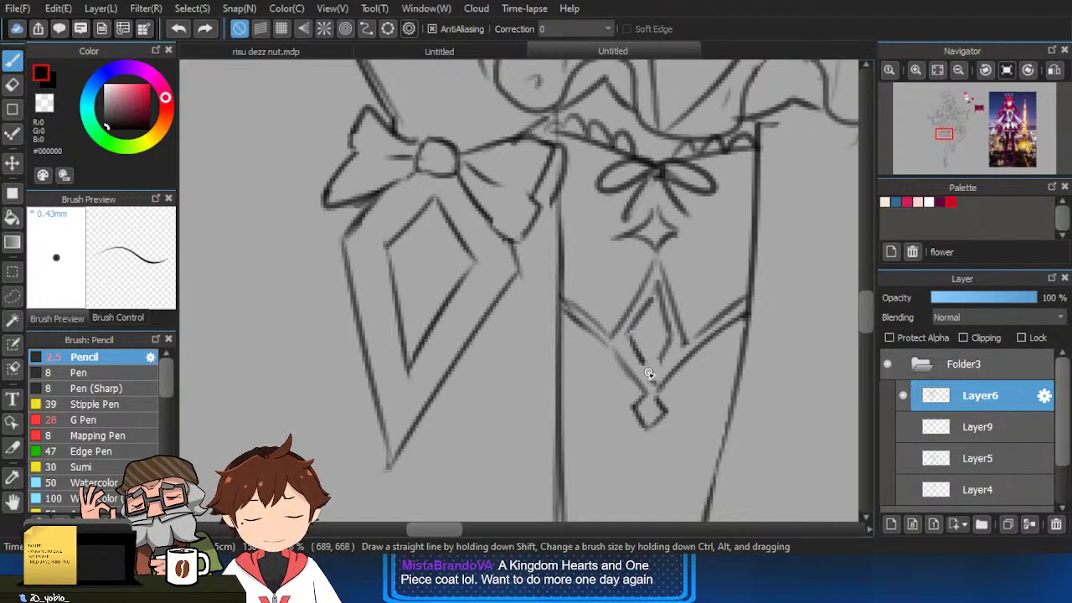
left_click_drag(644, 367, 653, 378)
key("ctrl+z")
key("ctrl+z")
mouse_move(628, 340)
left_mouse_down()
mouse_move(639, 364)
mouse_move(672, 347)
left_mouse_up()
Erase the upper edges of the stocking ornament's inner diamond and redraw them meeting at a point, tidying its lower tip.
scroll(679, 351, "down", 1)
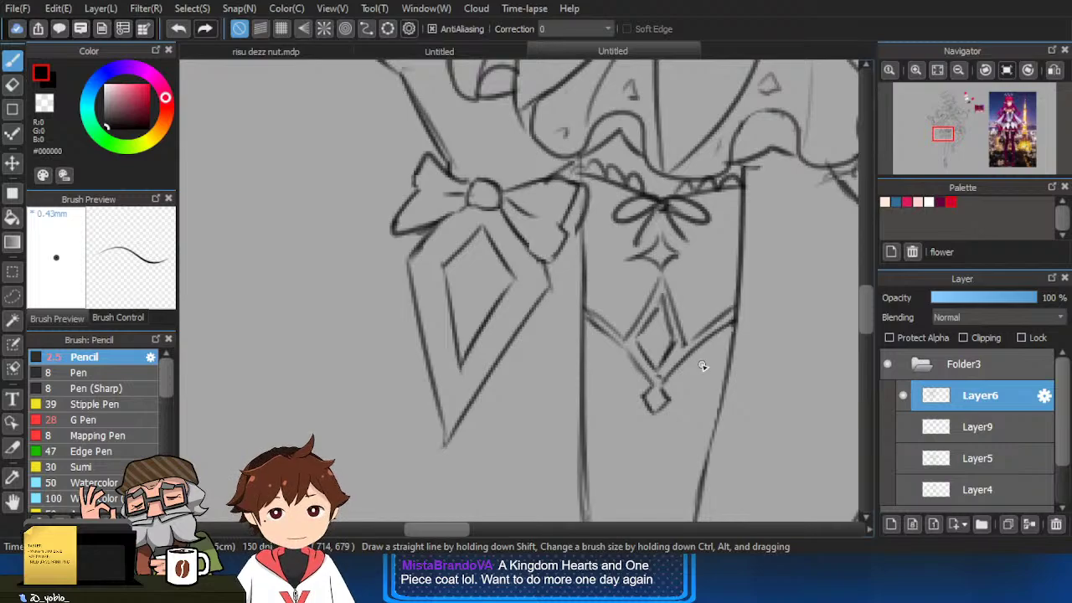
scroll(648, 356, "up", 2)
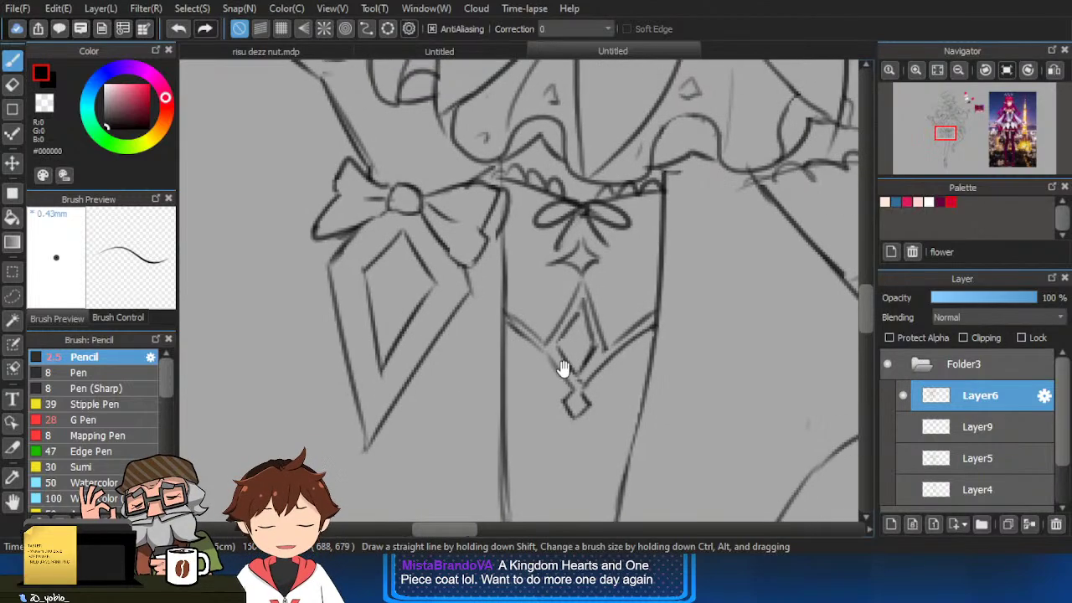
scroll(469, 295, "up", 2)
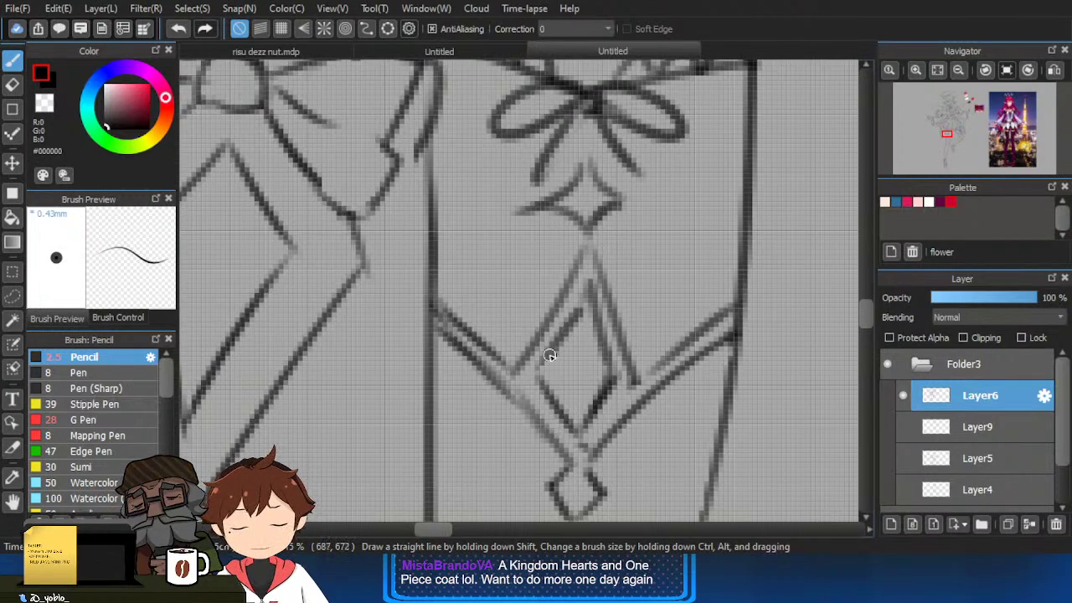
key("e")
mouse_move(574, 350)
left_mouse_down()
mouse_move(543, 382)
mouse_move(582, 295)
mouse_move(593, 368)
mouse_move(586, 277)
mouse_move(584, 332)
mouse_move(559, 359)
mouse_move(602, 381)
mouse_move(607, 358)
mouse_move(591, 369)
mouse_move(552, 352)
mouse_move(575, 322)
mouse_move(609, 386)
left_mouse_up()
key("b")
key("ctrl+z")
key("ctrl+z")
mouse_move(589, 294)
left_mouse_down()
mouse_move(618, 386)
mouse_move(589, 425)
left_mouse_up()
key("e")
key("b")
left_click(586, 423)
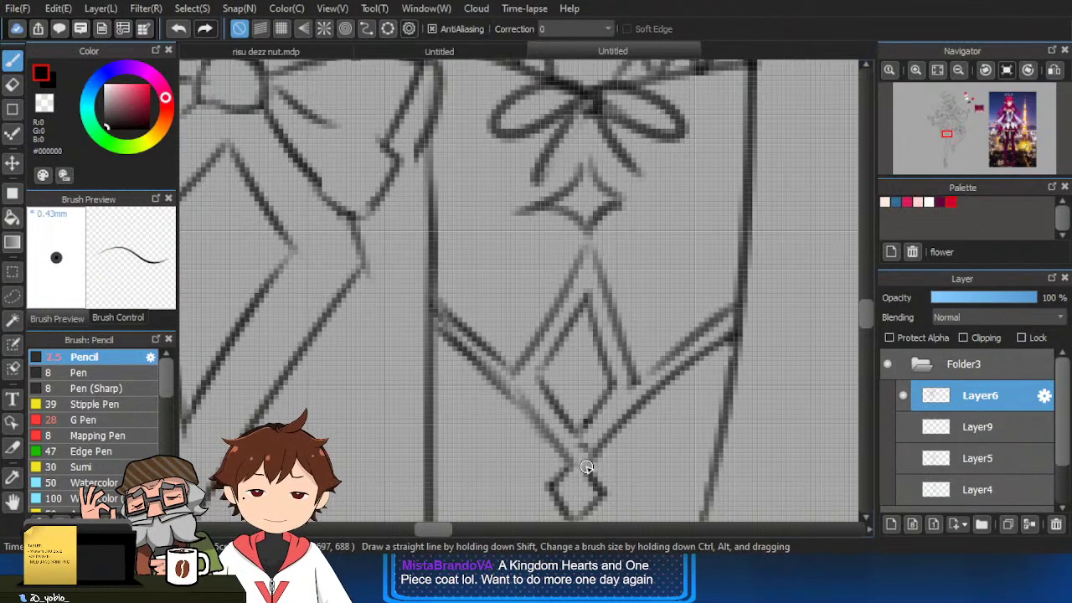
Clean up the inner diamond's lower tip and join the outer diamond's top point beneath the four-pointed star.
scroll(587, 467, "down", 2)
scroll(586, 431, "up", 3)
key("e")
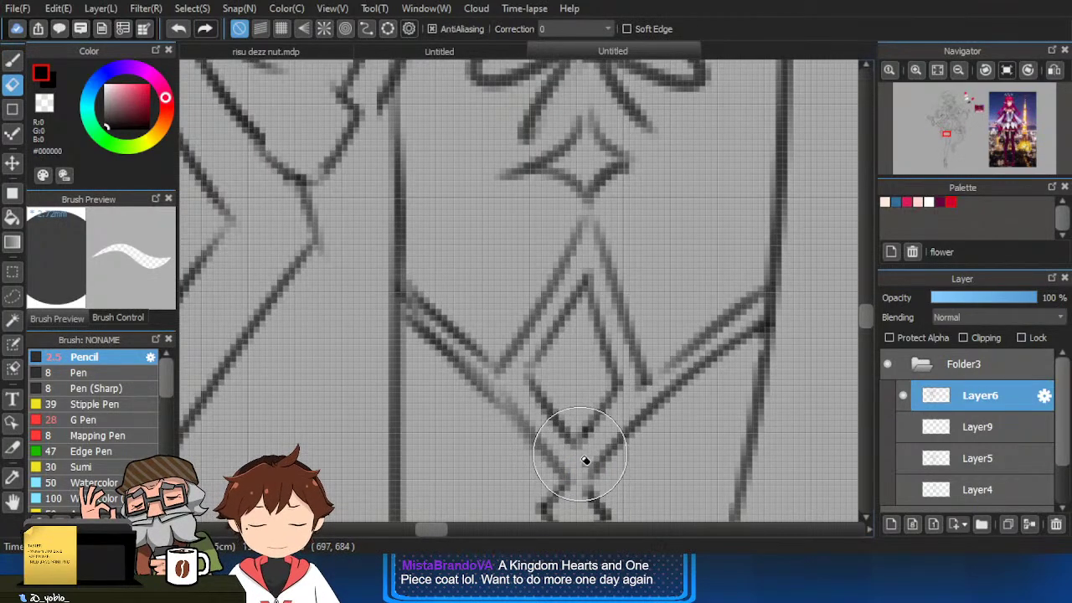
key("p")
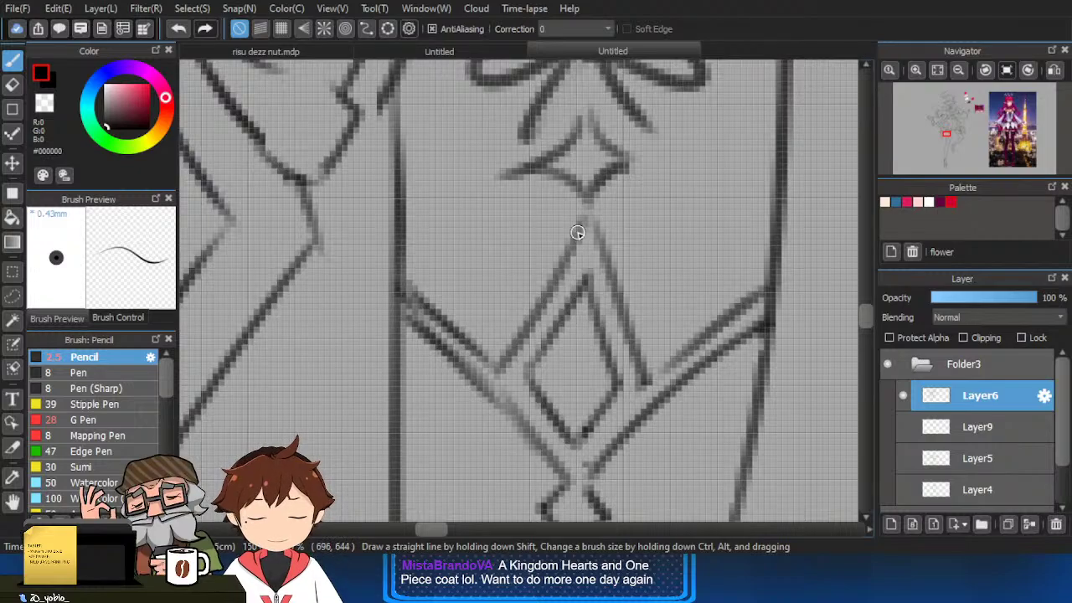
left_click_drag(587, 210, 608, 248)
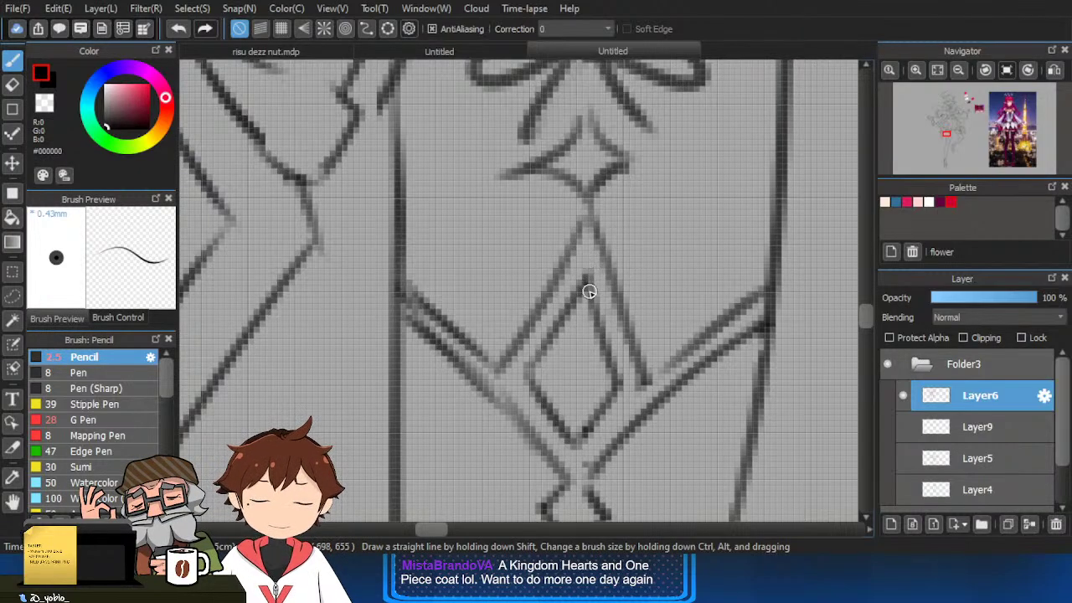
Join the stocking band's upper line to the lower corner of the ornament's outer diamond, closing the gap there.
scroll(602, 250, "down", 2)
scroll(603, 250, "up", 2)
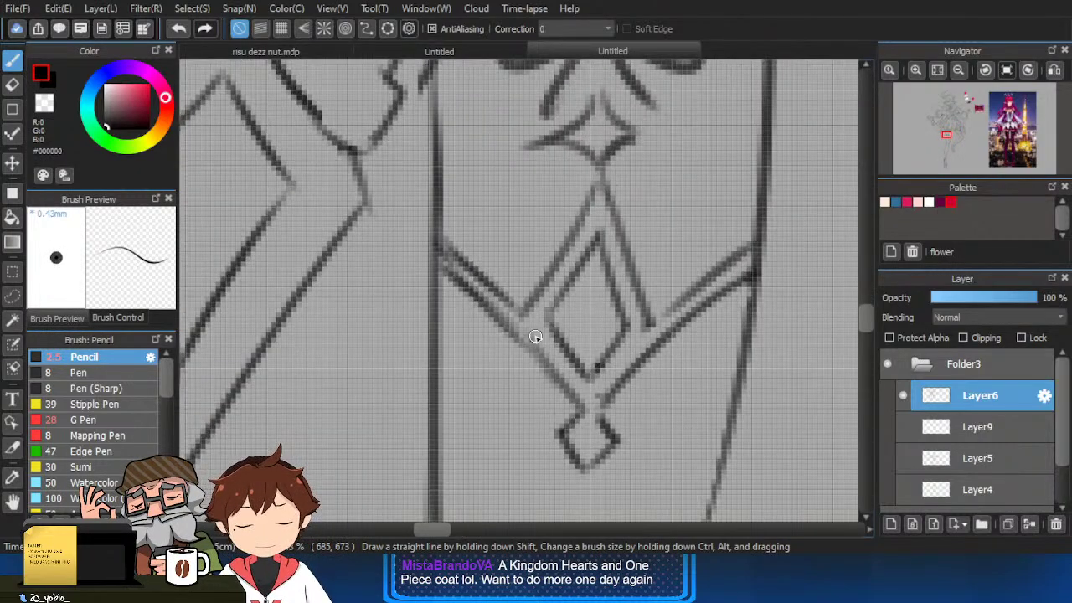
key("e")
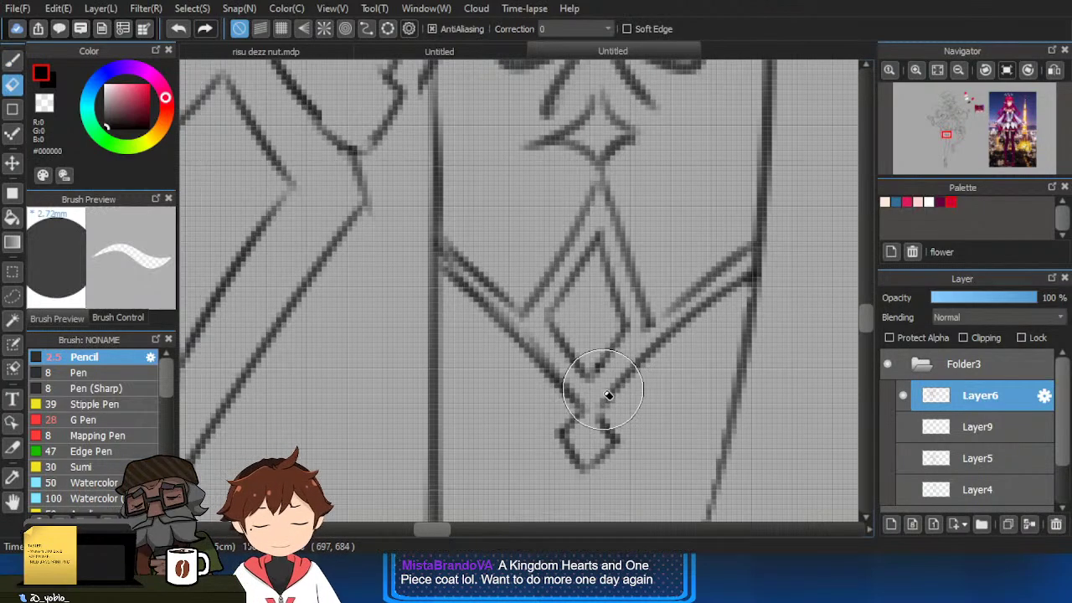
key("b")
left_click_drag(650, 324, 692, 289)
key("ctrl+z")
left_click_drag(651, 322, 687, 295)
scroll(704, 285, "down", 2)
scroll(709, 277, "up", 1)
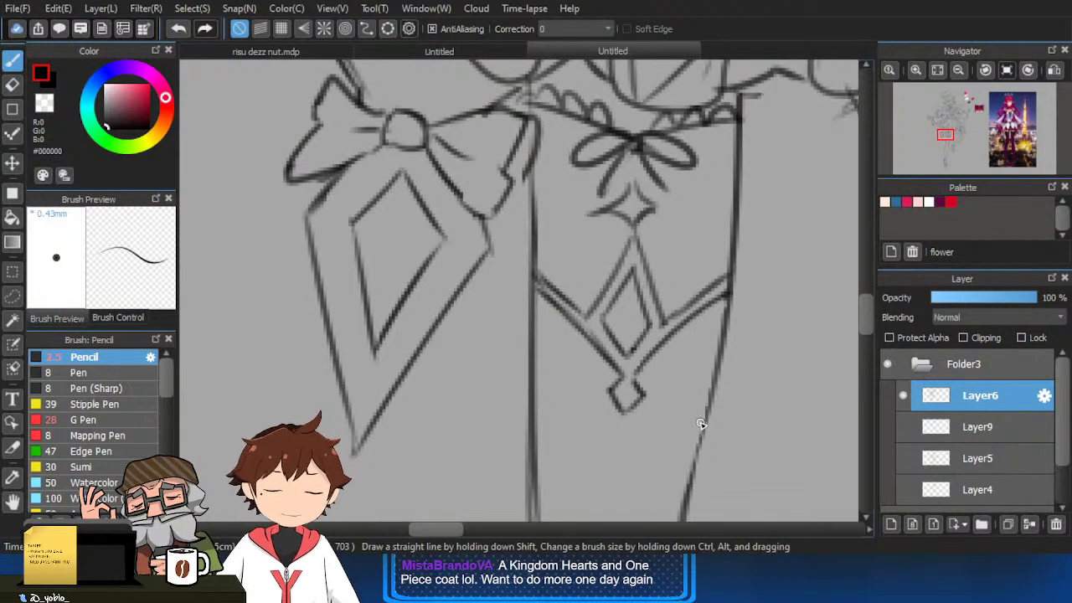
scroll(618, 316, "up", 1)
scroll(641, 347, "down", 2)
scroll(692, 296, "up", 1)
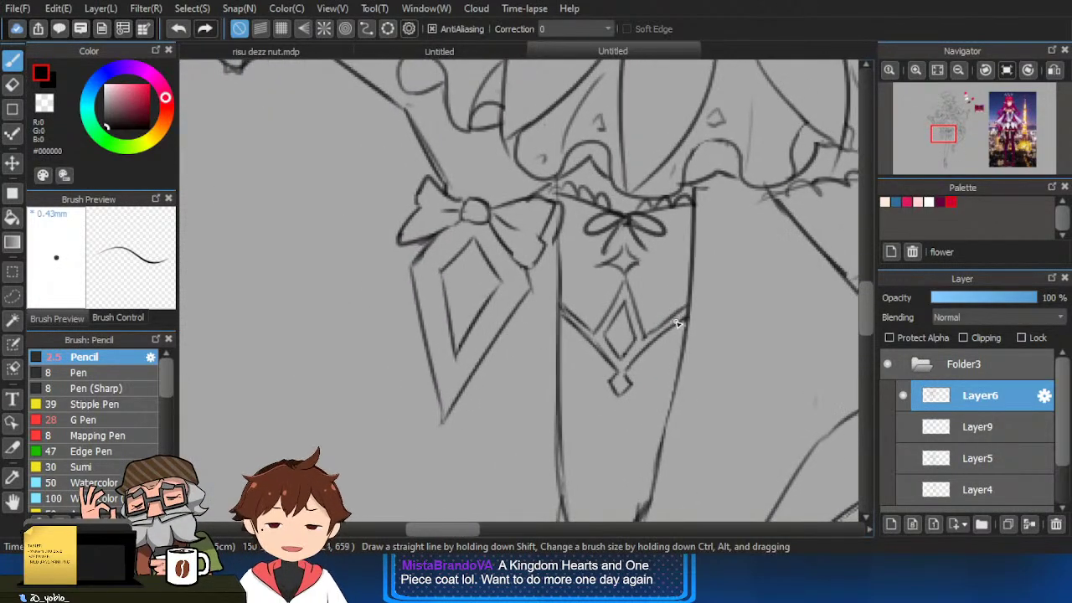
scroll(683, 352, "down", 2)
scroll(637, 361, "up", 1)
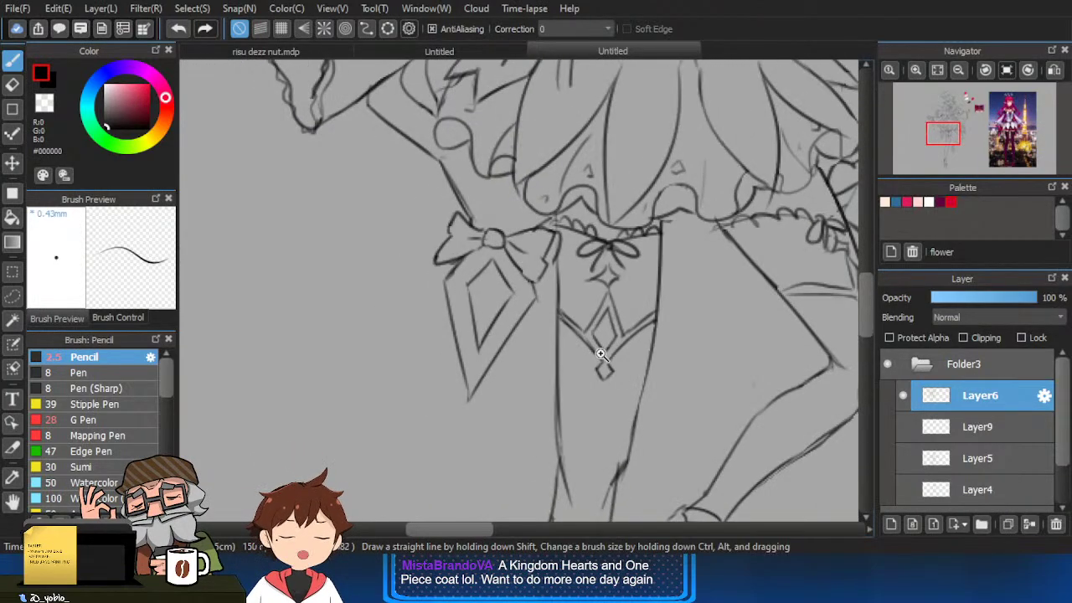
Erase the rough lower end of the inner diamond's edge and tidy the joint with the small diamond below it.
scroll(613, 367, "up", 2)
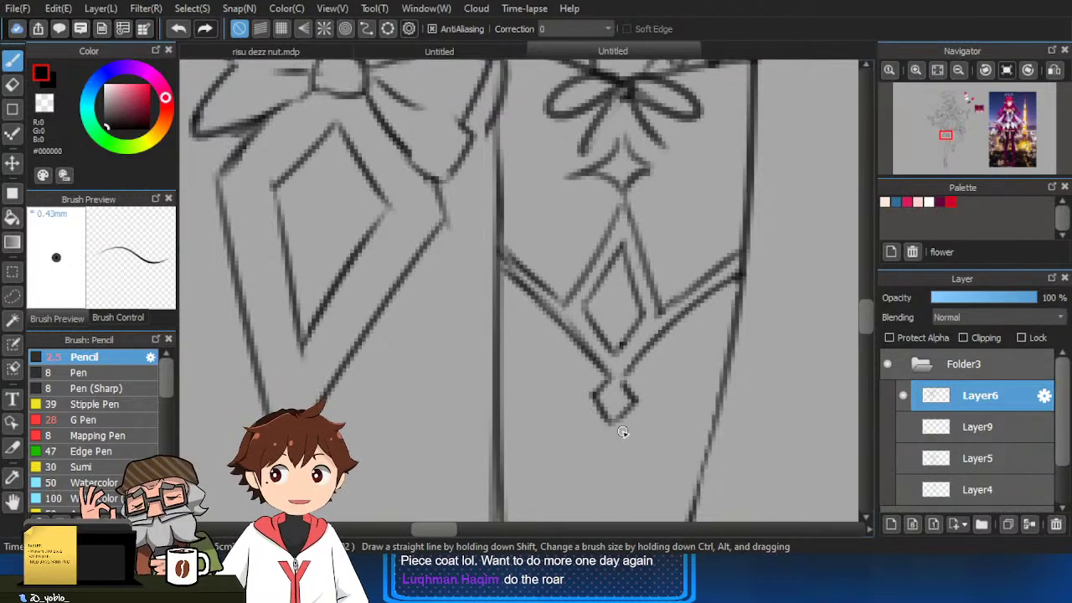
scroll(622, 431, "up", 3)
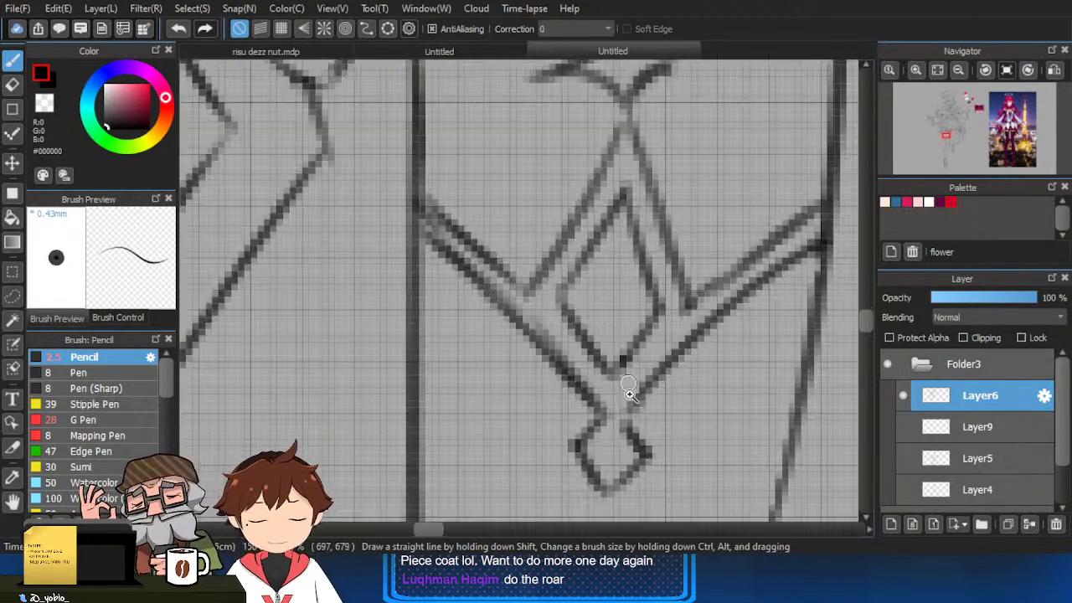
key("e")
key("b")
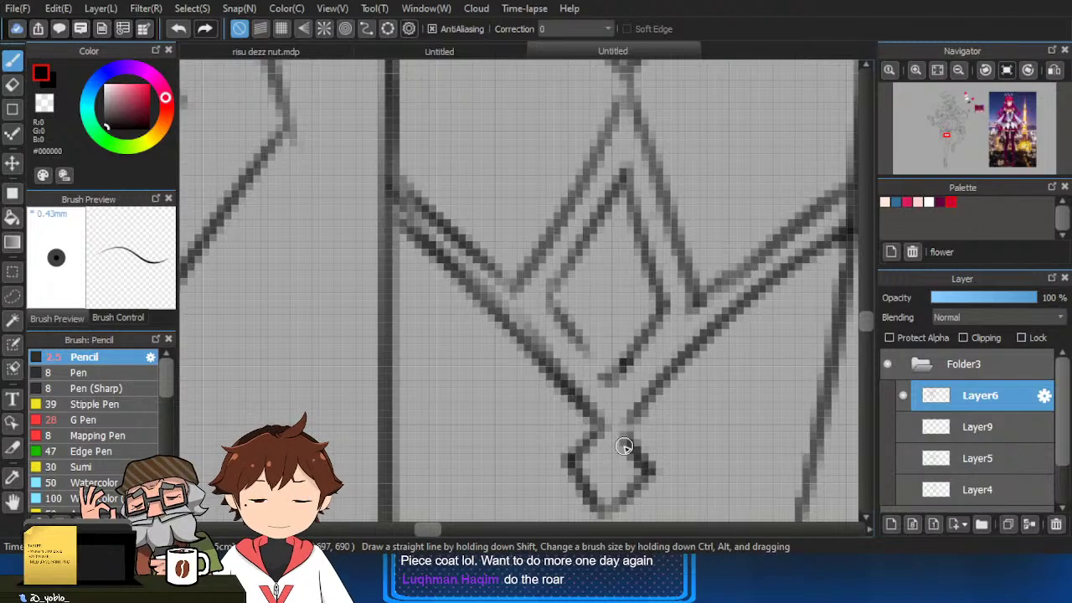
scroll(702, 362, "down", 3)
left_click_drag(701, 361, 644, 350)
scroll(677, 435, "down", 2)
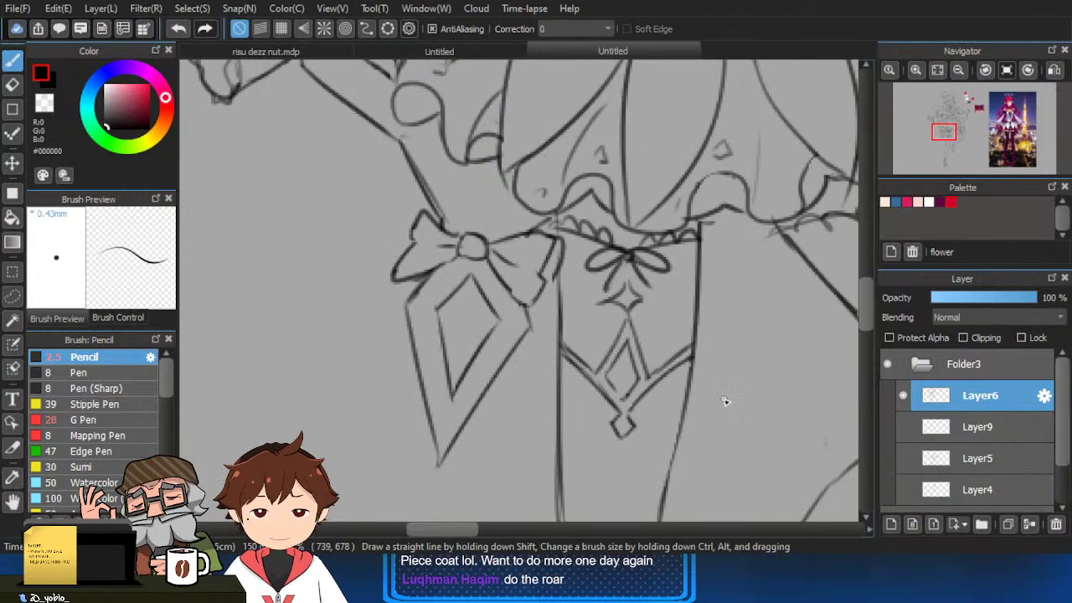
Erase and redraw the upper edges of the stocking ornament's inner diamond.
mouse_move(761, 418)
left_mouse_down()
mouse_move(715, 397)
mouse_move(728, 400)
mouse_move(712, 411)
left_mouse_up()
scroll(444, 324, "up", 3)
key("e")
mouse_move(393, 342)
left_mouse_down()
mouse_move(436, 262)
mouse_move(446, 307)
left_mouse_up()
key("b")
key("ctrl+z")
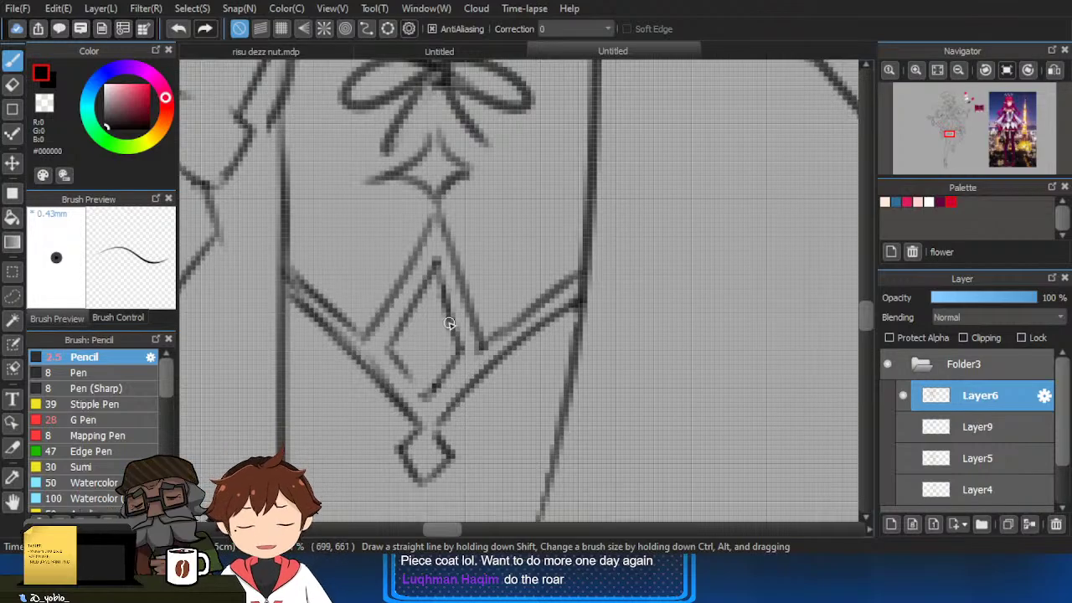
Erase the rough lines where the bent leg's stocking band nears the outer thigh and redraw them as a clean corner.
scroll(615, 276, "down", 3)
scroll(735, 359, "right", 2)
scroll(720, 335, "up", 3)
key("e")
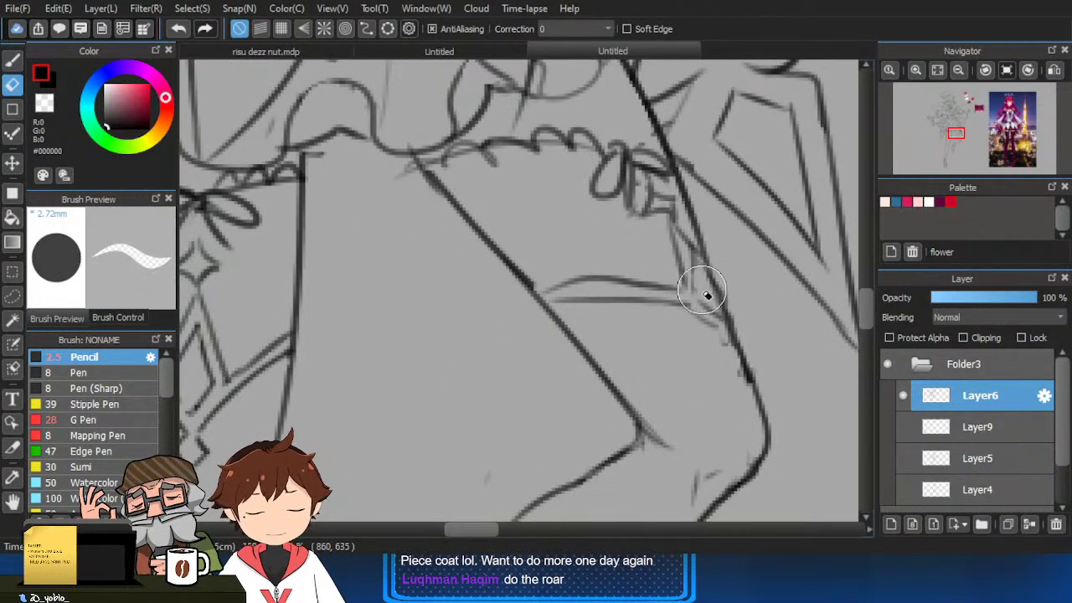
mouse_move(703, 289)
left_mouse_down()
mouse_move(697, 262)
mouse_move(699, 297)
mouse_move(725, 318)
left_mouse_up()
key("b")
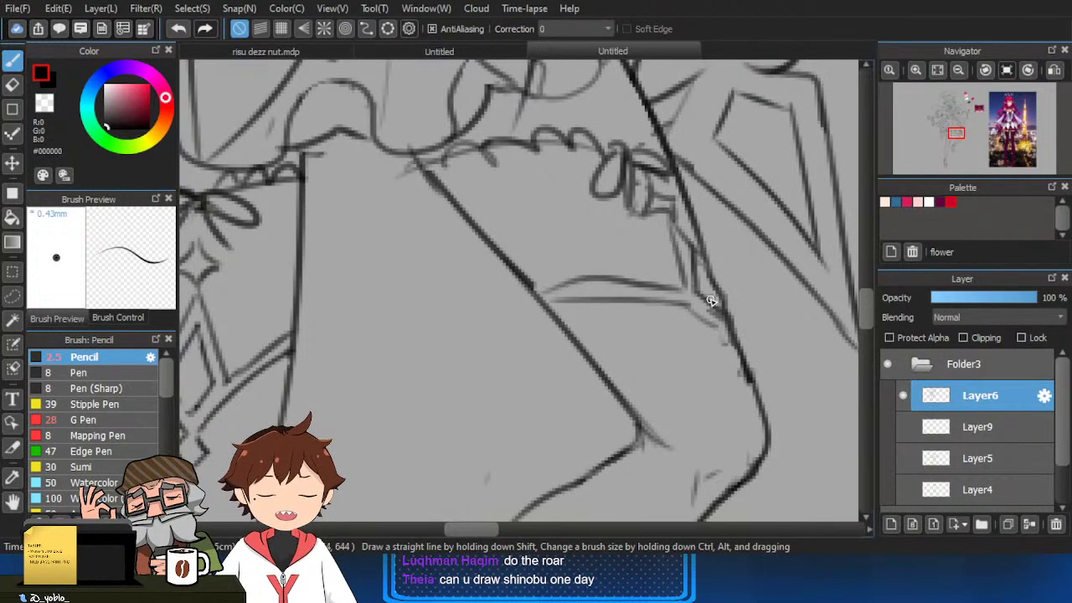
Erase the curved upper band line on the bent leg's thigh and redraw both band lines nearly straight, reaching the outline.
key("e")
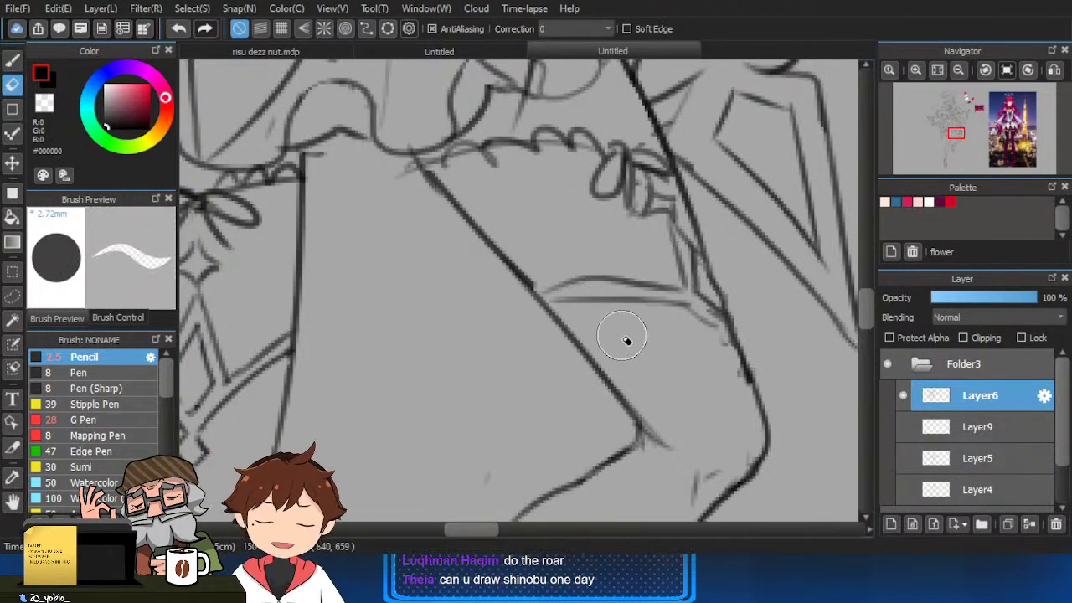
mouse_move(627, 340)
left_mouse_down()
mouse_move(563, 307)
mouse_move(669, 309)
mouse_move(583, 276)
mouse_move(625, 287)
left_mouse_up()
key("b")
left_click_drag(535, 283, 649, 290)
key("ctrl+z")
key("ctrl+z")
mouse_move(546, 304)
left_mouse_down()
mouse_move(704, 315)
mouse_move(694, 302)
mouse_move(718, 335)
mouse_move(724, 325)
left_mouse_up()
key("e")
key("b")
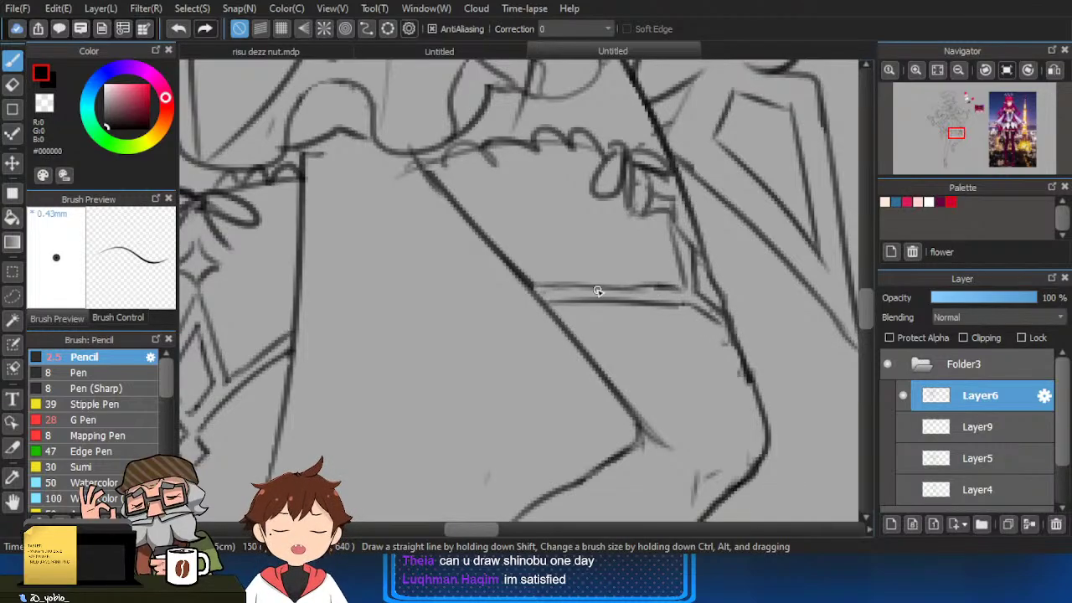
Redraw the short vertical line rising from the bent leg's band corner and erase stray marks around the band and knee.
key("e")
key("b")
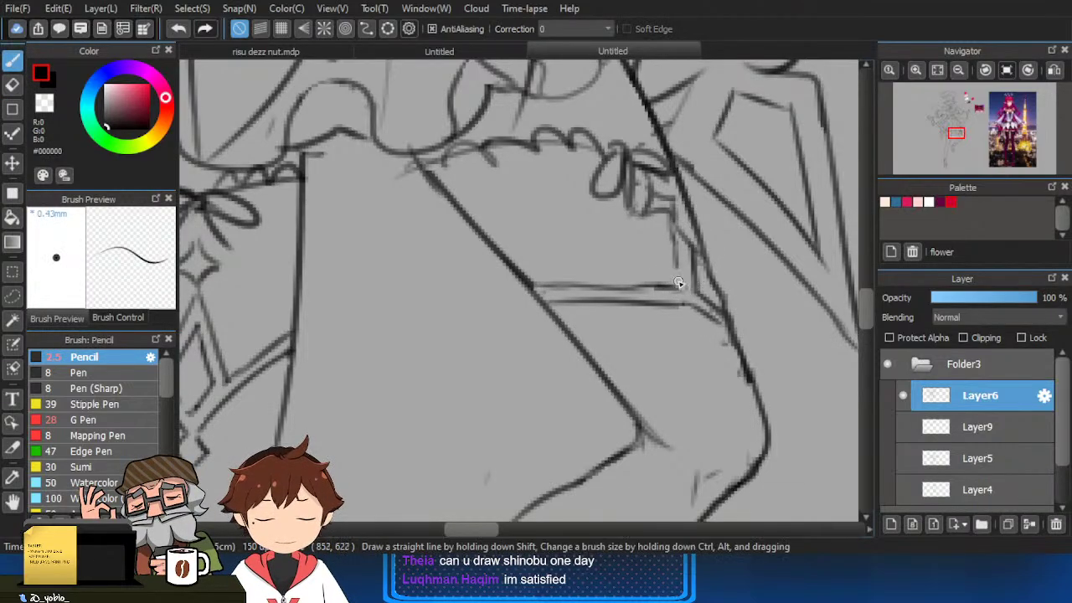
key("ctrl+z")
left_click_drag(678, 235, 685, 286)
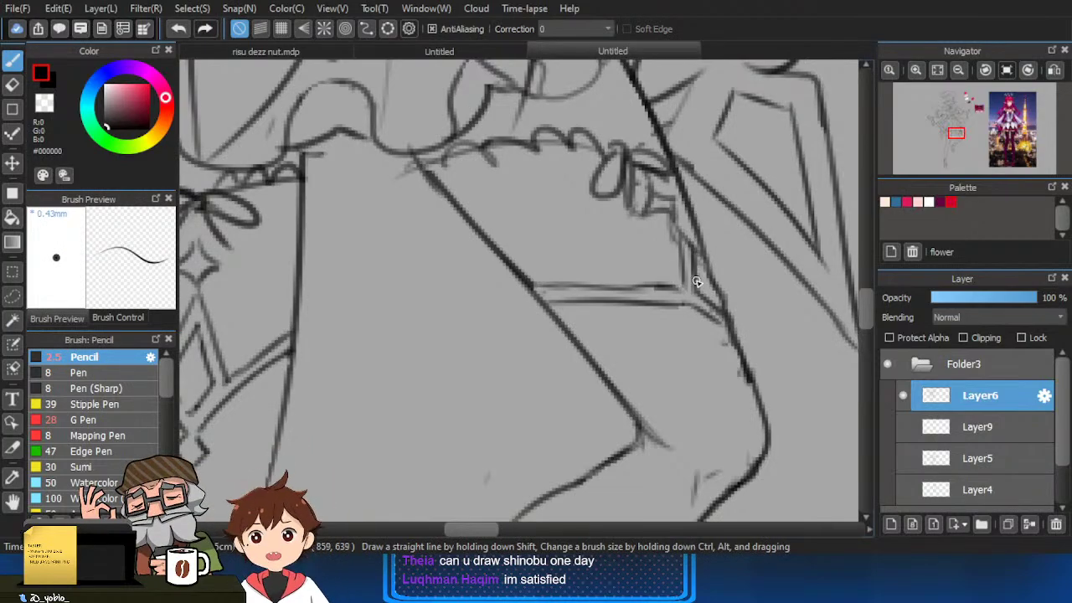
key("e")
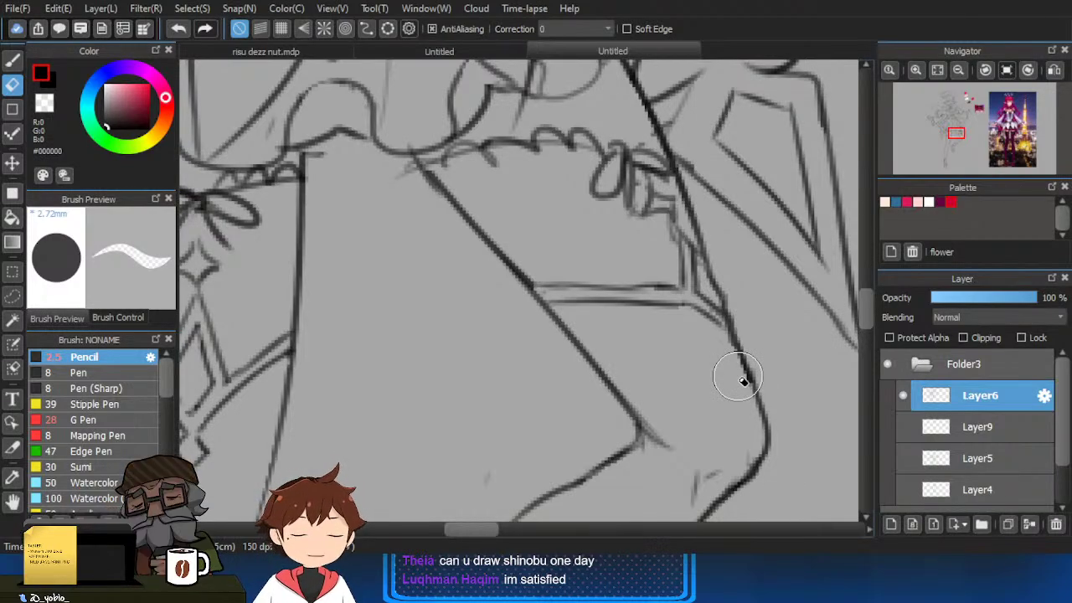
mouse_move(671, 425)
left_mouse_down()
mouse_move(692, 444)
mouse_move(739, 332)
mouse_move(700, 327)
left_mouse_up()
key("b")
Erase the inner diamond's upper edges on the straight leg's stocking ornament and redraw them meeting at a sharp point.
scroll(730, 419, "down", 5)
left_click_drag(600, 322, 651, 375)
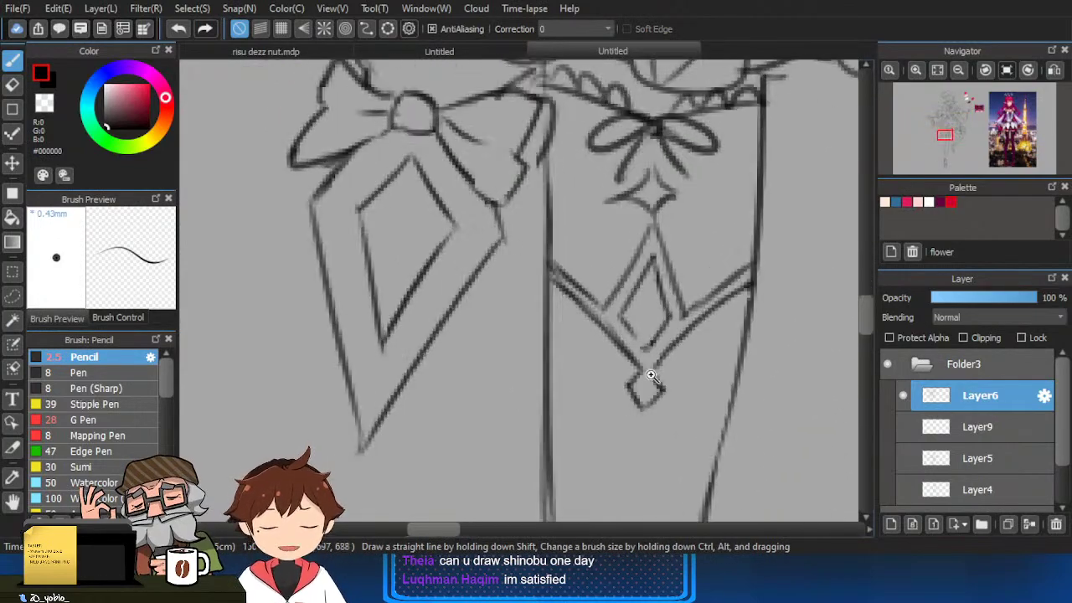
key("e")
mouse_move(663, 310)
left_mouse_down()
mouse_move(630, 310)
mouse_move(642, 263)
left_mouse_up()
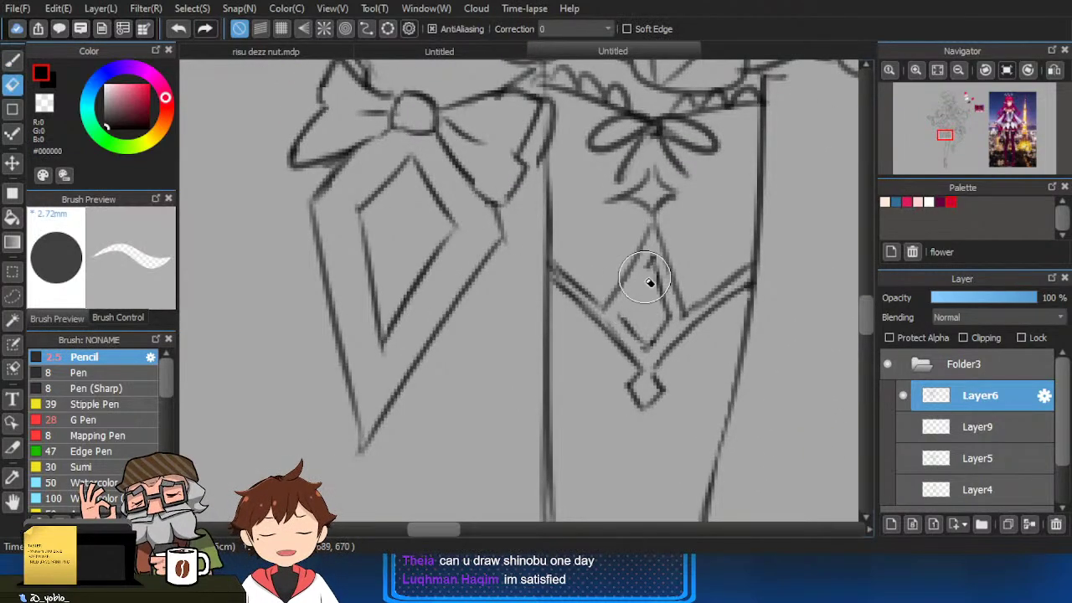
key("b")
left_click_drag(625, 315, 650, 258)
key("ctrl+z")
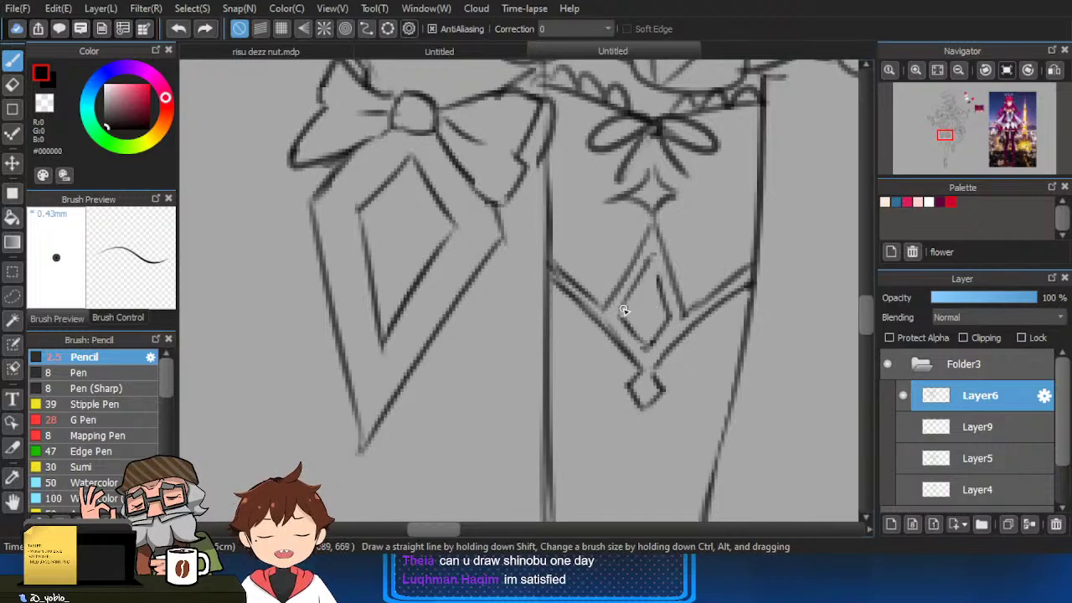
mouse_move(623, 317)
left_mouse_down()
mouse_move(656, 250)
mouse_move(669, 320)
mouse_move(652, 264)
mouse_move(668, 295)
left_mouse_up()
key("ctrl+z")
mouse_move(653, 252)
left_mouse_down()
mouse_move(621, 318)
mouse_move(654, 252)
left_mouse_up()
key("ctrl+z")
left_click_drag(653, 314, 642, 354)
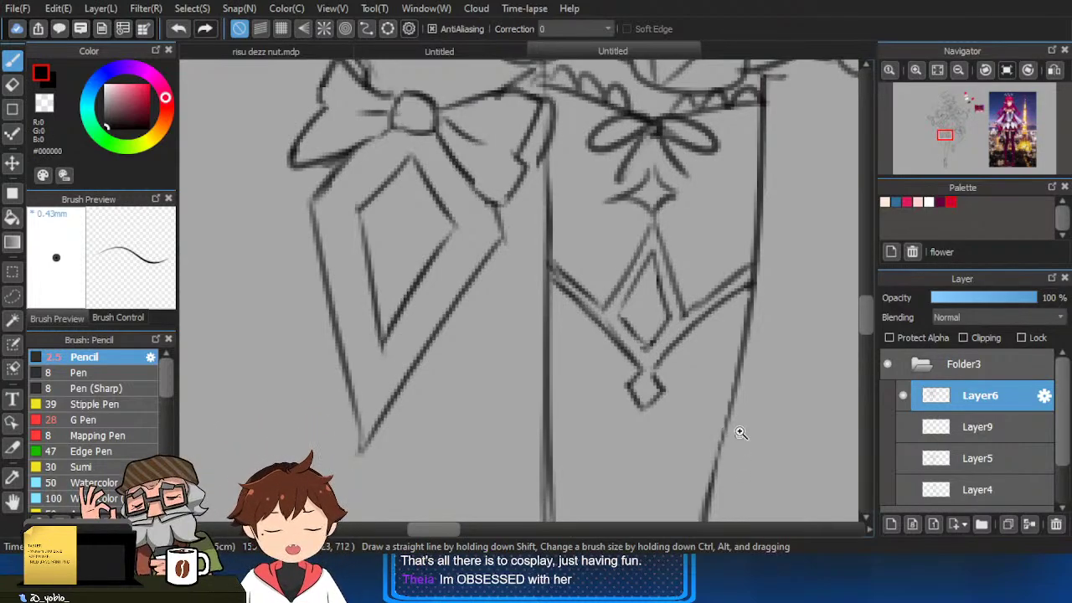
Clean up the broken heel outline of the bent leg's shoe and redraw it as a continuous curve up to the ankle.
scroll(735, 433, "down", 3)
left_click_drag(721, 369, 680, 295)
left_click_drag(696, 410, 688, 358)
scroll(652, 396, "up", 3)
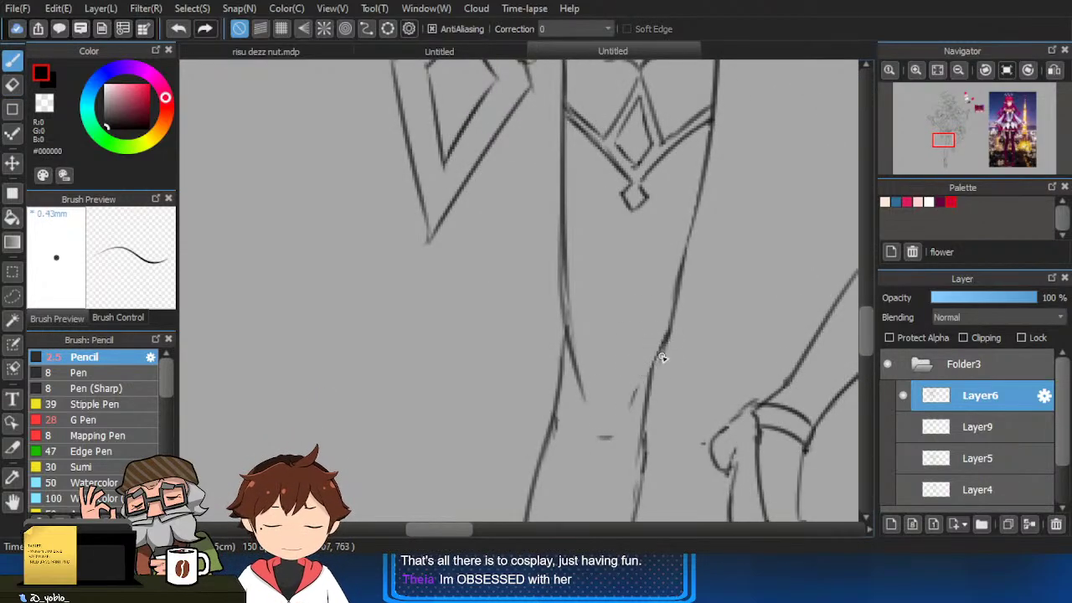
mouse_move(666, 387)
left_mouse_down()
mouse_move(651, 386)
mouse_move(577, 450)
mouse_move(583, 406)
left_mouse_up()
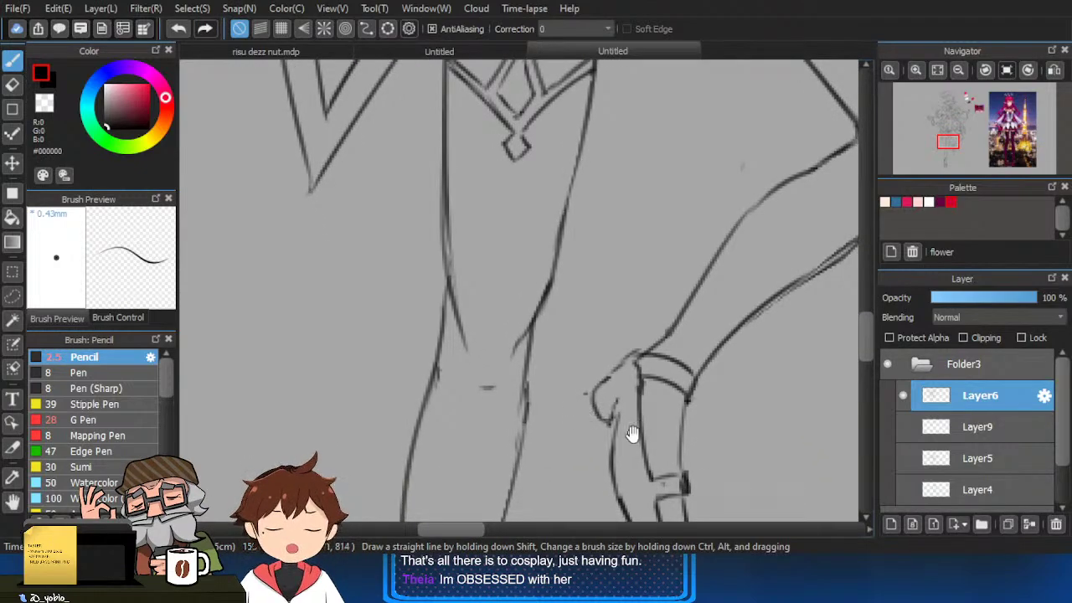
left_click_drag(633, 433, 586, 440)
scroll(603, 428, "down", 1)
left_click_drag(640, 403, 603, 387)
scroll(508, 402, "up", 2)
key("e")
left_click(513, 396)
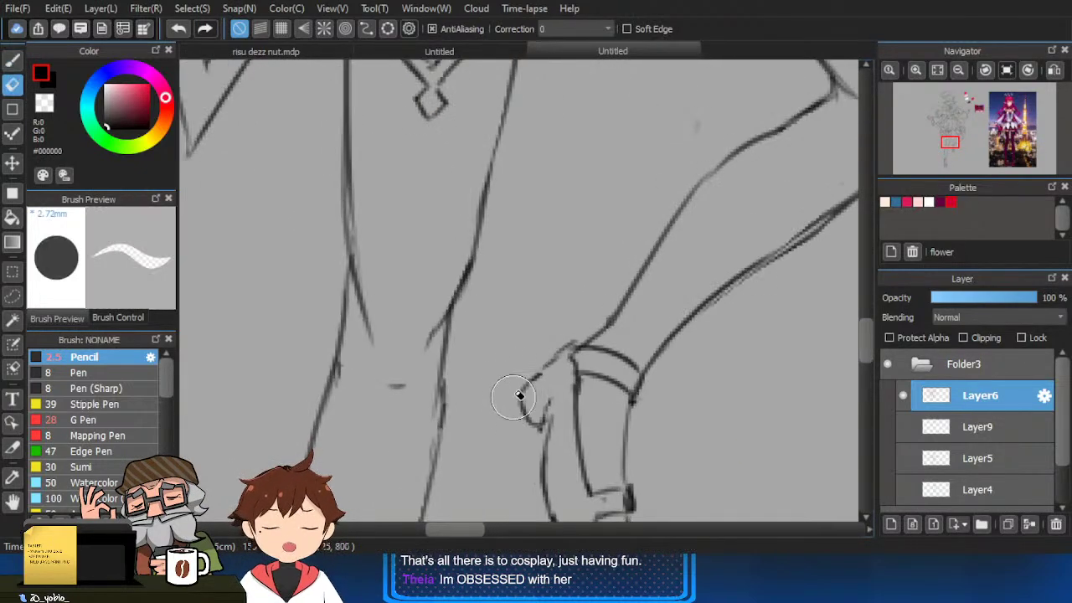
key("b")
left_click_drag(528, 389, 563, 356)
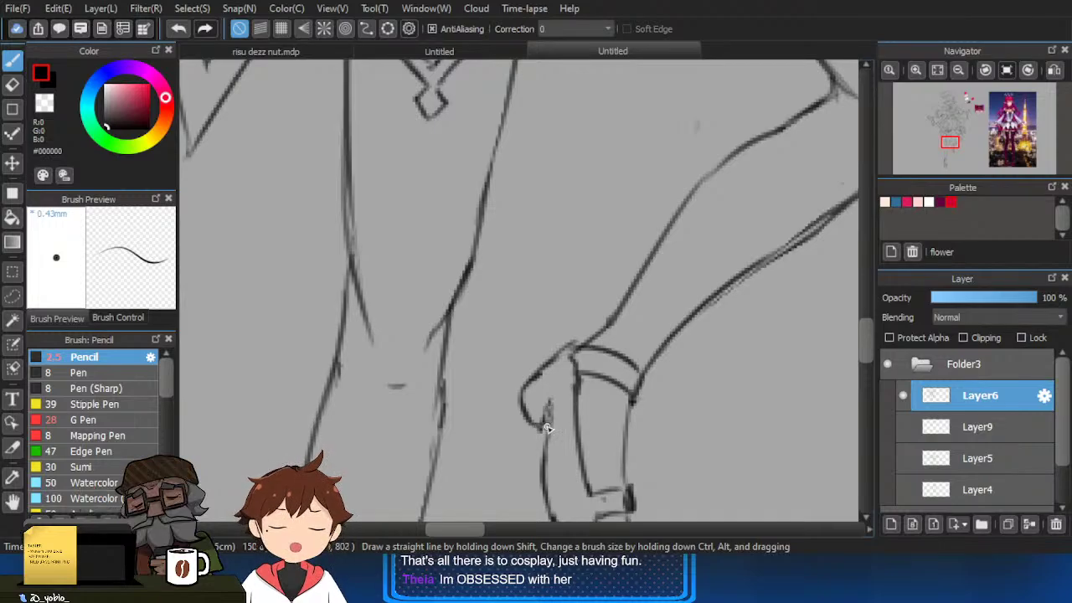
Erase the line separating the shoe's ankle strap from the heel and tidy the strap's corners into a closed shape.
scroll(629, 413, "up", 2)
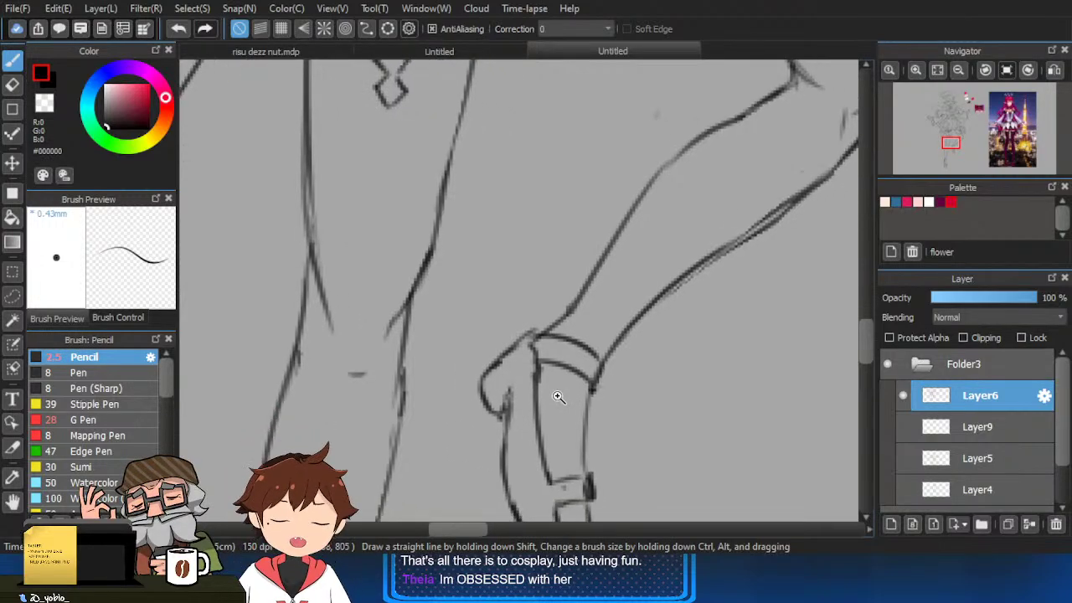
key("e")
mouse_move(481, 374)
left_mouse_down()
mouse_move(461, 385)
mouse_move(495, 341)
left_mouse_up()
key("b")
key("e")
mouse_move(543, 369)
left_mouse_down()
mouse_move(528, 340)
mouse_move(519, 366)
left_mouse_up()
key("b")
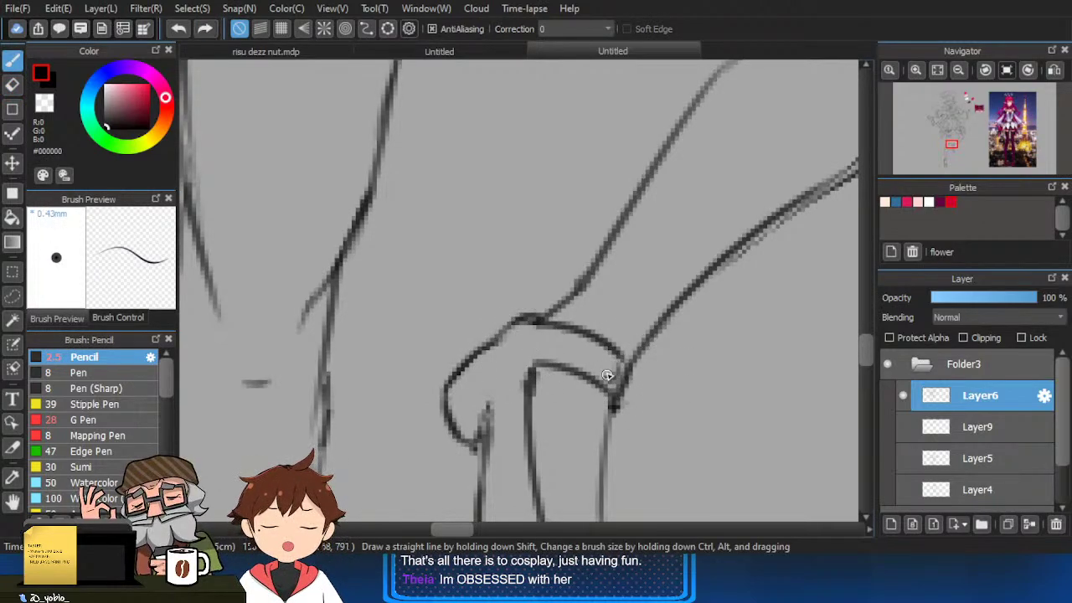
scroll(614, 363, "down", 2)
Erase the stray marks inside the bent leg's instep strap and darken the strap's upper line.
left_click_drag(619, 324, 615, 283)
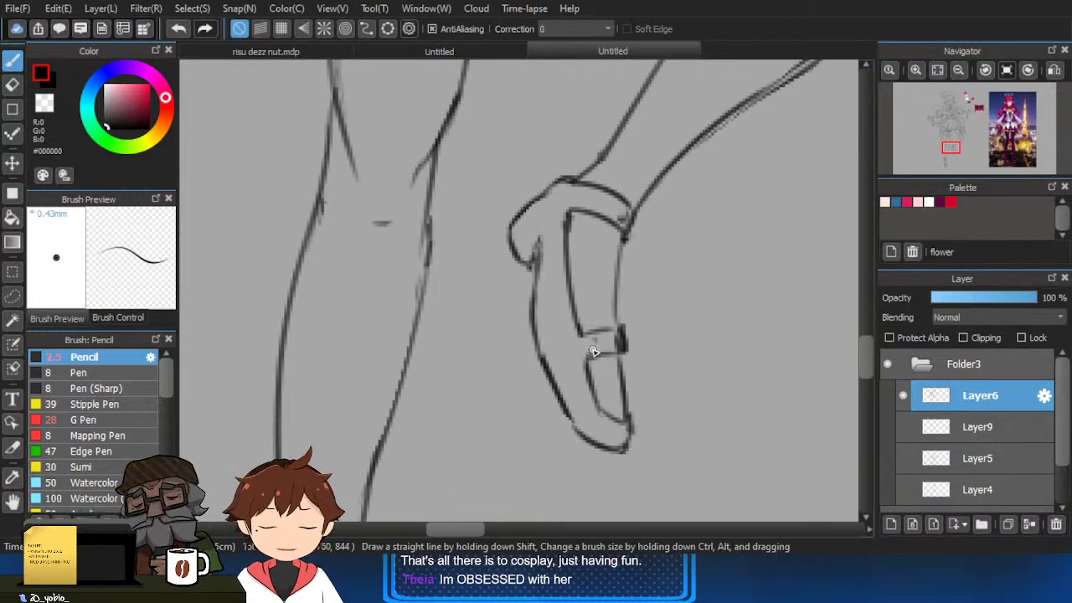
key("e")
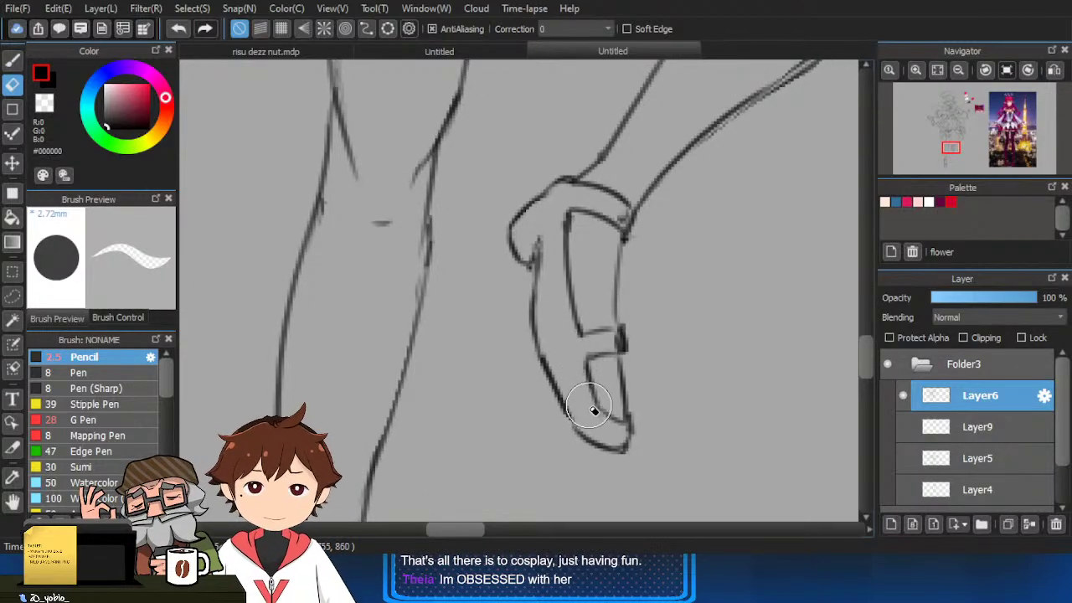
key("b")
scroll(592, 381, "up", 2)
left_click_drag(573, 327, 633, 314)
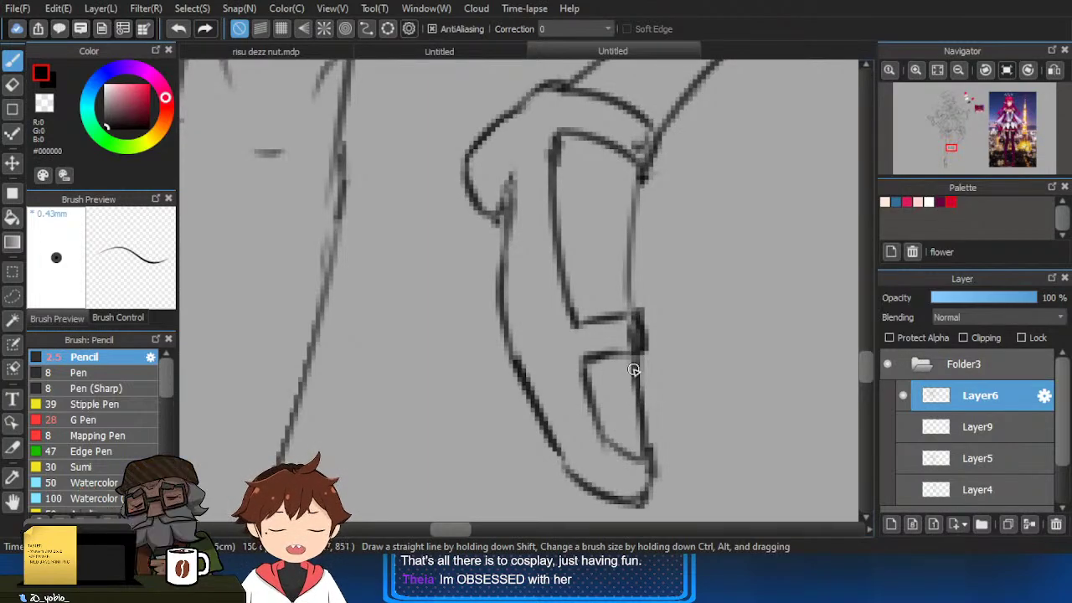
left_click_drag(596, 426, 622, 456)
key("ctrl+z")
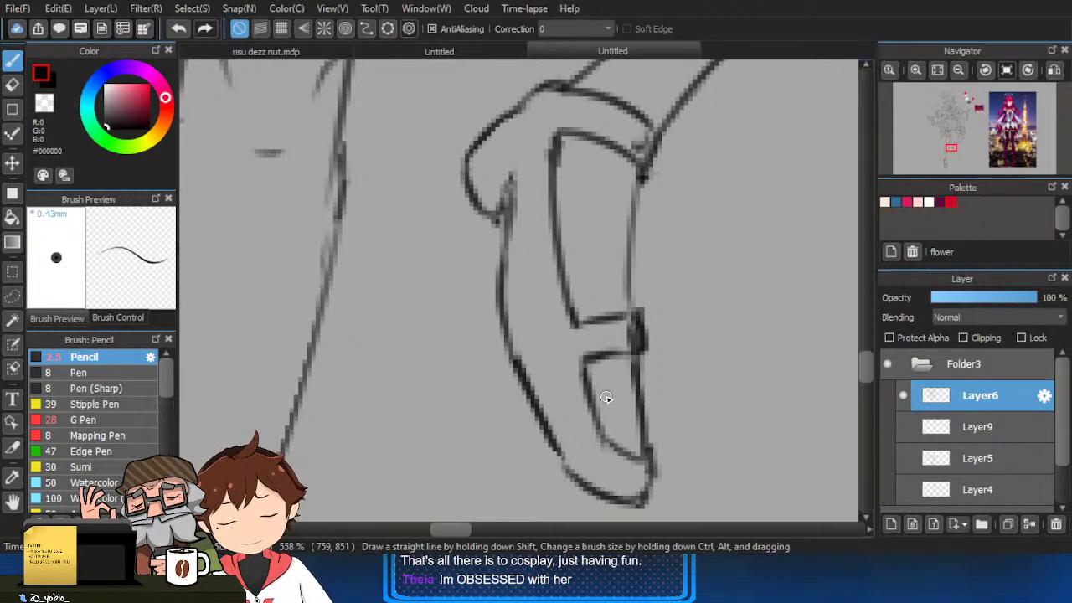
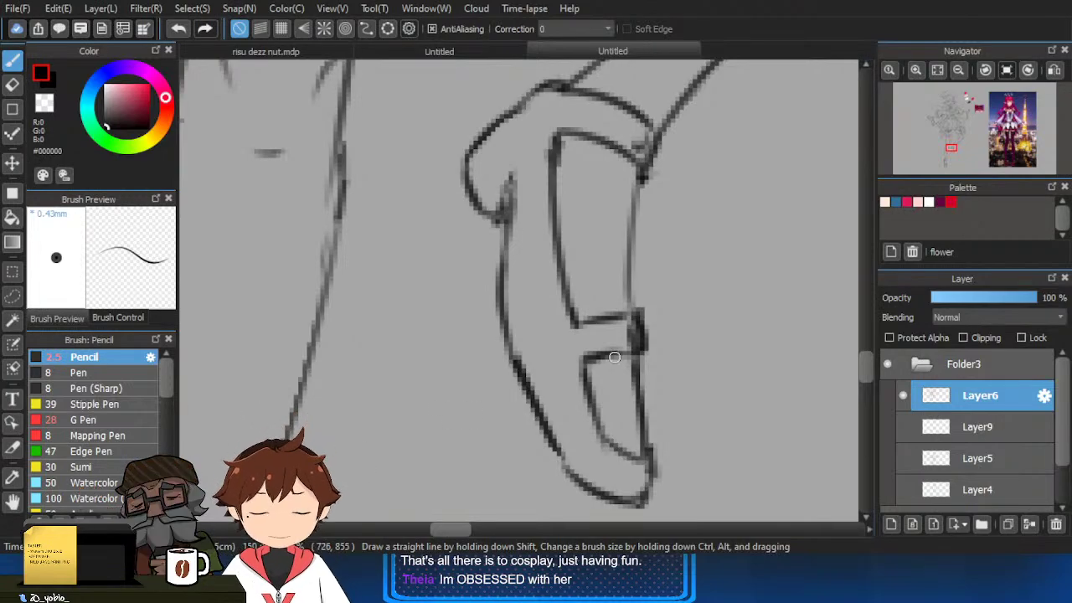
scroll(561, 302, "down", 6)
key("ctrl+v")
scroll(533, 286, "down", 1)
scroll(481, 203, "up", 2)
scroll(469, 275, "down", 2)
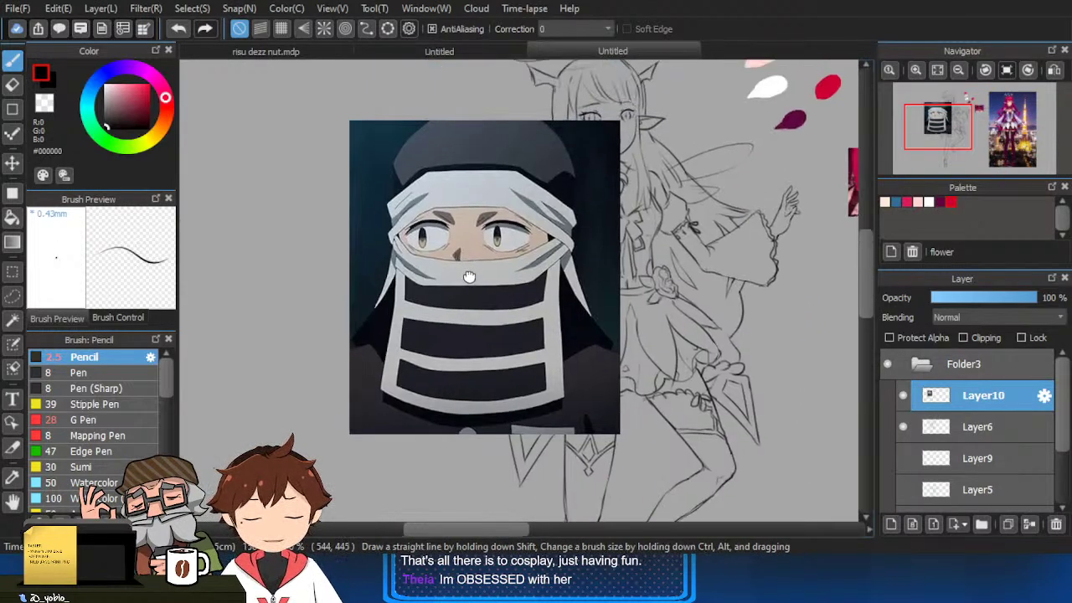
key("ctrl+z")
scroll(496, 299, "down", 2)
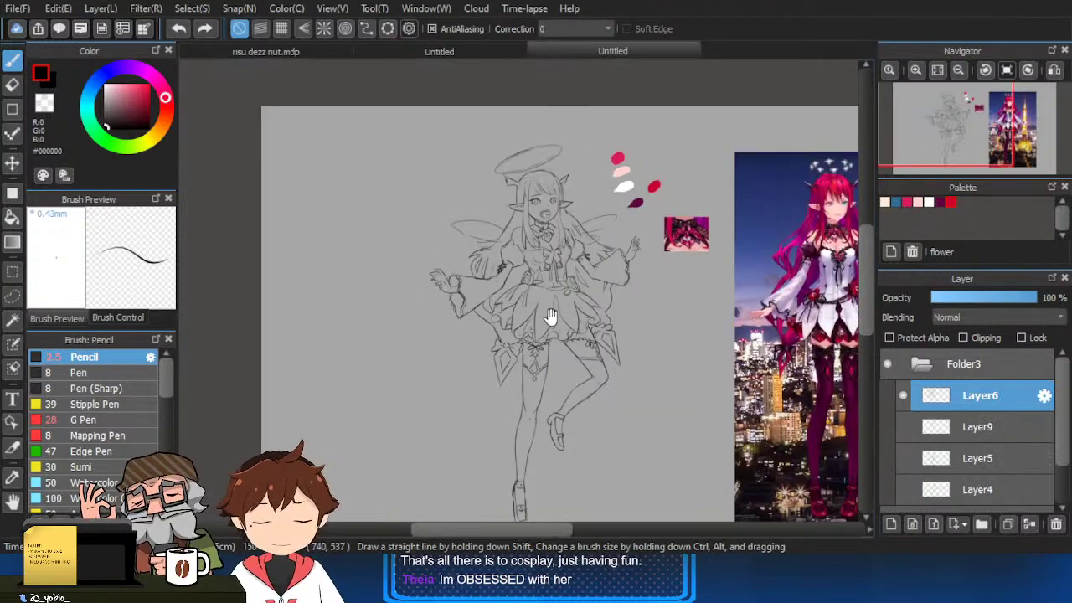
left_click_drag(550, 316, 459, 316)
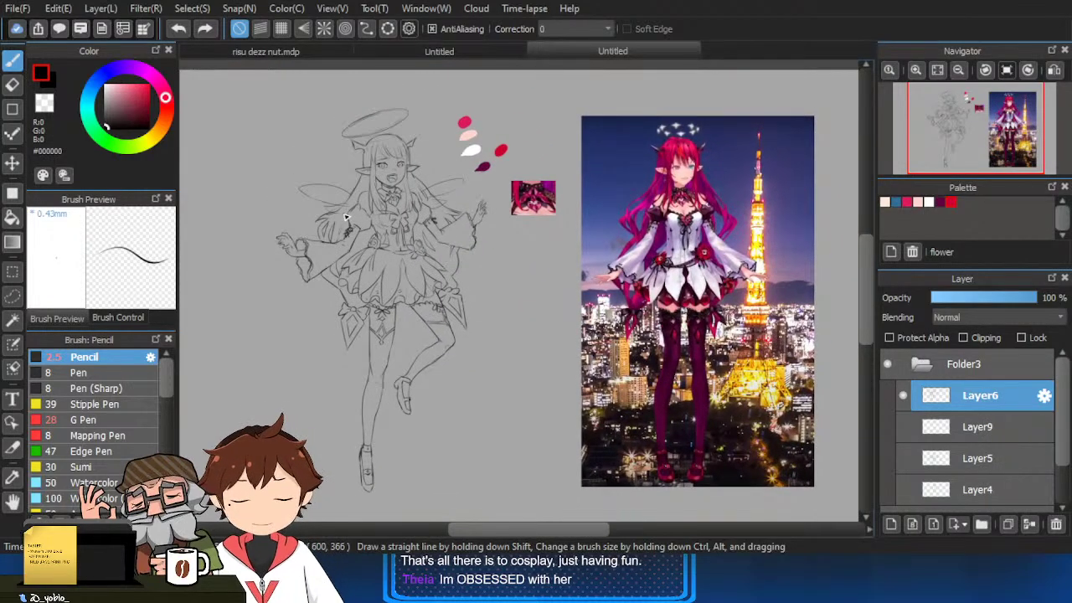
Paste the copied picture of the masked character onto the canvas, inspect it up close and undo the paste.
key("ctrl+v")
scroll(320, 258, "up", 3)
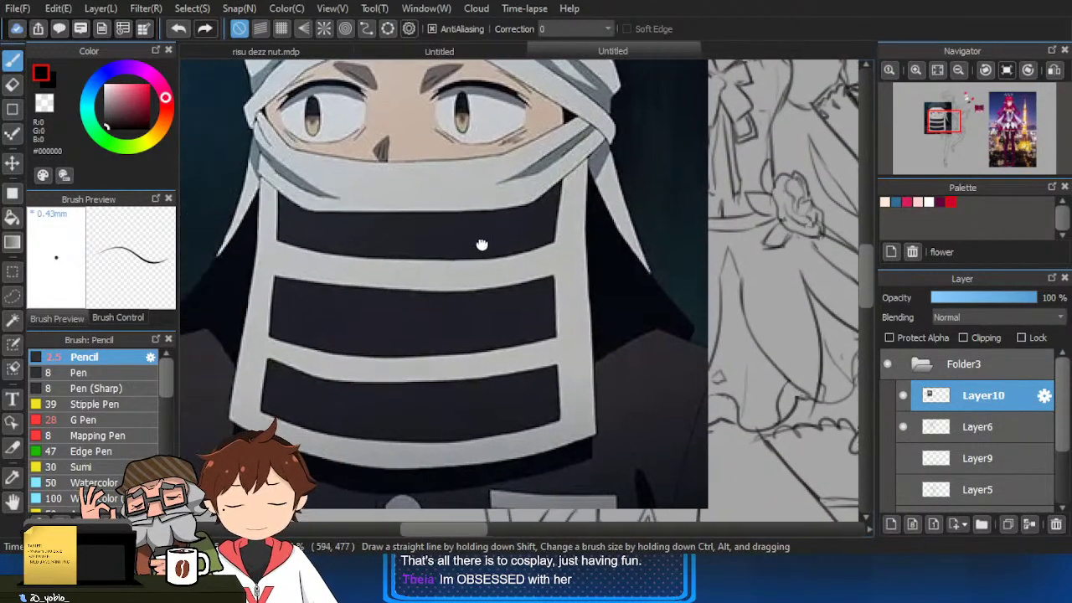
scroll(483, 278, "down", 1)
scroll(434, 247, "down", 1)
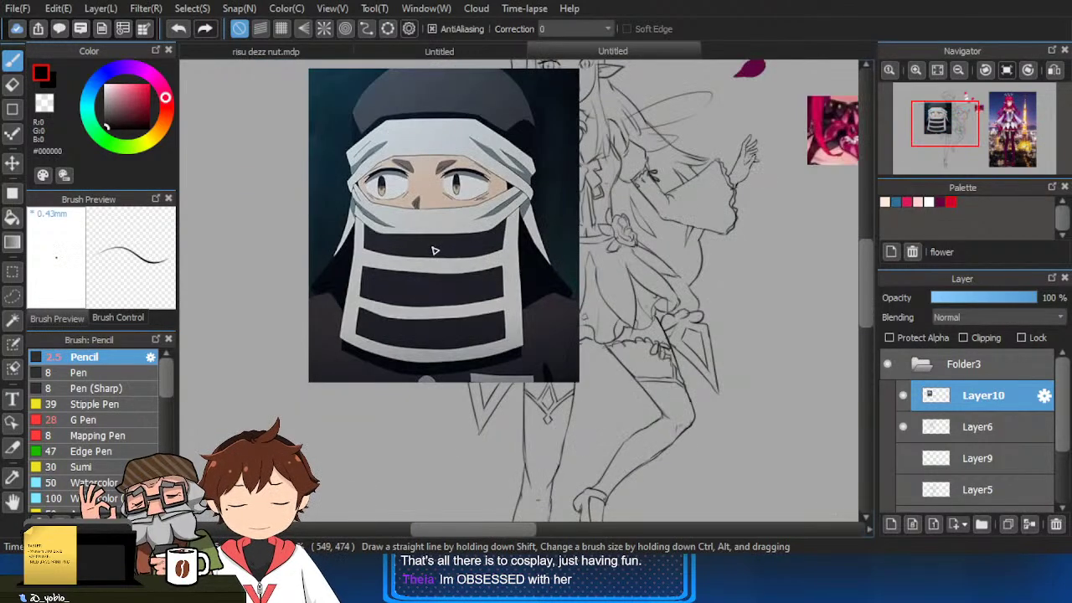
left_click_drag(430, 259, 451, 293)
scroll(451, 292, "up", 1)
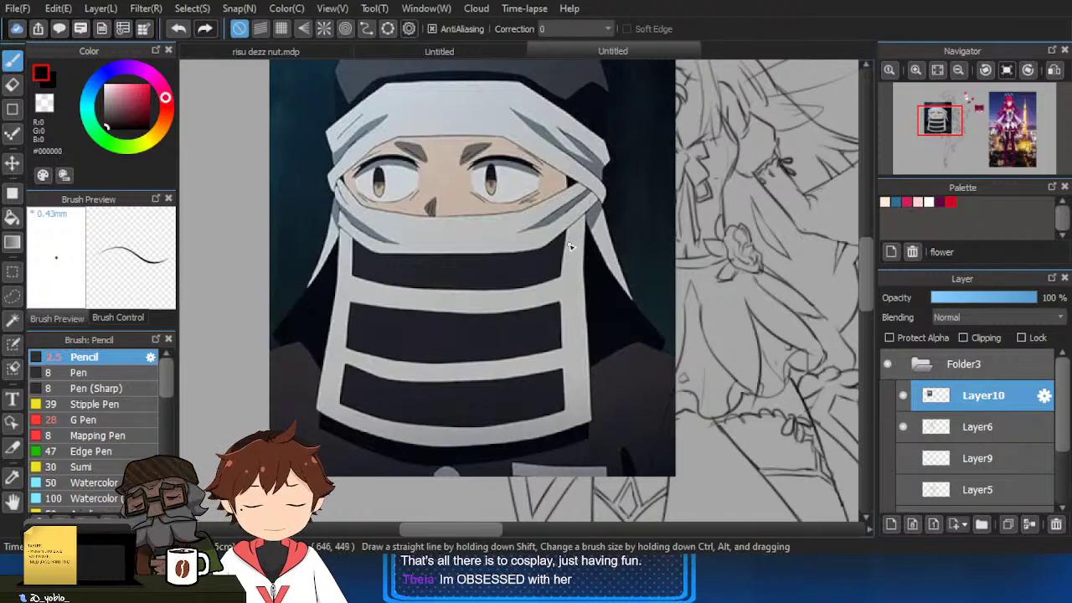
scroll(553, 248, "down", 2)
scroll(479, 260, "up", 1)
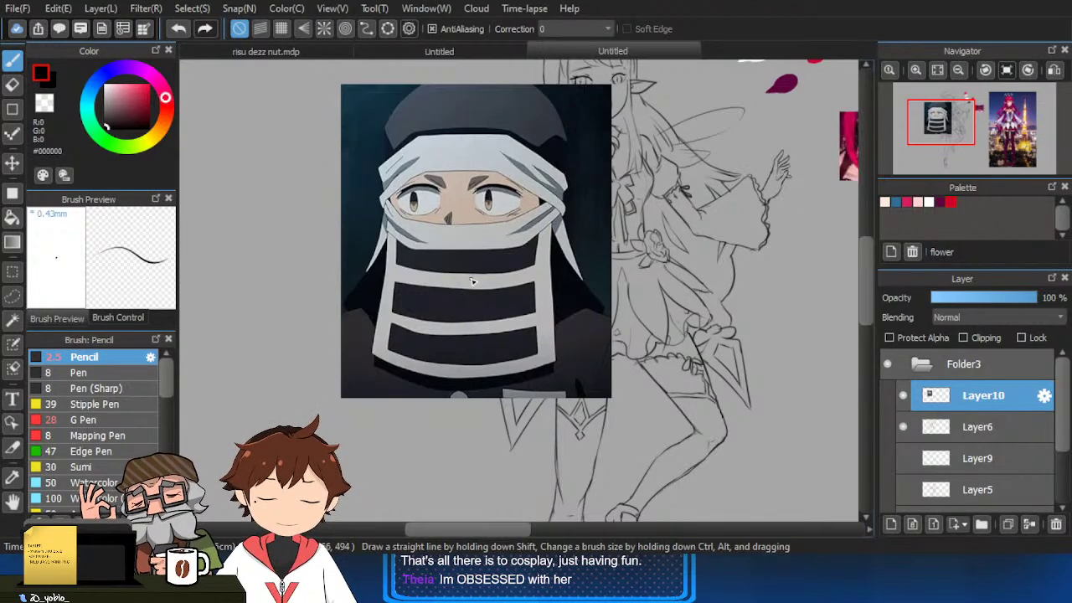
scroll(379, 277, "up", 3)
scroll(375, 268, "down", 5)
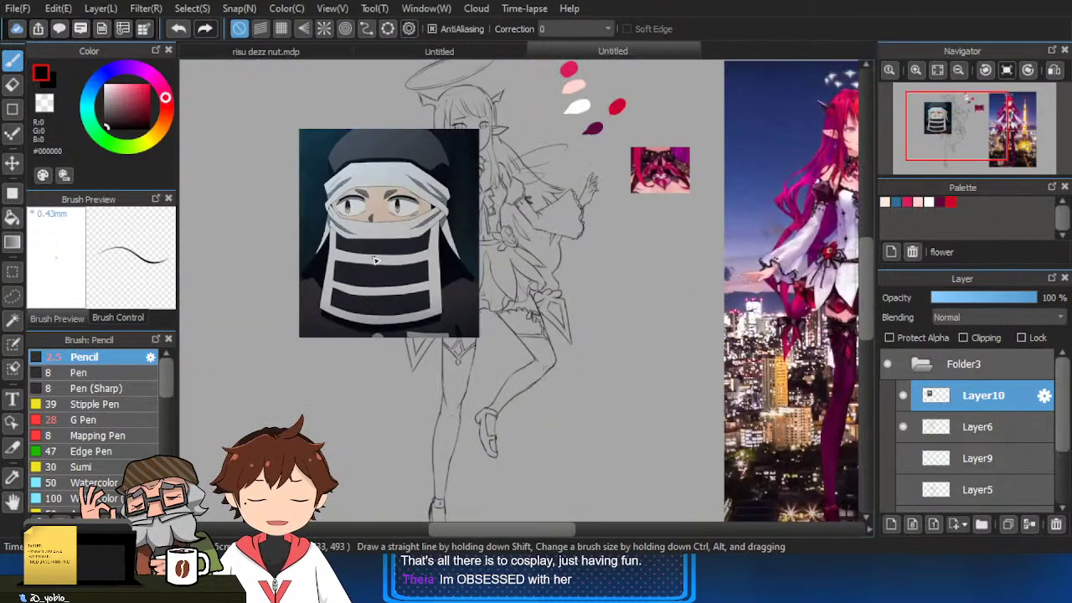
scroll(366, 260, "up", 3)
scroll(365, 272, "down", 1)
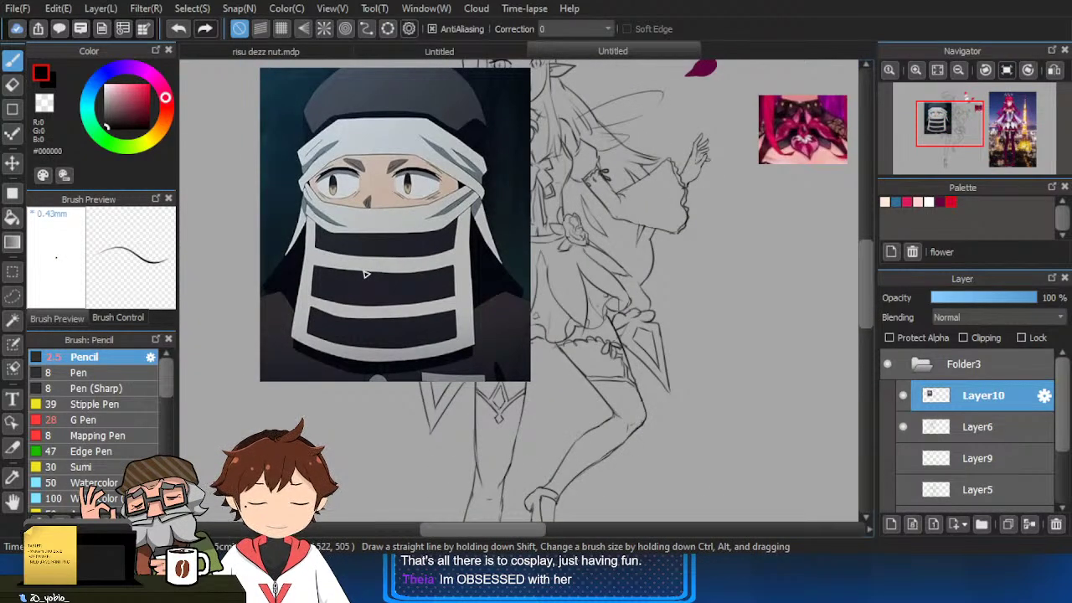
scroll(366, 274, "down", 2)
scroll(369, 272, "up", 2)
key("ctrl+z")
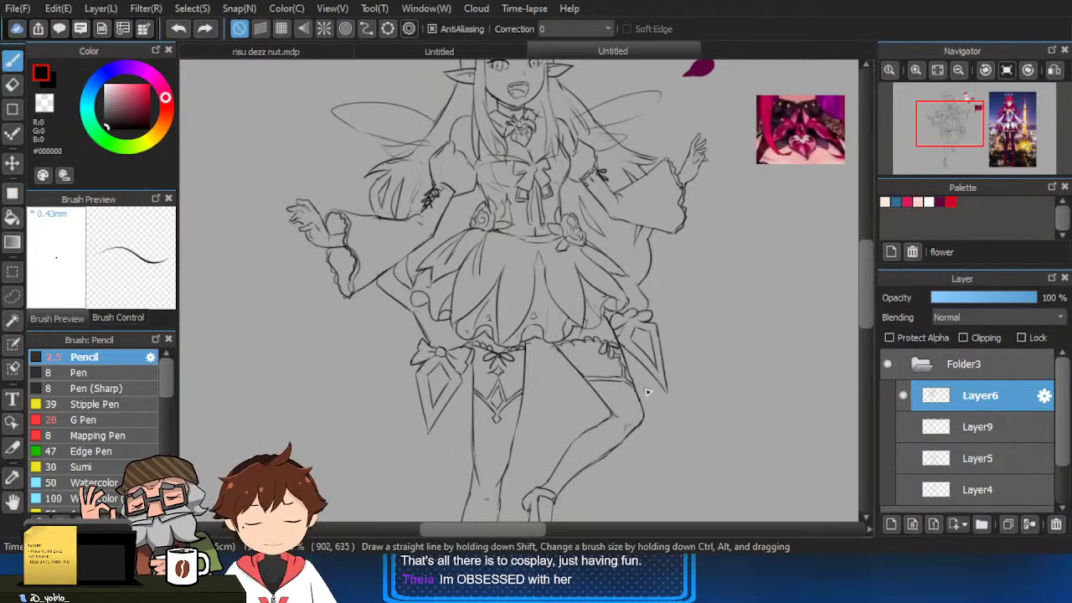
Erase the bent leg's inner calf line and redraw it as one smooth curve from the back of the knee to the shoe.
left_click_drag(647, 436, 664, 389)
scroll(596, 467, "up", 2)
left_click_drag(581, 468, 614, 351)
scroll(614, 350, "up", 2)
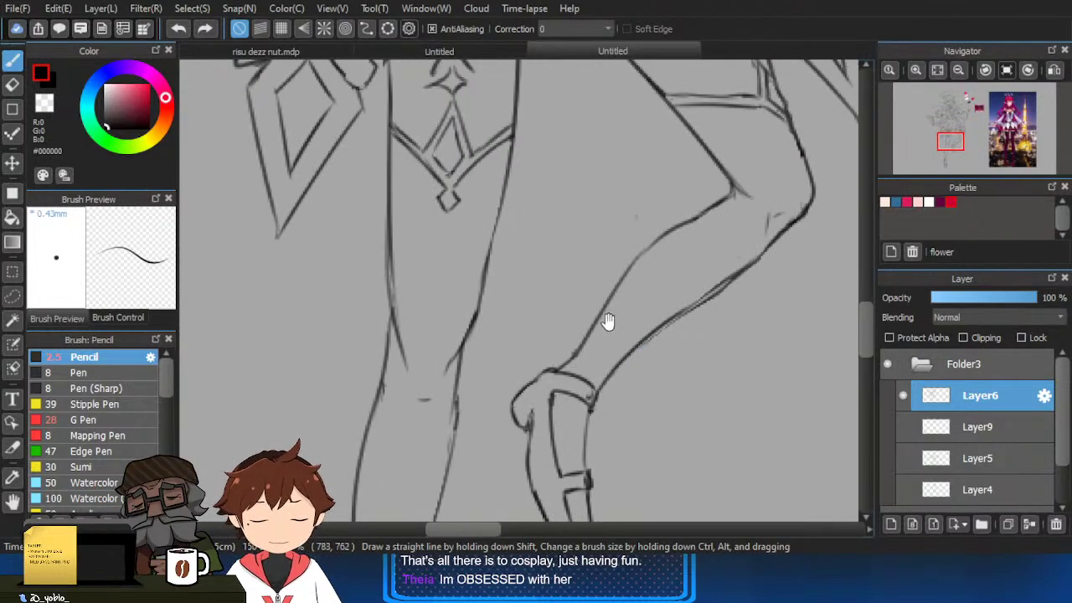
key("e")
key("p")
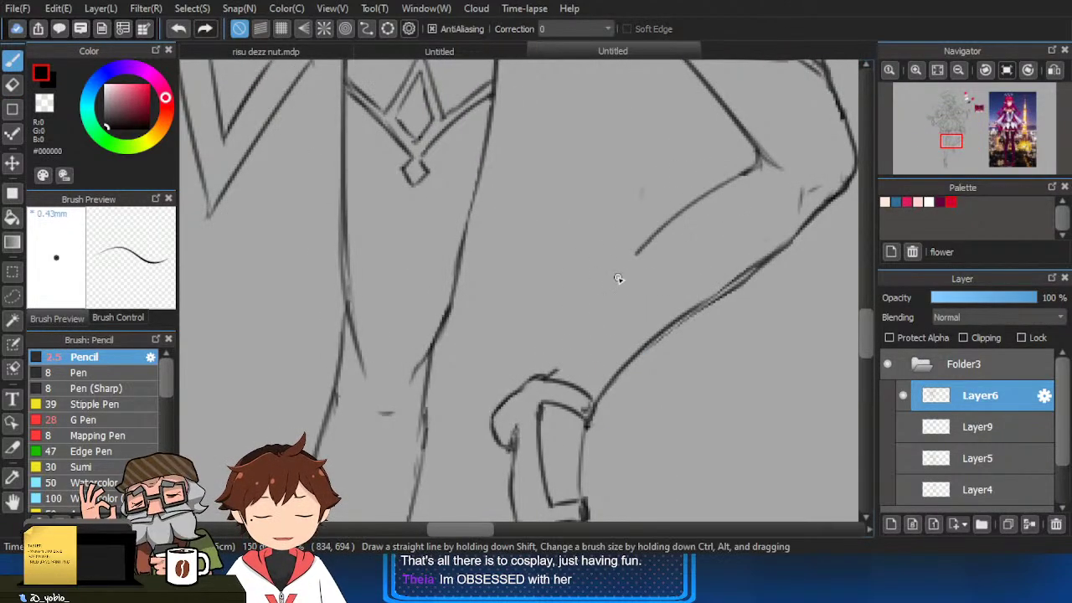
left_click_drag(742, 178, 578, 354)
key("ctrl+z")
key("ctrl+z")
key("ctrl+z")
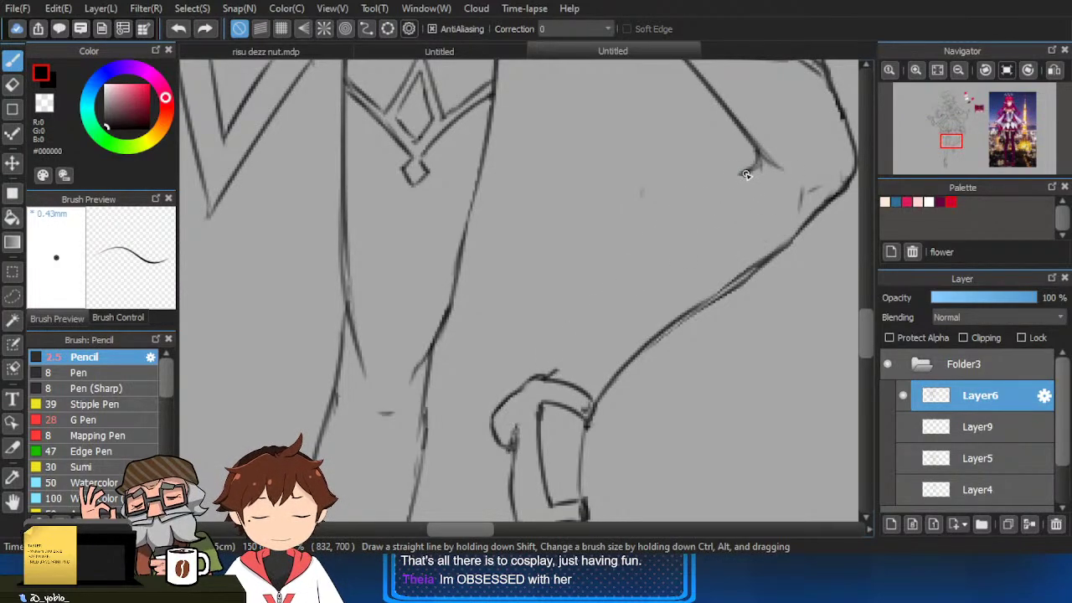
left_click_drag(746, 171, 556, 374)
left_click_drag(613, 337, 558, 384)
Clean up the stray marks around the bent leg's knee.
key("e")
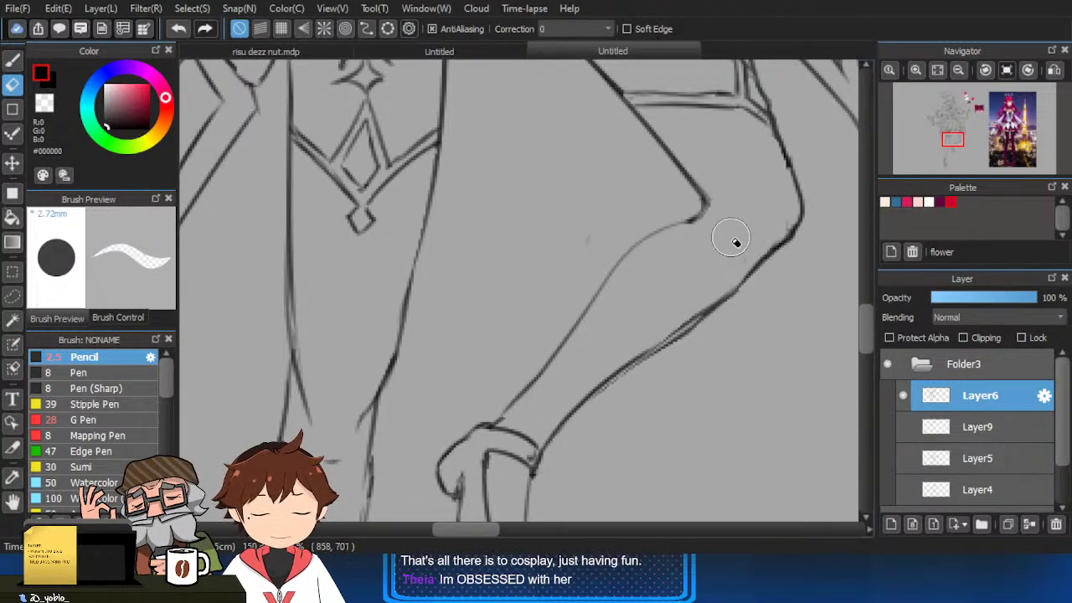
key("b")
scroll(743, 247, "down", 2)
mouse_move(778, 172)
left_mouse_down()
mouse_move(777, 249)
mouse_move(734, 286)
left_mouse_up()
scroll(737, 243, "up", 2)
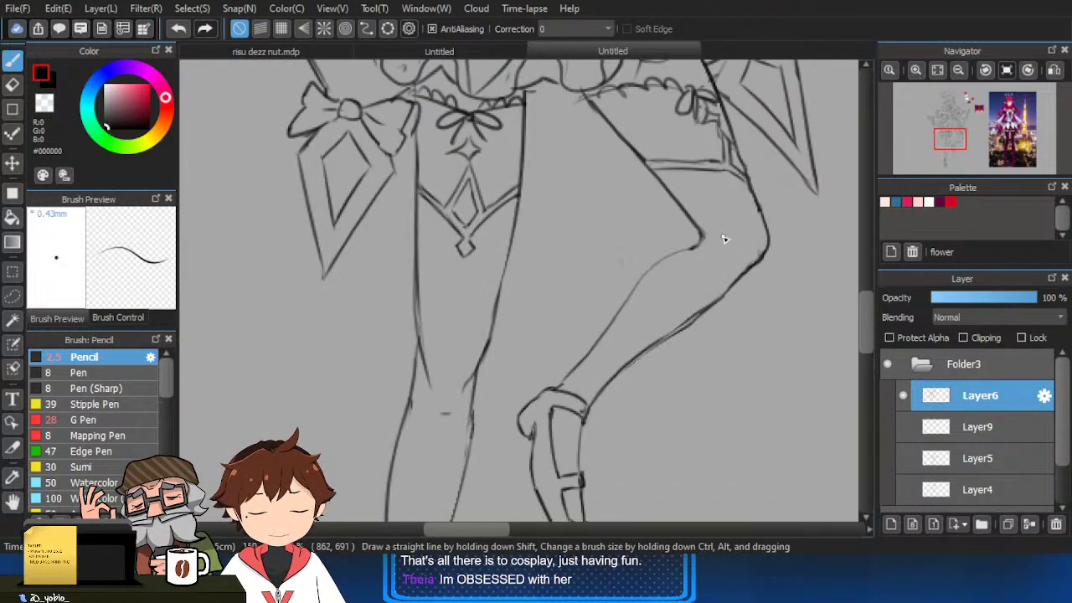
left_click_drag(702, 347, 713, 259)
scroll(715, 261, "down", 3)
left_click_drag(756, 287, 715, 330)
scroll(714, 330, "down", 5)
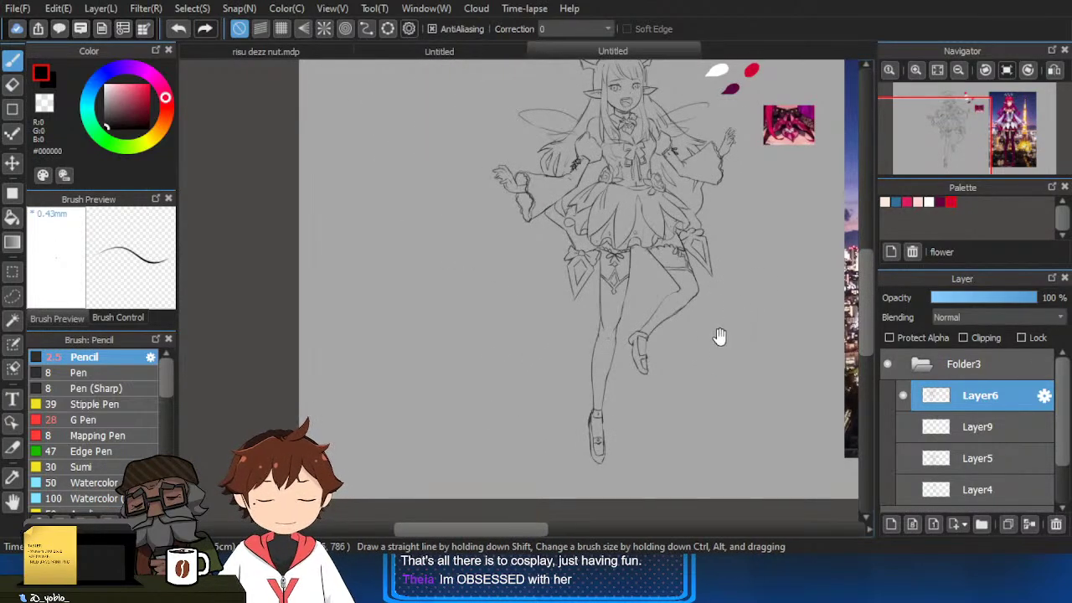
Erase the inner opening line of the bent leg's shoe and redraw it as one continuous curve to the toe, extending the instep strap lines.
scroll(716, 335, "up", 6)
scroll(606, 400, "up", 2)
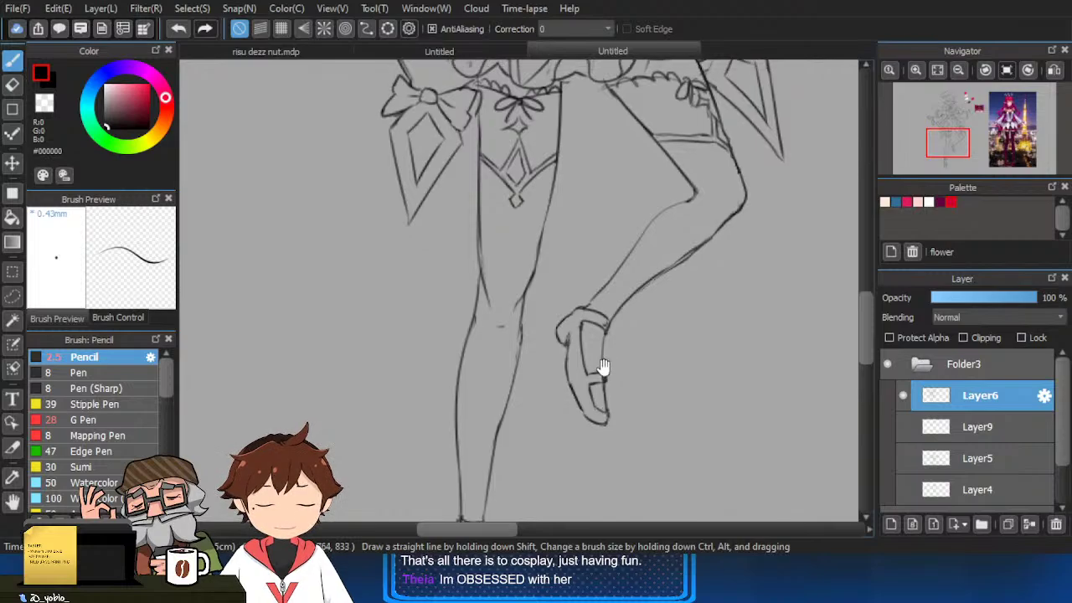
key("e")
scroll(584, 400, "up", 2)
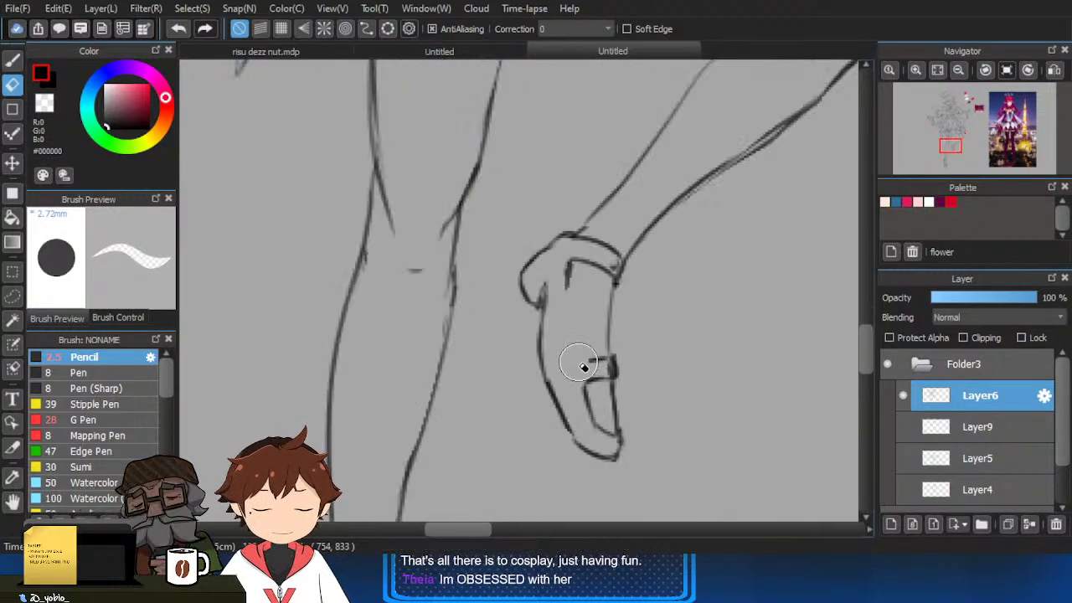
key("b")
mouse_move(566, 275)
left_mouse_down()
mouse_move(572, 382)
mouse_move(598, 433)
left_mouse_up()
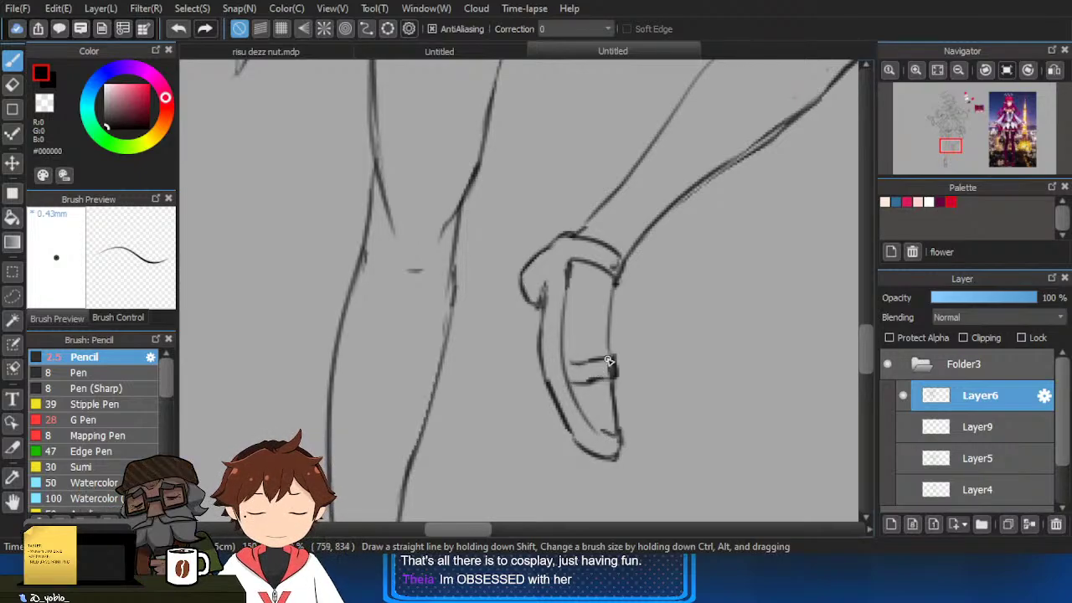
Erase the thick outer end of the shoe's instep strap, add a short line across the strap and touch up the ankle corner.
key("e")
mouse_move(618, 370)
left_mouse_down()
mouse_move(586, 381)
mouse_move(602, 381)
left_mouse_up()
key("b")
key("e")
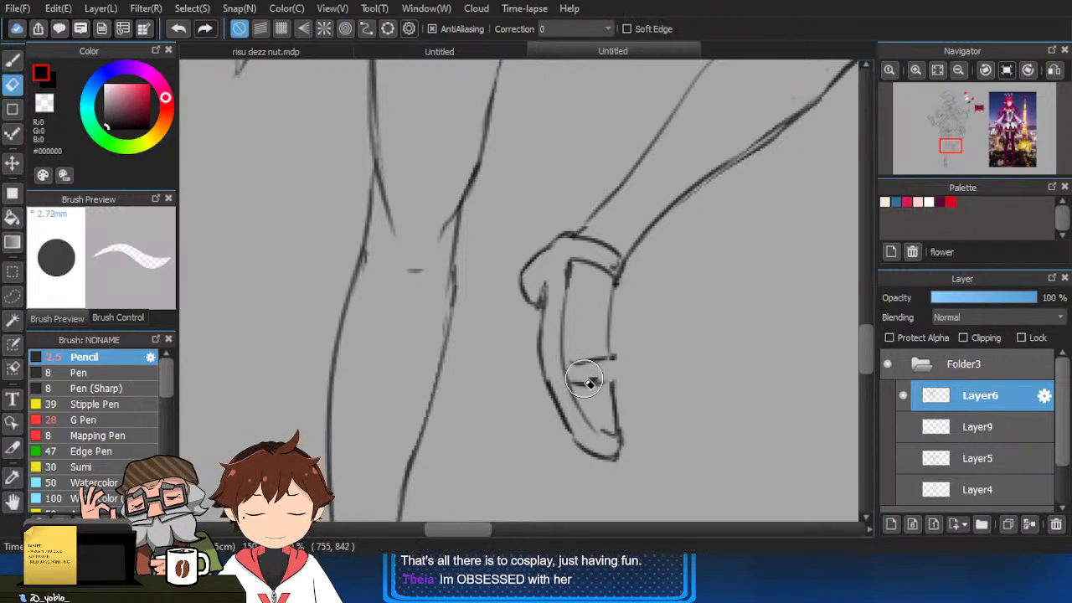
key("b")
left_click_drag(616, 278, 620, 263)
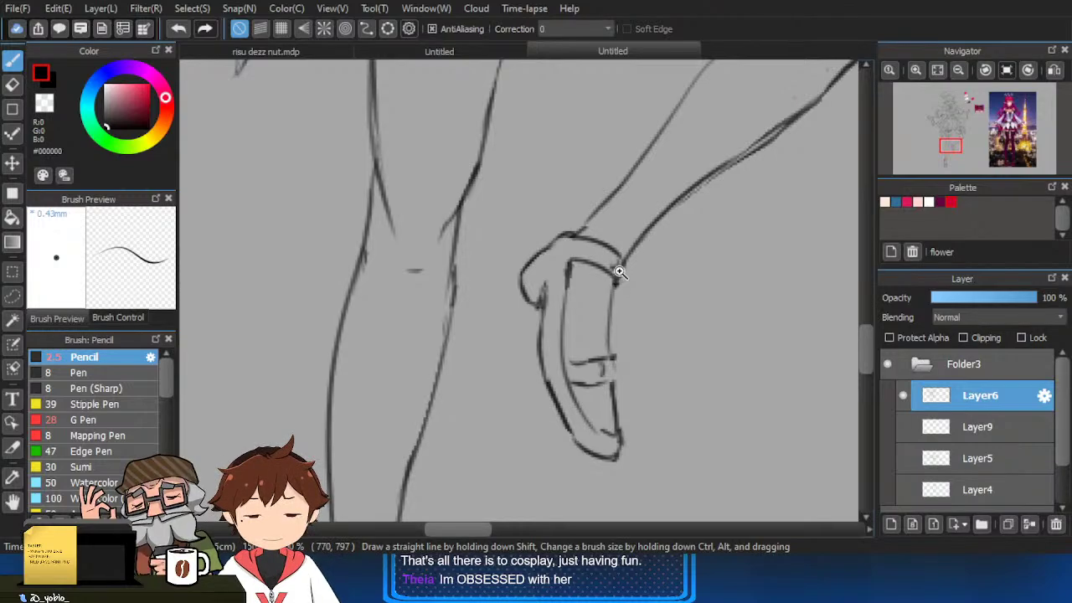
scroll(634, 263, "down", 2)
left_click_drag(631, 341, 632, 333)
scroll(633, 328, "down", 2)
left_click_drag(722, 280, 722, 325)
Erase the double-line band around the bent leg's thigh, including its pieces near the outer edge.
scroll(723, 324, "up", 3)
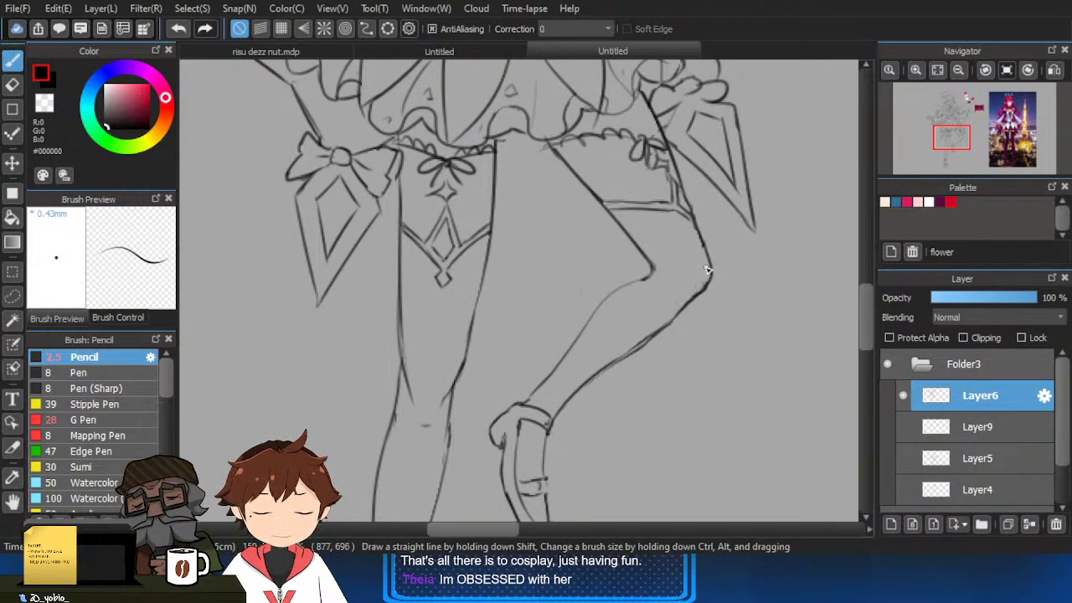
scroll(706, 270, "down", 3)
scroll(718, 265, "up", 3)
key("e")
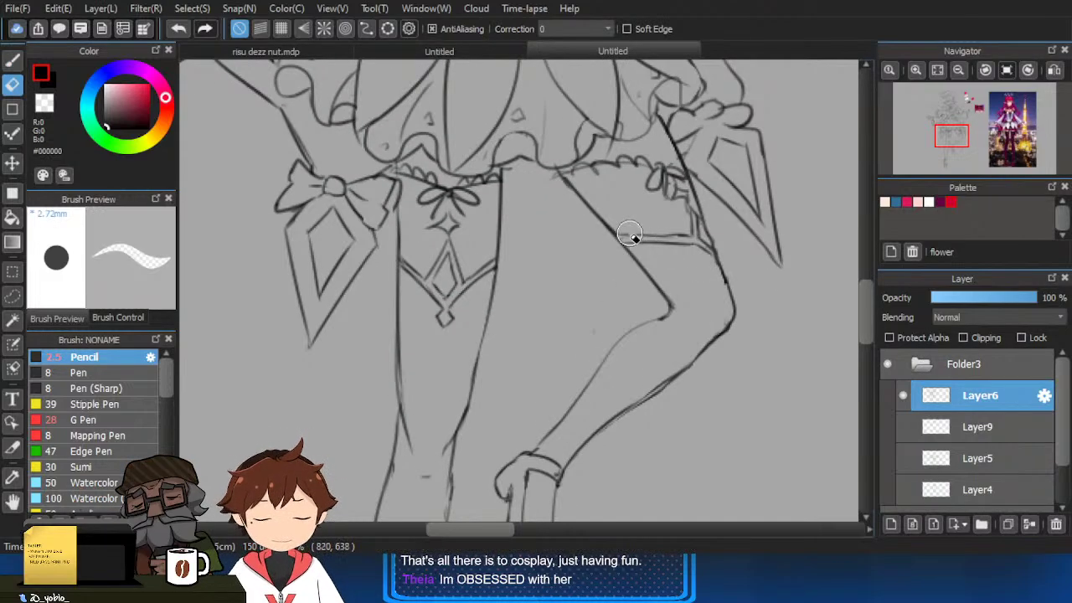
scroll(670, 221, "up", 2)
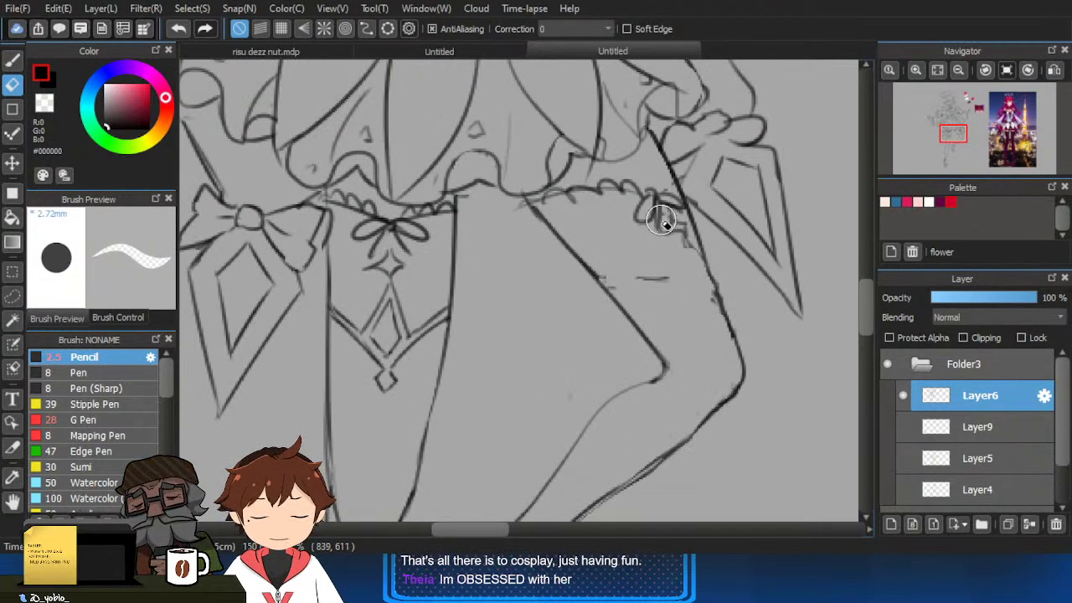
mouse_move(657, 279)
left_mouse_down()
mouse_move(677, 232)
mouse_move(688, 261)
mouse_move(682, 231)
mouse_move(659, 240)
mouse_move(687, 245)
left_mouse_up()
key("b")
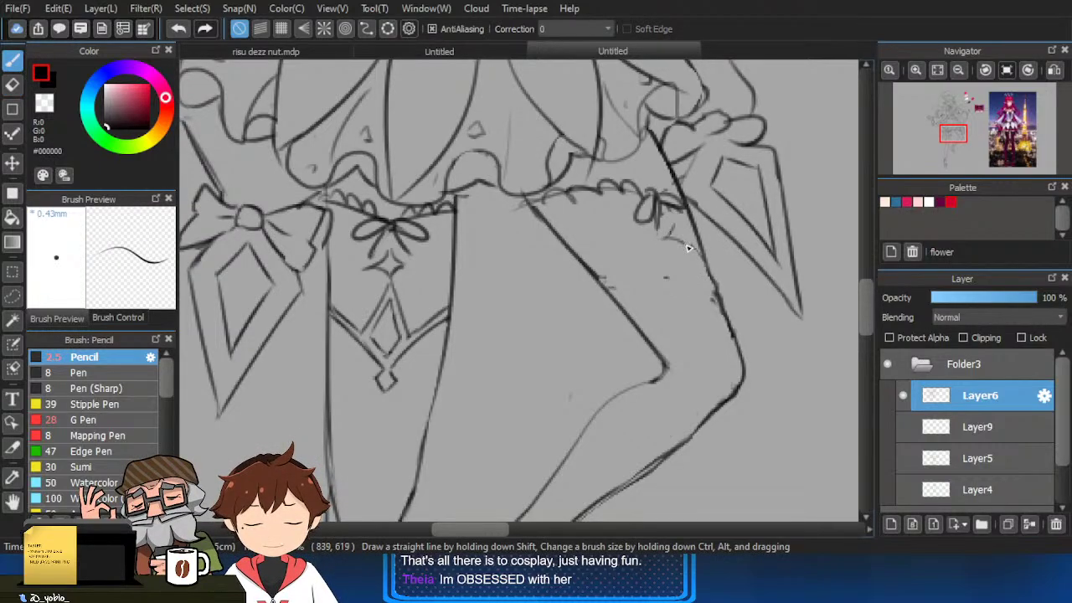
Redraw the bent leg's thigh band as two parallel lines across the thigh, with angular pieces along the outer edge.
left_click_drag(603, 276, 685, 279)
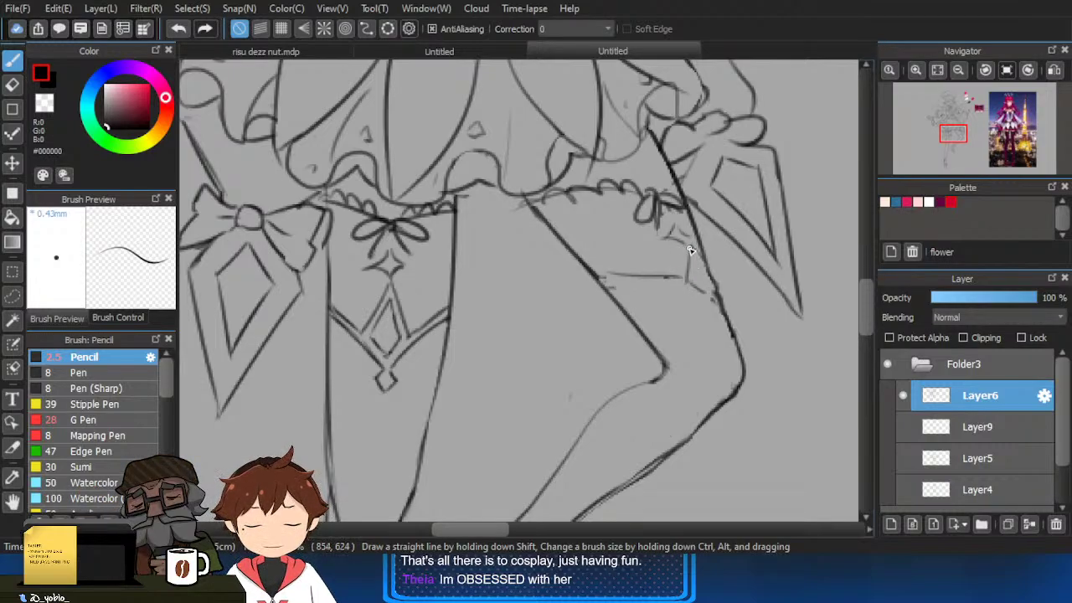
left_click_drag(610, 285, 680, 287)
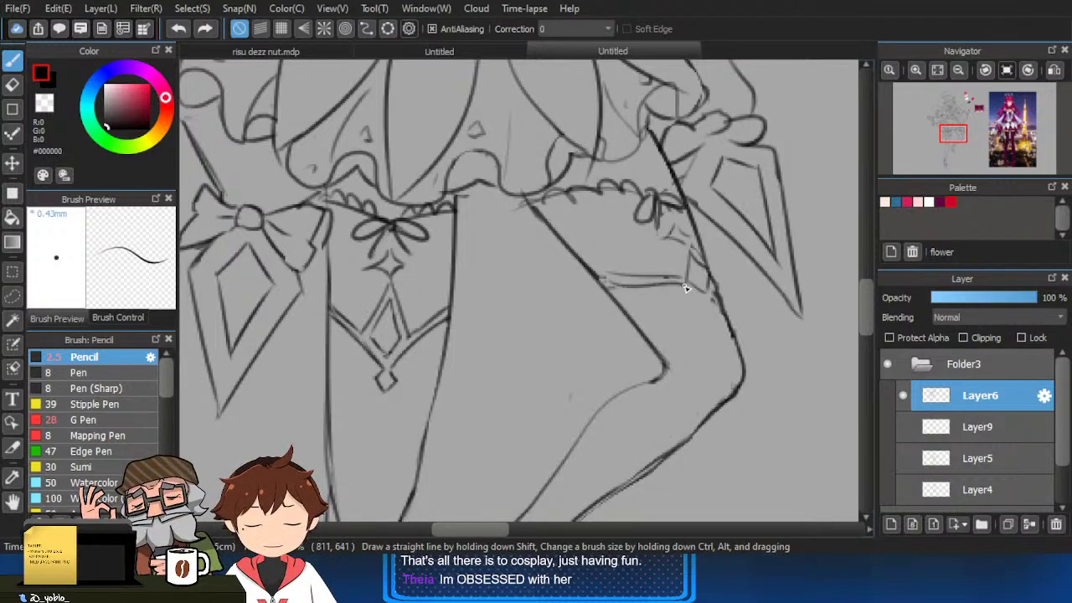
key("ctrl+z")
left_click_drag(614, 287, 680, 283)
key("ctrl+z")
left_click_drag(605, 285, 688, 292)
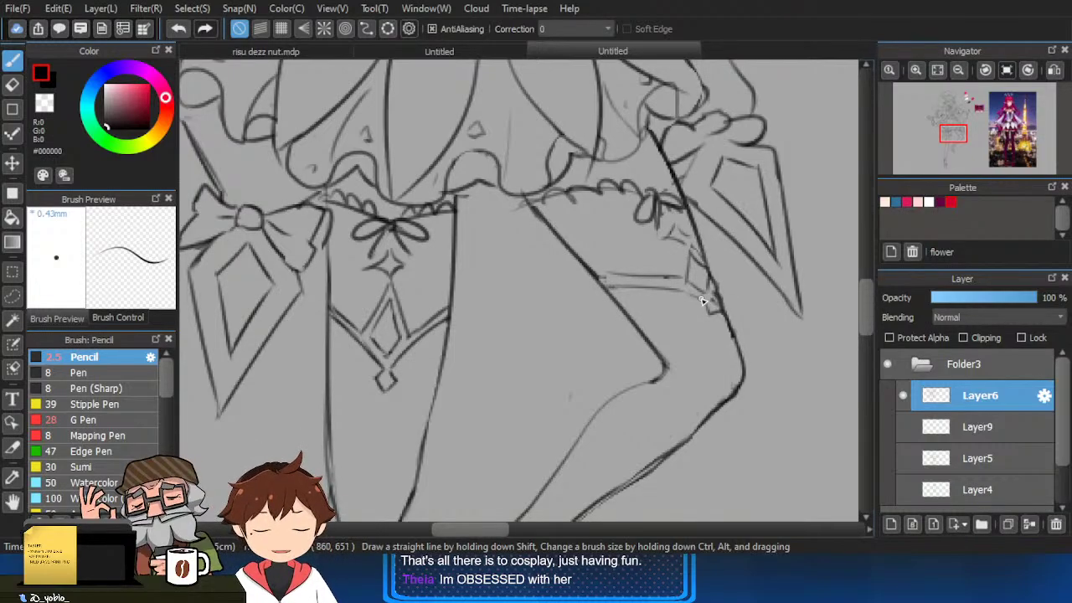
Check the whole figure and toggle the visibility of Layer6 off and on.
scroll(697, 249, "down", 2)
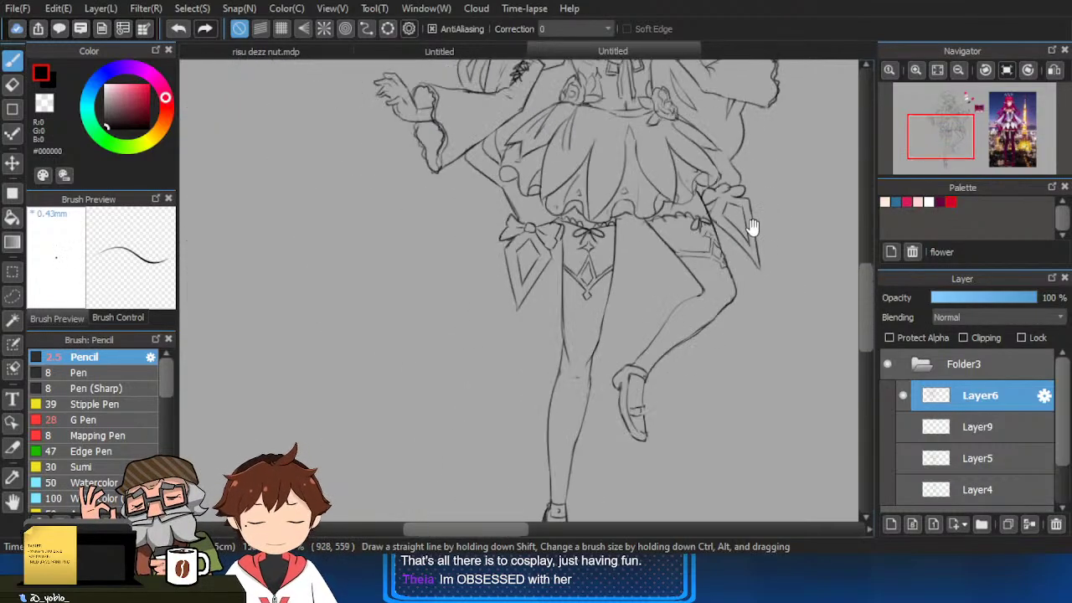
scroll(756, 268, "down", 2)
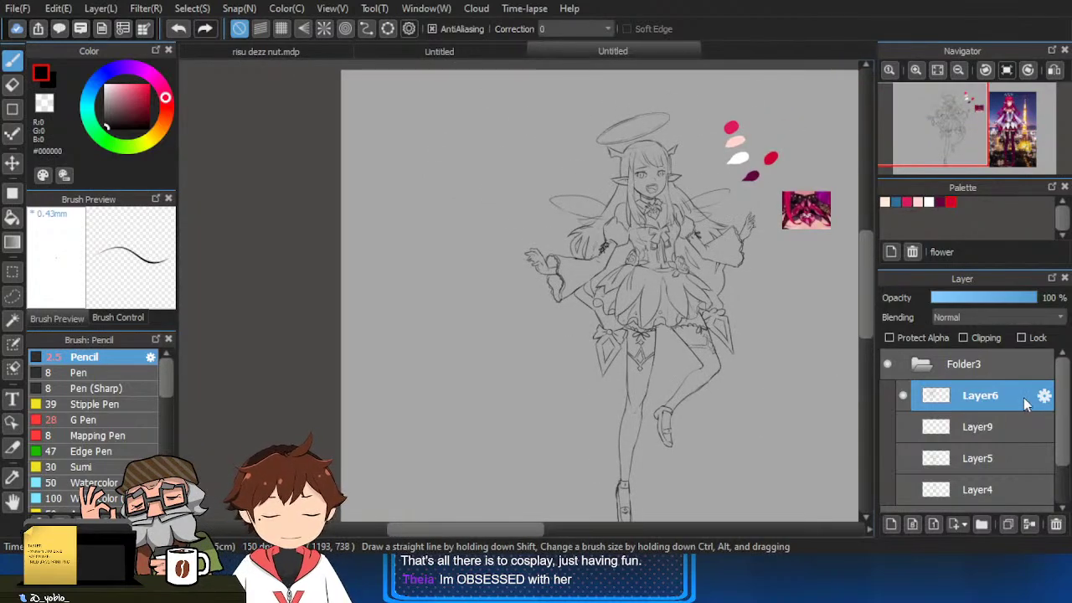
left_click(903, 395)
left_click(903, 396)
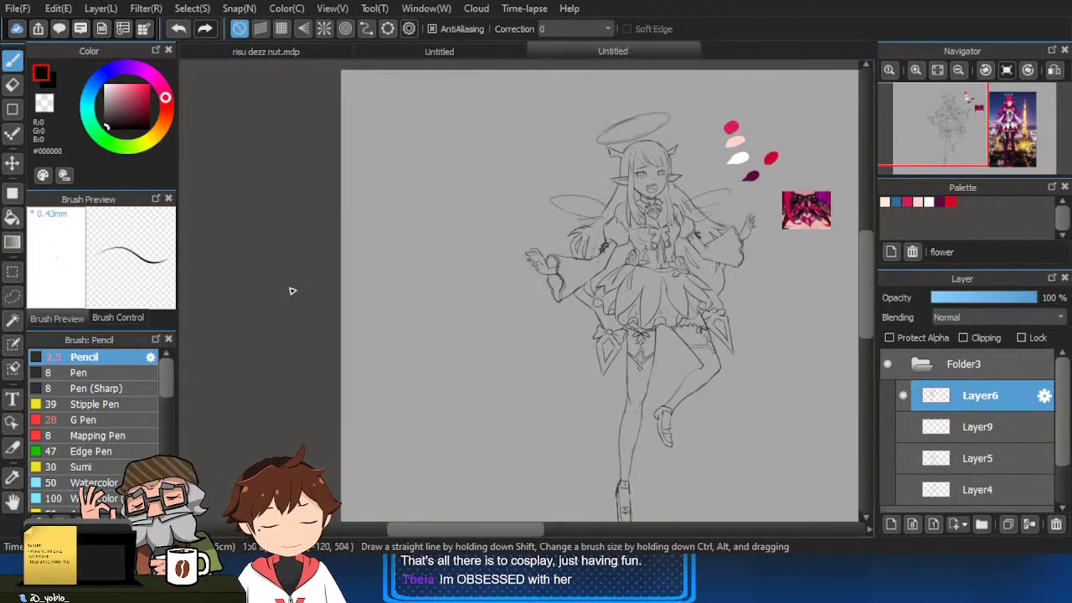
Activate the rectangular selection tool for the area around the color swatches.
key("m")
scroll(697, 146, "up", 3)
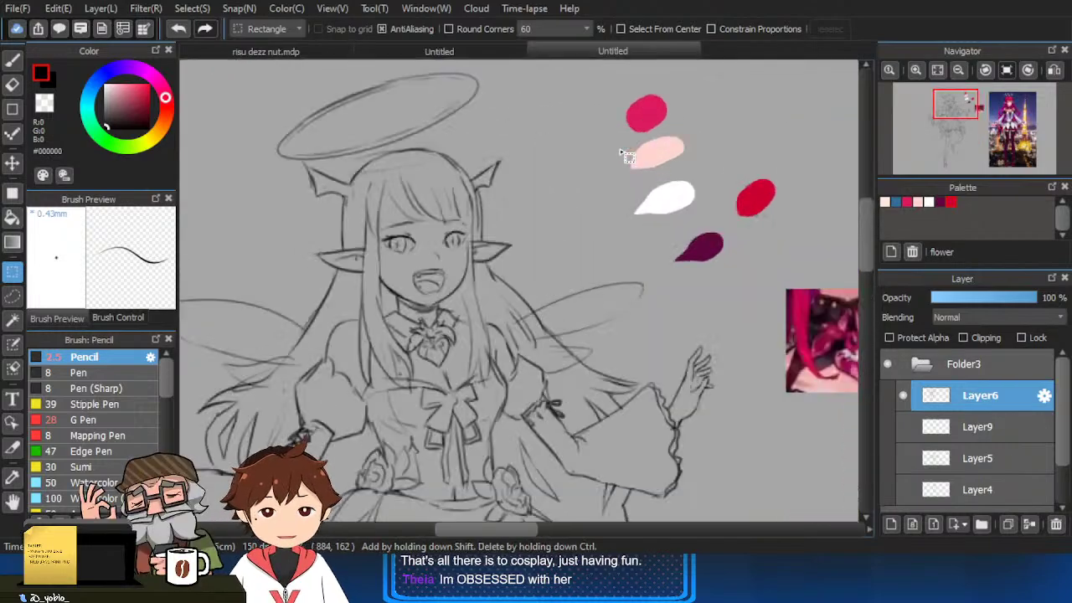
Cut the colour swatches beside the sketch, paste them onto a layer of their own, and hide that layer.
left_click_drag(595, 73, 790, 254)
left_click_drag(655, 220, 752, 277)
key("ctrl+x")
key("ctrl+v")
key("ctrl+d")
scroll(718, 280, "down", 4)
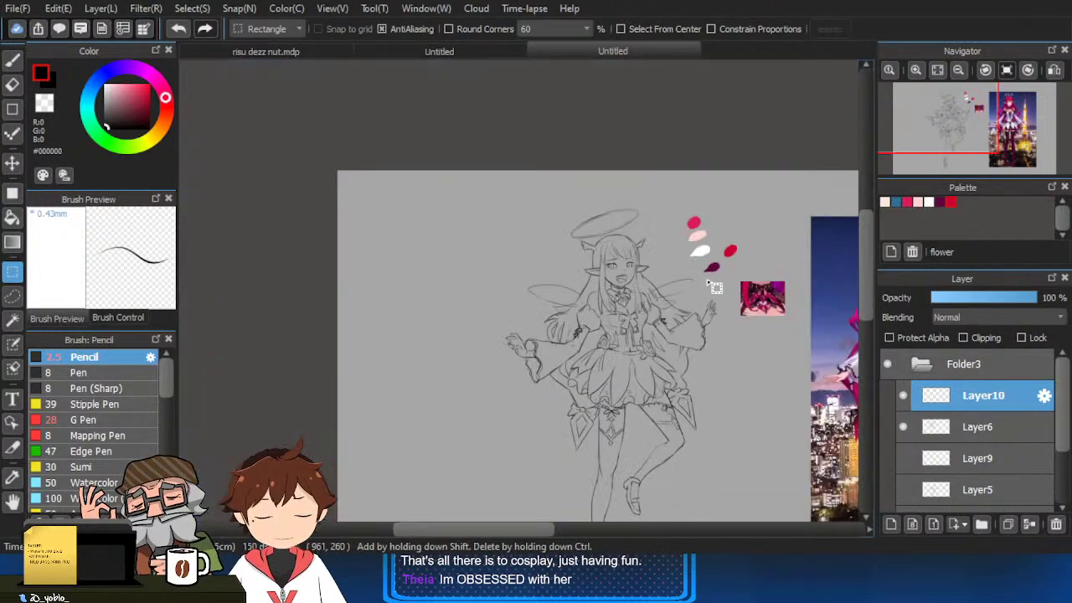
scroll(710, 314, "up", 1)
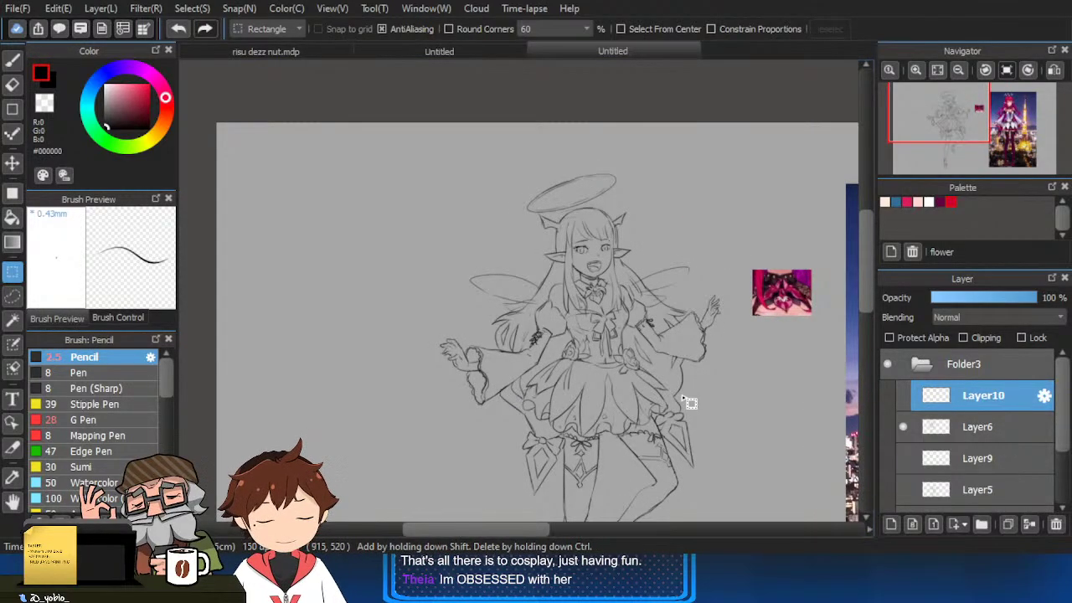
Select the empty background around the sketched figure with the Magic Wand.
scroll(690, 402, "down", 3)
key("w")
left_click(739, 258)
key("ctrl+shift+i")
left_click_drag(737, 257, 736, 331)
scroll(716, 282, "up", 3)
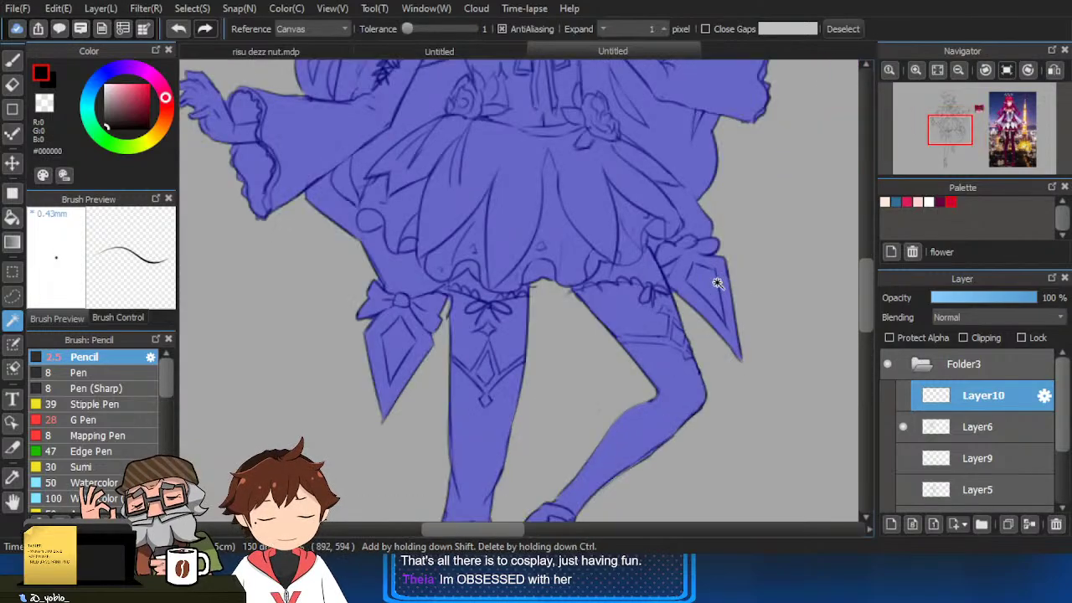
Add the insides of the two hanging diamond ornaments and the hair gap above the left-hand sleeve to the background selection.
left_click(709, 289, "ctrl")
scroll(594, 272, "down", 3)
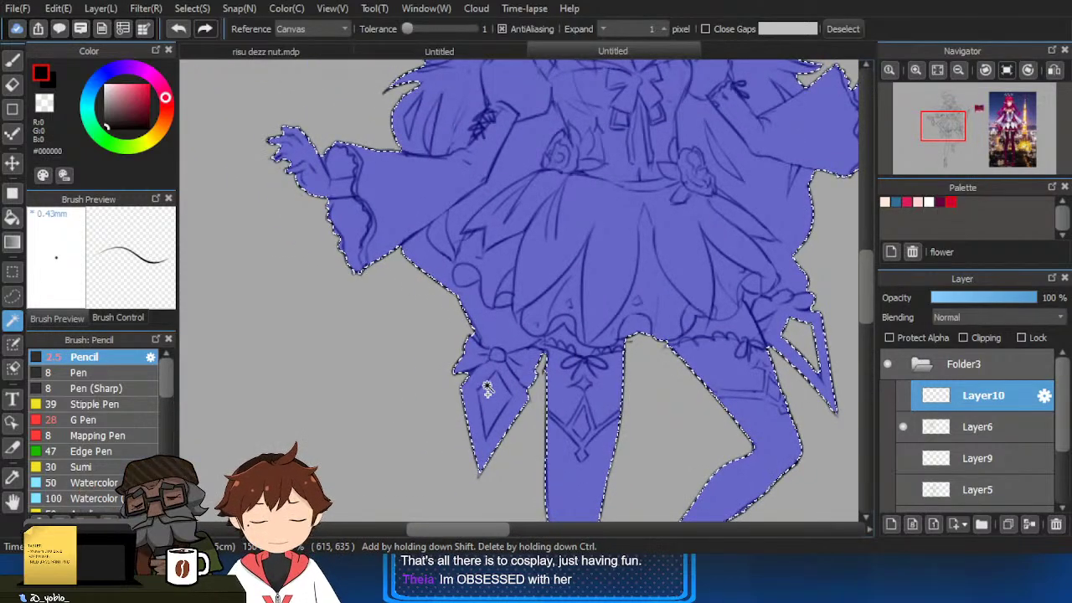
scroll(576, 453, "up", 2)
scroll(500, 243, "up", 1)
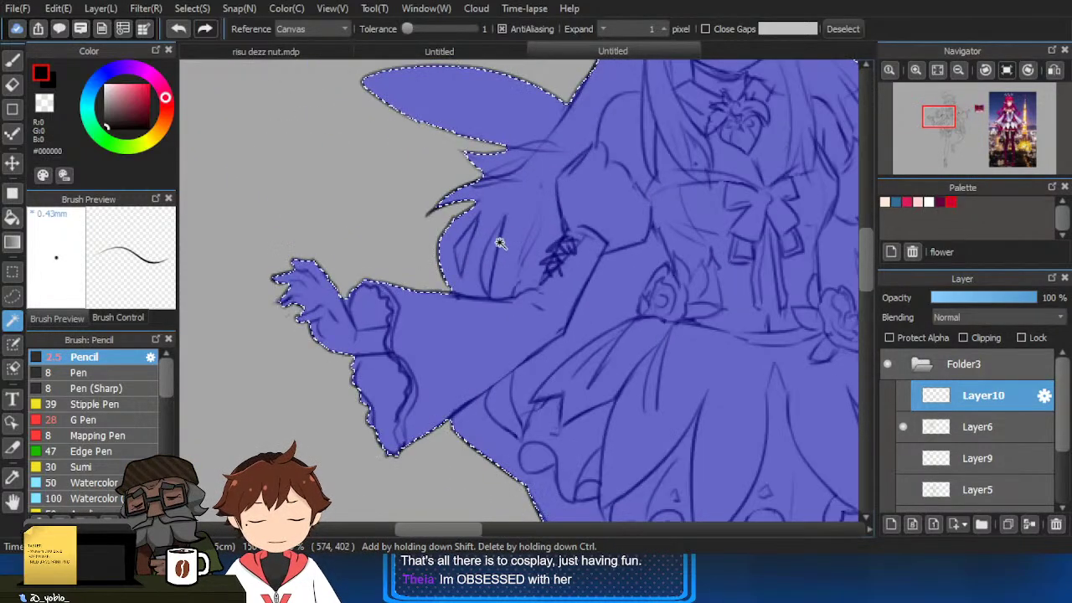
left_click(488, 263, "ctrl")
scroll(608, 268, "down", 2)
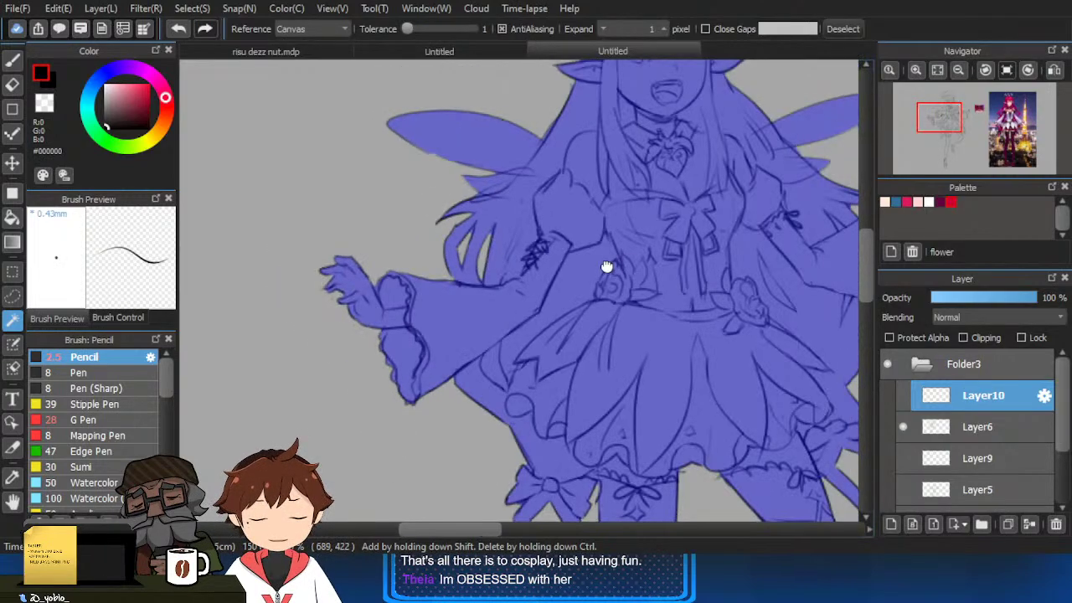
Add the small enclosed gaps in the hair above and below the right-hand sleeve to the background selection.
scroll(608, 295, "up", 1)
scroll(508, 224, "up", 4)
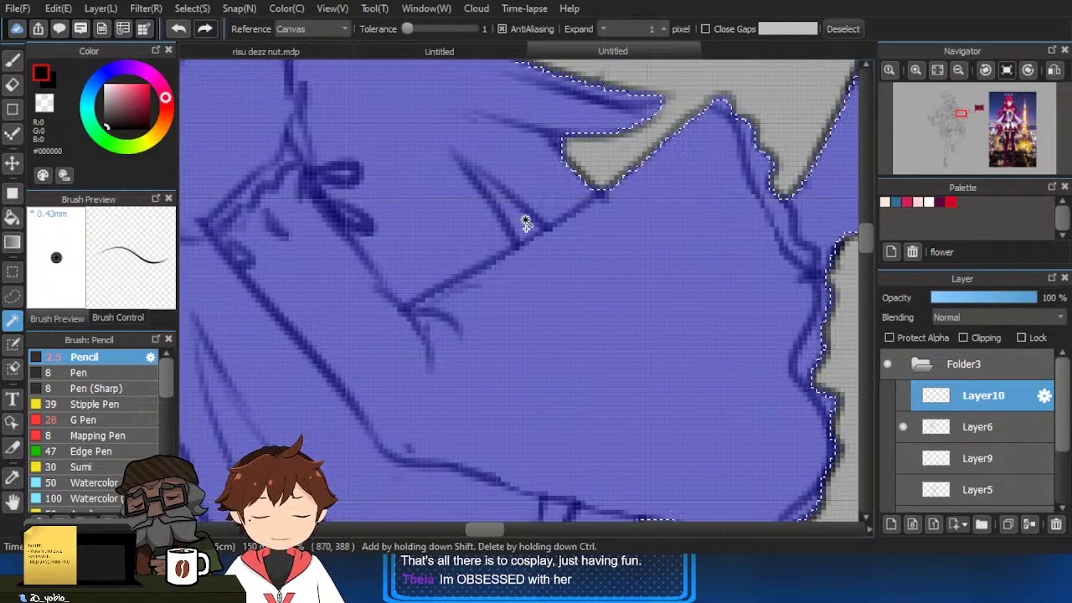
left_click(512, 197, "ctrl")
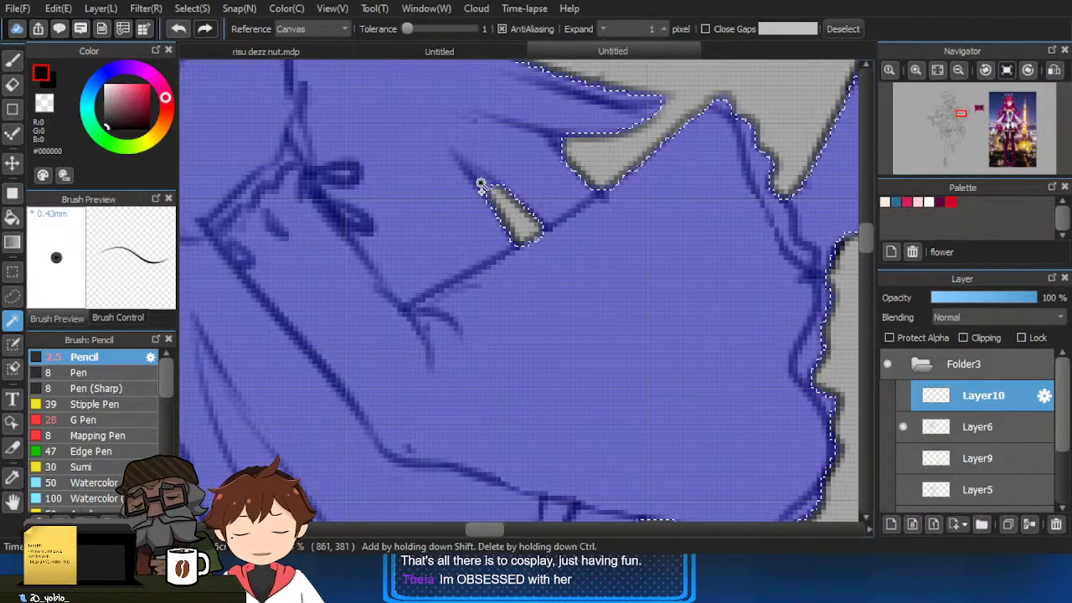
scroll(495, 176, "down", 2)
scroll(545, 366, "up", 2)
left_click(534, 369, "ctrl")
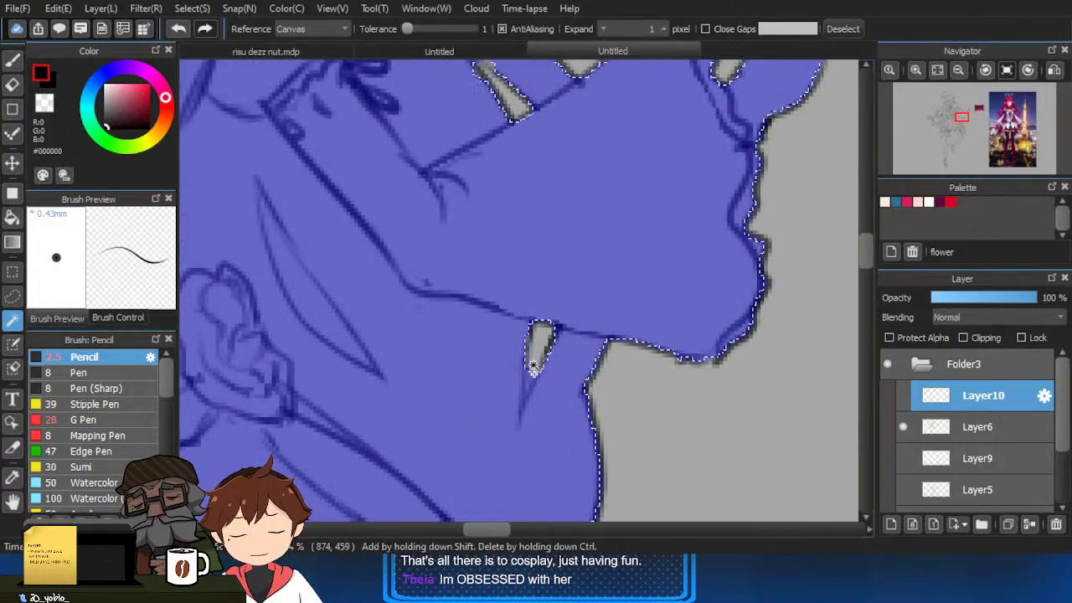
scroll(540, 366, "down", 1)
left_click_drag(534, 382, 677, 438)
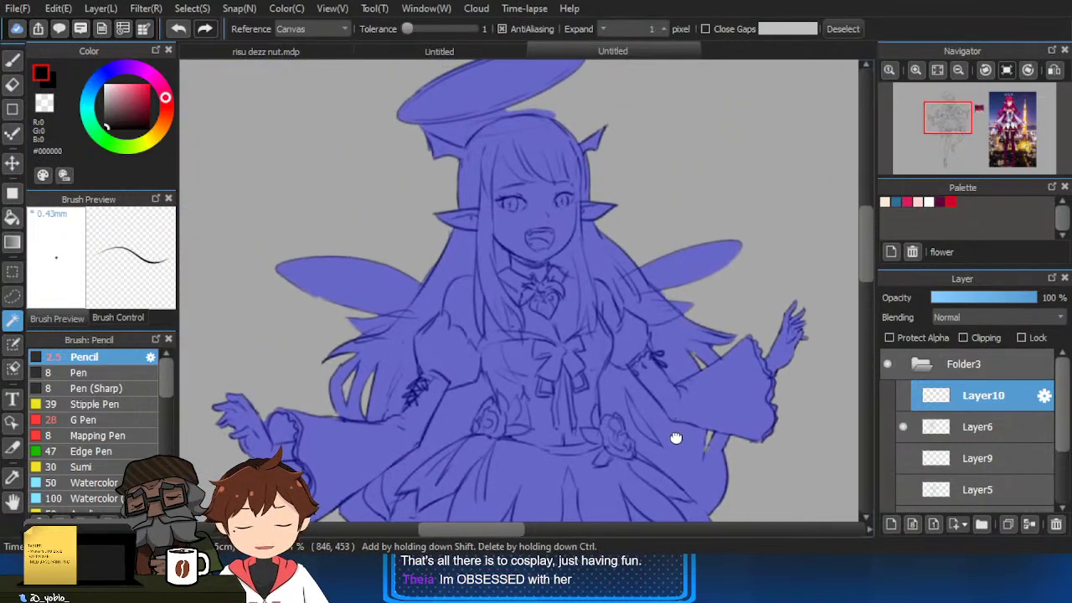
Add the halo's interior and the small gap beside the right-hand skirt bow to the background selection.
left_click_drag(606, 187, 565, 232)
left_click_drag(580, 160, 596, 129)
scroll(636, 209, "down", 3)
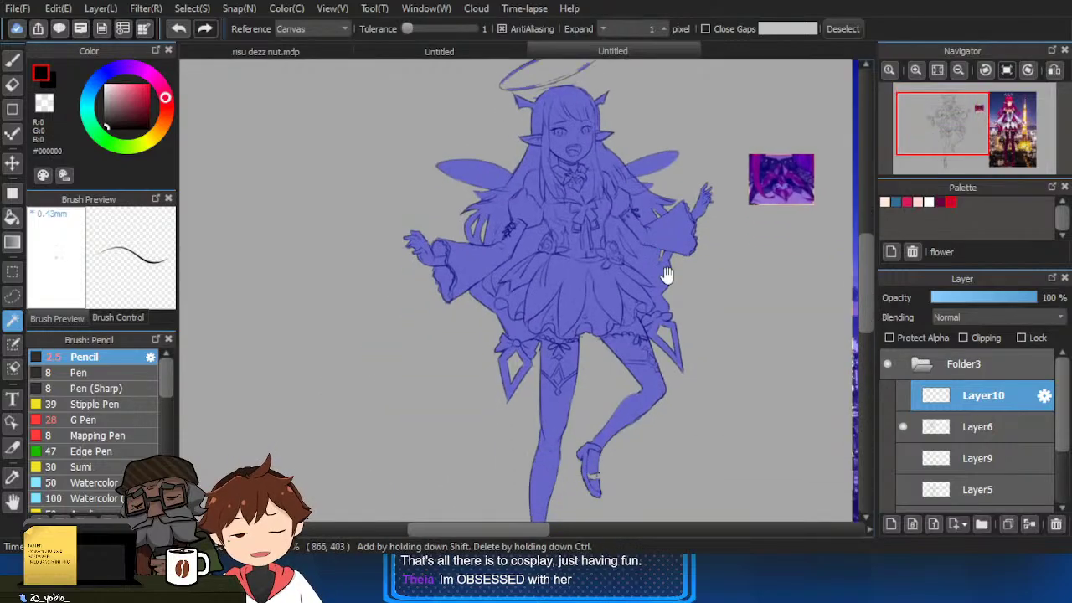
scroll(661, 306, "up", 3)
scroll(633, 294, "up", 1)
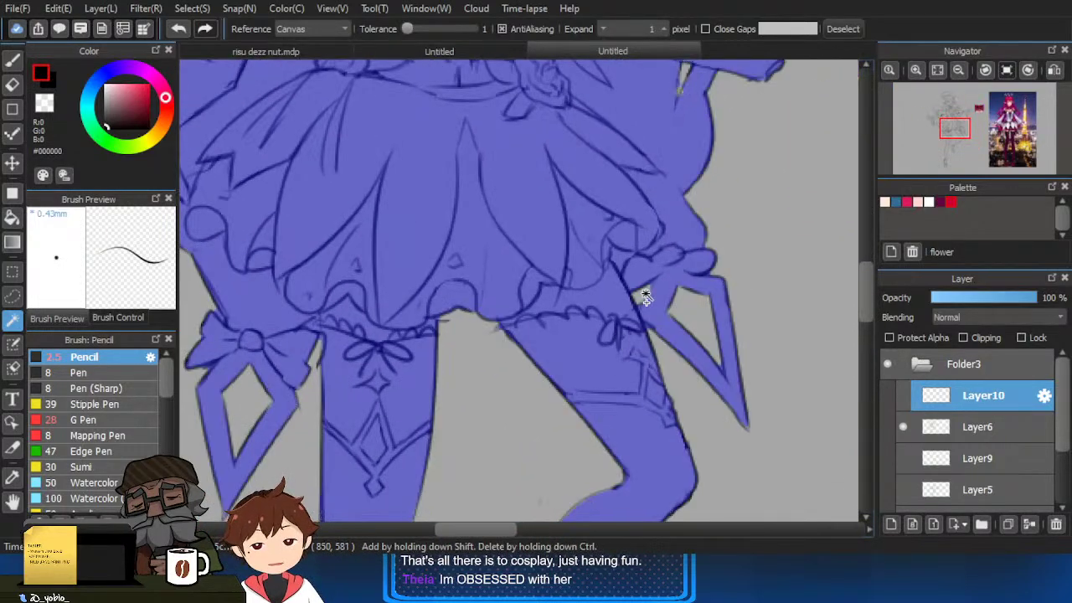
scroll(469, 354, "down", 3)
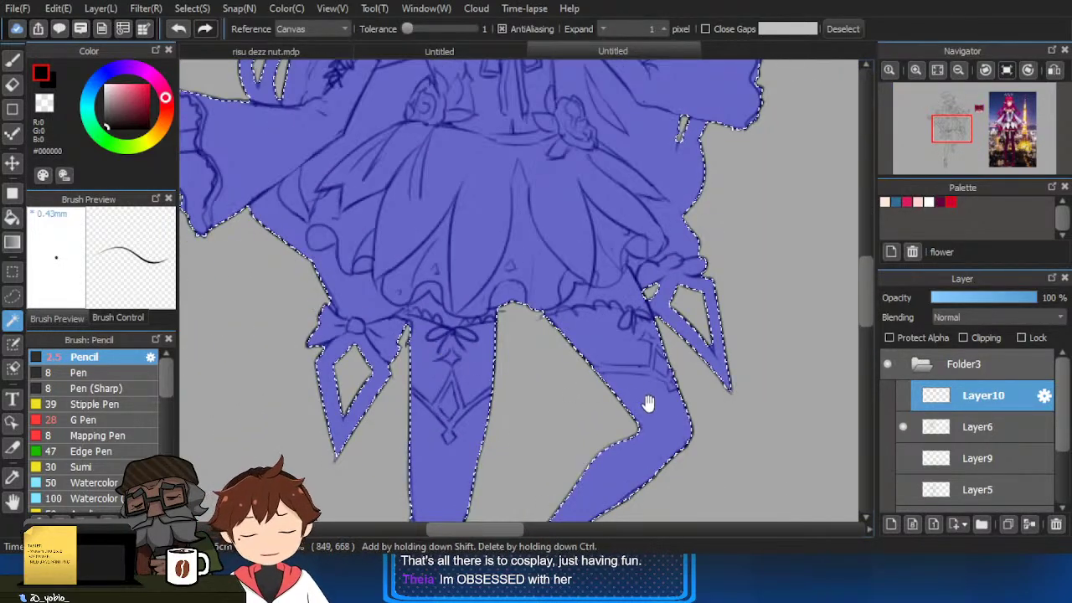
scroll(698, 369, "down", 1)
left_click(720, 394)
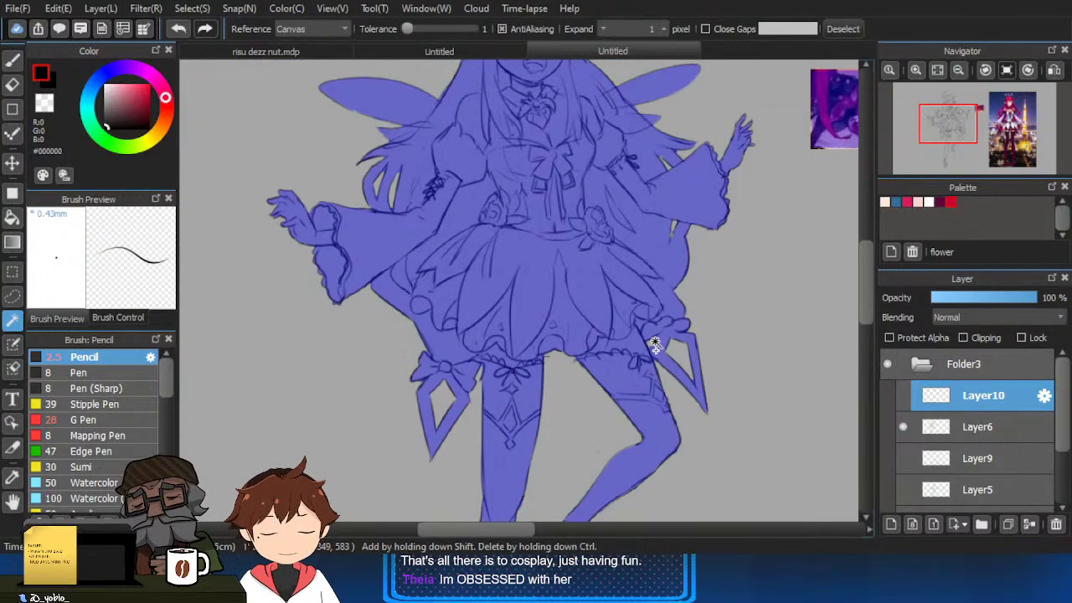
scroll(729, 385, "down", 2)
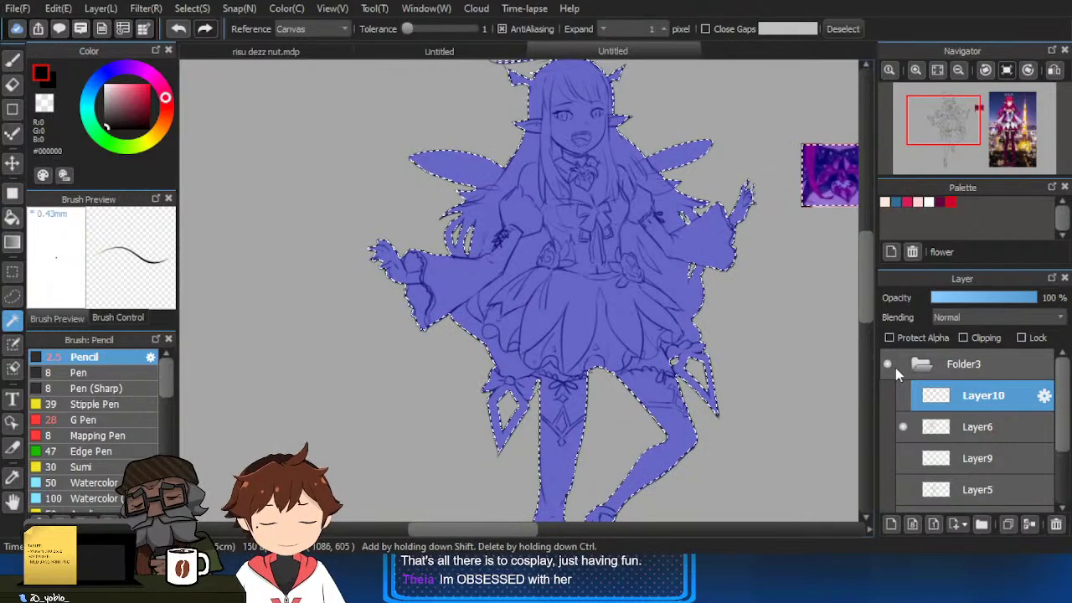
Create a layer folder, place the sketch layer Layer6 in it, and add a new blank layer inside the folder.
left_click(952, 429)
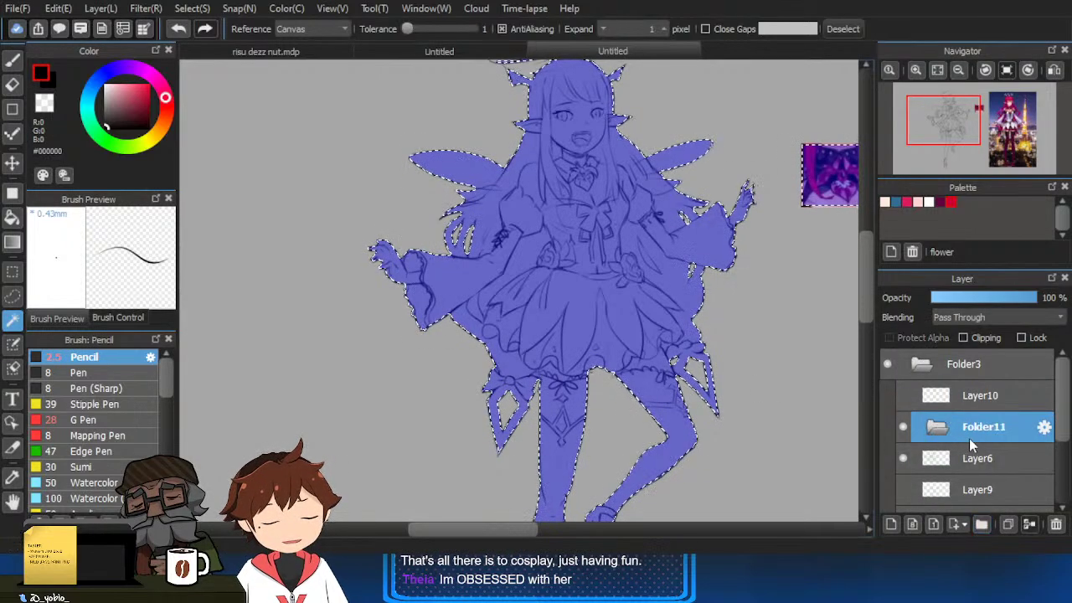
left_click_drag(969, 453, 948, 432)
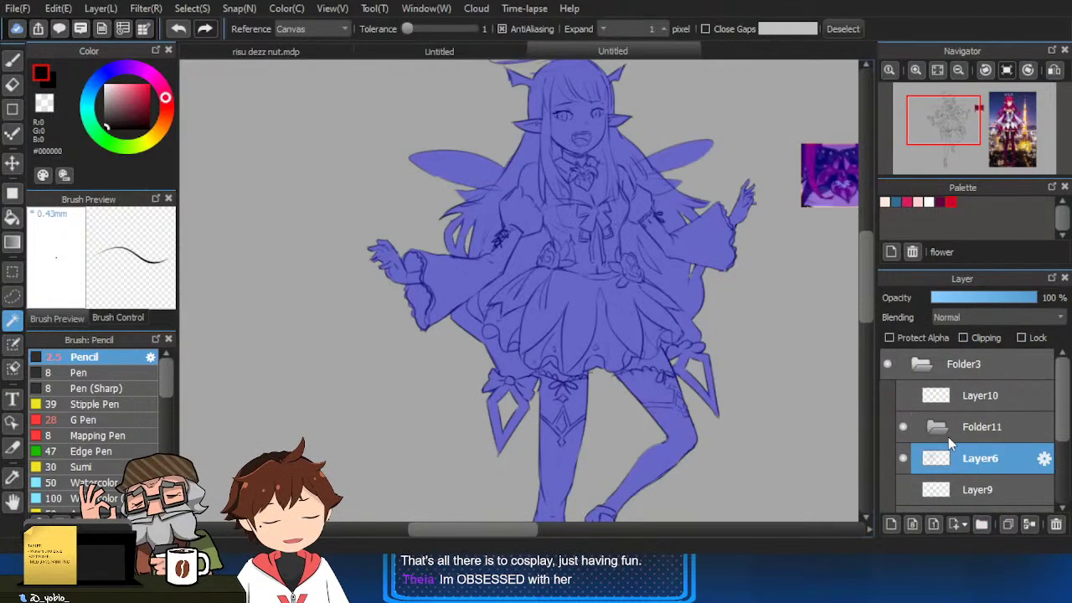
left_click(891, 526)
Invert the selection and fill the figure's silhouette on Layer12 with dusty pink #B8828E using the Gradient tool.
left_click(441, 240)
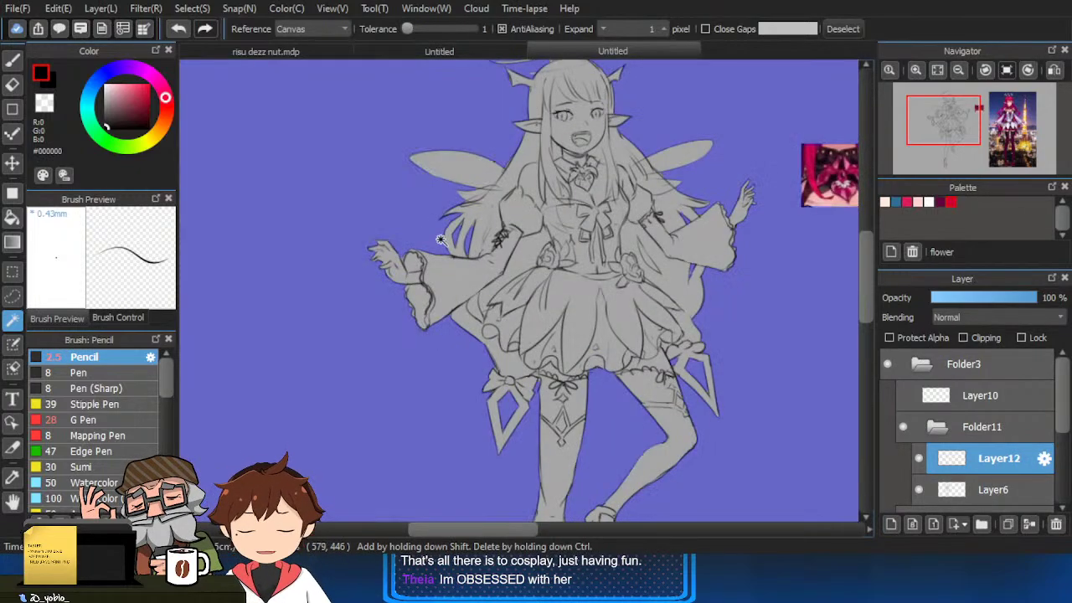
key("g")
left_click_drag(385, 187, 275, 167)
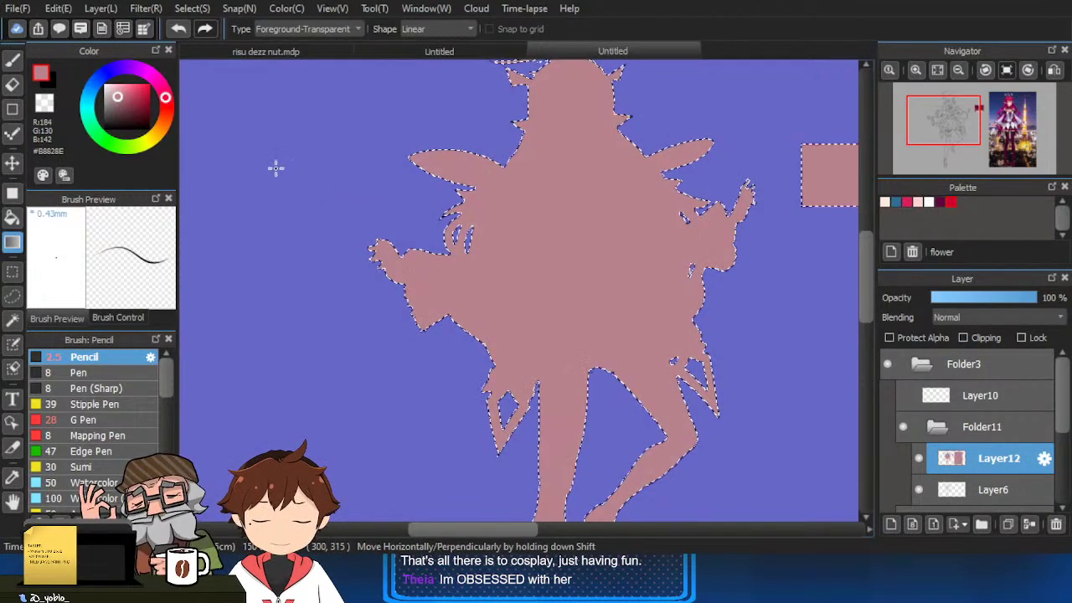
Place the sketch layer Layer6 above the fill layer Layer12 and clear the selection.
left_click_drag(972, 489, 972, 450)
key("ctrl+d")
left_click_drag(560, 355, 399, 342)
scroll(741, 335, "down", 5)
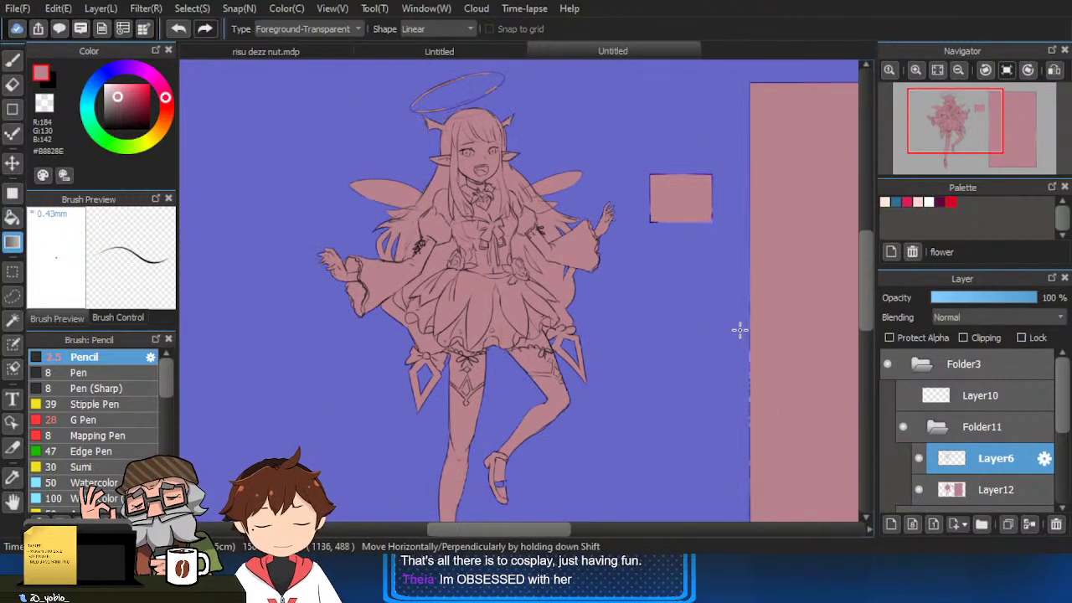
key("e")
key("ctrl+d")
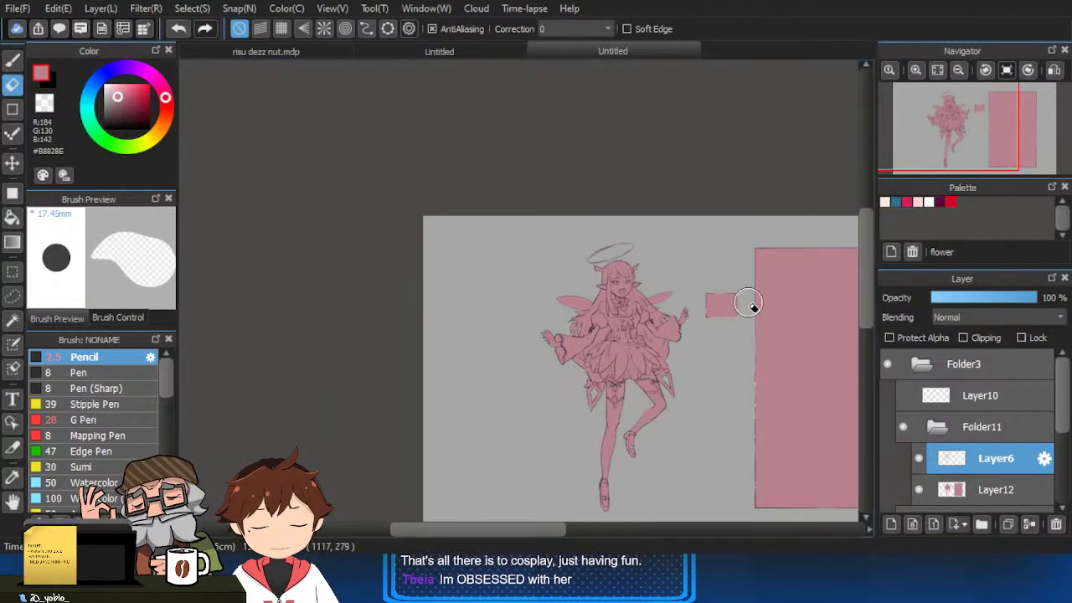
Erase the pink fill covering the small and large reference images on Layer12 with an enlarged eraser.
left_click(961, 490)
key("]")
key("]")
key("]")
key("]")
key("]")
mouse_move(712, 303)
left_mouse_down()
mouse_move(735, 293)
mouse_move(723, 309)
left_mouse_up()
left_click_drag(761, 337, 699, 306)
scroll(701, 304, "down", 3)
key("]")
key("]")
key("]")
key("]")
mouse_move(794, 333)
left_mouse_down()
mouse_move(698, 375)
mouse_move(723, 271)
mouse_move(734, 370)
mouse_move(762, 255)
mouse_move(779, 421)
left_mouse_up()
Erase the stray pink fill from the halo and just above the head on Layer12 with a smaller eraser.
scroll(637, 368, "up", 5)
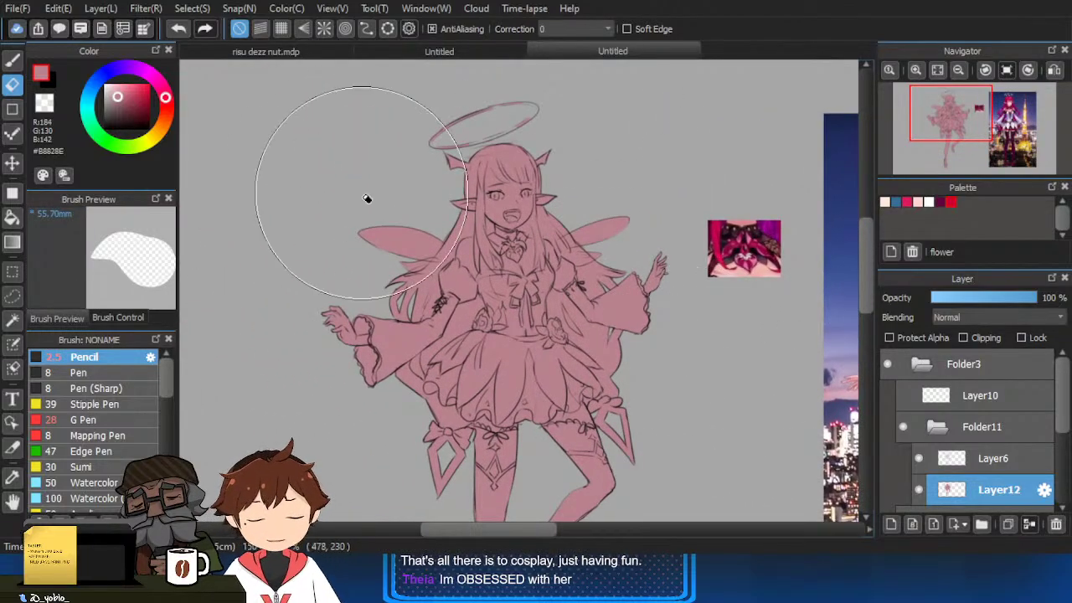
scroll(366, 198, "up", 2)
key("bracketleft")
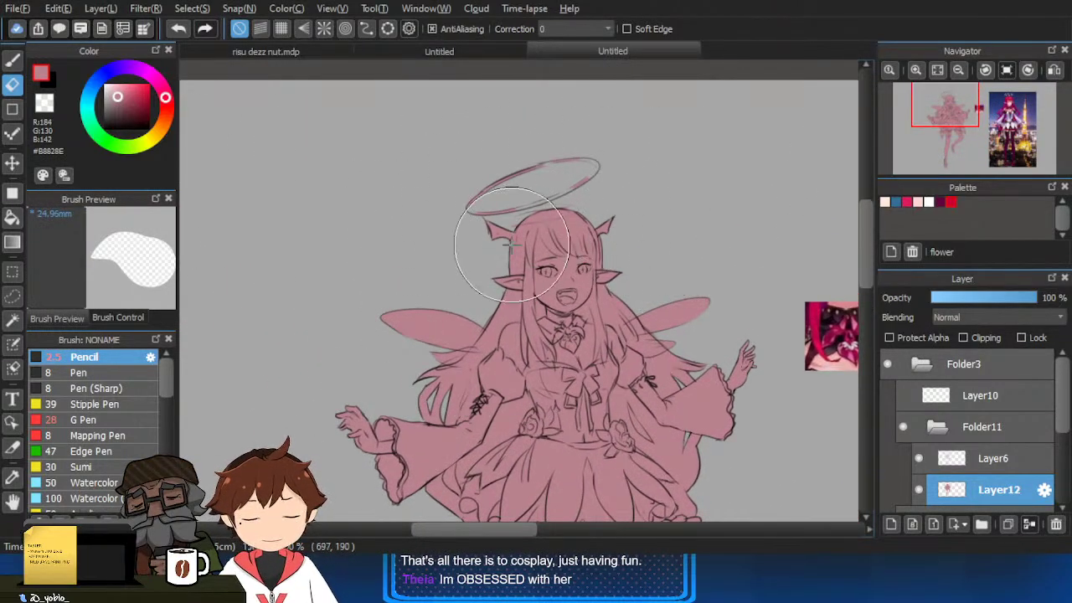
key("bracketleft")
scroll(529, 210, "up", 1)
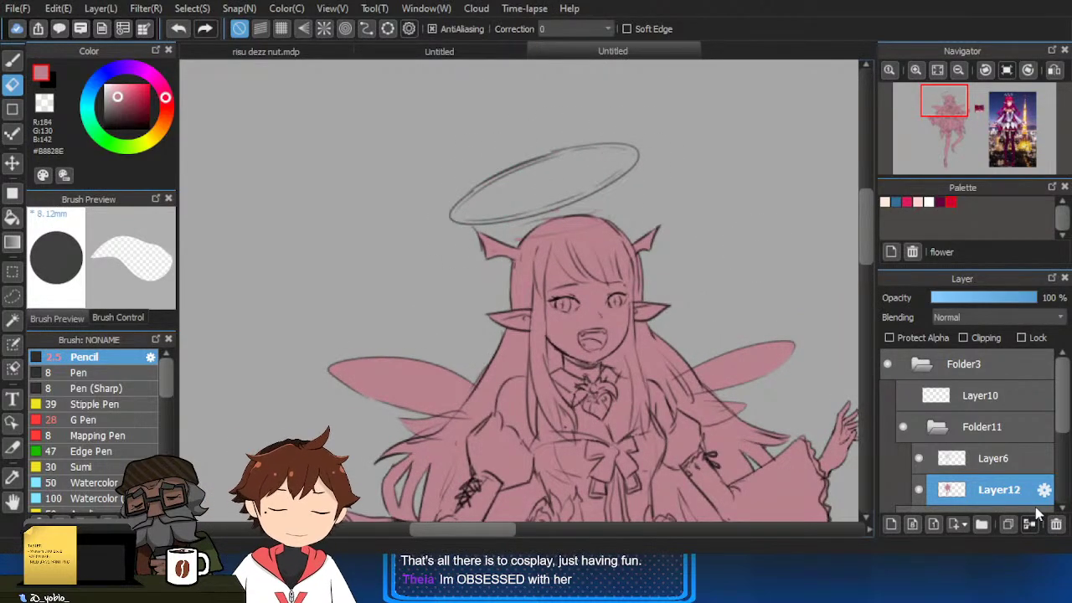
key("b")
scroll(531, 285, "up", 2)
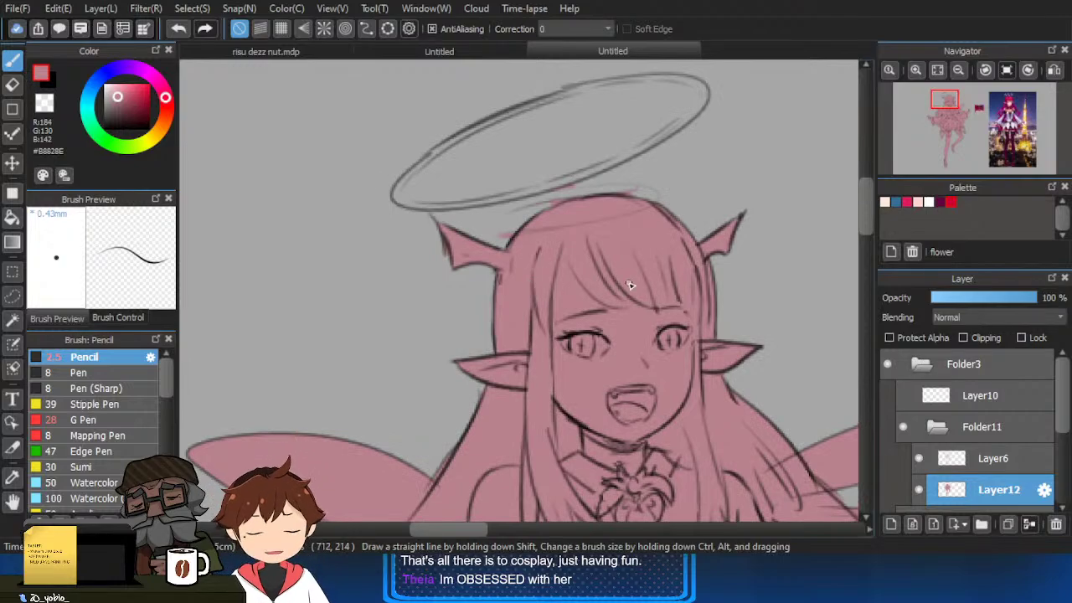
key("e")
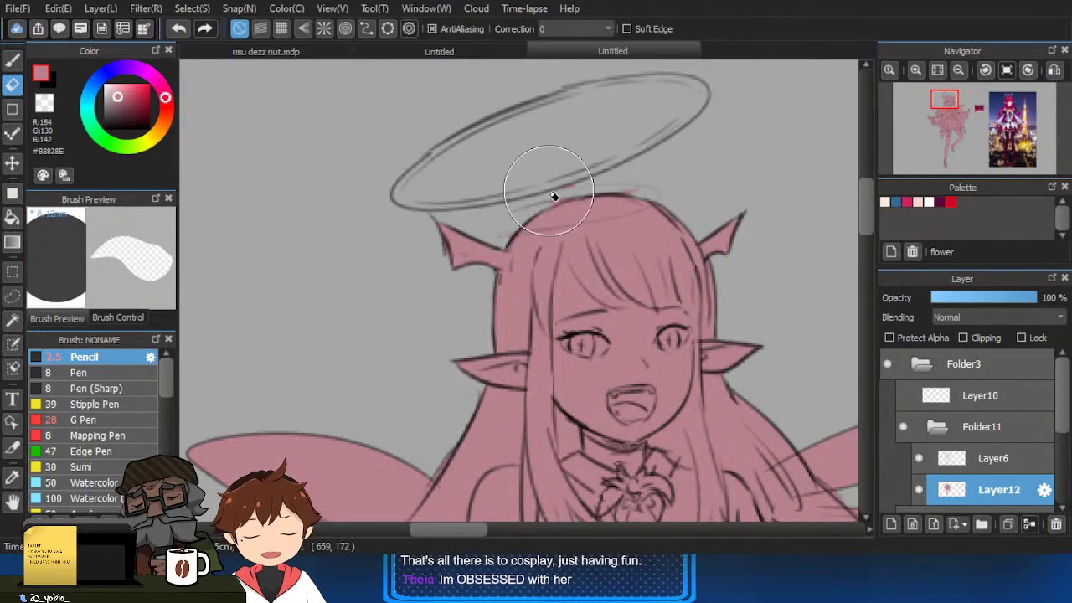
scroll(640, 192, "down", 3)
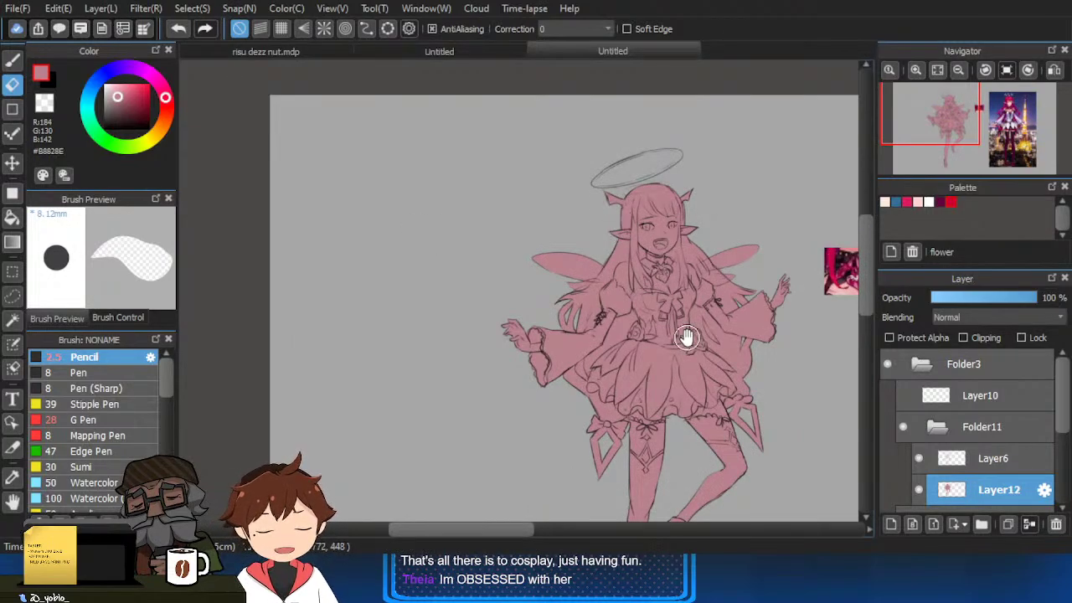
Check the silhouette with the sketch layer temporarily hidden, and fill the missing strap area of the raised shoe with the same pink on Layer12.
left_click_drag(686, 337, 659, 239)
left_click(917, 457)
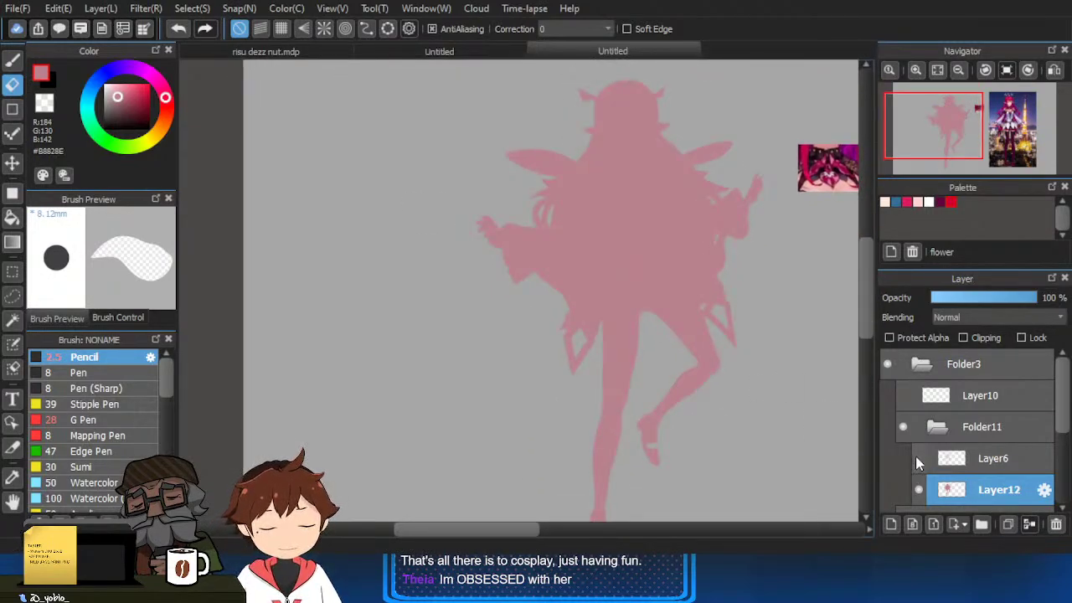
scroll(472, 319, "down", 1)
scroll(662, 419, "up", 3)
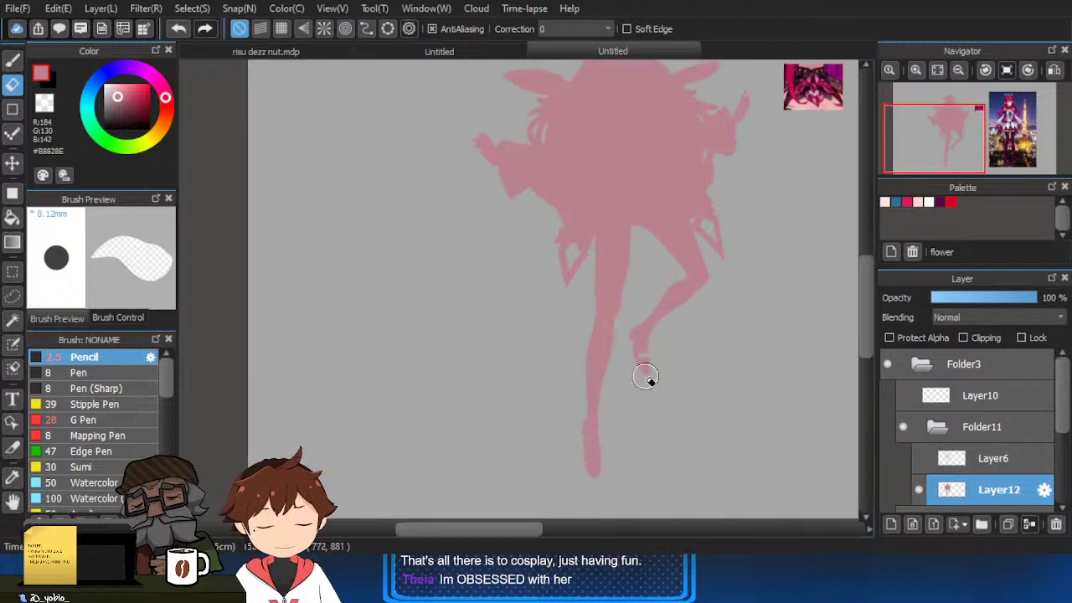
left_click(918, 458)
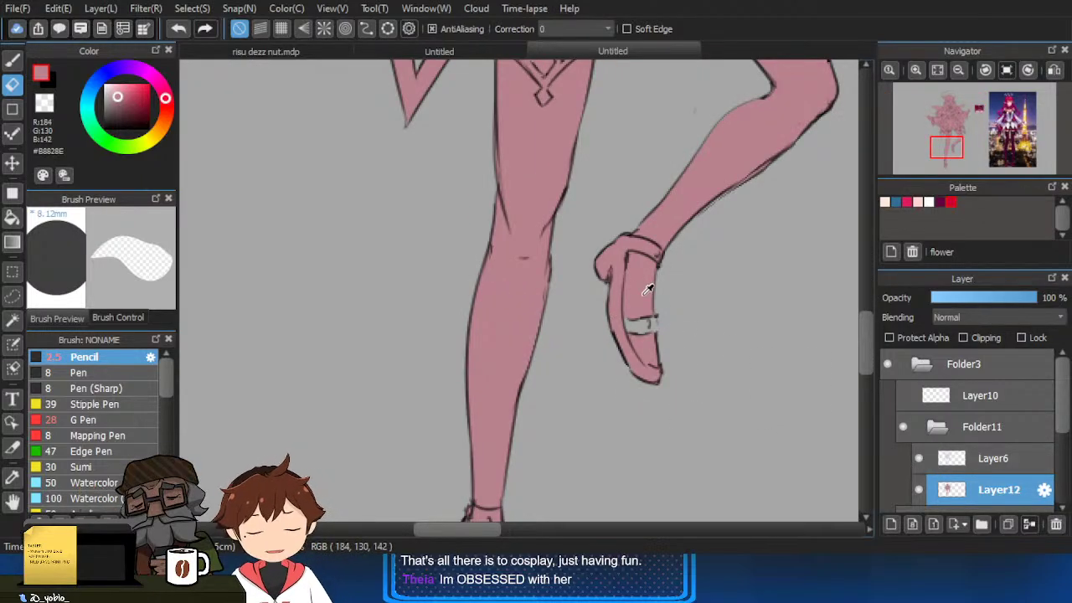
key("b")
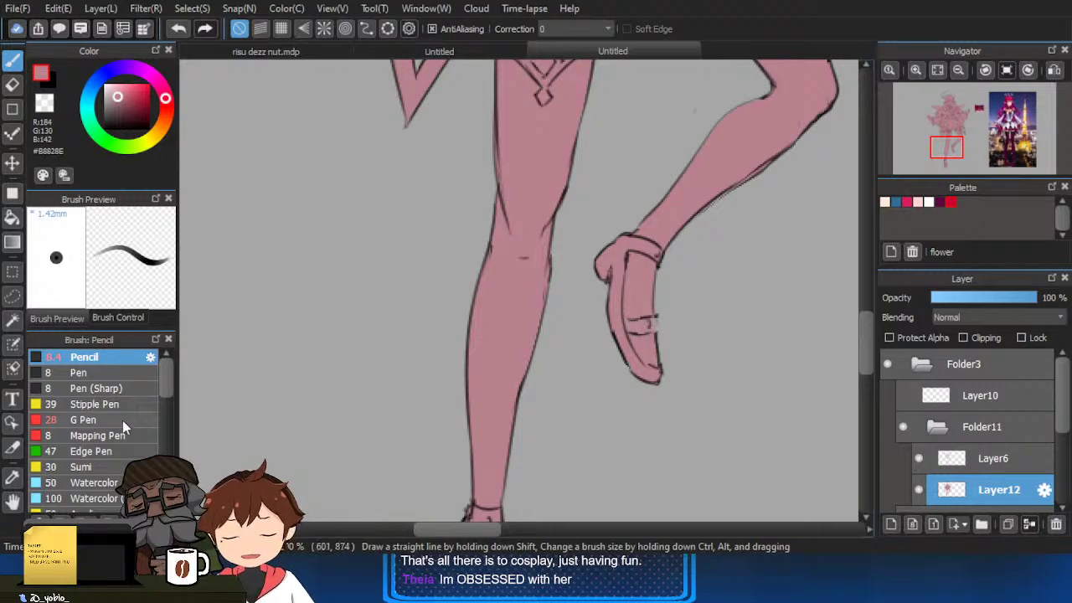
left_click(92, 420)
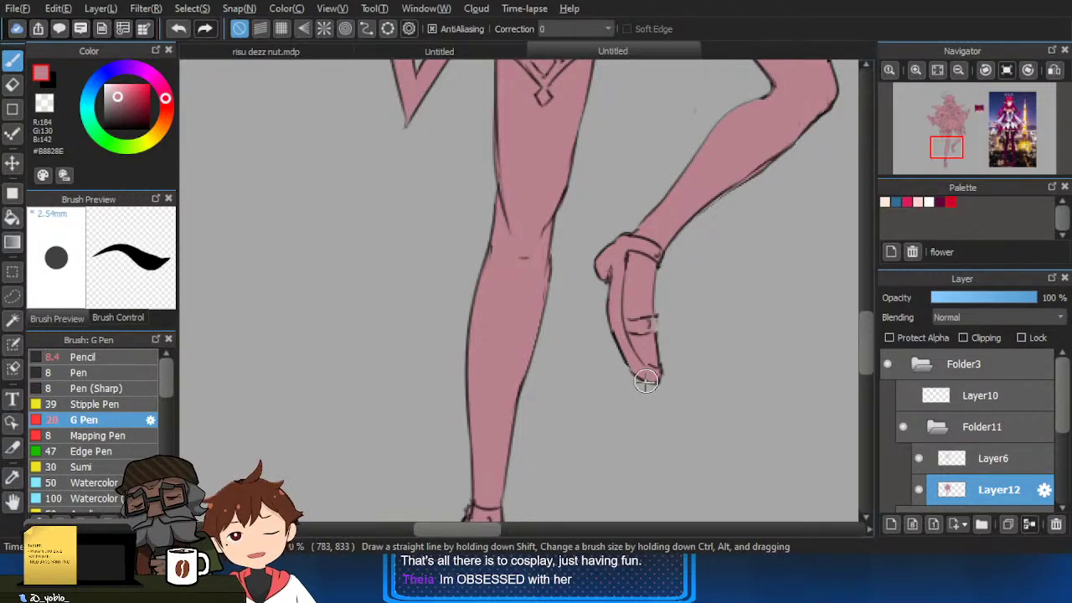
scroll(654, 321, "down", 5)
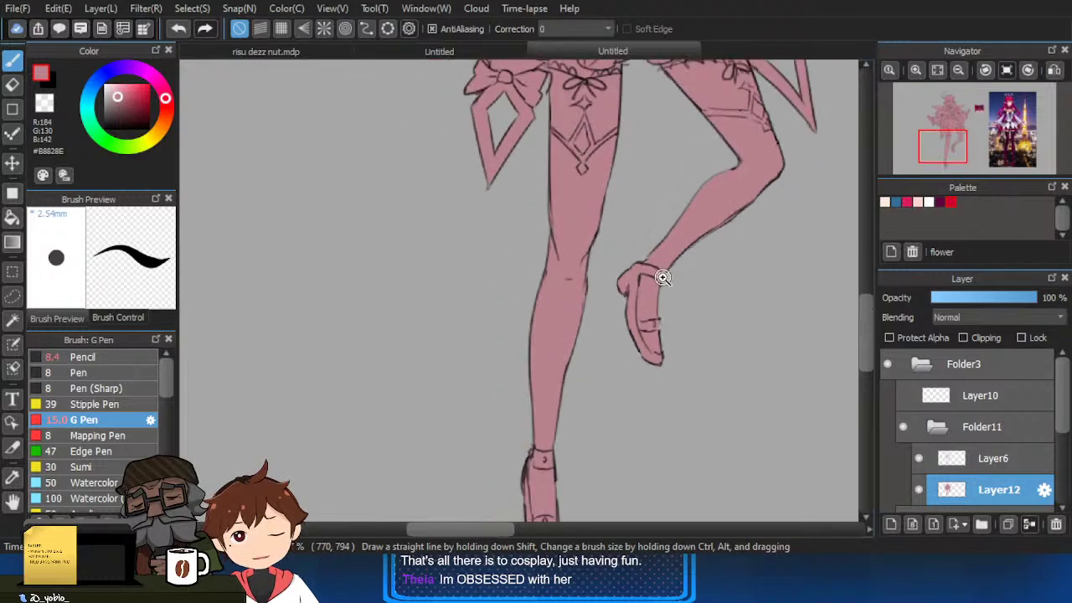
scroll(654, 356, "down", 3)
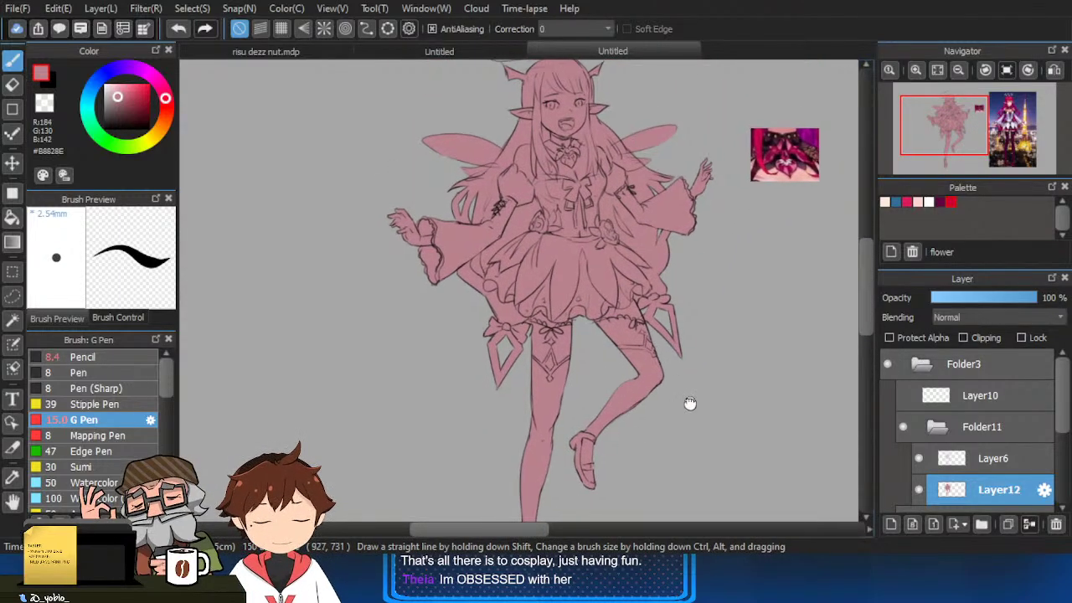
scroll(691, 436, "down", 2)
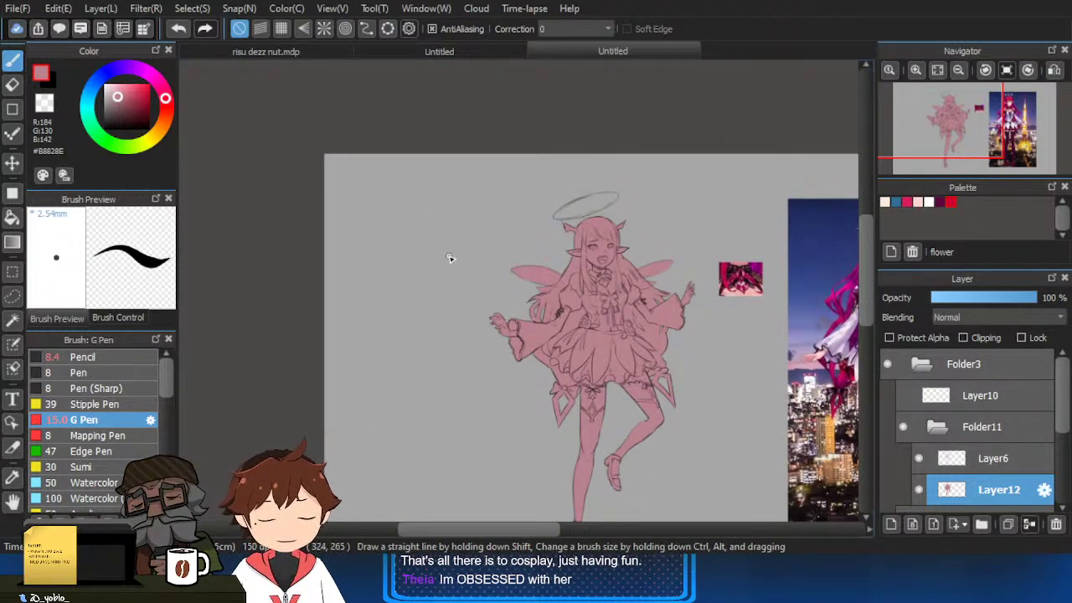
Check the silhouette against the reference image with the sketch layer Layer6 temporarily hidden.
left_click_drag(493, 260, 458, 176)
left_click(919, 458)
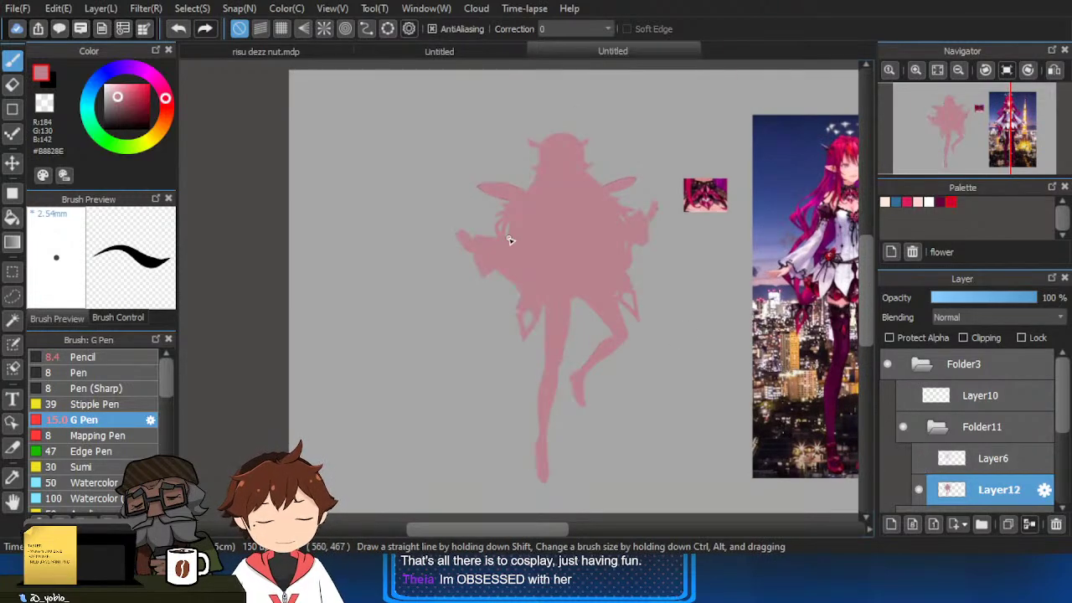
scroll(527, 210, "up", 4)
left_click_drag(622, 209, 536, 331)
scroll(536, 331, "down", 1)
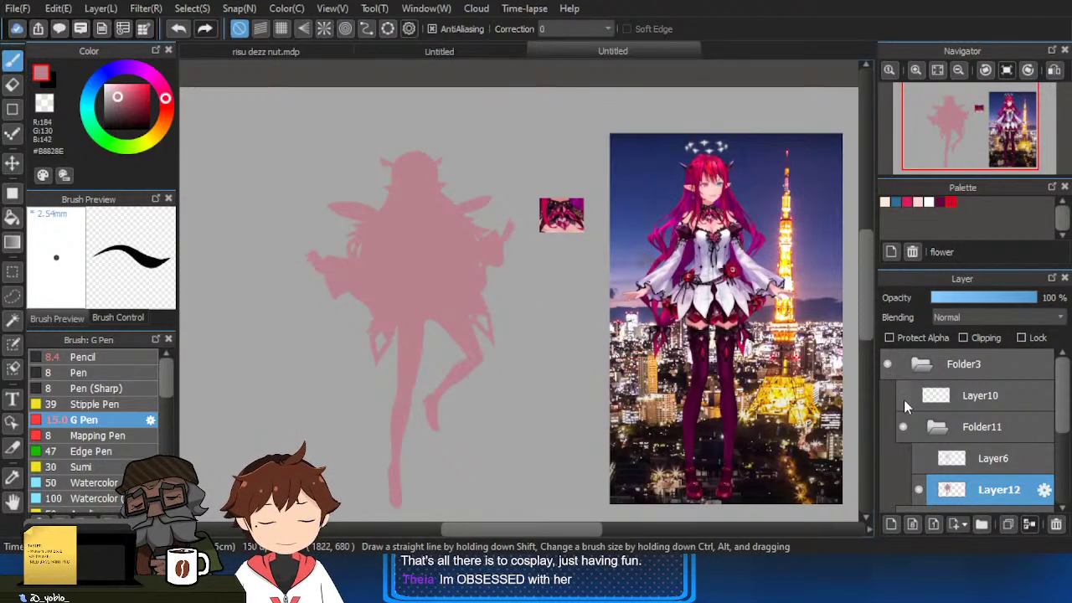
left_click(919, 459)
left_click(967, 469)
left_click(920, 462)
left_click(920, 462)
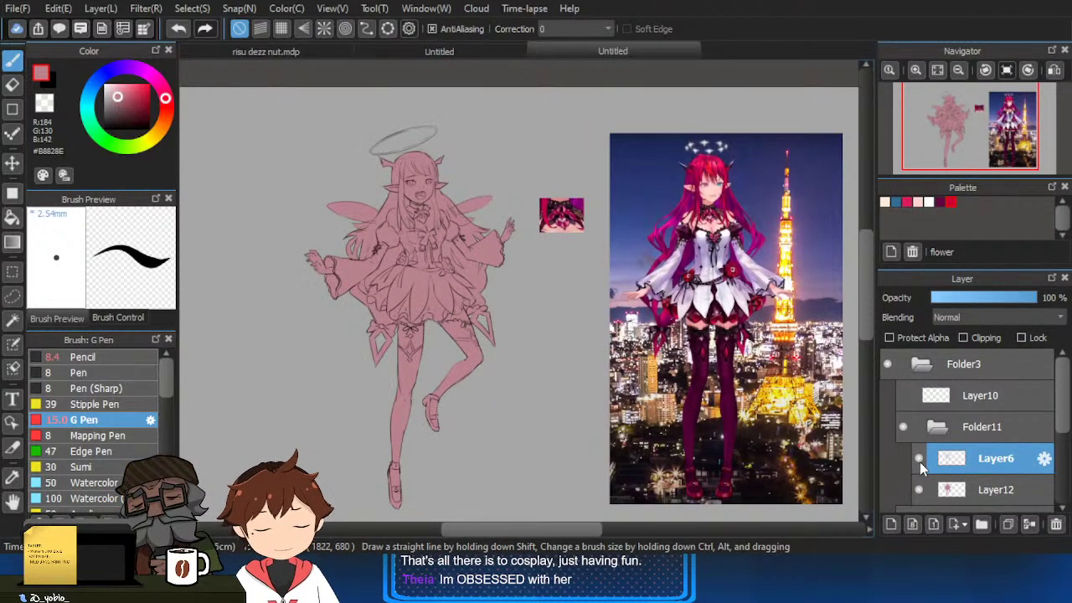
Collapse Folder11, show the colour swatches on Layer10, and hide the reference image layer Layer8.
left_click(938, 428)
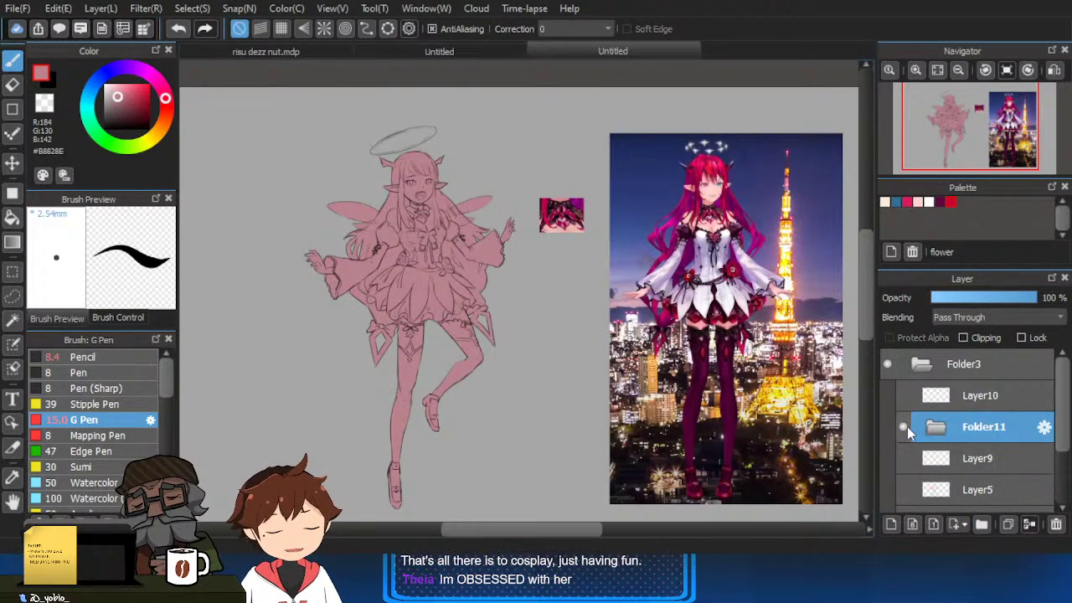
scroll(909, 440, "down", 3)
left_click(887, 466)
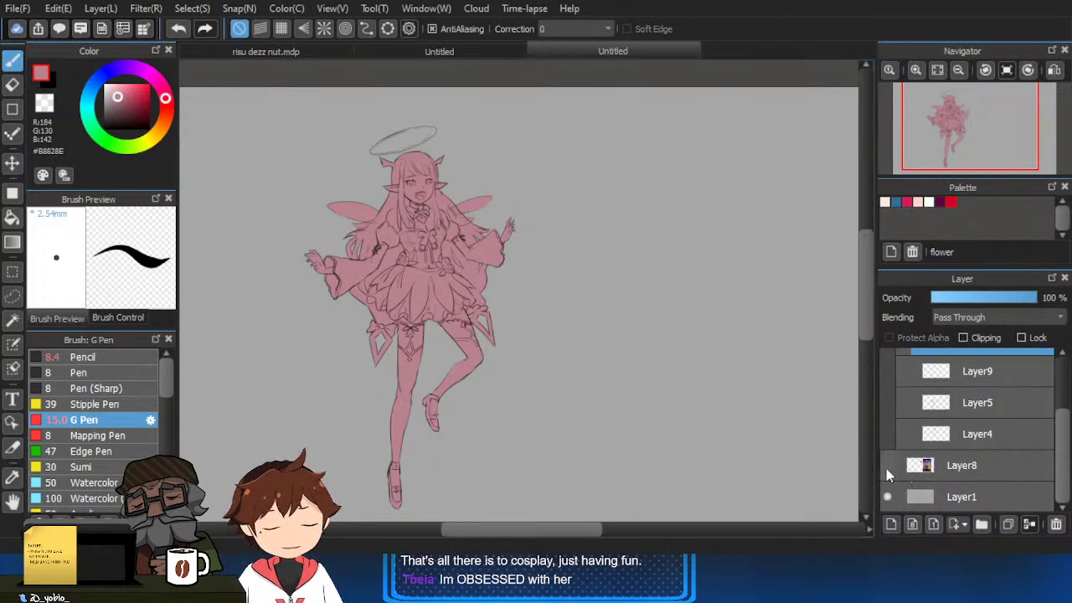
left_click(887, 466)
scroll(913, 402, "up", 2)
left_click(906, 385)
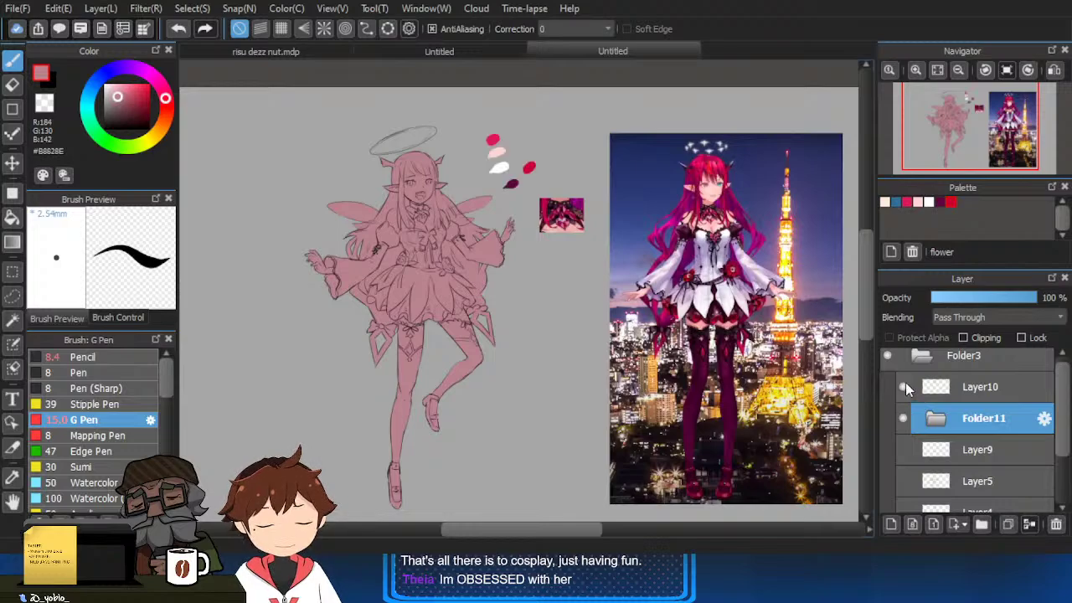
scroll(896, 467, "down", 2)
left_click(887, 465)
scroll(410, 216, "up", 1)
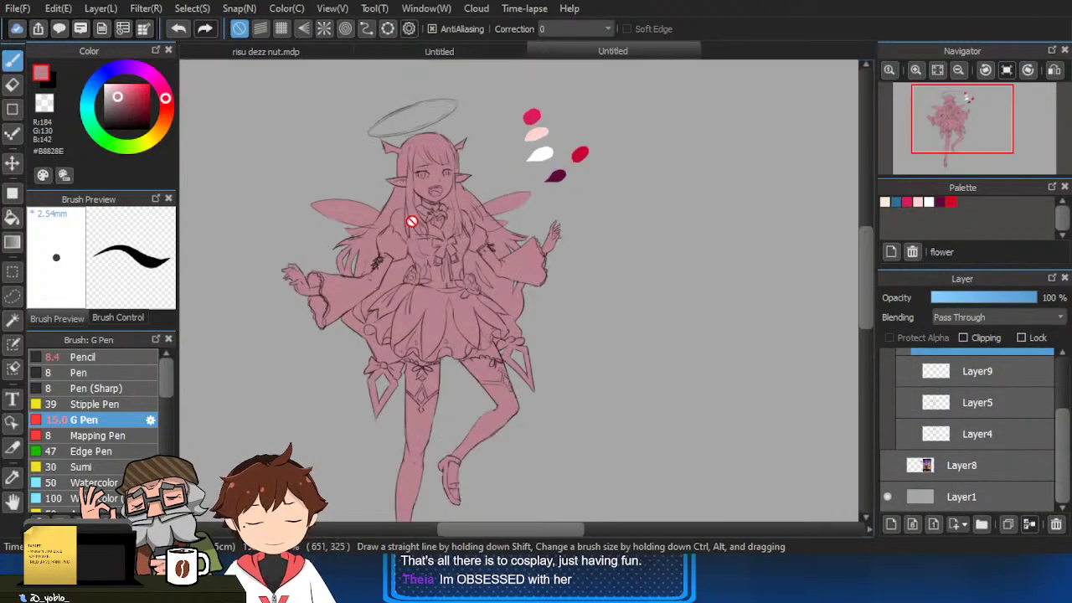
Place Layer10 beneath Folder11 and add a new folder containing an empty layer above Folder11.
scroll(1009, 419, "up", 2)
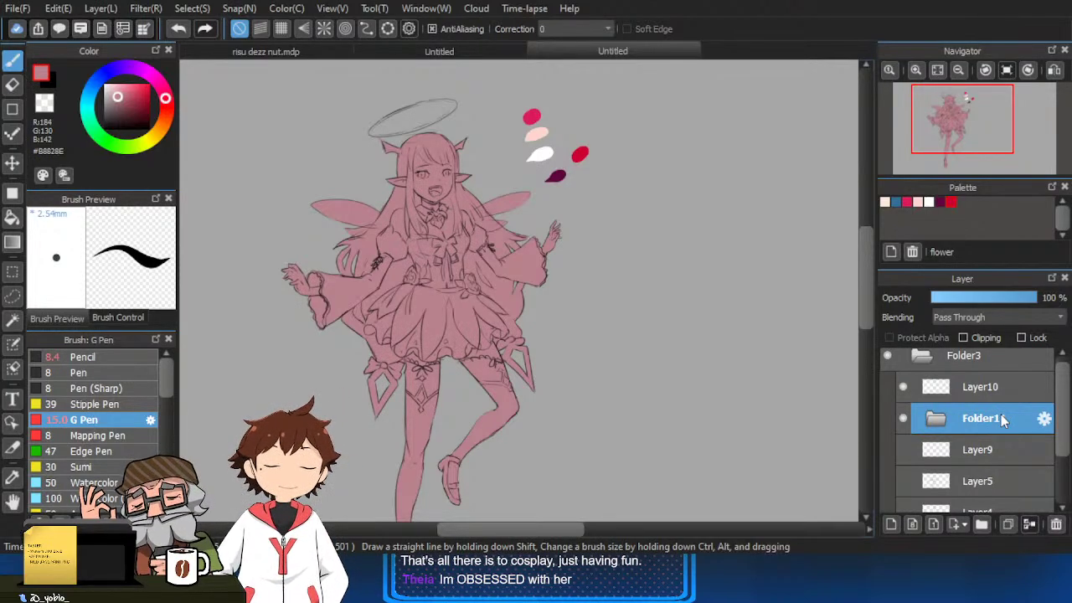
left_click(982, 390)
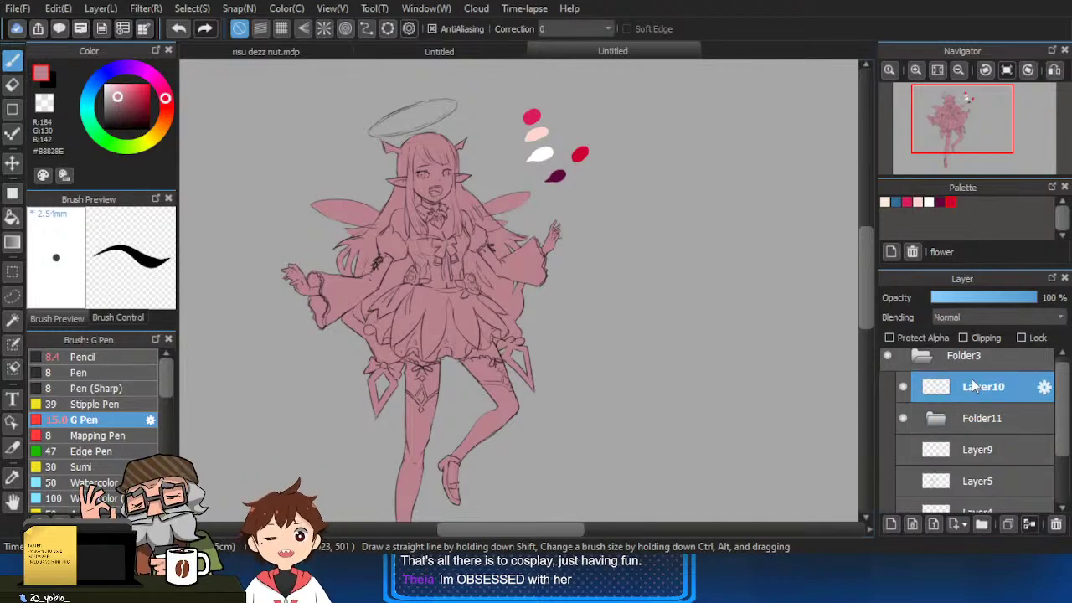
left_click_drag(969, 407, 971, 432)
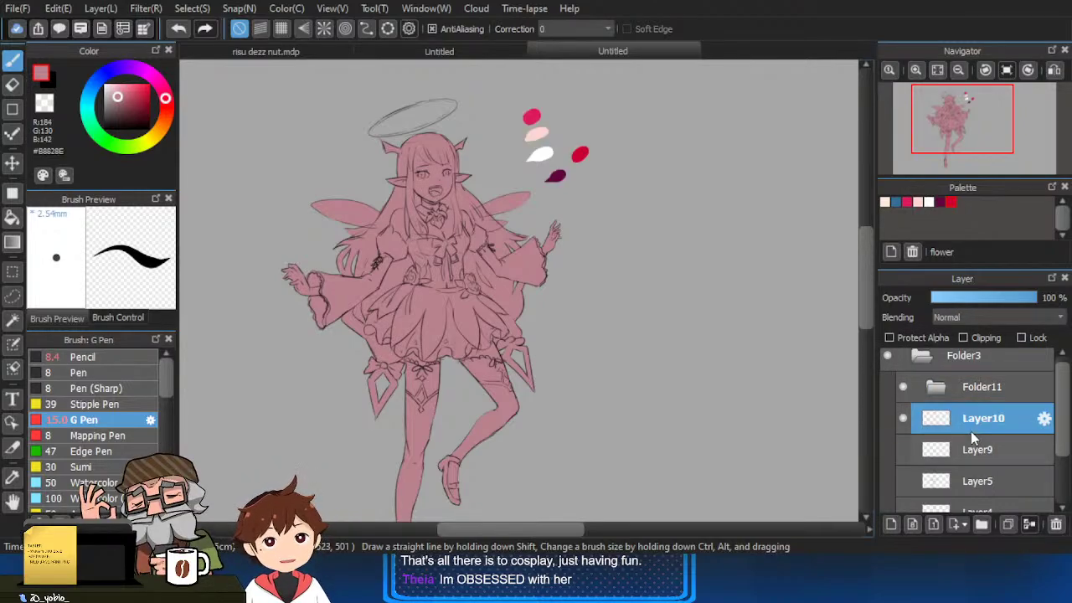
left_click(982, 523)
left_click(890, 524)
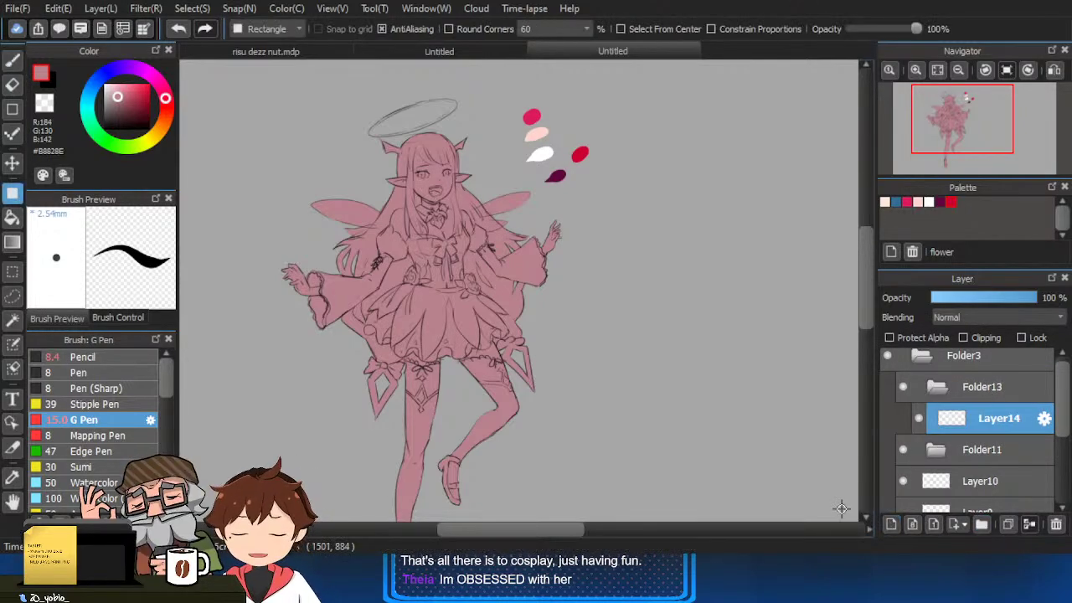
Set the drawing colour to black (#000000) and lower Folder11's opacity to 40%.
left_click_drag(139, 112, 70, 402)
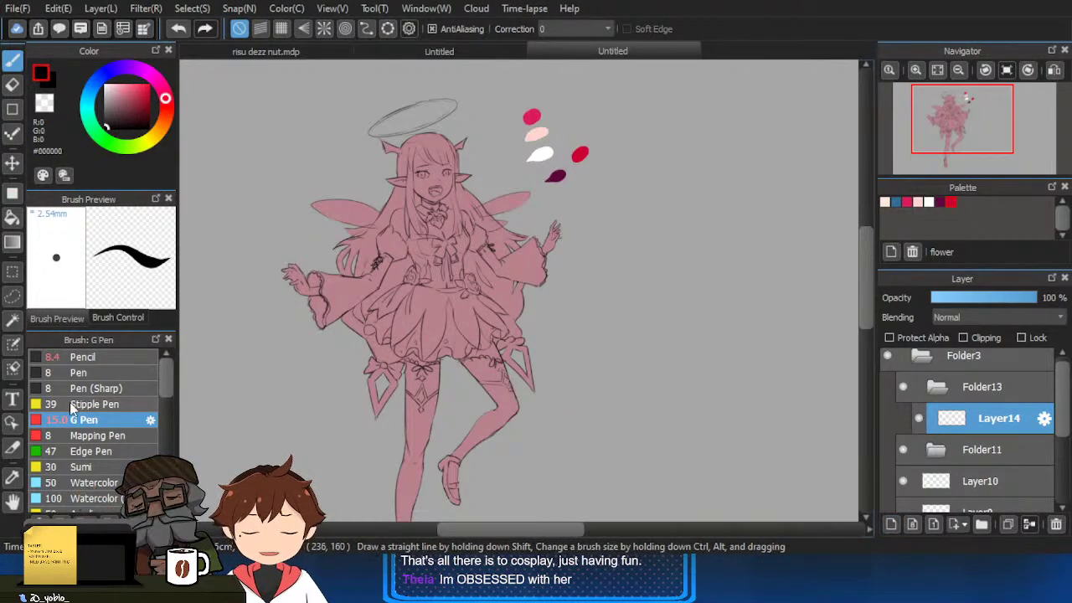
left_click(1010, 450)
left_click(978, 298)
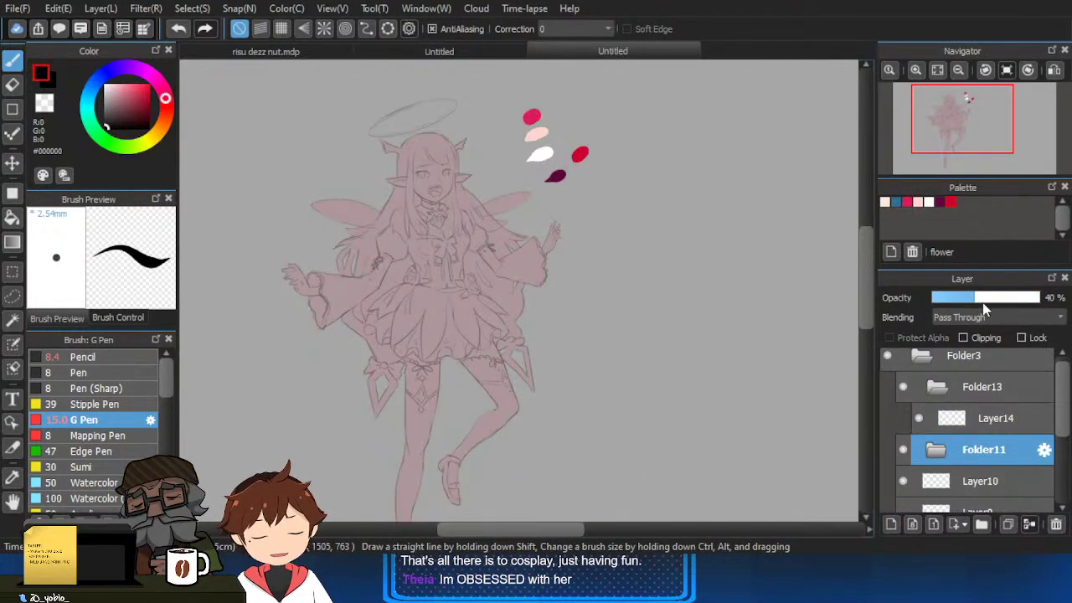
Ink the upper lash line of the larger eye on Layer14 with a black G Pen at size 1.8.
left_click(997, 418)
scroll(510, 232, "up", 5)
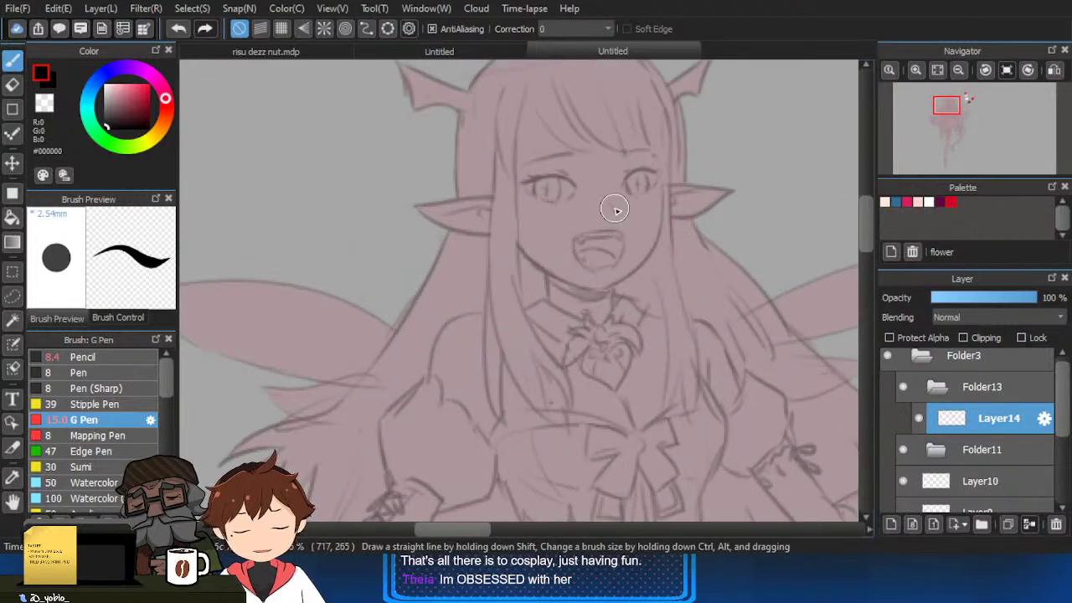
scroll(608, 229, "up", 2)
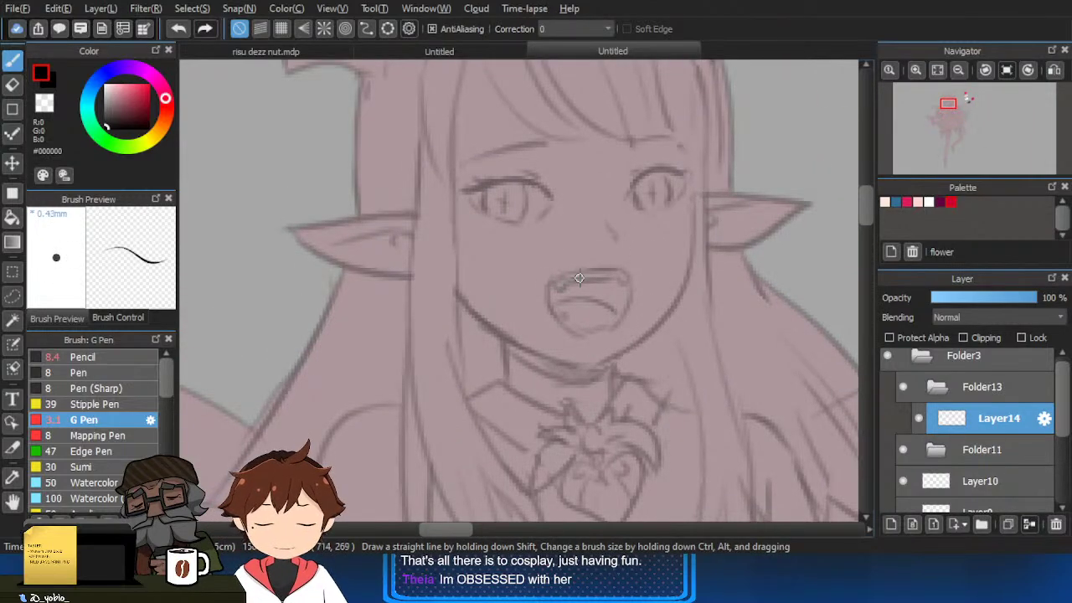
scroll(570, 285, "up", 2)
scroll(536, 295, "up", 2)
key("ctrl+z")
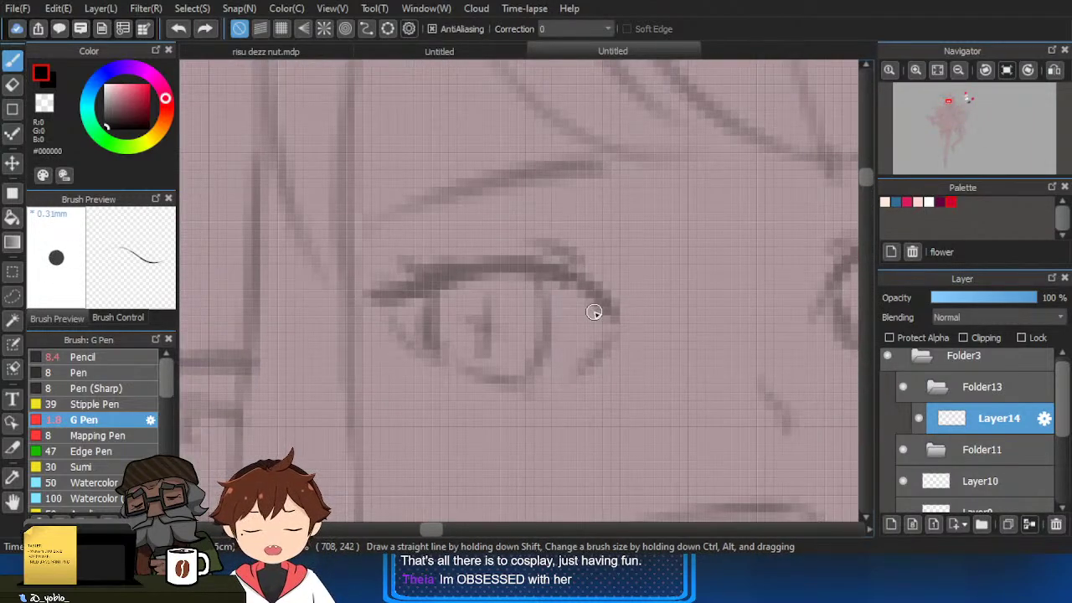
left_click_drag(612, 311, 394, 290)
Ink the other eye's lash line and both eyebrows in black on Layer14.
scroll(577, 200, "down", 6)
scroll(737, 184, "down", 2)
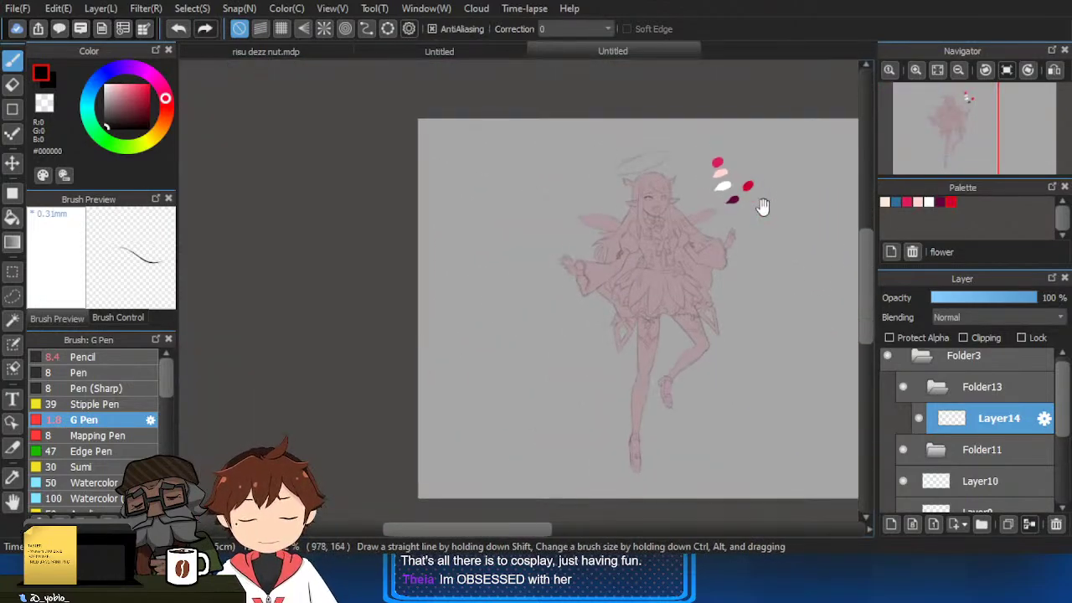
scroll(726, 263, "up", 6)
scroll(673, 263, "up", 1)
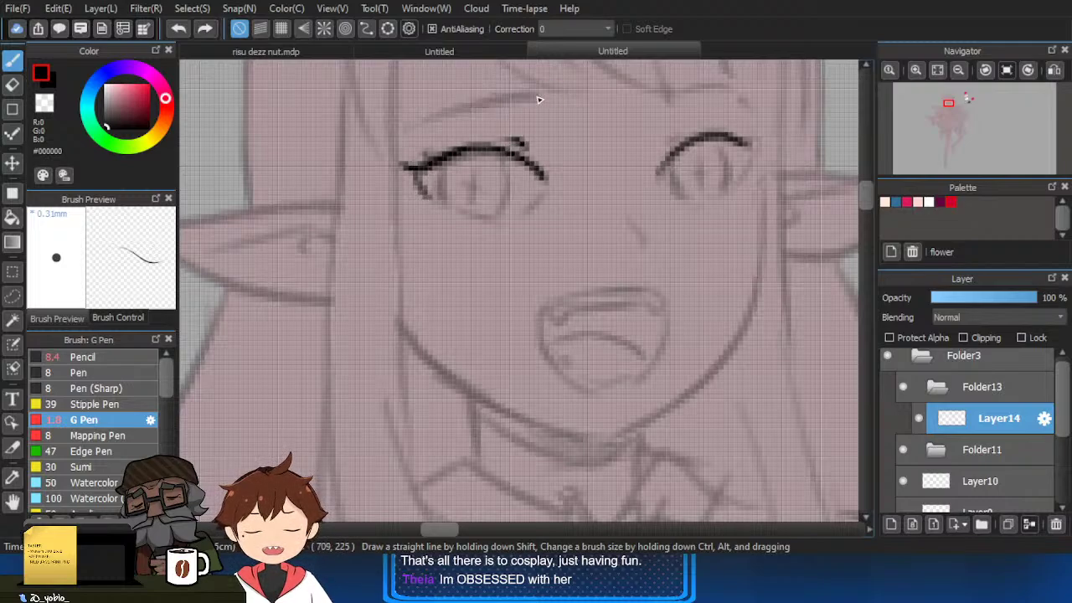
left_click_drag(734, 86, 659, 122)
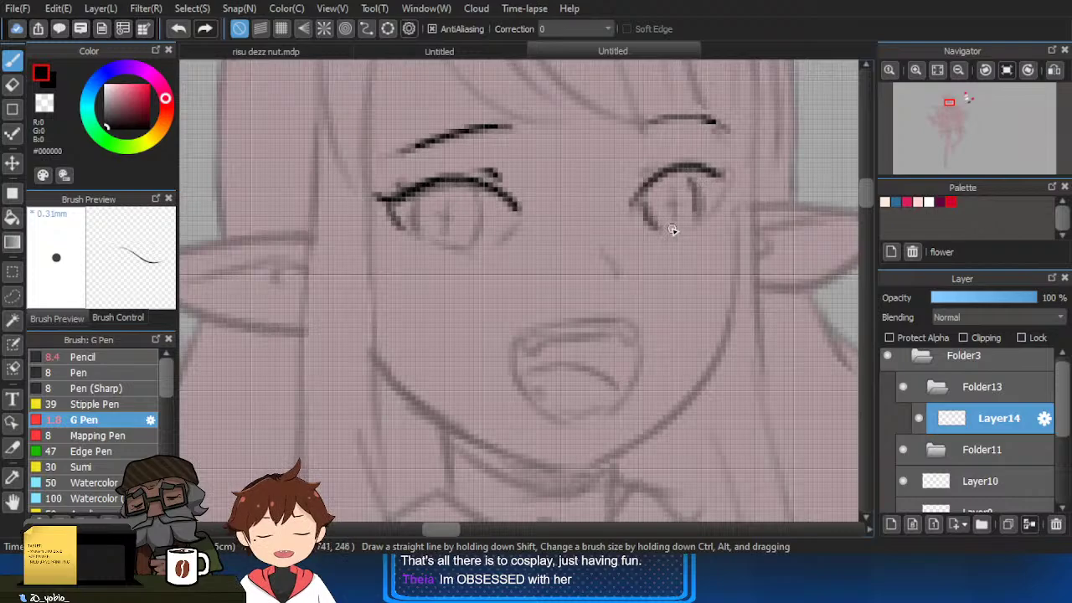
Select the whole canvas and copy the sketch and silhouette of Folder11 into a new document.
scroll(760, 140, "down", 4)
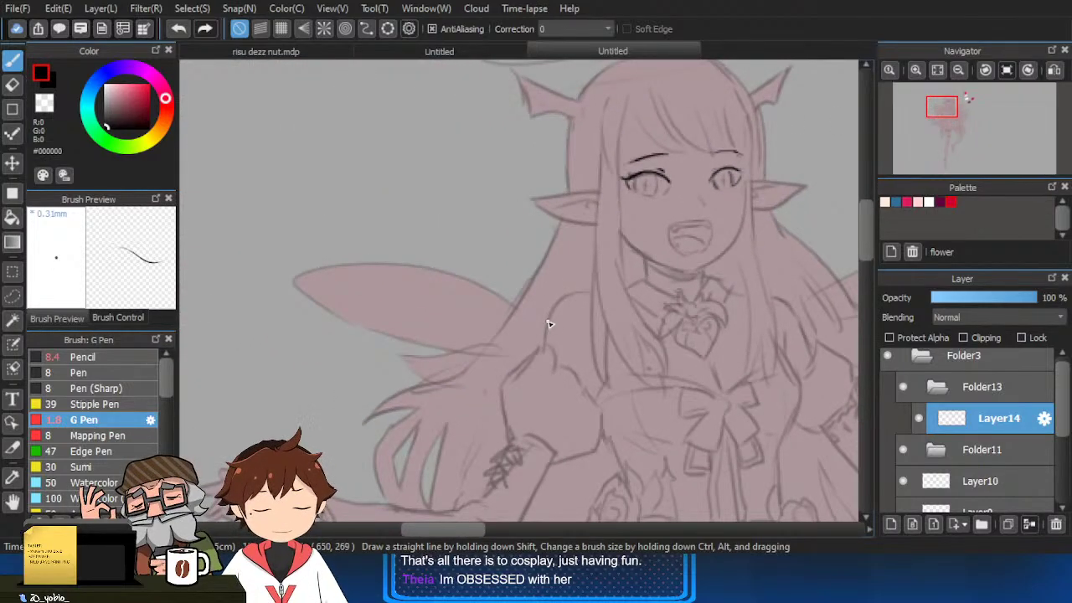
scroll(550, 323, "down", 6)
left_click(1005, 451)
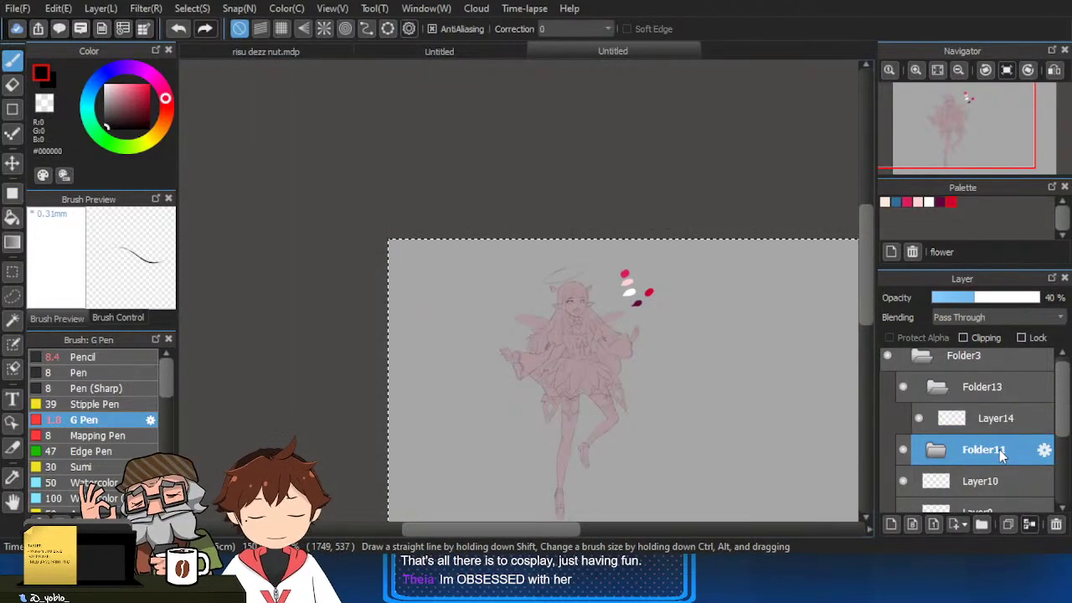
scroll(684, 371, "down", 1)
left_click_drag(692, 359, 602, 300)
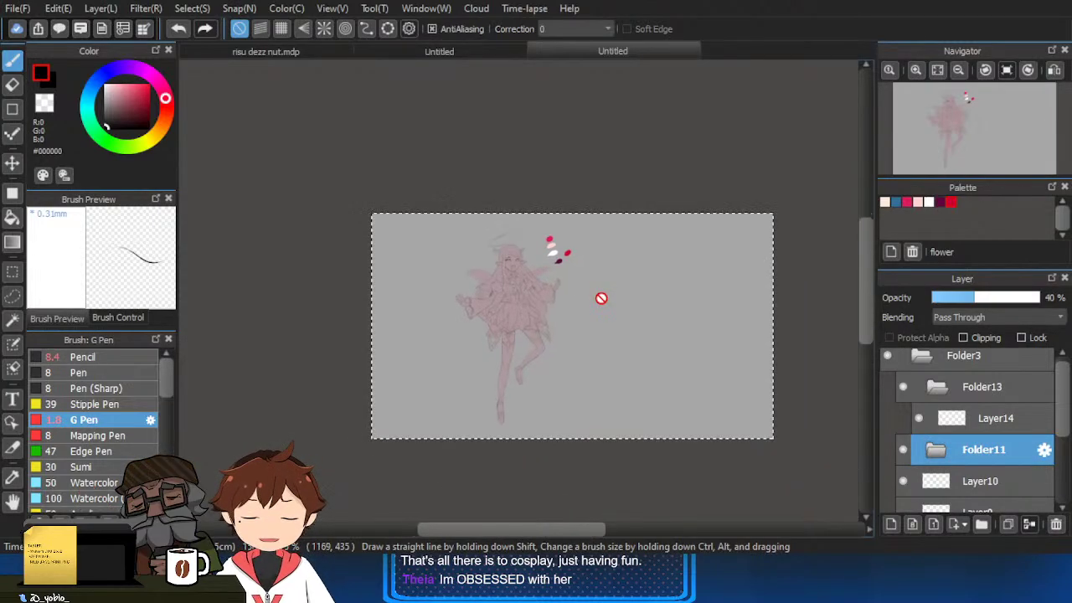
key("ctrl+shift+n")
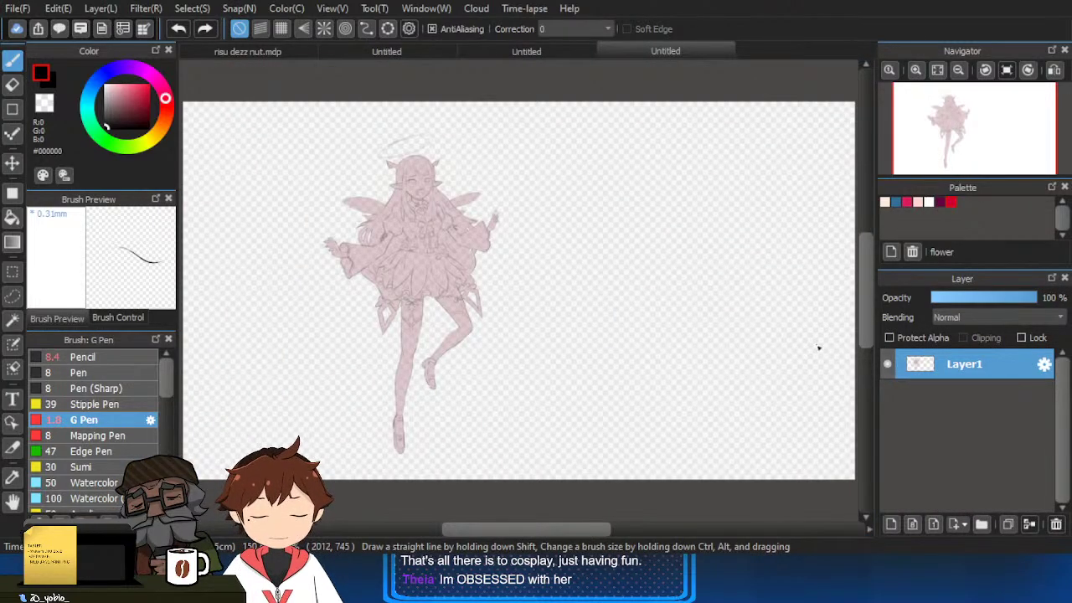
Clear the figure from the new canvas, rotate the canvas to portrait orientation, and paste the figure on its own layer.
key("ctrl+z")
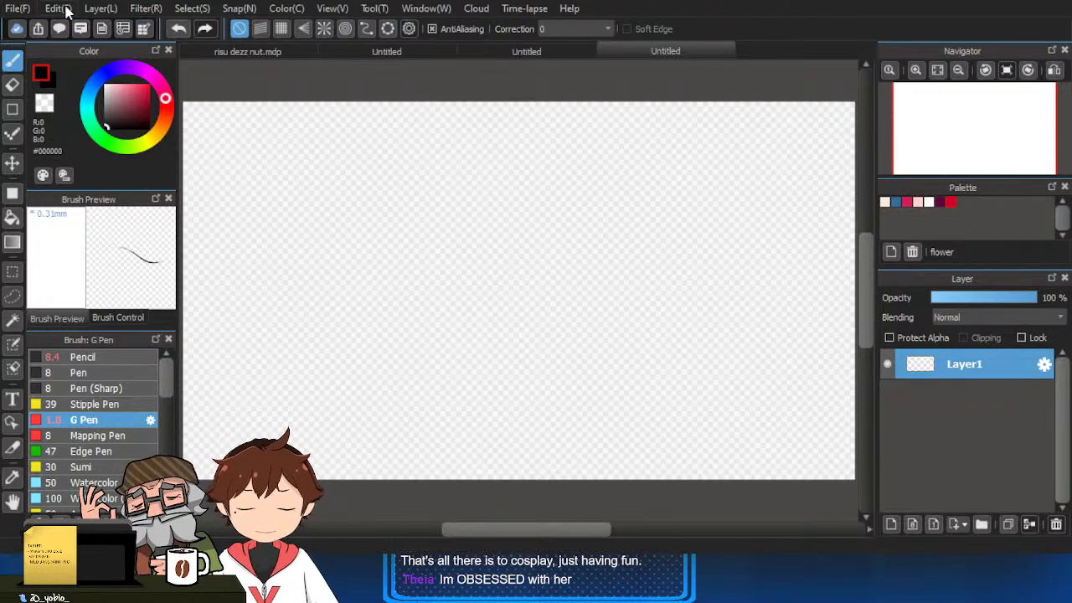
left_click(115, 161)
key("ctrl+v")
Enlarge and reposition the pasted figure on Layer2 so it fills the portrait canvas.
scroll(406, 223, "down", 2)
key("ctrl+t")
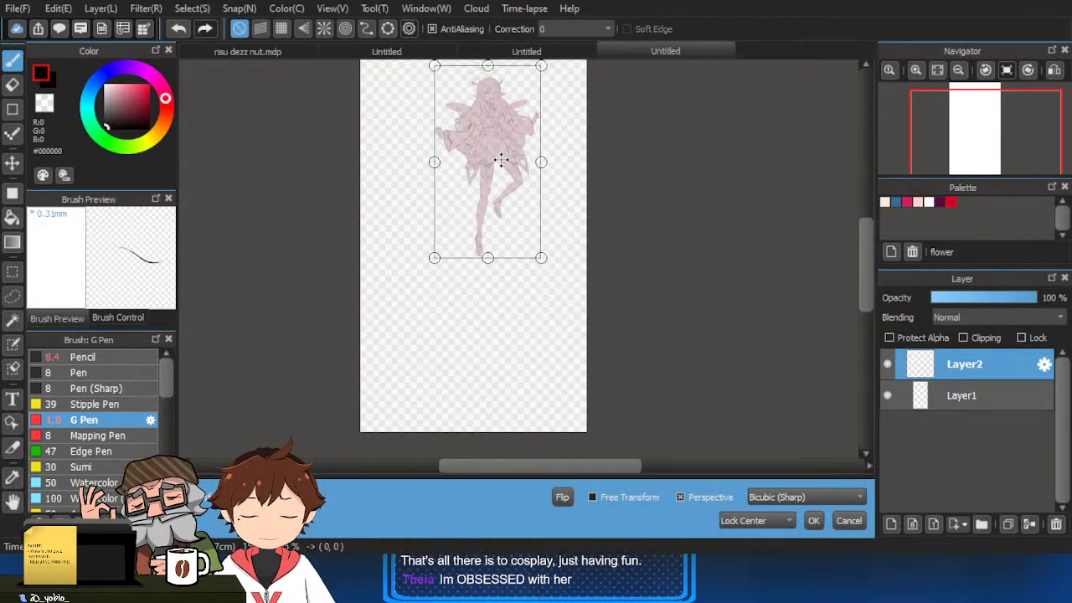
left_click_drag(522, 311, 568, 383)
scroll(459, 281, "down", 2)
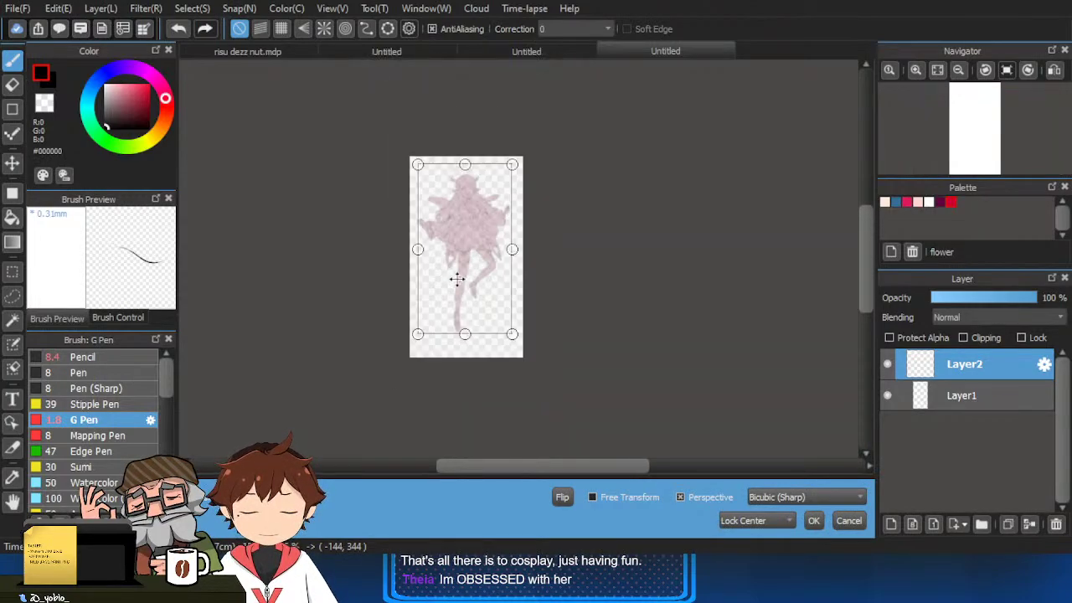
left_click_drag(481, 256, 484, 268)
mouse_move(513, 350)
left_mouse_down()
mouse_move(523, 352)
mouse_move(488, 313)
mouse_move(512, 348)
left_mouse_up()
left_click(813, 520)
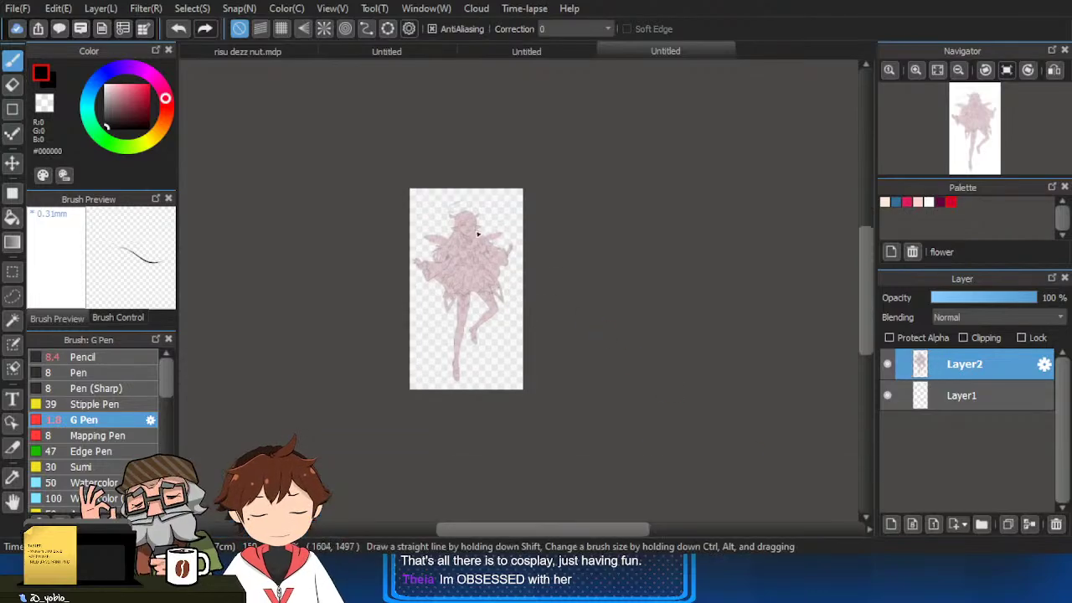
Refine the enlarged figure's placement on Layer2 with a second slight transform.
scroll(578, 243, "up", 4)
scroll(587, 258, "down", 1)
scroll(587, 258, "up", 1)
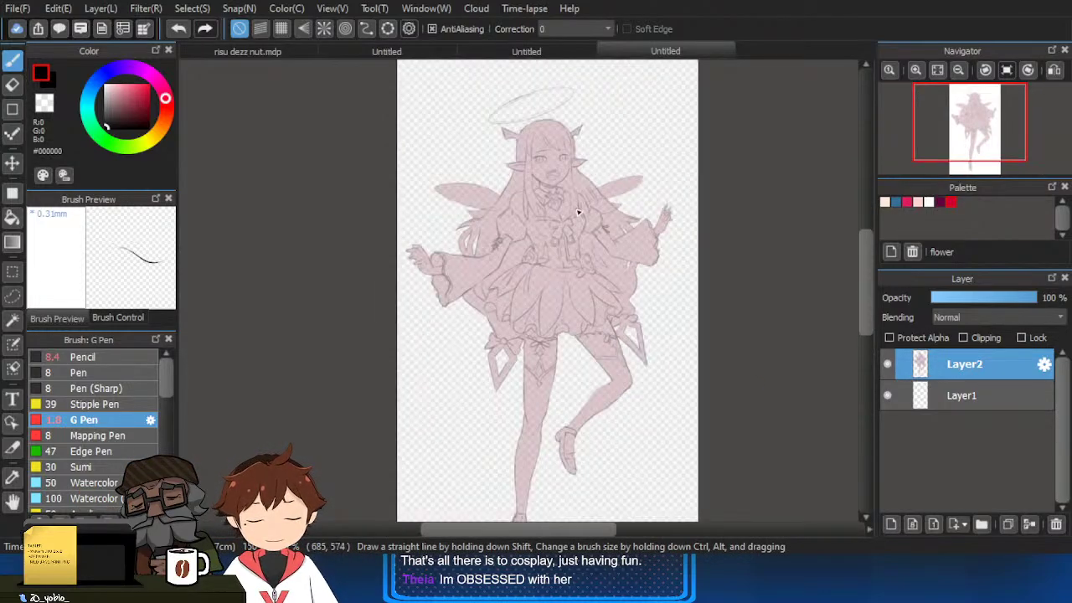
key("ctrl+t")
left_click(815, 520)
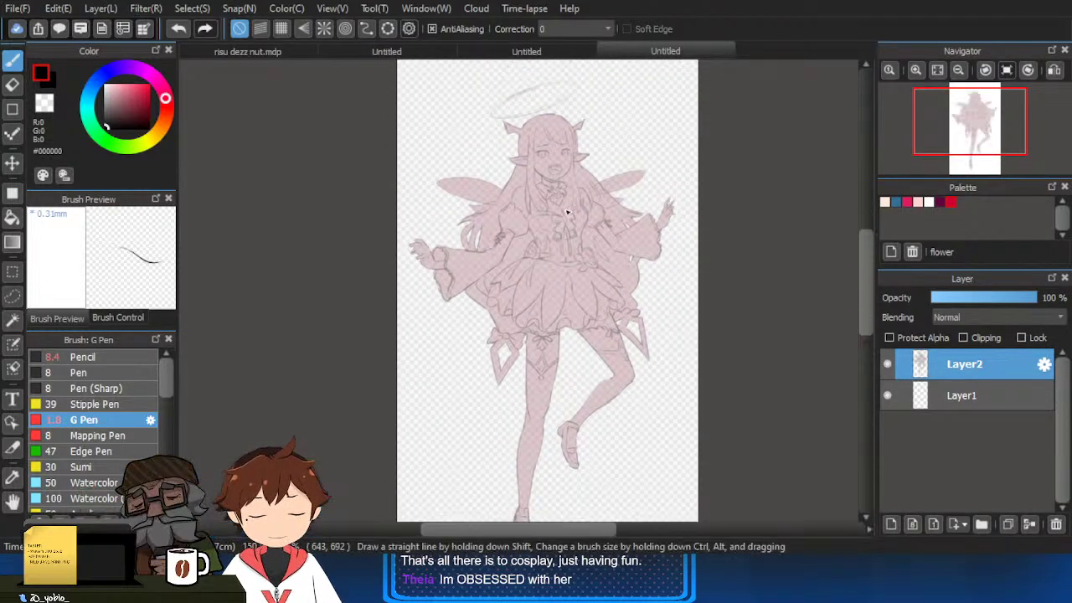
Fill Layer1 with solid grey #A6A6A6 as a background and stack Layer2 with the figure above it.
scroll(829, 352, "up", 3)
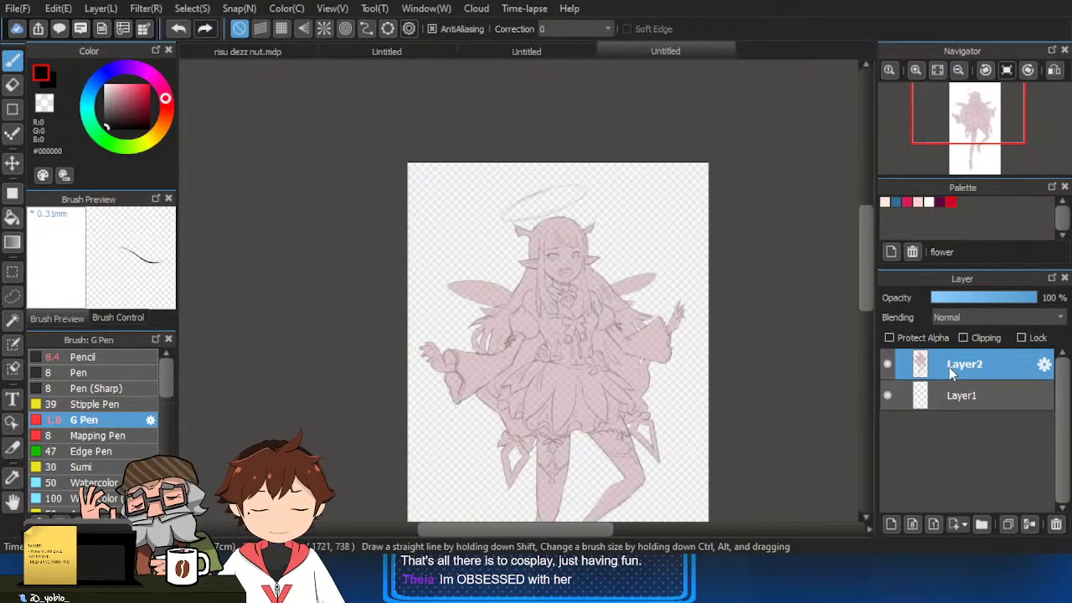
left_click_drag(945, 366, 945, 402)
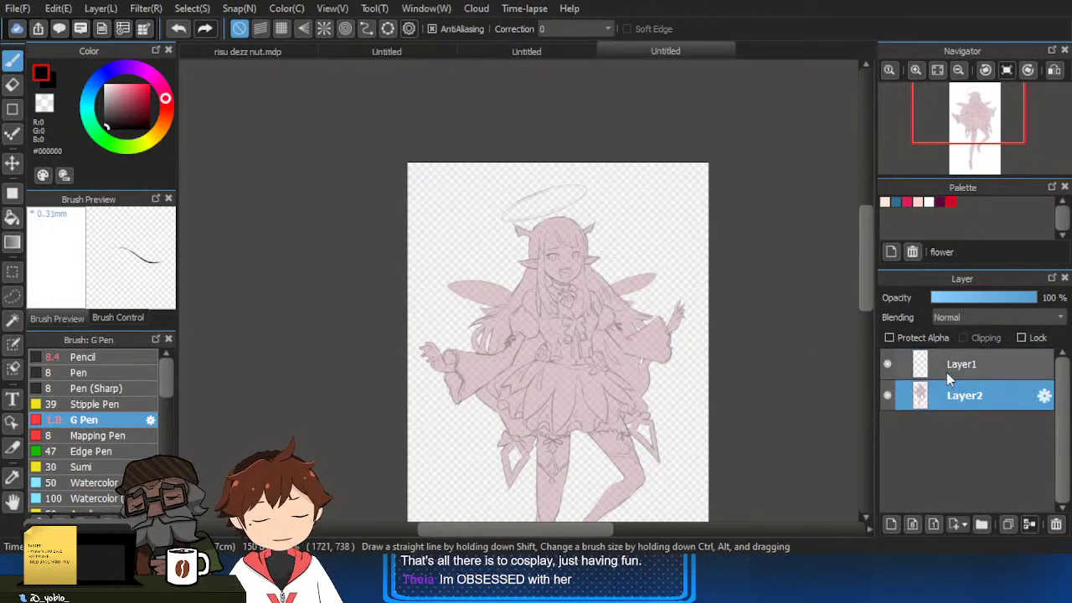
left_click(947, 373)
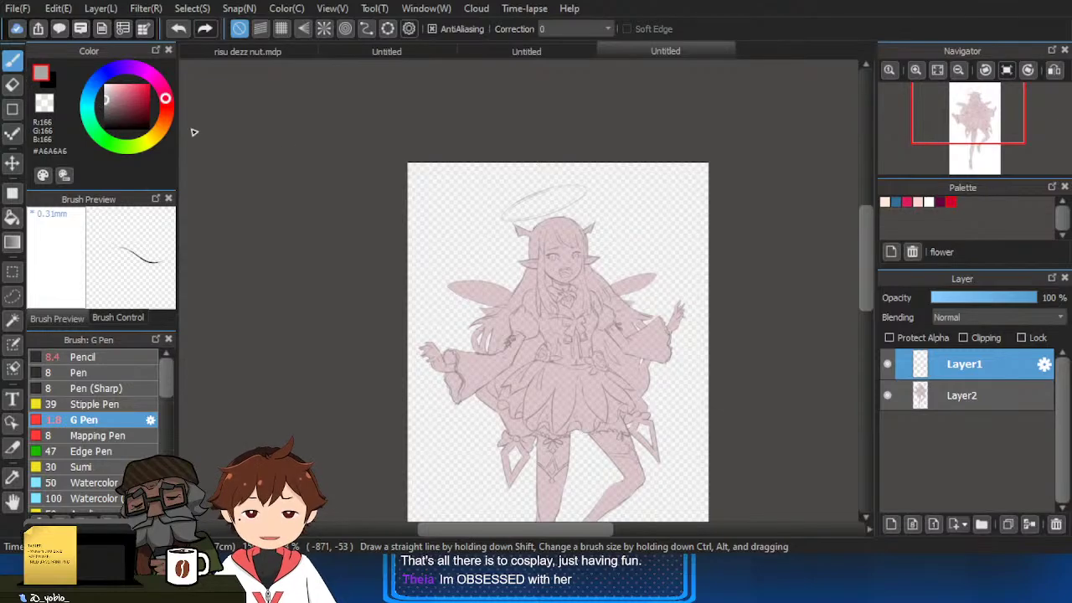
key("g")
left_click(308, 142)
left_click_drag(974, 396, 982, 358)
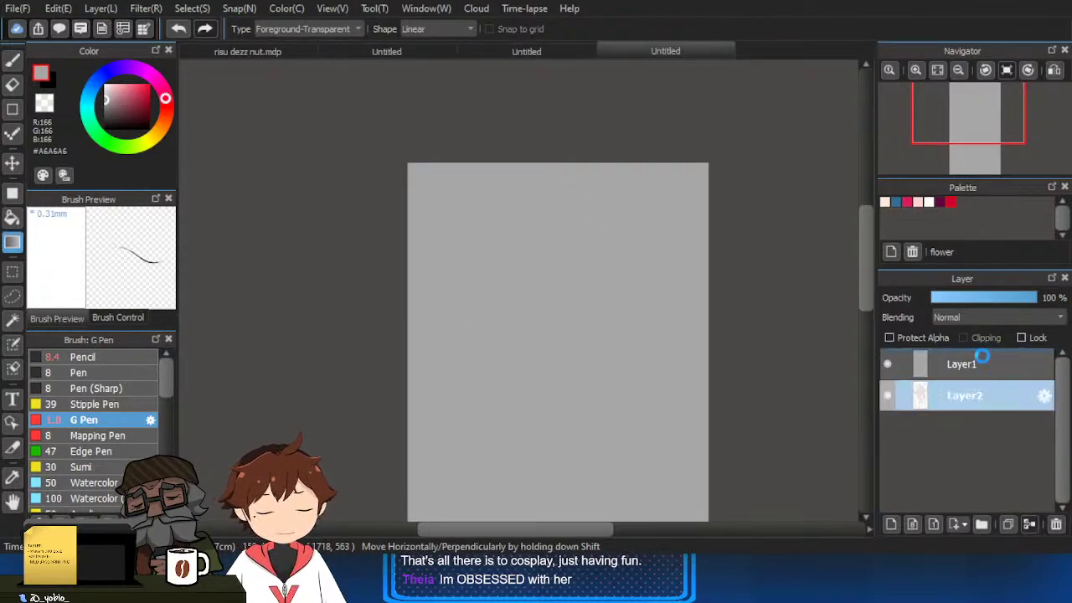
Add a new folder containing an empty layer above Layer2 and switch to the G Pen for inking the head.
left_click(982, 525)
left_click(891, 524)
scroll(618, 253, "up", 2)
scroll(618, 251, "up", 2)
key("b")
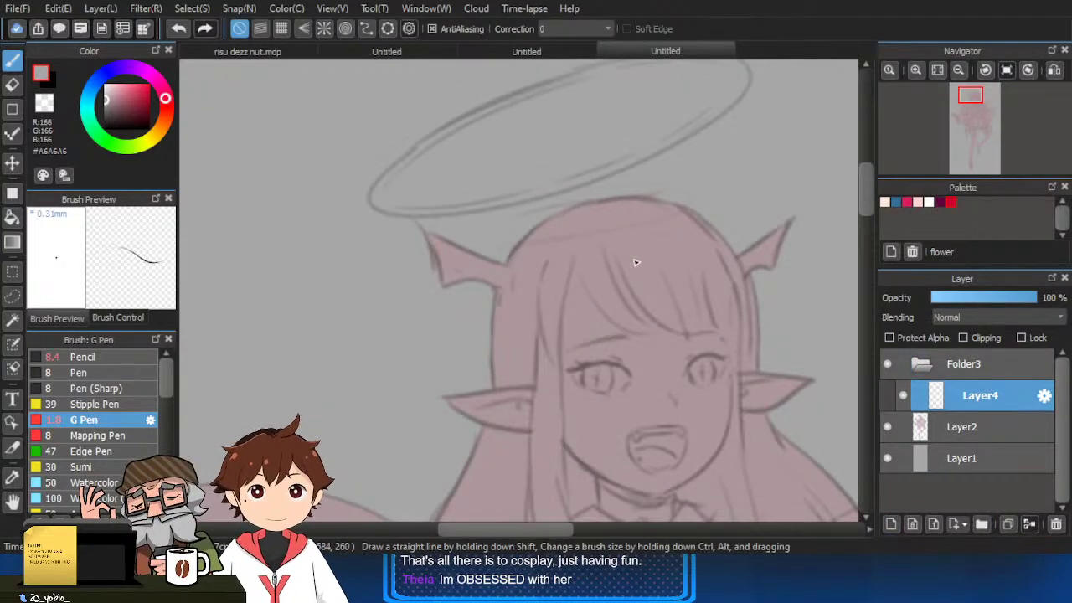
scroll(626, 307, "up", 2)
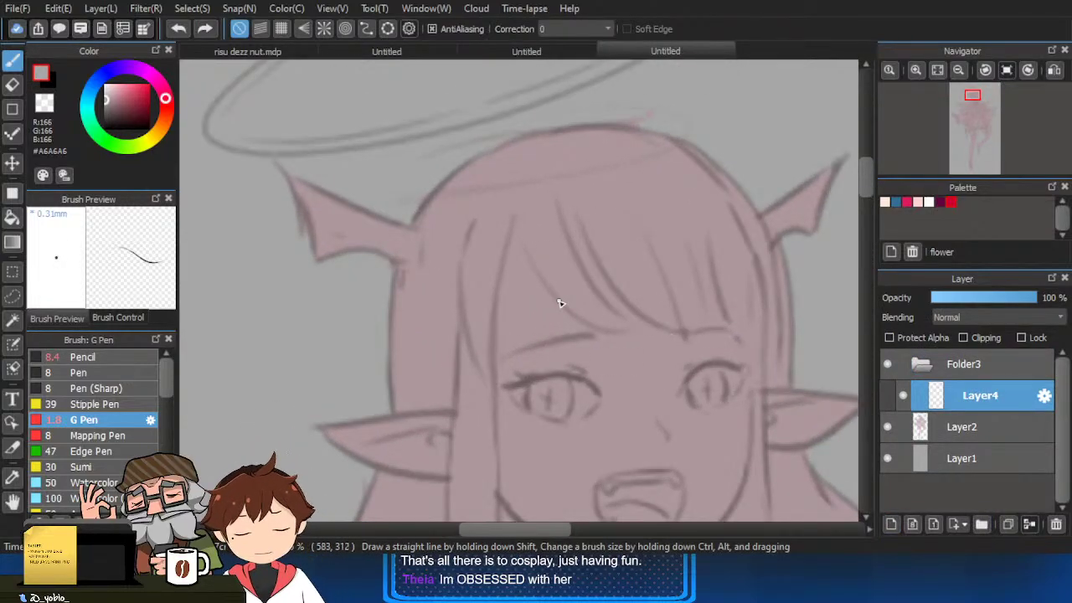
Set the colour to black and ink the upper lash line with outer lashes on the viewer's-left eye.
left_click(141, 101)
left_click_drag(141, 101, 105, 128)
scroll(498, 305, "up", 1)
left_click_drag(573, 335, 578, 231)
scroll(553, 326, "up", 4)
left_click_drag(581, 393, 508, 423)
left_click_drag(566, 293, 557, 290)
key("ctrl+z")
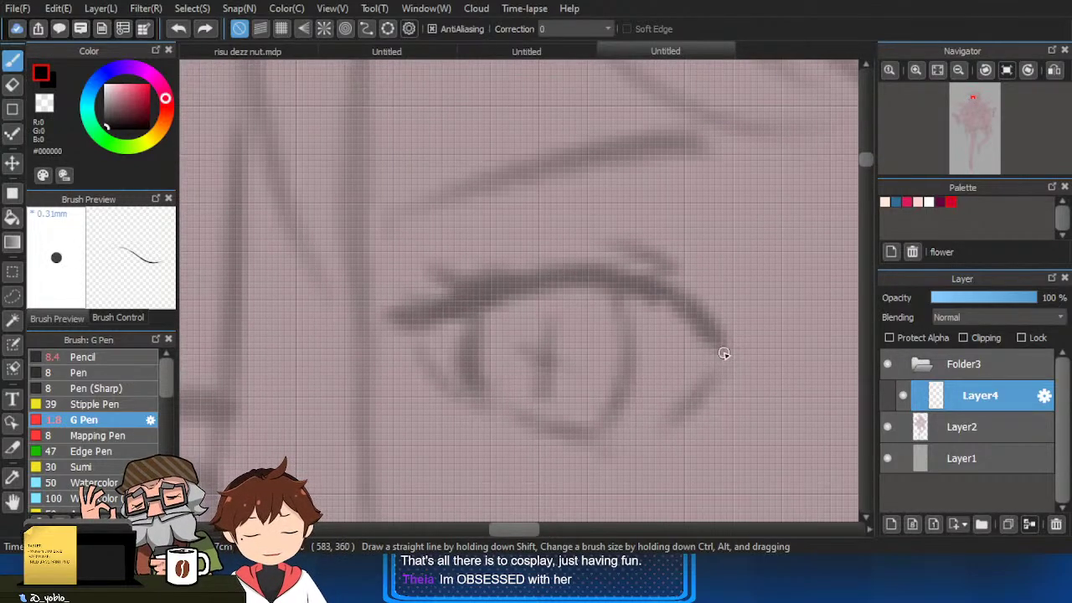
mouse_move(723, 352)
left_mouse_down()
mouse_move(702, 330)
mouse_move(522, 288)
mouse_move(382, 305)
left_mouse_up()
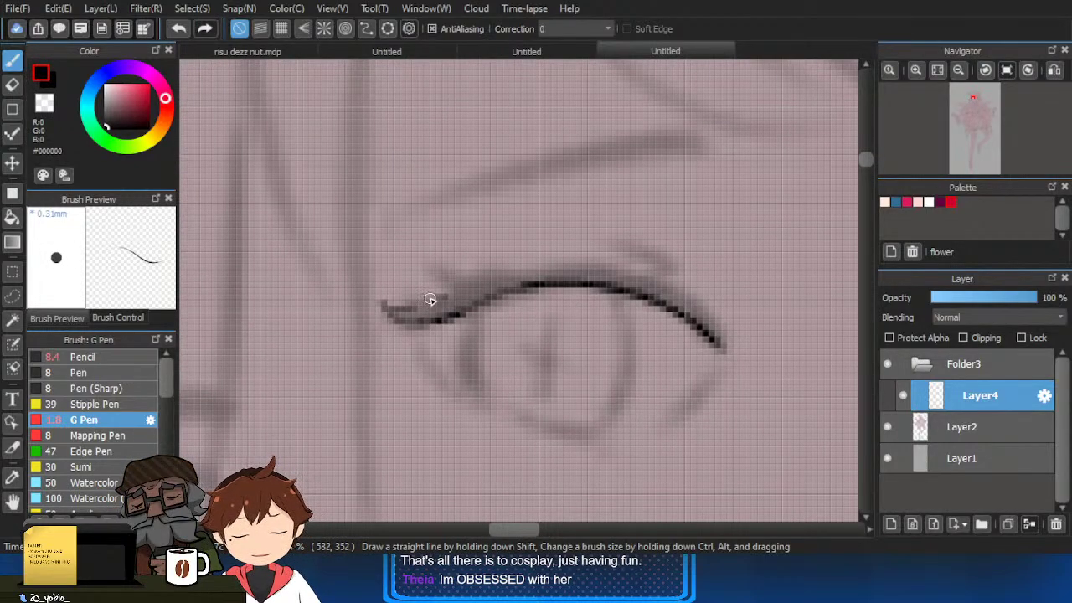
left_click_drag(483, 280, 658, 281)
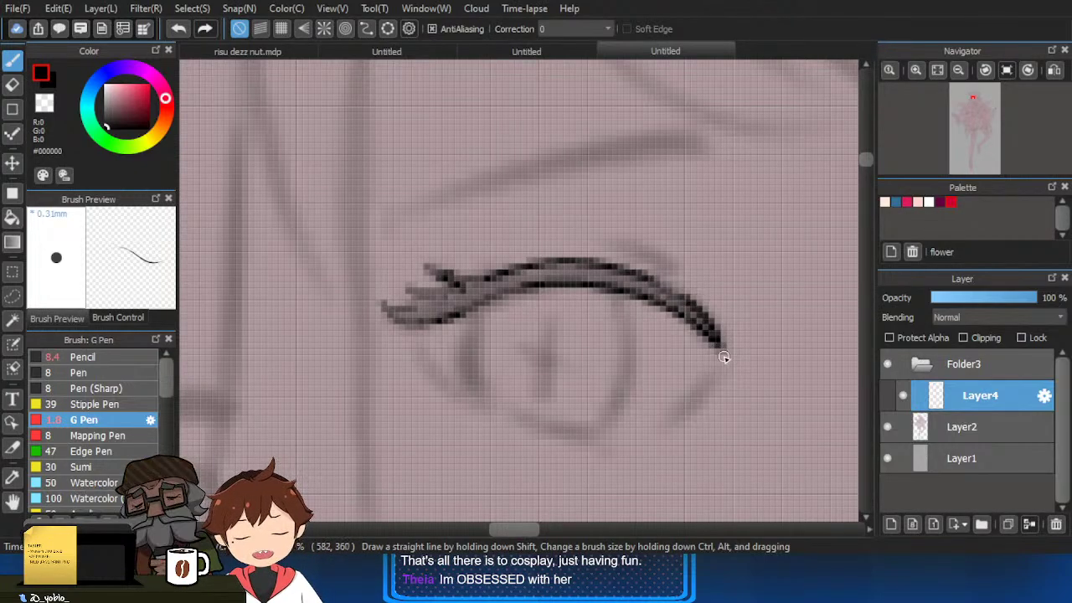
Ink the lower lid of the viewer's-left eye from its outer corner along the sketched curve.
left_click_drag(479, 416, 515, 433)
mouse_move(431, 370)
left_mouse_down()
mouse_move(538, 421)
mouse_move(462, 395)
mouse_move(576, 432)
left_mouse_up()
key("ctrl+z")
left_click_drag(484, 402, 574, 429)
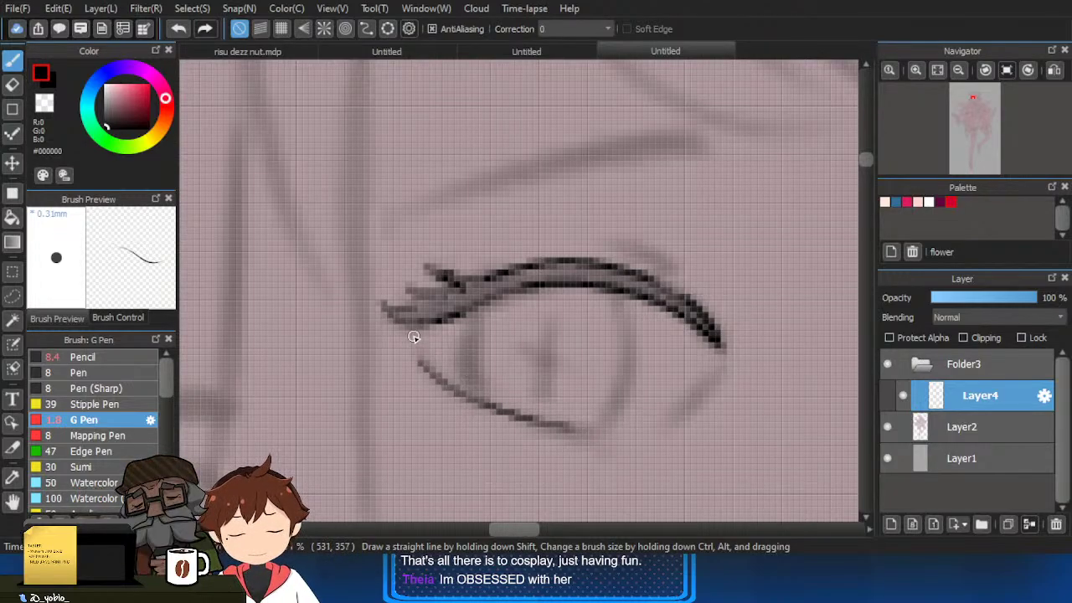
left_click_drag(469, 400, 481, 304)
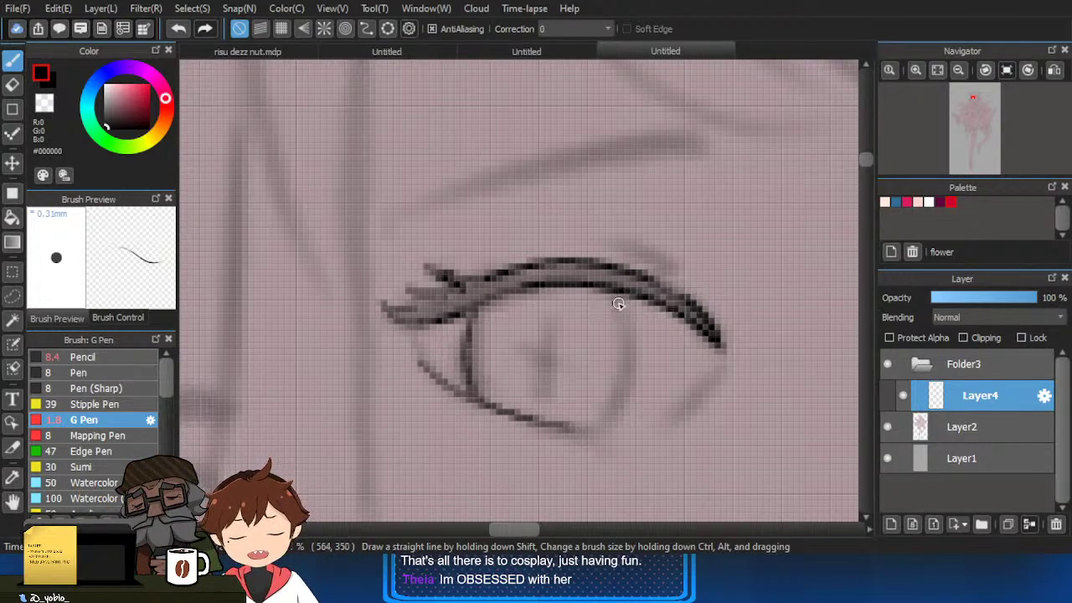
key("ctrl+z")
Ink the short eyelid crease and the long slanted eyebrow above the viewer's-left eye.
scroll(622, 394, "down", 2)
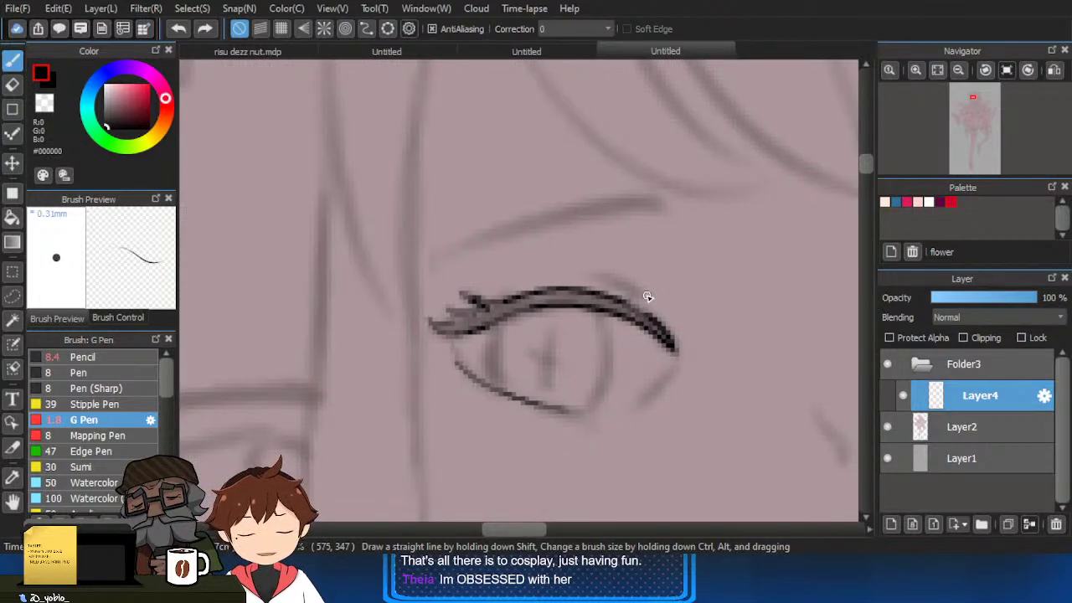
key("ctrl+z")
left_click_drag(647, 294, 598, 278)
mouse_move(669, 209)
left_mouse_down()
mouse_move(635, 210)
mouse_move(479, 250)
left_mouse_up()
key("ctrl+z")
left_click_drag(671, 209, 452, 251)
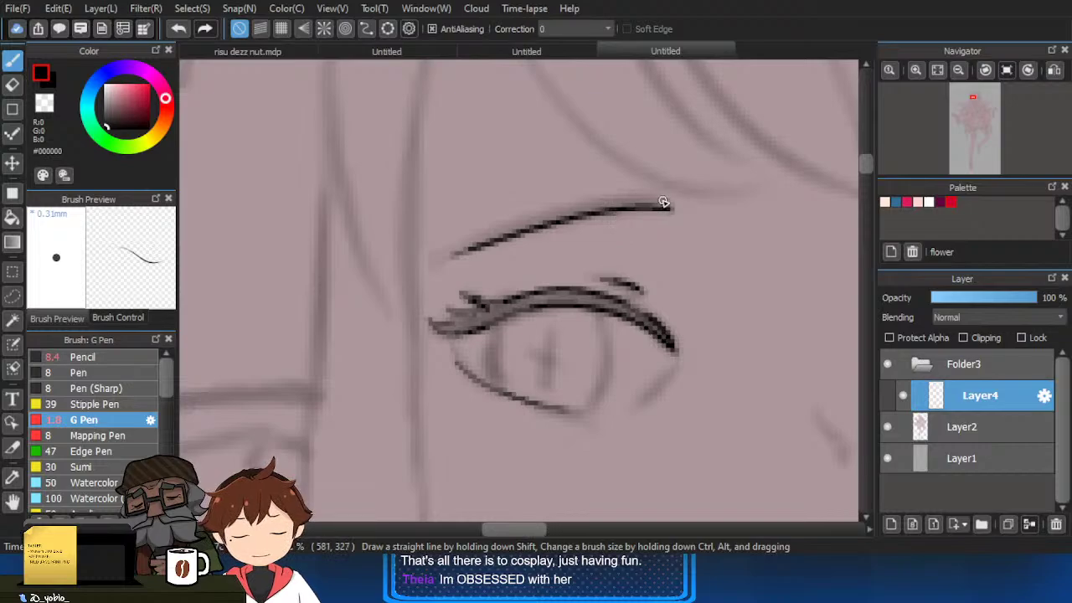
Ink the arched eyebrow above the viewer's-right eye, closing its inner end with a short stroke.
scroll(711, 192, "down", 3)
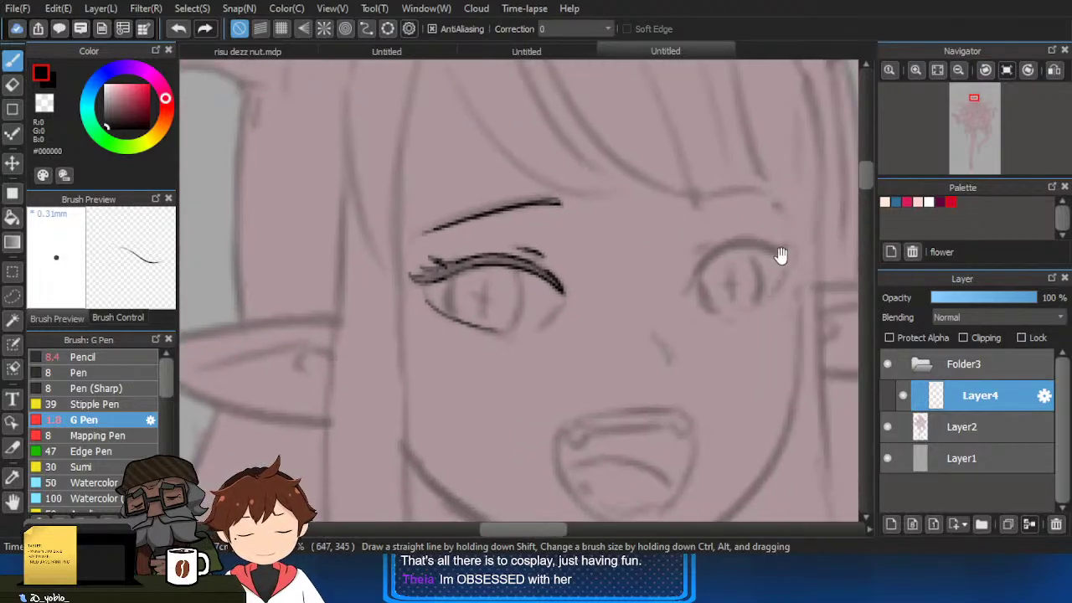
scroll(754, 218, "up", 2)
left_click_drag(689, 208, 802, 223)
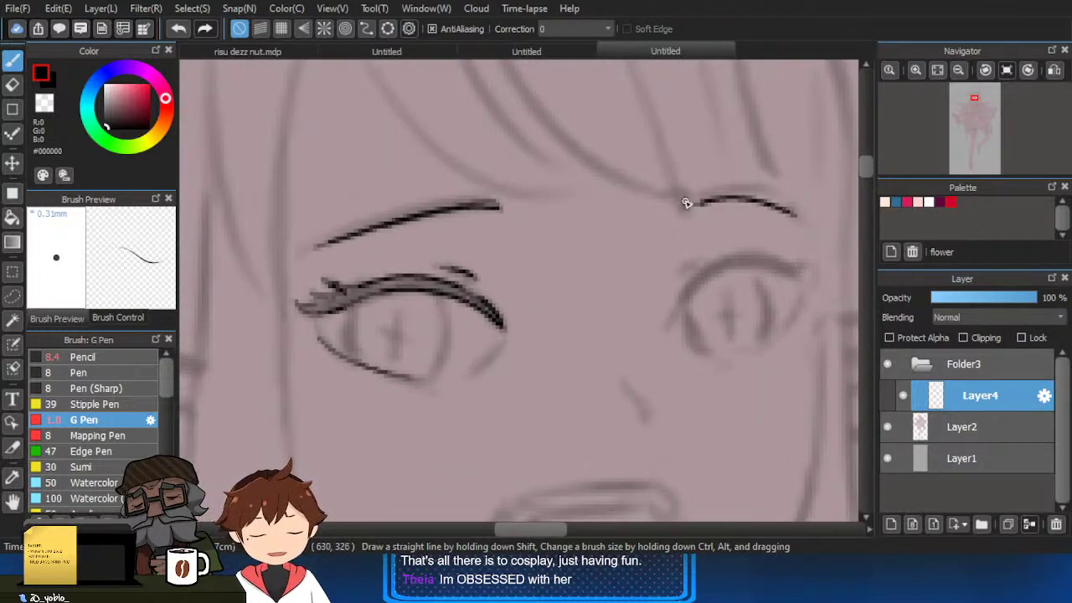
left_click_drag(685, 203, 702, 202)
Ink the viewer's-right eye's upper lash line as two arcs meeting at the inner corner.
scroll(710, 321, "up", 1)
left_click_drag(665, 318, 792, 256)
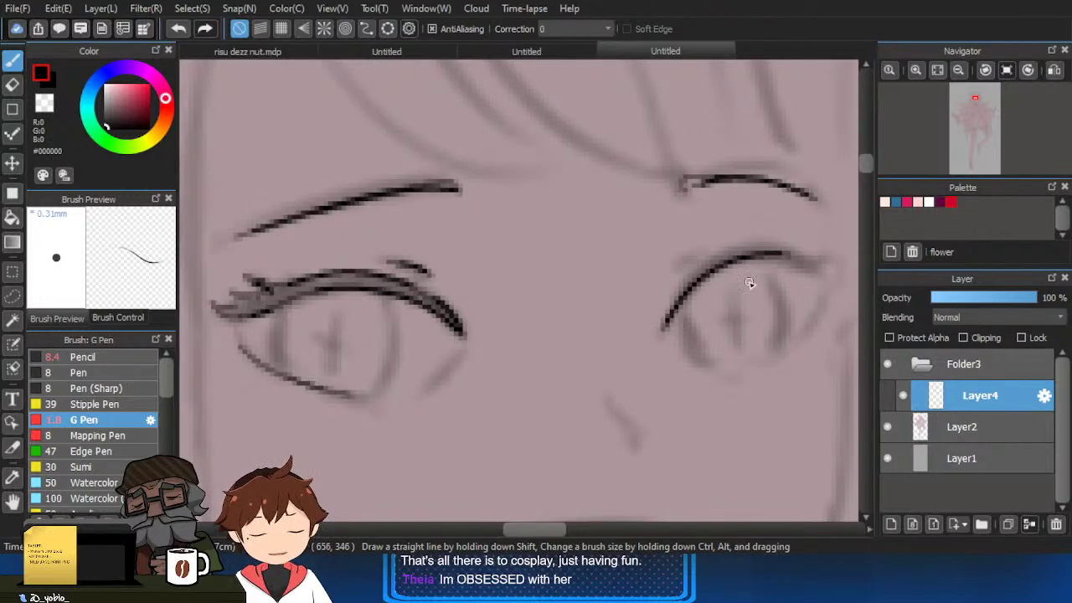
key("ctrl+z")
mouse_move(670, 318)
left_mouse_down()
mouse_move(708, 274)
mouse_move(802, 273)
left_mouse_up()
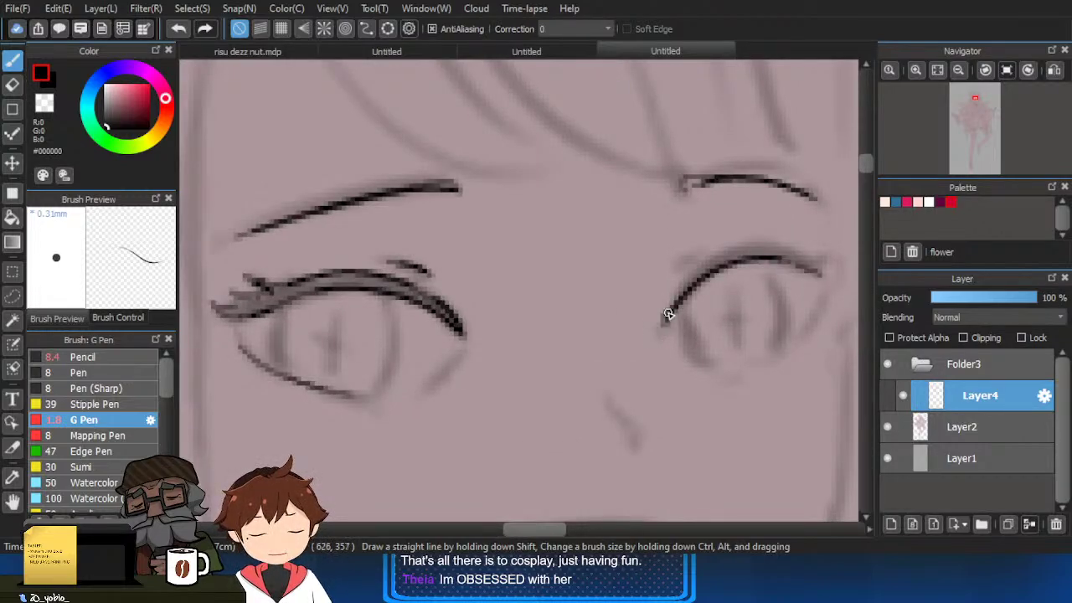
mouse_move(668, 314)
left_mouse_down()
mouse_move(709, 262)
mouse_move(771, 249)
left_mouse_up()
key("ctrl+z")
mouse_move(675, 309)
left_mouse_down()
mouse_move(732, 253)
mouse_move(821, 259)
left_mouse_up()
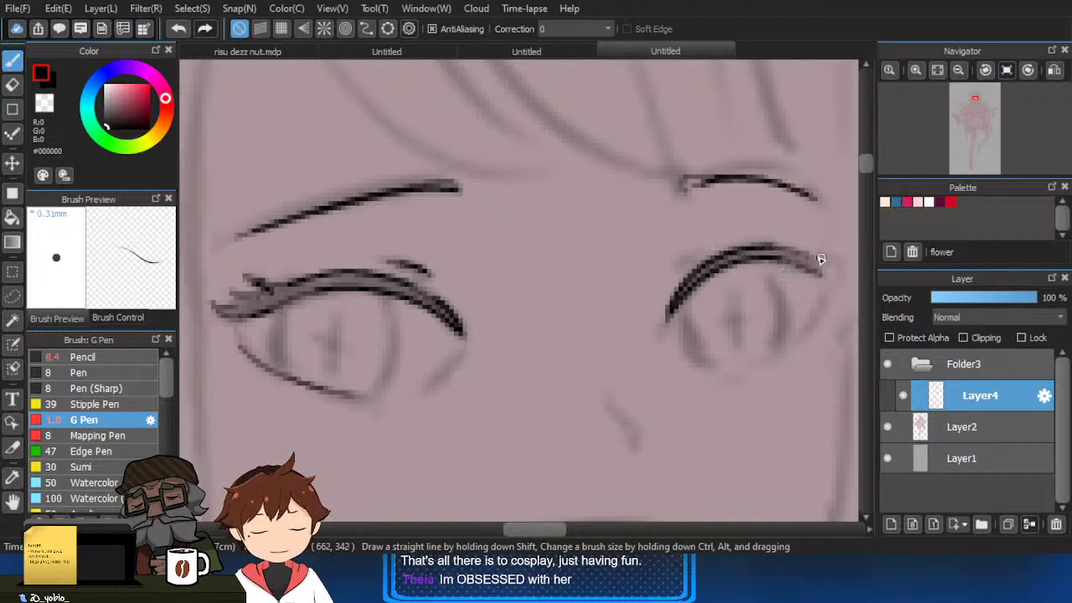
Ink the viewer's-right eye's lower lid and the faint inner part of the other eye's lower lid.
scroll(838, 267, "up", 2)
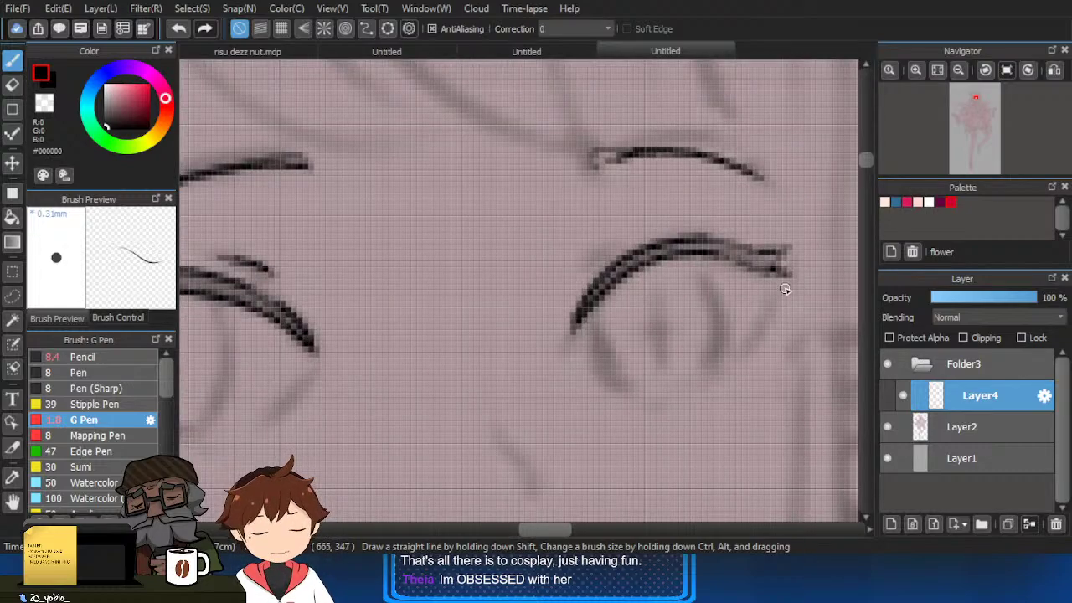
mouse_move(771, 287)
left_mouse_down()
mouse_move(732, 371)
mouse_move(679, 393)
left_mouse_up()
scroll(670, 383, "down", 2)
scroll(596, 357, "up", 1)
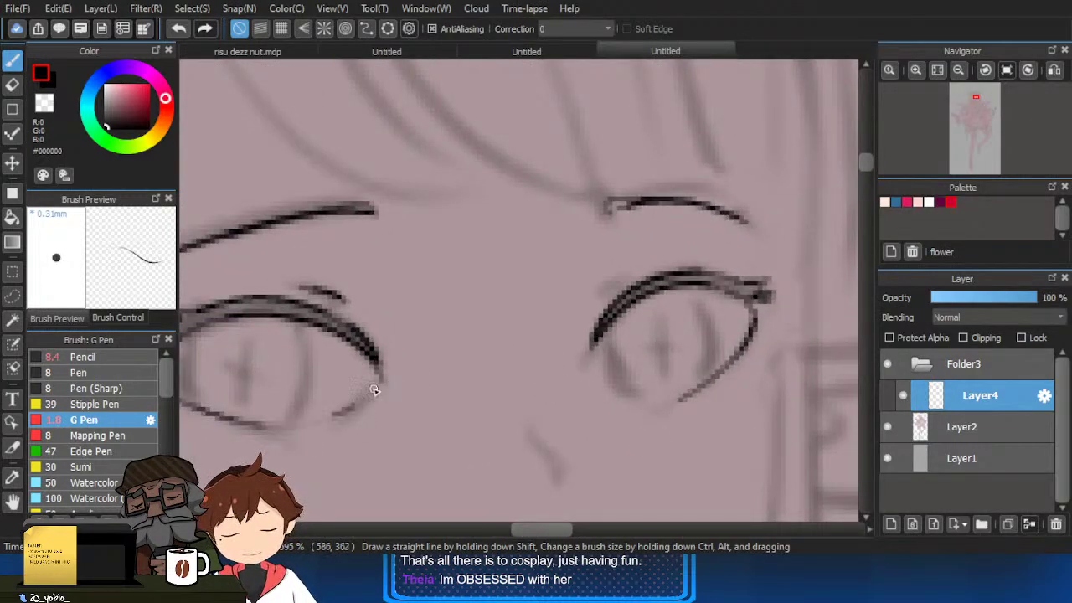
key("ctrl+z")
left_click_drag(304, 425, 383, 386)
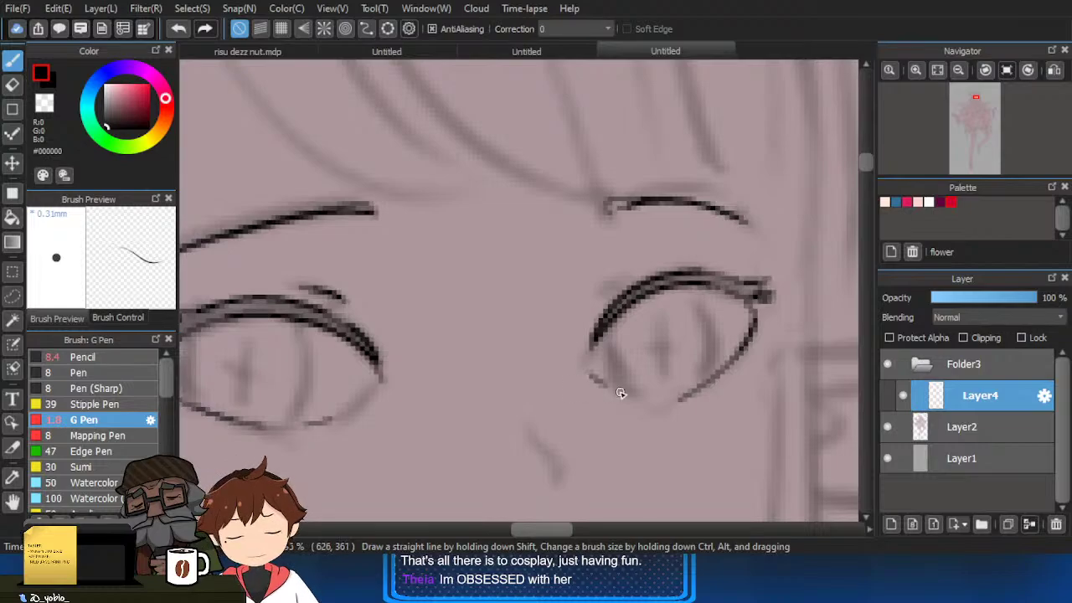
Hide the sketch on Layer2 briefly to check the inked eyes and eyebrows alone.
scroll(722, 296, "down", 2)
left_click(890, 428)
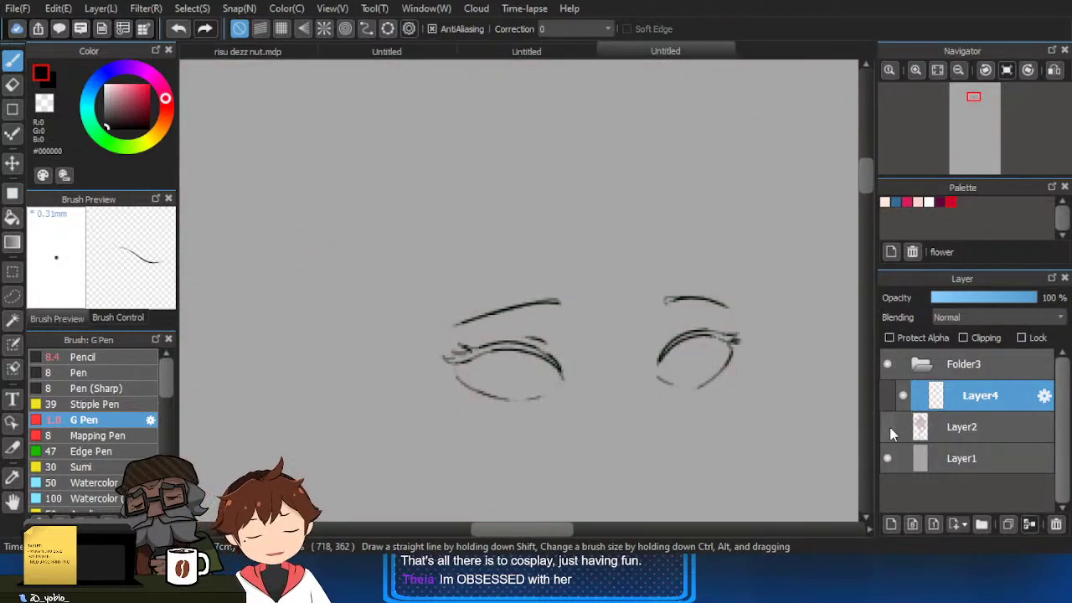
left_click(889, 427)
Extend and darken the outer lash wing of the viewer's-left eye.
scroll(357, 348, "up", 4)
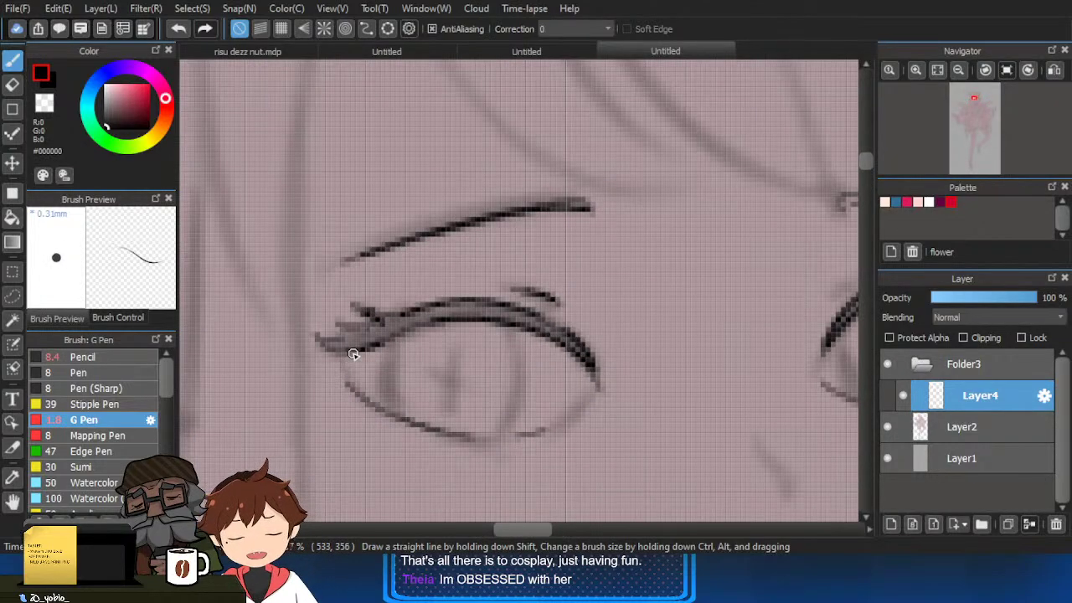
left_click_drag(357, 348, 303, 366)
left_click_drag(614, 337, 374, 349)
left_click_drag(729, 312, 796, 320)
left_click_drag(585, 397, 796, 371)
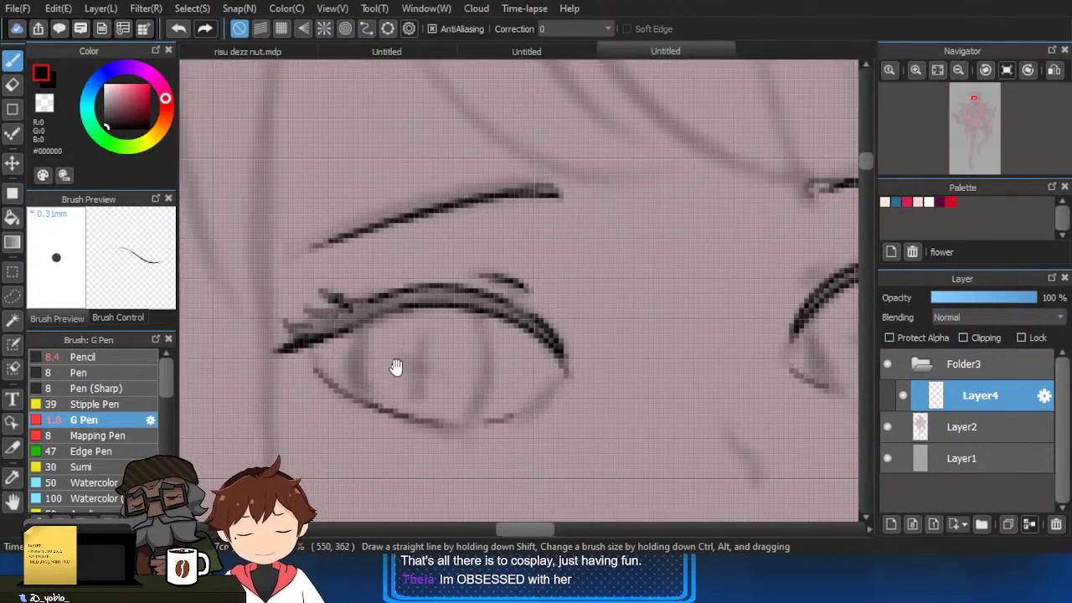
mouse_move(300, 347)
left_mouse_down()
mouse_move(335, 373)
mouse_move(322, 345)
left_mouse_up()
scroll(419, 310, "down", 3)
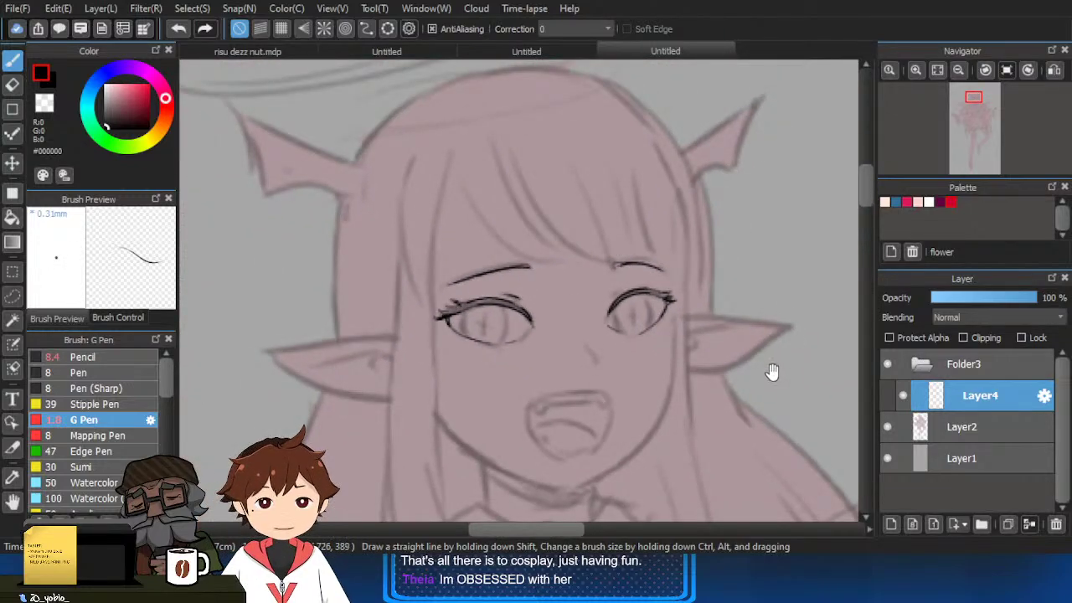
Rework the outer corner of the viewer's-left eye, connecting the lower lid to a redrawn lash tip.
scroll(394, 322, "up", 3)
key("e")
left_click_drag(514, 338, 553, 316)
key("b")
key("ctrl+z")
left_click_drag(505, 323, 537, 324)
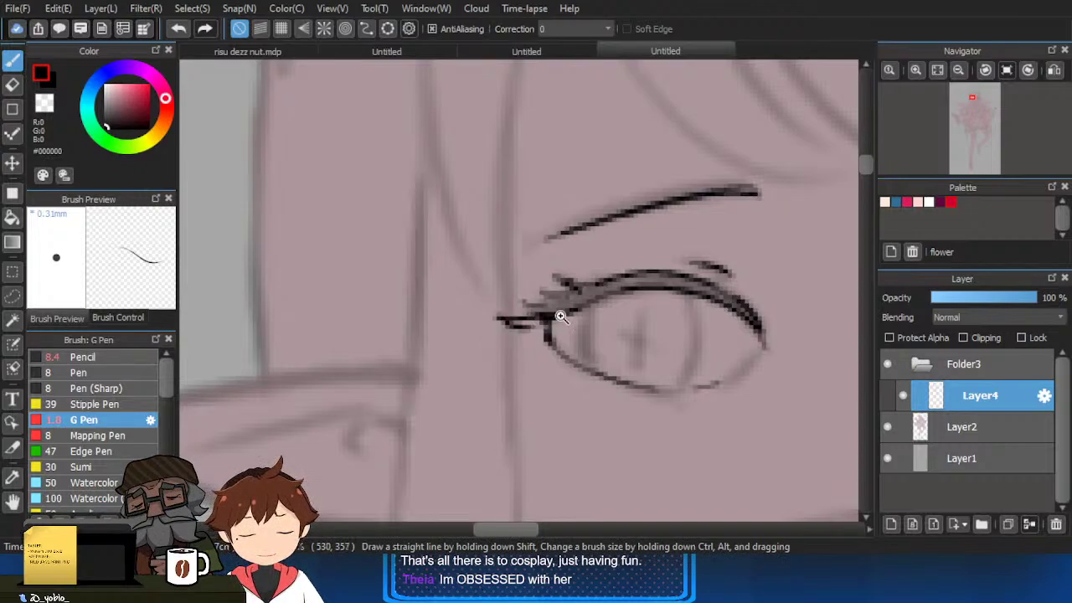
Add a darker, longer outer lash tip to the viewer's-right eye to match the other eye.
scroll(560, 315, "down", 3)
left_click_drag(753, 355, 683, 360)
scroll(790, 329, "up", 3)
left_click_drag(796, 300, 831, 291)
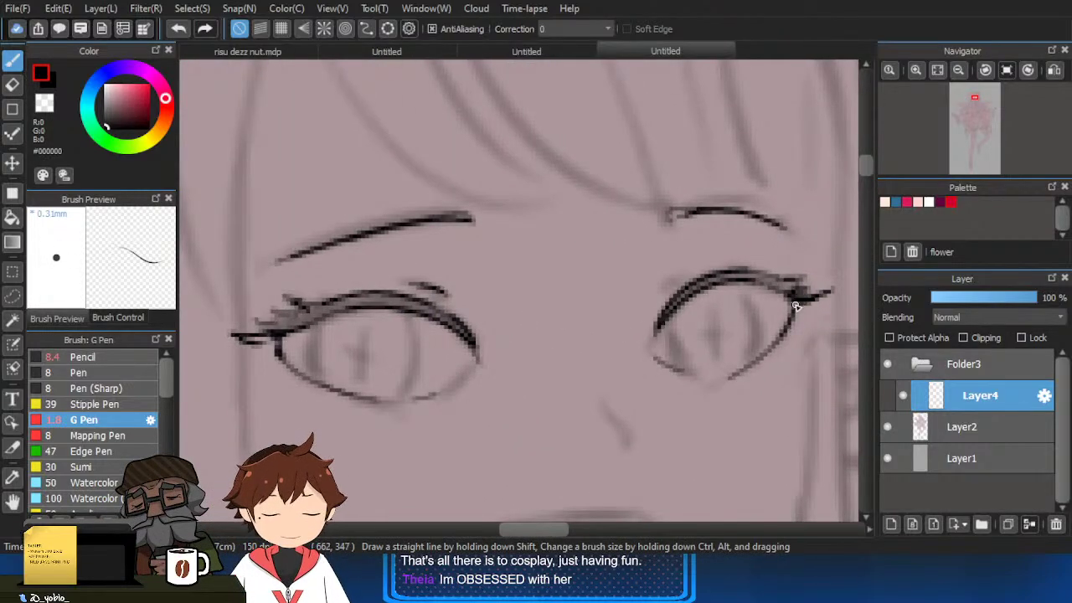
Ink the parting of the fringe with one strand sweeping over the forehead and another down to the outer lashes.
scroll(778, 287, "down", 2)
scroll(526, 295, "up", 1)
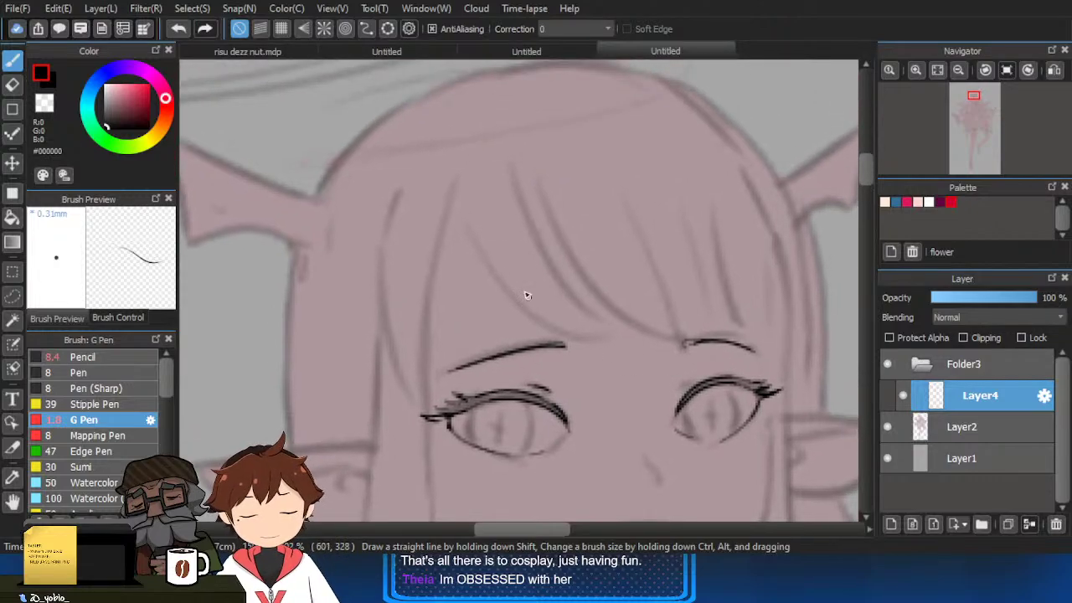
left_click_drag(474, 239, 597, 339)
key("ctrl+z")
left_click_drag(460, 188, 627, 335)
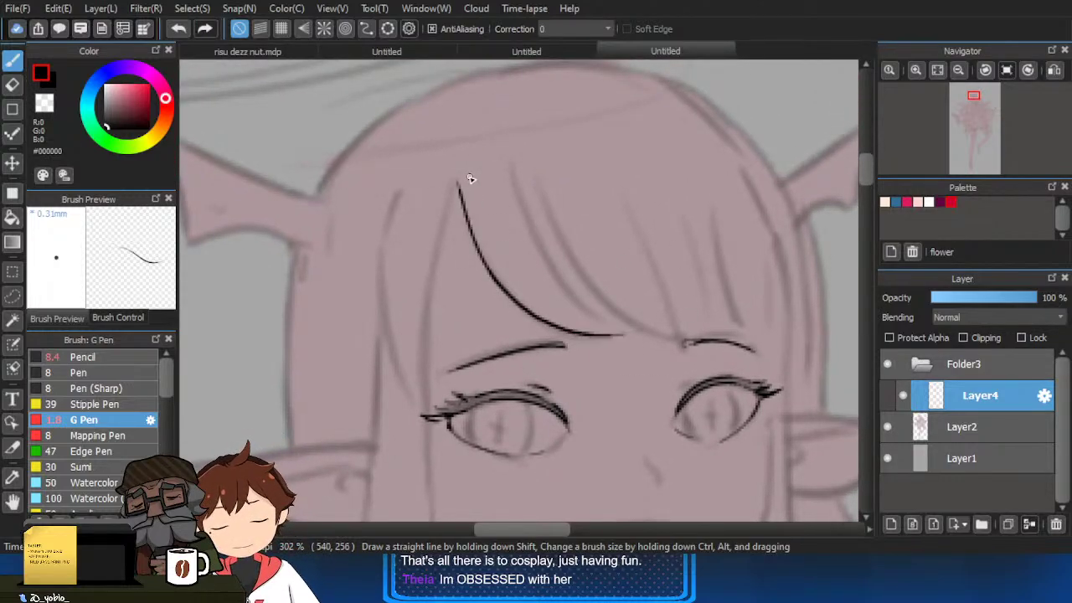
mouse_move(460, 181)
left_mouse_down()
mouse_move(423, 408)
mouse_move(424, 373)
mouse_move(423, 396)
left_mouse_up()
key("ctrl+z")
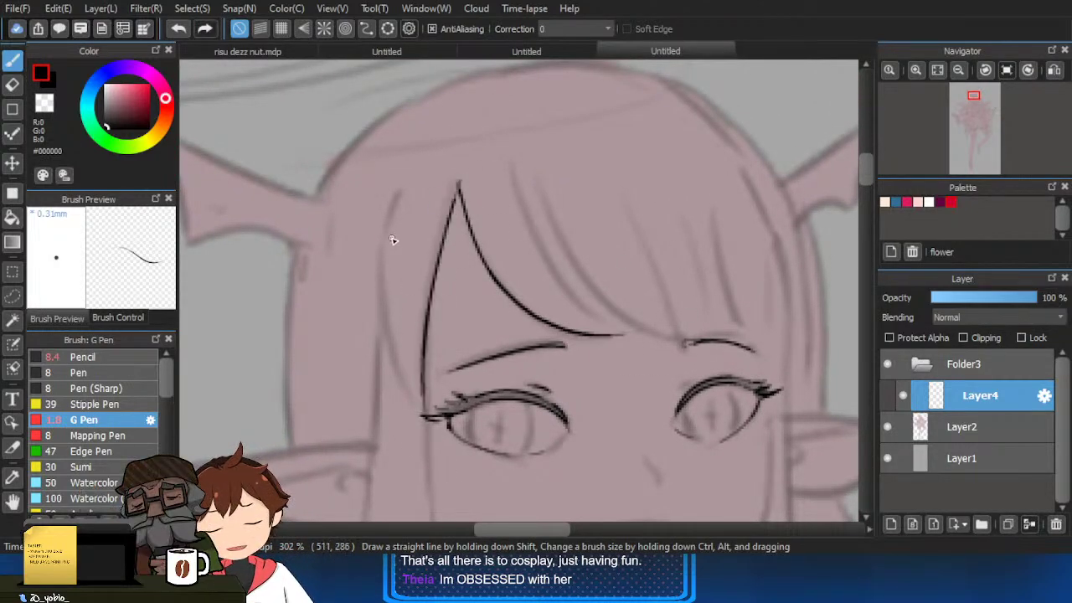
Ink the outer curve of the fringe strand tapering down beside the viewer's-left eye.
left_click_drag(399, 193, 399, 350)
key("ctrl+z")
mouse_move(398, 192)
left_mouse_down()
mouse_move(417, 405)
mouse_move(479, 277)
left_mouse_up()
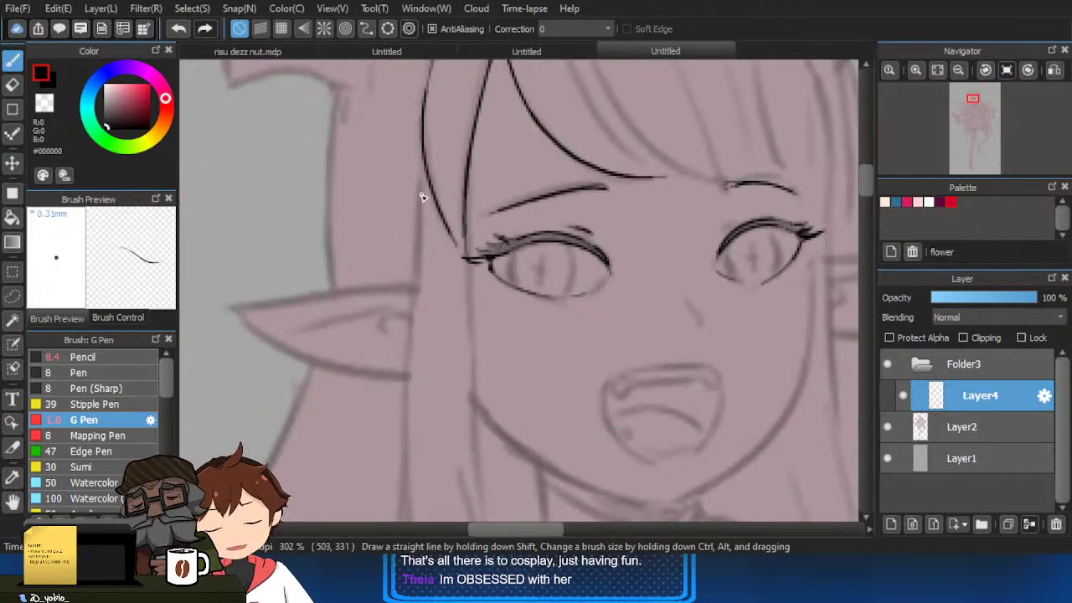
Ink both edges of the long side lock falling past the ear and cheek on the viewer's left.
mouse_move(421, 175)
left_mouse_down()
mouse_move(409, 345)
mouse_move(421, 228)
mouse_move(413, 314)
left_mouse_up()
key("ctrl+z")
left_click_drag(419, 365, 431, 266)
left_click_drag(433, 174, 426, 467)
mouse_move(477, 359)
left_mouse_down()
mouse_move(478, 273)
mouse_move(471, 365)
left_mouse_up()
left_click_drag(474, 162, 481, 421)
left_click_drag(504, 399, 494, 242)
Review the inked head on the whole figure and check the original sketch document.
key("ctrl+minus")
key("ctrl+minus")
scroll(562, 281, "down", 5)
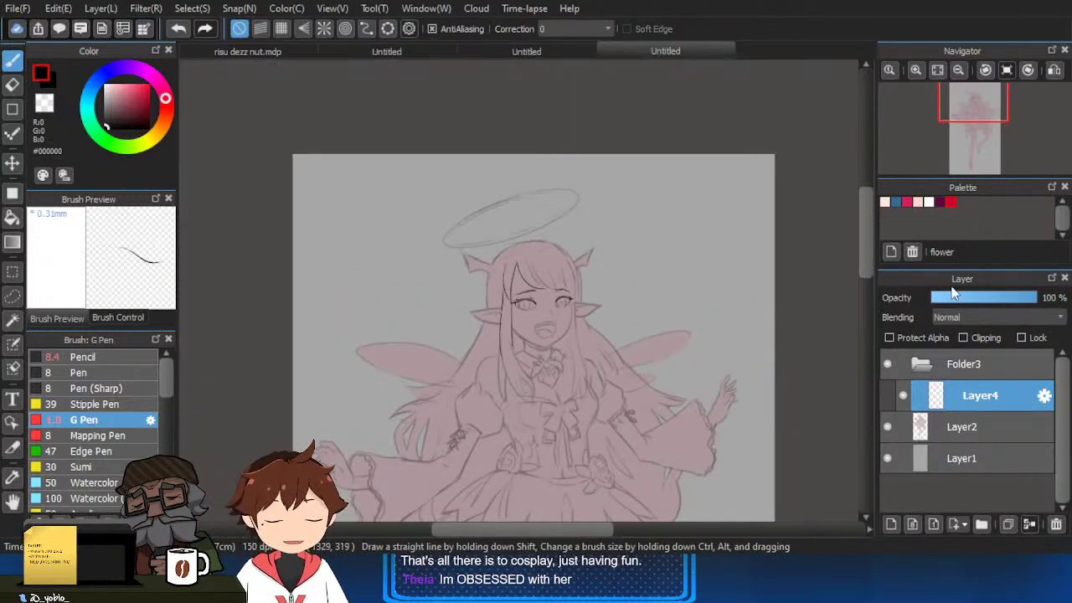
left_click(527, 50)
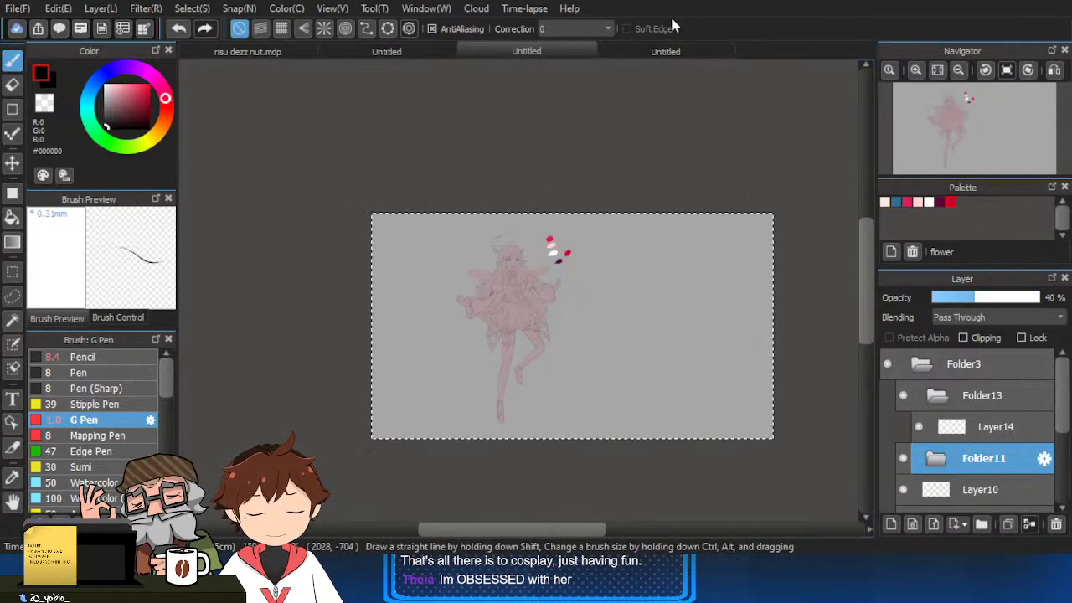
left_click(665, 51)
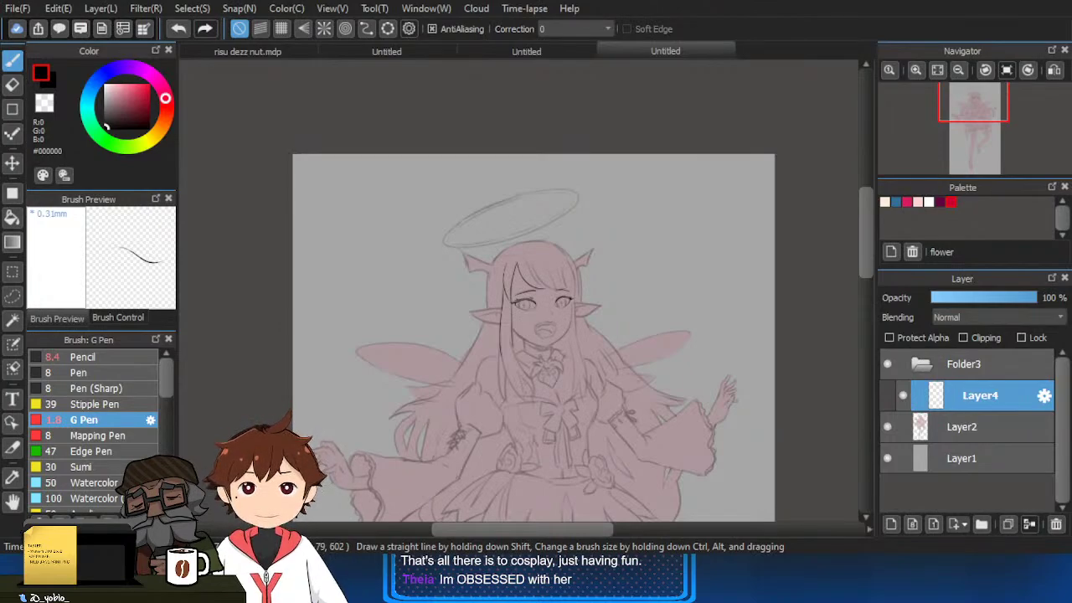
Ink a small pointed hair strand curving from the side lock onto the cheek with two tapering lines.
scroll(518, 334, "up", 5)
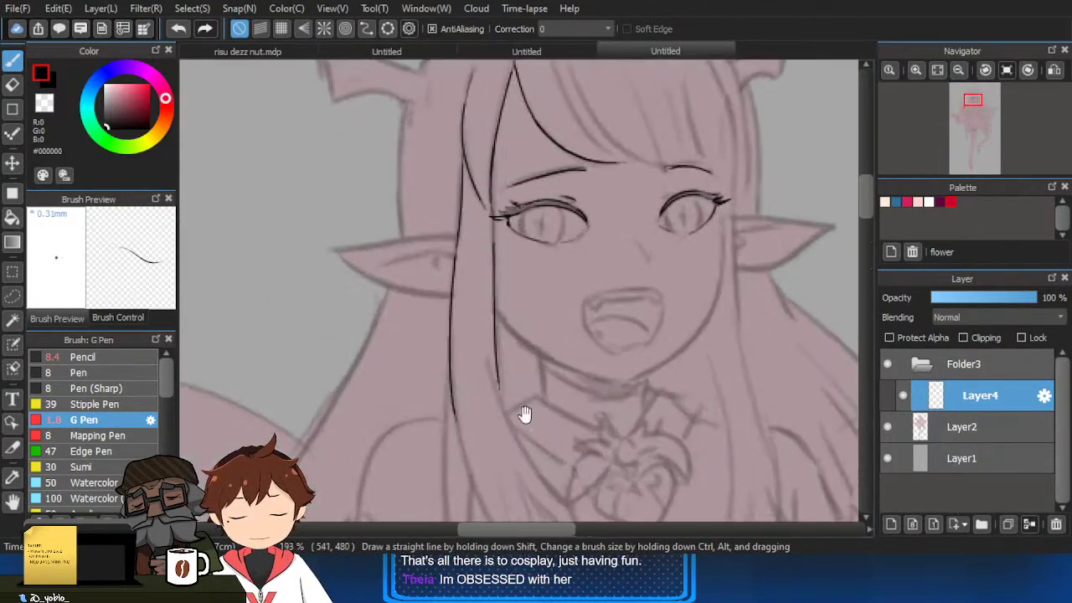
left_click_drag(513, 249, 568, 344)
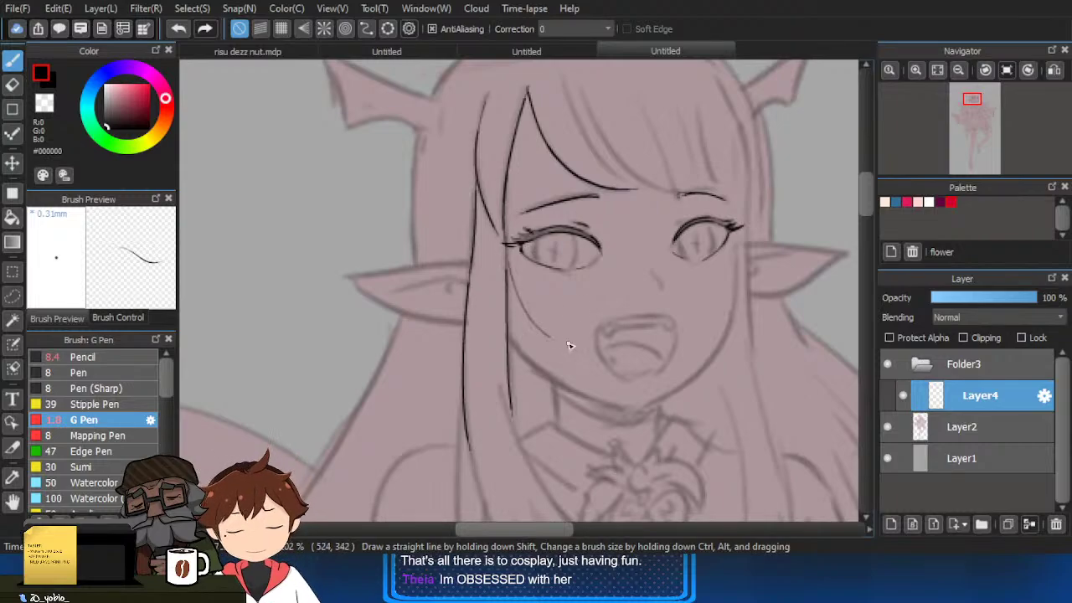
scroll(536, 305, "up", 2)
key("ctrl+z")
left_click_drag(493, 218, 556, 352)
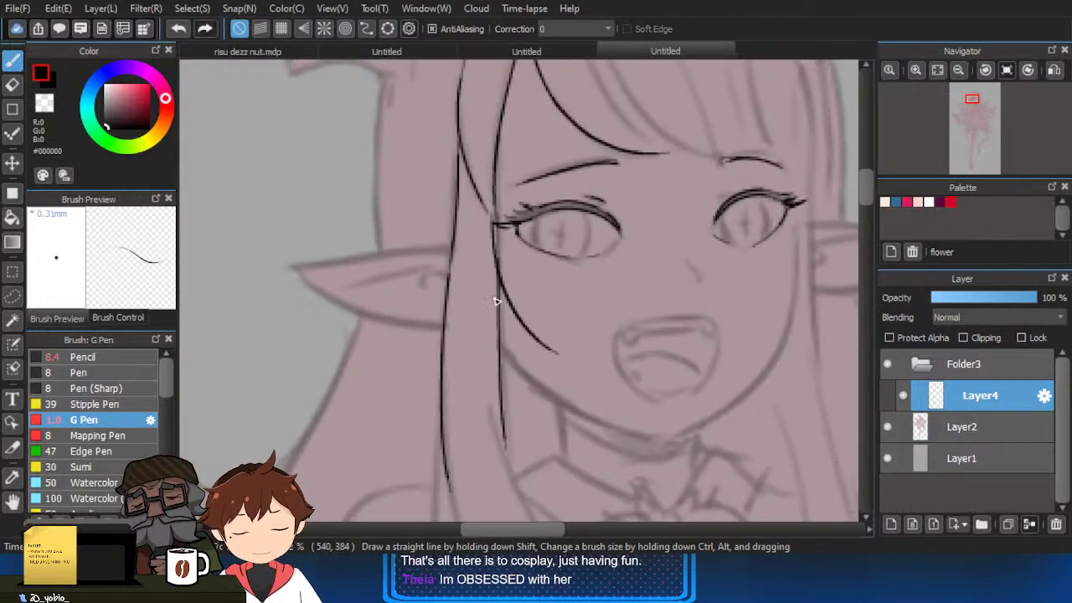
left_click_drag(485, 286, 557, 354)
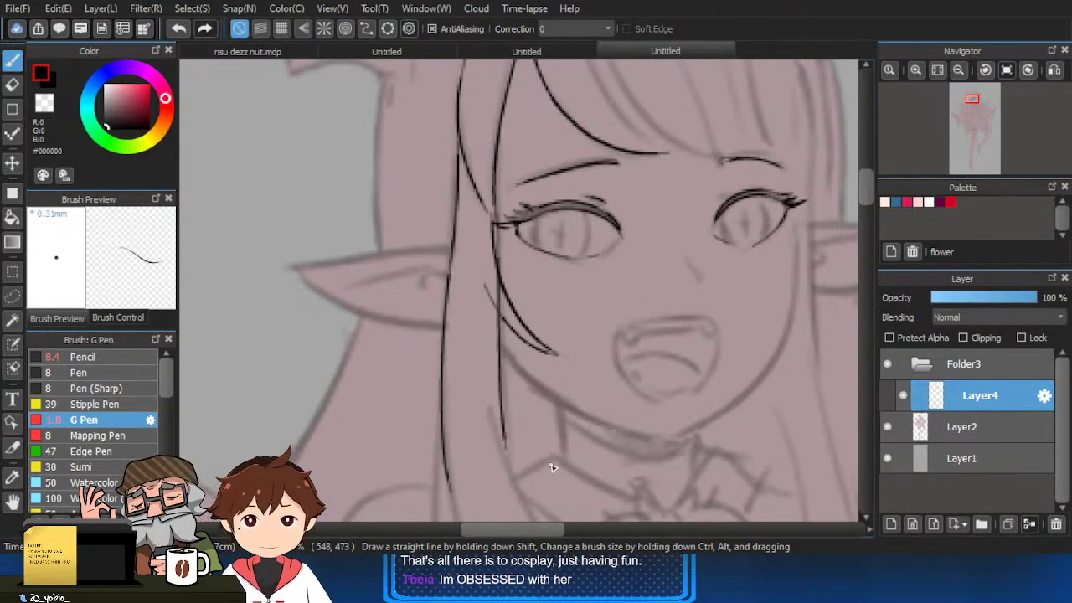
Erase the side lock line crossing the cheek strand and clean up the strand's inner edge.
key("e")
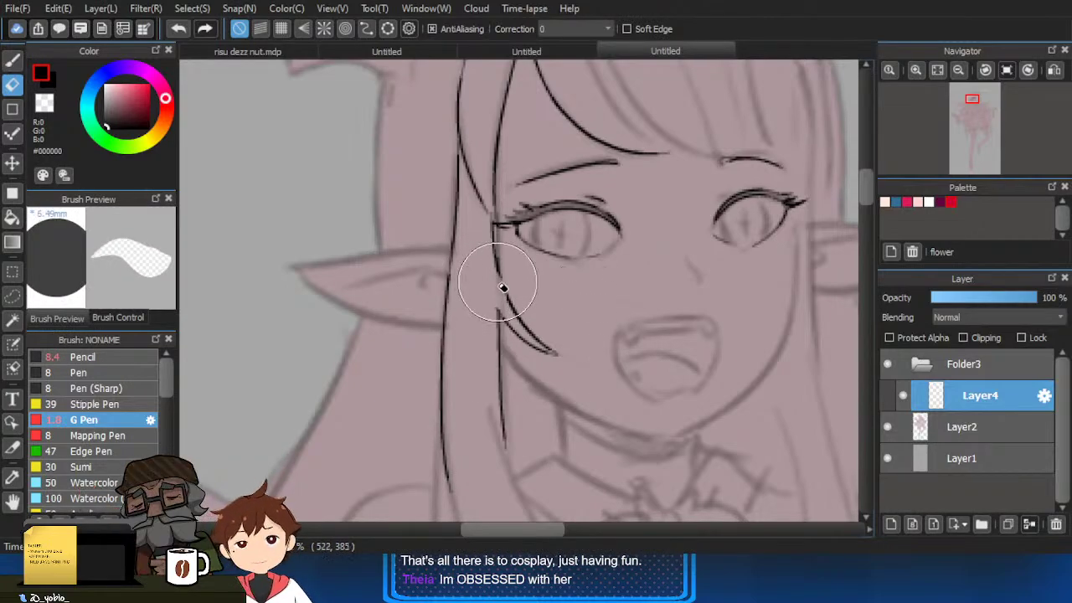
key("b")
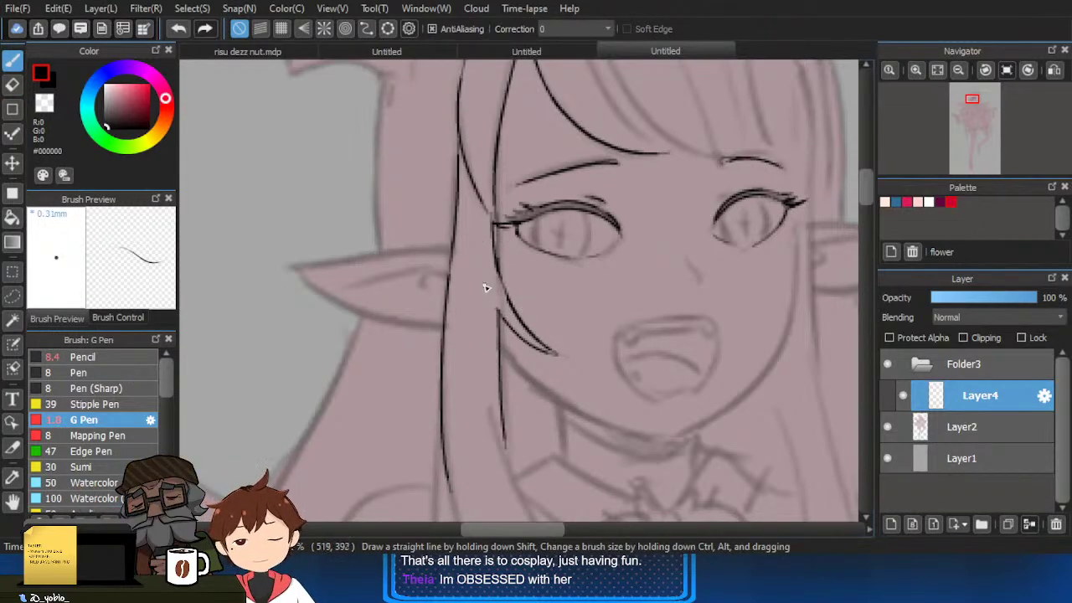
scroll(570, 444, "down", 1)
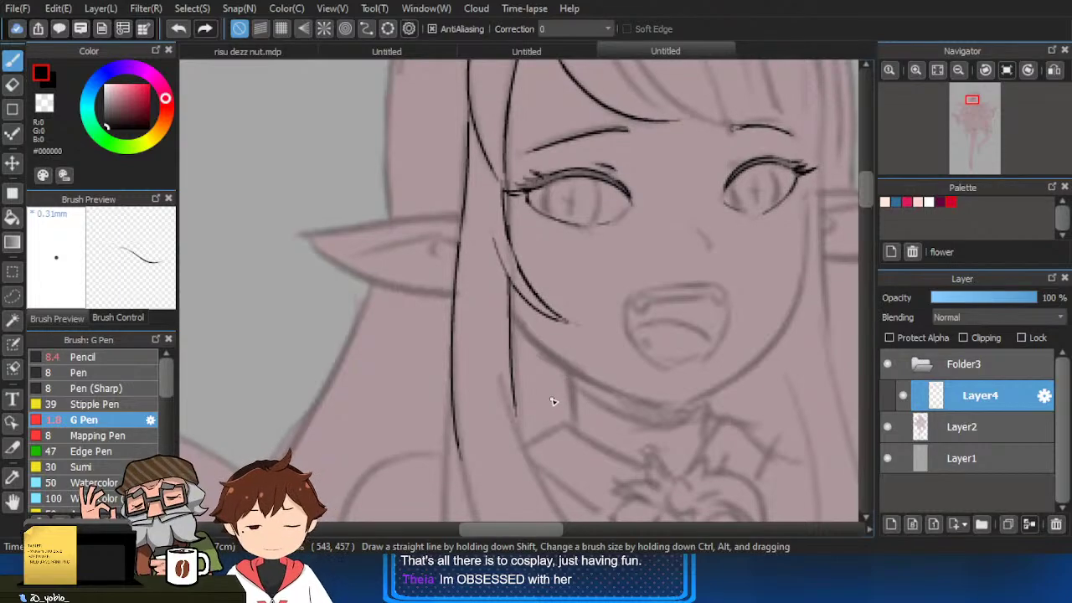
Ink a second pointed hair strand below the first, curving from the side lock along the lower cheek to the jaw.
scroll(543, 343, "down", 1)
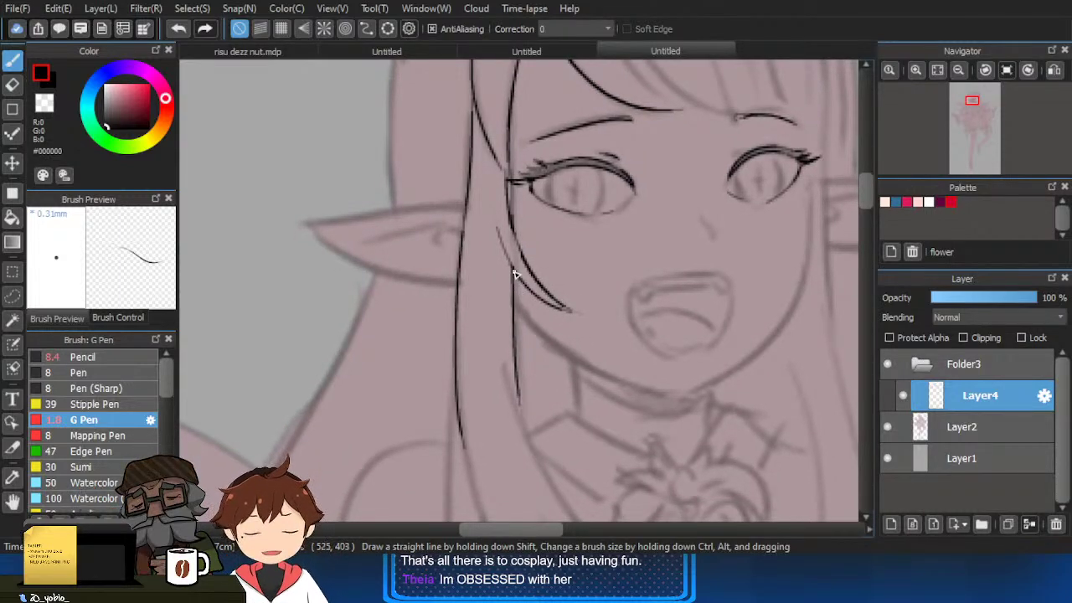
left_click_drag(518, 275, 586, 353)
key("ctrl+z")
left_click_drag(517, 280, 593, 358)
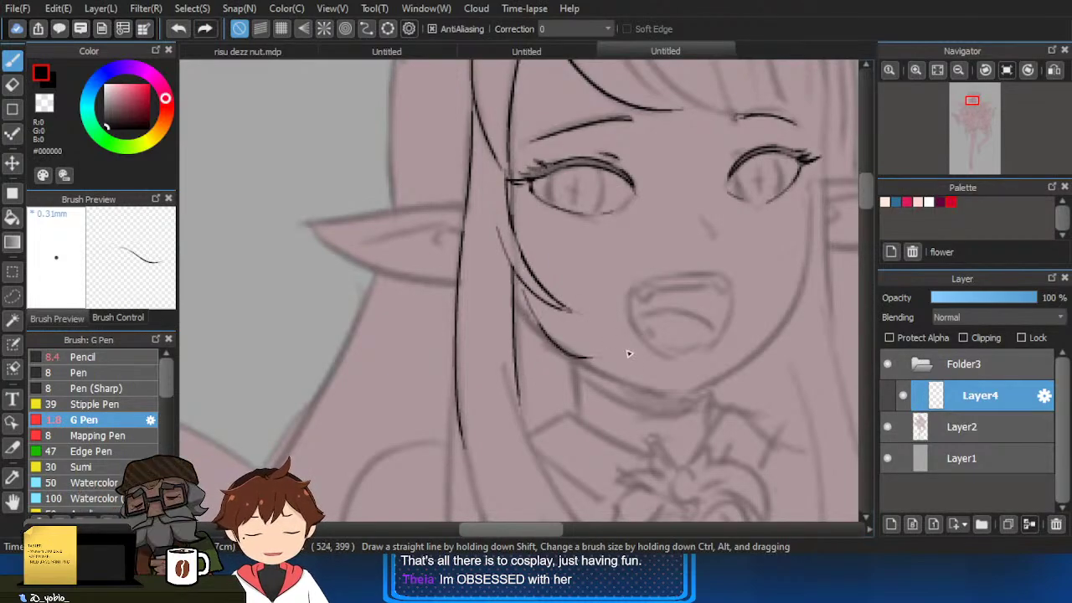
left_click_drag(504, 312, 588, 364)
key("ctrl+z")
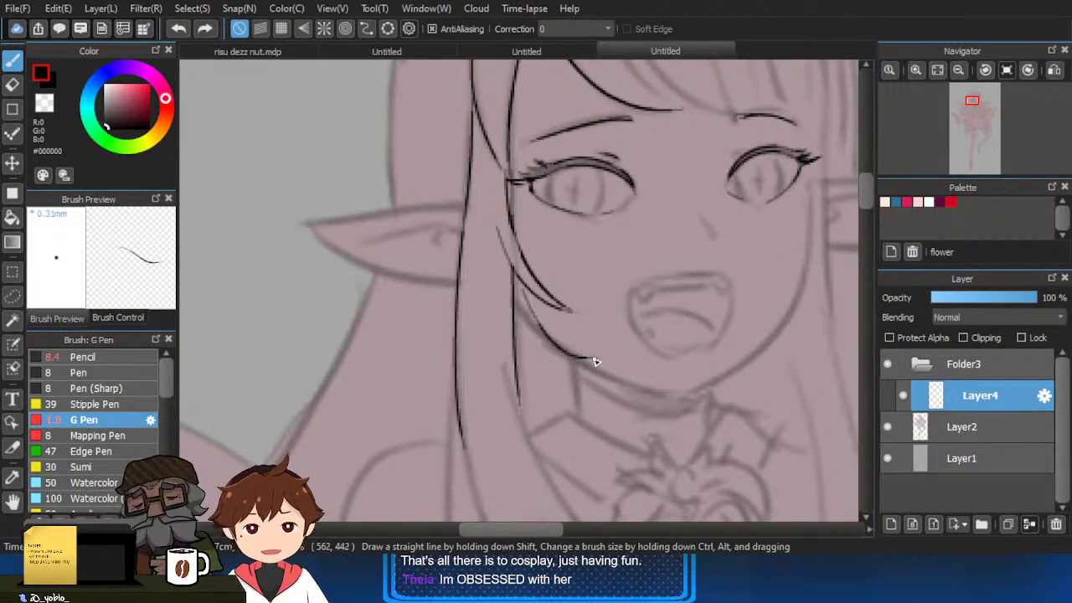
mouse_move(580, 358)
left_mouse_down()
mouse_move(609, 354)
mouse_move(575, 372)
left_mouse_up()
key("ctrl+z")
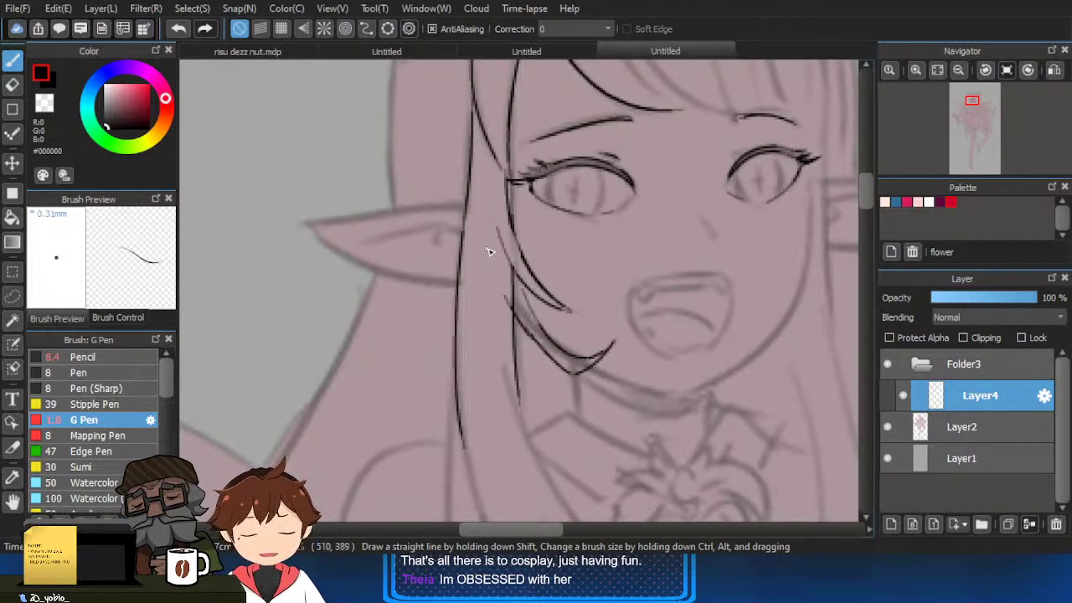
Clean up the root of the lower cheek strand and extend its line up into the side lock with a tapering stroke.
key("e")
left_click_drag(511, 283, 525, 316)
key("b")
key("ctrl+z")
left_click_drag(520, 278, 505, 248)
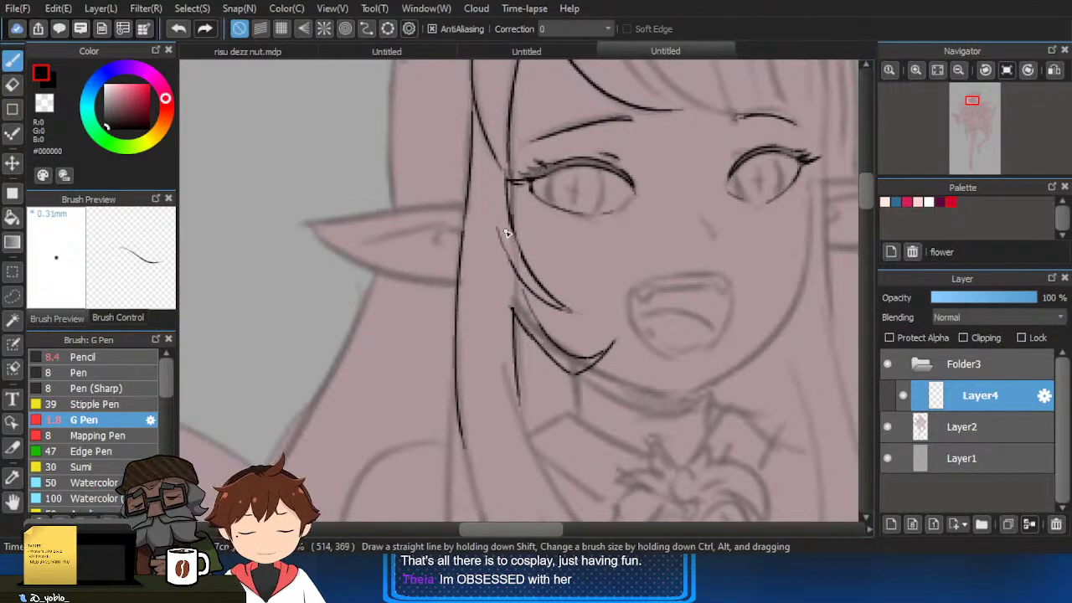
left_click_drag(517, 316, 498, 269)
key("ctrl+z")
mouse_move(517, 315)
left_mouse_down()
mouse_move(500, 273)
mouse_move(556, 289)
left_mouse_up()
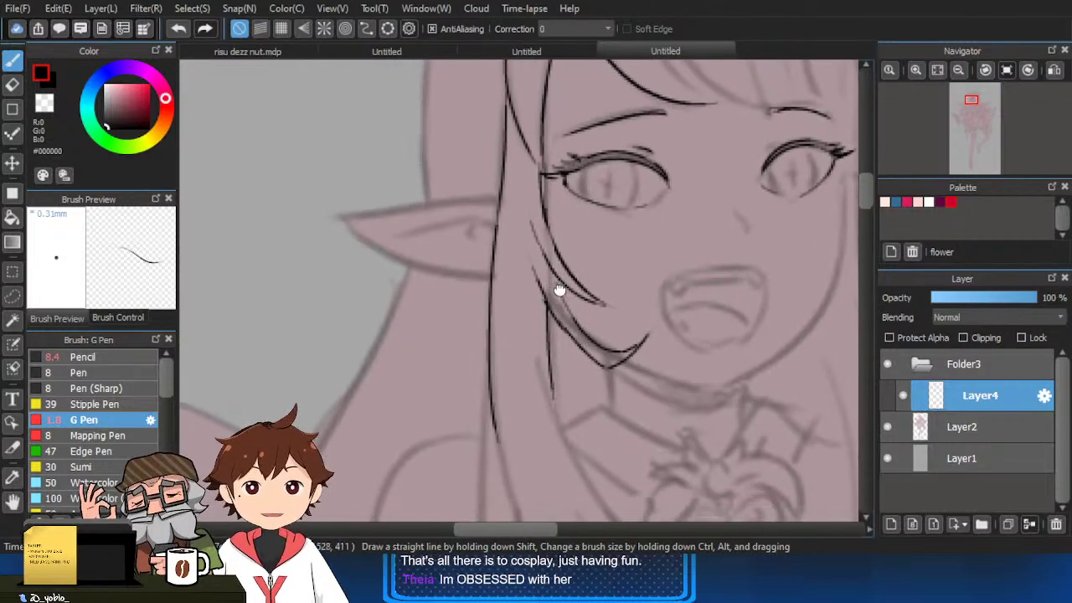
Ink a thin vertical strand line inside the long side lock at mouth level.
left_click_drag(541, 330, 543, 301)
left_click_drag(519, 220, 524, 335)
left_click_drag(532, 390, 532, 320)
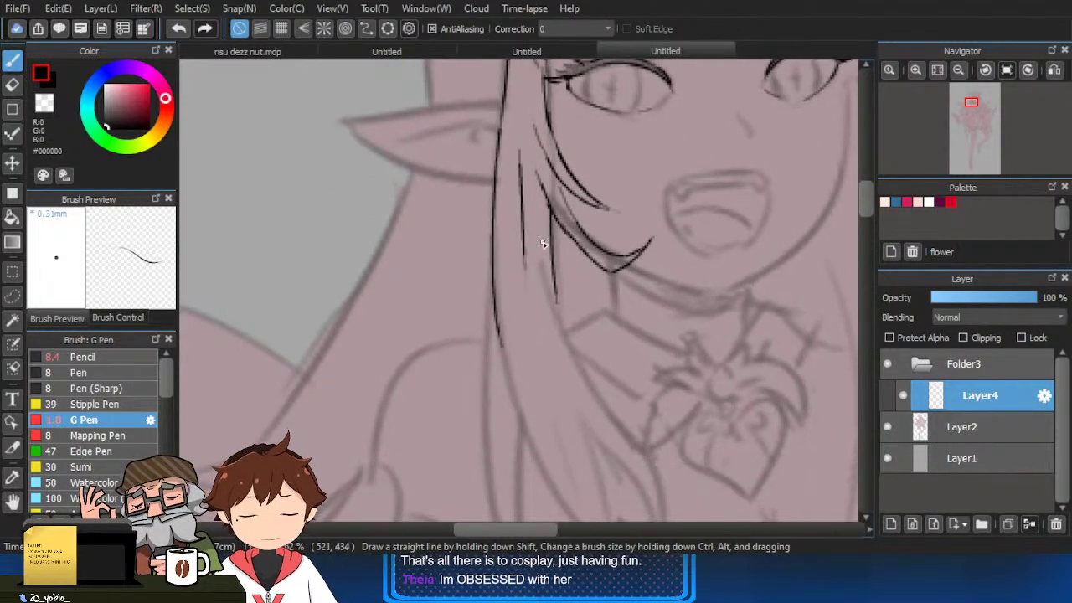
key("ctrl+z")
left_click_drag(523, 195, 536, 332)
left_click_drag(520, 441, 526, 398)
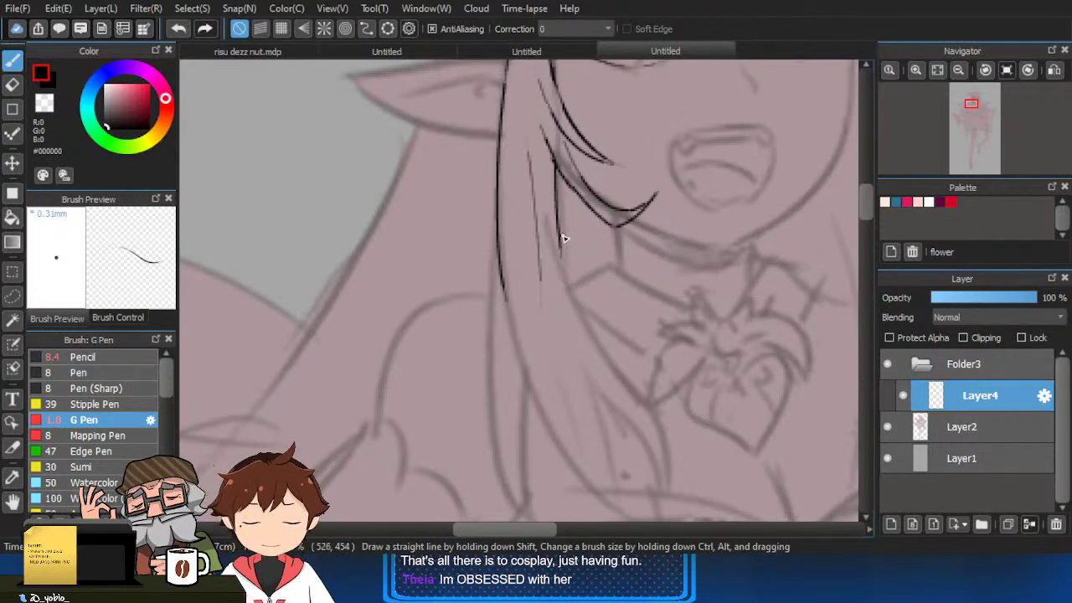
Extend the side lock's inner edge down to the chest, ending in a curved pointed tip with an inner contour line.
left_click_drag(560, 241, 582, 349)
key("ctrl+z")
mouse_move(581, 273)
left_mouse_down()
mouse_move(557, 251)
mouse_move(565, 308)
mouse_move(649, 427)
mouse_move(636, 380)
mouse_move(629, 439)
mouse_move(622, 388)
mouse_move(626, 434)
left_mouse_up()
key("ctrl+z")
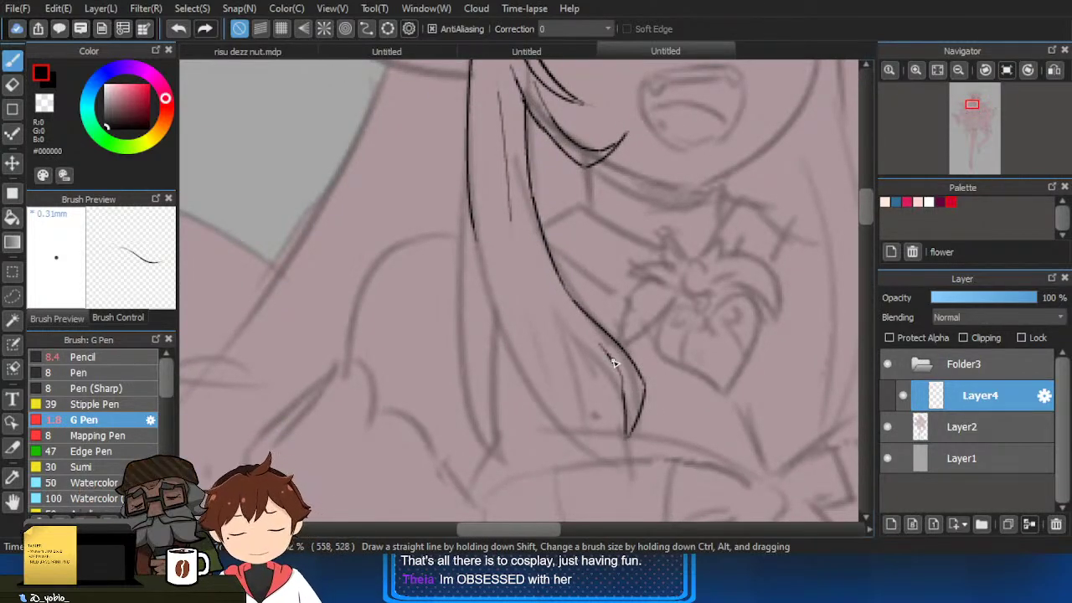
mouse_move(617, 375)
left_mouse_down()
mouse_move(517, 236)
mouse_move(542, 288)
mouse_move(533, 282)
mouse_move(538, 228)
left_mouse_up()
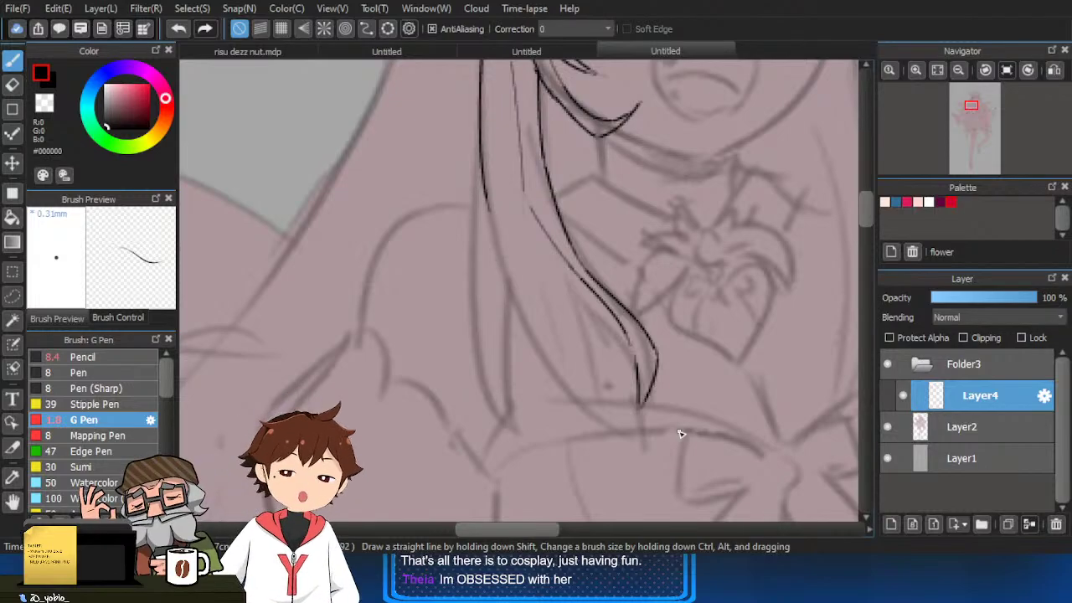
Ink a second tapering tip beside the first at the end of the side lock, using two wavy lines over the chest.
left_click_drag(584, 279, 581, 419)
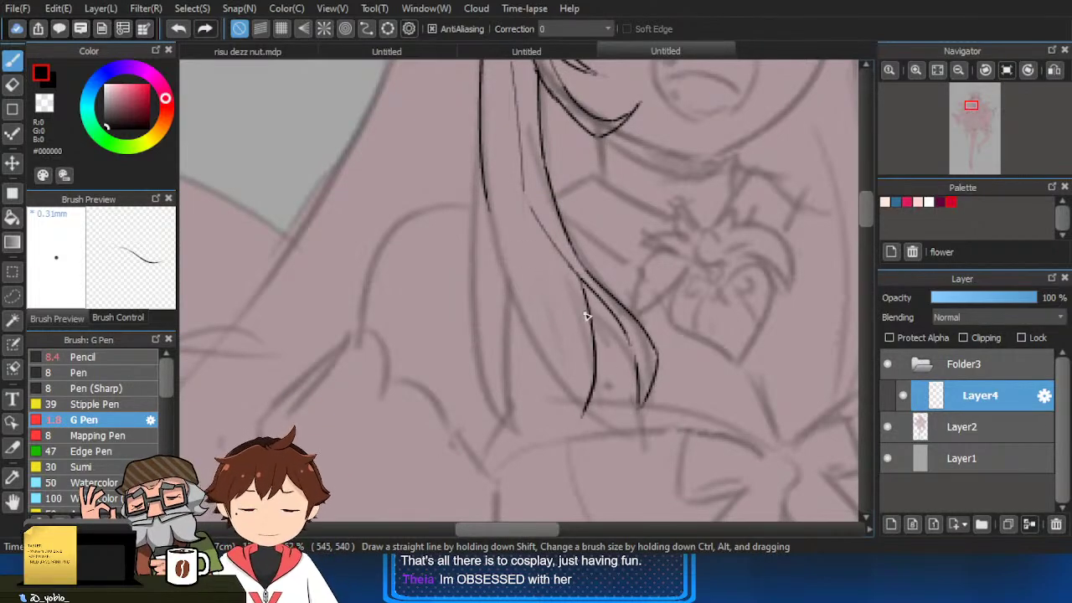
left_click_drag(521, 224, 564, 335)
key("ctrl+z")
mouse_move(535, 254)
left_mouse_down()
mouse_move(576, 350)
mouse_move(563, 444)
left_mouse_up()
key("ctrl+z")
left_click_drag(575, 344, 564, 470)
left_click_drag(590, 398, 567, 468)
left_click_drag(591, 358, 572, 431)
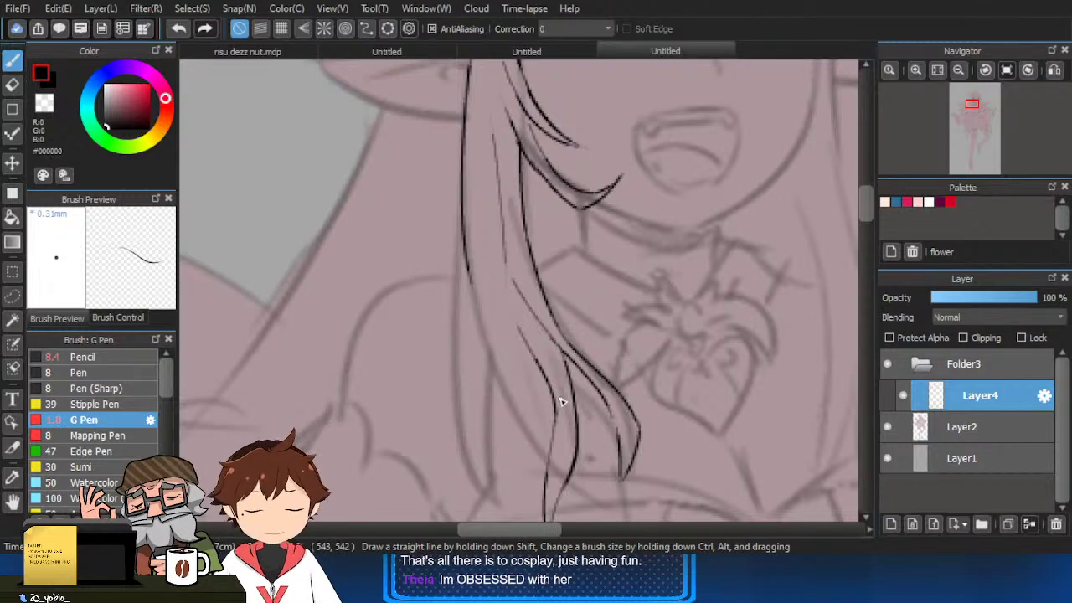
scroll(484, 285, "down", 1)
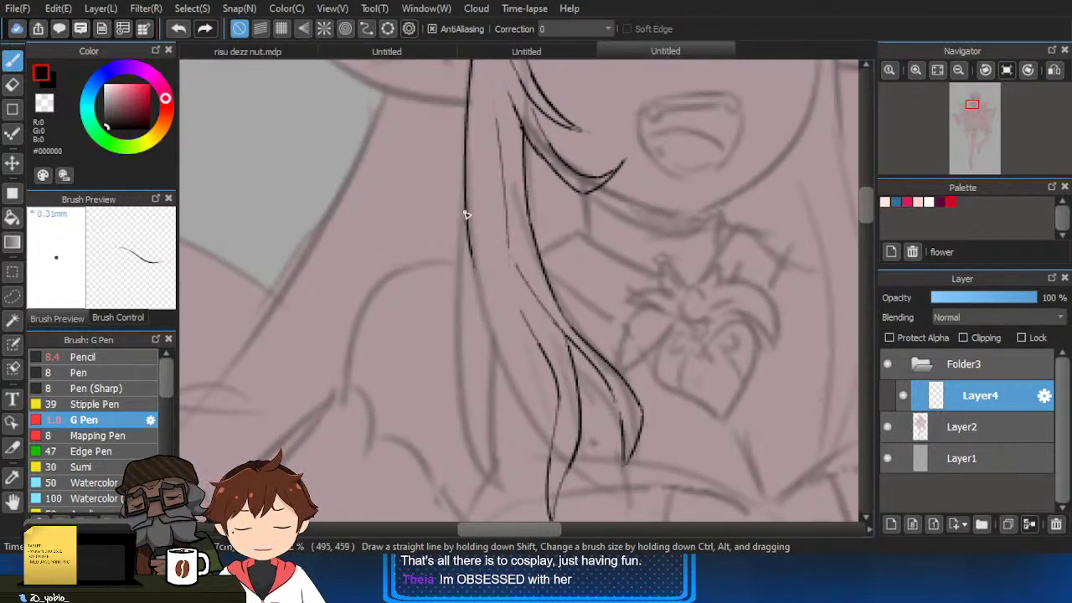
scroll(505, 421, "down", 2)
left_click_drag(464, 190, 469, 410)
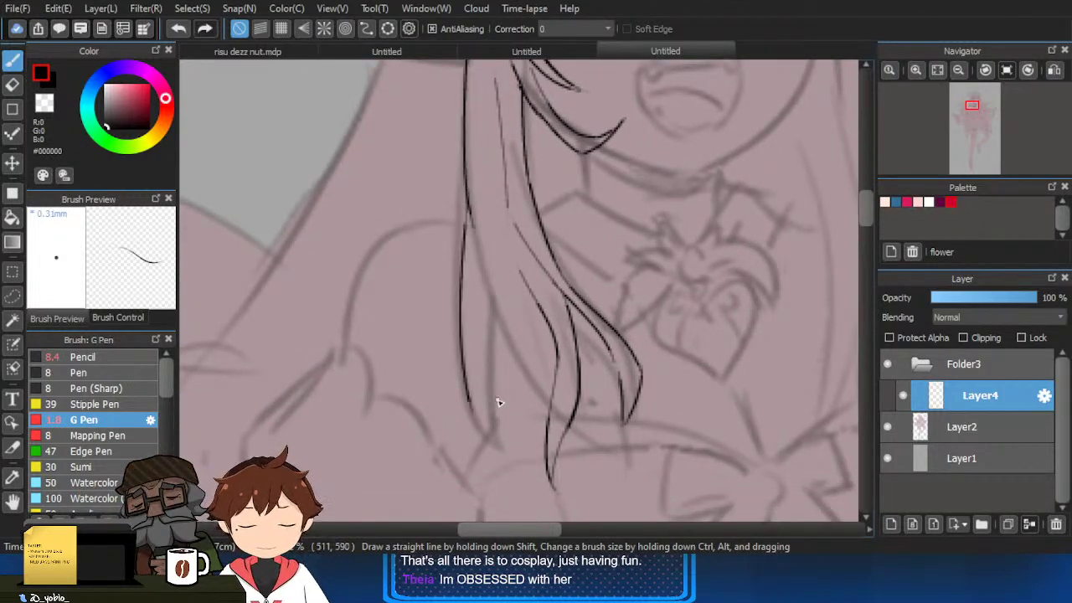
key("ctrl+z")
left_click_drag(466, 227, 487, 454)
key("ctrl+z")
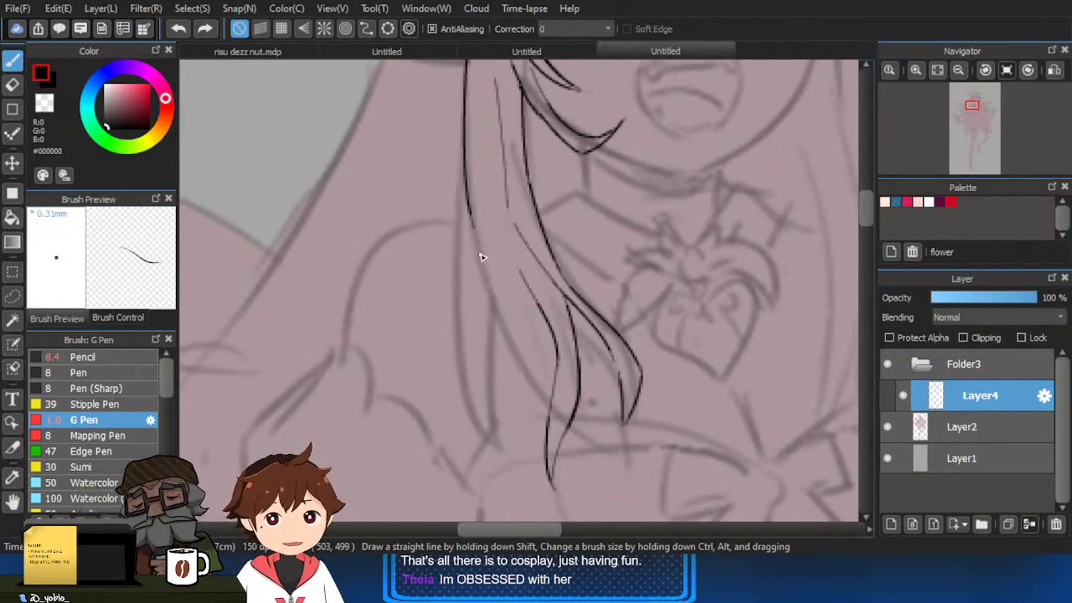
Erase the end of the side lock's outer edge and redraw it downward, closing it into a long pointed tip.
key("e")
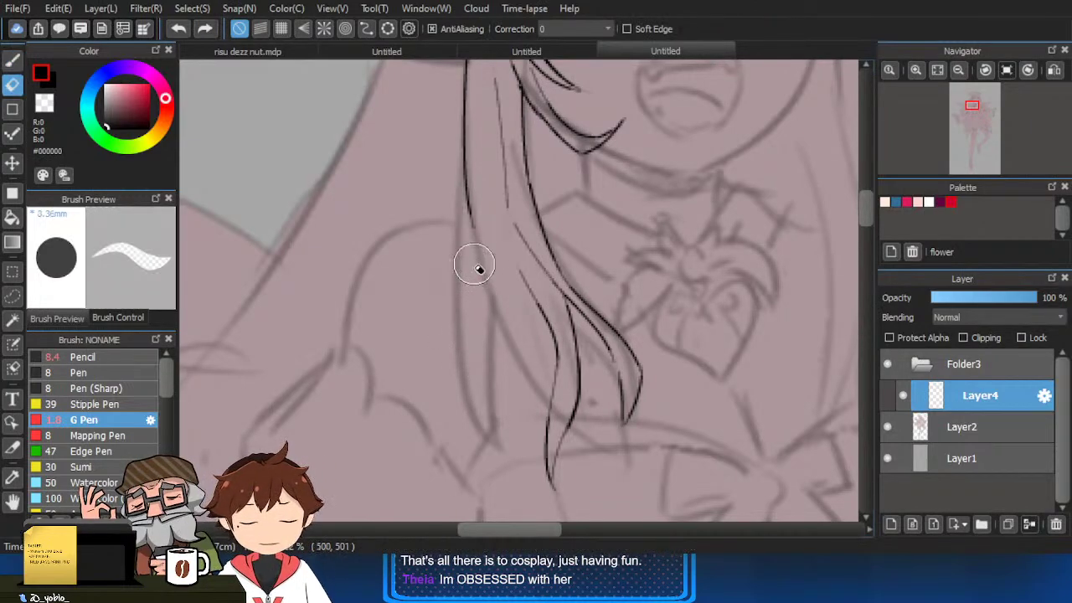
left_click_drag(474, 216, 474, 240)
key("b")
left_click_drag(466, 180, 456, 427)
key("ctrl+z")
left_click_drag(455, 273, 451, 459)
mouse_move(491, 303)
left_mouse_down()
mouse_move(492, 344)
mouse_move(440, 478)
left_mouse_up()
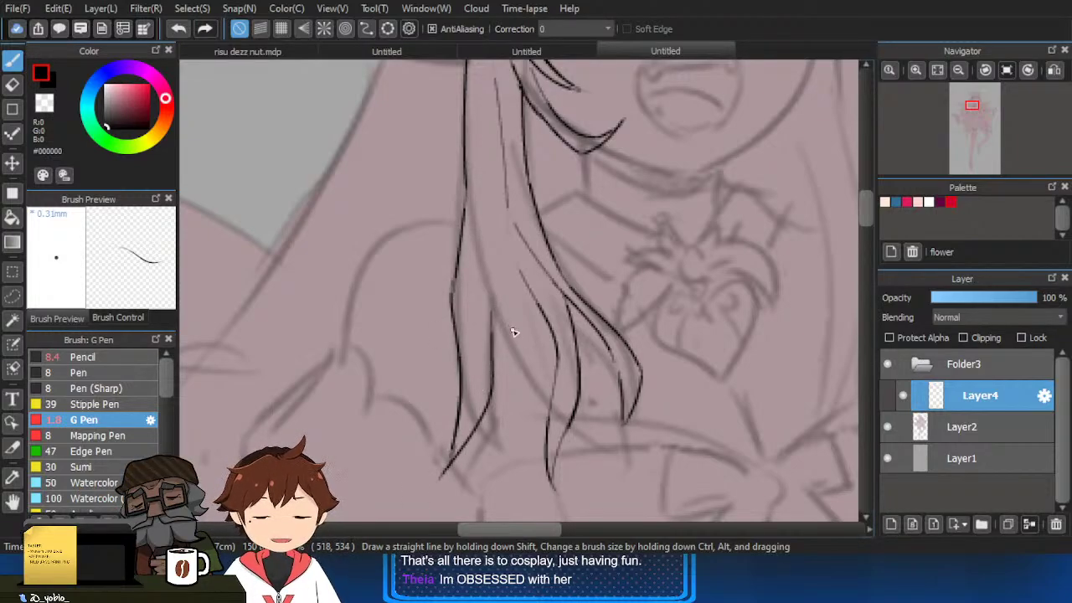
Ink the middle tip of the side lock with a slanted edge and short wavy lines filling the gap between its outer tips.
scroll(514, 333, "up", 2)
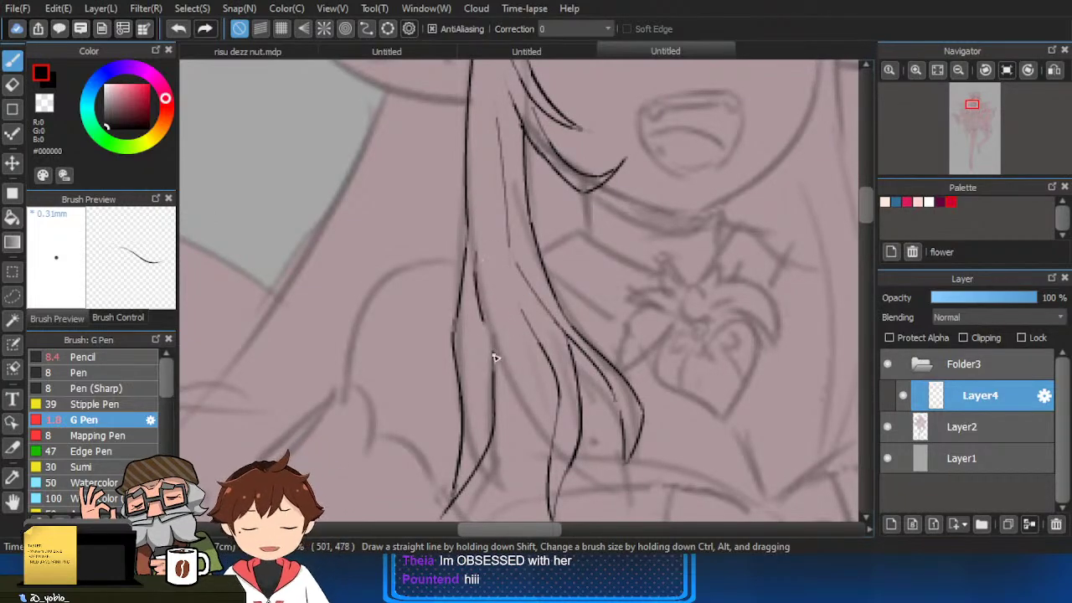
mouse_move(478, 295)
left_mouse_down()
mouse_move(543, 411)
mouse_move(534, 282)
mouse_move(544, 314)
mouse_move(529, 318)
left_mouse_up()
key("ctrl+z")
key("ctrl+z")
mouse_move(473, 240)
left_mouse_down()
mouse_move(521, 366)
mouse_move(520, 417)
left_mouse_up()
left_click_drag(514, 339, 517, 419)
left_click_drag(541, 399, 550, 450)
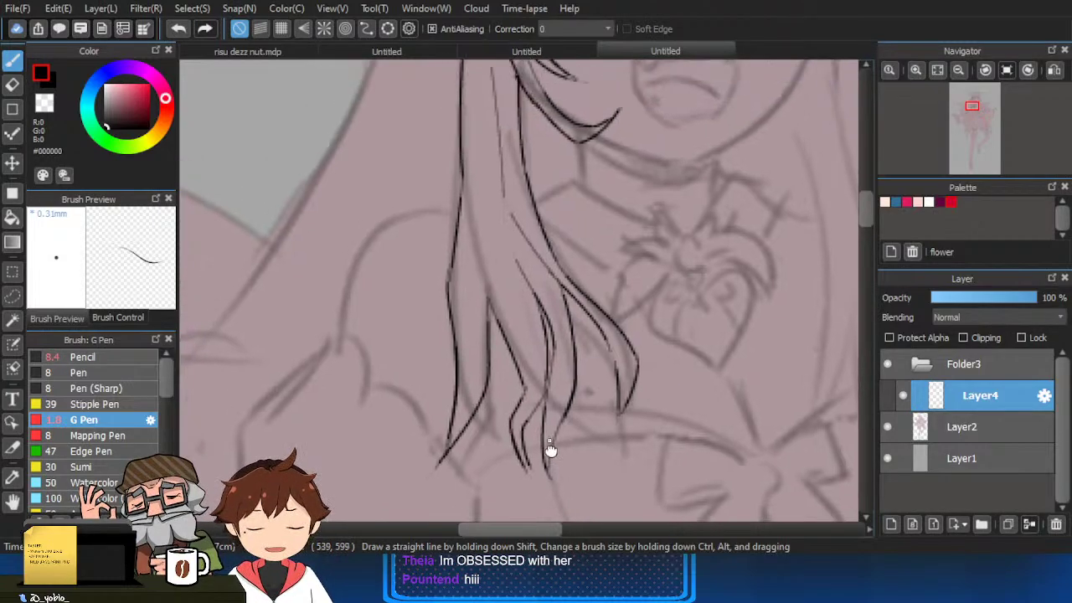
scroll(551, 451, "up", 8)
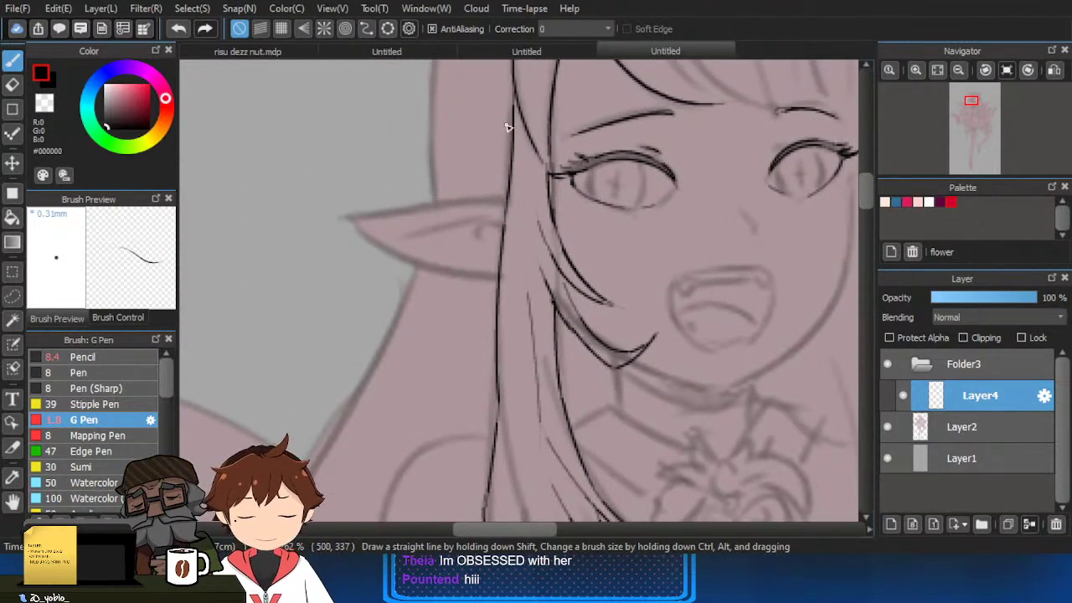
left_click_drag(509, 127, 498, 188)
left_click_drag(481, 113, 447, 348)
key("ctrl+z")
left_click_drag(493, 144, 482, 247)
key("ctrl+z")
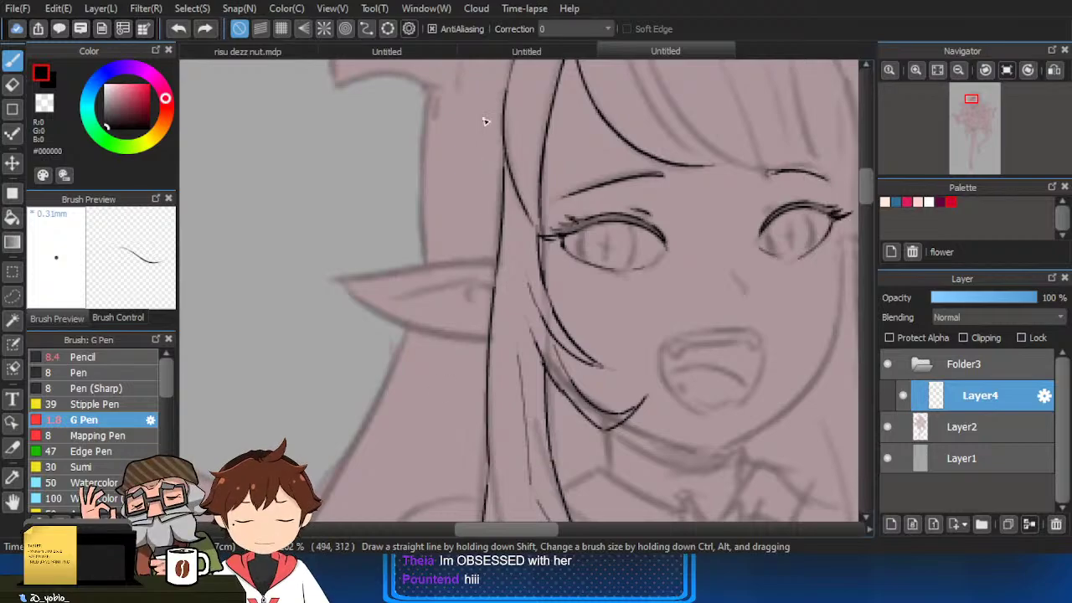
mouse_move(485, 121)
left_mouse_down()
mouse_move(474, 243)
mouse_move(431, 423)
left_mouse_up()
scroll(461, 328, "down", 3)
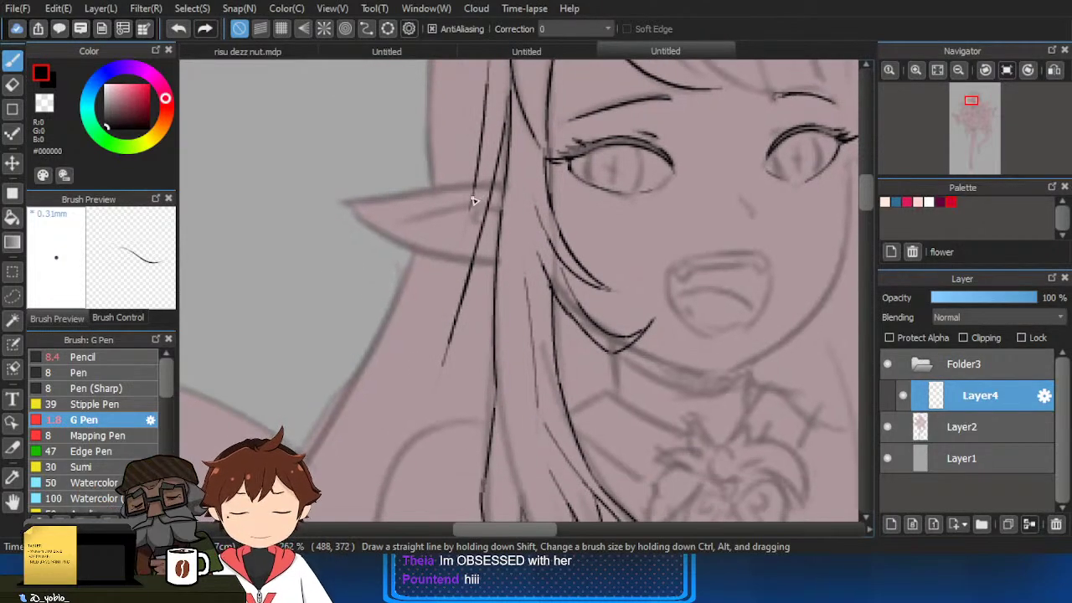
left_click_drag(474, 201, 415, 446)
scroll(455, 307, "down", 2)
key("ctrl+z")
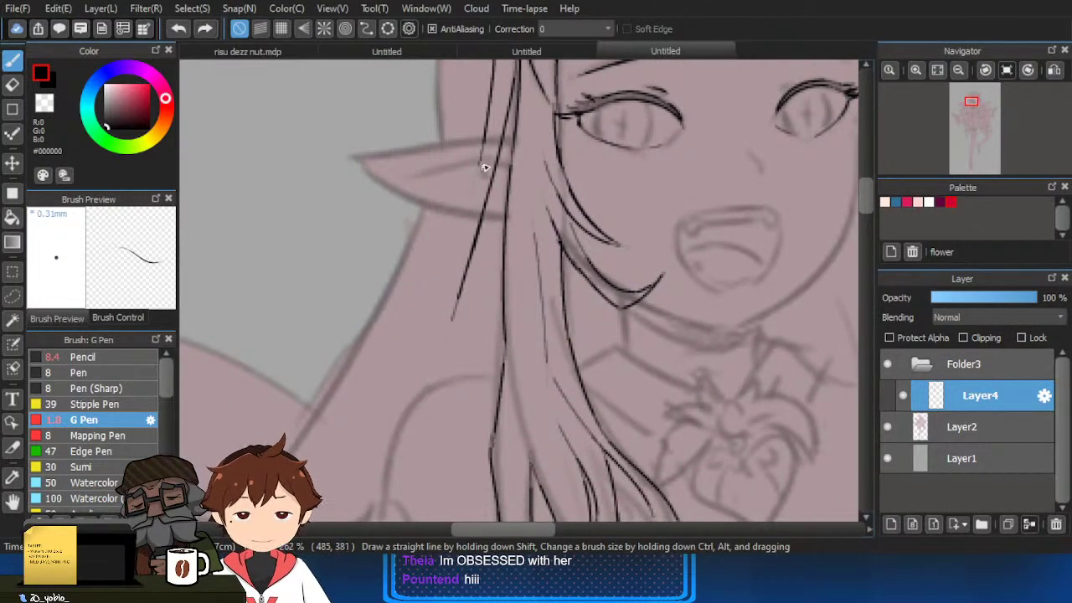
mouse_move(483, 161)
left_mouse_down()
mouse_move(442, 348)
mouse_move(442, 326)
left_mouse_up()
key("ctrl+z")
key("ctrl+z")
left_click_drag(471, 243, 414, 410)
left_click_drag(469, 270, 433, 394)
key("ctrl+z")
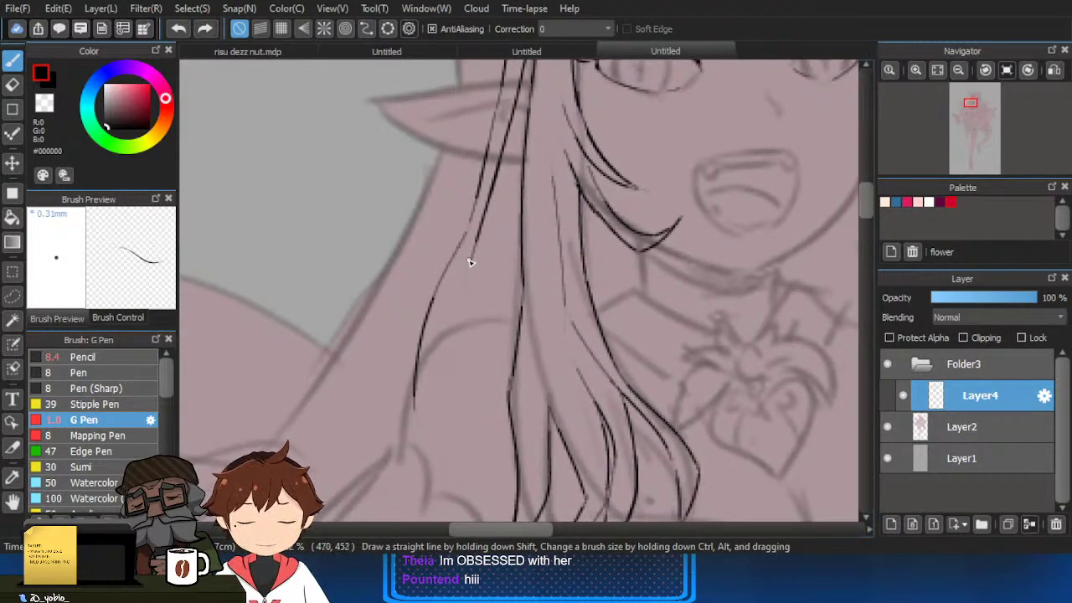
left_click_drag(470, 261, 447, 454)
left_click_drag(414, 407, 460, 469)
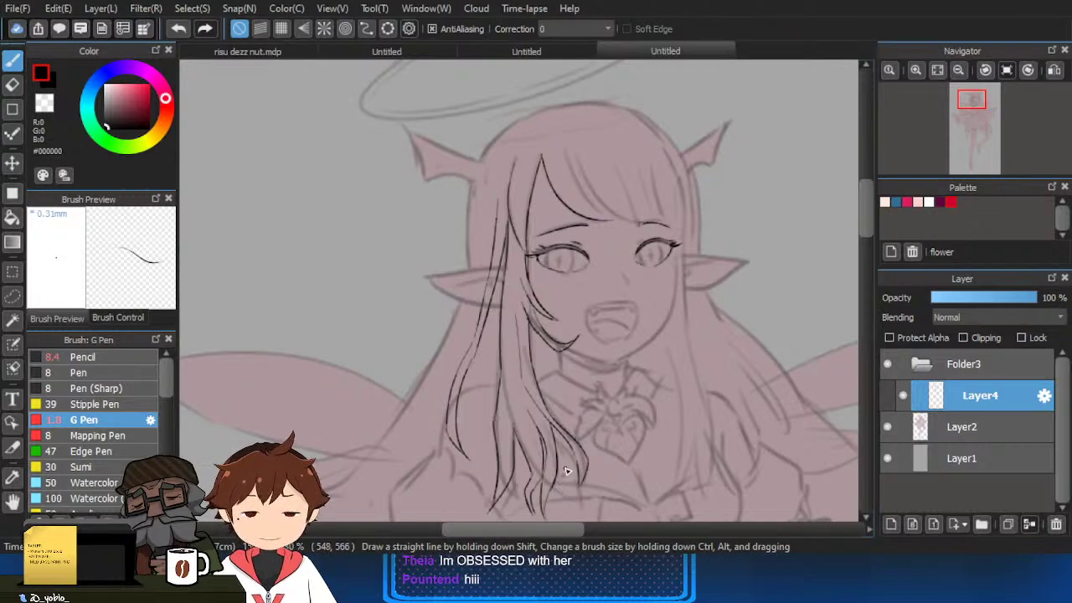
key("ctrl+z")
key("ctrl+z")
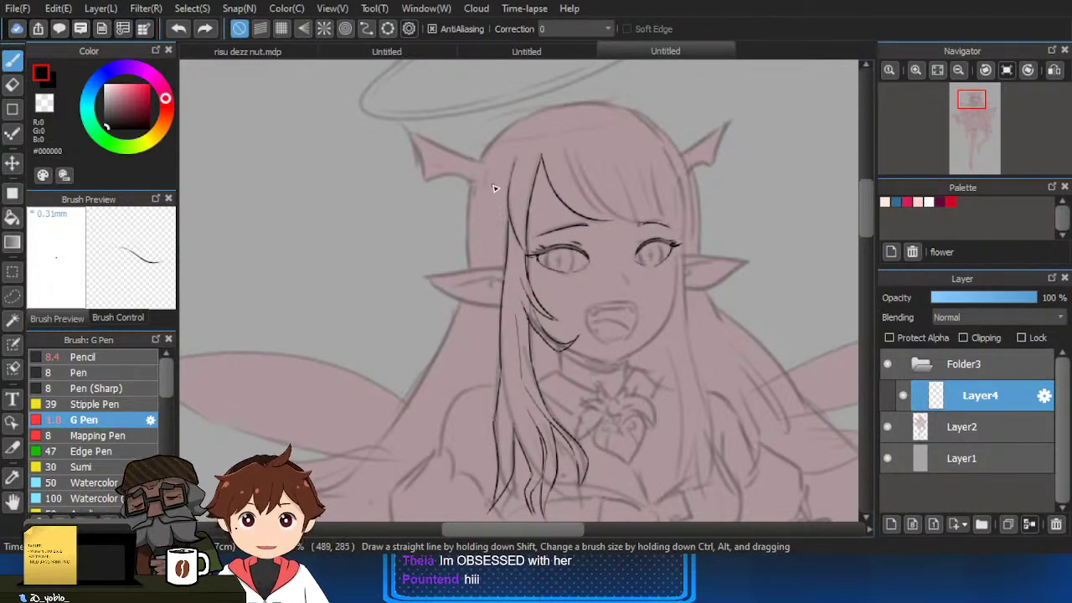
Ink a long thin strand outside the side lock, falling across the ear to the shoulder with two curved, tapering lines.
left_click_drag(494, 186, 444, 440)
key("ctrl+z")
left_click_drag(492, 194, 453, 412)
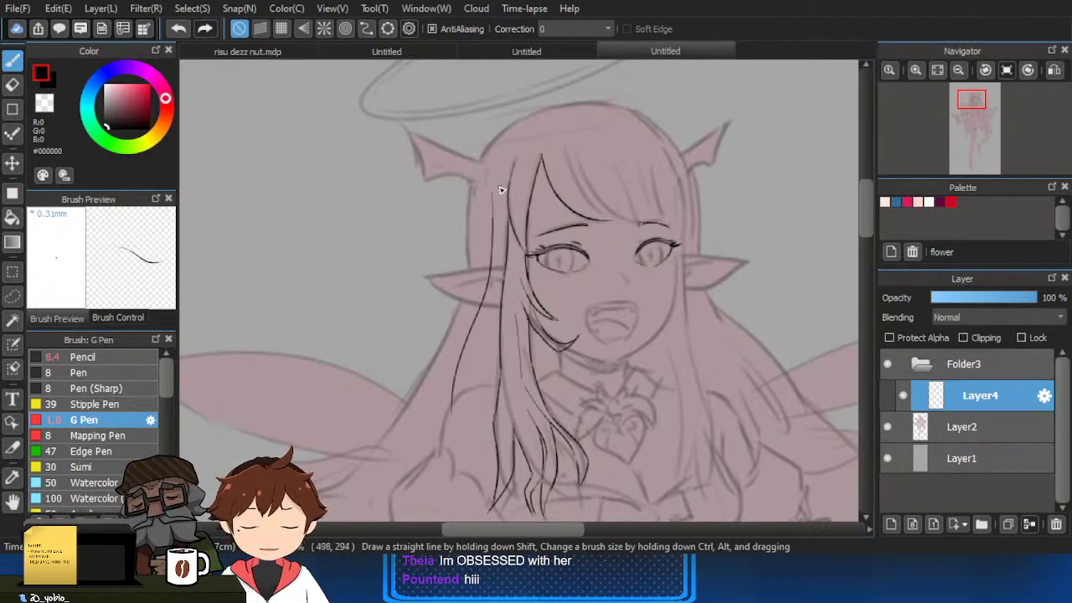
left_click_drag(497, 211, 461, 455)
scroll(479, 433, "up", 2)
mouse_move(519, 151)
left_mouse_down()
mouse_move(455, 343)
mouse_move(474, 419)
left_mouse_up()
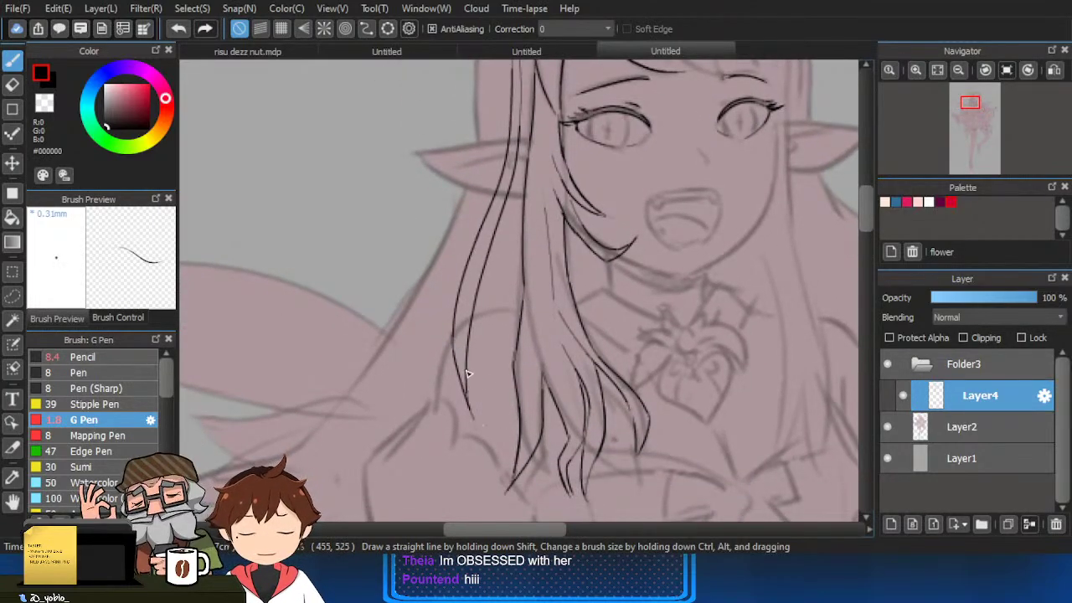
Ink the small nose with a short hooked stroke over the sketch.
scroll(519, 385, "down", 3)
left_click_drag(731, 332, 696, 332)
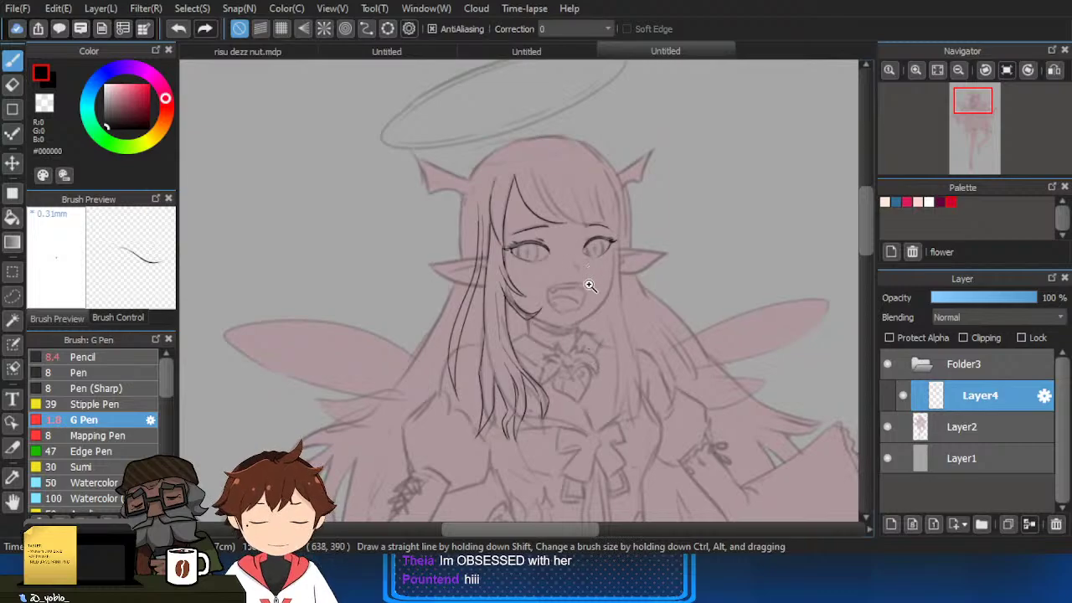
scroll(589, 287, "up", 2)
scroll(568, 247, "up", 2)
left_click_drag(563, 233, 584, 253)
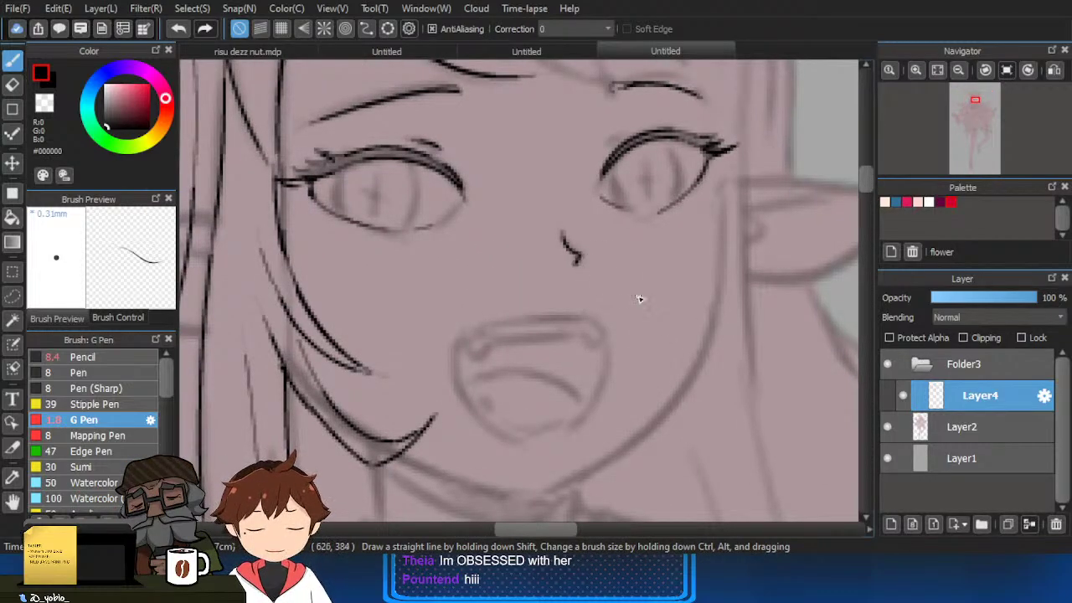
Ink the jawline from beside the outer corner of the viewer's right eye around the chin to the lower cheek strand.
scroll(639, 298, "down", 1)
mouse_move(713, 147)
left_mouse_down()
mouse_move(701, 240)
mouse_move(568, 419)
left_mouse_up()
key("ctrl+z")
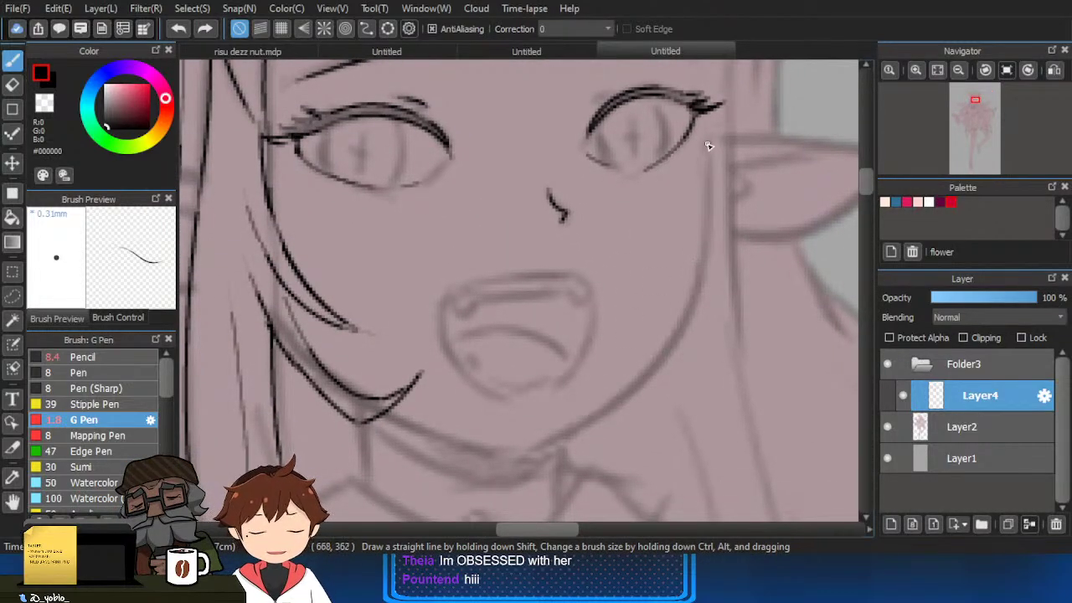
left_click_drag(709, 146, 695, 301)
mouse_move(703, 255)
left_mouse_down()
mouse_move(642, 392)
mouse_move(585, 438)
left_mouse_up()
key("ctrl+z")
left_click_drag(702, 277, 548, 452)
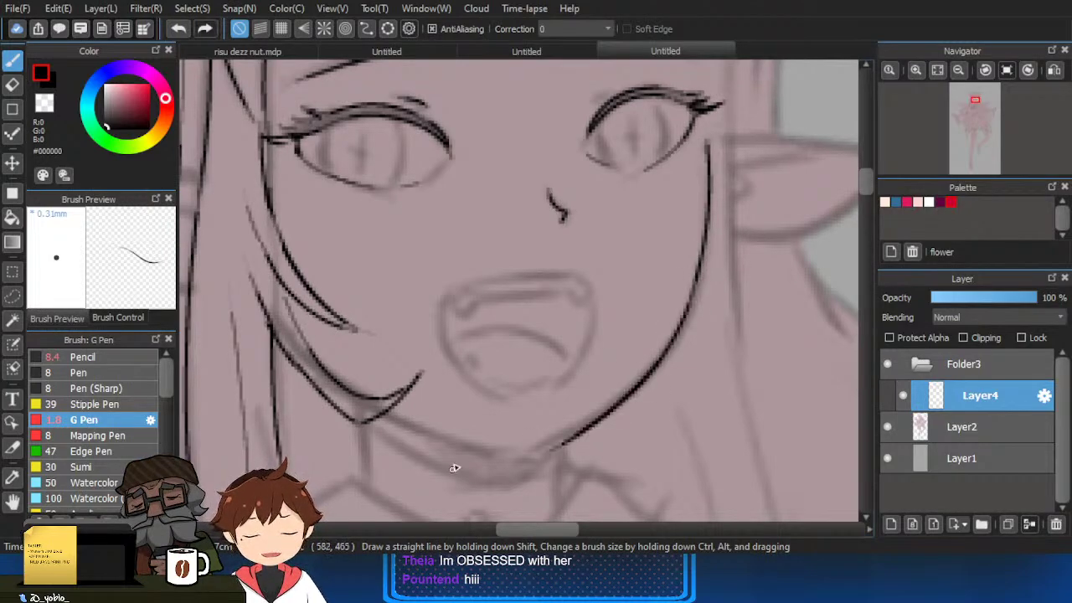
key("ctrl+z")
left_click_drag(701, 259, 546, 447)
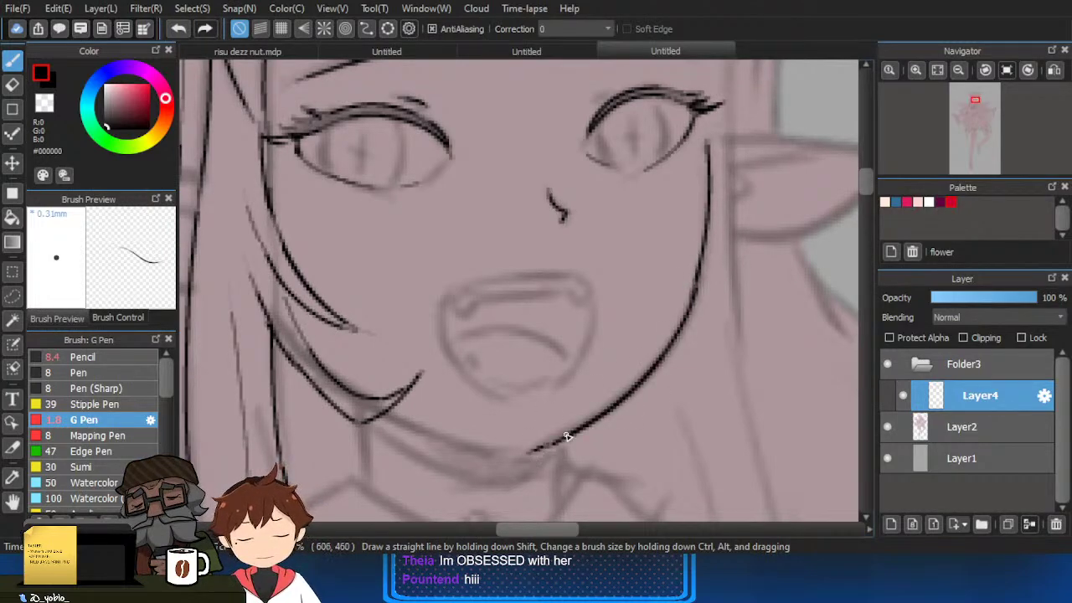
mouse_move(385, 418)
left_mouse_down()
mouse_move(453, 443)
mouse_move(542, 453)
mouse_move(557, 344)
left_mouse_up()
key("ctrl+z")
left_click(513, 451, "ctrl")
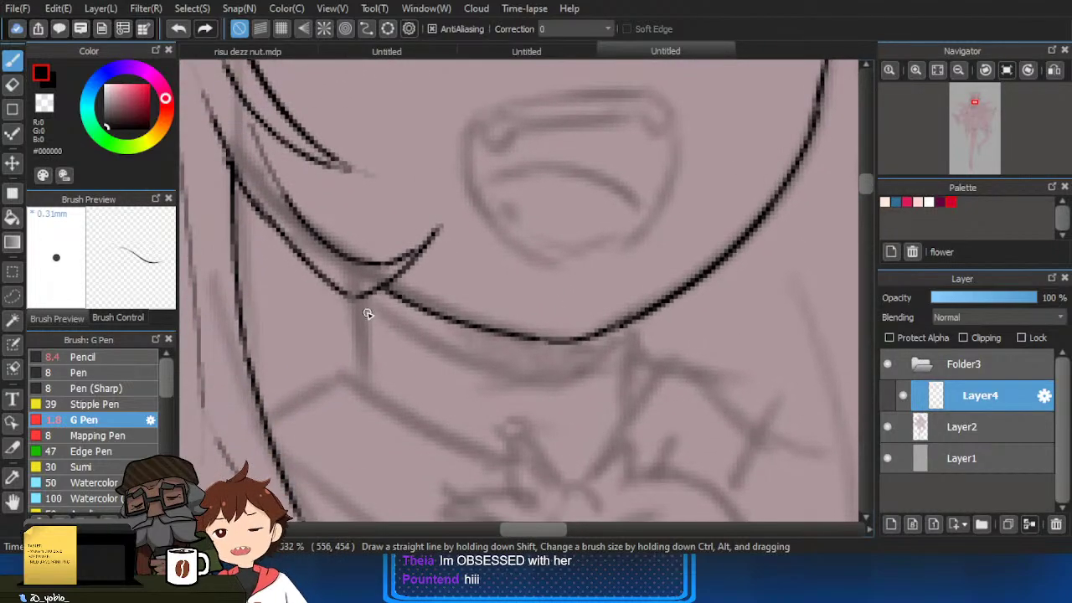
Ink both sides of the neck as short vertical lines running down from the jaw and the lower cheek strand.
left_click_drag(358, 299, 361, 382)
key("ctrl+z")
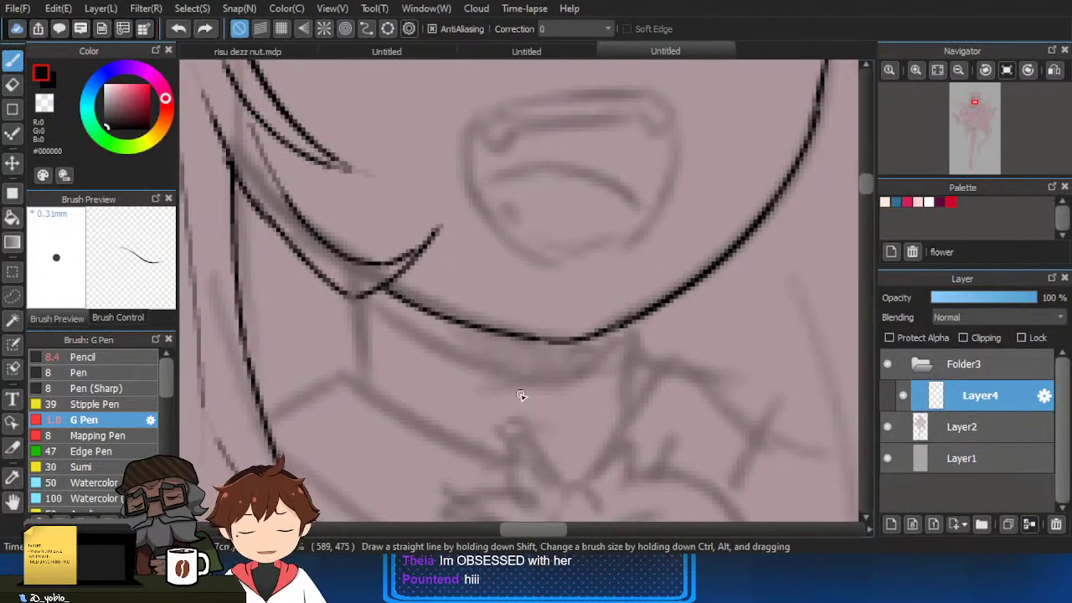
left_click_drag(621, 323, 622, 394)
left_click_drag(357, 295, 359, 365)
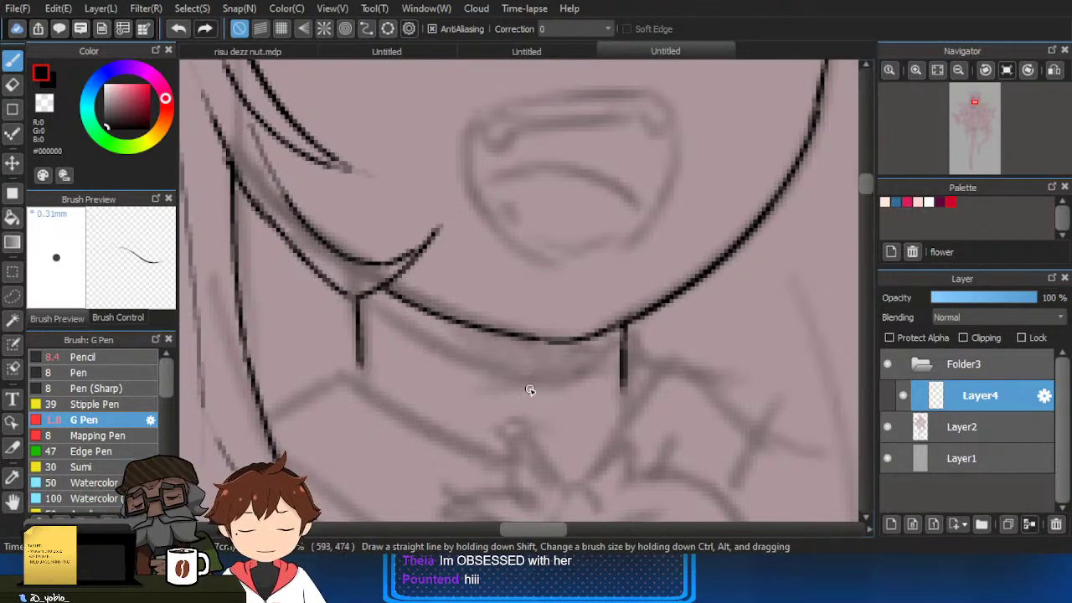
Ink the choker's curved lower edge between the neck lines with a small central point, erasing the doubled line near the viewer's right end.
mouse_move(545, 400)
left_mouse_down()
mouse_move(525, 381)
mouse_move(380, 344)
mouse_move(559, 379)
mouse_move(618, 361)
left_mouse_up()
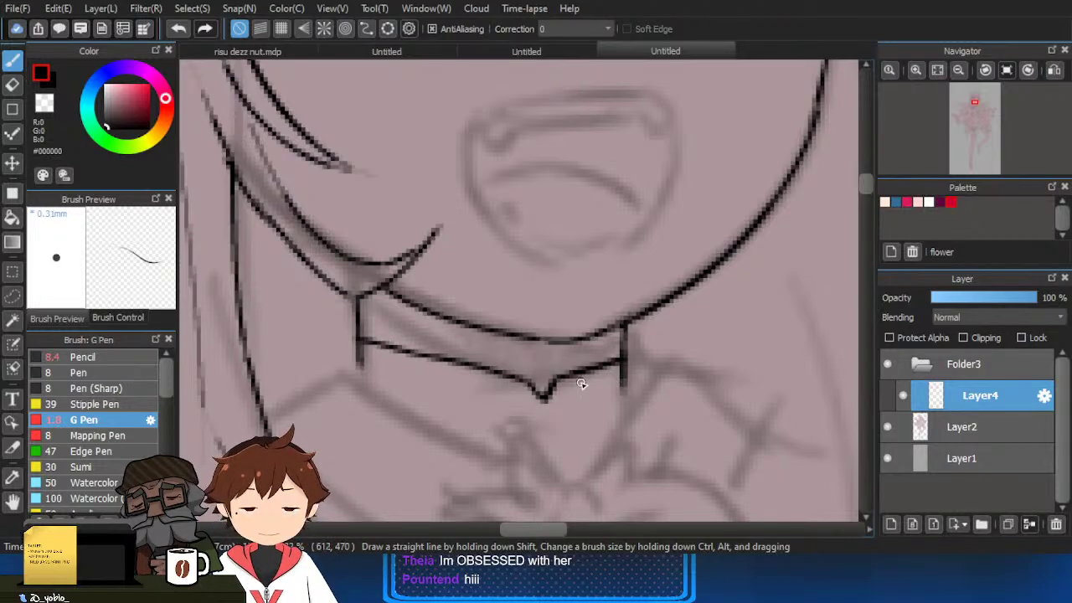
key("e")
mouse_move(514, 375)
left_mouse_down()
mouse_move(390, 355)
mouse_move(523, 388)
left_mouse_up()
key("b")
key("ctrl+z")
mouse_move(360, 339)
left_mouse_down()
mouse_move(498, 386)
mouse_move(390, 357)
mouse_move(593, 341)
left_mouse_up()
key("ctrl+z")
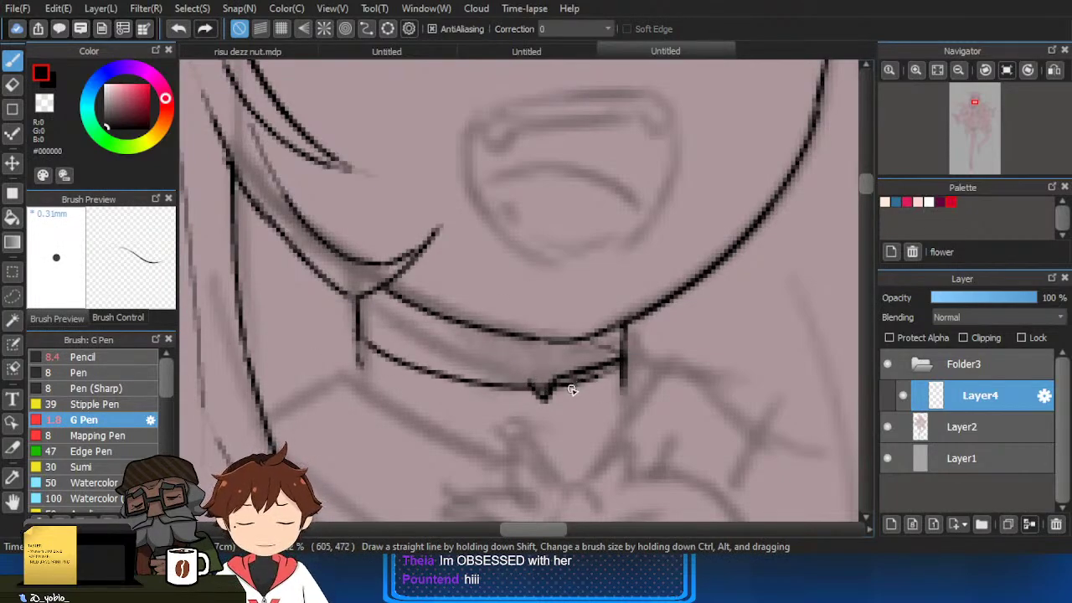
key("e")
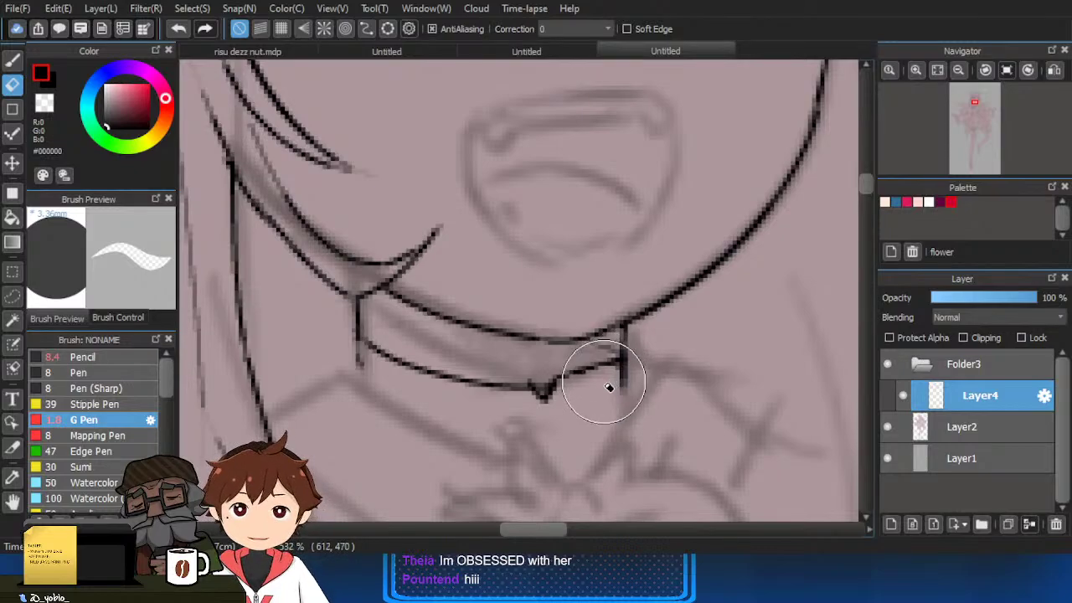
key("b")
key("e")
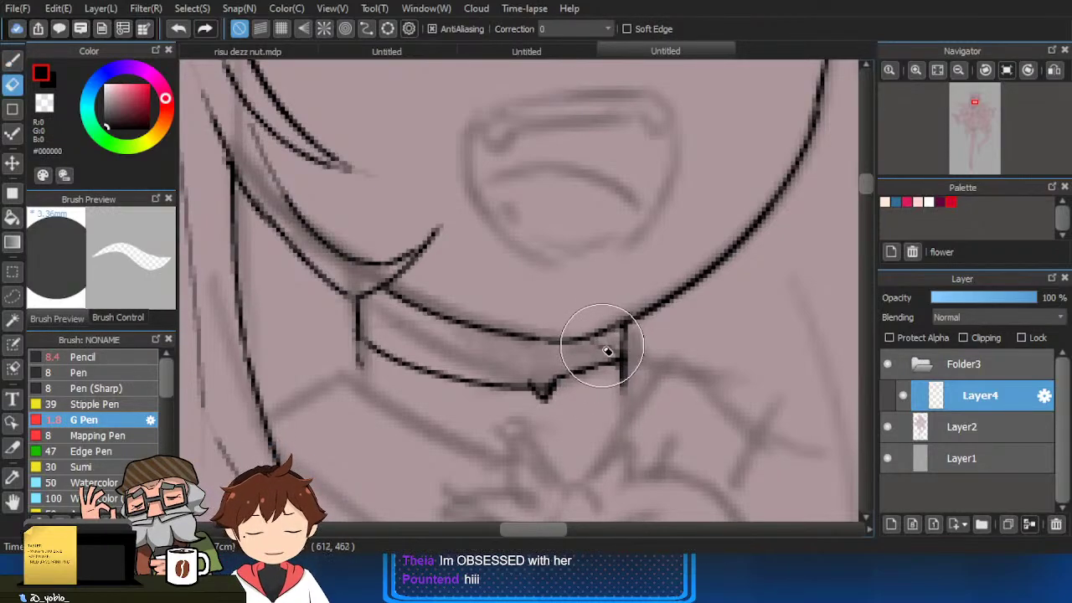
key("b")
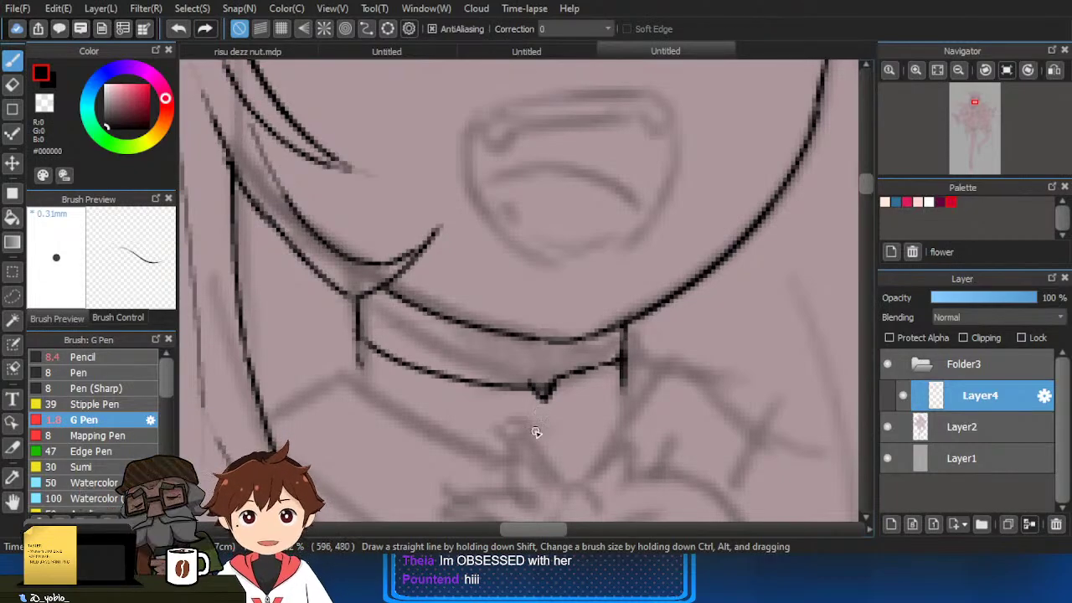
Ink a short pointed tip below the choker's central notch and undo the longer trial strokes around it.
left_click_drag(536, 432, 546, 375)
key("ctrl+z")
mouse_move(550, 333)
left_mouse_down()
mouse_move(564, 367)
mouse_move(519, 379)
left_mouse_up()
key("ctrl+z")
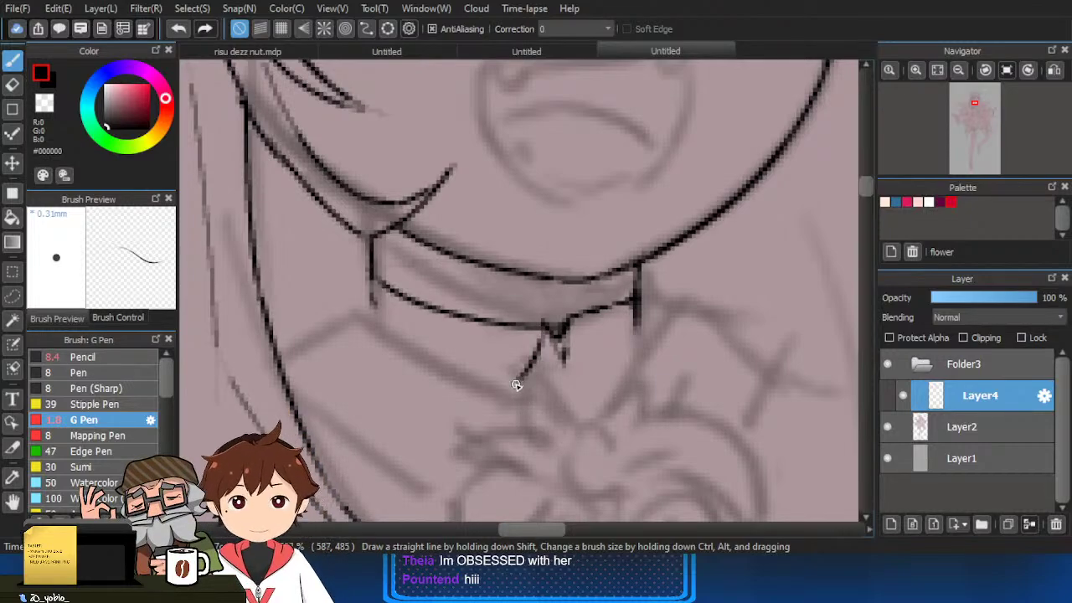
key("ctrl+z")
mouse_move(544, 336)
left_mouse_down()
mouse_move(518, 370)
mouse_move(487, 338)
left_mouse_up()
key("ctrl+z")
key("ctrl+z")
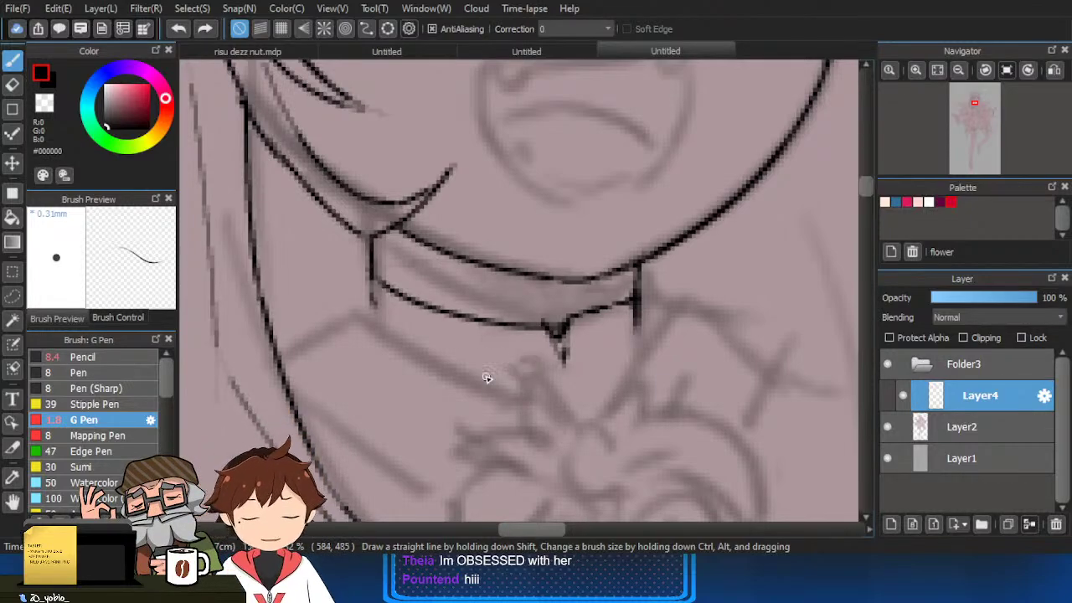
Ink a row of small pointed scallops hanging from the choker's lower edge, reworking the ones beside the centre.
left_click_drag(372, 280, 375, 309)
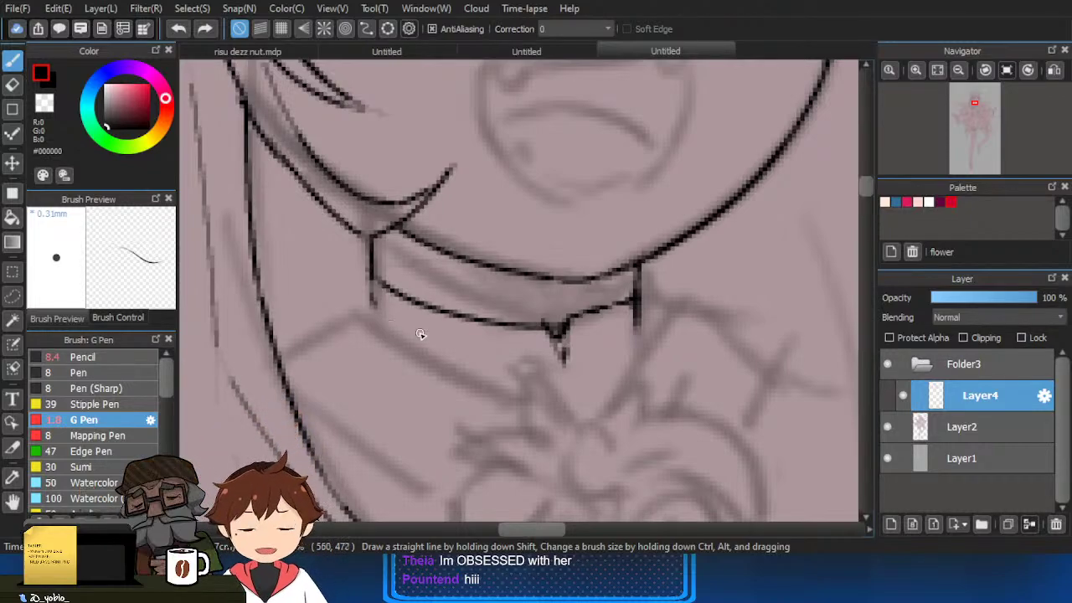
mouse_move(371, 320)
left_mouse_down()
mouse_move(432, 308)
mouse_move(414, 310)
mouse_move(454, 361)
mouse_move(442, 345)
mouse_move(485, 334)
mouse_move(464, 326)
mouse_move(486, 369)
mouse_move(539, 364)
mouse_move(485, 368)
mouse_move(525, 335)
mouse_move(514, 343)
mouse_move(551, 353)
mouse_move(541, 377)
mouse_move(587, 334)
mouse_move(583, 345)
mouse_move(610, 349)
mouse_move(570, 322)
mouse_move(617, 350)
mouse_move(615, 302)
mouse_move(632, 337)
left_mouse_up()
key("ctrl+z")
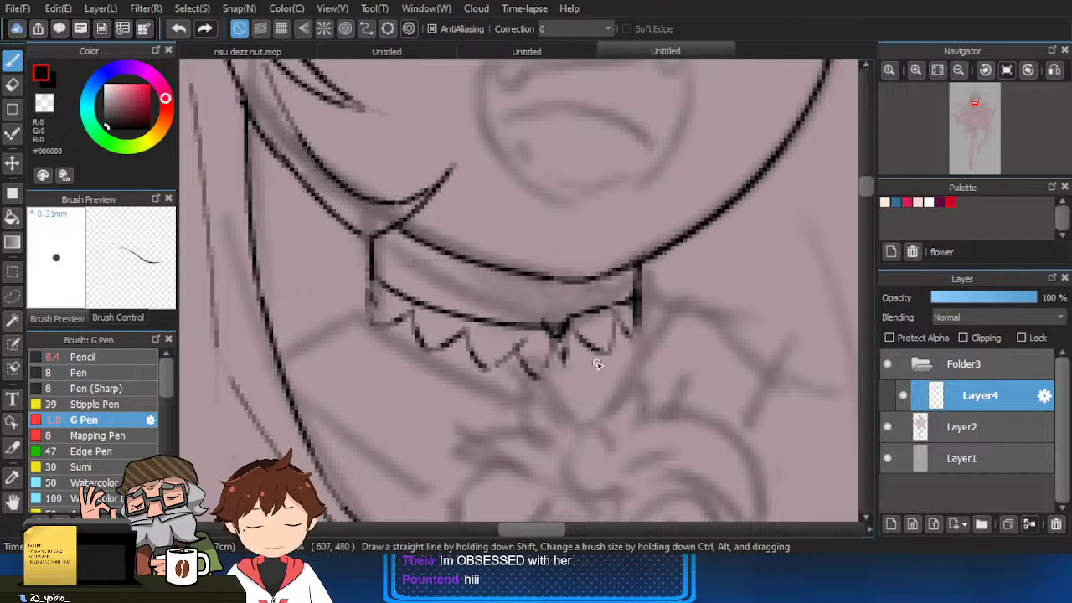
key("e")
mouse_move(527, 342)
left_mouse_down()
mouse_move(532, 373)
mouse_move(593, 339)
mouse_move(597, 362)
left_mouse_up()
key("b")
key("e")
key("b")
key("ctrl+z")
Clean up and redraw the choker's lower edge on the viewer's right, with fresh pointed scallops beneath it.
key("e")
left_click_drag(568, 311, 629, 299)
key("p")
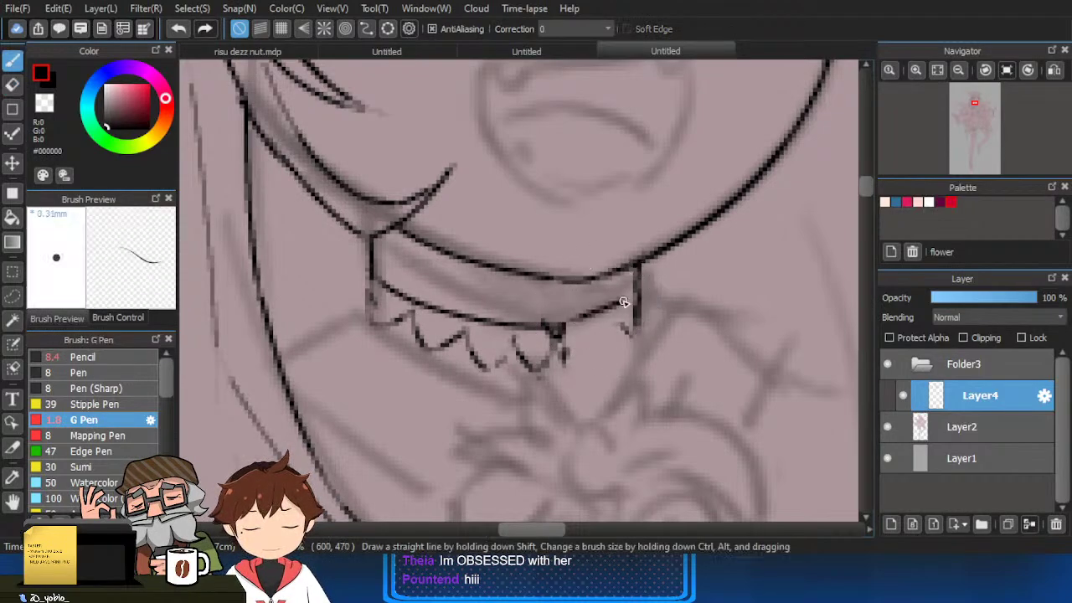
left_click_drag(571, 322, 638, 304)
key("e")
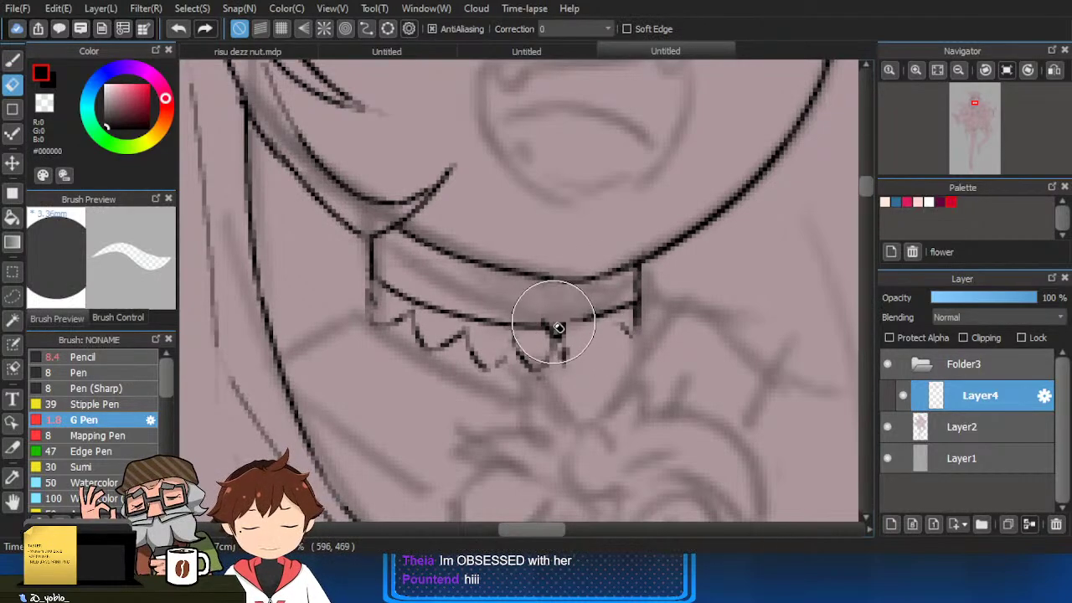
mouse_move(554, 323)
left_mouse_down()
mouse_move(582, 325)
mouse_move(594, 362)
mouse_move(616, 324)
mouse_move(635, 342)
left_mouse_up()
key("p")
left_click_drag(637, 345, 639, 304)
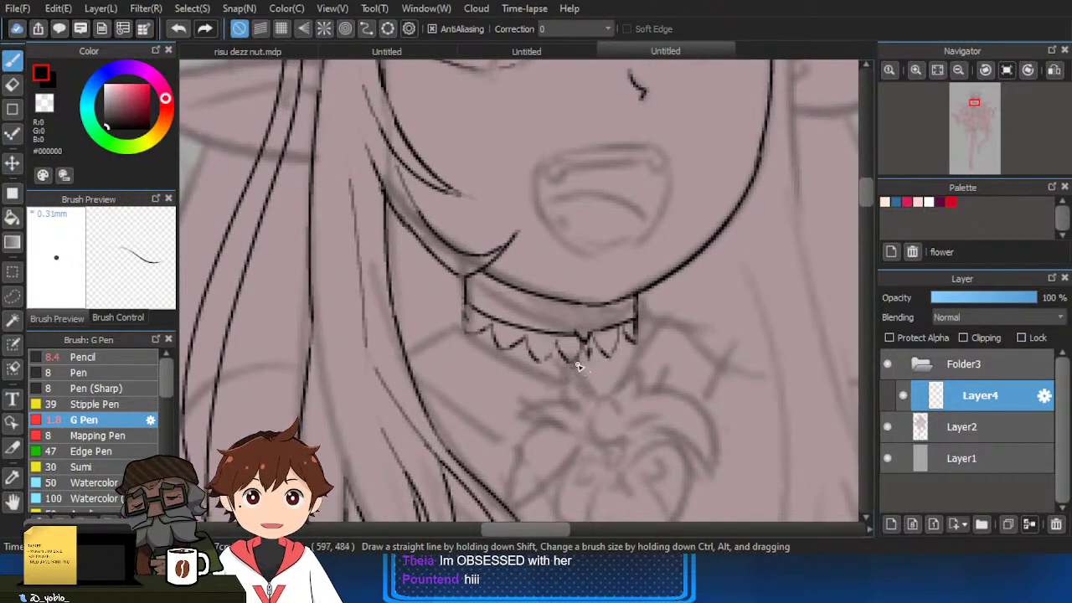
Ink the short shoulder slope from the base of the choker down to the side lock of hair.
scroll(578, 366, "up", 1)
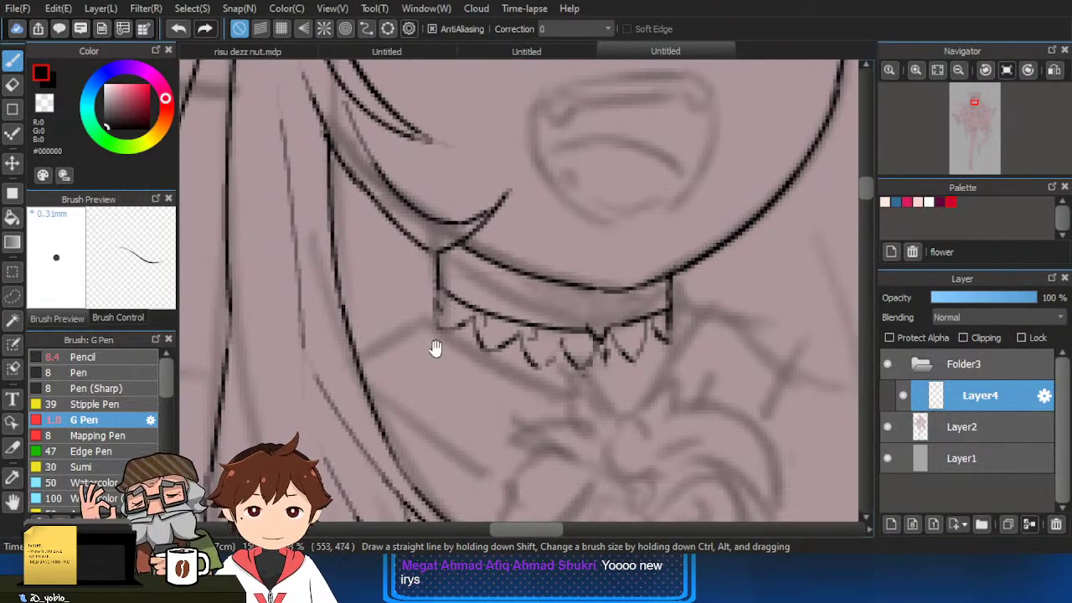
left_click_drag(436, 348, 445, 332)
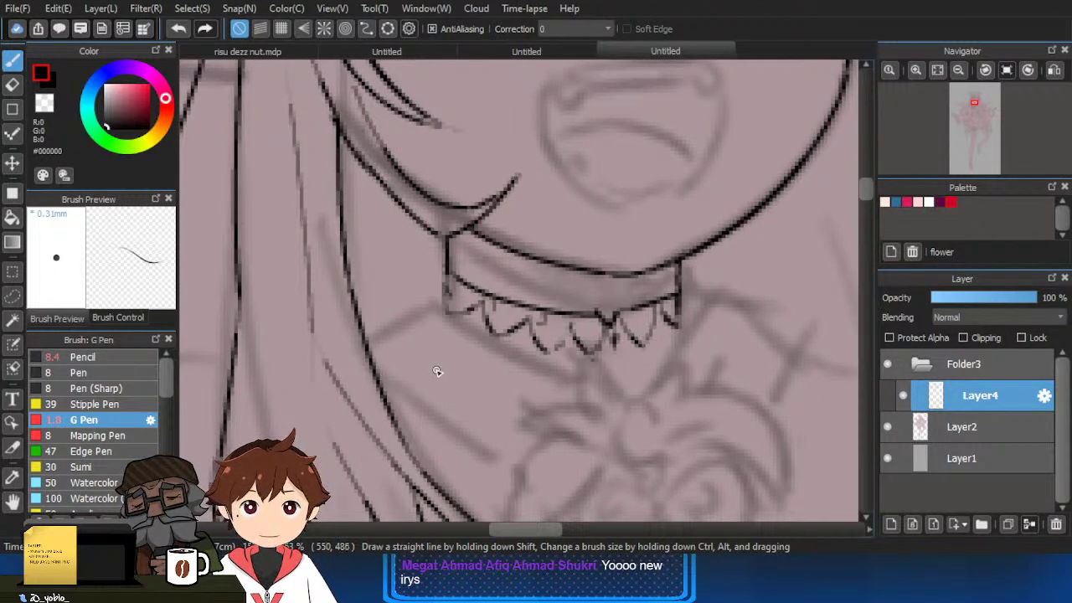
left_click_drag(443, 292, 376, 335)
Ink the collar over the chest heart: a curve to the hair tip, a short vertical centre line and a pointed flap on the viewer's right.
left_click_drag(478, 383, 447, 315)
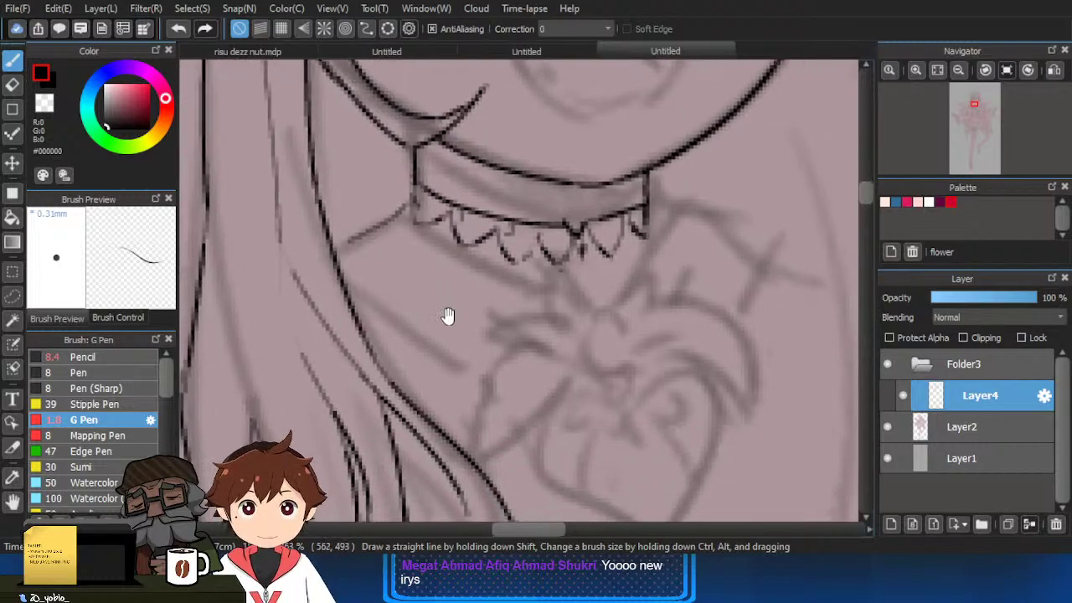
mouse_move(543, 381)
left_mouse_down()
mouse_move(538, 324)
mouse_move(553, 271)
left_mouse_up()
scroll(581, 299, "down", 3)
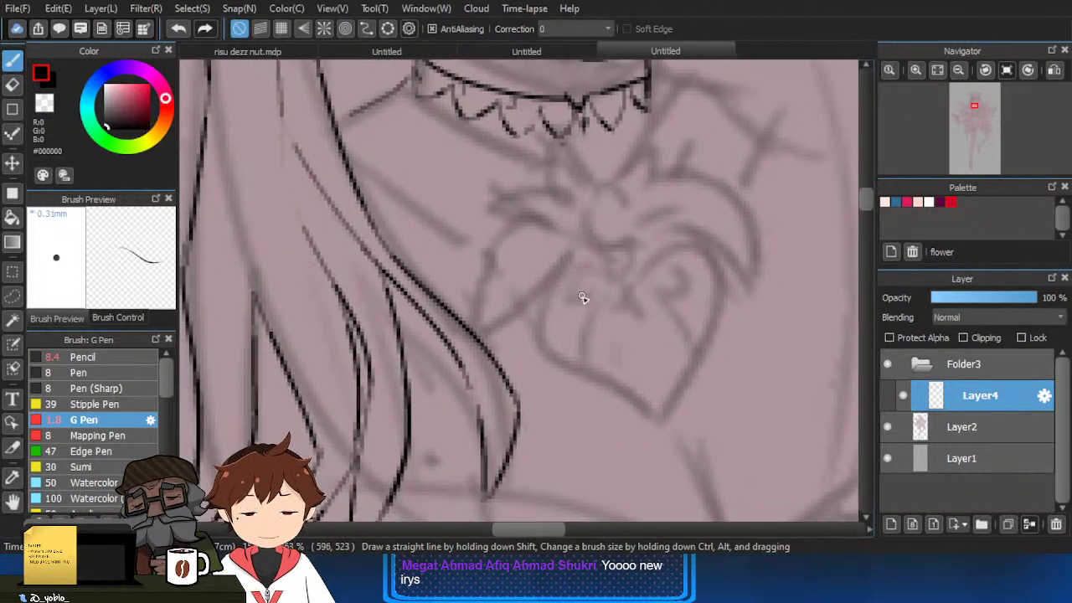
left_click_drag(603, 302, 540, 352)
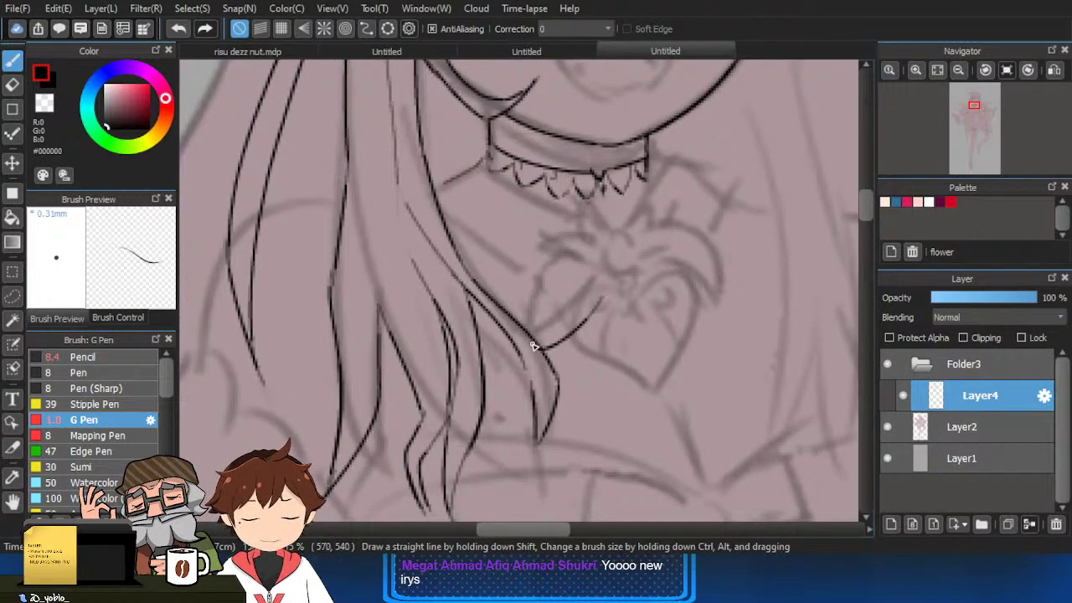
mouse_move(605, 237)
left_mouse_down()
mouse_move(608, 295)
mouse_move(712, 335)
left_mouse_up()
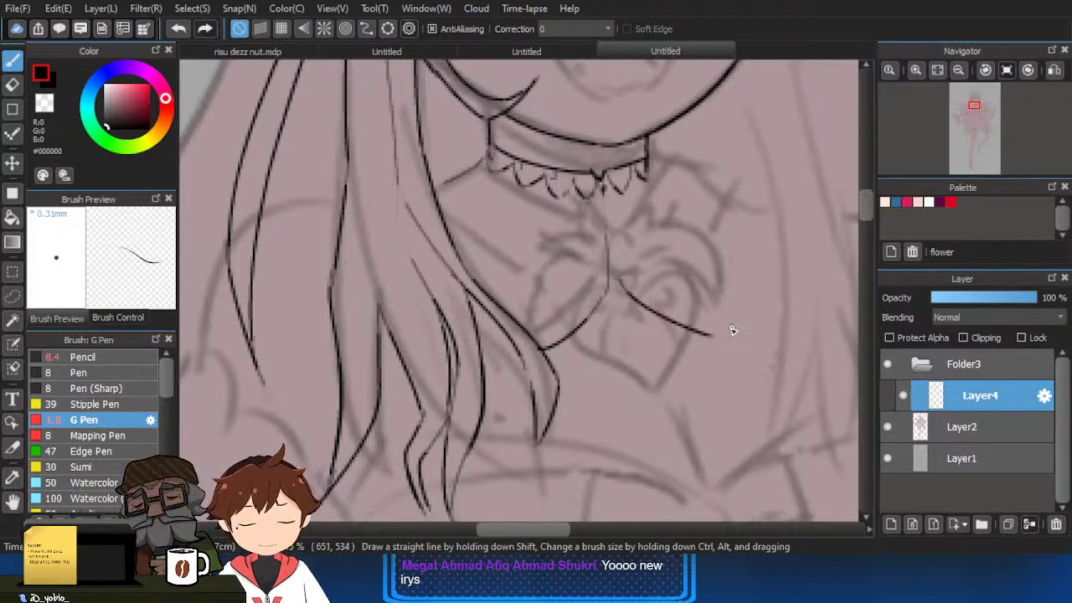
key("ctrl+z")
left_click_drag(625, 279, 716, 340)
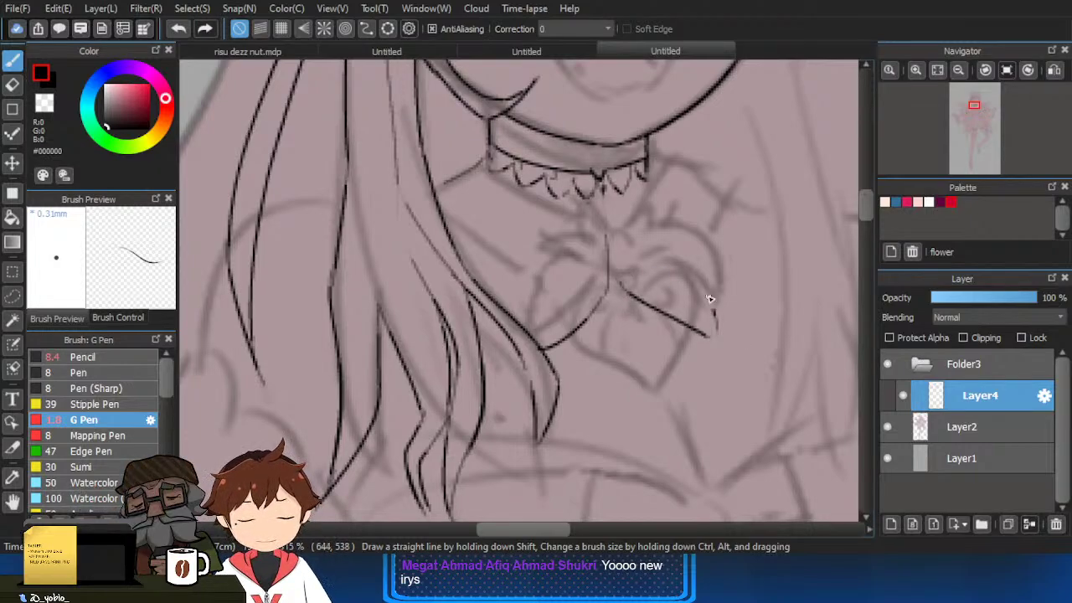
left_click_drag(689, 270, 716, 313)
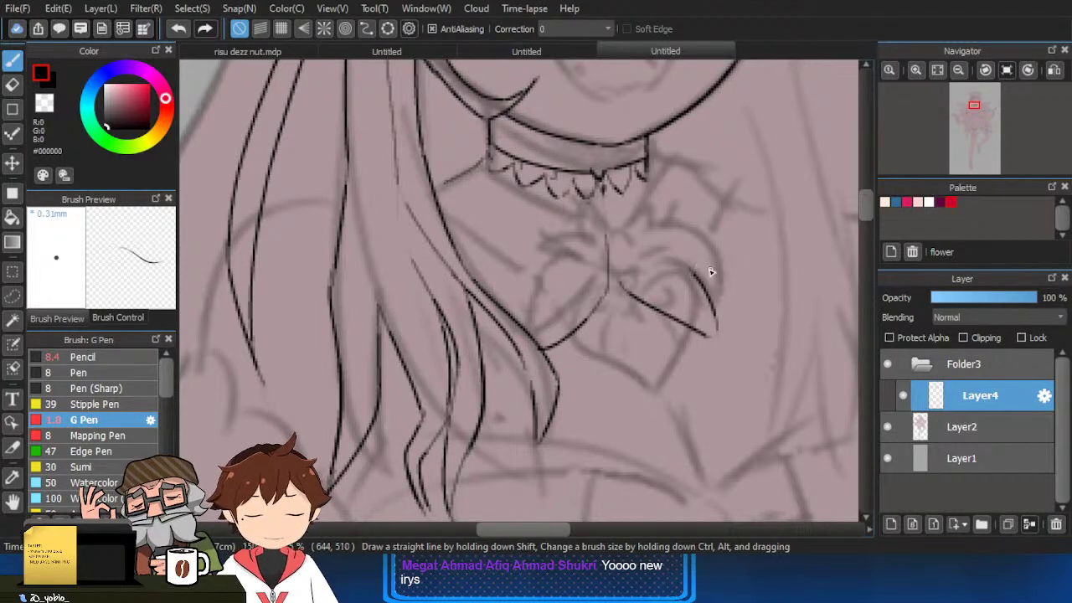
Ink a second sharp collar point beside the flap and the line from choker over the shoulder, joining the two.
left_click_drag(700, 268, 777, 263)
left_click_drag(776, 263, 736, 226)
mouse_move(650, 152)
left_mouse_down()
mouse_move(673, 182)
mouse_move(742, 211)
left_mouse_up()
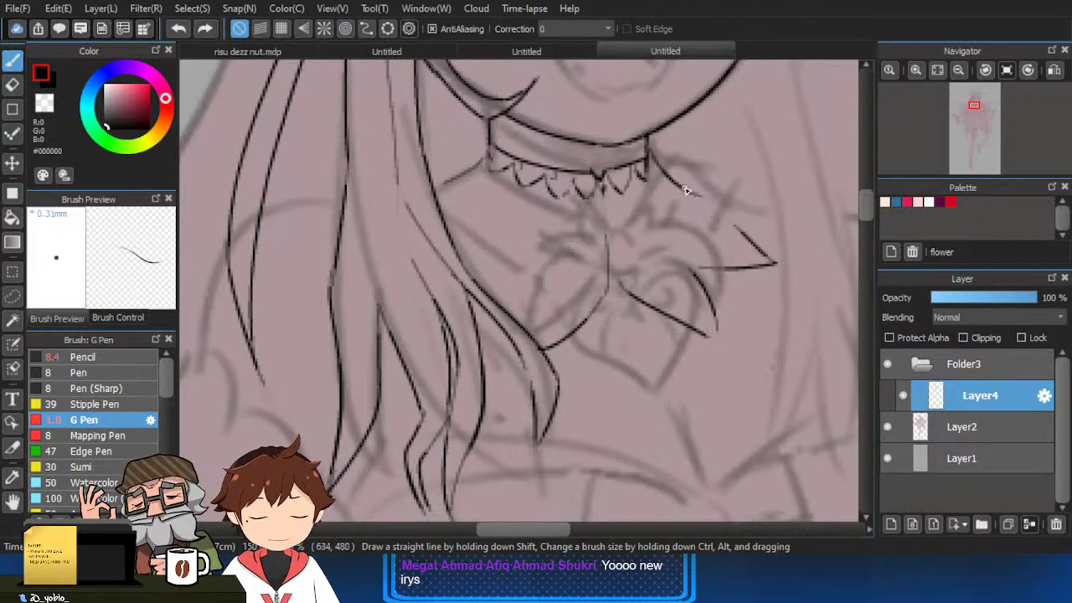
left_click_drag(808, 232, 692, 242)
mouse_move(637, 221)
left_mouse_down()
mouse_move(732, 224)
mouse_move(661, 225)
mouse_move(719, 222)
mouse_move(783, 238)
left_mouse_up()
key("ctrl+z")
scroll(706, 299, "down", 1)
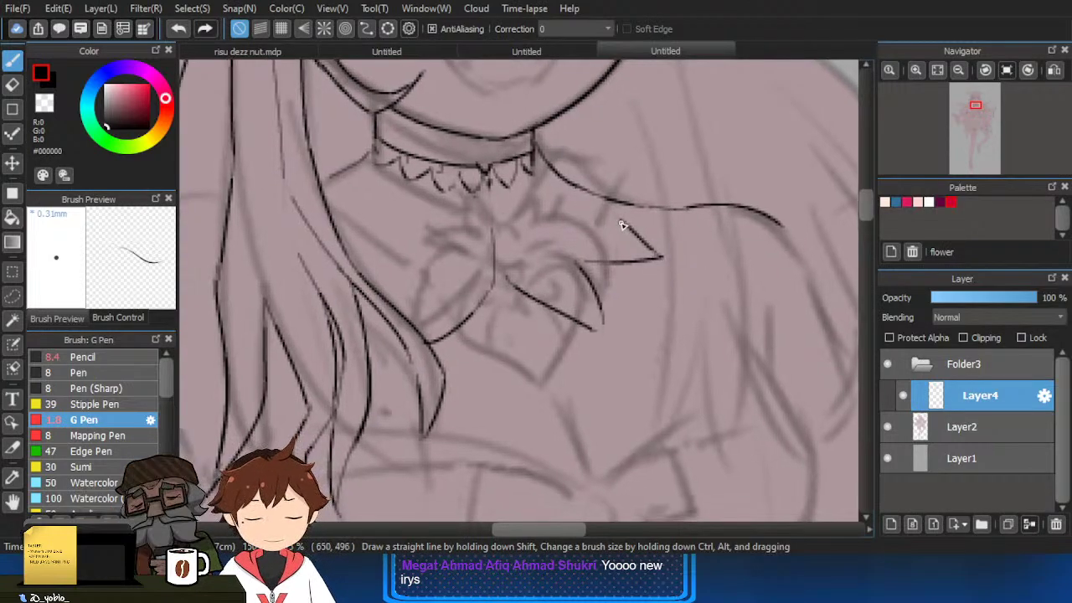
left_click_drag(626, 218, 611, 204)
left_click_drag(687, 275, 681, 238)
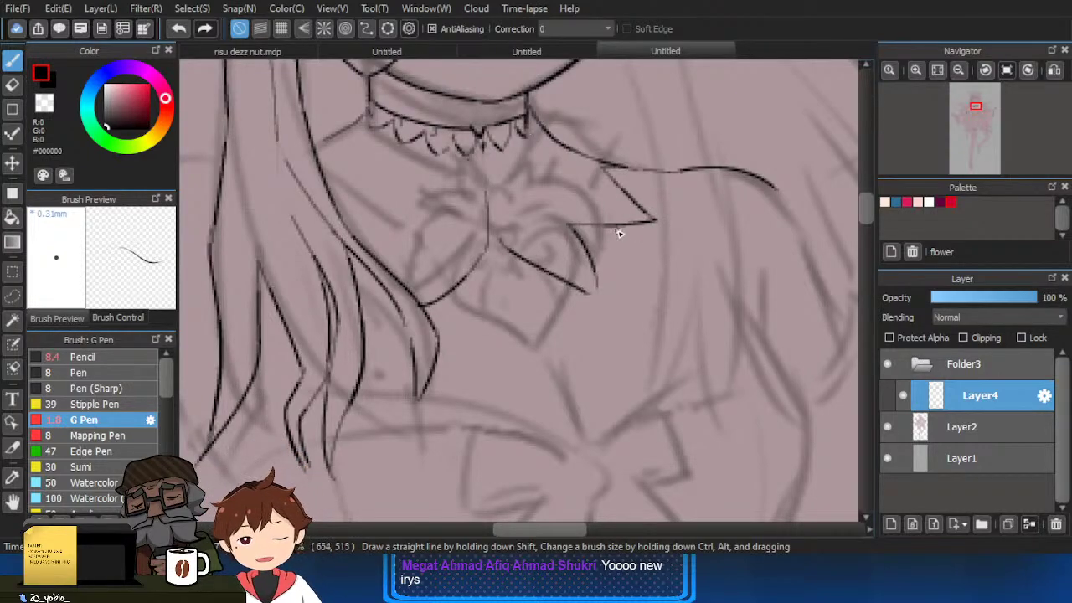
Try inking two diagonal lines running from beneath the sharp collar point down towards the arm.
left_click_drag(620, 228, 697, 298)
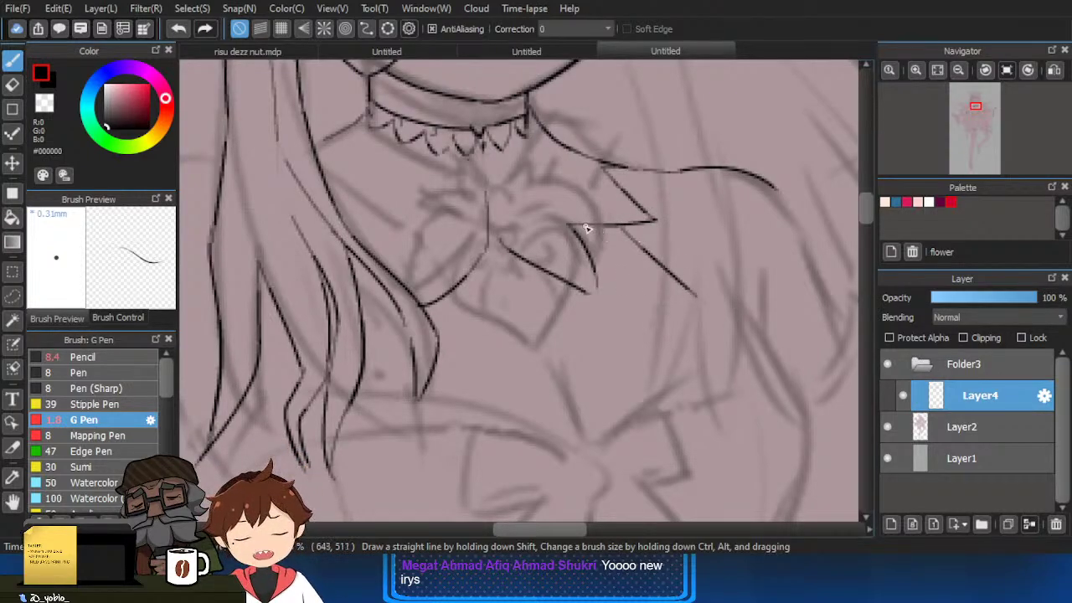
left_click_drag(585, 227, 649, 275)
key("ctrl+z")
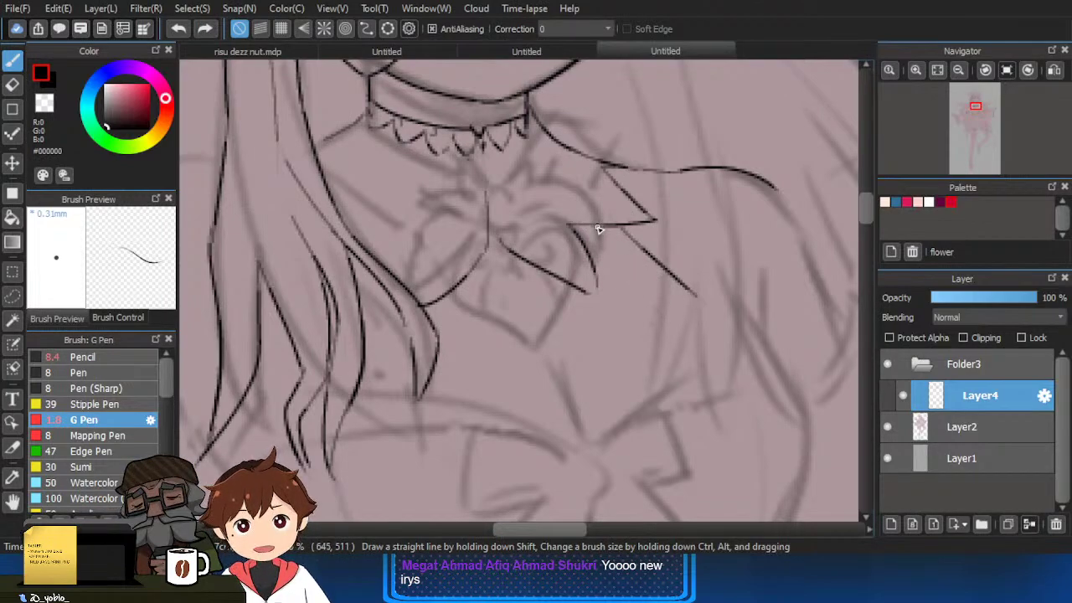
key("ctrl+z")
left_click_drag(603, 227, 697, 333)
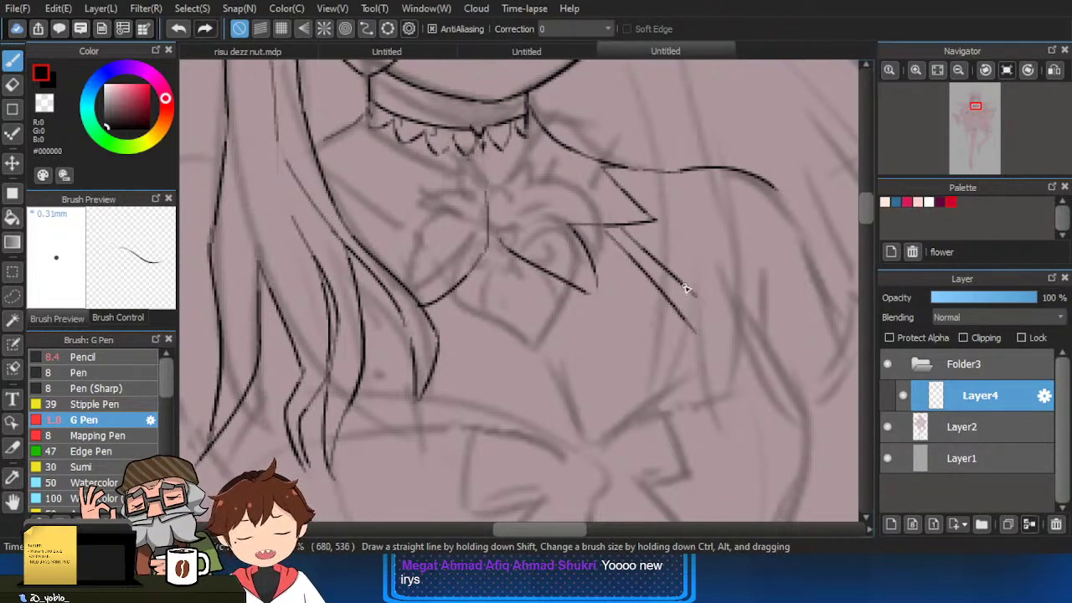
left_click_drag(687, 290, 745, 341)
left_click_drag(681, 308, 679, 307)
key("ctrl+z")
key("ctrl+z")
mouse_move(626, 235)
left_mouse_down()
mouse_move(750, 331)
mouse_move(630, 201)
mouse_move(675, 263)
left_mouse_up()
key("e")
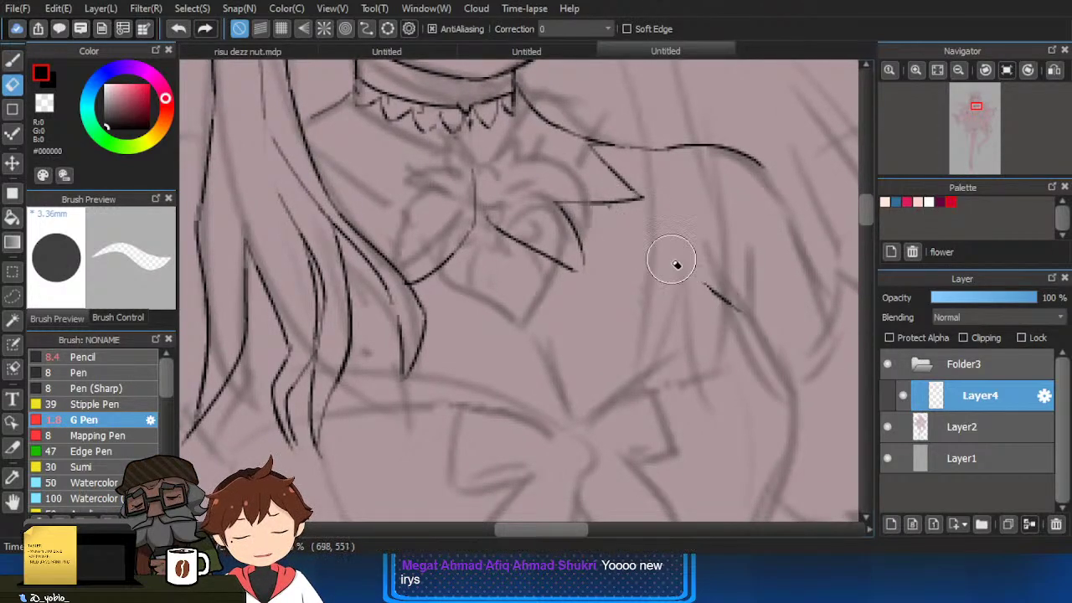
Ink a clean diagonal line from under the collar point towards the arm, with a second line below it curving downward at its end.
key("b")
mouse_move(621, 212)
left_mouse_down()
mouse_move(705, 287)
mouse_move(720, 287)
left_mouse_up()
key("ctrl+z")
key("e")
key("b")
key("ctrl+z")
left_click_drag(620, 210, 722, 293)
key("ctrl+z")
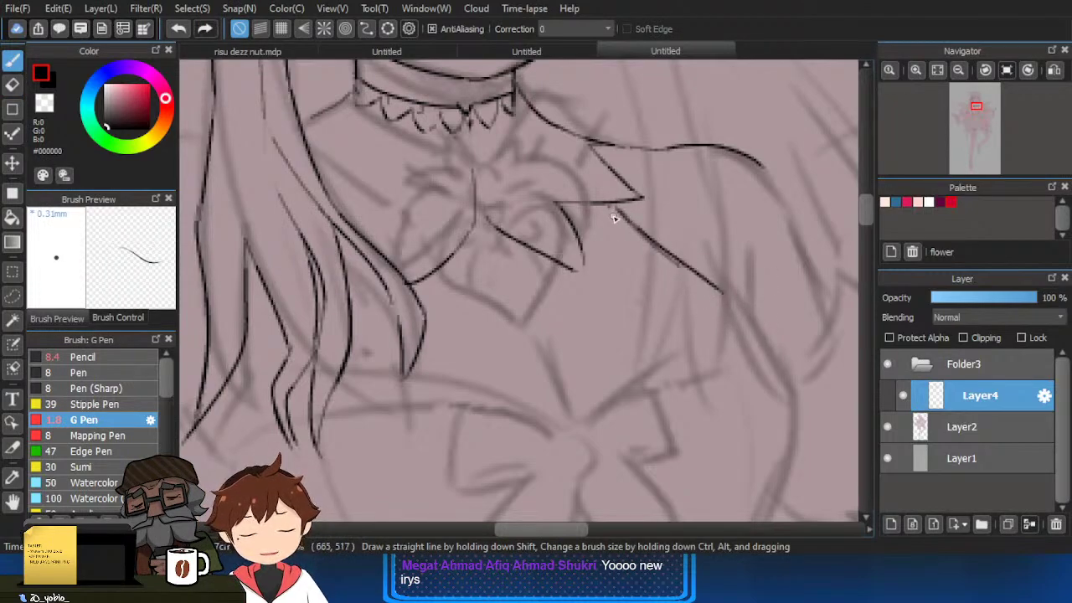
mouse_move(596, 206)
left_mouse_down()
mouse_move(687, 289)
mouse_move(701, 339)
left_mouse_up()
key("ctrl+z")
mouse_move(639, 277)
left_mouse_down()
mouse_move(670, 246)
mouse_move(746, 229)
left_mouse_up()
Ink the collar on the viewer's left with a flap edge beside the heart, a curve to the hair and a small sharp point above.
scroll(803, 258, "down", 2)
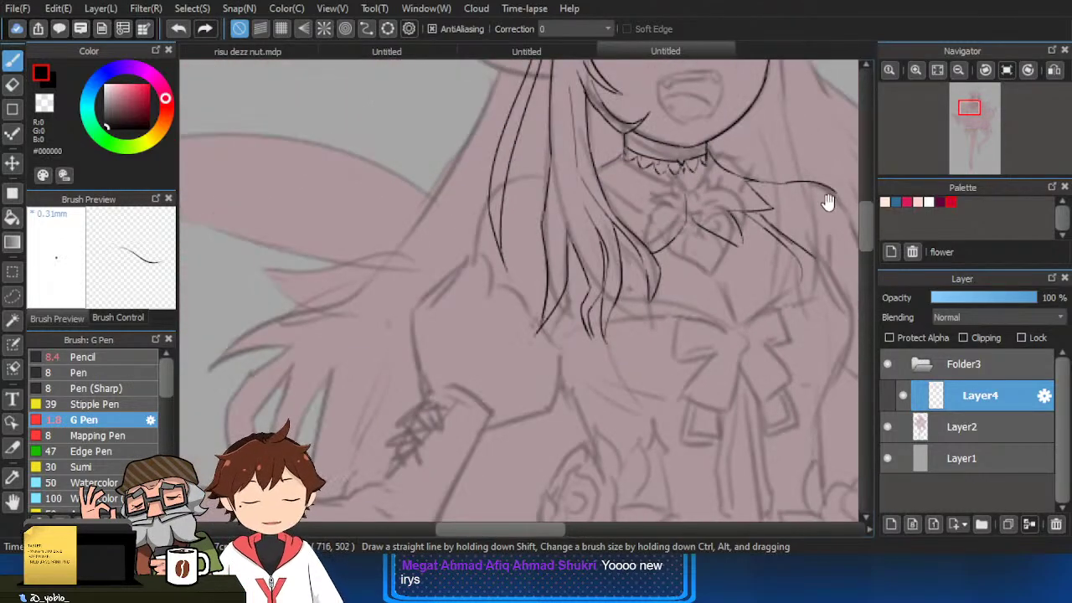
scroll(683, 219, "up", 2)
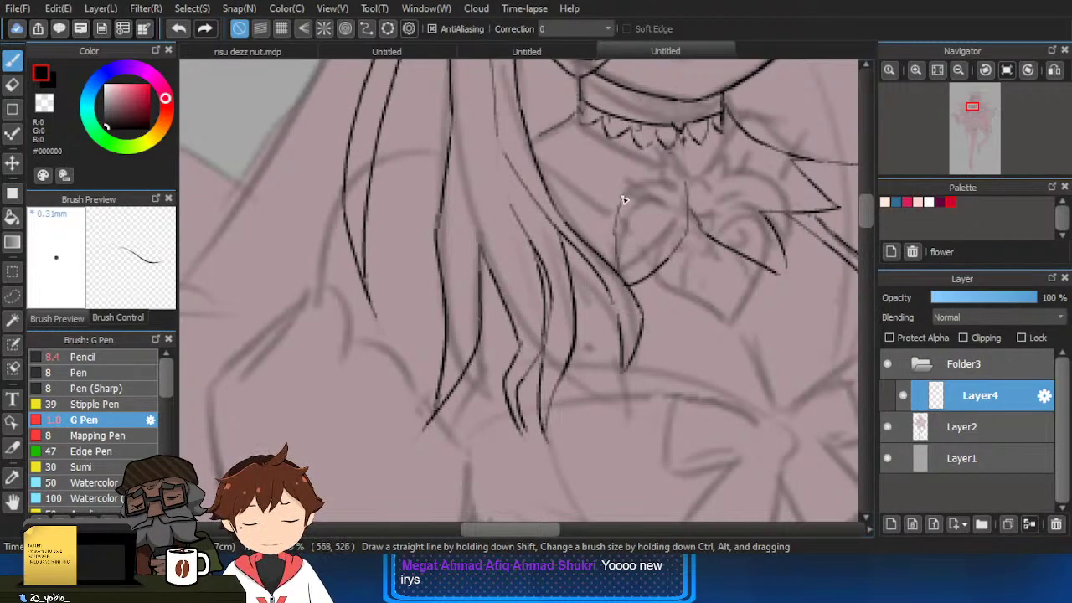
left_click_drag(623, 201, 592, 226)
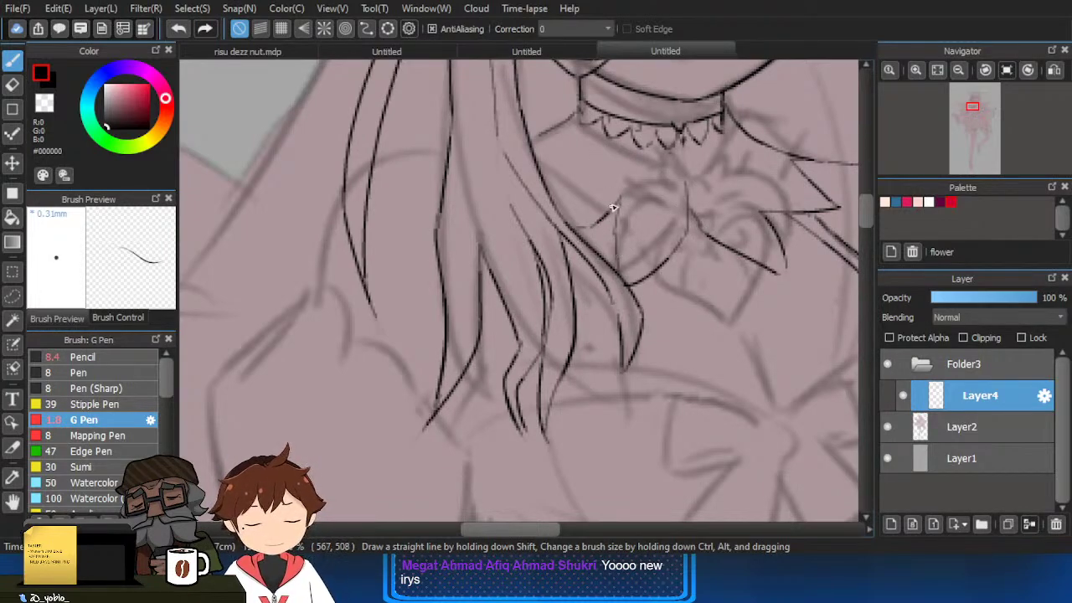
left_click_drag(576, 173, 558, 209)
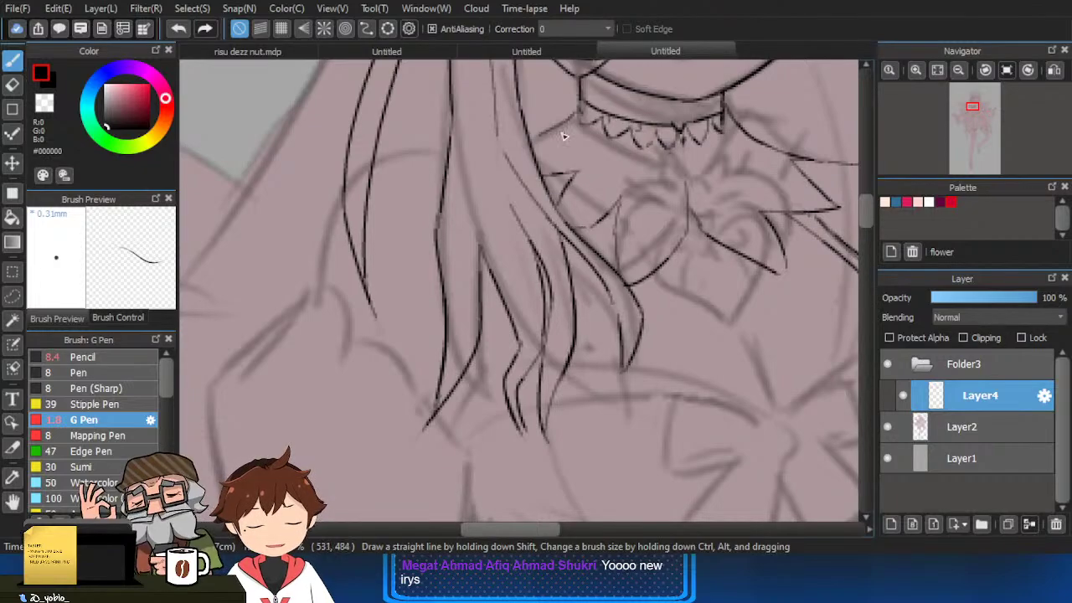
scroll(788, 188, "down", 2)
scroll(788, 189, "up", 2)
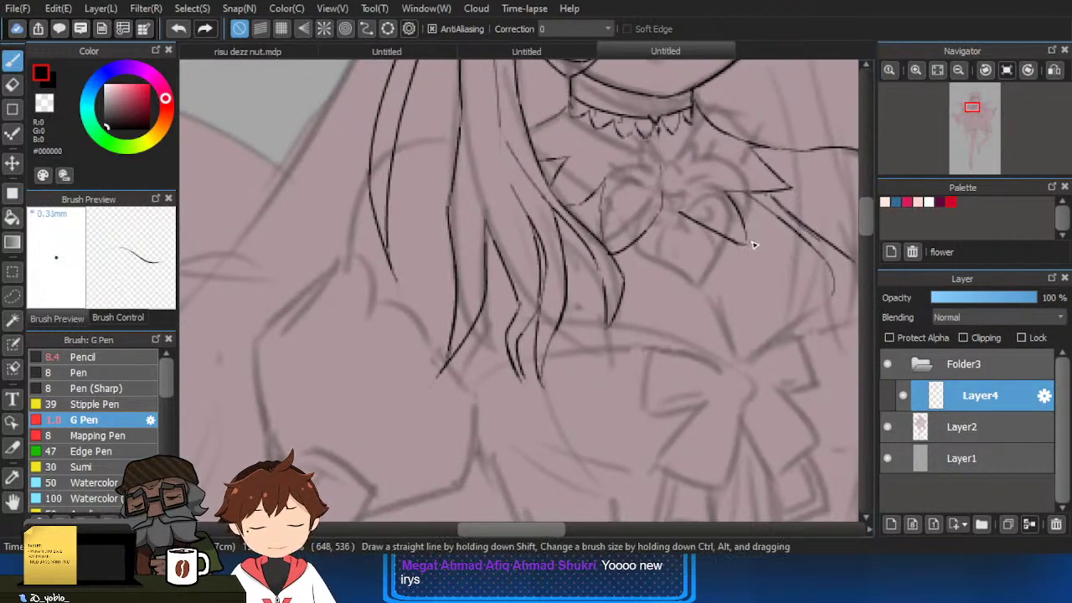
Ink the outline of the heart brooch below the choker, with two rounded lobes tapering to a sharp lower point.
scroll(691, 220, "up", 1)
mouse_move(669, 230)
left_mouse_down()
mouse_move(620, 287)
mouse_move(701, 343)
left_mouse_up()
mouse_move(676, 237)
left_mouse_down()
mouse_move(741, 239)
mouse_move(701, 343)
left_mouse_up()
key("ctrl+z")
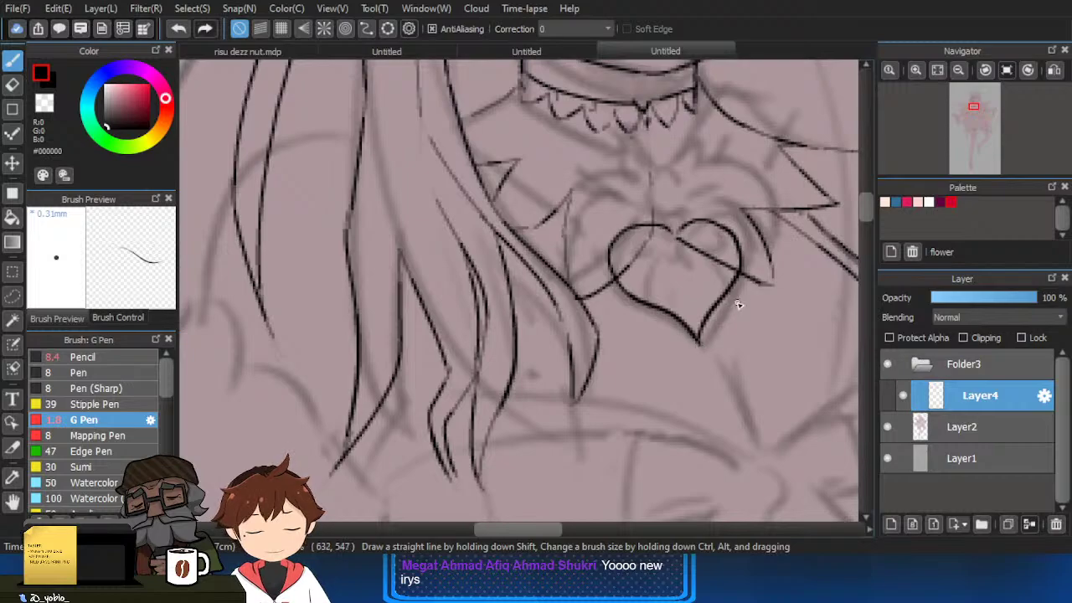
Try inking a small diamond gem at the notch between the heart's two lobes.
scroll(733, 311, "up", 2)
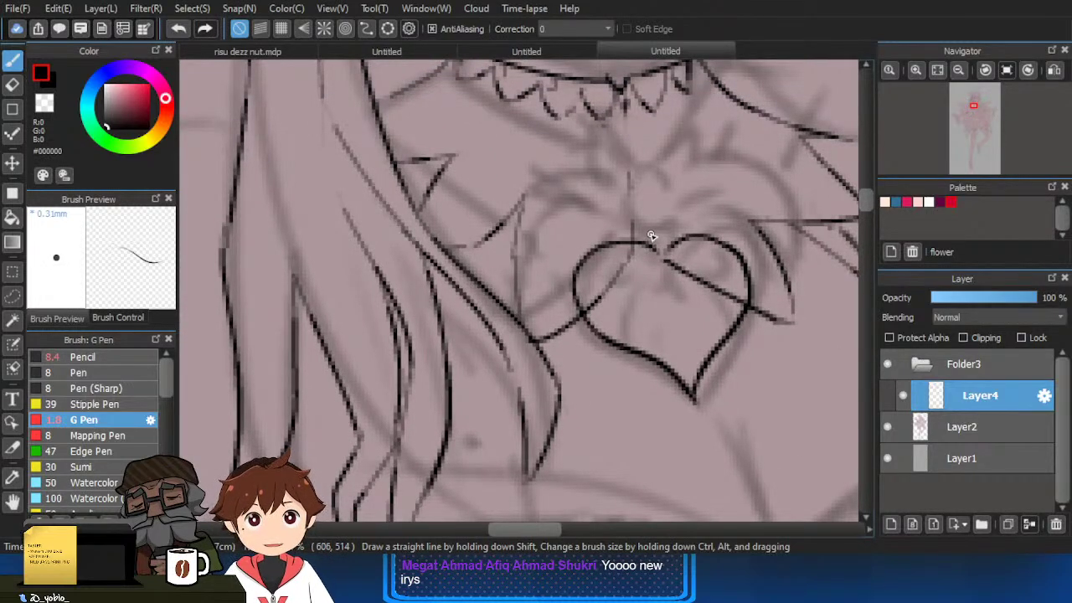
mouse_move(650, 246)
left_mouse_down()
mouse_move(662, 226)
mouse_move(672, 294)
left_mouse_up()
key("ctrl+z")
key("e")
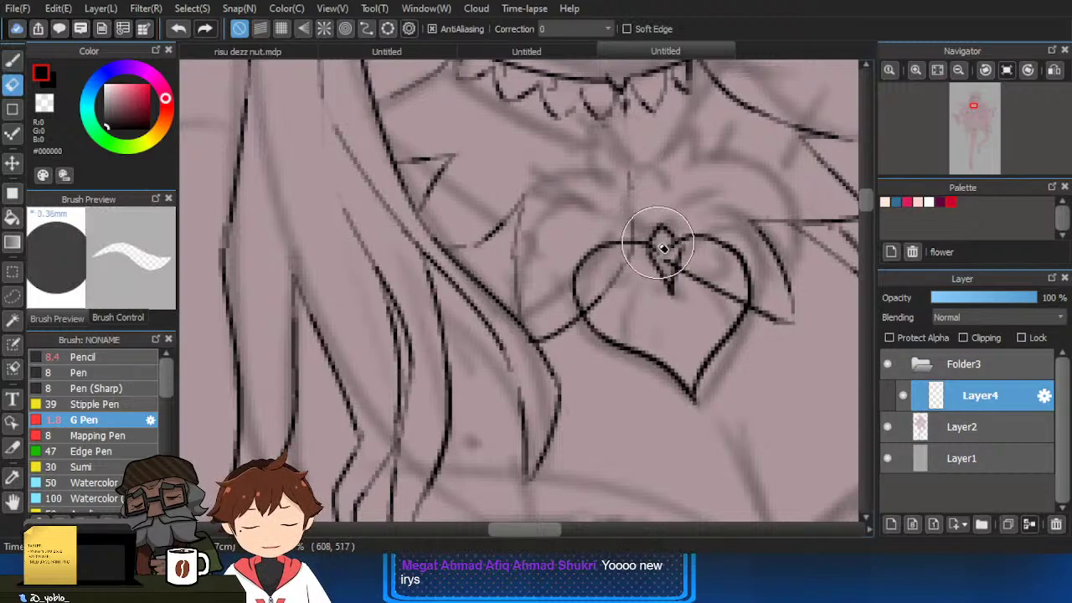
left_click_drag(657, 250, 665, 265)
key("b")
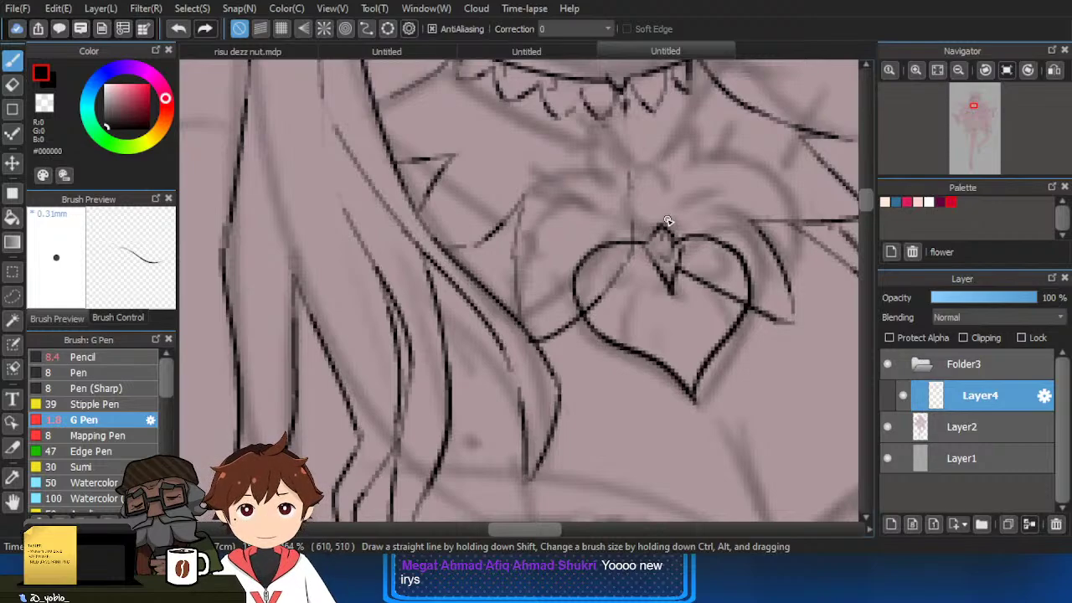
key("e")
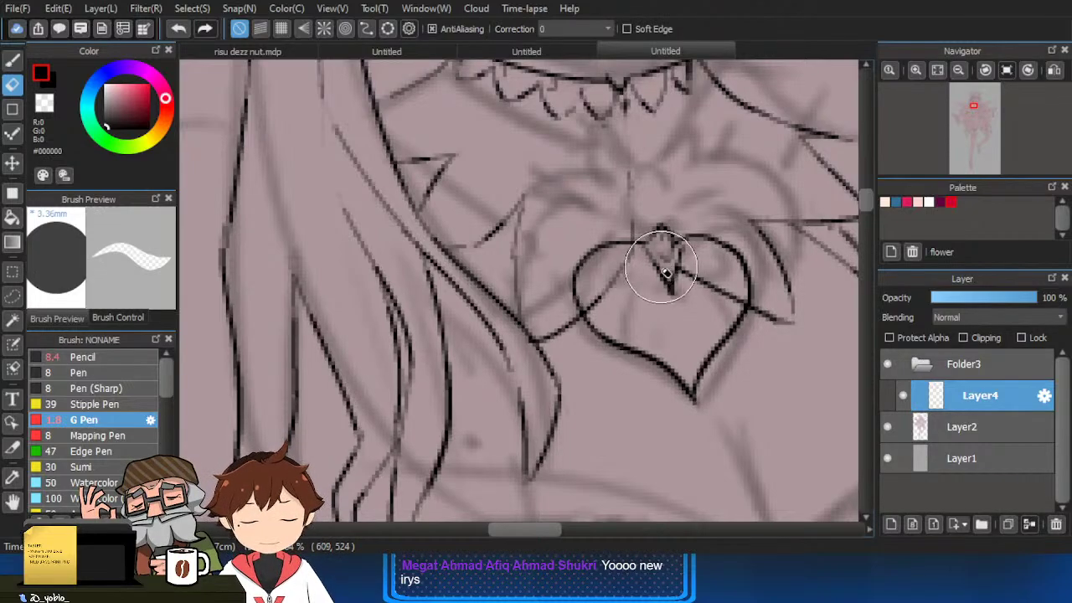
mouse_move(671, 270)
left_mouse_down()
mouse_move(650, 243)
mouse_move(668, 268)
left_mouse_up()
key("p")
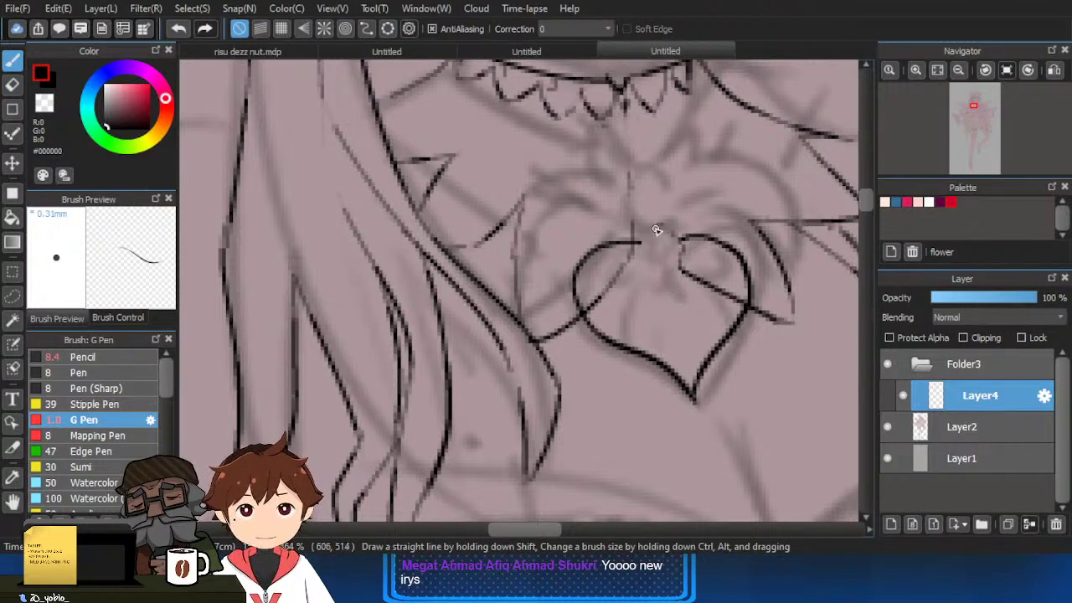
Ink a small diamond gem with jagged leaves around it in the heart's notch, plus thin curved detail lines inside the heart.
mouse_move(641, 245)
left_mouse_down()
mouse_move(670, 268)
mouse_move(655, 211)
mouse_move(652, 243)
mouse_move(678, 240)
left_mouse_up()
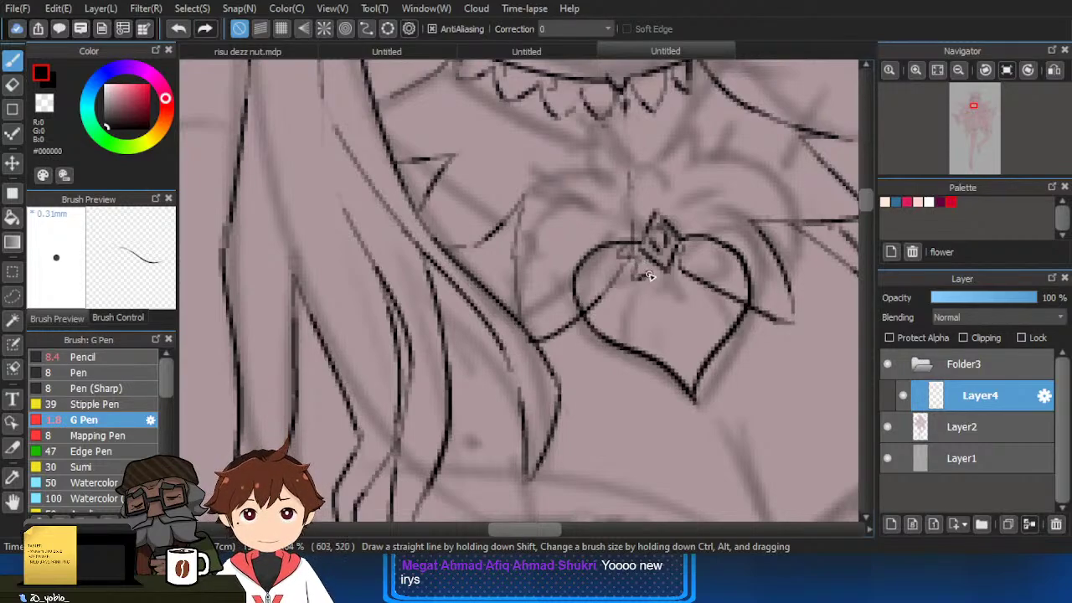
left_click_drag(657, 286, 682, 282)
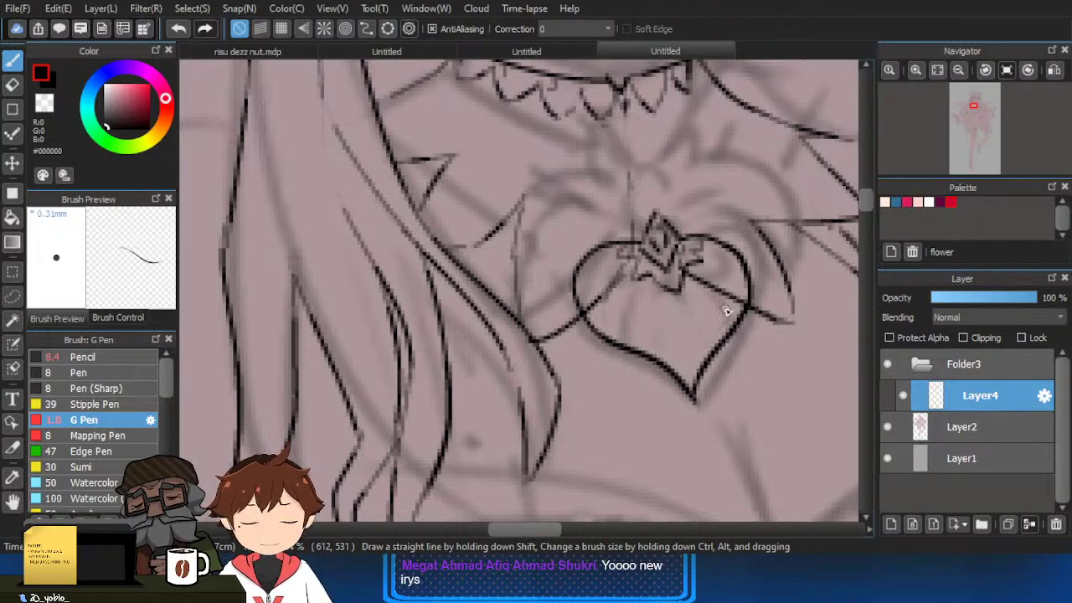
mouse_move(685, 286)
left_mouse_down()
mouse_move(711, 345)
mouse_move(733, 301)
left_mouse_up()
mouse_move(603, 327)
left_mouse_down()
mouse_move(632, 274)
mouse_move(605, 273)
left_mouse_up()
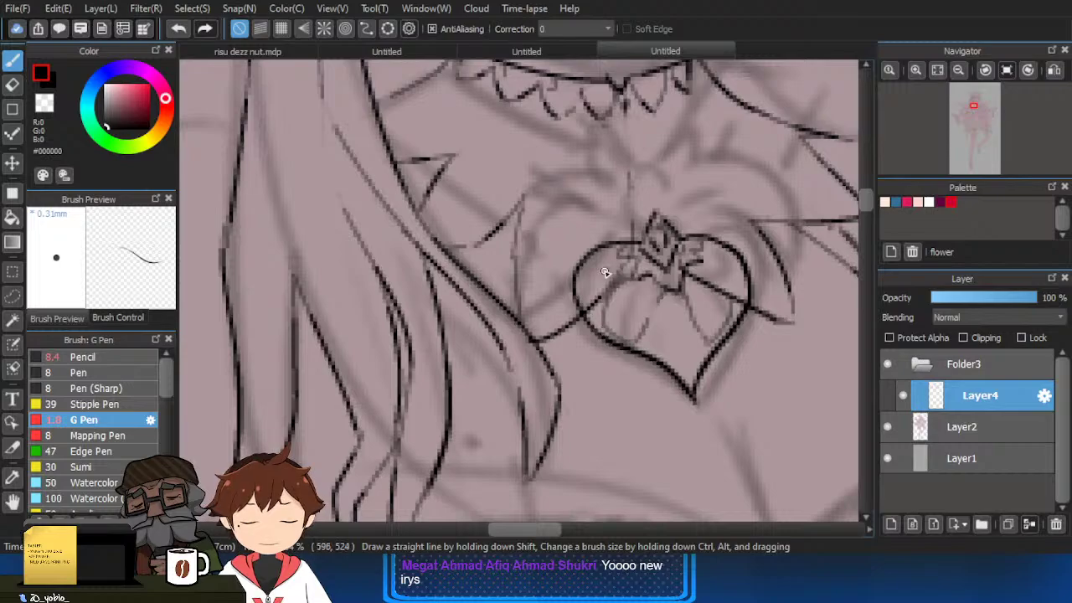
left_click_drag(721, 275, 734, 308)
Erase the collar flap lines that cross the inside of the heart and set the G Pen size to 3.6.
key("e")
left_click_drag(604, 337, 619, 325)
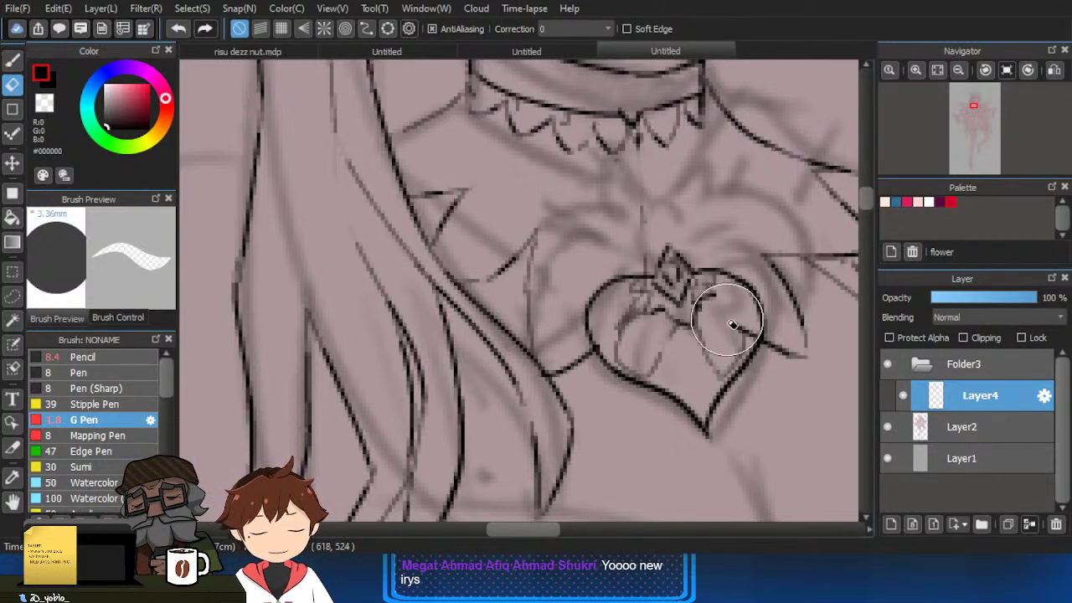
key("b")
key("bracketleft")
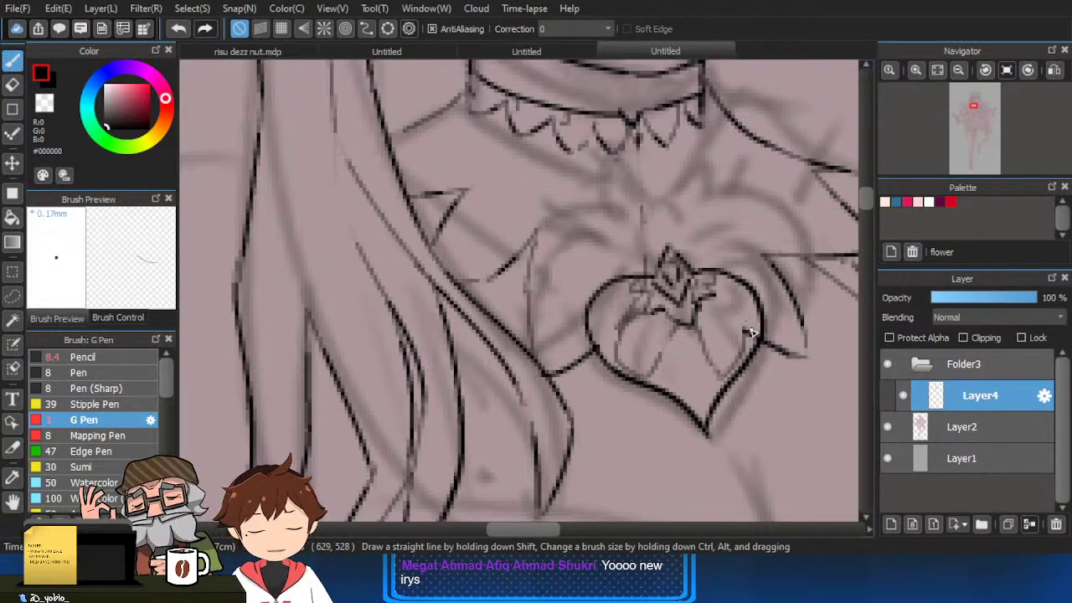
key("bracketright")
key("bracketright")
key("e")
key("bracketleft")
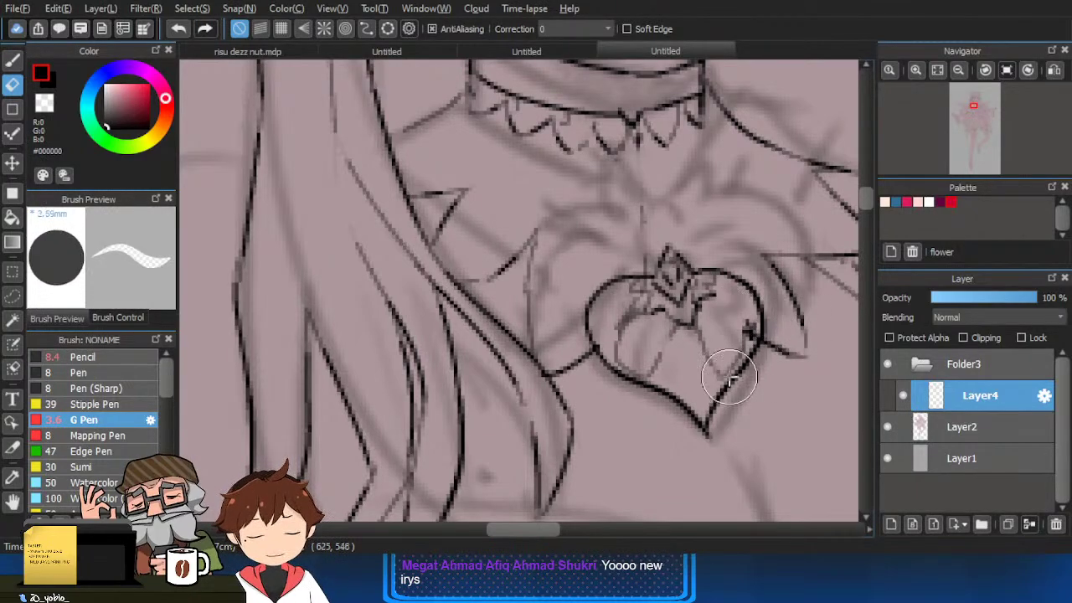
left_click_drag(732, 344, 744, 317)
key("b")
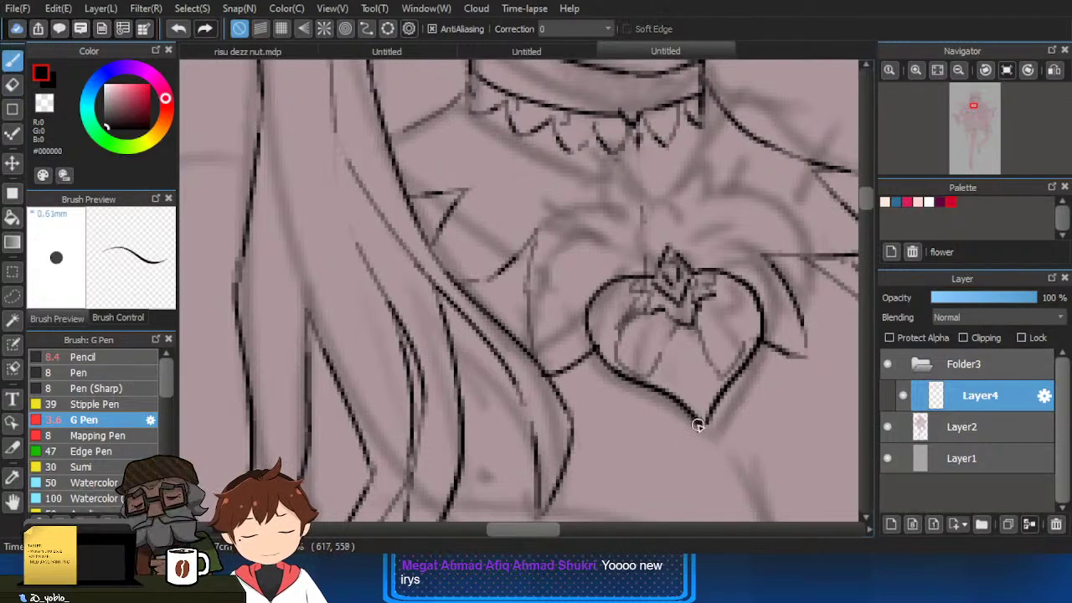
Try inking a curved petal edge running from the gem outward and down on the viewer's left of the heart.
scroll(668, 285, "down", 1)
scroll(668, 285, "down", 2)
scroll(670, 292, "up", 2)
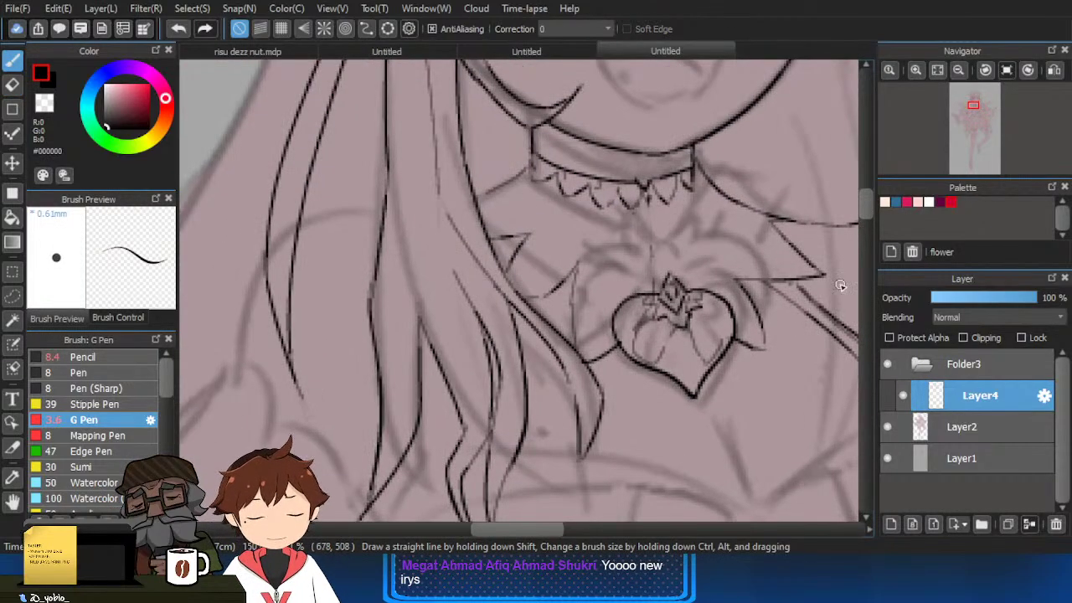
scroll(694, 269, "down", 2)
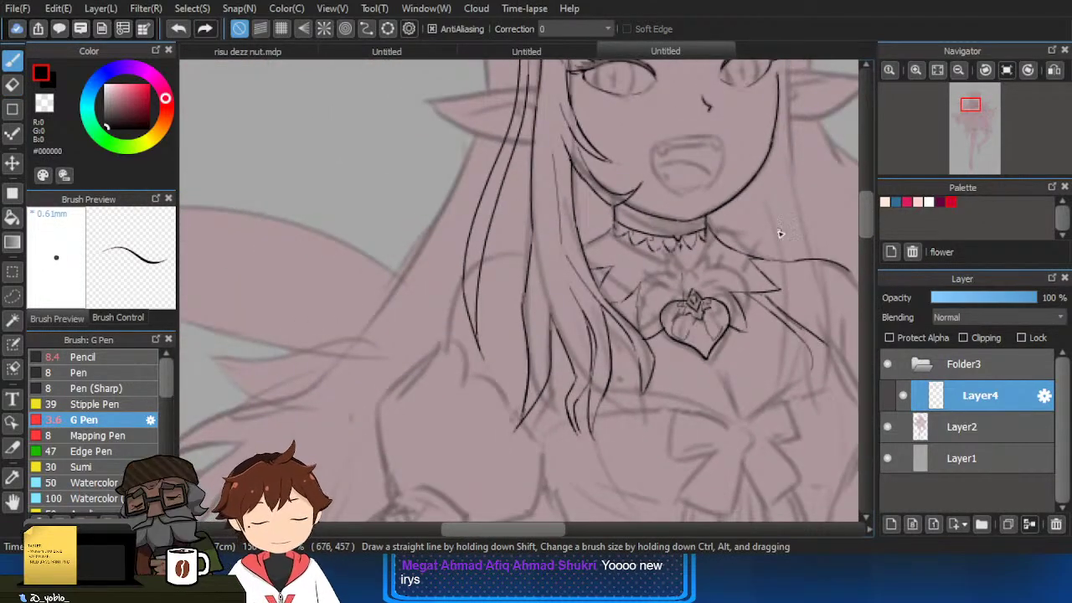
scroll(679, 317, "up", 3)
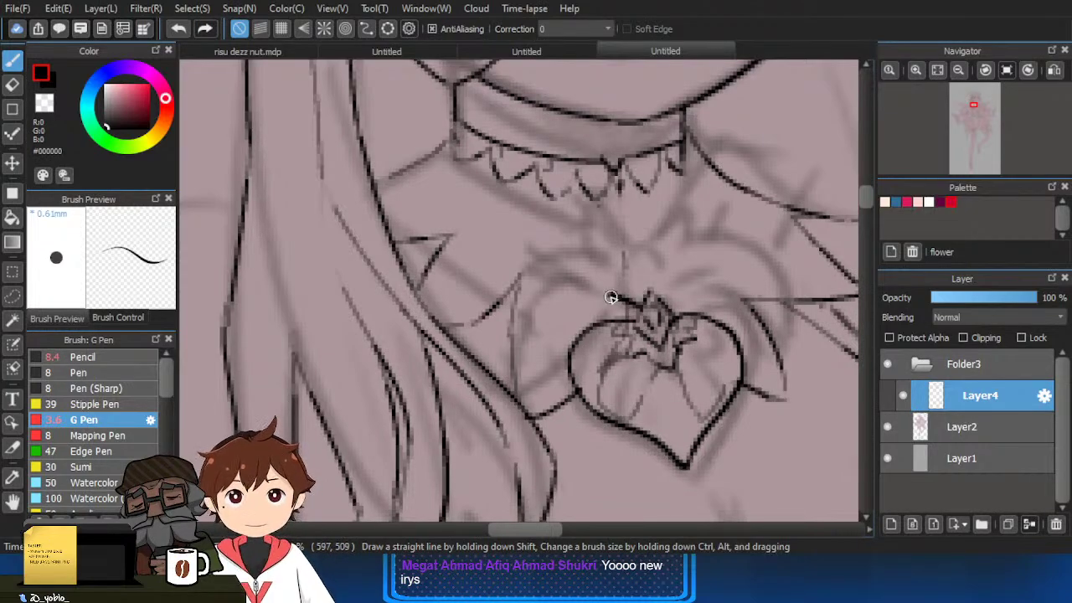
left_click_drag(611, 298, 523, 345)
key("ctrl+z")
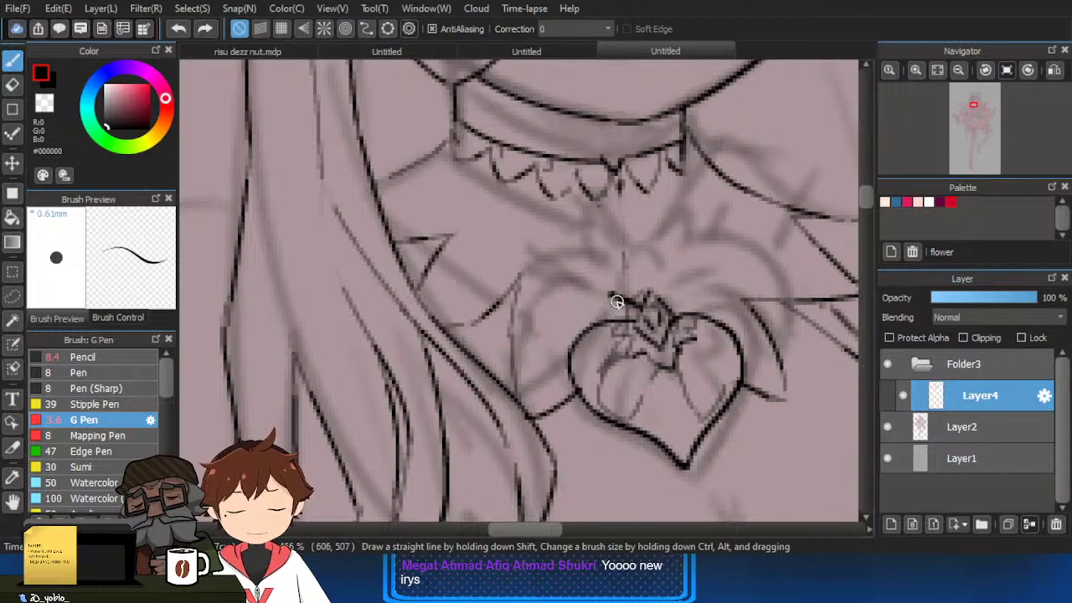
mouse_move(613, 297)
left_mouse_down()
mouse_move(520, 360)
mouse_move(611, 260)
mouse_move(519, 350)
left_mouse_up()
key("ctrl+z")
key("ctrl+z")
Ink the petals on the viewer's left above the heart: a large drooping one, a small pointed one and an upright central one.
mouse_move(604, 264)
left_mouse_down()
mouse_move(565, 261)
mouse_move(516, 355)
left_mouse_up()
left_click_drag(576, 310, 567, 330)
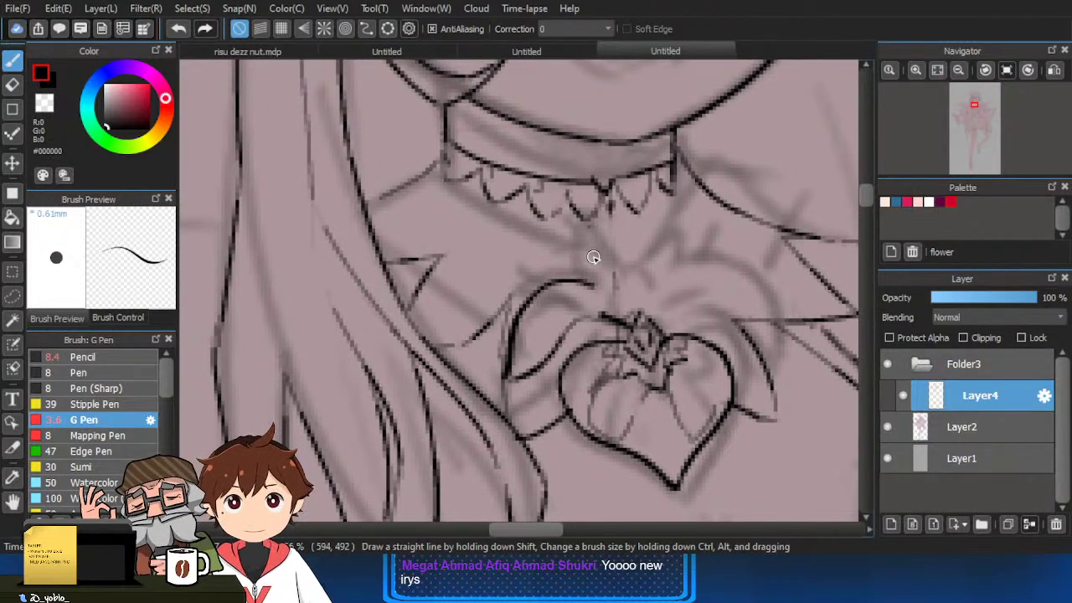
mouse_move(593, 256)
left_mouse_down()
mouse_move(563, 279)
mouse_move(593, 220)
mouse_move(605, 288)
left_mouse_up()
scroll(564, 278, "up", 1)
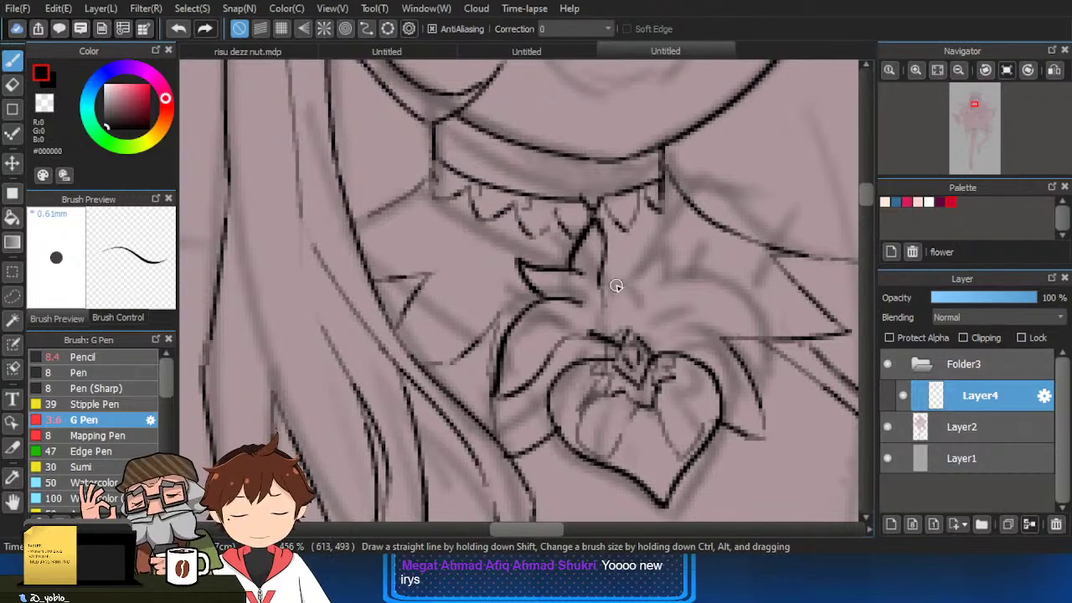
Erase the small diamond gem above the heart and redraw it as a larger faceted gem.
key("e")
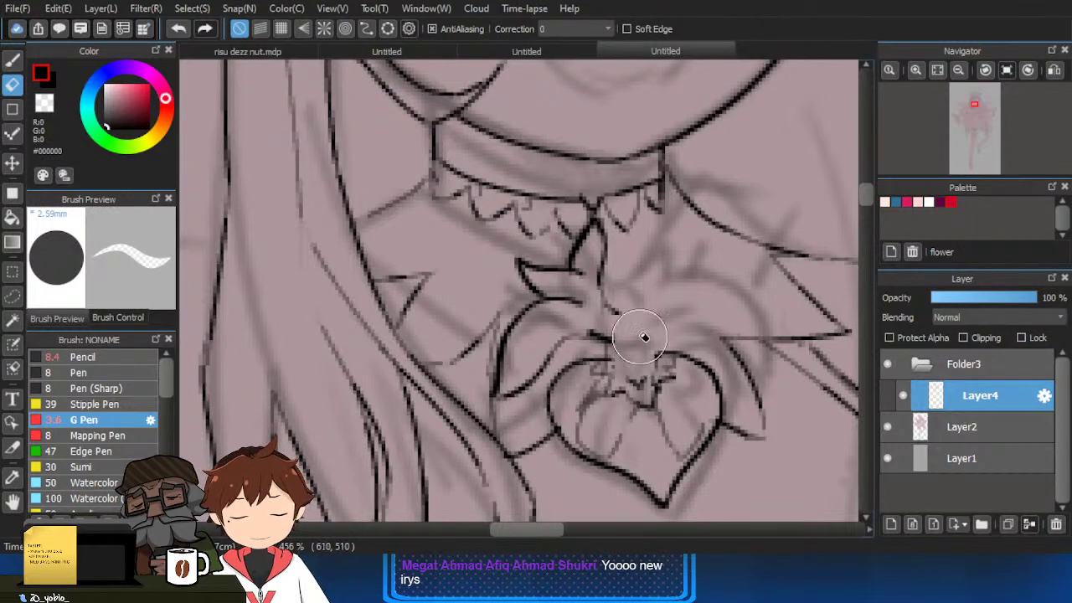
key("b")
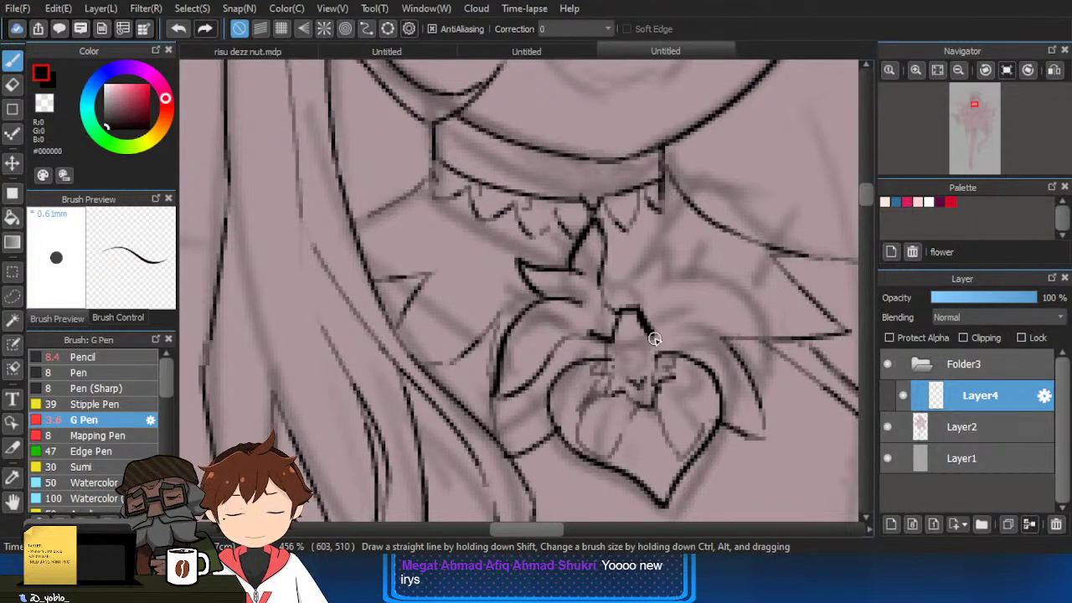
mouse_move(610, 347)
left_mouse_down()
mouse_move(646, 376)
mouse_move(629, 343)
mouse_move(635, 357)
left_mouse_up()
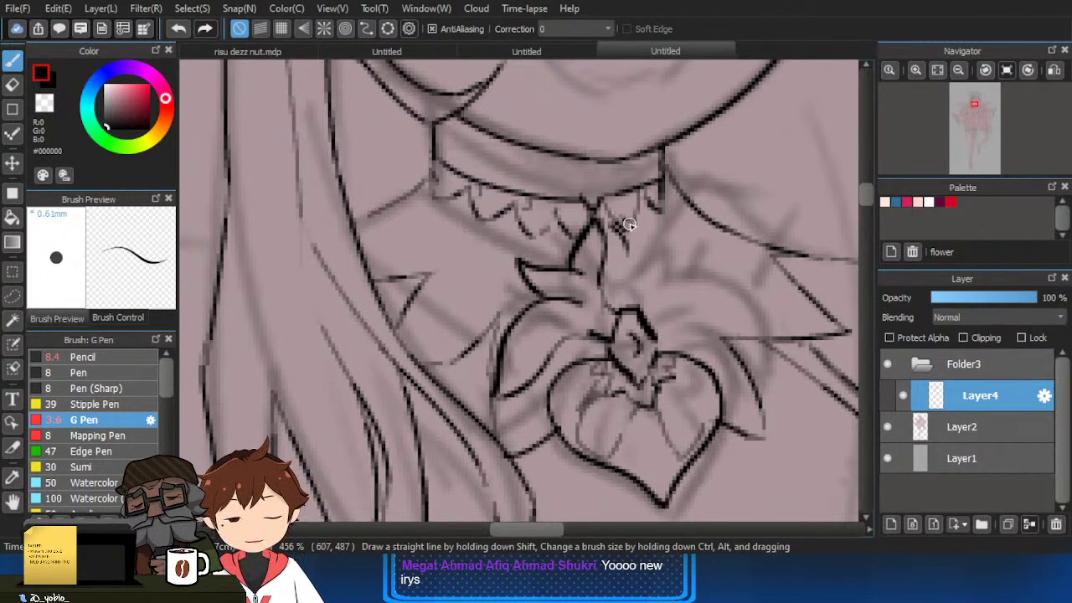
Ink matching petals on the viewer's right, a small pointed one above large drooping ones, and tidy their lines near the gem.
mouse_move(629, 224)
left_mouse_down()
mouse_move(629, 268)
mouse_move(635, 251)
mouse_move(659, 268)
mouse_move(707, 242)
mouse_move(683, 293)
mouse_move(670, 293)
mouse_move(766, 327)
left_mouse_up()
key("ctrl+z")
mouse_move(672, 294)
left_mouse_down()
mouse_move(766, 330)
mouse_move(690, 307)
mouse_move(719, 326)
mouse_move(648, 302)
mouse_move(621, 309)
left_mouse_up()
left_click_drag(642, 260, 621, 271)
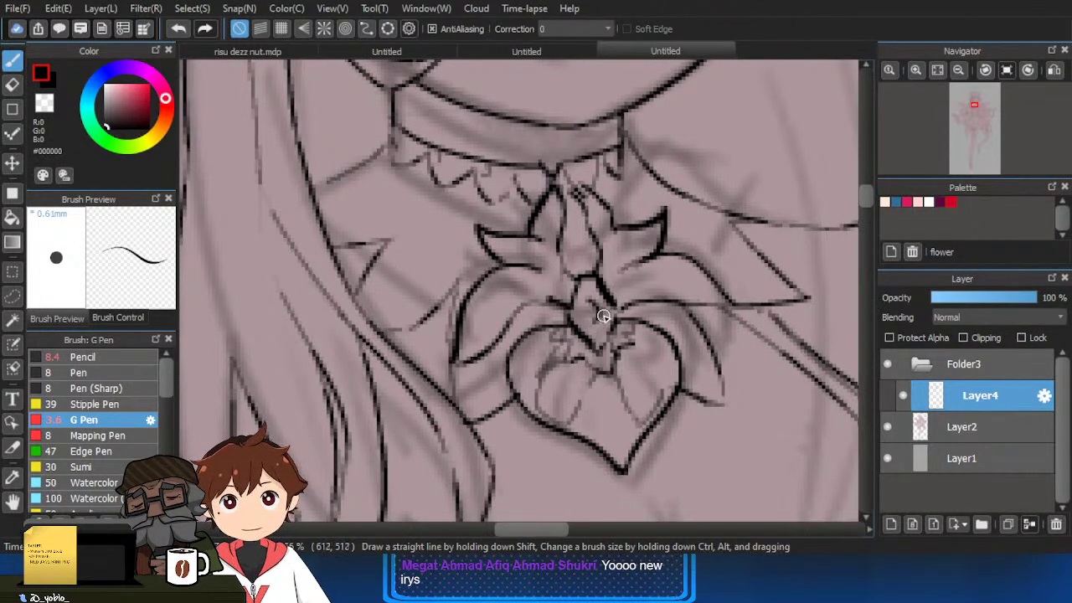
key("ctrl+z")
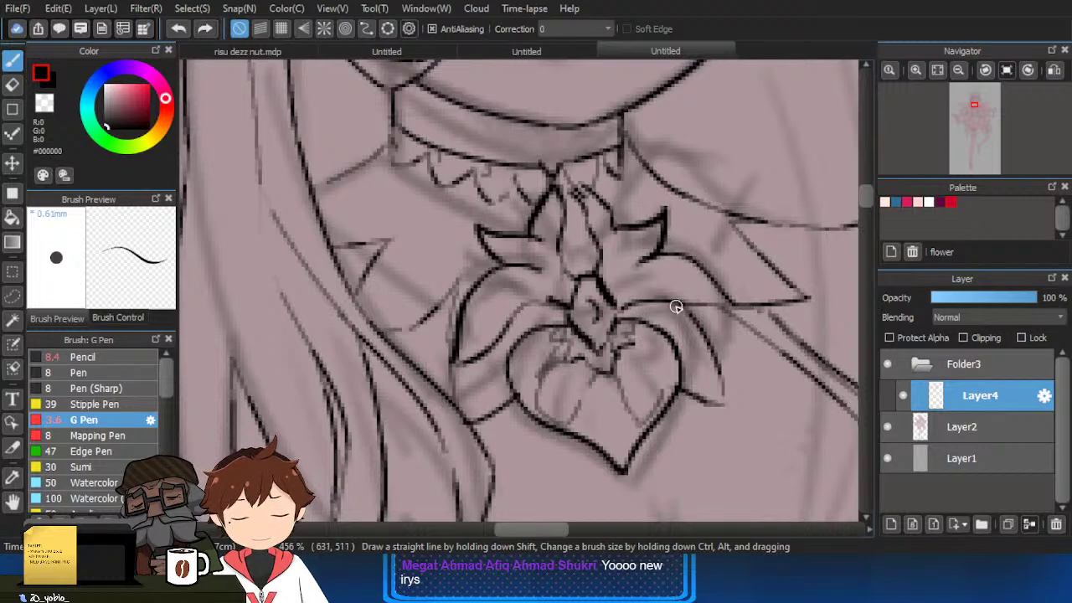
key("e")
mouse_move(640, 304)
left_mouse_down()
mouse_move(677, 305)
mouse_move(621, 307)
left_mouse_up()
key("b")
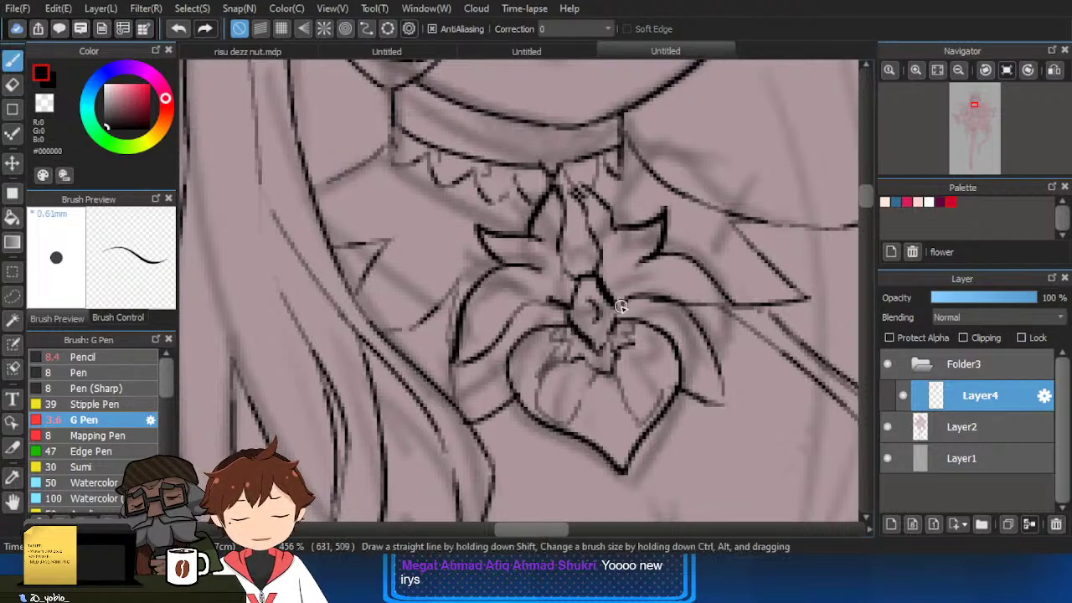
left_click_drag(640, 261, 618, 269)
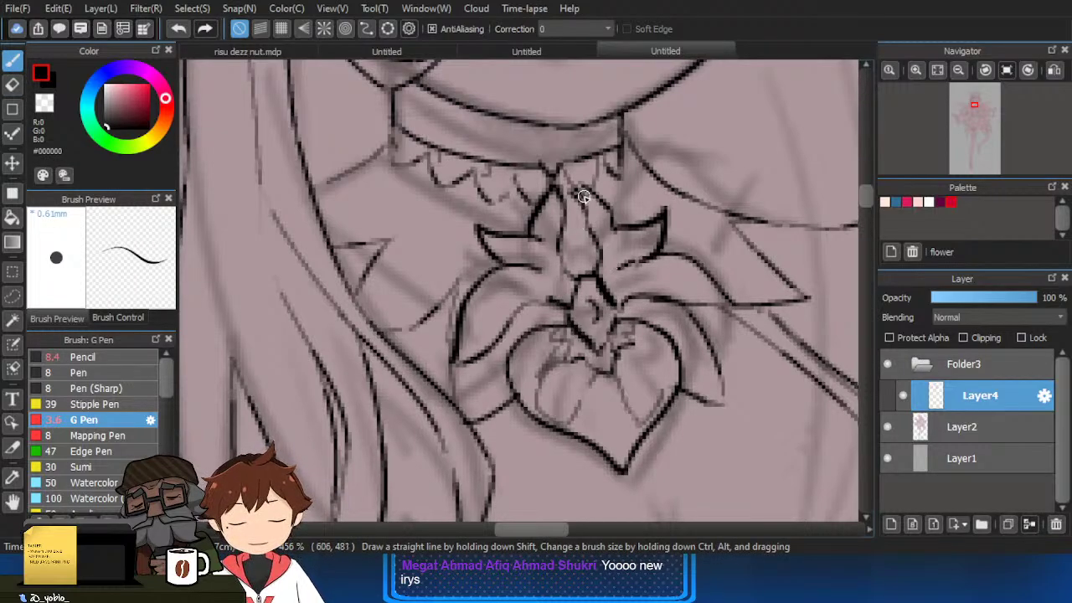
Erase the overlapping lines of the upright central petal, re-ink its outline, and clean up the petal line beside the gem.
key("e")
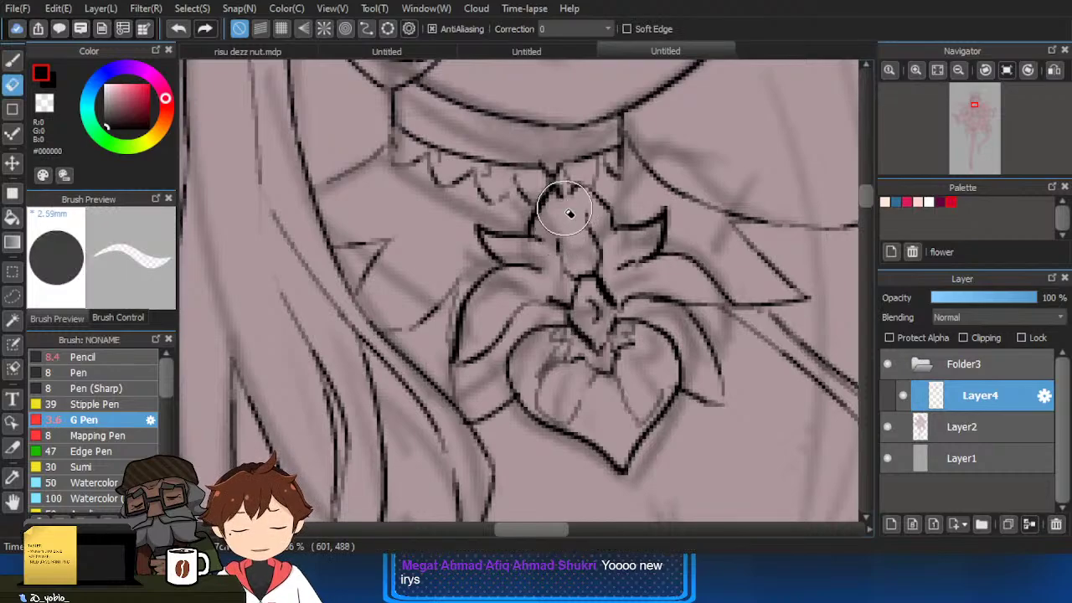
key("b")
mouse_move(557, 239)
left_mouse_down()
mouse_move(563, 208)
mouse_move(596, 191)
mouse_move(593, 221)
left_mouse_up()
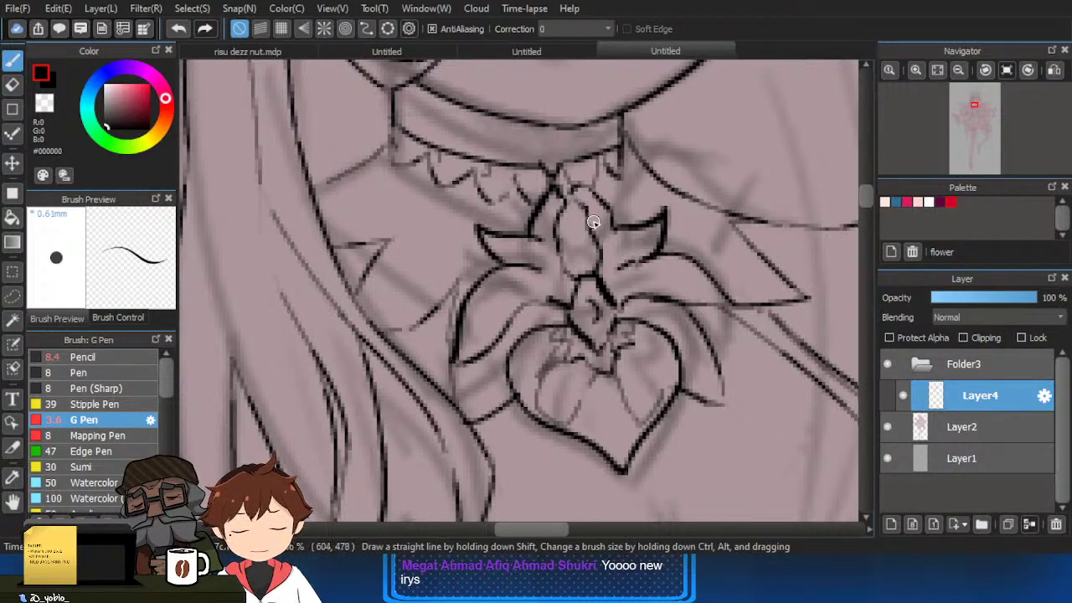
mouse_move(688, 298)
left_mouse_down()
mouse_move(672, 293)
mouse_move(675, 265)
left_mouse_up()
key("e")
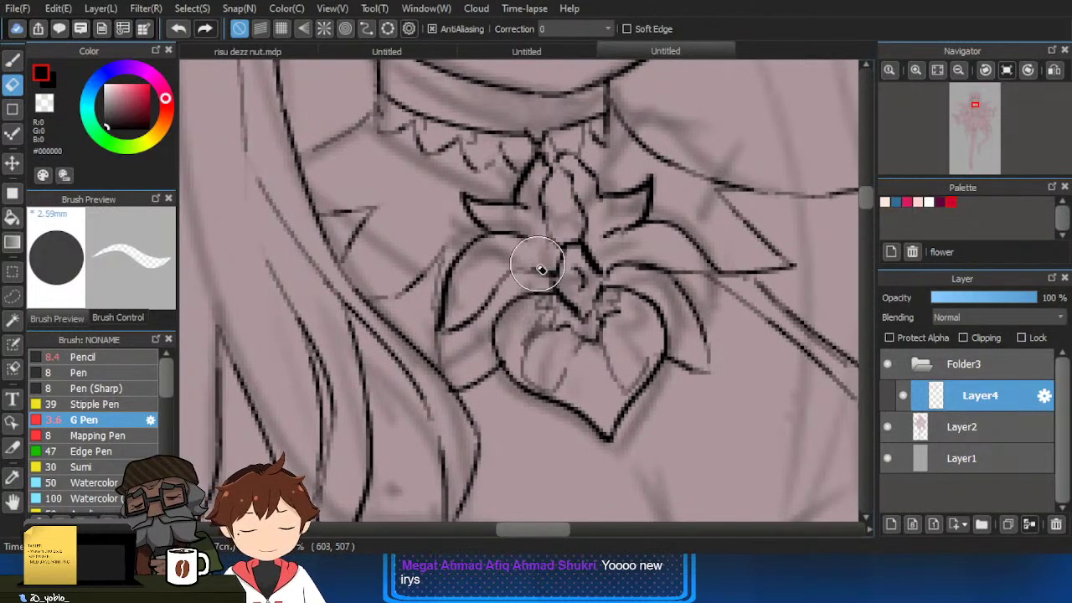
key("b")
scroll(610, 242, "up", 1)
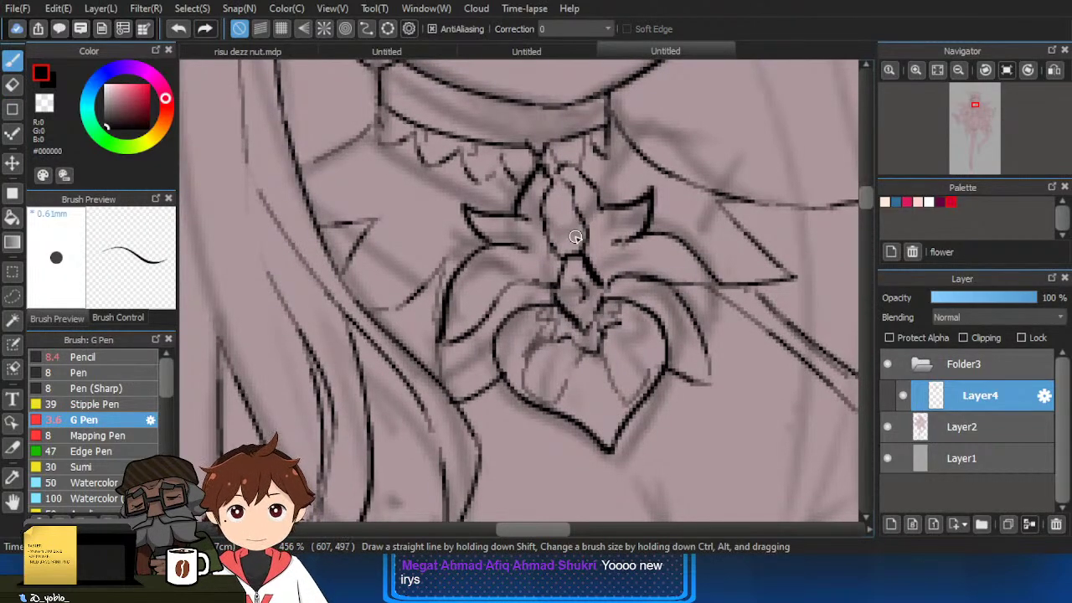
Redraw the elongated centrepiece above the gem with straighter sides and an inner facet line, and touch up the adjoining small petal.
key("e")
mouse_move(574, 193)
left_mouse_down()
mouse_move(550, 210)
mouse_move(549, 240)
left_mouse_up()
key("b")
key("e")
key("b")
left_click_drag(550, 178, 554, 252)
left_click_drag(517, 212, 530, 228)
mouse_move(568, 178)
left_mouse_down()
mouse_move(584, 248)
mouse_move(600, 208)
left_mouse_up()
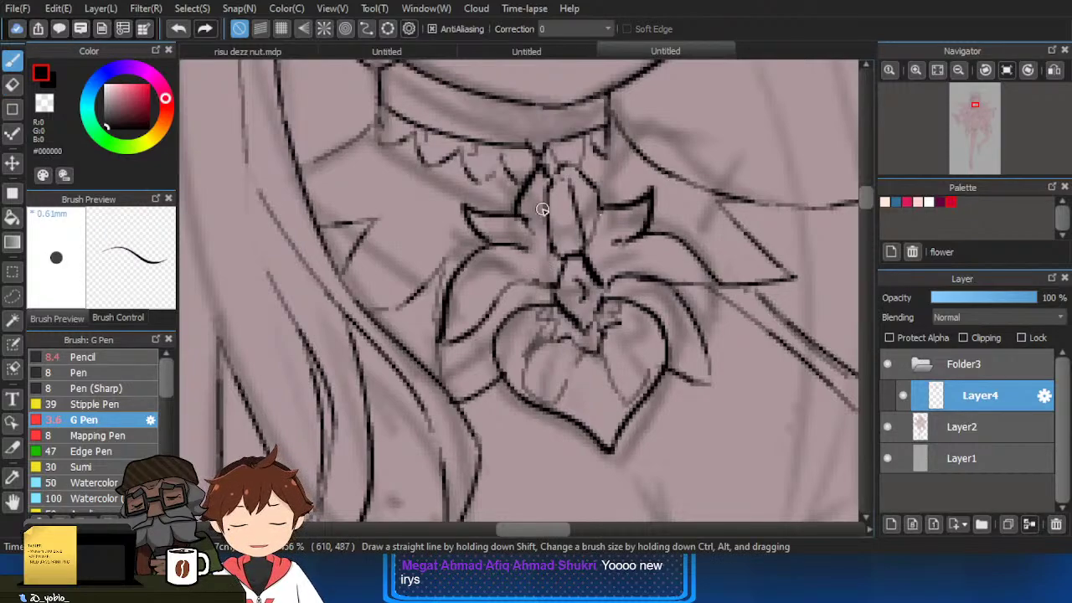
Re-ink the lower flap beside the heart on the viewer's right, ending its outer edge in a sharp tip.
scroll(548, 227, "down", 4)
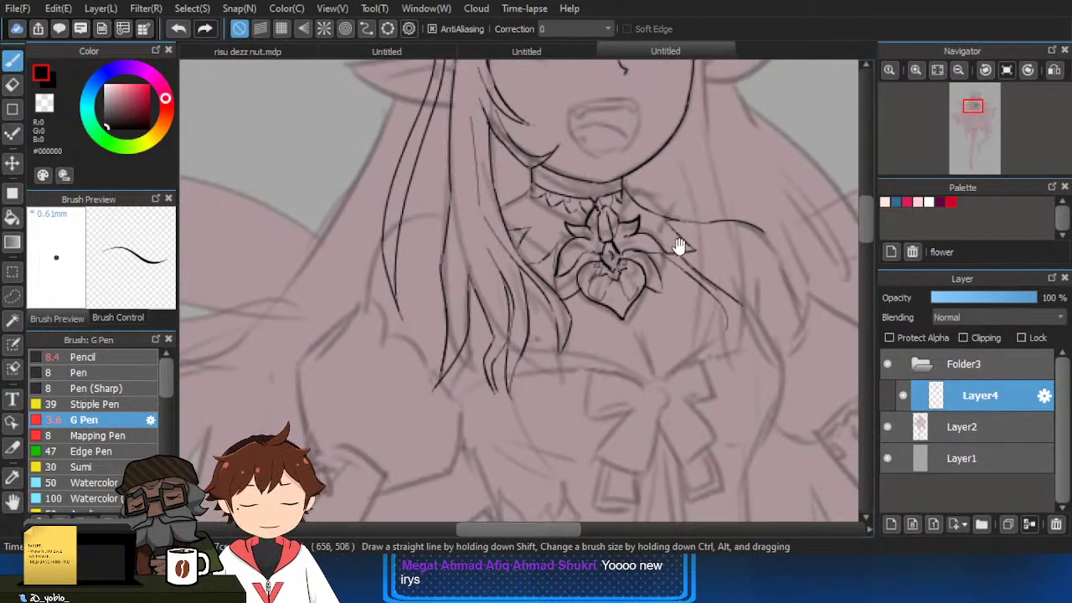
scroll(673, 281, "up", 3)
key("e")
key("b")
mouse_move(657, 294)
left_mouse_down()
mouse_move(623, 288)
mouse_move(662, 303)
left_mouse_up()
left_click_drag(640, 257, 663, 303)
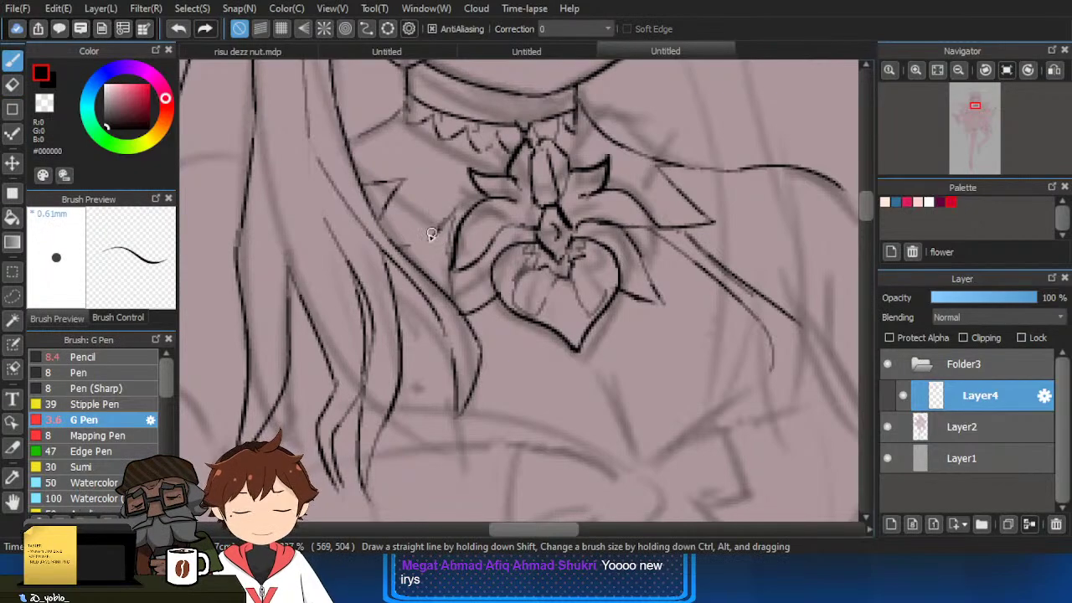
scroll(558, 247, "down", 2)
left_click_drag(605, 290, 610, 256)
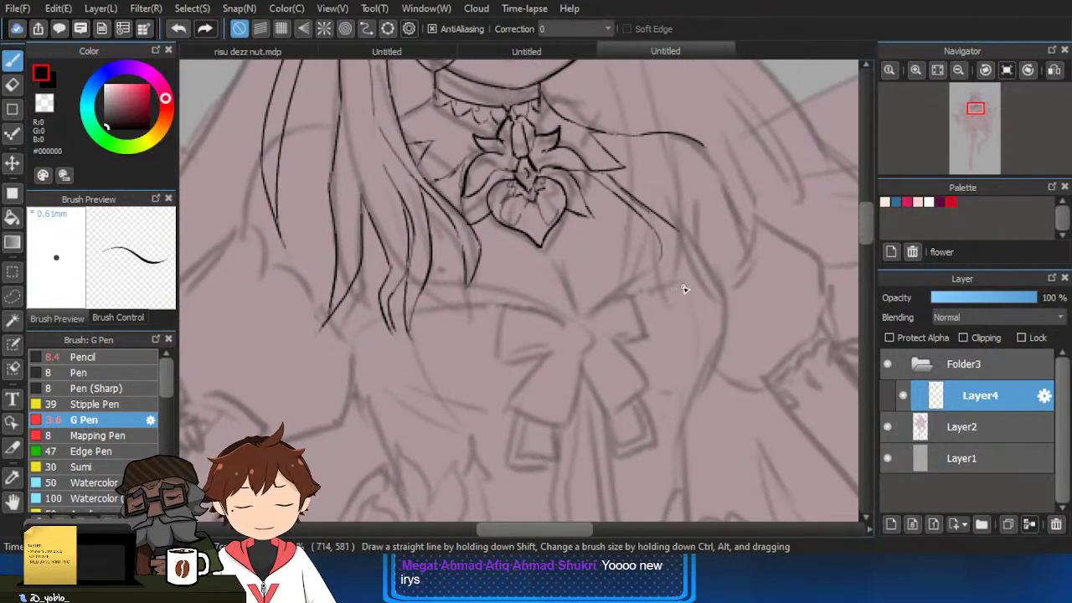
scroll(651, 268, "up", 1)
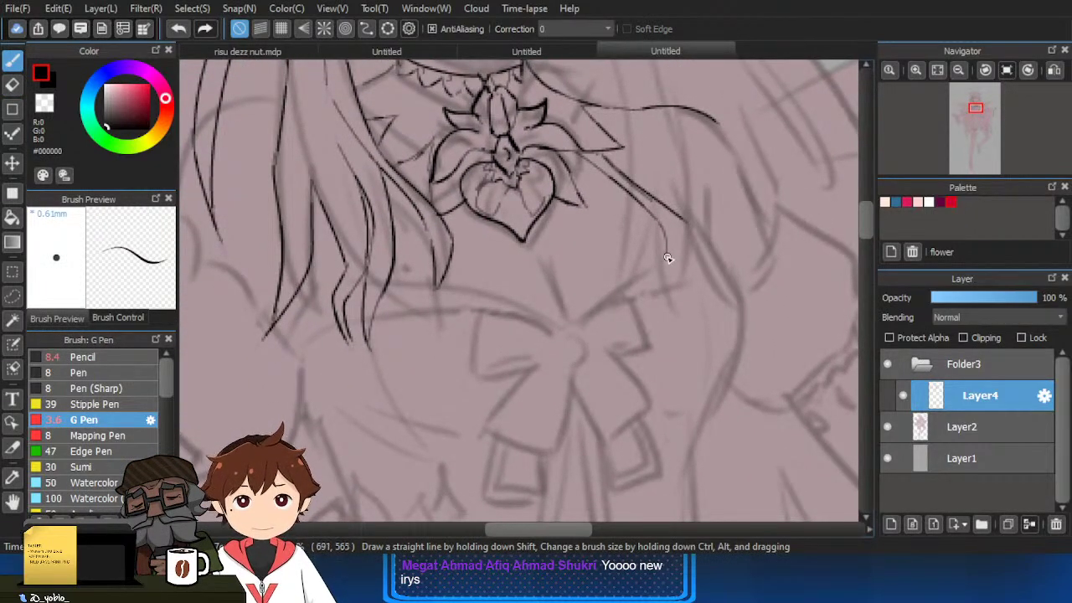
Ink the jagged trim across the chest beneath the heart brooch, reworking the half that runs behind the hair on the viewer's left.
mouse_move(664, 252)
left_mouse_down()
mouse_move(627, 290)
mouse_move(630, 281)
mouse_move(602, 296)
left_mouse_up()
key("ctrl+z")
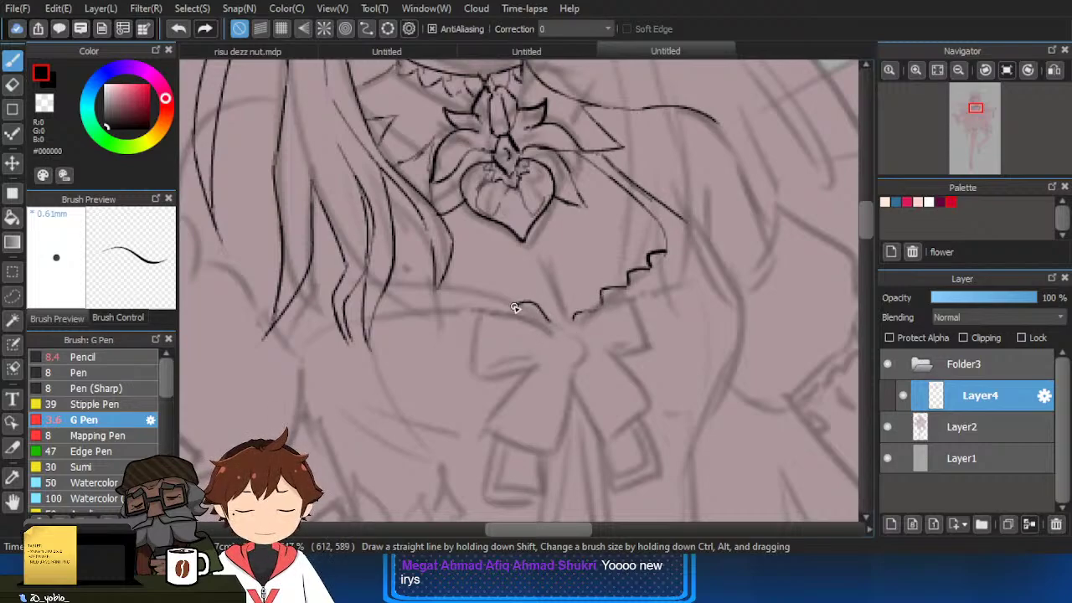
mouse_move(514, 309)
left_mouse_down()
mouse_move(495, 285)
mouse_move(472, 293)
mouse_move(442, 275)
left_mouse_up()
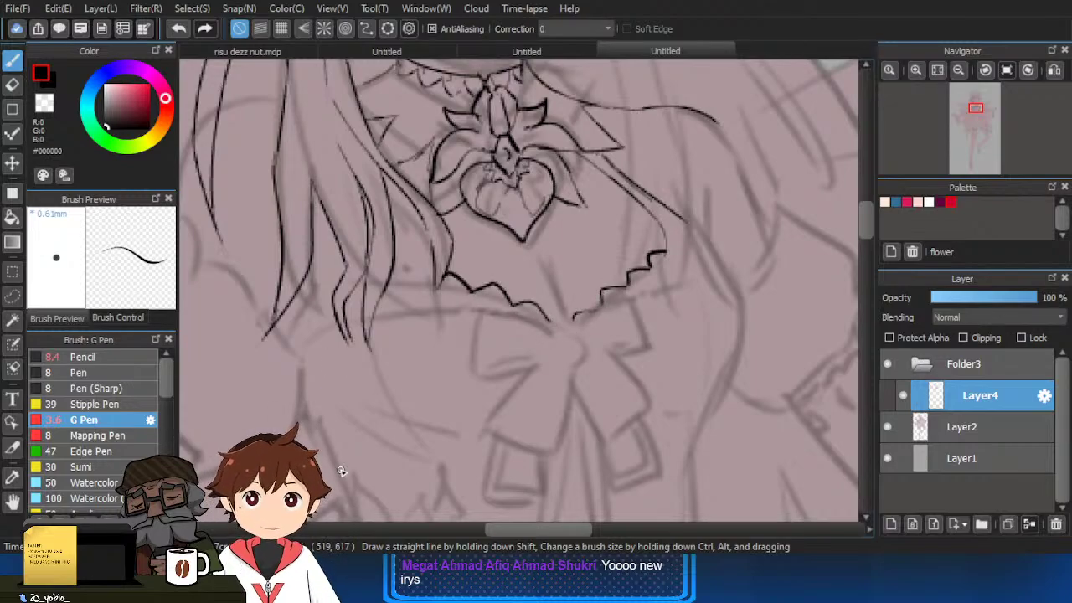
key("ctrl+z")
key("ctrl+z")
key("ctrl+z")
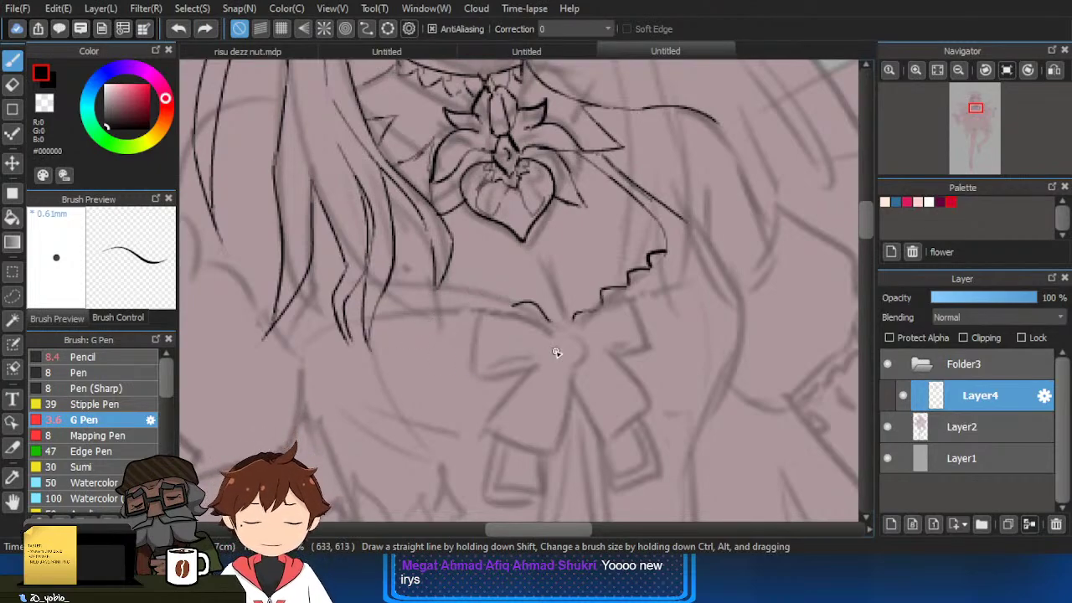
key("e")
key("b")
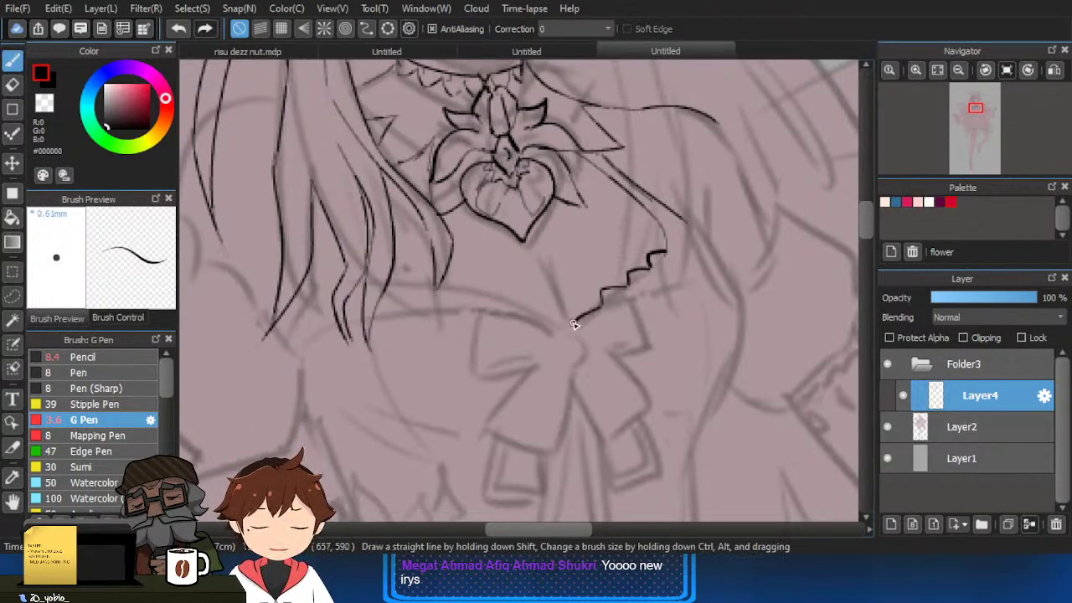
mouse_move(561, 326)
left_mouse_down()
mouse_move(513, 301)
mouse_move(521, 309)
mouse_move(509, 289)
mouse_move(471, 291)
mouse_move(449, 275)
mouse_move(412, 291)
mouse_move(429, 284)
mouse_move(399, 267)
left_mouse_up()
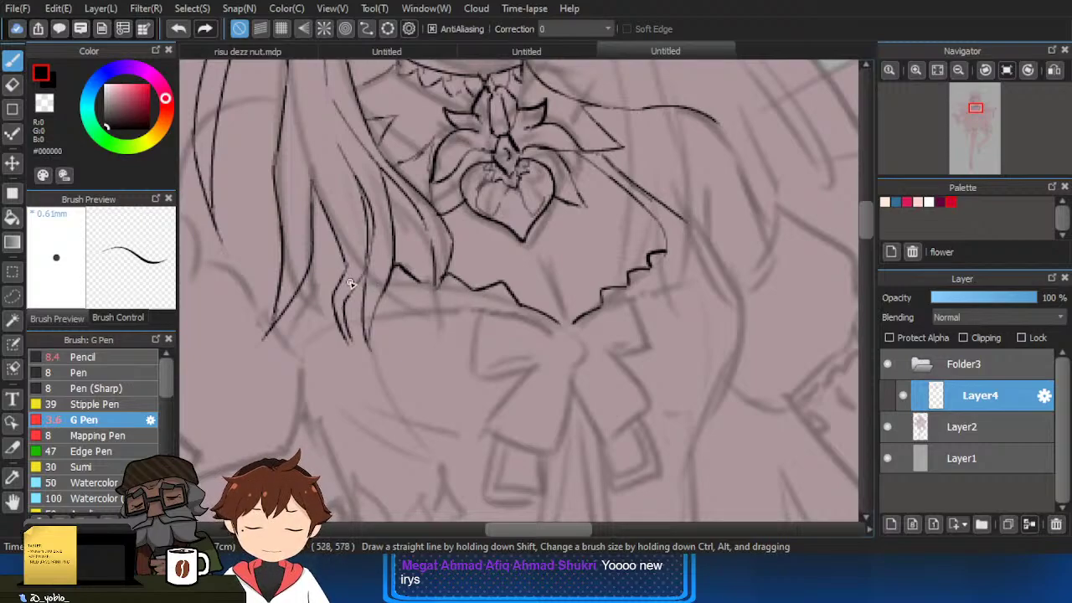
left_click_drag(341, 287, 353, 274)
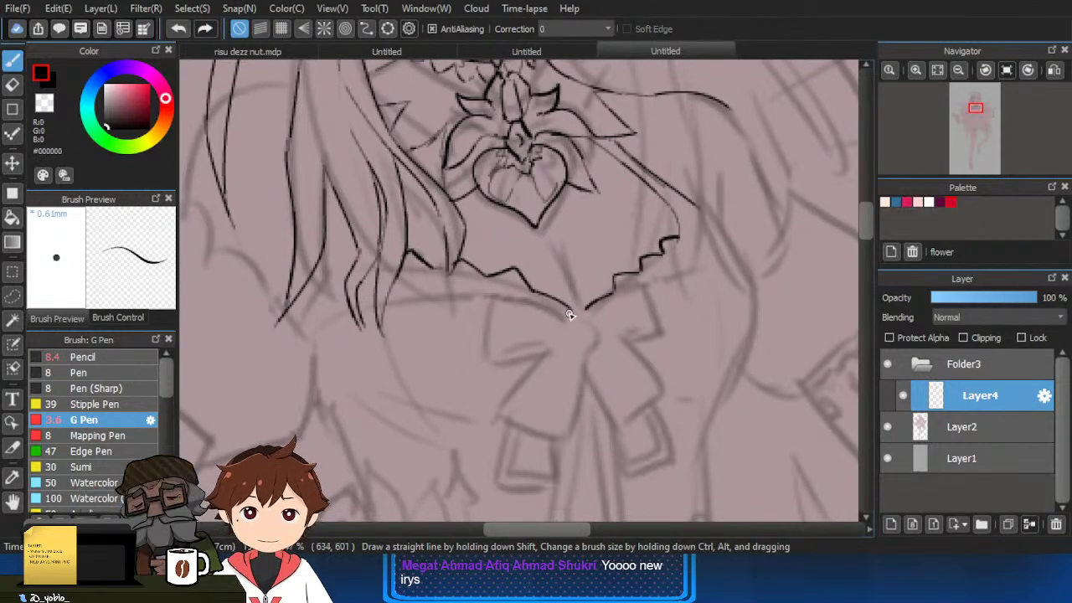
Ink the bow's diamond-shaped knot where the two trim halves meet, with a front loop and small fold on the viewer's left.
mouse_move(569, 323)
left_mouse_down()
mouse_move(577, 307)
mouse_move(603, 324)
mouse_move(592, 352)
mouse_move(601, 328)
left_mouse_up()
key("ctrl+z")
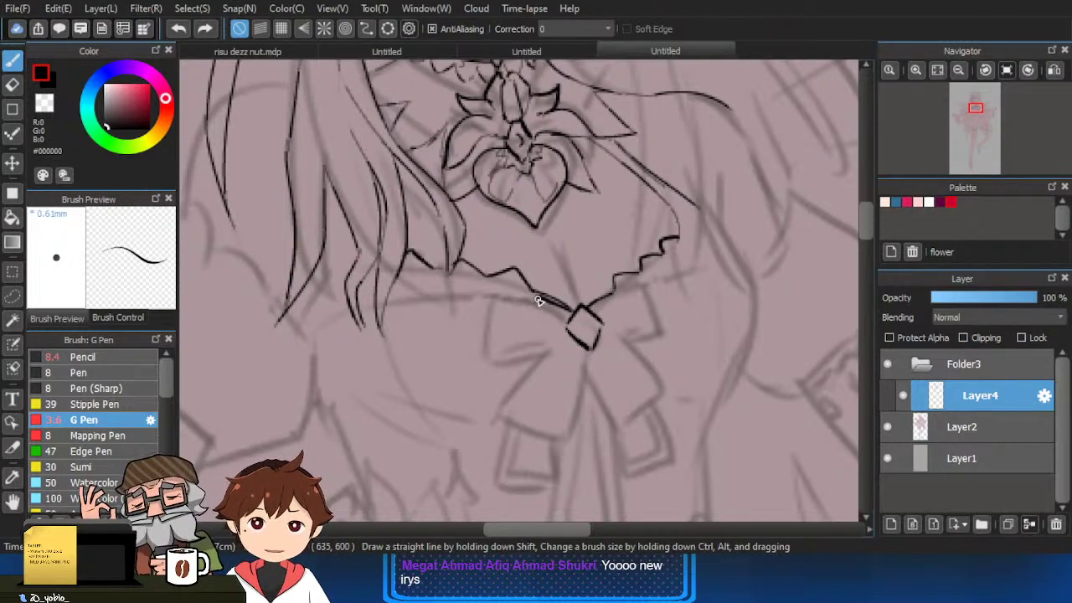
mouse_move(539, 300)
left_mouse_down()
mouse_move(531, 334)
mouse_move(563, 336)
mouse_move(535, 360)
mouse_move(569, 354)
left_mouse_up()
mouse_move(574, 353)
left_mouse_down()
mouse_move(546, 345)
mouse_move(514, 363)
left_mouse_up()
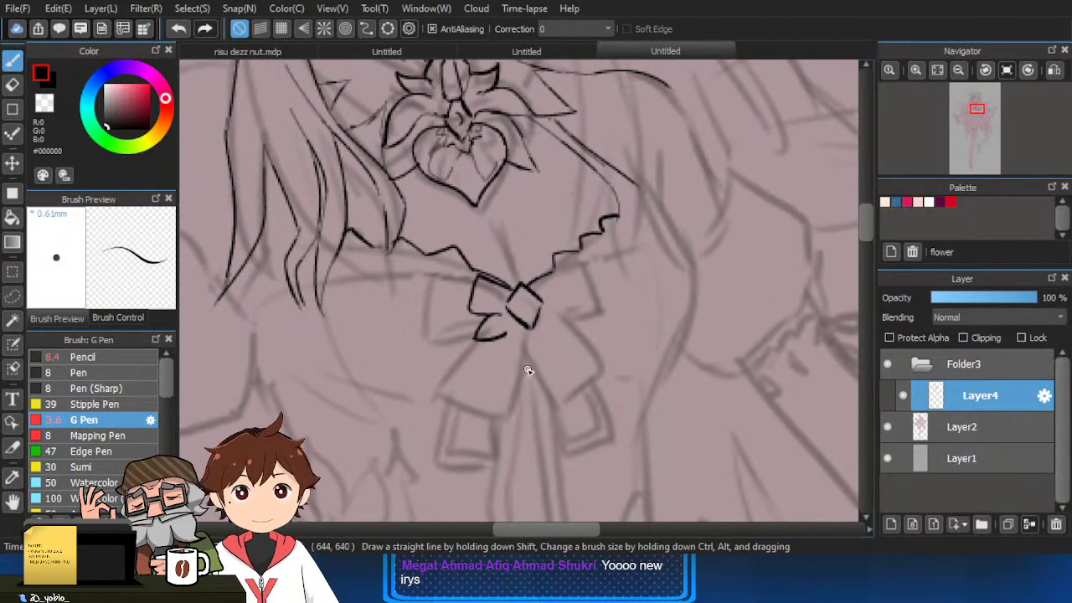
Ink the bow's matching small fold and front loop on the viewer's right of the diamond knot.
scroll(505, 352, "up", 1)
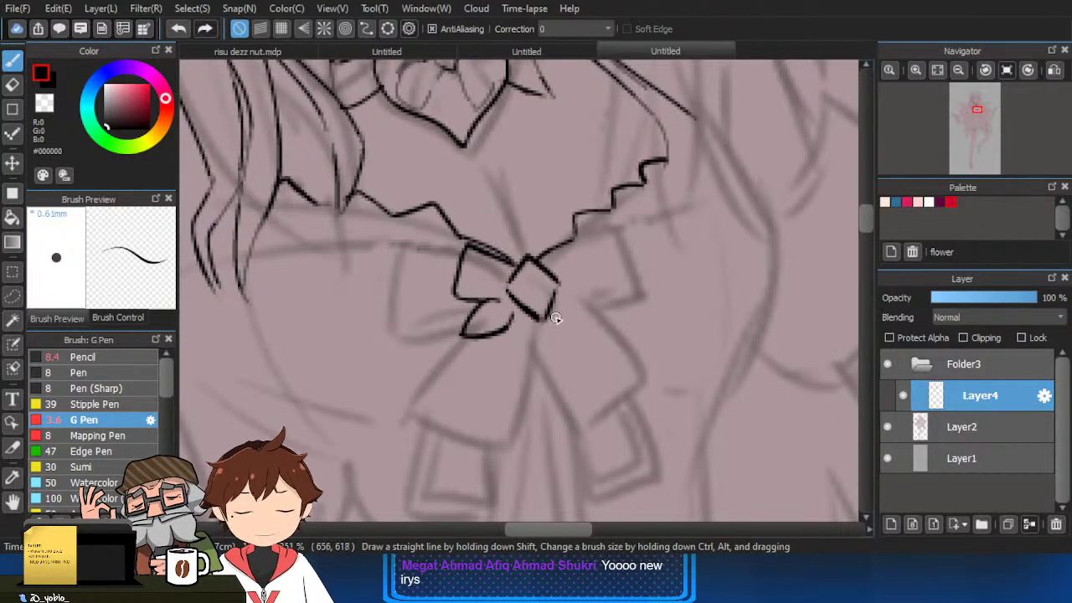
left_click_drag(562, 312, 598, 327)
key("ctrl+z")
key("ctrl+z")
key("ctrl+z")
left_click_drag(573, 290, 609, 324)
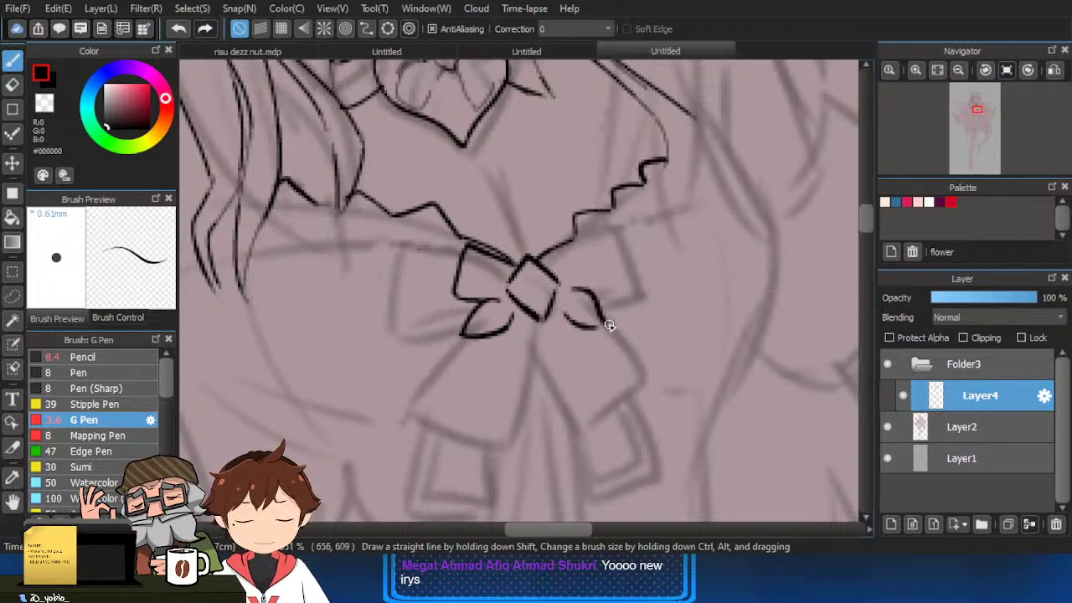
mouse_move(578, 241)
left_mouse_down()
mouse_move(600, 240)
mouse_move(610, 292)
left_mouse_up()
key("ctrl+z")
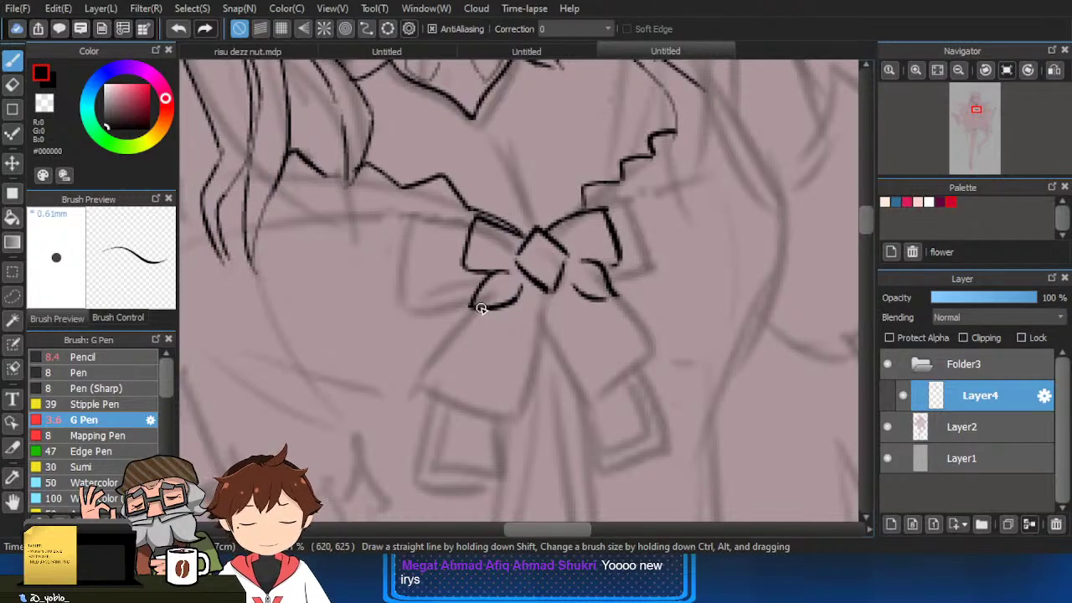
Ink the bow's flared tail on the viewer's left, redrawing it with a wavy hem and an inner fold line.
mouse_move(474, 310)
left_mouse_down()
mouse_move(427, 378)
mouse_move(529, 403)
mouse_move(536, 310)
left_mouse_up()
key("ctrl+z")
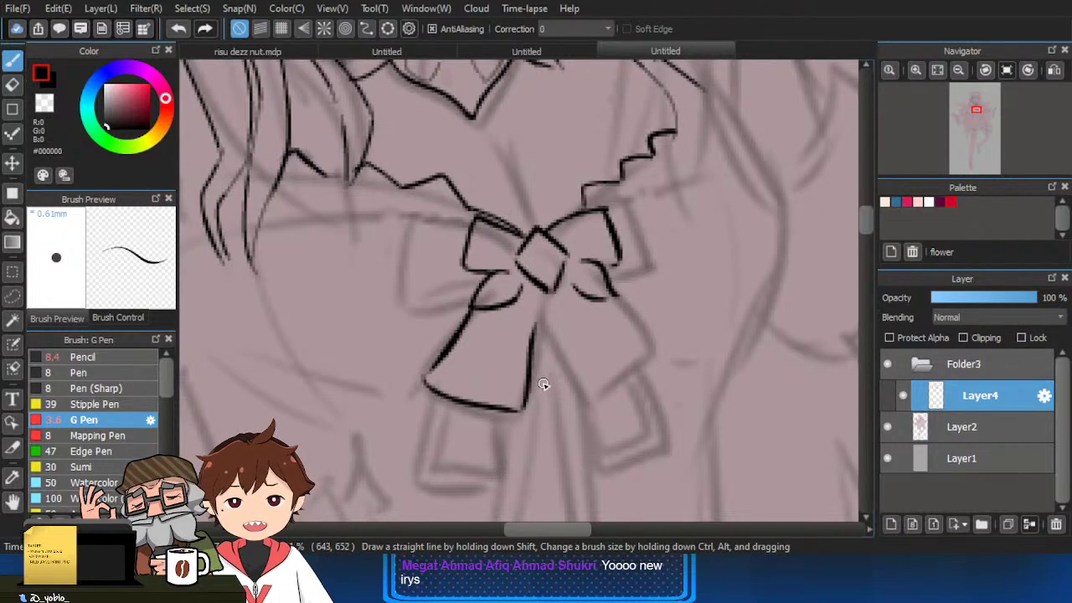
key("ctrl+z")
key("ctrl+z")
key("e")
left_click_drag(477, 315, 428, 377)
key("b")
mouse_move(470, 297)
left_mouse_down()
mouse_move(421, 367)
mouse_move(507, 409)
mouse_move(546, 290)
mouse_move(500, 391)
left_mouse_up()
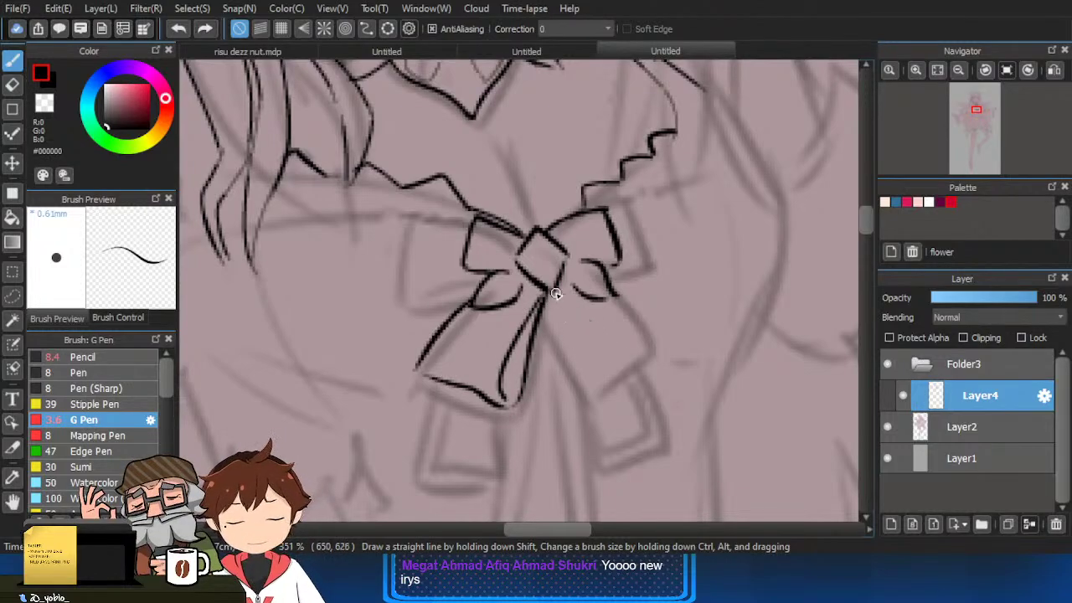
Ink the bow's flared tail on the viewer's right with an inner fold, and clean up the hem corners of both tails.
mouse_move(556, 287)
left_mouse_down()
mouse_move(617, 369)
mouse_move(609, 391)
mouse_move(635, 376)
left_mouse_up()
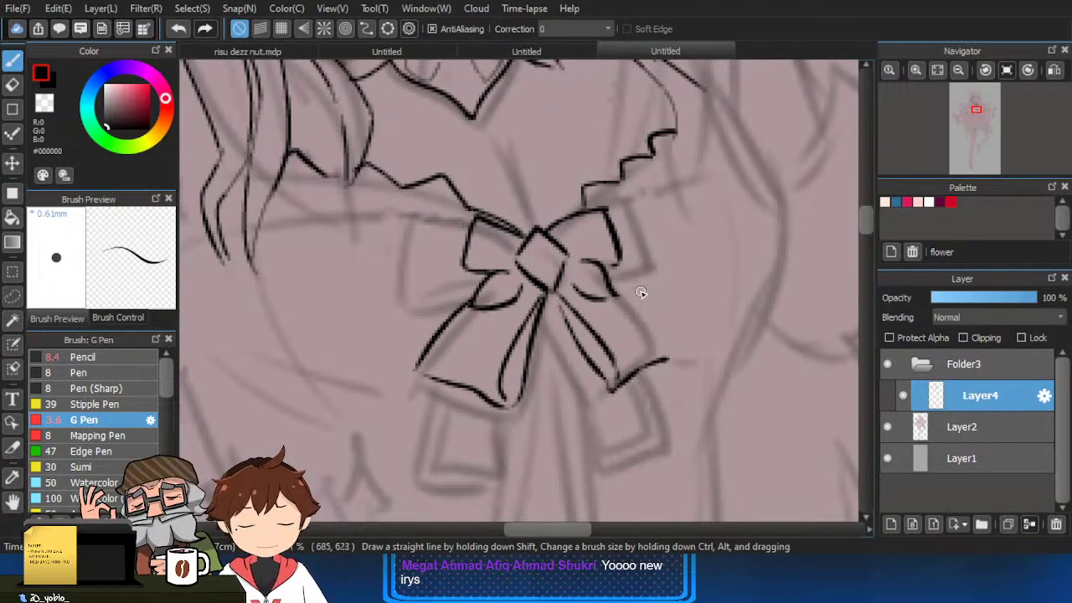
left_click_drag(611, 290, 666, 358)
key("e")
mouse_move(622, 387)
left_mouse_down()
mouse_move(665, 365)
mouse_move(624, 384)
mouse_move(619, 374)
left_mouse_up()
key("b")
left_click_drag(505, 399, 521, 374)
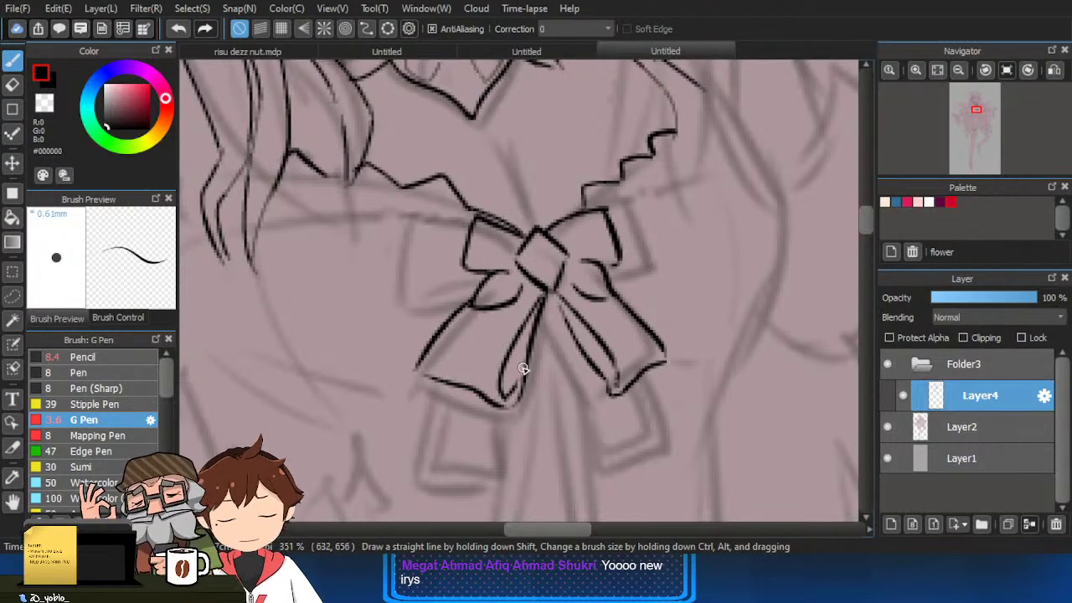
key("e")
key("b")
left_click_drag(412, 371, 422, 355)
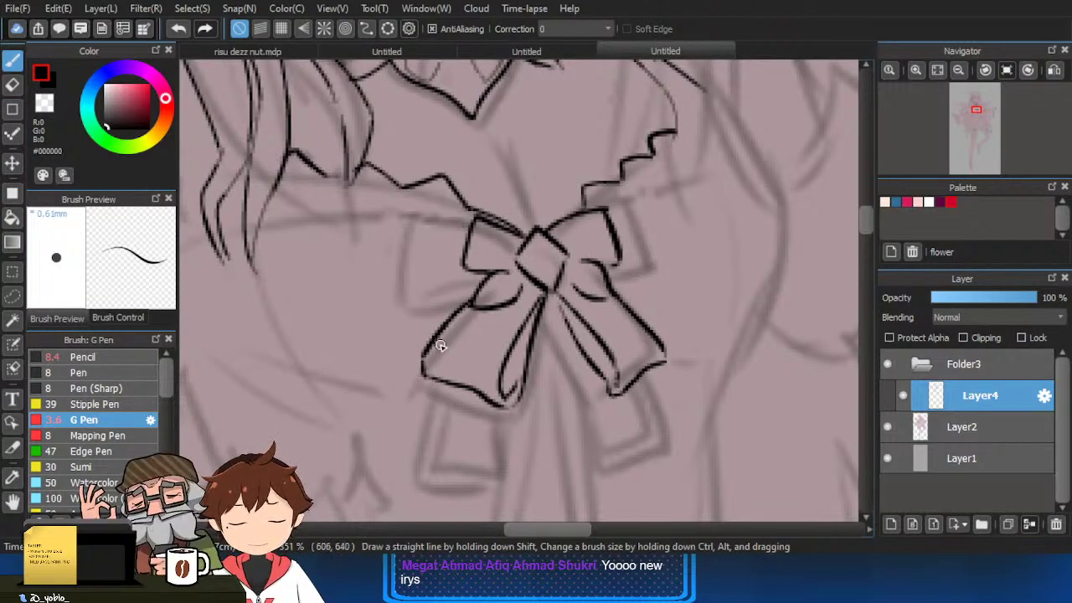
Ink the larger back loop behind the bow on the viewer's left, with a folded lower edge and a wavy outer side.
scroll(453, 352, "up", 1)
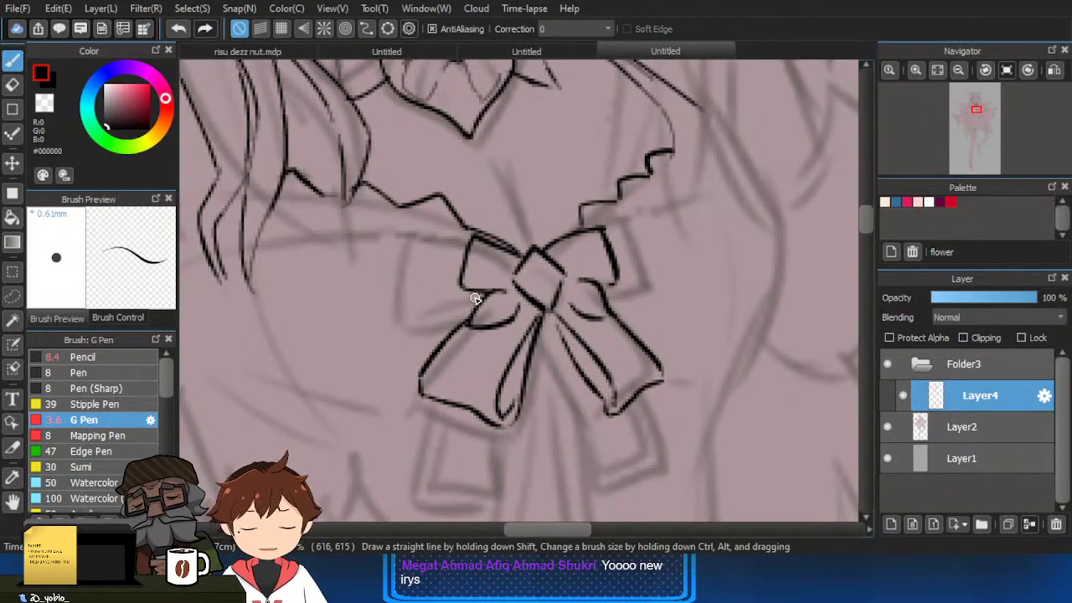
mouse_move(460, 317)
left_mouse_down()
mouse_move(405, 327)
mouse_move(399, 302)
left_mouse_up()
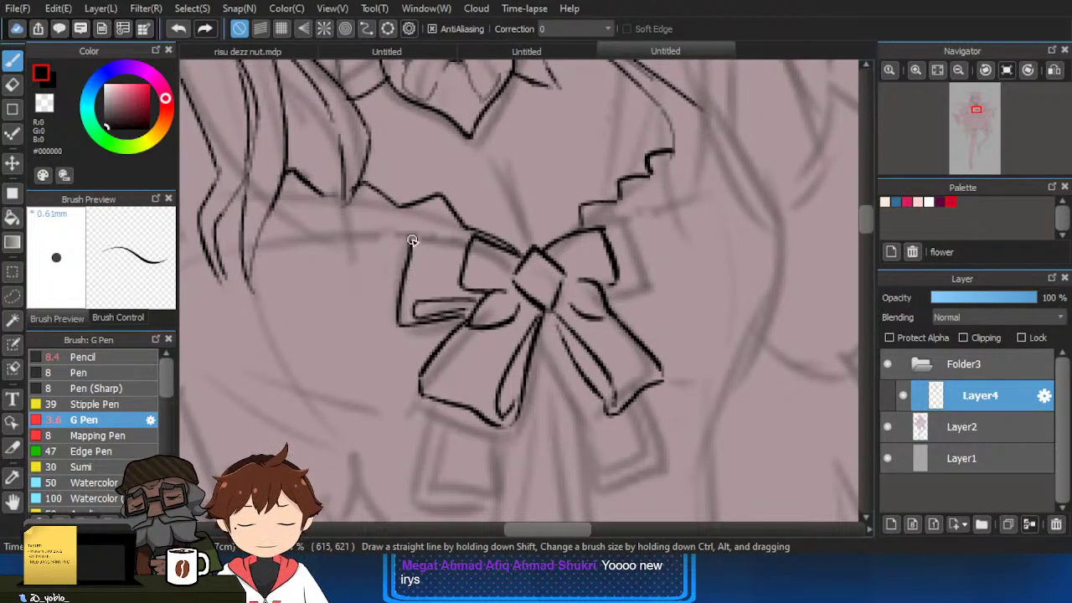
key("ctrl+z")
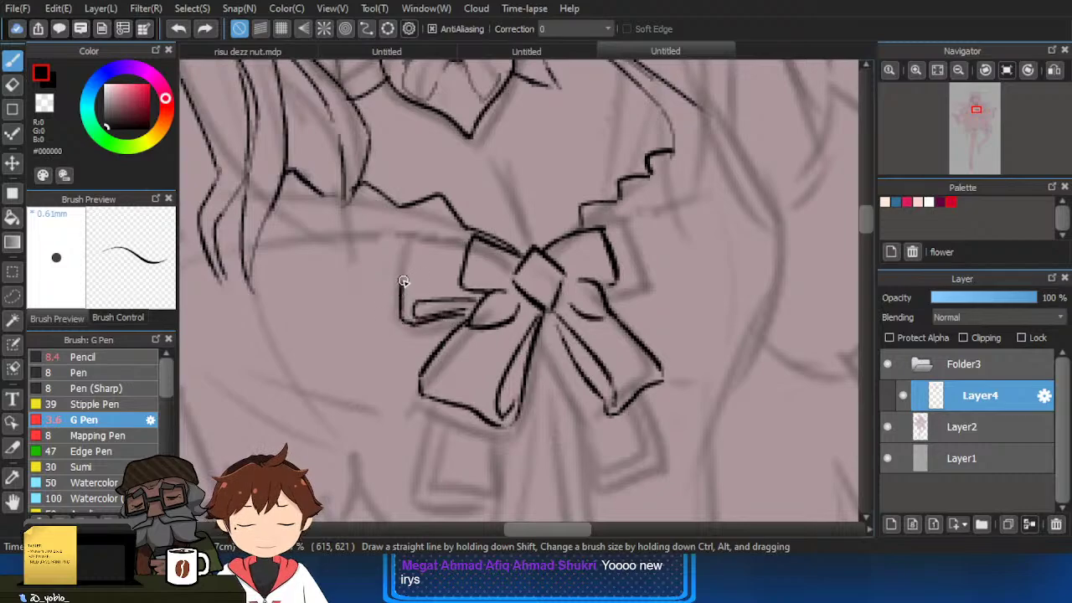
mouse_move(403, 280)
left_mouse_down()
mouse_move(412, 246)
mouse_move(465, 237)
left_mouse_up()
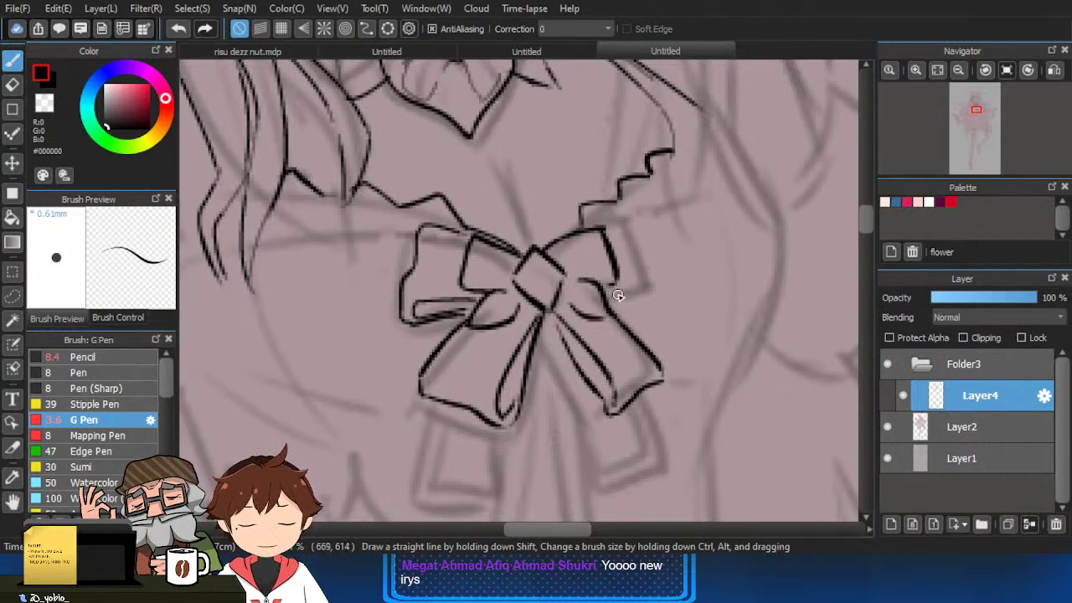
Ink the matching back loop behind the bow on the viewer's right, and tidy the lower edge of the opposite back loop.
mouse_move(614, 307)
left_mouse_down()
mouse_move(656, 305)
mouse_move(646, 290)
mouse_move(656, 304)
left_mouse_up()
key("ctrl+z")
key("ctrl+z")
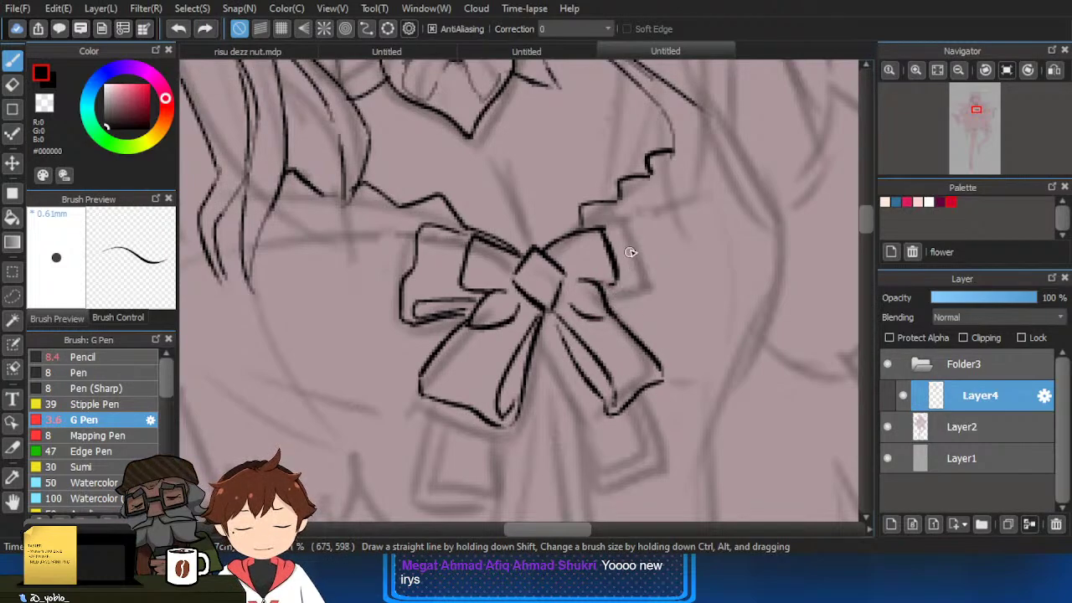
left_click_drag(585, 226, 638, 216)
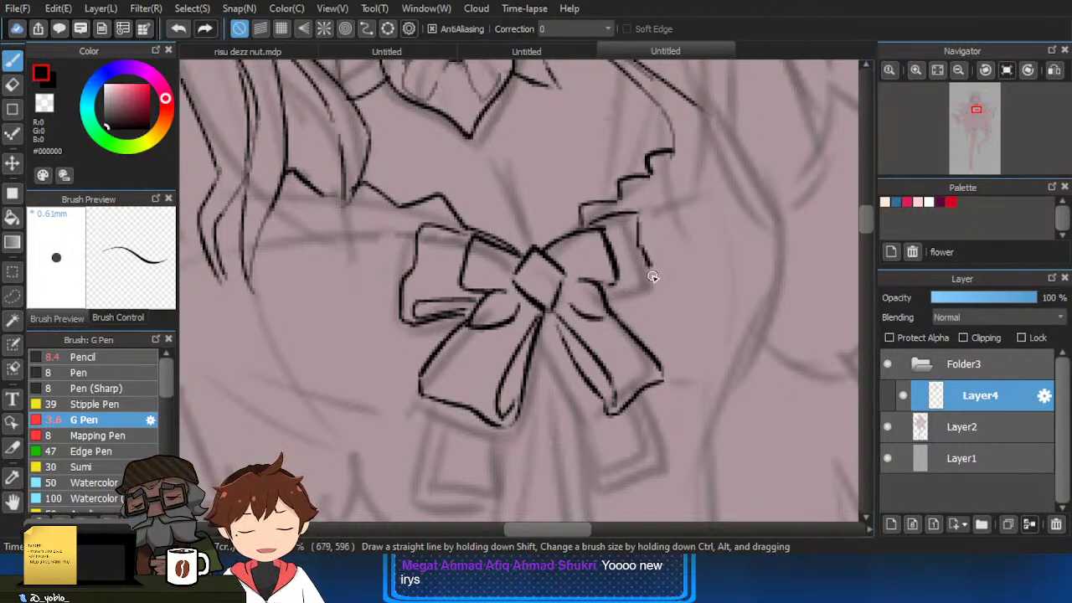
left_click_drag(654, 276, 657, 291)
key("ctrl+z")
mouse_move(640, 247)
left_mouse_down()
mouse_move(657, 297)
mouse_move(607, 310)
left_mouse_up()
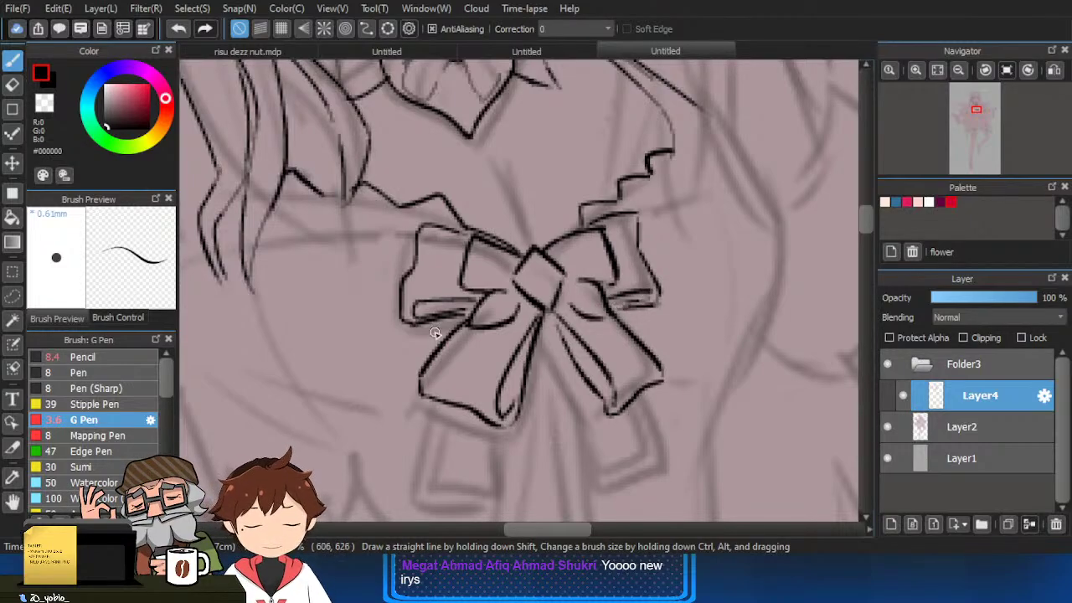
key("e")
mouse_move(410, 328)
left_mouse_down()
mouse_move(401, 299)
mouse_move(416, 325)
mouse_move(472, 310)
left_mouse_up()
key("b")
key("ctrl+z")
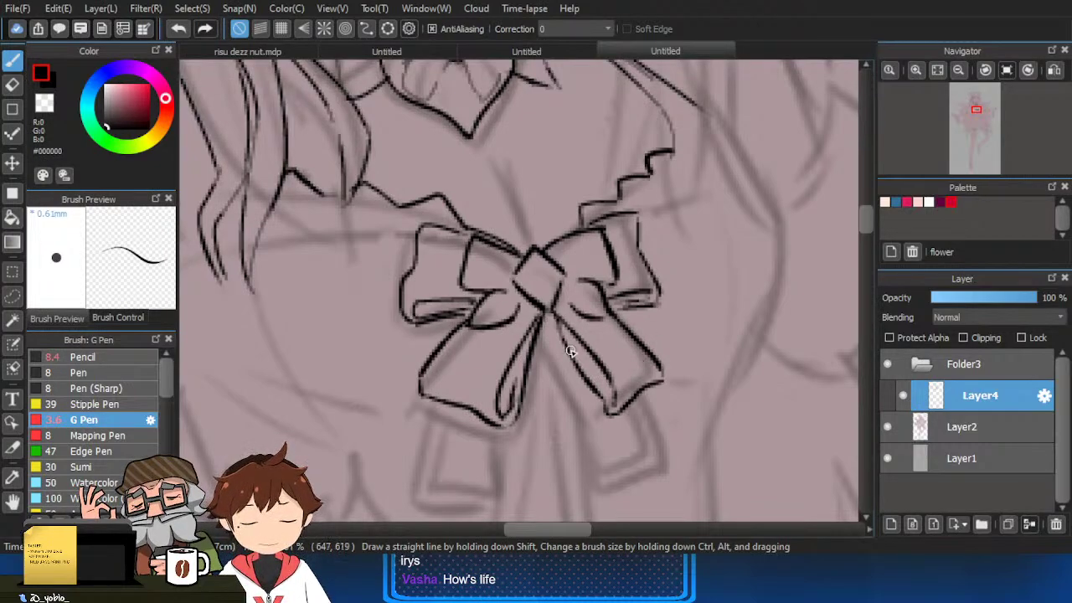
Erase the inner tops of the bow tails and ink a pointed, V-shaped piece hanging below the diamond knot.
scroll(570, 352, "down", 2)
scroll(546, 346, "up", 2)
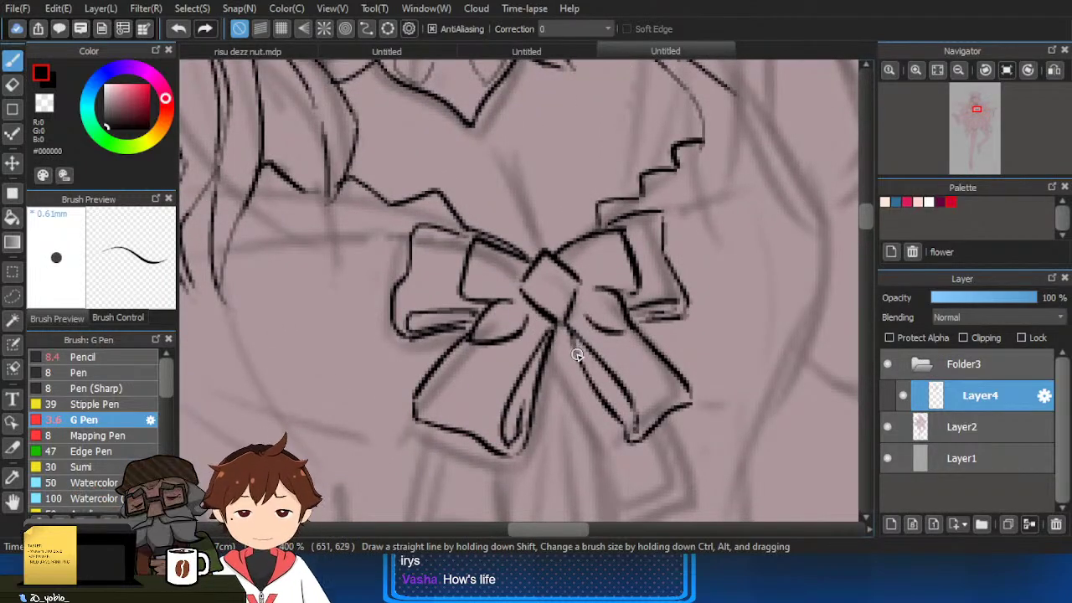
key("e")
mouse_move(553, 332)
left_mouse_down()
mouse_move(546, 342)
mouse_move(581, 339)
mouse_move(577, 393)
left_mouse_up()
key("b")
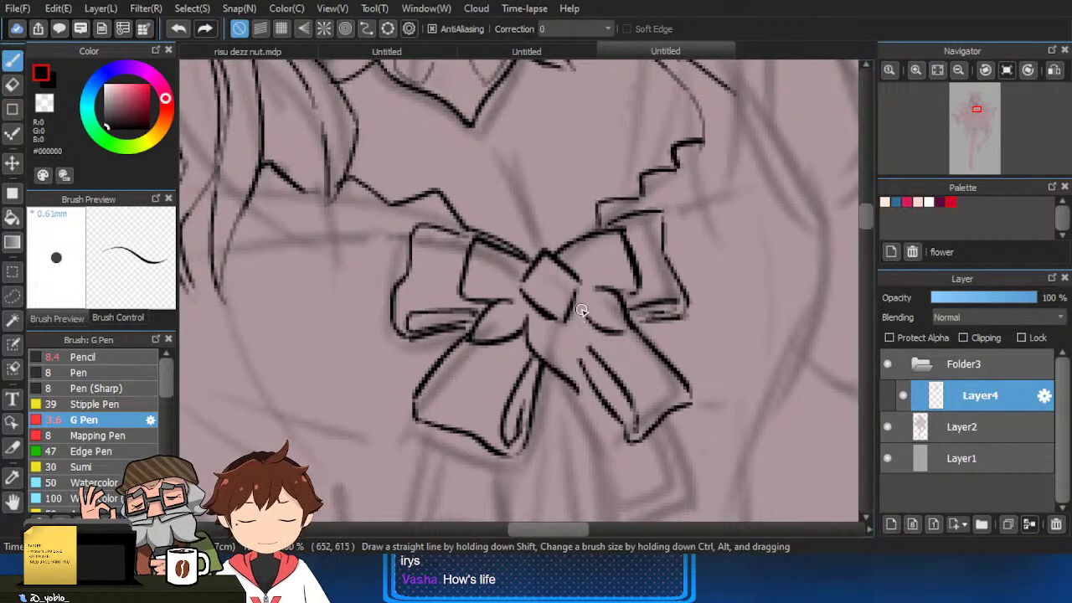
left_click_drag(580, 313, 578, 380)
key("ctrl+z")
key("ctrl+z")
left_click_drag(527, 314, 567, 386)
left_click_drag(584, 314, 570, 393)
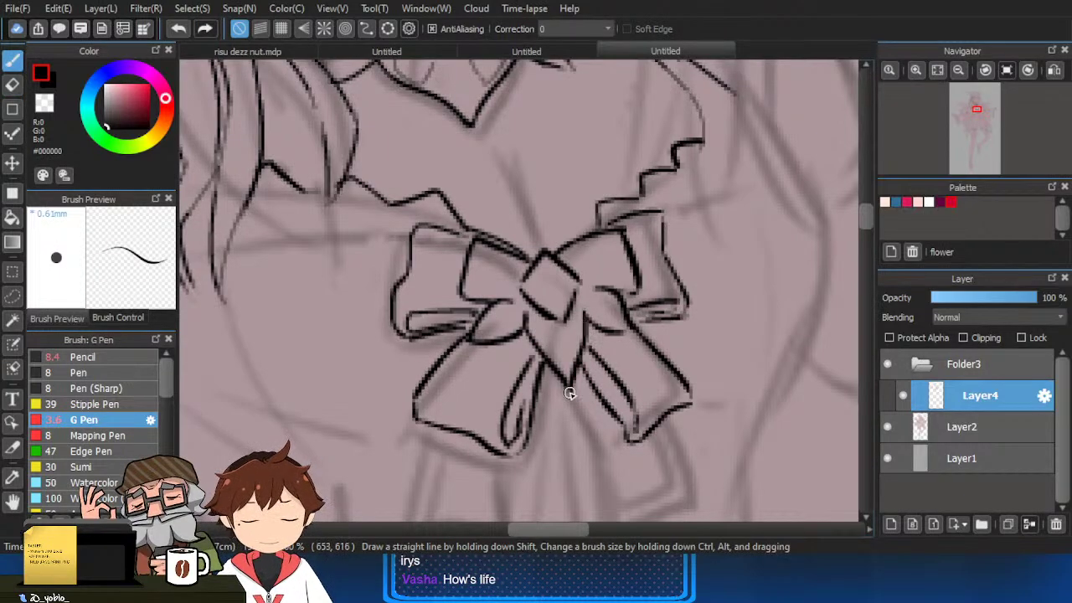
Check the finished bow and touch up where its back loop meets the jagged trim on the viewer's right.
scroll(605, 392, "down", 2)
left_click_drag(629, 366, 562, 359)
scroll(552, 356, "up", 1)
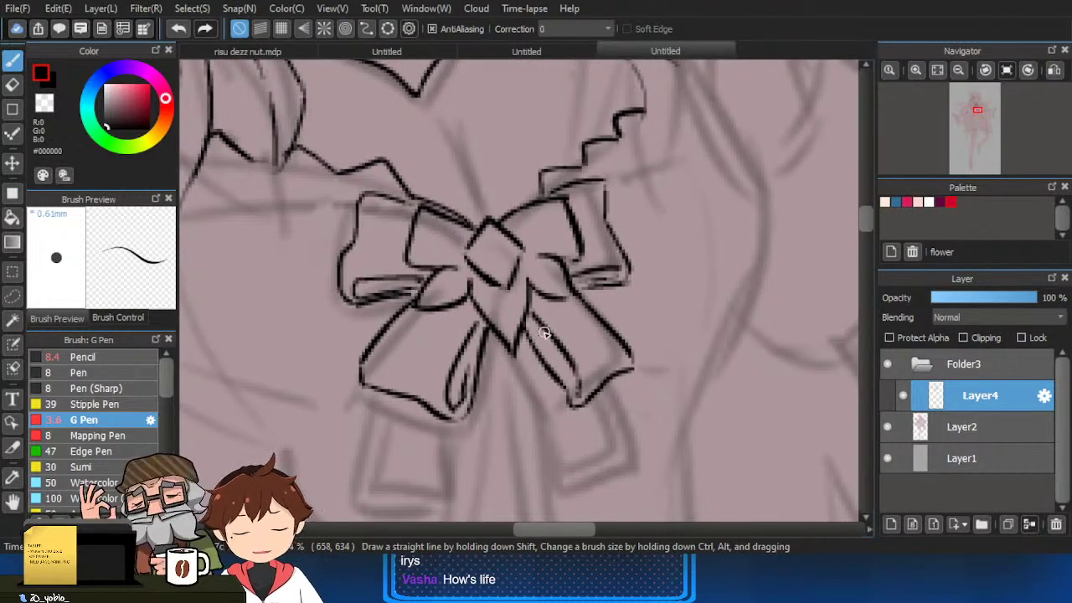
mouse_move(445, 346)
left_mouse_down()
mouse_move(511, 374)
mouse_move(526, 402)
left_mouse_up()
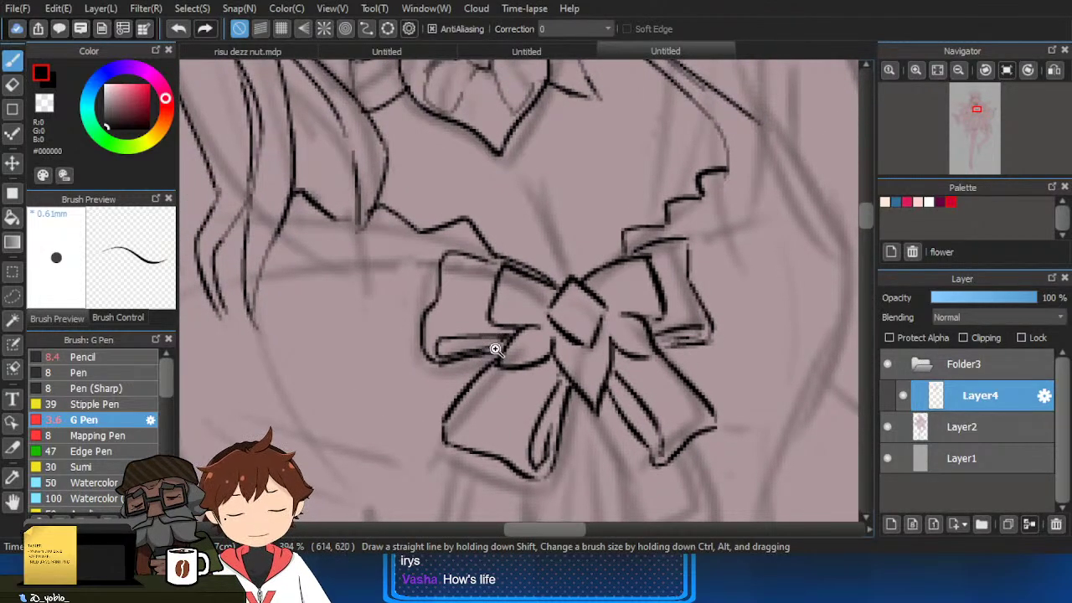
scroll(495, 349, "down", 1)
scroll(580, 355, "up", 1)
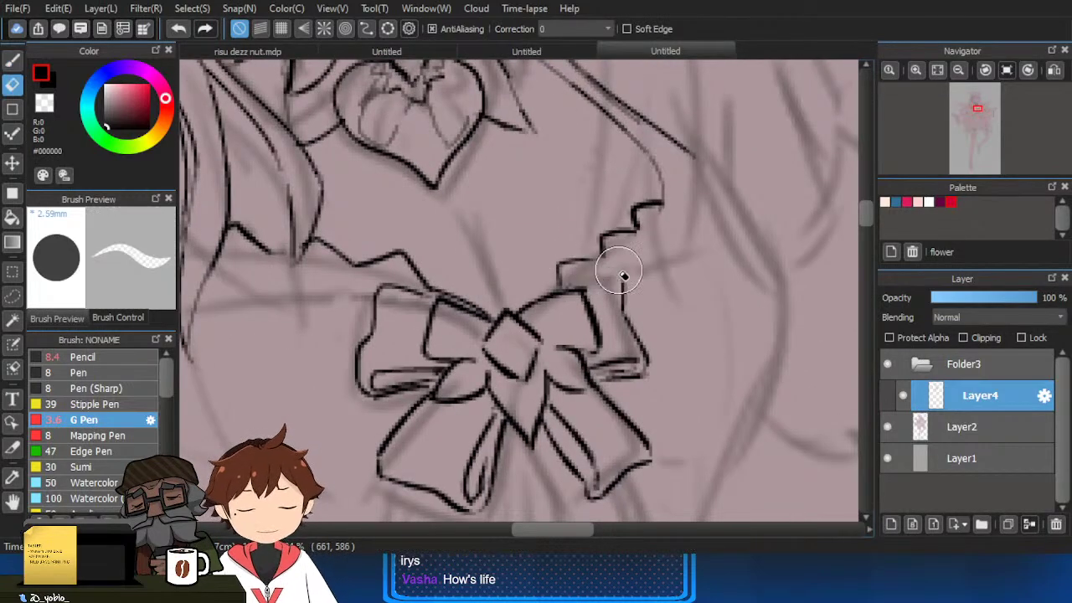
mouse_move(559, 270)
left_mouse_down()
mouse_move(624, 291)
mouse_move(584, 287)
left_mouse_up()
key("ctrl+z")
scroll(635, 291, "down", 2)
left_click_drag(592, 357, 623, 335)
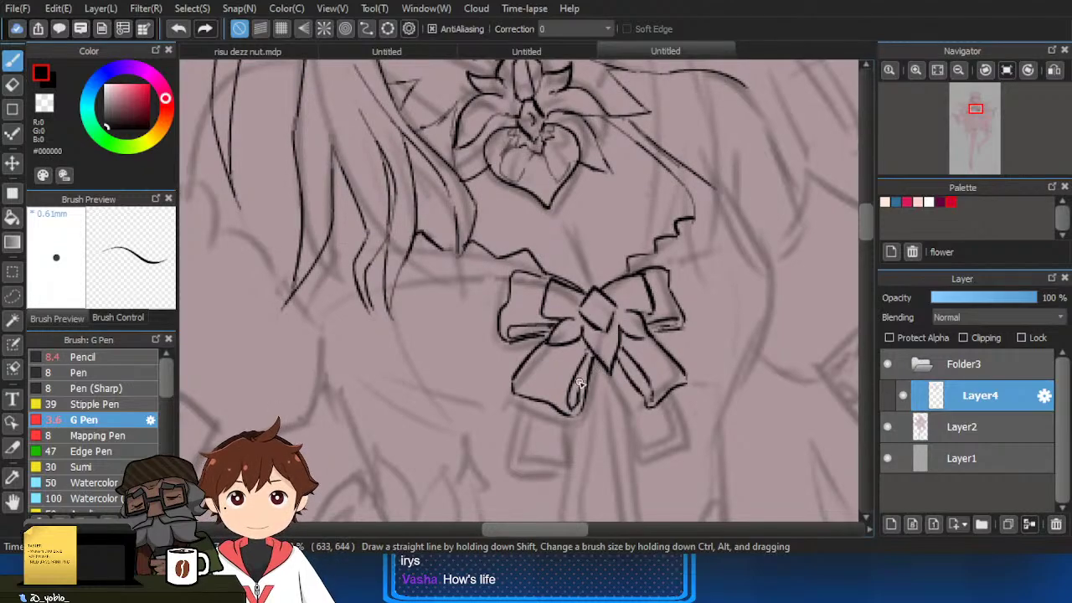
Ink the bodice's upper edge outward from both sides of the bow, plus the chest's side contour below the hair on the viewer's left.
left_click_drag(513, 278, 407, 268)
key("ctrl+z")
mouse_move(510, 280)
left_mouse_down()
mouse_move(406, 261)
mouse_move(414, 263)
mouse_move(378, 270)
mouse_move(370, 321)
left_mouse_up()
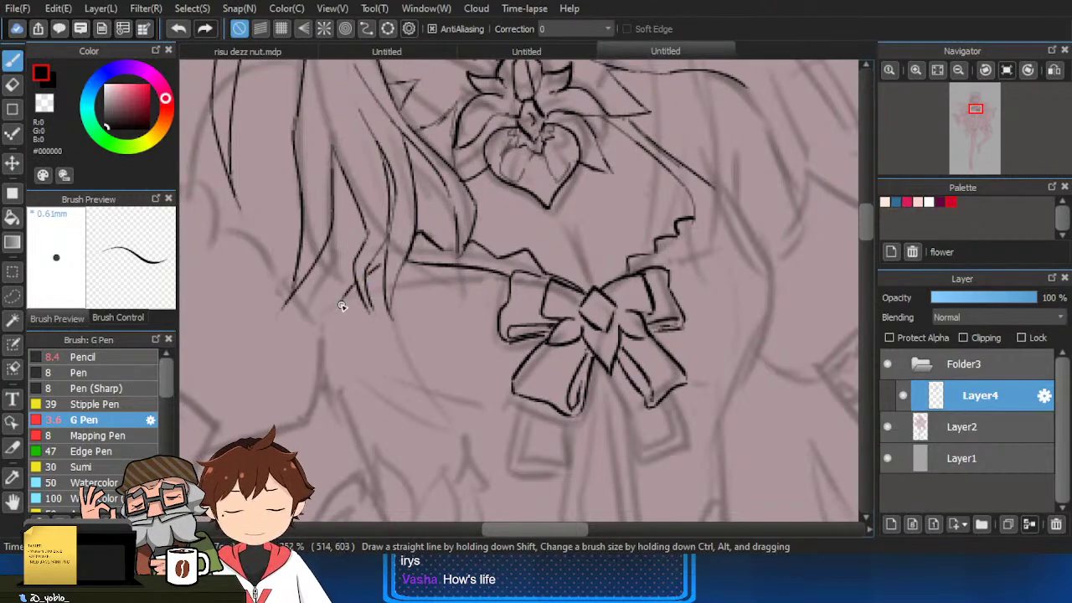
mouse_move(338, 308)
left_mouse_down()
mouse_move(382, 393)
mouse_move(331, 360)
left_mouse_up()
key("ctrl+z")
left_click_drag(461, 370, 417, 362)
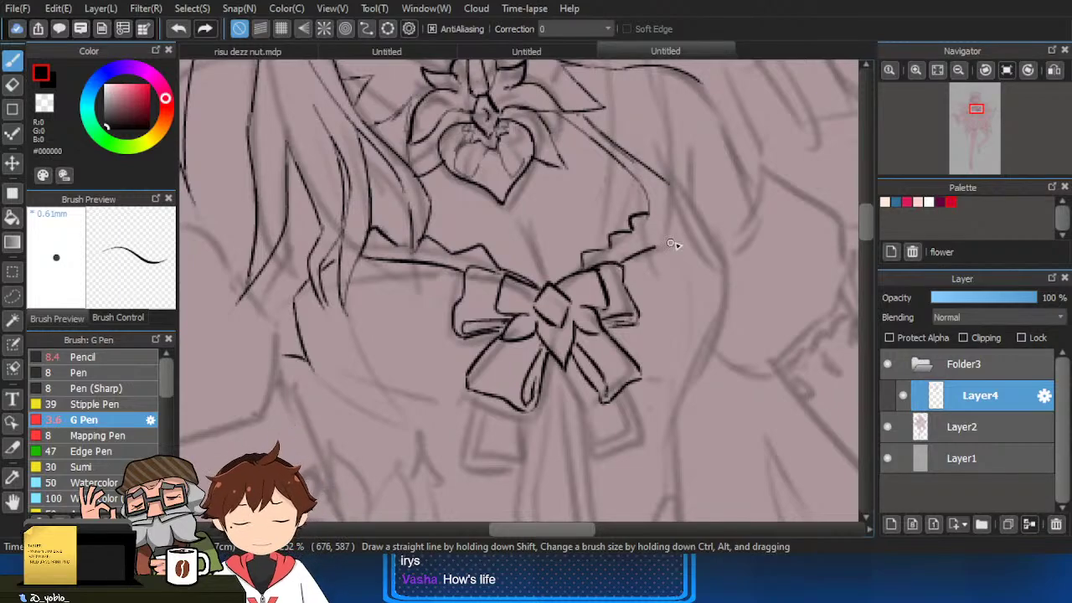
Erase the outer part of the jagged trim on the viewer's right and re-ink it with sharper points extending farther outward.
key("e")
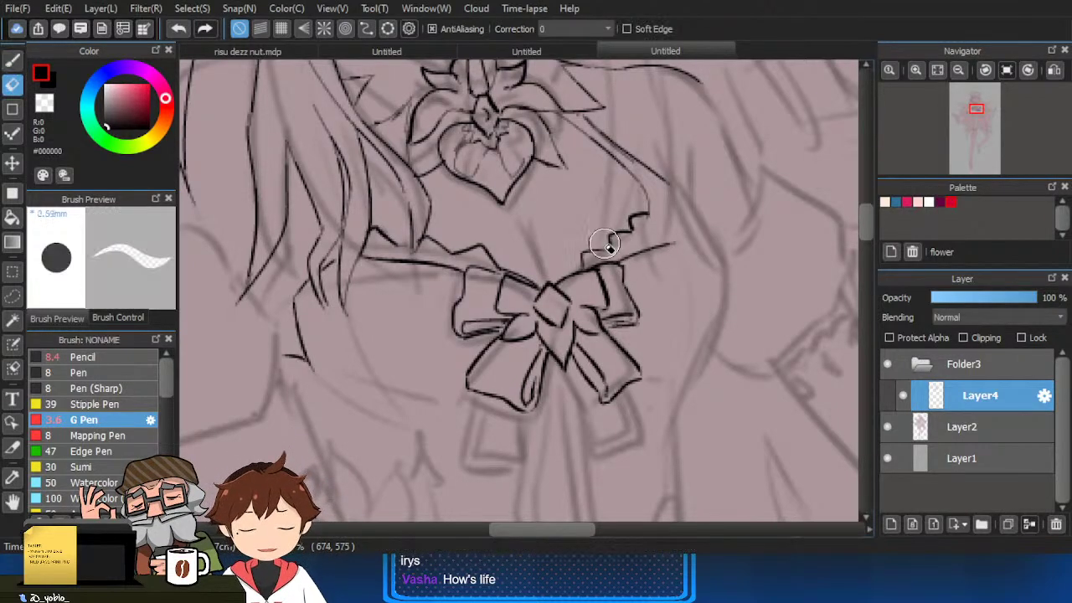
mouse_move(608, 240)
left_mouse_down()
mouse_move(641, 222)
mouse_move(606, 248)
mouse_move(632, 221)
mouse_move(666, 226)
left_mouse_up()
key("b")
key("e")
key("b")
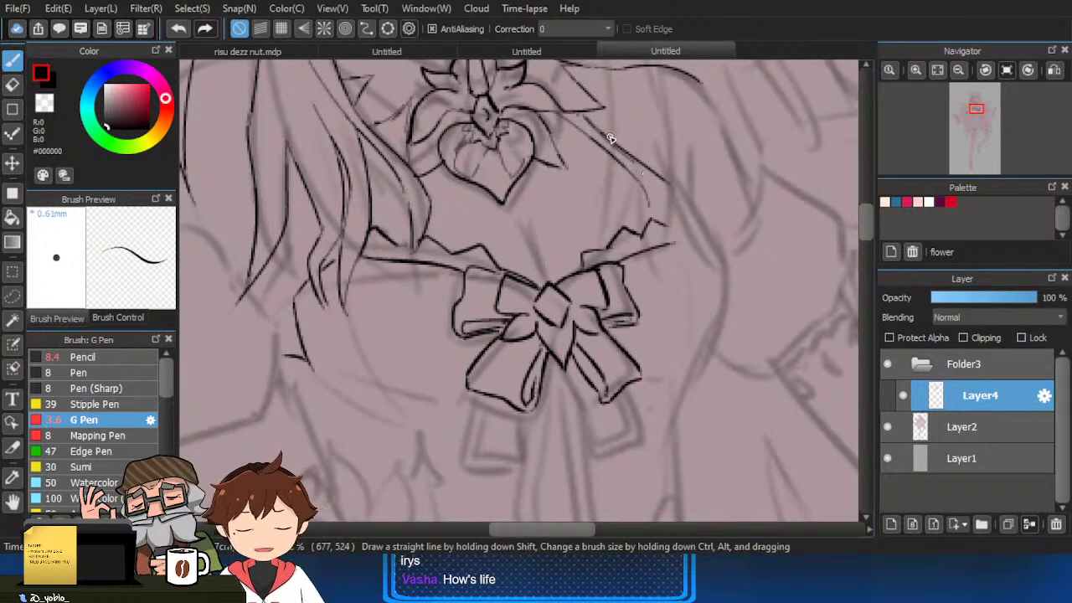
Re-ink the inner end of the jagged chest trim on the viewer's right and draw a small round stud inside each point on both sides.
scroll(650, 185, "up", 2)
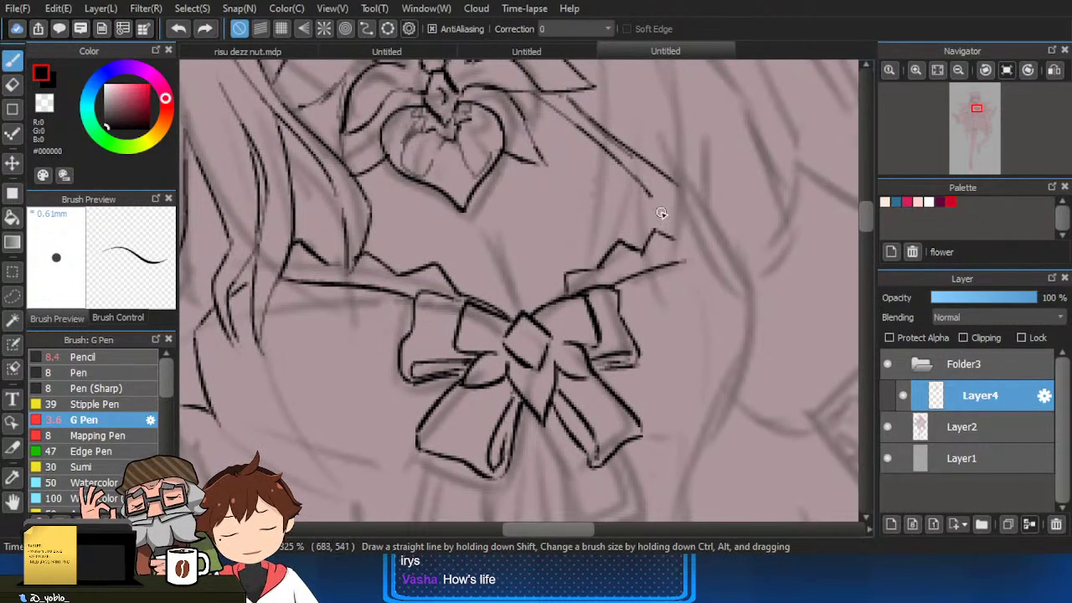
mouse_move(653, 198)
left_mouse_down()
mouse_move(672, 227)
mouse_move(762, 233)
mouse_move(766, 192)
left_mouse_up()
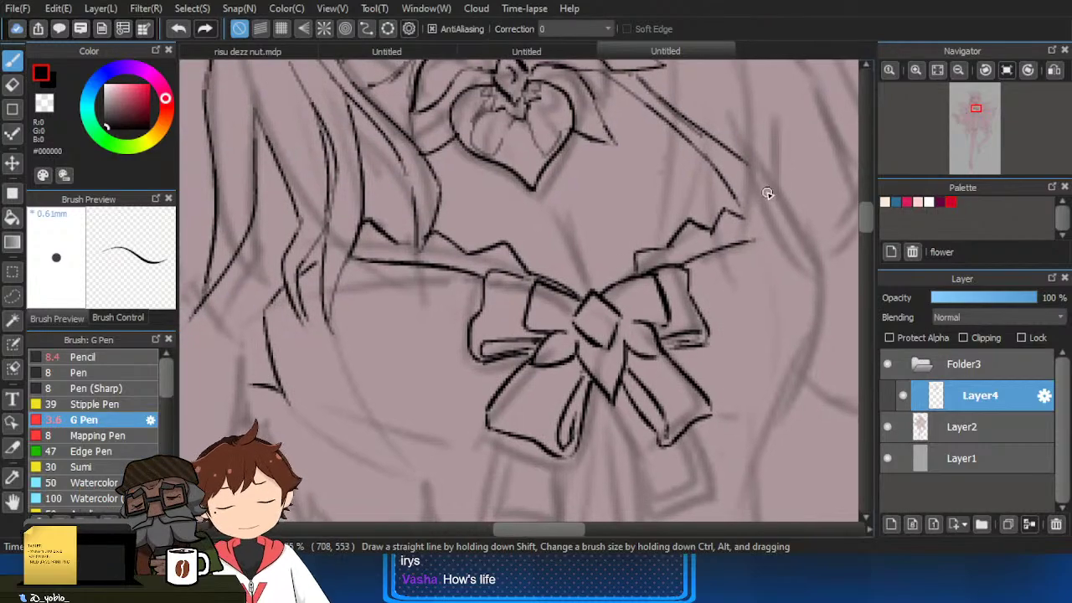
scroll(716, 236, "up", 1)
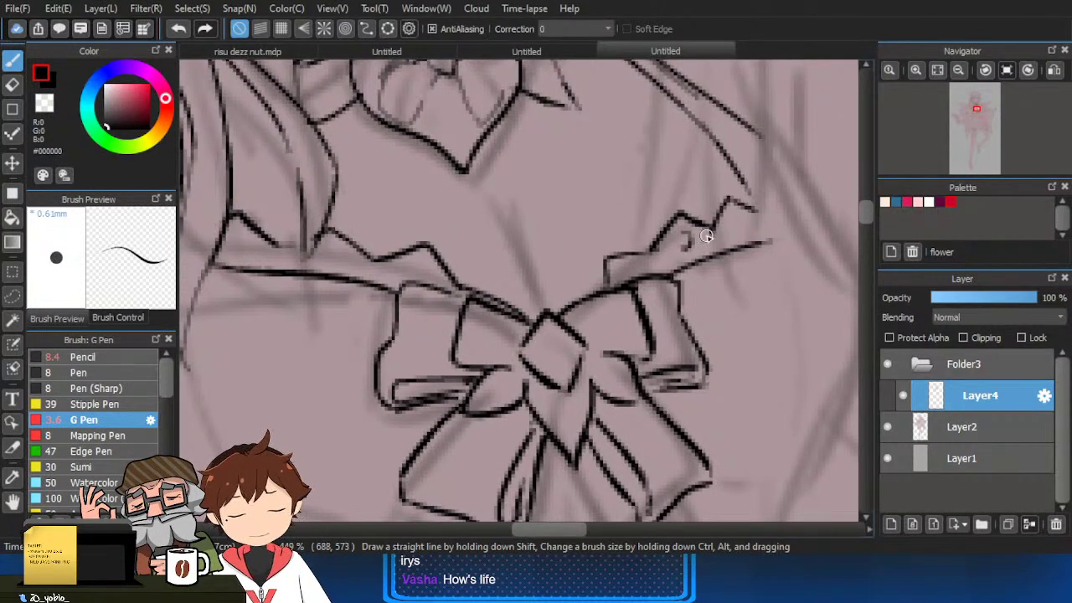
mouse_move(688, 231)
left_mouse_down()
mouse_move(605, 263)
mouse_move(640, 246)
mouse_move(649, 253)
mouse_move(626, 248)
mouse_move(596, 282)
left_mouse_up()
key("e")
key("b")
left_click_drag(737, 218, 736, 220)
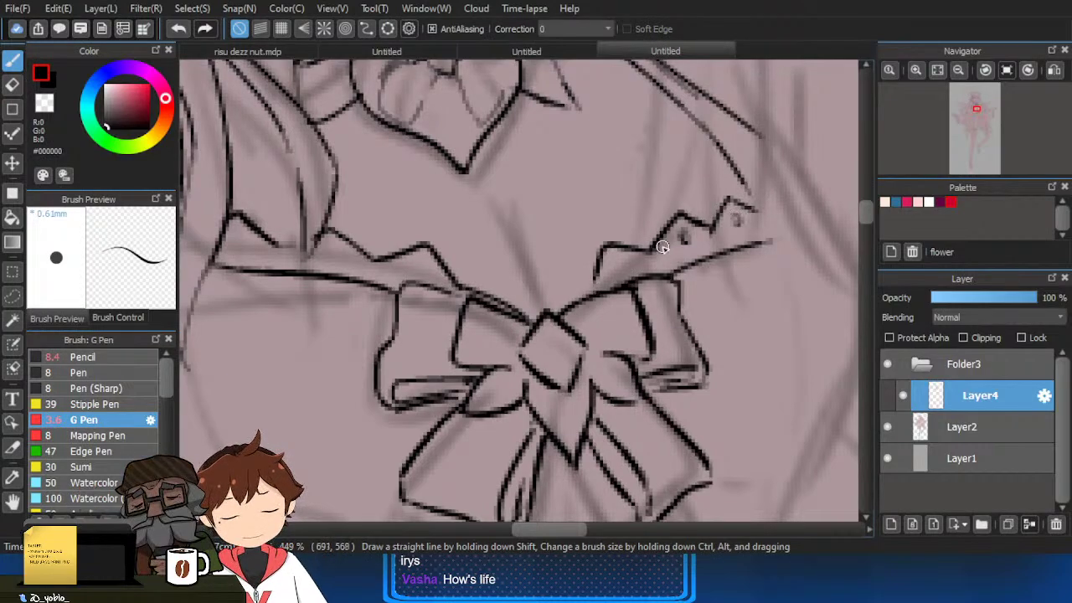
left_click_drag(622, 260, 619, 264)
left_click_drag(434, 276, 459, 268)
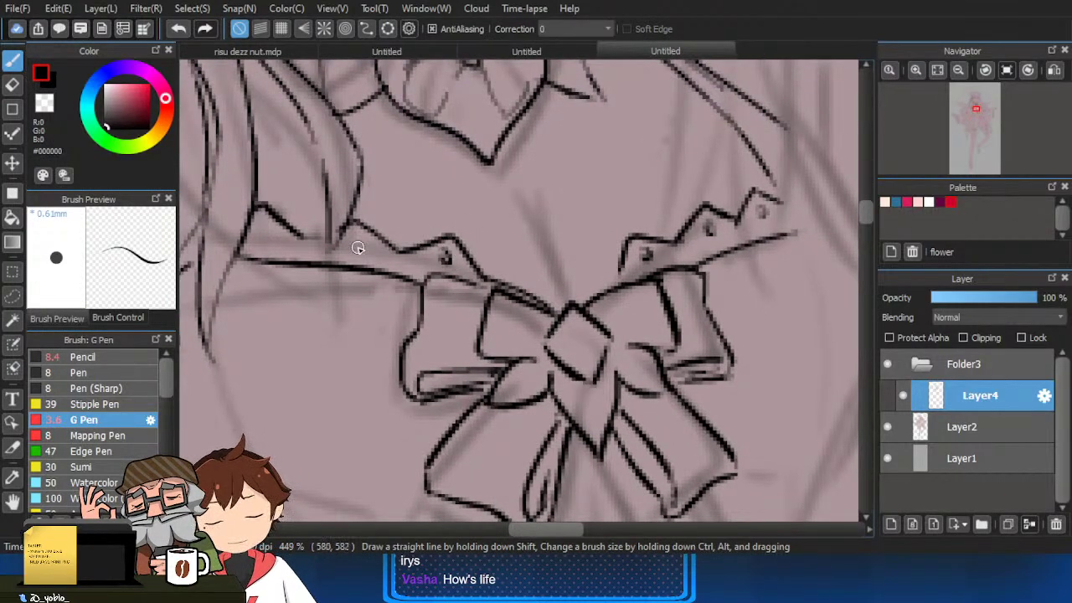
left_click_drag(356, 238, 409, 233)
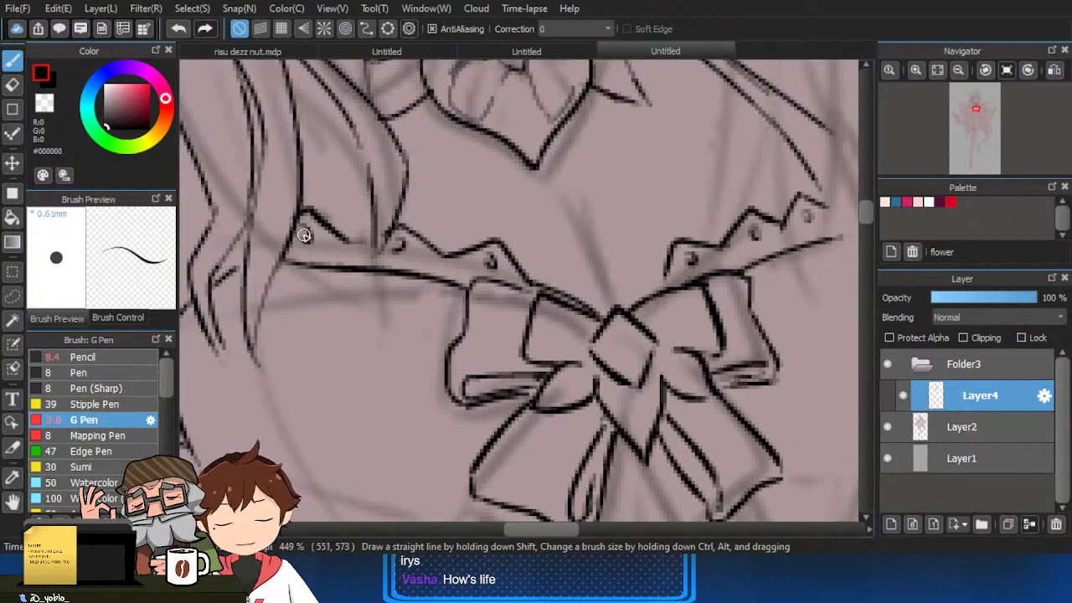
scroll(365, 253, "down", 3)
left_click_drag(549, 232, 600, 209)
left_click_drag(428, 268, 380, 268)
scroll(377, 248, "up", 2)
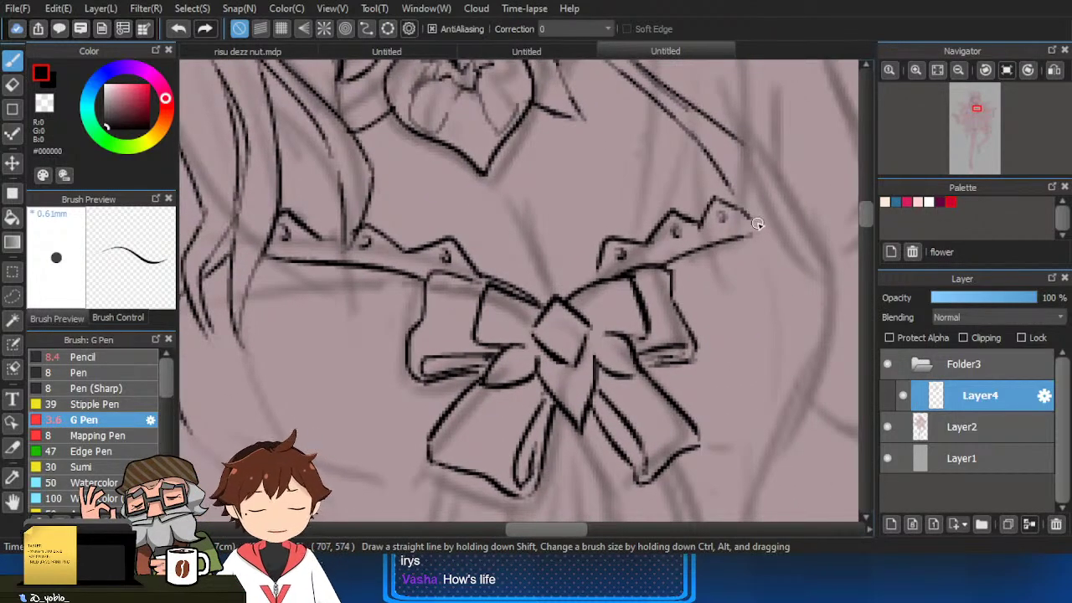
Erase the lower end of the outer line running from the collar to the armpit on the viewer's right and re-ink it.
scroll(729, 218, "down", 3)
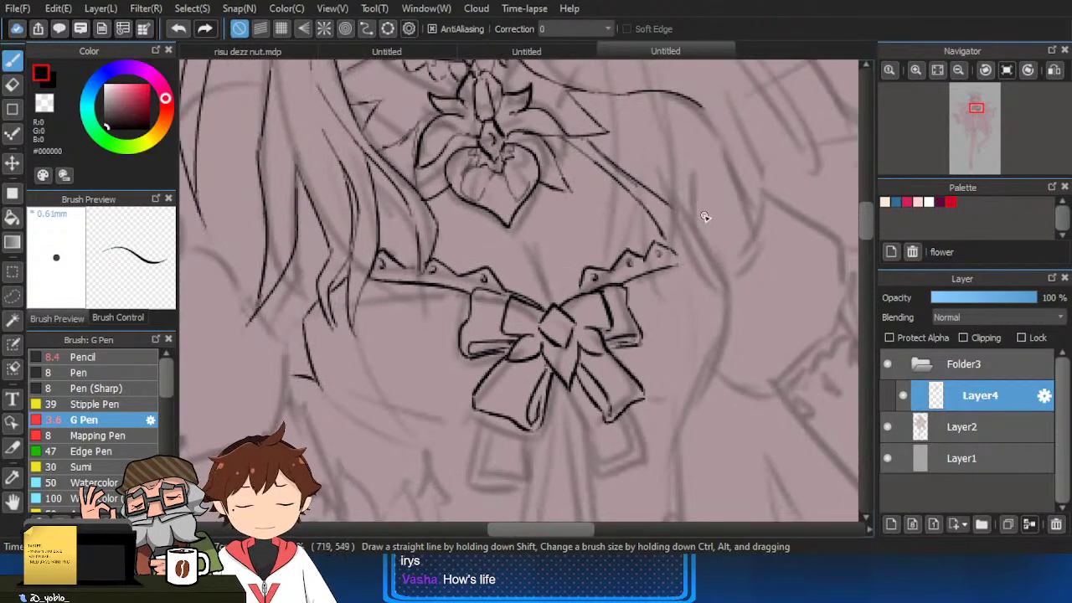
scroll(705, 217, "up", 1)
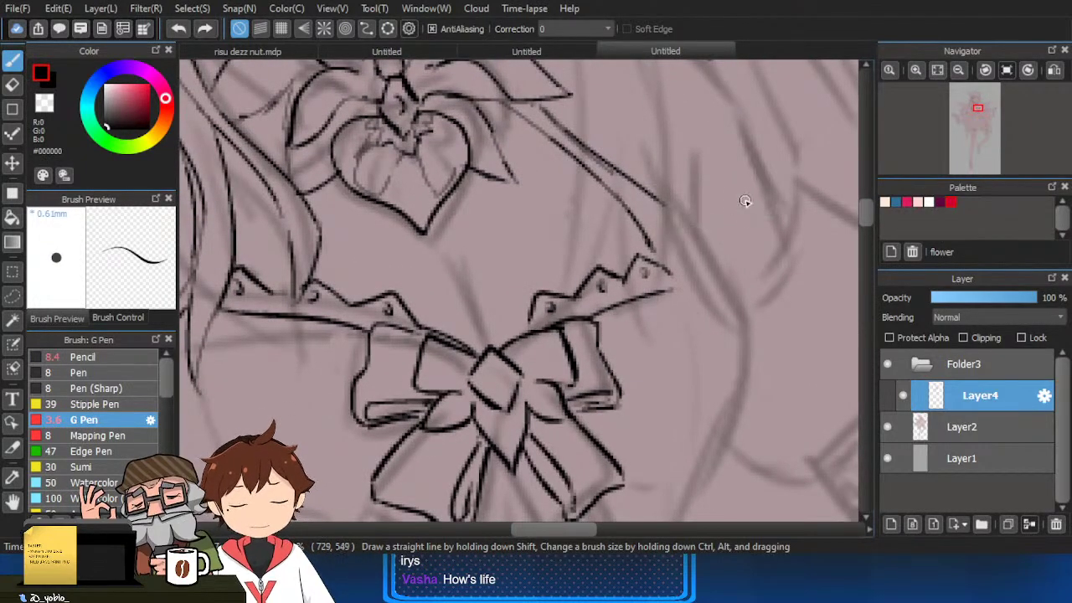
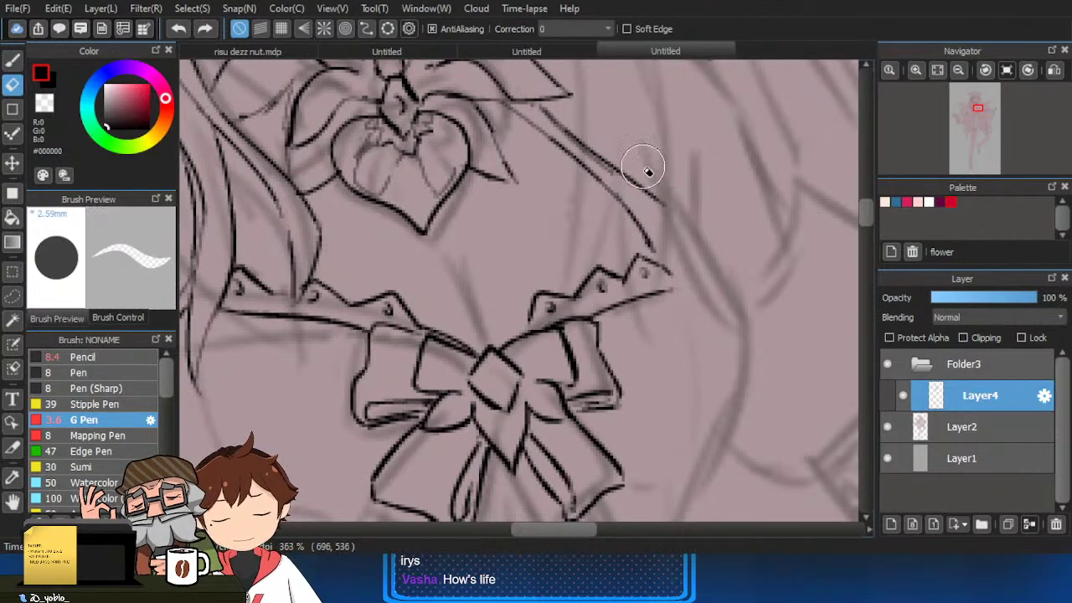
left_click_drag(677, 248, 670, 230)
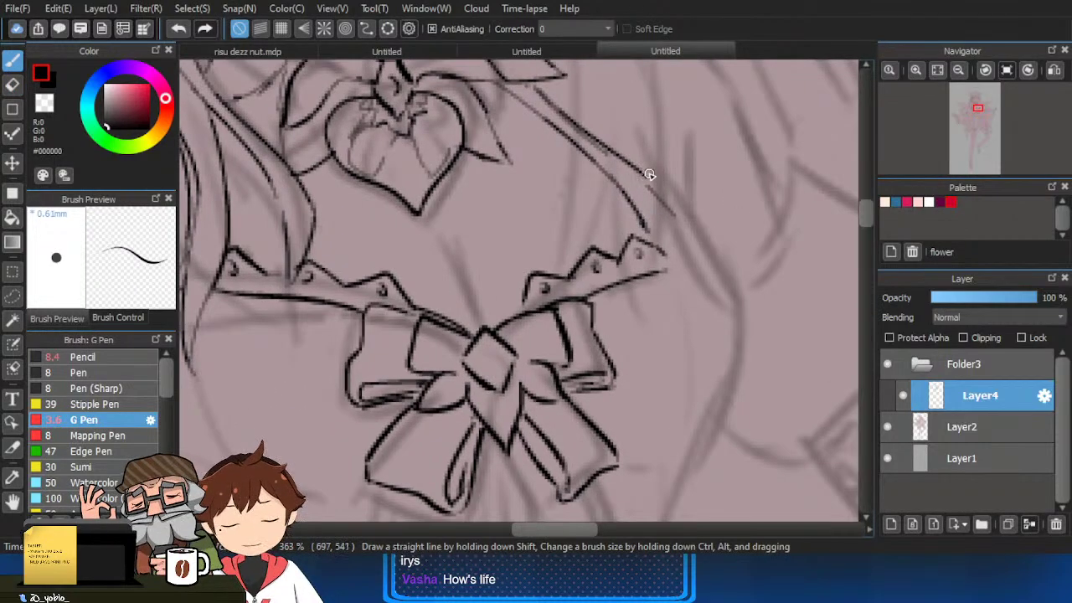
key("e")
left_click_drag(647, 179, 690, 232)
key("b")
left_click_drag(602, 141, 687, 243)
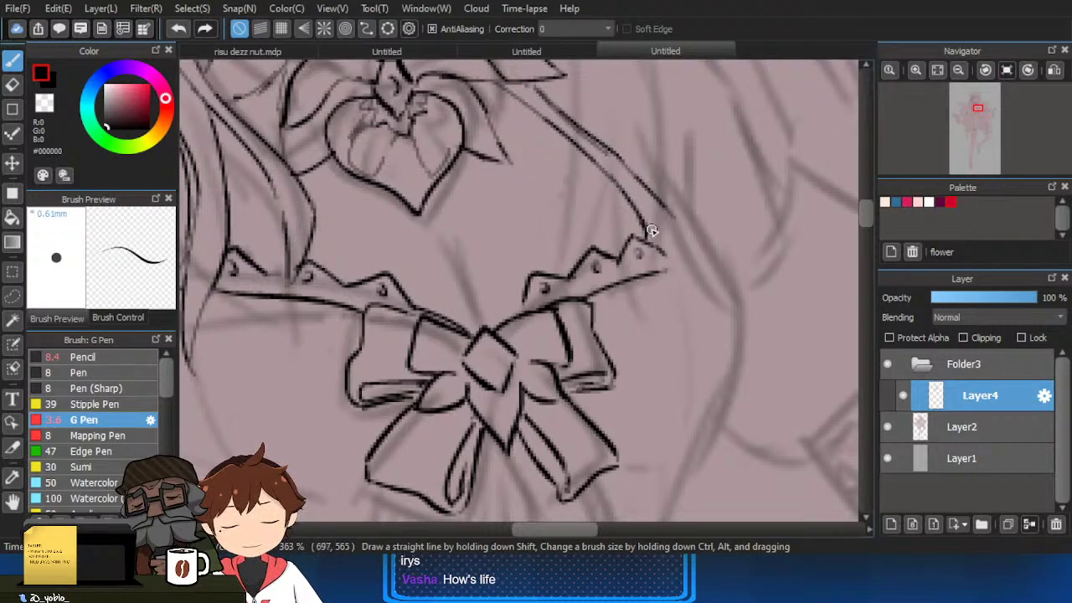
Ink the chest's side contour on the viewer's right, from the bodice's upper edge around and inward toward the waist.
mouse_move(666, 208)
left_mouse_down()
mouse_move(697, 249)
mouse_move(710, 243)
left_mouse_up()
scroll(693, 235, "down", 2)
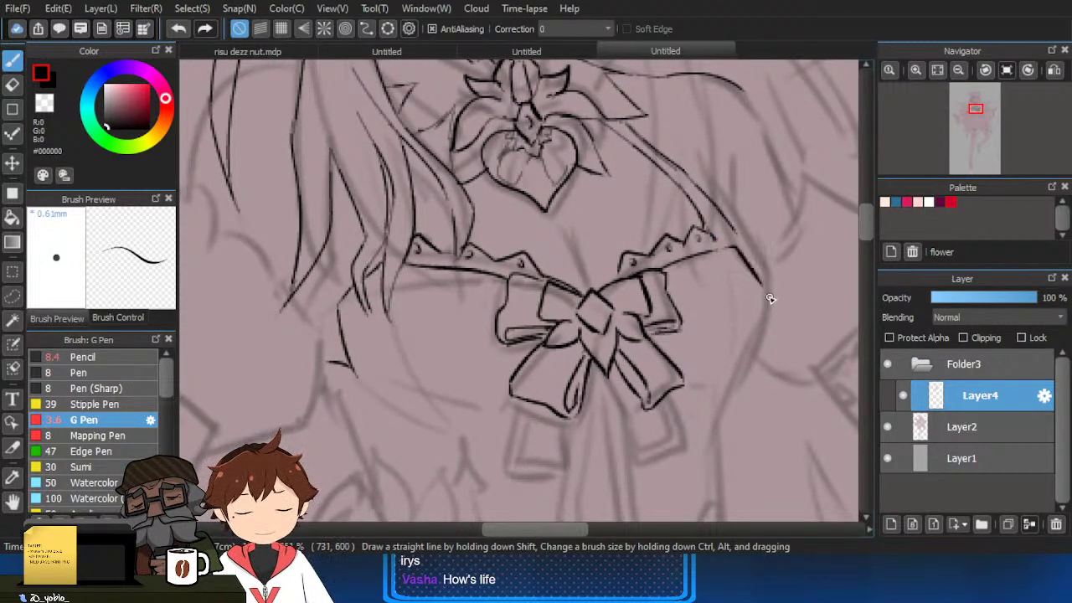
left_click_drag(771, 299, 767, 280)
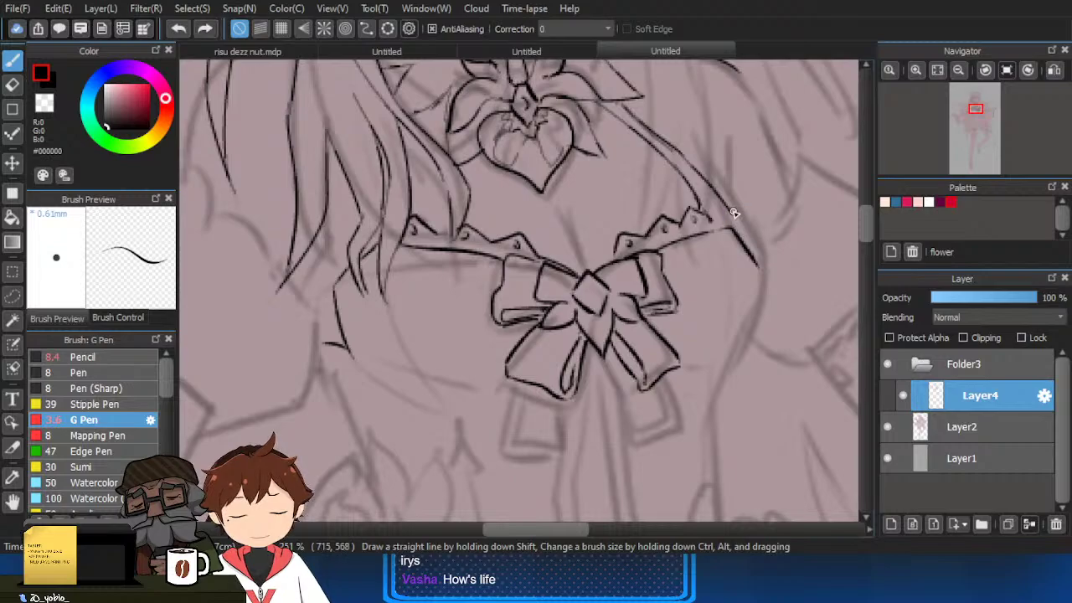
scroll(754, 239, "down", 1)
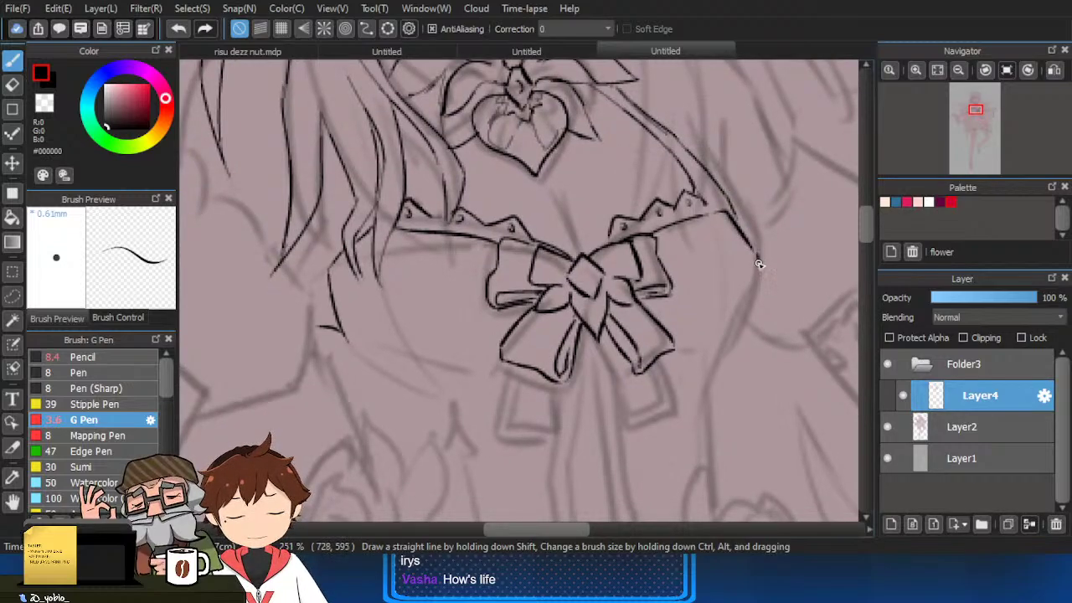
left_click_drag(759, 260, 729, 348)
key("ctrl+z")
left_click_drag(752, 310, 759, 273)
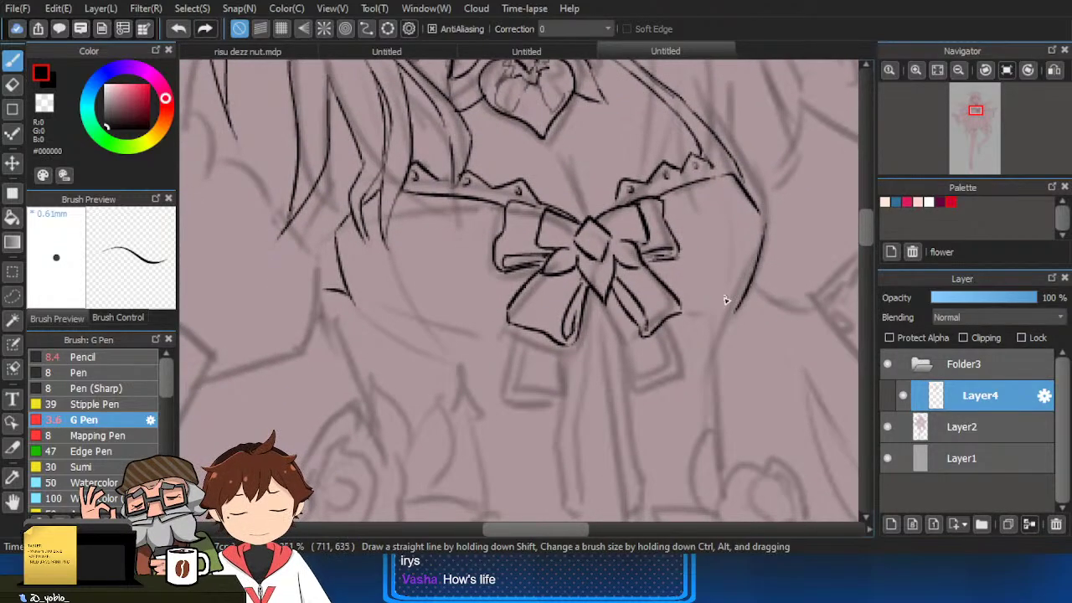
scroll(725, 300, "down", 1)
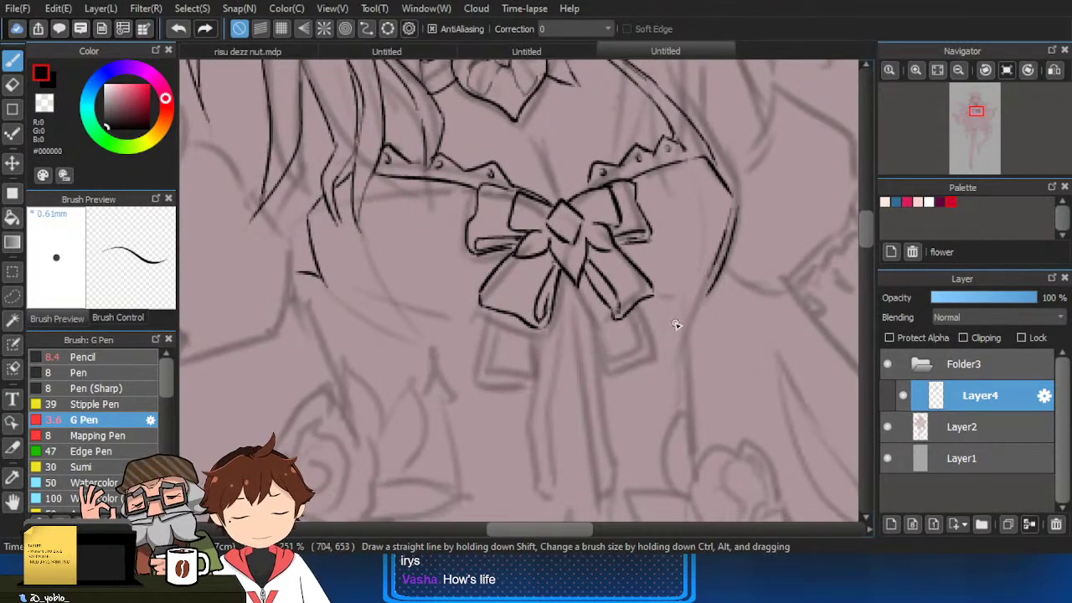
Ink the curved bodice line below the hair on the viewer's left and finish it with a small four-pointed star at the waist.
left_click_drag(352, 219, 401, 317)
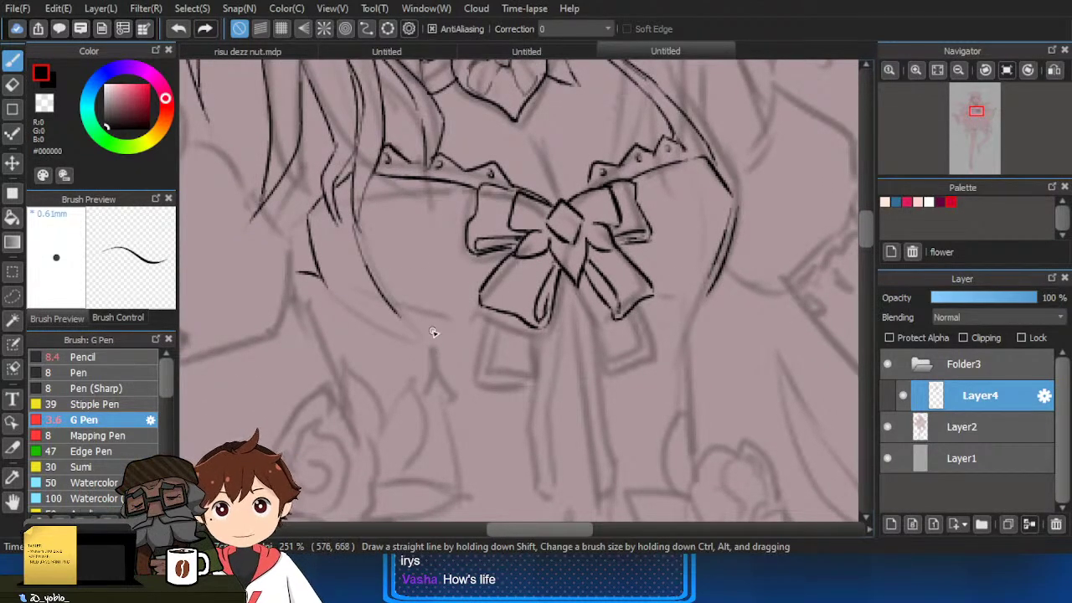
scroll(402, 318, "up", 2)
left_click_drag(406, 322, 438, 360)
mouse_move(446, 361)
left_mouse_down()
mouse_move(441, 316)
mouse_move(422, 364)
left_mouse_up()
mouse_move(429, 313)
left_mouse_down()
mouse_move(455, 364)
mouse_move(441, 383)
left_mouse_up()
scroll(443, 335, "down", 2)
key("ctrl+z")
left_click_drag(455, 330, 441, 387)
left_click_drag(496, 331, 428, 314)
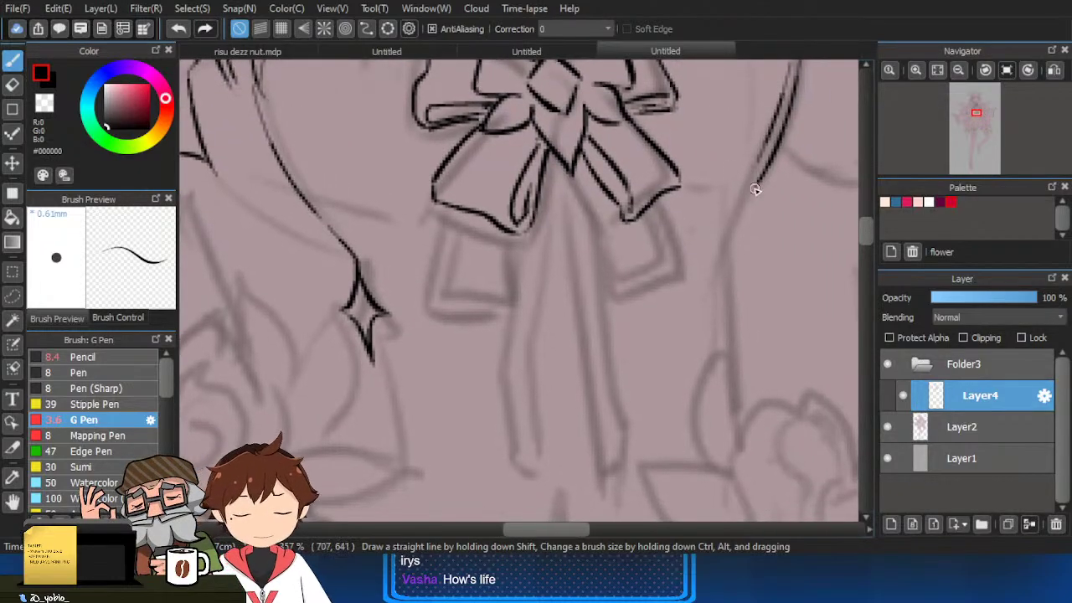
Extend the side contour on the viewer's right down to the waist and ink a matching half star at its end.
left_click_drag(757, 178, 722, 272)
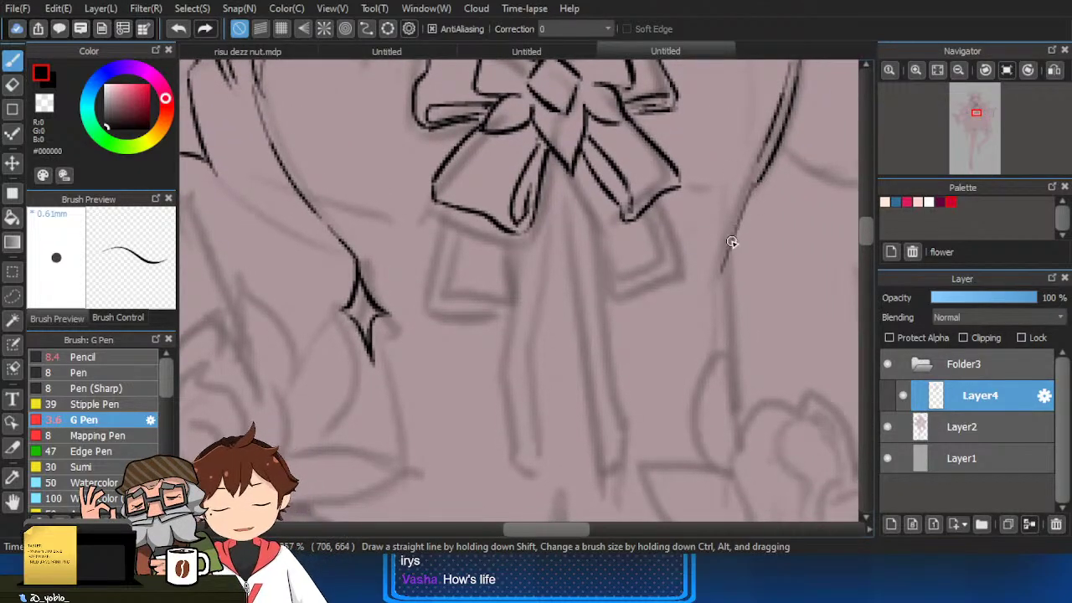
mouse_move(736, 229)
left_mouse_down()
mouse_move(709, 279)
mouse_move(722, 325)
left_mouse_up()
key("ctrl+z")
left_click_drag(708, 284, 725, 344)
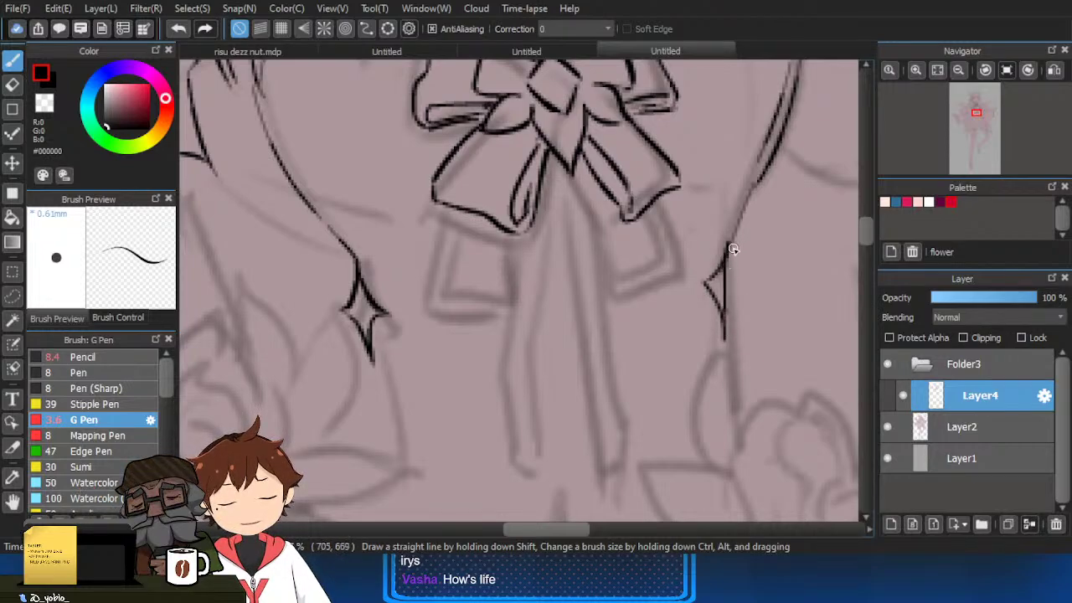
left_click_drag(730, 251, 746, 222)
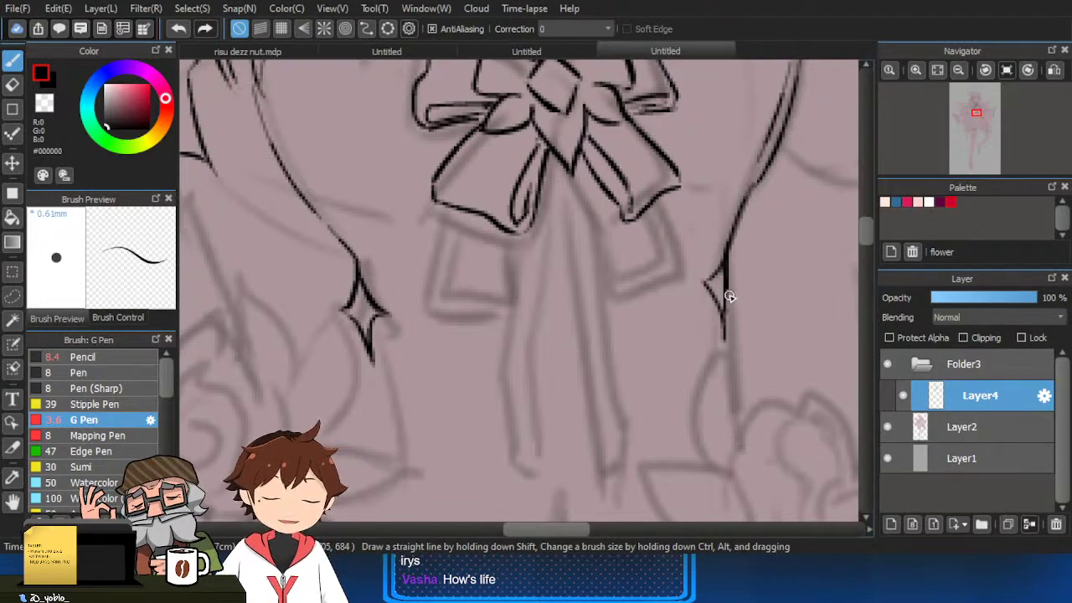
left_click_drag(726, 296, 696, 297)
scroll(696, 296, "down", 1)
scroll(507, 319, "up", 1)
Erase and redraw the inner points of the waist star on the viewer's left and the half star on the viewer's right.
key("e")
left_click_drag(477, 315, 485, 289)
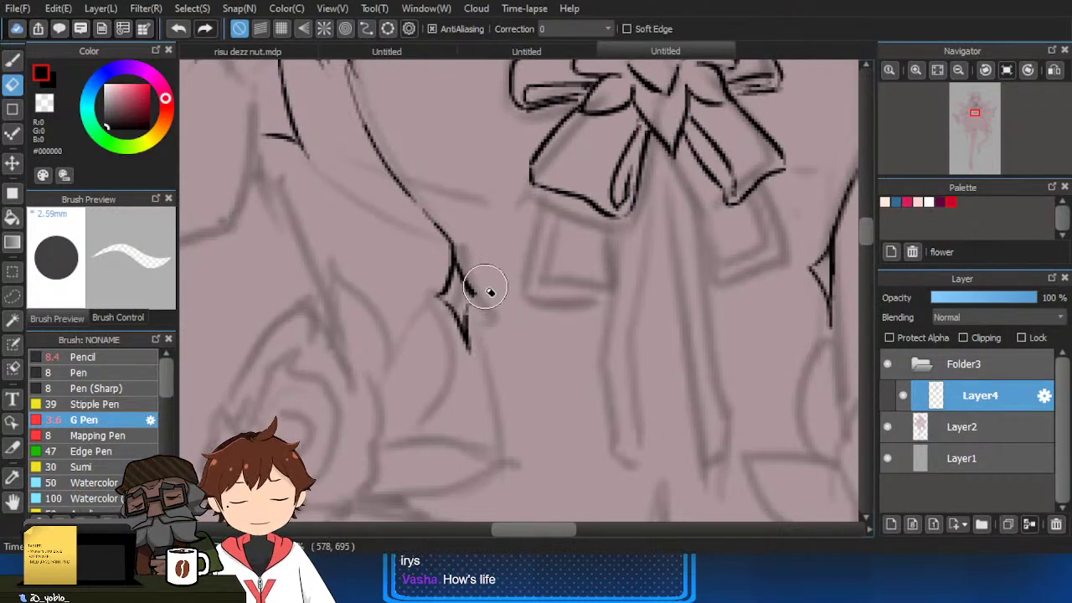
key("p")
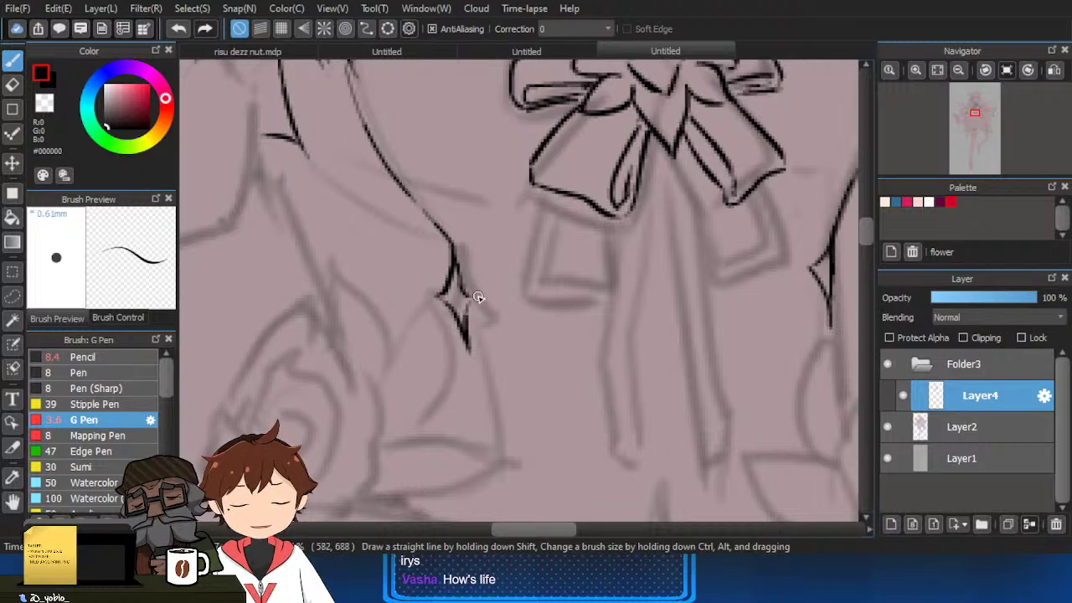
scroll(730, 240, "down", 2)
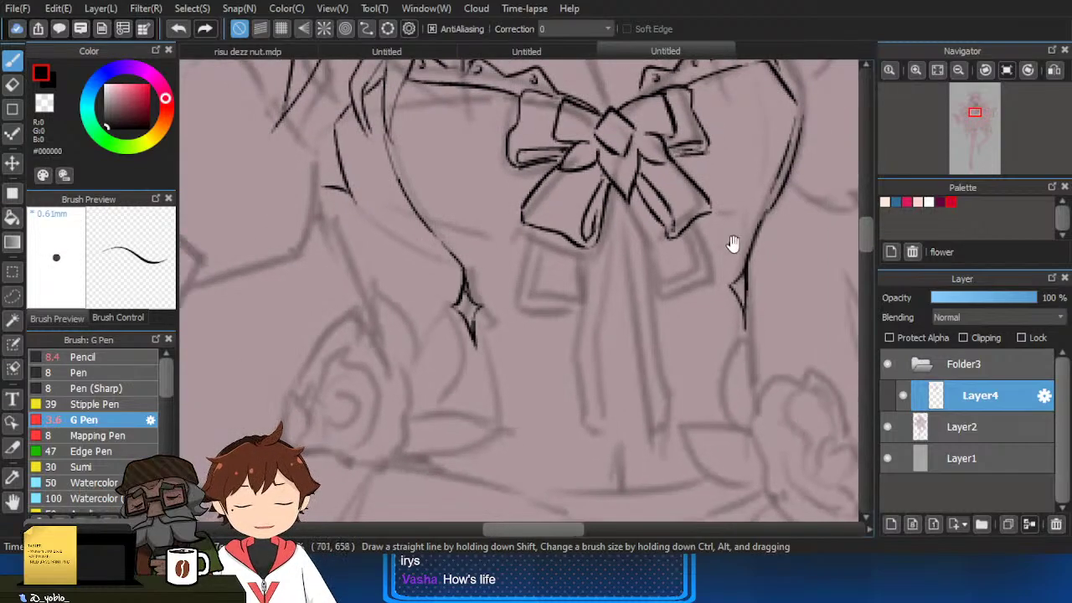
scroll(742, 287, "up", 2)
key("e")
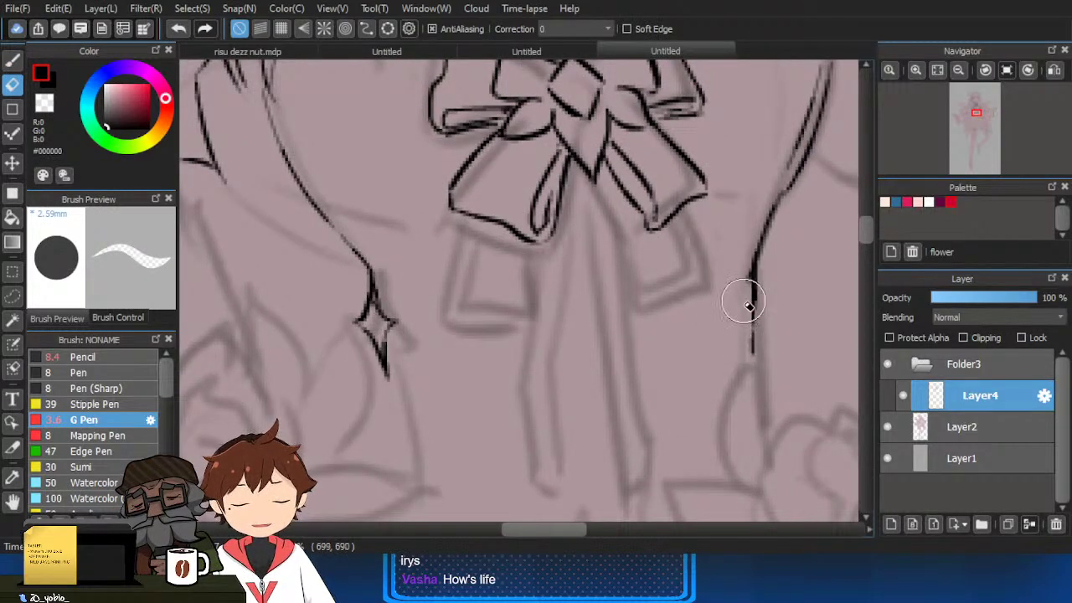
key("p")
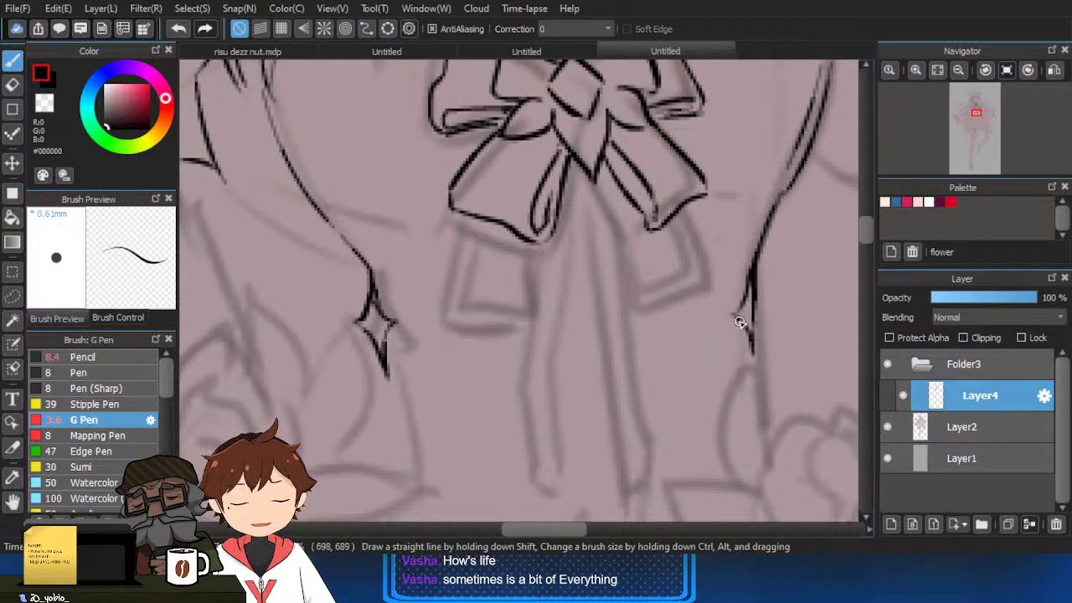
scroll(739, 321, "down", 2)
scroll(758, 283, "up", 4)
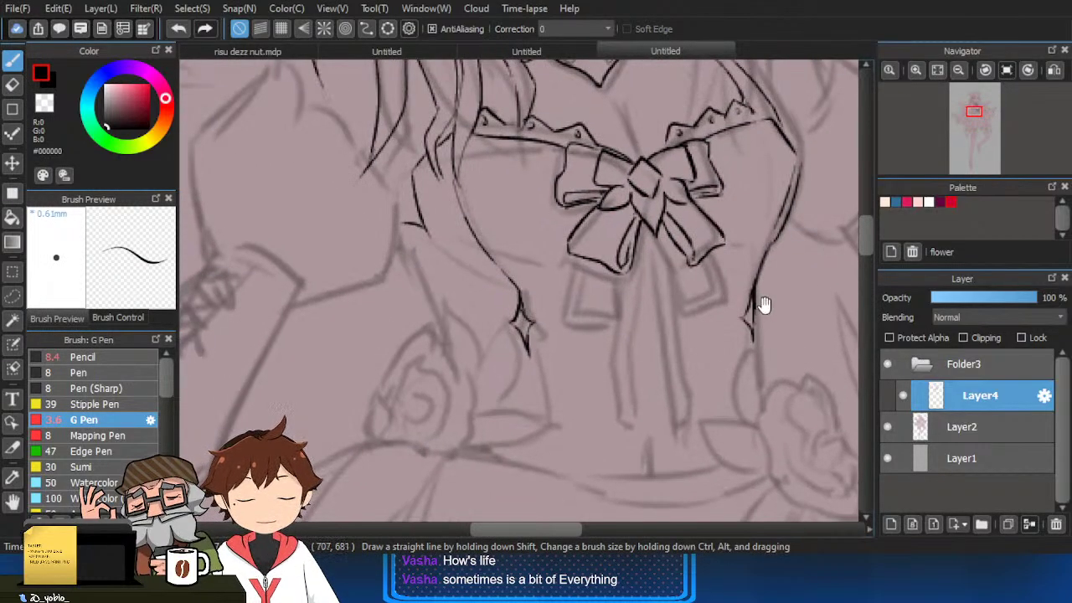
Ink two thin lines spreading downward from the tip of the half star on the viewer's right.
mouse_move(678, 301)
left_mouse_down()
mouse_move(659, 392)
mouse_move(696, 392)
left_mouse_up()
key("ctrl+z")
left_click_drag(633, 371, 665, 357)
left_click_drag(521, 352, 604, 352)
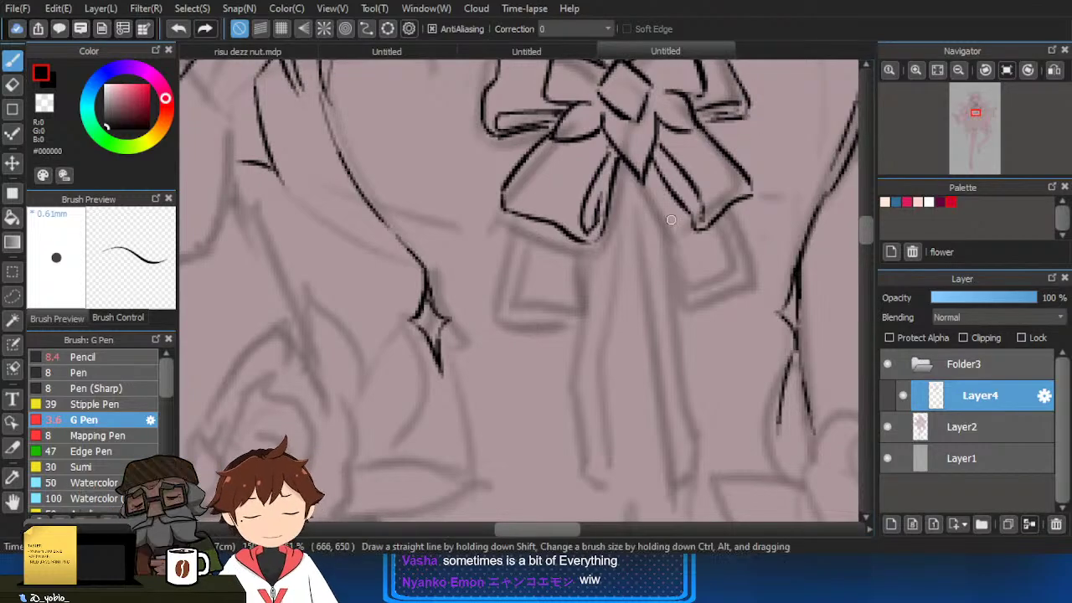
Ink the squared ribbon end below the bow's tail on the viewer's left, with a parallel inner border line.
key("ctrl+z")
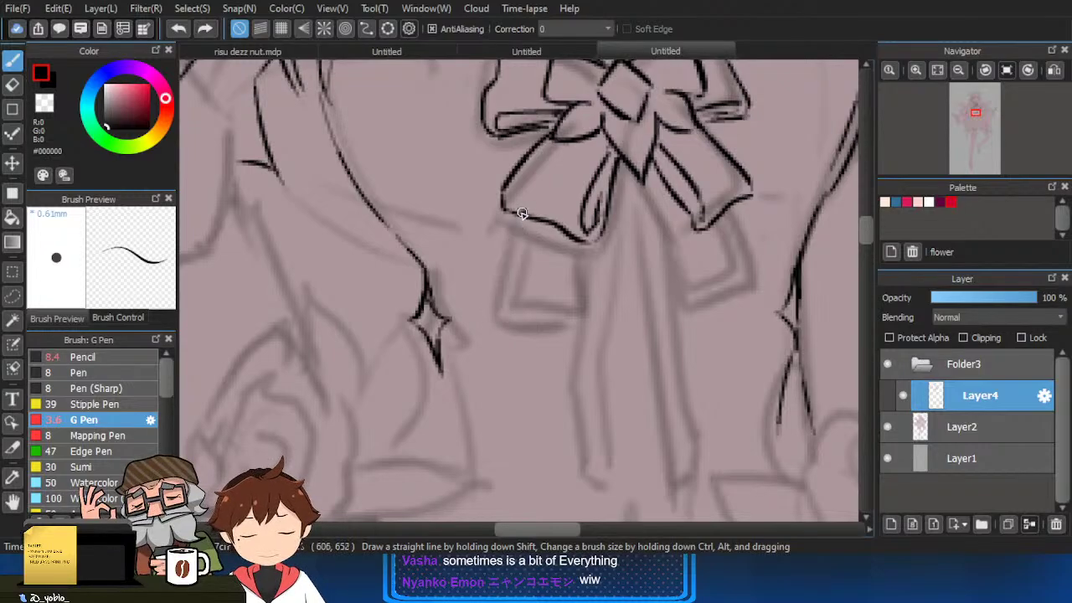
left_click_drag(519, 210, 498, 318)
key("ctrl+z")
mouse_move(519, 221)
left_mouse_down()
mouse_move(501, 323)
mouse_move(585, 327)
left_mouse_up()
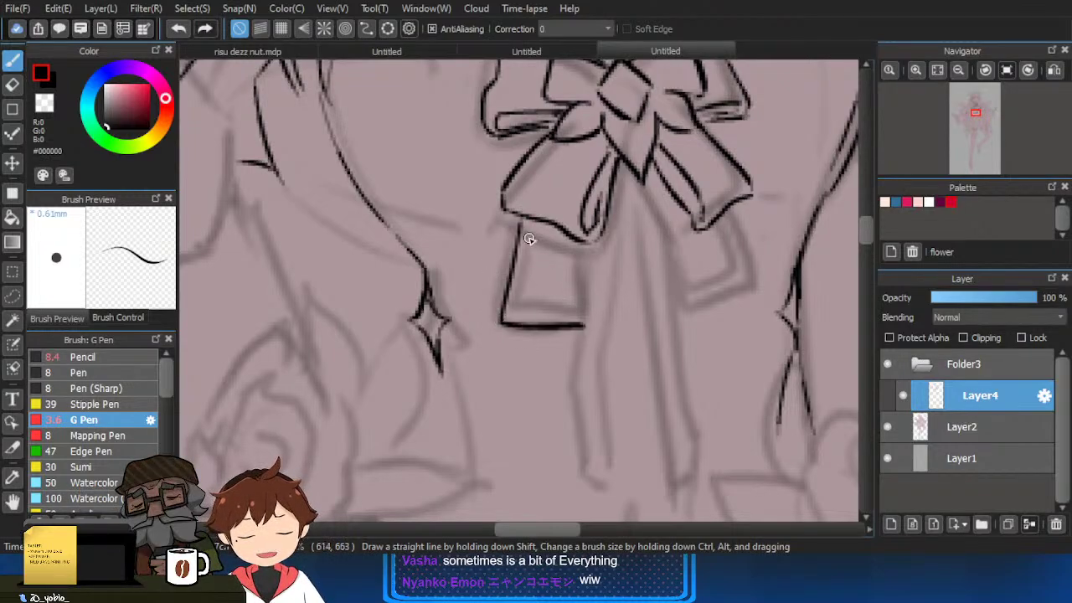
key("ctrl+z")
mouse_move(590, 242)
left_mouse_down()
mouse_move(592, 383)
mouse_move(575, 404)
mouse_move(578, 439)
left_mouse_up()
left_click_drag(613, 193, 595, 467)
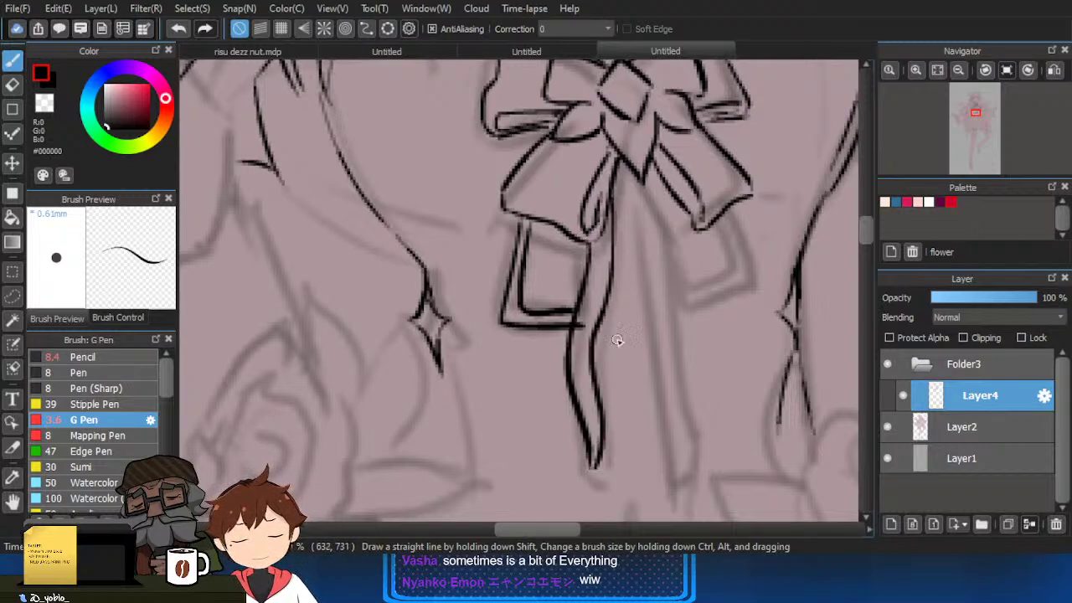
key("ctrl+z")
key("ctrl+z")
left_click_drag(619, 257, 585, 401)
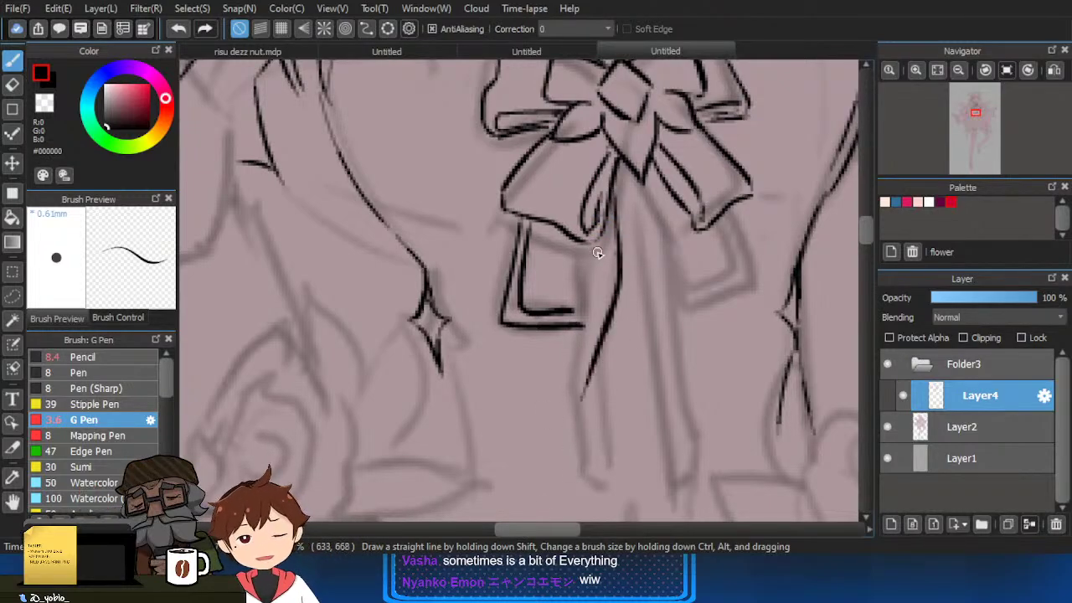
key("ctrl+z")
Ink a long, narrow ribbon tail hanging from the bow and slanting toward the viewer's left, and close its lower end.
mouse_move(613, 191)
left_mouse_down()
mouse_move(616, 304)
mouse_move(584, 473)
left_mouse_up()
mouse_move(594, 238)
left_mouse_down()
mouse_move(581, 407)
mouse_move(551, 501)
left_mouse_up()
left_click_drag(573, 462, 577, 413)
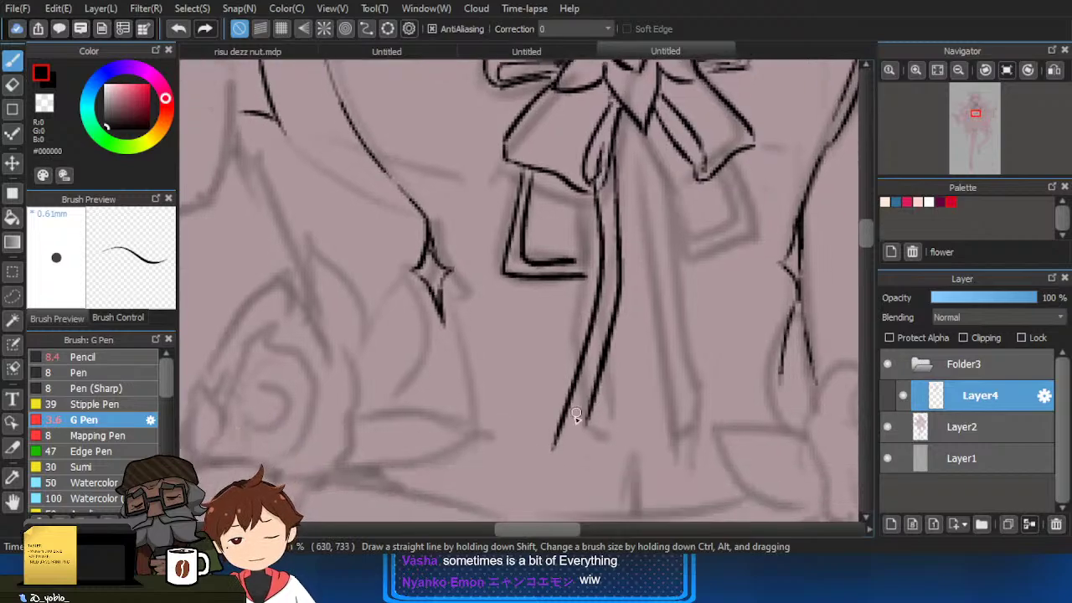
left_click_drag(571, 452, 565, 452)
Ink the second long ribbon tail hanging toward the viewer's right, and close the squared ribbon end on the viewer's left.
left_click_drag(657, 178, 635, 187)
left_click_drag(622, 241, 654, 465)
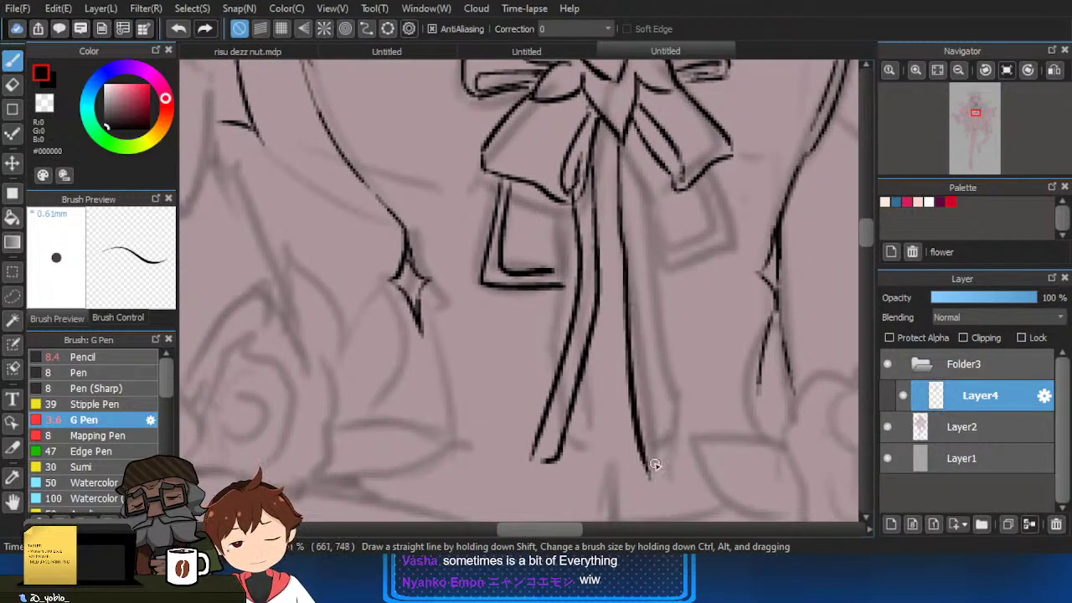
left_click_drag(632, 138, 642, 287)
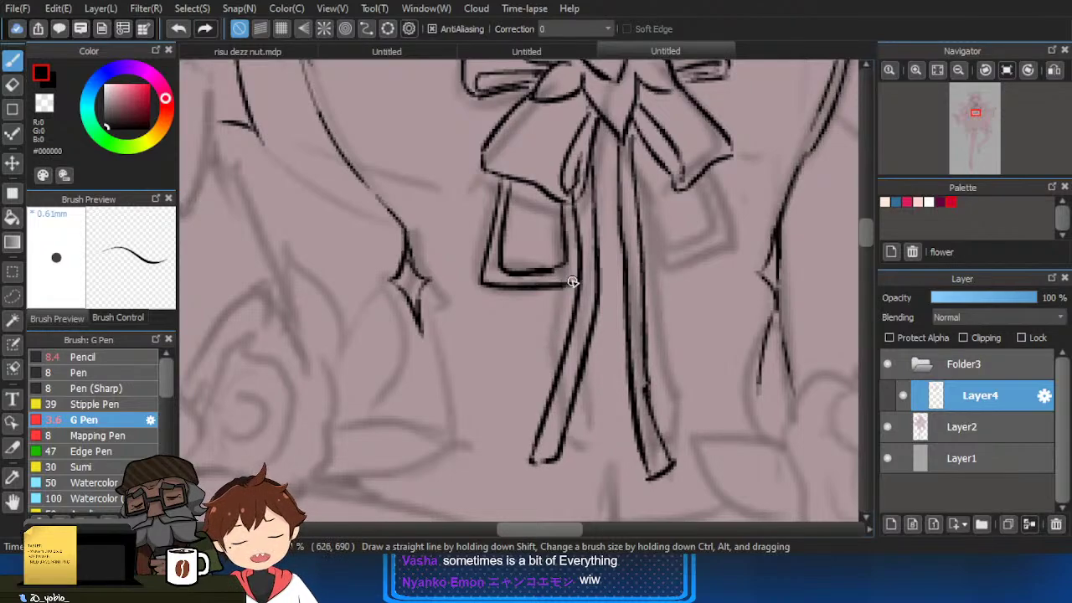
Ink the squared ribbon end below the bow's tail on the viewer's right, with a parallel inner border line.
left_click_drag(636, 162, 654, 266)
left_click_drag(643, 149, 692, 241)
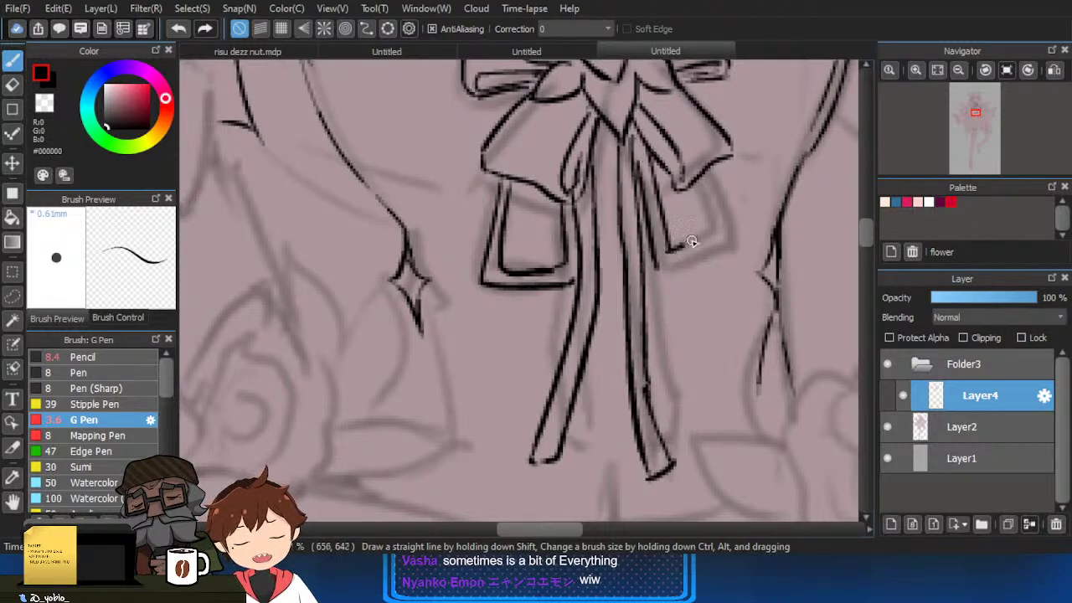
scroll(727, 195, "down", 3)
left_click_drag(728, 195, 732, 330)
Ink the outer line running from below the arm down to the rose at the waist on the viewer's left.
scroll(607, 337, "up", 2)
left_click_drag(559, 297, 610, 334)
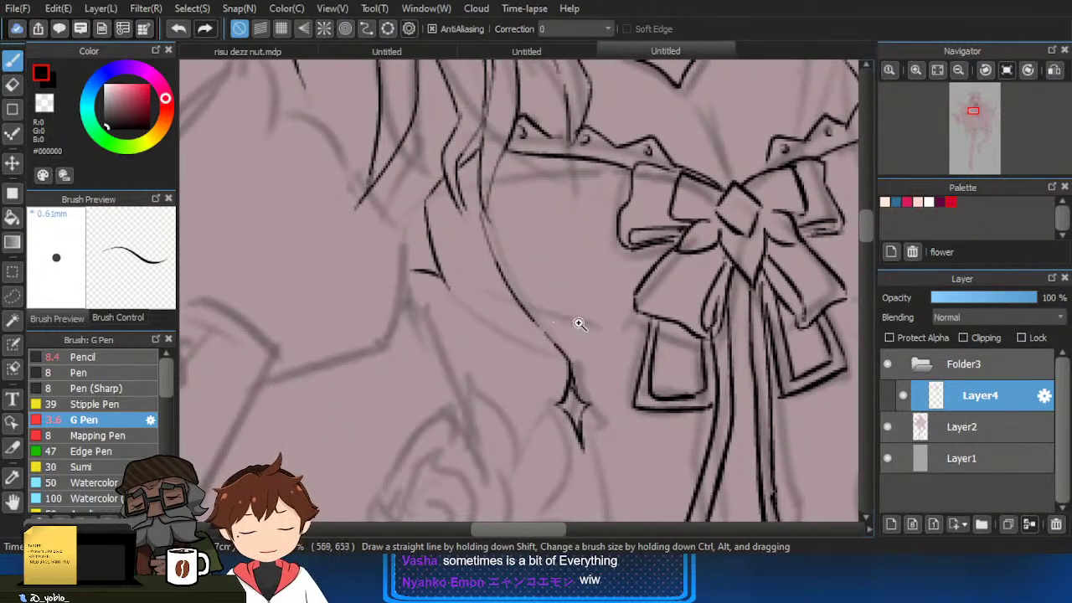
scroll(578, 323, "down", 3)
scroll(612, 342, "up", 3)
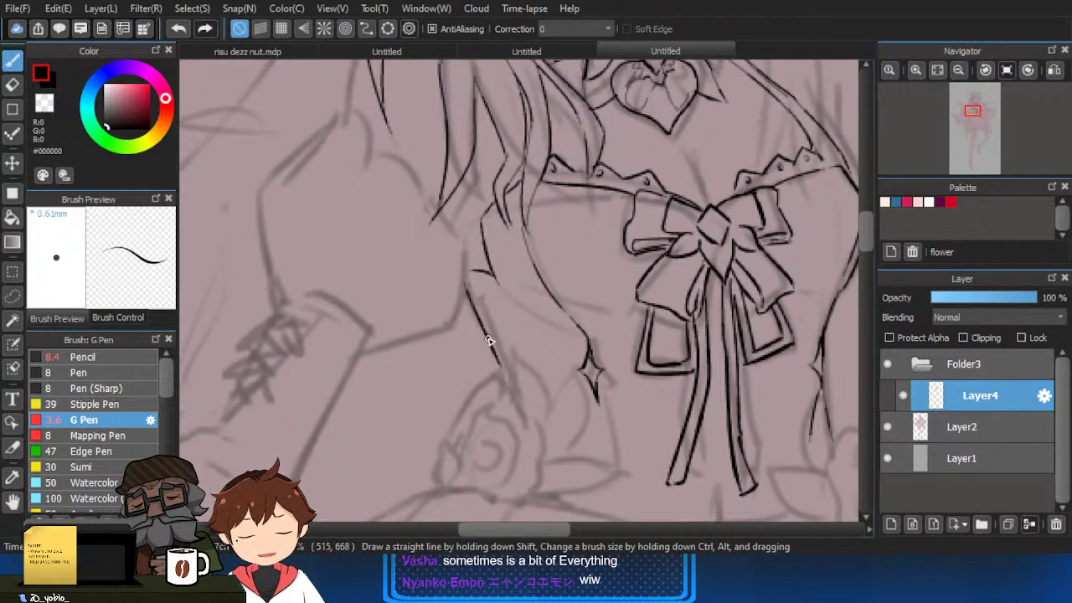
scroll(489, 340, "down", 3)
left_click_drag(677, 345, 702, 319)
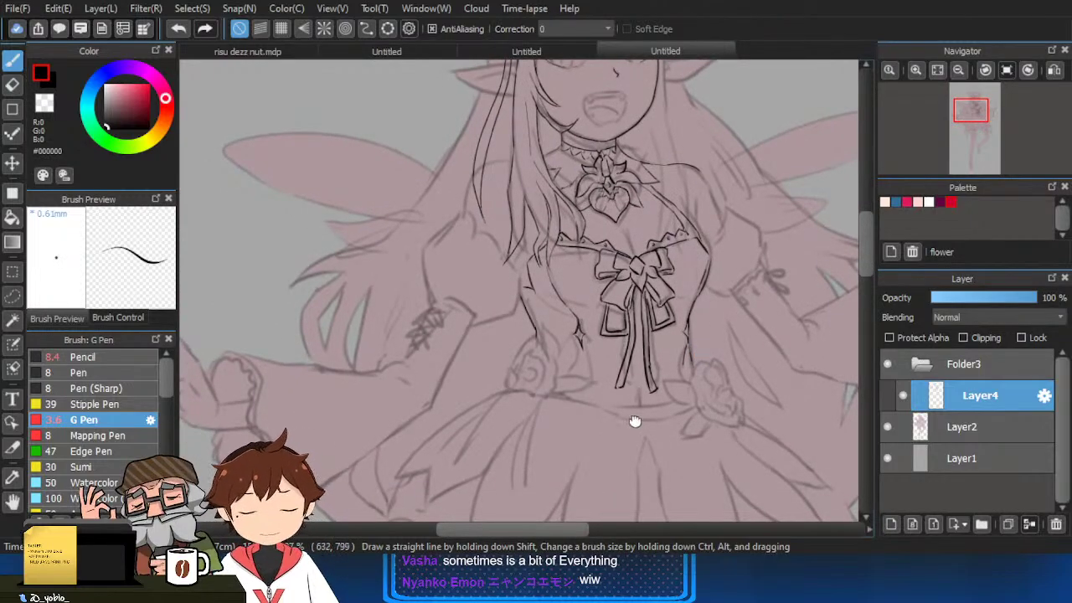
left_click_drag(634, 419, 666, 391)
scroll(629, 379, "up", 2)
scroll(548, 237, "up", 2)
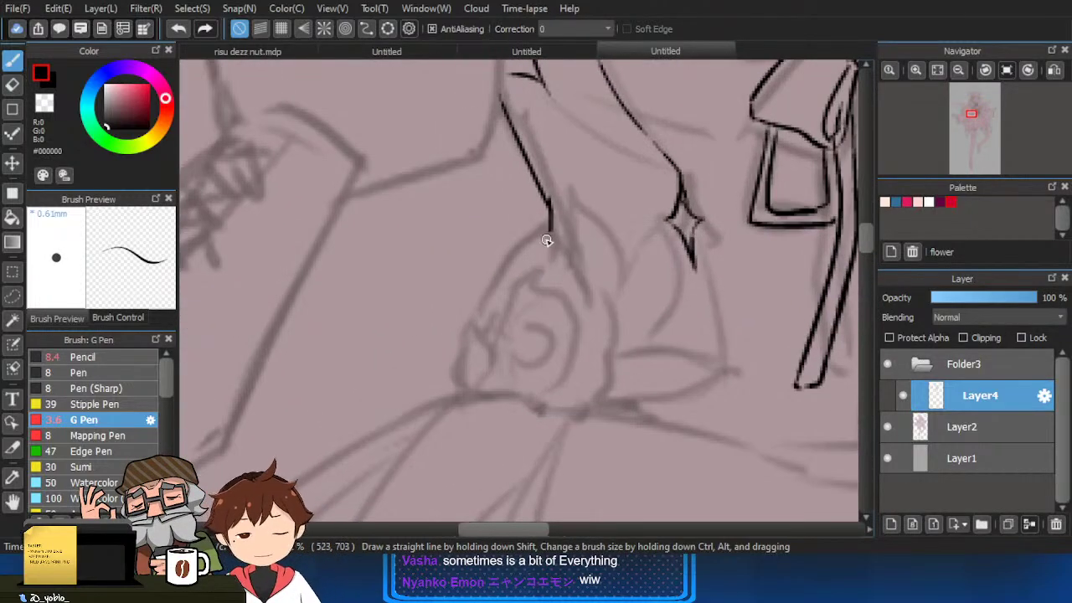
Ink the waist rose on the viewer's left, with a spiral centre and wavy layered outer petals.
left_click_drag(550, 231, 520, 266)
left_click_drag(495, 327, 467, 334)
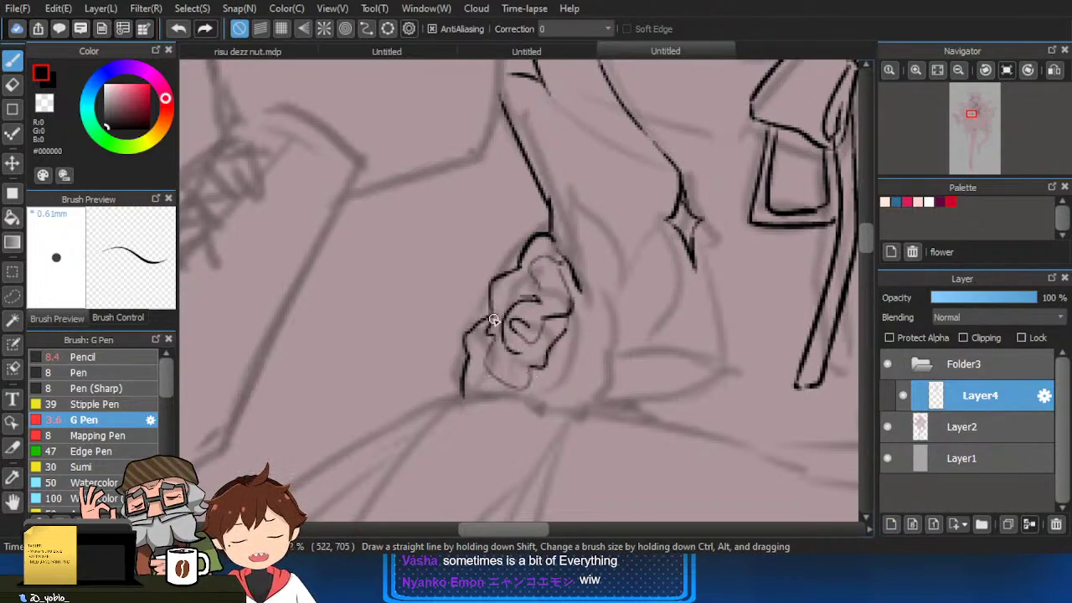
mouse_move(577, 277)
left_mouse_down()
mouse_move(583, 340)
mouse_move(545, 399)
left_mouse_up()
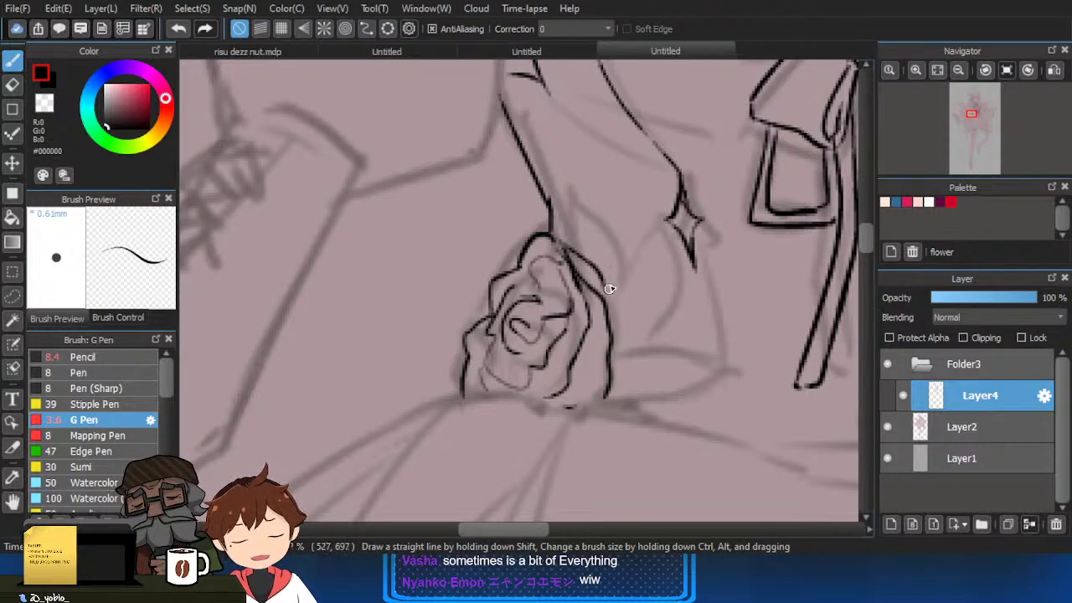
Ink the pointed leaves around the waist rose and a thin line running down from the star beside it.
left_click_drag(569, 199, 621, 297)
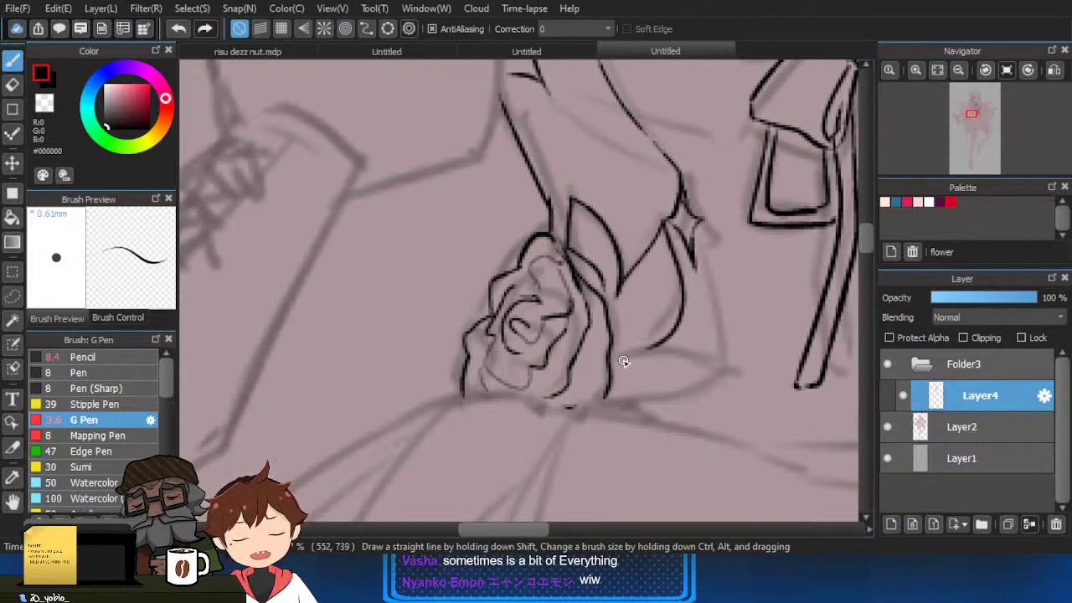
mouse_move(630, 353)
left_mouse_down()
mouse_move(712, 383)
mouse_move(644, 406)
left_mouse_up()
left_click_drag(708, 322, 673, 333)
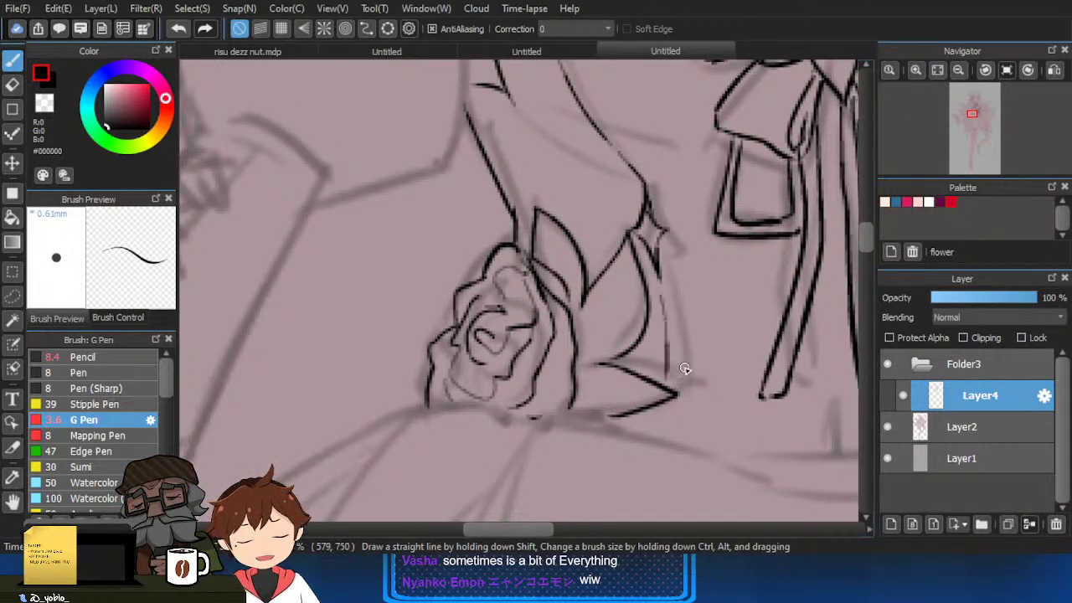
left_click_drag(685, 368, 625, 332)
left_click_drag(587, 375, 588, 382)
scroll(633, 394, "down", 3)
scroll(728, 342, "up", 2)
left_click_drag(728, 343, 706, 392)
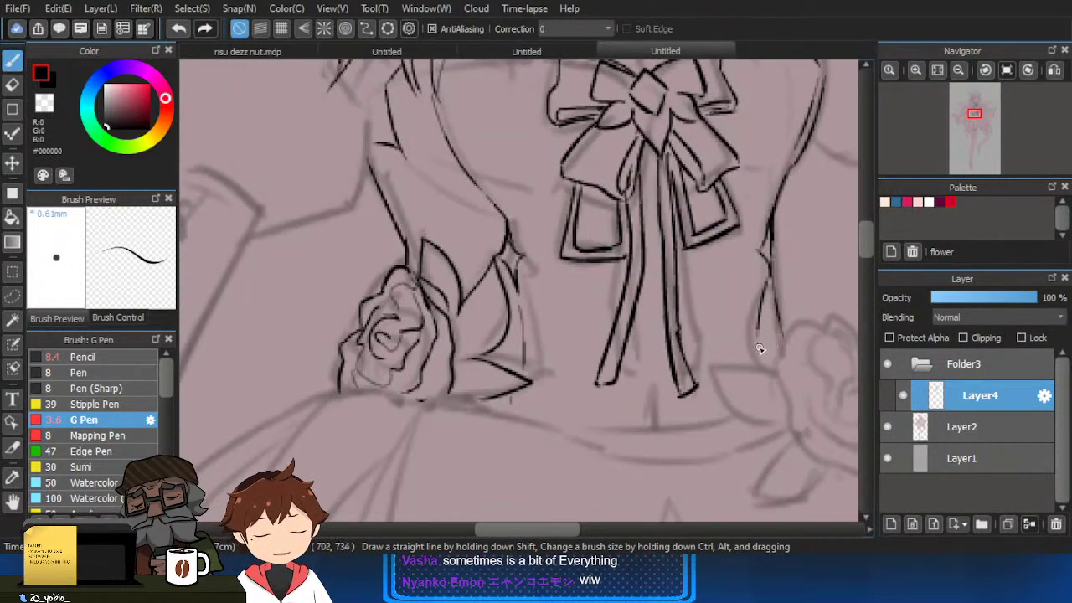
left_click_drag(734, 327, 742, 376)
left_click_drag(665, 453, 670, 388)
scroll(672, 398, "down", 1)
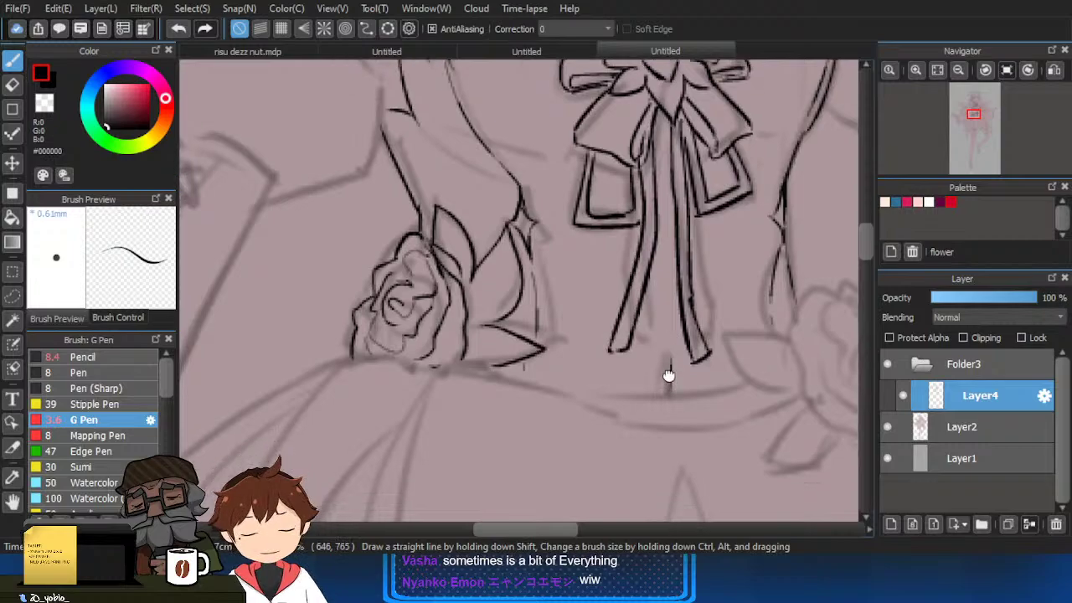
scroll(667, 371, "down", 4)
scroll(702, 371, "down", 1)
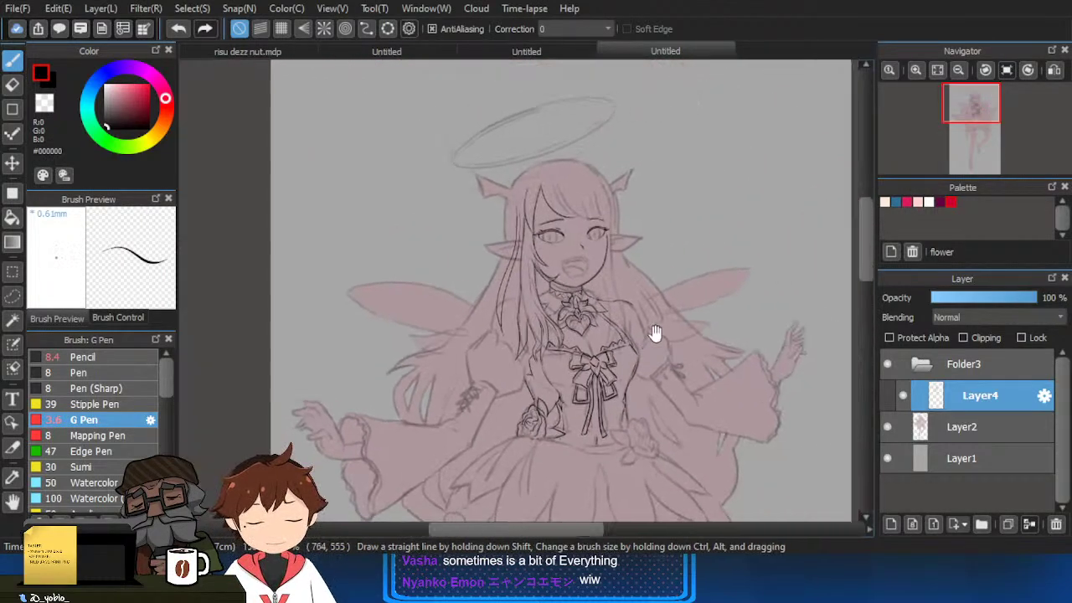
Ink the open mouth's upper lip and its curved side on the viewer's left, redrawing the strokes until they fit.
scroll(651, 330, "up", 5)
left_click_drag(529, 279, 668, 259)
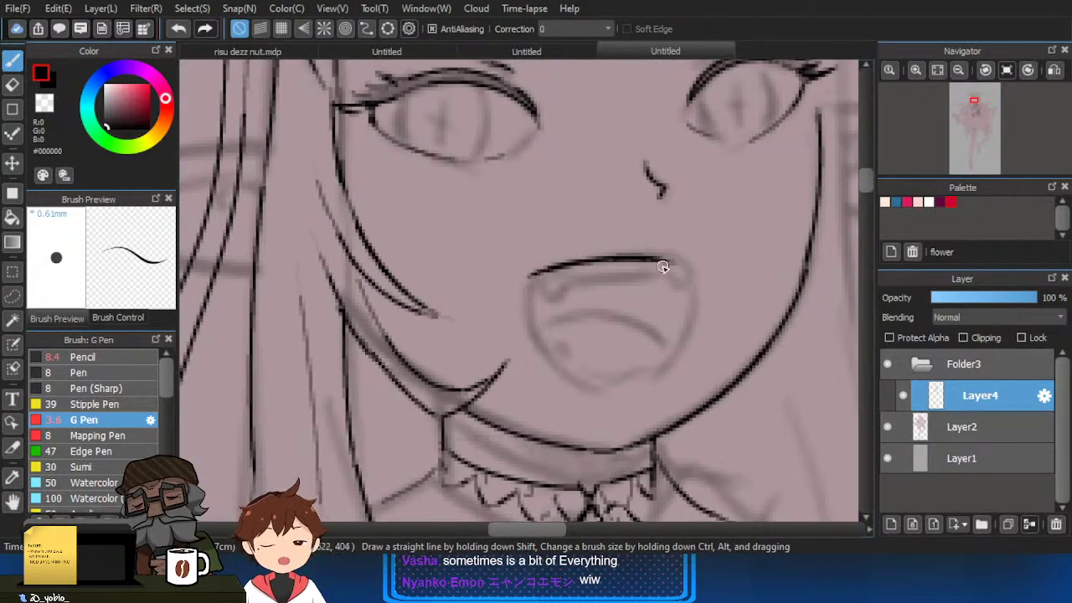
key("ctrl+z")
mouse_move(536, 274)
left_mouse_down()
mouse_move(666, 258)
mouse_move(520, 283)
mouse_move(598, 408)
mouse_move(628, 395)
left_mouse_up()
key("ctrl+z")
key("ctrl+z")
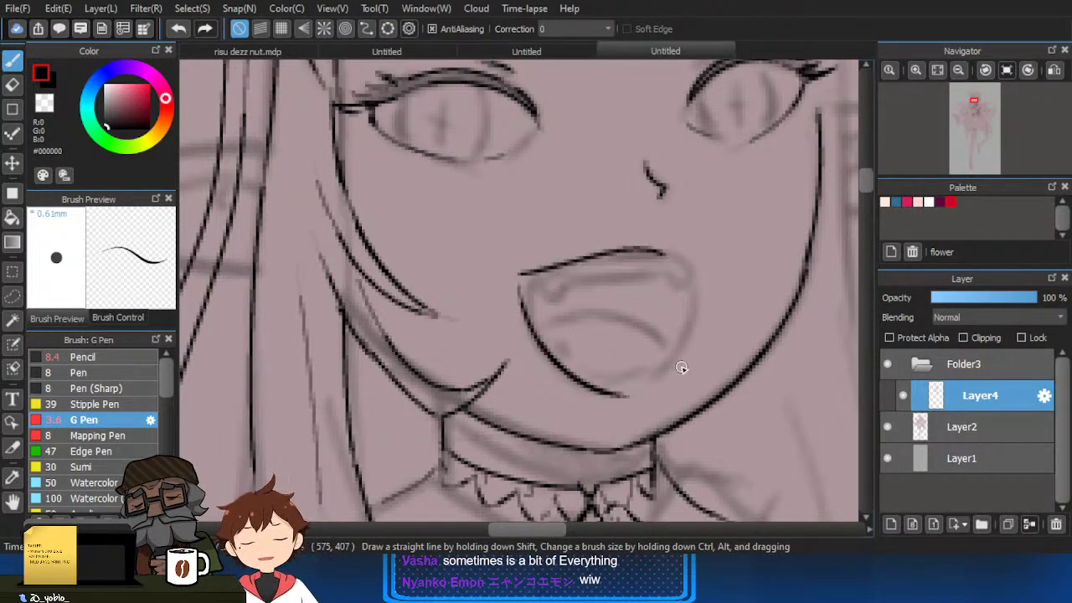
key("ctrl+z")
left_click_drag(521, 276, 596, 393)
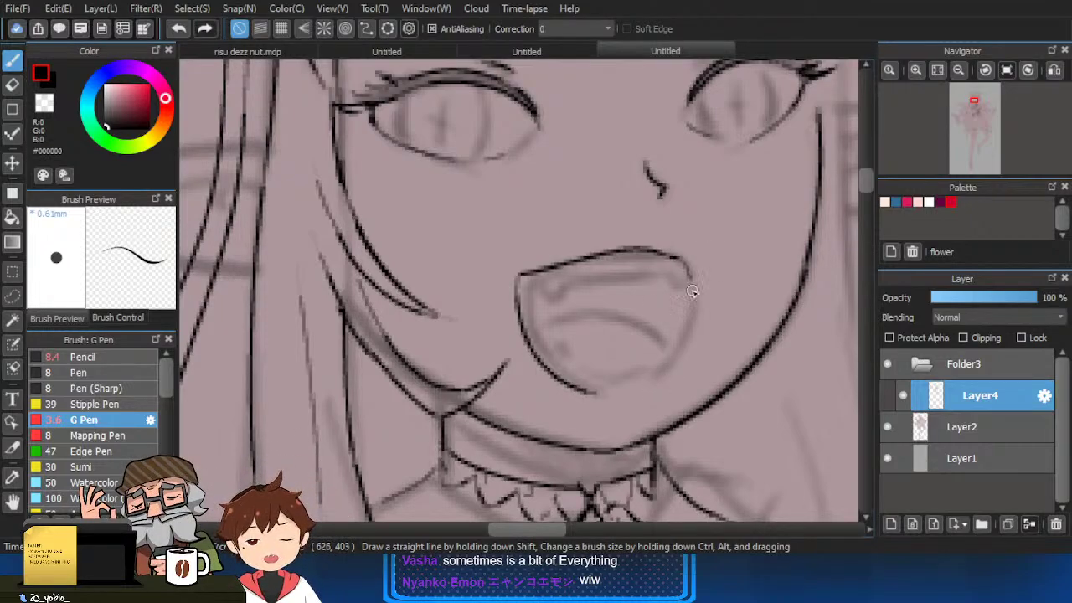
Ink the mouth's curved side on the viewer's right, undoing and redrawing it from the lip corner downward.
left_click_drag(693, 290, 669, 360)
key("ctrl+z")
mouse_move(684, 258)
left_mouse_down()
mouse_move(655, 377)
mouse_move(659, 369)
left_mouse_up()
key("ctrl+z")
key("ctrl+z")
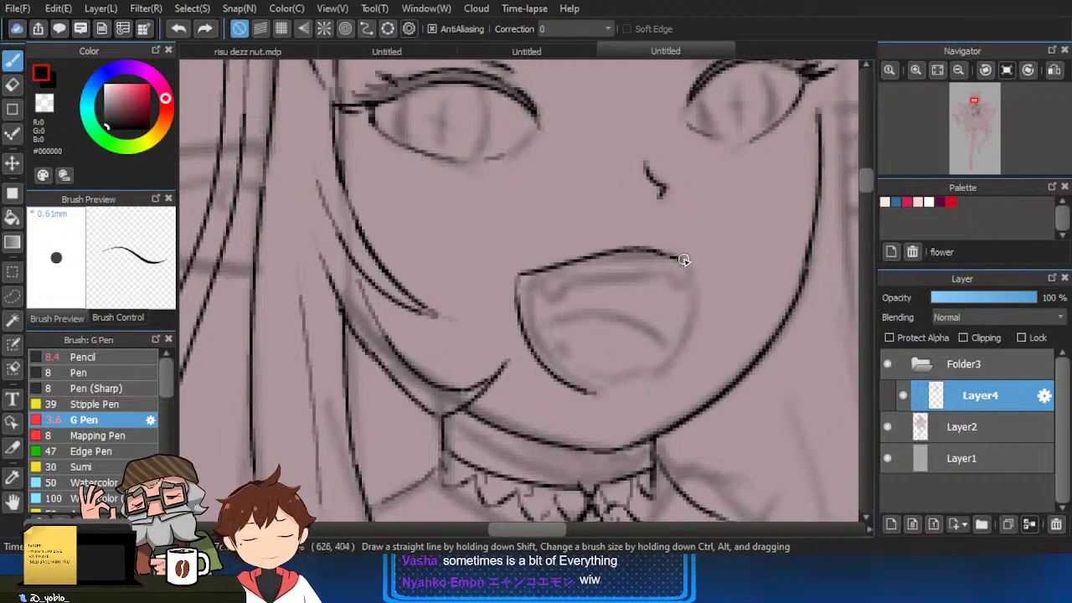
mouse_move(684, 261)
left_mouse_down()
mouse_move(687, 292)
mouse_move(650, 358)
left_mouse_up()
Ink the upper teeth line with two fangs, the tongue's arc and the lower edge with small fangs inside the mouth.
mouse_move(536, 276)
left_mouse_down()
mouse_move(558, 294)
mouse_move(567, 276)
mouse_move(684, 272)
left_mouse_up()
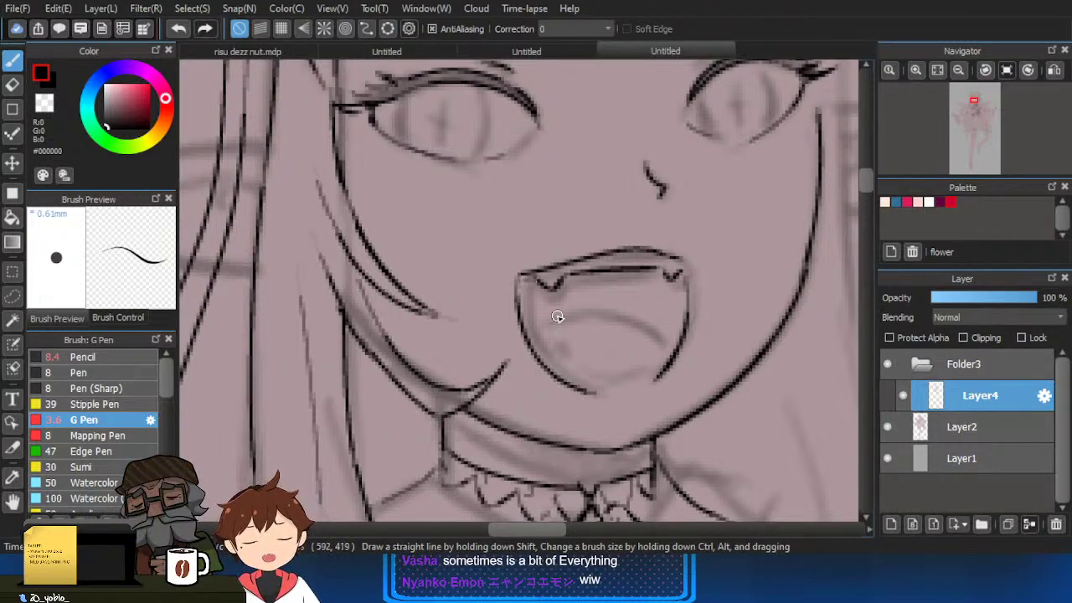
left_click_drag(537, 324, 633, 322)
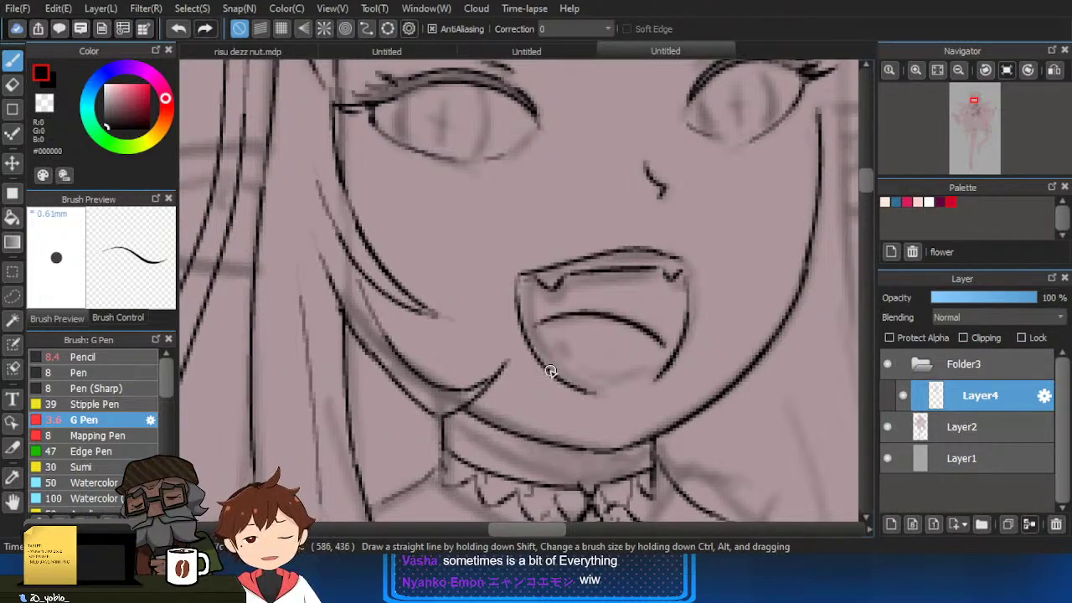
left_click_drag(653, 378, 591, 395)
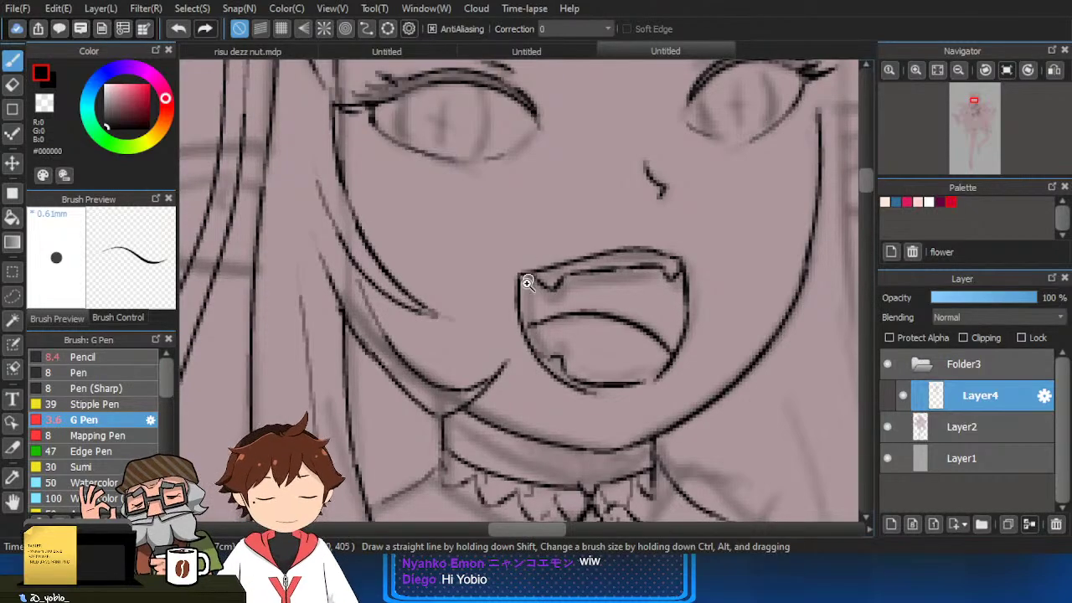
scroll(525, 282, "up", 1)
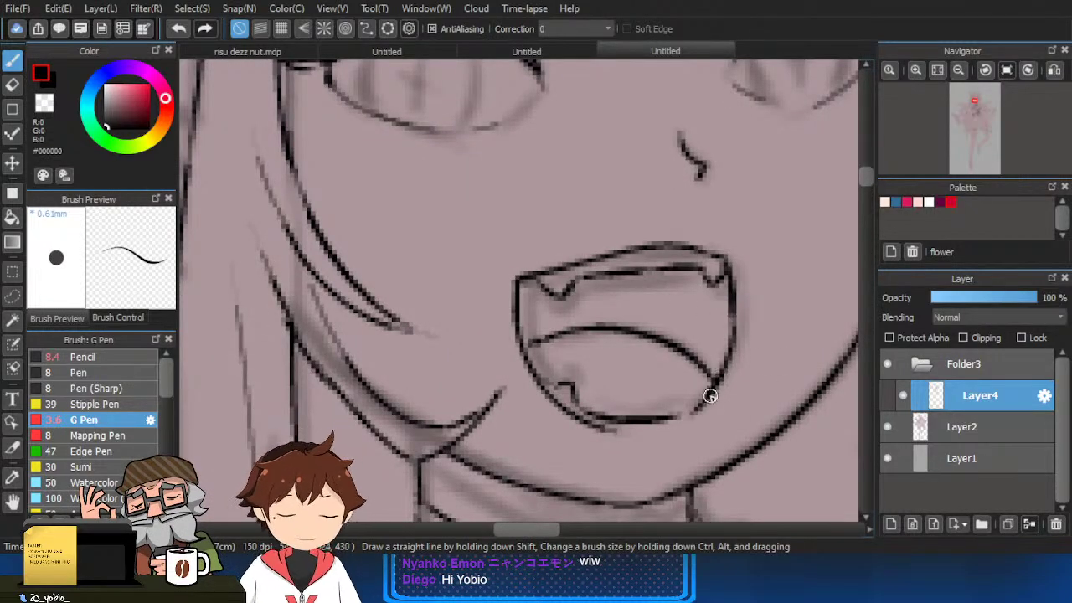
left_click_drag(710, 396, 700, 360)
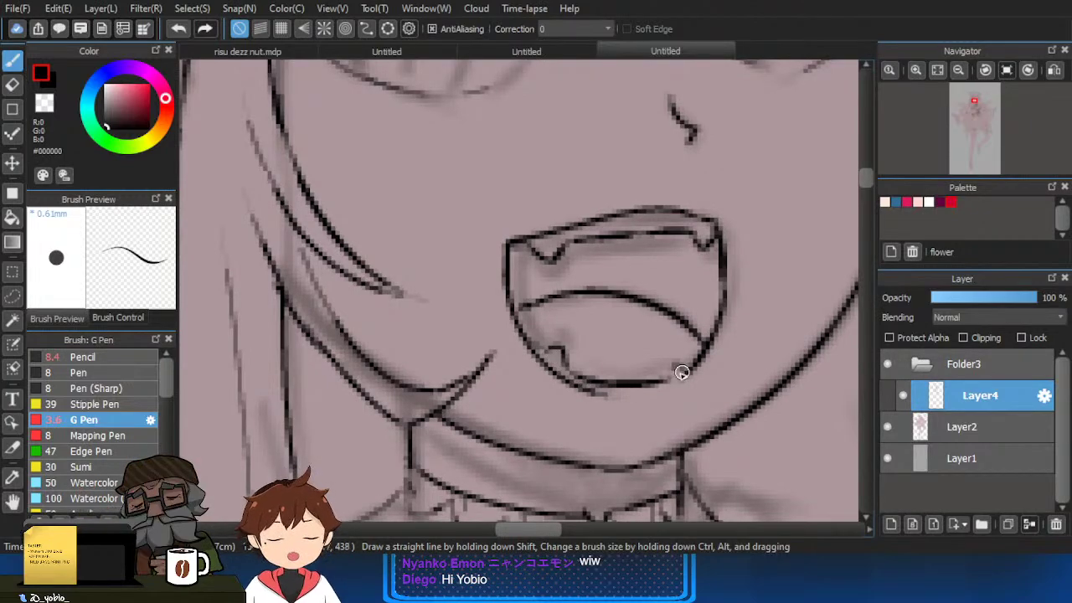
scroll(685, 365, "down", 3)
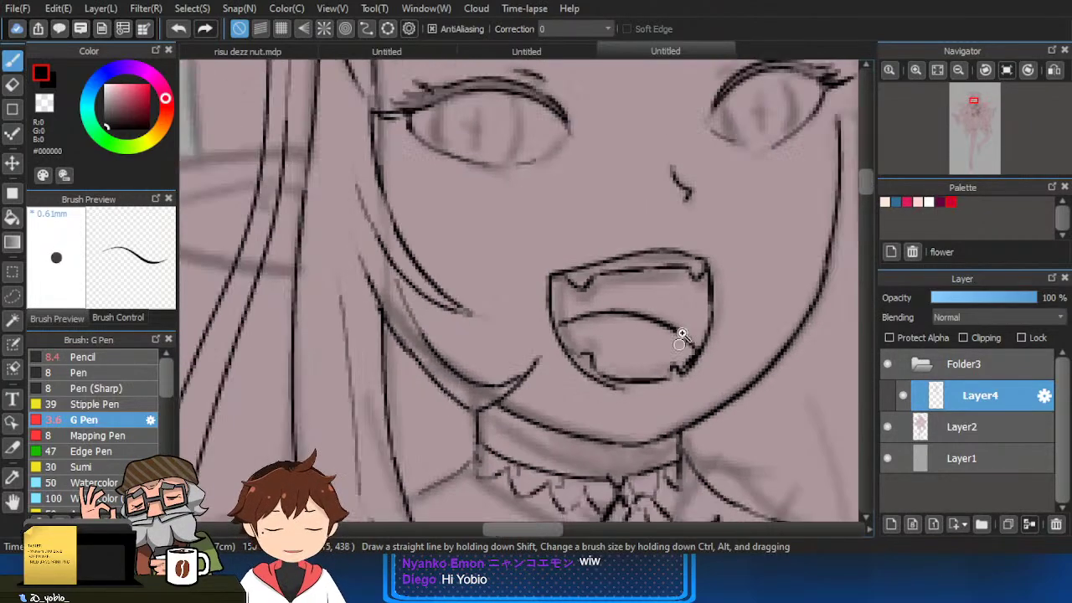
Ink the upper edge of the pointed ear on the viewer's left, undoing and redrawing strokes.
scroll(620, 320, "up", 2)
scroll(687, 249, "down", 2)
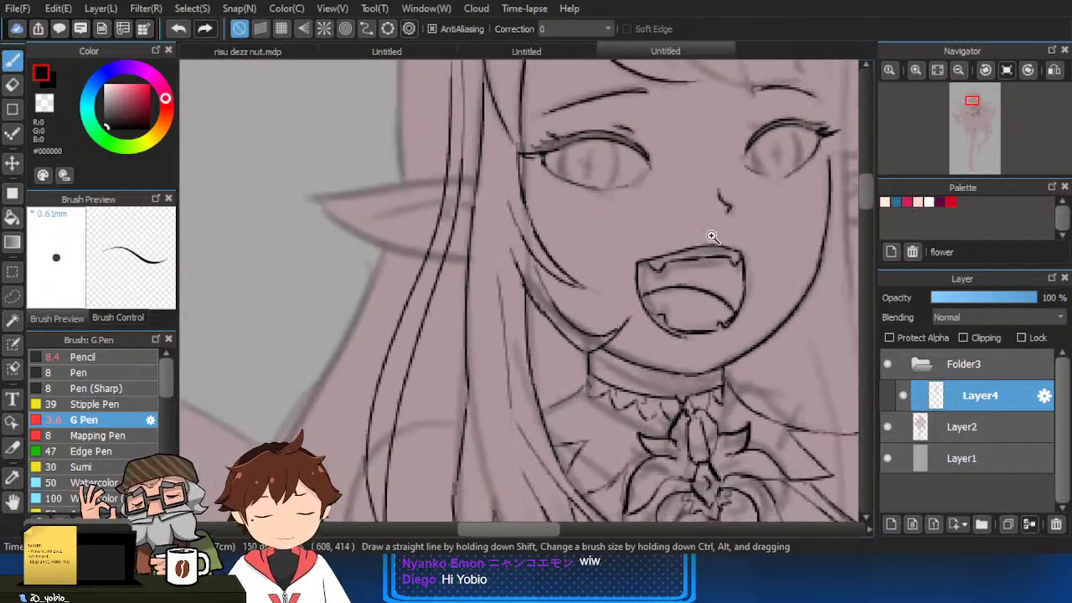
left_click_drag(778, 148, 728, 207)
scroll(595, 260, "up", 2)
scroll(625, 170, "down", 2)
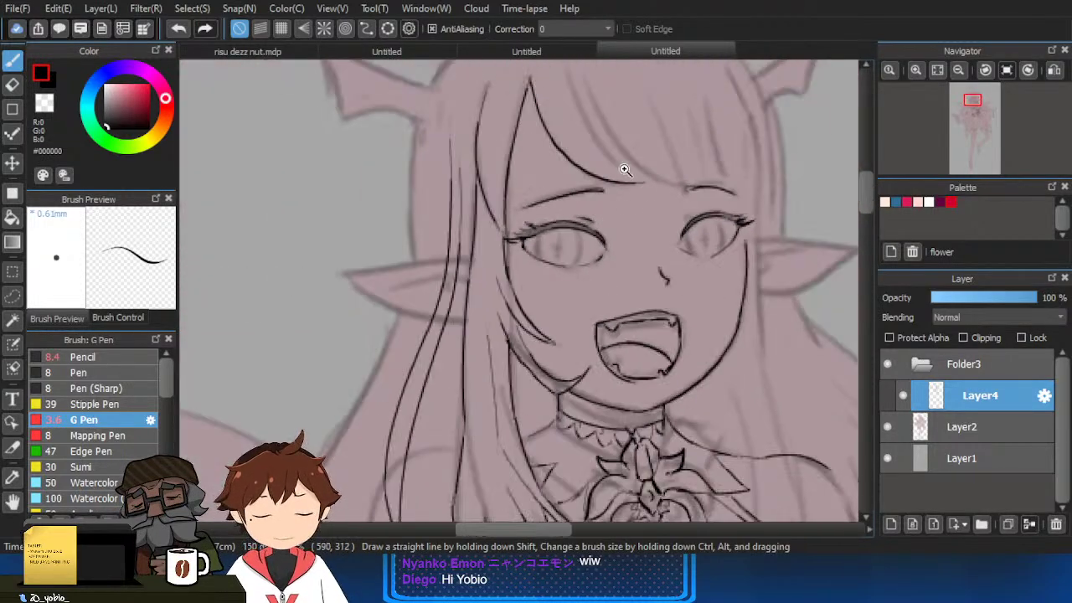
left_click_drag(623, 386, 531, 316)
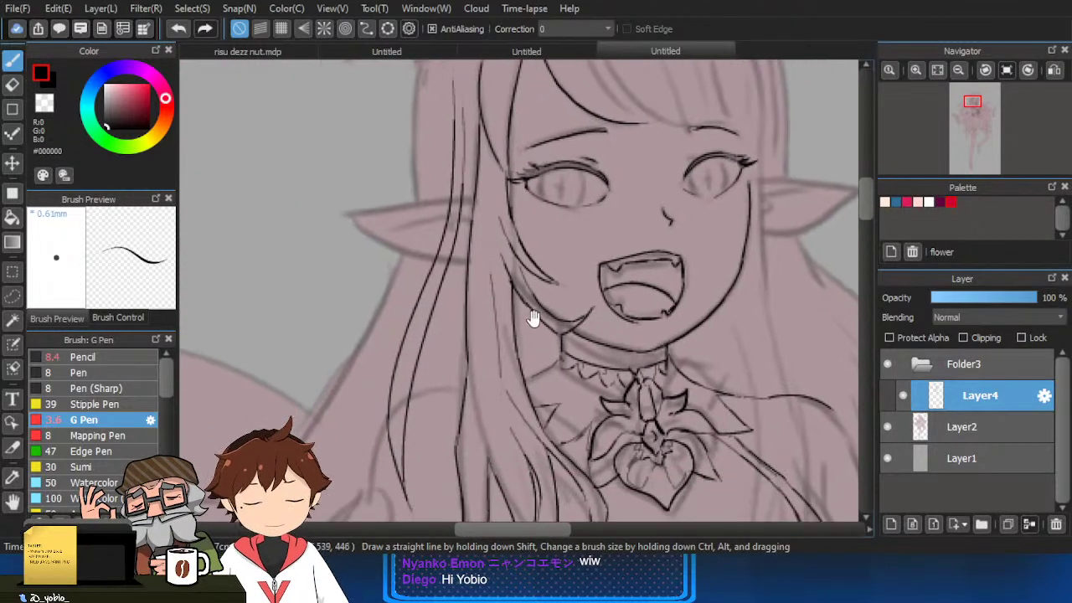
scroll(527, 285, "up", 4)
mouse_move(478, 252)
left_mouse_down()
mouse_move(521, 244)
mouse_move(457, 240)
mouse_move(315, 266)
left_mouse_up()
key("ctrl+z")
mouse_move(512, 232)
left_mouse_down()
mouse_move(278, 262)
mouse_move(462, 364)
left_mouse_up()
key("ctrl+z")
key("ctrl+z")
Ink the lower edge of the ear on the viewer's left, curving from its tip to the hair lock.
mouse_move(289, 268)
left_mouse_down()
mouse_move(474, 375)
mouse_move(436, 359)
left_mouse_up()
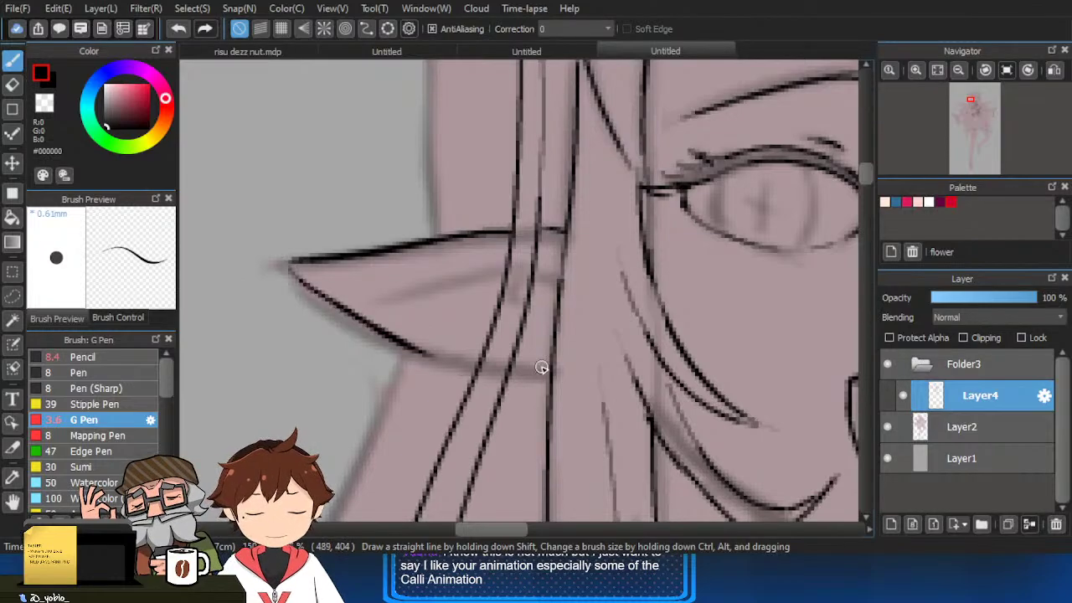
key("ctrl+z")
left_click_drag(291, 264, 434, 358)
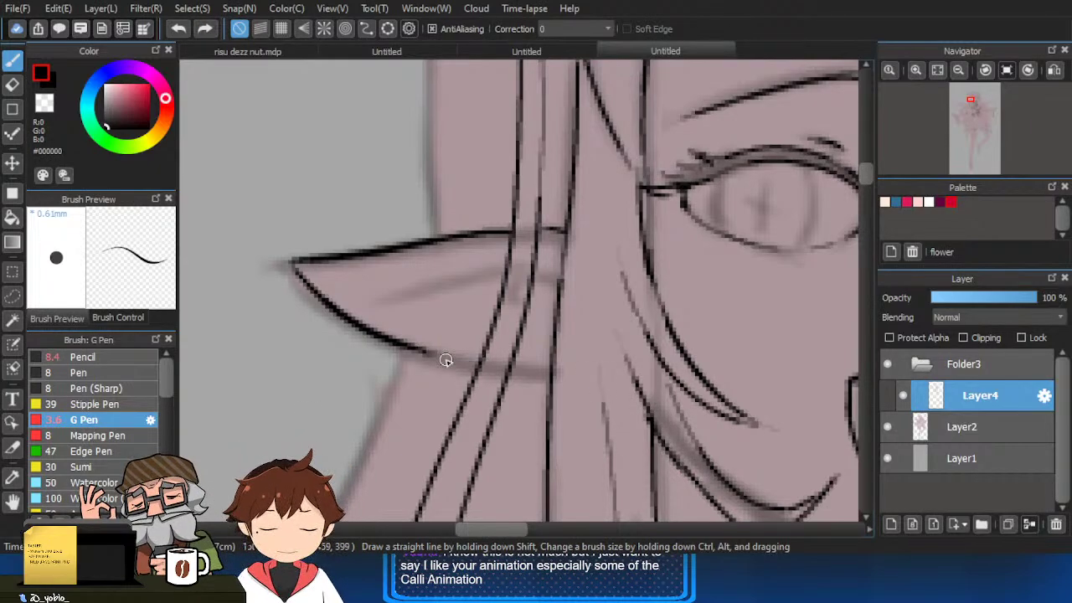
left_click_drag(445, 359, 546, 371)
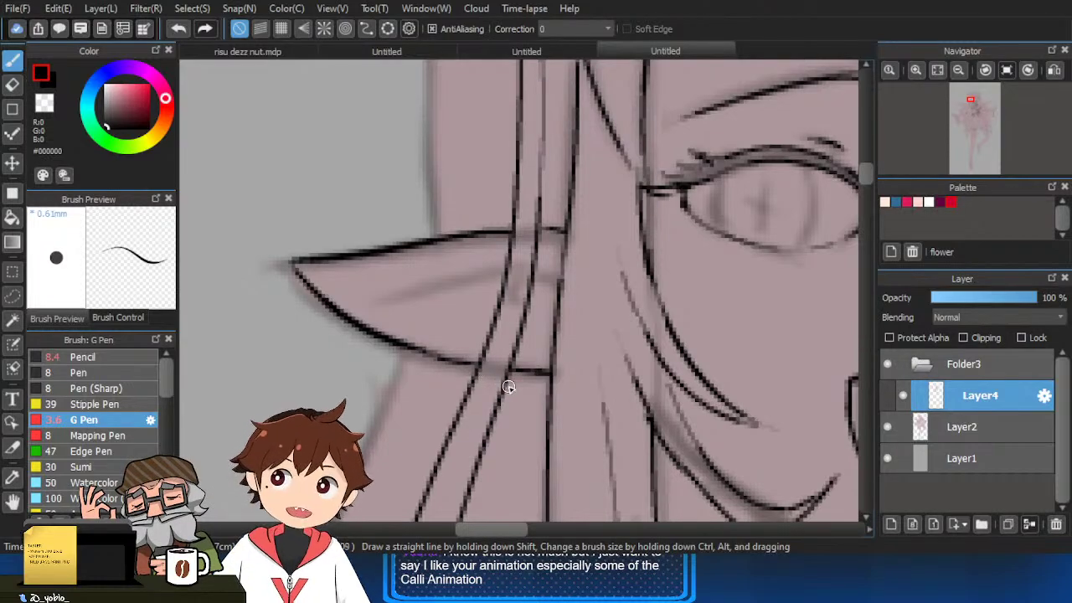
Ink the pointed ear on the viewer's right, with its upper and lower edges and an inner fold line.
scroll(508, 387, "down", 2)
left_click_drag(600, 354, 520, 324)
left_click_drag(800, 298, 494, 291)
scroll(494, 291, "up", 2)
mouse_move(605, 230)
left_mouse_down()
mouse_move(792, 219)
mouse_move(536, 338)
left_mouse_up()
left_click_drag(532, 242, 600, 226)
scroll(624, 227, "down", 4)
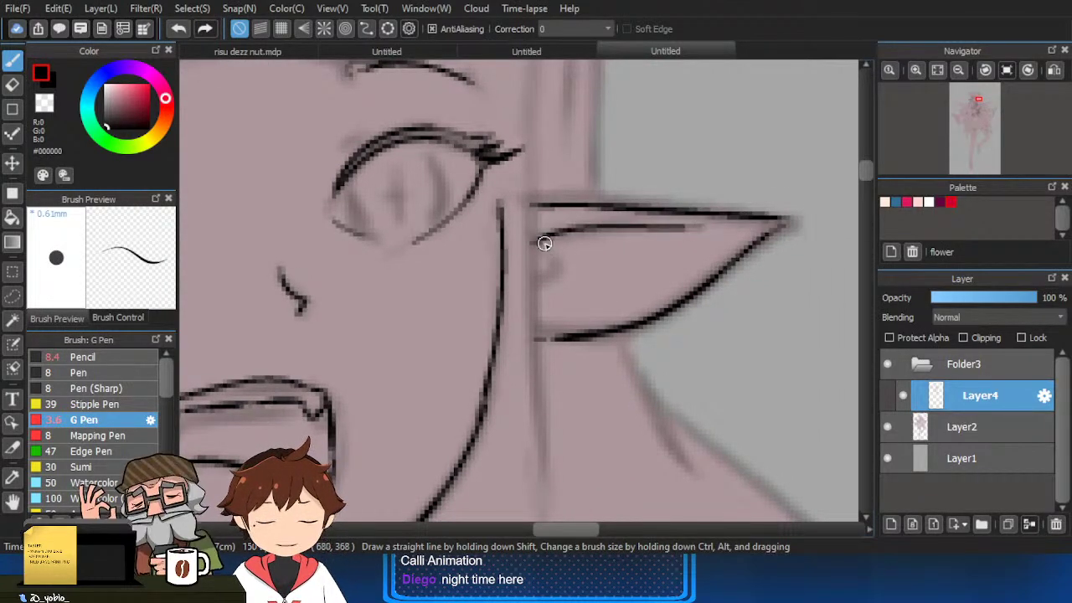
Erase the inner hair strand line above the ear on the viewer's left and redraw it slanting up to the neighbouring lock.
scroll(457, 275, "up", 2)
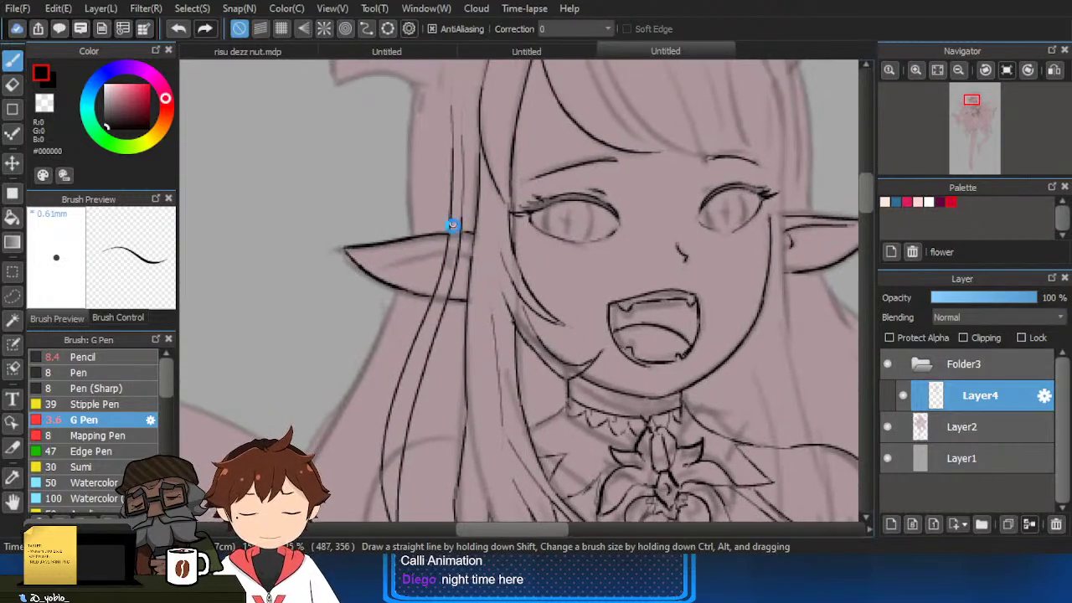
scroll(467, 252, "up", 2)
key("e")
left_click_drag(464, 350, 466, 292)
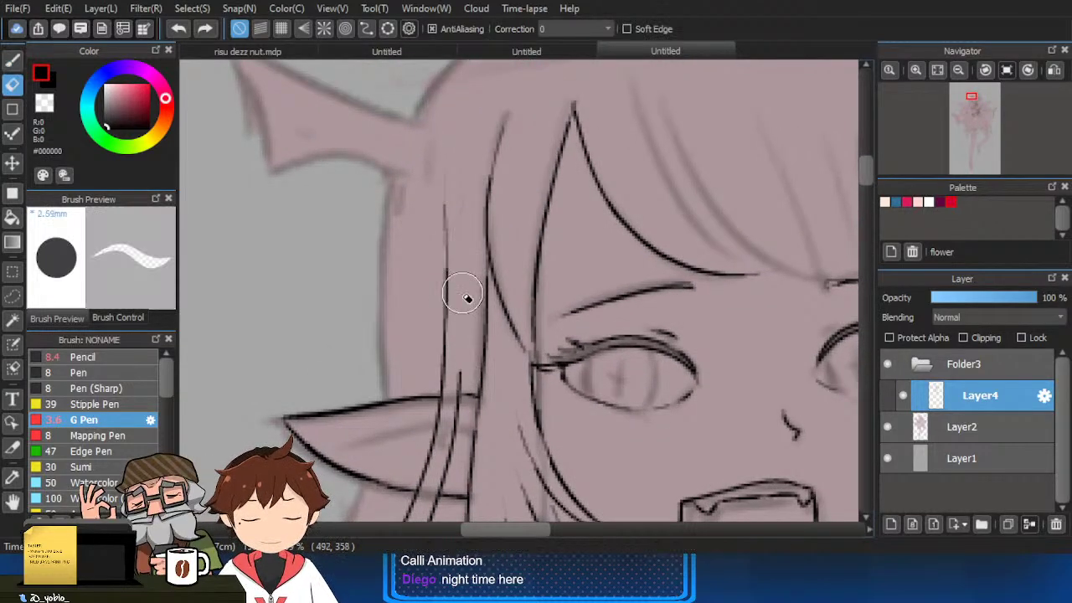
key("b")
left_click_drag(460, 384, 488, 211)
key("ctrl+z")
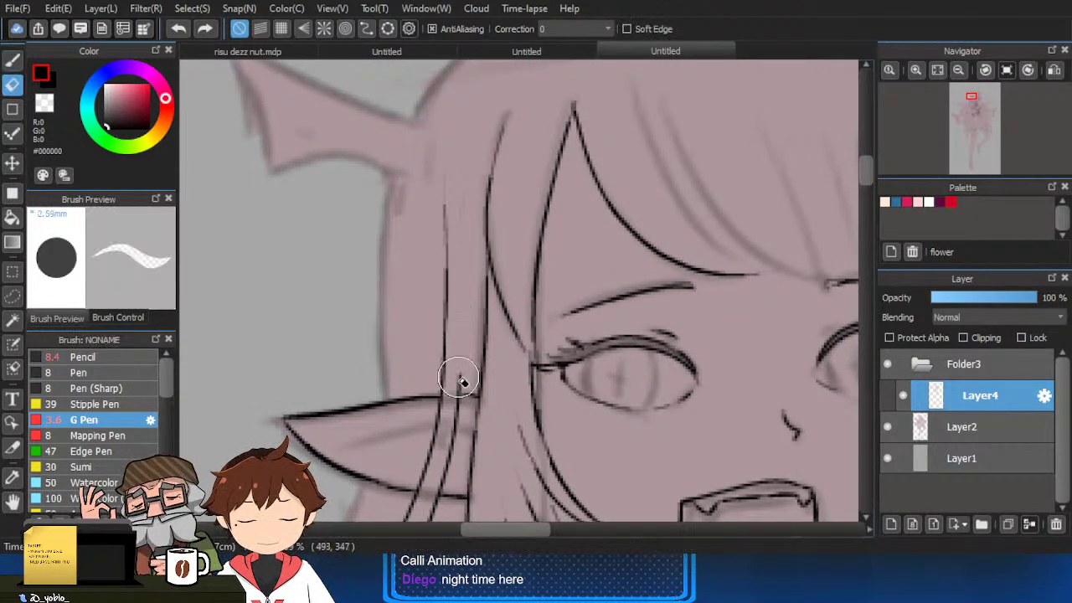
mouse_move(466, 361)
left_mouse_down()
mouse_move(483, 239)
mouse_move(453, 421)
left_mouse_up()
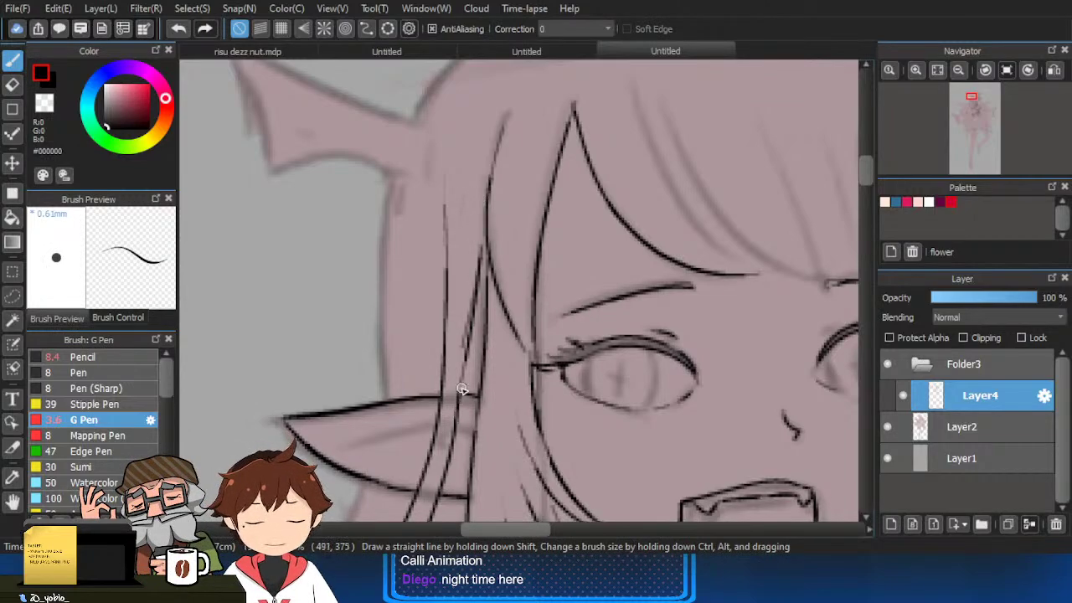
Erase and redraw the inner hair strand line where it crosses the ear on the viewer's left, joining its upper and lower parts.
key("ctrl+z")
key("e")
key("b")
left_click_drag(463, 369, 457, 432)
scroll(461, 409, "up", 1)
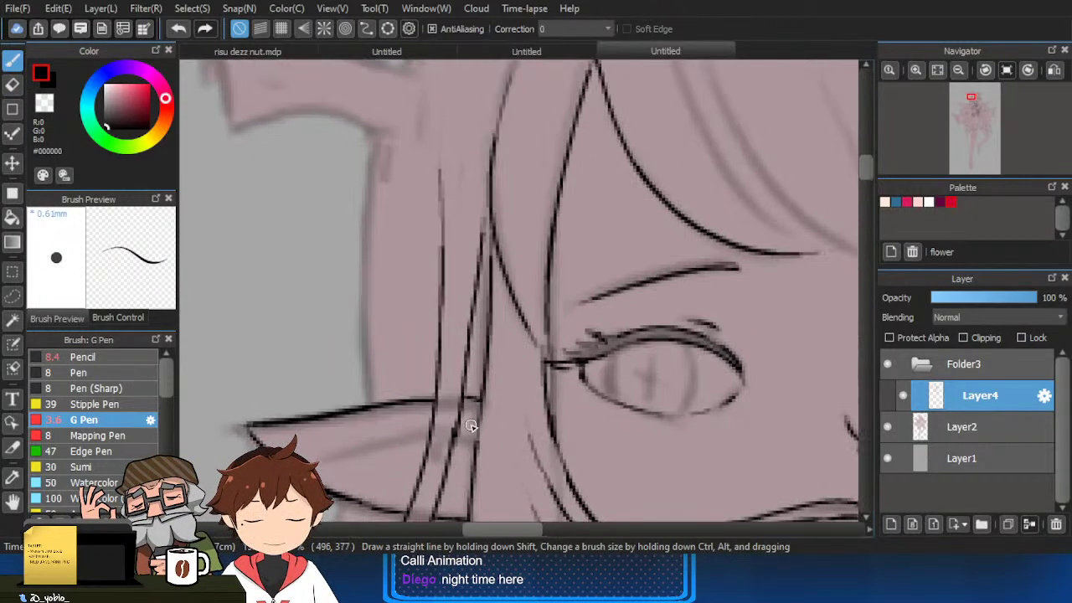
scroll(489, 407, "up", 3)
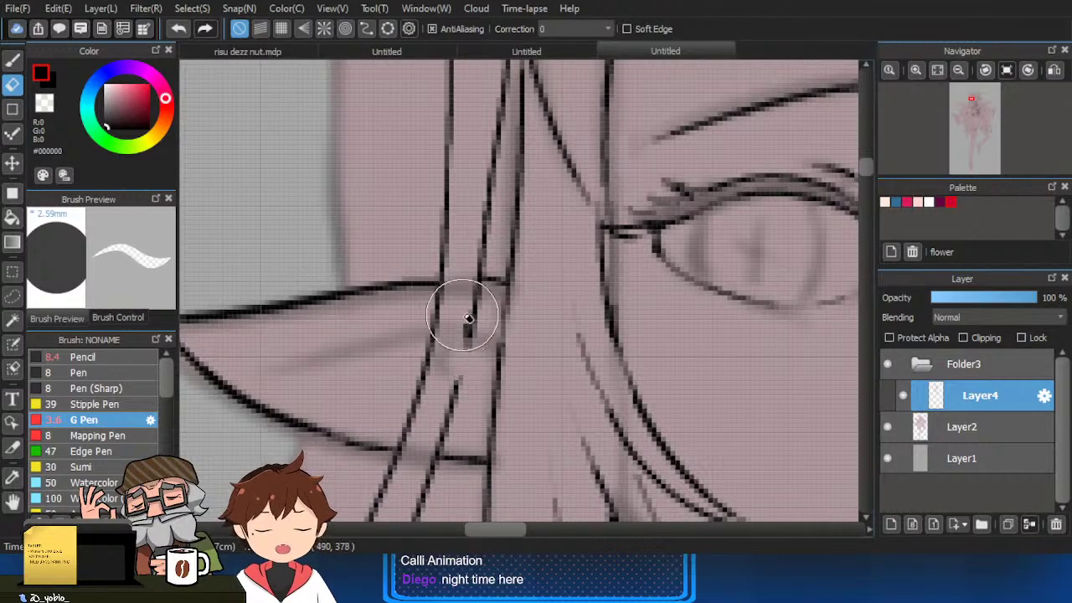
scroll(488, 290, "down", 4)
scroll(455, 427, "up", 4)
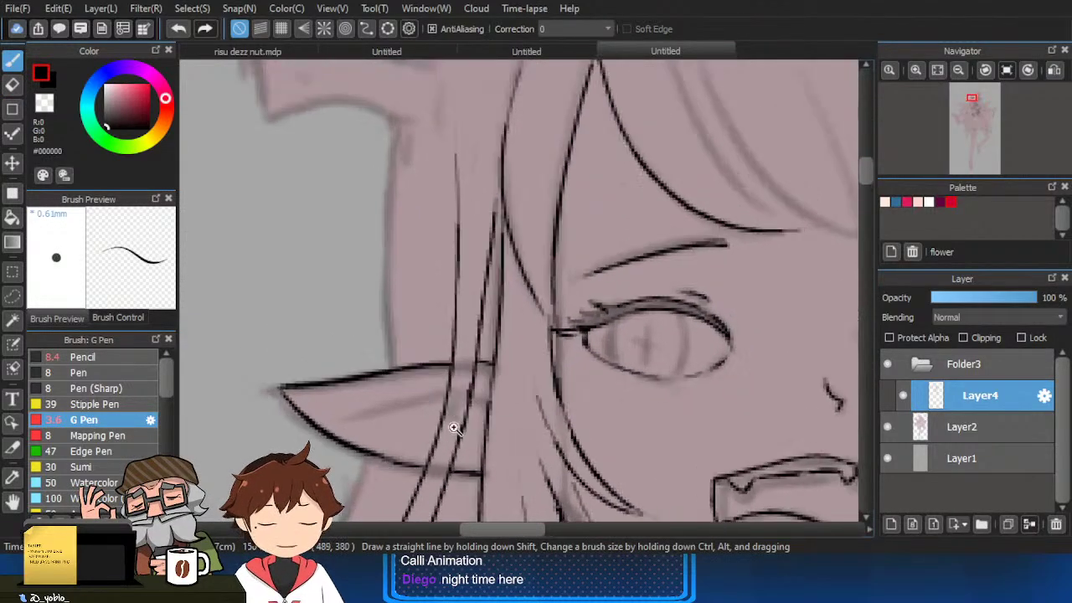
key("e")
key("b")
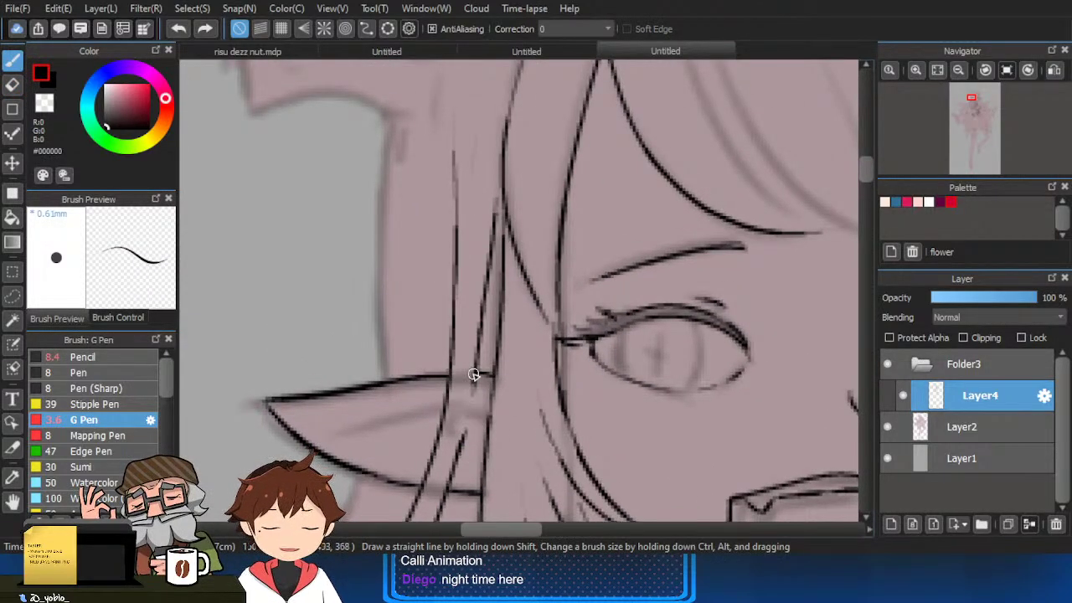
scroll(485, 339, "down", 2)
scroll(514, 445, "up", 2)
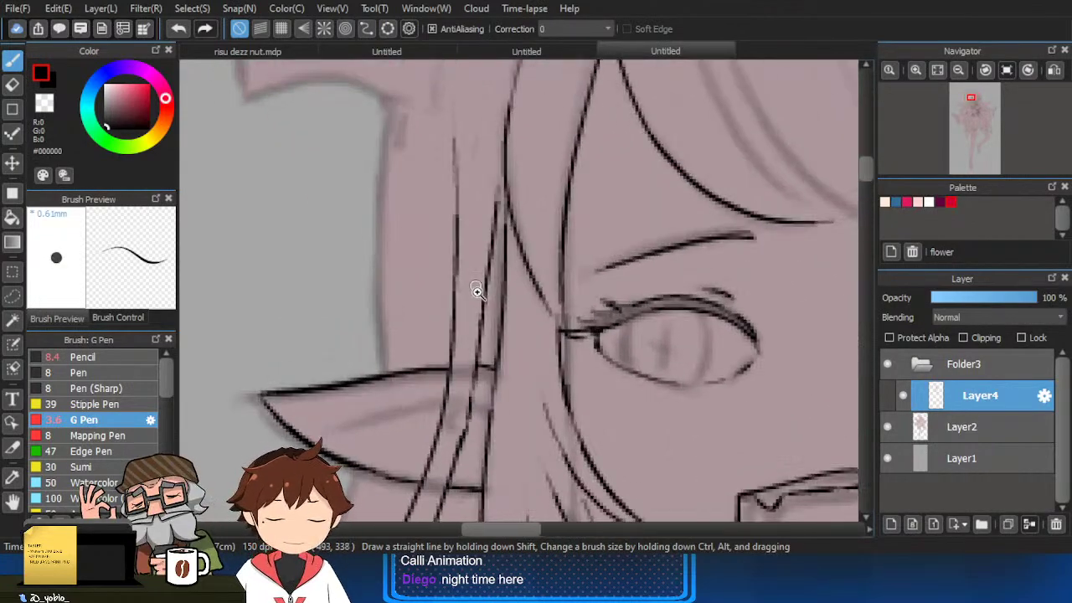
Redraw the upper end of that hair strand above the ear so it tapers into the neighbouring lock.
scroll(501, 253, "down", 3)
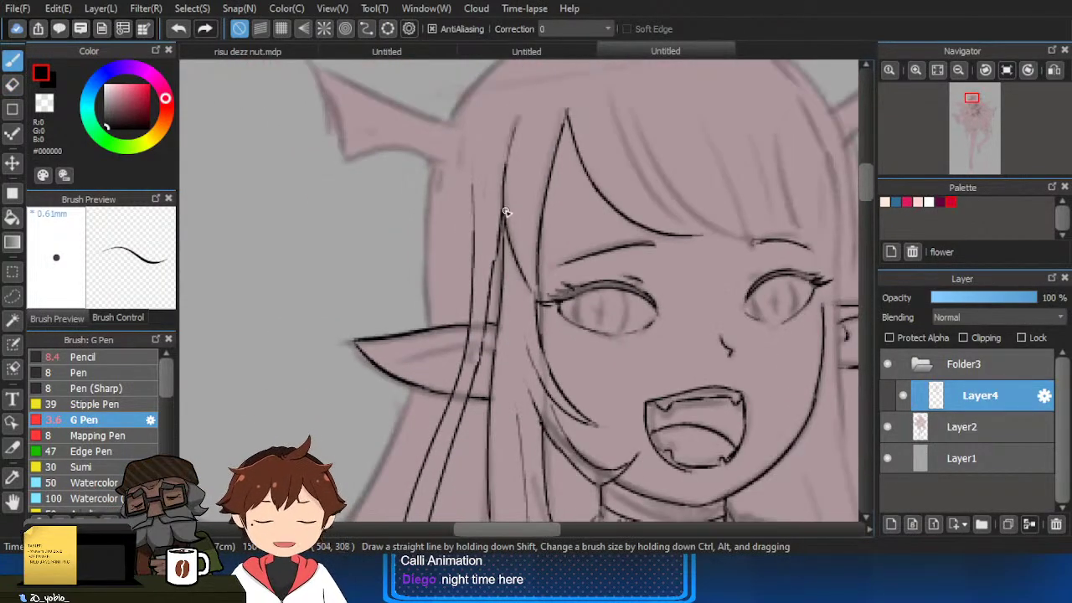
scroll(506, 220, "up", 2)
left_click_drag(505, 211, 487, 293)
key("ctrl+z")
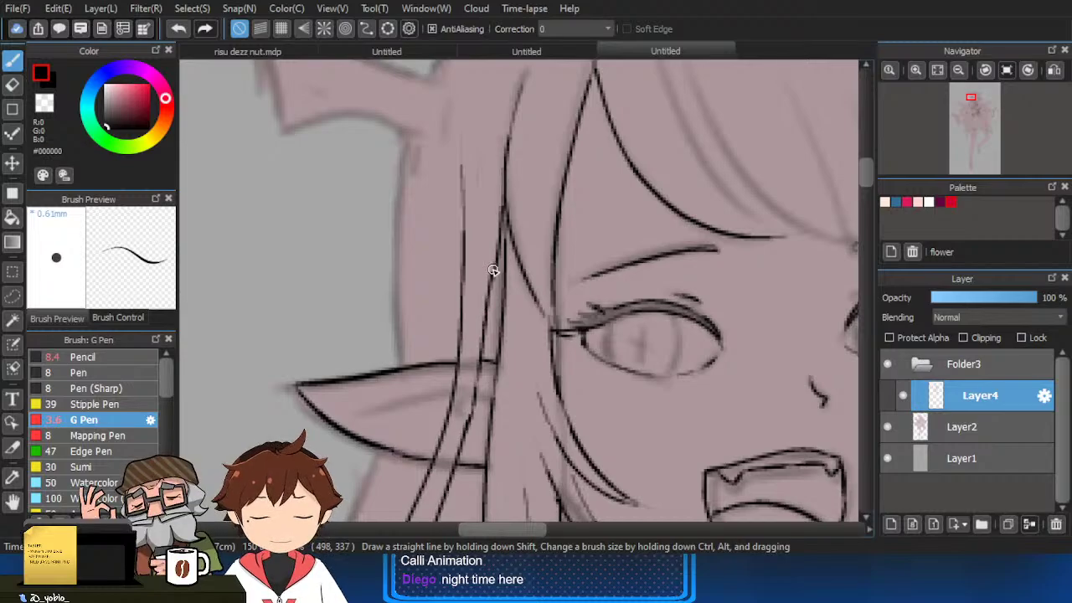
scroll(492, 243, "down", 1)
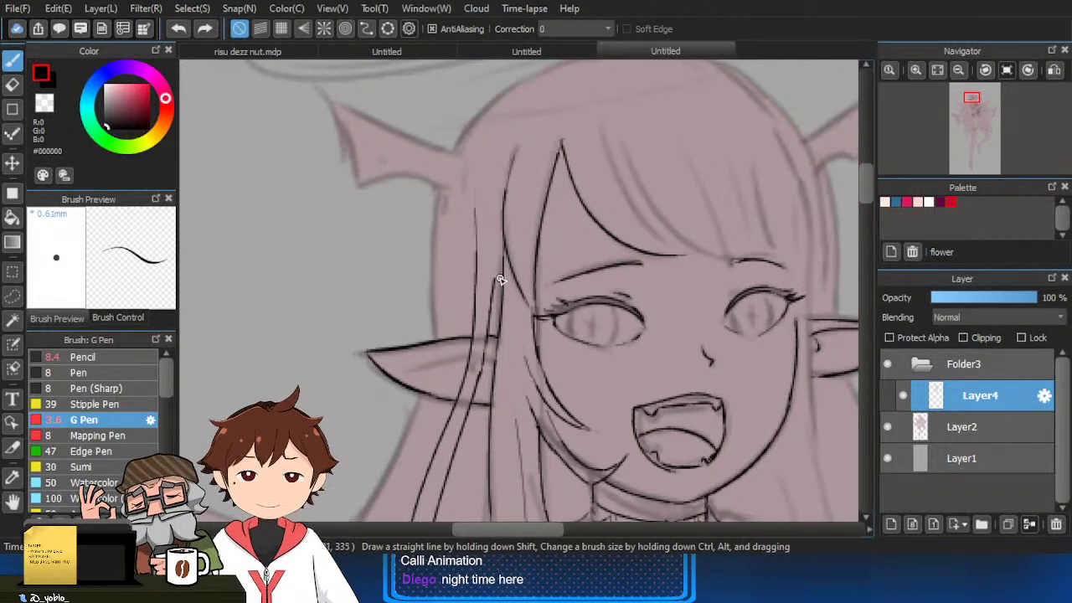
scroll(490, 262, "up", 2)
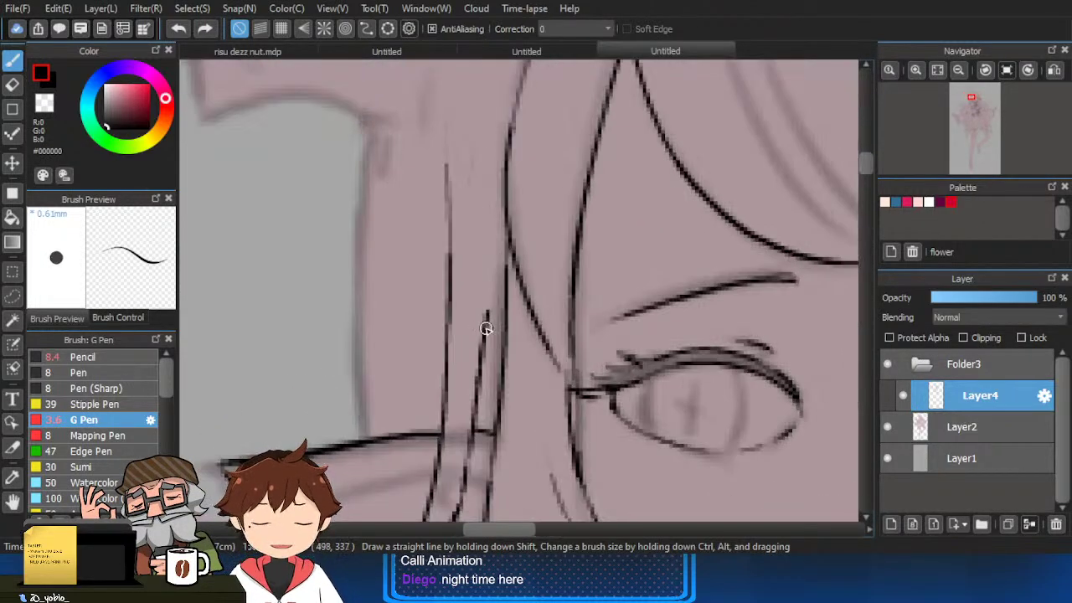
scroll(483, 388, "down", 1)
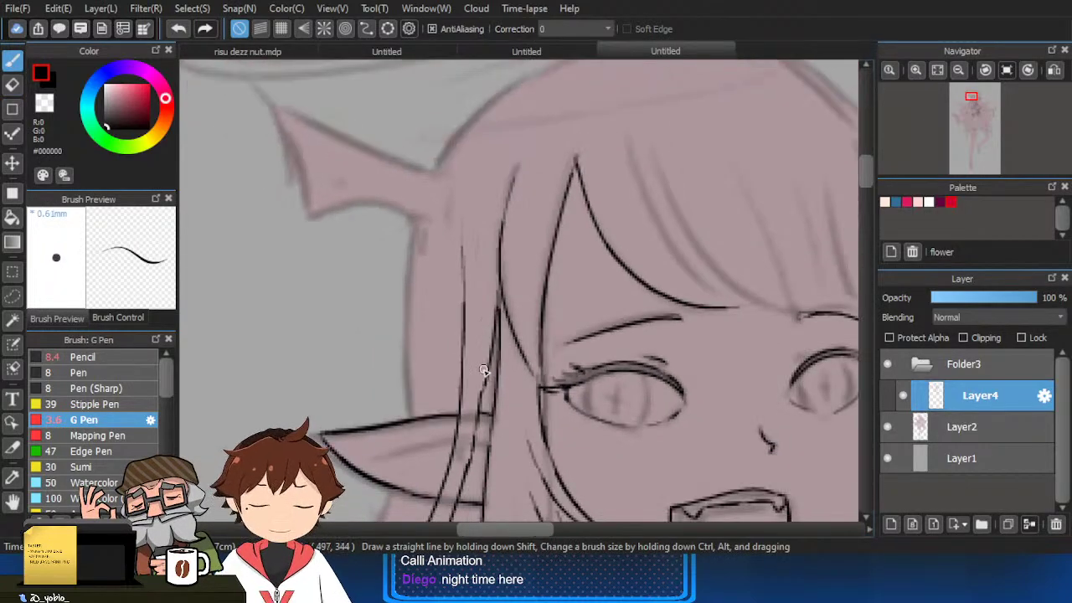
left_click_drag(655, 305, 584, 313)
scroll(584, 313, "down", 1)
left_click_drag(670, 268, 611, 280)
scroll(672, 189, "up", 1)
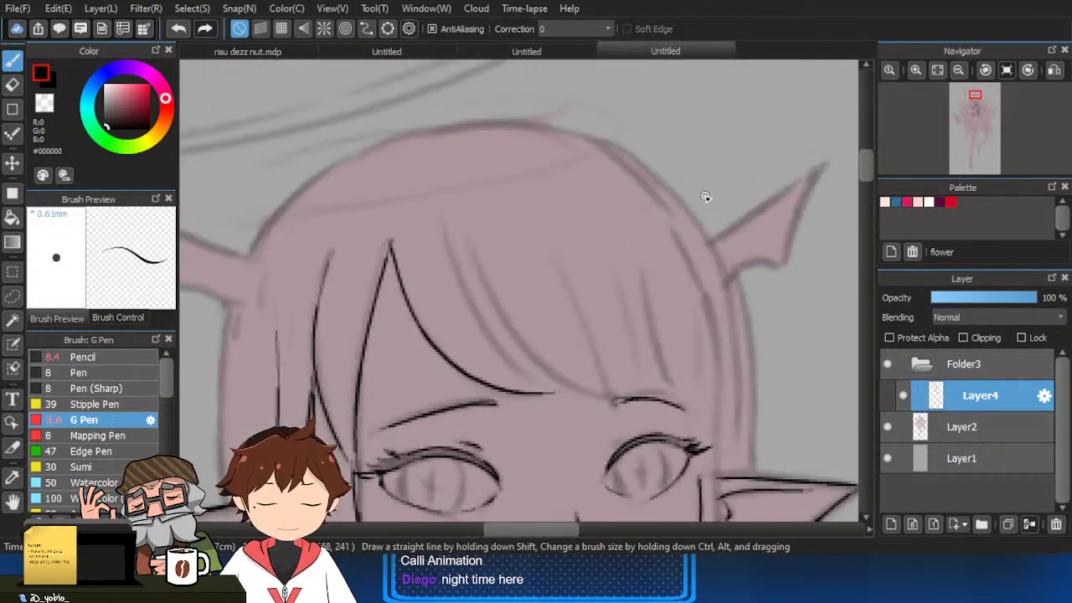
mouse_move(700, 146)
left_mouse_down()
mouse_move(699, 189)
mouse_move(724, 171)
left_mouse_up()
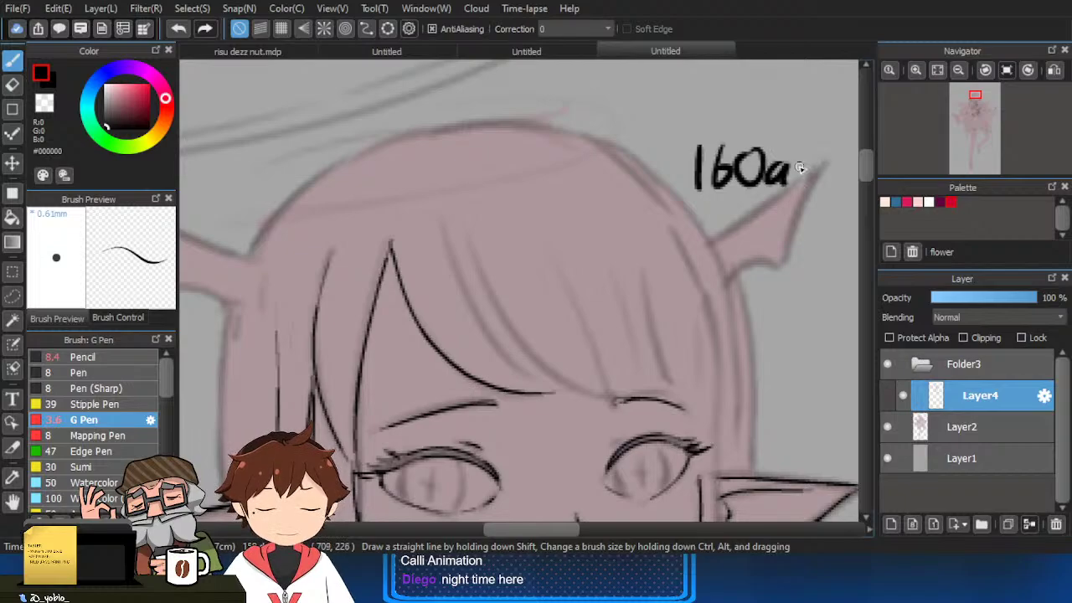
left_click_drag(791, 217, 725, 238)
left_click_drag(738, 228, 768, 221)
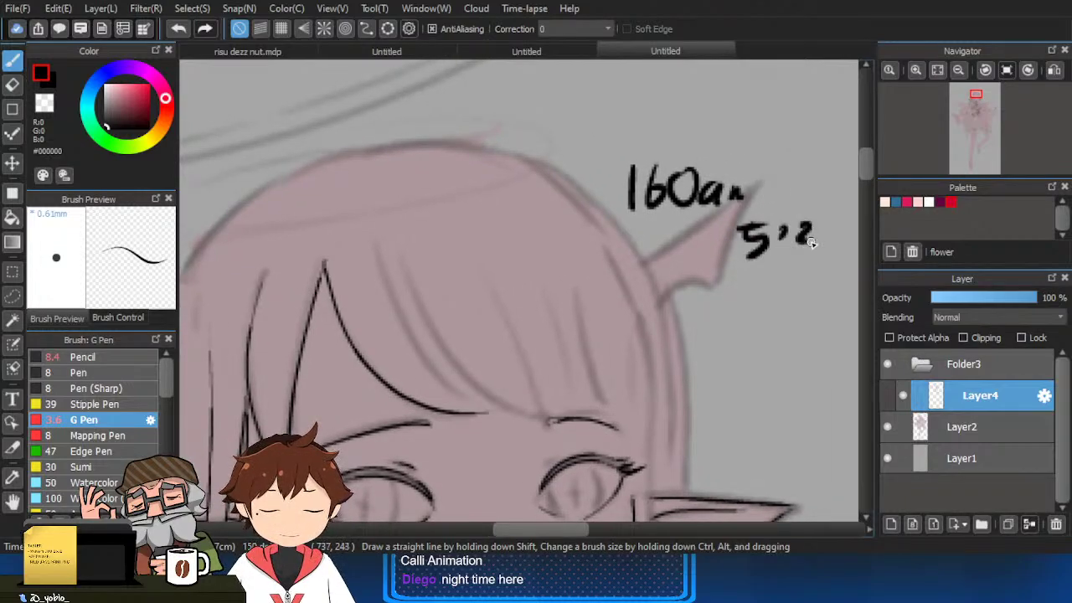
key("ctrl+z")
key("ctrl+z")
key("ctrl+z")
key("ctrl+z")
key("ctrl+z")
key("ctrl+z")
key("ctrl+z")
key("ctrl+z")
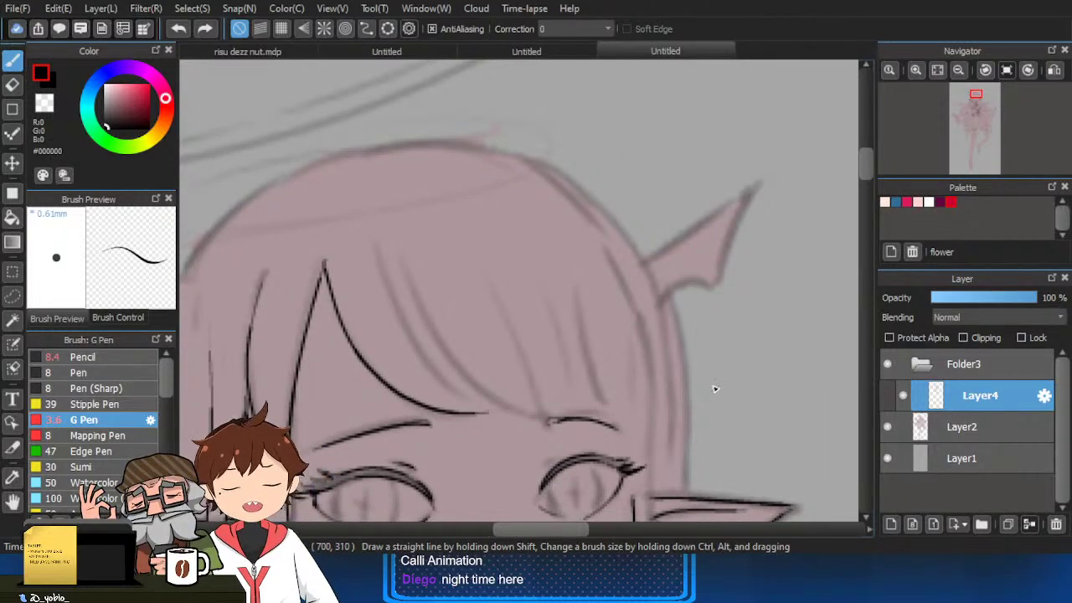
Ink the outer hair edge on the viewer's left, from the ear's upper edge to the horn, undoing and redrawing strokes.
scroll(713, 223, "down", 3)
scroll(502, 268, "up", 5)
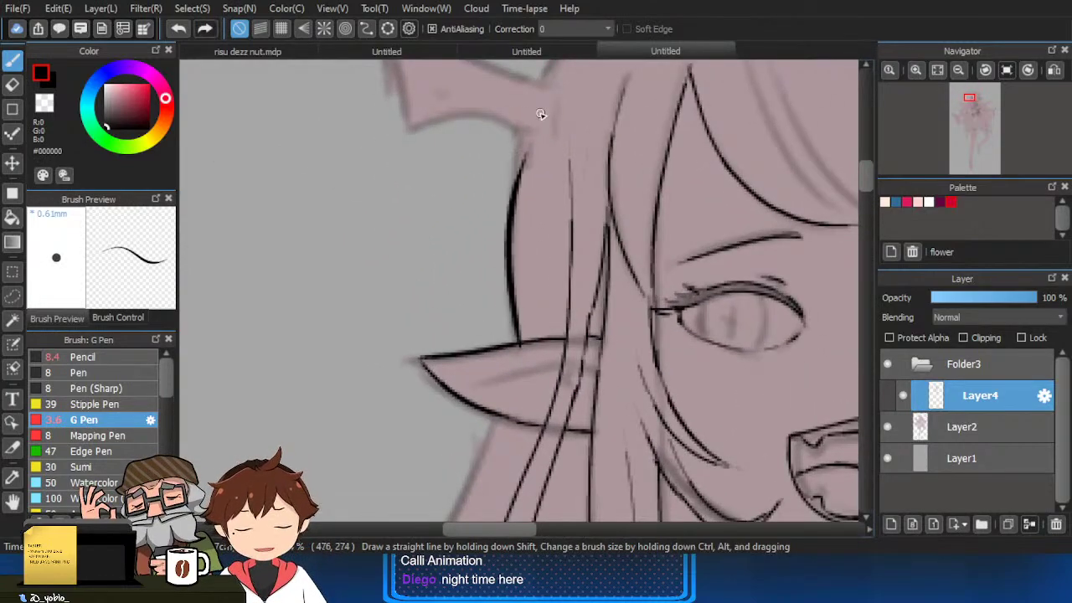
key("ctrl+z")
mouse_move(534, 124)
left_mouse_down()
mouse_move(507, 235)
mouse_move(513, 333)
left_mouse_up()
key("ctrl+z")
left_click_drag(515, 341, 521, 140)
mouse_move(545, 160)
left_mouse_down()
mouse_move(495, 318)
mouse_move(472, 250)
left_mouse_up()
key("ctrl+z")
mouse_move(463, 396)
left_mouse_down()
mouse_move(476, 166)
mouse_move(462, 400)
left_mouse_up()
key("ctrl+z")
key("ctrl+z")
key("ctrl+z")
key("ctrl+z")
mouse_move(463, 401)
left_mouse_down()
mouse_move(453, 284)
mouse_move(470, 191)
mouse_move(452, 279)
left_mouse_up()
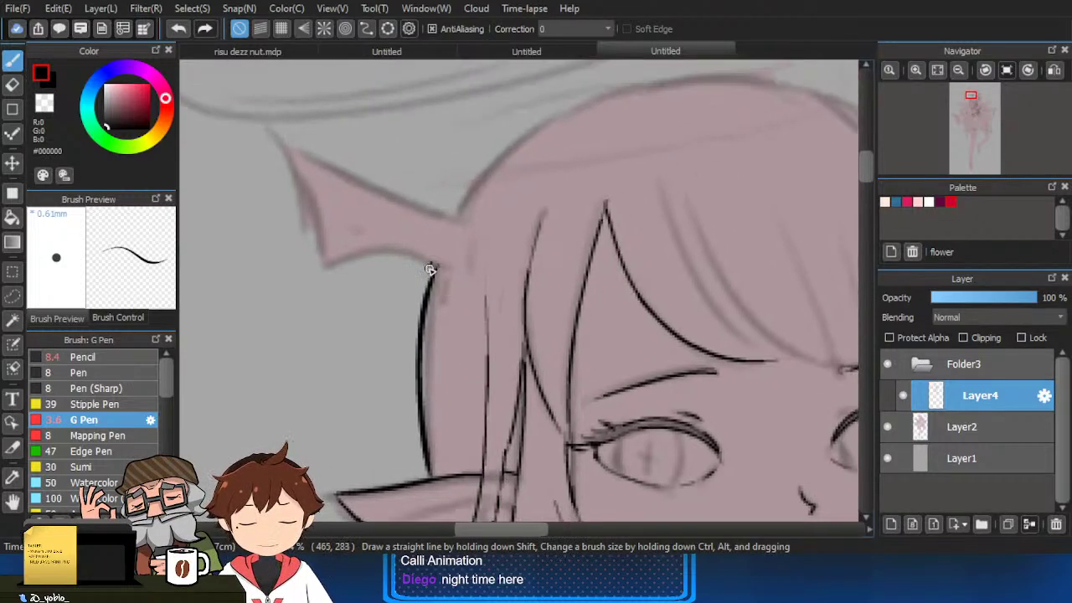
Ink the crown outline from the horn on the viewer's left up to the top of the head.
mouse_move(455, 224)
left_mouse_down()
mouse_move(546, 128)
mouse_move(511, 172)
left_mouse_up()
key("ctrl+z")
left_click_drag(393, 251, 645, 116)
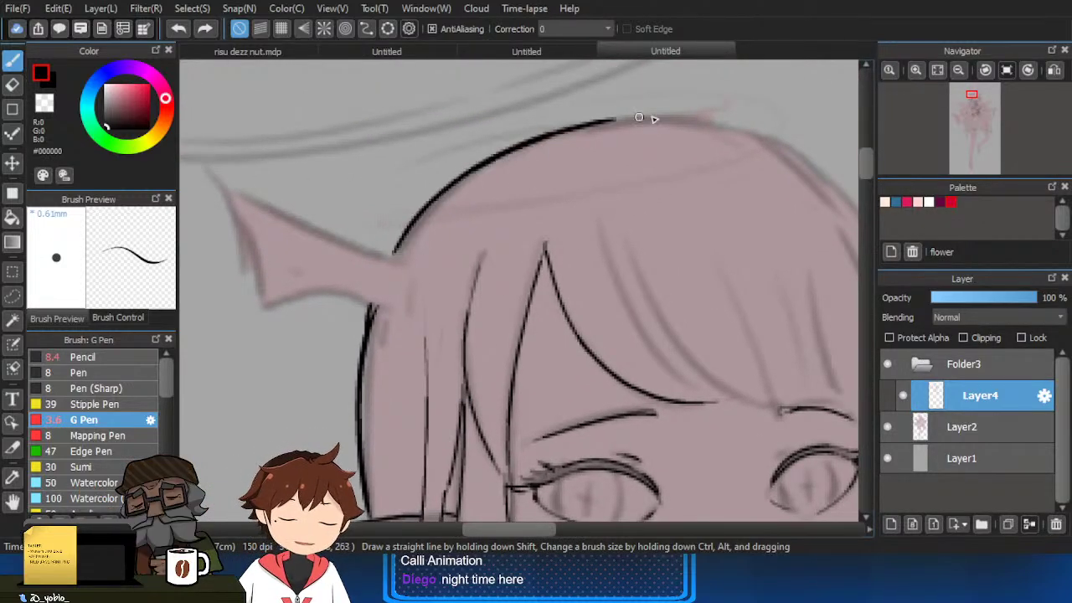
left_click_drag(721, 212, 614, 210)
Ink the rest of the crown outline between the top of the head and the horn on the viewer's right, redrawing the curve.
left_click_drag(773, 240, 454, 120)
key("ctrl+z")
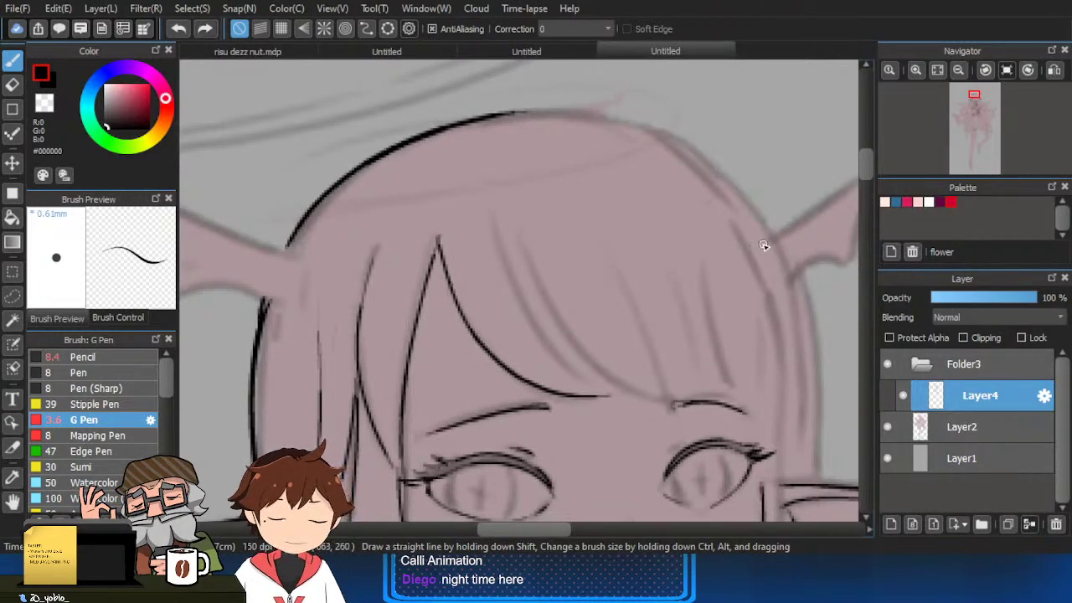
left_click_drag(765, 240, 427, 130)
key("ctrl+z")
left_click_drag(771, 240, 498, 116)
Ink the upper and outer edges of the horn on the viewer's left, meeting at its pointed tip.
mouse_move(760, 266)
left_mouse_down()
mouse_move(732, 248)
mouse_move(737, 223)
left_mouse_up()
mouse_move(268, 240)
left_mouse_down()
mouse_move(451, 250)
mouse_move(306, 159)
mouse_move(467, 231)
left_mouse_up()
key("ctrl+z")
left_click_drag(302, 162, 334, 277)
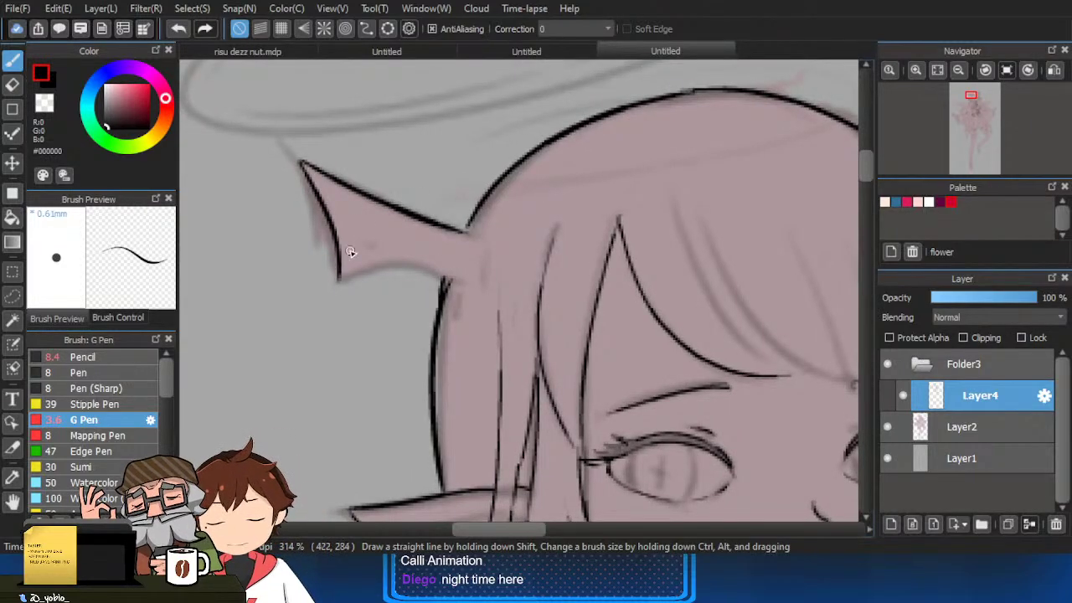
key("ctrl+z")
left_click_drag(303, 162, 332, 280)
key("ctrl+z")
mouse_move(303, 161)
left_mouse_down()
mouse_move(336, 275)
mouse_move(388, 266)
mouse_move(457, 277)
left_mouse_up()
key("ctrl+z")
Ink the curved lower edge of the horn on the viewer's left and close its base with a short line.
left_click_drag(338, 279, 450, 276)
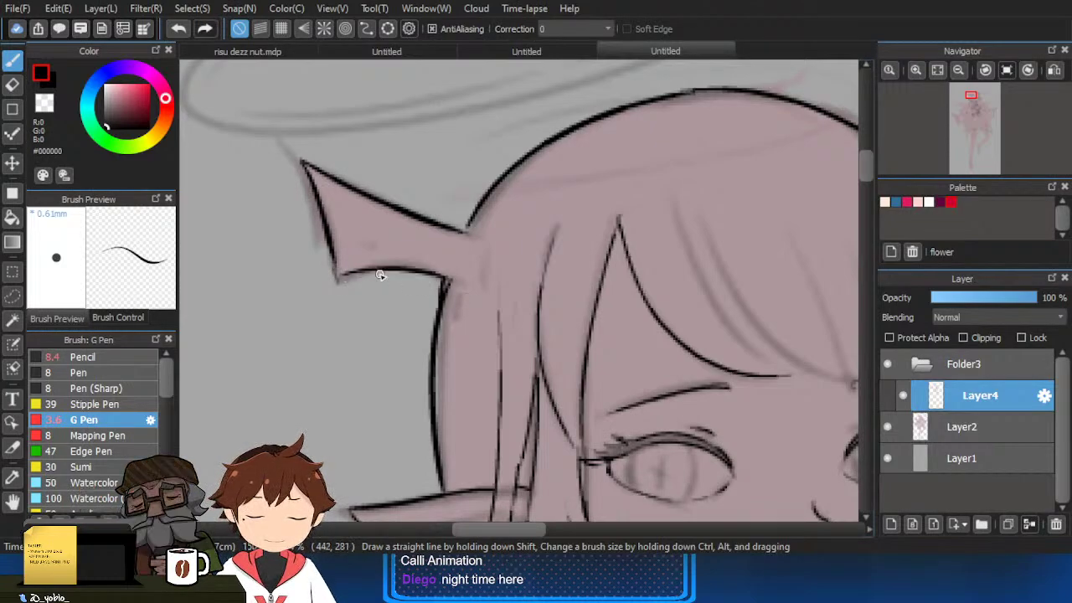
key("ctrl+z")
left_click_drag(337, 277, 455, 278)
key("ctrl+z")
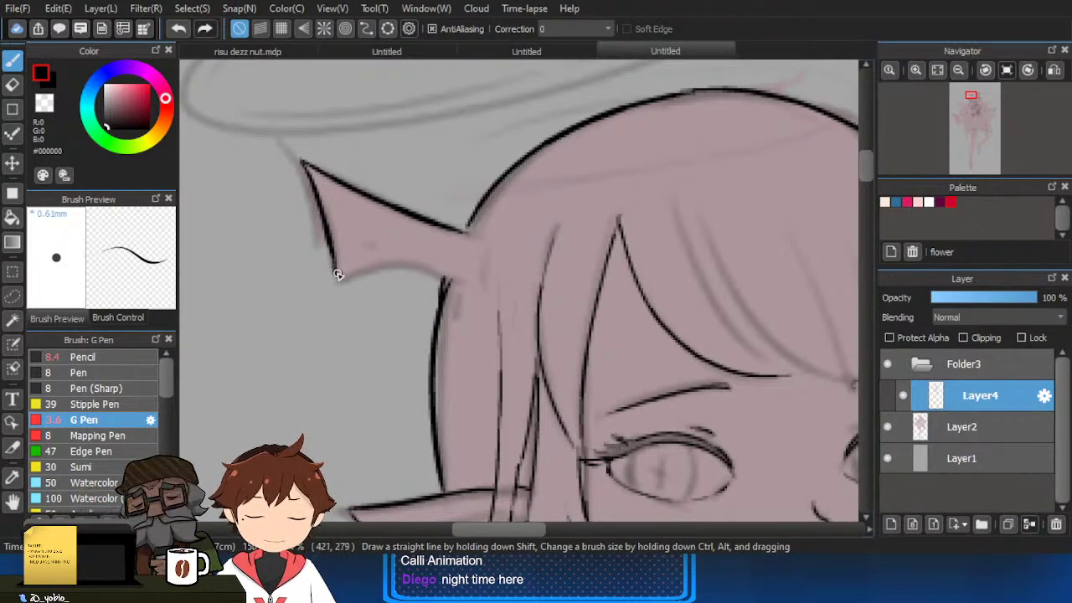
left_click_drag(336, 271, 454, 276)
left_click_drag(483, 243, 469, 291)
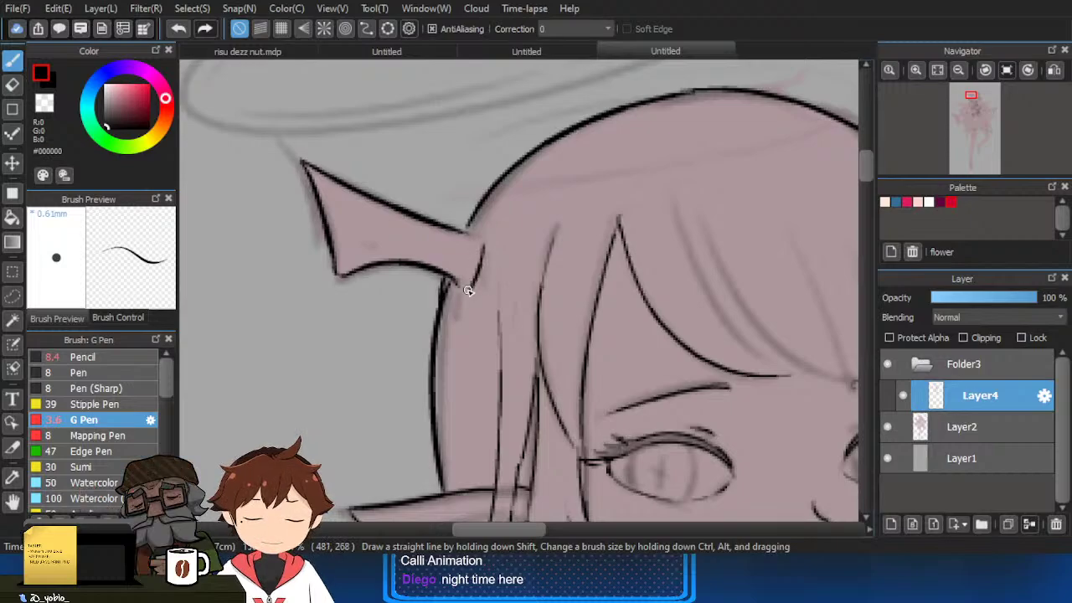
Ink the horn on the viewer's right with its upper, outer and curved lower edges and the base line against the hair.
left_click_drag(600, 248, 416, 268)
mouse_move(772, 249)
left_mouse_down()
mouse_move(636, 241)
mouse_move(622, 253)
mouse_move(730, 151)
left_mouse_up()
scroll(621, 253, "up", 1)
key("ctrl+z")
mouse_move(609, 234)
left_mouse_down()
mouse_move(776, 126)
mouse_move(709, 271)
left_mouse_up()
key("ctrl+z")
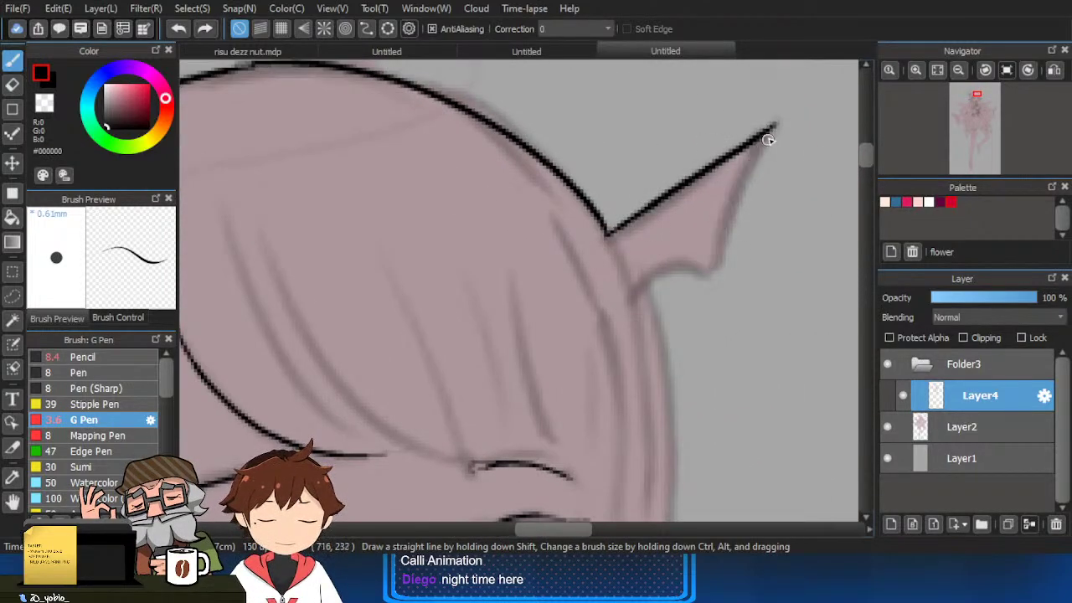
mouse_move(768, 134)
left_mouse_down()
mouse_move(718, 270)
mouse_move(641, 280)
left_mouse_up()
left_click_drag(609, 235, 637, 300)
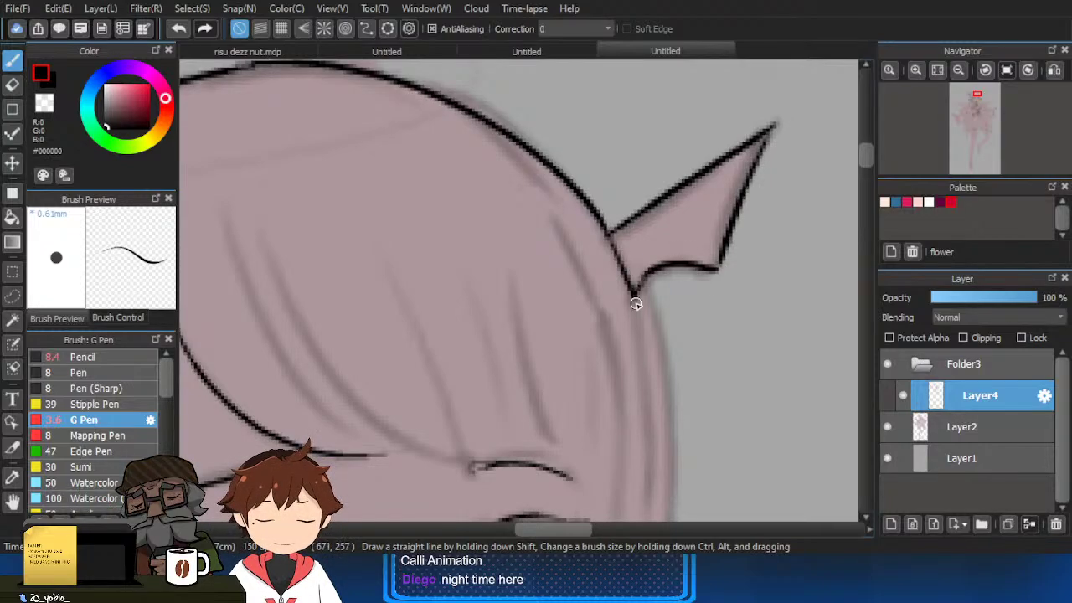
Ink the sweeping fringe strand down to the brow and a slanting strand line above the eye on the viewer's right.
scroll(639, 302, "down", 2)
left_click_drag(658, 239, 682, 187)
left_click(506, 246, "ctrl")
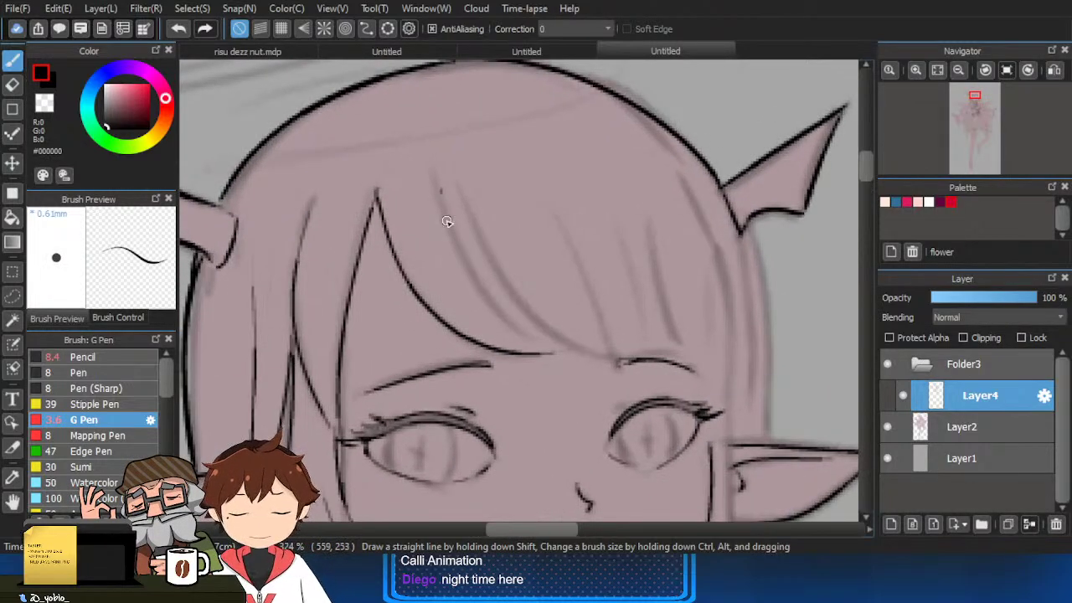
mouse_move(440, 193)
left_mouse_down()
mouse_move(532, 346)
mouse_move(609, 364)
left_mouse_up()
left_click_drag(560, 237, 620, 345)
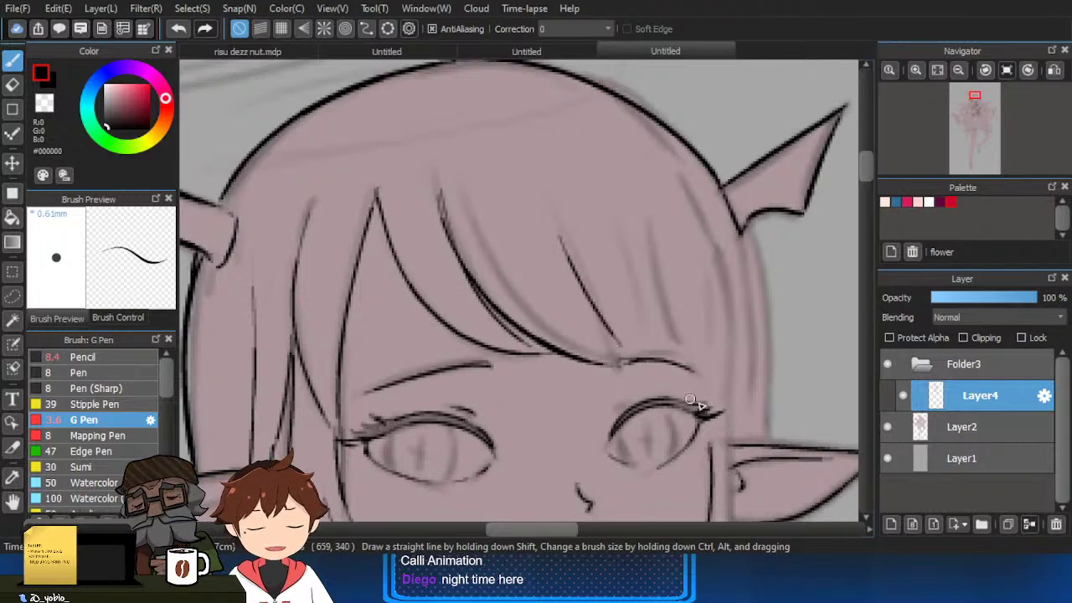
Ink the pointed fringe tips and short strand lines above the eye on the viewer's right, closing the fringe's lower edge.
left_click_drag(741, 383, 649, 377)
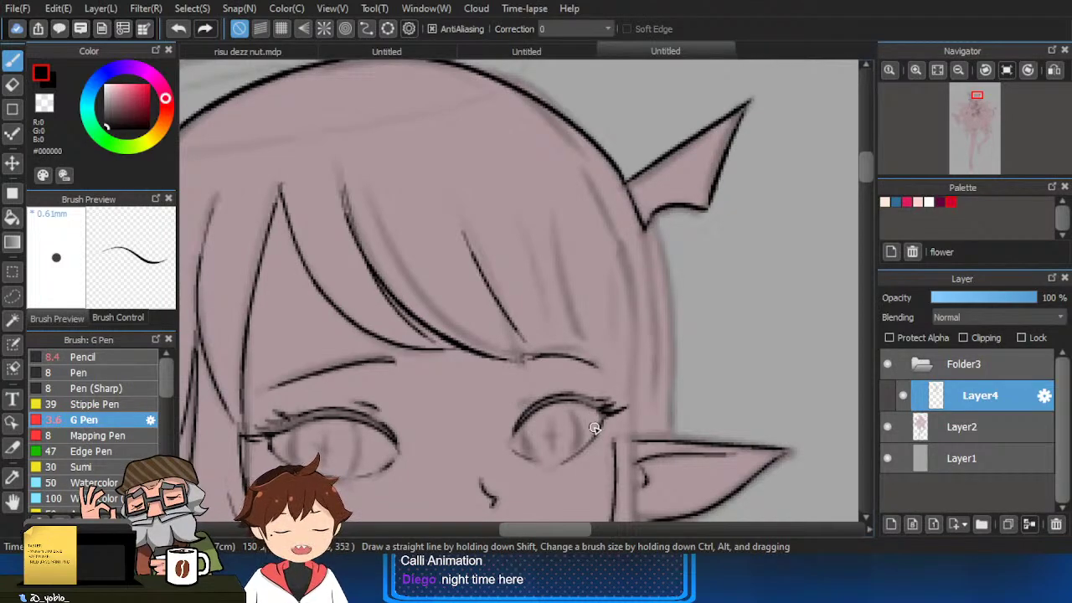
scroll(593, 427, "down", 3)
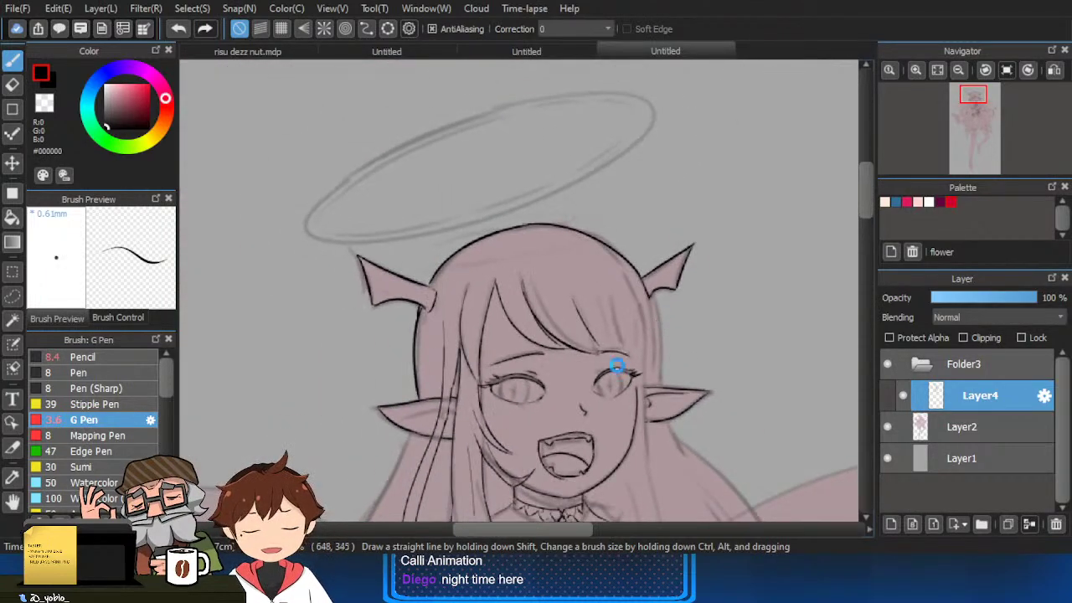
scroll(617, 363, "up", 3)
scroll(605, 373, "up", 2)
left_click_drag(536, 295, 557, 339)
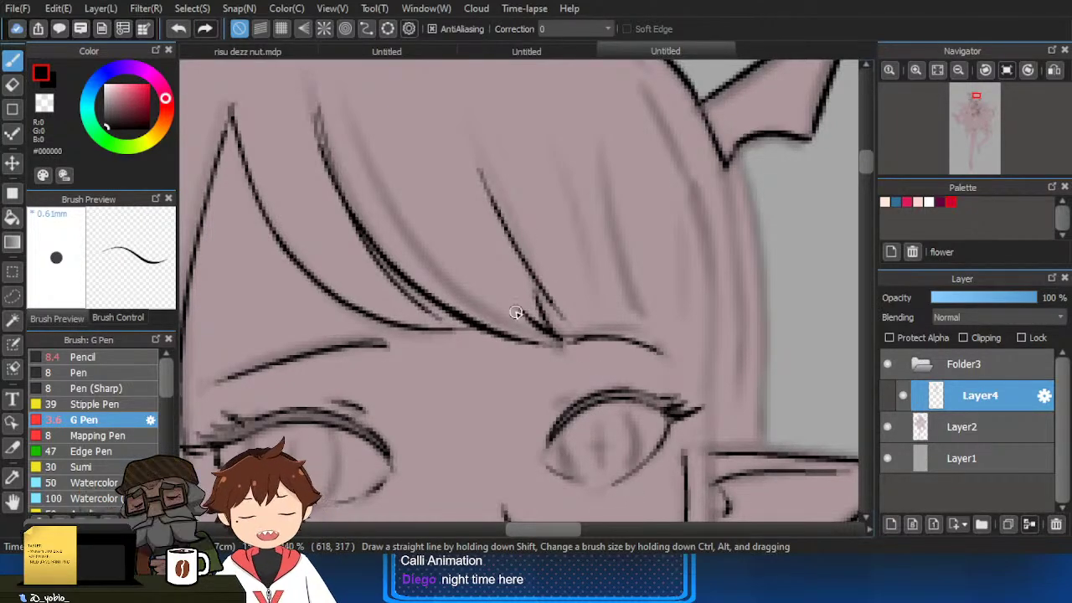
left_click_drag(520, 302, 464, 205)
key("ctrl+z")
key("ctrl+z")
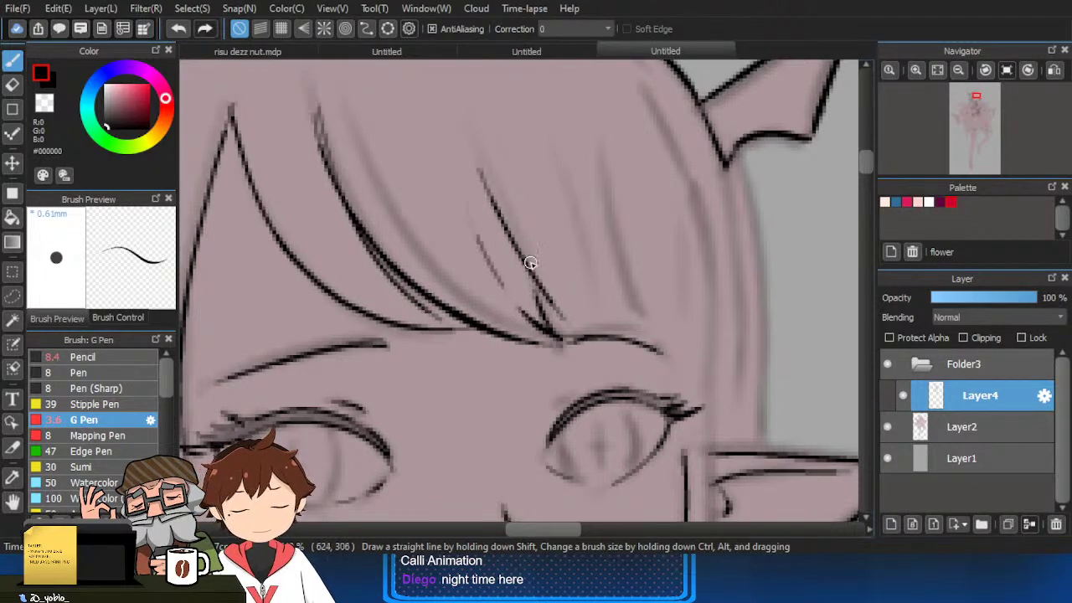
left_click_drag(533, 272, 491, 250)
left_click_drag(519, 295, 605, 316)
left_click_drag(565, 201, 621, 326)
Ink the long side hair line on the viewer's right, from below the horn past the ear down to the shoulder.
mouse_move(658, 328)
left_mouse_down()
mouse_move(646, 287)
mouse_move(657, 278)
left_mouse_up()
scroll(647, 287, "down", 4)
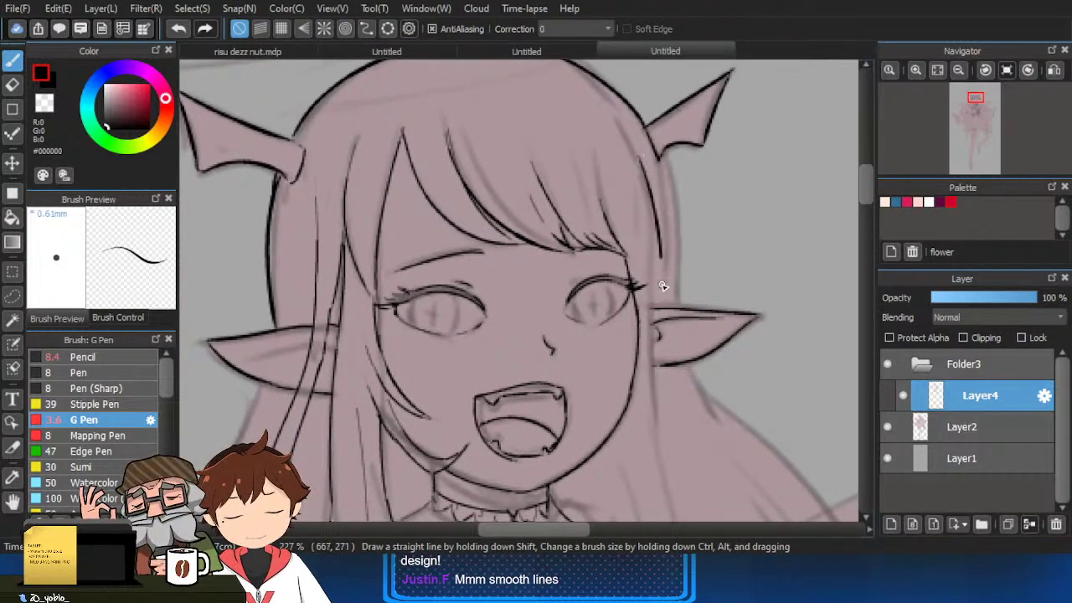
scroll(657, 314, "down", 2)
left_click_drag(656, 329, 653, 273)
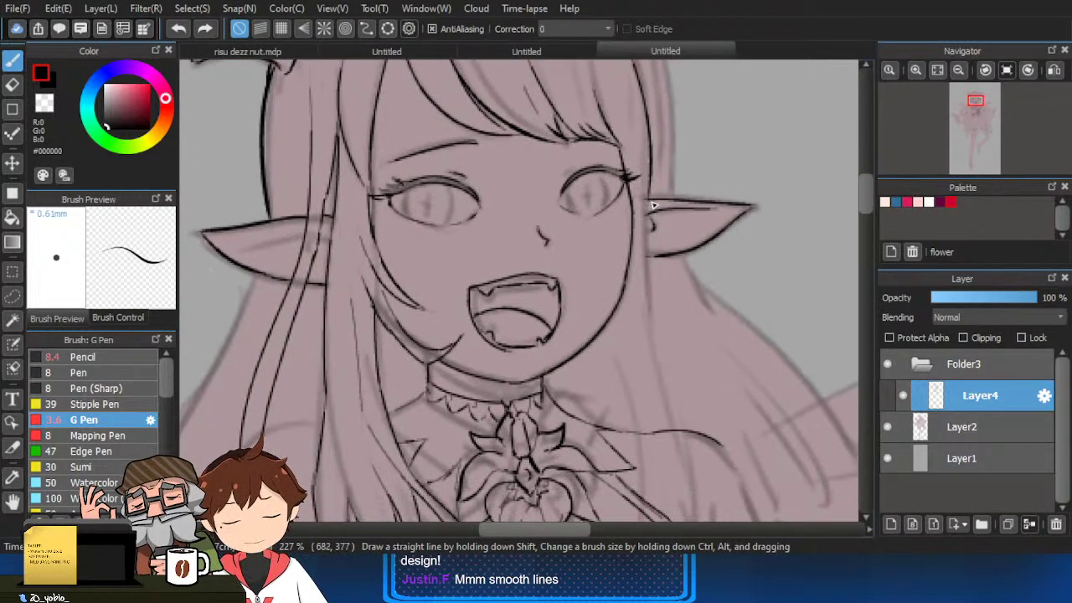
mouse_move(650, 200)
left_mouse_down()
mouse_move(654, 419)
mouse_move(650, 268)
left_mouse_up()
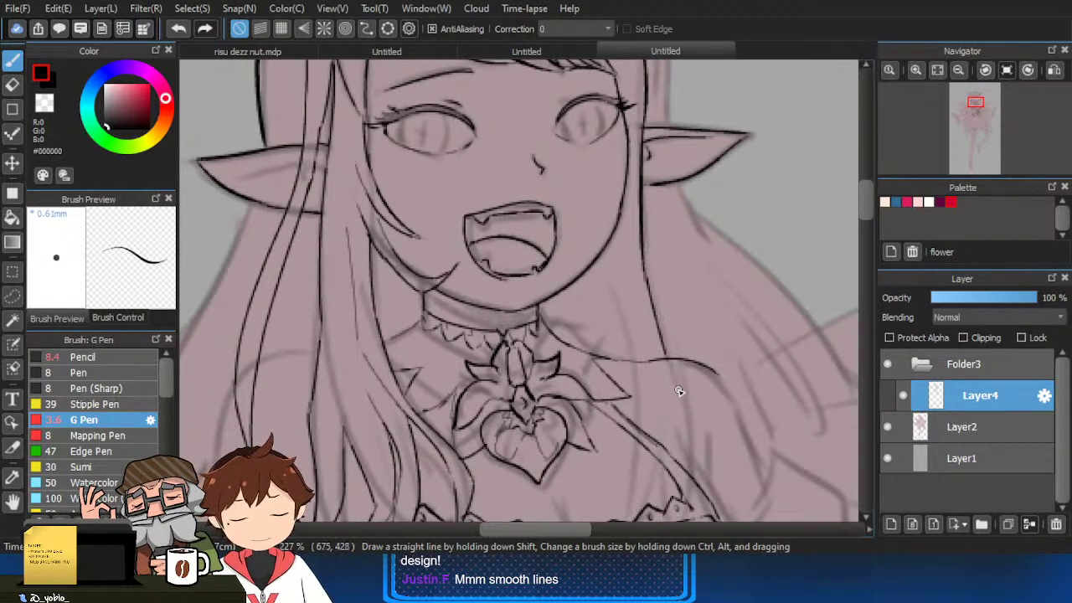
Ink the short pointed hair strand between the jaw and the long side hair line on the viewer's right, cleaning its top with the eraser.
scroll(649, 319, "down", 2)
left_click_drag(602, 200, 628, 295)
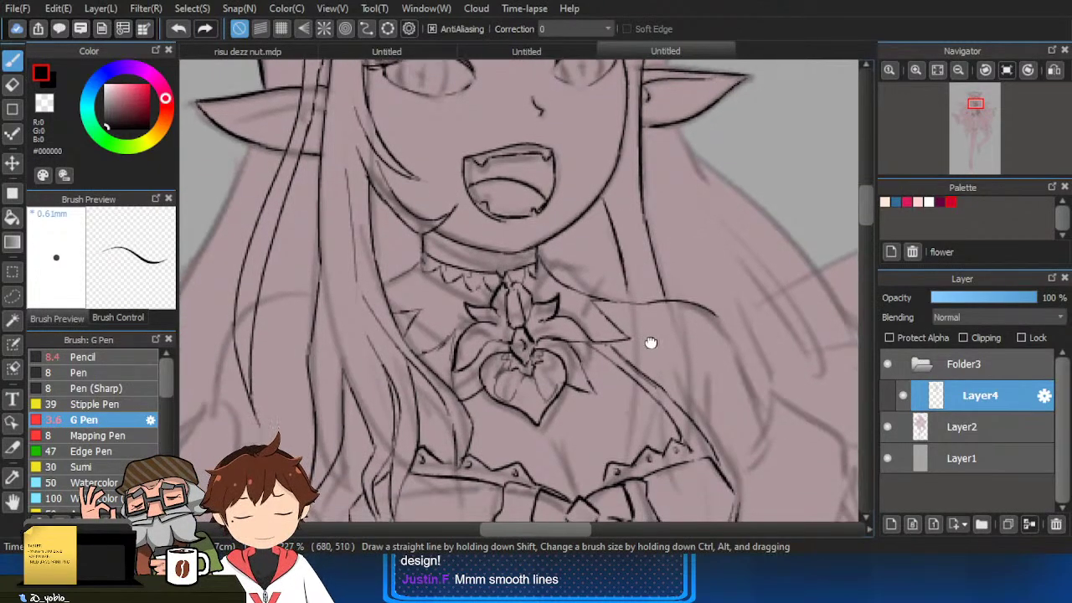
scroll(646, 342, "down", 2)
scroll(631, 246, "up", 2)
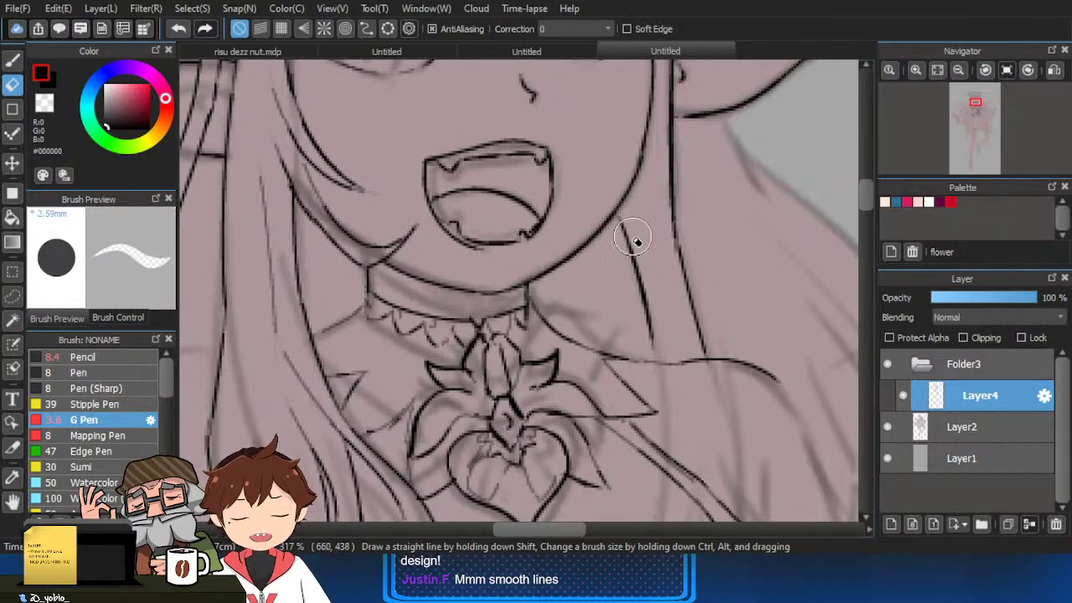
left_click_drag(637, 183, 626, 326)
key("ctrl+z")
mouse_move(634, 230)
left_mouse_down()
mouse_move(624, 337)
mouse_move(603, 345)
mouse_move(647, 267)
left_mouse_up()
scroll(675, 313, "down", 4)
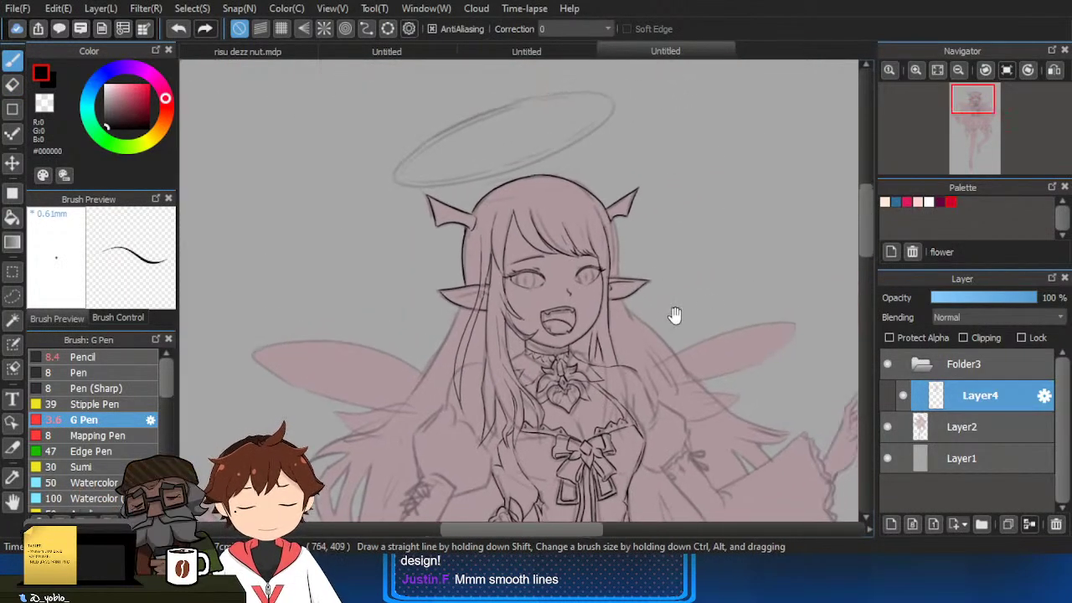
mouse_move(795, 307)
left_mouse_down()
mouse_move(610, 315)
mouse_move(694, 323)
mouse_move(564, 376)
left_mouse_up()
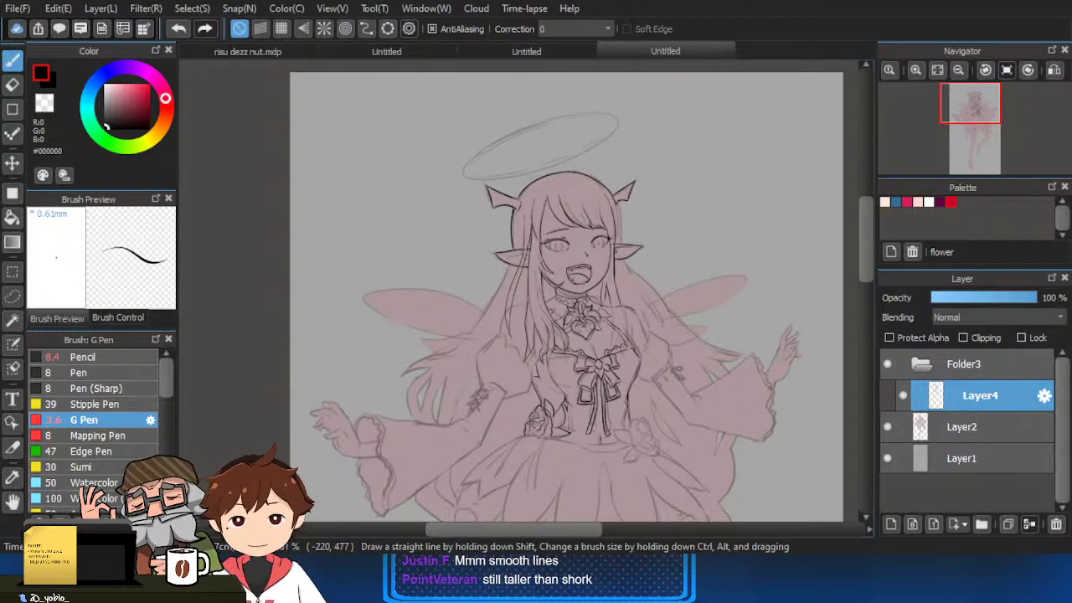
Ink the outer hair contour on the viewer's right from the base of the horn down to the top of the ear.
scroll(603, 291, "up", 3)
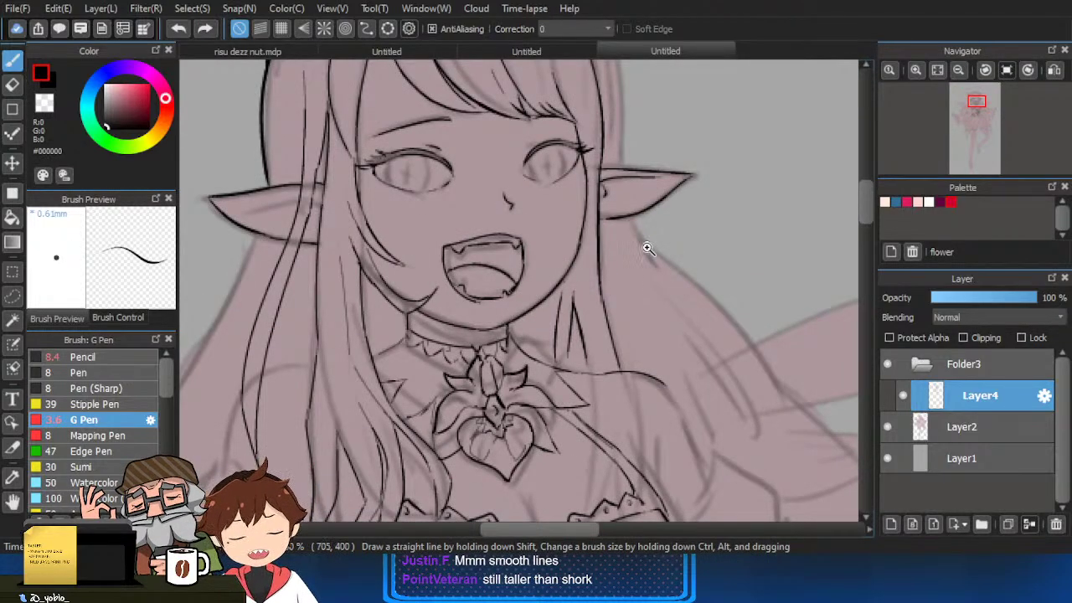
scroll(646, 242, "up", 3)
left_click_drag(617, 126, 641, 335)
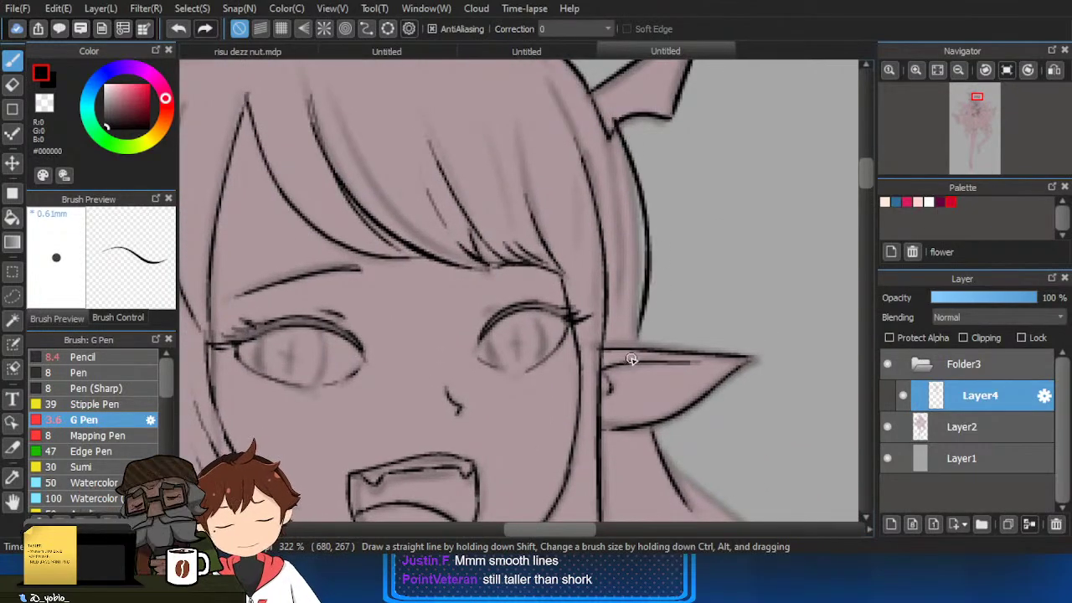
key("ctrl+z")
left_click_drag(617, 126, 634, 347)
scroll(637, 343, "down", 3)
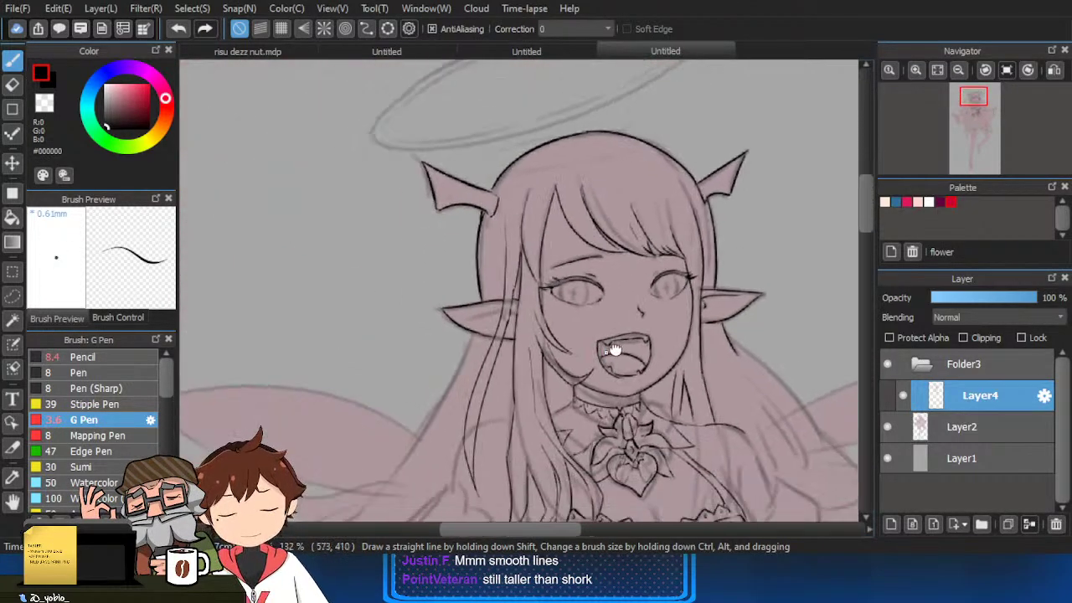
Ink the outer hair contour on the viewer's left from below the ear down to the upper wing's edge.
scroll(516, 264, "up", 2)
key("ctrl+z")
left_click_drag(530, 236, 396, 476)
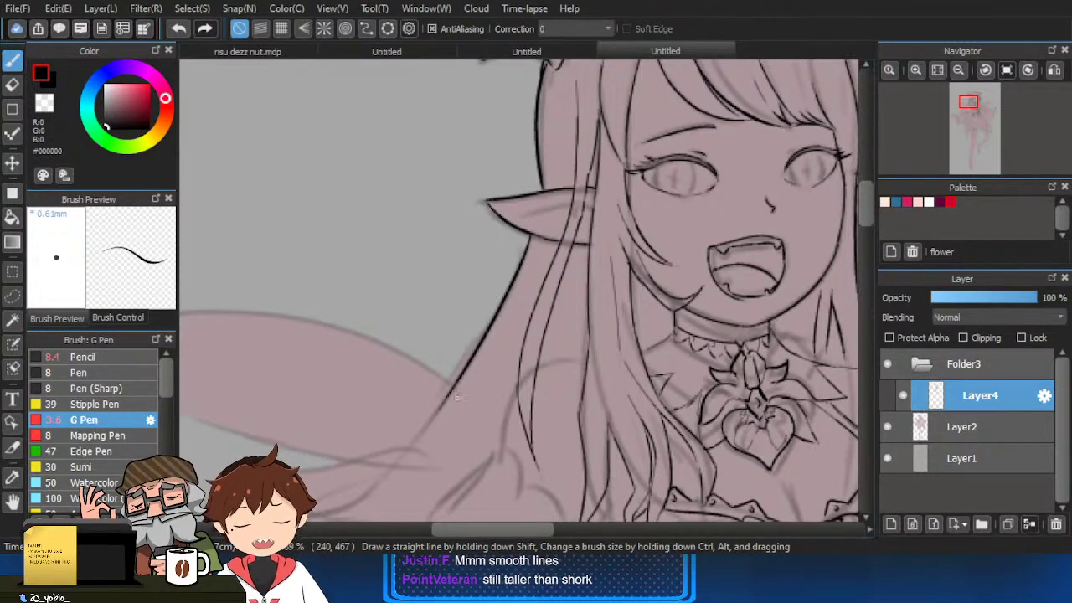
mouse_move(455, 442)
left_mouse_down()
mouse_move(558, 266)
mouse_move(437, 369)
left_mouse_up()
key("ctrl+z")
left_click_drag(514, 269, 484, 313)
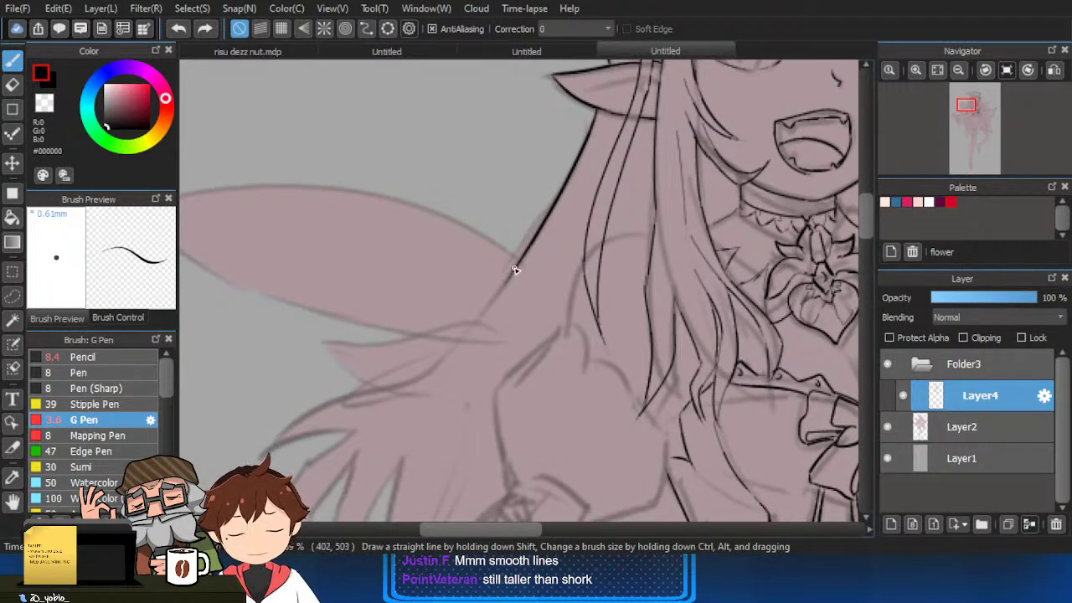
mouse_move(476, 362)
left_mouse_down()
mouse_move(583, 335)
mouse_move(693, 281)
mouse_move(448, 301)
left_mouse_up()
Ink the curved outer hair contour on the viewer's right from below the ear down to the wing.
left_click_drag(690, 323, 469, 348)
scroll(634, 243, "up", 2)
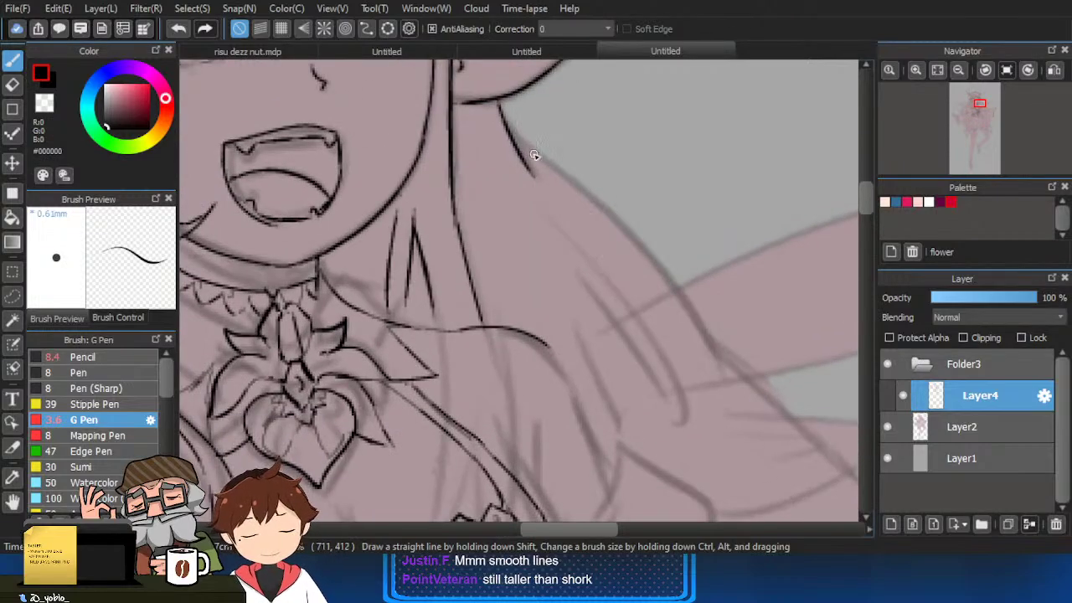
mouse_move(516, 149)
left_mouse_down()
mouse_move(682, 319)
mouse_move(570, 196)
mouse_move(692, 344)
left_mouse_up()
key("ctrl+z")
key("ctrl+z")
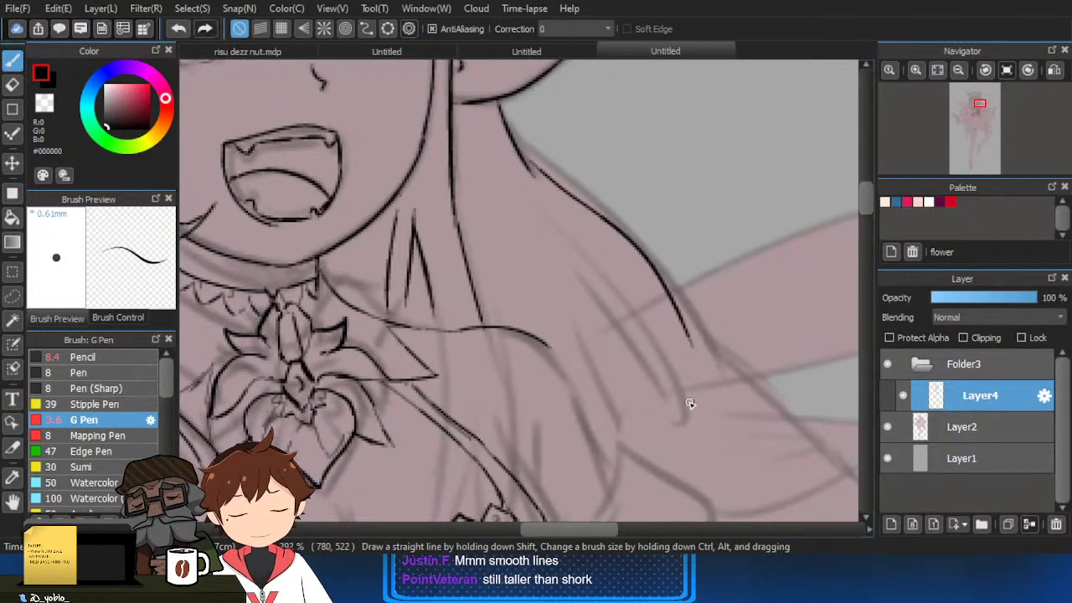
scroll(677, 293, "down", 2)
scroll(754, 427, "up", 3)
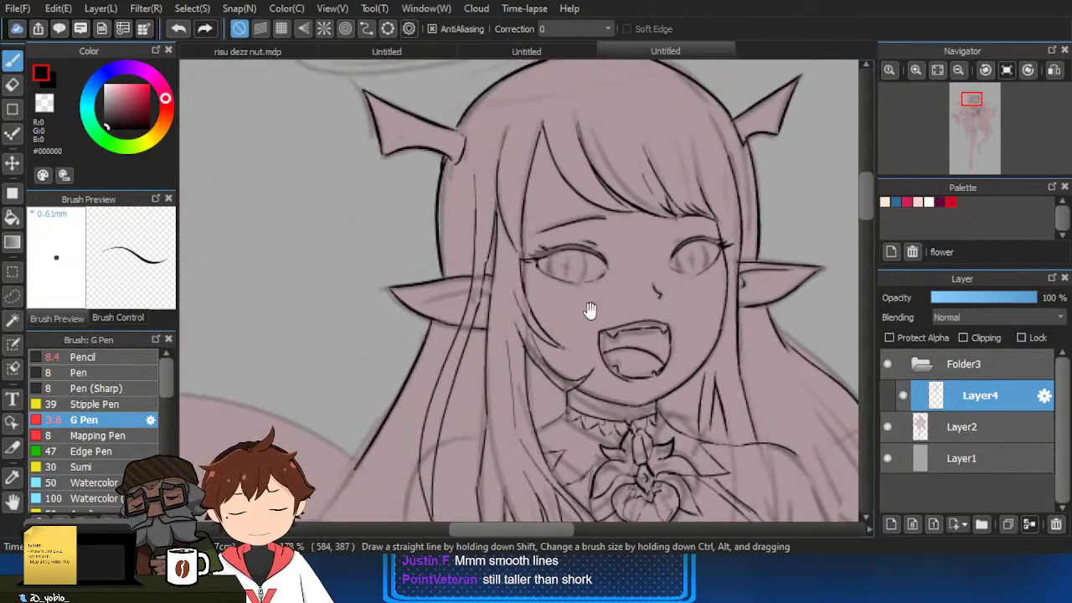
Ink the inner fold line of the pointed ear on the viewer's left.
scroll(471, 324, "up", 1)
left_click_drag(381, 295, 469, 279)
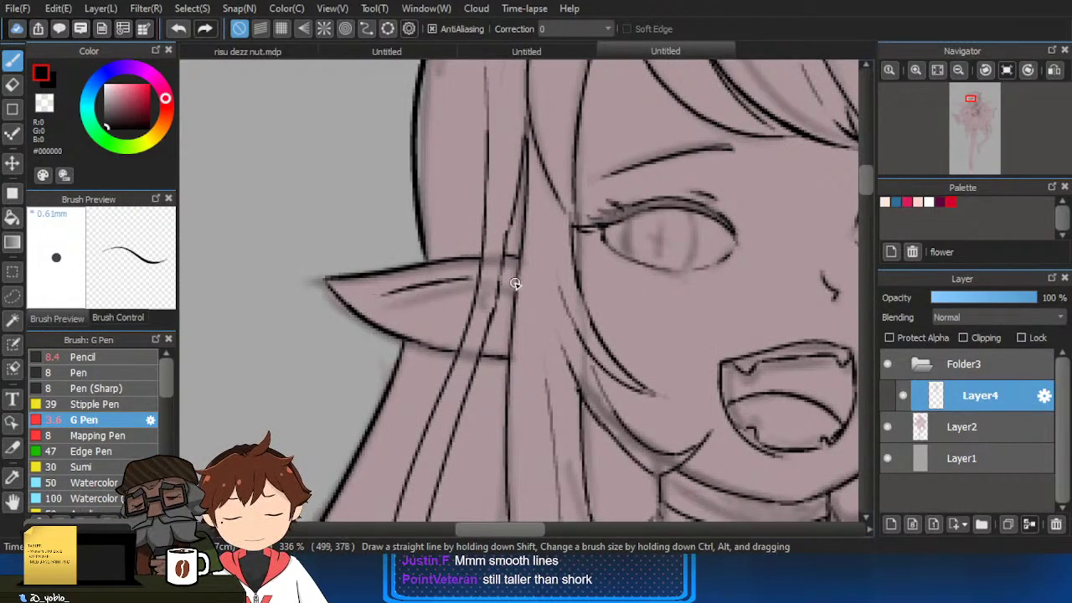
left_click_drag(562, 292, 293, 303)
left_click_drag(566, 278, 366, 301)
scroll(654, 276, "down", 4)
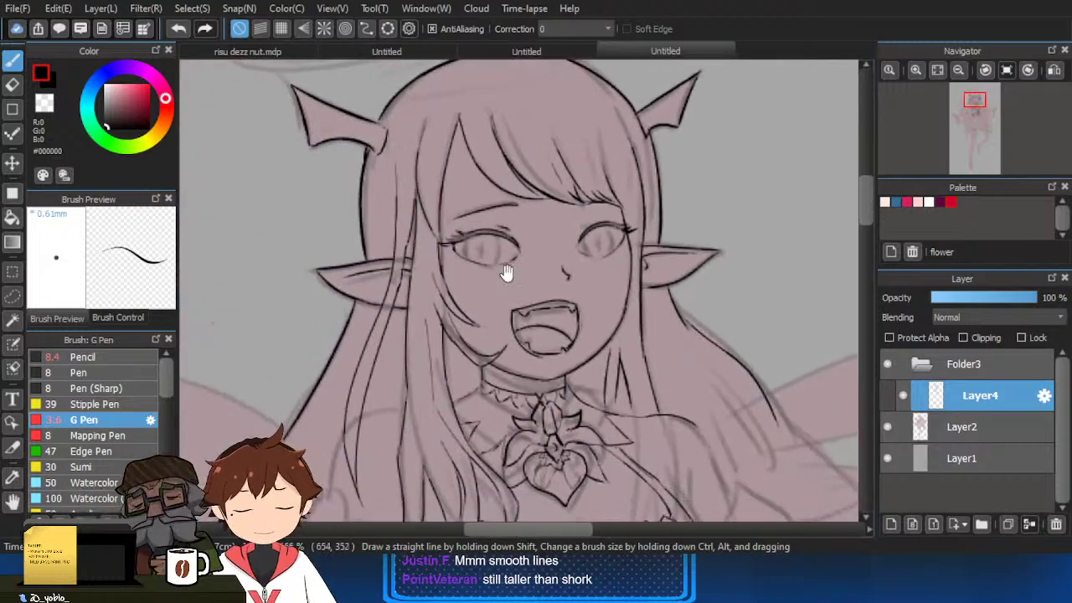
Examine the inked ears, face and side hair up close and at a distance.
scroll(403, 374, "up", 5)
scroll(403, 374, "down", 4)
scroll(455, 288, "up", 5)
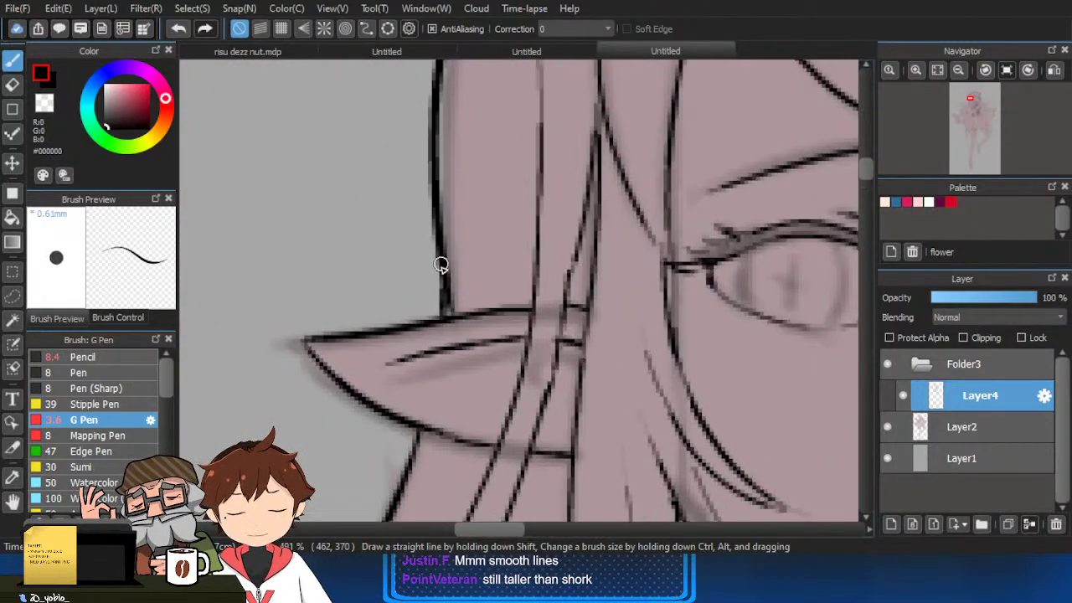
scroll(451, 319, "down", 4)
scroll(703, 269, "up", 5)
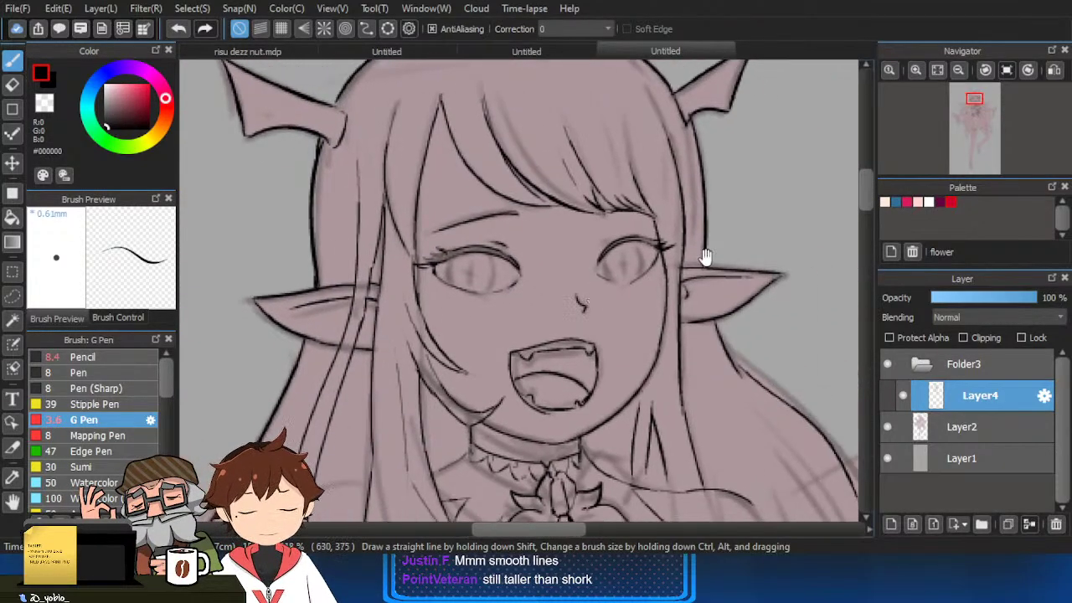
scroll(720, 263, "down", 4)
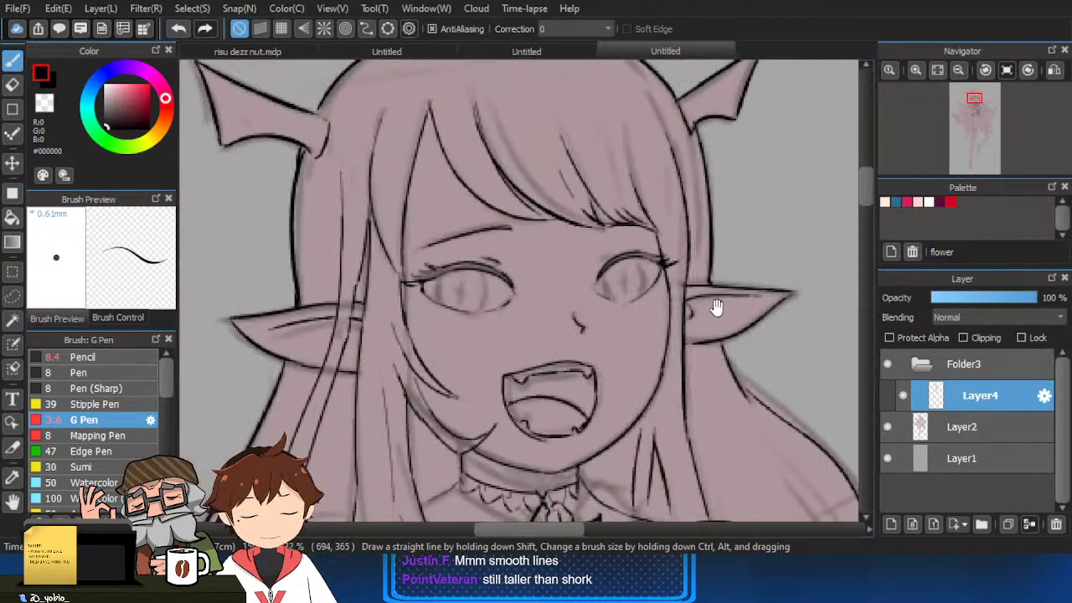
scroll(713, 307, "up", 5)
scroll(738, 268, "down", 4)
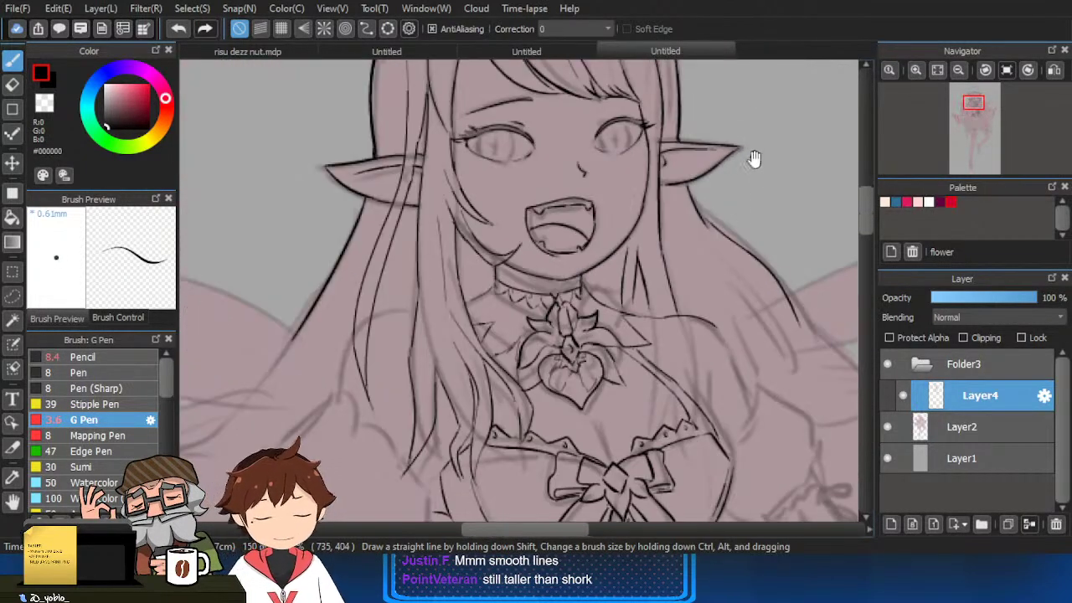
scroll(646, 294, "up", 5)
Ink the top edge and pointed tip of the upper flared hair lock below the wing on the viewer's left.
scroll(488, 259, "up", 4)
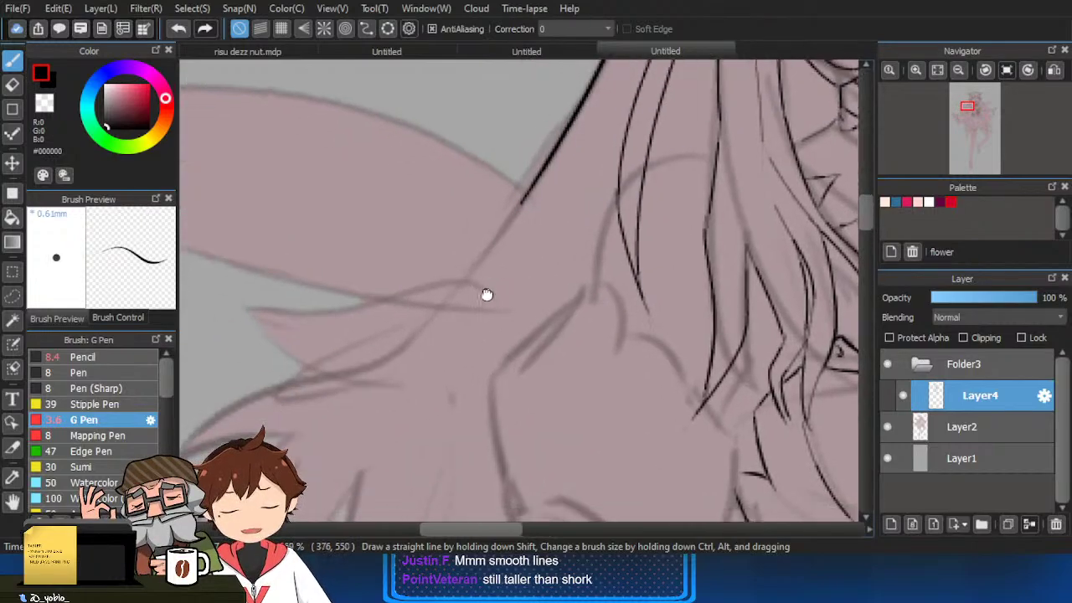
left_click_drag(477, 270, 267, 305)
key("ctrl+z")
mouse_move(488, 267)
left_mouse_down()
mouse_move(276, 293)
mouse_move(259, 270)
mouse_move(268, 290)
mouse_move(256, 282)
left_mouse_up()
key("ctrl+z")
mouse_move(256, 283)
left_mouse_down()
mouse_move(268, 309)
mouse_move(333, 325)
mouse_move(277, 328)
left_mouse_up()
mouse_move(277, 327)
left_mouse_down()
mouse_move(363, 352)
mouse_move(480, 270)
mouse_move(289, 410)
mouse_move(320, 371)
left_mouse_up()
Ink the next curved hair lock on the viewer's left with its lower edge, and erase the overshoot at its tip.
left_click_drag(409, 358, 326, 426)
left_click_drag(342, 418, 374, 357)
key("e")
left_click(327, 358)
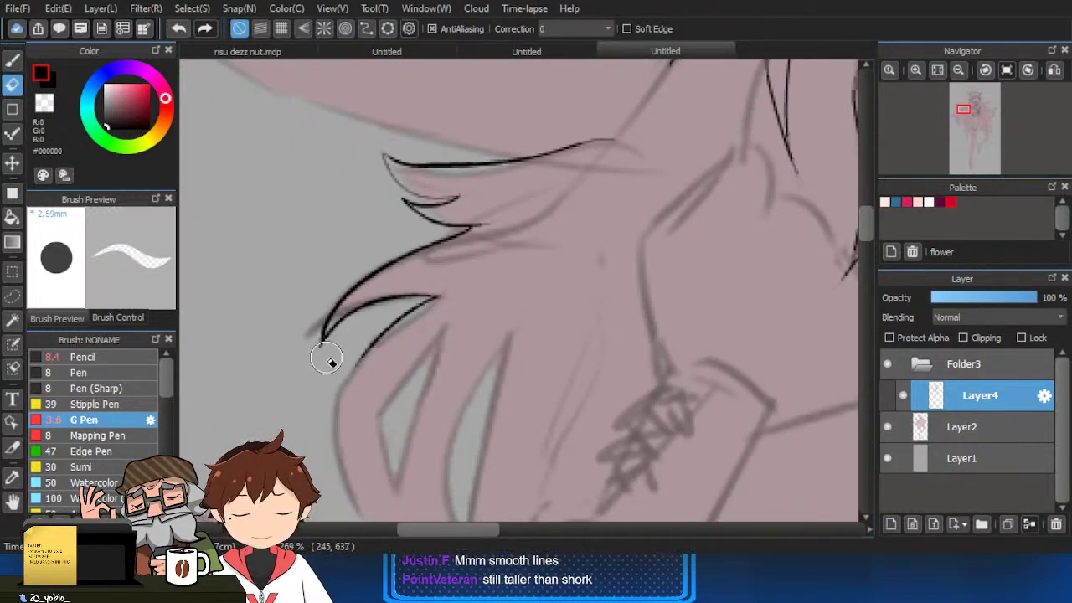
key("b")
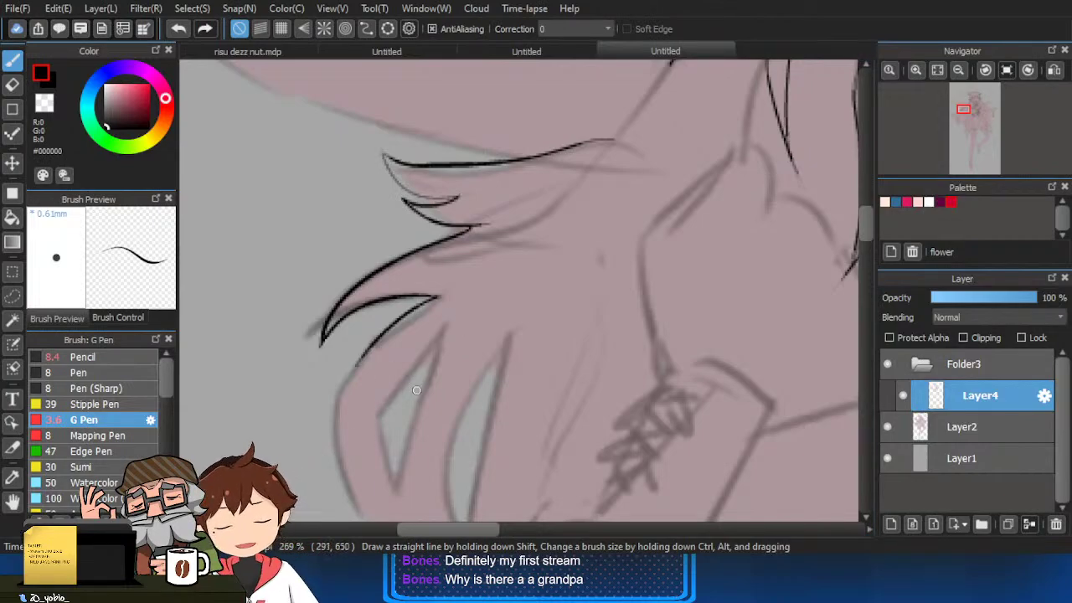
Ink the narrow triangular gap between the flared hair locks above the arm on the viewer's left.
left_click_drag(395, 418, 444, 311)
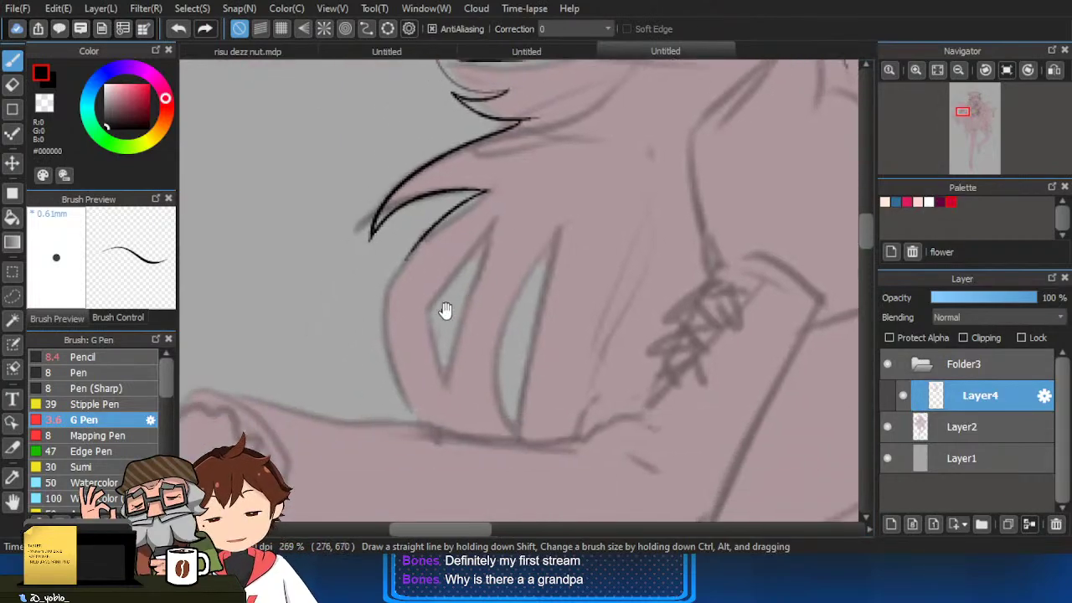
left_click(489, 252, "ctrl")
key("ctrl+z")
left_click_drag(493, 210, 384, 354)
left_click_drag(491, 261, 505, 220)
left_click_drag(505, 171, 429, 436)
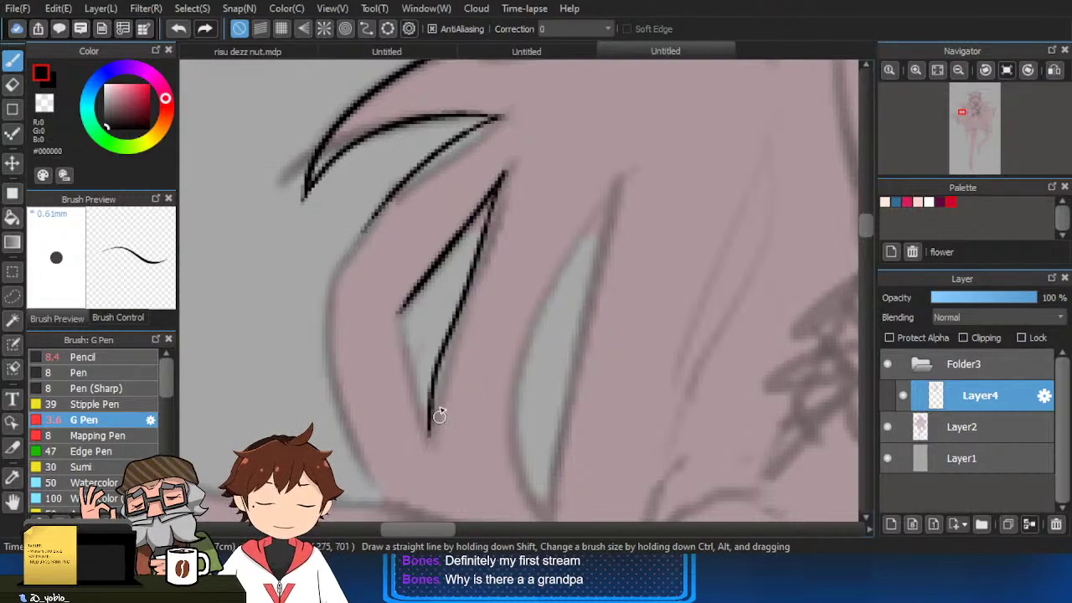
left_click_drag(399, 312, 428, 442)
key("ctrl+z")
left_click_drag(432, 257, 454, 213)
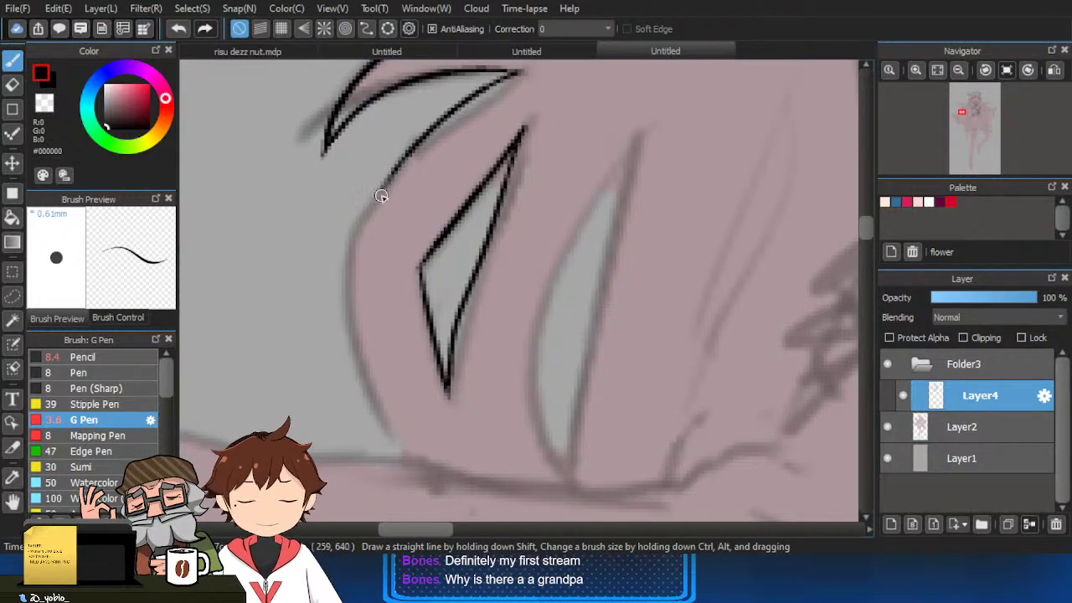
Ink the outer curve of the lowest flared lock down to the arm and the long curved gap beside the triangular one.
mouse_move(382, 174)
left_mouse_down()
mouse_move(373, 307)
mouse_move(355, 230)
mouse_move(387, 429)
left_mouse_up()
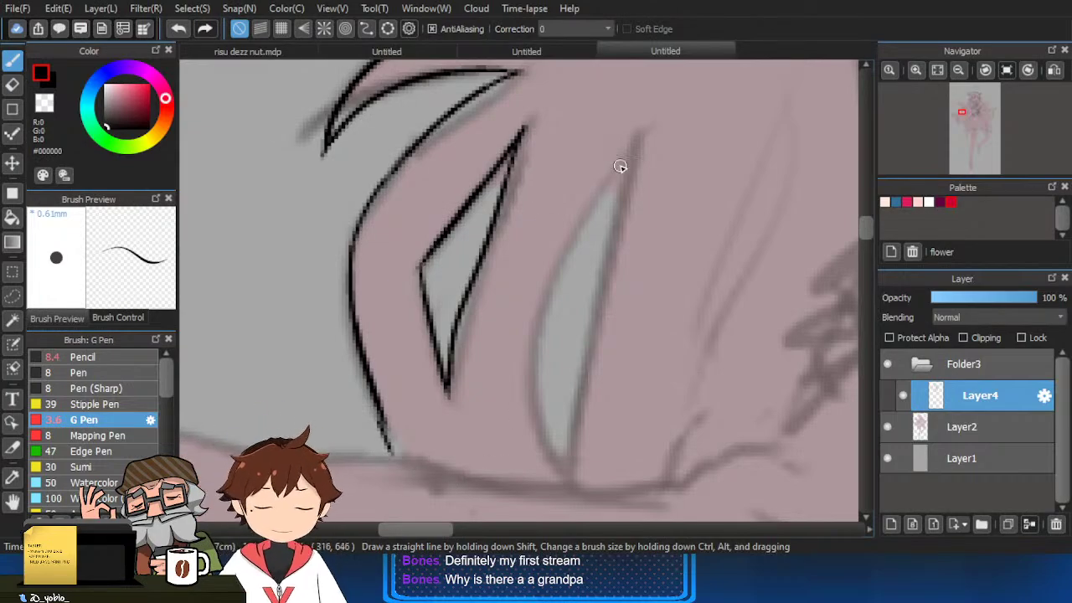
mouse_move(631, 141)
left_mouse_down()
mouse_move(552, 318)
mouse_move(547, 307)
mouse_move(558, 469)
mouse_move(571, 447)
left_mouse_up()
key("ctrl+z")
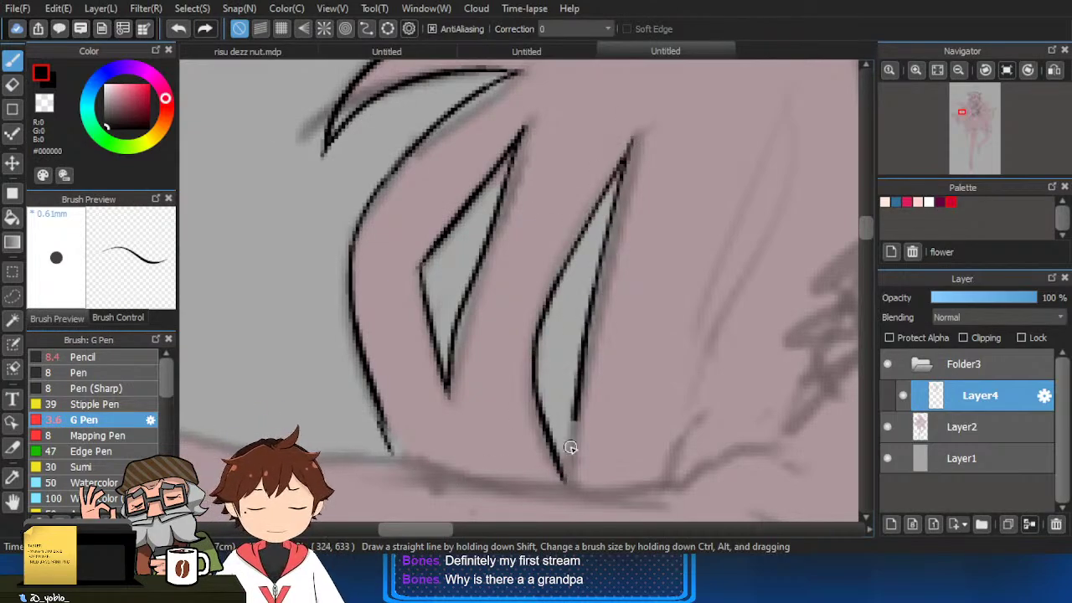
left_click_drag(565, 485, 573, 453)
scroll(576, 442, "down", 3)
Extend the outer hair contour on the viewer's left past the wing to join the top of the flared locks.
left_click_drag(679, 310, 622, 383)
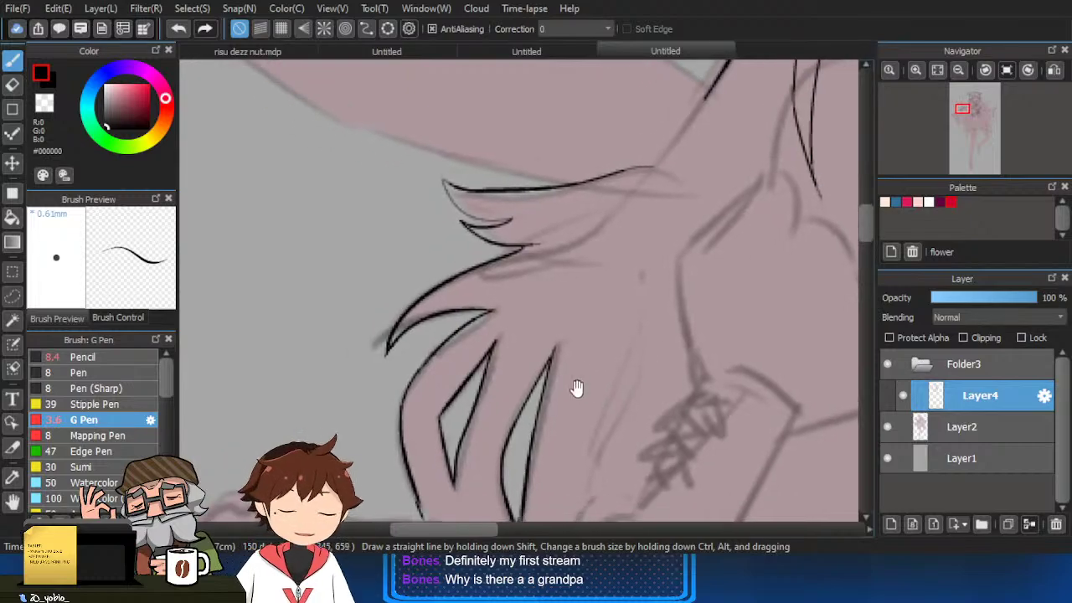
left_click_drag(559, 227, 537, 303)
scroll(537, 303, "up", 2)
left_click_drag(621, 293, 524, 393)
left_click_drag(592, 321, 701, 148)
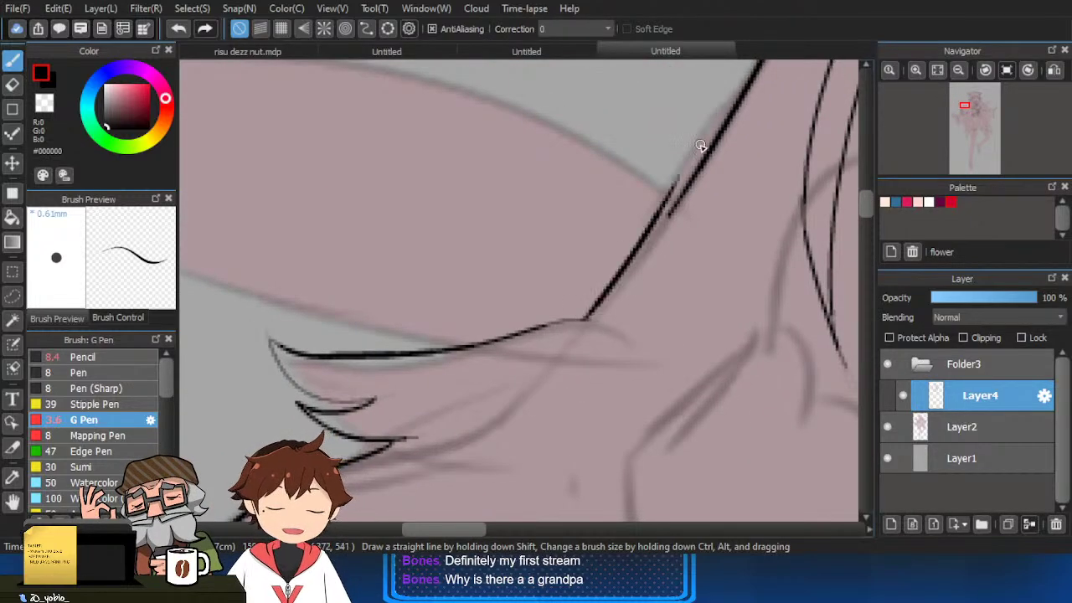
key("ctrl+z")
left_click_drag(593, 319, 690, 192)
scroll(606, 314, "down", 2)
Extend the outer hair contour on the viewer's right diagonally down across the wing.
mouse_move(703, 310)
left_mouse_down()
mouse_move(596, 292)
mouse_move(520, 301)
left_mouse_up()
mouse_move(804, 230)
left_mouse_down()
mouse_move(661, 271)
mouse_move(583, 263)
left_mouse_up()
scroll(742, 279, "up", 2)
left_click_drag(761, 290, 690, 274)
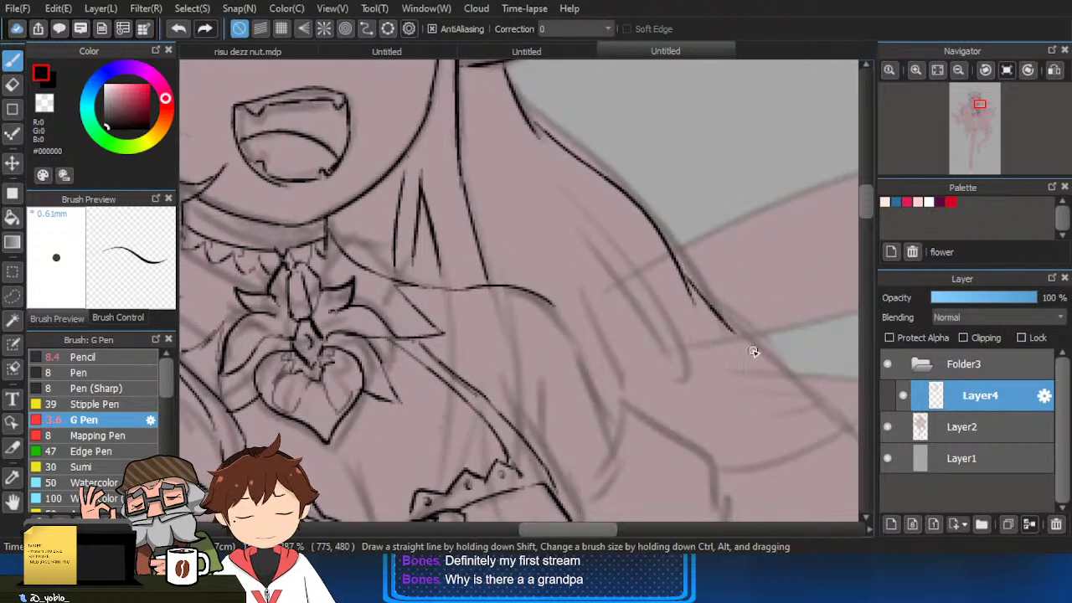
left_click_drag(743, 338, 762, 356)
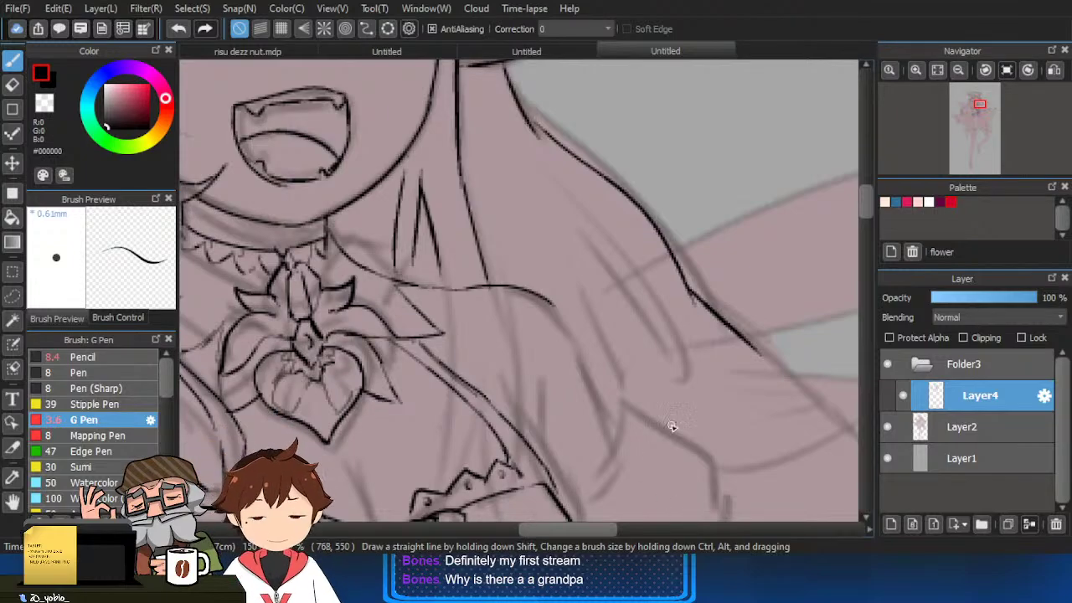
Ink the rounded shoulder line on the viewer's right, curving down into the puffed sleeve.
left_click_drag(714, 364, 645, 261)
left_click_drag(501, 249, 540, 278)
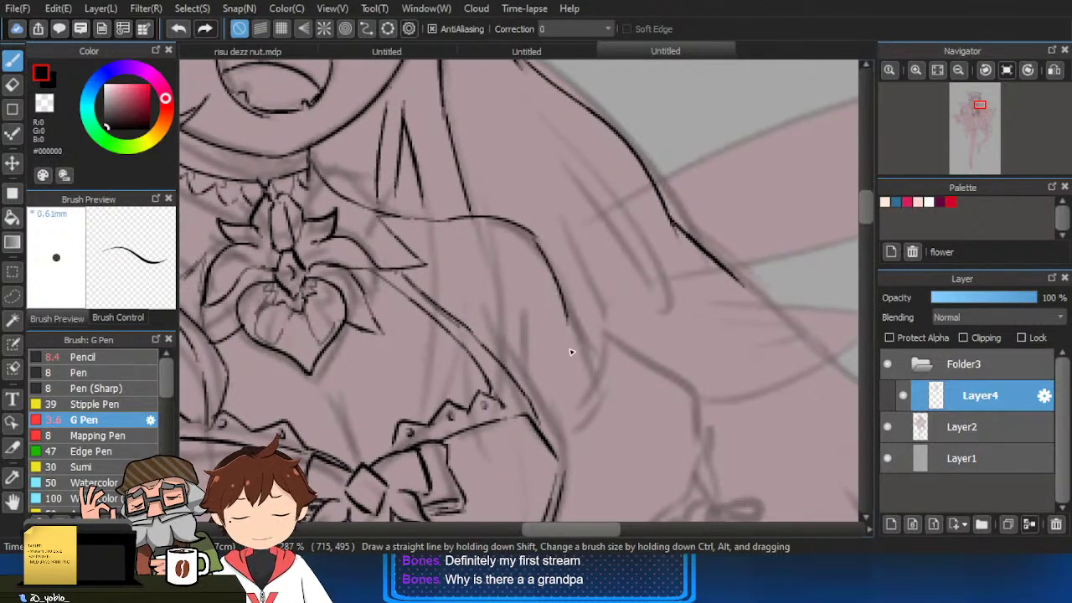
Replace the last shoulder stroke with a new inked contour running from the shoulder down the upper arm beside the bodice.
key("ctrl+z")
left_click_drag(524, 224, 576, 330)
key("ctrl+z")
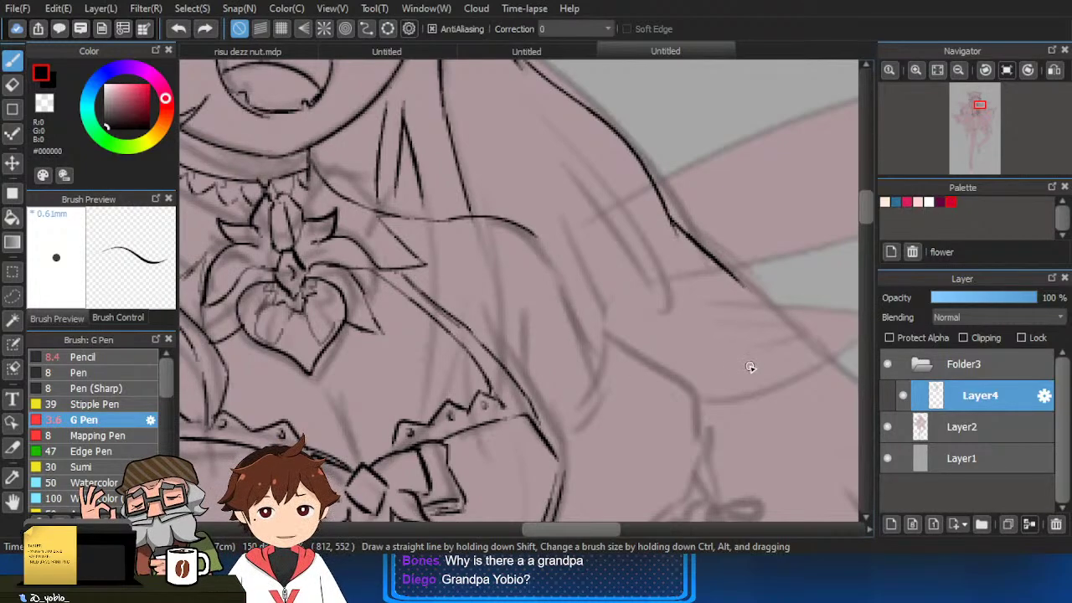
mouse_move(685, 439)
left_mouse_down()
mouse_move(760, 407)
mouse_move(768, 424)
left_mouse_up()
left_click_drag(671, 429, 745, 396)
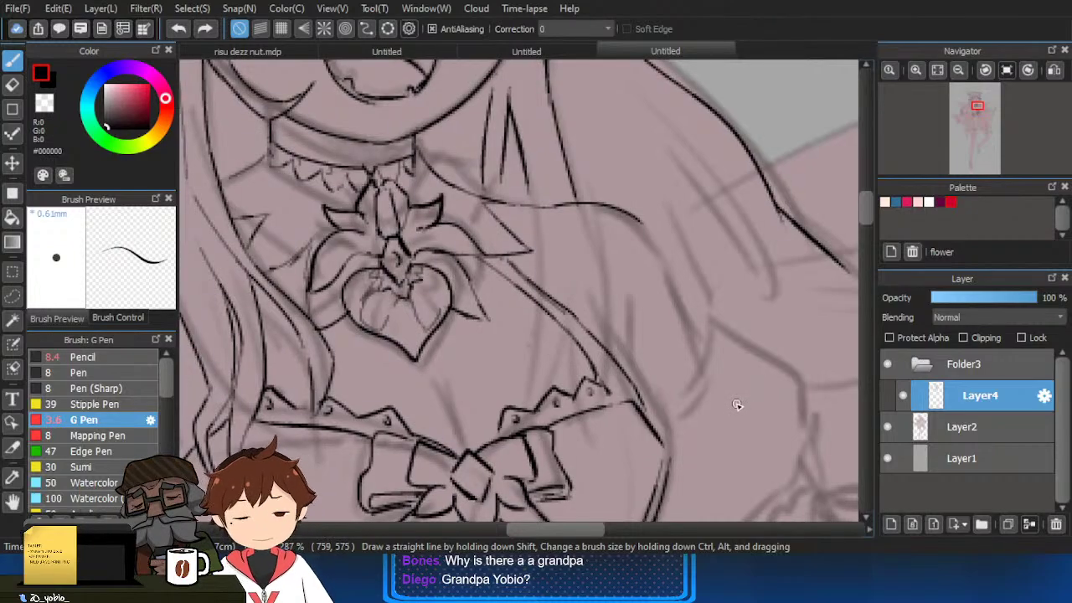
scroll(659, 296, "up", 4)
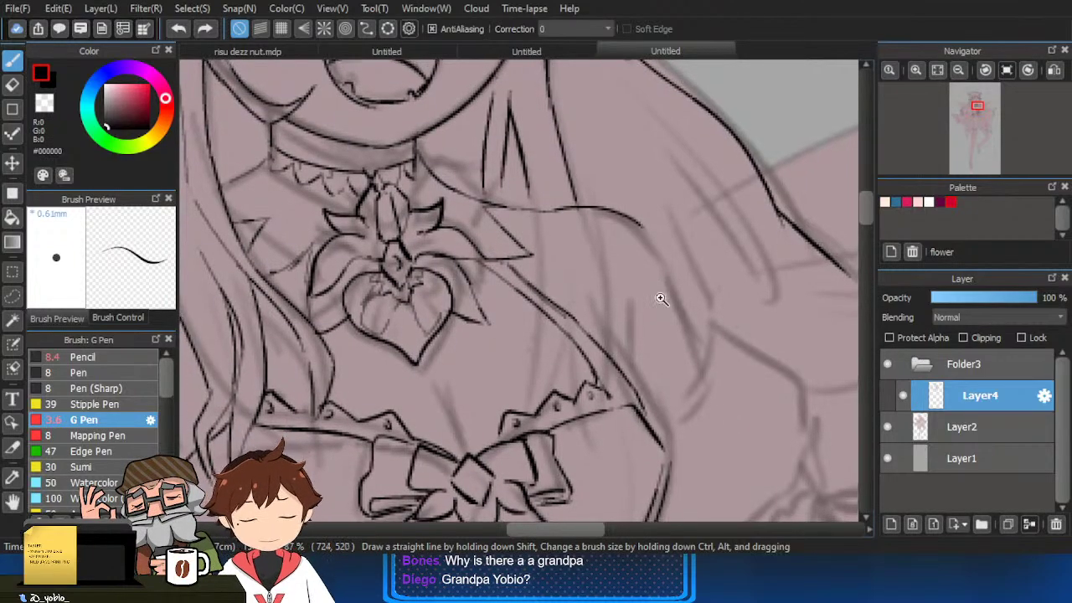
scroll(667, 273, "down", 4)
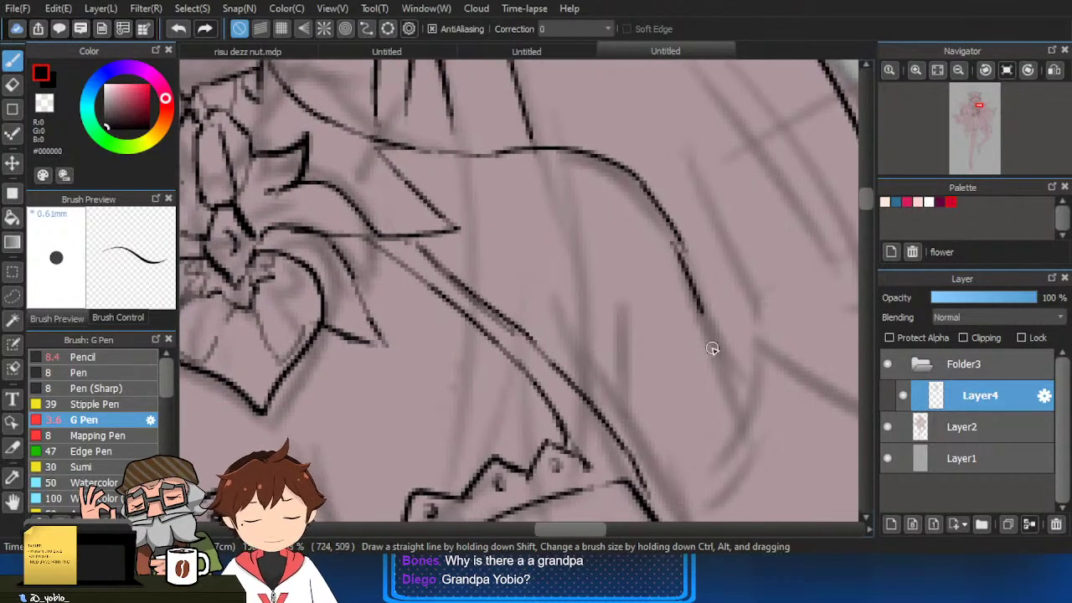
scroll(714, 328, "up", 2)
mouse_move(713, 344)
left_mouse_down()
mouse_move(700, 422)
mouse_move(716, 354)
mouse_move(699, 370)
left_mouse_up()
scroll(706, 360, "down", 2)
Ink the opposite shoulder arc and the outline of the puffed upper sleeve beside the long hair strands.
left_click_drag(524, 406, 637, 339)
scroll(438, 243, "down", 1)
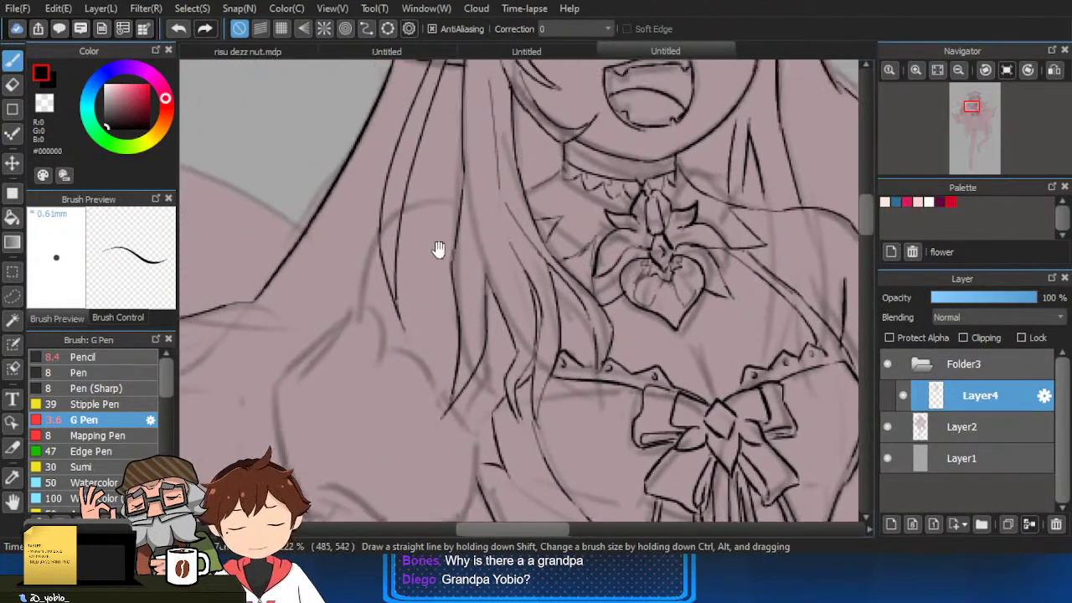
scroll(471, 185, "up", 2)
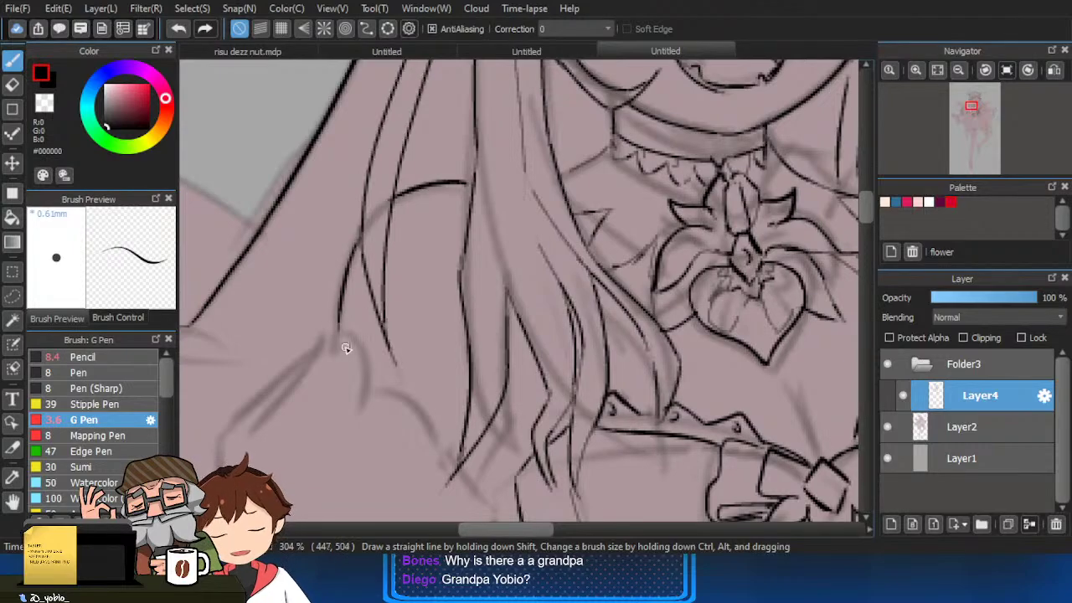
mouse_move(346, 348)
left_mouse_down()
mouse_move(424, 282)
mouse_move(313, 355)
mouse_move(307, 379)
left_mouse_up()
left_click_drag(314, 389, 338, 303)
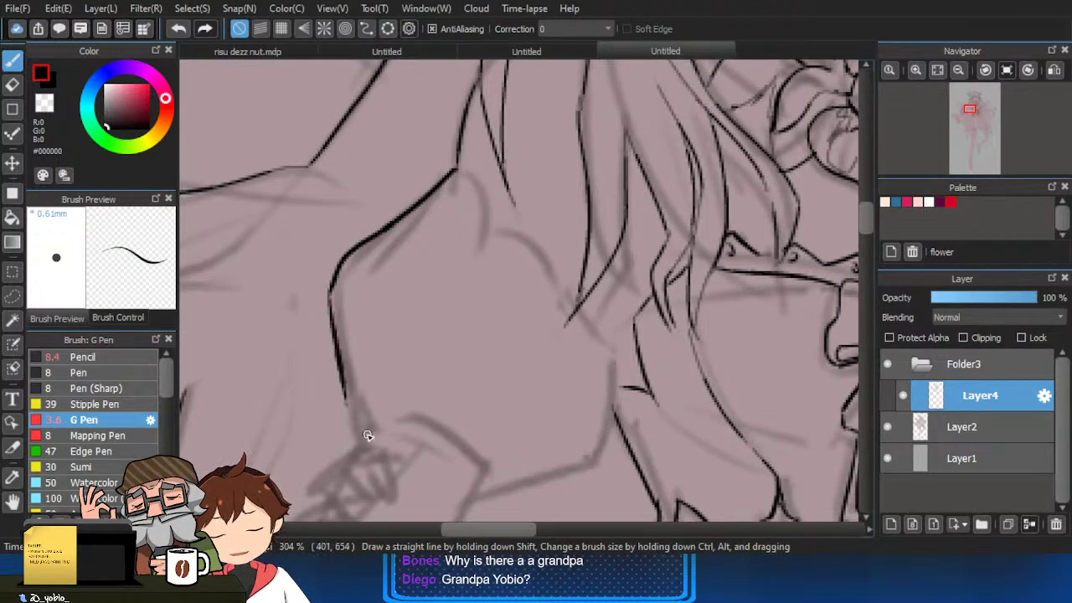
mouse_move(457, 169)
left_mouse_down()
mouse_move(485, 227)
mouse_move(566, 293)
left_mouse_up()
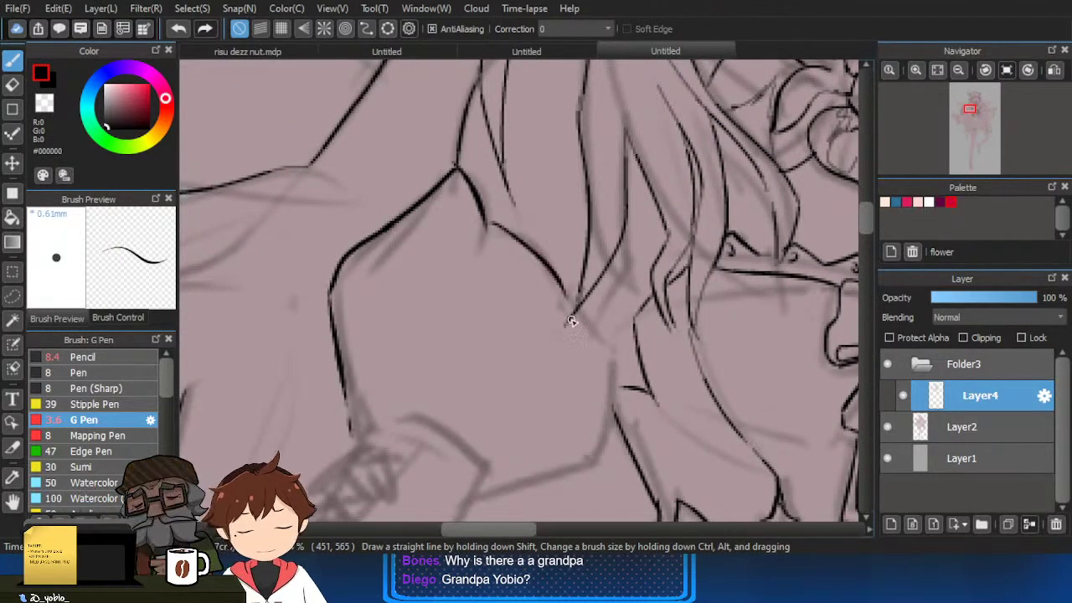
Ink the underarm curve and the short start of the sleeve edge on the arm opposite the rose.
scroll(573, 283, "down", 2)
scroll(564, 289, "down", 1)
left_click_drag(712, 294, 639, 376)
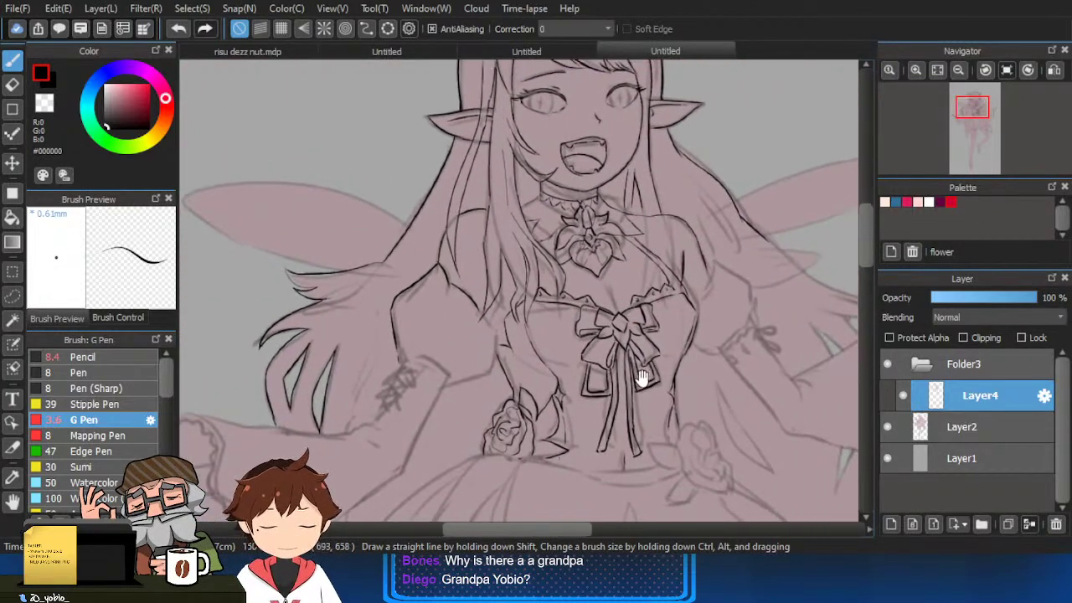
scroll(664, 395, "up", 5)
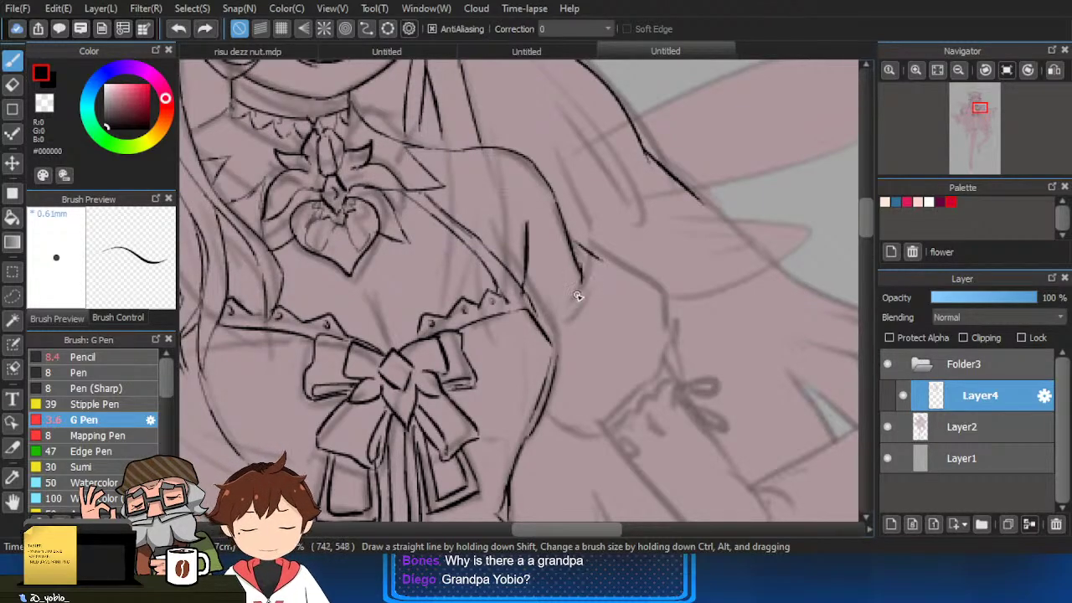
scroll(579, 295, "up", 2)
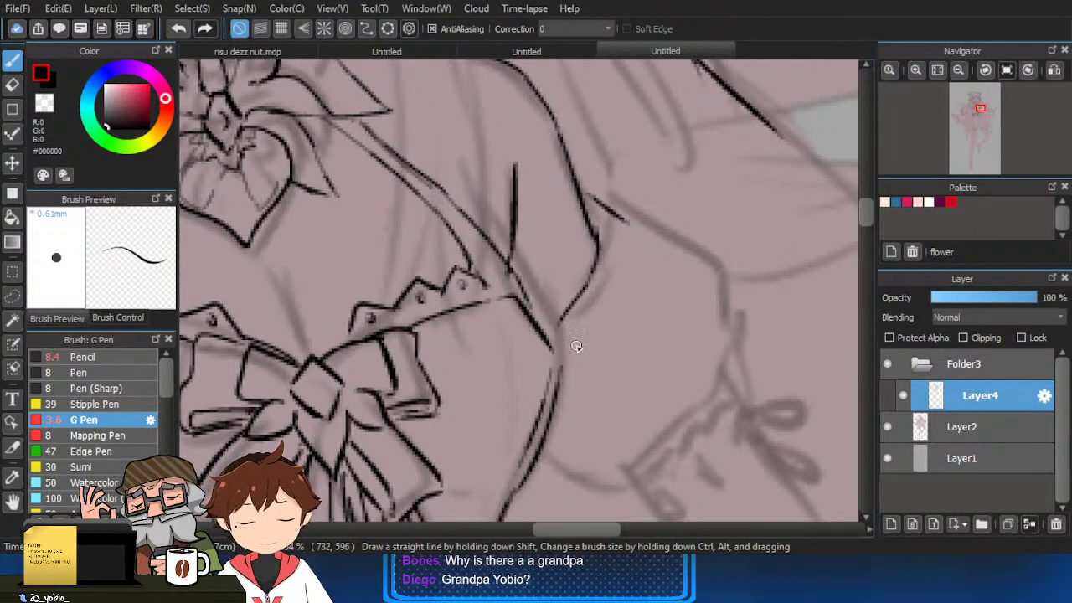
Ink the curved top edge of the lower sleeve on the rose-side arm, its straight side down to the elbow, and the elbow folds.
scroll(576, 333, "down", 3)
mouse_move(624, 368)
left_mouse_down()
mouse_move(634, 309)
mouse_move(722, 290)
left_mouse_up()
left_click_drag(436, 362, 546, 338)
scroll(394, 315, "up", 1)
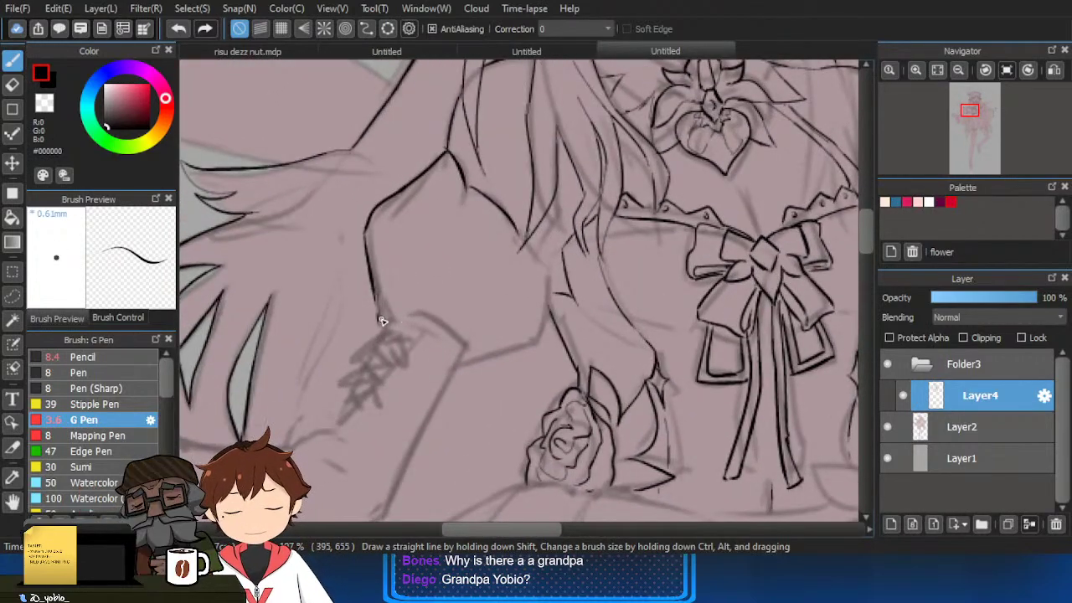
left_click_drag(396, 313, 431, 317)
scroll(445, 335, "up", 1)
left_click_drag(453, 414, 511, 285)
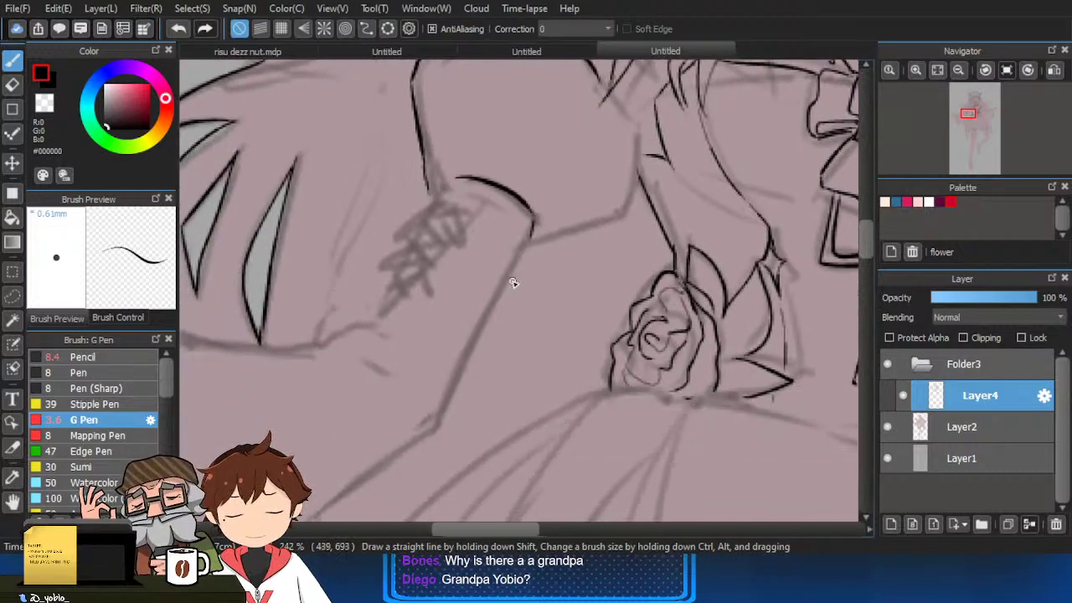
left_click_drag(527, 233, 436, 413)
mouse_move(387, 337)
left_mouse_down()
mouse_move(480, 316)
mouse_move(465, 302)
mouse_move(545, 312)
mouse_move(563, 289)
mouse_move(609, 343)
left_mouse_up()
scroll(428, 355, "left", 3)
scroll(523, 392, "left", 3)
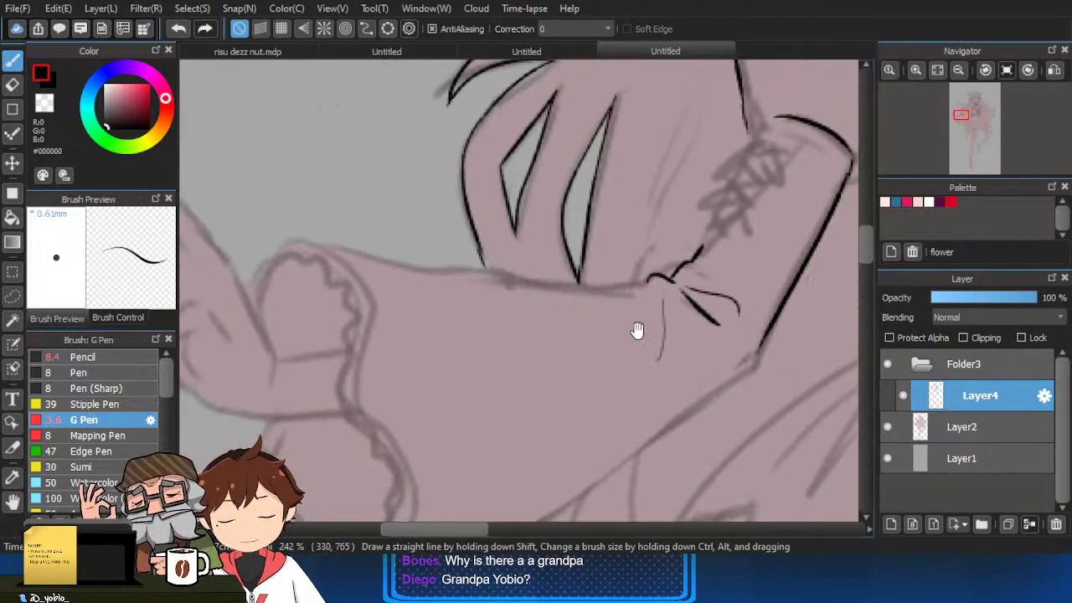
Ink the upper edge of the flared sleeve from the elbow folds to the cuff, rounding the cuff's top corner.
left_click_drag(646, 285, 390, 263)
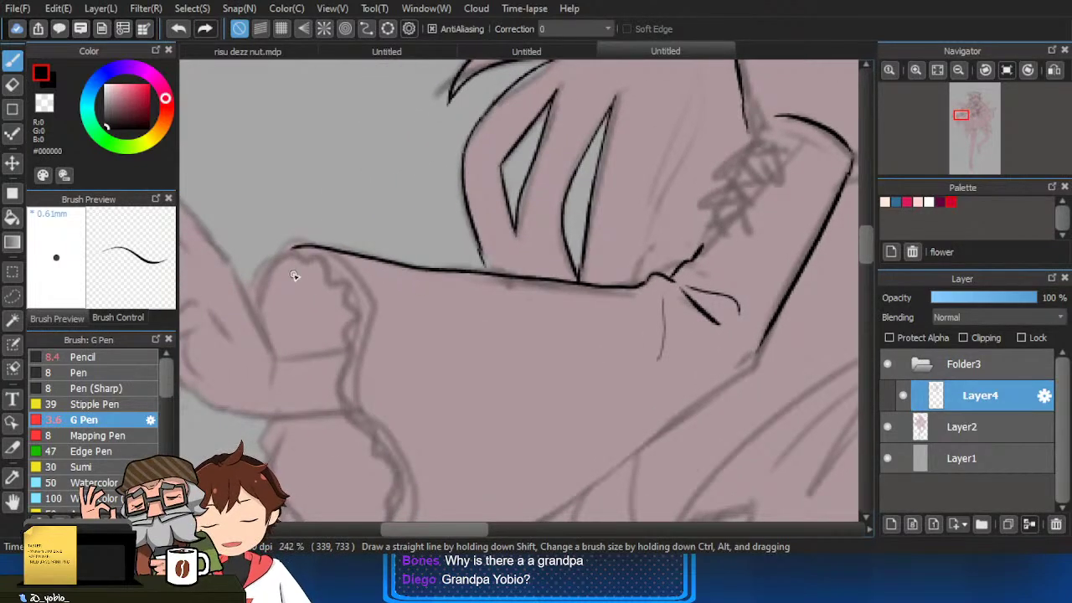
left_click_drag(251, 289, 255, 301)
left_click_drag(312, 308, 335, 276)
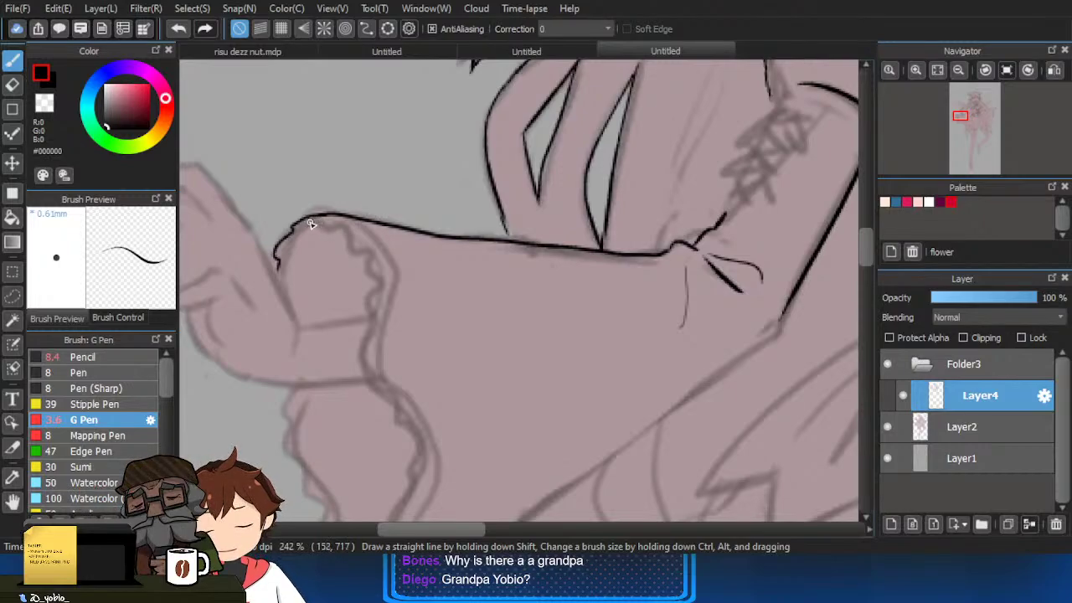
Ink the wavy ruffle along the elbow-side edge of the sleeve opening, from the cuff's top down towards its lower tip.
mouse_move(331, 232)
left_mouse_down()
mouse_move(356, 237)
mouse_move(372, 261)
mouse_move(362, 304)
left_mouse_up()
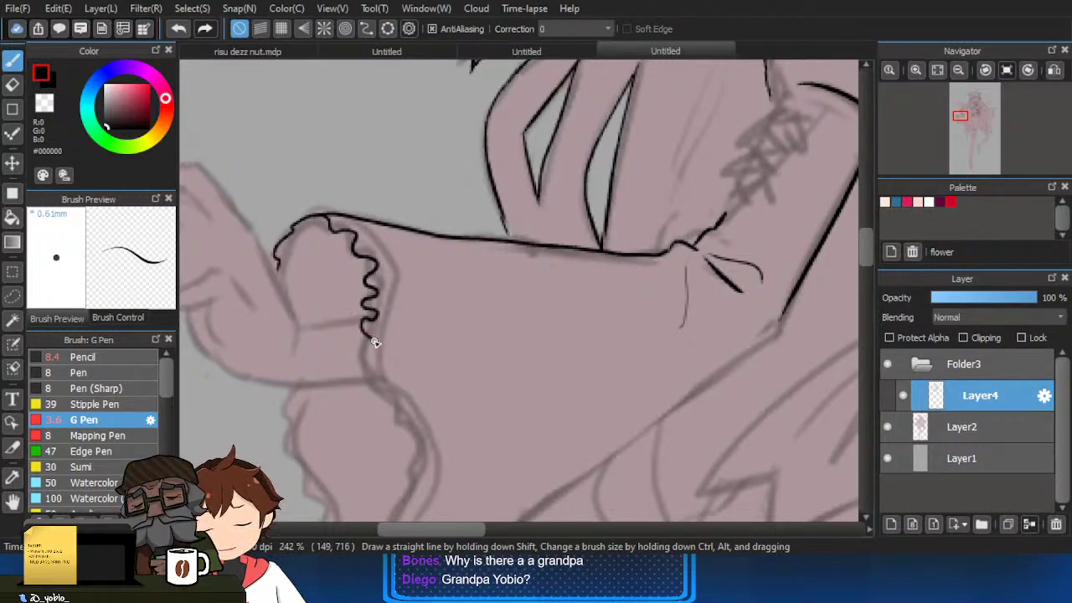
scroll(403, 274, "down", 2)
mouse_move(376, 342)
left_mouse_down()
mouse_move(373, 369)
mouse_move(412, 426)
mouse_move(407, 443)
left_mouse_up()
scroll(409, 427, "down", 1)
mouse_move(408, 400)
left_mouse_down()
mouse_move(394, 421)
mouse_move(394, 454)
left_mouse_up()
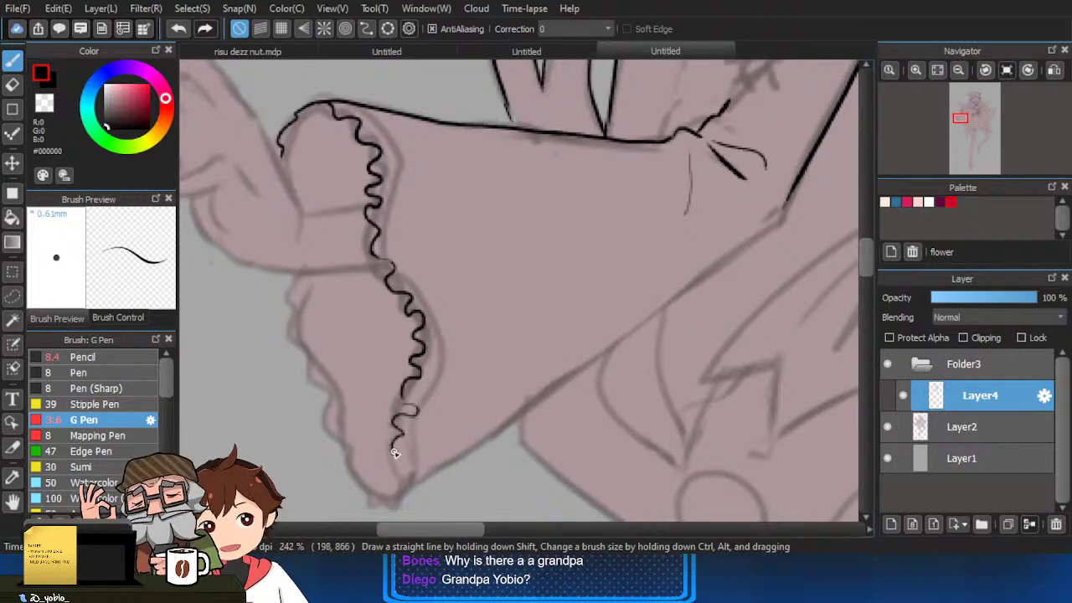
scroll(438, 407, "down", 1)
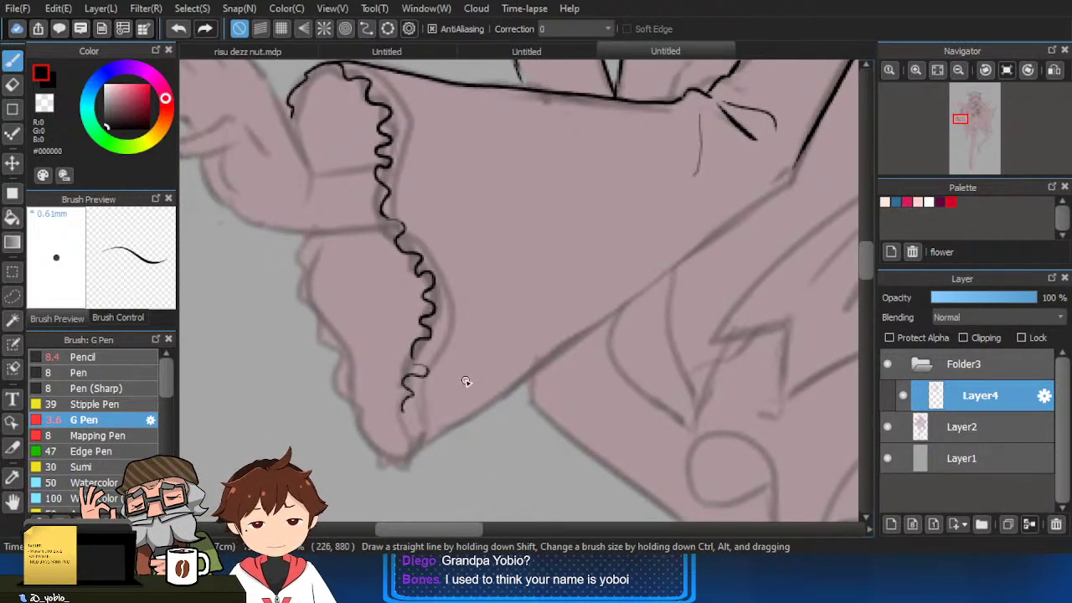
scroll(419, 415, "down", 1)
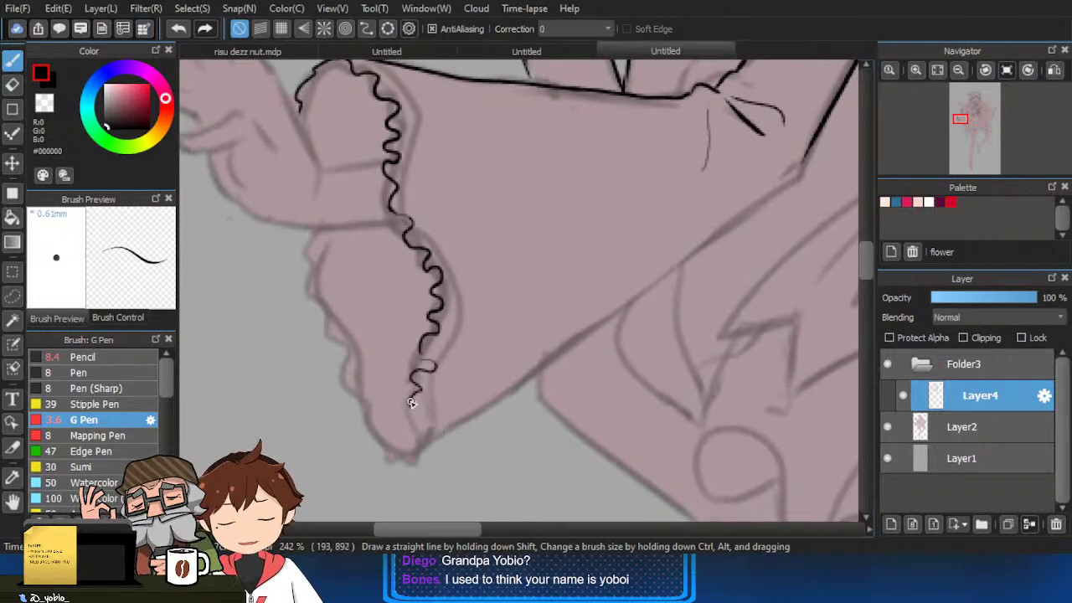
scroll(421, 423, "up", 1)
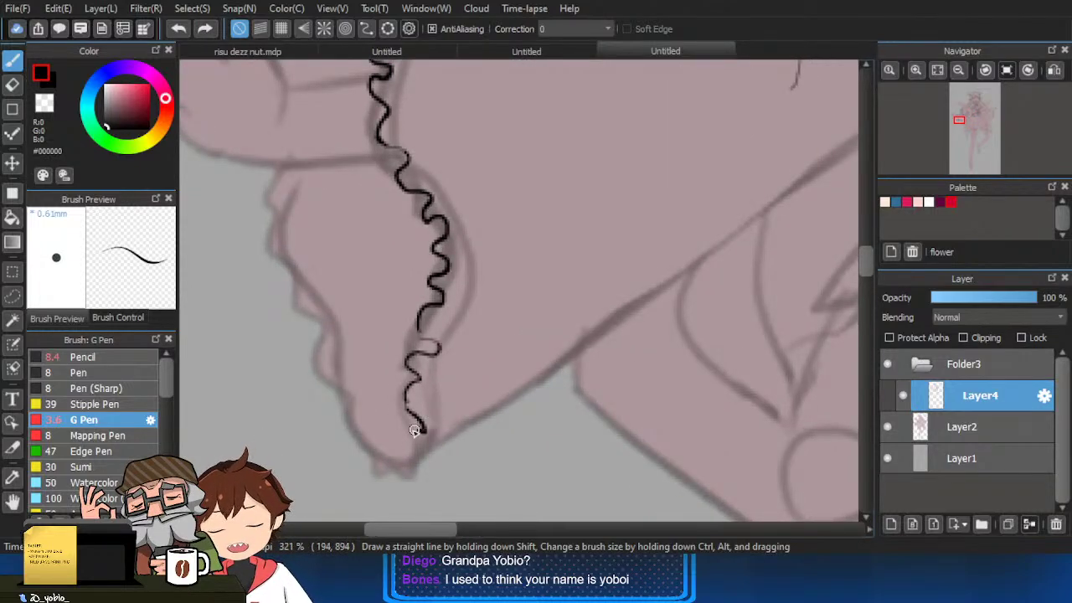
Continue the wavy ruffle around the cuff's lower tip and up its outer edge to the wrist.
left_click_drag(353, 447, 343, 418)
scroll(358, 409, "up", 1)
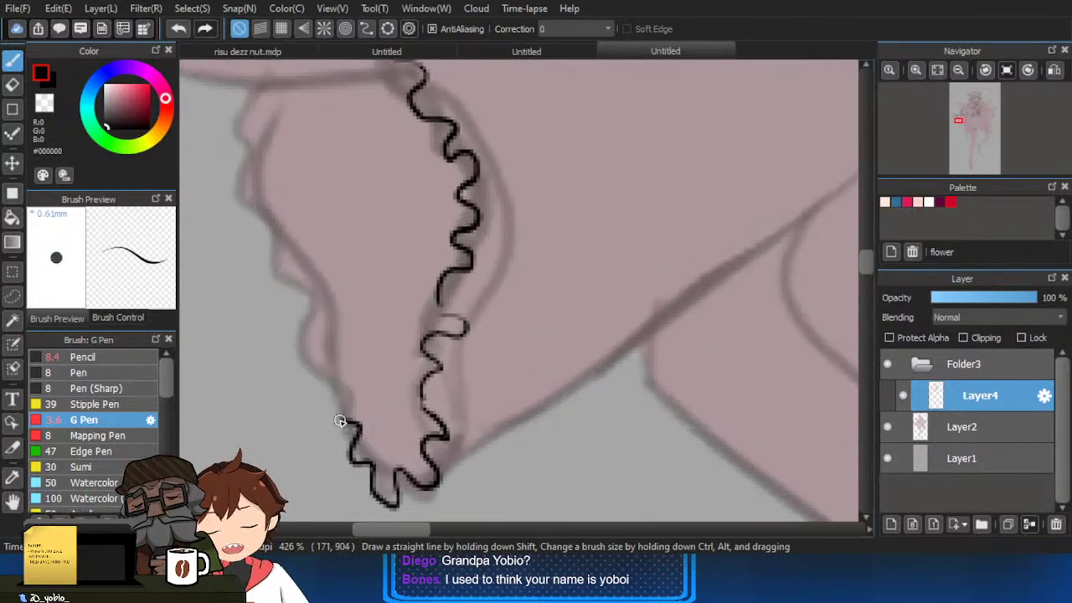
mouse_move(347, 375)
left_mouse_down()
mouse_move(359, 417)
mouse_move(323, 387)
mouse_move(304, 339)
left_mouse_up()
mouse_move(310, 333)
left_mouse_down()
mouse_move(318, 387)
mouse_move(266, 294)
mouse_move(271, 320)
left_mouse_up()
left_click_drag(290, 340, 268, 277)
left_click_drag(282, 265, 277, 323)
left_click_drag(263, 332, 257, 301)
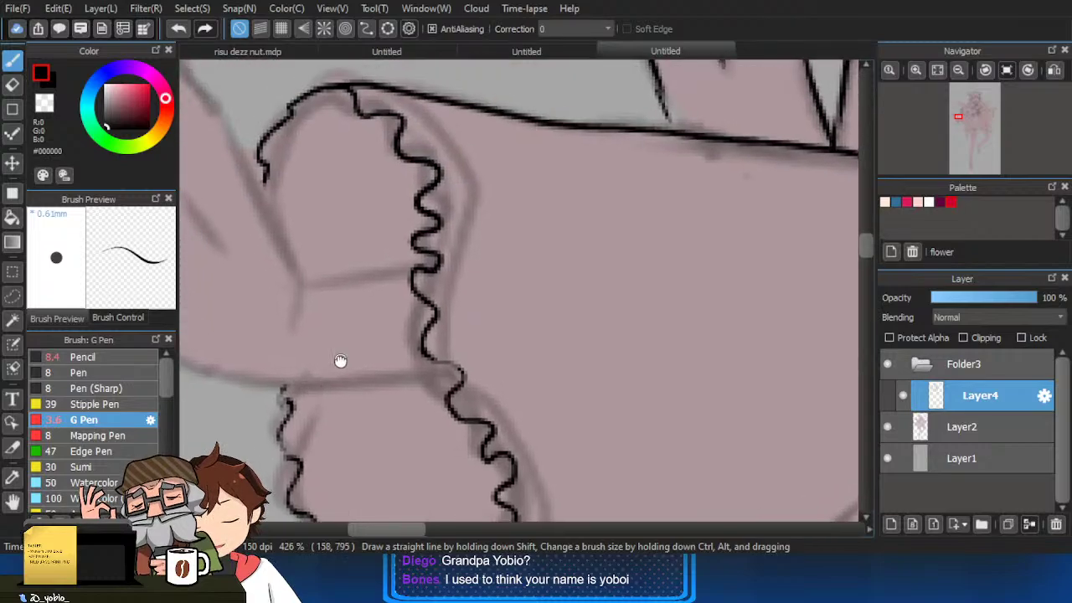
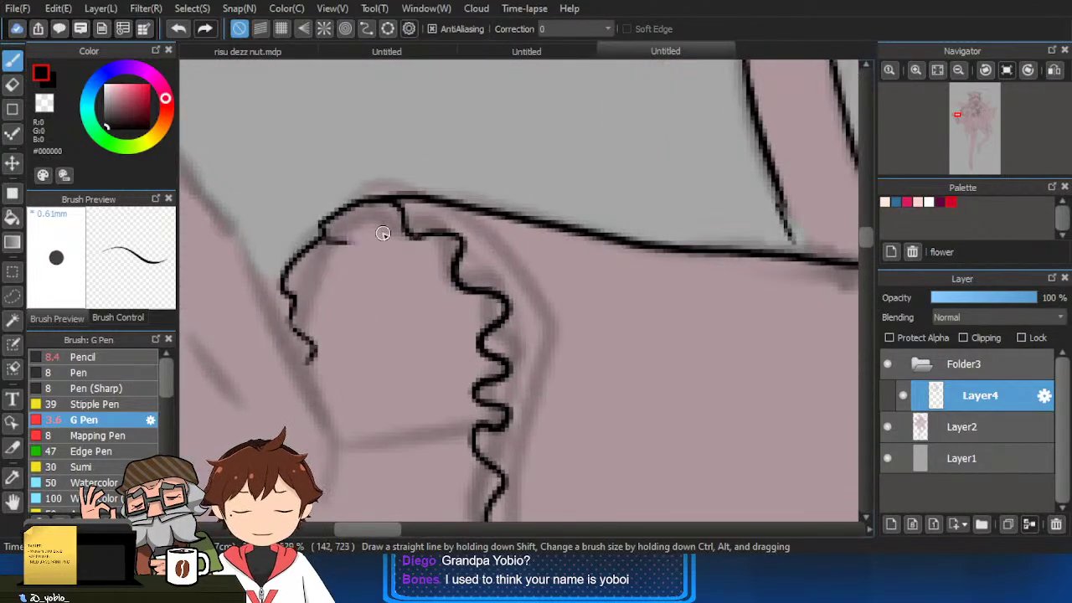
Ink the lower edge of the flared sleeve from the elbow corner to the tip of the ruffled cuff.
left_click_drag(434, 232, 542, 254)
left_click_drag(604, 336, 558, 302)
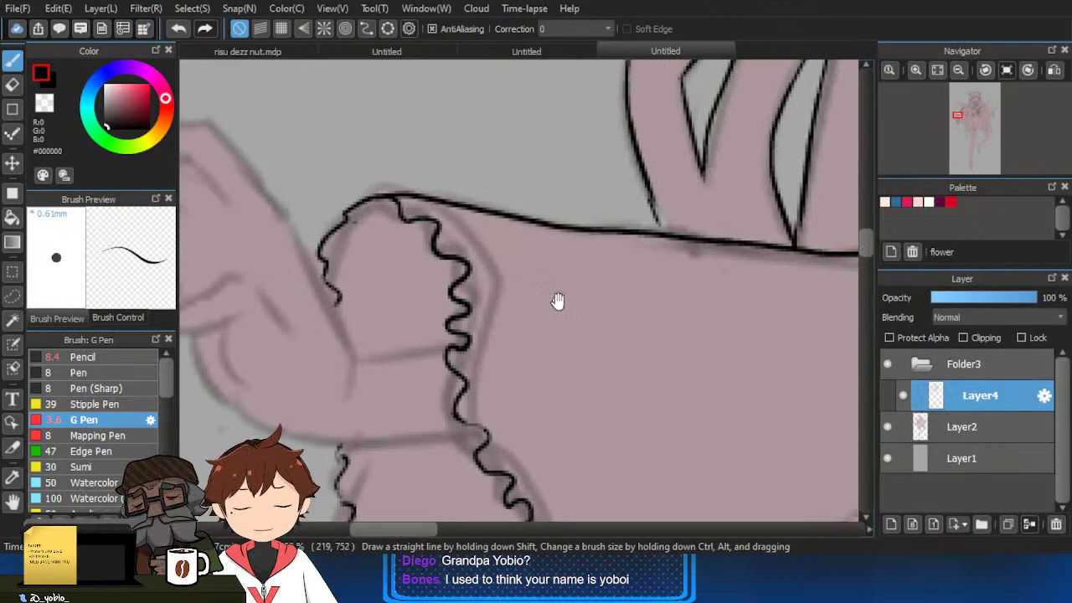
left_click_drag(579, 366, 512, 366)
left_click(529, 348)
left_click_drag(669, 363, 616, 376)
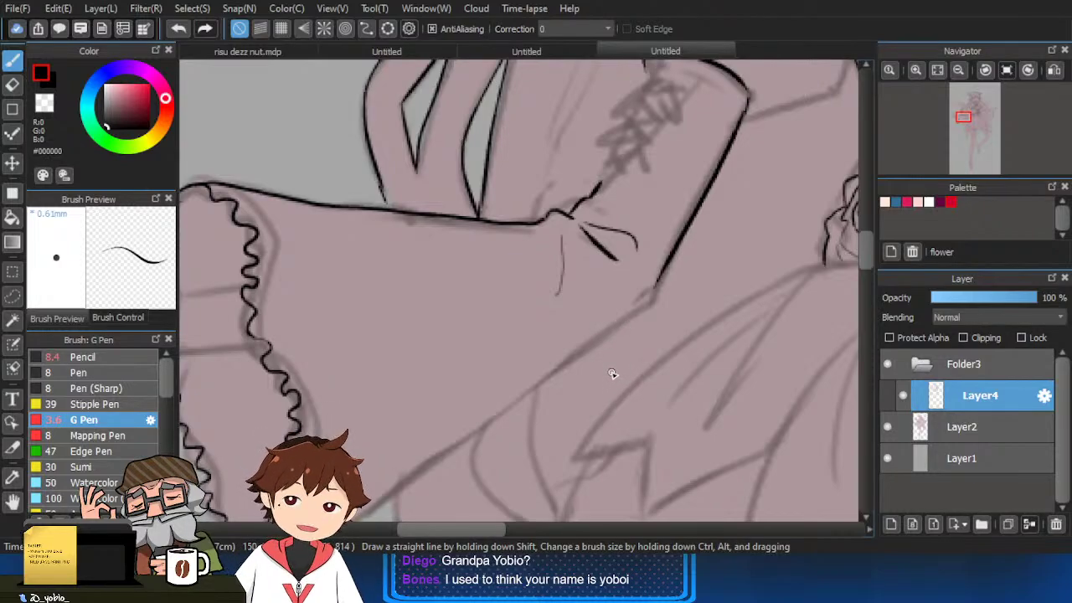
left_click_drag(614, 347, 657, 268)
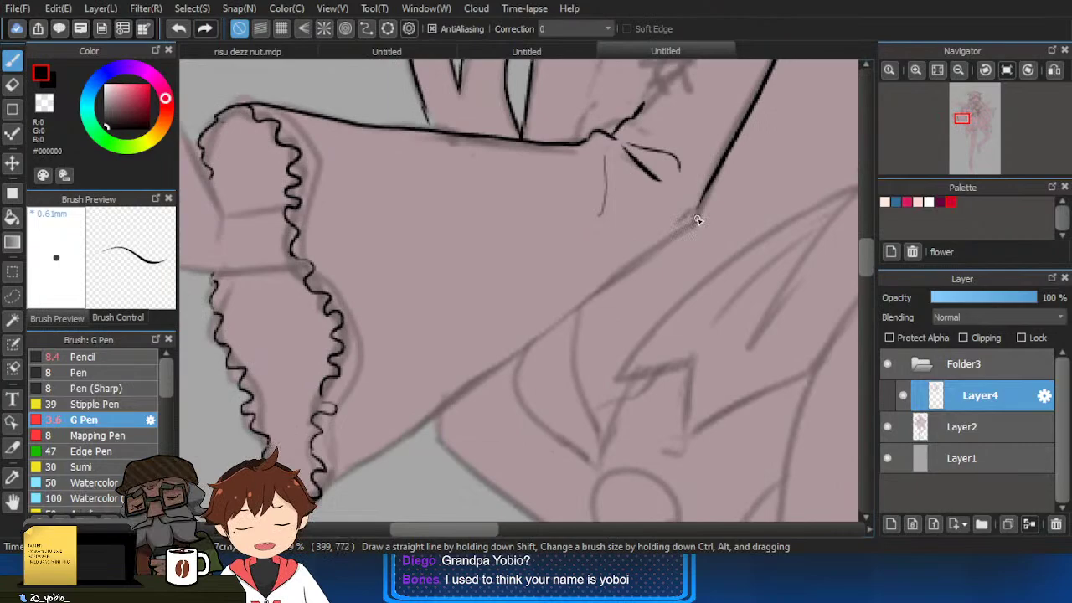
left_click_drag(689, 230, 489, 382)
left_click_drag(620, 286, 646, 255)
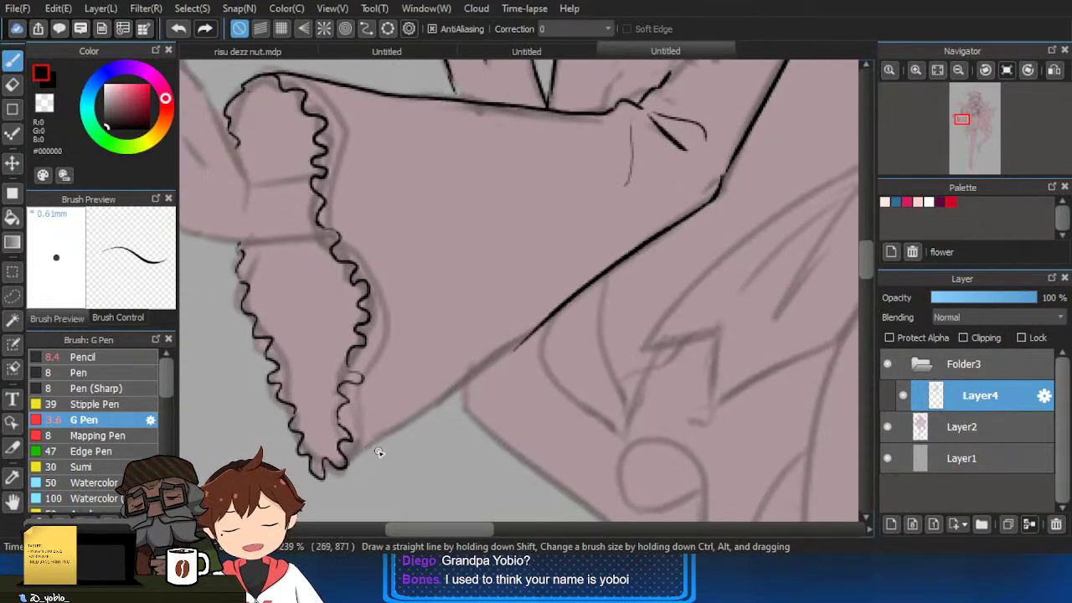
left_click_drag(513, 350, 352, 455)
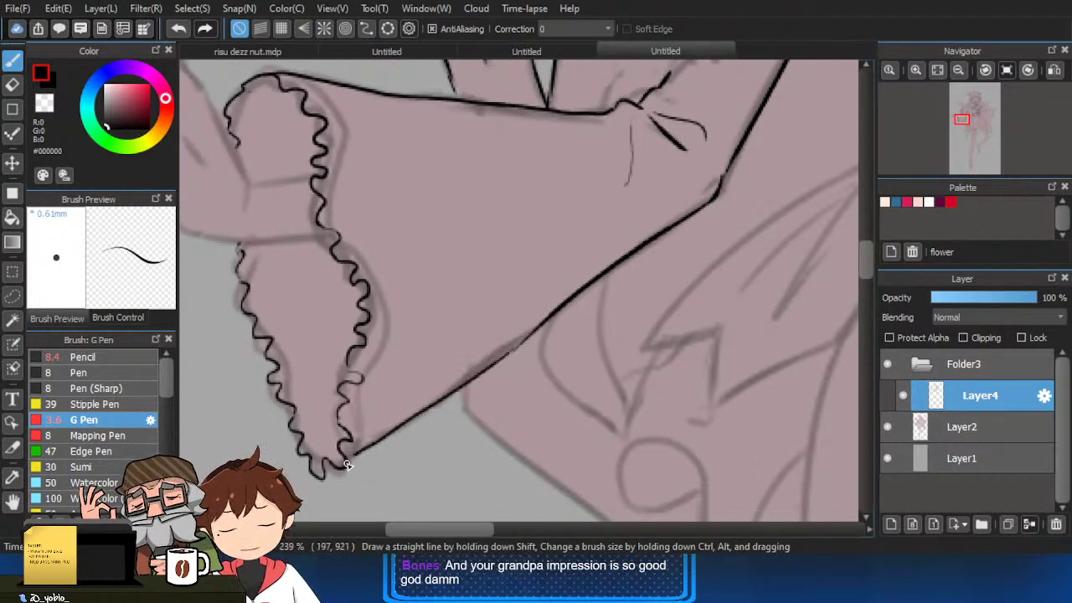
Add a second wavy line beside the cuff's elbow-side ruffle, from the lower tip up to the sleeve's upper edge.
scroll(350, 461, "up", 2)
left_click_drag(303, 499, 321, 483)
mouse_move(342, 440)
left_mouse_down()
mouse_move(370, 425)
mouse_move(367, 401)
left_mouse_up()
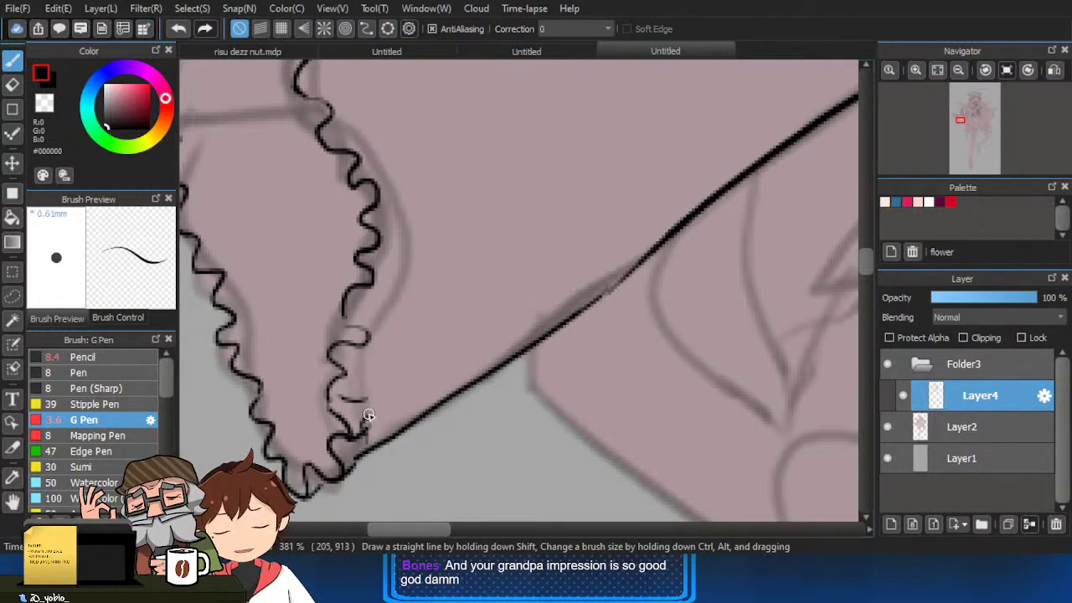
left_click_drag(375, 337, 370, 298)
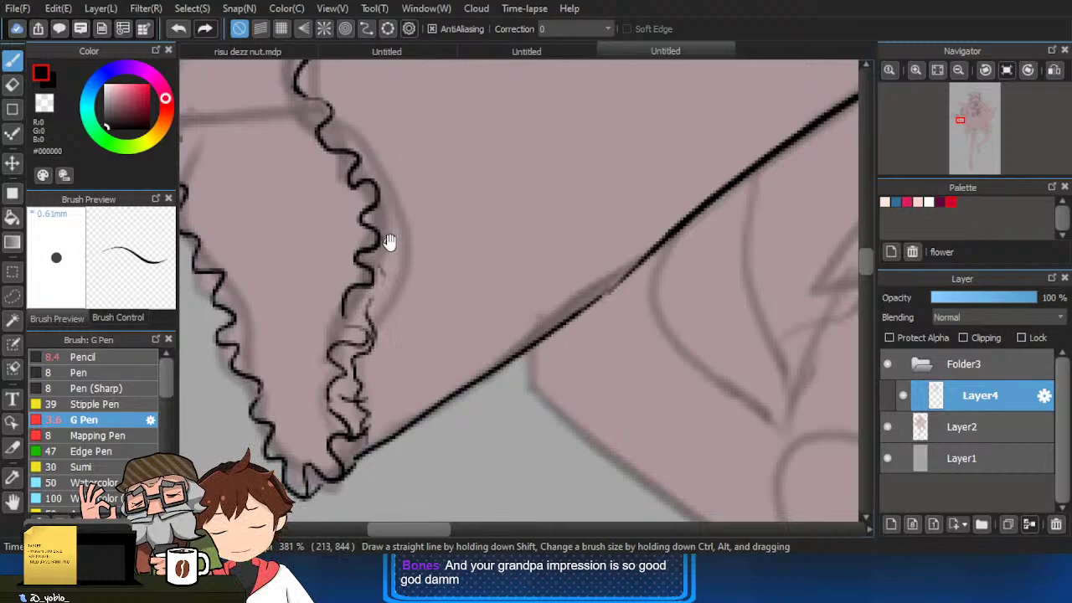
mouse_move(391, 242)
left_mouse_down()
mouse_move(373, 299)
mouse_move(368, 268)
mouse_move(374, 302)
left_mouse_up()
left_click_drag(373, 310, 342, 258)
left_click_drag(346, 254, 363, 326)
mouse_move(357, 330)
left_mouse_down()
mouse_move(330, 317)
mouse_move(311, 266)
left_mouse_up()
left_click_drag(315, 254, 312, 333)
mouse_move(309, 342)
left_mouse_down()
mouse_move(312, 269)
mouse_move(299, 251)
mouse_move(298, 210)
left_mouse_up()
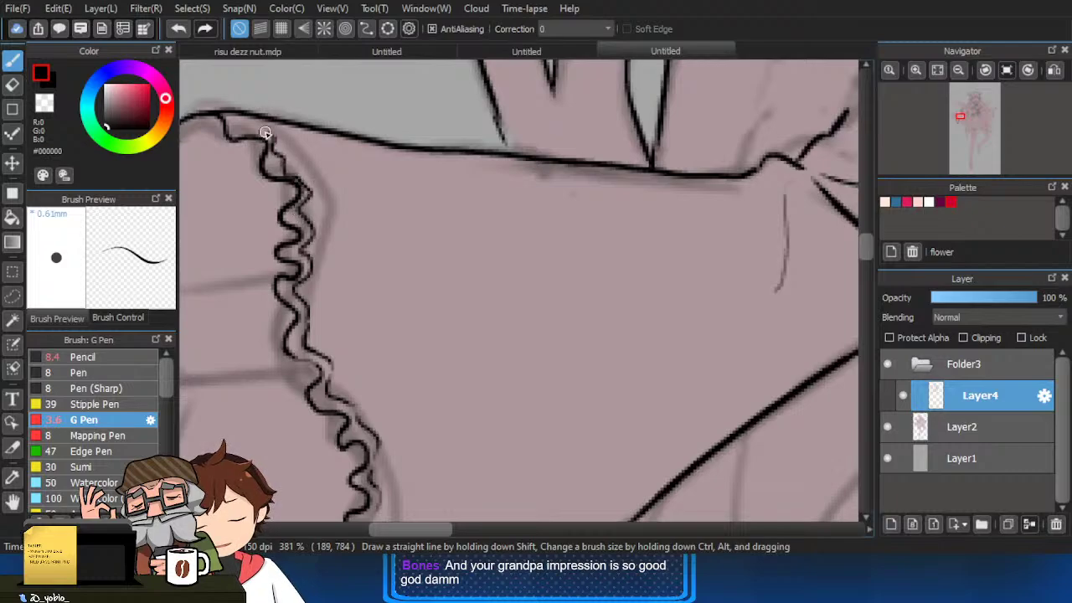
left_click_drag(264, 133, 253, 113)
Add a second wavy line inside the cuff's outer ruffle, from the wrist down to the lower tip.
left_click_drag(304, 205, 419, 98)
mouse_move(326, 379)
left_mouse_down()
mouse_move(359, 323)
mouse_move(370, 382)
left_mouse_up()
left_click_drag(332, 275, 353, 345)
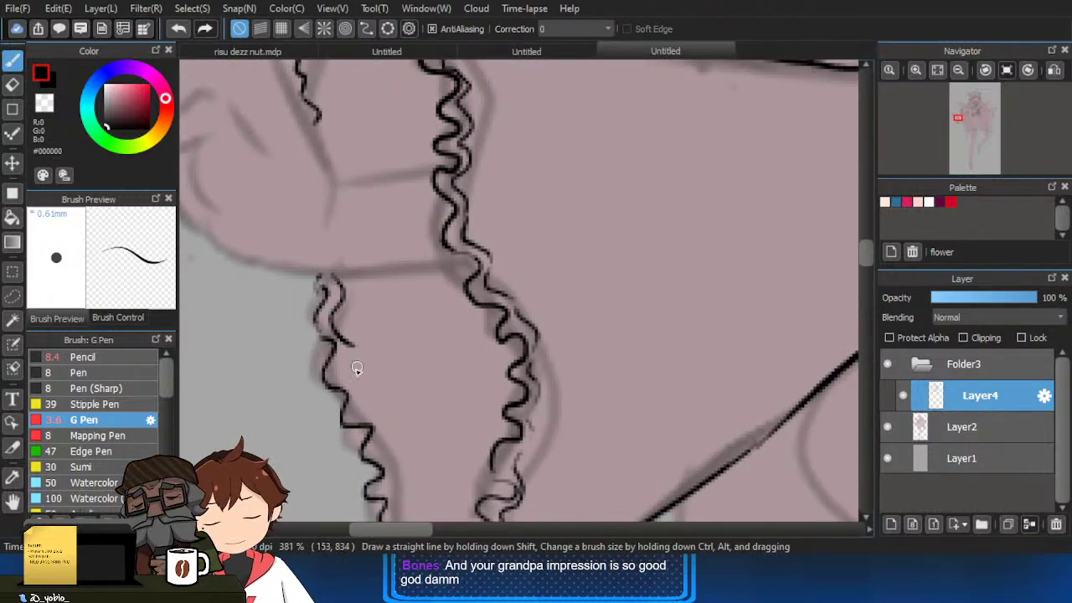
left_click_drag(367, 393, 356, 330)
left_click_drag(382, 377, 394, 416)
mouse_move(407, 432)
left_mouse_down()
mouse_move(409, 396)
mouse_move(395, 425)
mouse_move(420, 454)
left_mouse_up()
mouse_move(418, 453)
left_mouse_down()
mouse_move(422, 411)
mouse_move(440, 448)
left_mouse_up()
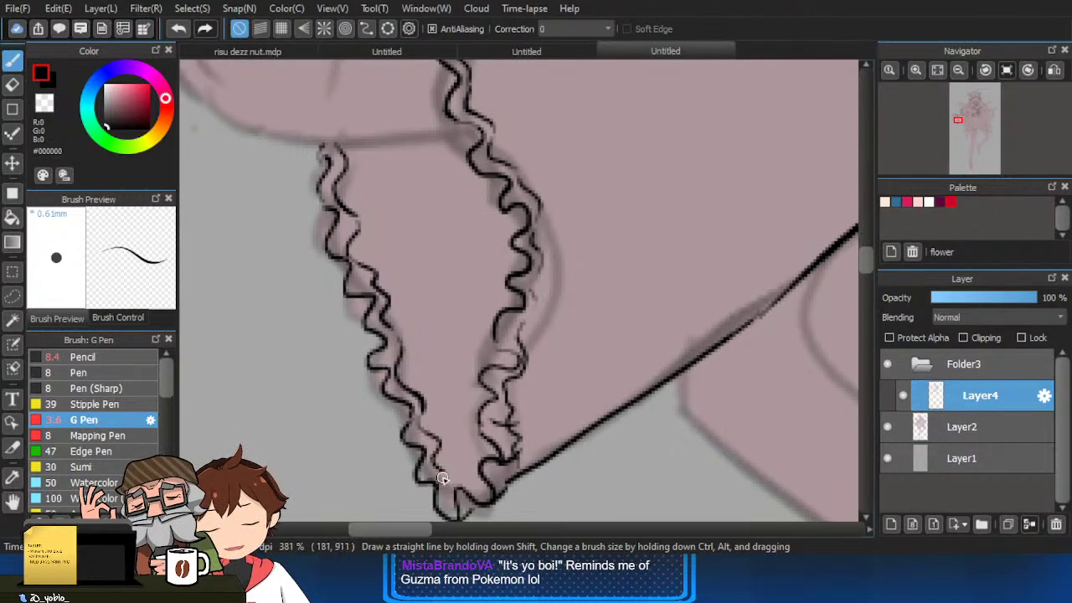
scroll(435, 452, "up", 5)
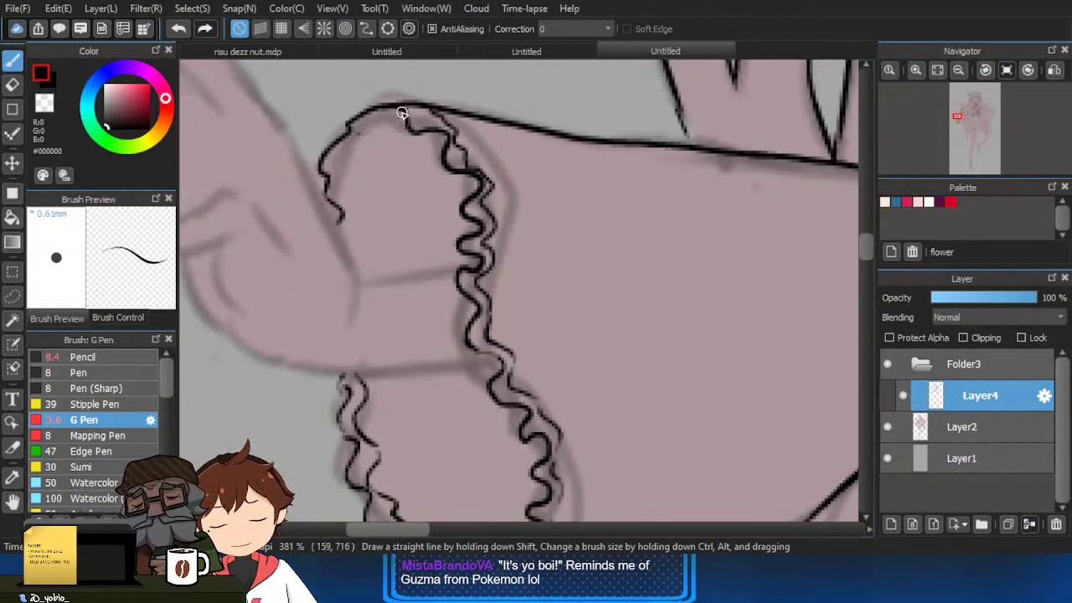
Add a second wavy line inside the cuff's ruffle from the sleeve's upper edge around to the top of the wrist.
mouse_move(402, 113)
left_mouse_down()
mouse_move(345, 149)
mouse_move(362, 269)
left_mouse_up()
scroll(536, 316, "down", 1)
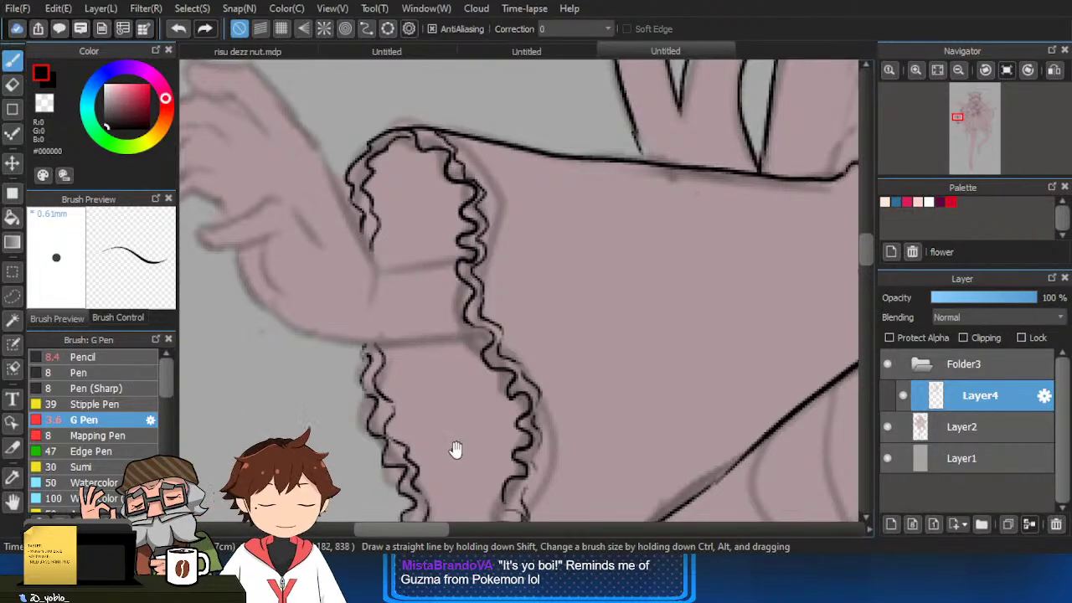
left_click_drag(457, 450, 499, 437)
scroll(665, 377, "down", 2)
left_click_drag(699, 348, 603, 347)
left_click_drag(681, 387, 621, 368)
left_click_drag(735, 424, 687, 418)
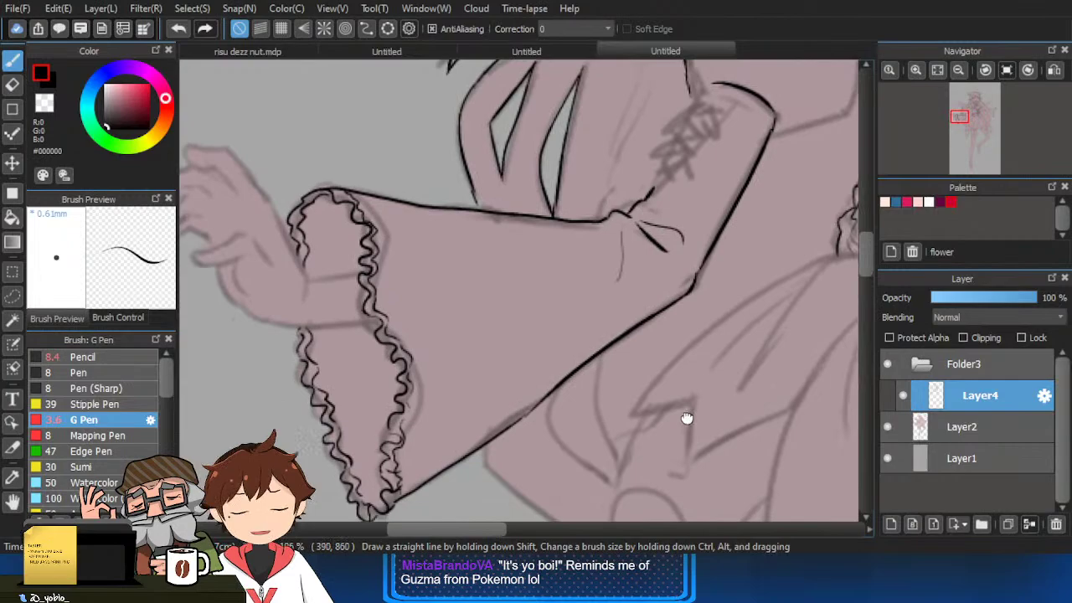
Close the gap in the elbow-side ruffle's lines and ink a short fold at the cuff's lower tip.
scroll(687, 417, "up", 5)
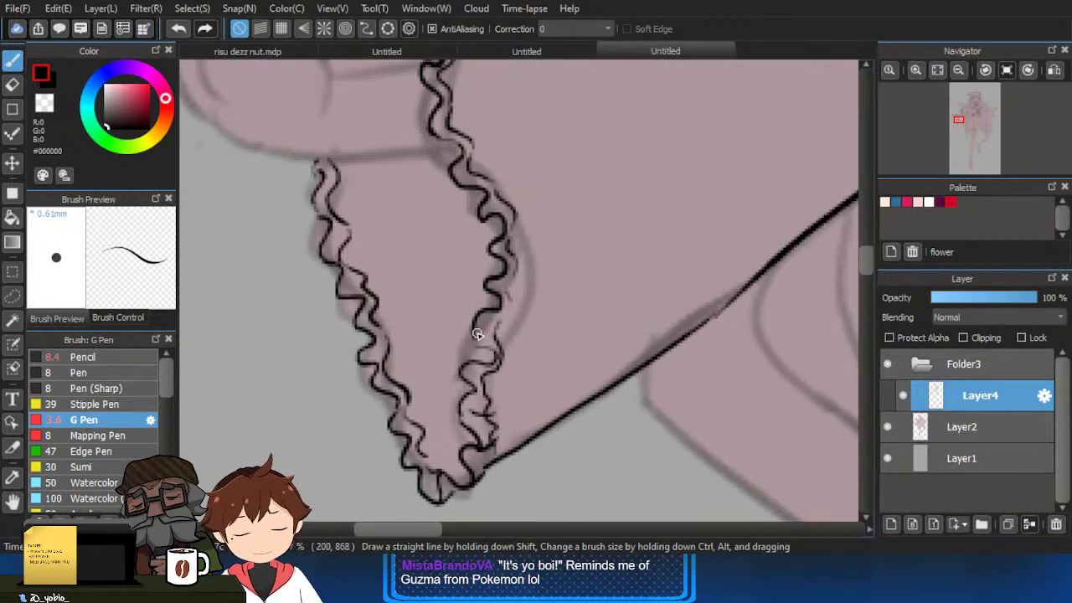
scroll(511, 302, "down", 2)
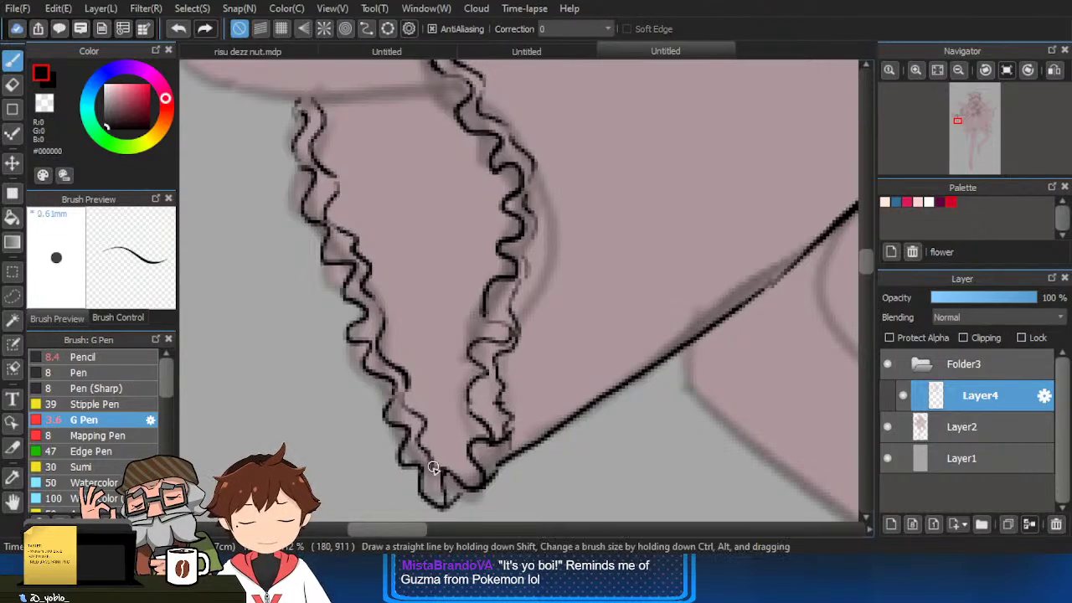
scroll(451, 408, "down", 3)
Ink the upper wrist line inside the cuff opening, running from the hand to the elbow-side ruffle.
scroll(452, 410, "up", 4)
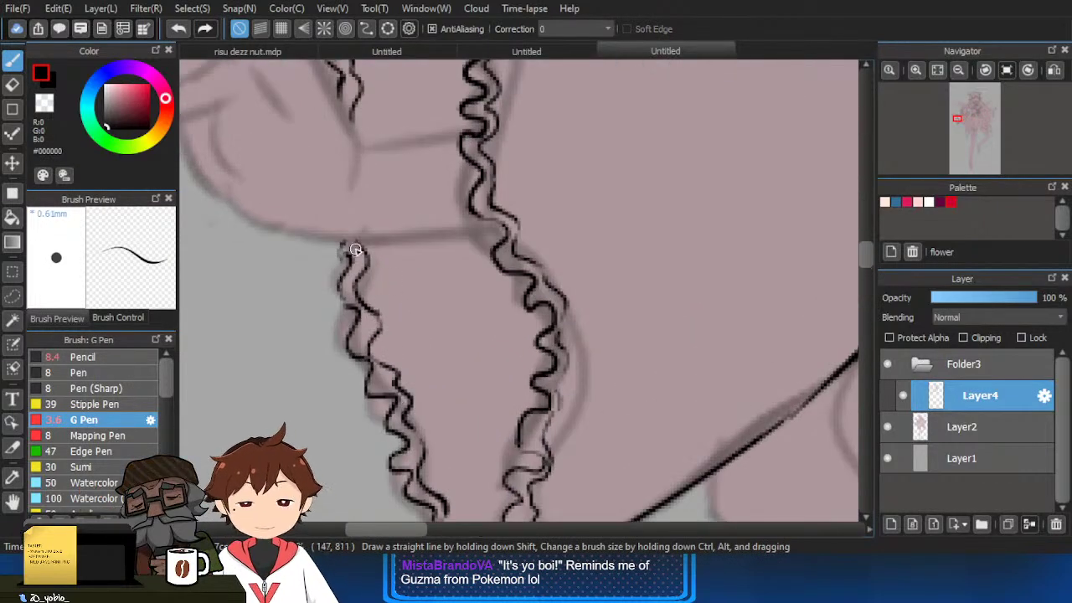
mouse_move(352, 246)
left_mouse_down()
mouse_move(531, 435)
mouse_move(545, 488)
left_mouse_up()
key("ctrl+z")
left_click_drag(511, 342, 590, 337)
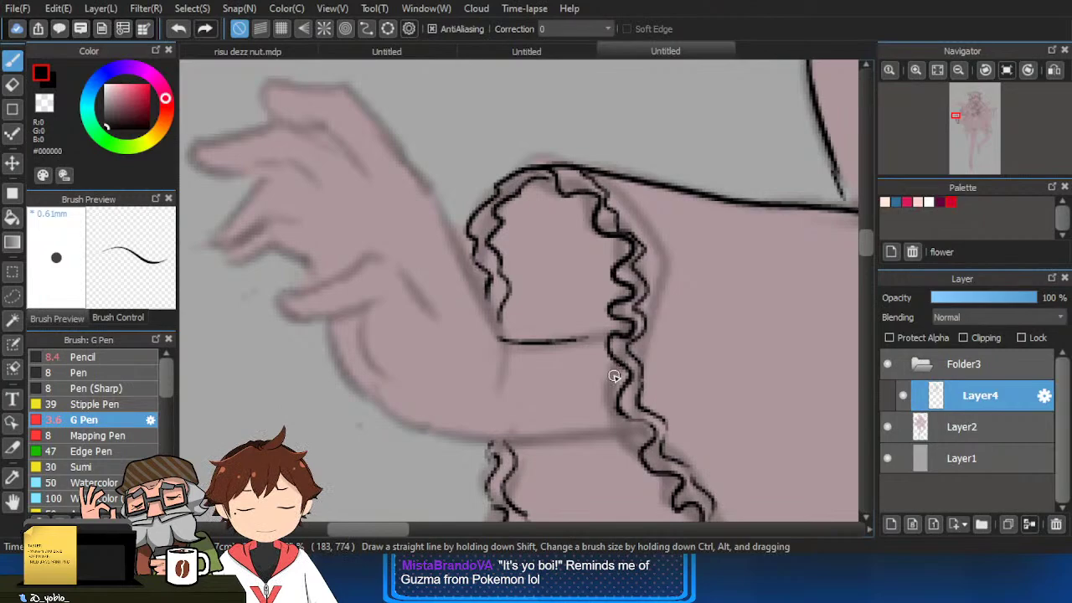
scroll(622, 307, "down", 4)
Ink the opposite arm's puff sleeve outline: the shoulder slope, the outer side down to the bow, and the underside curve.
left_click_drag(693, 335, 548, 357)
left_click_drag(737, 358, 616, 380)
left_click_drag(791, 345, 598, 382)
left_click_drag(669, 380, 696, 378)
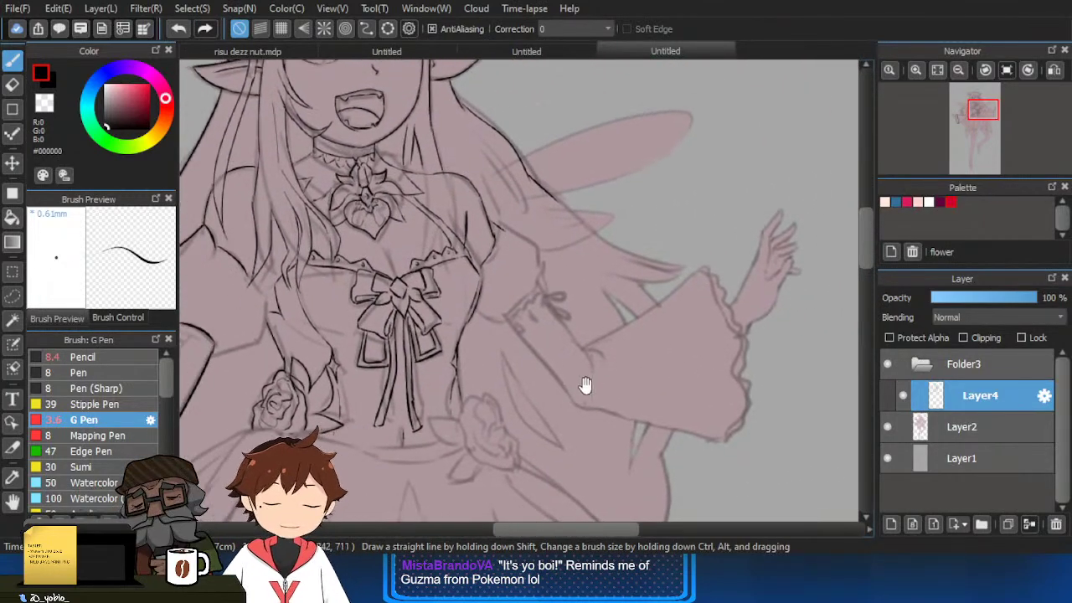
scroll(501, 330, "up", 4)
scroll(522, 280, "up", 2)
left_click_drag(499, 210, 620, 280)
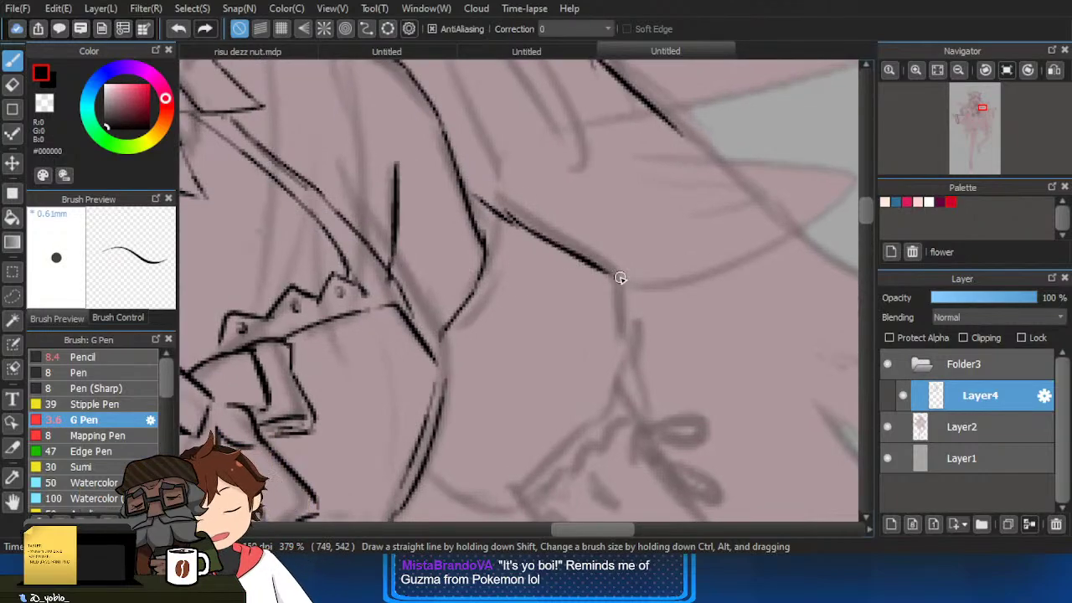
key("ctrl+z")
mouse_move(476, 196)
left_mouse_down()
mouse_move(610, 267)
mouse_move(632, 354)
mouse_move(642, 285)
left_mouse_up()
key("ctrl+z")
mouse_move(432, 401)
left_mouse_down()
mouse_move(535, 451)
mouse_move(446, 422)
mouse_move(512, 447)
mouse_move(488, 444)
mouse_move(554, 458)
mouse_move(507, 442)
mouse_move(541, 447)
left_mouse_up()
key("ctrl+z")
key("ctrl+z")
mouse_move(585, 462)
left_mouse_down()
mouse_move(561, 357)
mouse_move(551, 366)
left_mouse_up()
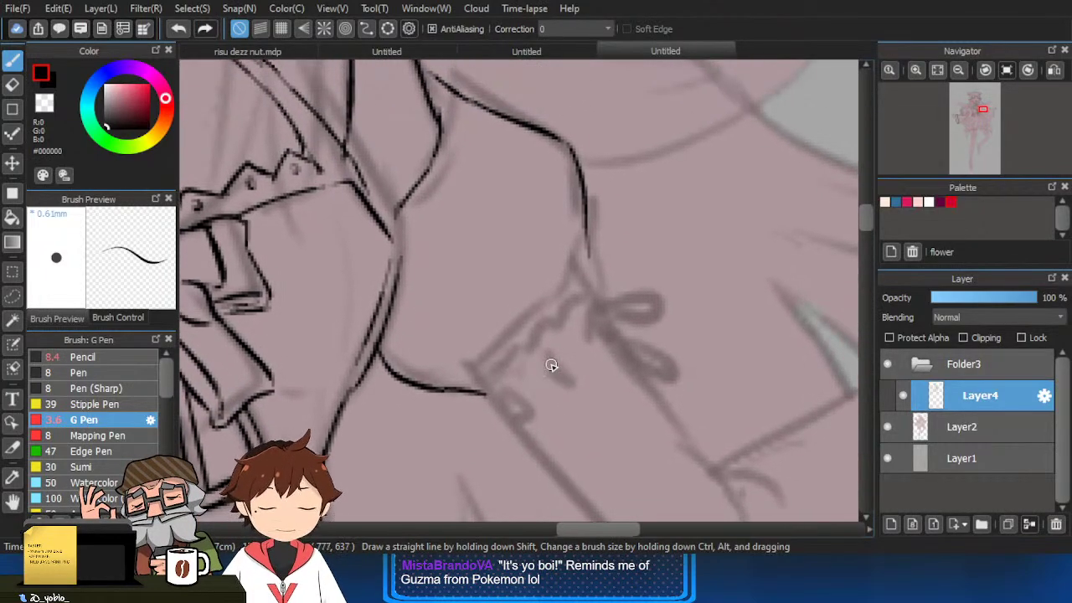
Erase the inked curve at the lower hem of the puff sleeve above the flared sleeve.
left_click_drag(585, 312, 666, 327)
left_click_drag(585, 387, 599, 363)
left_click_drag(579, 412, 615, 400)
scroll(366, 377, "up", 2)
key("e")
left_click_drag(367, 352, 404, 367)
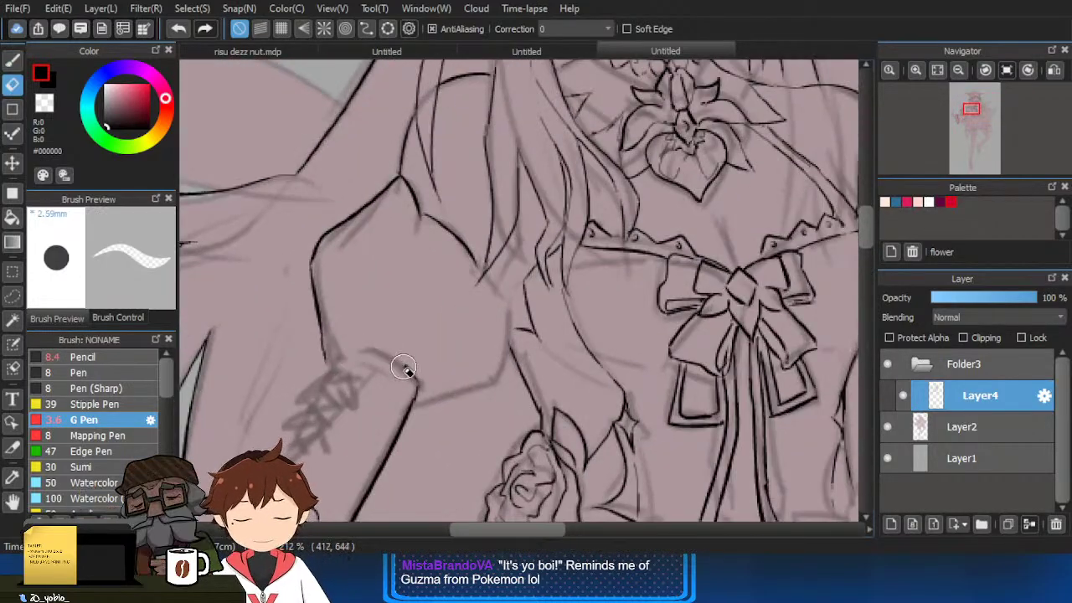
Ink the wavy upper edge and inner fold of the hem frill between the puff sleeve and the arm.
scroll(416, 378, "down", 3)
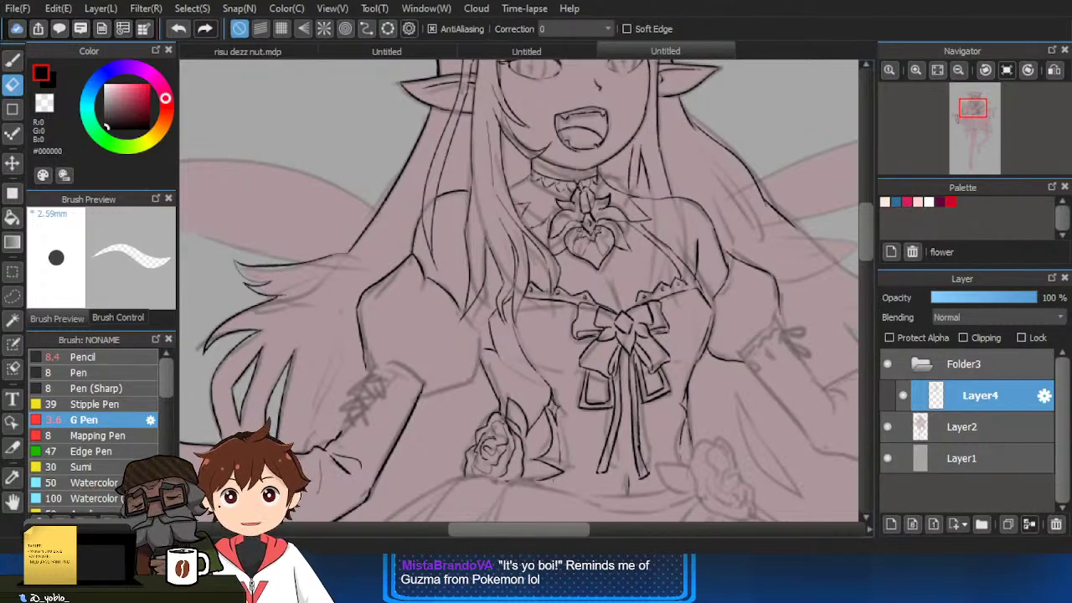
left_click(408, 374, "ctrl")
left_click(409, 374, "ctrl")
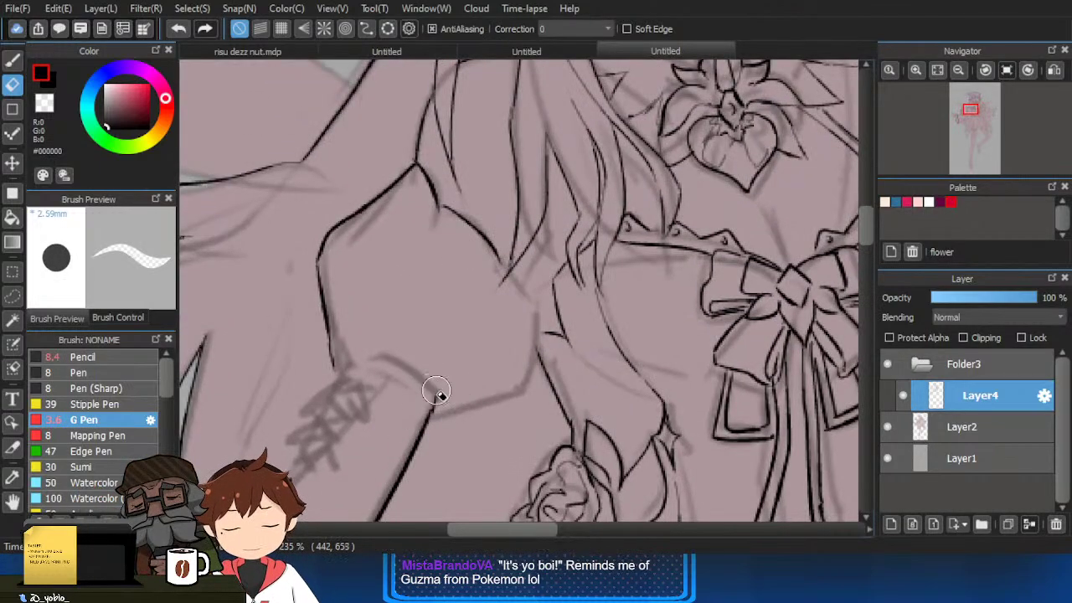
key("b")
mouse_move(444, 398)
left_mouse_down()
mouse_move(409, 366)
mouse_move(360, 378)
mouse_move(351, 357)
mouse_move(340, 359)
mouse_move(381, 329)
mouse_move(344, 326)
mouse_move(474, 377)
left_mouse_up()
left_click(363, 318, "ctrl")
key("ctrl+z")
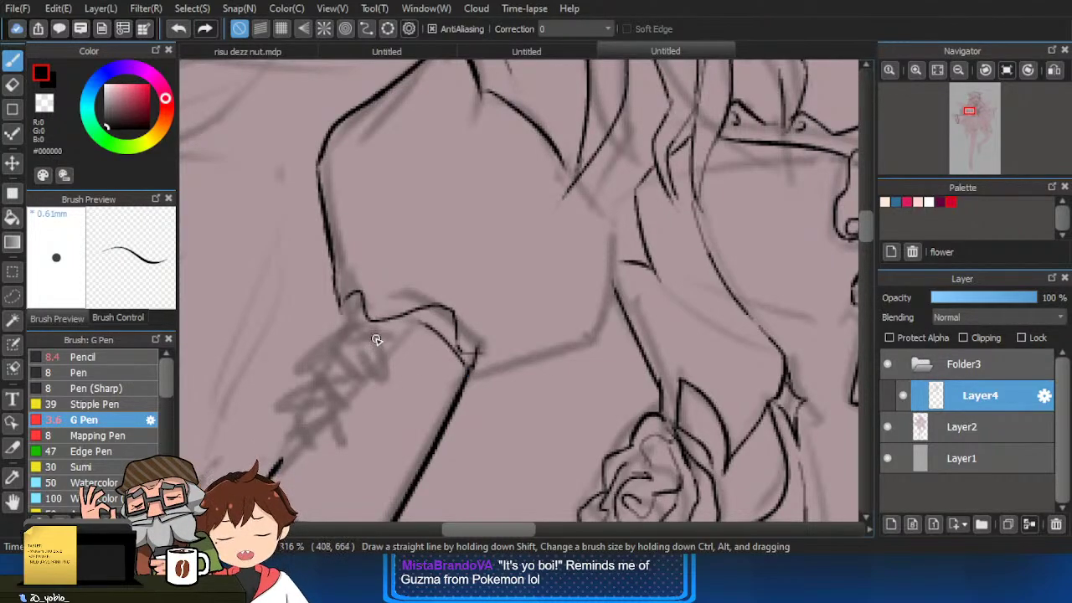
Ink the scalloped lower edge of the hem frill and the short line closing its outer end.
left_click_drag(384, 334, 417, 341)
key("ctrl+z")
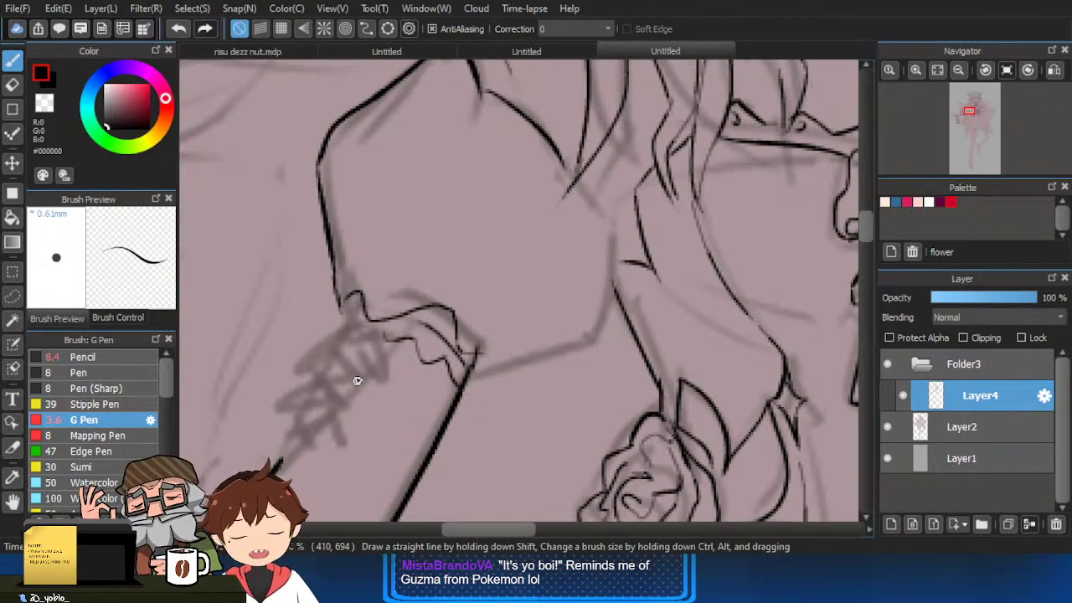
scroll(351, 317, "up", 2)
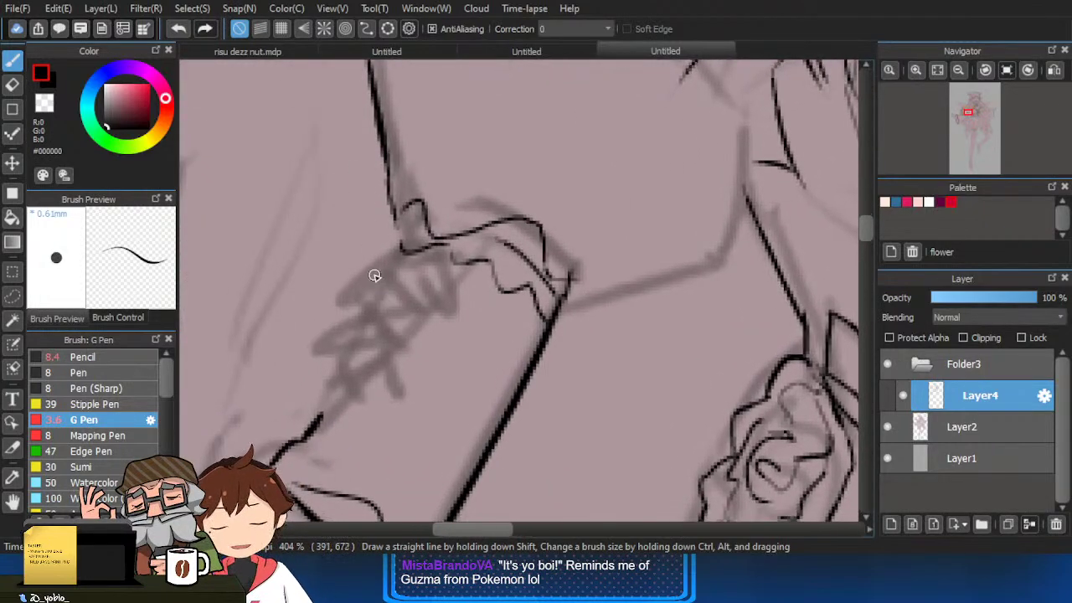
left_click_drag(337, 411, 380, 407)
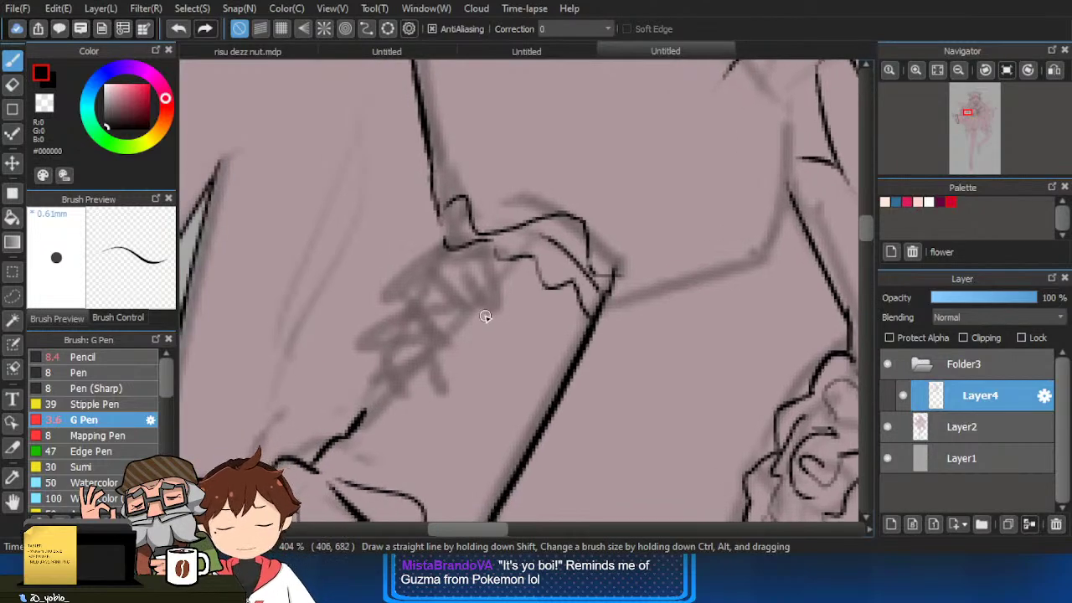
Ink the two double-lined loops of the bow below the puff sleeve's hem frill.
mouse_move(455, 259)
left_mouse_down()
mouse_move(391, 274)
mouse_move(378, 291)
mouse_move(408, 318)
mouse_move(447, 268)
left_mouse_up()
key("ctrl+z")
mouse_move(382, 325)
left_mouse_down()
mouse_move(395, 287)
mouse_move(454, 267)
left_mouse_up()
mouse_move(454, 345)
left_mouse_down()
mouse_move(501, 312)
mouse_move(450, 265)
left_mouse_up()
mouse_move(449, 280)
left_mouse_down()
mouse_move(455, 317)
mouse_move(449, 273)
mouse_move(466, 235)
mouse_move(399, 302)
left_mouse_up()
key("e")
key("b")
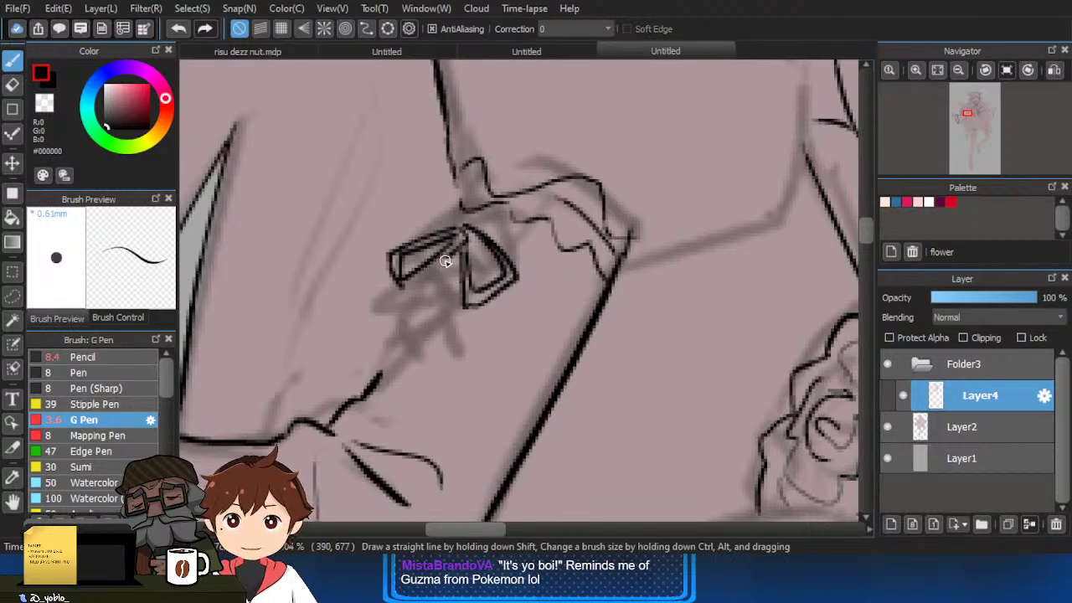
Ink two narrow ribbon tails hanging from the bow's centre.
key("ctrl+z")
left_click_drag(444, 262, 392, 322)
key("ctrl+z")
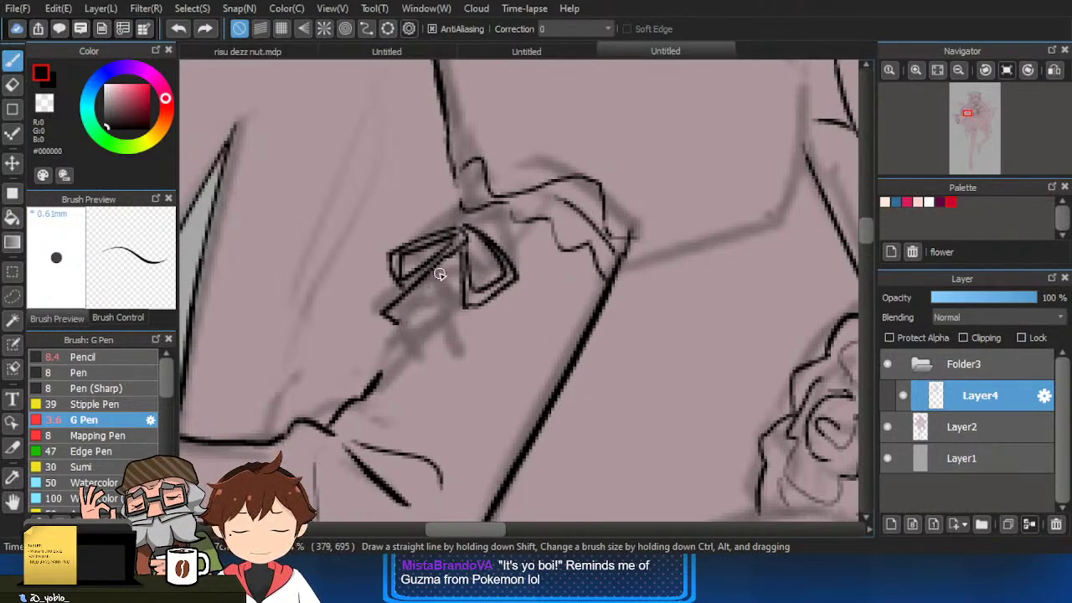
mouse_move(444, 261)
left_mouse_down()
mouse_move(389, 332)
mouse_move(448, 261)
left_mouse_up()
mouse_move(457, 256)
left_mouse_down()
mouse_move(435, 346)
mouse_move(461, 261)
left_mouse_up()
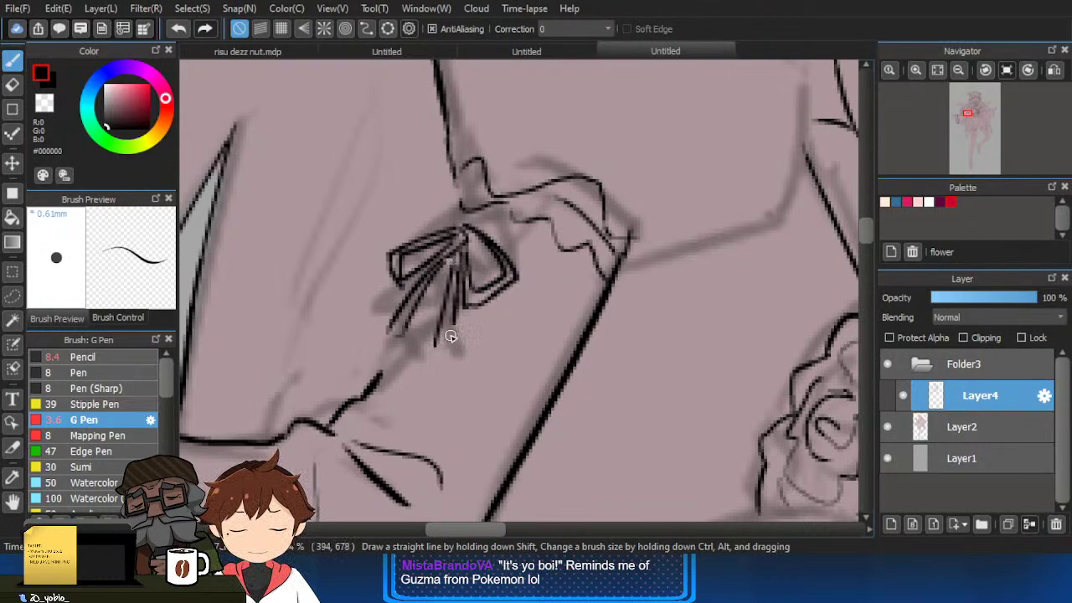
Connect the arm line to the bow, ink the stepped edge of the lacing, and extend the frill toward the bow.
left_click_drag(372, 375, 395, 334)
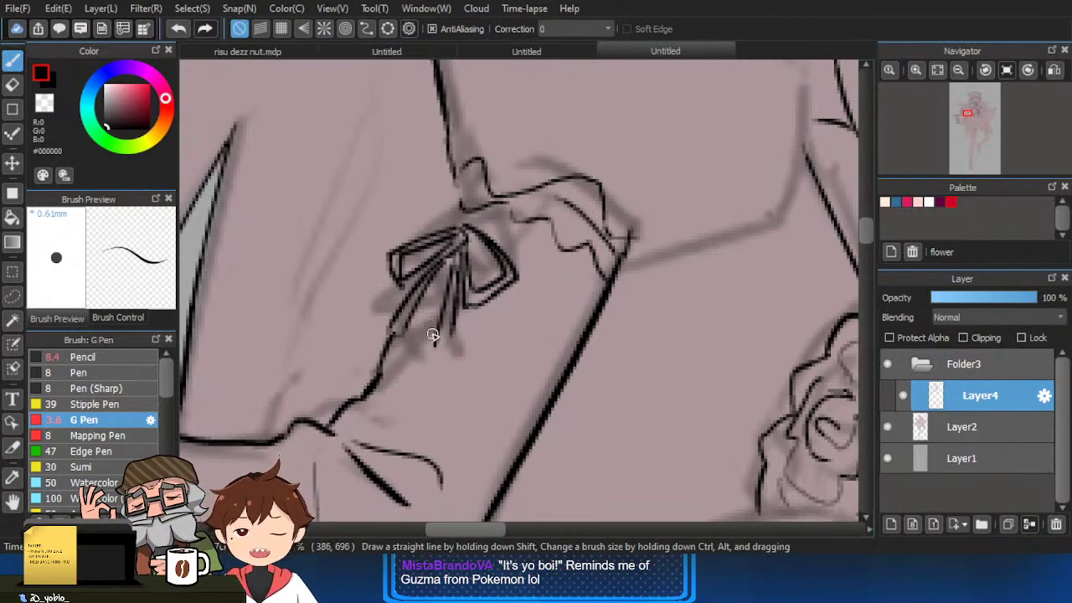
left_click_drag(467, 299, 457, 339)
mouse_move(421, 374)
left_mouse_down()
mouse_move(367, 403)
mouse_move(488, 286)
left_mouse_up()
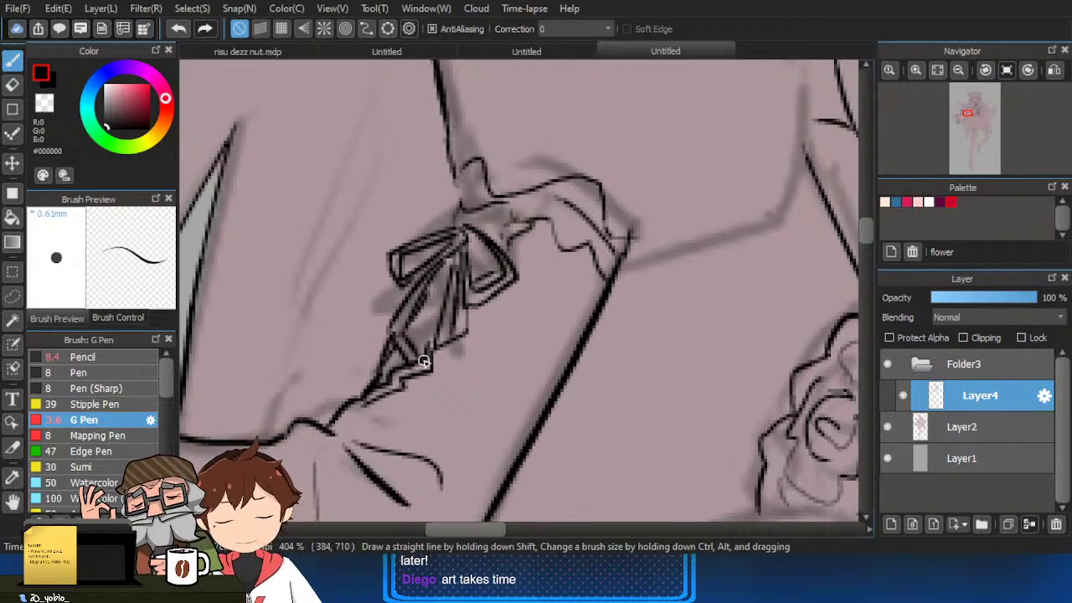
Ink the crossed laces between the bow's tails and down to the elbow, plus a fold inside the inner loop.
scroll(410, 361, "up", 1)
mouse_move(437, 335)
left_mouse_down()
mouse_move(398, 337)
mouse_move(434, 340)
left_mouse_up()
mouse_move(421, 301)
left_mouse_down()
mouse_move(443, 339)
mouse_move(452, 299)
left_mouse_up()
key("ctrl+z")
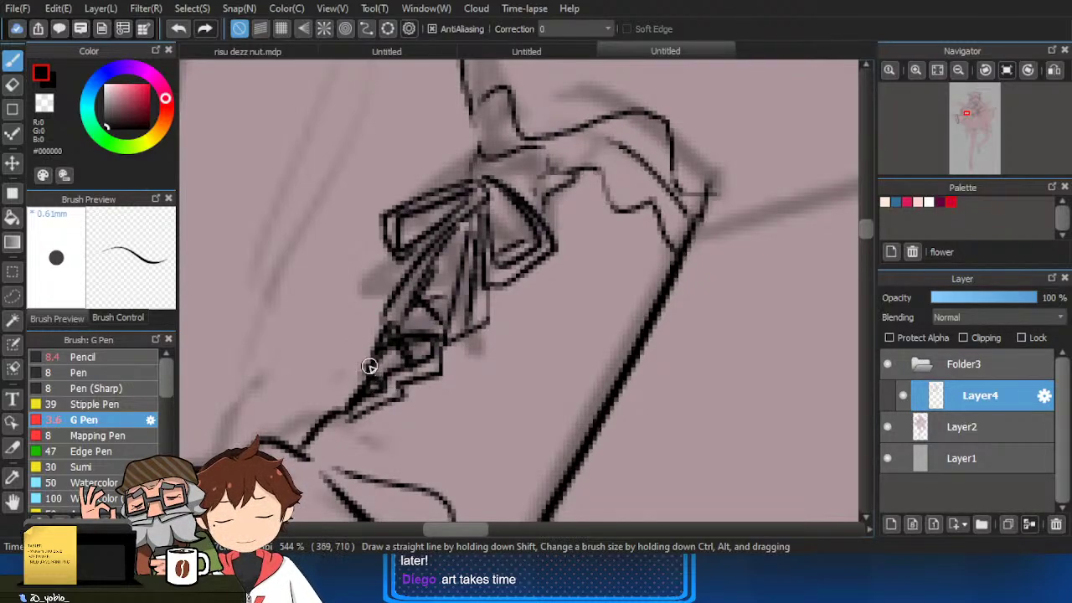
scroll(439, 289, "up", 1)
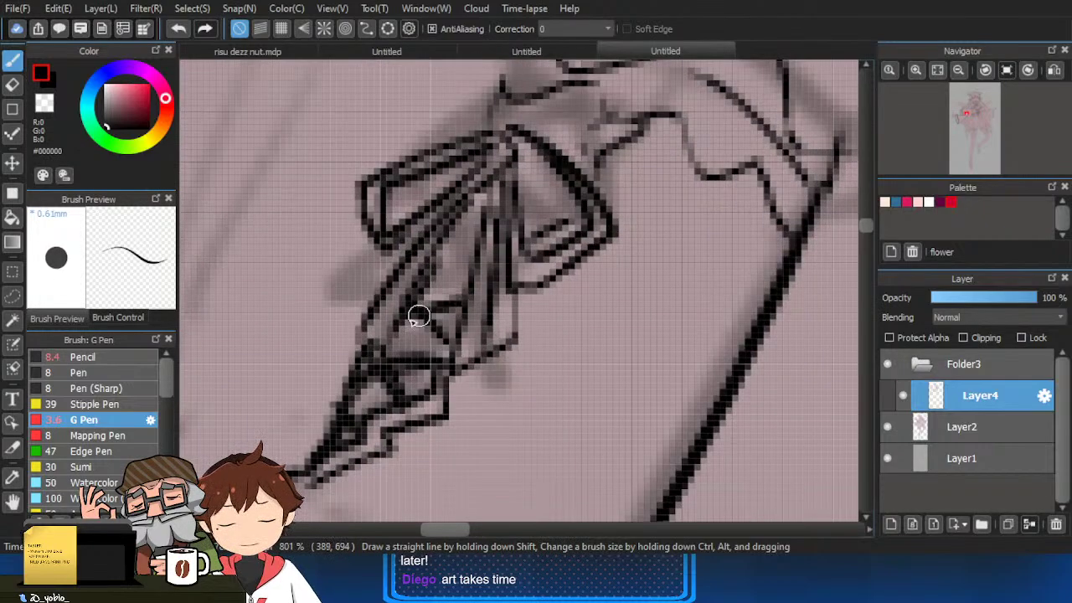
scroll(436, 331, "up", 1)
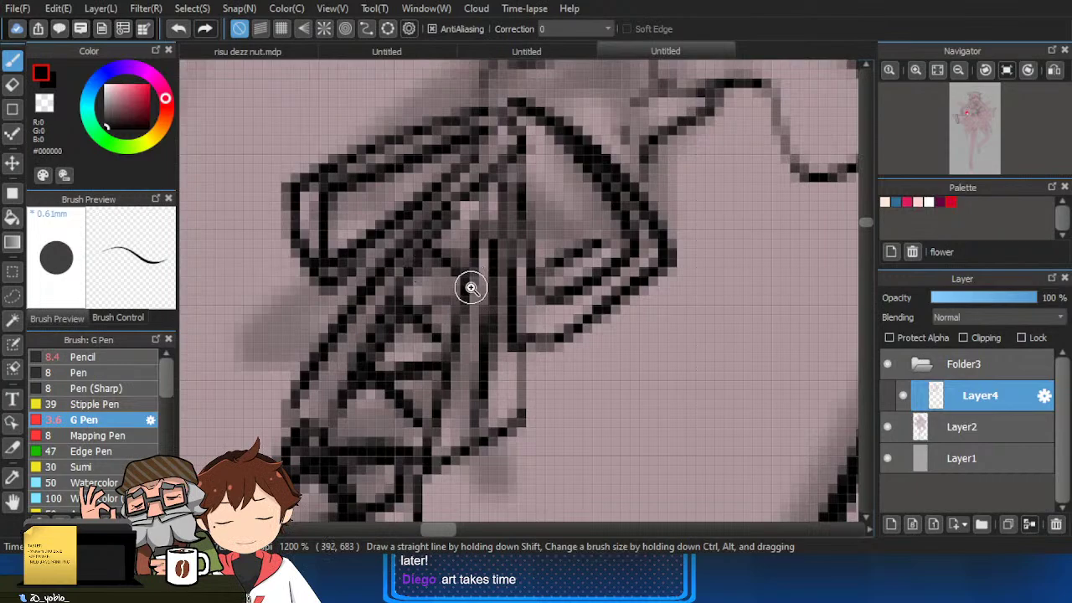
scroll(469, 288, "down", 1)
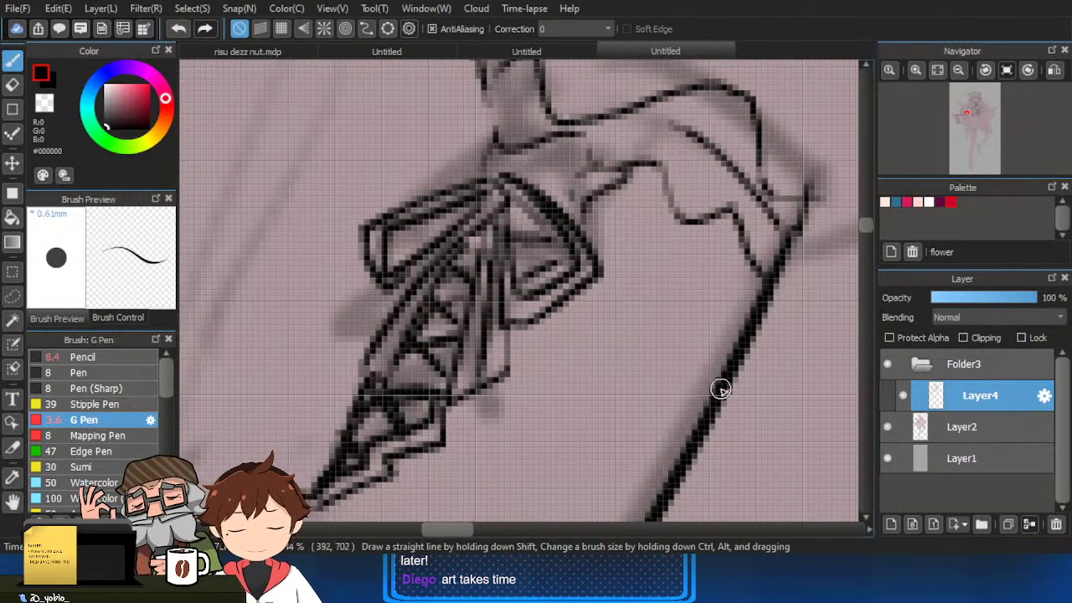
Erase part of the lacing under the bow and ink a double-lined lower loop pointing outward.
key("e")
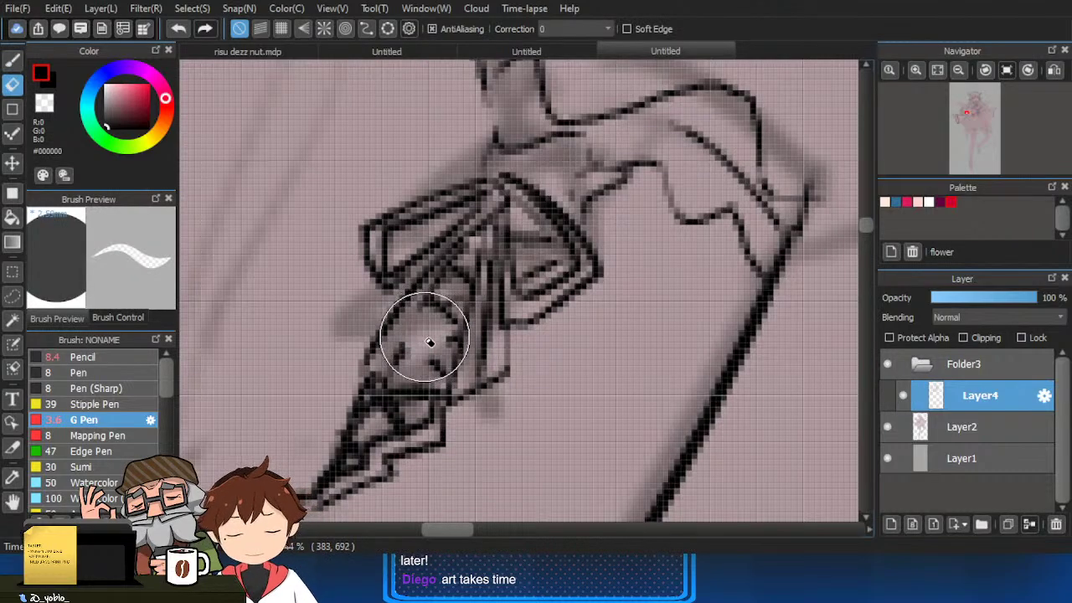
key("b")
mouse_move(423, 315)
left_mouse_down()
mouse_move(324, 365)
mouse_move(344, 400)
mouse_move(396, 363)
mouse_move(410, 338)
mouse_move(341, 385)
left_mouse_up()
key("ctrl+z")
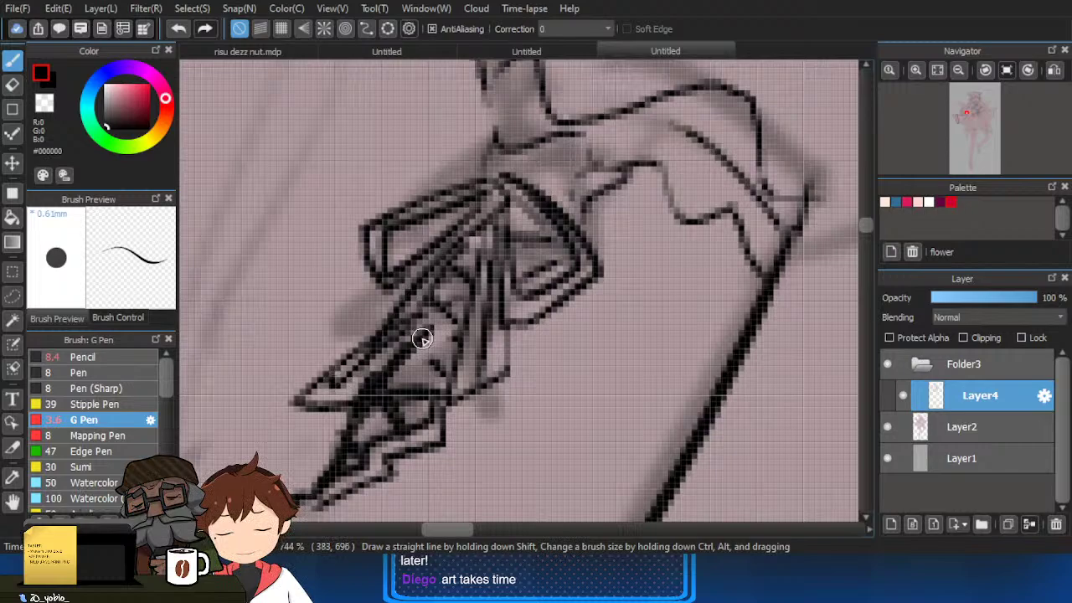
Ink the second lower loop beside the laces on the inner side, erasing the overlapping lines beneath it.
left_click_drag(424, 328, 428, 441)
key("e")
mouse_move(443, 343)
left_mouse_down()
mouse_move(428, 448)
mouse_move(501, 436)
left_mouse_up()
key("b")
mouse_move(434, 337)
left_mouse_down()
mouse_move(443, 430)
mouse_move(494, 424)
left_mouse_up()
left_click_drag(492, 377, 493, 417)
left_click_drag(437, 447, 462, 396)
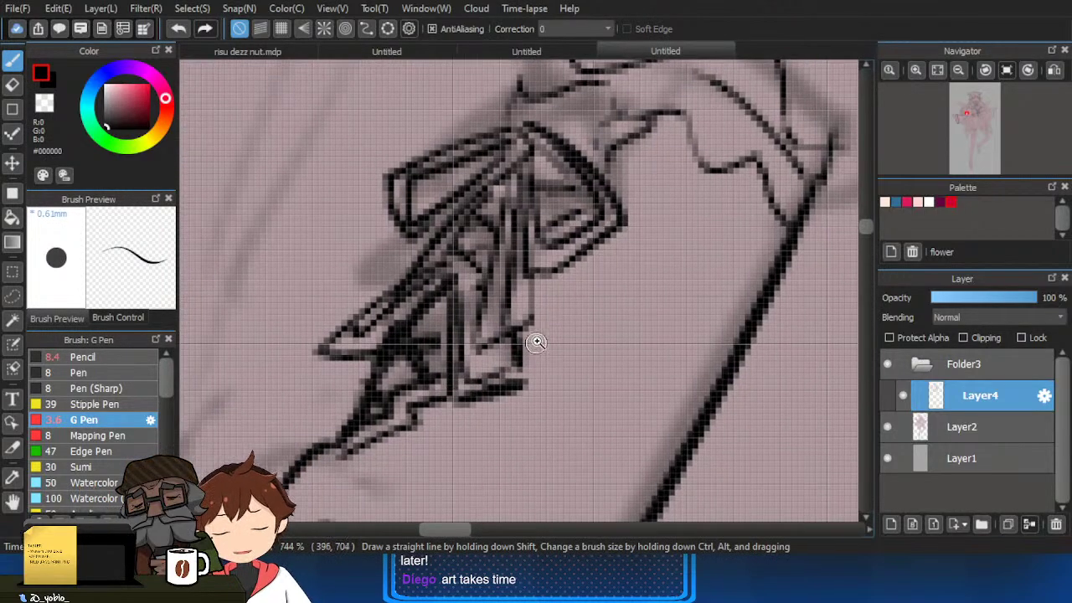
left_click_drag(536, 342, 533, 287)
Erase the cluttered lines inside the outward-pointing lower loop and redraw its inner edge.
scroll(560, 372, "down", 1)
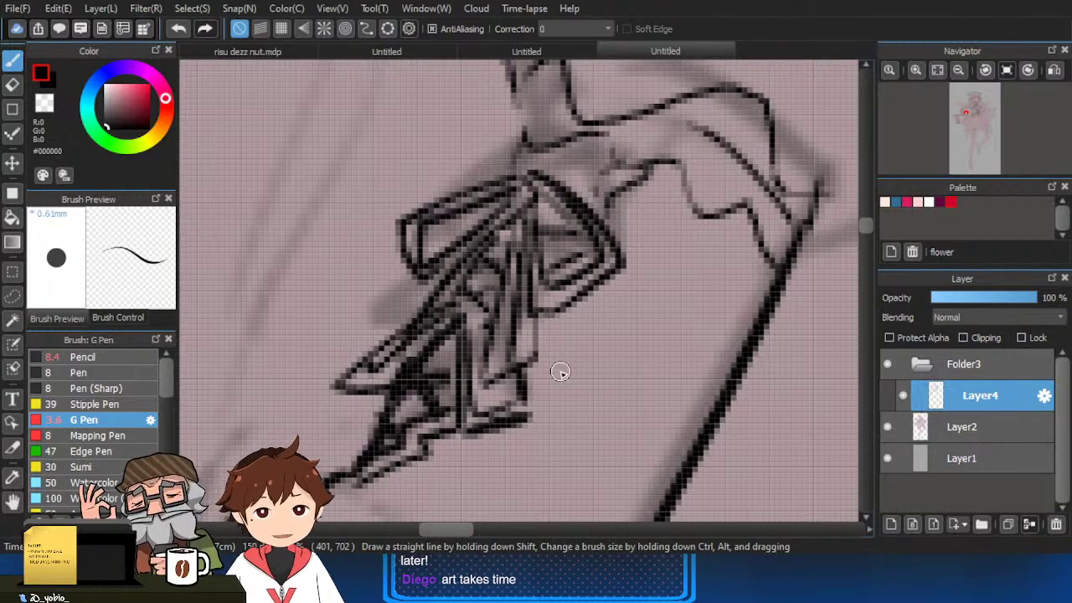
scroll(560, 372, "up", 1)
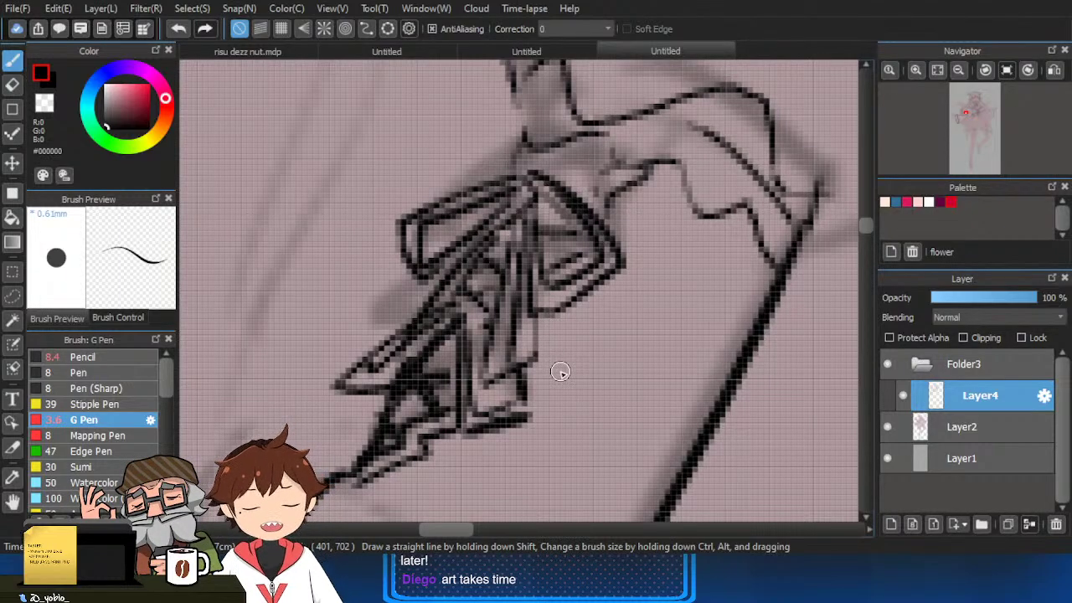
scroll(558, 382, "down", 2)
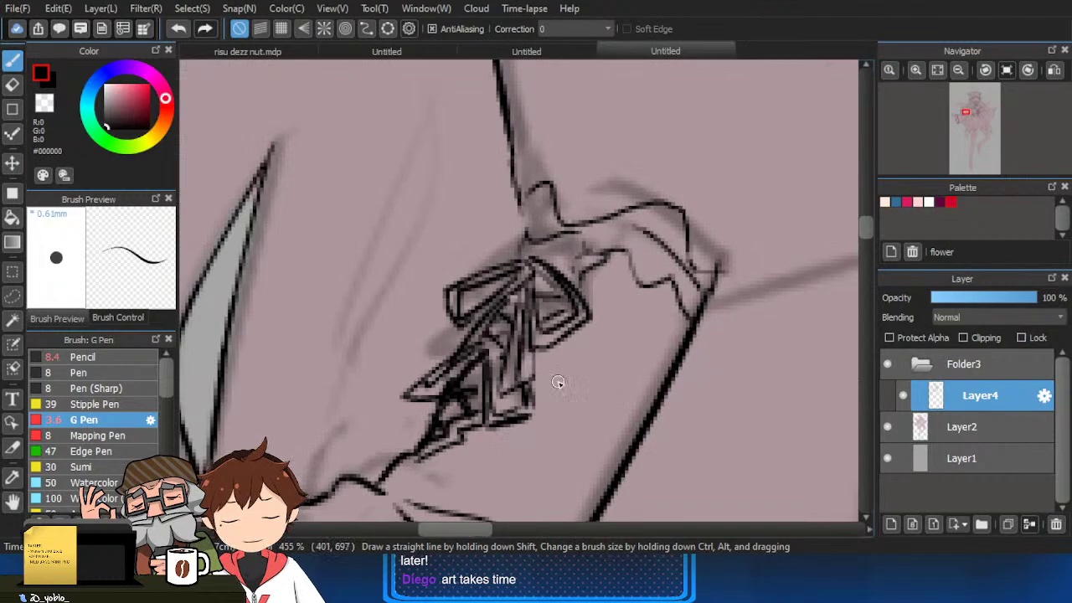
scroll(558, 383, "up", 2)
key("e")
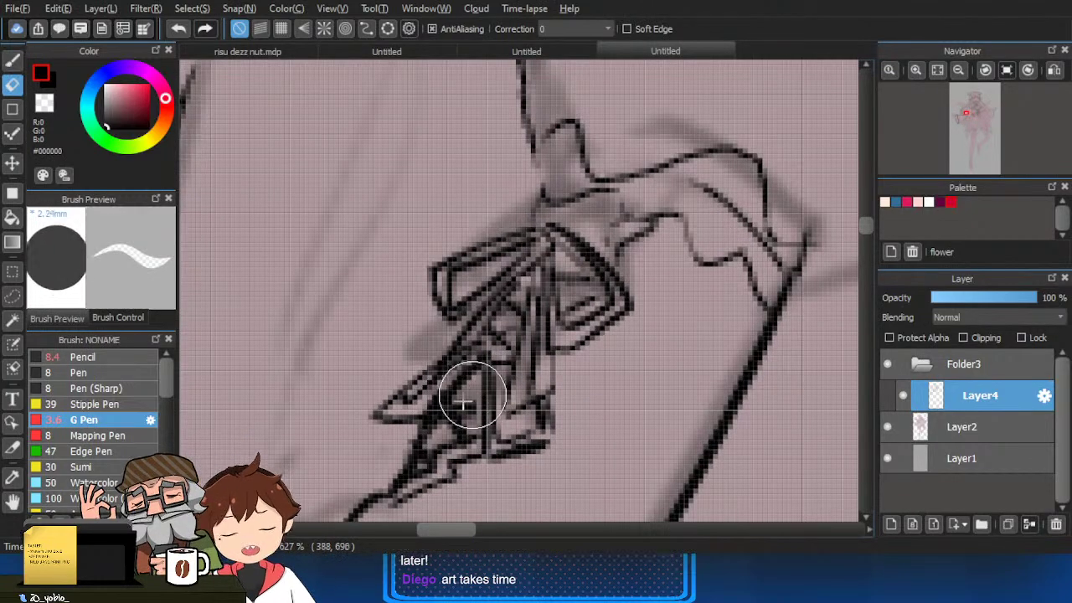
mouse_move(466, 394)
left_mouse_down()
mouse_move(436, 402)
mouse_move(462, 371)
mouse_move(416, 404)
left_mouse_up()
key("b")
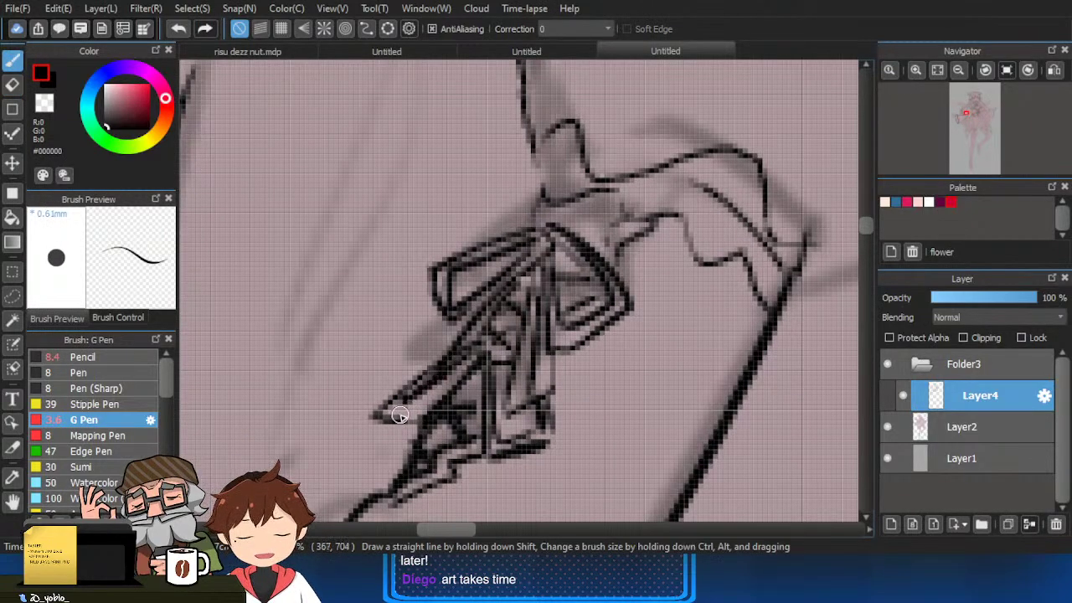
key("e")
key("p")
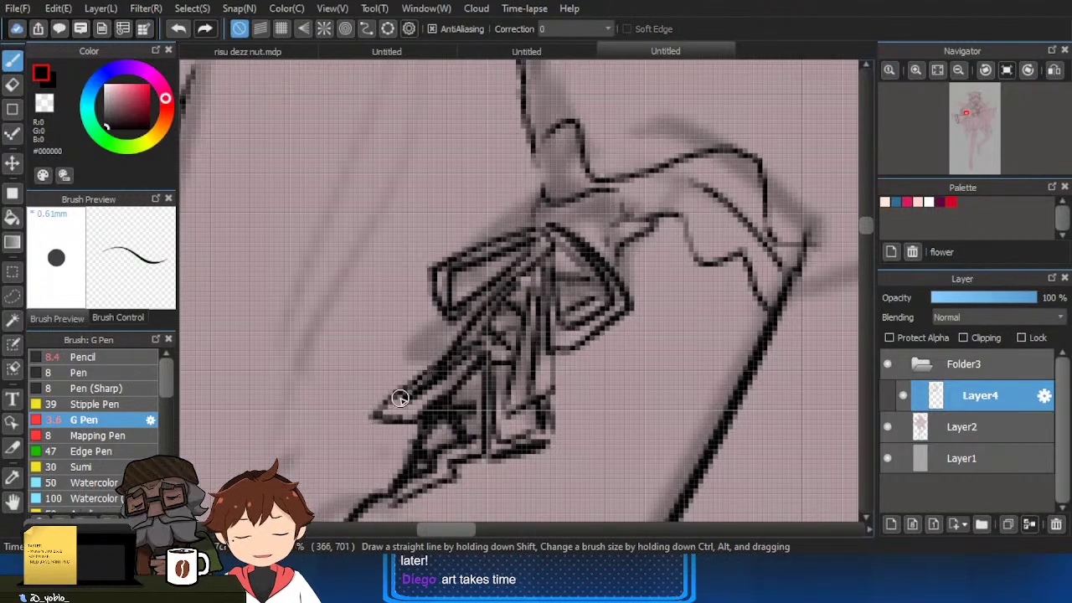
scroll(509, 323, "down", 3)
scroll(493, 385, "down", 3)
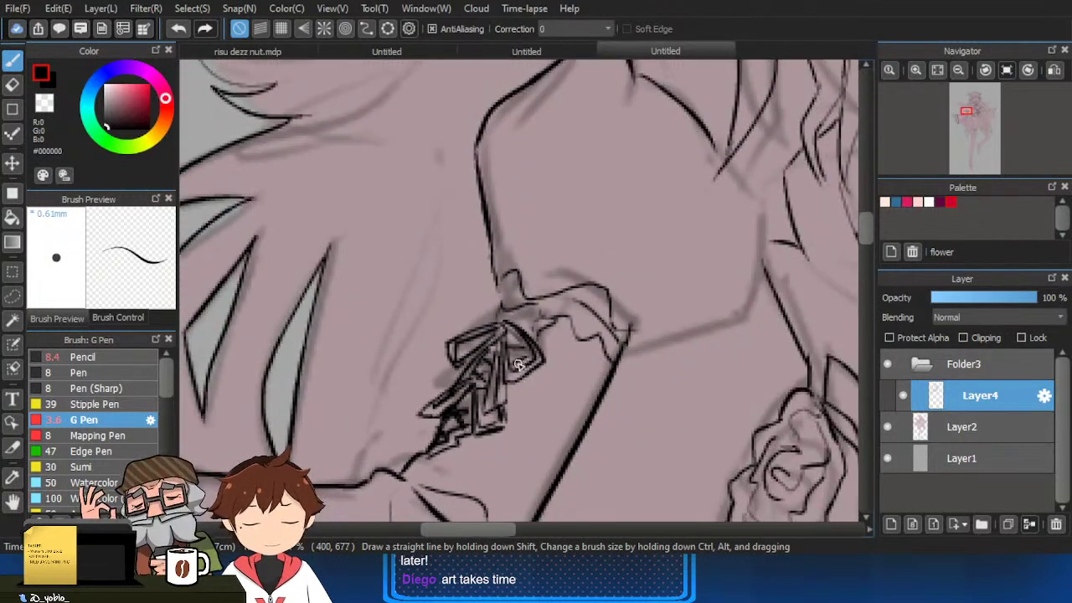
Ink the lower and inner edges of the puff sleeve above the laced bow, closing the gap beneath the hair.
scroll(623, 350, "down", 2)
scroll(417, 339, "up", 3)
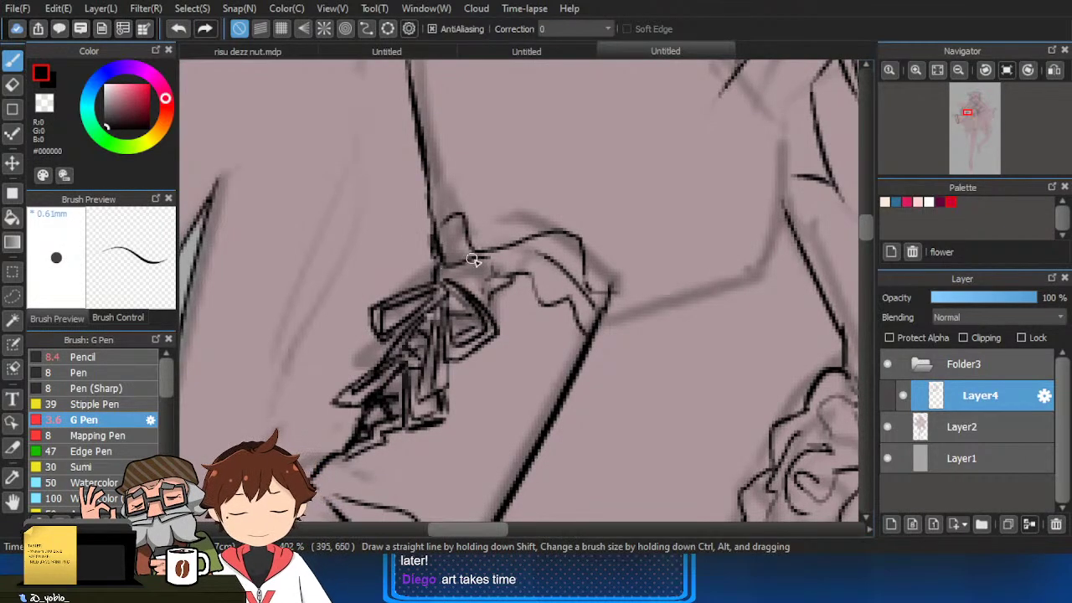
mouse_move(597, 292)
left_mouse_down()
mouse_move(630, 294)
mouse_move(568, 344)
mouse_move(670, 336)
left_mouse_up()
left_click_drag(733, 298, 674, 364)
mouse_move(668, 251)
left_mouse_down()
mouse_move(651, 371)
mouse_move(578, 407)
left_mouse_up()
scroll(651, 372, "down", 4)
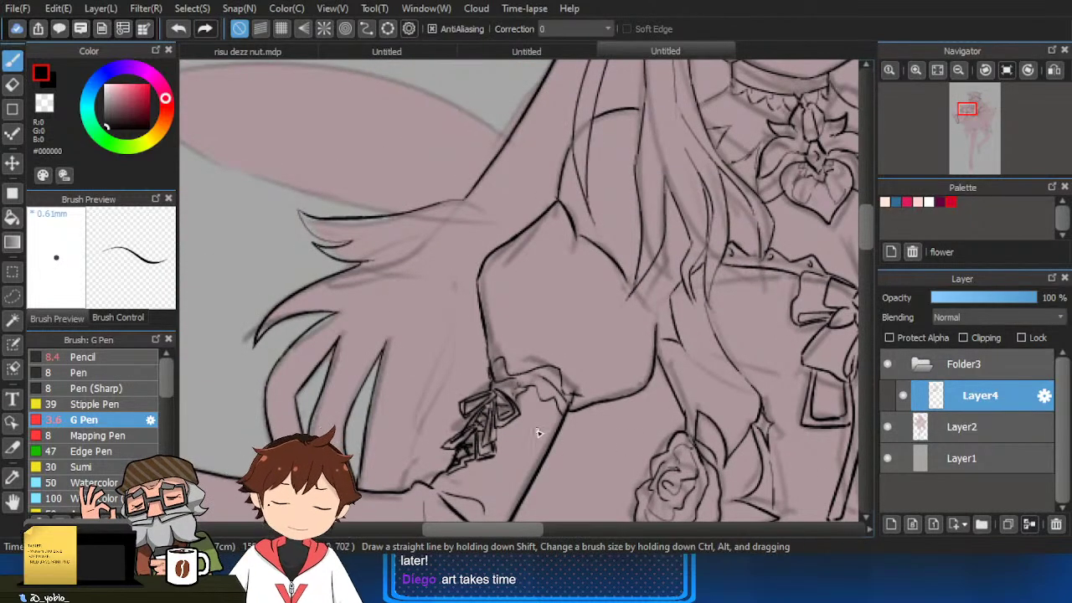
scroll(577, 408, "up", 2)
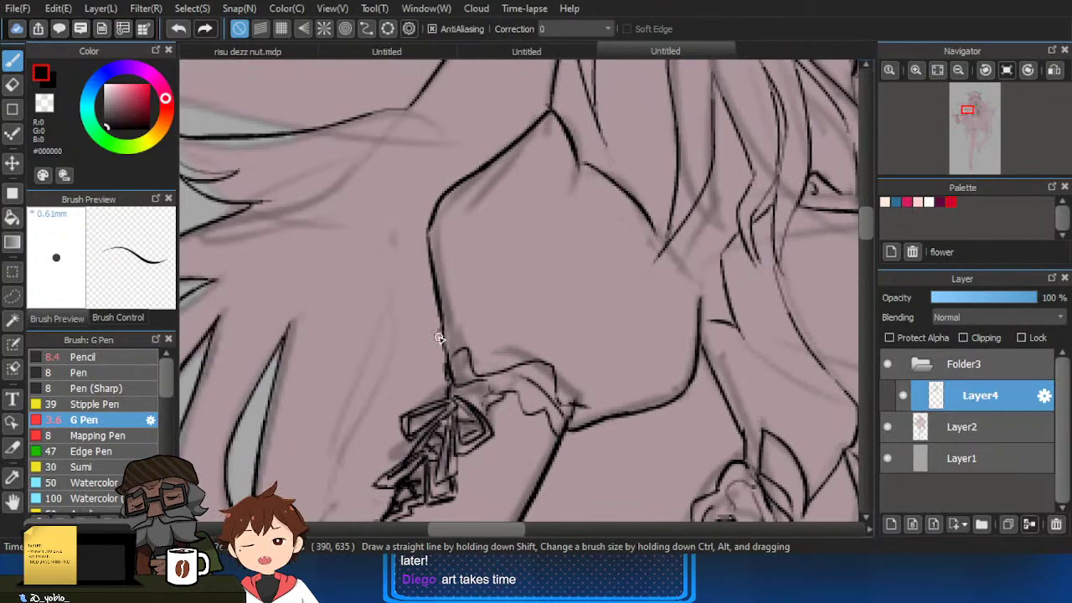
scroll(541, 350, "down", 4)
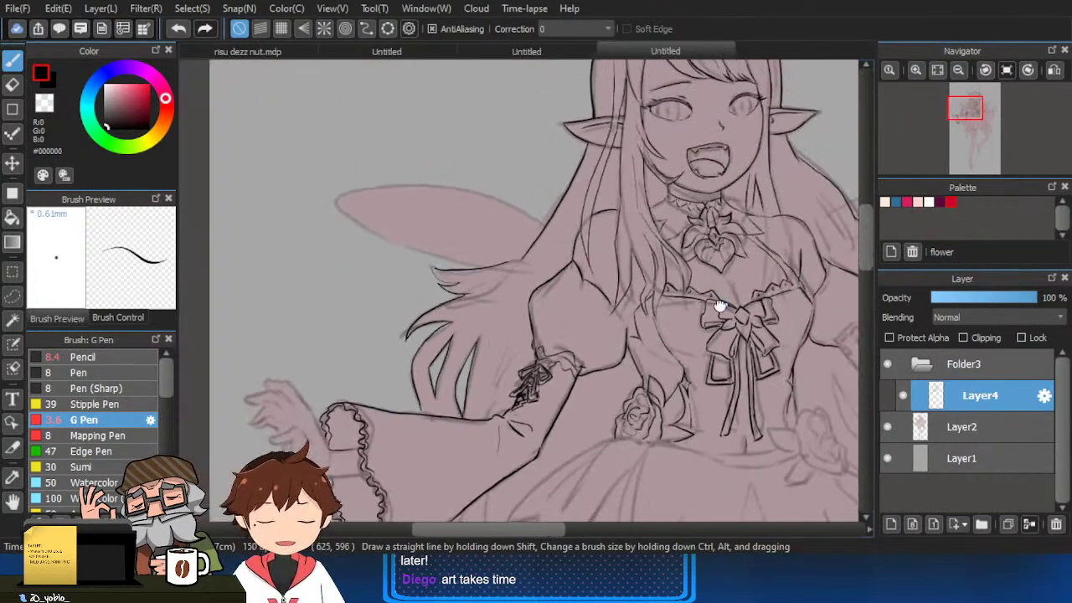
scroll(718, 306, "up", 3)
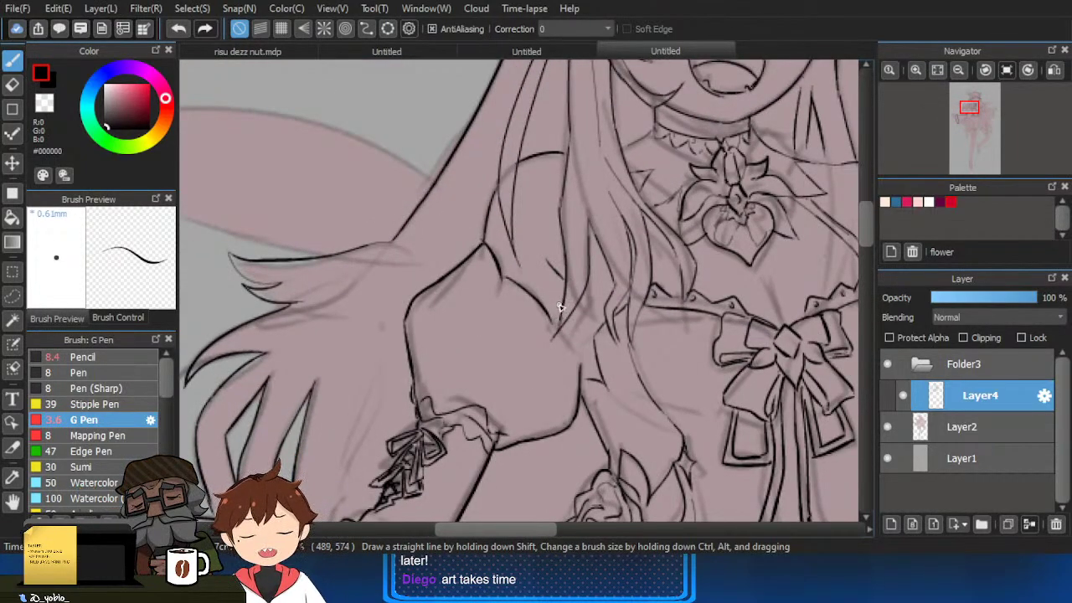
scroll(561, 331, "down", 1)
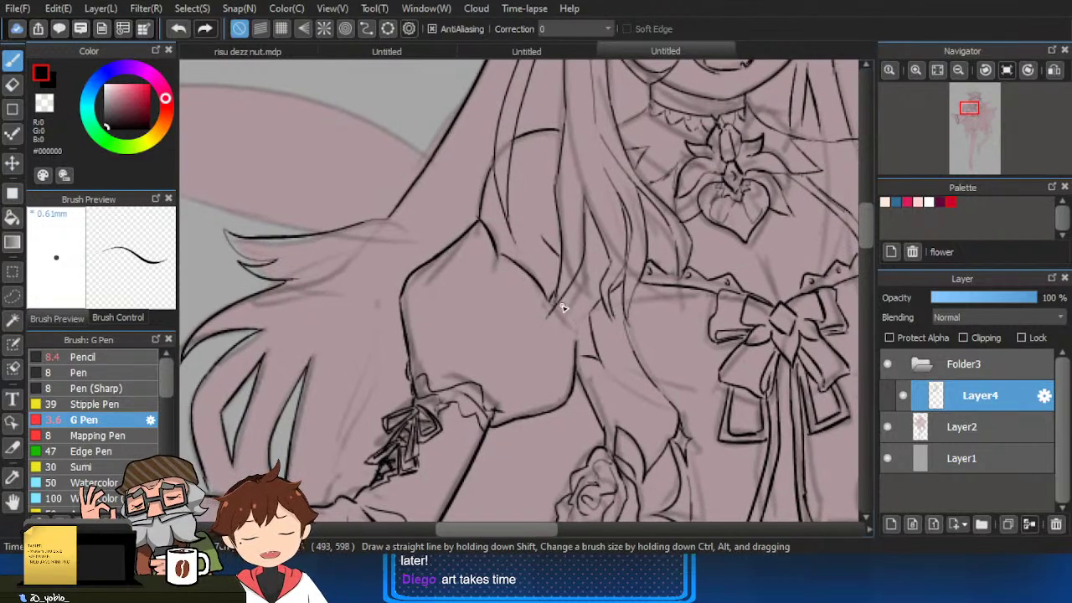
Ink a stepped zigzag frill edge along the bottom of the opposite arm's puff sleeve, undoing unsatisfactory strokes.
scroll(578, 331, "down", 3)
scroll(616, 371, "up", 3)
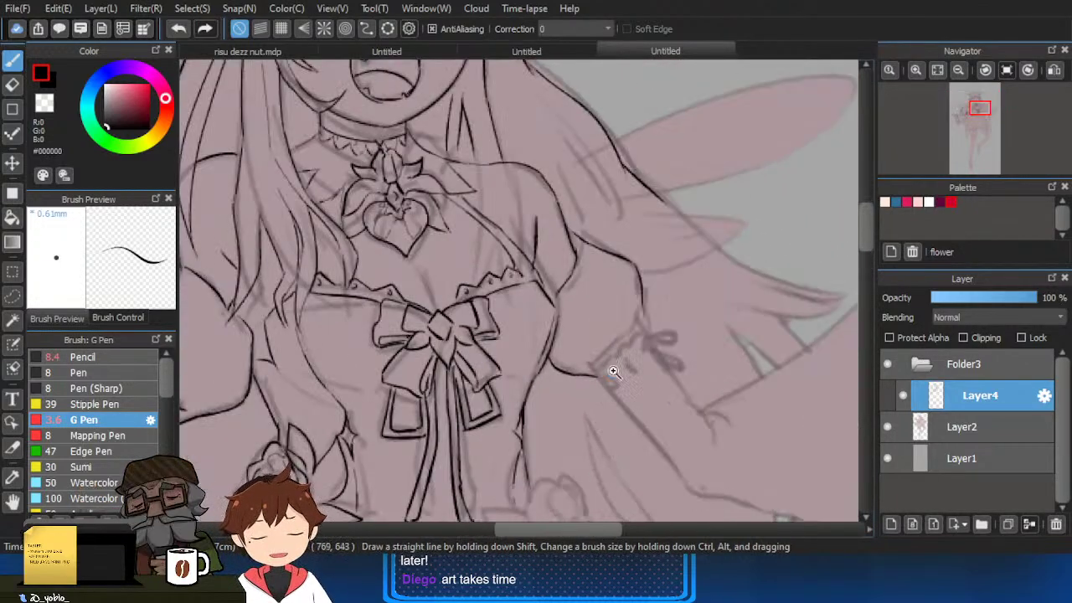
scroll(614, 371, "up", 1)
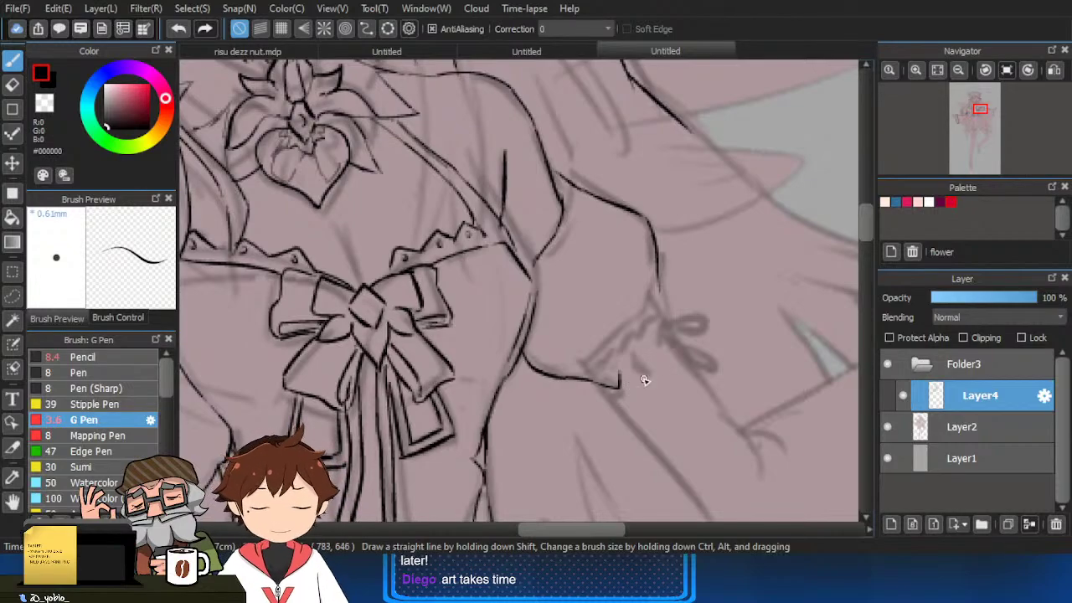
scroll(644, 381, "up", 1)
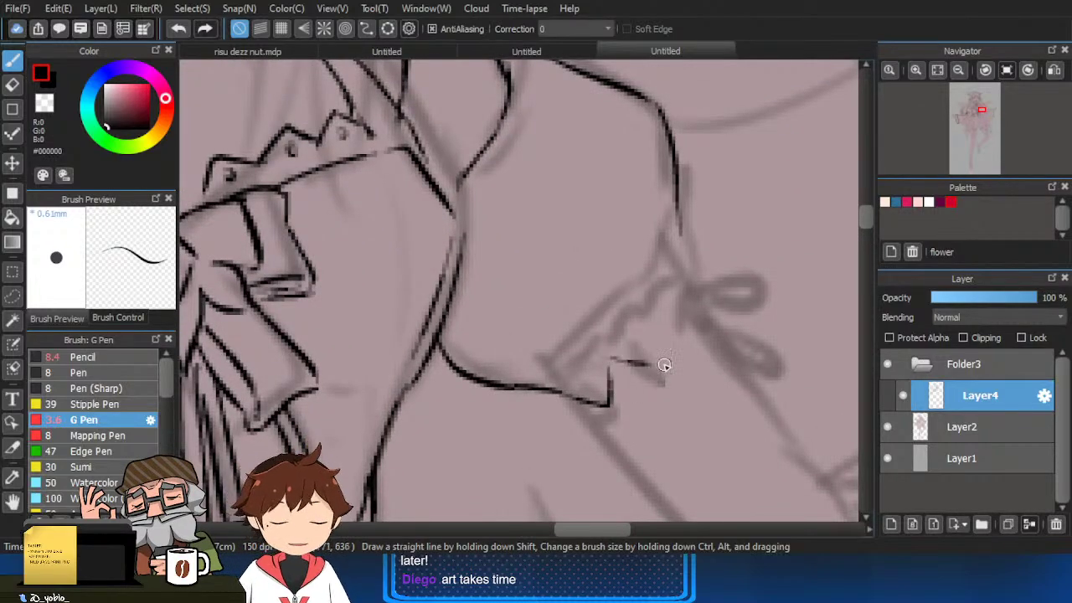
key("ctrl+z")
mouse_move(611, 359)
left_mouse_down()
mouse_move(679, 358)
mouse_move(665, 355)
mouse_move(664, 303)
mouse_move(706, 308)
left_mouse_up()
key("ctrl+z")
key("ctrl+z")
key("ctrl+z")
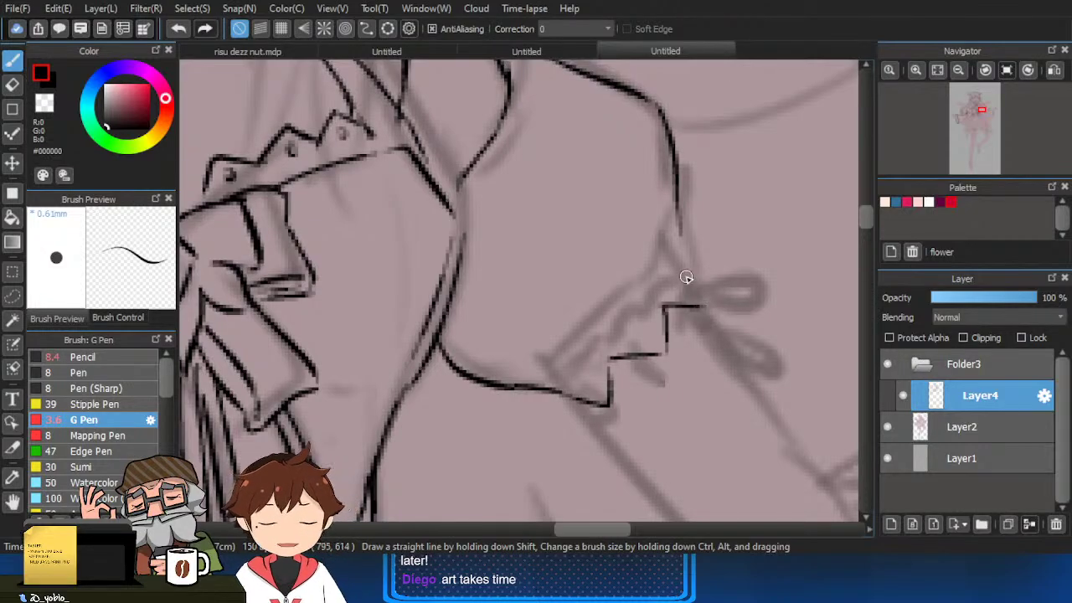
Erase the line joining the opposite puff sleeve to its frill and redraw the frill's last segment at a downward slant.
left_click_drag(681, 228, 686, 248)
scroll(704, 314, "up", 2)
scroll(712, 297, "down", 3)
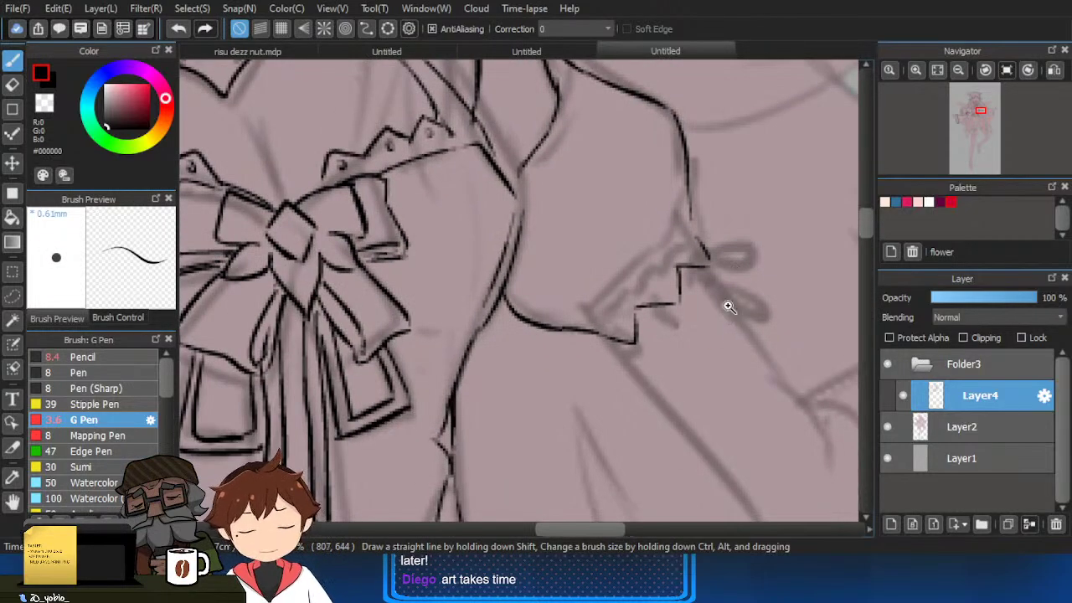
scroll(727, 304, "up", 1)
key("e")
left_click_drag(703, 288, 699, 260)
key("b")
key("e")
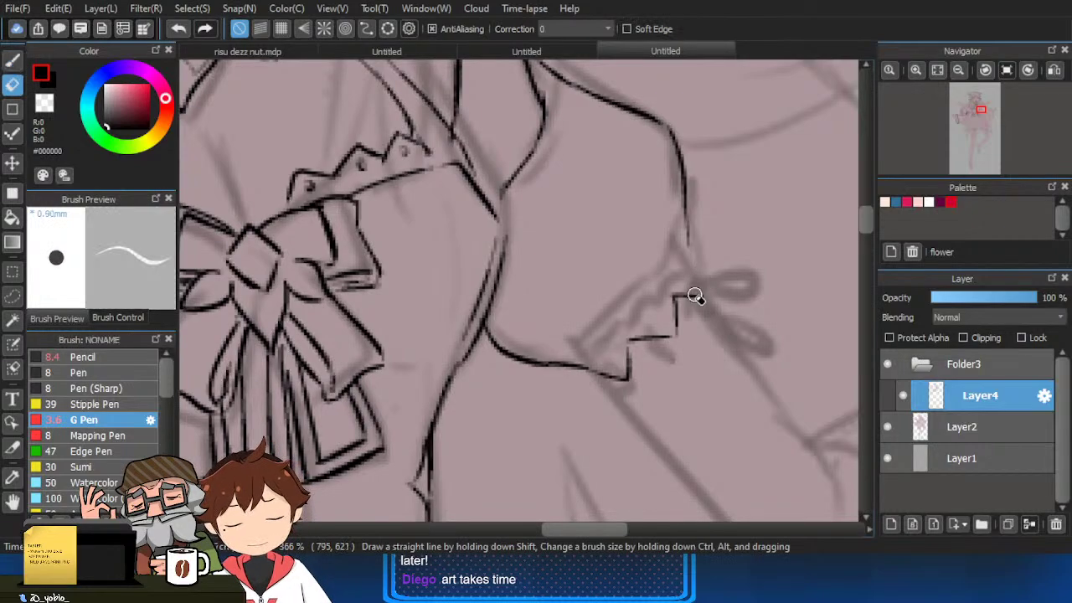
left_click_drag(696, 298, 708, 306)
key("b")
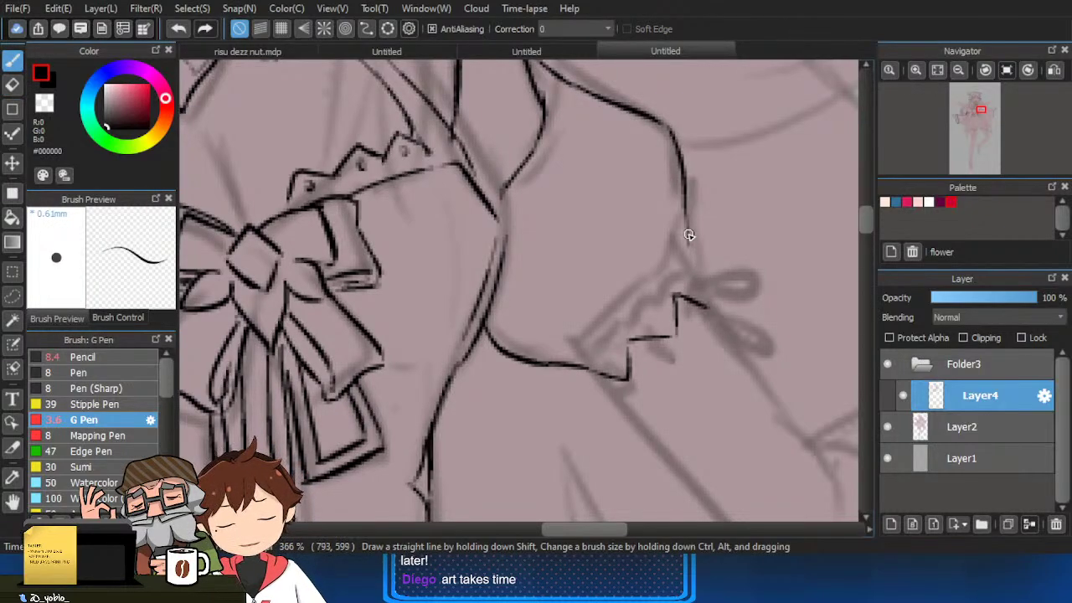
Ink and refine the opposite puff sleeve's outer edge down to the frill's tip, adding small fold lines along the zigzag.
left_click_drag(690, 248, 717, 303)
scroll(719, 315, "up", 1)
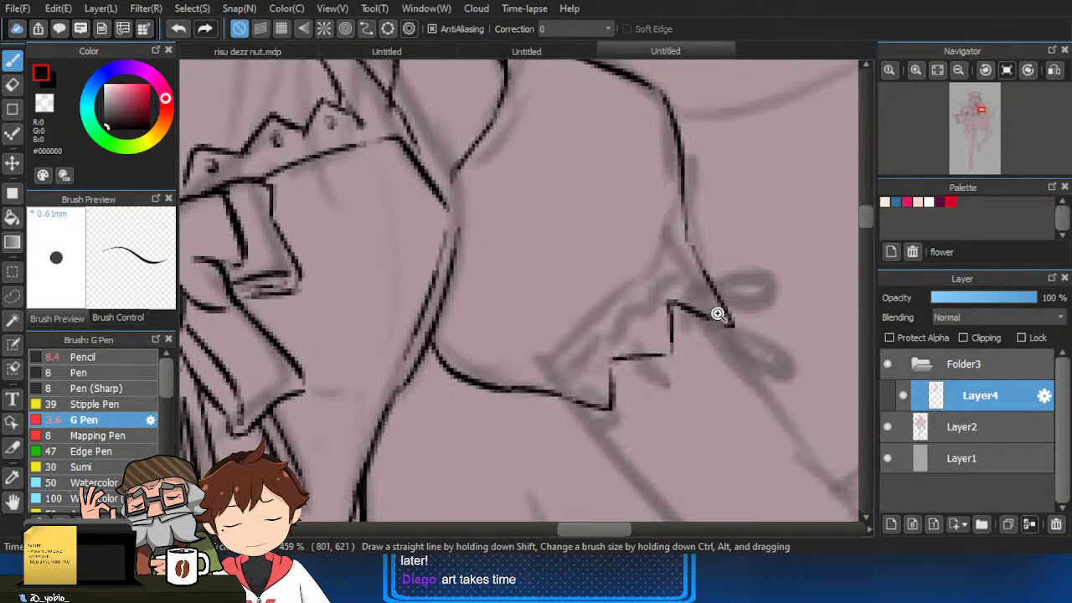
key("e")
left_click_drag(697, 249, 738, 328)
key("b")
left_click_drag(688, 241, 727, 315)
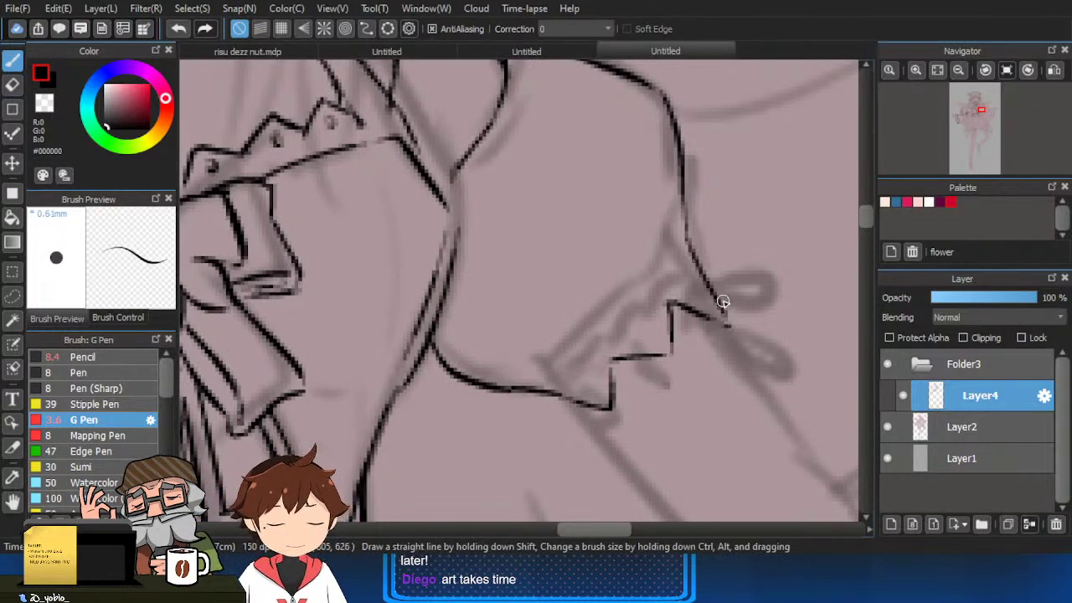
left_click_drag(758, 368, 696, 329)
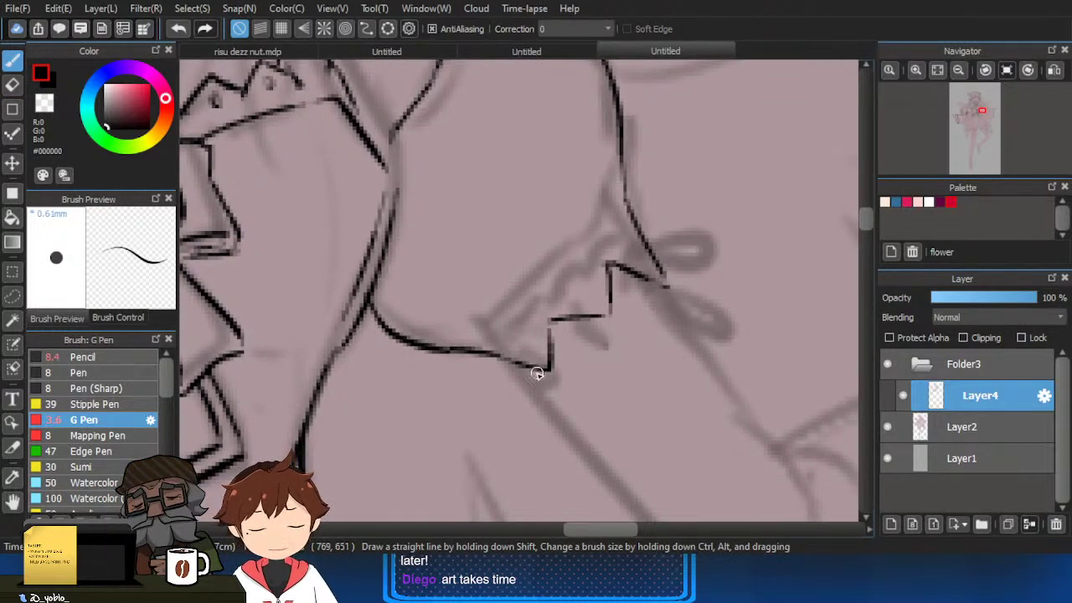
left_click_drag(549, 351, 696, 280)
Ink small triangular and rounded cut-outs inside the frill above the laced arm bow.
scroll(615, 337, "down", 4)
mouse_move(367, 442)
left_mouse_down()
mouse_move(498, 370)
mouse_move(653, 406)
left_mouse_up()
scroll(439, 289, "up", 3)
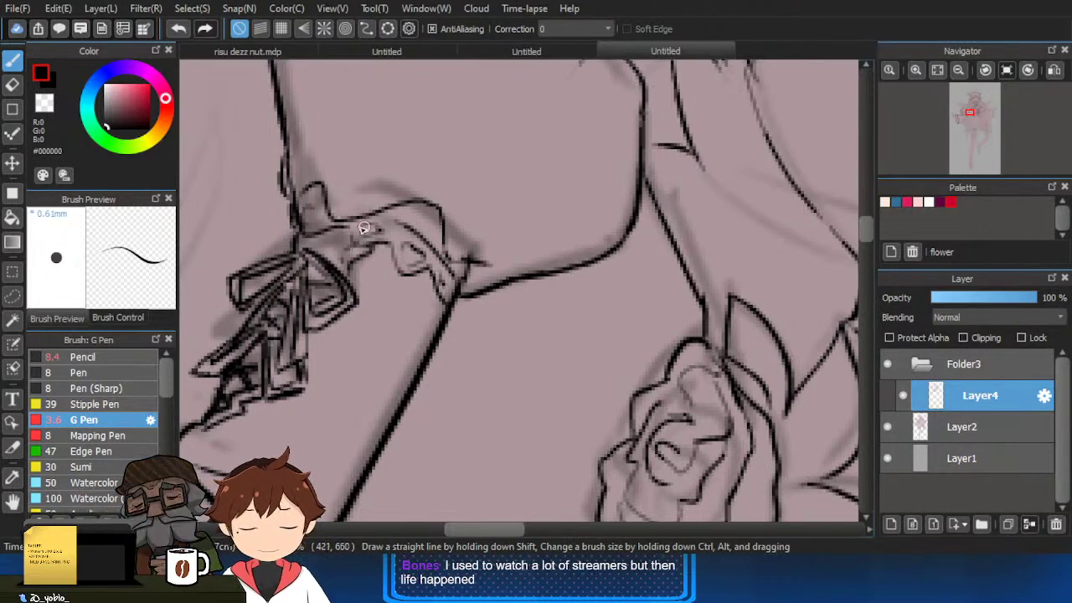
scroll(383, 251, "up", 1)
left_click_drag(383, 252, 448, 294)
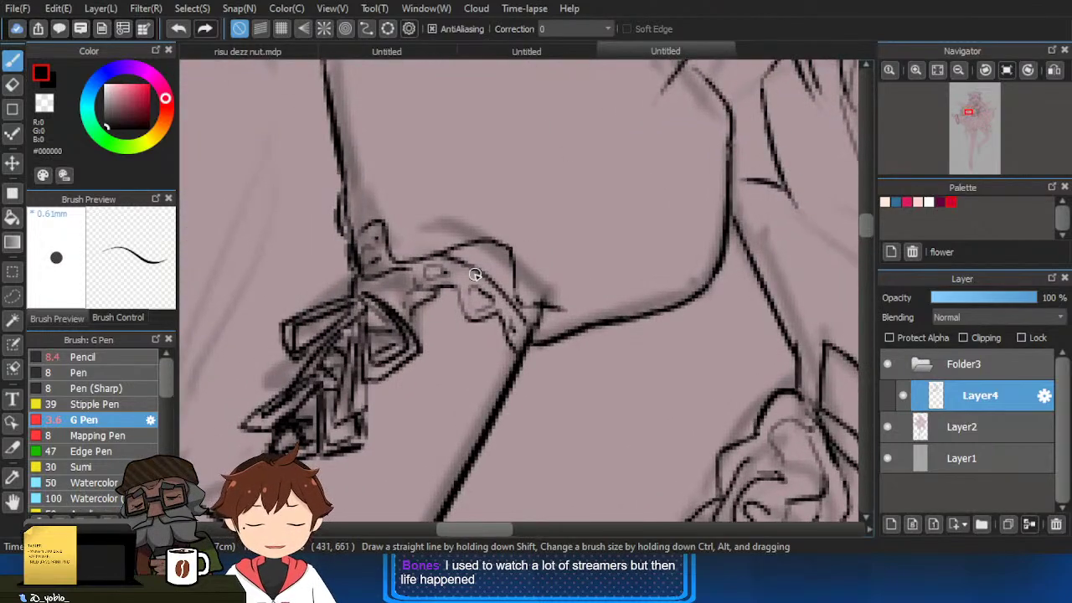
Ink a curved fold line across the inner end of that frill and clean up the small cut-out beside it.
scroll(503, 322, "down", 2)
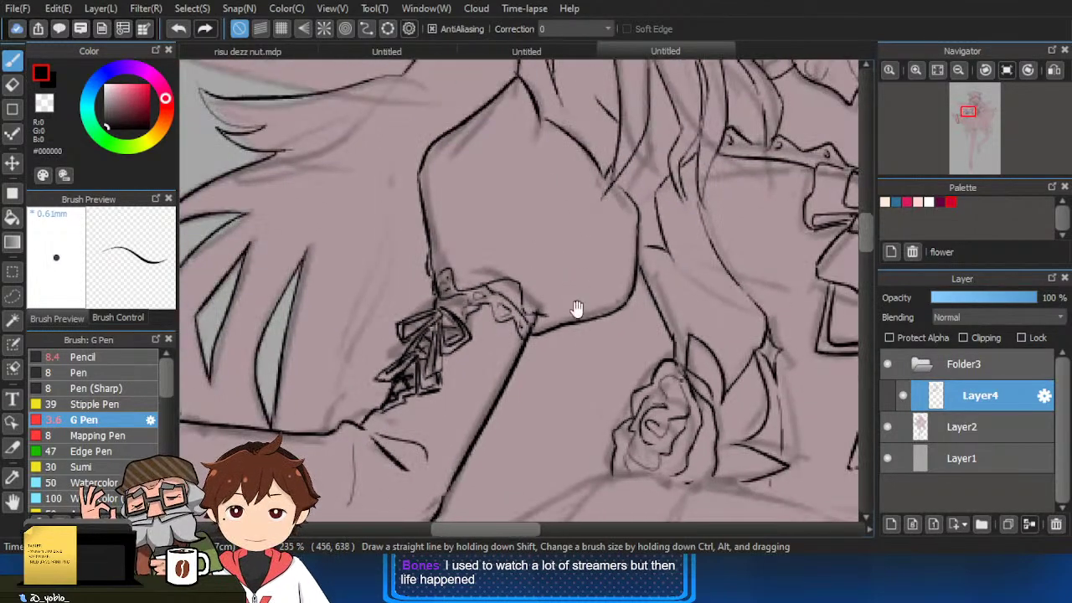
scroll(575, 306, "up", 2)
key("e")
key("b")
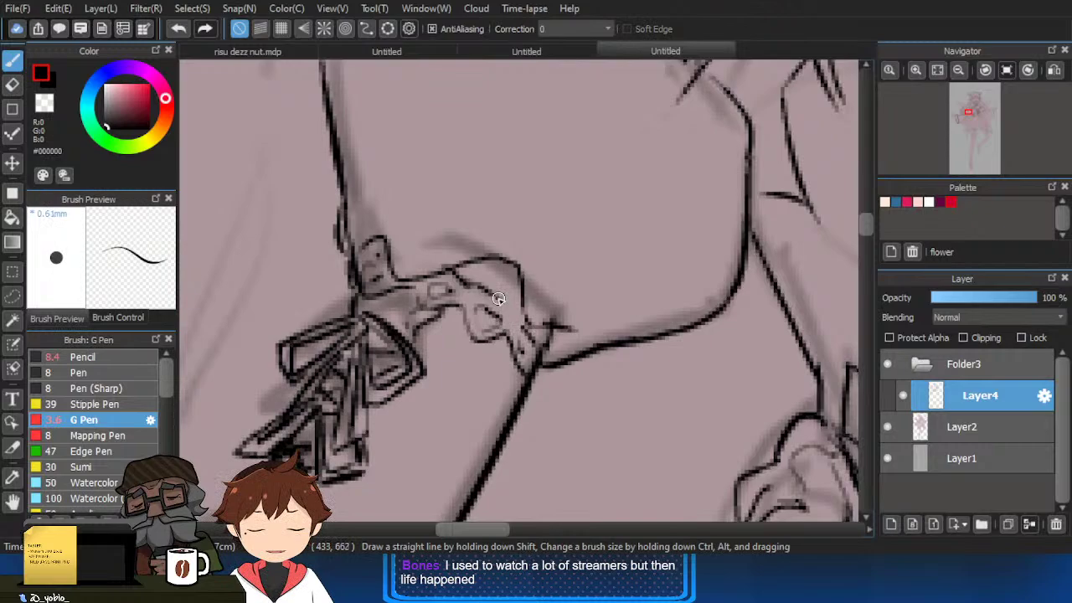
scroll(528, 335, "down", 2)
scroll(509, 319, "up", 2)
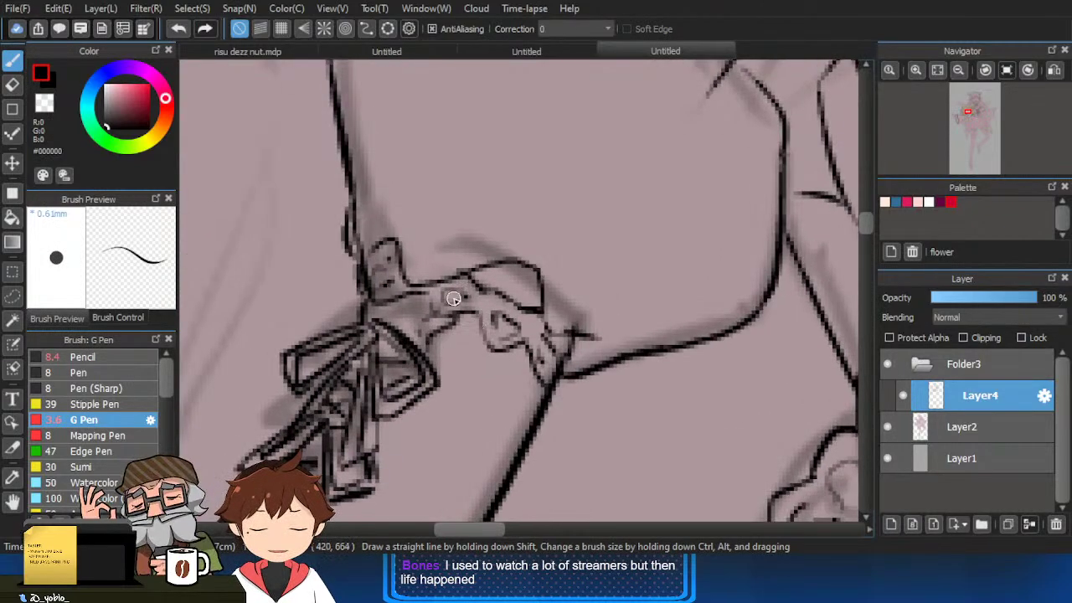
key("e")
key("b")
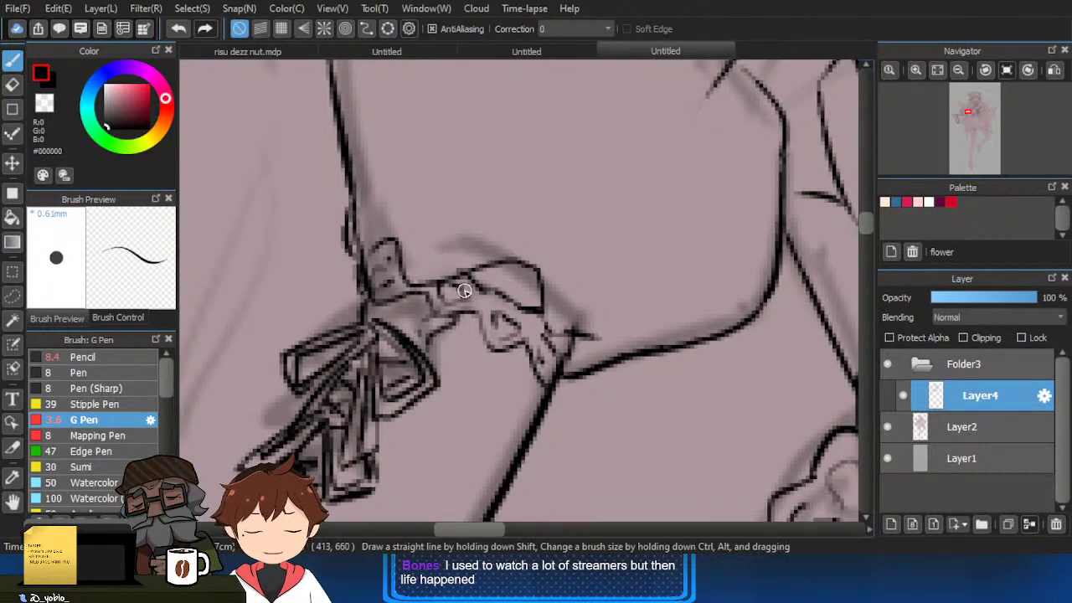
scroll(403, 259, "down", 3)
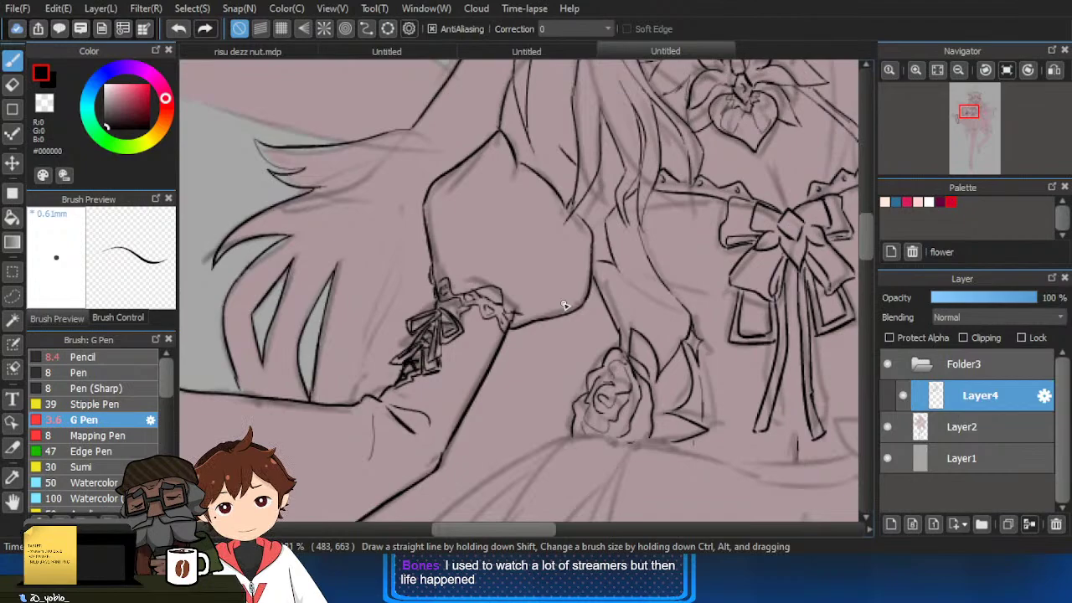
Ink a four-pointed star on the sleeve below the frill and a partial one at the arm's inner edge, erasing stray lines.
scroll(472, 358, "up", 3)
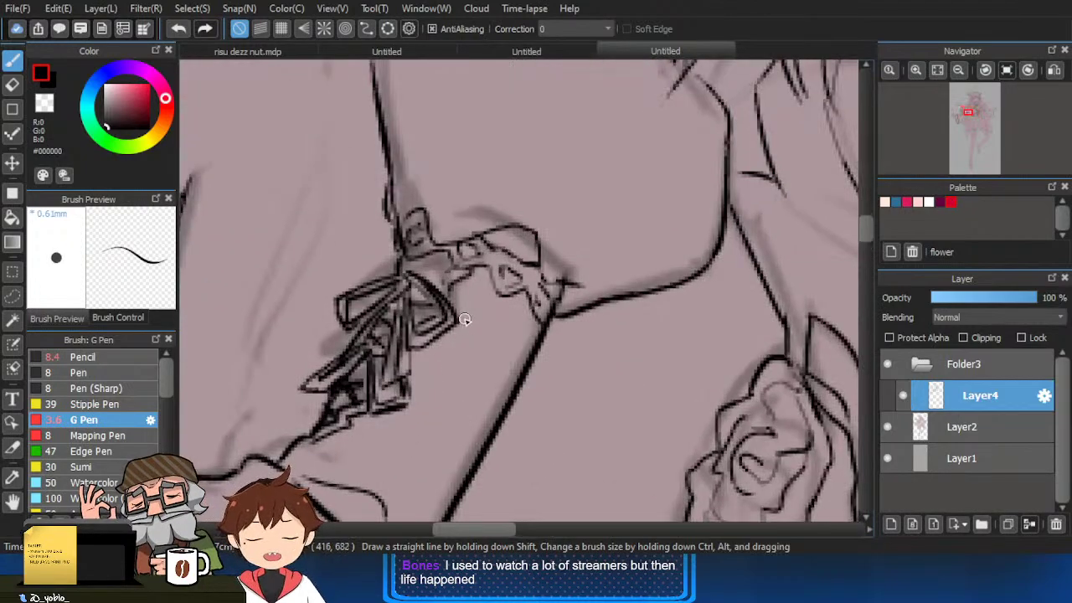
mouse_move(466, 326)
left_mouse_down()
mouse_move(490, 306)
mouse_move(490, 336)
mouse_move(461, 355)
left_mouse_up()
mouse_move(461, 355)
left_mouse_down()
mouse_move(467, 319)
mouse_move(524, 343)
mouse_move(511, 381)
left_mouse_up()
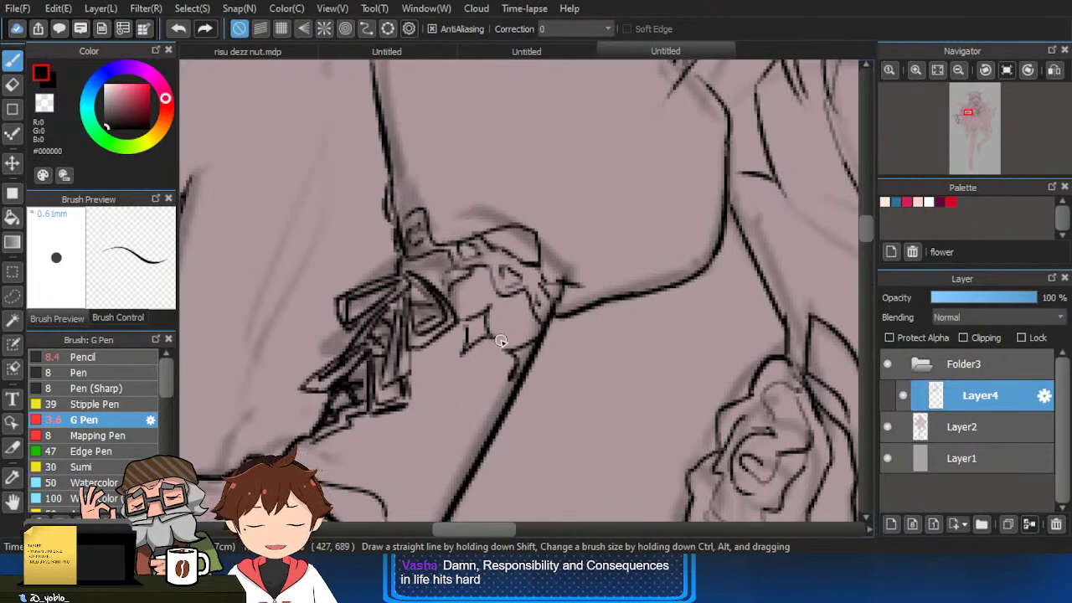
key("e")
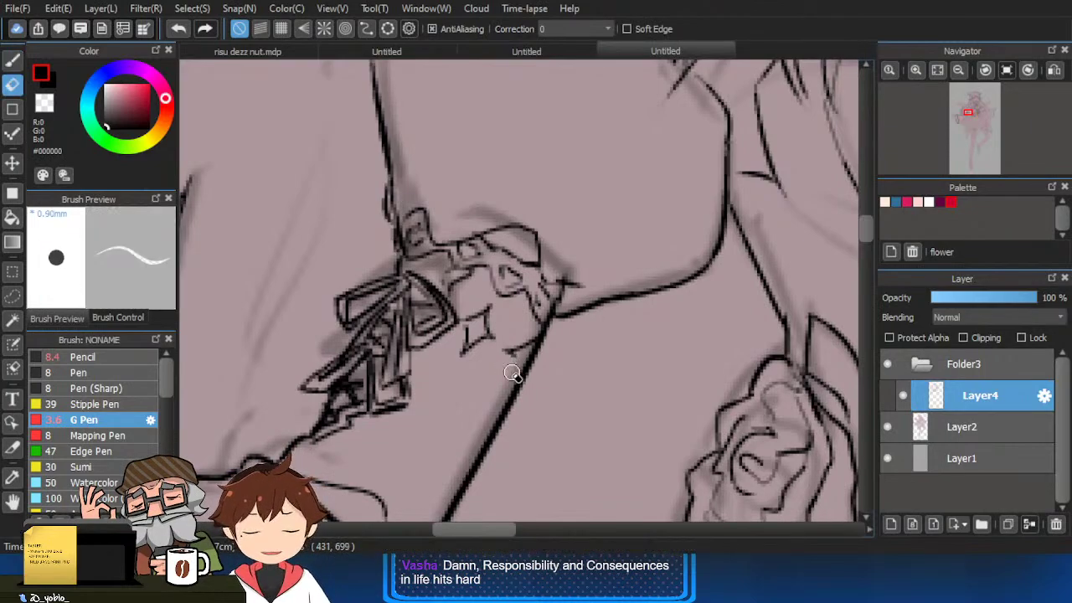
key("b")
key("e")
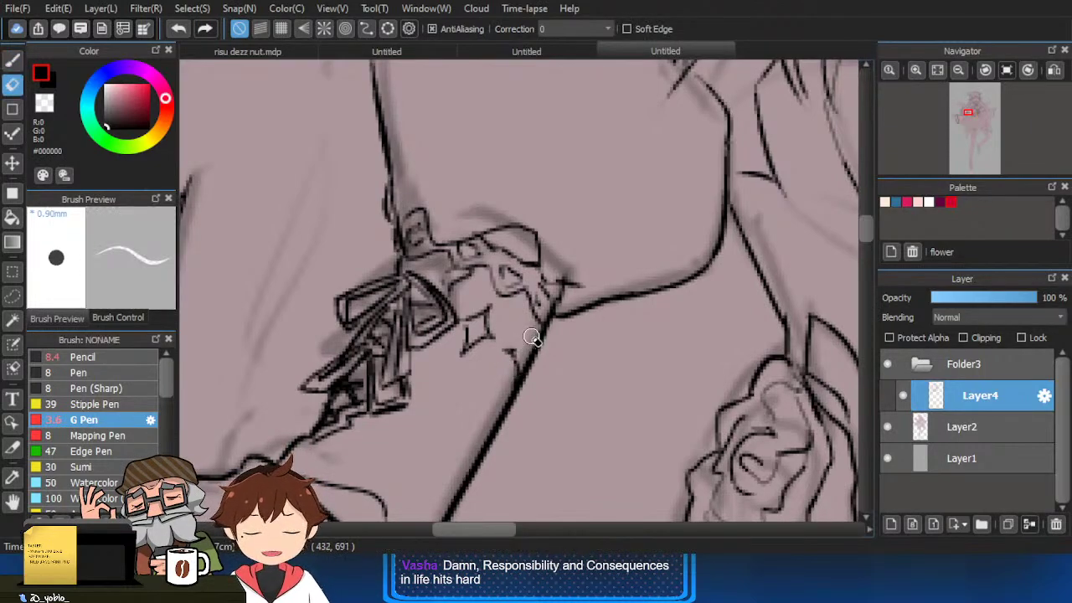
key("b")
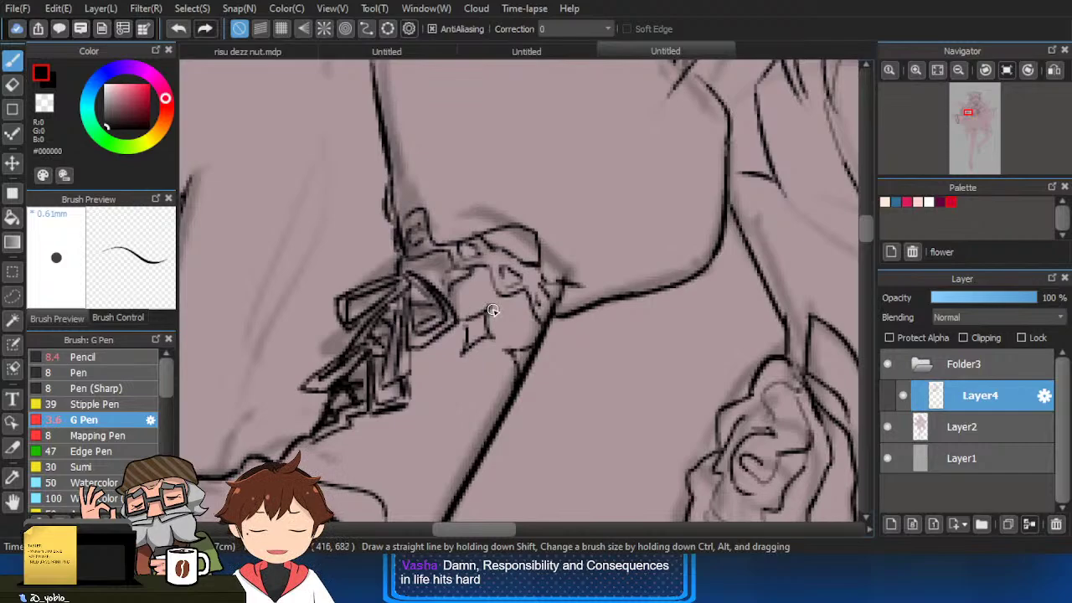
Erase and redraw the four-pointed star's side nearest the laced bow.
key("e")
key("b")
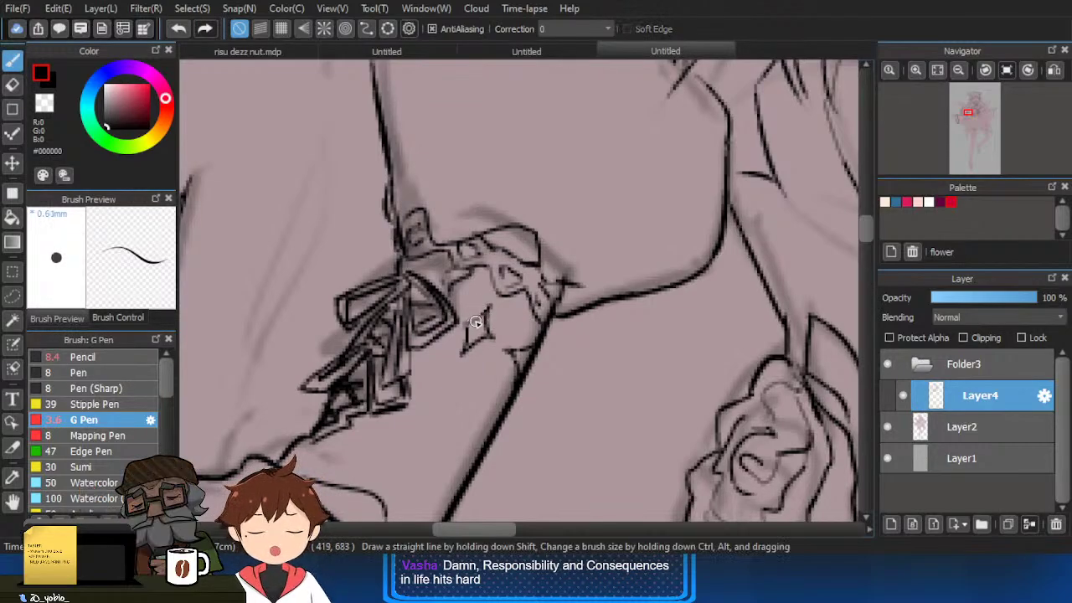
scroll(482, 335, "down", 3)
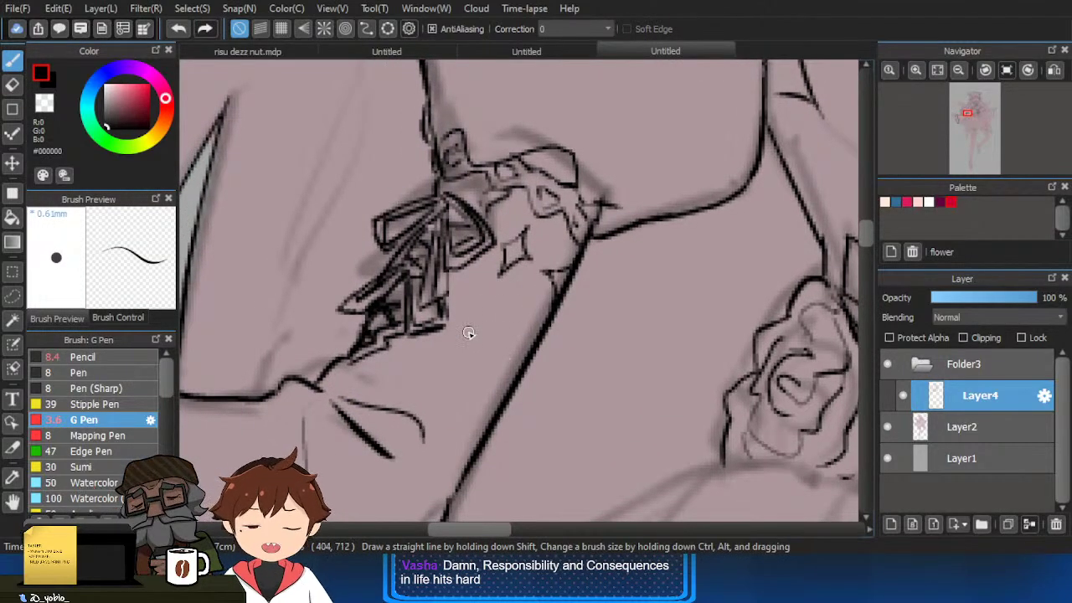
key("ctrl+z")
left_click_drag(508, 246, 500, 247)
left_click_drag(501, 247, 502, 272)
Examine both sleeves, the waist rose, the skirt sketch and the open hand beyond the ruffled cuff.
scroll(519, 240, "down", 2)
left_click_drag(553, 325, 516, 319)
left_click_drag(684, 362, 609, 329)
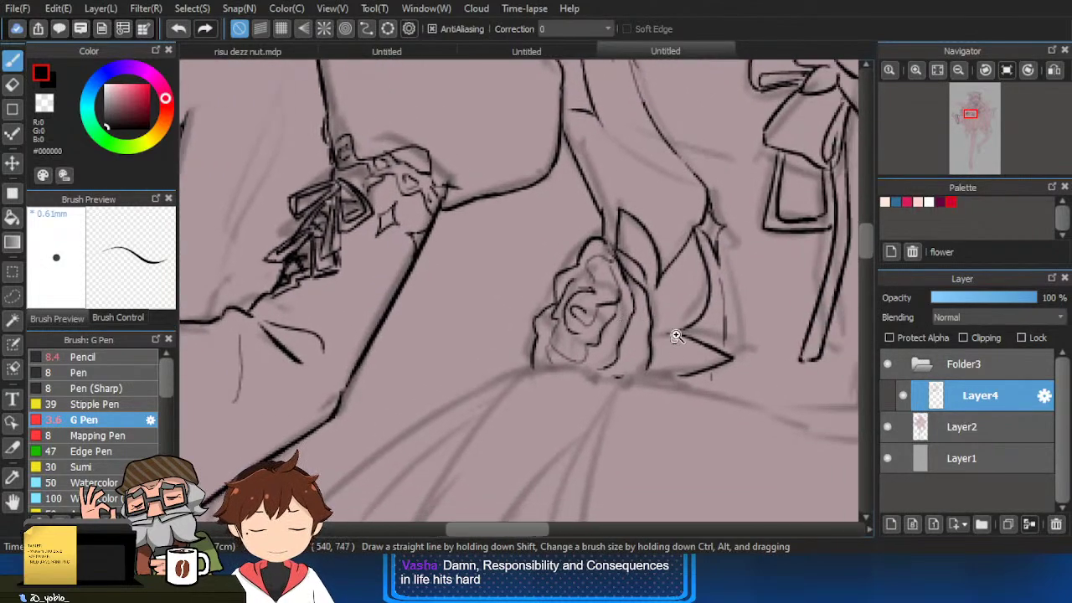
scroll(677, 335, "down", 2)
mouse_move(784, 349)
left_mouse_down()
mouse_move(663, 349)
mouse_move(687, 355)
left_mouse_up()
left_click_drag(776, 289, 649, 316)
scroll(620, 270, "up", 2)
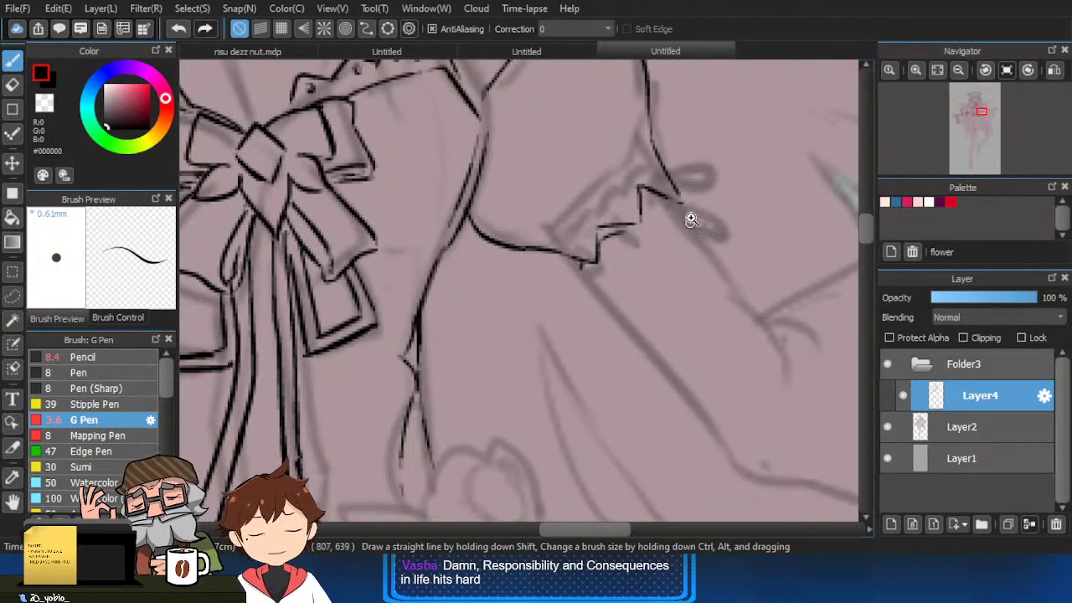
scroll(692, 220, "down", 3)
left_click_drag(581, 260, 642, 292)
left_click_drag(541, 346, 589, 344)
scroll(410, 338, "up", 2)
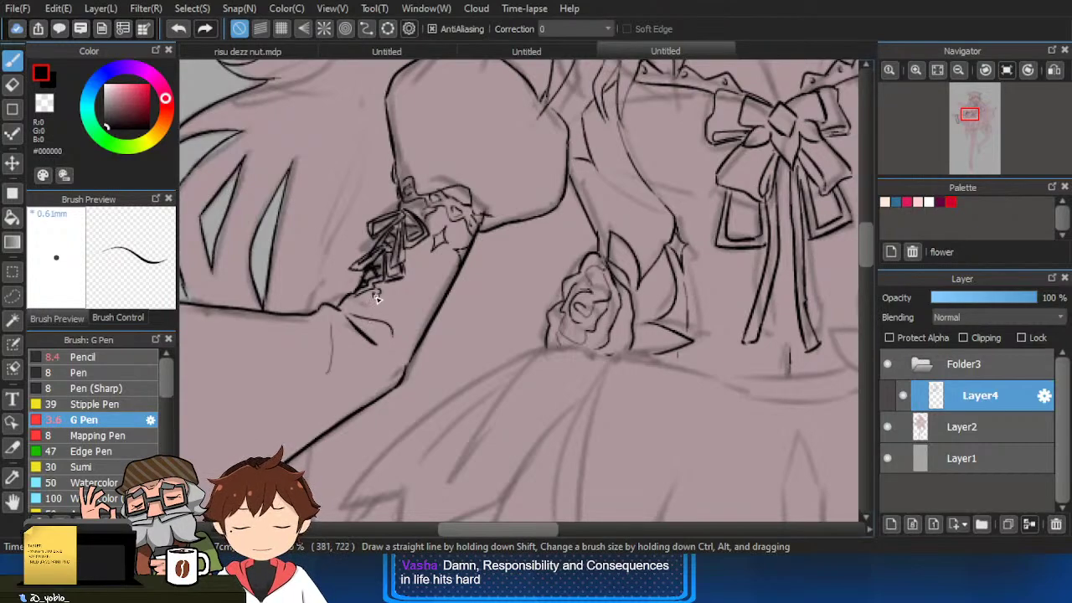
scroll(351, 306, "down", 3)
left_click_drag(641, 351, 662, 357)
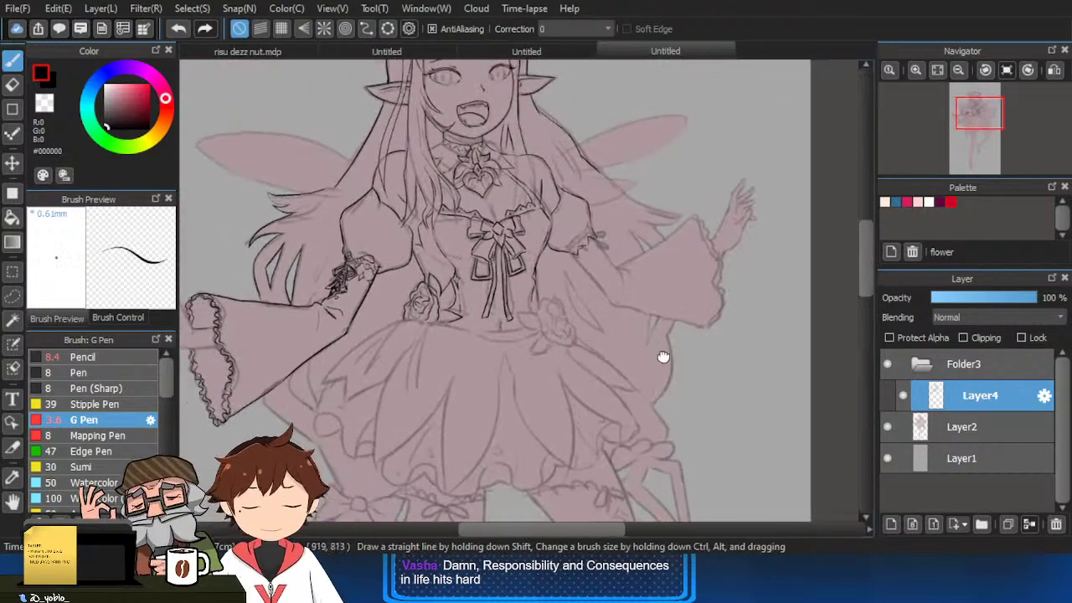
left_click_drag(519, 369, 642, 378)
scroll(382, 294, "up", 3)
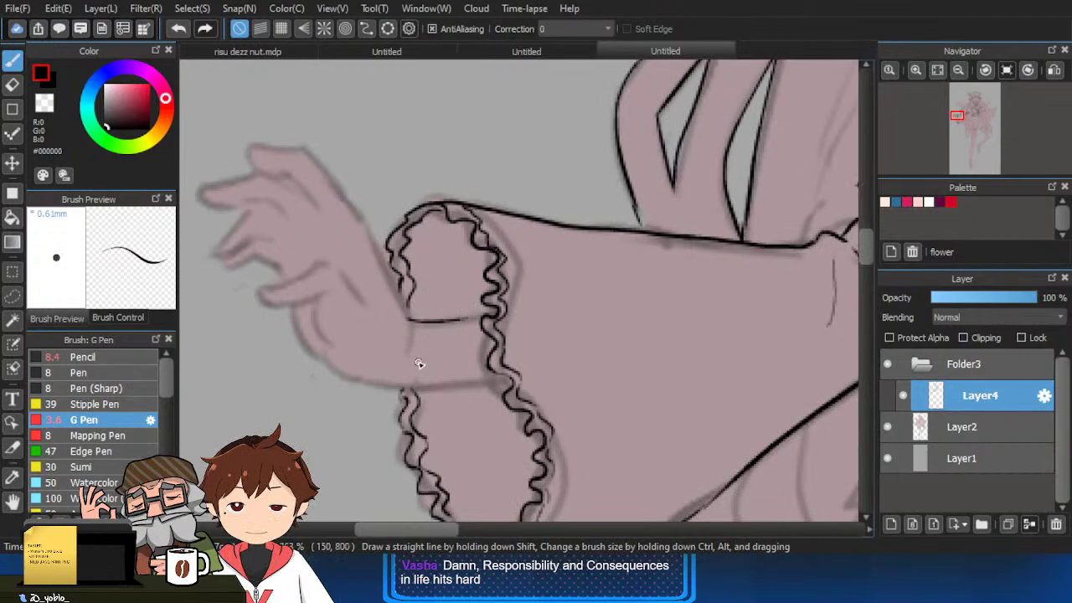
Ink the wrist's lower contour from the cuff ruffle to the heel of the palm, redoing unsatisfactory strokes.
scroll(419, 364, "up", 2)
left_click_drag(585, 395, 433, 409)
scroll(628, 290, "down", 2)
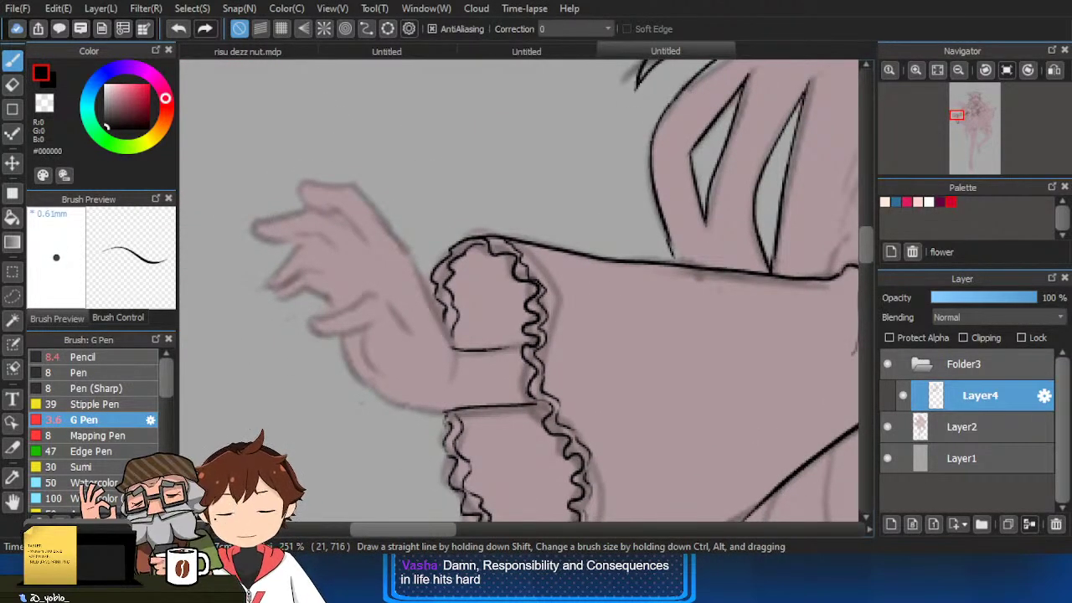
scroll(487, 391, "up", 2)
key("ctrl+z")
key("ctrl+z")
mouse_move(432, 409)
left_mouse_down()
mouse_move(556, 403)
mouse_move(420, 410)
mouse_move(466, 411)
mouse_move(385, 395)
mouse_move(438, 408)
mouse_move(422, 411)
left_mouse_up()
key("ctrl+z")
left_click_drag(484, 456, 536, 433)
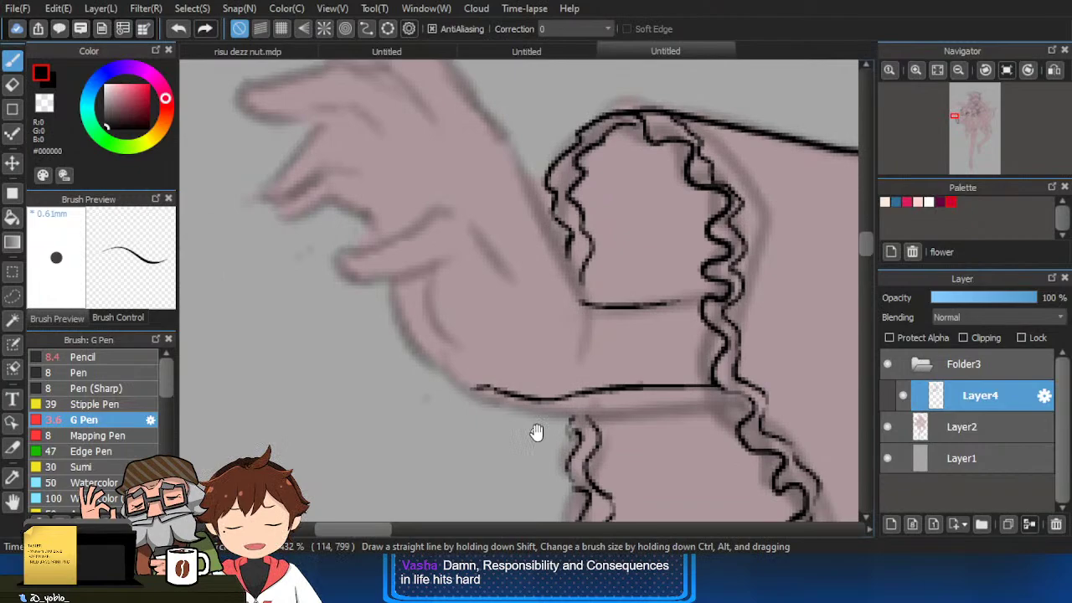
mouse_move(603, 302)
left_mouse_down()
mouse_move(582, 396)
mouse_move(614, 388)
left_mouse_up()
key("ctrl+z")
key("ctrl+z")
mouse_move(664, 420)
left_mouse_down()
mouse_move(610, 411)
mouse_move(536, 442)
left_mouse_up()
mouse_move(671, 349)
left_mouse_down()
mouse_move(656, 392)
mouse_move(754, 376)
mouse_move(750, 407)
left_mouse_up()
left_click(668, 332)
left_click(764, 353)
left_click_drag(791, 376, 783, 412)
left_click_drag(823, 348, 815, 411)
left_click_drag(799, 390, 840, 387)
key("ctrl+z")
key("ctrl+z")
key("ctrl+z")
key("ctrl+z")
key("ctrl+z")
key("ctrl+z")
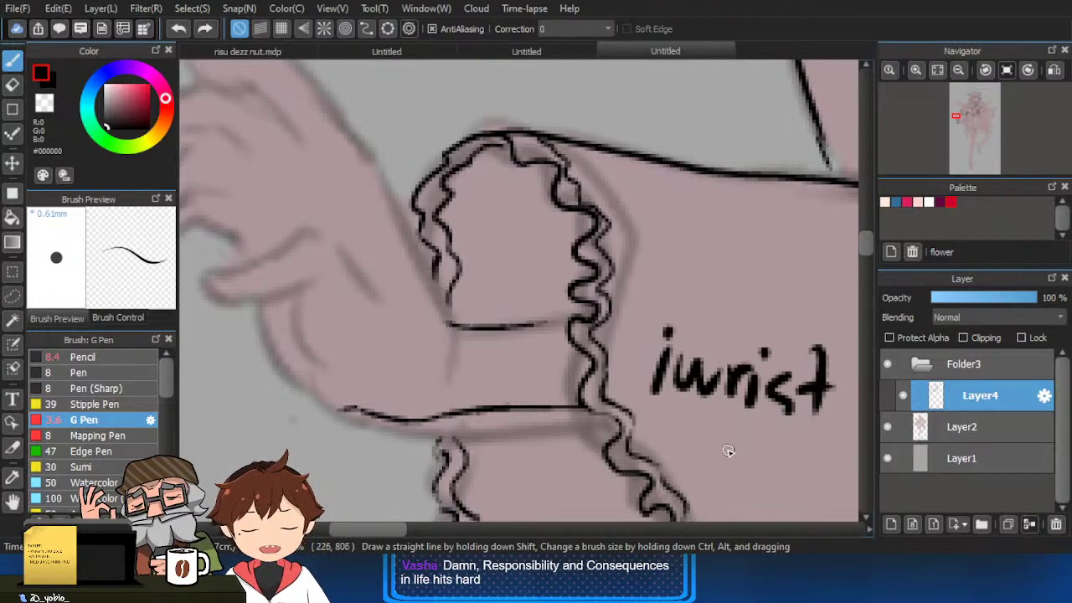
key("ctrl+z")
key("ctrl+z")
key("ctrl+z")
Ink the rounded heel of the palm, its inner crease and the thumb with the curve at its base.
scroll(502, 462, "left", 3)
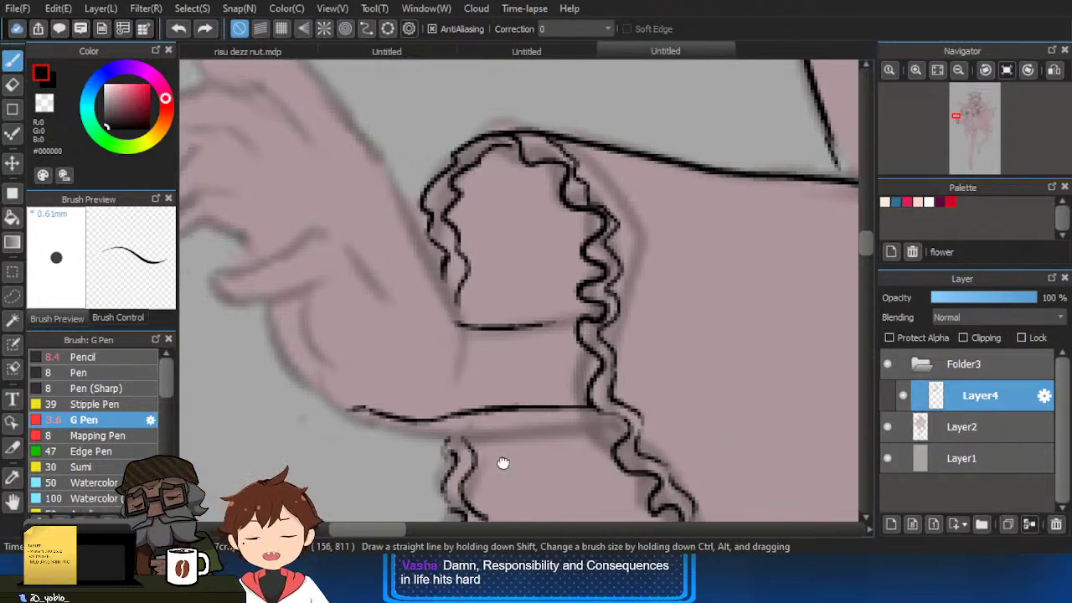
left_click_drag(469, 285, 500, 342)
left_click_drag(420, 345, 433, 389)
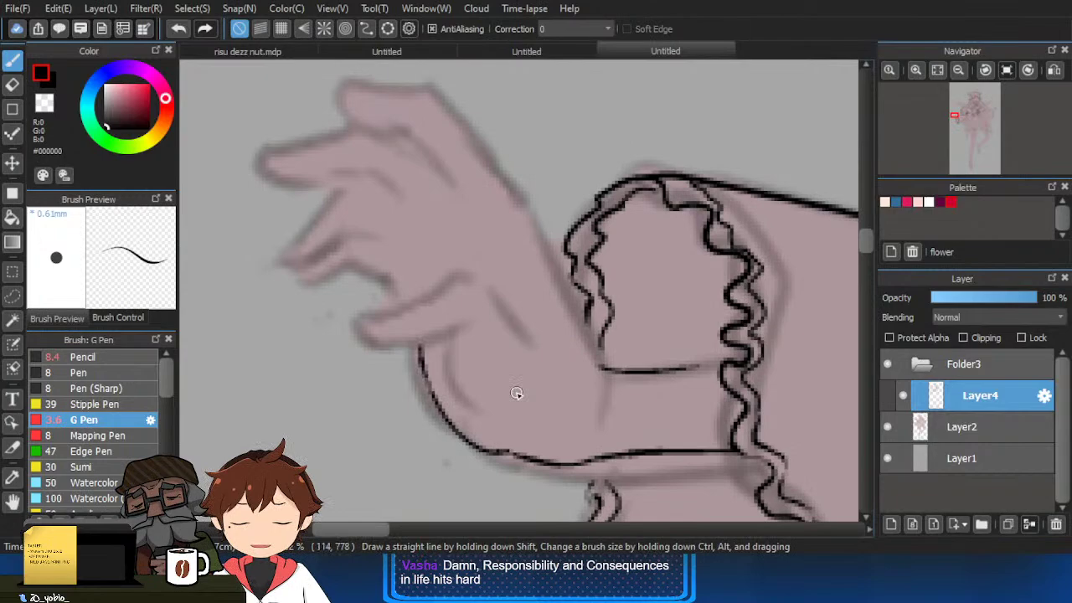
mouse_move(528, 345)
left_mouse_down()
mouse_move(464, 275)
mouse_move(413, 295)
mouse_move(407, 283)
mouse_move(376, 292)
mouse_move(411, 323)
mouse_move(444, 327)
mouse_move(394, 317)
mouse_move(478, 337)
mouse_move(439, 325)
left_mouse_up()
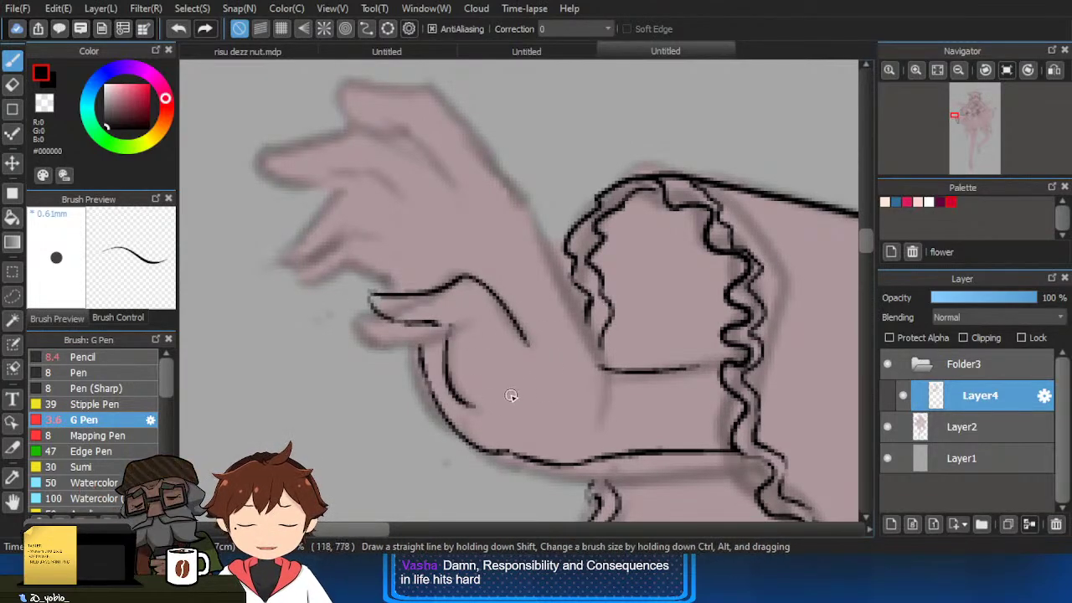
left_click_drag(512, 397, 520, 422)
Ink the back of the hand from the cuff up into a long, pointed top finger and start its underside.
scroll(546, 369, "up", 2)
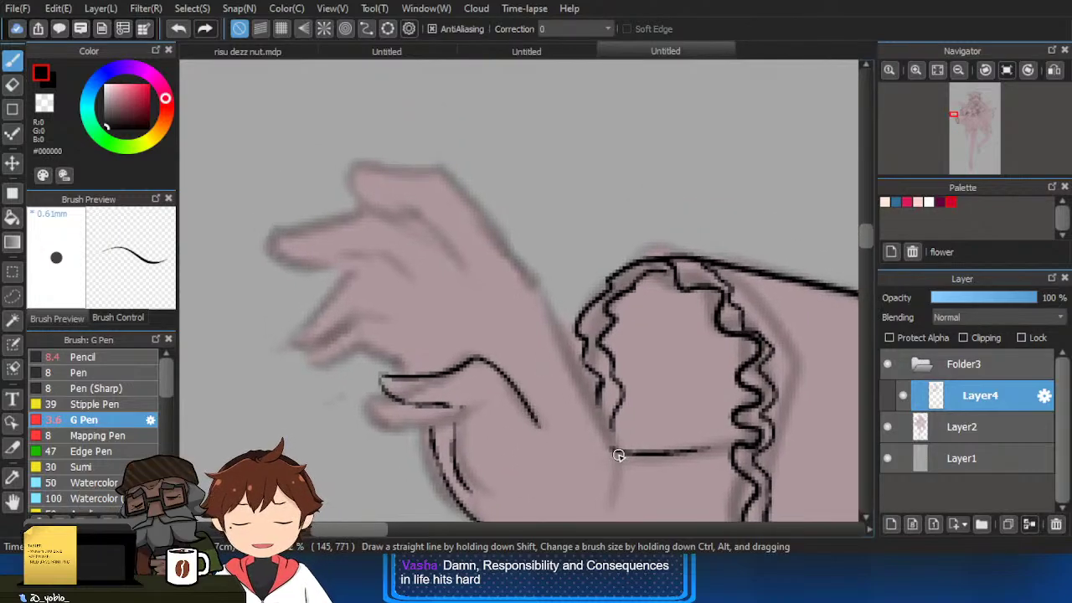
mouse_move(618, 455)
left_mouse_down()
mouse_move(537, 270)
mouse_move(545, 300)
mouse_move(489, 212)
mouse_move(385, 151)
left_mouse_up()
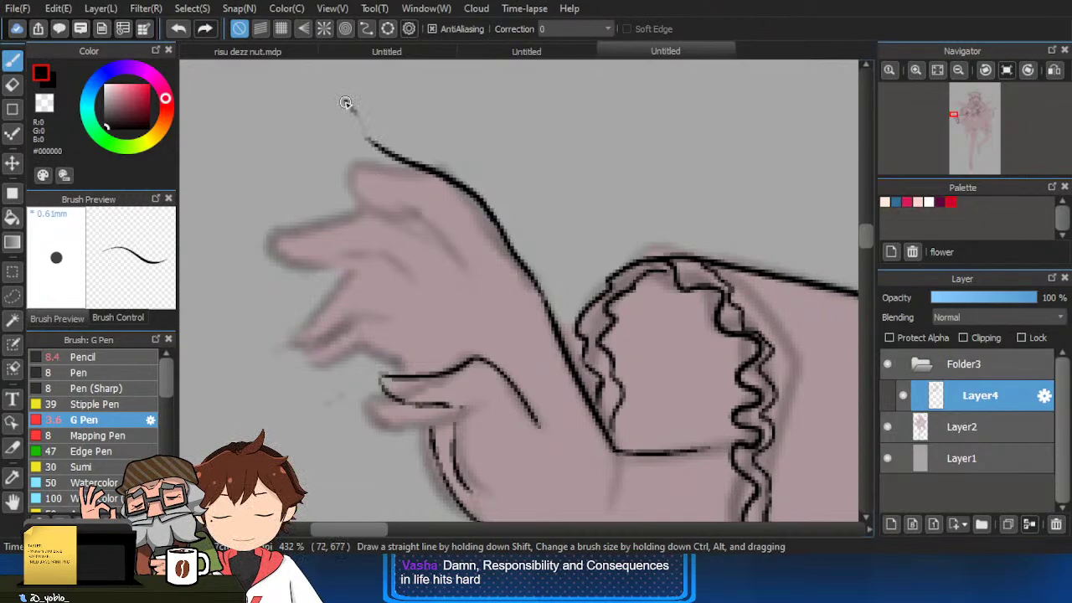
left_click_drag(347, 102, 382, 191)
key("ctrl+z")
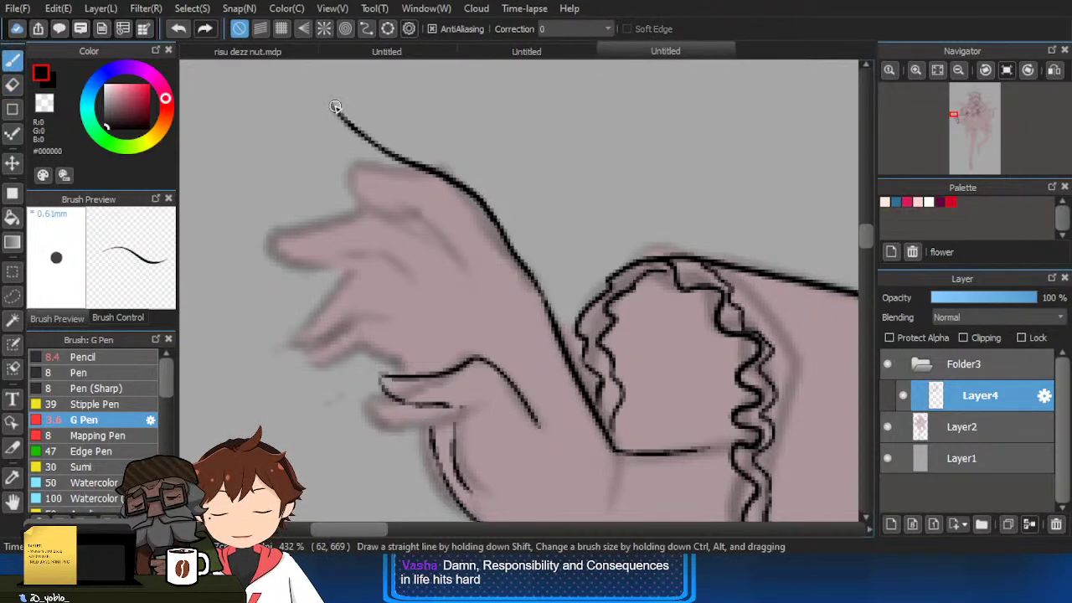
mouse_move(336, 108)
left_mouse_down()
mouse_move(375, 165)
mouse_move(434, 219)
left_mouse_up()
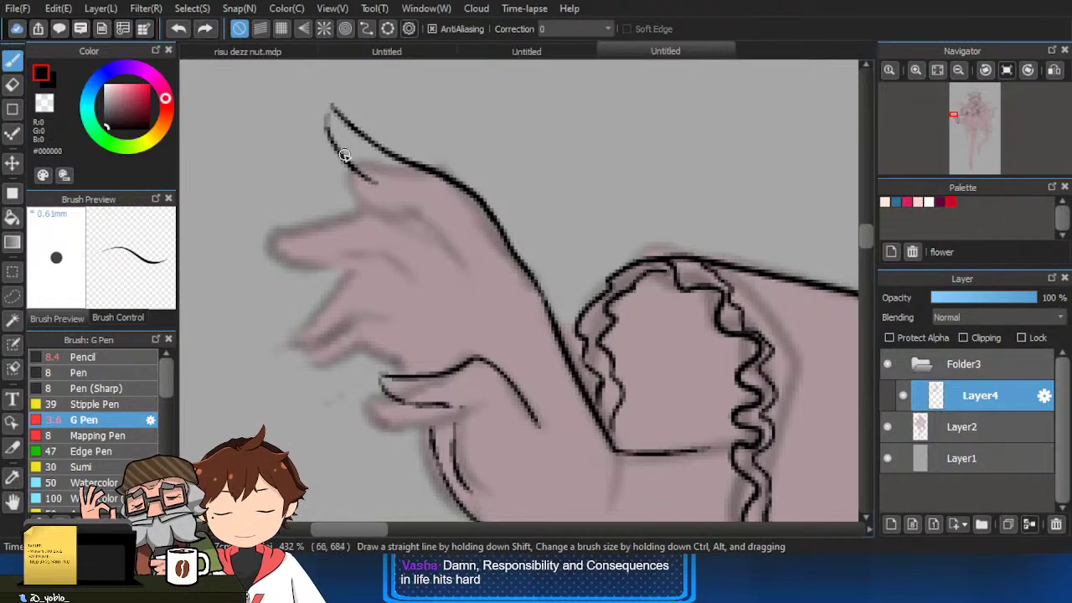
key("ctrl+z")
left_click_drag(357, 174, 424, 208)
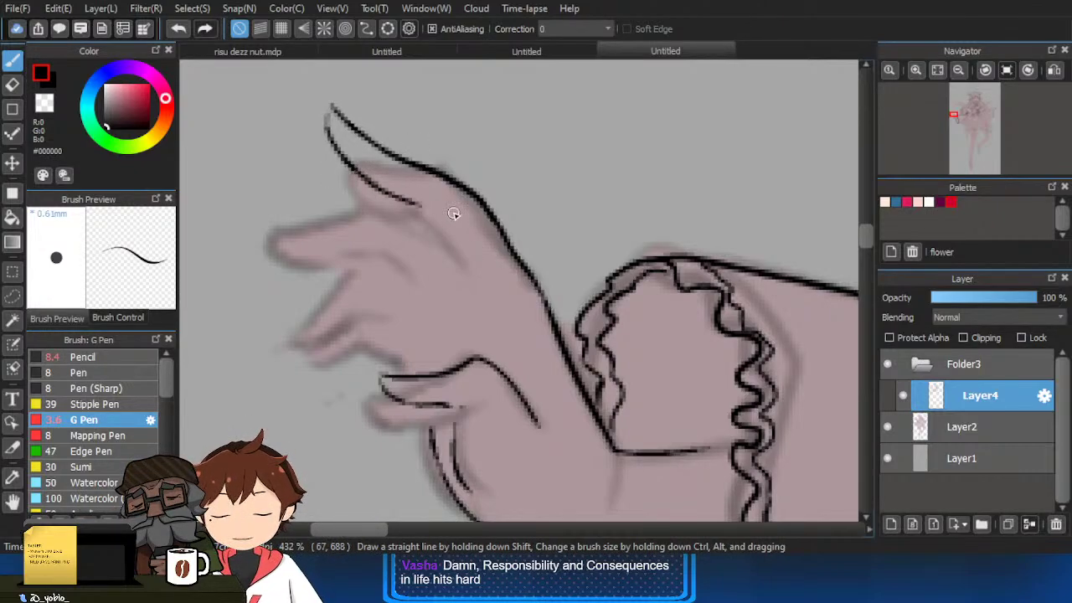
Erase the top finger's overlong tip and redraw it shorter with a smooth curved underside.
key("ctrl+z")
key("e")
mouse_move(329, 99)
left_mouse_down()
mouse_move(382, 141)
mouse_move(333, 113)
mouse_move(394, 149)
left_mouse_up()
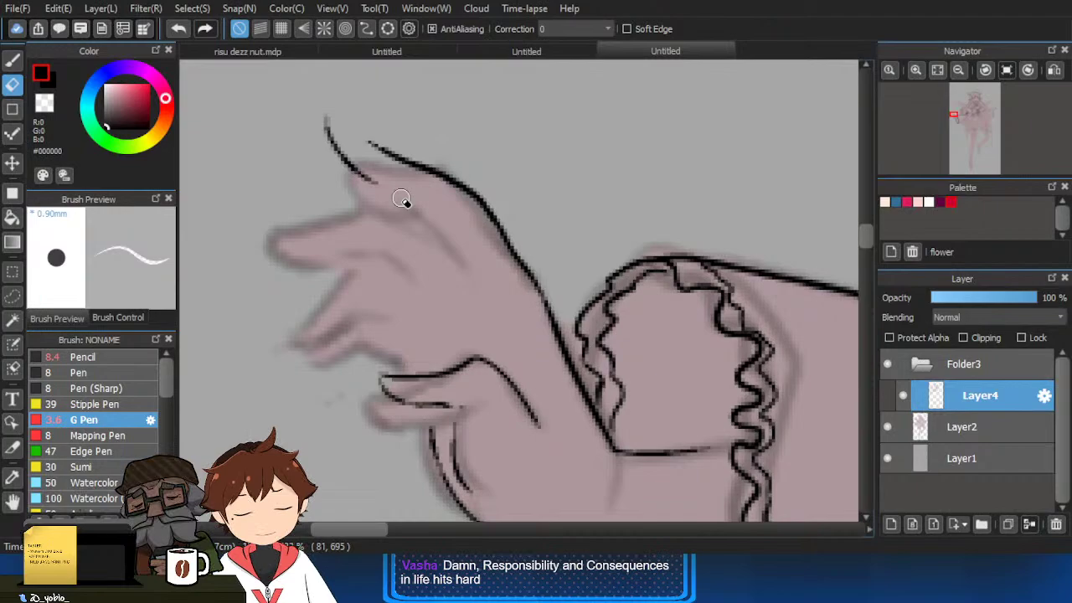
mouse_move(341, 138)
left_mouse_down()
mouse_move(321, 117)
mouse_move(400, 159)
left_mouse_up()
key("b")
scroll(364, 139, "up", 2)
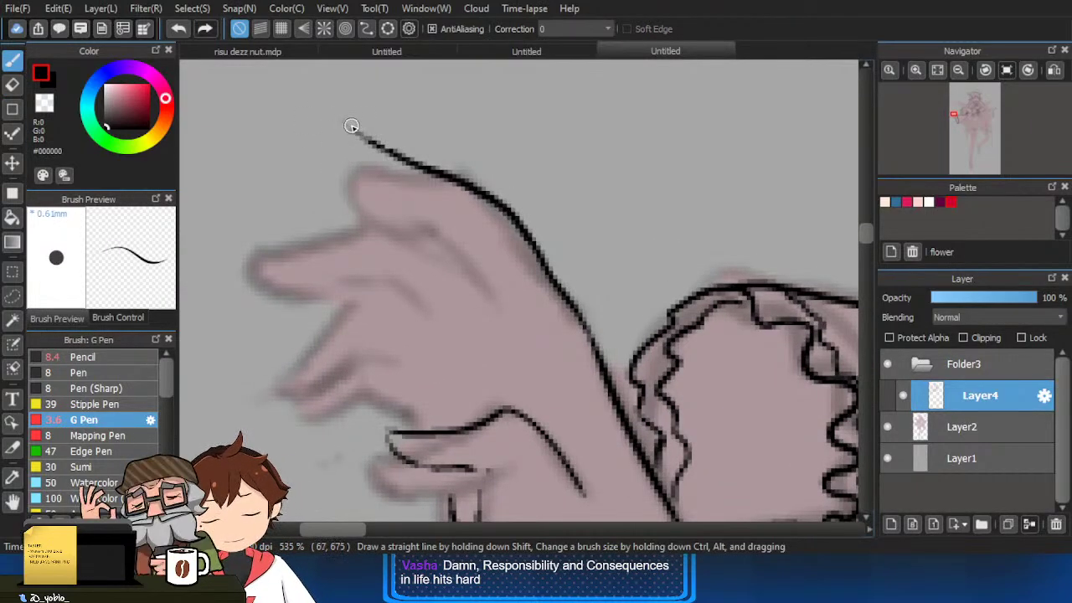
key("ctrl+z")
mouse_move(347, 126)
left_mouse_down()
mouse_move(375, 157)
mouse_move(339, 147)
mouse_move(373, 154)
mouse_move(349, 159)
mouse_move(378, 158)
mouse_move(346, 159)
mouse_move(429, 199)
left_mouse_up()
key("ctrl+z")
key("ctrl+z")
mouse_move(352, 166)
left_mouse_down()
mouse_move(448, 213)
mouse_move(507, 278)
left_mouse_up()
Ink the line running from the base of the top finger's underside down into the palm.
key("ctrl+z")
mouse_move(442, 210)
left_mouse_down()
mouse_move(528, 307)
mouse_move(519, 298)
left_mouse_up()
key("ctrl+z")
key("ctrl+z")
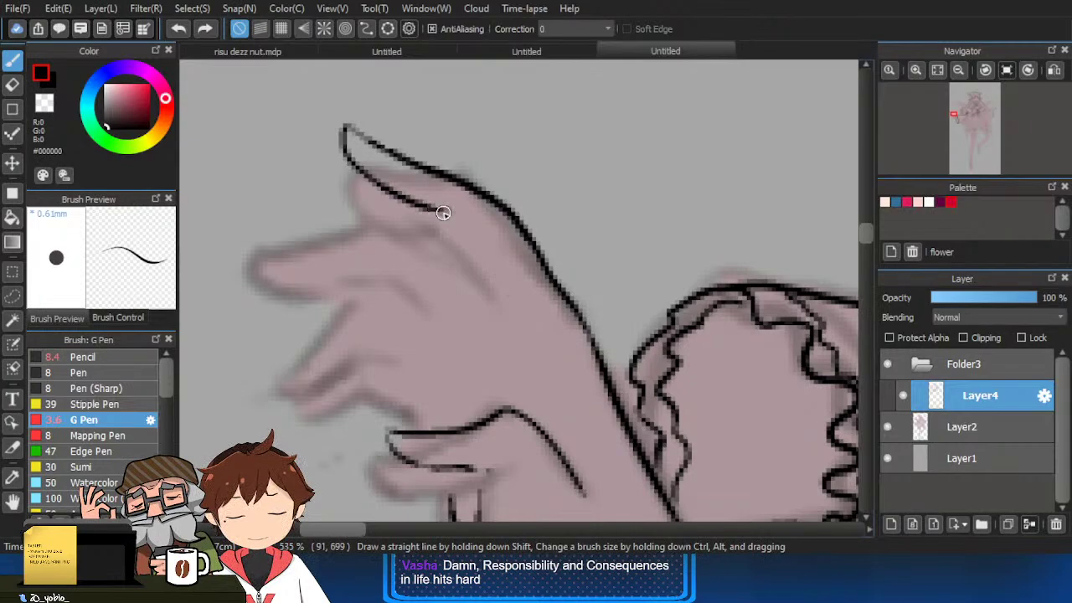
left_click_drag(443, 213, 527, 343)
key("ctrl+z")
scroll(511, 214, "down", 3)
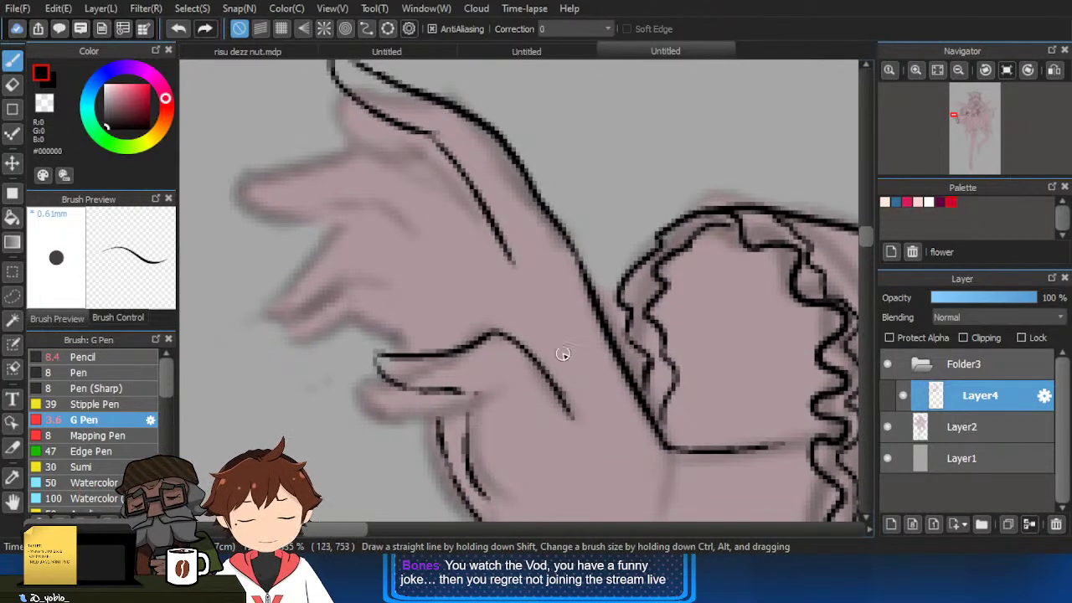
left_click_drag(534, 318, 536, 326)
left_click_drag(516, 292, 596, 352)
key("e")
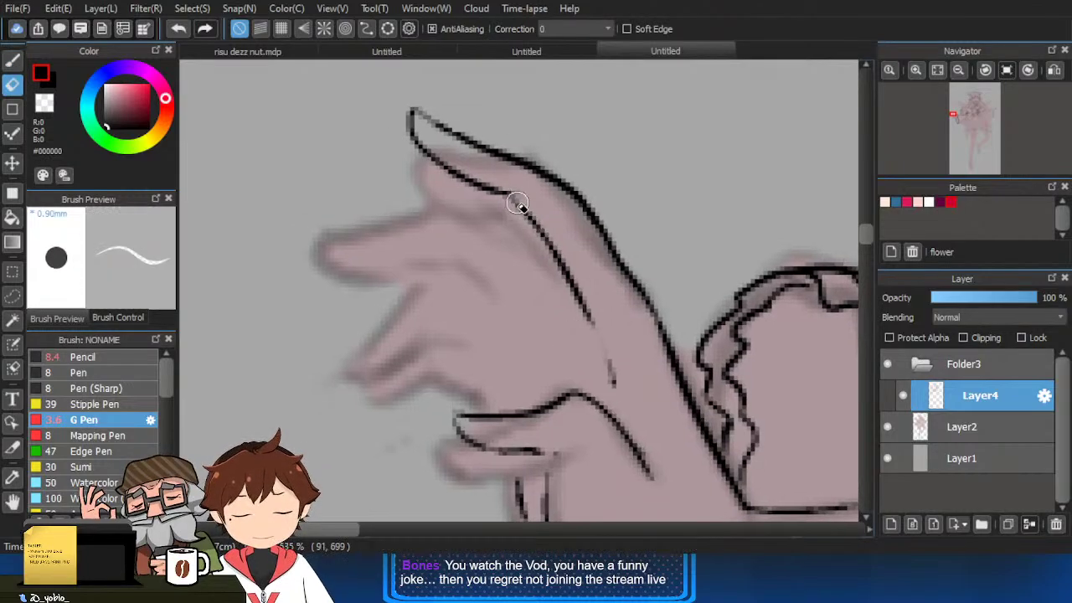
Flip the canvas view horizontally and redraw the back-of-hand contour between the top knuckle and the wrist.
left_click(1054, 71)
scroll(586, 302, "right", 1)
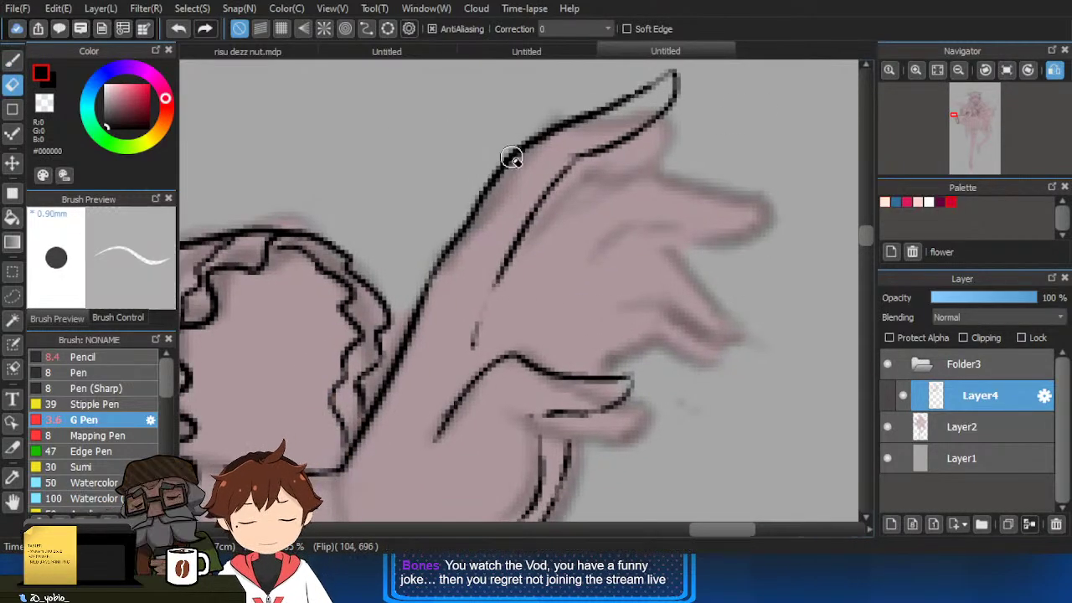
key("b")
left_click_drag(520, 149, 425, 292)
key("ctrl+z")
left_click_drag(519, 151, 421, 303)
key("e")
key("b")
scroll(599, 243, "down", 3)
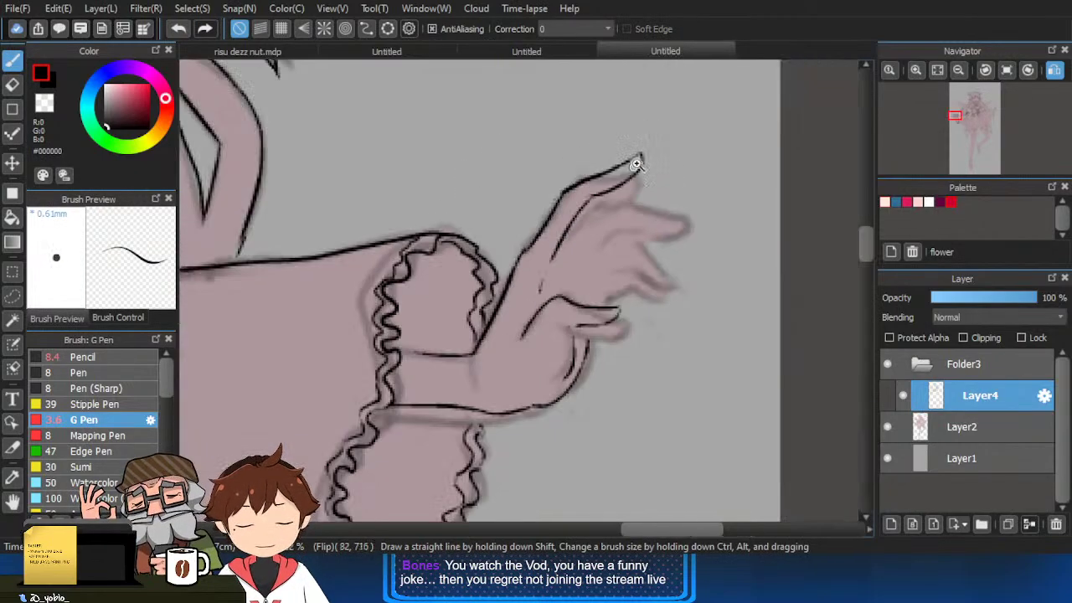
Ink the second finger with a tapered tip below the top finger and clean up where the two meet.
left_click_drag(692, 280, 688, 276)
scroll(687, 277, "up", 1)
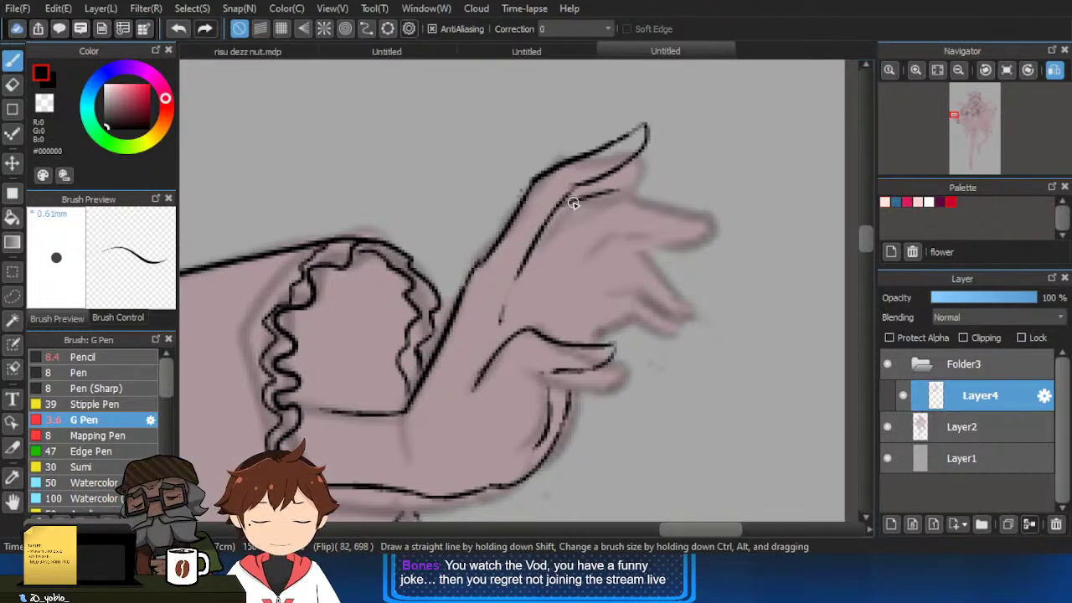
key("ctrl+z")
left_click_drag(570, 202, 679, 180)
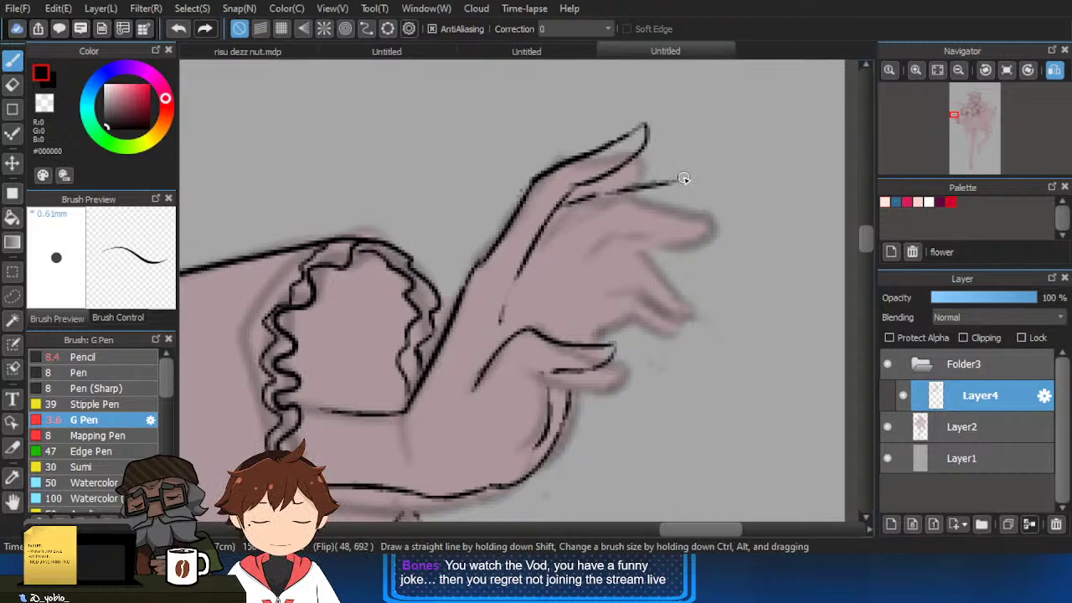
key("ctrl+z")
left_click_drag(599, 220, 691, 199)
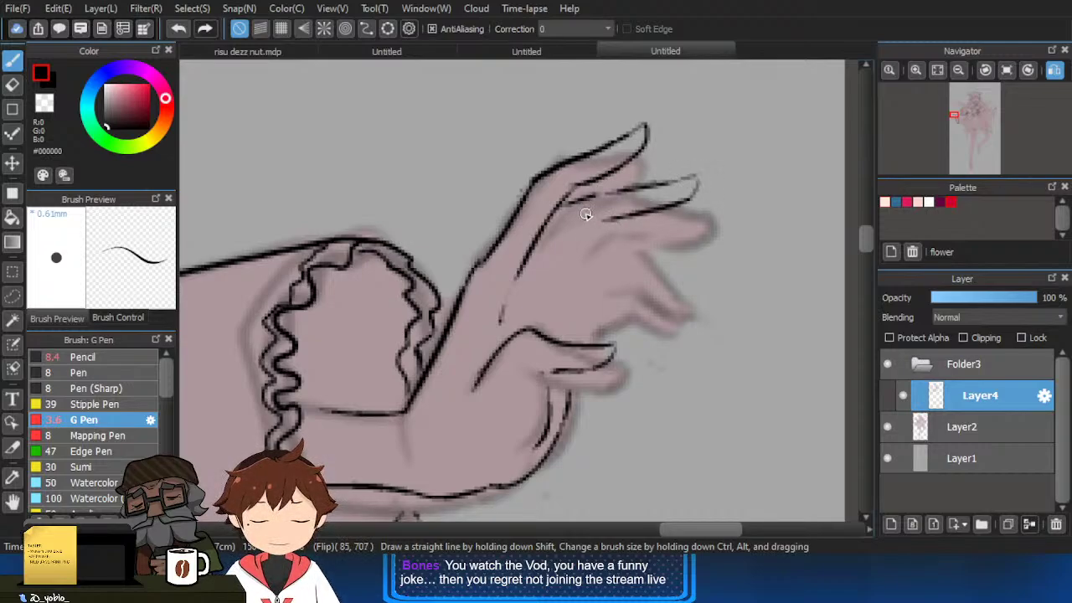
key("e")
key("b")
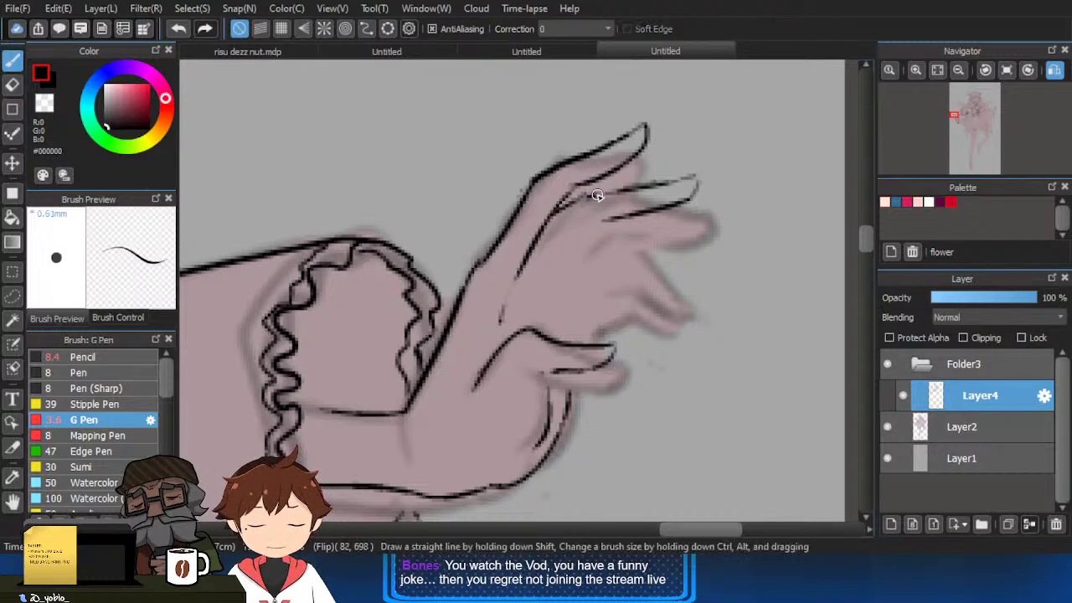
Ink the line from the second finger's underside down to the palm and tidy its lower end.
left_click_drag(600, 223, 523, 266)
key("ctrl+z")
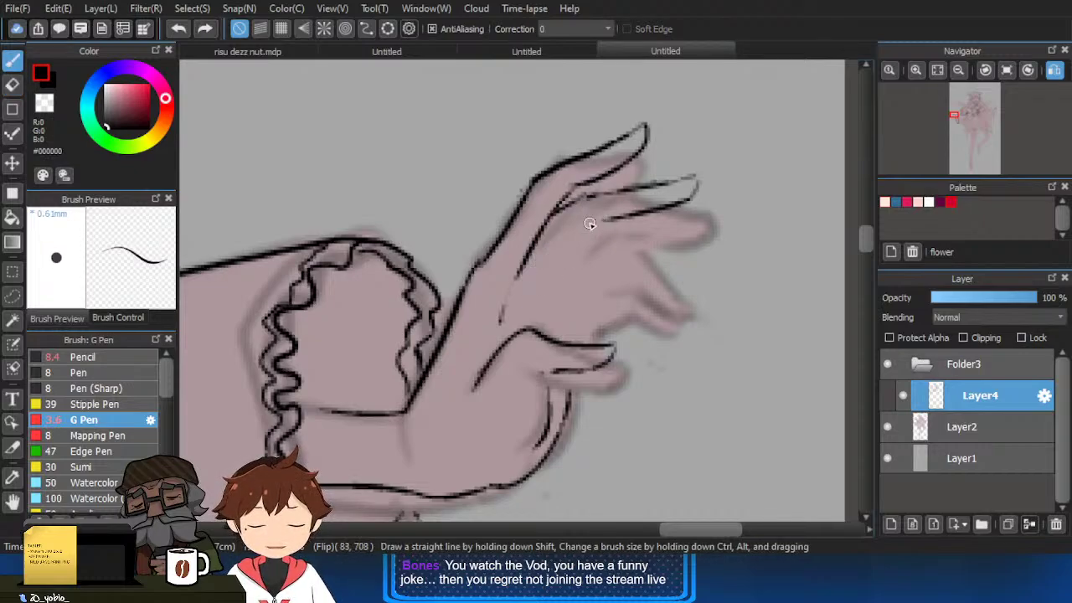
left_click_drag(595, 224, 539, 272)
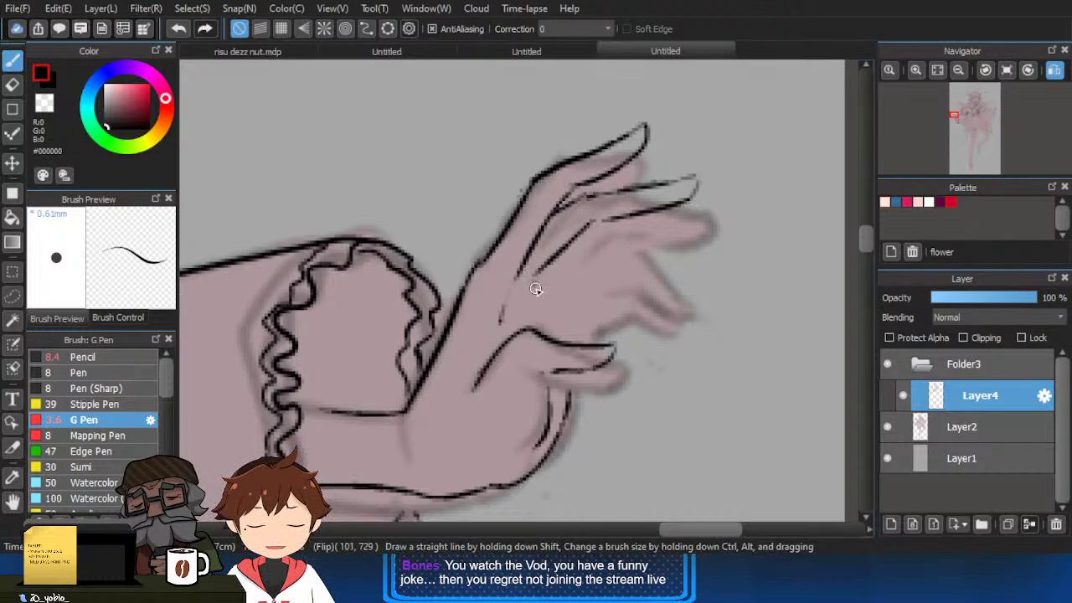
key("e")
key("b")
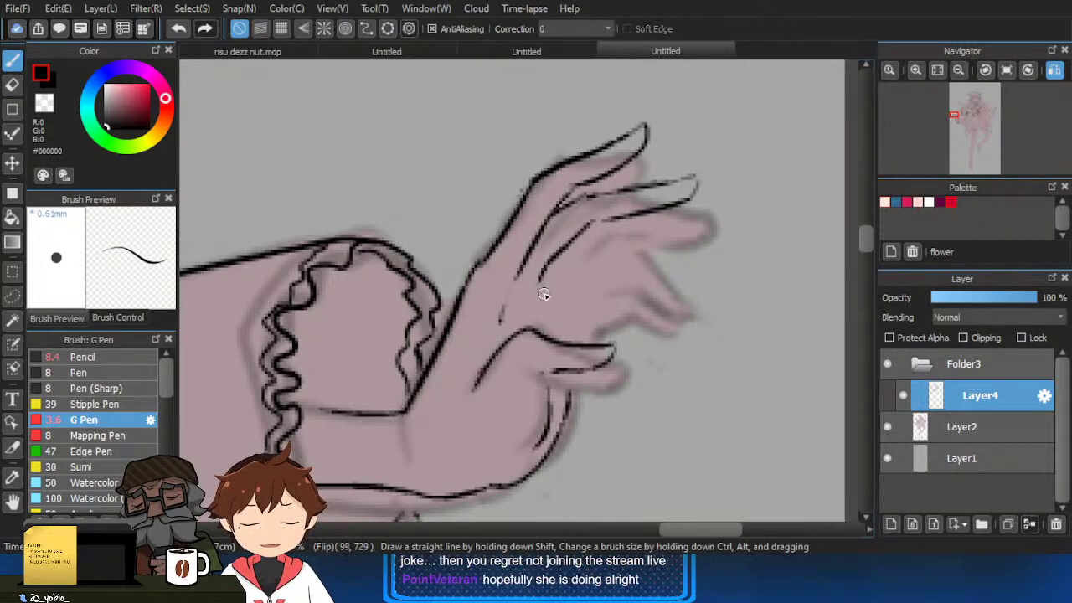
Ink the two remaining fingers below the second one and the curved palm edge at their base.
left_click_drag(545, 278, 570, 329)
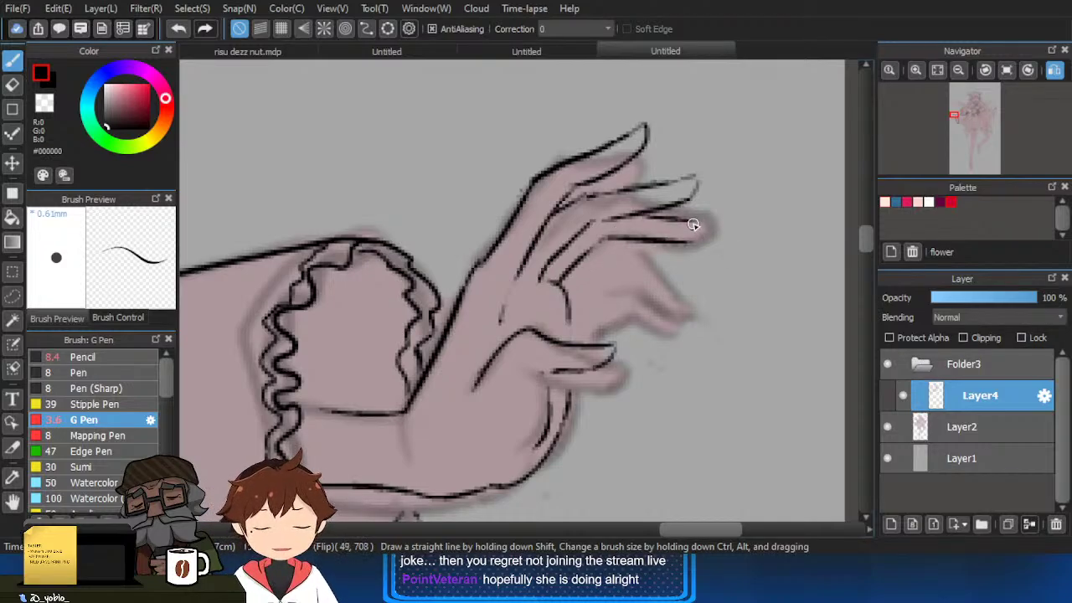
key("e")
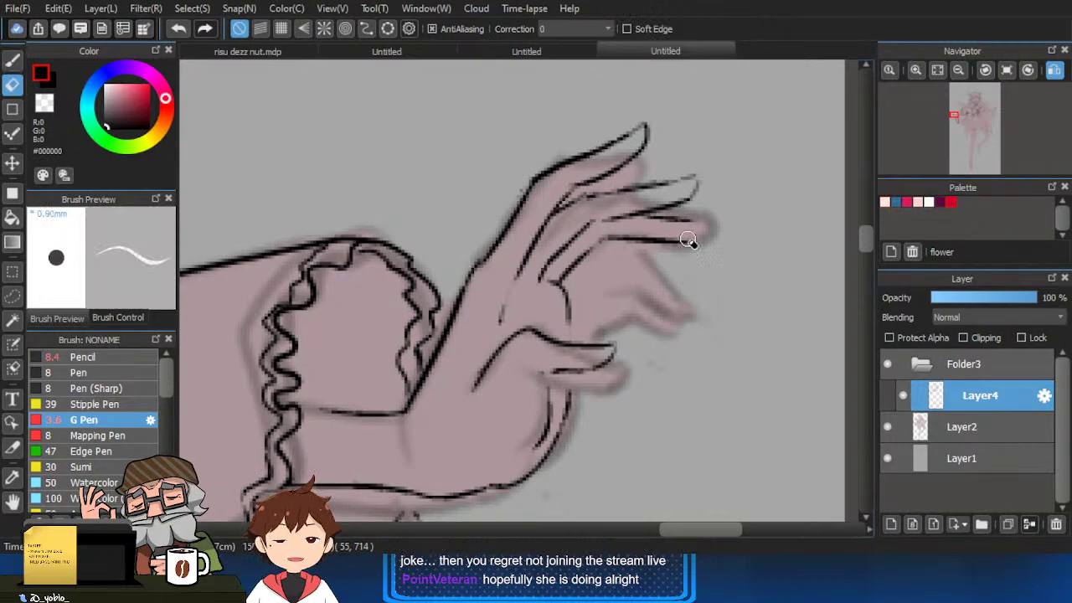
key("b")
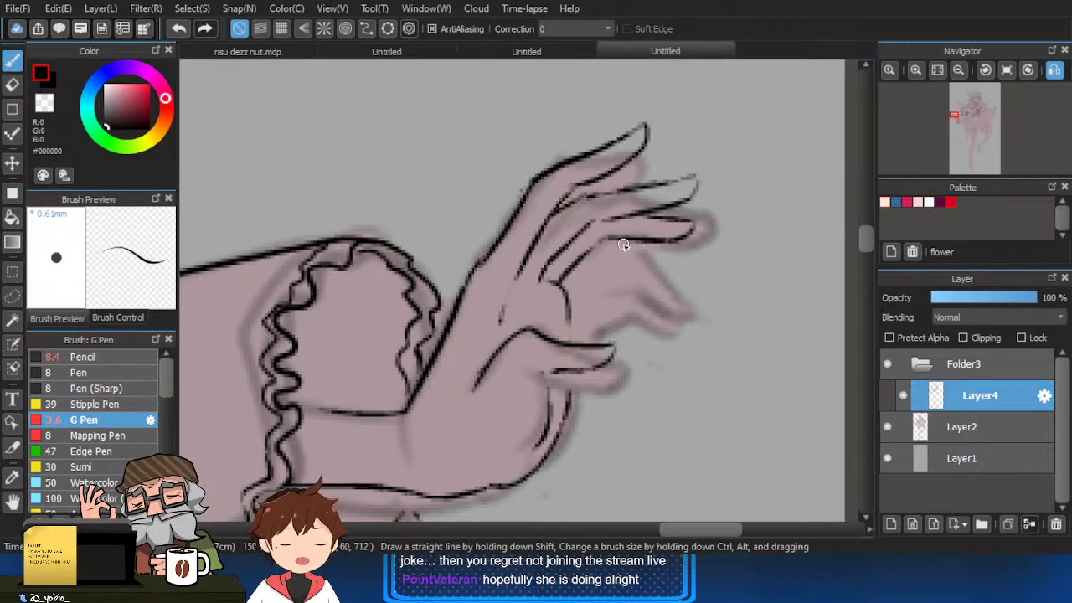
scroll(570, 286, "up", 1)
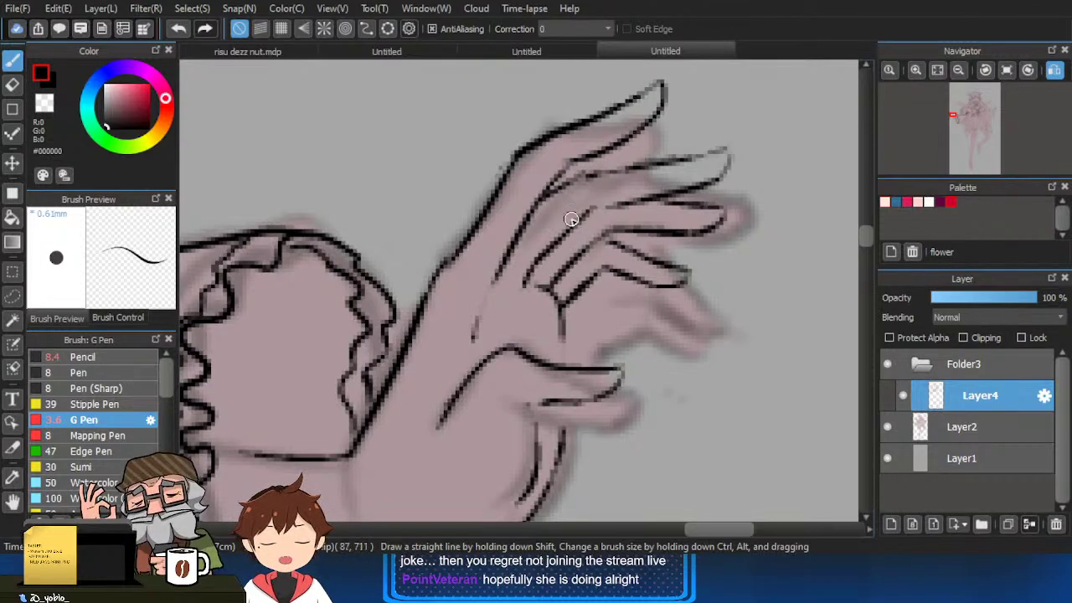
Clean up the knuckle and palm line ends, then ink the finger-base creases and the palm edge toward the thumb.
key("e")
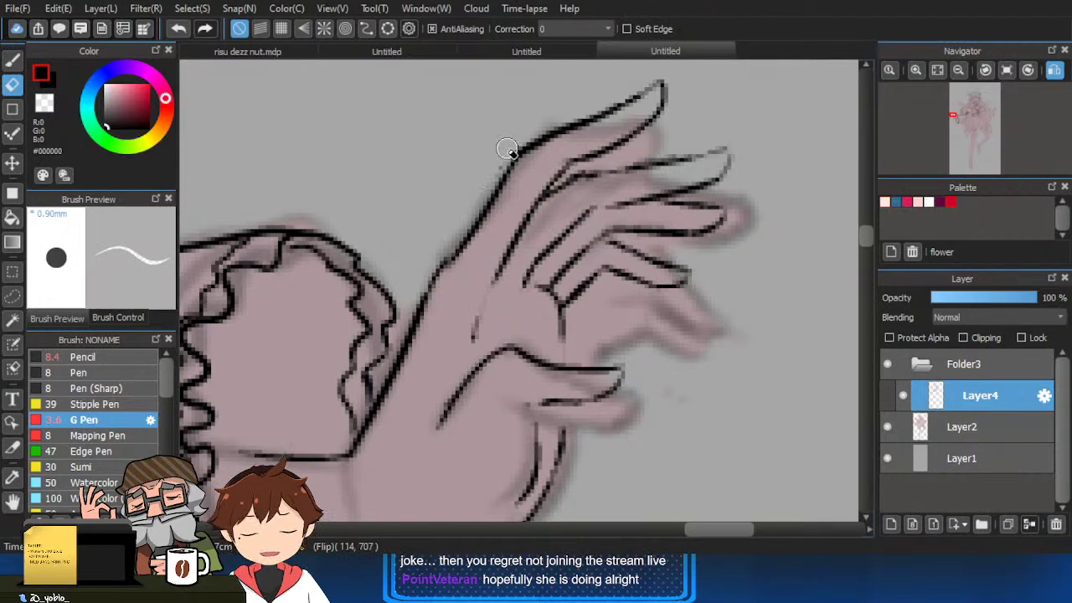
key("b")
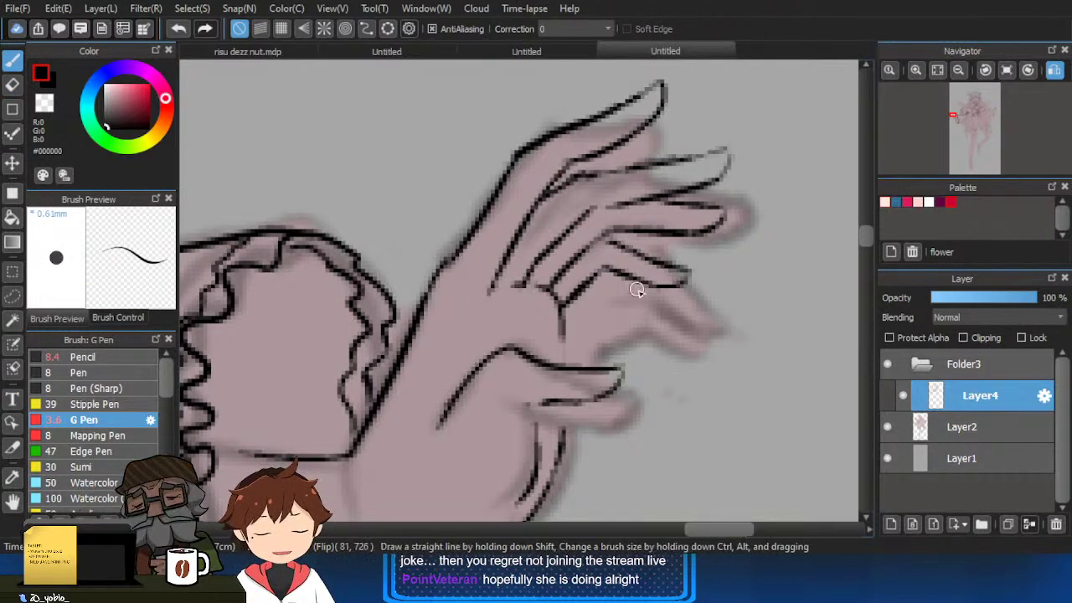
left_click_drag(519, 280, 600, 278)
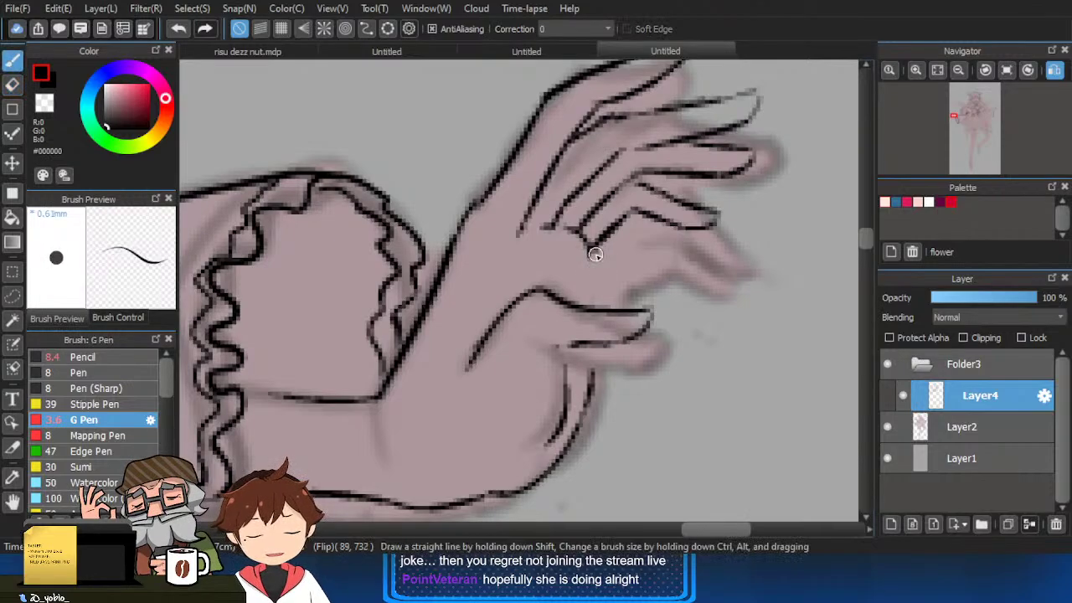
scroll(590, 389, "down", 3)
left_click_drag(636, 442, 641, 352)
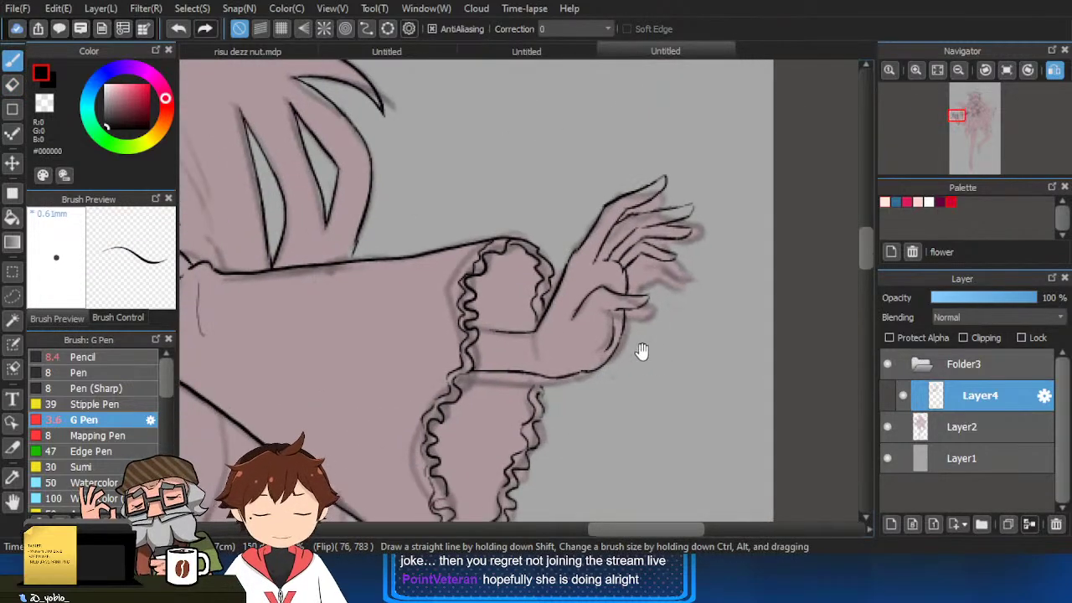
Erase the hand's lower outline from below the thumb to the wrist.
scroll(614, 362, "up", 2)
key("e")
mouse_move(603, 311)
left_mouse_down()
mouse_move(593, 353)
mouse_move(618, 326)
mouse_move(584, 375)
left_mouse_up()
key("]")
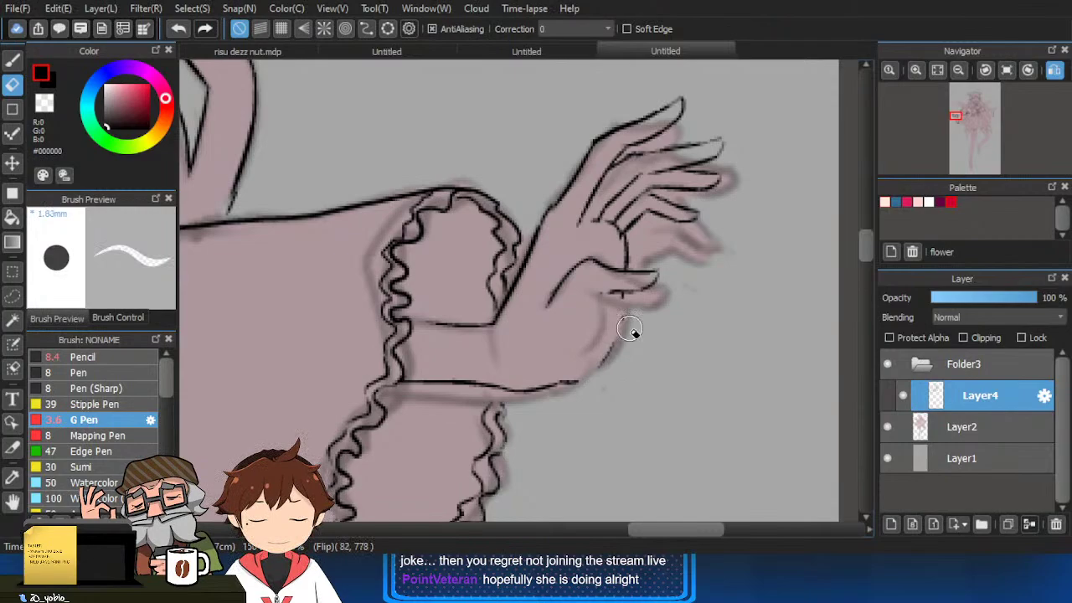
key("b")
mouse_move(604, 296)
left_mouse_down()
mouse_move(532, 391)
mouse_move(603, 344)
mouse_move(543, 400)
mouse_move(509, 388)
left_mouse_up()
key("ctrl+z")
key("e")
key("b")
key("e")
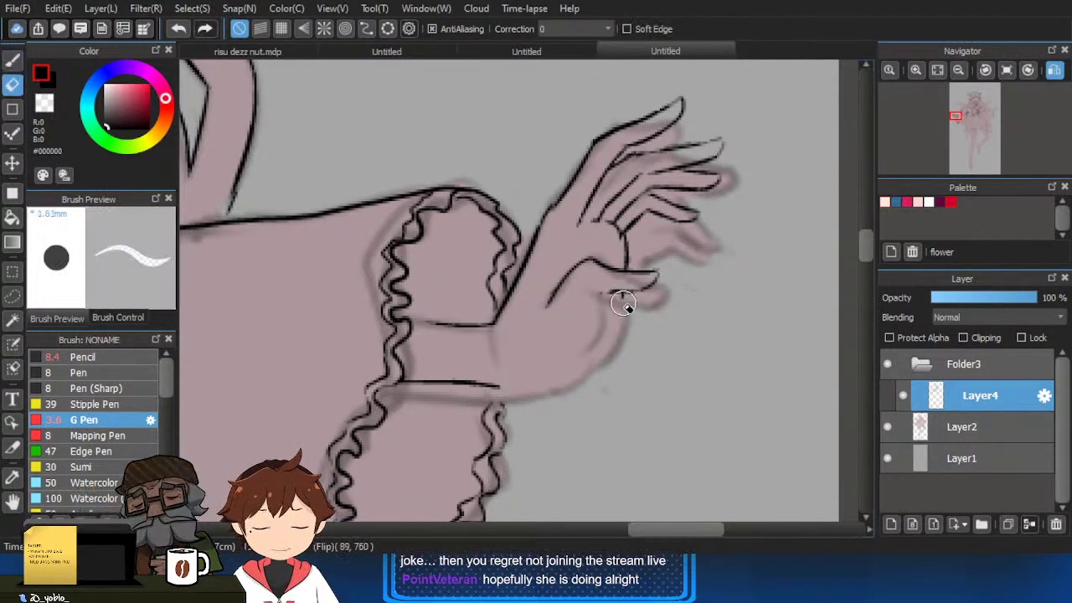
Ink a new hand outline from the thumb's underside down to the wrist, closer to the palm.
key("b")
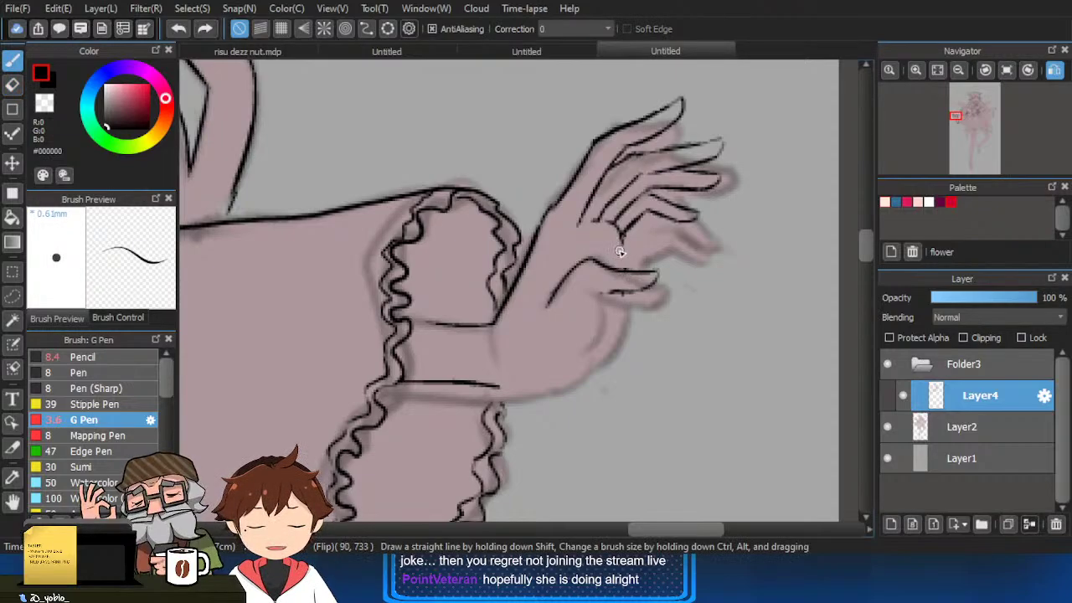
mouse_move(604, 294)
left_mouse_down()
mouse_move(585, 372)
mouse_move(584, 354)
mouse_move(551, 380)
left_mouse_up()
key("ctrl+z")
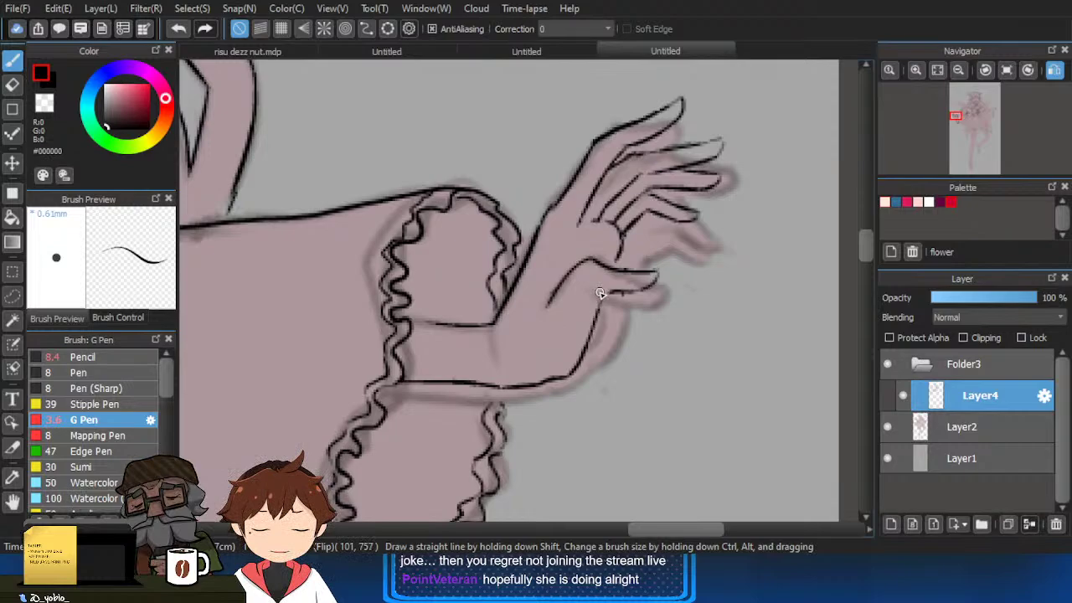
left_click_drag(600, 297, 577, 360)
Rework the inner end of the thumb line and ink a short palm crease above it.
key("e")
mouse_move(551, 301)
left_mouse_down()
mouse_move(578, 266)
mouse_move(534, 289)
left_mouse_up()
key("b")
left_click_drag(580, 224, 558, 279)
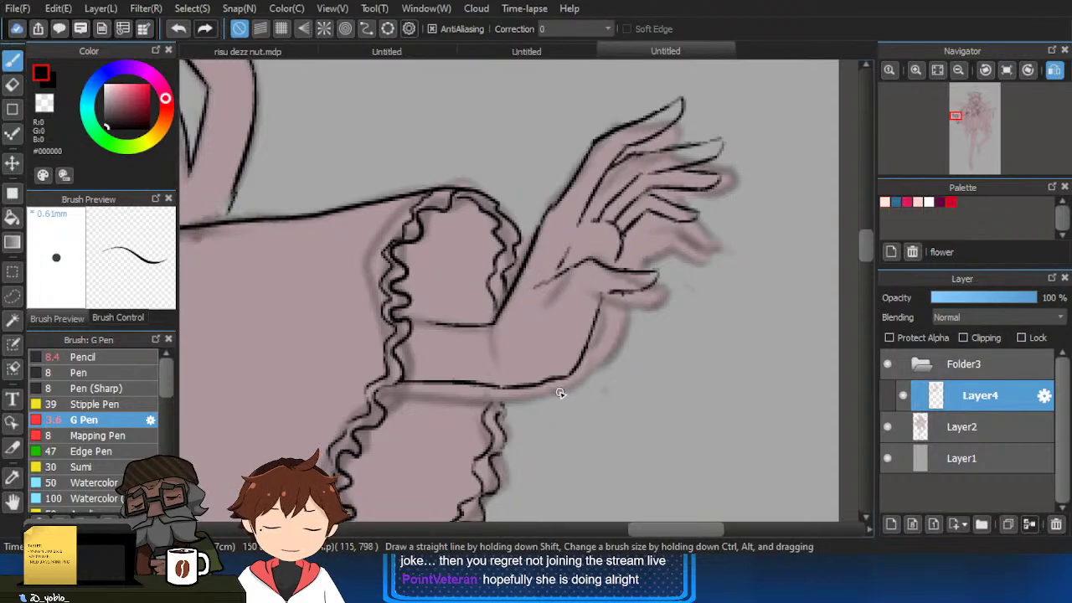
Ink a second contour line alongside the palm edge below the thumb and tidy where it meets the thumb.
scroll(560, 393, "down", 6)
scroll(574, 355, "up", 3)
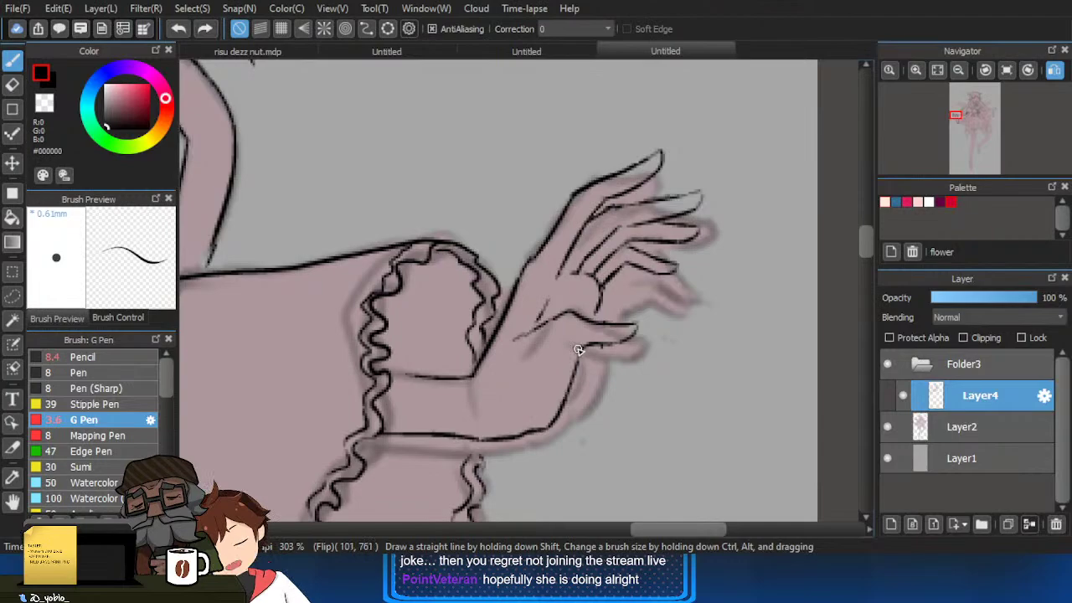
key("e")
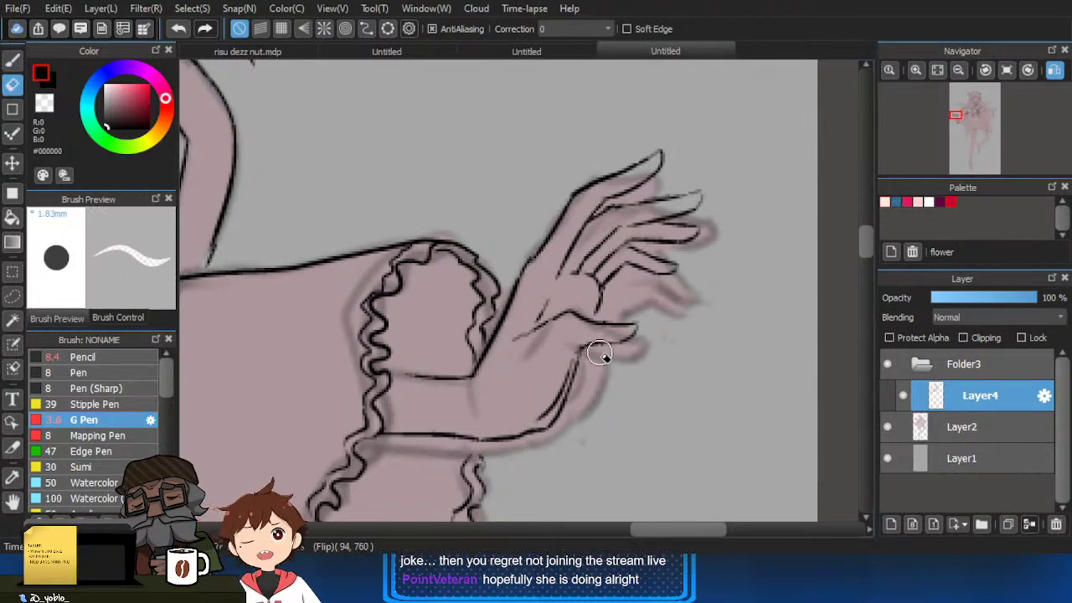
key("p")
Hide the sketch on Layer2 and check the hand and sleeve line art on its own.
left_click(887, 426)
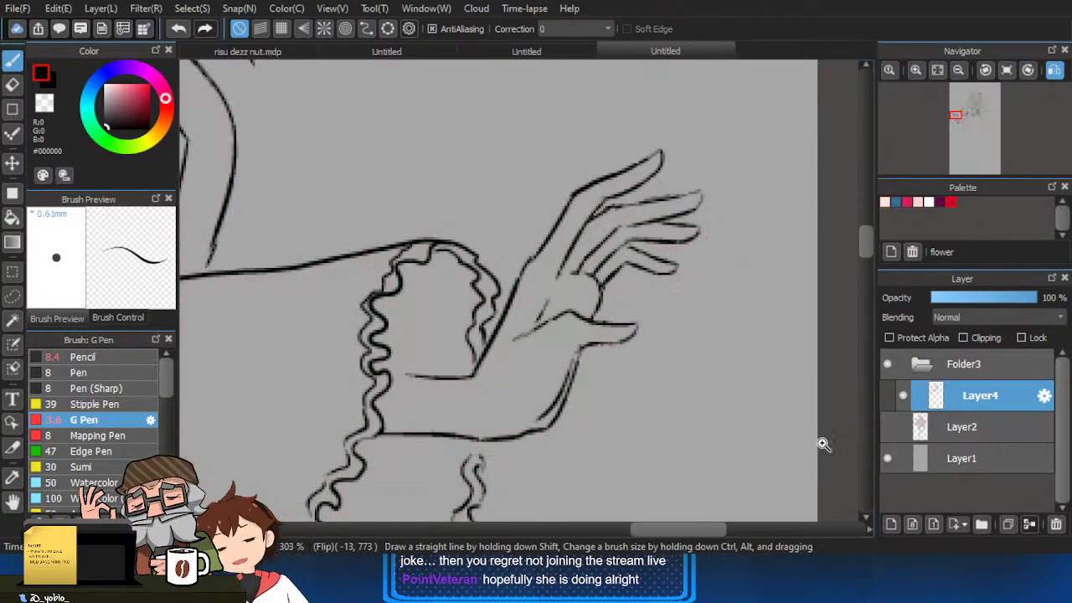
scroll(813, 442, "down", 3)
left_click_drag(761, 445, 723, 366)
scroll(723, 366, "up", 1)
scroll(723, 366, "down", 1)
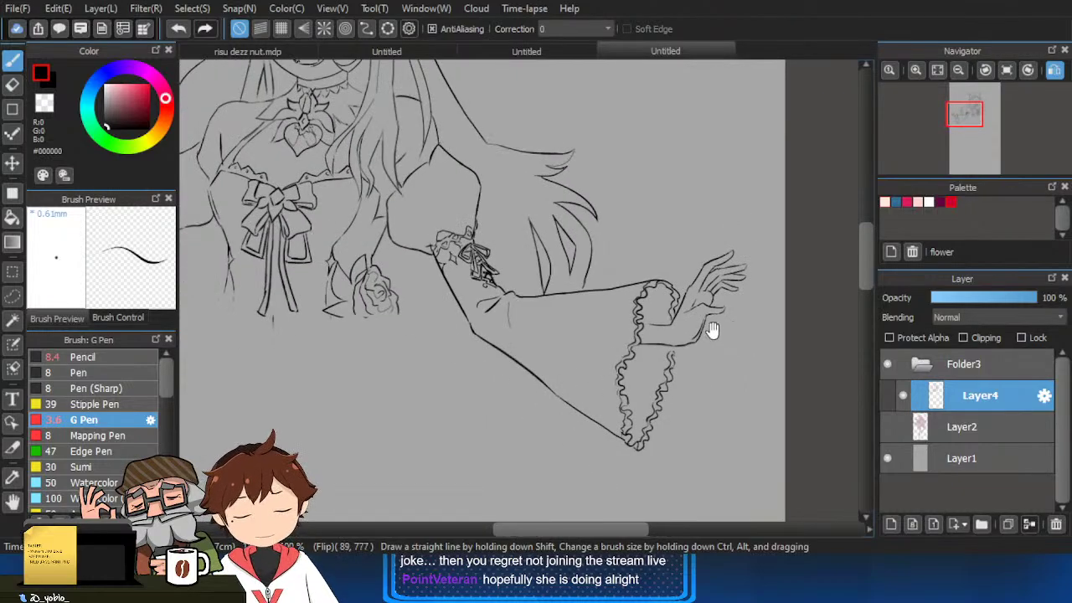
Erase the upper wrist outline beside the cuff ruffle and ink it again.
scroll(712, 329, "up", 2)
key("e")
left_click_drag(663, 310, 612, 403)
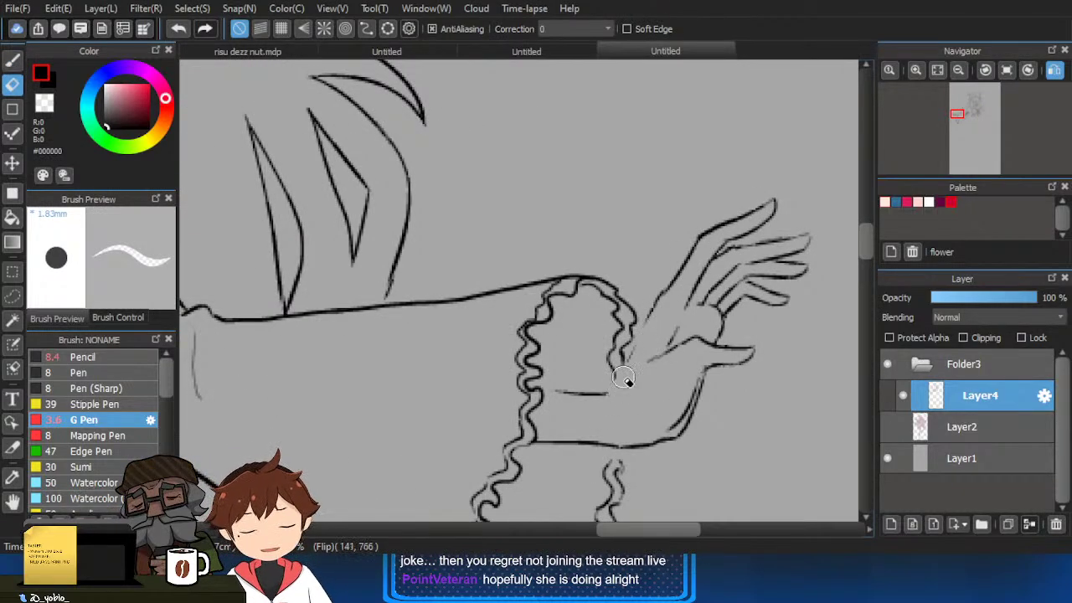
key("p")
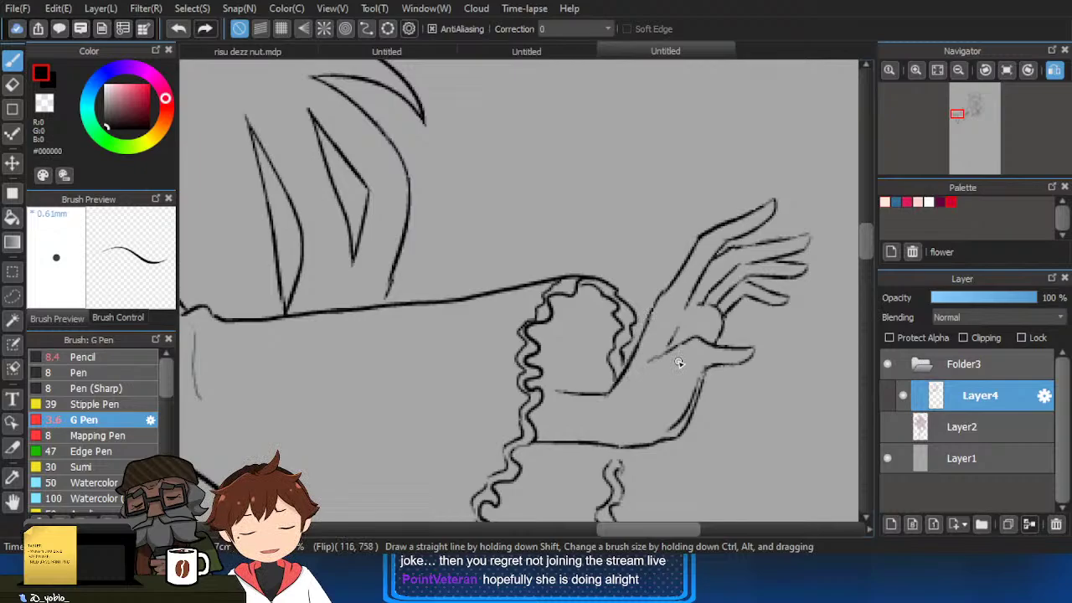
Return the canvas to its unflipped view and clean up the crease lines at the finger bases.
left_click(1007, 70)
left_click_drag(442, 419, 534, 376)
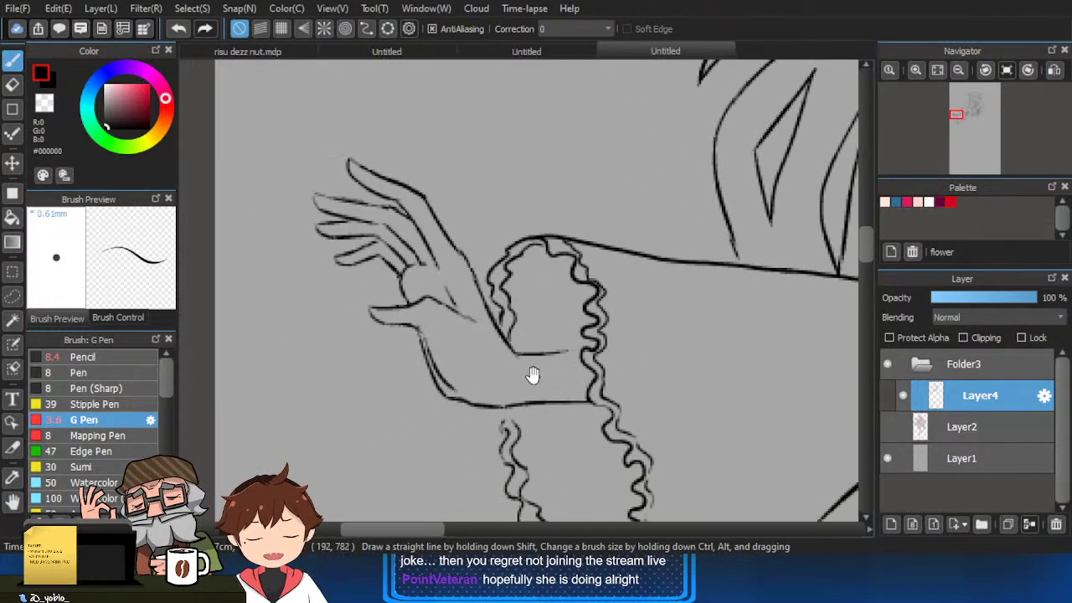
scroll(502, 359, "up", 1)
key("e")
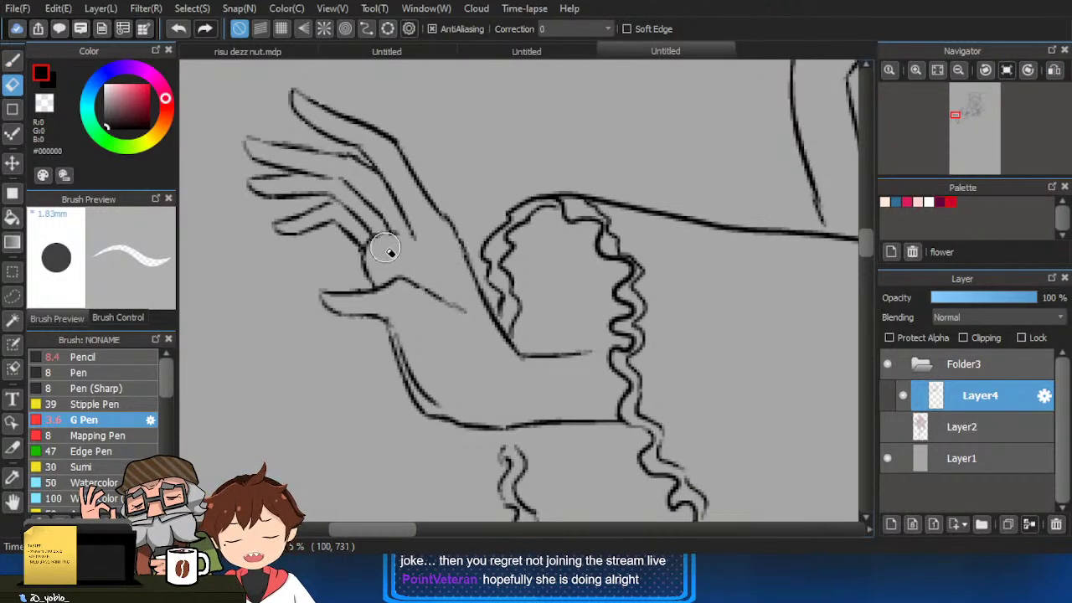
key("p")
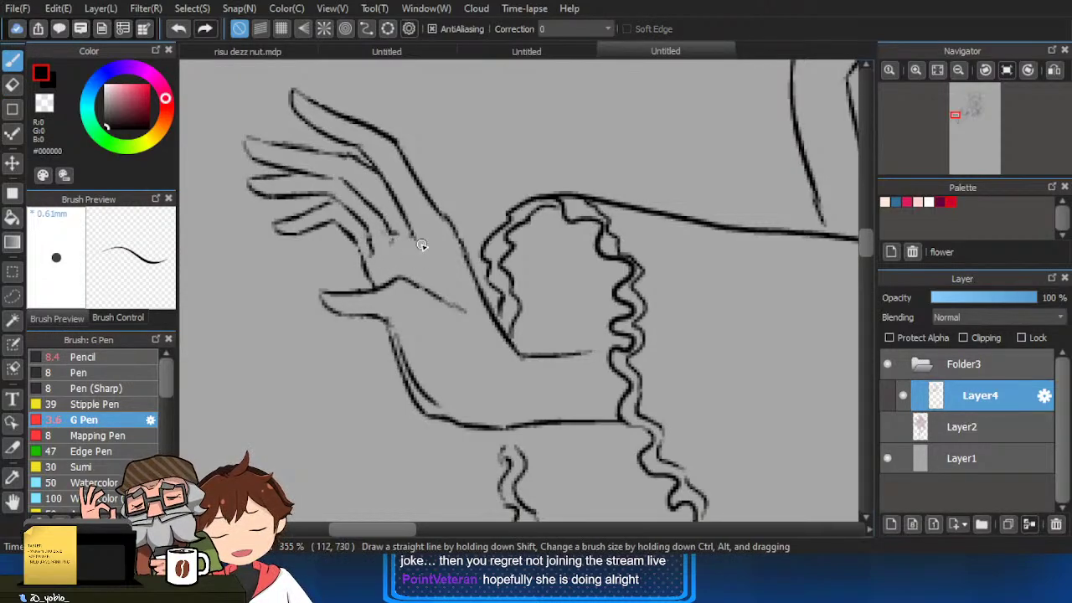
Erase the hand outline below the thumb and re-ink it as a rounder outer curve with an inner contour.
key("e")
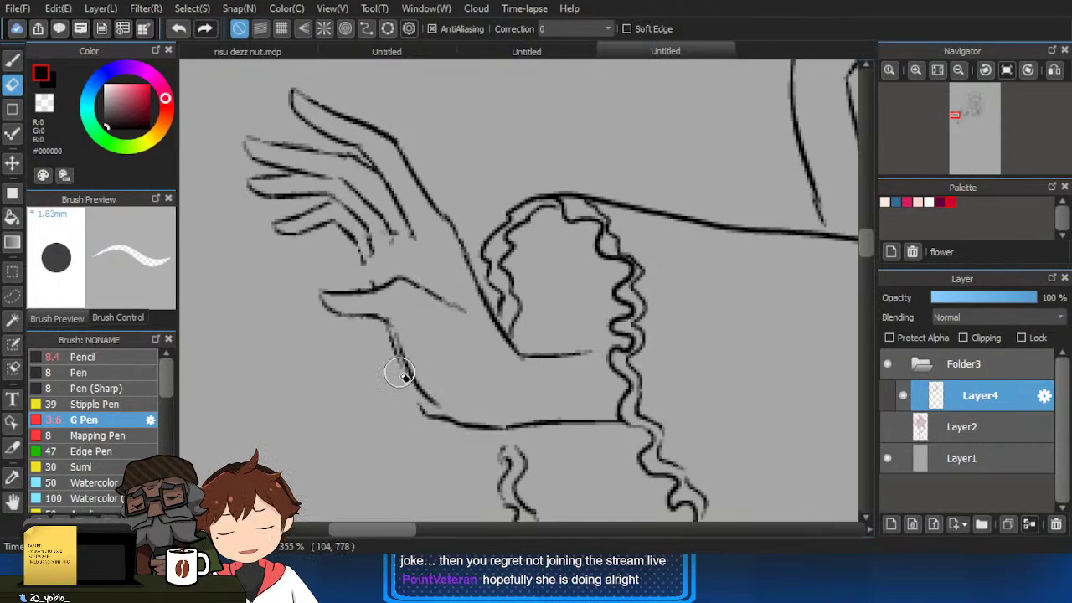
left_click_drag(400, 374, 423, 402)
key("p")
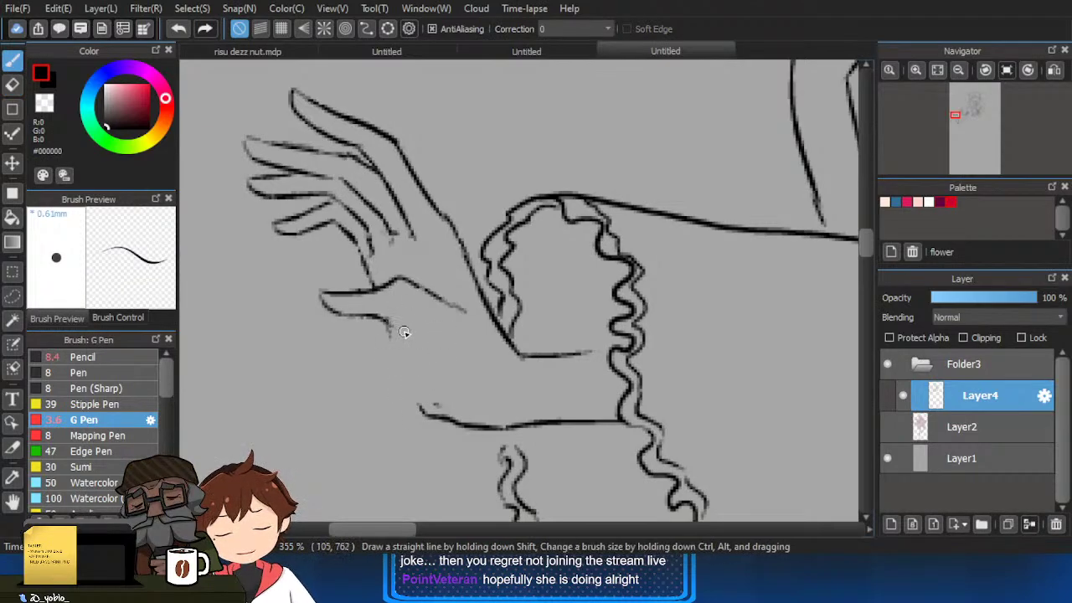
mouse_move(401, 333)
left_mouse_down()
mouse_move(458, 390)
mouse_move(447, 412)
mouse_move(493, 427)
left_mouse_up()
key("e")
key("p")
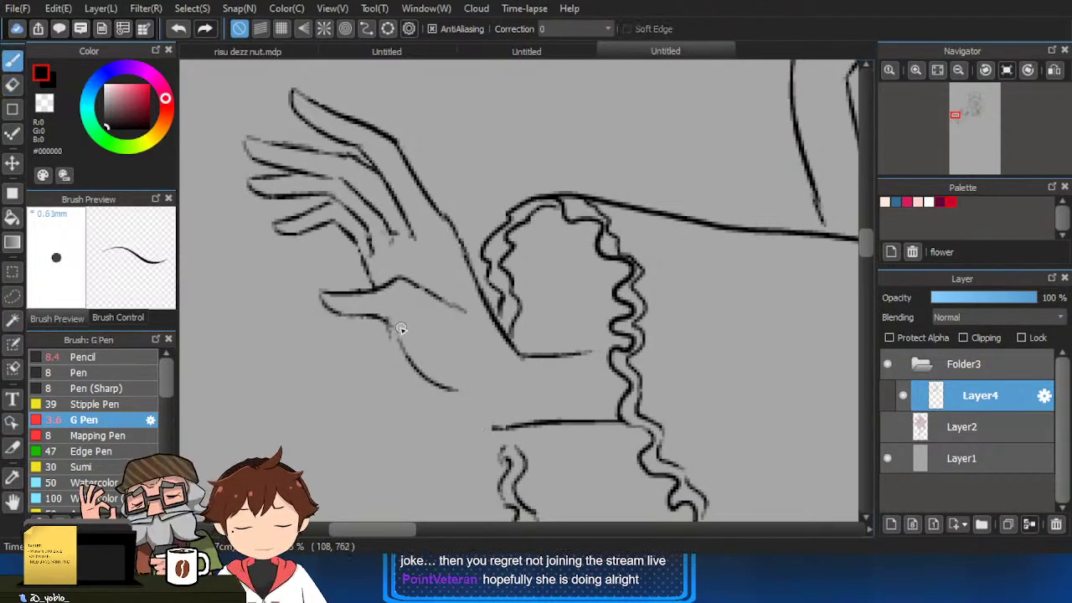
left_click_drag(383, 325, 481, 413)
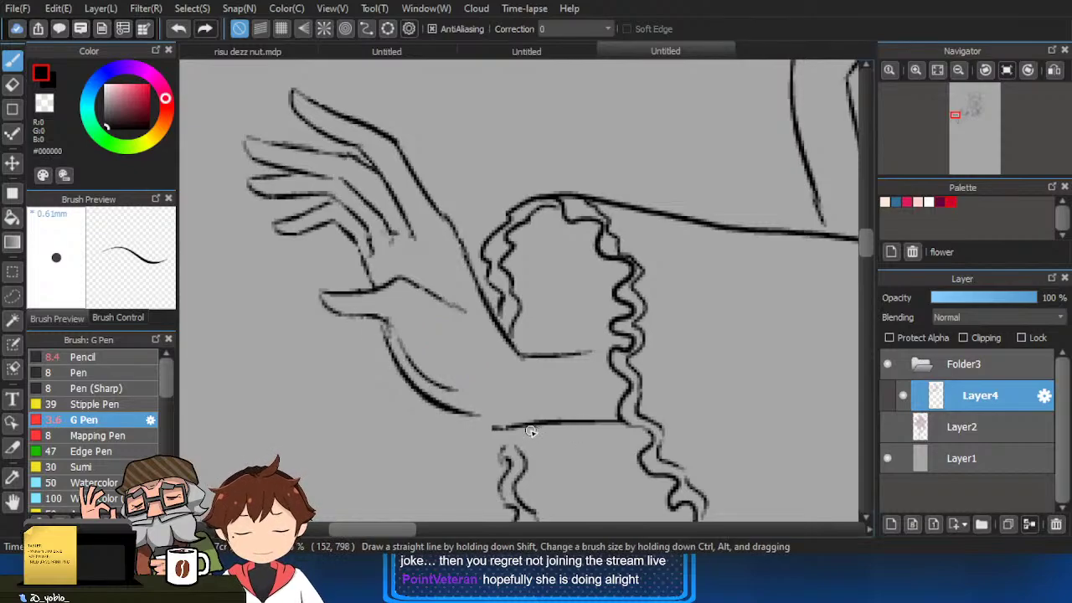
Join the lower wrist line to the new palm curve and extend the upper wrist line to the cuff ruffle.
key("e")
key("p")
mouse_move(568, 423)
left_mouse_down()
mouse_move(483, 419)
mouse_move(563, 423)
left_mouse_up()
key("ctrl+y")
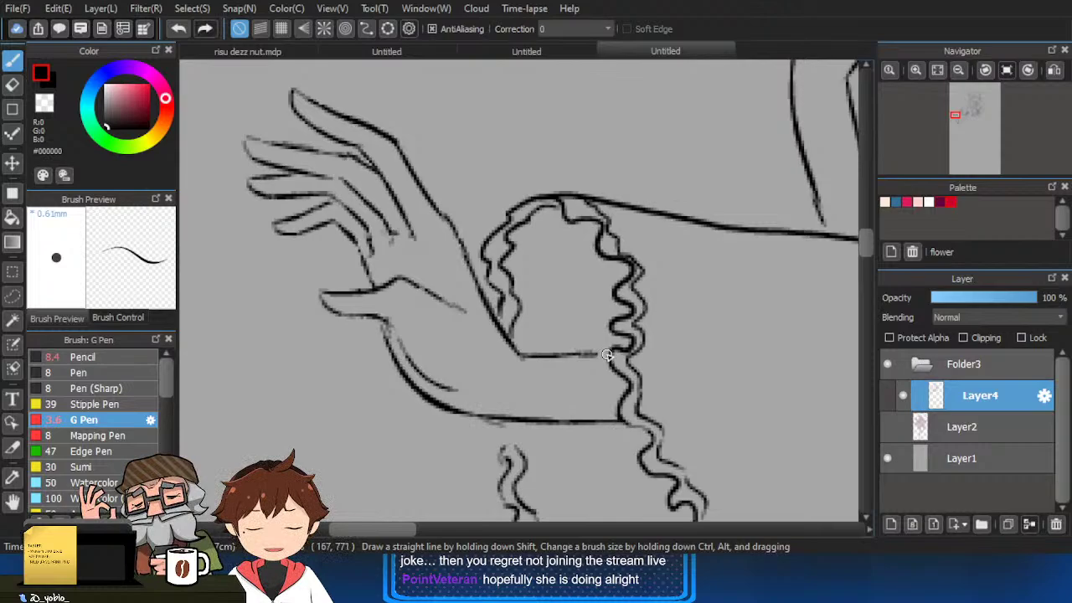
scroll(558, 366, "down", 2)
scroll(444, 324, "up", 3)
scroll(458, 250, "down", 5)
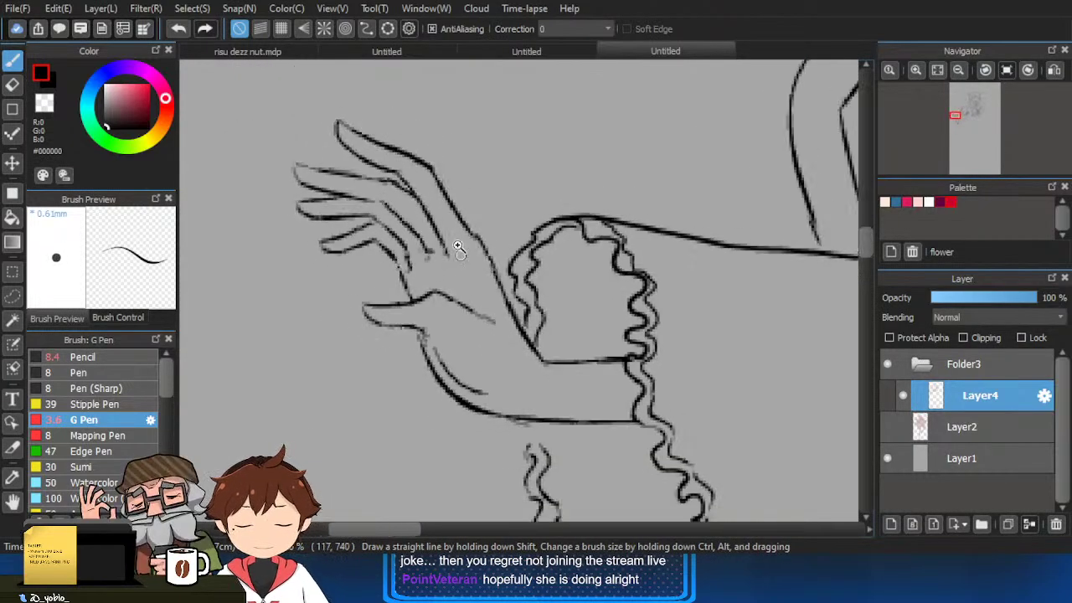
Ink the palm crease running down toward the thumb and tidy the line ends at the finger bases.
scroll(429, 285, "up", 5)
scroll(481, 290, "down", 5)
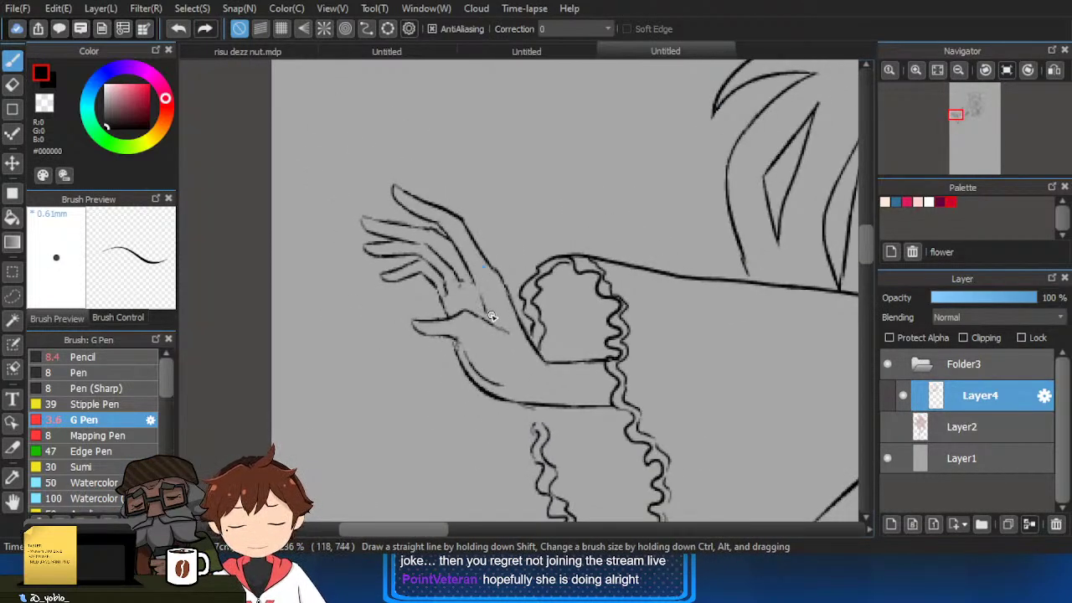
scroll(486, 317, "up", 1)
key("e")
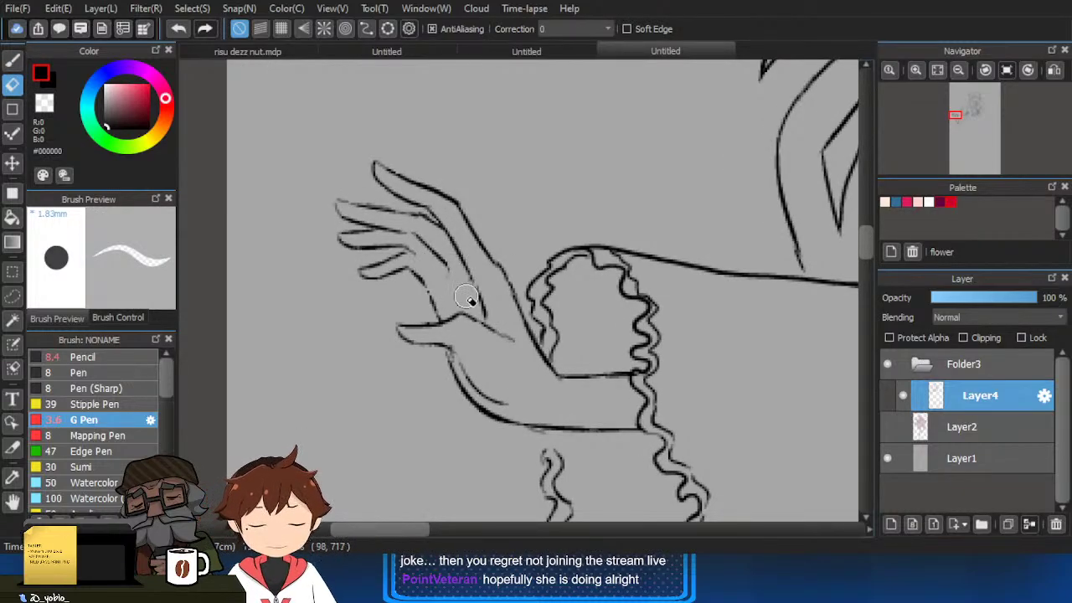
key("b")
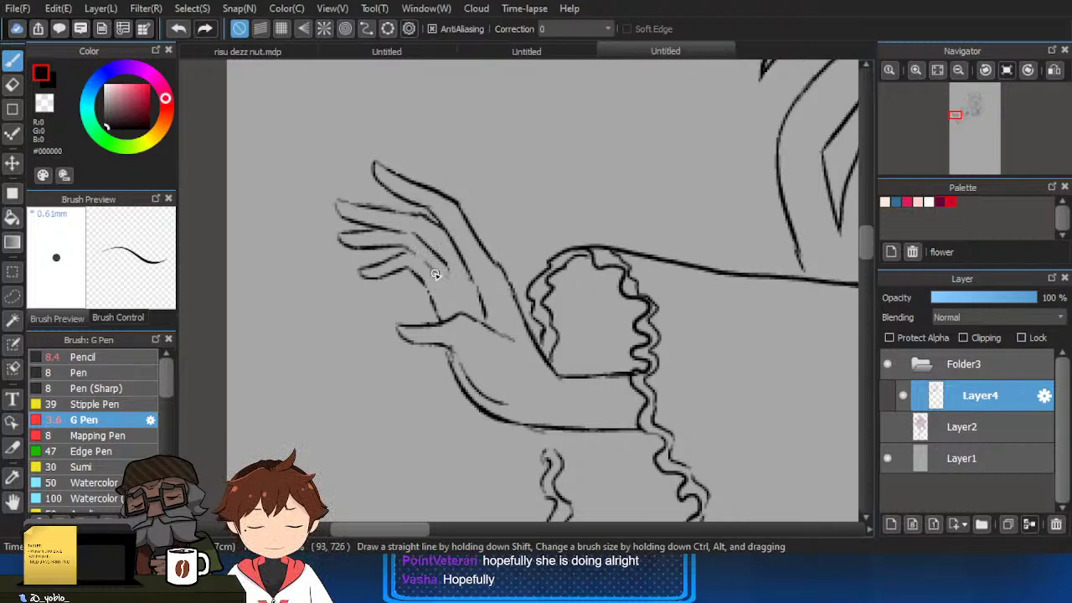
scroll(483, 290, "down", 1)
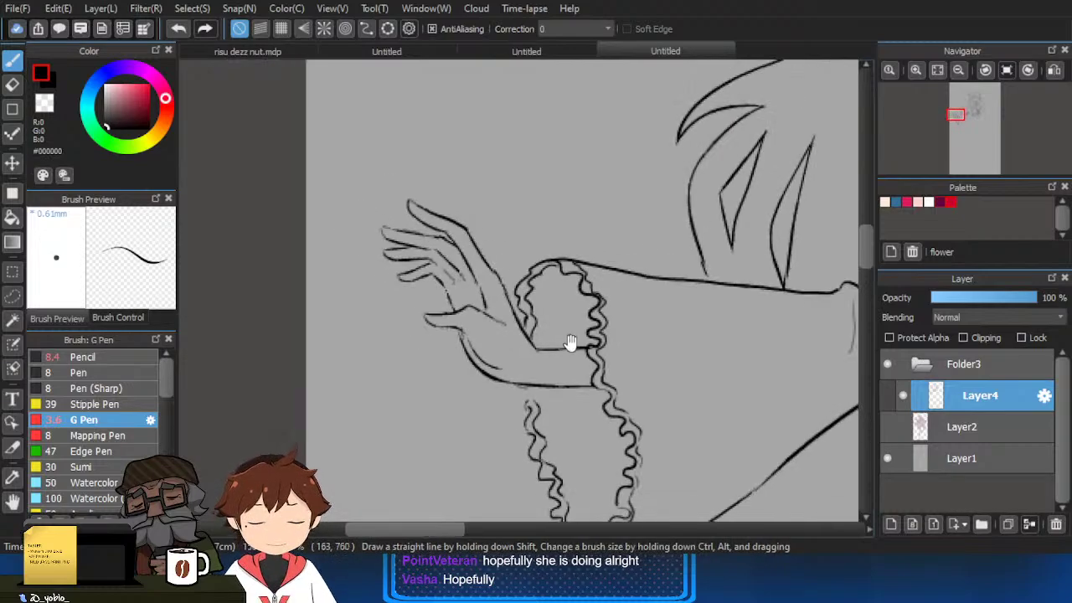
scroll(630, 304, "down", 1)
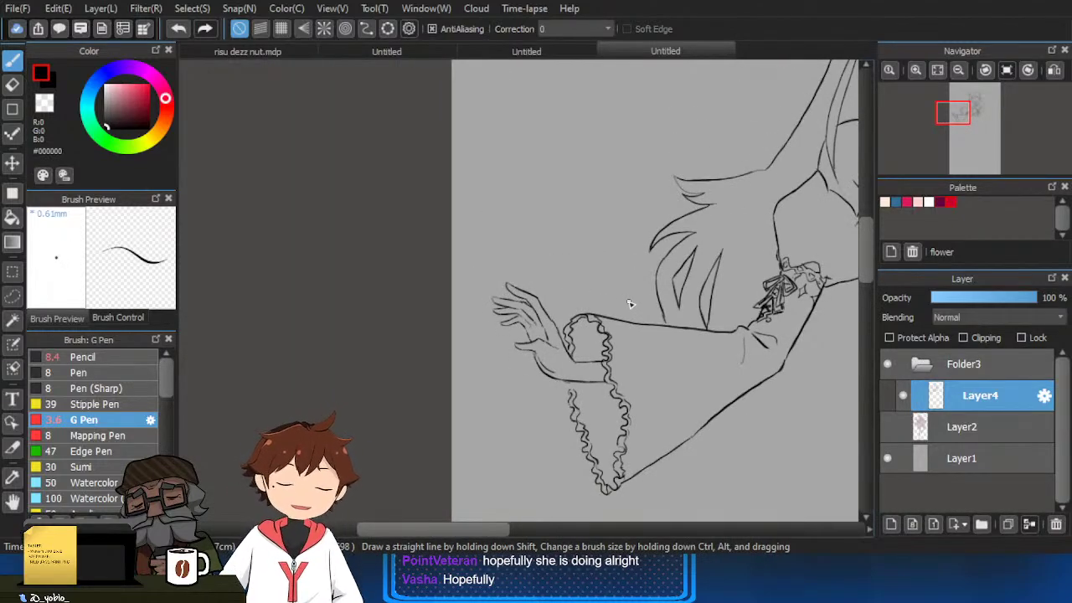
Erase the top finger's tip and underside and redraw them with a shorter, blunter tip.
scroll(611, 374, "up", 3)
key("e")
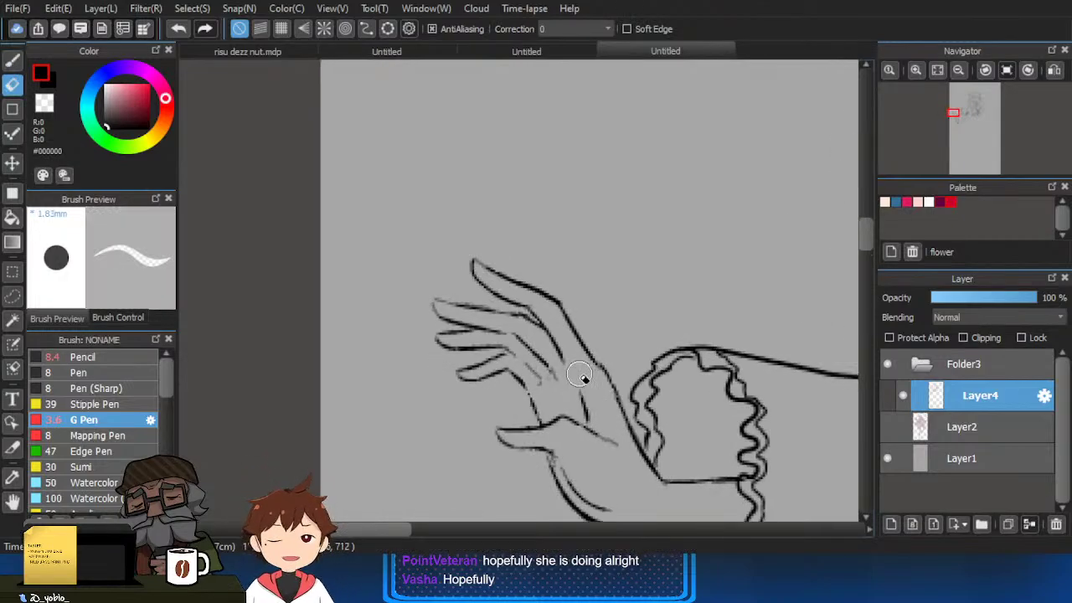
left_click_drag(509, 279, 549, 293)
key("b")
scroll(536, 314, "up", 1)
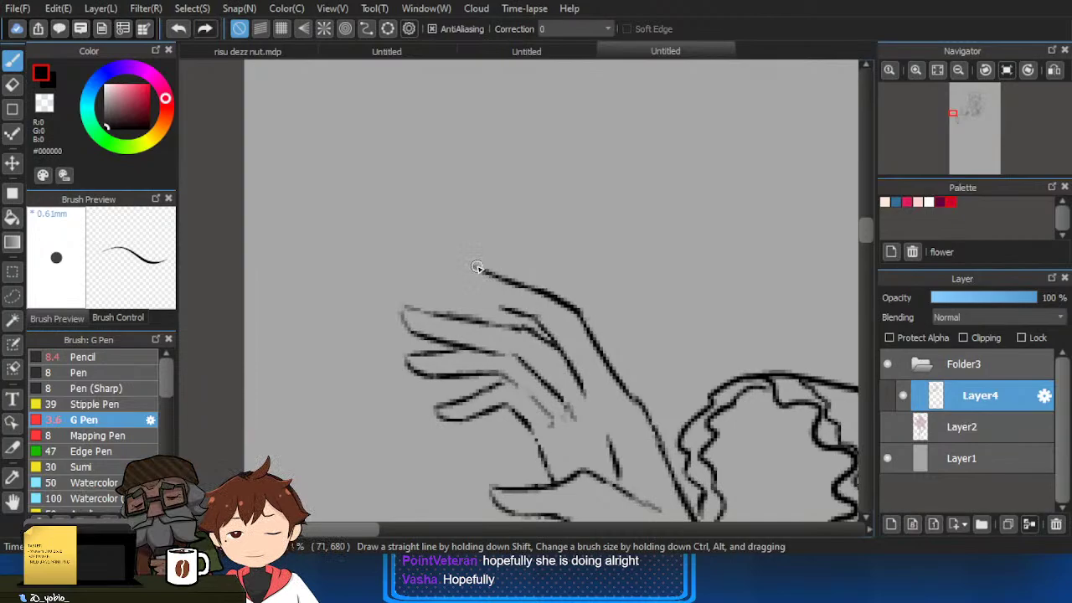
left_click_drag(476, 268, 512, 305)
key("ctrl+z")
key("e")
key("b")
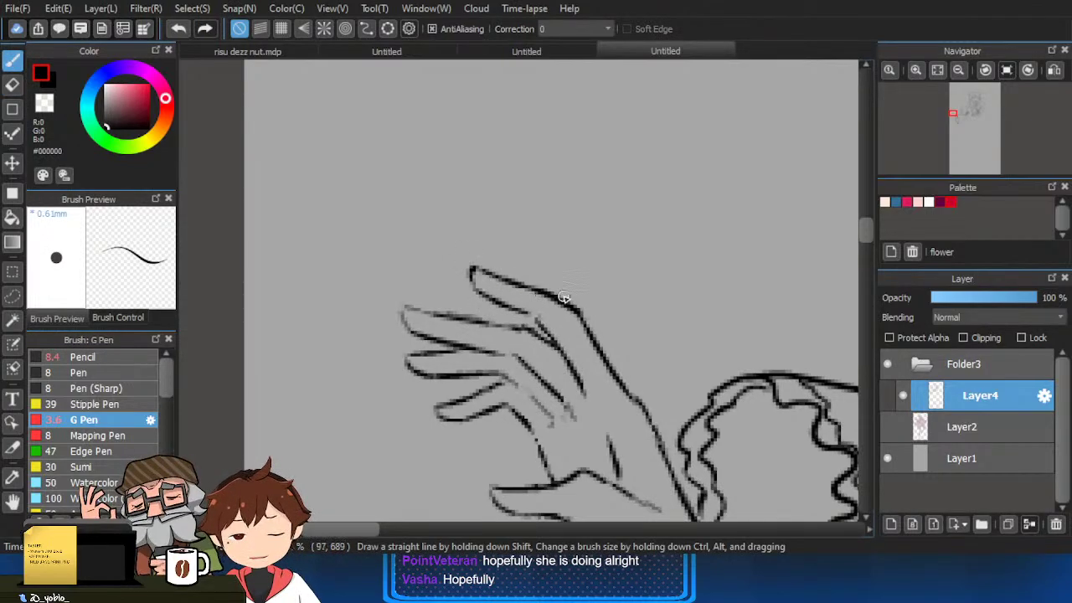
Erase the top finger's upper edge up to the knuckle and re-ink it.
key("e")
left_click_drag(528, 286, 602, 321)
key("b")
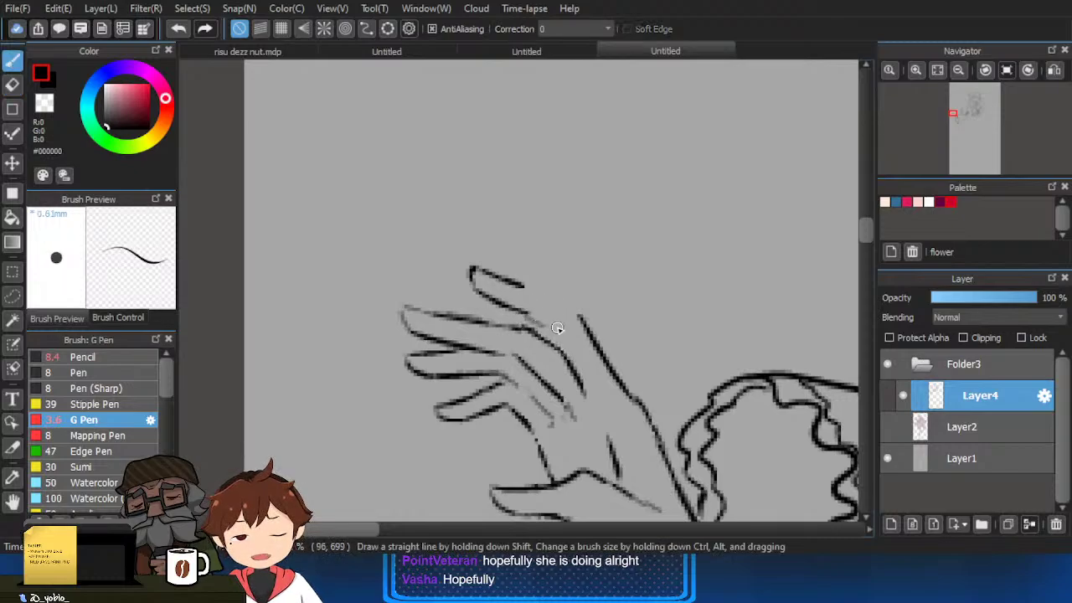
mouse_move(527, 286)
left_mouse_down()
mouse_move(572, 305)
mouse_move(565, 320)
mouse_move(548, 319)
mouse_move(570, 346)
mouse_move(548, 325)
mouse_move(580, 366)
left_mouse_up()
scroll(591, 358, "down", 2)
scroll(667, 300, "down", 1)
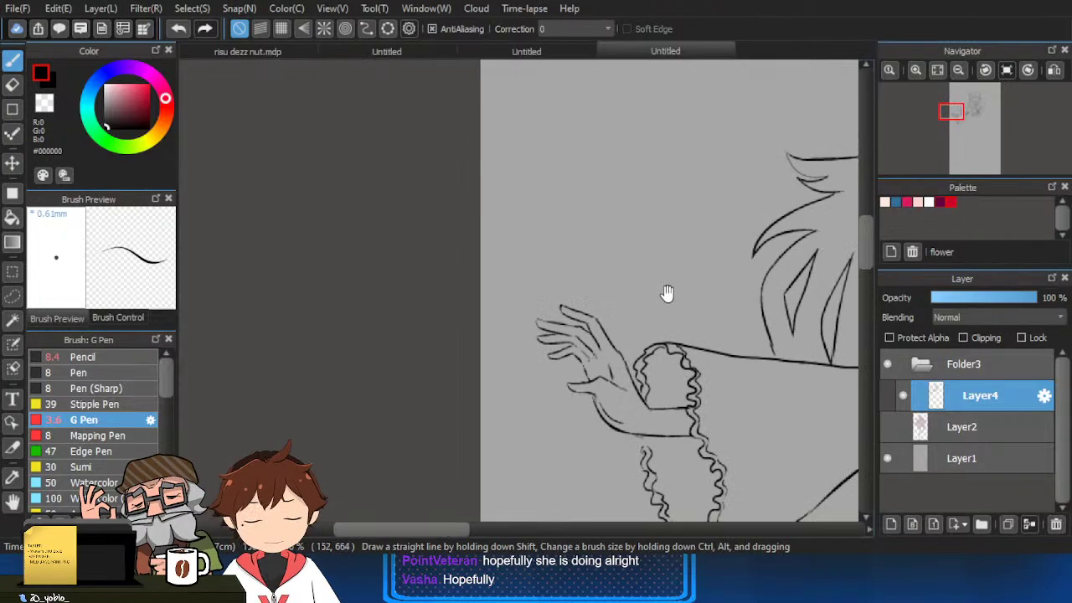
Rework the top finger's tip again, inking a pointed end that curves into its underside.
scroll(560, 298, "up", 2)
key("e")
scroll(565, 352, "up", 2)
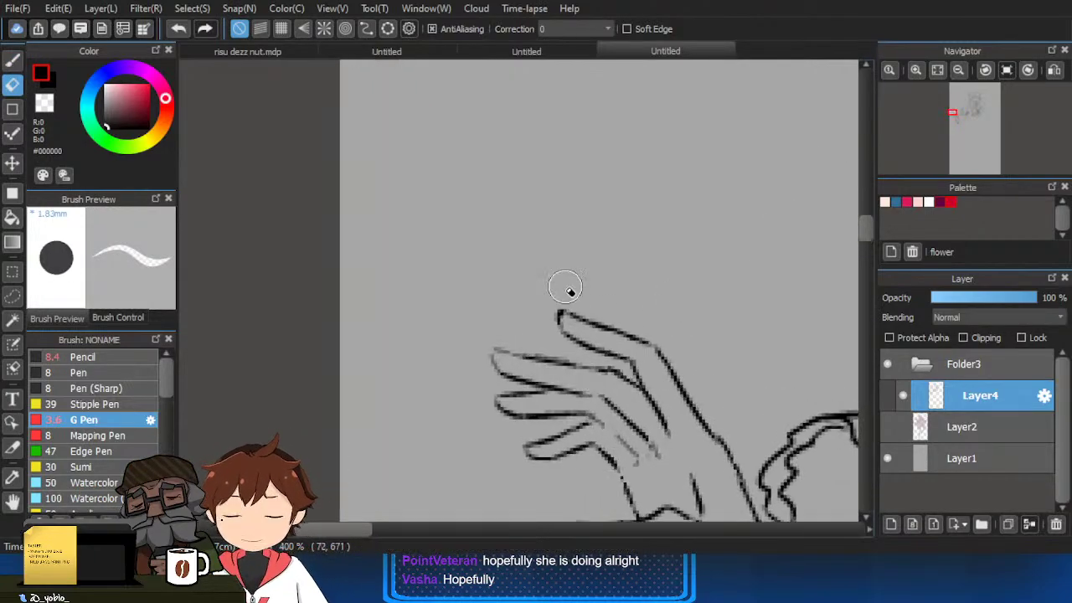
key("b")
scroll(547, 299, "up", 1)
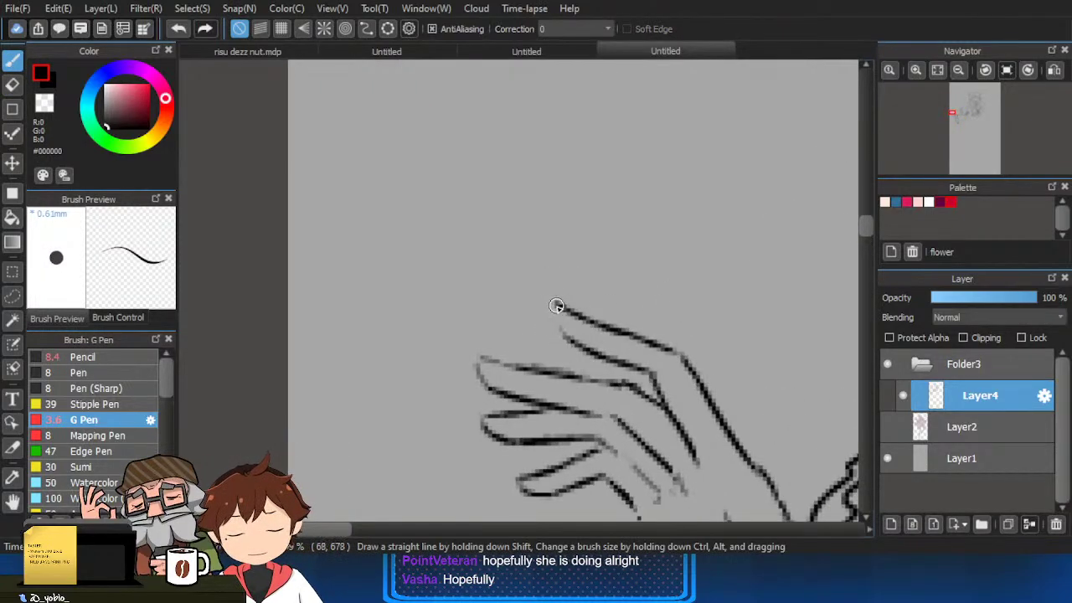
left_click_drag(555, 303, 578, 344)
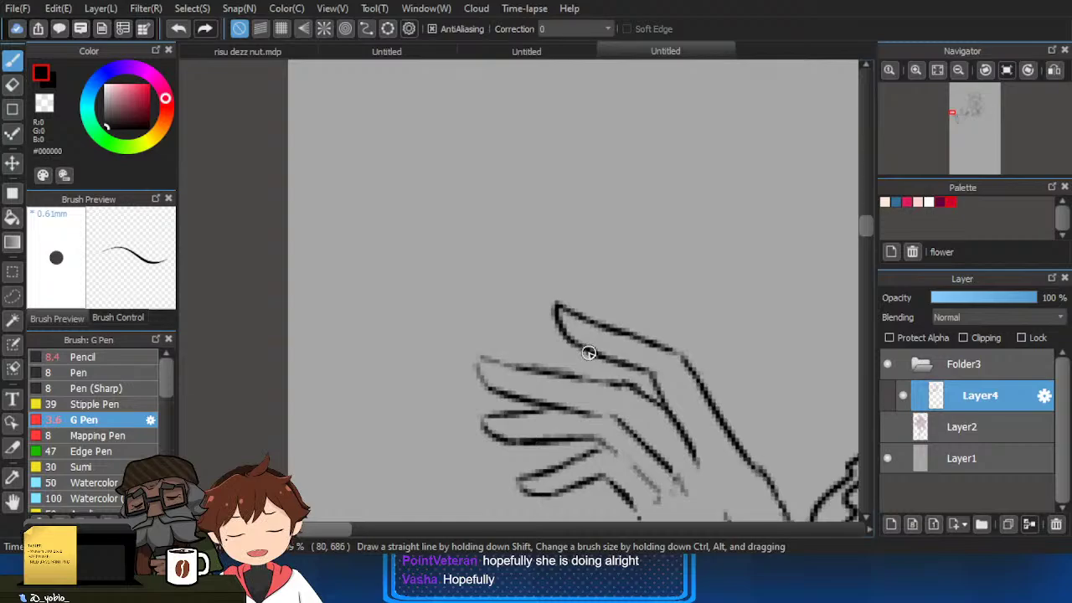
Mirror the canvas view, erase the top finger's tip and underside, and re-ink the underside with a slanted fingertip.
left_click(1054, 69)
scroll(692, 280, "up", 3)
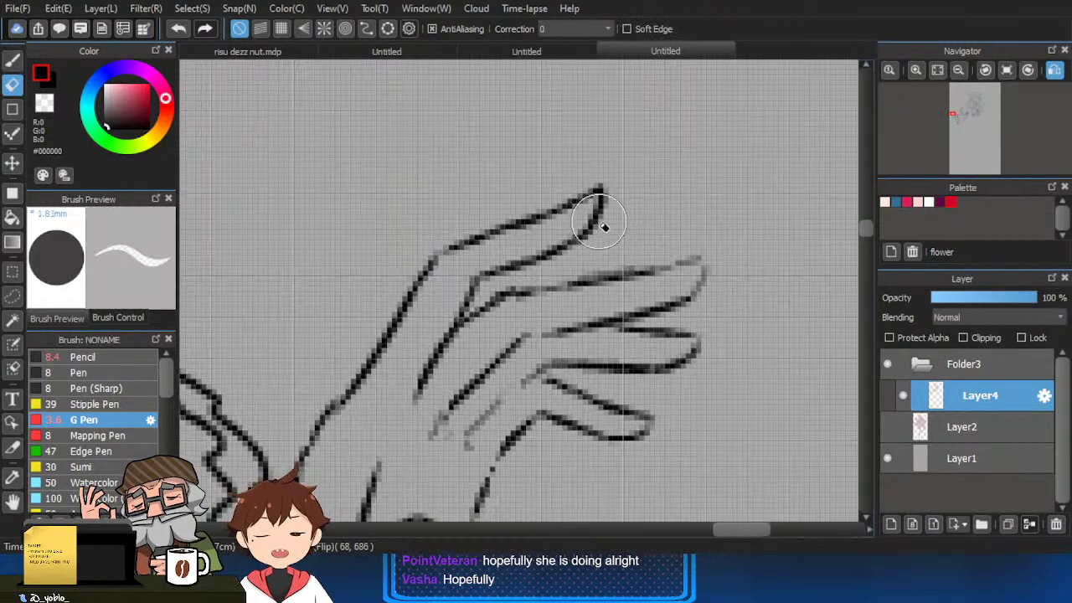
mouse_move(602, 194)
left_mouse_down()
mouse_move(574, 238)
mouse_move(537, 258)
left_mouse_up()
key("ctrl+z")
key("ctrl+z")
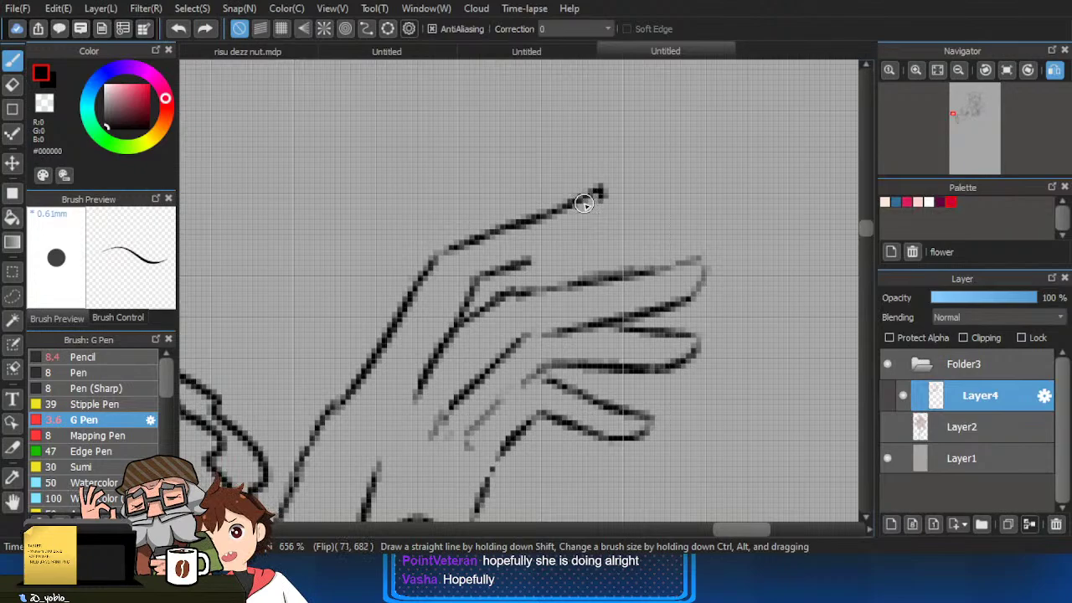
left_click_drag(584, 217, 528, 261)
key("ctrl+z")
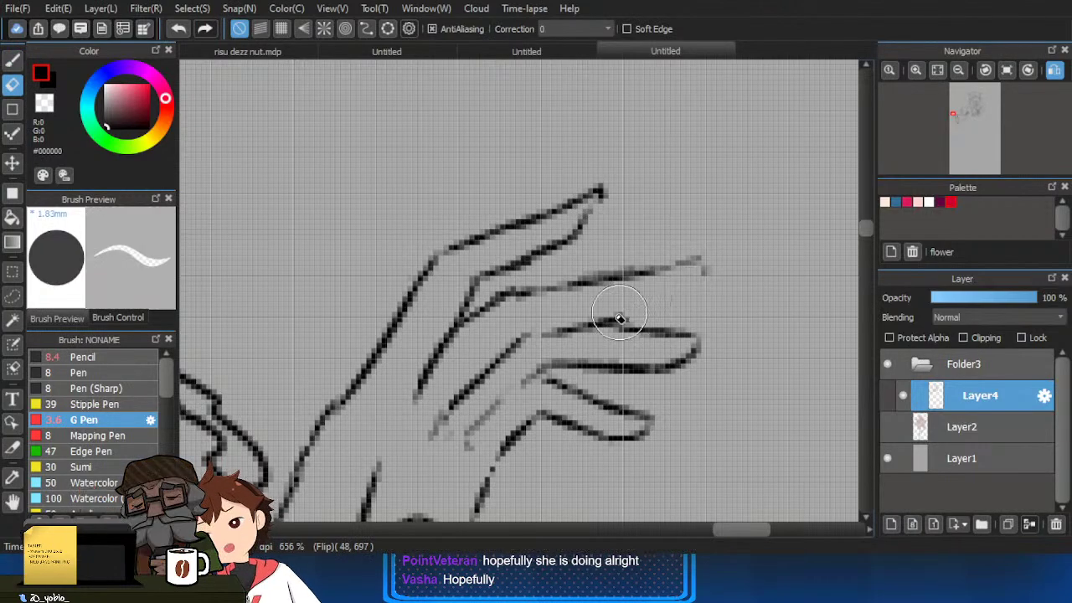
Erase and re-ink the second finger's tip and underside with a slanted end, and erase the third finger's rounded tip.
left_click_drag(687, 280, 591, 320)
left_click_drag(687, 289, 704, 268)
mouse_move(699, 352)
left_mouse_down()
mouse_move(712, 290)
mouse_move(723, 294)
mouse_move(704, 313)
mouse_move(612, 327)
left_mouse_up()
key("e")
key("b")
key("e")
key("b")
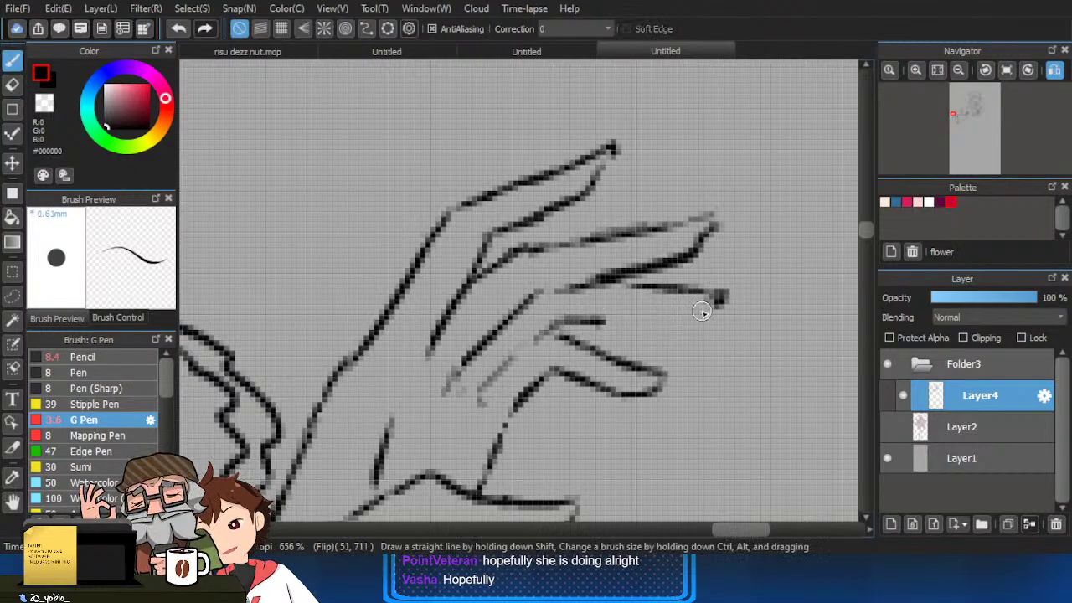
Ink the third finger's underside up to its pointed tip and rework the little finger's rounded tip.
left_click_drag(705, 309, 595, 324)
left_click_drag(680, 378, 689, 331)
key("e")
key("b")
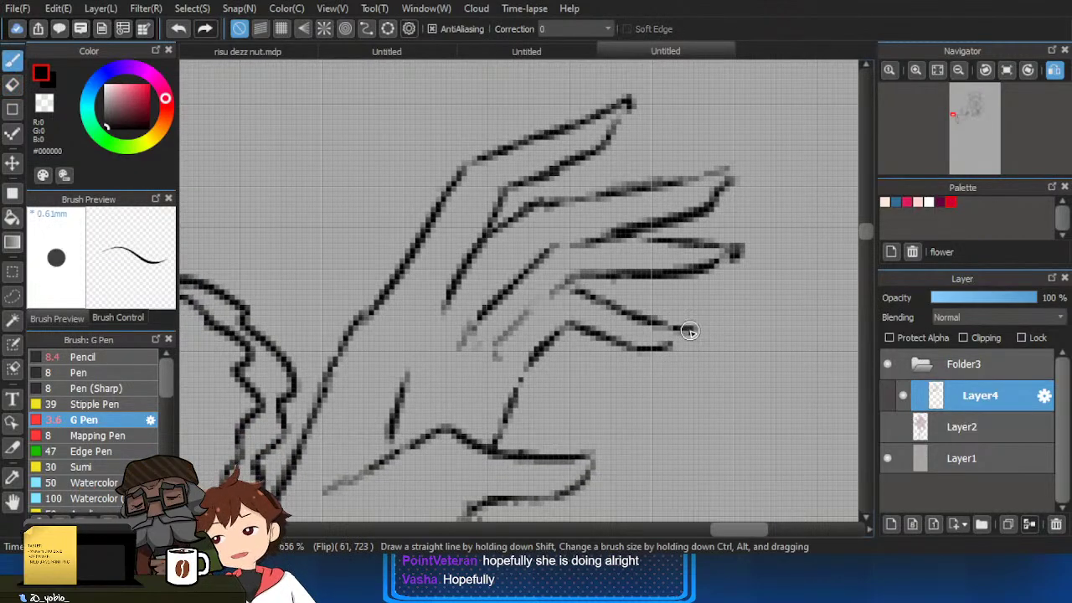
mouse_move(626, 400)
left_mouse_down()
mouse_move(651, 342)
mouse_move(625, 402)
mouse_move(682, 316)
left_mouse_up()
key("e")
key("b")
Thin the thick line at the mouth's corner and break up the upper lip line with the eraser.
scroll(608, 411, "down", 3)
scroll(682, 317, "down", 1)
scroll(695, 354, "down", 1)
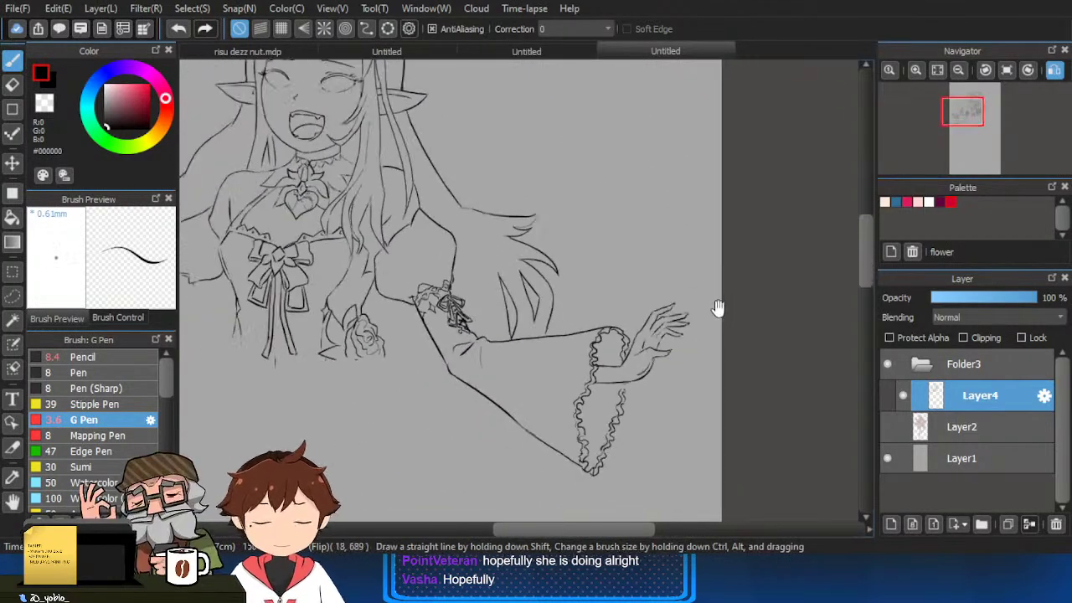
scroll(701, 346, "down", 2)
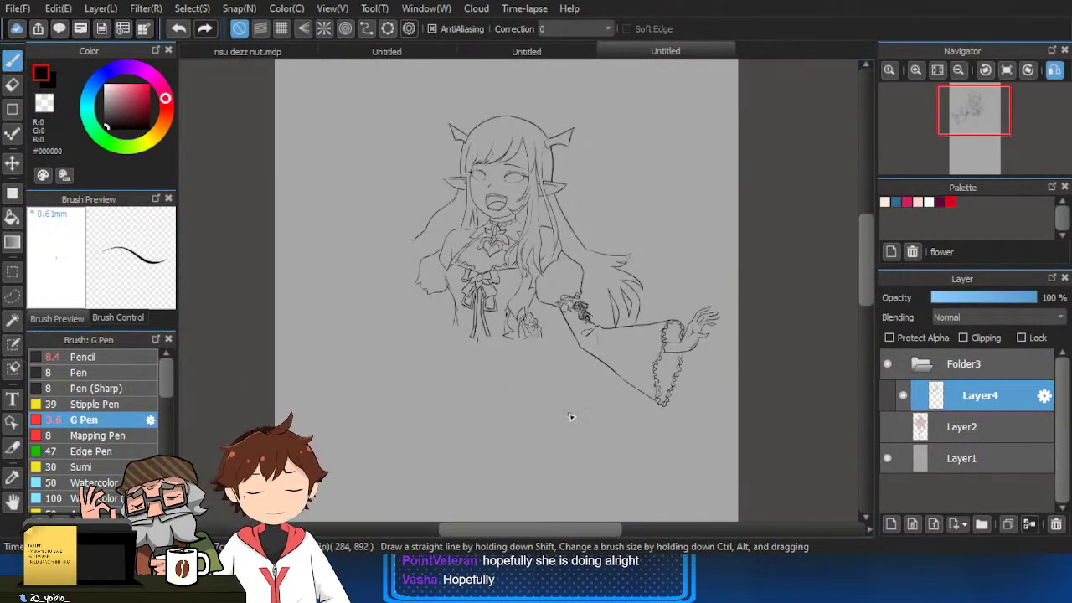
scroll(590, 351, "up", 5)
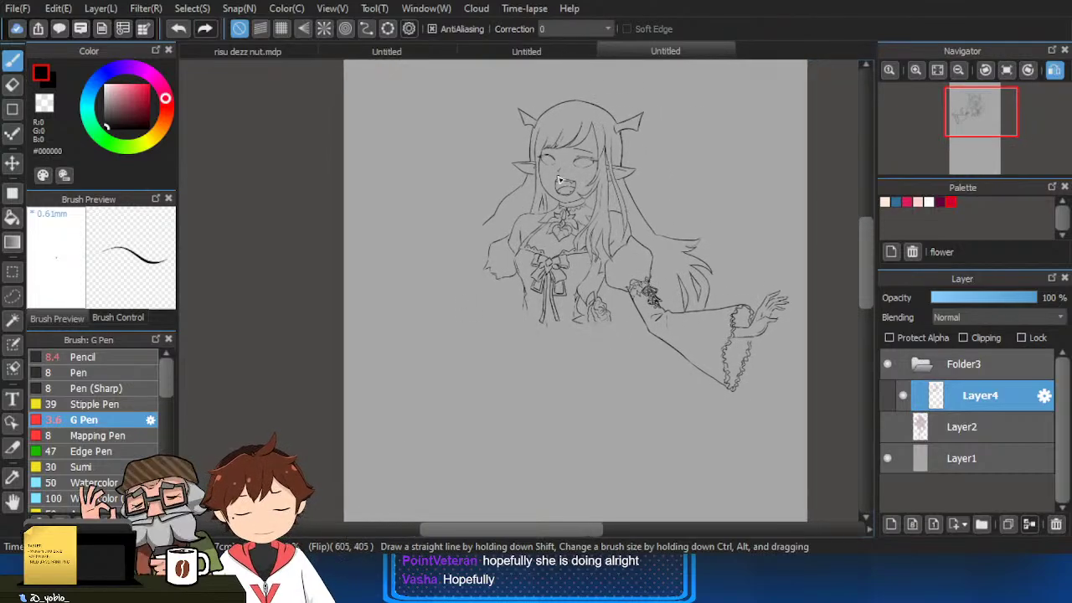
scroll(568, 171, "up", 4)
key("e")
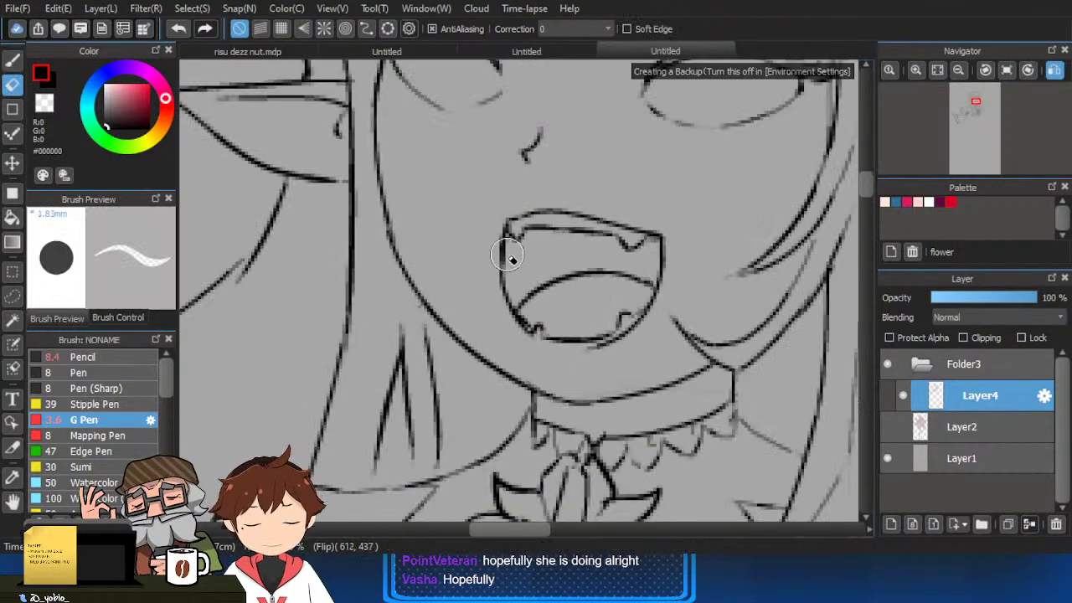
key("b")
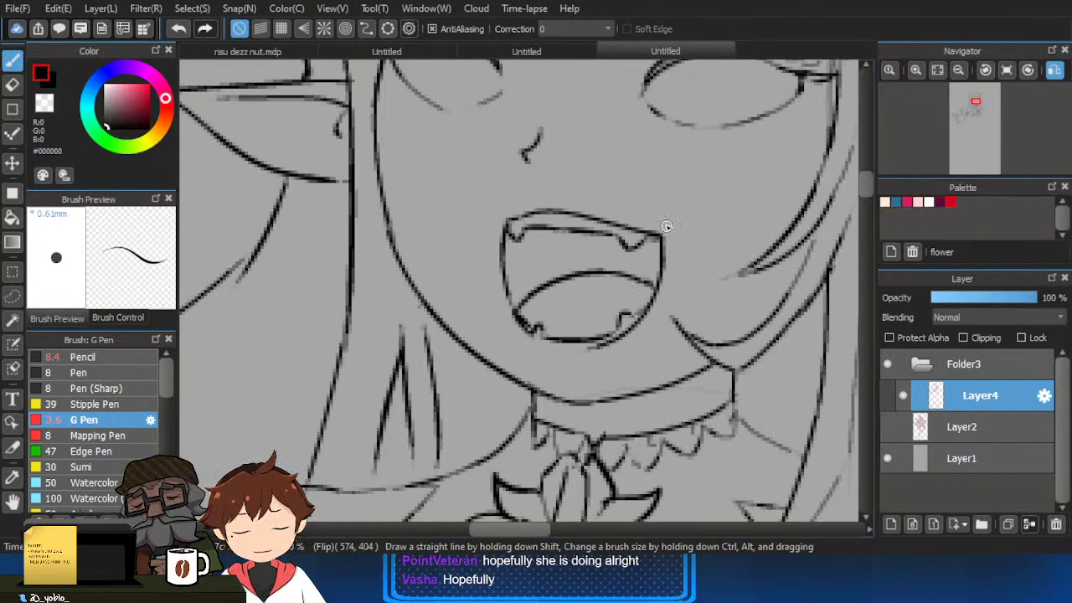
key("e")
left_click_drag(587, 214, 659, 236)
key("b")
key("ctrl+z")
mouse_move(593, 212)
left_mouse_down()
mouse_move(653, 229)
mouse_move(678, 260)
mouse_move(630, 224)
mouse_move(674, 250)
mouse_move(651, 237)
mouse_move(696, 242)
left_mouse_up()
key("ctrl+z")
scroll(673, 249, "down", 2)
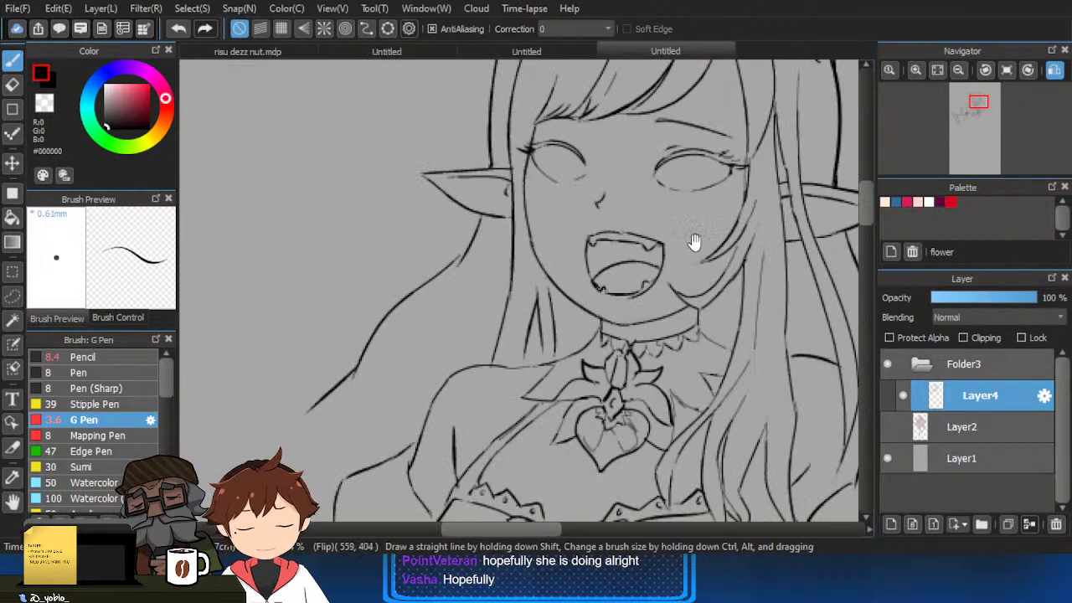
Erase the lower fangs and the bottom outline of the mouth, leaving the lower lip open beneath the tongue.
scroll(634, 299, "up", 3)
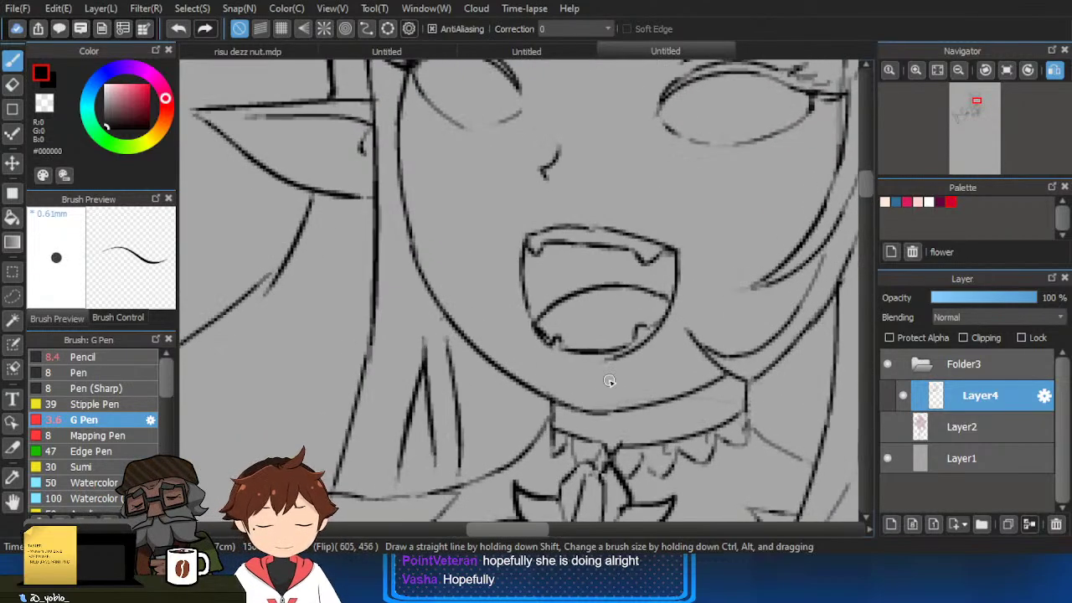
key("e")
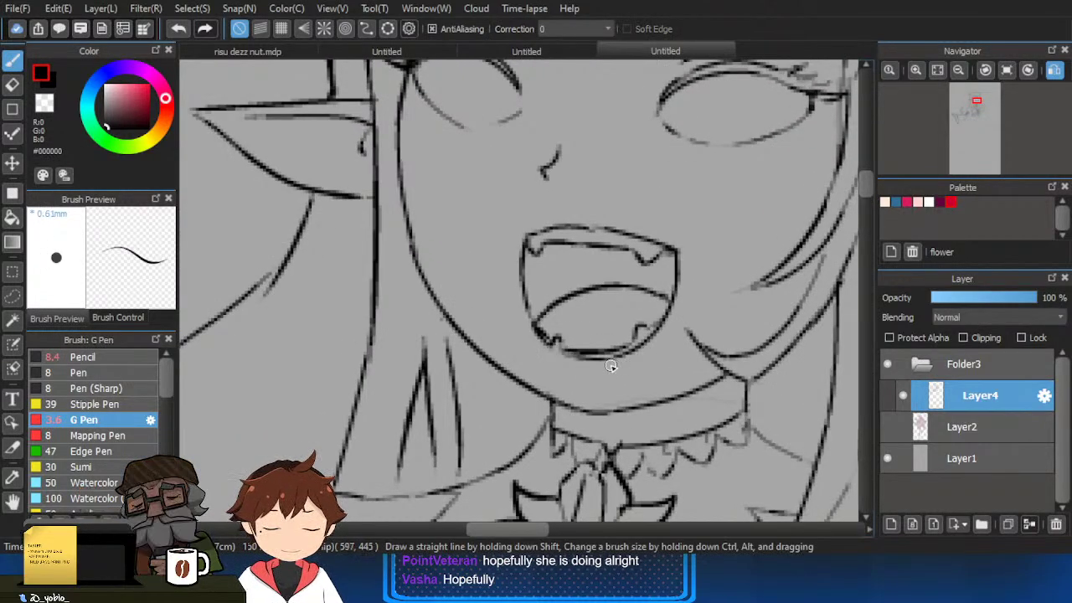
left_click_drag(609, 351, 629, 342)
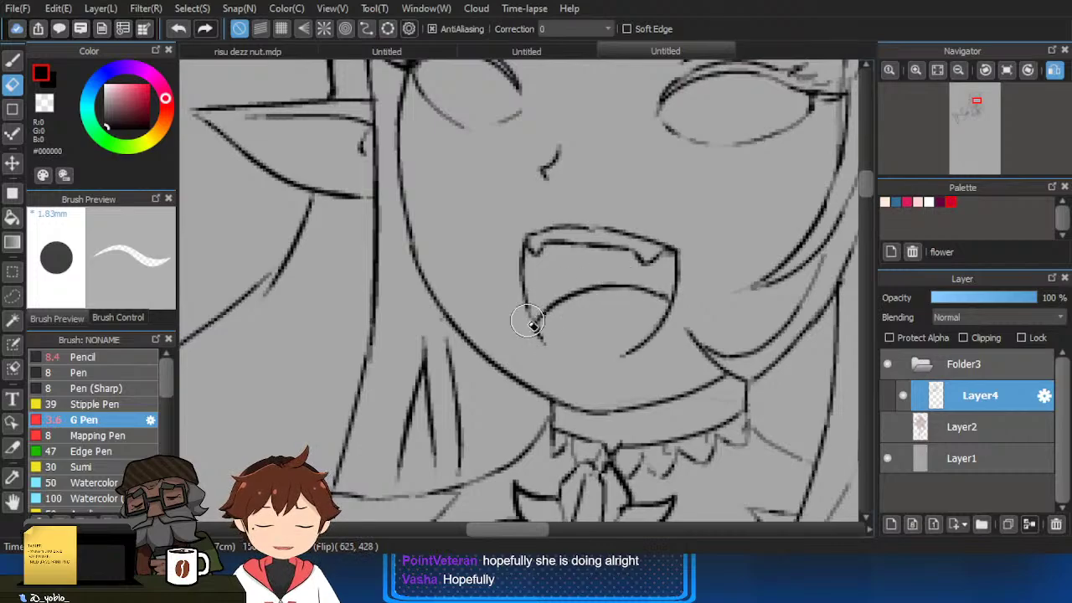
key("b")
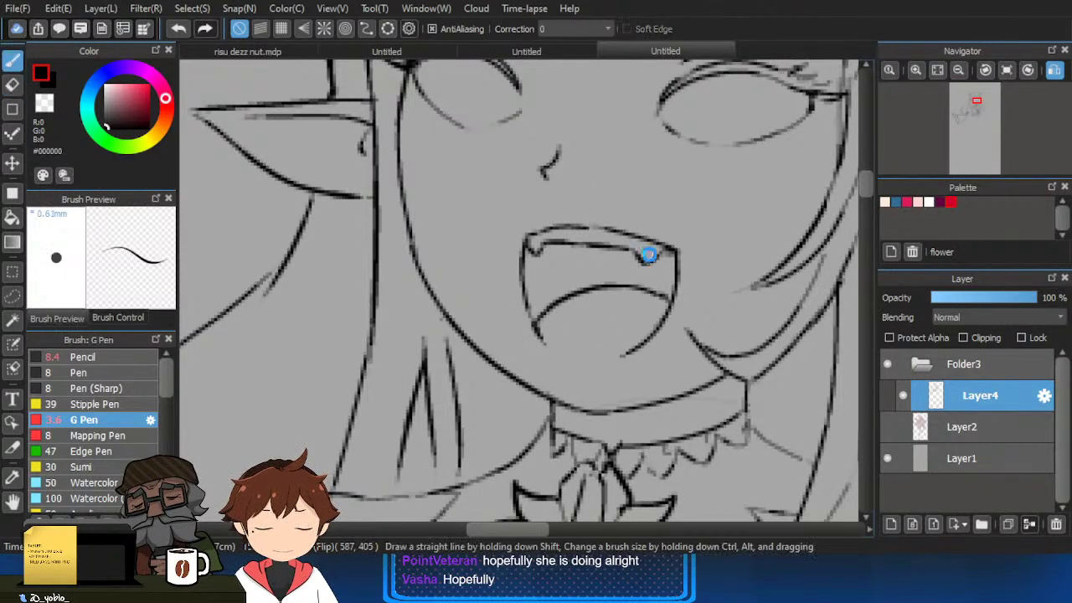
Show the Layer2 sketch and ink the other sleeve's bow loops and the arm's upper edge with creases at the elbow.
scroll(646, 251, "down", 4)
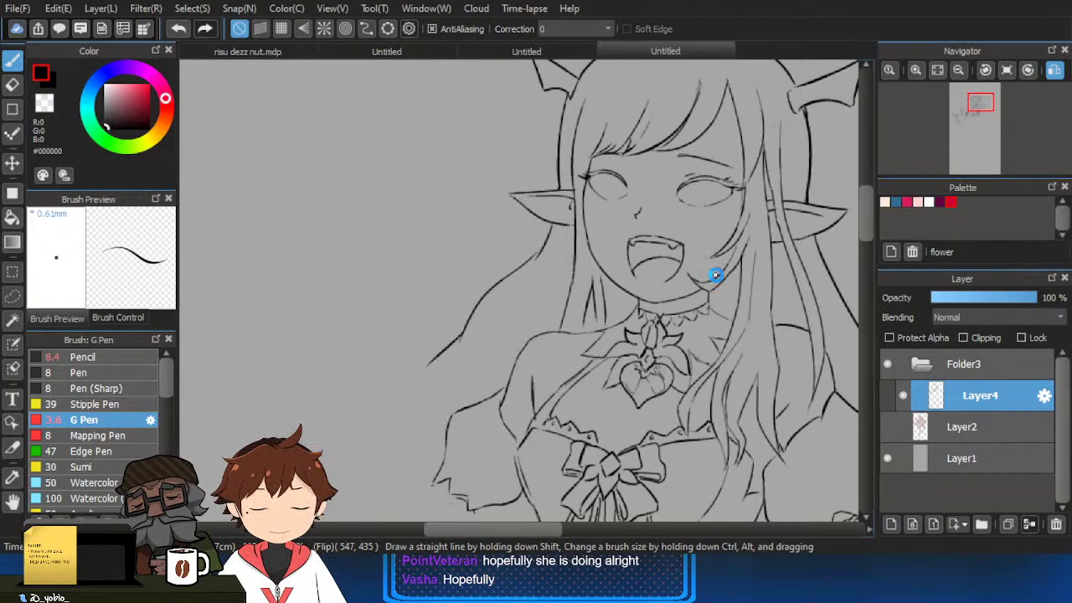
scroll(715, 274, "down", 5)
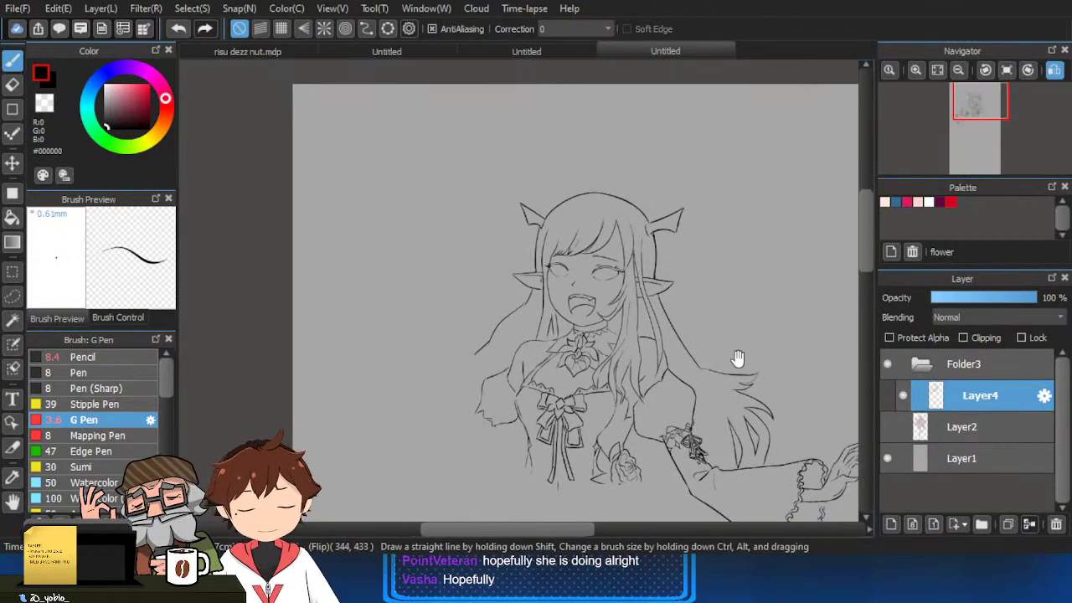
left_click(887, 427)
scroll(778, 440, "up", 3)
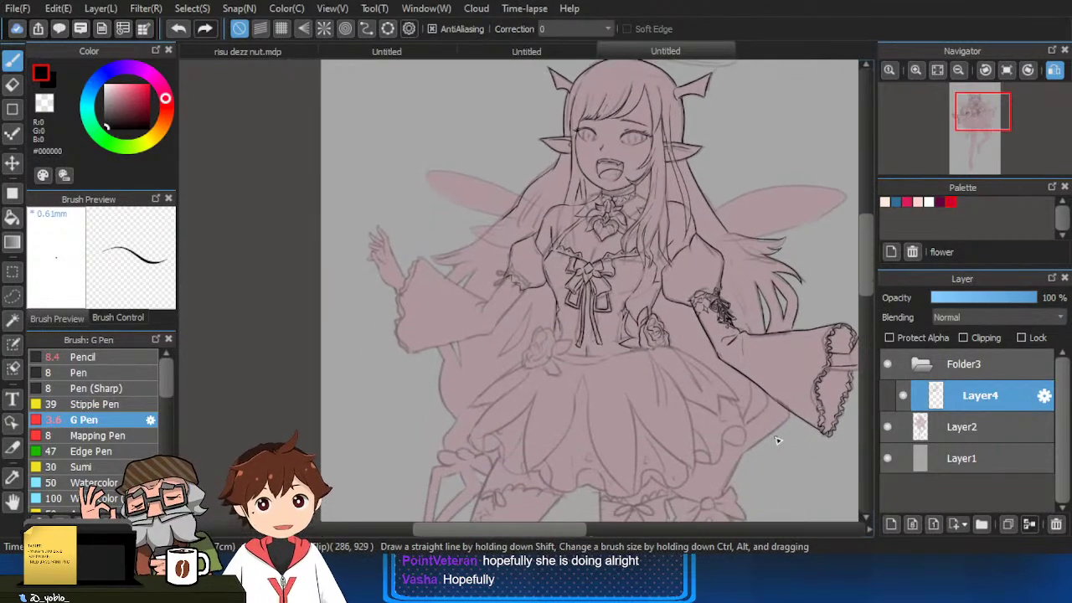
scroll(617, 359, "up", 4)
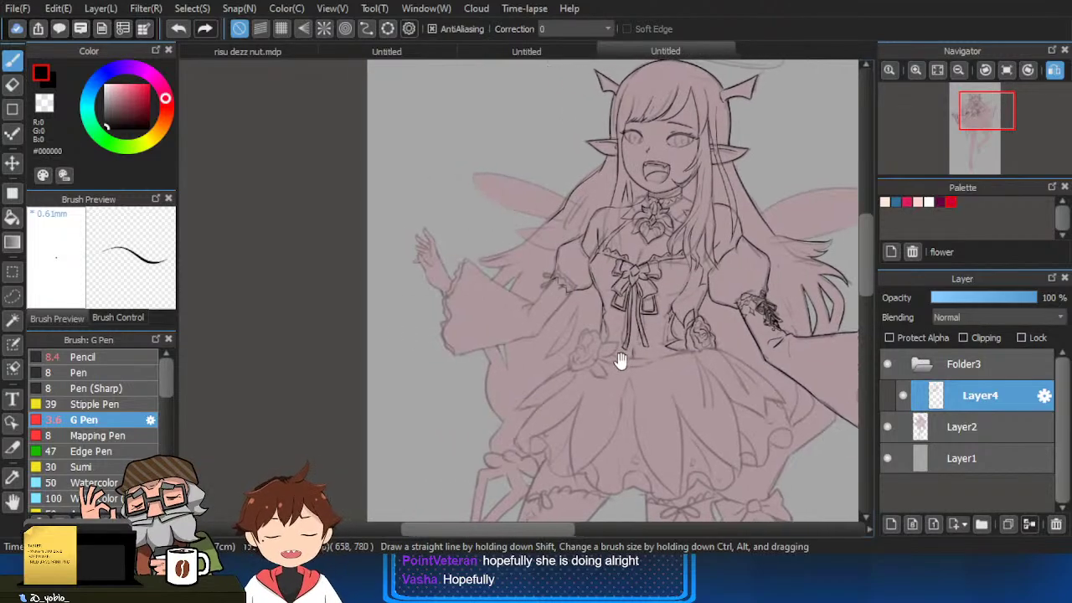
scroll(549, 277, "up", 1)
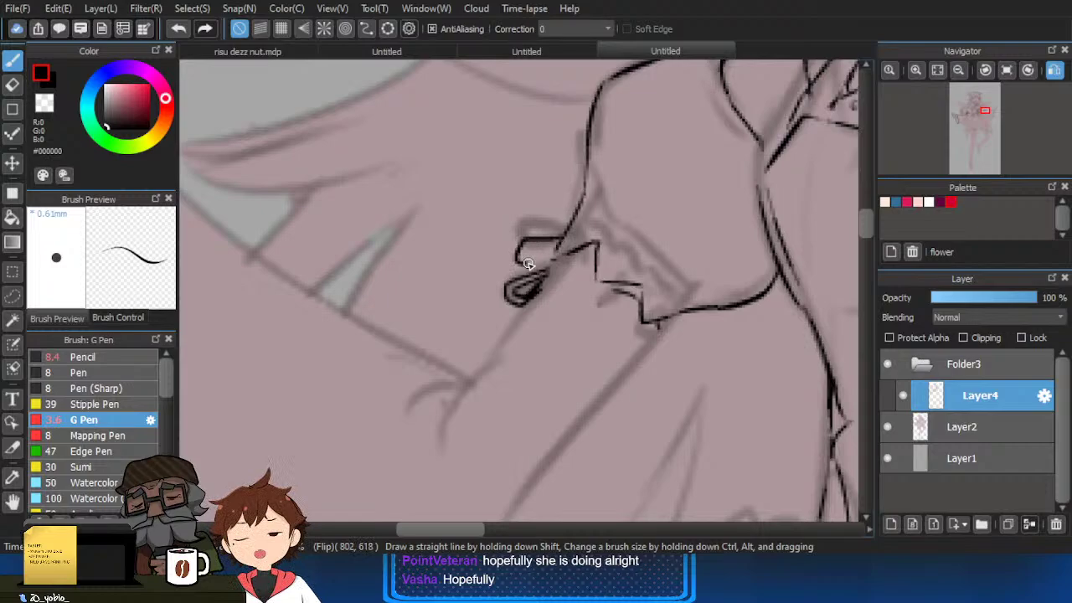
left_click_drag(528, 264, 555, 257)
left_click_drag(531, 305, 493, 364)
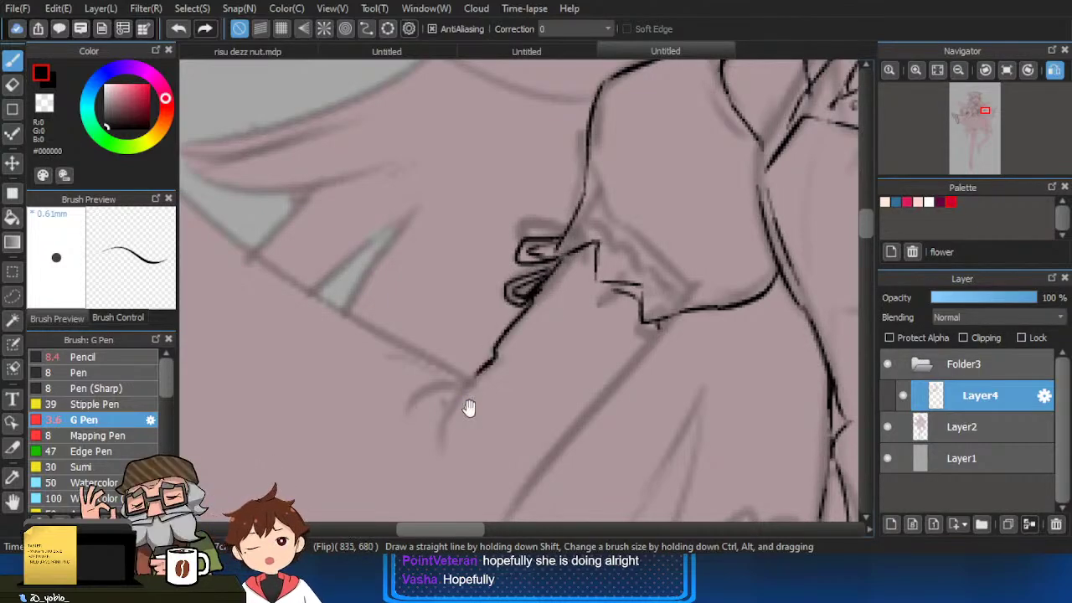
left_click_drag(469, 407, 481, 372)
left_click_drag(507, 320, 453, 385)
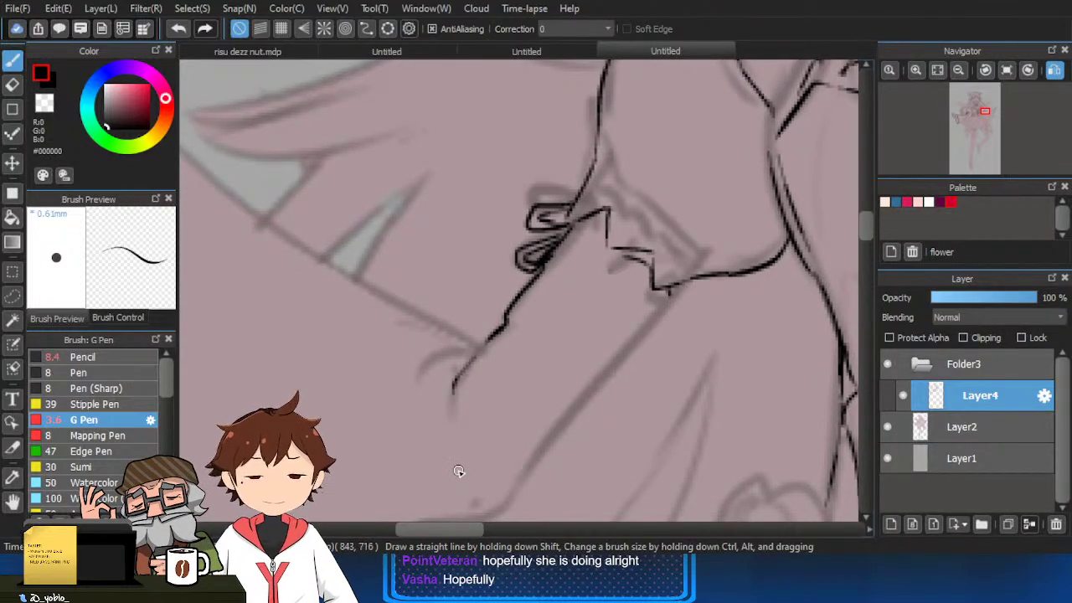
left_click_drag(638, 372, 599, 316)
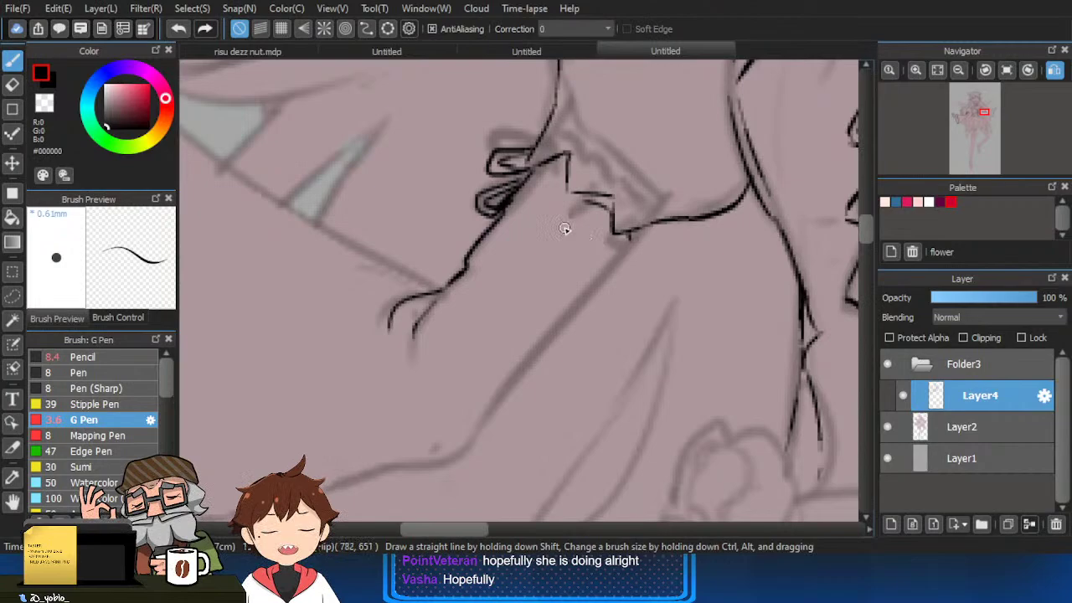
Ink the arm's underside down to the elbow and along the bell sleeve's lower edge to the cuff corner.
mouse_move(632, 236)
left_mouse_down()
mouse_move(504, 392)
mouse_move(465, 459)
left_mouse_up()
mouse_move(482, 442)
left_mouse_down()
mouse_move(537, 398)
mouse_move(469, 424)
mouse_move(516, 414)
left_mouse_up()
mouse_move(512, 414)
left_mouse_down()
mouse_move(577, 391)
mouse_move(293, 466)
left_mouse_up()
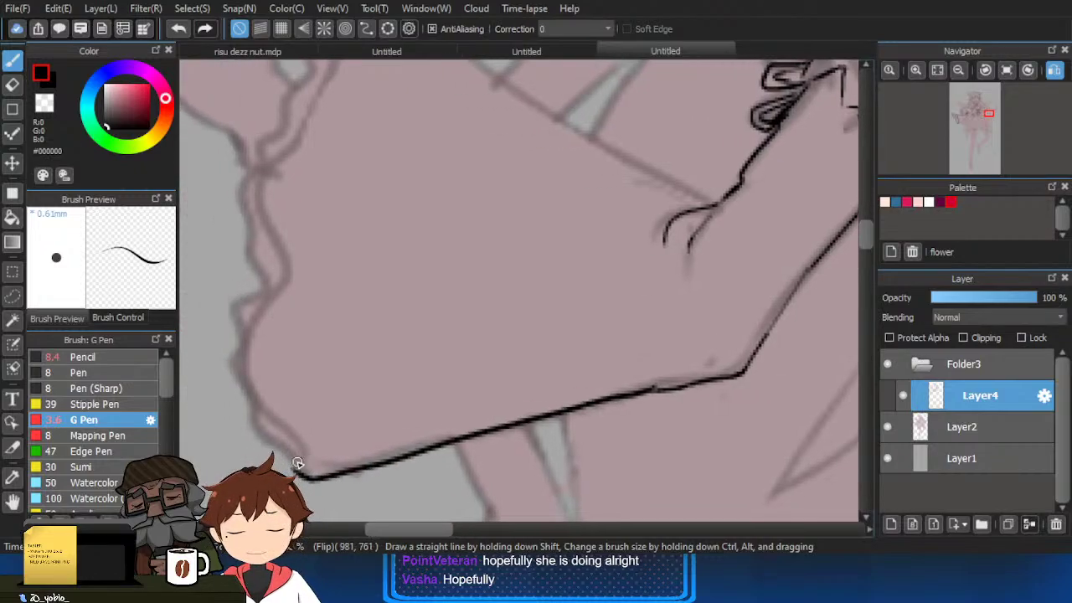
Ink the bell sleeve's wavy cuff opening and its upper edge back to the elbow creases.
mouse_move(269, 219)
left_mouse_down()
mouse_move(266, 271)
mouse_move(270, 227)
left_mouse_up()
left_click_drag(305, 204, 297, 253)
key("ctrl+z")
mouse_move(255, 359)
left_mouse_down()
mouse_move(258, 281)
mouse_move(278, 255)
mouse_move(251, 312)
left_mouse_up()
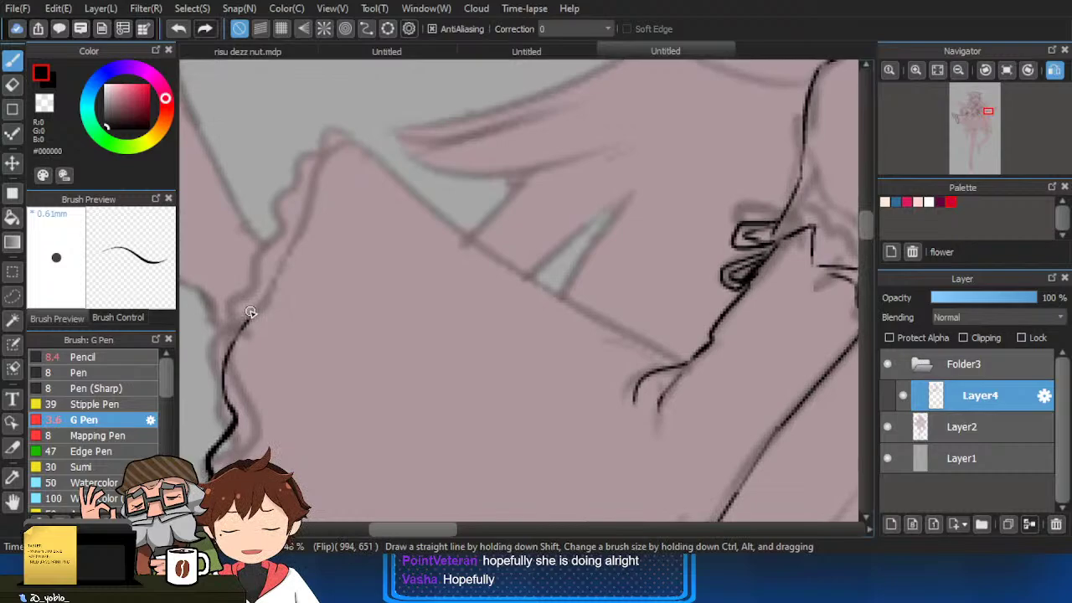
mouse_move(286, 242)
left_mouse_down()
mouse_move(318, 151)
mouse_move(398, 168)
mouse_move(490, 261)
mouse_move(590, 318)
left_mouse_up()
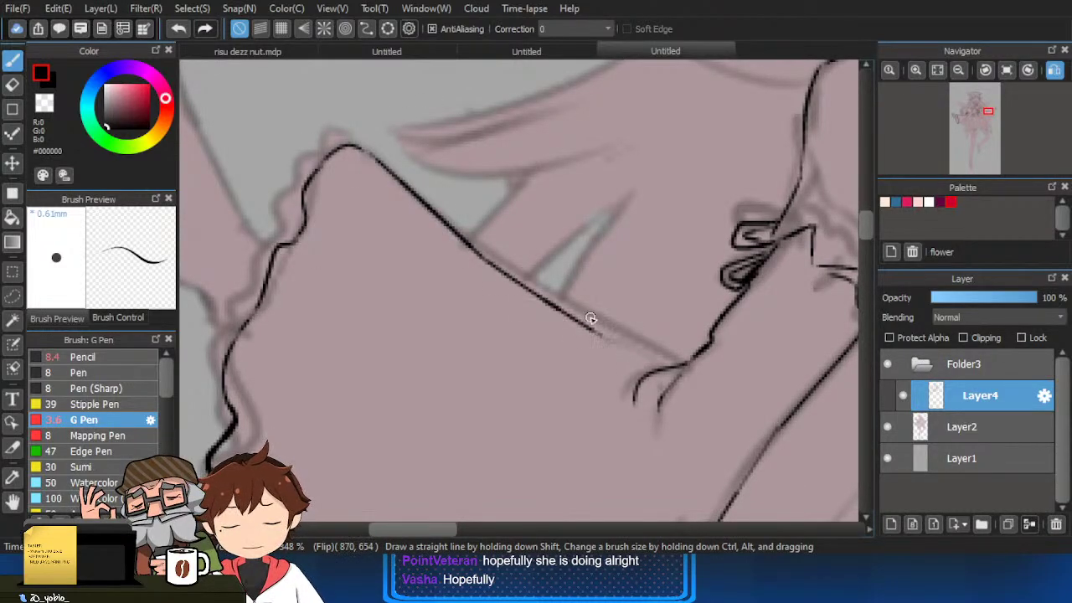
left_click_drag(661, 359, 678, 361)
Ink a scalloped lace trim along the outside of the bell sleeve's whole cuff edge.
scroll(683, 377, "down", 3)
left_click_drag(721, 445, 603, 383)
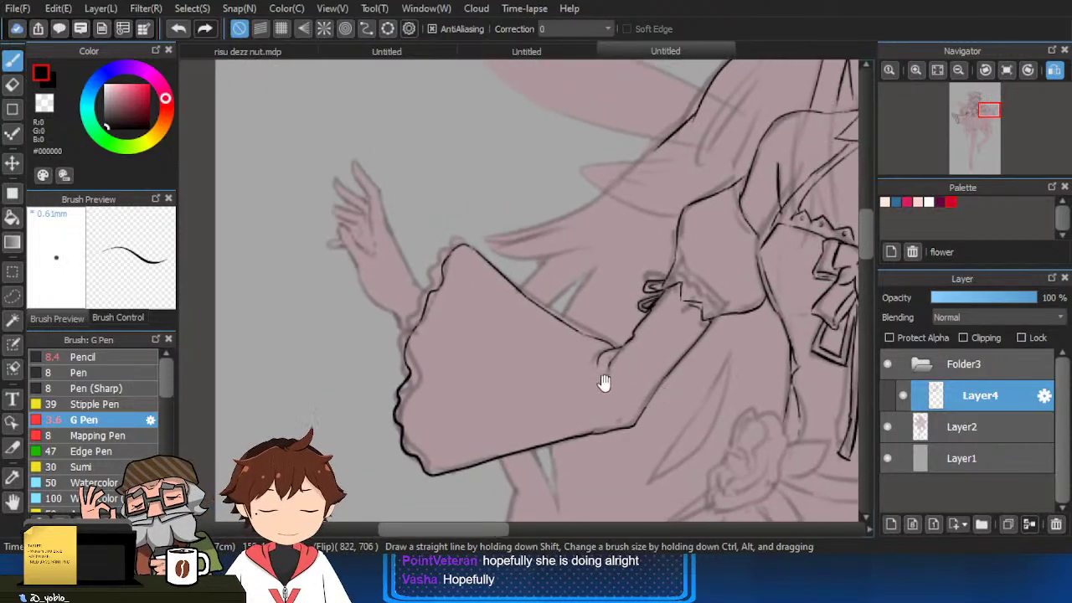
scroll(450, 305, "up", 2)
scroll(485, 234, "up", 2)
mouse_move(447, 241)
left_mouse_down()
mouse_move(401, 299)
mouse_move(401, 330)
mouse_move(357, 393)
left_mouse_up()
mouse_move(394, 349)
left_mouse_down()
mouse_move(390, 374)
mouse_move(396, 355)
left_mouse_up()
mouse_move(397, 353)
left_mouse_down()
mouse_move(360, 395)
mouse_move(365, 410)
left_mouse_up()
mouse_move(365, 411)
left_mouse_down()
mouse_move(377, 380)
mouse_move(363, 385)
mouse_move(356, 422)
mouse_move(370, 444)
mouse_move(362, 417)
mouse_move(366, 424)
mouse_move(366, 459)
mouse_move(375, 427)
mouse_move(352, 452)
left_mouse_up()
mouse_move(353, 454)
left_mouse_down()
mouse_move(374, 423)
mouse_move(361, 452)
left_mouse_up()
mouse_move(379, 461)
left_mouse_down()
mouse_move(385, 385)
mouse_move(367, 402)
mouse_move(371, 457)
mouse_move(450, 500)
mouse_move(420, 471)
left_mouse_up()
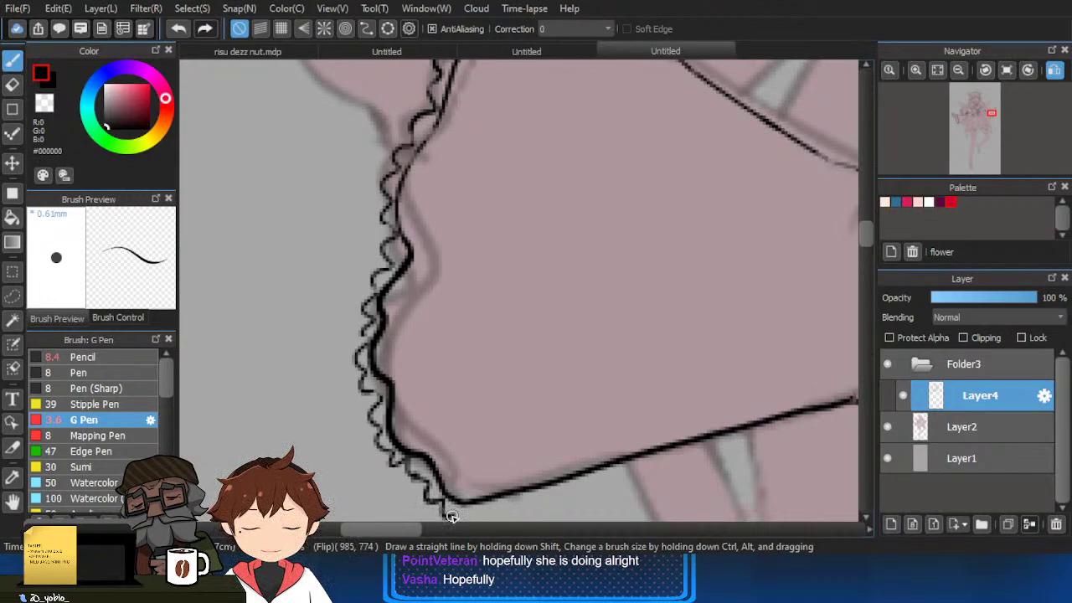
mouse_move(452, 517)
left_mouse_down()
mouse_move(468, 509)
mouse_move(491, 438)
mouse_move(512, 441)
left_mouse_up()
left_click_drag(444, 255, 422, 363)
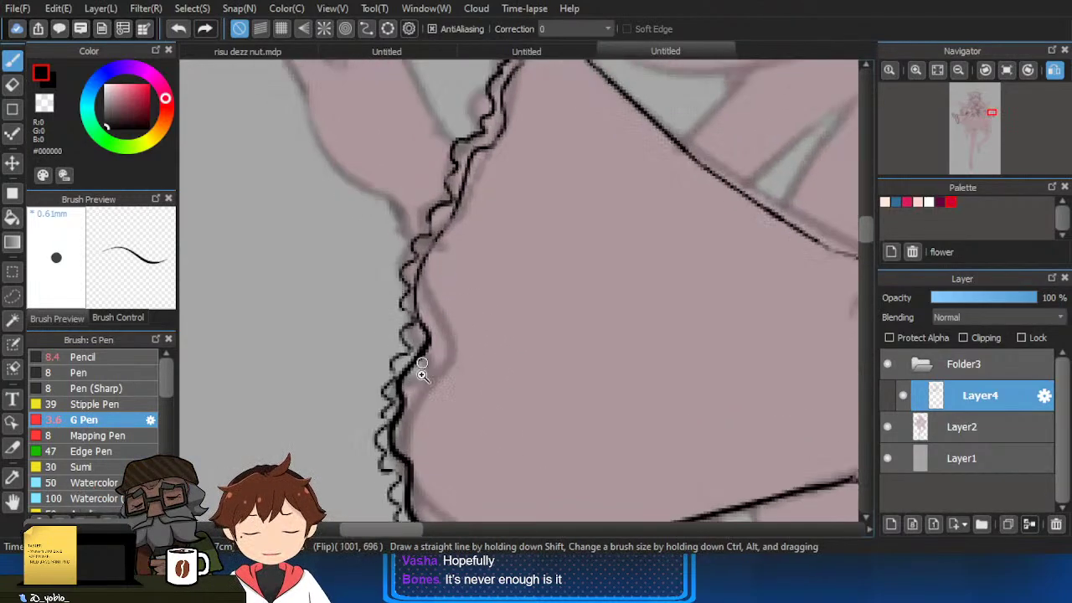
scroll(423, 368, "up", 1)
scroll(422, 369, "down", 3)
scroll(414, 383, "up", 4)
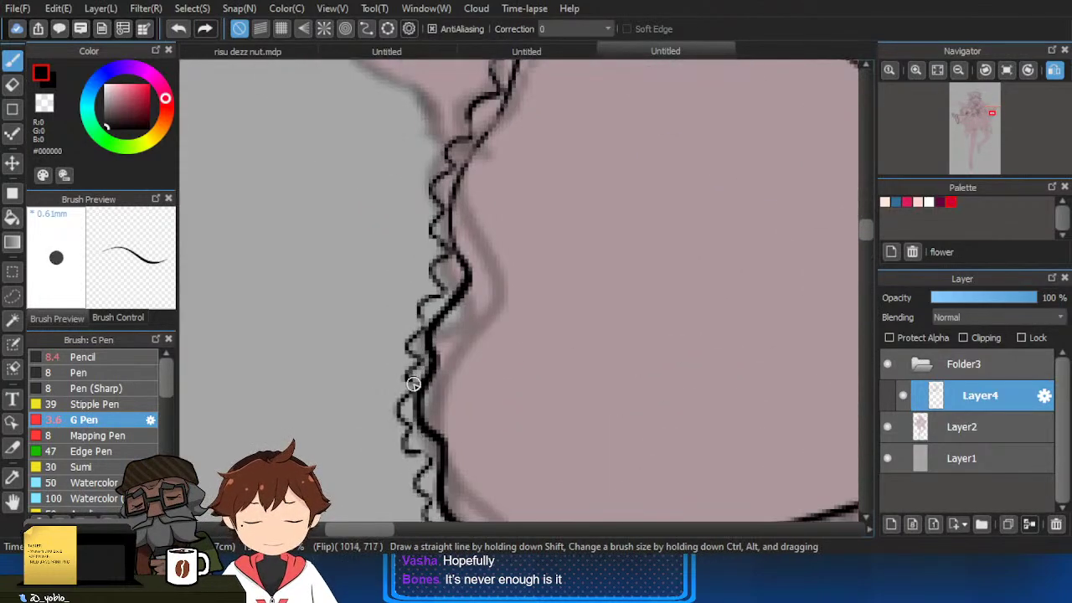
Add short fabric crease lines on the bell sleeve beside the elbow.
scroll(418, 453, "down", 2)
scroll(518, 392, "down", 2)
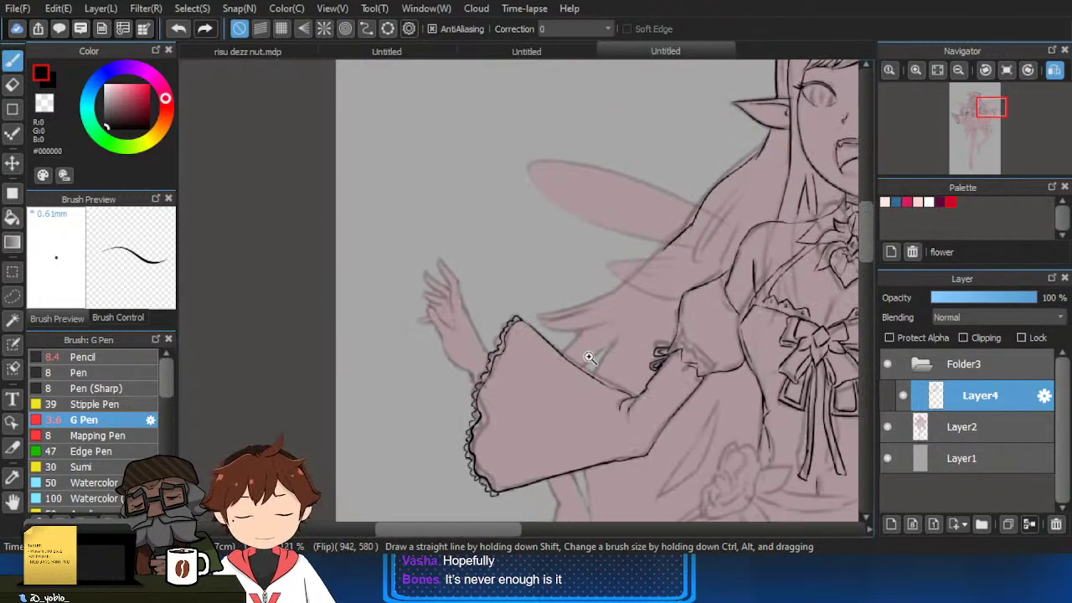
scroll(609, 423, "up", 2)
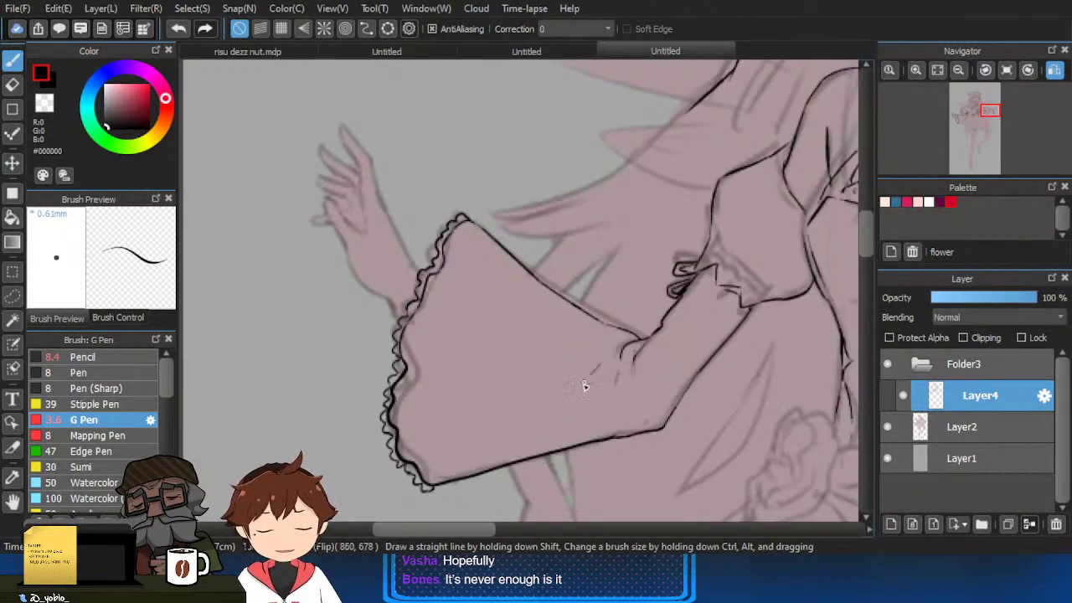
scroll(631, 387, "down", 2)
Review the inked upper body and both bell sleeves against the underlying sketch.
left_click_drag(728, 410, 604, 419)
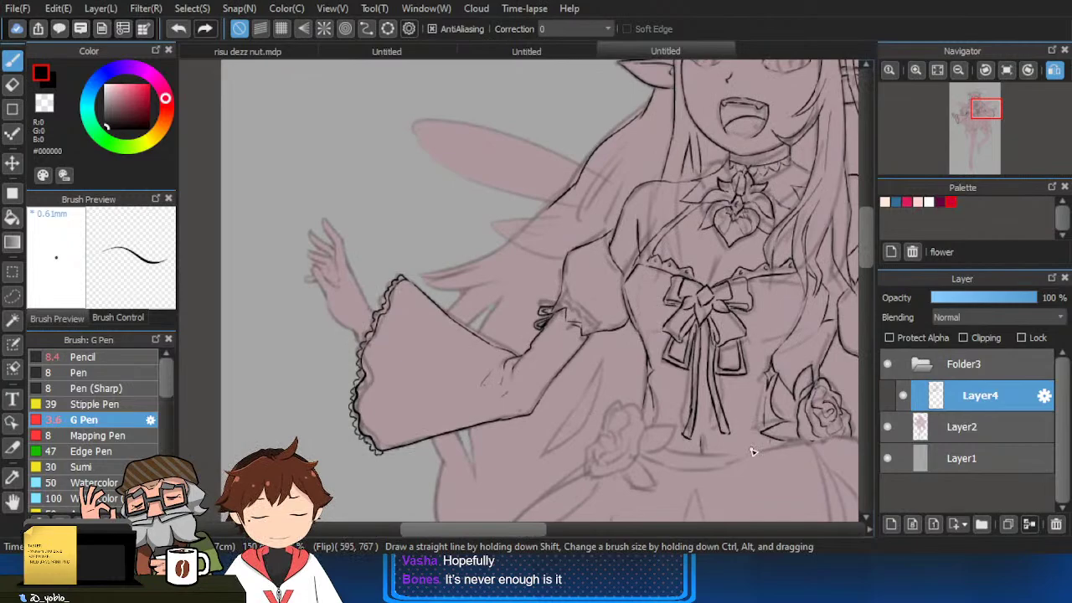
scroll(723, 460, "down", 1)
left_click_drag(723, 460, 644, 500)
scroll(670, 486, "down", 1)
left_click_drag(799, 461, 727, 459)
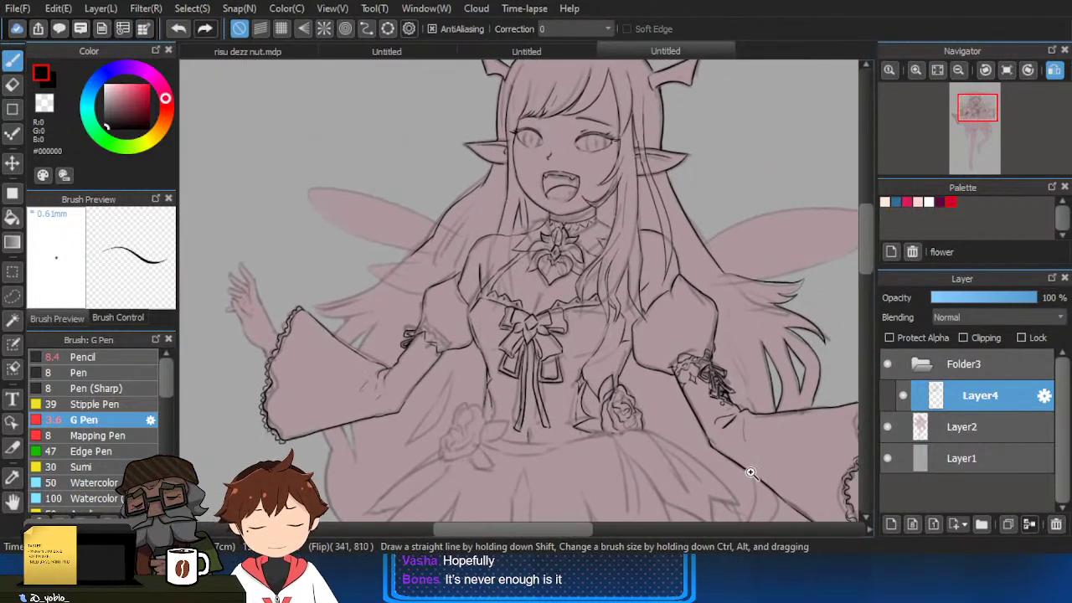
scroll(749, 472, "down", 2)
mouse_move(774, 490)
left_mouse_down()
mouse_move(742, 450)
mouse_move(733, 455)
left_mouse_up()
left_click_drag(757, 473, 741, 456)
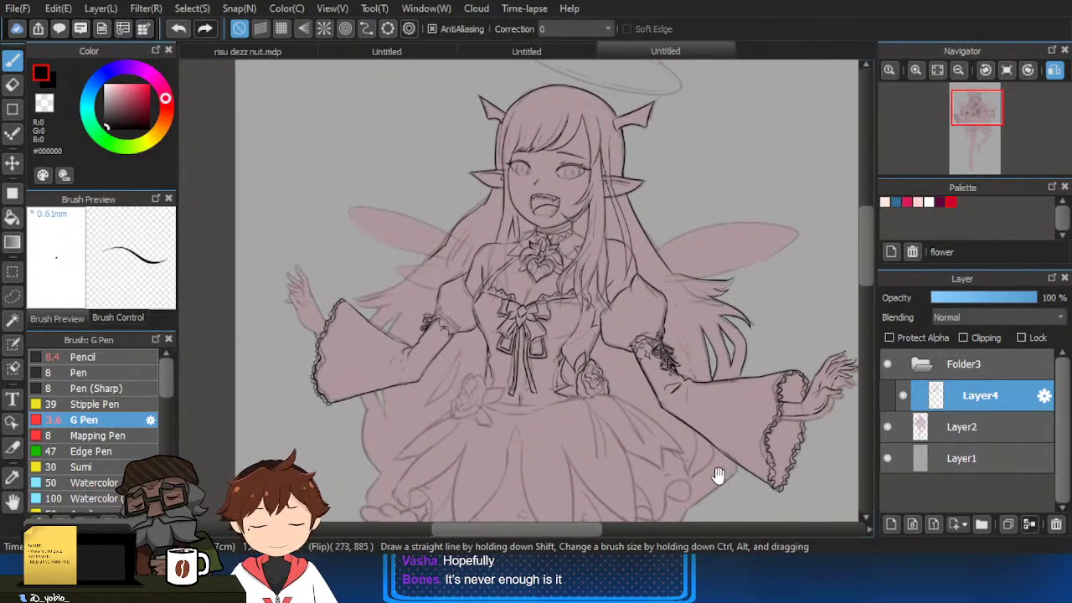
Ink the outer edge of the long hair from the shoulder down to its tip above the bell sleeve.
scroll(415, 351, "up", 5)
scroll(394, 298, "up", 1)
mouse_move(398, 295)
left_mouse_down()
mouse_move(443, 302)
mouse_move(518, 286)
left_mouse_up()
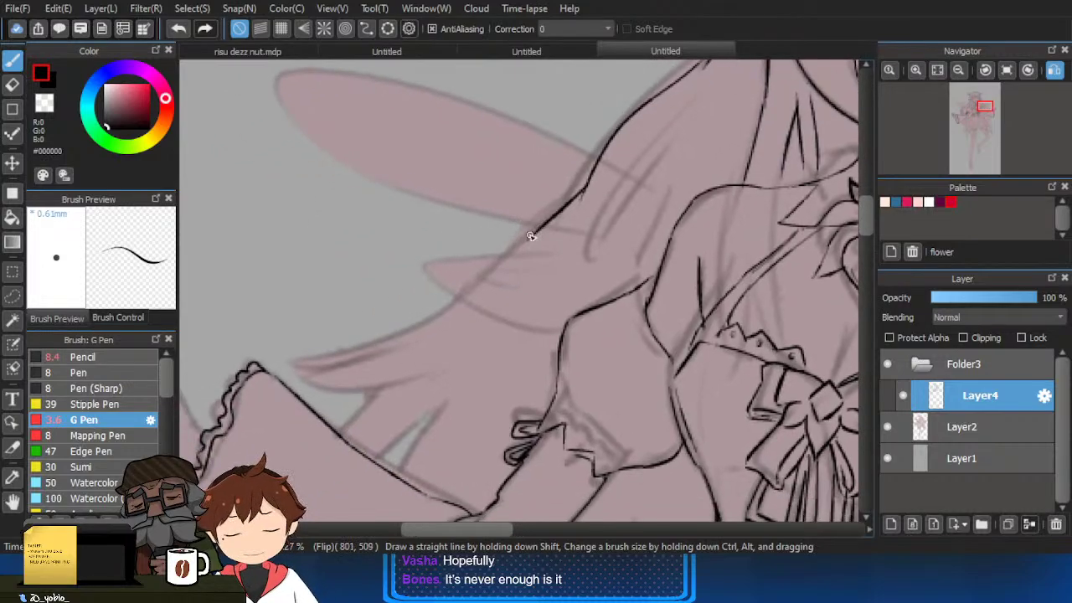
mouse_move(530, 236)
left_mouse_down()
mouse_move(448, 369)
mouse_move(517, 256)
mouse_move(279, 403)
left_mouse_up()
key("ctrl+z")
key("ctrl+z")
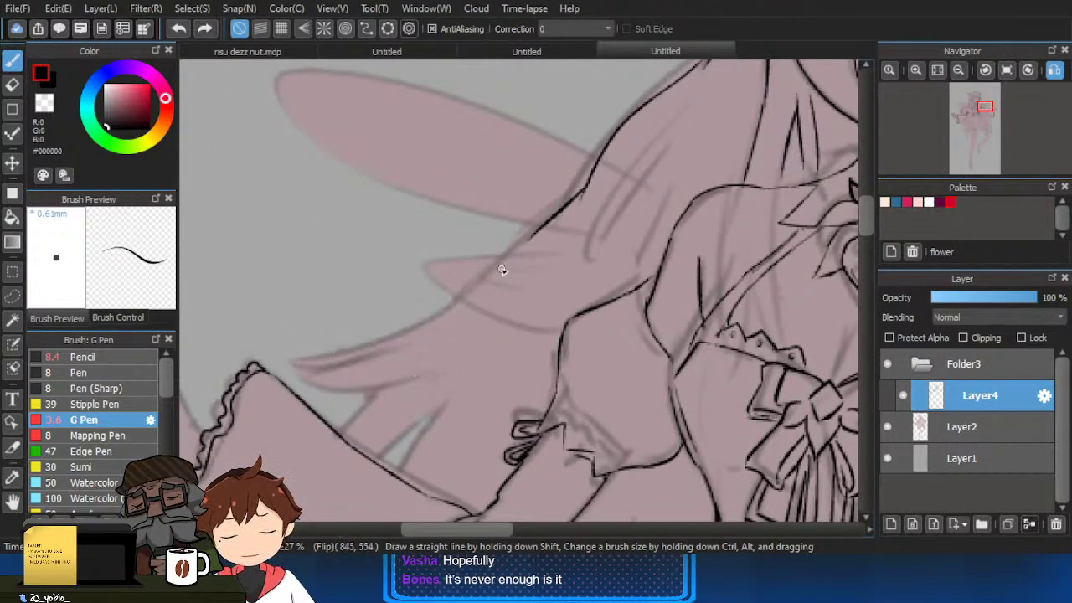
mouse_move(536, 232)
left_mouse_down()
mouse_move(383, 344)
mouse_move(289, 373)
left_mouse_up()
scroll(359, 404, "down", 6)
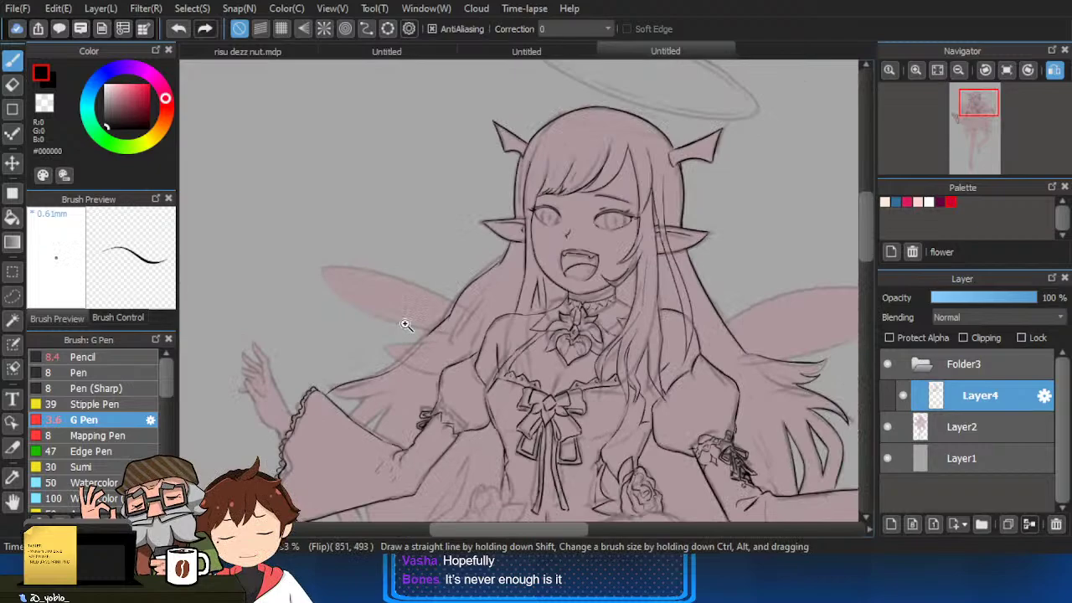
Ink the pointed hair tips and the strand gaps where the hair meets the bell sleeve's upper edge.
left_click_drag(499, 399, 526, 351)
scroll(526, 350, "up", 4)
left_click_drag(315, 340, 387, 344)
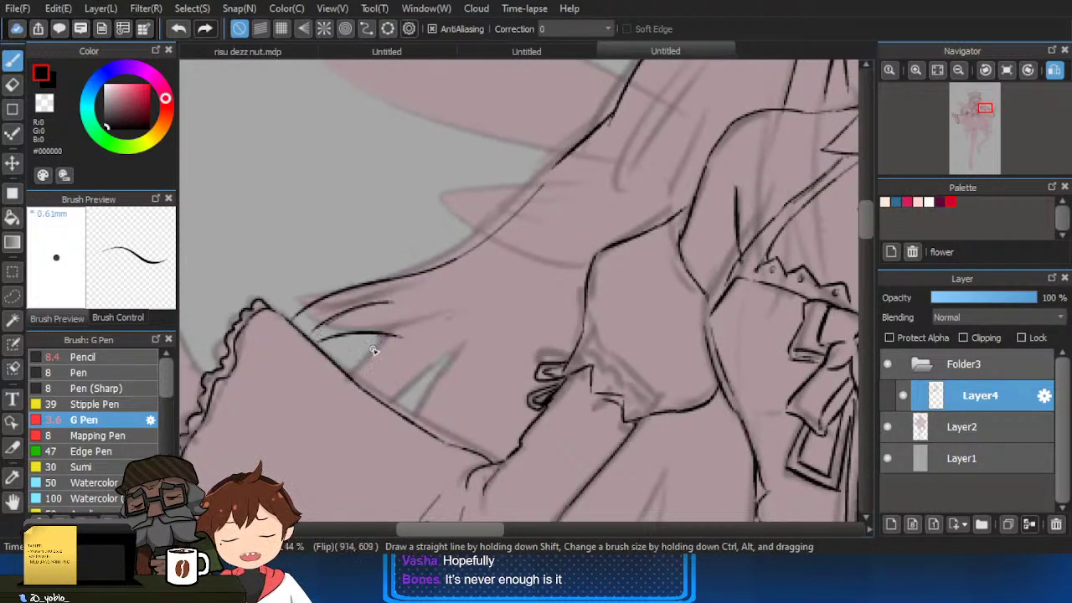
left_click_drag(392, 404, 468, 347)
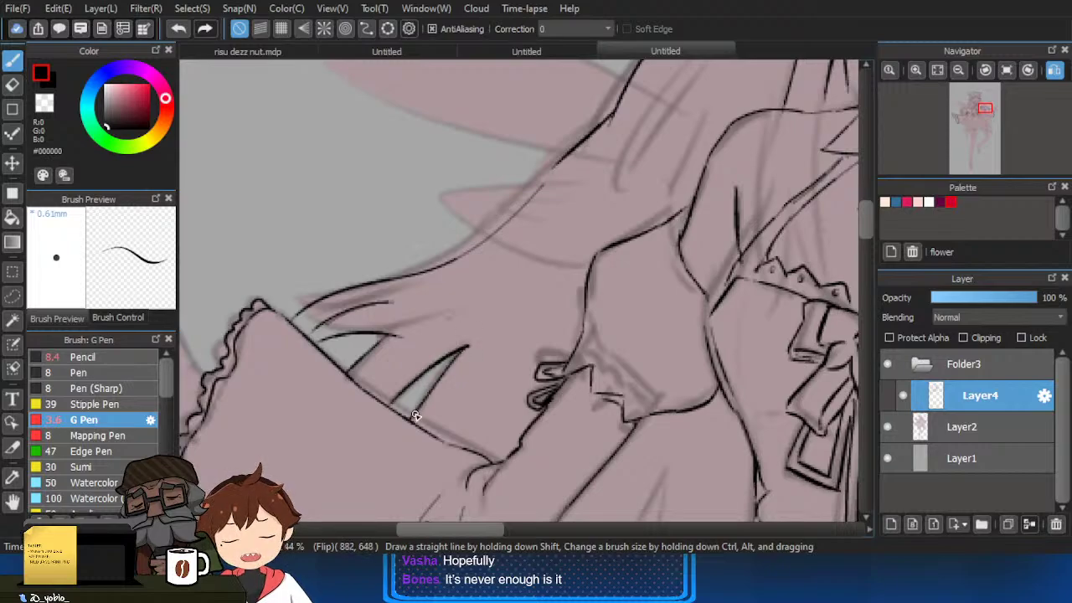
Ink the hair below the bell sleeve, with a narrow pointed gap and a bulging outer contour containing an inner strand.
mouse_move(447, 494)
left_mouse_down()
mouse_move(532, 259)
mouse_move(532, 218)
left_mouse_up()
left_click_drag(455, 338, 492, 433)
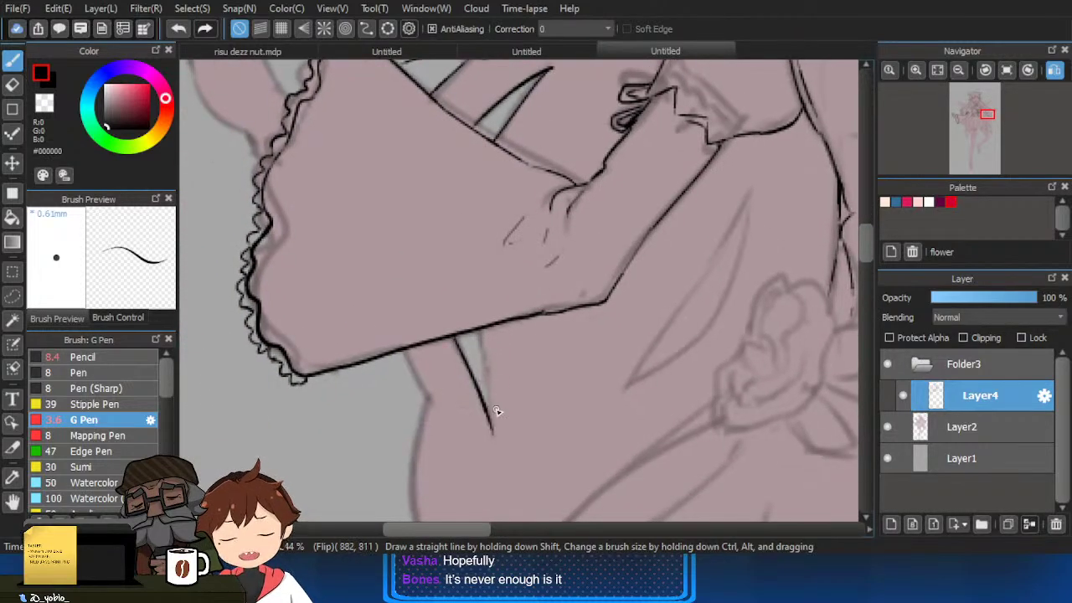
left_click_drag(410, 357, 429, 403)
left_click_drag(442, 453, 467, 277)
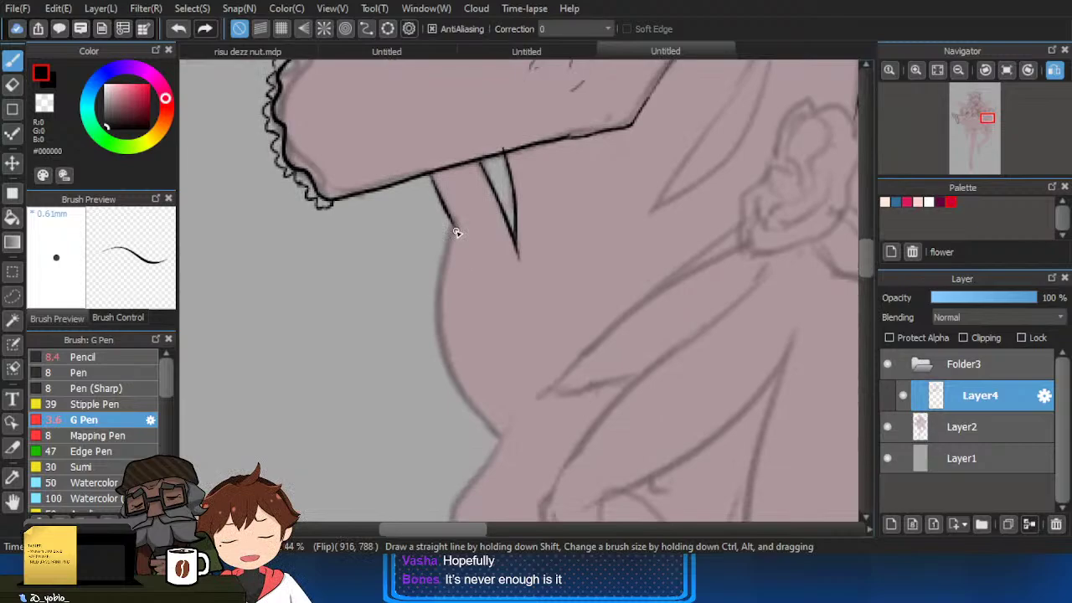
mouse_move(452, 227)
left_mouse_down()
mouse_move(402, 315)
mouse_move(465, 423)
mouse_move(465, 377)
mouse_move(484, 317)
mouse_move(506, 367)
left_mouse_up()
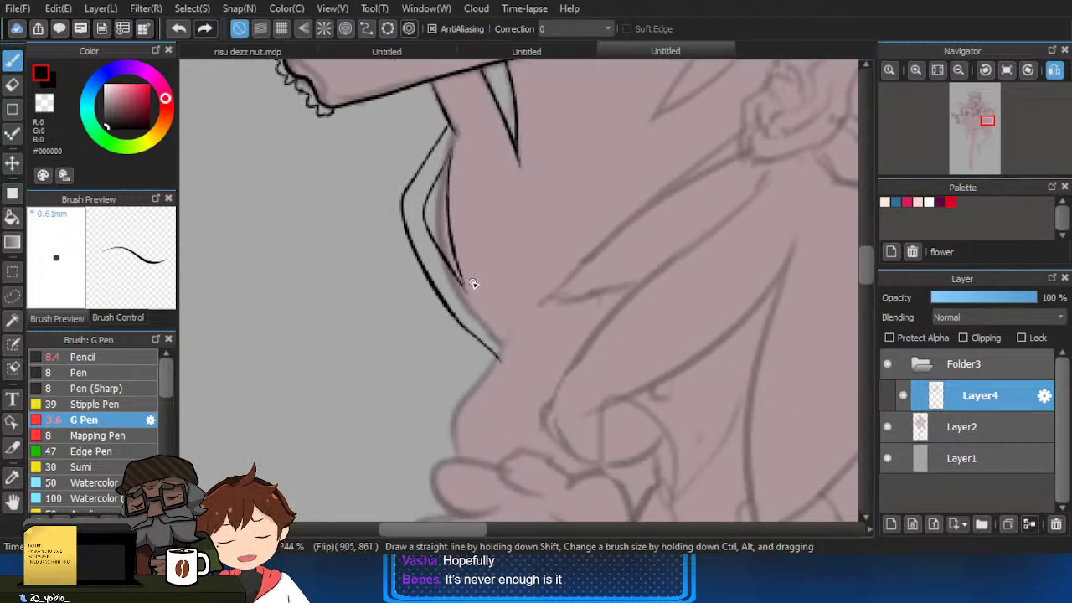
Ink the lower hair contour as a rounded curve running inward to the sketched bow.
mouse_move(475, 304)
left_mouse_down()
mouse_move(477, 242)
mouse_move(482, 403)
left_mouse_up()
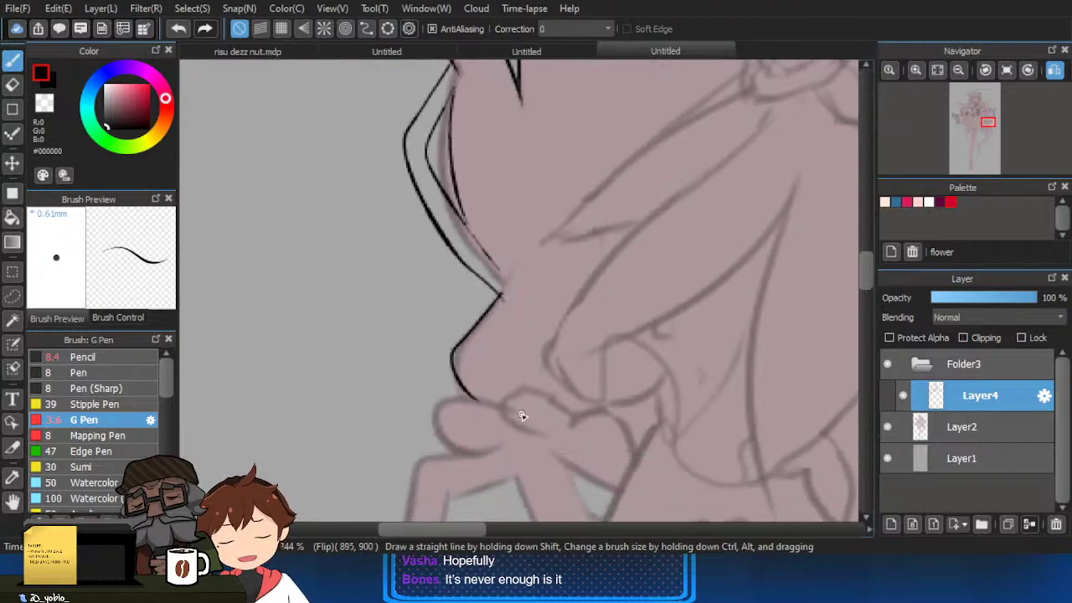
key("ctrl+z")
left_click_drag(501, 298, 507, 409)
left_click_drag(601, 403, 591, 324)
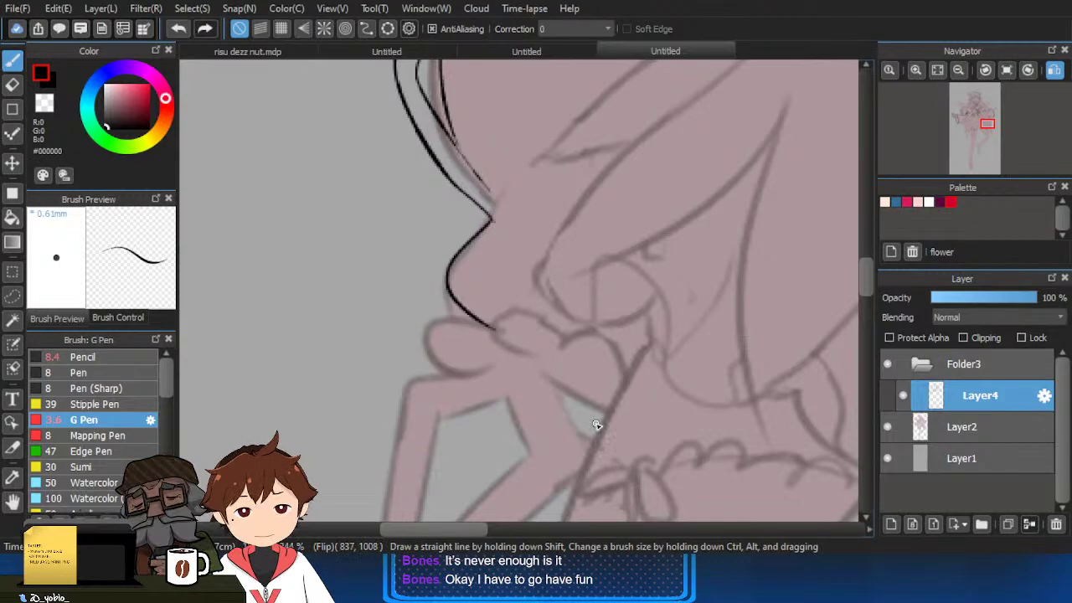
scroll(472, 366, "up", 3)
left_click_drag(503, 317, 405, 351)
left_click_drag(459, 372, 468, 366)
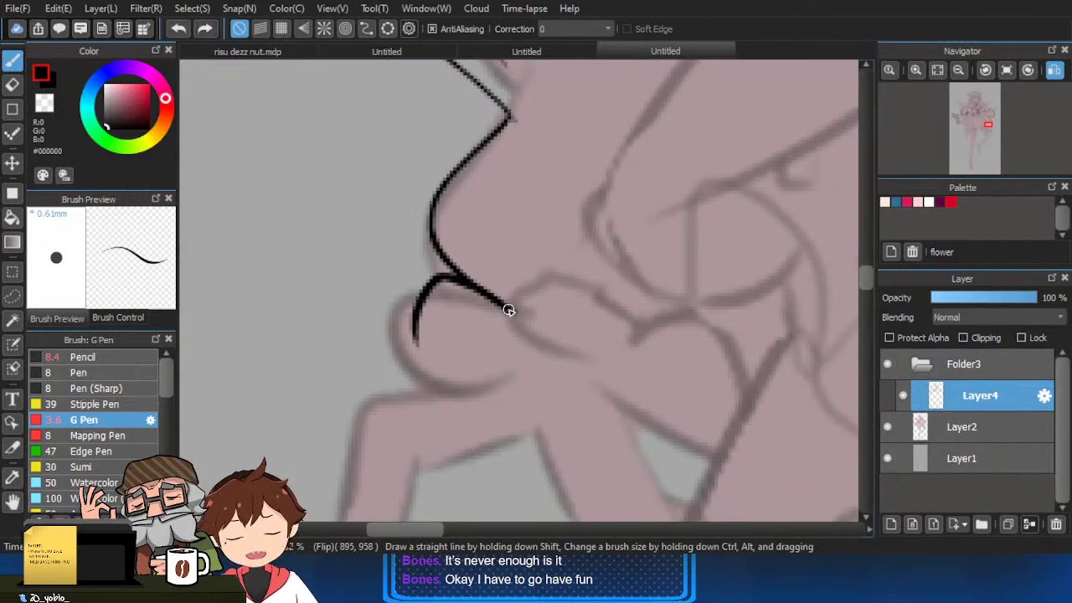
left_click_drag(508, 311, 408, 307)
key("ctrl+z")
key("ctrl+z")
left_click_drag(473, 287, 430, 360)
left_click_drag(462, 383, 480, 320)
key("ctrl+z")
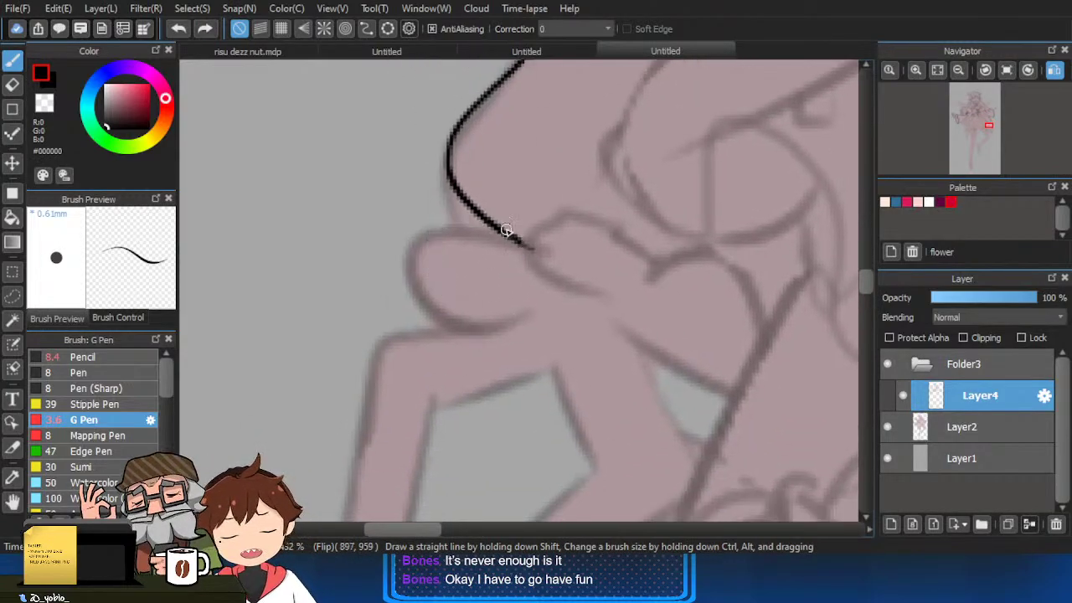
Ink the bow's outer loop with a notched end and erase the overshooting line near the knot.
mouse_move(478, 213)
left_mouse_down()
mouse_move(453, 285)
mouse_move(503, 358)
mouse_move(542, 332)
left_mouse_up()
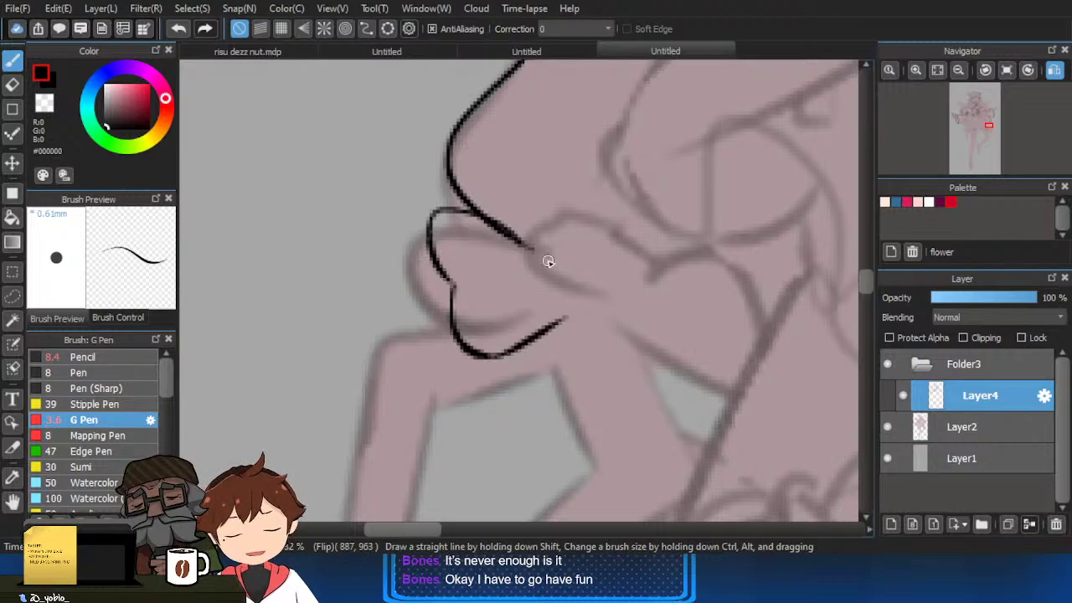
mouse_move(566, 276)
left_mouse_down()
mouse_move(543, 356)
mouse_move(580, 361)
left_mouse_up()
scroll(565, 317, "down", 4)
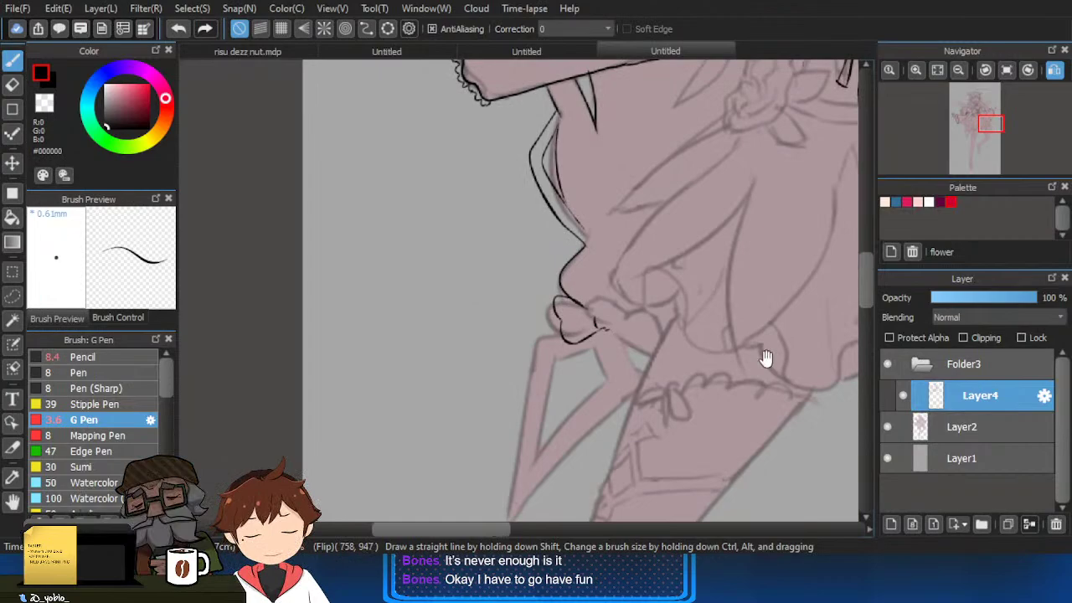
left_click_drag(767, 358, 700, 351)
scroll(620, 360, "up", 4)
key("e")
left_click_drag(573, 377, 549, 380)
key("b")
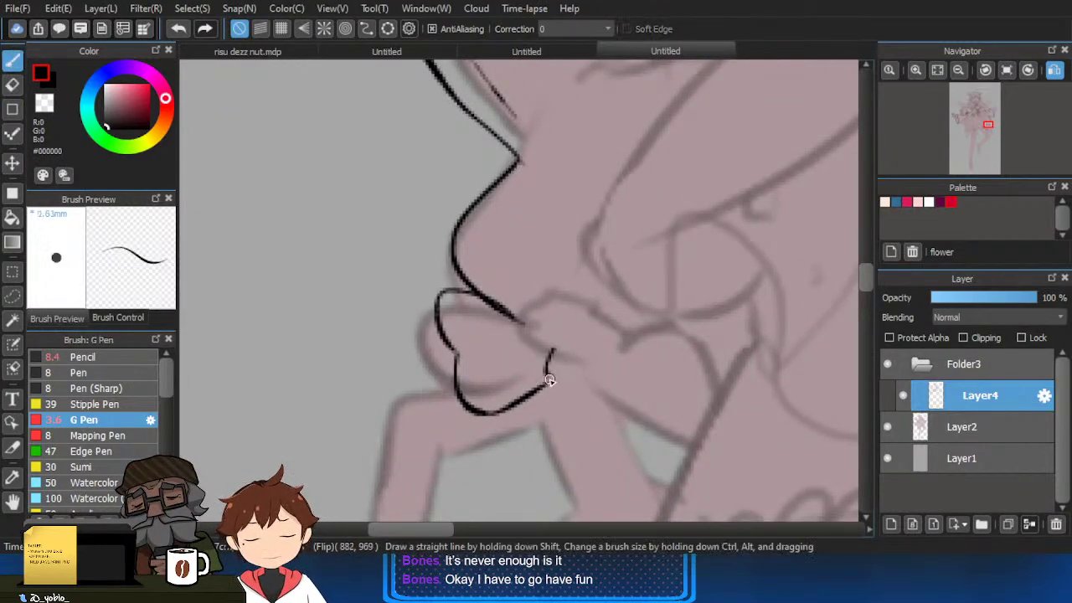
Ink the bow's central knot and its inner loop next to the thigh.
mouse_move(607, 360)
left_mouse_down()
mouse_move(589, 394)
mouse_move(651, 455)
mouse_move(682, 443)
mouse_move(710, 333)
mouse_move(602, 356)
left_mouse_up()
mouse_move(558, 315)
left_mouse_down()
mouse_move(576, 317)
mouse_move(616, 183)
left_mouse_up()
mouse_move(503, 270)
left_mouse_down()
mouse_move(438, 291)
mouse_move(536, 144)
mouse_move(532, 123)
mouse_move(493, 140)
left_mouse_up()
key("ctrl+z")
left_click_drag(609, 160, 615, 205)
key("ctrl+z")
key("ctrl+z")
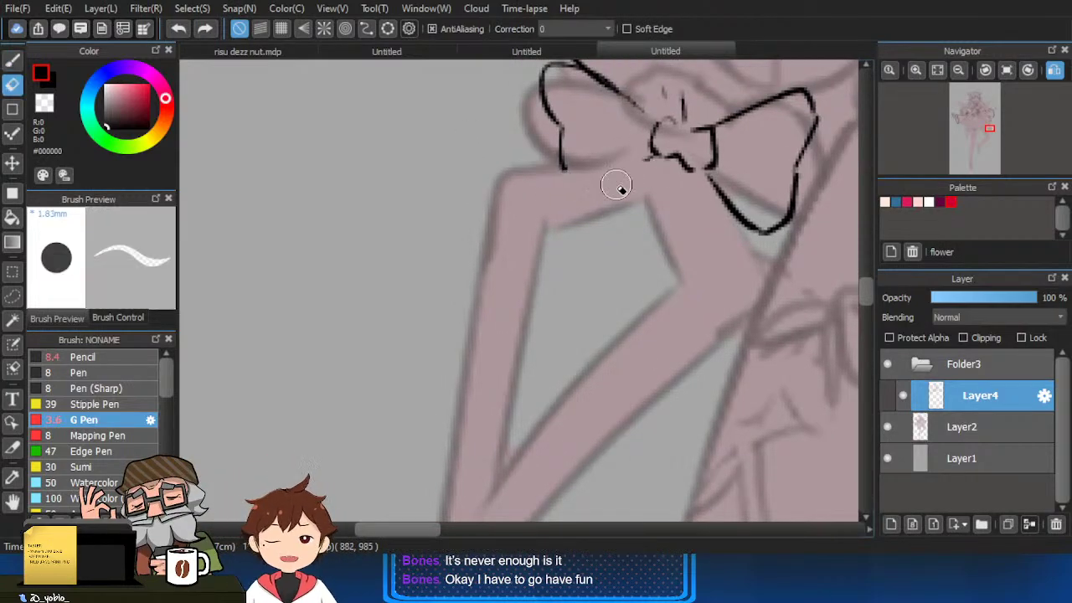
Ink the lower edge of the bow's outer loop and the top edge of the ribbon tail beneath it.
left_click_drag(651, 161, 515, 173)
key("ctrl+z")
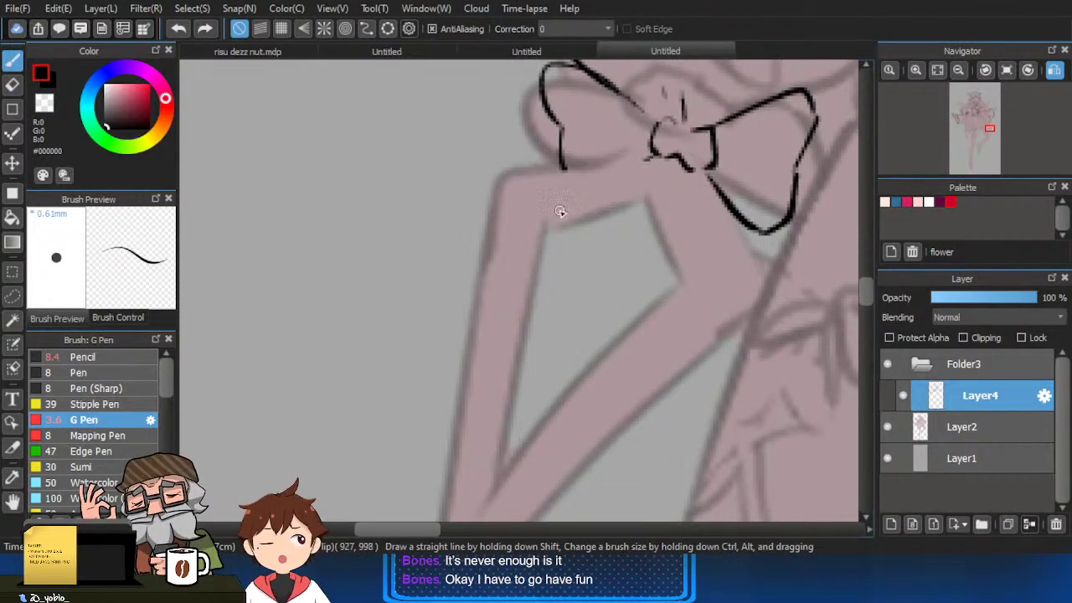
left_click_drag(653, 158, 494, 175)
left_click_drag(507, 273, 541, 148)
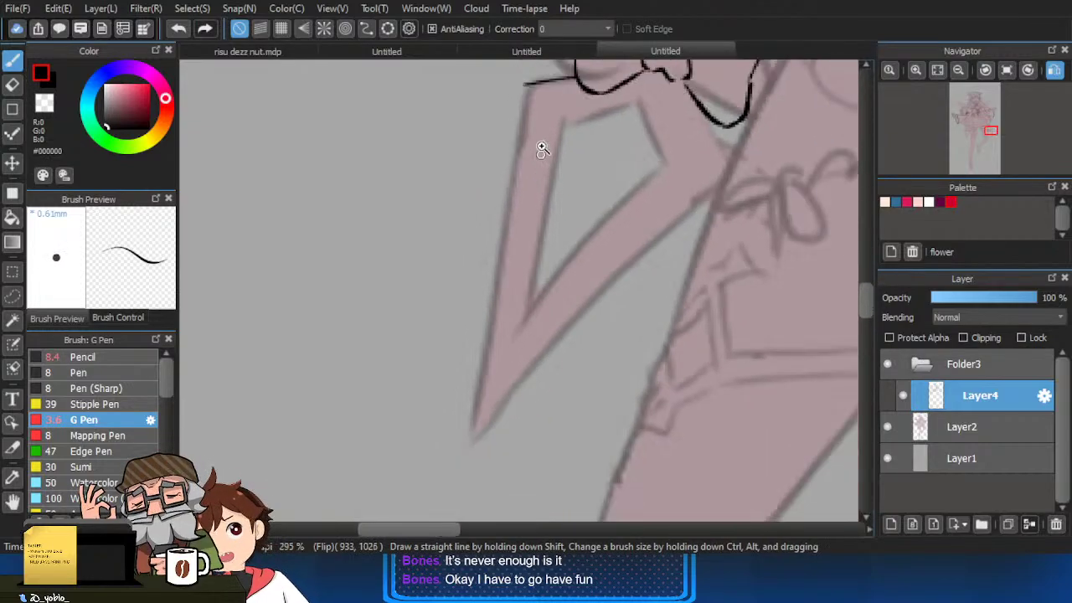
Ink the long outer edges of the ribbon tail, converging to a sharp point at the bottom.
scroll(540, 149, "down", 2)
mouse_move(531, 102)
left_mouse_down()
mouse_move(478, 419)
mouse_move(486, 377)
mouse_move(481, 401)
left_mouse_up()
key("ctrl+z")
key("ctrl+z")
mouse_move(685, 188)
left_mouse_down()
mouse_move(488, 397)
mouse_move(539, 325)
mouse_move(552, 316)
mouse_move(480, 414)
mouse_move(527, 333)
mouse_move(686, 178)
mouse_move(476, 408)
left_mouse_up()
key("ctrl+z")
key("ctrl+z")
key("ctrl+z")
key("ctrl+z")
Ink the angular inner opening of the ribbon tail and its short outer edge beside the thigh.
scroll(634, 221, "up", 3)
mouse_move(668, 128)
left_mouse_down()
mouse_move(634, 220)
mouse_move(676, 299)
left_mouse_up()
left_click_drag(613, 275, 631, 228)
mouse_move(460, 191)
left_mouse_down()
mouse_move(578, 147)
mouse_move(595, 119)
mouse_move(622, 205)
left_mouse_up()
left_click_drag(472, 165, 406, 415)
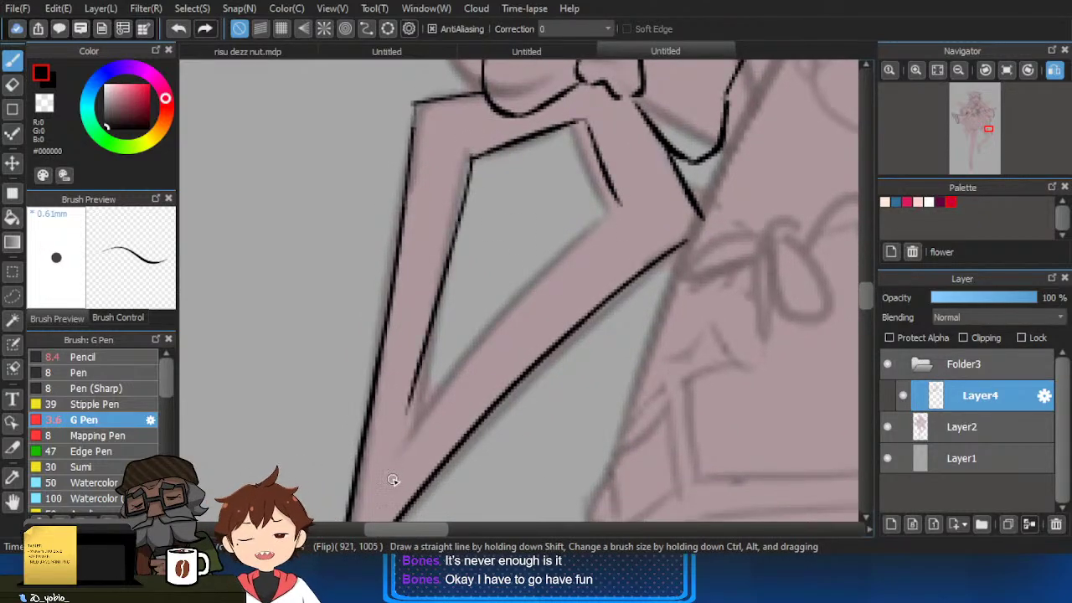
key("ctrl+z")
mouse_move(472, 158)
left_mouse_down()
mouse_move(407, 450)
mouse_move(578, 239)
mouse_move(622, 204)
mouse_move(411, 433)
mouse_move(414, 448)
left_mouse_up()
key("ctrl+z")
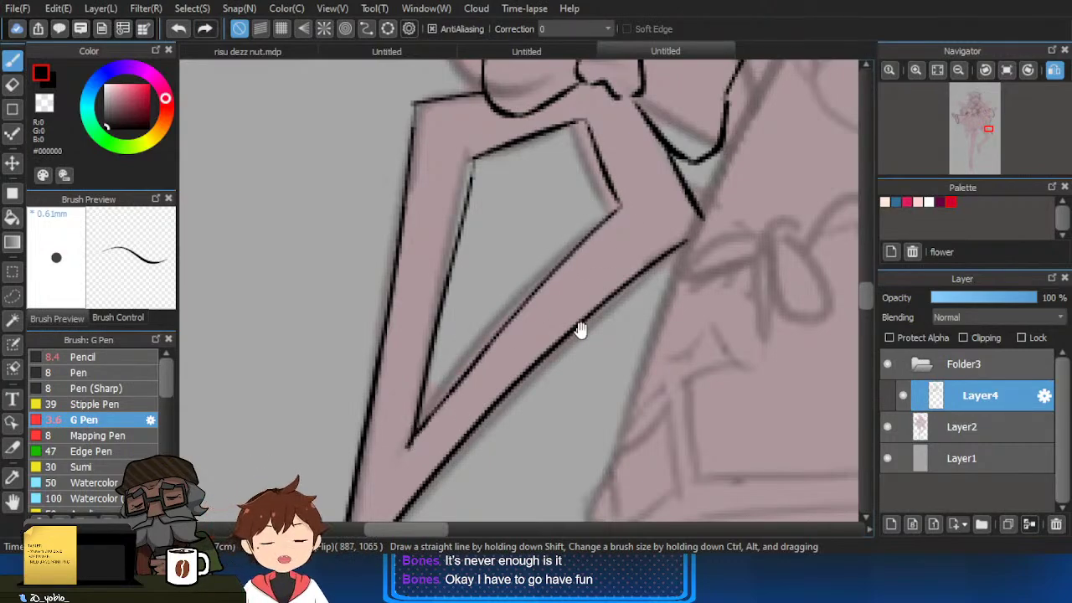
Ink a short curved line rising from the corner of the bow's inner loop toward the skirt.
scroll(574, 321, "down", 2)
left_click_drag(580, 331, 543, 391)
scroll(586, 316, "down", 3)
scroll(567, 314, "up", 3)
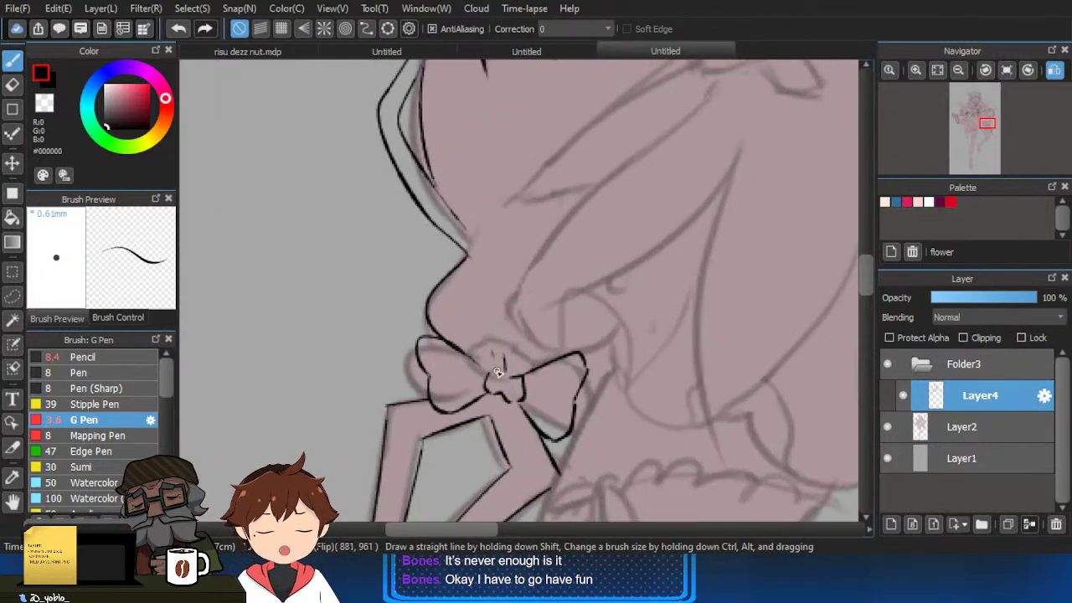
scroll(608, 335, "down", 3)
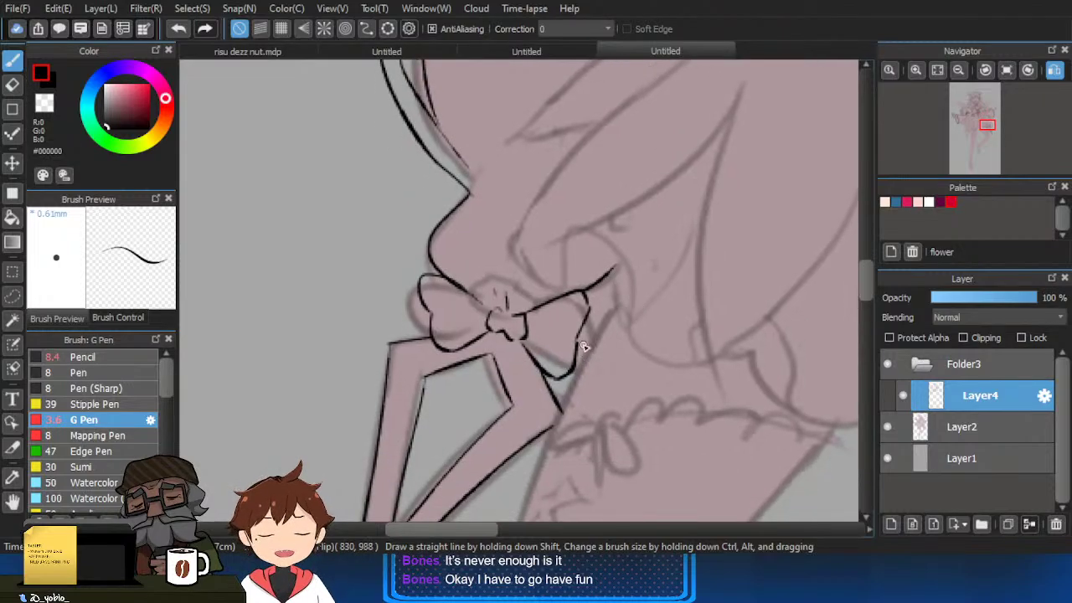
left_click_drag(620, 355, 628, 270)
scroll(628, 270, "down", 1)
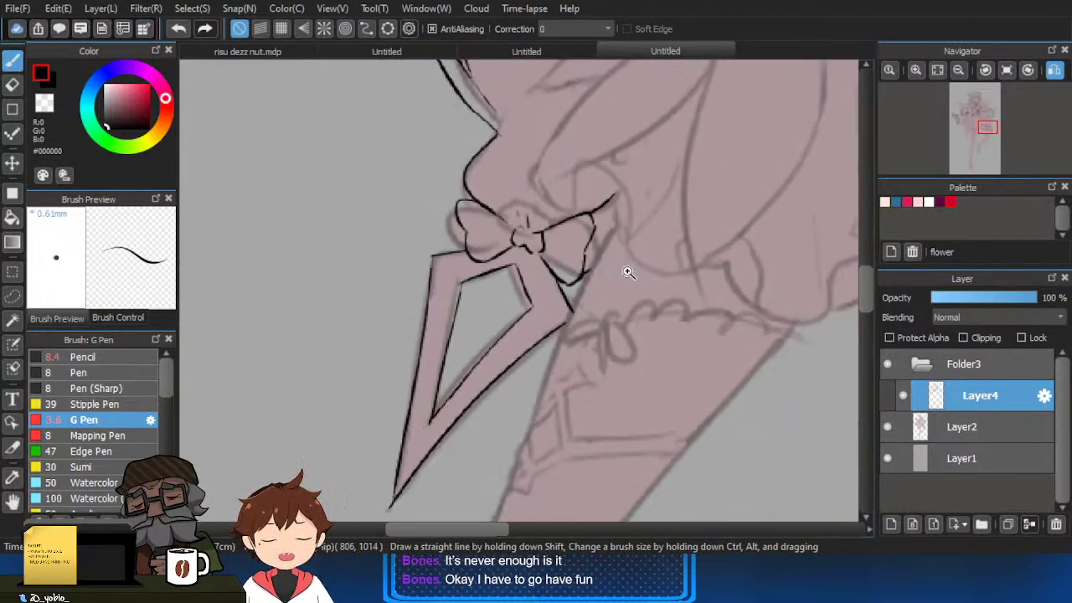
Ink the small ribbon bow with hanging tails at the stocking top of the bent leg.
scroll(627, 270, "down", 1)
mouse_move(657, 335)
left_mouse_down()
mouse_move(609, 310)
mouse_move(499, 325)
mouse_move(553, 306)
mouse_move(549, 297)
mouse_move(509, 388)
mouse_move(533, 334)
mouse_move(543, 401)
left_mouse_up()
scroll(559, 300, "up", 3)
mouse_move(568, 312)
left_mouse_down()
mouse_move(563, 368)
mouse_move(575, 294)
mouse_move(607, 348)
mouse_move(575, 297)
left_mouse_up()
left_click_drag(579, 348, 598, 249)
left_click_drag(615, 303, 630, 252)
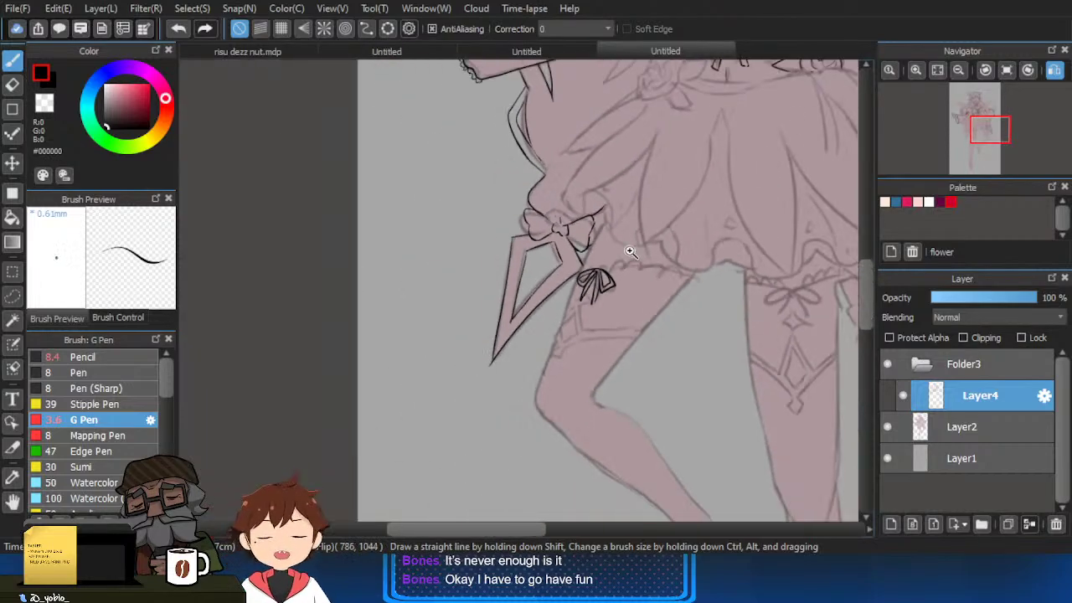
Ink the small ribbon bow with double-lined loops and two tails at the stocking top of the straight leg.
scroll(661, 322, "up", 6)
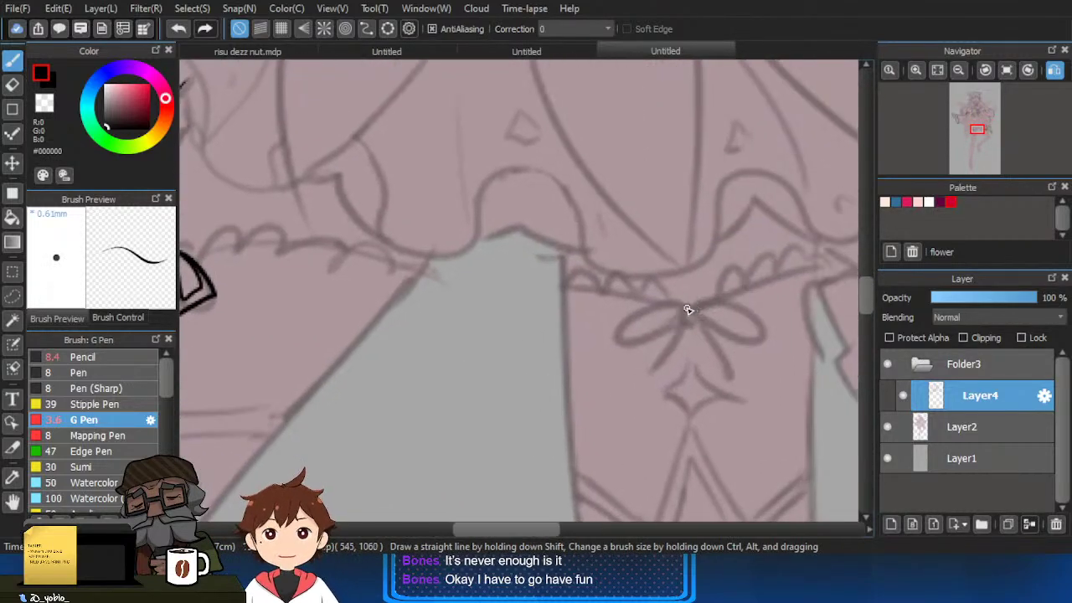
mouse_move(627, 320)
left_mouse_down()
mouse_move(688, 311)
mouse_move(650, 398)
left_mouse_up()
mouse_move(678, 328)
left_mouse_down()
mouse_move(651, 402)
mouse_move(726, 374)
mouse_move(692, 319)
left_mouse_up()
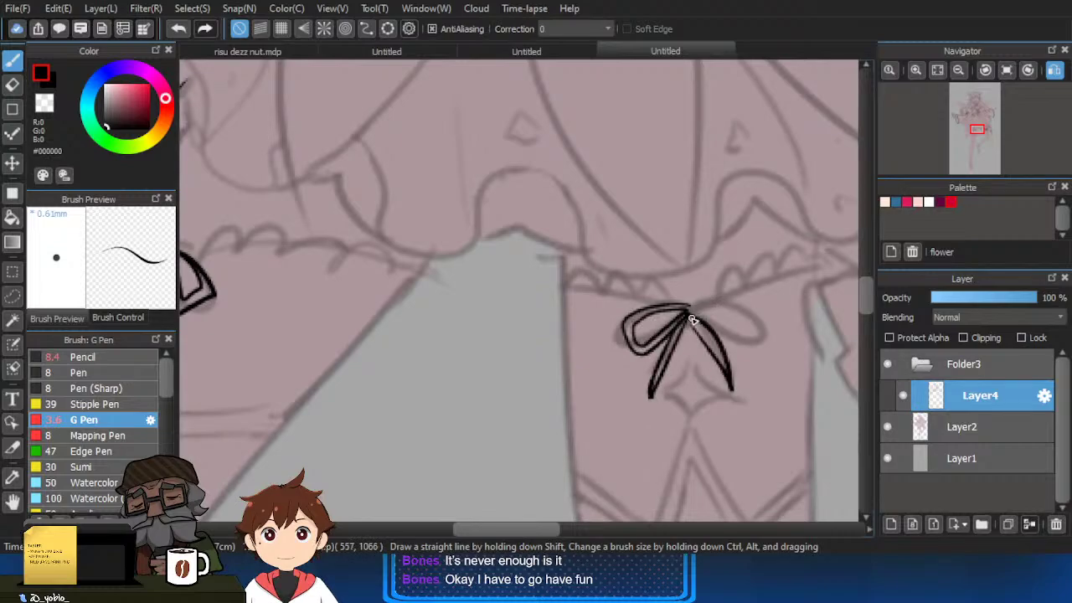
left_click_drag(750, 353, 697, 311)
scroll(734, 360, "down", 2)
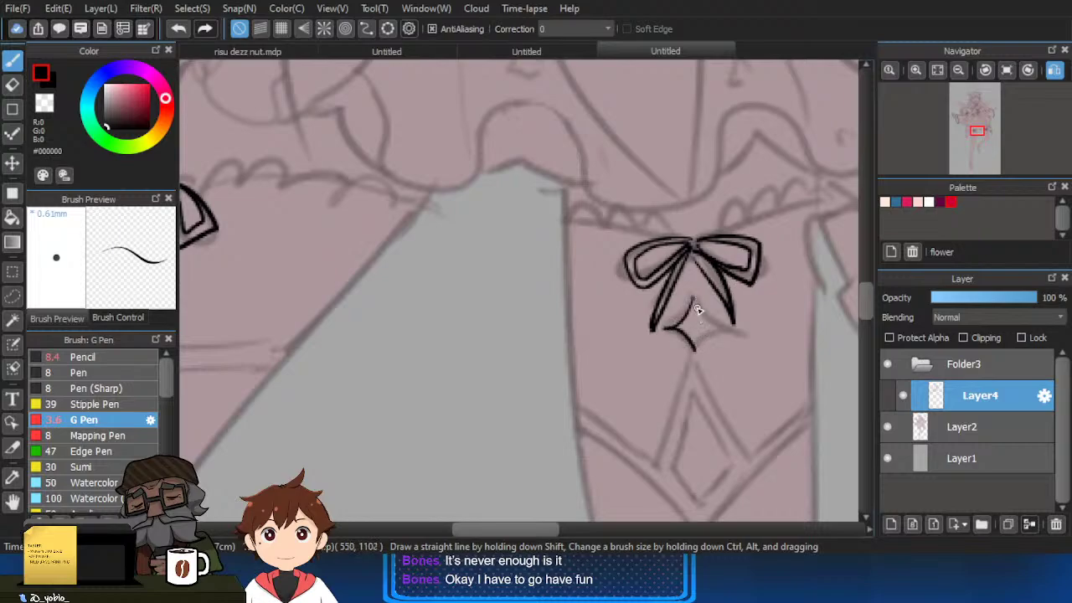
Ink a small four-pointed star below the ribbon bow on each leg's stocking.
key("ctrl+z")
key("ctrl+z")
mouse_move(694, 299)
left_mouse_down()
mouse_move(726, 325)
mouse_move(697, 351)
left_mouse_up()
left_click_drag(442, 367, 746, 353)
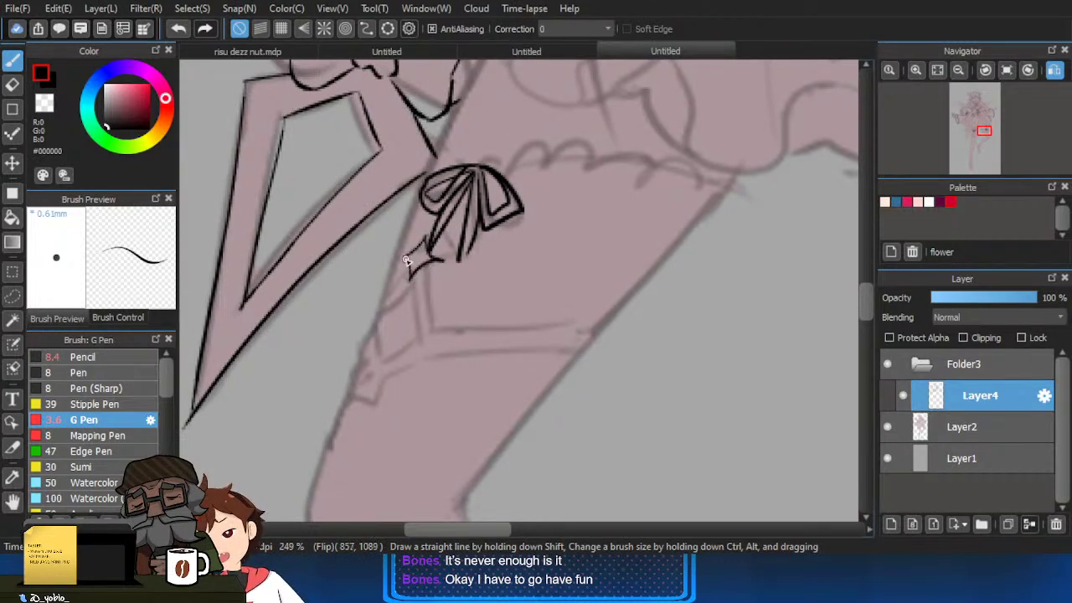
left_click_drag(421, 195, 365, 328)
key("ctrl+z")
left_click_drag(421, 193, 377, 307)
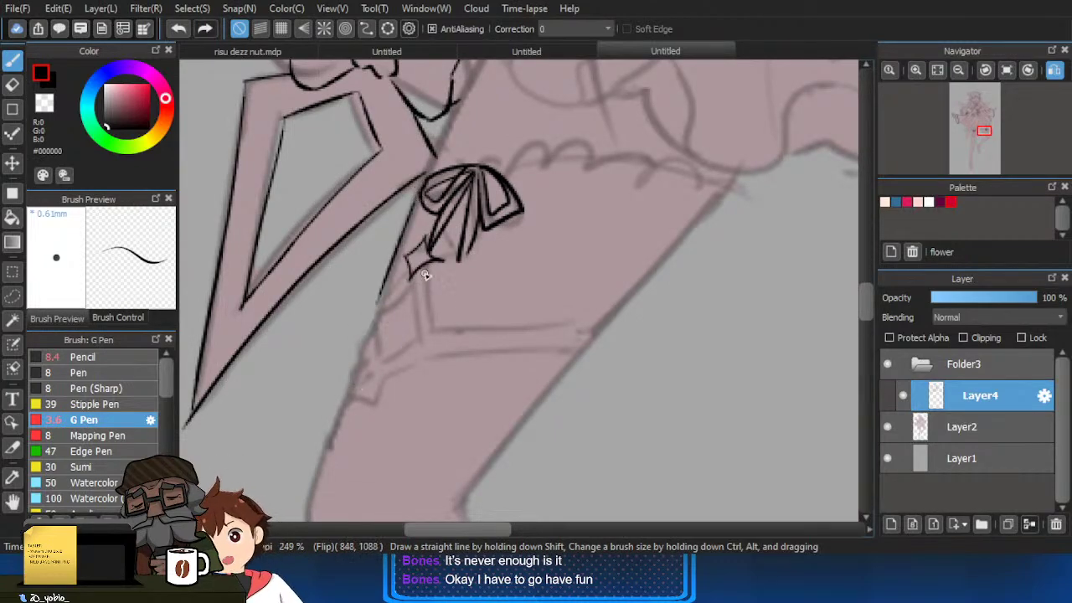
key("ctrl+z")
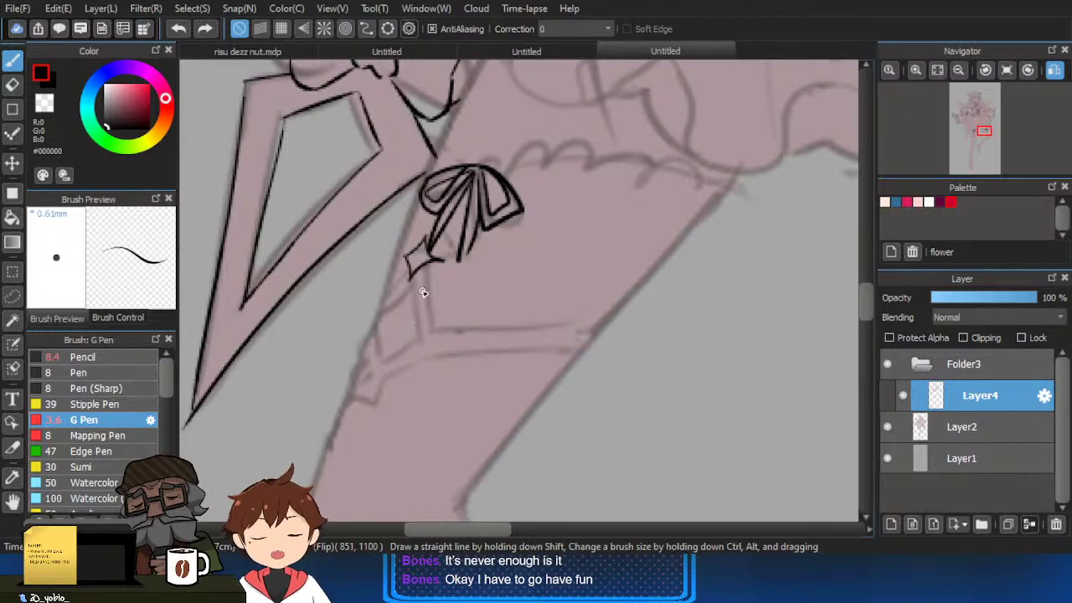
scroll(400, 295, "up", 2)
left_click_drag(351, 339, 407, 292)
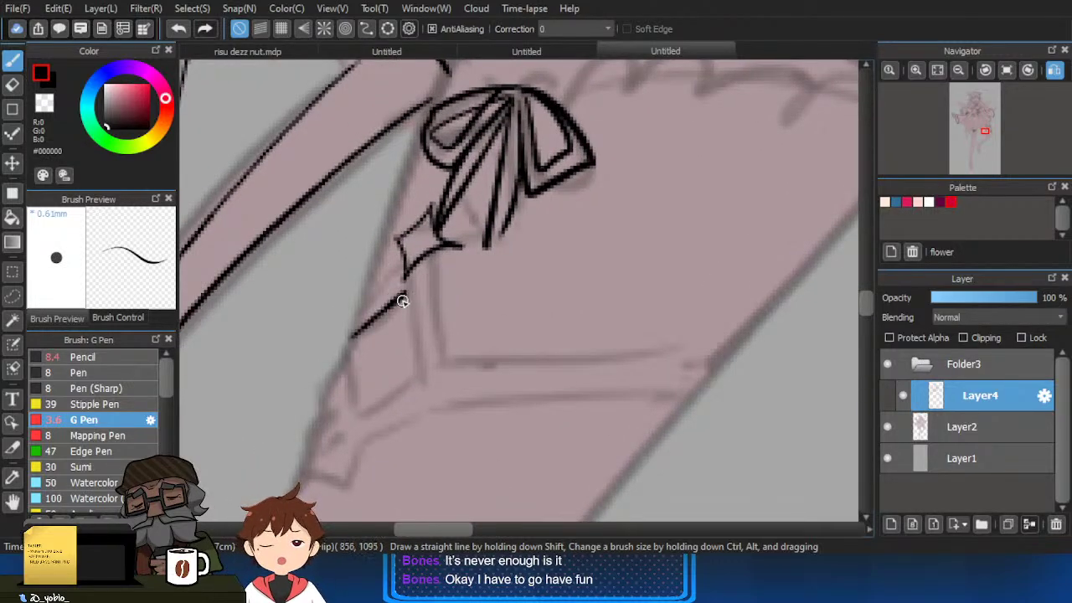
left_click_drag(408, 366, 406, 308)
key("ctrl+z")
key("ctrl+z")
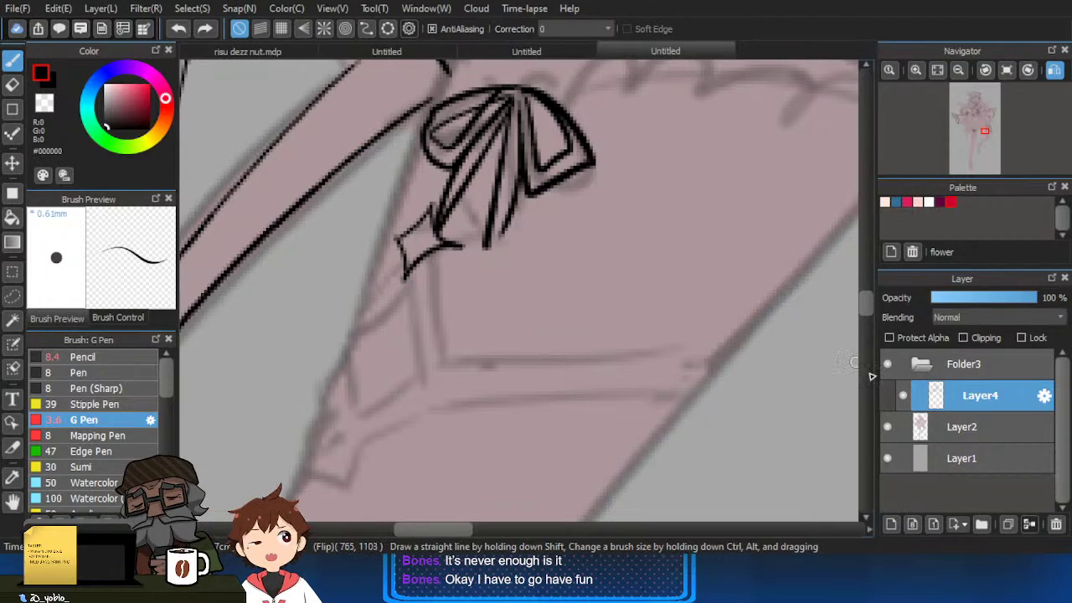
left_click(903, 396)
left_click(904, 394)
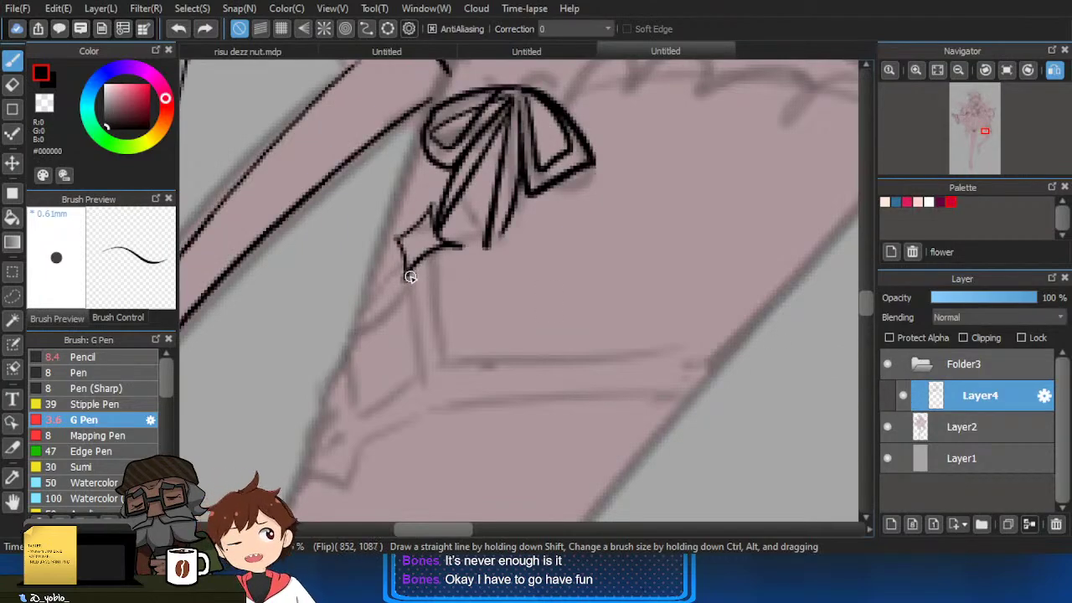
Ink the double band across the bent leg's thigh and the angled stocking lines joining it to the star and the thigh's front edge.
left_click_drag(412, 276, 419, 373)
key("ctrl+z")
mouse_move(414, 272)
left_mouse_down()
mouse_move(419, 362)
mouse_move(352, 323)
left_mouse_up()
scroll(464, 331, "down", 1)
left_click_drag(426, 324, 712, 320)
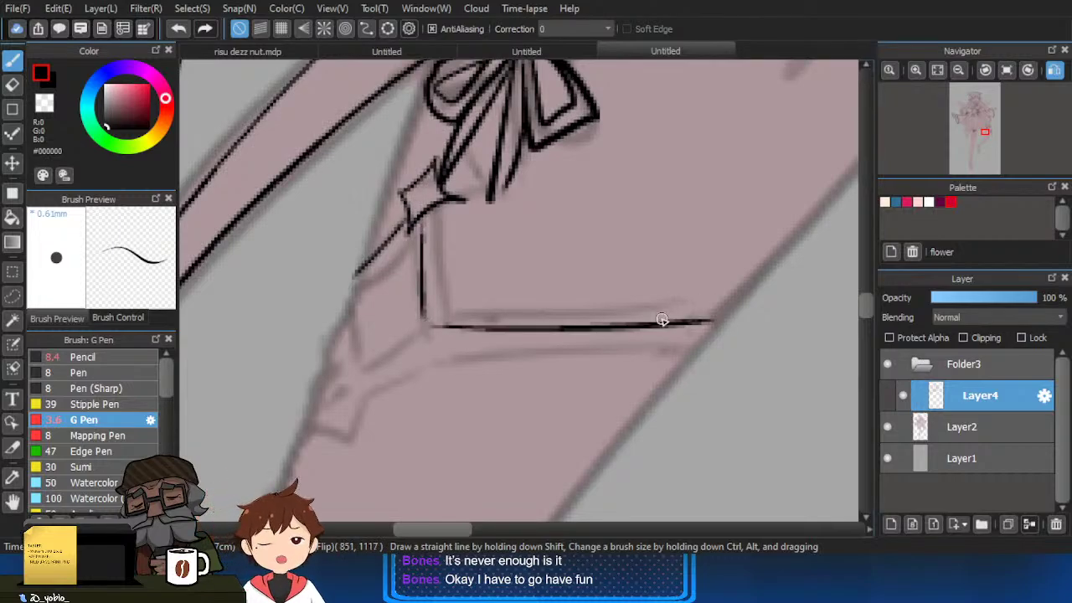
left_click_drag(427, 346, 694, 342)
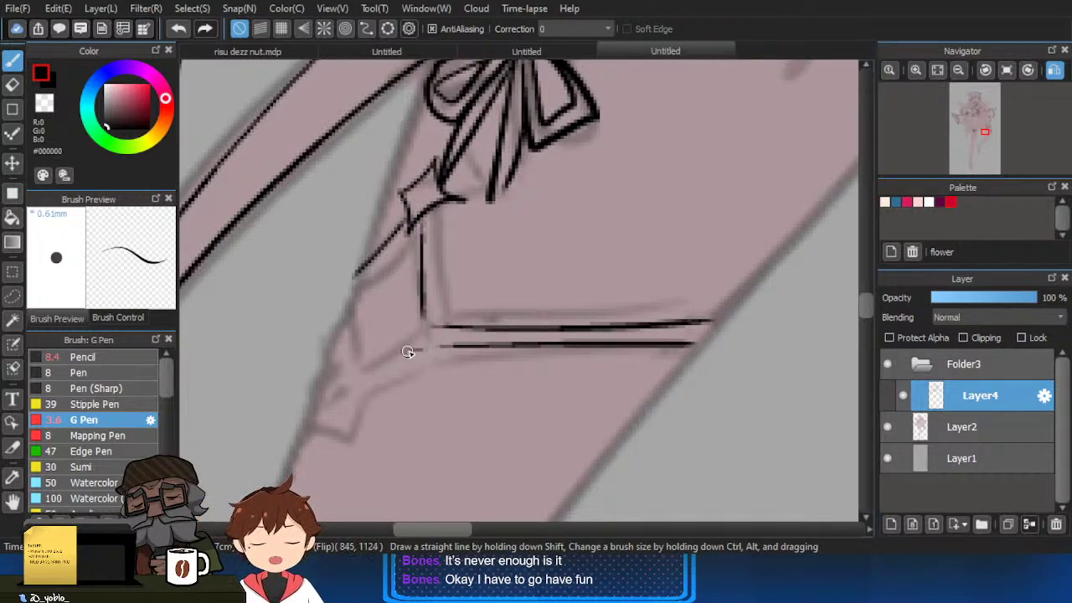
left_click_drag(408, 362, 311, 426)
key("ctrl+z")
left_click_drag(402, 359, 322, 416)
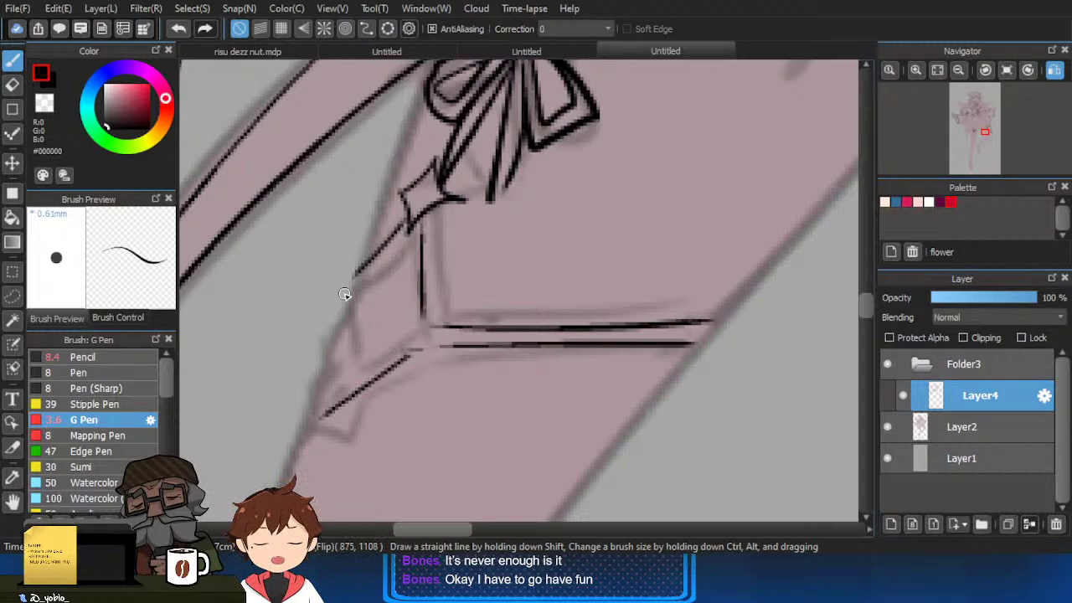
Ink the four-sided diamond panel of the stocking pattern at the bent thigh's front edge, inside the angled lines.
left_click_drag(334, 331, 308, 423)
key("ctrl+z")
left_click_drag(339, 297, 322, 410)
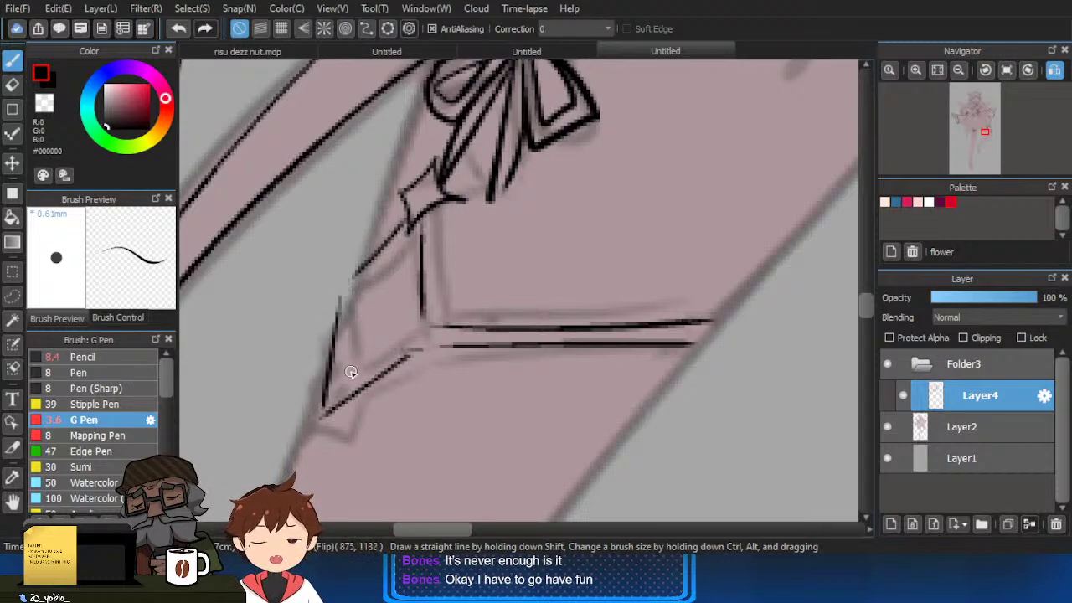
mouse_move(336, 373)
left_mouse_down()
mouse_move(405, 331)
mouse_move(399, 250)
mouse_move(340, 302)
left_mouse_up()
mouse_move(369, 388)
left_mouse_down()
mouse_move(388, 321)
mouse_move(342, 331)
left_mouse_up()
key("e")
key("b")
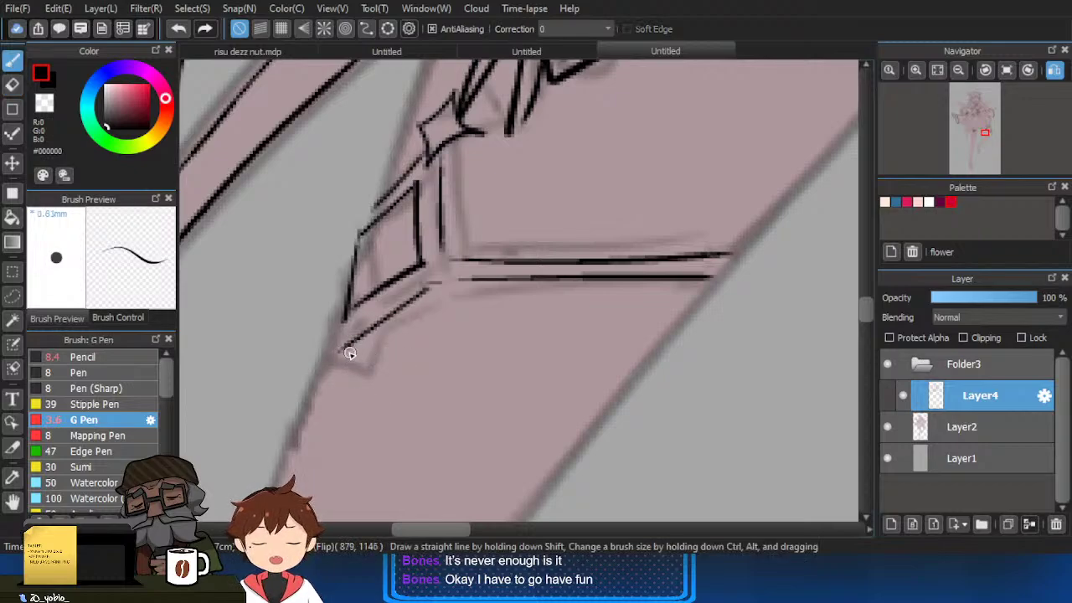
Ink the bent leg's front thigh outline along the stocking pattern and its rear outline from the stocking top to the band.
mouse_move(313, 390)
left_mouse_down()
mouse_move(425, 113)
mouse_move(394, 189)
left_mouse_up()
scroll(352, 299, "up", 2)
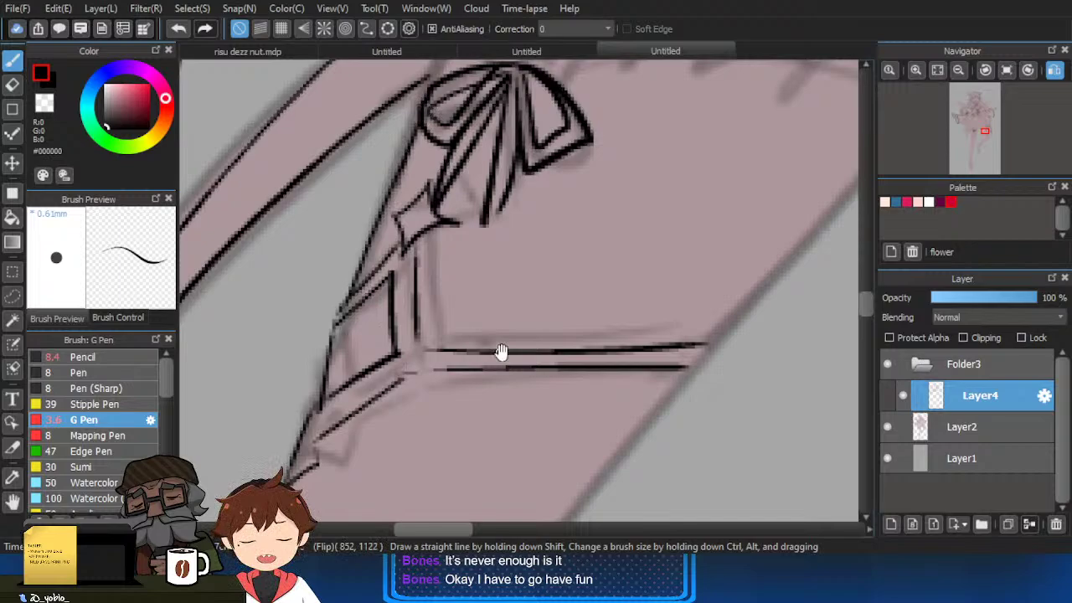
mouse_move(726, 334)
left_mouse_down()
mouse_move(581, 376)
mouse_move(793, 109)
mouse_move(684, 283)
mouse_move(559, 392)
left_mouse_up()
key("ctrl+z")
scroll(630, 337, "down", 3)
key("ctrl+z")
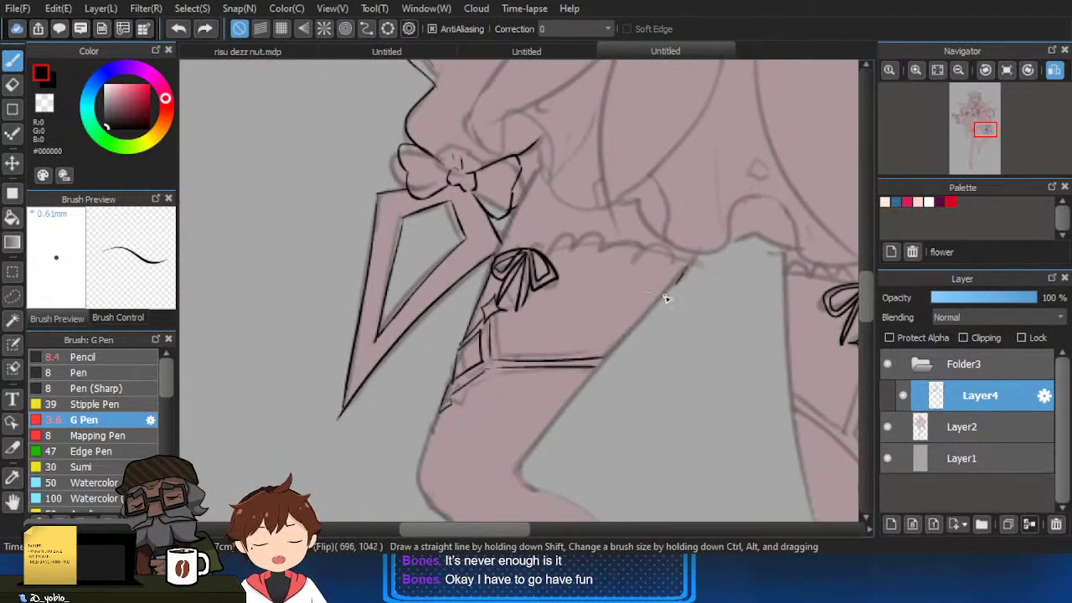
key("ctrl+z")
mouse_move(674, 286)
left_mouse_down()
mouse_move(593, 371)
mouse_move(608, 353)
left_mouse_up()
key("ctrl+z")
left_click_drag(689, 261, 603, 359)
scroll(557, 414, "down", 3)
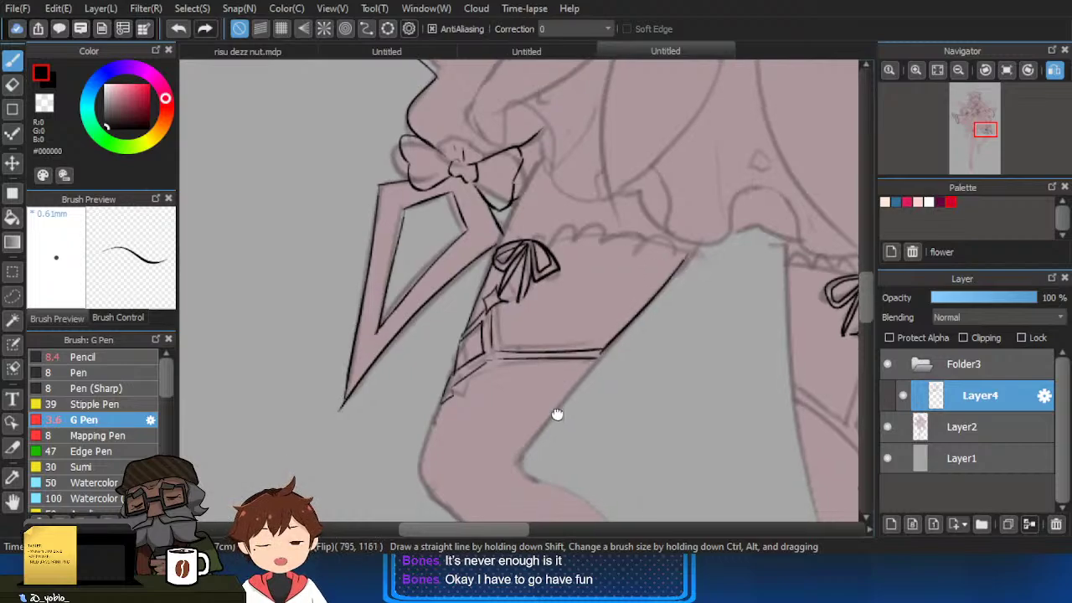
Ink the bent leg's lower thigh outline, rounded kneecap and short knee crease lines.
key("ctrl+z")
left_click_drag(620, 315, 539, 438)
left_click_drag(464, 424, 498, 374)
scroll(497, 374, "up", 2)
mouse_move(503, 306)
left_mouse_down()
mouse_move(481, 386)
mouse_move(545, 449)
left_mouse_up()
key("ctrl+z")
mouse_move(505, 413)
left_mouse_down()
mouse_move(542, 419)
mouse_move(531, 425)
left_mouse_up()
key("ctrl+z")
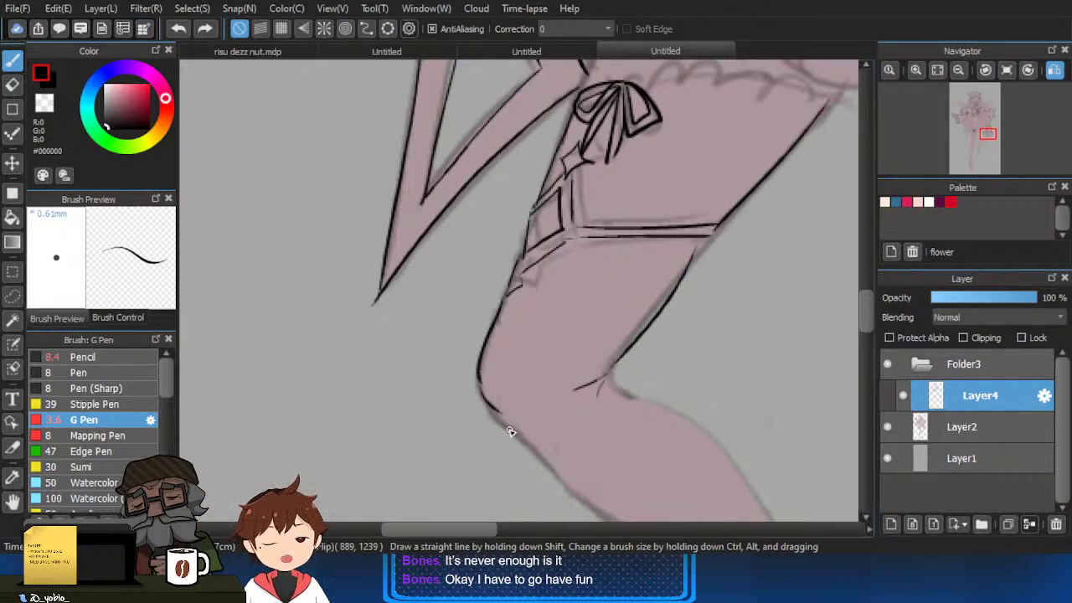
left_click_drag(501, 412, 532, 424)
key("ctrl+z")
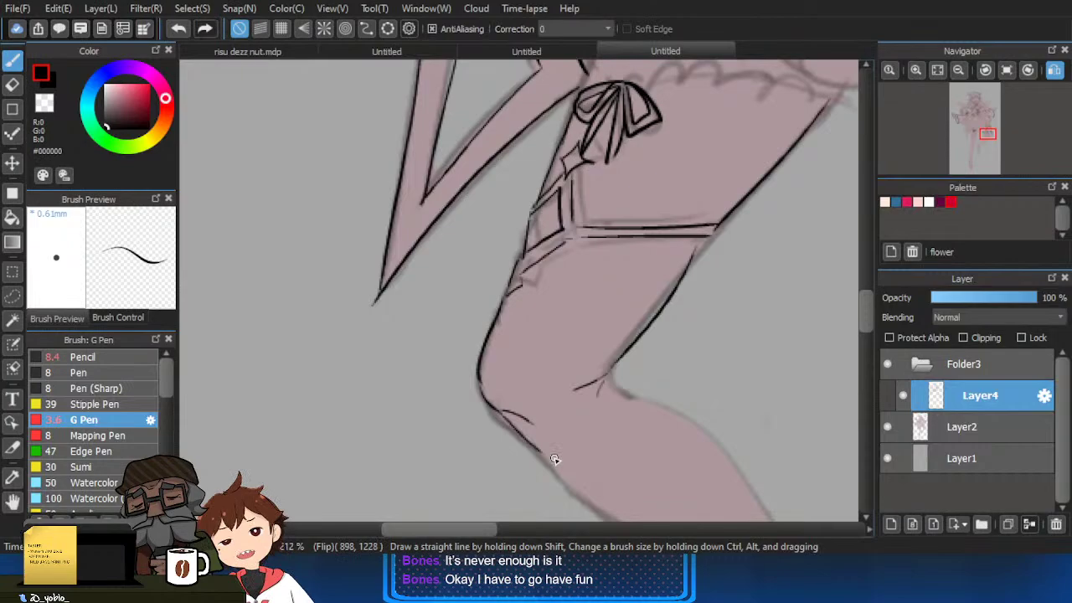
Ink the curved calf outline of the bent leg from the back of the knee down to the ankle.
scroll(541, 445, "down", 2)
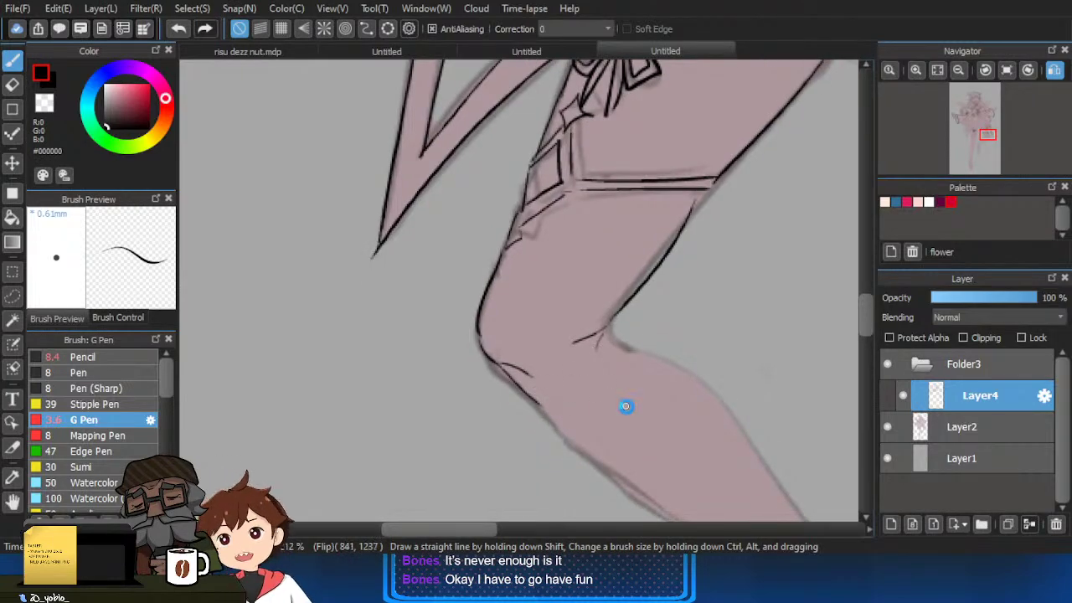
mouse_move(626, 328)
left_mouse_down()
mouse_move(604, 355)
mouse_move(517, 235)
mouse_move(615, 317)
left_mouse_up()
left_click_drag(634, 336, 620, 287)
key("ctrl+z")
mouse_move(501, 207)
left_mouse_down()
mouse_move(596, 251)
mouse_move(658, 358)
left_mouse_up()
left_click_drag(628, 311, 699, 418)
mouse_move(664, 340)
left_mouse_down()
mouse_move(627, 270)
mouse_move(718, 397)
left_mouse_up()
key("ctrl+z")
Ink the bent leg's shin outline from the kneecap down to the shoe's ankle strap, redrawing it with a fuller curve.
left_click_drag(422, 241, 670, 408)
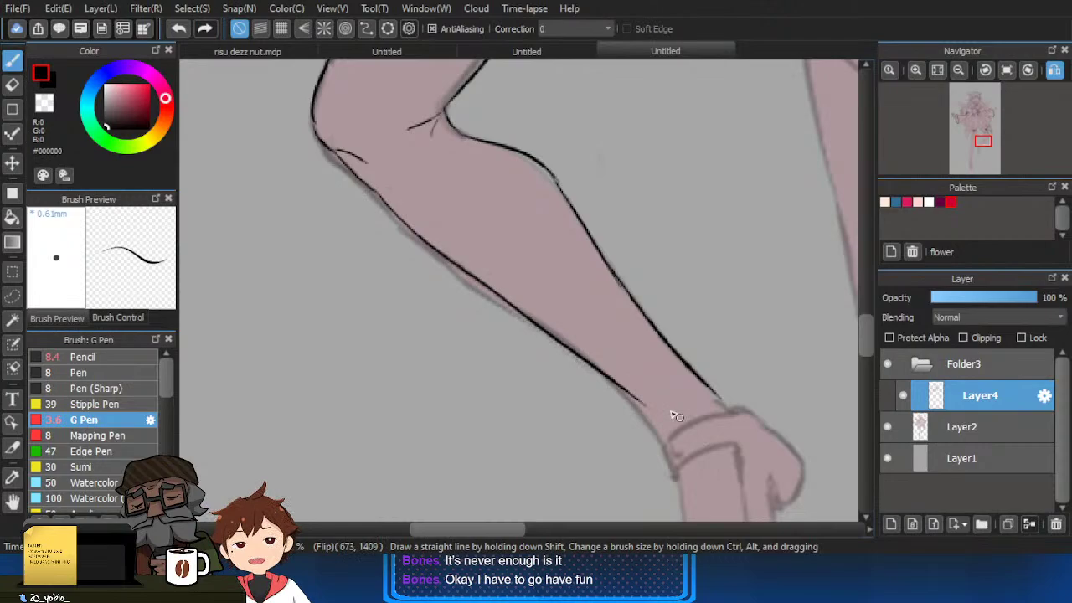
key("ctrl+z")
left_click_drag(374, 191, 657, 429)
left_click_drag(673, 382, 645, 304)
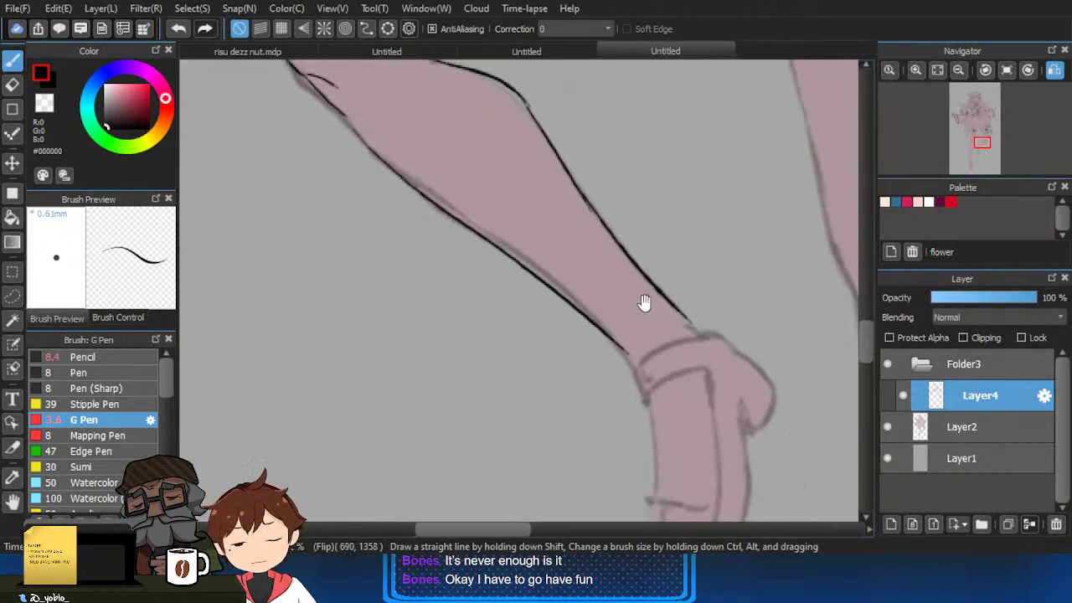
scroll(662, 342, "down", 3)
left_click_drag(715, 333, 708, 410)
scroll(706, 409, "up", 2)
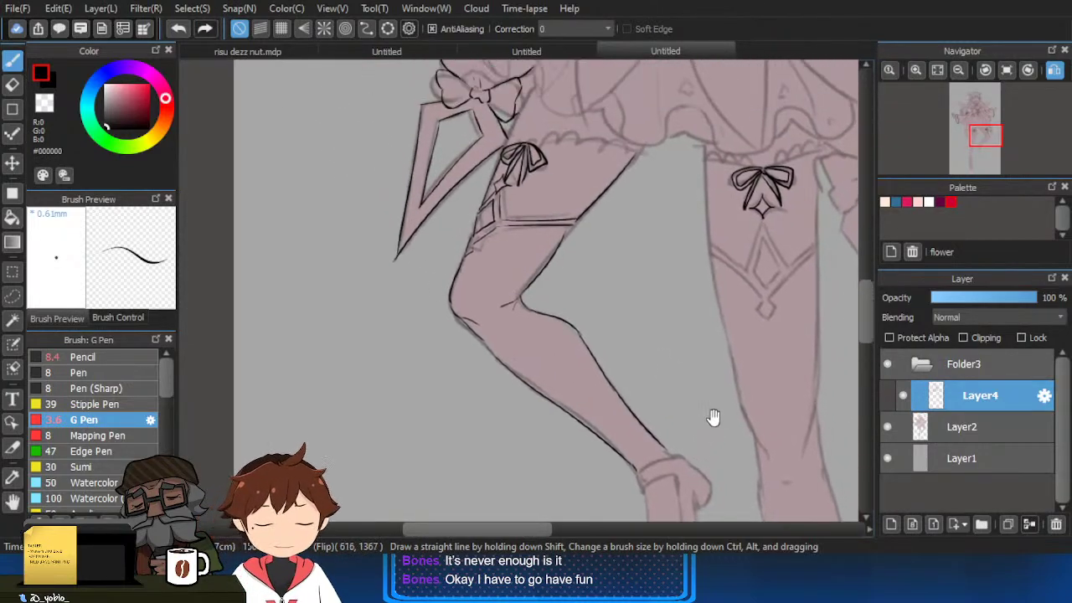
Restore the canvas from its flipped view and re-ink the upper calf curve just below the bent knee.
key("e")
left_click(1054, 70)
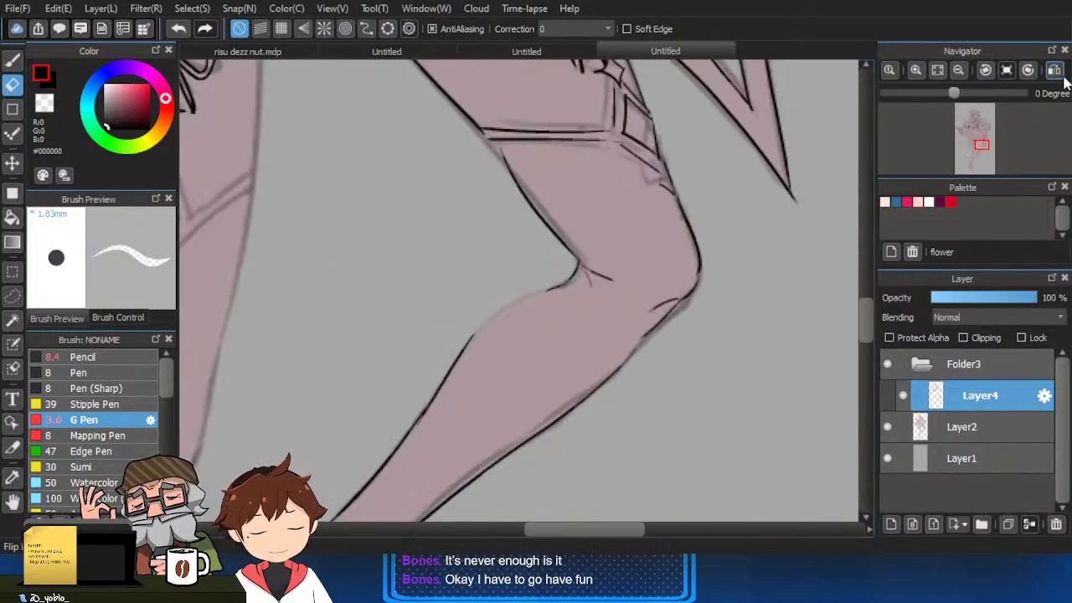
key("b")
scroll(561, 286, "up", 2)
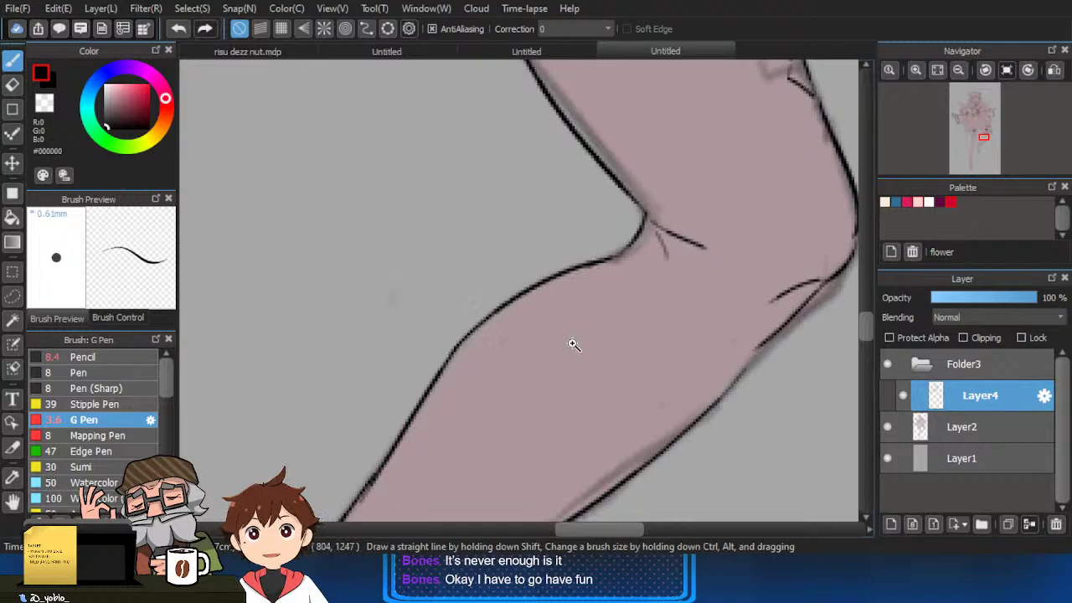
scroll(573, 344, "down", 2)
Ink the raised shoe's rounded heel, ankle strap, side opening line and the two edges of its instep strap.
left_click_drag(582, 335, 622, 231)
left_click_drag(595, 359, 653, 251)
scroll(561, 285, "up", 2)
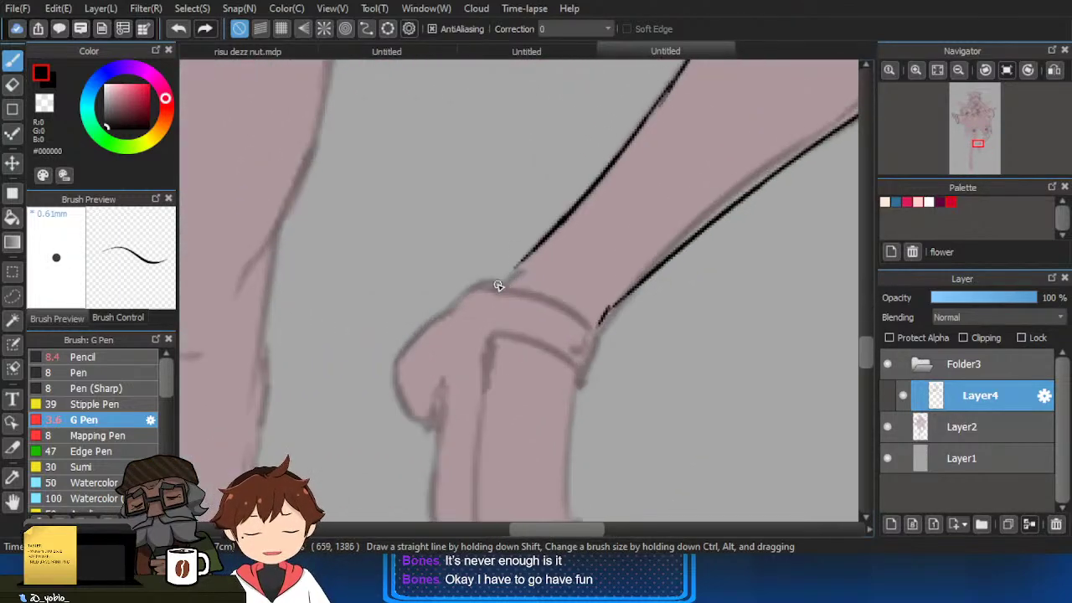
mouse_move(505, 279)
left_mouse_down()
mouse_move(407, 350)
mouse_move(432, 428)
mouse_move(442, 385)
left_mouse_up()
mouse_move(496, 336)
left_mouse_down()
mouse_move(578, 361)
mouse_move(497, 290)
left_mouse_up()
mouse_move(582, 325)
left_mouse_down()
mouse_move(622, 233)
mouse_move(597, 259)
left_mouse_up()
left_click_drag(559, 302, 573, 235)
mouse_move(522, 182)
left_mouse_down()
mouse_move(511, 306)
mouse_move(604, 378)
left_mouse_up()
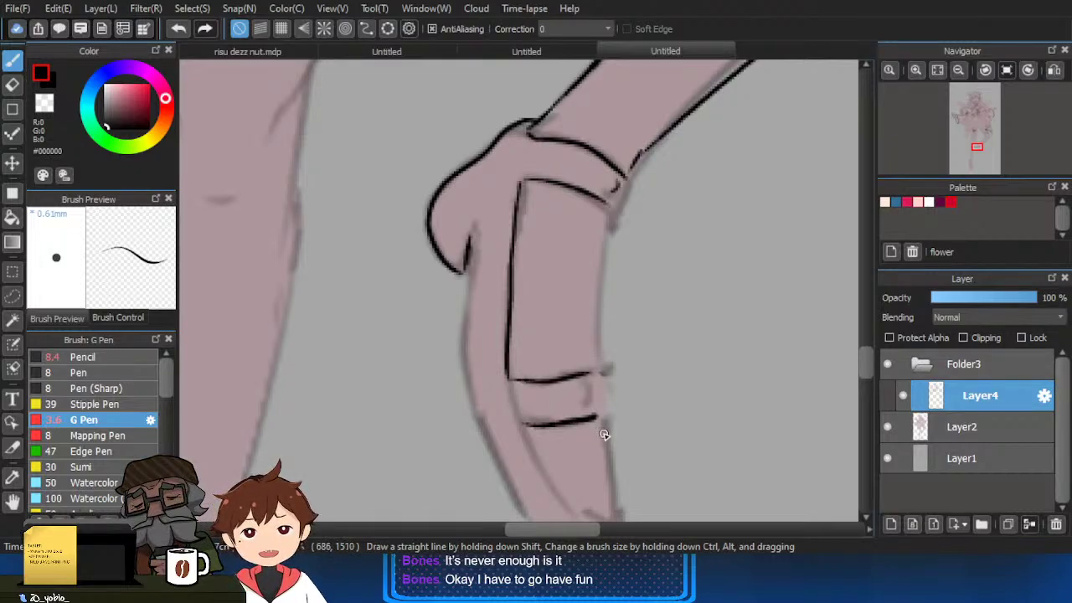
key("ctrl+z")
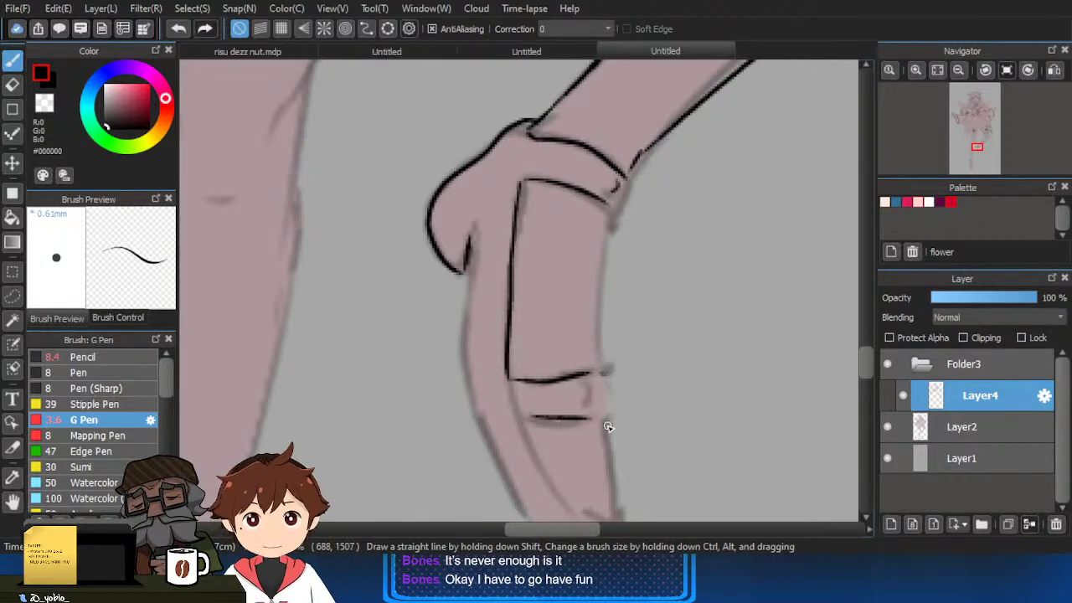
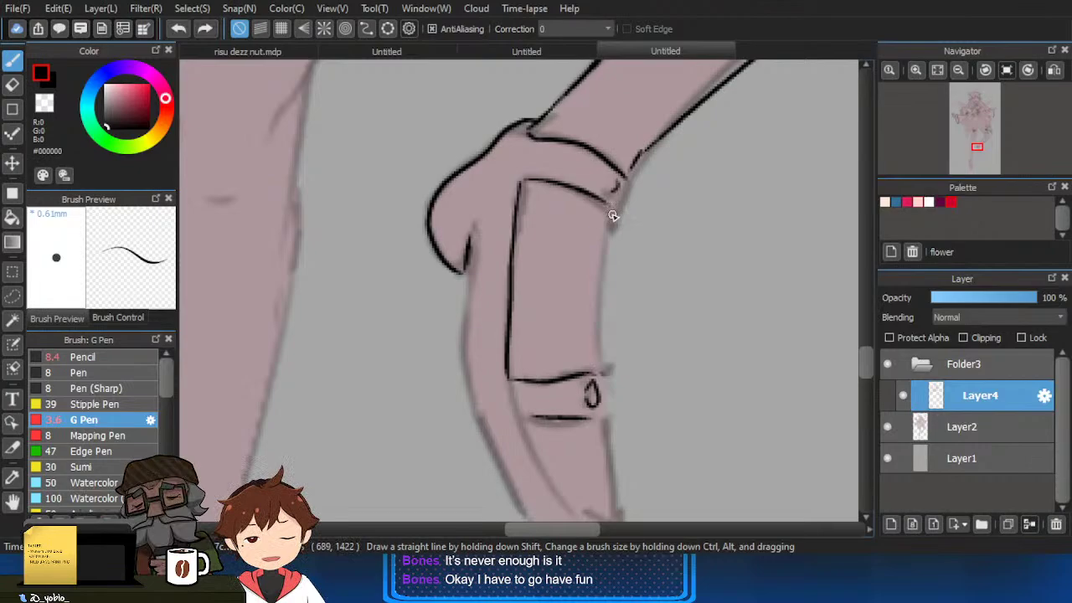
Ink the raised foot's front edge from the ankle strap to the toe and the shoe's toe opening below the instep strap.
mouse_move(613, 216)
left_mouse_down()
mouse_move(602, 361)
mouse_move(610, 438)
left_mouse_up()
scroll(608, 386, "down", 2)
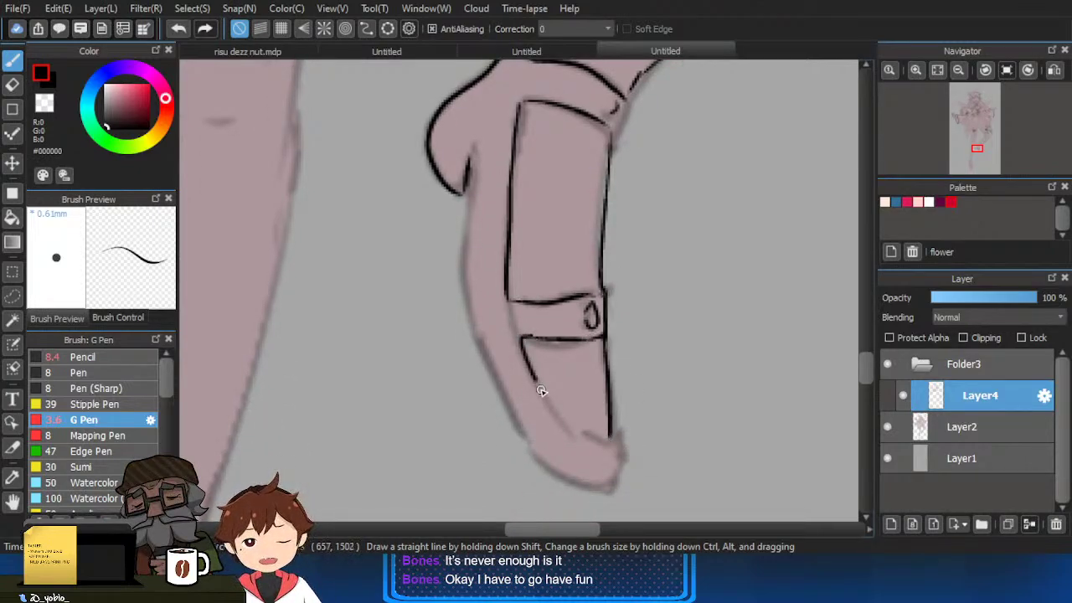
mouse_move(541, 391)
left_mouse_down()
mouse_move(626, 448)
mouse_move(574, 435)
mouse_move(615, 440)
mouse_move(613, 428)
mouse_move(615, 481)
left_mouse_up()
key("ctrl+z")
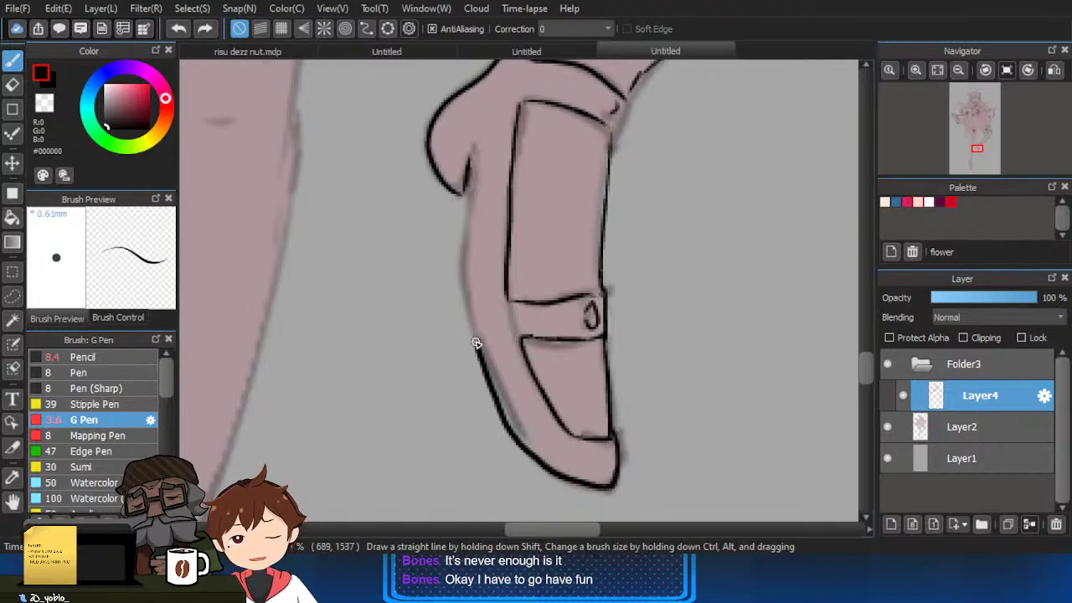
Ink the raised shoe's outer sole curve from heel to toe, erasing and redrawing its lower stretch for a smoother line.
left_click_drag(476, 343, 468, 184)
key("e")
left_click_drag(474, 332, 517, 440)
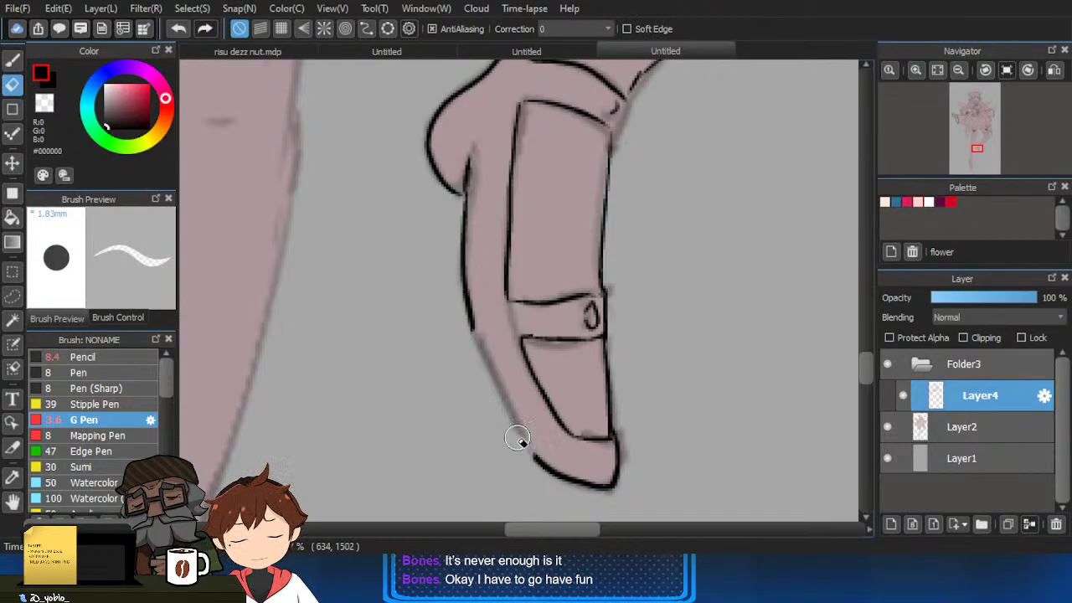
key("b")
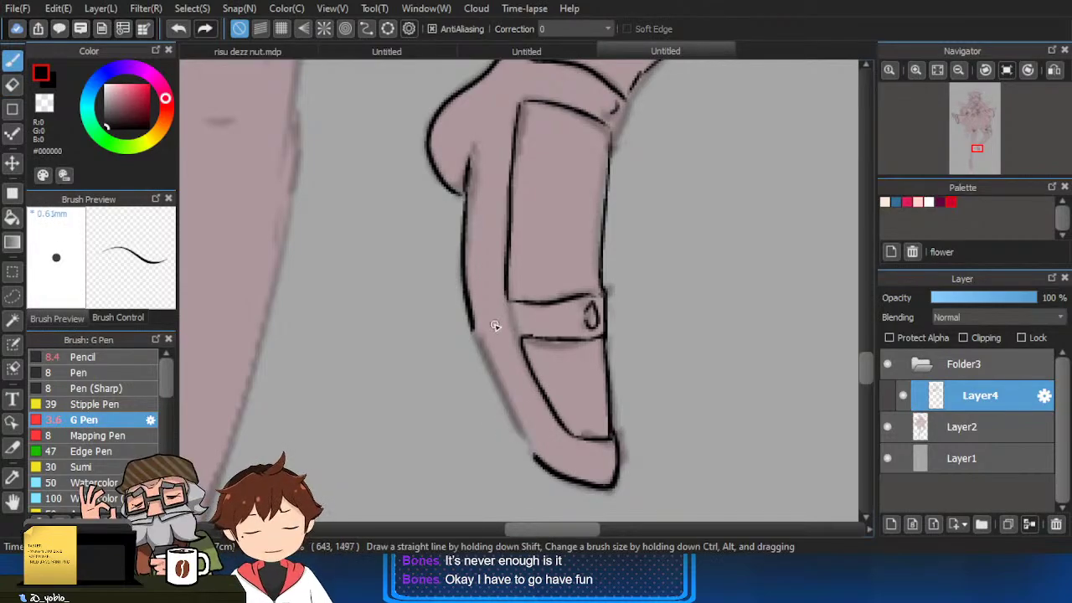
left_click_drag(470, 324, 535, 459)
key("ctrl+z")
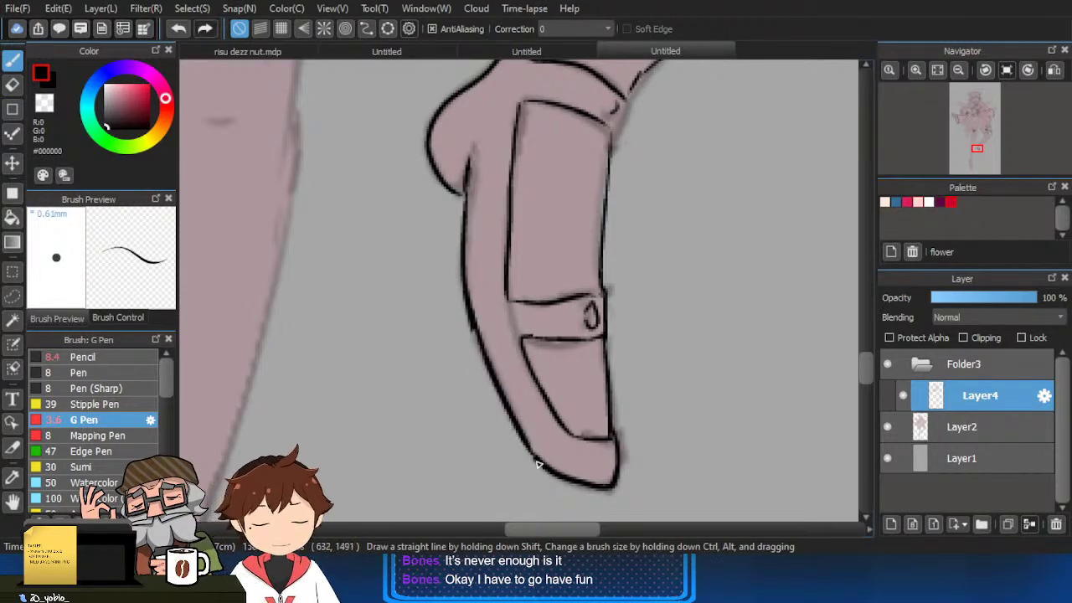
mouse_move(502, 377)
left_mouse_down()
mouse_move(601, 469)
mouse_move(504, 380)
left_mouse_up()
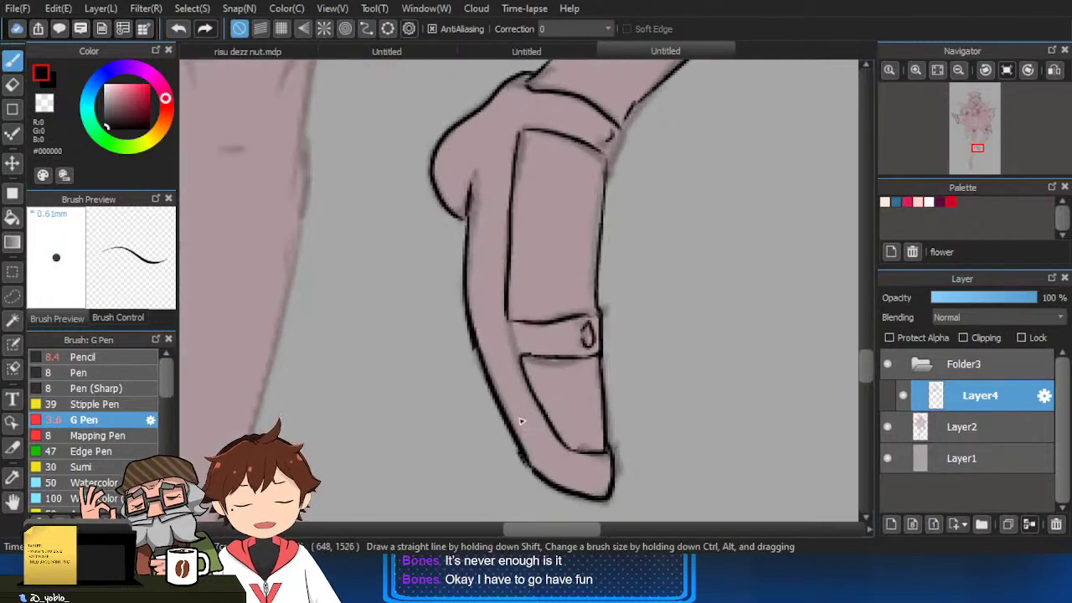
key("e")
left_click_drag(475, 340, 535, 471)
key("b")
left_click_drag(474, 333, 541, 473)
scroll(533, 333, "down", 3)
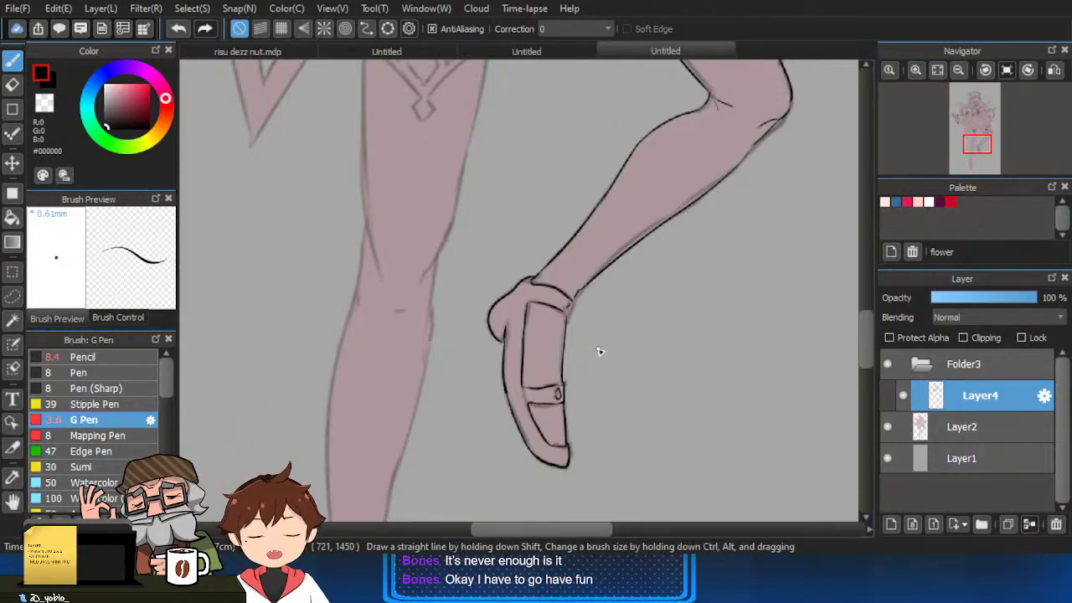
Ink the ankle strap of the straight leg's shoe with a small oval button in its centre.
left_click_drag(532, 474, 618, 342)
scroll(641, 337, "down", 2)
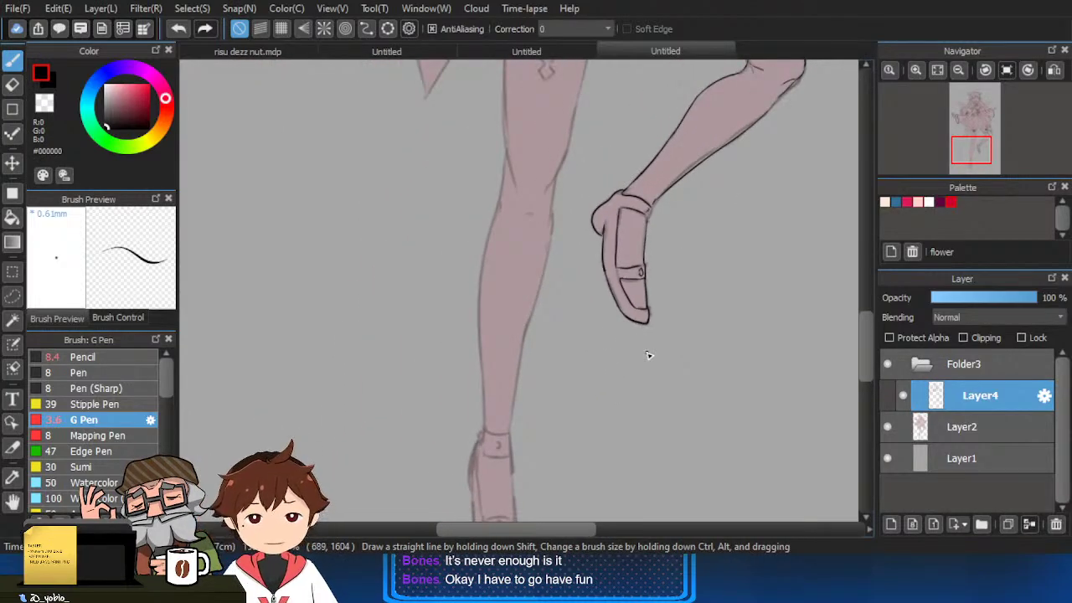
scroll(527, 421, "up", 5)
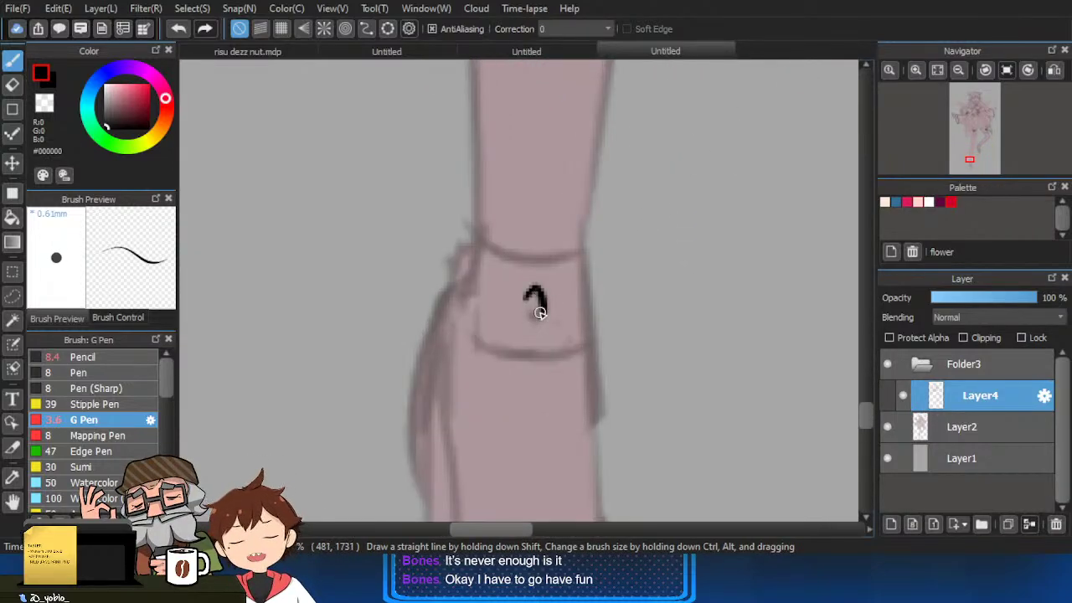
mouse_move(486, 248)
left_mouse_down()
mouse_move(576, 254)
mouse_move(586, 348)
mouse_move(503, 352)
left_mouse_up()
key("ctrl+z")
key("e")
mouse_move(595, 251)
left_mouse_down()
mouse_move(593, 341)
mouse_move(484, 344)
mouse_move(467, 332)
left_mouse_up()
key("b")
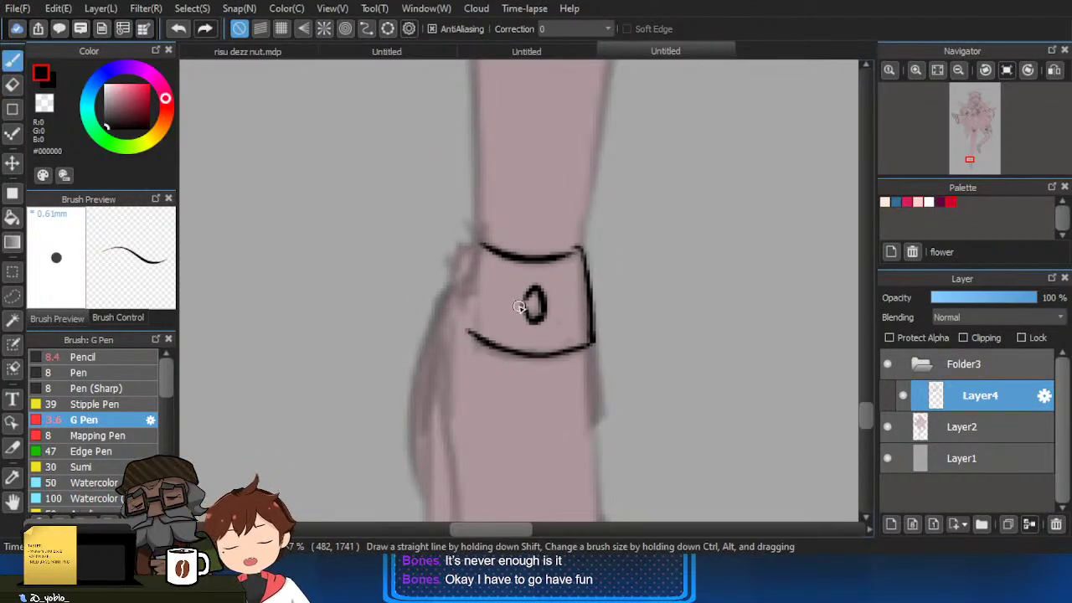
Ink the heel tab at the ankle strap and the straight leg's outer contour up past the knee to the thigh's stocking pattern.
left_click_drag(472, 246, 459, 265)
left_click_drag(495, 196, 470, 335)
left_click_drag(453, 386, 453, 300)
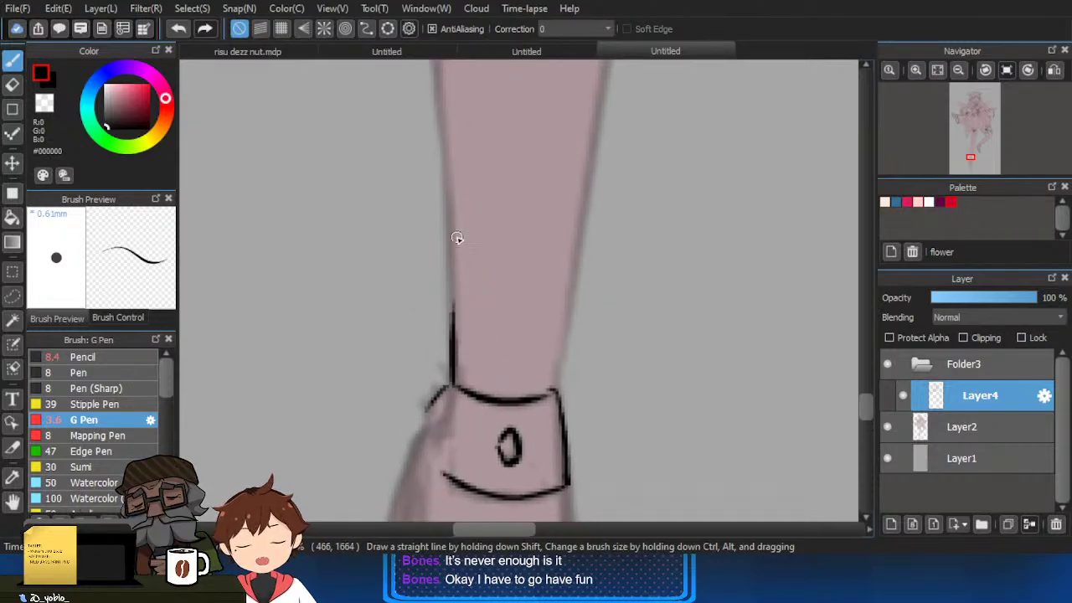
scroll(455, 238, "down", 2)
left_click_drag(469, 219, 486, 458)
left_click_drag(553, 288, 497, 391)
left_click_drag(490, 444, 489, 220)
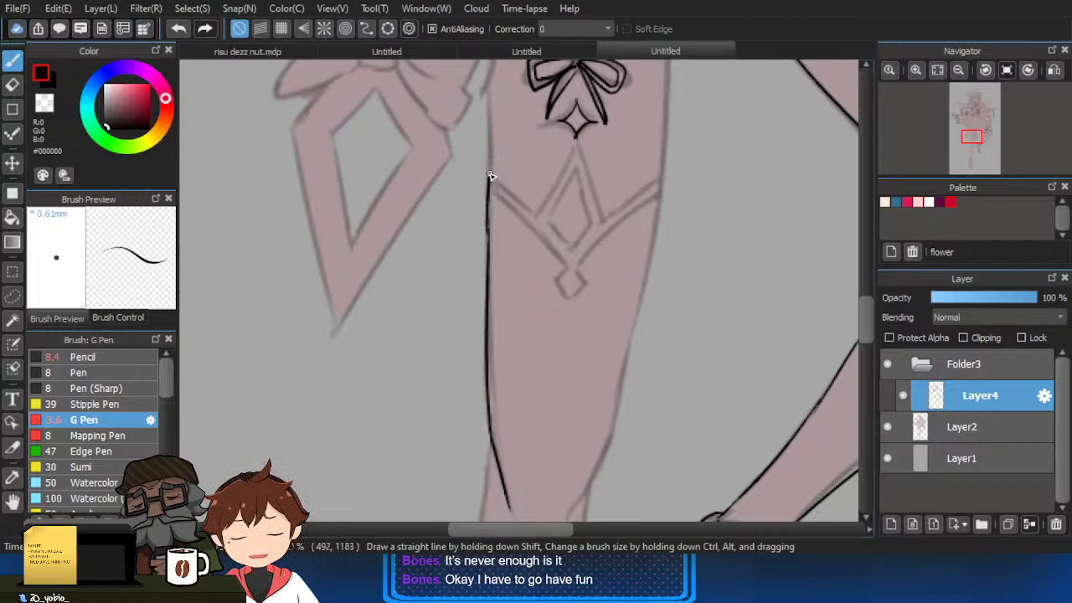
Extend the straight leg's outer contour up the thigh beside the ribbon bow, erasing and redrawing the uneven stretch.
scroll(493, 177, "up", 2)
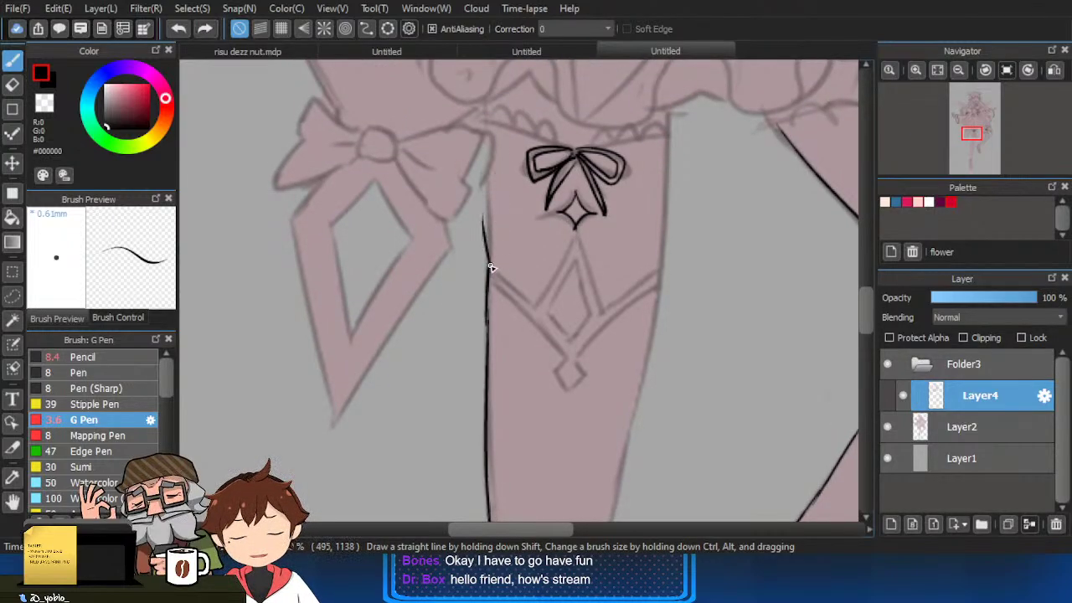
mouse_move(491, 270)
left_mouse_down()
mouse_move(489, 176)
mouse_move(485, 236)
mouse_move(489, 173)
left_mouse_up()
key("ctrl+z")
left_click_drag(656, 229, 543, 254)
scroll(379, 254, "up", 1)
key("e")
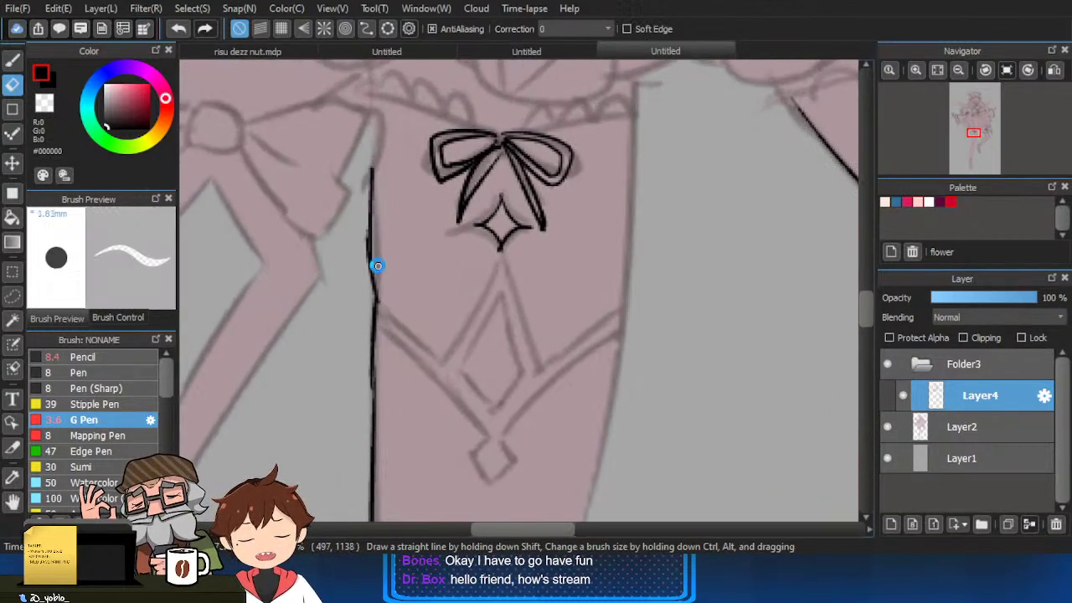
left_click_drag(376, 273, 374, 217)
key("p")
left_click_drag(375, 292, 368, 166)
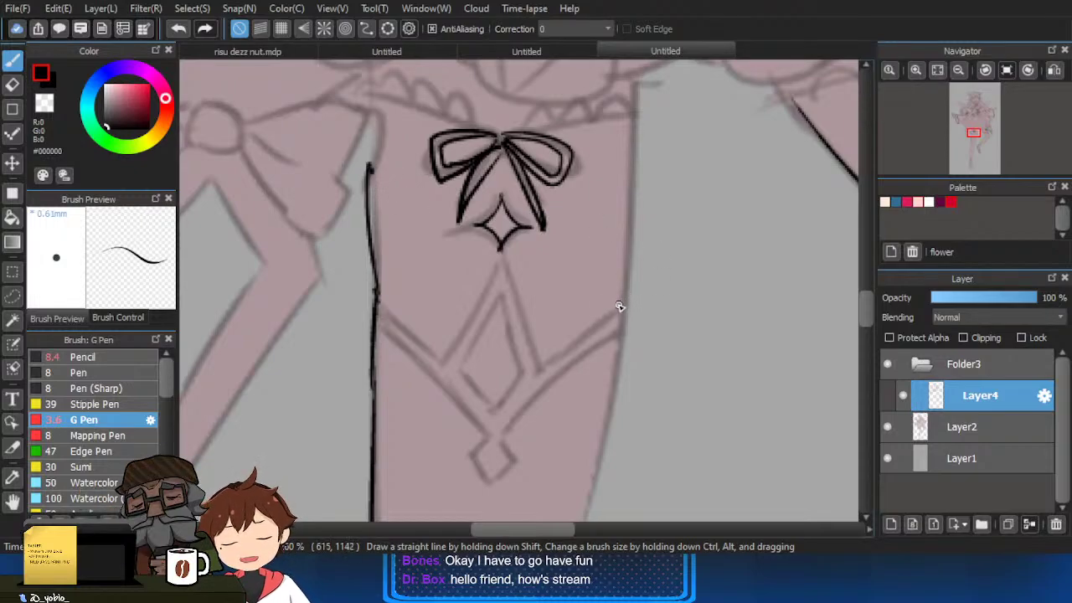
Ink the straight leg's inner thigh contour down to the stocking pattern, and erase and redraw the outer contour beside the bow.
mouse_move(619, 308)
left_mouse_down()
mouse_move(641, 144)
mouse_move(632, 302)
mouse_move(636, 120)
mouse_move(620, 310)
mouse_move(647, 131)
mouse_move(635, 255)
left_mouse_up()
key("ctrl+z")
key("ctrl+z")
key("ctrl+z")
key("ctrl+z")
key("ctrl+z")
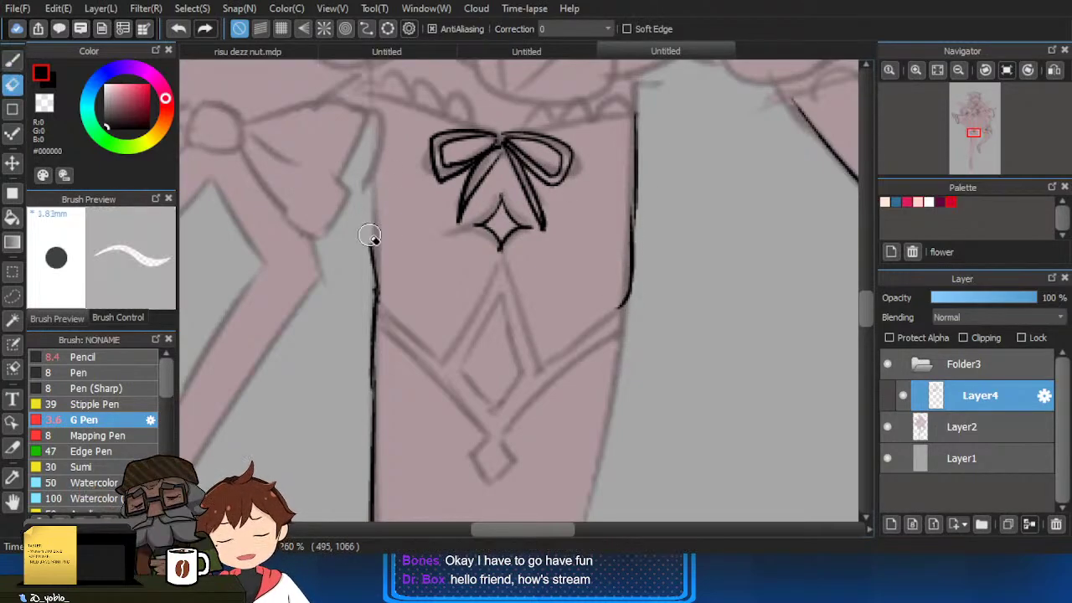
left_click_drag(372, 266, 375, 107)
scroll(572, 302, "down", 5)
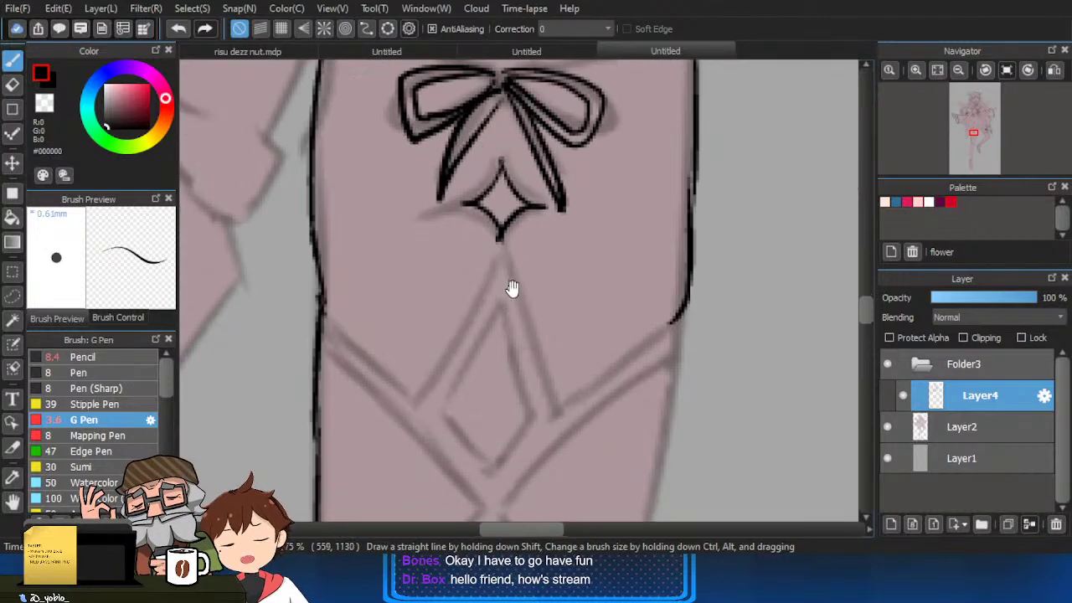
Erase the raised leg's inner thigh contour above the stocking band and ink a short starting mark at the skirt hem.
left_click_drag(680, 349, 634, 359)
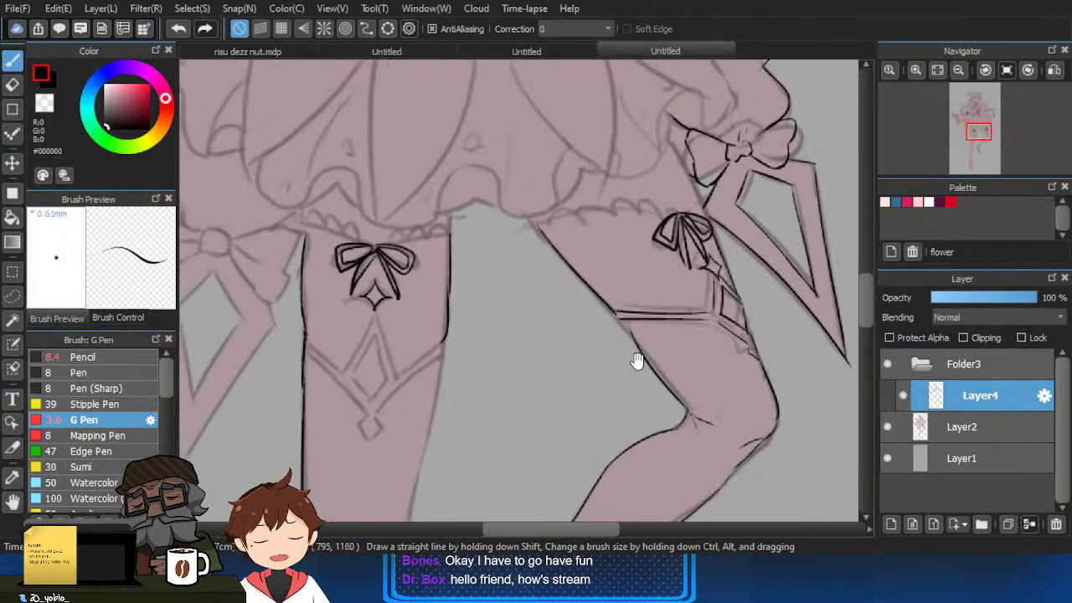
scroll(634, 343, "up", 3)
key("e")
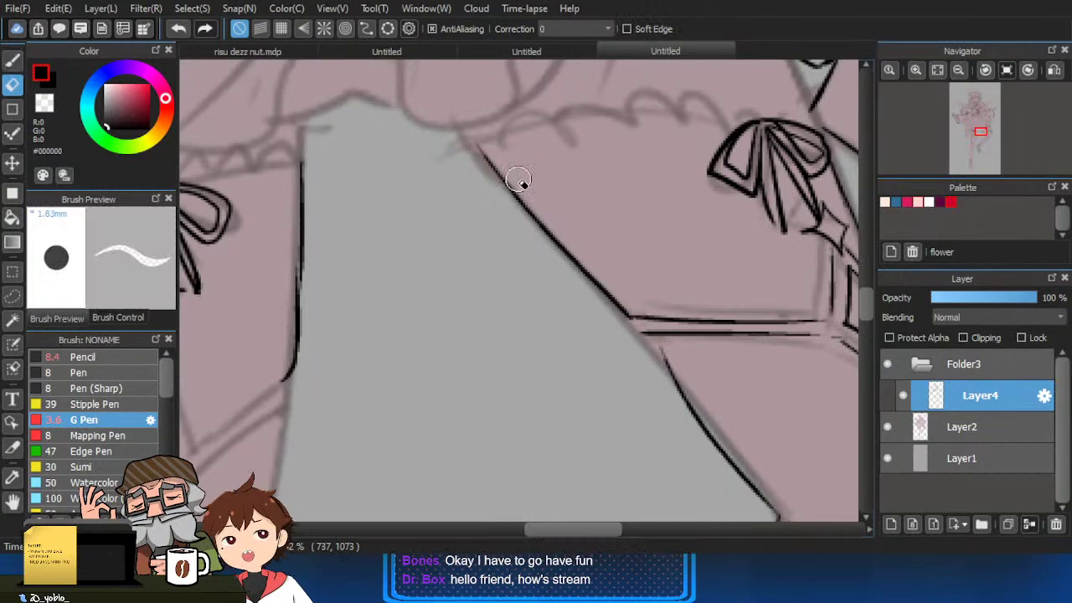
mouse_move(480, 146)
left_mouse_down()
mouse_move(632, 316)
mouse_move(453, 129)
mouse_move(543, 125)
left_mouse_up()
key("b")
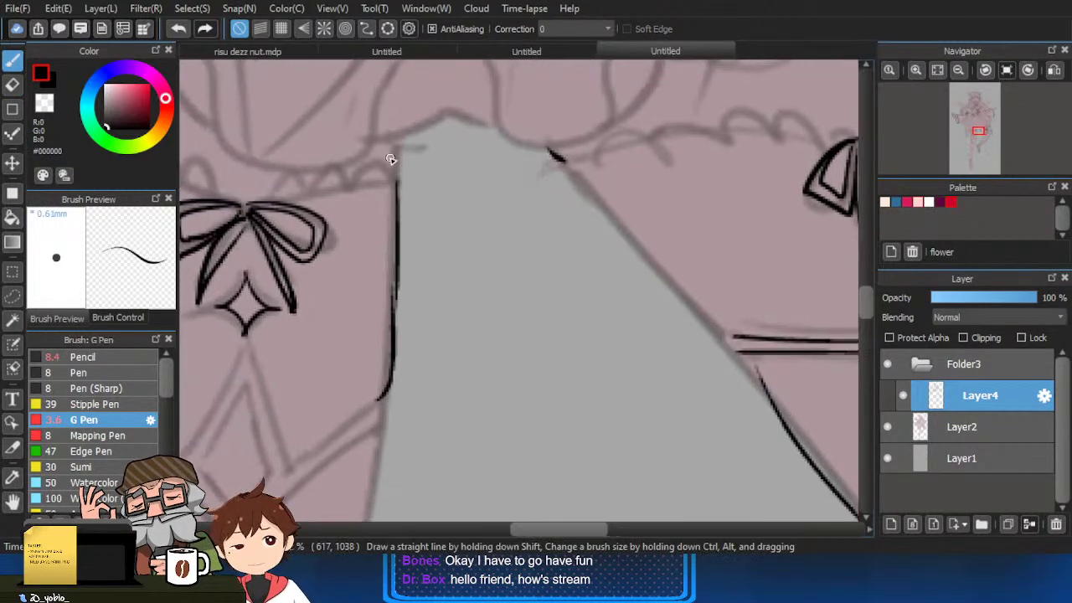
Extend the straight leg's inner thigh contour up to the skirt hem and redraw its lower end straighter at the stocking pattern.
key("ctrl+z")
left_click_drag(404, 166, 408, 131)
left_click_drag(419, 255, 440, 184)
key("e")
left_click_drag(417, 235, 401, 325)
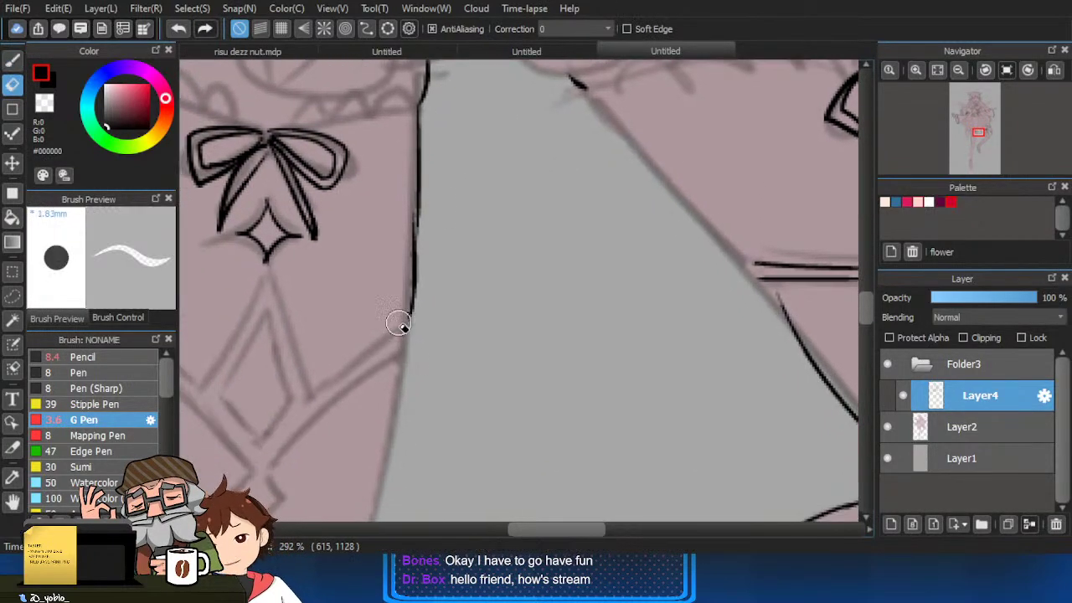
key("b")
mouse_move(409, 268)
left_mouse_down()
mouse_move(418, 189)
mouse_move(403, 367)
mouse_move(516, 327)
left_mouse_up()
Erase the straight leg's outer thigh contour above the stocking pattern and redraw it as one smooth line.
key("e")
mouse_move(252, 278)
left_mouse_down()
mouse_move(258, 159)
mouse_move(270, 299)
mouse_move(251, 220)
mouse_move(258, 158)
left_mouse_up()
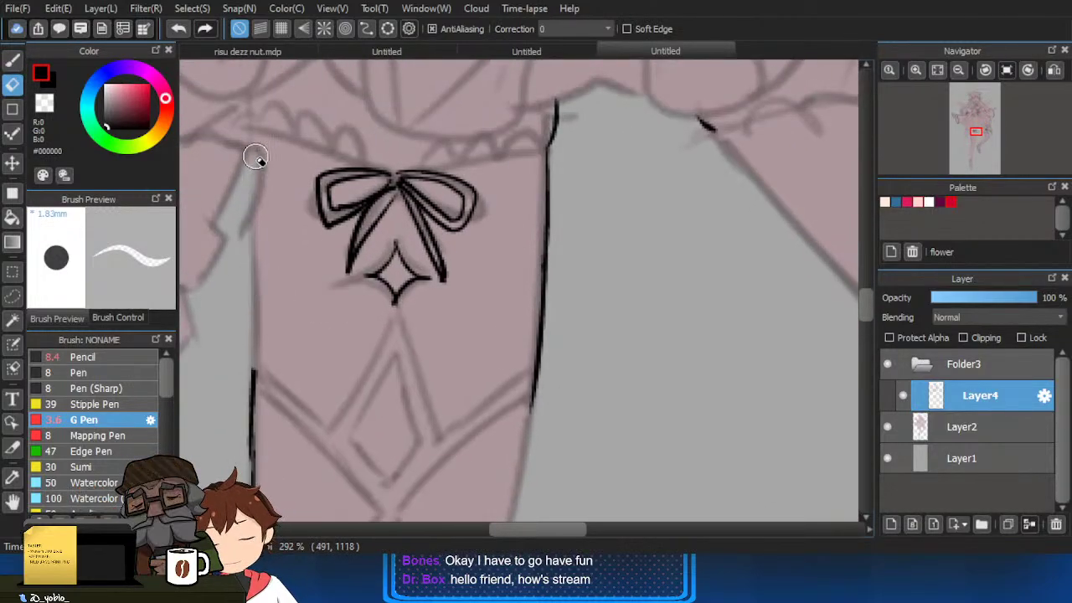
key("b")
left_click_drag(255, 371, 259, 173)
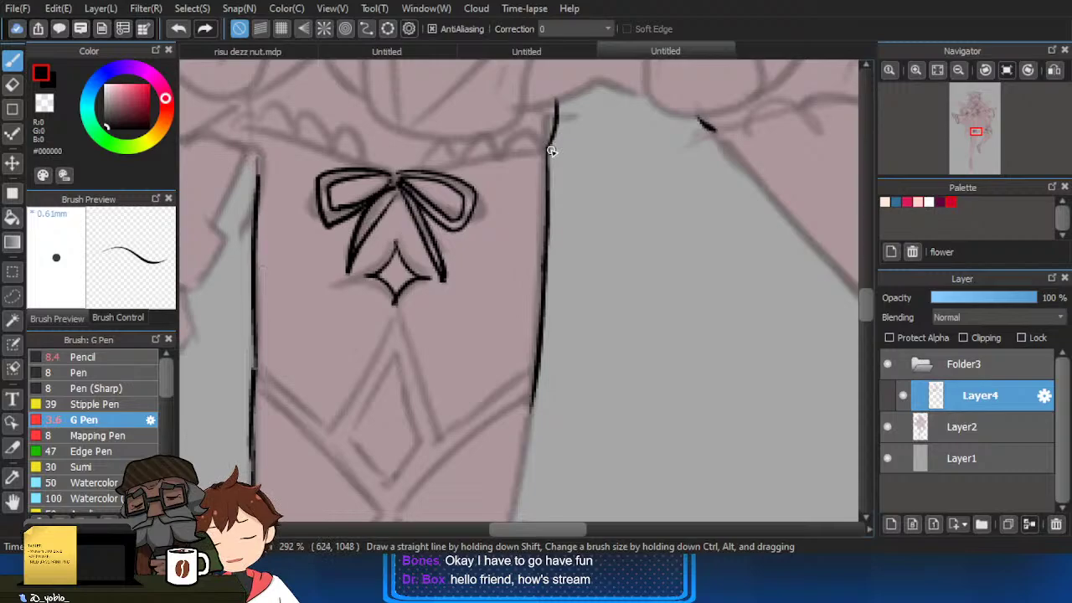
Trim the short contour mark where the raised thigh meets the skirt hem.
mouse_move(810, 138)
left_mouse_down()
mouse_move(807, 177)
mouse_move(738, 201)
left_mouse_up()
key("e")
left_click_drag(643, 193, 626, 185)
key("b")
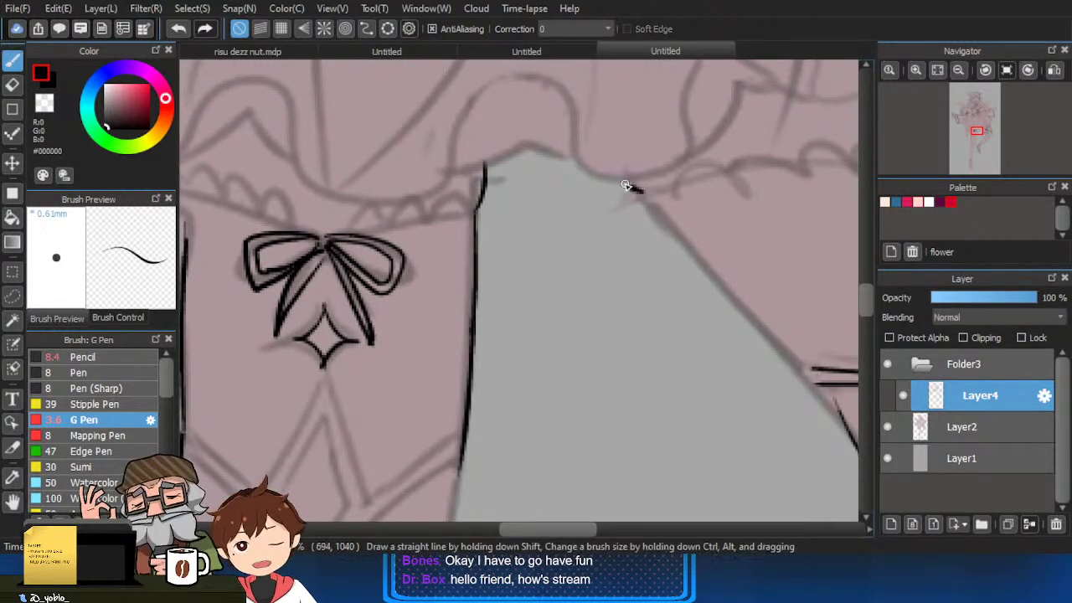
Clean up the inside of the waist flower beside the bodice and ink a small round centre with a scalloped ring.
scroll(624, 185, "down", 3)
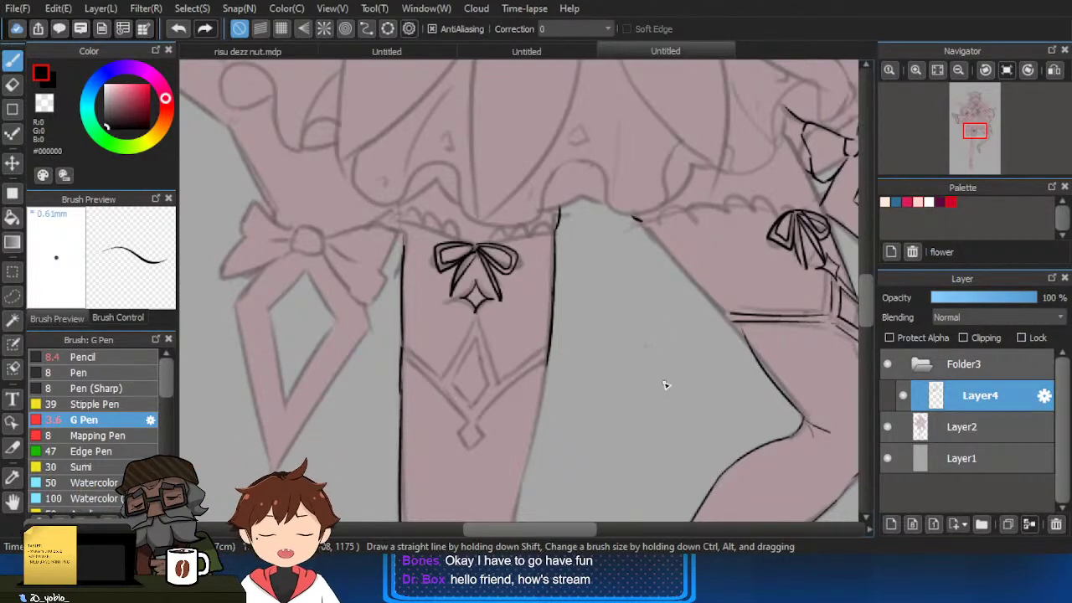
key("e")
scroll(650, 360, "down", 3)
left_click_drag(638, 386, 640, 388)
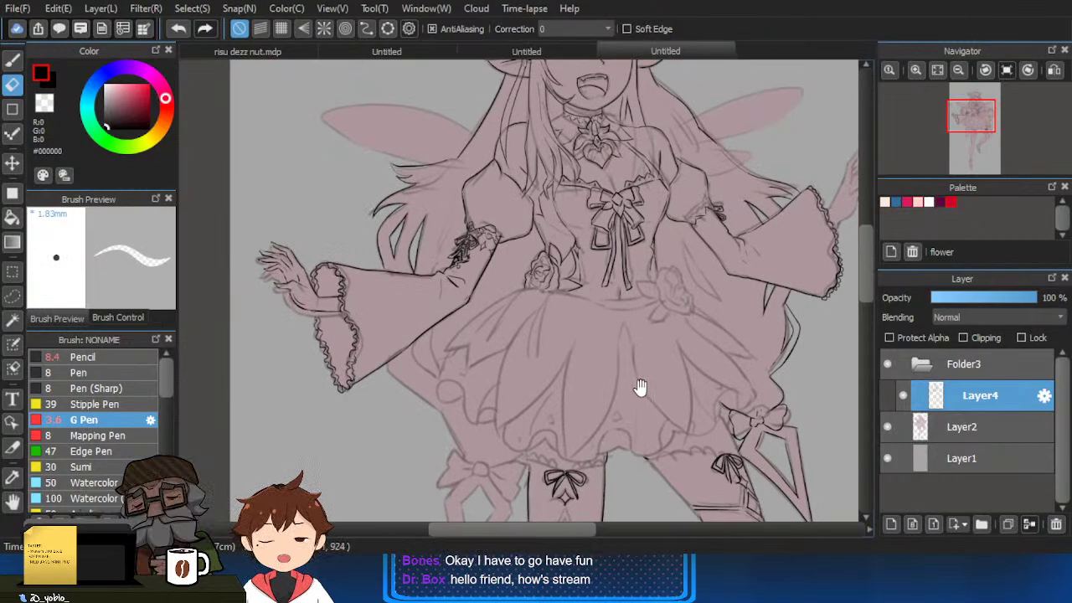
left_click_drag(543, 309, 538, 251)
mouse_move(550, 330)
left_mouse_down()
mouse_move(544, 298)
mouse_move(569, 302)
mouse_move(574, 369)
mouse_move(572, 269)
mouse_move(590, 294)
mouse_move(570, 259)
mouse_move(522, 314)
mouse_move(525, 305)
mouse_move(534, 370)
mouse_move(567, 262)
mouse_move(596, 266)
left_mouse_up()
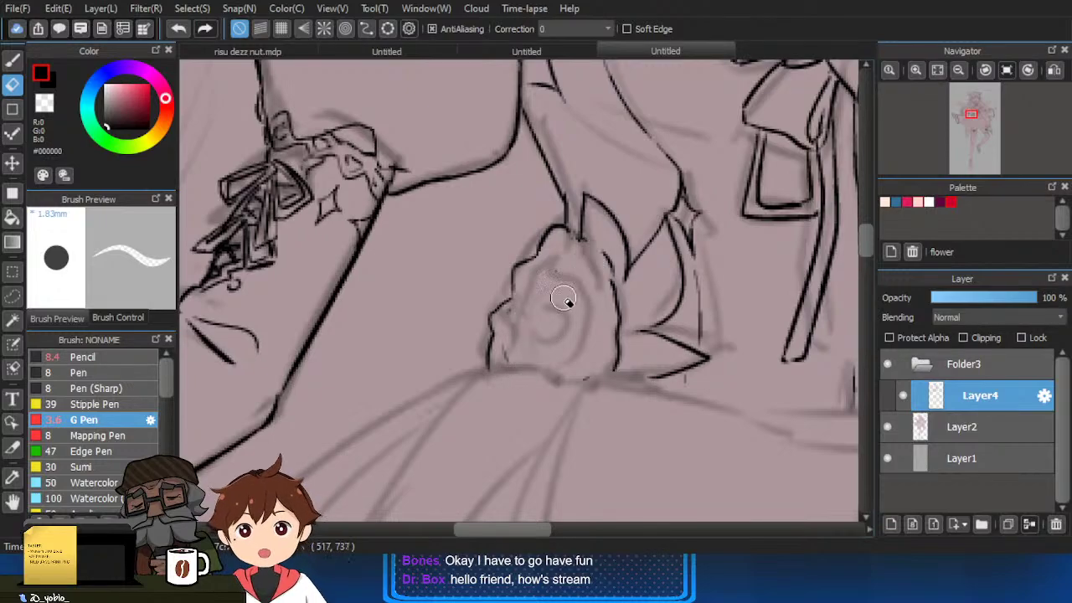
key("b")
left_click_drag(542, 299, 546, 304)
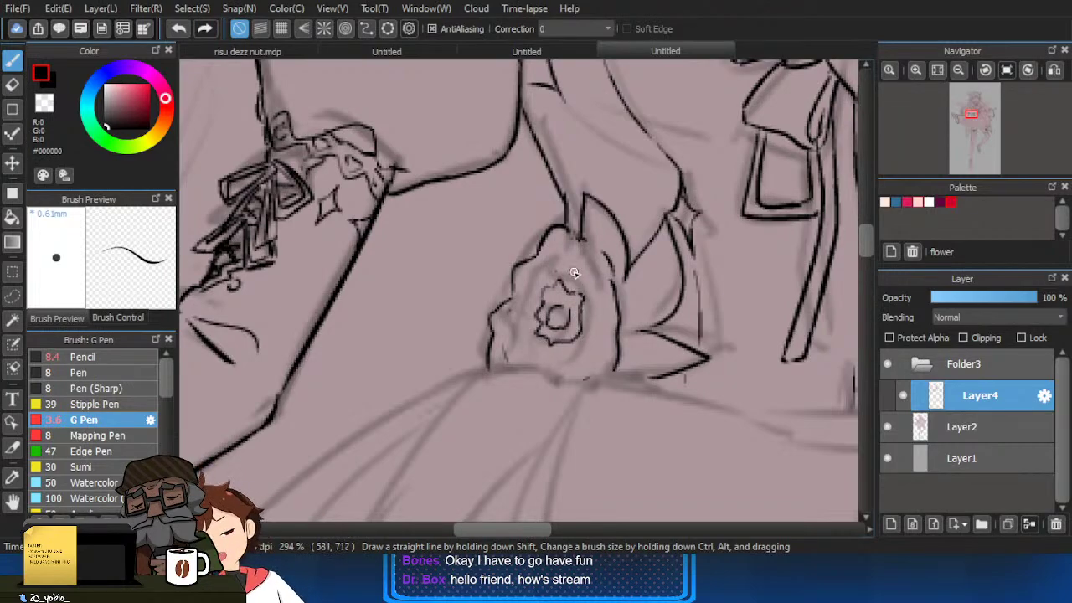
Erase the upper part of the waist flower's old outline and ink a pointed top petal and the adjoining left petal.
key("e")
key("b")
mouse_move(573, 253)
left_mouse_down()
mouse_move(545, 262)
mouse_move(587, 220)
mouse_move(611, 275)
left_mouse_up()
key("ctrl+z")
key("e")
mouse_move(556, 228)
left_mouse_down()
mouse_move(562, 242)
mouse_move(578, 231)
left_mouse_up()
key("b")
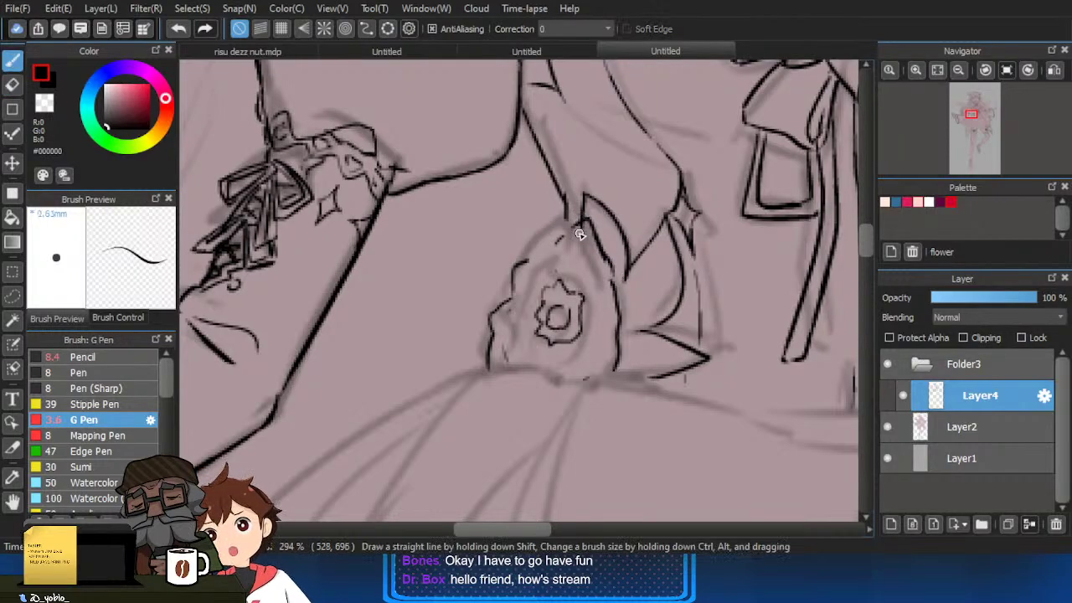
key("e")
key("b")
key("e")
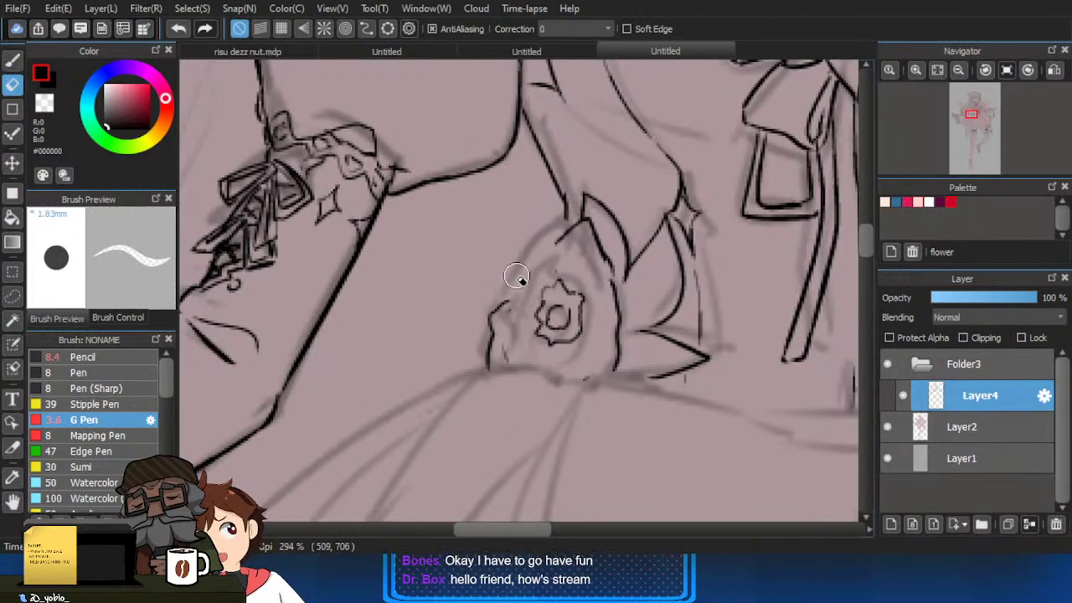
key("b")
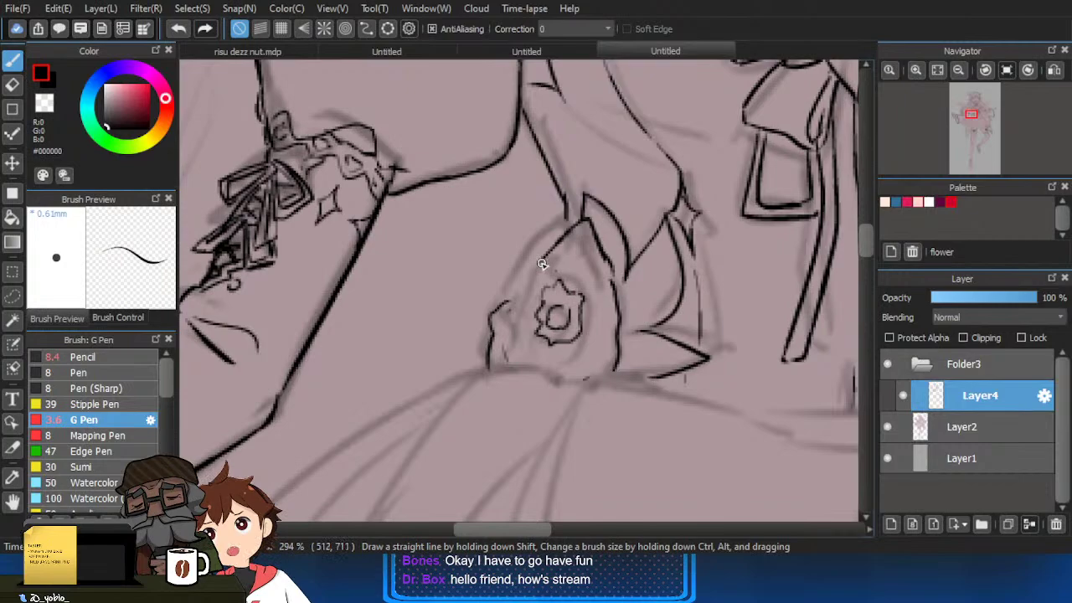
Erase the flower's old lower-left outline and ink a small petal edge in its place.
key("e")
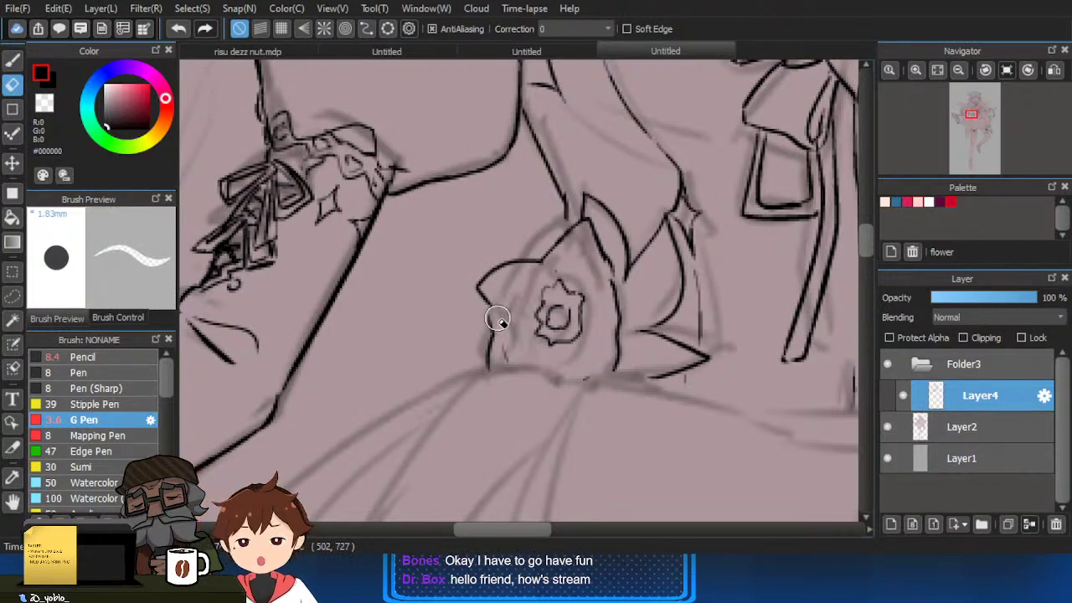
key("b")
key("e")
left_click_drag(491, 311, 486, 337)
key("b")
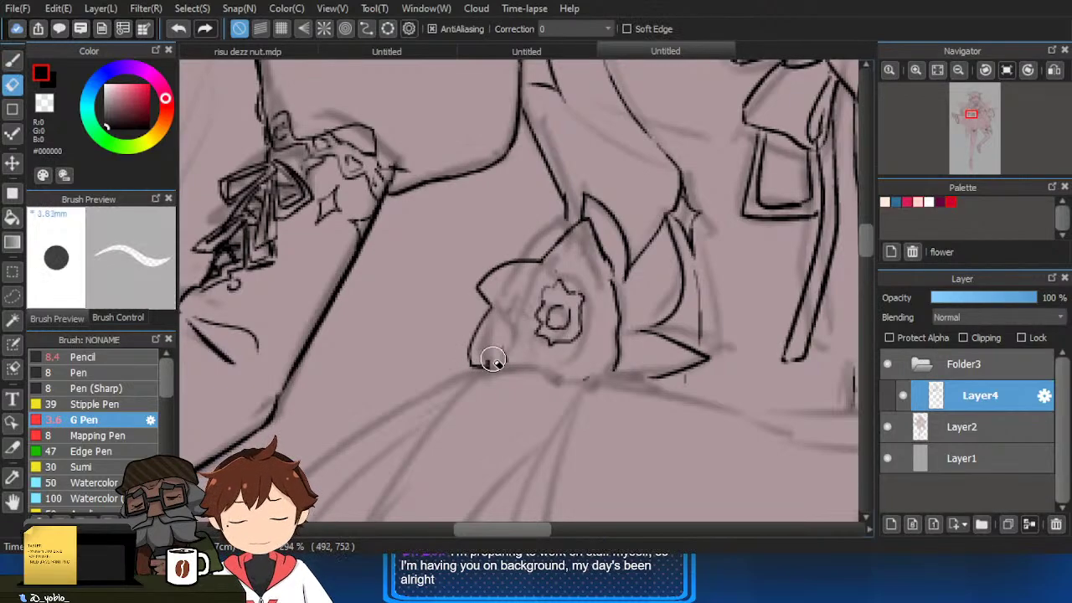
key("e")
key("b")
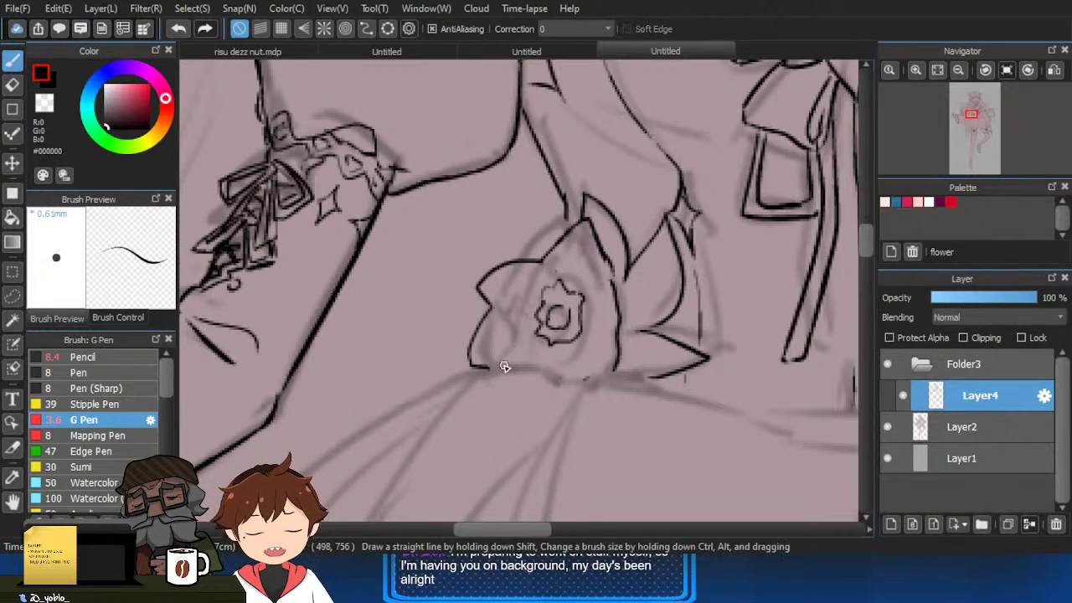
Erase the small lower-left petal edge and the trial stroke below it.
mouse_move(494, 362)
left_mouse_down()
mouse_move(523, 421)
mouse_move(581, 378)
left_mouse_up()
key("ctrl+z")
key("e")
left_click_drag(494, 315, 475, 369)
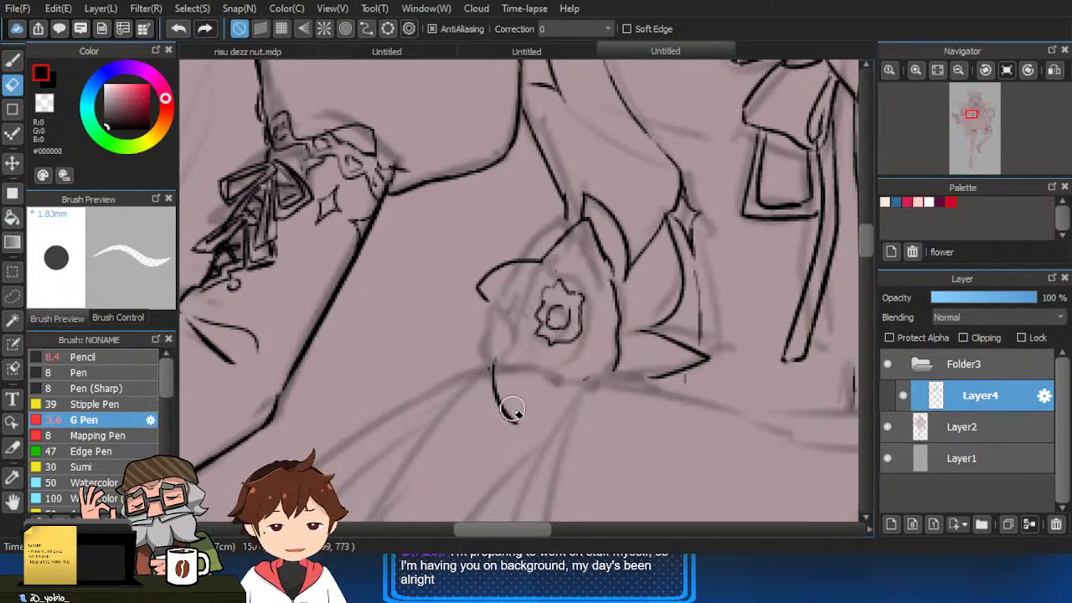
mouse_move(490, 370)
left_mouse_down()
mouse_move(517, 403)
mouse_move(521, 373)
left_mouse_up()
Ink the left petal's lower edge towards the flower centre and the short dividing line beside the top petal.
key("b")
scroll(507, 322, "up", 1)
key("ctrl+z")
left_click_drag(463, 264, 503, 318)
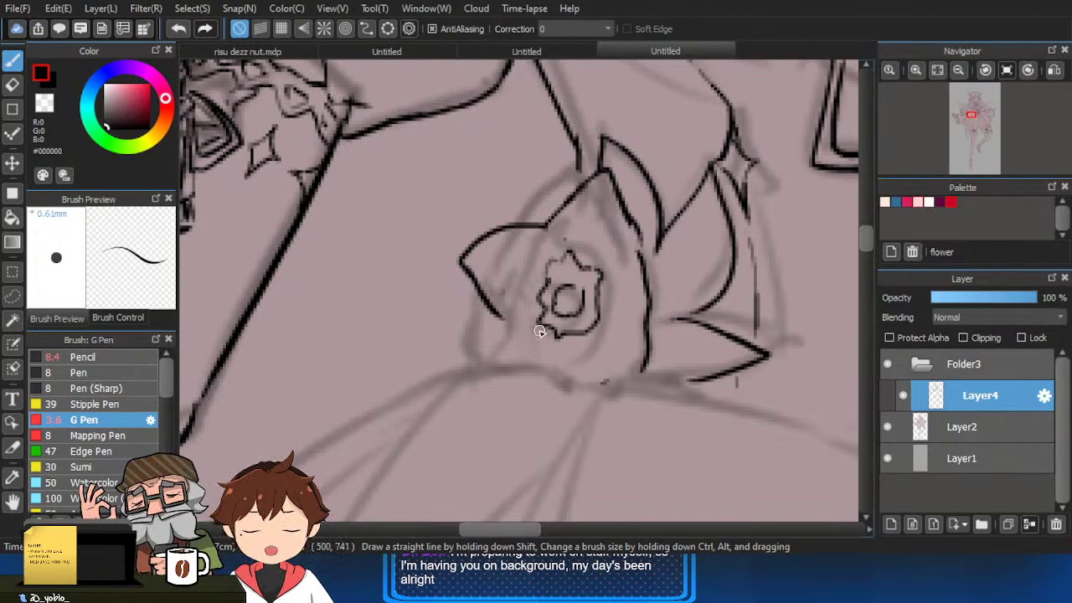
left_click_drag(549, 216, 543, 253)
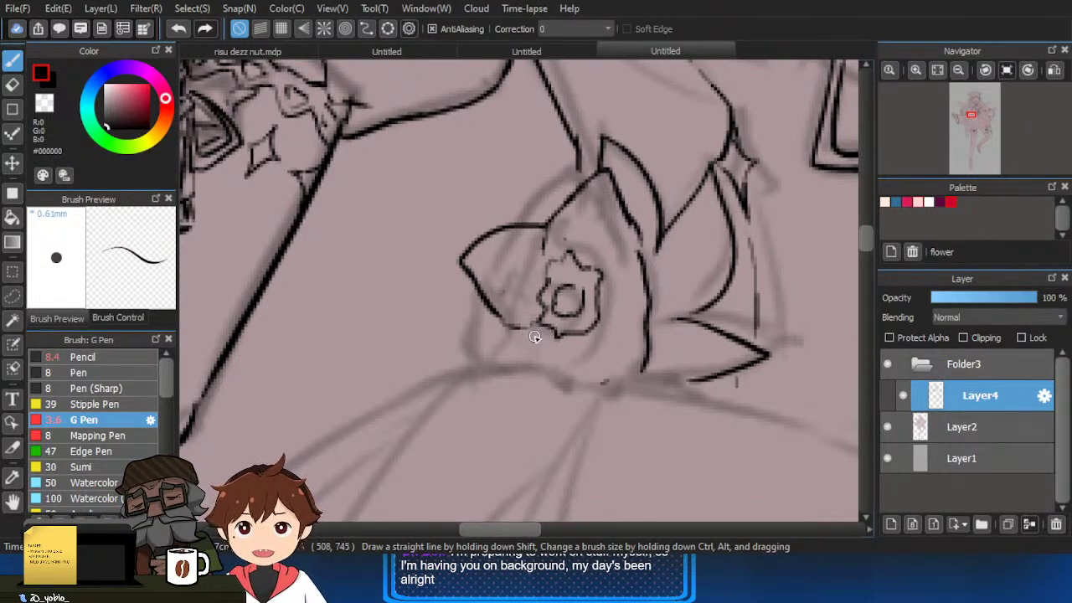
Ink a large pointed lower petal that hangs from the flower centre over the skirt's waistline.
mouse_move(524, 328)
left_mouse_down()
mouse_move(509, 411)
mouse_move(503, 389)
mouse_move(514, 444)
mouse_move(603, 385)
mouse_move(530, 433)
mouse_move(597, 400)
left_mouse_up()
key("ctrl+z")
key("e")
key("b")
left_click_drag(513, 444, 598, 385)
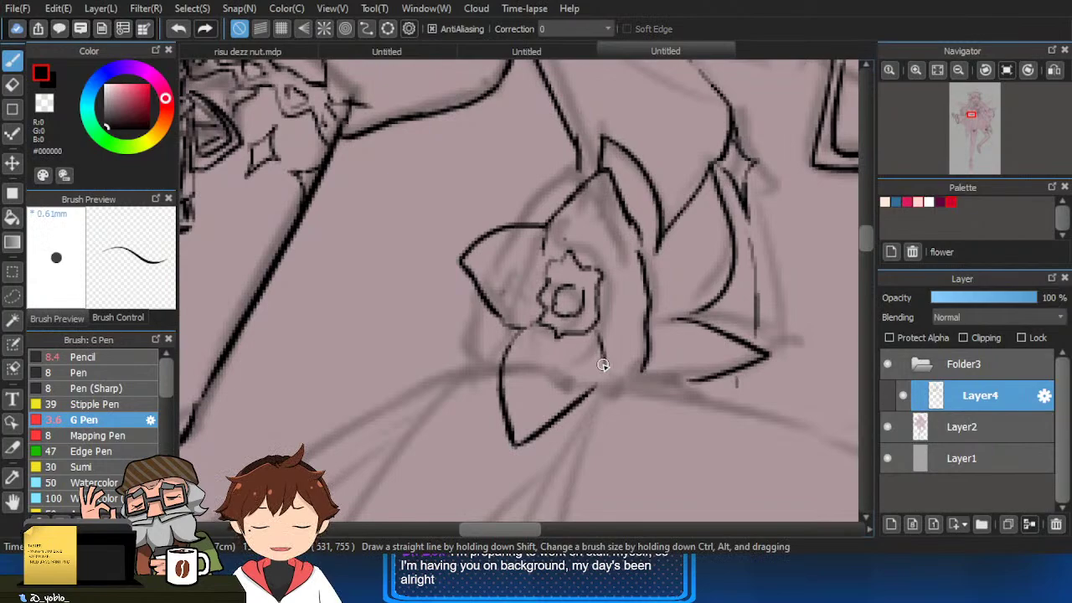
Erase the flower's old right outline, redraw the top petal's right edge and ink a rounded right petal.
key("e")
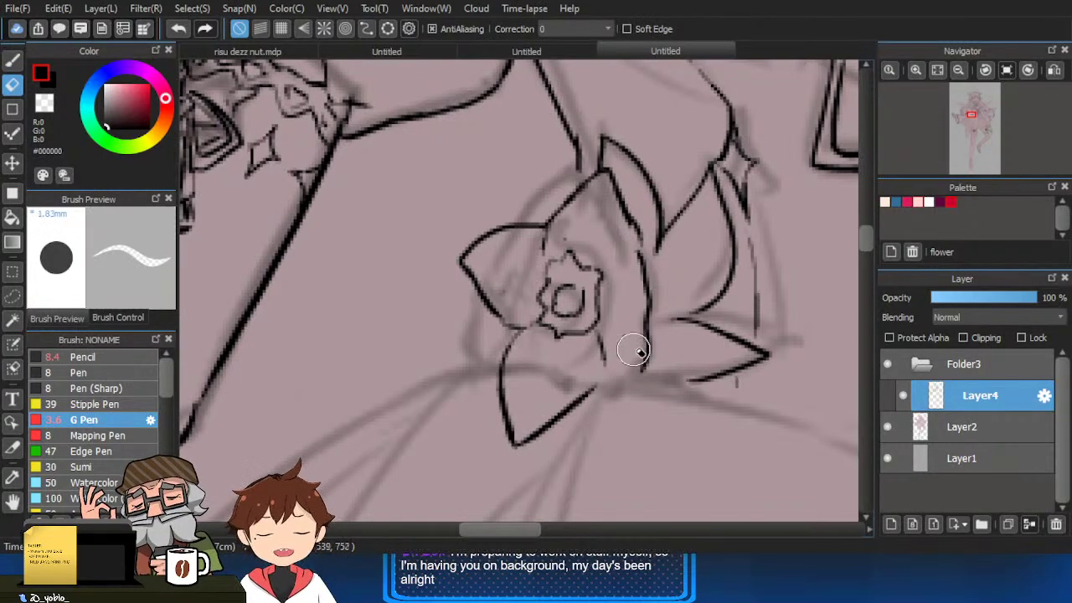
left_click_drag(632, 352, 640, 366)
left_click_drag(628, 202, 635, 250)
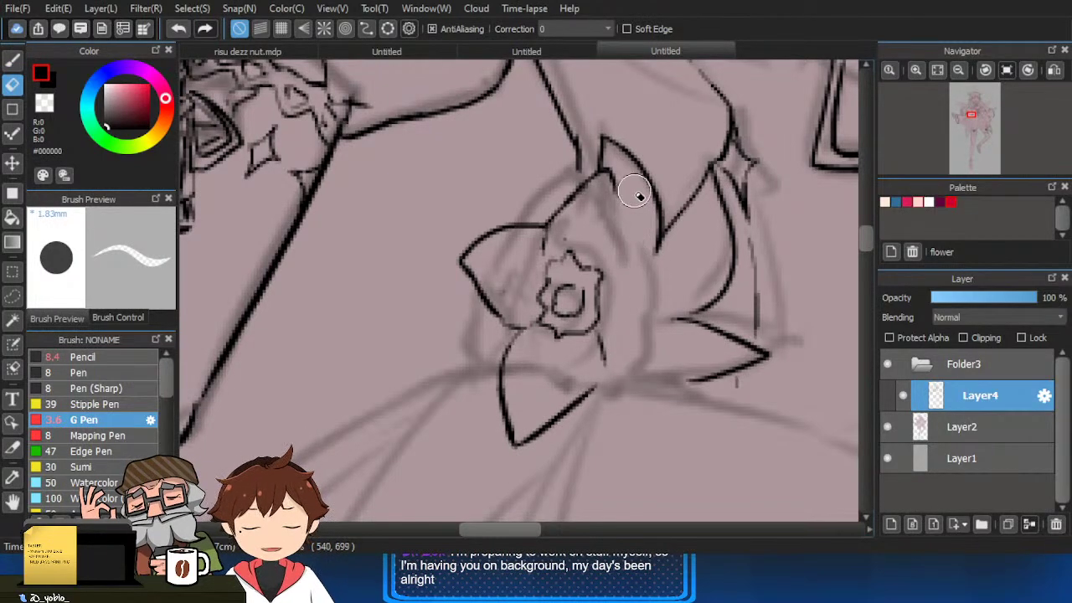
key("b")
mouse_move(610, 174)
left_mouse_down()
mouse_move(624, 266)
mouse_move(631, 252)
mouse_move(678, 319)
left_mouse_up()
key("ctrl+z")
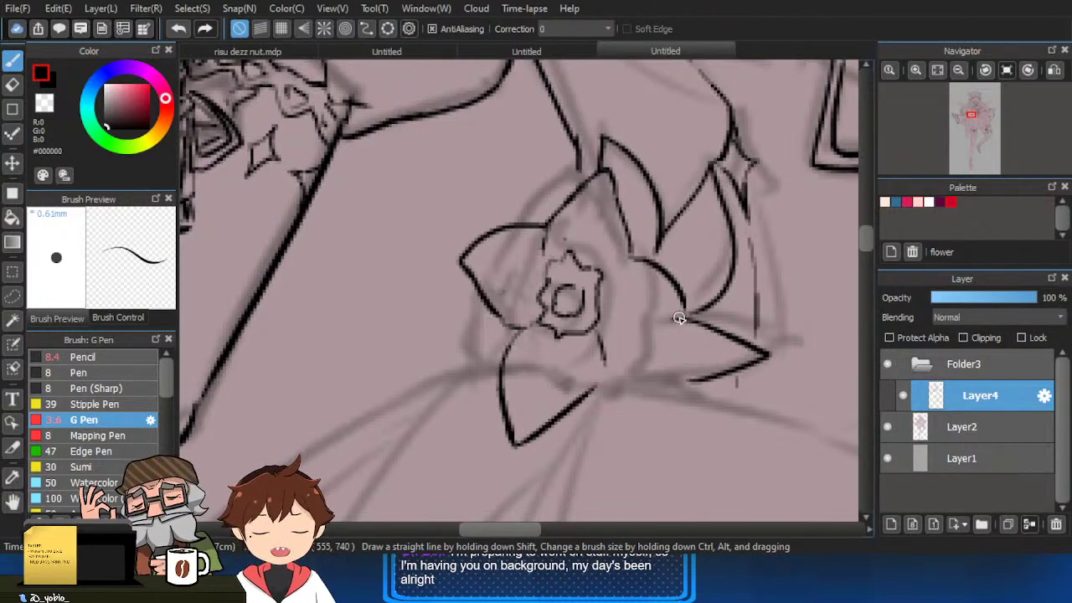
key("ctrl+z")
mouse_move(632, 255)
left_mouse_down()
mouse_move(680, 320)
mouse_move(621, 368)
left_mouse_up()
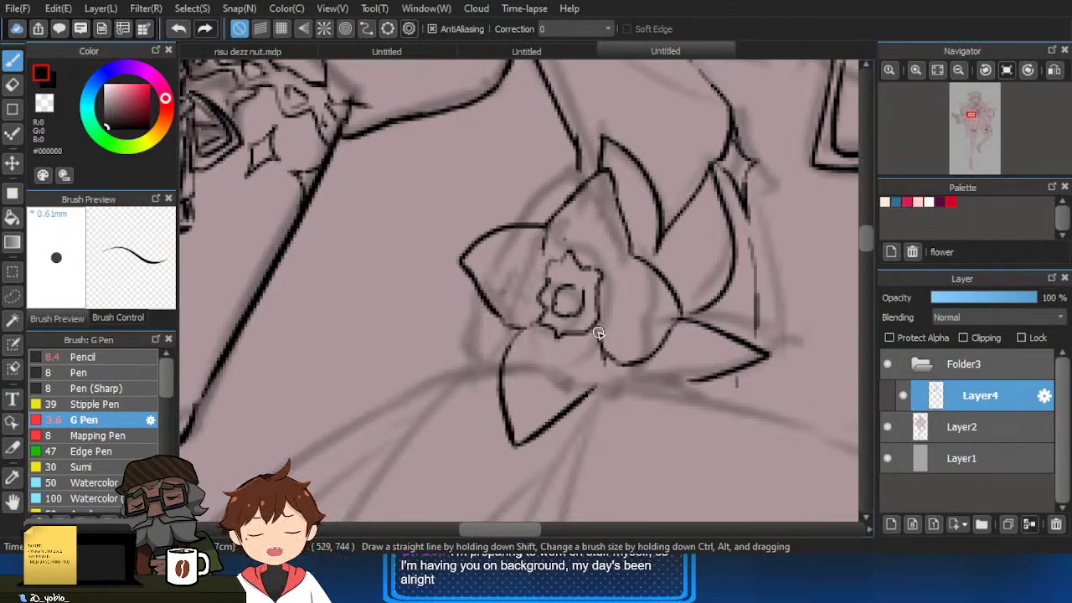
Join the right petal to the scalloped centre and add short crease lines on the flower's petals.
mouse_move(602, 285)
left_mouse_down()
mouse_move(618, 258)
mouse_move(574, 218)
mouse_move(510, 276)
left_mouse_up()
key("ctrl+z")
mouse_move(538, 335)
left_mouse_down()
mouse_move(543, 397)
mouse_move(543, 368)
mouse_move(561, 357)
left_mouse_up()
scroll(621, 315, "down", 3)
left_click_drag(644, 344, 608, 349)
scroll(606, 350, "up", 3)
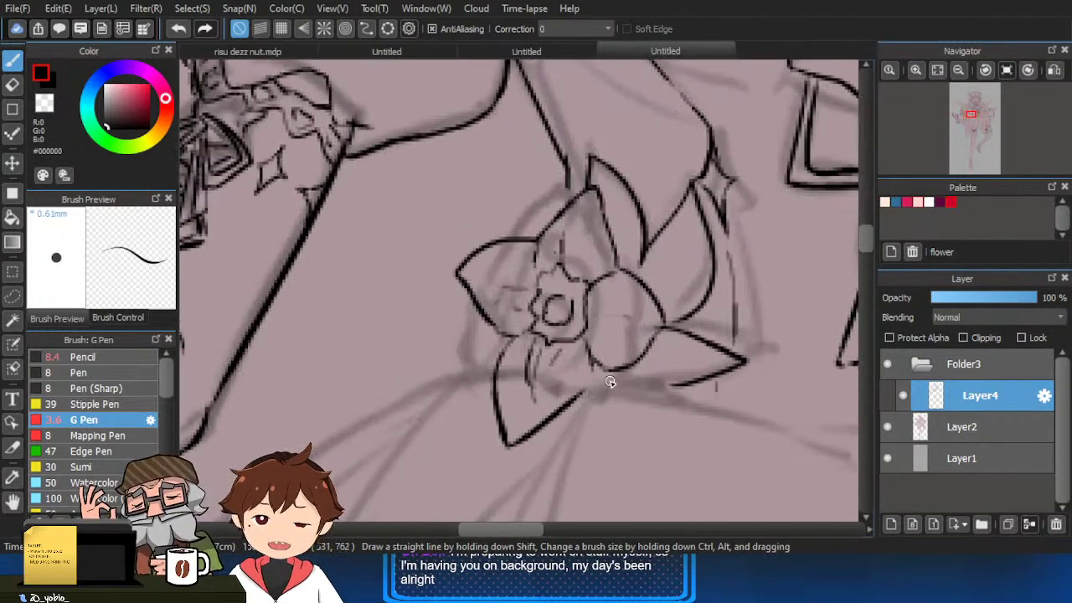
Erase the old inked leaves around the waist flower and extend the bodice line down to the top petal.
key("e")
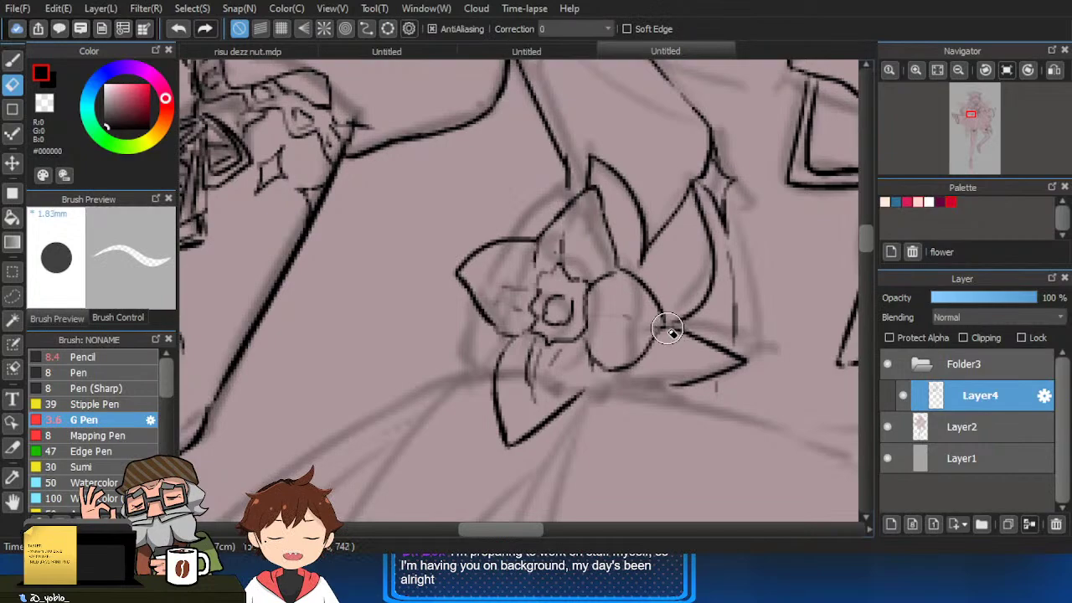
mouse_move(673, 328)
left_mouse_down()
mouse_move(718, 371)
mouse_move(682, 318)
mouse_move(739, 325)
left_mouse_up()
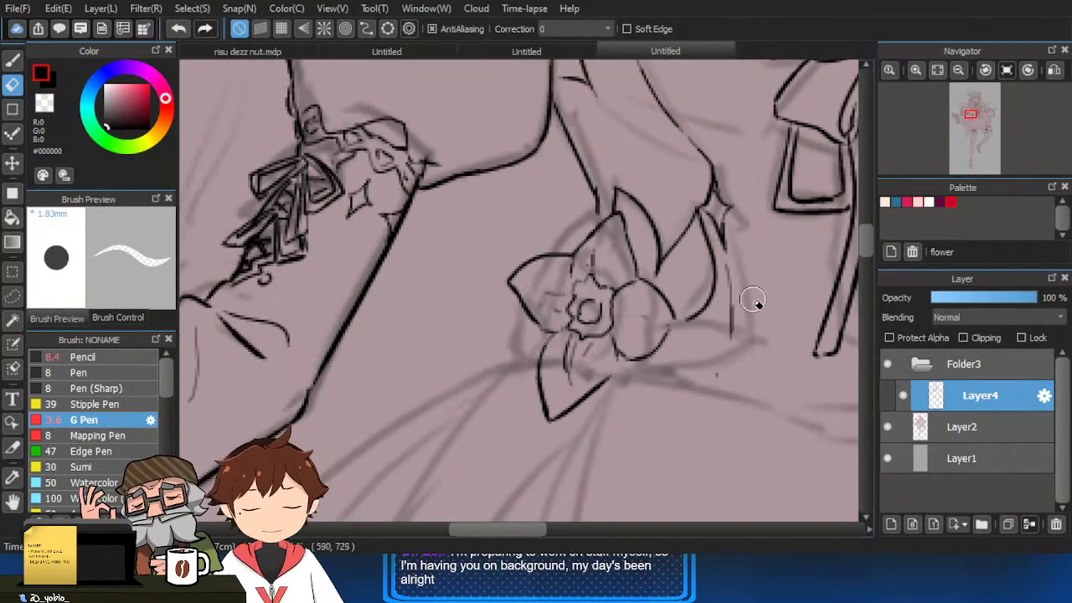
scroll(663, 311, "up", 1)
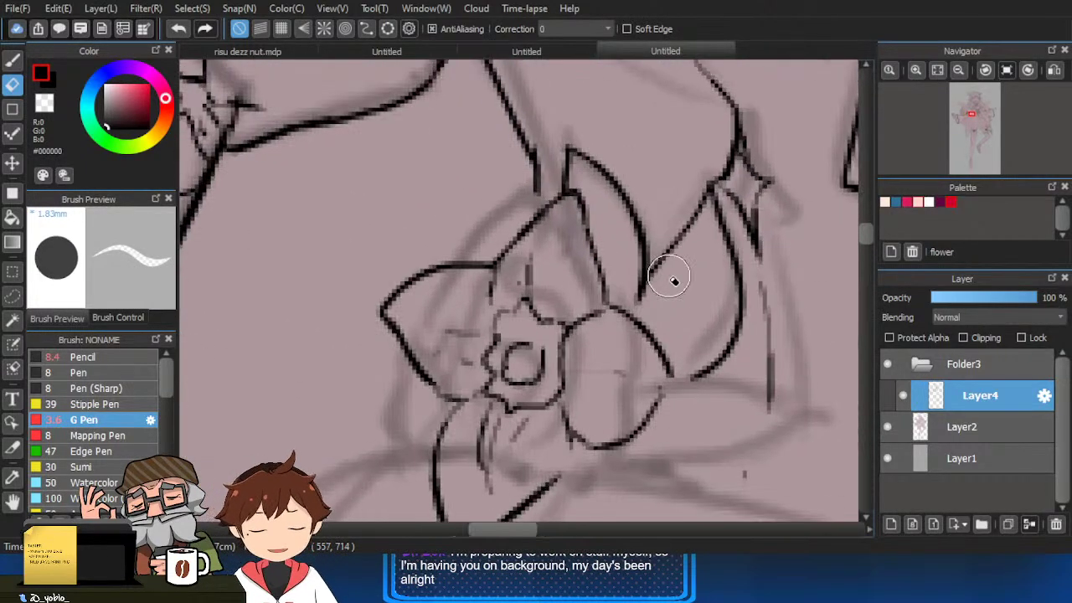
mouse_move(706, 199)
left_mouse_down()
mouse_move(696, 376)
mouse_move(696, 314)
mouse_move(570, 163)
mouse_move(542, 216)
left_mouse_up()
key("b")
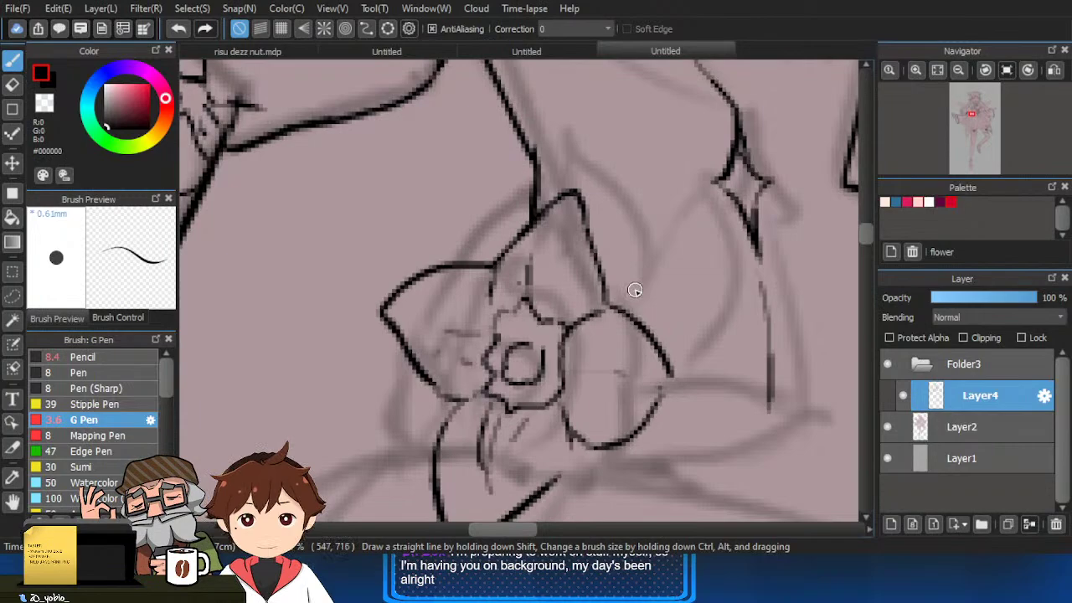
Ink a narrow pointed leaf rising between the flower's top and right petals.
left_click_drag(685, 365, 622, 382)
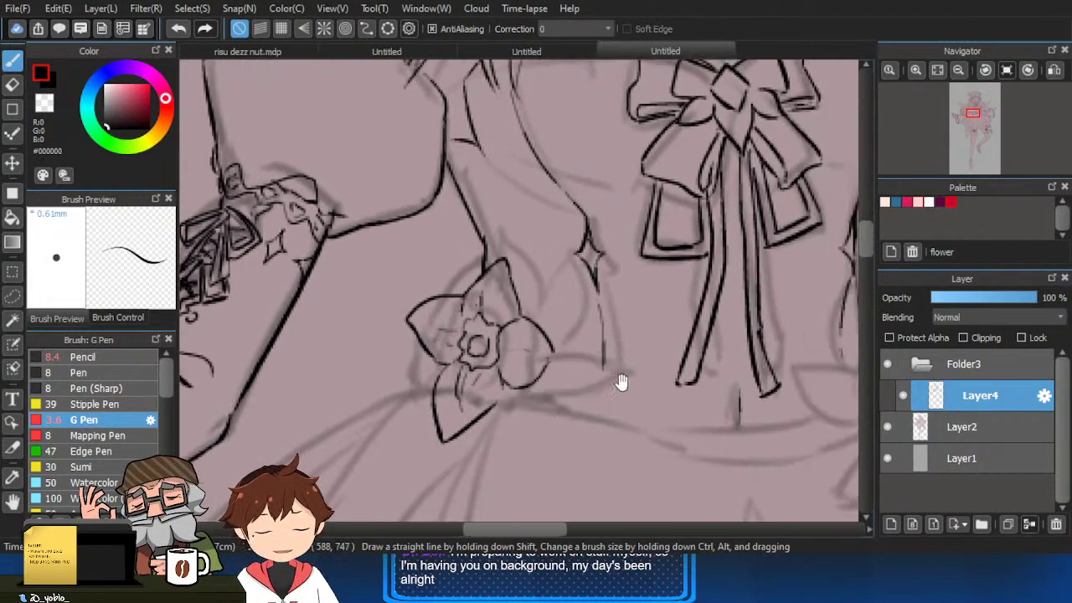
left_click_drag(536, 335, 521, 336)
scroll(526, 339, "up", 1)
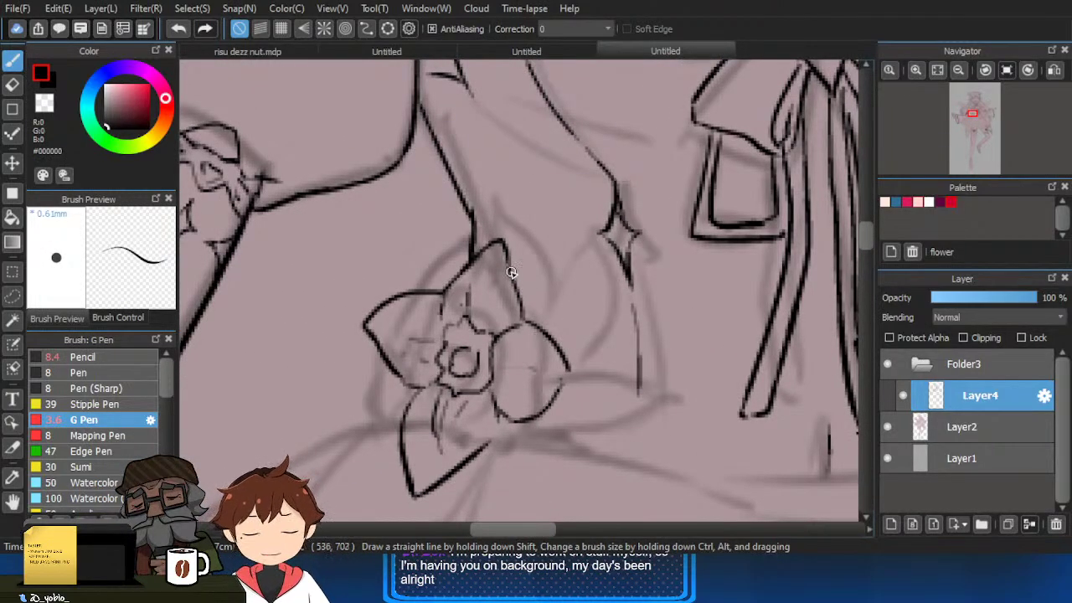
left_click_drag(512, 272, 530, 320)
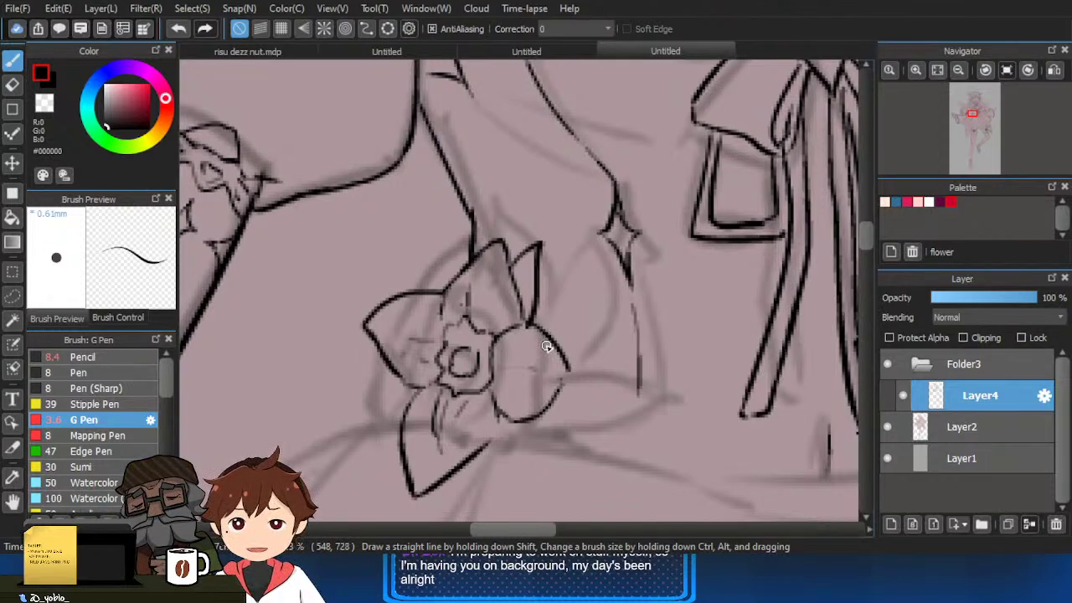
Ink the short right edge of the flower's bottom petal, running from the scalloped centre down to the petal's lower outline.
key("e")
key("b")
left_click_drag(498, 409, 490, 440)
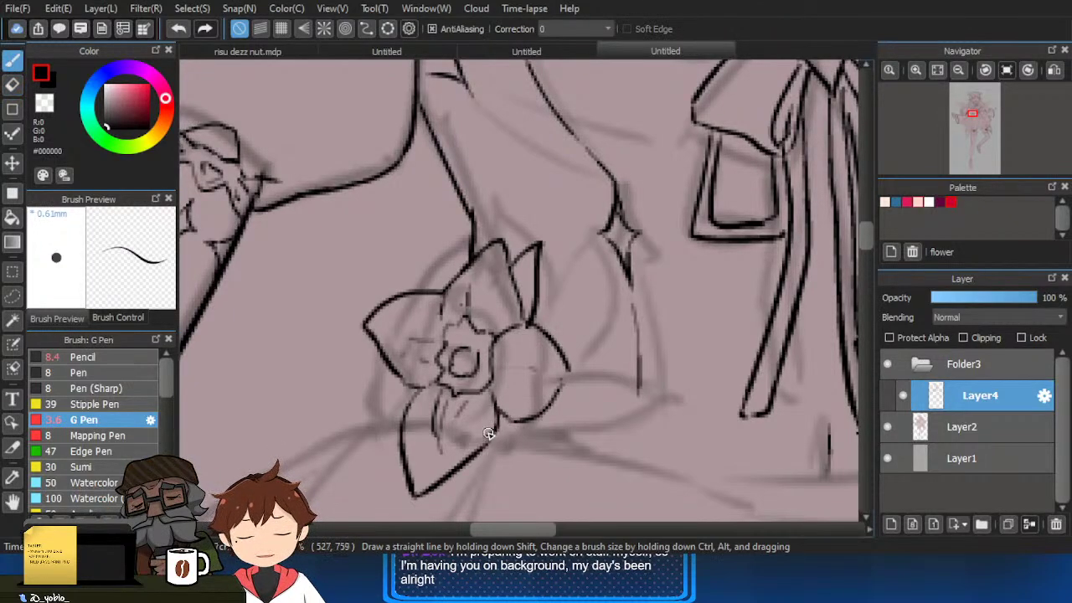
Ink a double-lined ribbon loop beneath the flower's left side with a long narrow tail hanging down from it.
scroll(524, 454, "down", 1)
mouse_move(553, 417)
left_mouse_down()
mouse_move(548, 368)
mouse_move(572, 312)
left_mouse_up()
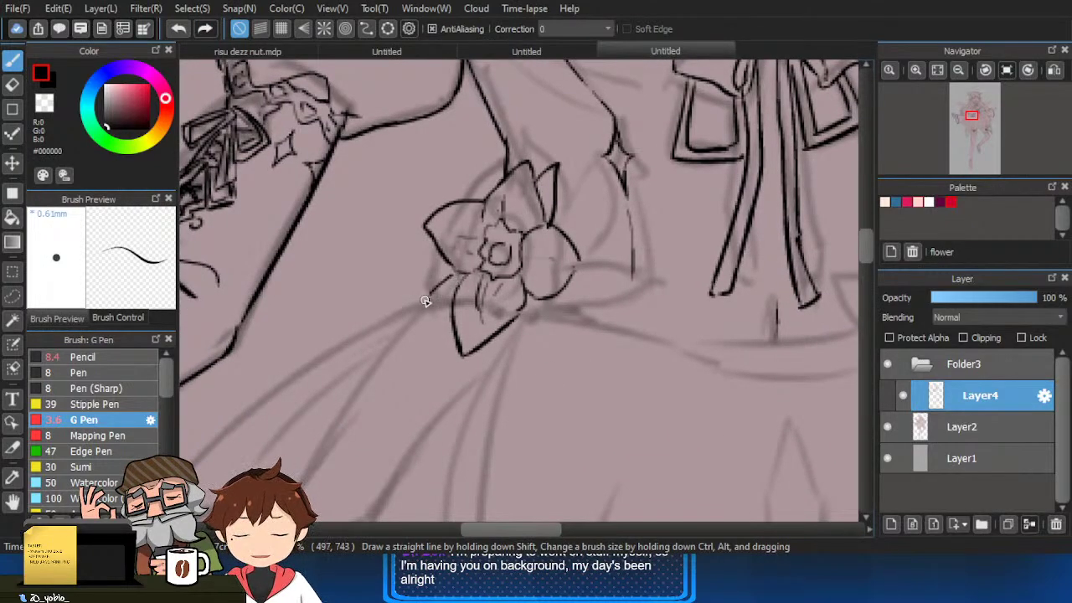
mouse_move(452, 276)
left_mouse_down()
mouse_move(416, 317)
mouse_move(457, 362)
left_mouse_up()
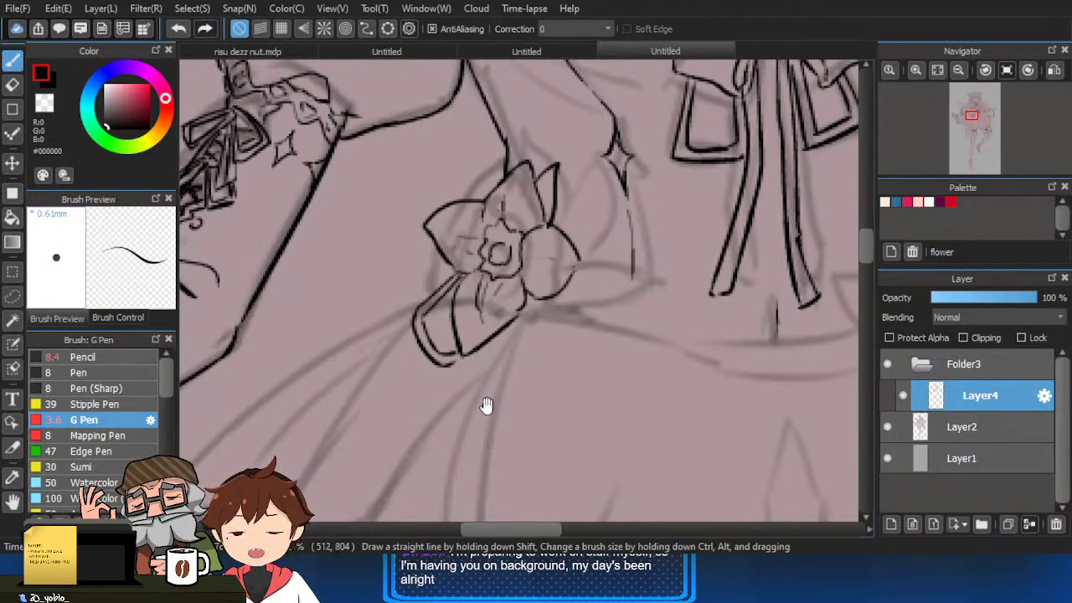
left_click_drag(486, 406, 488, 345)
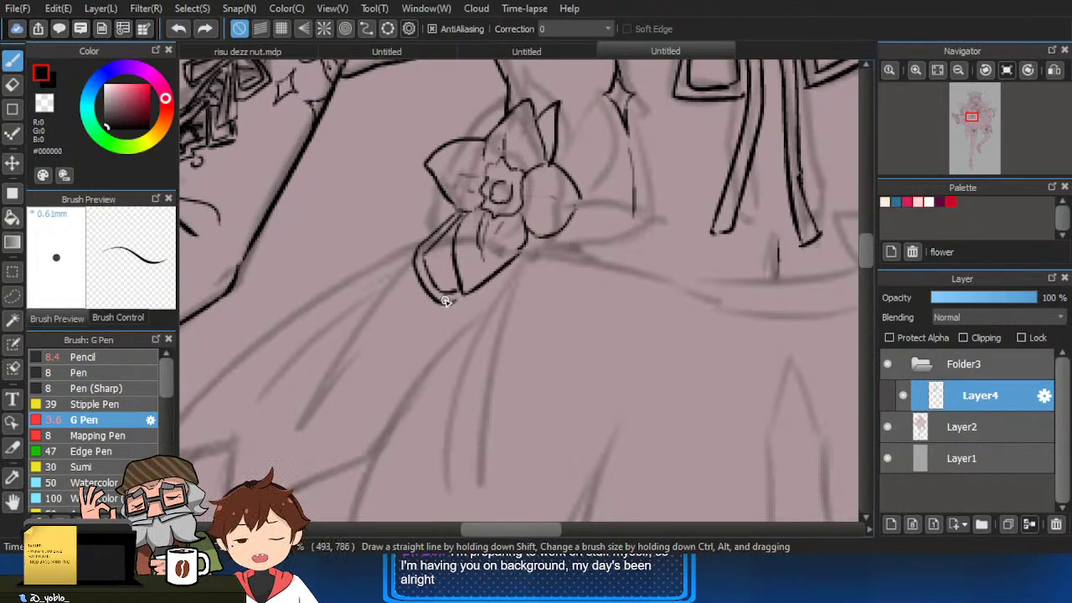
mouse_move(451, 298)
left_mouse_down()
mouse_move(402, 478)
mouse_move(421, 434)
left_mouse_up()
Ink a second double-lined ribbon loop beneath the right petal and a short slanted tail beside it.
mouse_move(446, 295)
left_mouse_down()
mouse_move(459, 268)
mouse_move(508, 301)
mouse_move(549, 308)
left_mouse_up()
key("ctrl+z")
left_click_drag(496, 284, 550, 308)
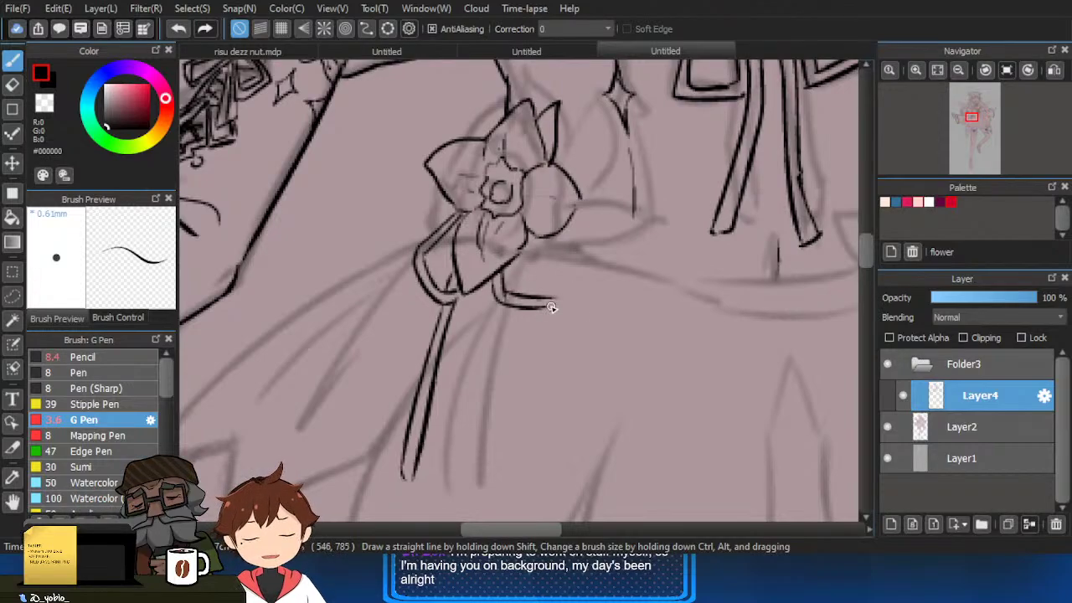
left_click_drag(540, 236, 561, 313)
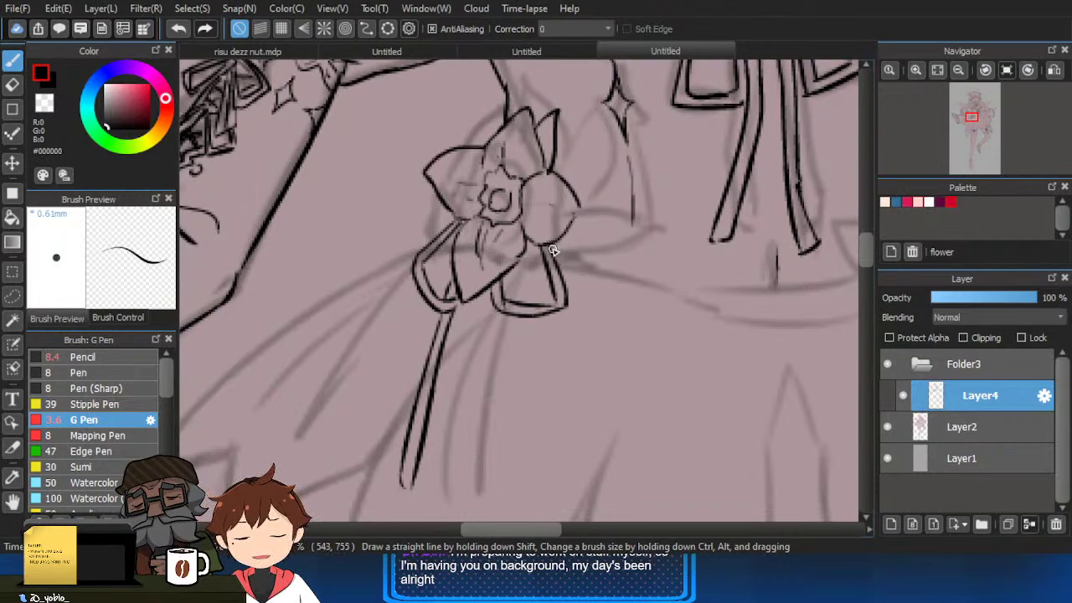
mouse_move(553, 250)
left_mouse_down()
mouse_move(601, 310)
mouse_move(591, 318)
mouse_move(604, 313)
mouse_move(535, 334)
mouse_move(623, 303)
mouse_move(570, 347)
mouse_move(625, 335)
left_mouse_up()
scroll(605, 313, "down", 3)
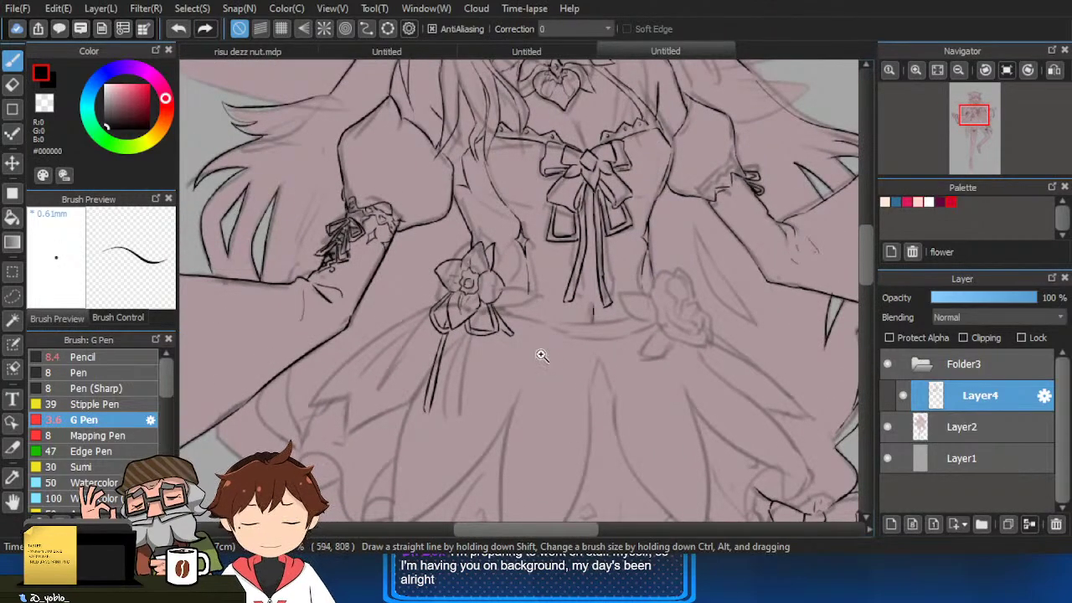
scroll(539, 354, "up", 2)
left_click_drag(495, 313, 670, 295)
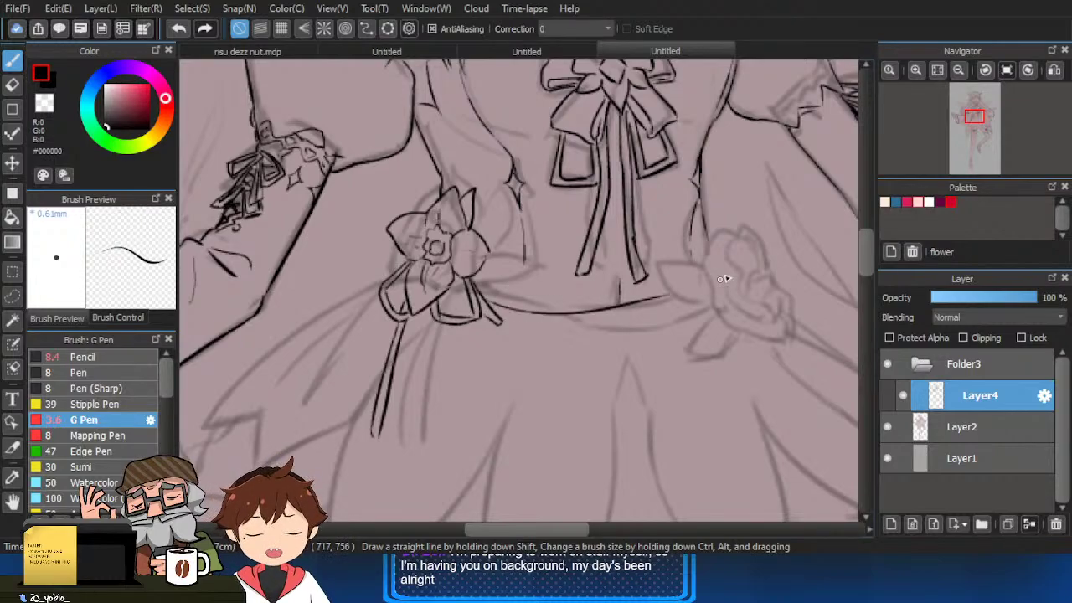
key("ctrl+z")
mouse_move(490, 288)
left_mouse_down()
mouse_move(651, 297)
mouse_move(735, 276)
mouse_move(484, 283)
left_mouse_up()
key("ctrl+z")
scroll(592, 322, "up", 2)
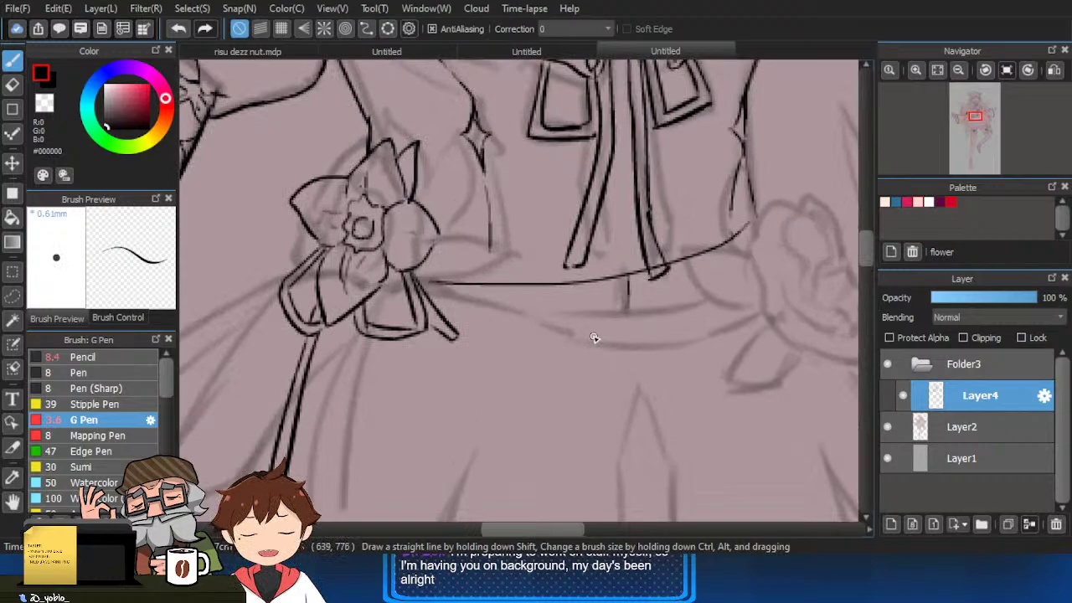
key("ctrl+z")
Ink the waistband's upper and lower edges as curves from the right side of the waist to the ribbon under the flower.
mouse_move(752, 231)
left_mouse_down()
mouse_move(729, 248)
mouse_move(532, 297)
mouse_move(428, 300)
left_mouse_up()
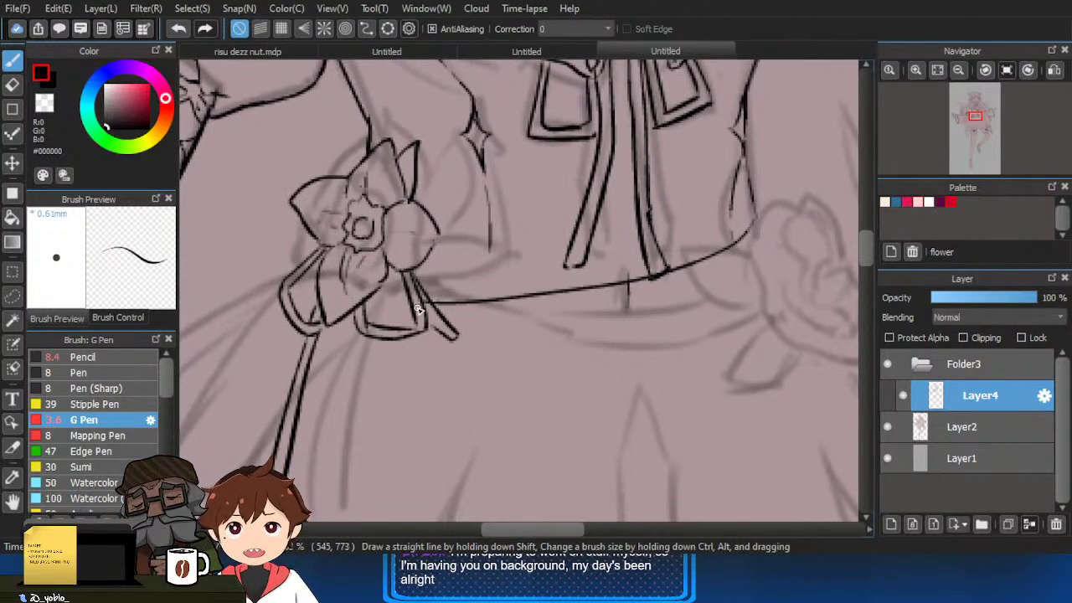
key("e")
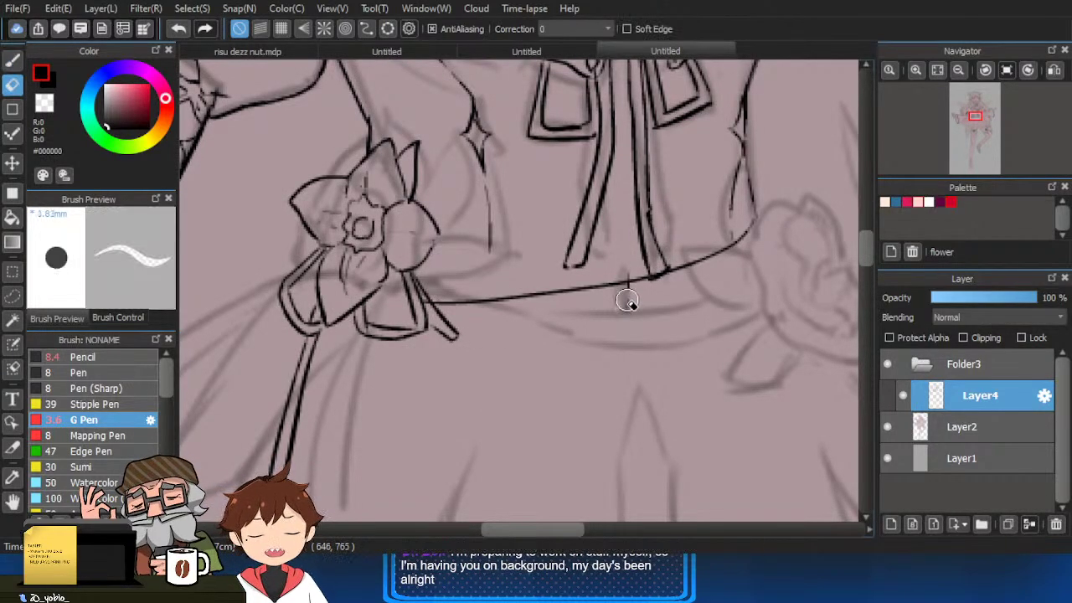
key("[")
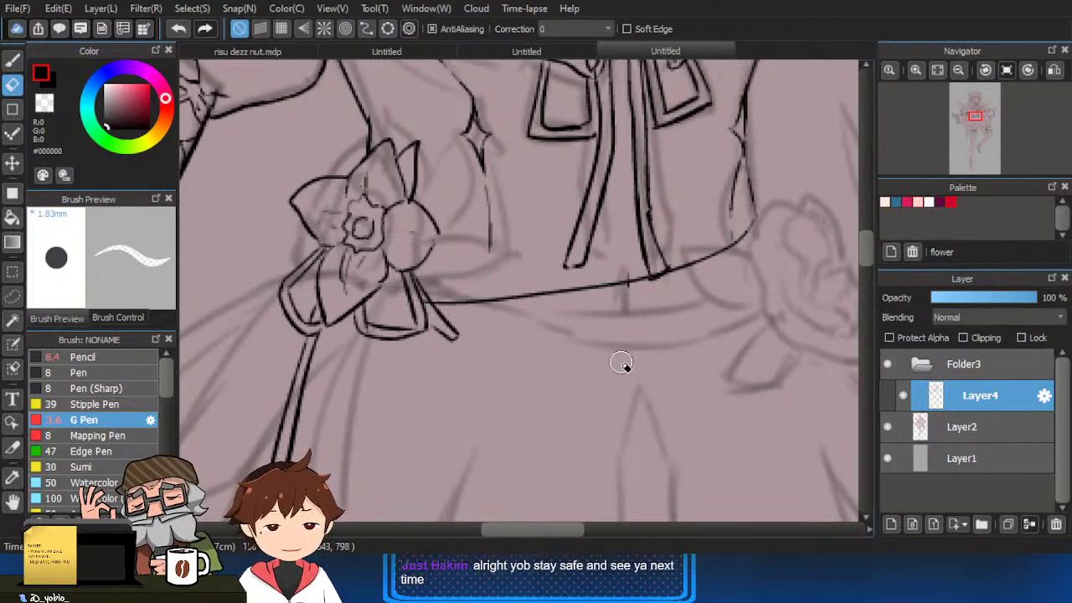
key("b")
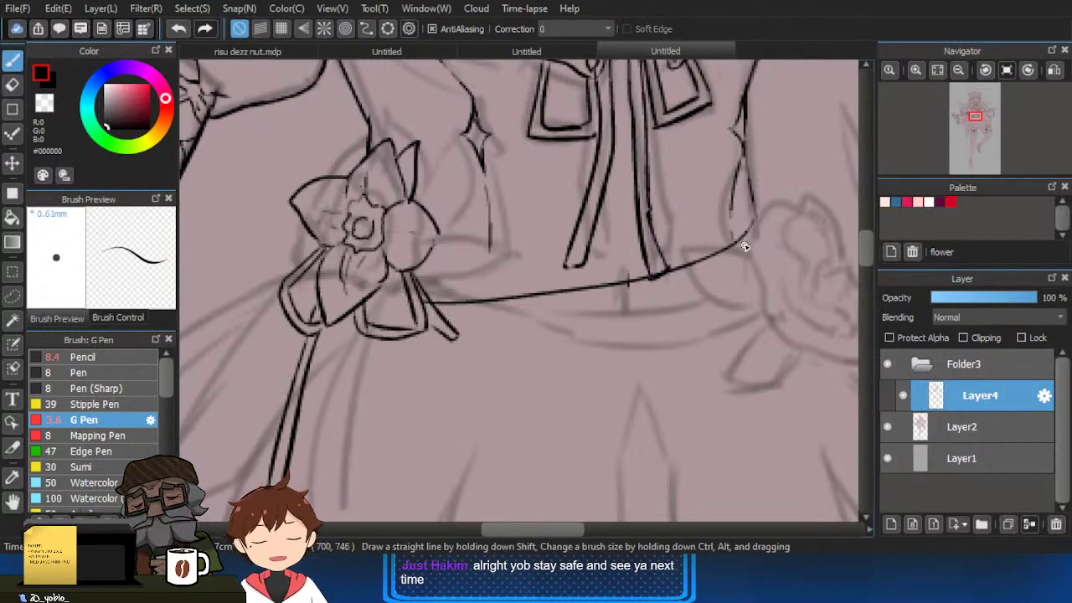
mouse_move(756, 208)
left_mouse_down()
mouse_move(743, 249)
mouse_move(770, 232)
mouse_move(579, 318)
mouse_move(449, 322)
left_mouse_up()
key("e")
key("b")
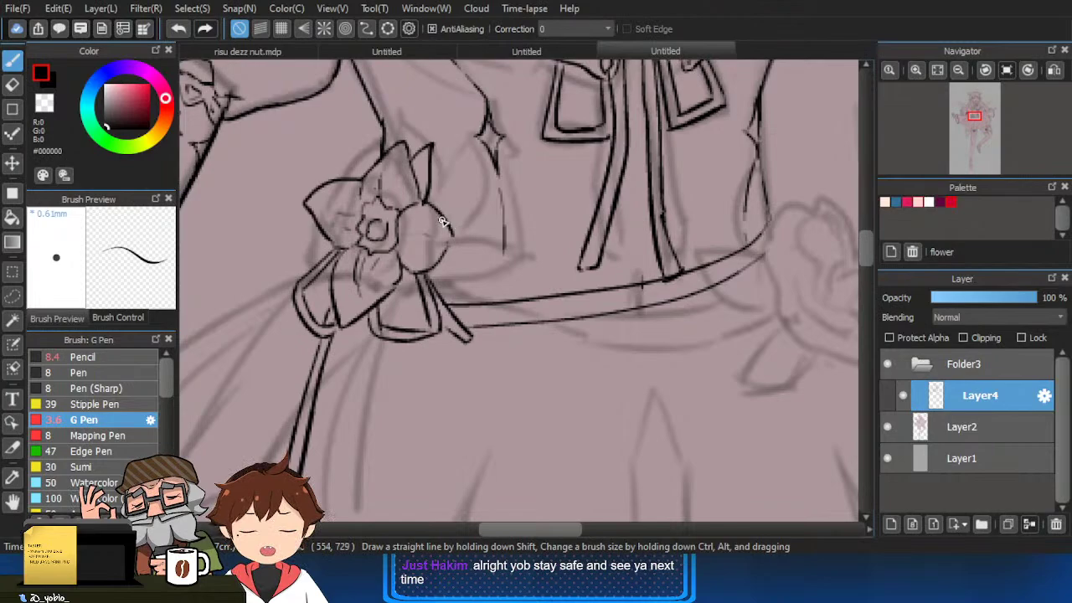
Ink a wavy ornament outline to the right of the flower and a small double-lined loop beside the right petal.
key("ctrl+z")
mouse_move(453, 210)
left_mouse_down()
mouse_move(498, 197)
mouse_move(486, 201)
left_mouse_up()
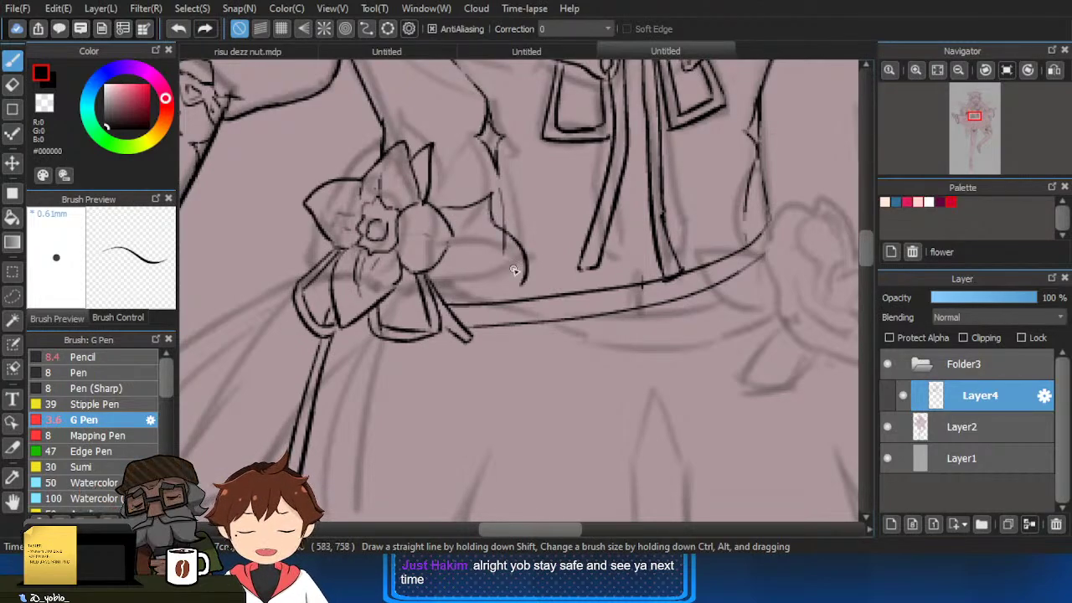
left_click_drag(502, 252, 481, 310)
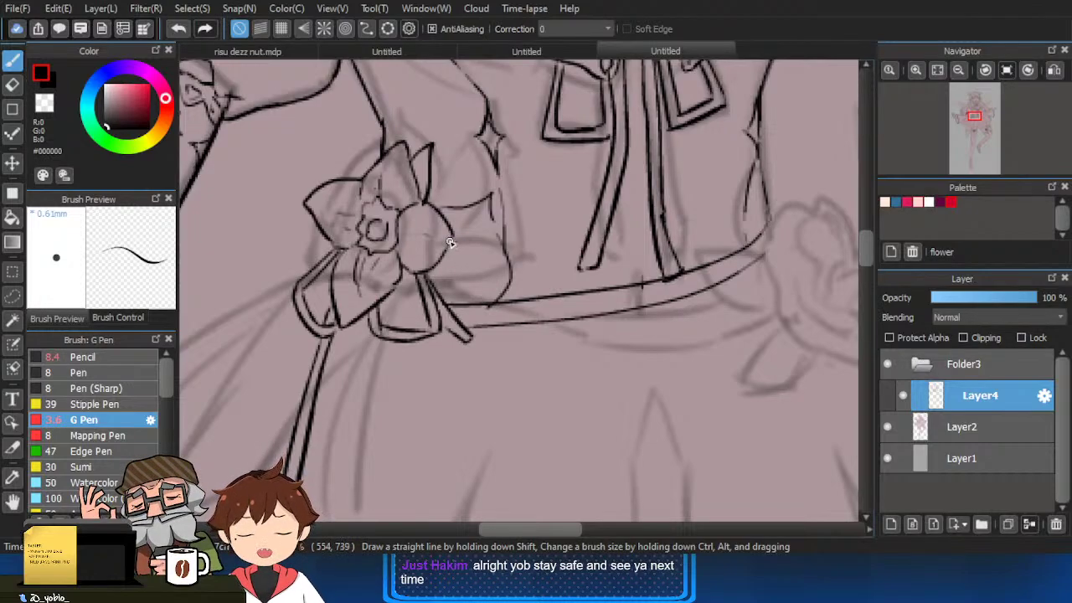
mouse_move(450, 271)
left_mouse_down()
mouse_move(453, 235)
mouse_move(474, 248)
mouse_move(471, 278)
mouse_move(433, 272)
left_mouse_up()
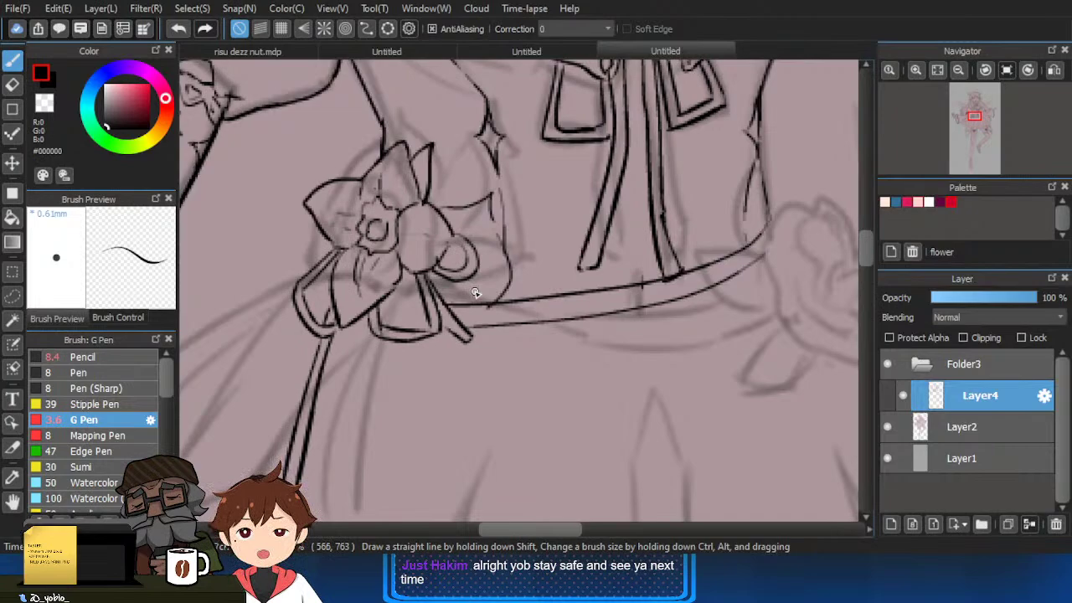
Replace the ornament outline's lower end with a spiral curl above the waistband and give the ornament a wavy double contour.
key("e")
left_click_drag(512, 283, 493, 300)
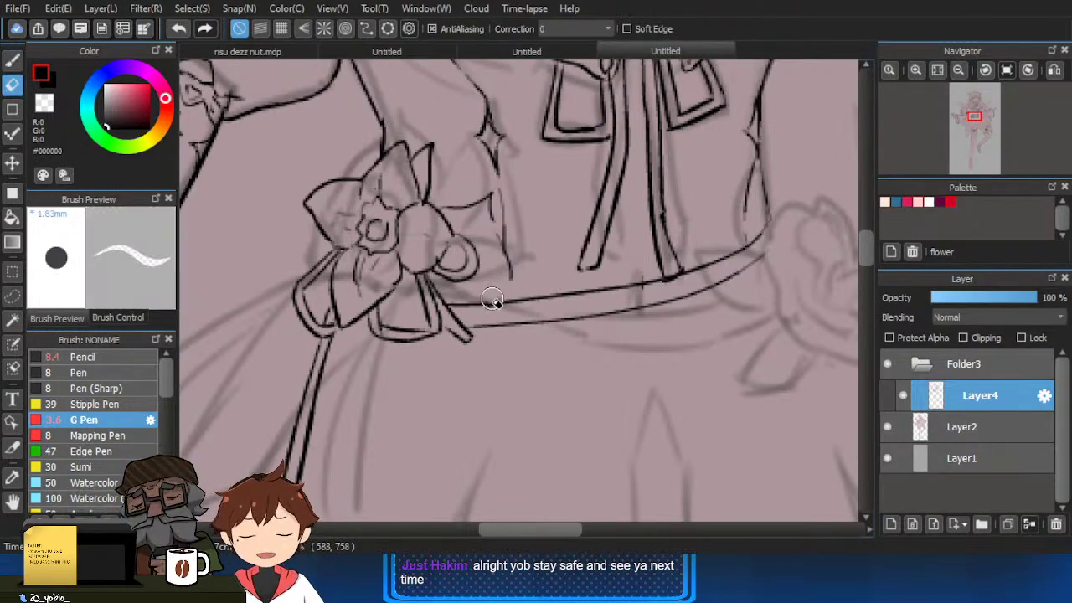
key("b")
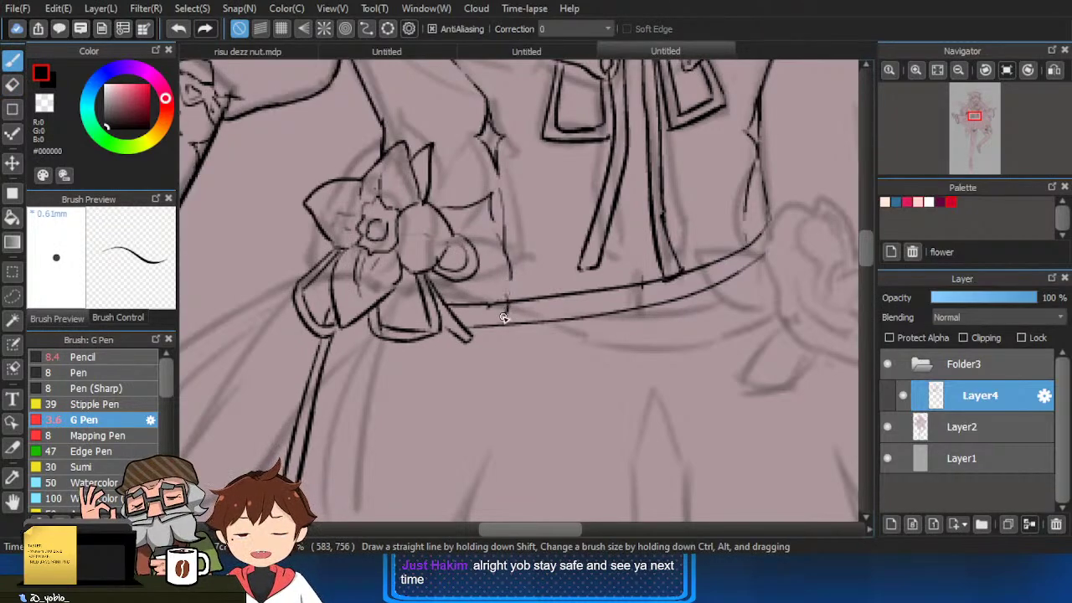
key("e")
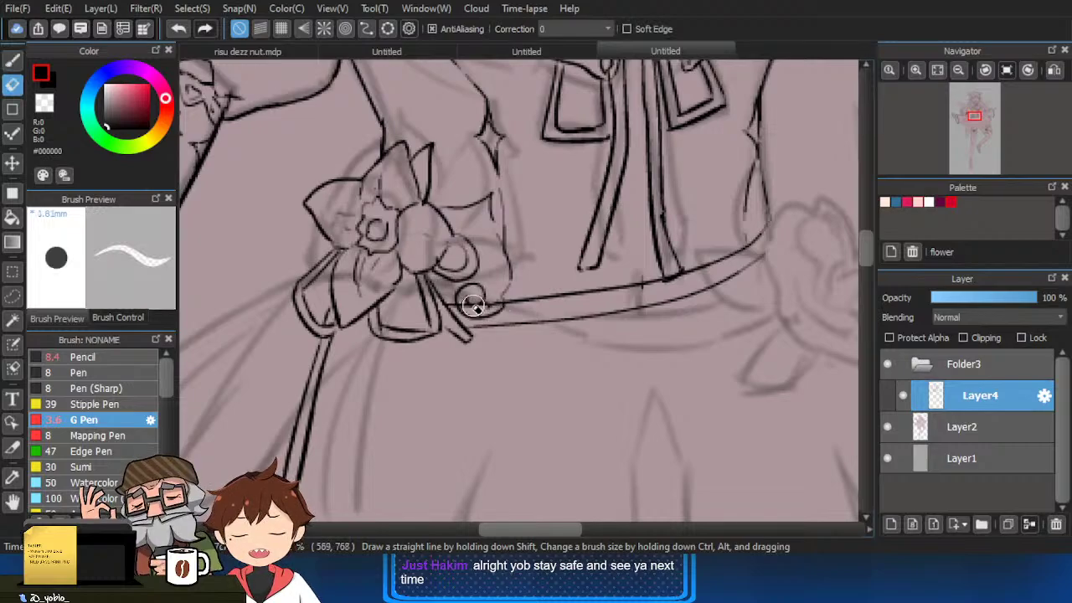
key("b")
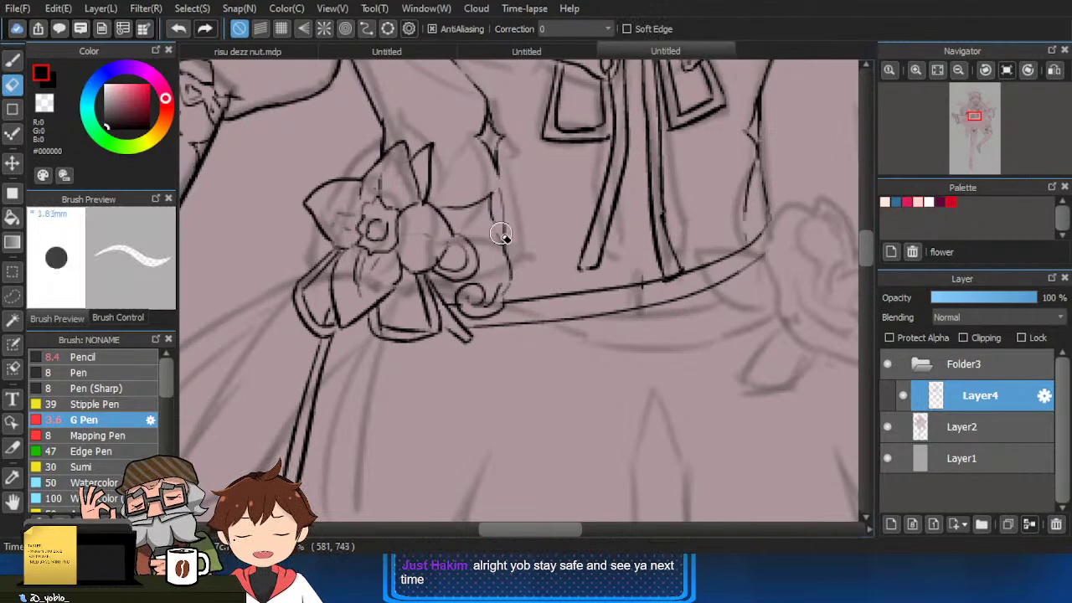
mouse_move(489, 217)
left_mouse_down()
mouse_move(524, 260)
mouse_move(505, 293)
mouse_move(515, 260)
mouse_move(488, 237)
mouse_move(481, 210)
mouse_move(452, 219)
left_mouse_up()
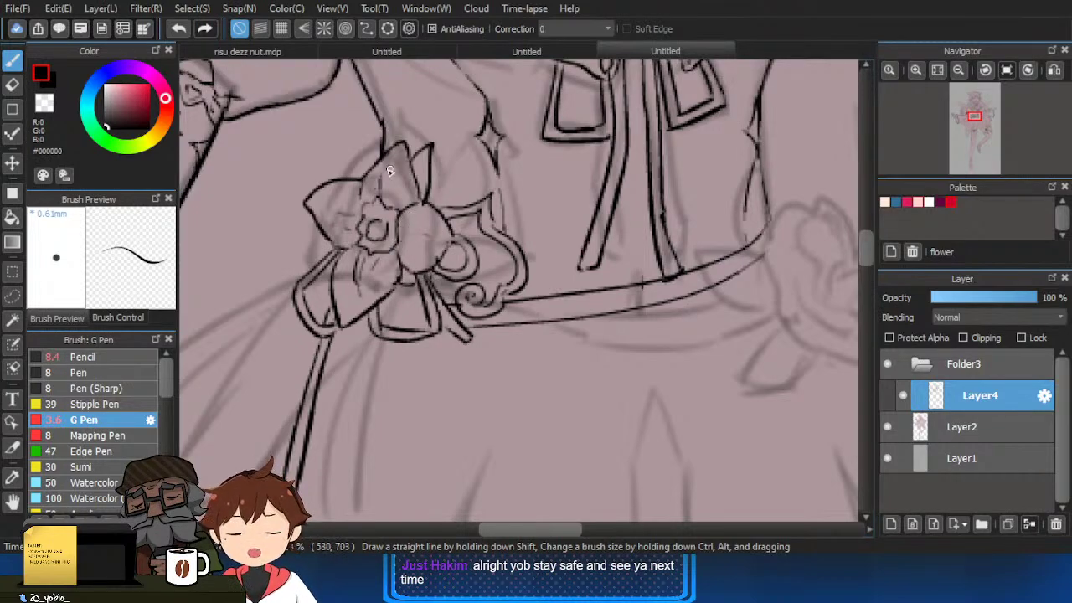
Ink a small pointed leaf between the flower's top and left petals and a curled ornament below the left petal.
left_click_drag(381, 151, 346, 180)
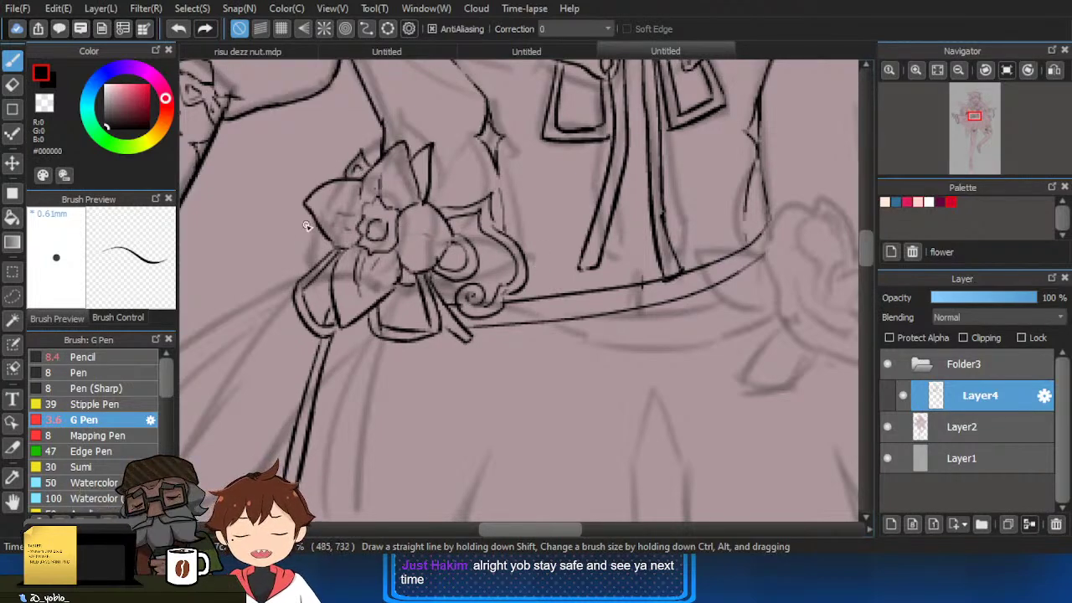
mouse_move(308, 217)
left_mouse_down()
mouse_move(317, 259)
mouse_move(332, 251)
left_mouse_up()
key("ctrl+z")
mouse_move(308, 215)
left_mouse_down()
mouse_move(332, 249)
mouse_move(303, 240)
mouse_move(307, 231)
left_mouse_up()
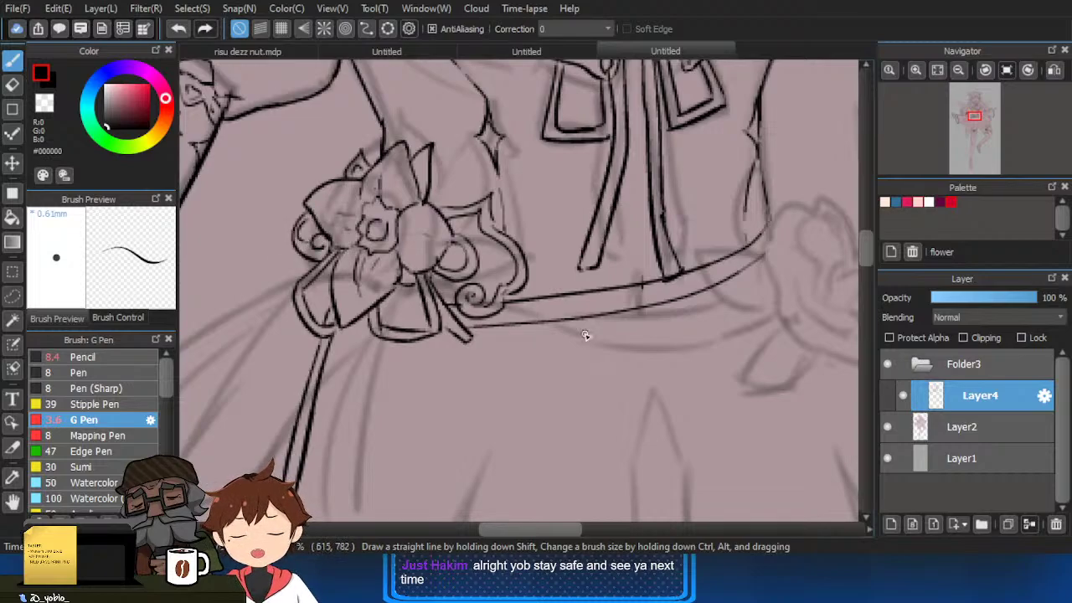
Close the short ribbon tail beside the right loop with a second side edge and an angled end.
scroll(382, 340, "down", 3)
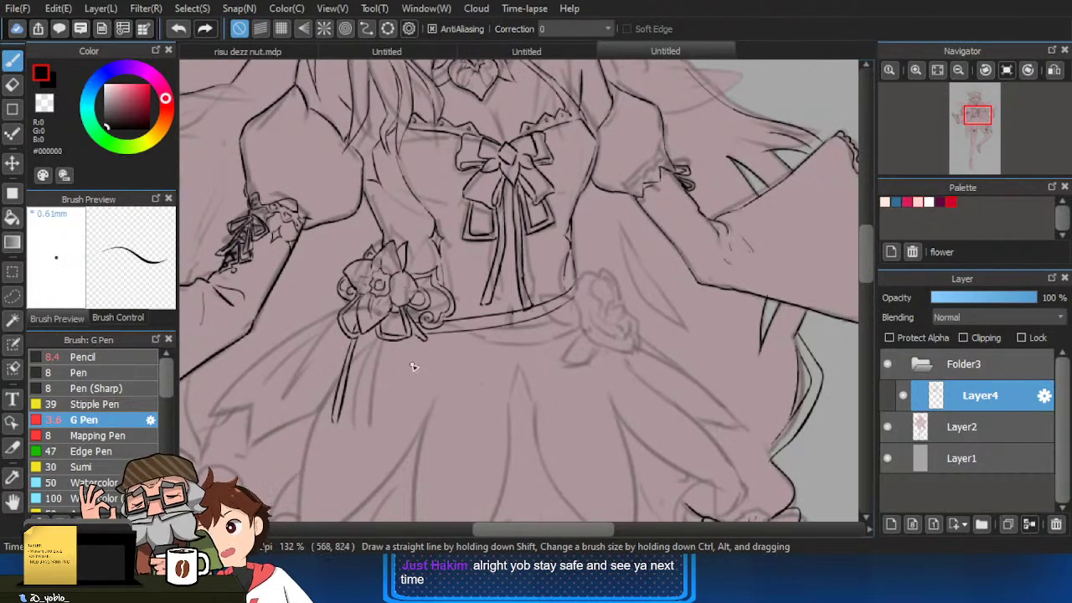
scroll(419, 364, "up", 2)
mouse_move(414, 347)
left_mouse_down()
mouse_move(438, 375)
mouse_move(427, 373)
mouse_move(453, 371)
left_mouse_up()
left_click_drag(446, 353, 448, 369)
left_click_drag(375, 339, 406, 318)
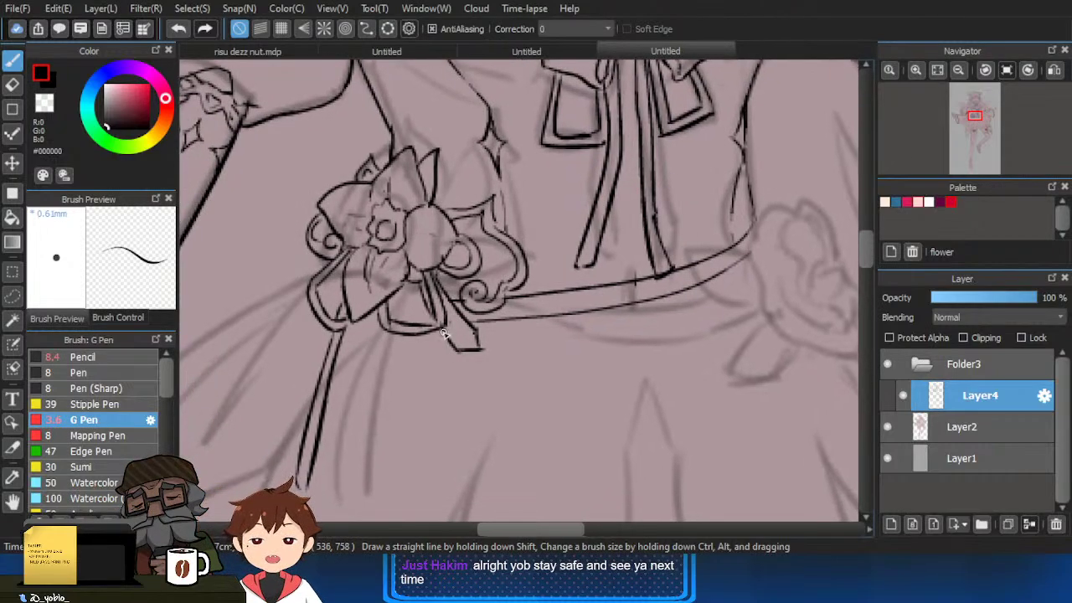
Ink a second long narrow ribbon tail hanging down from the right ribbon loop.
scroll(423, 331, "down", 2)
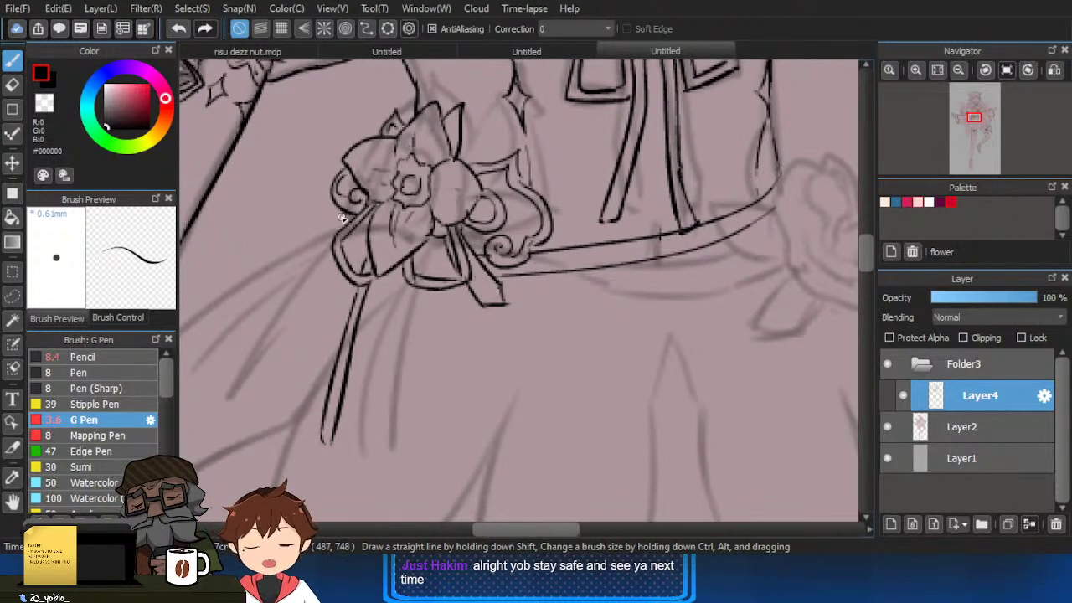
scroll(416, 293, "down", 1)
mouse_move(417, 295)
left_mouse_down()
mouse_move(446, 276)
mouse_move(438, 404)
left_mouse_up()
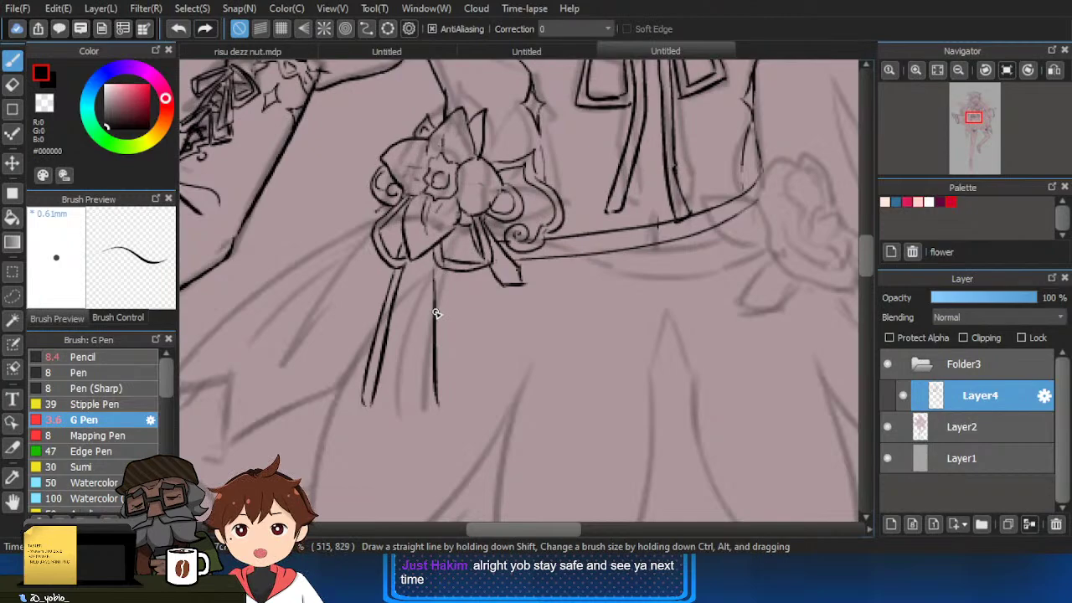
left_click_drag(432, 265, 446, 405)
mouse_move(433, 256)
left_mouse_down()
mouse_move(450, 408)
mouse_move(519, 321)
mouse_move(548, 332)
left_mouse_up()
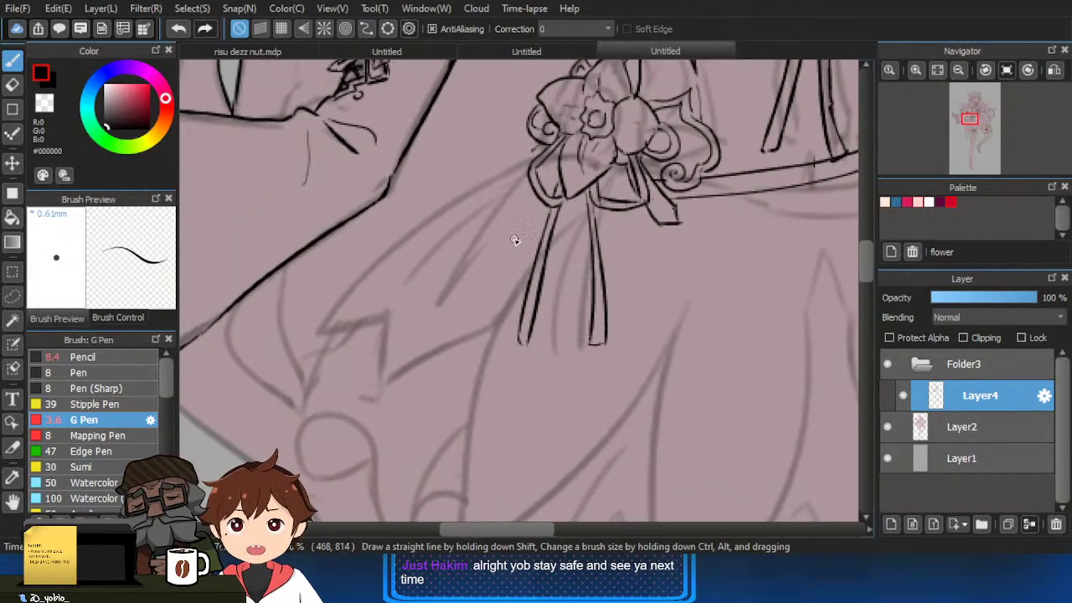
Ink the skirt's outer left panel below the flower, with its long upper edge, curved hem and lower edge.
mouse_move(528, 163)
left_mouse_down()
mouse_move(433, 210)
mouse_move(315, 302)
mouse_move(387, 324)
left_mouse_up()
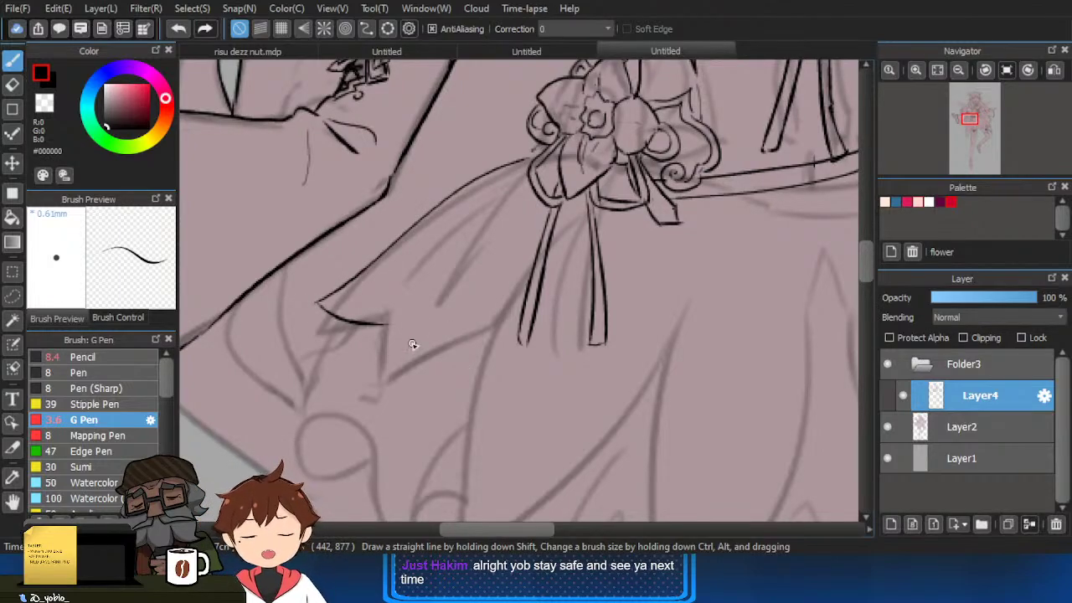
left_click_drag(390, 324, 521, 221)
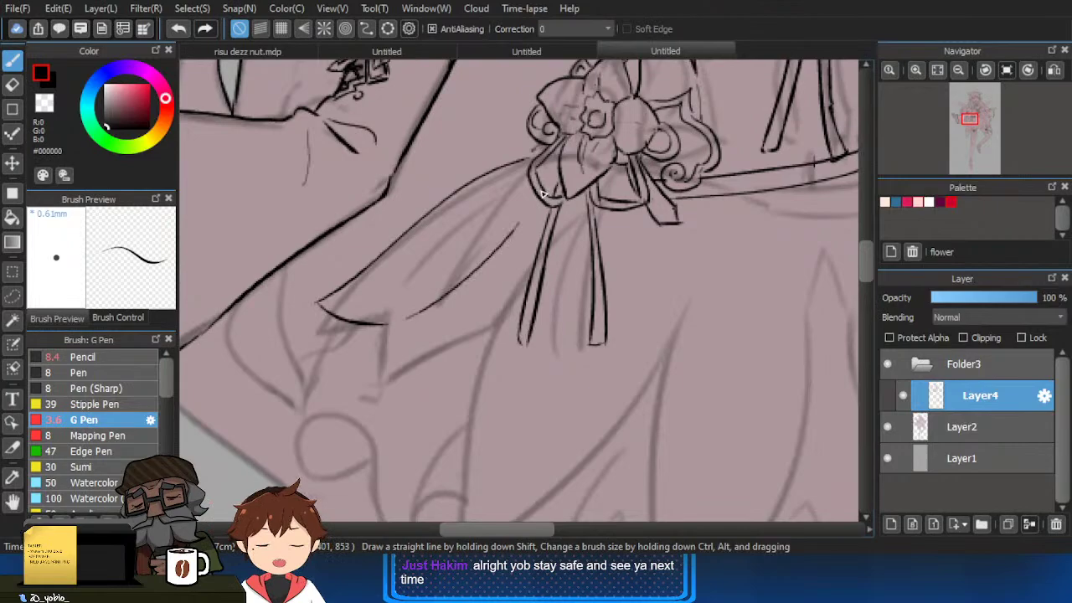
key("ctrl+z")
left_click_drag(421, 294, 519, 201)
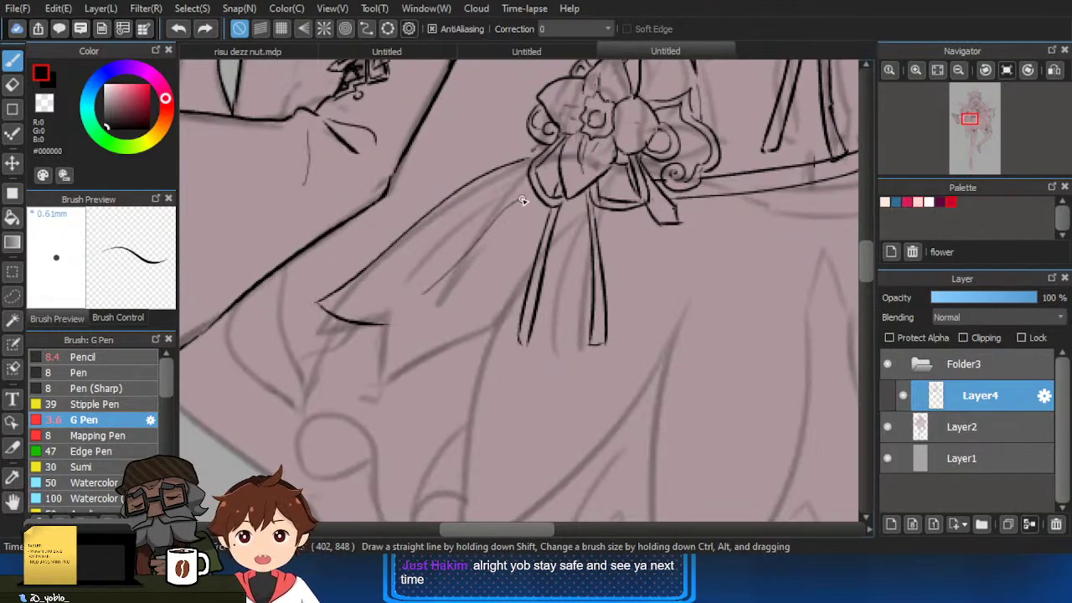
key("ctrl+z")
left_click_drag(391, 318, 536, 210)
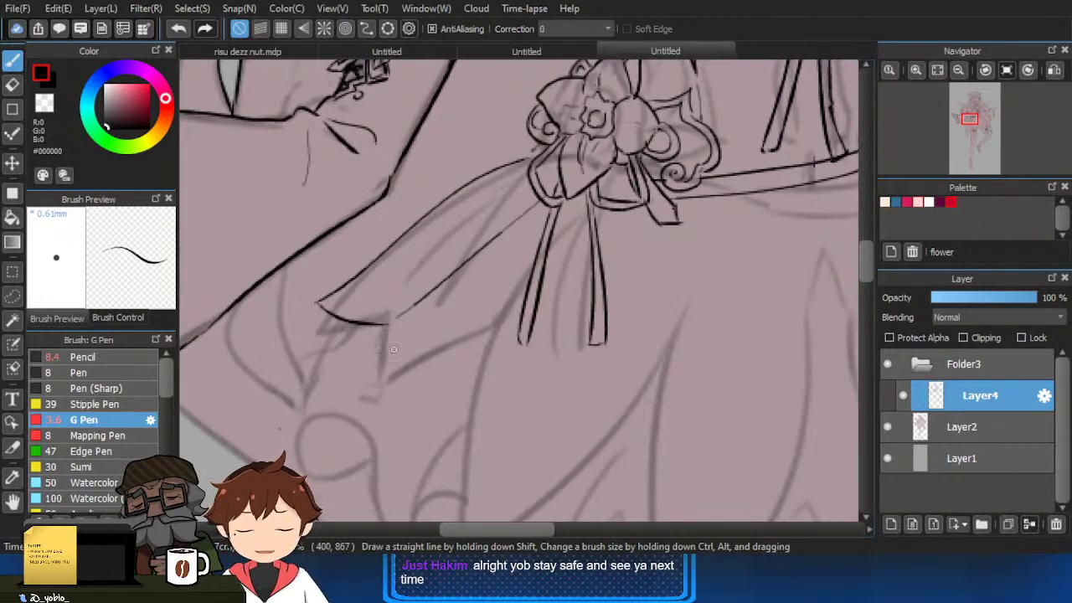
Ink the second skirt panel's short side edge and hem, the neighbouring panel's upper curved edge and a short fold below the flower.
left_click_drag(385, 346, 378, 405)
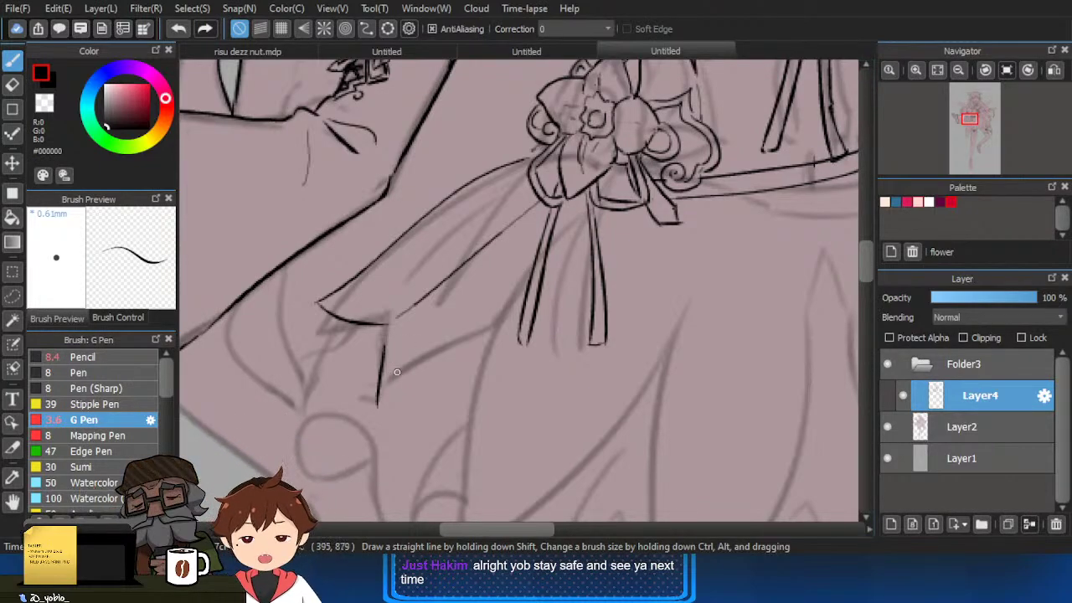
left_click_drag(396, 405, 460, 398)
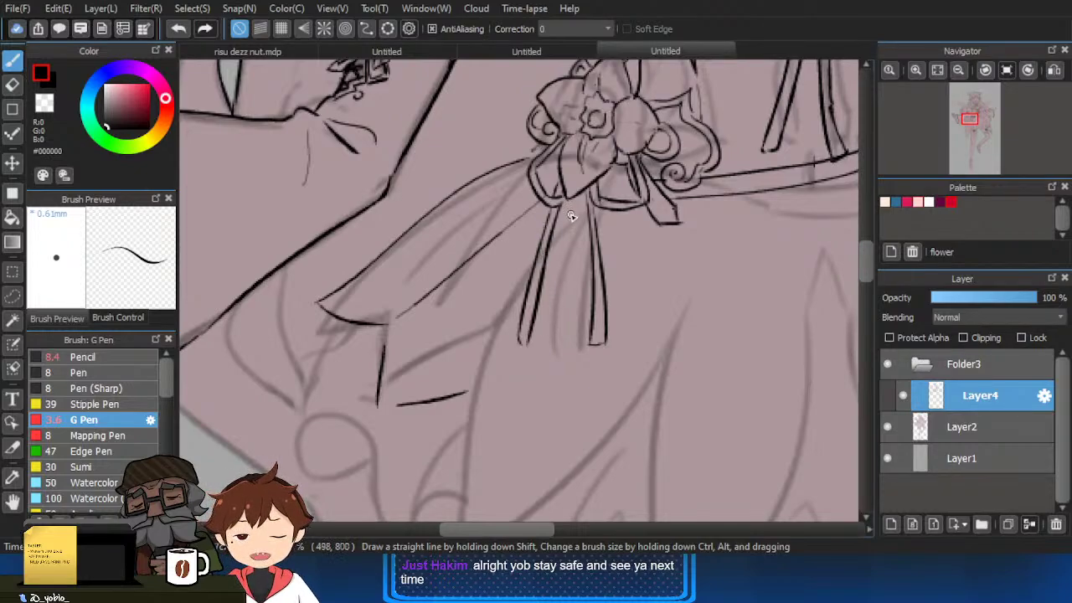
left_click_drag(470, 416, 523, 287)
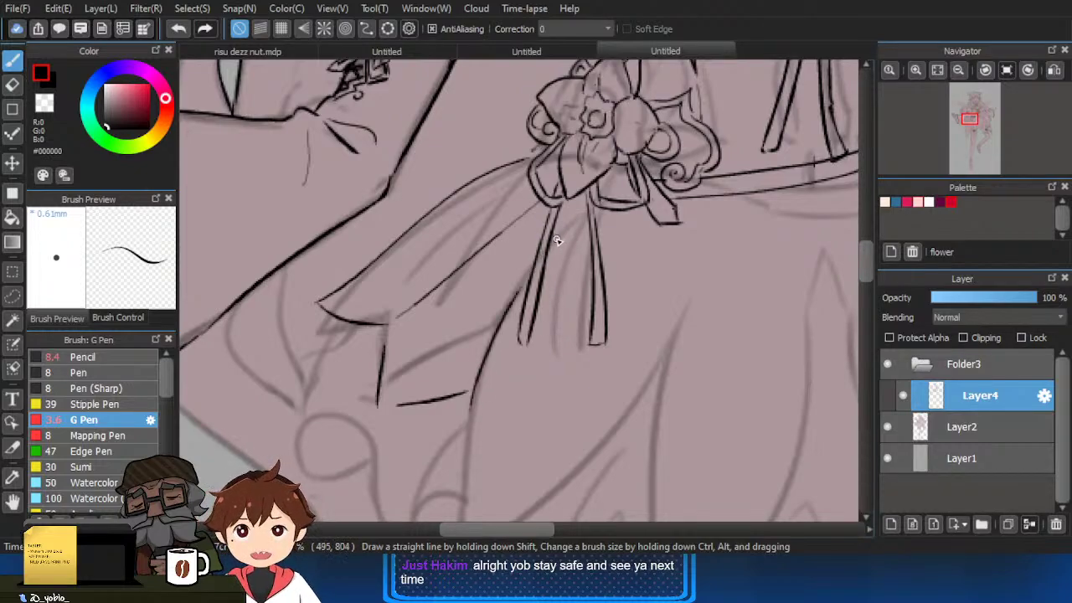
left_click_drag(538, 208, 531, 253)
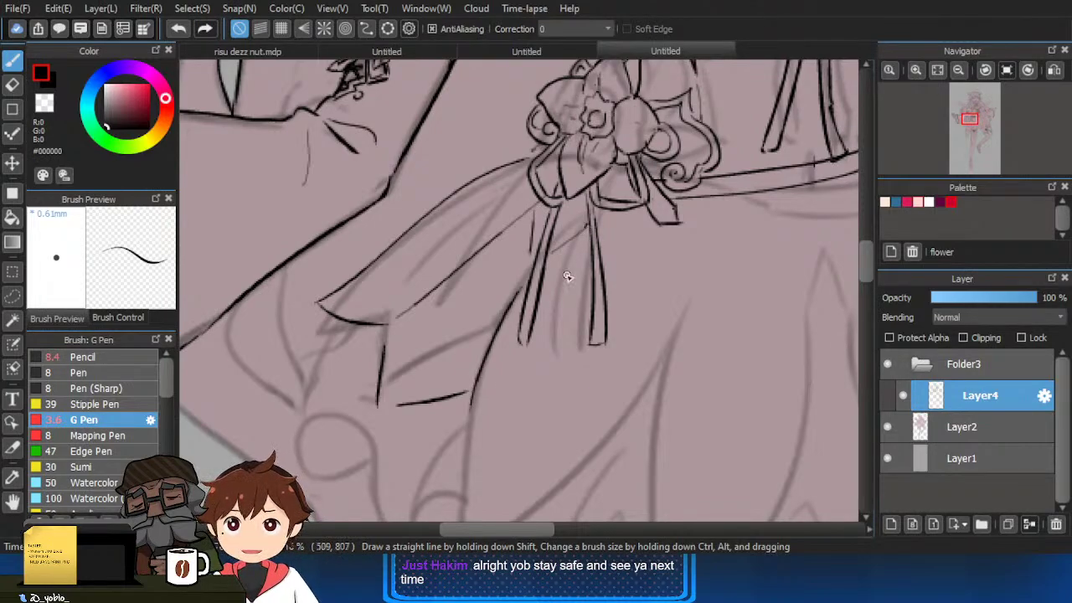
Ink a small four-pointed star ornament on the skirt just beneath the short ribbon tail's end.
scroll(560, 433, "down", 3)
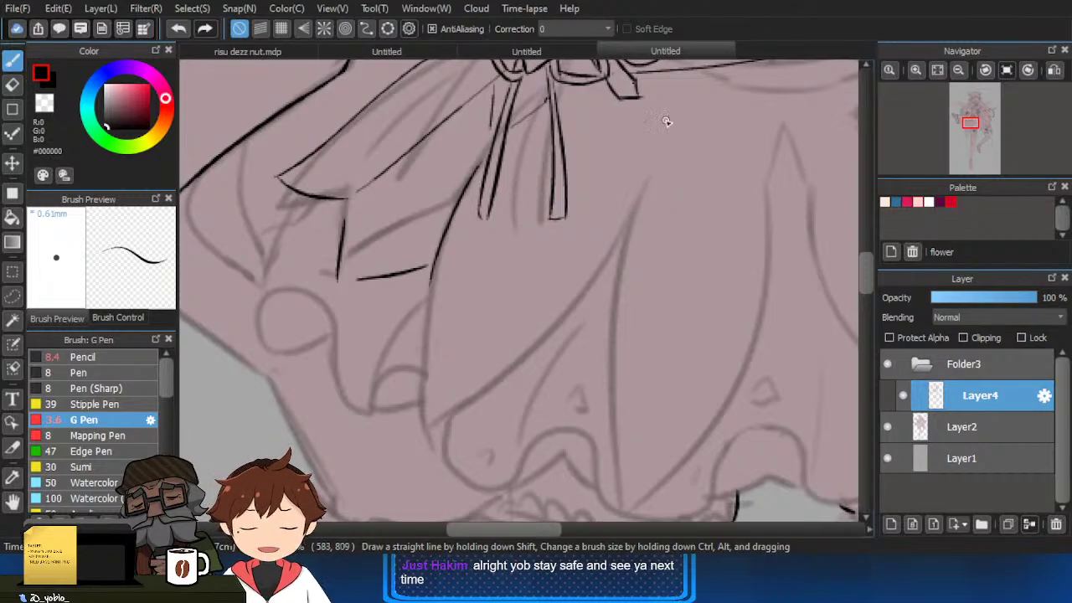
scroll(613, 223, "up", 3)
scroll(613, 195, "up", 3)
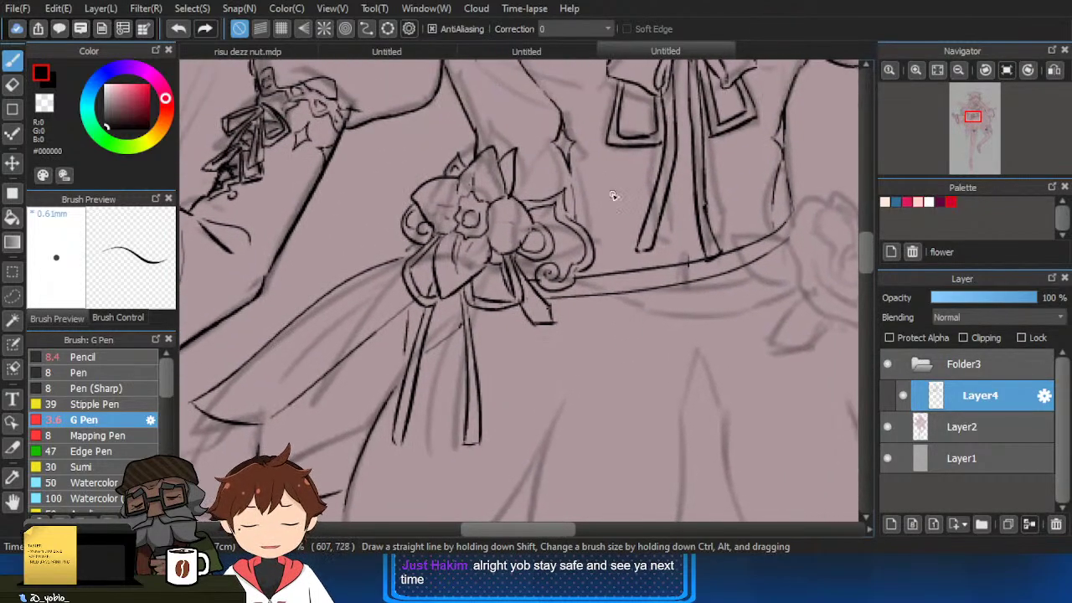
mouse_move(575, 325)
left_mouse_down()
mouse_move(567, 383)
mouse_move(589, 350)
mouse_move(567, 382)
mouse_move(588, 350)
mouse_move(579, 322)
mouse_move(590, 352)
mouse_move(580, 304)
left_mouse_up()
key("ctrl+z")
key("ctrl+z")
left_click_drag(596, 307, 605, 216)
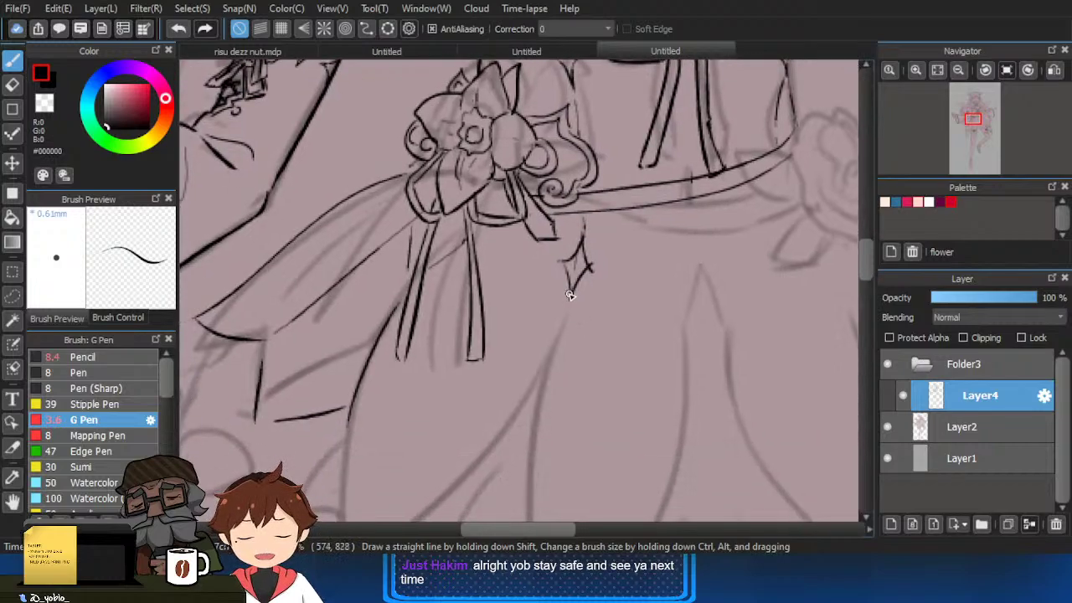
Ink the long curved edges of the petal-shaped panel below the star, meeting in a clean lower point.
left_click_drag(574, 290, 553, 350)
left_click_drag(516, 407, 539, 344)
mouse_move(577, 295)
left_mouse_down()
mouse_move(584, 255)
mouse_move(502, 367)
mouse_move(368, 470)
left_mouse_up()
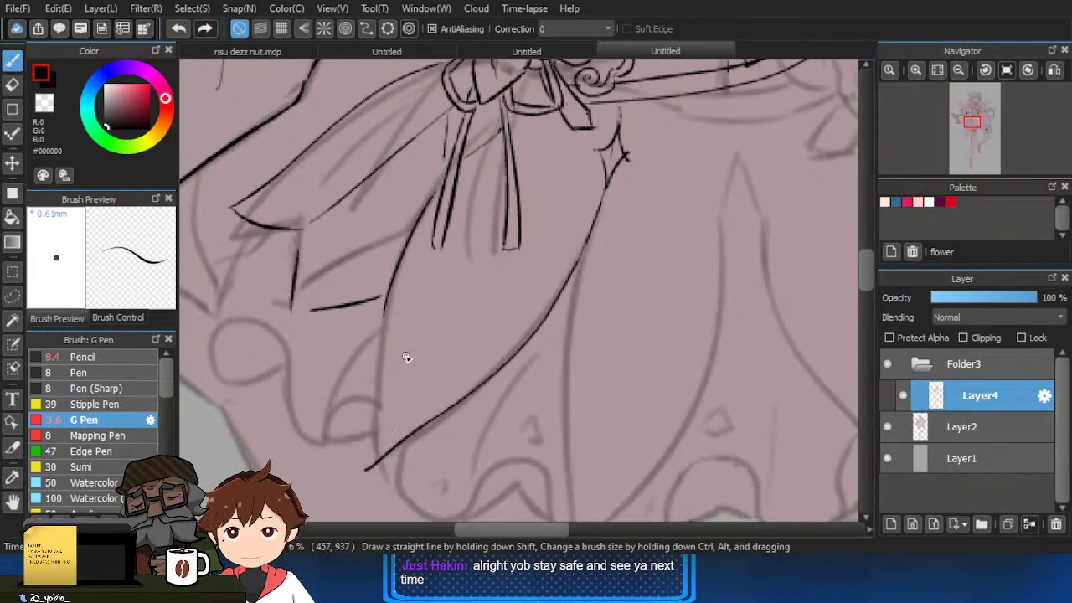
left_click_drag(392, 300, 373, 463)
key("e")
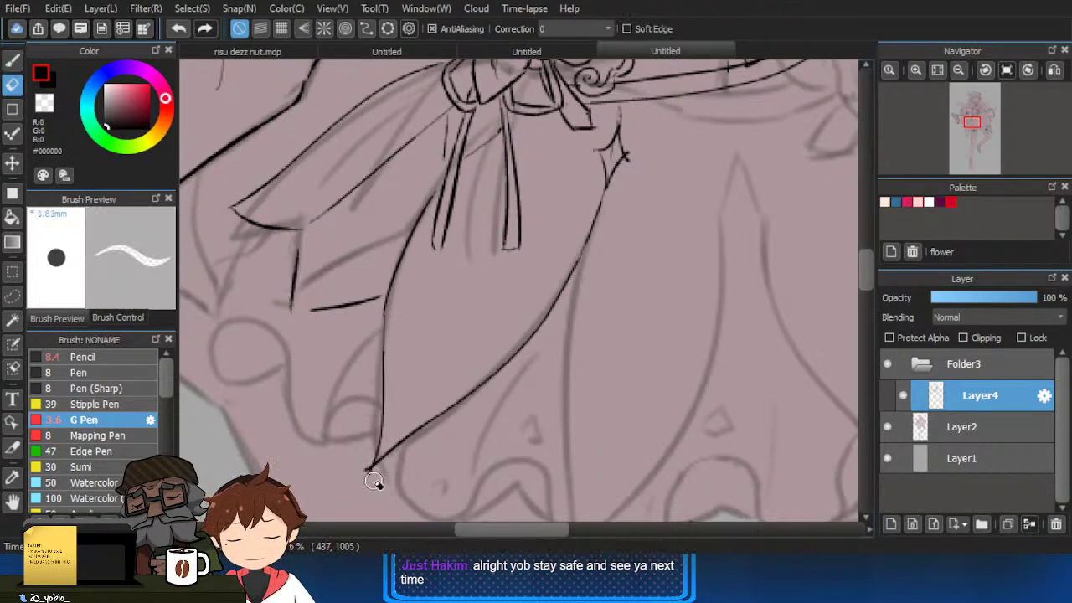
key("b")
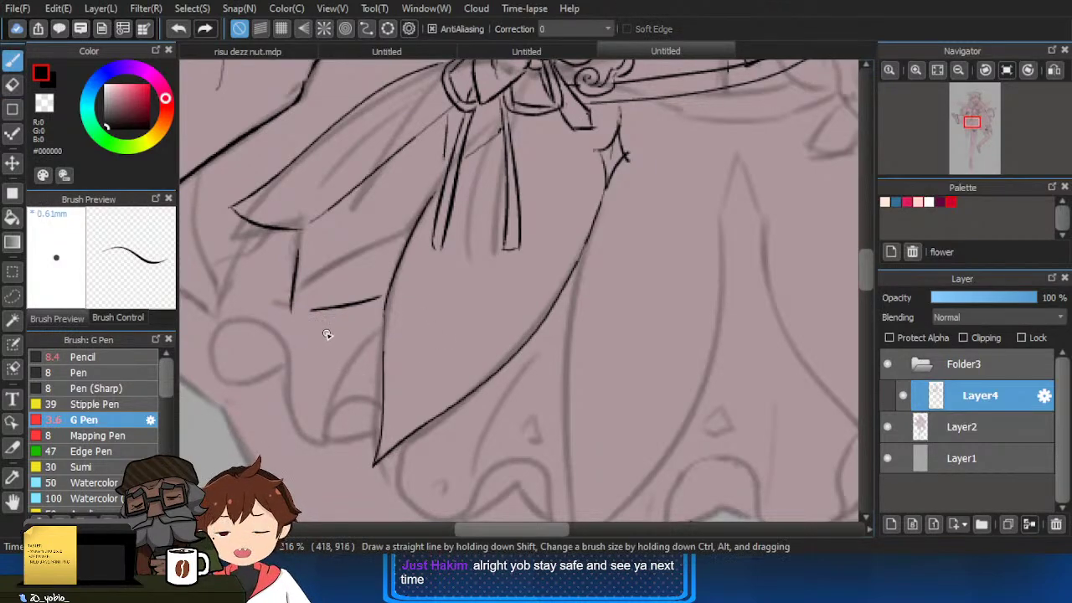
Close the second panel's lower corner and join the line gap along the long petal panel's left edge.
mouse_move(293, 312)
left_mouse_down()
mouse_move(387, 294)
mouse_move(312, 309)
left_mouse_up()
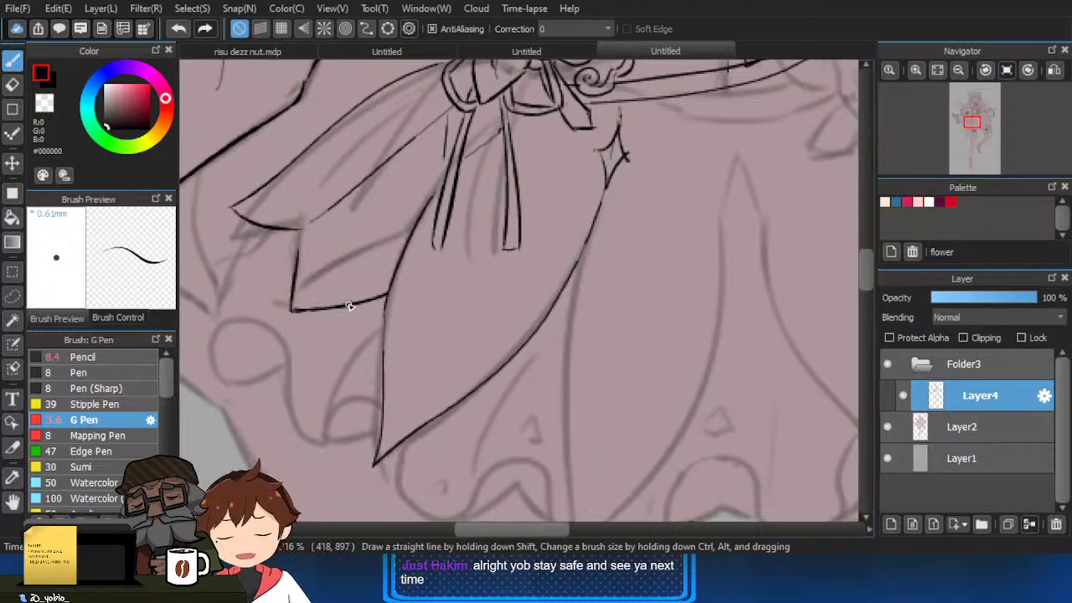
left_click_drag(383, 346, 390, 303)
scroll(390, 304, "down", 1)
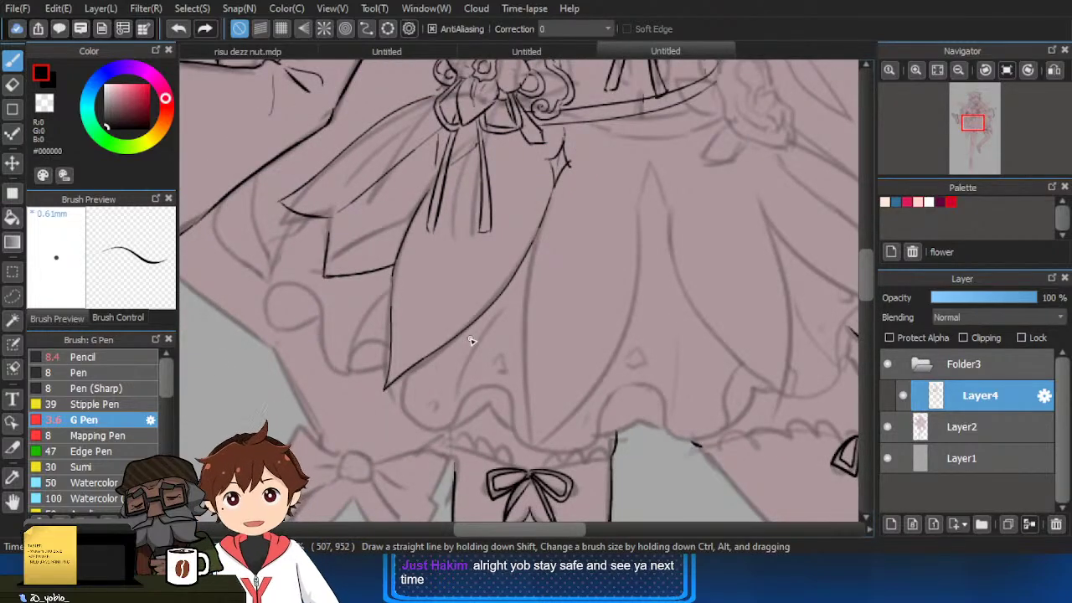
Ink the outer left underskirt's side edge and wavy ruffled hem with two curled folds, ending at the petal panel.
scroll(471, 341, "up", 4)
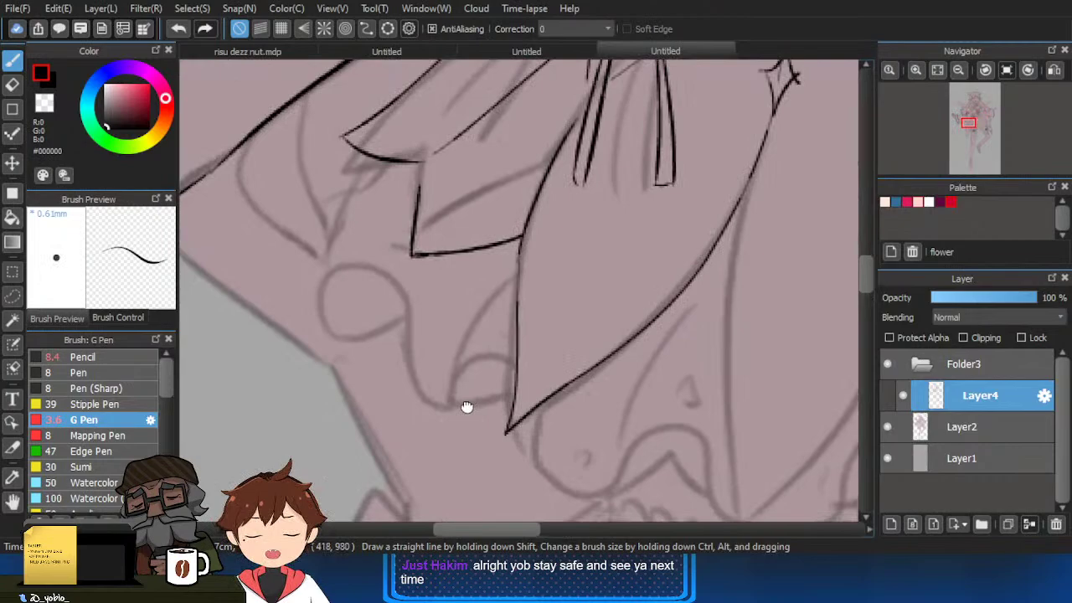
mouse_move(447, 400)
left_mouse_down()
mouse_move(455, 347)
mouse_move(515, 358)
left_mouse_up()
mouse_move(448, 403)
left_mouse_down()
mouse_move(506, 388)
mouse_move(393, 270)
mouse_move(333, 264)
mouse_move(346, 333)
mouse_move(331, 318)
mouse_move(407, 319)
left_mouse_up()
left_click_drag(327, 266, 342, 317)
mouse_move(340, 354)
left_mouse_down()
mouse_move(360, 269)
mouse_move(359, 183)
left_mouse_up()
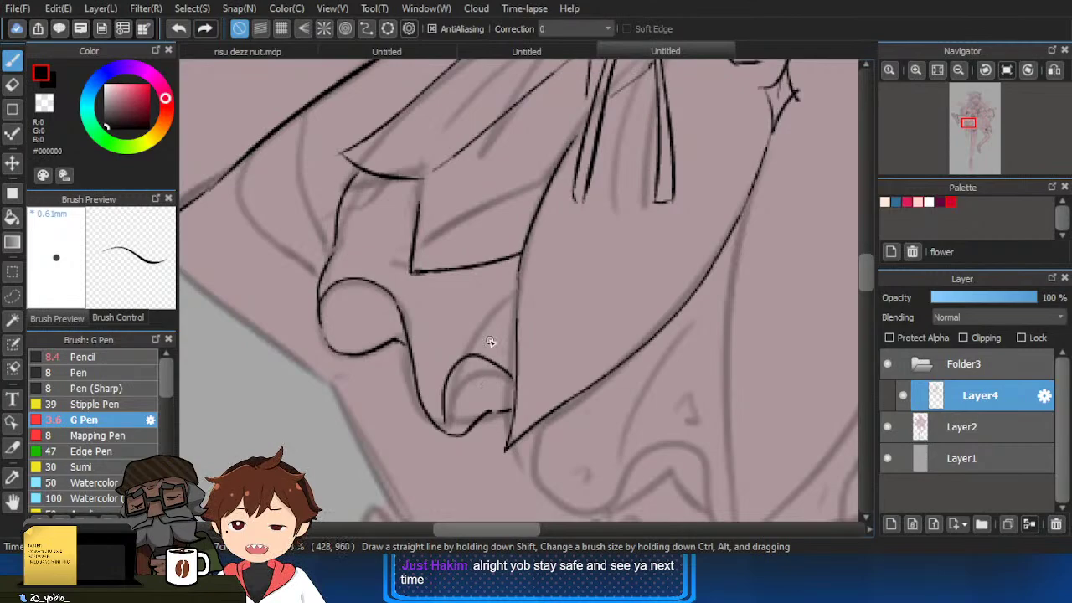
Add a fold line above the second curl and inner contour lines inside both curled ruffles.
left_click_drag(453, 360, 505, 279)
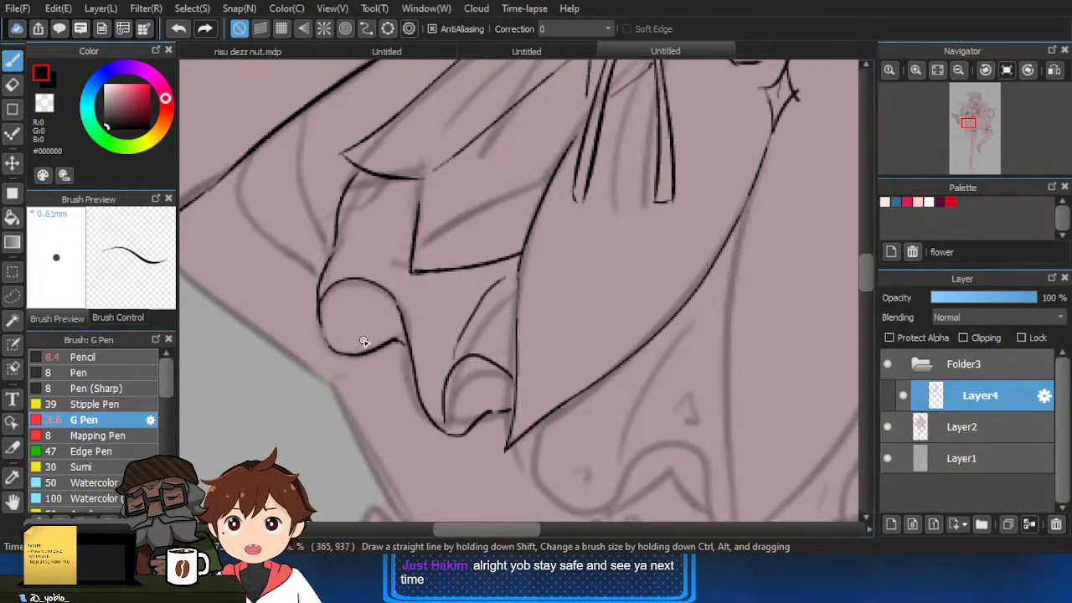
left_click_drag(509, 387, 446, 392)
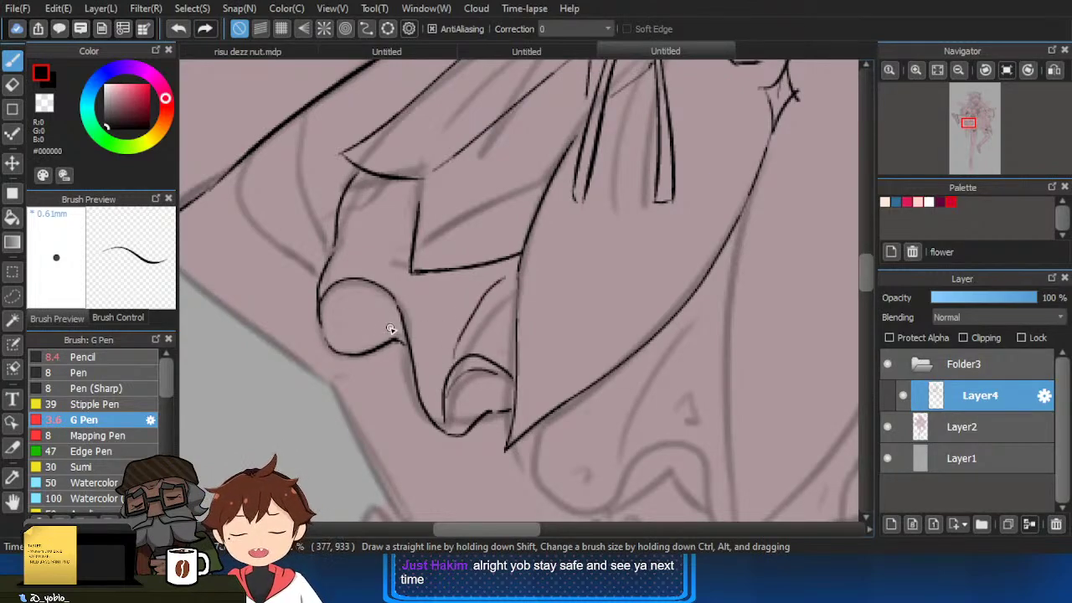
mouse_move(389, 308)
left_mouse_down()
mouse_move(337, 313)
mouse_move(342, 339)
left_mouse_up()
scroll(412, 327, "down", 3)
Ink the rounded hem section beside the petal panel's tip and the arched, pointed ruffle fold next to it.
left_click_drag(670, 376, 647, 343)
scroll(483, 360, "up", 2)
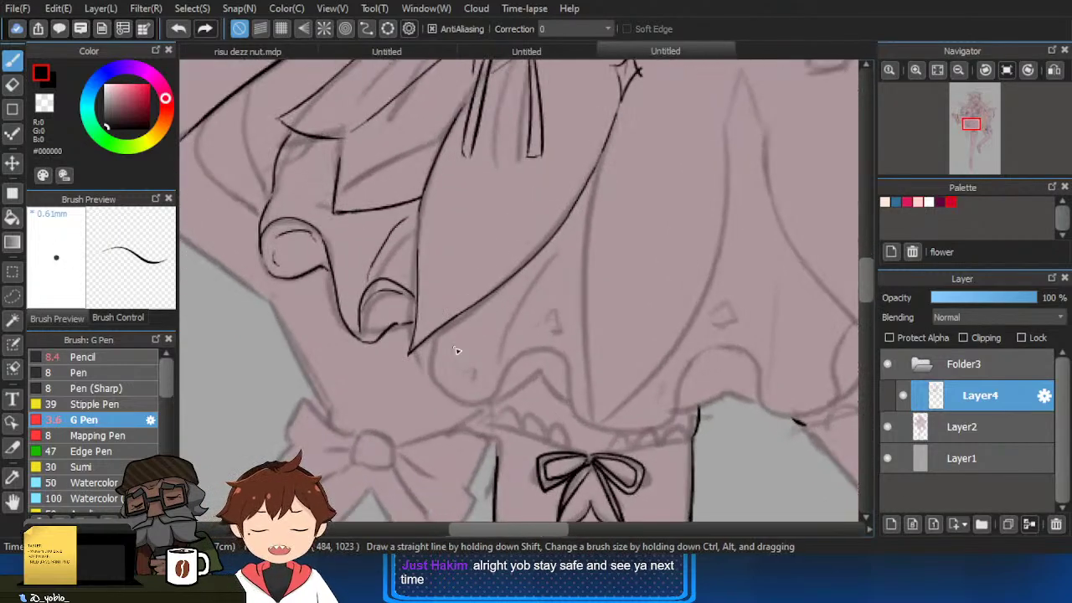
scroll(457, 350, "up", 2)
mouse_move(429, 340)
left_mouse_down()
mouse_move(444, 406)
mouse_move(501, 432)
mouse_move(609, 363)
left_mouse_up()
mouse_move(506, 430)
left_mouse_down()
mouse_move(583, 391)
mouse_move(624, 431)
left_mouse_up()
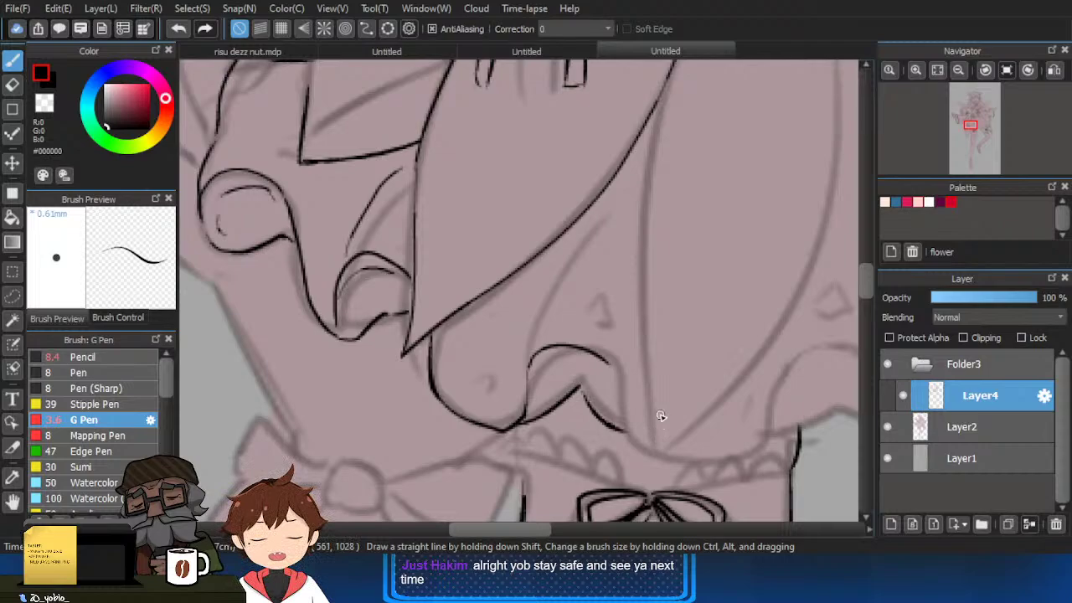
left_click_drag(608, 362, 629, 434)
Ink small diamond ornaments above the left ruffles and a curved fold line rising from the arched ruffle.
mouse_move(579, 306)
left_mouse_down()
mouse_move(603, 313)
mouse_move(592, 318)
left_mouse_up()
left_click_drag(527, 342, 613, 203)
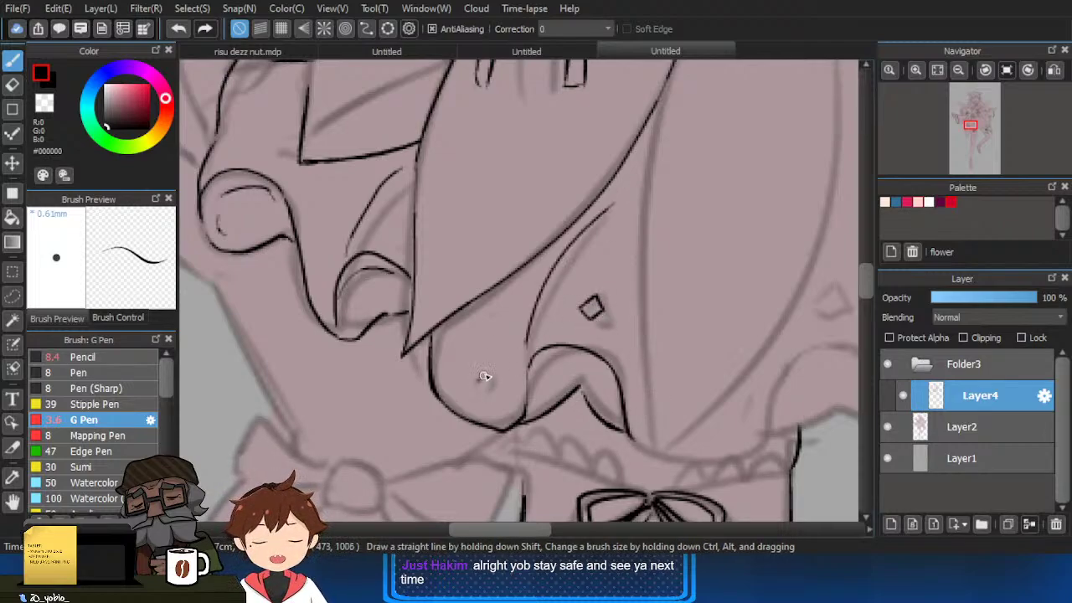
left_click_drag(478, 382, 495, 391)
left_click_drag(495, 391, 473, 395)
mouse_move(403, 256)
left_mouse_down()
mouse_move(414, 251)
mouse_move(411, 266)
left_mouse_up()
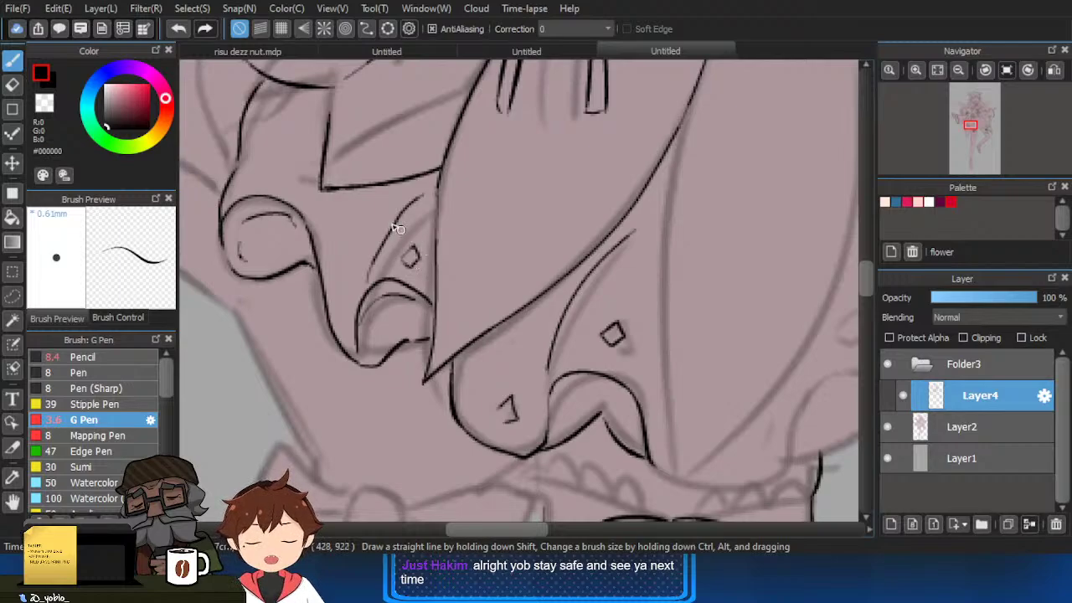
mouse_move(271, 173)
left_mouse_down()
mouse_move(280, 156)
mouse_move(287, 177)
left_mouse_up()
Ink a diamond and the arched ruffle below it, and connect it to the previous arch with a rounded hem.
scroll(377, 188, "down", 3)
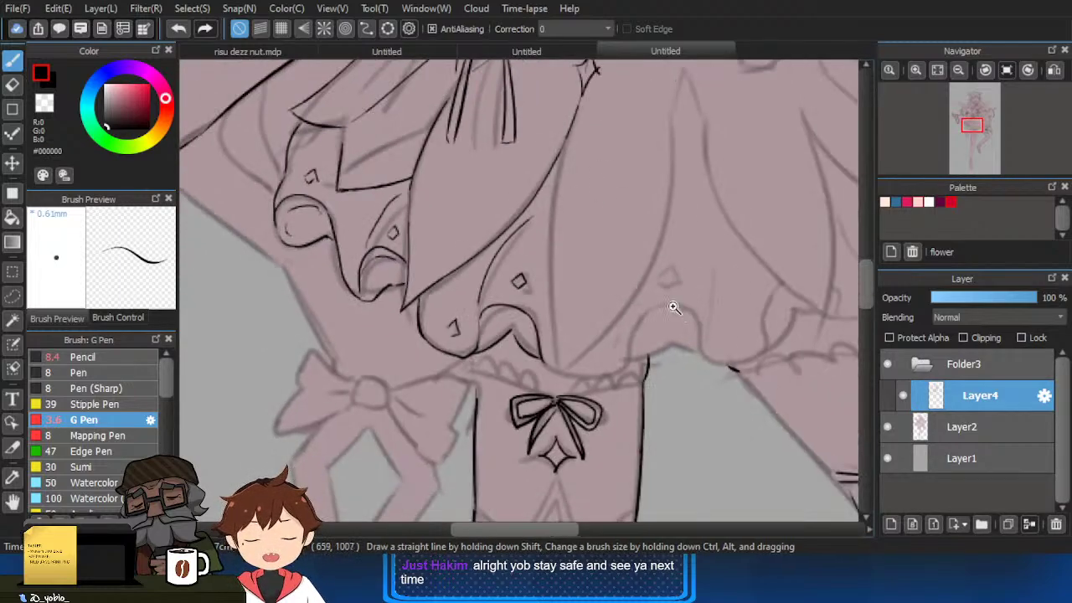
scroll(672, 303, "up", 3)
left_click_drag(656, 268, 669, 249)
mouse_move(669, 250)
left_mouse_down()
mouse_move(683, 267)
mouse_move(671, 280)
left_mouse_up()
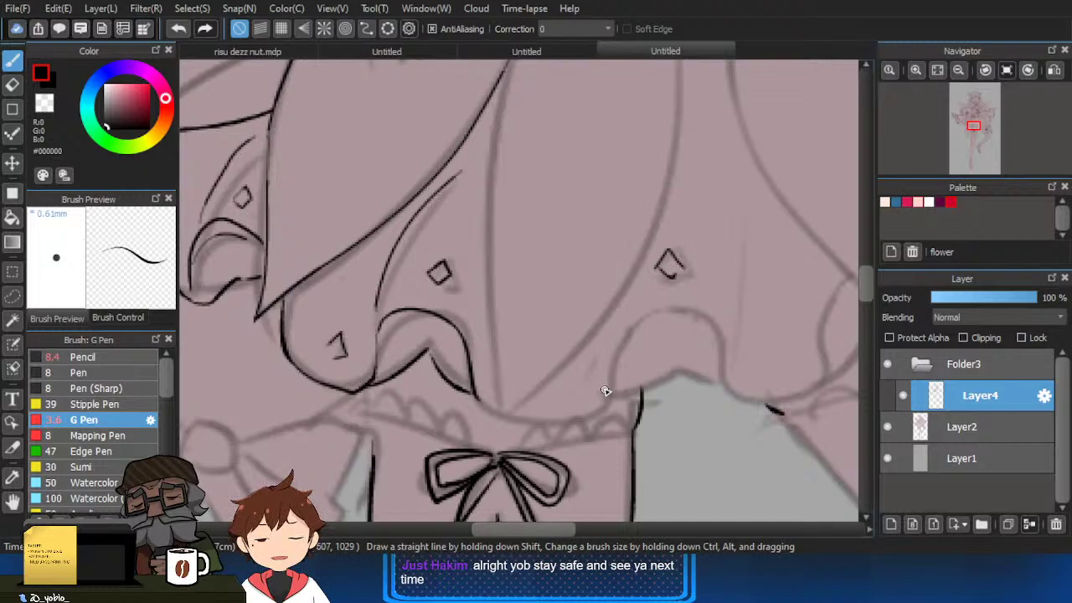
left_click_drag(603, 391, 729, 362)
mouse_move(607, 394)
left_mouse_down()
mouse_move(677, 376)
mouse_move(720, 384)
left_mouse_up()
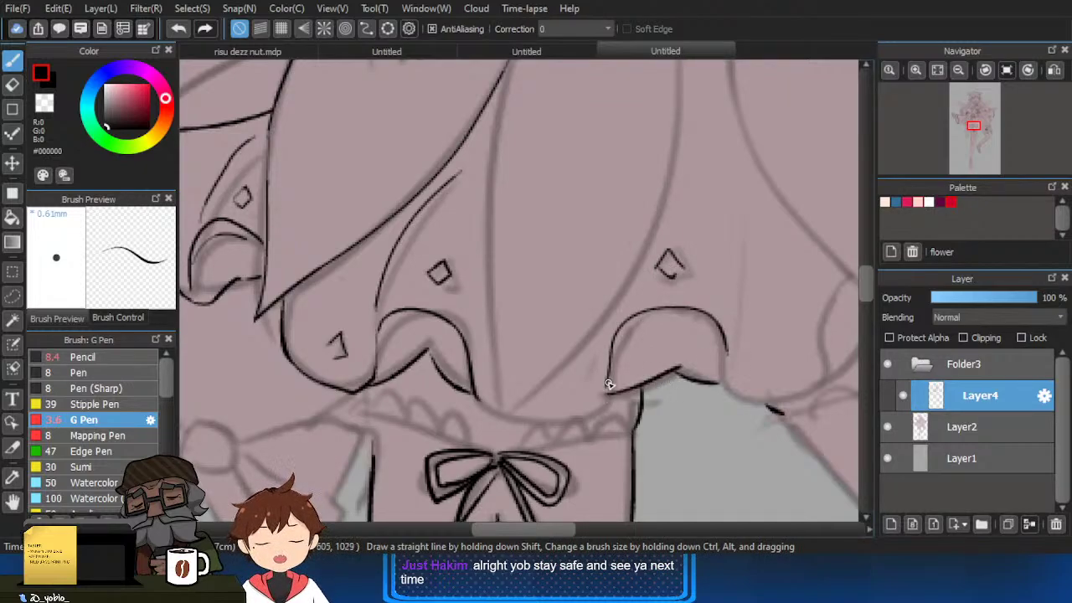
mouse_move(474, 396)
left_mouse_down()
mouse_move(556, 430)
mouse_move(609, 393)
left_mouse_up()
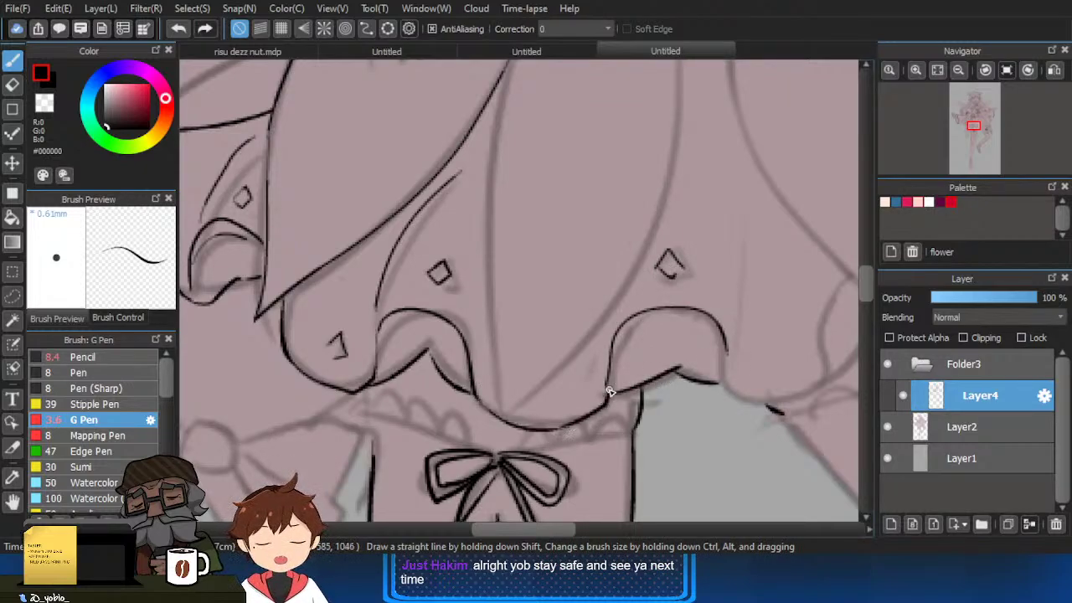
Continue the hem from the central arch to the right with a rounded lobe and a curled fold.
mouse_move(771, 355)
left_mouse_down()
mouse_move(687, 321)
mouse_move(648, 360)
mouse_move(674, 372)
left_mouse_up()
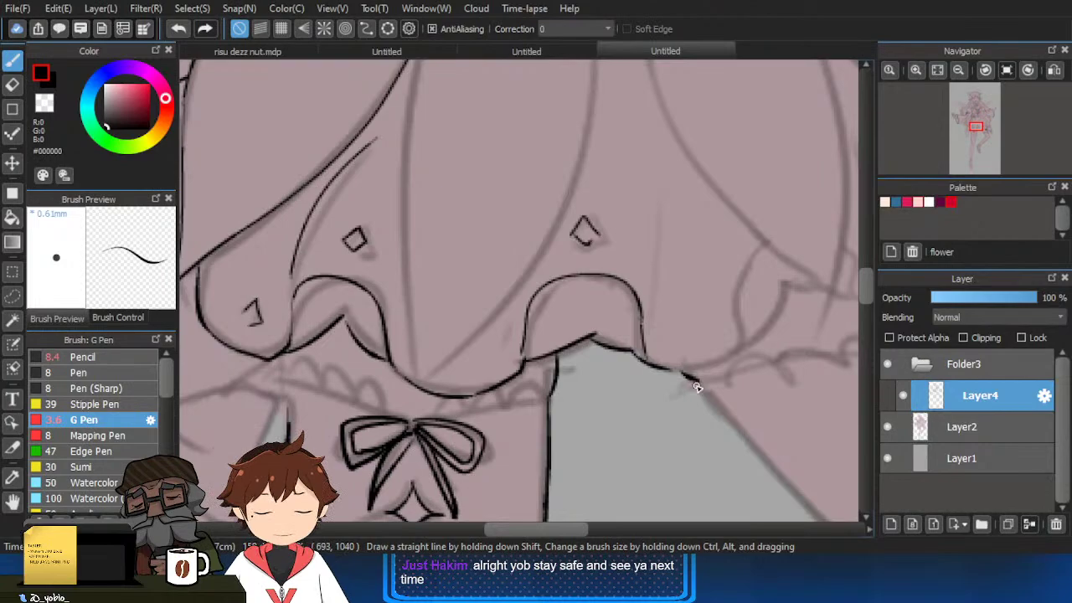
left_click_drag(691, 380, 735, 363)
mouse_move(784, 289)
left_mouse_down()
mouse_move(737, 354)
mouse_move(768, 259)
mouse_move(801, 328)
left_mouse_up()
Ink the pointed top and upper sides of the tall ornament at the middle of the skirt front.
scroll(802, 327, "down", 4)
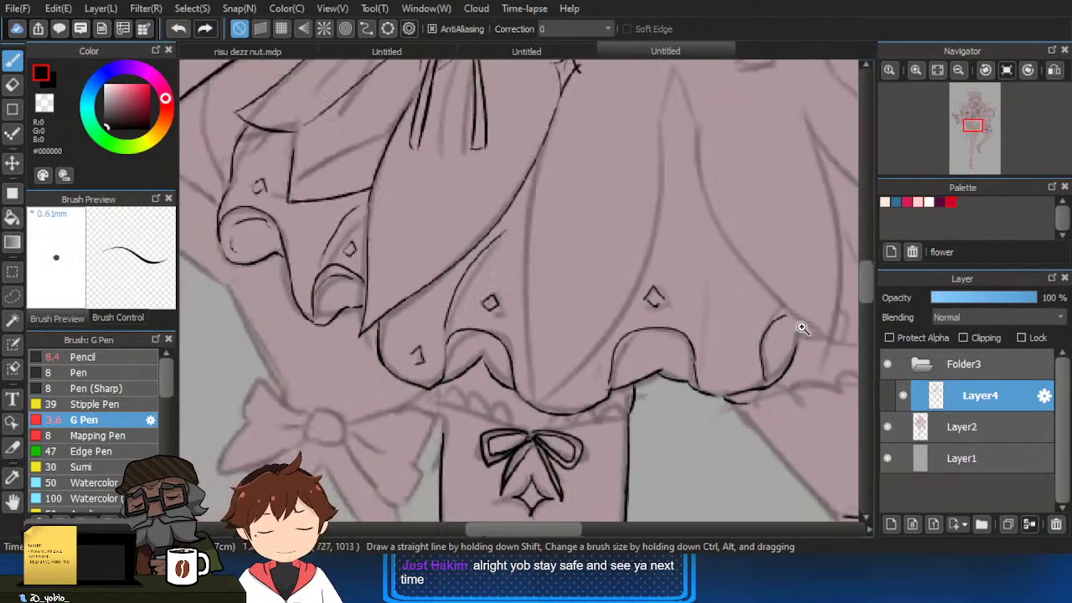
left_click_drag(807, 395, 769, 407)
scroll(738, 377, "up", 1)
left_click_drag(679, 340, 654, 354)
left_click_drag(577, 281, 597, 277)
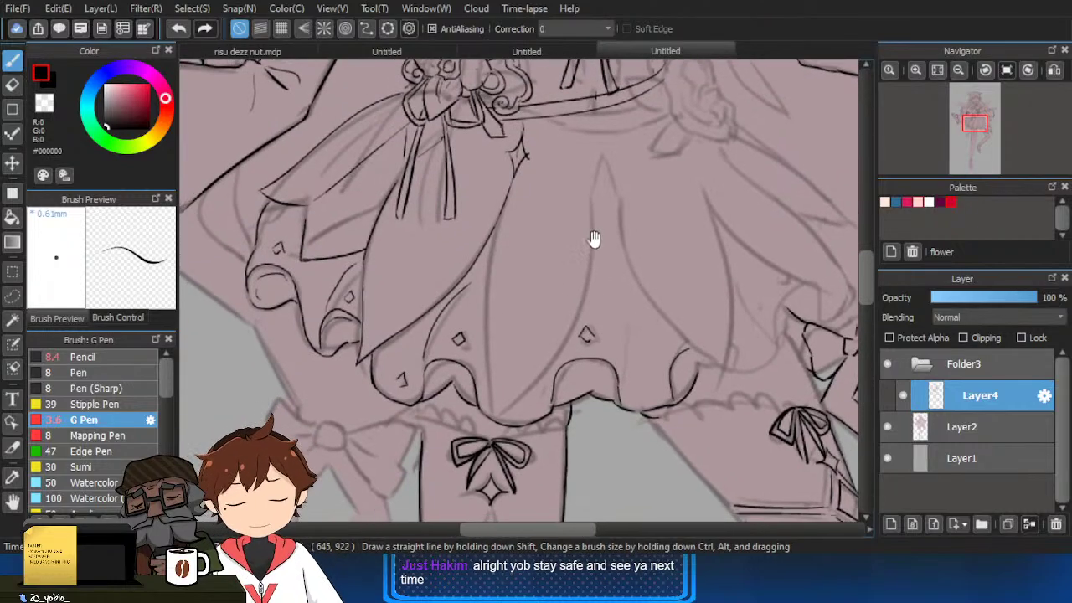
scroll(596, 263, "up", 2)
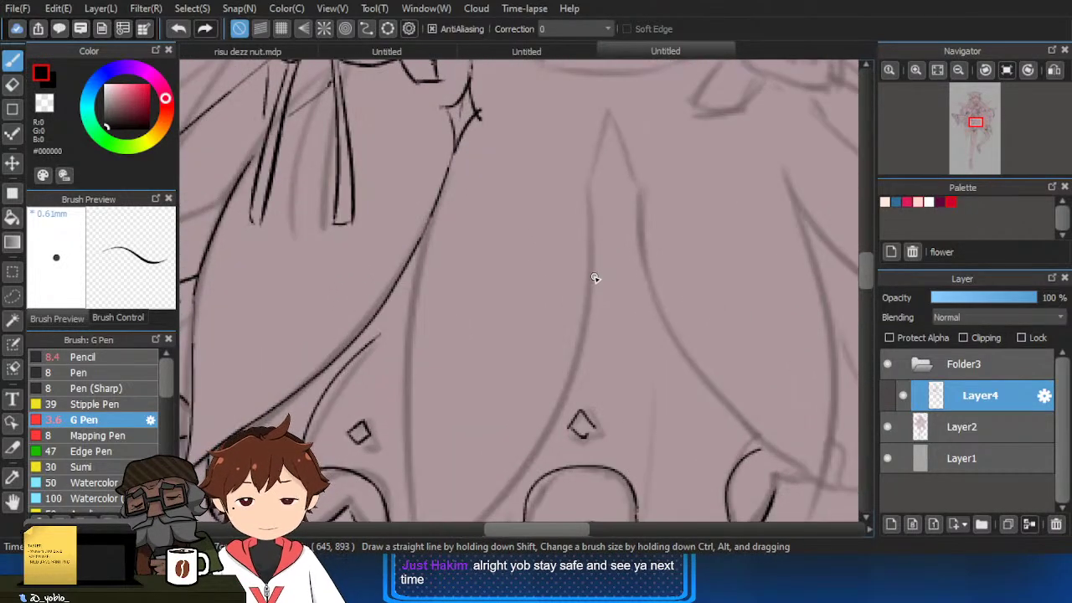
mouse_move(596, 239)
left_mouse_down()
mouse_move(581, 187)
mouse_move(613, 103)
mouse_move(641, 150)
left_mouse_up()
key("ctrl+z")
mouse_move(619, 83)
left_mouse_down()
mouse_move(657, 207)
mouse_move(646, 251)
left_mouse_up()
scroll(635, 178, "down", 3)
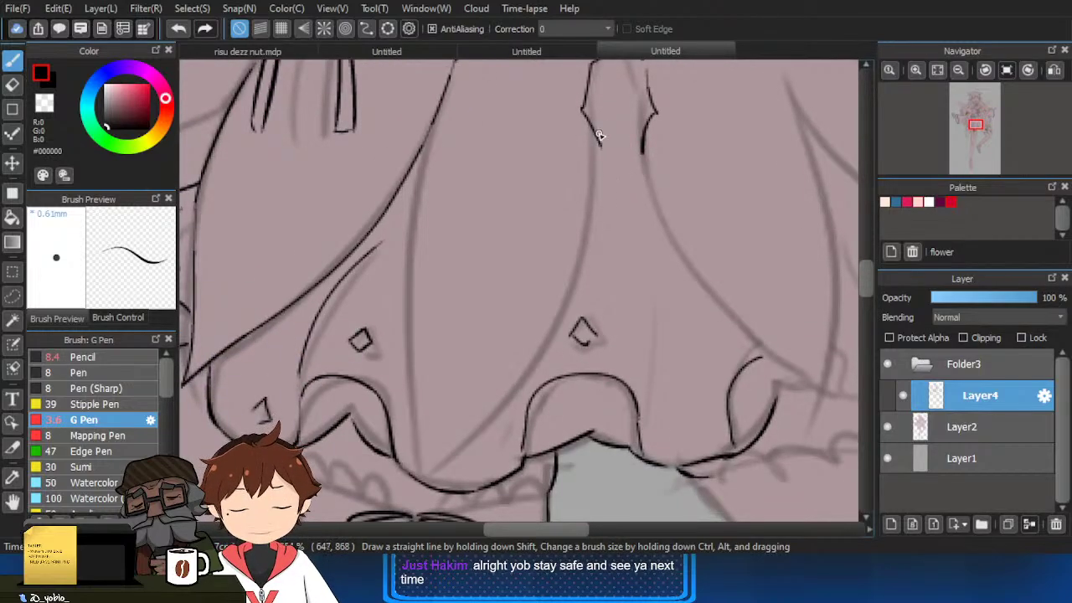
mouse_move(599, 135)
left_mouse_down()
mouse_move(609, 233)
mouse_move(605, 201)
mouse_move(642, 230)
left_mouse_up()
key("ctrl+z")
scroll(647, 239, "up", 3)
key("ctrl+z")
Ink the tall ornament's inward-curving lower sides and extend them into a narrow stem.
key("e")
key("b")
left_click_drag(582, 185, 614, 226)
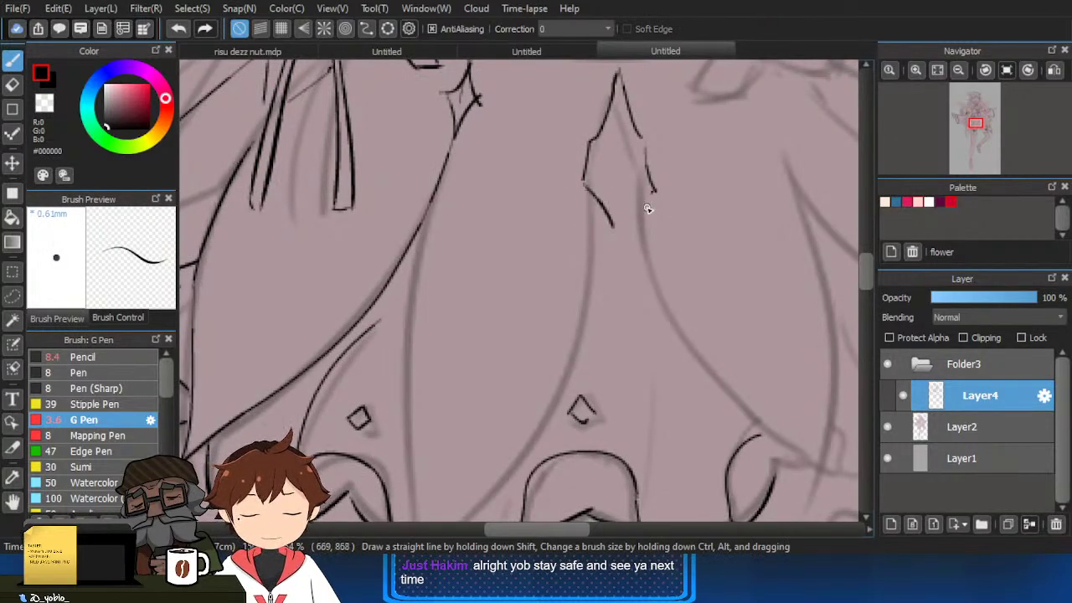
mouse_move(655, 191)
left_mouse_down()
mouse_move(631, 222)
mouse_move(618, 276)
left_mouse_up()
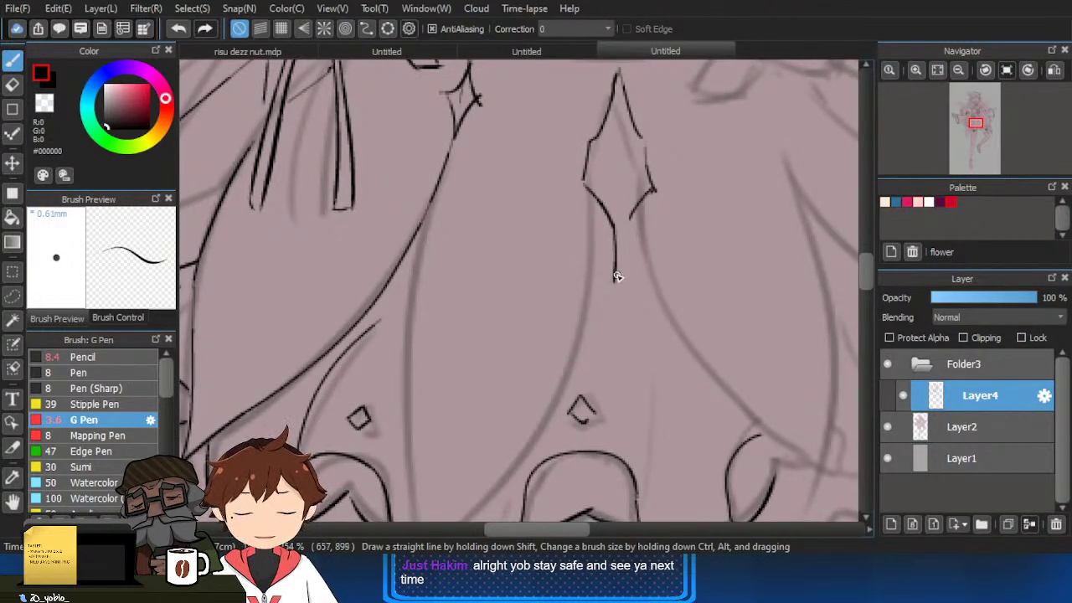
left_click_drag(634, 226, 629, 271)
Ink both long edges of the panel left of the ornament's stem, meeting at the hem, and flip the canvas view horizontally.
scroll(626, 255, "down", 1)
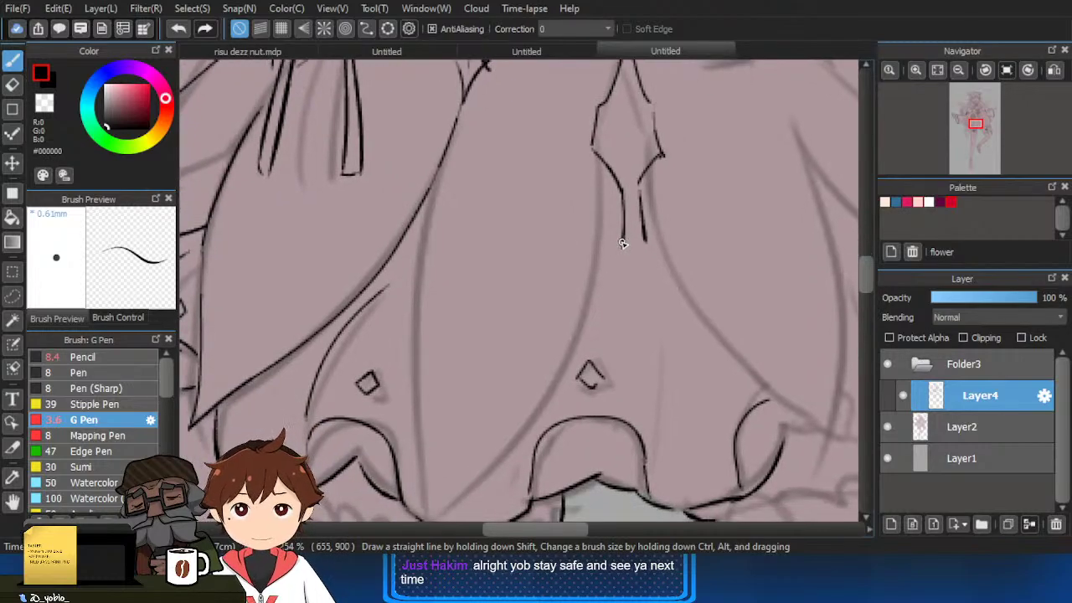
scroll(622, 243, "down", 1)
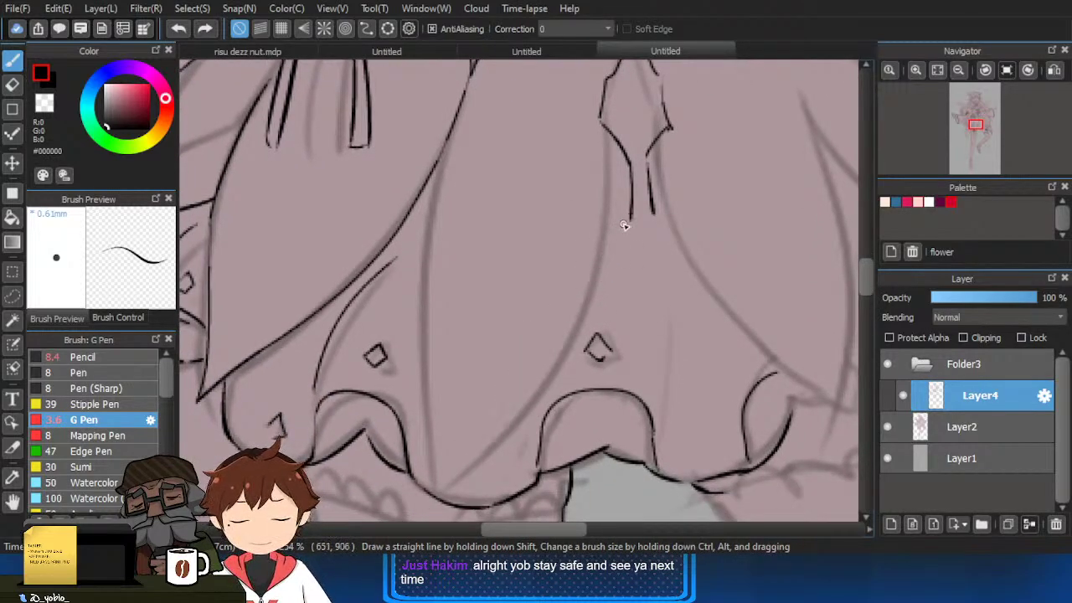
mouse_move(624, 224)
left_mouse_down()
mouse_move(456, 444)
mouse_move(438, 492)
mouse_move(431, 368)
mouse_move(466, 119)
left_mouse_up()
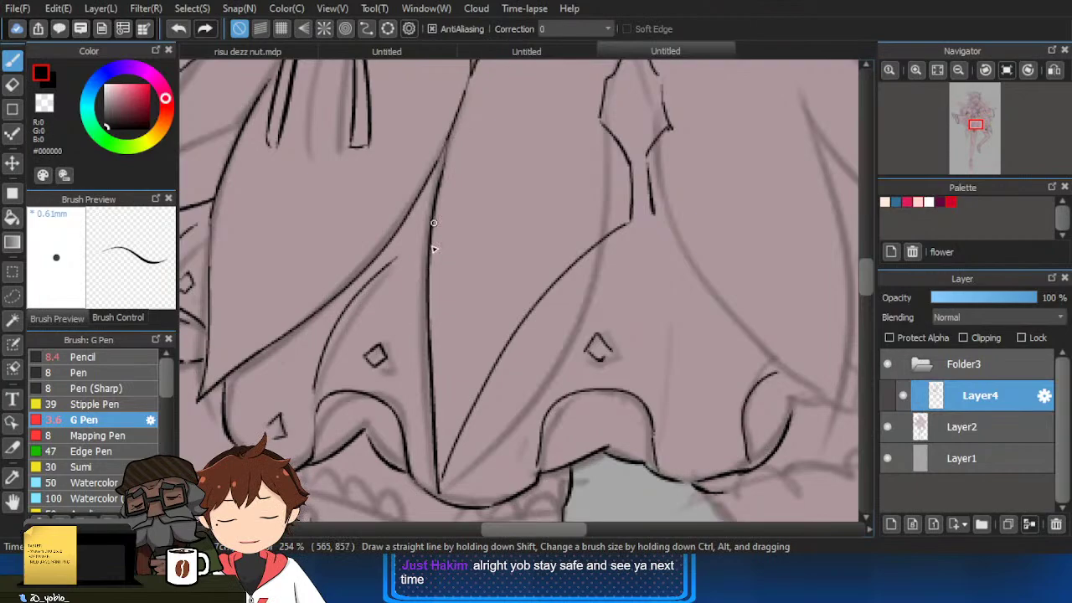
left_click_drag(688, 194, 712, 149)
left_click(1055, 70)
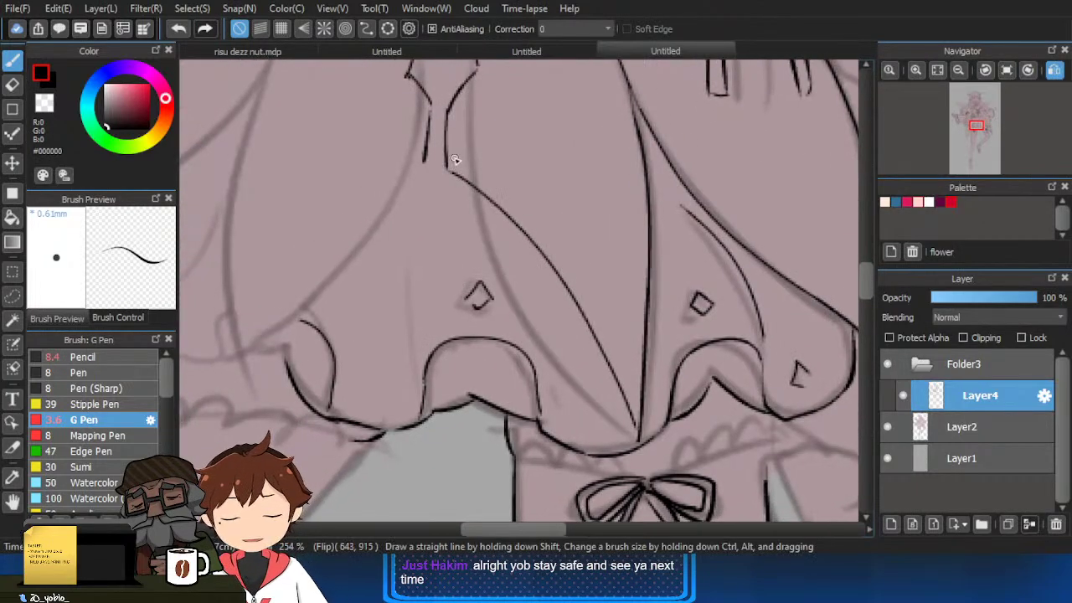
Ink the mirrored curve of the skirt's front opening and the side edge of its front panel.
left_click_drag(425, 171, 266, 346)
left_click_drag(288, 409, 385, 431)
key("ctrl+z")
mouse_move(522, 188)
left_mouse_down()
mouse_move(325, 401)
mouse_move(336, 377)
mouse_move(339, 417)
mouse_move(327, 280)
mouse_move(359, 189)
left_mouse_up()
key("ctrl+z")
left_click_drag(386, 299, 383, 403)
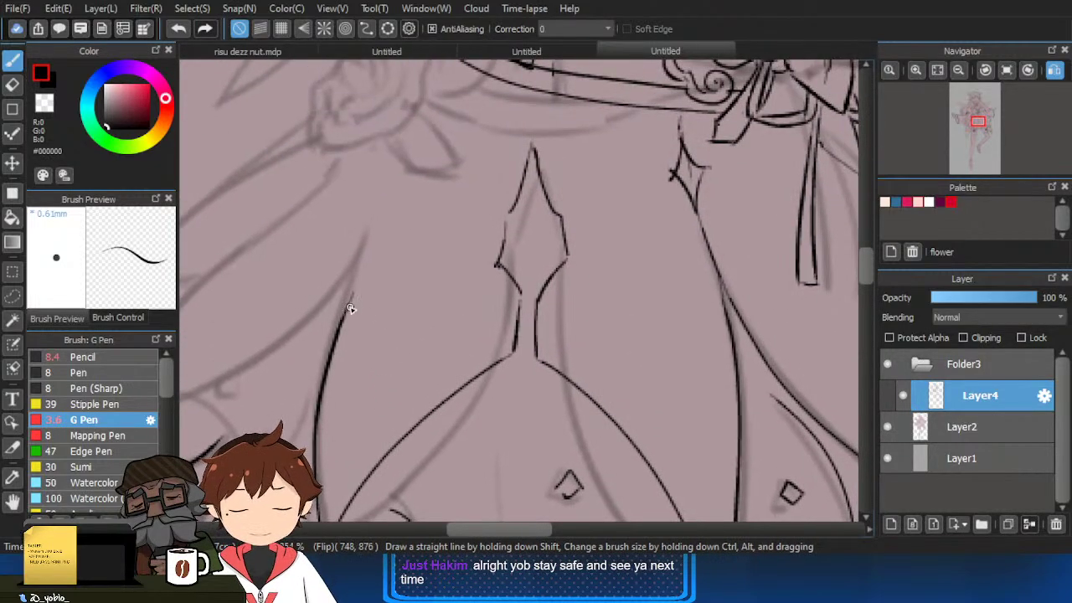
Extend the front skirt panel's side edge upward to the waist, retrying strokes that miss the sketch.
left_click_drag(351, 288, 408, 170)
key("ctrl+z")
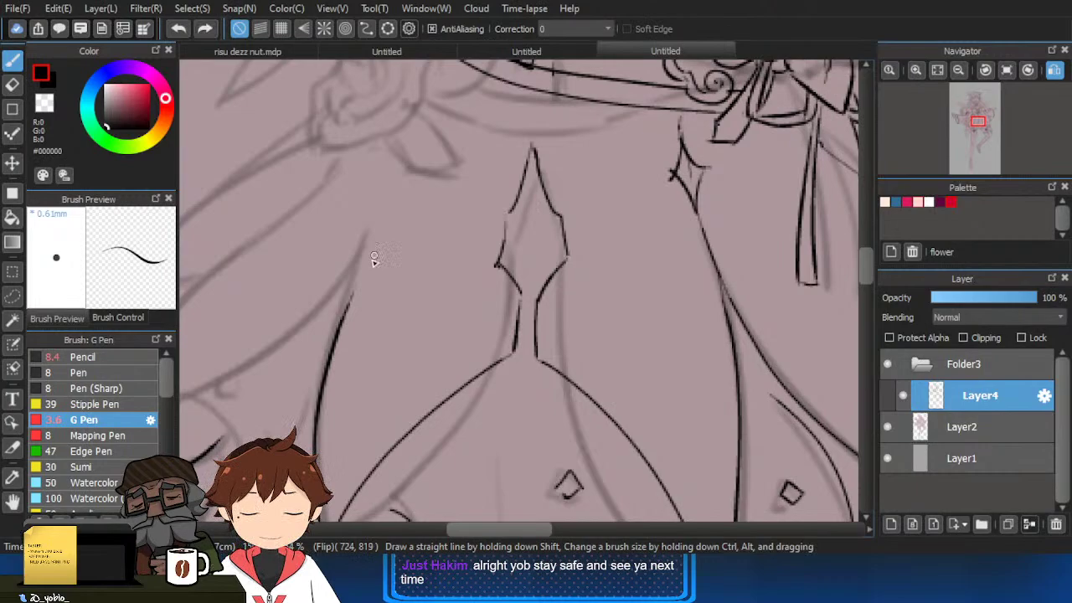
mouse_move(349, 296)
left_mouse_down()
mouse_move(408, 170)
mouse_move(399, 183)
mouse_move(423, 177)
mouse_move(414, 249)
left_mouse_up()
key("ctrl+z")
scroll(414, 249, "down", 2)
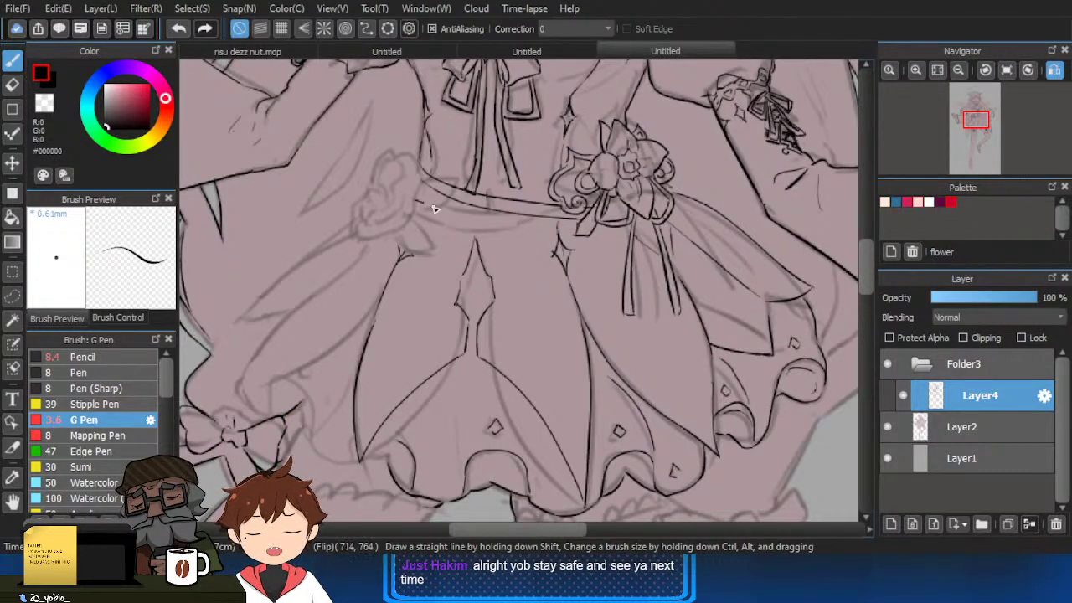
Ink the belt's lower edge across the waist between the two flowers and turn off the flipped canvas view.
key("ctrl+z")
left_click_drag(435, 209, 556, 220)
scroll(458, 212, "up", 2)
key("ctrl+z")
mouse_move(382, 206)
left_mouse_down()
mouse_move(417, 221)
mouse_move(680, 230)
left_mouse_up()
left_click(1054, 70)
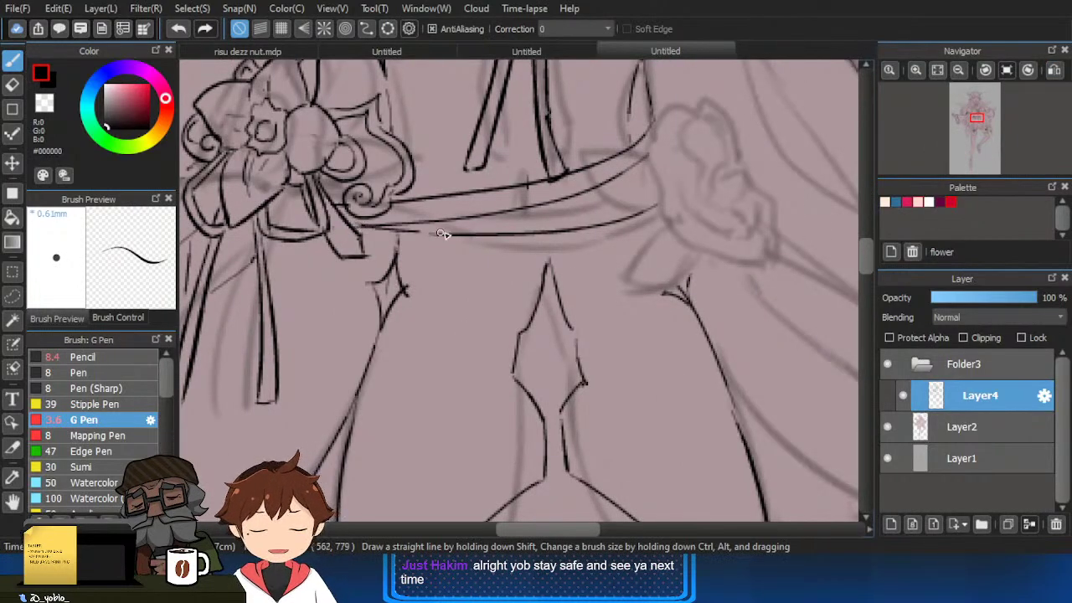
mouse_move(443, 234)
left_mouse_down()
mouse_move(482, 230)
mouse_move(434, 218)
mouse_move(622, 213)
mouse_move(621, 226)
mouse_move(622, 216)
mouse_move(559, 221)
mouse_move(655, 199)
left_mouse_up()
key("ctrl+z")
mouse_move(577, 221)
left_mouse_down()
mouse_move(654, 198)
mouse_move(666, 259)
mouse_move(622, 196)
mouse_move(653, 245)
mouse_move(655, 193)
left_mouse_up()
Ink the oval outline of the second waist flower and the small ruffled shape at its centre.
scroll(628, 226, "up", 3)
scroll(653, 245, "down", 2)
scroll(662, 230, "down", 2)
scroll(679, 185, "up", 1)
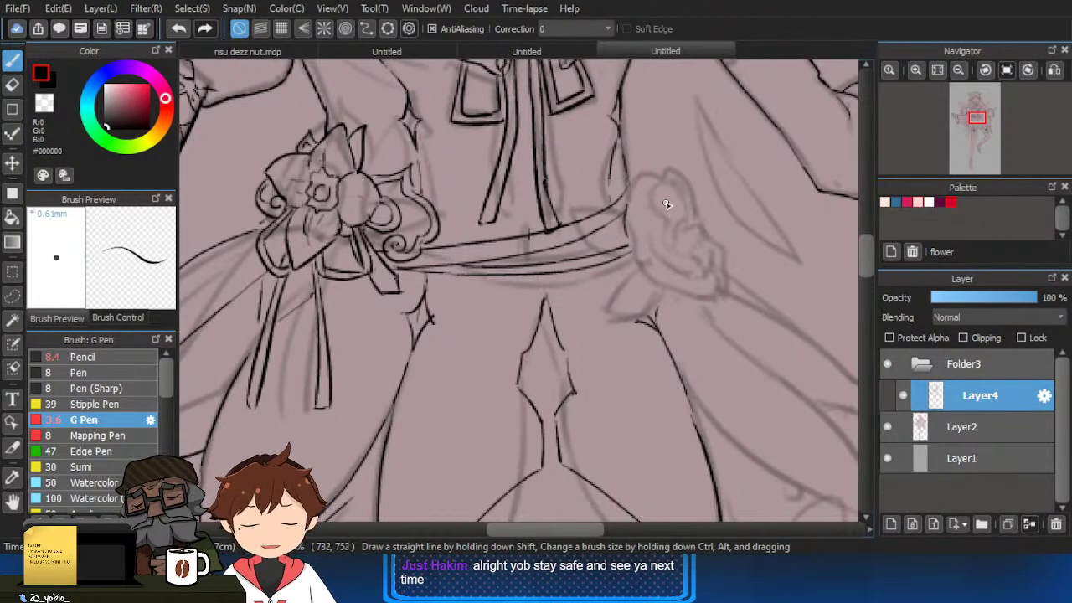
scroll(659, 210, "up", 1)
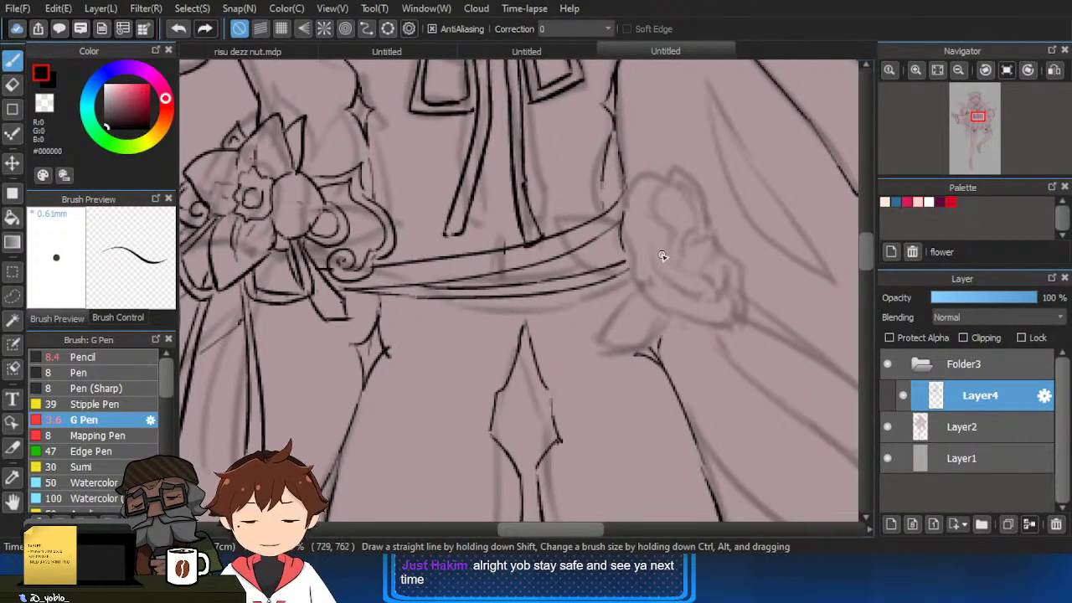
mouse_move(625, 210)
left_mouse_down()
mouse_move(653, 160)
mouse_move(701, 197)
mouse_move(680, 288)
left_mouse_up()
left_click_drag(642, 235, 715, 326)
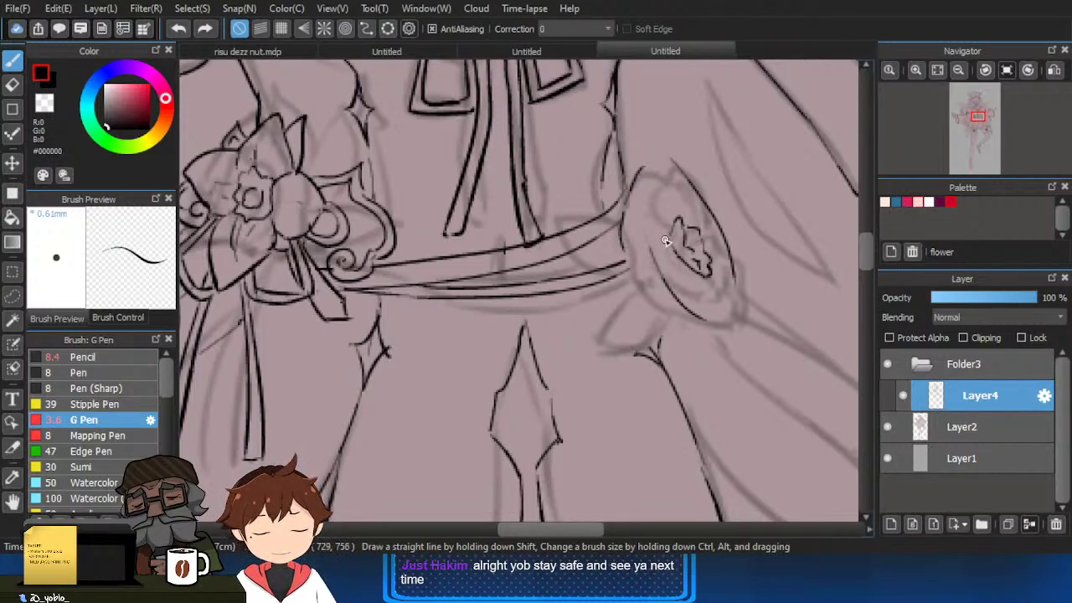
Ink the inner petals to the left of and below the second waist flower's centre.
left_click_drag(671, 224, 651, 282)
key("ctrl+z")
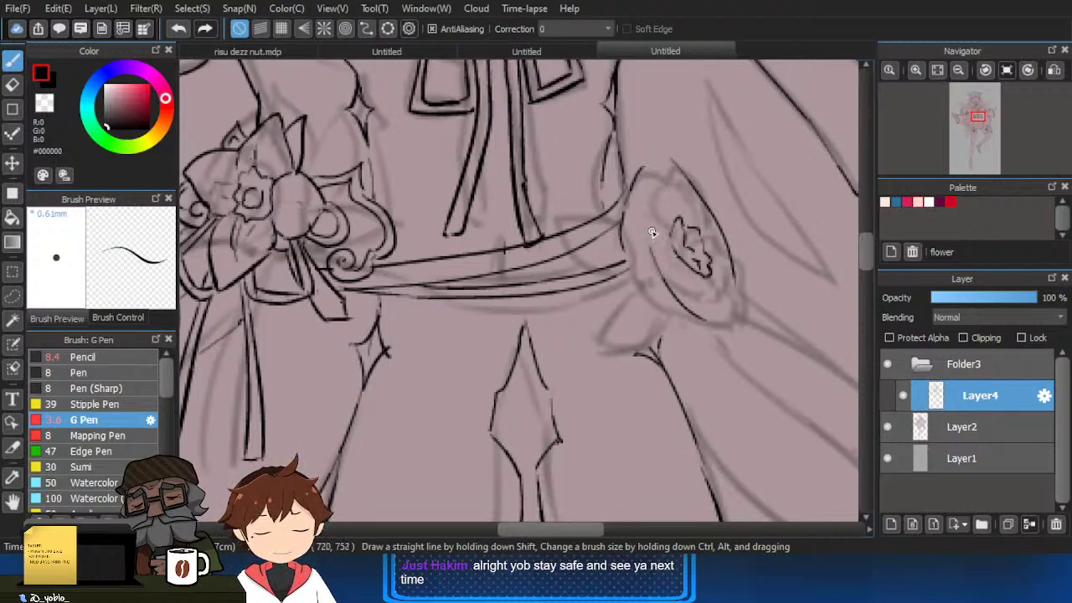
mouse_move(653, 232)
left_mouse_down()
mouse_move(664, 277)
mouse_move(649, 281)
mouse_move(692, 288)
left_mouse_up()
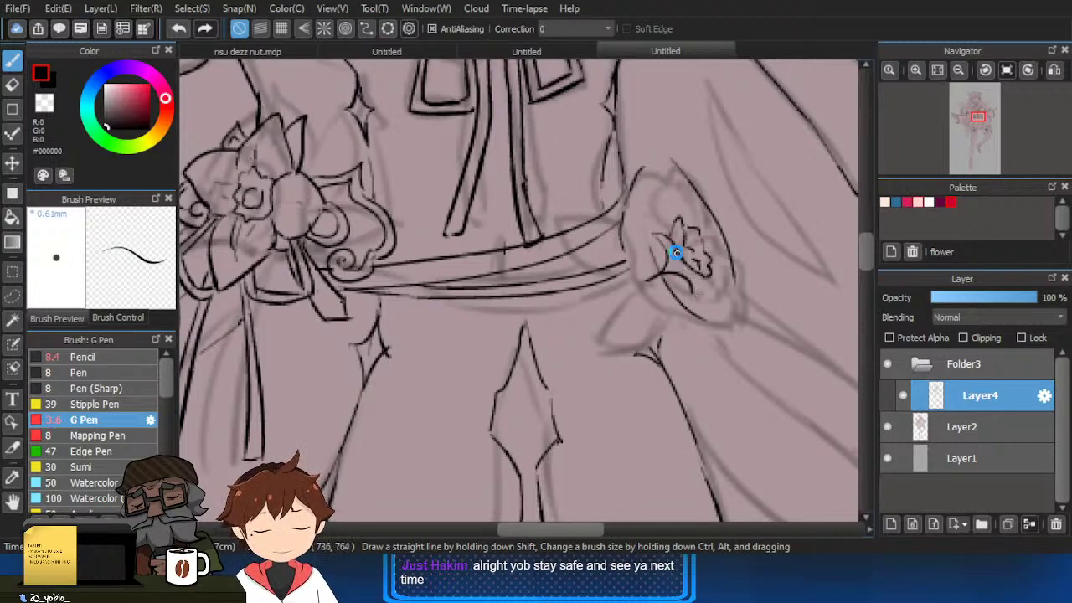
key("e")
key("b")
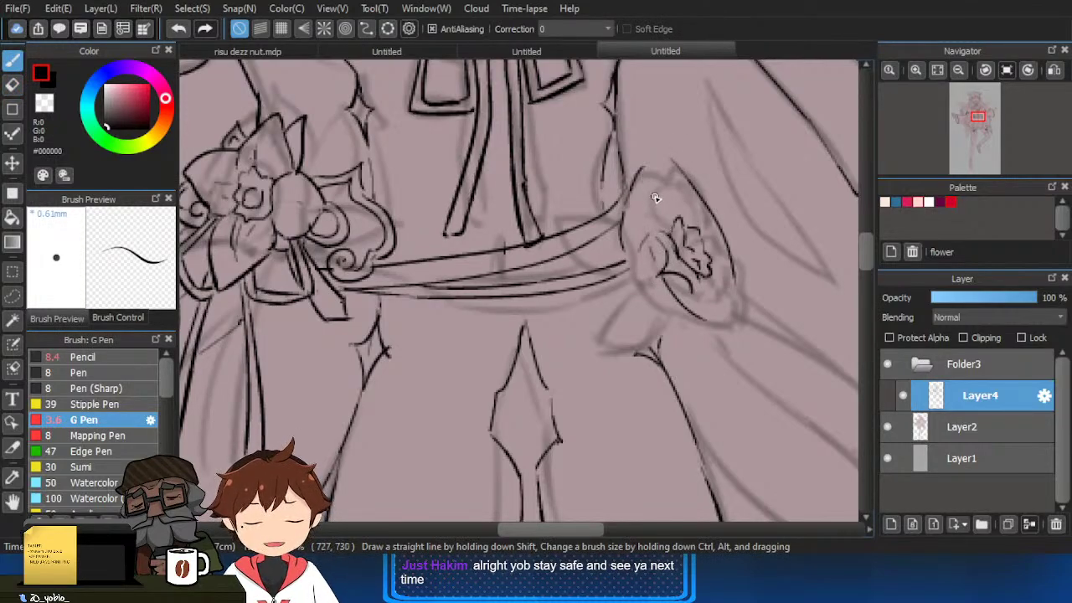
Ink the outer petals along the flower's top and right side and erase the overlapping oval outline.
mouse_move(655, 230)
left_mouse_down()
mouse_move(666, 173)
mouse_move(627, 172)
mouse_move(653, 167)
mouse_move(679, 216)
mouse_move(672, 175)
mouse_move(673, 195)
mouse_move(717, 223)
mouse_move(730, 212)
mouse_move(752, 243)
mouse_move(742, 238)
mouse_move(724, 266)
left_mouse_up()
key("ctrl+z")
key("e")
left_click_drag(713, 216, 731, 256)
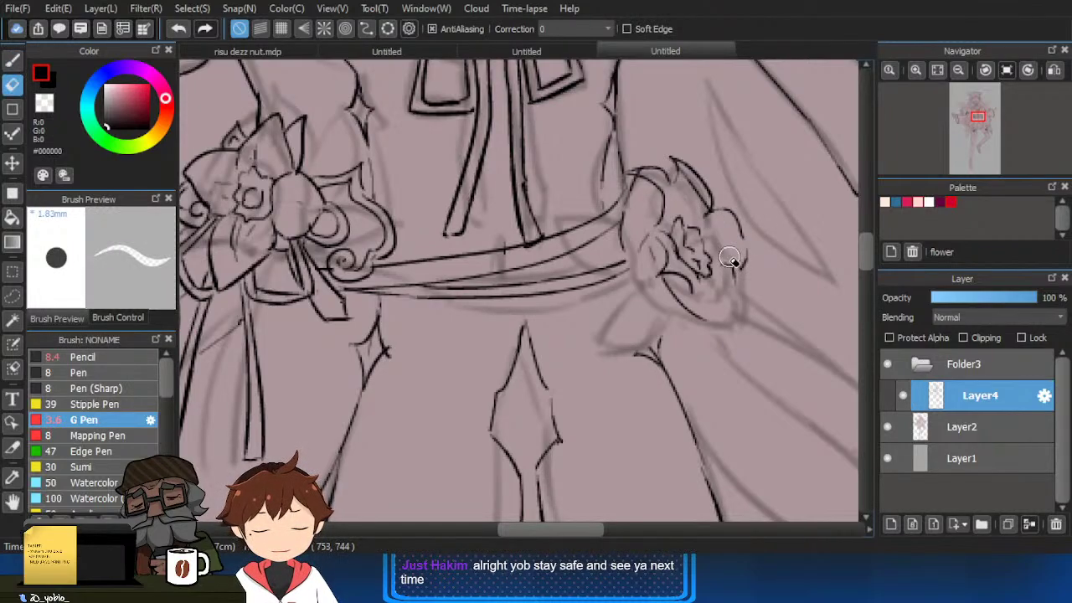
left_click_drag(712, 186, 683, 173)
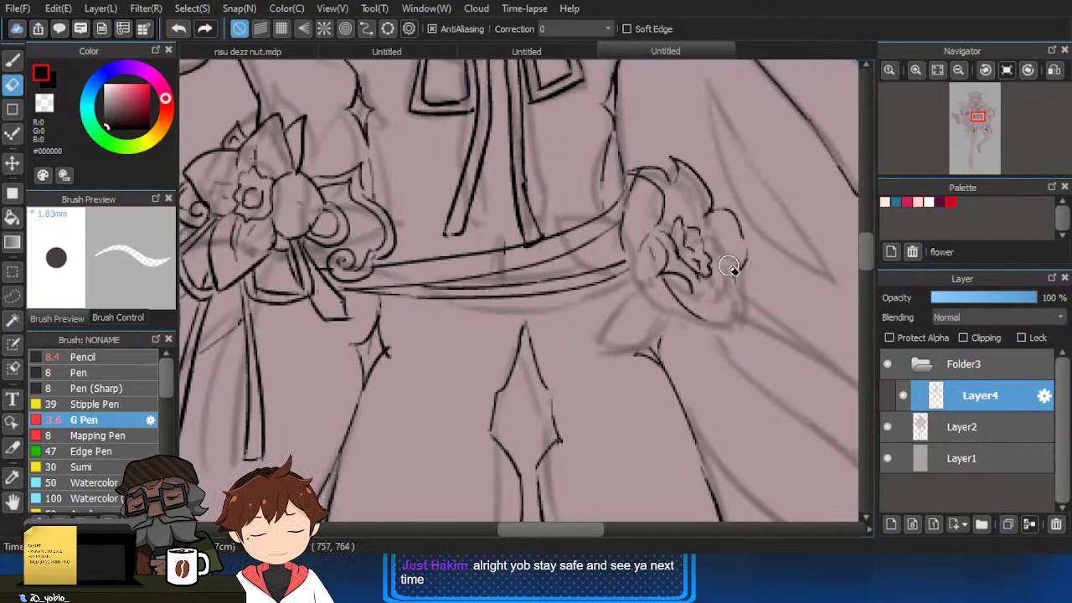
Ink the curved petals at the flower's lower right and clean up the petal lines at its top.
key("b")
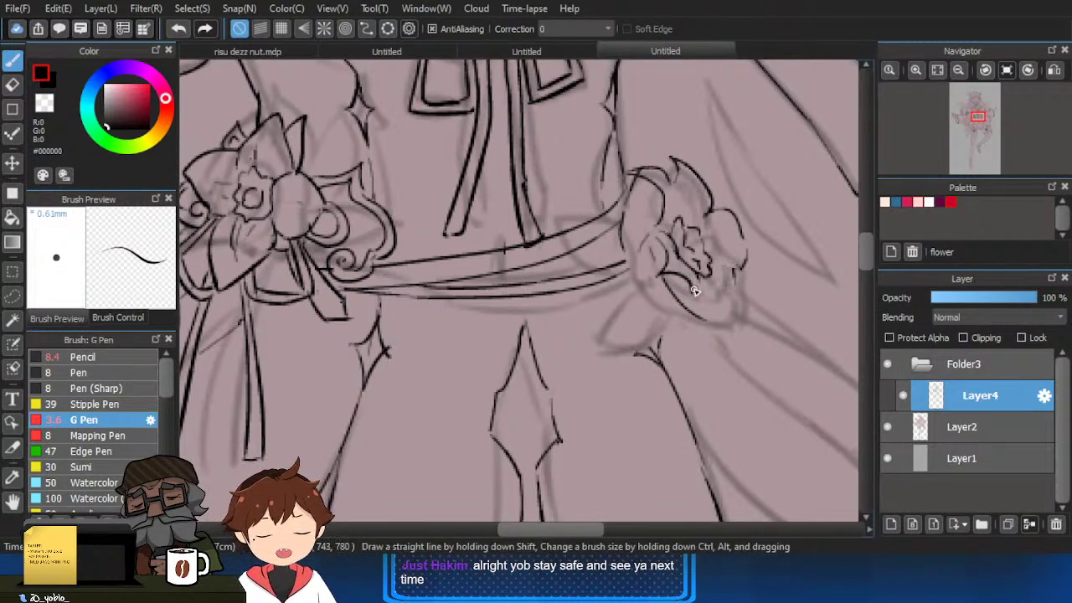
left_click_drag(702, 298, 733, 322)
mouse_move(742, 264)
left_mouse_down()
mouse_move(755, 289)
mouse_move(747, 305)
left_mouse_up()
key("e")
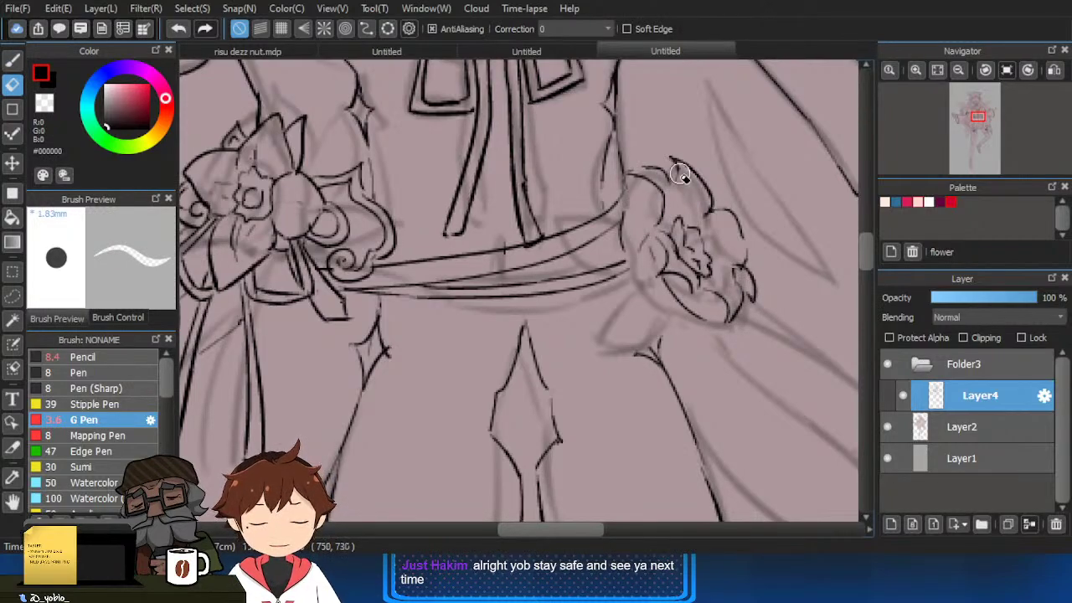
key("b")
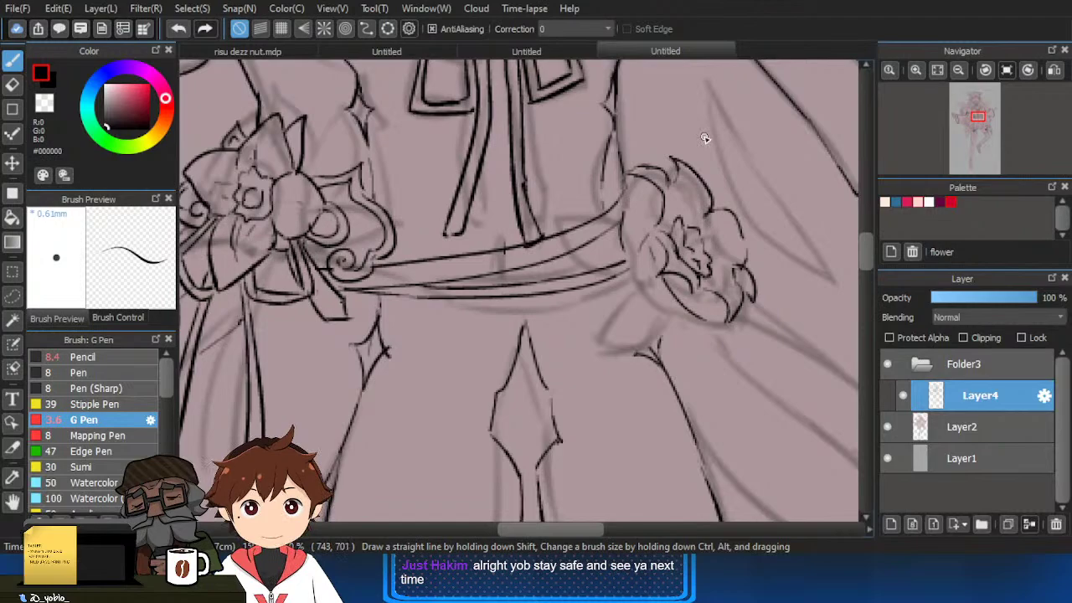
Refine the flower's left petals and erase the remaining oval outline along its left and lower sides.
mouse_move(636, 185)
left_mouse_down()
mouse_move(706, 243)
mouse_move(712, 296)
mouse_move(677, 285)
mouse_move(644, 243)
mouse_move(695, 316)
mouse_move(666, 302)
mouse_move(698, 309)
mouse_move(658, 281)
mouse_move(714, 332)
left_mouse_up()
key("e")
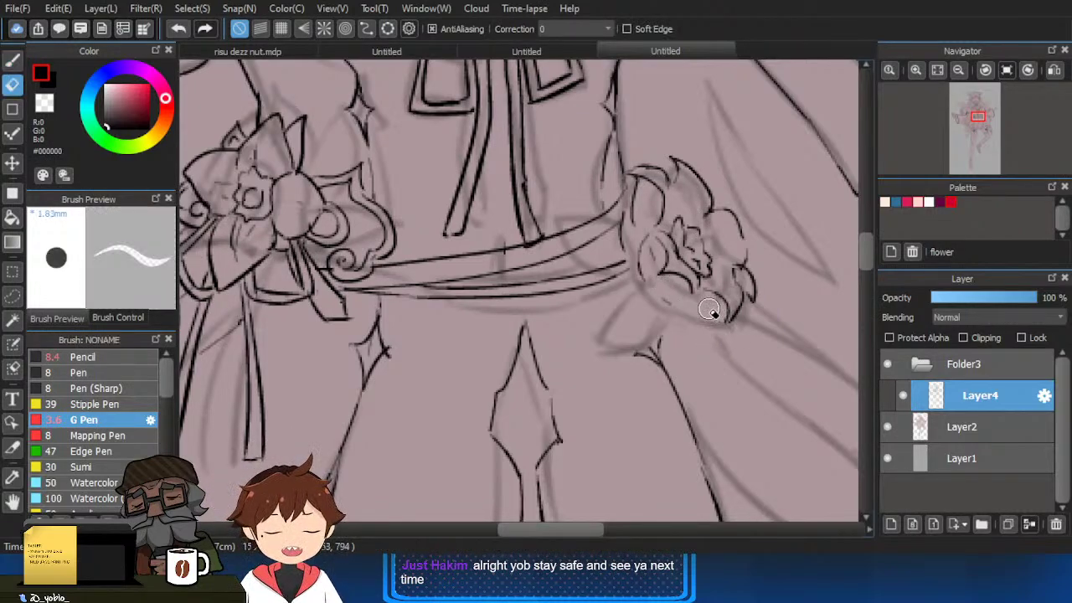
key("b")
key("e")
key("b")
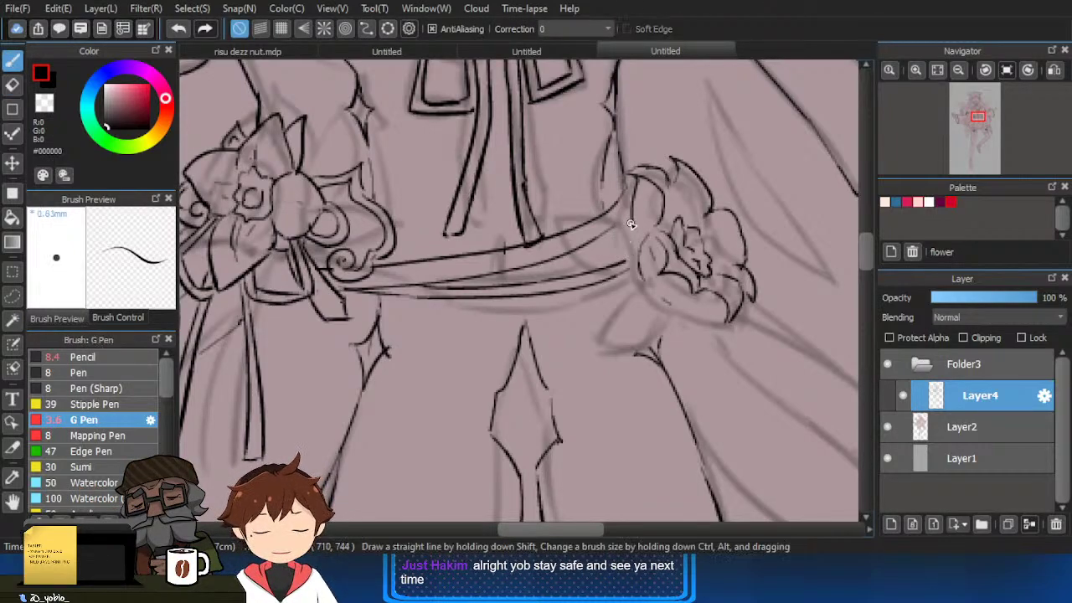
Add small pointed petal tips around the outer edge of the second waist flower.
left_click_drag(614, 234, 639, 249)
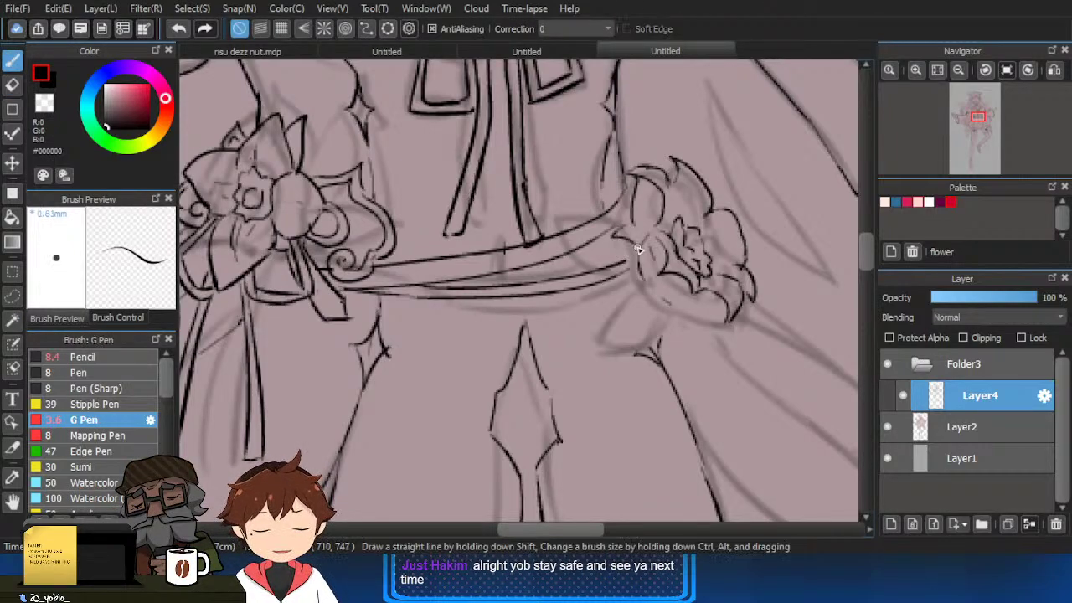
mouse_move(687, 312)
left_mouse_down()
mouse_move(703, 318)
mouse_move(705, 307)
left_mouse_up()
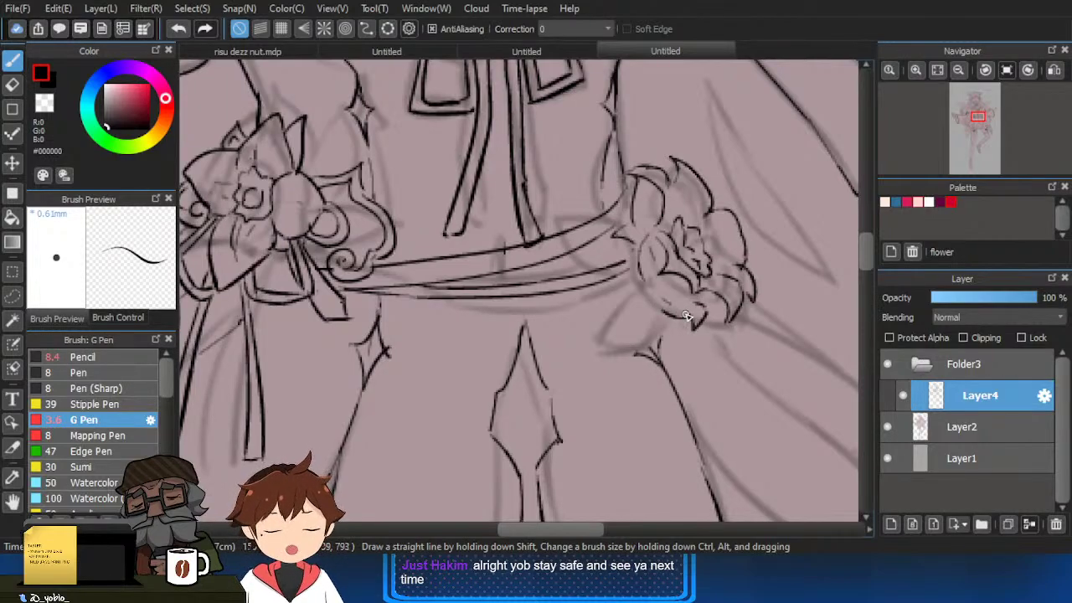
key("ctrl+z")
left_click_drag(634, 218, 630, 191)
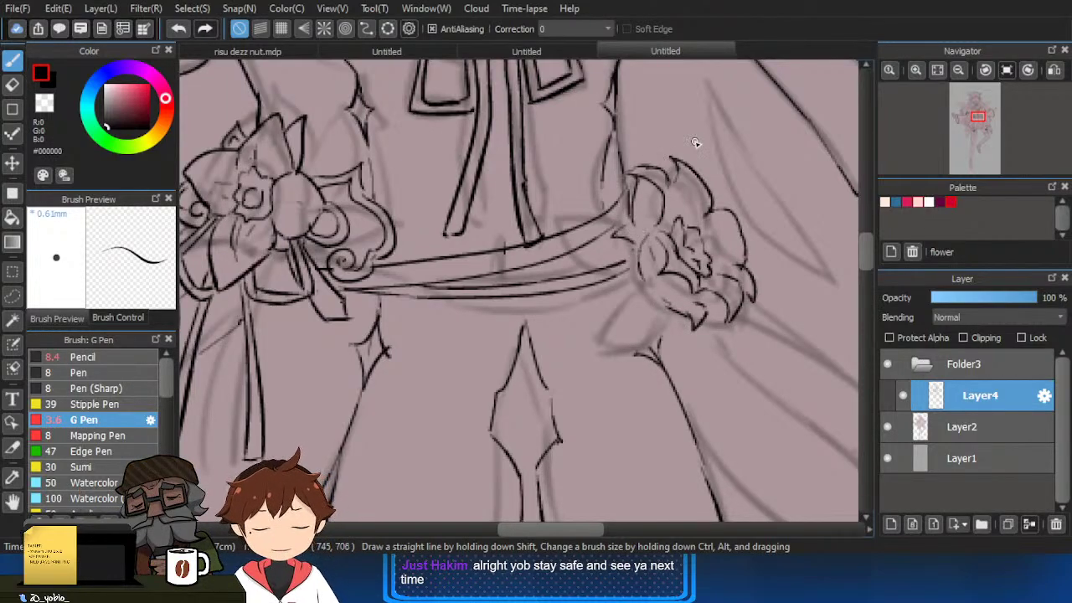
key("ctrl+z")
left_click_drag(659, 156, 669, 174)
left_click_drag(716, 201, 723, 207)
left_click_drag(746, 254, 747, 269)
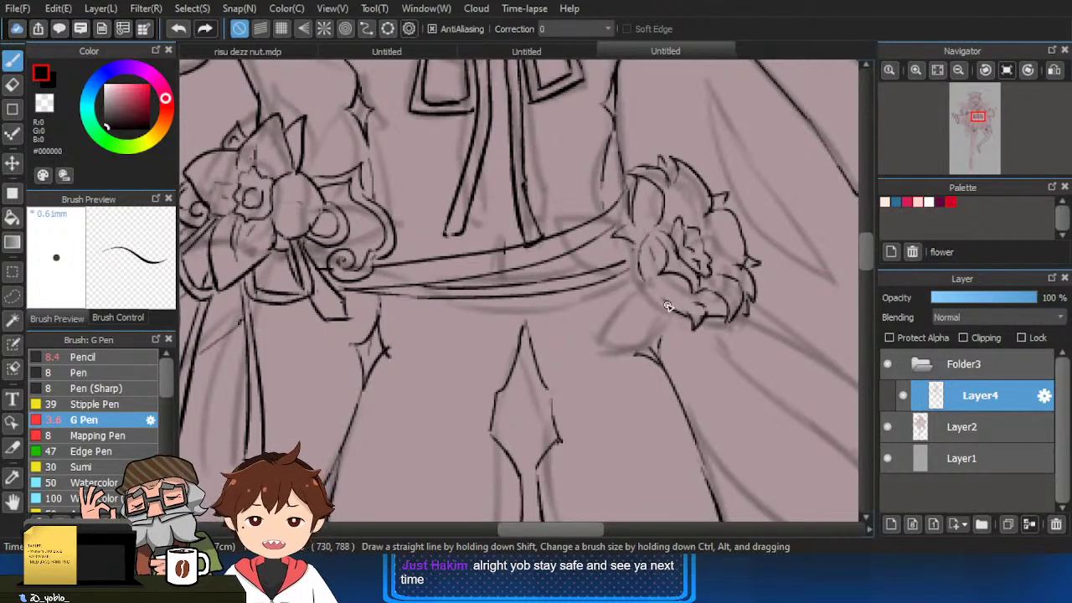
Ink a pointed leaf at the flower's lower left and a smaller one over the belt's end.
mouse_move(639, 285)
left_mouse_down()
mouse_move(618, 337)
mouse_move(692, 312)
left_mouse_up()
mouse_move(628, 263)
left_mouse_down()
mouse_move(595, 239)
mouse_move(713, 300)
mouse_move(684, 330)
mouse_move(616, 218)
left_mouse_up()
key("ctrl+z")
key("e")
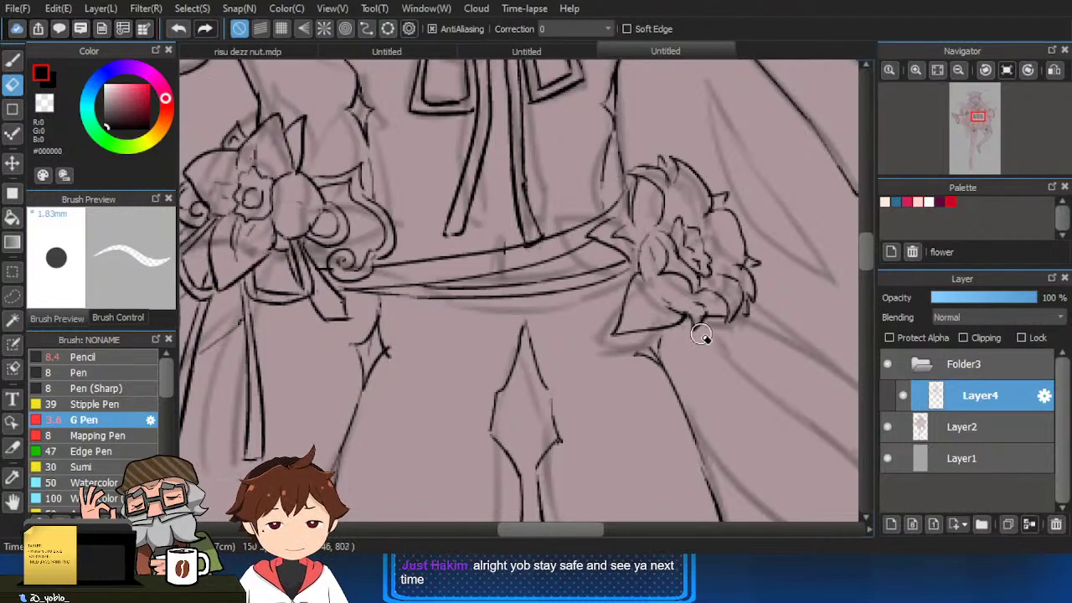
Ink the pointed leaves at the flower's lower right and a small leaf beside the bodice at its upper left.
key("b")
left_click_drag(688, 330, 727, 367)
key("ctrl+z")
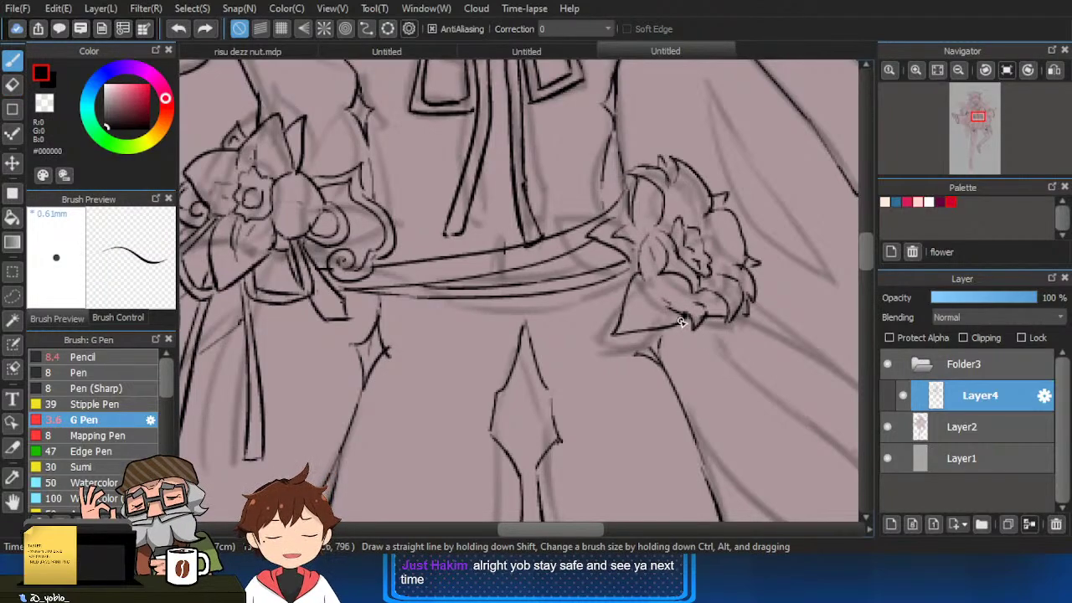
left_click_drag(688, 328, 732, 376)
left_click_drag(728, 320, 734, 375)
key("ctrl+z")
left_click_drag(728, 320, 734, 375)
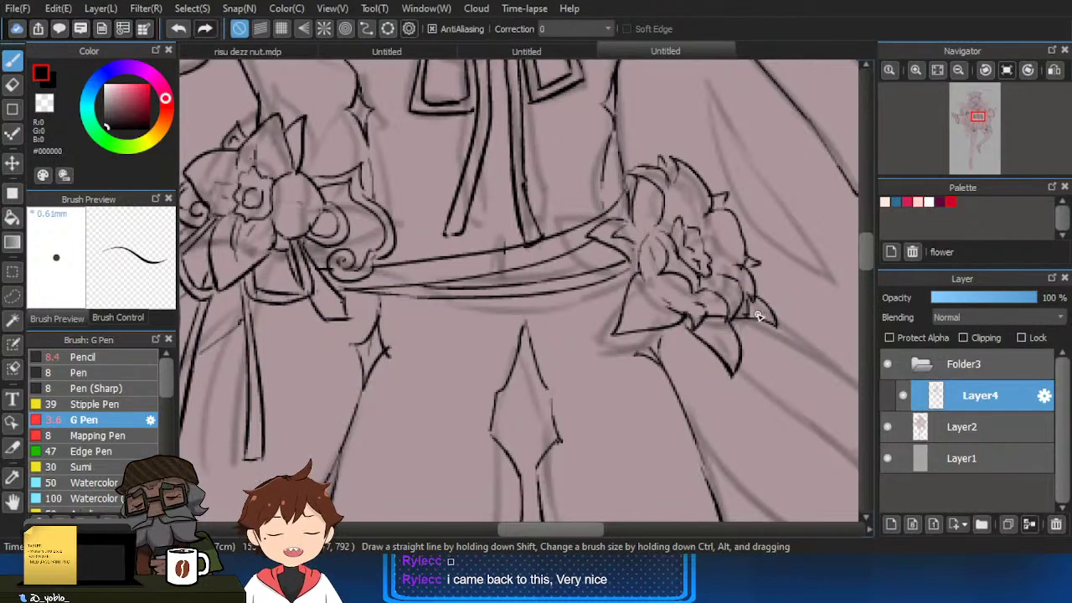
left_click_drag(604, 180, 633, 206)
key("e")
key("b")
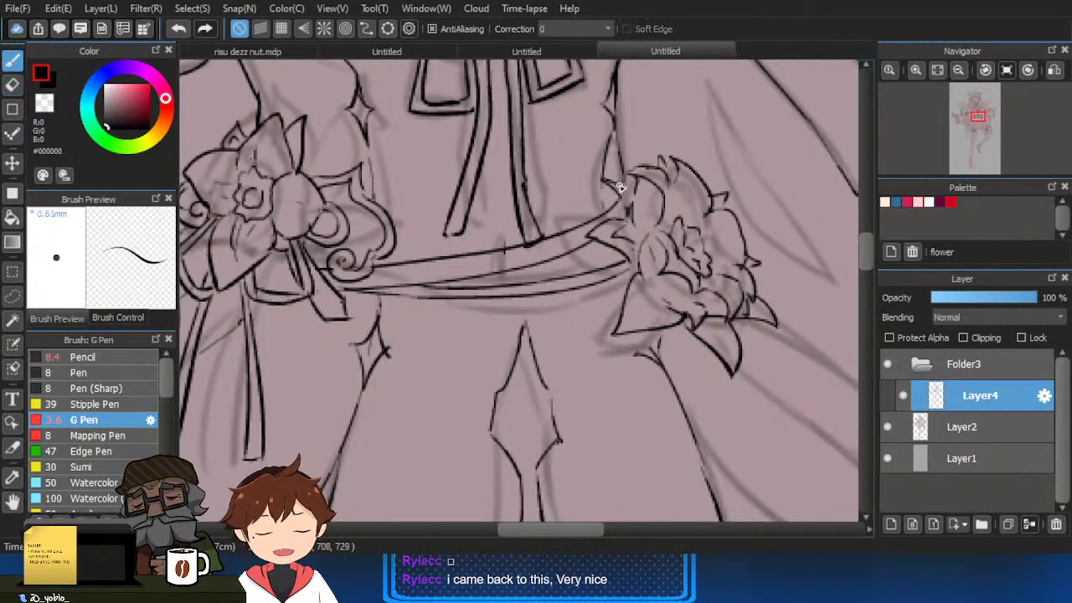
Redraw the right side of the pointed cut-out ornament at the top of the skirt's front opening.
scroll(779, 298, "up", 1)
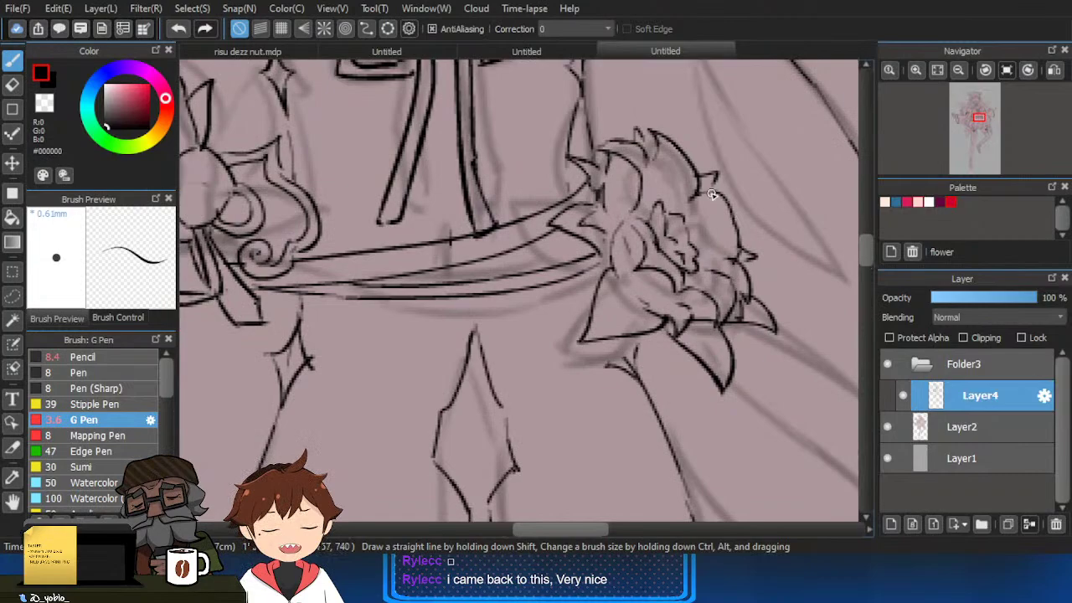
scroll(746, 258, "down", 3)
scroll(725, 255, "up", 2)
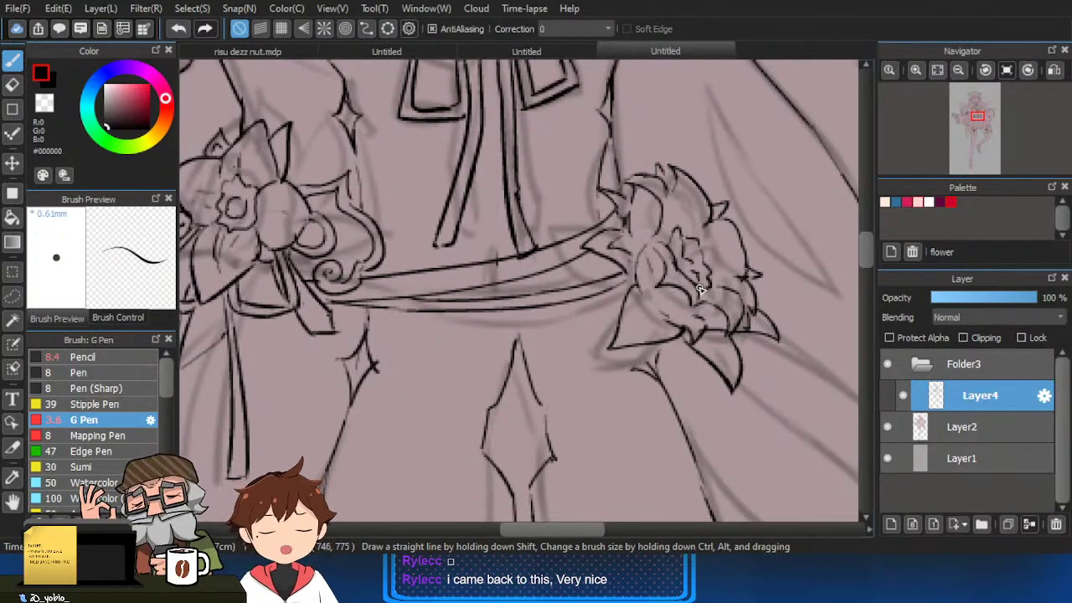
scroll(713, 232, "down", 2)
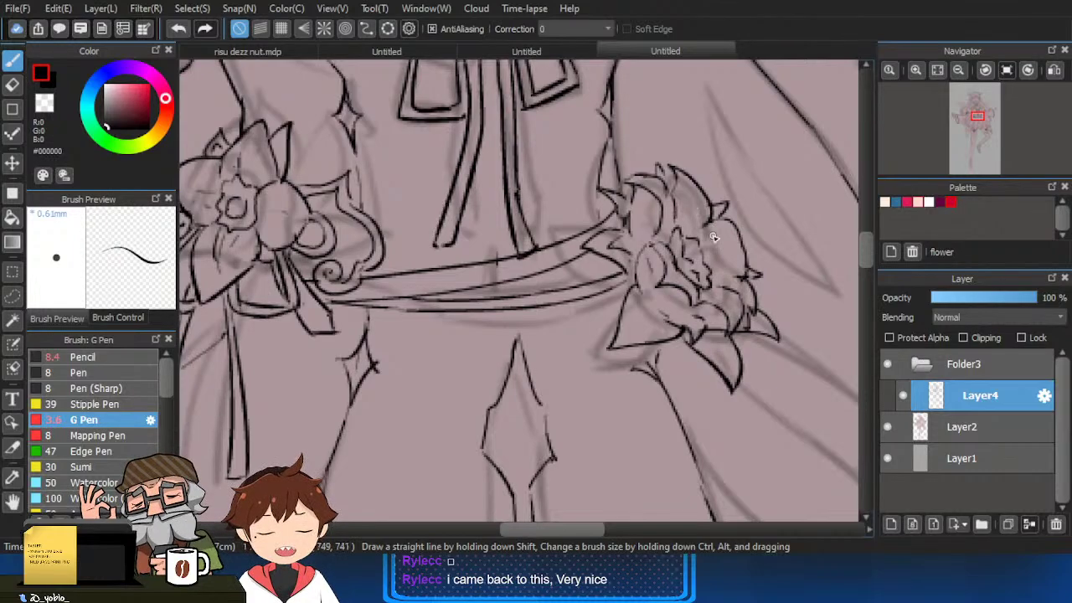
scroll(756, 243, "down", 2)
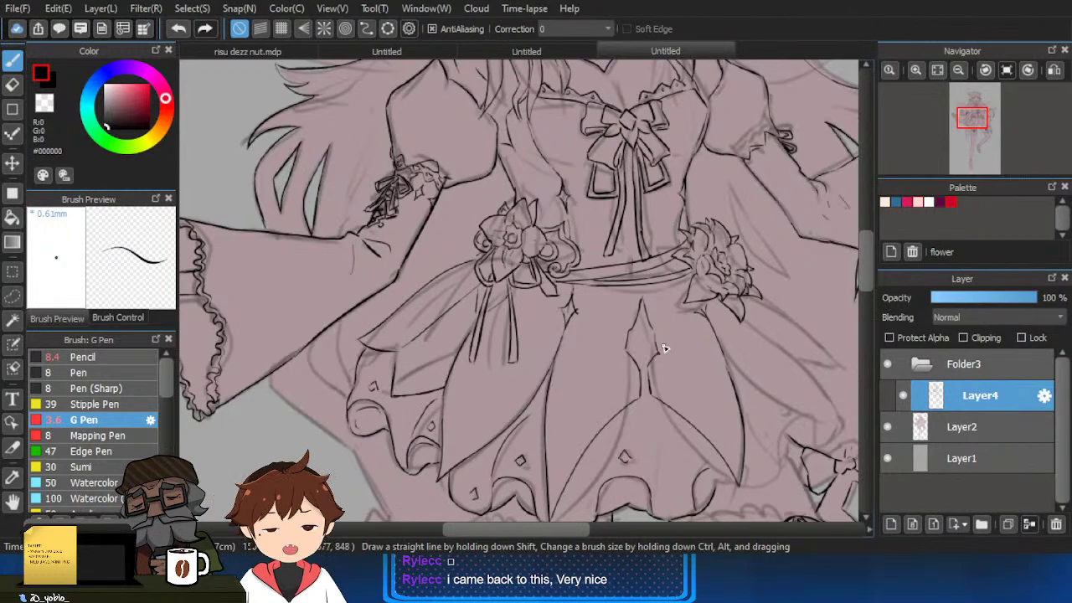
scroll(662, 348, "up", 3)
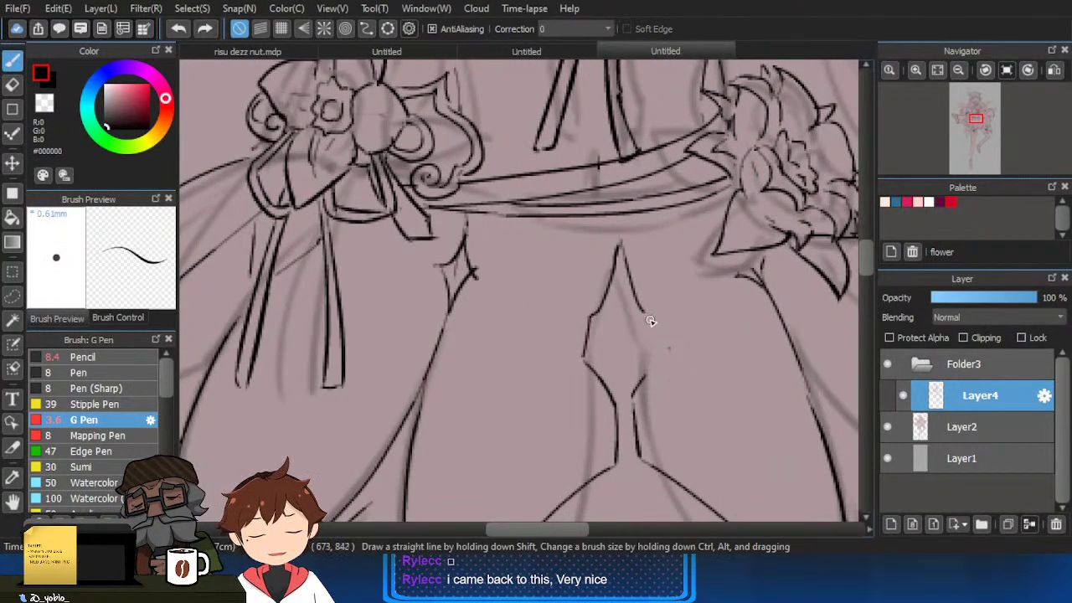
mouse_move(647, 313)
left_mouse_down()
mouse_move(660, 365)
mouse_move(634, 409)
left_mouse_up()
key("ctrl+z")
key("e")
key("b")
key("ctrl+z")
left_click_drag(659, 361, 635, 406)
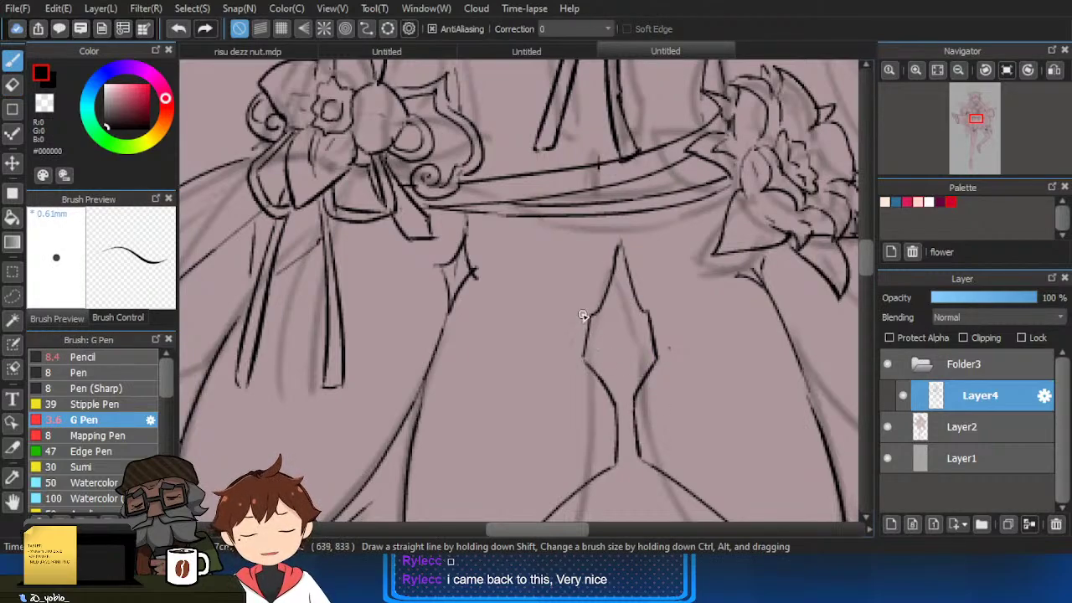
Ink the bodice's right side contour just above the second waist flower.
scroll(583, 316, "down", 3)
scroll(612, 285, "up", 3)
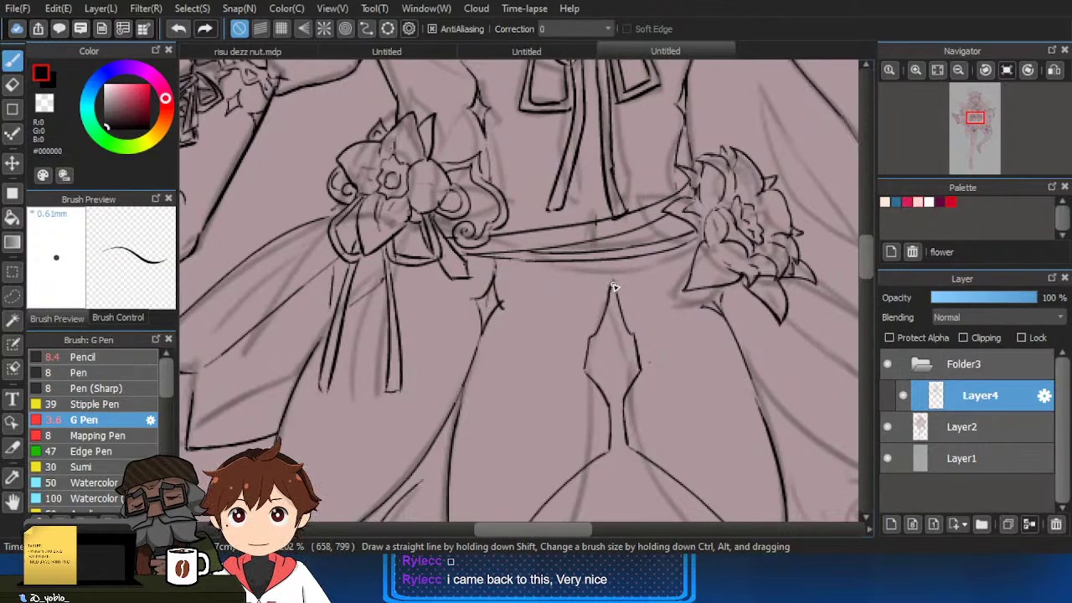
scroll(618, 263, "up", 2)
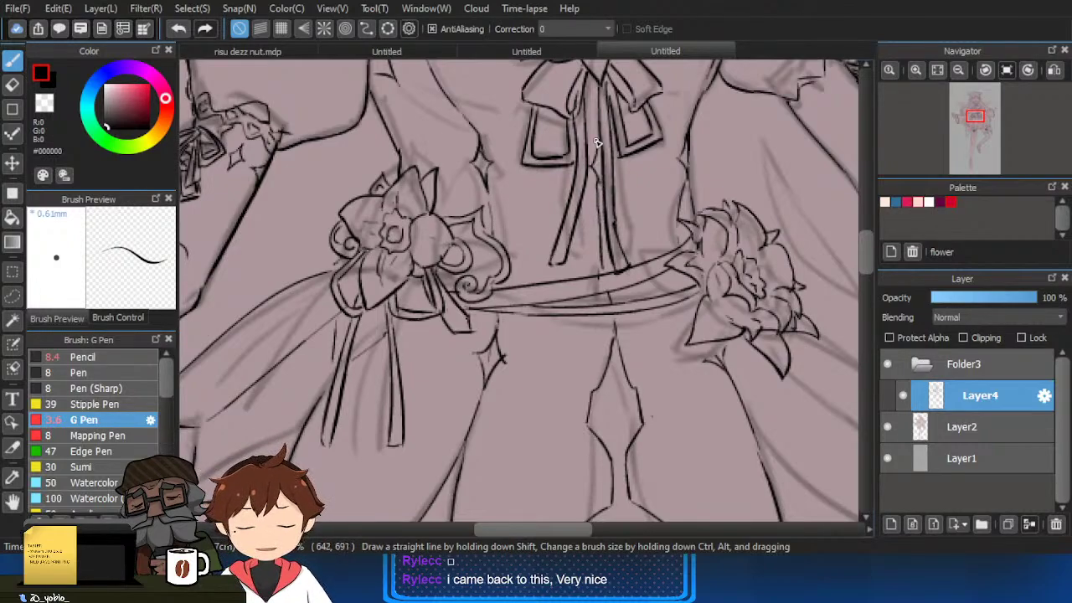
scroll(682, 199, "down", 3)
left_click_drag(682, 202, 678, 268)
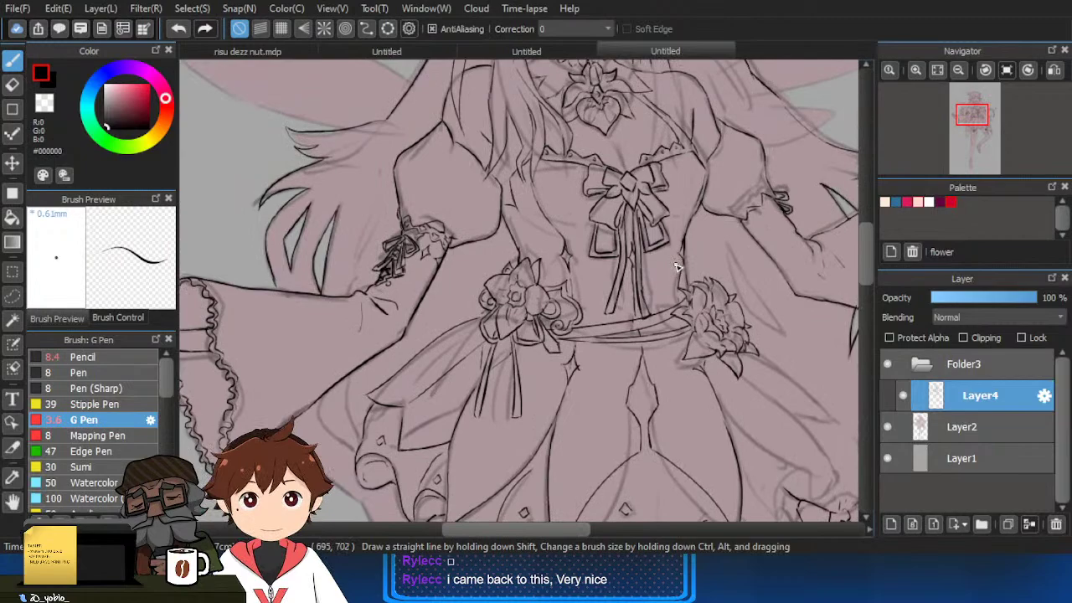
left_click_drag(686, 218, 669, 241)
scroll(668, 240, "up", 1)
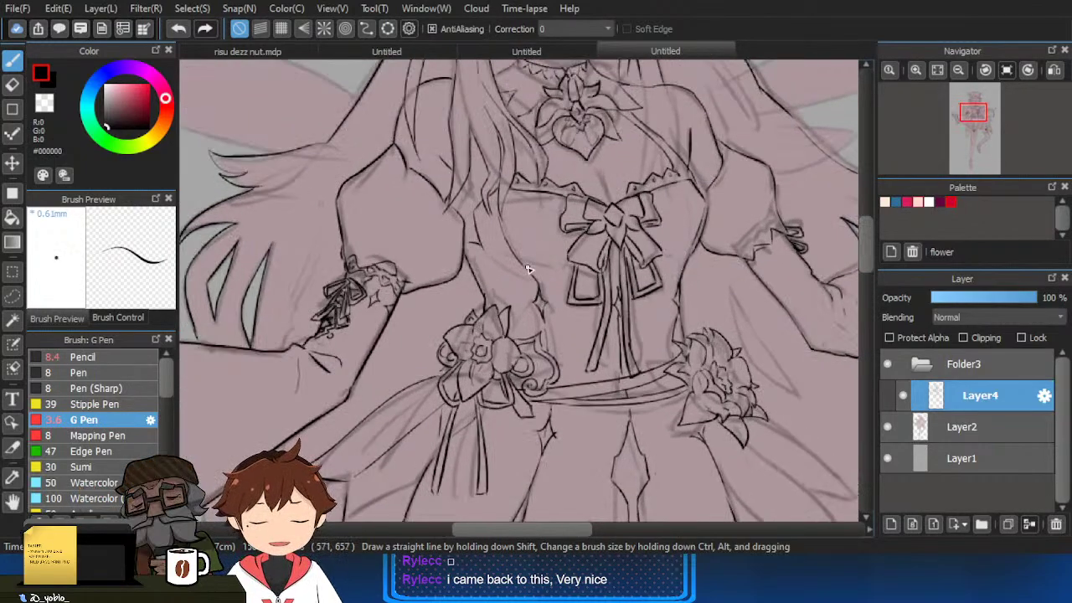
Ink the narrow pointed hair gap between the right waist flower and the forearm sleeve.
scroll(620, 375, "up", 1)
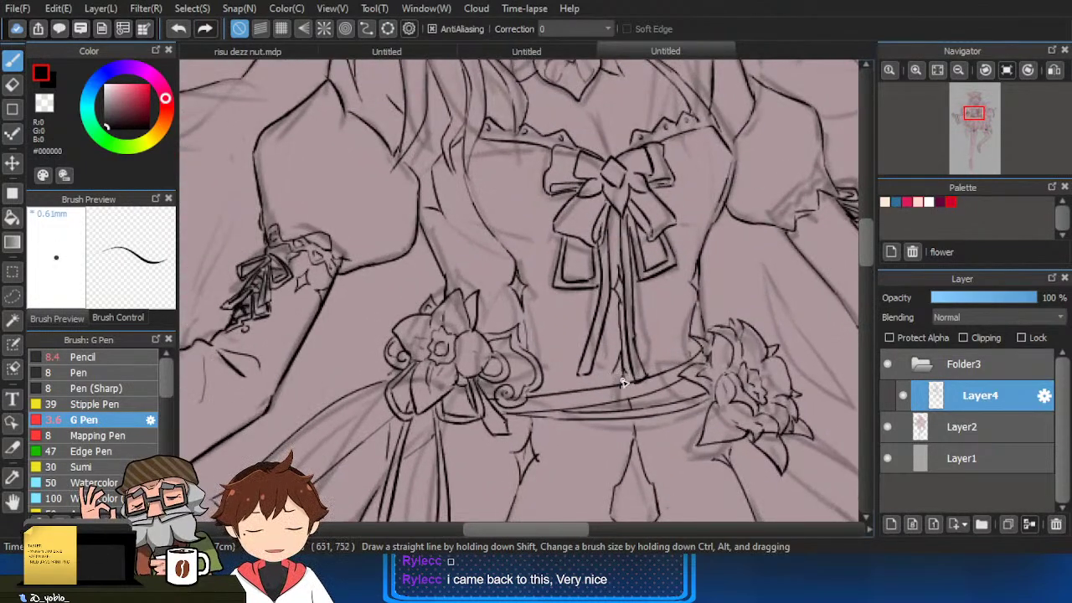
scroll(693, 355, "down", 2)
left_click_drag(712, 352, 704, 294)
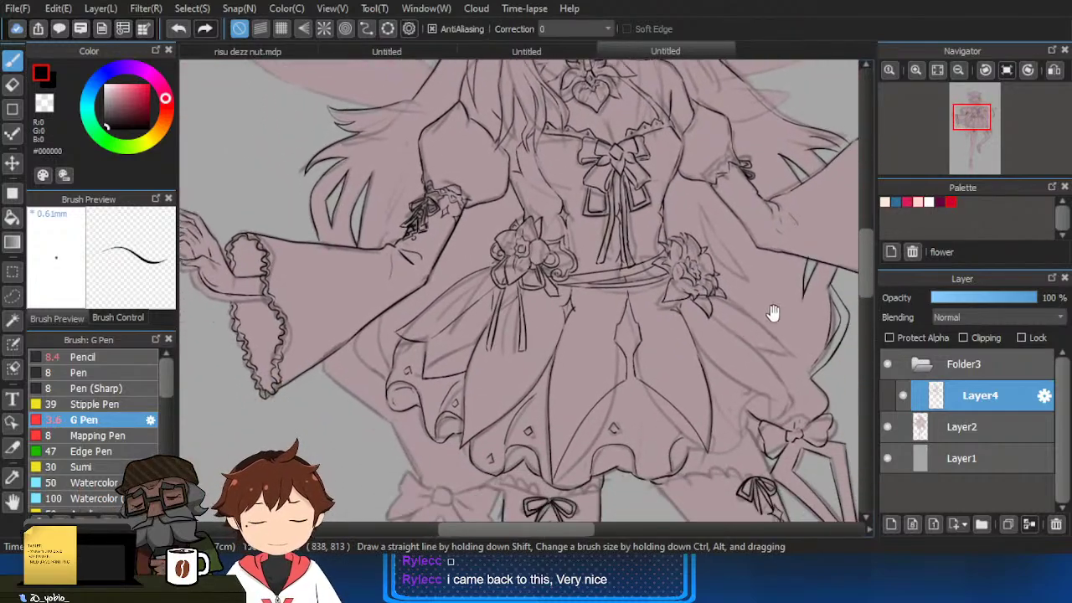
left_click_drag(773, 314, 735, 272)
scroll(693, 248, "up", 2)
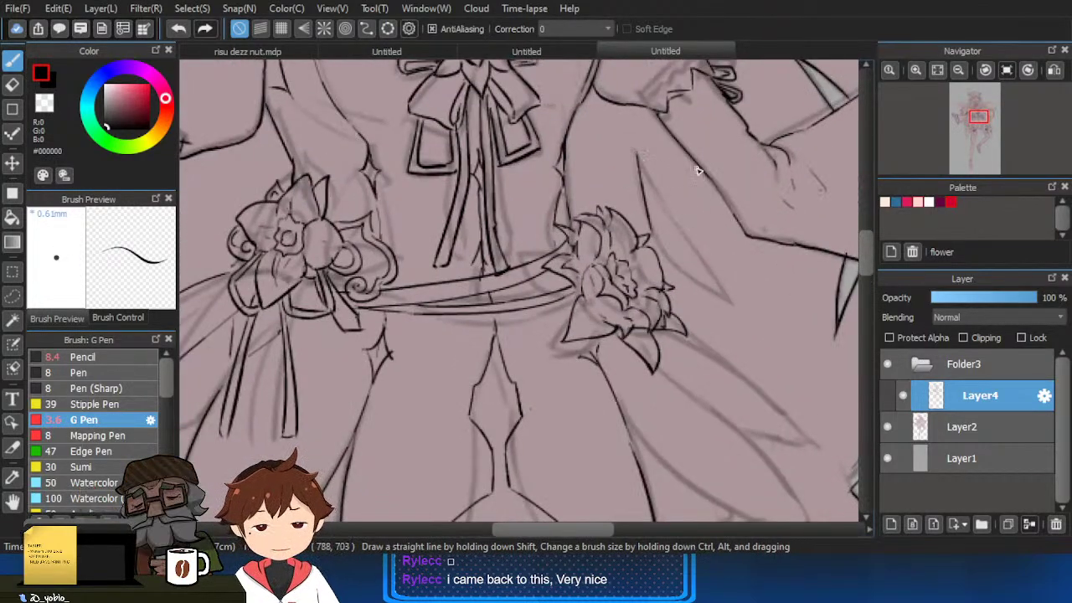
left_click_drag(637, 146, 729, 300)
left_click_drag(674, 229, 731, 304)
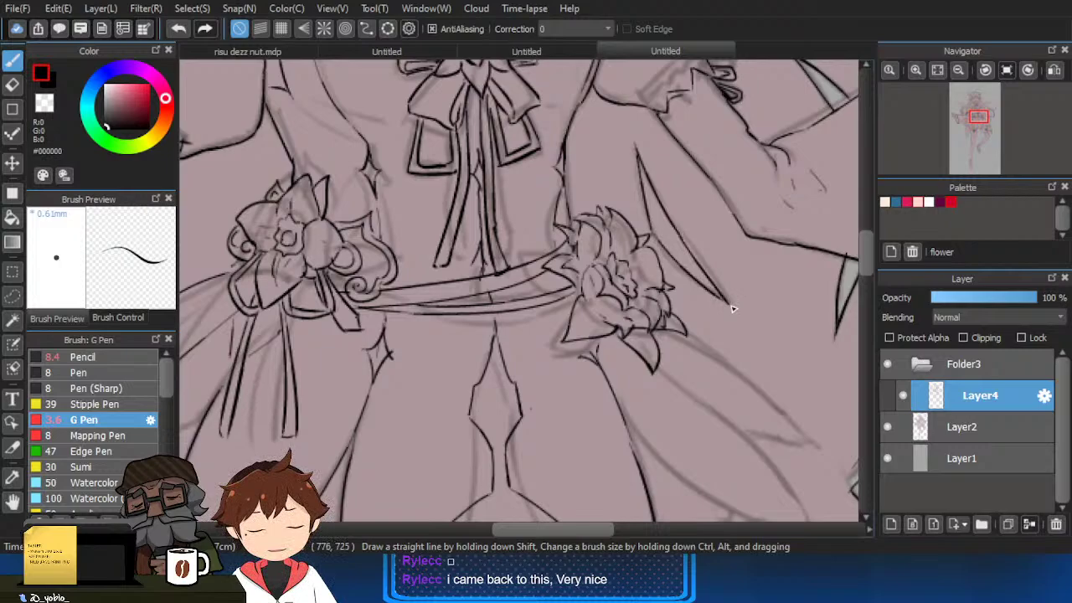
Ink the fold lines and the two small side ornaments on the hem ruffle below the skirt's front opening.
scroll(773, 232, "down", 2)
scroll(780, 306, "up", 3)
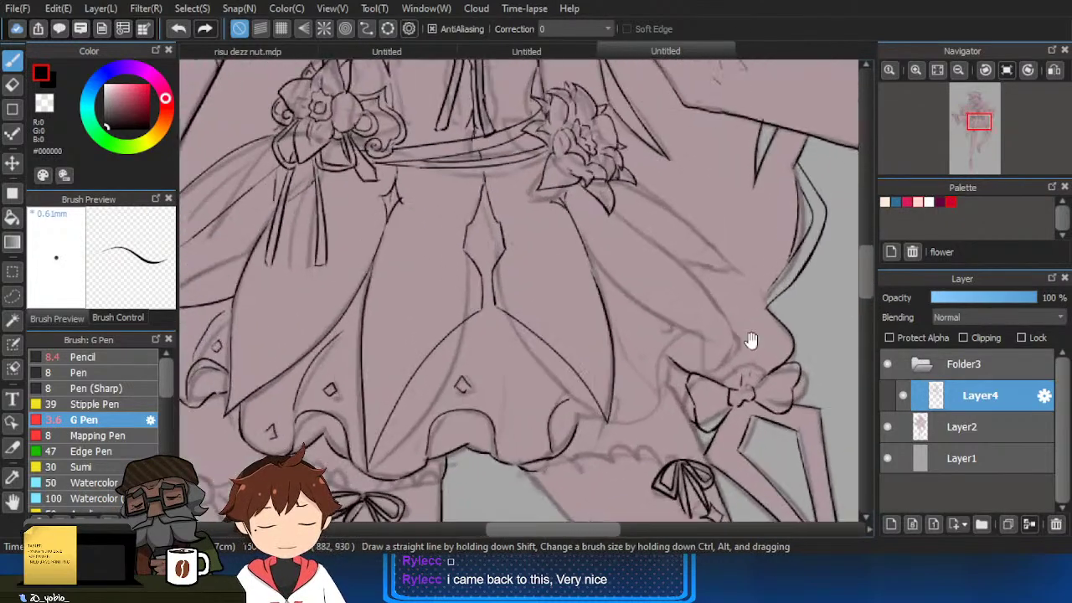
scroll(624, 246, "up", 1)
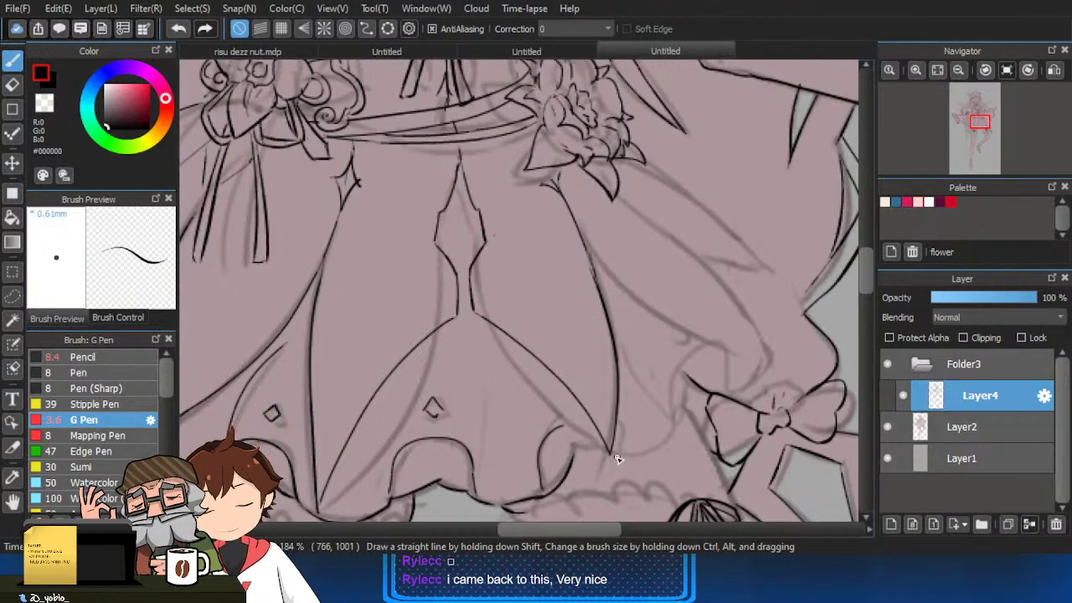
left_click_drag(721, 419, 761, 352)
scroll(756, 325, "down", 2)
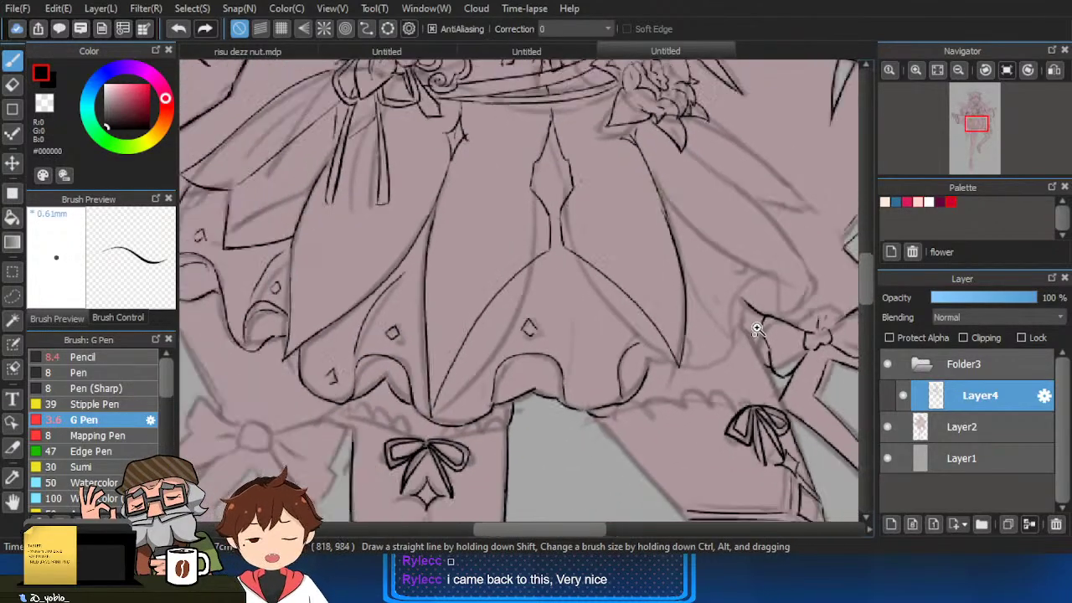
scroll(423, 381, "up", 3)
scroll(423, 387, "down", 3)
left_click_drag(719, 313, 666, 311)
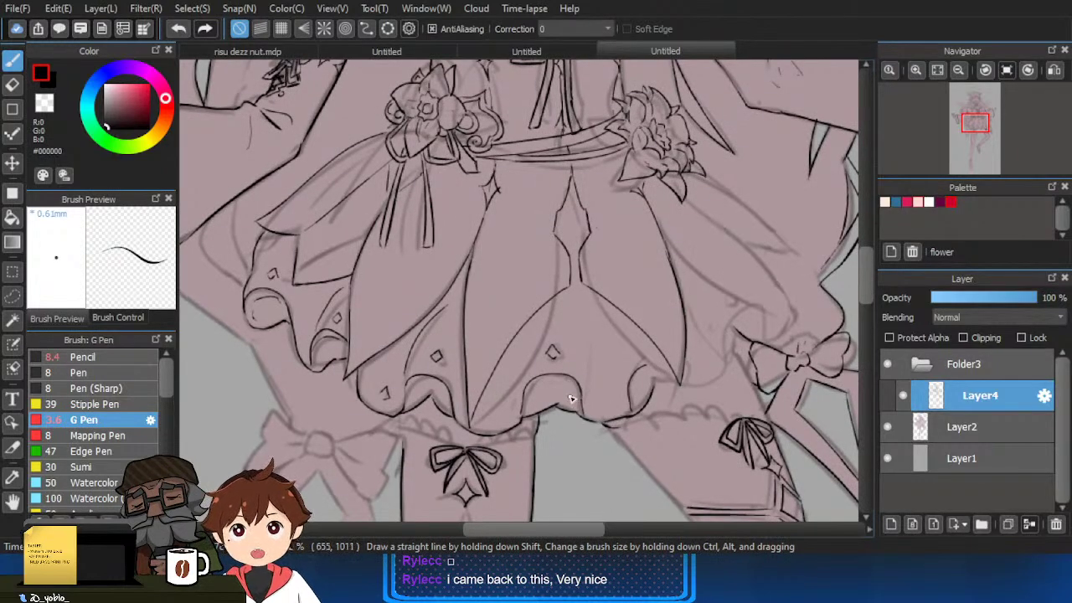
scroll(570, 399, "up", 1)
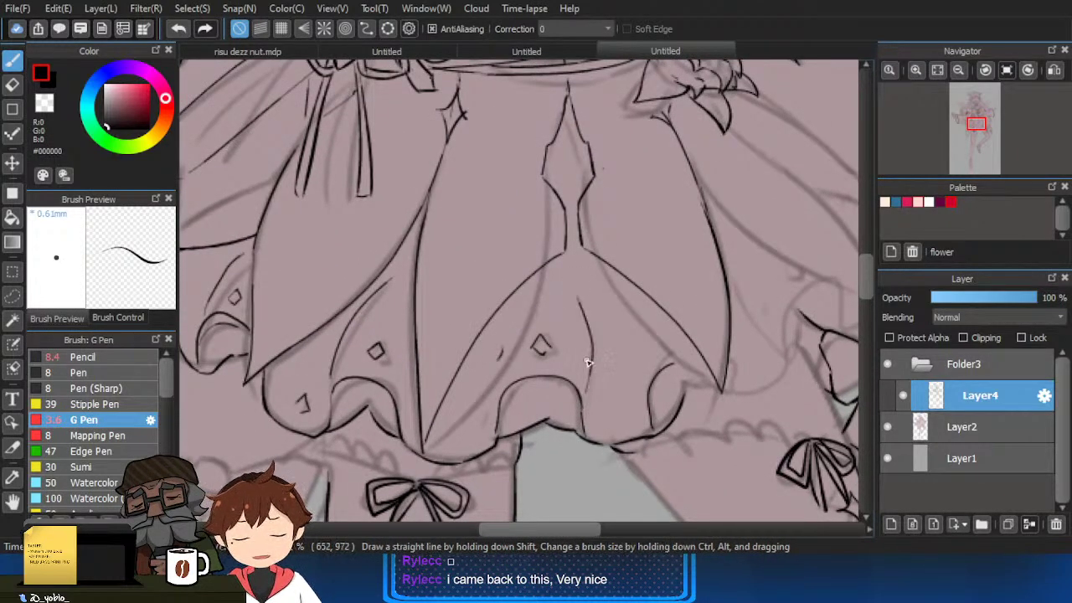
left_click_drag(500, 346, 486, 414)
left_click_drag(508, 303, 493, 339)
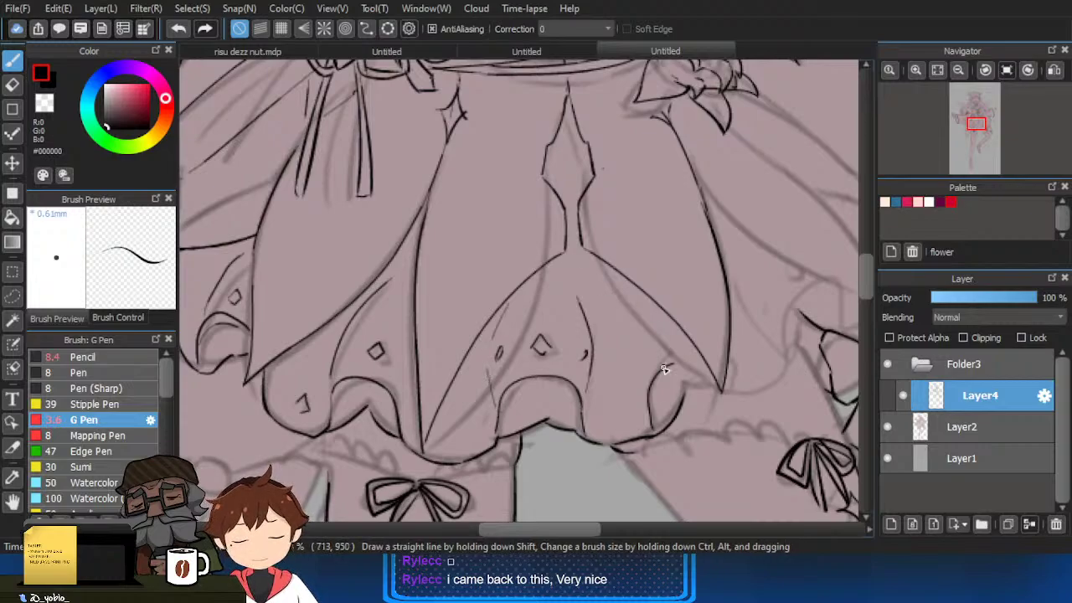
Ink the wavy hem ruffle from the right front panel's tip outward to the hair bow, including its folded edge.
left_click_drag(659, 415, 692, 375)
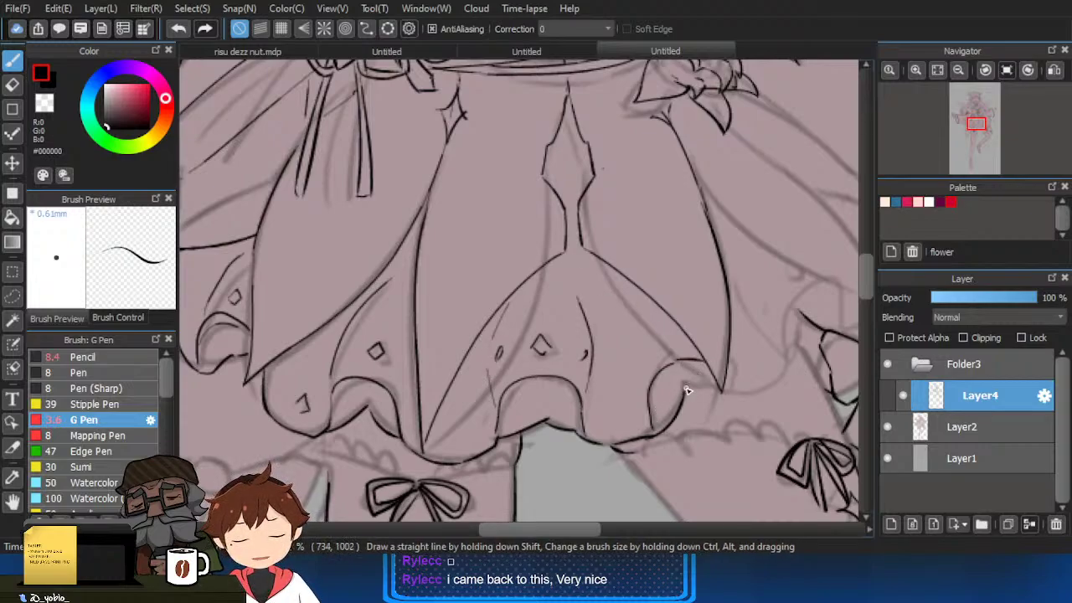
mouse_move(688, 383)
left_mouse_down()
mouse_move(732, 403)
mouse_move(687, 383)
mouse_move(783, 362)
mouse_move(832, 288)
left_mouse_up()
key("e")
key("b")
mouse_move(786, 369)
left_mouse_down()
mouse_move(798, 321)
mouse_move(728, 341)
left_mouse_up()
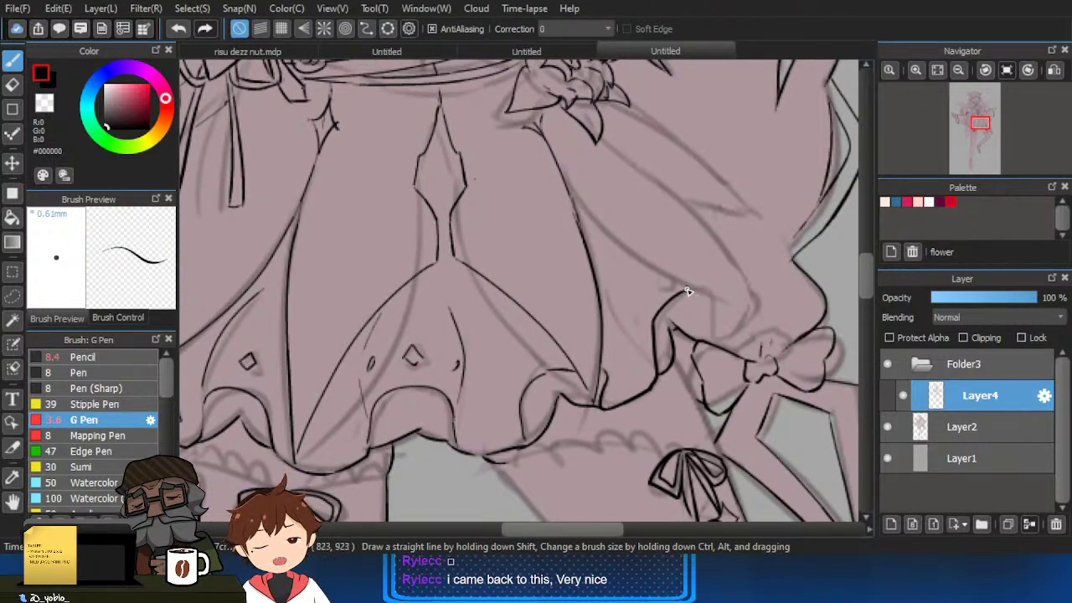
mouse_move(687, 291)
left_mouse_down()
mouse_move(711, 339)
mouse_move(737, 347)
mouse_move(710, 324)
mouse_move(733, 340)
mouse_move(757, 299)
left_mouse_up()
left_click_drag(793, 307, 761, 340)
Ink the lower and upper edges of the long pointed skirt panel below the right waist flower, redrawing the upper edge until smooth.
scroll(780, 357, "down", 2)
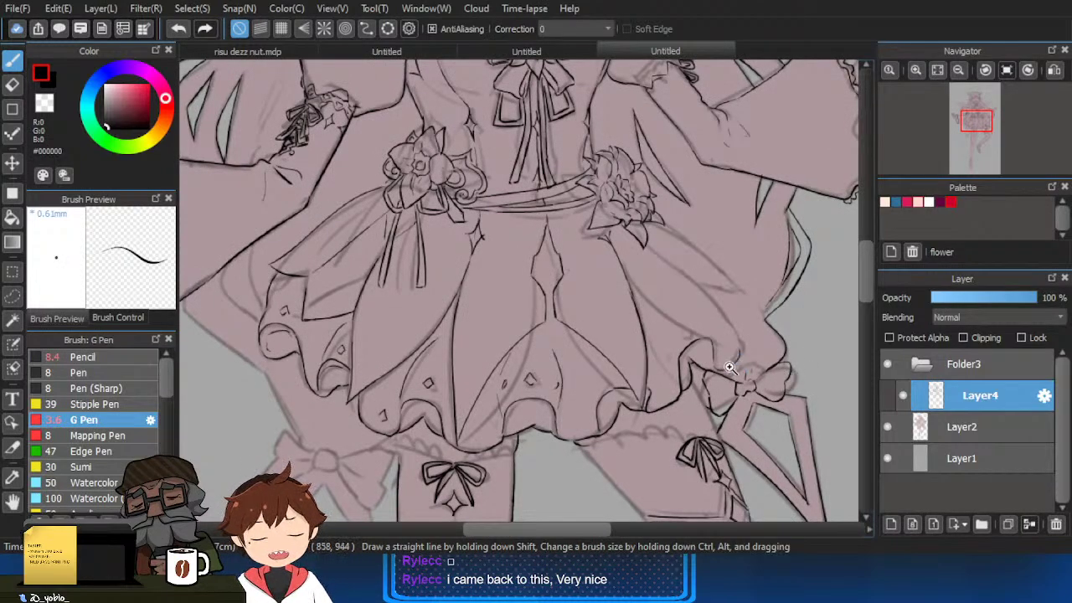
scroll(792, 376, "up", 2)
mouse_move(576, 235)
left_mouse_down()
mouse_move(683, 329)
mouse_move(744, 354)
left_mouse_up()
mouse_move(610, 193)
left_mouse_down()
mouse_move(657, 232)
mouse_move(752, 367)
left_mouse_up()
key("ctrl+z")
mouse_move(616, 183)
left_mouse_down()
mouse_move(684, 236)
mouse_move(730, 323)
mouse_move(754, 352)
left_mouse_up()
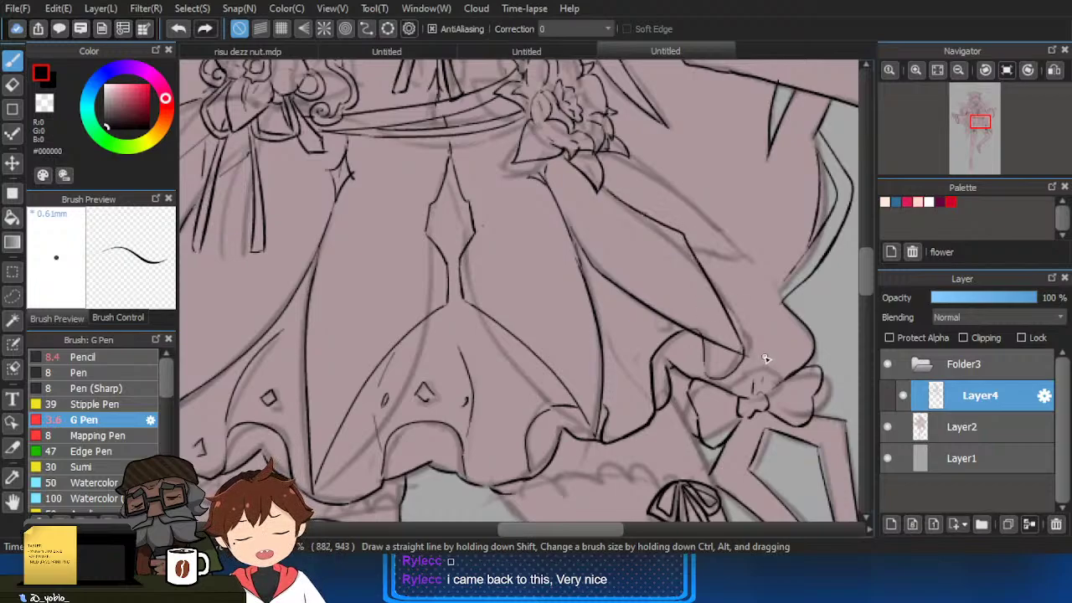
key("ctrl+z")
mouse_move(600, 184)
left_mouse_down()
mouse_move(725, 288)
mouse_move(709, 274)
mouse_move(743, 349)
left_mouse_up()
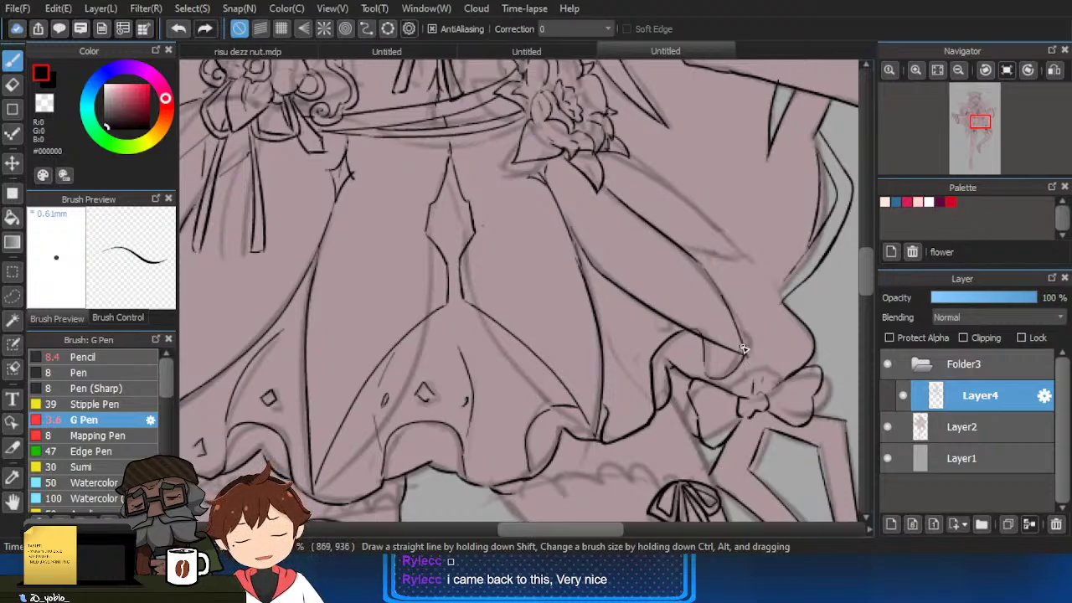
Ink the second pointed skirt panel behind the first one, with a smooth upper edge running from the flower to the tip.
left_click_drag(677, 244, 744, 260)
left_click_drag(624, 154, 742, 250)
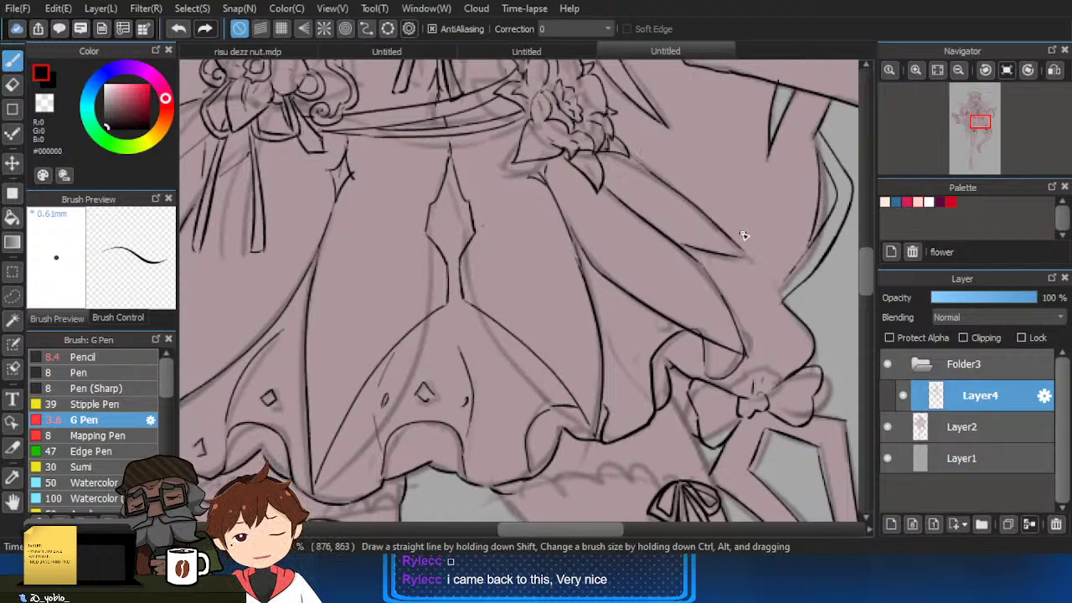
key("ctrl+z")
scroll(642, 166, "up", 2)
left_click_drag(620, 153, 813, 319)
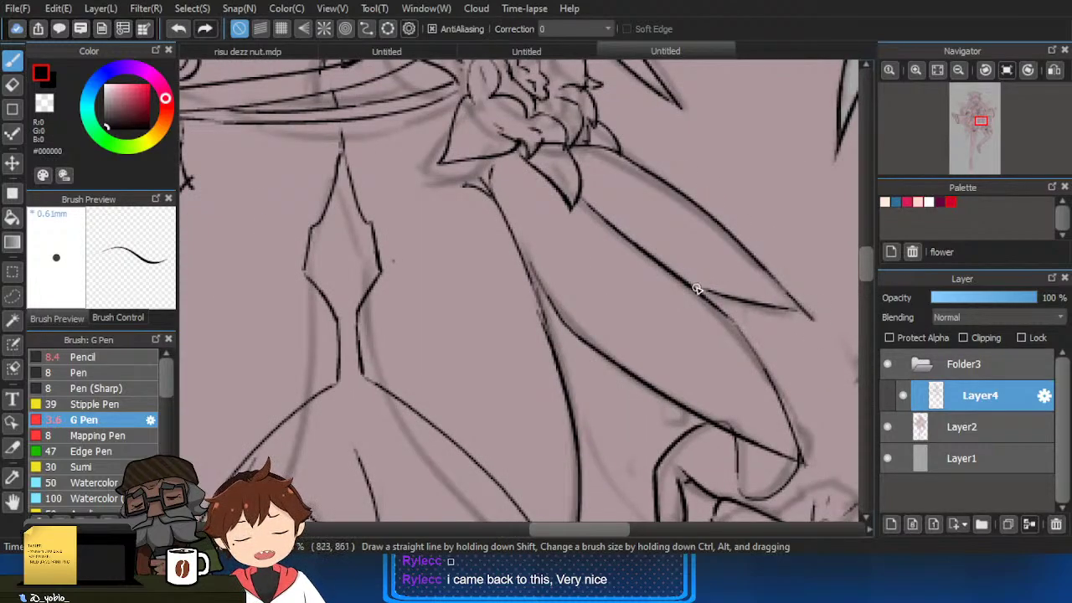
Ink a narrow pointed shape on the skirt panel just beneath the right waist flower's lower leaf.
scroll(529, 297, "down", 3)
scroll(526, 263, "up", 3)
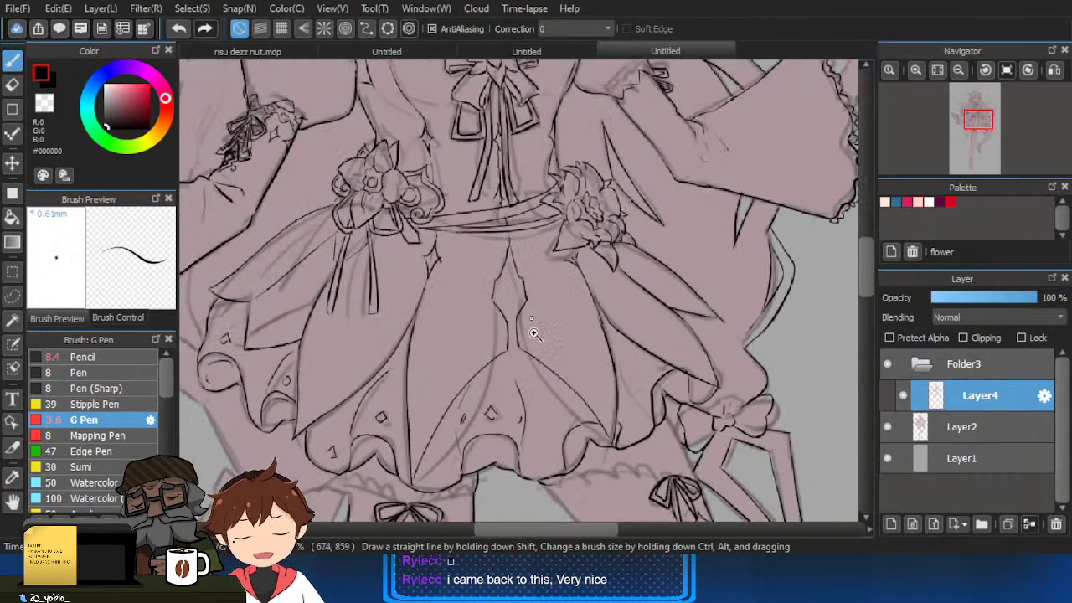
key("e")
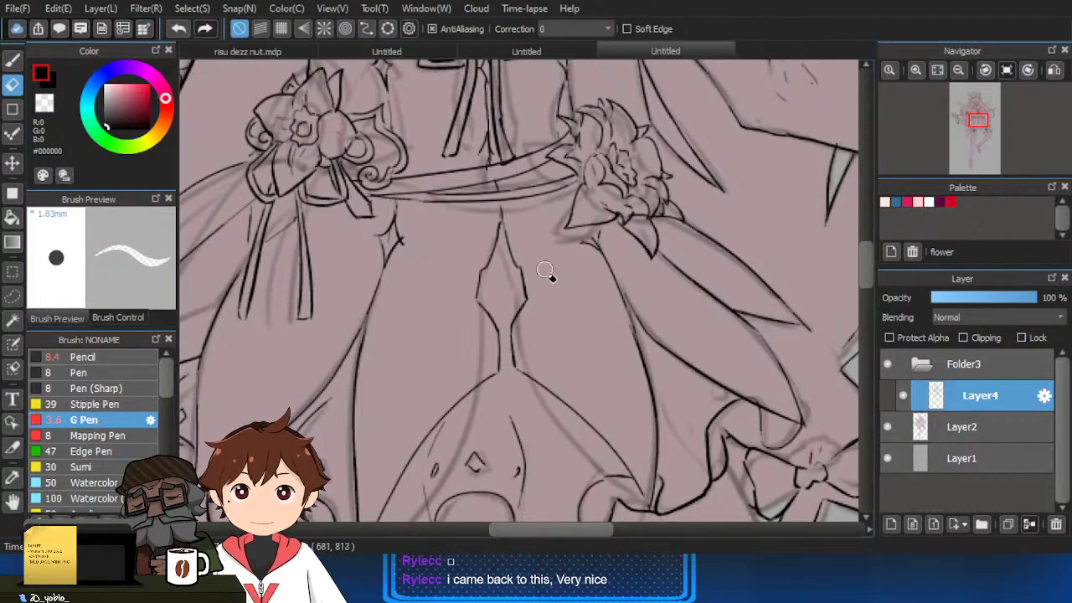
key("b")
mouse_move(555, 363)
left_mouse_down()
mouse_move(583, 400)
mouse_move(578, 431)
mouse_move(511, 397)
left_mouse_up()
scroll(656, 310, "up", 1)
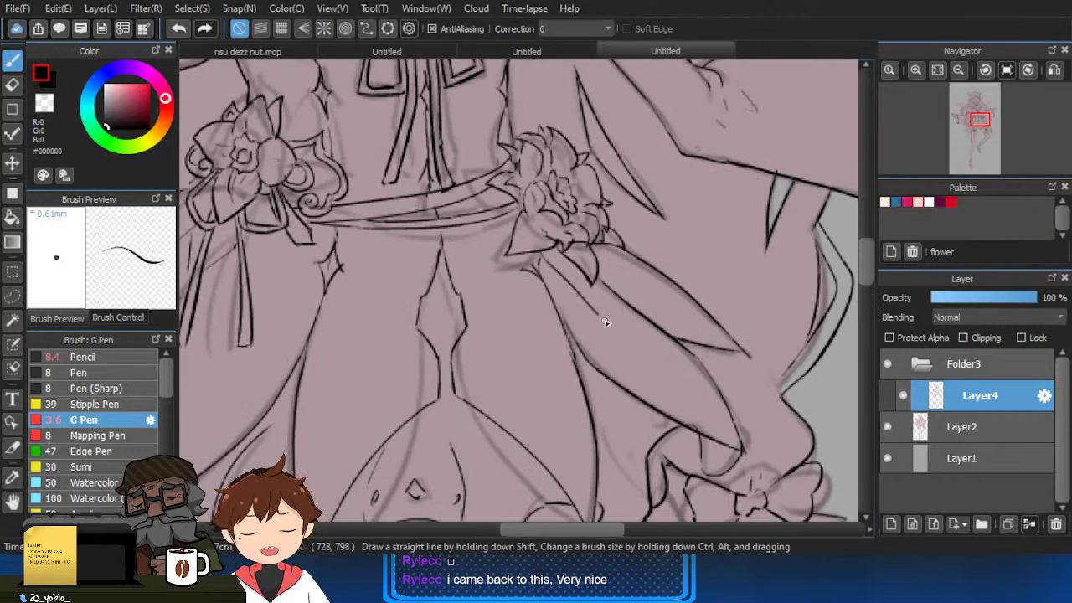
scroll(647, 271, "down", 3)
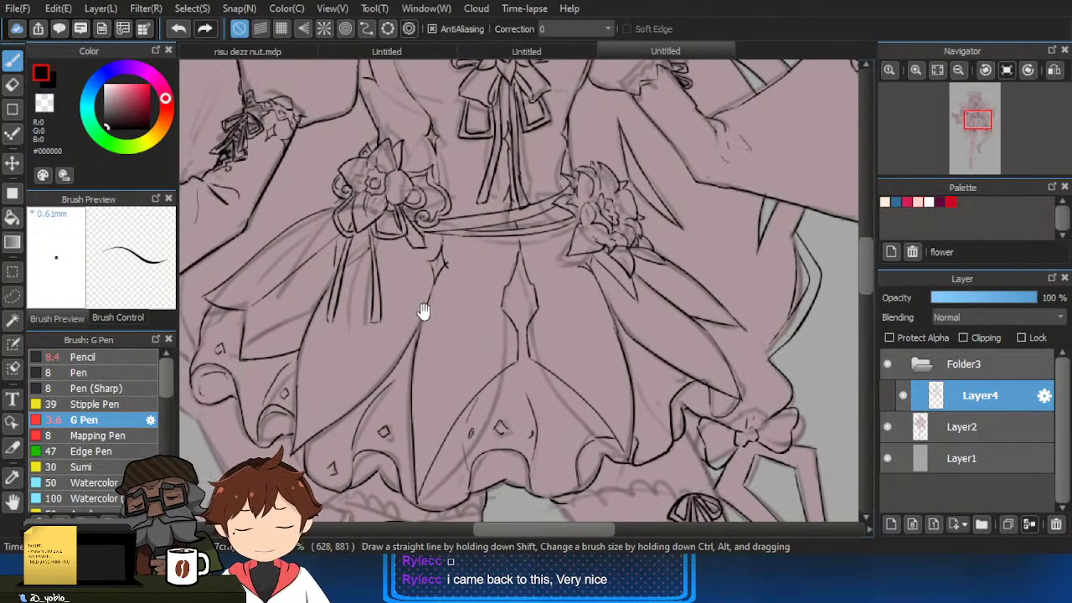
Add a short fold line beside the left waist flower's ribbons, and review the line art with the sketch layer temporarily hidden.
scroll(351, 284, "up", 3)
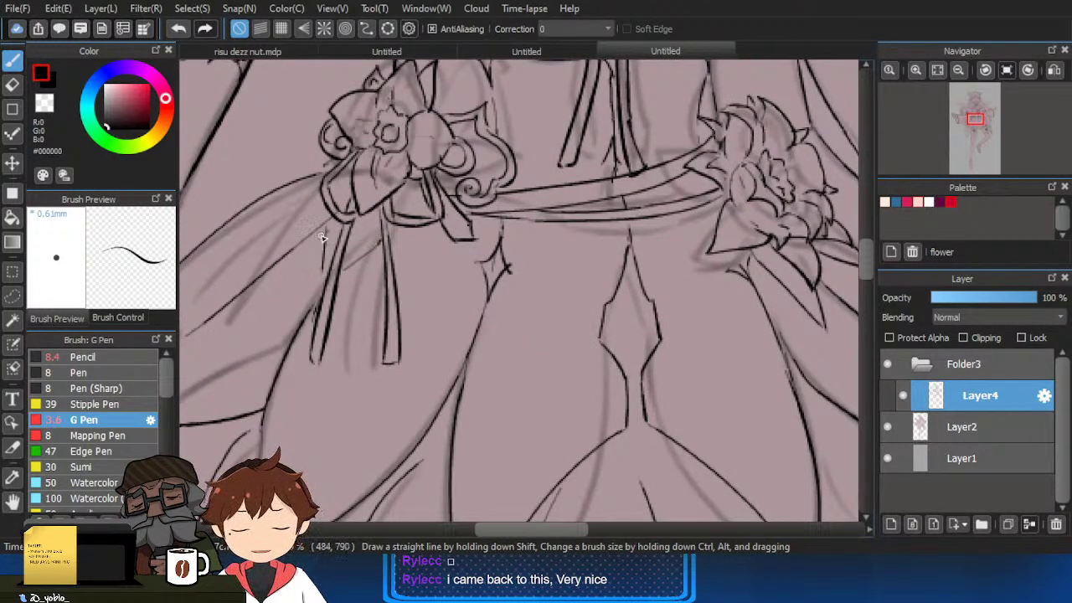
left_click_drag(273, 260, 325, 196)
scroll(369, 229, "down", 3)
left_click_drag(616, 303, 611, 407)
left_click(888, 427)
scroll(804, 397, "down", 3)
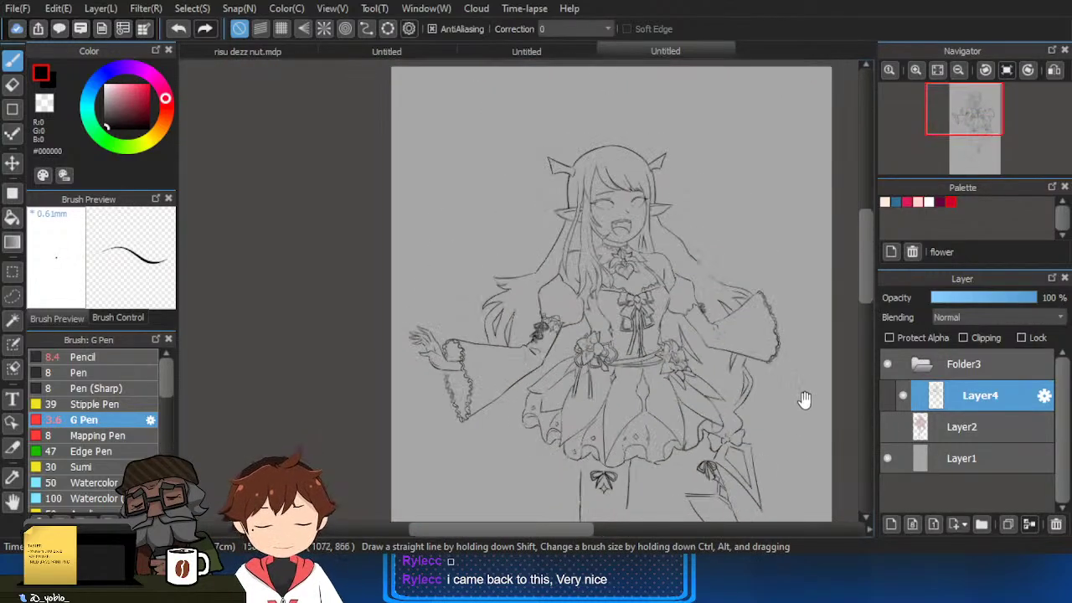
scroll(787, 432, "up", 3)
left_click_drag(733, 435, 772, 392)
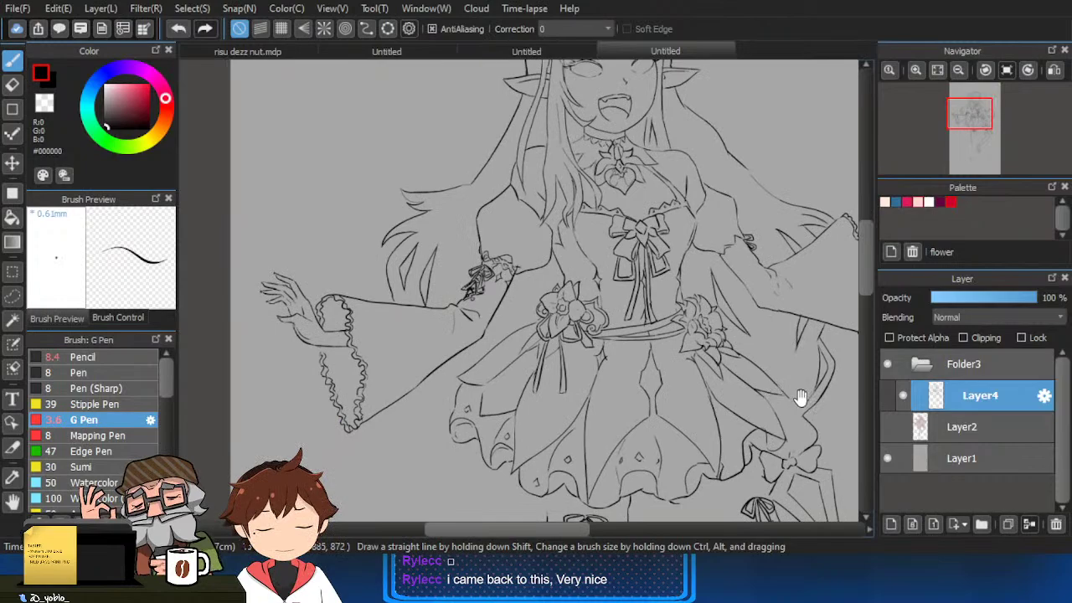
left_click(888, 427)
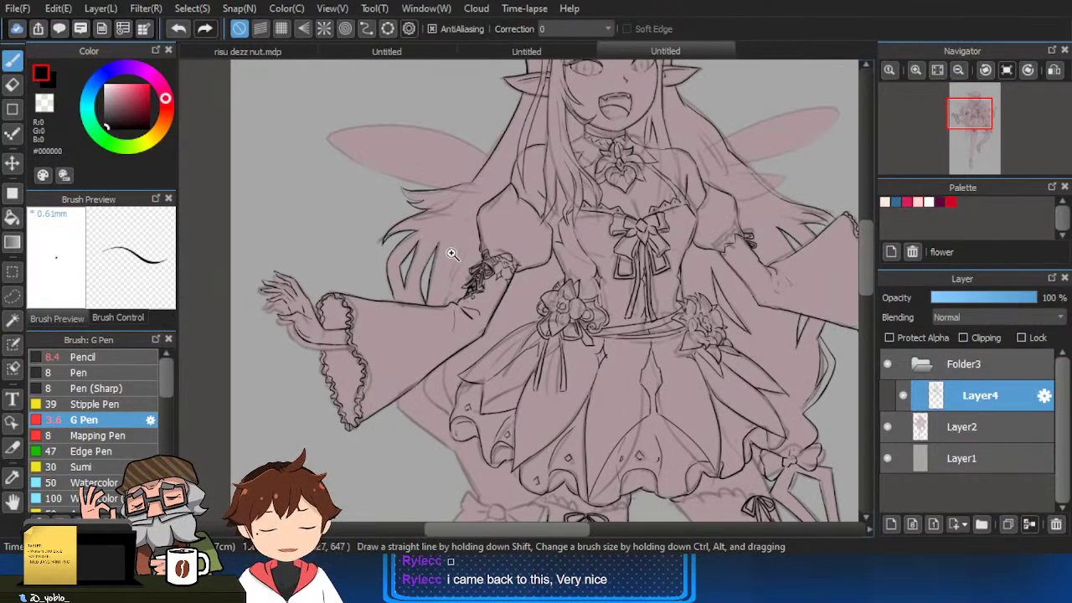
Ink the hair's outer contour from beneath the left sleeve down to the sketched bow.
scroll(450, 252, "up", 3)
left_click_drag(462, 374, 496, 116)
left_click_drag(371, 300, 372, 320)
scroll(377, 338, "up", 1)
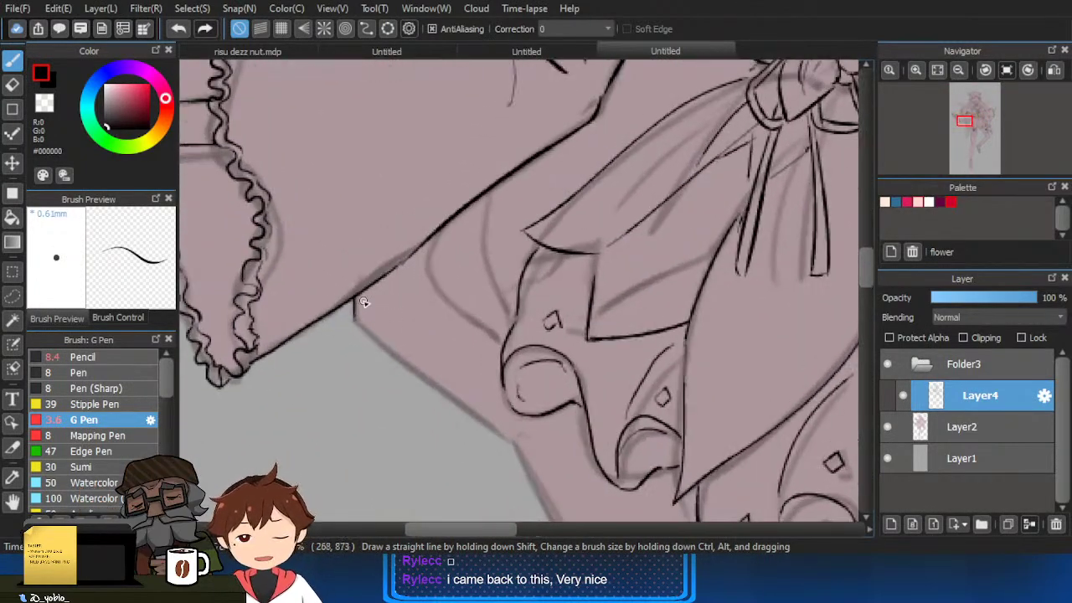
scroll(479, 419, "up", 1)
left_click_drag(507, 379, 476, 310)
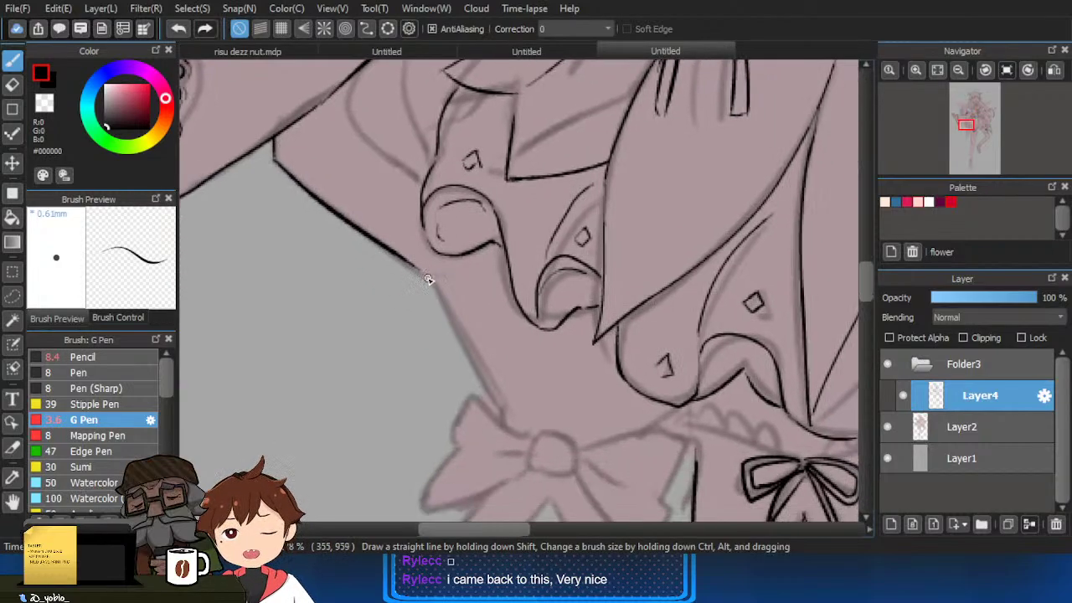
mouse_move(411, 265)
left_mouse_down()
mouse_move(447, 303)
mouse_move(437, 287)
mouse_move(496, 409)
left_mouse_up()
scroll(558, 428, "down", 2)
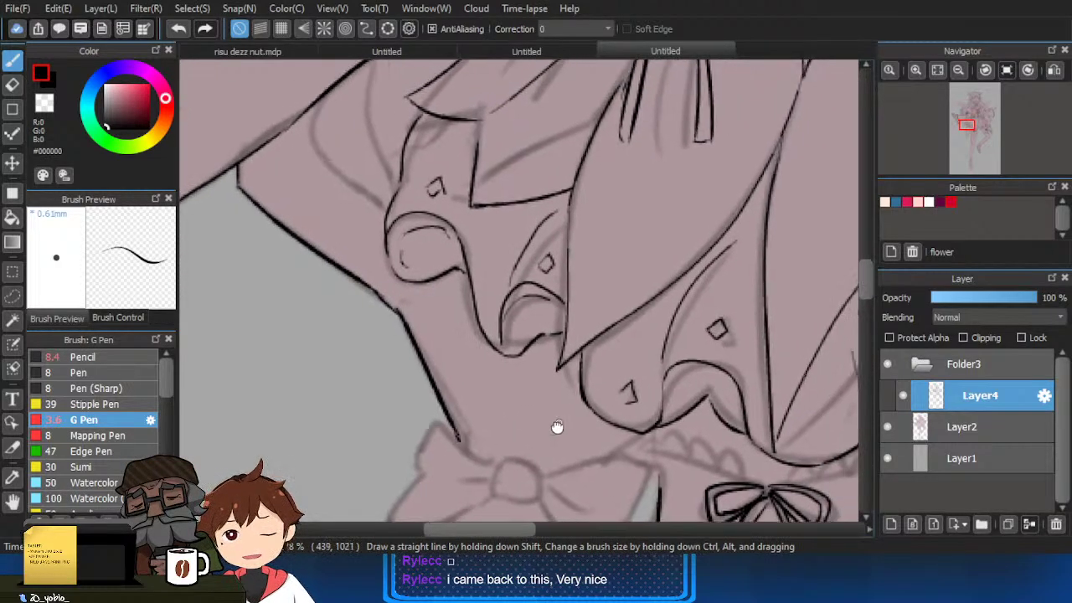
Ink both curved edges of the hair gap between the left sleeve and the skirt's ruffled hem.
left_click_drag(589, 390, 568, 441)
left_click_drag(440, 429, 406, 397)
scroll(354, 390, "up", 2)
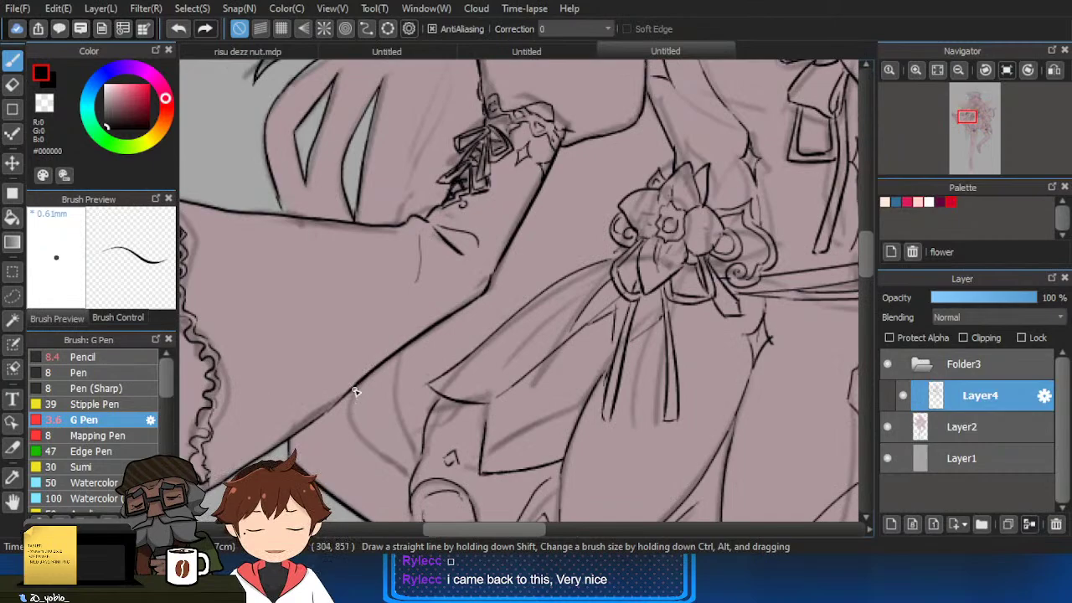
scroll(378, 297, "up", 2)
left_click_drag(358, 266, 406, 324)
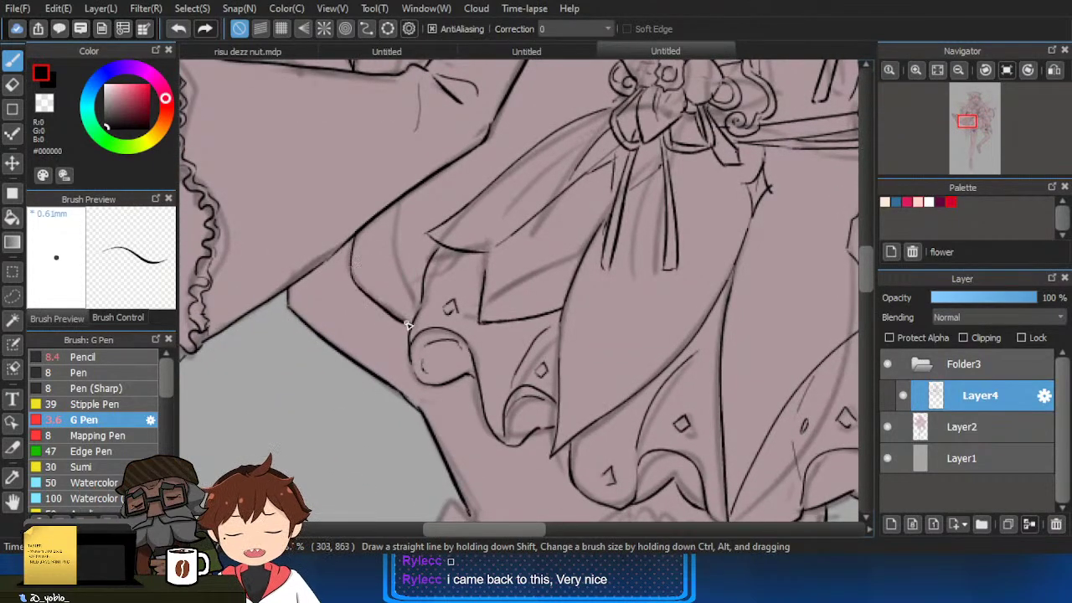
left_click_drag(393, 265, 401, 211)
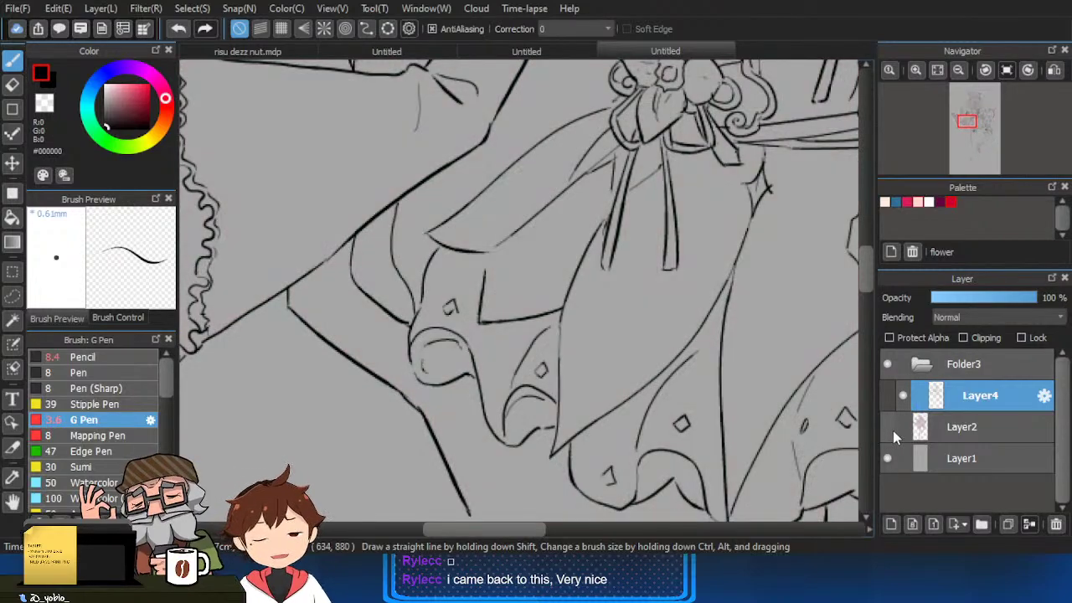
Select the enclosed hair gap from the line art, erase the Layer2 sketch fill inside it, and clear the selection.
left_click(889, 428)
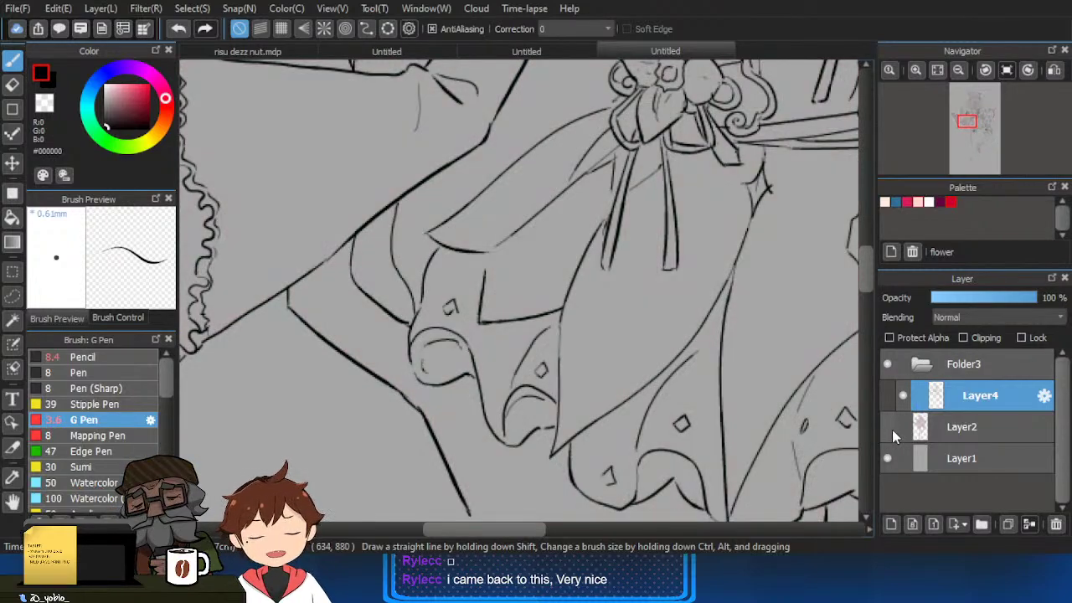
key("w")
left_click(395, 286)
left_click(888, 427)
left_click(940, 432)
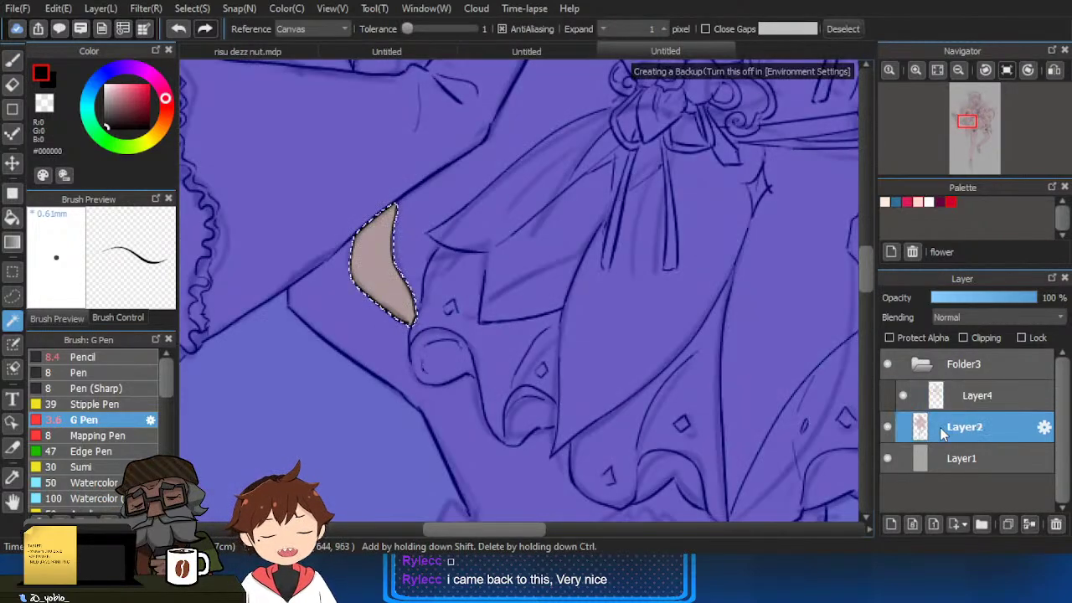
key("Delete")
key("ctrl+d")
Look over the line art across the figure's face, hair, bodice and sleeves.
scroll(811, 421, "down", 3)
left_click_drag(814, 421, 730, 399)
scroll(825, 411, "down", 1)
scroll(727, 406, "up", 2)
key("b")
scroll(720, 471, "down", 1)
mouse_move(734, 469)
left_mouse_down()
mouse_move(745, 420)
mouse_move(767, 464)
left_mouse_up()
mouse_move(759, 401)
left_mouse_down()
mouse_move(770, 481)
mouse_move(794, 476)
left_mouse_up()
left_click_drag(713, 434, 766, 447)
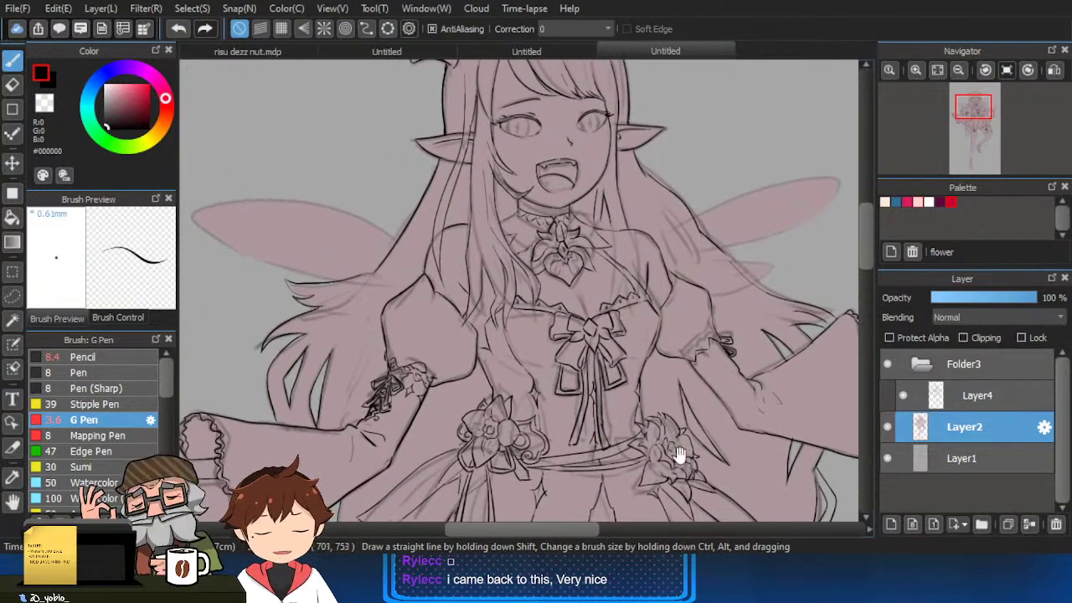
left_click_drag(678, 455, 682, 455)
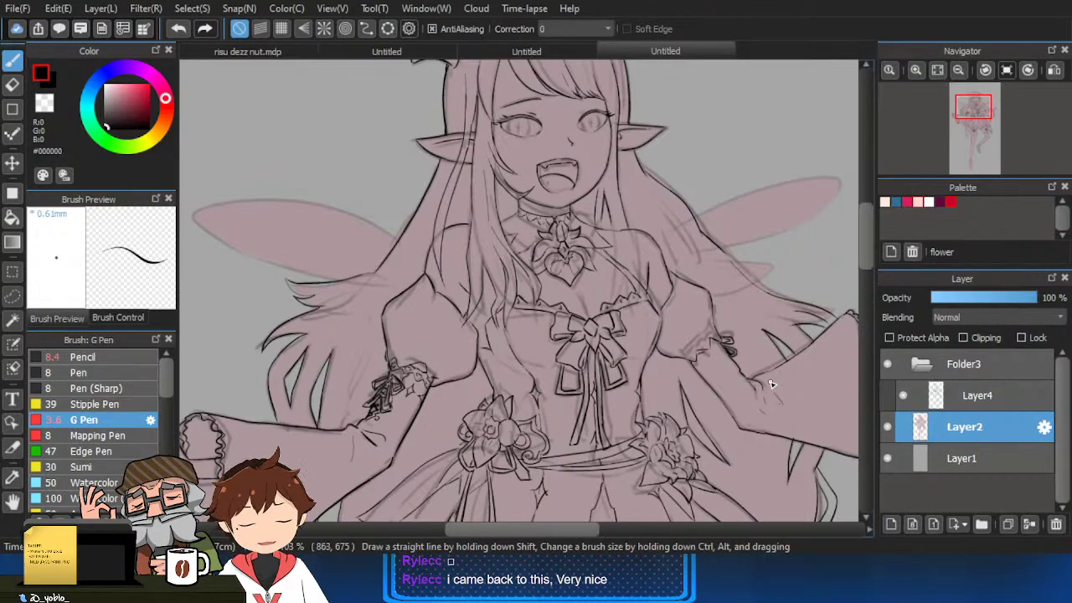
Switch to Layer4 and ink the upright cleavage line just above the bodice bow.
left_click(978, 396)
scroll(444, 352, "up", 2)
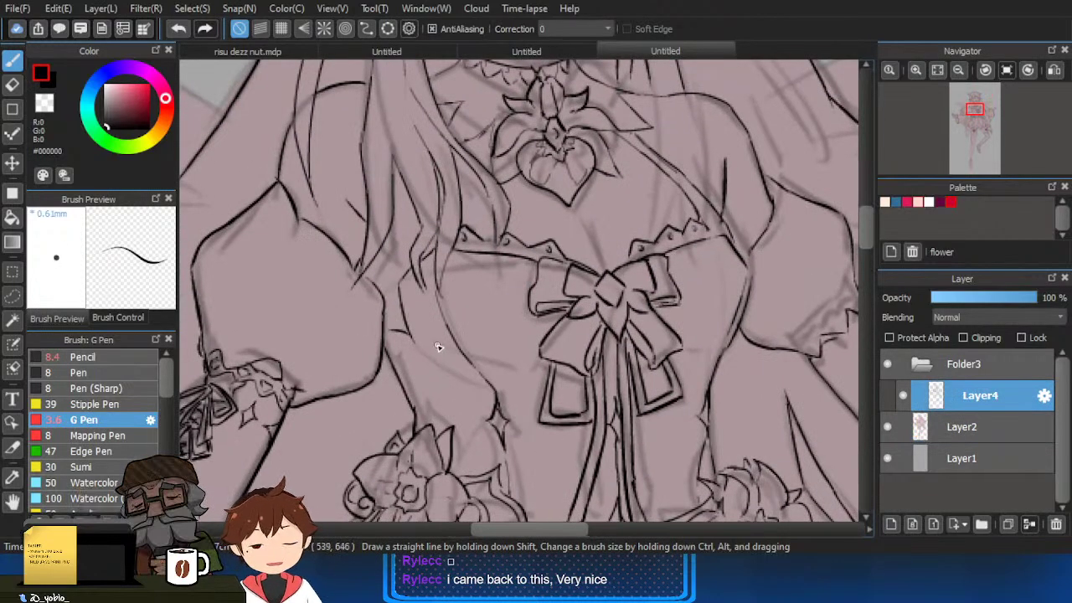
scroll(586, 318, "down", 3)
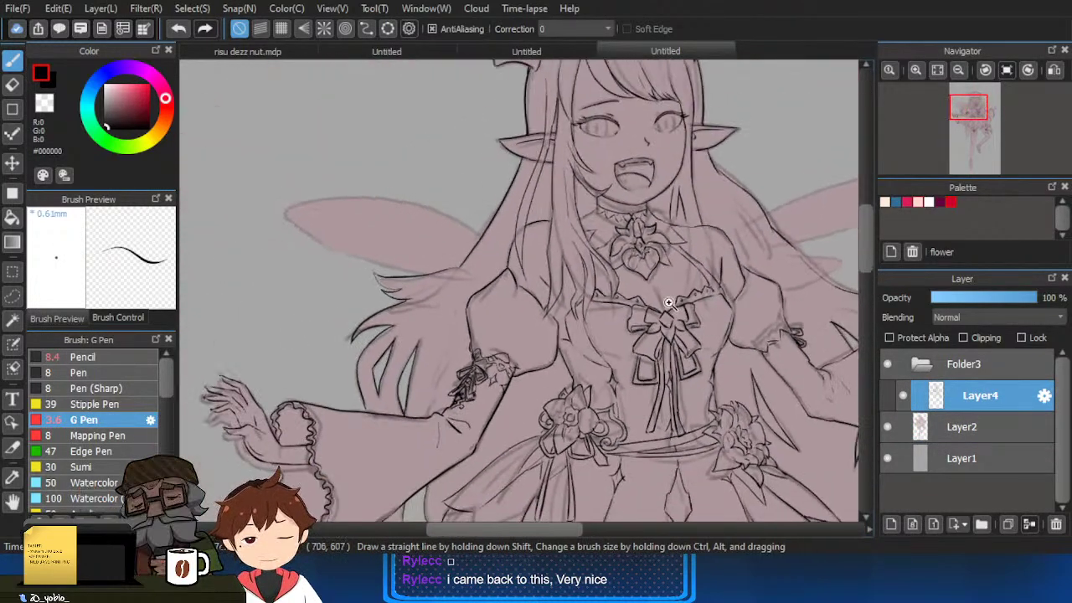
scroll(638, 285, "up", 4)
left_click_drag(655, 284, 667, 335)
key("ctrl+z")
left_click_drag(657, 284, 669, 336)
scroll(661, 277, "down", 3)
scroll(658, 289, "up", 3)
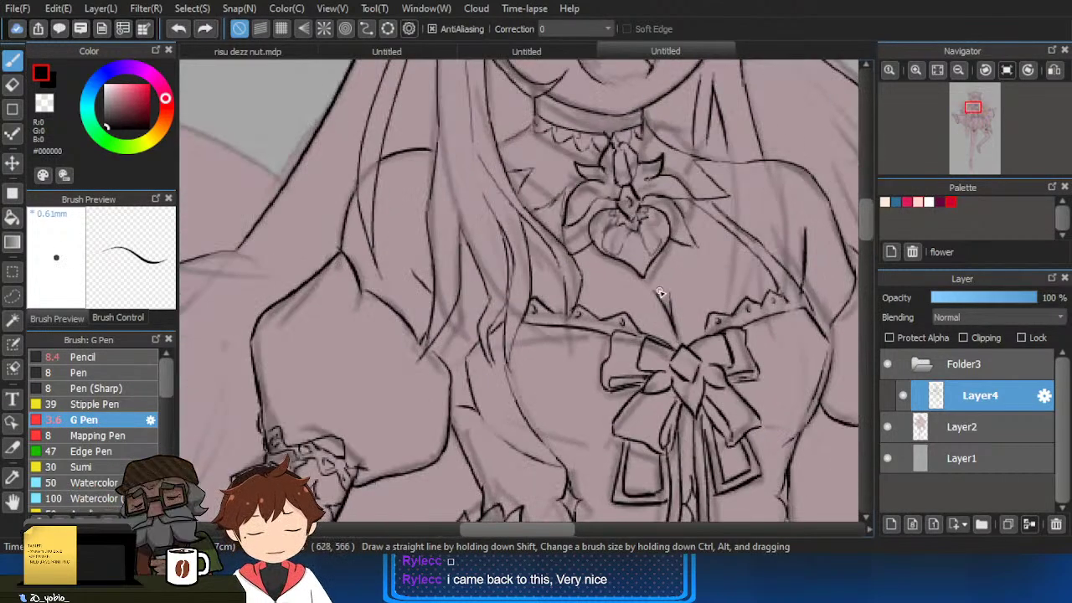
Ink a second short cleavage curve beneath the heart pendant, joining the line above the bow.
left_click_drag(642, 287, 675, 337)
key("ctrl+z")
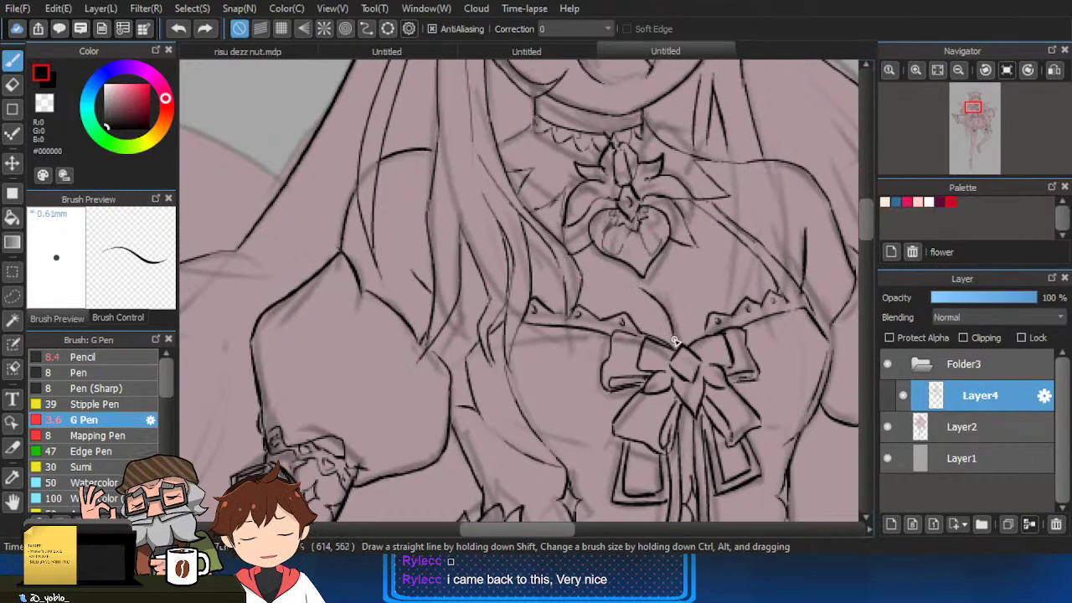
left_click_drag(660, 287, 683, 345)
key("e")
key("b")
key("ctrl+z")
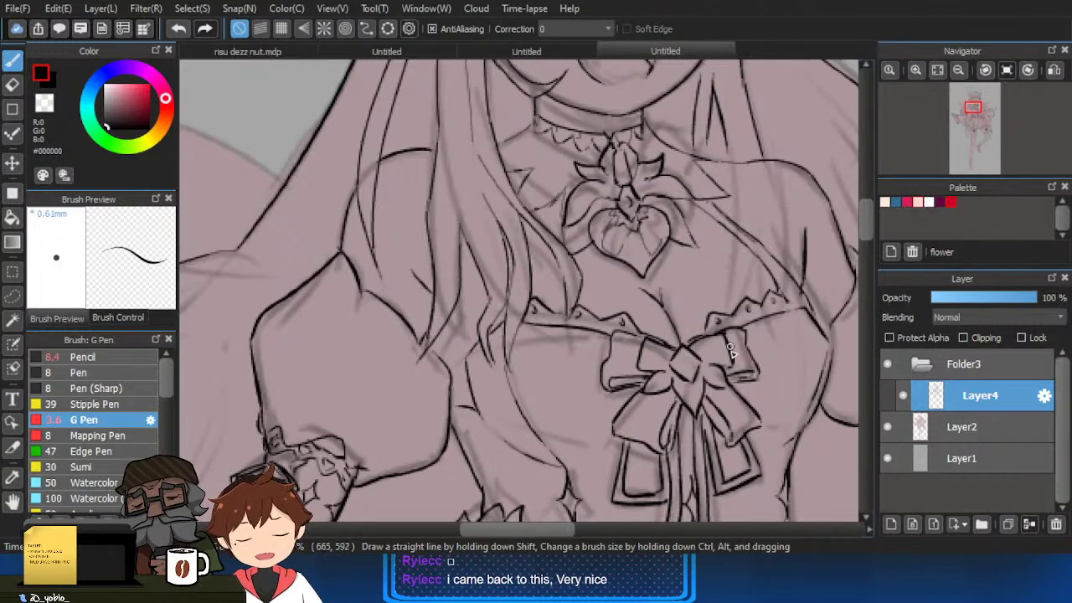
Ink a curved armhole edge across the top of the left puff sleeve, next to the long hair.
scroll(697, 348, "down", 2)
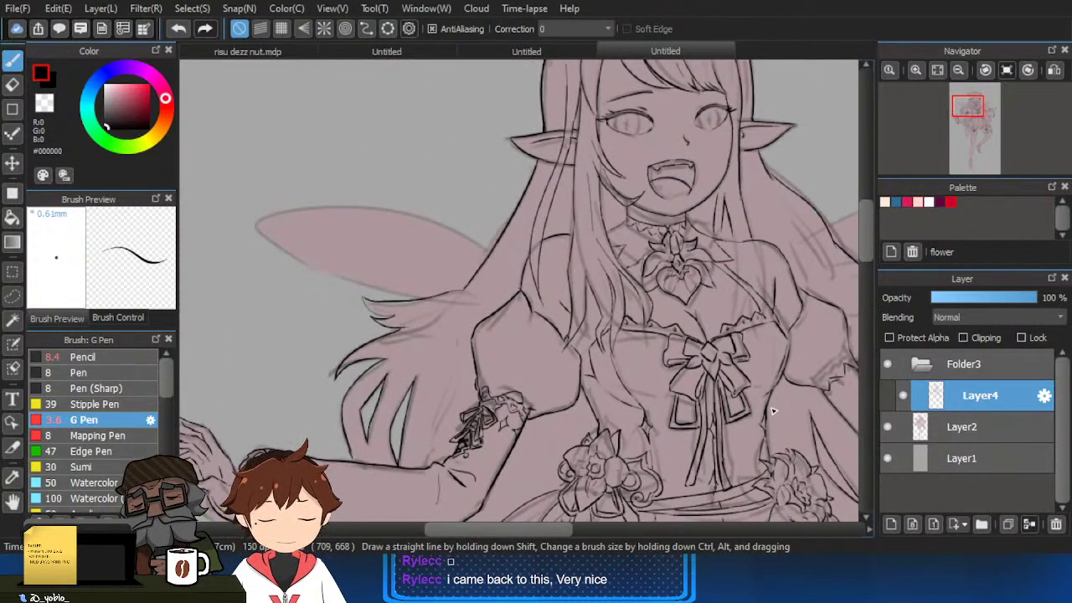
scroll(617, 332, "up", 2)
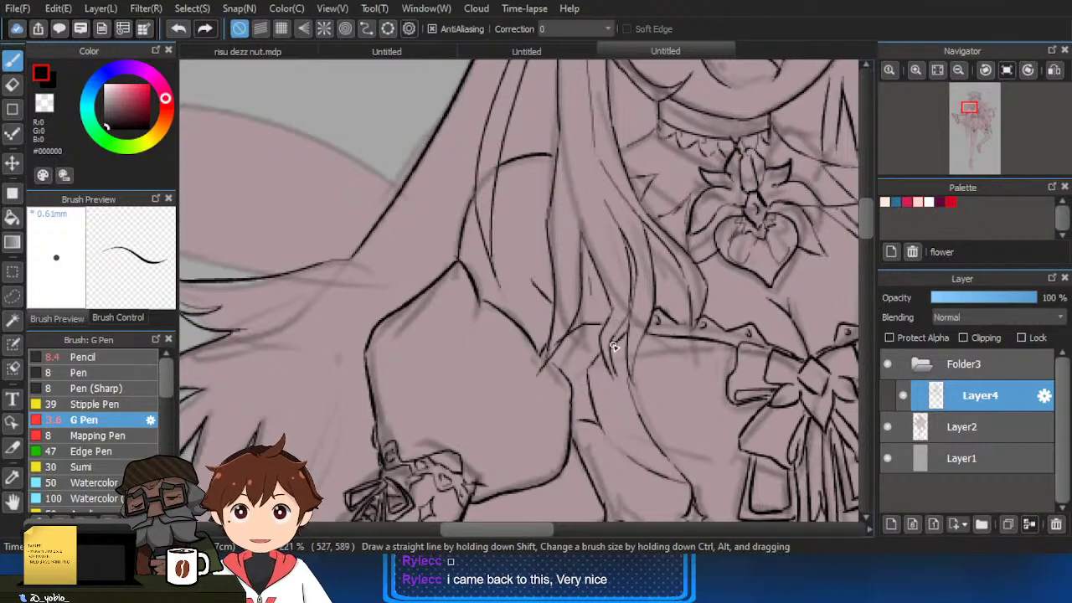
scroll(627, 287, "right", 5)
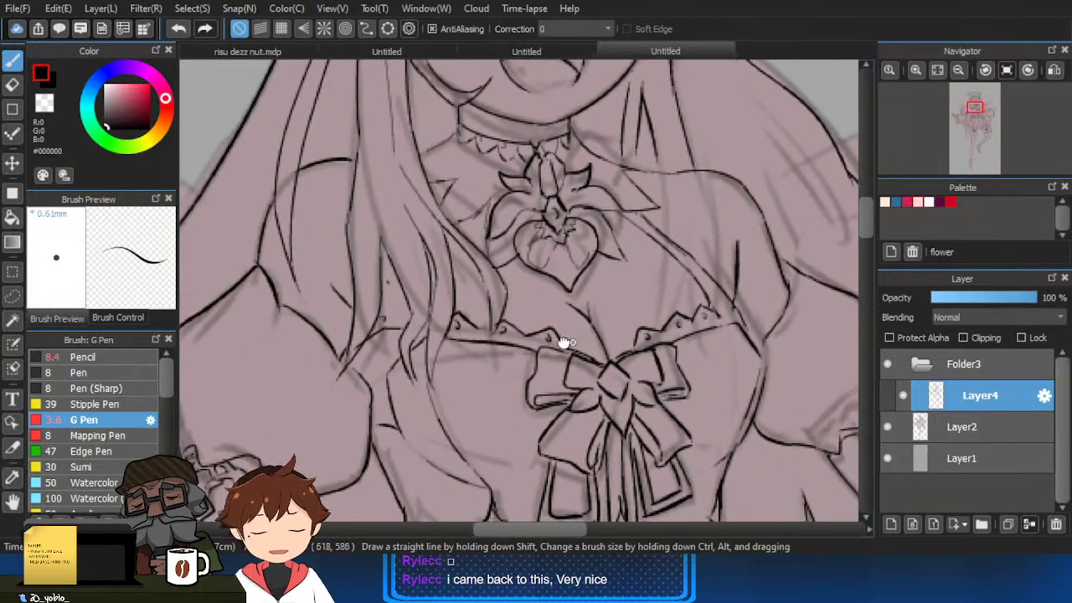
scroll(683, 310, "down", 1)
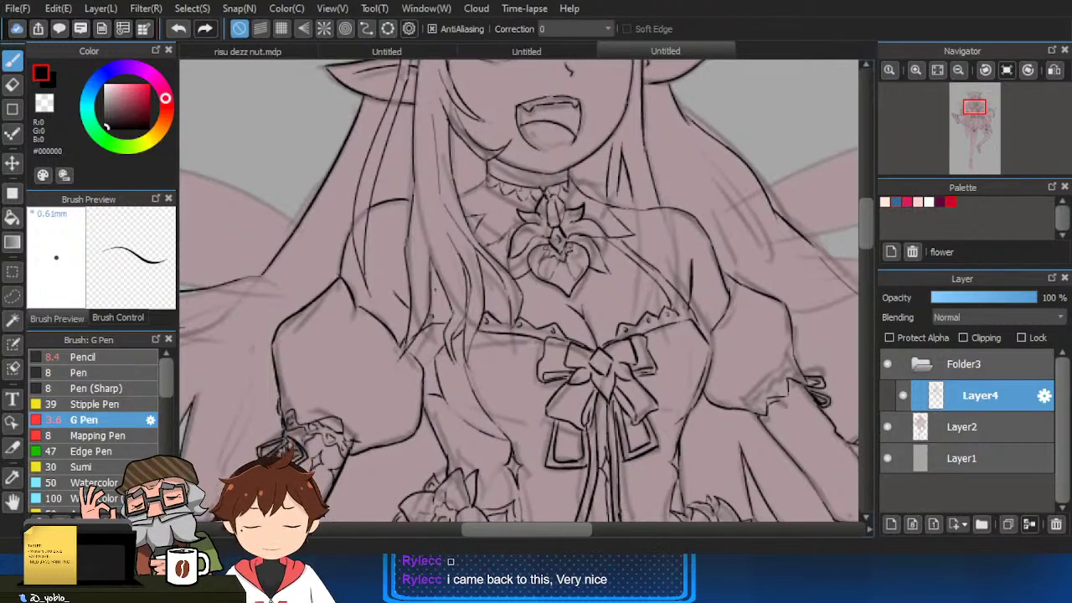
key("e")
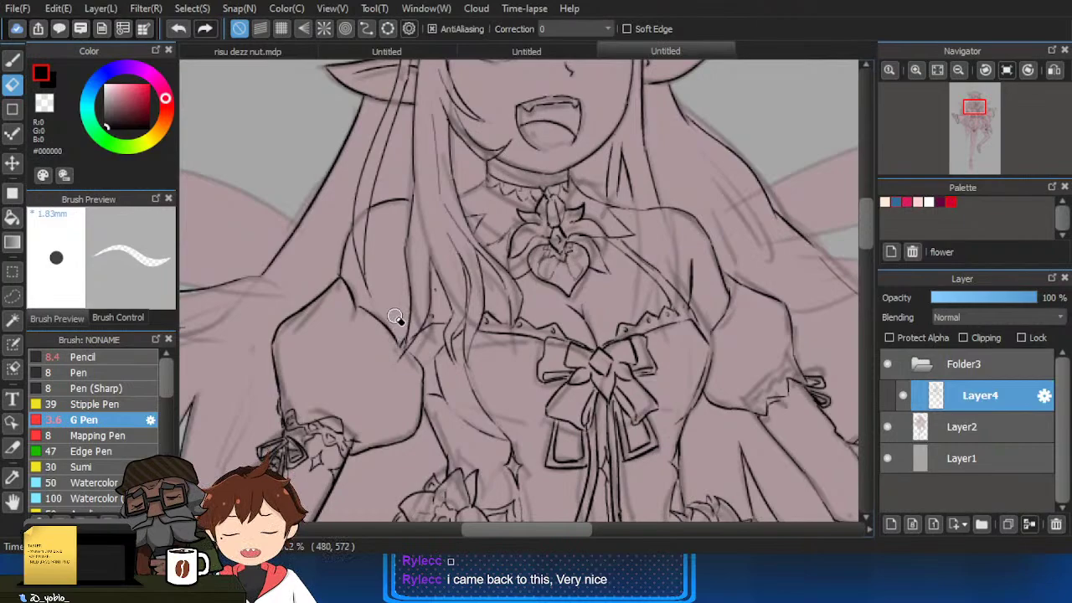
key("b")
left_click_drag(355, 307, 403, 316)
key("ctrl+z")
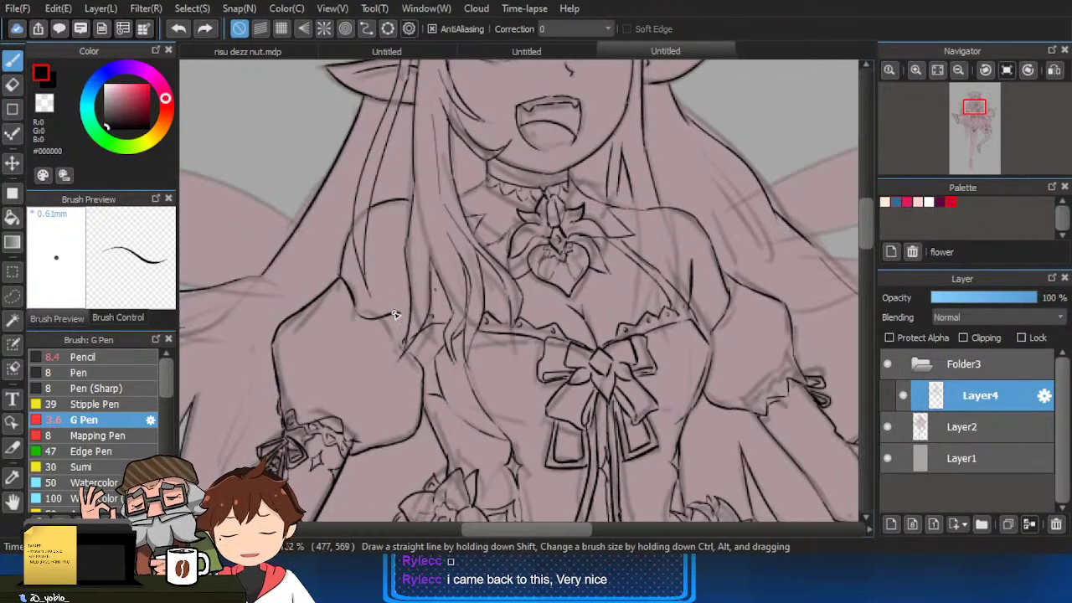
key("ctrl+z")
mouse_move(411, 302)
left_mouse_down()
mouse_move(402, 315)
mouse_move(411, 346)
left_mouse_up()
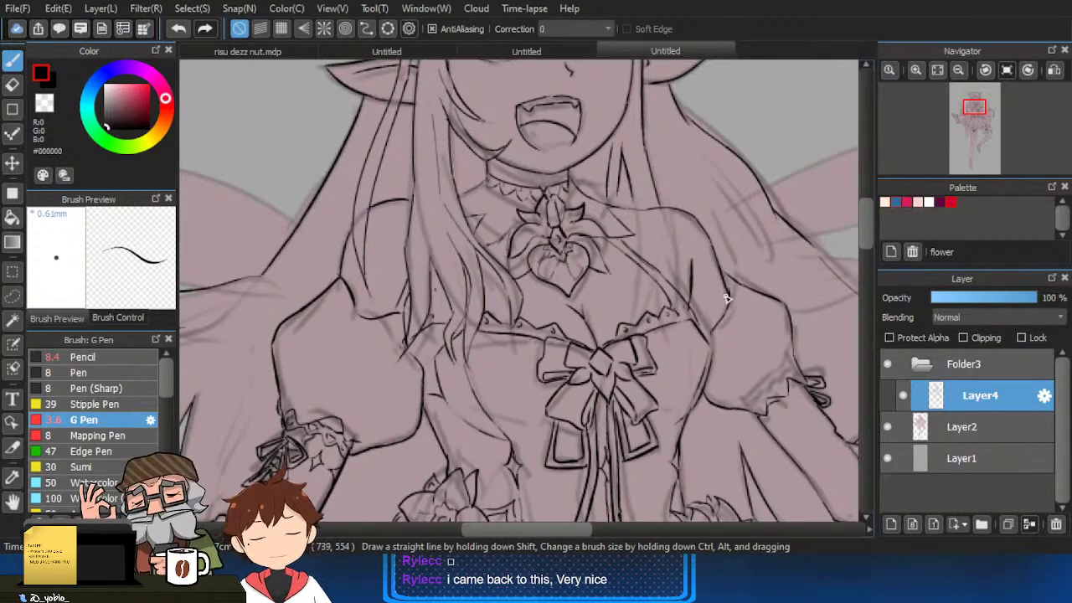
Ink the hair strand sweeping from the neck across the right shoulder to the puff sleeve, and clean up the overlapping lines.
key("e")
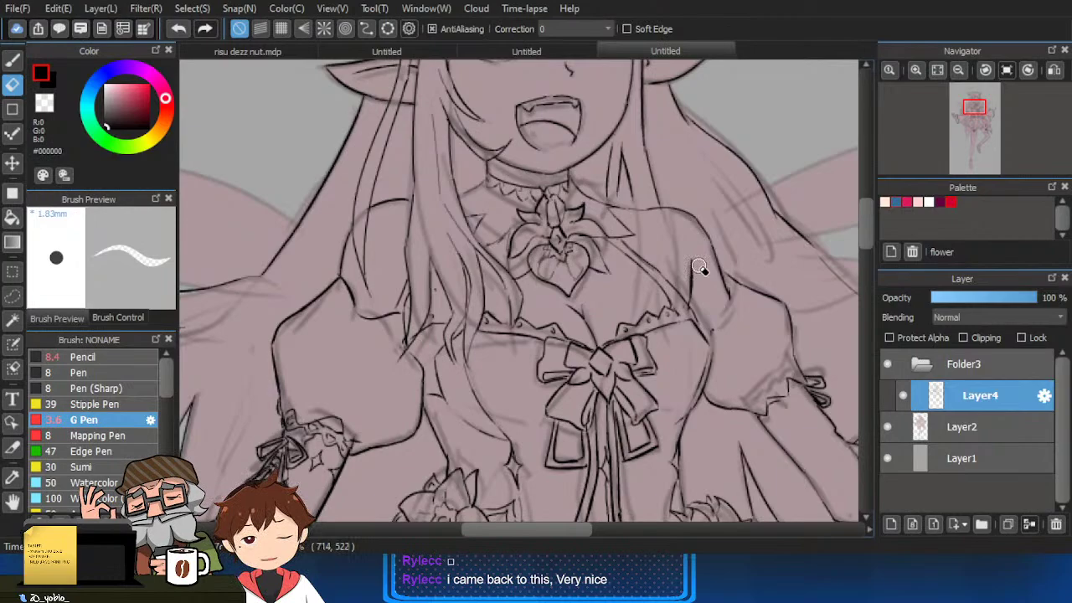
key("b")
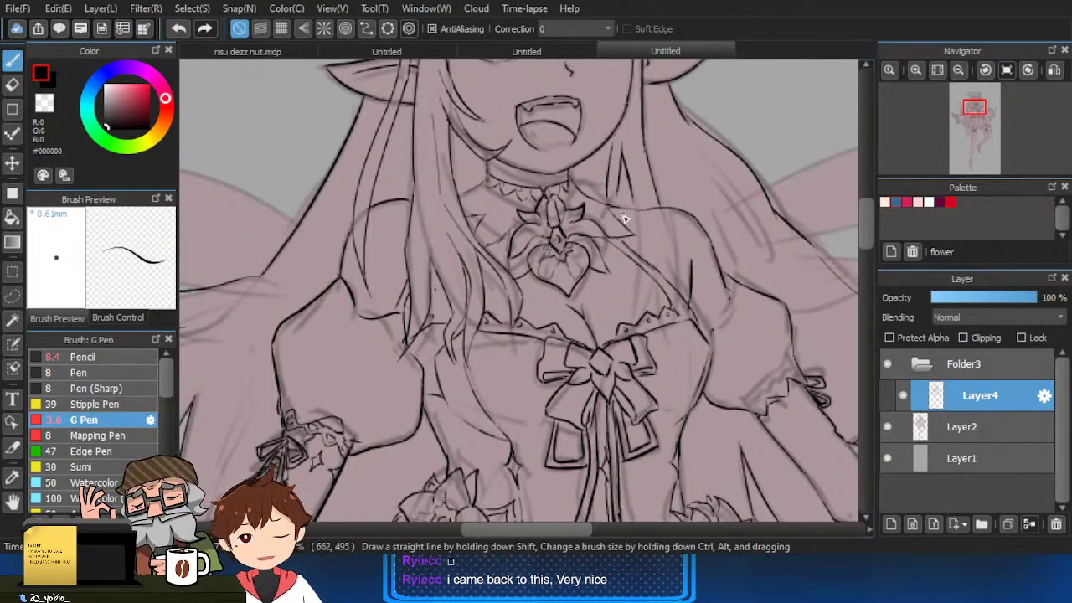
left_click_drag(624, 217, 692, 251)
key("ctrl+z")
mouse_move(632, 226)
left_mouse_down()
mouse_move(725, 287)
mouse_move(717, 294)
left_mouse_up()
key("ctrl+z")
left_click_drag(683, 247, 732, 285)
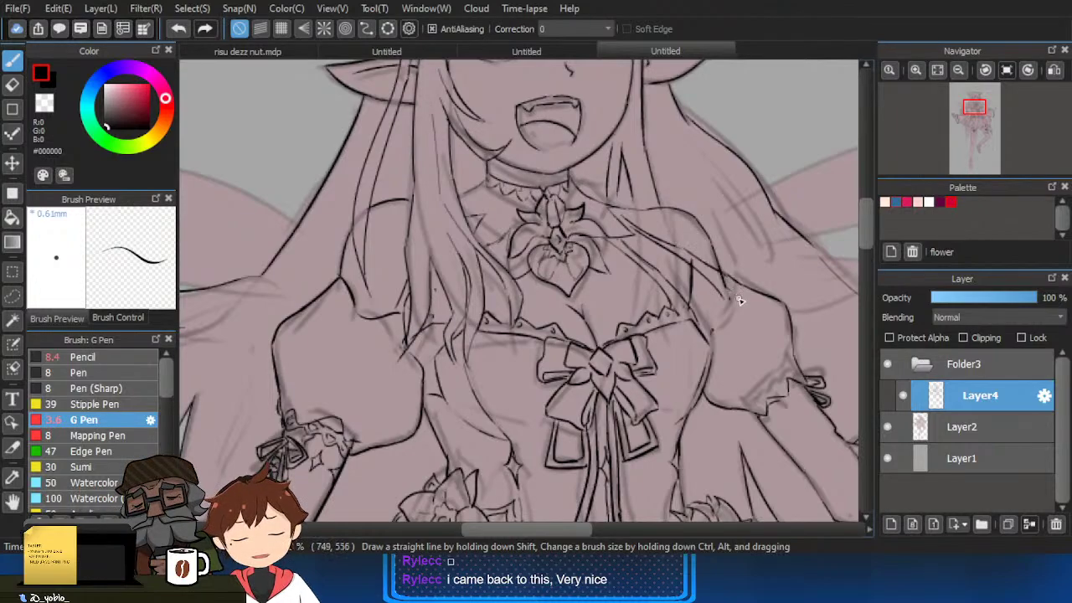
key("e")
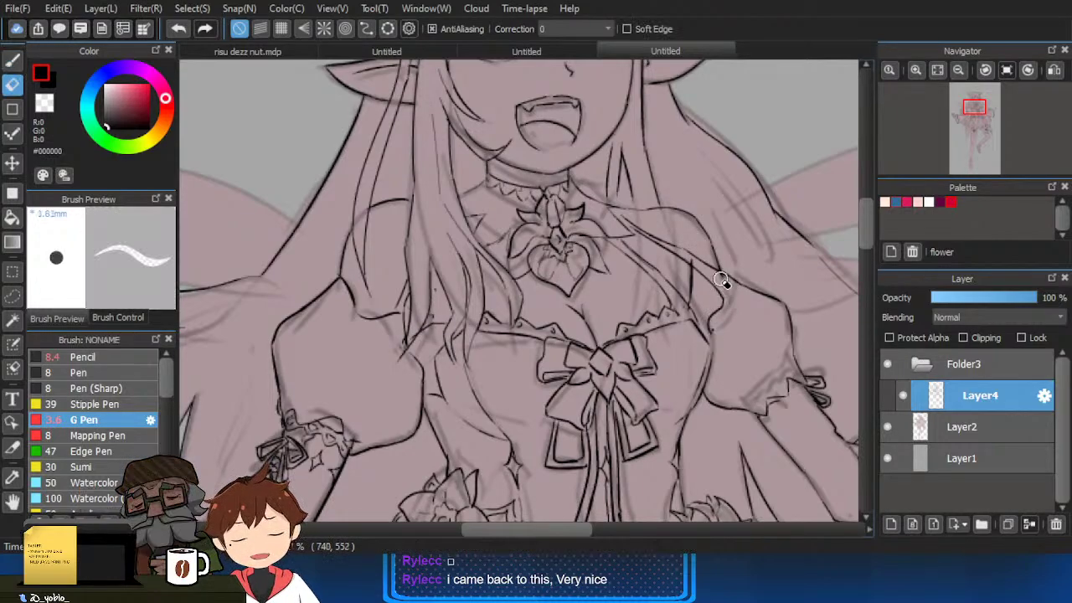
key("b")
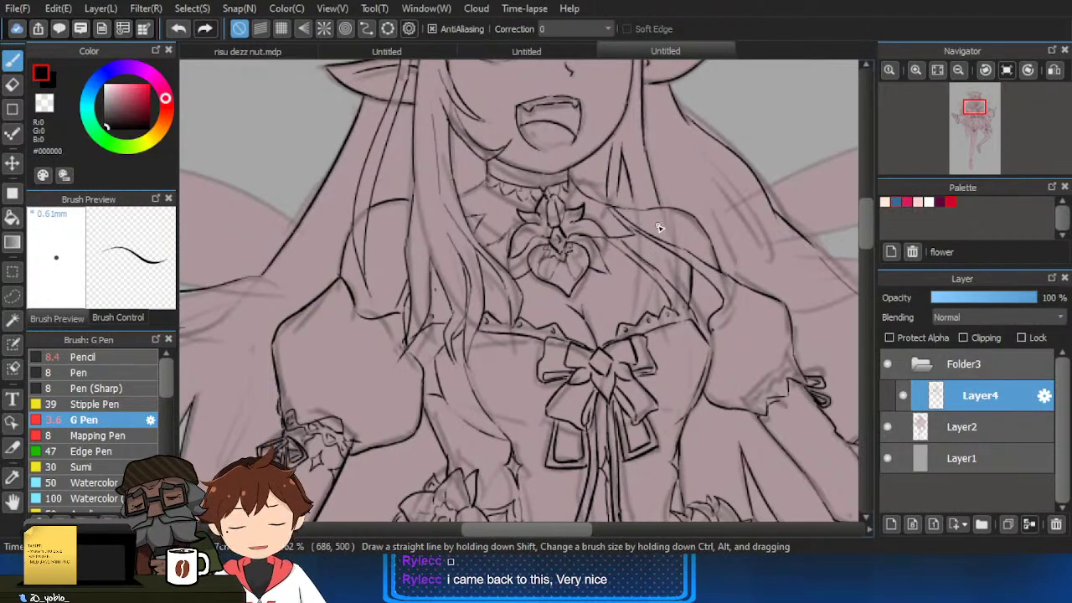
Erase the stray lines where the strand crosses the right shoulder and ink a short connecting stroke along it.
scroll(659, 227, "up", 1)
key("e")
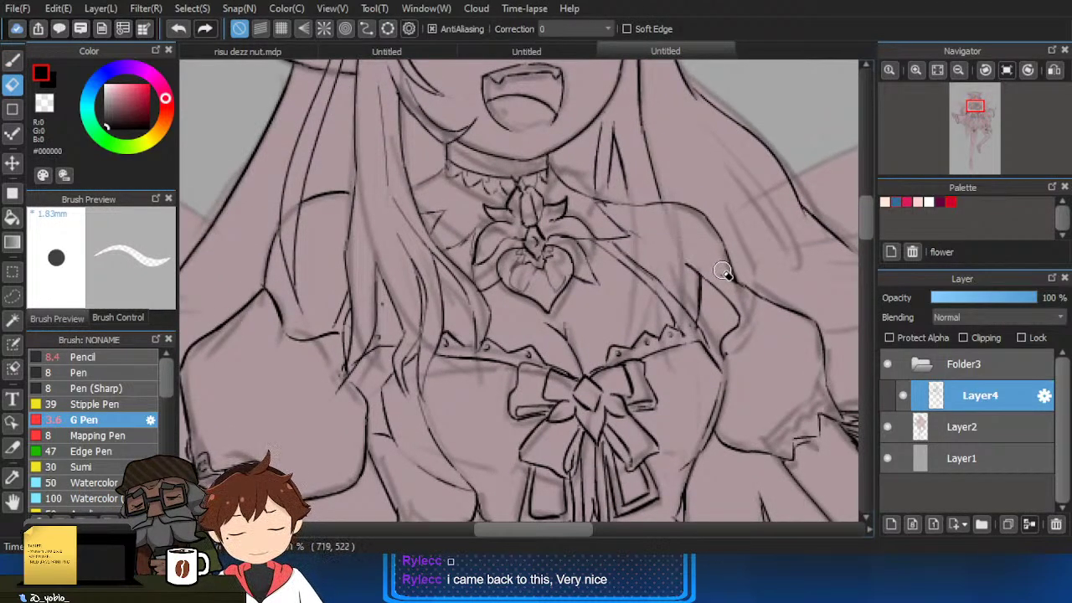
key("b")
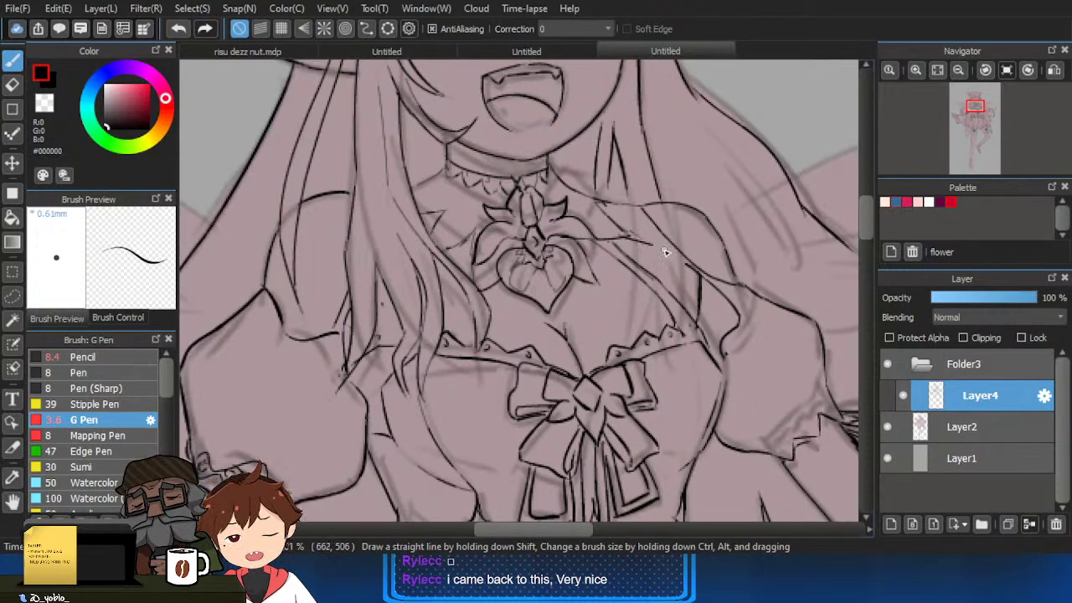
left_click_drag(666, 251, 683, 264)
key("ctrl+z")
mouse_move(628, 238)
left_mouse_down()
mouse_move(691, 268)
mouse_move(664, 248)
left_mouse_up()
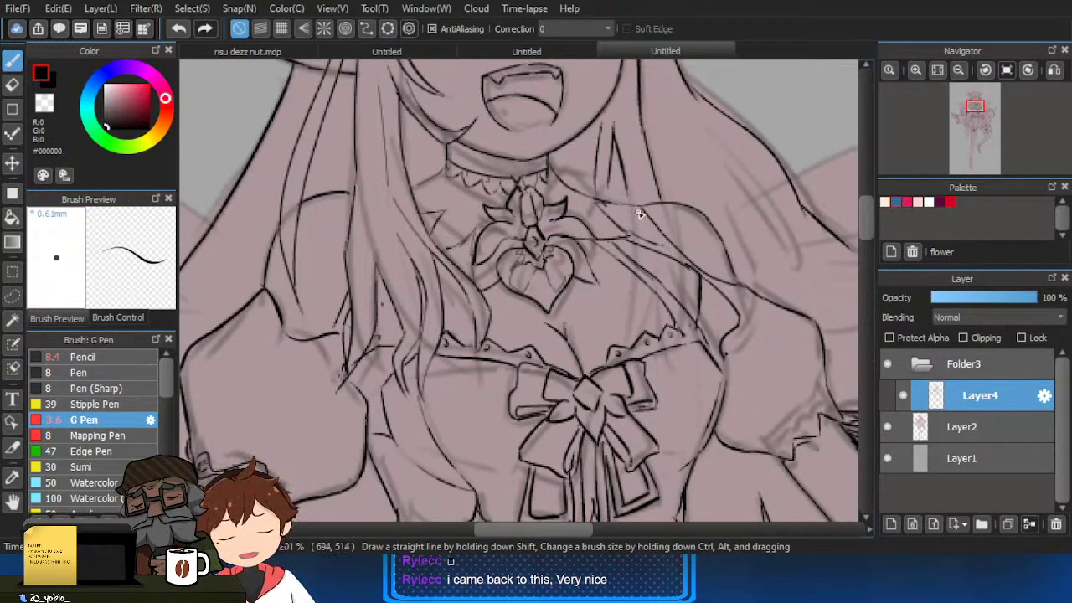
Erase the pointed top of the left puff sleeve and ink a wavy frill with pointed tips in its place.
key("e")
mouse_move(337, 326)
left_mouse_down()
mouse_move(330, 335)
mouse_move(354, 339)
mouse_move(351, 348)
left_mouse_up()
key("b")
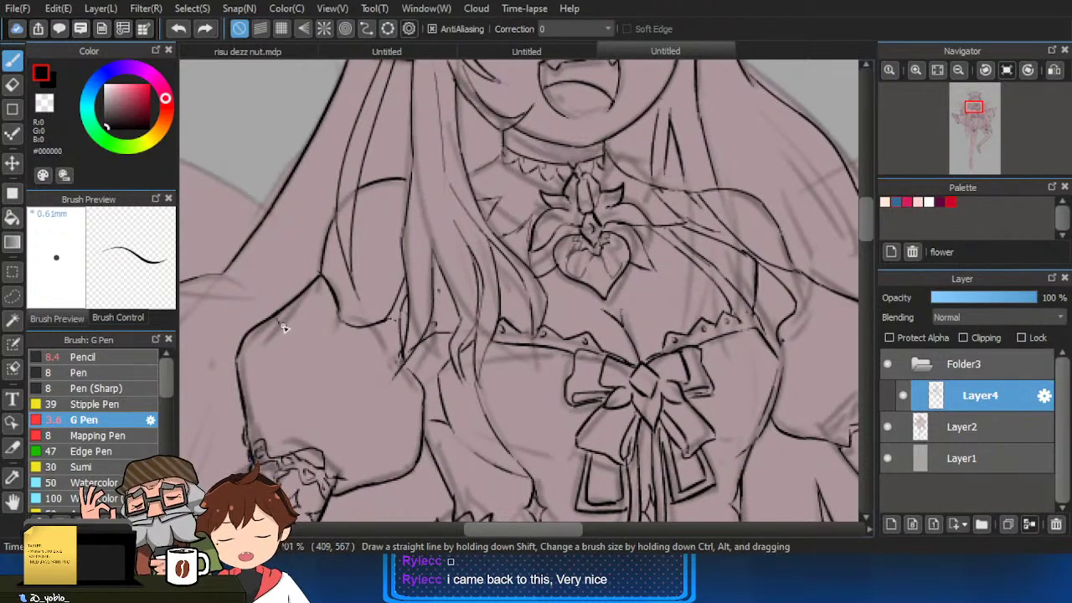
mouse_move(280, 328)
left_mouse_down()
mouse_move(325, 315)
mouse_move(305, 324)
mouse_move(294, 309)
mouse_move(327, 322)
mouse_move(339, 310)
mouse_move(325, 283)
left_mouse_up()
key("ctrl+z")
key("e")
key("p")
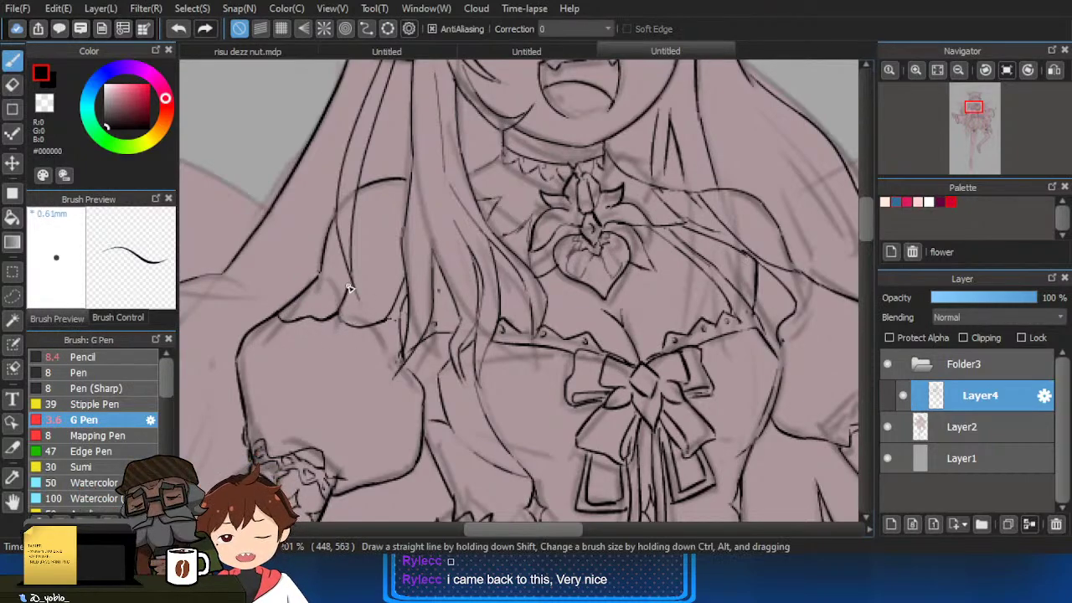
key("e")
key("p")
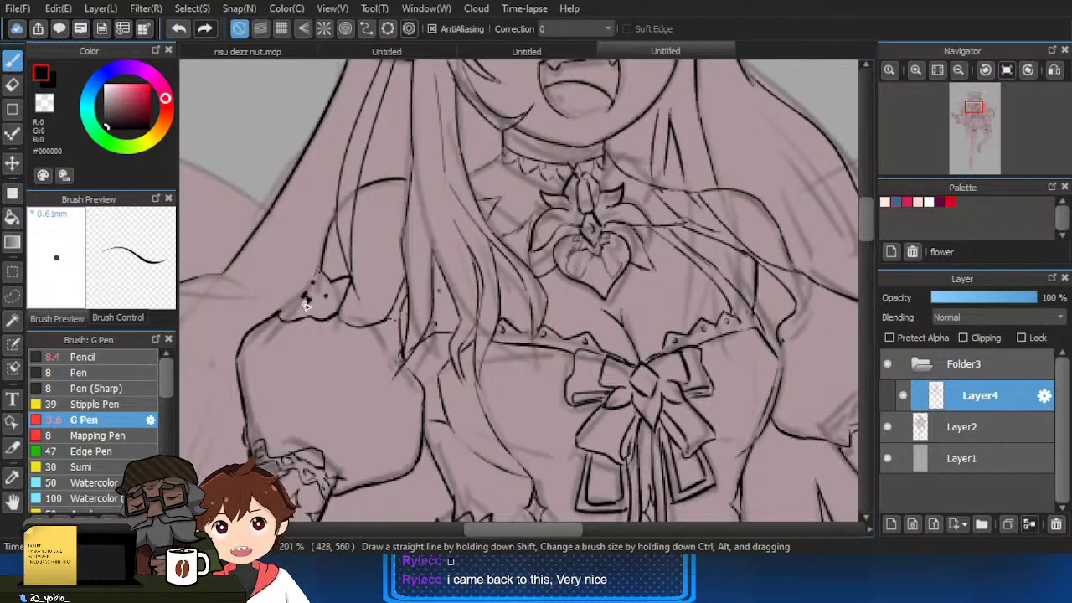
Add small dots to the left sleeve's new frill and ink its inner folded edge.
key("ctrl+z")
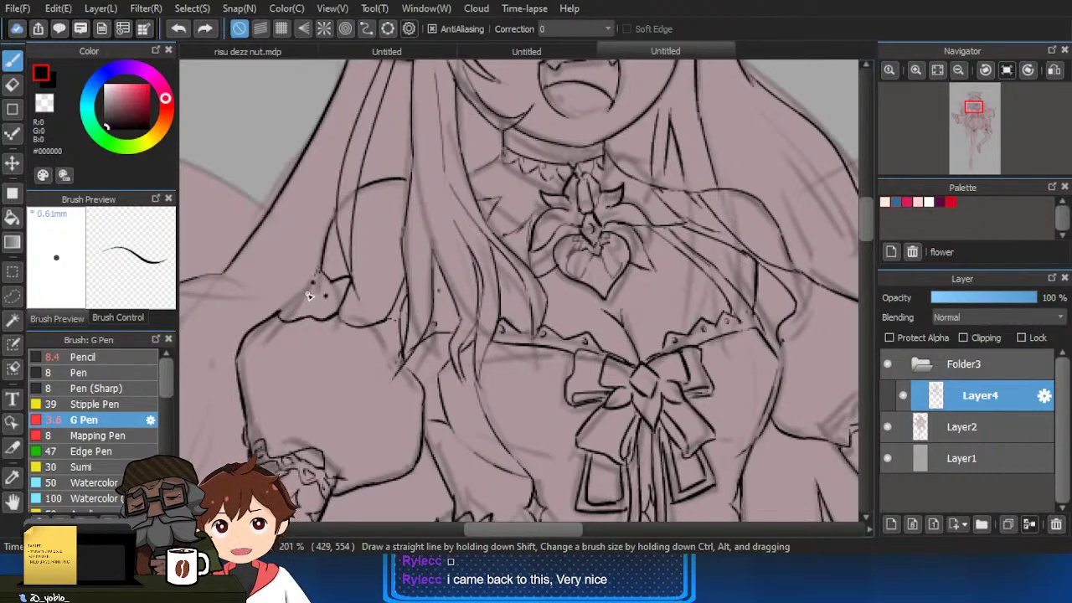
left_click(310, 296)
key("ctrl+z")
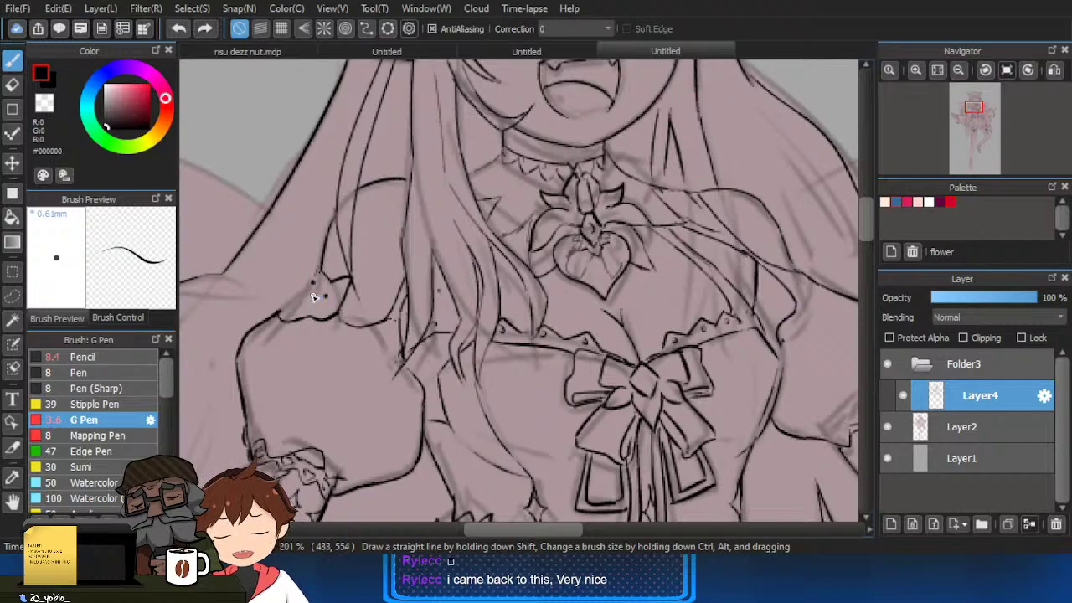
left_click(310, 294)
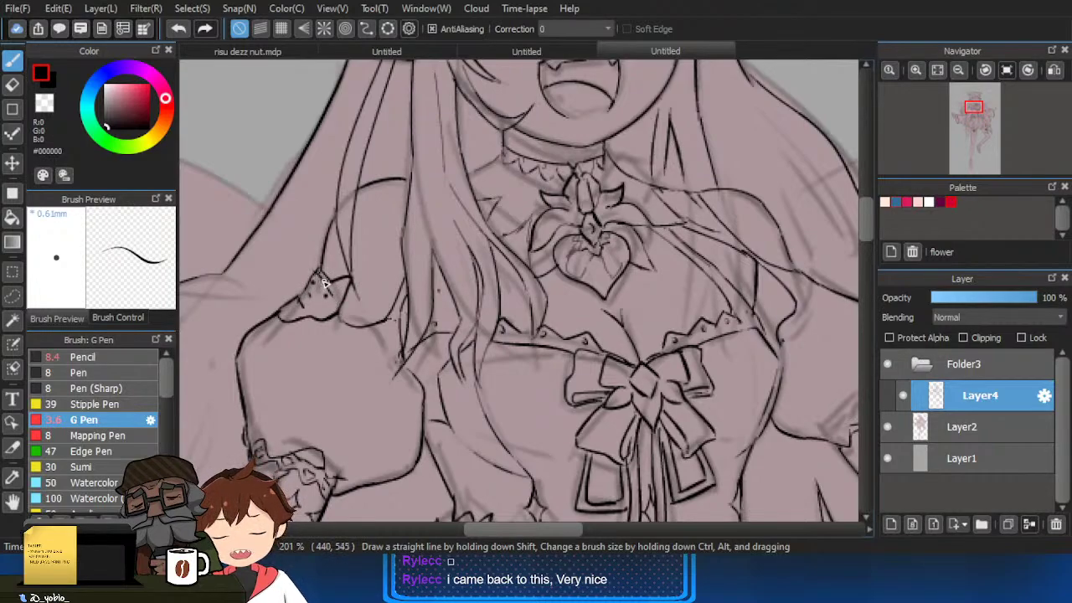
key("ctrl+z")
left_click_drag(318, 270, 333, 298)
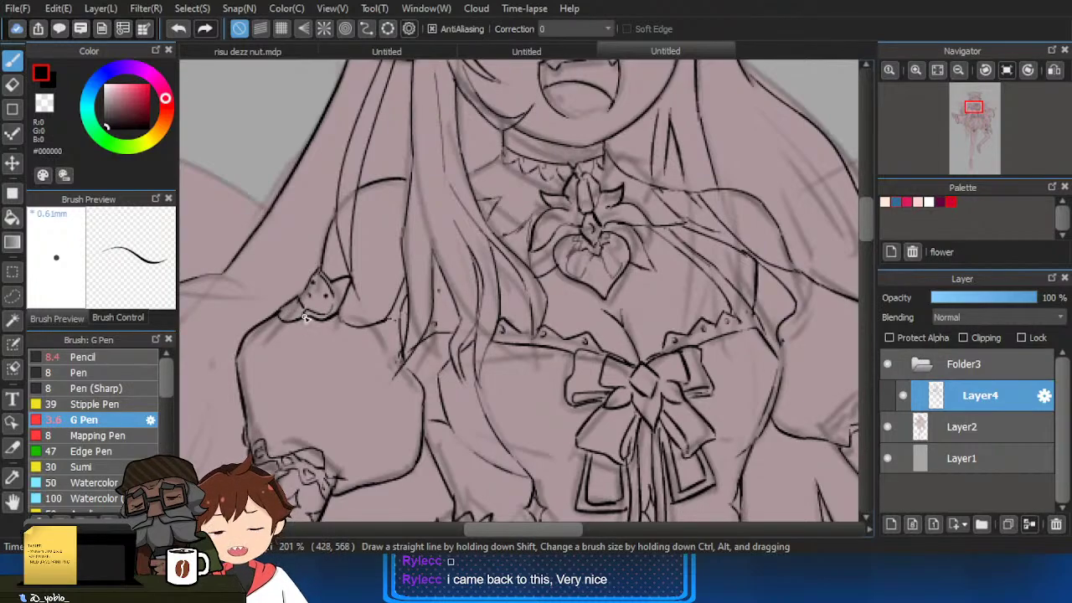
Rework the top edge of the right puff sleeve where it meets the shoulder, erasing the excess and inking a clean lower contour.
left_click_drag(285, 321, 260, 377)
left_click_drag(447, 322, 393, 304)
left_click_drag(503, 312, 366, 328)
left_click_drag(687, 319, 636, 319)
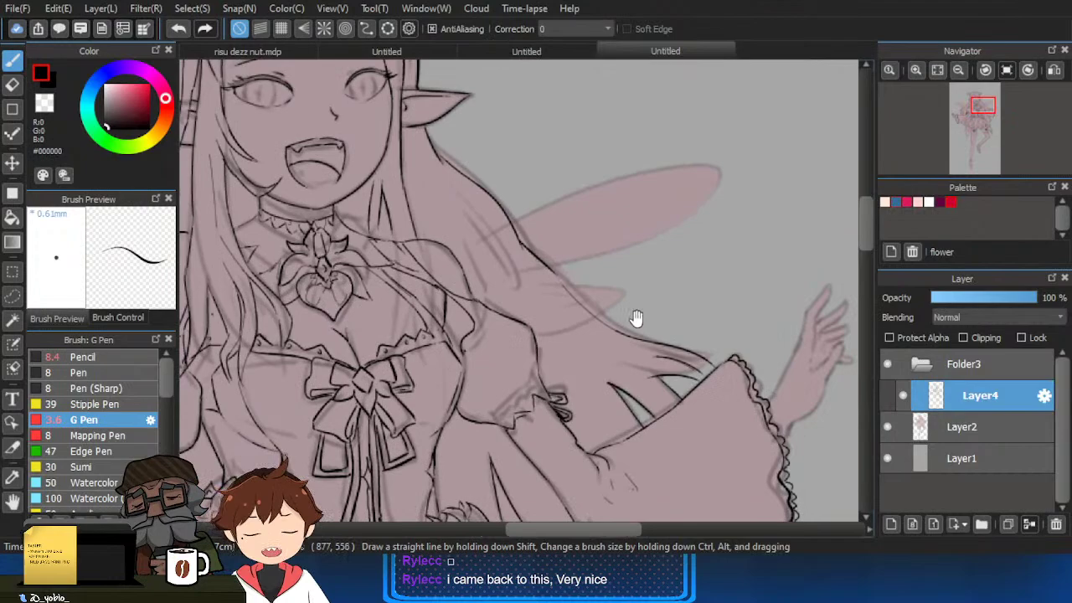
mouse_move(493, 355)
left_mouse_down()
mouse_move(521, 296)
mouse_move(597, 310)
left_mouse_up()
scroll(521, 295, "up", 2)
key("e")
left_click_drag(526, 271, 579, 294)
key("b")
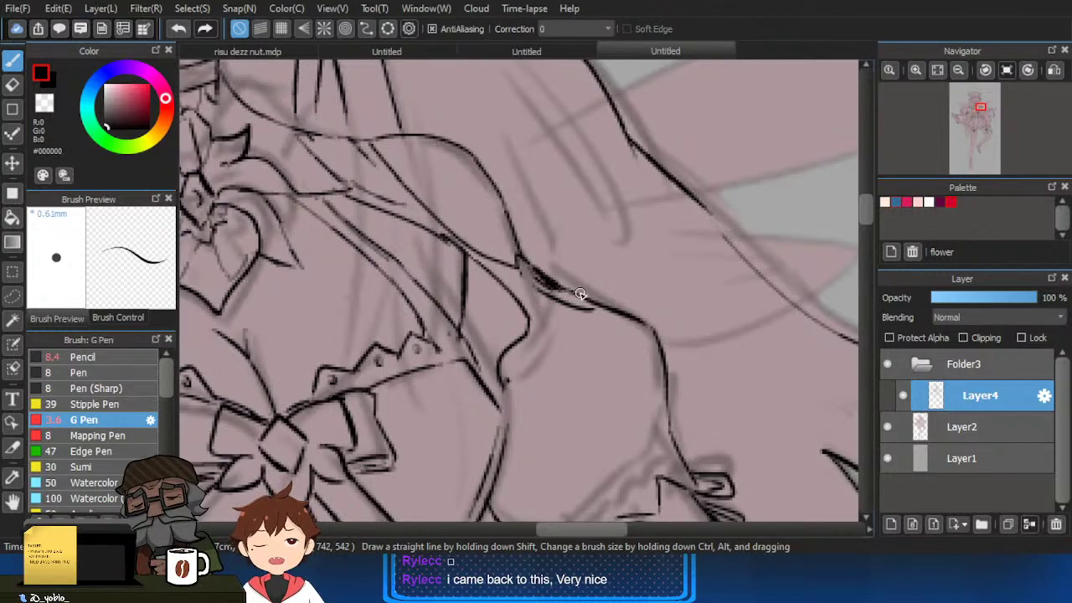
left_click_drag(520, 266, 597, 302)
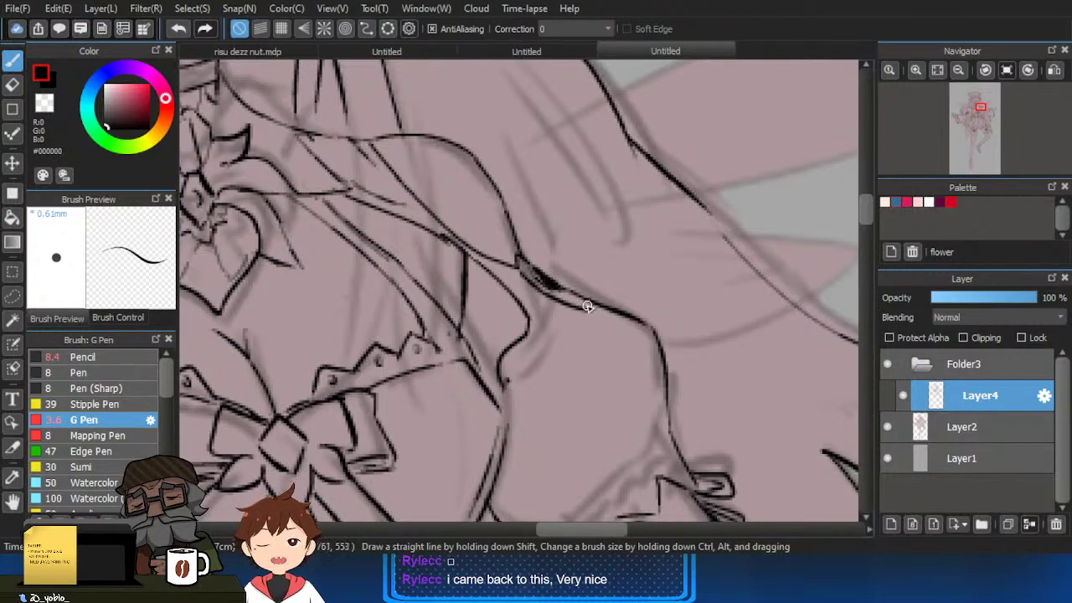
Ink two fold creases inside the right puff sleeve and add detail lines to the frill at its cuff.
scroll(637, 243, "down", 3)
scroll(629, 391, "up", 1)
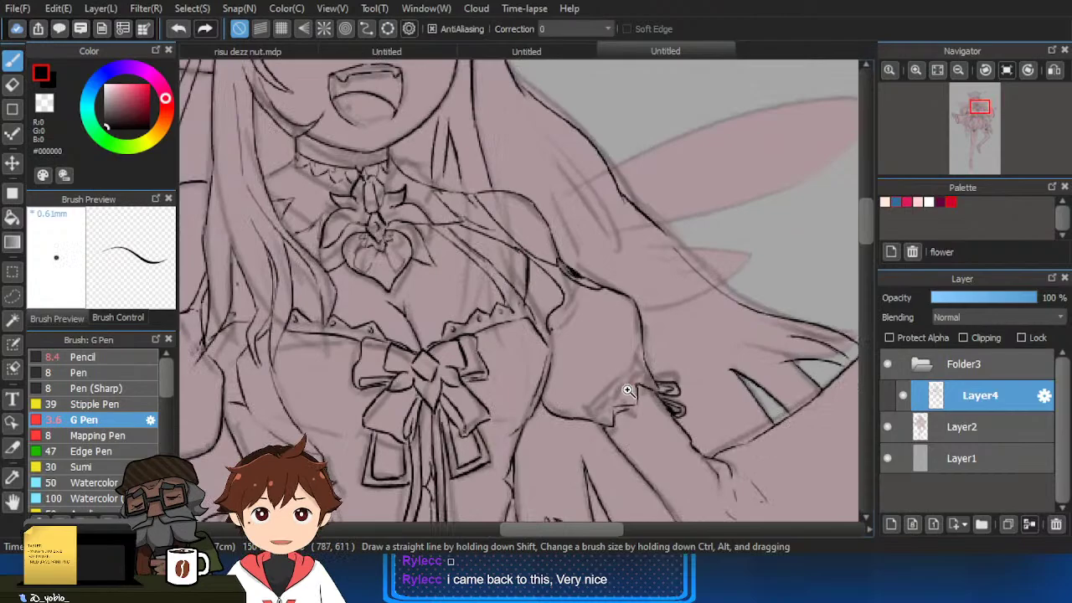
left_click_drag(631, 315, 589, 346)
left_click_drag(566, 394, 573, 377)
left_click_drag(632, 402, 630, 375)
scroll(629, 375, "up", 1)
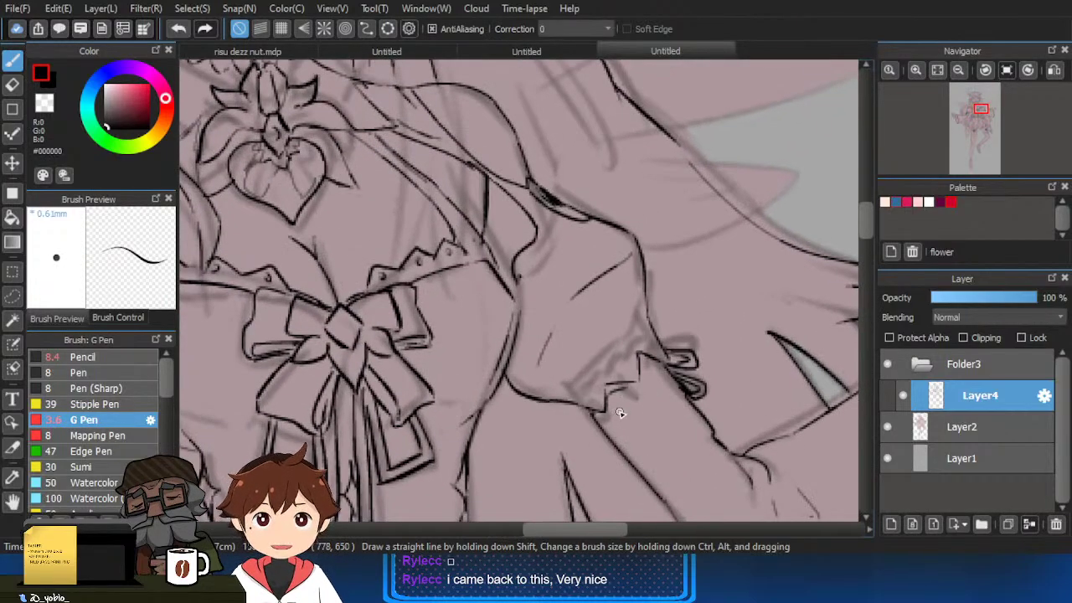
scroll(620, 410, "down", 2)
scroll(629, 381, "down", 1)
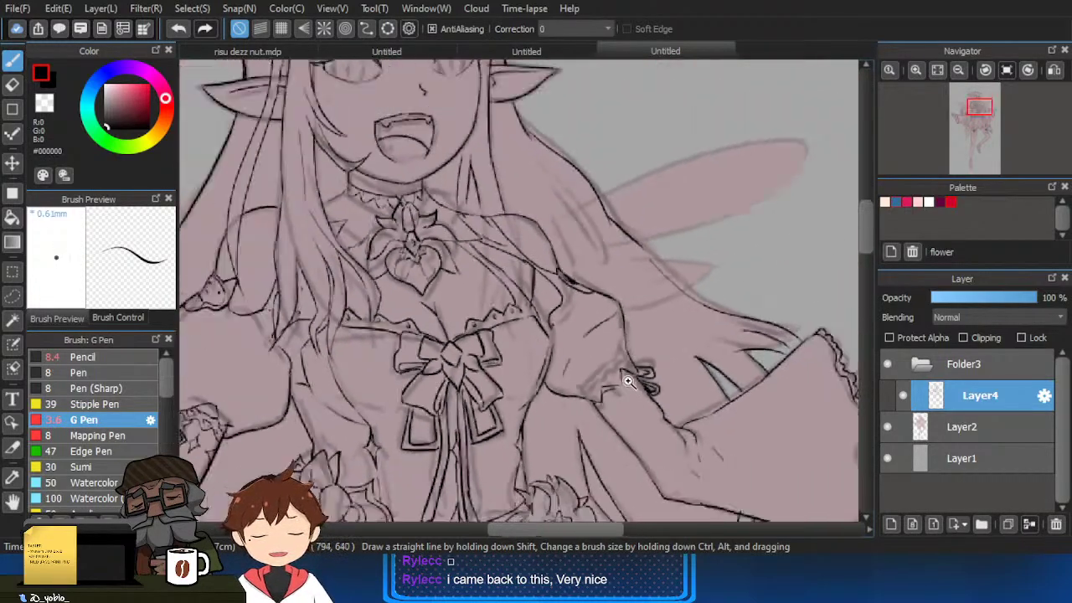
scroll(628, 382, "down", 1)
scroll(617, 387, "up", 3)
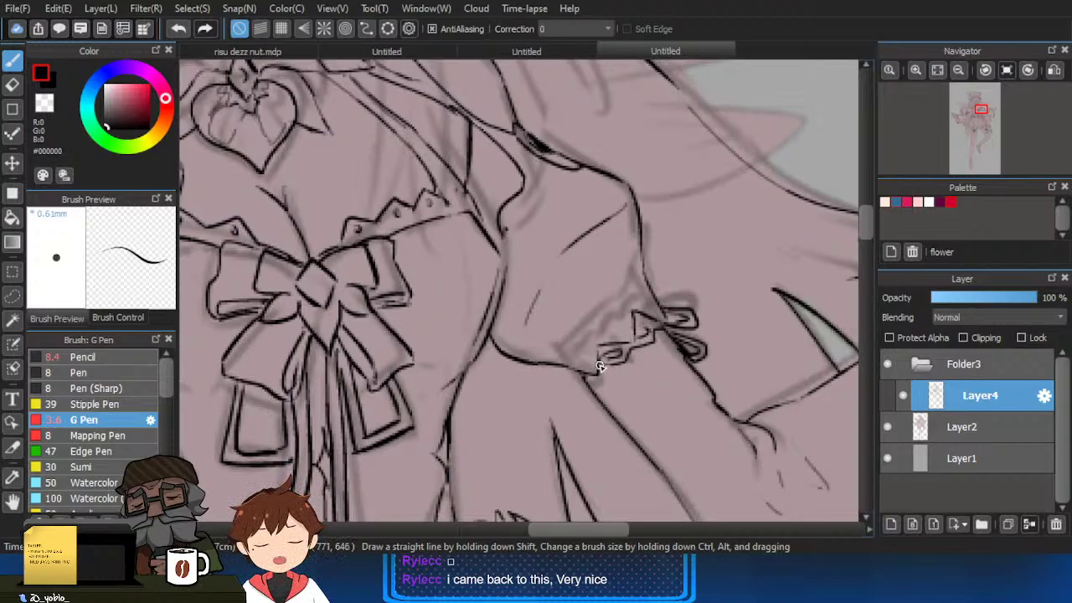
Erase and re-ink a short stretch of line around the bow charm beside the skirt's right edge.
scroll(580, 379, "down", 6)
left_click_drag(687, 452, 720, 361)
left_click_drag(712, 512, 726, 354)
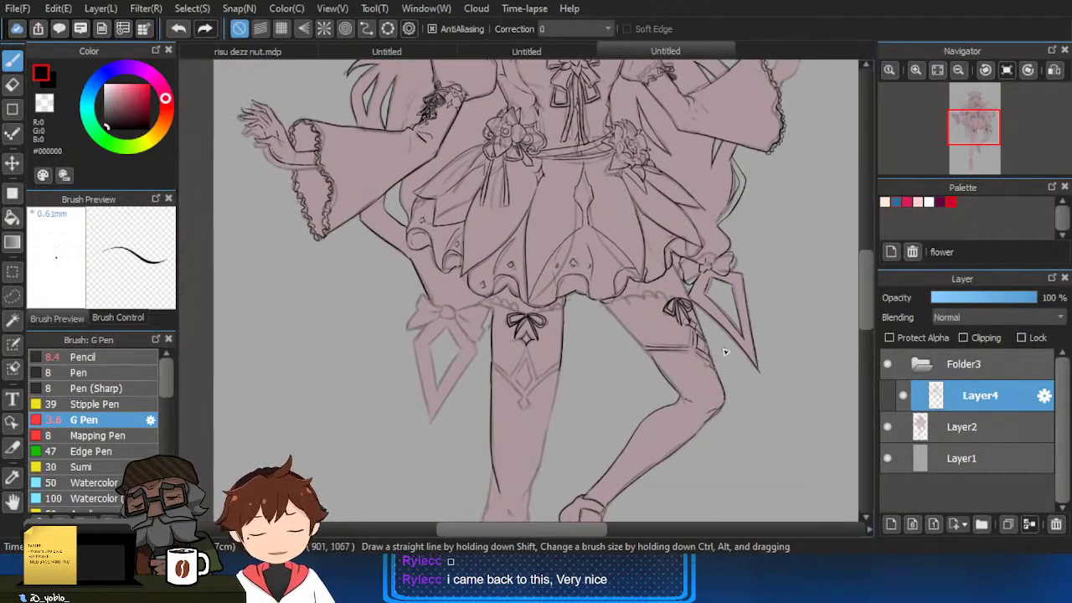
scroll(717, 446, "up", 2)
scroll(709, 290, "up", 2)
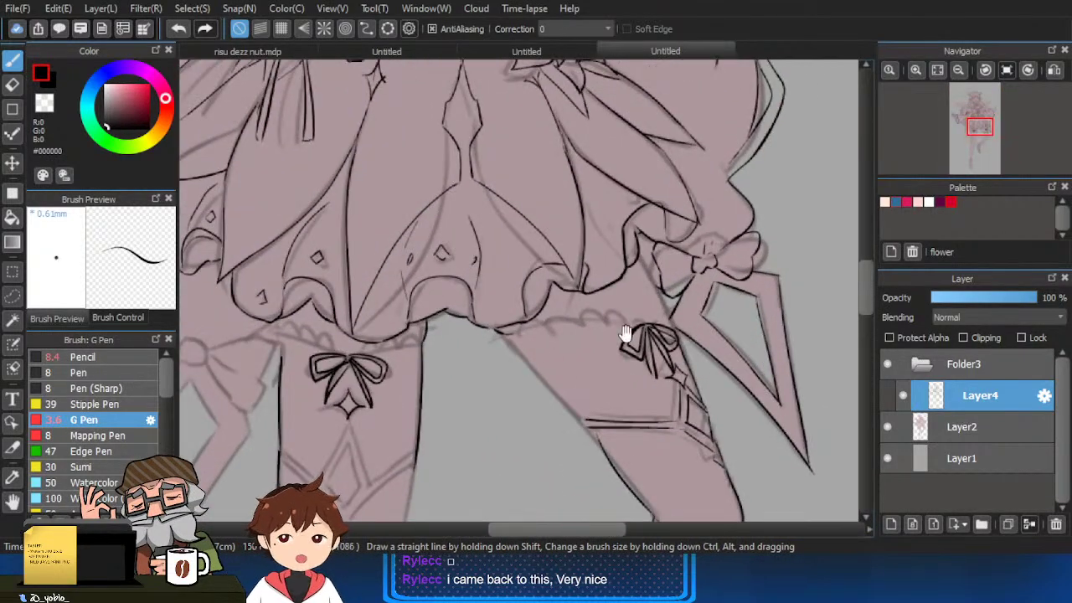
scroll(628, 335, "up", 2)
key("e")
mouse_move(698, 298)
left_mouse_down()
mouse_move(754, 280)
mouse_move(761, 314)
left_mouse_up()
key("b")
left_click_drag(759, 294, 762, 314)
scroll(665, 300, "down", 4)
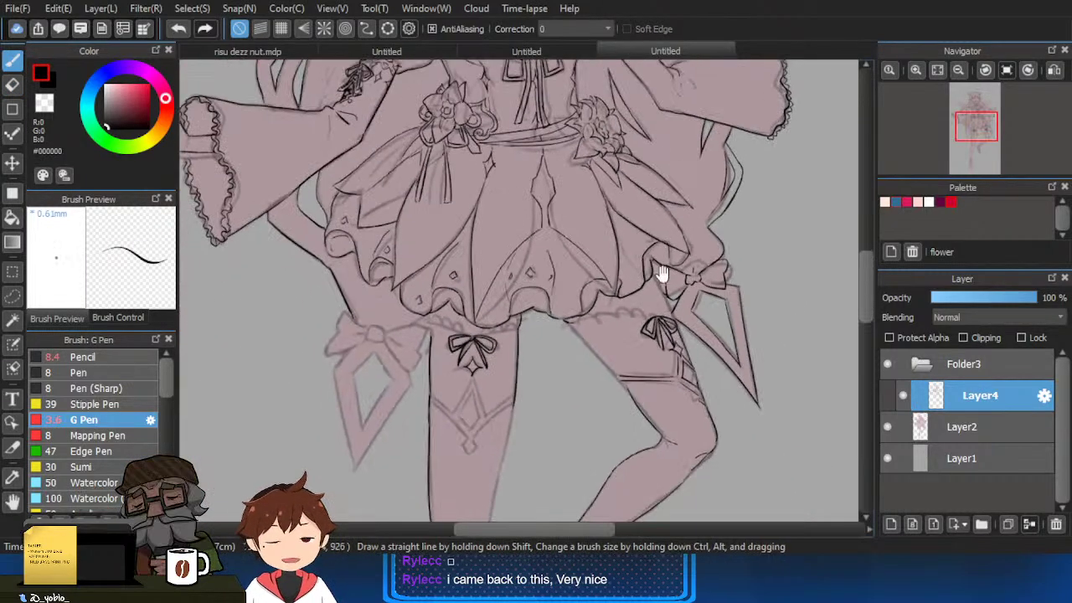
Ink the left loop, knot and inner creases of the bow hanging beside the straight leg's thigh.
left_click_drag(662, 276, 811, 175)
scroll(531, 250, "up", 5)
mouse_move(480, 181)
left_mouse_down()
mouse_move(528, 194)
mouse_move(503, 249)
mouse_move(543, 261)
left_mouse_up()
mouse_move(522, 191)
left_mouse_down()
mouse_move(579, 242)
mouse_move(531, 266)
left_mouse_up()
scroll(515, 217, "up", 1)
mouse_move(514, 218)
left_mouse_down()
mouse_move(413, 150)
mouse_move(326, 381)
mouse_move(364, 385)
mouse_move(515, 295)
left_mouse_up()
left_click_drag(516, 265, 436, 277)
left_click_drag(478, 239, 515, 251)
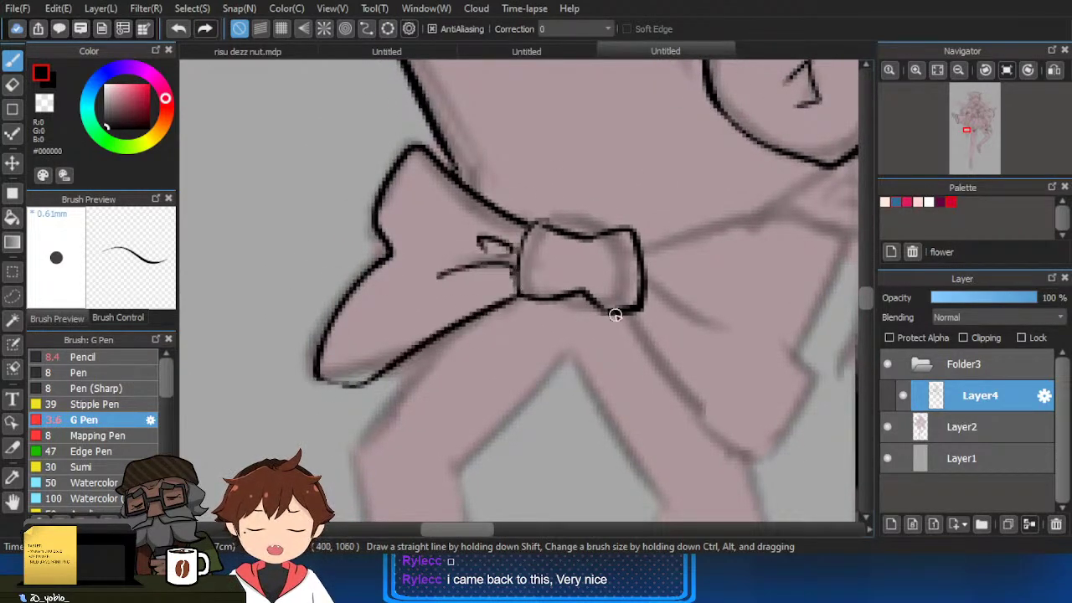
Ink the right loop of the same bow, with its notched end and a crease beside the knot.
left_click_drag(641, 251, 784, 199)
mouse_move(596, 306)
left_mouse_down()
mouse_move(670, 427)
mouse_move(735, 460)
mouse_move(813, 229)
left_mouse_up()
left_click_drag(618, 269, 682, 319)
left_click_drag(630, 260, 637, 264)
left_click_drag(660, 342, 686, 296)
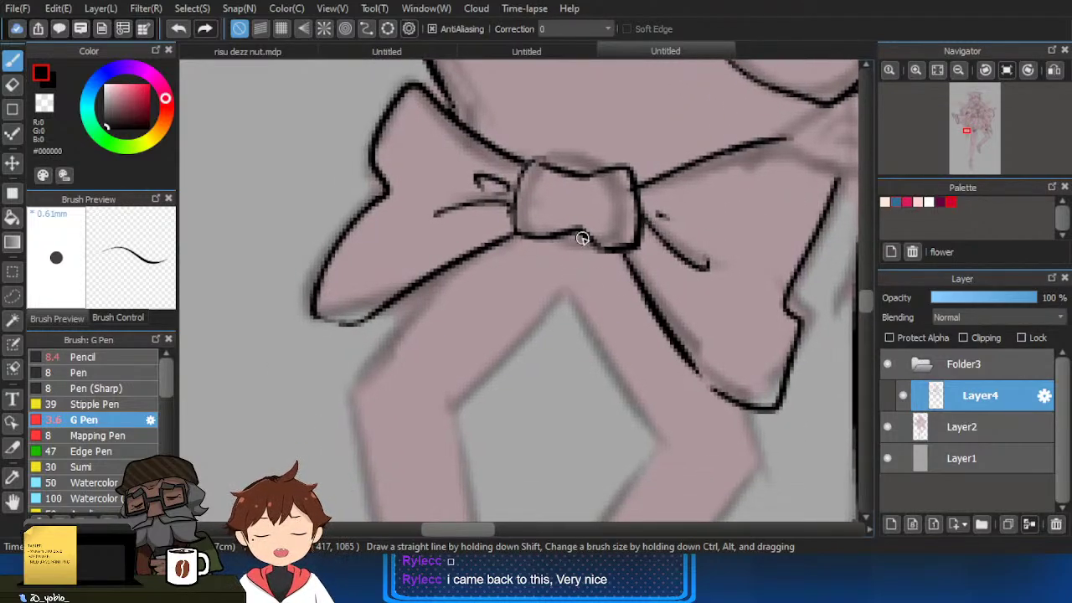
Ink the inner diamond opening of the pendant hanging below the left bow.
scroll(583, 239, "down", 2)
mouse_move(595, 294)
left_mouse_down()
mouse_move(534, 359)
mouse_move(563, 361)
mouse_move(555, 276)
mouse_move(586, 426)
left_mouse_up()
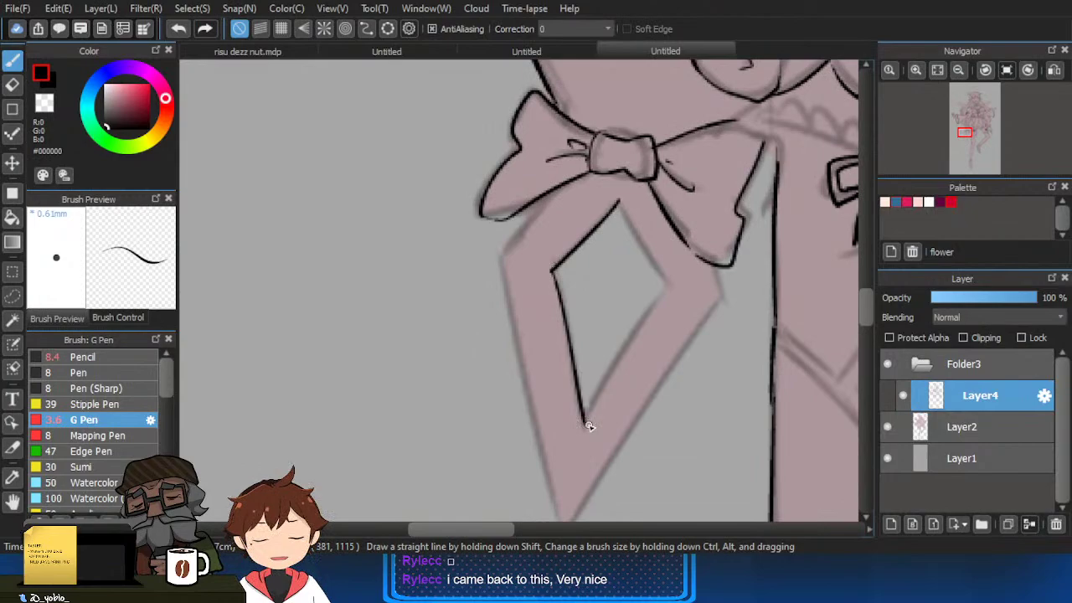
left_click_drag(666, 280, 585, 421)
left_click_drag(620, 201, 662, 282)
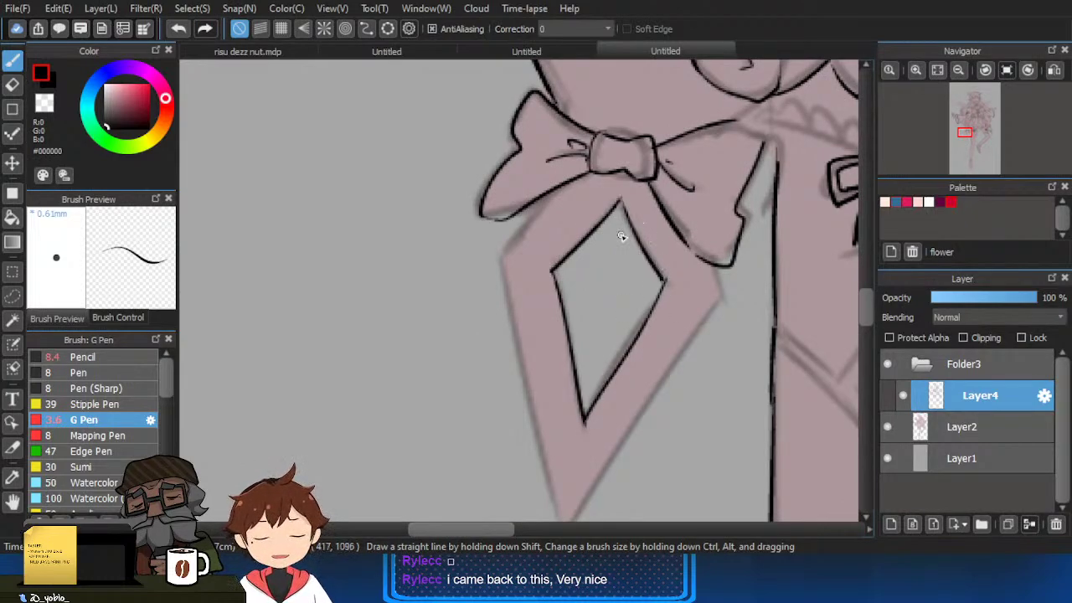
Ink the left pendant's outer contour down to its pointed tip, redoing uneven strokes.
mouse_move(562, 188)
left_mouse_down()
mouse_move(503, 249)
mouse_move(536, 138)
mouse_move(579, 419)
left_mouse_up()
key("ctrl+z")
left_click_drag(524, 139, 578, 412)
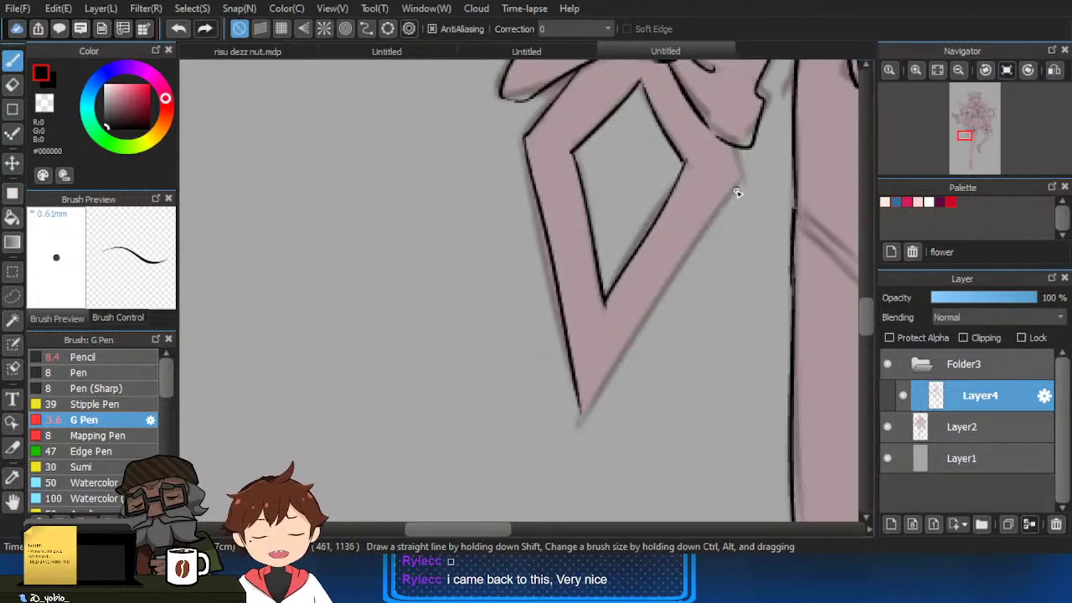
mouse_move(735, 192)
left_mouse_down()
mouse_move(585, 413)
mouse_move(740, 179)
left_mouse_up()
key("ctrl+z")
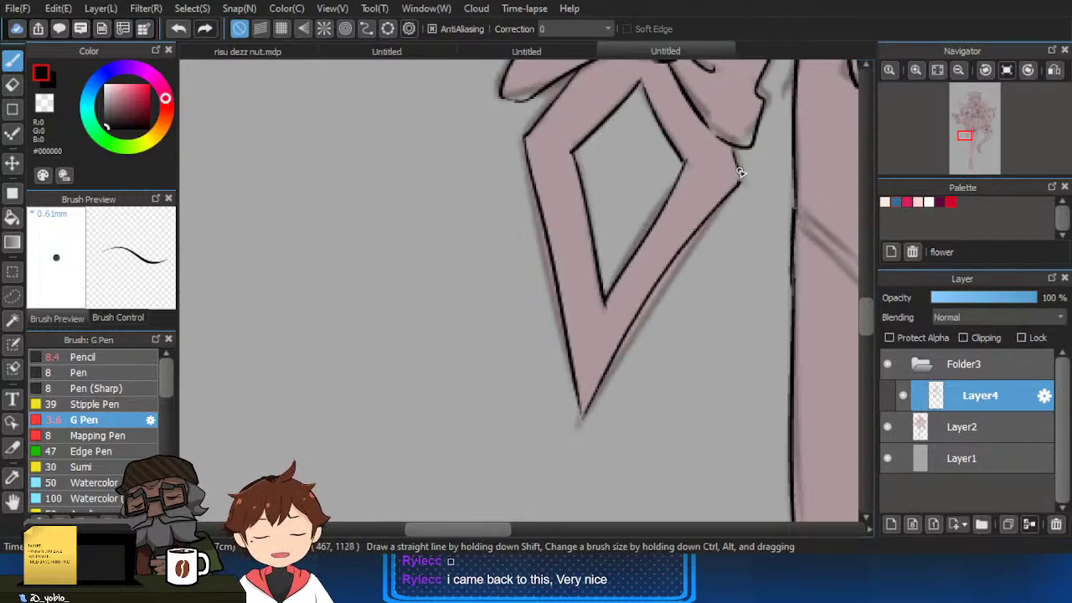
key("ctrl+z")
mouse_move(584, 417)
left_mouse_down()
mouse_move(612, 358)
mouse_move(740, 164)
left_mouse_up()
key("ctrl+z")
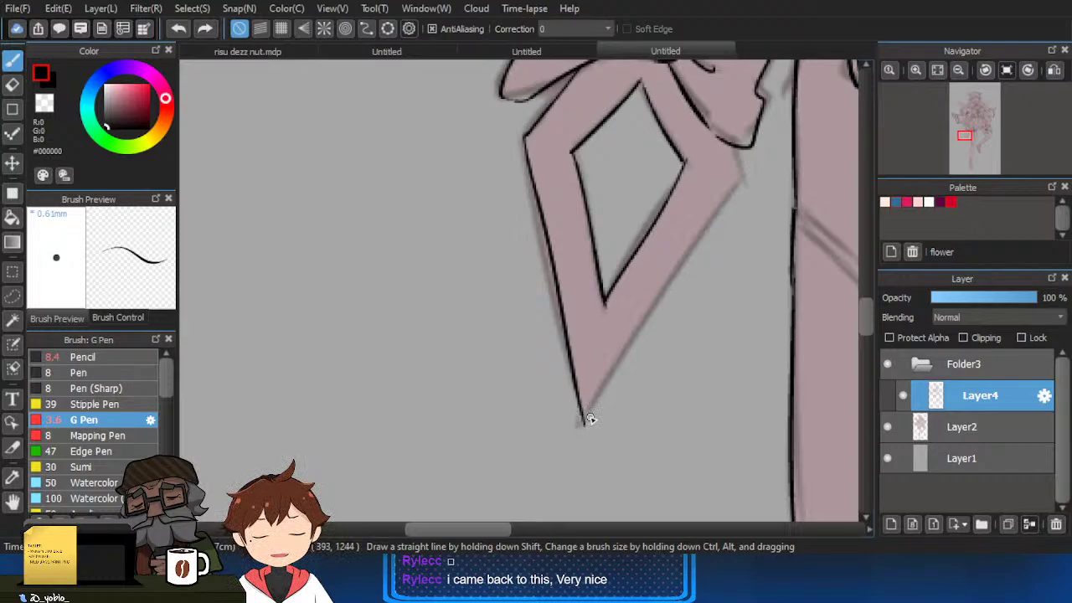
mouse_move(585, 423)
left_mouse_down()
mouse_move(744, 172)
mouse_move(653, 257)
mouse_move(673, 218)
left_mouse_up()
Check the pendant against the rest of the legs and erase the lower part of its inner diamond opening.
scroll(752, 159, "down", 1)
scroll(656, 247, "up", 1)
key("e")
scroll(673, 216, "down", 2)
left_click_drag(838, 273, 680, 310)
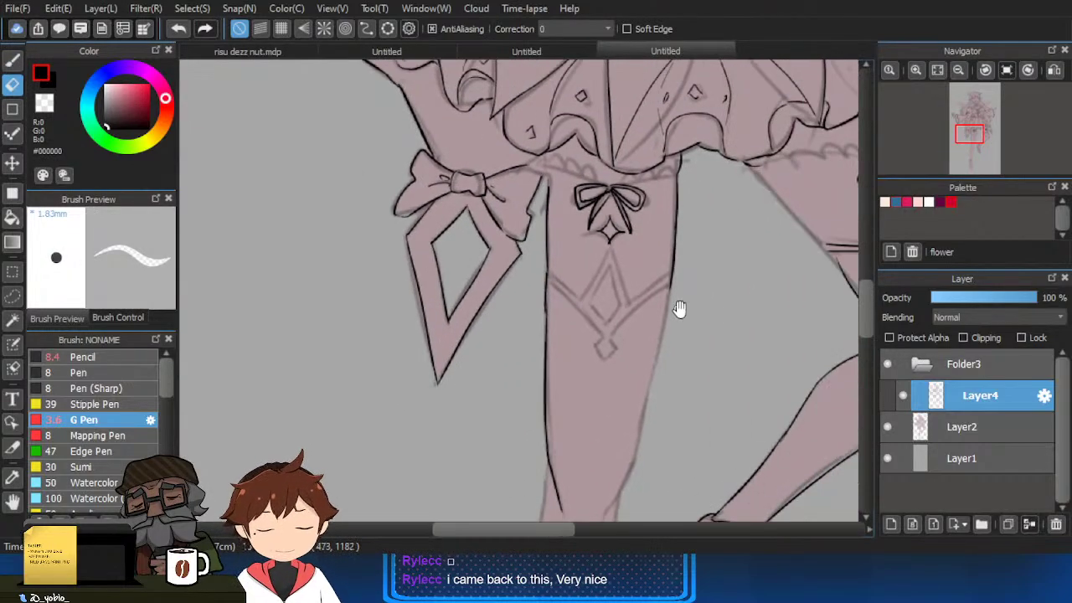
left_click_drag(846, 313, 632, 326)
left_click_drag(723, 335, 686, 344)
mouse_move(566, 445)
left_mouse_down()
mouse_move(678, 378)
mouse_move(584, 406)
mouse_move(687, 359)
left_mouse_up()
left_click_drag(313, 281, 323, 224)
left_click_drag(299, 186, 350, 243)
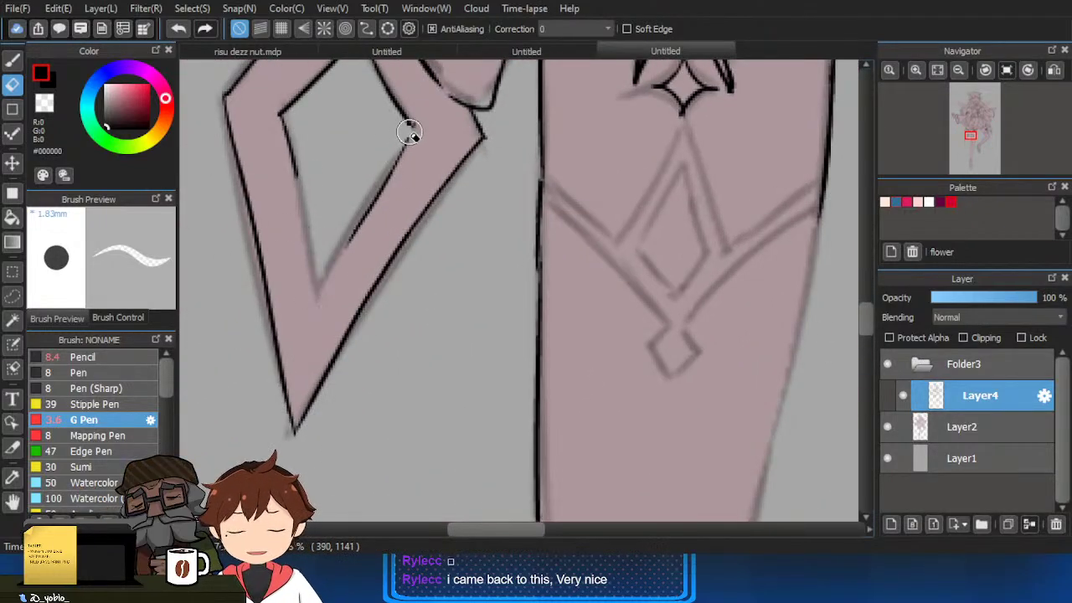
Re-ink the lower edges of the pendant's inner opening so they meet in a longer, deeper point.
key("b")
left_click_drag(411, 126, 304, 328)
mouse_move(294, 164)
left_mouse_down()
mouse_move(311, 306)
mouse_move(316, 289)
left_mouse_up()
key("e")
key("b")
left_click_drag(301, 228, 313, 340)
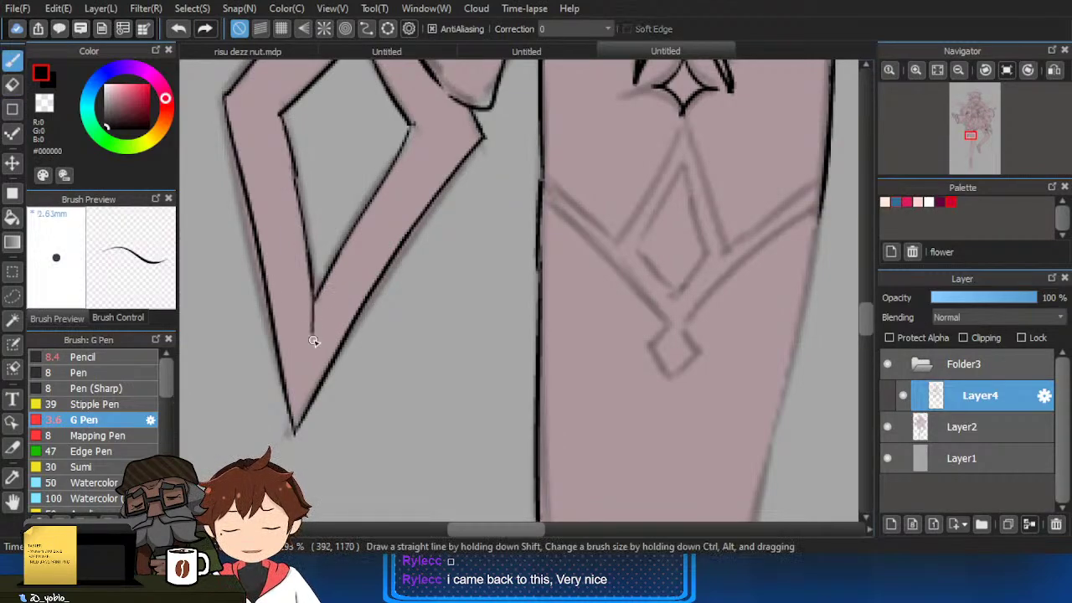
key("e")
left_click_drag(314, 261, 310, 352)
key("b")
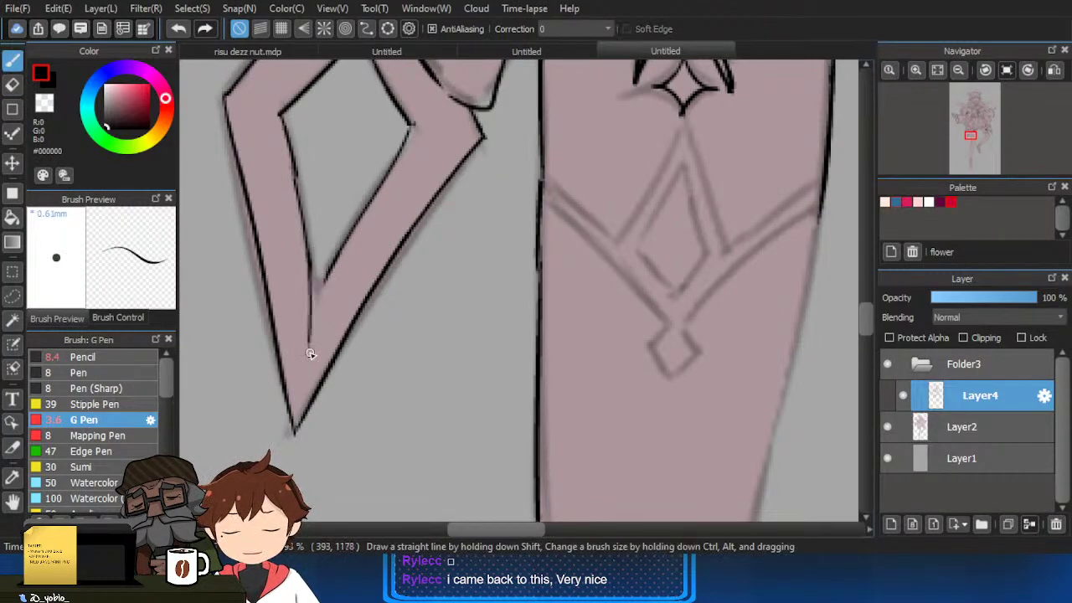
mouse_move(328, 272)
left_mouse_down()
mouse_move(311, 352)
mouse_move(321, 328)
mouse_move(299, 305)
left_mouse_up()
Erase the stray line ends at the tip of the right pendant beside the bent leg.
key("e")
scroll(334, 339, "down", 3)
left_click_drag(577, 288, 539, 257)
left_click_drag(624, 291, 505, 335)
scroll(761, 295, "up", 2)
left_click_drag(762, 301, 758, 289)
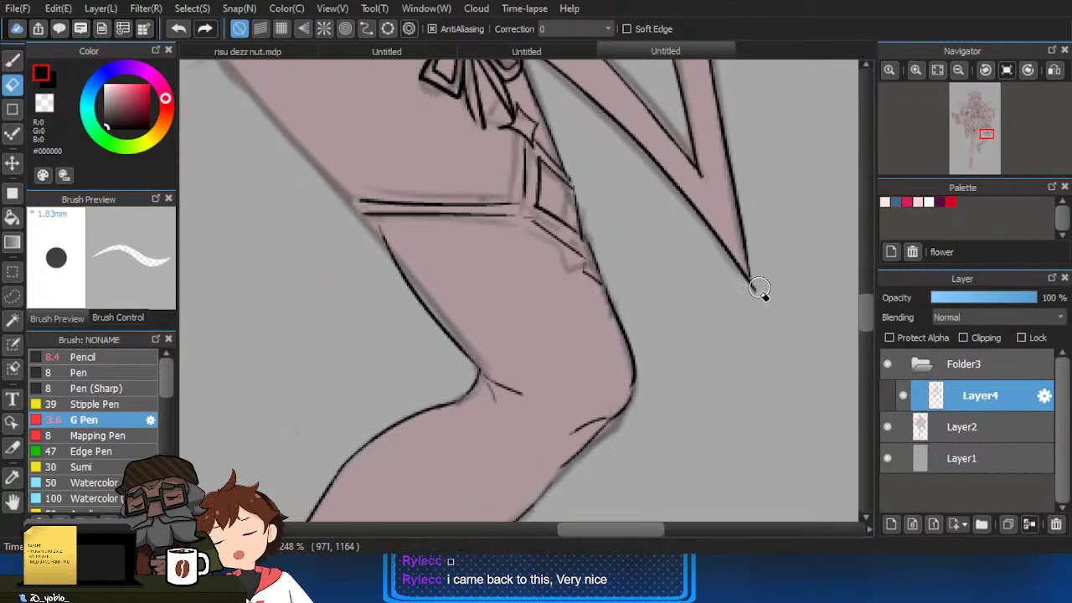
scroll(758, 290, "down", 4)
Ink the tall diamond and the small diamond beneath it on the straight leg's stocking.
key("p")
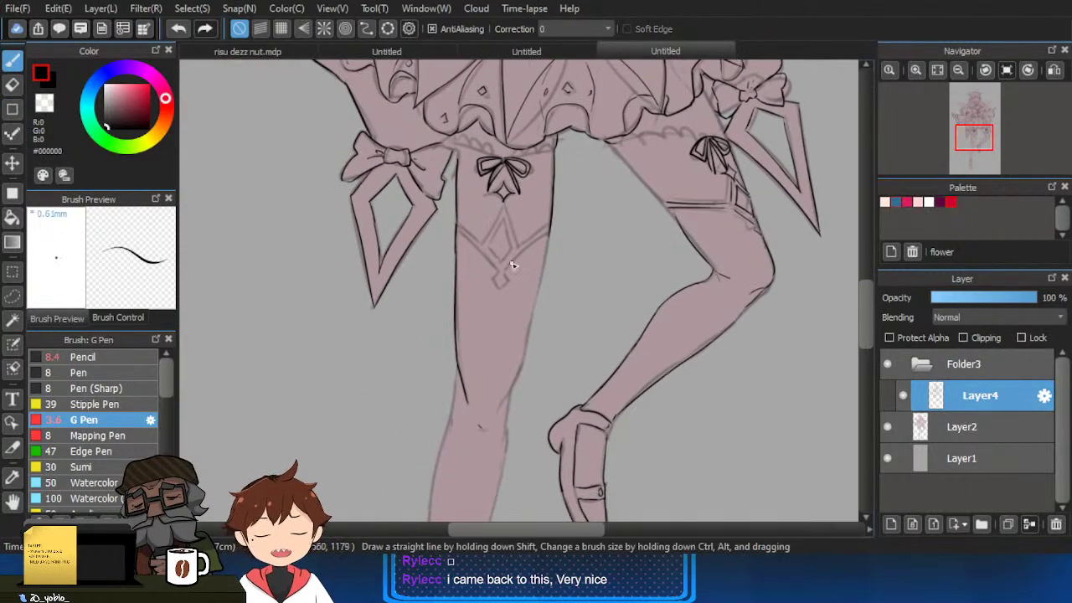
scroll(505, 224, "up", 4)
mouse_move(500, 218)
left_mouse_down()
mouse_move(475, 316)
mouse_move(456, 304)
mouse_move(505, 366)
left_mouse_up()
scroll(458, 304, "up", 1)
mouse_move(505, 199)
left_mouse_down()
mouse_move(540, 313)
mouse_move(507, 366)
mouse_move(519, 352)
mouse_move(502, 451)
mouse_move(531, 420)
mouse_move(516, 383)
left_mouse_up()
Ink the lower V-shaped edge of the stocking band on both sides, redoing the left line until it is clean.
mouse_move(533, 377)
left_mouse_down()
mouse_move(525, 389)
mouse_move(617, 275)
mouse_move(680, 248)
left_mouse_up()
key("ctrl+z")
left_click_drag(317, 220, 466, 383)
key("ctrl+z")
left_click_drag(315, 214, 472, 388)
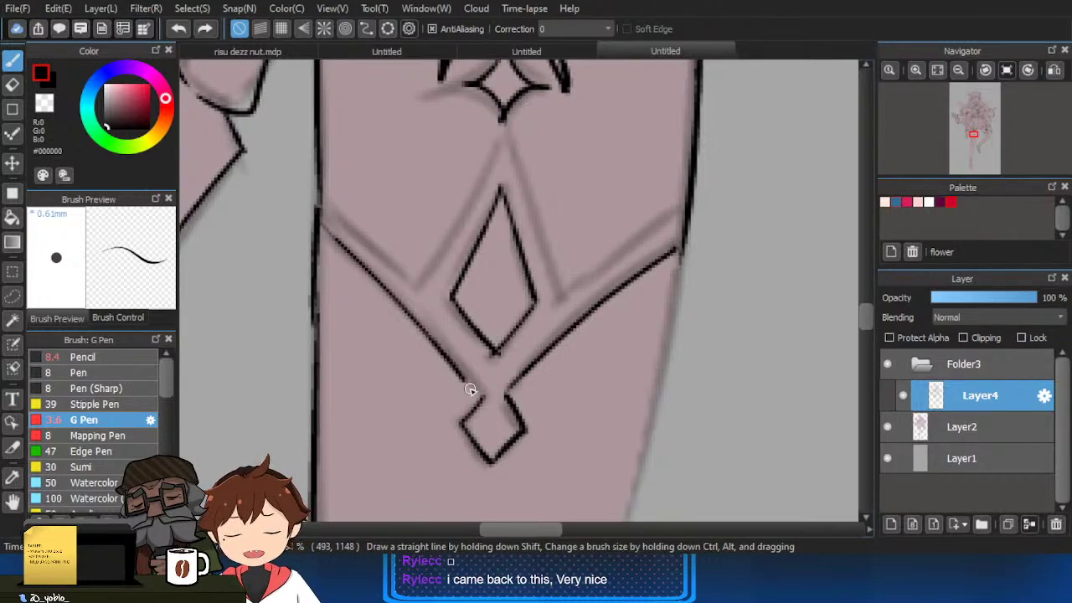
key("ctrl+z")
left_click_drag(330, 237, 483, 384)
key("ctrl+z")
left_click_drag(322, 228, 480, 388)
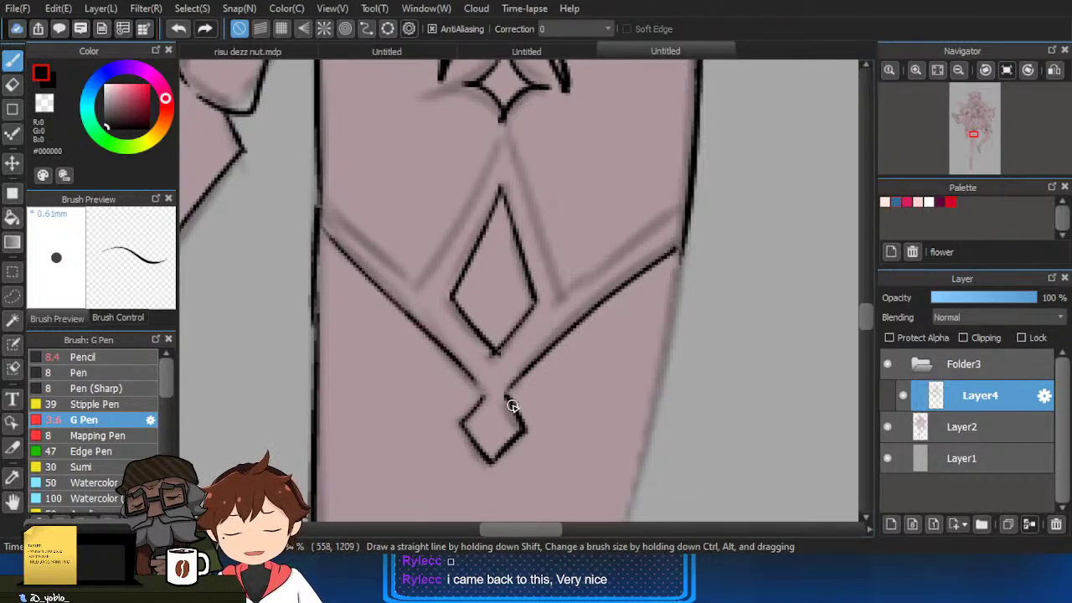
Ink the band's upper edge and the peaked outline around the stocking's tall diamond.
mouse_move(319, 203)
left_mouse_down()
mouse_move(438, 289)
mouse_move(508, 116)
mouse_move(425, 283)
left_mouse_up()
key("ctrl+z")
mouse_move(508, 132)
left_mouse_down()
mouse_move(566, 296)
mouse_move(681, 217)
mouse_move(683, 237)
mouse_move(694, 198)
mouse_move(646, 417)
left_mouse_up()
Ink the straight leg's right thigh contour from the stocking band down to the inward curve at the knee.
scroll(686, 228, "down", 3)
key("ctrl+z")
mouse_move(687, 231)
left_mouse_down()
mouse_move(684, 302)
mouse_move(650, 431)
left_mouse_up()
left_click_drag(650, 431, 667, 361)
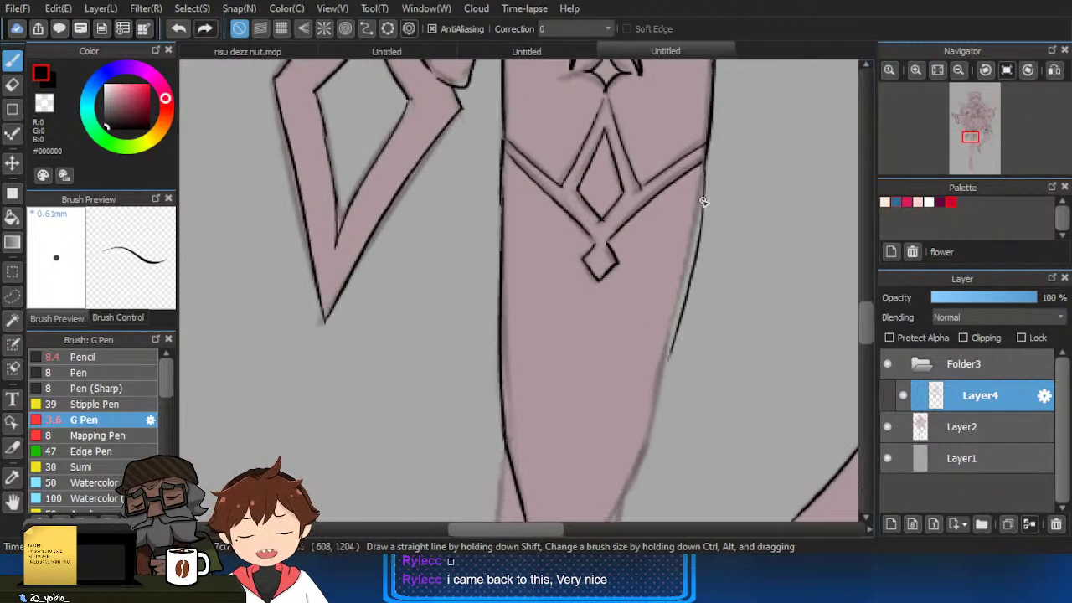
key("ctrl+z")
left_click_drag(704, 166, 644, 441)
left_click_drag(662, 341, 686, 239)
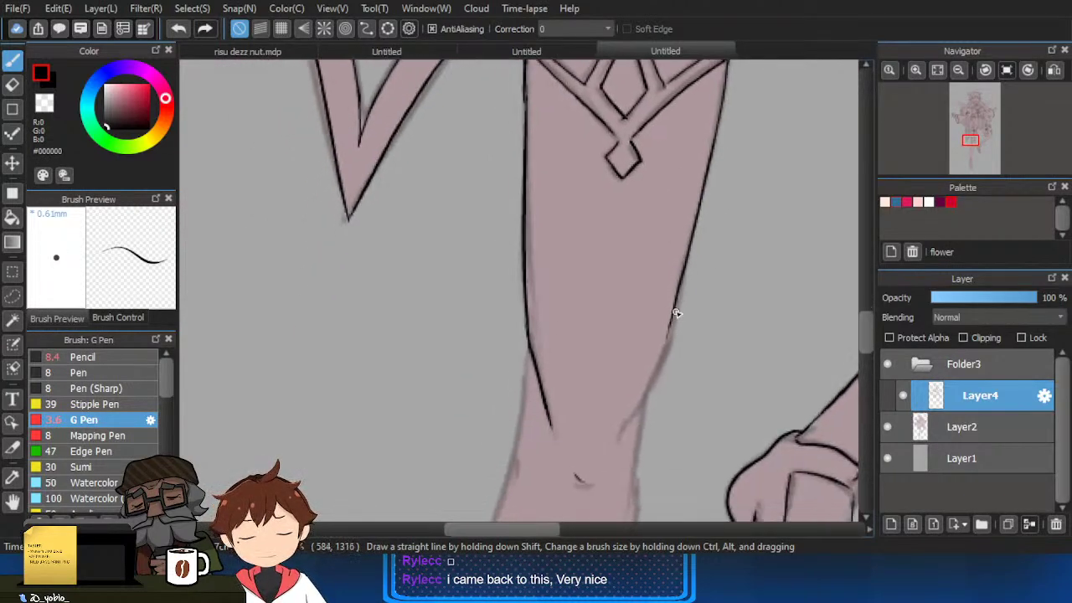
key("ctrl+z")
mouse_move(673, 320)
left_mouse_down()
mouse_move(647, 393)
mouse_move(618, 435)
mouse_move(635, 355)
left_mouse_up()
Ink the contours on both sides of the straight leg's knee and continue the left one along the calf.
left_click_drag(561, 267, 590, 340)
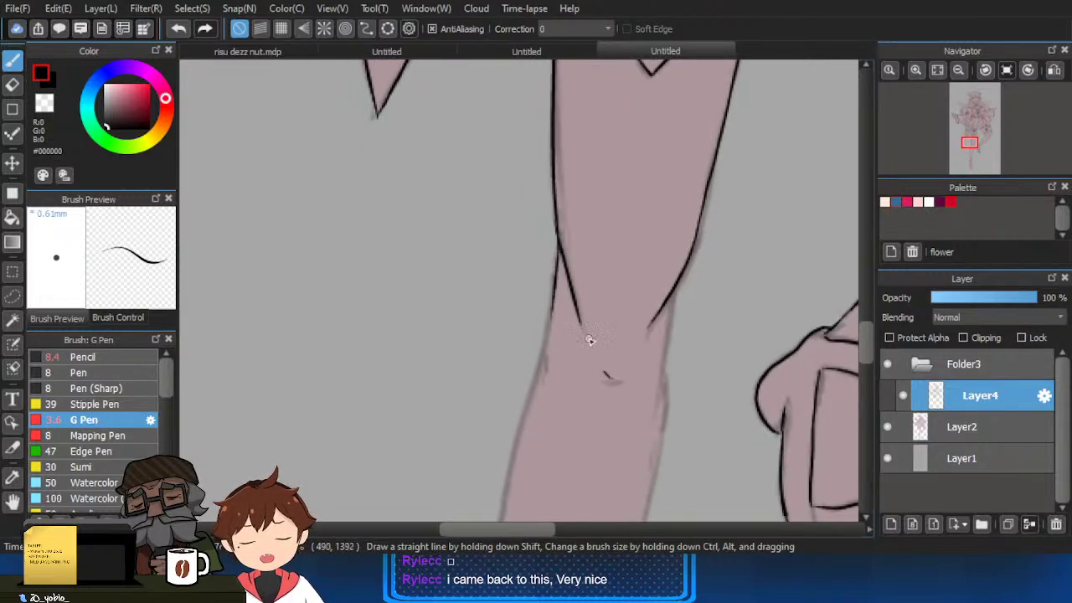
left_click_drag(674, 288, 667, 355)
left_click_drag(574, 347, 585, 285)
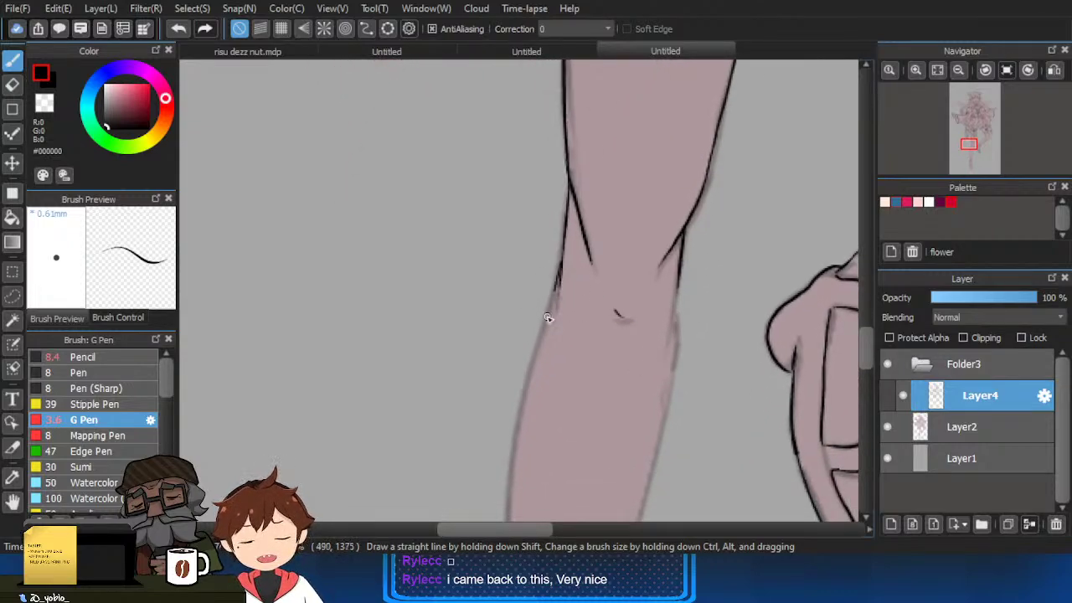
left_click_drag(549, 319, 537, 355)
left_click_drag(533, 382, 575, 230)
left_click_drag(585, 191, 550, 347)
mouse_move(570, 351)
left_mouse_down()
mouse_move(574, 246)
mouse_move(542, 289)
left_mouse_up()
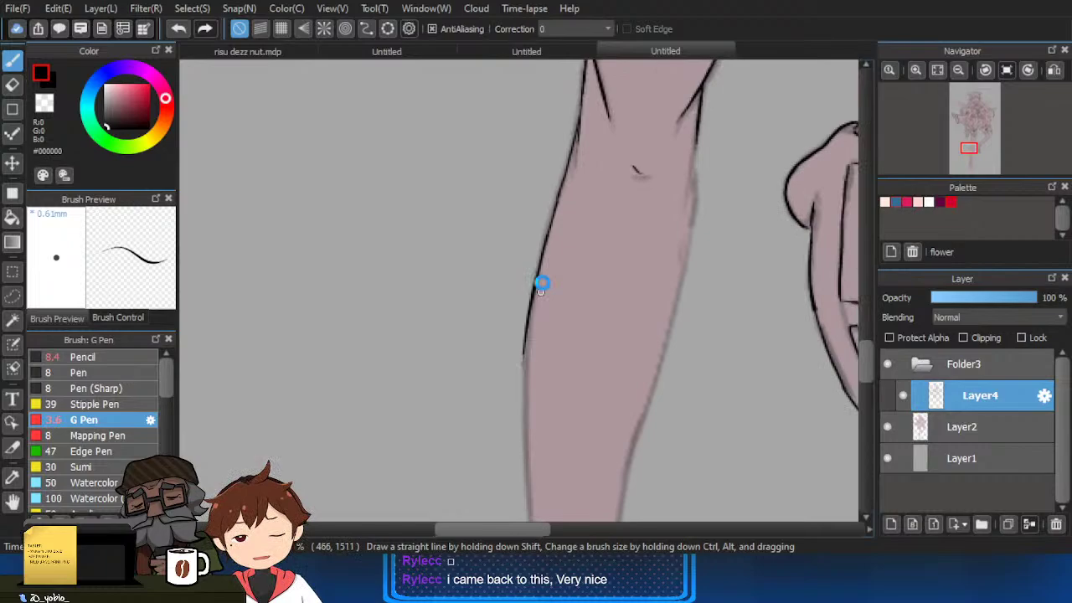
key("ctrl+z")
left_click_drag(579, 128, 527, 399)
Ink the straight leg's left contour from the calf down to the ankle strap.
left_click_drag(543, 510, 555, 291)
left_click_drag(538, 192, 546, 437)
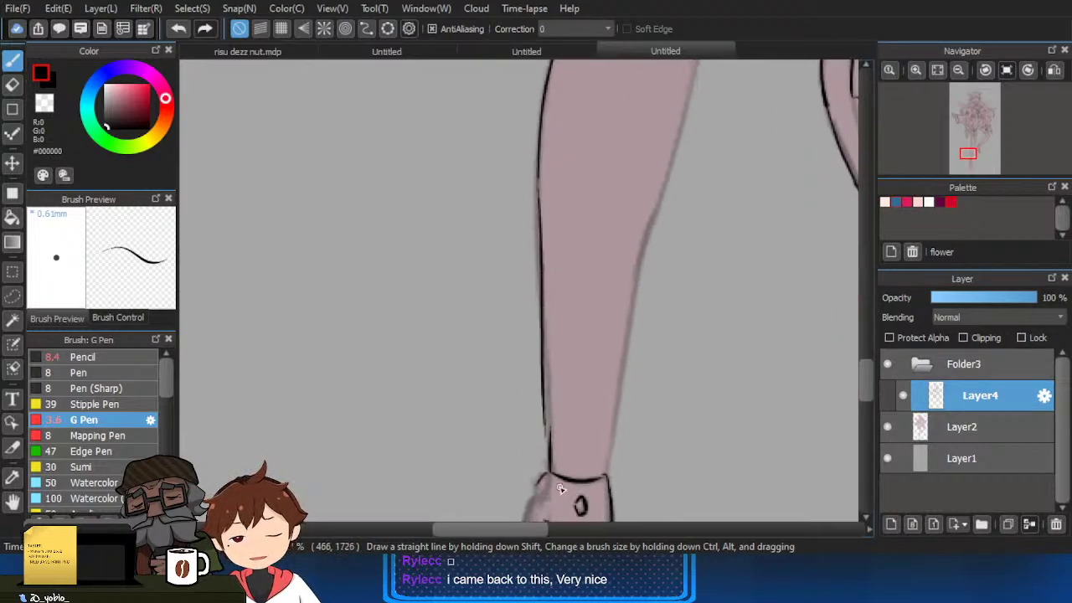
key("ctrl+z")
key("ctrl+y")
key("ctrl+z")
key("ctrl+y")
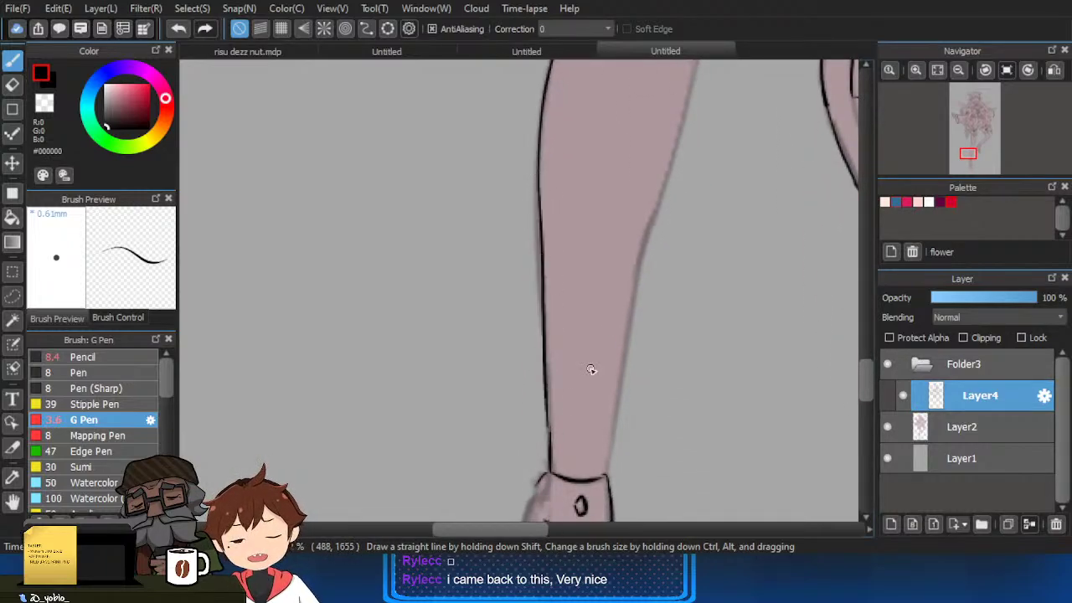
Ink the straight leg's right contour from the calf down to the ankle strap.
left_click_drag(649, 157, 601, 300)
mouse_move(660, 109)
left_mouse_down()
mouse_move(592, 414)
mouse_move(606, 303)
mouse_move(584, 448)
left_mouse_up()
left_click_drag(578, 493, 604, 347)
left_click_drag(614, 270, 596, 397)
key("ctrl+z")
key("ctrl+y")
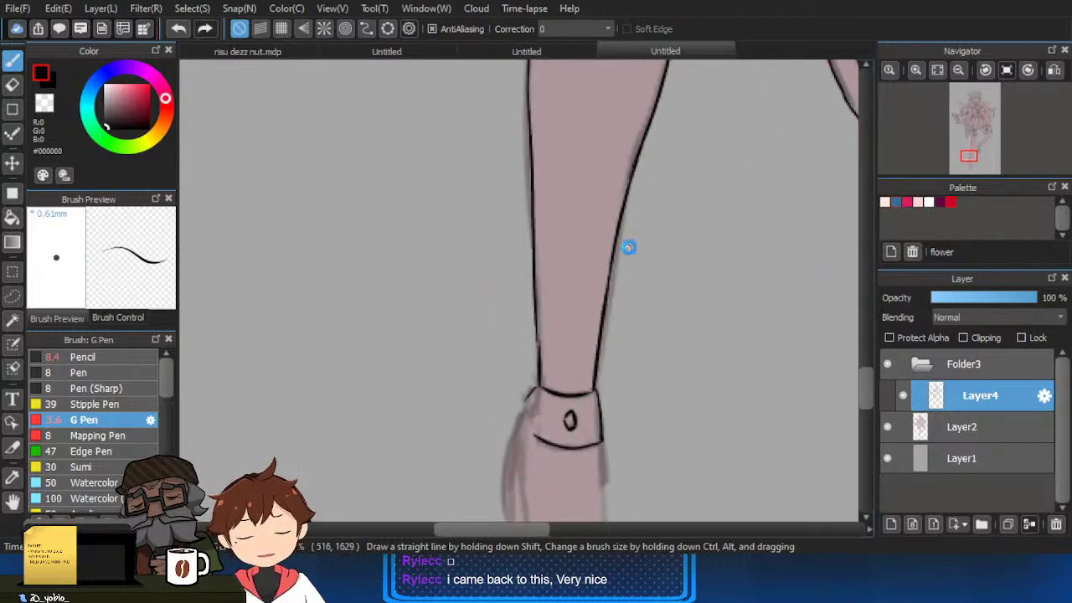
left_click_drag(629, 248, 591, 390)
left_click_drag(623, 160, 581, 394)
mouse_move(620, 210)
left_mouse_down()
mouse_move(614, 271)
mouse_move(544, 342)
mouse_move(555, 345)
left_mouse_up()
key("e")
key("b")
Ink the left inner edge of the shoe opening between the ankle strap and the lower strap.
left_click_drag(596, 424, 543, 445)
mouse_move(772, 419)
left_mouse_down()
mouse_move(711, 418)
mouse_move(726, 461)
left_mouse_up()
left_click_drag(686, 372, 739, 262)
left_click_drag(733, 318, 759, 228)
left_click_drag(710, 444, 738, 294)
left_click_drag(599, 465, 651, 265)
mouse_move(555, 331)
left_mouse_down()
mouse_move(544, 306)
mouse_move(525, 417)
left_mouse_up()
left_click_drag(543, 339, 545, 227)
key("ctrl+z")
mouse_move(533, 190)
left_mouse_down()
mouse_move(540, 380)
mouse_move(635, 397)
mouse_move(600, 344)
left_mouse_up()
Ink the rounded toe panel outline below the shoe's lower strap, redoing its right side.
scroll(556, 396, "down", 2)
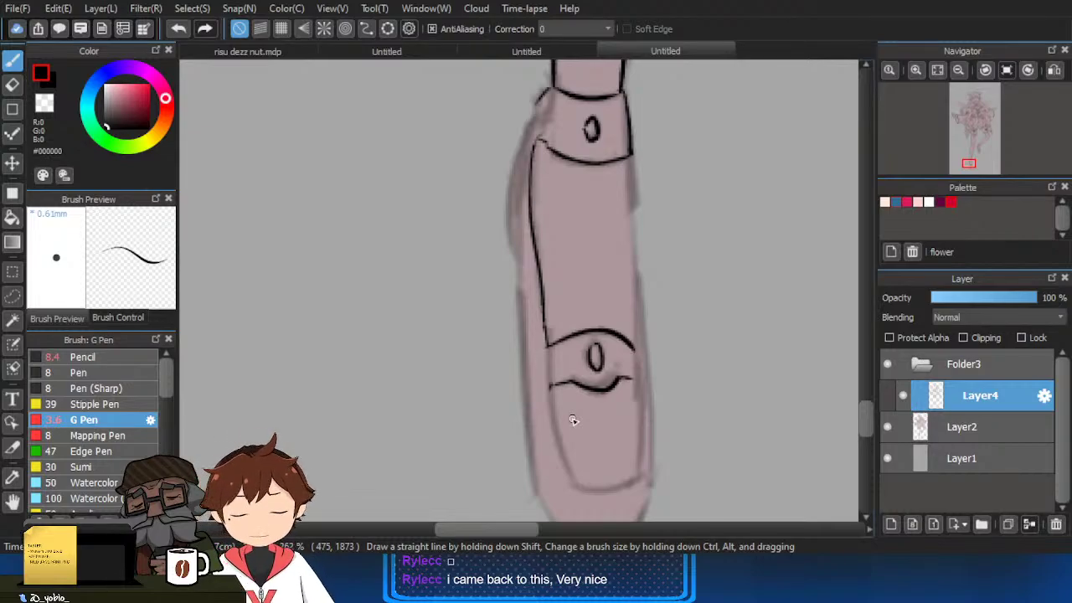
scroll(594, 398, "down", 4)
scroll(570, 335, "up", 2)
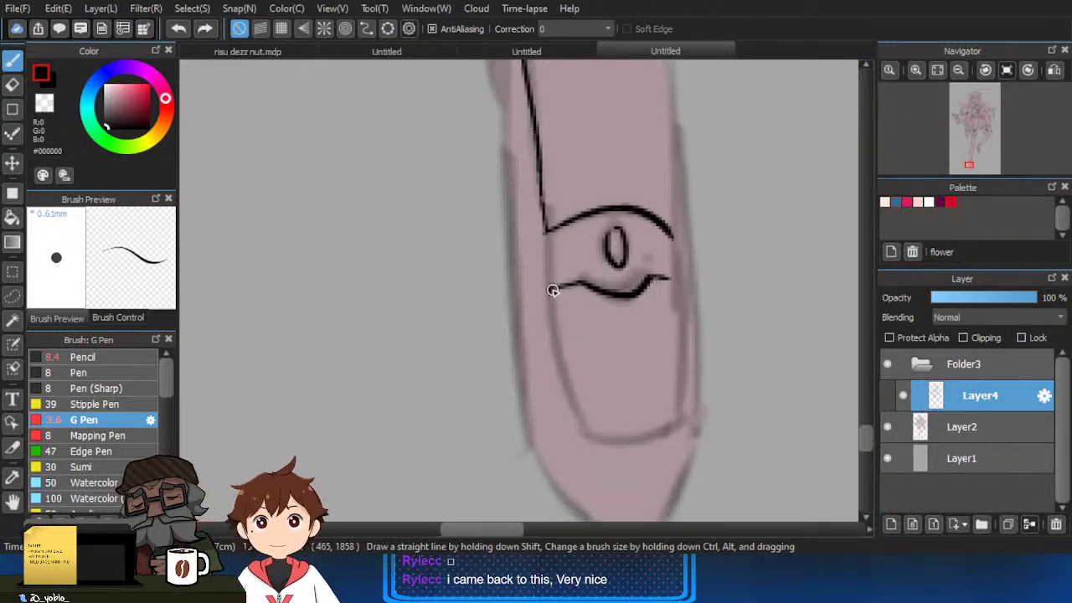
mouse_move(551, 293)
left_mouse_down()
mouse_move(603, 433)
mouse_move(701, 417)
left_mouse_up()
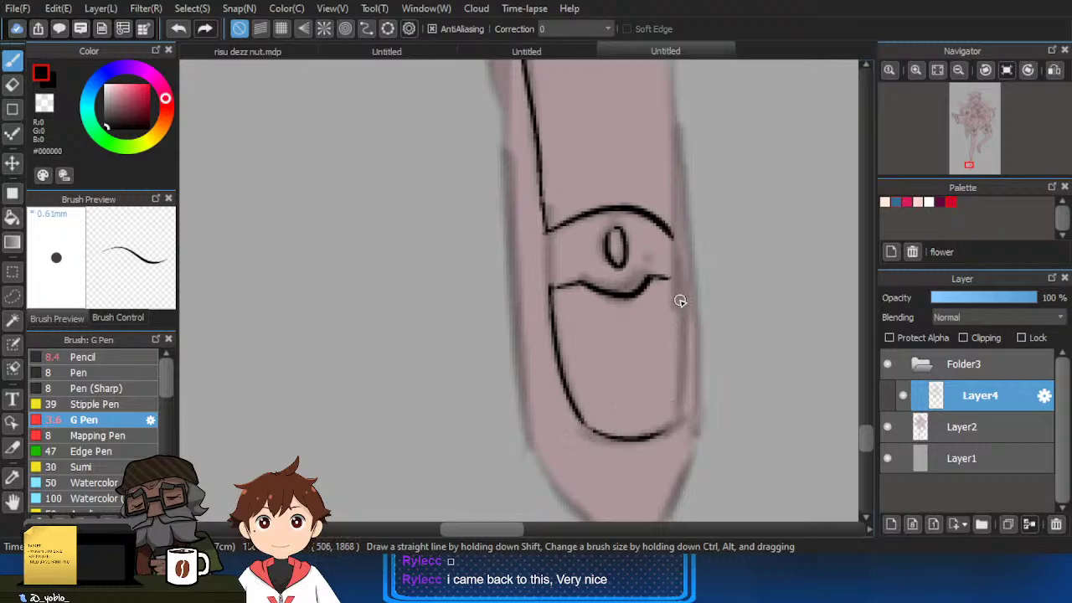
left_click_drag(680, 300, 682, 411)
key("ctrl+z")
left_click_drag(680, 294, 681, 402)
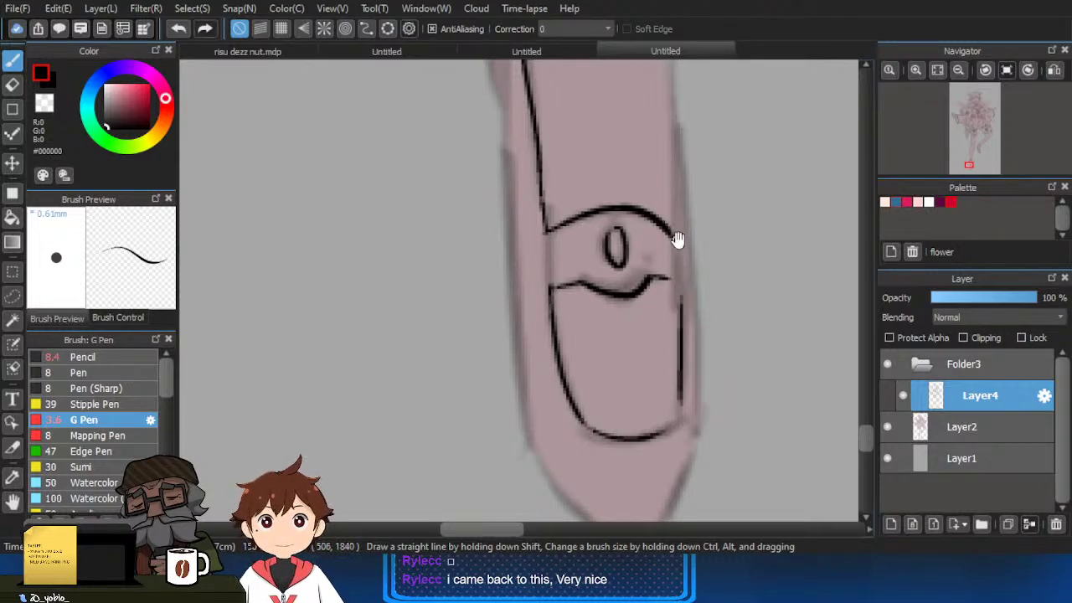
Ink the shoe's right inner edge between the straps, plus its outer right side and the toe tip.
scroll(675, 172, "up", 3)
left_click_drag(658, 115, 667, 371)
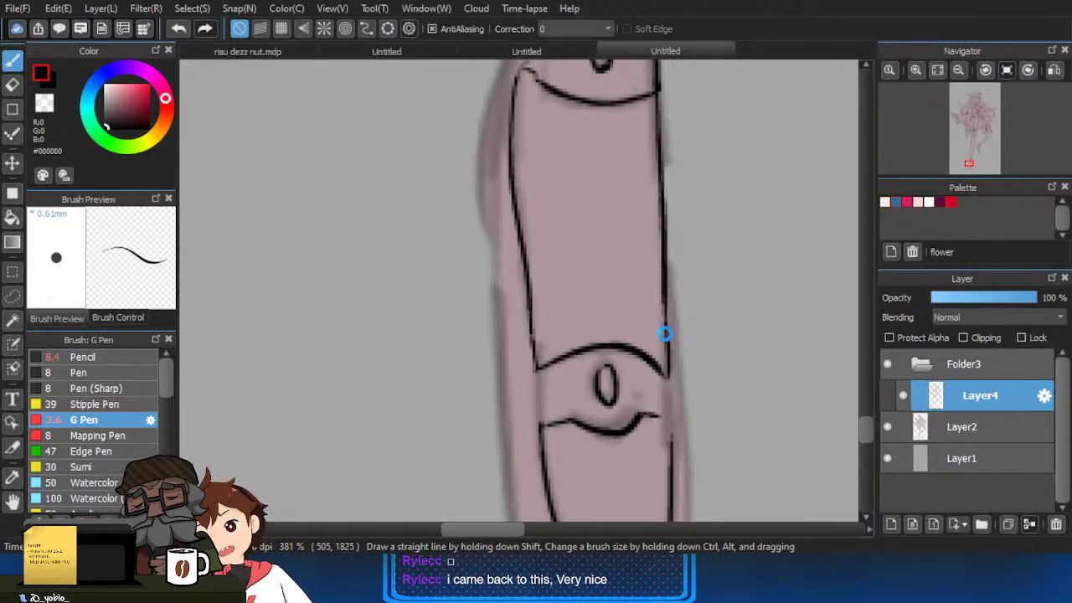
left_click_drag(665, 332, 666, 264)
left_click_drag(662, 199, 684, 441)
left_click_drag(685, 444, 687, 333)
mouse_move(683, 234)
left_mouse_down()
mouse_move(675, 438)
mouse_move(605, 495)
mouse_move(533, 293)
left_mouse_up()
Ink the shoe's outer left side upward and add the curved heel contour to the ankle strap.
scroll(524, 424, "up", 1)
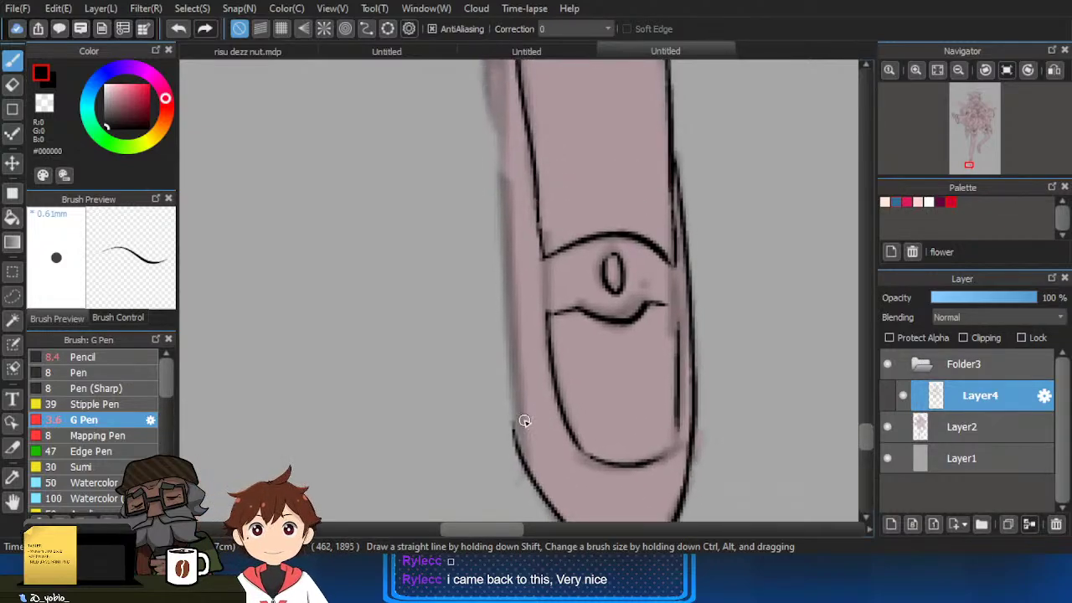
left_click_drag(525, 424, 521, 184)
scroll(509, 433, "up", 3)
left_click_drag(509, 433, 498, 222)
scroll(502, 307, "up", 2)
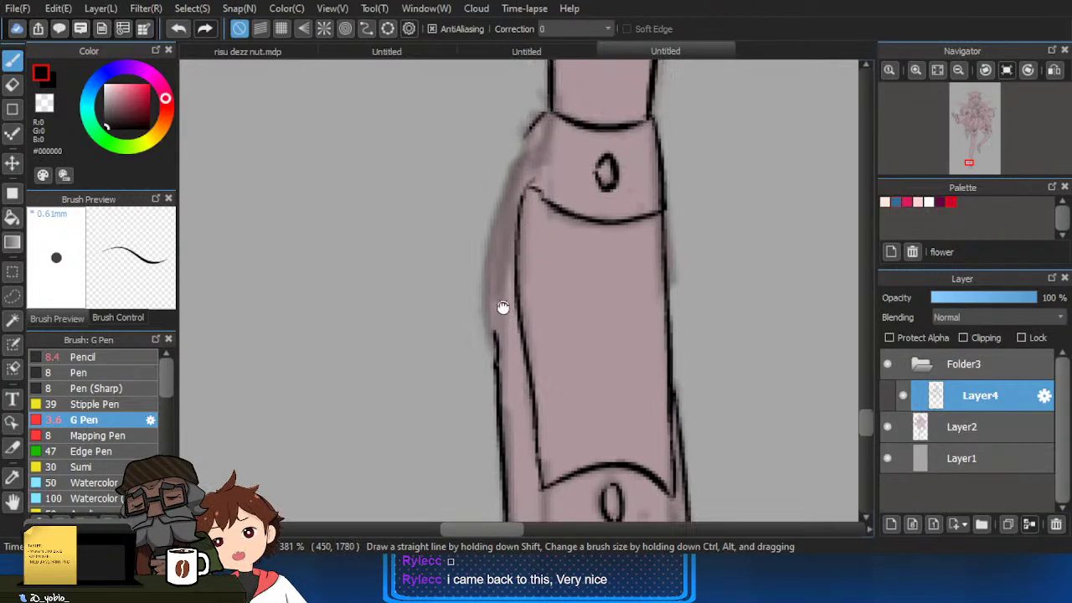
mouse_move(494, 343)
left_mouse_down()
mouse_move(488, 307)
mouse_move(538, 123)
left_mouse_up()
Erase the shoe's outer left edge below the heel curve and re-ink it slightly wider down to the toe.
scroll(630, 164, "down", 4)
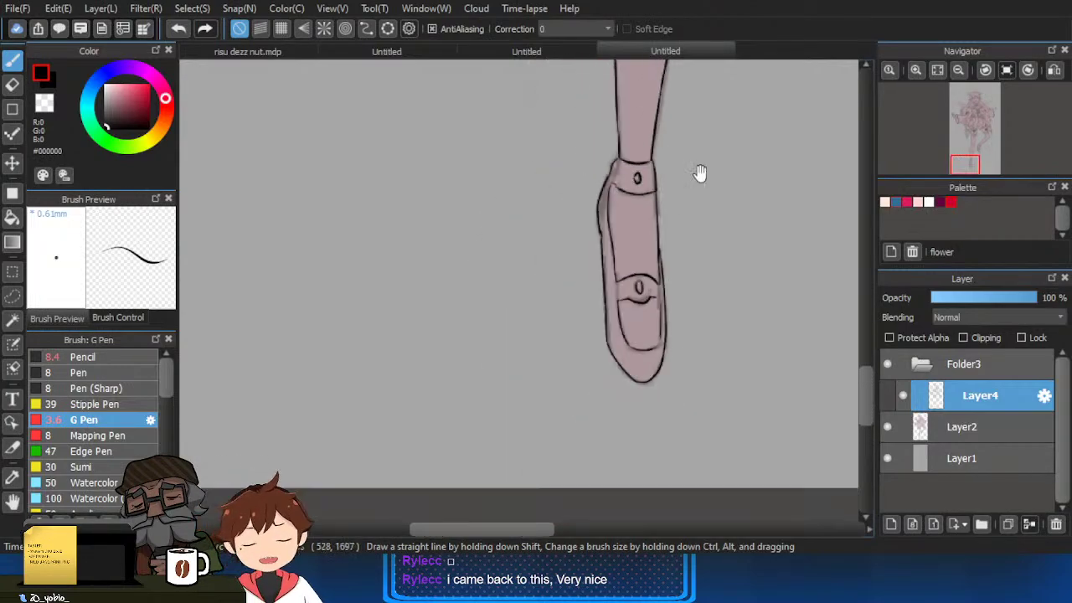
left_click_drag(675, 283, 642, 345)
scroll(595, 360, "up", 2)
key("e")
left_click_drag(554, 243, 564, 402)
key("b")
key("e")
mouse_move(558, 251)
left_mouse_down()
mouse_move(558, 429)
mouse_move(577, 456)
left_mouse_up()
key("b")
key("e")
key("b")
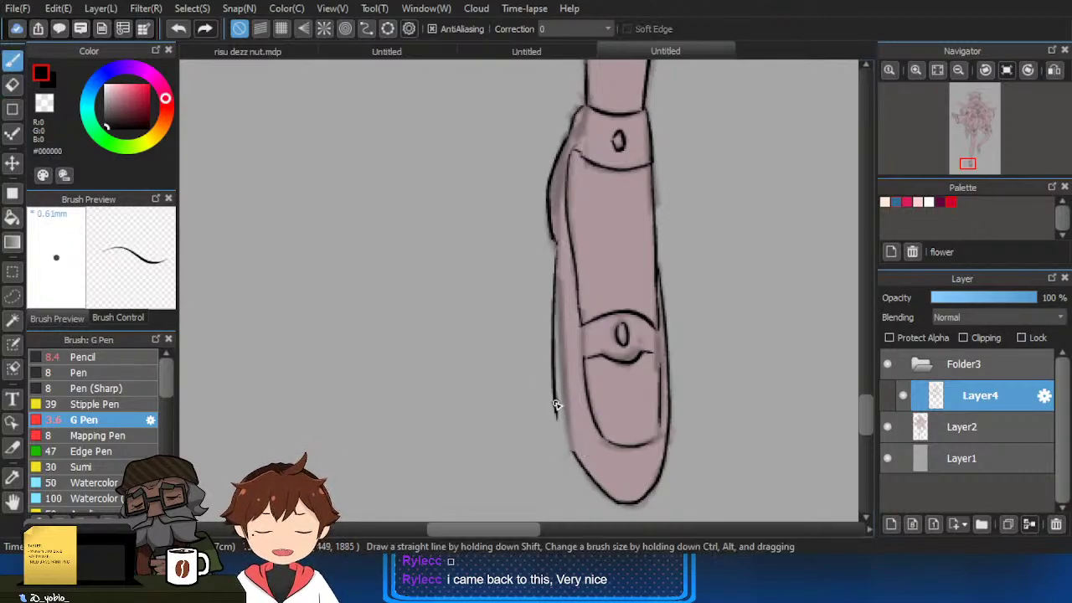
left_click_drag(556, 405, 577, 460)
scroll(592, 471, "down", 3)
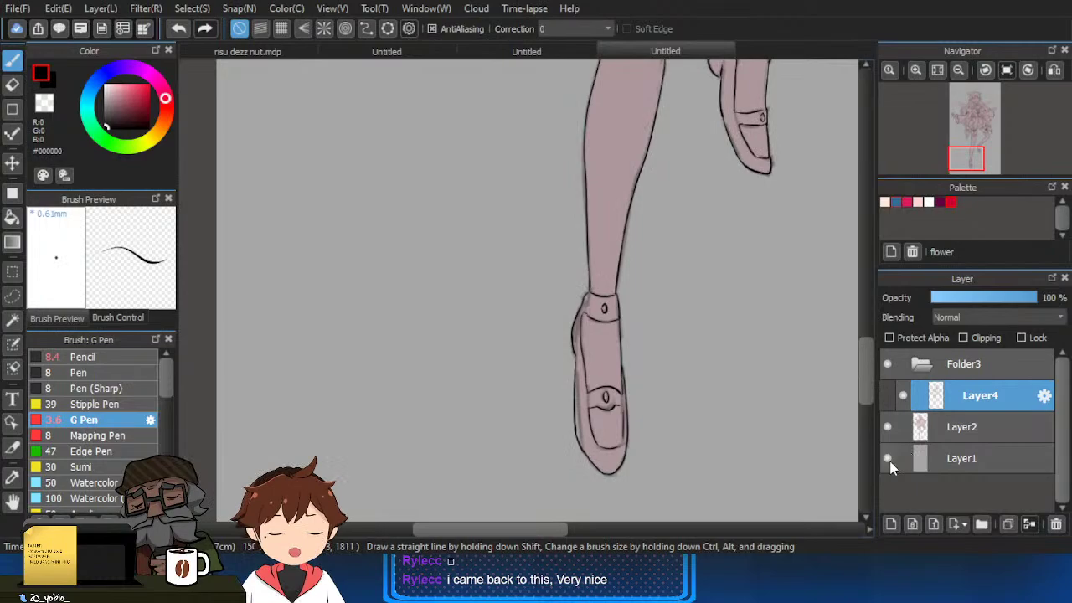
Erase the left side of the toe panel below the shoe's lower strap and re-ink it as a smooth curve.
key("e")
scroll(596, 427, "up", 1)
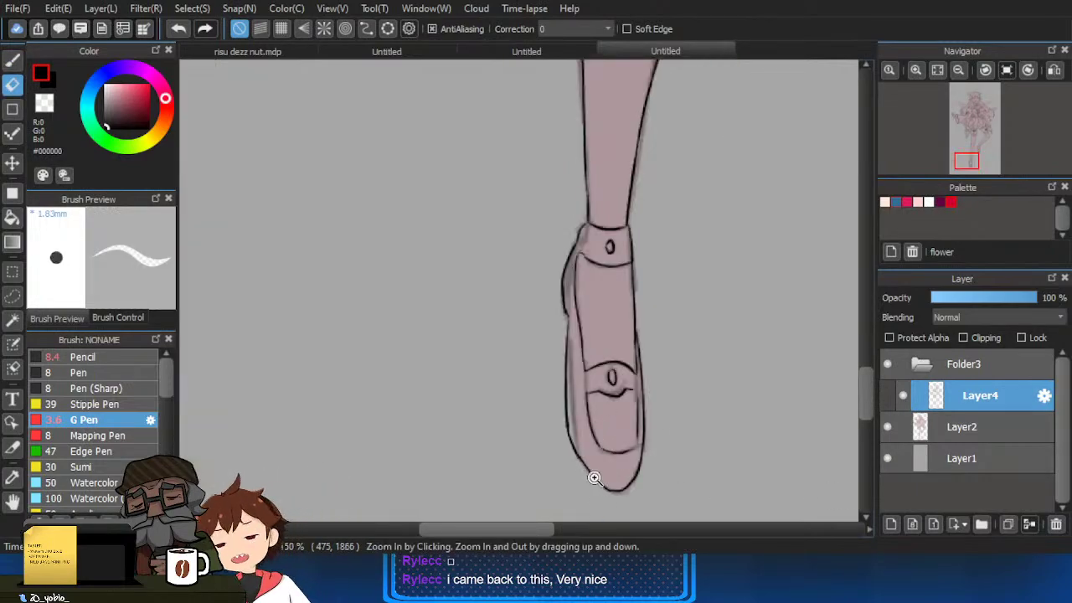
scroll(624, 449, "up", 4)
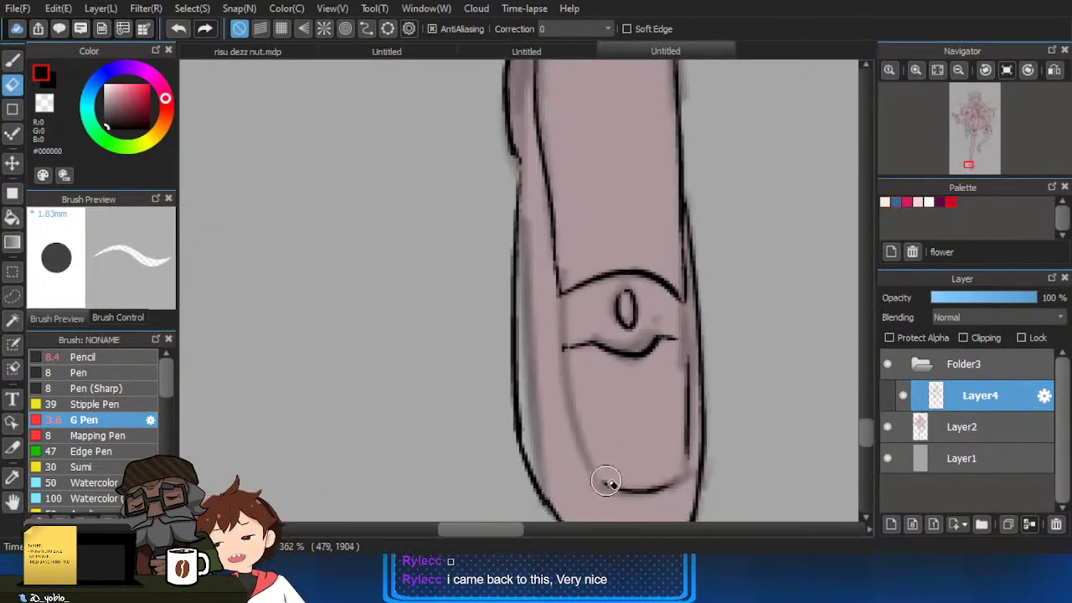
key("p")
left_click_drag(555, 287, 615, 428)
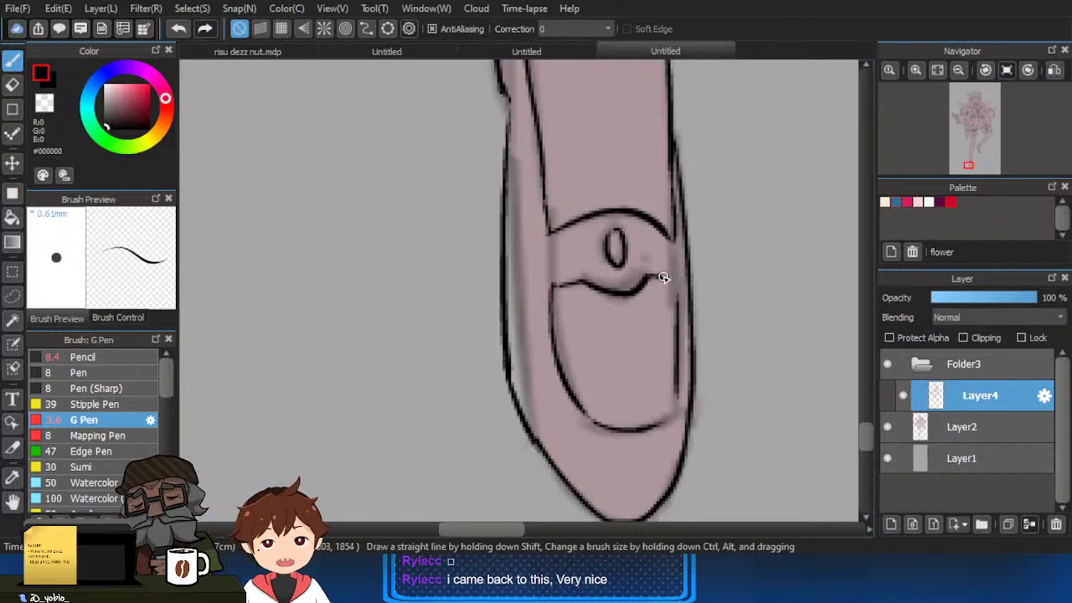
scroll(686, 252, "down", 4)
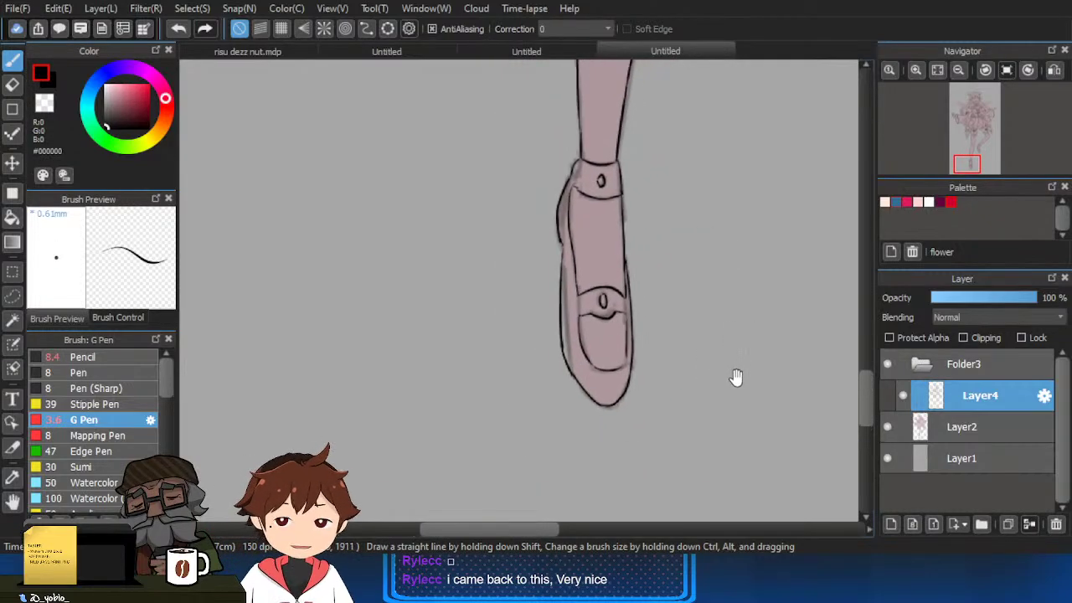
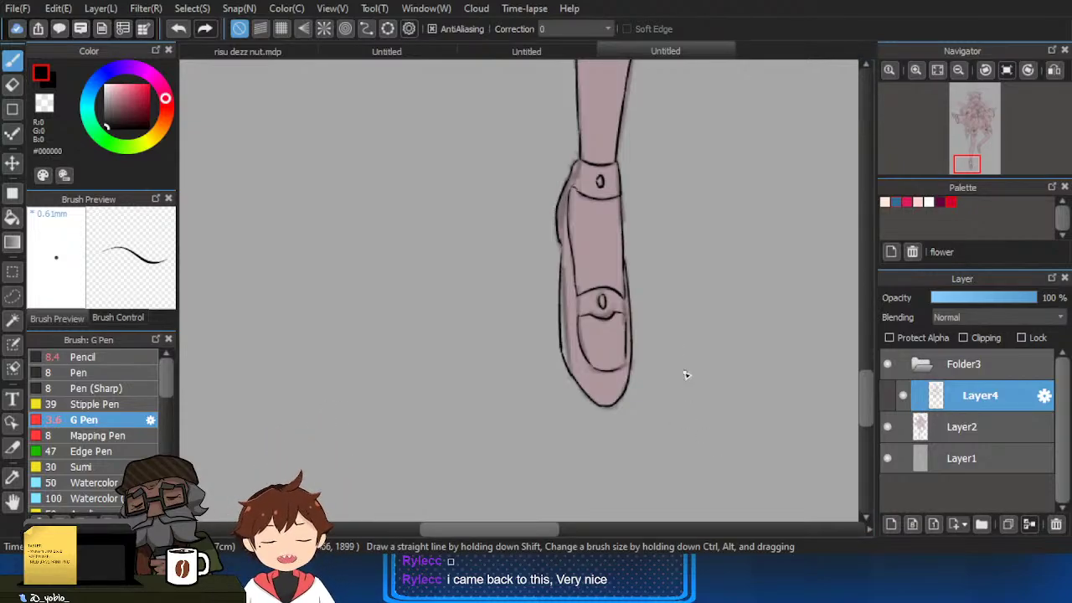
Hide the sketch on Layer2 to check the figure's line art on its own, and show it again.
scroll(685, 374, "down", 3)
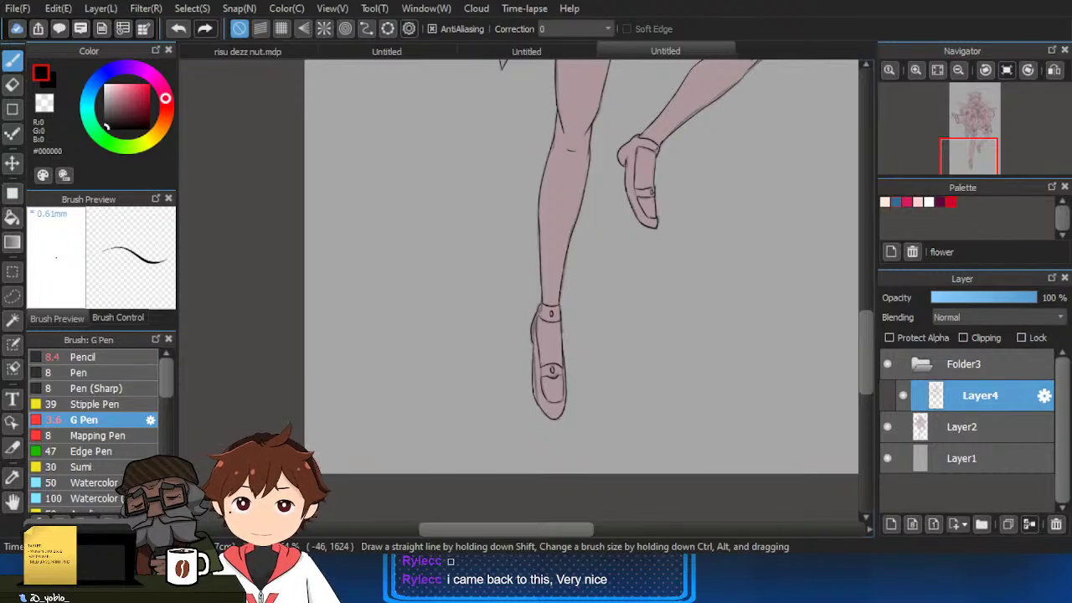
scroll(756, 424, "down", 5)
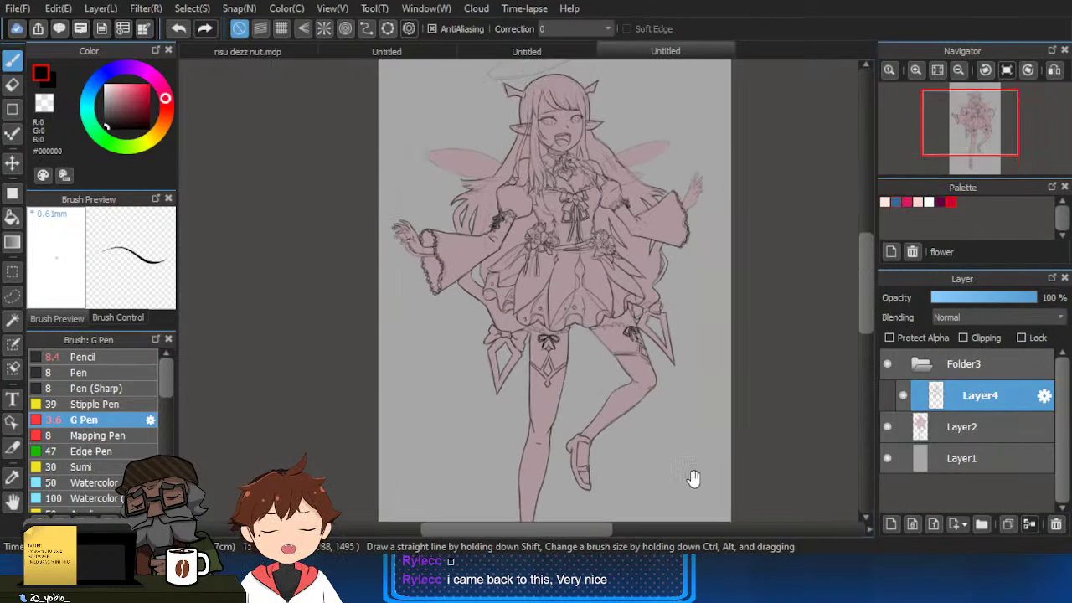
left_click(888, 427)
left_click_drag(782, 514, 795, 454)
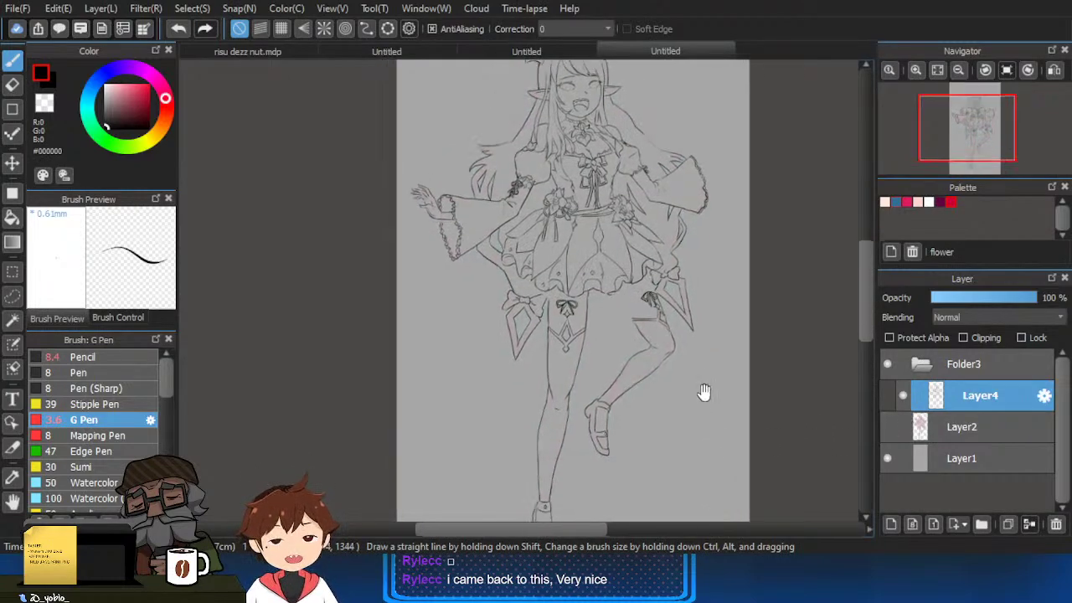
left_click(888, 427)
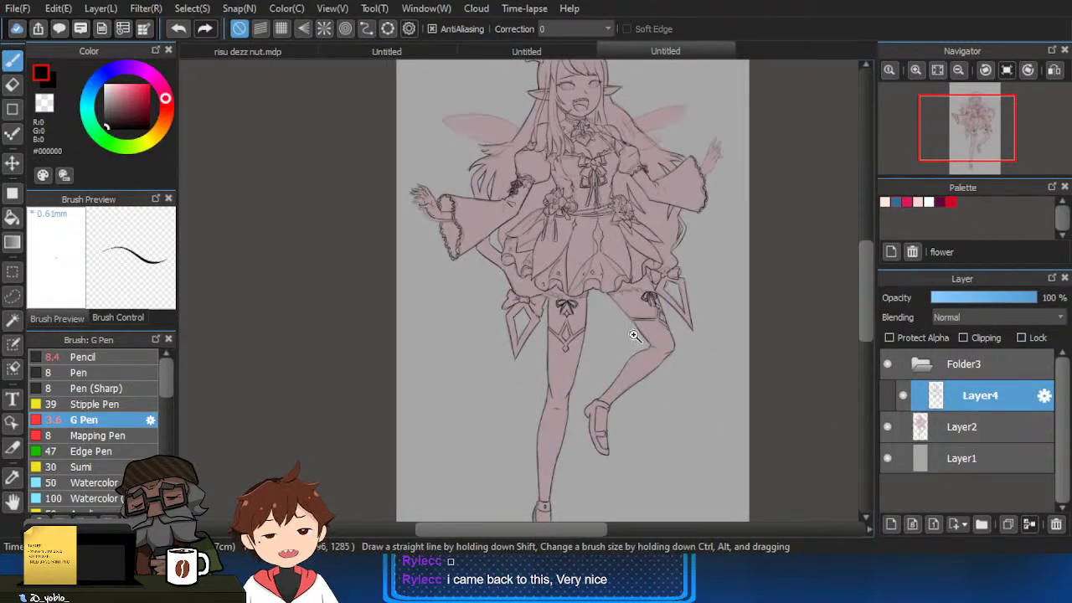
Redo the bent leg's inner thigh line from the skirt hem down past the stocking band.
scroll(626, 344, "up", 4)
left_click_drag(626, 344, 620, 308)
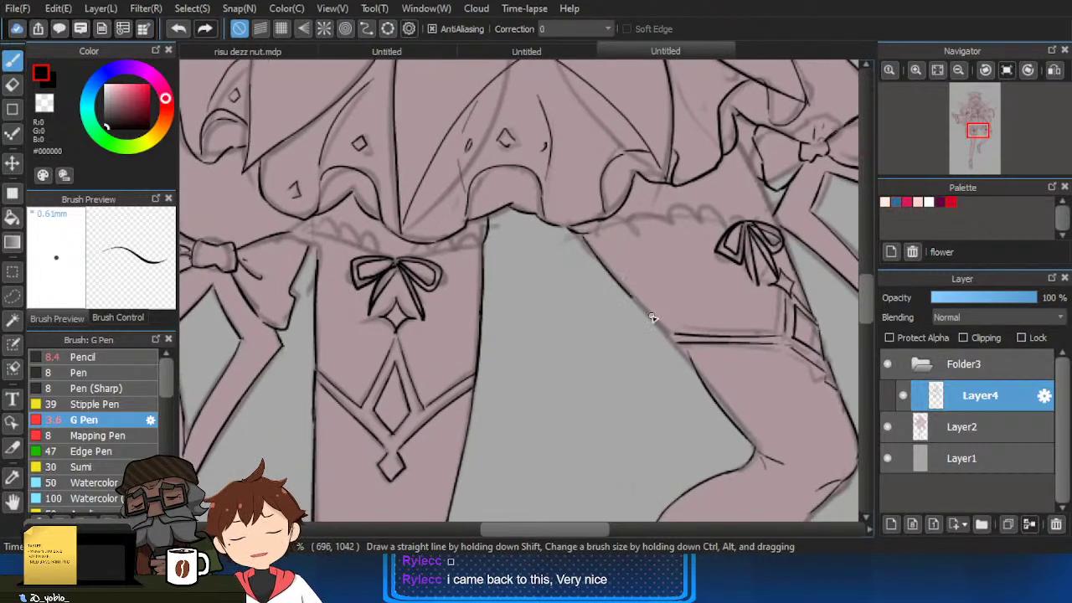
key("ctrl+z")
left_click_drag(581, 230, 695, 370)
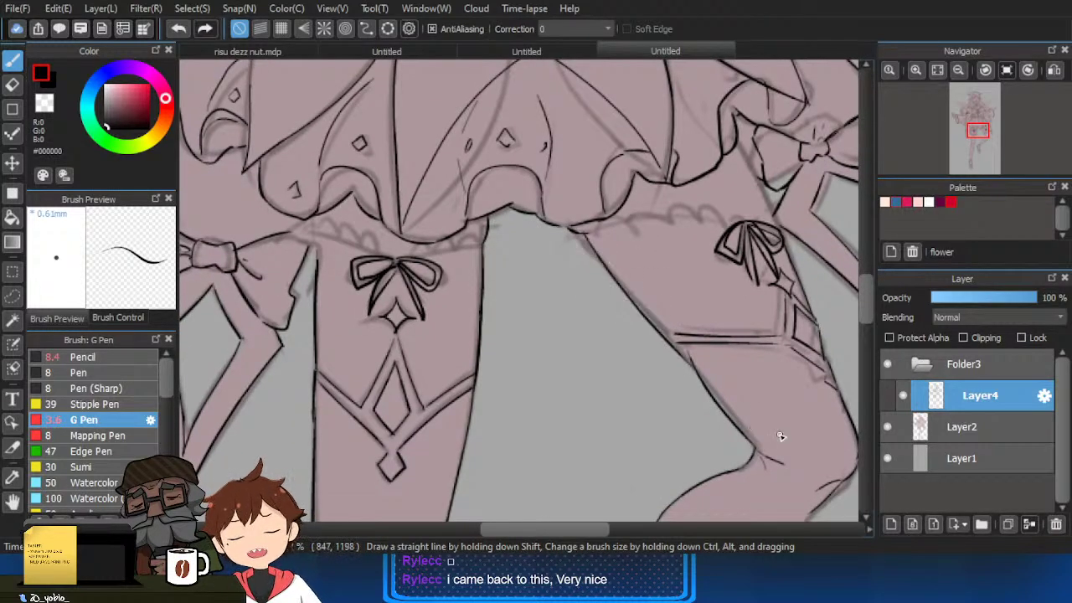
Erase the bent leg's inner contour between the stocking band and the knee crease and re-ink it.
scroll(781, 437, "up", 2)
key("e")
left_click_drag(672, 331, 751, 433)
key("b")
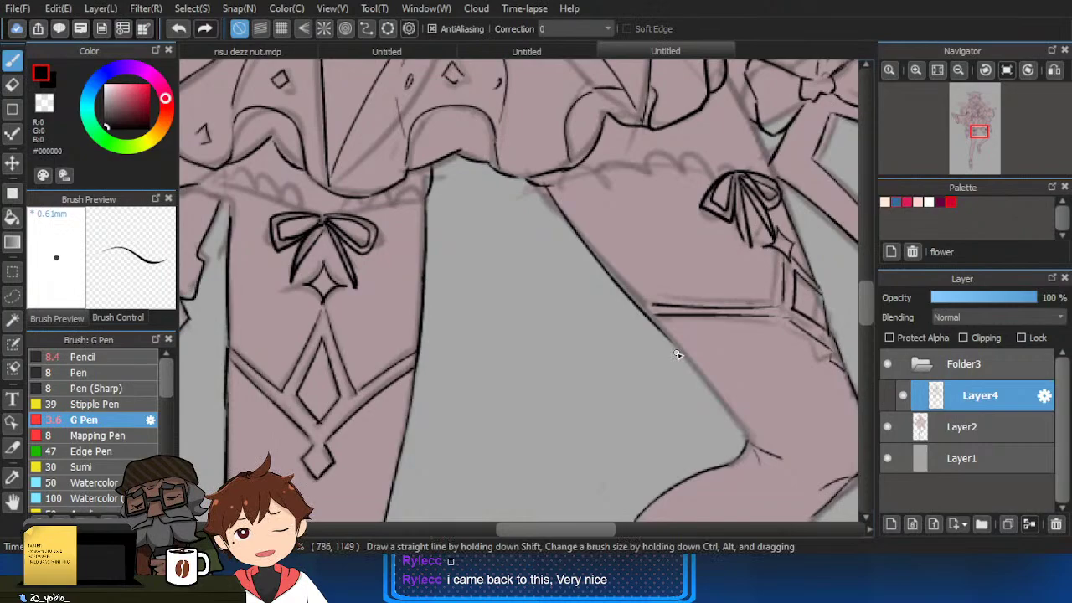
left_click_drag(679, 354, 751, 433)
Ink a zigzag lace trim on both sides of the straight leg's bow and extend the thigh's left edge up to the skirt.
left_click_drag(597, 252, 620, 316)
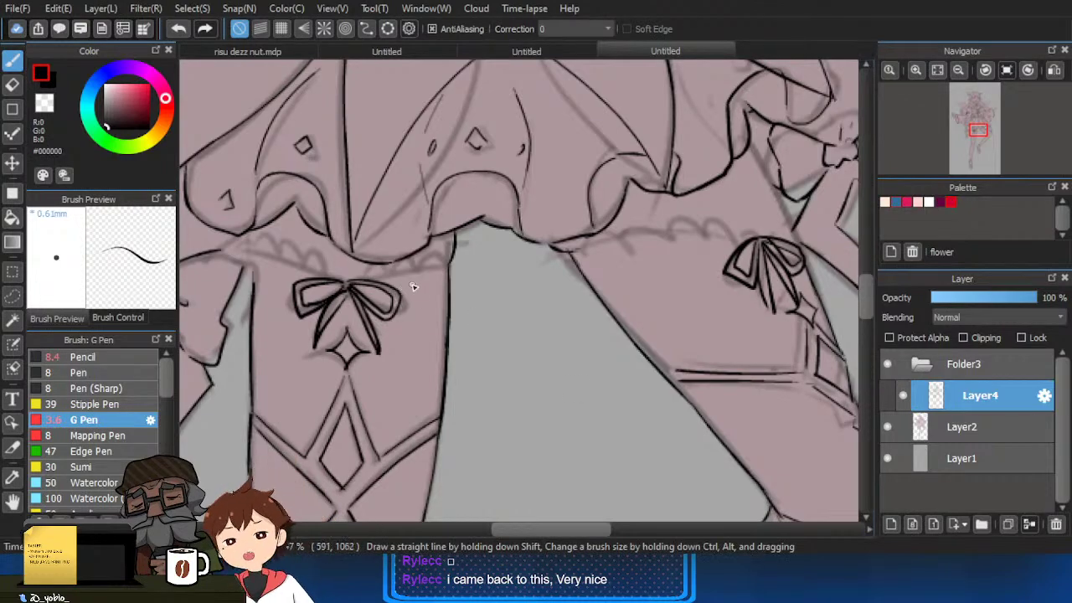
scroll(397, 273, "up", 3)
mouse_move(332, 289)
left_mouse_down()
mouse_move(413, 270)
mouse_move(442, 249)
mouse_move(492, 262)
mouse_move(508, 251)
mouse_move(578, 247)
left_mouse_up()
left_click_drag(501, 273, 613, 227)
left_click_drag(380, 253, 426, 270)
left_click_drag(400, 254, 324, 215)
mouse_move(304, 229)
left_mouse_down()
mouse_move(445, 221)
mouse_move(373, 181)
mouse_move(360, 197)
mouse_move(301, 163)
left_mouse_up()
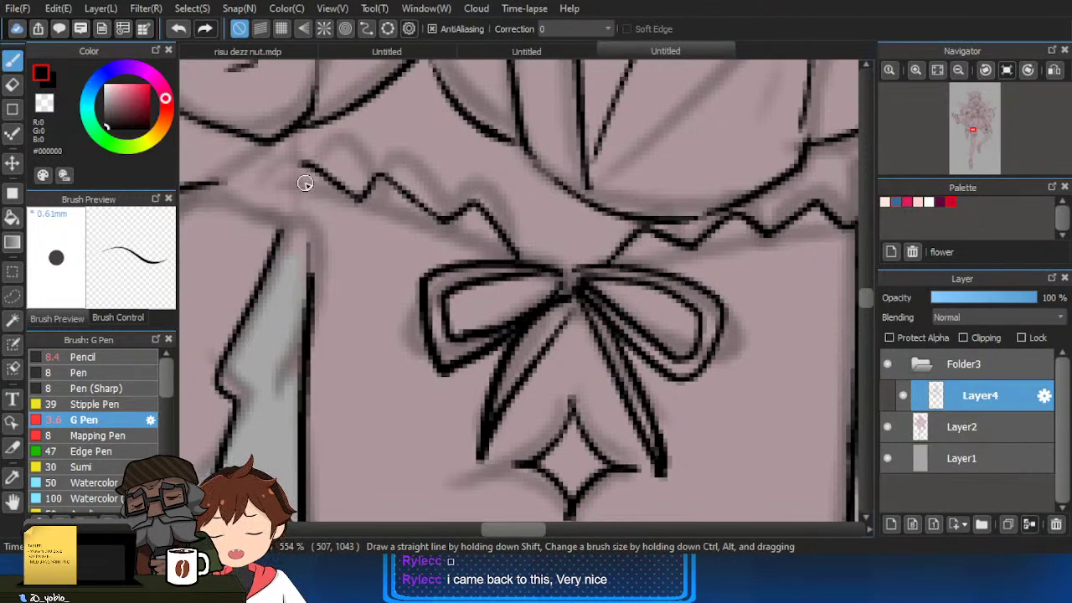
left_click_drag(306, 262, 291, 138)
Add short inner strokes beneath the zigzag peaks of the straight leg's lace trim.
scroll(410, 168, "down", 3)
scroll(469, 201, "up", 2)
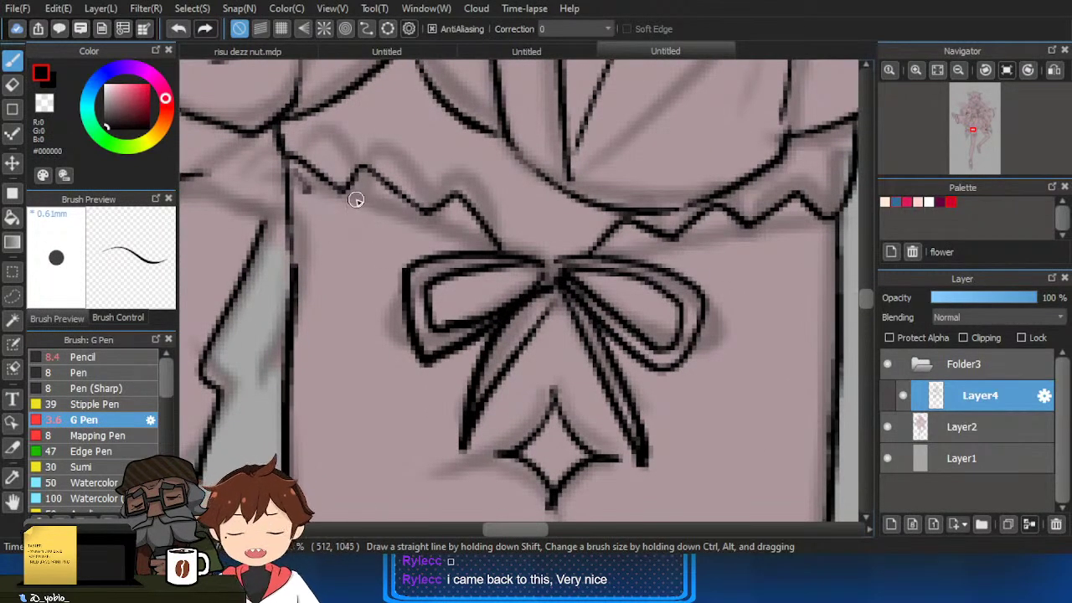
mouse_move(361, 181)
left_mouse_down()
mouse_move(372, 206)
mouse_move(361, 202)
left_mouse_up()
mouse_move(441, 221)
left_mouse_down()
mouse_move(462, 215)
mouse_move(457, 234)
left_mouse_up()
mouse_move(613, 243)
left_mouse_down()
mouse_move(718, 222)
mouse_move(759, 243)
mouse_move(809, 212)
left_mouse_up()
scroll(792, 206, "down", 2)
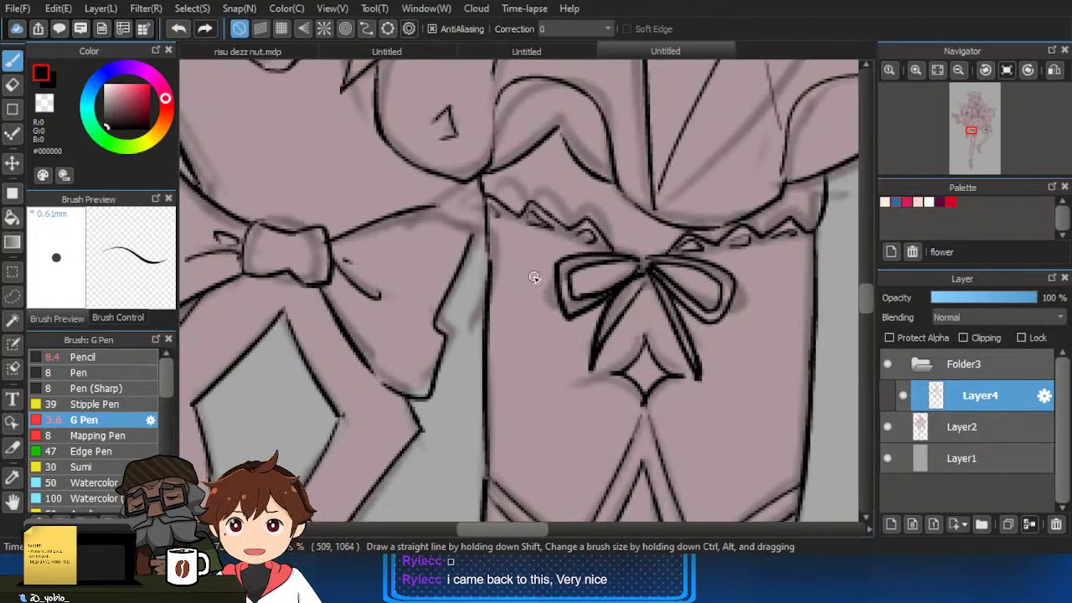
Try to ink a zigzag lace trim with inner strokes along the bent leg's stocking top.
scroll(583, 323, "down", 3)
left_click_drag(707, 307, 558, 326)
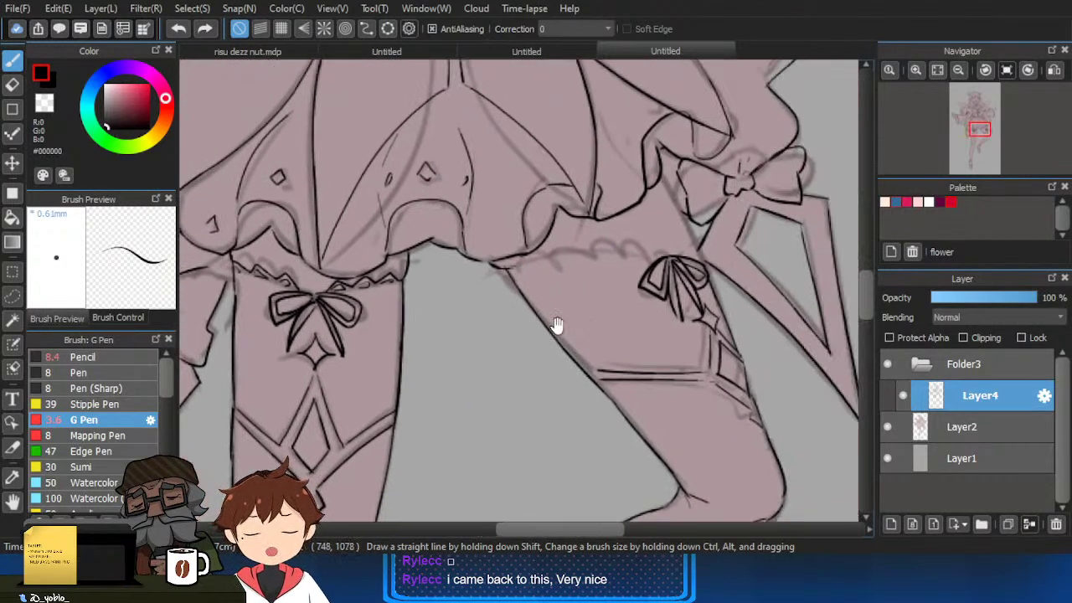
scroll(557, 322, "up", 2)
mouse_move(471, 284)
left_mouse_down()
mouse_move(515, 254)
mouse_move(546, 266)
mouse_move(532, 267)
mouse_move(605, 267)
mouse_move(608, 248)
mouse_move(685, 267)
mouse_move(651, 261)
mouse_move(672, 243)
mouse_move(699, 268)
left_mouse_up()
left_click_drag(718, 267, 673, 271)
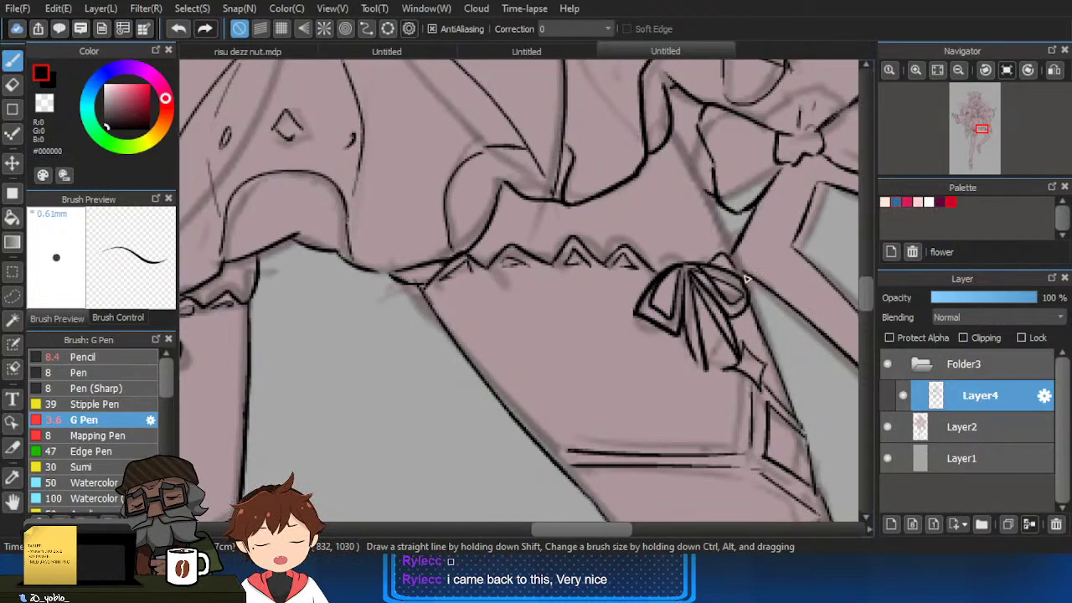
Erase the zigzag lace trim from the bent leg's stocking top.
scroll(762, 292, "down", 2)
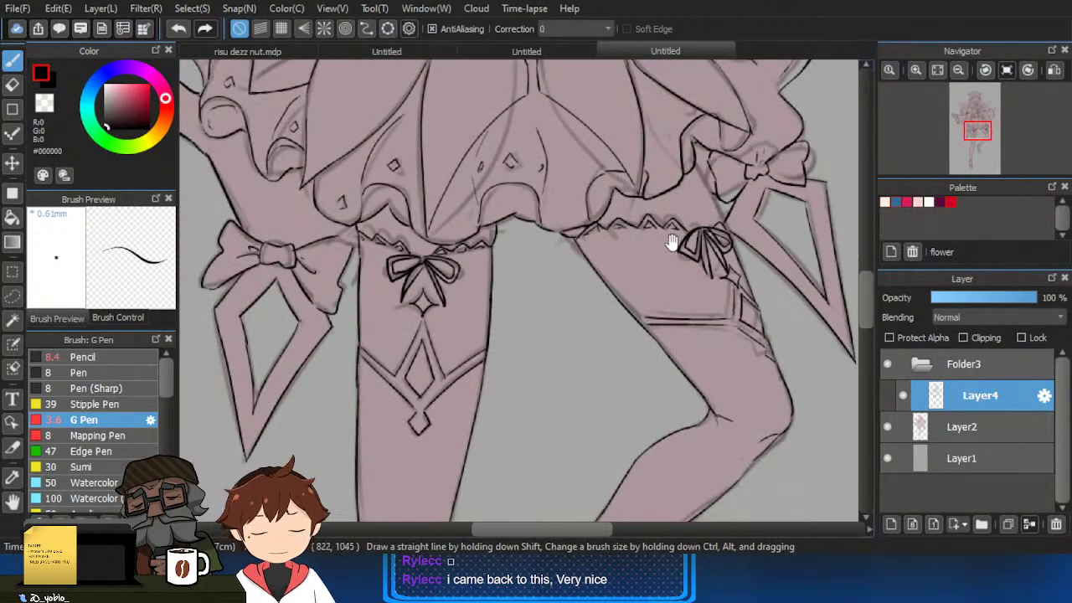
scroll(671, 243, "up", 2)
key("e")
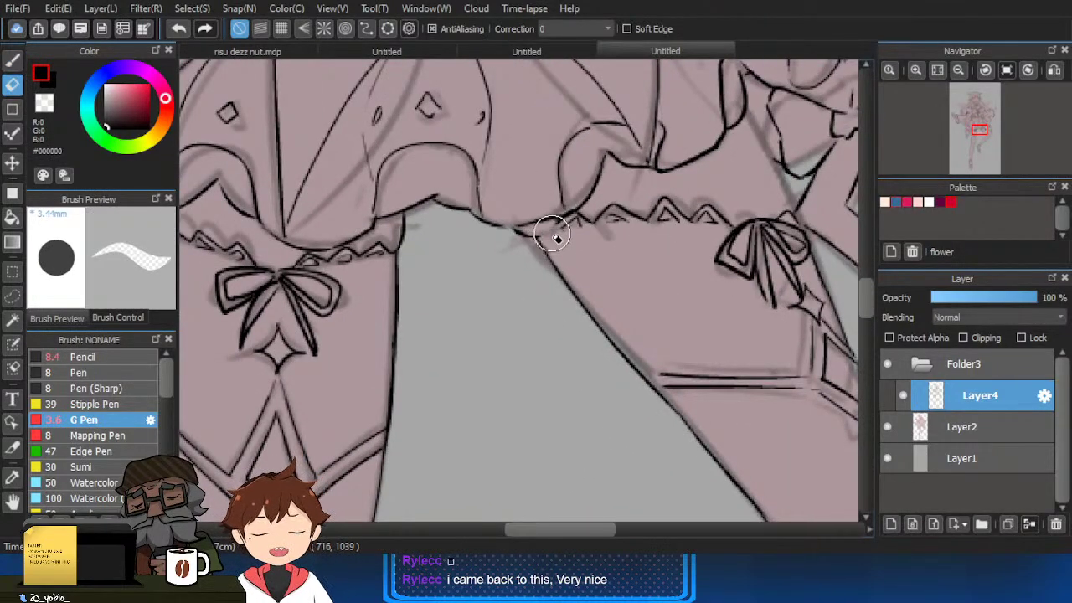
mouse_move(553, 237)
left_mouse_down()
mouse_move(661, 218)
mouse_move(725, 226)
left_mouse_up()
key("b")
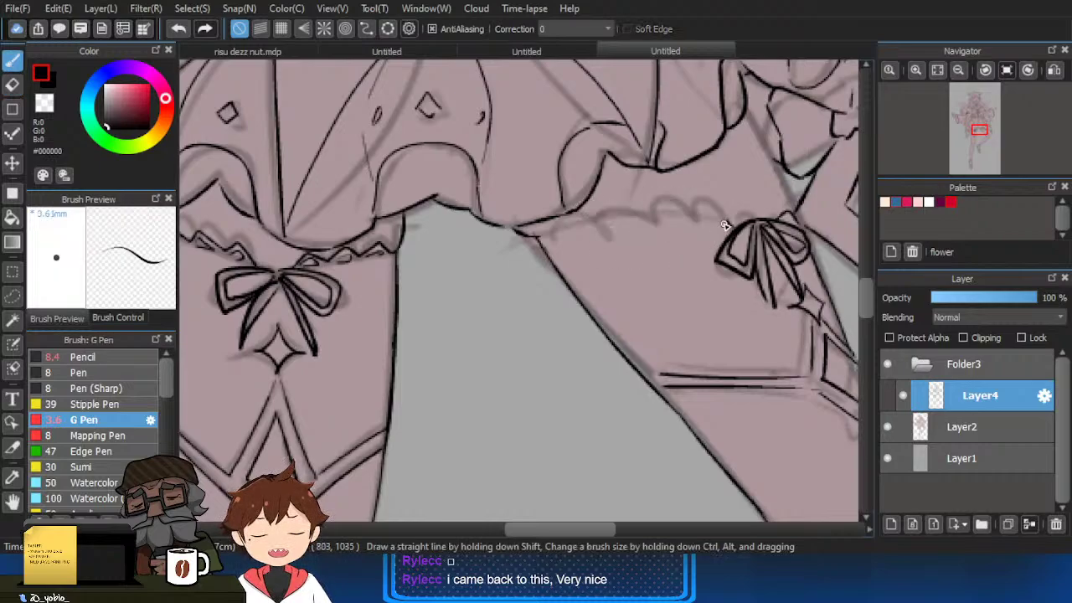
Try to ink a curved stocking edge across the bent thigh up to the bow.
scroll(731, 275, "down", 2)
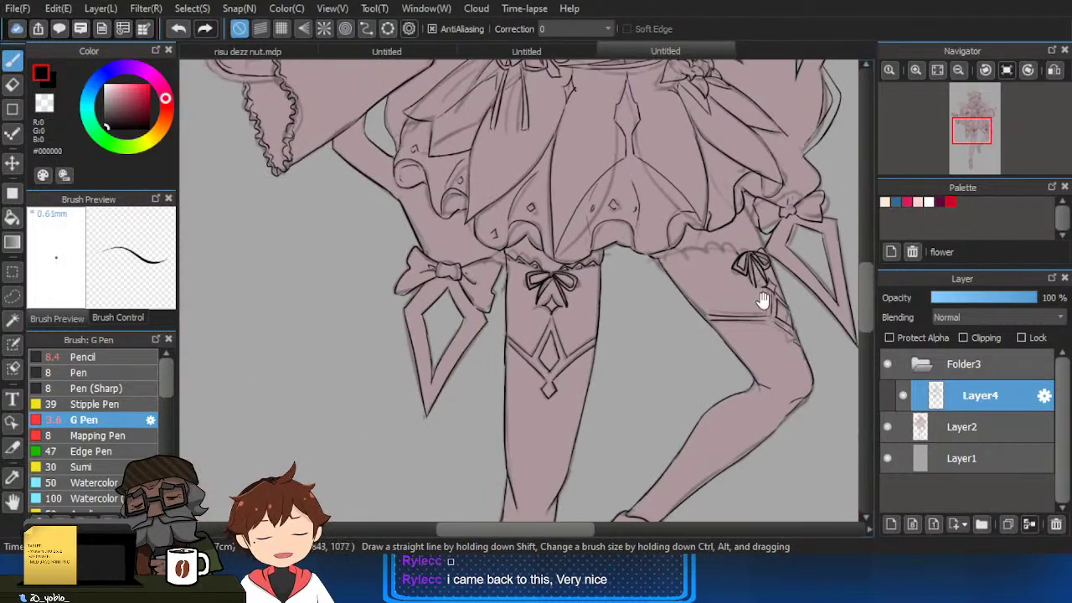
scroll(742, 316, "up", 1)
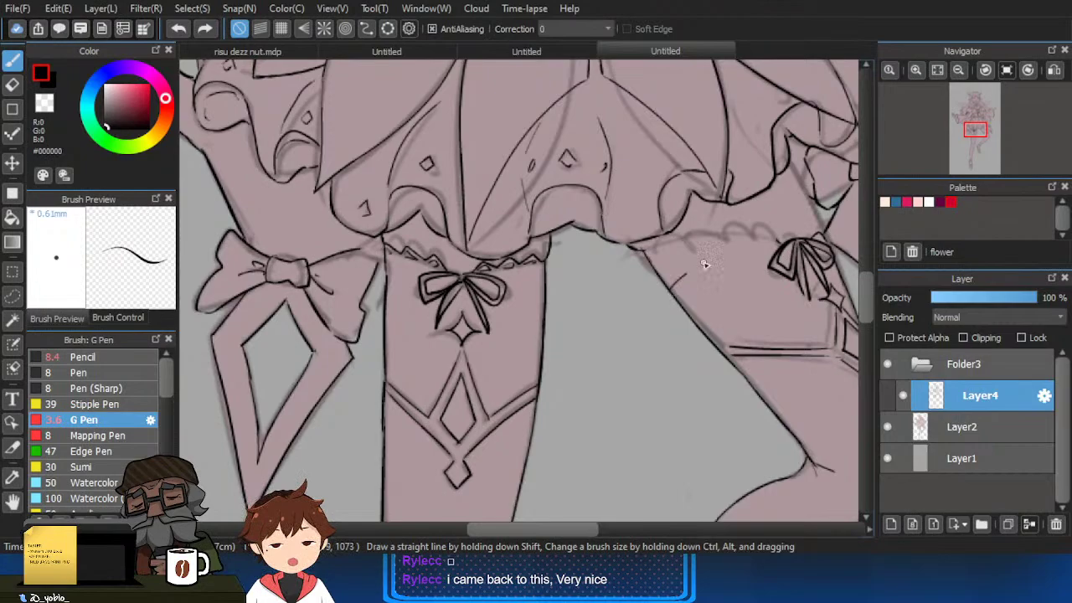
scroll(848, 271, "down", 1)
left_click_drag(849, 270, 777, 266)
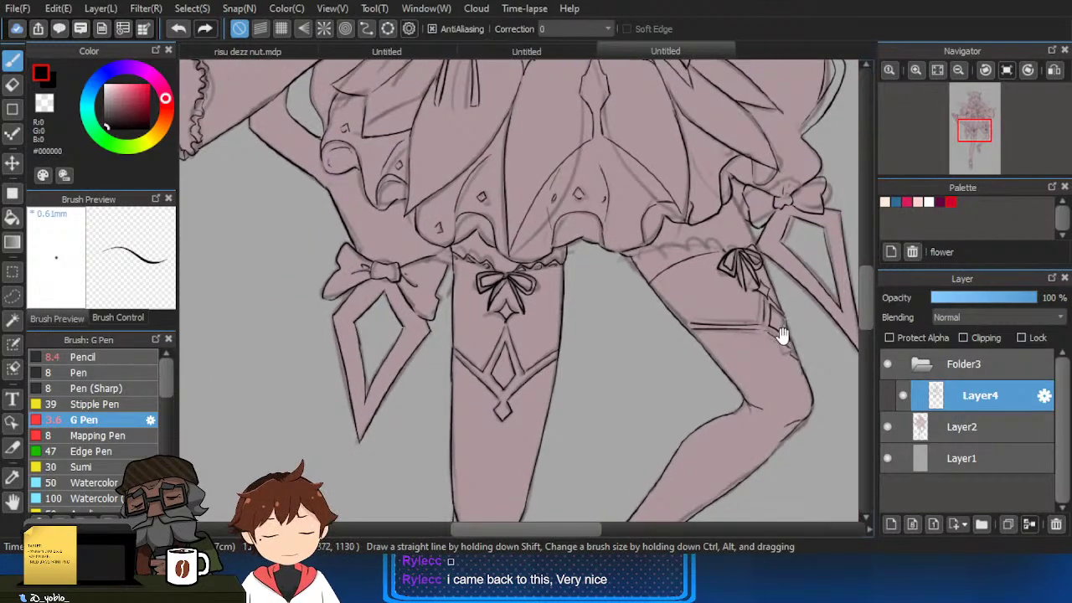
Mirror the canvas view horizontally to work on the bent thigh.
left_click(1054, 72)
left_click_drag(670, 310, 720, 283)
scroll(510, 230, "up", 1)
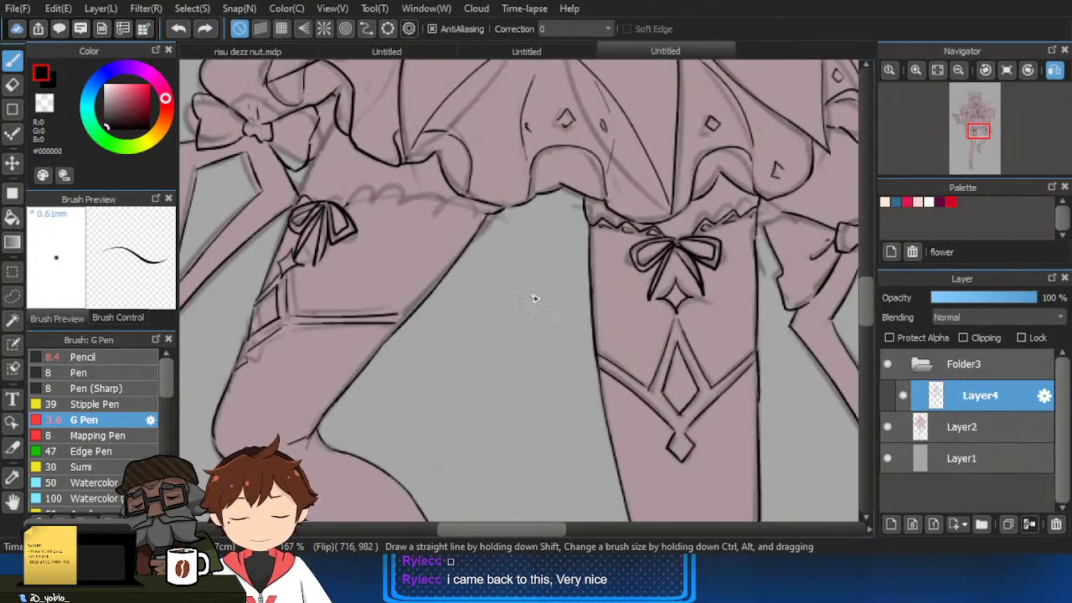
left_click_drag(390, 263, 458, 292)
scroll(450, 206, "up", 1)
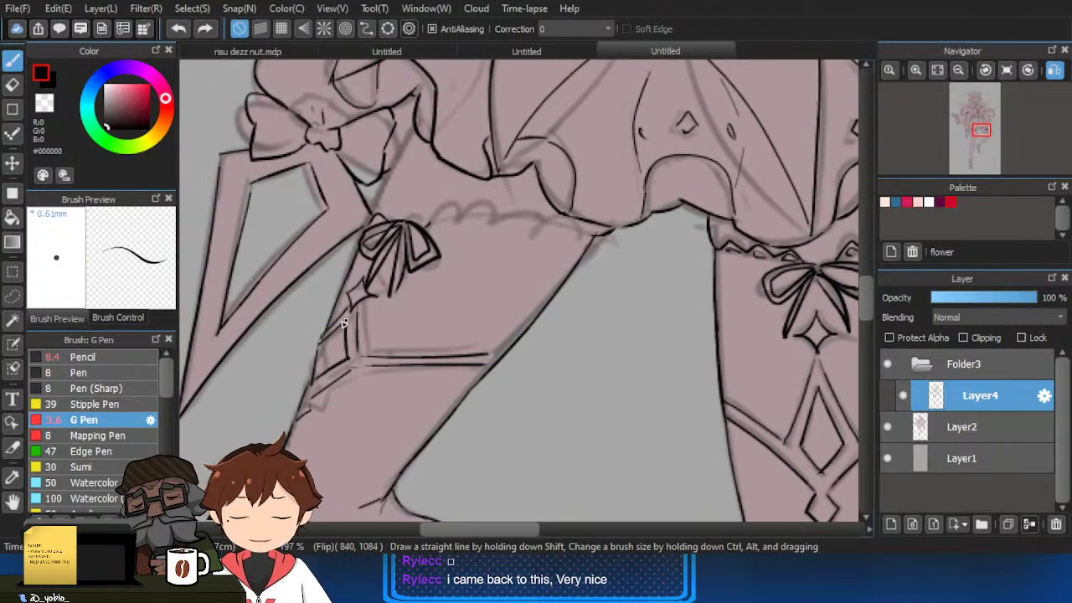
Lasso the inked bow on the bent thigh, shift it slightly upward, and erase the inked sparkle just below it.
left_click(12, 270)
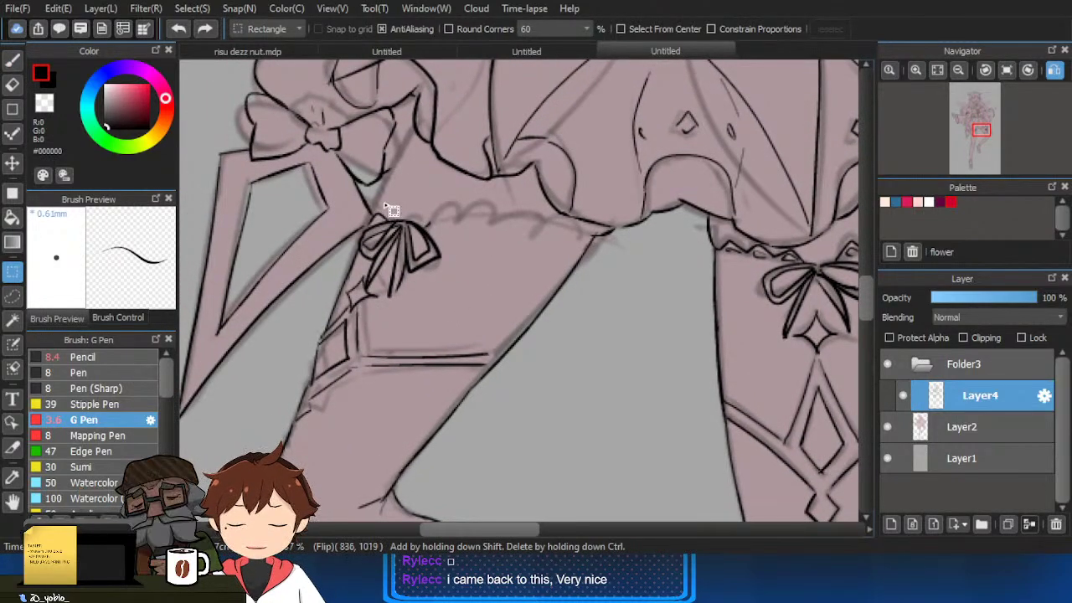
left_click(17, 298)
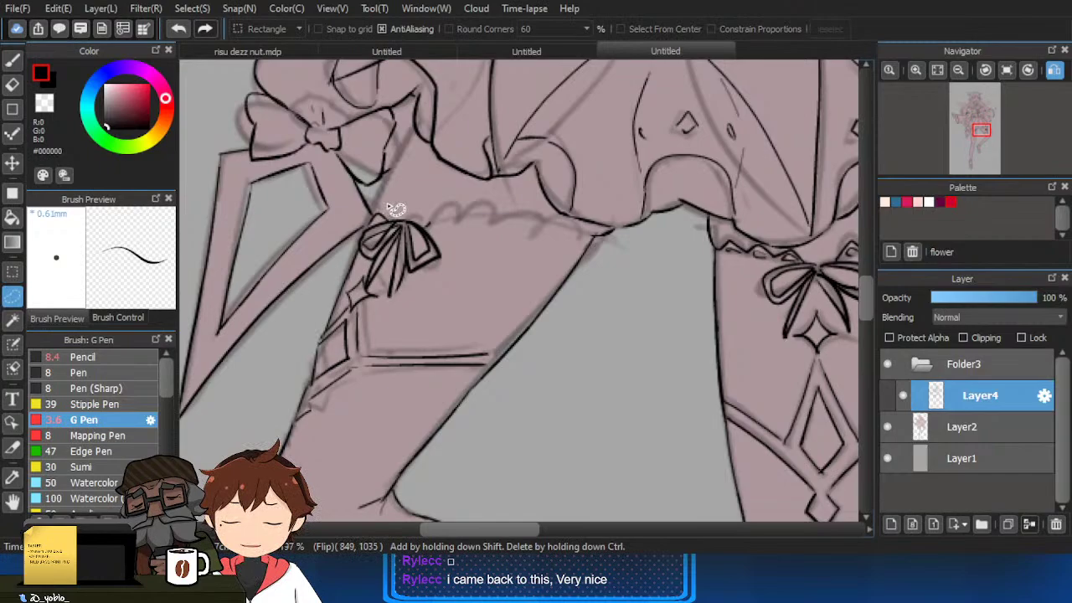
left_click_drag(387, 206, 366, 246)
mouse_move(393, 307)
left_mouse_down()
mouse_move(463, 252)
mouse_move(386, 207)
left_mouse_up()
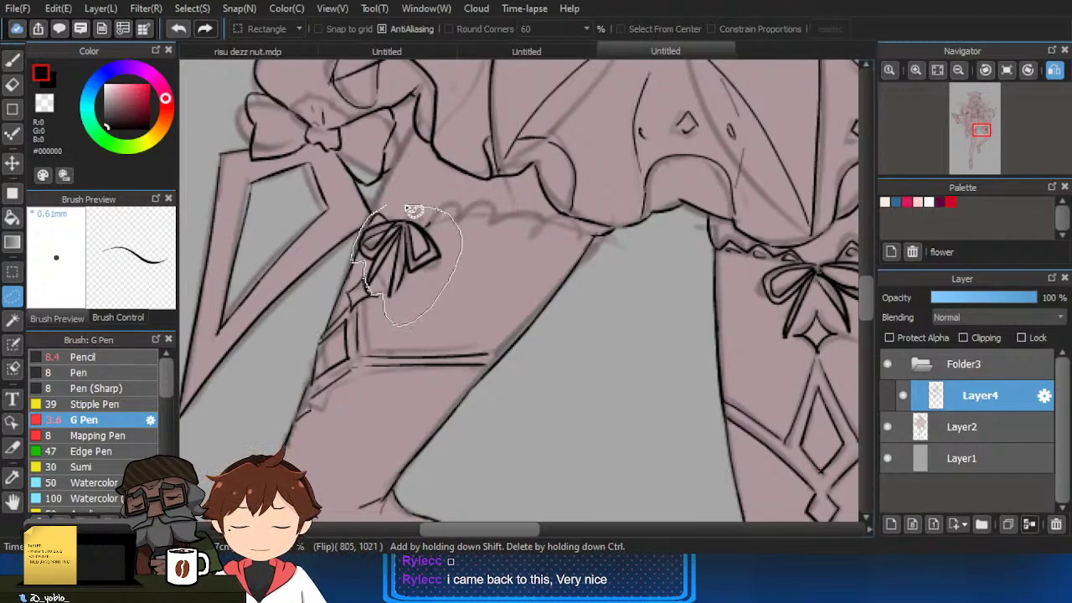
key("ctrl+t")
left_click(814, 521)
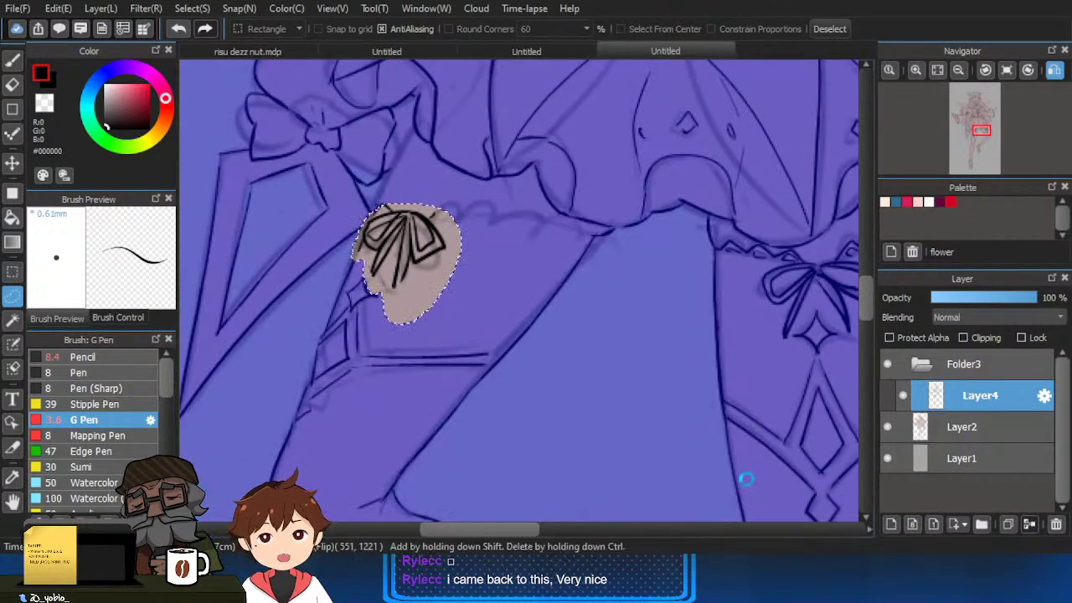
key("ctrl+d")
key("e")
left_click_drag(366, 291, 359, 295)
Try to ink a curved stocking-top line across the bent thigh above the bow.
key("b")
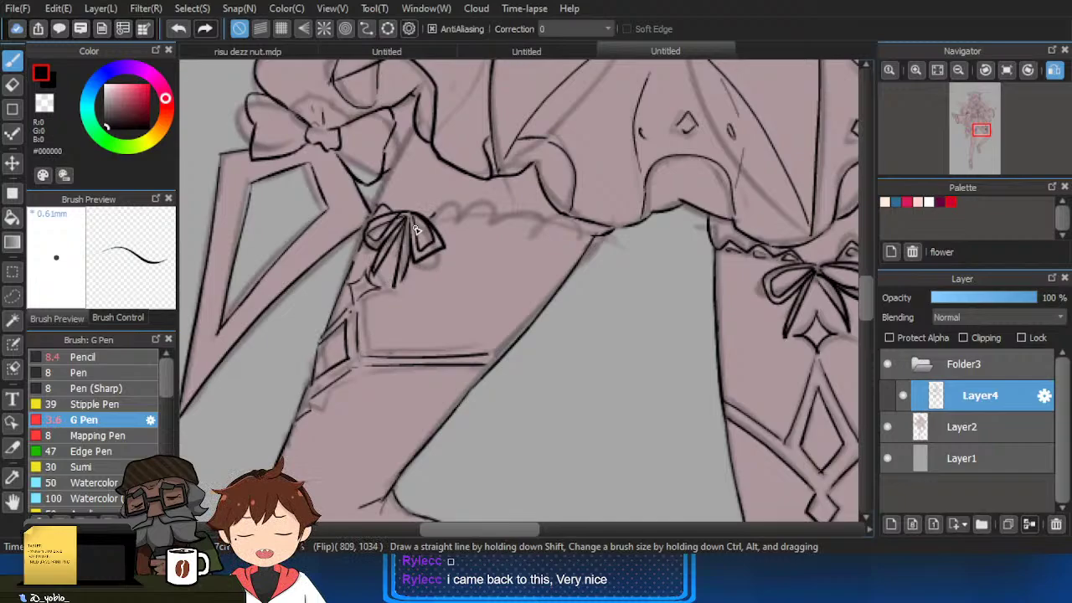
mouse_move(430, 216)
left_mouse_down()
mouse_move(446, 208)
mouse_move(550, 269)
left_mouse_up()
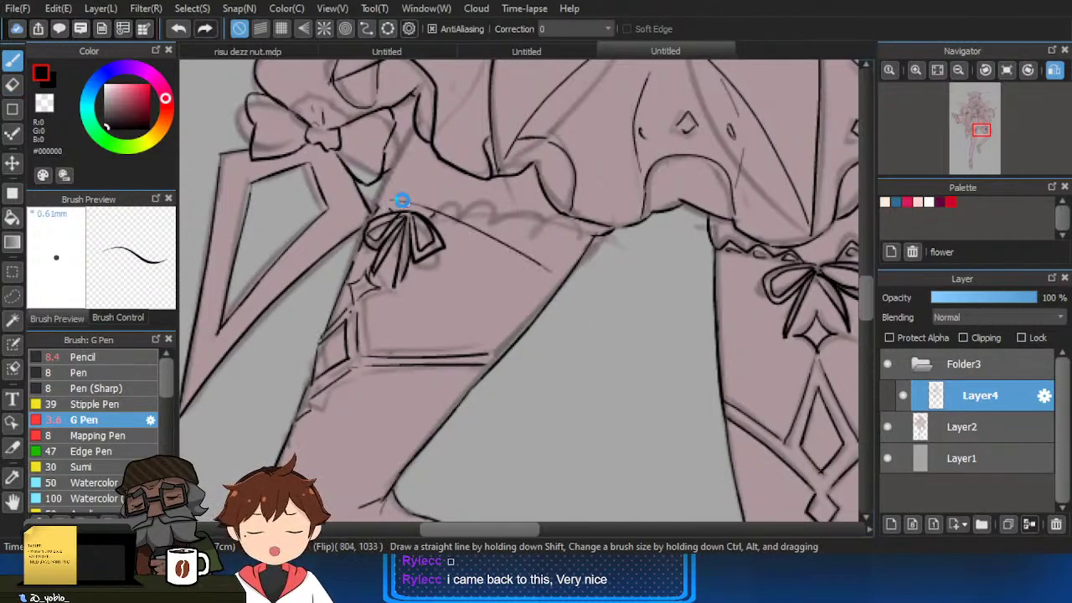
key("ctrl+z")
left_click_drag(382, 191, 545, 266)
scroll(575, 329, "down", 4)
left_click_drag(697, 398, 667, 377)
scroll(549, 314, "up", 3)
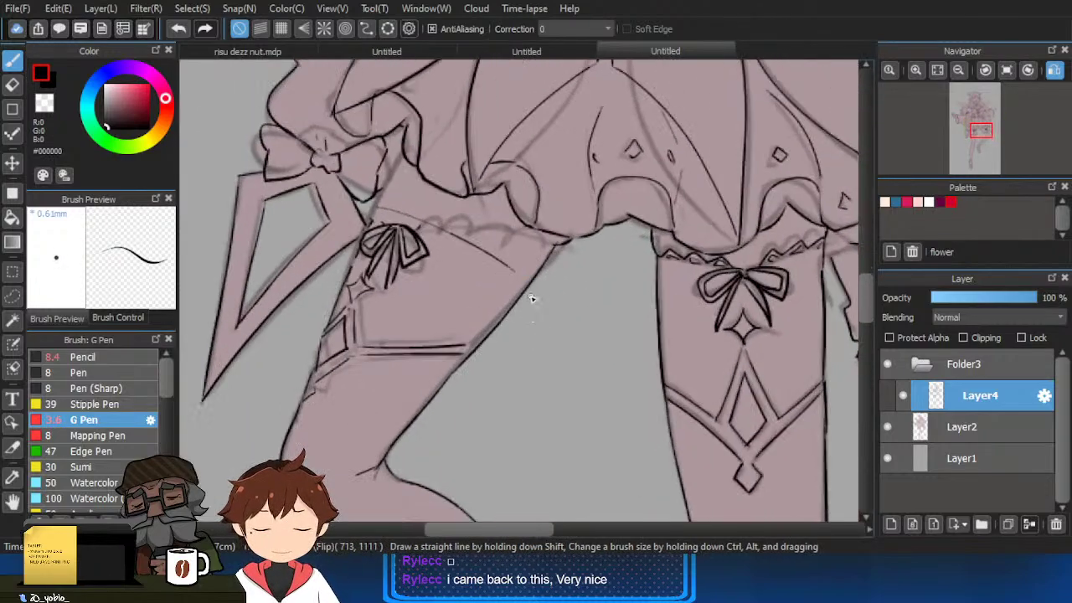
key("ctrl+z")
key("ctrl+z")
mouse_move(389, 217)
left_mouse_down()
mouse_move(496, 253)
mouse_move(530, 293)
left_mouse_up()
key("ctrl+z")
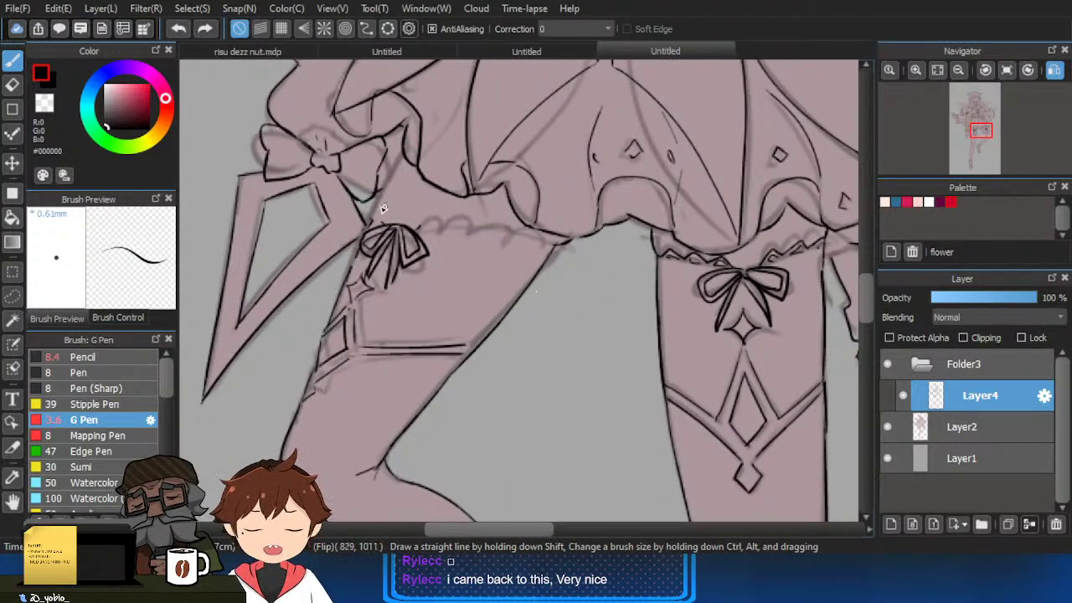
Ink the curved stocking edge from the upper side of the bent thigh past the bow towards the inner thigh.
left_click_drag(383, 208, 519, 274)
scroll(524, 290, "up", 2)
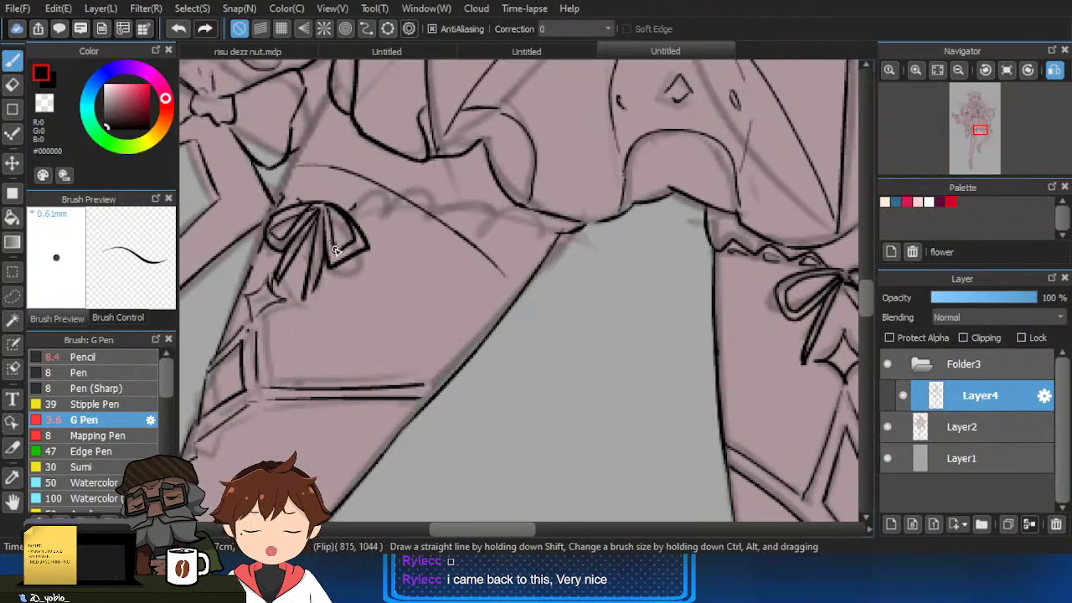
scroll(335, 250, "down", 3)
scroll(671, 323, "up", 2)
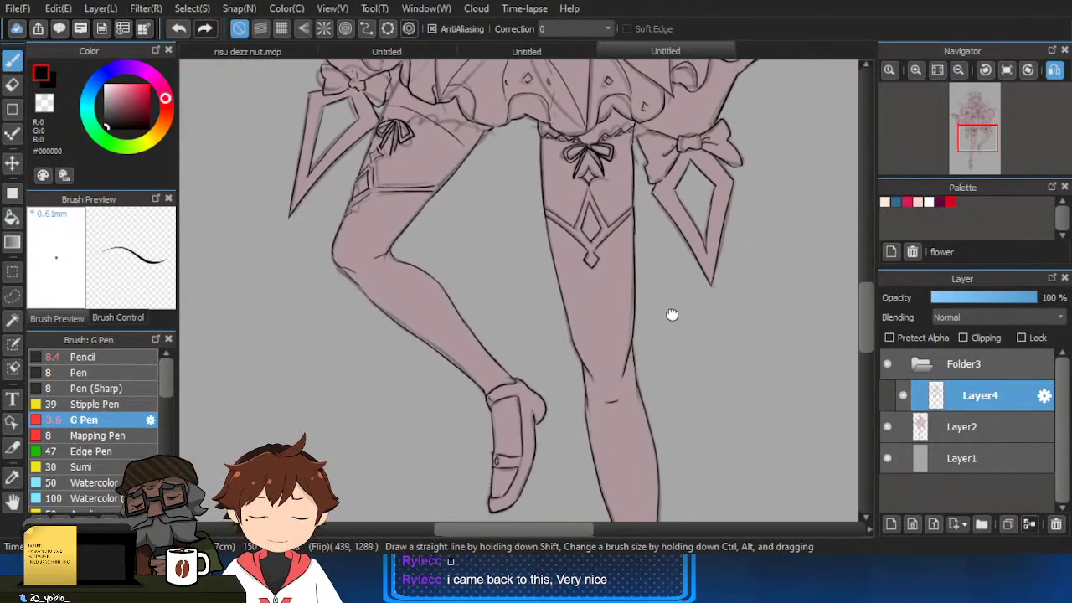
Lasso the bent leg's inked bow, diamond pattern and garter band, and shift them slightly up towards the stocking edge.
left_click_drag(672, 315, 713, 369)
scroll(424, 228, "up", 2)
left_click(15, 300)
mouse_move(280, 289)
left_mouse_down()
mouse_move(305, 314)
mouse_move(376, 343)
left_mouse_up()
mouse_move(600, 326)
left_mouse_down()
mouse_move(640, 312)
mouse_move(656, 262)
left_mouse_up()
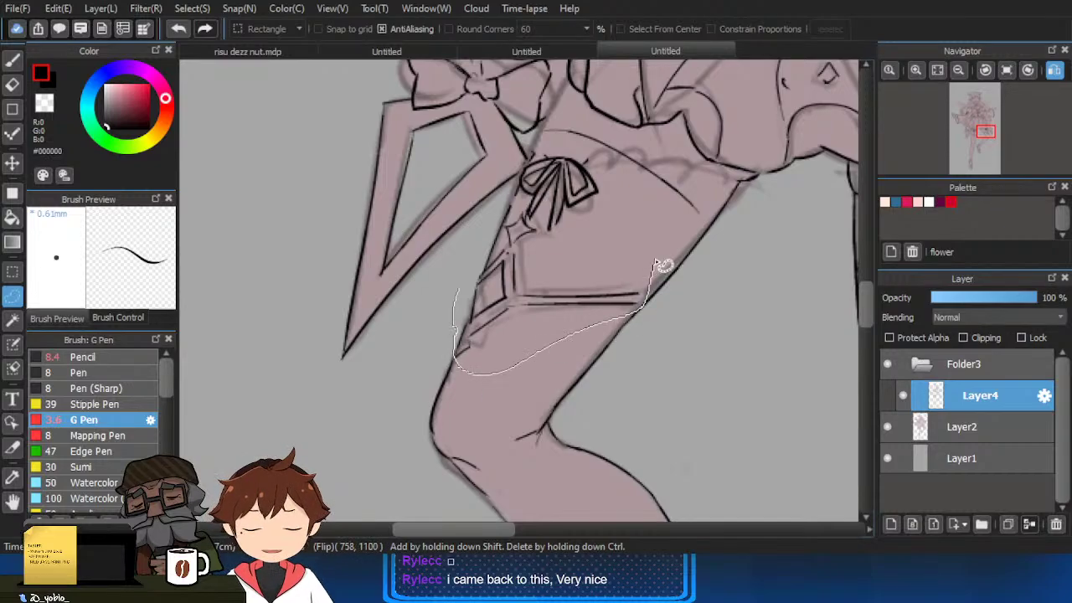
mouse_move(609, 165)
left_mouse_down()
mouse_move(545, 157)
mouse_move(522, 177)
mouse_move(459, 289)
left_mouse_up()
key("ctrl+t")
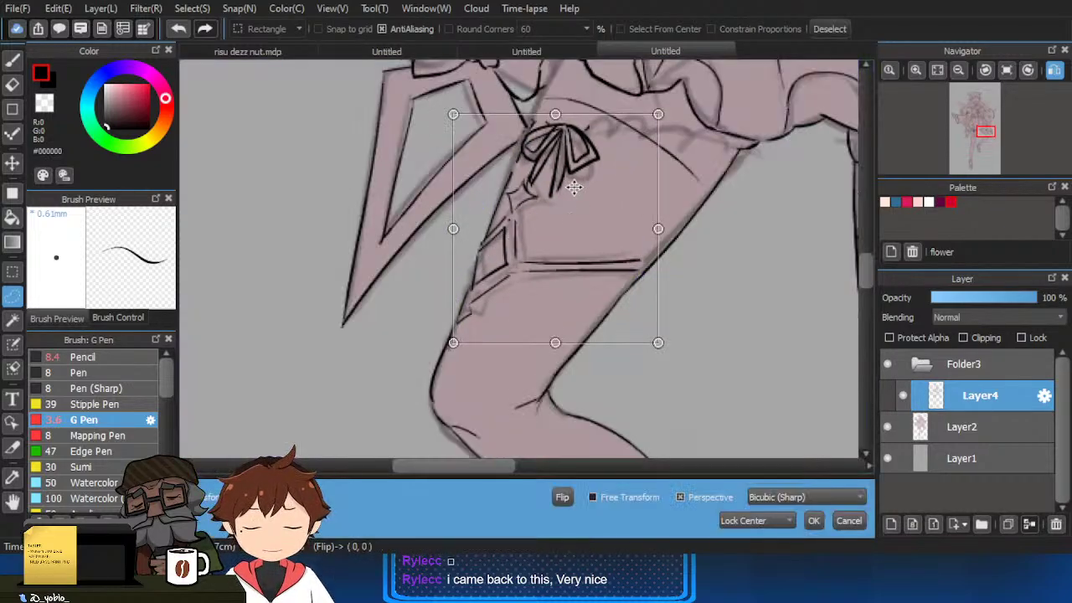
left_click_drag(574, 186, 583, 164)
left_click(815, 522)
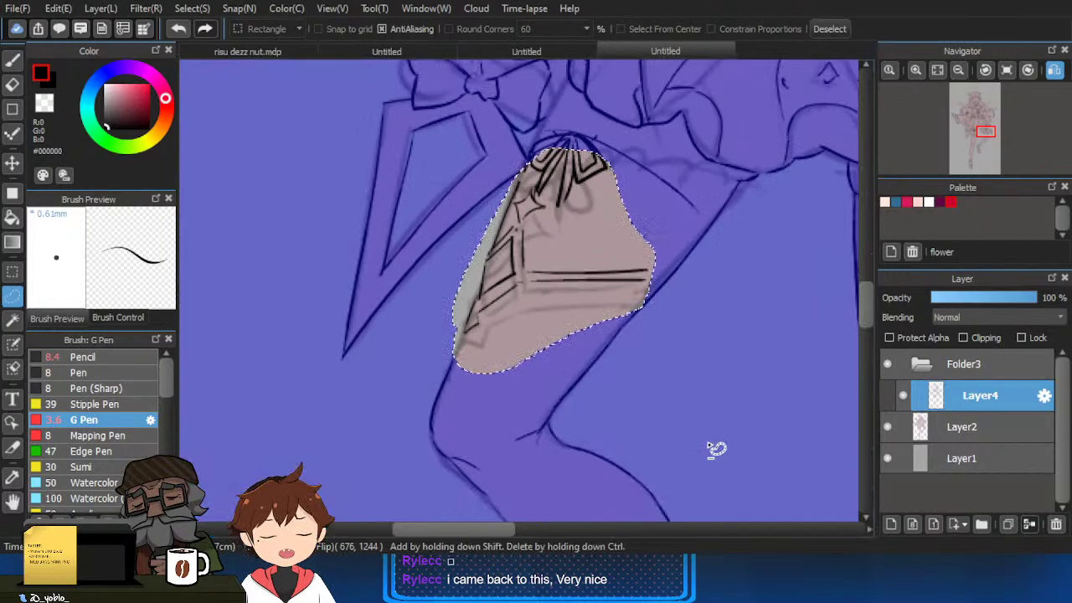
key("ctrl+d")
Extend and clean up the garter band's two lines so they meet the bent thigh's inner outline.
key("b")
scroll(639, 302, "up", 2)
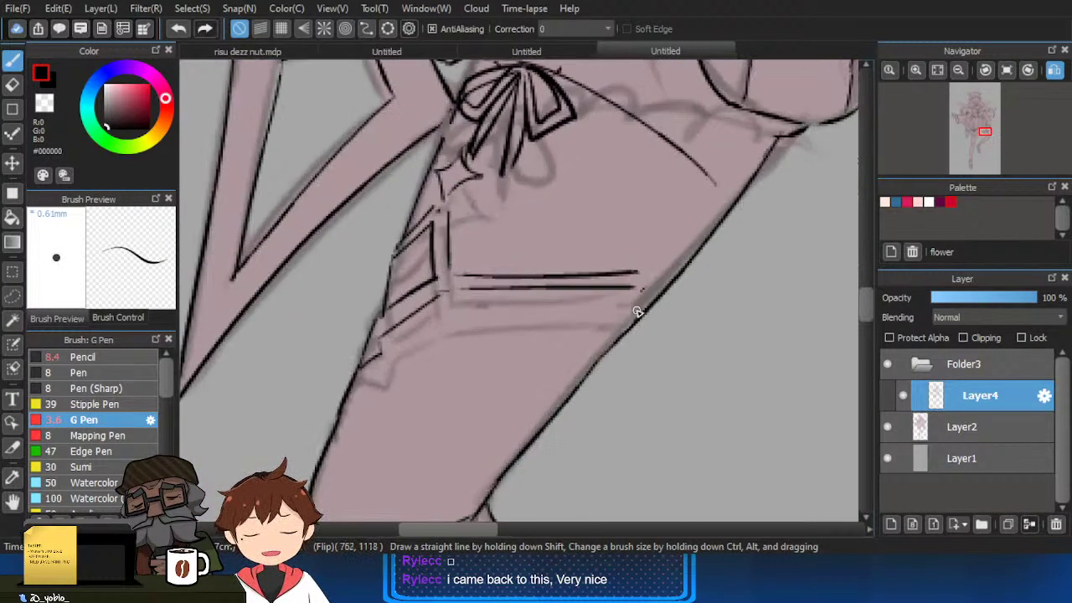
key("e")
key("b")
mouse_move(620, 289)
left_mouse_down()
mouse_move(677, 282)
mouse_move(668, 349)
left_mouse_up()
key("e")
key("b")
left_click_drag(479, 351, 463, 418)
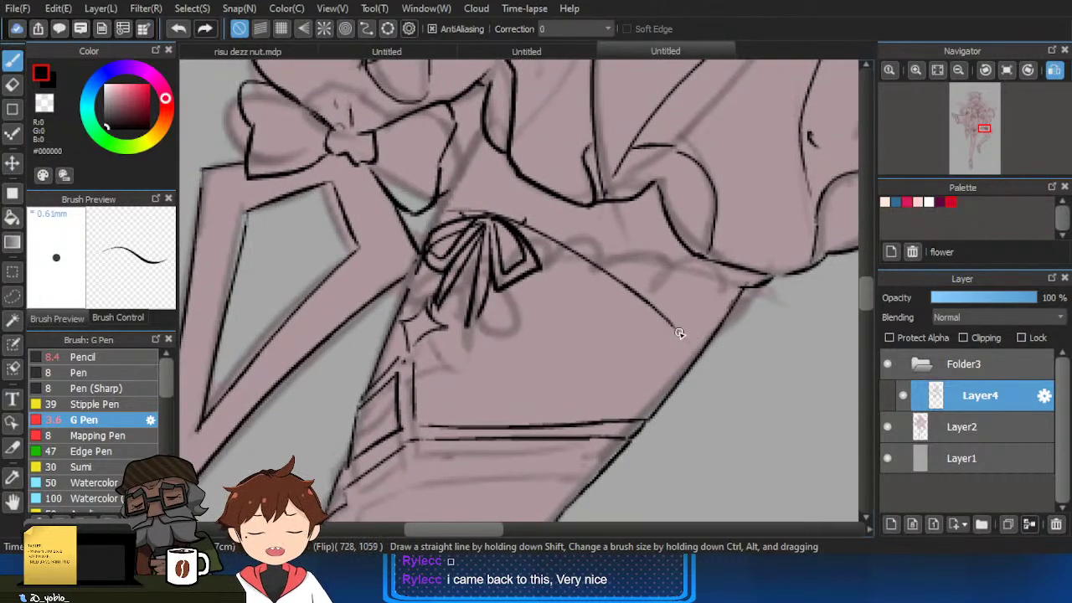
Erase the inner thigh outline above the bent leg's stocking edge and re-ink it as a soft outward bulge.
key("e")
left_click_drag(712, 352, 766, 293)
key("b")
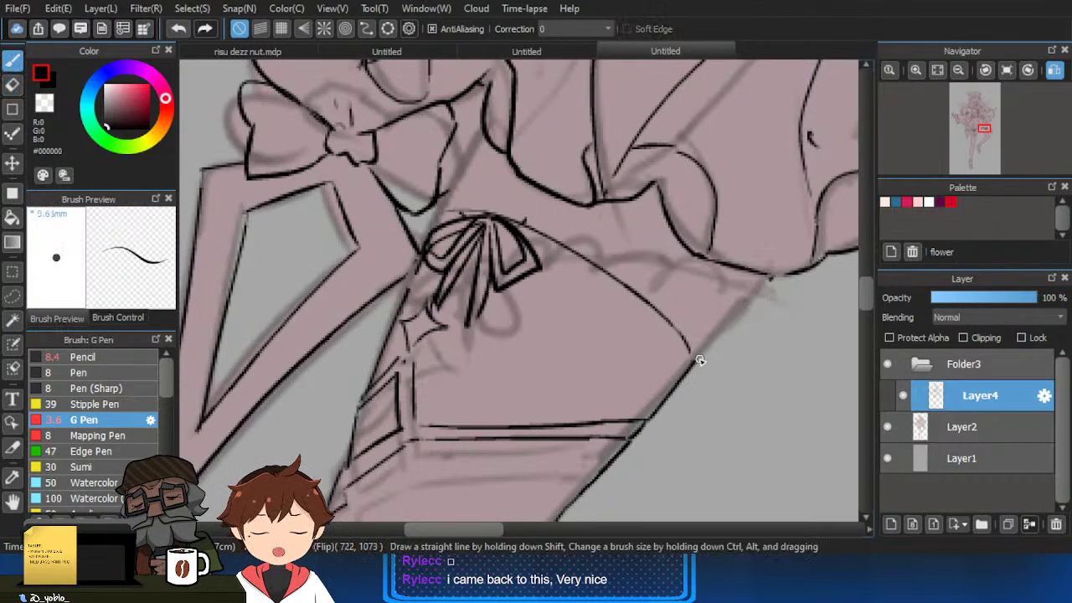
left_click_drag(698, 359, 761, 288)
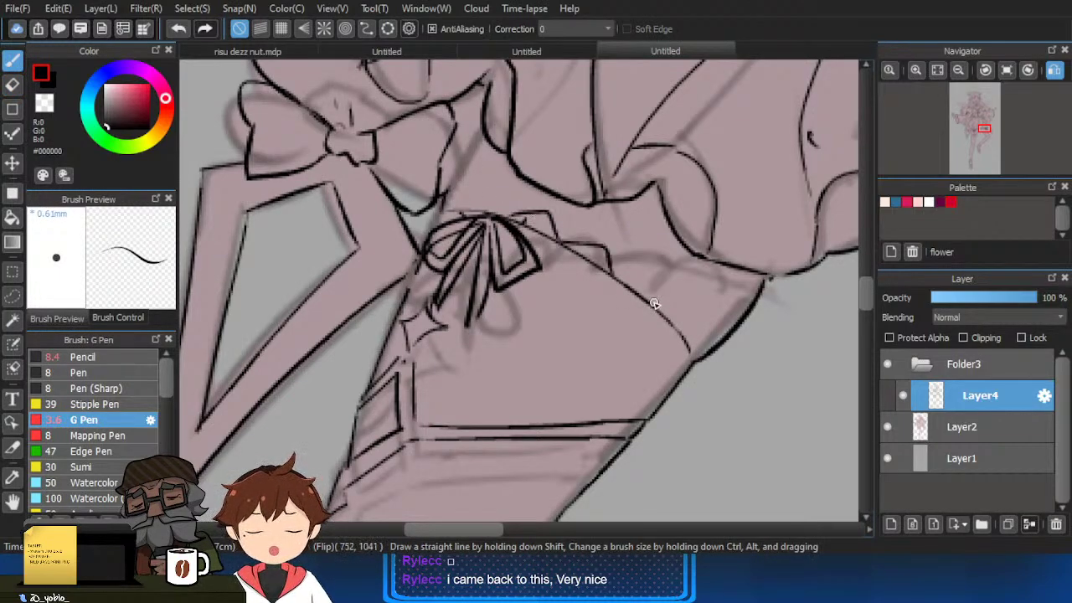
Ink a double-lined pointed lace trim along the bent leg's curved stocking edge.
left_click_drag(660, 288, 666, 323)
key("ctrl+z")
left_click_drag(615, 275, 666, 311)
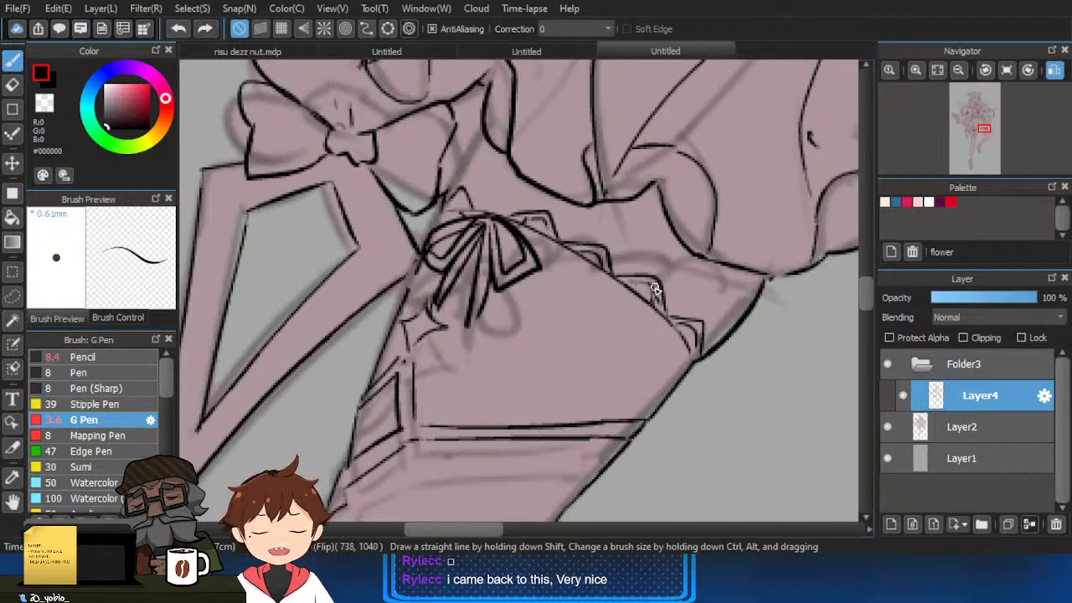
key("ctrl+z")
mouse_move(651, 294)
left_mouse_down()
mouse_move(681, 333)
mouse_move(666, 337)
mouse_move(651, 301)
left_mouse_up()
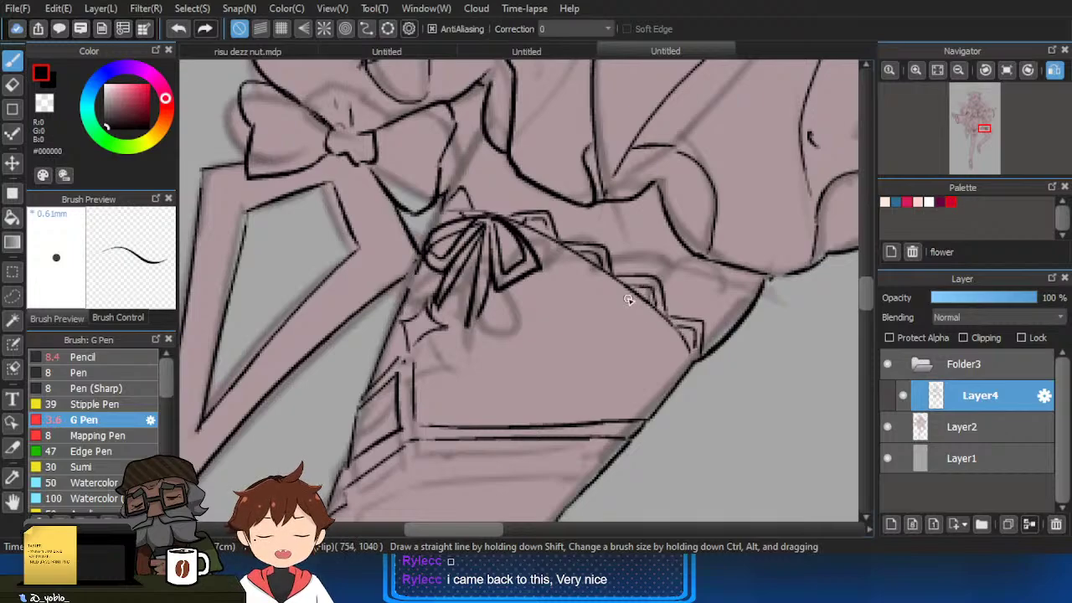
Try to erase the outline and lace at the inner corner of the straight leg's stocking top.
scroll(661, 345, "down", 5)
left_click_drag(739, 413, 673, 385)
scroll(724, 325, "up", 4)
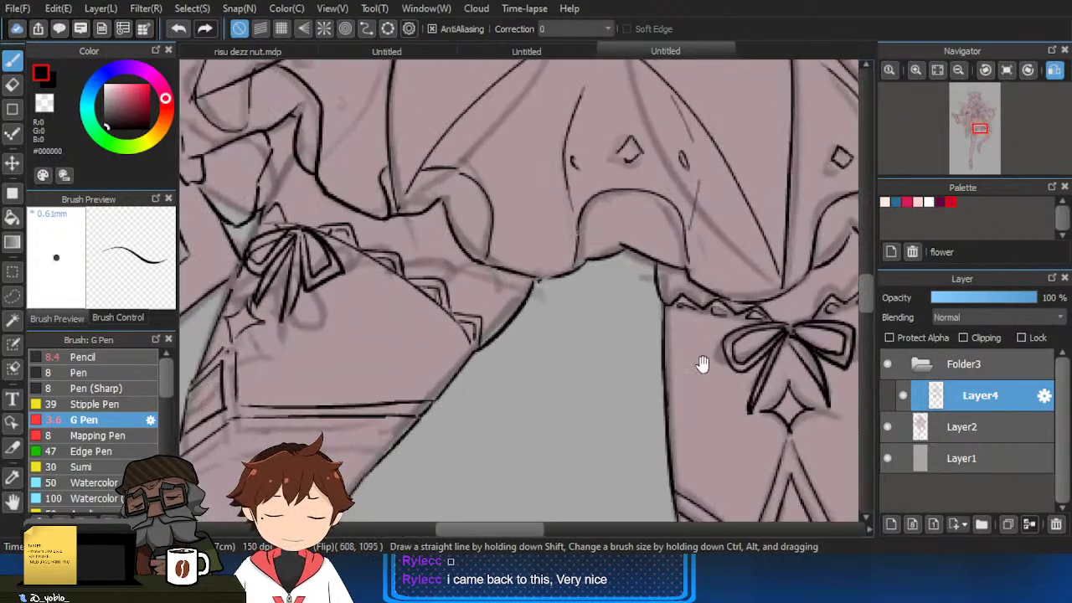
key("e")
left_click_drag(666, 313, 696, 315)
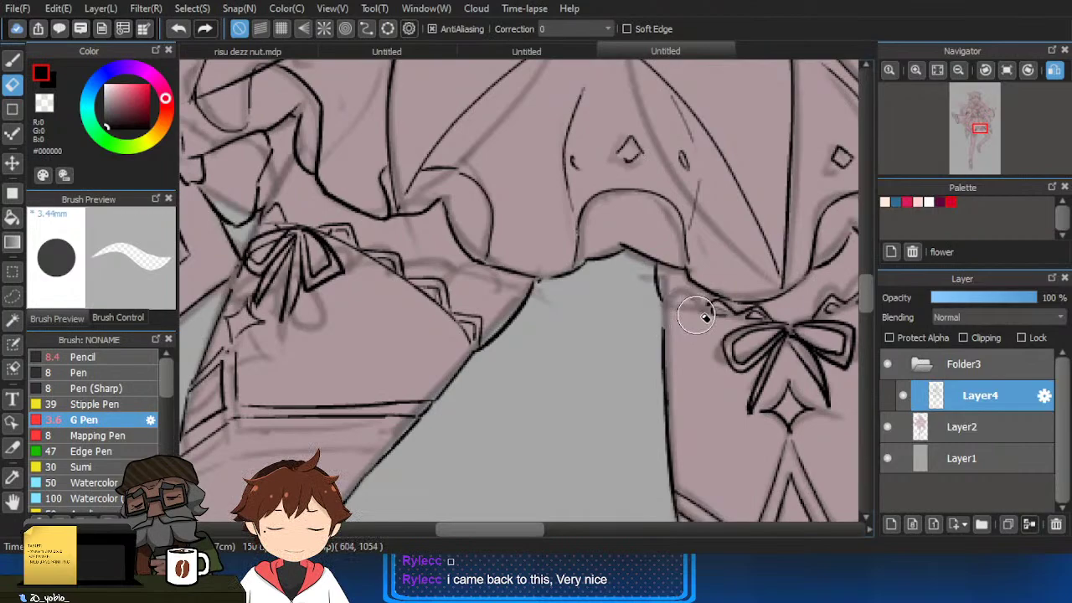
key("b")
key("ctrl+z")
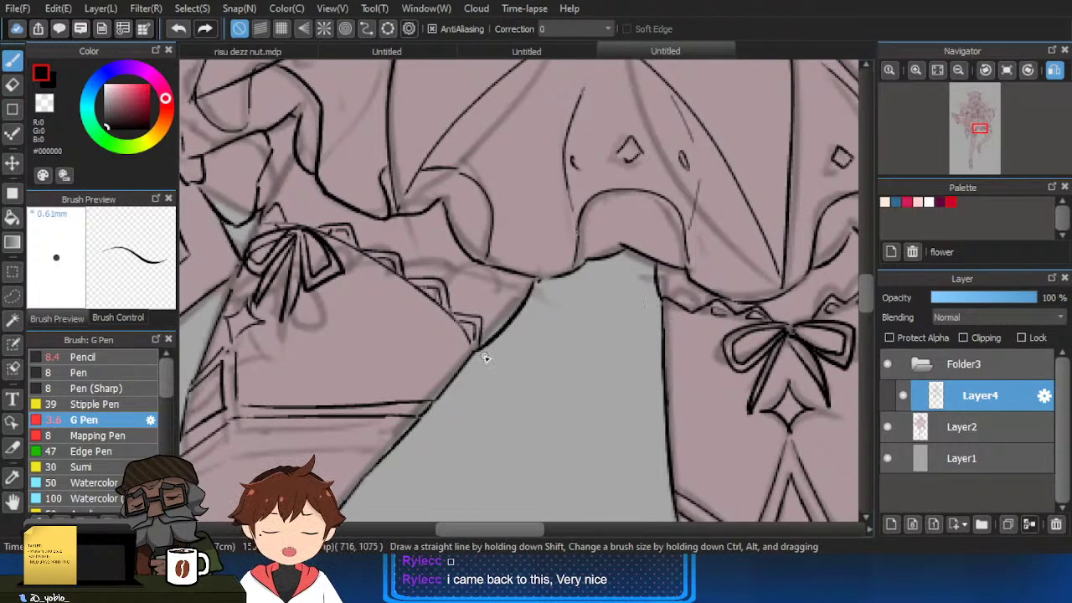
Erase and re-ink the bent leg's inner thigh outline between the lace trim and the skirt hem.
scroll(484, 357, "down", 3)
scroll(581, 395, "up", 3)
key("e")
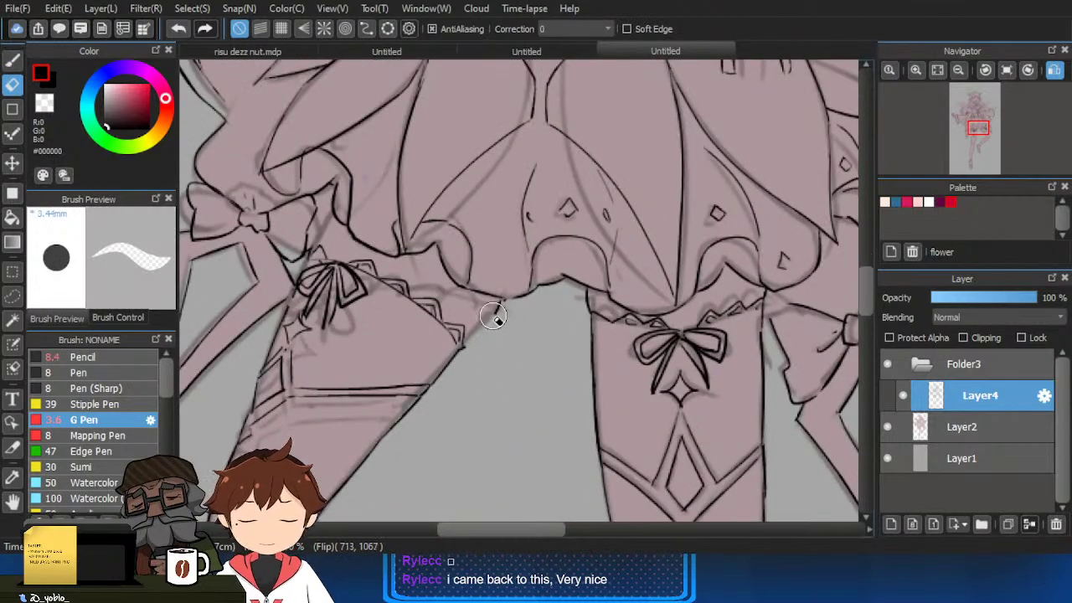
key("b")
scroll(467, 347, "up", 2)
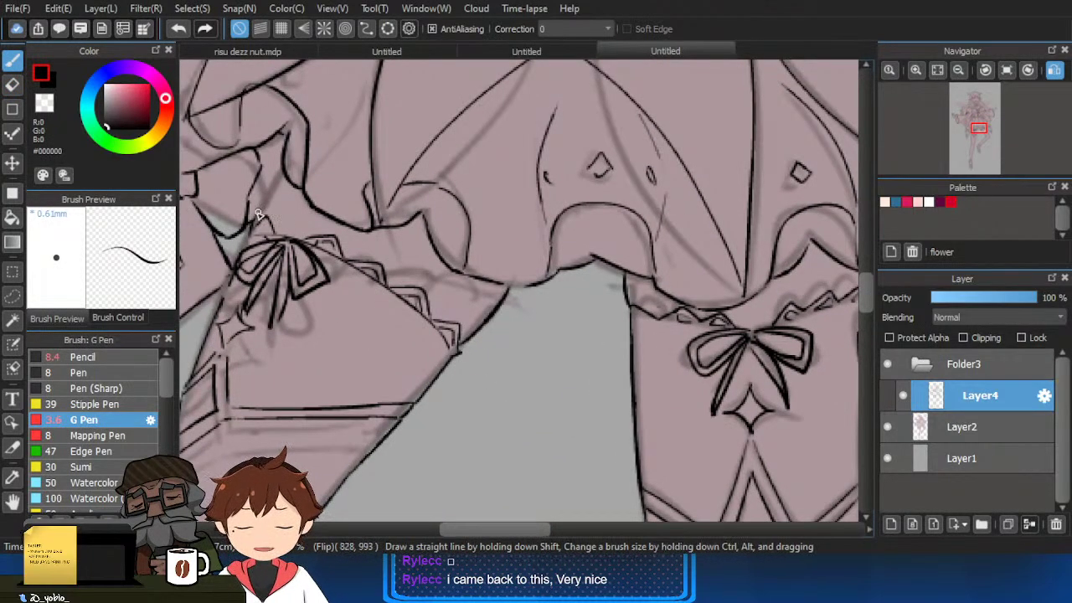
Hide the sketch layer Layer2 and magic-wand the background around the figure to test the line art for gaps.
scroll(477, 397, "down", 3)
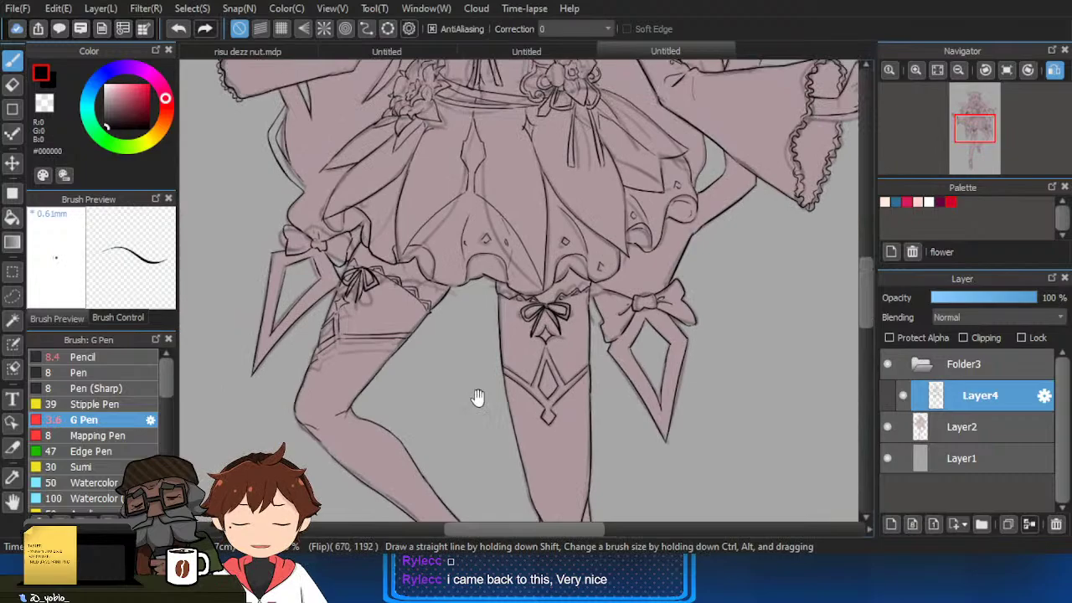
left_click_drag(620, 362, 677, 249)
mouse_move(675, 309)
left_mouse_down()
mouse_move(680, 290)
mouse_move(680, 299)
left_mouse_up()
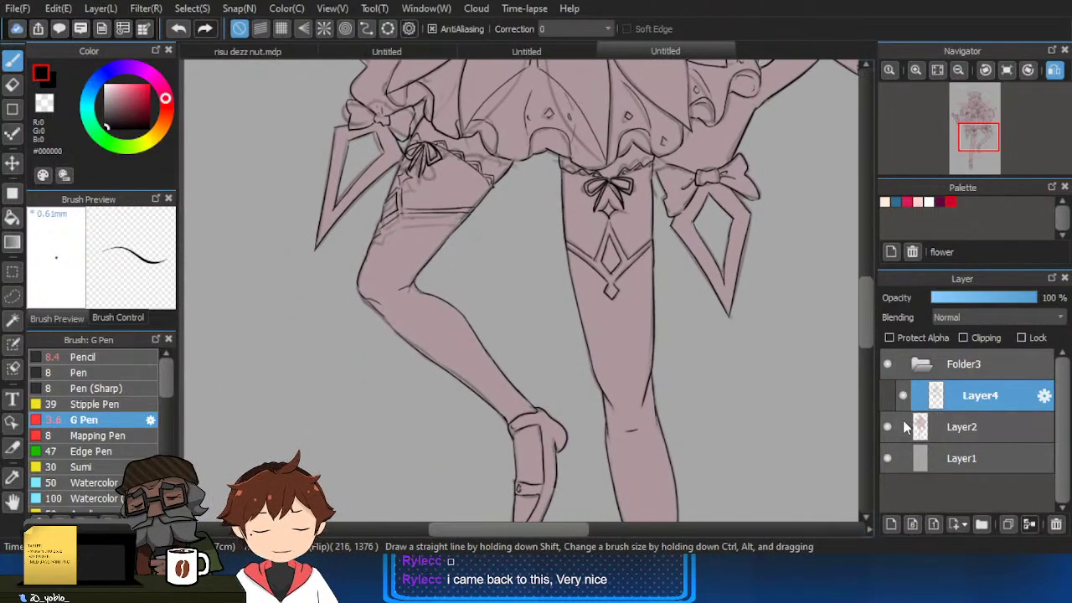
left_click(888, 427)
scroll(744, 394, "down", 3)
key("w")
left_click(752, 377)
scroll(757, 382, "up", 2)
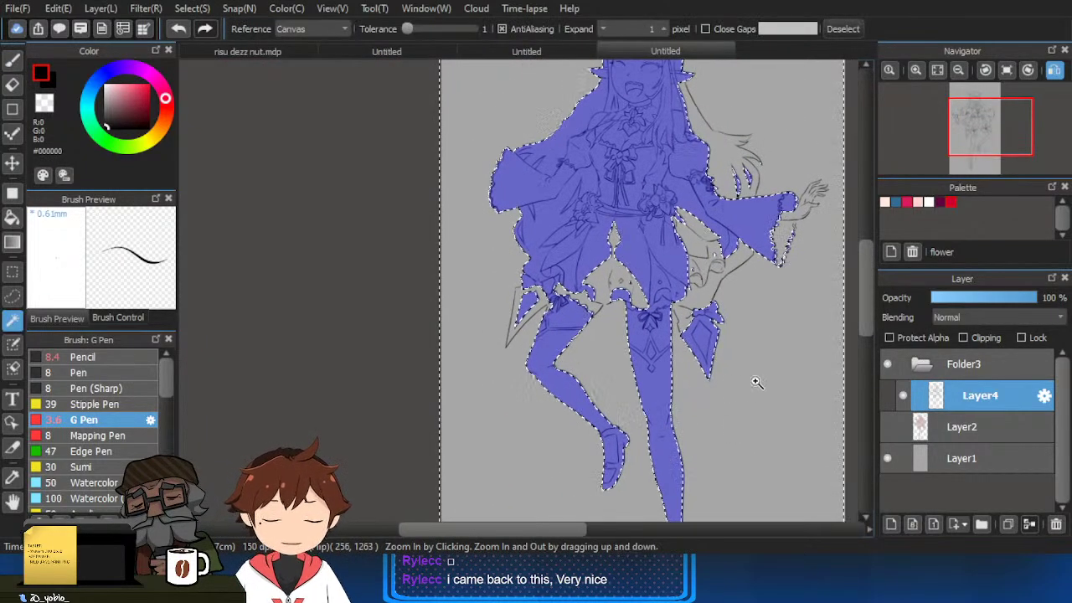
Ink closed the gap where the hanging sleeve's lace meets the forearm, and retest it with a background selection.
scroll(756, 382, "up", 5)
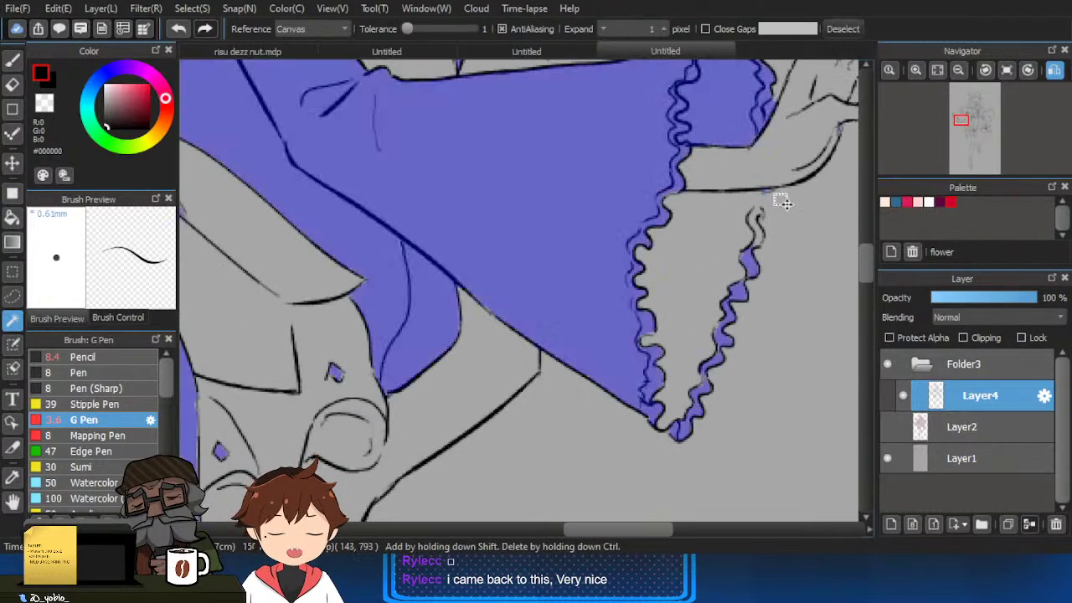
key("ctrl+d")
key("b")
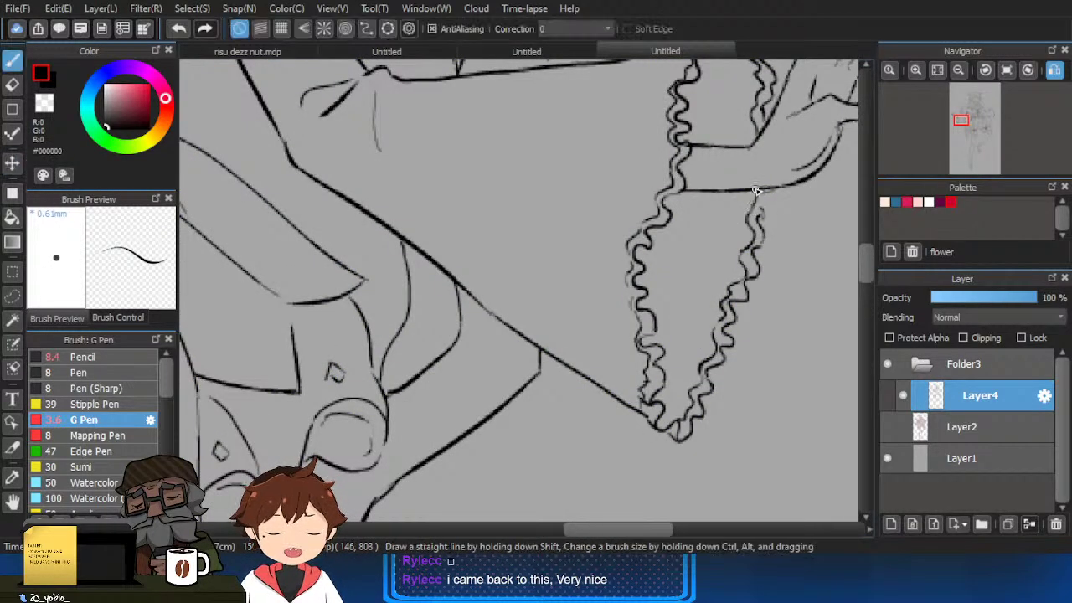
key("w")
left_click(797, 258)
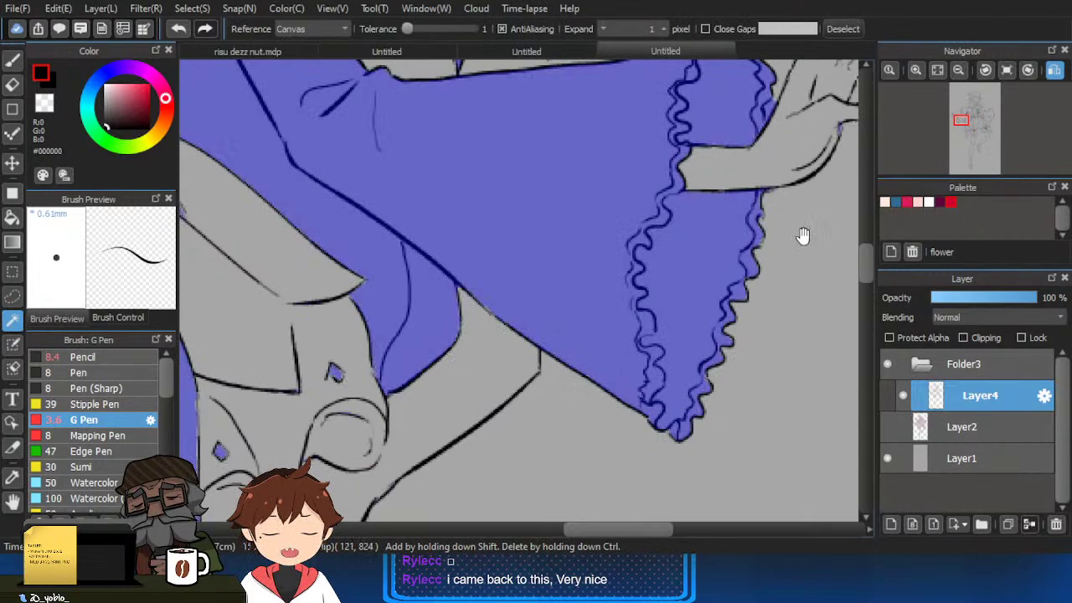
left_click_drag(804, 235, 671, 315)
Deselect, ink closed the palm outline between the little finger and thumb, and test it with a background selection.
key("ctrl+d")
key("b")
left_click_drag(723, 265, 690, 293)
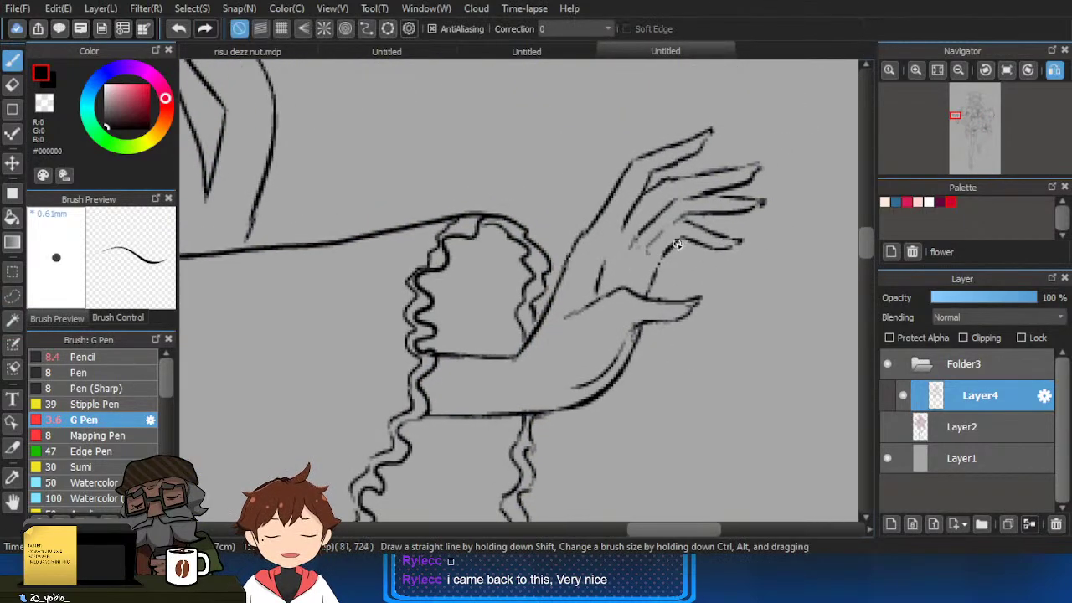
key("w")
left_click(759, 175)
Ink closed the small gaps at the raised hand's fingertips, retesting with a background selection after each fix.
key("ctrl+d")
key("b")
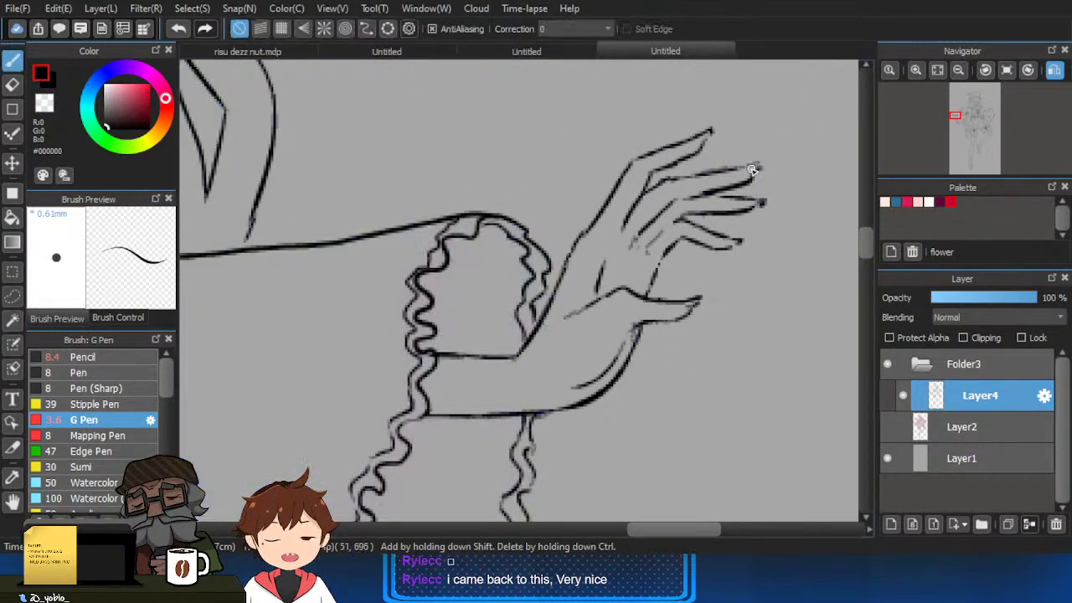
key("w")
left_click(779, 230)
key("ctrl+d")
key("b")
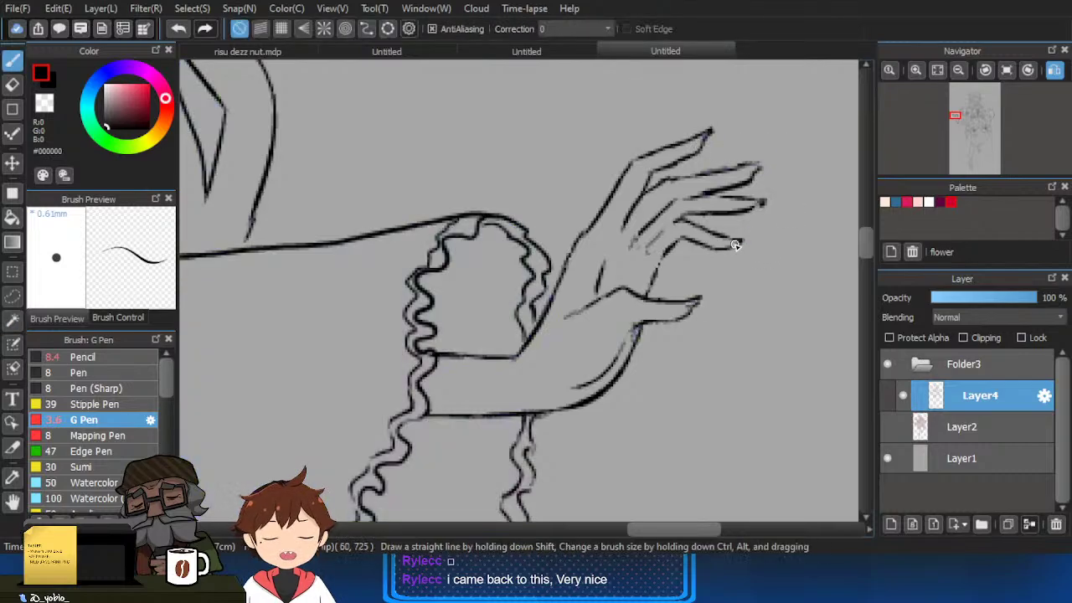
key("w")
left_click(764, 234)
key("ctrl+d")
key("b")
key("w")
left_click(783, 225)
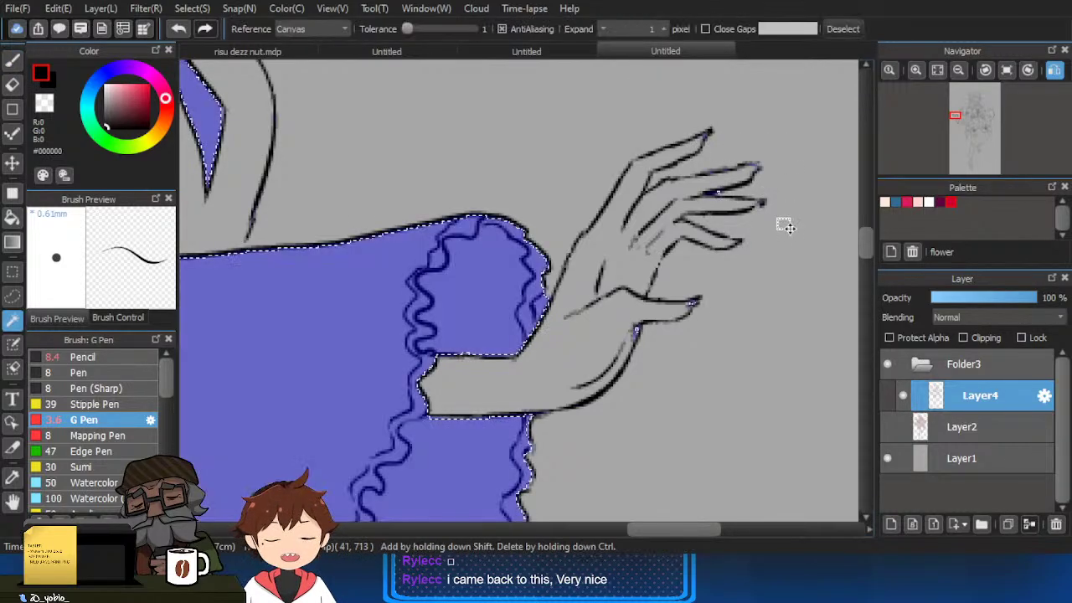
key("ctrl+d")
key("b")
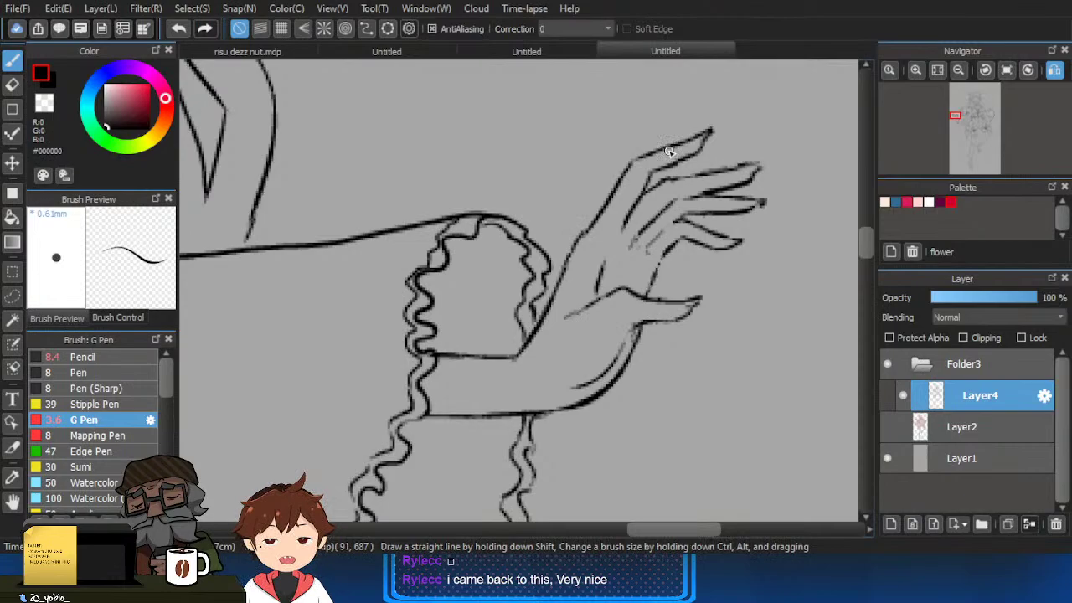
Ink closed the remaining gap in the palm outline below the little finger and retest it with a background selection.
scroll(675, 172, "up", 2)
left_click_drag(463, 392, 494, 276)
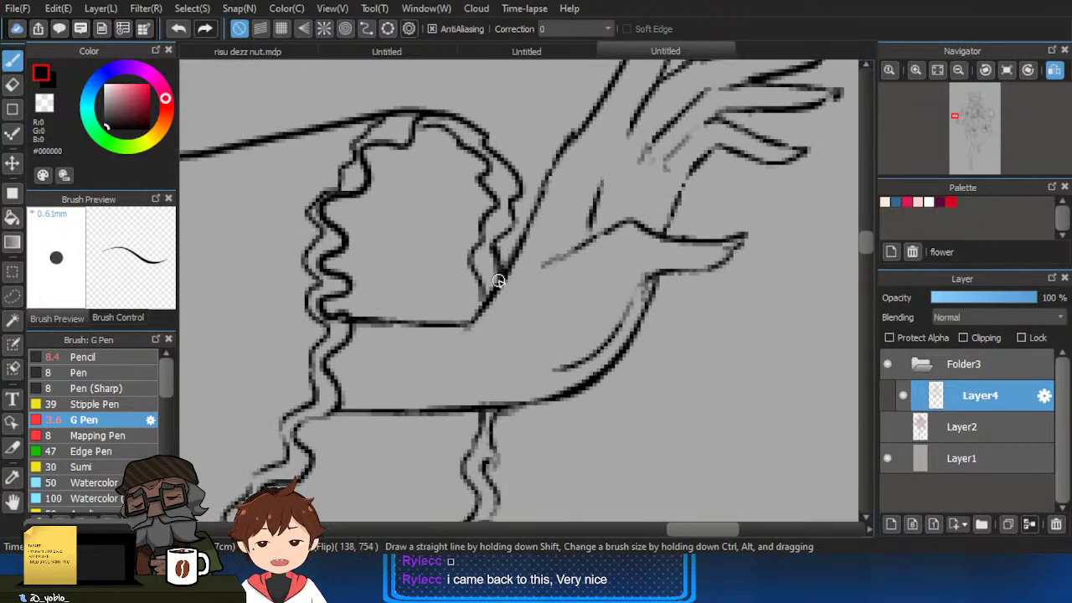
scroll(489, 444, "down", 10)
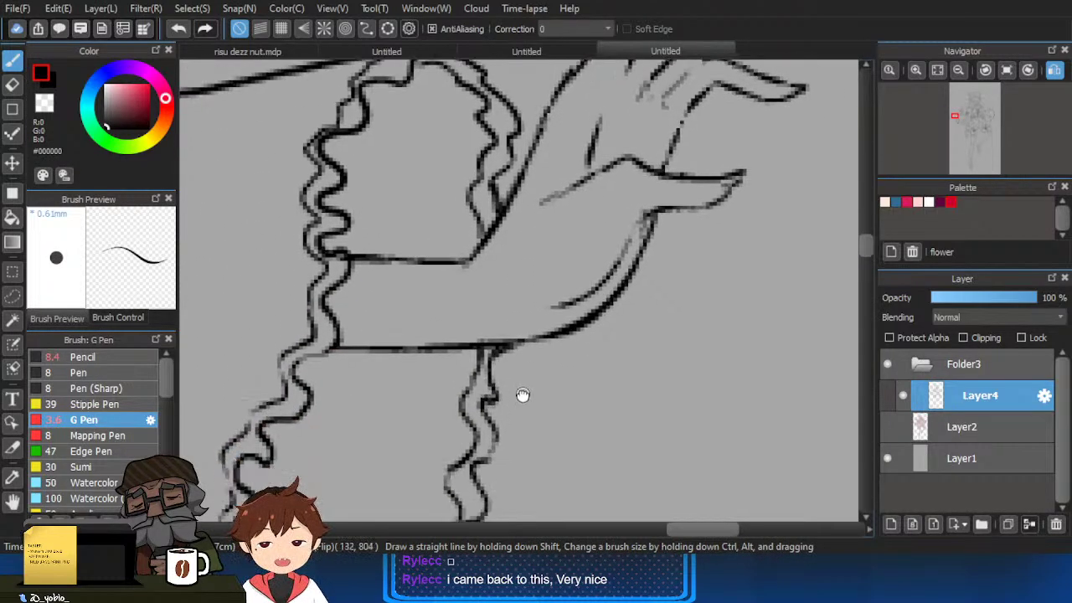
scroll(527, 345, "down", 3)
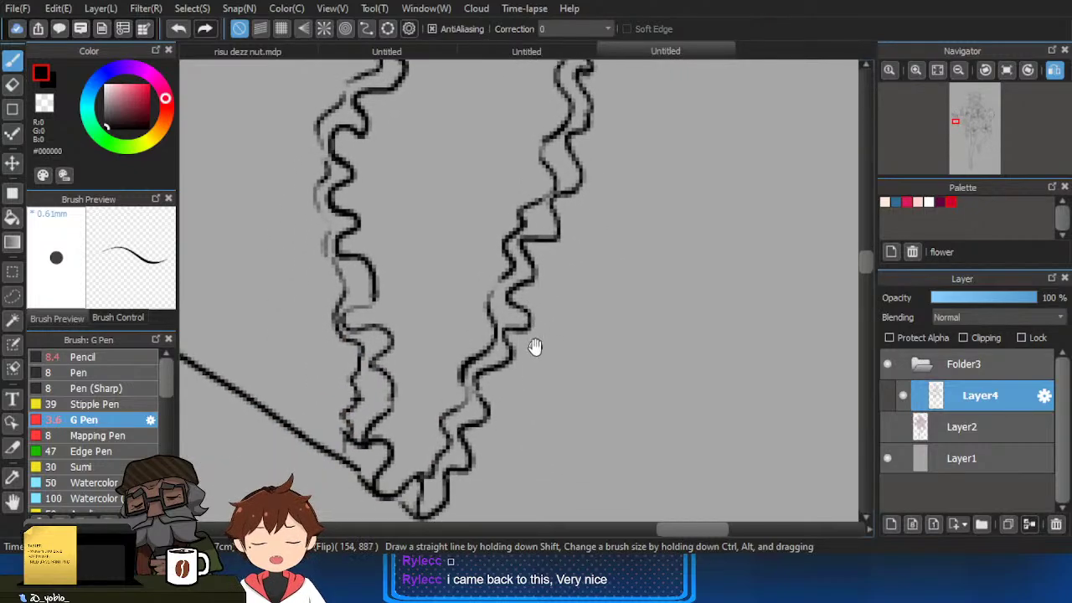
left_click_drag(729, 116, 629, 261)
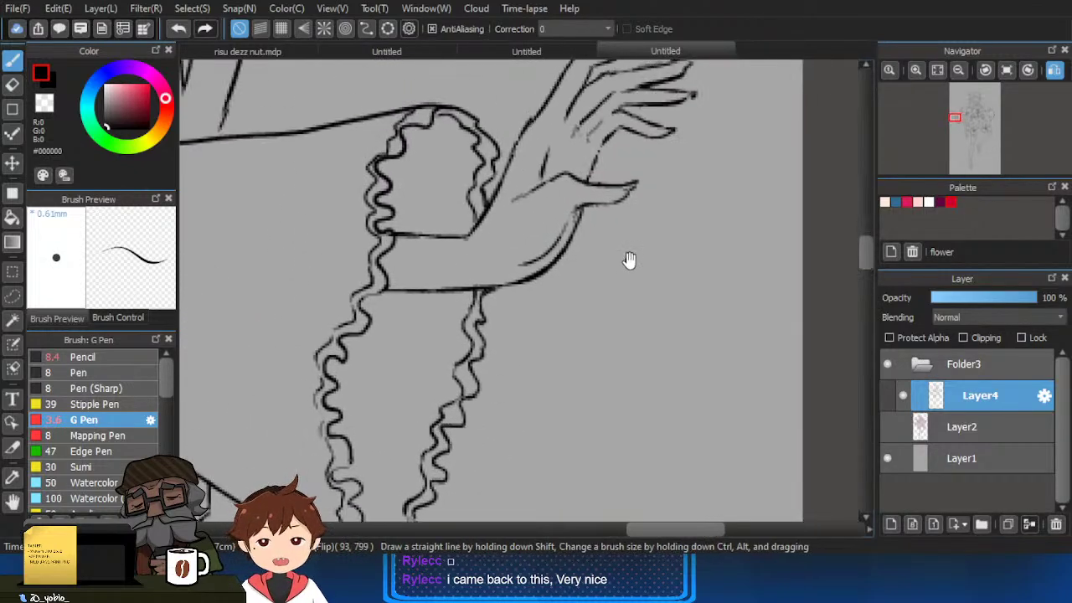
left_click_drag(645, 171, 628, 223)
scroll(626, 218, "up", 2)
scroll(665, 170, "up", 1)
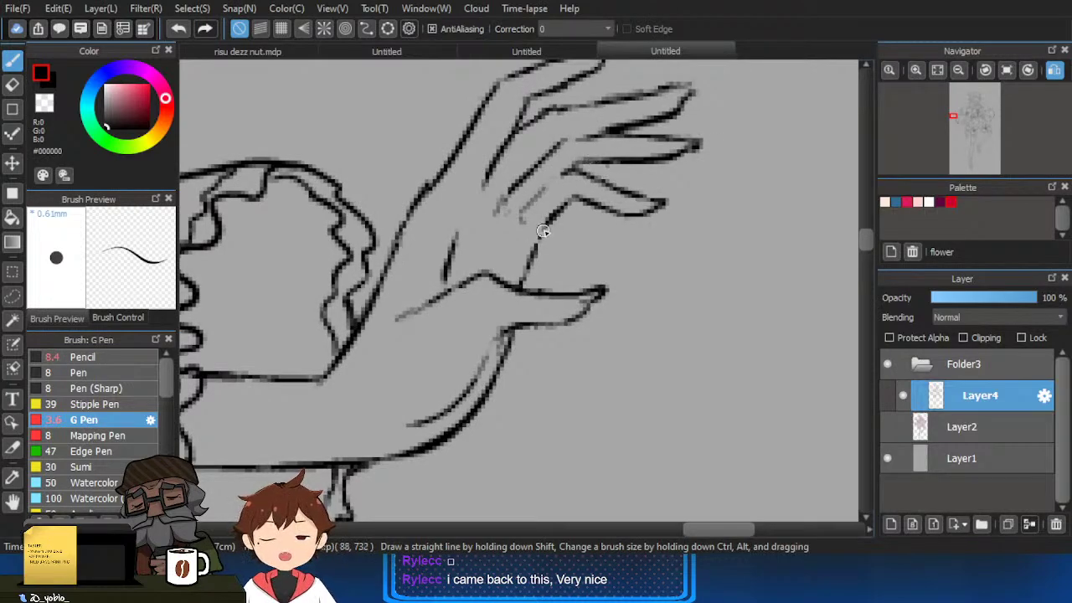
left_click_drag(544, 230, 535, 255)
key("w")
left_click(626, 276)
left_click_drag(637, 273, 662, 235)
left_click_drag(580, 287, 672, 314)
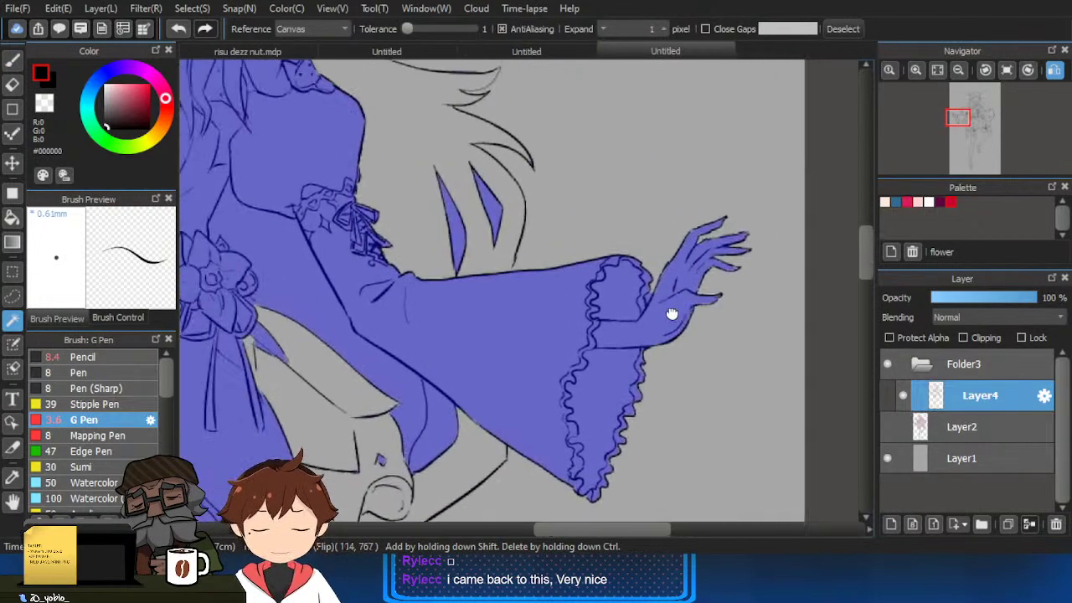
scroll(553, 332, "up", 3)
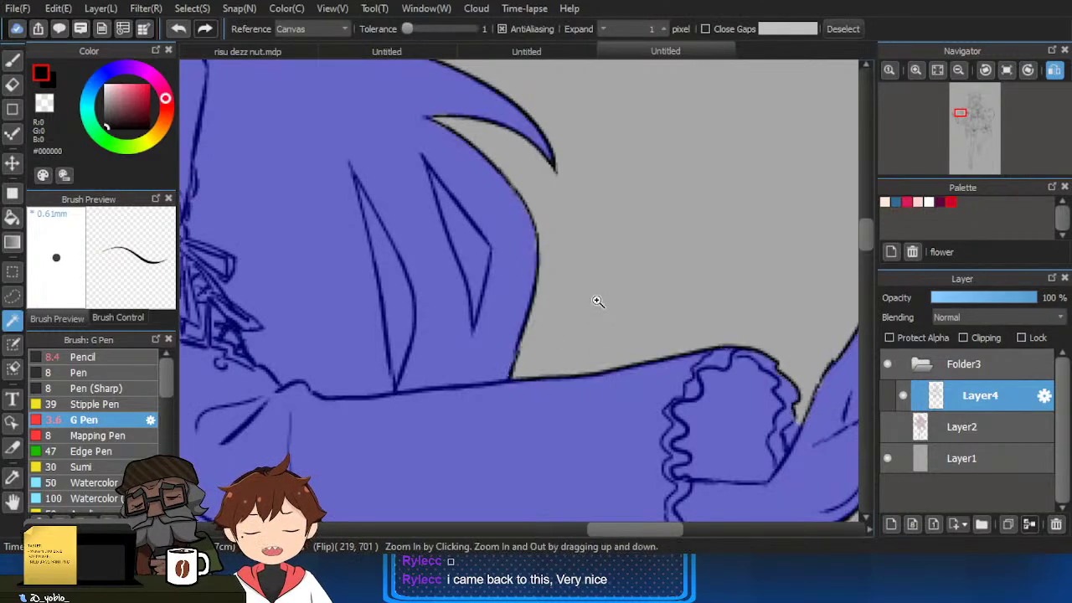
left_click_drag(598, 301, 602, 278)
Test the enclosed background gaps between the hair strands around both sleeves with magic-wand selections.
left_click(484, 283)
left_click(440, 314)
left_click_drag(464, 276, 800, 387)
left_click_drag(665, 293, 681, 411)
left_click(732, 293)
left_click_drag(716, 258, 692, 385)
left_click_drag(501, 465, 683, 180)
left_click_drag(469, 385, 675, 173)
mouse_move(504, 242)
left_mouse_down()
mouse_move(529, 194)
mouse_move(511, 244)
left_mouse_up()
left_click(466, 149)
left_click_drag(474, 166, 501, 239)
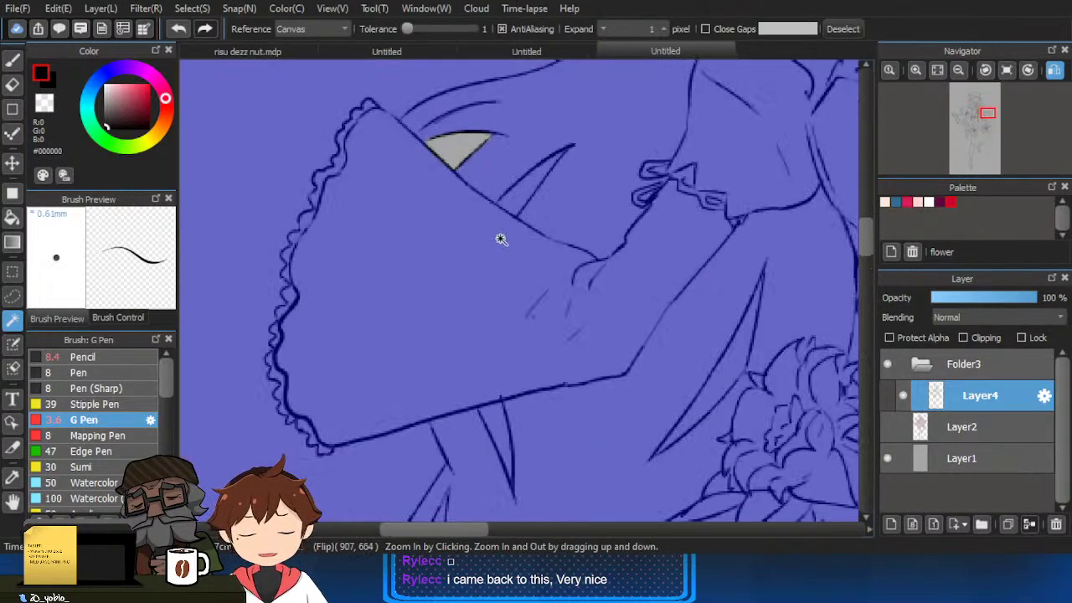
left_click(529, 188)
left_click(500, 421)
Deselect, ink closed the gap where the bow's pointed ribbon tail meets the bent leg's stocking top, and retest the background selection.
left_click_drag(543, 437, 549, 394)
left_click_drag(607, 457, 589, 168)
left_click(491, 363)
left_click(477, 408, "shift")
left_click(471, 414)
key("ctrl+d")
scroll(464, 335, "up", 3)
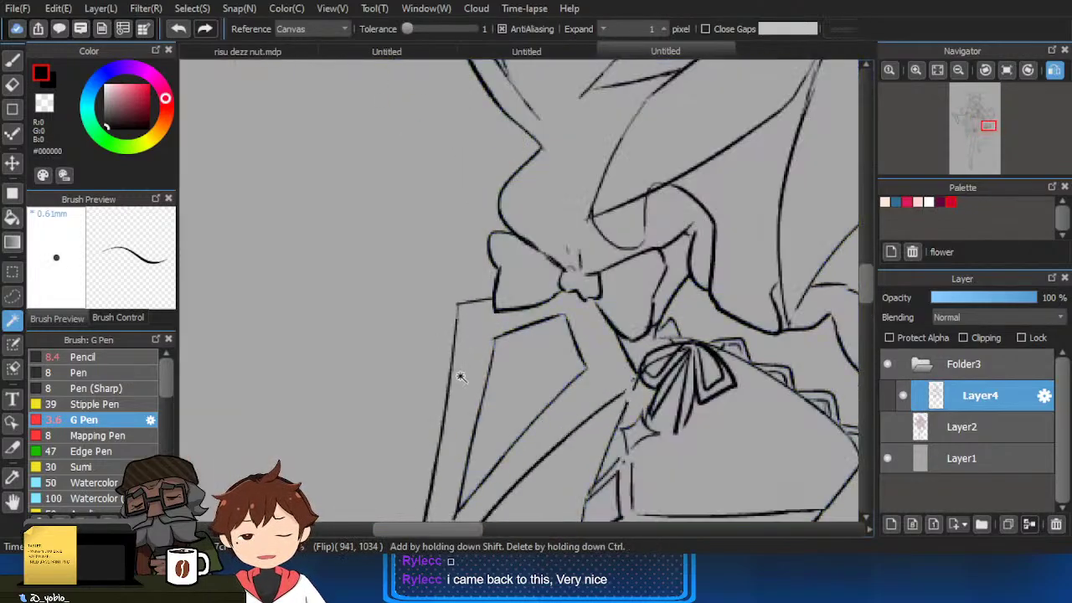
key("b")
left_click_drag(466, 412, 485, 253)
scroll(630, 250, "up", 2)
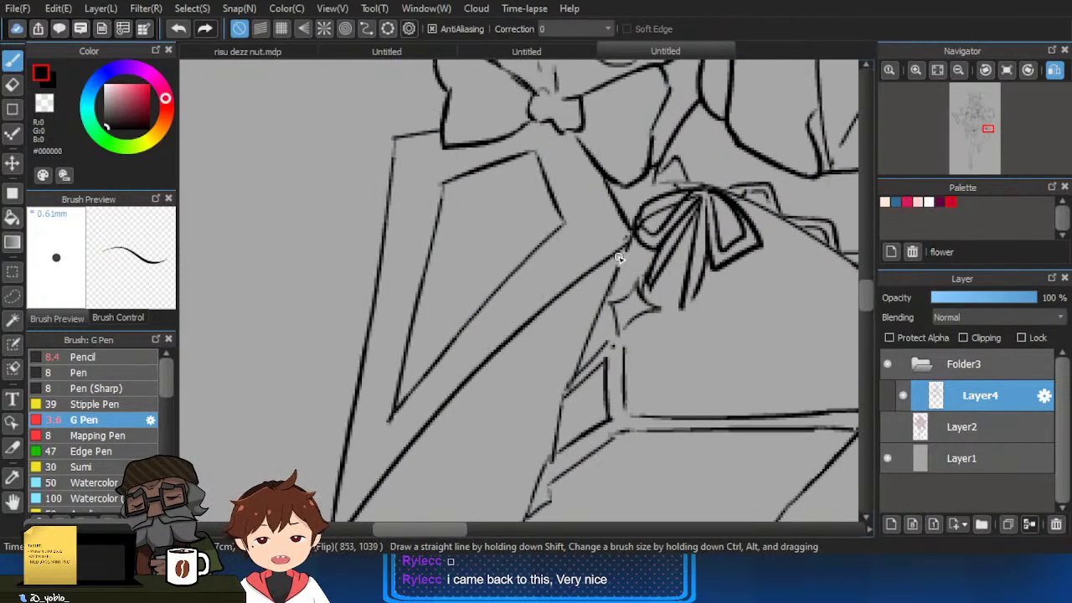
left_click_drag(619, 259, 627, 247)
key("w")
left_click(565, 326)
Deselect, ink closed the gap in the skirt hem above the bent leg's inner thigh, and check both legs with a background selection.
left_click_drag(666, 350, 670, 410)
left_click_drag(759, 345, 632, 318)
left_click_drag(635, 369, 638, 335)
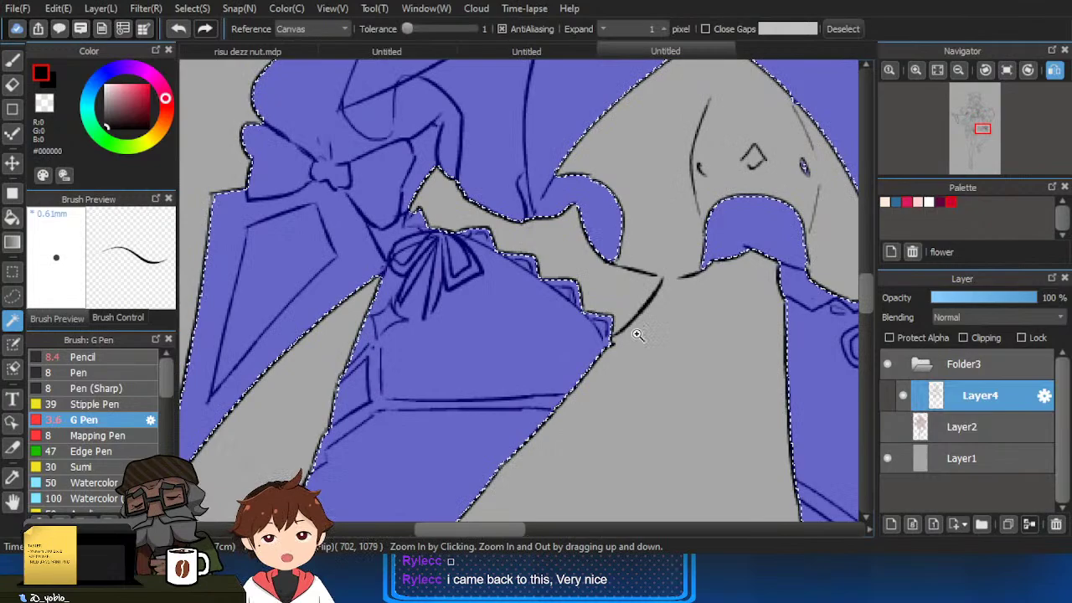
key("ctrl+d")
key("b")
key("w")
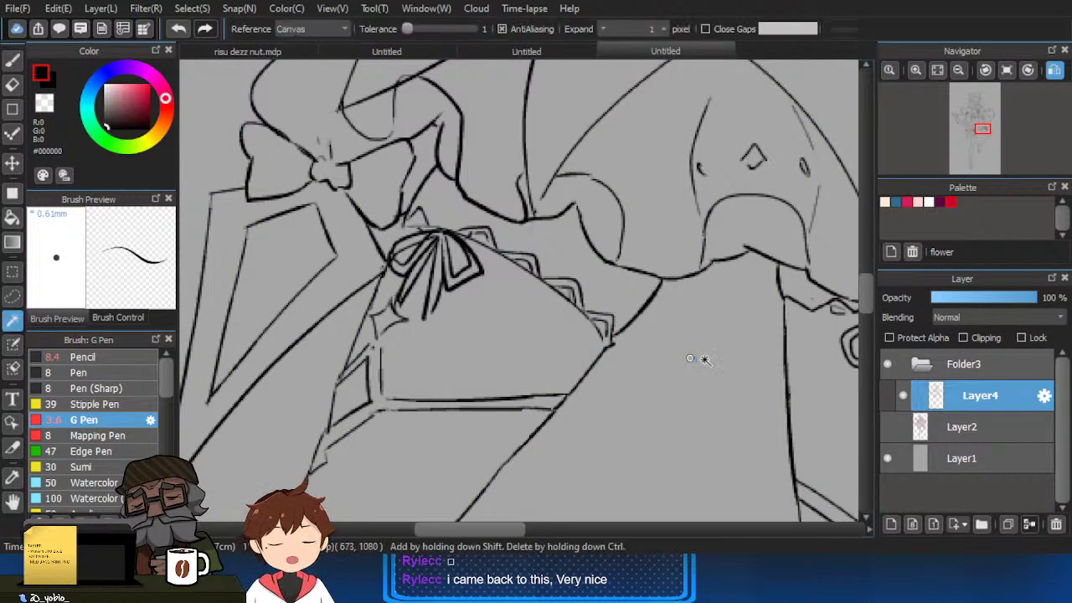
left_click(701, 358)
left_click_drag(708, 314, 734, 342)
left_click_drag(694, 428, 679, 256)
left_click_drag(680, 315, 703, 368)
left_click_drag(798, 332, 746, 143)
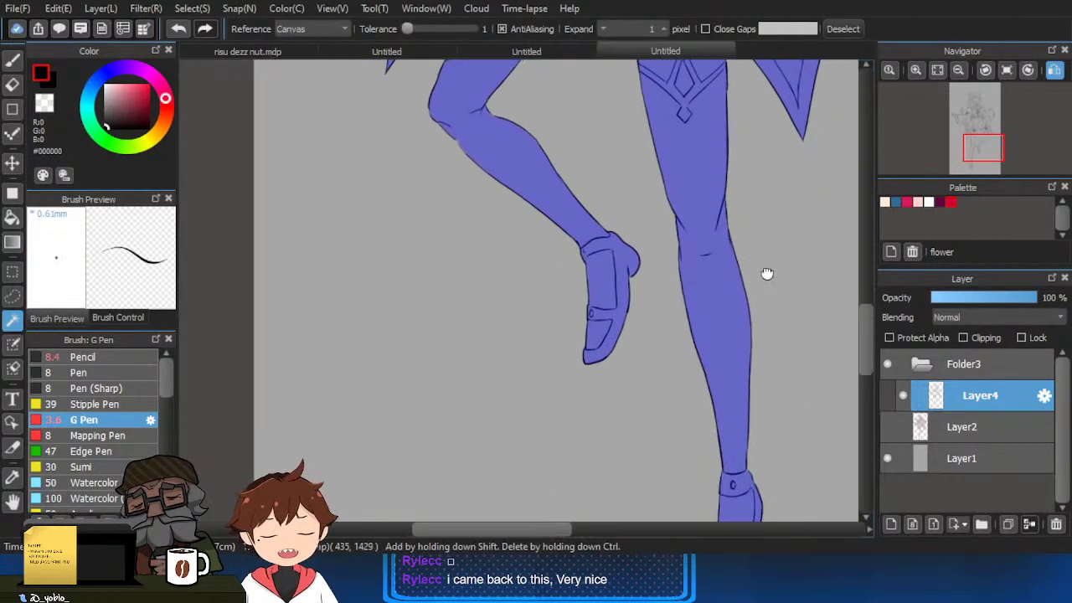
left_click_drag(765, 273, 646, 426)
left_click_drag(627, 300, 626, 395)
Deselect, ink closed the open loop of the bow beside the straight leg's stocking, and test the background and the ribbon's diamond opening.
key("ctrl+d")
scroll(626, 394, "up", 2)
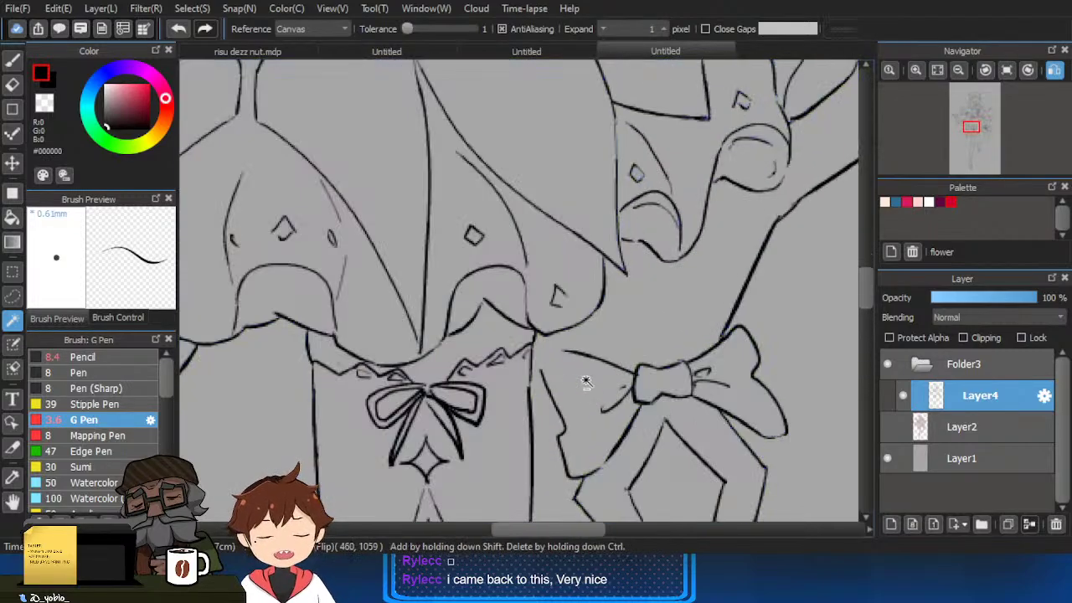
key("b")
key("ctrl+z")
mouse_move(545, 376)
left_mouse_down()
mouse_move(563, 347)
mouse_move(541, 340)
left_mouse_up()
key("ctrl+z")
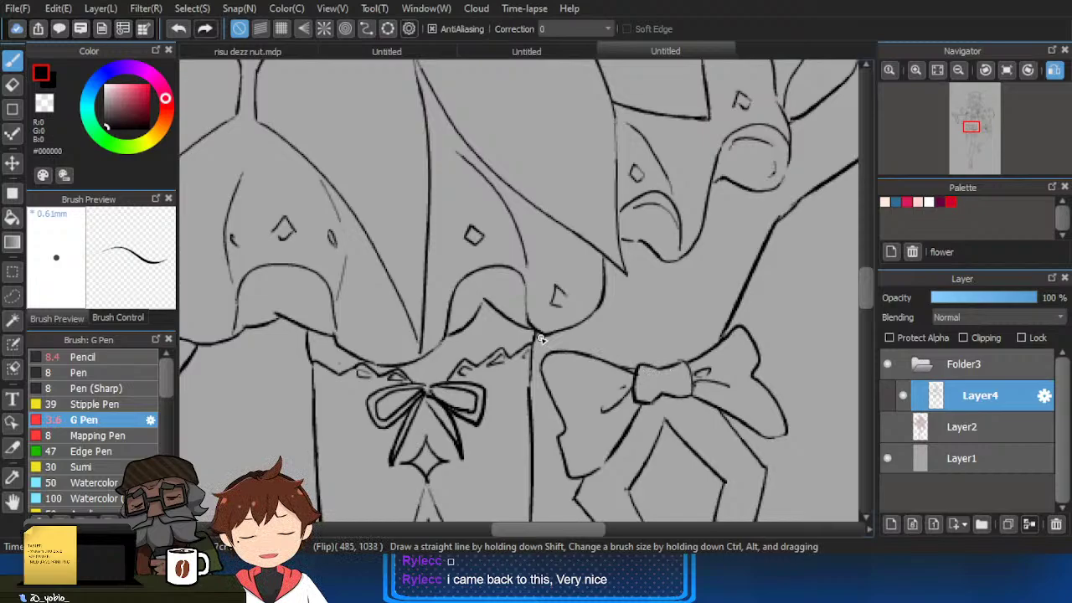
key("w")
left_click(800, 373)
left_click(689, 475, "shift")
left_click_drag(759, 440, 775, 389)
mouse_move(777, 389)
left_mouse_down()
mouse_move(766, 443)
mouse_move(781, 504)
left_mouse_up()
Deselect, show the sketch layer Layer2, and ink the other hand's thumb, palm, wrist and index finger on Layer4.
key("ctrl+d")
left_click(890, 428)
key("b")
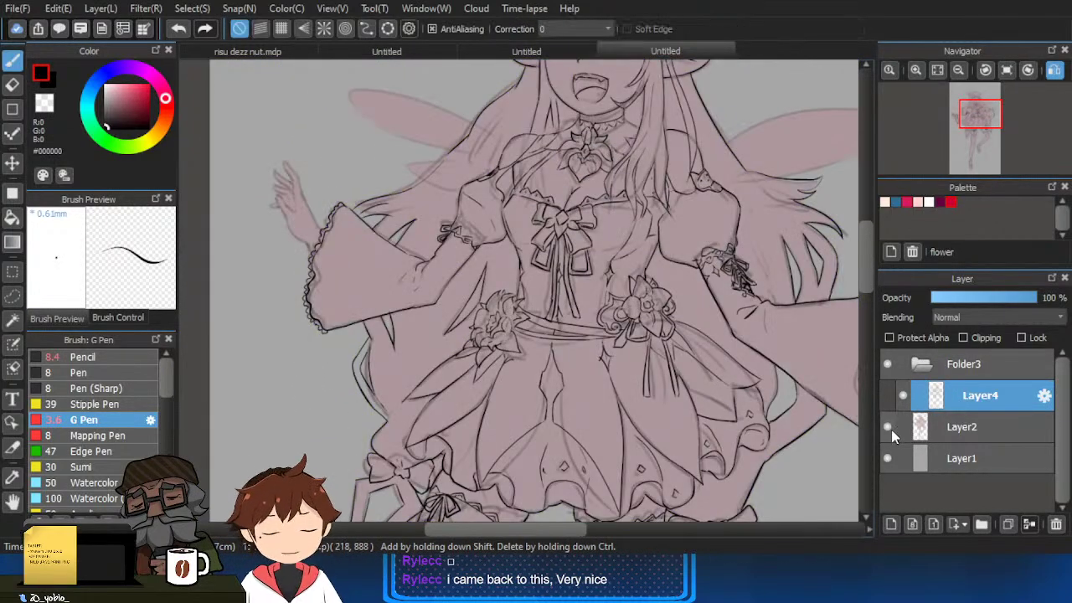
left_click_drag(650, 417, 771, 407)
scroll(456, 231, "up", 4)
left_click_drag(433, 259, 470, 355)
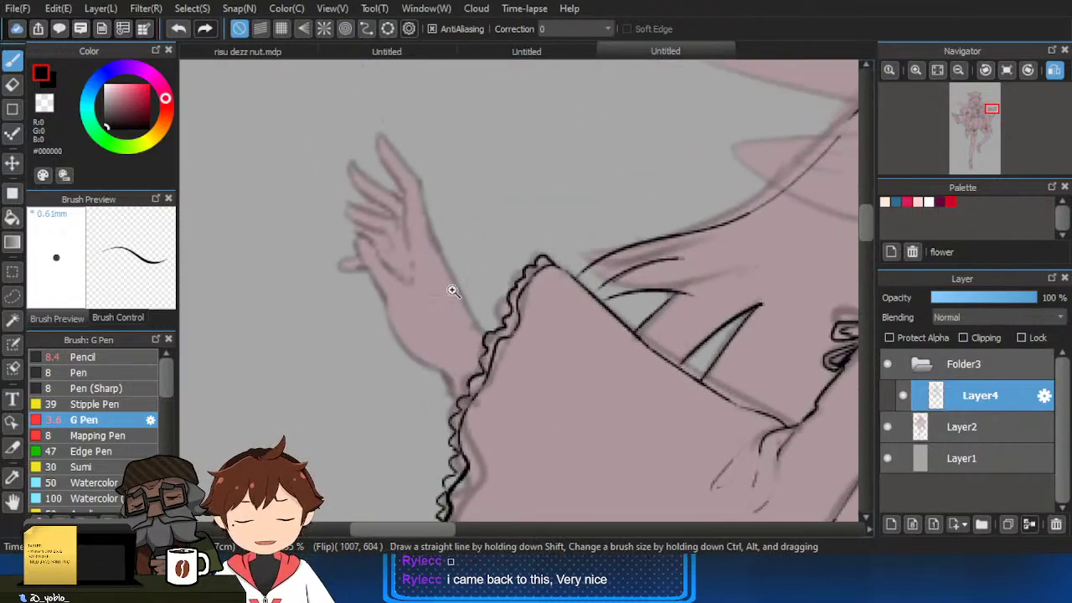
scroll(453, 291, "up", 1)
left_click_drag(339, 268, 324, 220)
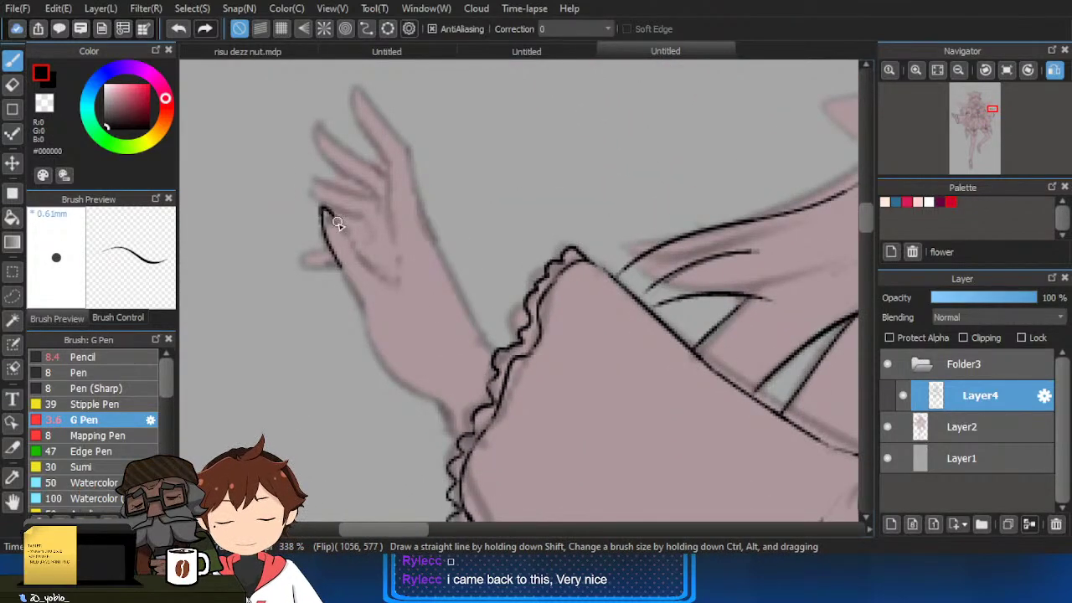
mouse_move(394, 280)
left_mouse_down()
mouse_move(361, 252)
mouse_move(361, 312)
mouse_move(460, 401)
mouse_move(463, 425)
mouse_move(393, 261)
mouse_move(386, 158)
left_mouse_up()
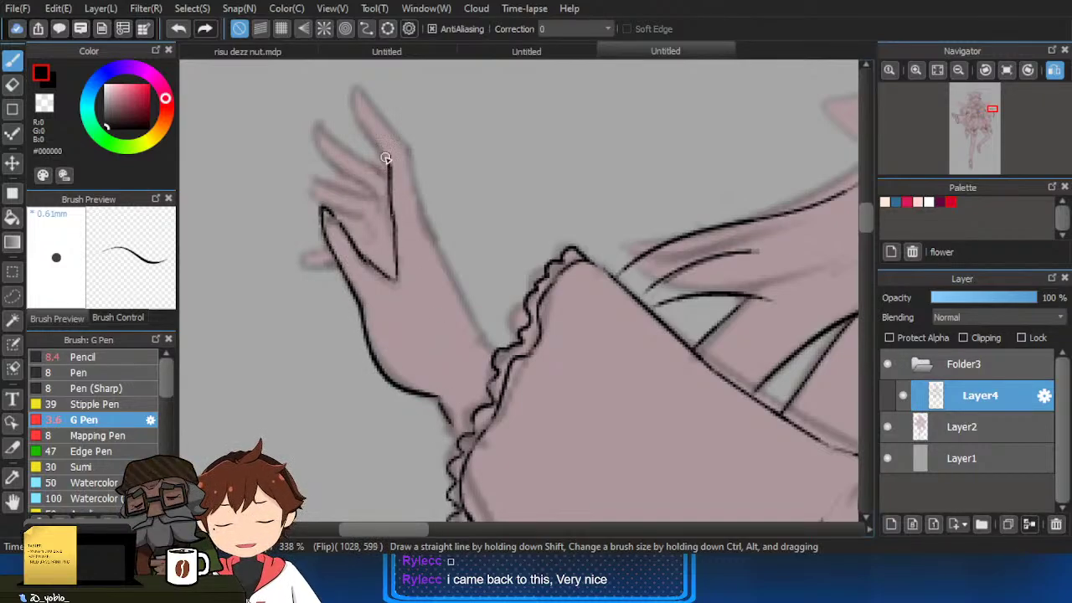
mouse_move(368, 91)
left_mouse_down()
mouse_move(419, 156)
mouse_move(469, 310)
left_mouse_up()
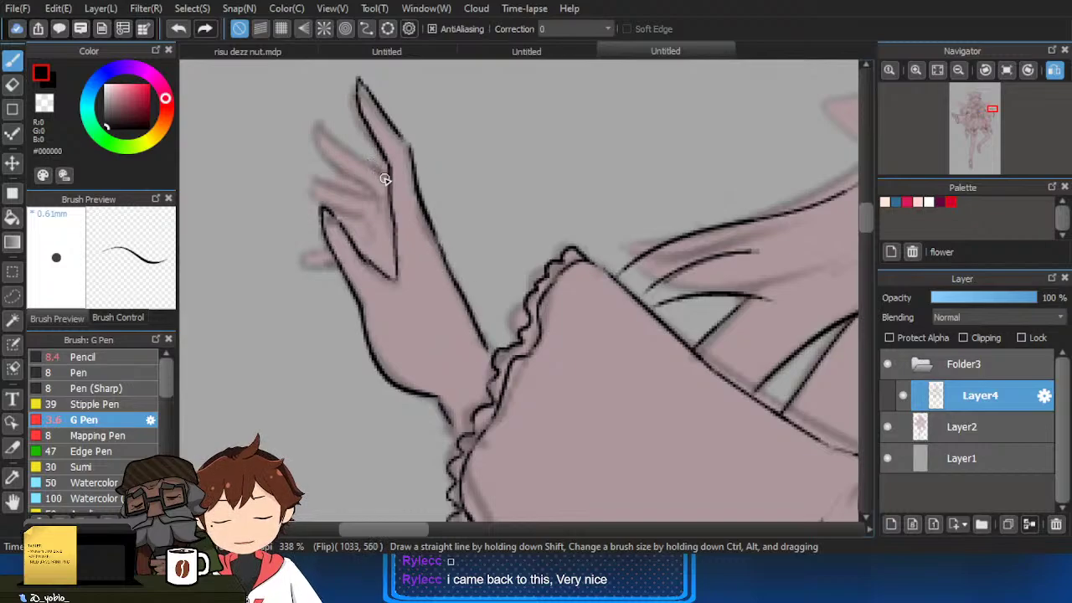
Ink the remaining fingers of the same hand, including the small fingertip showing behind the thumb.
left_click_drag(385, 179, 324, 118)
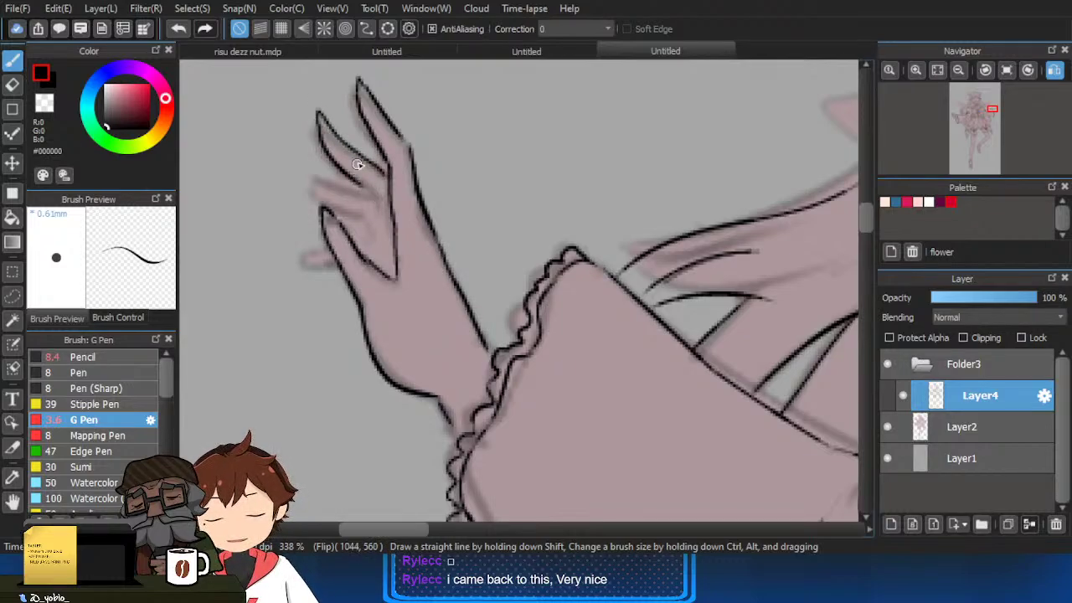
mouse_move(320, 120)
left_mouse_down()
mouse_move(328, 151)
mouse_move(376, 194)
mouse_move(378, 170)
mouse_move(378, 205)
mouse_move(310, 176)
left_mouse_up()
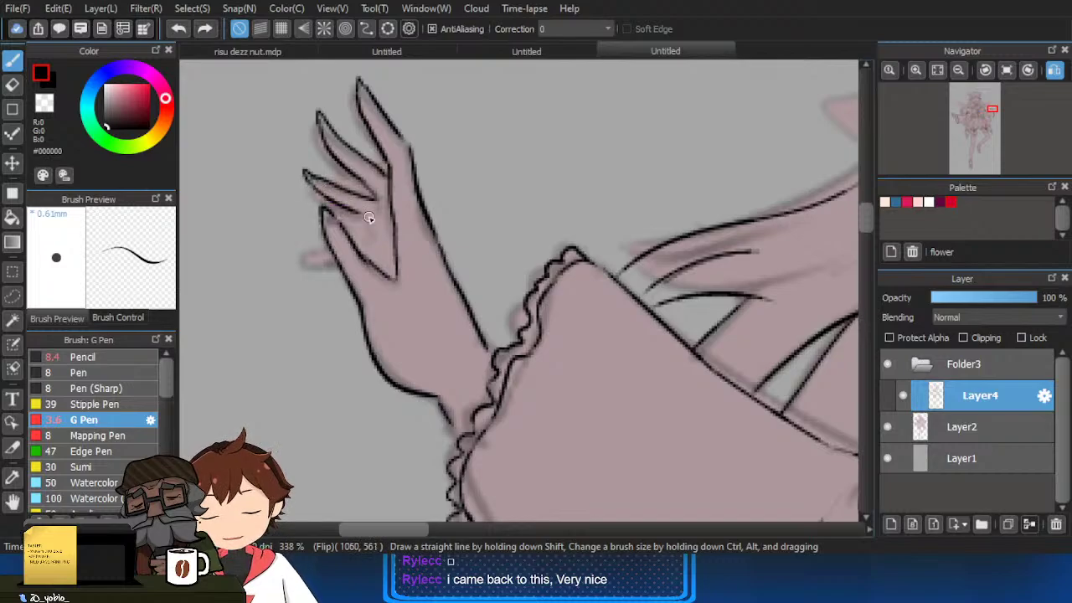
scroll(369, 220, "up", 1)
left_click_drag(293, 171, 378, 229)
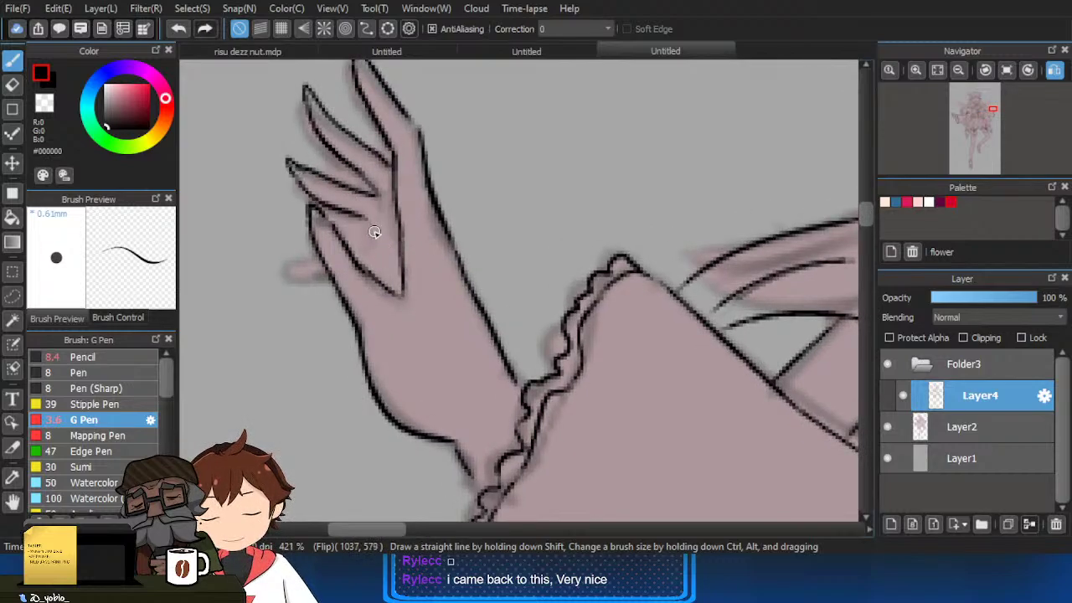
left_click_drag(320, 258, 279, 264)
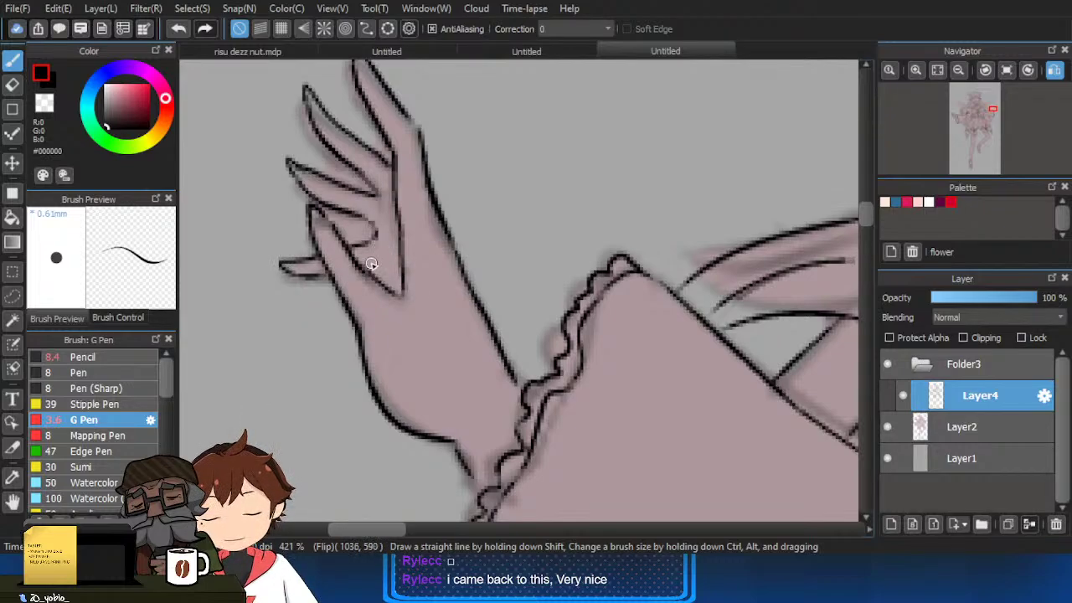
scroll(439, 297, "down", 3)
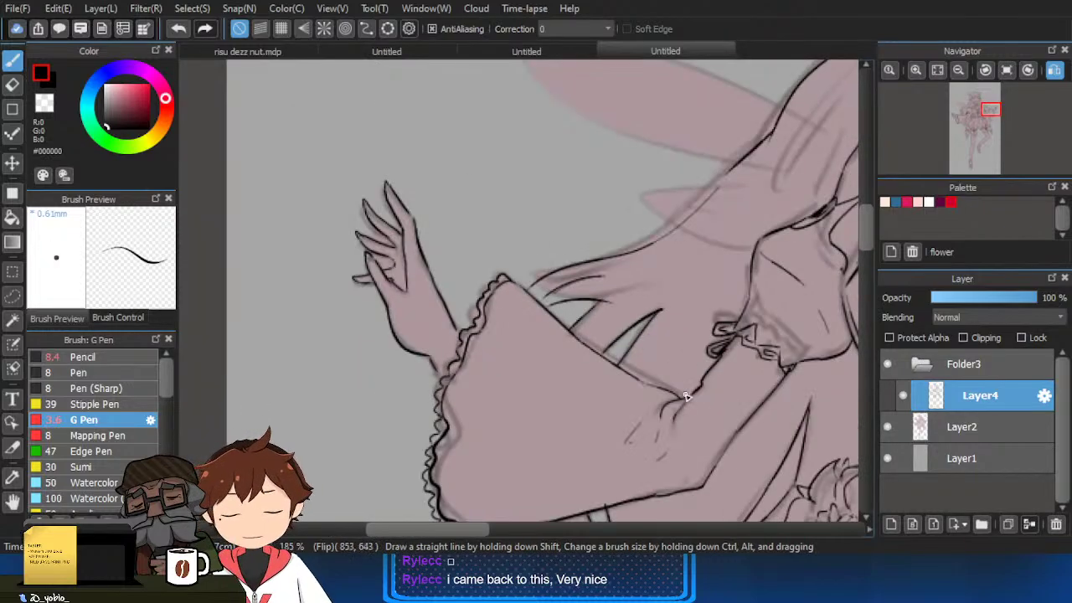
Hide Layer2, test the new hand with a background selection, and ink closed the gap at the index finger's outer knuckle.
left_click(889, 427)
key("w")
left_click(469, 259)
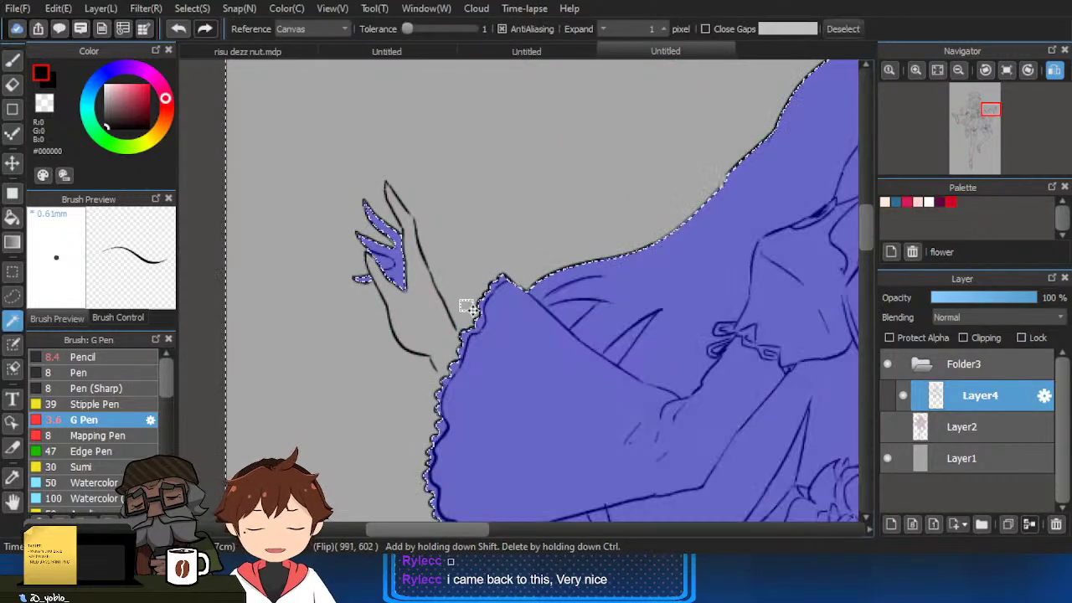
left_click_drag(436, 272, 426, 346)
key("ctrl+d")
key("b")
left_click_drag(389, 166, 397, 178)
key("w")
left_click(471, 217)
key("ctrl+d")
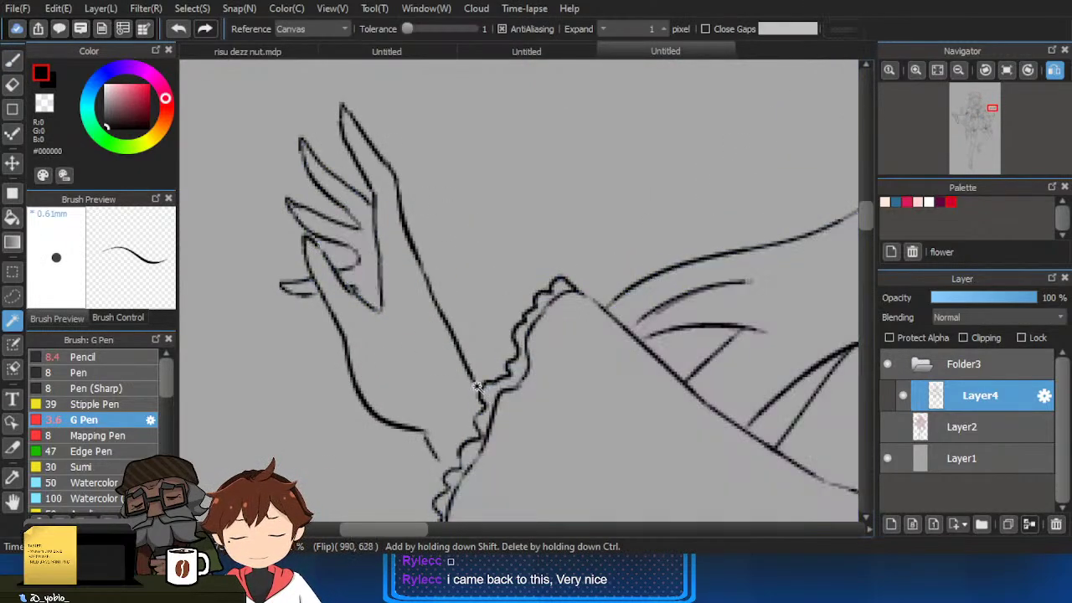
Ink closed both wrist lines where they meet the sleeve's lace and retest the hand with a background selection.
key("b")
left_click_drag(474, 380, 480, 393)
key("e")
mouse_move(444, 455)
left_mouse_down()
mouse_move(428, 442)
mouse_move(458, 469)
left_mouse_up()
key("b")
key("ctrl+z")
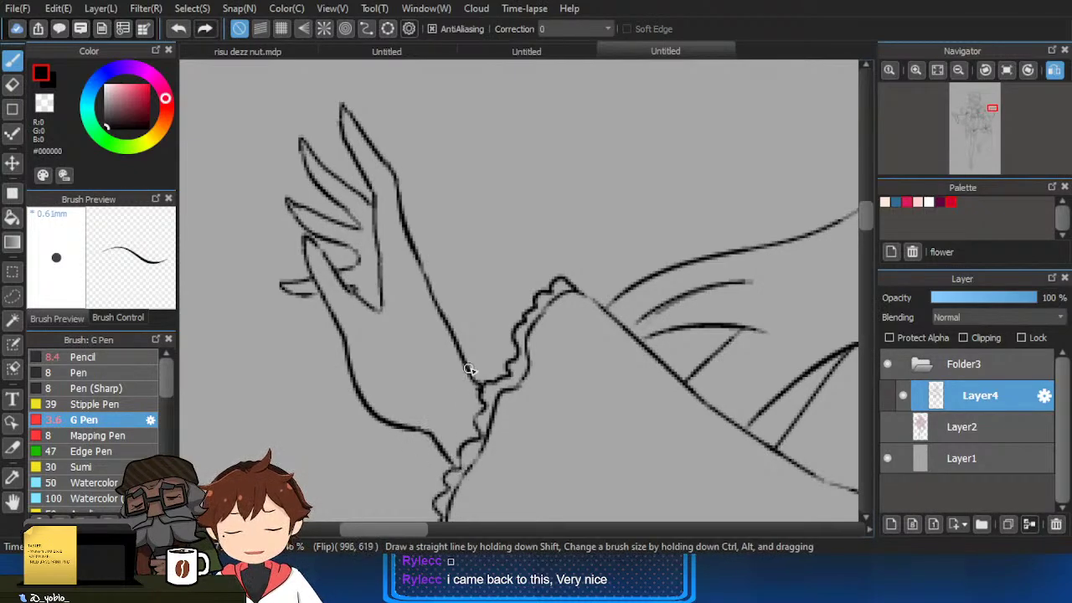
scroll(440, 436, "down", 1)
key("w")
left_click(467, 310)
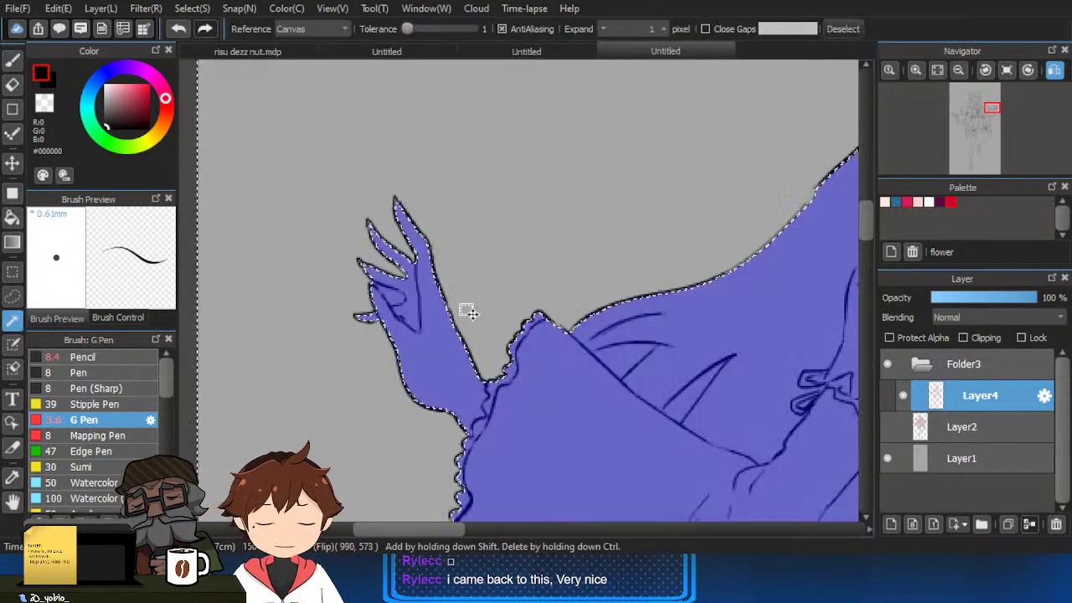
Add the enclosed gaps between the hair strands around this hand's sleeve and beside the waist flower to the background selection.
left_click_drag(523, 339, 527, 292)
scroll(718, 318, "down", 1)
scroll(466, 355, "up", 1)
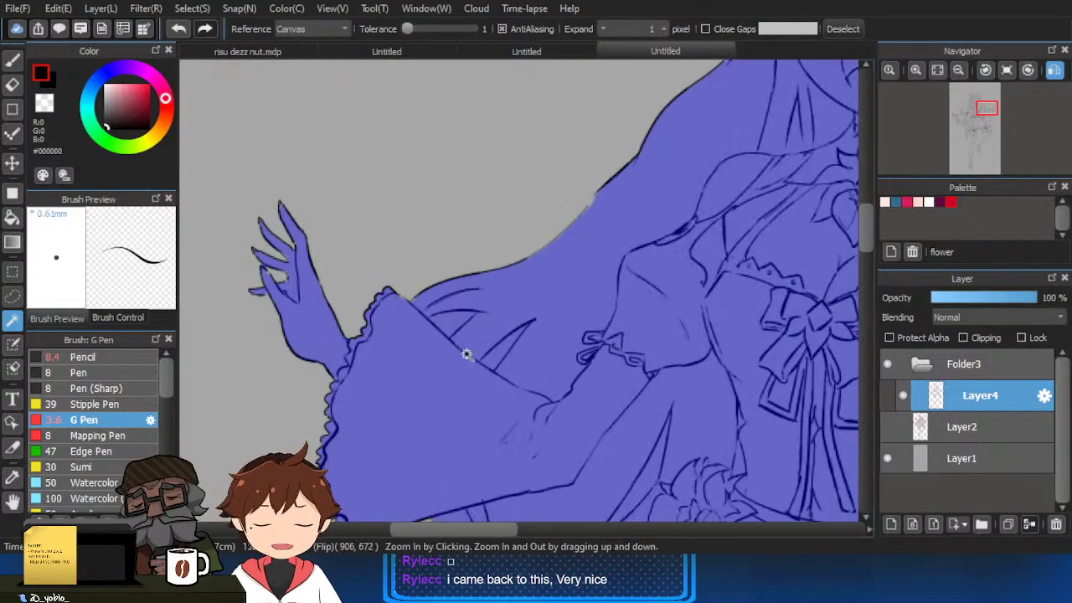
left_click_drag(517, 363, 509, 155)
left_click(491, 355, "shift")
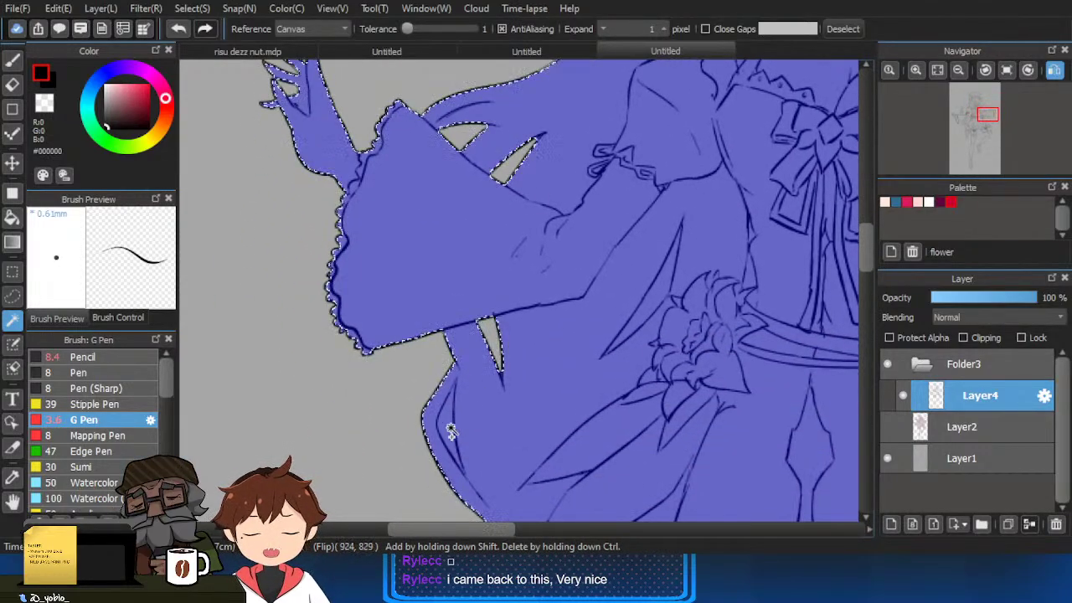
left_click(450, 430, "shift")
left_click_drag(503, 404, 506, 360)
left_click_drag(725, 369, 645, 270)
left_click_drag(517, 219, 517, 263)
left_click(528, 232, "shift")
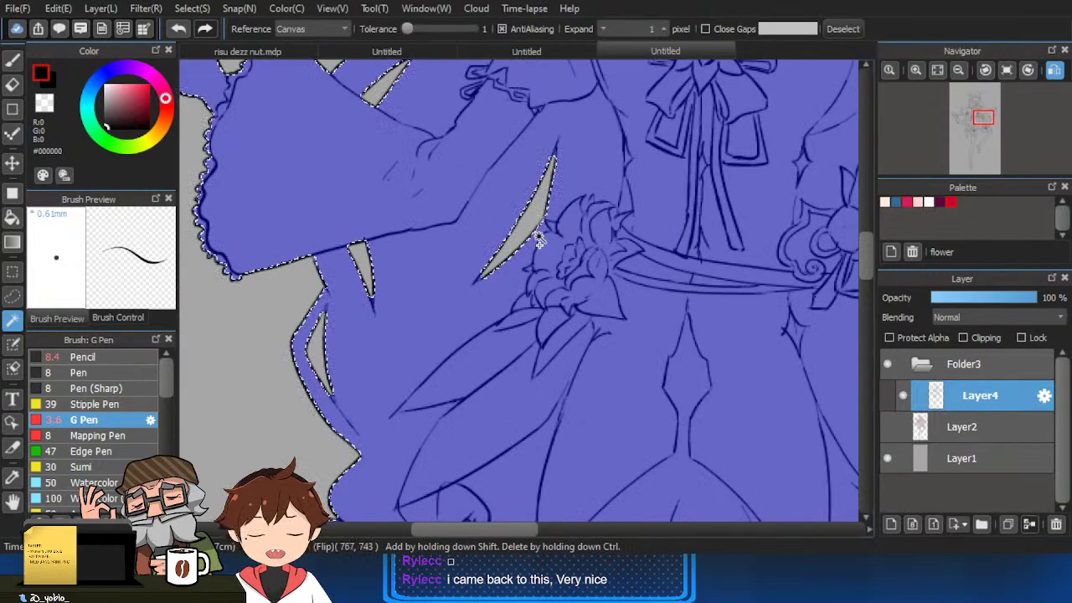
Add the enclosed gaps between the hair strands above and below the opposite sleeve to the background selection.
left_click_drag(609, 280, 610, 187)
left_click_drag(687, 328, 648, 314)
left_click_drag(793, 341, 692, 295)
left_click_drag(690, 267, 650, 390)
left_click(677, 247, "shift")
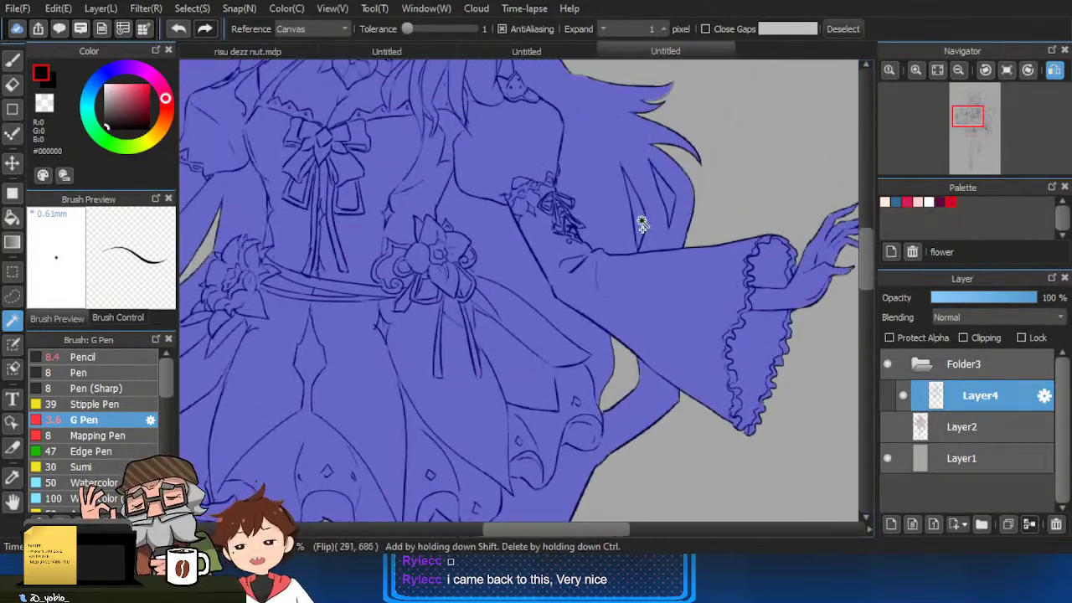
left_click(642, 223, "shift")
left_click(668, 199, "shift")
Add the insides of the two pointed diamond pendants hanging beside the thighs to the background selection.
left_click_drag(761, 258, 606, 267)
left_click_drag(582, 428, 654, 274)
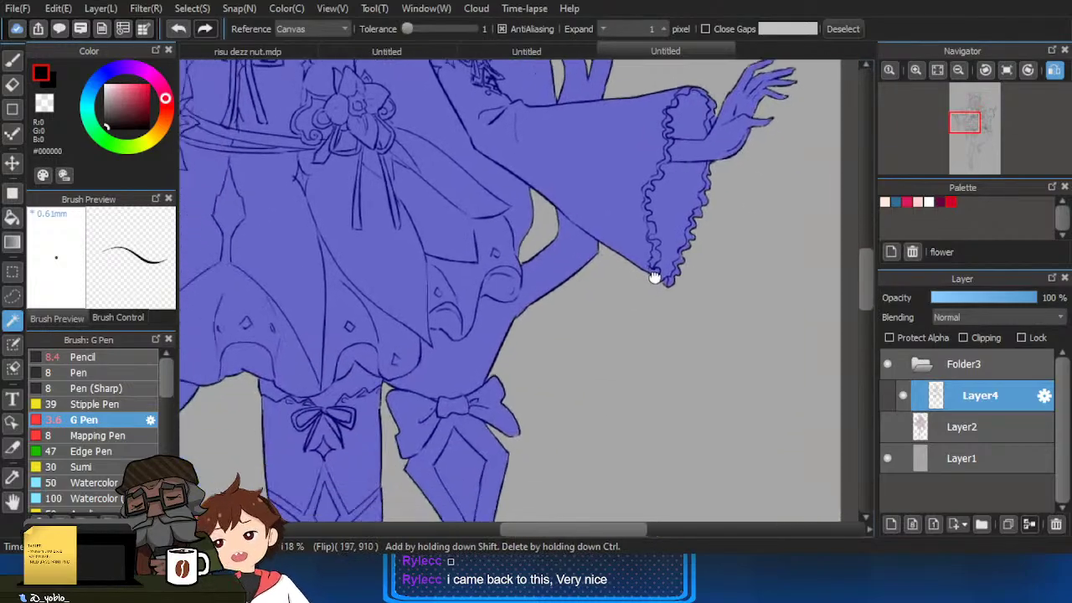
left_click_drag(477, 503, 661, 258)
left_click(656, 248, "shift")
left_click_drag(268, 249, 501, 337)
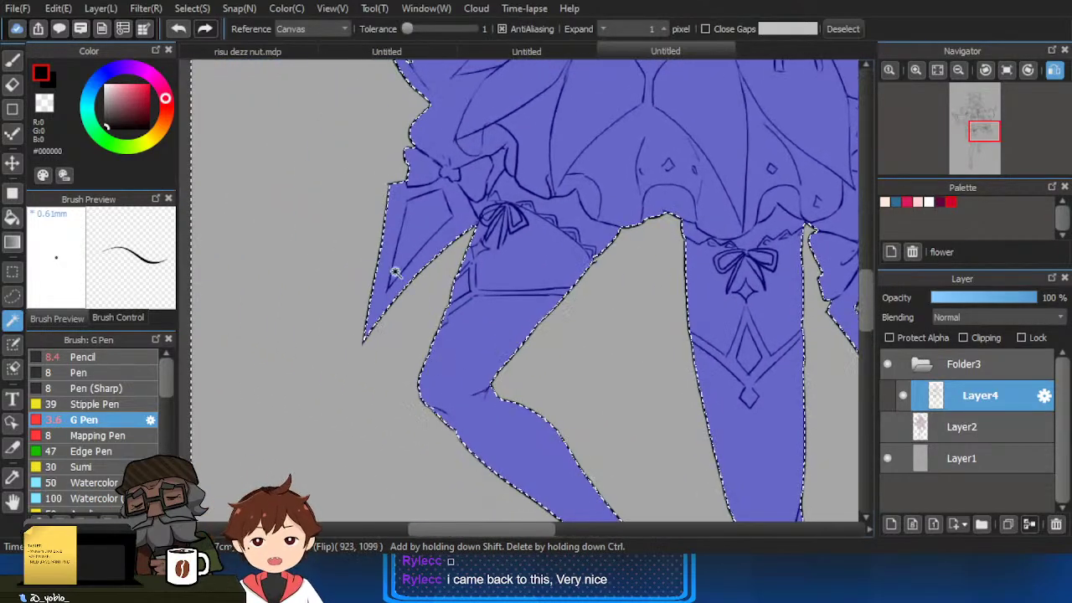
left_click(395, 271, "shift")
Add the narrow gap between the hip bow and the skirt, plus the small gap above the garter bow, to the selection.
left_click_drag(585, 383, 567, 356)
scroll(462, 196, "up", 3)
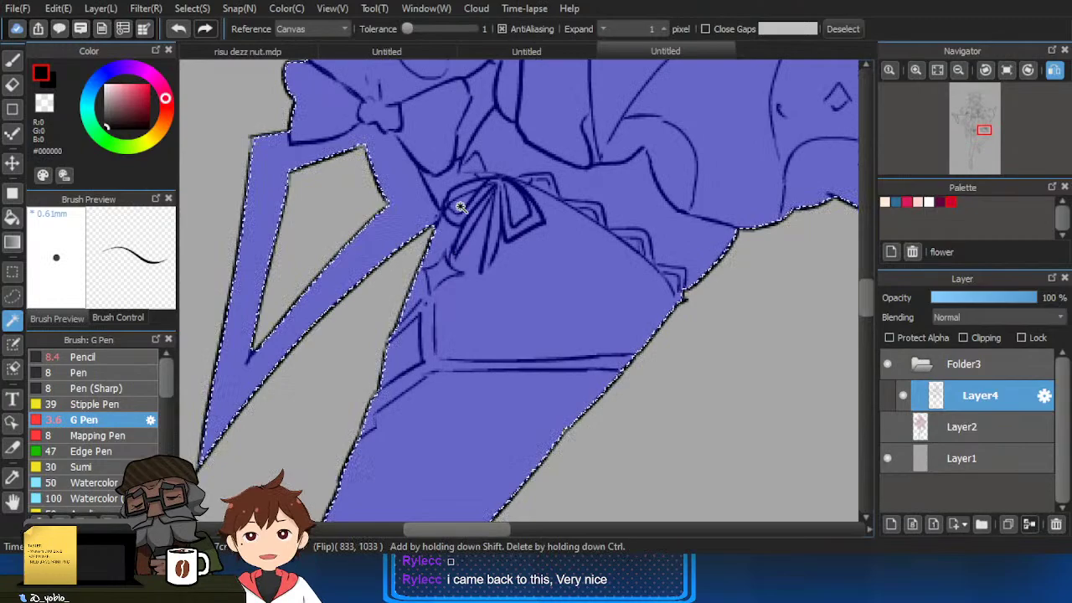
left_click(474, 107, "shift")
left_click(450, 182, "shift")
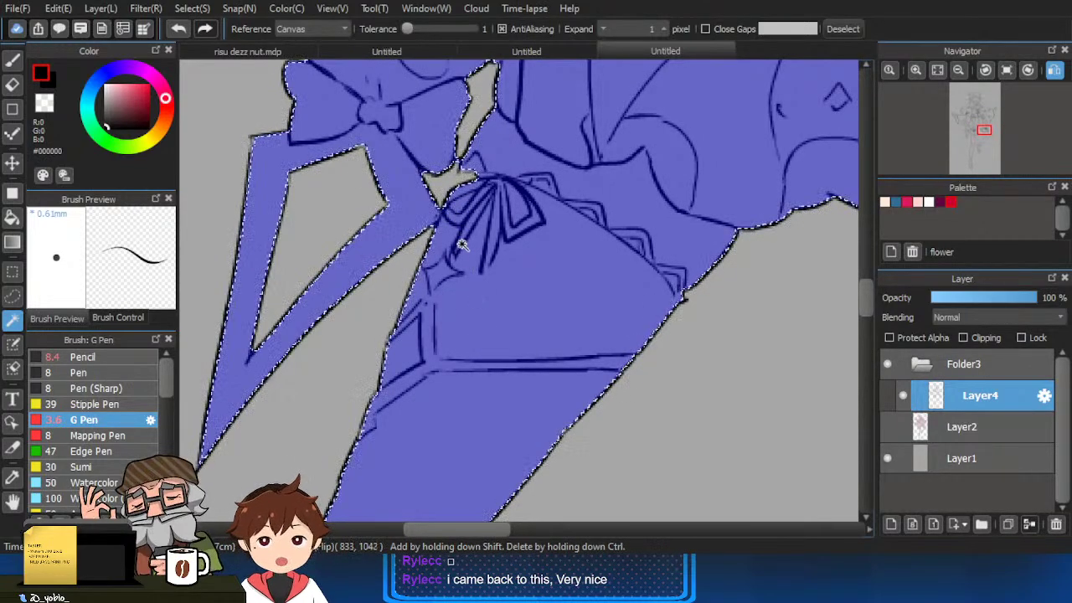
Take the small gap directly above the garter bow back out of the background selection.
key("b")
key("w")
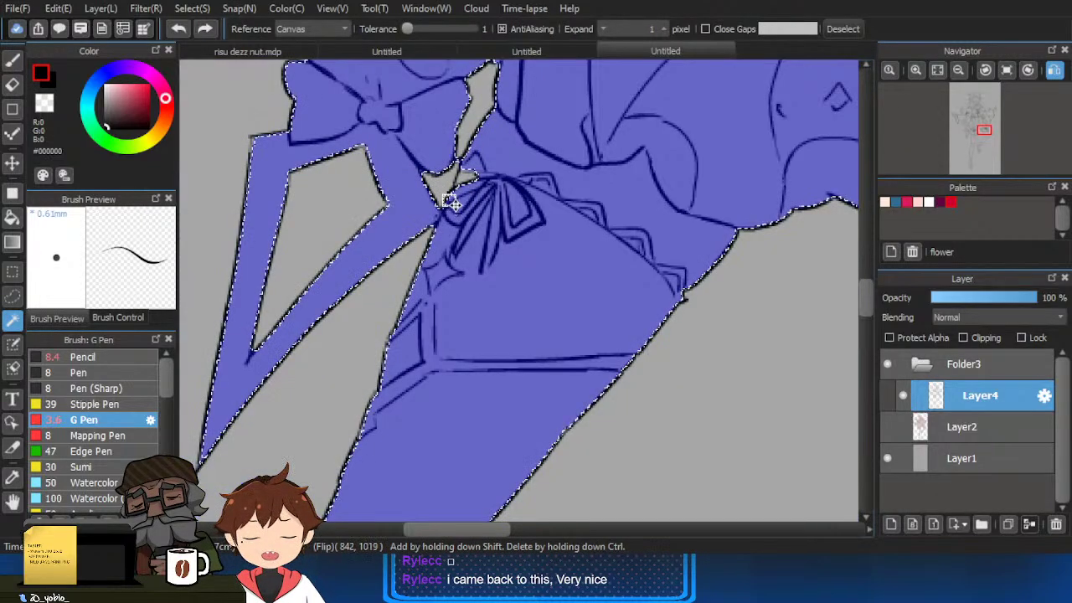
left_click(445, 187)
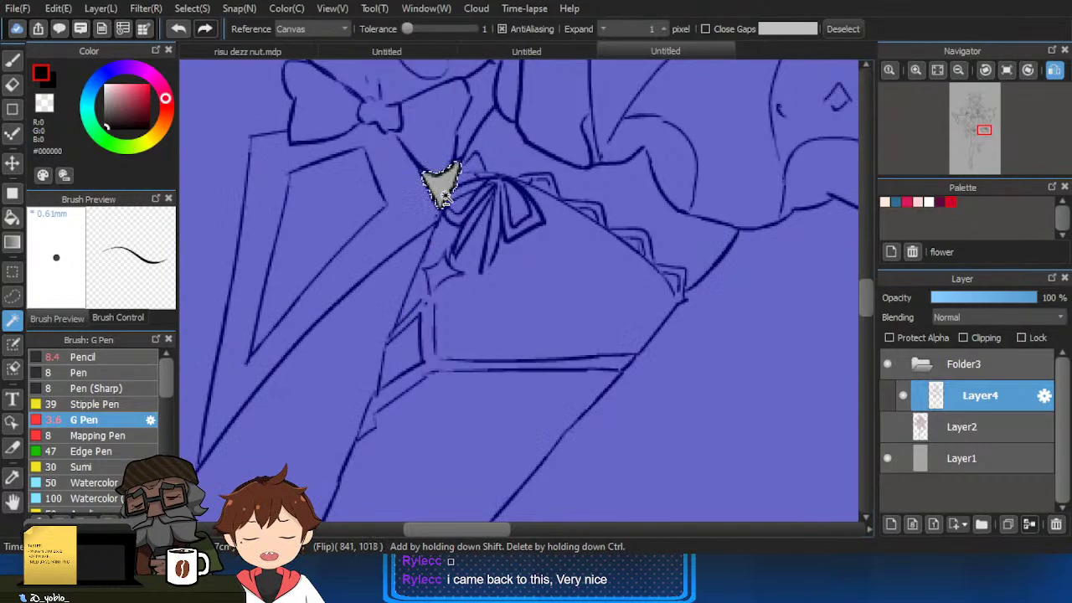
key("ctrl+z")
left_click(445, 187, "ctrl")
Examine the background selection around the whole figure, from the shoes to the horns, for missed gaps or leaks.
left_click_drag(453, 211, 529, 108)
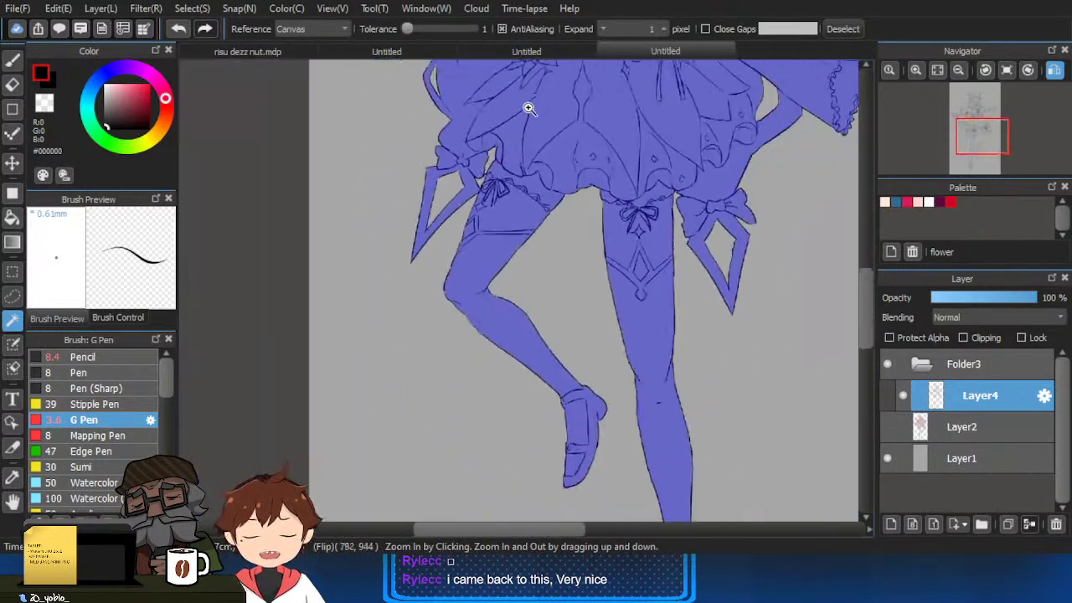
left_click_drag(668, 353, 616, 216)
left_click_drag(680, 305, 659, 372)
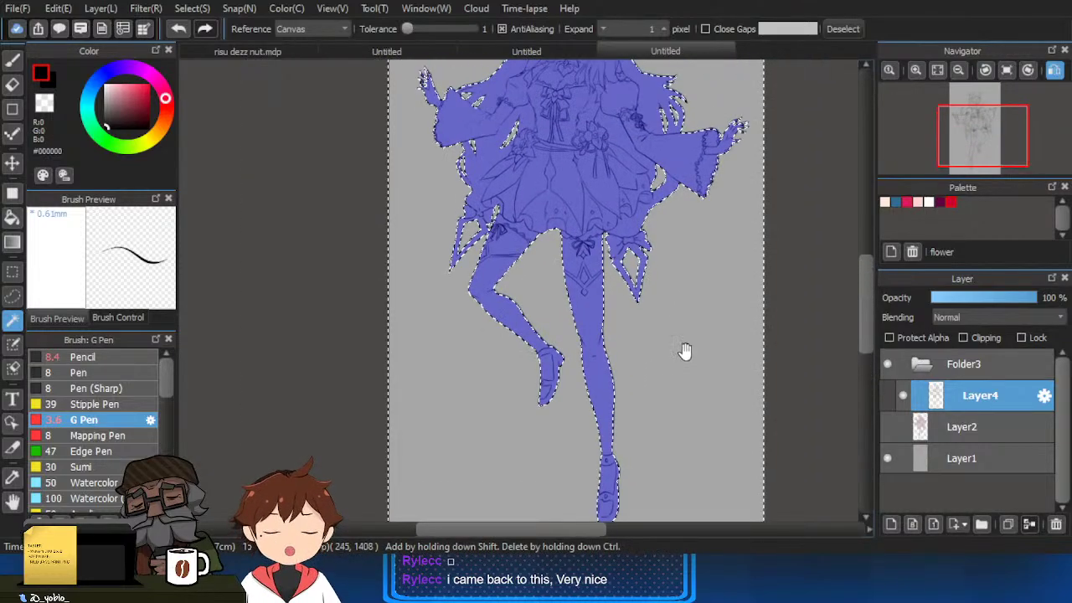
scroll(684, 351, "up", 6)
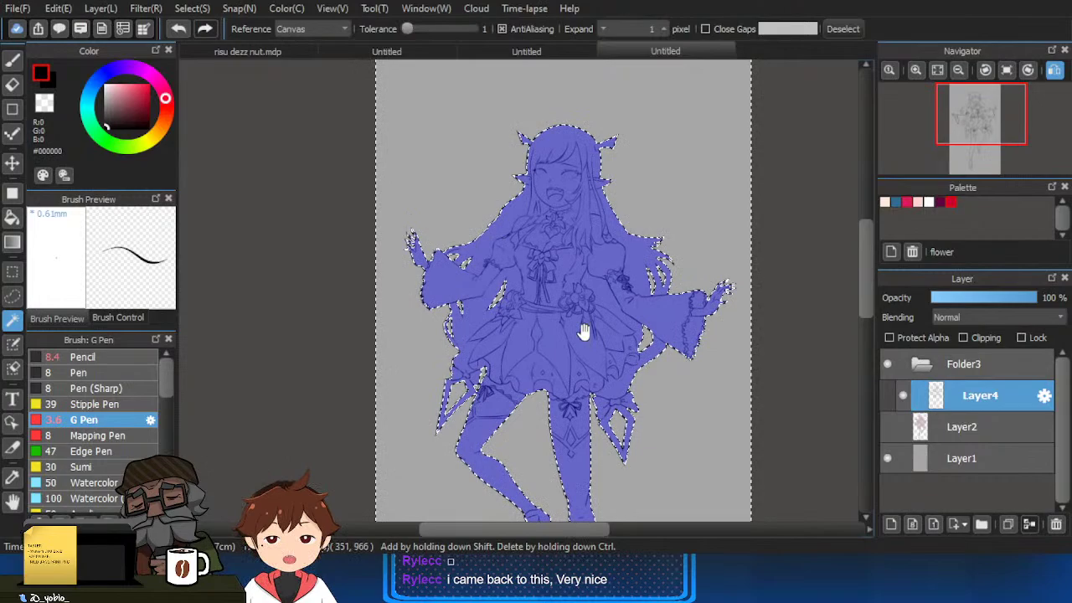
scroll(583, 332, "up", 3)
scroll(594, 419, "up", 2)
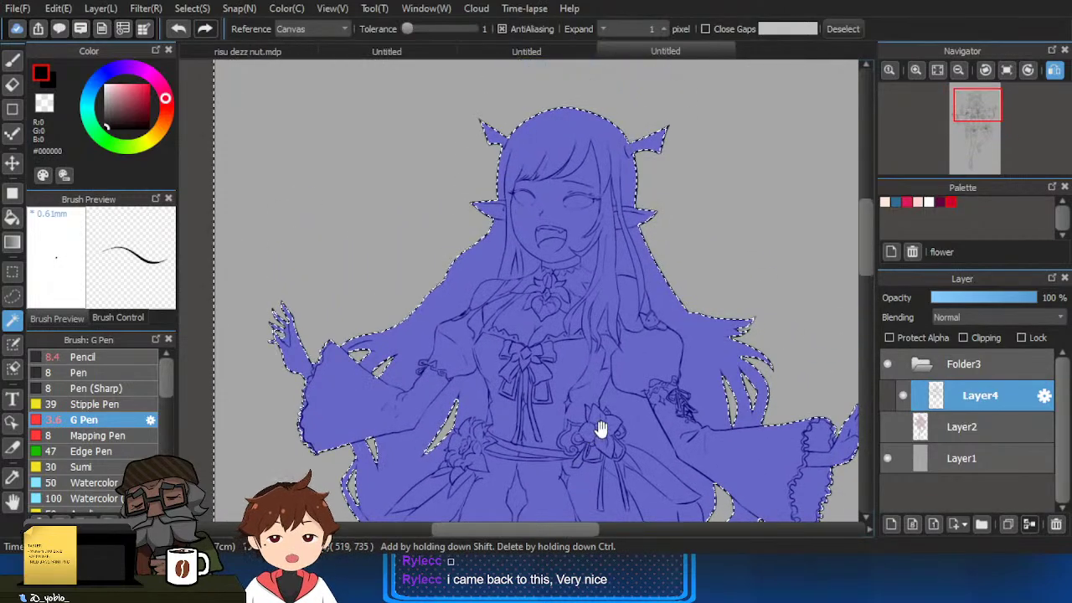
left_click_drag(601, 434, 606, 356)
left_click_drag(675, 457, 682, 304)
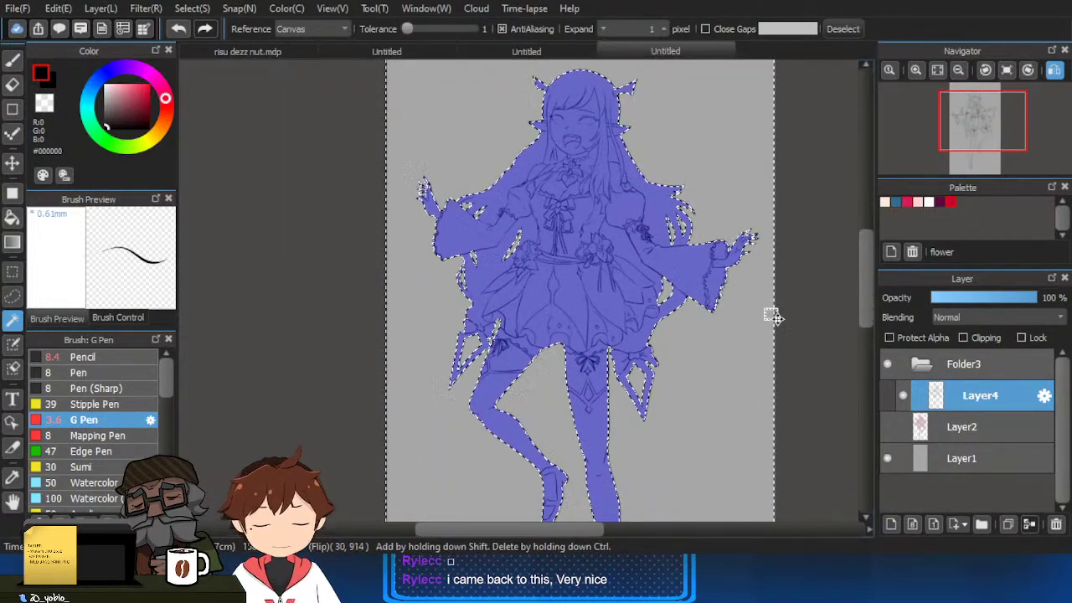
scroll(771, 314, "up", 1)
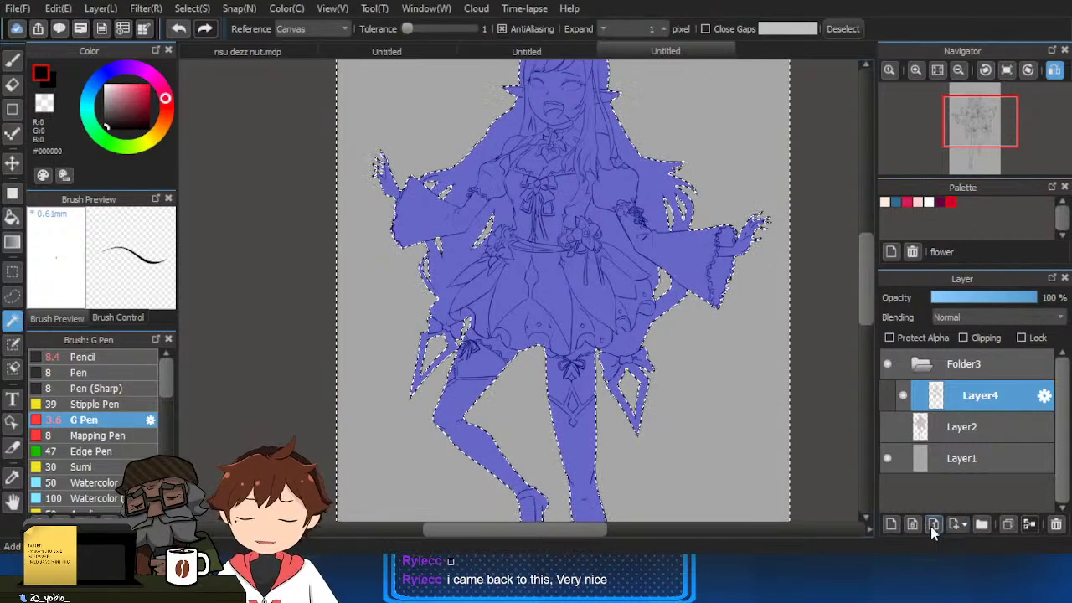
Invert the selection and fill the character's silhouette with rose #C56579 on a new layer.
key("ctrl+shift+i")
left_click(892, 524)
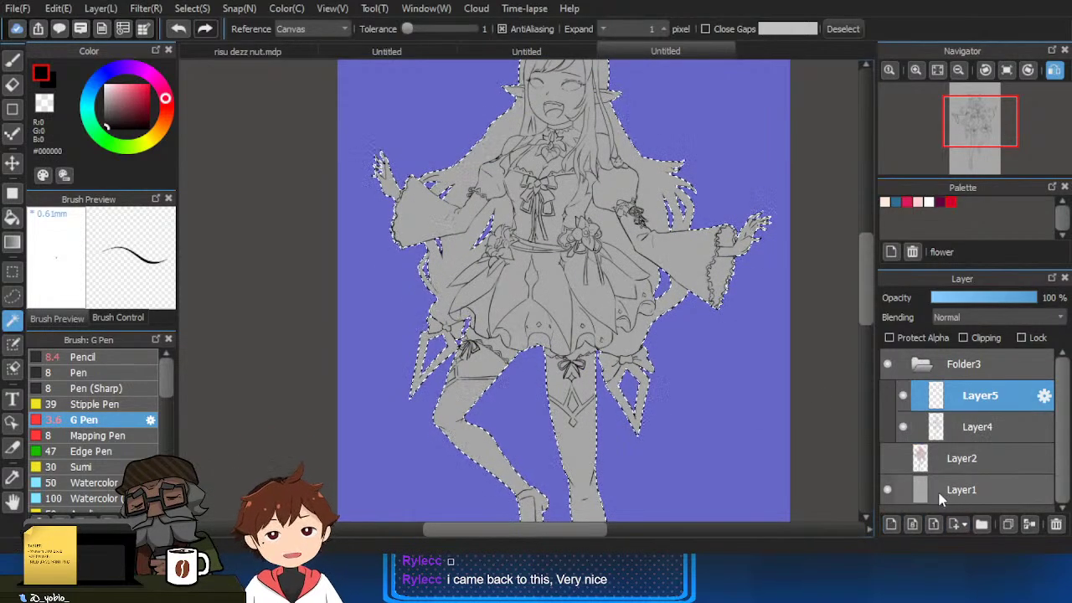
key("g")
left_click(126, 94)
left_click_drag(347, 269, 324, 297)
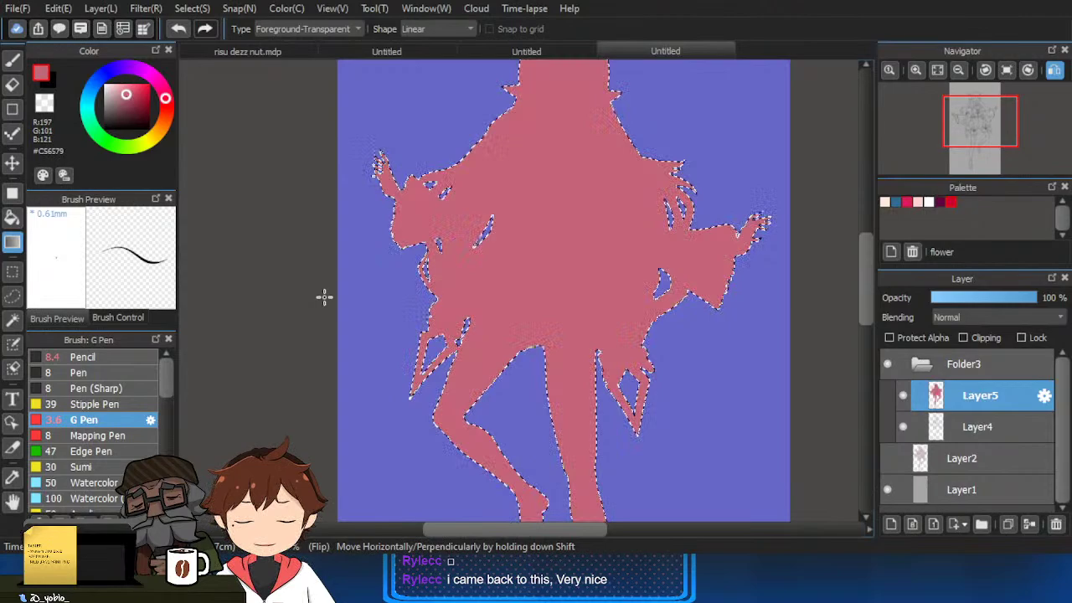
left_click_drag(670, 410, 751, 377)
Move the line art layer Layer4 above the silhouette fill, clear the selection and toggle the line art's visibility to compare.
left_click_drag(938, 426, 944, 390)
key("ctrl+d")
left_click_drag(761, 458, 771, 428)
scroll(764, 419, "down", 3)
left_click_drag(767, 379, 743, 348)
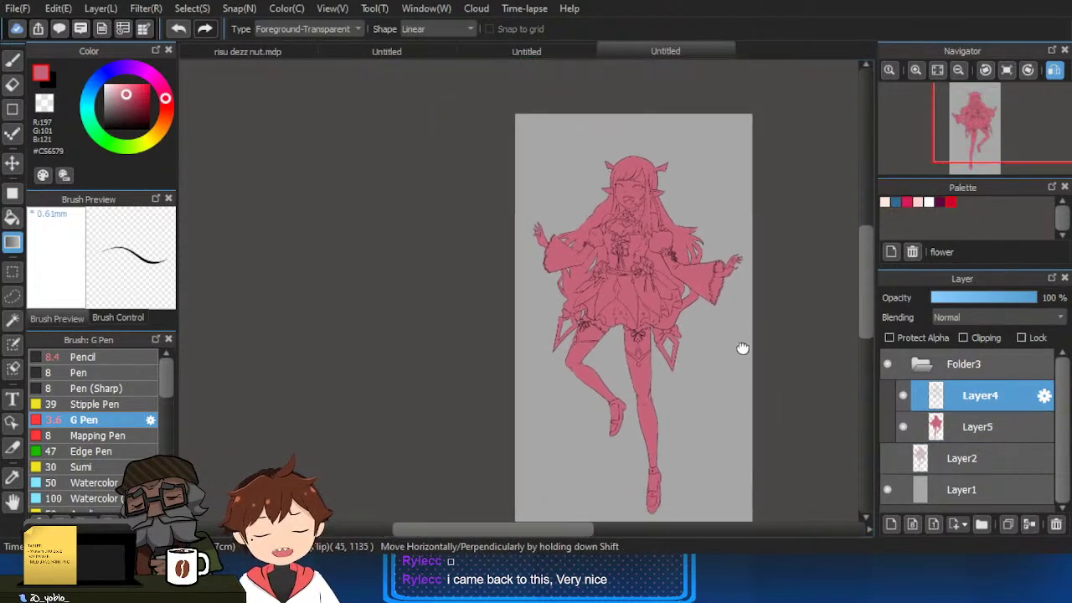
left_click(903, 395)
left_click(903, 395)
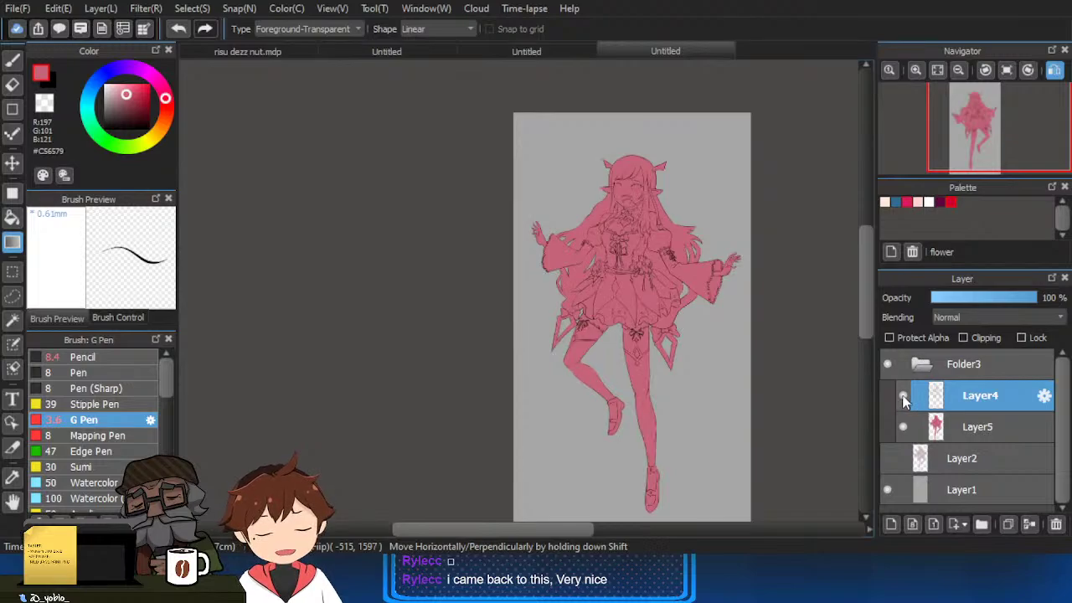
scroll(768, 460, "down", 1)
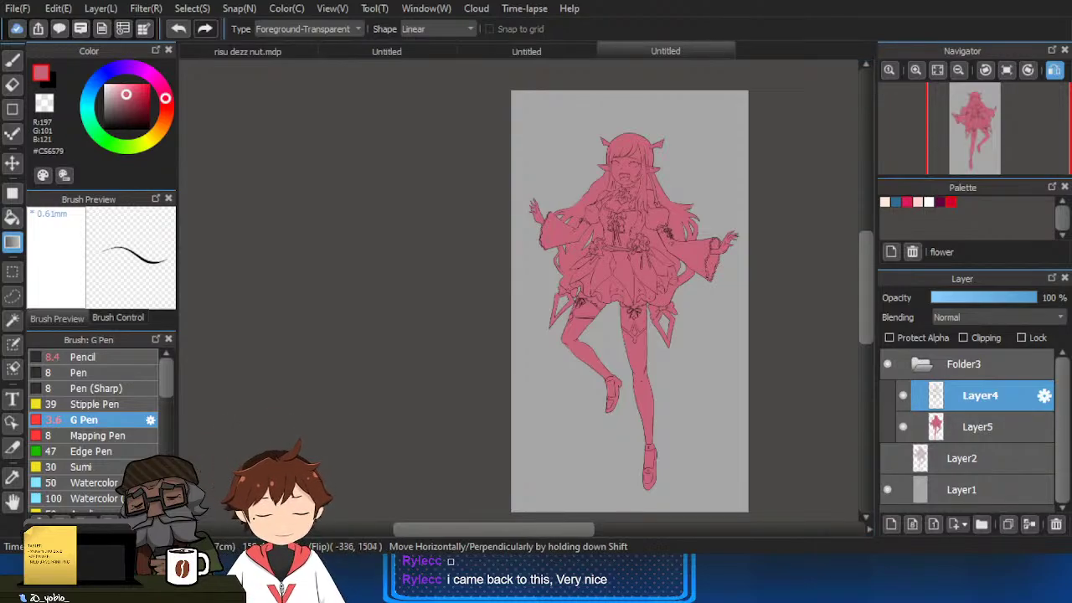
Turn off the mirrored canvas view and examine the full figure and face over the silhouette fill.
scroll(570, 298, "up", 3)
left_click_drag(623, 277, 463, 399)
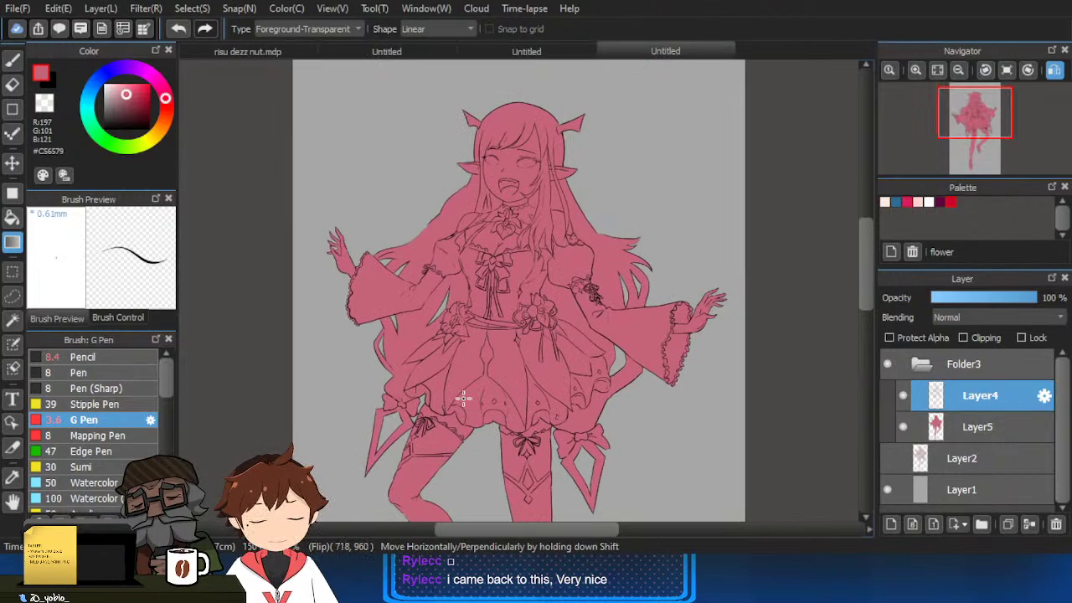
left_click(1054, 73)
scroll(559, 228, "down", 2)
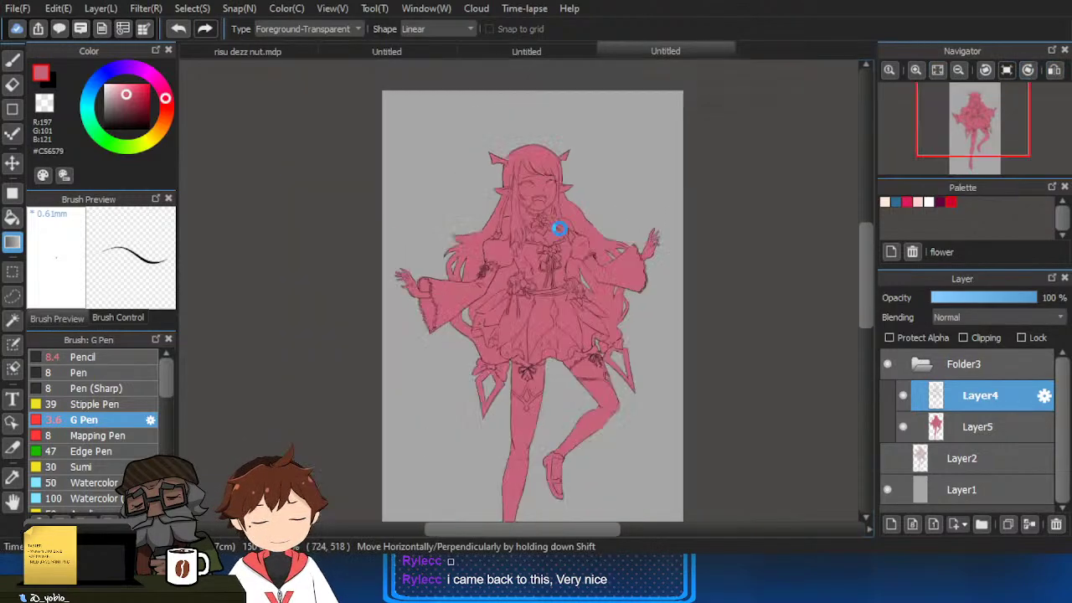
scroll(560, 228, "down", 1)
left_click_drag(592, 384, 577, 330)
scroll(583, 303, "up", 1)
scroll(578, 330, "down", 1)
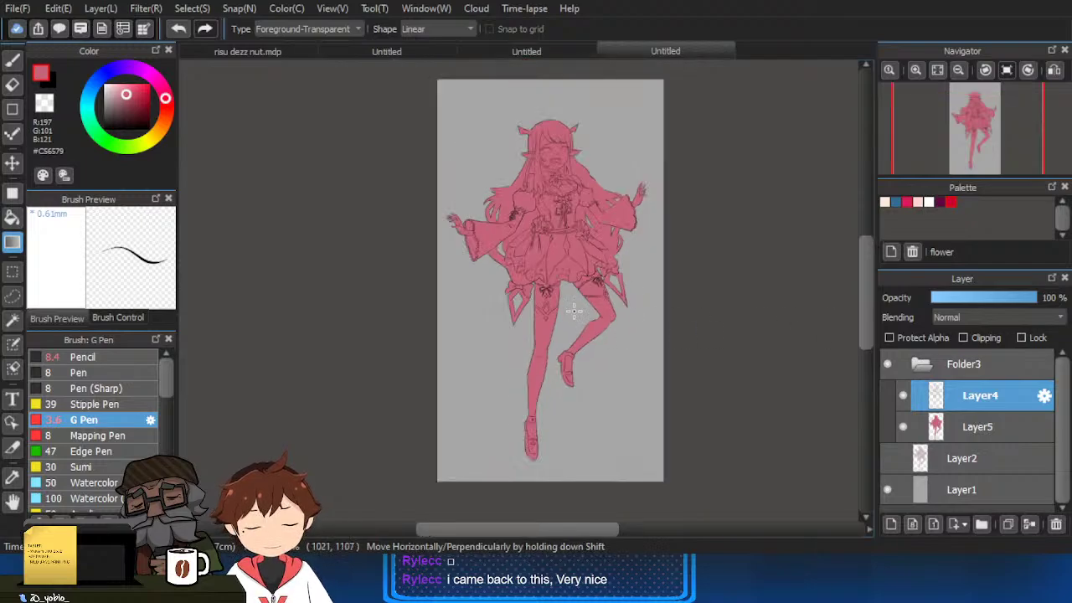
scroll(575, 176, "up", 3)
scroll(509, 174, "down", 1)
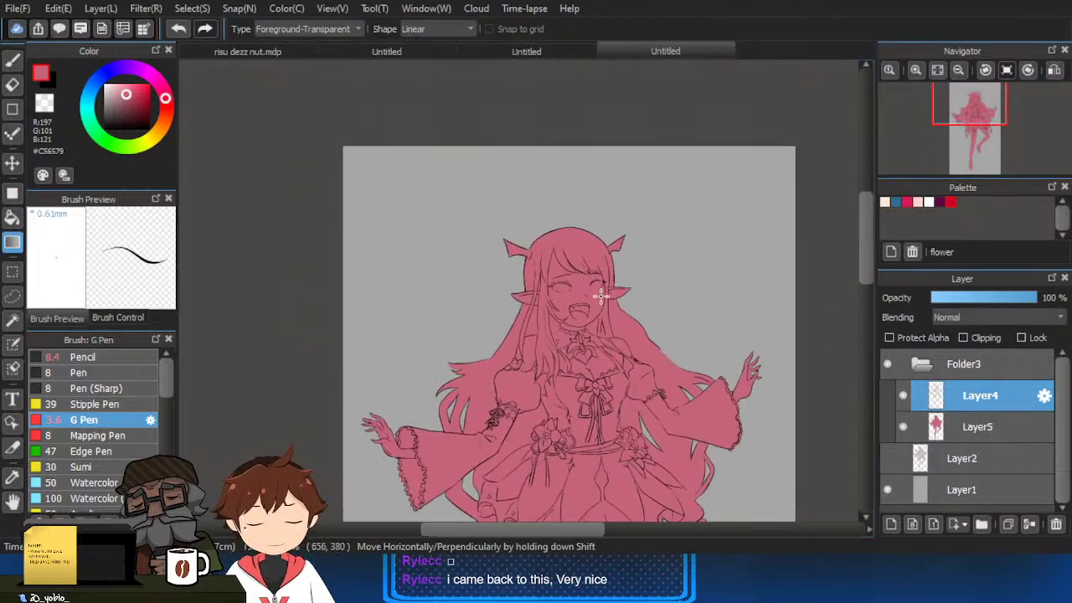
scroll(578, 300, "up", 4)
scroll(520, 312, "down", 2)
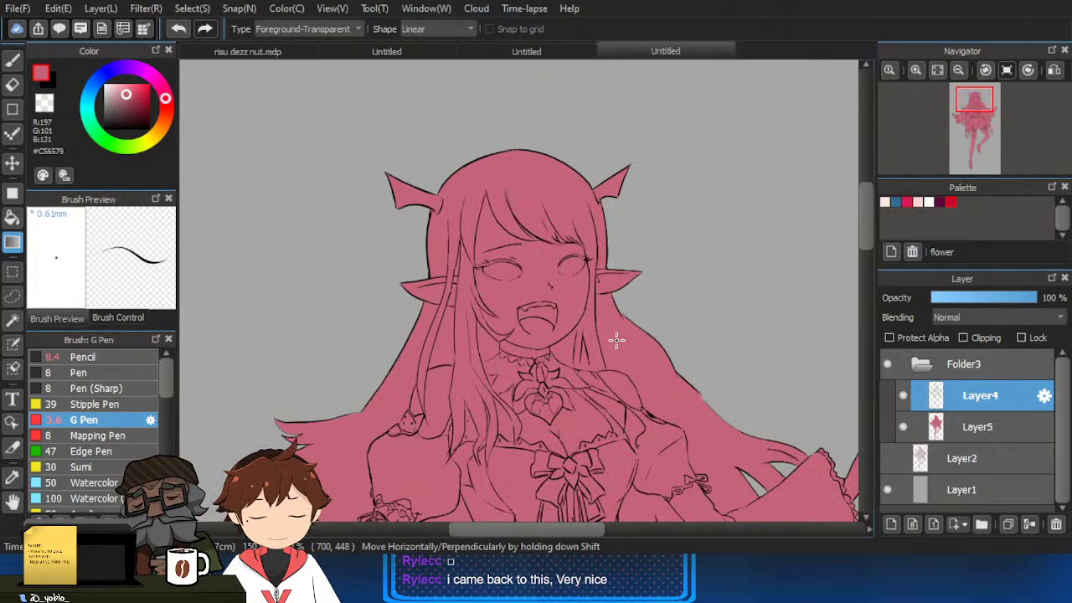
Ink a long hair strand in black with the G Pen, falling from the ear beside the face towards the shoulder.
scroll(538, 265, "up", 3)
key("b")
left_click_drag(116, 120, 106, 128)
mouse_move(652, 302)
left_mouse_down()
mouse_move(689, 453)
mouse_move(683, 378)
left_mouse_up()
key("ctrl+z")
left_click_drag(649, 243, 711, 400)
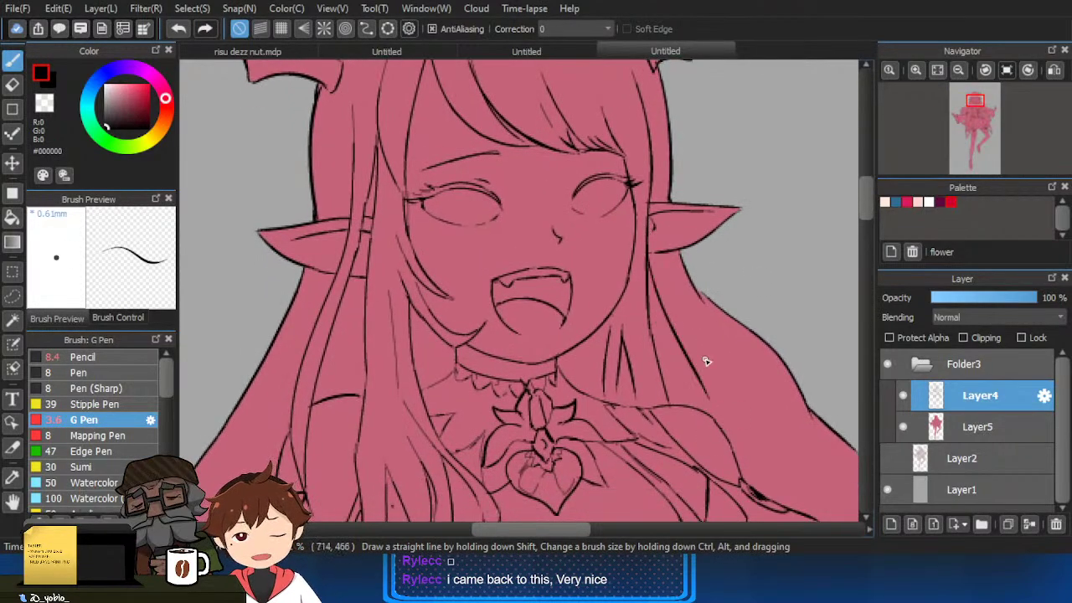
left_click_drag(674, 304, 674, 260)
Ink a pointed hair lock tip curving inward over the cheek beside the mouth.
key("e")
scroll(682, 311, "down", 2)
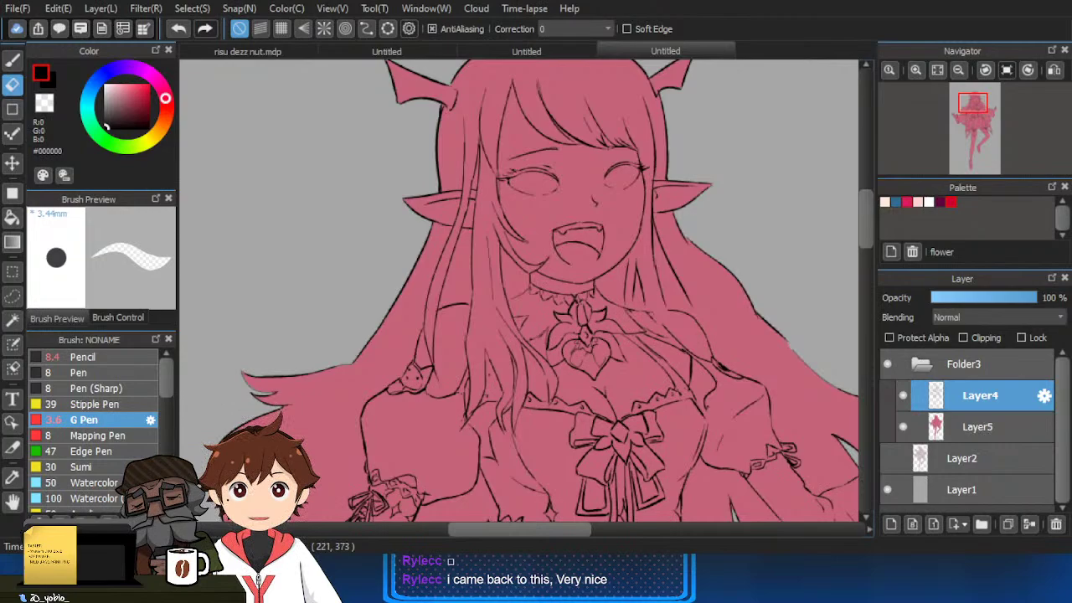
scroll(628, 263, "up", 3)
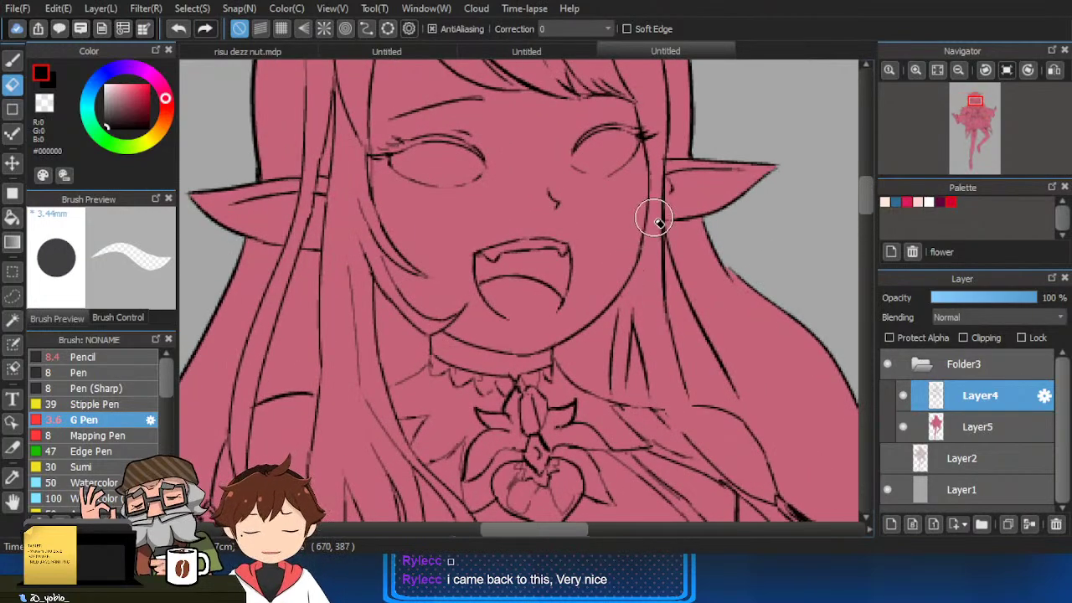
key("v")
left_click_drag(612, 269, 642, 232)
key("b")
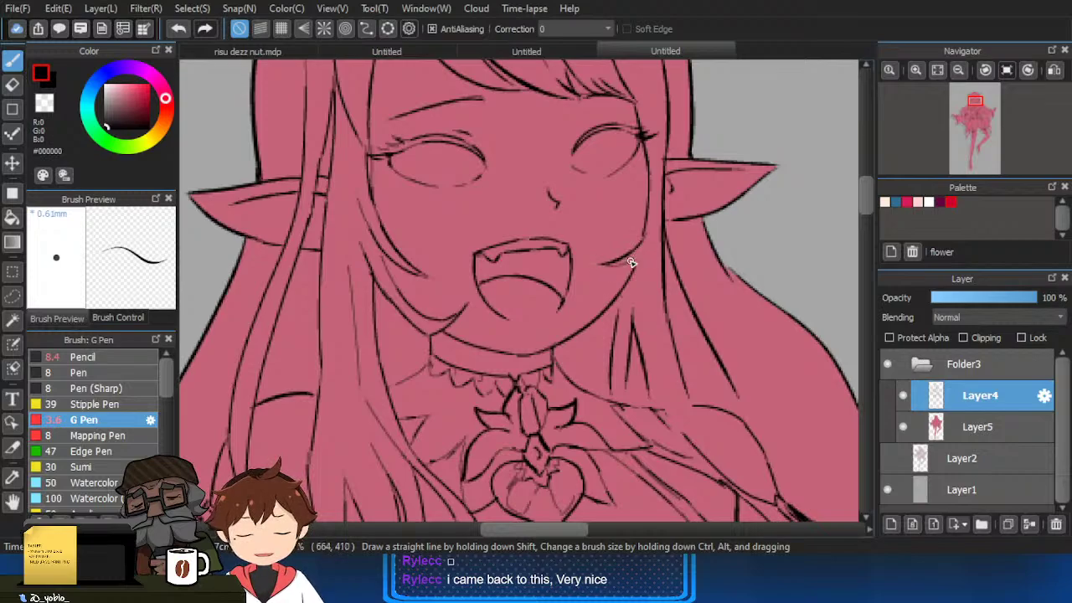
scroll(651, 256, "down", 2)
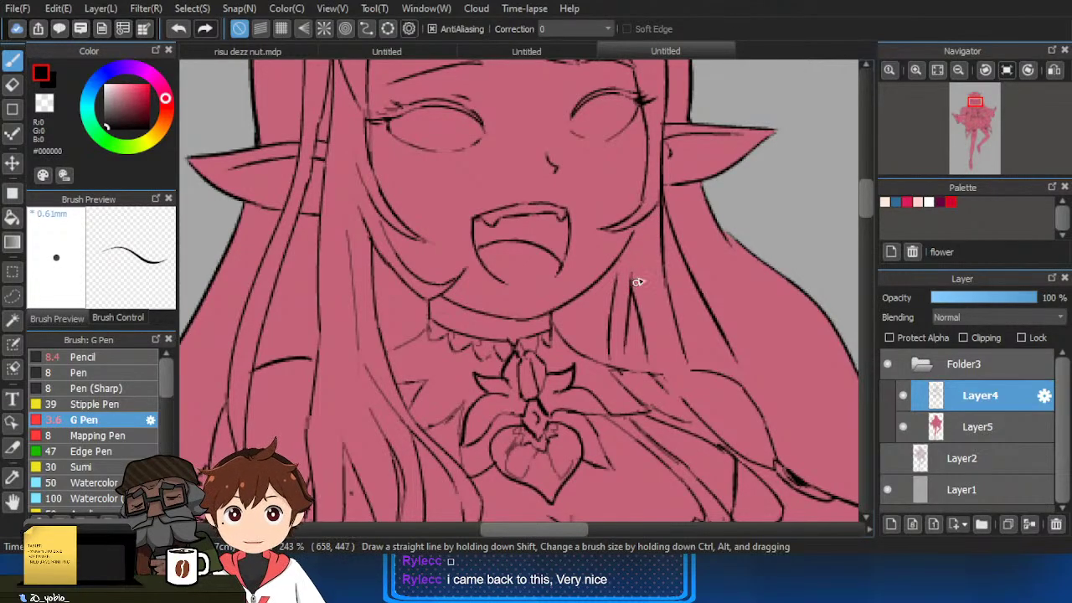
Ink a second hair lock just below the cheek lock, curling inward under the jaw.
left_click_drag(657, 230, 596, 291)
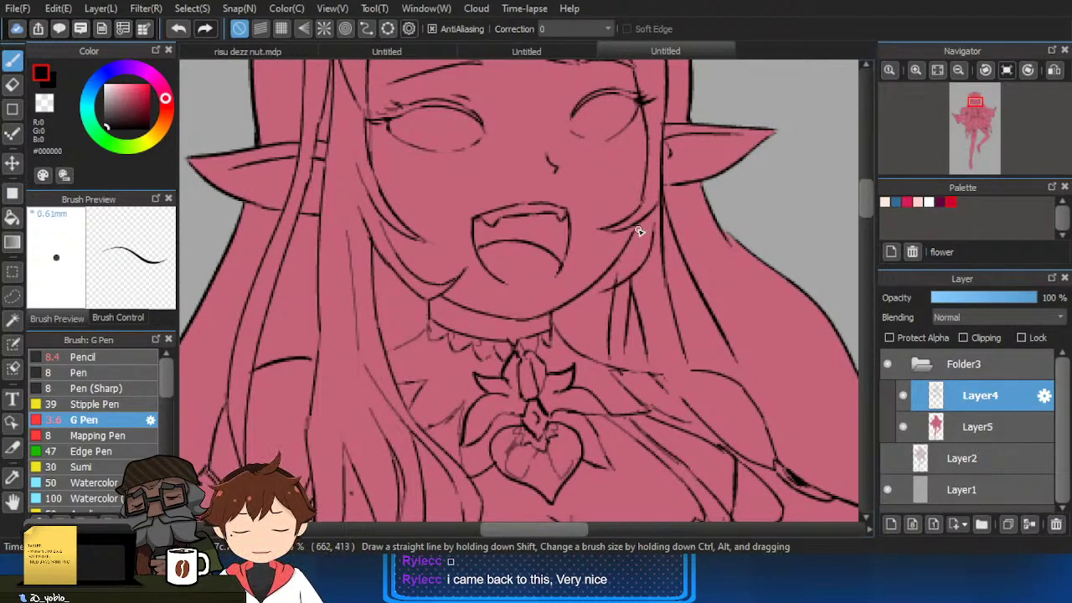
key("ctrl+z")
mouse_move(636, 246)
left_mouse_down()
mouse_move(593, 291)
mouse_move(605, 289)
left_mouse_up()
key("e")
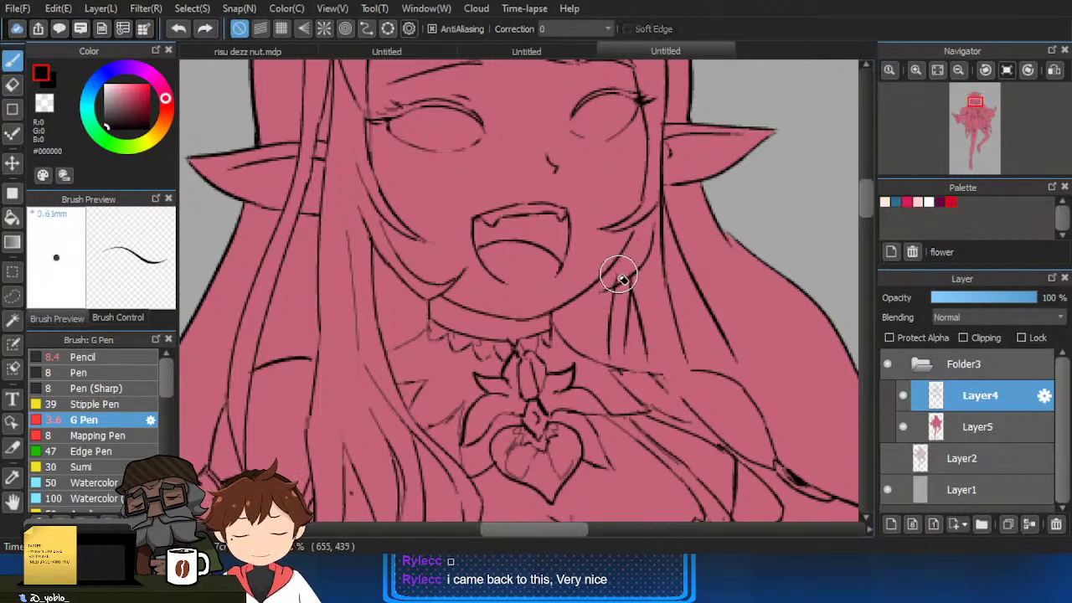
key("b")
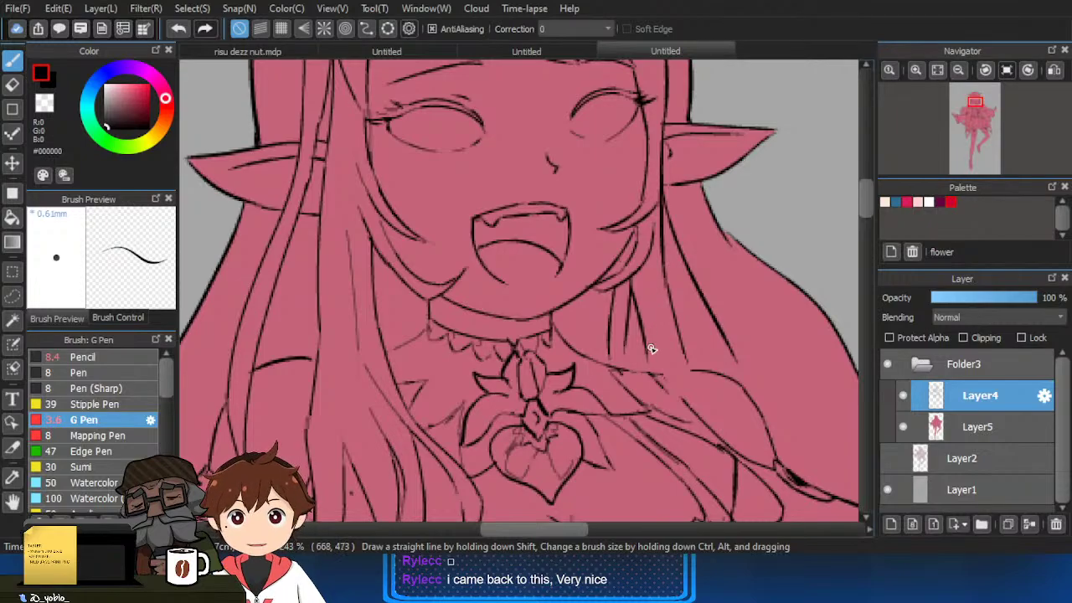
Extend the side hair lock with long strands running down across the collarbone and shoulder towards the neckline.
mouse_move(652, 345)
left_mouse_down()
mouse_move(655, 264)
mouse_move(666, 357)
left_mouse_up()
key("ctrl+z")
left_click_drag(648, 274, 697, 395)
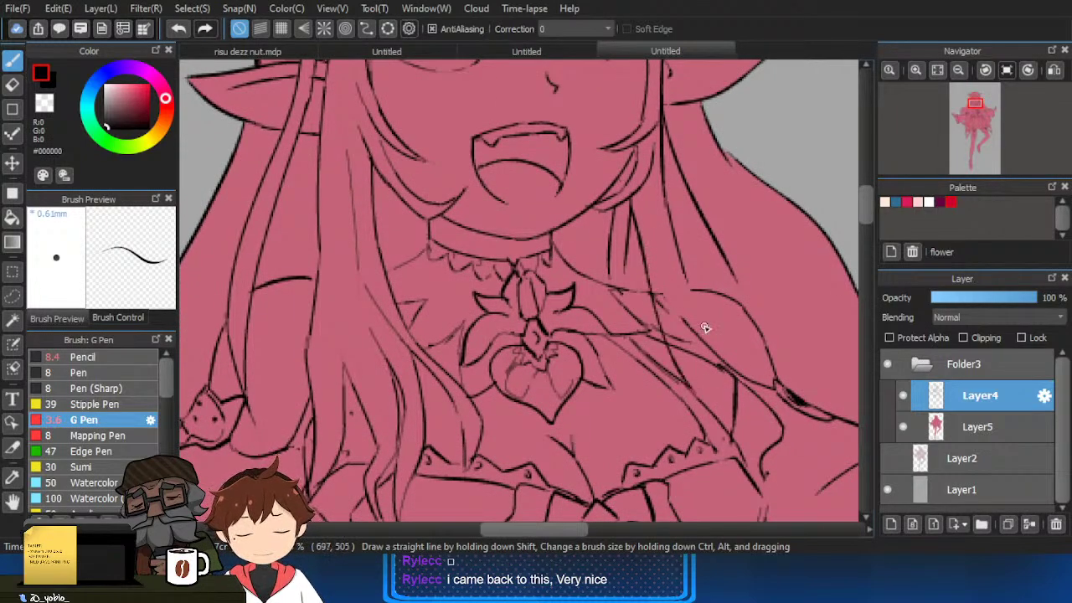
left_click_drag(678, 307, 730, 429)
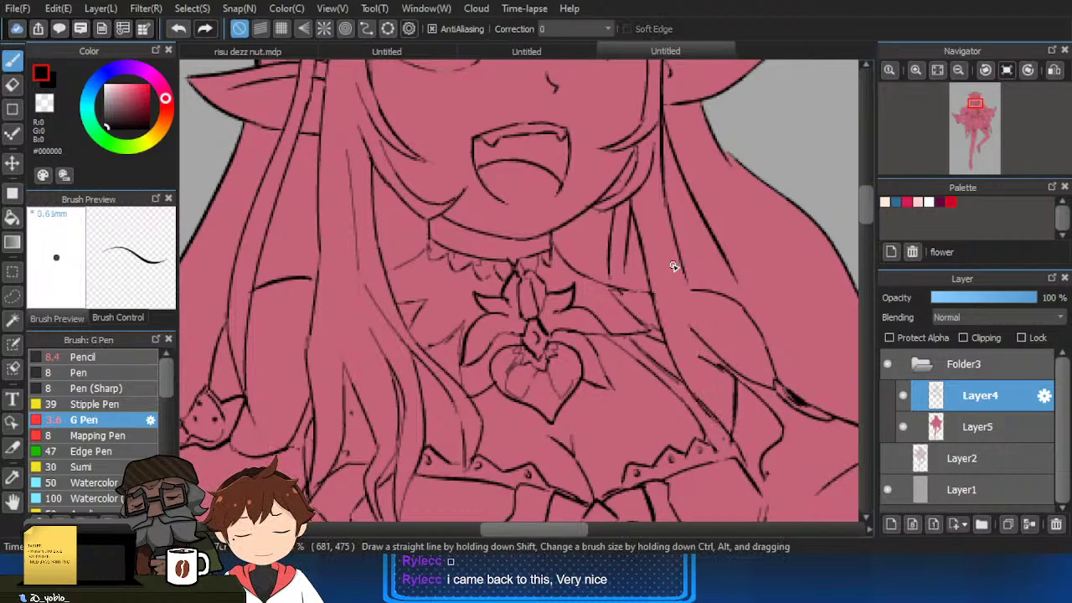
left_click_drag(675, 283, 712, 400)
key("ctrl+z")
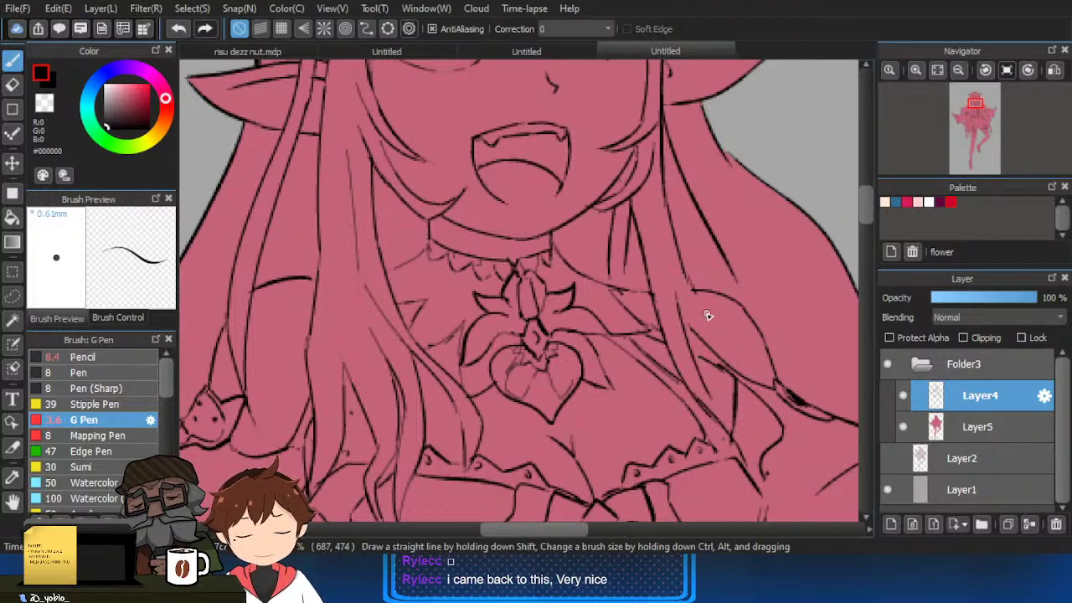
Ink a further strand line across the shoulder and erase the stray lines near the hair lock's lower end.
left_click_drag(697, 294, 738, 348)
key("e")
left_click_drag(744, 312, 715, 253)
left_click_drag(701, 296, 723, 366)
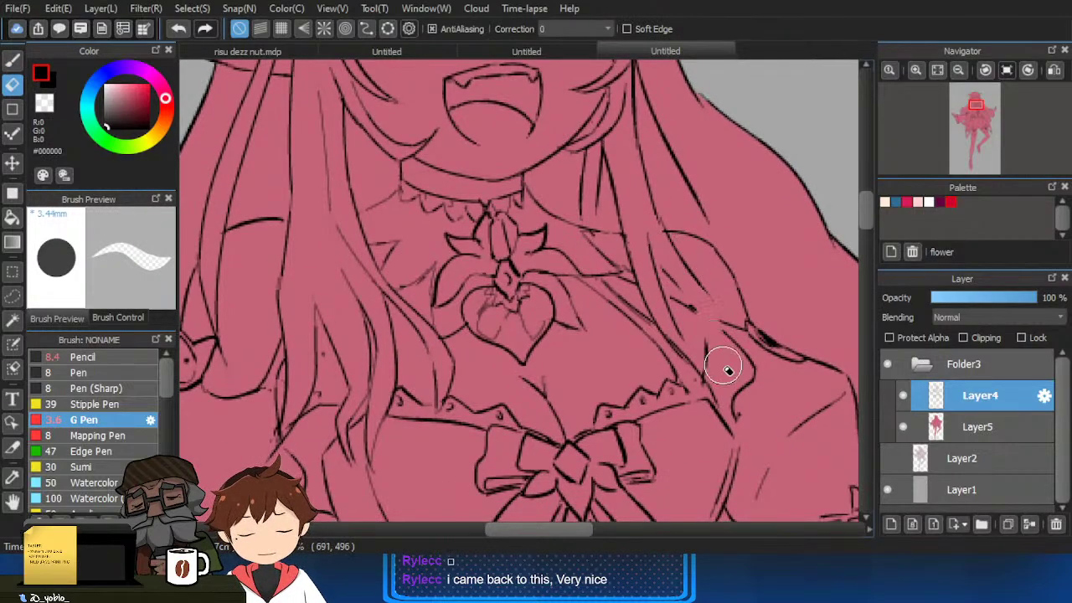
key("b")
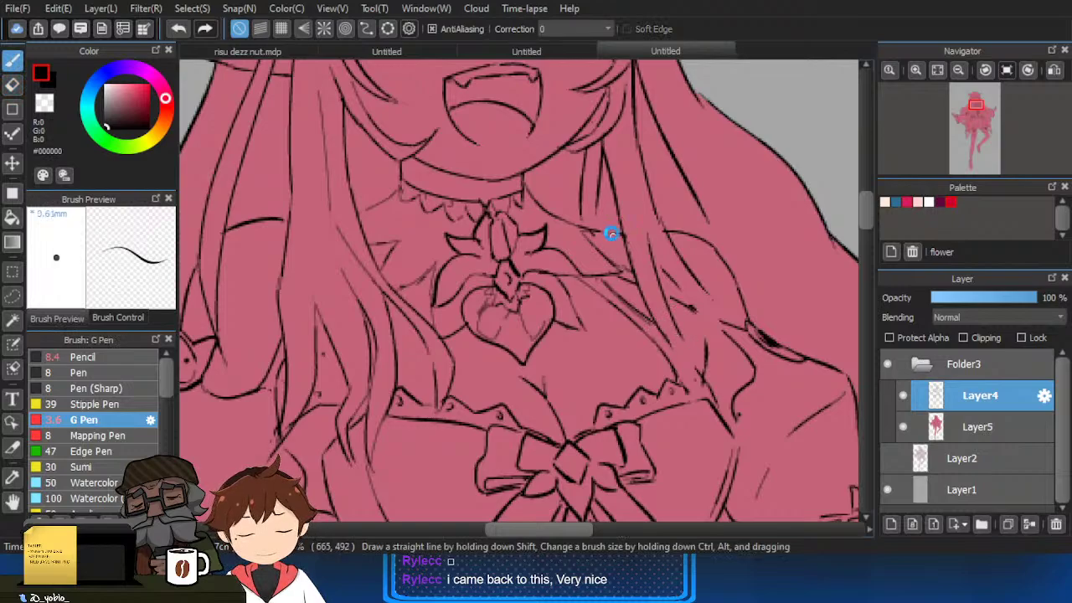
Erase the stray collarbone and shoulder lines crossing the gap between the flower pendant and the side hair lock.
key("e")
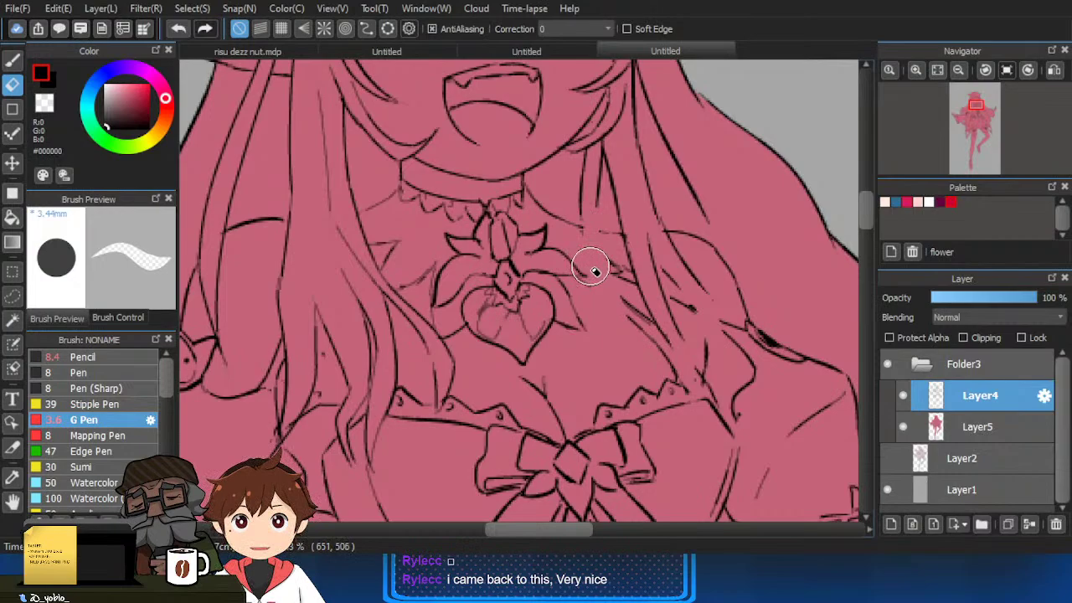
key("b")
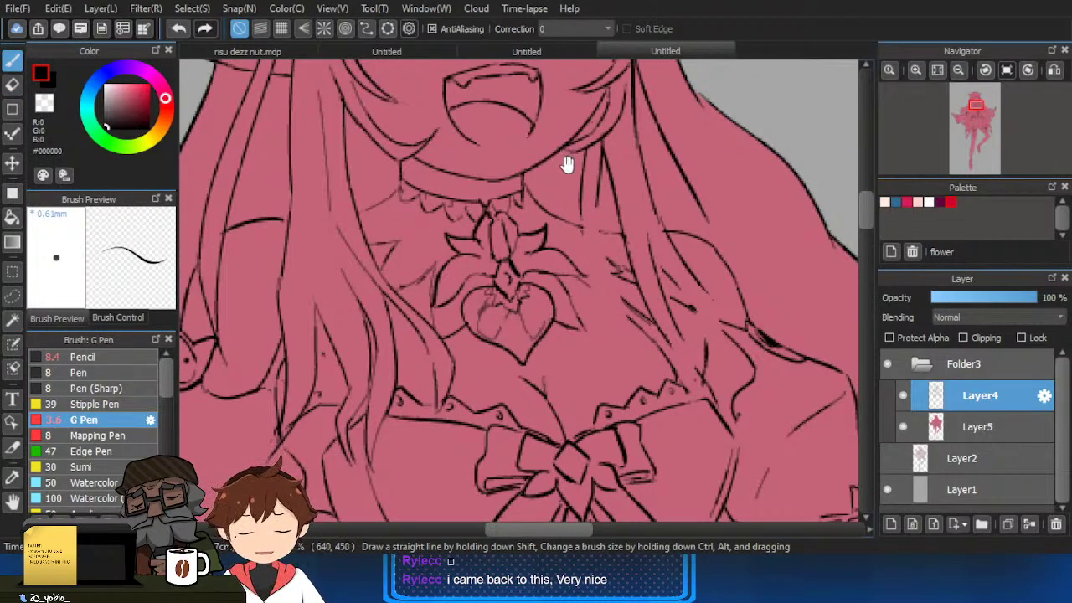
left_click_drag(567, 164, 643, 232)
scroll(662, 243, "down", 2)
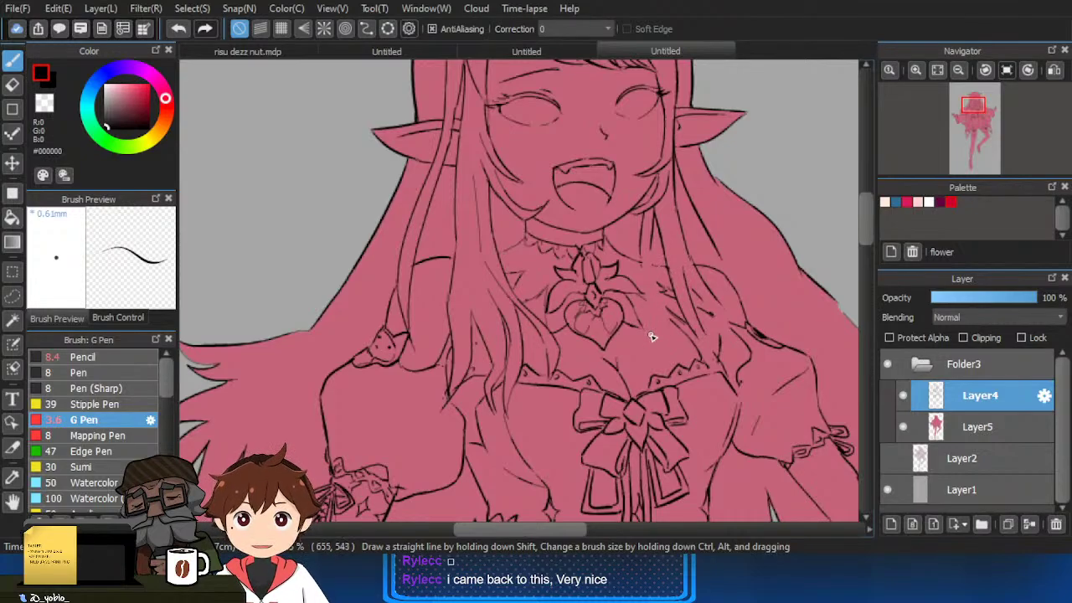
left_click_drag(626, 297, 641, 260)
scroll(691, 209, "up", 1)
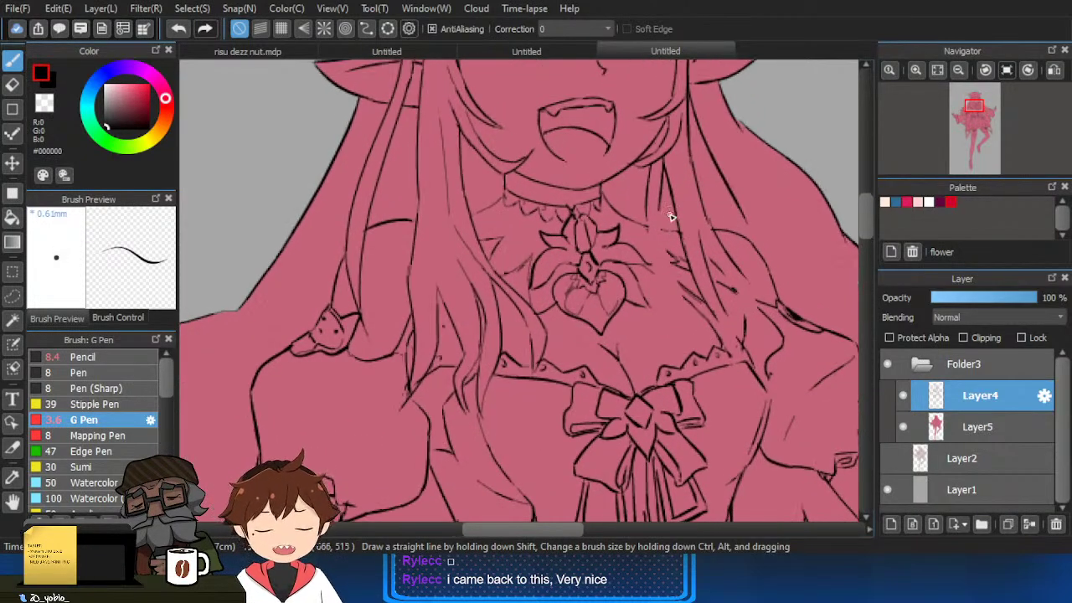
Ink a slim, tapering hair lock falling from below the jaw past the flower pendant onto the chest.
left_click_drag(664, 192, 677, 296)
left_click_drag(648, 220, 681, 297)
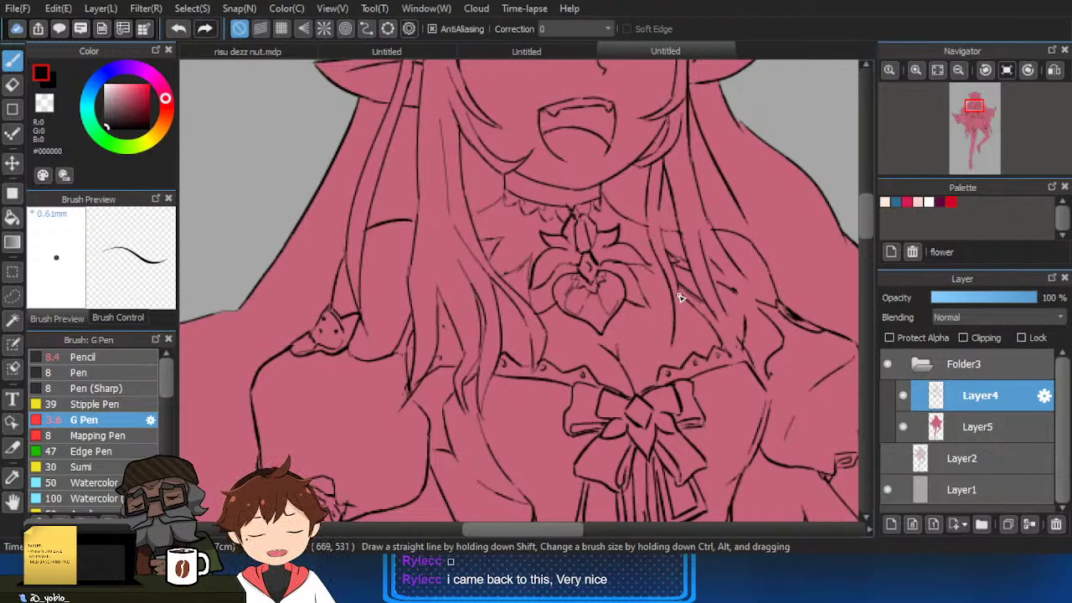
scroll(663, 226, "up", 2)
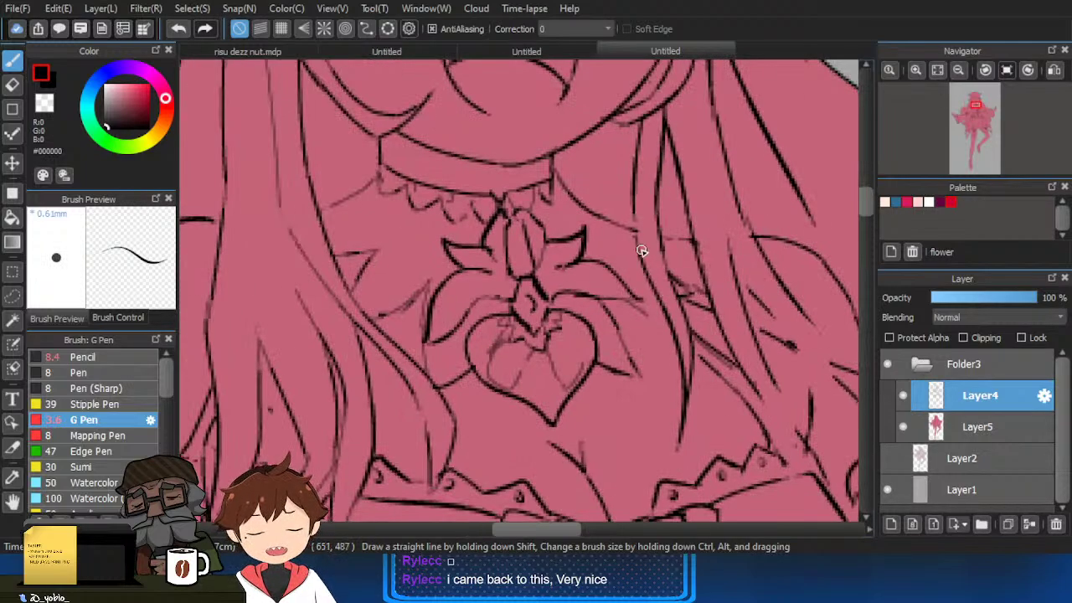
mouse_move(687, 235)
left_mouse_down()
mouse_move(739, 263)
mouse_move(694, 276)
mouse_move(714, 367)
left_mouse_up()
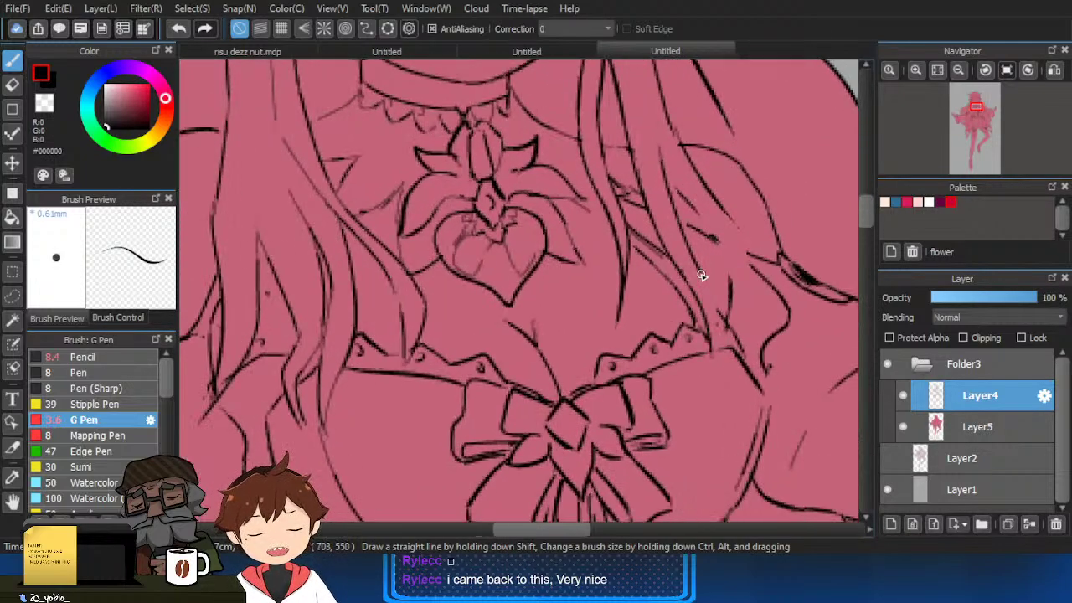
mouse_move(702, 276)
left_mouse_down()
mouse_move(715, 394)
mouse_move(713, 277)
mouse_move(693, 330)
left_mouse_up()
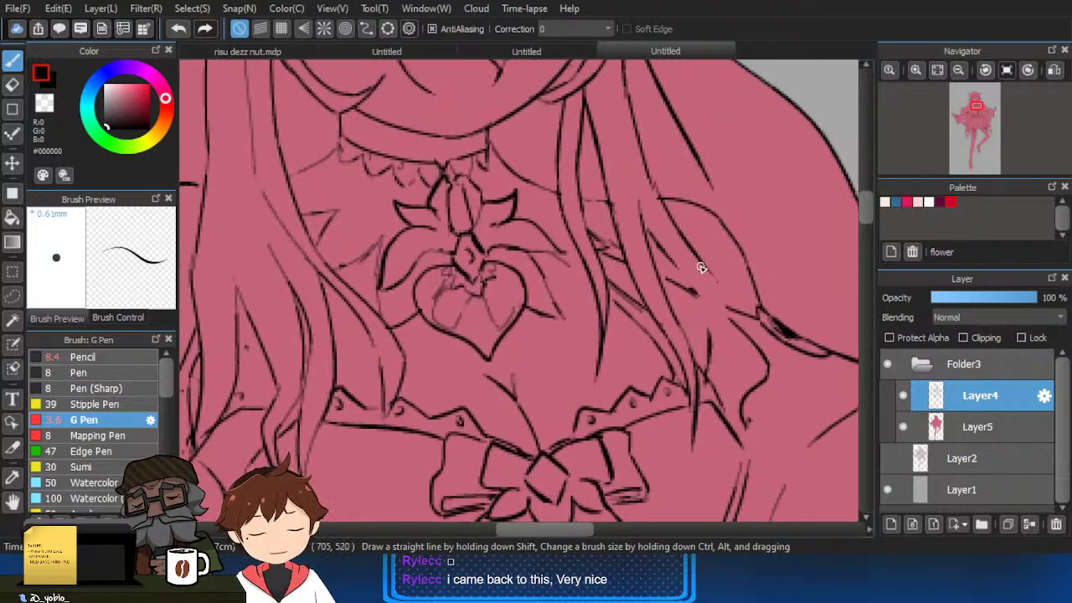
Ink wavy strand ends for the side lock, sweeping over the shoulder and flicking outward above the sleeve.
key("ctrl+z")
mouse_move(680, 273)
left_mouse_down()
mouse_move(720, 330)
mouse_move(710, 337)
mouse_move(734, 426)
mouse_move(742, 355)
mouse_move(729, 327)
left_mouse_up()
key("ctrl+z")
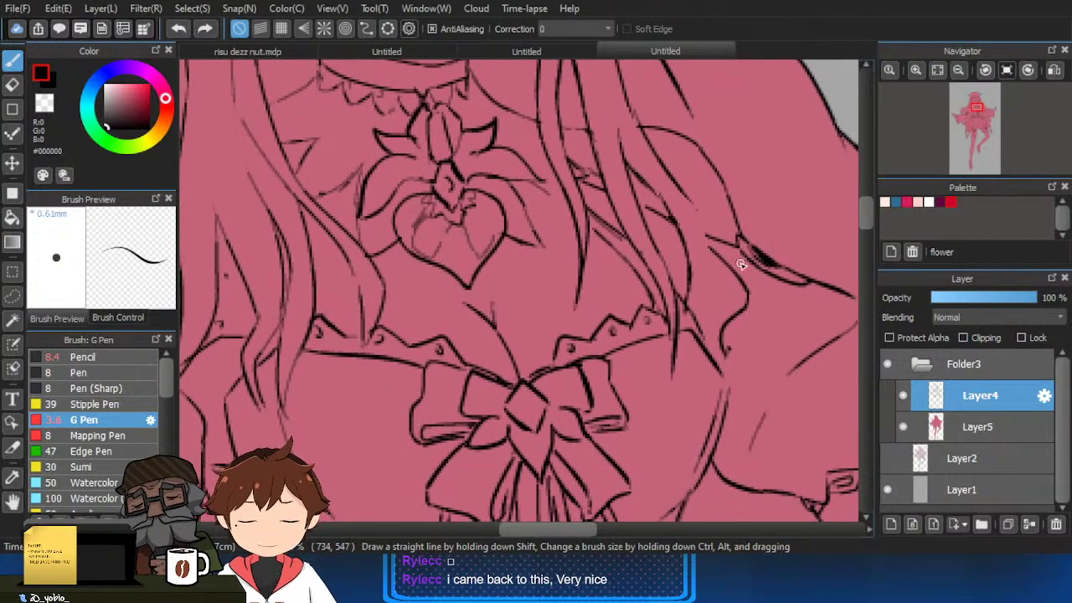
left_click_drag(692, 255, 712, 362)
mouse_move(710, 190)
left_mouse_down()
mouse_move(698, 226)
mouse_move(779, 335)
left_mouse_up()
key("ctrl+z")
left_click_drag(676, 231, 781, 311)
Erase the overlapping shoulder and sleeve lines around the new outward-curling strand ends.
key("e")
mouse_move(692, 270)
left_mouse_down()
mouse_move(752, 324)
mouse_move(733, 298)
mouse_move(755, 322)
mouse_move(765, 304)
mouse_move(823, 302)
mouse_move(755, 296)
mouse_move(837, 289)
left_mouse_up()
key("b")
key("e")
key("b")
key("ctrl+z")
key("e")
mouse_move(688, 238)
left_mouse_down()
mouse_move(685, 216)
mouse_move(707, 252)
left_mouse_up()
key("b")
scroll(670, 223, "down", 3)
scroll(662, 207, "up", 2)
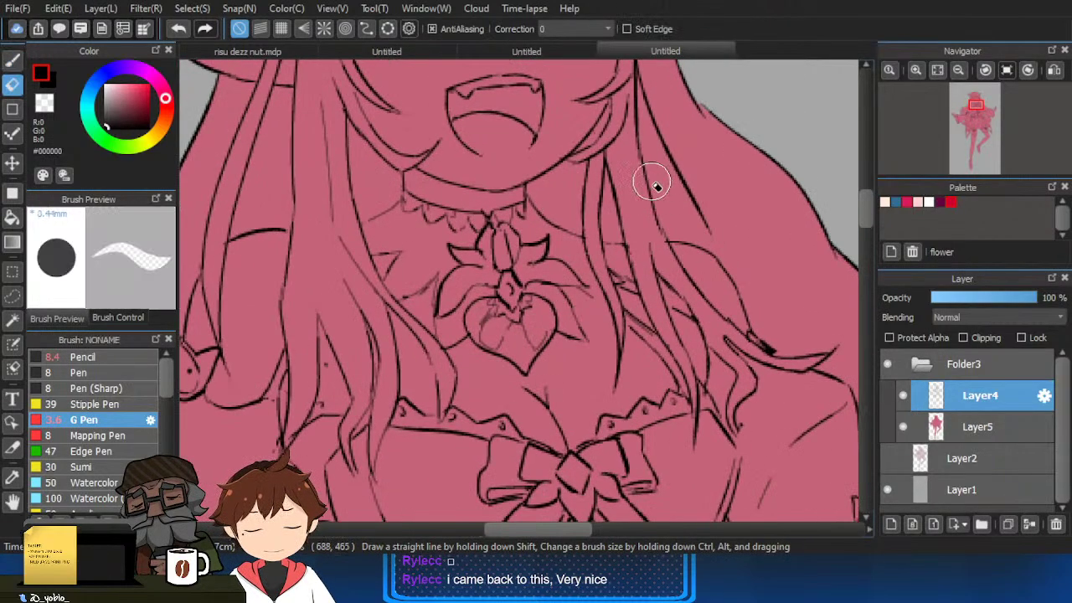
Rework the side lock's inner line below the ear and ink a long strand from it down over the shoulder.
left_click_drag(639, 144, 665, 238)
left_click_drag(706, 208, 716, 255)
key("e")
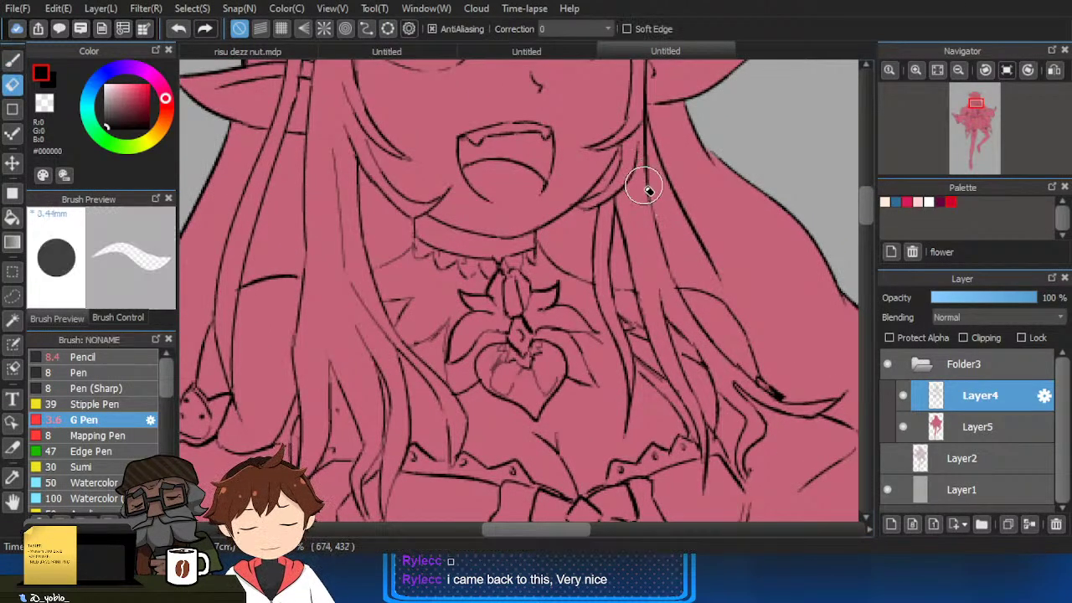
left_click_drag(650, 111, 652, 168)
key("b")
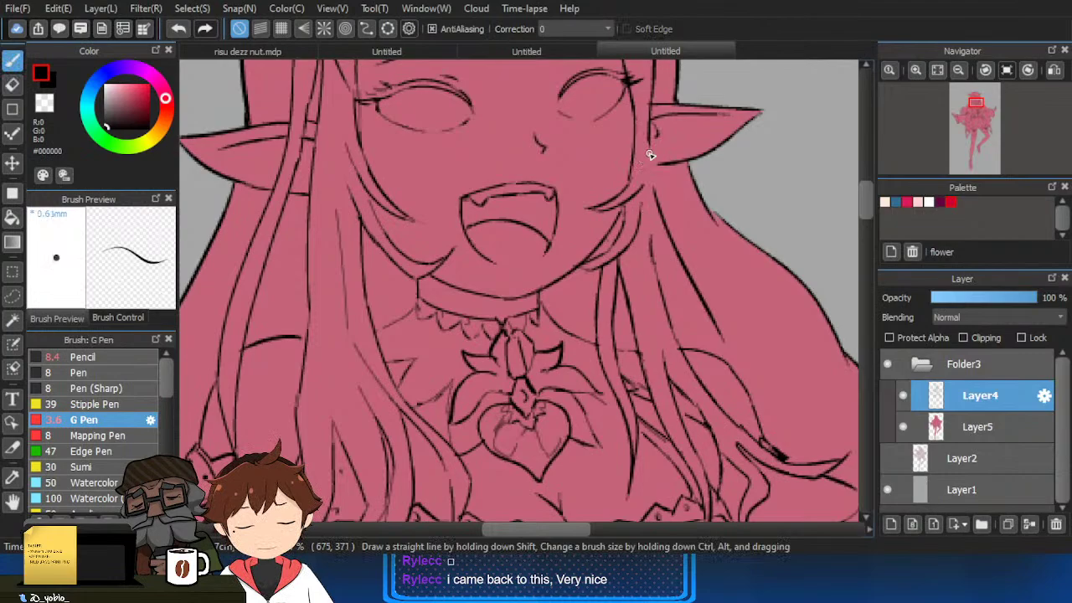
key("ctrl+z")
key("ctrl+z")
left_click_drag(655, 259, 753, 416)
Erase the overlapping line segments between the strands at the shoulder and touch up the strand edge there.
key("e")
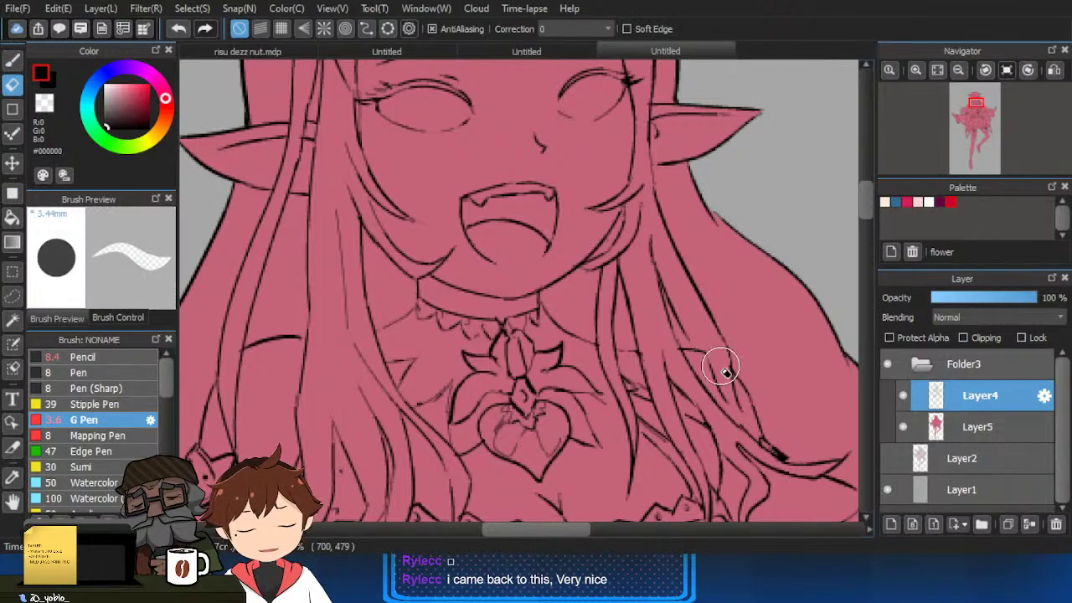
key("b")
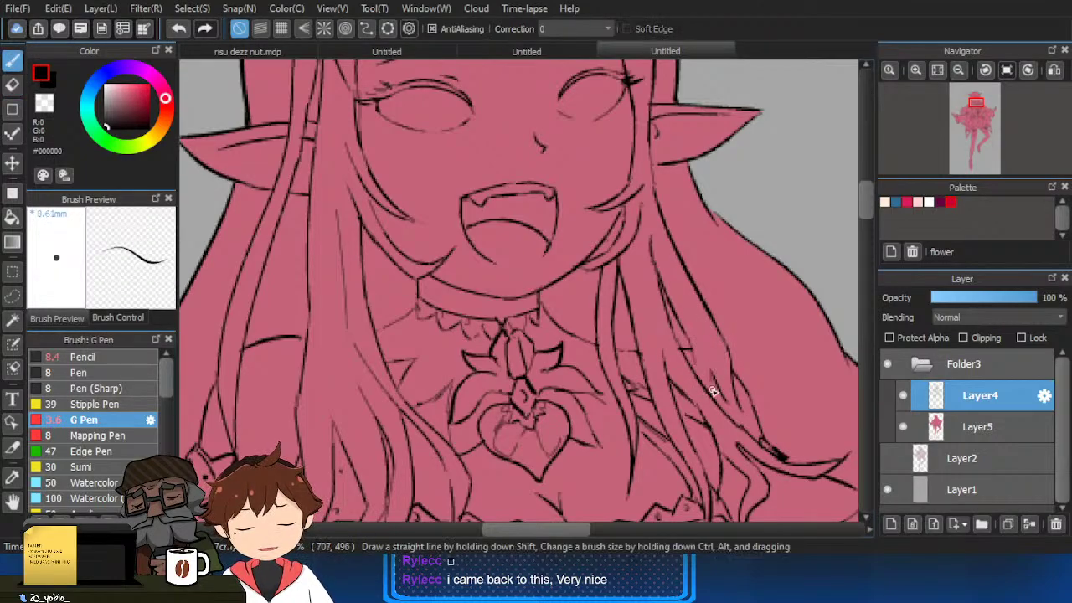
mouse_move(741, 406)
left_mouse_down()
mouse_move(739, 335)
mouse_move(728, 377)
mouse_move(742, 394)
left_mouse_up()
key("e")
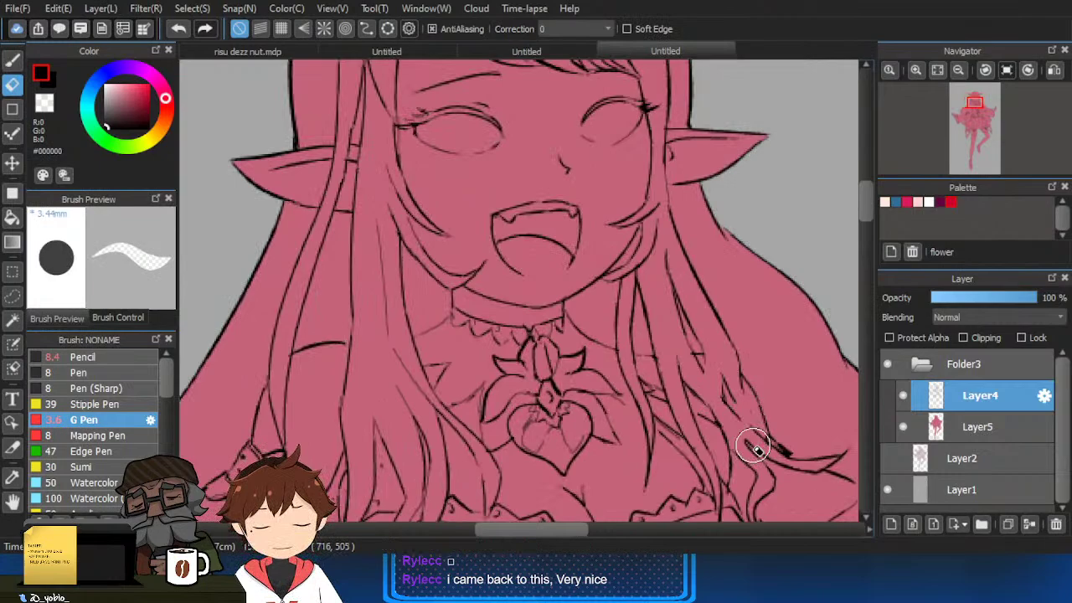
key("b")
Reshape the outer edge of the opposite side lock below the ear with a curved line and erase the old edge.
scroll(766, 434, "down", 3)
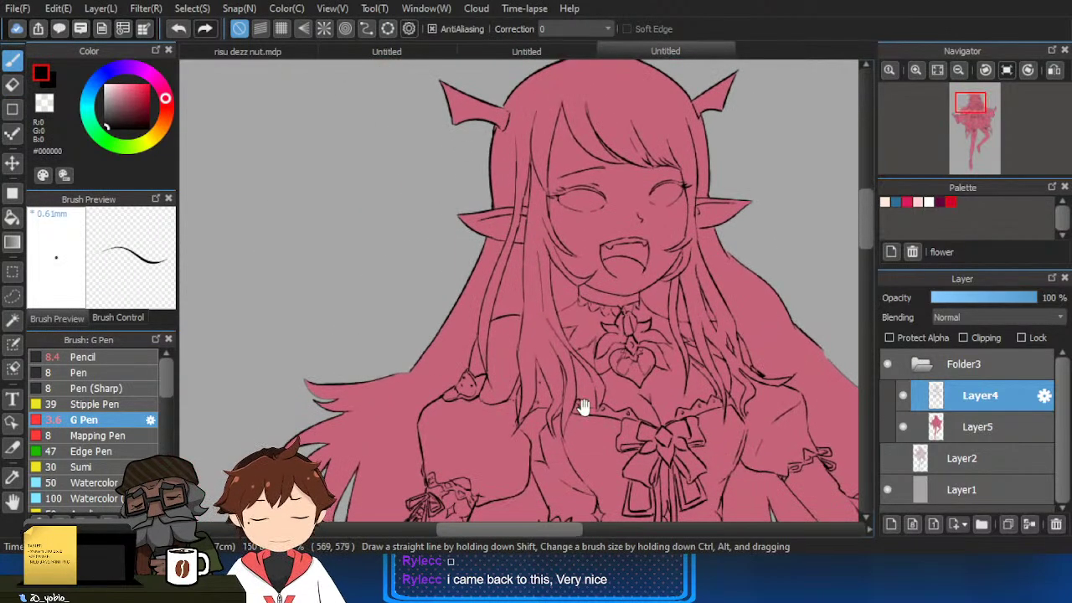
scroll(553, 359, "up", 3)
key("e")
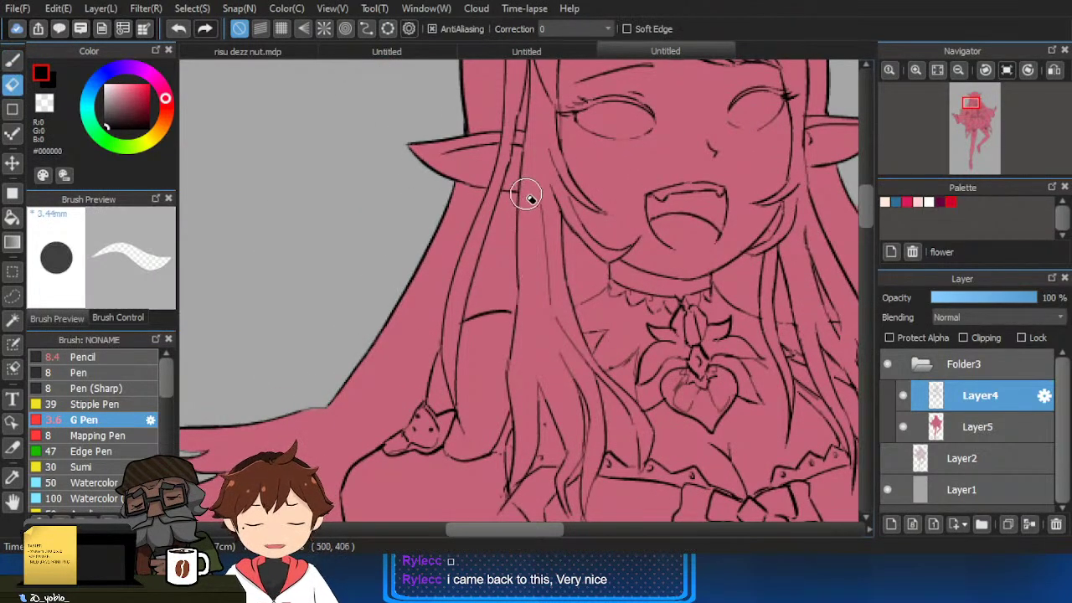
left_click_drag(520, 227, 513, 270)
mouse_move(516, 337)
left_mouse_down()
mouse_move(526, 360)
mouse_move(505, 317)
left_mouse_up()
key("b")
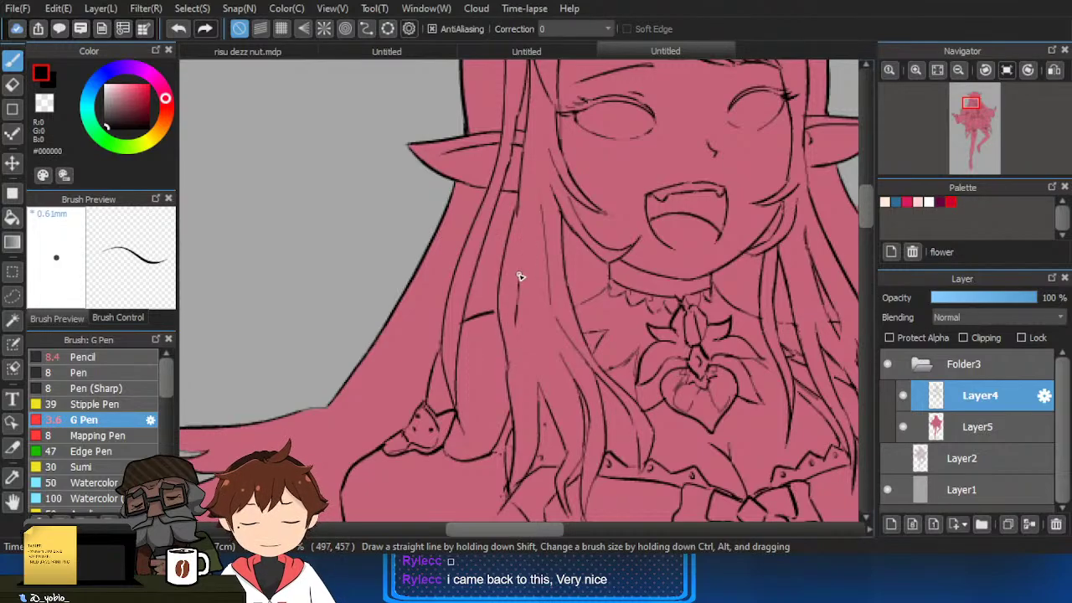
key("e")
left_click_drag(528, 258, 517, 293)
key("b")
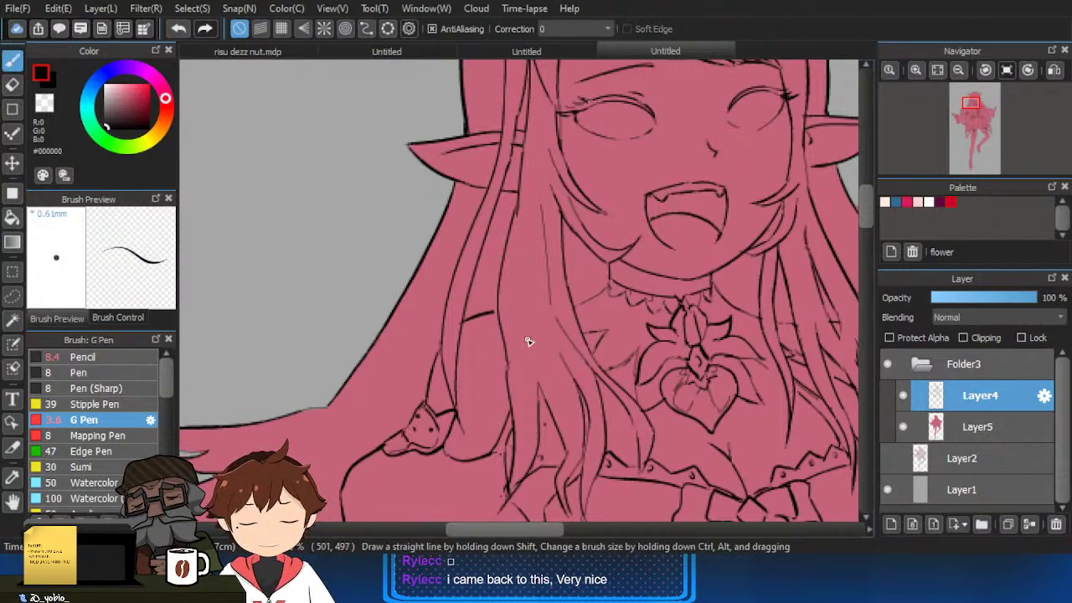
Thicken the upper lash line of the larger eye into a heavy black arc joining the outer lashes.
scroll(529, 321, "down", 2)
scroll(787, 340, "up", 1)
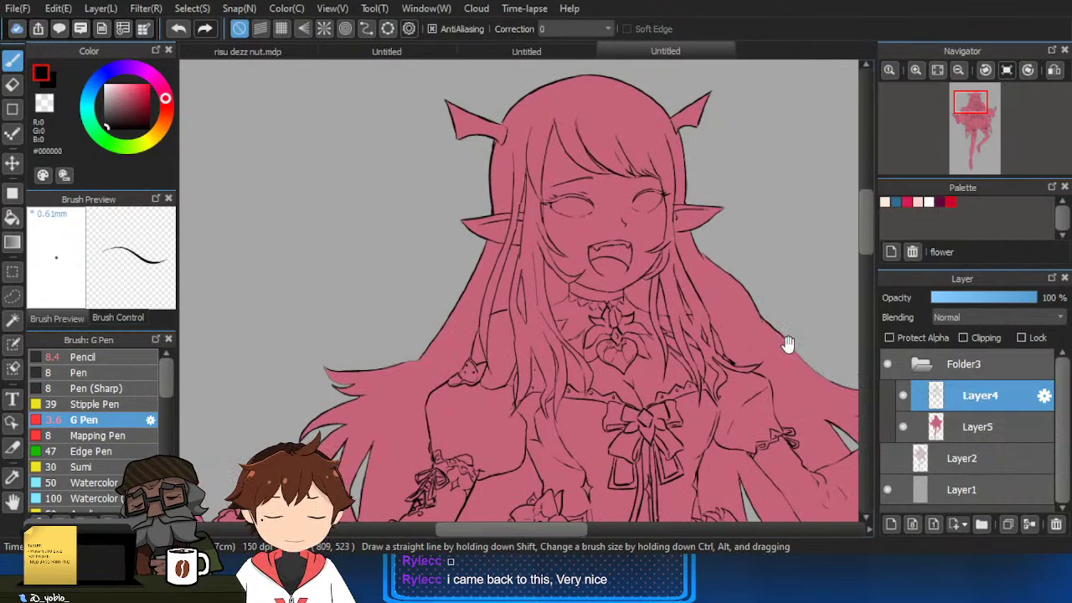
scroll(567, 206, "up", 1)
scroll(528, 223, "up", 2)
scroll(475, 212, "up", 2)
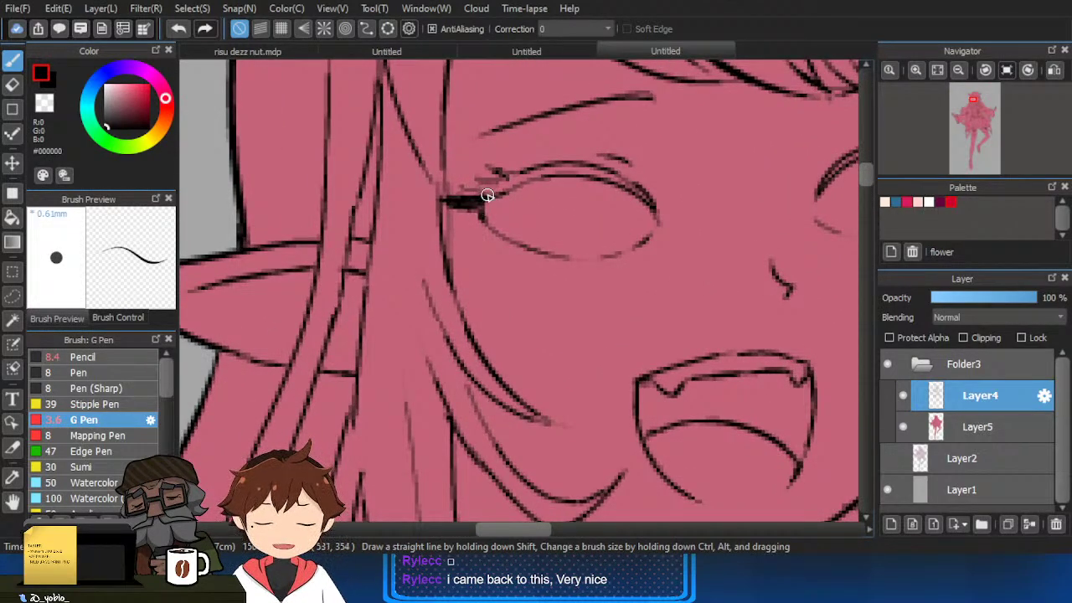
mouse_move(555, 171)
left_mouse_down()
mouse_move(526, 175)
mouse_move(632, 193)
mouse_move(593, 172)
mouse_move(652, 201)
left_mouse_up()
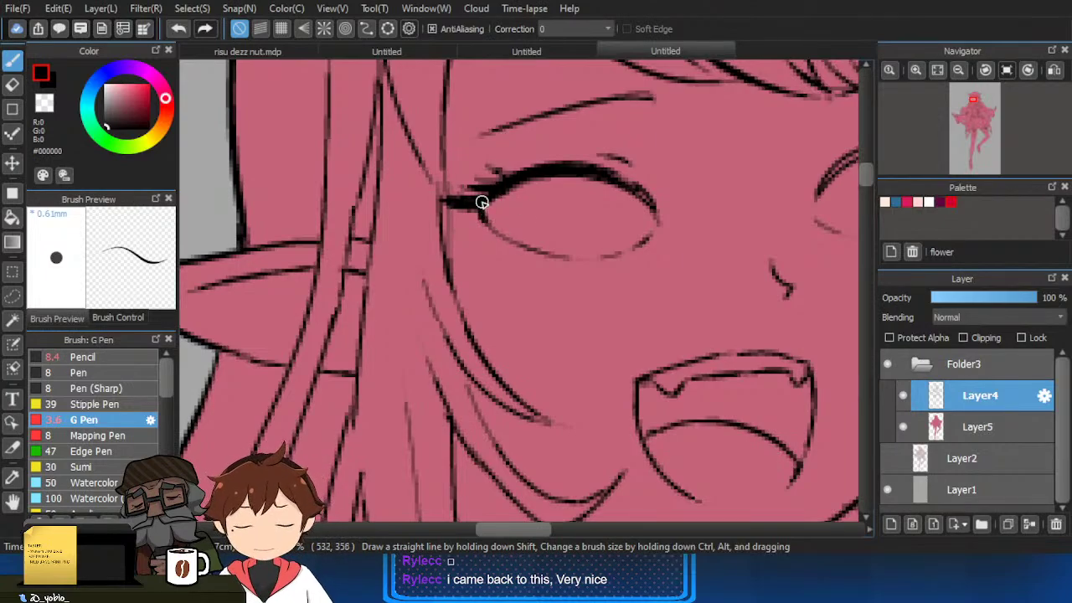
left_click_drag(730, 201, 632, 213)
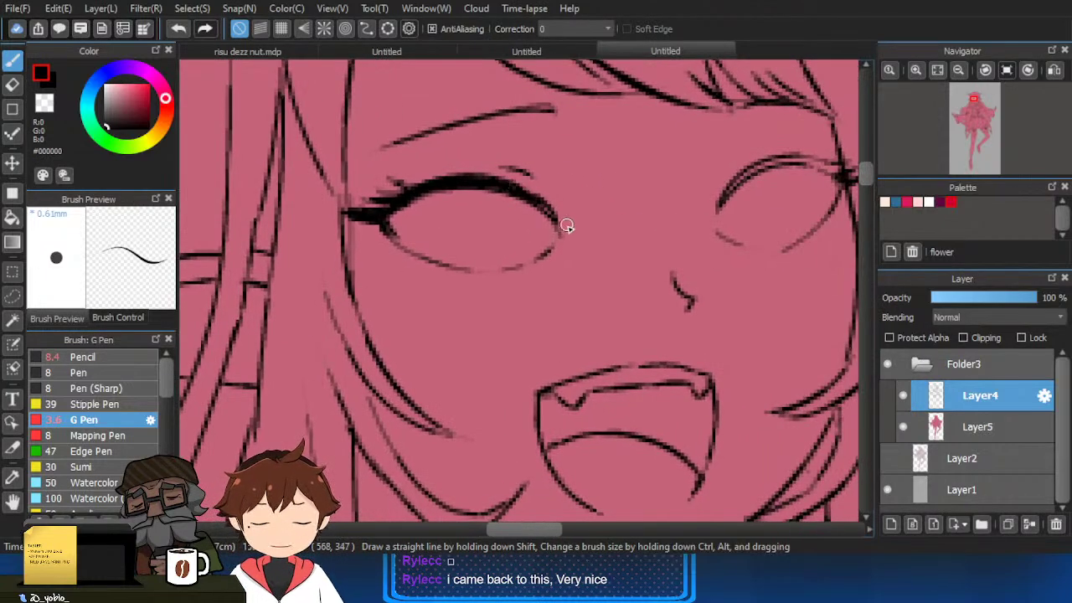
Erase the outer end of the larger eye's lower lid line and tidy the lash corner into a short point.
key("e")
left_click_drag(389, 242, 421, 264)
key("b")
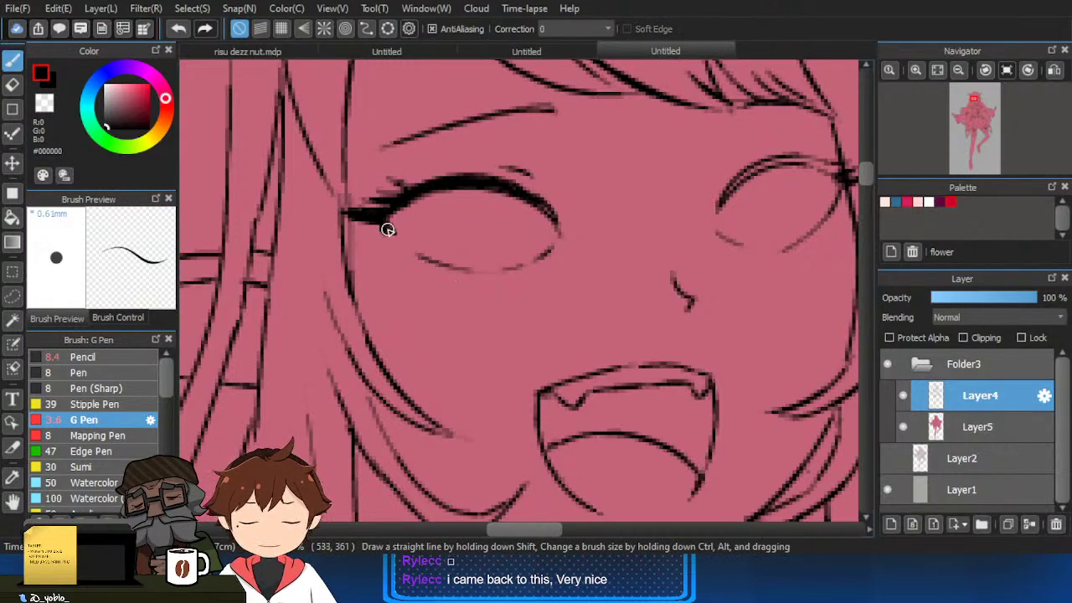
left_click_drag(388, 229, 390, 234)
key("e")
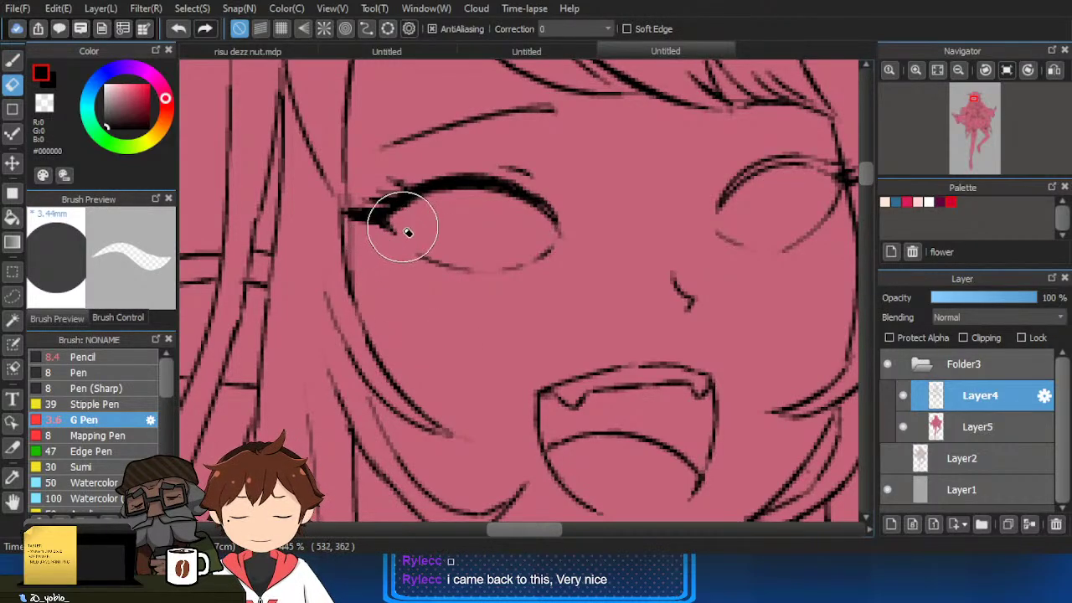
key("b")
Thicken the smaller eye's upper lash line, add a short lid crease above it, and darken the inner eyebrow end.
scroll(563, 242, "right", 2)
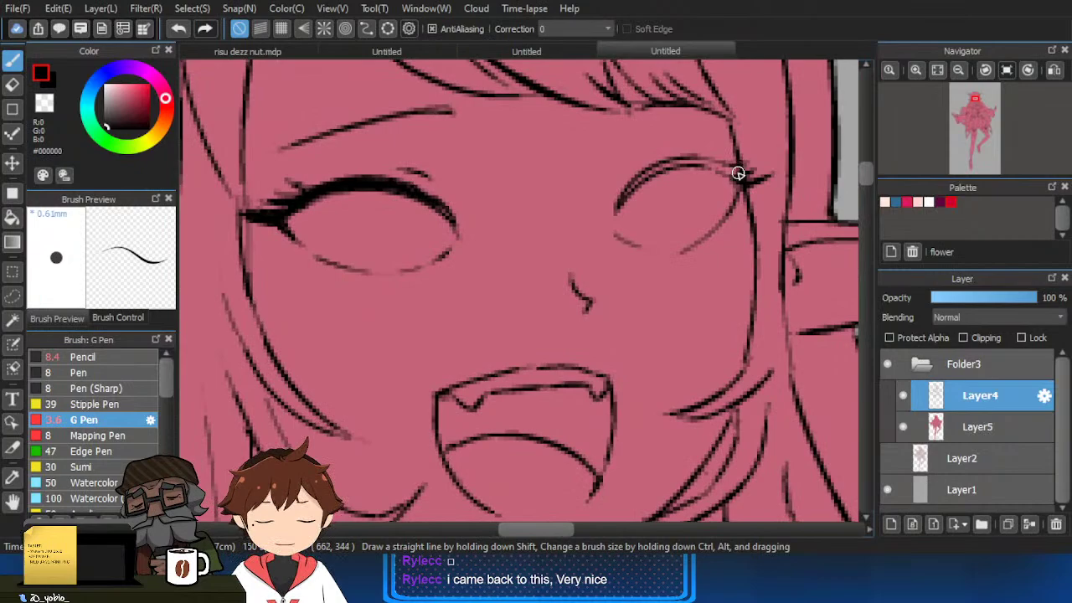
left_click_drag(739, 174, 630, 200)
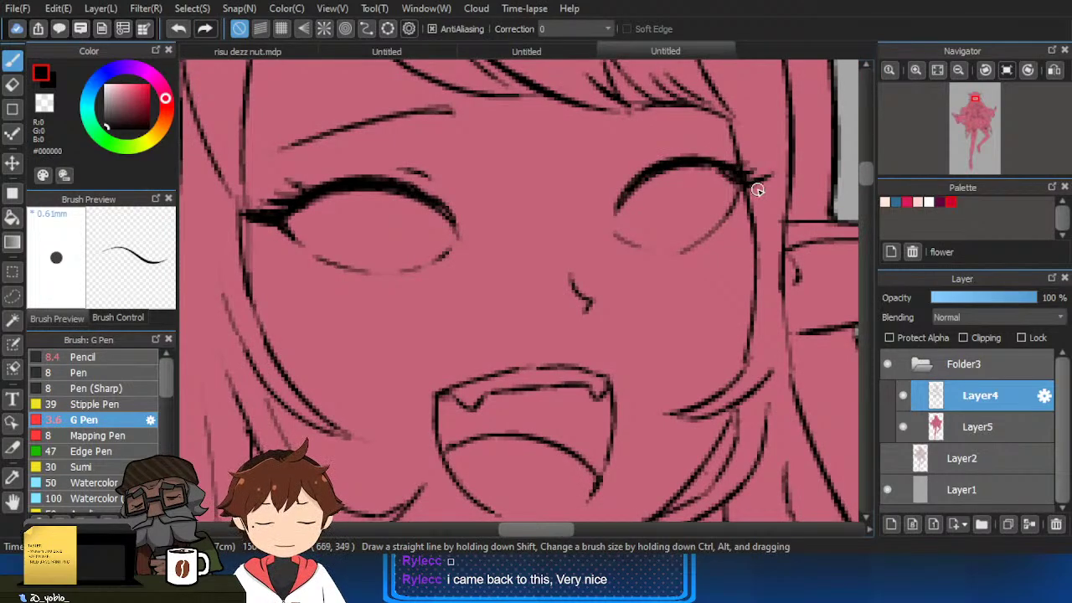
scroll(738, 182, "down", 3)
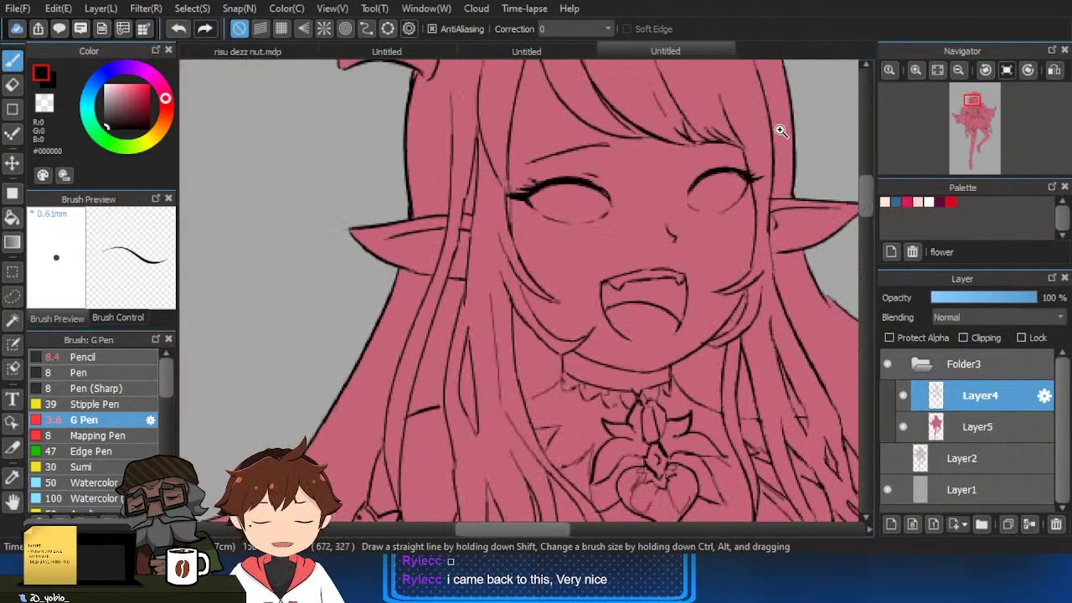
scroll(768, 171, "up", 2)
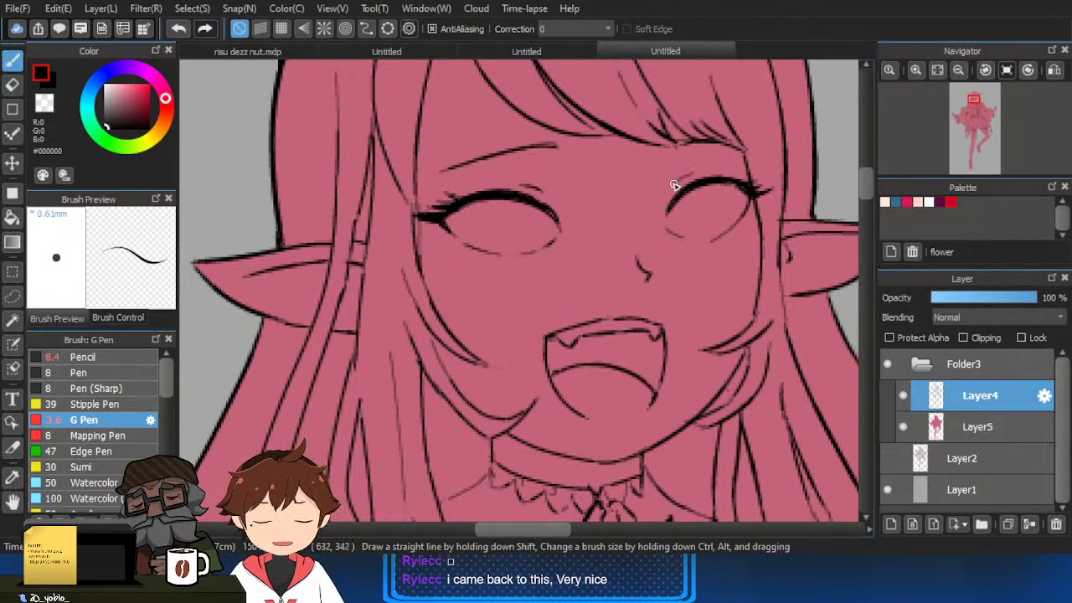
scroll(674, 154, "up", 1)
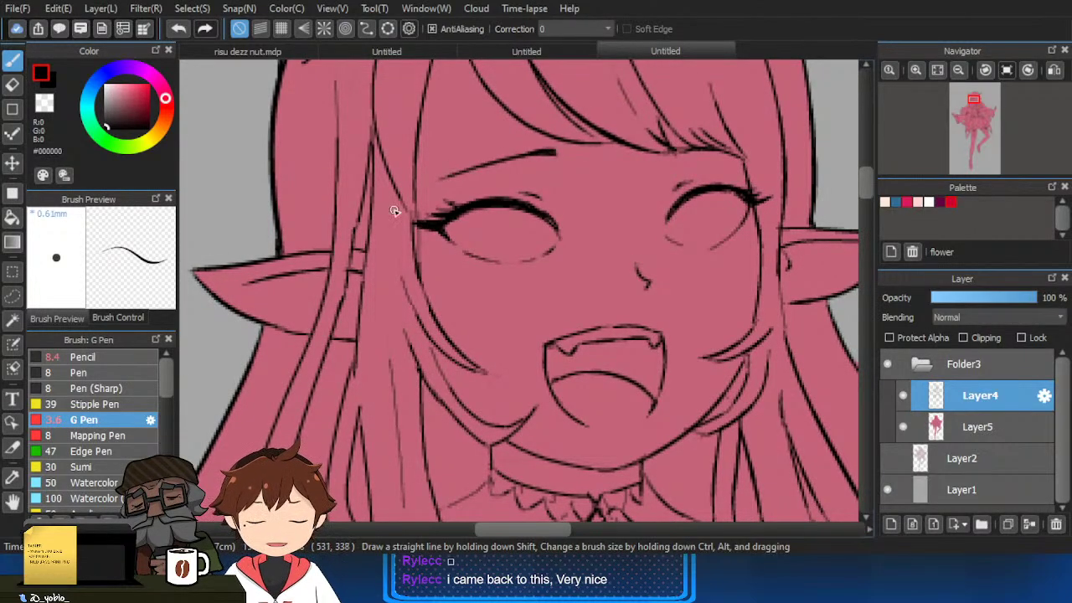
Redraw the mouth's upper lip line above the fangs as a continuous black stroke up to the corner.
left_click(568, 348)
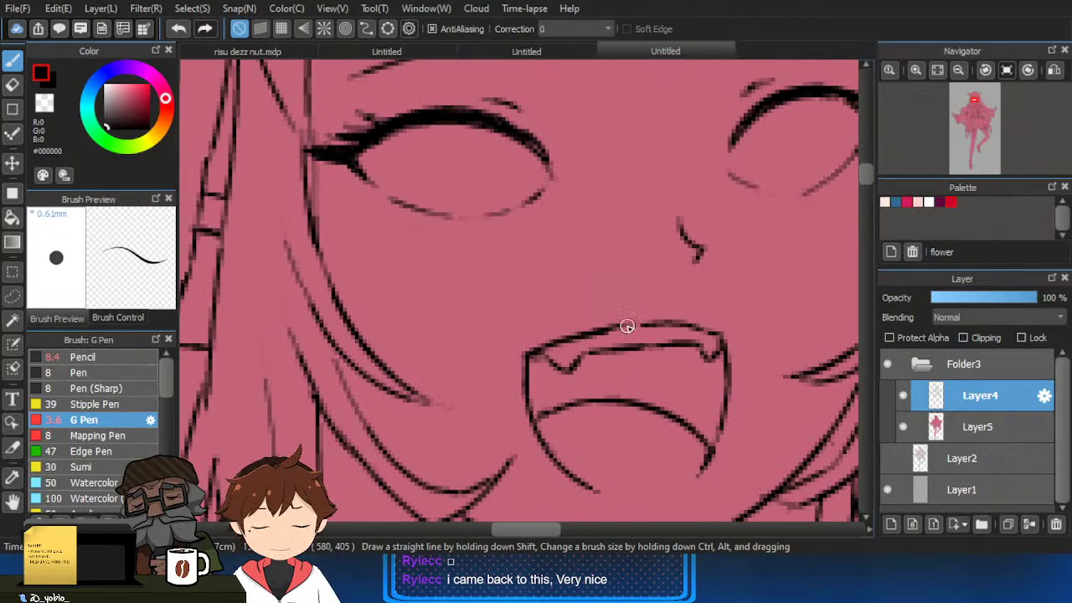
key("e")
key("b")
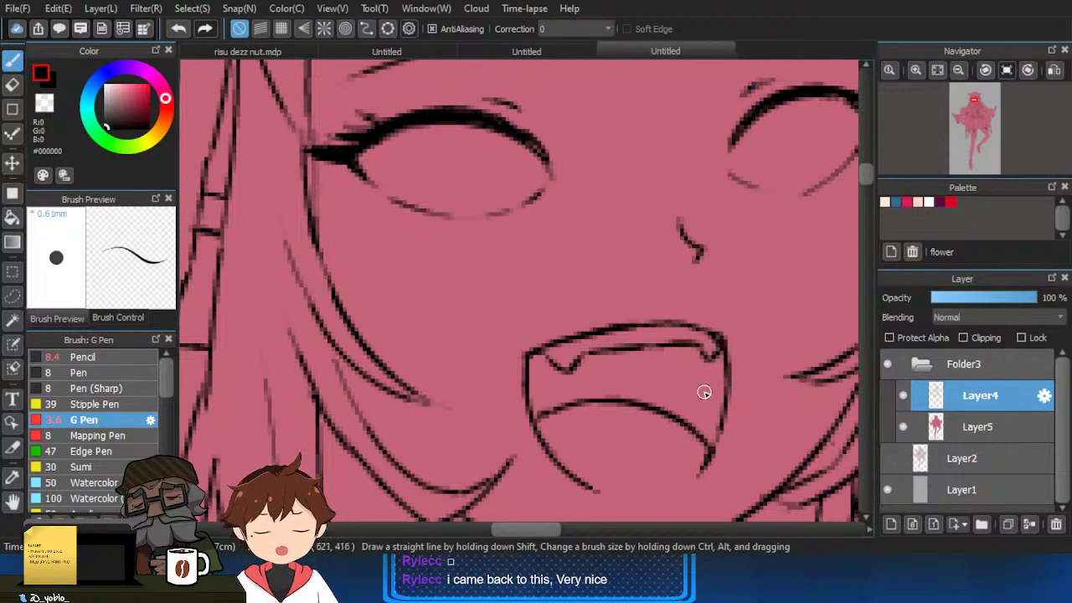
scroll(654, 387, "down", 3)
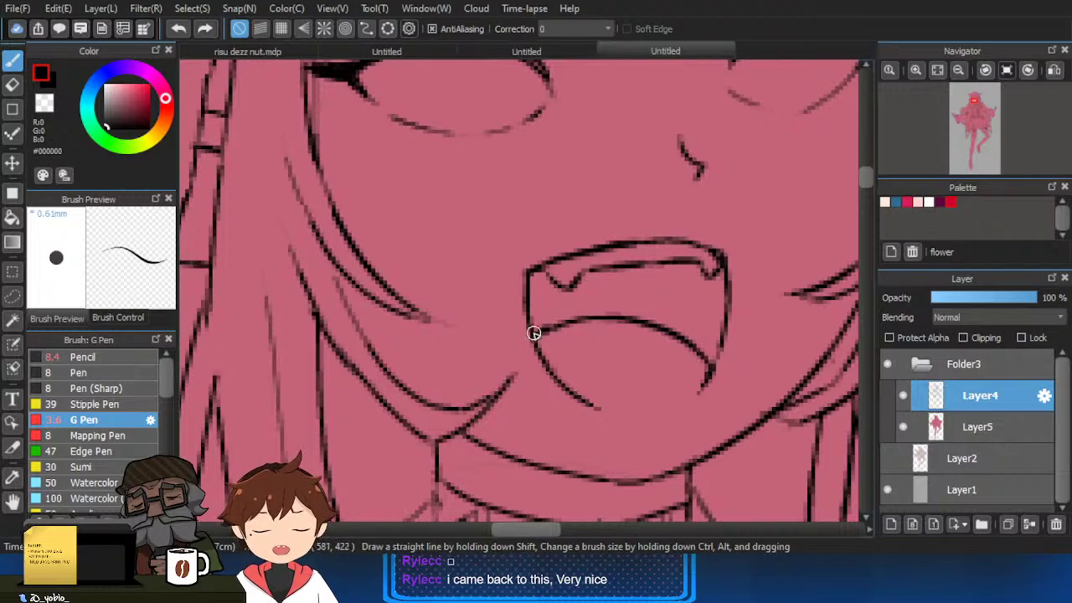
scroll(604, 338, "down", 3)
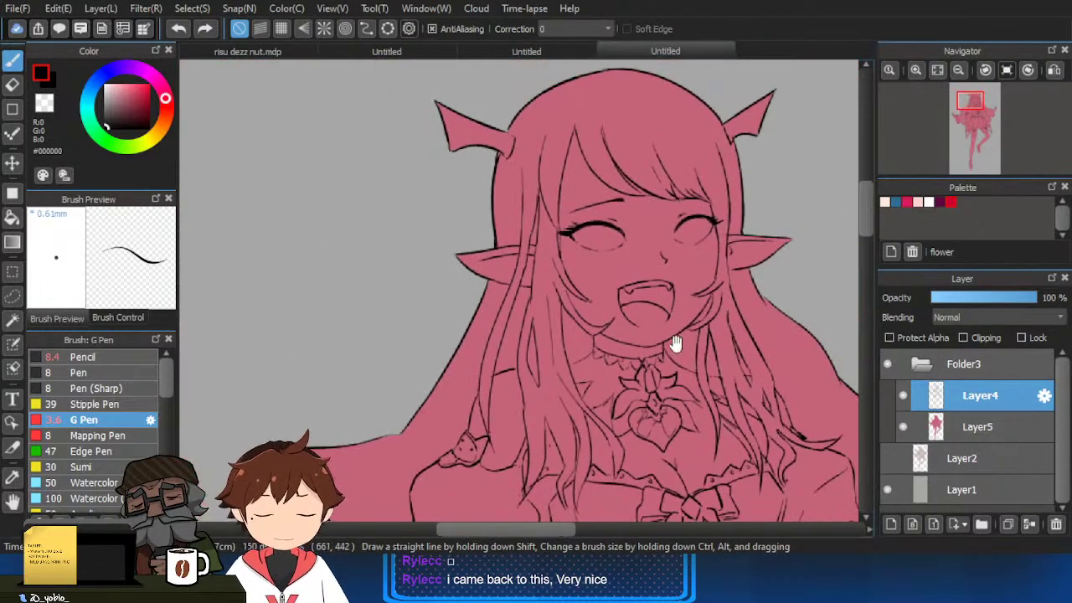
Shorten the lower ends of the mouth's side lines with the eraser, leaving the bottom of the mouth open.
scroll(669, 351, "up", 3)
key("e")
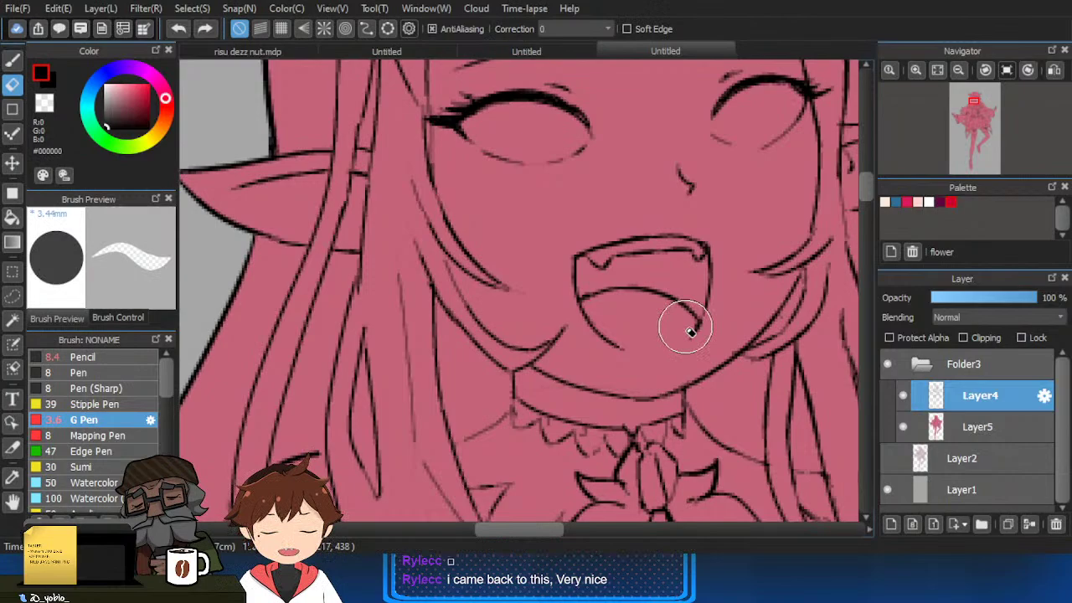
left_click_drag(680, 332, 625, 348)
key("b")
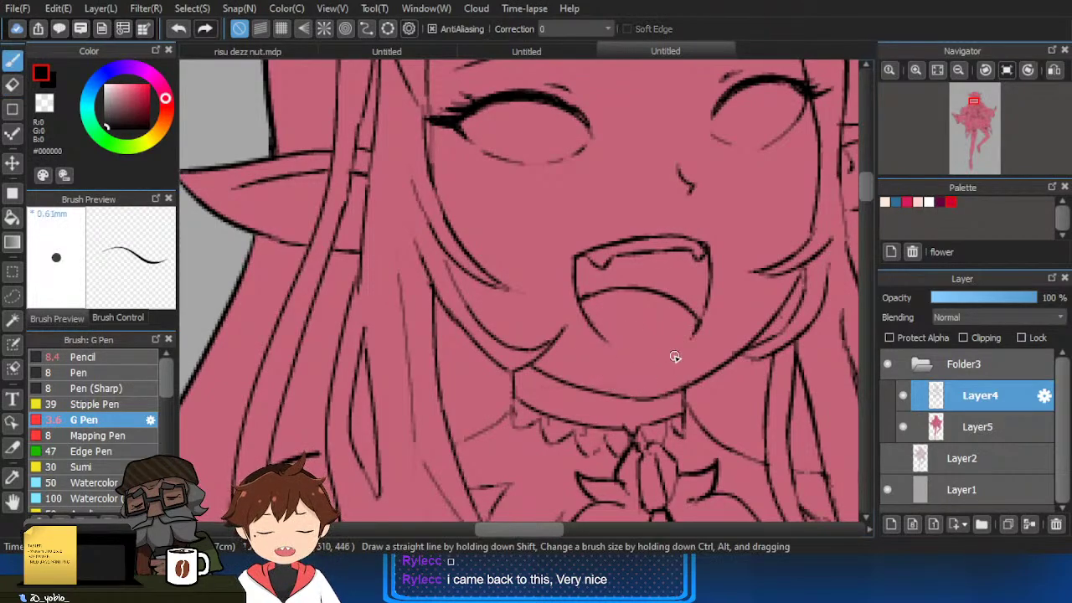
scroll(676, 357, "down", 2)
scroll(671, 396, "up", 2)
key("e")
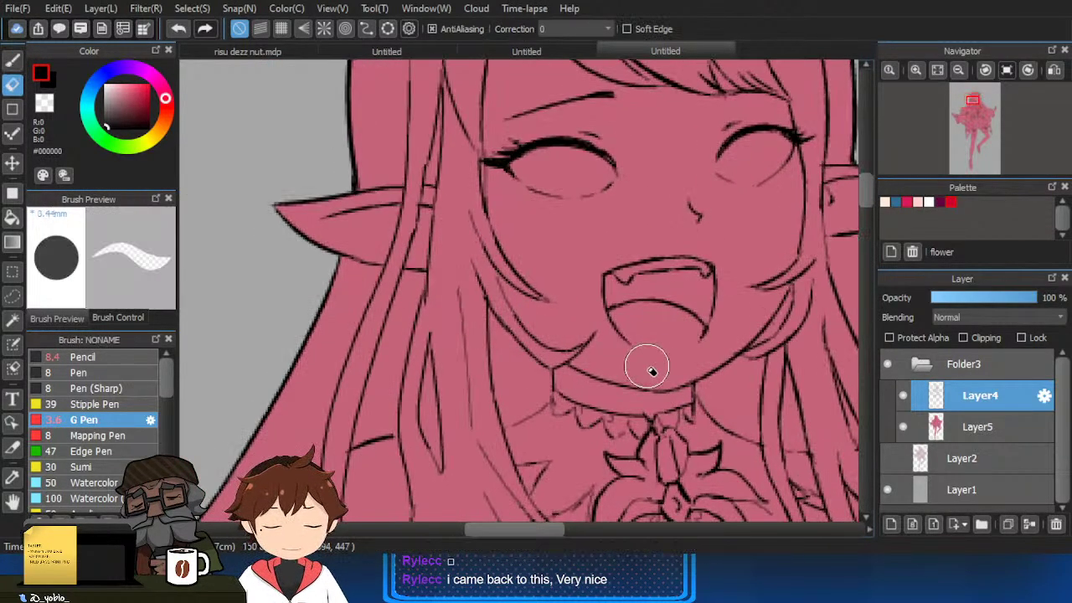
left_click_drag(634, 402, 614, 345)
scroll(614, 345, "up", 1)
key("b")
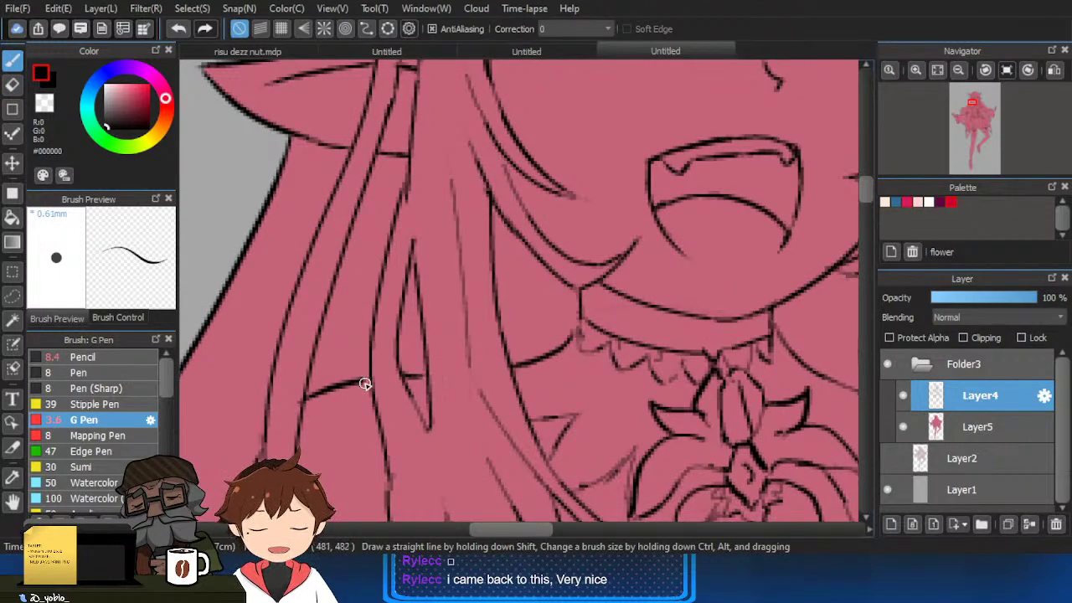
Review the line art over the face, torso and whole figure.
scroll(355, 393, "down", 3)
scroll(491, 395, "up", 2)
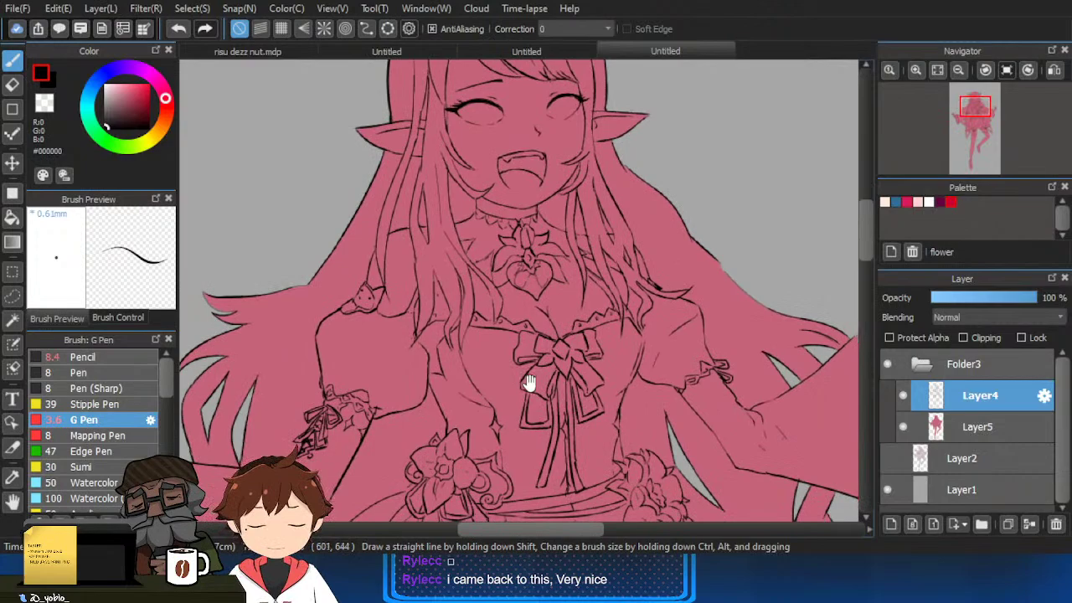
scroll(484, 312, "up", 1)
scroll(502, 301, "down", 1)
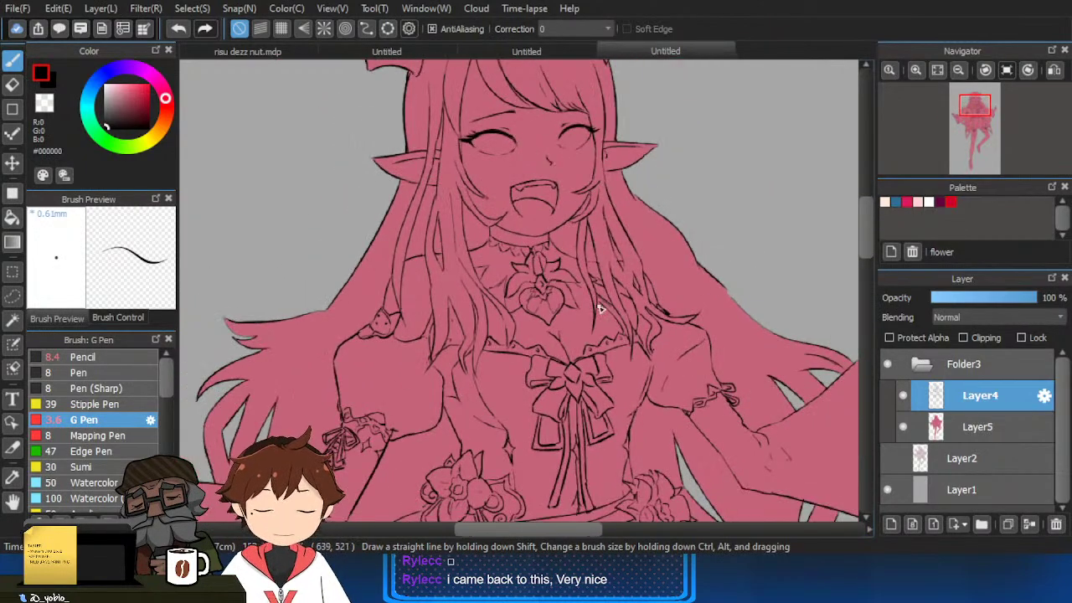
scroll(568, 237, "down", 2)
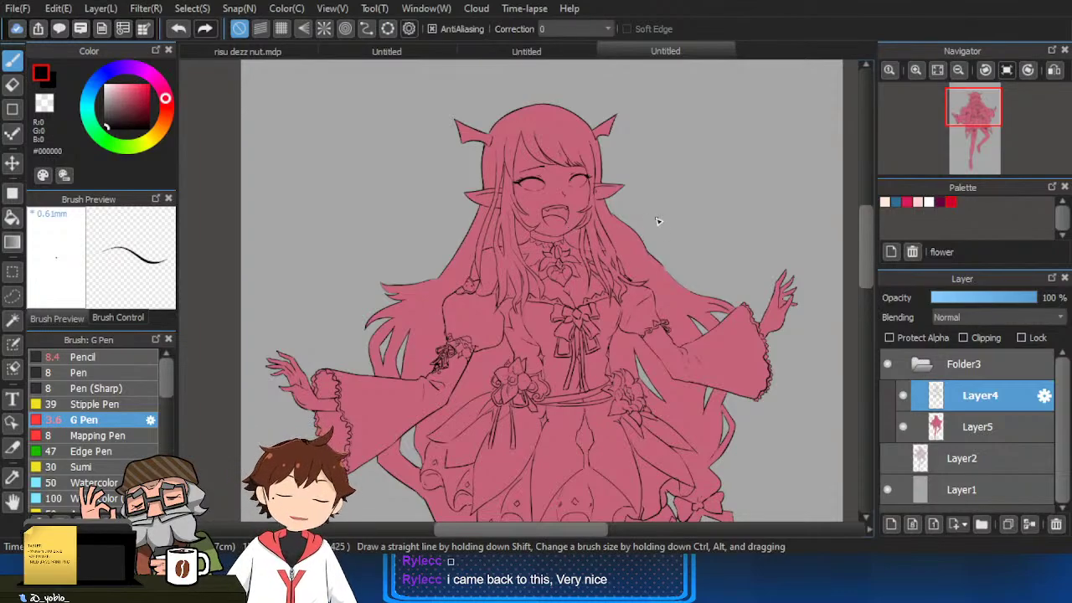
scroll(658, 222, "down", 2)
scroll(662, 358, "down", 1)
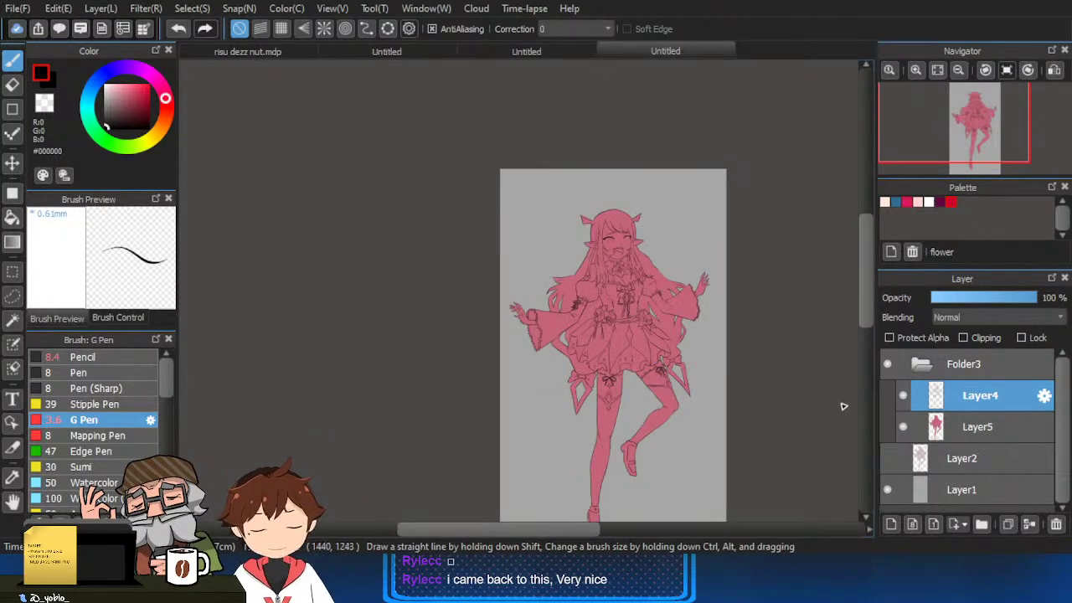
Pick the crimson "irys hair" palette colour #DC1A5E and check the colour swatches in the other open sketch before returning.
left_click(908, 204)
scroll(778, 243, "up", 3)
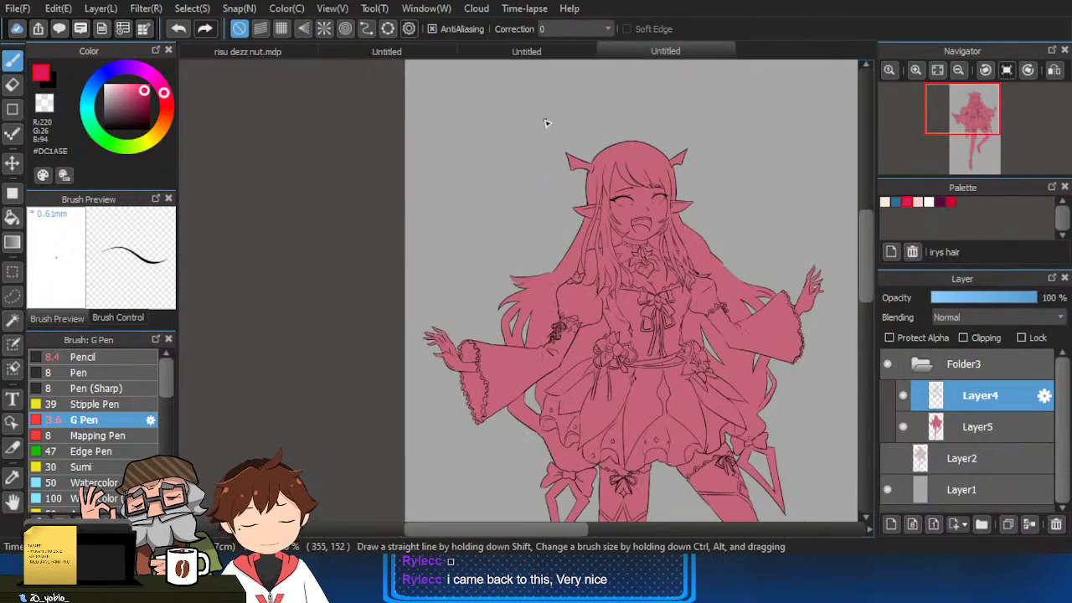
left_click(503, 49)
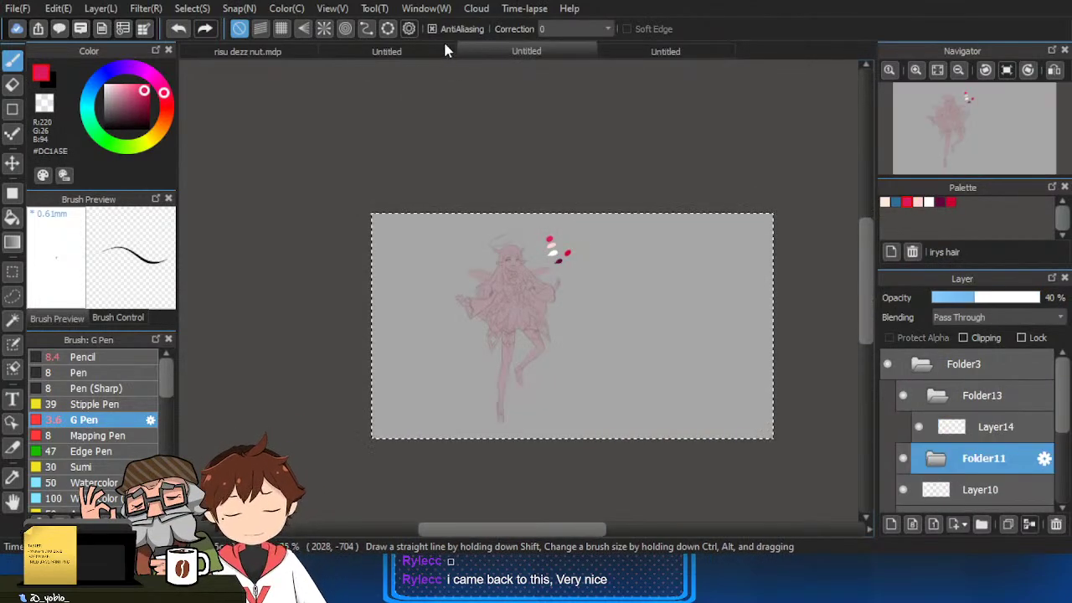
scroll(541, 219, "up", 3)
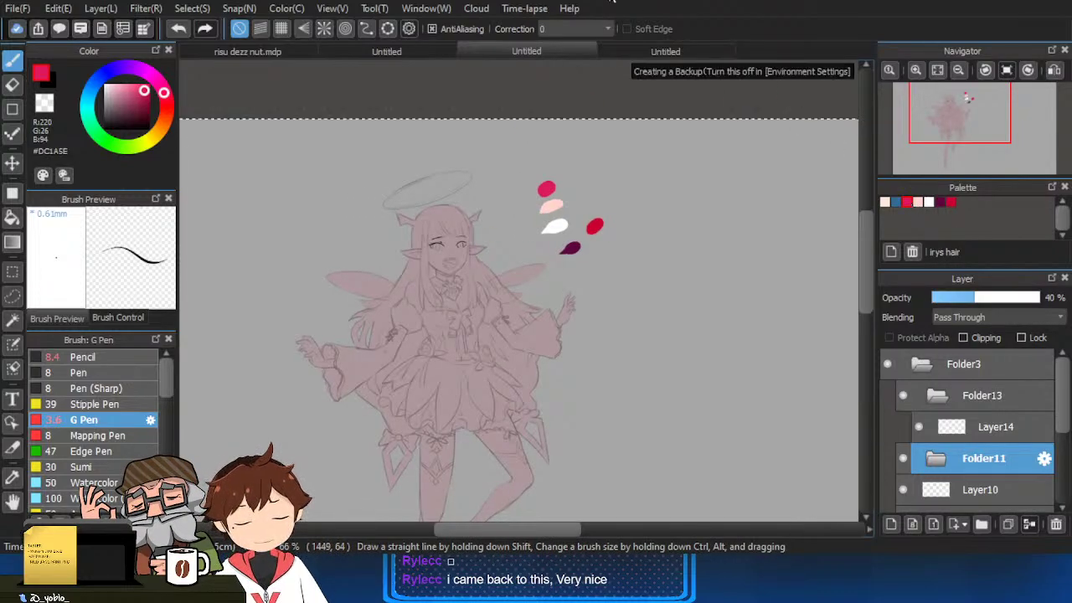
left_click(641, 50)
Load Layer5's silhouette as a selection and choose the Bucket tool.
scroll(693, 285, "up", 3)
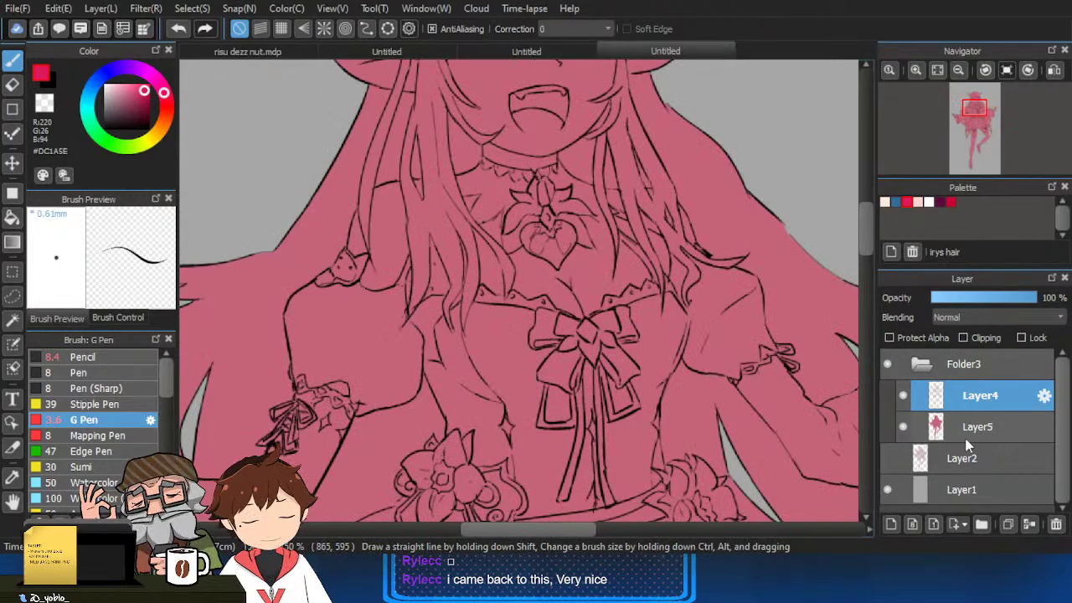
left_click(967, 437, "ctrl")
key("g")
left_click(697, 200)
scroll(699, 197, "down", 3)
key("ctrl+z")
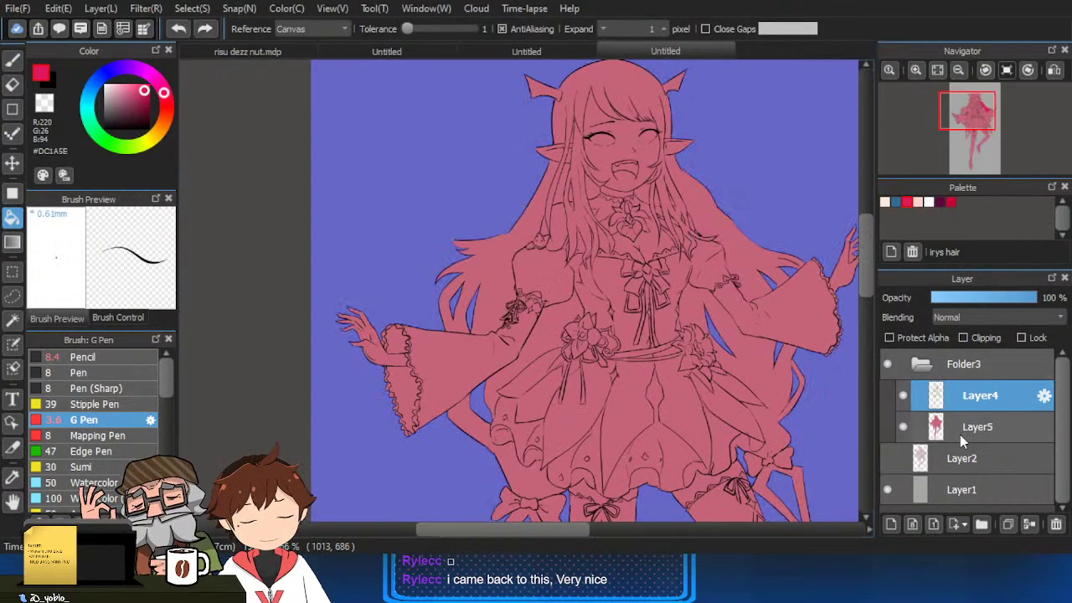
On Layer5, fill the back hair behind the lowered arm and the adjoining rear skirt panels with crimson.
left_click(960, 426)
scroll(501, 303, "up", 3)
left_click(501, 303)
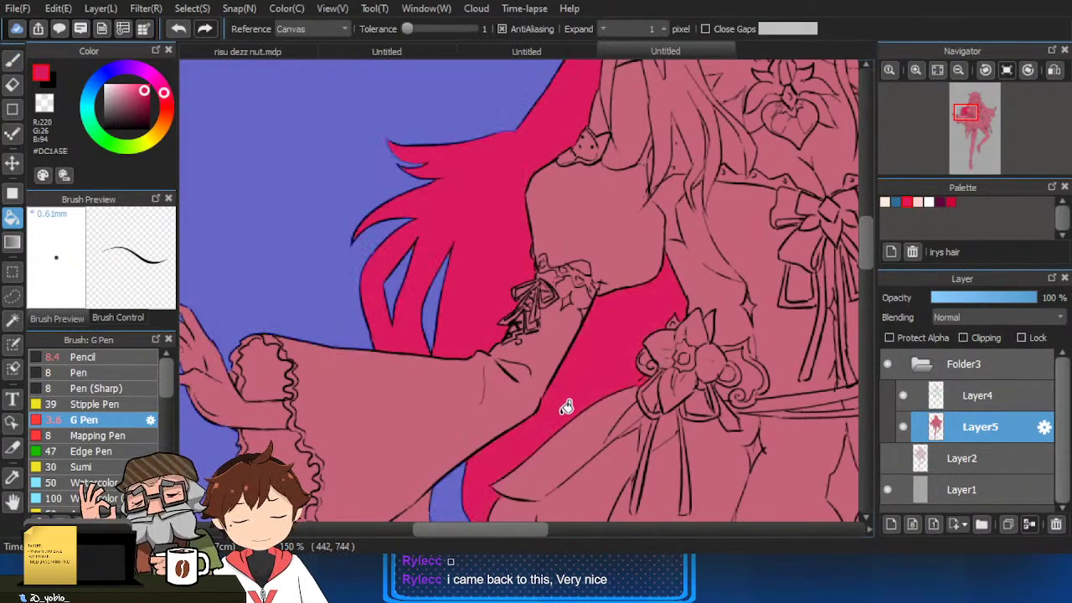
scroll(567, 412, "down", 2)
left_click(541, 421)
left_click_drag(553, 438, 539, 352)
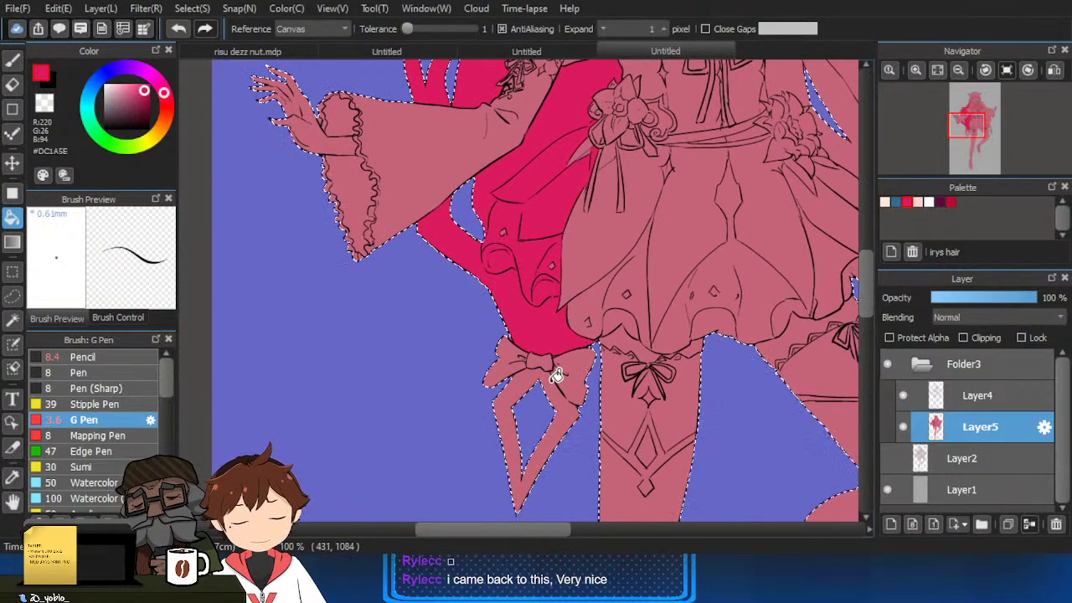
Fill the hanging ribbon loops and the lower back hair on the raised arm's side with crimson.
left_click(559, 375)
left_click_drag(600, 402, 267, 452)
left_click(575, 328)
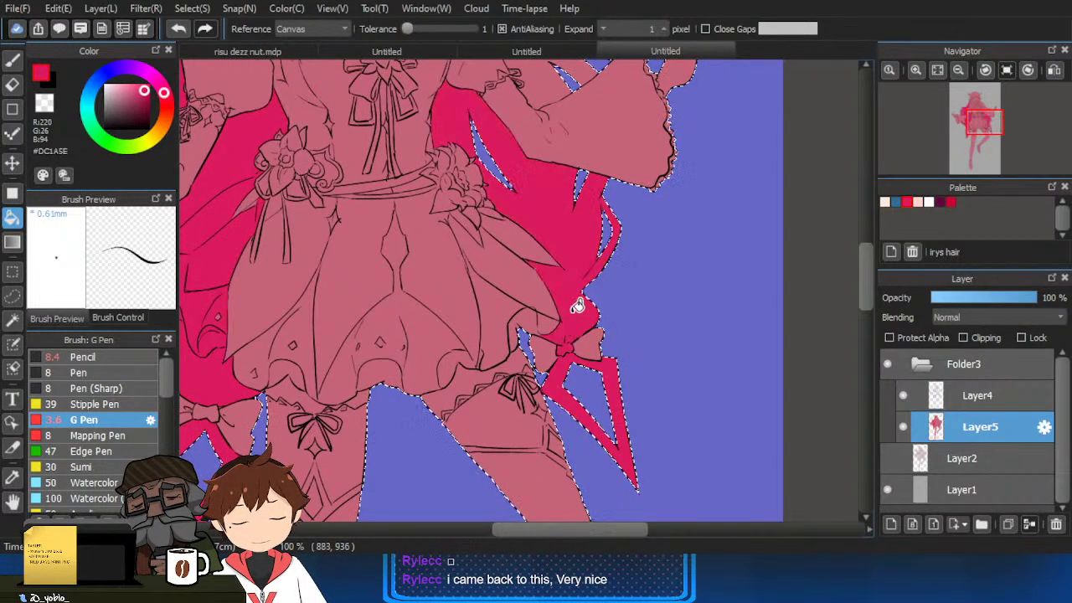
left_click_drag(579, 307, 551, 414)
left_click(548, 413)
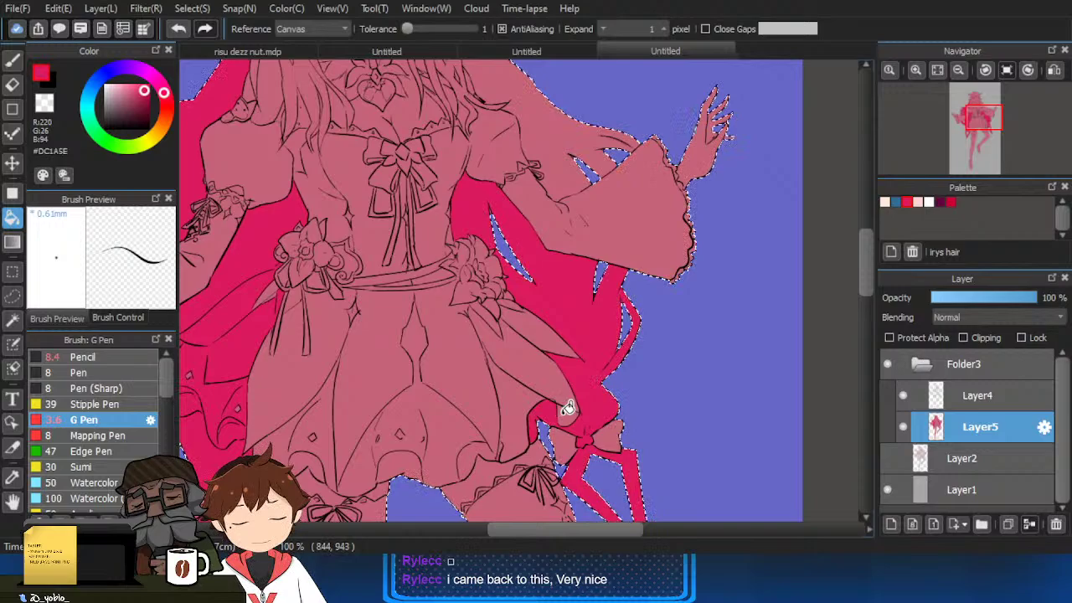
scroll(576, 413, "up", 2)
key("ctrl+z")
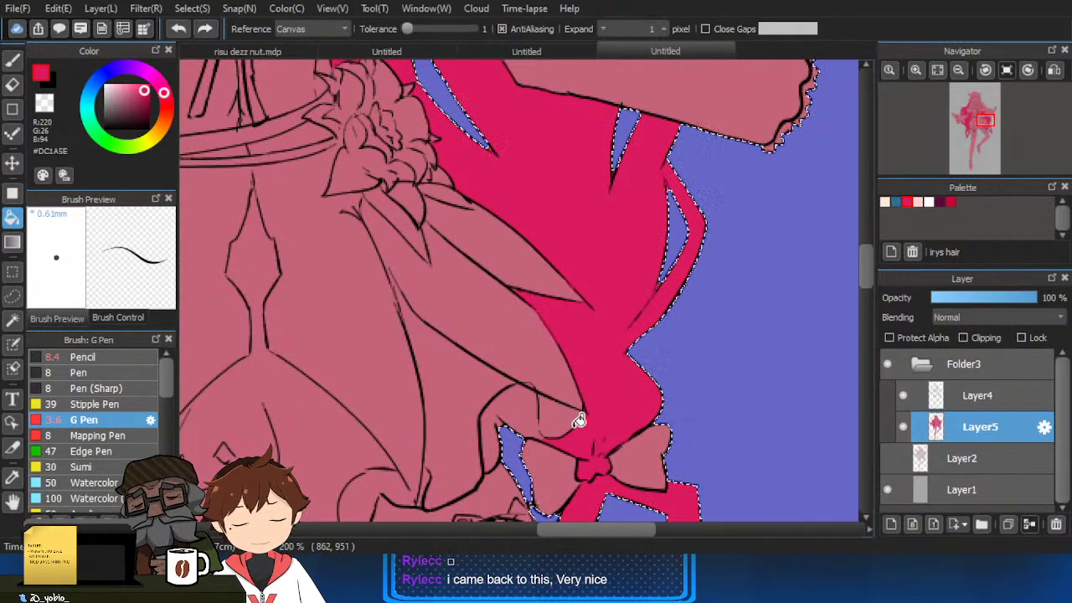
Fill the remaining back hair around the raised arm, shoulders and neck with crimson.
scroll(580, 421, "down", 2)
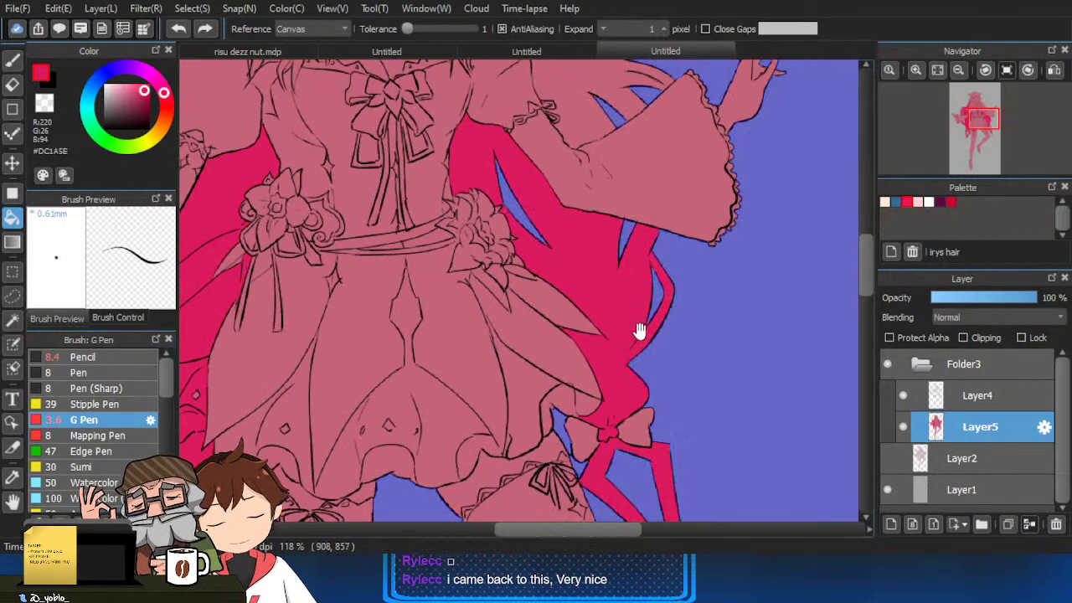
left_click_drag(640, 330, 632, 443)
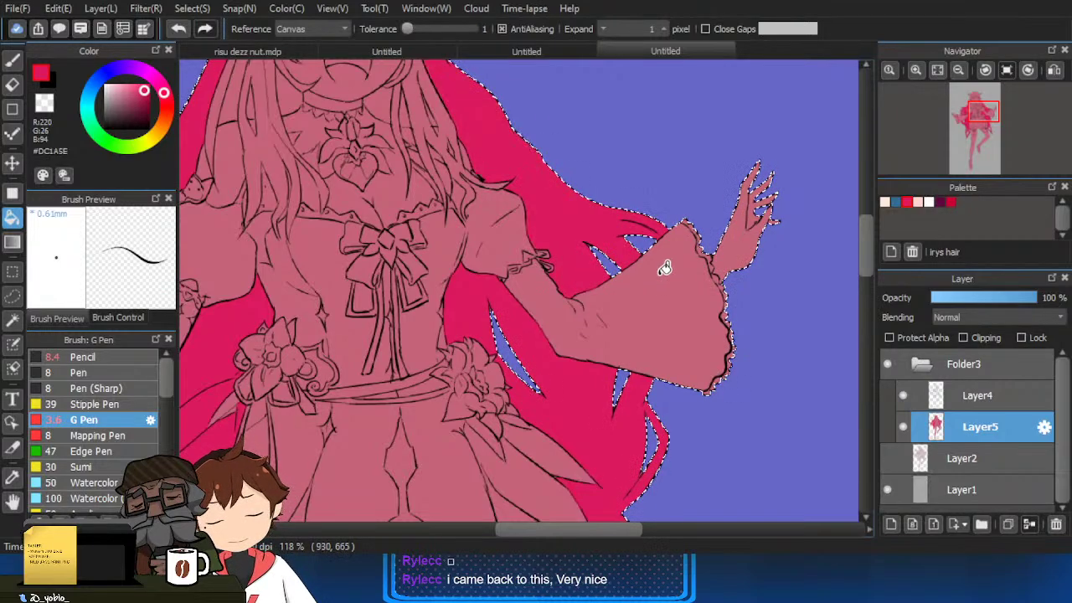
left_click_drag(625, 310, 715, 444)
scroll(572, 234, "up", 2)
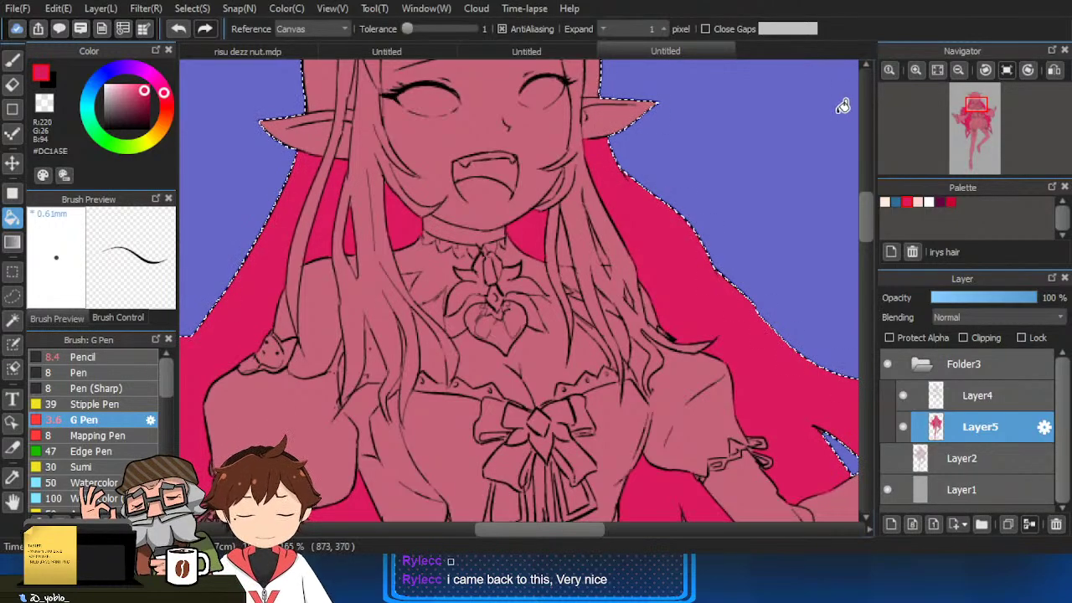
Collapse Folder3, clear the selection and paste the purple hair reference image as a new layer above it.
left_click(965, 404)
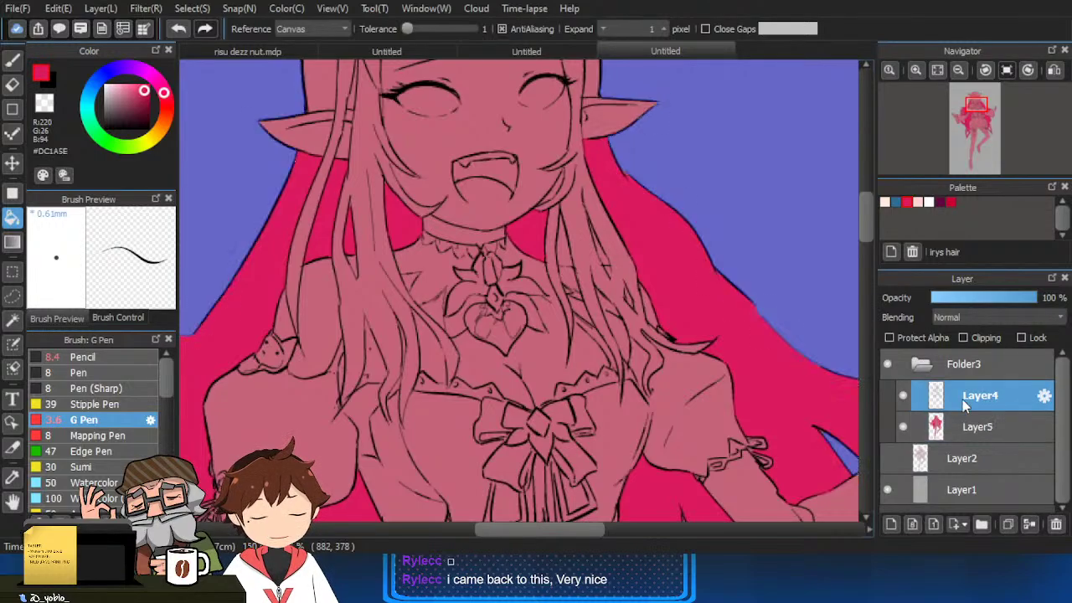
left_click(926, 367)
scroll(350, 115, "down", 6)
key("ctrl+d")
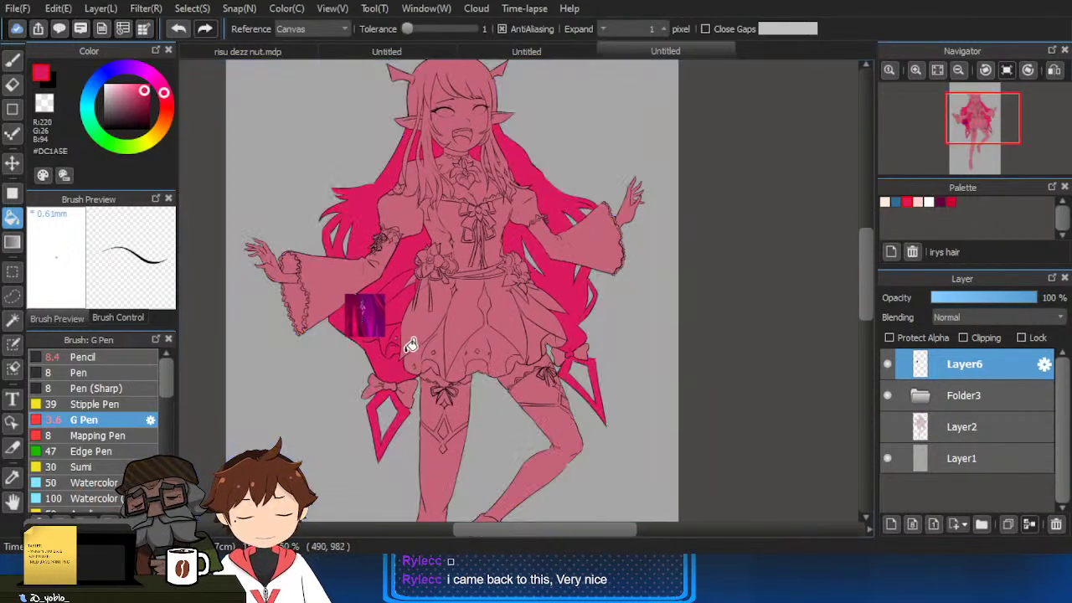
Move the pasted hair reference image onto the empty background beside the character's head and apply the transform.
key("ctrl+t")
left_click_drag(369, 310, 576, 97)
scroll(592, 285, "up", 3)
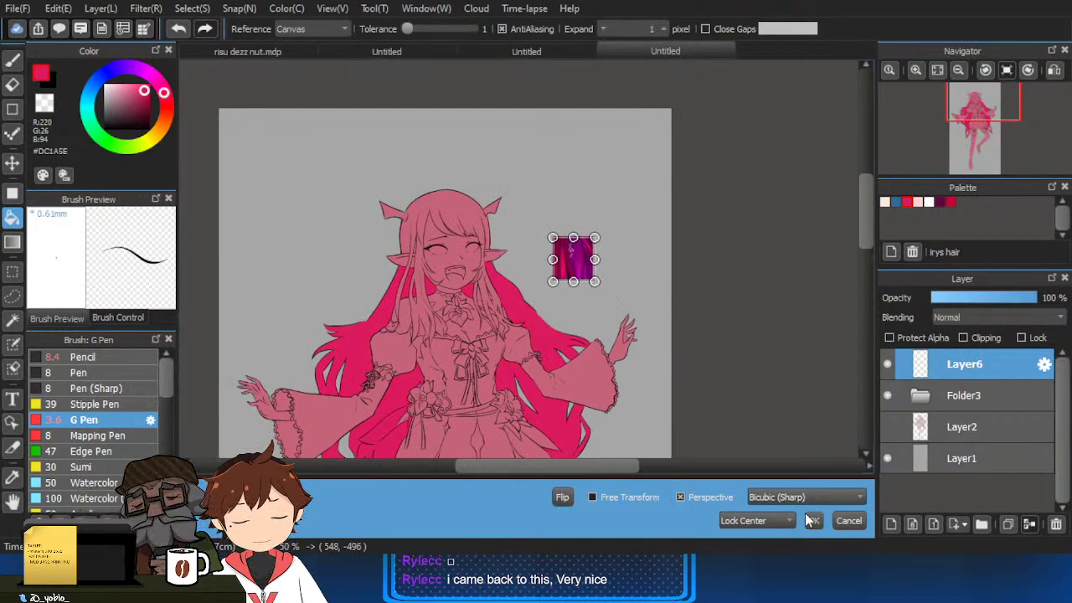
left_click(812, 520)
Sample magenta #C1019A from the reference image, store it in the palette as "back hair", and hide Layer6.
scroll(569, 256, "up", 4)
left_click(586, 306, "alt")
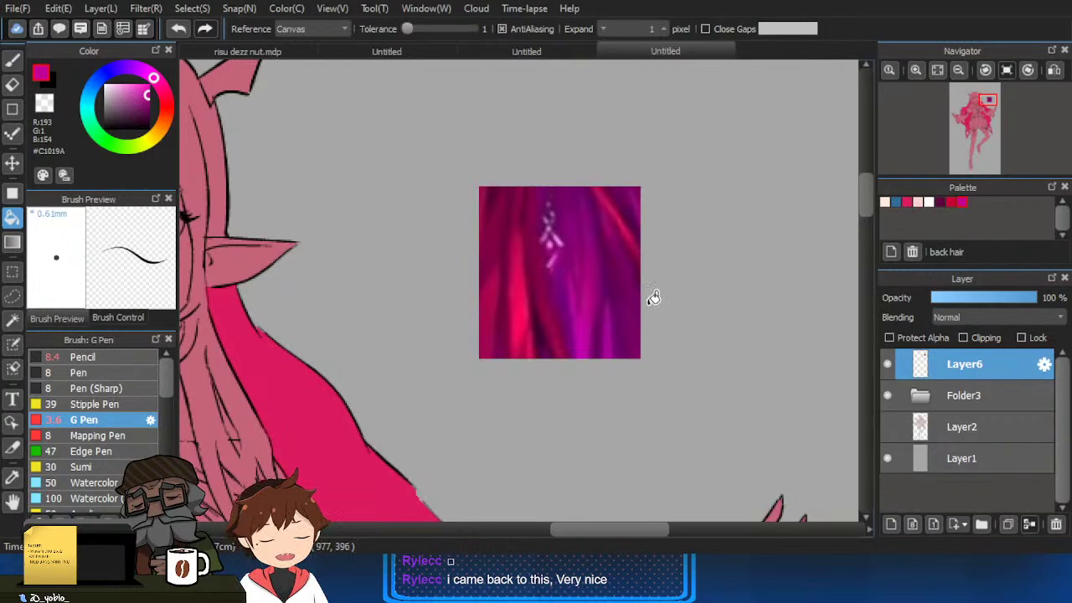
left_click(888, 365)
Expand Folder3 and load Layer5's silhouette as a selection.
left_click(921, 395)
left_click(392, 380)
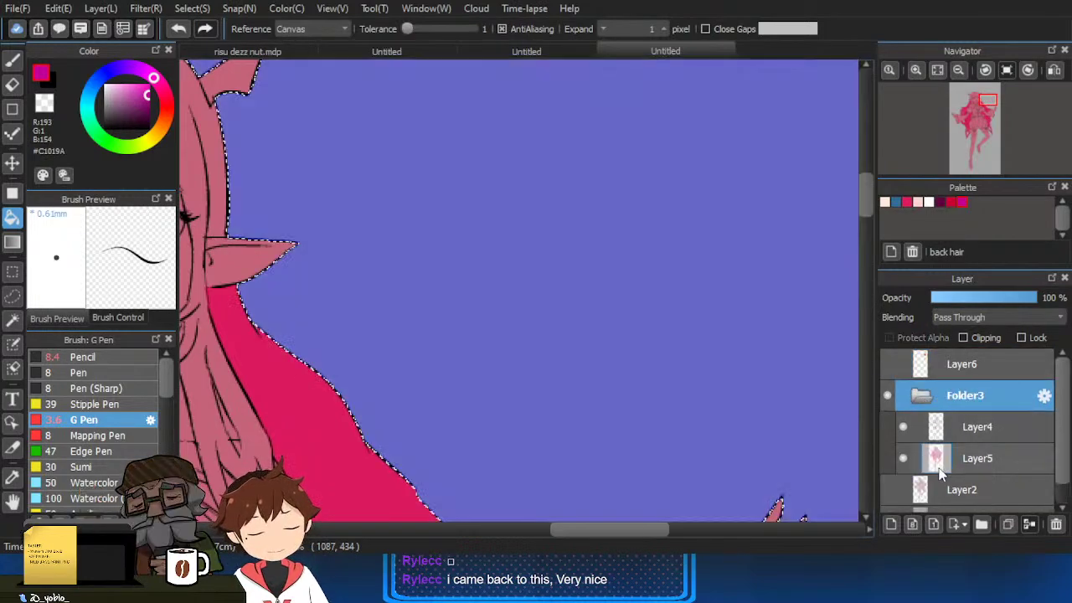
key("ctrl+d")
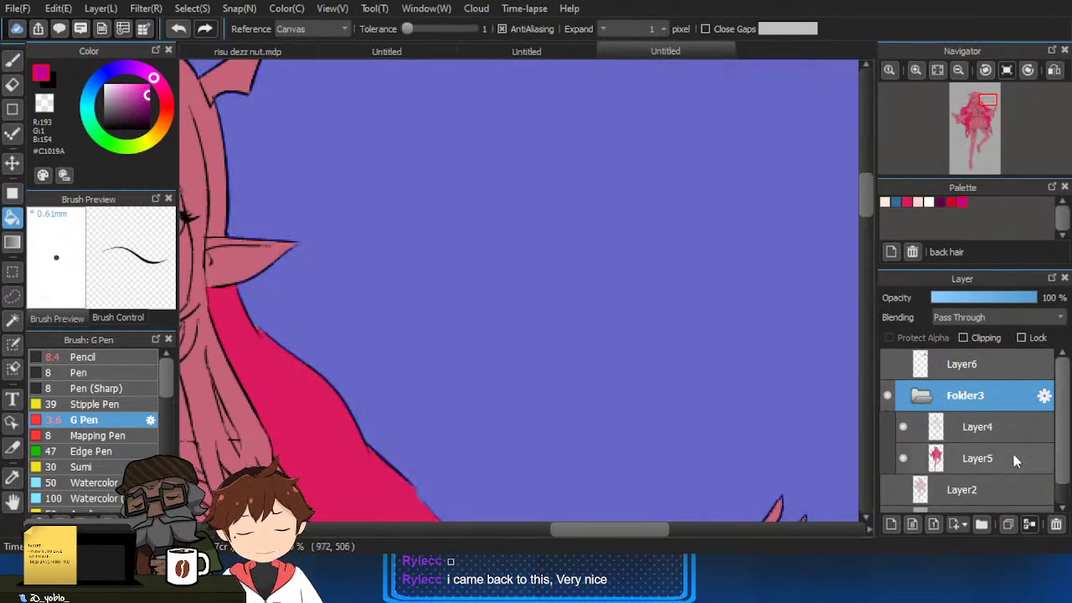
On Layer5, refill the back hair on the raised arm's side, beside the neck and below the sleeve, with magenta.
left_click(1014, 458)
left_click(336, 467)
left_click_drag(336, 467, 663, 239)
scroll(645, 243, "down", 2)
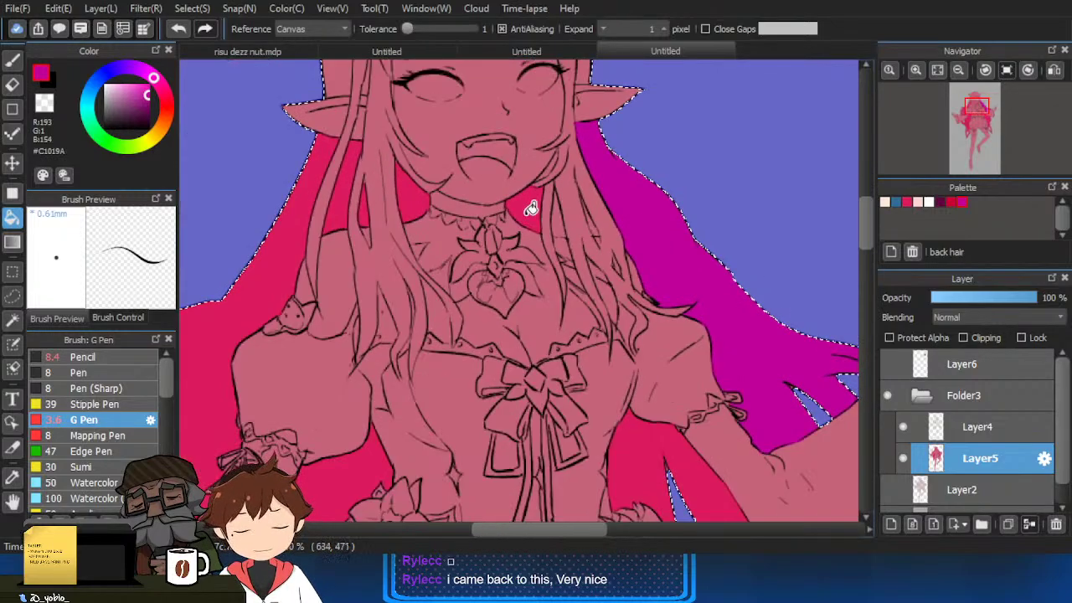
left_click(530, 209)
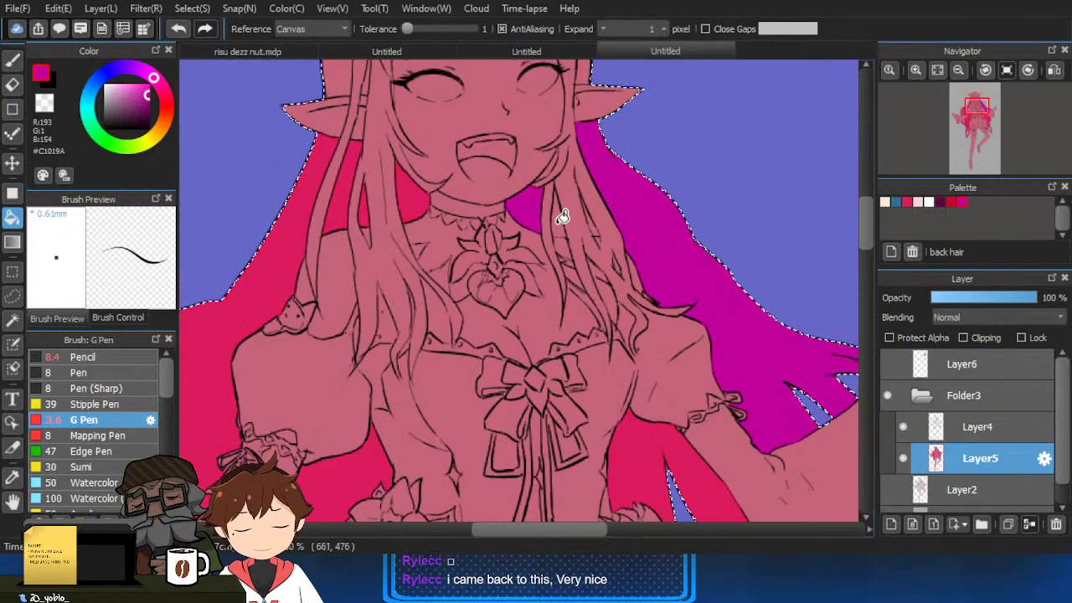
left_click(625, 449)
Hide the Layer4 line art and fill the remaining back hair beside the neck and arm with magenta on Layer5.
left_click(903, 428)
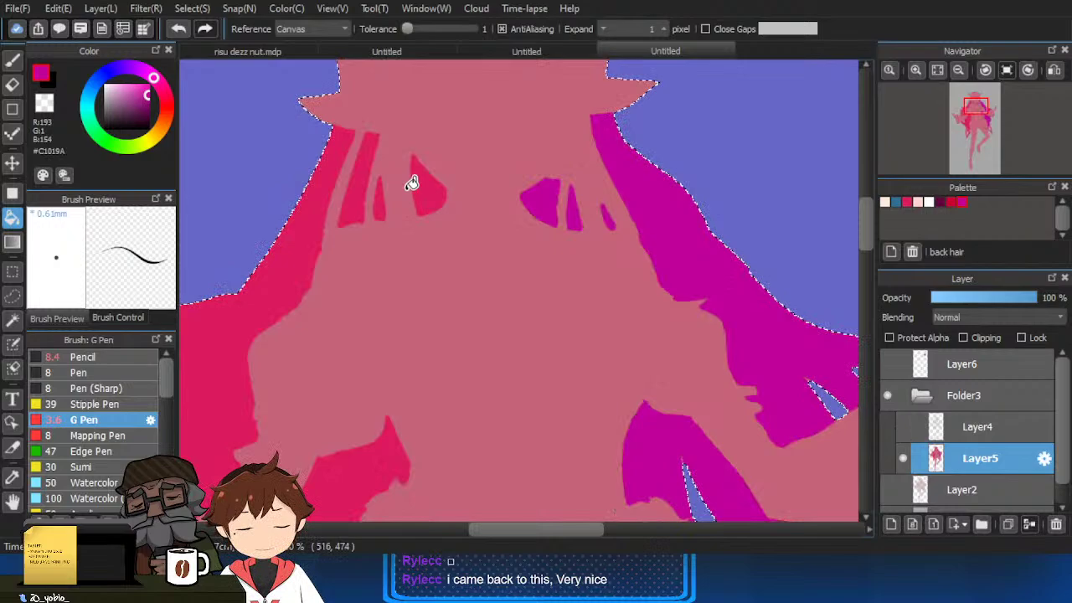
left_click(292, 201)
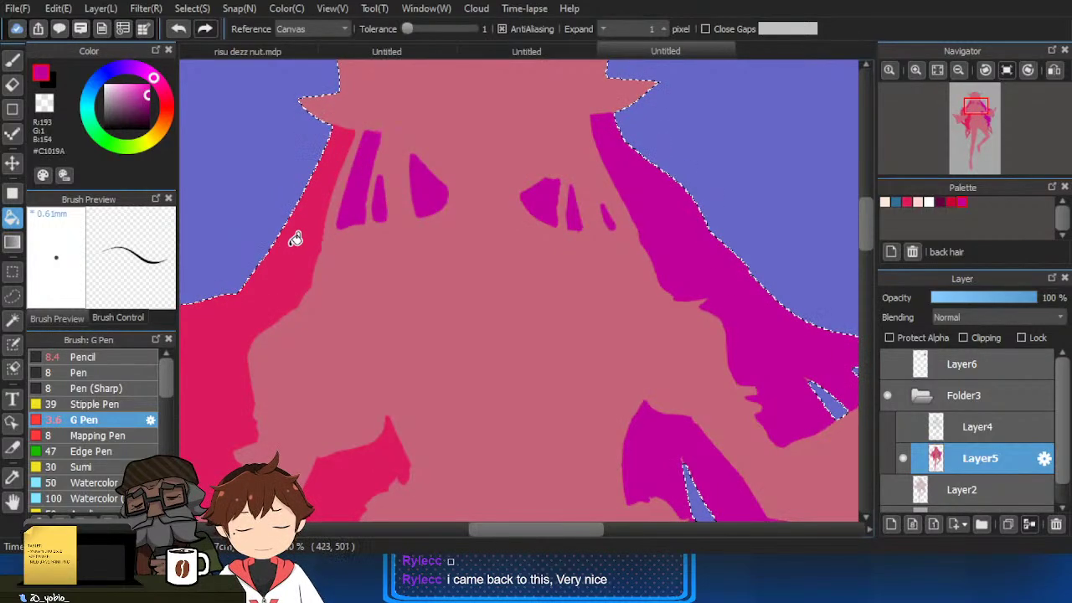
scroll(448, 389, "down", 5)
scroll(449, 390, "down", 5)
scroll(625, 314, "up", 5)
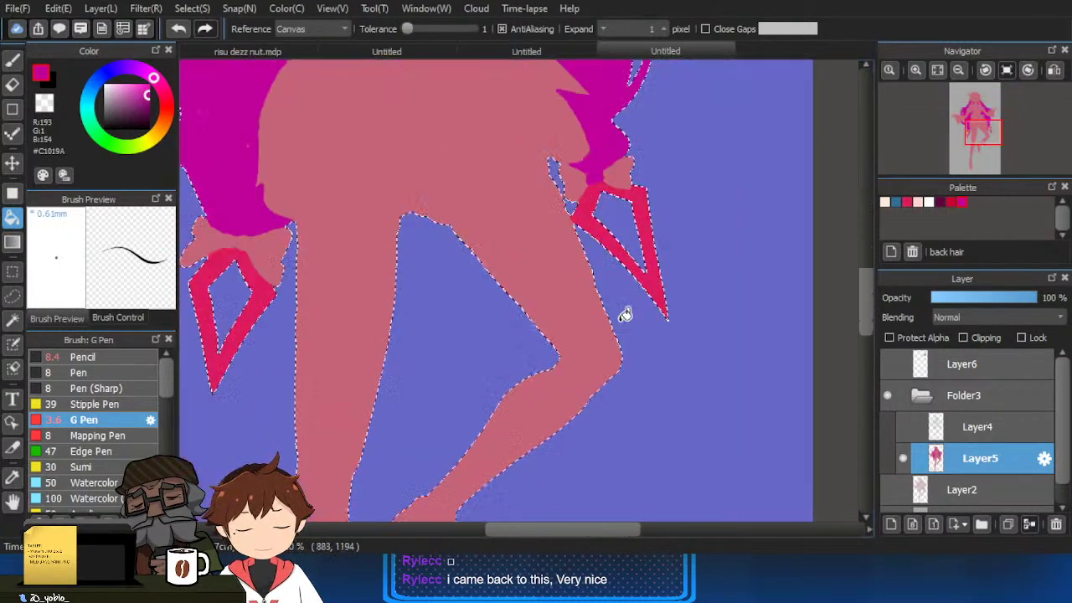
Fill the two diamond-shaped hair tips below the bows with magenta, then show Layer4 again.
left_click(646, 263)
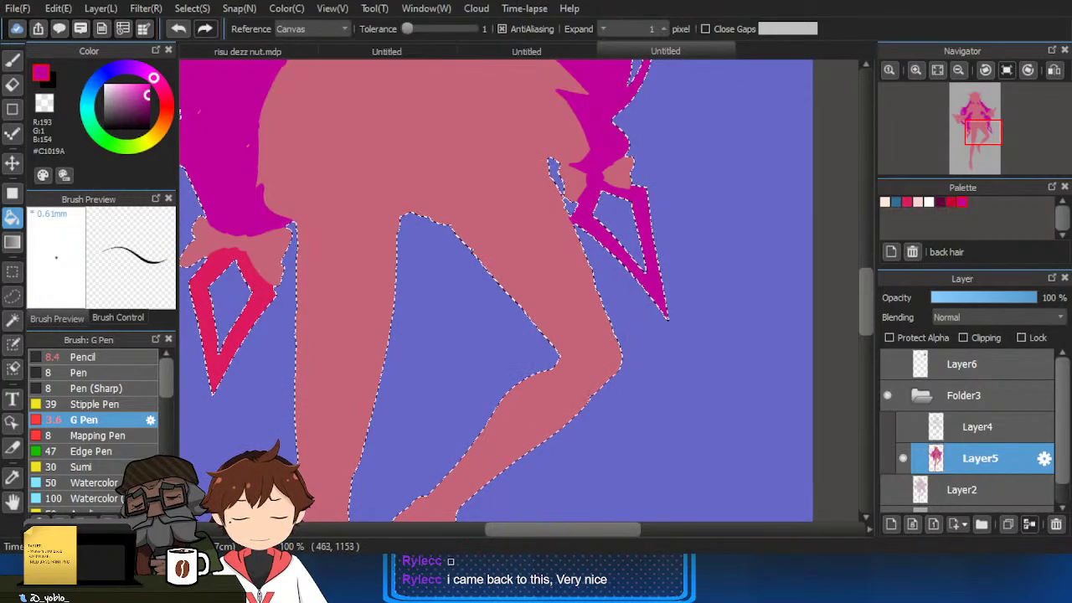
left_click_drag(281, 317, 434, 467)
scroll(433, 467, "down", 1)
scroll(407, 379, "up", 1)
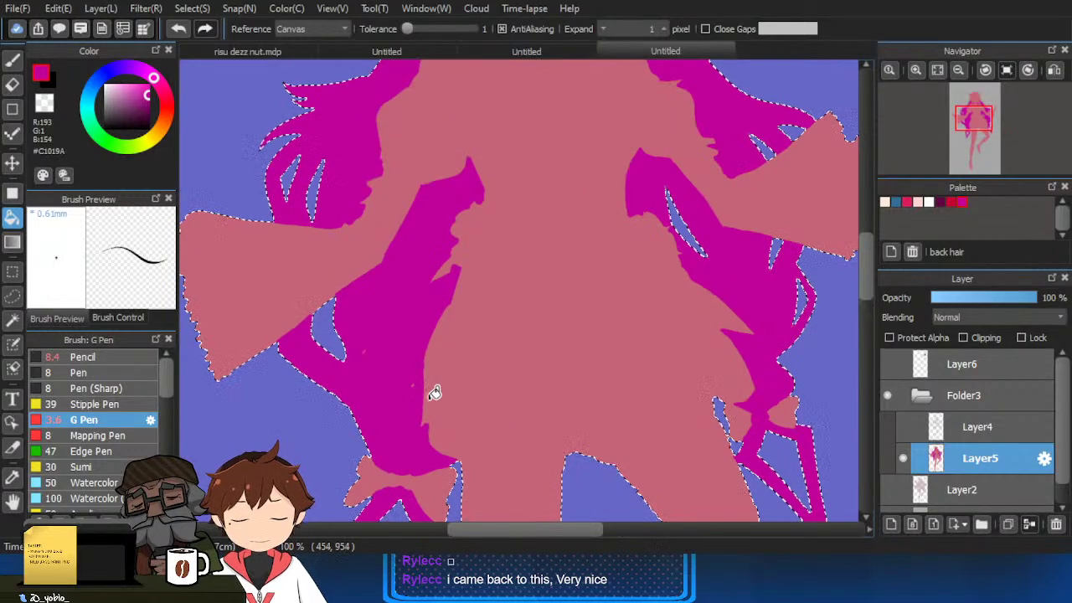
left_click_drag(433, 393, 414, 486)
scroll(413, 486, "down", 2)
left_click(903, 427)
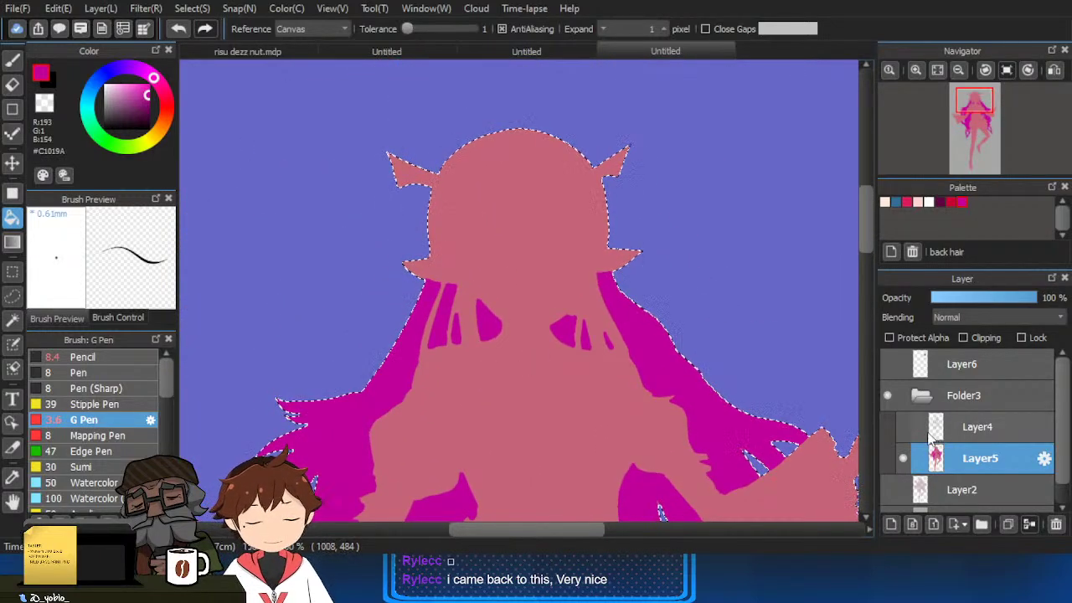
scroll(557, 343, "up", 3)
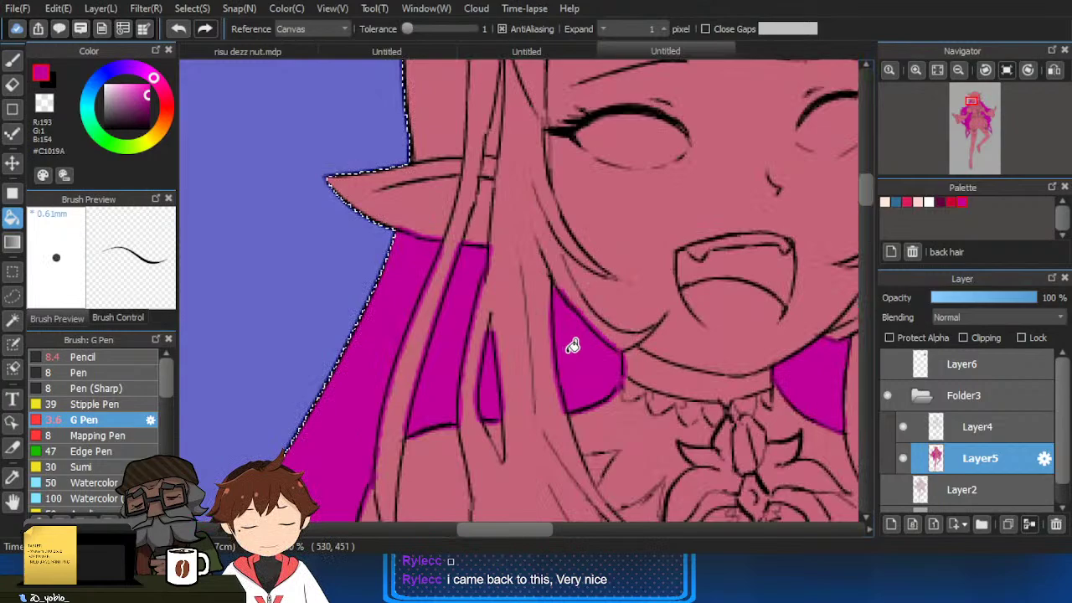
scroll(572, 345, "down", 3)
scroll(807, 347, "up", 1)
Fill the front hair and the side locks with the palette's crimson "irys hair" colour, #DC1A5E.
left_click(907, 202)
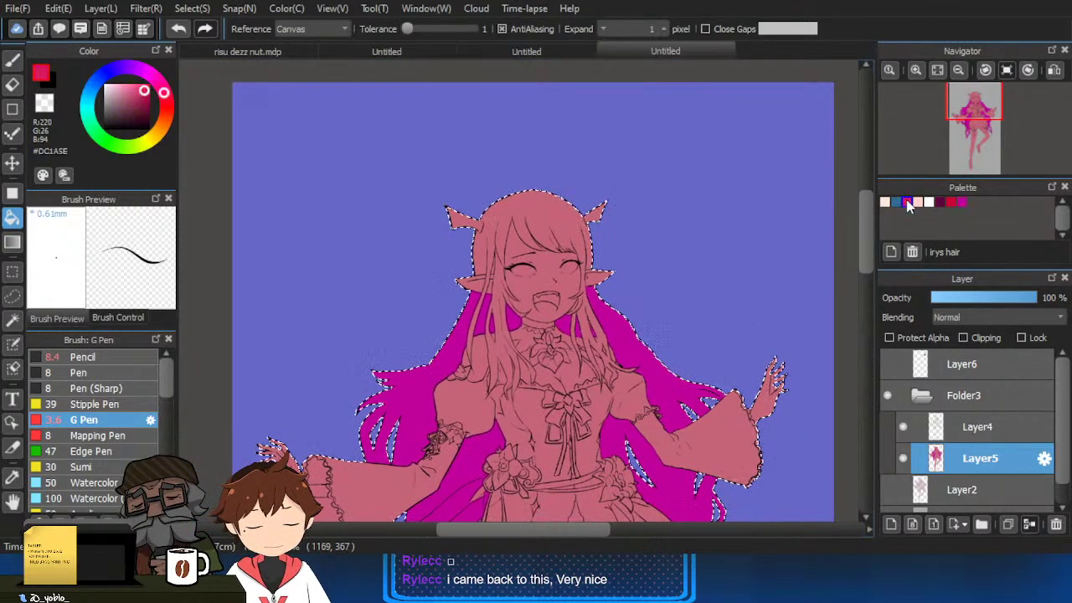
scroll(503, 292, "up", 2)
left_click(503, 292)
left_click(466, 317)
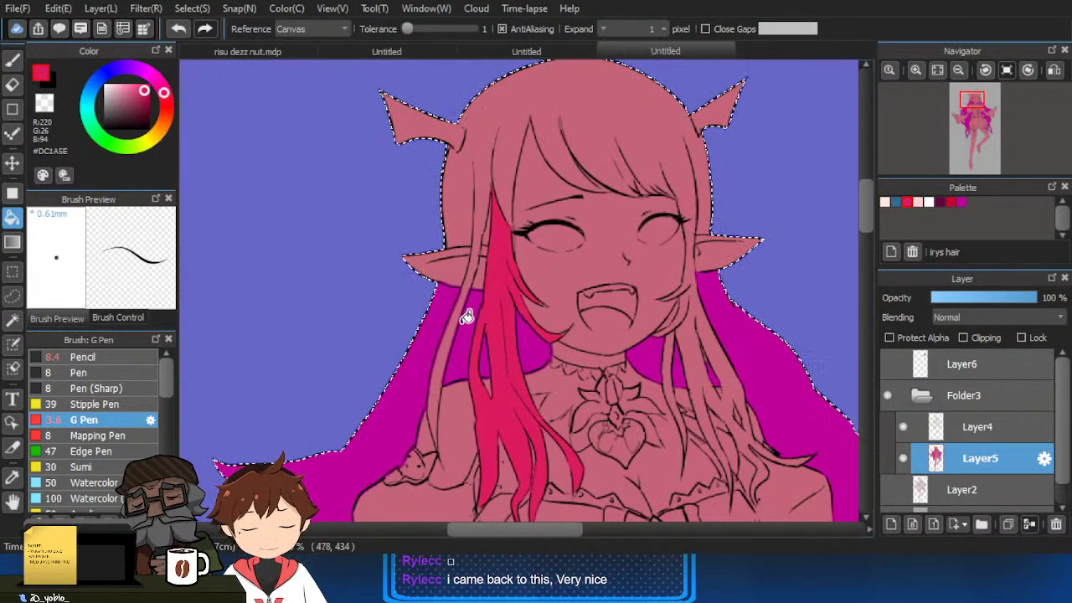
left_click(458, 320)
left_click_drag(678, 323, 693, 214)
left_click_drag(468, 437, 488, 193)
scroll(445, 319, "down", 1)
left_click_drag(432, 291, 429, 259)
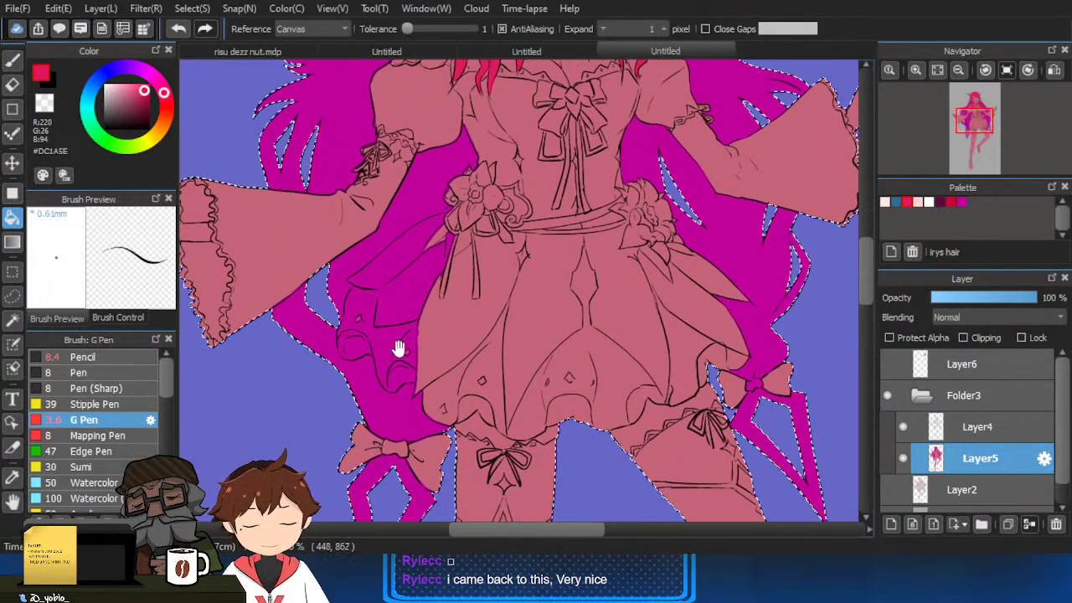
On Layer4, touch up the line art of the skirt's rear ruffled layer with the G Pen in black.
scroll(399, 349, "up", 2)
left_click(972, 430)
left_click_drag(389, 310, 466, 397)
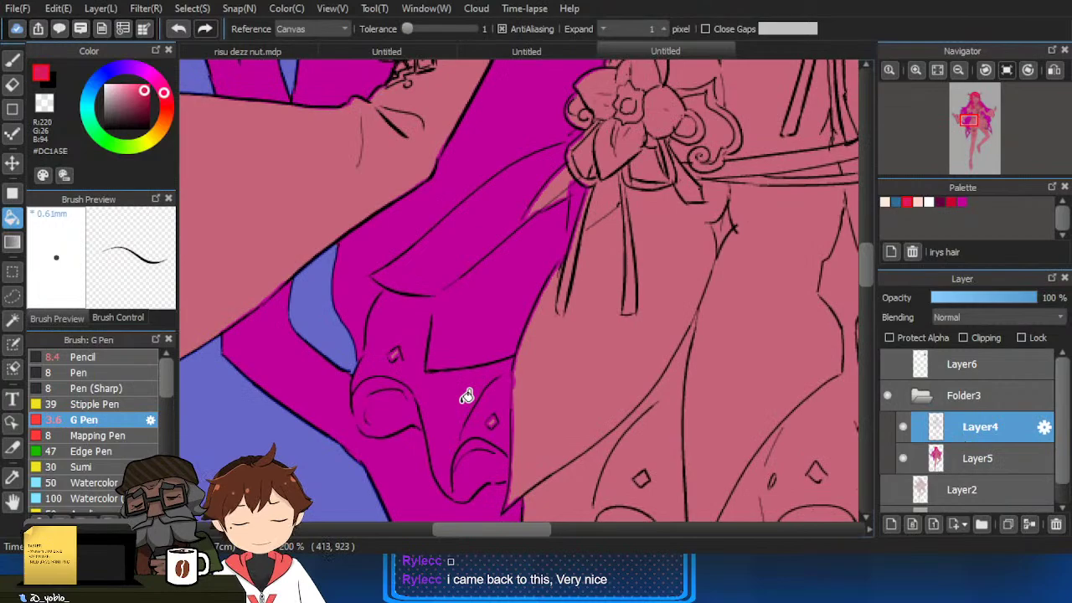
left_click(106, 128)
key("b")
scroll(458, 244, "up", 2)
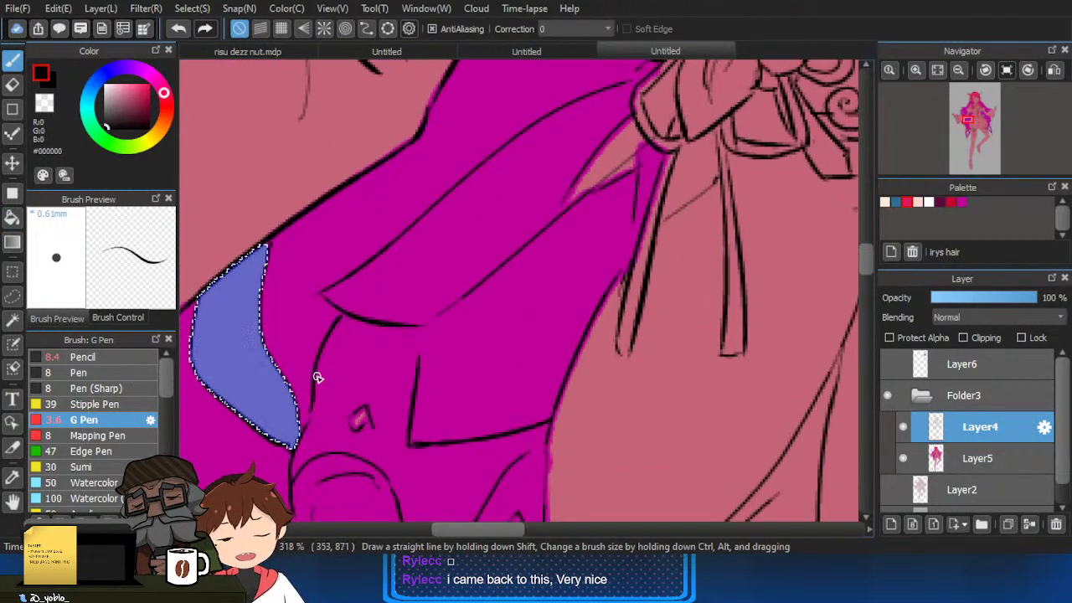
left_click_drag(314, 303, 283, 365)
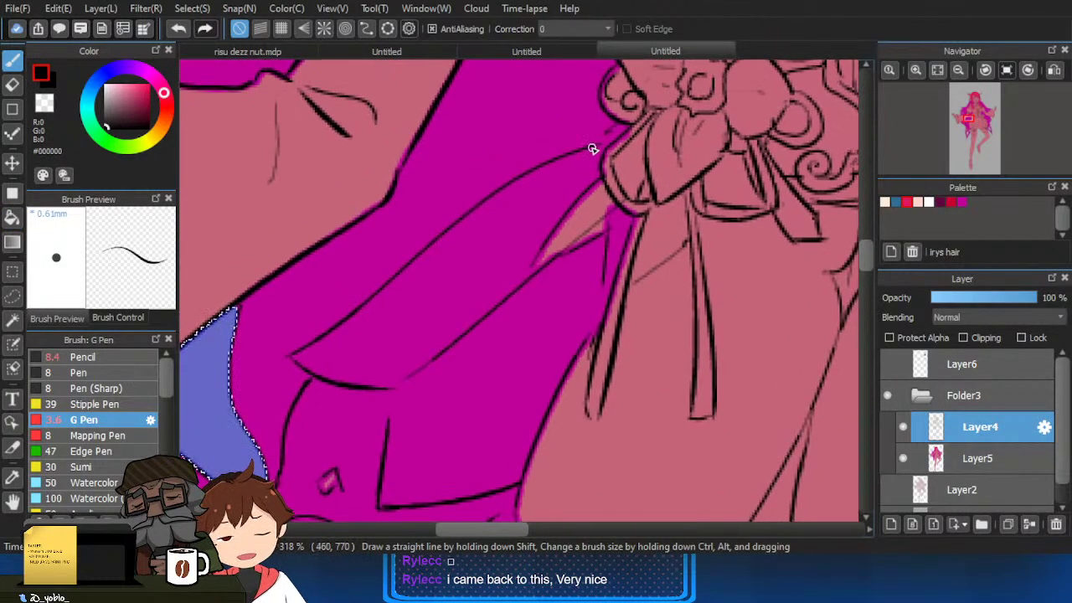
scroll(600, 140, "down", 4)
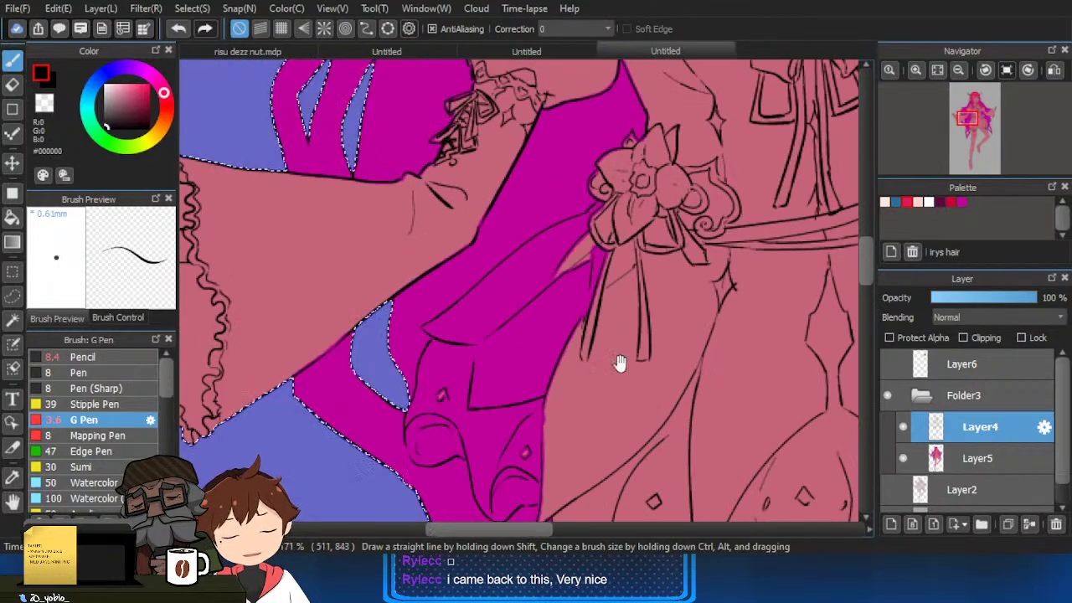
scroll(459, 384, "up", 2)
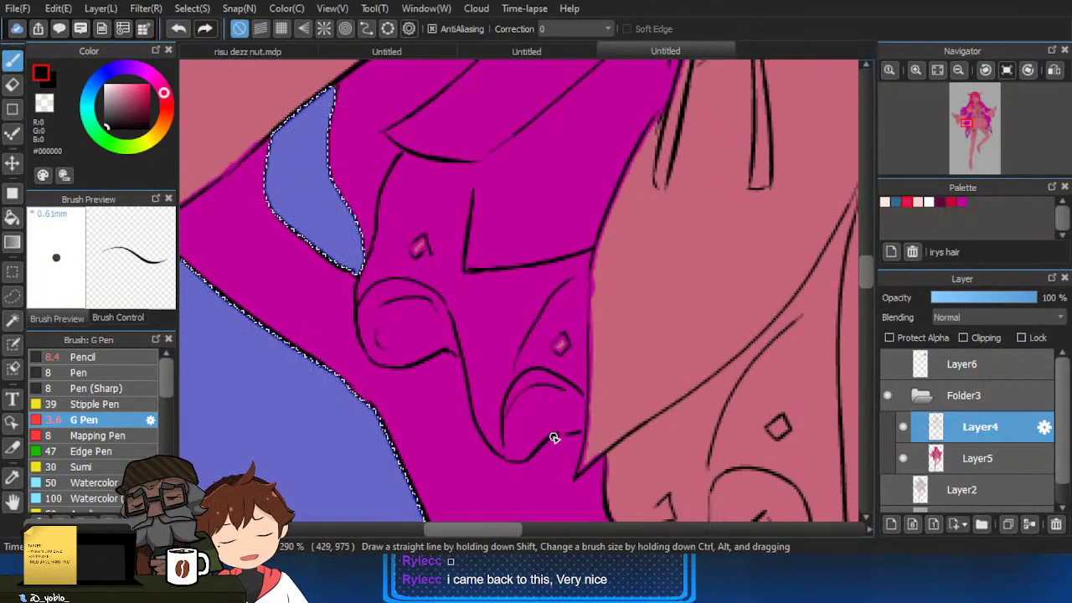
scroll(600, 419, "down", 3)
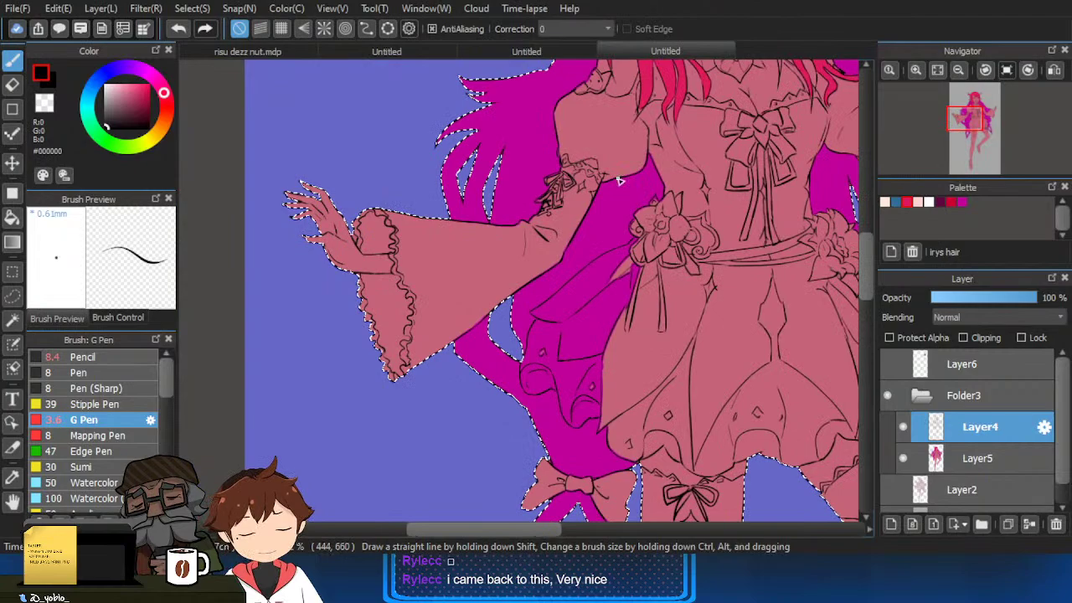
Choose the white "irys cloth" palette colour for filling and make Layer5 the active layer.
left_click(929, 202)
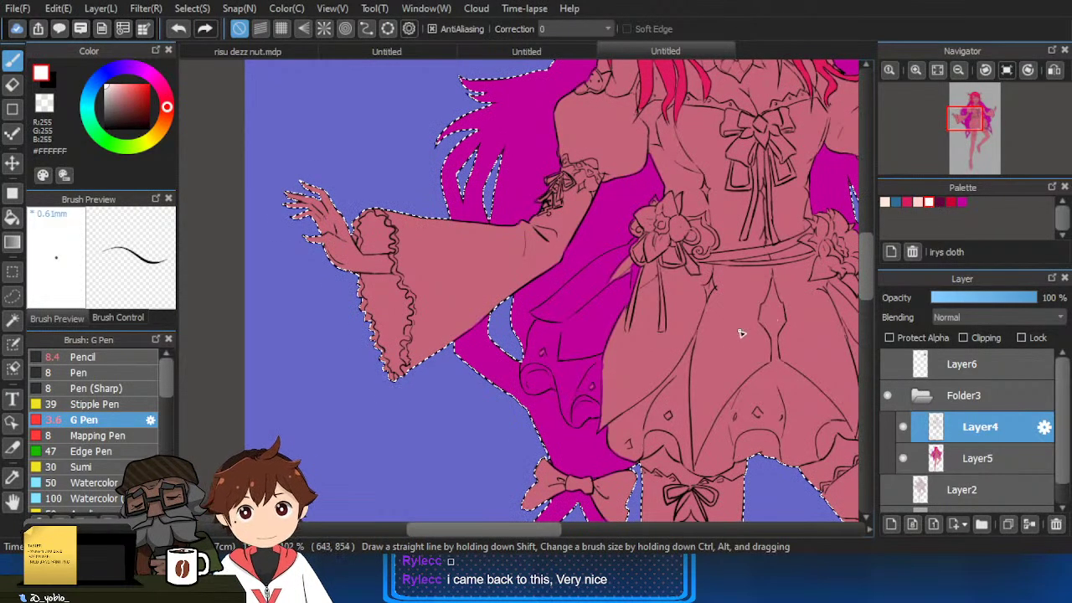
key("g")
left_click(680, 342)
key("ctrl+d")
key("ctrl+z")
left_click(937, 458)
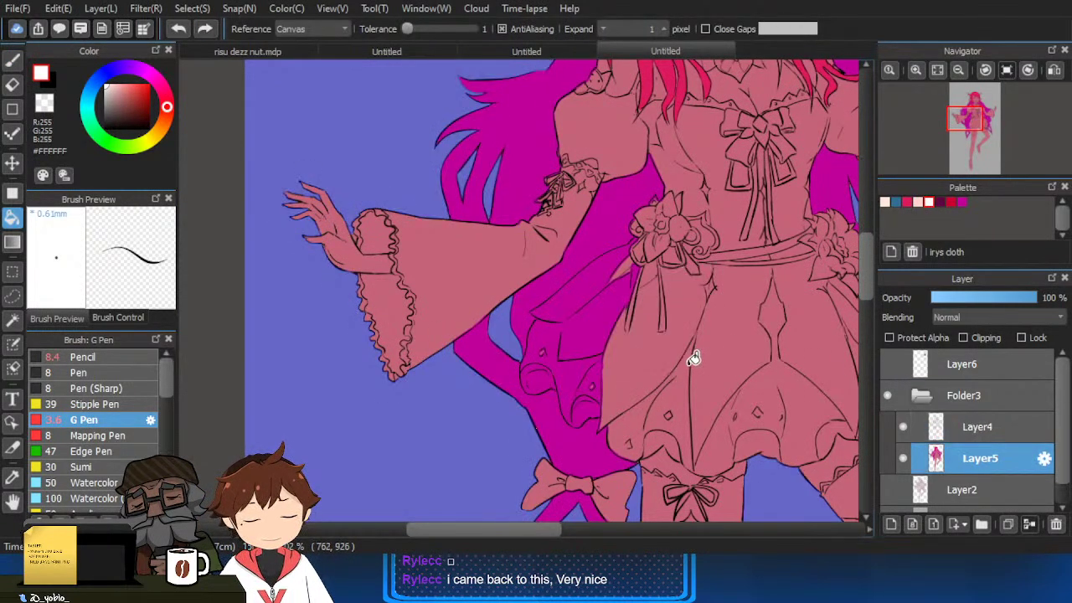
Try to fill the skirt's rear layer and side panel with white on Layer5.
key("ctrl+y")
left_click(580, 291)
left_click(660, 365)
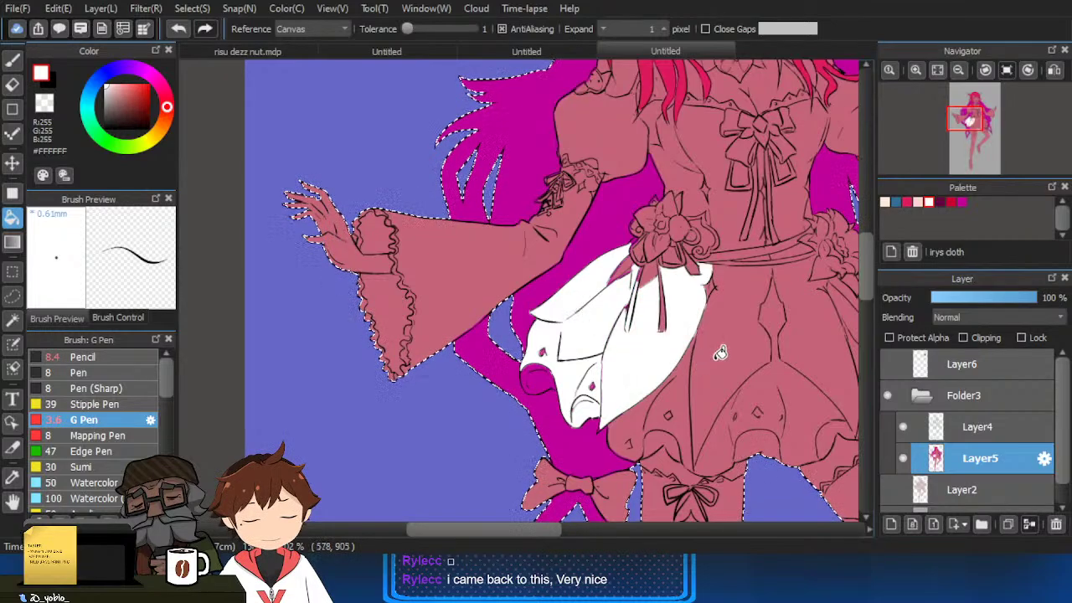
left_click_drag(719, 352, 603, 362)
scroll(624, 352, "down", 2)
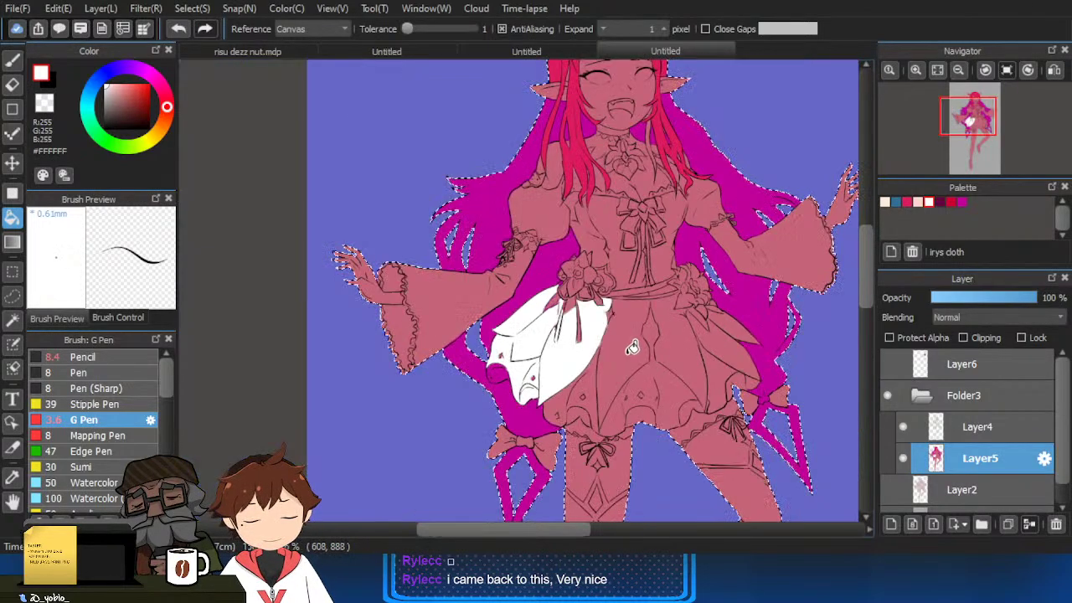
left_click_drag(704, 357, 655, 370)
key("ctrl+z")
key("ctrl+z")
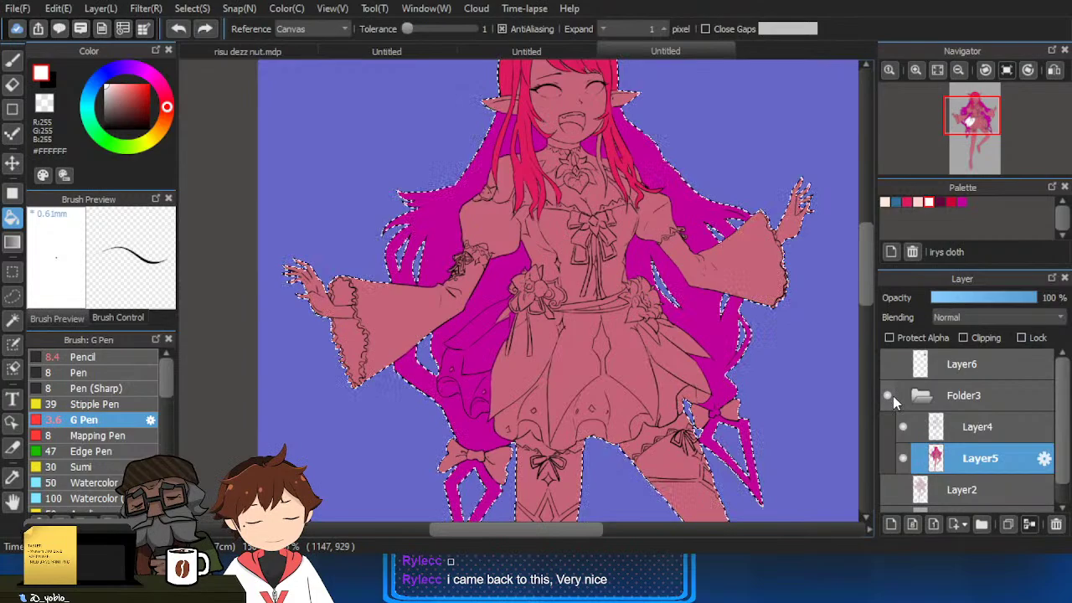
With Layer4 hidden and fill expansion set to 0 pixels, fill the whole body on Layer5 with white, then show Layer4.
left_click(894, 427)
left_click(903, 429)
key("ctrl+d")
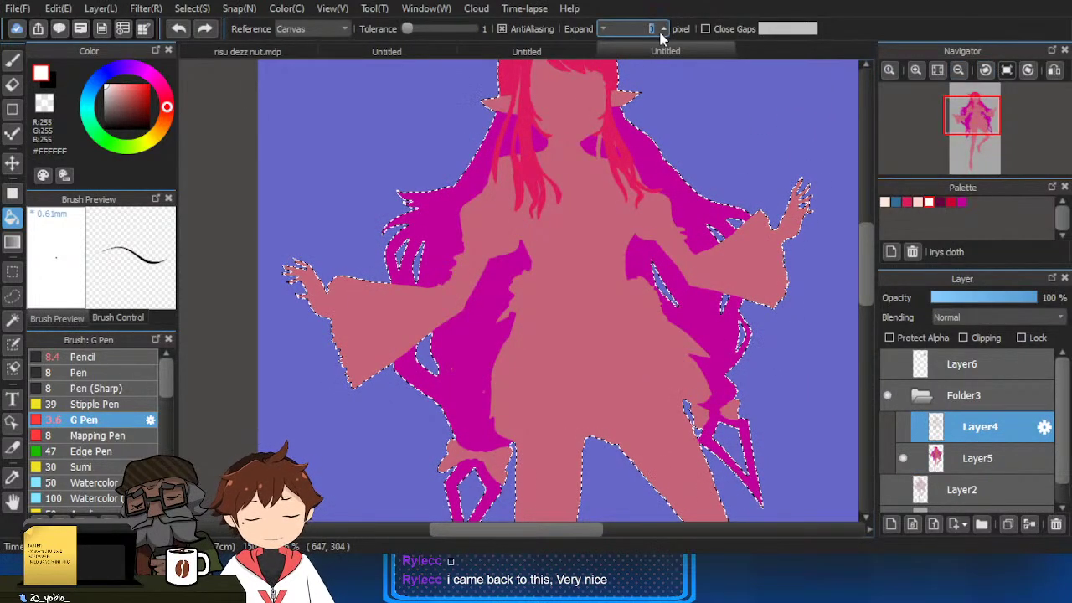
left_click(925, 451)
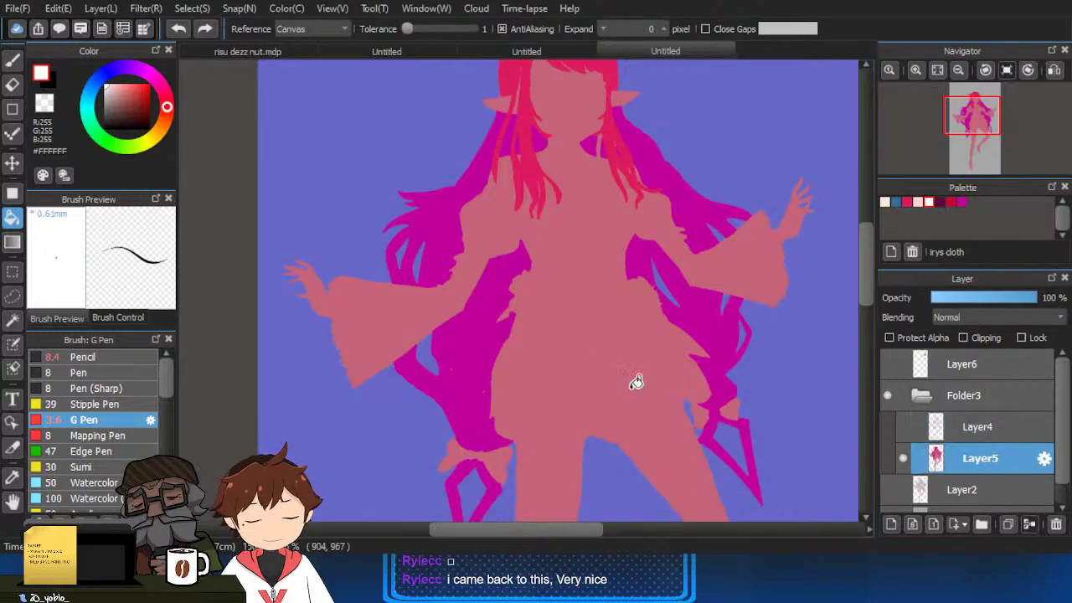
left_click(610, 377)
scroll(609, 376, "down", 1)
left_click_drag(606, 367, 591, 220)
scroll(553, 318, "up", 1)
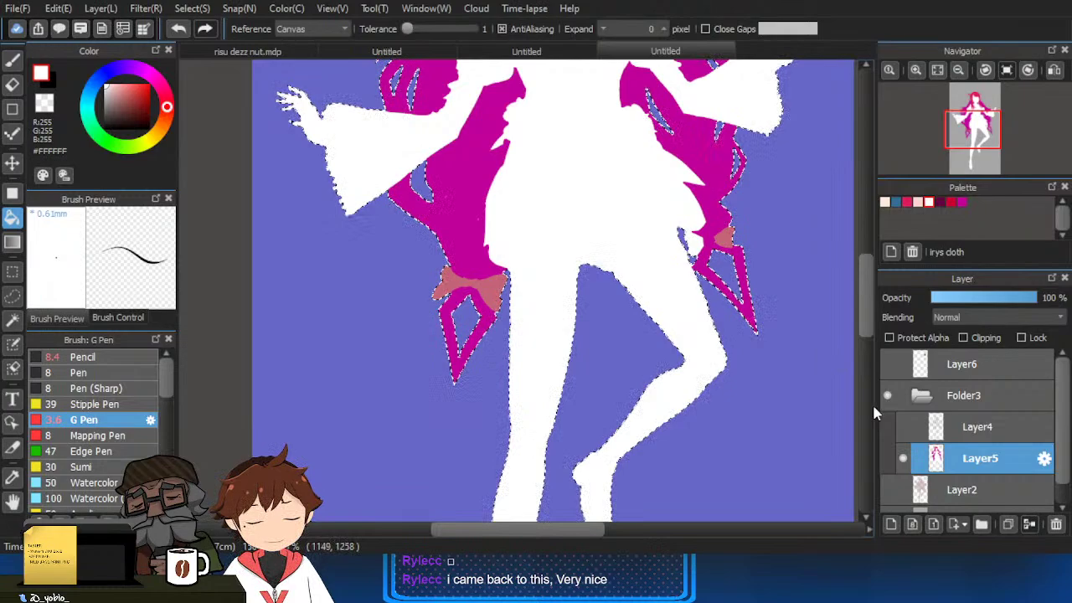
left_click(903, 427)
left_click_drag(621, 171, 632, 355)
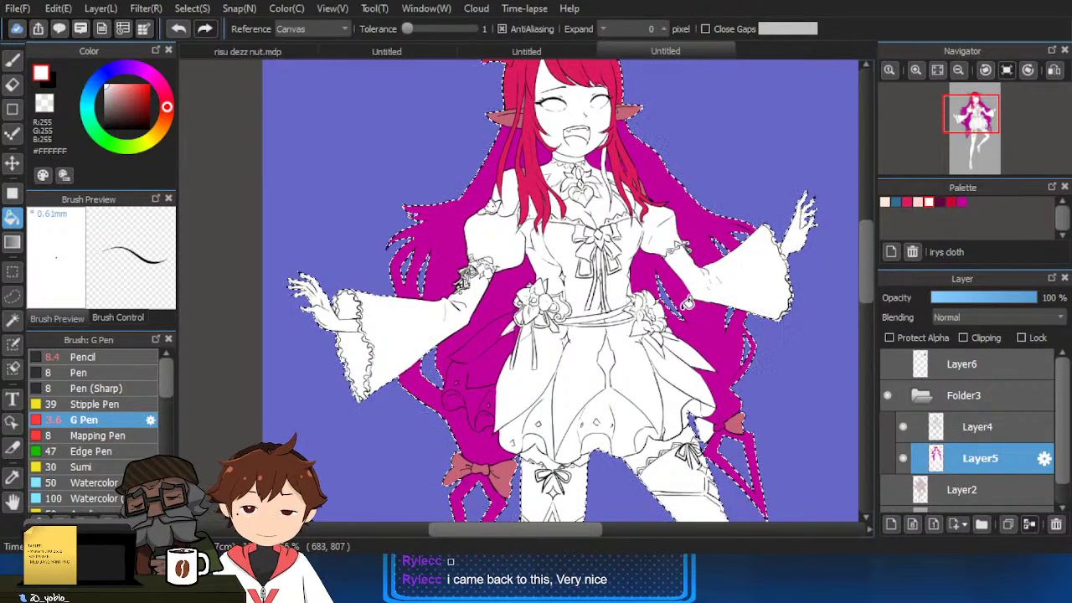
Fill the hair bow below the skirt's rear layer with the palette's dark purple "stocking" colour, #5E063F.
left_click(941, 202)
scroll(491, 452, "up", 1)
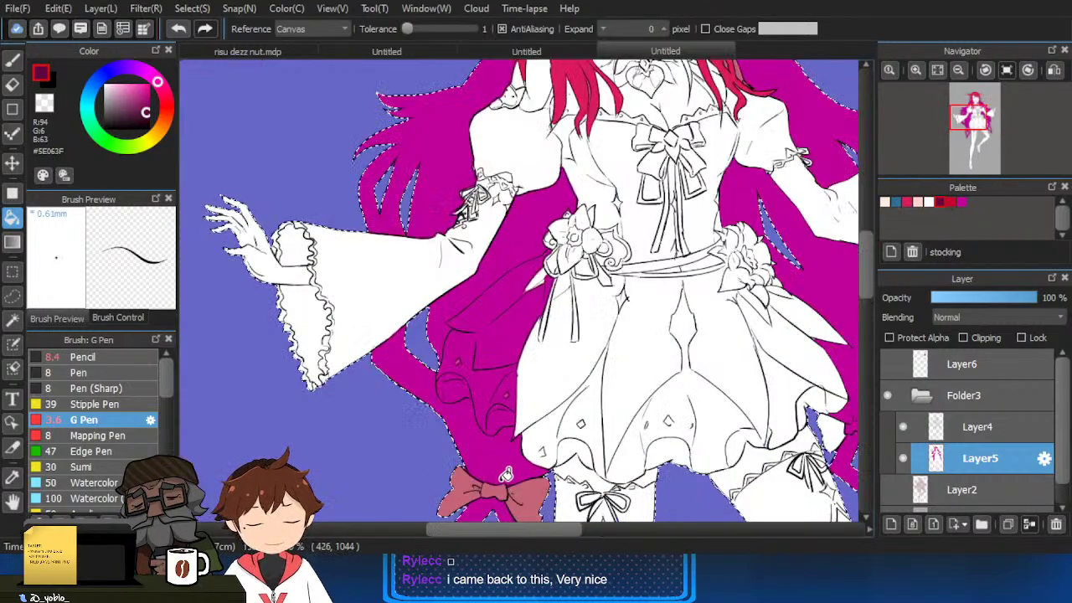
left_click_drag(505, 476, 493, 387)
left_click(499, 392)
scroll(501, 387, "up", 1)
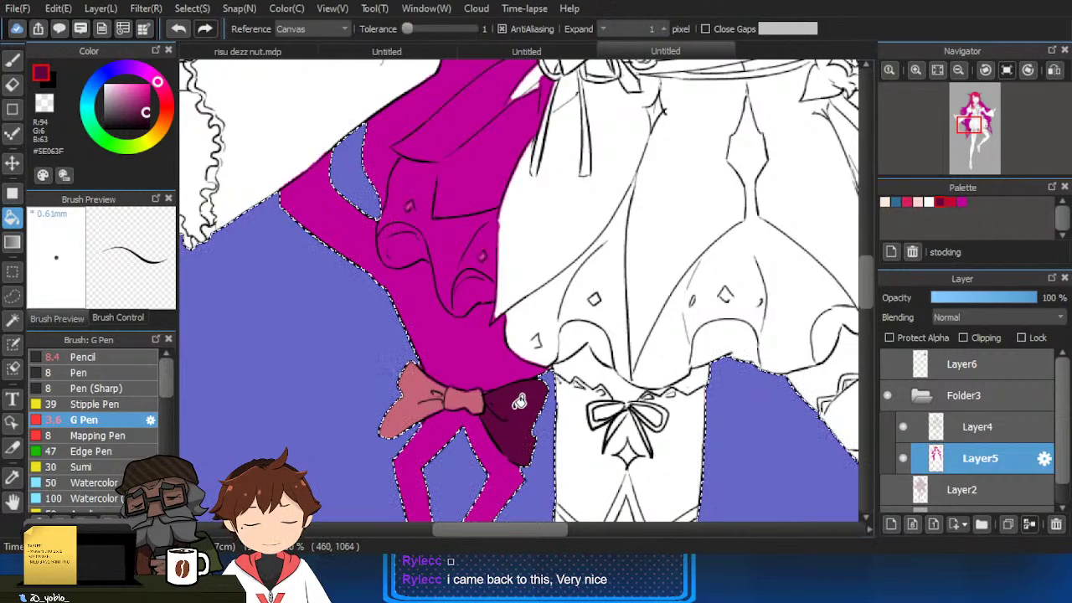
Fill the bow on the opposite hair tail with the same dark purple and finish both bow knots.
mouse_move(793, 390)
left_mouse_down()
mouse_move(385, 353)
mouse_move(337, 373)
left_mouse_up()
left_click(516, 283)
key("b")
scroll(562, 283, "up", 2)
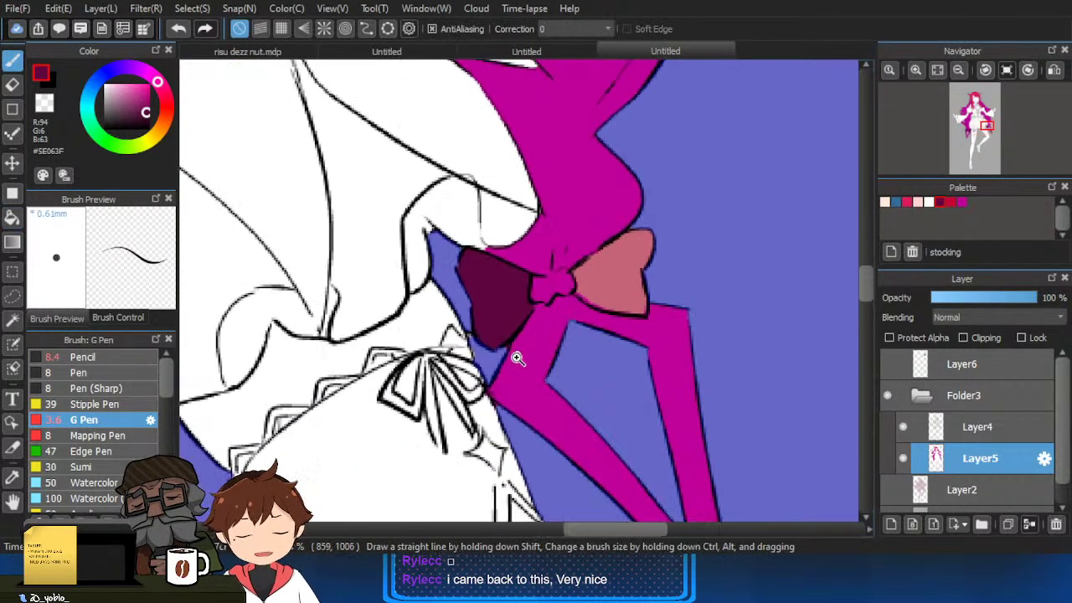
key("g")
left_click(619, 274)
scroll(619, 274, "down", 5)
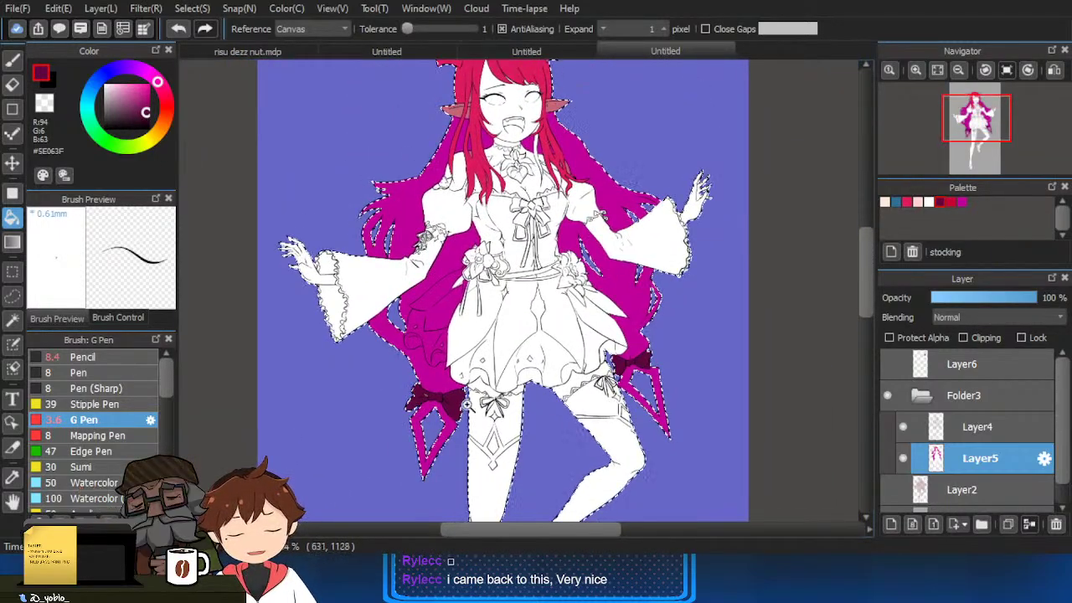
scroll(410, 452, "up", 5)
key("b")
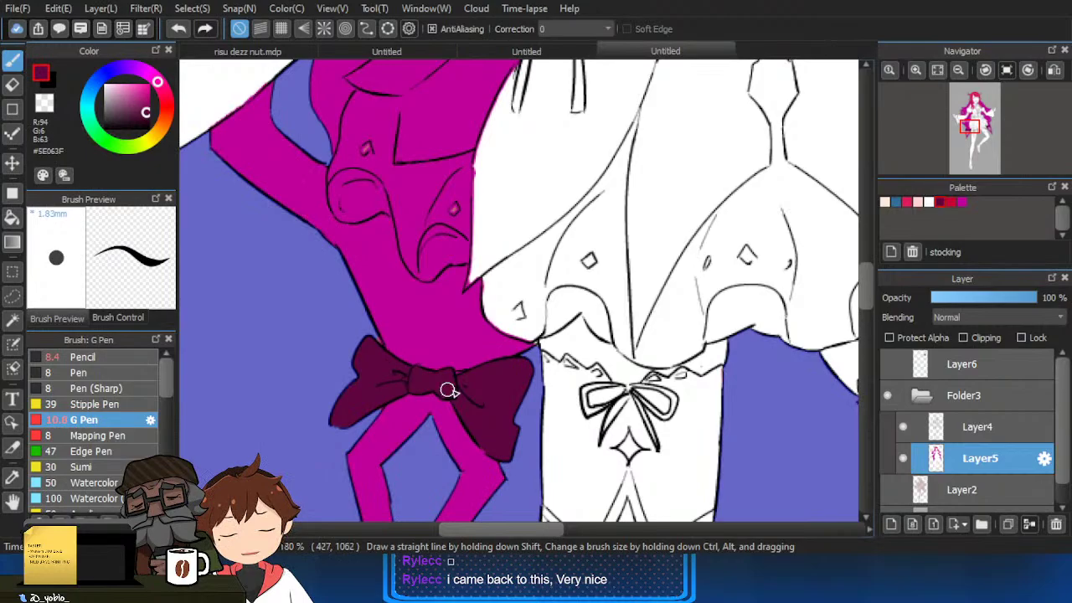
scroll(469, 390, "down", 3)
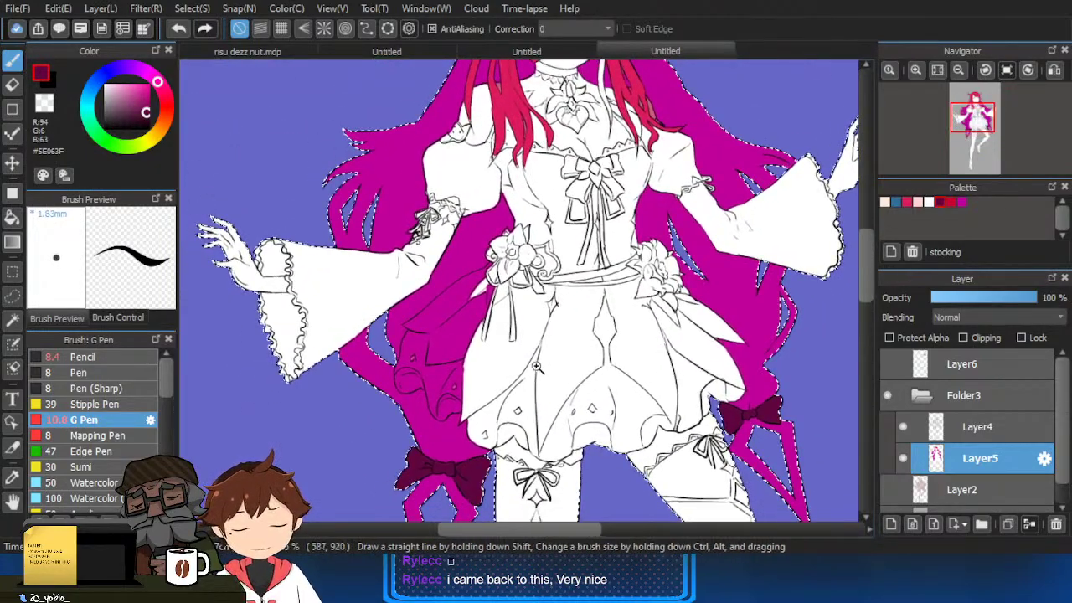
Sample white from the skirt and fill the skirt's rear ruffled layer with it on Layer5.
scroll(537, 366, "up", 2)
right_click(537, 366)
key("ctrl+d")
scroll(329, 356, "up", 2)
left_click_drag(319, 424, 322, 490)
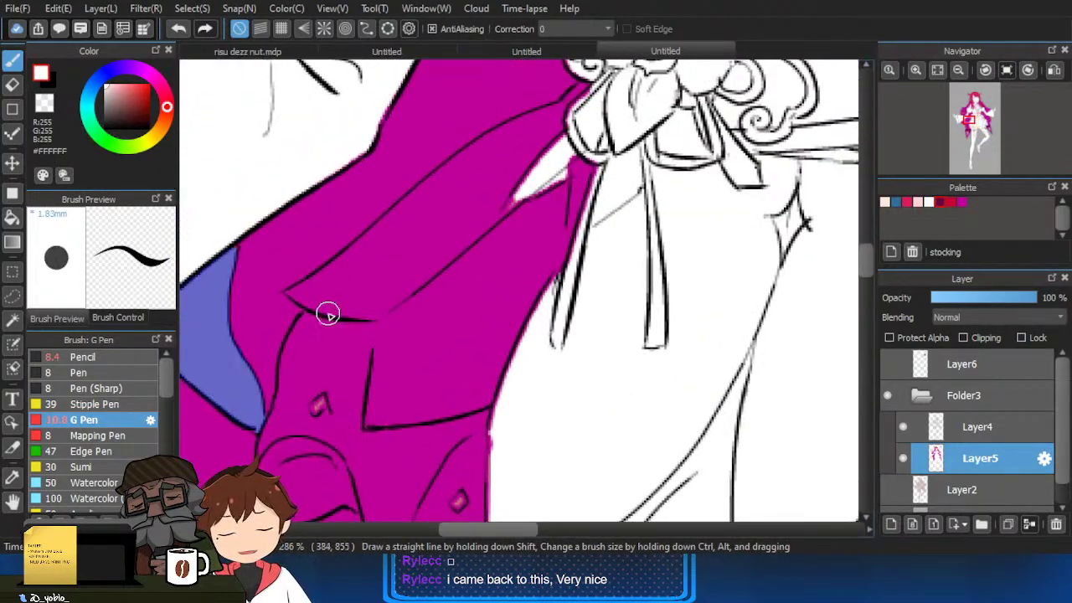
left_click_drag(377, 316, 385, 314)
mouse_move(405, 354)
left_mouse_down()
mouse_move(427, 287)
mouse_move(423, 379)
left_mouse_up()
key("g")
left_click(444, 408)
left_click(353, 403)
left_click(400, 237)
Paint white over the leftover magenta gaps along the skirt's rear ruffles and folds on Layer5 with the G Pen.
key("b")
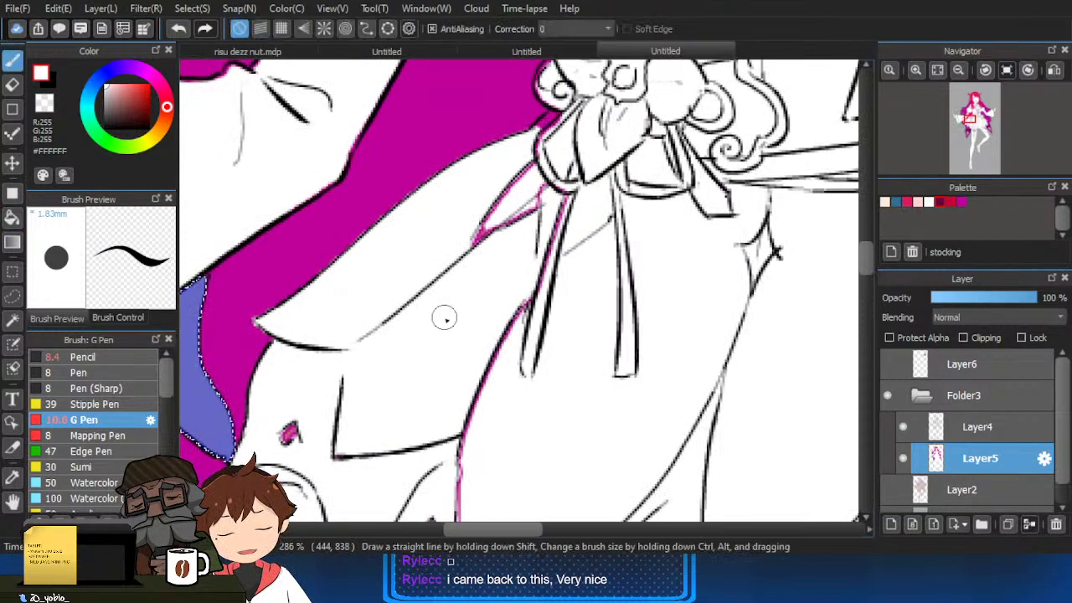
key("]")
left_click_drag(533, 208, 486, 201)
scroll(579, 235, "down", 3)
left_click_drag(560, 241, 509, 407)
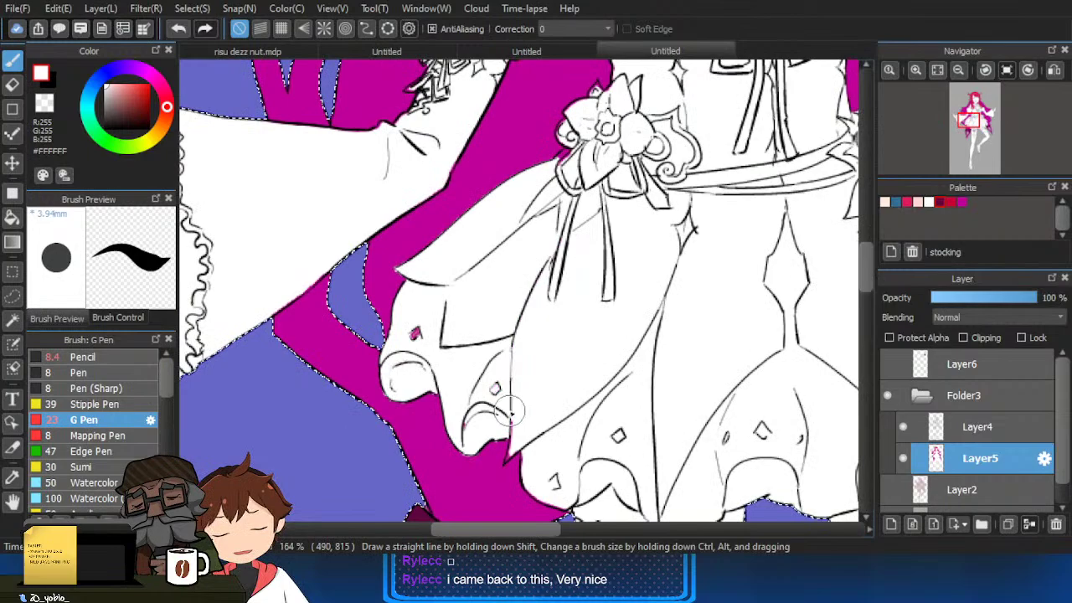
mouse_move(538, 469)
left_mouse_down()
mouse_move(528, 378)
mouse_move(543, 411)
mouse_move(499, 416)
left_mouse_up()
scroll(529, 378, "up", 3)
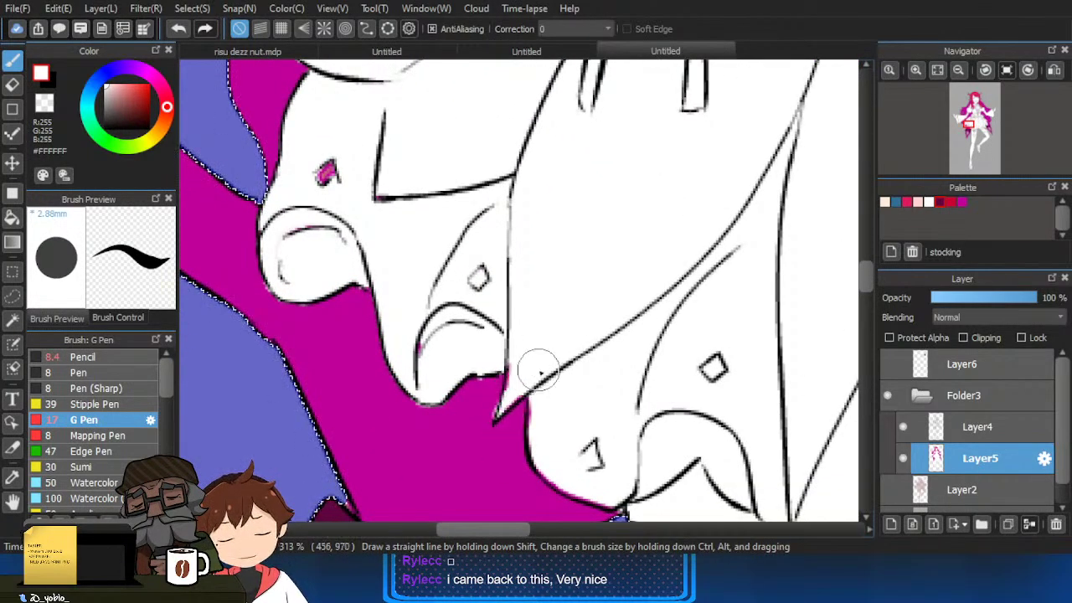
left_click_drag(565, 398, 556, 401)
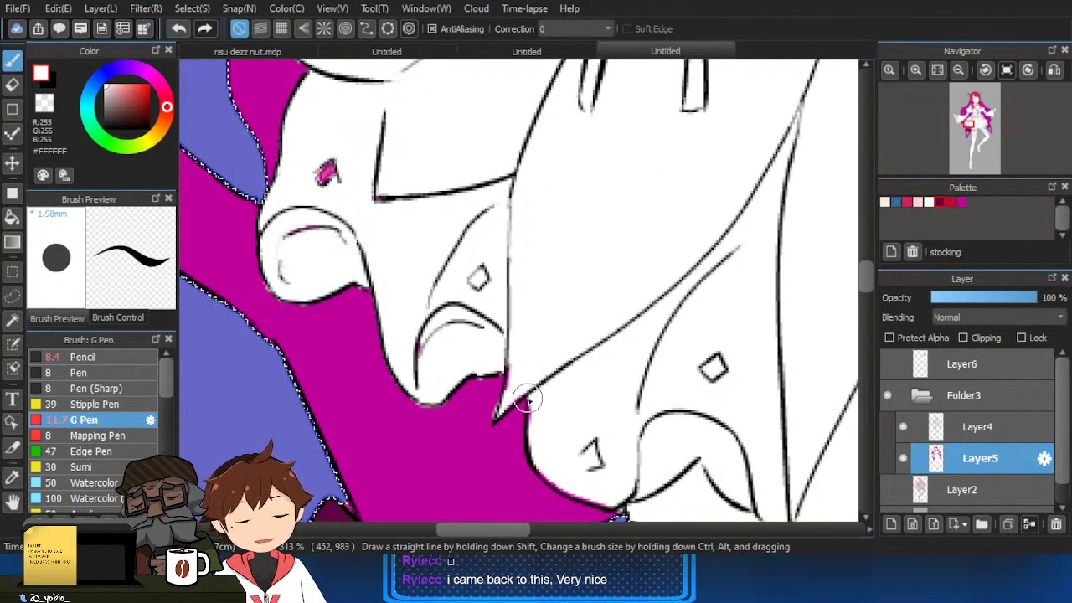
scroll(537, 429, "up", 1)
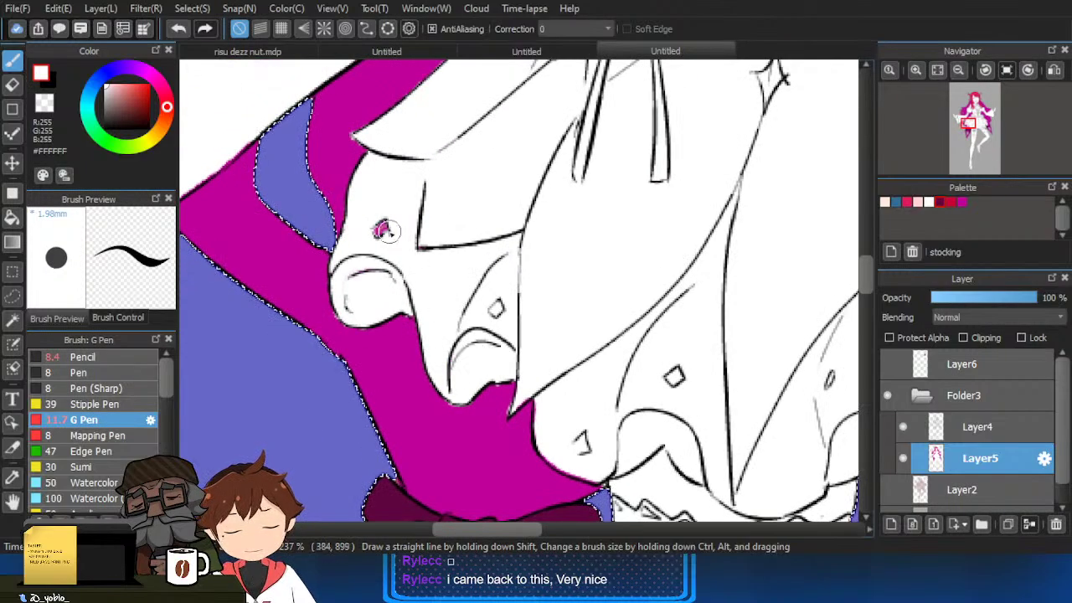
Fill the face, both pointed ears, the neck and the mouth on Layer5 with the palette's "irys skin" colour, #FFD5CF.
scroll(407, 218, "down", 10)
left_click_drag(682, 88, 577, 312)
scroll(555, 280, "up", 4)
left_click(918, 203)
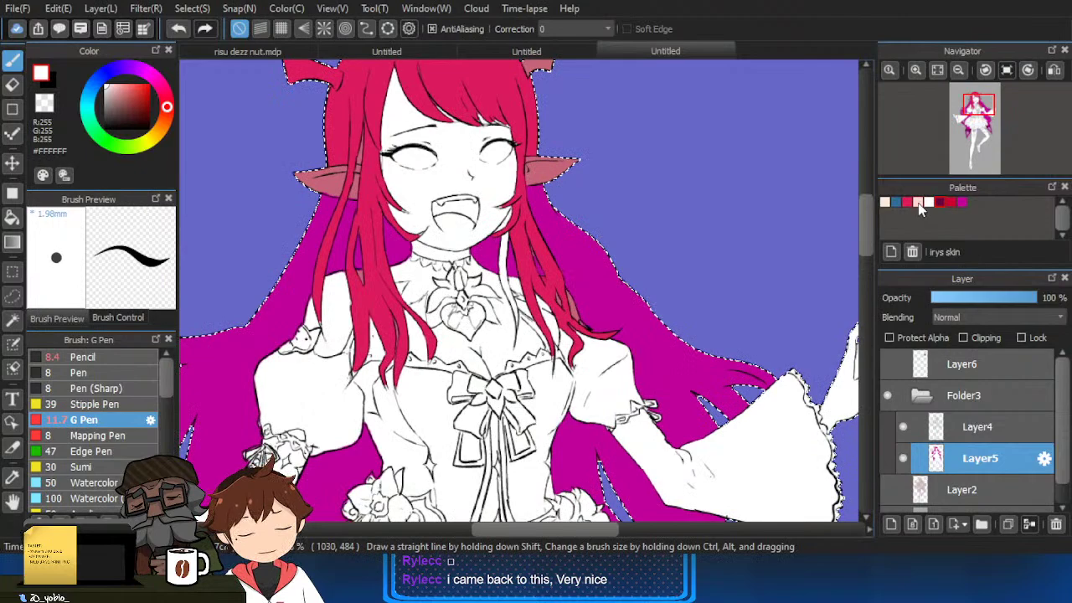
scroll(553, 167, "up", 4)
key("g")
left_click(548, 180)
left_click(431, 199)
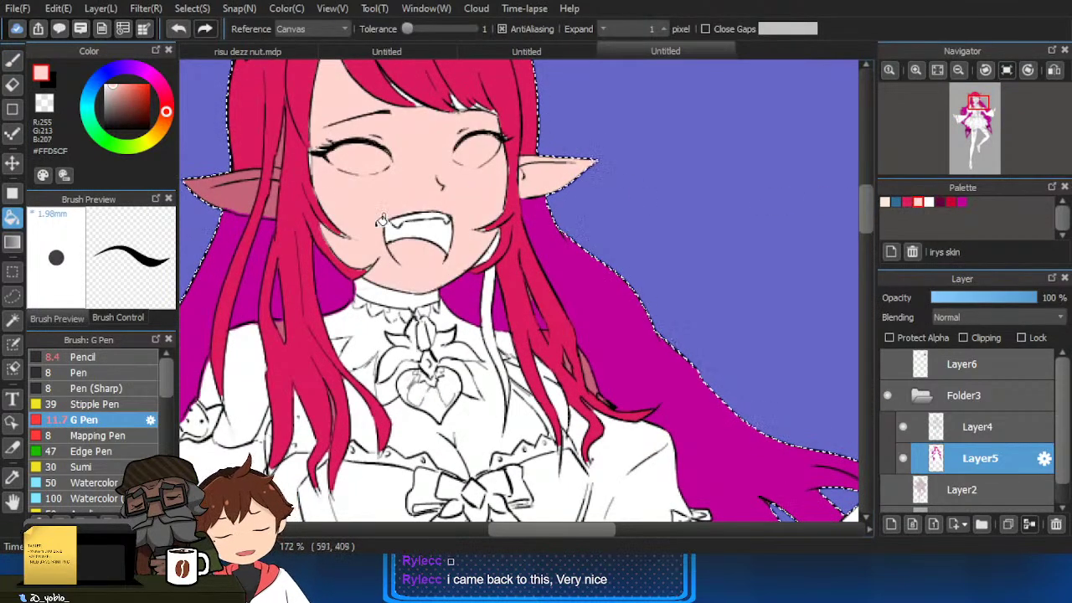
left_click(253, 191)
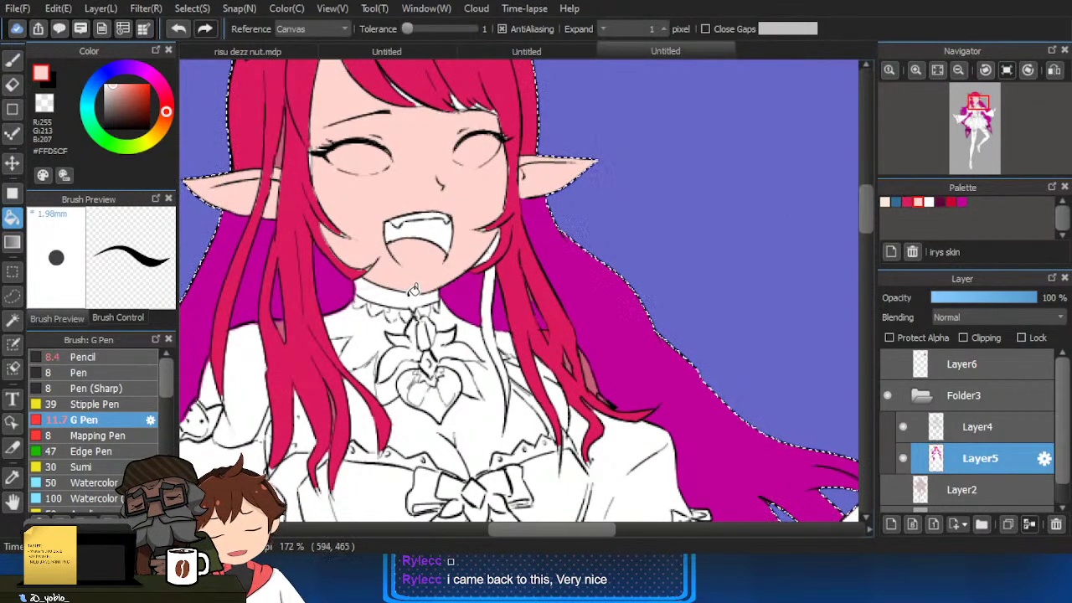
left_click(427, 242)
Sample the front hair's crimson, #DC1A5E, and fill the white strand hanging beside the jaw and neck with it.
key("b")
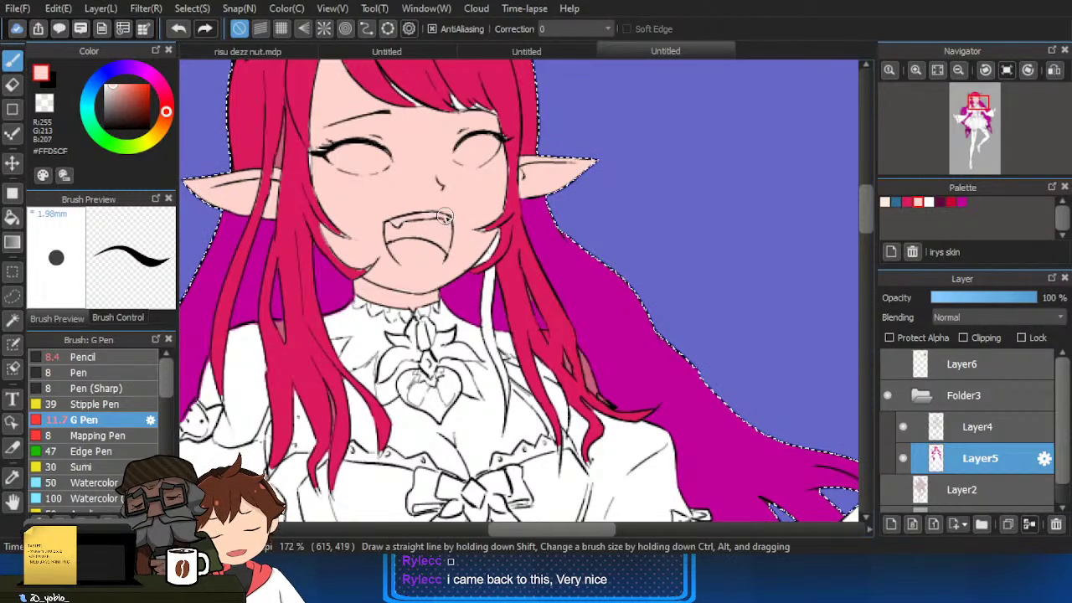
scroll(489, 234, "up", 2)
left_click(512, 281, "alt")
key("g")
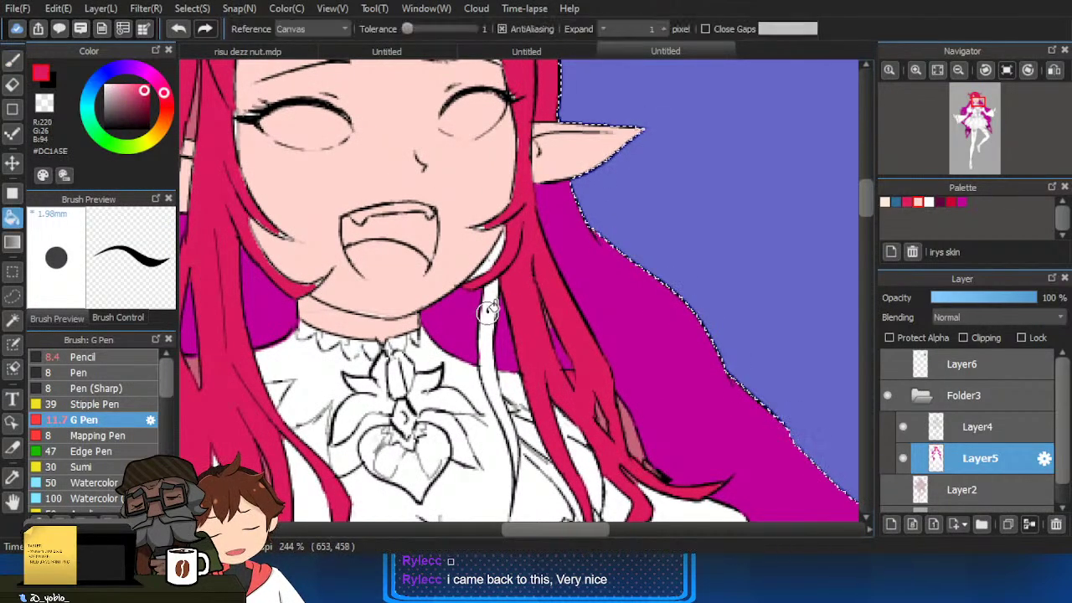
left_click(488, 312)
Paint crimson into the hair strand tips over the cheek and jaw with the G Pen at size 7.4, and sample the skin tone.
key("b")
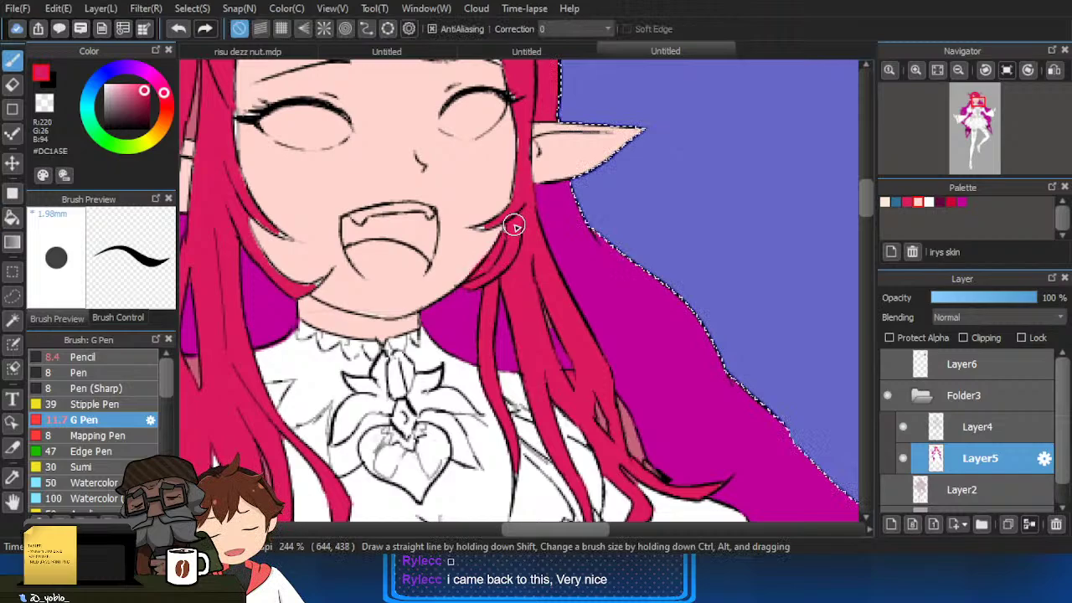
scroll(361, 284, "up", 2)
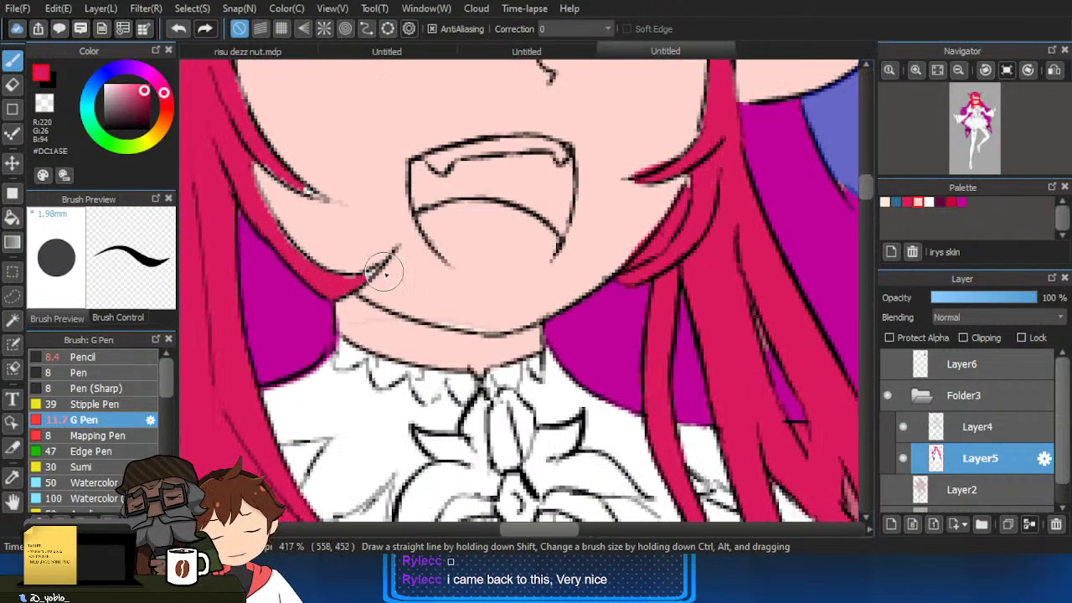
left_click_drag(385, 273, 374, 269, "ctrl+alt")
mouse_move(295, 179)
left_mouse_down()
mouse_move(312, 222)
mouse_move(352, 251)
left_mouse_up()
left_click(340, 268, "alt")
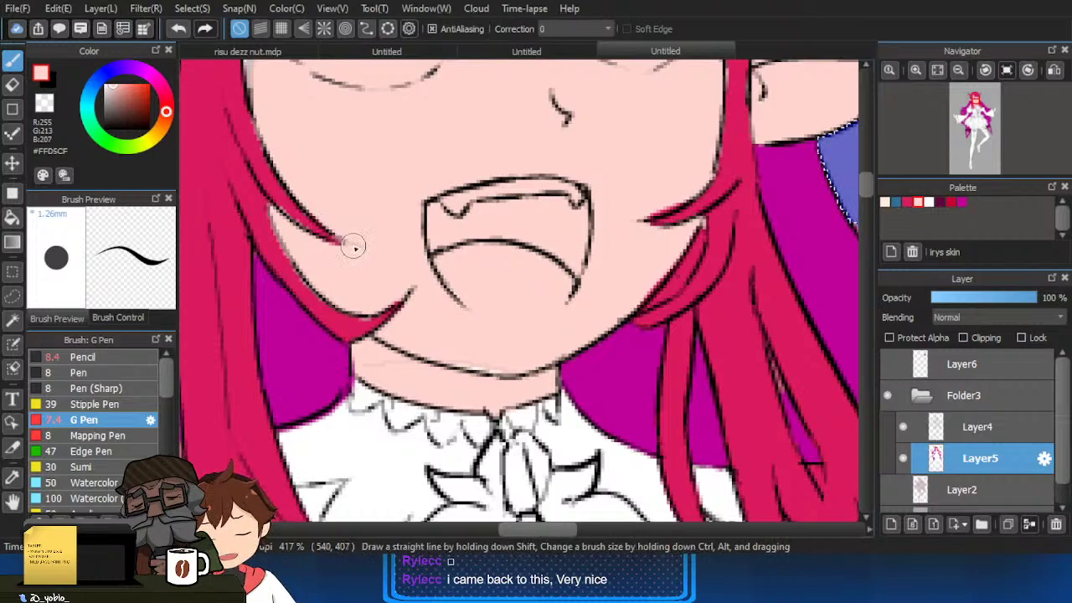
Clean up the hair tips beside the cheeks and chin using hair red #DC1A5E and skin tone #FFD5CF.
left_click(255, 198, "alt")
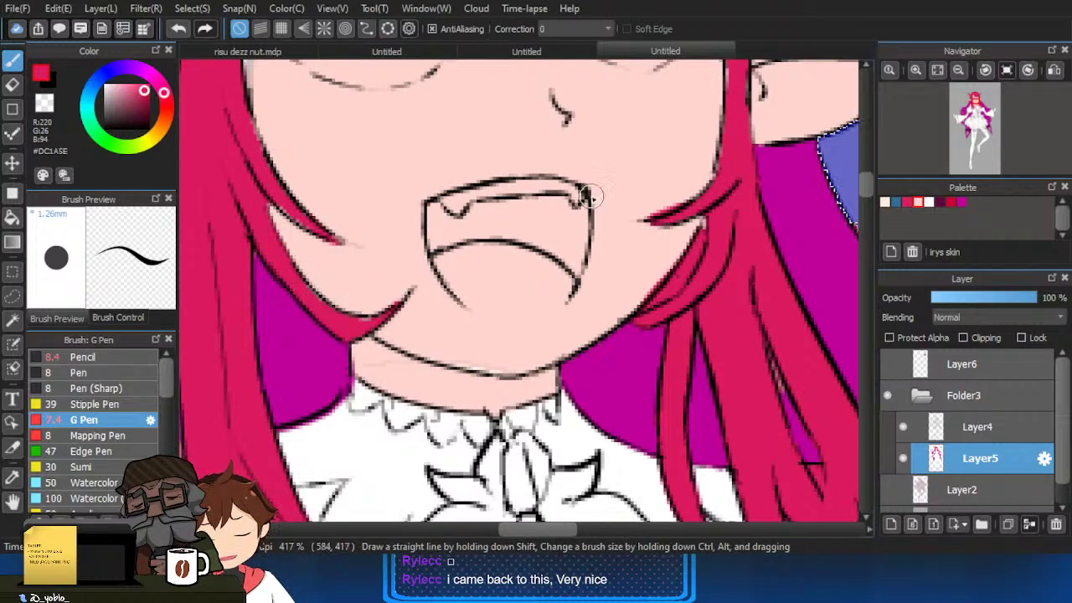
left_click(651, 239, "alt")
left_click(705, 210, "alt")
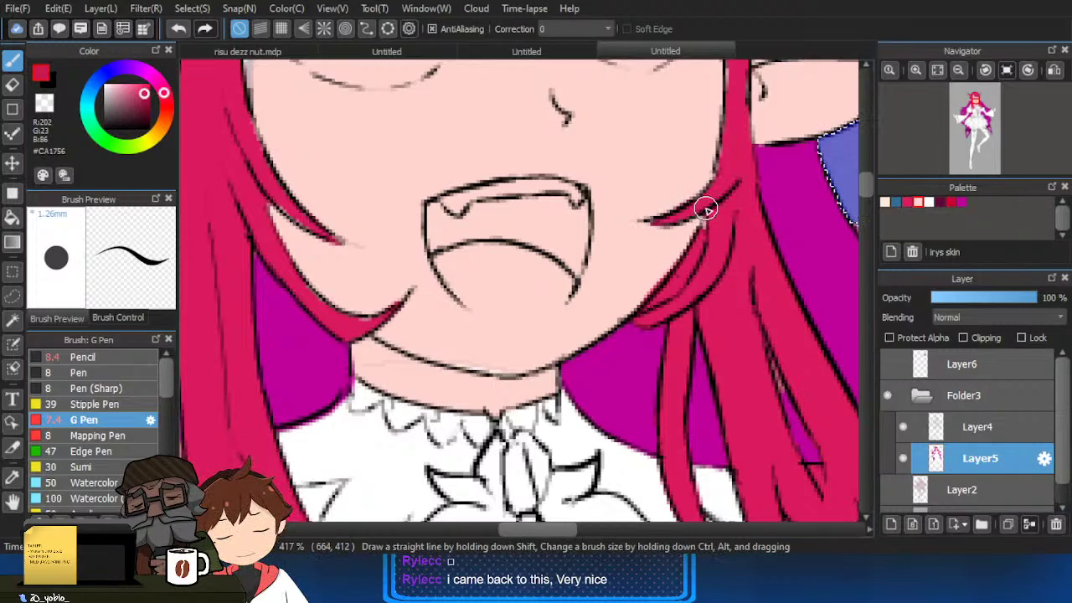
left_click(657, 228, "alt")
scroll(681, 205, "down", 5)
scroll(591, 230, "up", 3)
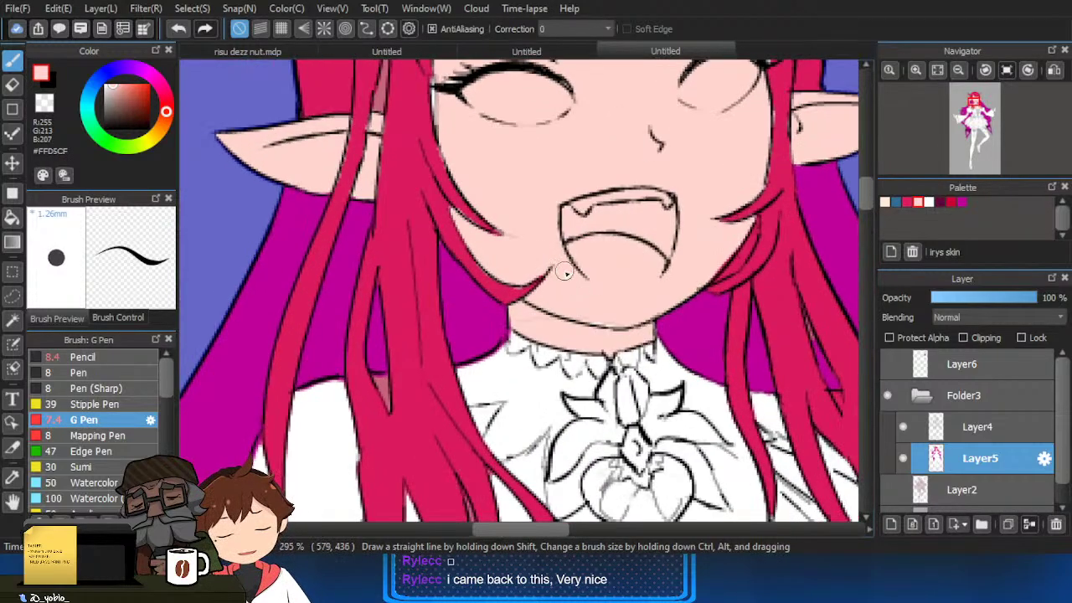
scroll(511, 248, "up", 2)
left_click(491, 244, "alt")
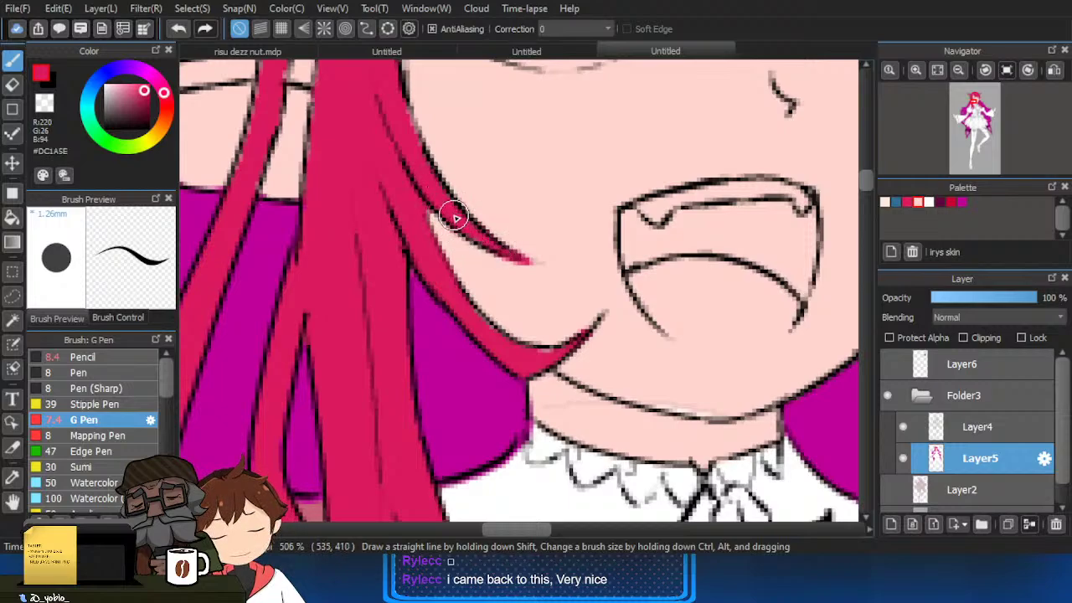
scroll(453, 218, "down", 2)
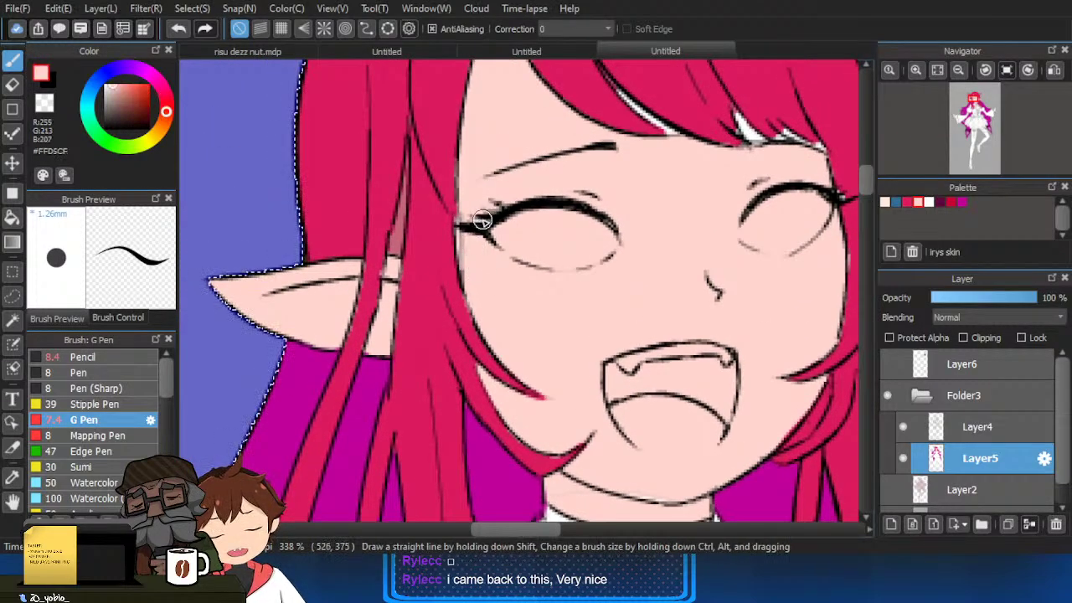
Colour the white gaps in the bangs with skin tone #FFD5CF and tidy the surrounding strands with hair red #DC1A5E.
scroll(497, 216, "down", 1)
scroll(540, 336, "up", 2)
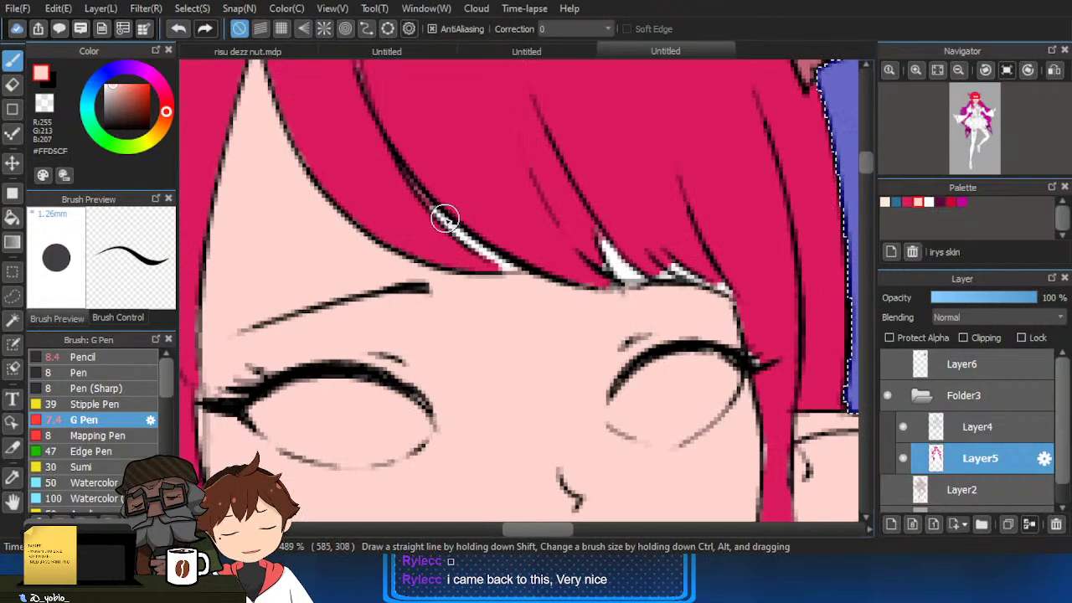
left_click_drag(445, 219, 506, 268)
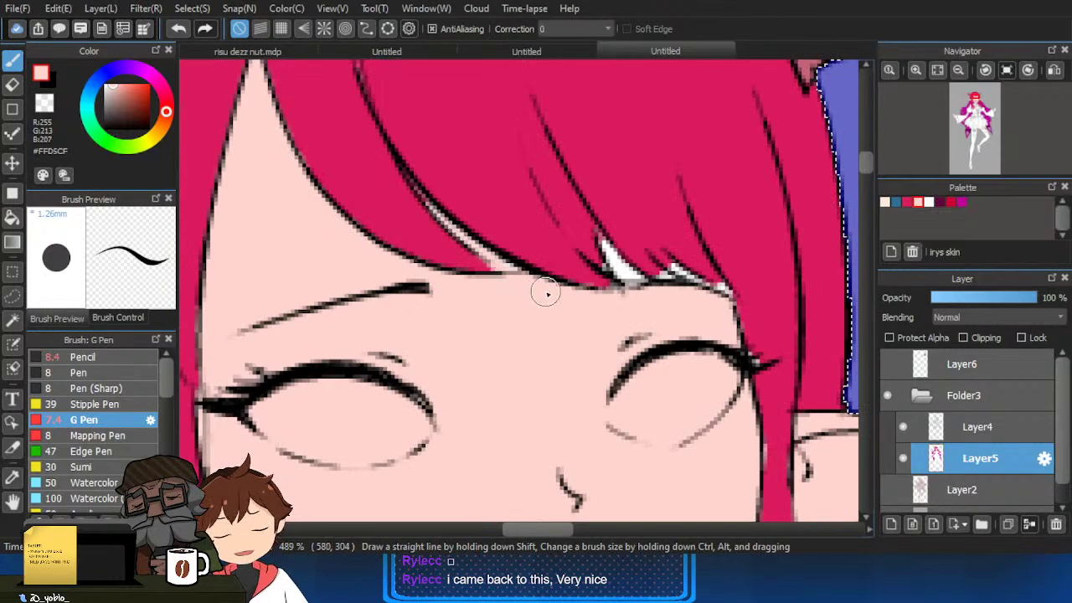
left_click(687, 276, "alt")
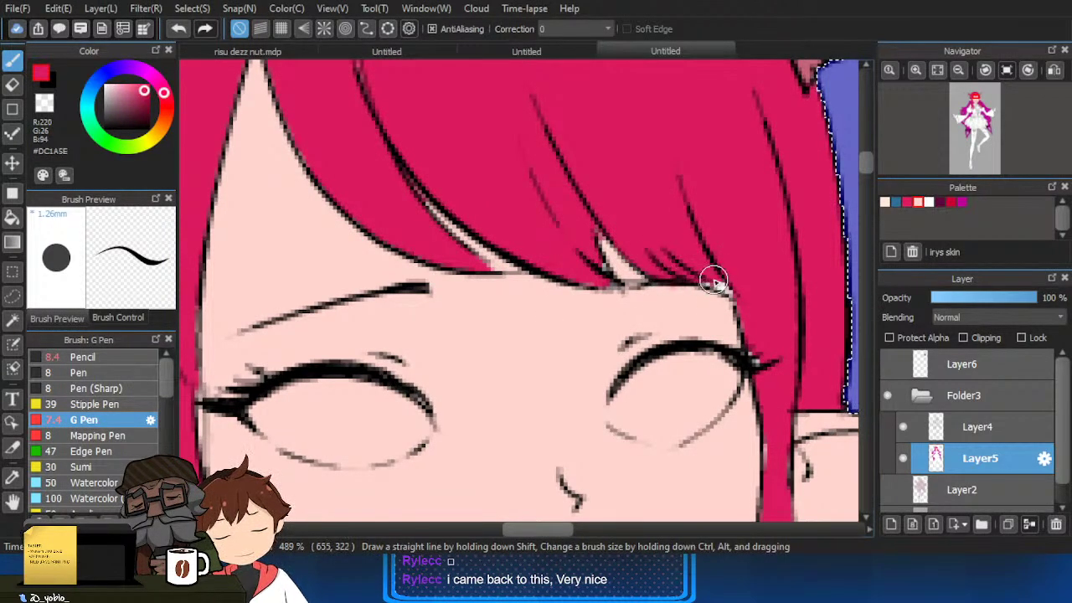
left_click(491, 331, "alt")
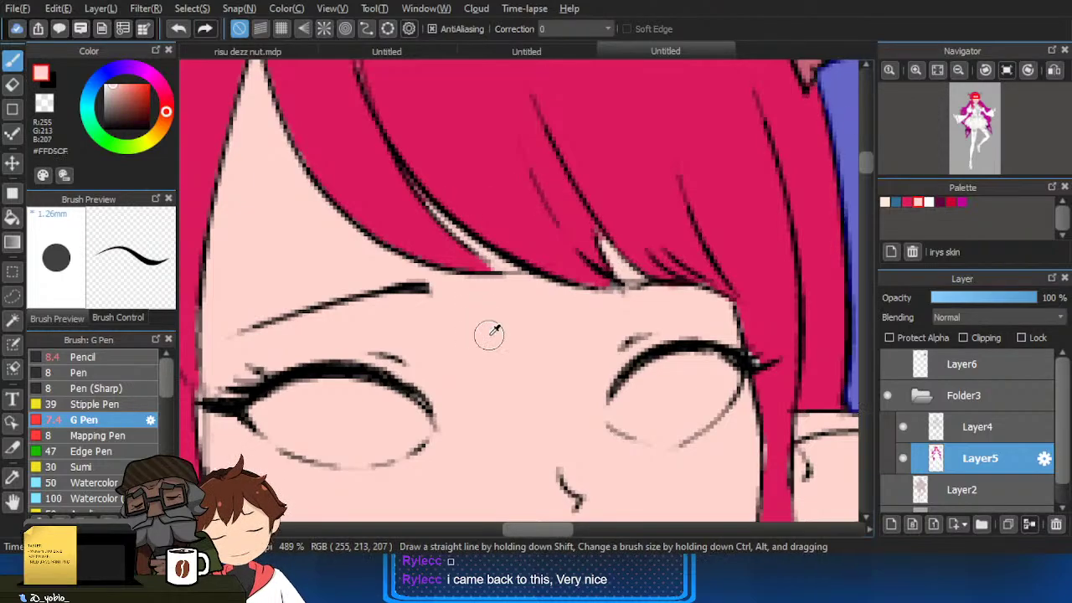
scroll(773, 352, "down", 1)
left_click(778, 405, "alt")
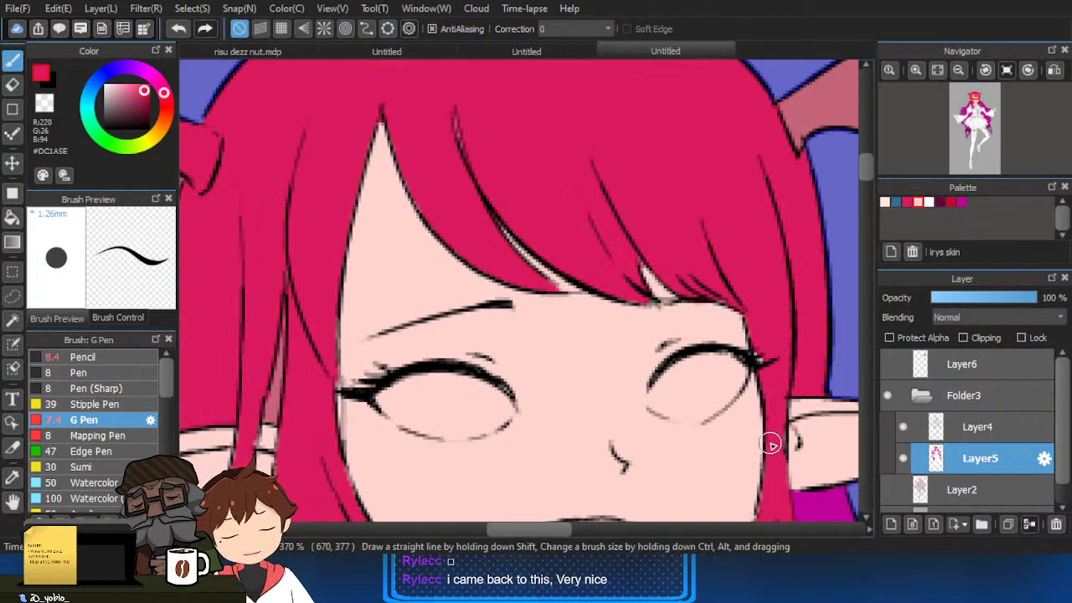
Erase the dull skin colour from the shoulder patch between the front hair strands and the purple back hair.
scroll(760, 293, "down", 3)
left_click_drag(774, 282, 729, 173)
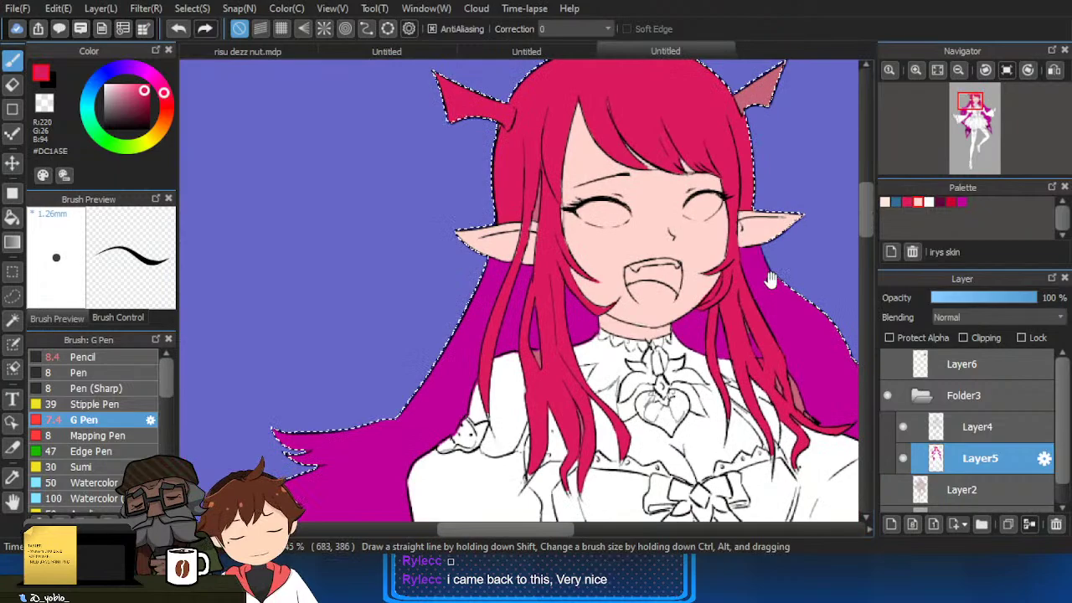
left_click_drag(793, 309, 676, 228)
scroll(704, 352, "up", 3)
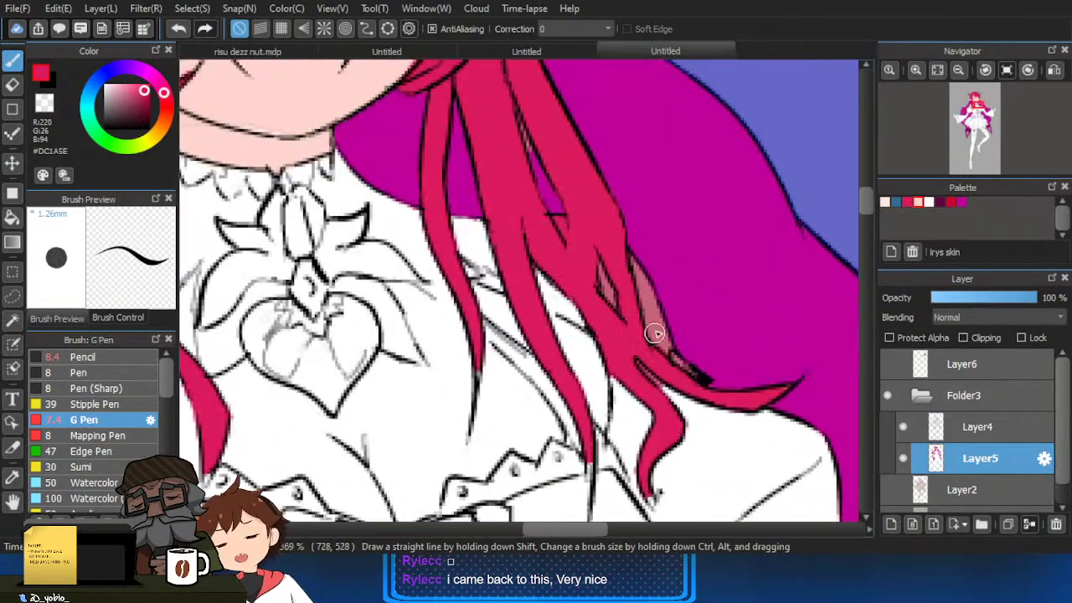
key("e")
left_click_drag(634, 291, 651, 303)
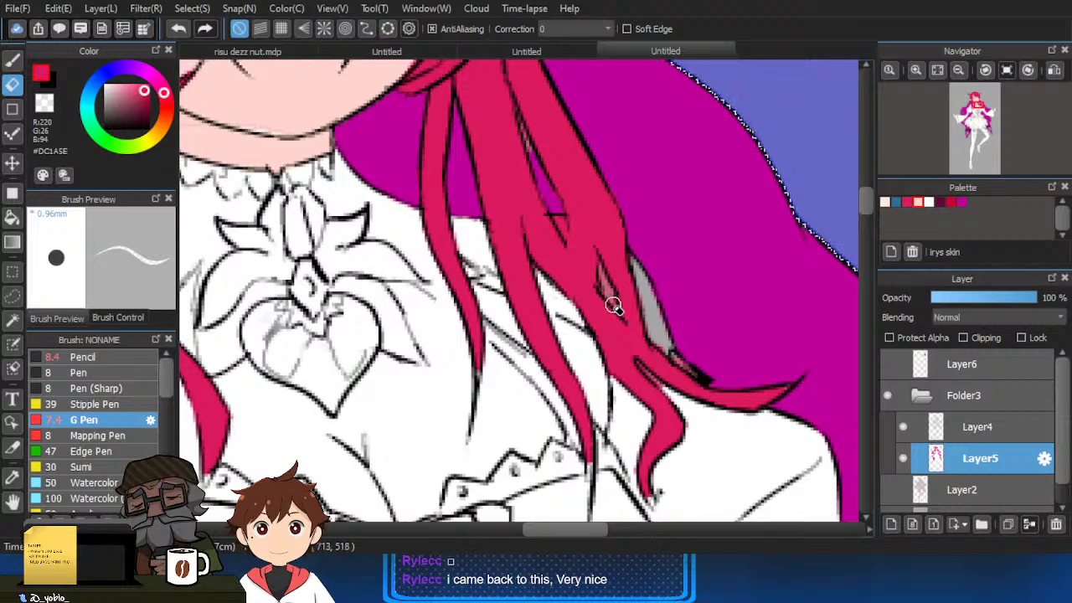
Paint the small gap between the front strands over the shoulder with purple #C1019A and undo the last stroke.
left_click(674, 263, "alt")
key("b")
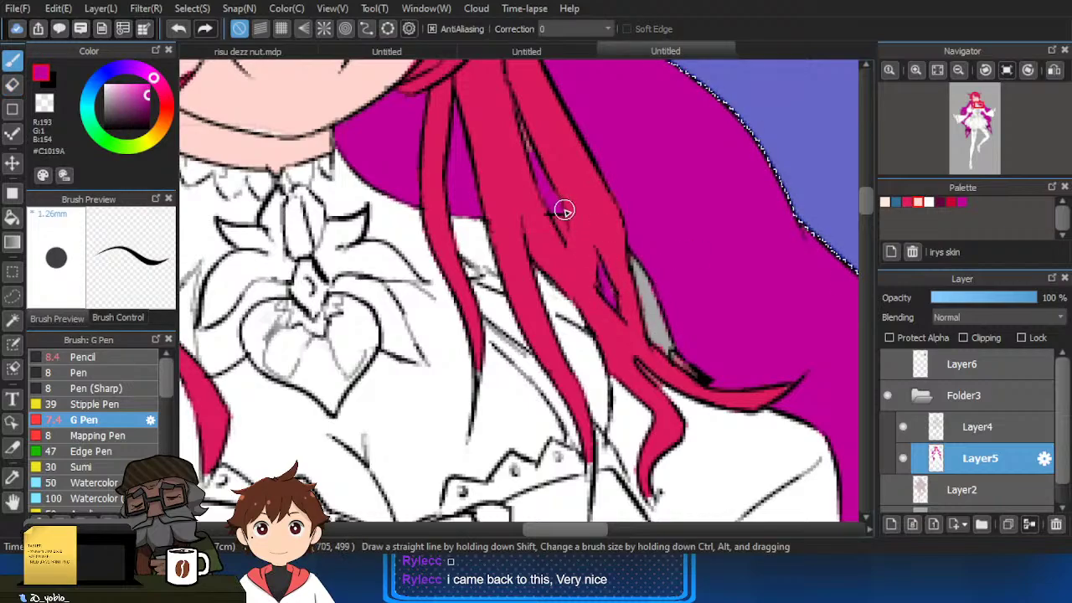
scroll(586, 201, "down", 2)
key("ctrl+z")
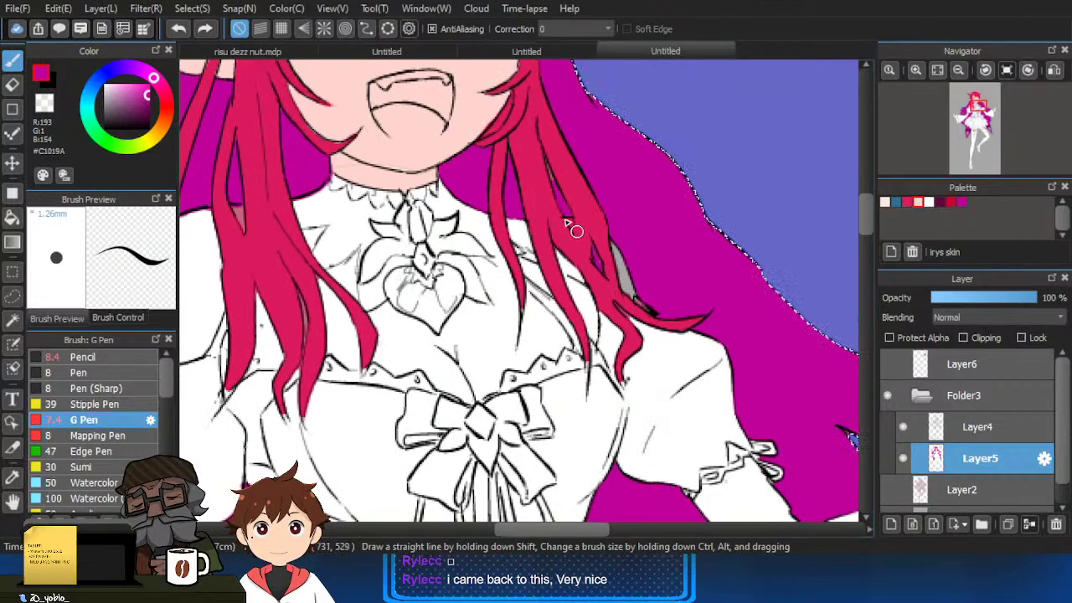
Try filling the dress's chest area with the sampled dull skin tone #CBA9A4, and undo the fill.
left_click(569, 233, "alt")
scroll(559, 238, "up", 2)
left_click_drag(586, 244, 590, 252)
key("g")
left_click(510, 256)
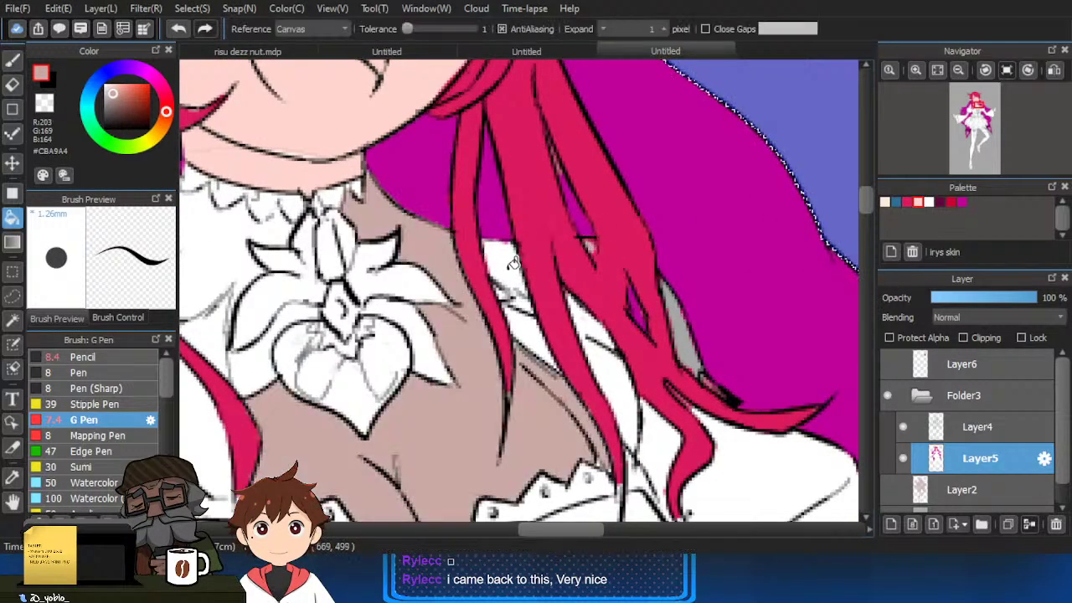
key("ctrl+z")
Fill both exposed shoulders and the gaps between the overlying hair strands with the palette skin tone #FFD5CF.
left_click(919, 201)
left_click_drag(542, 220, 545, 306)
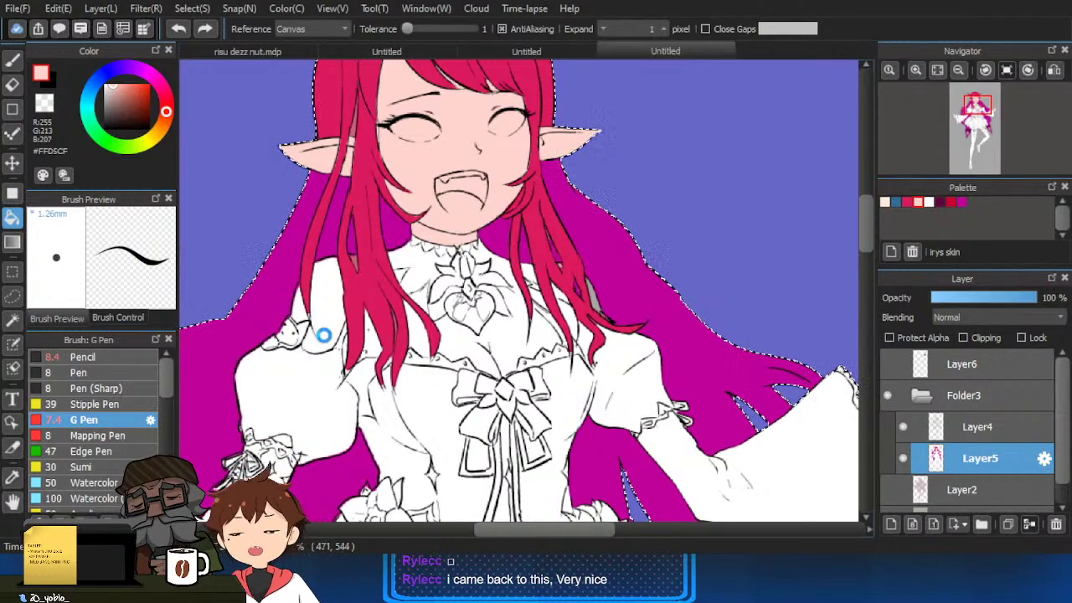
scroll(322, 339, "up", 2)
scroll(672, 325, "up", 2)
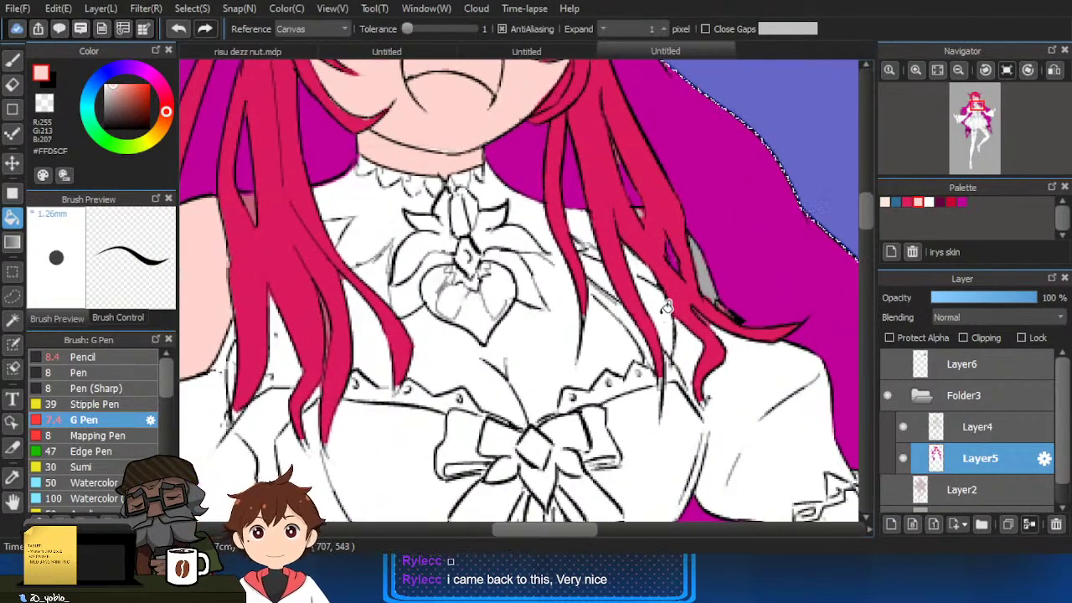
left_click(700, 285)
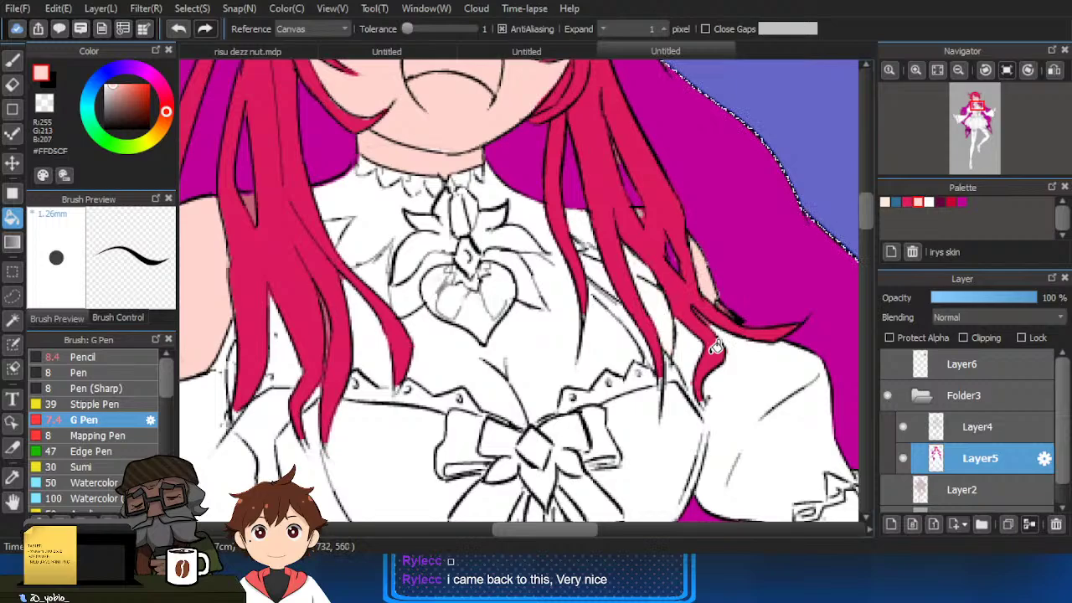
left_click(673, 255)
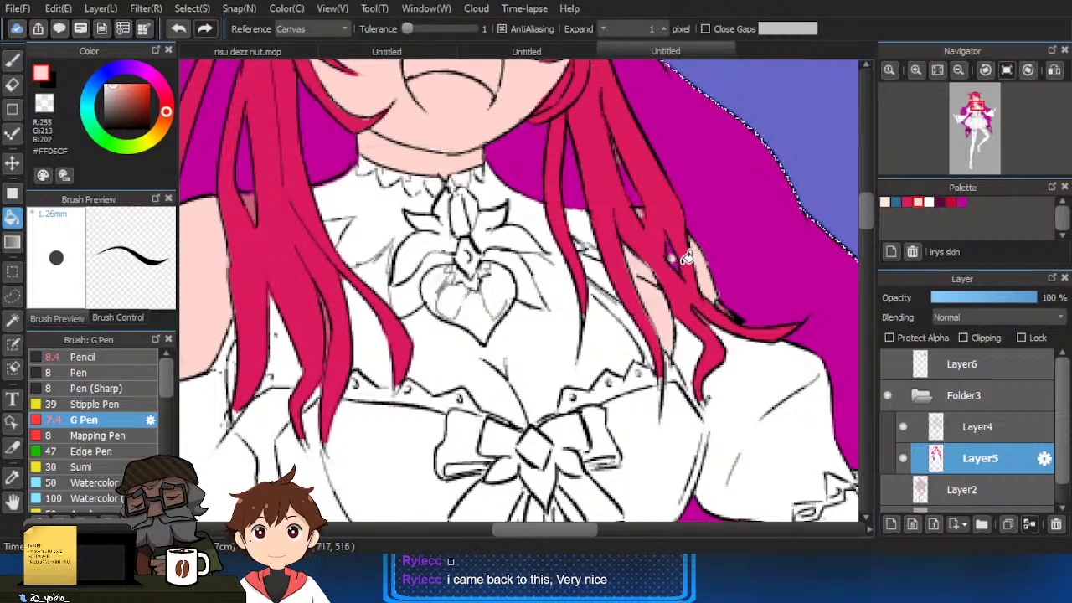
Touch up the small gaps between the strands over both shoulders using skin tone #FFD5CF and hair red #DC1A5E.
key("b")
scroll(662, 243, "up", 1)
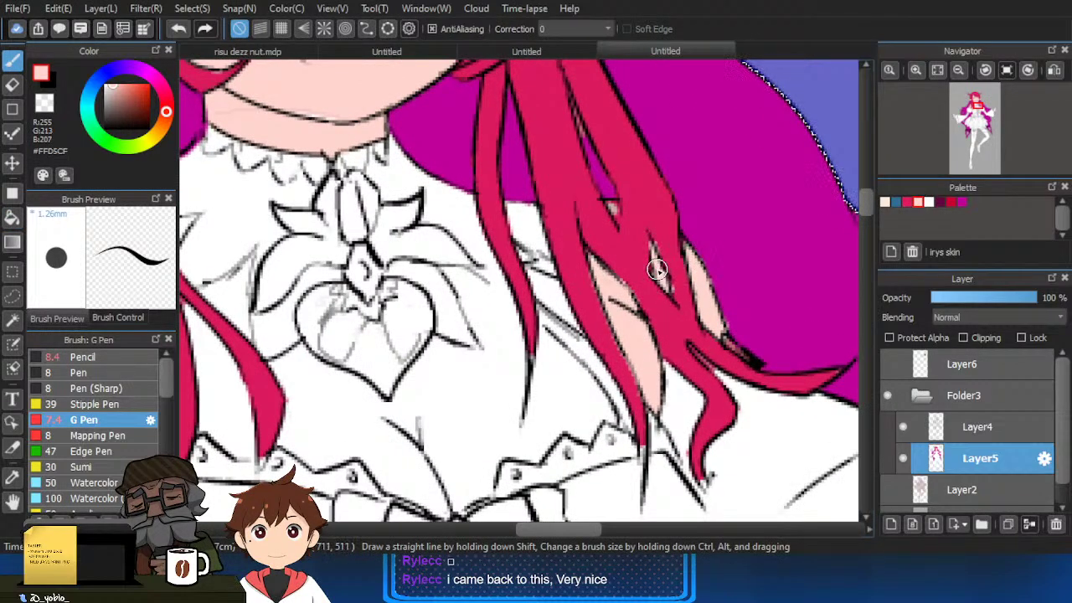
left_click(657, 241, "alt")
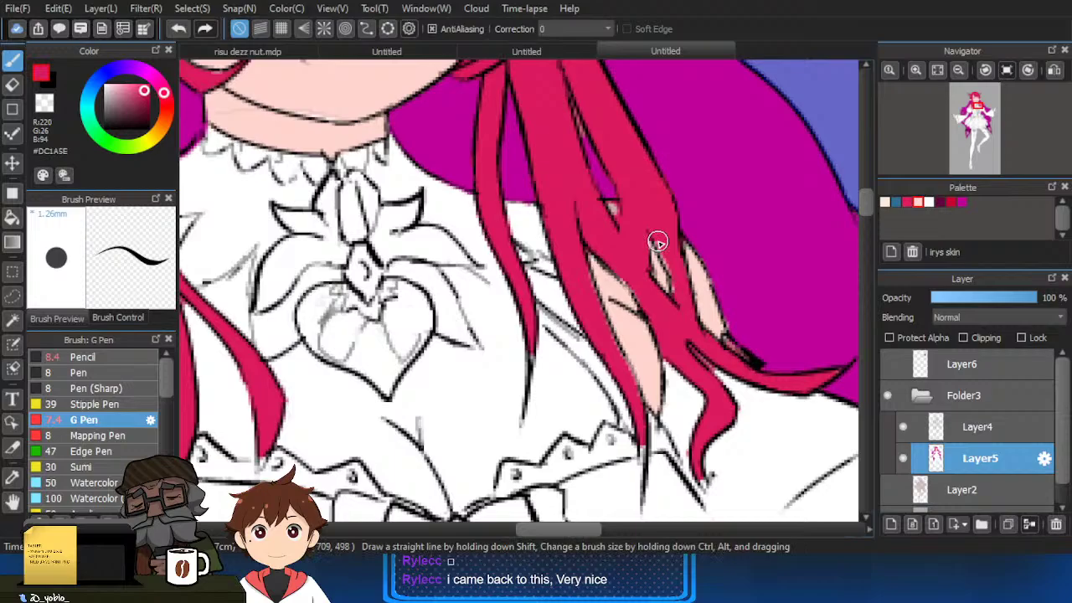
left_click_drag(618, 199, 613, 208)
left_click(703, 287, "alt")
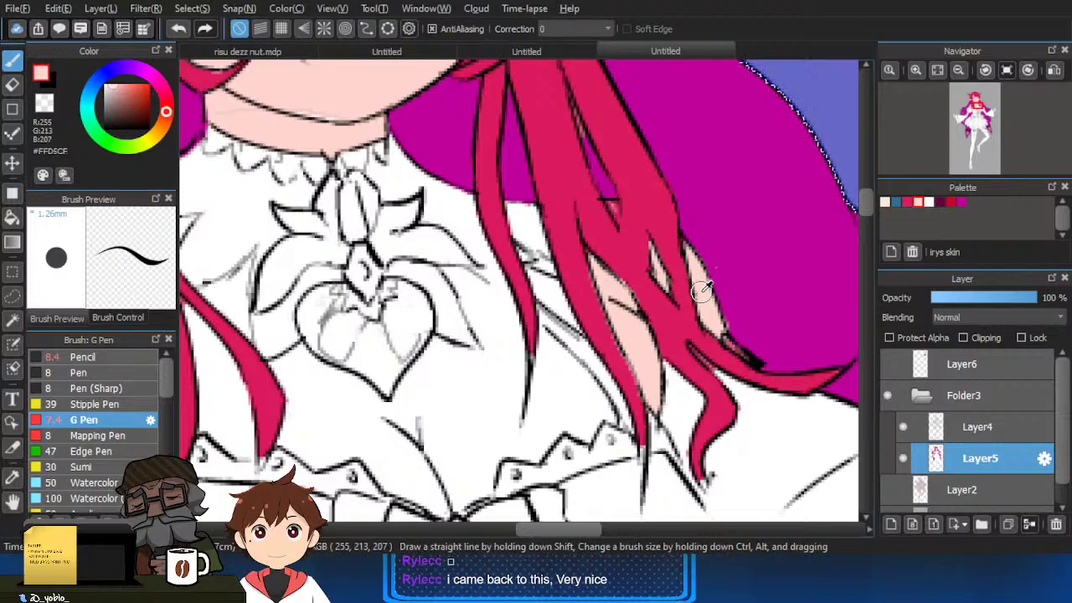
left_click_drag(645, 224, 667, 129)
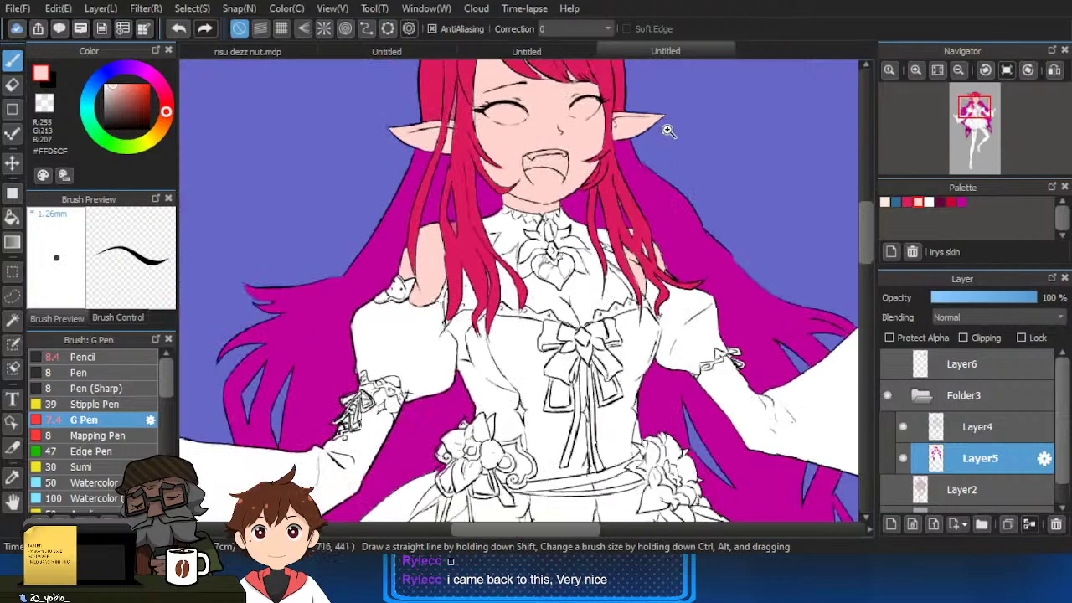
left_click_drag(445, 387, 448, 363)
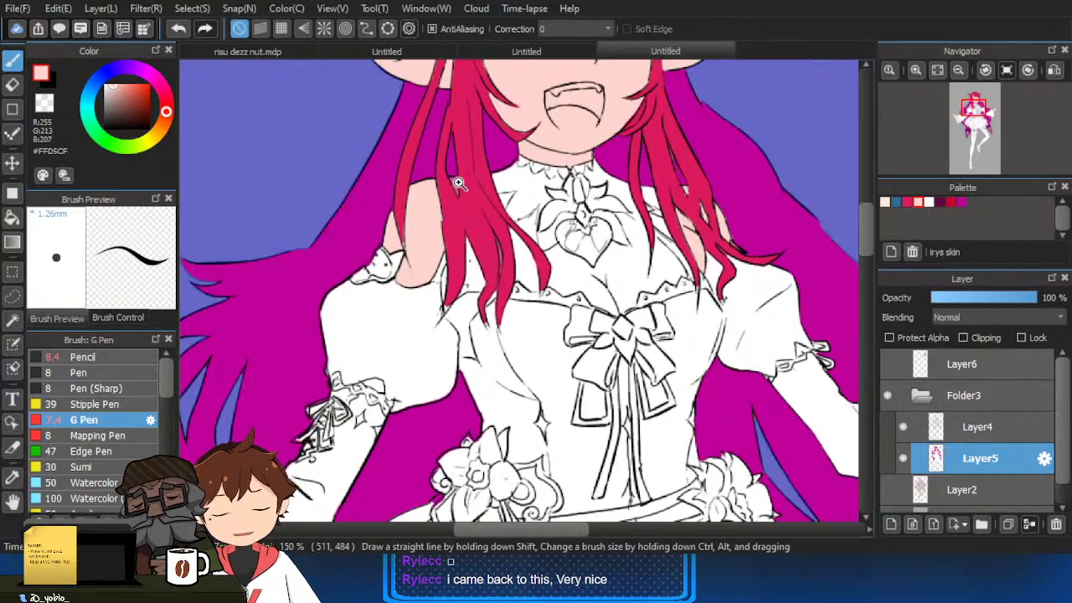
scroll(458, 179, "up", 2)
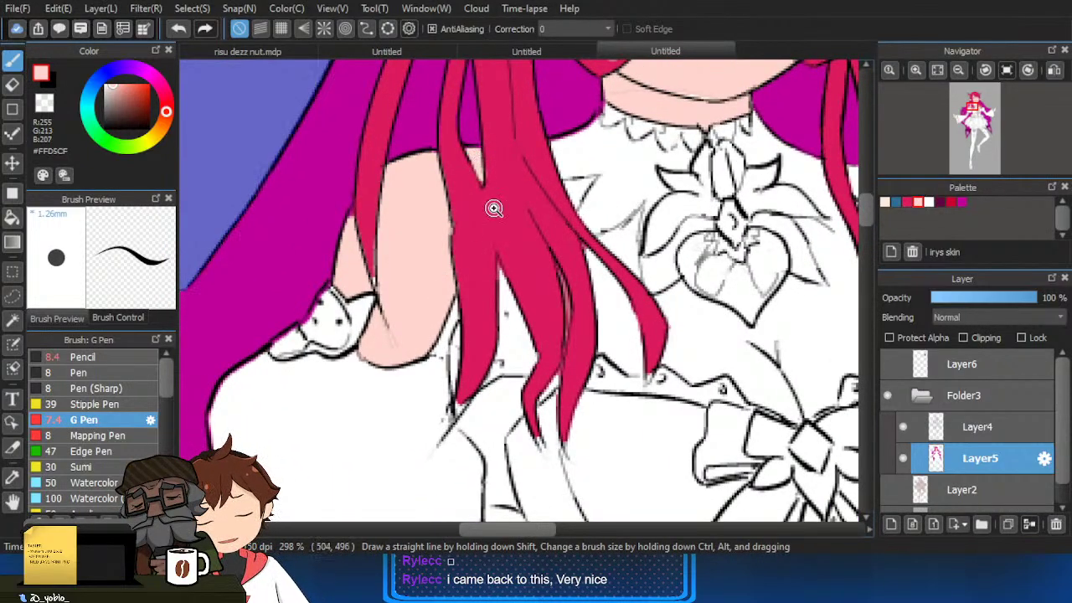
left_click_drag(494, 209, 621, 167)
left_click_drag(517, 115, 480, 290)
Fill the upper teeth and fangs with white #FFFFFF and resample skin tone #FFD5CF for the brush.
left_click(592, 327, "alt")
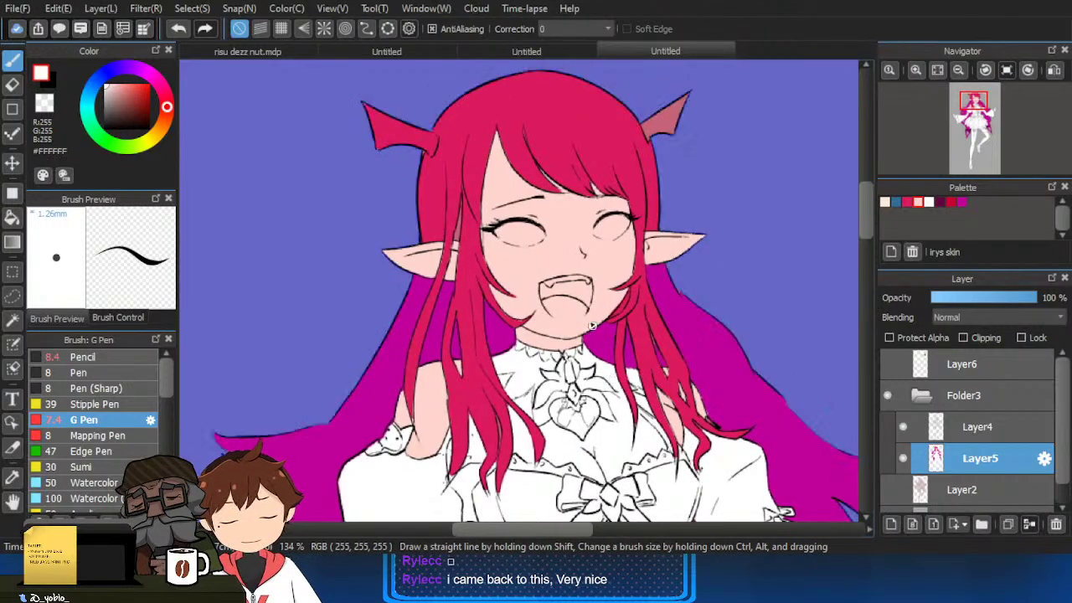
scroll(591, 326, "up", 2)
key("g")
left_click(578, 319)
key("b")
left_click(556, 323, "alt")
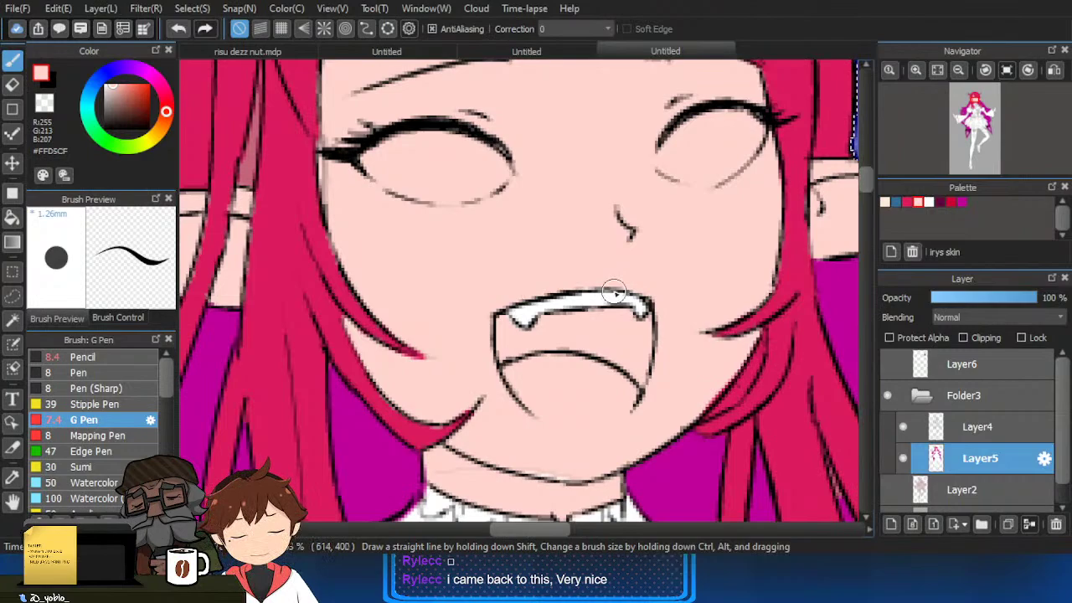
Look through the other open documents and switch to the pink character sketch with the colour swatches beside it.
key("g")
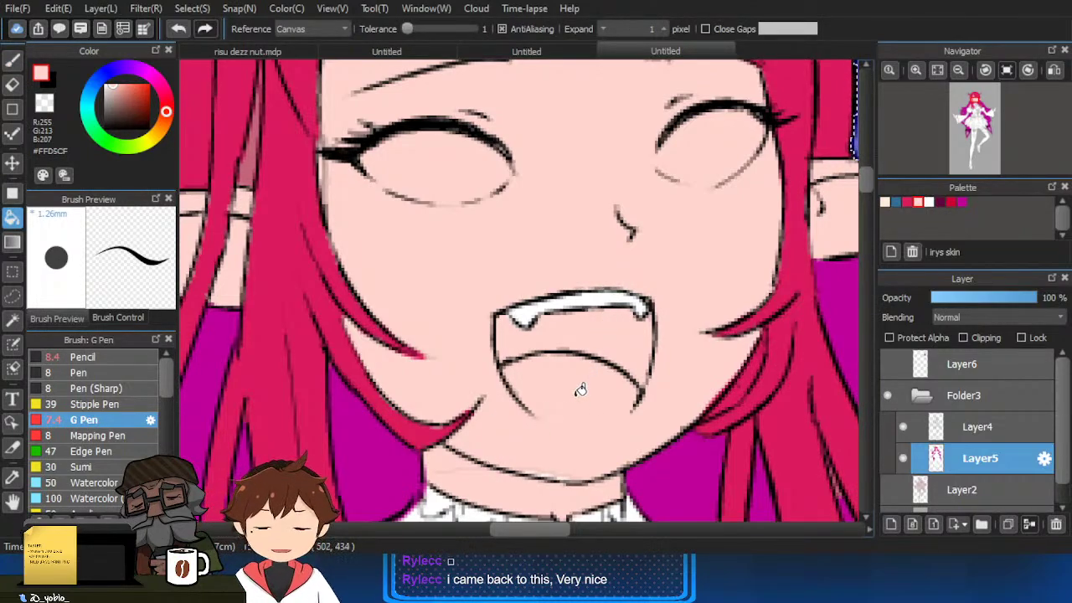
scroll(581, 390, "down", 4)
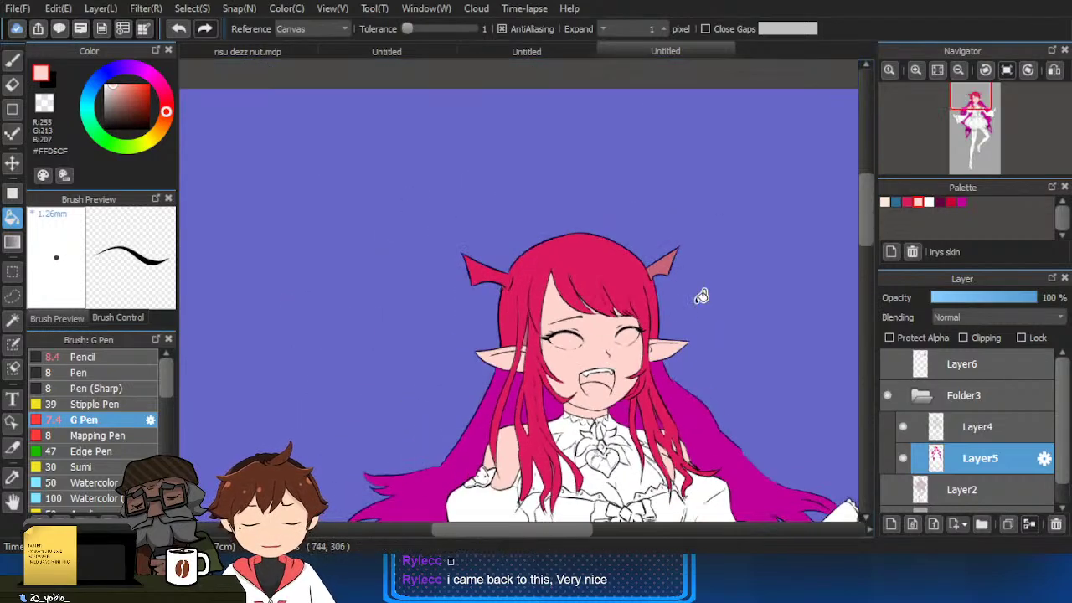
left_click(251, 51)
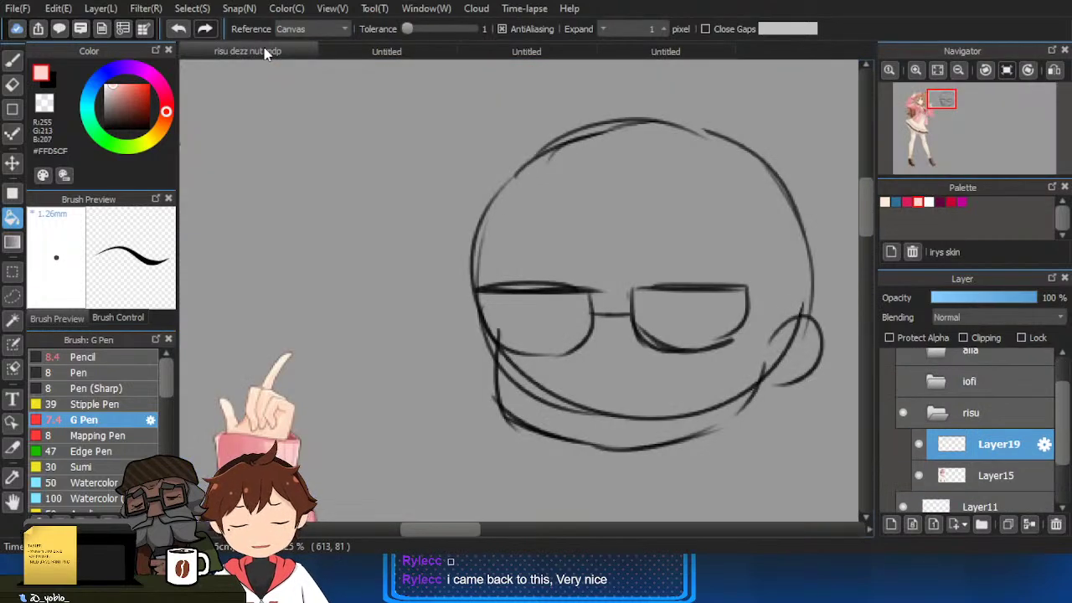
left_click(361, 53)
left_click(527, 53)
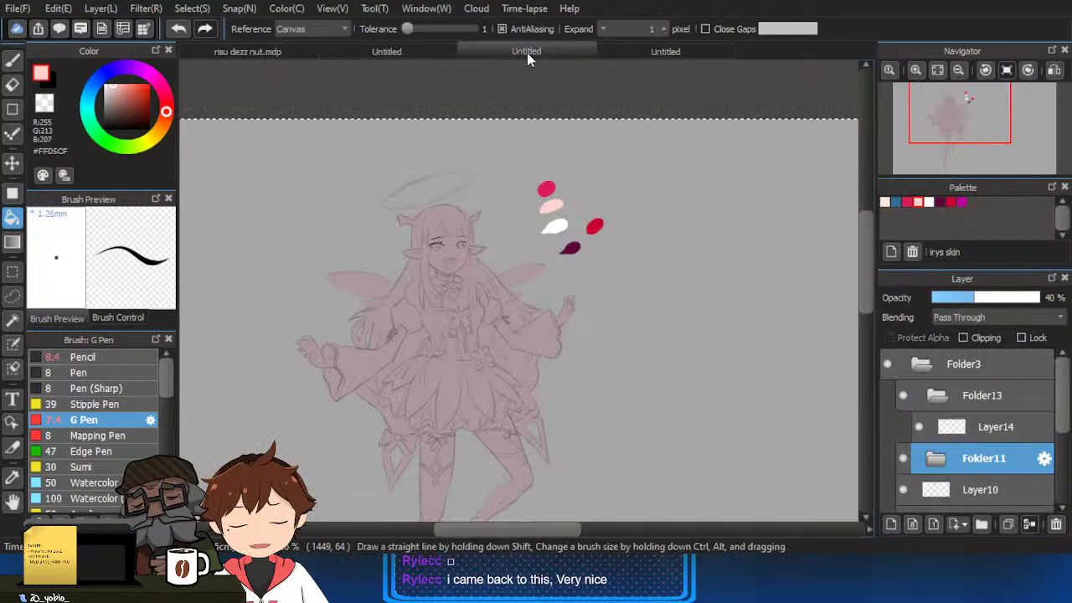
Show Layer9 with the mouth colours in the reference sketch and move it to the top of Folder13.
scroll(937, 466, "down", 3)
scroll(925, 431, "up", 1)
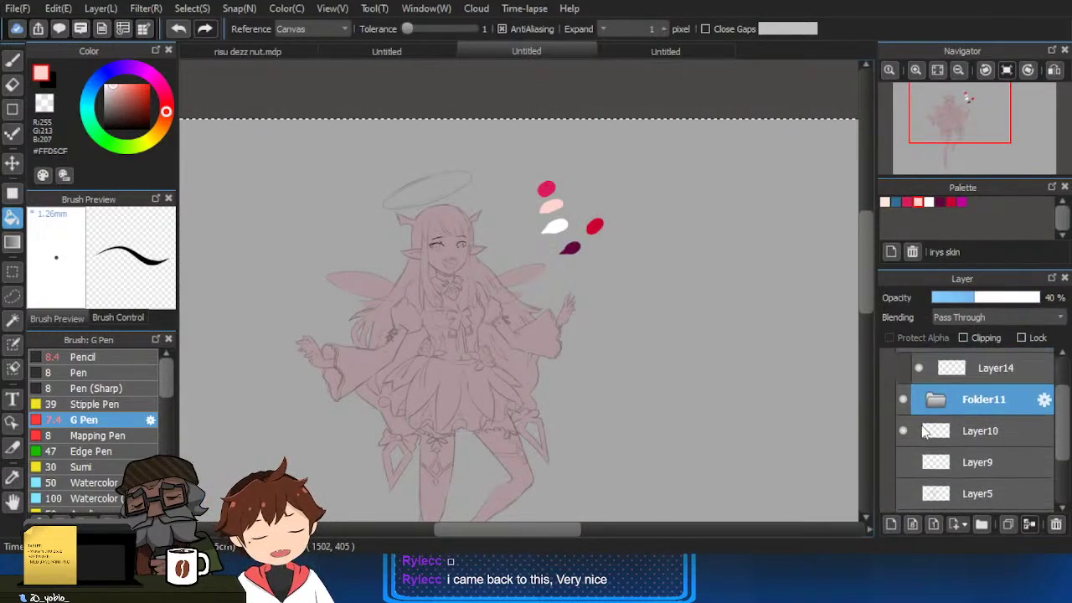
left_click(932, 400)
scroll(939, 381, "up", 2)
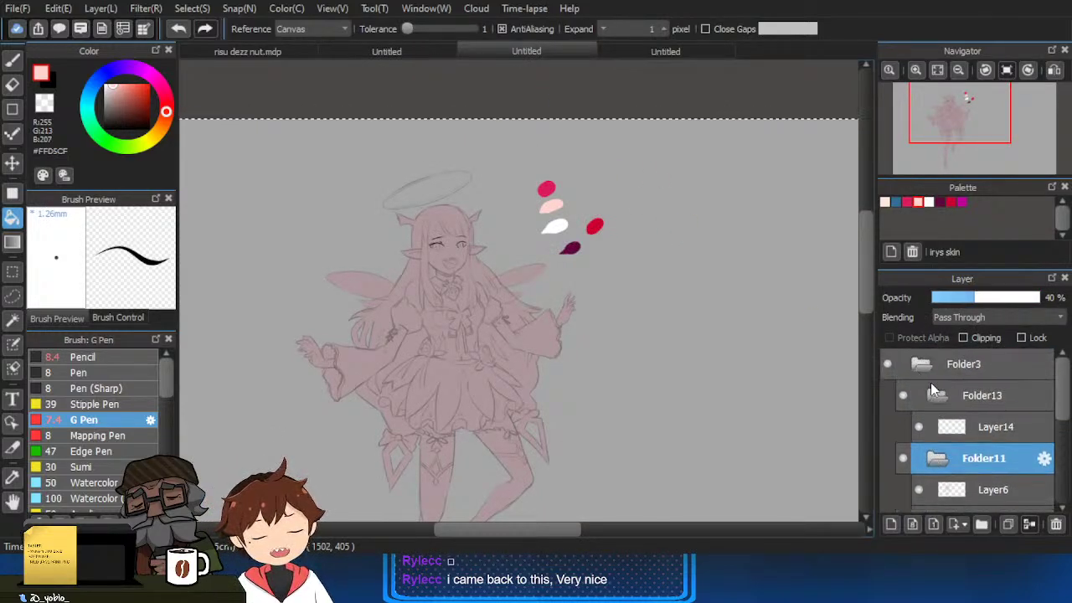
scroll(920, 446, "down", 4)
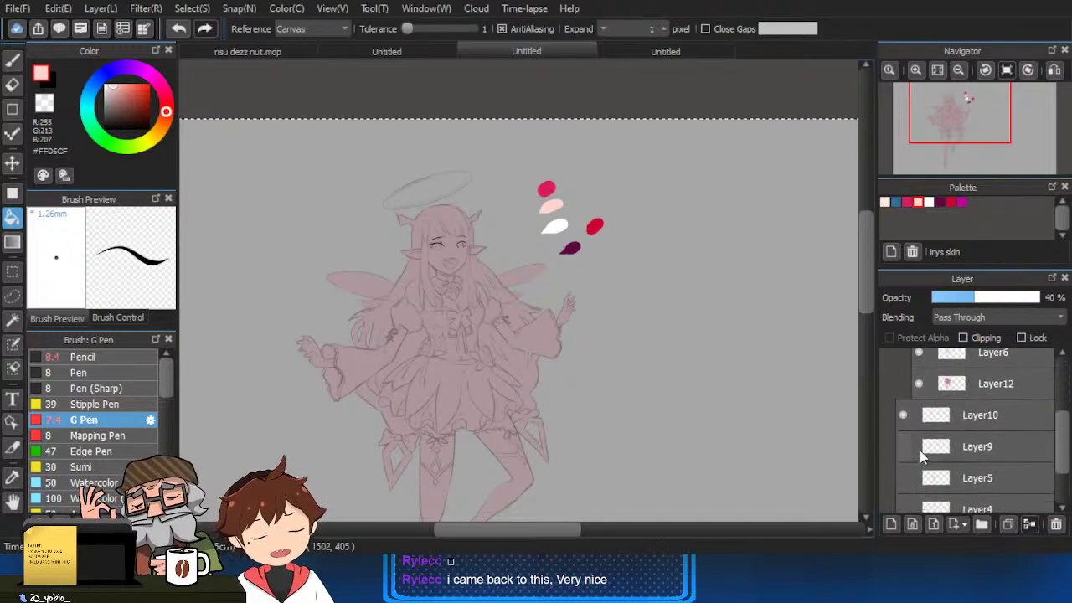
left_click(902, 448)
left_click(989, 457)
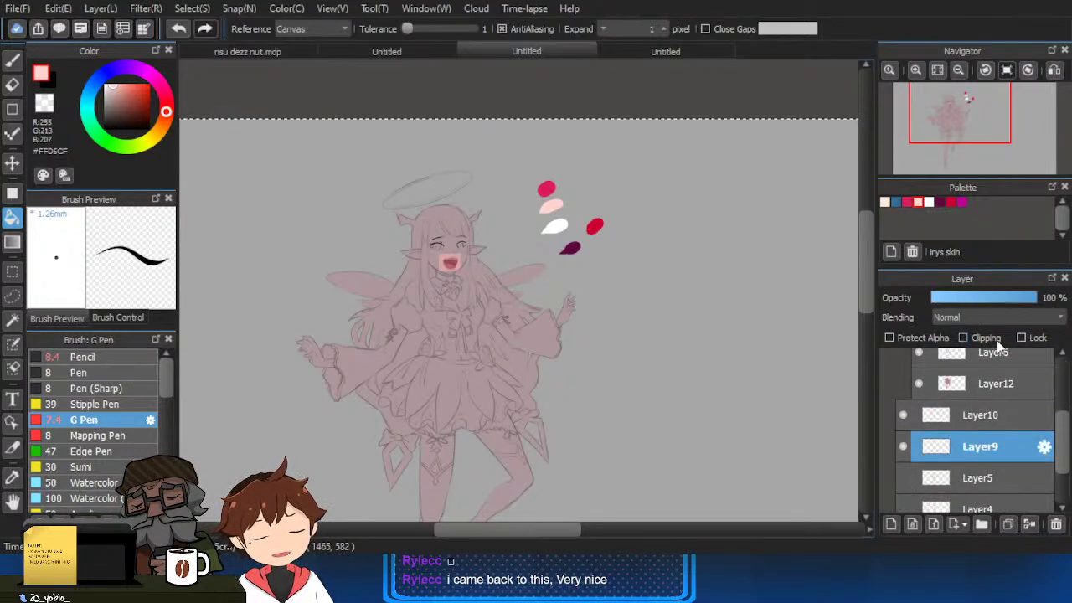
left_click_drag(967, 448, 989, 427)
left_click_drag(991, 356, 991, 360)
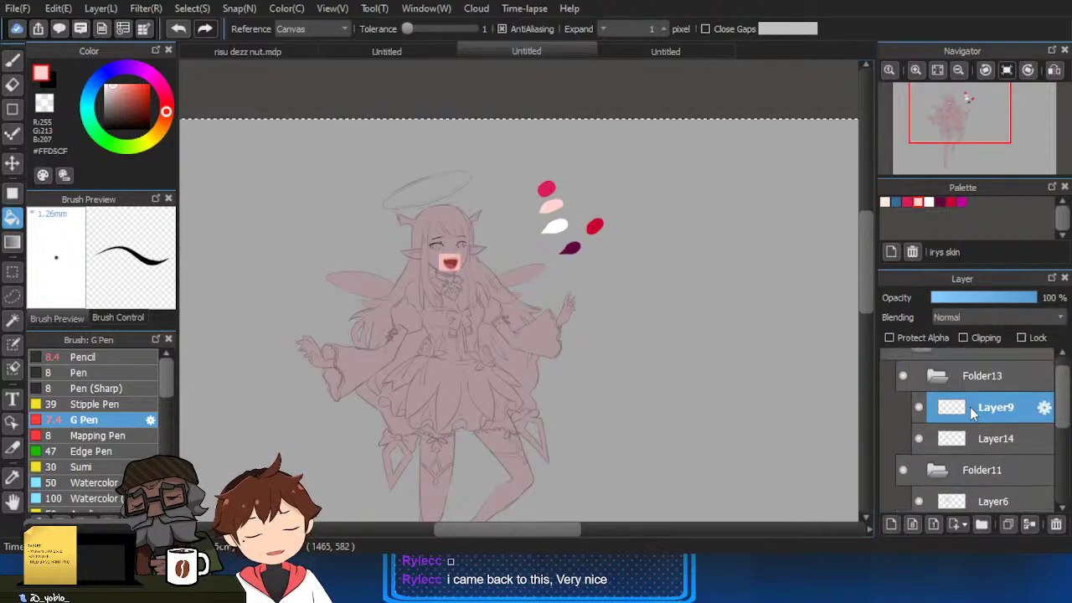
Sample the dark red #8D2932 from the reference mouth and fill the character's mouth interior above the tongue with it.
scroll(442, 267, "up", 4)
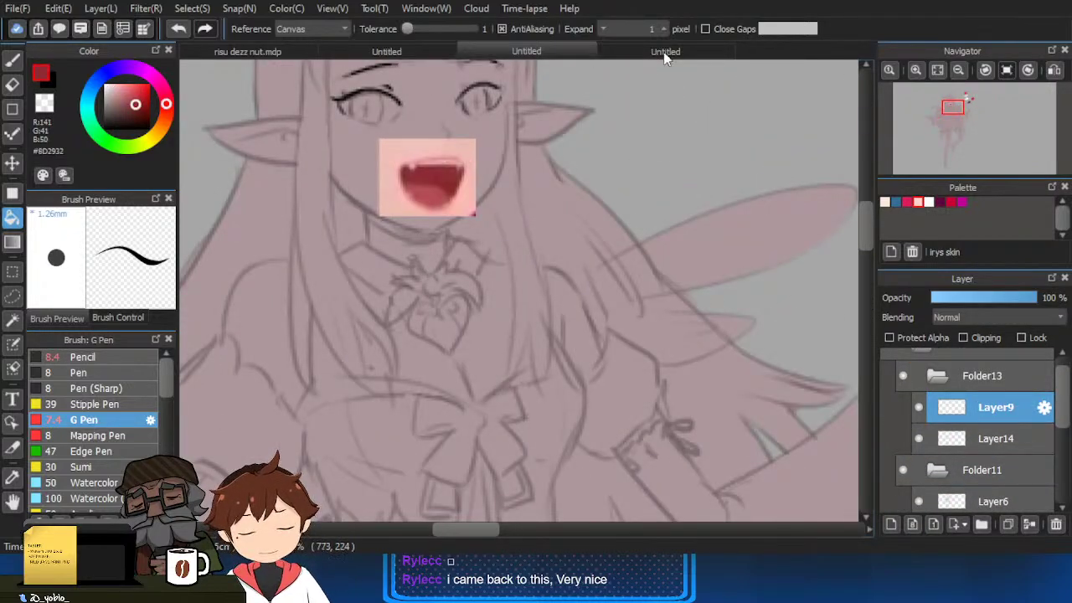
left_click(665, 52)
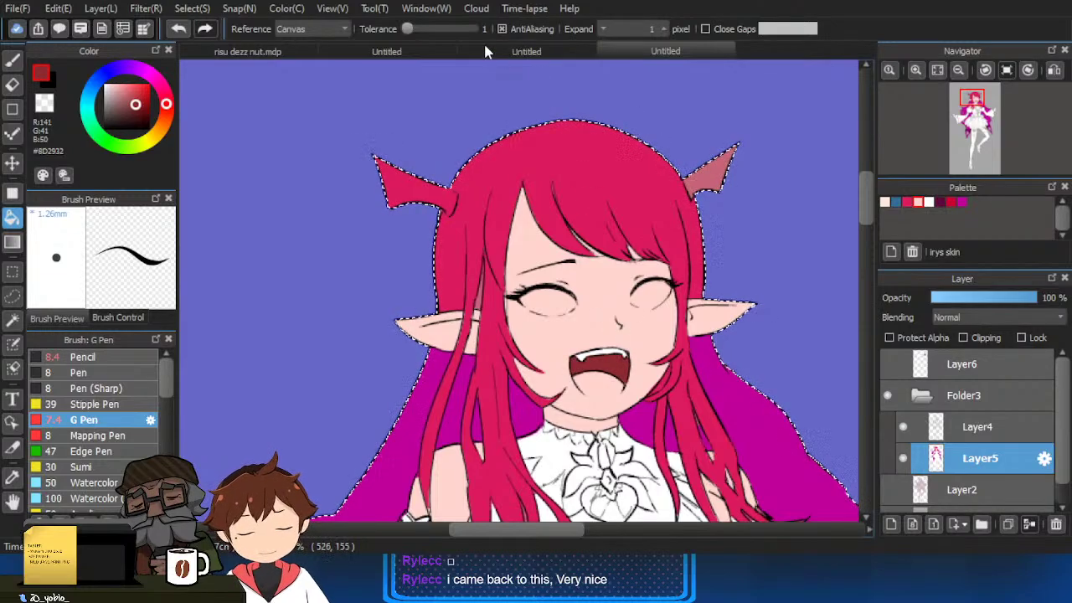
left_click(407, 52)
Sample the tongue red #B34953 from the reference mouth and fill the character's tongue with it.
left_click(526, 52)
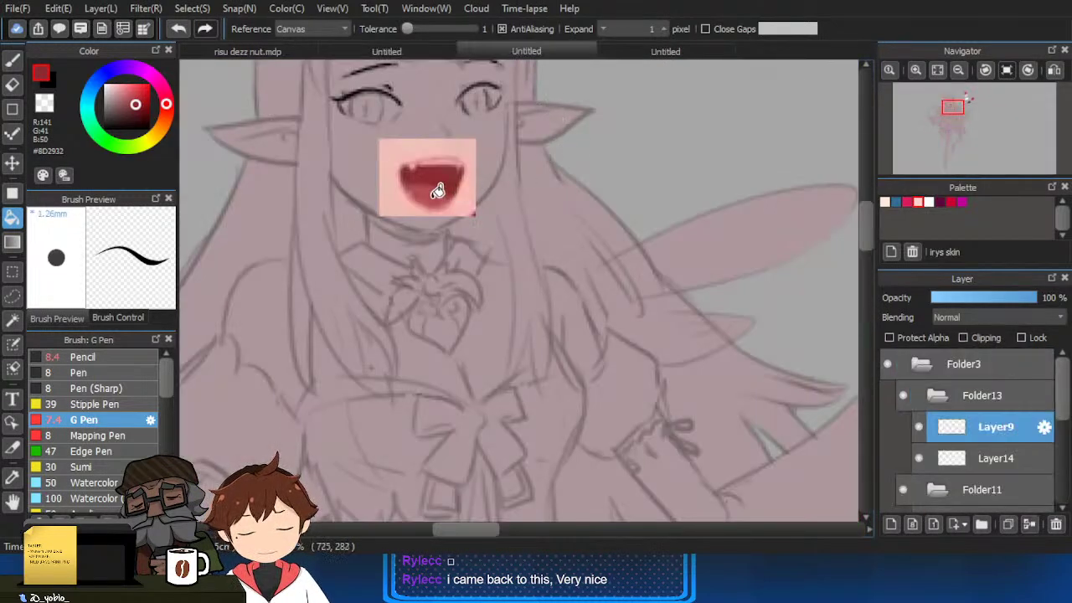
left_click(665, 52)
scroll(591, 399, "up", 4)
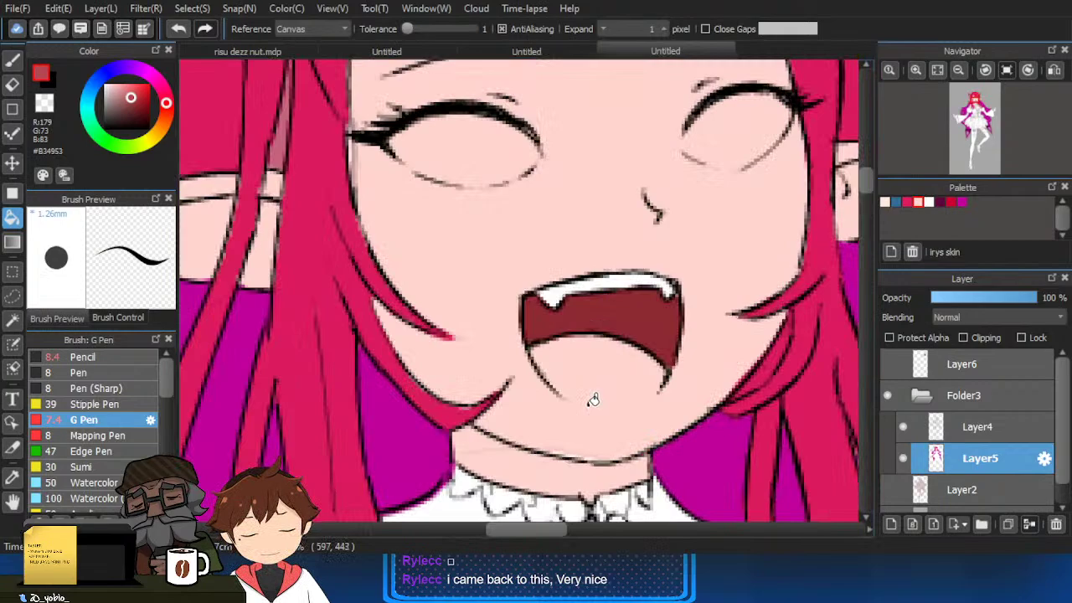
key("b")
key("g")
left_click(629, 392)
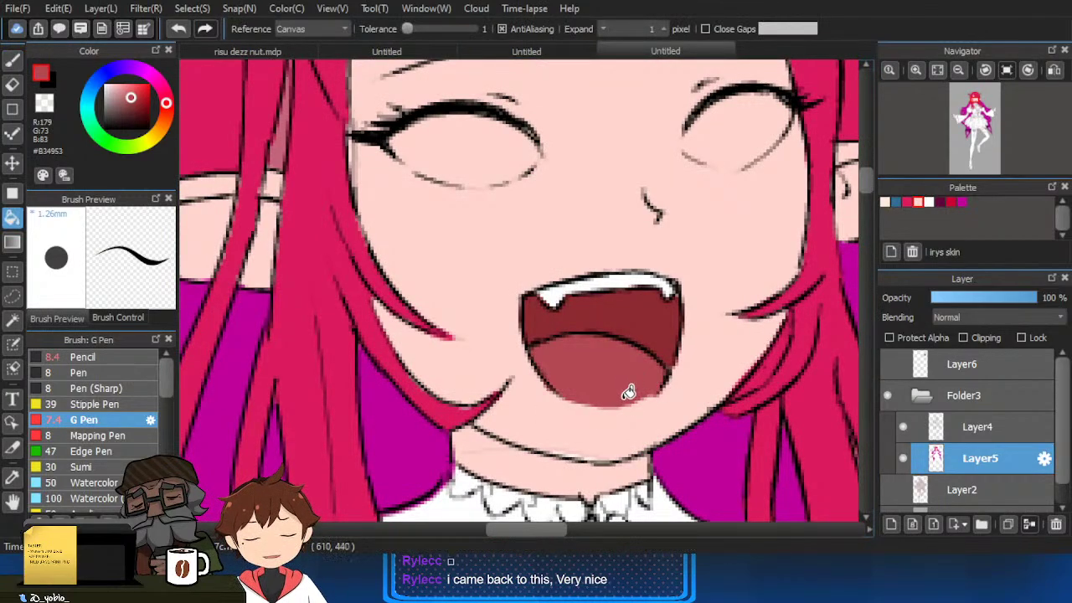
Clean up the edges of the tongue and mouth with tongue red #B34953, skin tone #FFD5CF and dark red #8D2932.
key("b")
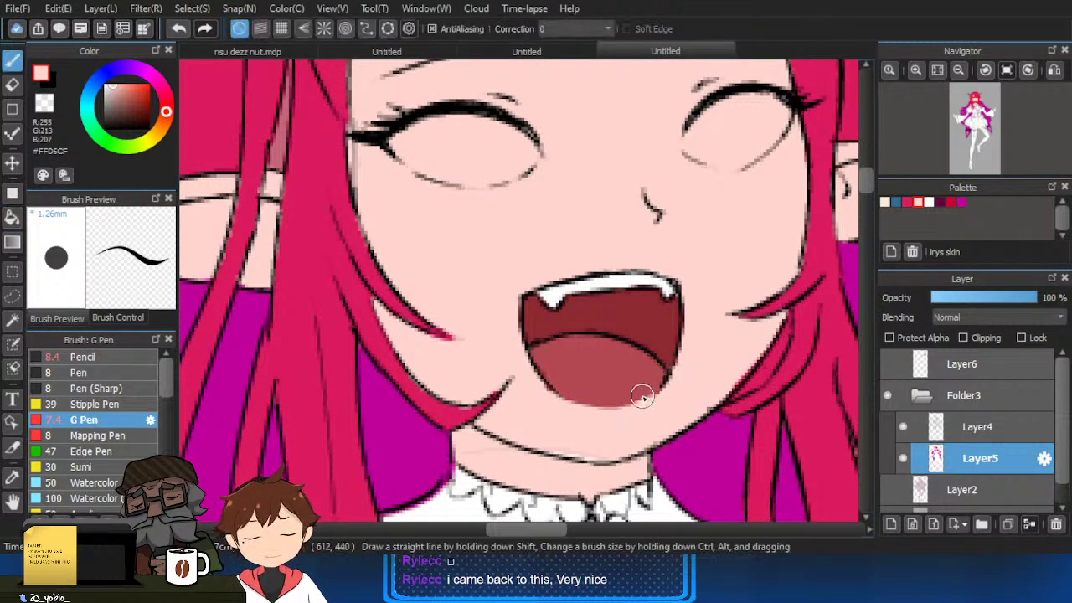
left_click(633, 398, "alt")
scroll(684, 337, "down", 5)
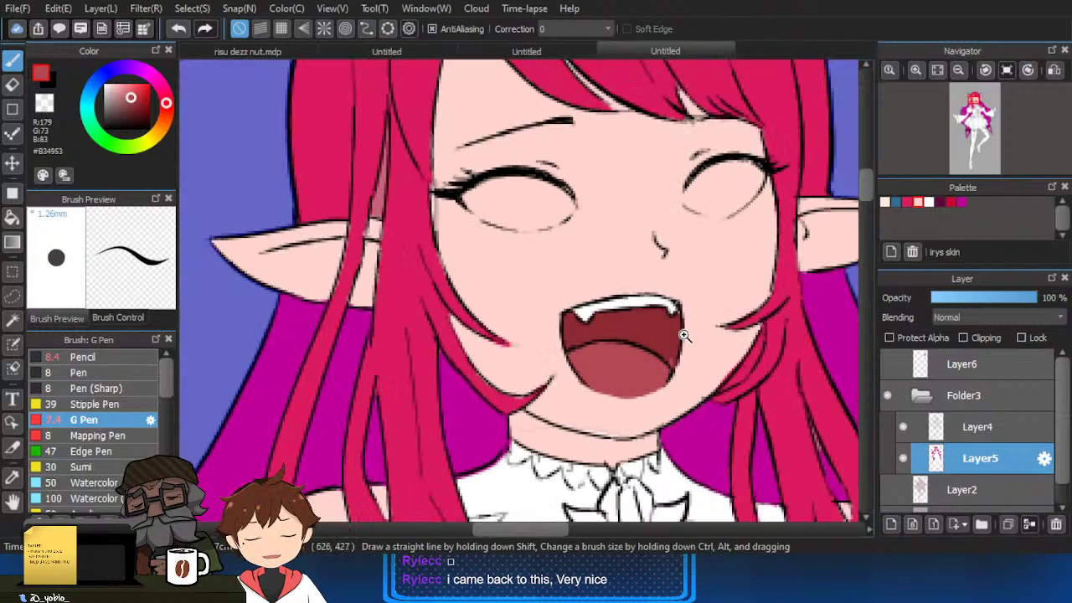
scroll(692, 355, "up", 4)
left_click(662, 343, "alt")
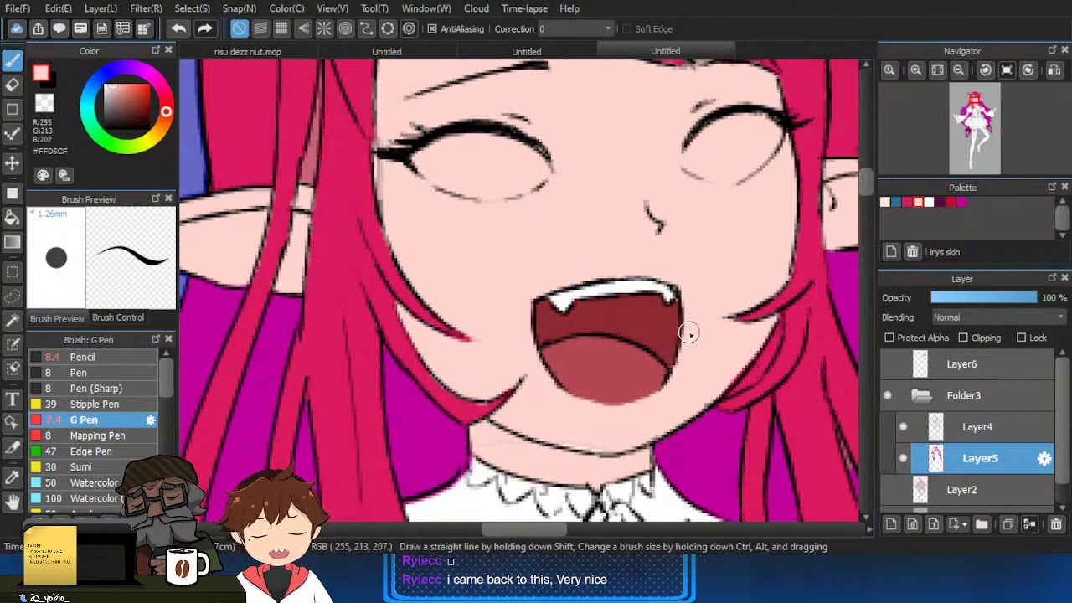
left_click(682, 340, "alt")
left_click(677, 324, "alt")
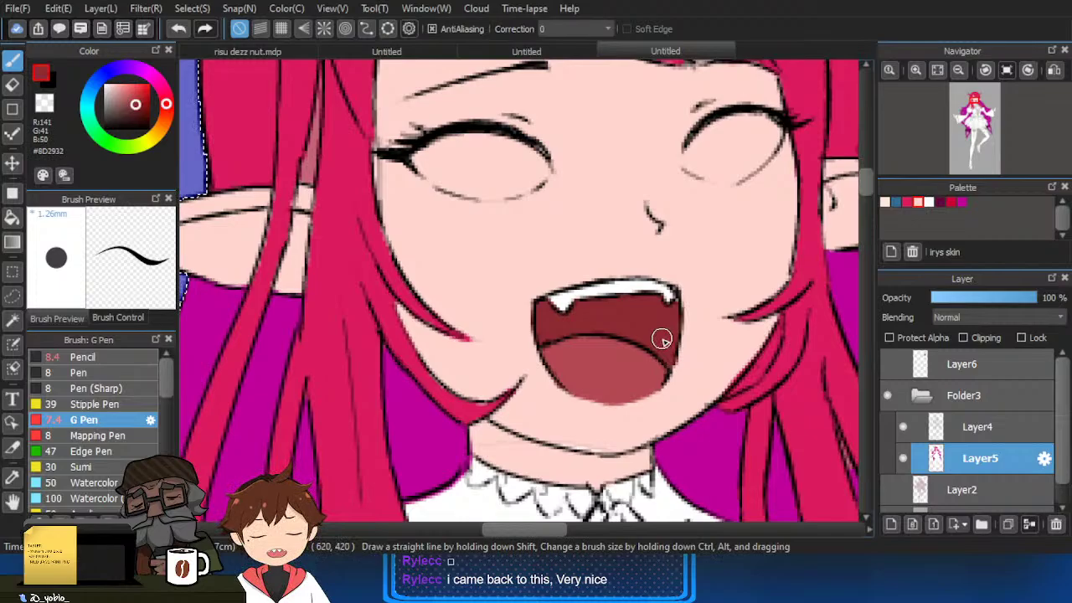
scroll(667, 334, "down", 5)
left_click_drag(724, 406, 686, 384)
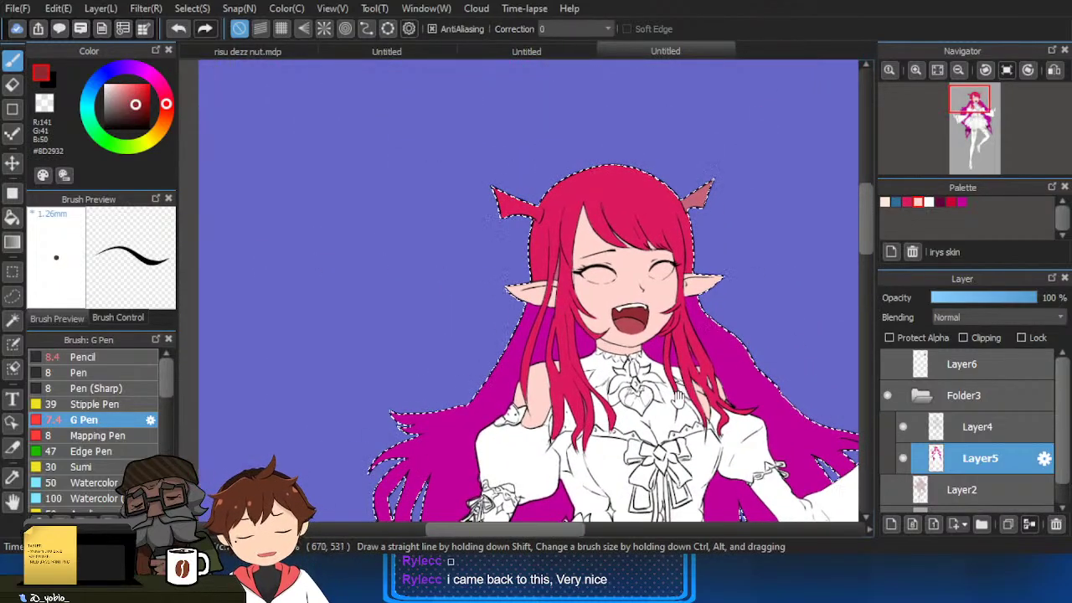
Redraw the outline of the small fang at the mouth's corner in black #000000 with a fine G Pen on Layer4.
left_click(920, 423)
scroll(643, 300, "up", 5)
key("e")
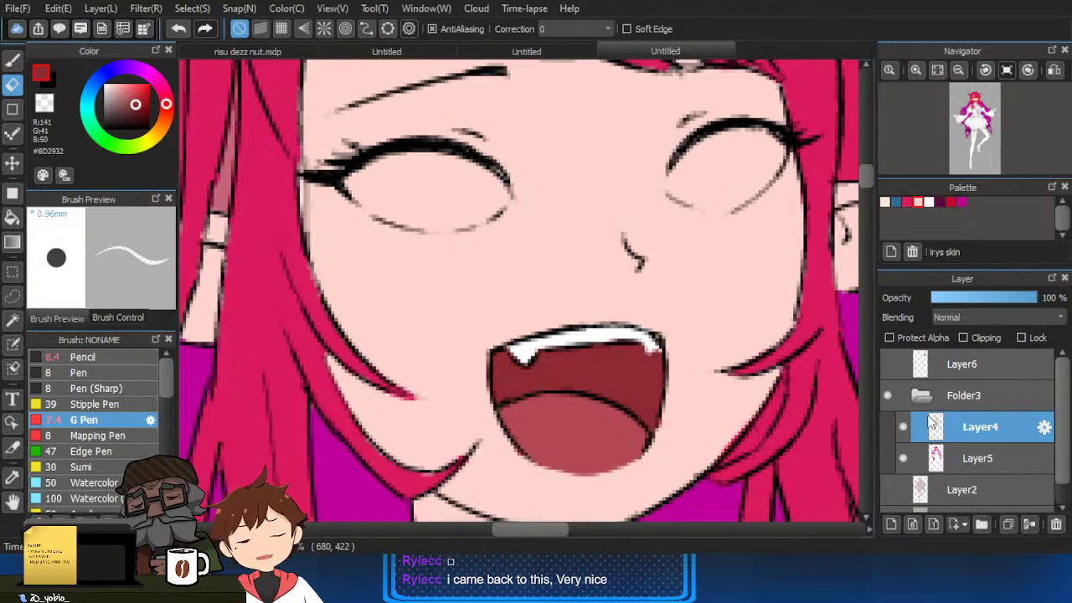
left_click(107, 127)
key("b")
left_click_drag(676, 344, 641, 345)
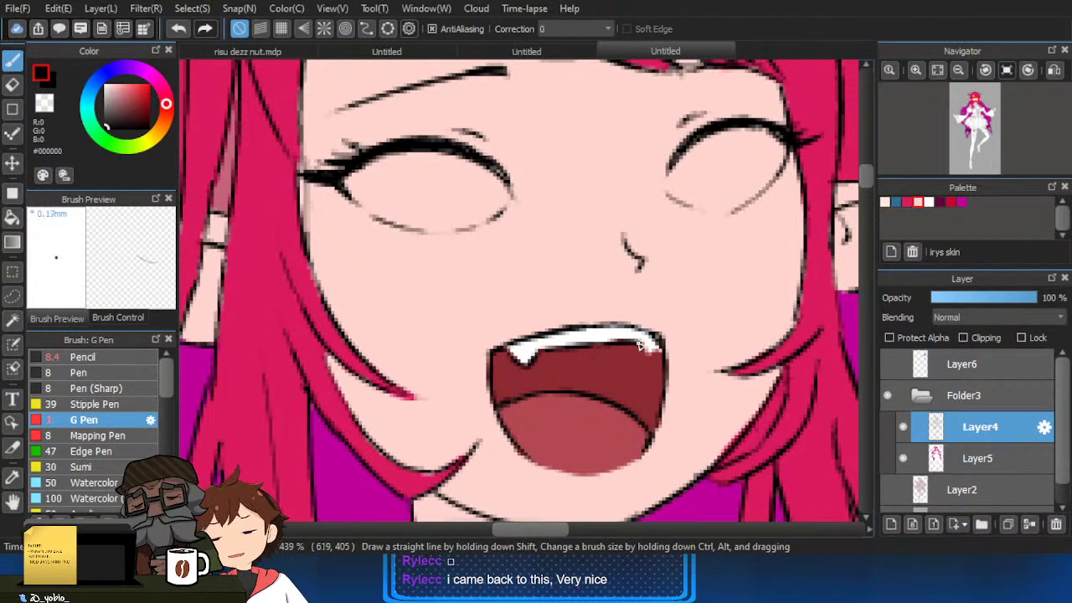
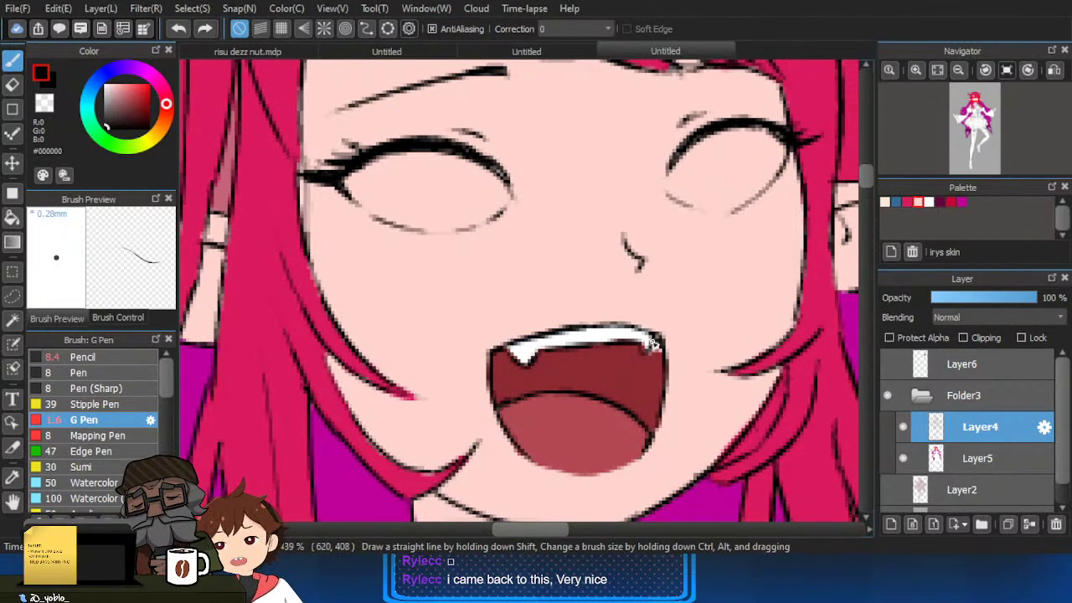
Touch up the same fang on Layer5 with white #FFFFFF and the mouth area around it with dark red #8D2932.
left_click(653, 373, "alt")
left_click(939, 450)
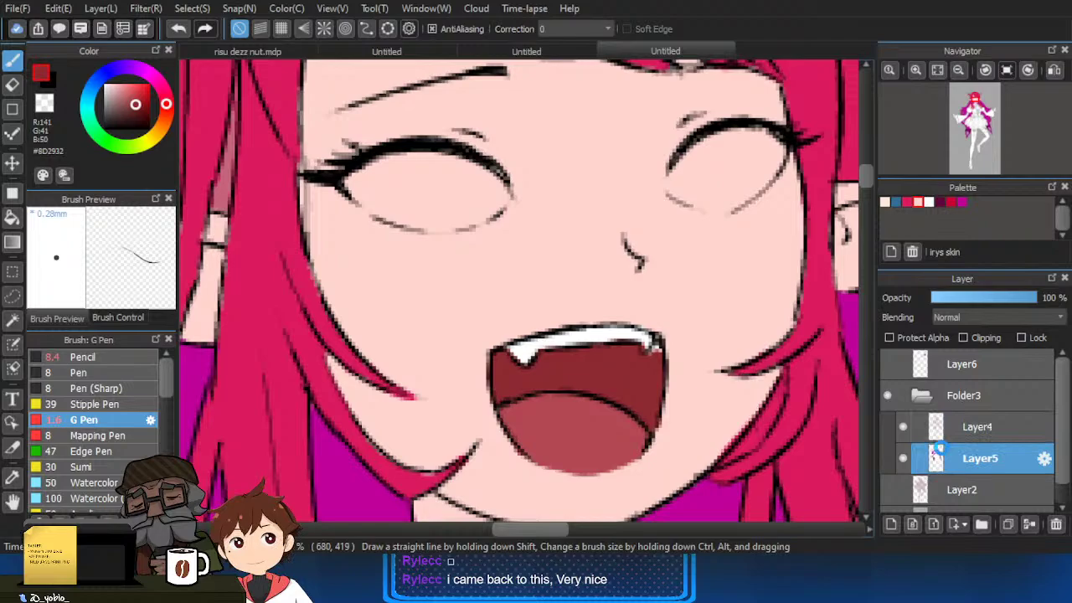
left_click(644, 345, "alt")
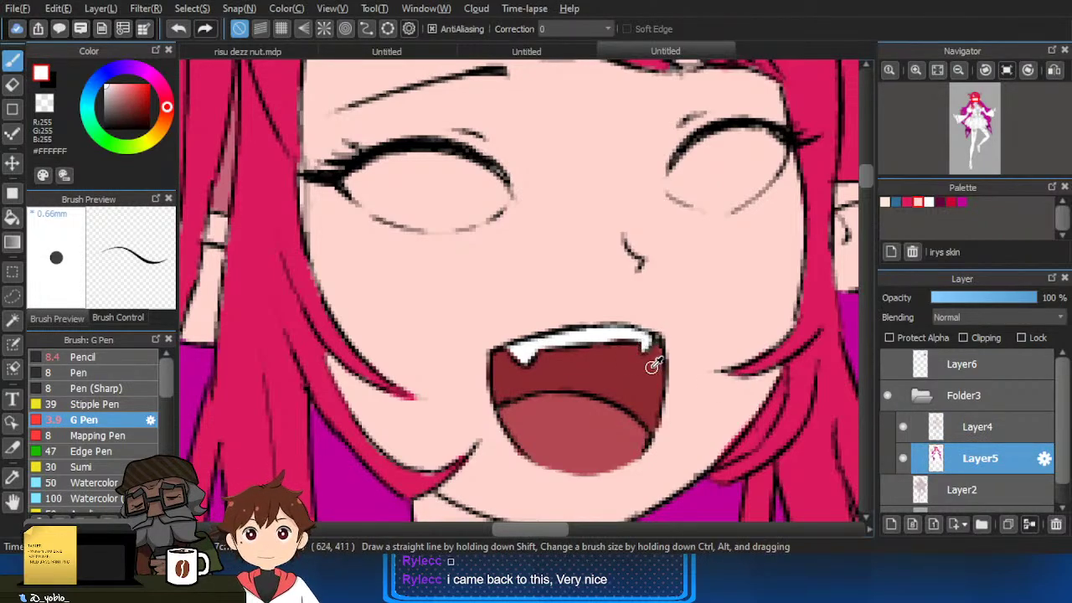
left_click(654, 366, "alt")
scroll(658, 347, "down", 5)
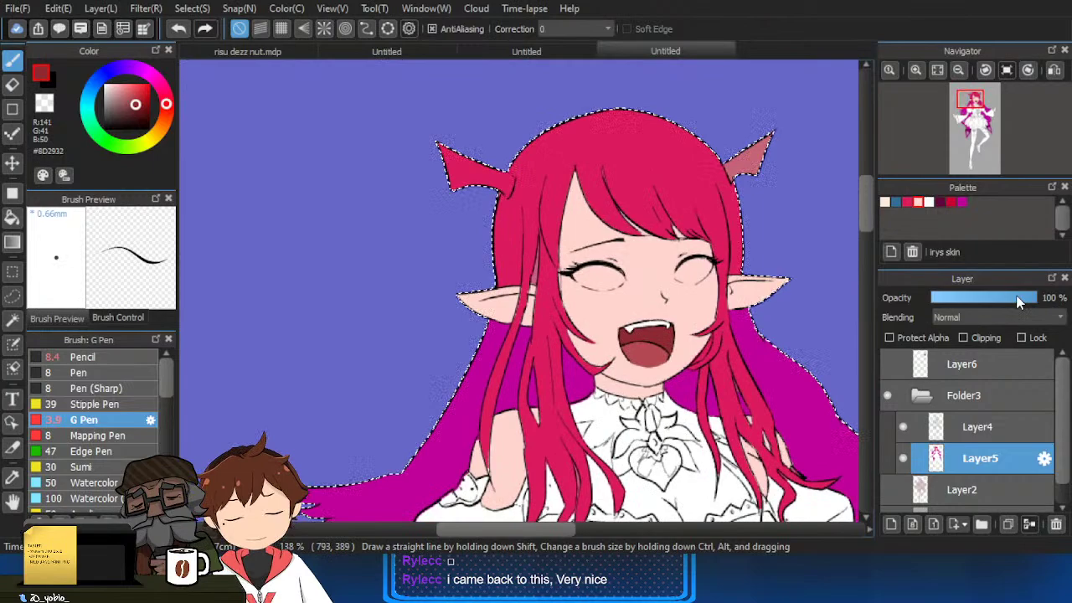
Clear the selection, close the gaps in the lower eyelines and fill both eyes with off-white #FFF2F3.
scroll(634, 260, "up", 2)
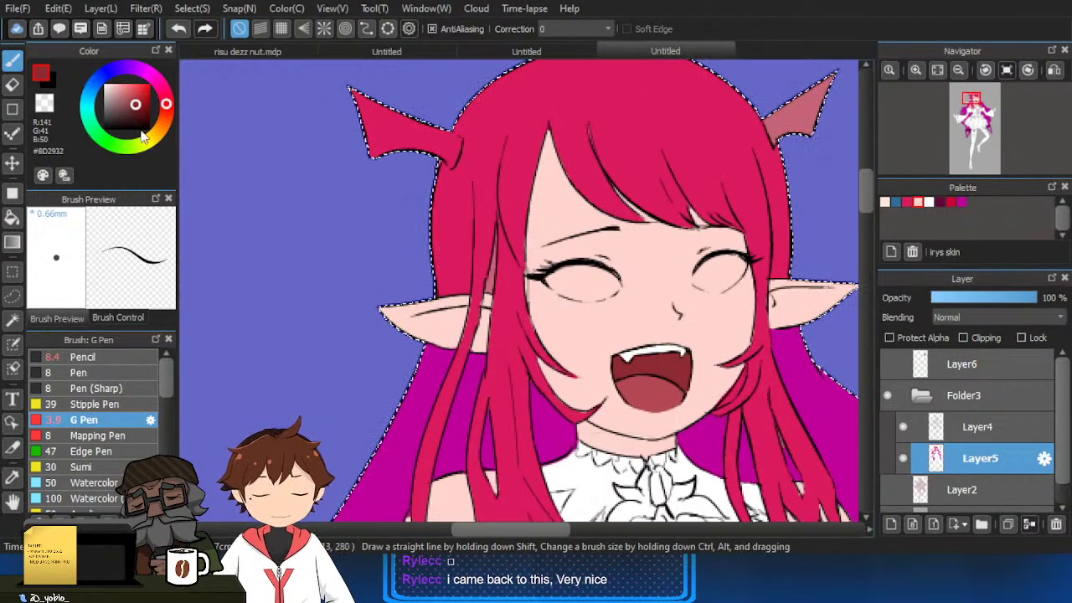
left_click(109, 87)
key("ctrl+d")
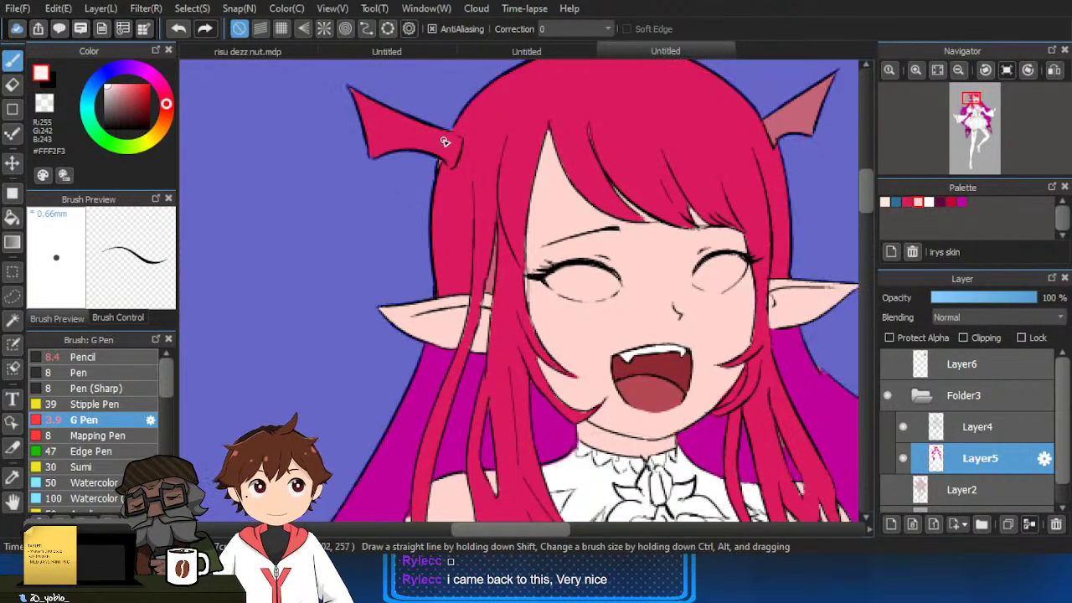
scroll(587, 319, "up", 2)
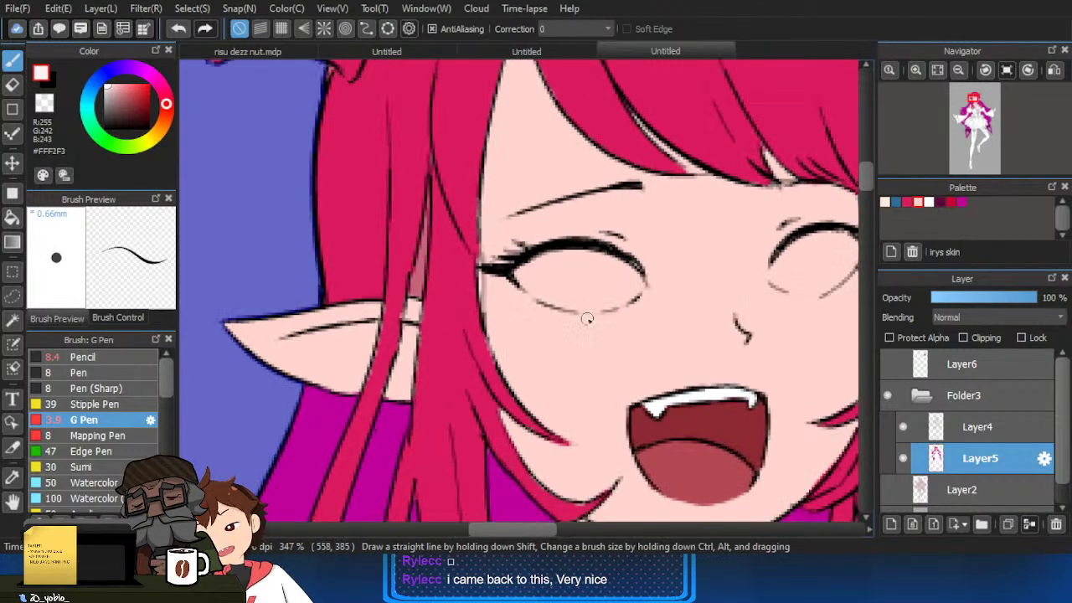
left_click_drag(587, 319, 603, 306)
key("g")
left_click(578, 281)
key("b")
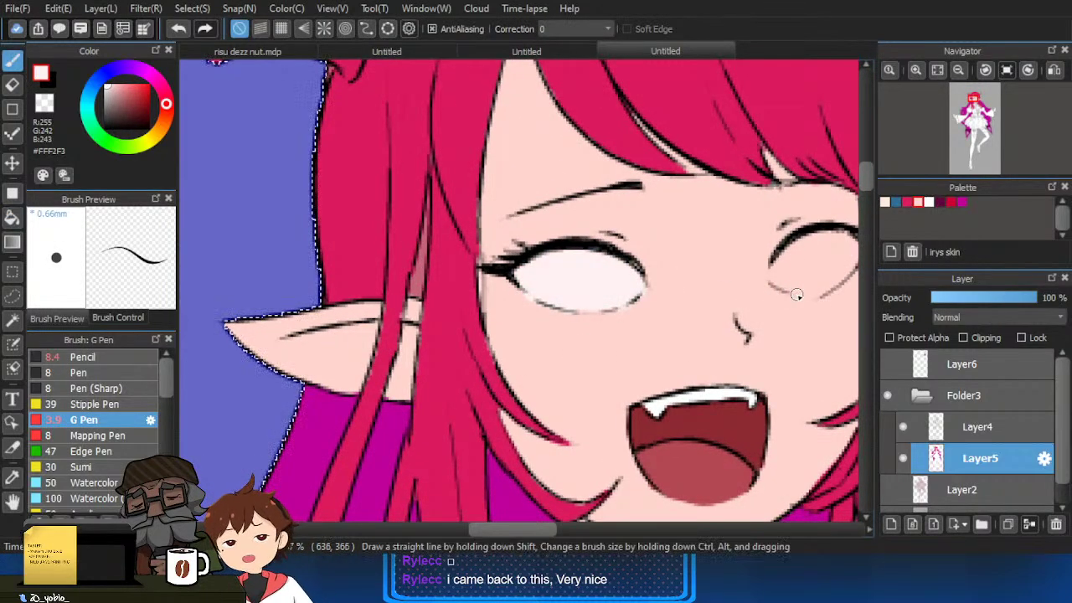
mouse_move(797, 292)
left_mouse_down()
mouse_move(749, 295)
mouse_move(772, 299)
left_mouse_up()
key("g")
left_click(788, 267)
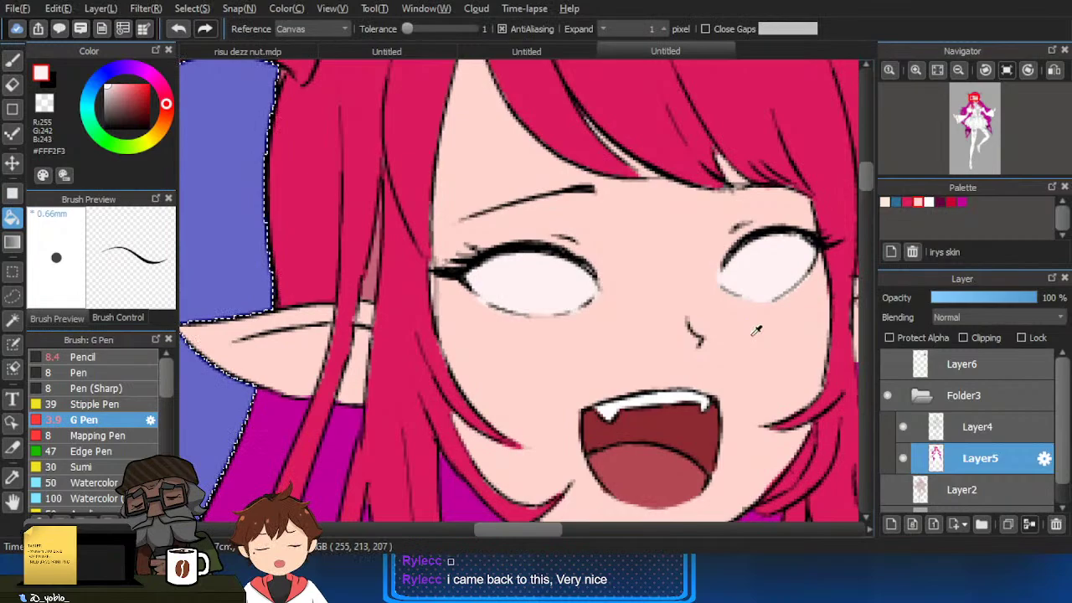
Touch up the off-white along the lower edges of the eyes with the G Pen and check the whole figure.
key("b")
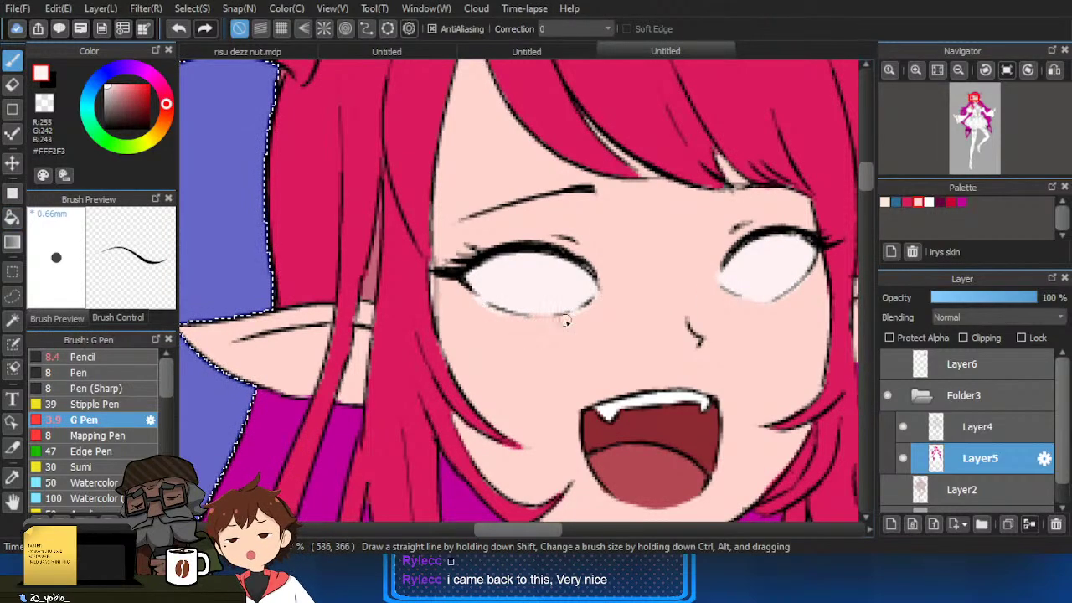
left_click_drag(603, 339, 753, 204)
mouse_move(792, 373)
left_mouse_down()
mouse_move(764, 379)
mouse_move(794, 378)
left_mouse_up()
scroll(793, 378, "down", 2)
scroll(804, 369, "up", 1)
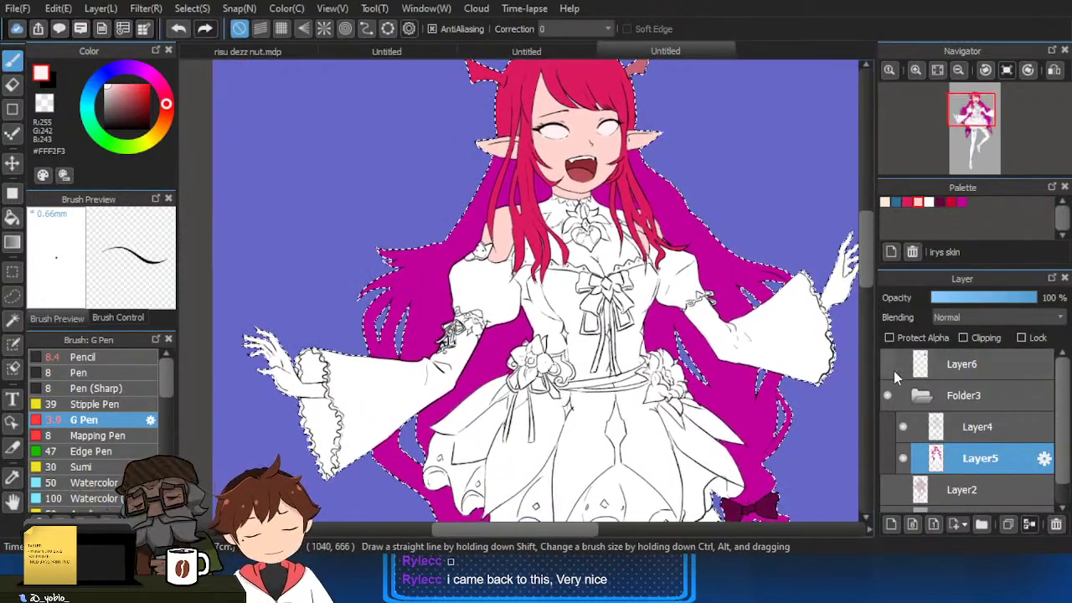
left_click(888, 365)
left_click_drag(797, 424, 777, 440)
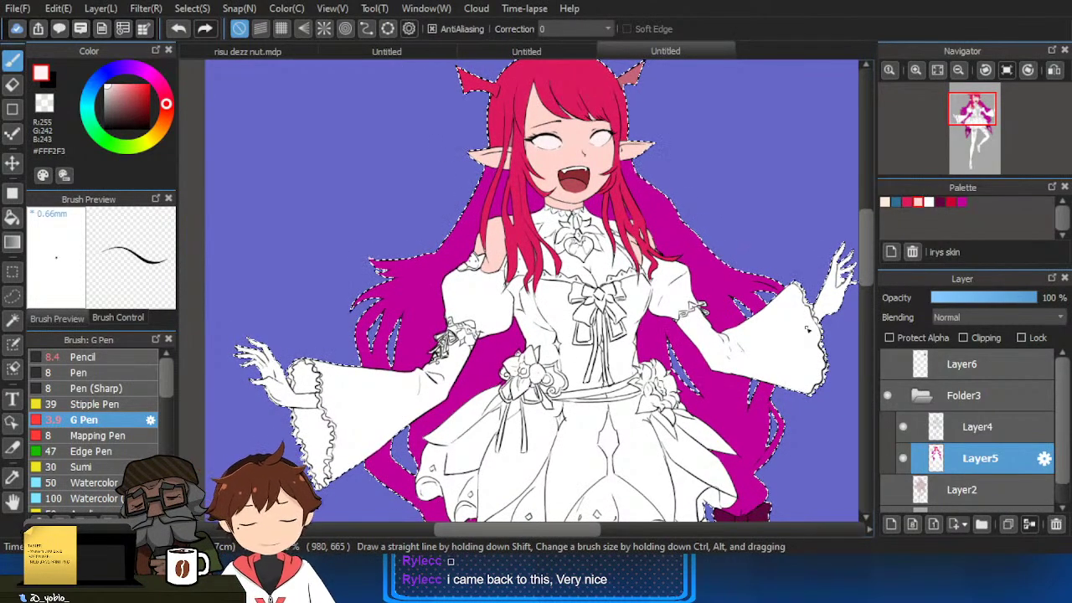
Sample dark purple #5E063F from the hair ribbon and fill both puffed upper sleeves and the adjoining bodice panel.
left_click_drag(786, 337, 694, 248)
left_click(676, 441, "alt")
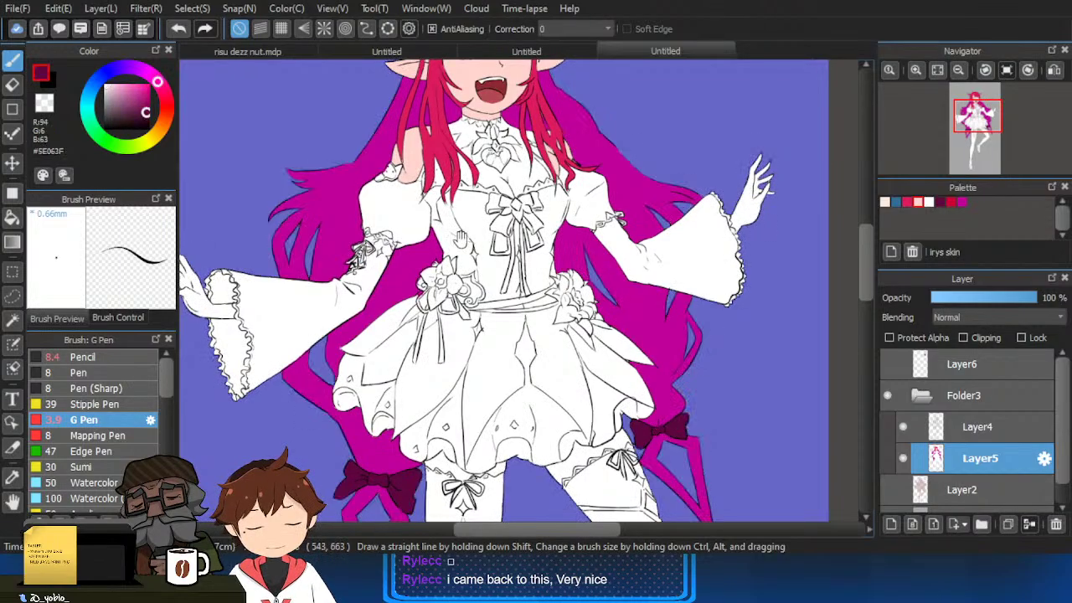
scroll(425, 245, "up", 2)
left_click_drag(424, 245, 500, 252)
key("g")
left_click(497, 219)
left_click(660, 231)
left_click(727, 213)
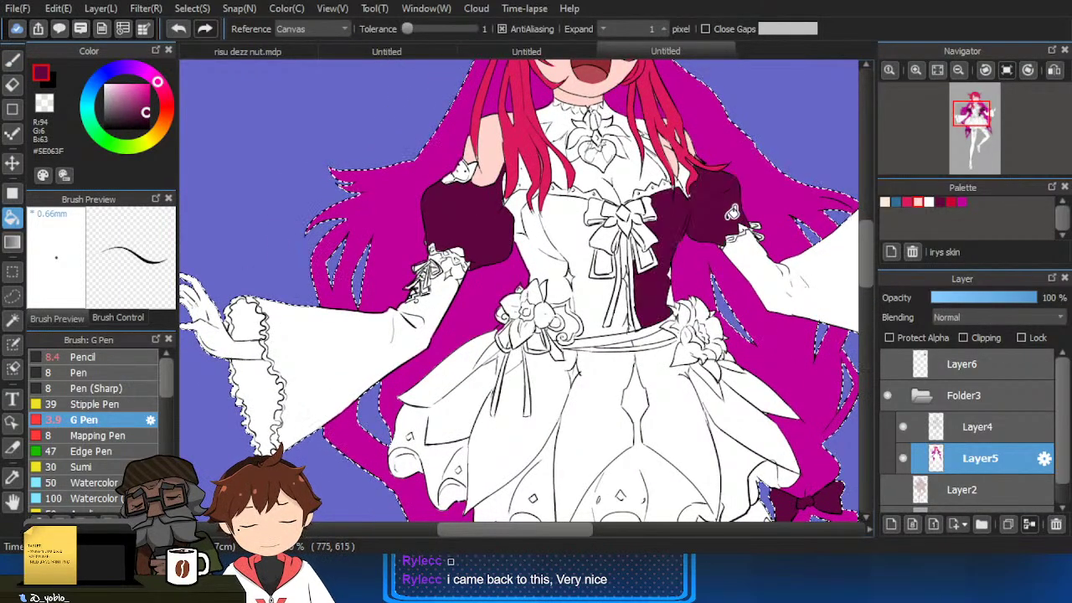
Undo the last fill and refill the puffed sleeve and the gap between its overlying hair strands with dark purple #5E063F.
scroll(724, 212, "up", 2)
key("ctrl+z")
left_click(681, 167)
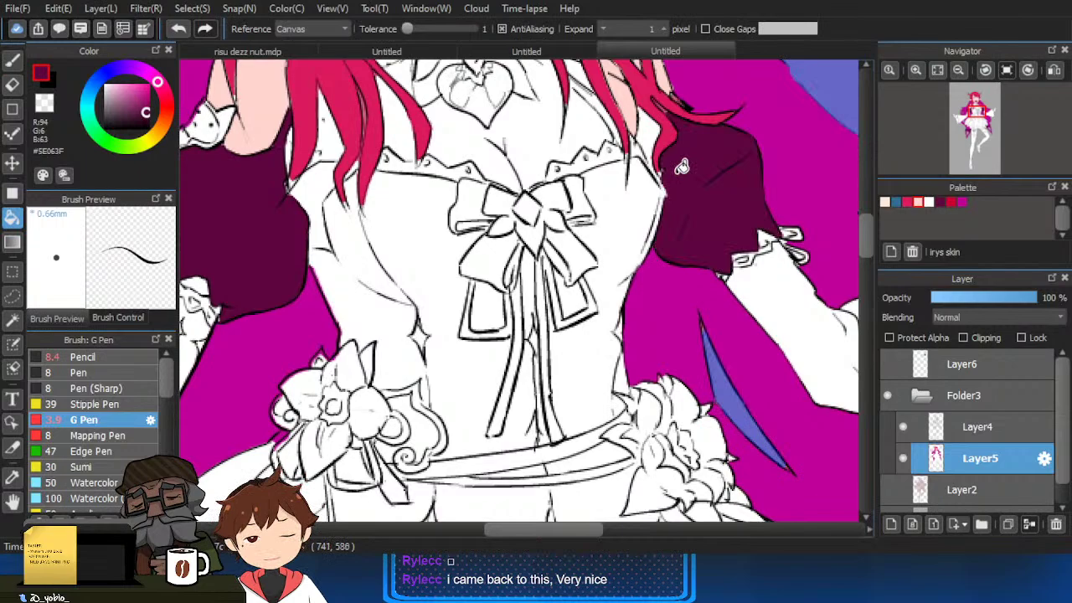
left_click(656, 122)
left_click_drag(701, 186, 707, 217)
key("b")
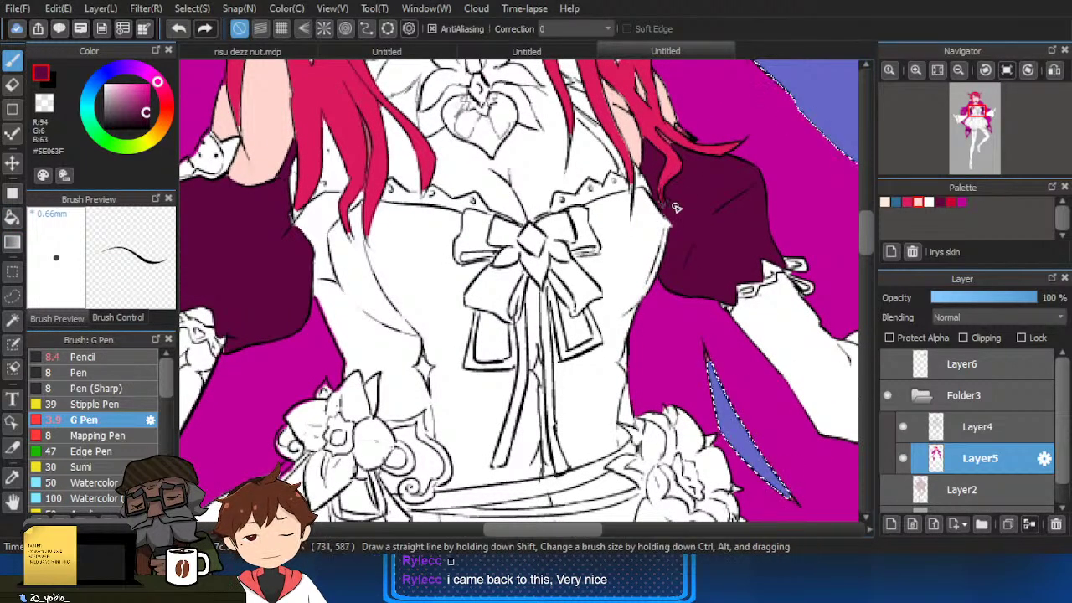
scroll(745, 230, "down", 2)
scroll(745, 231, "down", 2)
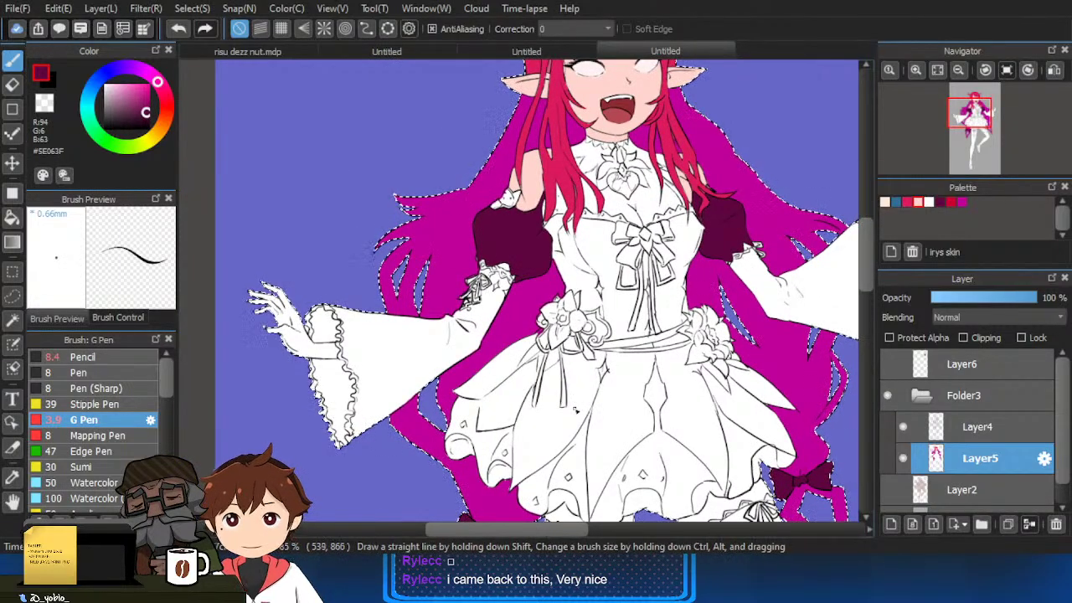
left_click_drag(499, 287, 535, 283)
scroll(426, 443, "up", 2)
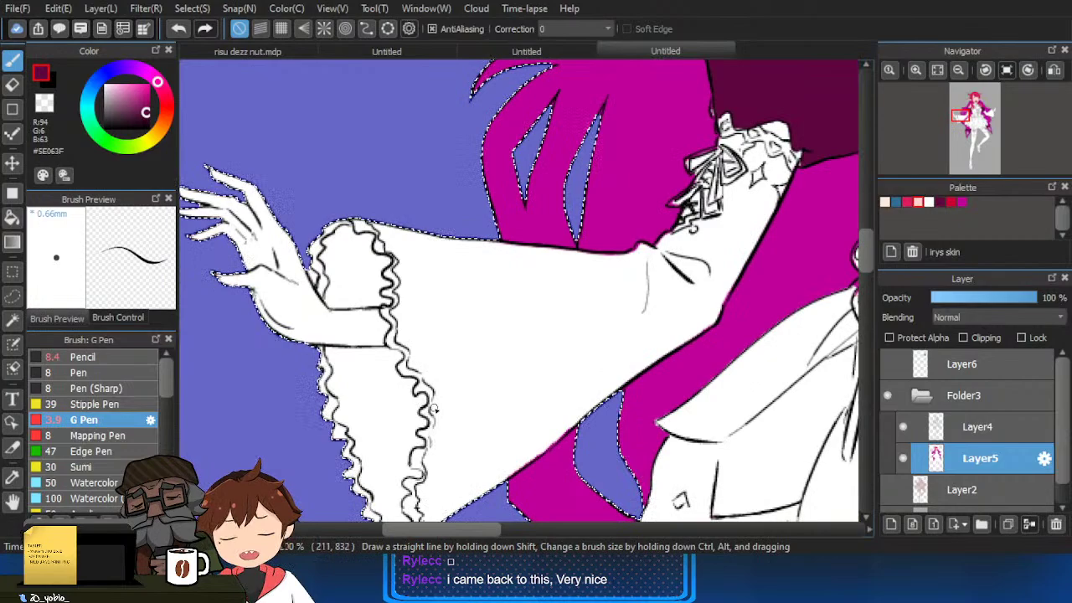
Paint the lower part of the flared sleeve's inner wavy trim dark purple #5E063F with the G Pen.
scroll(439, 426, "up", 2)
scroll(439, 426, "up", 1)
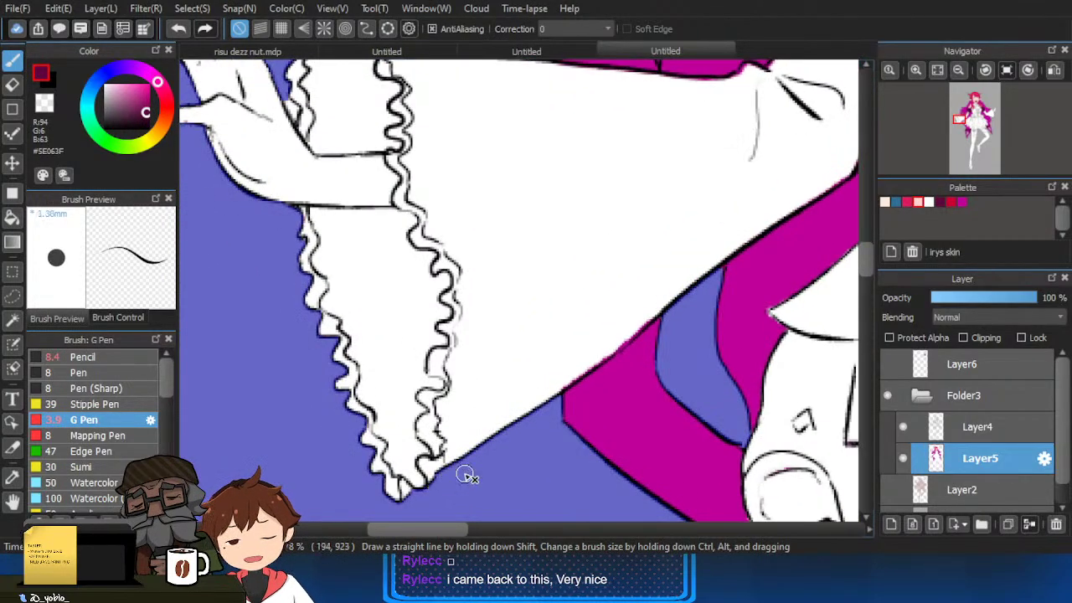
left_click_drag(469, 476, 479, 477)
mouse_move(424, 461)
left_mouse_down()
mouse_move(430, 477)
mouse_move(441, 469)
mouse_move(436, 435)
left_mouse_up()
left_click_drag(434, 450, 435, 445)
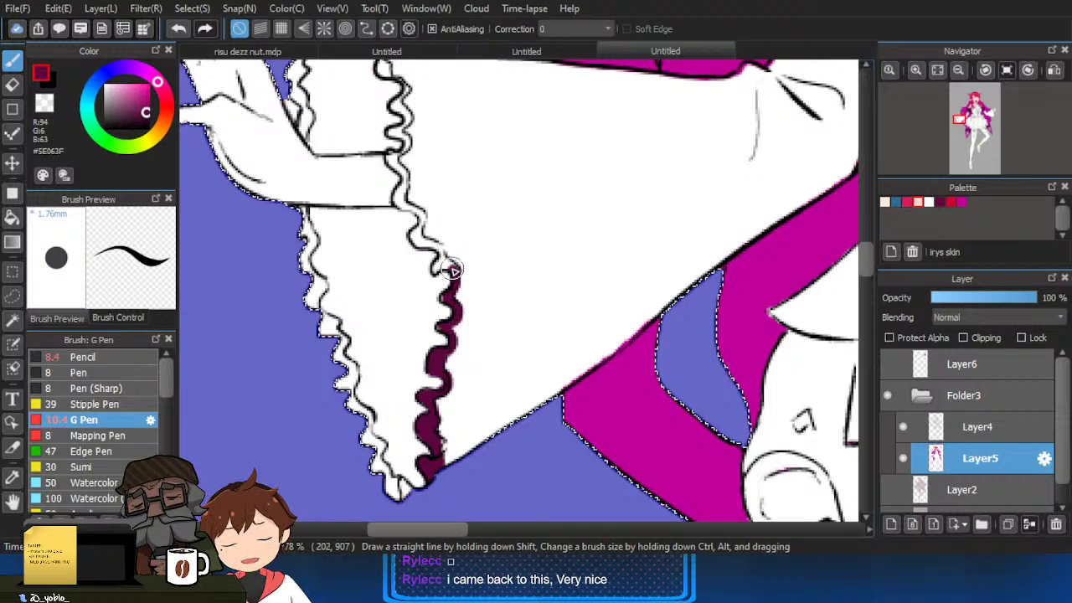
scroll(436, 285, "up", 1)
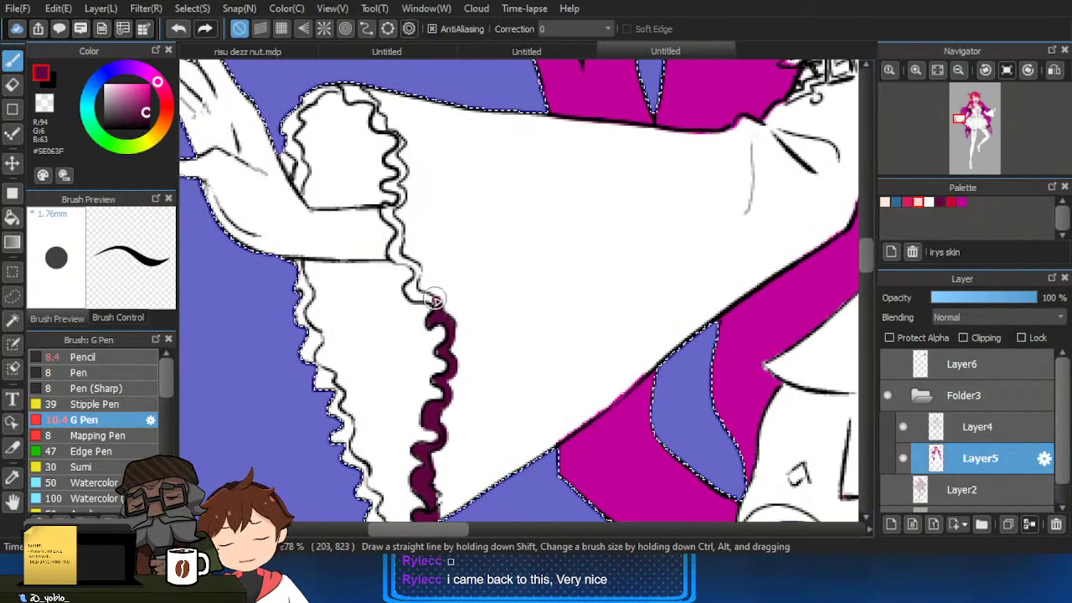
left_click_drag(412, 287, 429, 305)
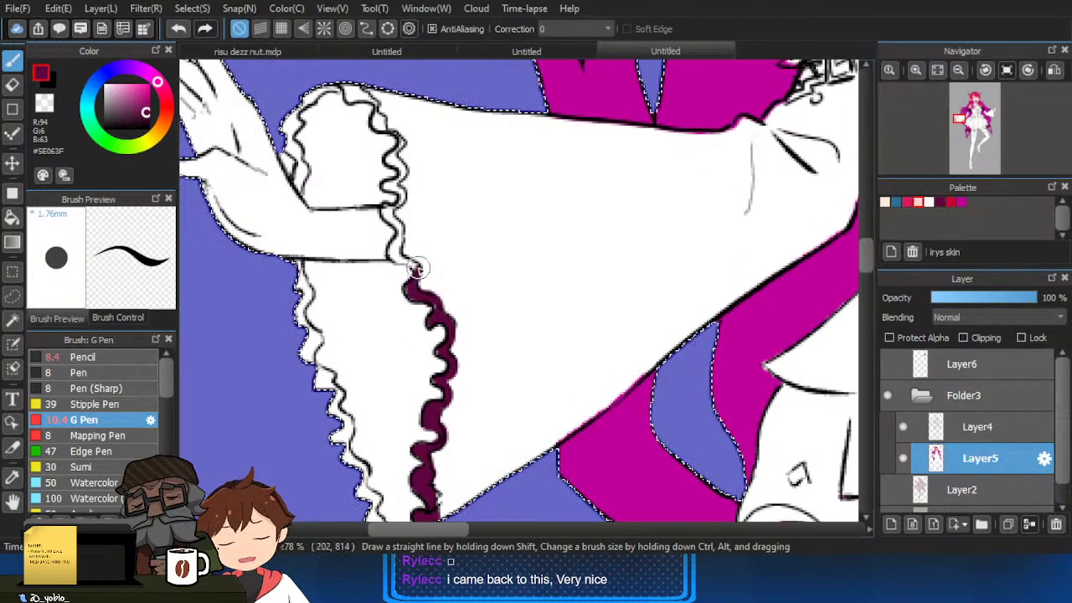
Fill the inner wavy trim across and just above the wrist with dark purple #5E063F.
key("g")
left_click(398, 228)
key("b")
left_click(397, 249)
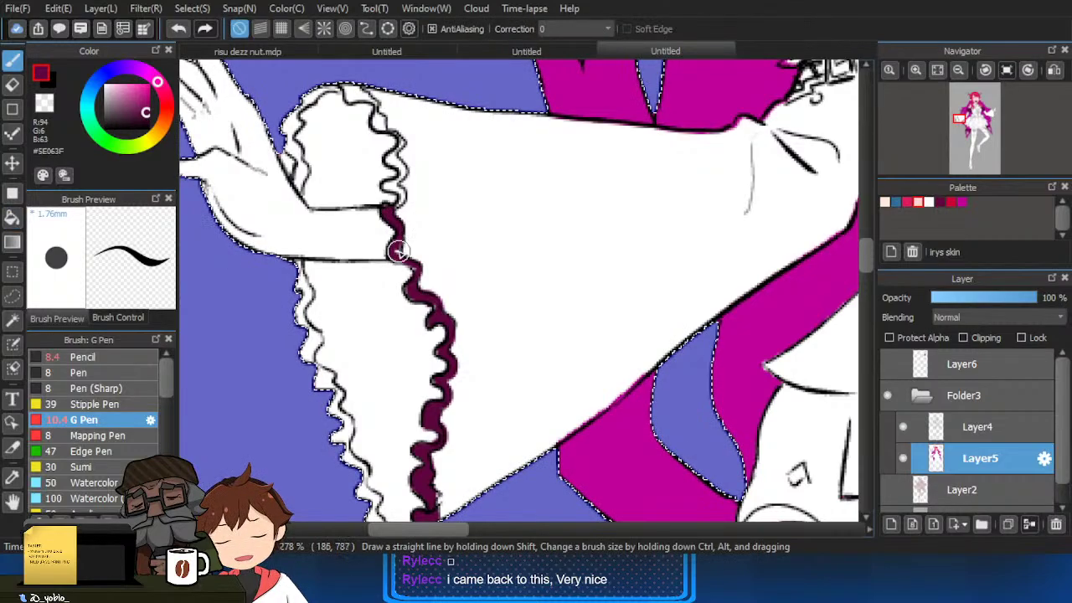
key("g")
left_click(397, 192)
Colour the outer wavy trim of the flared sleeve below the hand with dark purple #5E063F.
key("b")
mouse_move(308, 353)
left_mouse_down()
mouse_move(335, 330)
mouse_move(307, 334)
left_mouse_up()
key("g")
left_click(306, 302)
left_click(333, 370)
left_click(337, 394)
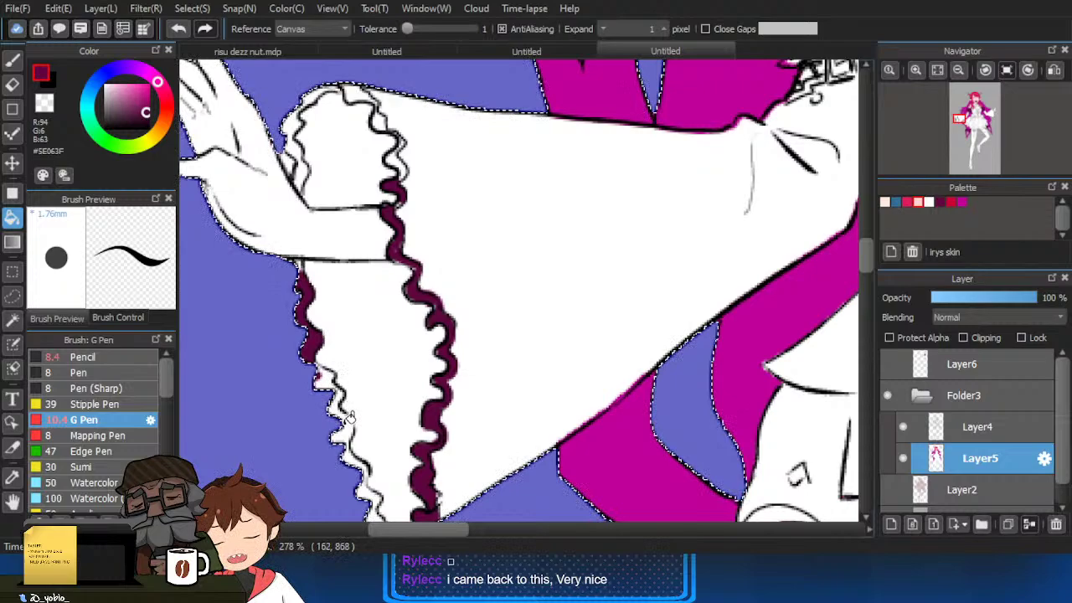
left_click(345, 414)
left_click(357, 425)
Fill the outer trim down to the sleeve's pointed tip and its remaining white gap with dark purple #5E063F.
left_click_drag(360, 431, 345, 379)
left_click(360, 461)
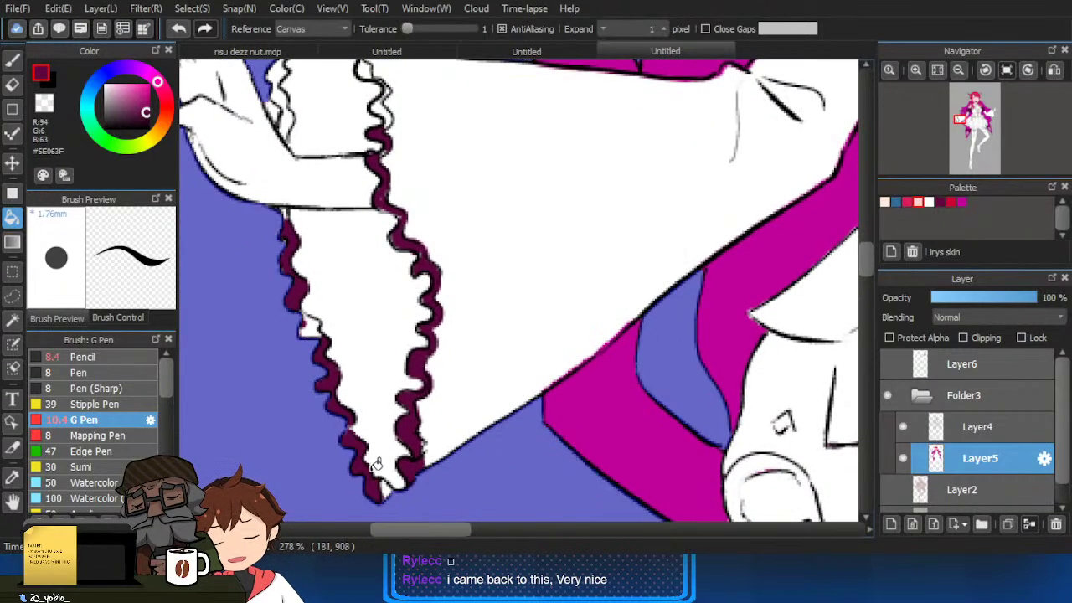
left_click(384, 491)
key("b")
key("g")
left_click(312, 326)
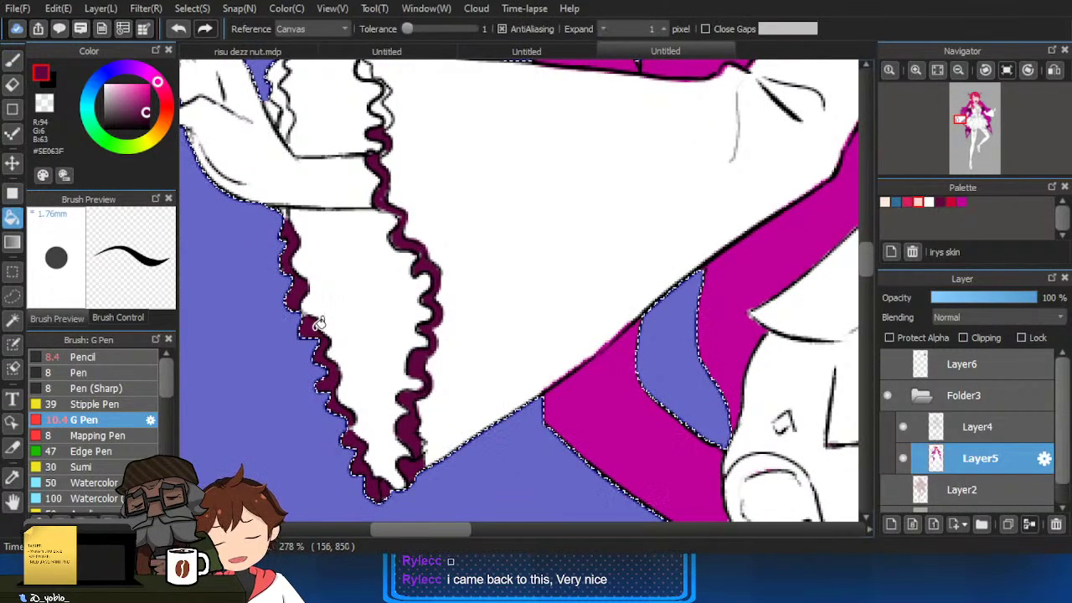
key("b")
left_click_drag(319, 340, 321, 325)
Fill the outer trim above the wrist, beside the hand, with dark purple #5E063F and clear the selection.
left_click_drag(318, 291, 335, 408)
key("b")
left_click(297, 220)
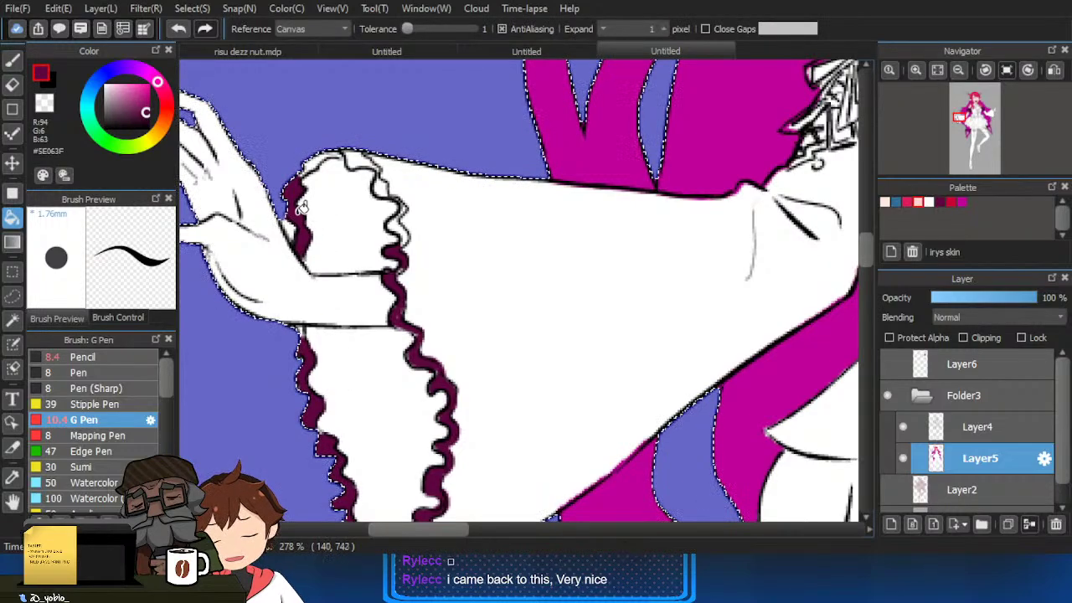
key("ctrl+d")
key("e")
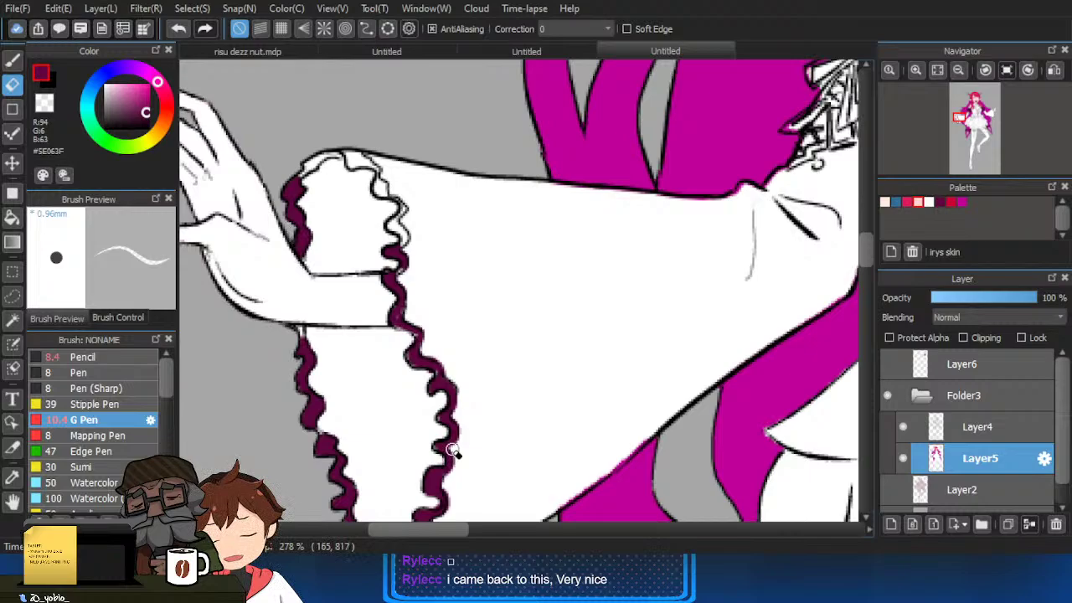
Reload the selection from Layer5 and colour the trim around the cuff's upper edge dark purple #5E063F.
left_click(936, 459, "ctrl")
key("g")
left_click(325, 161)
left_click(356, 158)
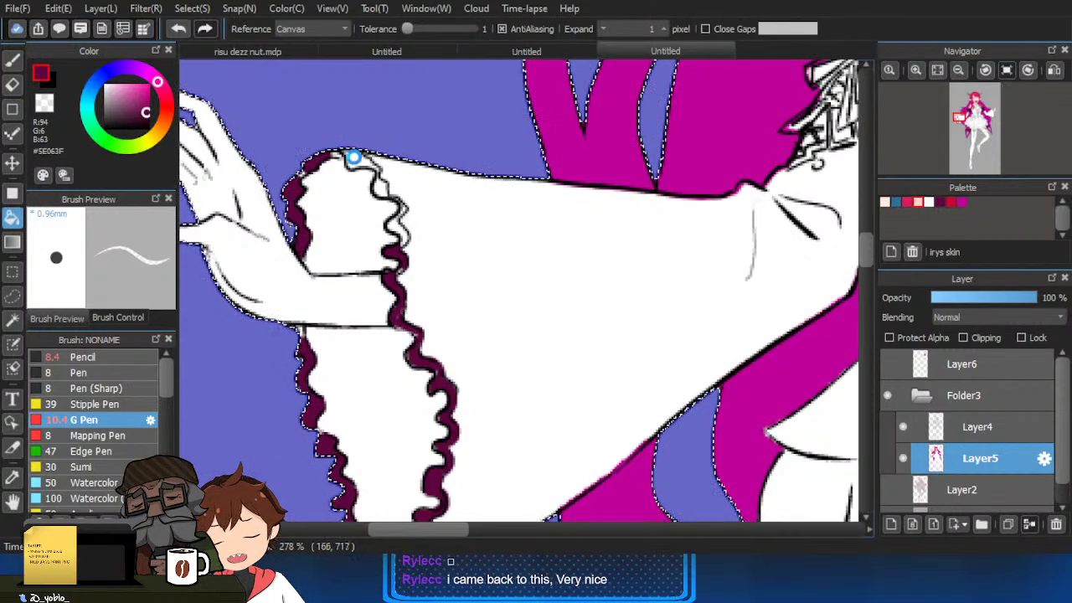
key("b")
left_click_drag(377, 176, 390, 221)
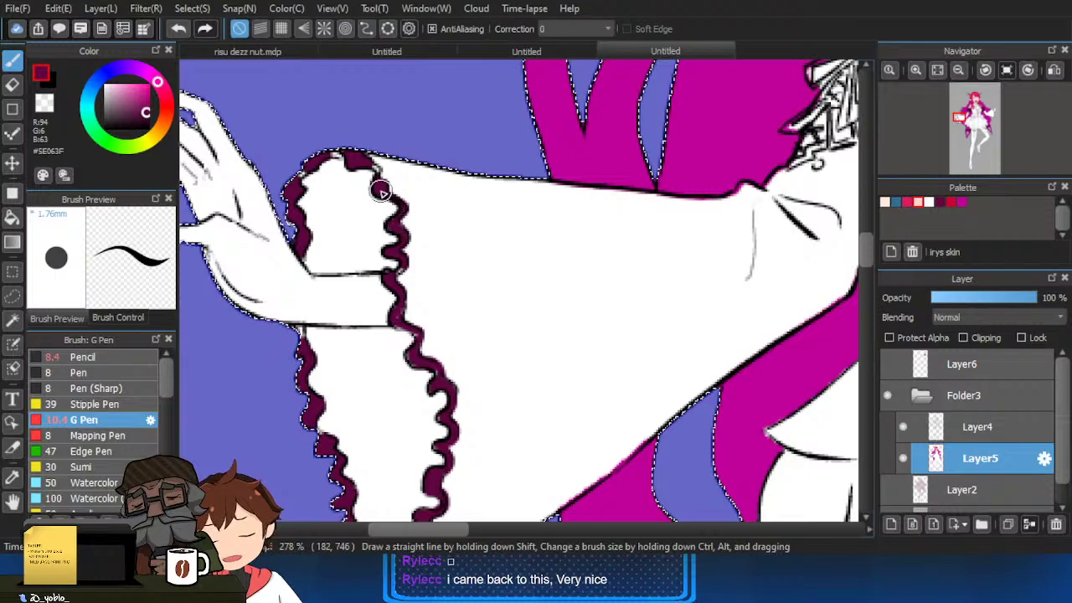
mouse_move(366, 160)
left_mouse_down()
mouse_move(339, 153)
mouse_move(290, 206)
left_mouse_up()
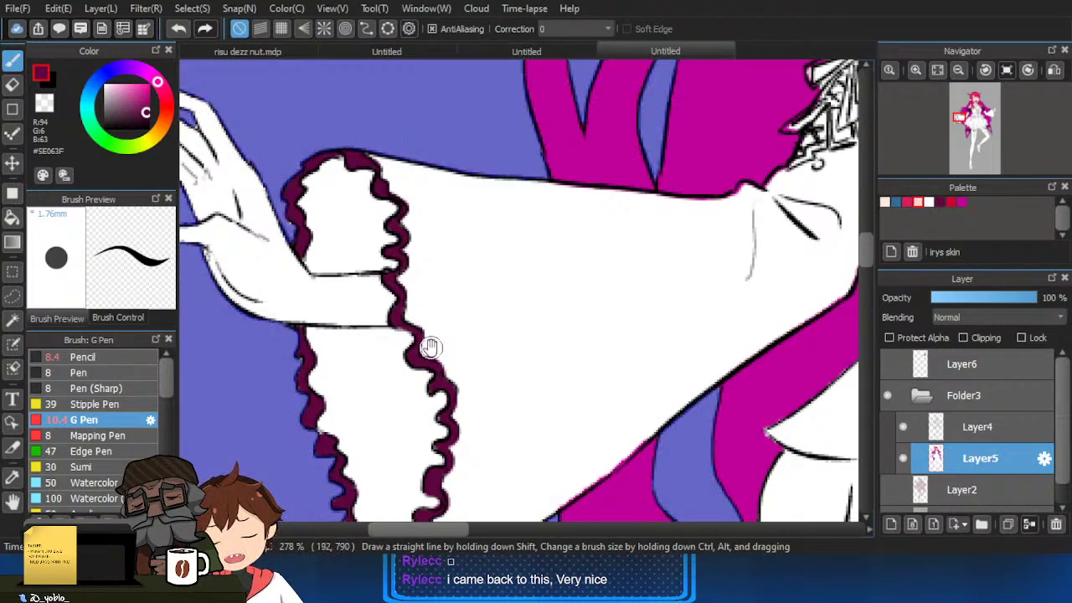
Touch up the lower end of the inner trim near the sleeve tip with dark purple using the G Pen.
left_click_drag(432, 348, 416, 270)
left_click_drag(438, 382, 435, 332)
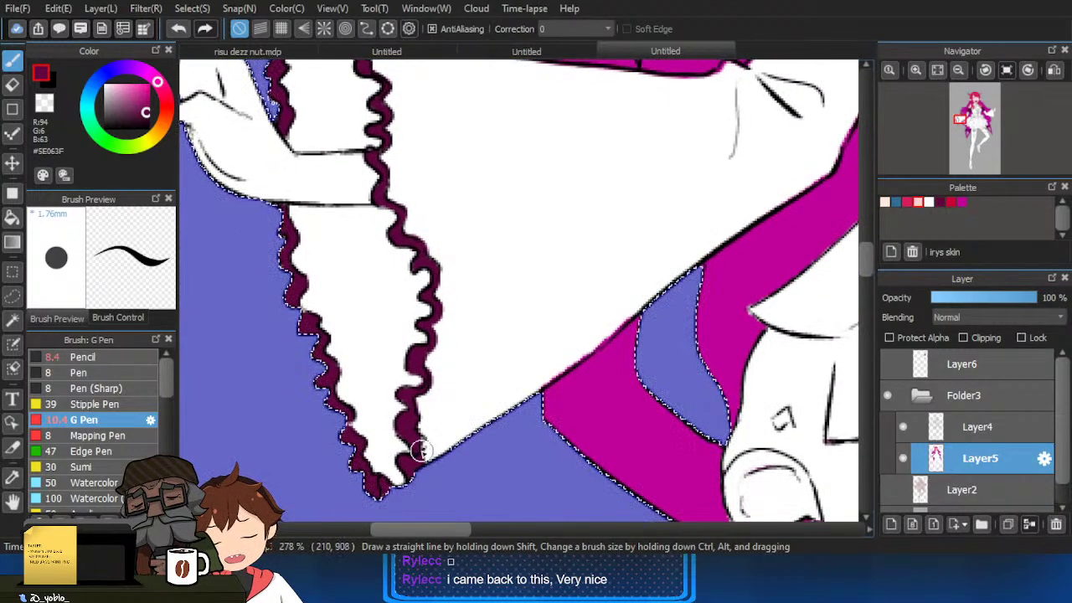
left_click_drag(425, 446, 426, 365)
Fill the upper scalloped trim of the opposite flared sleeve, from its top corner to the wrist, with dark purple #5E063F.
left_click_drag(590, 338, 293, 377)
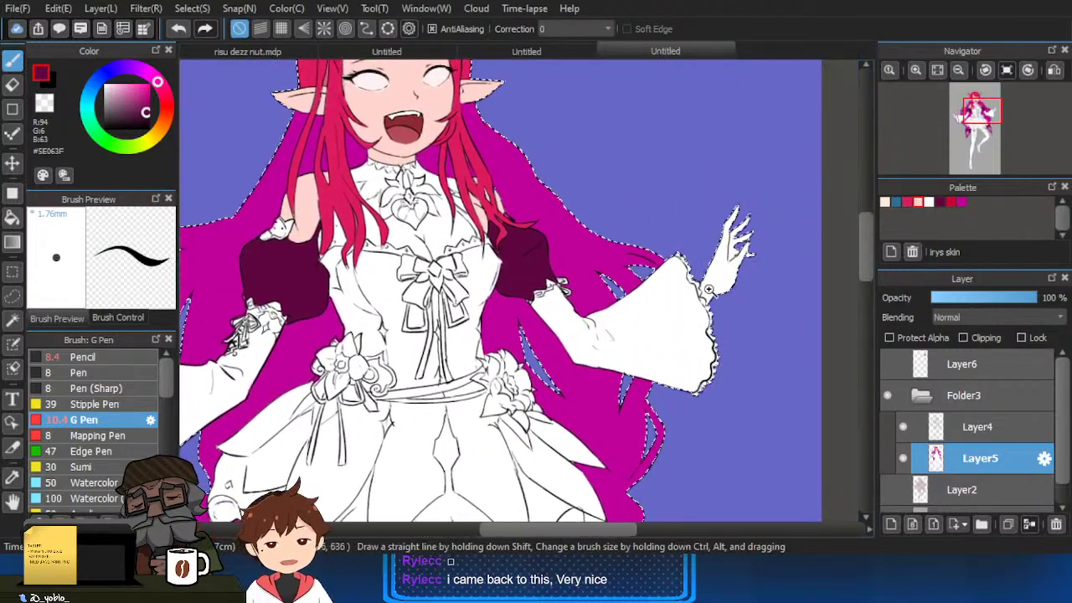
left_click_drag(687, 365, 683, 400)
left_click_drag(721, 328, 719, 366)
key("g")
left_click(692, 279)
left_click(672, 205)
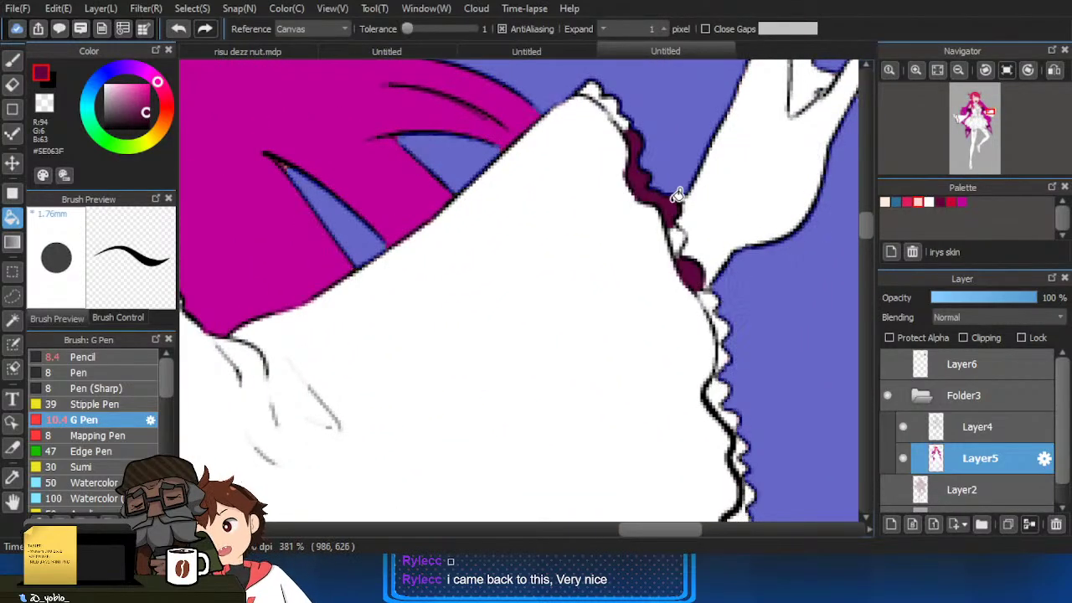
left_click(678, 238)
left_click(625, 121)
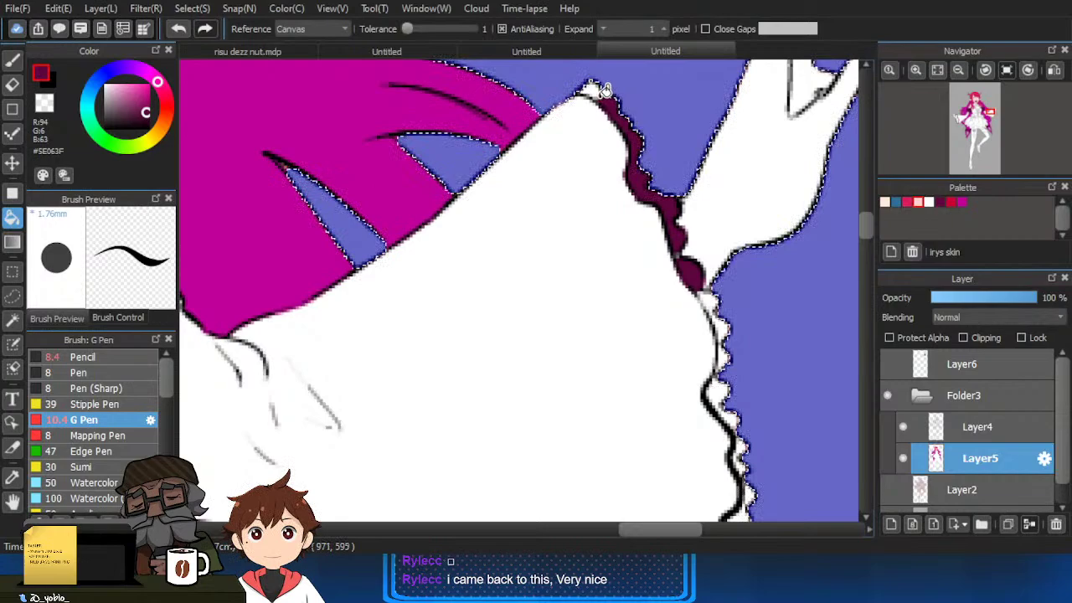
left_click(594, 90)
Fill the scallops below the wrist down to the sleeve's bottom corner with dark purple #5E063F.
left_click(710, 302)
left_click(722, 330)
left_click(723, 360)
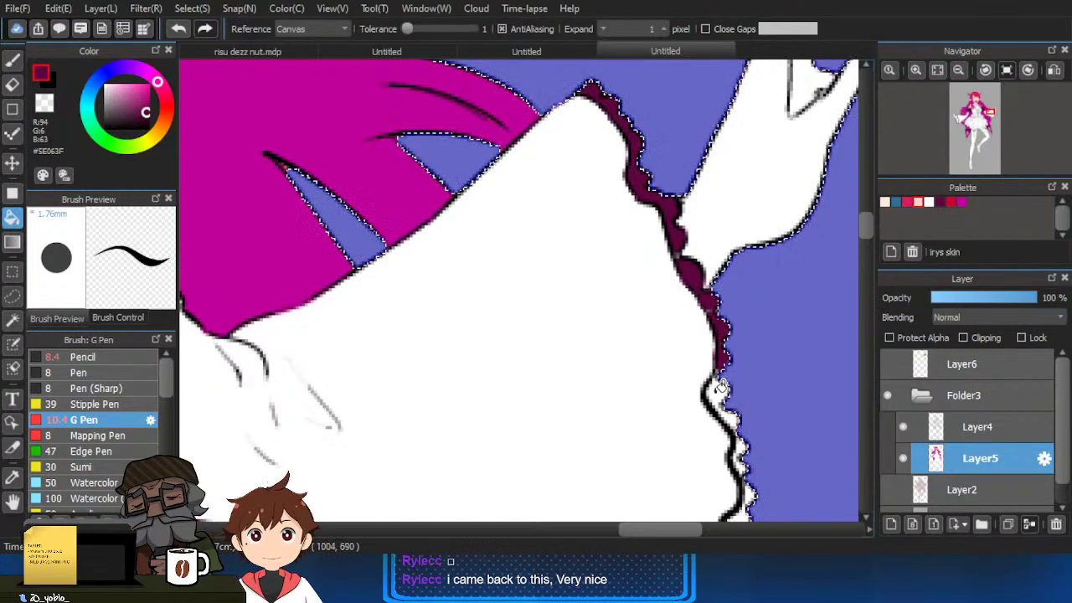
left_click(718, 393)
scroll(734, 417, "down", 2)
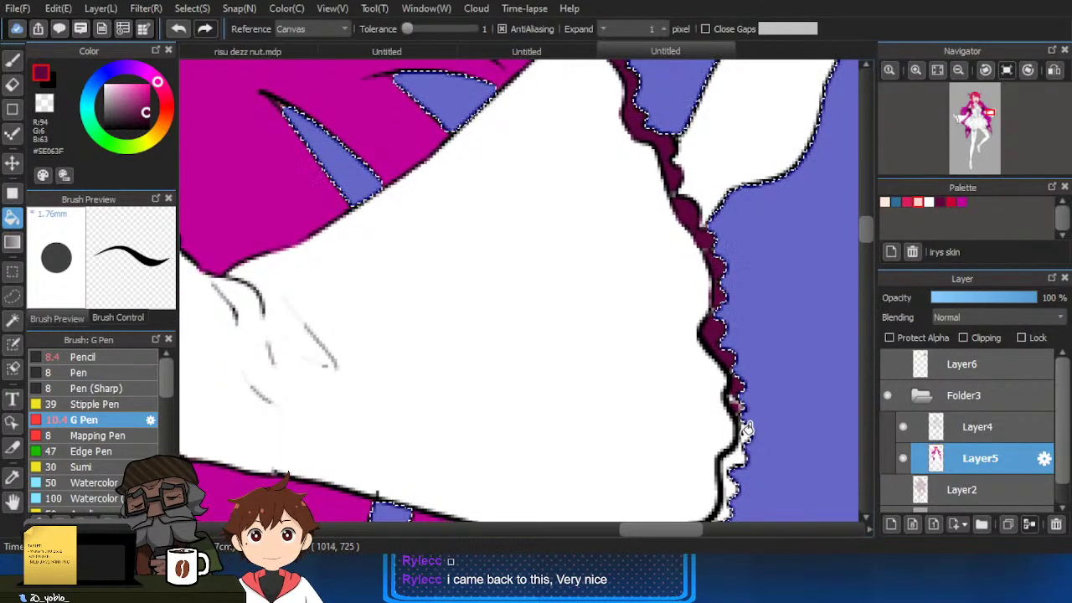
left_click(746, 457)
scroll(749, 456, "down", 3)
left_click(720, 464)
left_click(703, 480)
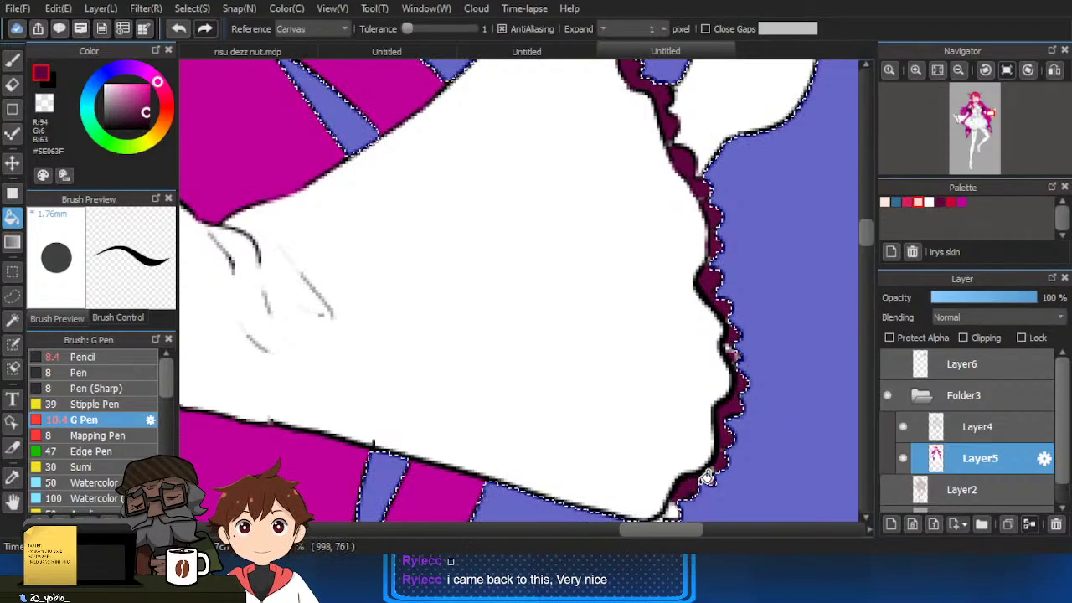
scroll(700, 480, "down", 3)
left_click(683, 444)
Cover the leftover white spots in the scalloped trim with the G Pen and clear the selection.
key("b")
scroll(662, 452, "up", 3)
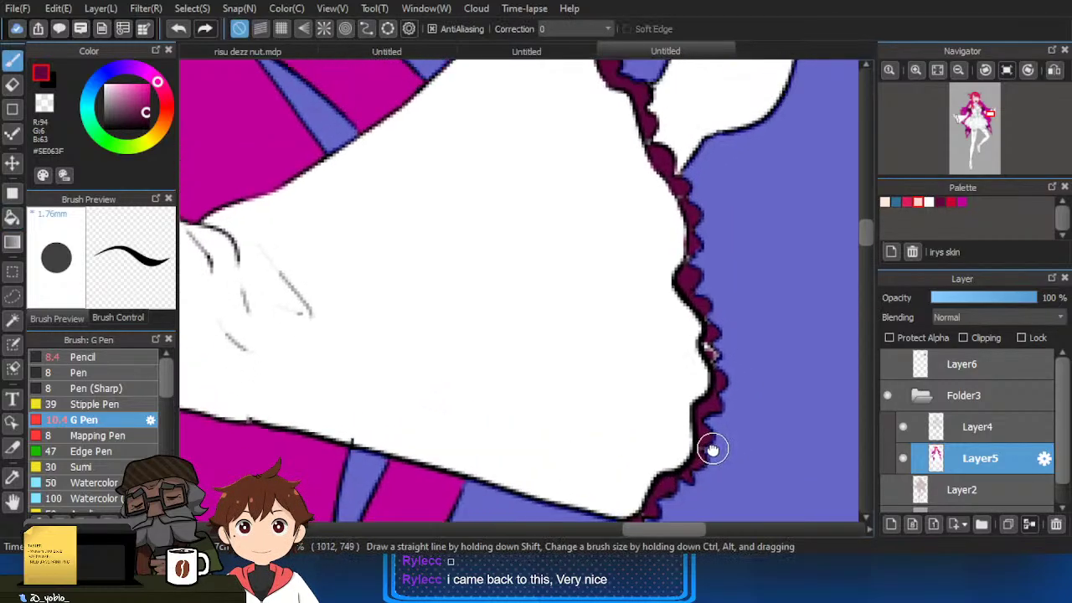
left_click_drag(707, 367, 710, 356)
key("ctrl+d")
scroll(744, 335, "down", 4)
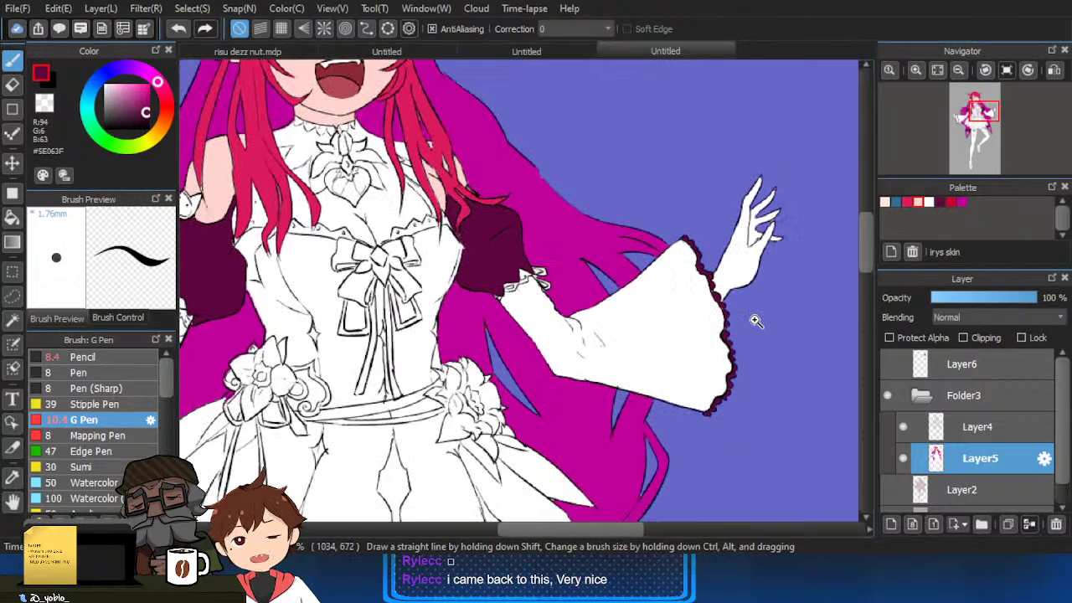
Paint three dark purple four-pointed stars across the sleeve just below the puff, redoing the faulty strokes.
scroll(515, 273, "up", 3)
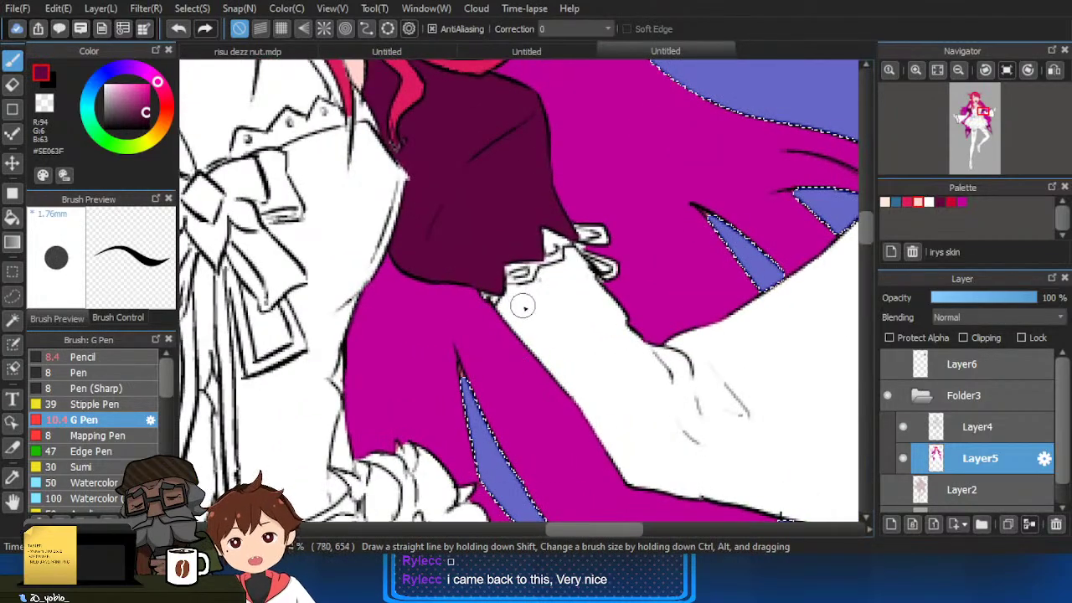
scroll(549, 297, "up", 2)
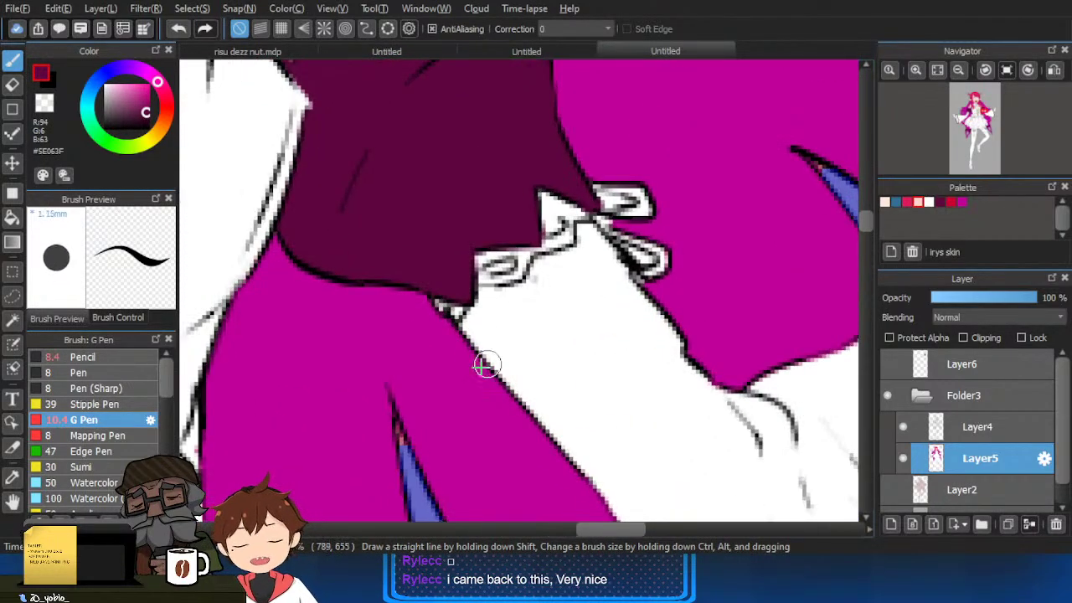
key("ctrl+z")
mouse_move(482, 347)
left_mouse_down()
mouse_move(480, 322)
mouse_move(501, 339)
left_mouse_up()
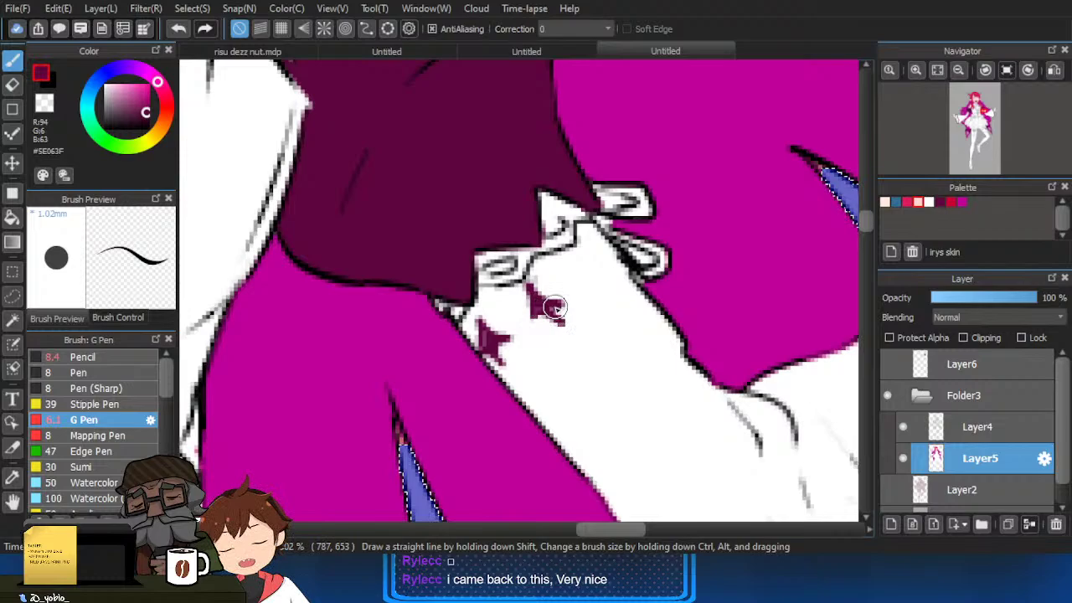
key("ctrl+z")
left_click_drag(533, 315, 560, 330)
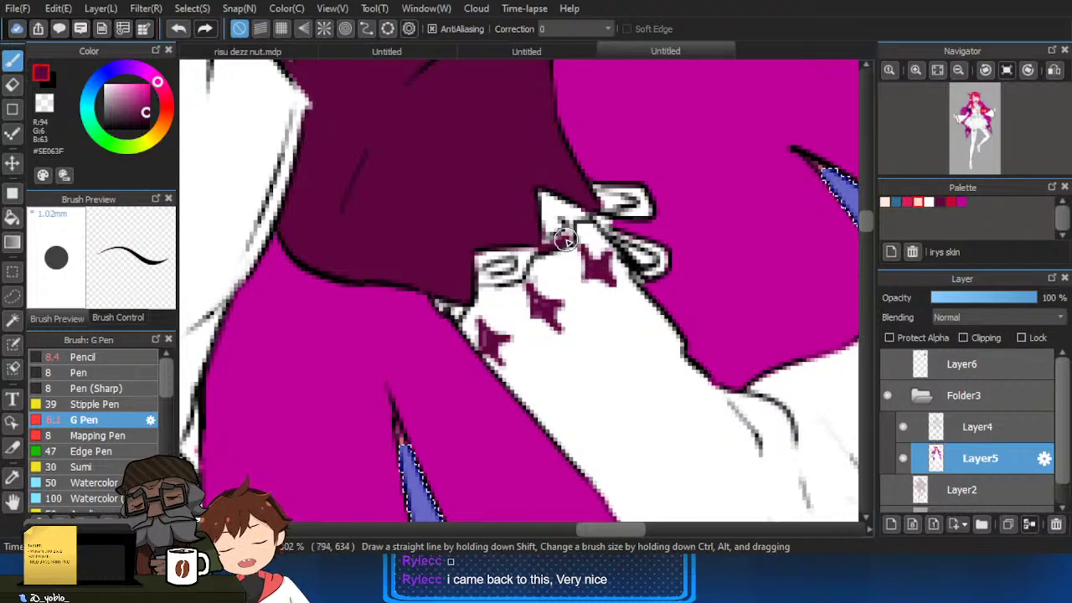
Paint the ruffle and bow under the puffed sleeve dark purple #5E063F, with hair magenta #C1019A inside the lower bow loop.
left_click_drag(480, 268, 514, 256)
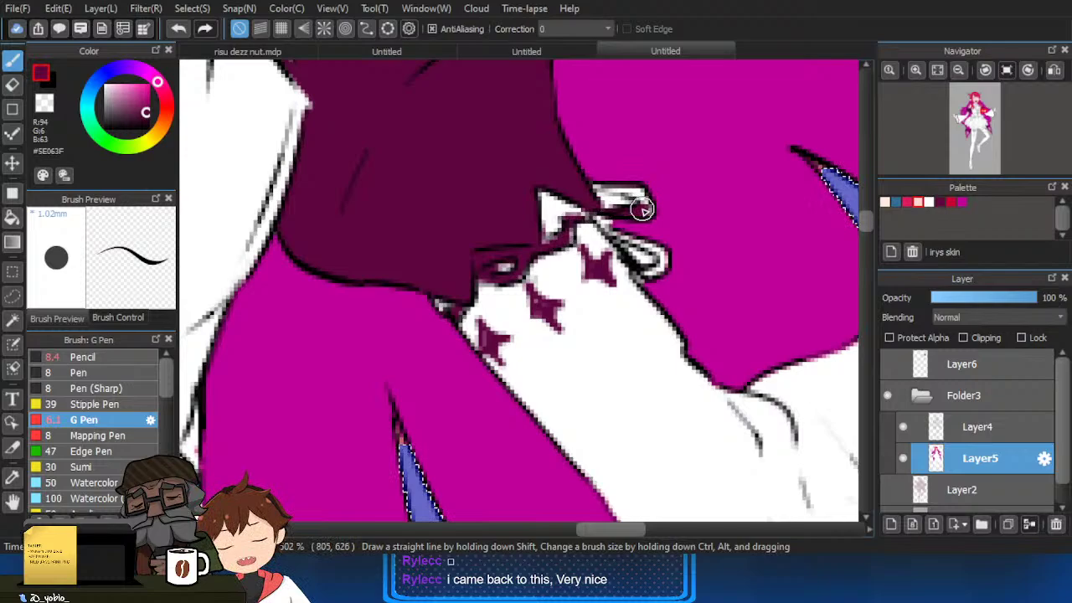
left_click(701, 215, "alt")
left_click_drag(630, 248, 637, 254)
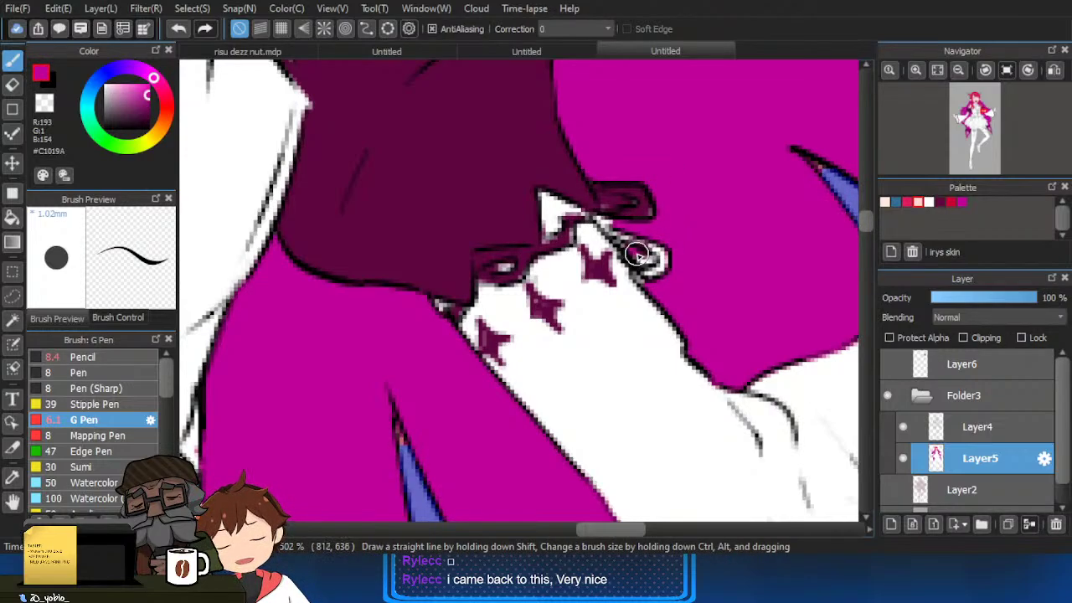
left_click(568, 184, "alt")
left_click_drag(596, 216, 618, 234)
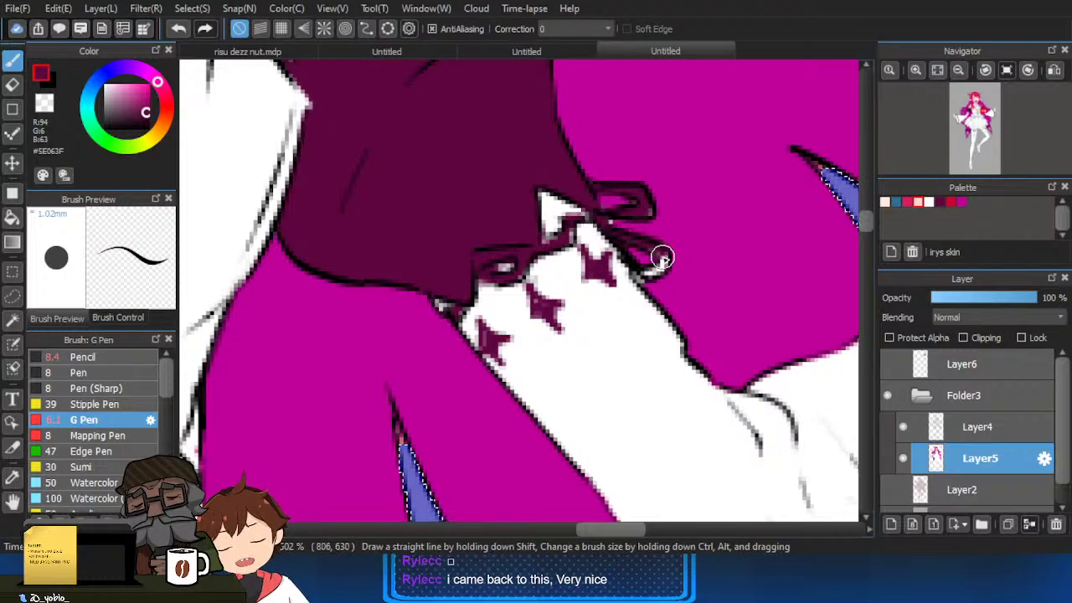
Fill the openings in the ruffle under the puffed sleeve with skin tone #FFD5CF and touch up its purple edge.
scroll(645, 256, "down", 4)
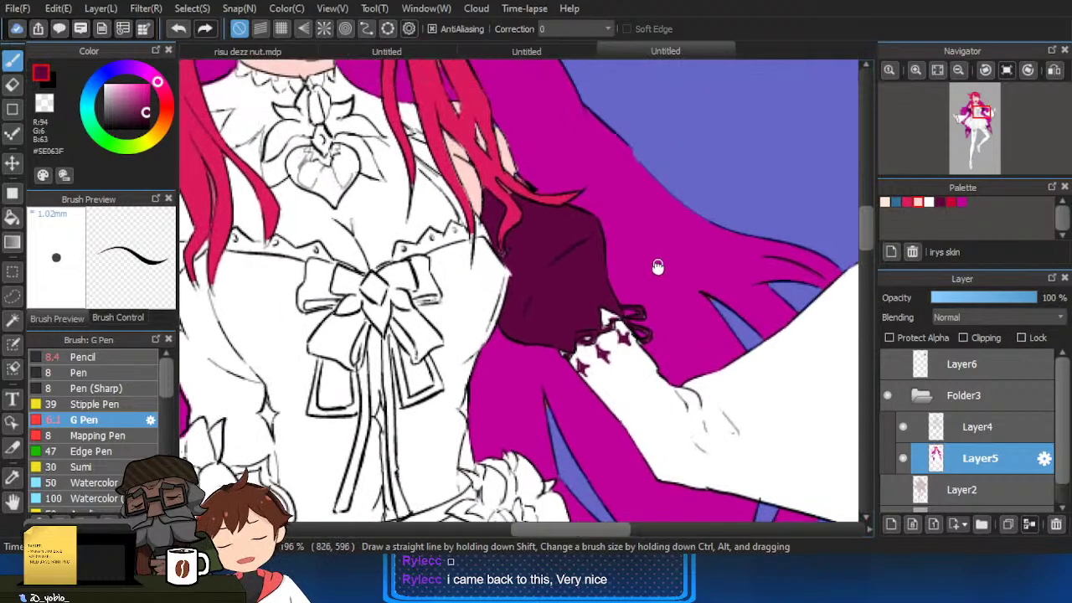
scroll(606, 356, "up", 4)
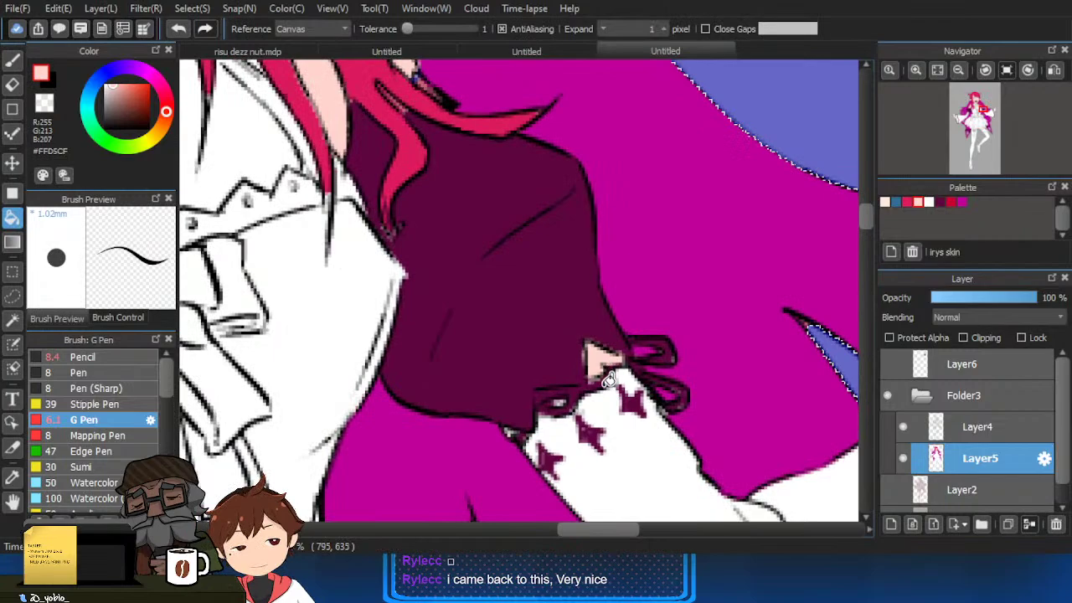
left_click_drag(568, 369, 583, 335)
left_click_drag(603, 380, 607, 378)
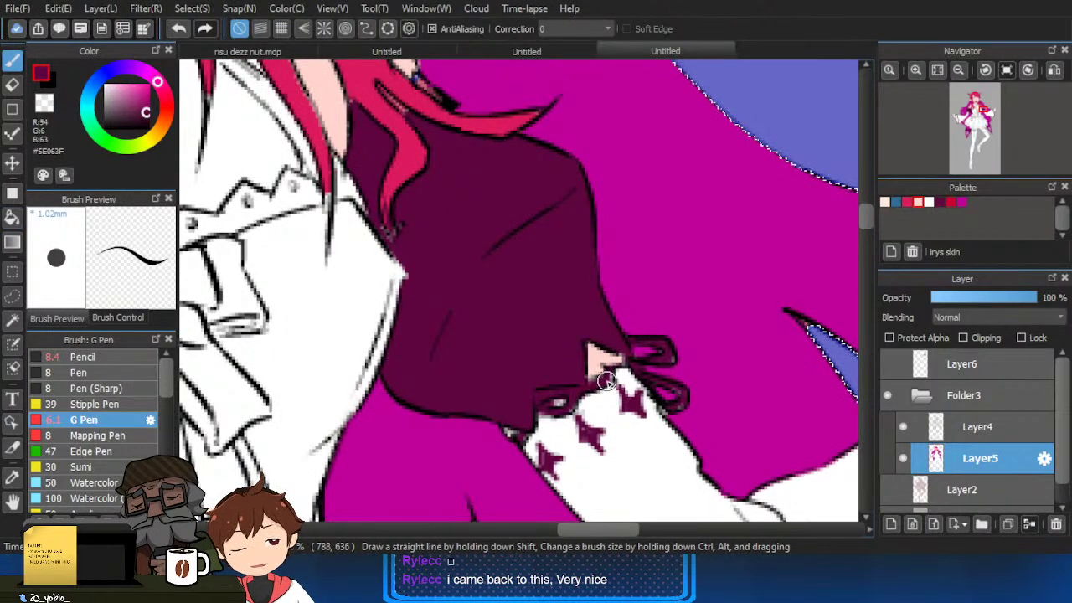
right_click(600, 361)
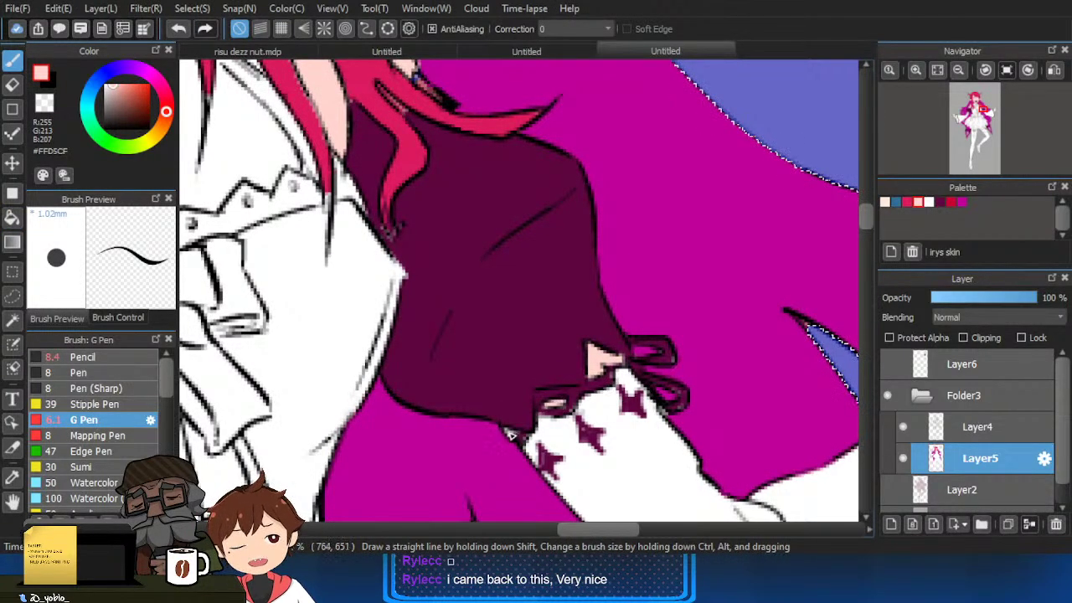
Fill the openings in the ruffle under the other puffed sleeve with skin tone #FFD5CF.
scroll(528, 423, "down", 4)
left_click_drag(402, 394, 607, 260)
left_click_drag(388, 346, 506, 299)
scroll(506, 299, "up", 4)
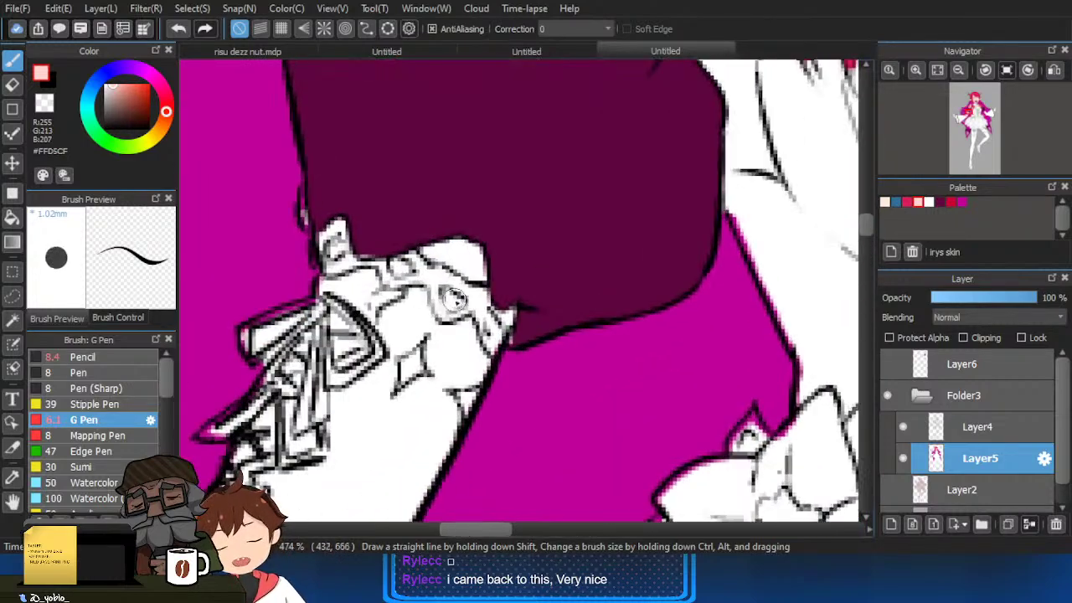
key("g")
left_click(459, 260)
key("b")
left_click(397, 268)
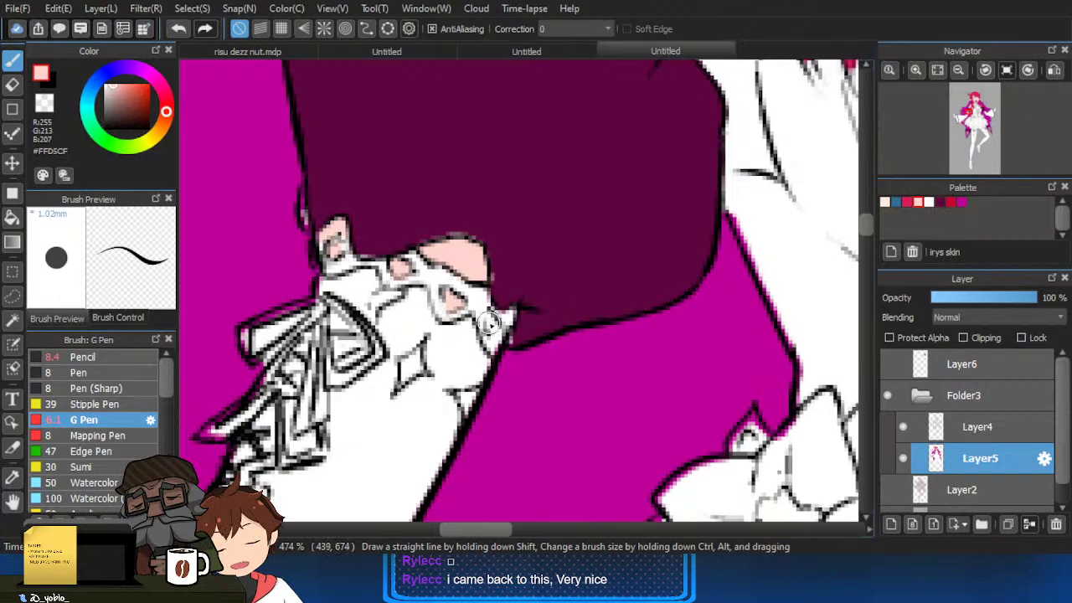
scroll(435, 385, "down", 1)
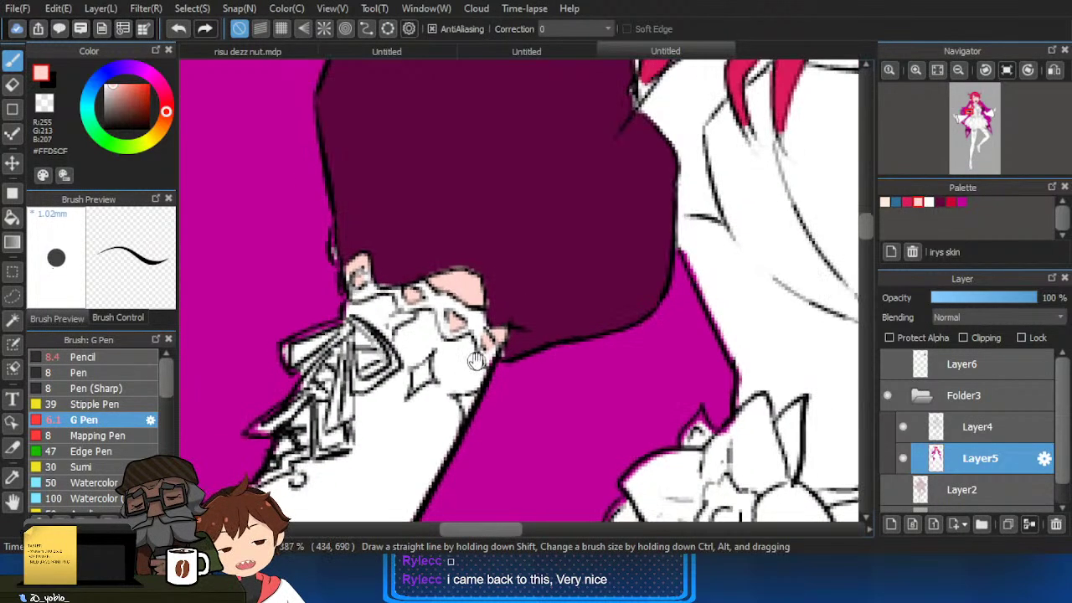
Paint the diamond star below that ruffle and the half star at the sleeve's edge dark purple #5E063F.
key("g")
left_click(421, 375)
left_click(540, 290, "alt")
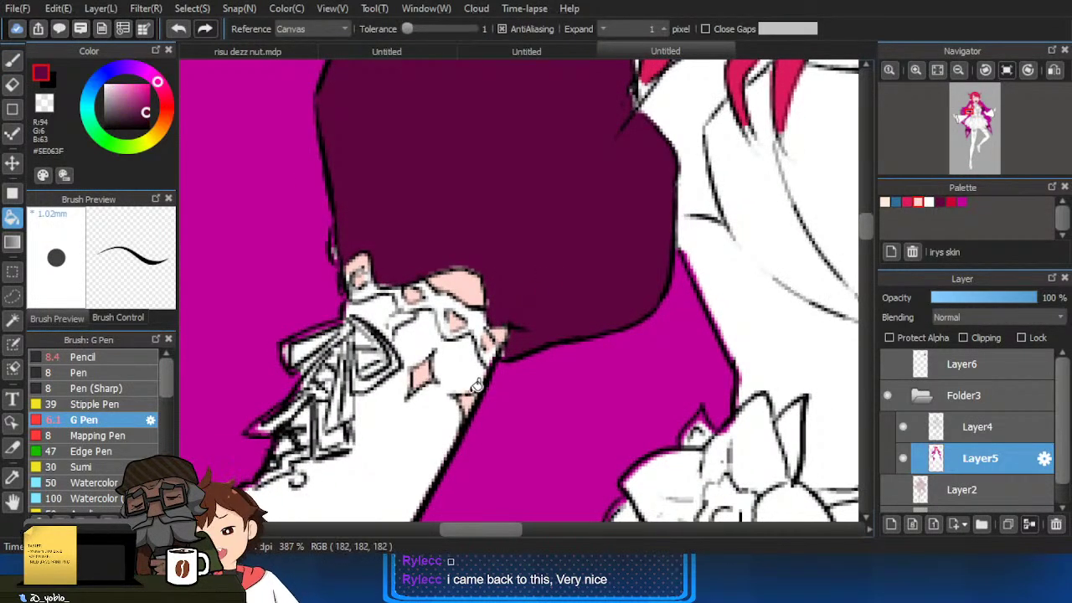
key("b")
left_click(411, 390)
Fill the inside of the sleeve bow's outer loop with hair magenta #C1019A.
scroll(424, 410, "down", 4)
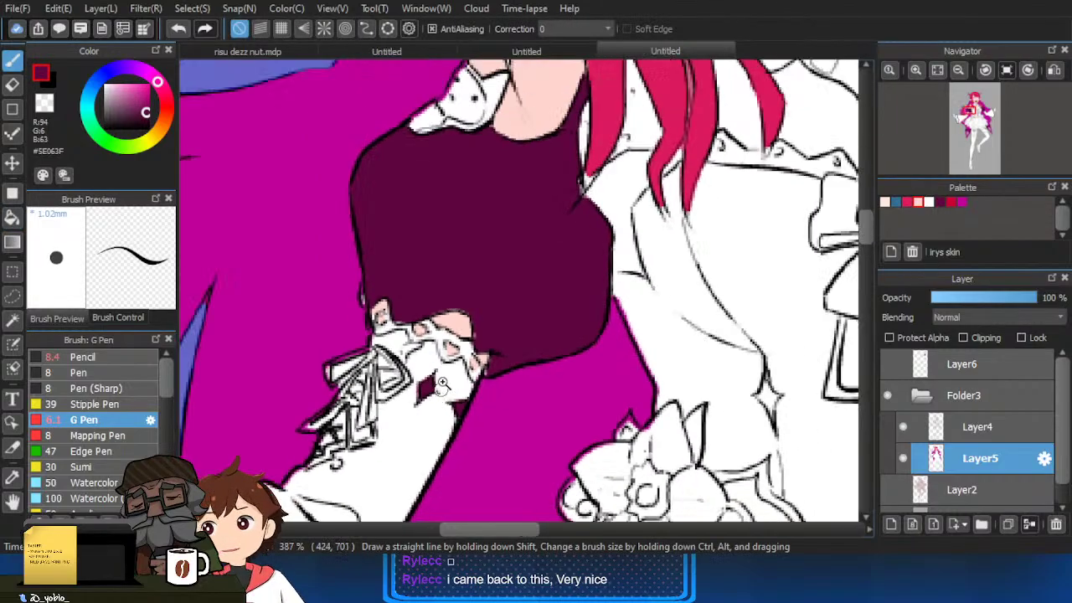
scroll(410, 409, "up", 4)
scroll(381, 310, "up", 1)
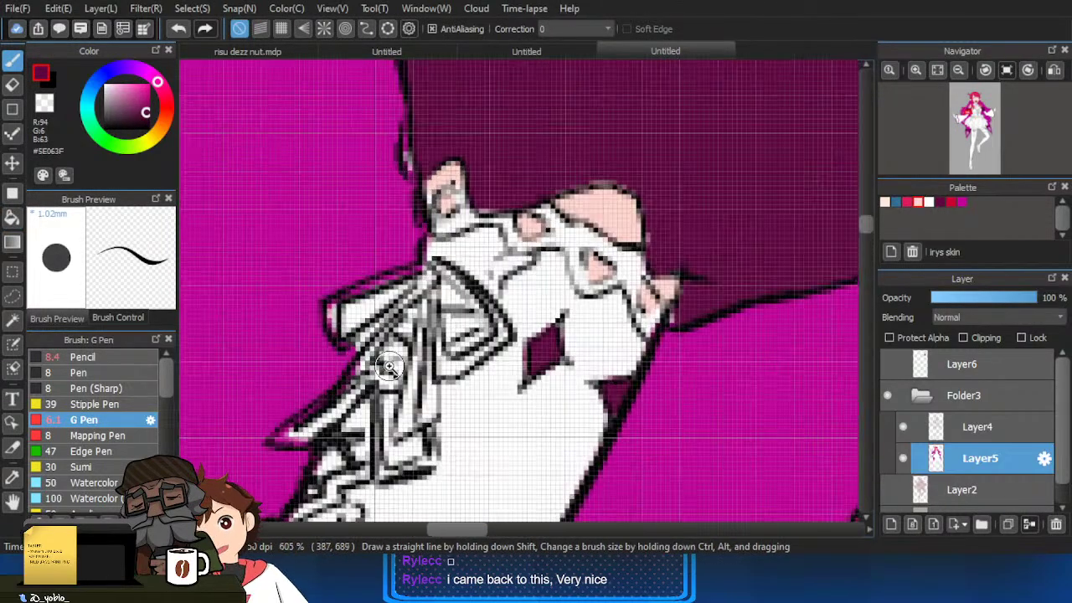
key("g")
left_click(376, 309)
key("b")
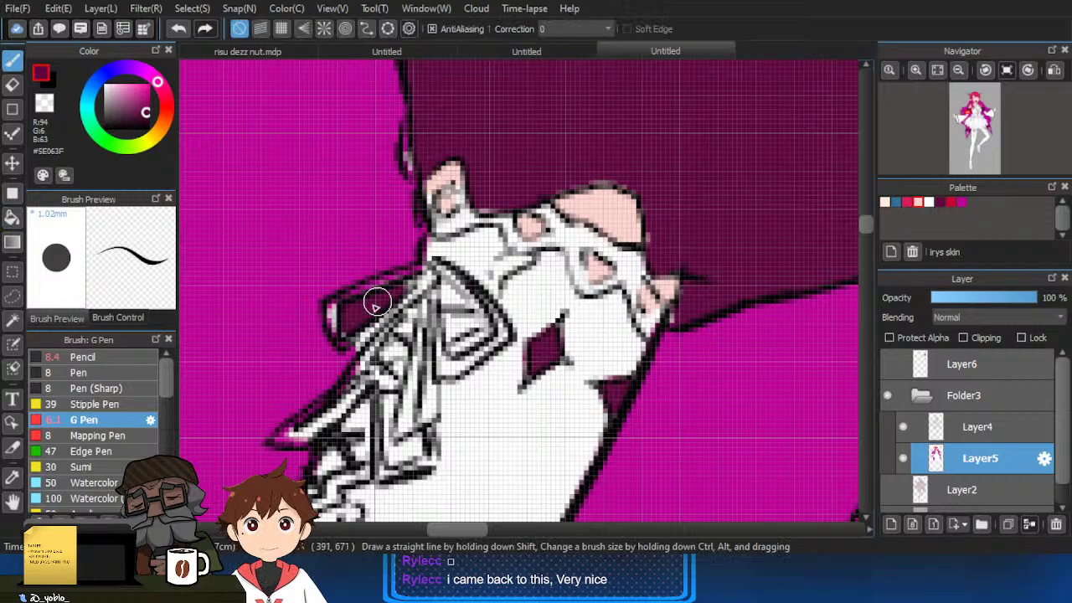
left_click(345, 262, "alt")
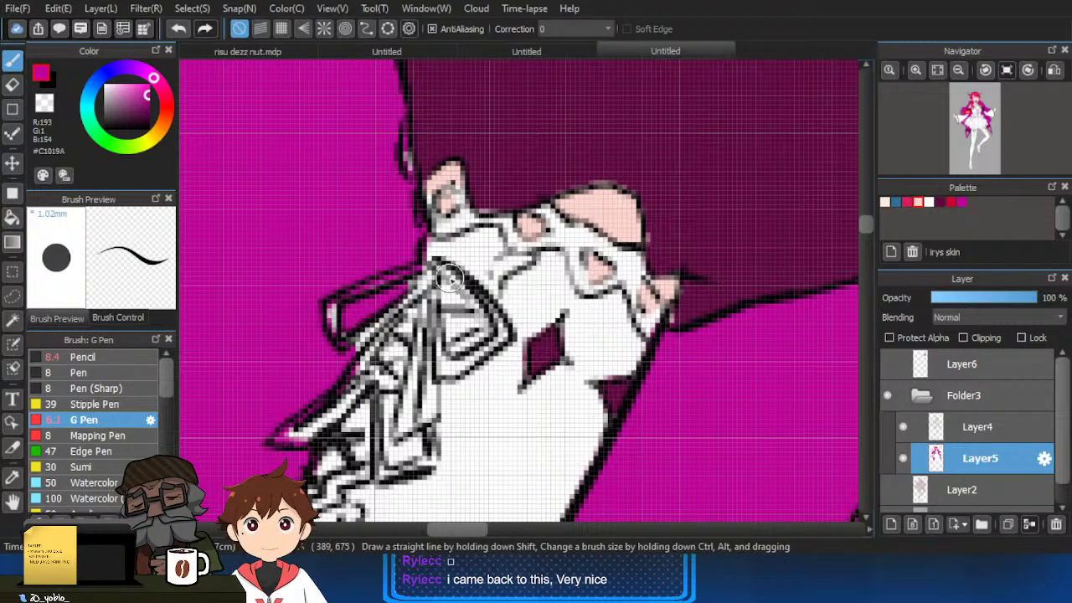
Paint the band of the sleeve bow's outer loop and its pointed outer tail dark purple #5E063F.
left_click(543, 160, "alt")
left_click_drag(326, 305, 406, 268)
mouse_move(326, 310)
left_mouse_down()
mouse_move(341, 342)
mouse_move(387, 335)
left_mouse_up()
left_click_drag(335, 408, 273, 439)
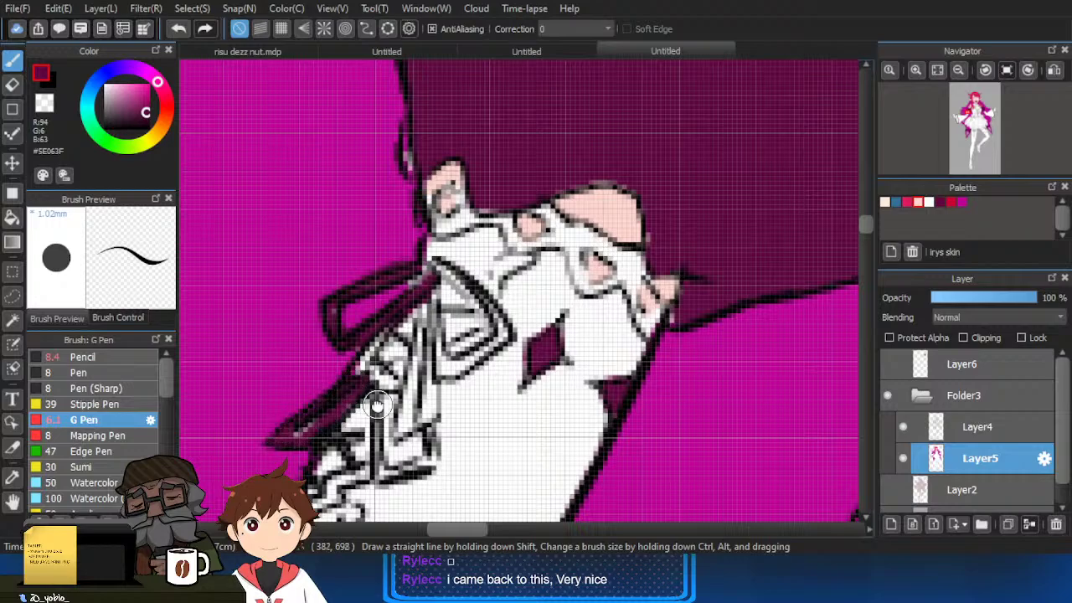
Paint the sleeve bow's inner loop, hanging ribbons and lower lacing dark purple #5E063F with the G Pen.
left_click_drag(377, 406, 402, 309)
left_click_drag(448, 219, 428, 329)
mouse_move(458, 228)
left_mouse_down()
mouse_move(508, 256)
mouse_move(530, 242)
mouse_move(507, 201)
mouse_move(444, 160)
left_mouse_up()
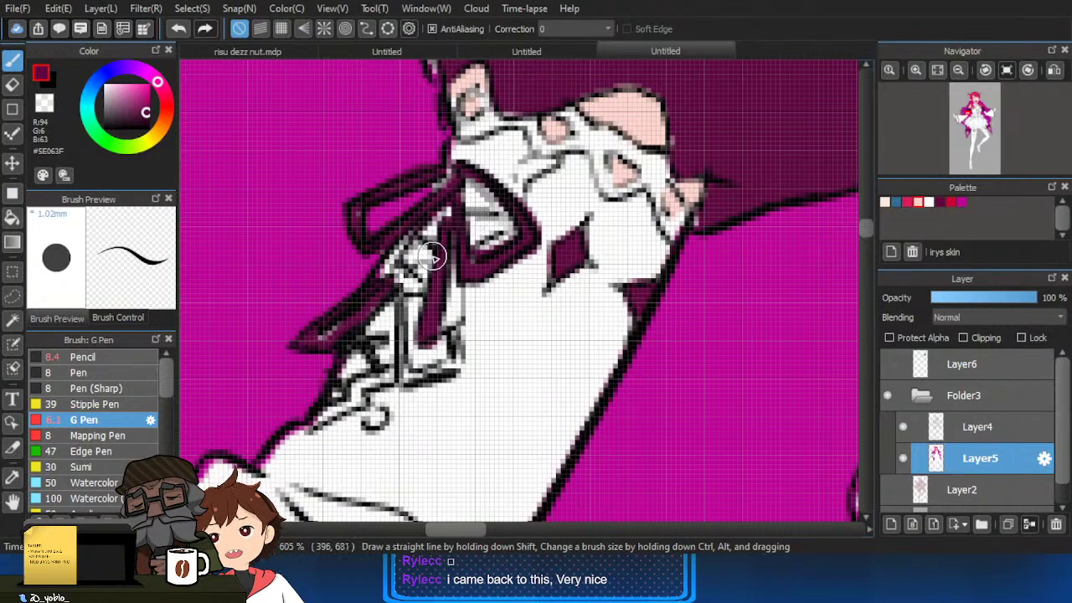
mouse_move(452, 255)
left_mouse_down()
mouse_move(450, 282)
mouse_move(449, 357)
mouse_move(418, 373)
mouse_move(398, 299)
mouse_move(407, 374)
mouse_move(359, 383)
mouse_move(356, 405)
mouse_move(311, 423)
left_mouse_up()
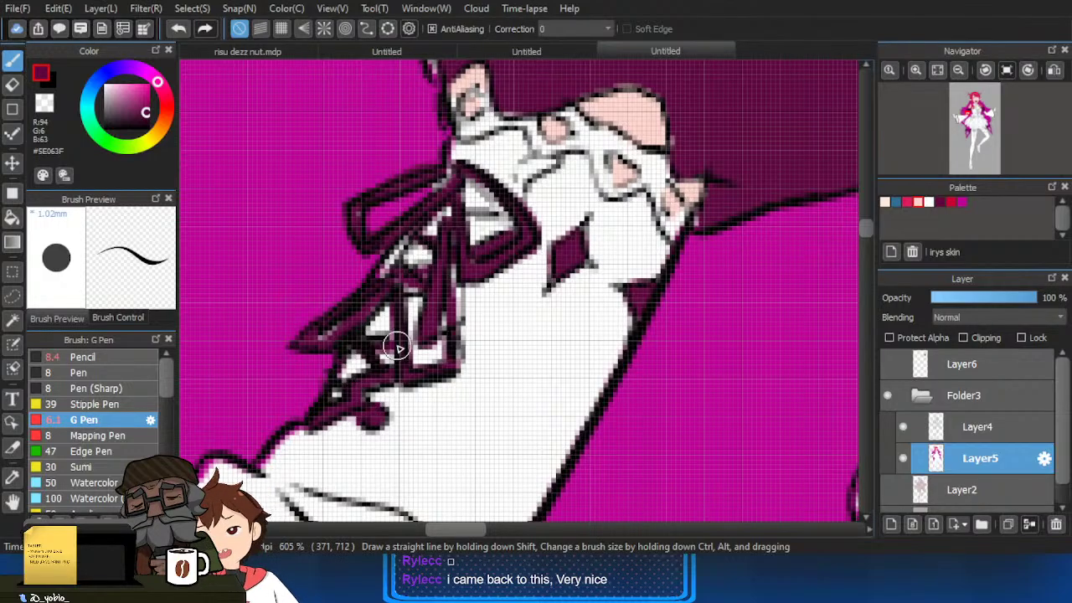
left_click_drag(386, 272, 419, 229)
Paint the scalloped ruffle band around its skin-toned openings dark purple #5E063F, redoing the faulty strokes at the arm's edge.
left_click_drag(573, 103, 549, 172)
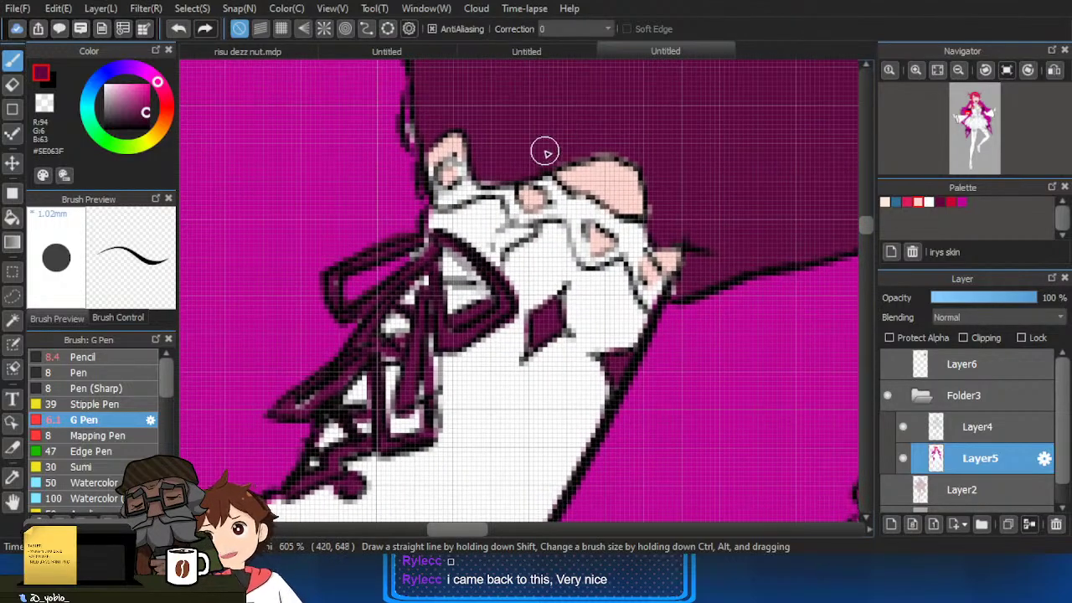
mouse_move(435, 207)
left_mouse_down()
mouse_move(471, 191)
mouse_move(464, 159)
mouse_move(431, 169)
mouse_move(537, 216)
mouse_move(481, 191)
mouse_move(522, 221)
mouse_move(563, 209)
mouse_move(552, 197)
mouse_move(615, 224)
mouse_move(573, 232)
mouse_move(600, 261)
mouse_move(599, 222)
mouse_move(612, 228)
mouse_move(600, 212)
mouse_move(651, 299)
left_mouse_up()
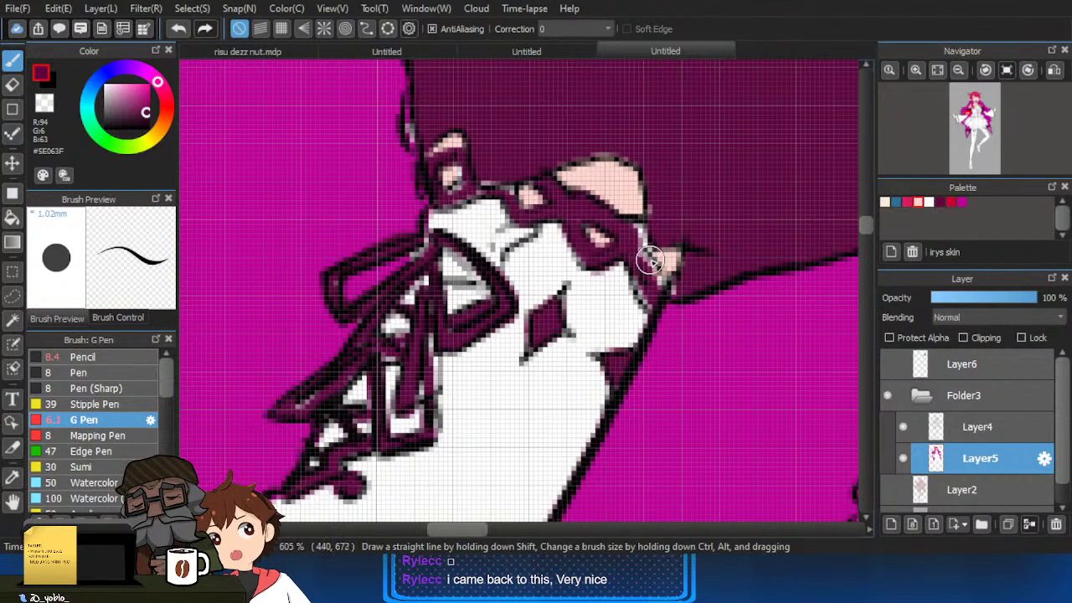
key("ctrl+z")
key("ctrl+z")
mouse_move(624, 251)
left_mouse_down()
mouse_move(651, 300)
mouse_move(663, 279)
mouse_move(652, 255)
left_mouse_up()
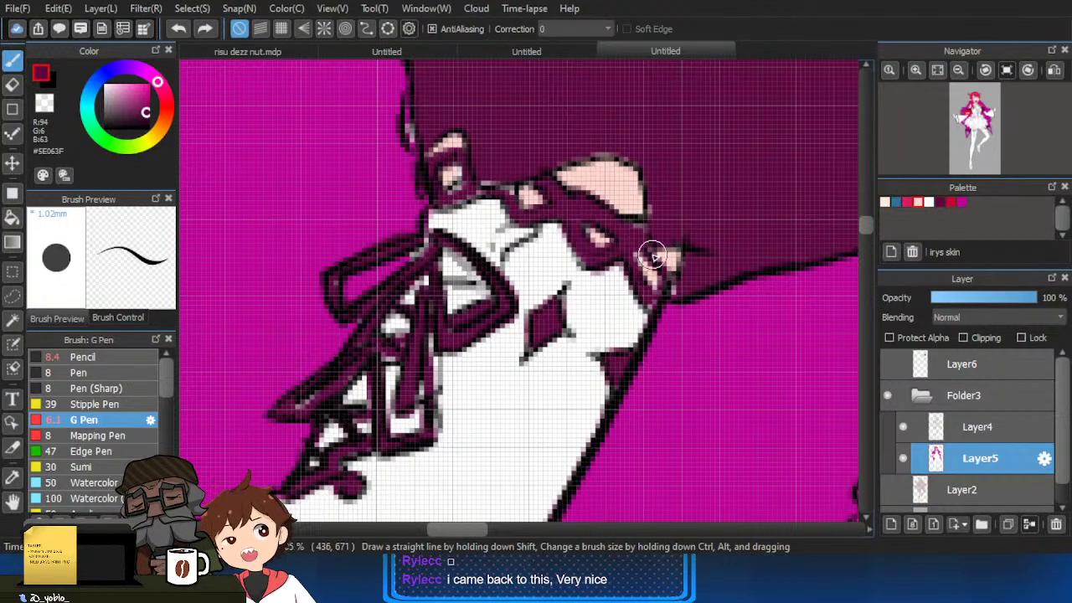
Fill the gaps between the bow's ribbons and the area above it with skin tone #FFD5CF, touching up the ruffle in purple.
right_click(630, 207)
left_click_drag(394, 411, 436, 369)
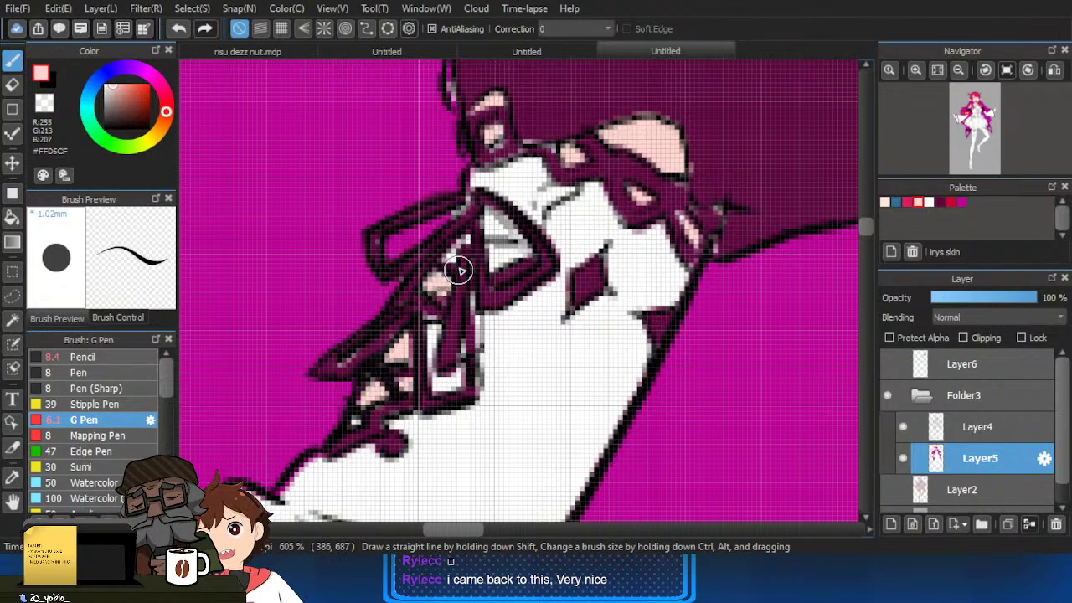
key("g")
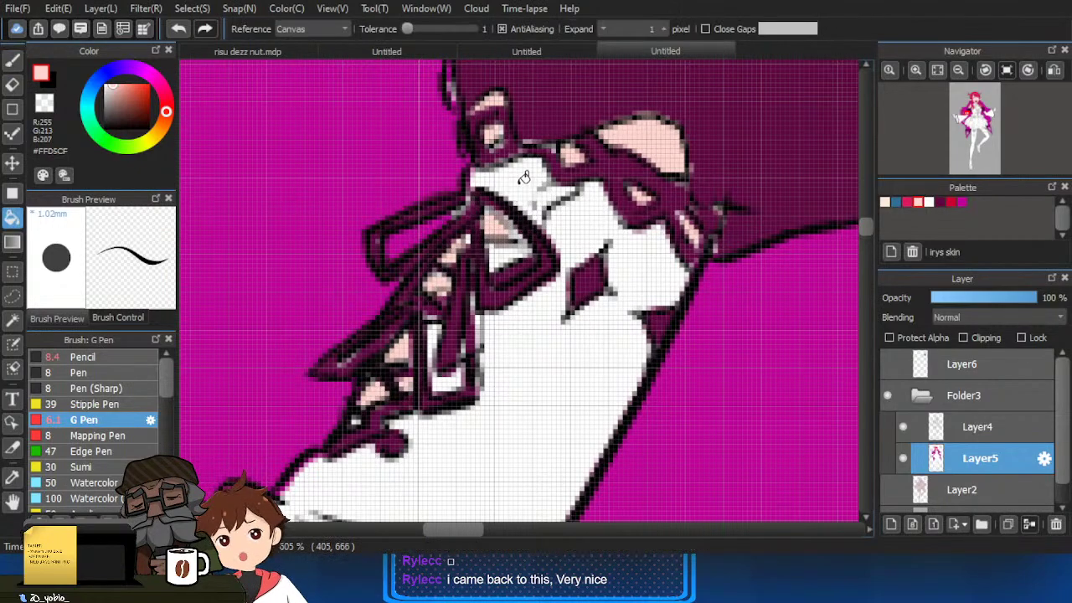
left_click(533, 232)
left_click(562, 137, "alt")
key("b")
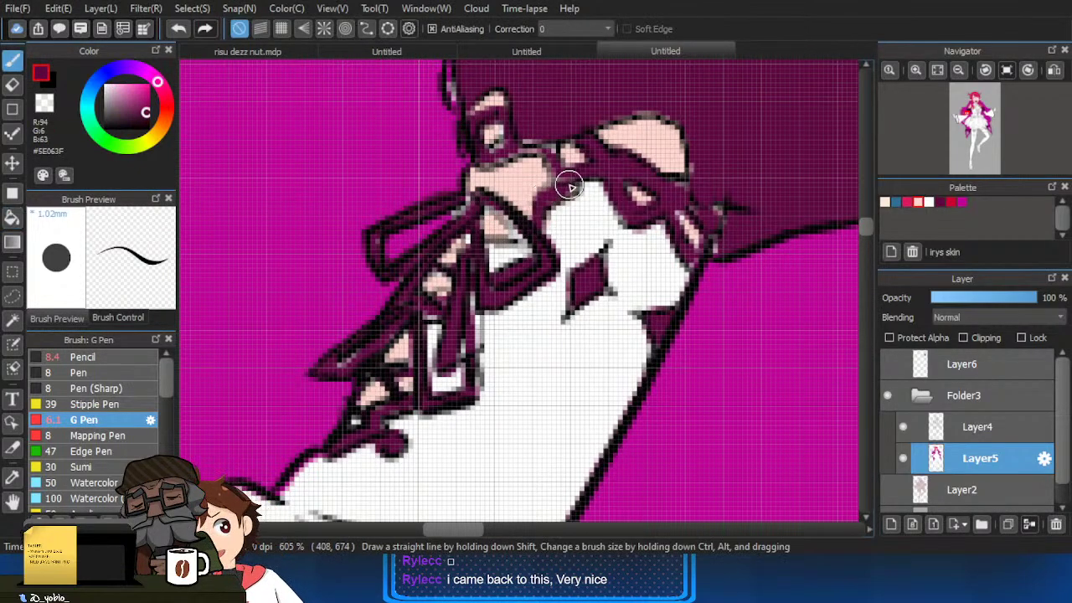
left_click(508, 255, "alt")
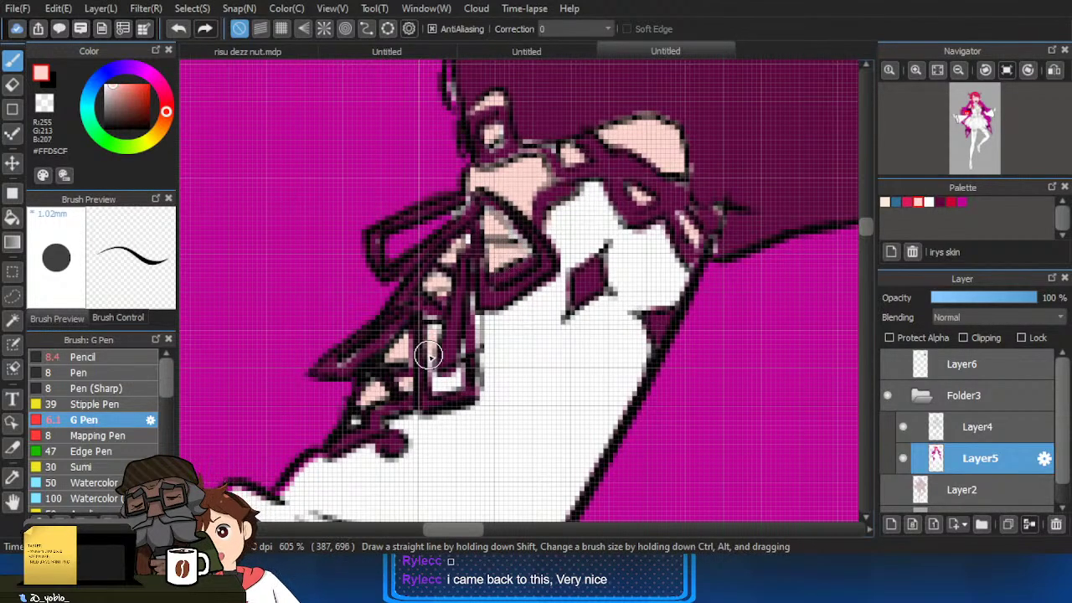
mouse_move(429, 356)
left_mouse_down()
mouse_move(429, 389)
mouse_move(460, 380)
left_mouse_up()
Pick dark purple #5E063F from the puffed sleeve and check both sleeves' trims up close and against the whole figure.
scroll(444, 400, "down", 8)
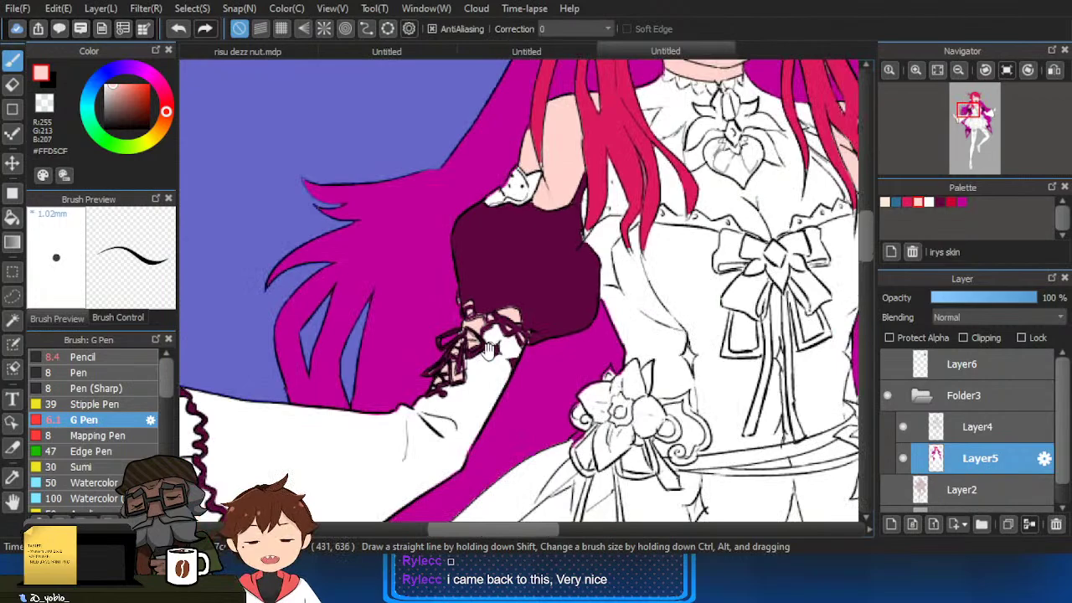
scroll(476, 369, "up", 5)
left_click(408, 263, "alt")
left_click(595, 173, "alt")
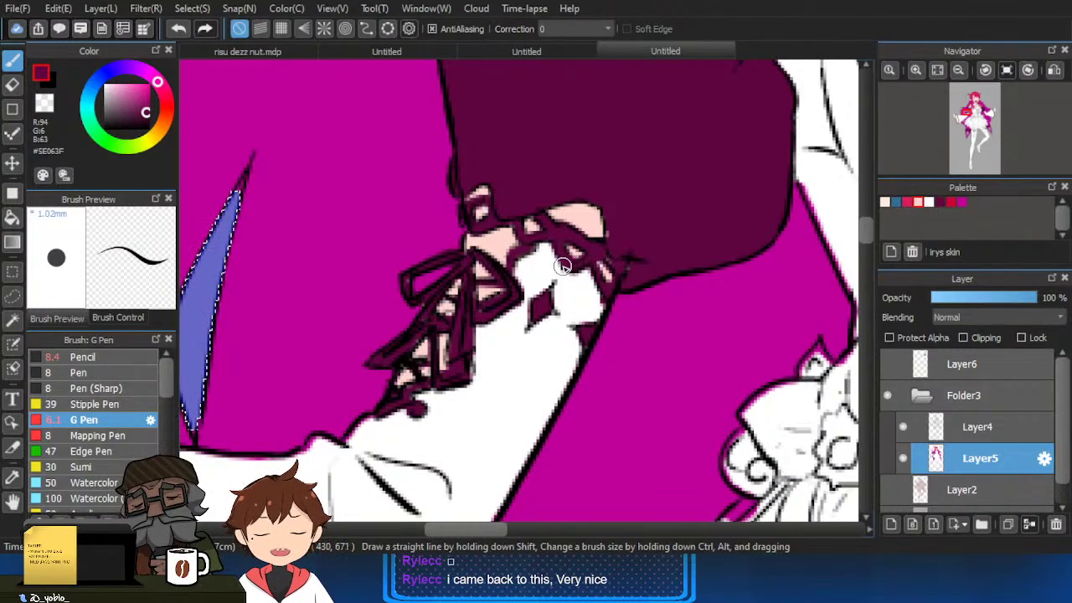
scroll(562, 266, "down", 6)
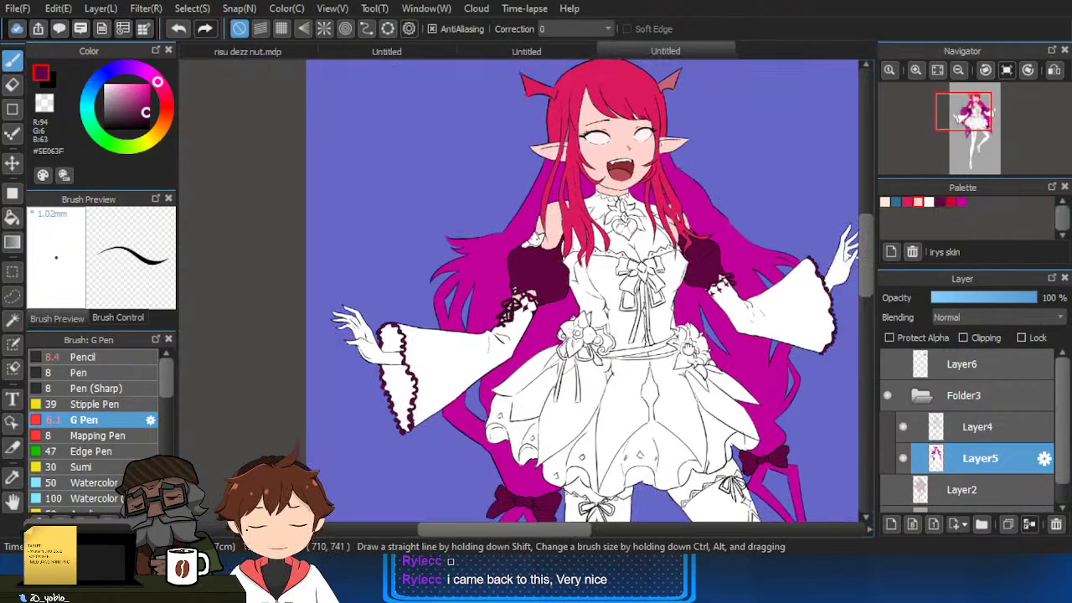
scroll(704, 260, "up", 6)
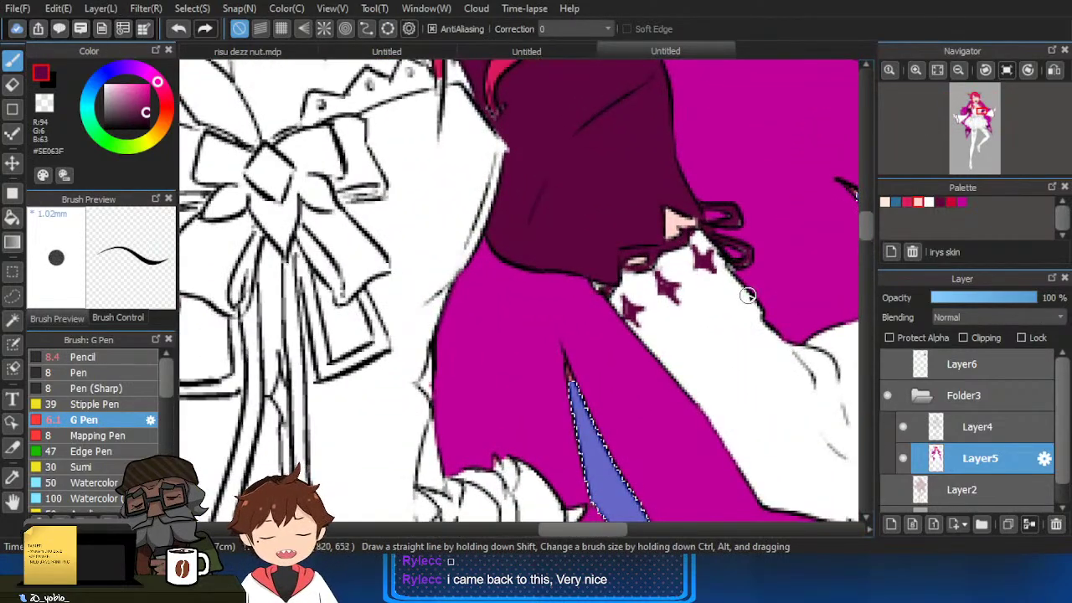
scroll(748, 295, "down", 5)
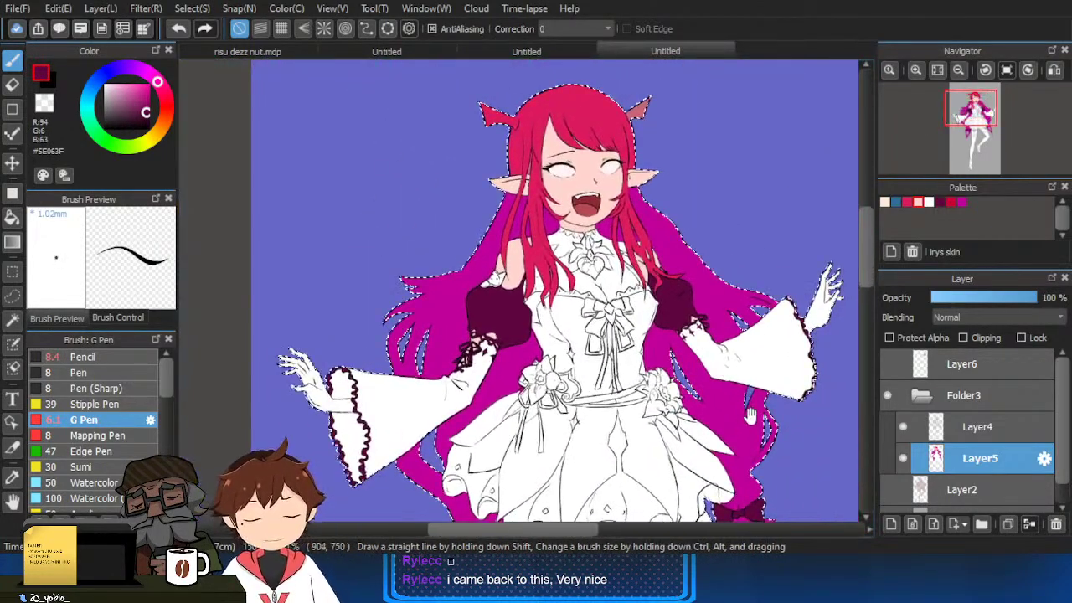
scroll(751, 416, "down", 2)
mouse_move(752, 410)
left_mouse_down()
mouse_move(743, 350)
mouse_move(735, 382)
mouse_move(729, 372)
mouse_move(741, 370)
mouse_move(727, 427)
left_mouse_up()
scroll(735, 383, "up", 2)
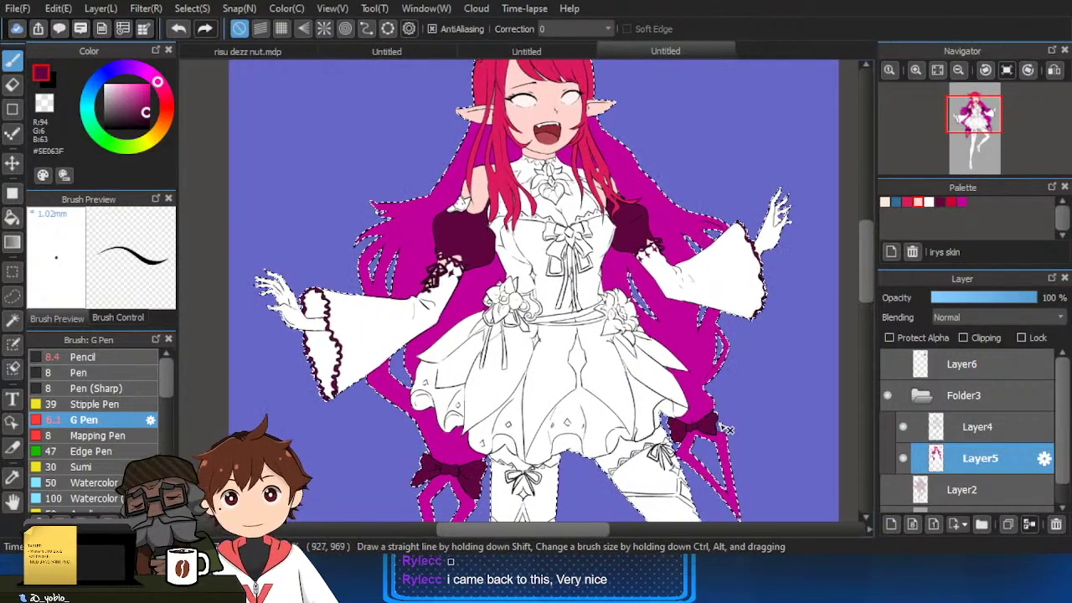
Fill both lower tails of the chest bow with dark purple #5E063F and touch up their folds.
scroll(573, 267, "up", 5)
key("g")
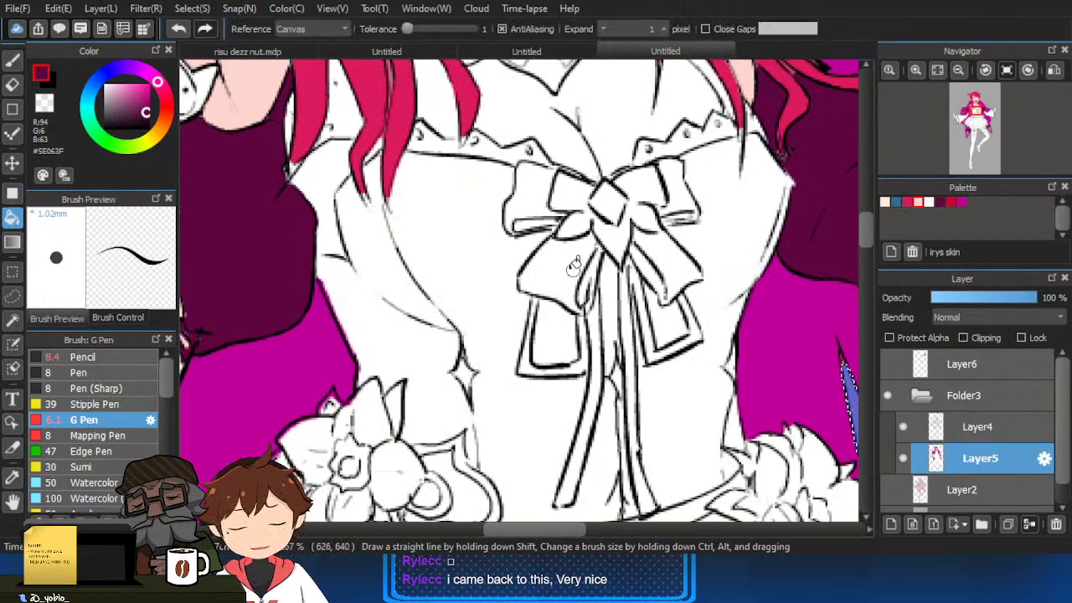
left_click(573, 266)
left_click(665, 257)
left_click(628, 255)
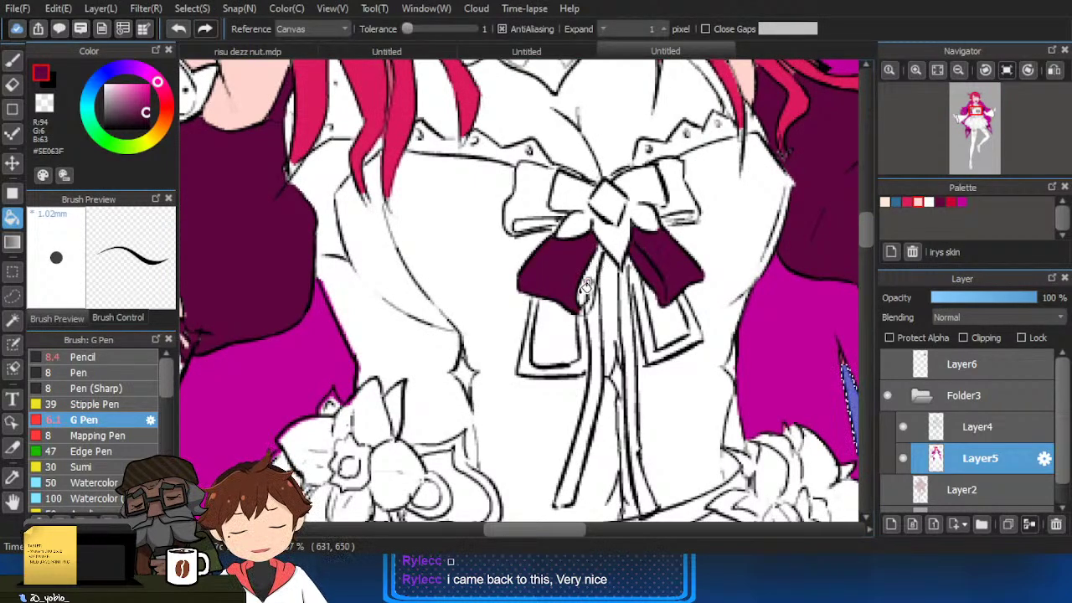
key("b")
Fill the outer parts of the chest bow's two upper loops, including their folds, with dark purple #5E063F.
key("g")
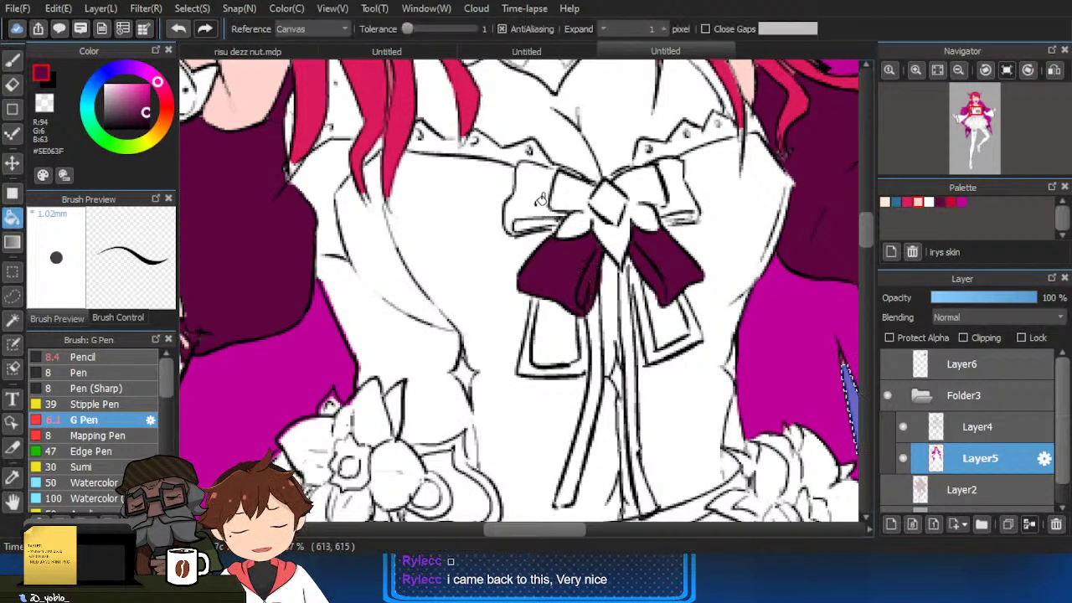
left_click(536, 202)
key("b")
mouse_move(513, 230)
left_mouse_down()
mouse_move(555, 221)
mouse_move(508, 228)
left_mouse_up()
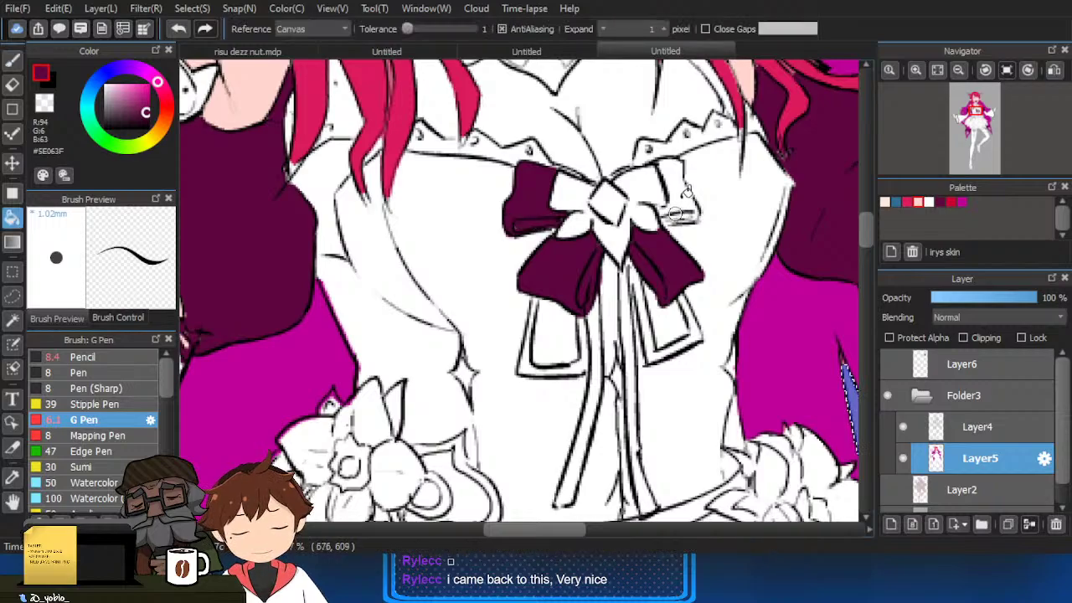
mouse_move(674, 167)
left_mouse_down()
mouse_move(687, 213)
mouse_move(661, 220)
left_mouse_up()
Fill the petals of the waist flower beside the bow with the palette's flower red #CC0031 and paint over its centre.
scroll(666, 229, "down", 2)
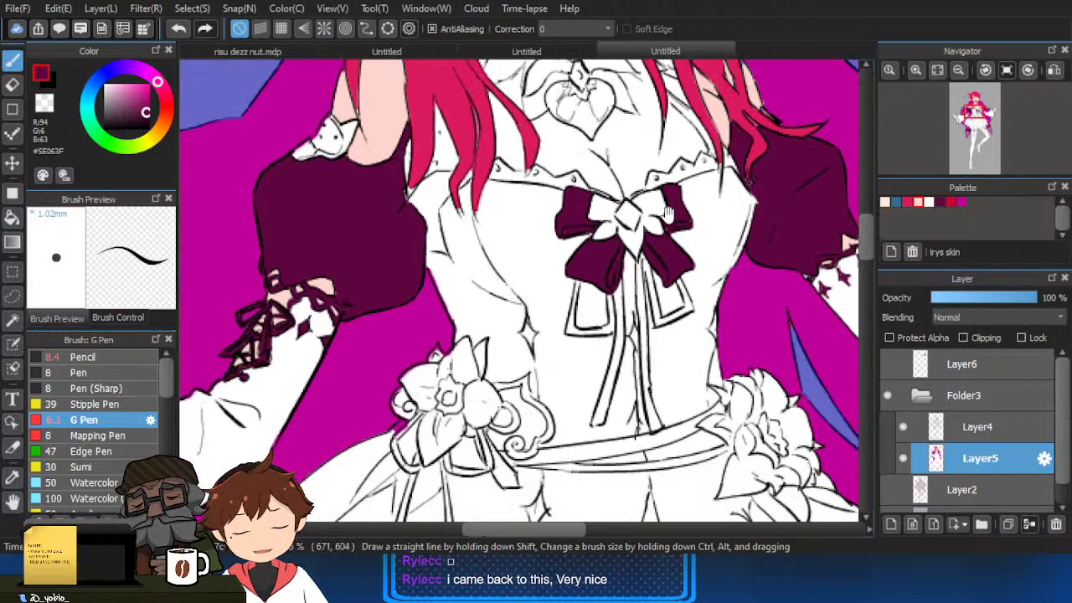
scroll(667, 257, "up", 2)
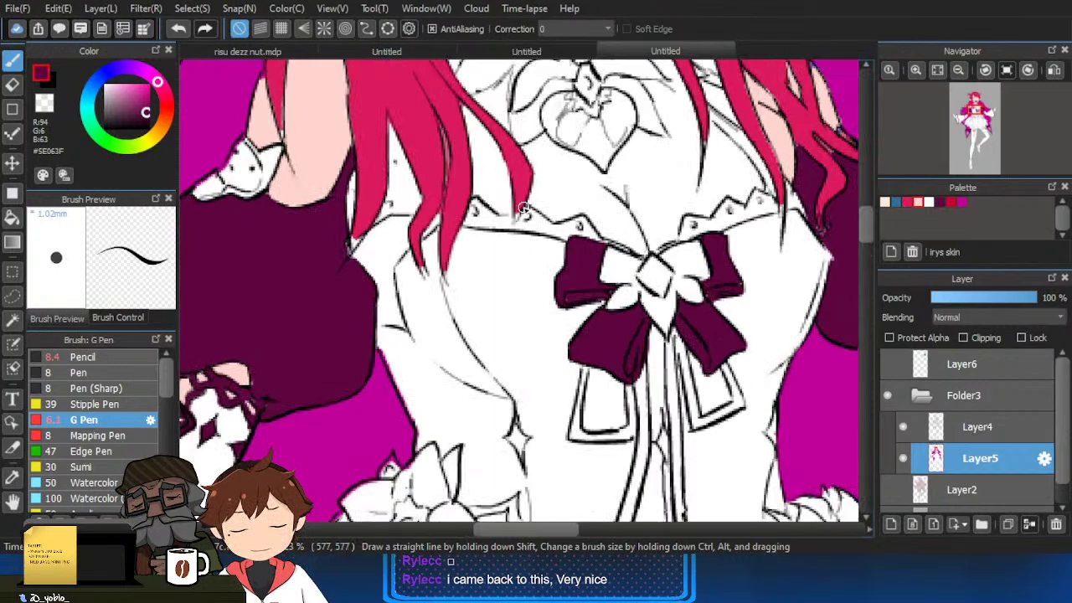
left_click(517, 218, "alt")
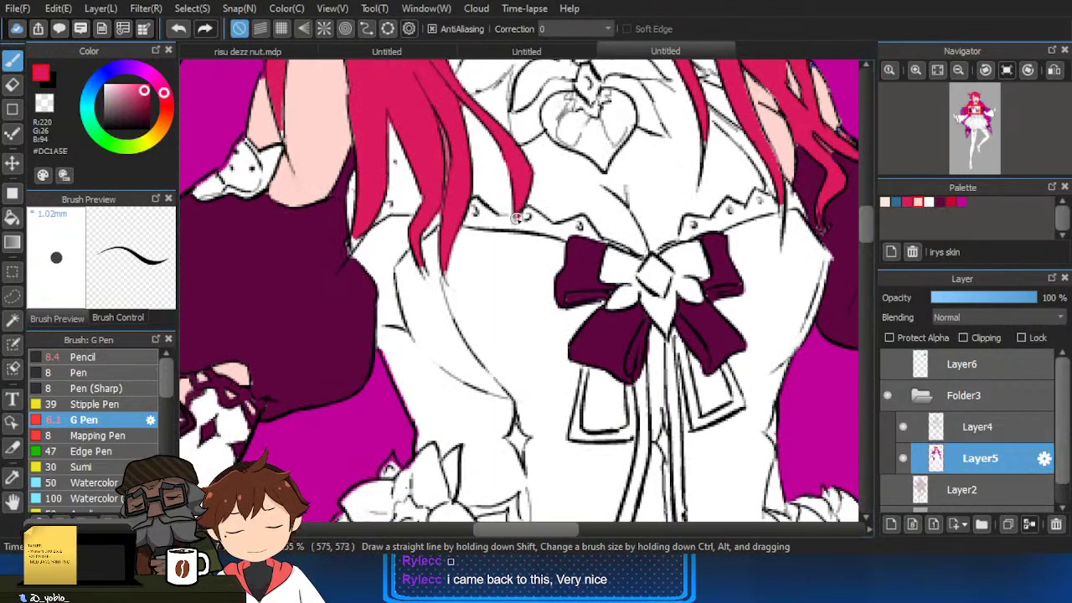
left_click(950, 202)
scroll(524, 448, "down", 3)
key("g")
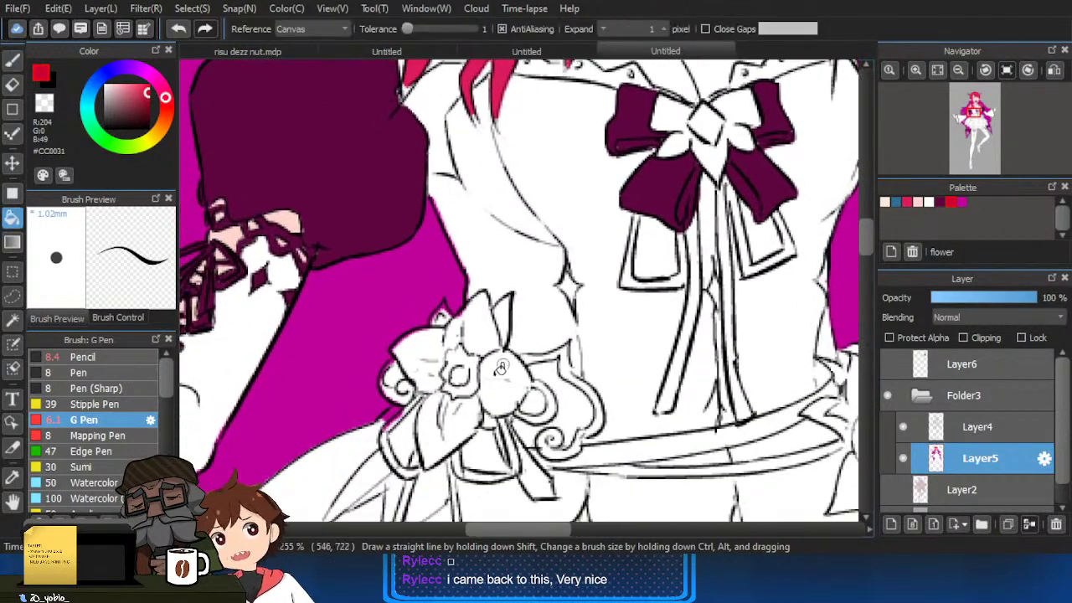
left_click(519, 393)
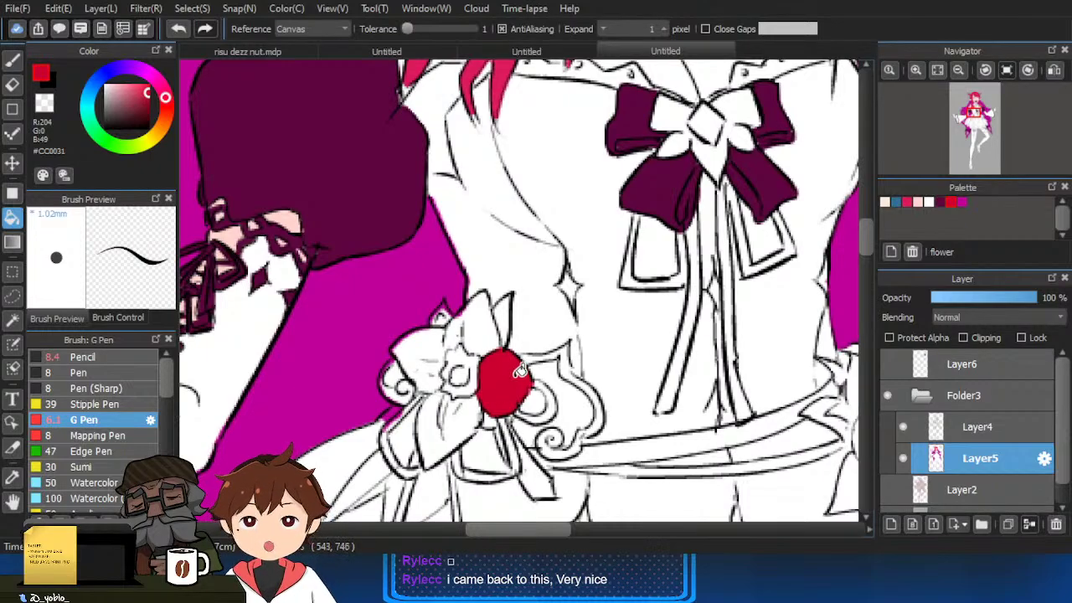
left_click(474, 344)
left_click(444, 423)
key("b")
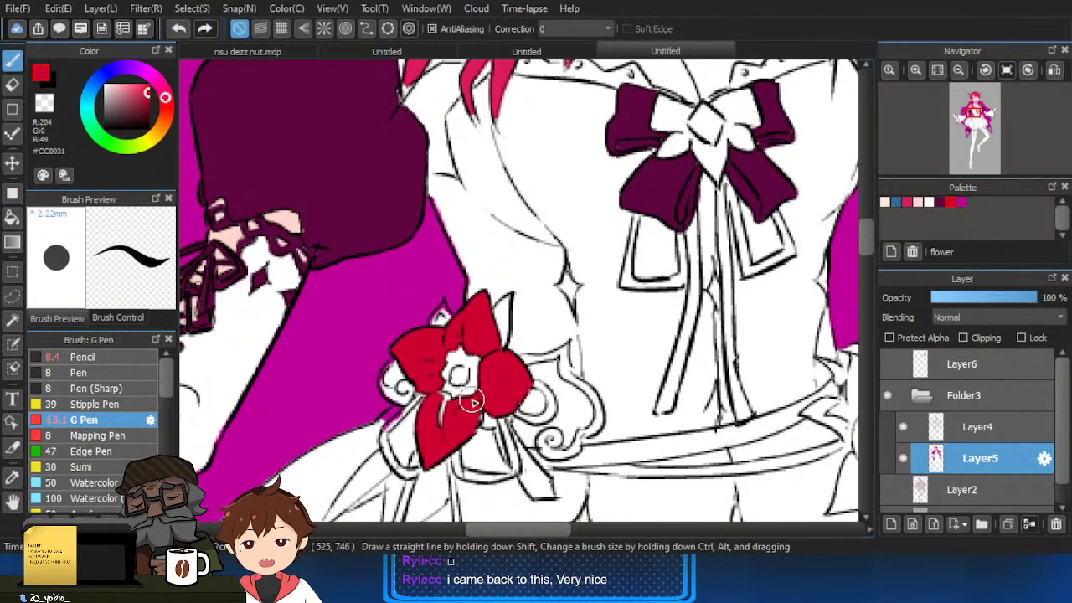
left_click_drag(439, 406, 460, 398)
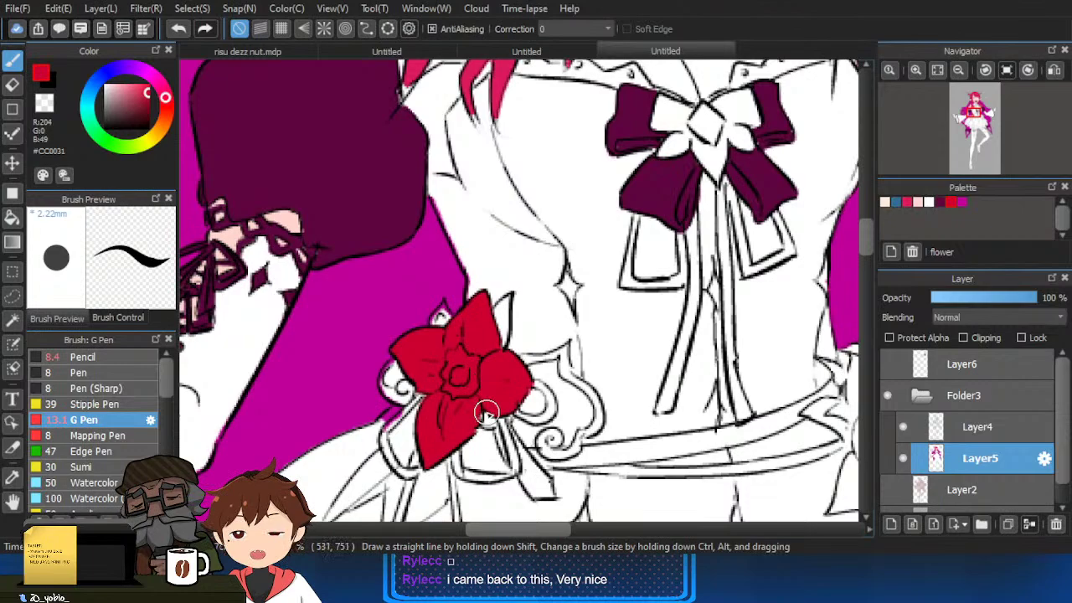
Fill the centre of the four-petalled waist flower with light pink #FFA8BB and paint its middle dot dark purple #5E063F.
left_click(131, 85)
key("g")
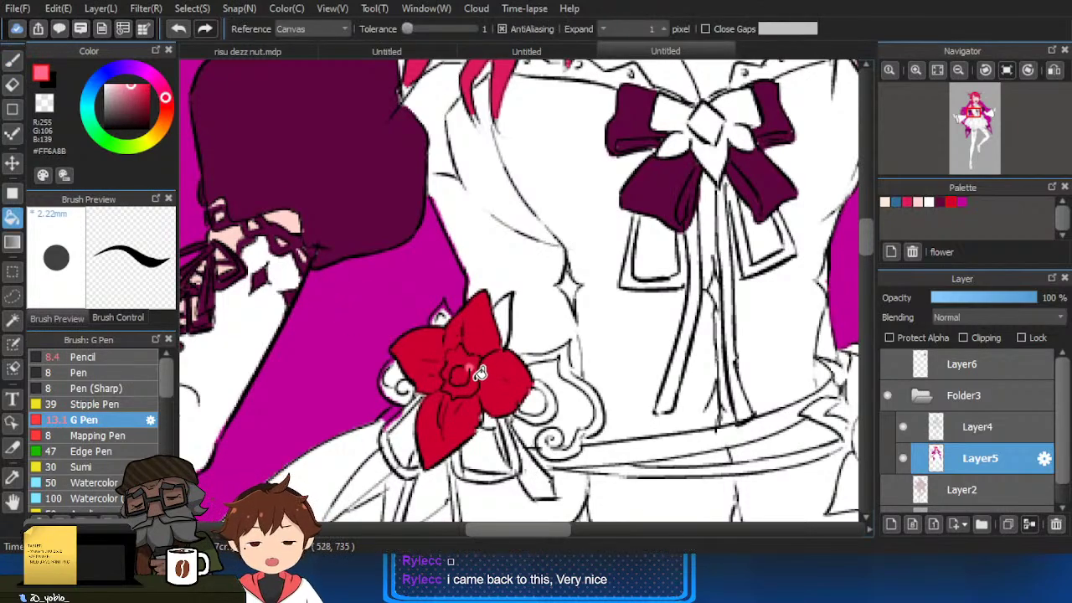
left_click(472, 359)
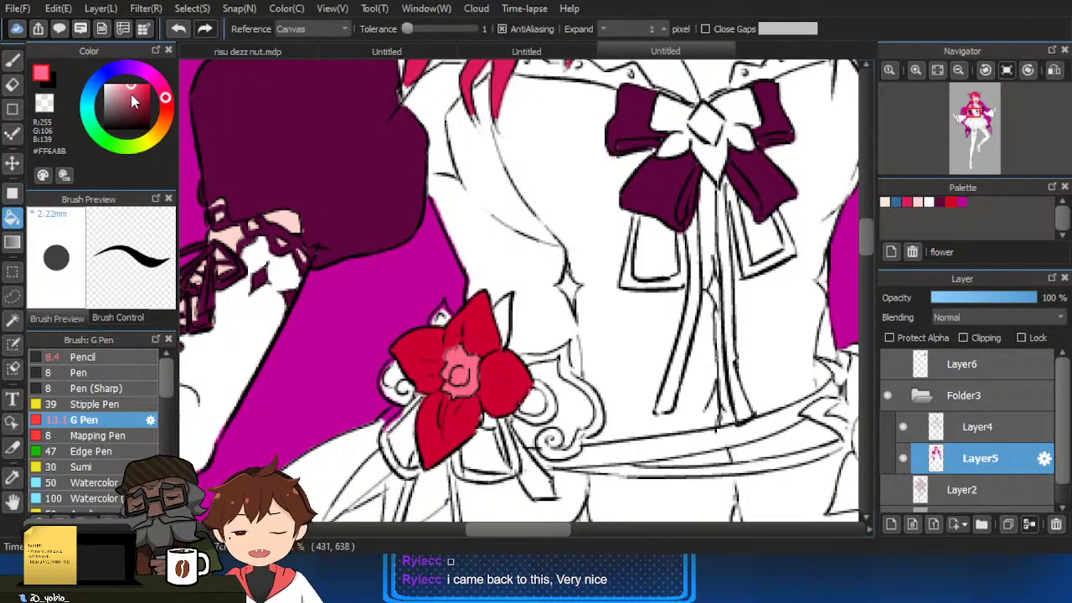
left_click(477, 377)
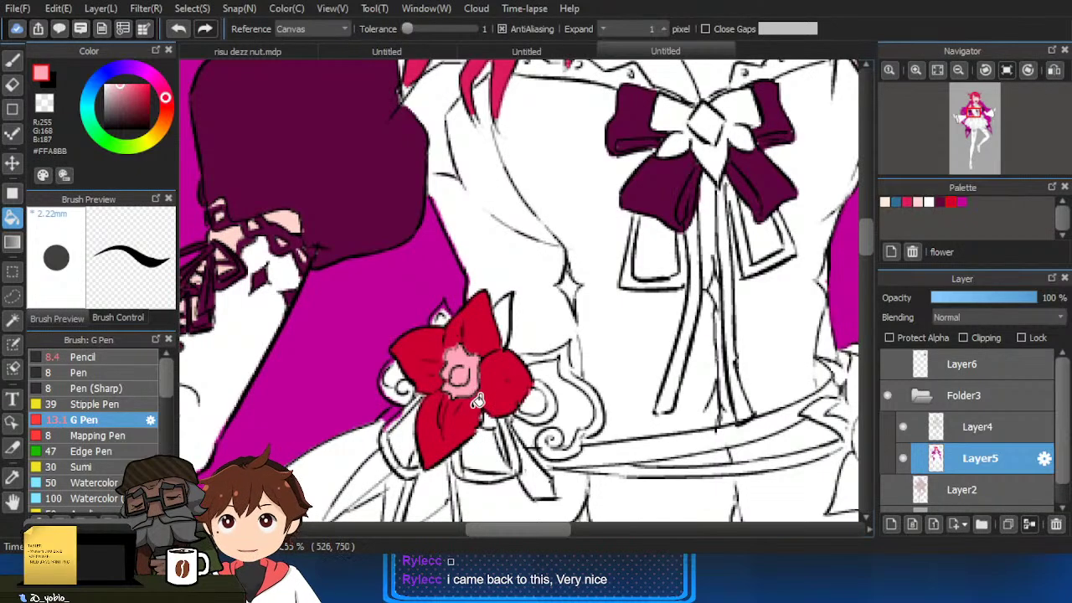
left_click(472, 417, "alt")
key("b")
left_click(639, 210, "alt")
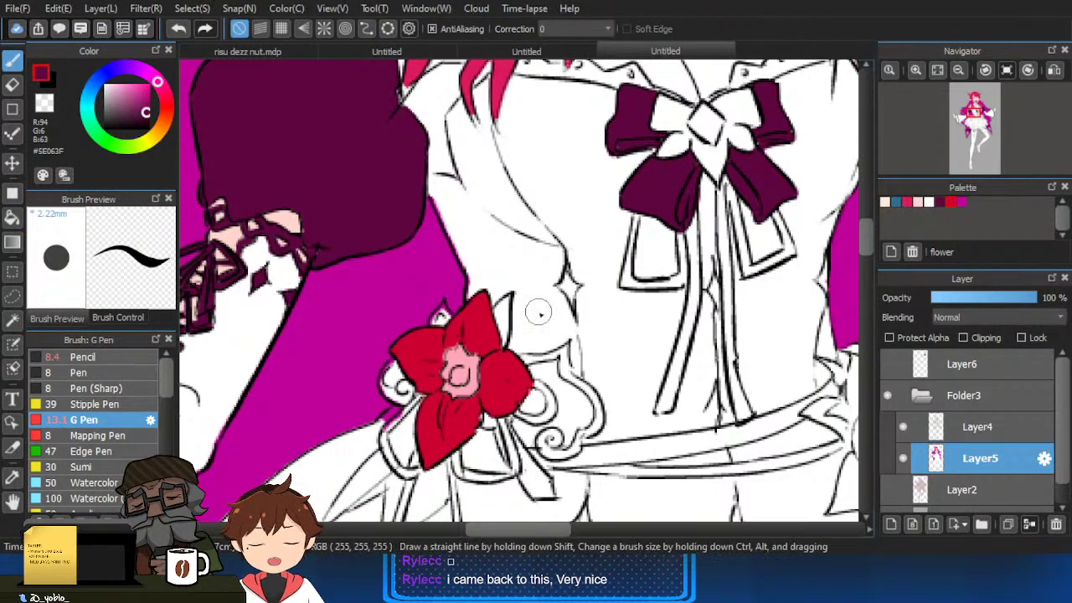
left_click_drag(459, 375, 484, 365)
Pick red #CC0031 from the finished flower and fill the inner, outer and lower petals of the rose-like waist flower.
left_click(508, 373, "alt")
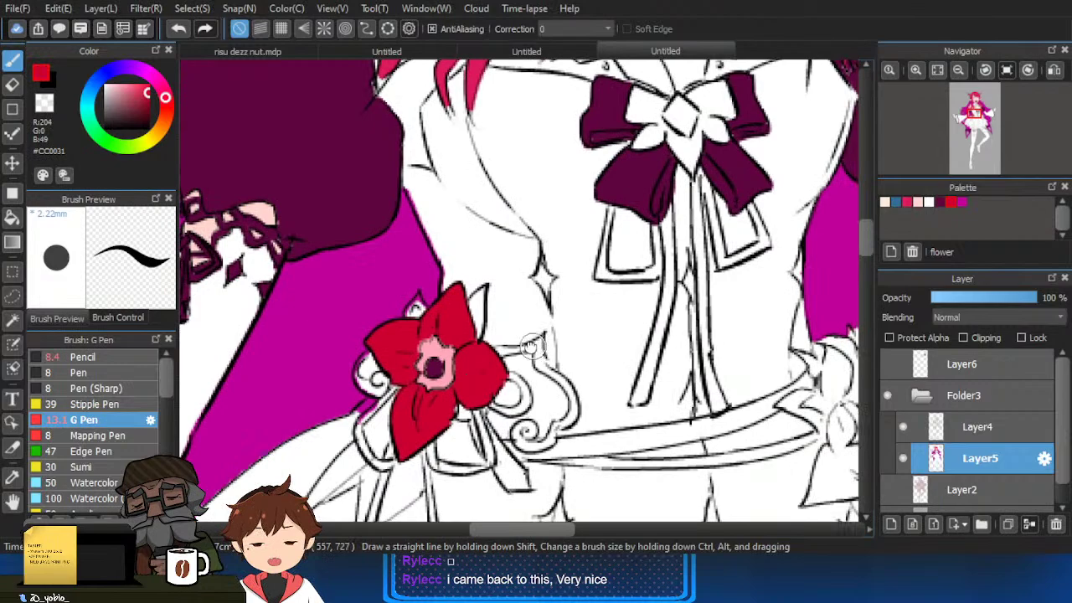
left_click_drag(600, 364, 485, 371)
key("g")
left_click_drag(753, 430, 734, 388)
left_click(735, 400)
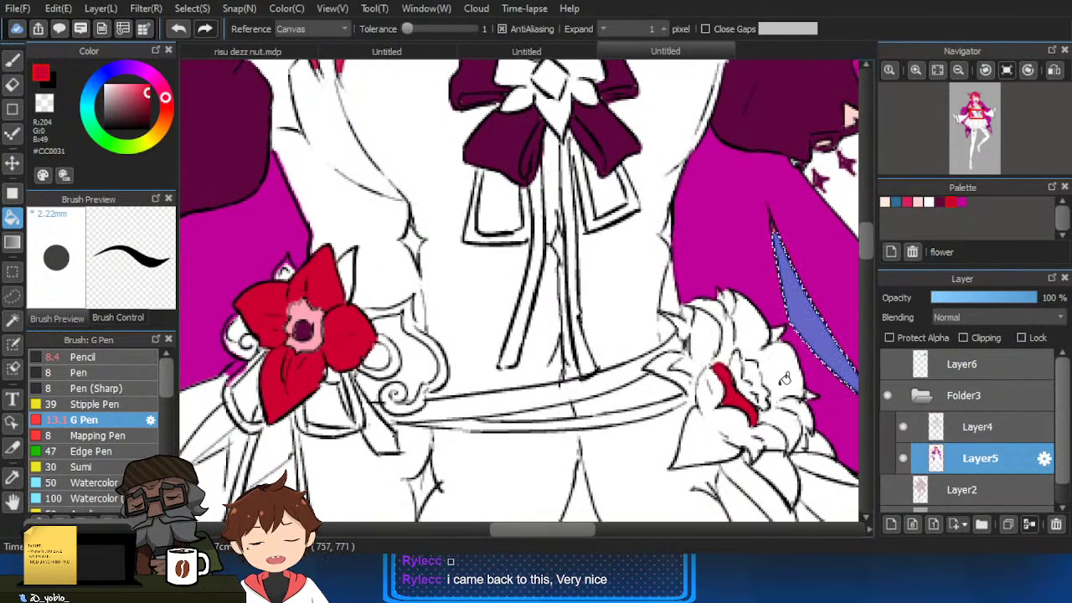
left_click_drag(752, 335, 786, 412)
left_click(718, 429)
left_click(699, 431)
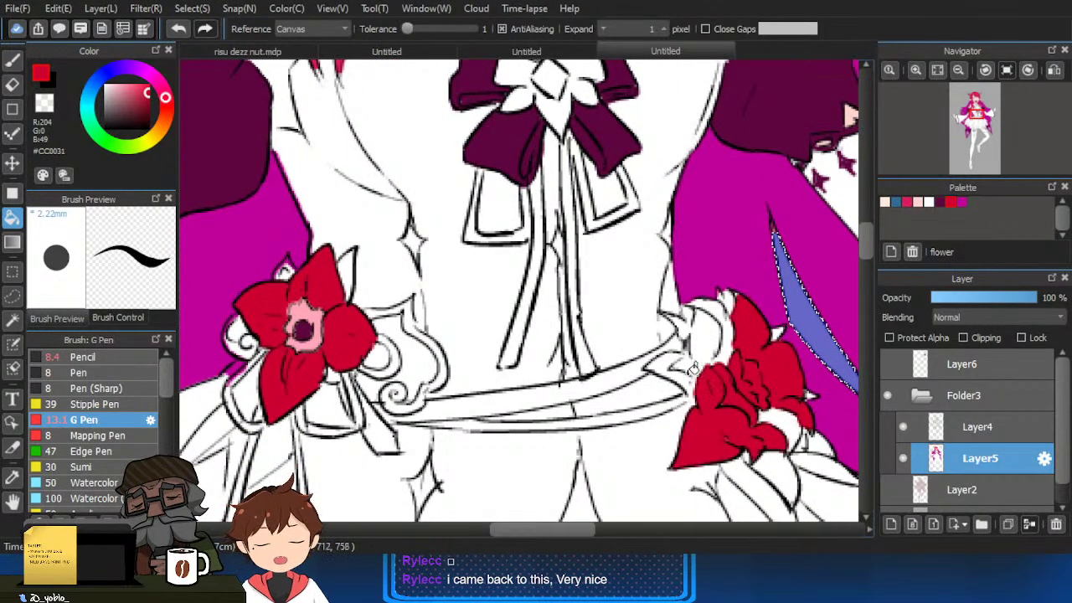
Fill the rose's remaining upper petals and side leaves with red #CC0031 and paint over the gap at its top.
key("p")
key("g")
left_click(704, 339)
left_click(677, 366)
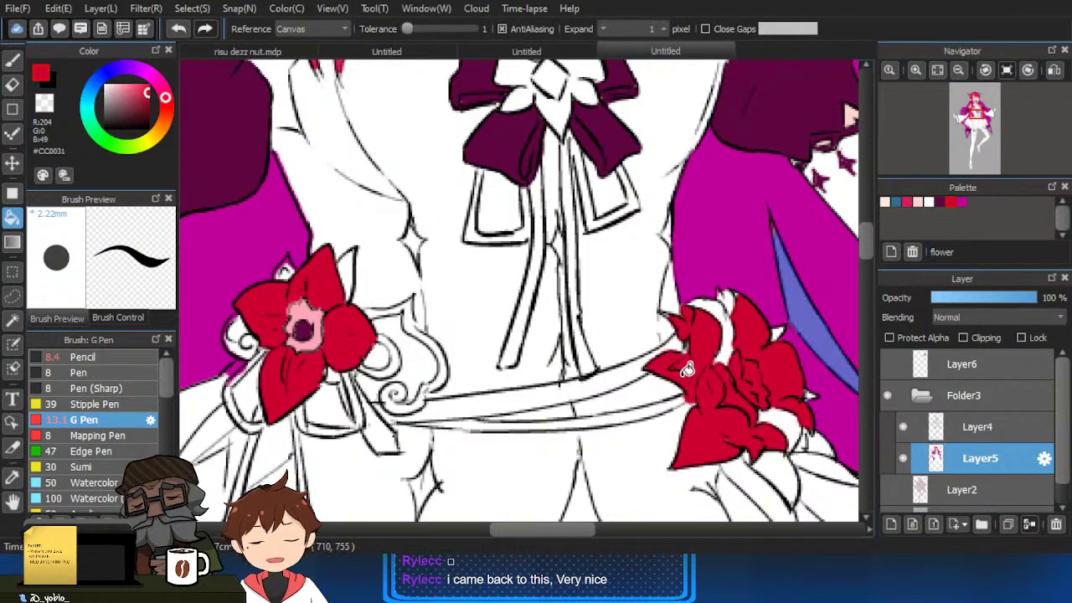
left_click(730, 344)
key("p")
left_click_drag(726, 304, 725, 303)
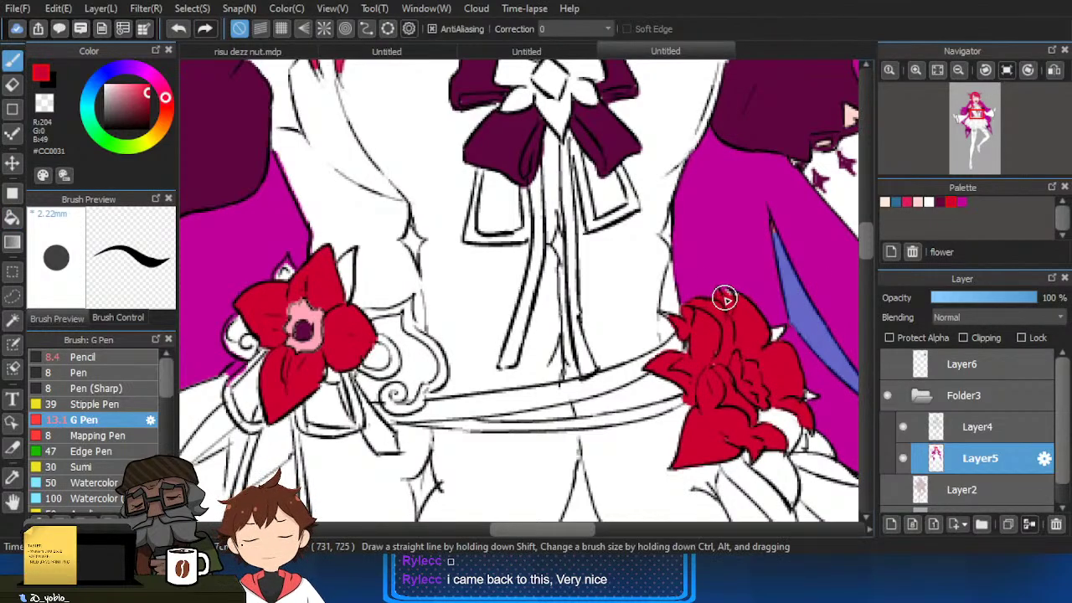
Colour the rose's last white tips and lower petals red #CC0031, and paint its centre light pink #FFA8BB.
key("g")
left_click(776, 337)
key("p")
mouse_move(790, 399)
left_mouse_down()
mouse_move(774, 358)
mouse_move(761, 388)
left_mouse_up()
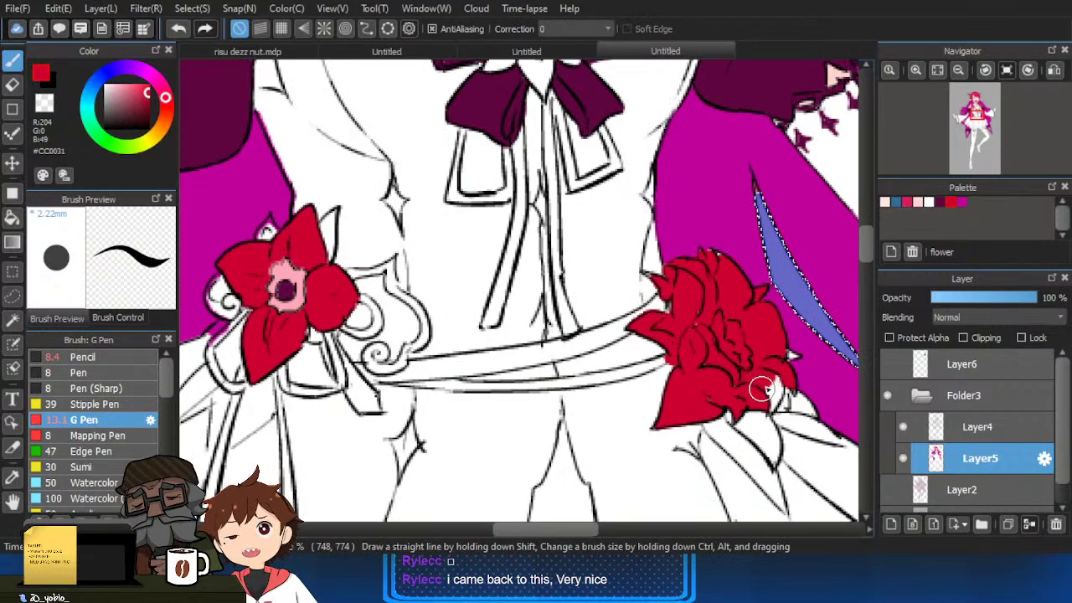
right_click(294, 281)
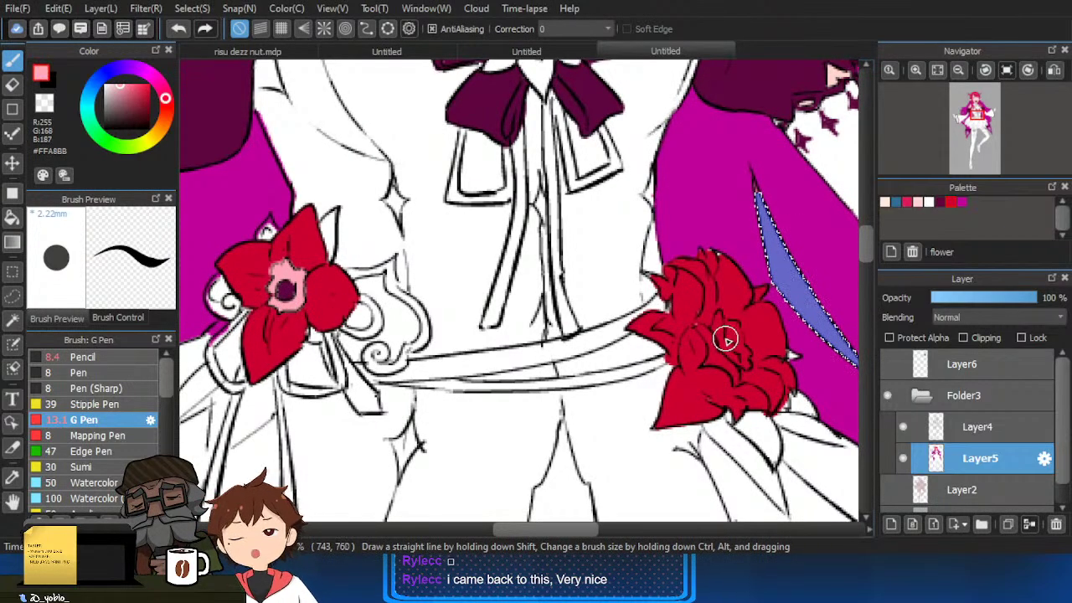
left_click_drag(719, 317, 726, 343)
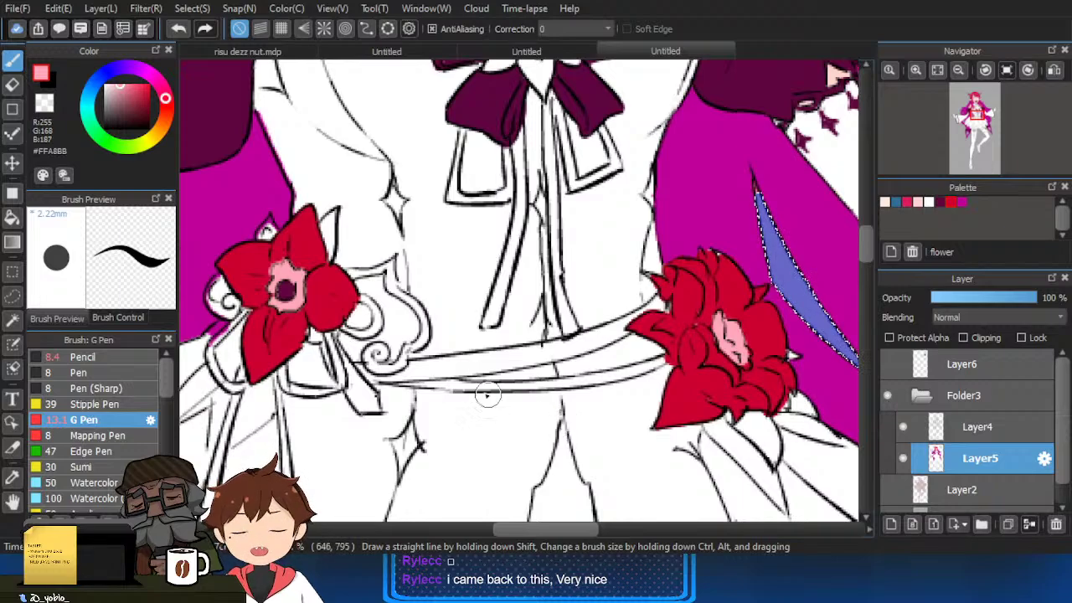
Pick dark purple #5E063F from the chest bow and paint along the edge between the rose and its large lower leaf.
left_click(491, 125, "alt")
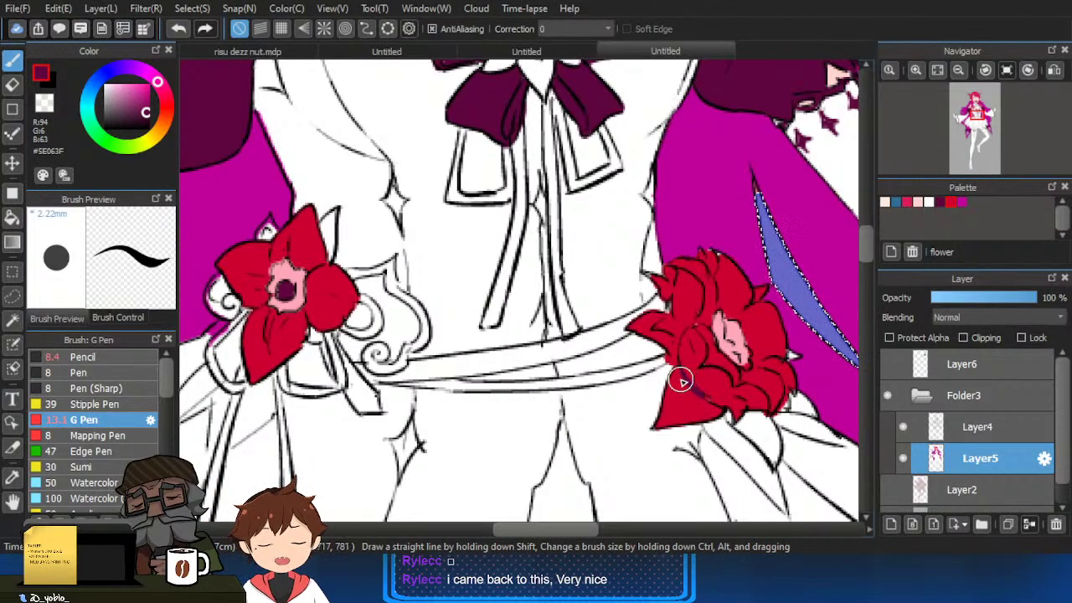
left_click_drag(681, 381, 665, 416)
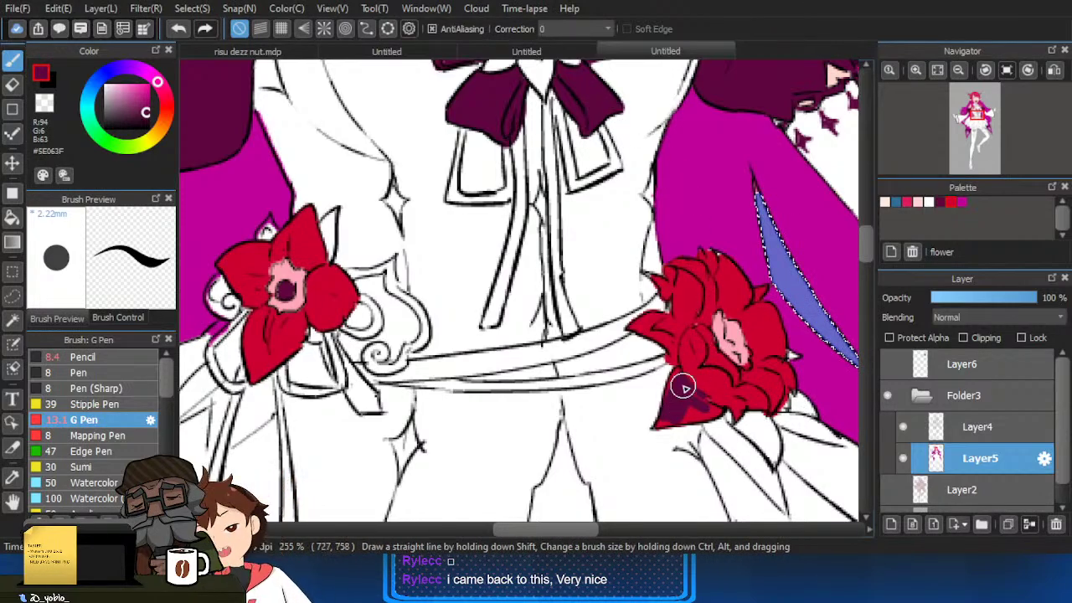
left_click_drag(776, 225, 735, 304)
left_click(690, 215)
key("ctrl+z")
left_click_drag(720, 360, 723, 254)
key("g")
left_click(662, 391)
key("ctrl+z")
key("ctrl+z")
key("ctrl+z")
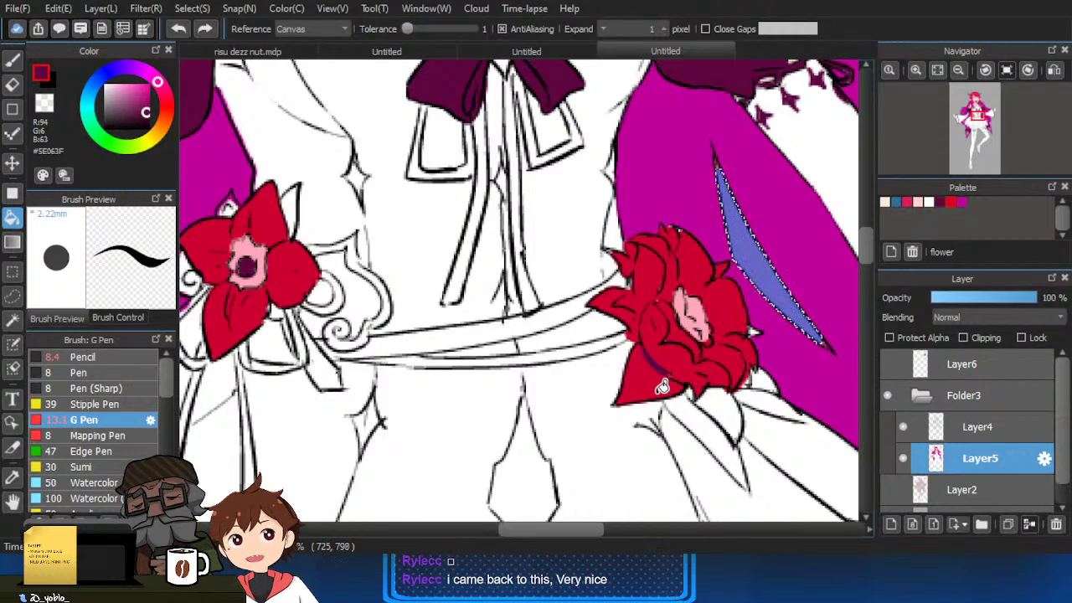
Fill the rose's large lower leaf and the small leaves around its petals with dark purple #5E063F.
left_click(660, 389)
left_click(619, 301)
key("p")
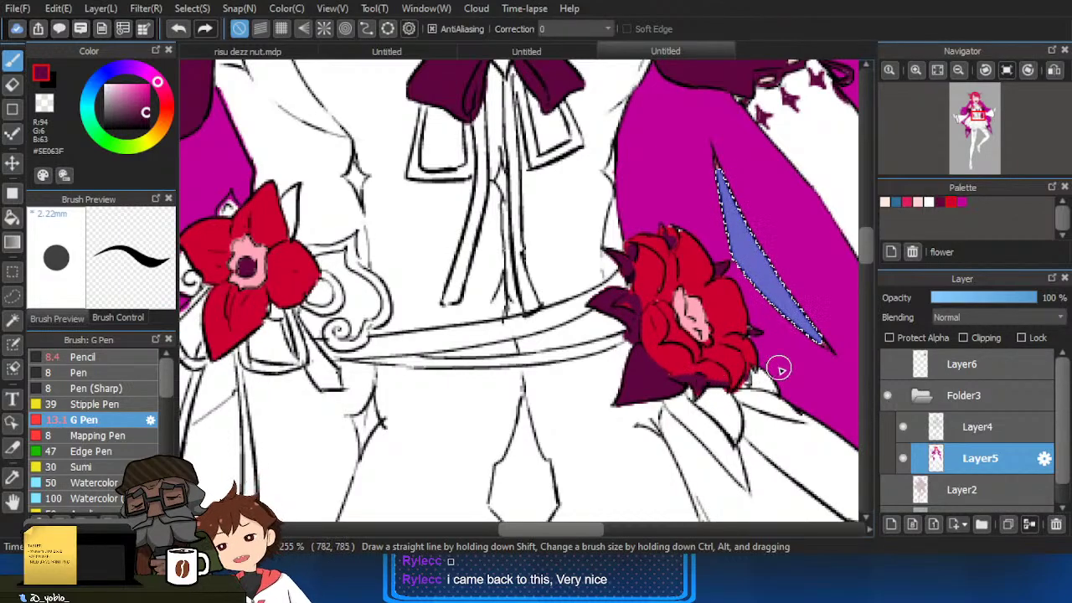
Clear the selection and handwrite "medibang" in dark purple on the empty canvas beside the character's legs.
scroll(743, 381, "down", 2)
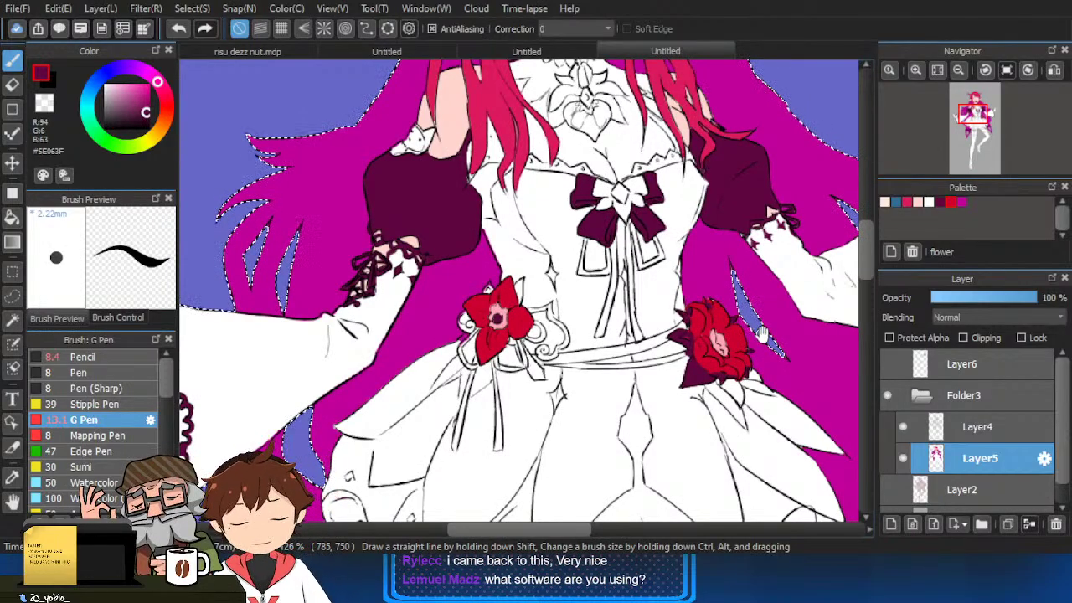
left_click_drag(655, 405, 718, 304)
left_click_drag(620, 412, 688, 292)
left_click_drag(574, 408, 525, 396)
scroll(543, 469, "down", 2)
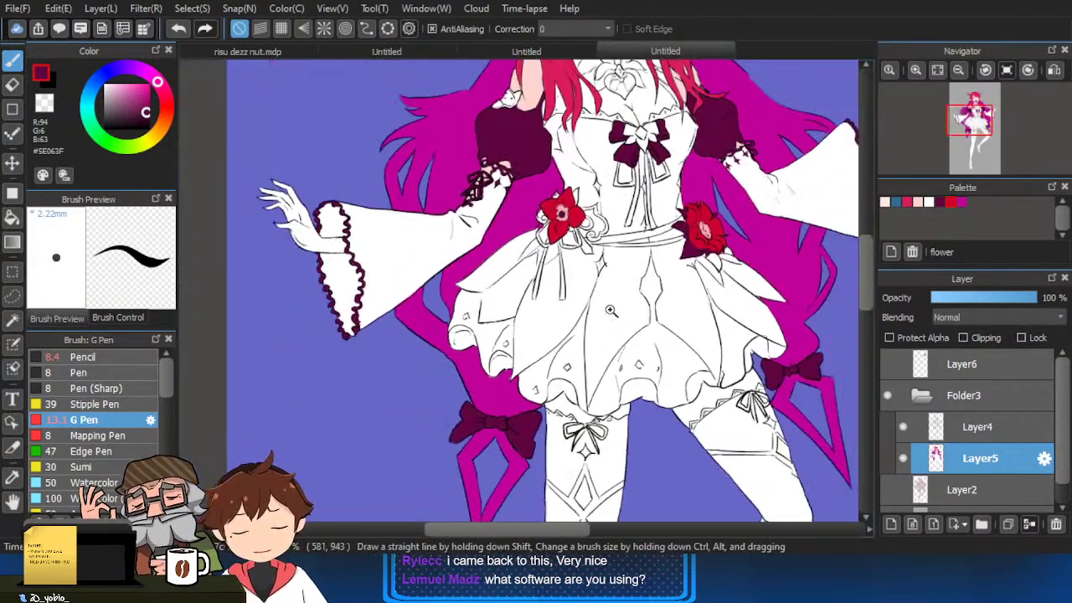
key("ctrl+d")
left_click_drag(609, 440, 663, 312)
scroll(428, 413, "up", 2)
mouse_move(318, 484)
left_mouse_down()
mouse_move(336, 456)
mouse_move(360, 483)
left_mouse_up()
left_click_drag(365, 469, 419, 482)
left_click_drag(414, 407, 419, 484)
mouse_move(435, 442)
left_mouse_down()
mouse_move(434, 486)
mouse_move(473, 484)
left_mouse_up()
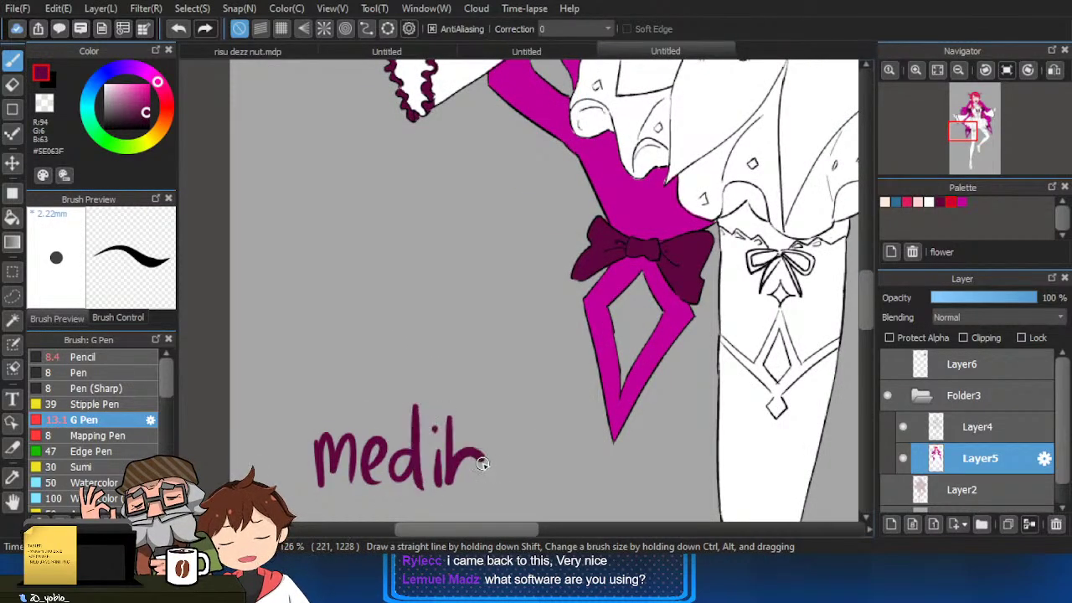
mouse_move(507, 449)
left_mouse_down()
mouse_move(512, 485)
mouse_move(543, 470)
mouse_move(548, 484)
left_mouse_up()
mouse_move(584, 451)
left_mouse_down()
mouse_move(586, 472)
mouse_move(563, 504)
left_mouse_up()
left_click_drag(616, 455, 627, 340)
Handwrite "paint pro" in dark purple beneath the word "medibang".
left_click_drag(363, 399, 366, 470)
mouse_move(363, 402)
left_mouse_down()
mouse_move(365, 425)
mouse_move(423, 469)
left_mouse_up()
mouse_move(437, 409)
left_mouse_down()
mouse_move(438, 471)
mouse_move(481, 471)
left_mouse_up()
left_click_drag(501, 394, 504, 471)
mouse_move(482, 418)
left_mouse_down()
mouse_move(516, 417)
mouse_move(530, 484)
left_mouse_up()
left_click_drag(526, 419, 552, 432)
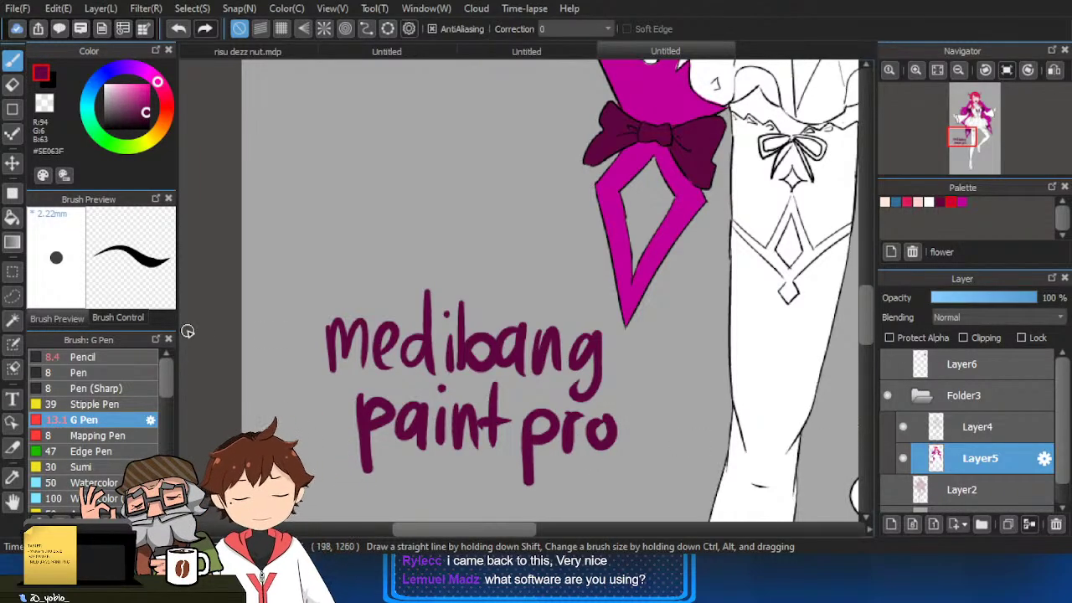
Select the whole handwritten note with rectangular selections, delete it from Layer5 and clear the selection.
left_click(13, 270)
left_click_drag(291, 273, 616, 396)
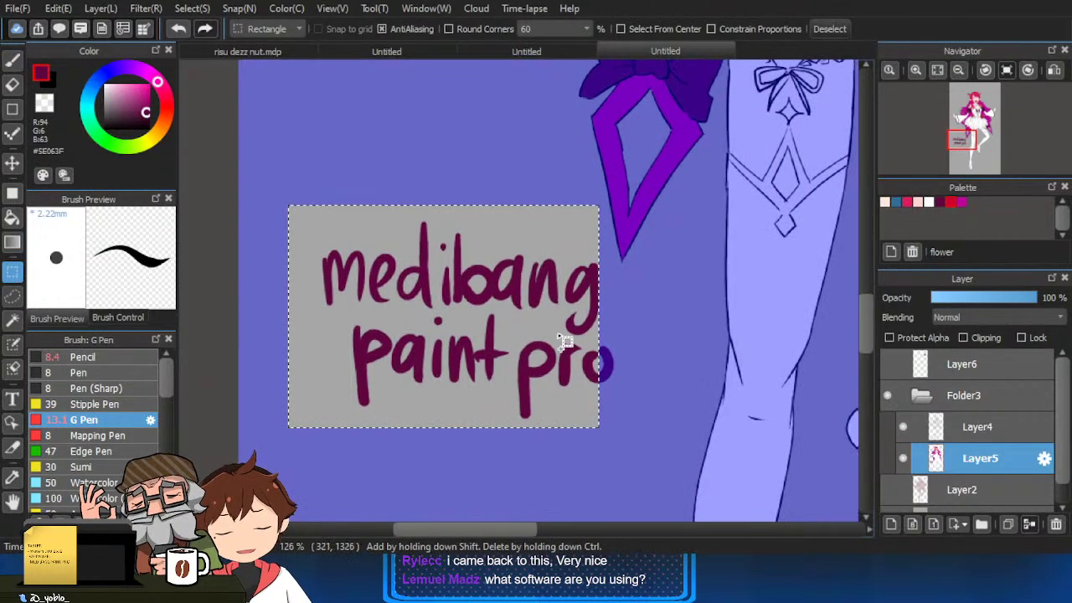
left_click_drag(578, 339, 647, 413)
left_click_drag(599, 252, 618, 349)
key("Delete")
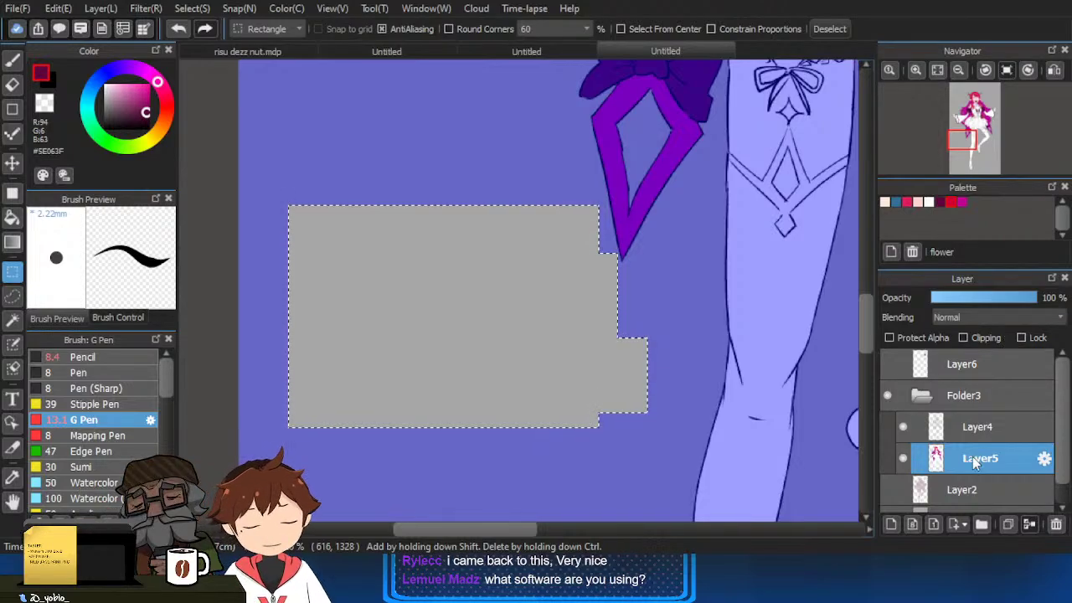
scroll(599, 348, "down", 1)
key("ctrl+d")
Select by Layer5's contents and try dark purple #5E063F and magenta #C1019A on the underside of the skirt's middle hem scallop.
left_click(923, 462, "ctrl")
left_click_drag(829, 198, 573, 364)
scroll(560, 226, "up", 2)
key("g")
left_click(538, 258)
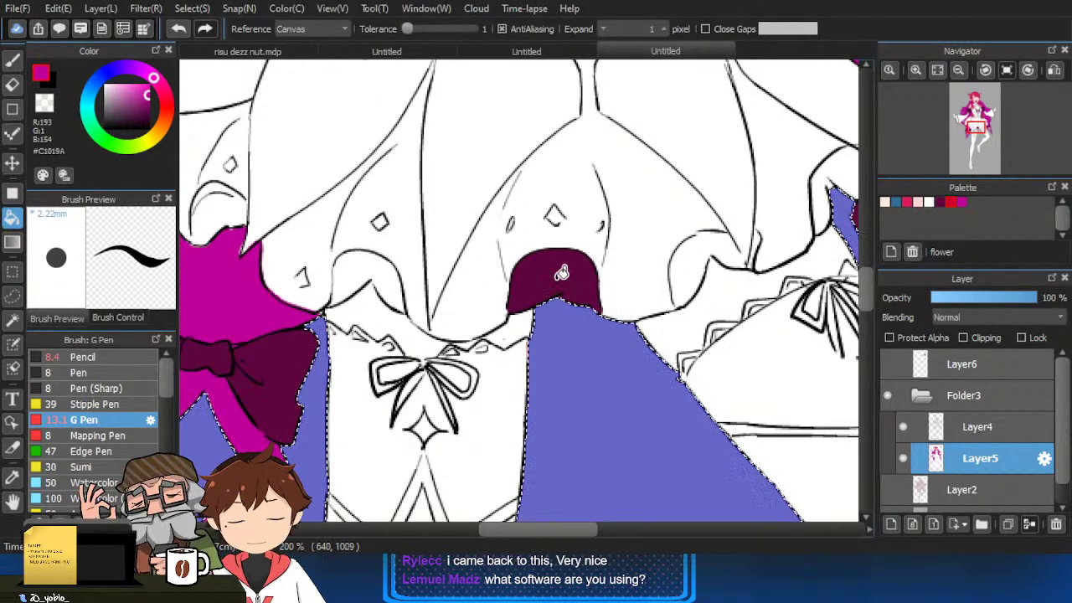
left_click(553, 276)
left_click_drag(580, 345, 638, 368)
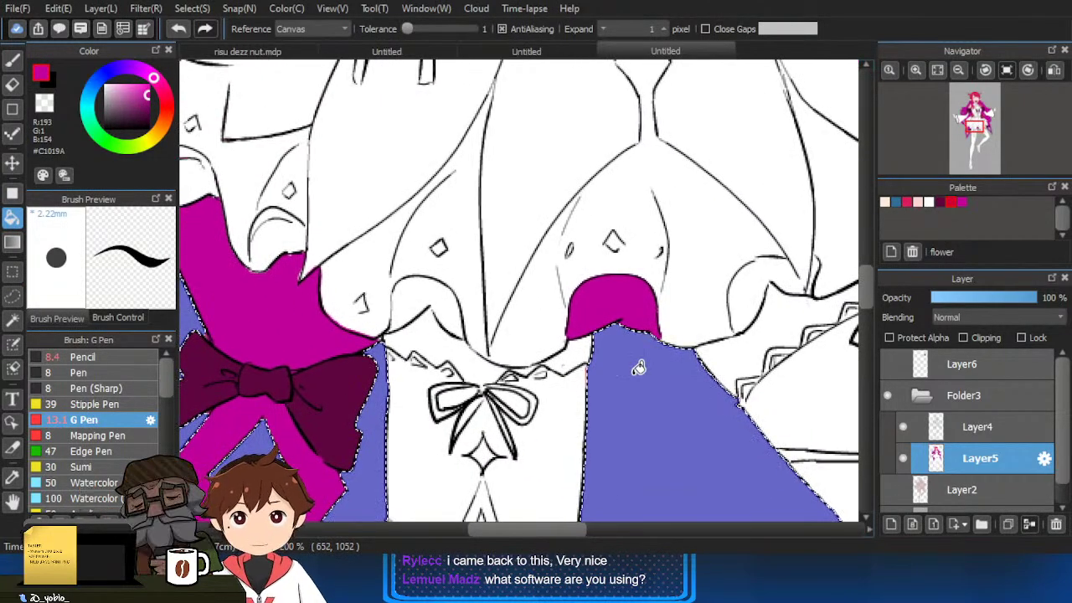
Fill the undersides of the middle hem scallop and the scallop above the bowed stocking with the palette's irys hair colour #DC1A5E.
left_click(905, 206)
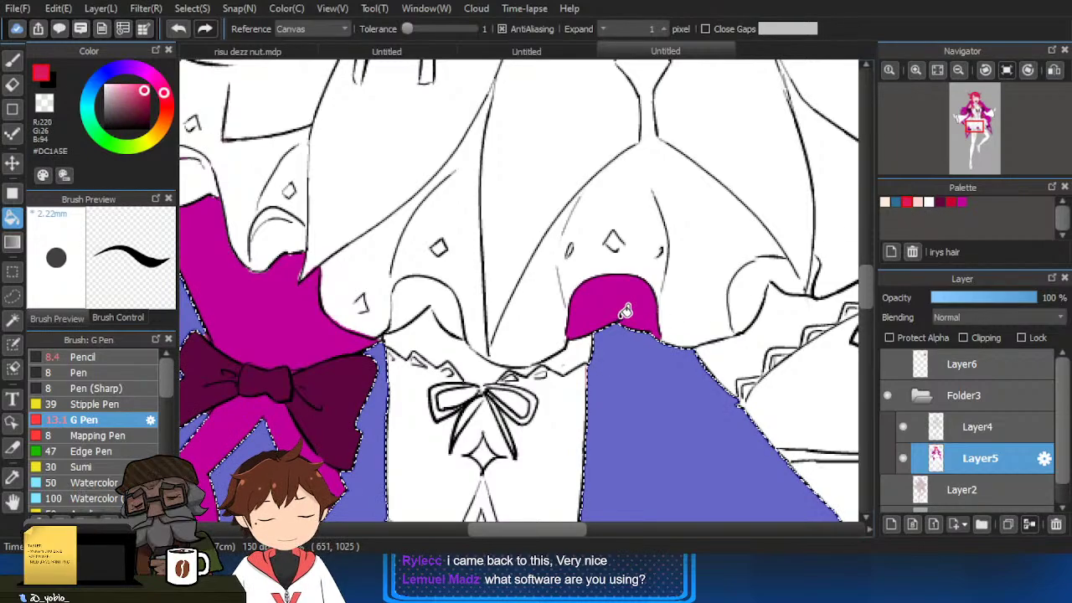
left_click(620, 303)
left_click(425, 304)
Fill the underside of the hem scallop above the bent leg with #DC1A5E, closing the line gap at its corner.
left_click(761, 284)
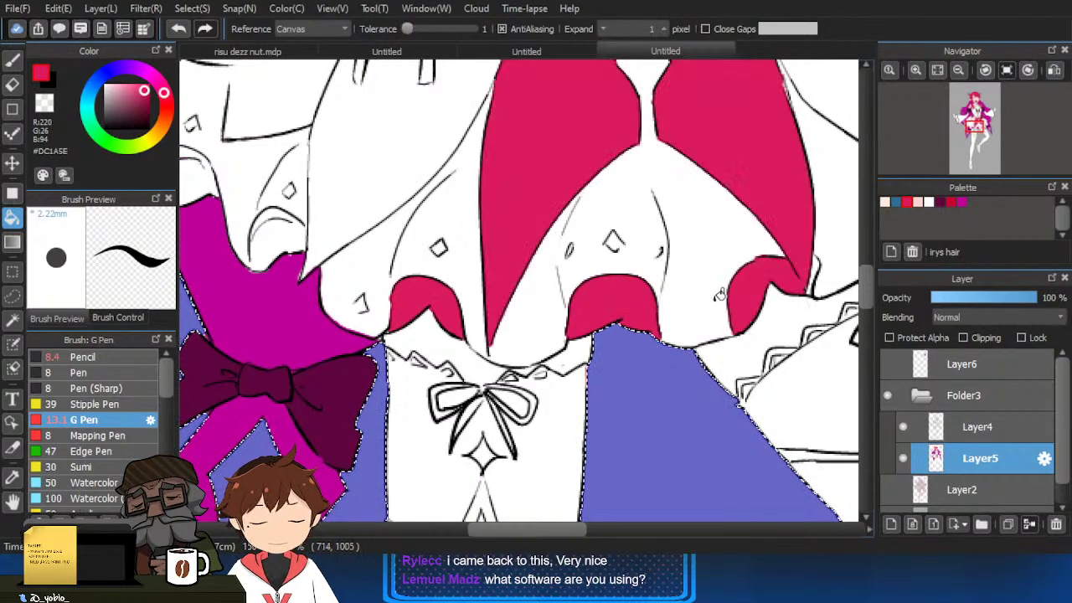
key("ctrl+z")
key("ctrl+d")
key("b")
left_click_drag(799, 279, 806, 287)
key("g")
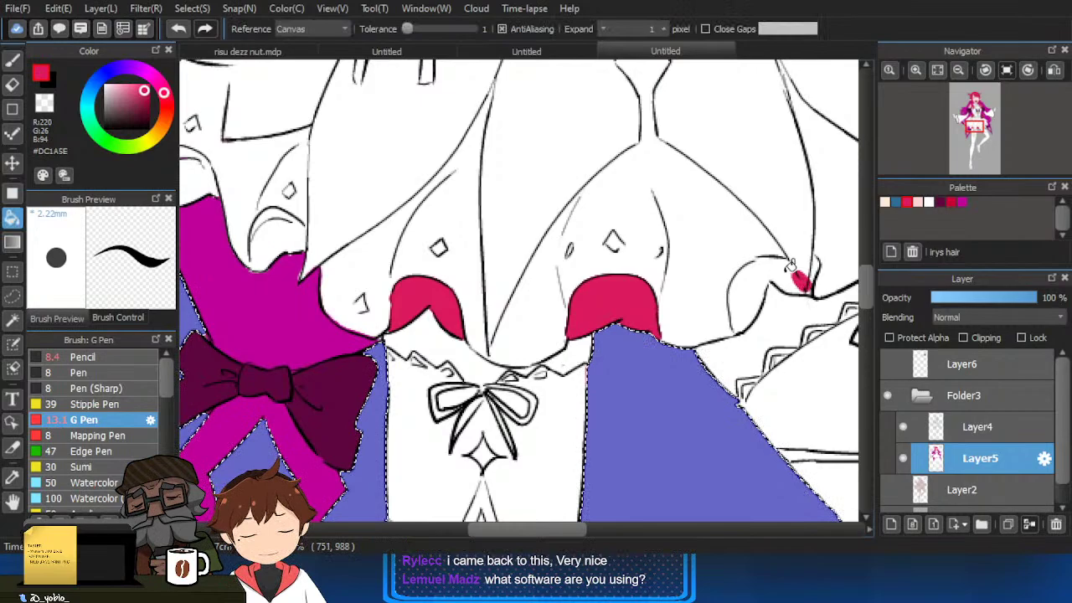
left_click(792, 281)
Fill the undersides of the two hem scallops below the four-petalled flower with #DC1A5E, painting the open gap shut.
left_click_drag(312, 343, 420, 368)
left_click(389, 261)
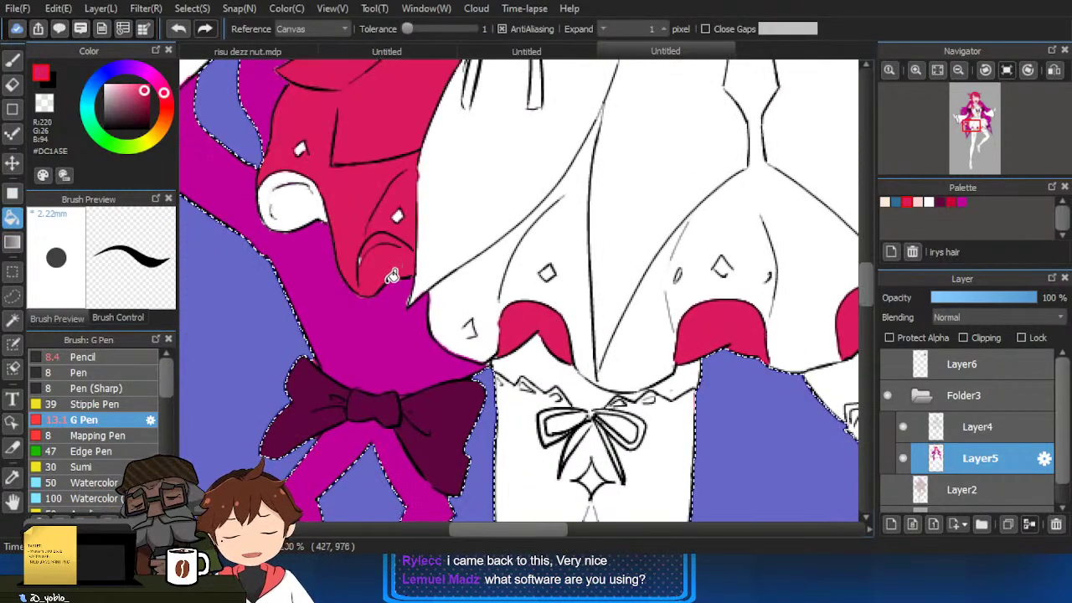
key("ctrl+z")
key("b")
left_click_drag(358, 280, 361, 292)
key("g")
left_click(377, 252)
left_click(315, 202)
Fill the underside of the outermost hem scallop on the rose's side of the skirt with #DC1A5E.
left_click_drag(602, 255, 325, 313)
left_click(736, 266)
left_click_drag(753, 324, 718, 330)
left_click_drag(618, 322, 665, 338)
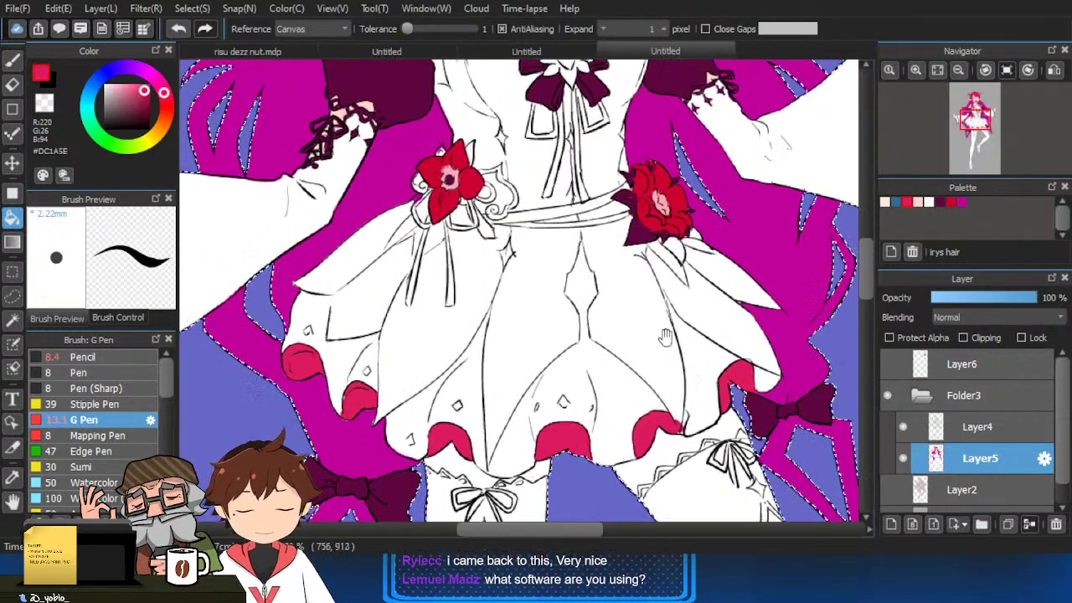
Pick dark purple #5E063F from the rose's leaf and fill the upper and lower bands of the waist belt.
scroll(602, 309, "up", 3)
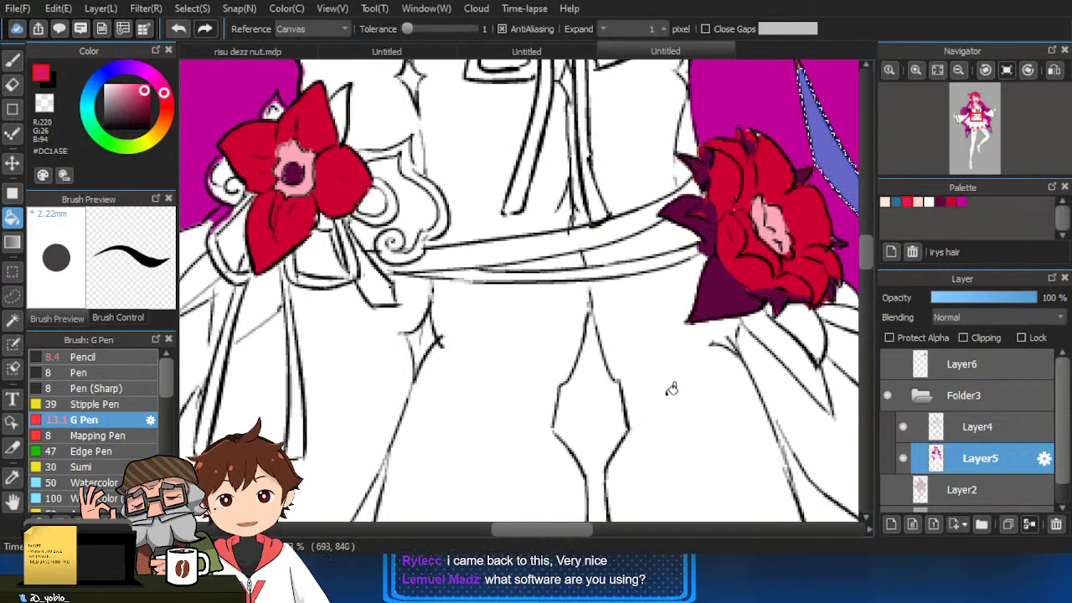
left_click(728, 289, "alt")
left_click(546, 240)
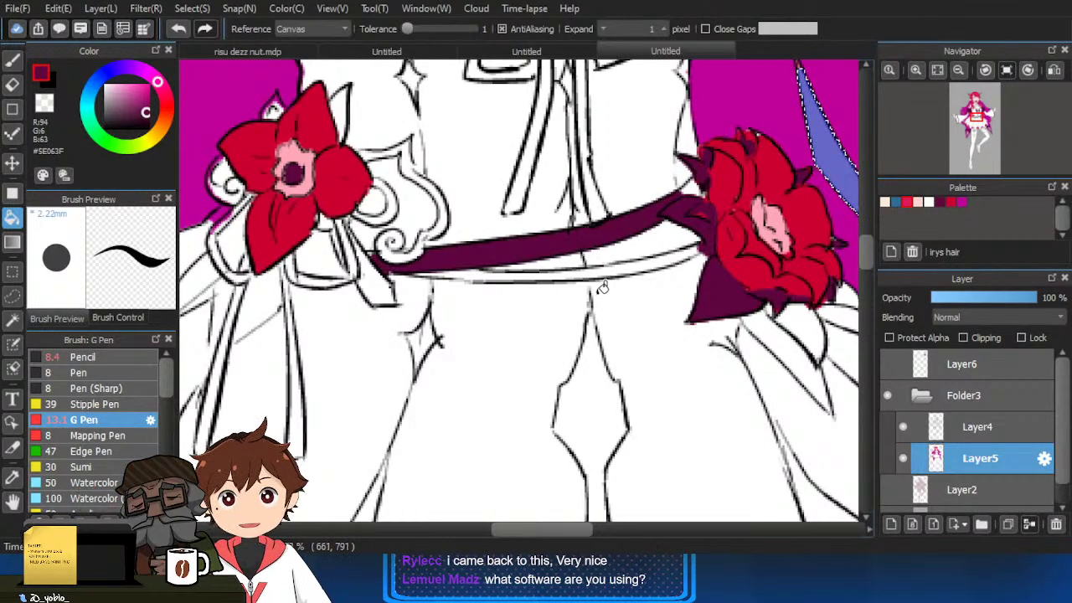
left_click(615, 271)
Clear the selection and fill the short belt tail beside the four-petalled flower with dark purple #5E063F.
key("ctrl+d")
key("b")
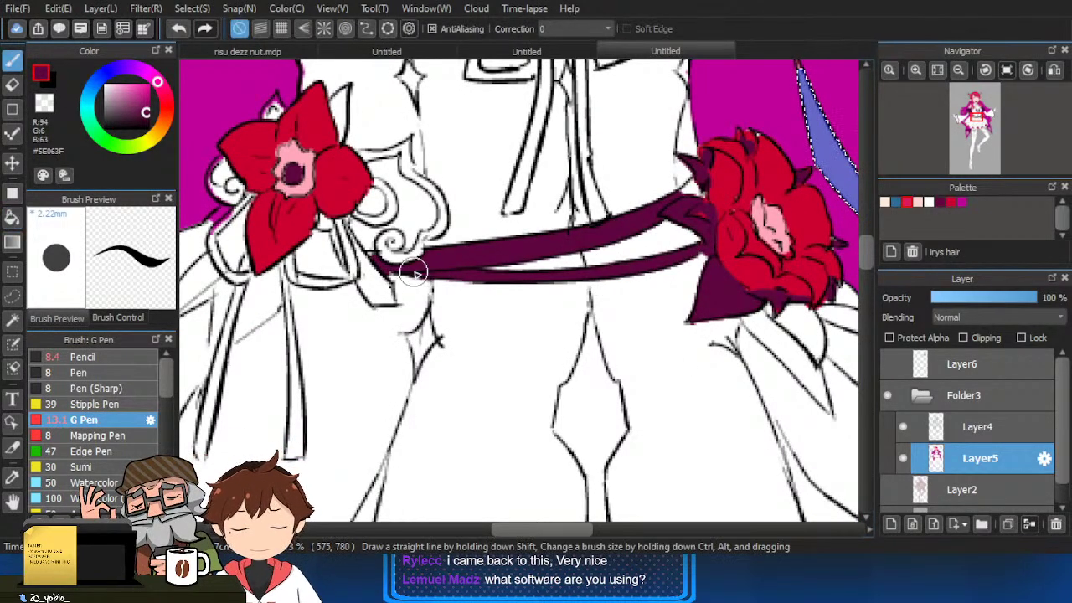
left_click_drag(382, 273, 471, 312)
key("g")
left_click(471, 335)
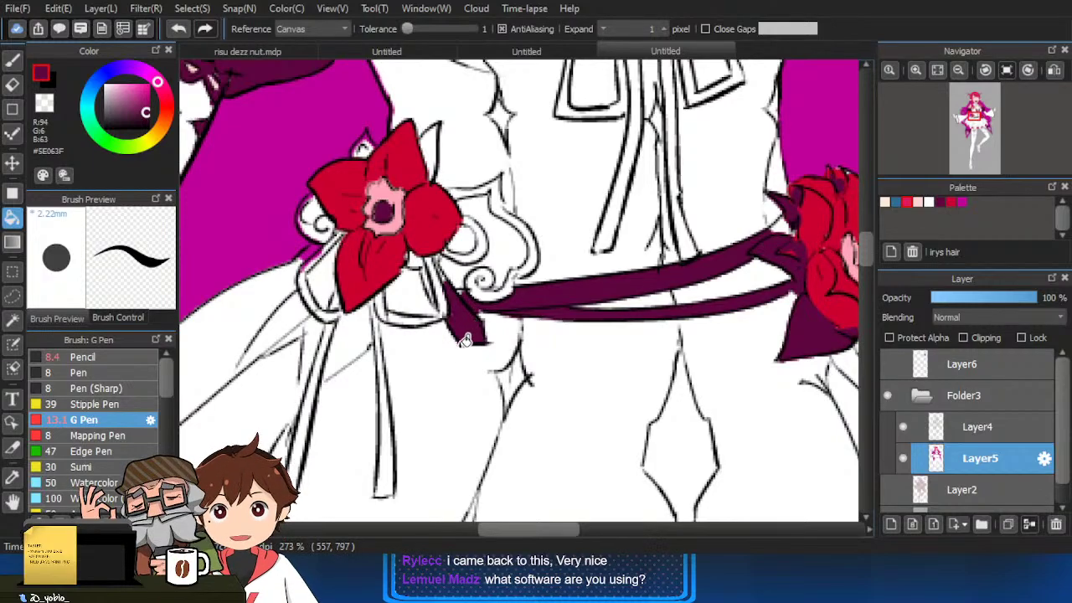
Fill the two long ribbon tails hanging below the four-petalled flower with dark purple #5E063F.
left_click(386, 409)
key("b")
key("g")
left_click(313, 410)
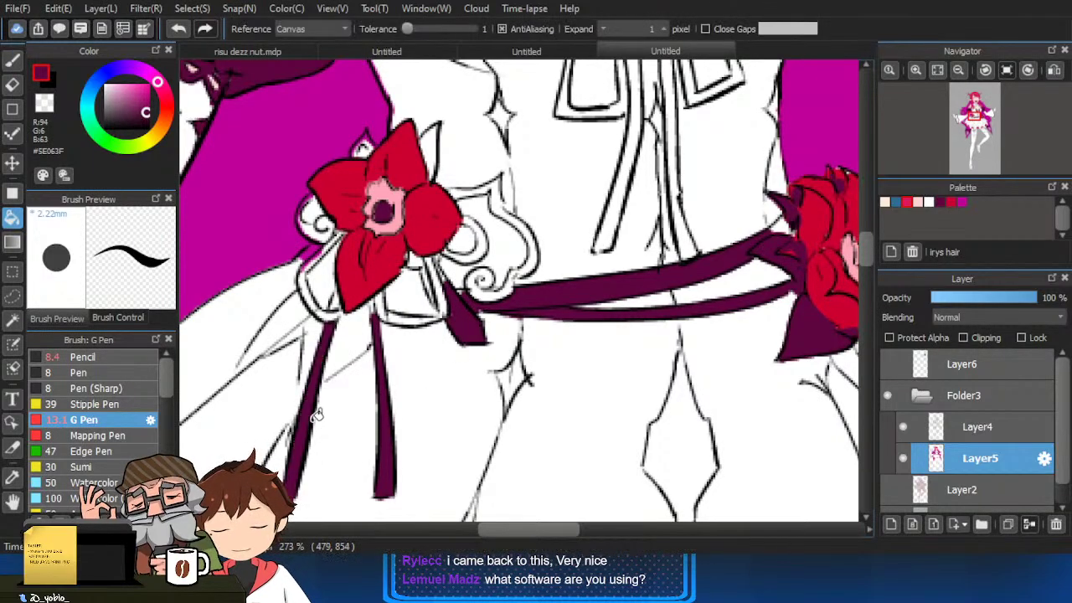
Paint the narrow ribbon loop beside the four-petalled flower's lowest petal in dark purple #5E063F, undoing and redrawing the stroke.
key("b")
left_click_drag(303, 276, 326, 322)
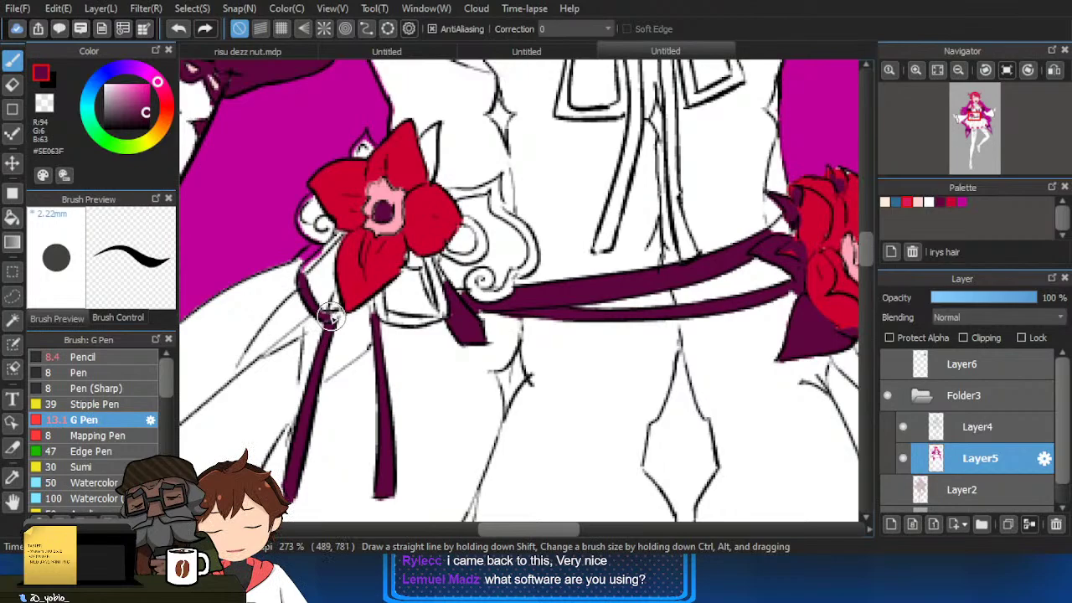
key("ctrl+z")
left_click_drag(322, 272, 339, 235)
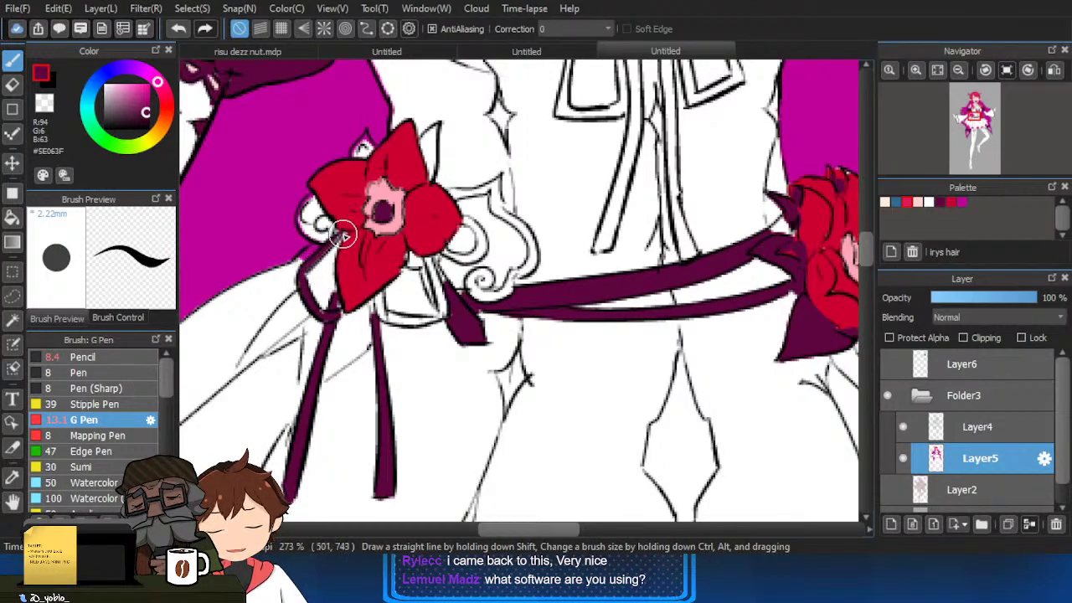
Colour the two small curls on the four-petalled flower's hair side dark purple #5E063F, with the gaps inside them magenta #C1019A.
scroll(342, 235, "up", 2)
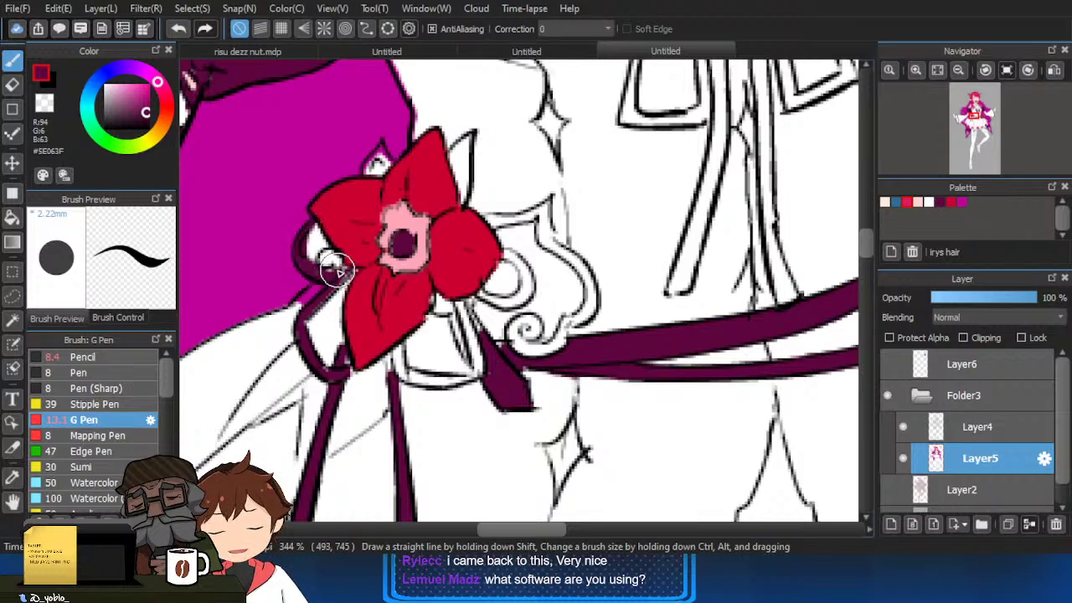
left_click(279, 250, "alt")
key("g")
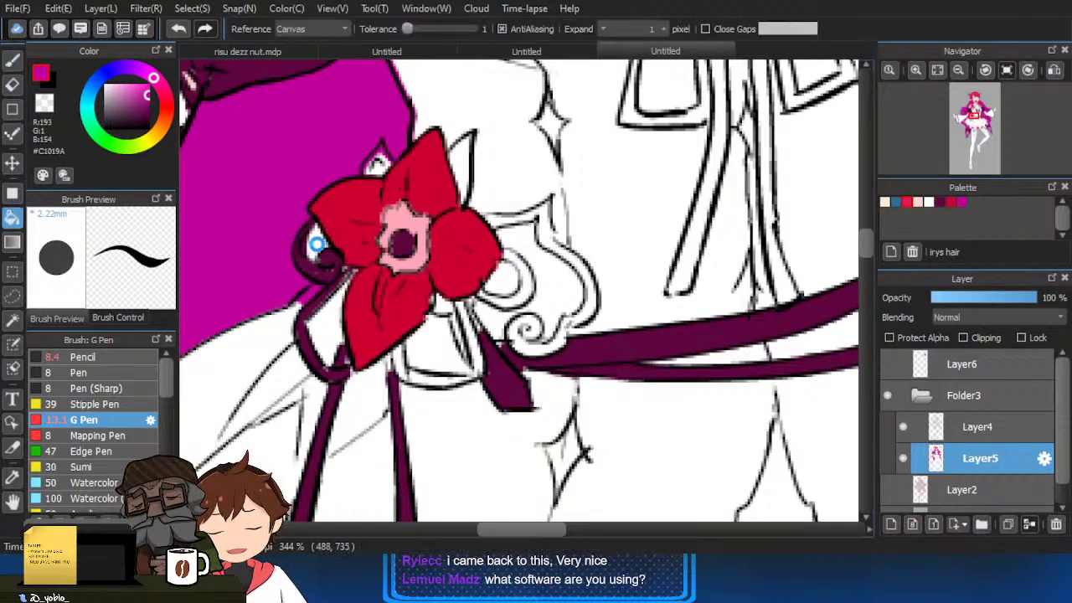
left_click(331, 270, "alt")
key("b")
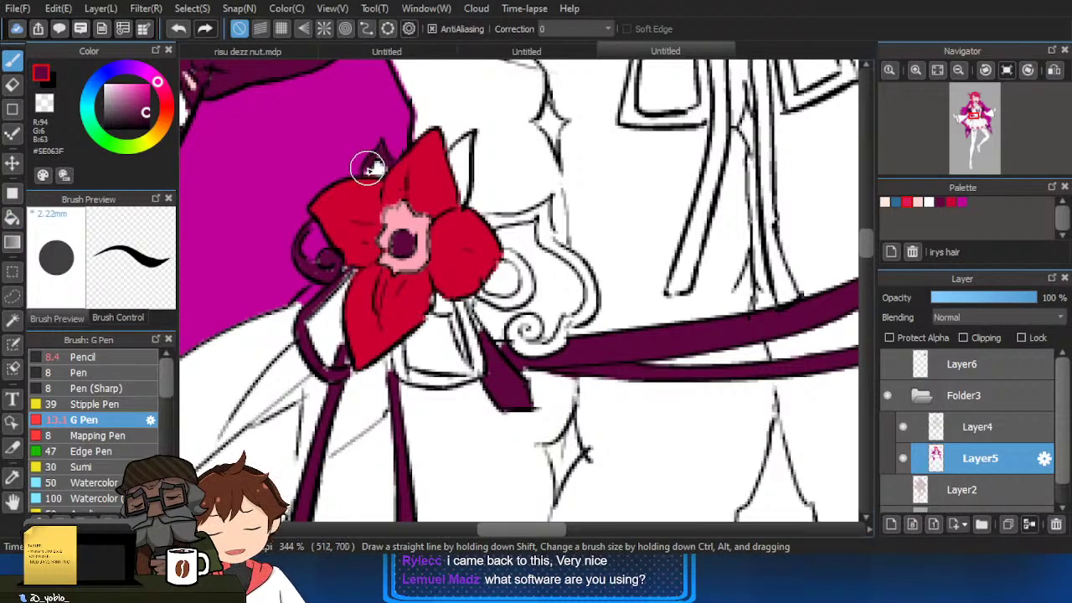
left_click(377, 165, "alt")
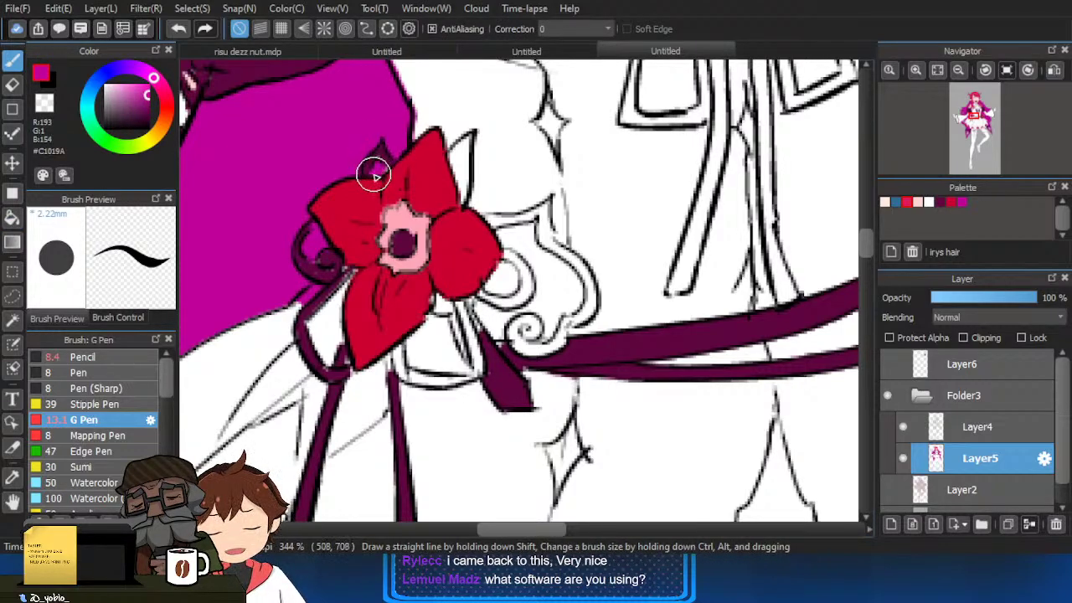
left_click(323, 266, "alt")
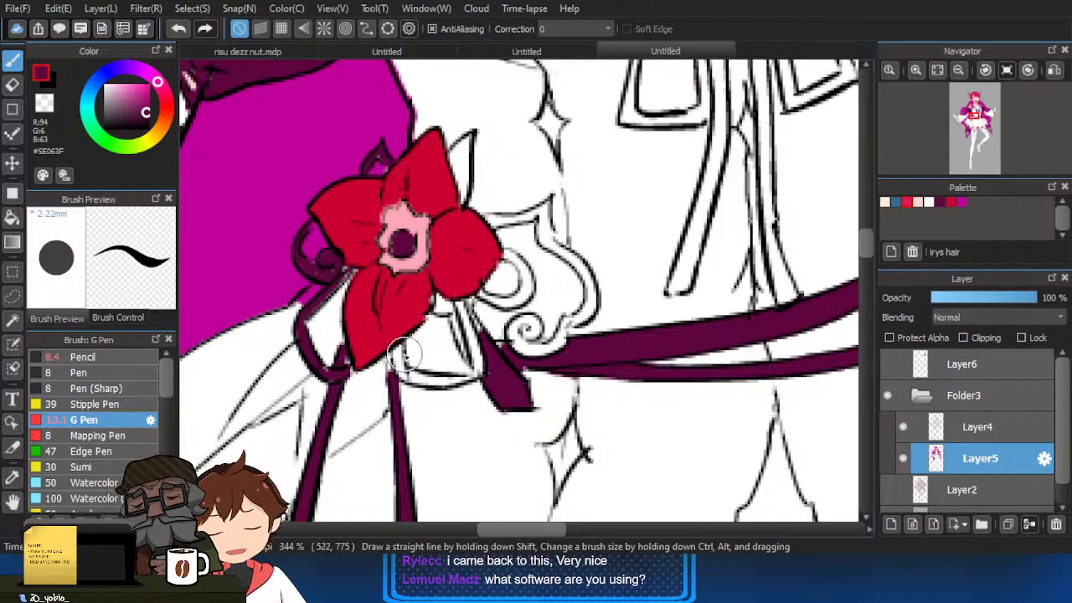
Paint the ribbon loop under the four-petalled flower and the small ring on its belt side dark purple #5E063F.
mouse_move(402, 352)
left_mouse_down()
mouse_move(398, 381)
mouse_move(486, 378)
mouse_move(455, 304)
mouse_move(471, 354)
mouse_move(437, 310)
mouse_move(460, 302)
mouse_move(429, 302)
mouse_move(420, 318)
left_mouse_up()
left_click(435, 290, "alt")
left_click(398, 365, "alt")
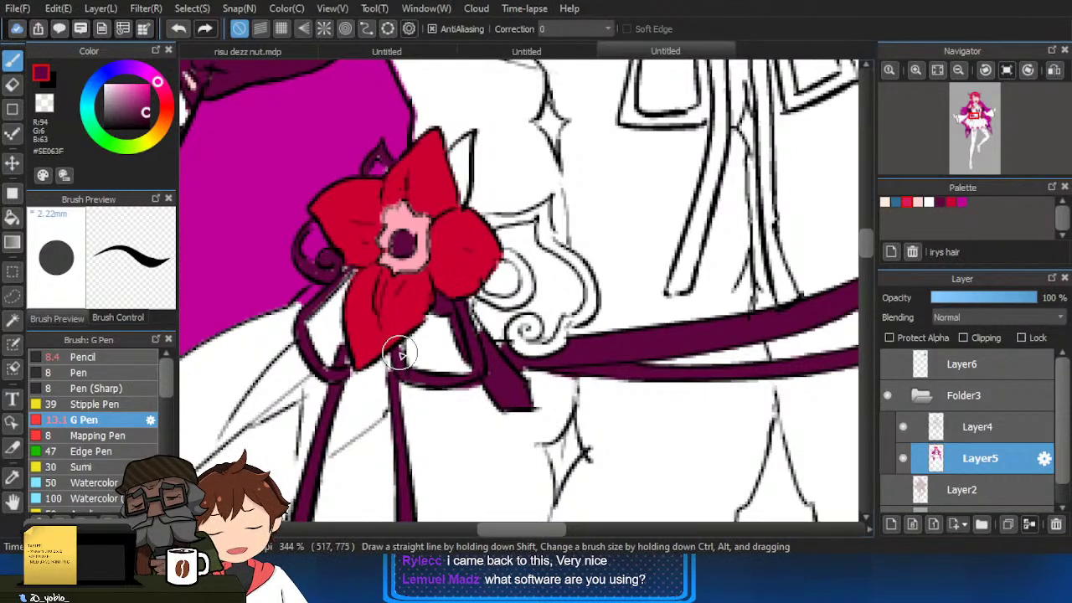
mouse_move(474, 289)
left_mouse_down()
mouse_move(498, 303)
mouse_move(519, 299)
mouse_move(513, 257)
left_mouse_up()
Fill the pointed upper part of the scrolled frame beside the flower with #5E063F, brushing over the thin strip at the petal.
key("g")
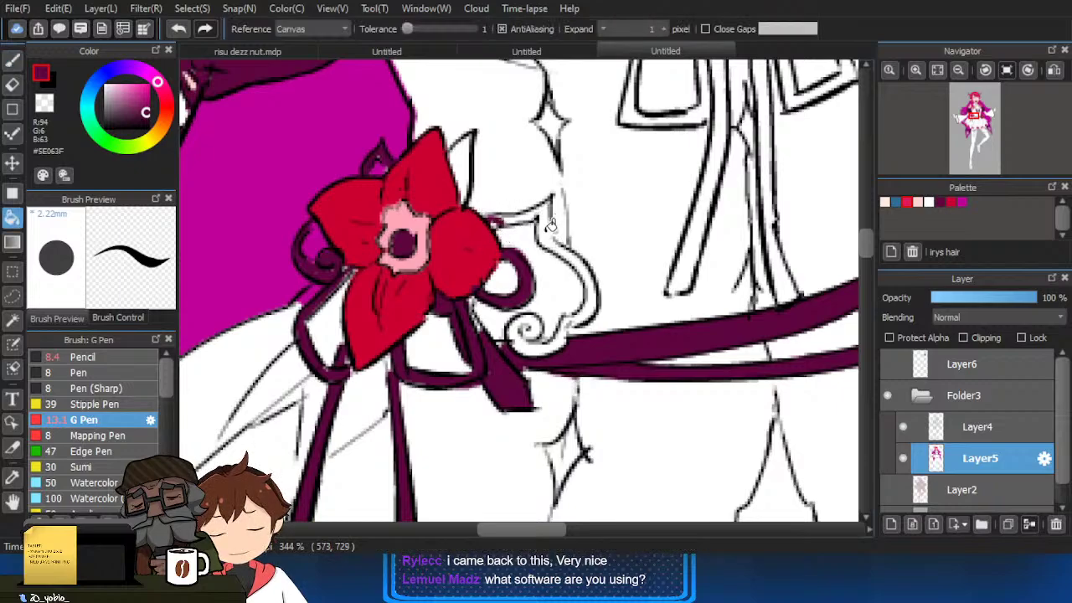
left_click(548, 223)
key("b")
left_click_drag(497, 222, 537, 219)
Fill the narrow pointed petal behind the four-petalled flower with the flower red #CC0031.
key("g")
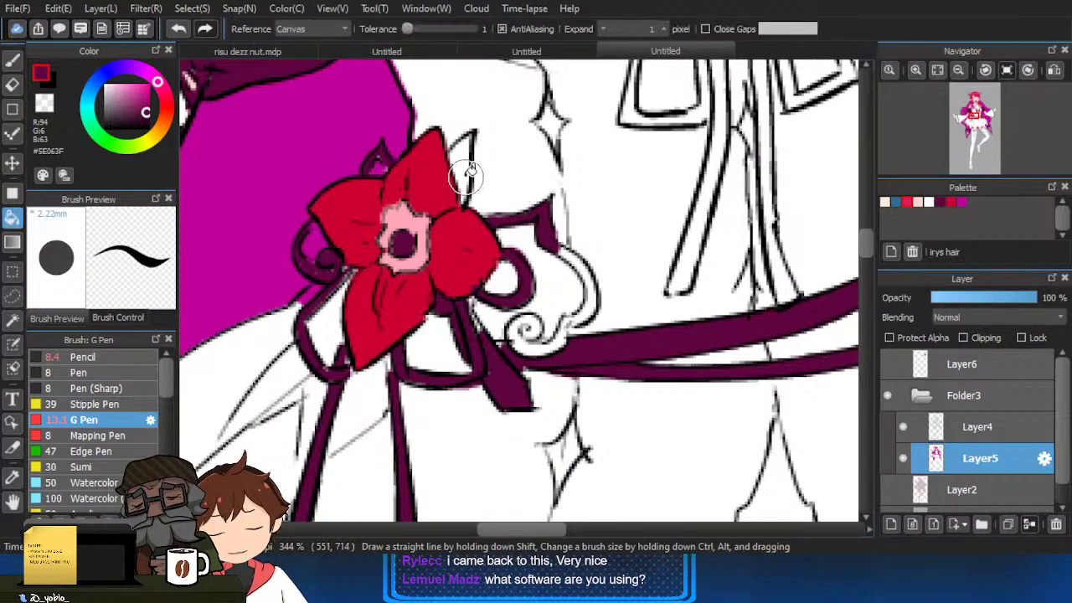
left_click(460, 171)
left_click(474, 220, "alt")
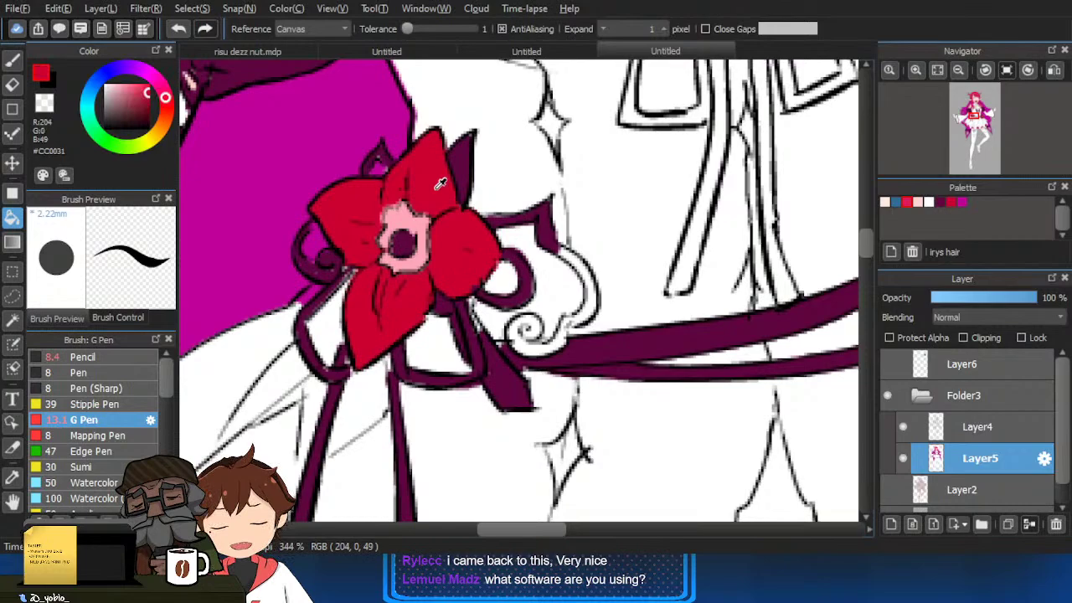
left_click(461, 167)
Pick dark purple #5E063F from the scrolled frame and fill its remaining curved edge and spiral end.
left_click(553, 236, "alt")
left_click(592, 272)
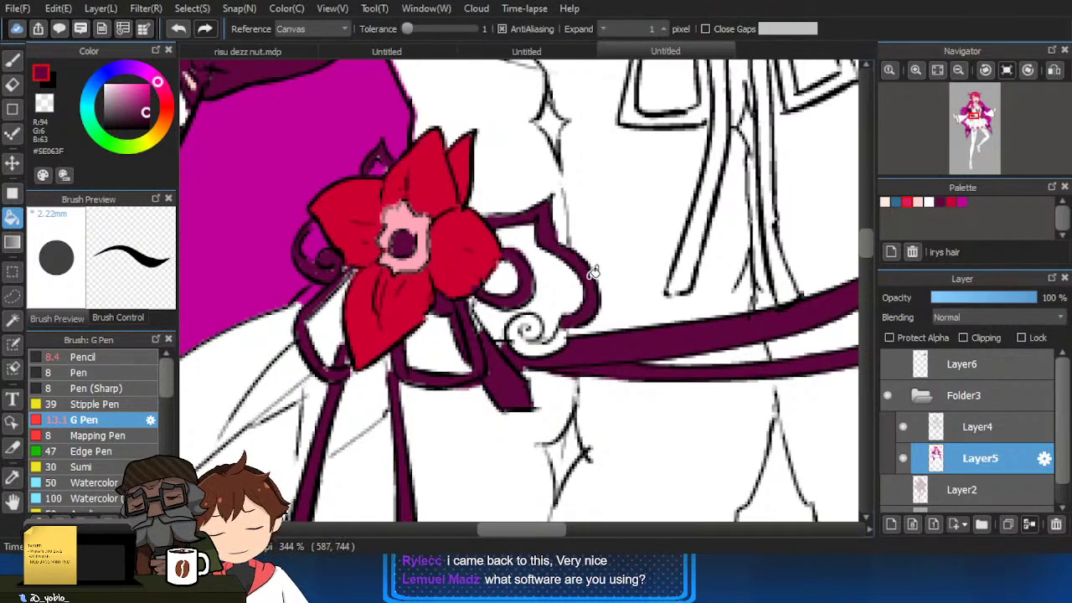
left_click(556, 338)
key("b")
scroll(498, 319, "down", 3)
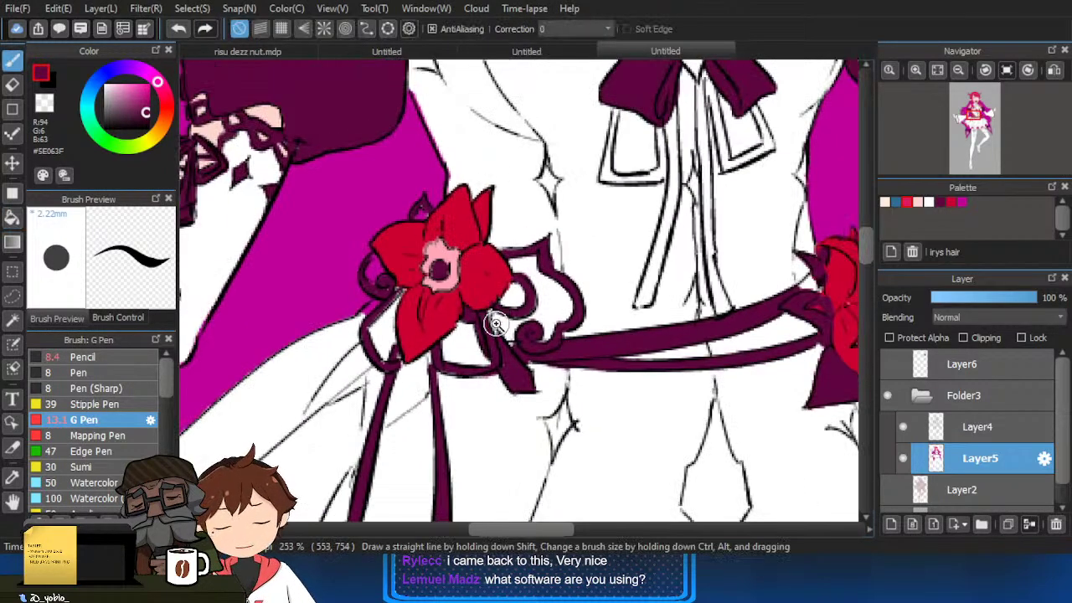
Touch up the dark purple #5E063F where the waist belt meets the rose's upper leaf.
scroll(484, 317, "up", 3)
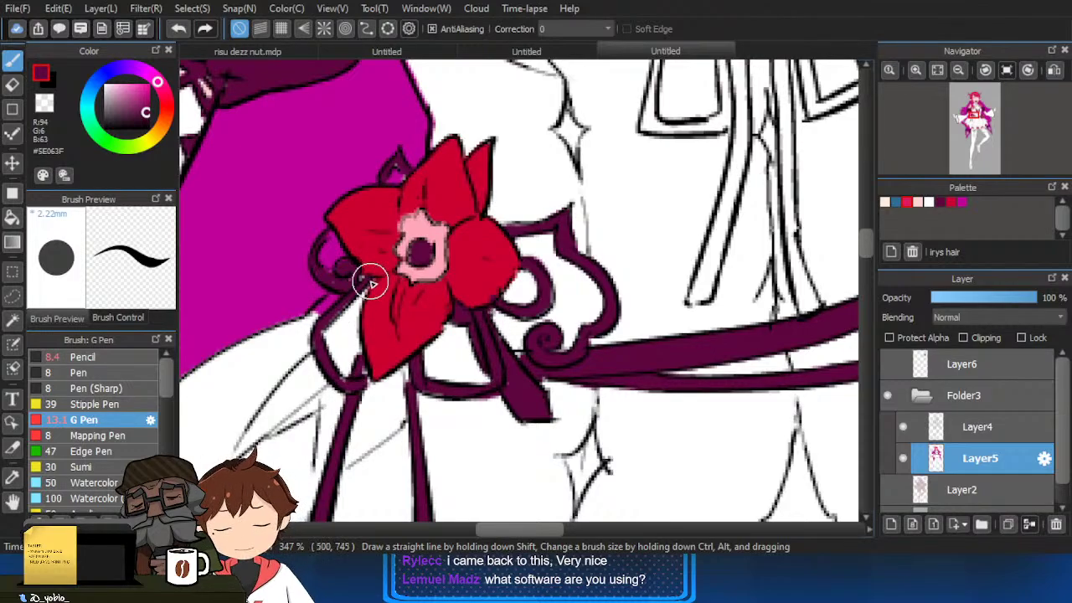
left_click_drag(526, 348, 461, 382)
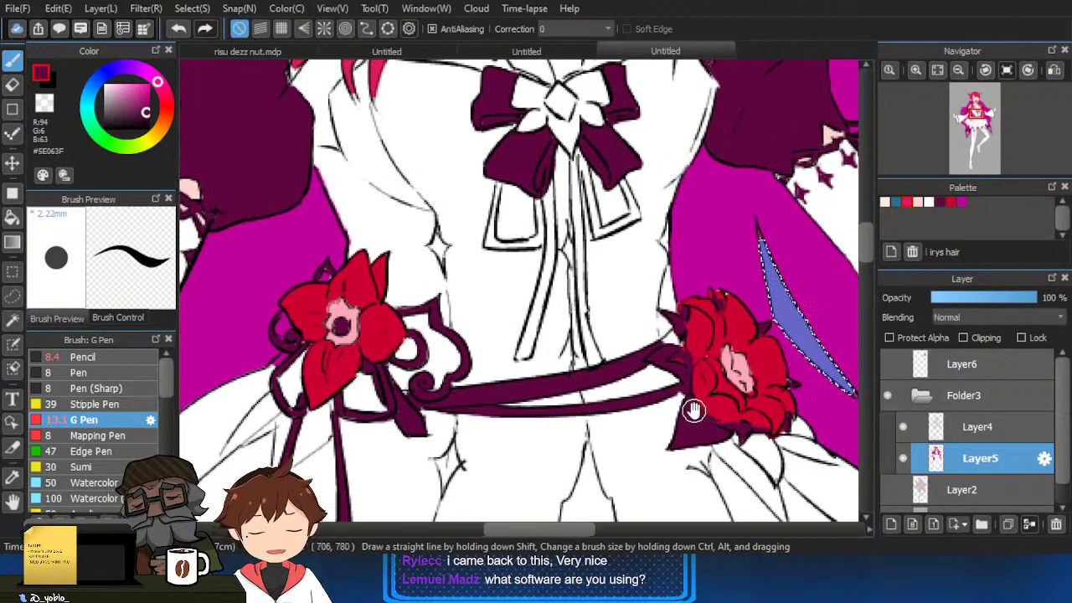
left_click_drag(694, 411, 667, 407)
scroll(661, 360, "up", 2)
left_click_drag(633, 328, 626, 316)
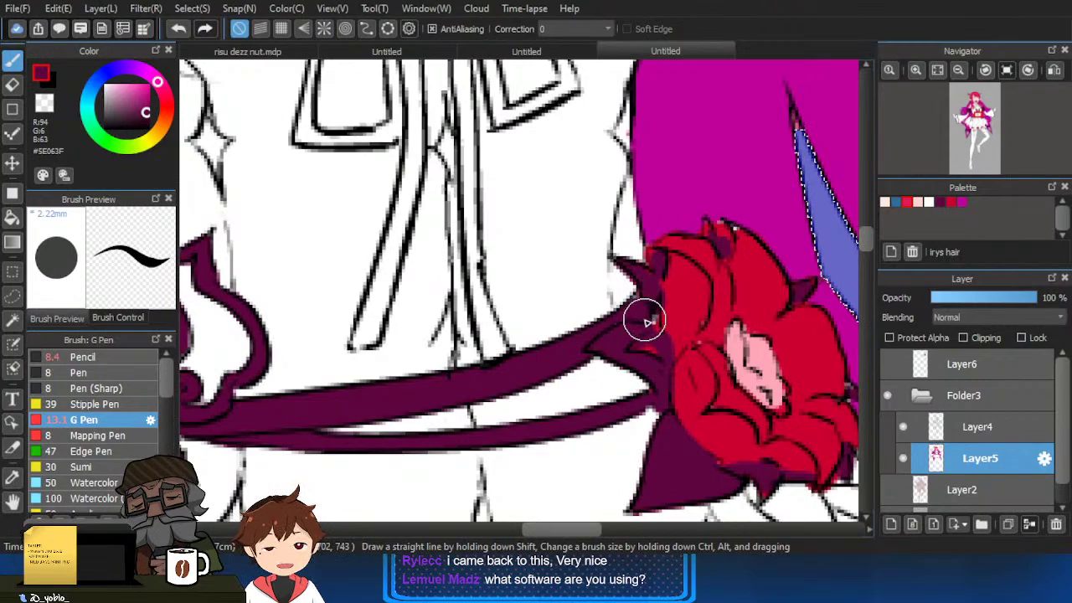
Pick the rose's red #CC0031 and touch up the tip of its uppermost petal.
scroll(642, 311, "down", 4)
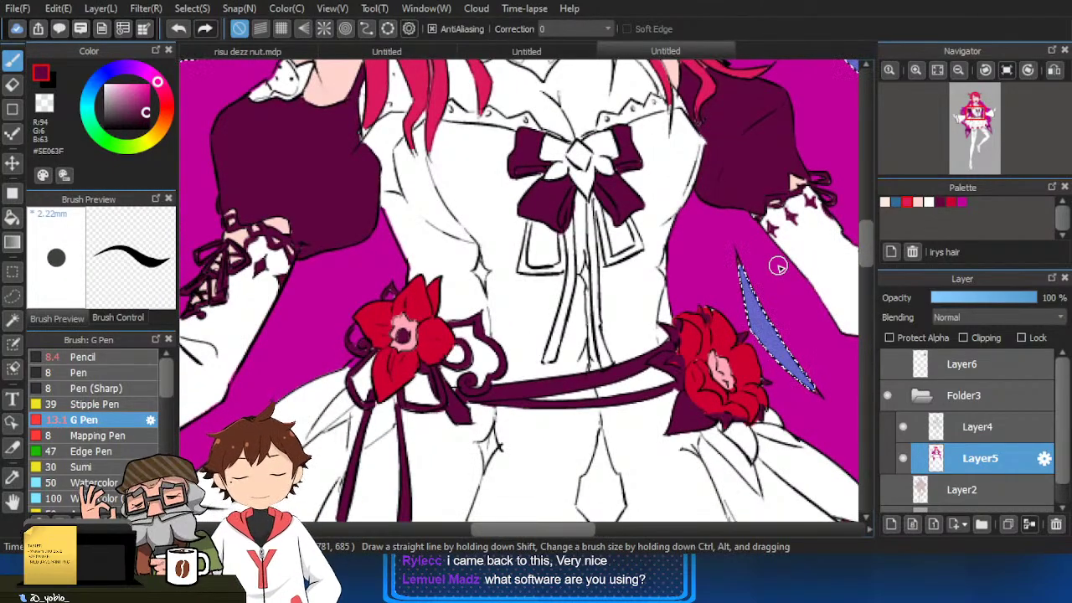
scroll(723, 344, "up", 3)
left_click(723, 321, "alt")
left_click_drag(700, 289, 706, 285)
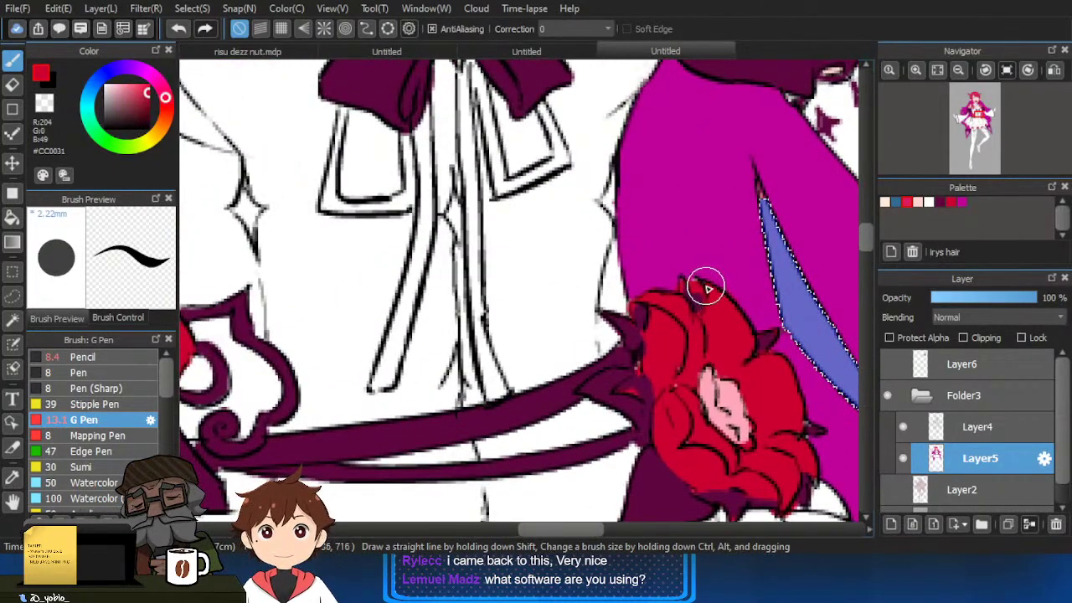
Darken the sampled purple to #3B152D and fill the first long ribbon tail under the chest bow.
scroll(718, 261, "down", 4)
left_click_drag(742, 198, 733, 239)
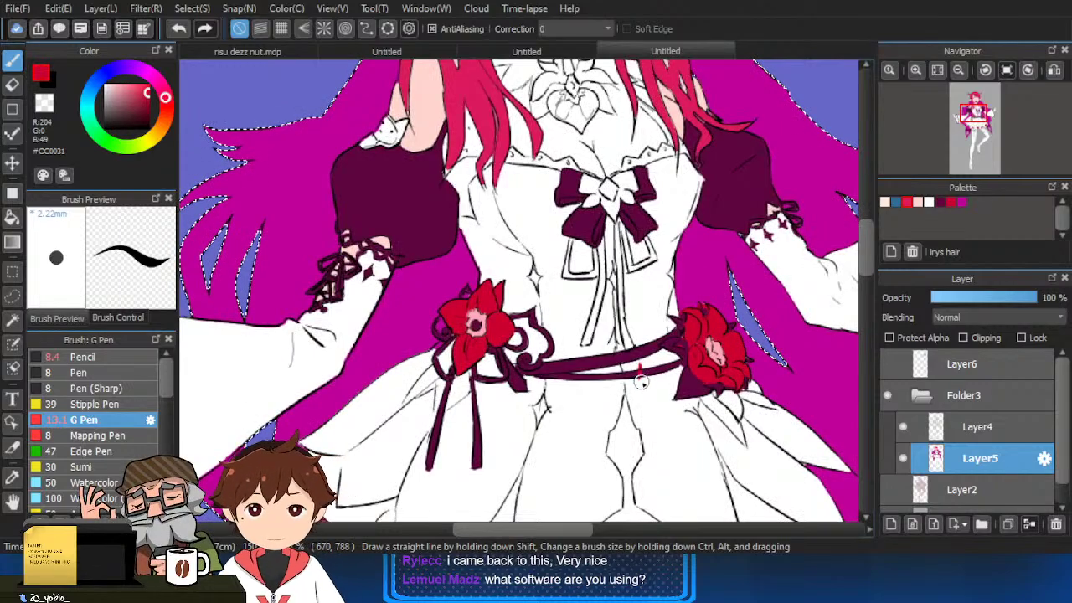
scroll(646, 368, "down", 2)
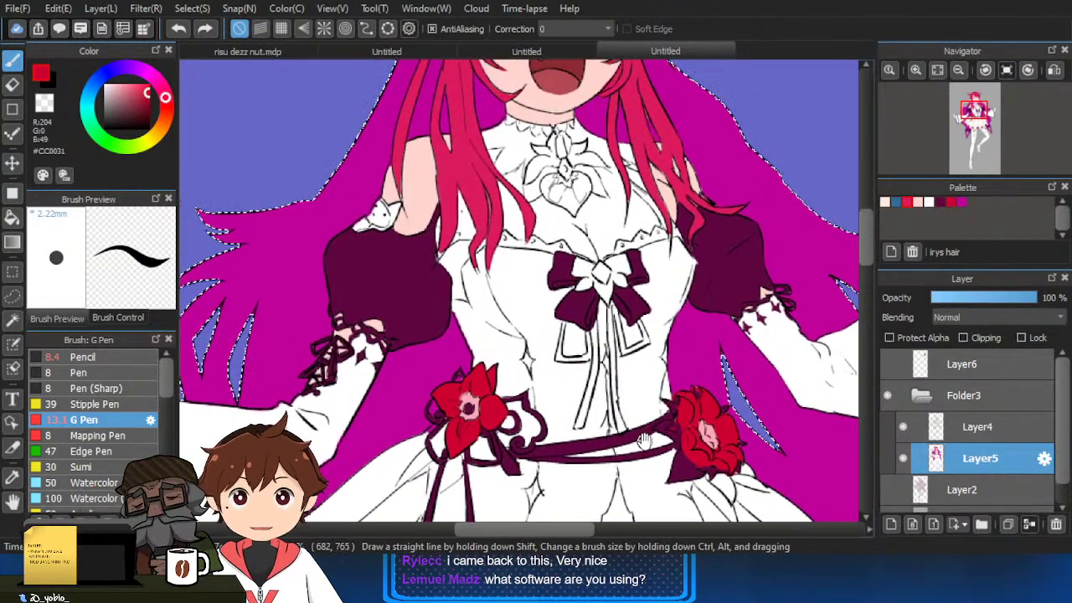
scroll(592, 411, "up", 3)
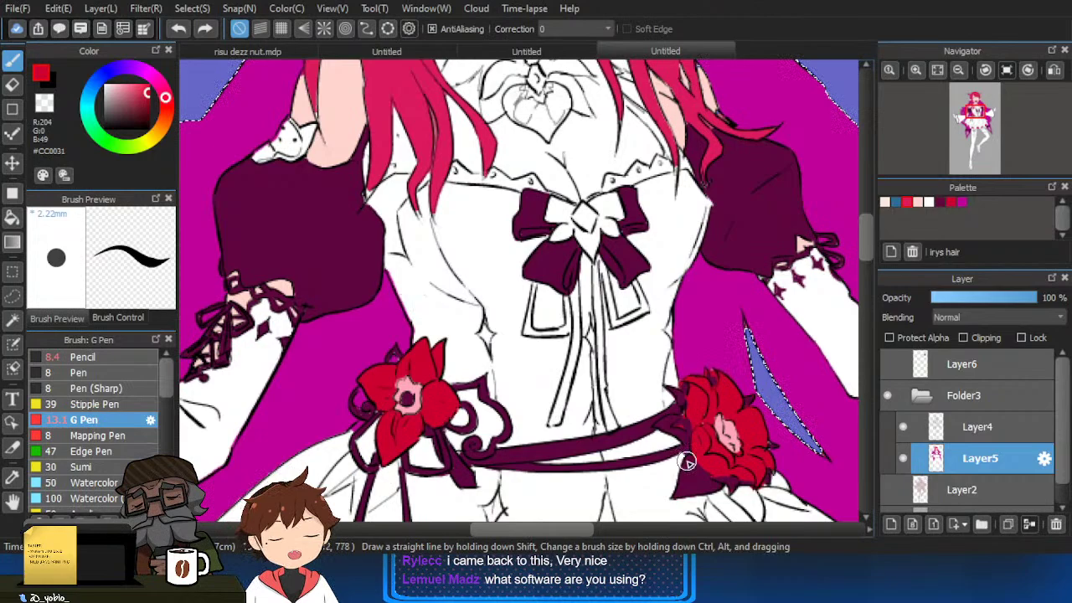
left_click(364, 283, "alt")
left_click(133, 119)
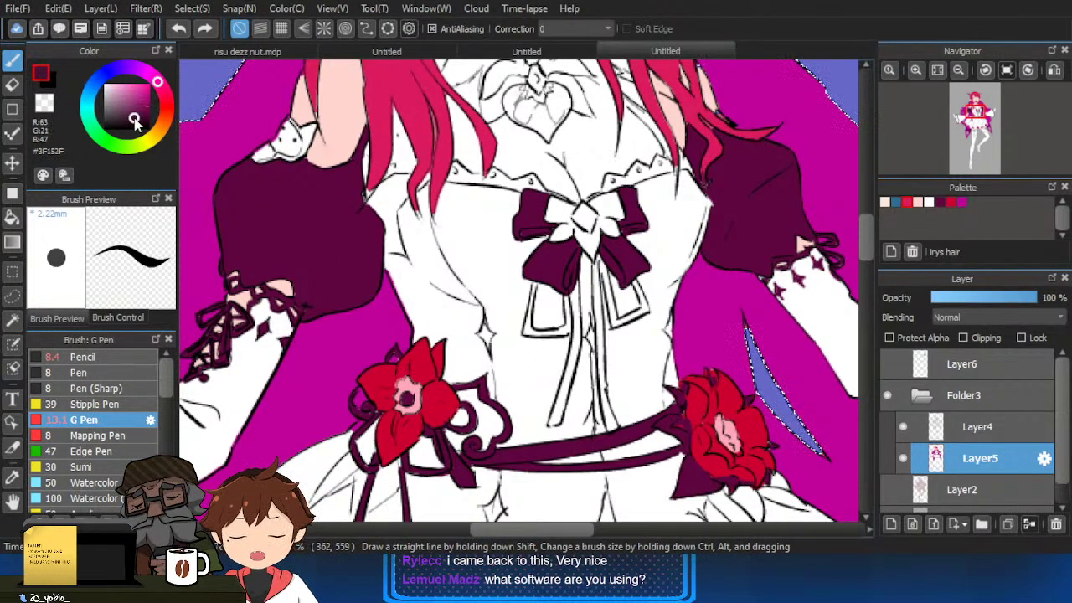
key("g")
left_click(576, 317)
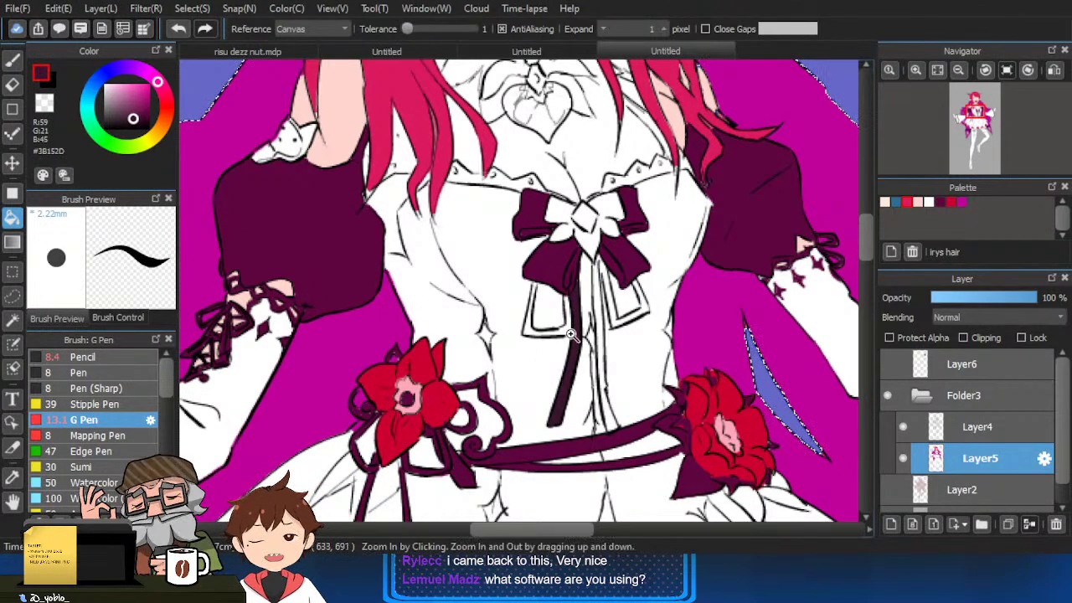
Fill the borders of the two square loops and the second long tail under the chest bow with #3B152D.
left_click(551, 355)
left_click(551, 355)
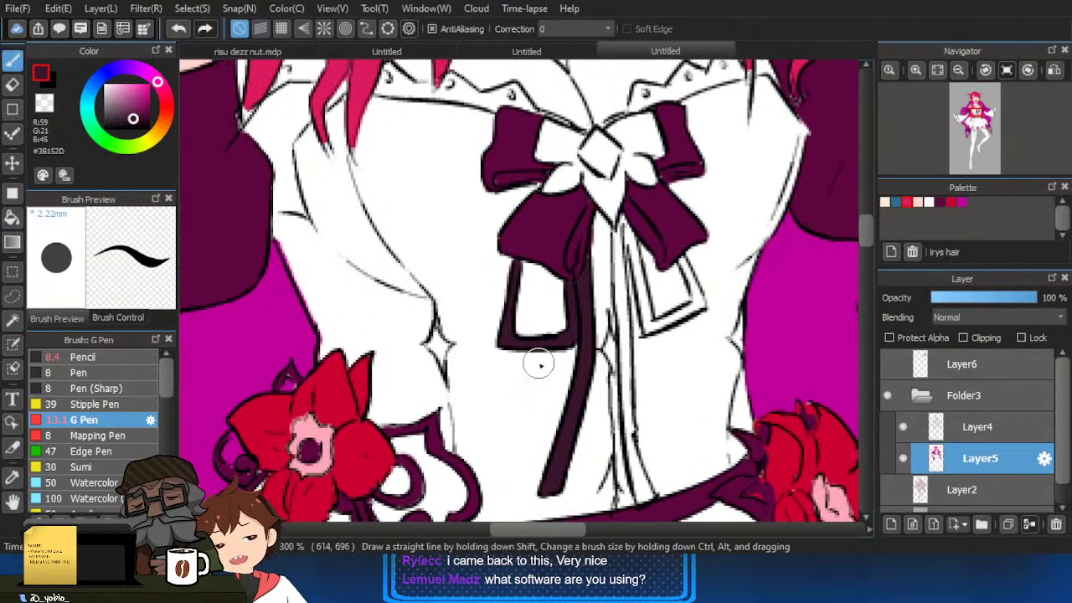
left_click(651, 346)
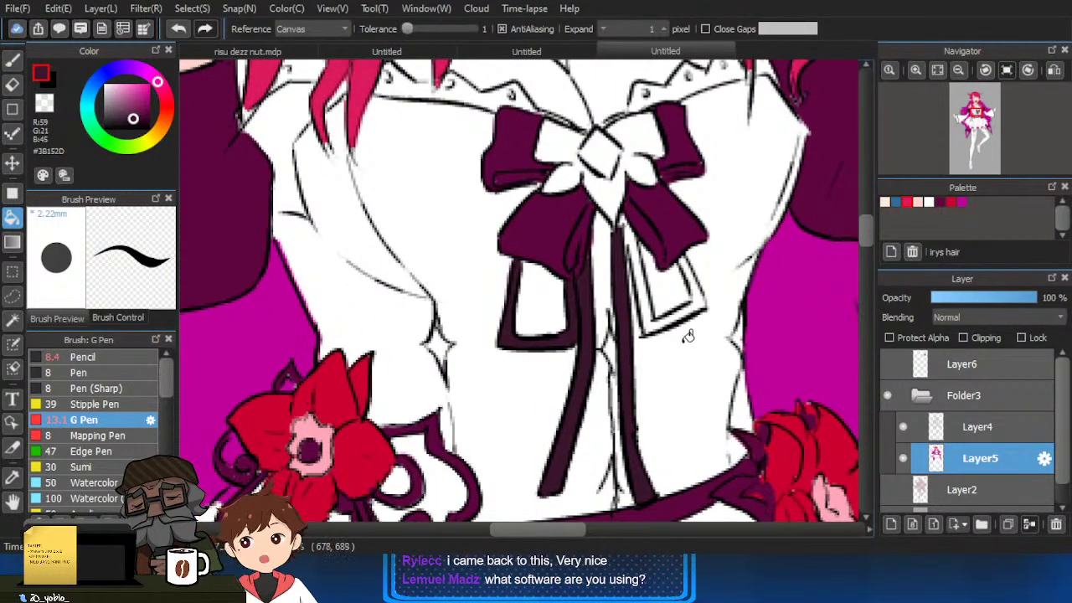
left_click(666, 316)
key("p")
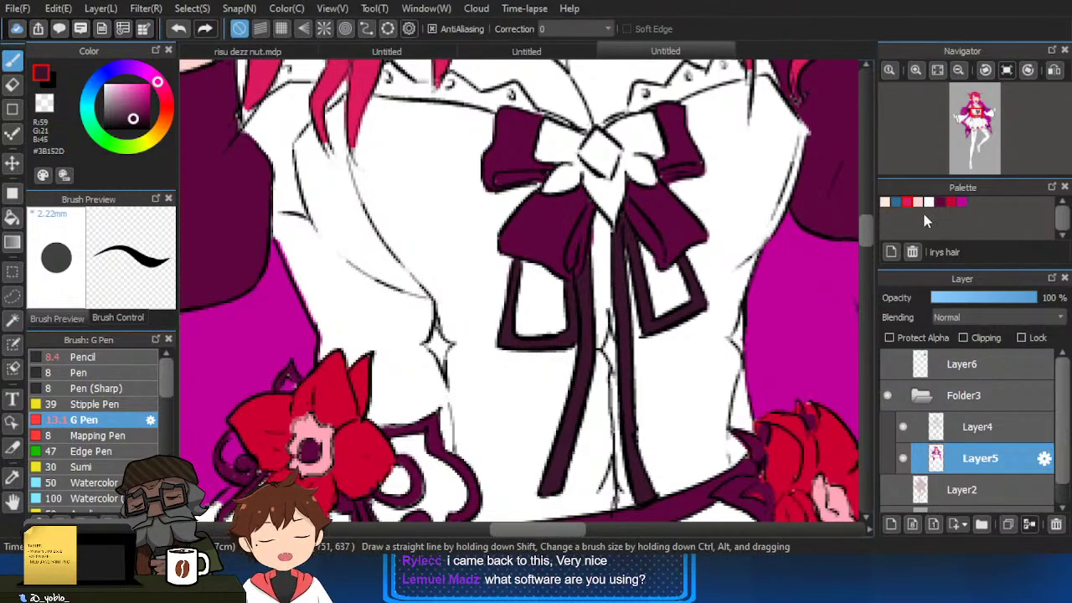
Lighten the palette's flower red to #E0395F and fill the chest bow's inner loops, small petals and pointed centre piece.
left_click(951, 202)
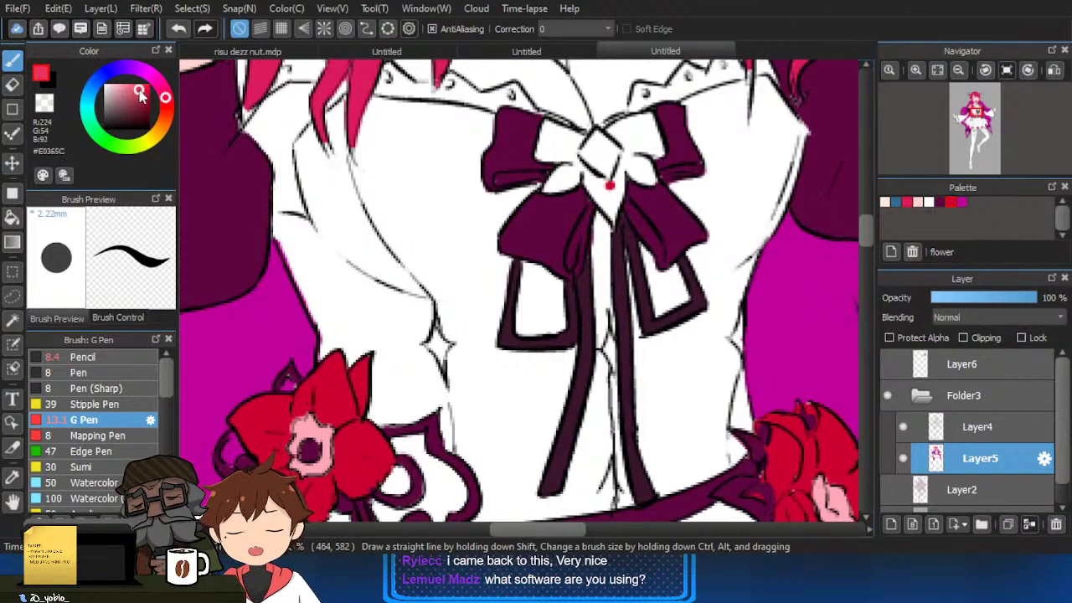
key("g")
left_click(624, 189)
key("p")
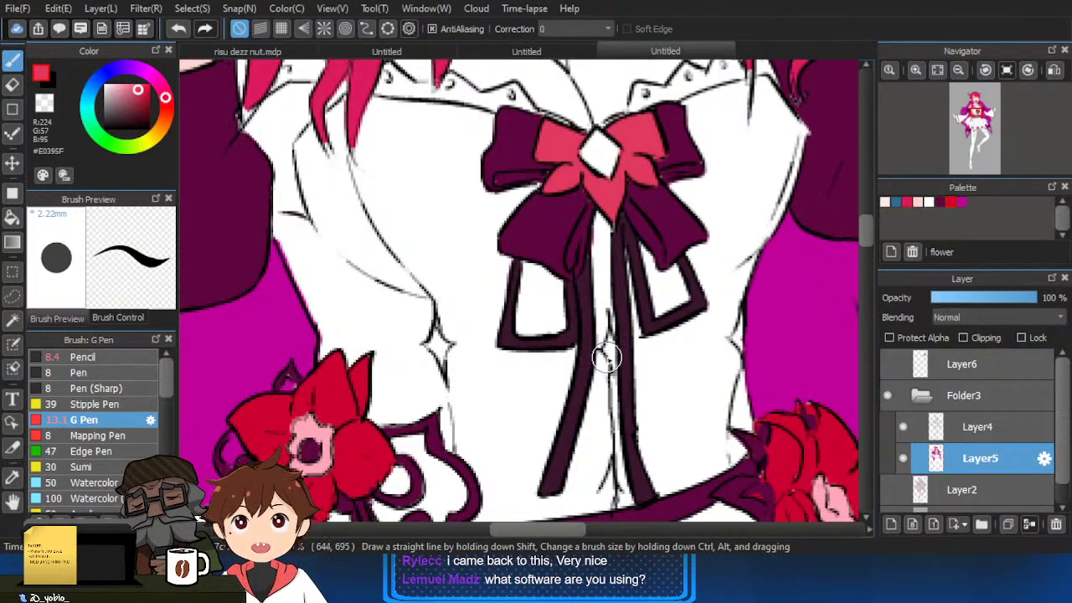
Fill the chest bow's central diamond with #5E063F and paint a small #E0395F reflection in it with a smaller brush.
key("g")
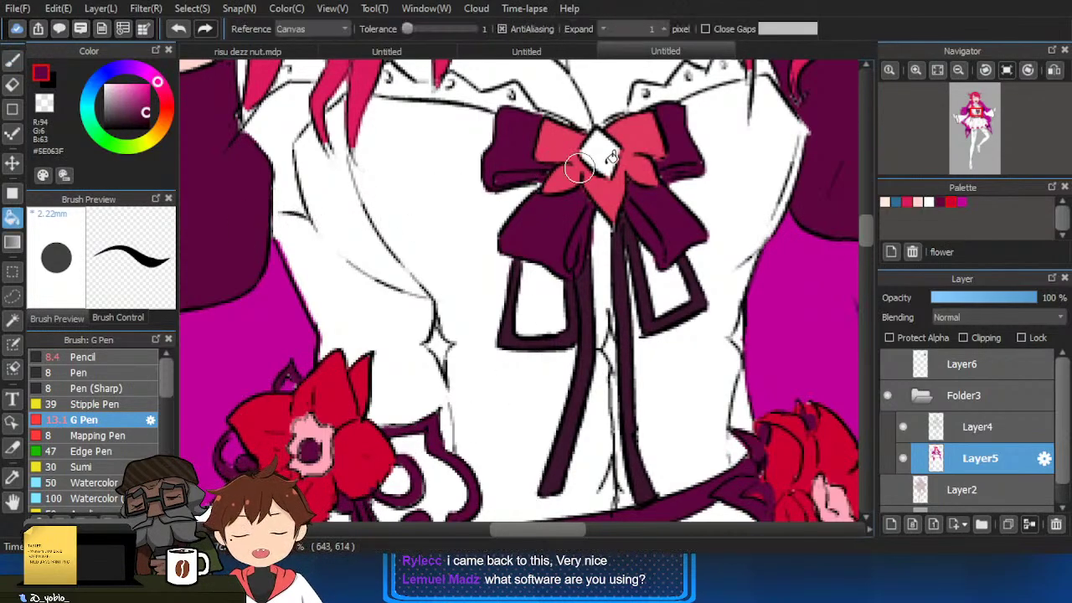
left_click(599, 152)
left_click(617, 191, "alt")
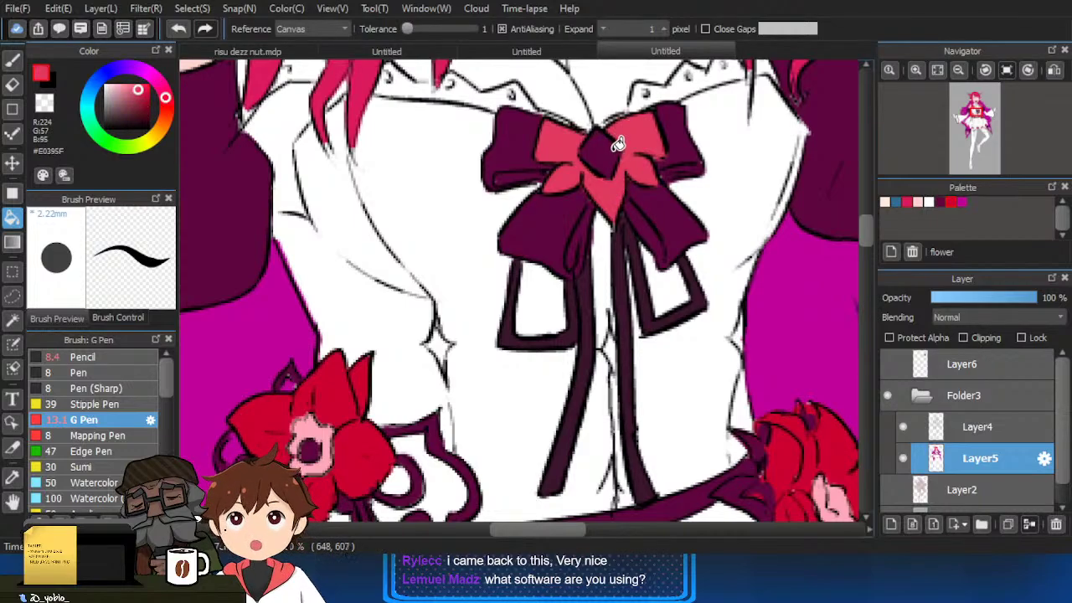
key("b")
key("[")
key("[")
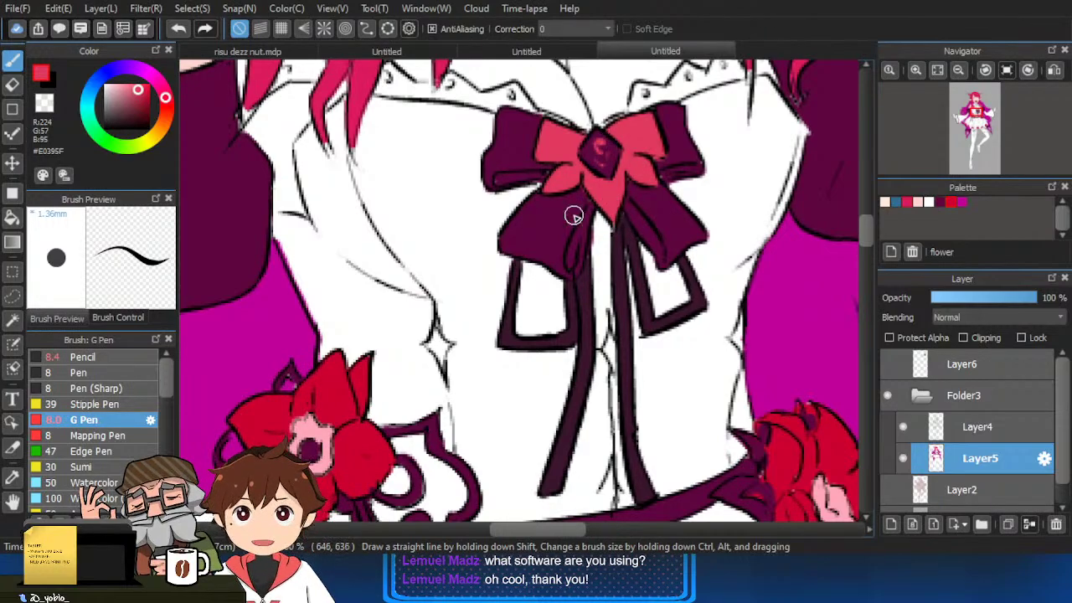
Set the colour to pale pink #FFD8E0 and paint small highlights on the chest bow's central diamond.
left_click_drag(132, 102, 111, 87)
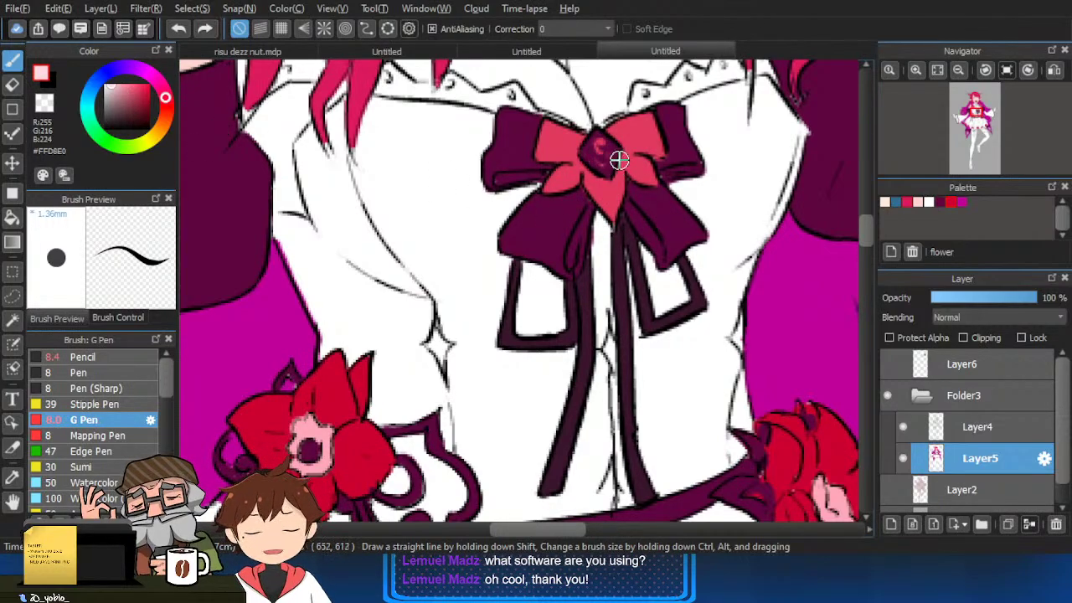
left_click_drag(617, 160, 603, 162)
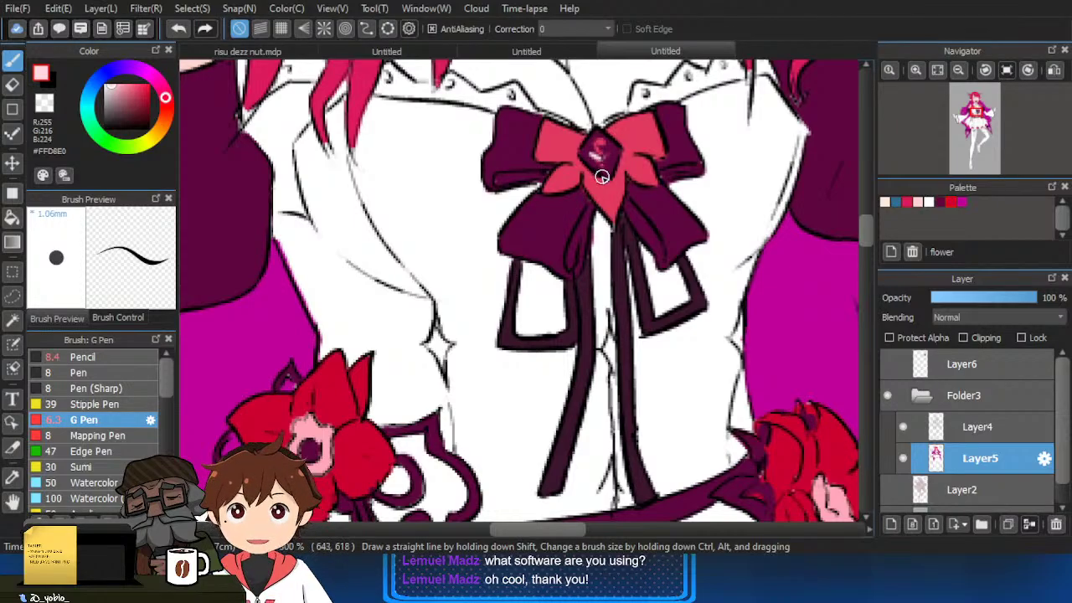
scroll(630, 189, "down", 4)
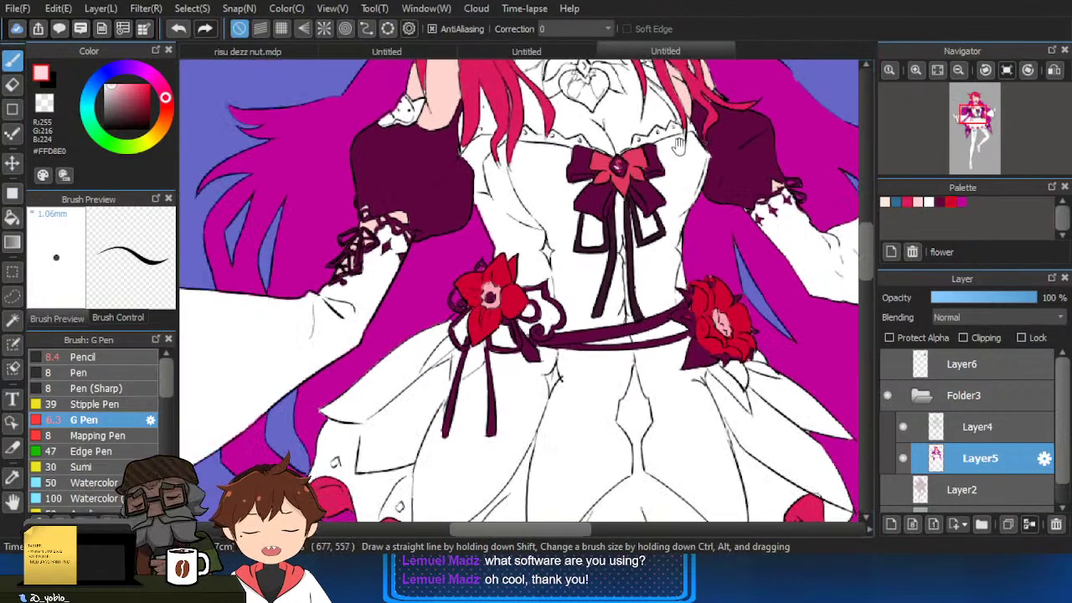
Pick the dark purple #3B152D and colour the small diamonds on the bodice's side seam and on the skirt seam below the belt.
left_click_drag(751, 322, 674, 373)
scroll(555, 276, "up", 3)
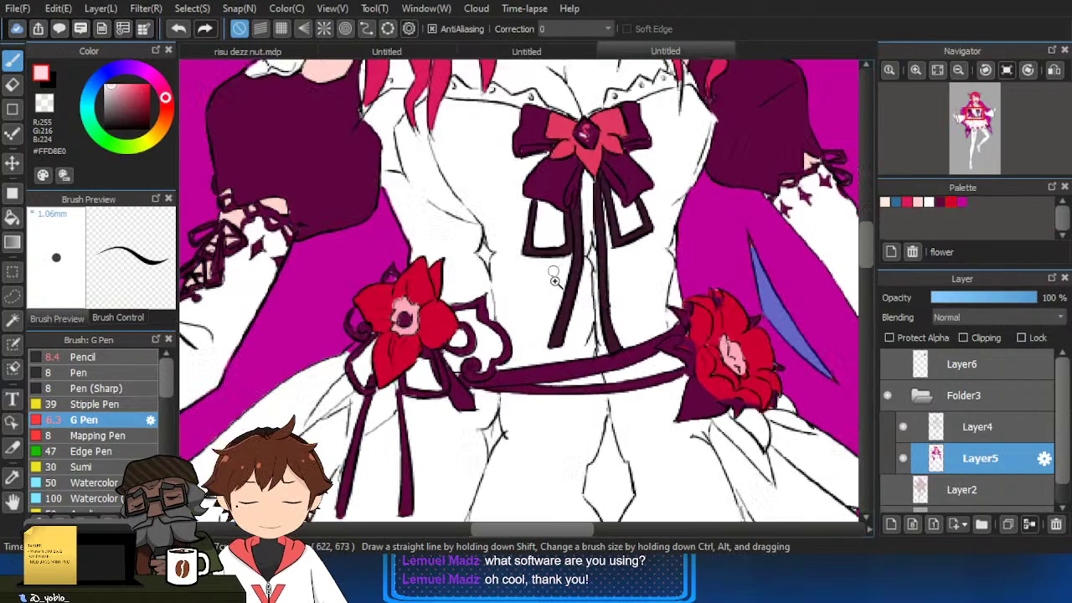
left_click(578, 248, "alt")
key("g")
left_click(476, 258)
key("b")
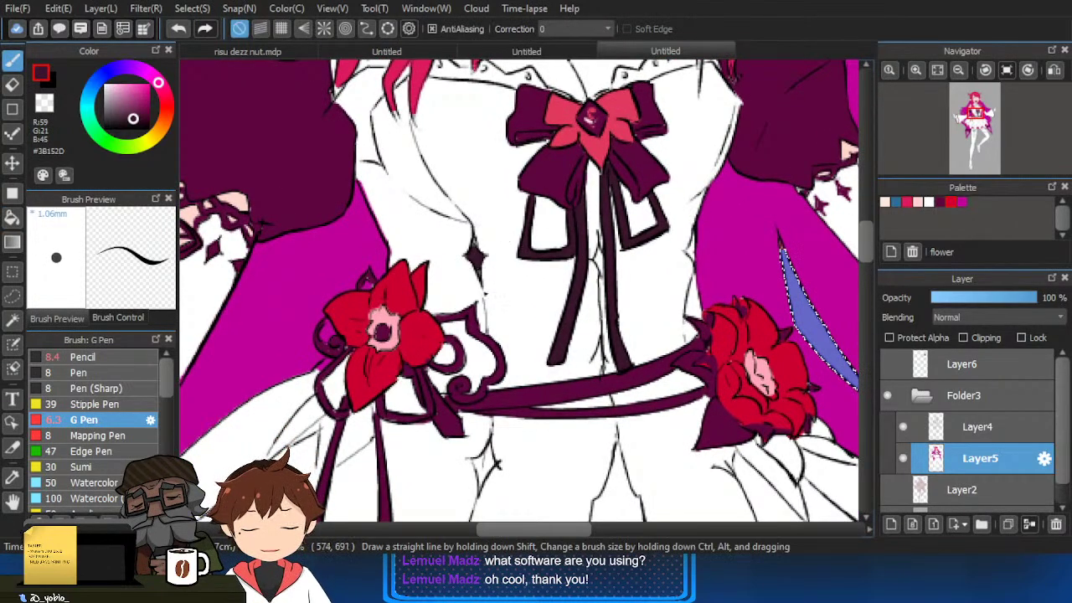
scroll(492, 356, "up", 4)
mouse_move(490, 465)
left_mouse_down()
mouse_move(493, 369)
mouse_move(463, 373)
mouse_move(475, 423)
mouse_move(484, 364)
left_mouse_up()
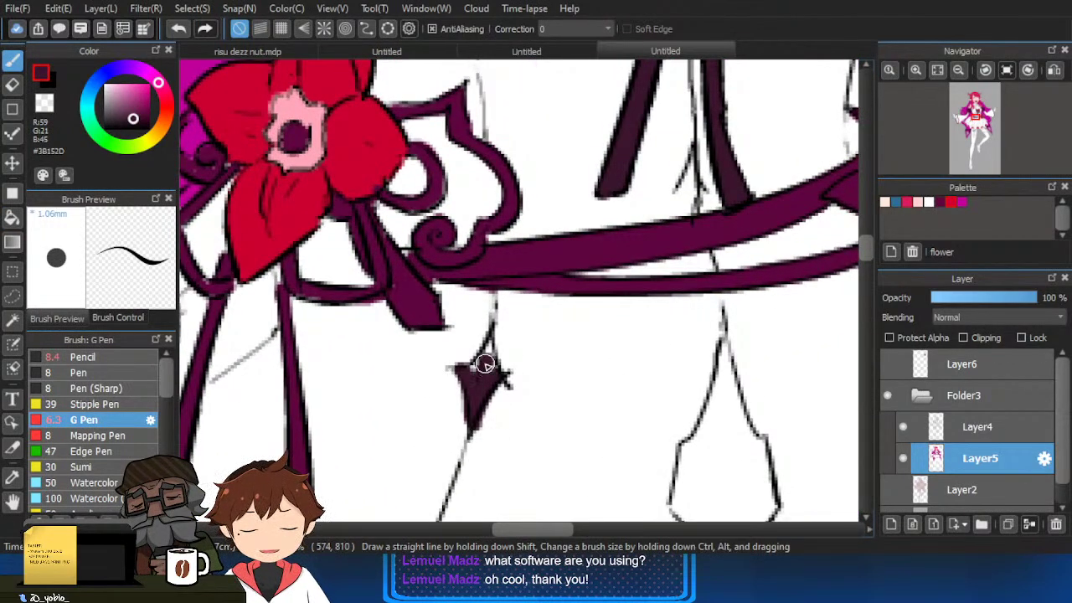
Fill the skirt's pointed central ornament and the adjoining middle underskirt panel with #3B152D, touching up leftover gaps with the brush.
scroll(757, 387, "down", 5)
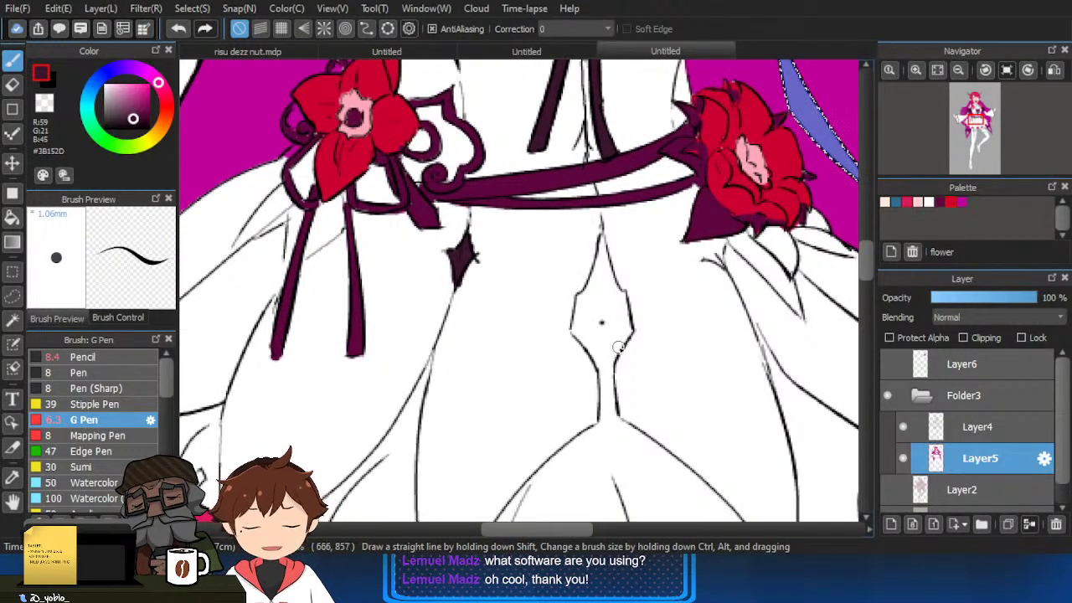
key("g")
left_click(615, 331)
left_click_drag(632, 401, 628, 213)
key("b")
mouse_move(535, 346)
left_mouse_down()
mouse_move(545, 346)
mouse_move(522, 339)
left_mouse_up()
left_click_drag(539, 289, 524, 296)
Fill the underskirt panel beside the middle one, toward the figure's five-petalled waist flower, with #3B152D and paint over its gaps.
key("g")
left_click(399, 352)
left_click_drag(366, 378, 413, 388)
key("b")
mouse_move(414, 353)
left_mouse_down()
mouse_move(405, 369)
mouse_move(472, 383)
left_mouse_up()
key("g")
key("b")
key("g")
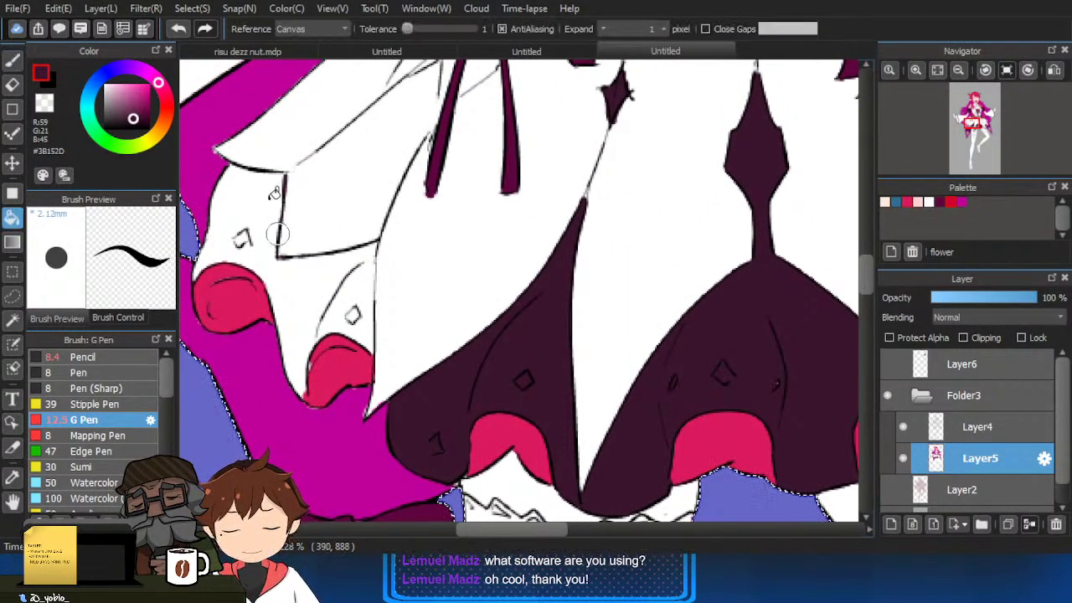
Fill the outermost underskirt panel on the ribbon-tail side and its small white diamond with #3B152D.
left_click(275, 193)
key("b")
left_click(322, 360, "alt")
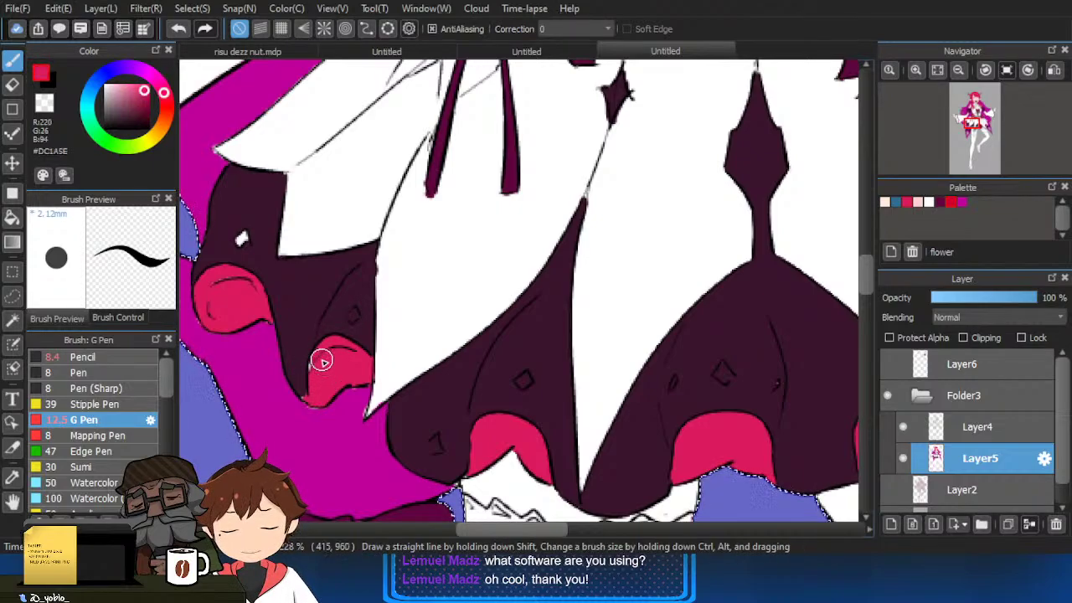
left_click(243, 237, "alt")
scroll(268, 245, "down", 3)
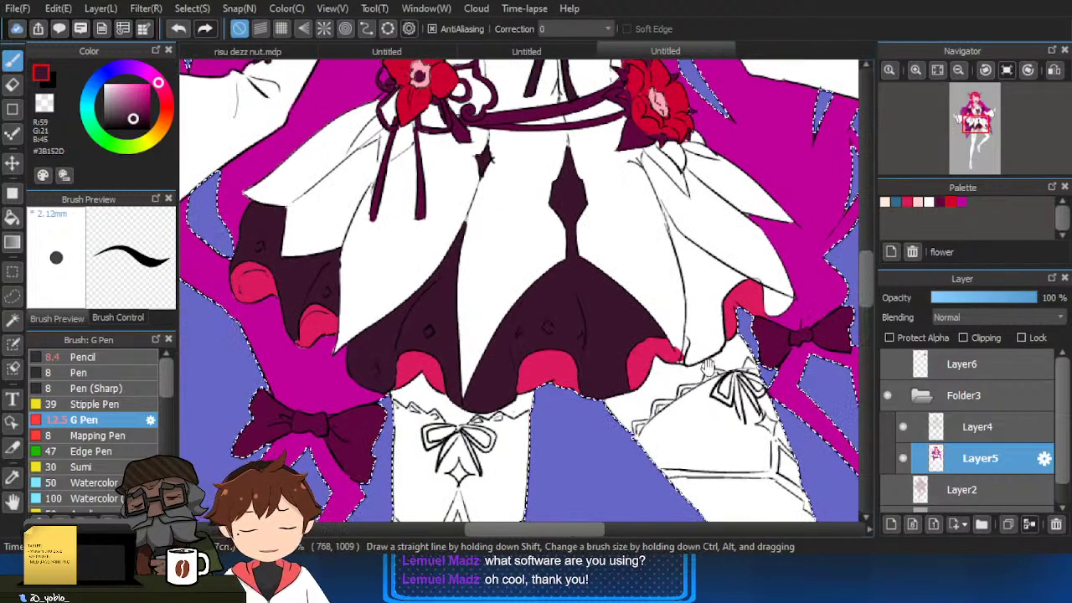
Fill the underskirt panel below the rose with #3B152D and paint the small white sliver at its inner fold #DC1A5E.
scroll(670, 339, "up", 3)
key("g")
left_click(628, 385)
scroll(612, 381, "up", 1)
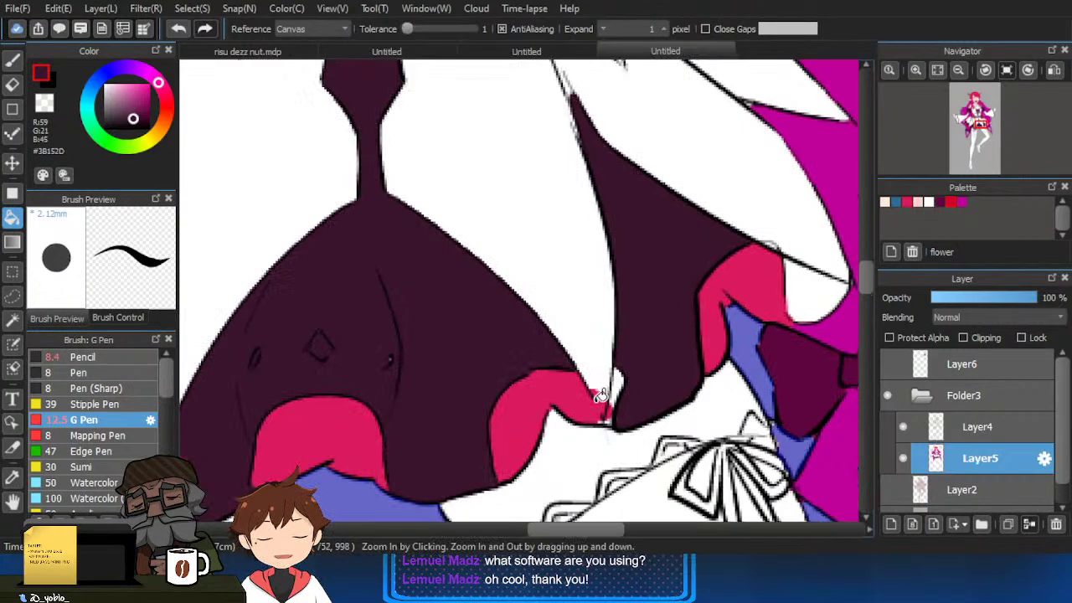
left_click(599, 404, "alt")
key("b")
left_click_drag(616, 373, 610, 410)
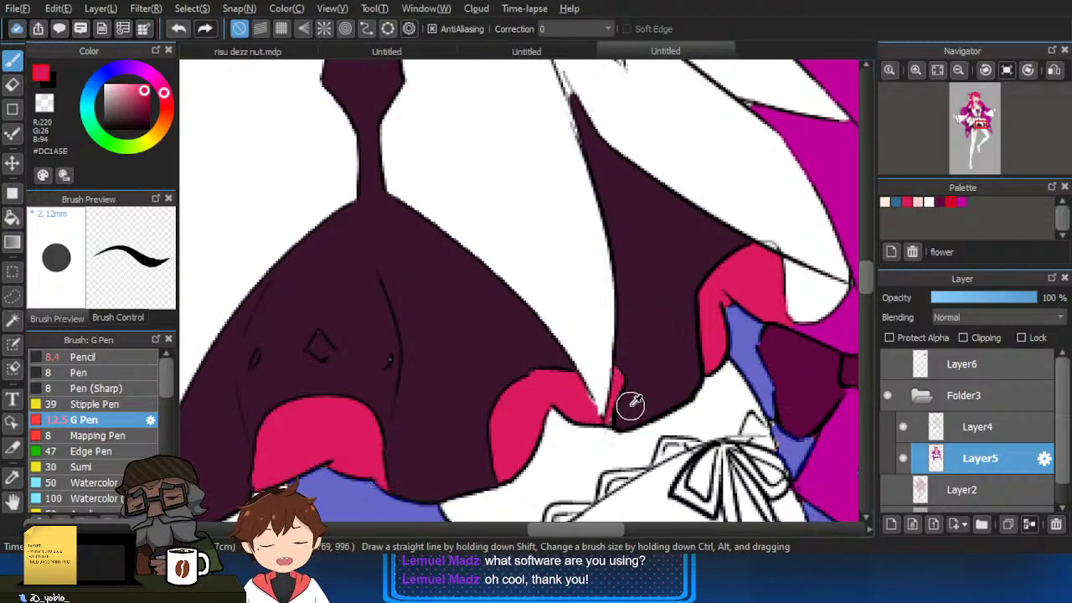
Pick #3B152D again and fill the remaining white tip at the outer end of the underskirt on the rose side.
left_click(629, 404, "alt")
scroll(630, 409, "up", 1)
key("g")
left_click(726, 373)
scroll(718, 371, "down", 2)
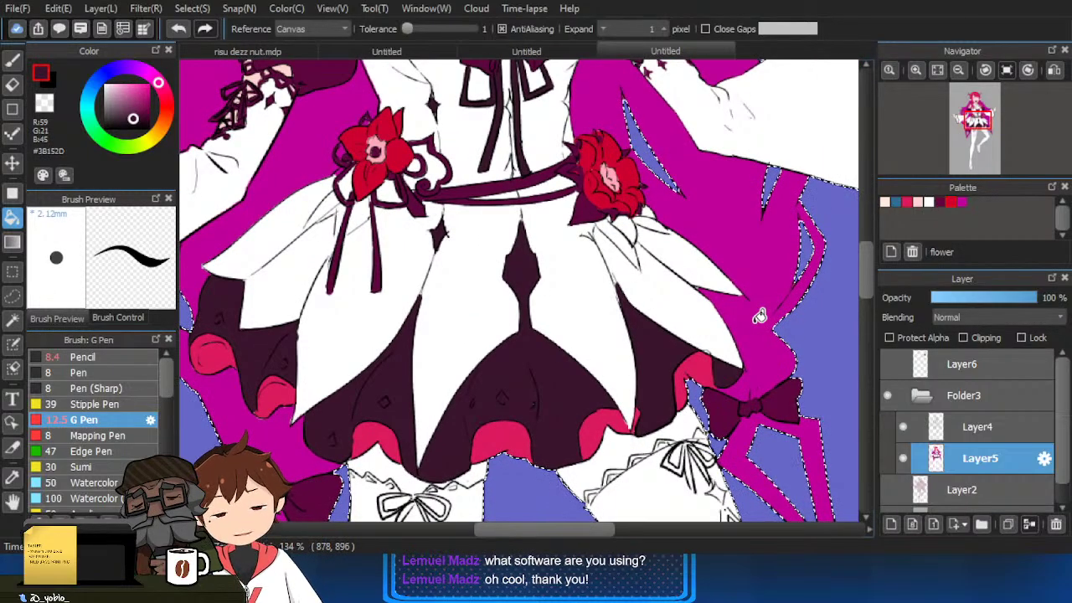
Paint the narrow upper tip of the skirt's central ornament with #3B152D.
left_click_drag(512, 285, 545, 246)
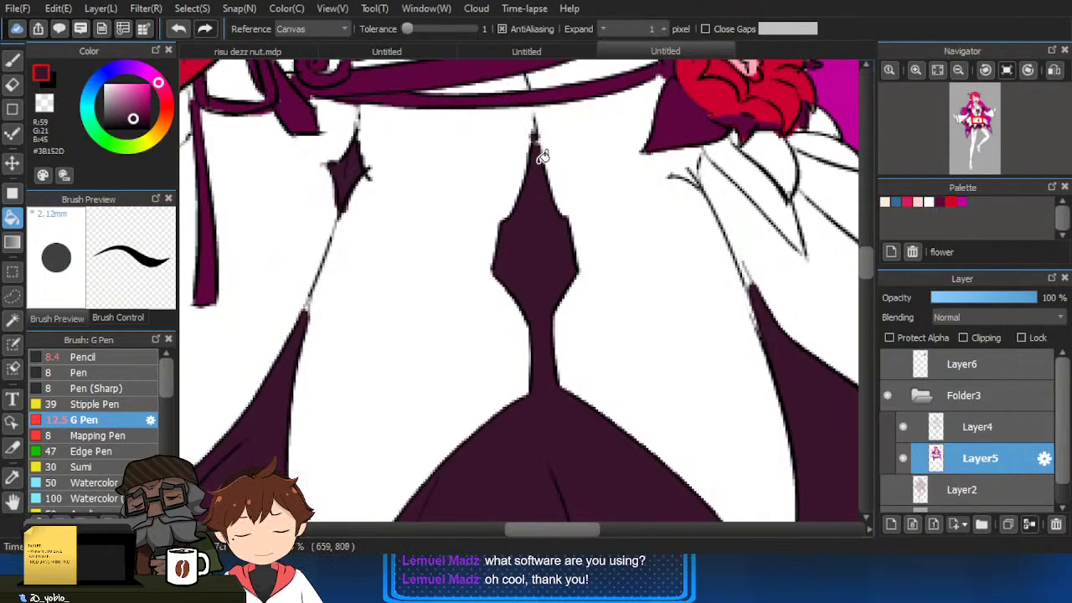
key("b")
left_click_drag(535, 134, 572, 386)
scroll(540, 170, "down", 2)
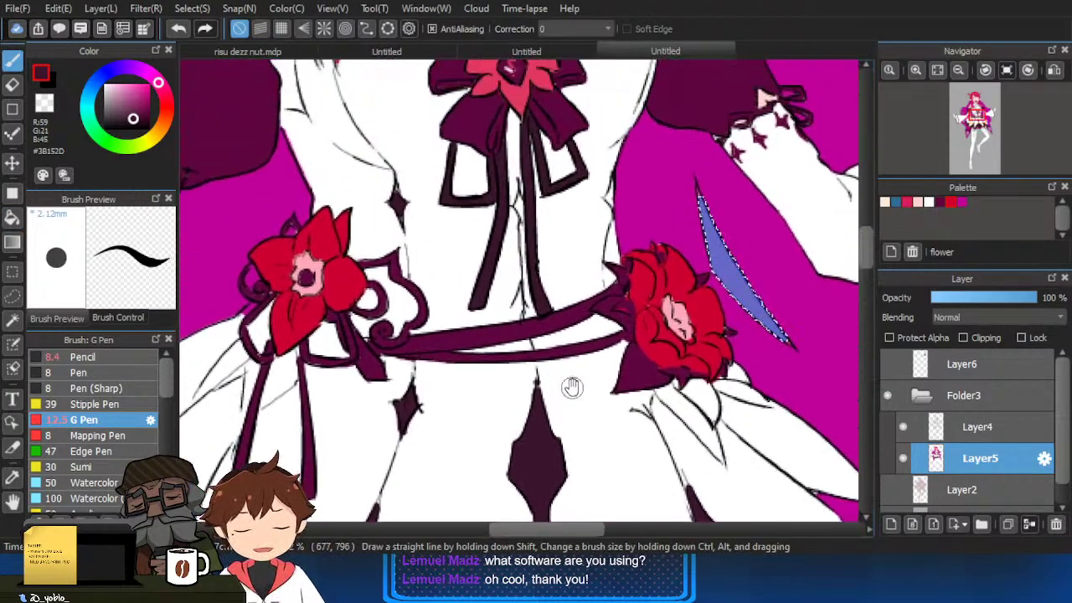
Paint the remaining small diamonds #3B152D along the bodice's centre line and outer seam, and on the skirt seam below the rose.
scroll(574, 381, "down", 2)
scroll(580, 298, "up", 2)
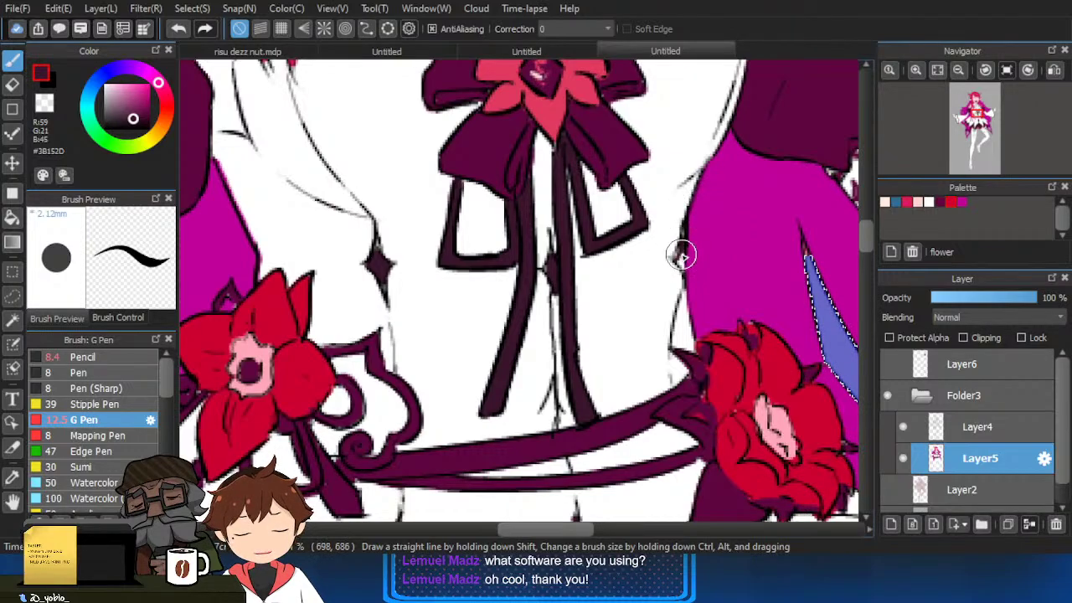
scroll(654, 335, "down", 3)
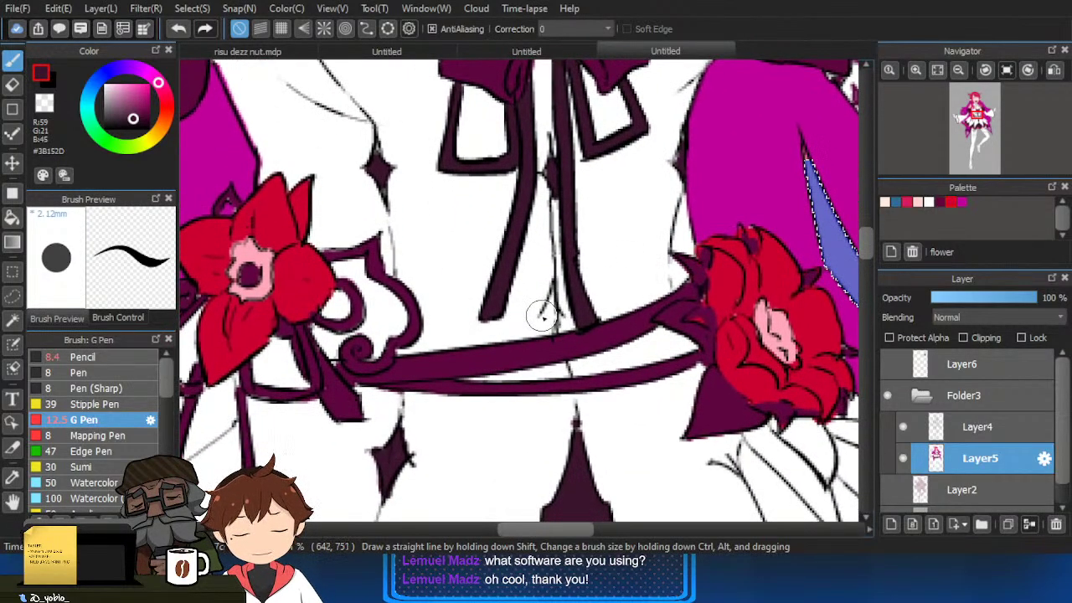
scroll(555, 306, "down", 3)
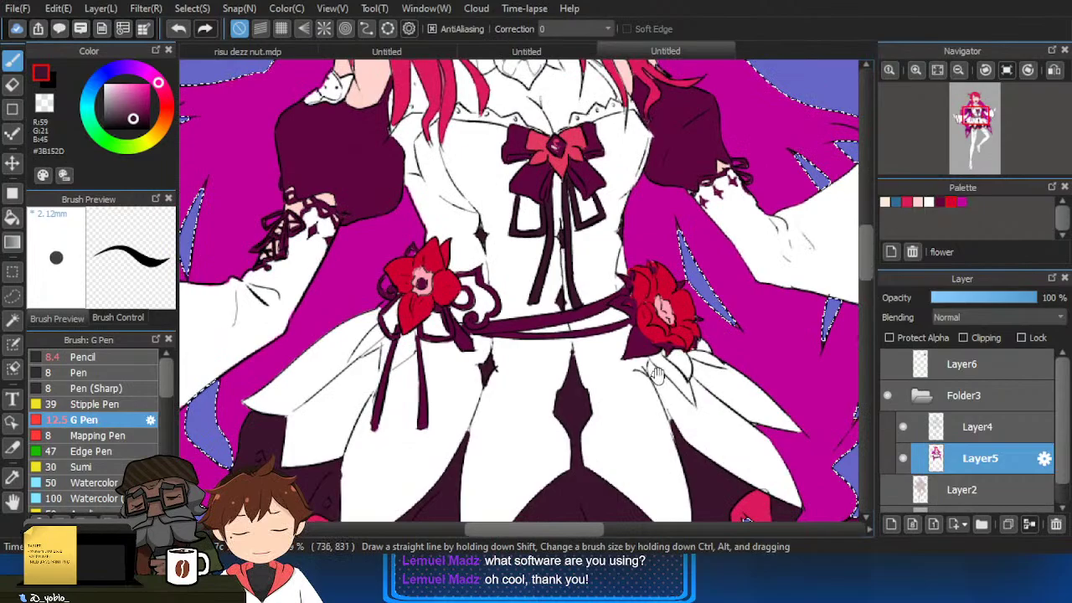
scroll(641, 360, "up", 2)
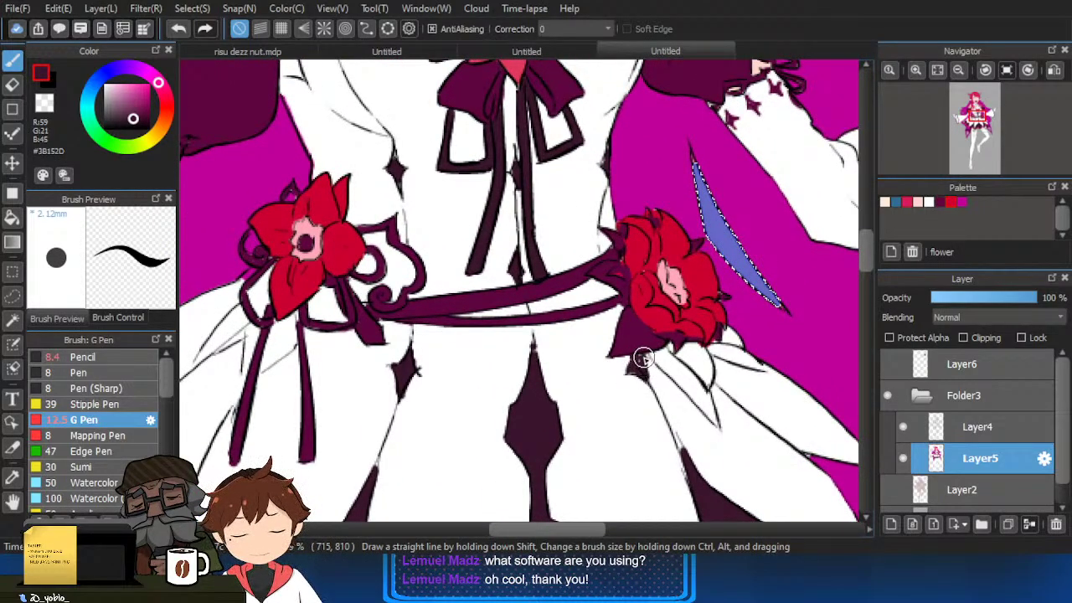
scroll(642, 359, "down", 4)
scroll(508, 413, "up", 1)
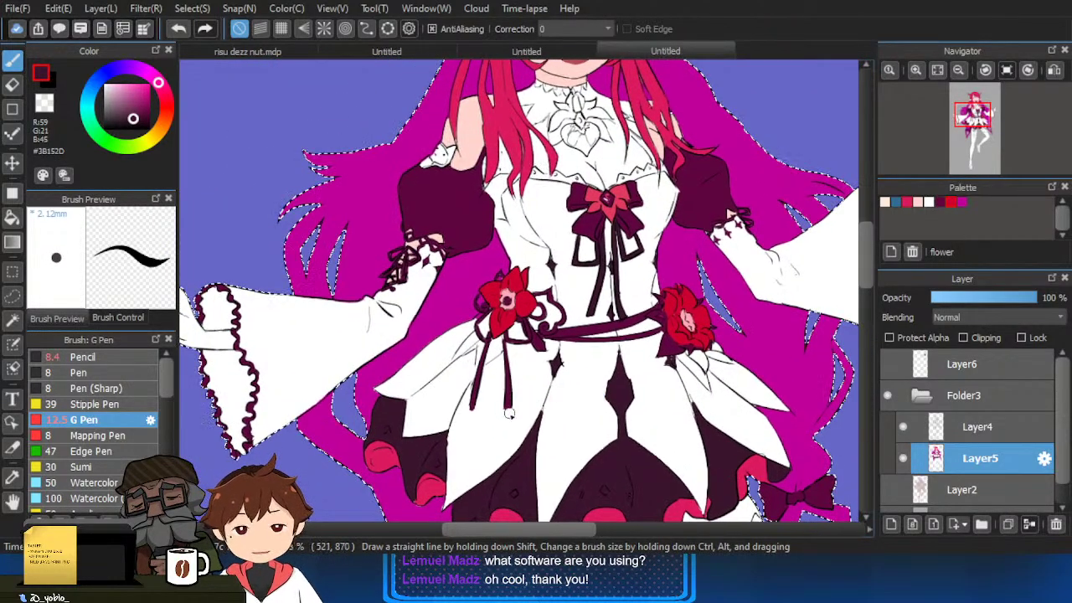
mouse_move(531, 424)
left_mouse_down()
mouse_move(528, 468)
mouse_move(565, 459)
left_mouse_up()
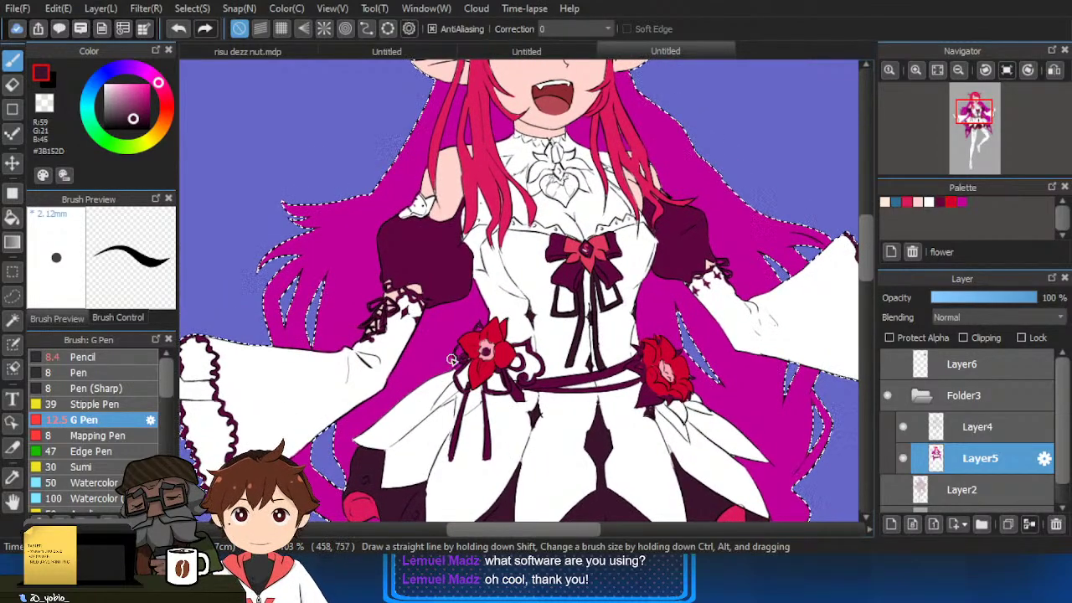
scroll(451, 358, "up", 1)
scroll(465, 368, "up", 1)
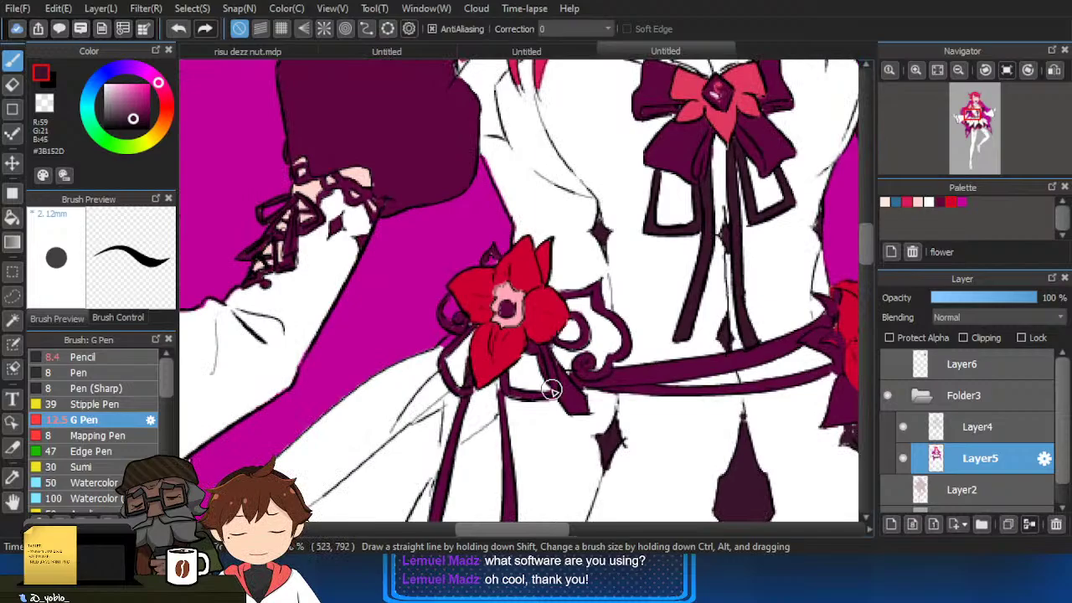
scroll(555, 384, "down", 2)
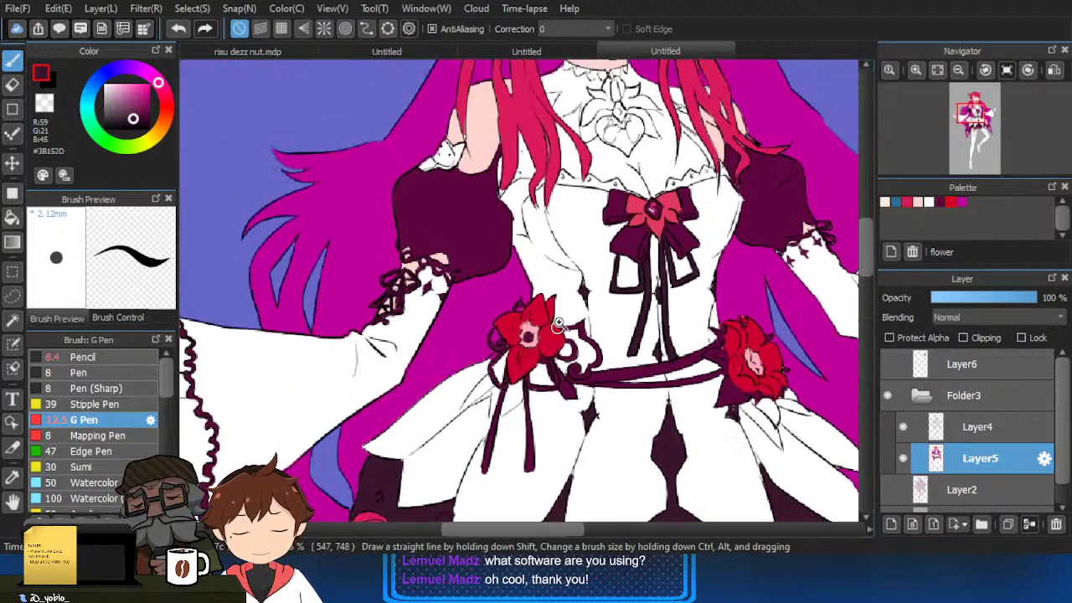
left_click_drag(635, 341, 633, 355)
left_click_drag(675, 419, 596, 448)
left_click_drag(643, 398, 637, 480)
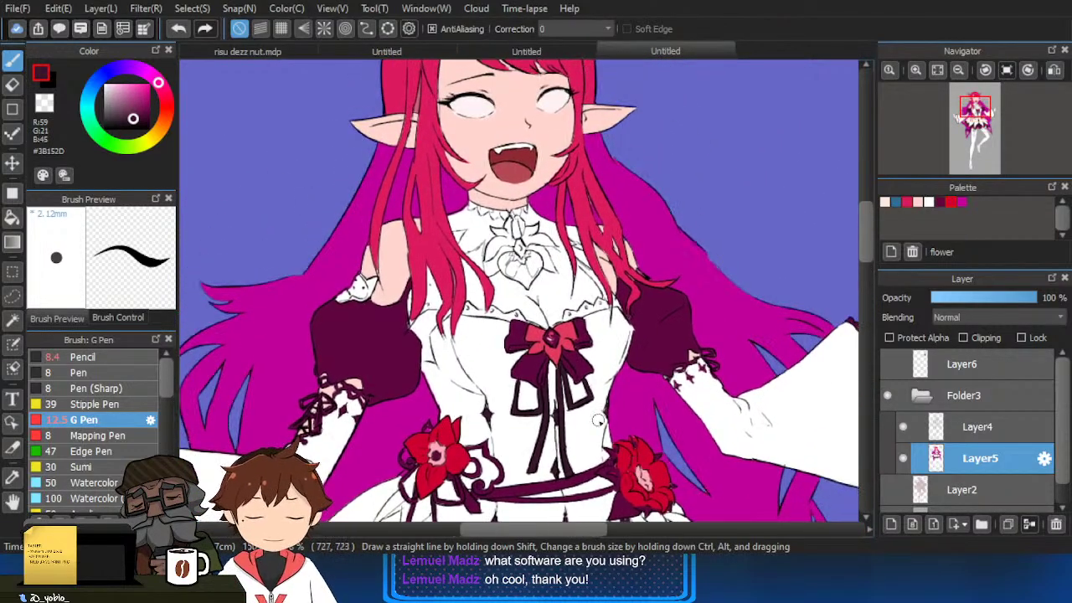
Pick the skin tone #FFD5CF and fill the exposed chest areas around the brooch and between the hair strands, closing the gap by brush.
left_click(621, 272, "alt")
scroll(553, 332, "up", 2)
key("g")
left_click(562, 285)
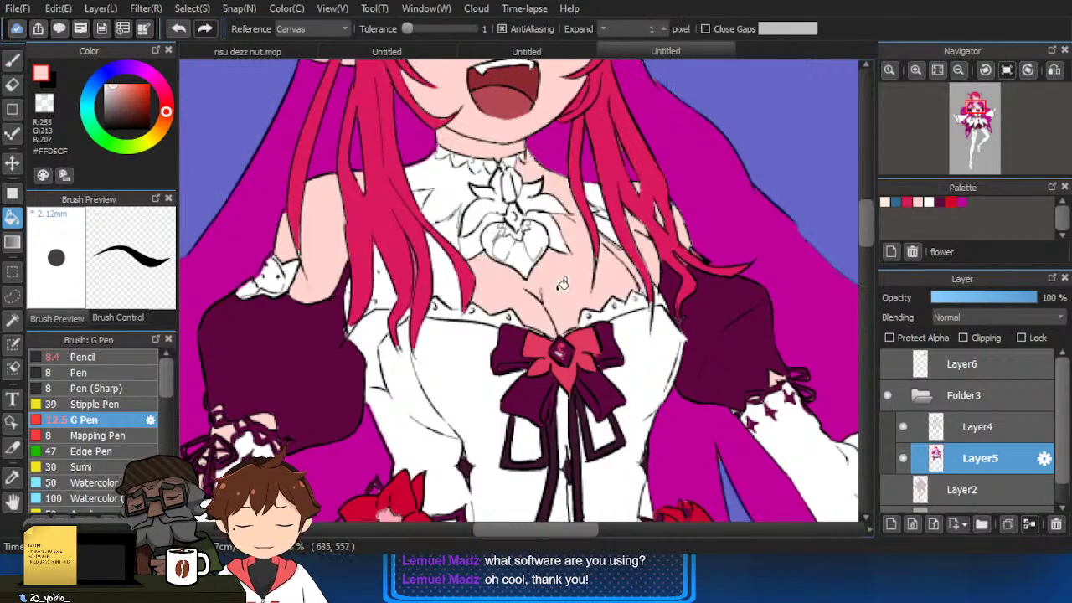
key("ctrl+z")
key("b")
left_click_drag(572, 223, 592, 243)
key("g")
left_click(552, 280)
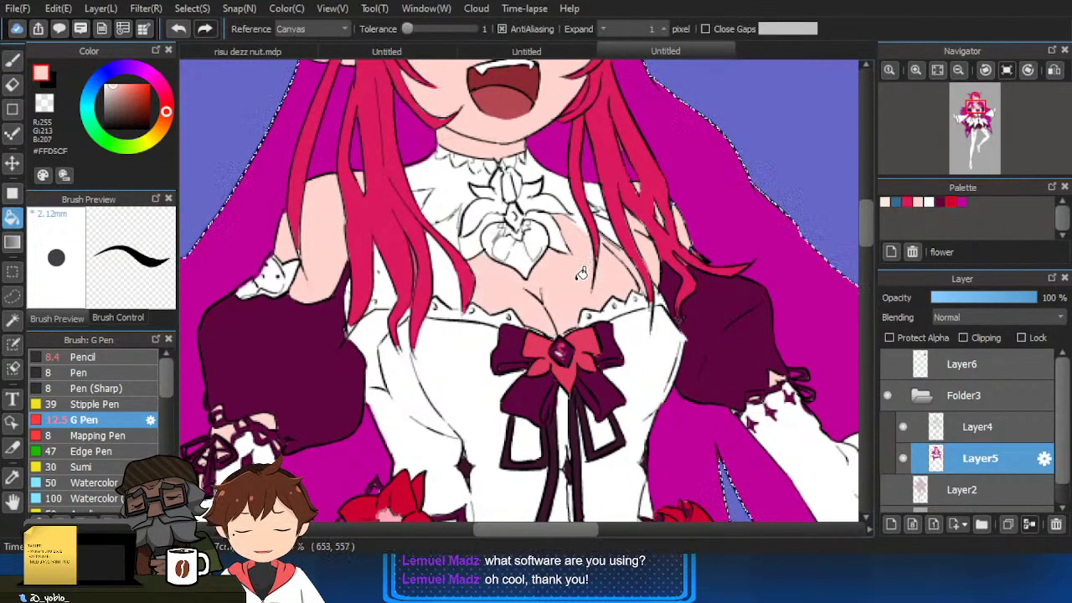
left_click(457, 268)
left_click(424, 196)
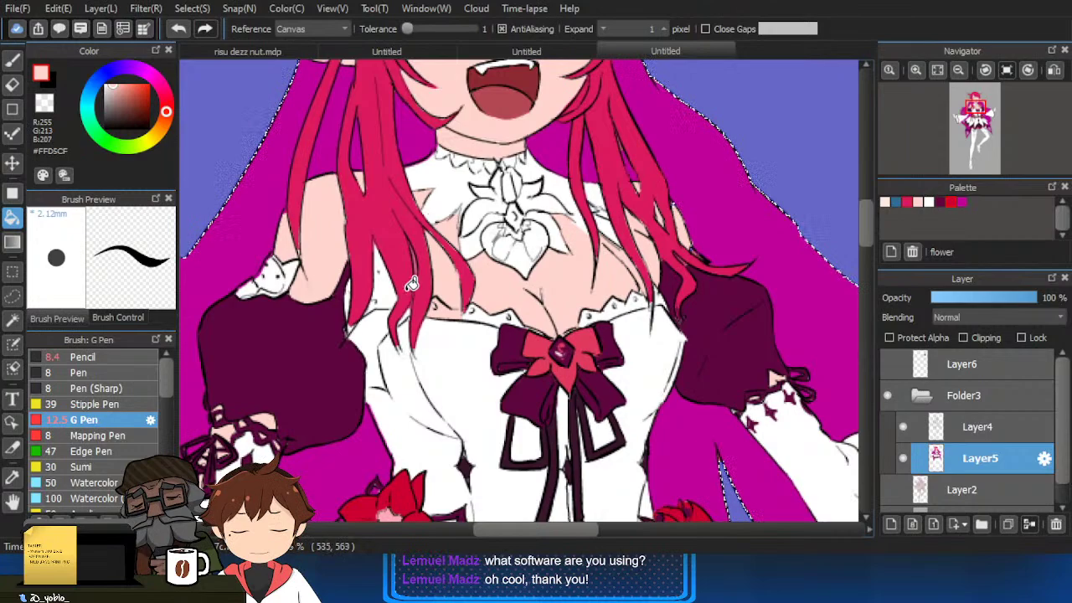
Pick the dark plum #5E063F and touch up the edge of the shoulder strap between the hair strands.
left_click(673, 283, "alt")
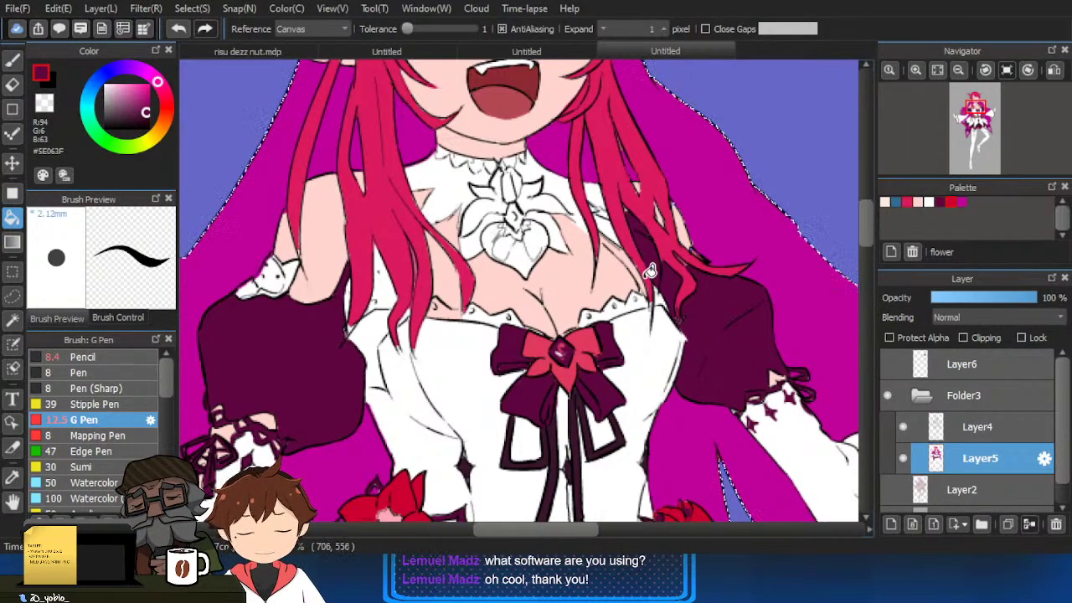
key("ctrl+space")
left_click_drag(649, 271, 653, 248)
key("b")
left_click_drag(628, 212, 642, 220)
key("g")
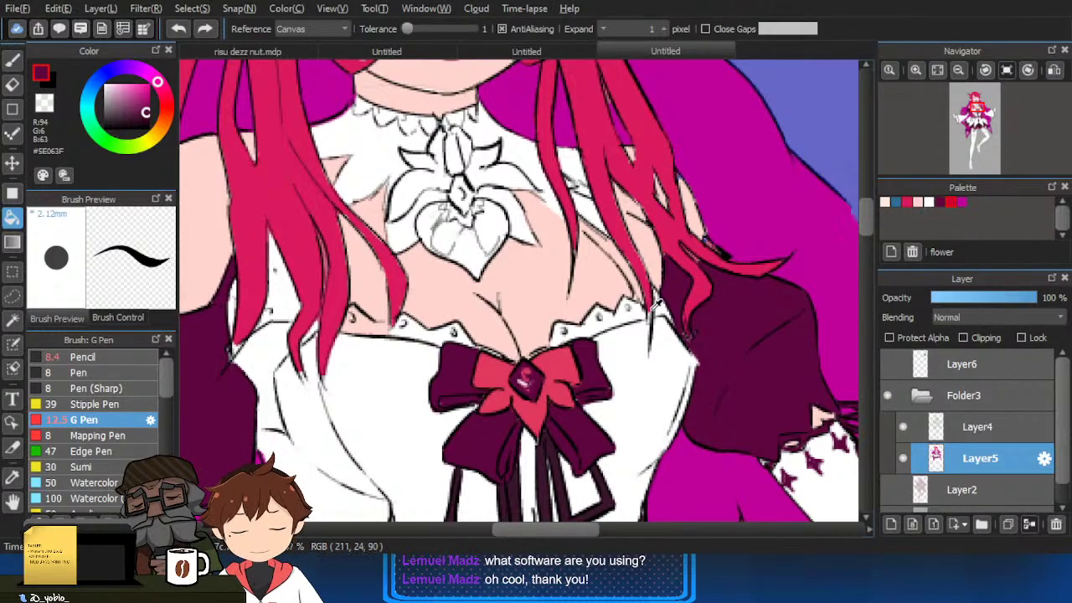
key("b")
key("g")
left_click(630, 214)
left_click_drag(626, 212, 643, 223)
left_click(597, 206)
key("ctrl+z")
key("ctrl+z")
Fill the shoulder strap sections showing between the hair strands with #5E063F.
key("b")
key("g")
left_click(643, 234)
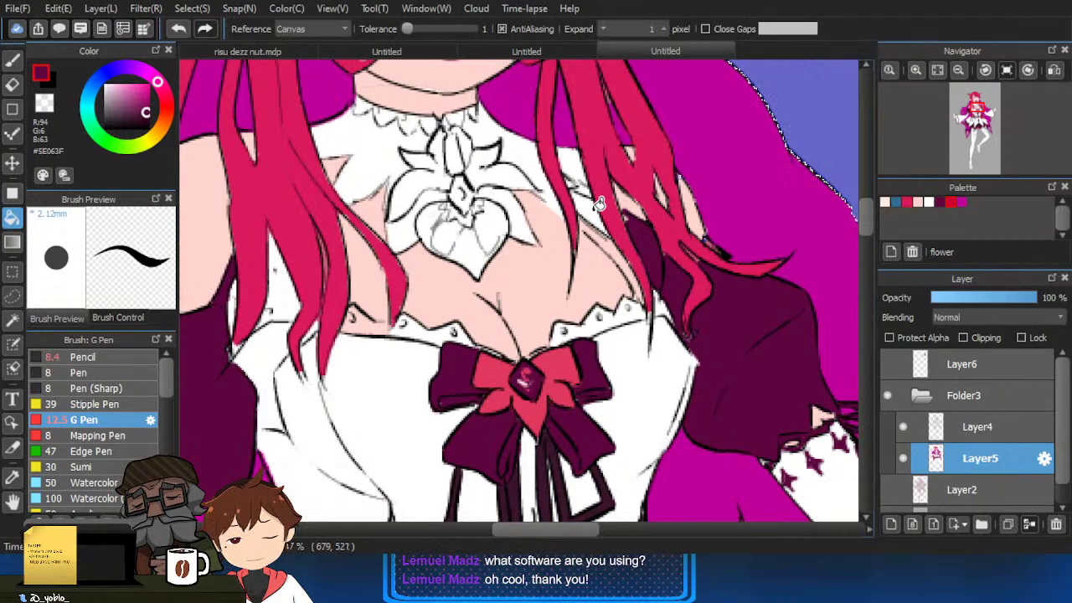
left_click(592, 210)
key("b")
left_click(643, 217, "alt")
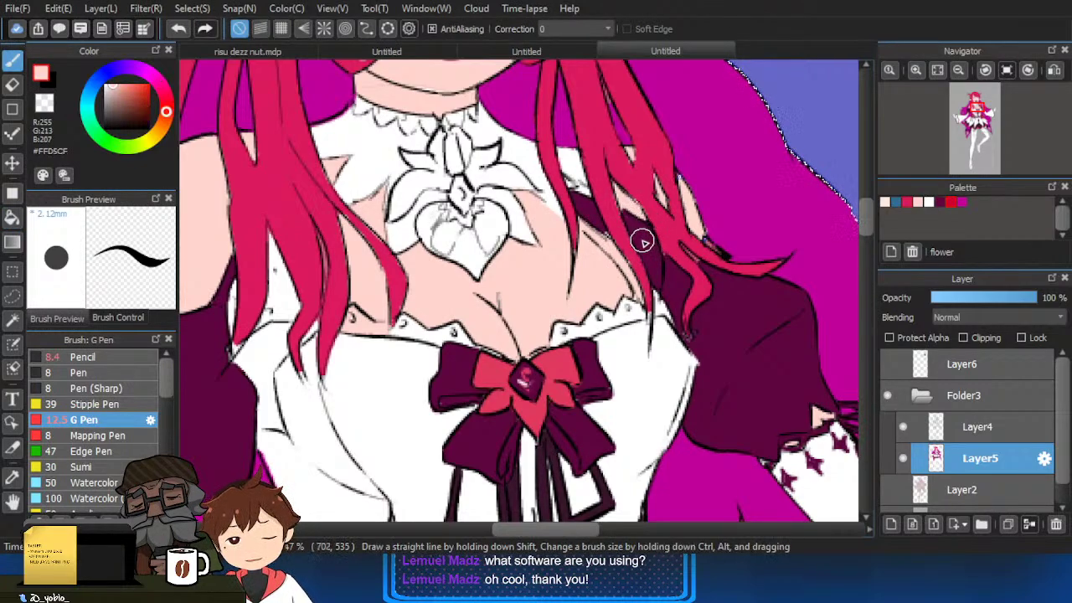
left_click(643, 242, "alt")
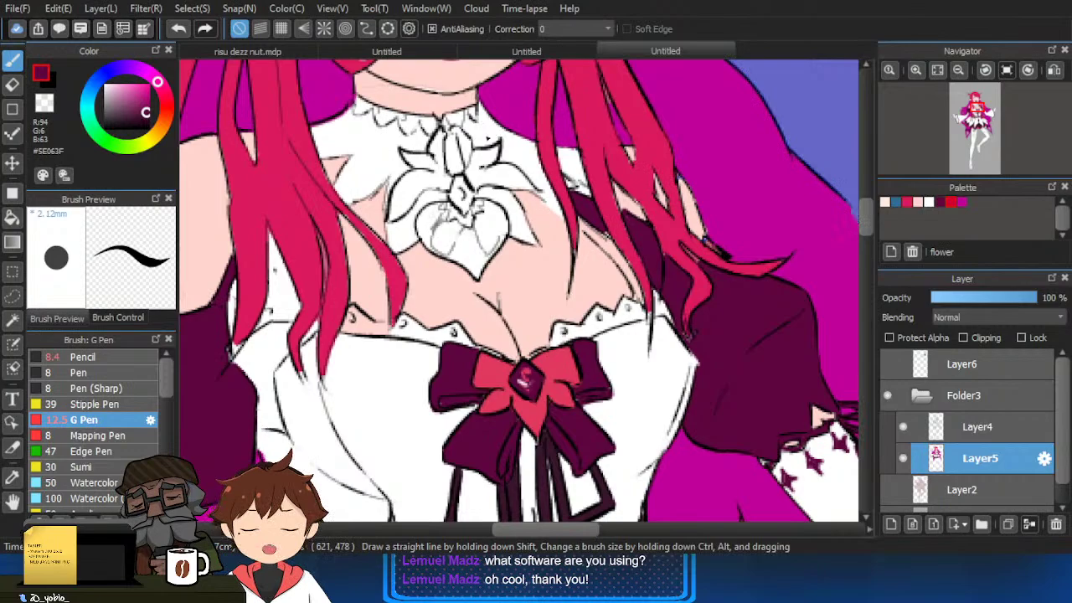
Fill both halves of the collar around the brooch with #5E063F and paint over the white neck trim in the same colour.
key("g")
left_click(487, 136)
left_click(401, 149)
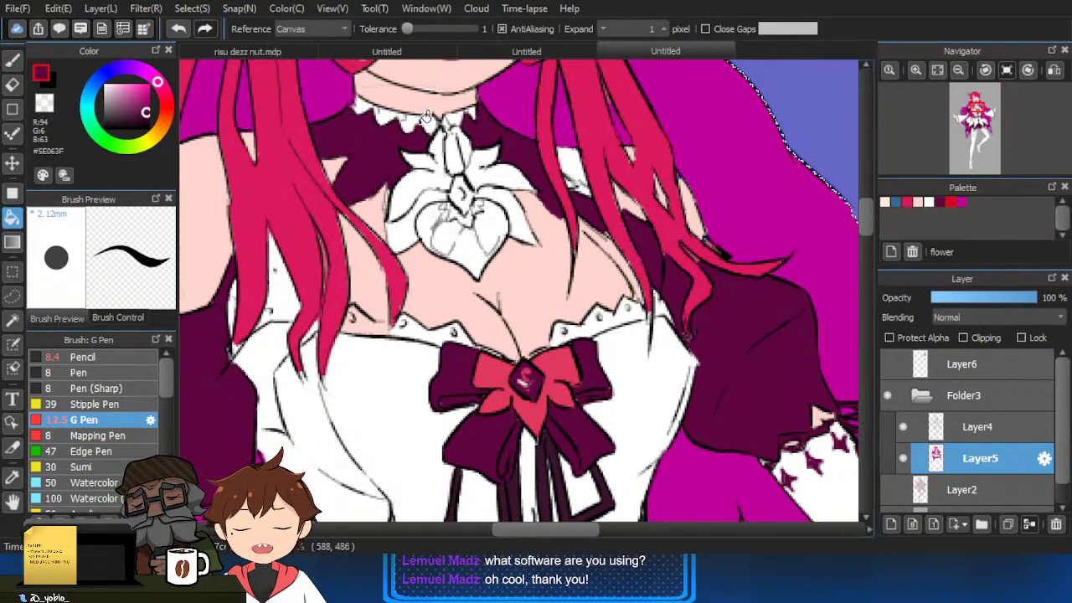
key("b")
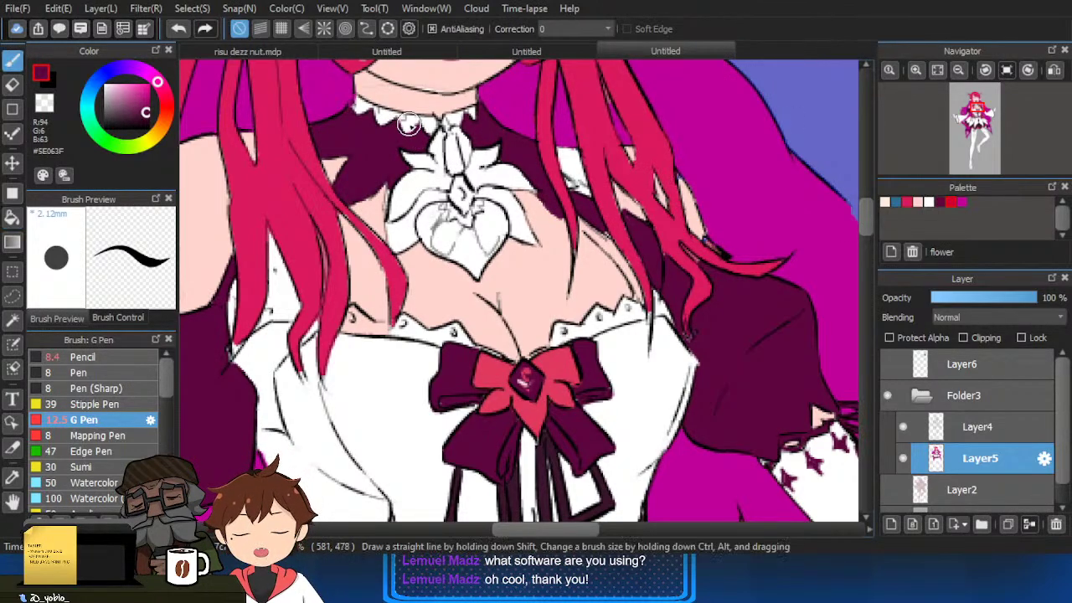
left_click_drag(399, 124, 357, 109)
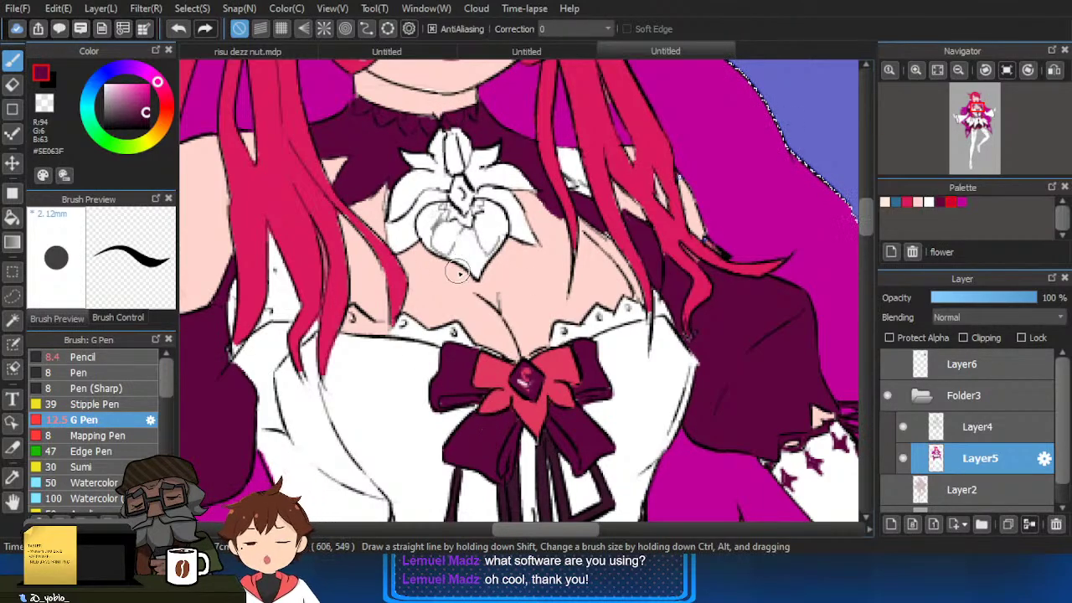
Pick the hair red #DC1A5E and fill the brooch's lower heart centre and its upper petals.
left_click(385, 260, "alt")
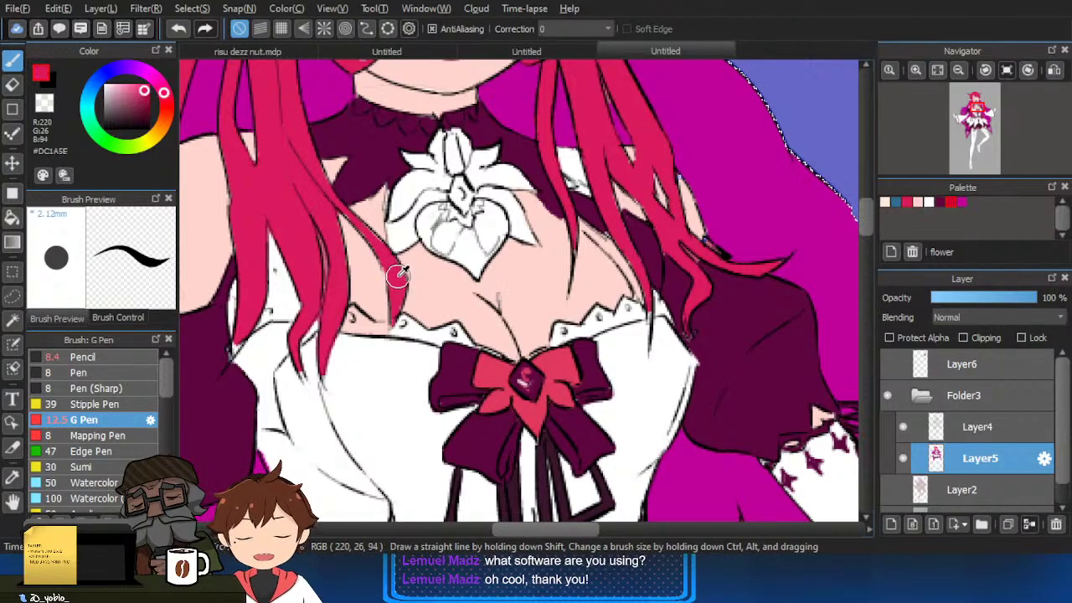
key("g")
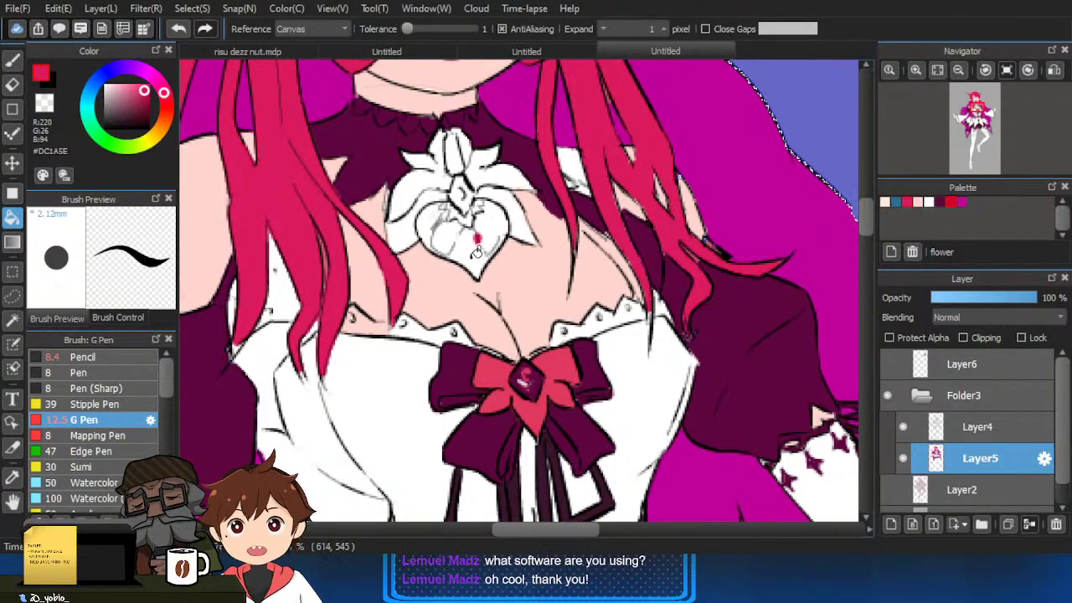
left_click(475, 244)
left_click(414, 190)
left_click(501, 174)
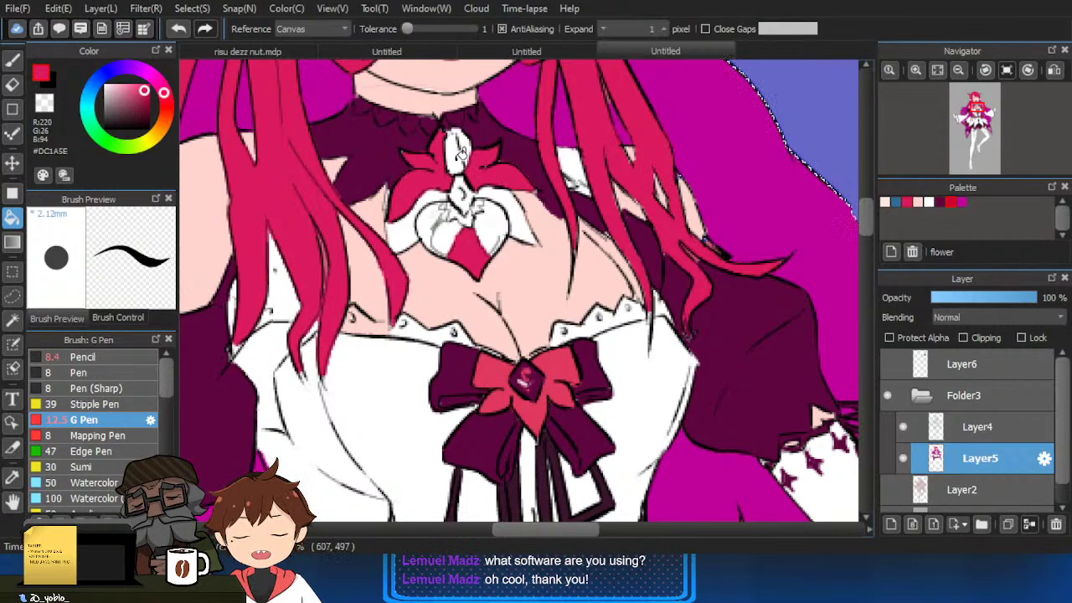
Pick the dark plum #5E063F and fill the brooch's bud centre and the leaves on both sides of the heart.
left_click(506, 134, "alt")
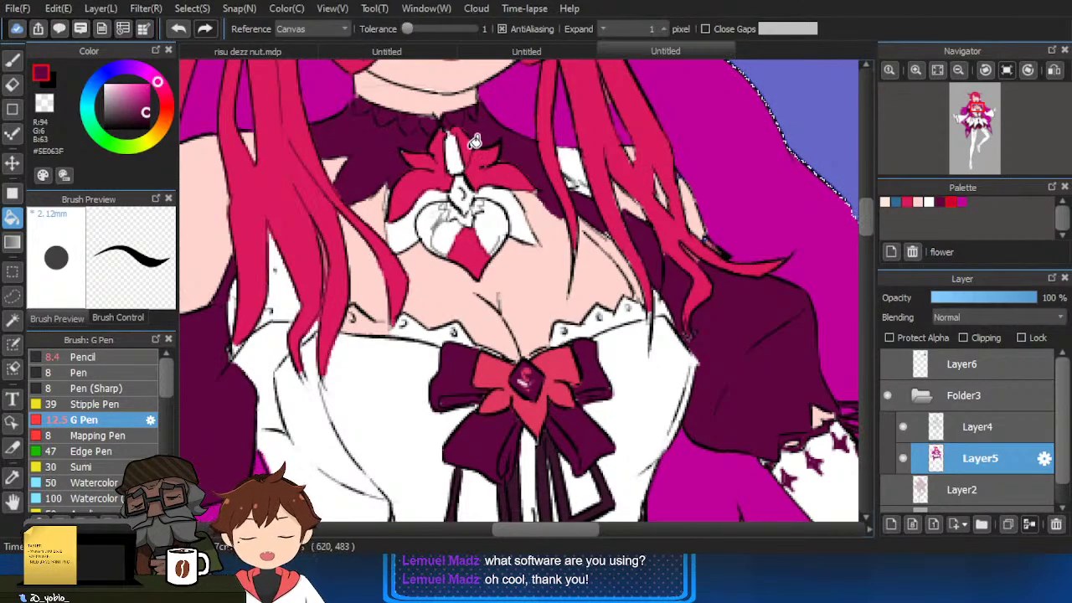
left_click(455, 155)
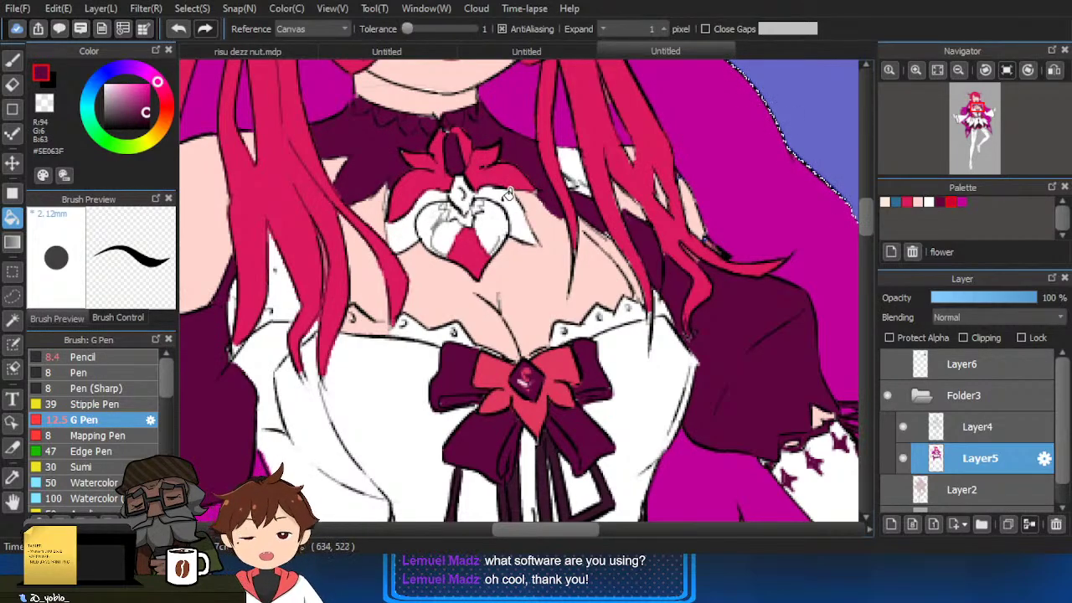
left_click(506, 196)
left_click(408, 221)
Pick the hair red #DC1A5E and fill the remaining heart sections and the small diamond setting above the heart.
left_click(480, 240, "alt")
left_click(454, 236)
left_click(496, 219)
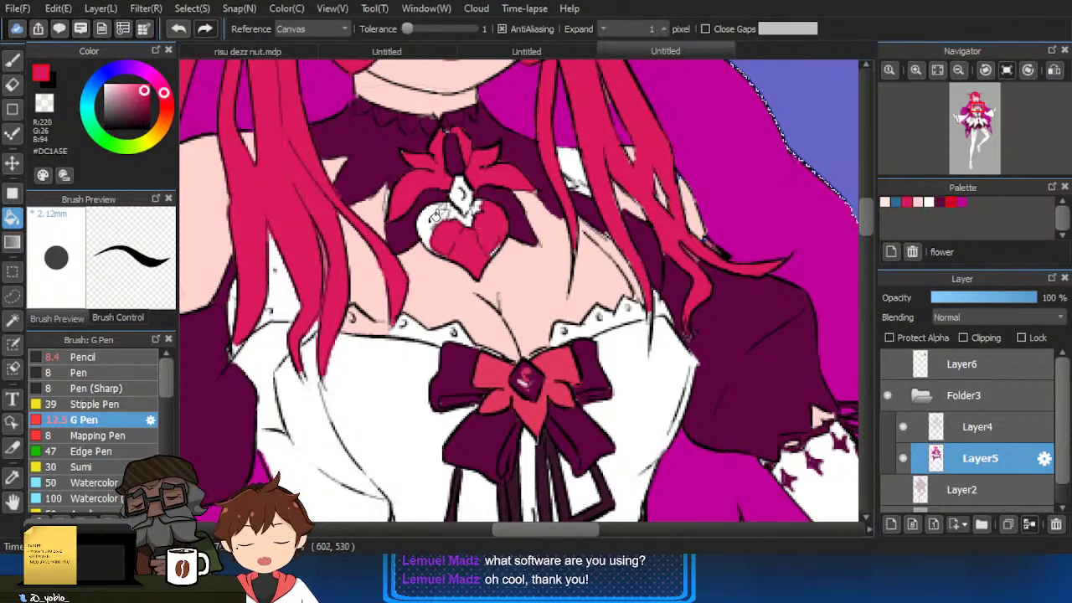
left_click(433, 218)
key("b")
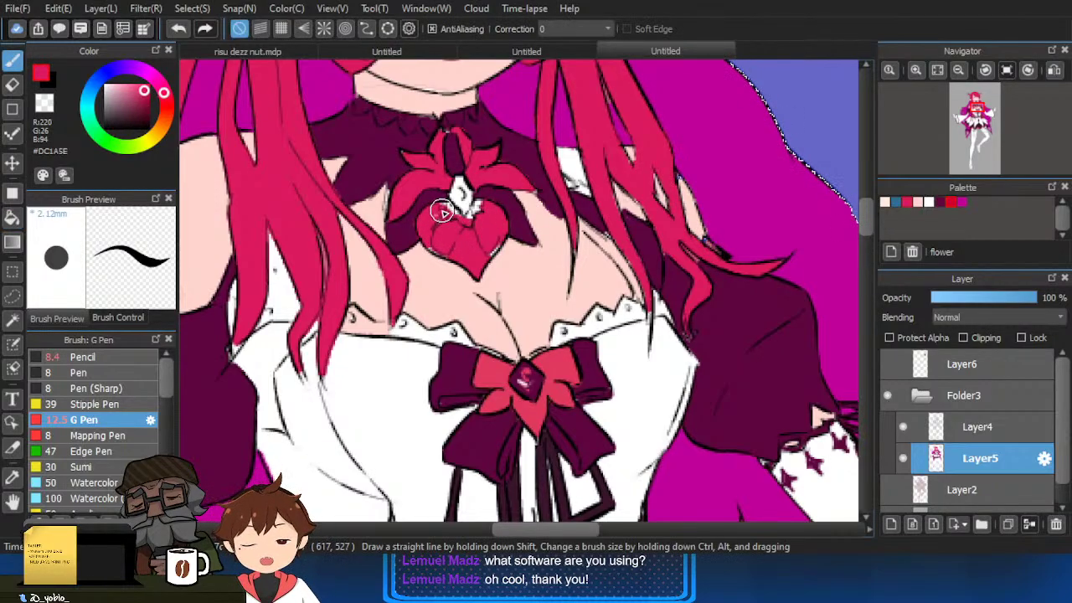
key("g")
left_click(461, 197)
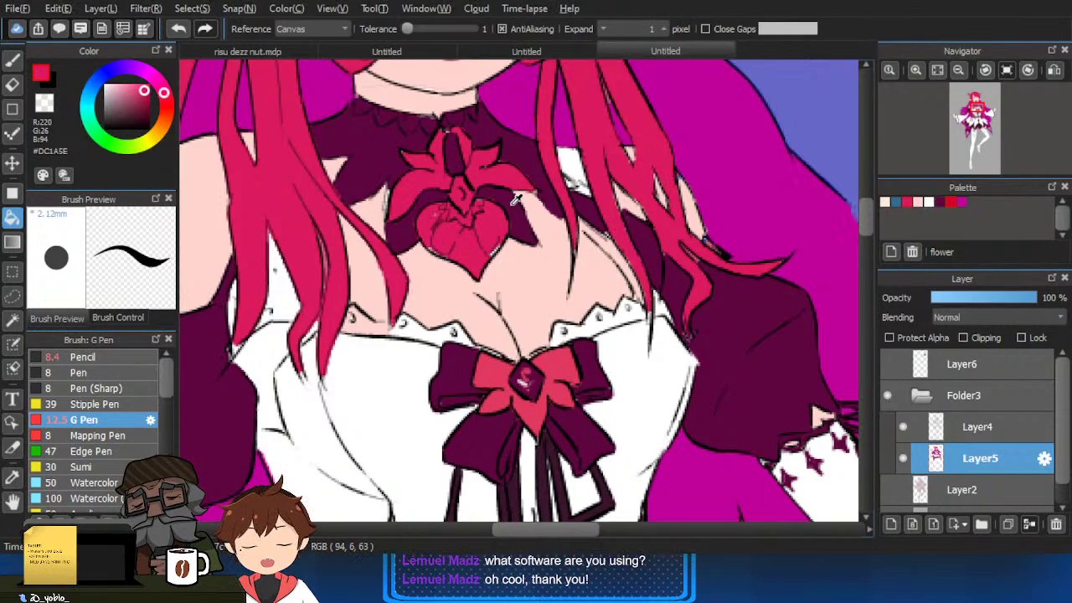
Paint the centre of the brooch's small diamond in #5E063F and touch up the heart in #DC1A5E.
left_click(515, 200, "alt")
key("b")
left_click(460, 196)
left_click(483, 229, "alt")
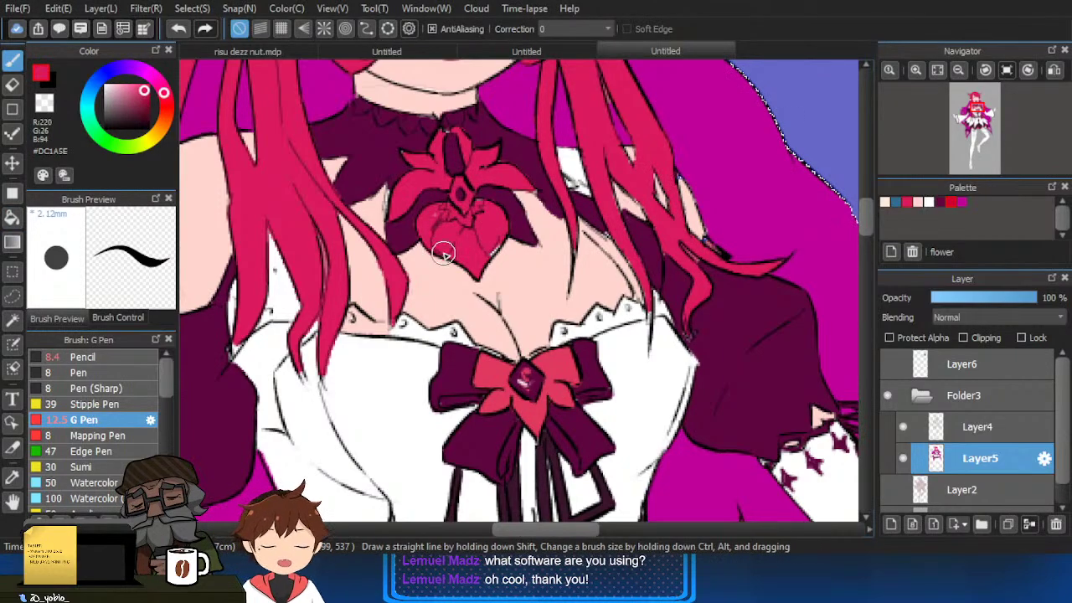
scroll(494, 287, "down", 3)
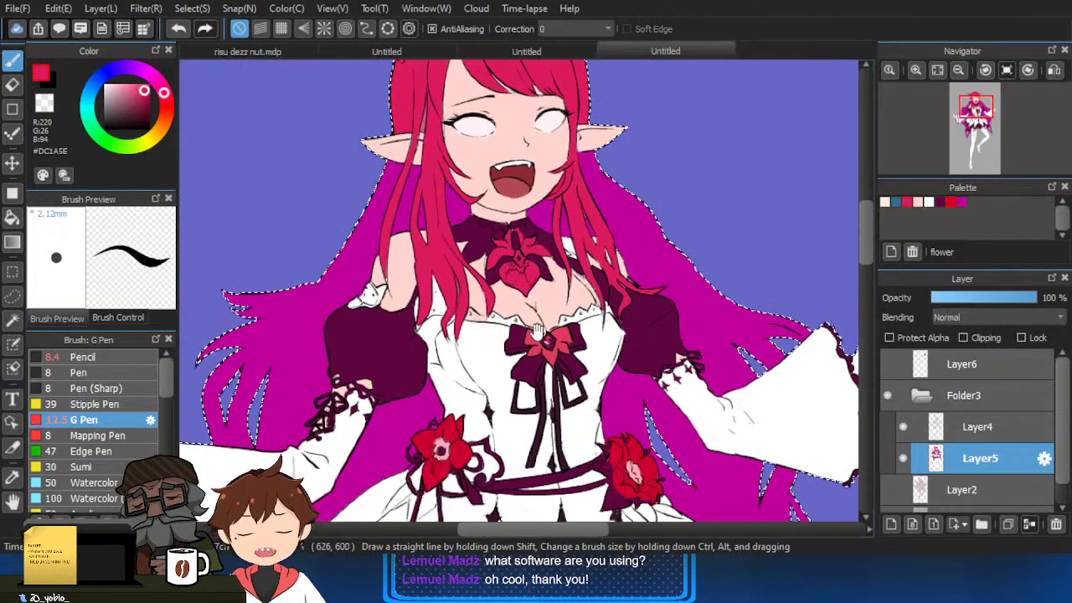
Pick the dark #3B152D and colour the scalloped neckline trim on both sides of the chest bow, including its outer corner.
scroll(513, 381, "up", 3)
left_click(553, 445, "alt")
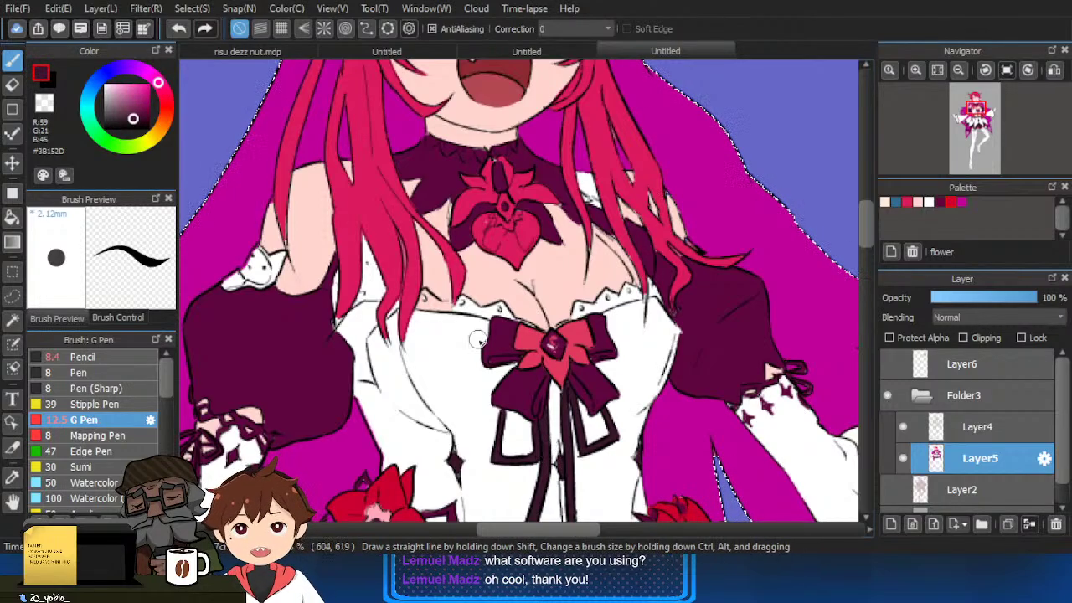
scroll(469, 349, "up", 2)
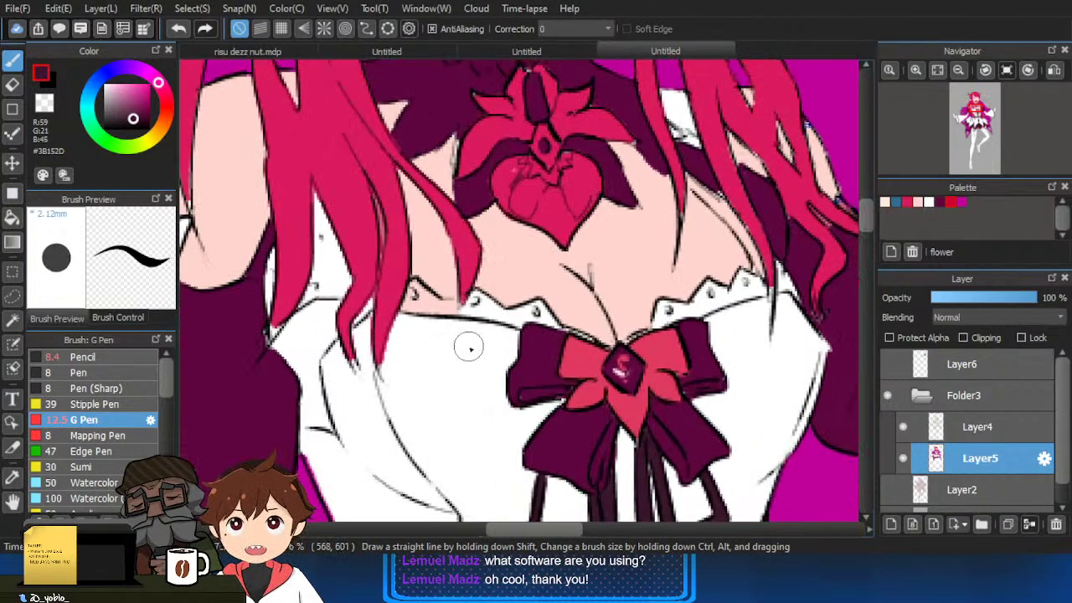
key("g")
left_click(448, 303)
left_click(498, 307)
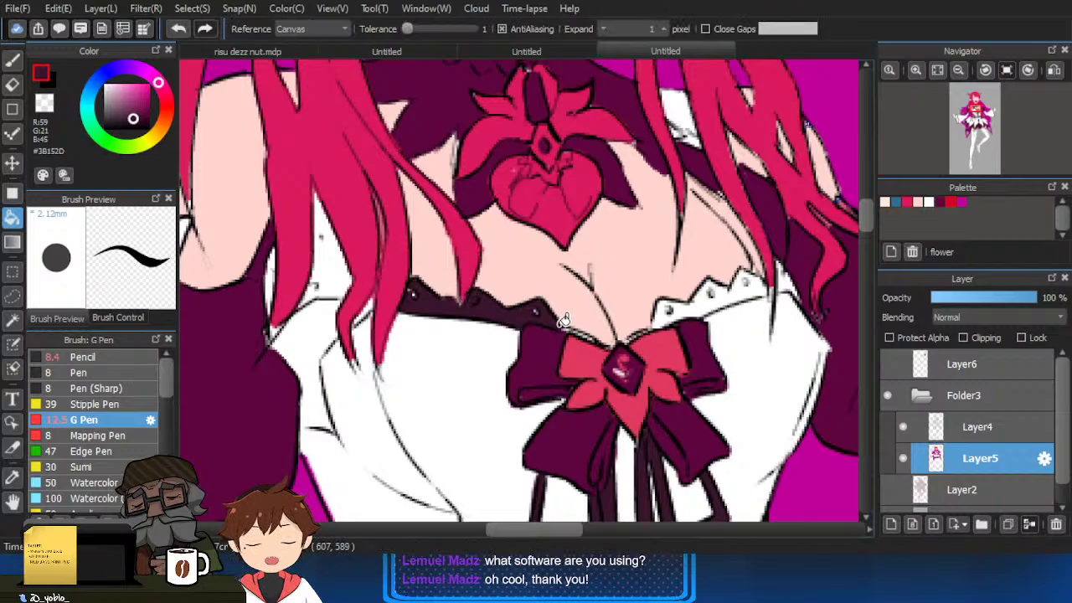
left_click(702, 306)
key("p")
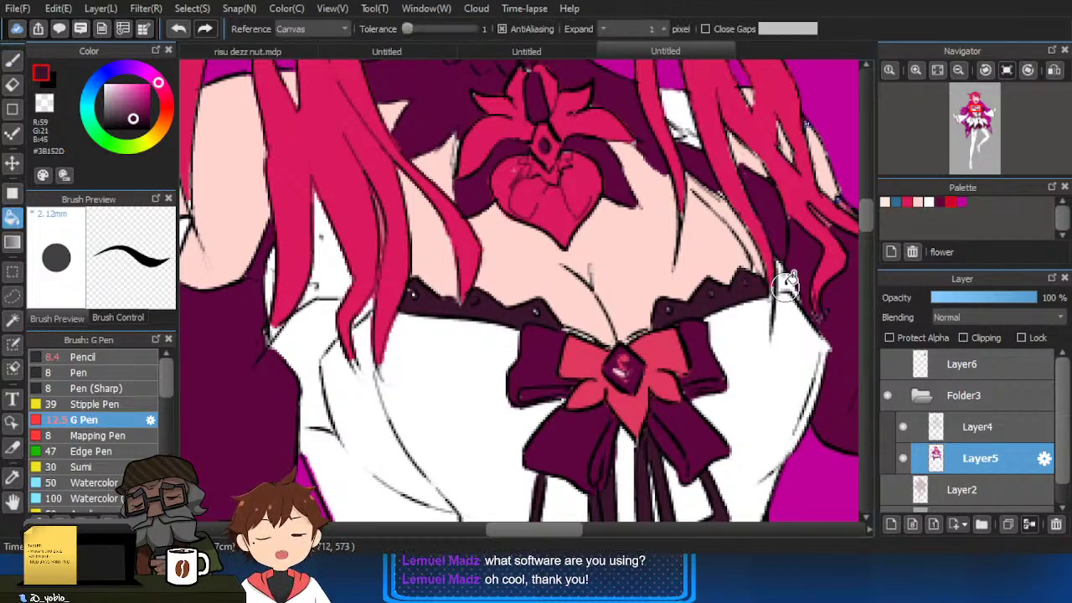
key("g")
left_click(335, 339)
key("ctrl+z")
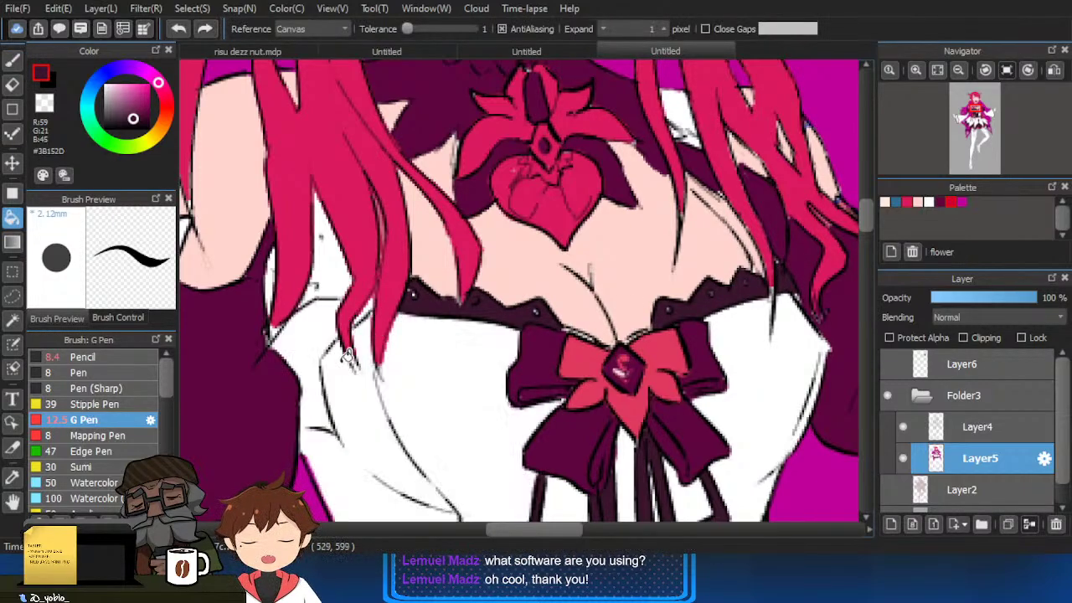
Close the outline gap under the hair tips and fill the bodice's side panel beside the sleeve with #3B152D.
key("p")
key("g")
left_click(327, 348)
key("p")
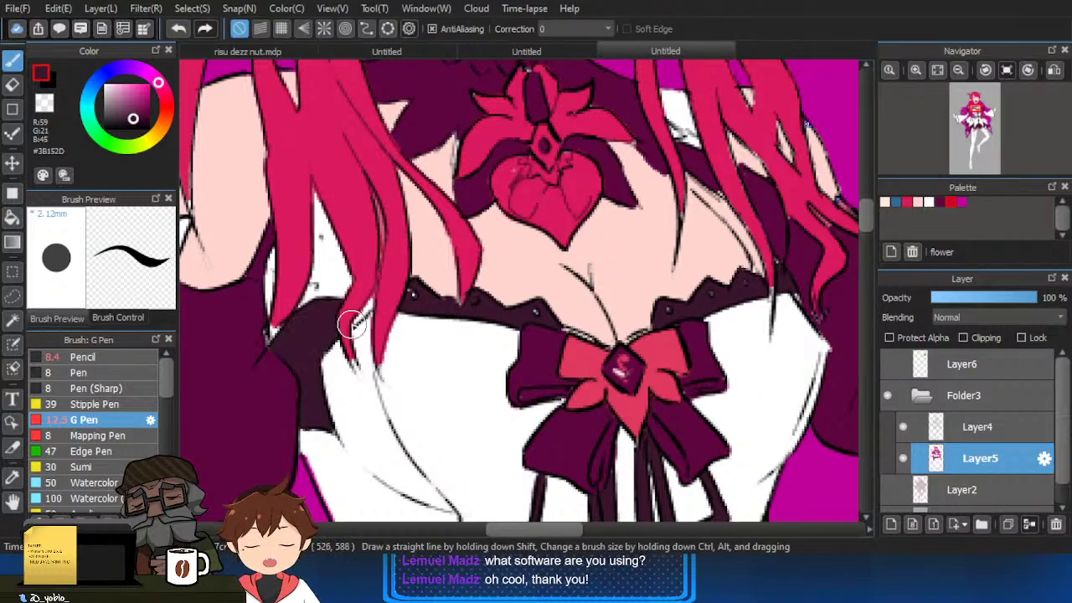
left_click(414, 258, "alt")
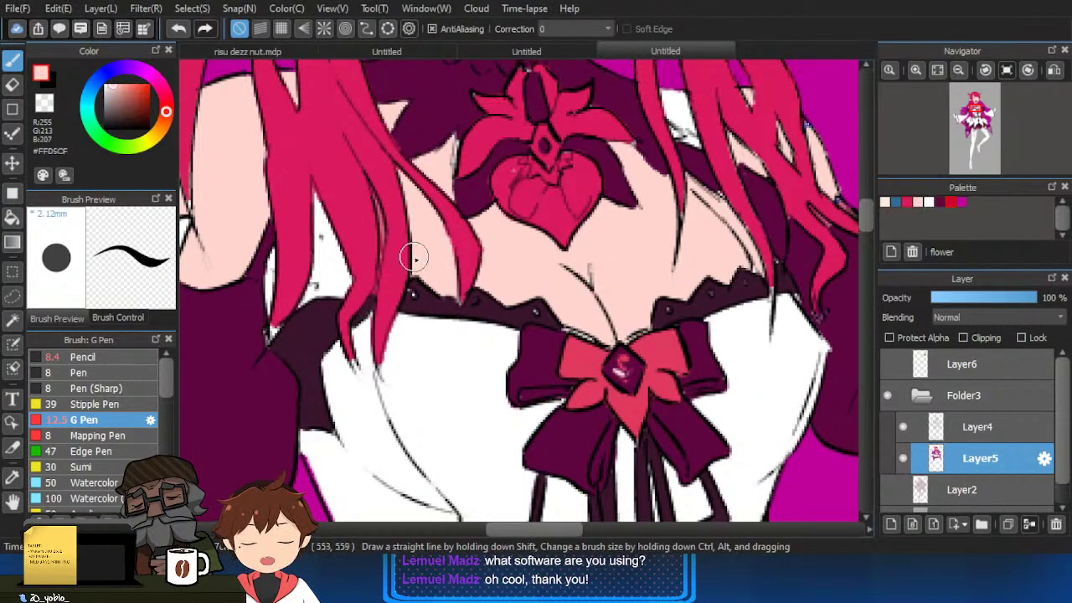
key("g")
left_click(350, 271)
key("ctrl+z")
Fill the bodice gap between the hair strands with #3B152D and paint the sliver beside the sleeve in skin tone #FFD5CF.
left_click(433, 299, "alt")
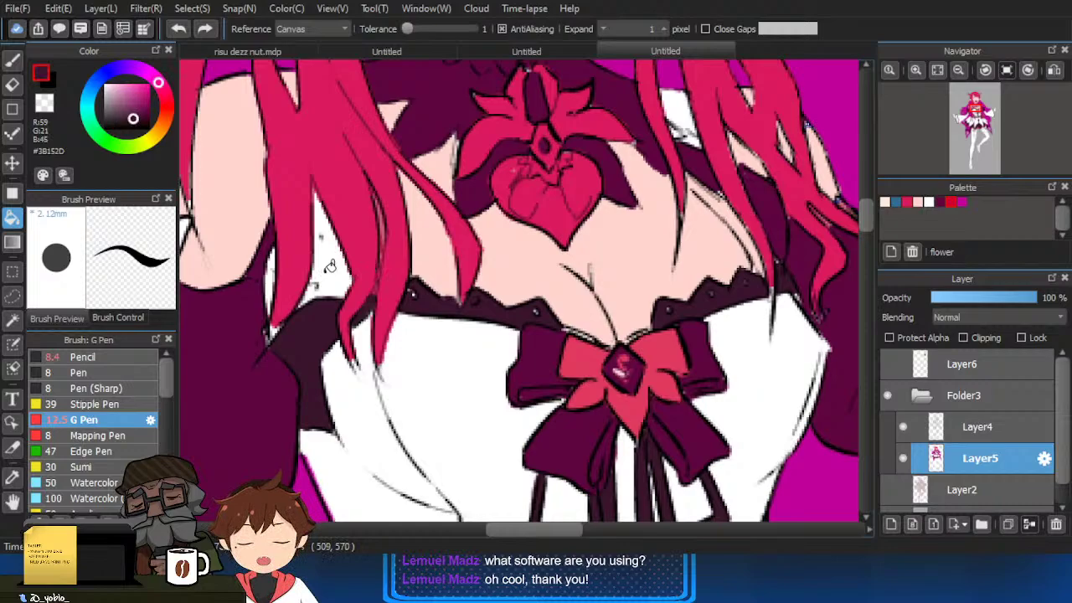
left_click(330, 266)
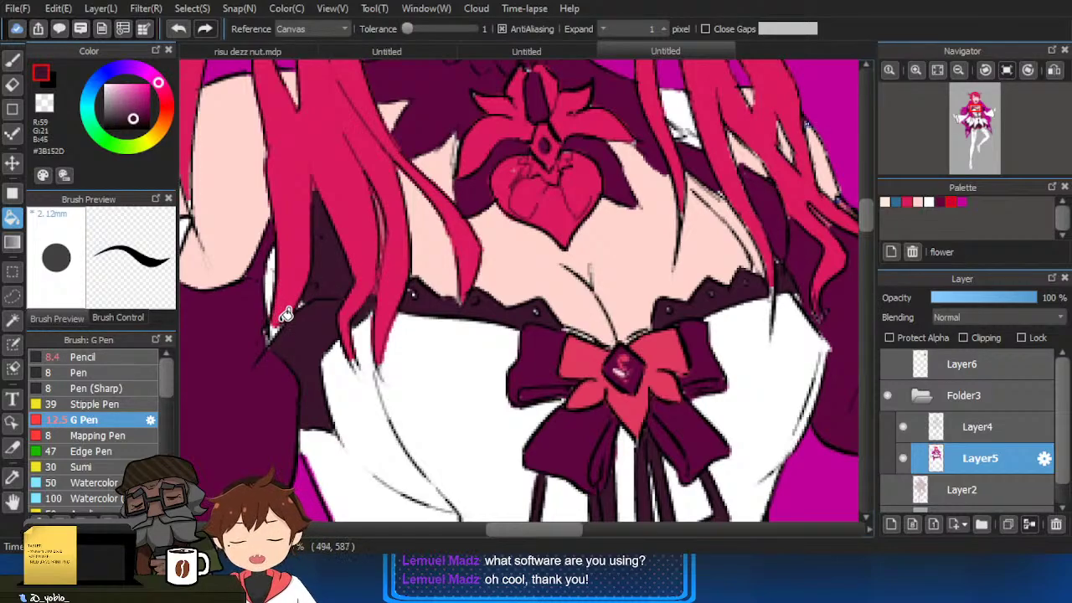
key("p")
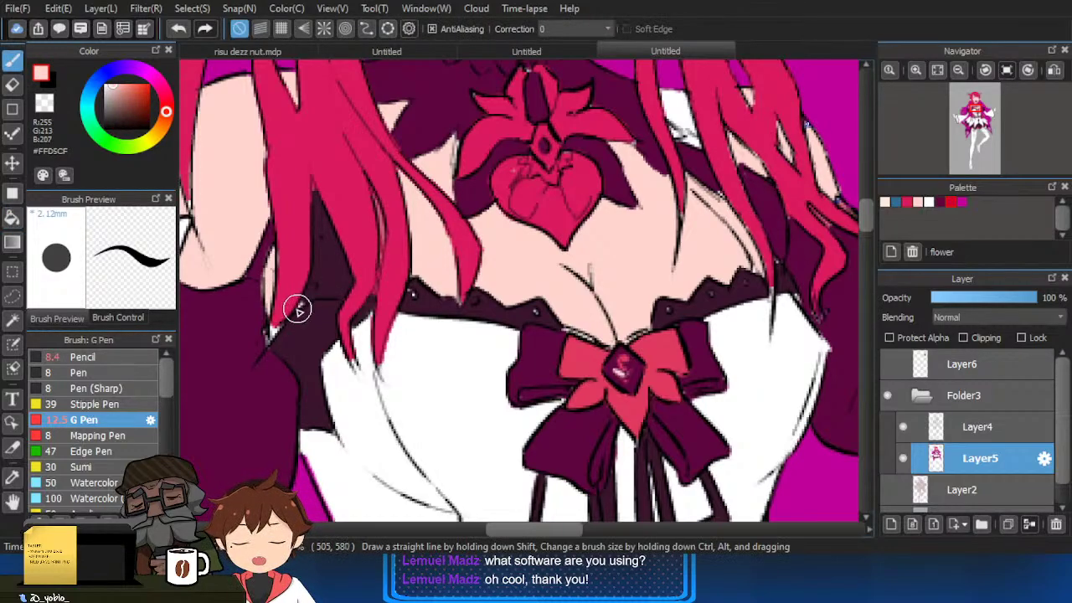
left_click(268, 300, "alt")
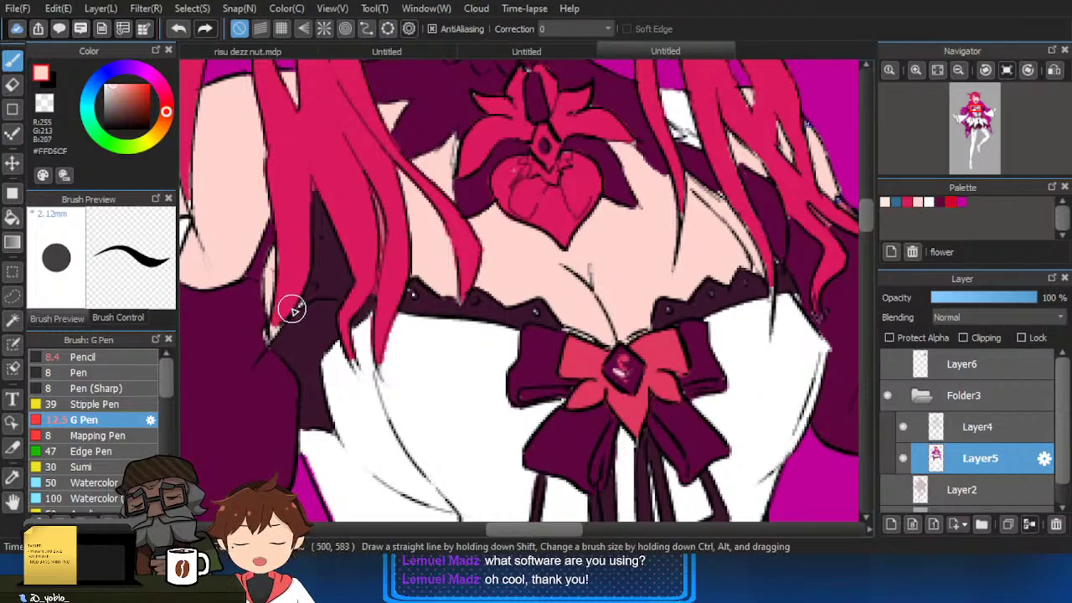
left_click(289, 314, "alt")
Paint the inner edge of the shoulder strap running down to the neckline trim in the dark trim colour #3B152D.
scroll(320, 321, "down", 3)
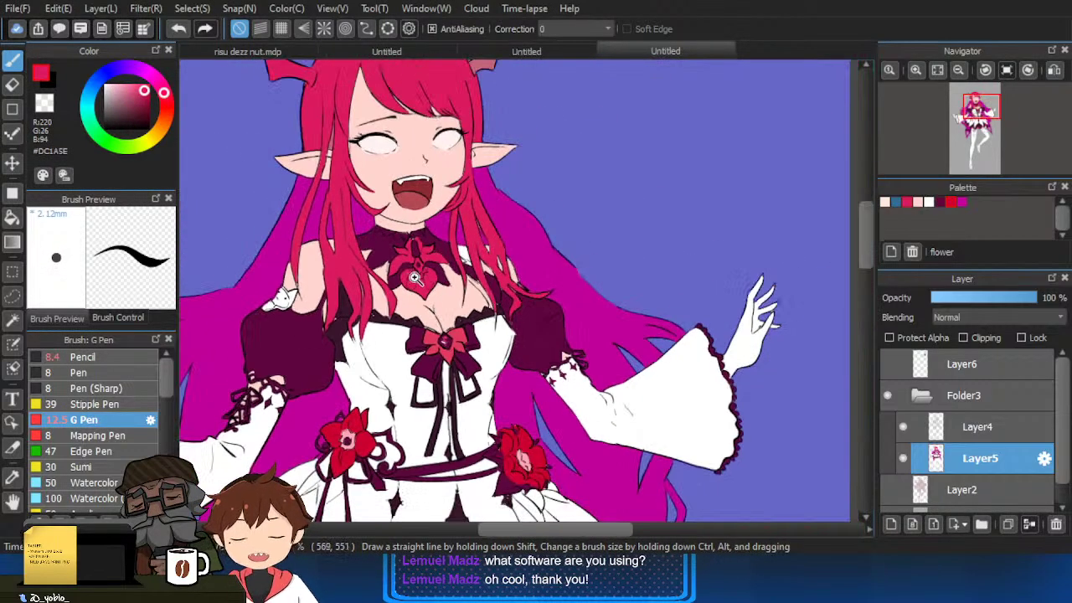
scroll(486, 440, "up", 3)
scroll(486, 440, "up", 2)
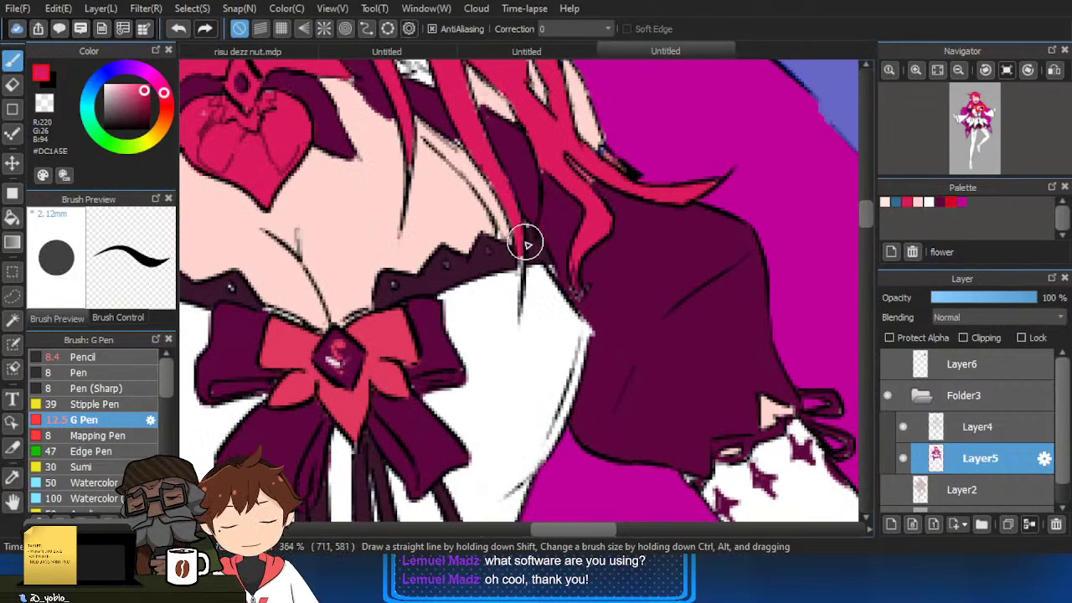
left_click(468, 167, "alt")
left_click_drag(468, 170, 507, 240)
scroll(492, 170, "down", 3)
left_click_drag(496, 166, 689, 378)
Pick #5E063F and paint the small piece of shoulder strap showing between the hair strands on the opposite shoulder.
left_click_drag(416, 282, 412, 361)
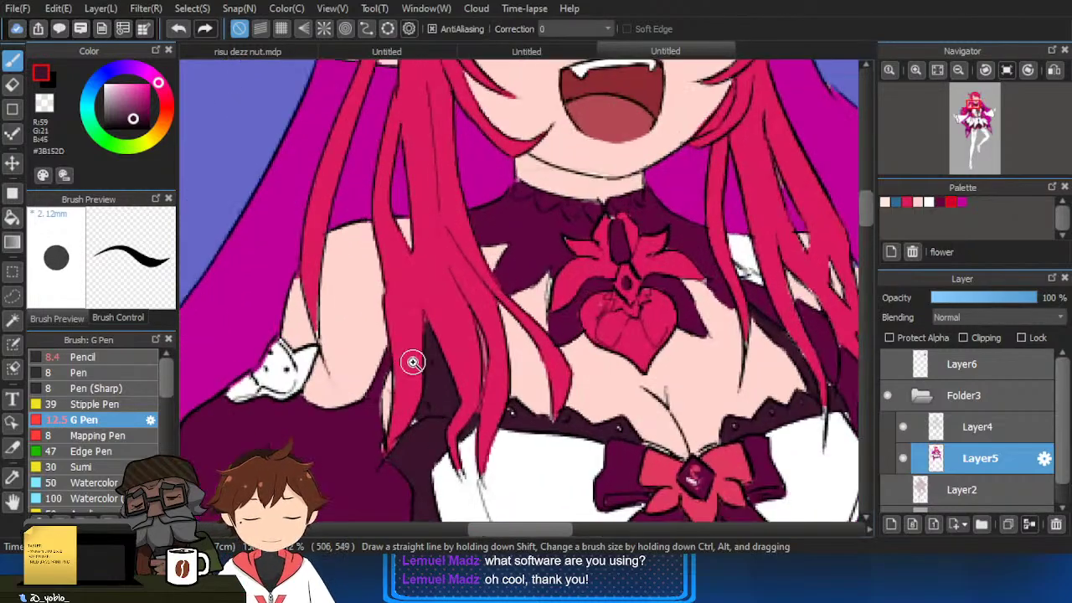
left_click(362, 432, "alt")
left_click_drag(403, 224, 405, 235)
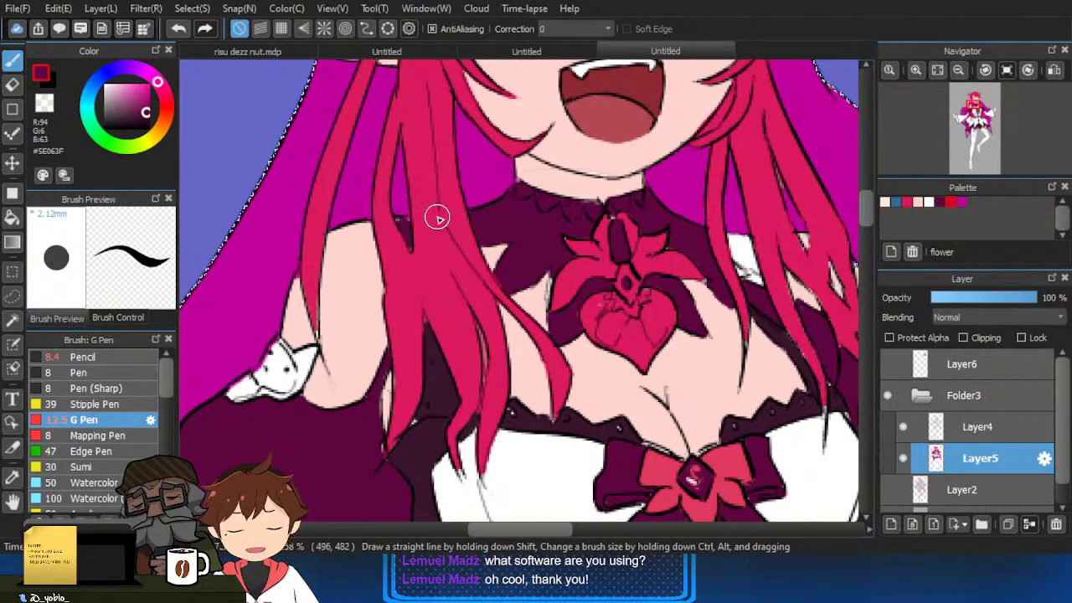
scroll(438, 218, "down", 5)
Fill the white collar section between the hair strands beside the brooch with #5E063F and touch up its edge.
scroll(629, 275, "up", 5)
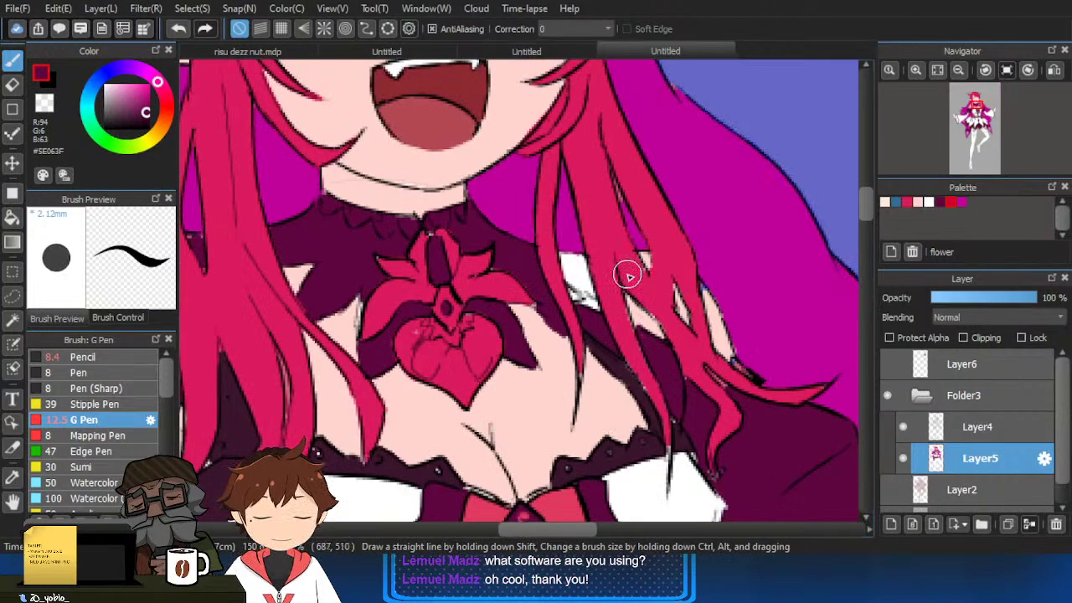
key("g")
left_click(576, 274)
key("b")
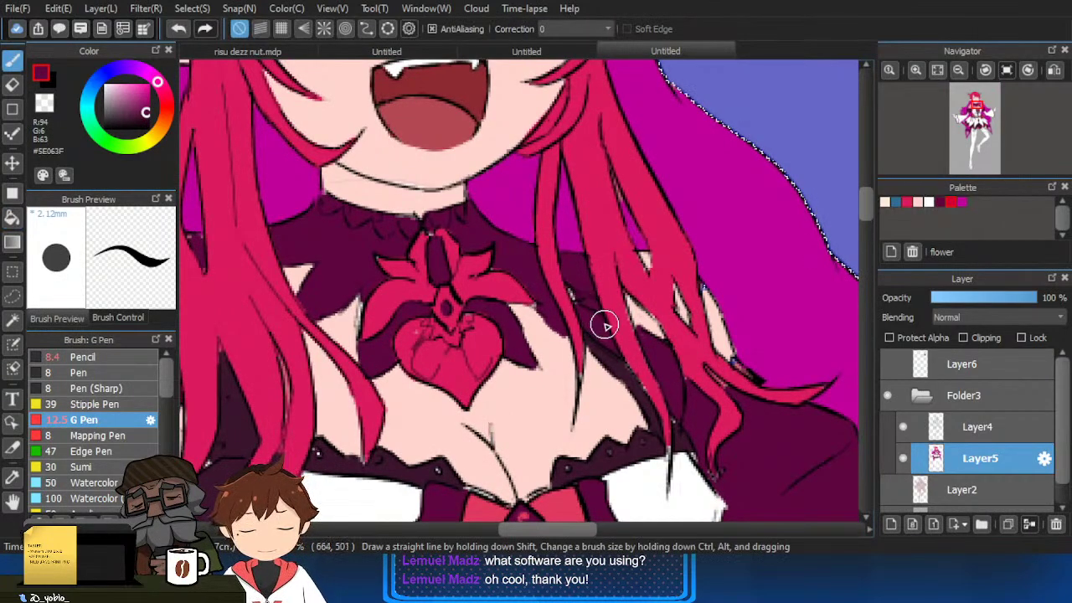
key("g")
left_click(625, 318)
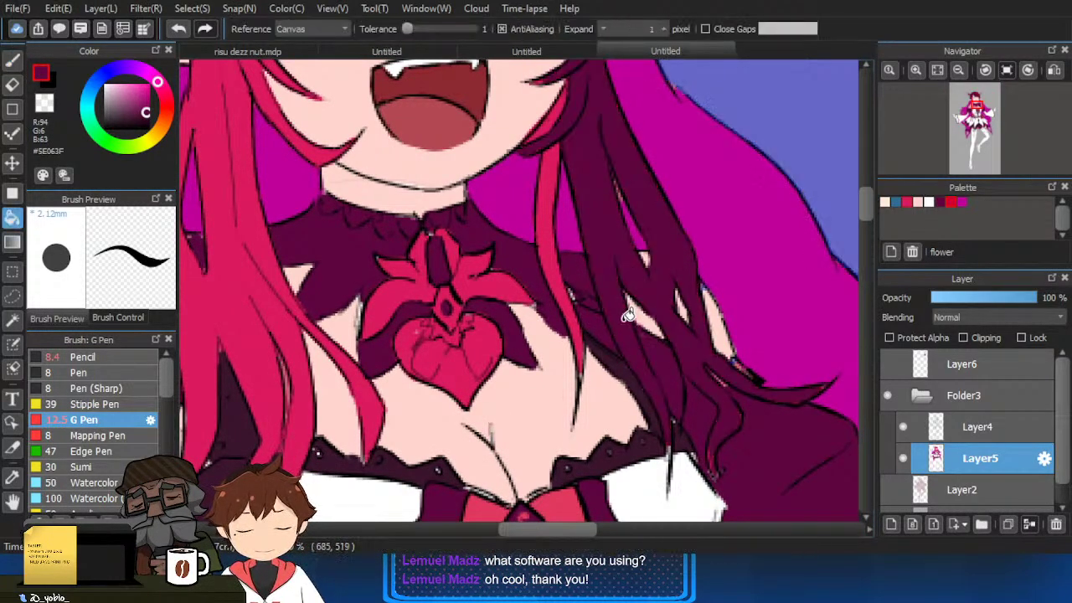
key("ctrl+z")
Reshape the hair strand's tip over the bodice, trimming it with white #FFFFFF and repainting it in #DC1A5E.
left_click(629, 336, "alt")
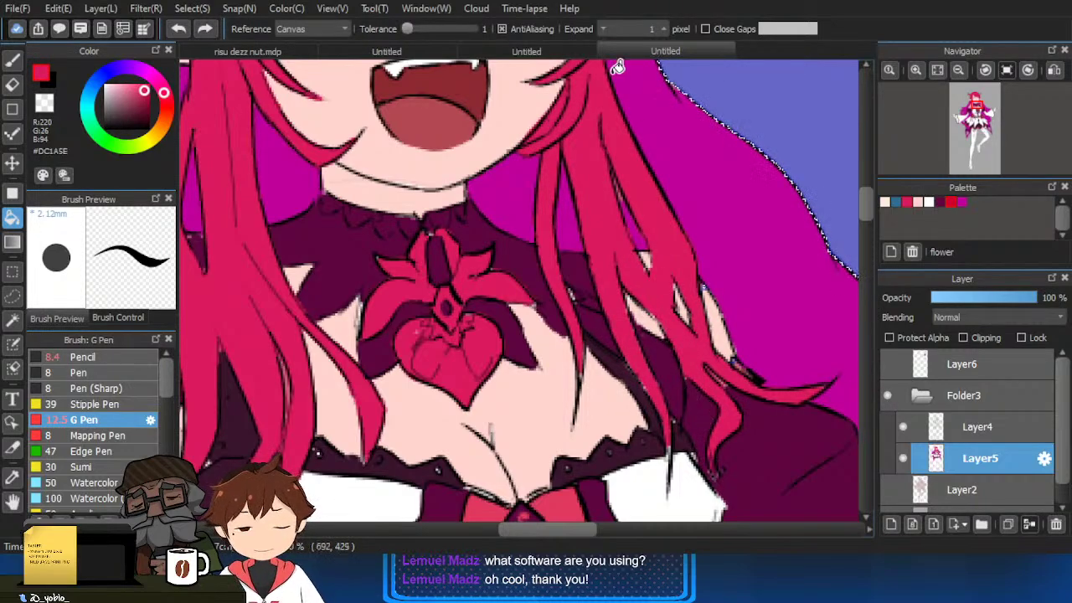
key("b")
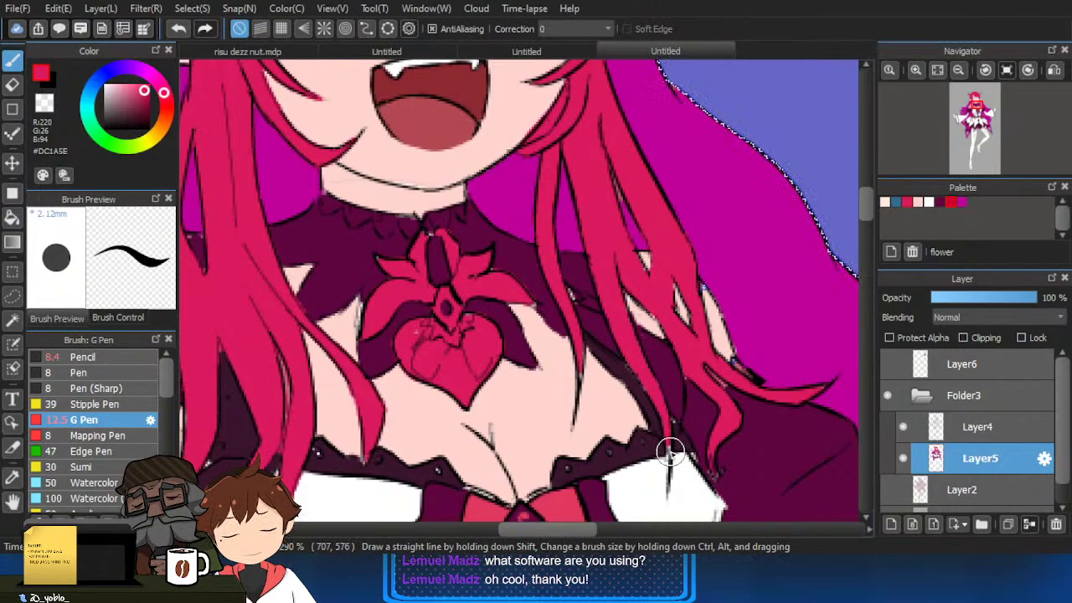
left_click(664, 472, "alt")
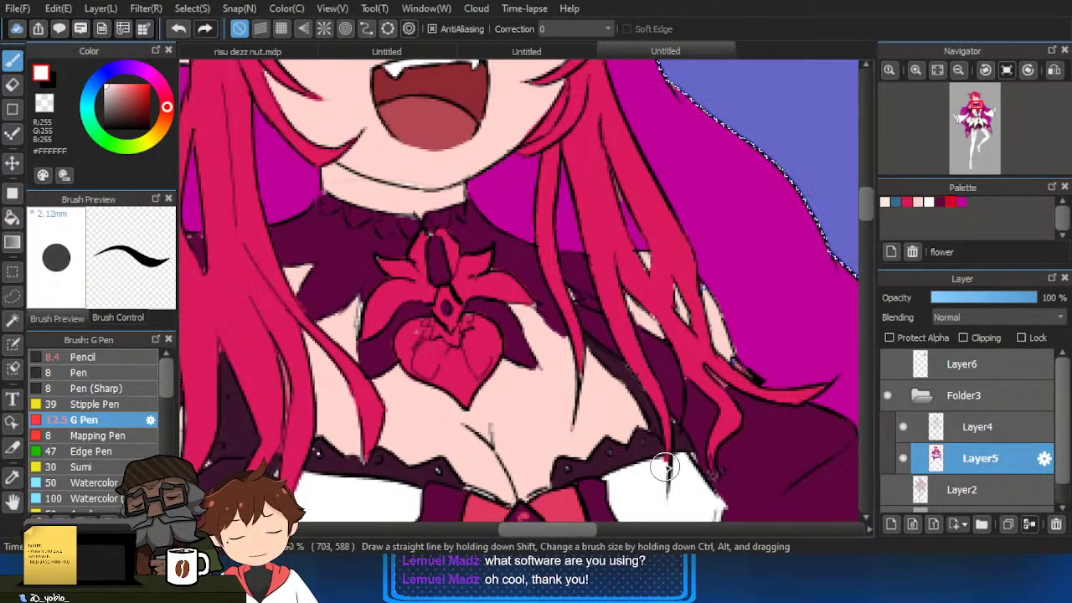
left_click_drag(664, 460, 668, 474)
left_click(666, 412, "alt")
left_click_drag(667, 427, 673, 491)
key("ctrl+z")
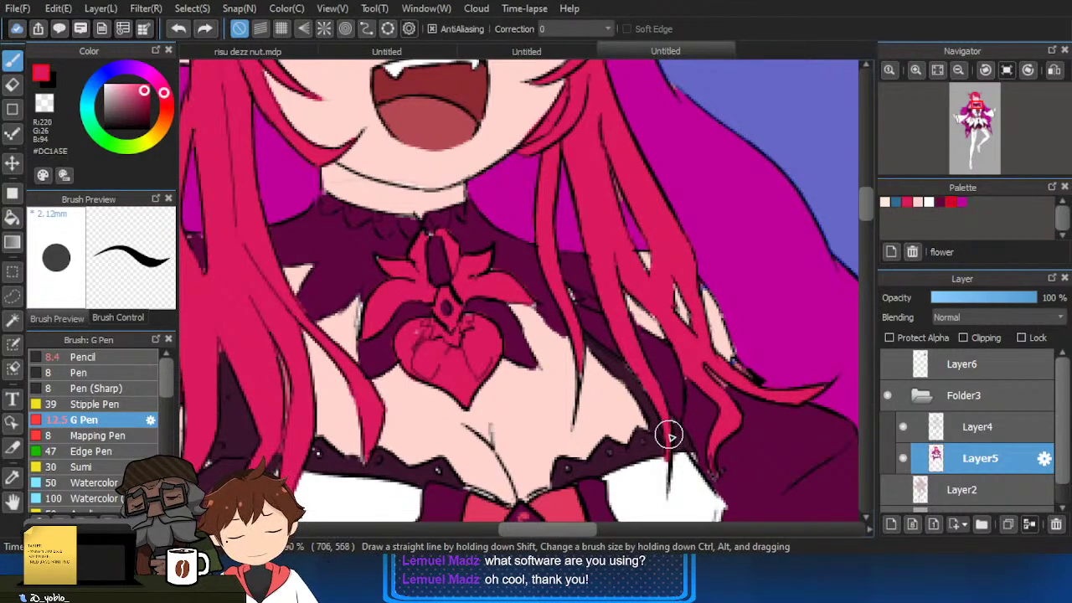
left_click_drag(667, 436, 670, 482)
scroll(695, 498, "down", 3)
scroll(727, 440, "up", 2)
Touch up the sleeve edge near the hair tip in #5E063F and paint along the neckline trim in #3B152D.
left_click(689, 422, "alt")
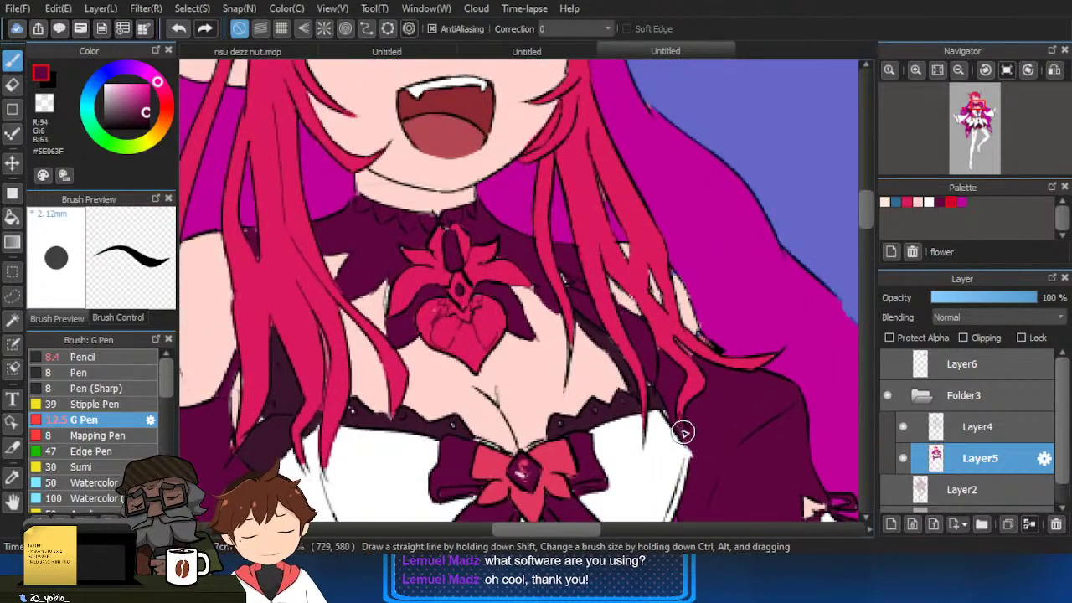
left_click(457, 429, "alt")
left_click(561, 430, "alt")
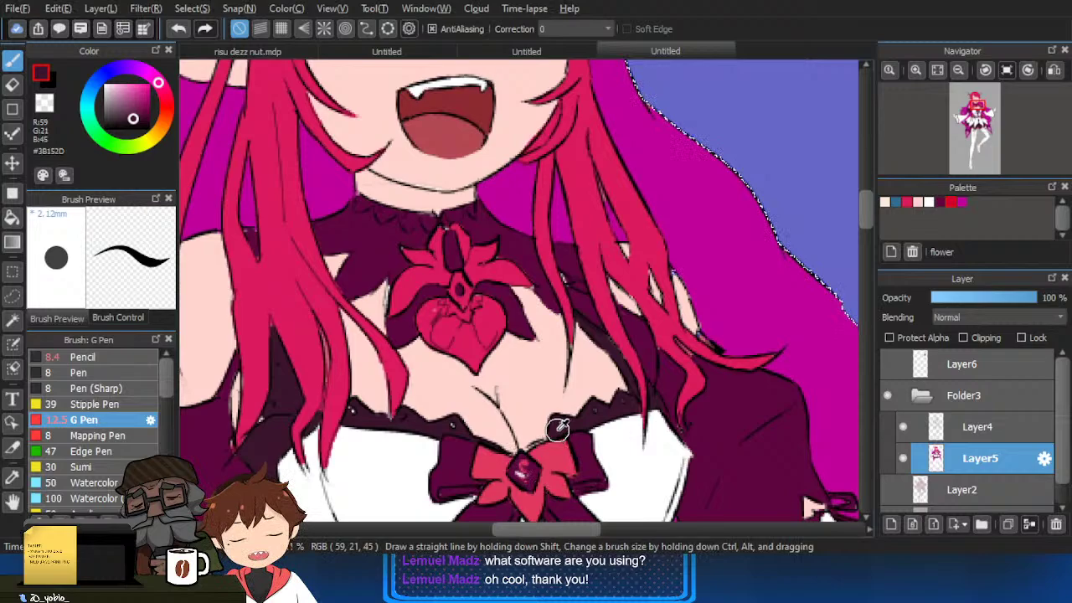
left_click_drag(553, 460, 629, 406)
scroll(567, 407, "down", 1)
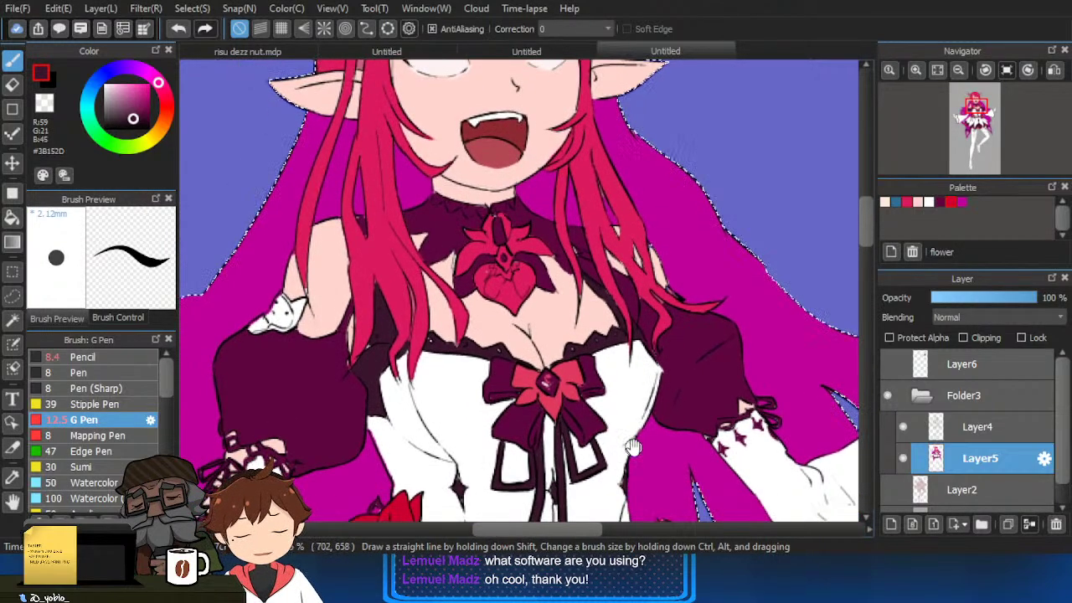
scroll(635, 448, "down", 2)
scroll(456, 481, "up", 3)
left_click(402, 436, "alt")
key("g")
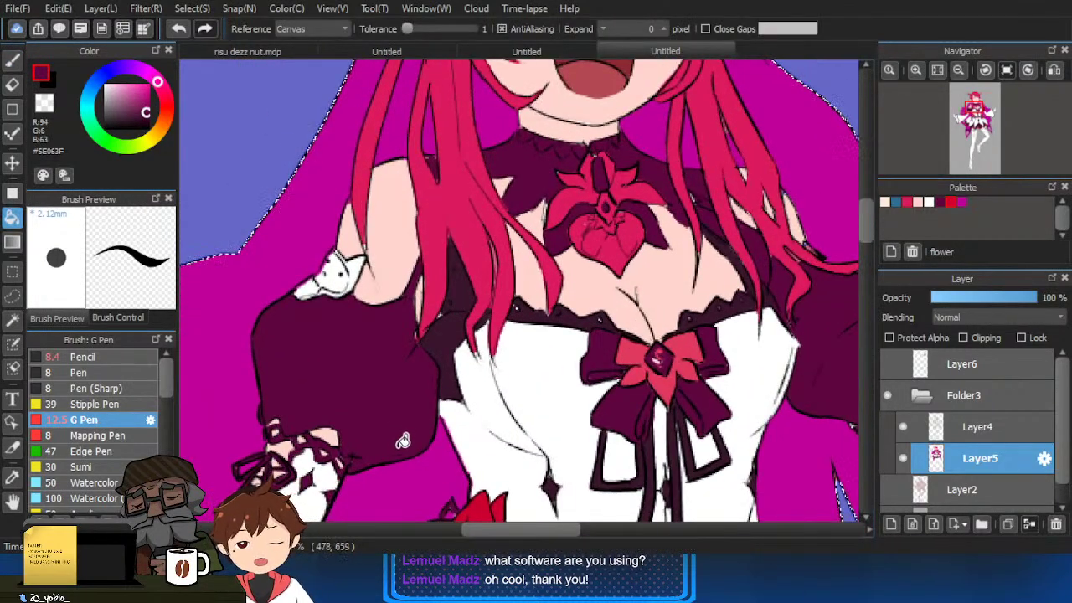
scroll(419, 398, "down", 1)
left_click_drag(405, 391, 372, 349)
left_click_drag(251, 345, 311, 391)
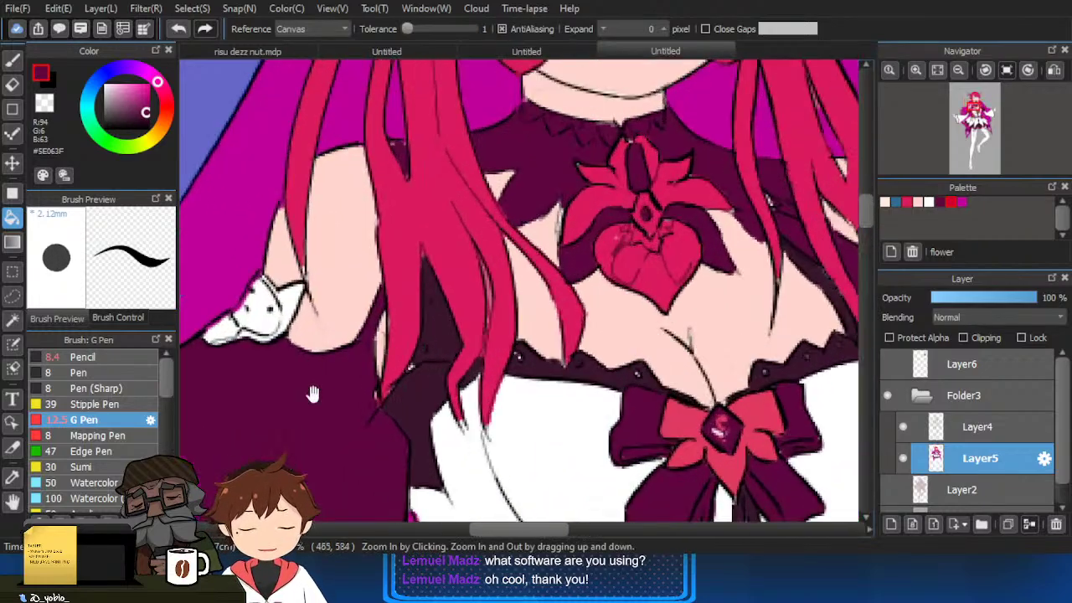
Pick #DC1A5E and paint a short stroke beside the tip of the hair strand over the upper arm.
key("b")
left_click(302, 266, "alt")
left_click_drag(304, 272, 309, 294)
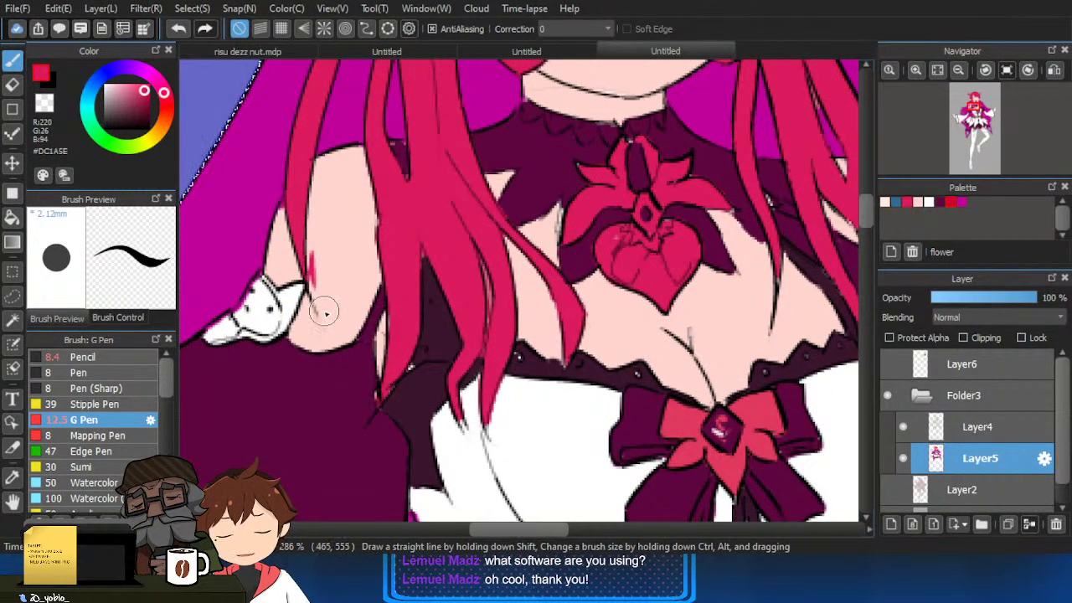
Darken the inner and outer edges of the white ruffled trim atop the puffed sleeve with #202020.
scroll(323, 307, "down", 1)
left_click(262, 312, "alt")
key("g")
key("b")
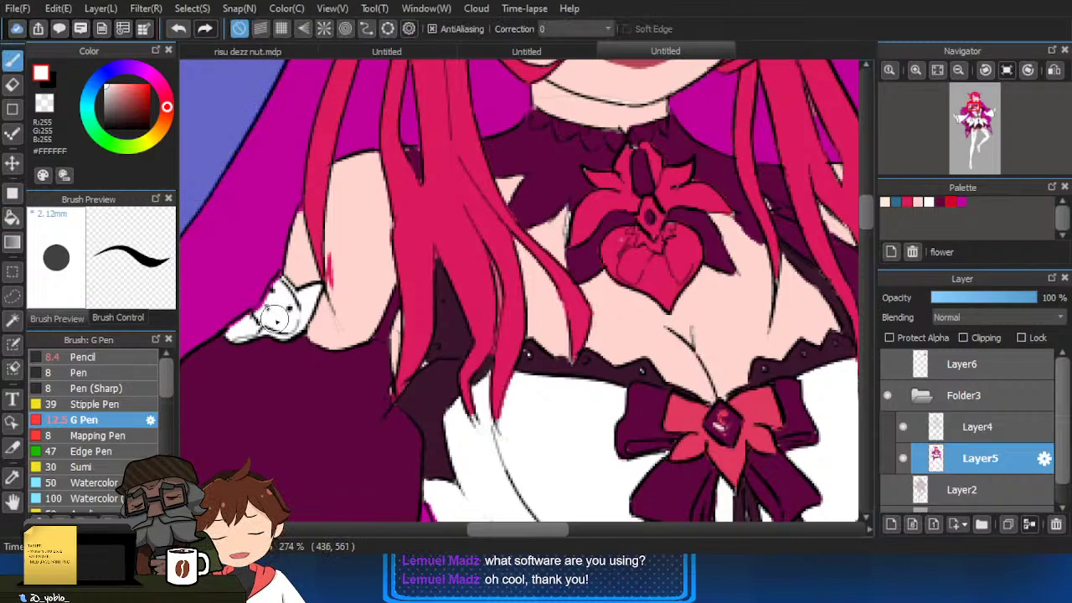
scroll(455, 419, "down", 3)
scroll(455, 419, "up", 3)
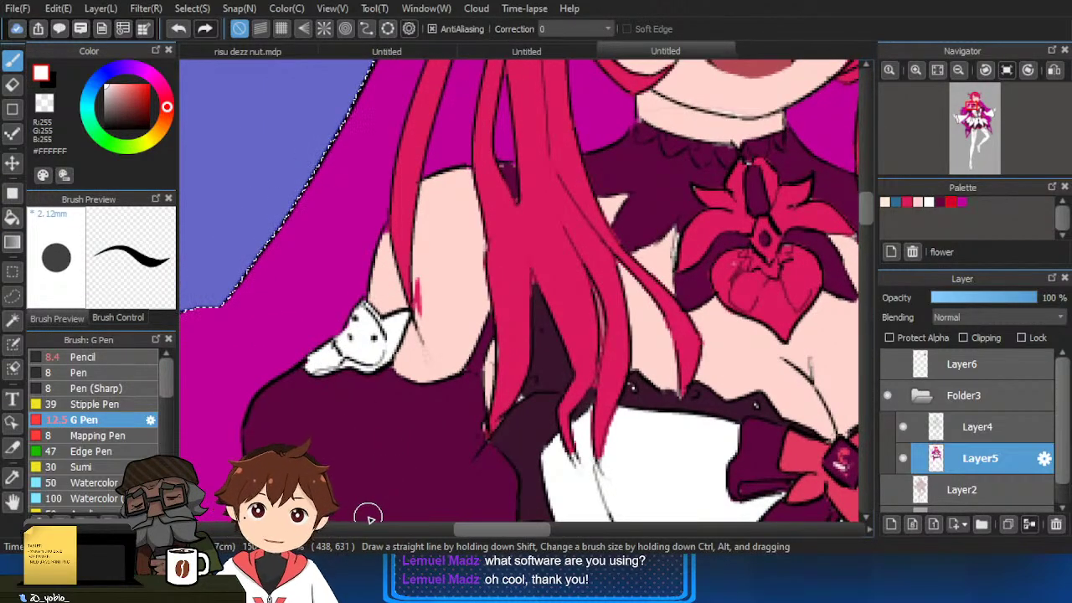
left_click(106, 123)
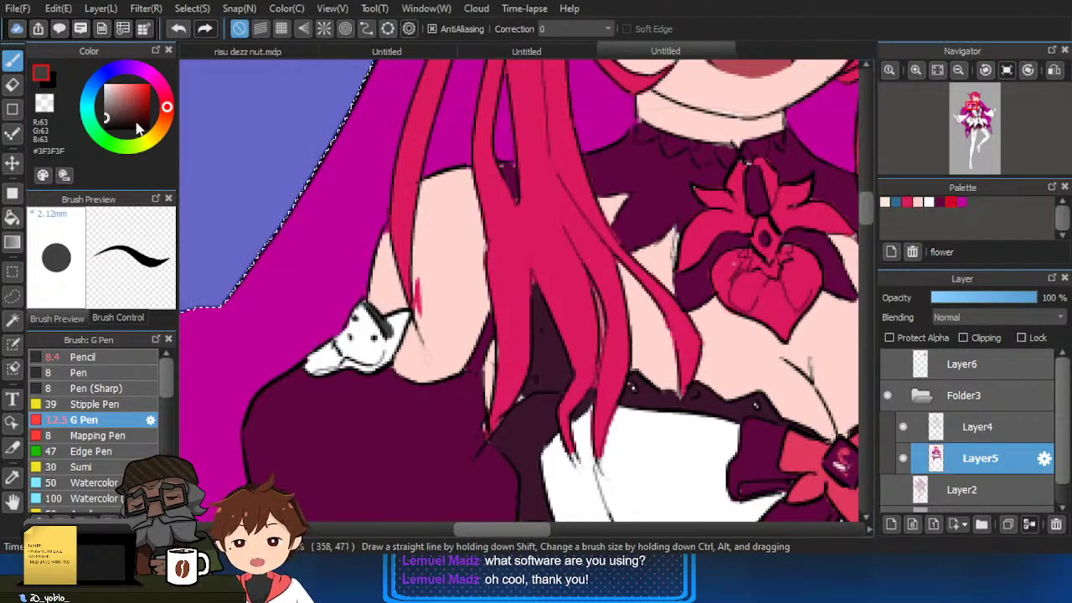
left_click(104, 124)
key("g")
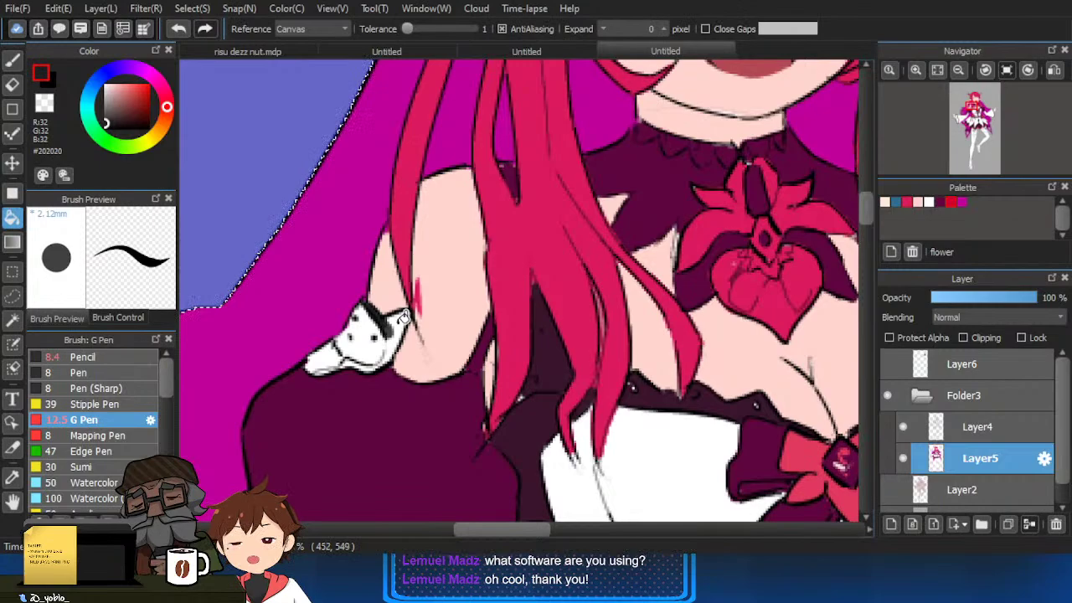
left_click(399, 328)
key("b")
left_click_drag(392, 335, 387, 329)
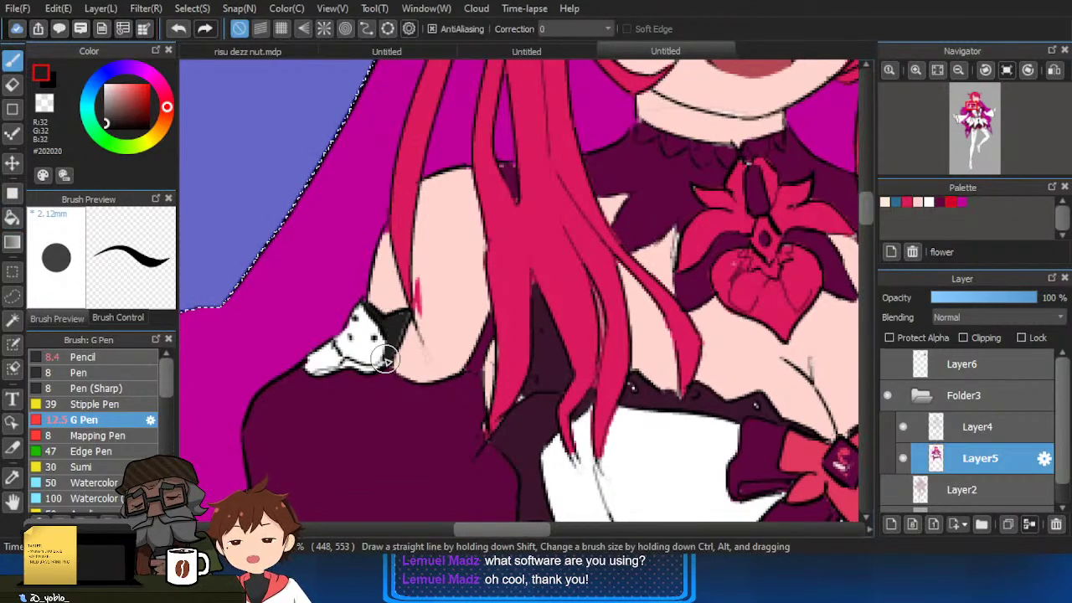
scroll(318, 377, "down", 4)
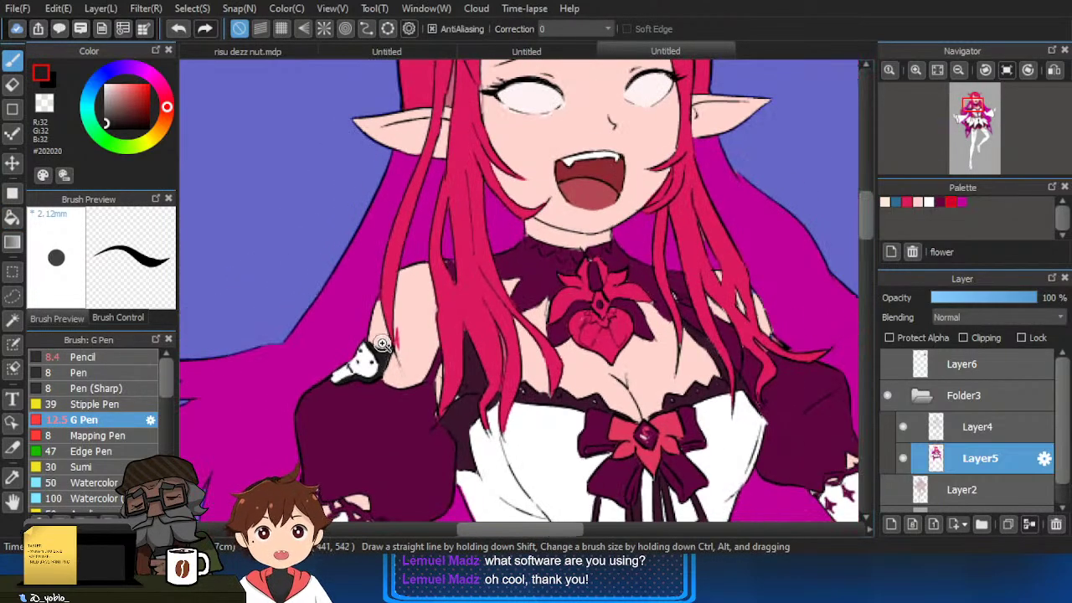
scroll(375, 408, "up", 5)
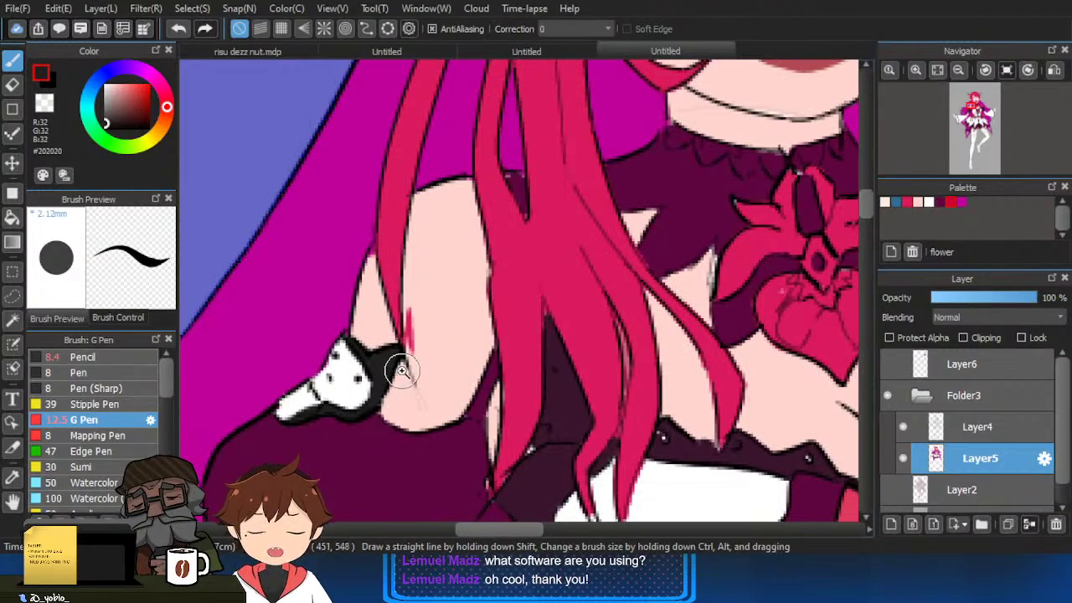
Touch up the opposite sleeve's upper edge beside the shoulder, using #5E063F along the dark trim.
scroll(404, 370, "down", 3)
left_click_drag(615, 405, 517, 403)
left_click_drag(714, 412, 677, 399)
scroll(612, 371, "up", 4)
left_click(605, 299, "alt")
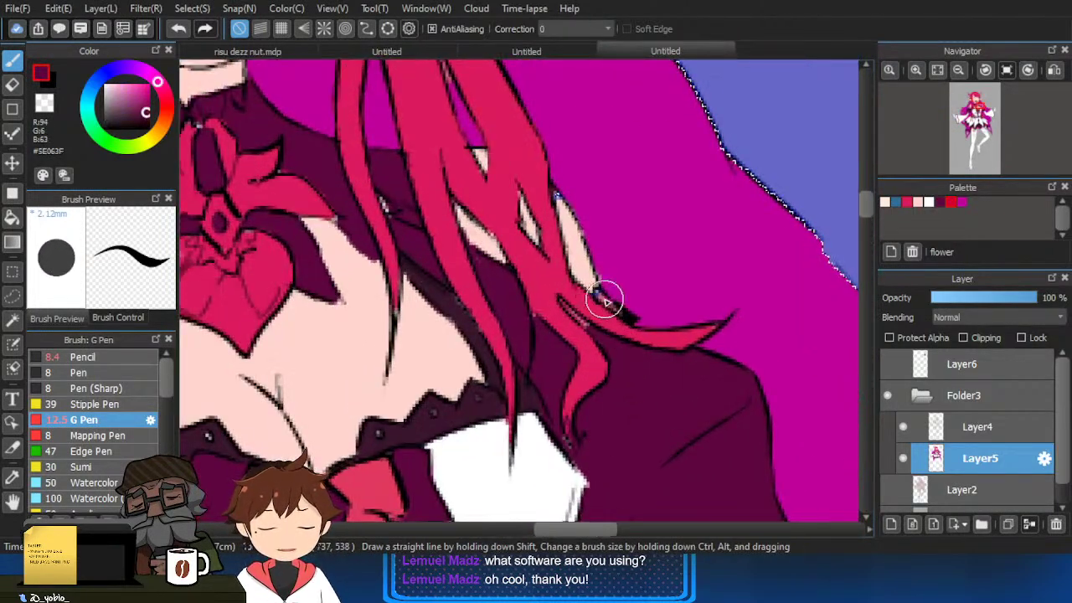
left_click_drag(596, 292, 630, 324)
scroll(614, 358, "down", 4)
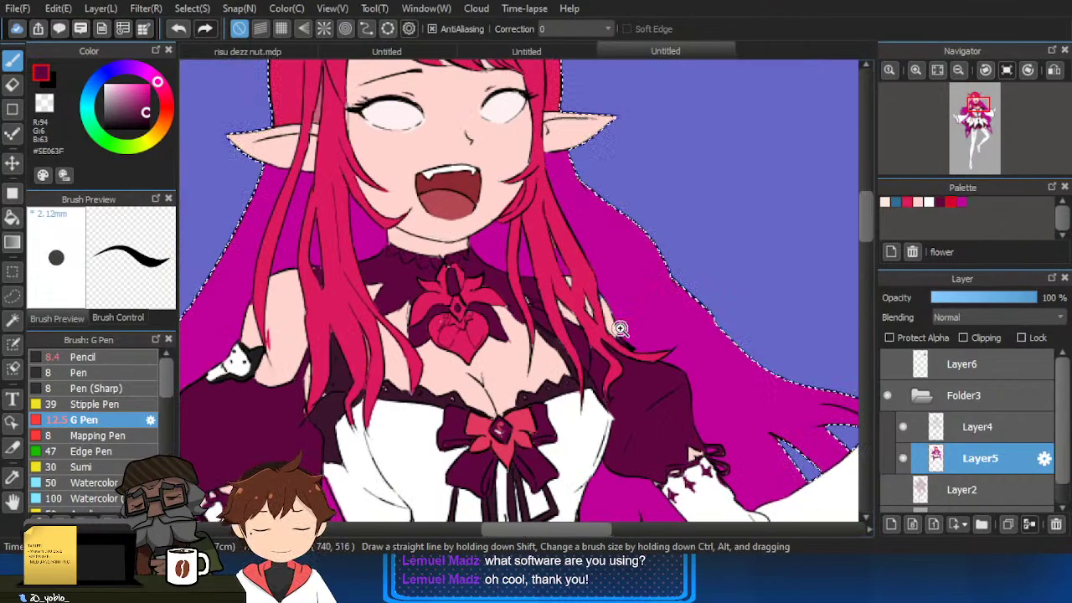
scroll(658, 342, "up", 2)
scroll(658, 342, "down", 3)
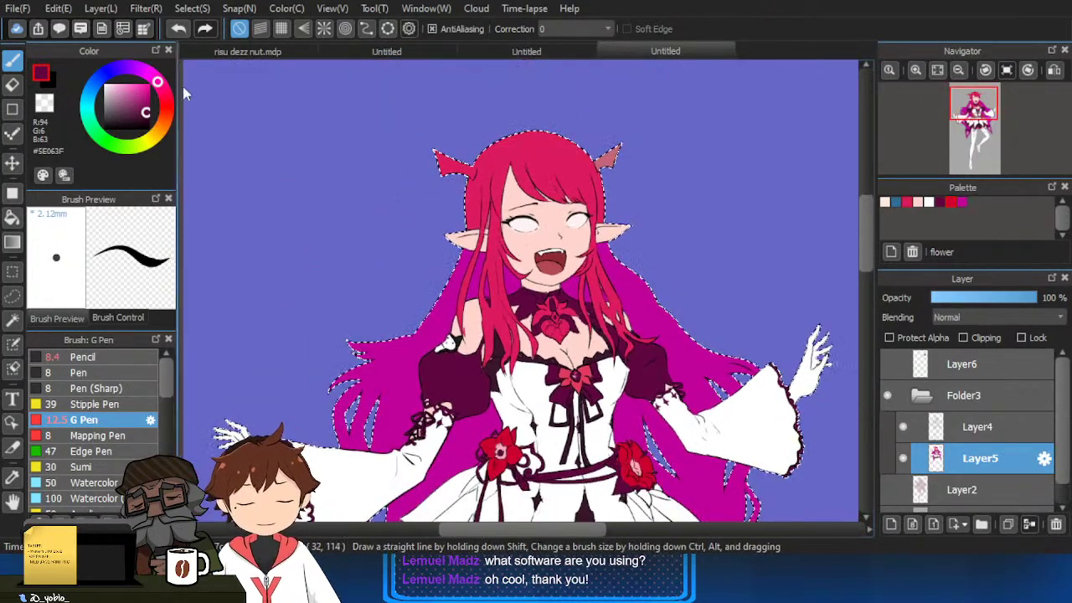
Pick the skin colour #FFD5CF and clean up the skin along the lower edges of both eyes.
scroll(524, 253, "up", 4)
left_click(516, 254, "alt")
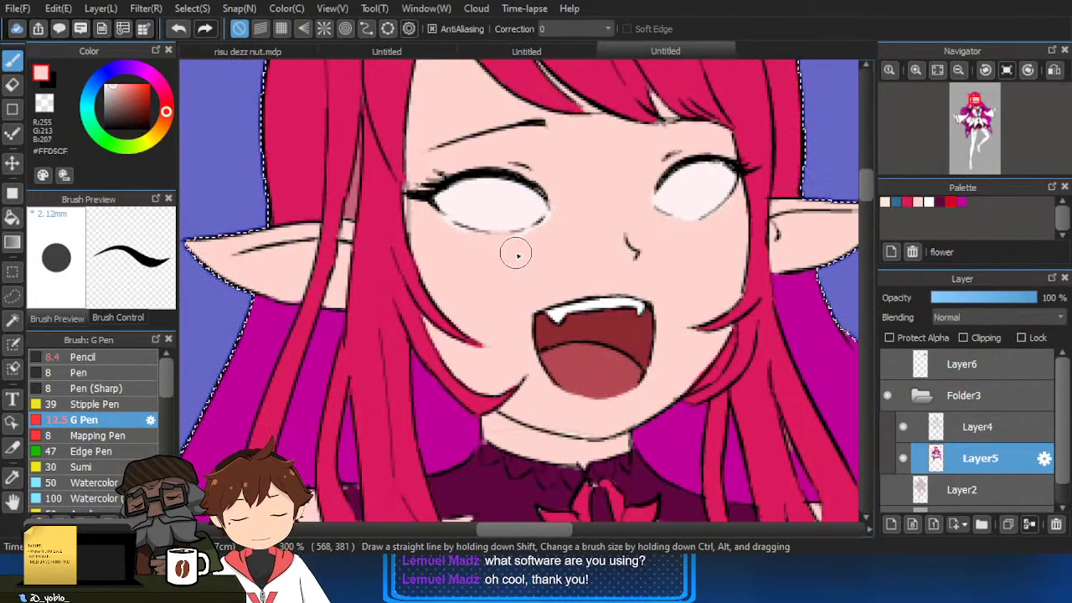
scroll(516, 237, "down", 2)
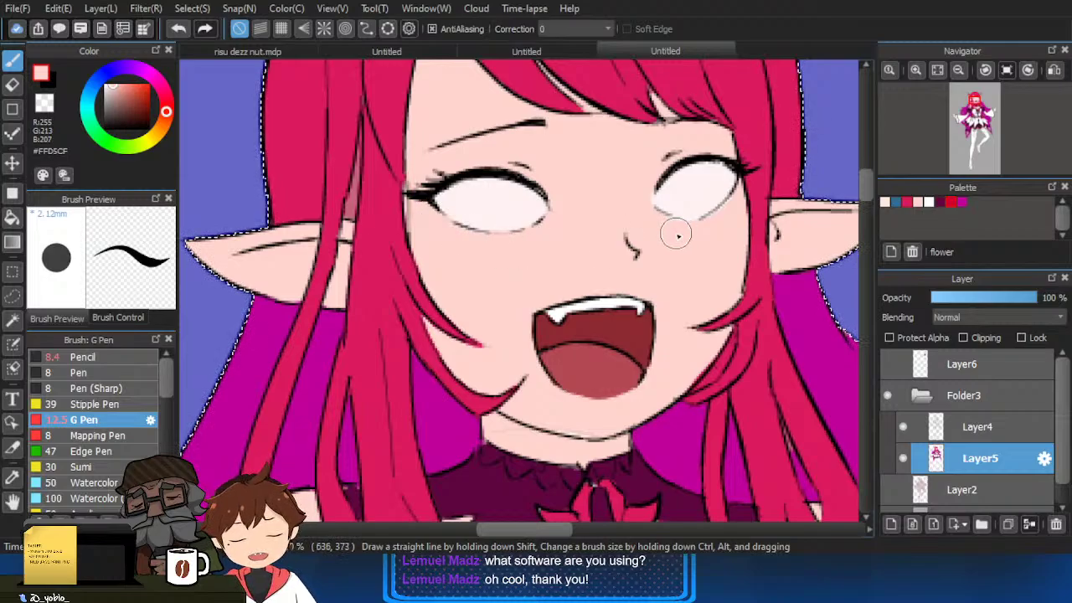
scroll(677, 232, "down", 2)
Fill the narrow gap between the hair strands above the ear with the back-hair colour #C1019A.
scroll(503, 289, "up", 3)
left_click(481, 320, "alt")
key("g")
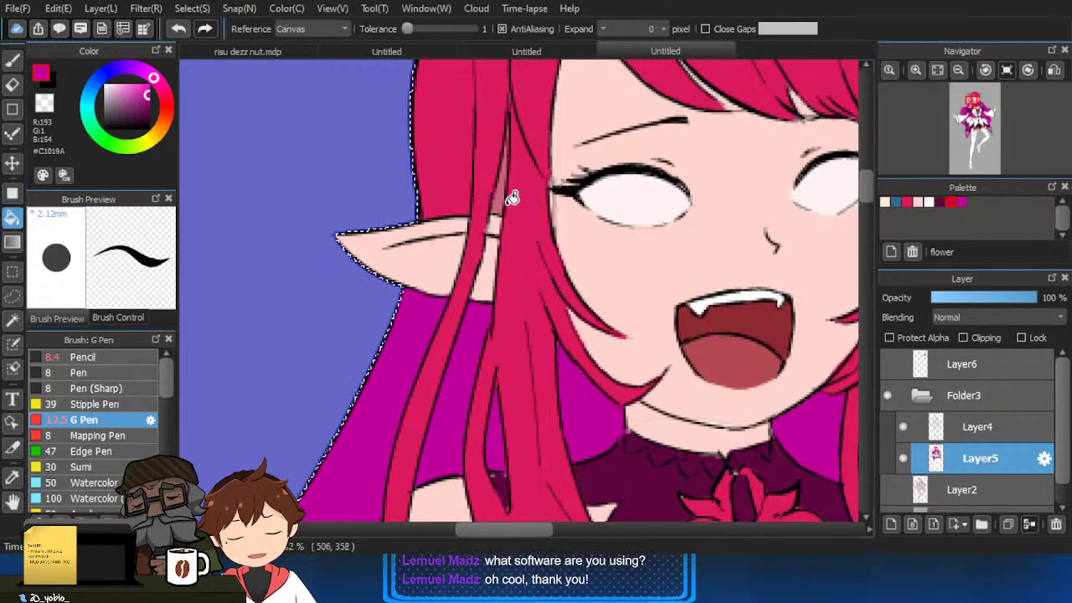
scroll(480, 303, "down", 2)
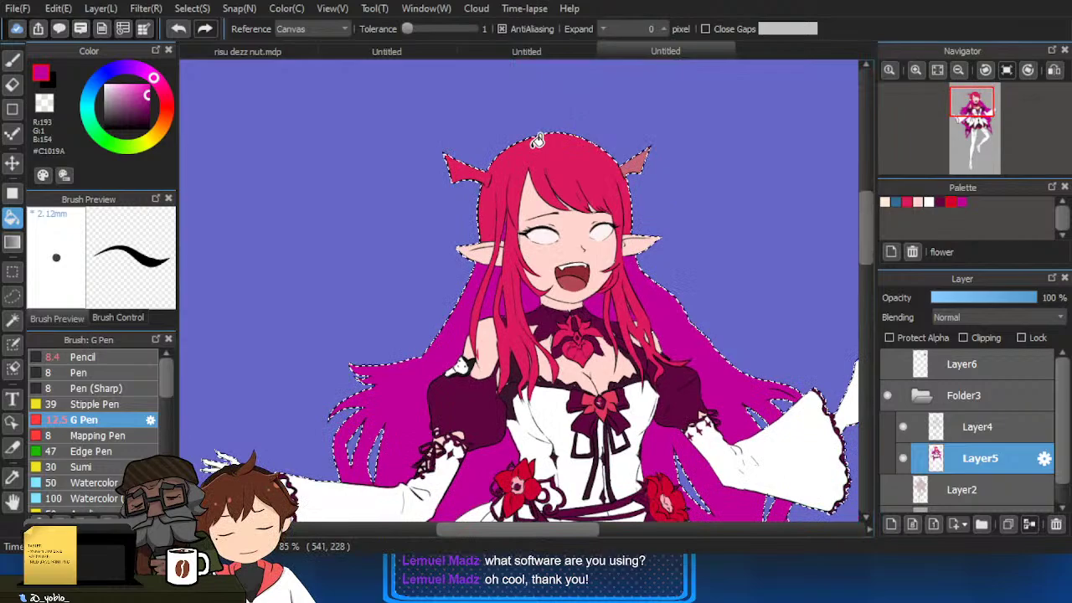
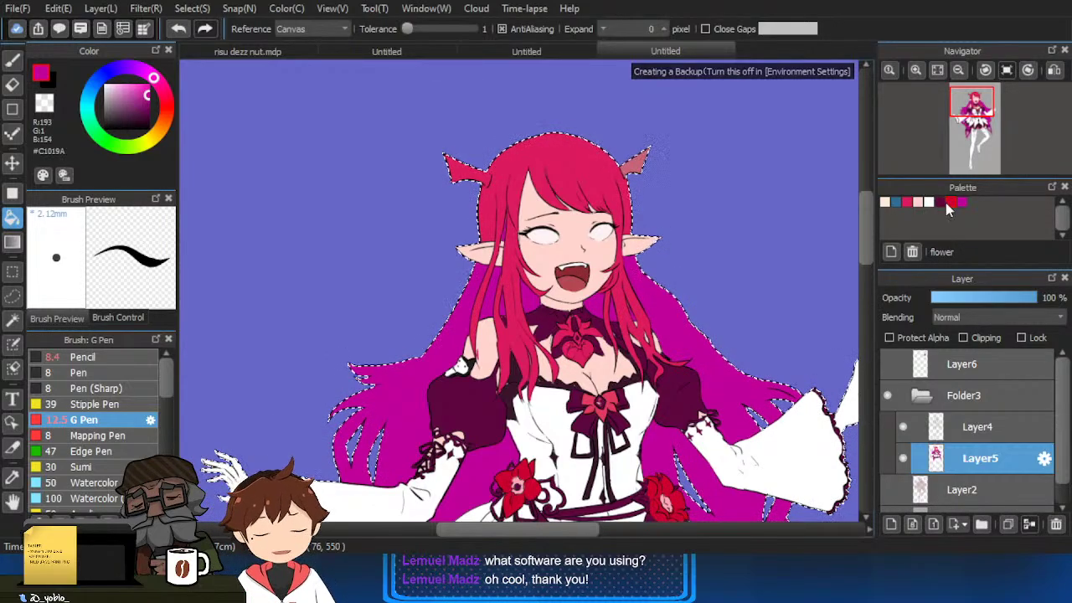
Try a #CC0031 streak across the fringe with the G Pen at size 21, and undo it.
left_click(908, 203)
key("b")
left_click(952, 203)
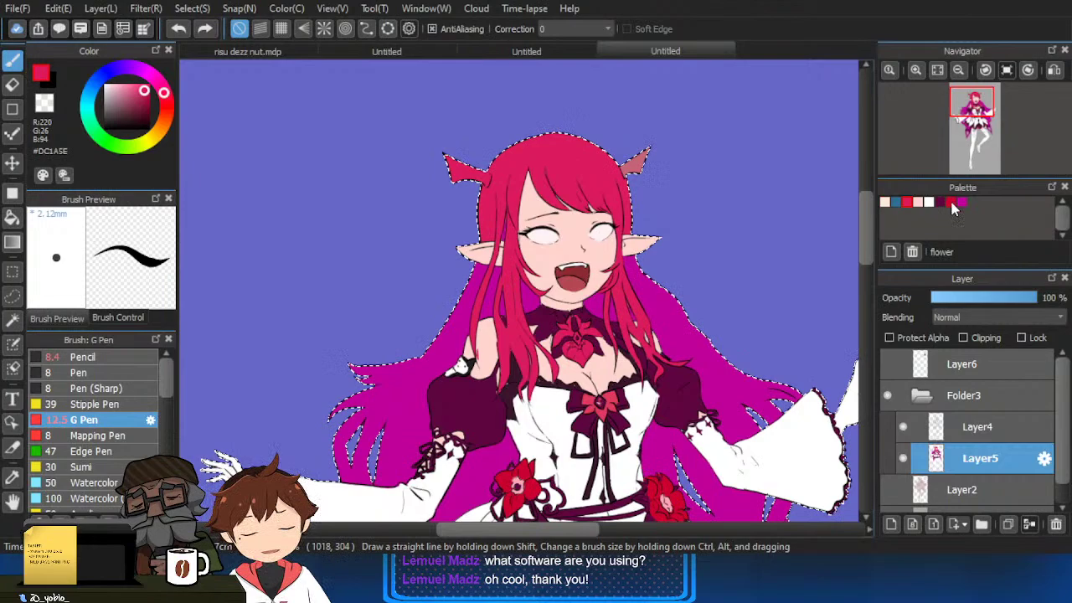
scroll(569, 180, "up", 4)
key("]")
key("]")
mouse_move(518, 105)
left_mouse_down()
mouse_move(607, 219)
mouse_move(608, 193)
left_mouse_up()
key("ctrl+z")
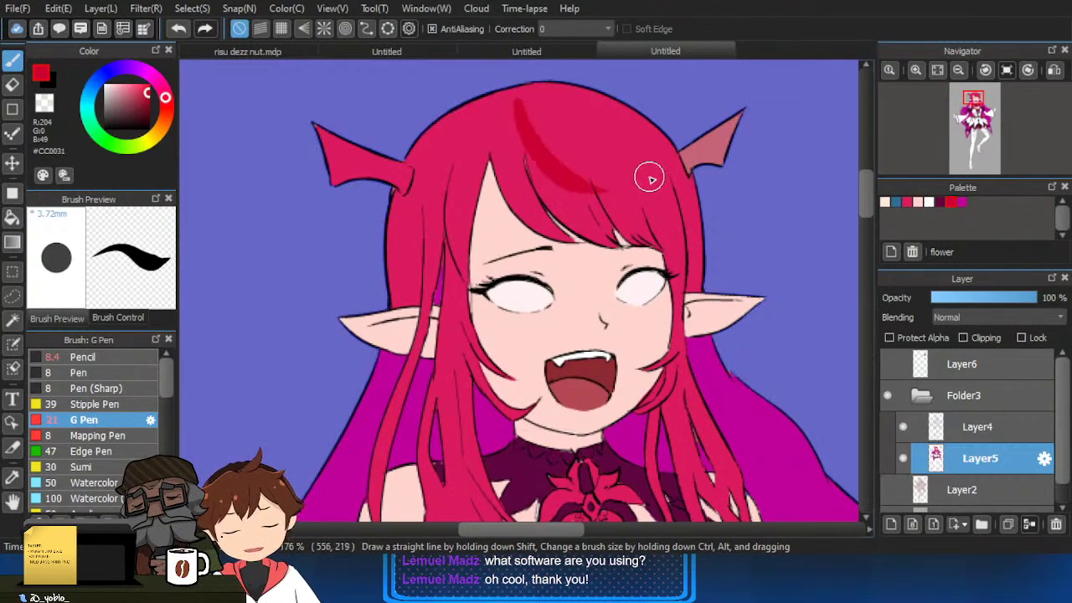
key("ctrl+z")
left_click(144, 85)
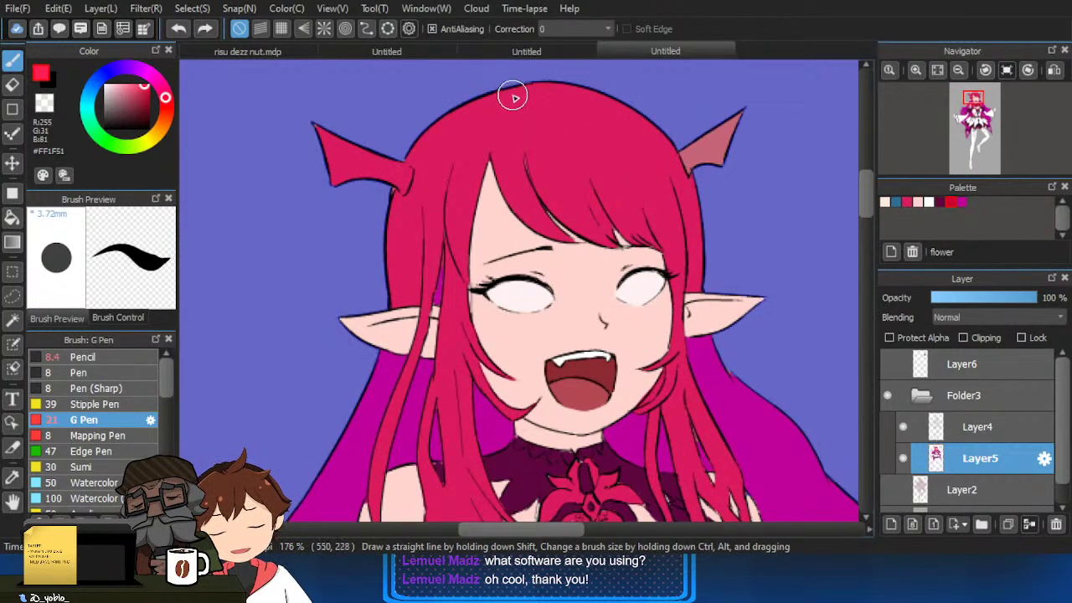
On Layer4, sketch the curved outlines of a fringe streak in #000000 with the G Pen at size 3.1.
left_click(972, 427)
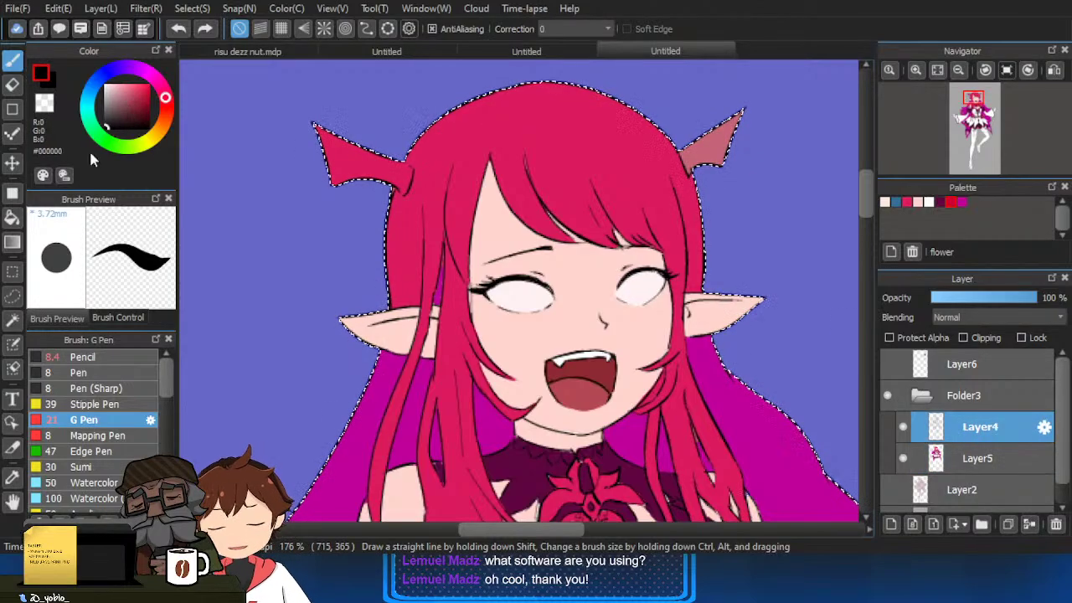
mouse_move(546, 126)
left_mouse_down()
mouse_move(512, 110)
mouse_move(591, 201)
mouse_move(513, 123)
left_mouse_up()
scroll(549, 145, "up", 1)
key("ctrl+z")
left_click_drag(504, 90, 601, 197)
key("ctrl+z")
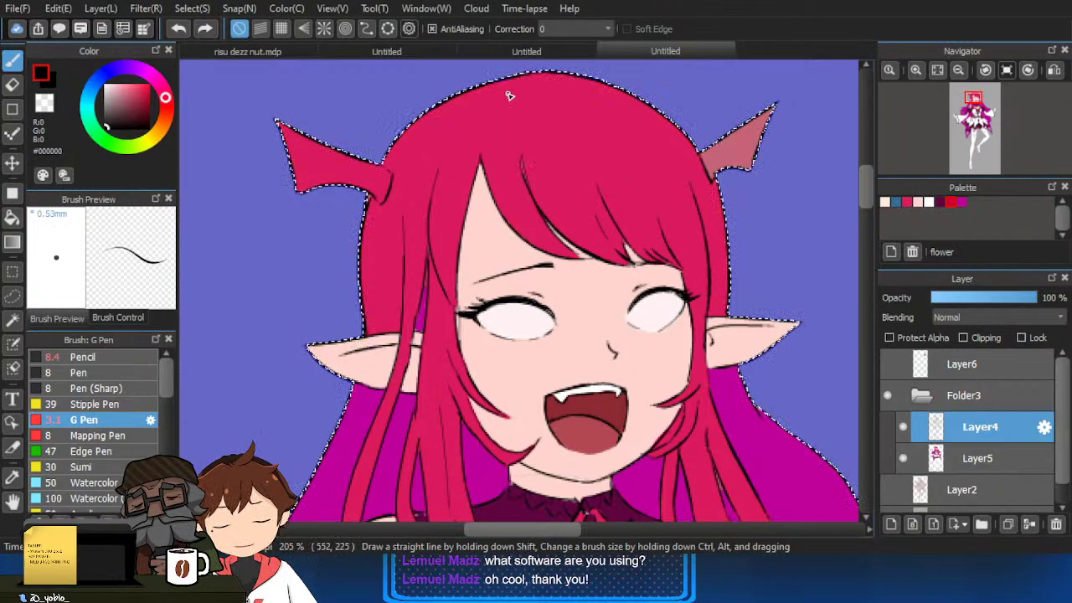
left_click_drag(522, 144, 621, 213)
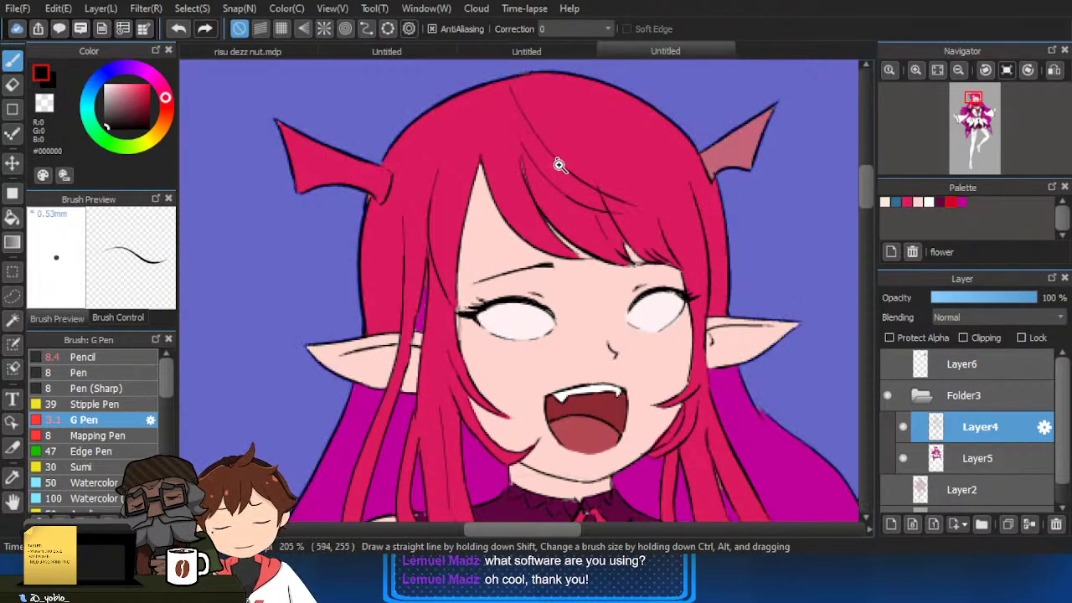
Redraw the streak's upper outline so it sweeps farther across the fringe, and tidy the lines at its lower tip.
scroll(578, 126, "up", 1)
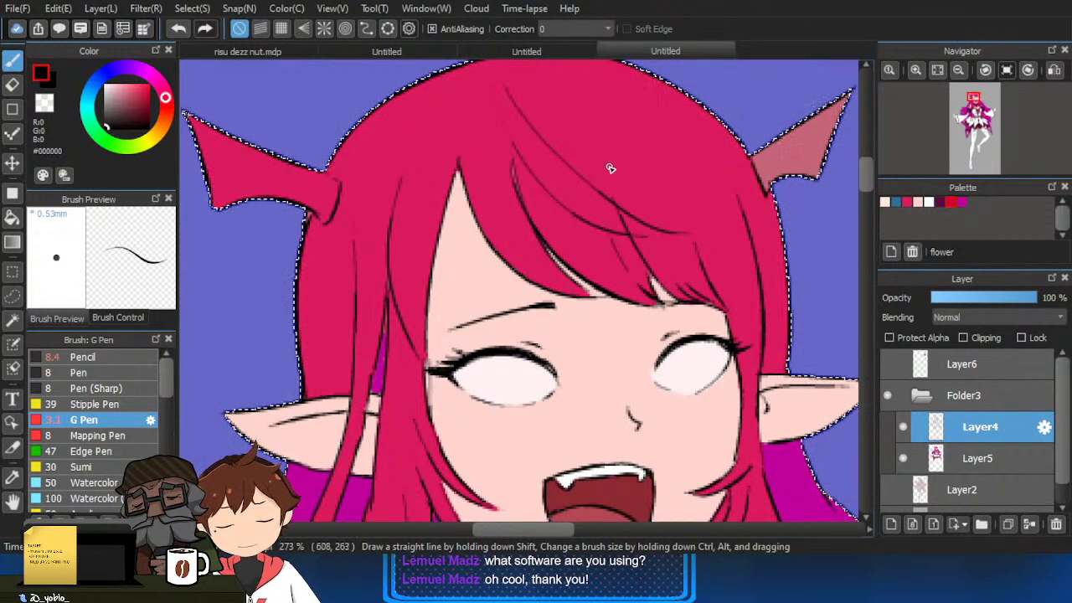
key("ctrl+z")
mouse_move(500, 82)
left_mouse_down()
mouse_move(676, 217)
mouse_move(717, 219)
left_mouse_up()
left_click_drag(637, 222, 689, 227)
key("e")
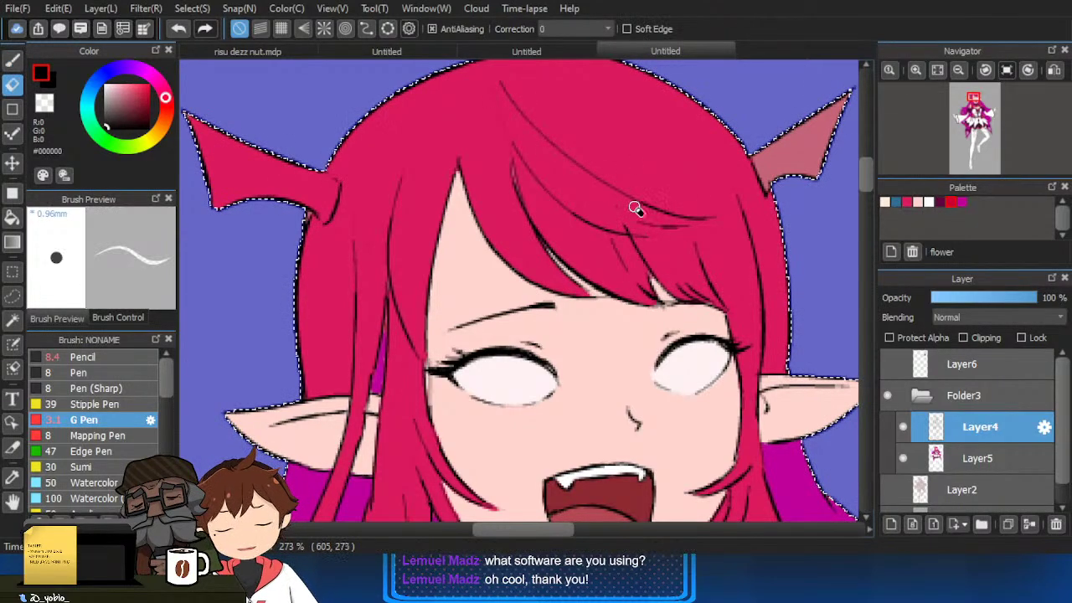
key("b")
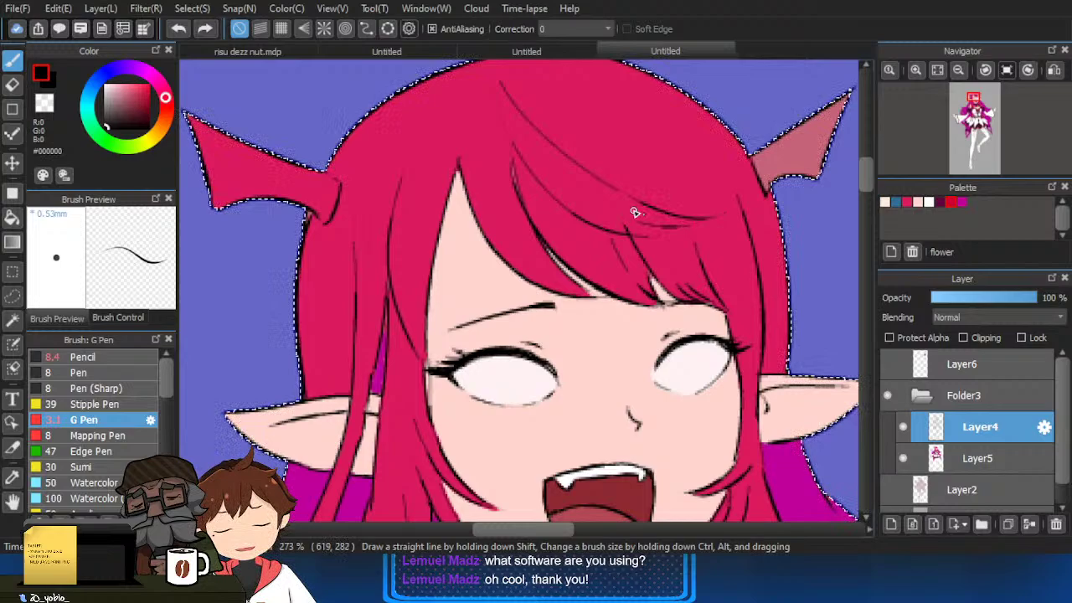
On Layer5, paint along the fringe streak's edges and both tips in #FF2858 with the G Pen at size 8.5.
left_click(970, 446)
key("ctrl+d")
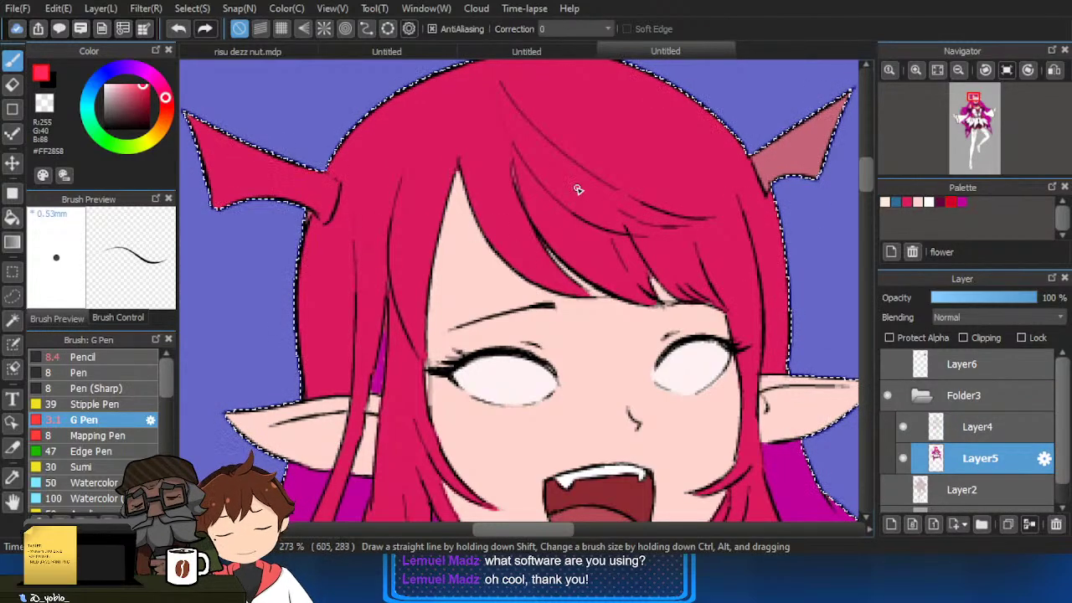
left_click_drag(577, 154, 585, 172, "ctrl+alt")
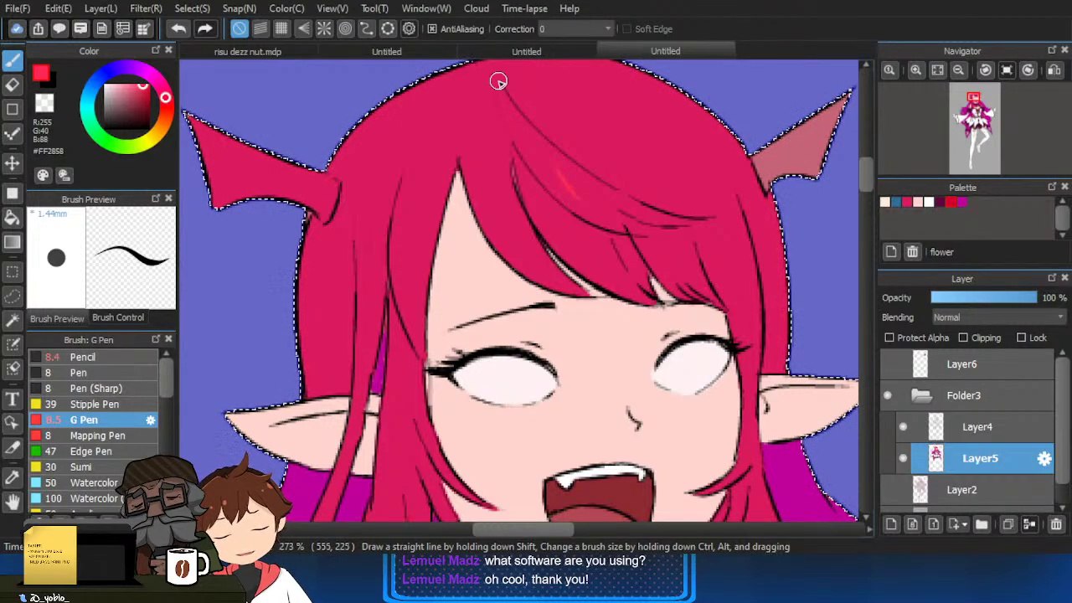
key("g")
mouse_move(648, 214)
left_mouse_down()
mouse_move(619, 206)
mouse_move(593, 176)
left_mouse_up()
left_click(633, 182)
key("ctrl+z")
key("b")
Fill the fringe streak's interior with #FF2858 and trim the colour outside its outline with #DC1A5E.
key("g")
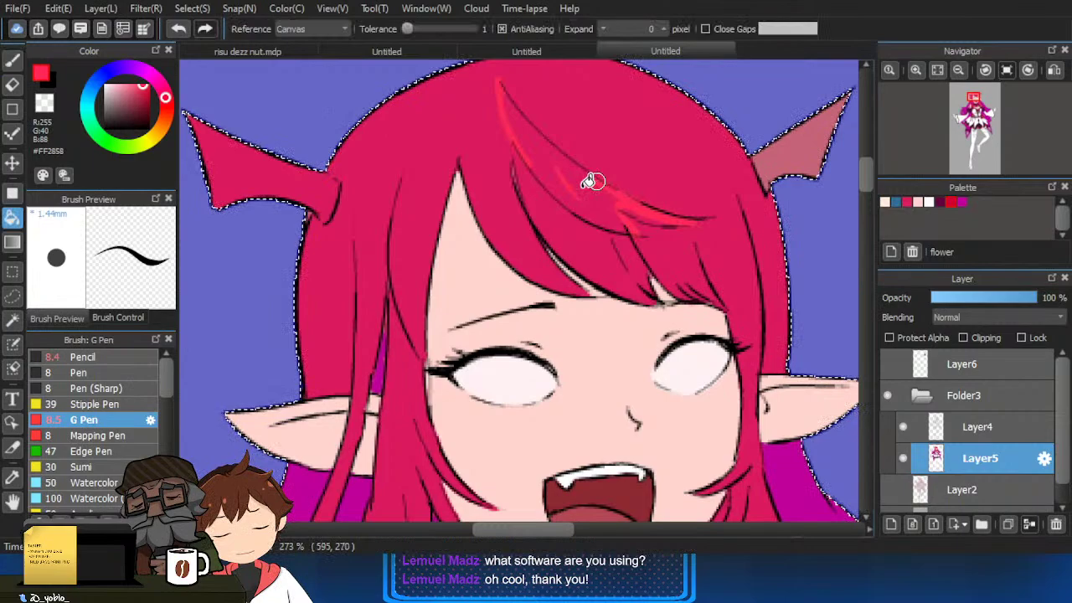
left_click(593, 183)
key("b")
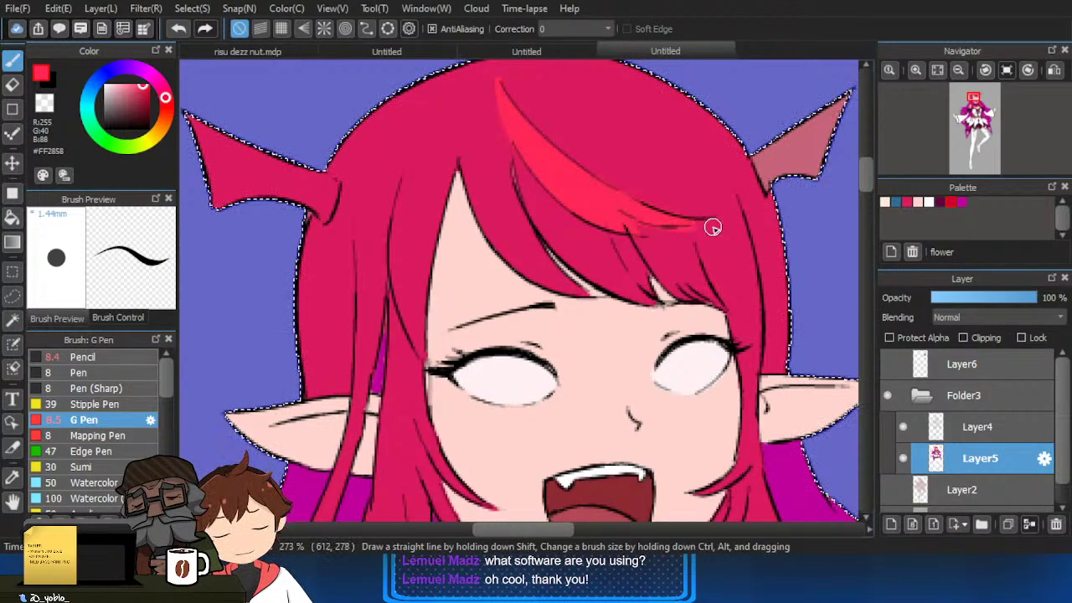
left_click(707, 224, "alt")
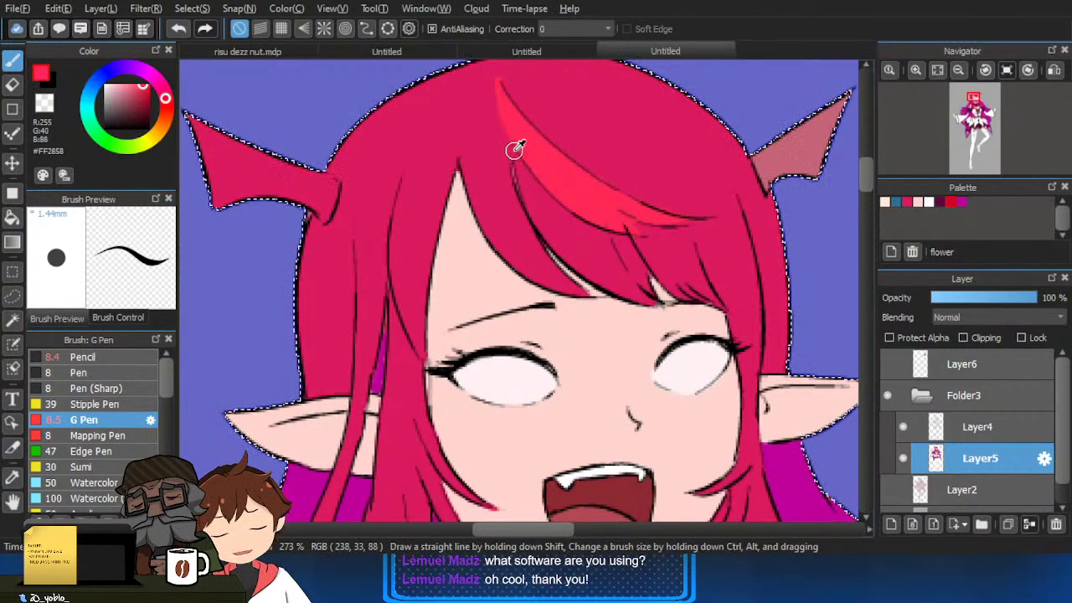
scroll(542, 117, "down", 2)
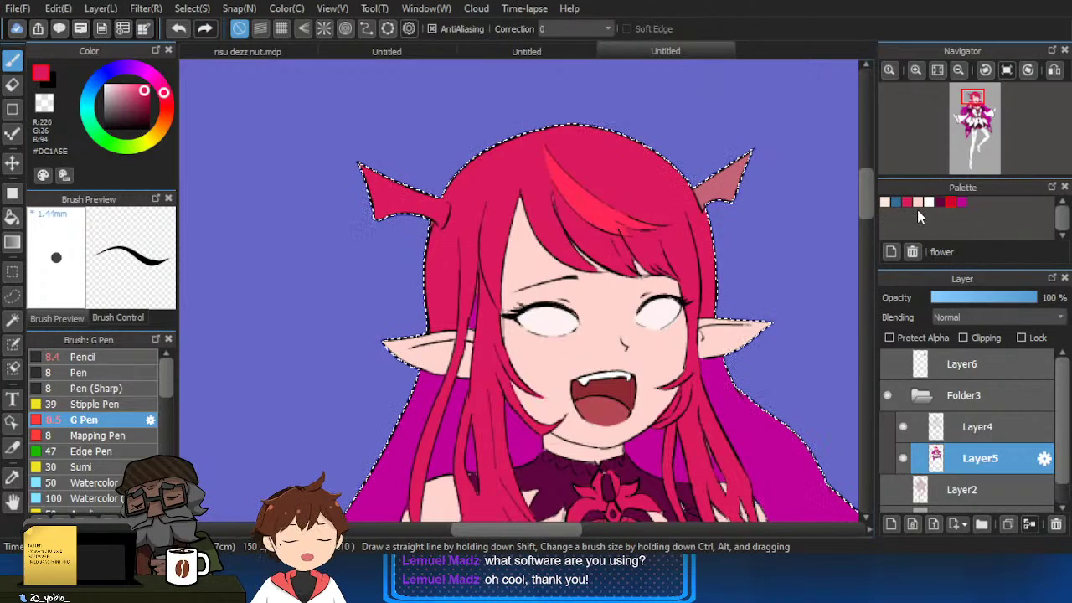
Sample the horn colours #26162D and #B0073D from the character reference image and save them to the palette as horn and horn2.
left_click(486, 49)
left_click(436, 52)
scroll(550, 227, "up", 5)
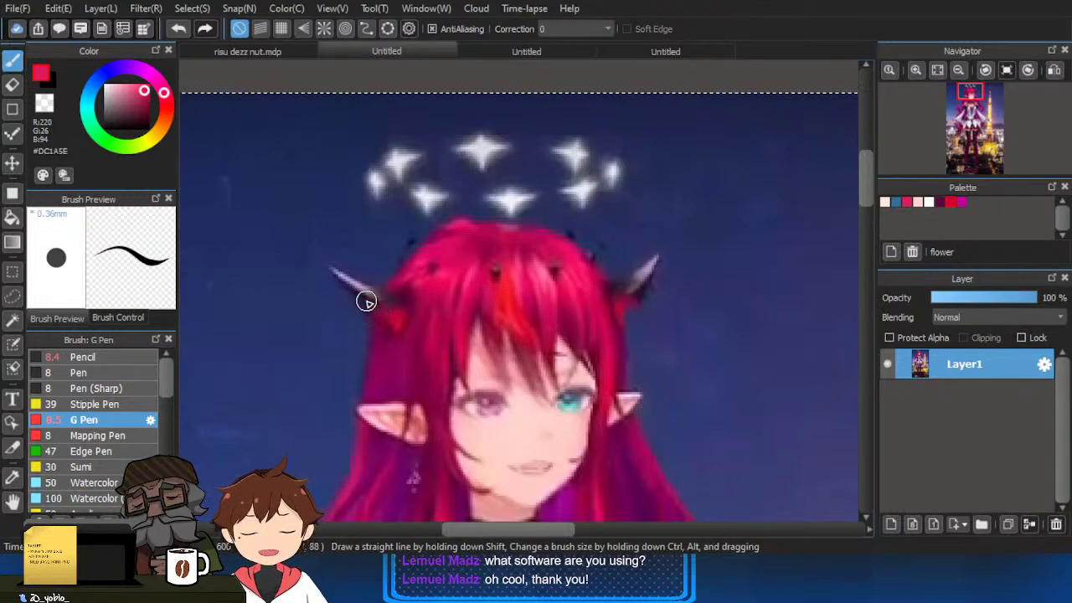
left_click(366, 301, "alt")
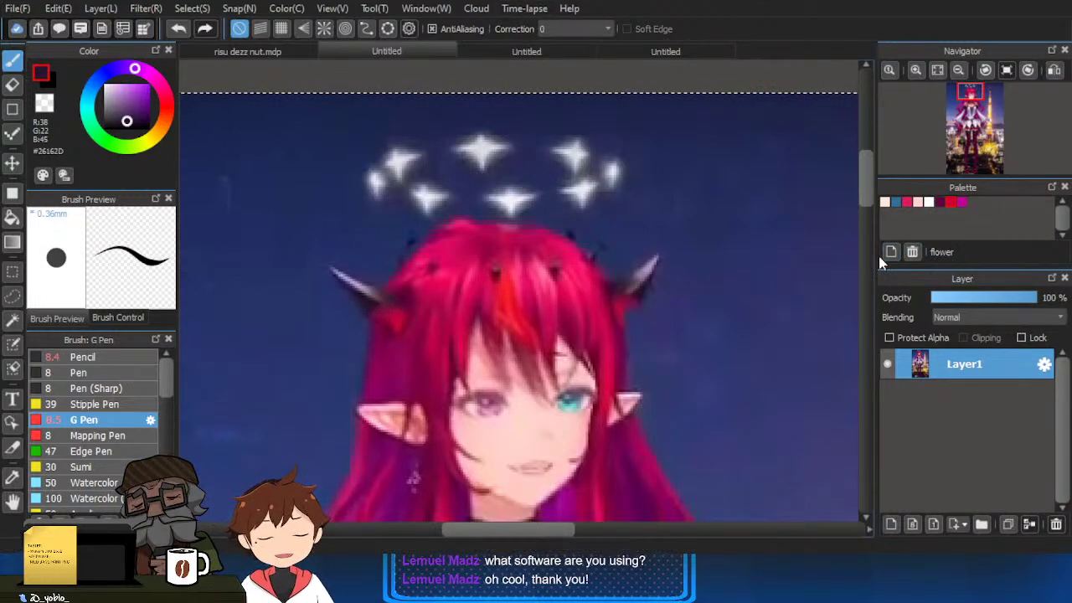
left_click(579, 258)
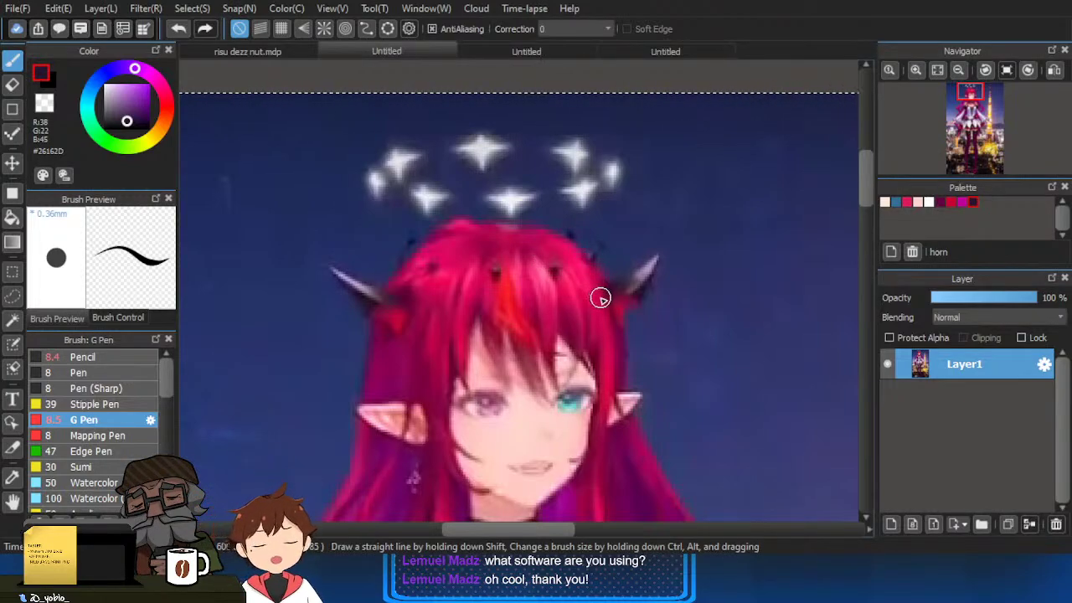
left_click(618, 303, "alt")
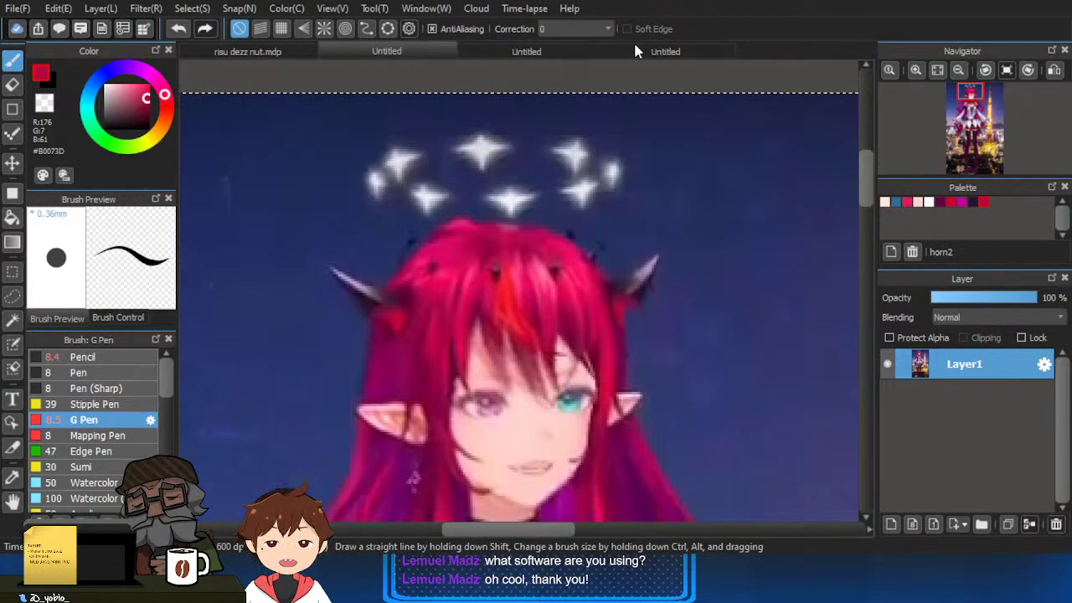
On Layer5 of the character drawing, fill the lower face of the right-hand horn with the horn colour #26162D.
left_click(664, 51)
left_click_drag(763, 209, 801, 191)
key("ctrl+z")
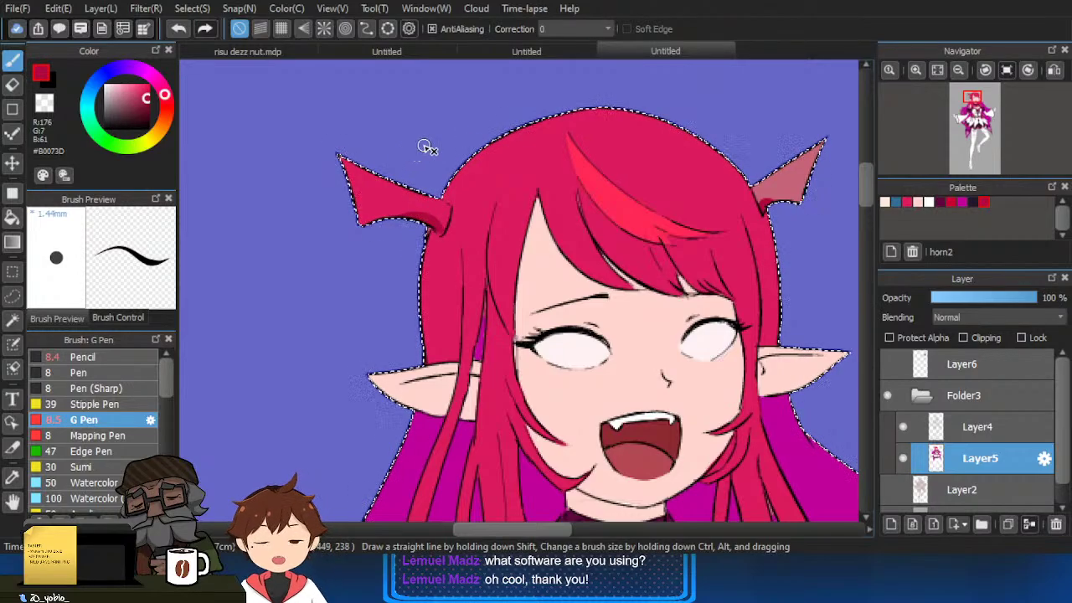
left_click(973, 201)
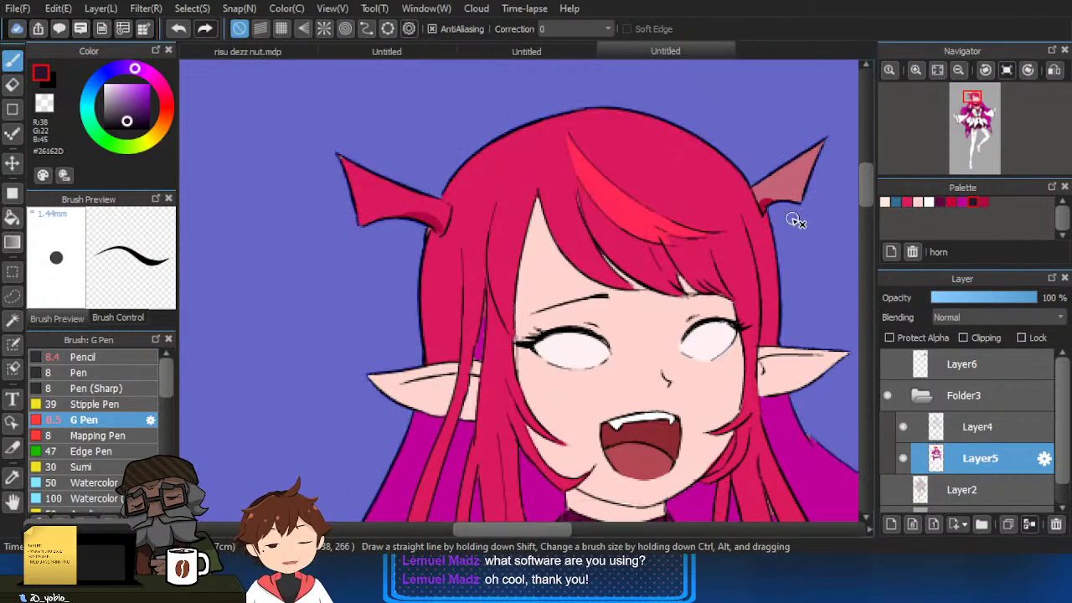
key("g")
left_click(762, 208)
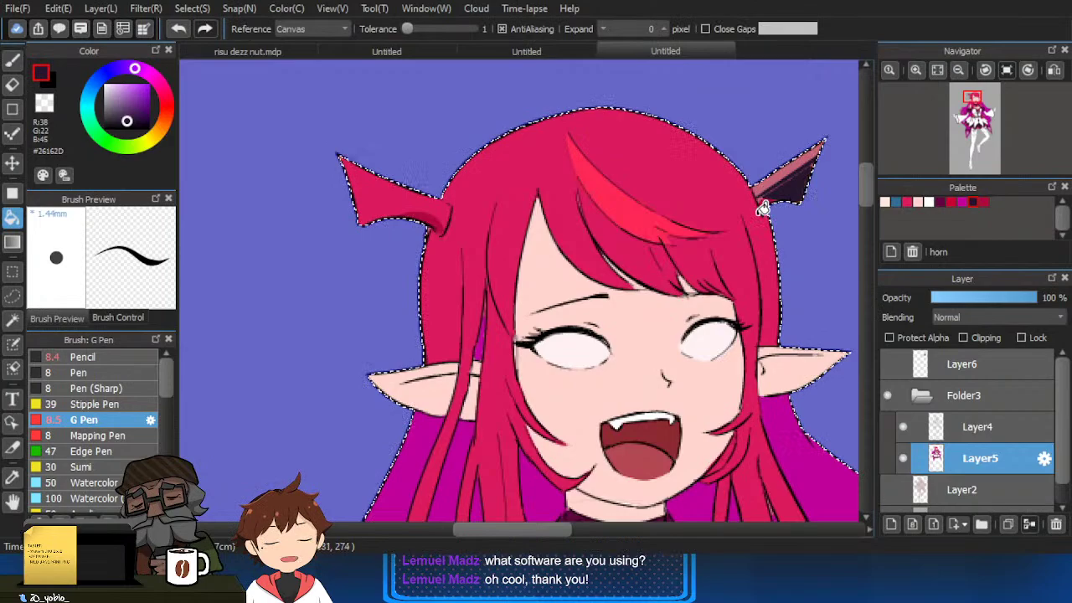
Set the fill expansion to 1 pixel and colour the left-hand horn's lower face and base with #26162D.
left_click(663, 30)
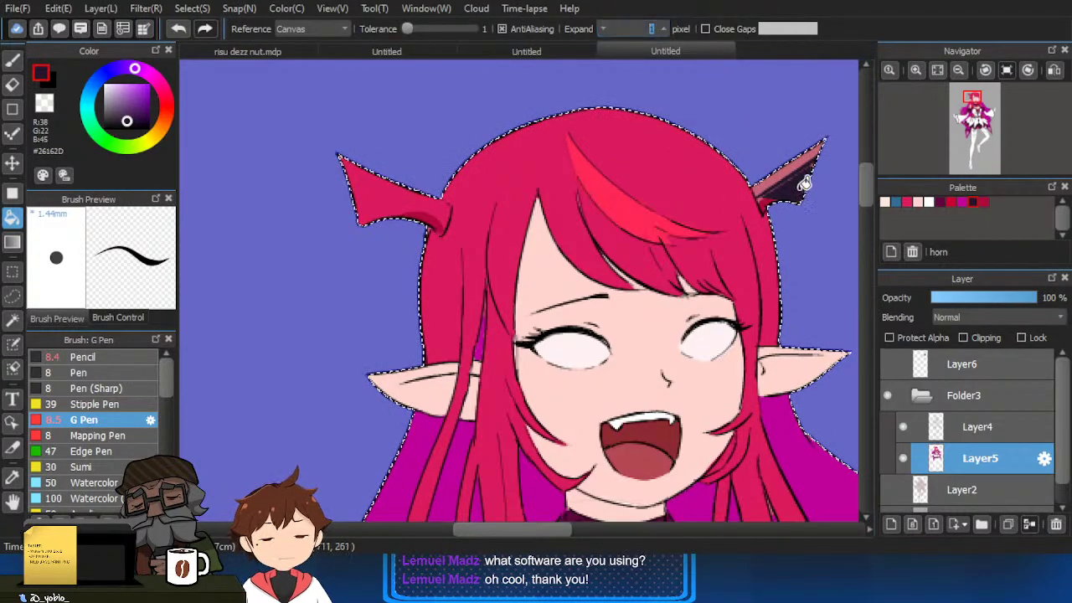
key("b")
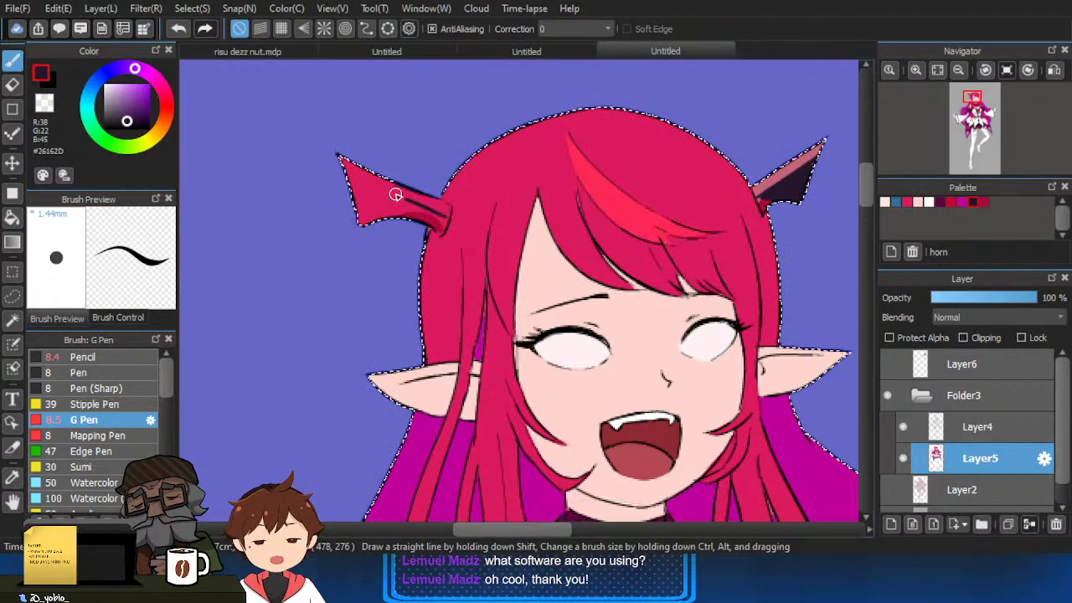
key("g")
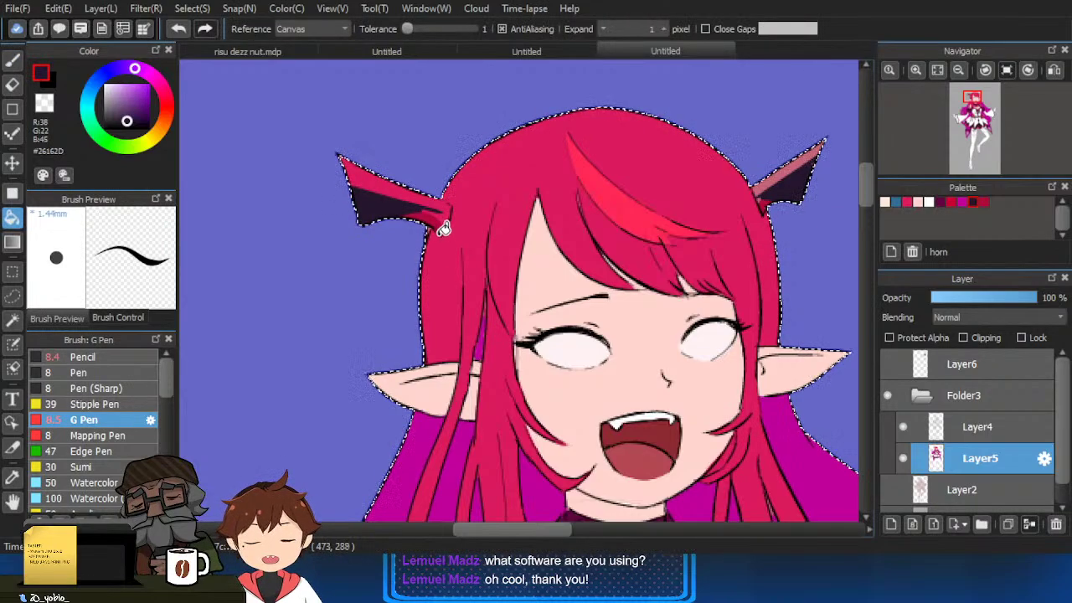
key("b")
left_click_drag(418, 208, 443, 215)
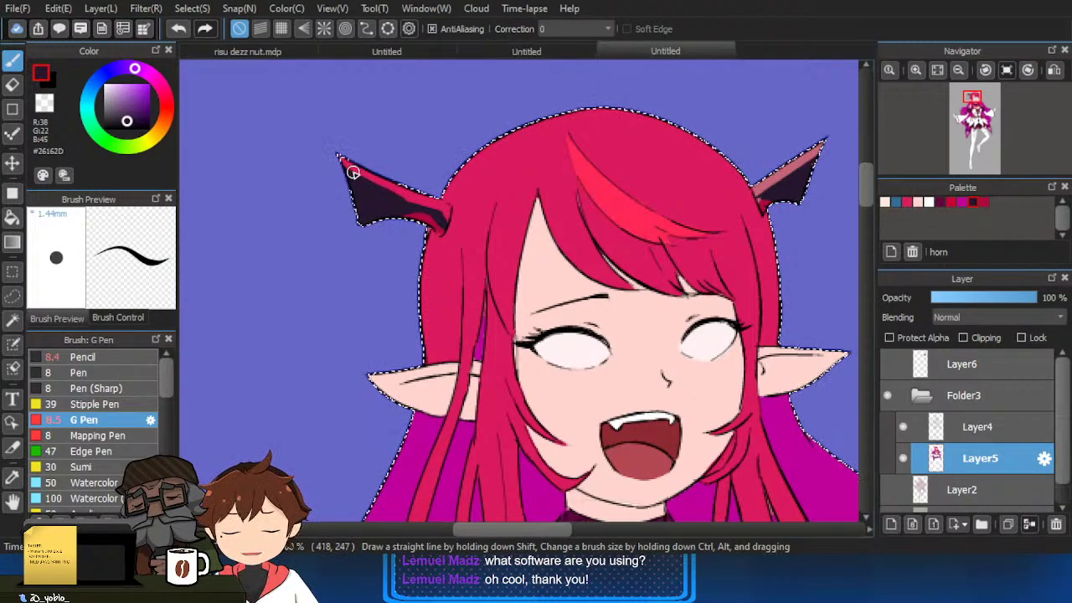
Paint a near-white #FCF7FF highlight along the left-hand horn's upper face and trim it near the base with #26162D.
left_click(118, 90)
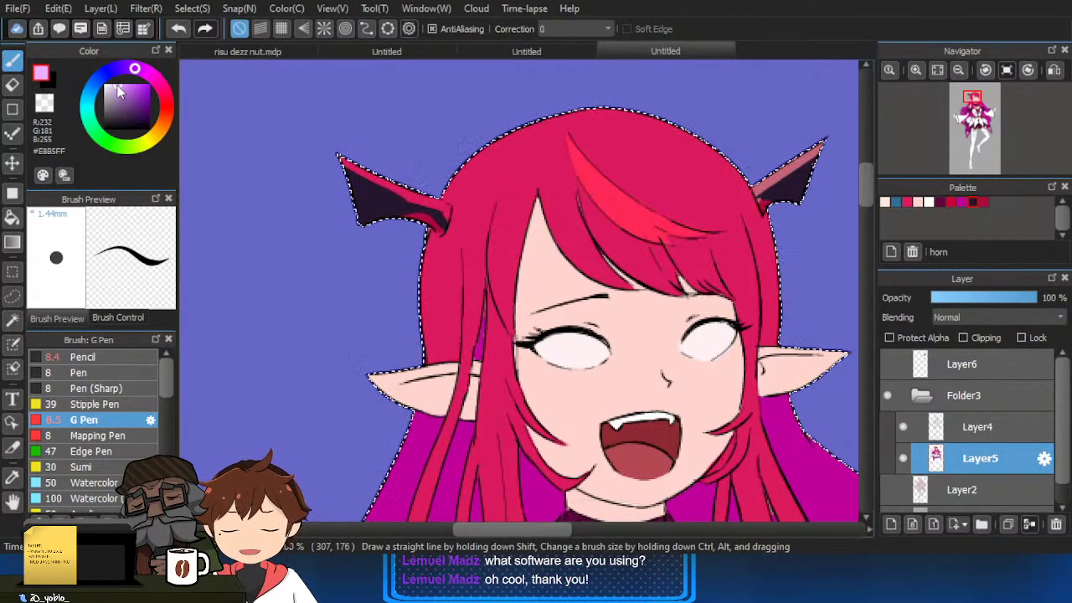
key("g")
left_click(414, 184)
key("ctrl+z")
key("b")
left_click_drag(442, 202, 446, 207)
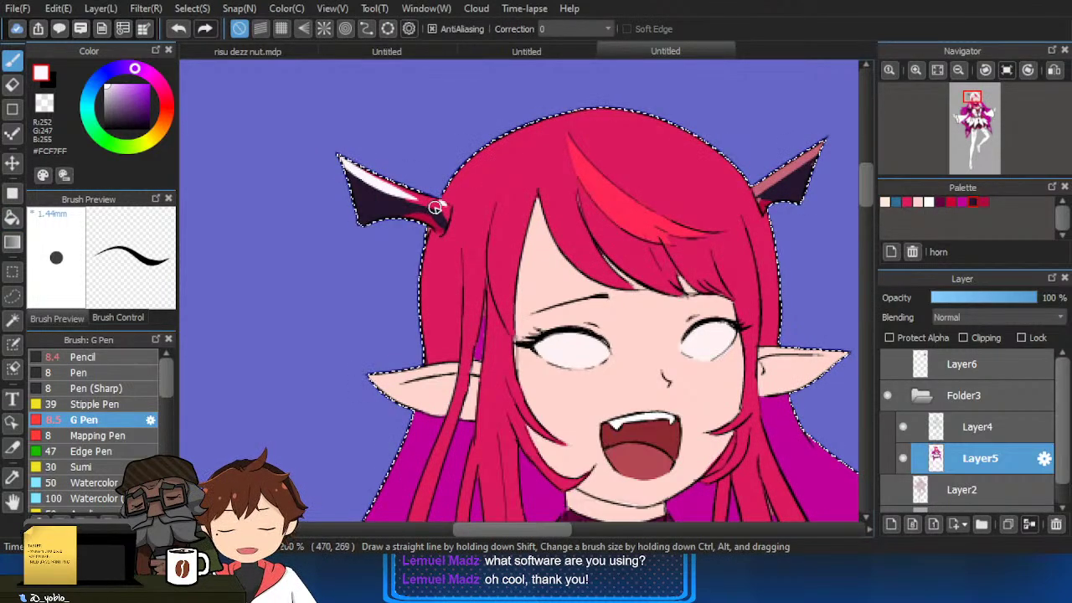
left_click(391, 180, "alt")
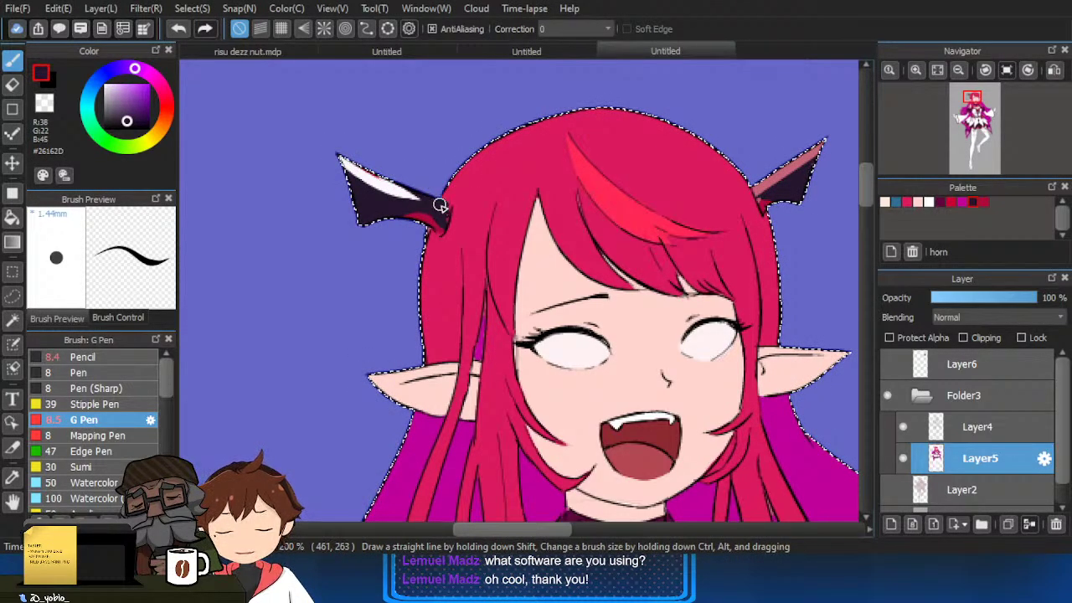
Paint a #FCF7FF highlight on the right-hand horn's upper face and colour both horns' undersides with #B0073D.
left_click(395, 193, "alt")
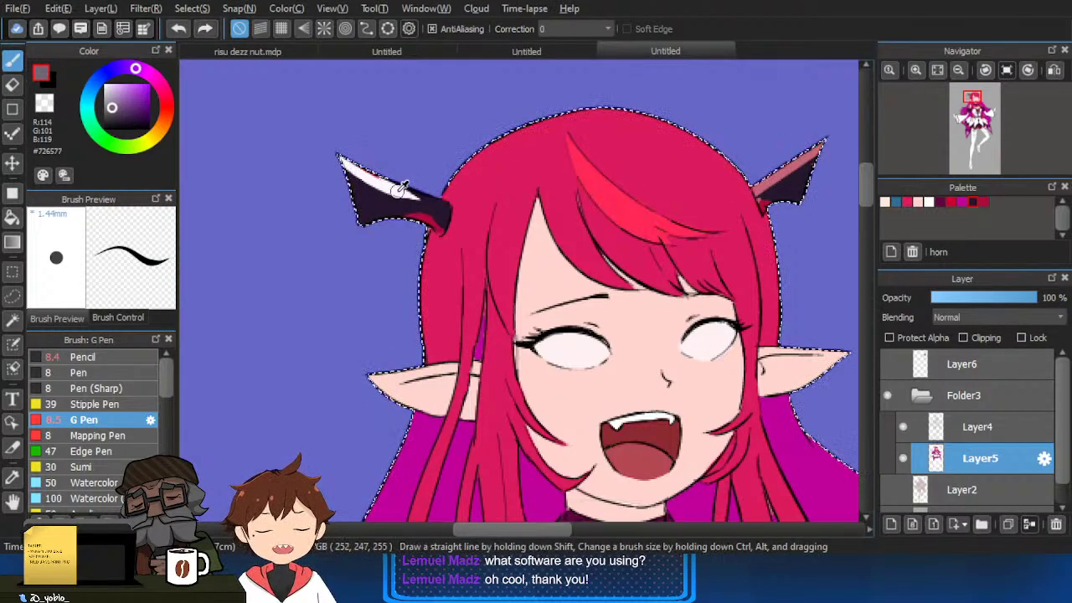
left_click(397, 188, "alt")
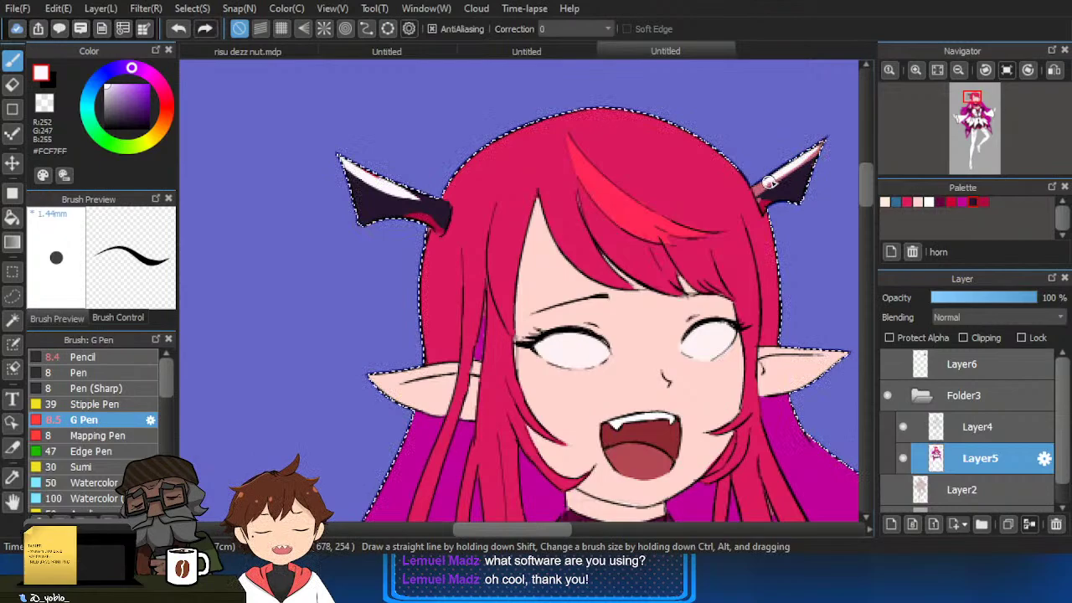
left_click(826, 151, "alt")
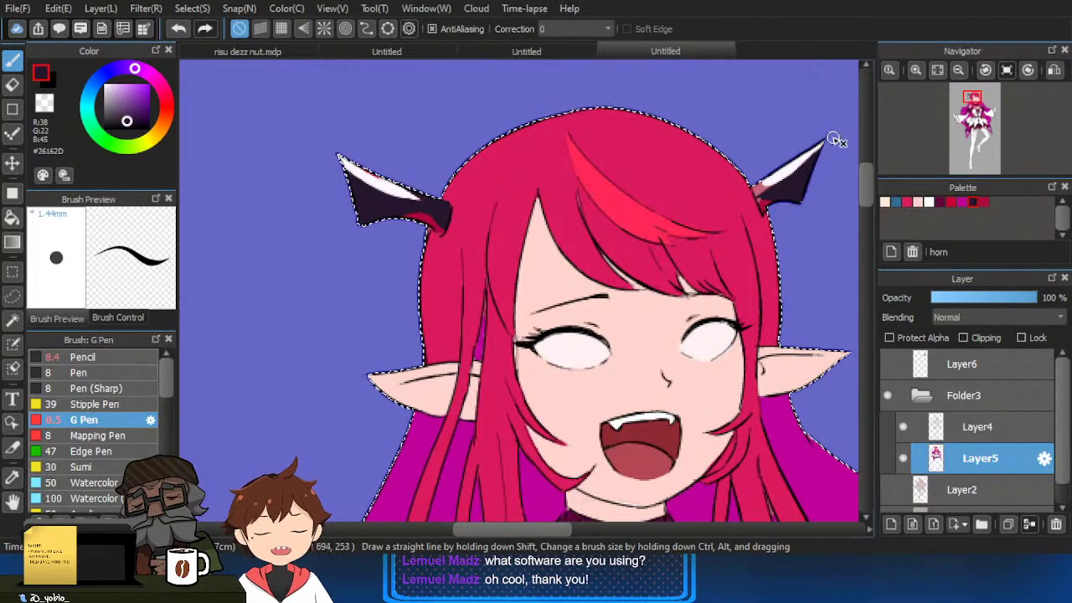
left_click(792, 213, "alt")
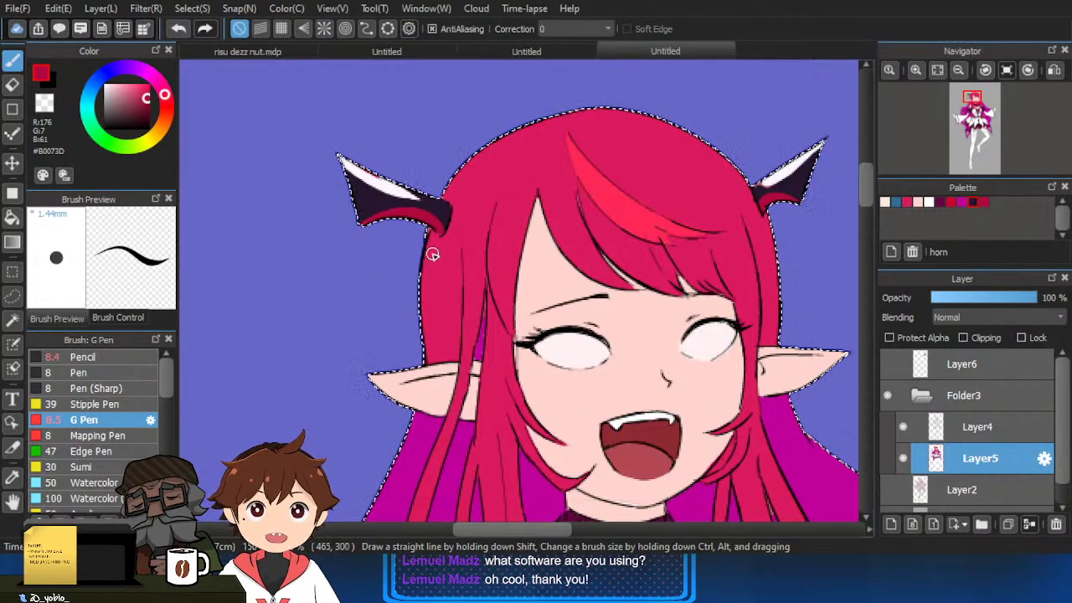
Sample the skin colour #FFD5CF from the chest and fill the left-hand sleeve's hand with it.
scroll(476, 243, "down", 3)
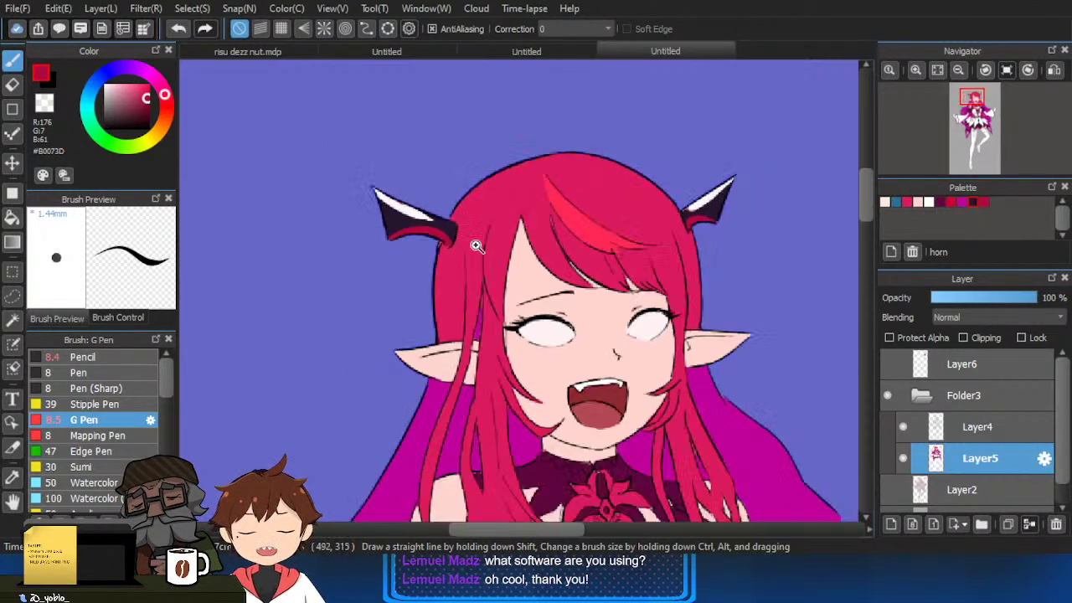
left_click_drag(641, 387, 616, 400)
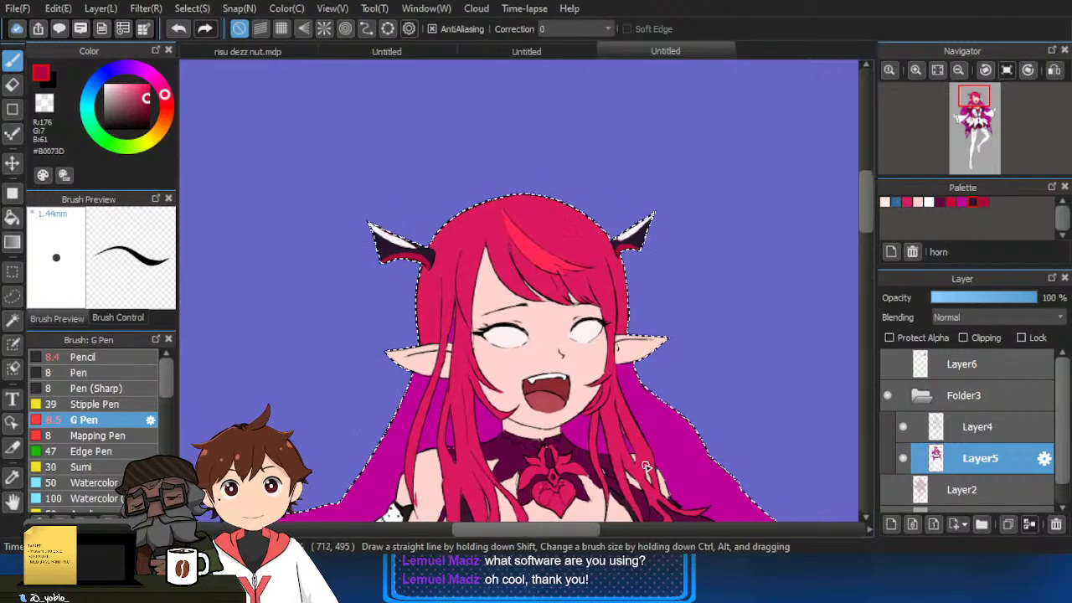
left_click_drag(692, 431, 689, 337)
scroll(690, 336, "down", 10)
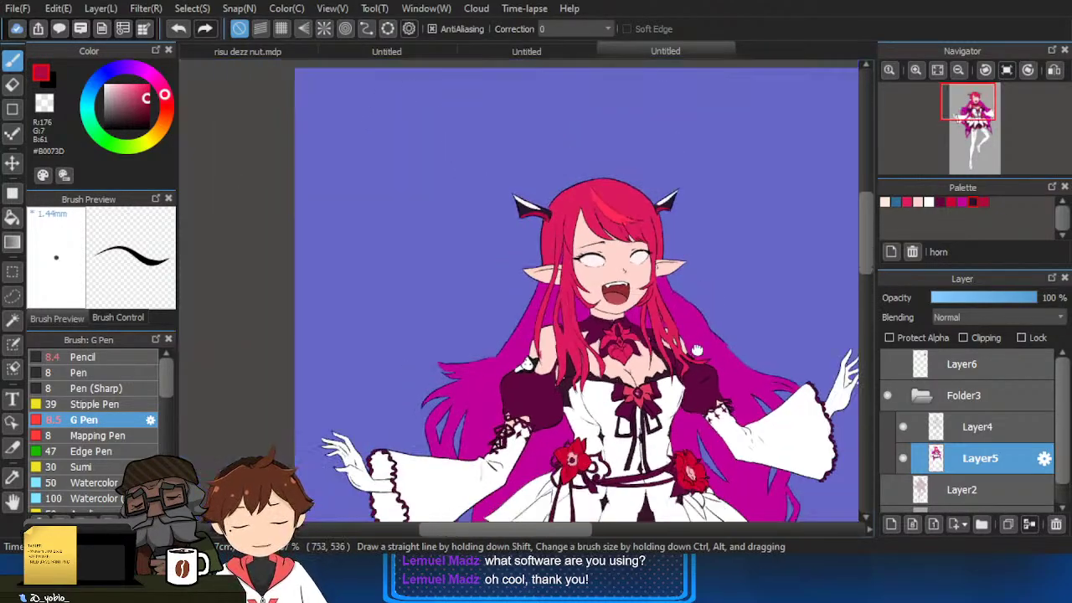
scroll(683, 290, "up", 3)
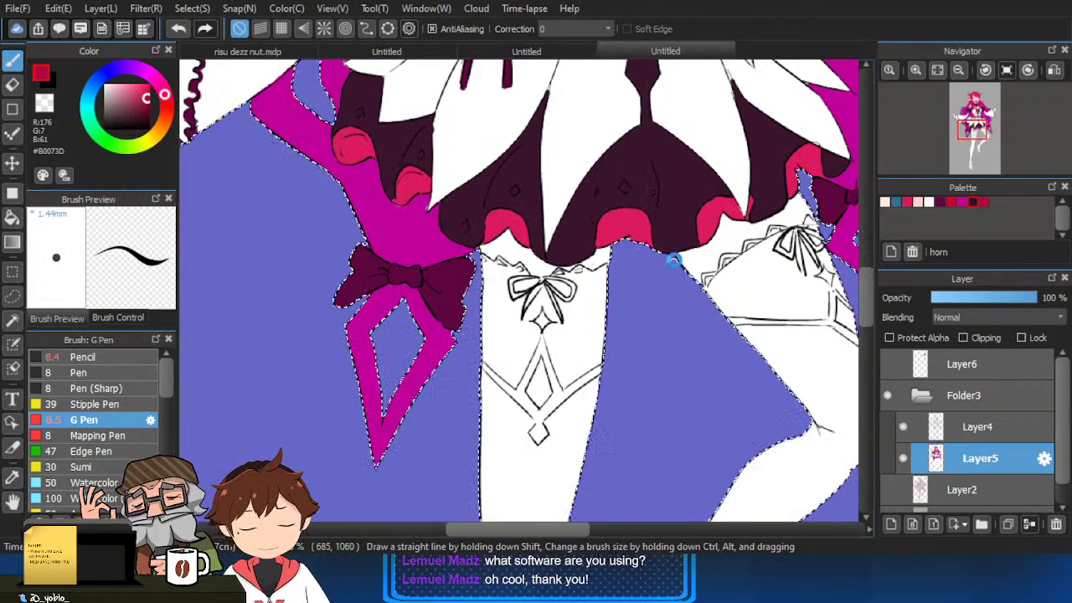
scroll(684, 290, "down", 3)
left_click_drag(684, 290, 677, 409)
left_click(610, 155, "alt")
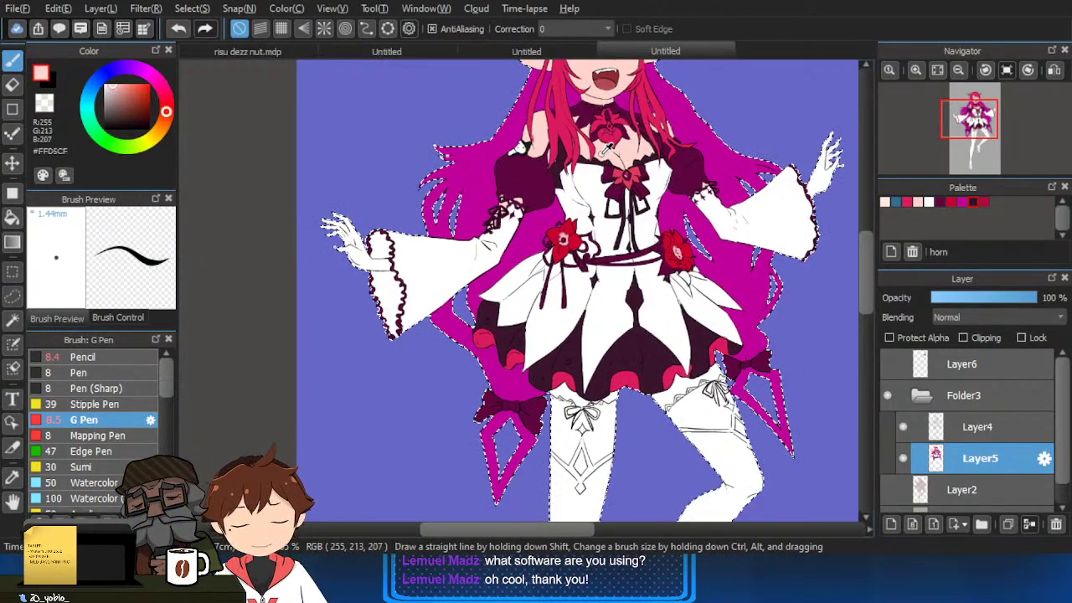
key("g")
left_click(358, 253)
Fill the raised hand on the right-hand side with #FFD5CF and paint its fingers with the G Pen at size 26.
left_click_drag(825, 173, 745, 202)
left_click(745, 202, "ctrl")
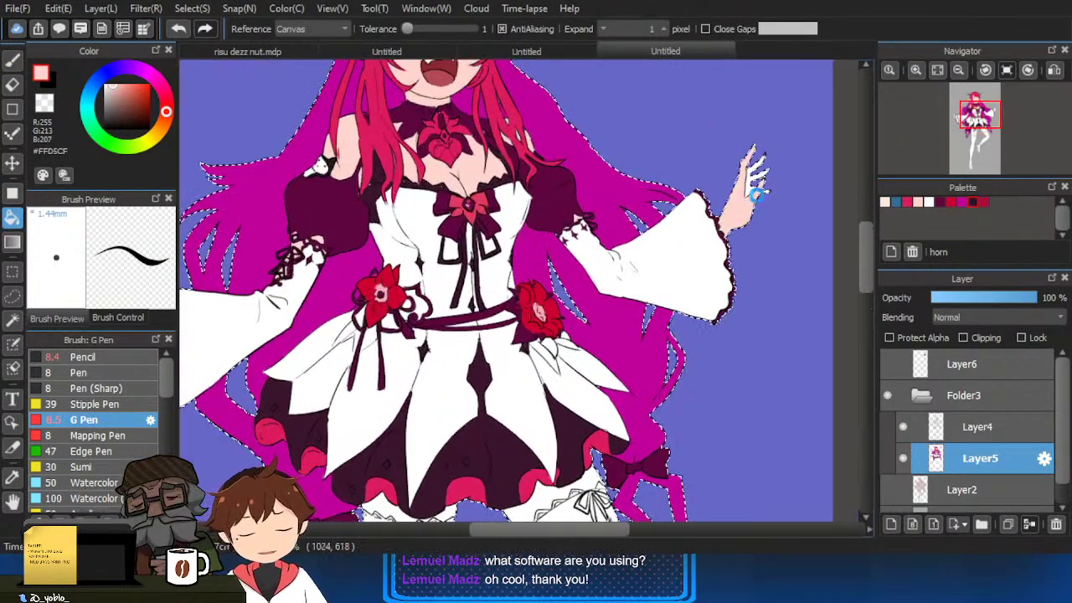
left_click(745, 202, "ctrl")
left_click(737, 210)
key("b")
left_click_drag(743, 159, 758, 154)
key("ctrl+d")
scroll(779, 161, "down", 3)
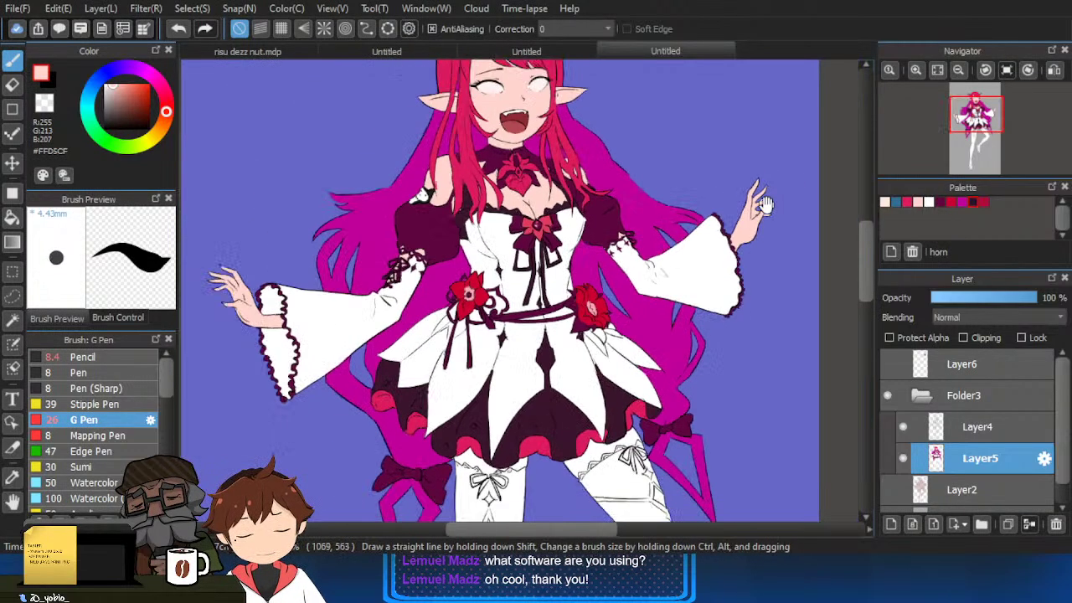
scroll(366, 283, "up", 1)
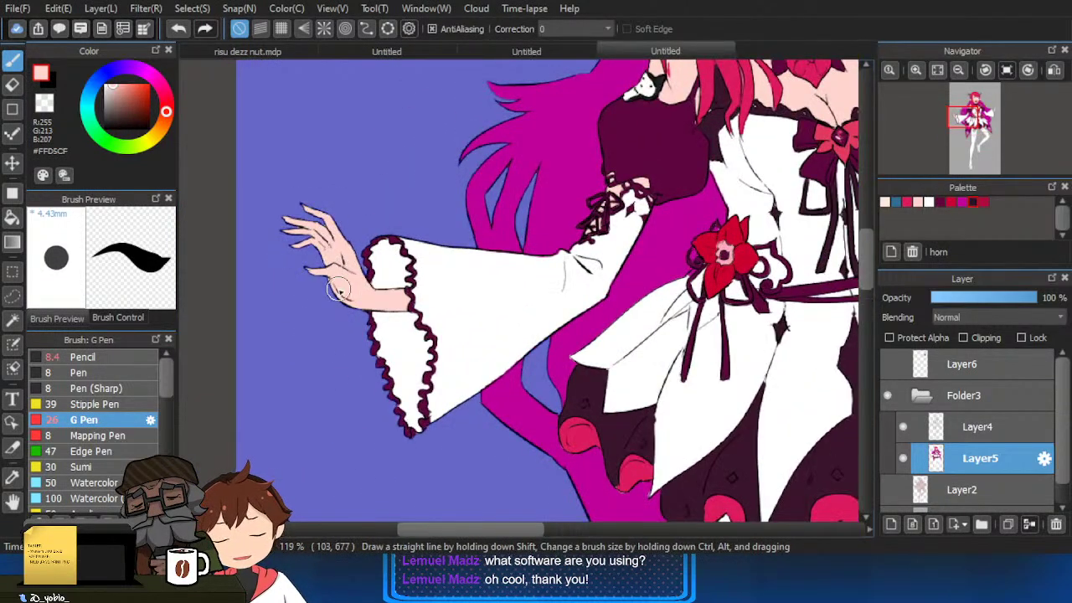
Colour the straight leg's bare thigh above the stocking and the openings in its lace trim with skin colour #FFD5CF.
scroll(348, 288, "down", 4)
left_click_drag(770, 425, 618, 273)
mouse_move(663, 408)
left_mouse_down()
mouse_move(674, 329)
mouse_move(674, 348)
left_mouse_up()
key("ctrl+d")
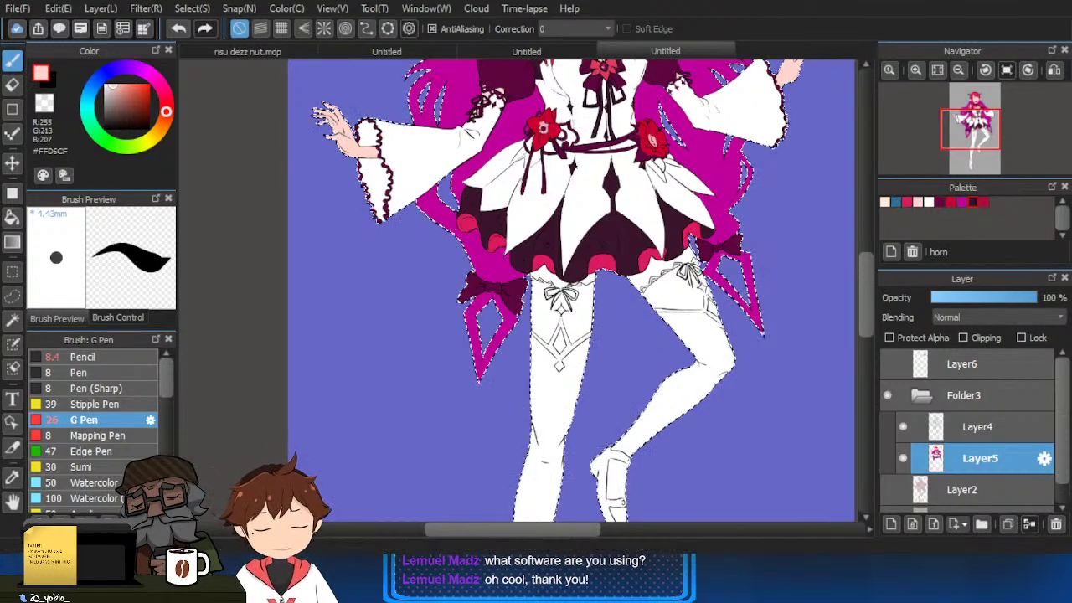
left_click(940, 202)
key("g")
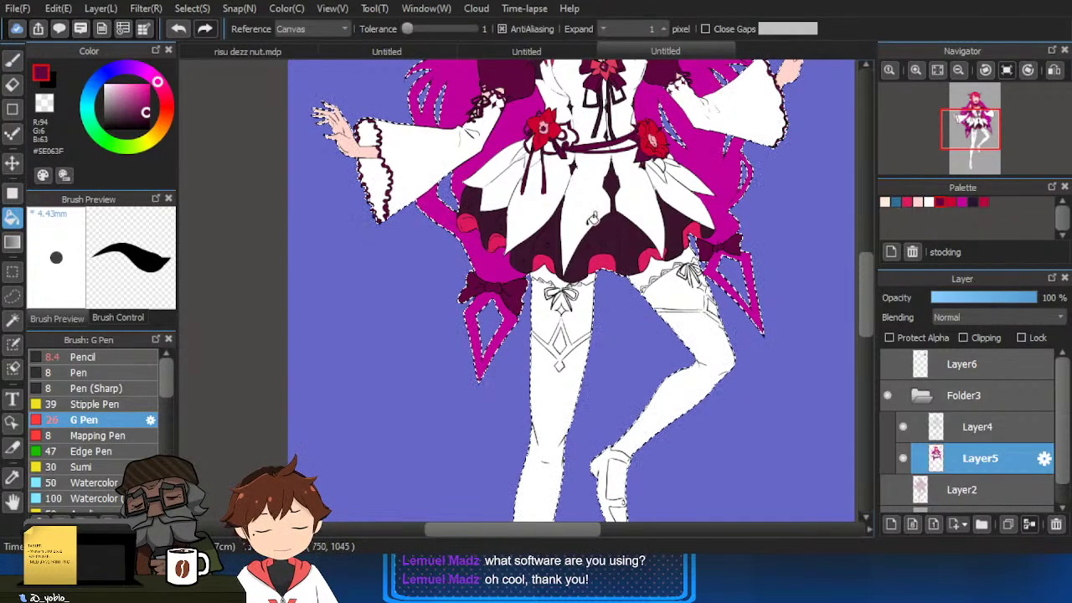
left_click(373, 143, "alt")
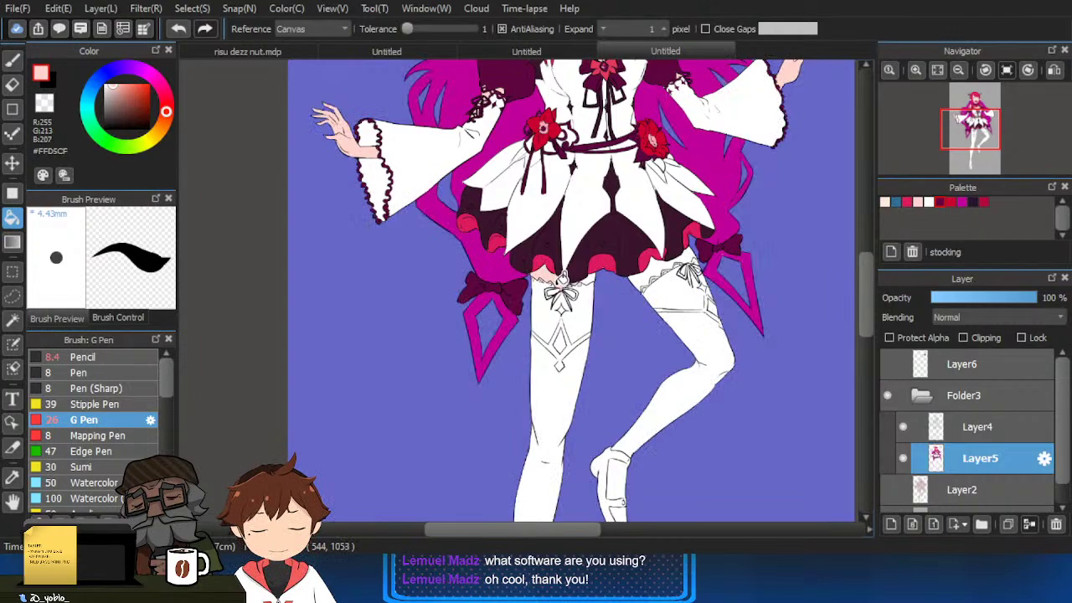
scroll(578, 278, "up", 4)
left_click(589, 273)
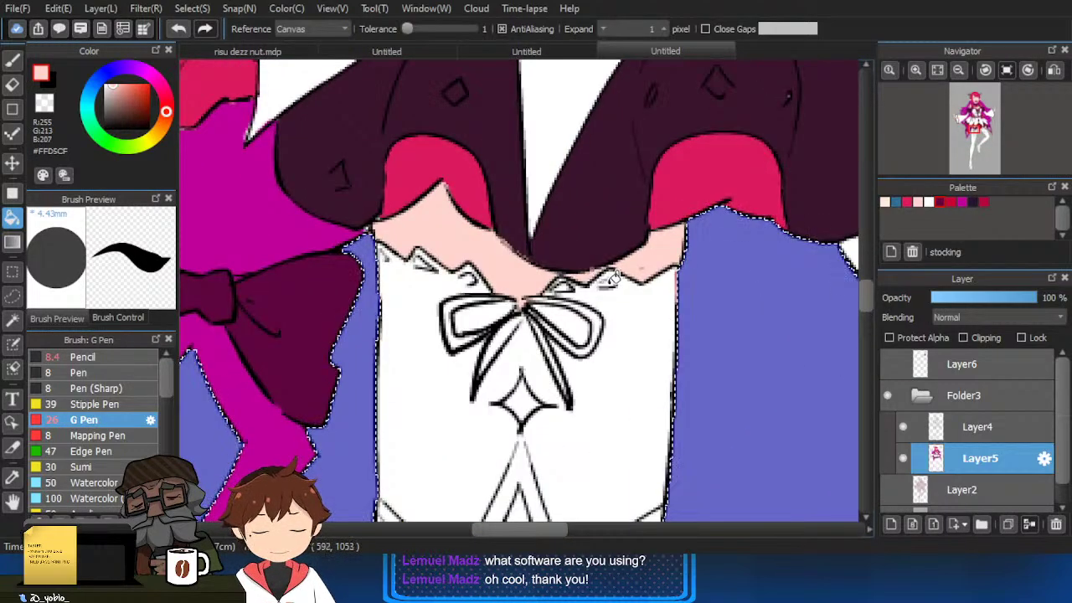
key("b")
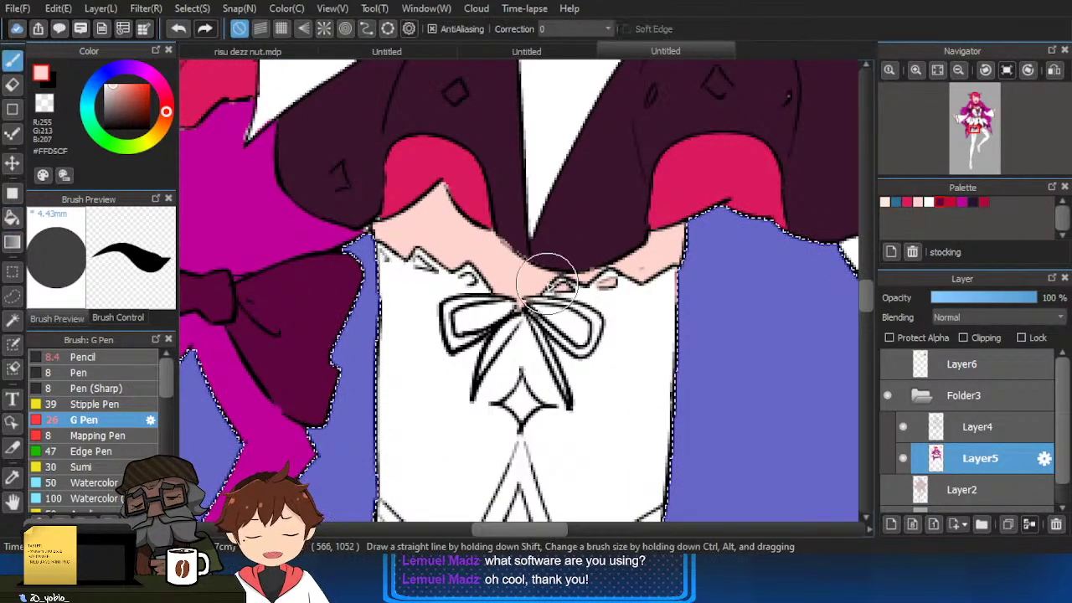
left_click_drag(423, 268, 393, 258)
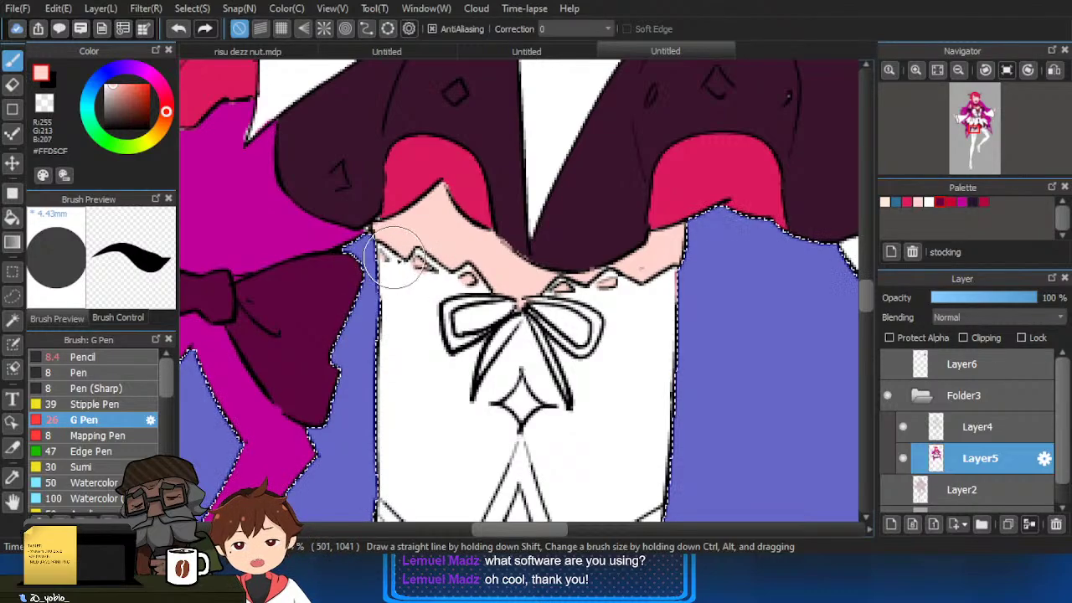
Colour the bent leg's bare thigh and the openings in its stocking lace with skin colour #FFD5CF.
scroll(508, 312, "down", 2)
left_click_drag(701, 287, 580, 300)
scroll(599, 337, "up", 1)
scroll(598, 337, "up", 2)
key("g")
left_click(531, 289)
key("b")
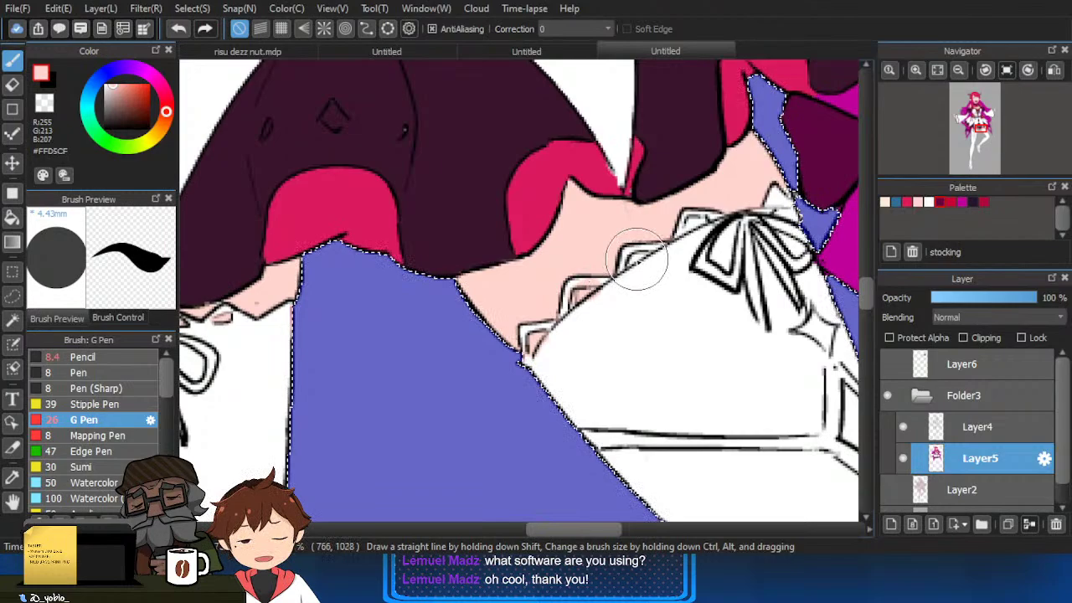
scroll(760, 184, "down", 2)
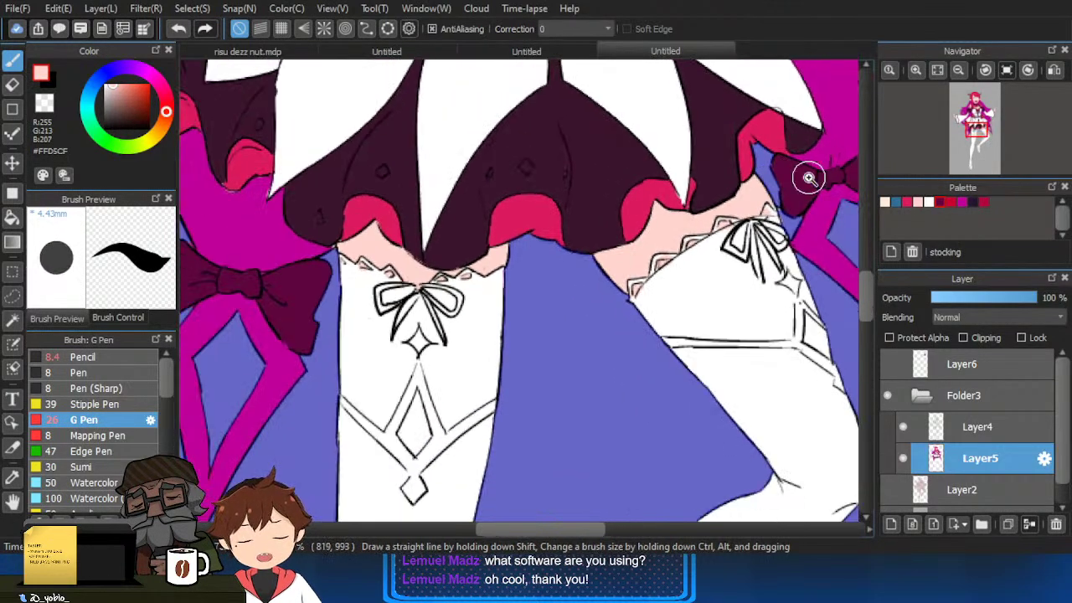
Hide the Layer4 line art and fill both stockings on Layer5 with the horn colour #26162D.
left_click(904, 428)
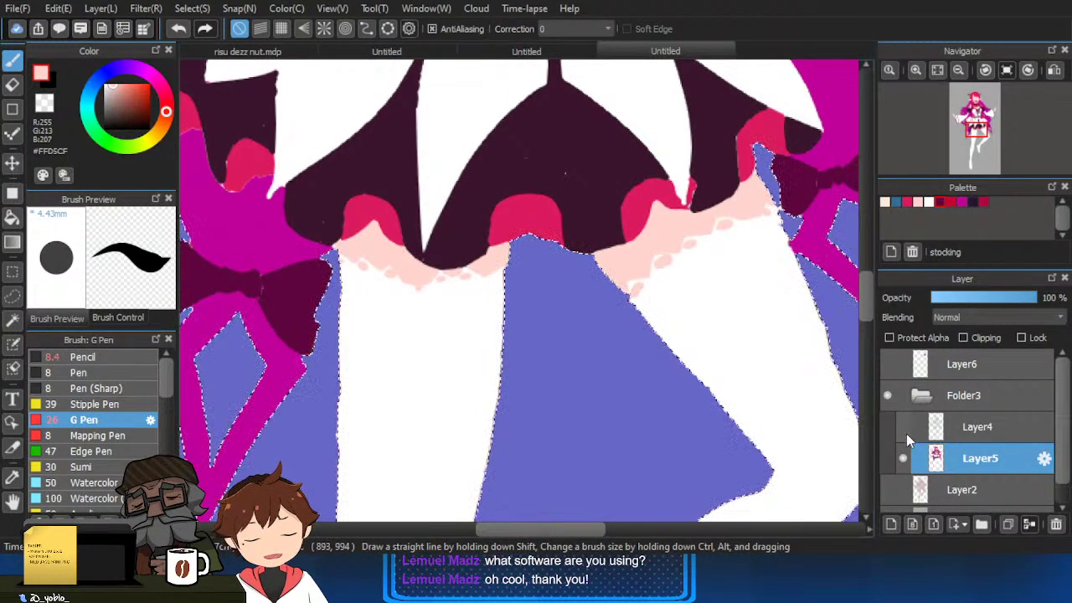
left_click(971, 202)
key("g")
left_click(704, 334)
left_click(441, 431)
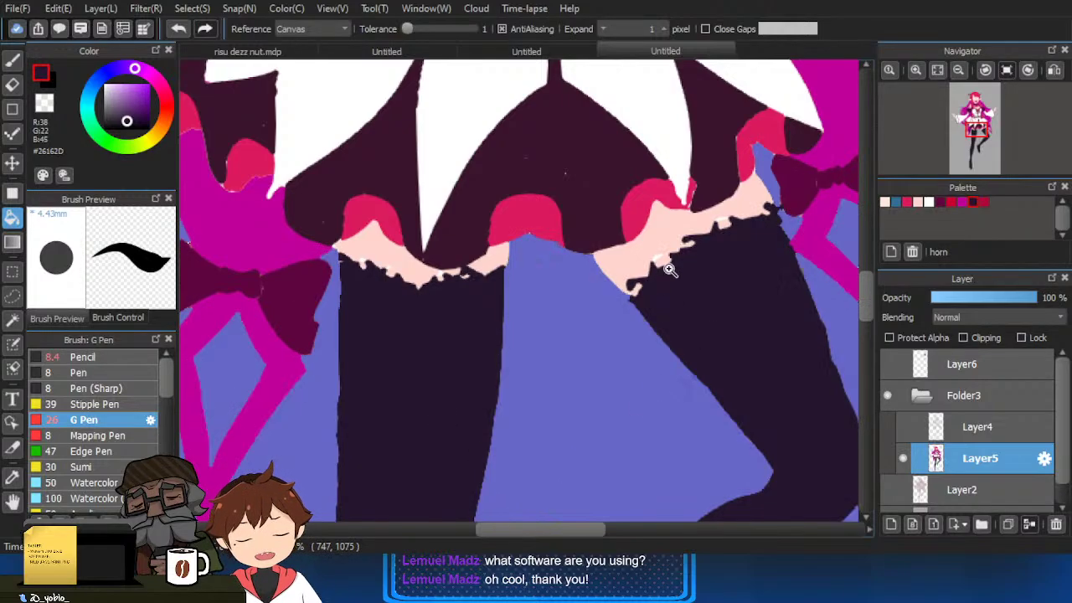
Show the Layer4 line art again and touch up the stockings' lace trim on Layer5 using the G Pen at size 13.6.
scroll(735, 299, "up", 2)
left_click(904, 428)
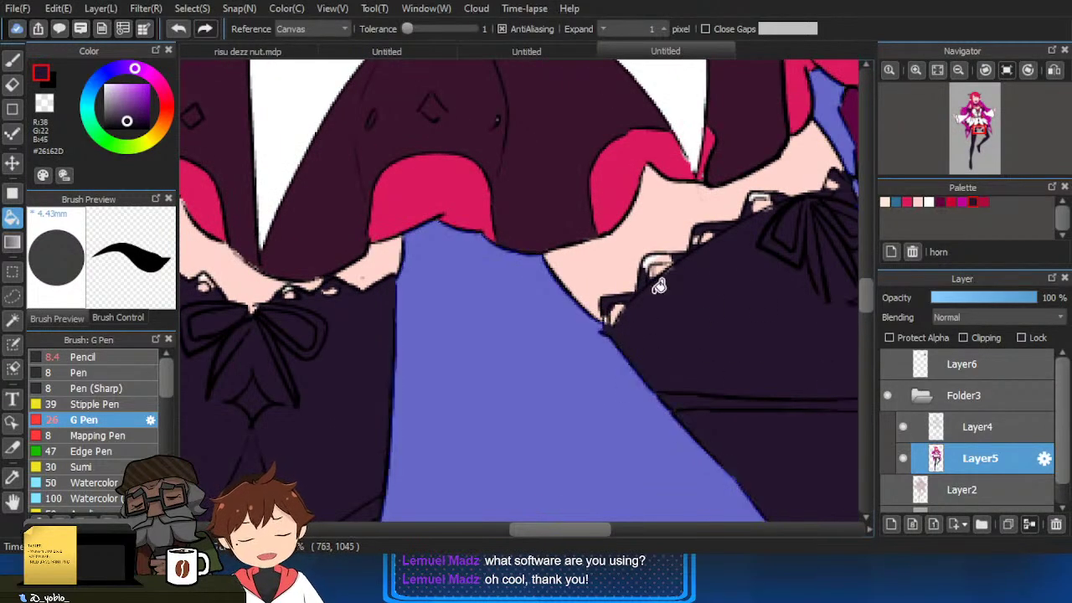
key("m")
key("b")
key("n")
key("b")
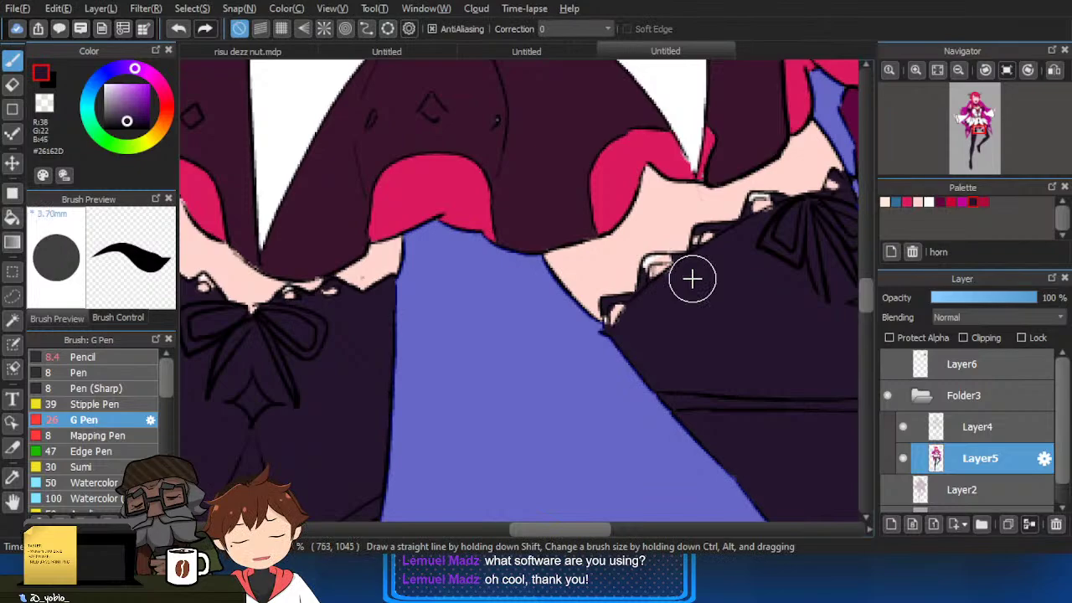
mouse_move(692, 279)
left_mouse_down("ctrl+alt")
mouse_move(666, 277)
mouse_move(667, 258)
mouse_move(716, 239)
left_mouse_up("ctrl+alt")
left_click_drag(751, 206, 762, 201)
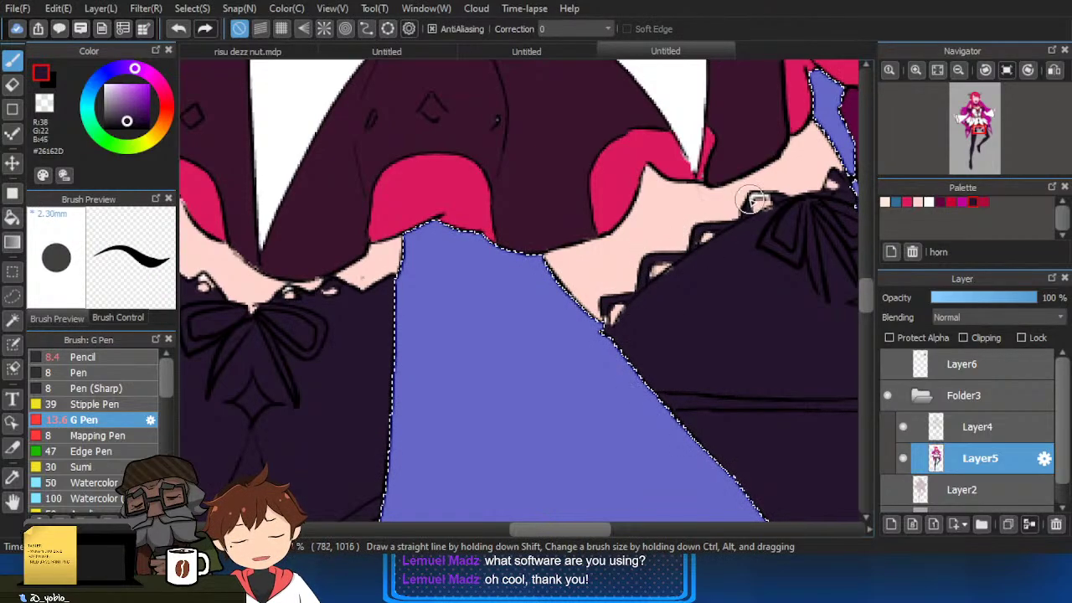
key("ctrl+d")
left_click_drag(724, 298, 647, 334)
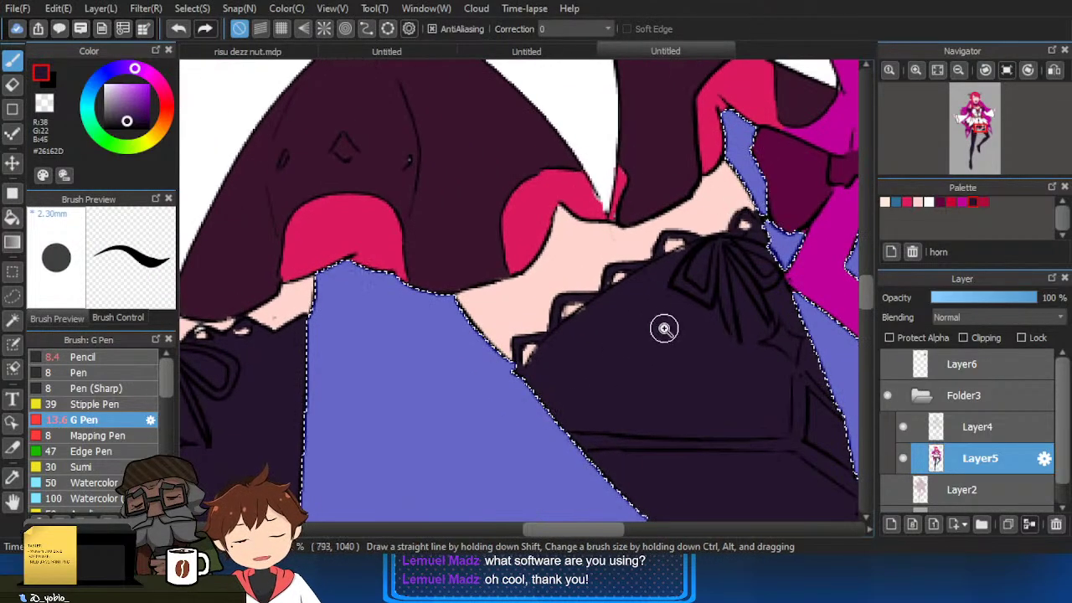
scroll(663, 328, "down", 3)
left_click_drag(596, 378, 754, 343)
scroll(482, 287, "up", 4)
key("ctrl+z")
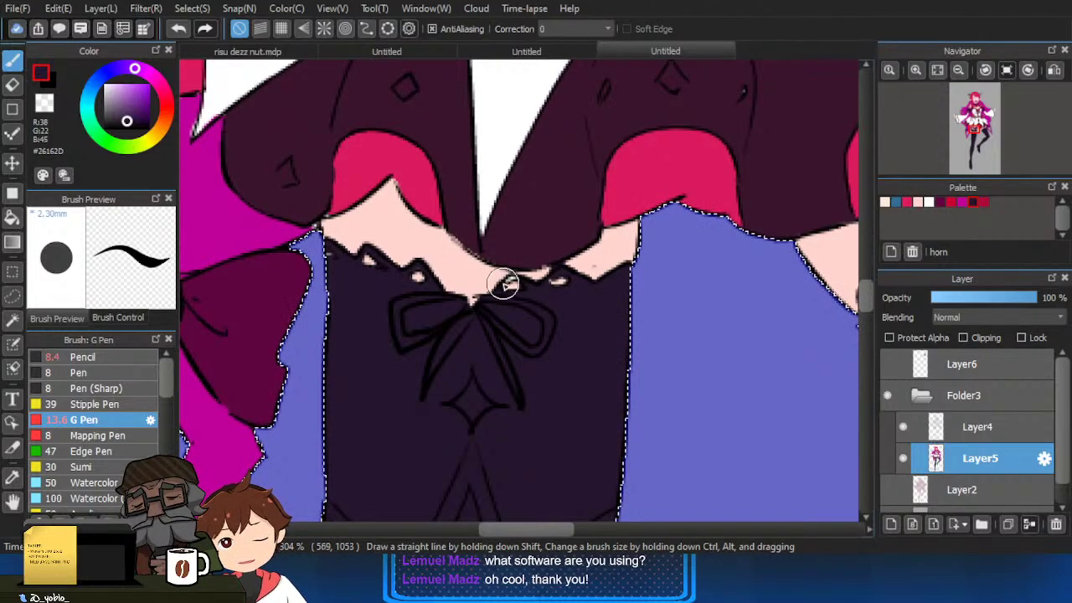
Fill the four-pointed star openings below the bows on both stockings with skin colour #FFD5CF.
scroll(550, 288, "down", 5)
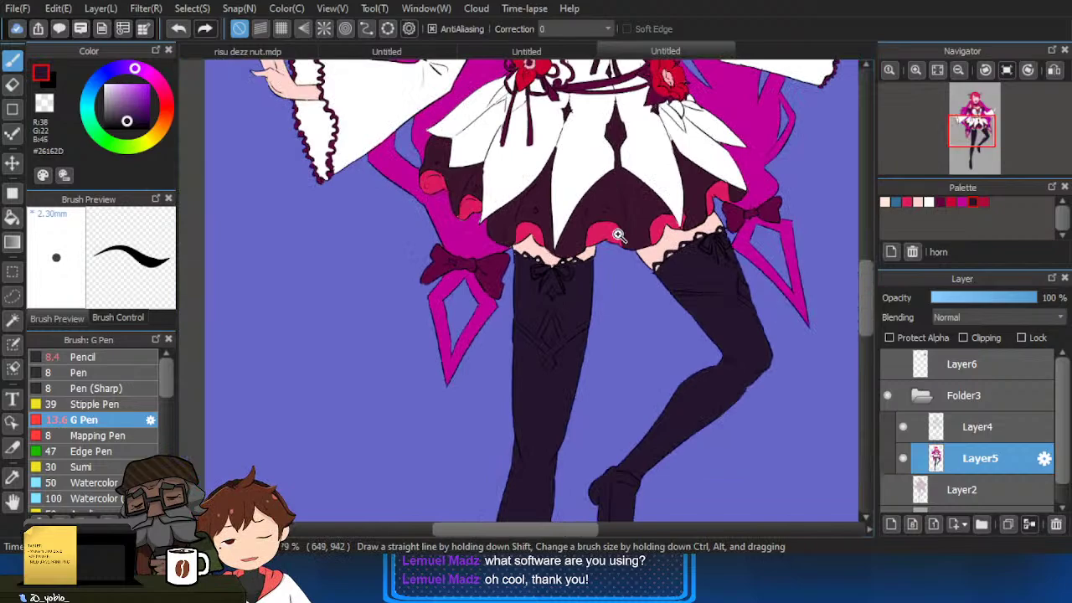
scroll(570, 352, "up", 3)
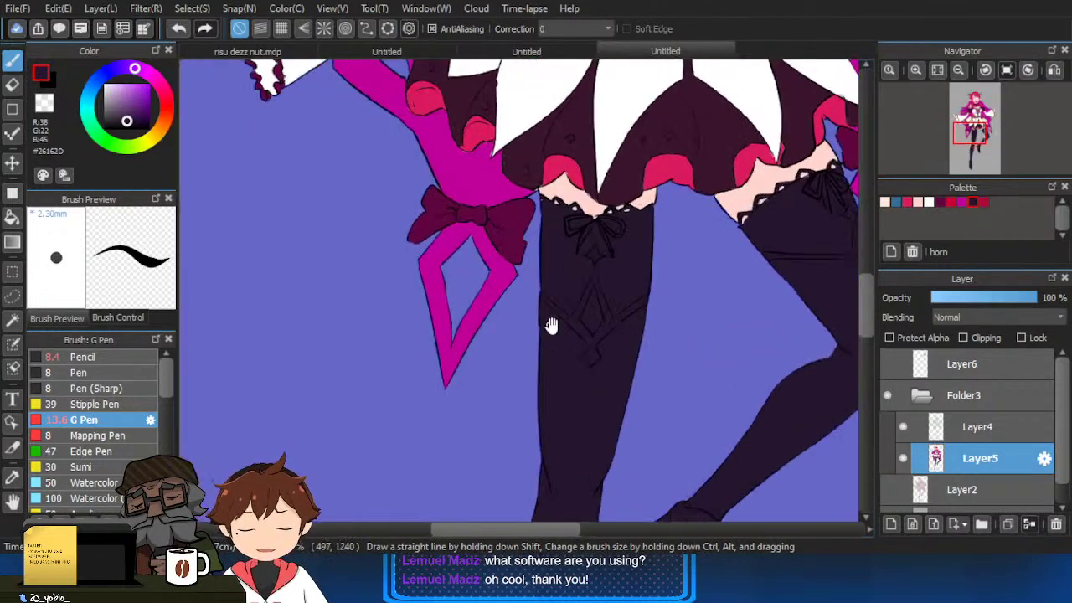
key("g")
left_click(585, 257)
left_click_drag(670, 328, 460, 386)
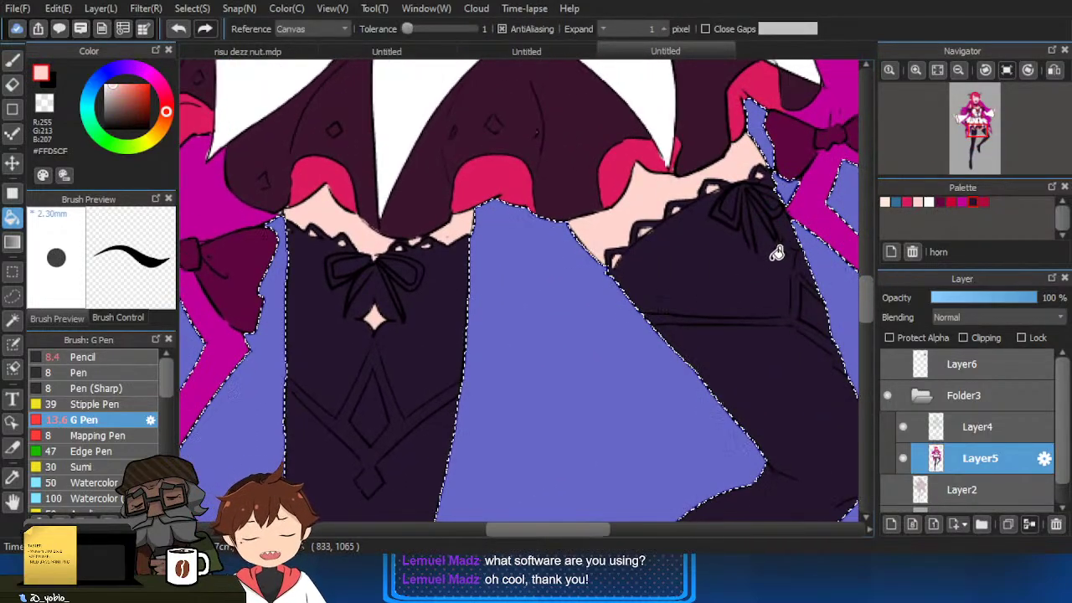
left_click(800, 269)
key("ctrl+z")
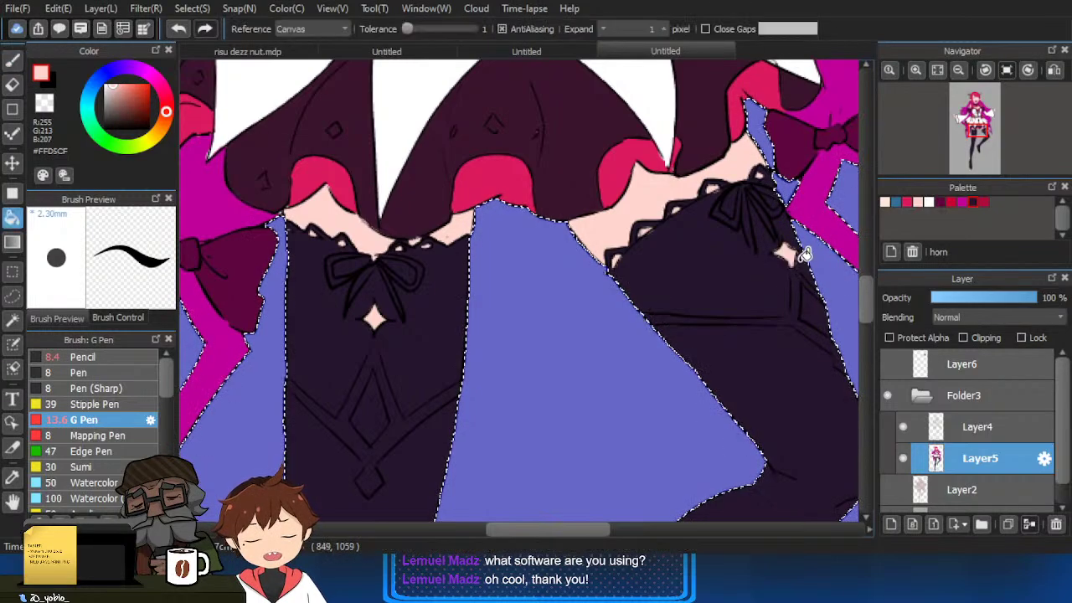
scroll(795, 293, "down", 2)
left_click(742, 411)
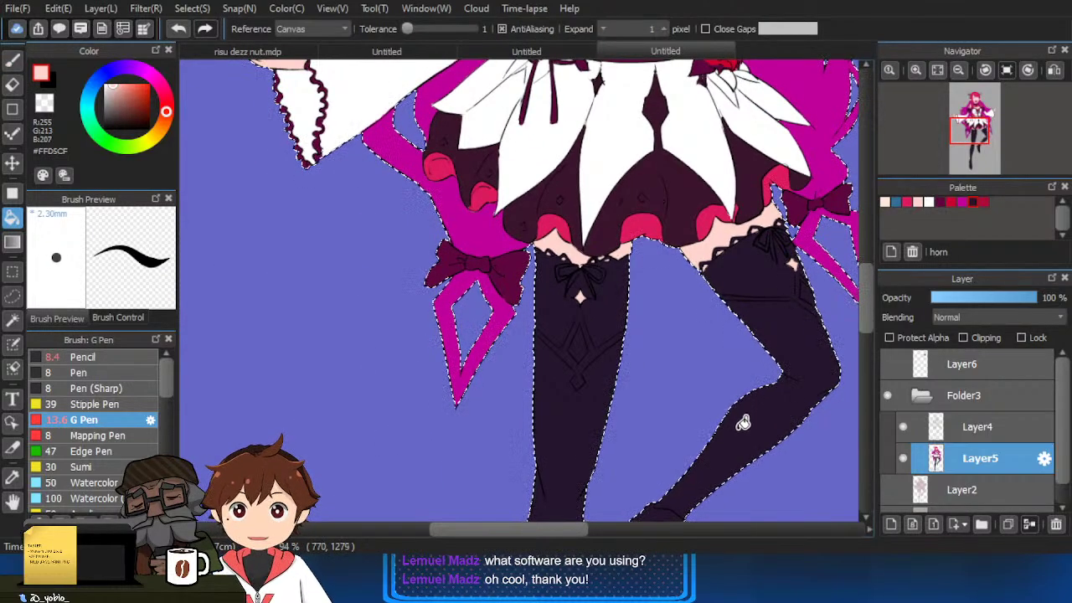
Try to fill the straight leg's stocking below the chevron pattern with #3F3332.
scroll(640, 379, "up", 2)
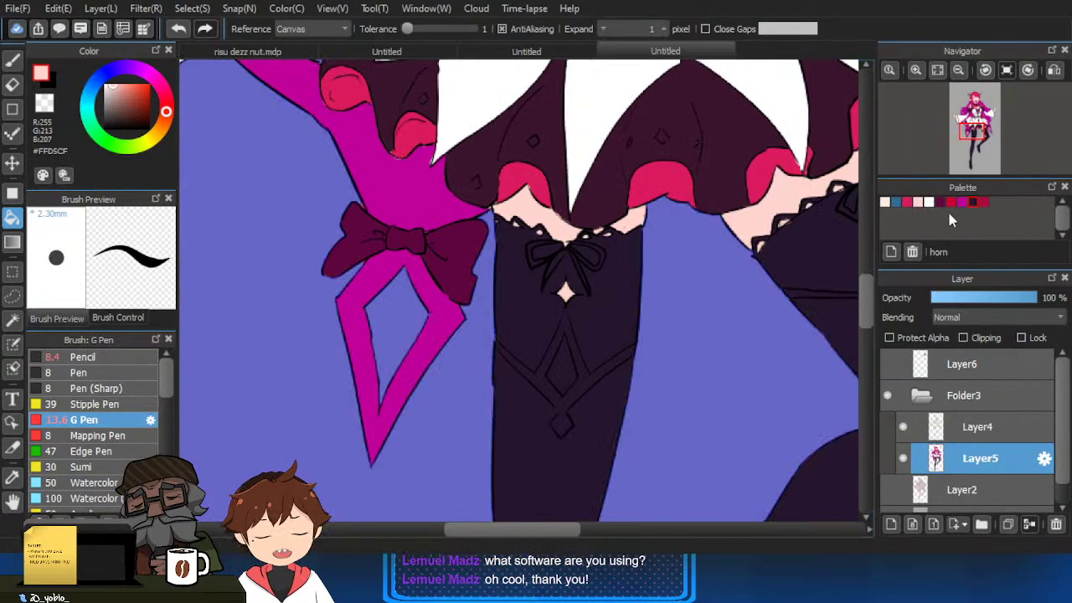
left_click(114, 117)
left_click(574, 392)
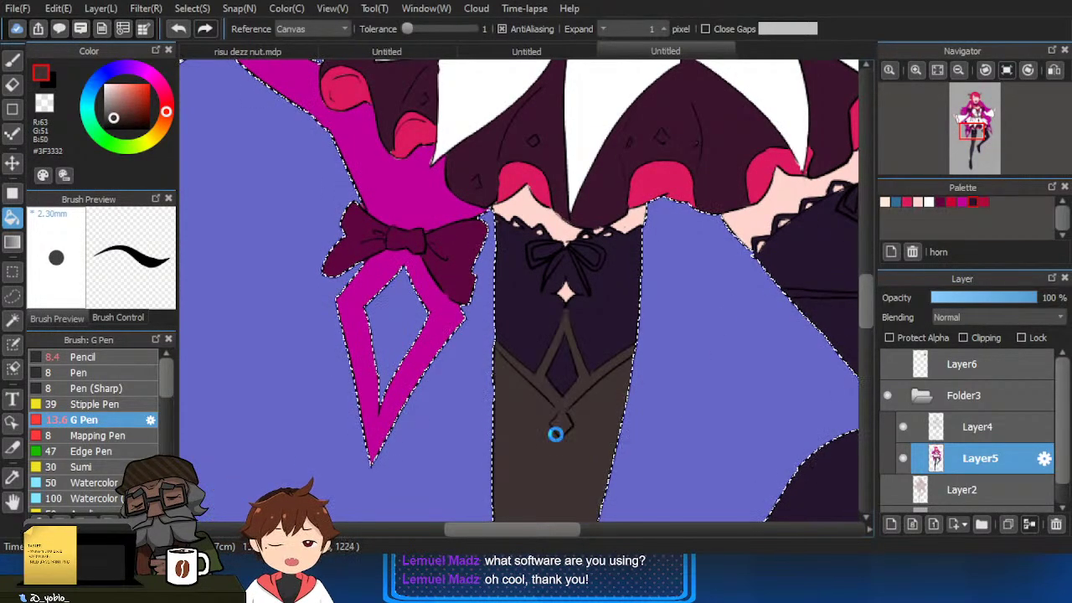
key("ctrl+z")
Redraw the outlines of the central diamond pattern on the straight stocking in black #000000 with the G Pen at size 4.6.
left_click(117, 126)
left_click_drag(117, 126, 114, 129)
key("b")
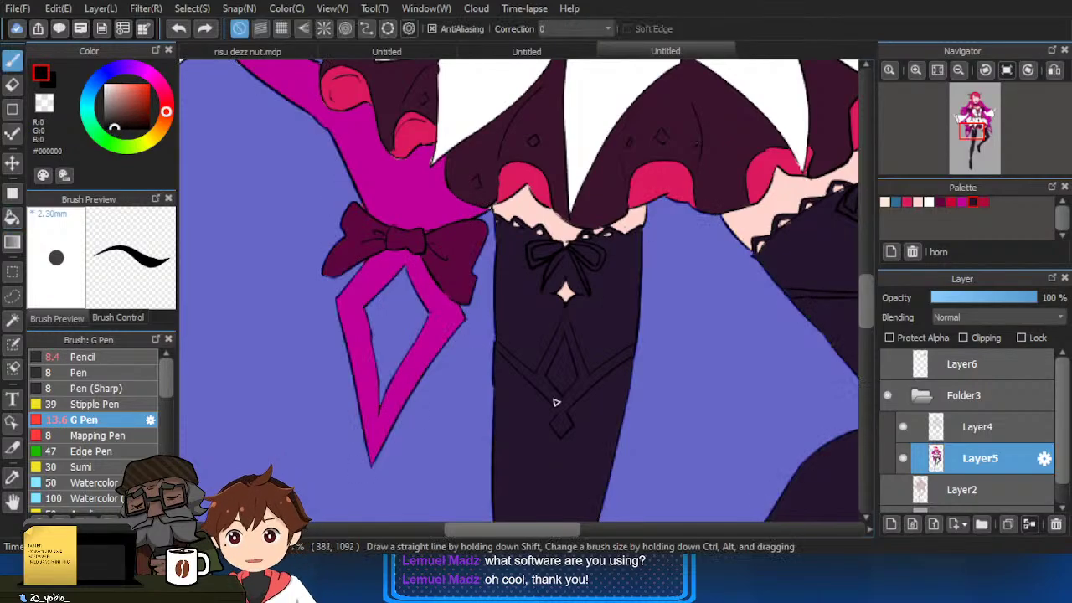
scroll(547, 408, "up", 2)
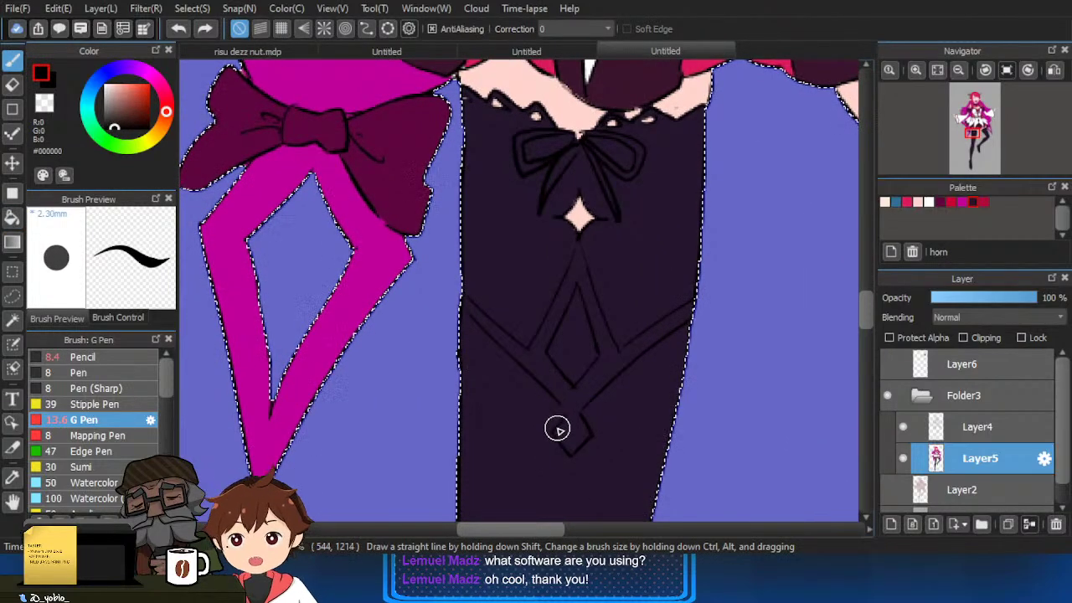
mouse_move(591, 366)
left_mouse_down()
mouse_move(536, 403)
mouse_move(578, 361)
left_mouse_up()
scroll(576, 348, "up", 2)
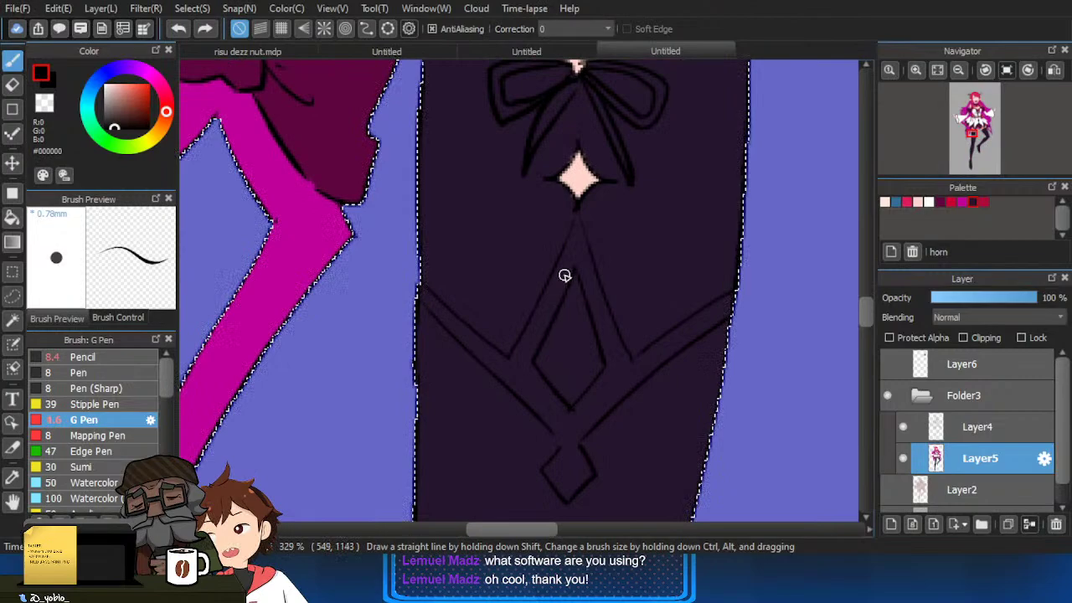
left_click_drag(565, 276, 522, 378)
key("ctrl+z")
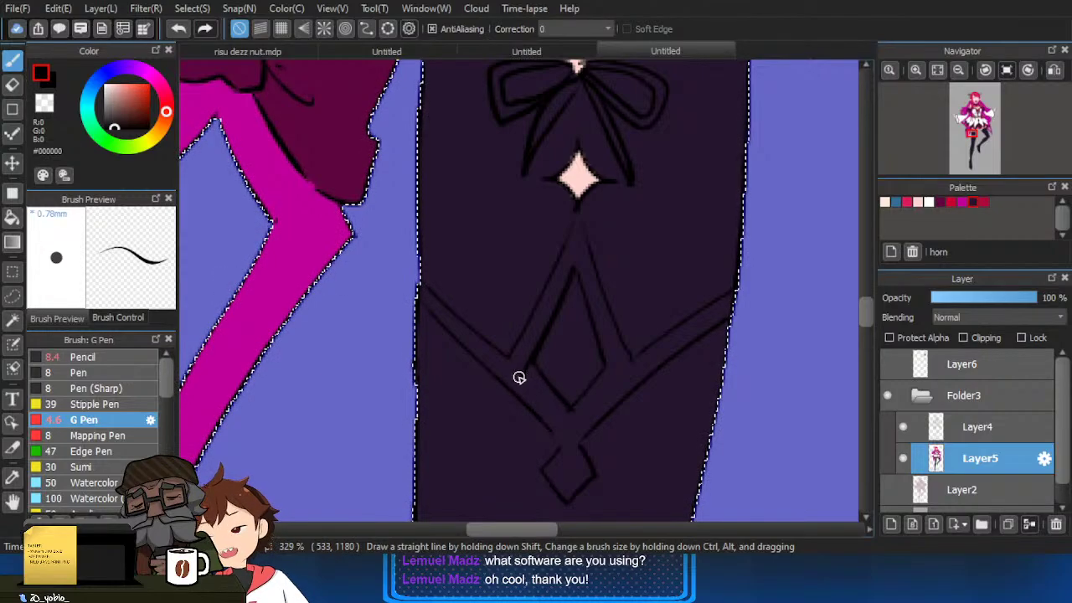
key("ctrl+z")
left_click_drag(575, 266, 532, 362)
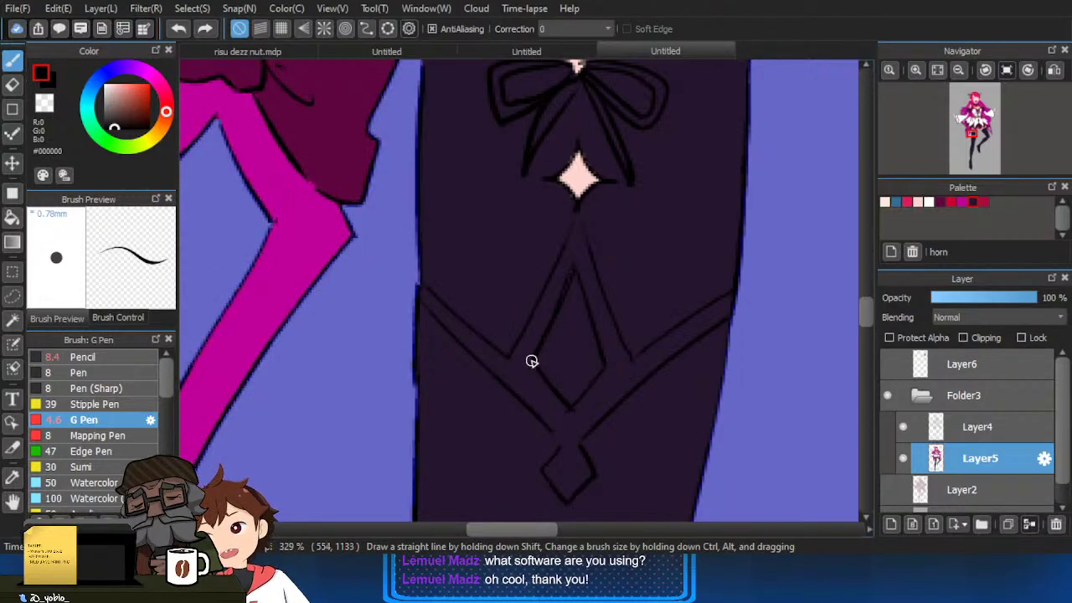
key("ctrl+z")
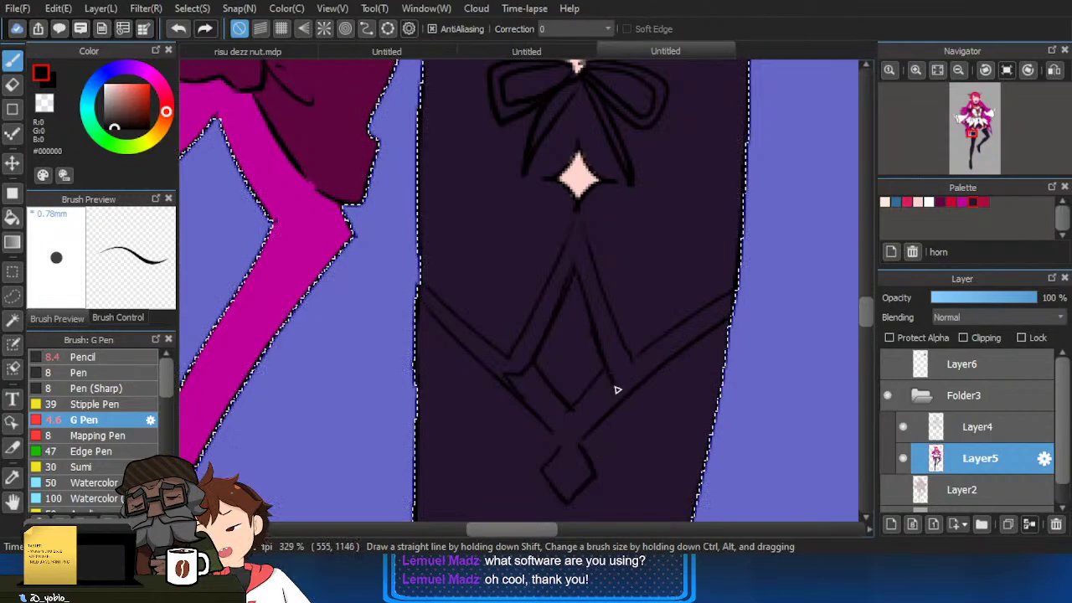
Fill the V shape and small pendant below the diamond with black, and paint small black dots along the chevron.
key("g")
left_click(605, 407)
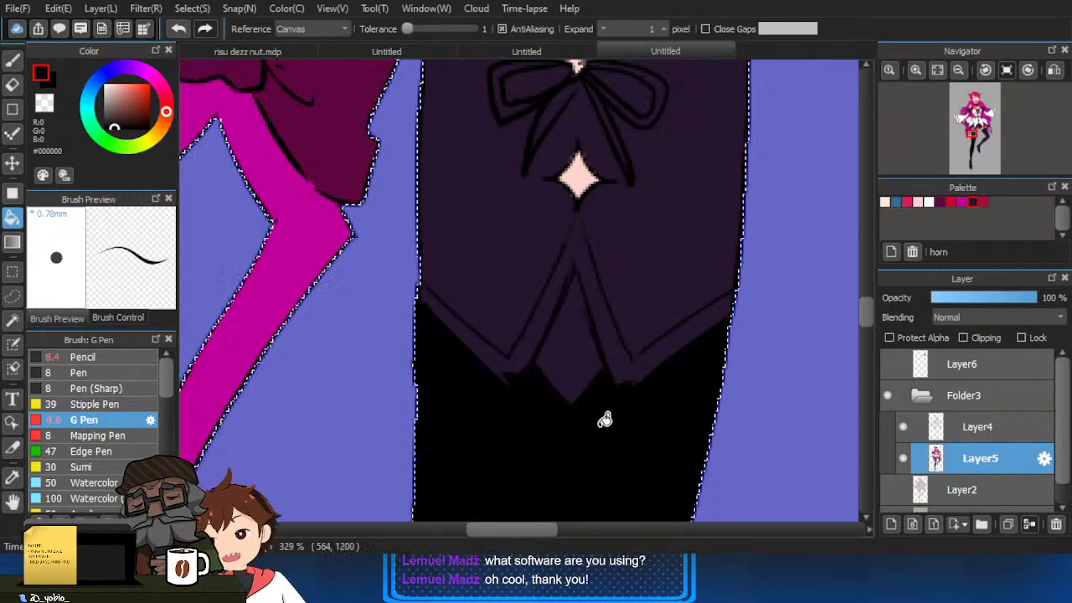
key("ctrl+z")
left_click(601, 436)
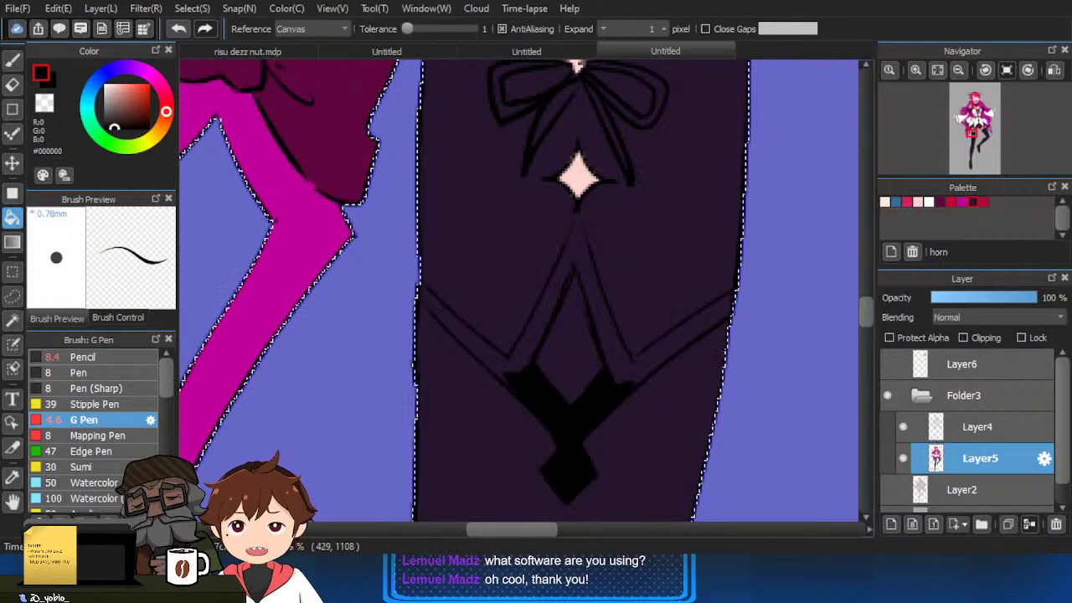
key("b")
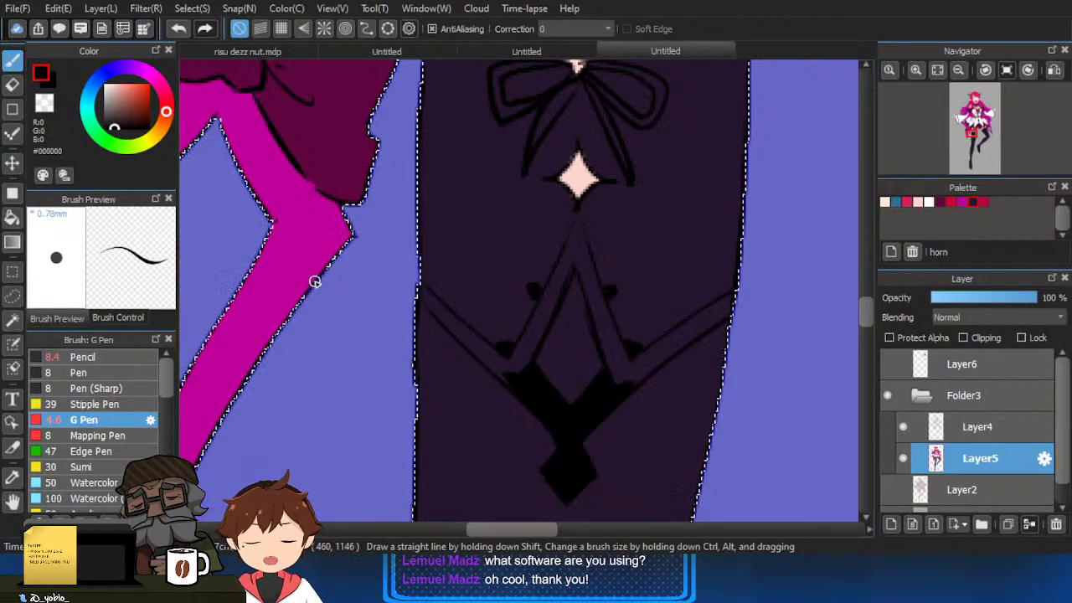
Fill the central diamond with the flower red #CC0031 and paint red gems at both stocking edges using size 5.2.
left_click(946, 204)
key("g")
left_click(596, 377)
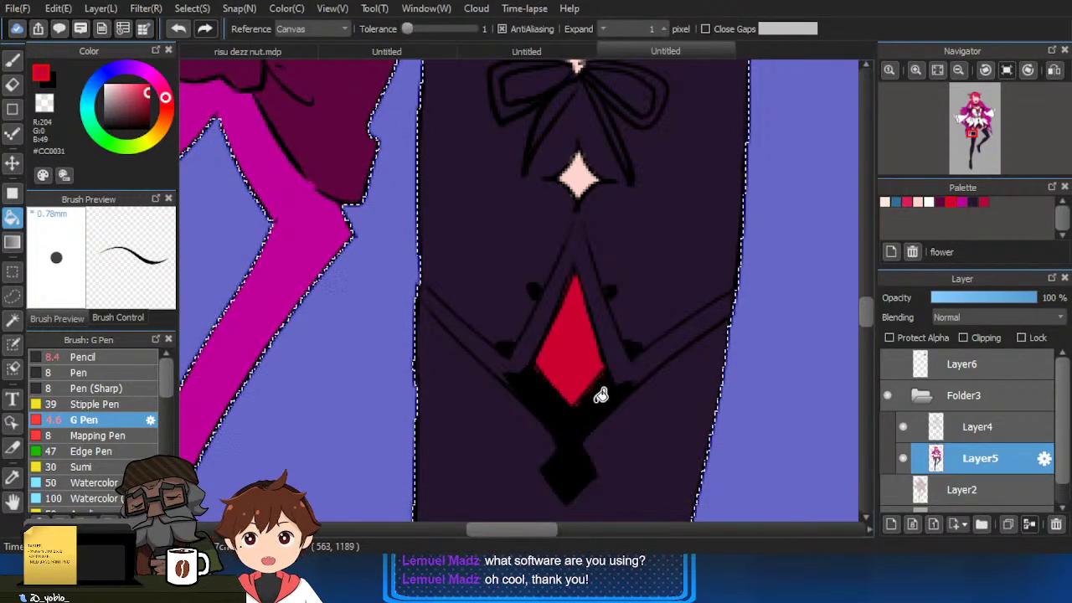
key("ctrl+d")
key("b")
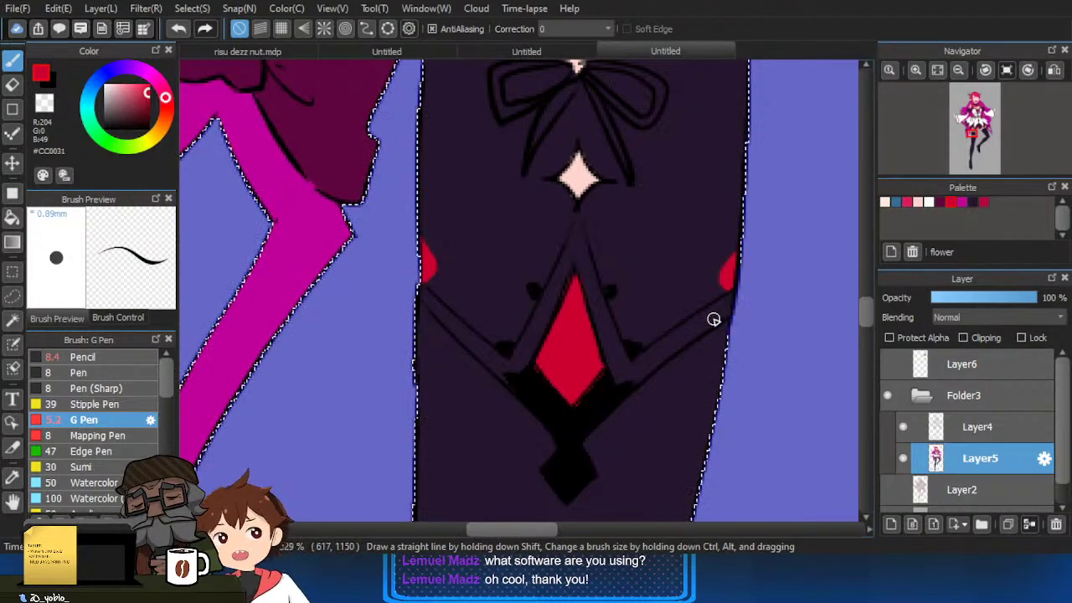
Thicken the chevron's outer lines and the bow on the straight stocking in black #000000 with the G Pen at size 5.2.
left_click(612, 391, "alt")
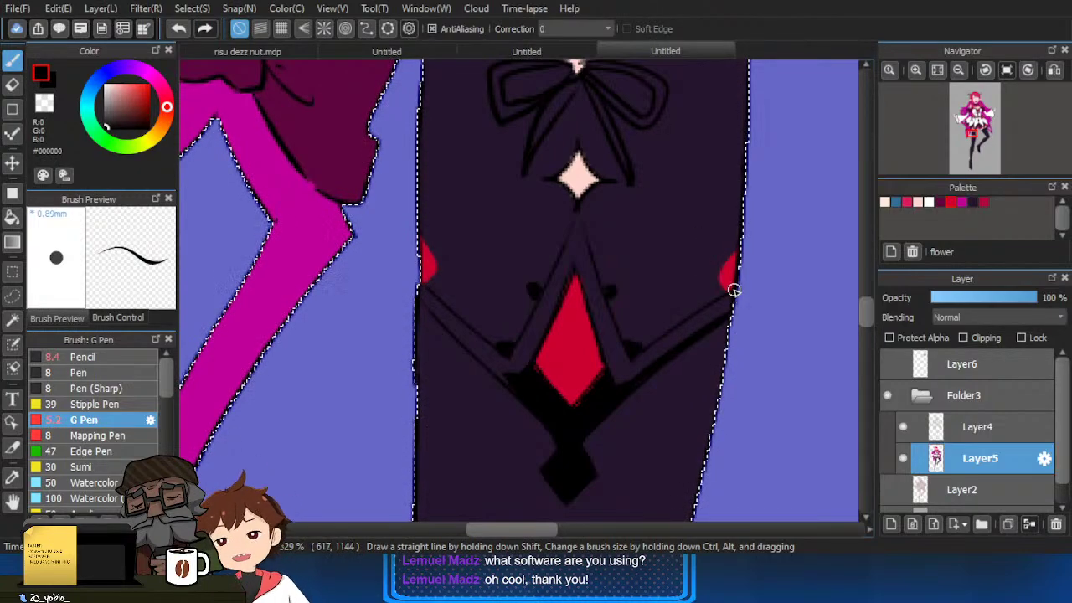
mouse_move(721, 289)
left_mouse_down()
mouse_move(734, 254)
mouse_move(727, 345)
left_mouse_up()
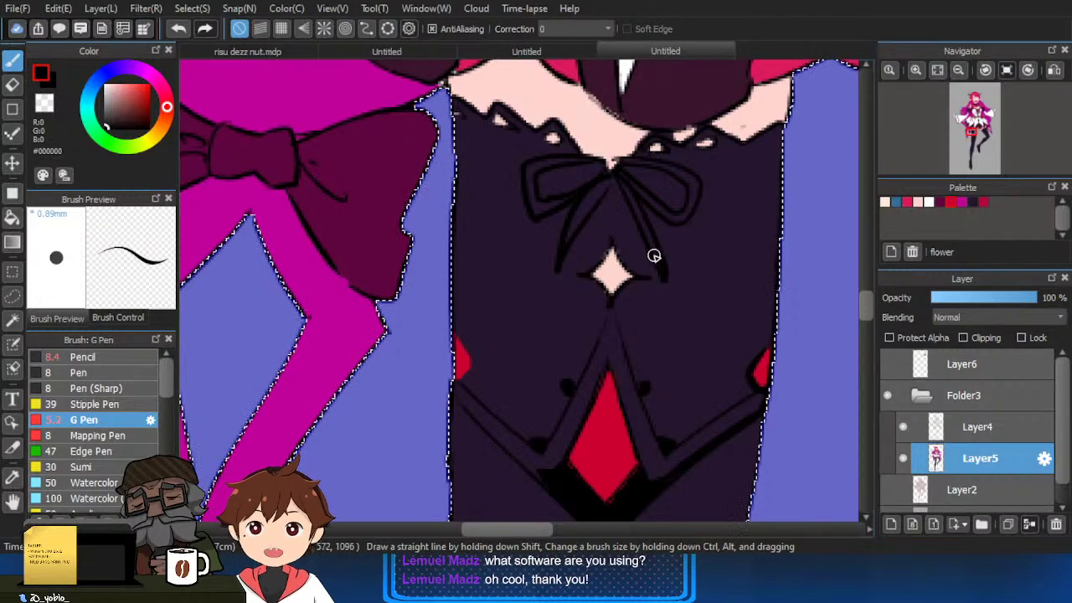
key("g")
key("b")
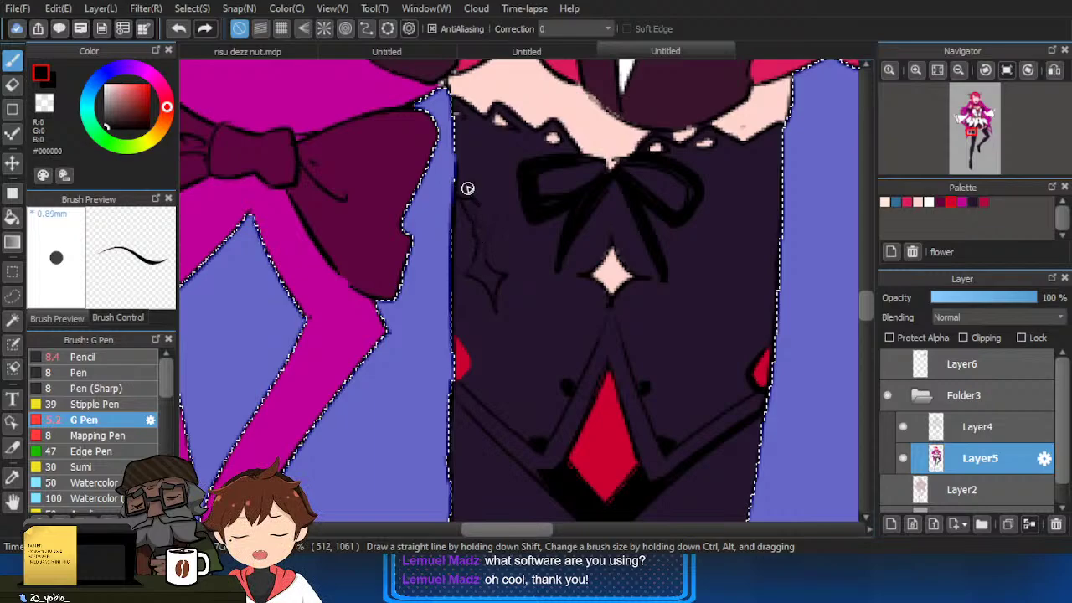
Complete the black star-tipped ornaments on both sides of the straight stocking's bow and fill them solid.
key("ctrl+d")
key("g")
left_click(490, 266)
key("b")
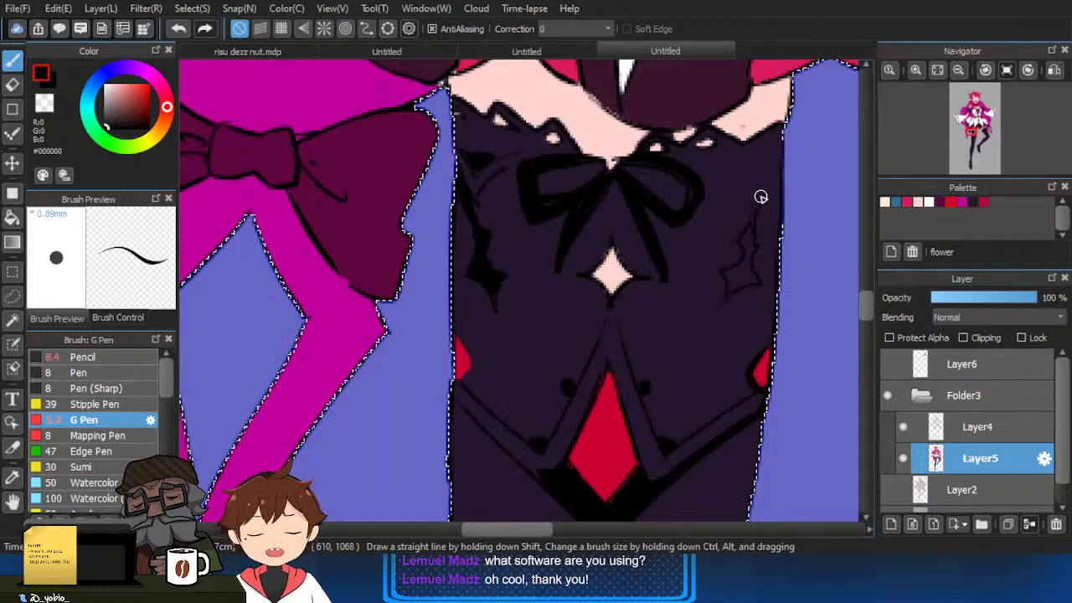
mouse_move(754, 196)
left_mouse_down()
mouse_move(727, 165)
mouse_move(767, 173)
mouse_move(755, 221)
mouse_move(772, 167)
left_mouse_up()
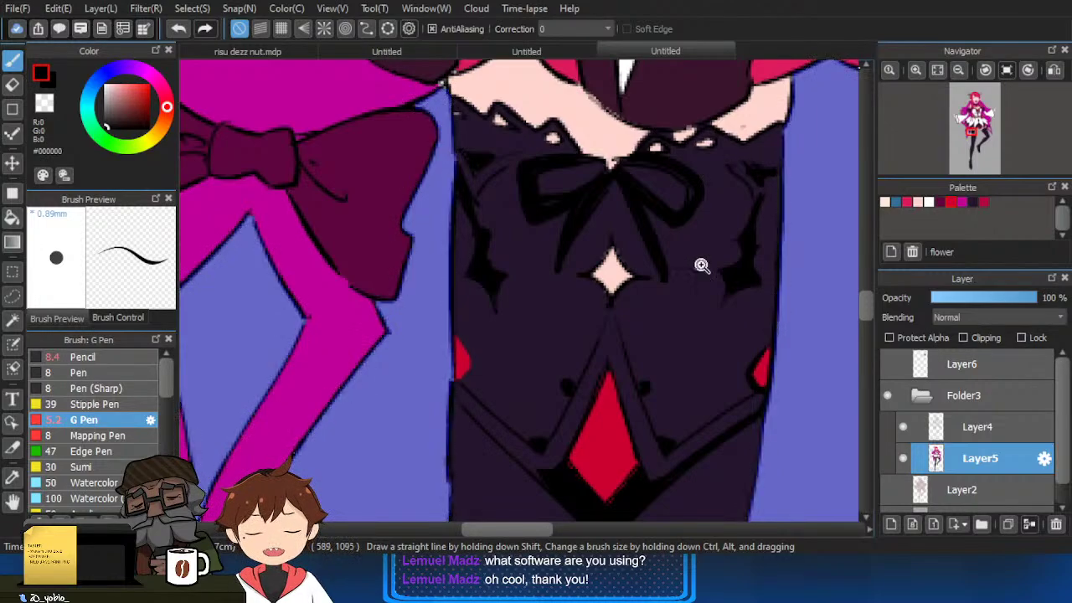
Try to fill the straight stocking below the chevron with the horn2 colour #B0073D.
scroll(702, 266, "down", 2)
left_click_drag(751, 249, 660, 235)
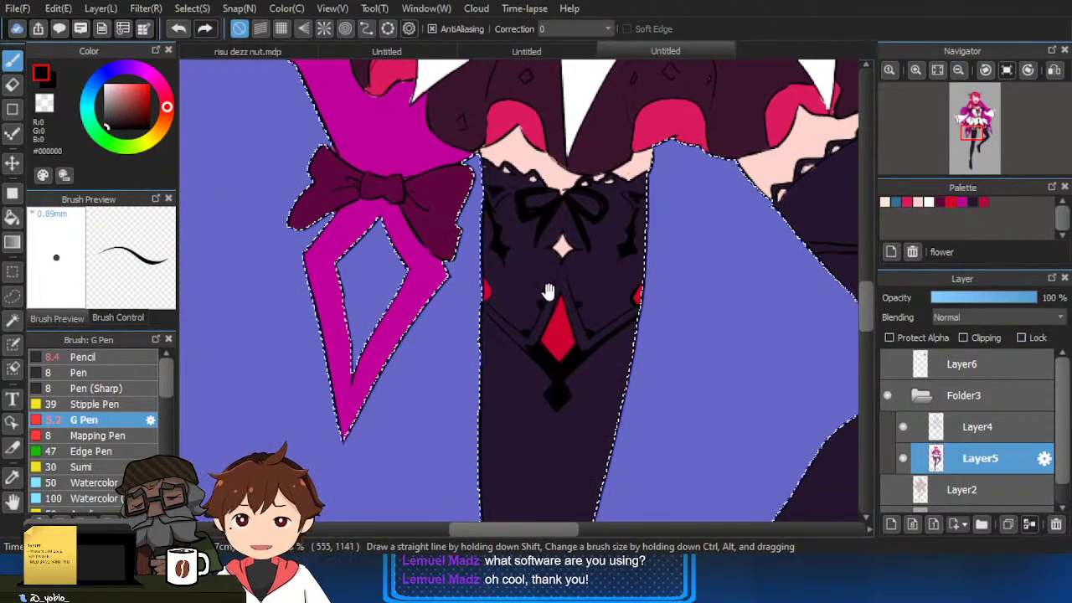
scroll(550, 295, "up", 2)
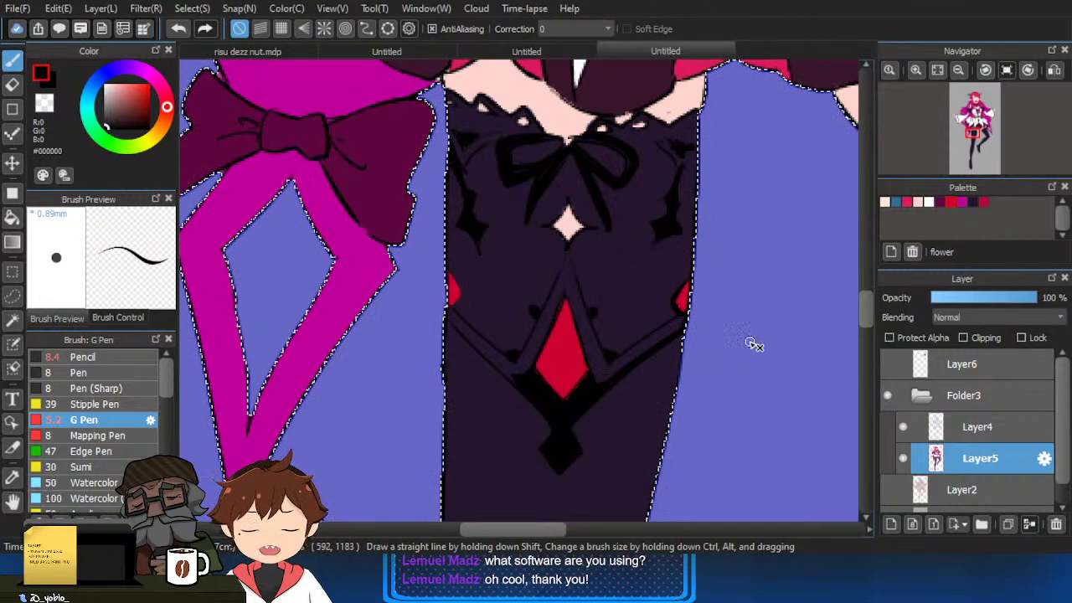
left_click(983, 203)
key("g")
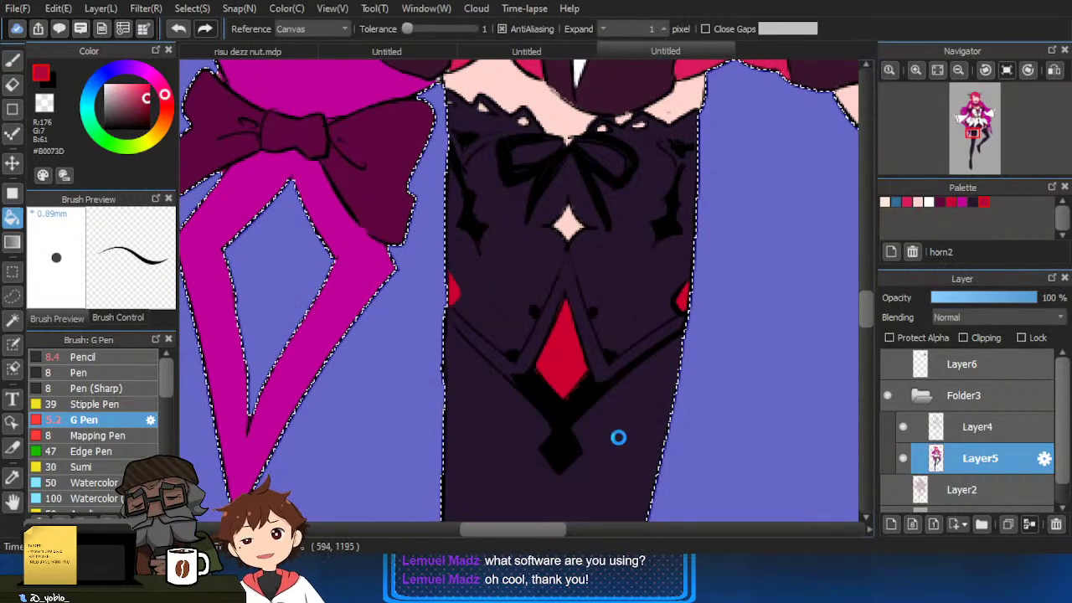
left_click(641, 437)
key("ctrl+z")
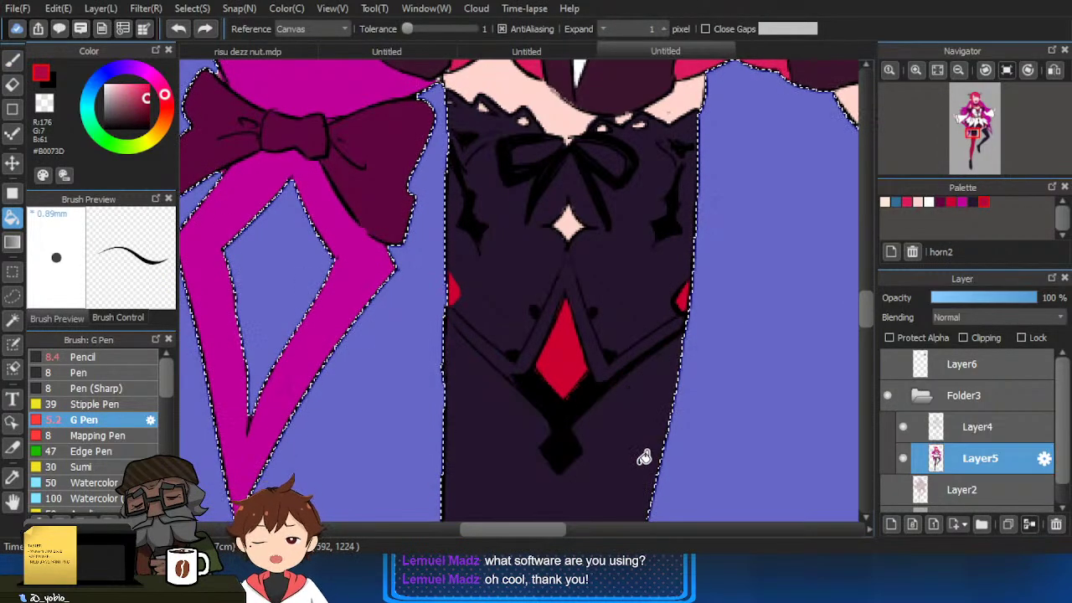
Sample dark maroon #590B3B from the stockings in the reference image and fill the straight stocking below the chevron with it.
left_click_drag(643, 457, 650, 408)
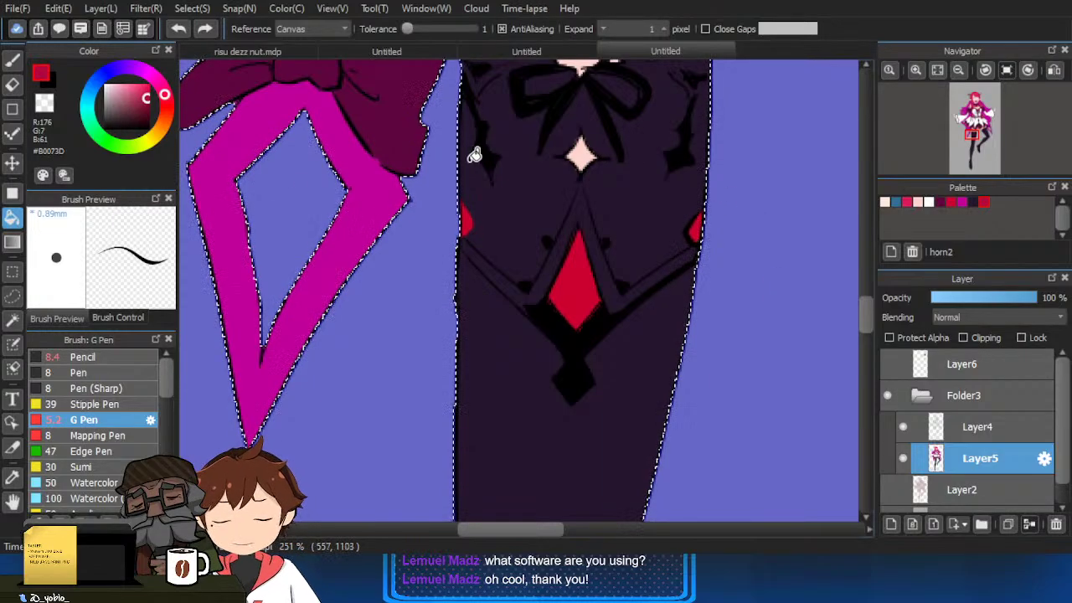
left_click(374, 53)
scroll(519, 208, "down", 4)
left_click_drag(646, 425, 648, 322)
scroll(543, 413, "up", 4)
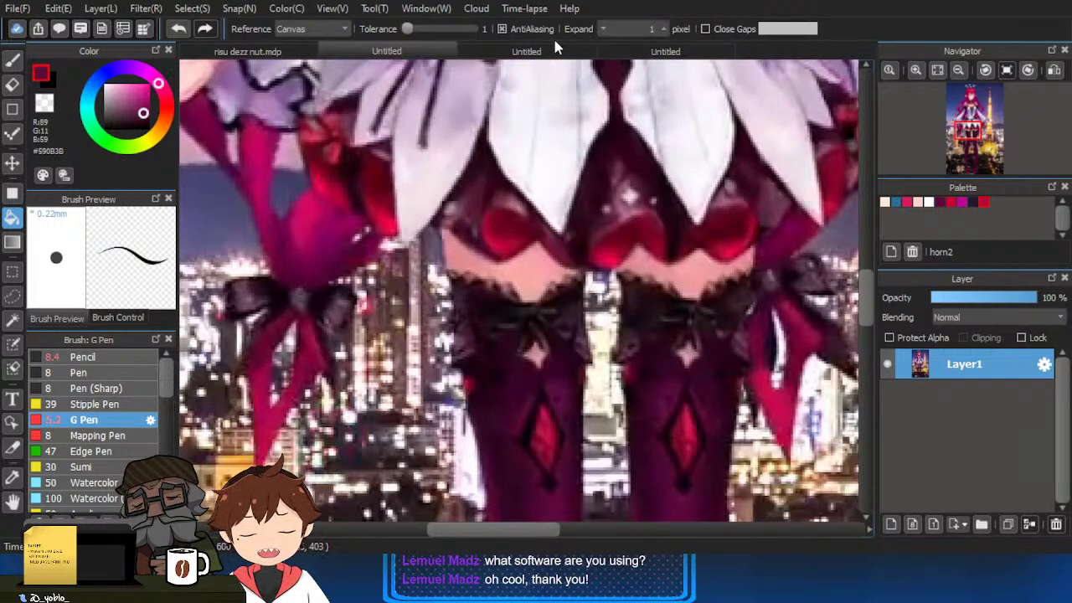
left_click(609, 51)
left_click(512, 402)
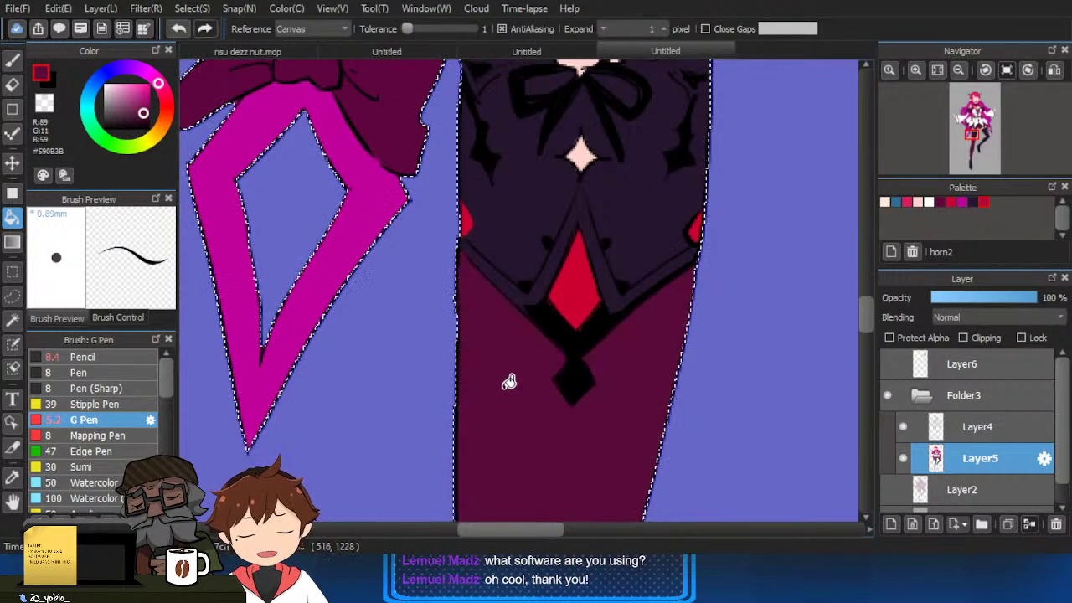
Fill the chevron band and the upper part of the straight stocking around the bow with #590B3B.
left_click(536, 211)
key("ctrl+z")
left_click(561, 261)
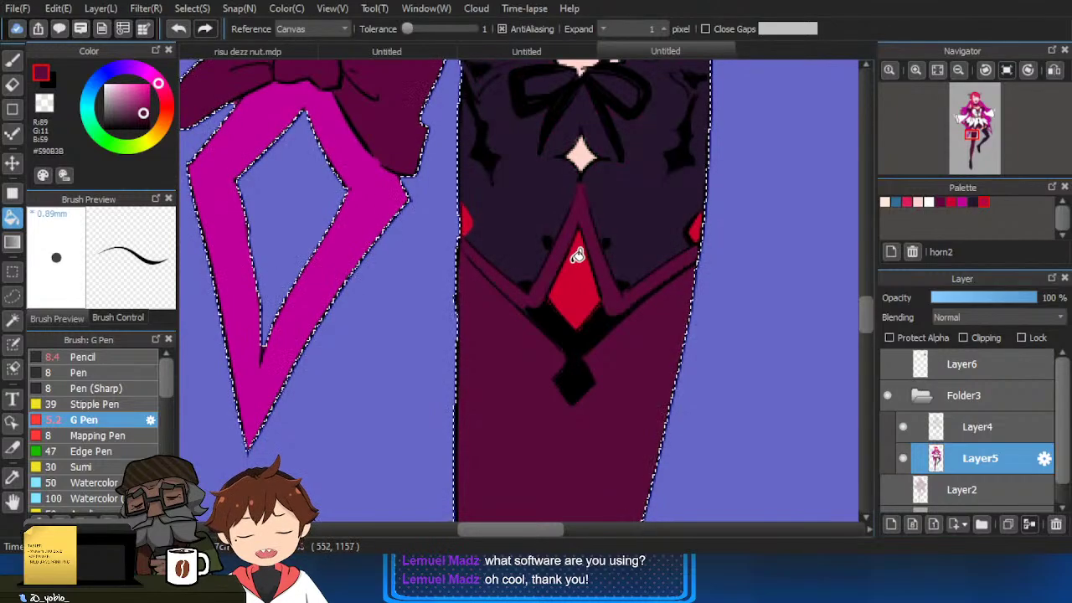
key("ctrl+d")
left_click(517, 210)
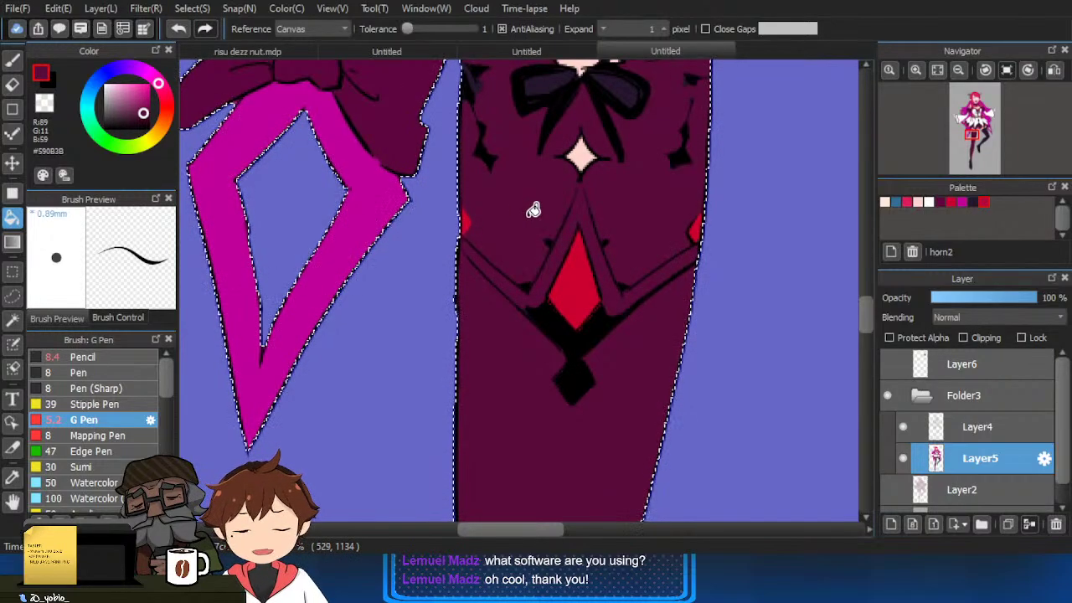
scroll(550, 210, "down", 1)
left_click_drag(570, 131, 560, 191)
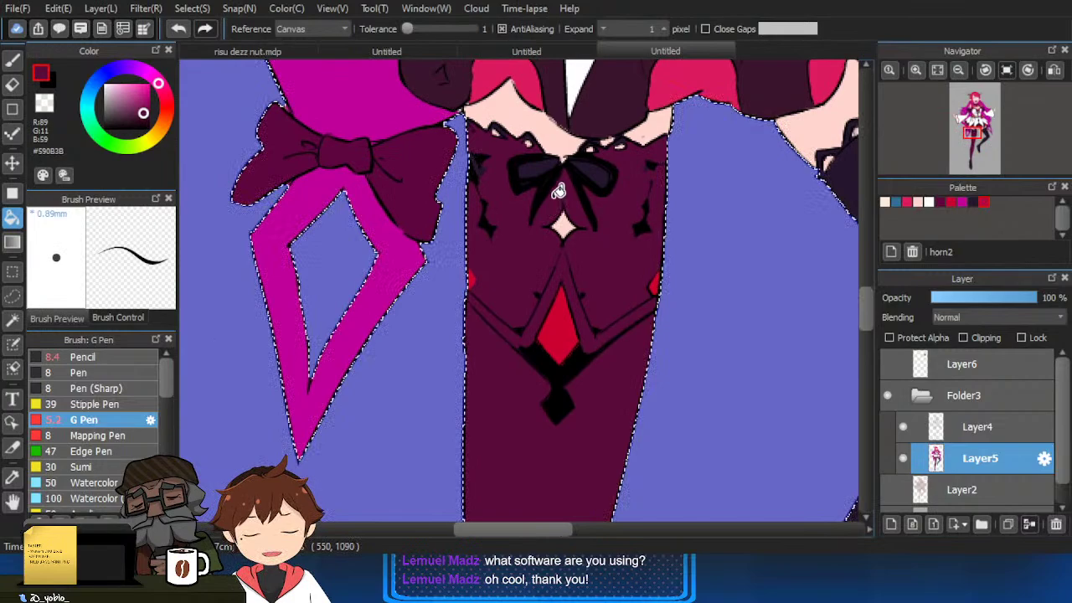
Fill the loops of the standing leg's stocking bow and the bent leg's stocking sections with dark plum #590B3B.
left_click(537, 173)
left_click(596, 167)
scroll(515, 166, "down", 1)
left_click_drag(761, 228, 641, 206)
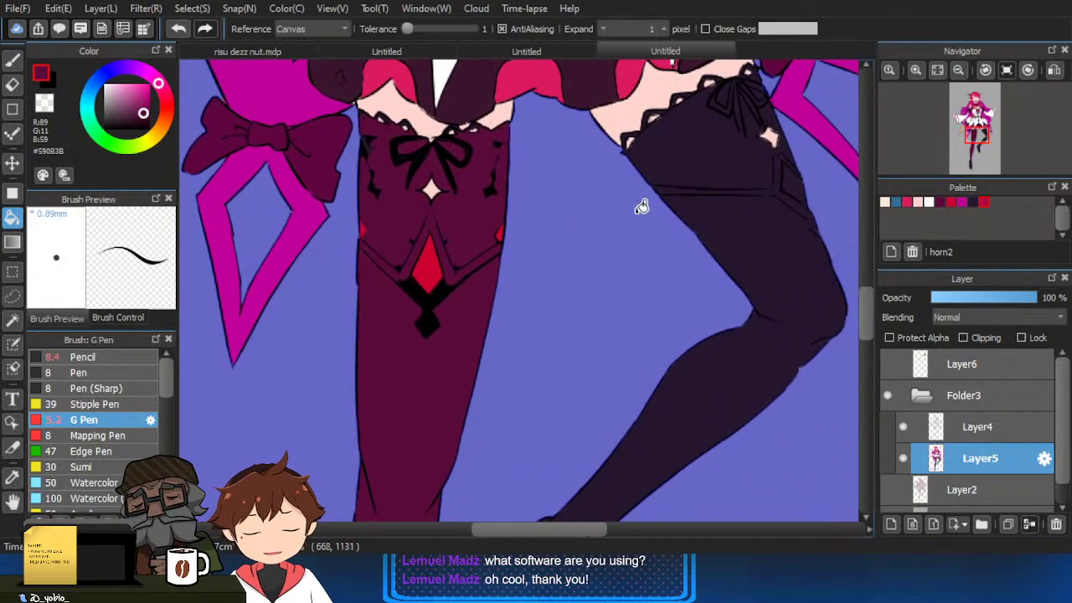
left_click(742, 216)
left_click(729, 157)
left_click(789, 173)
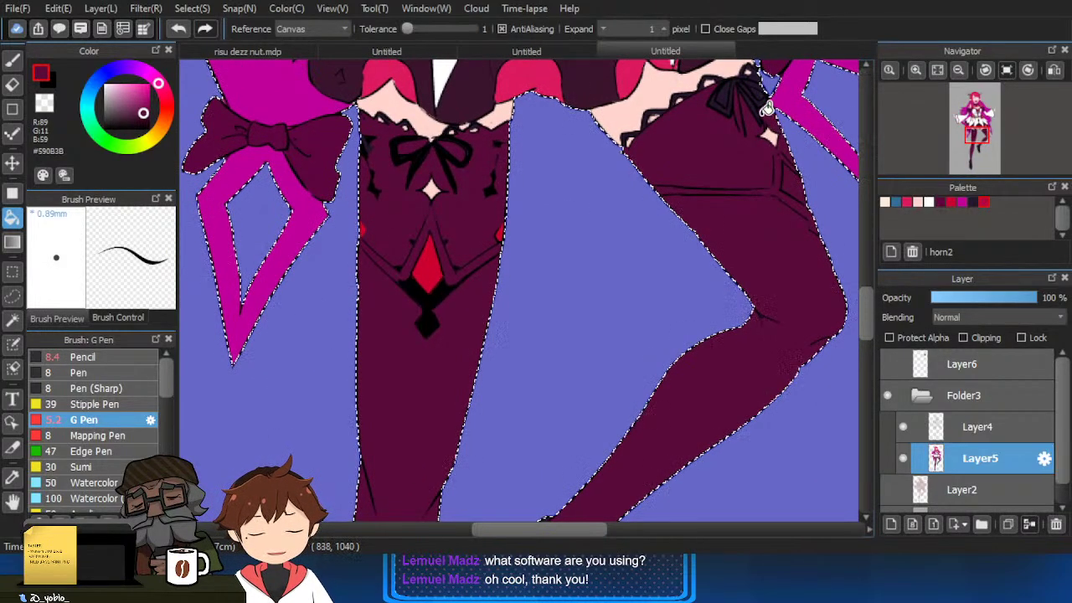
scroll(743, 94, "up", 2)
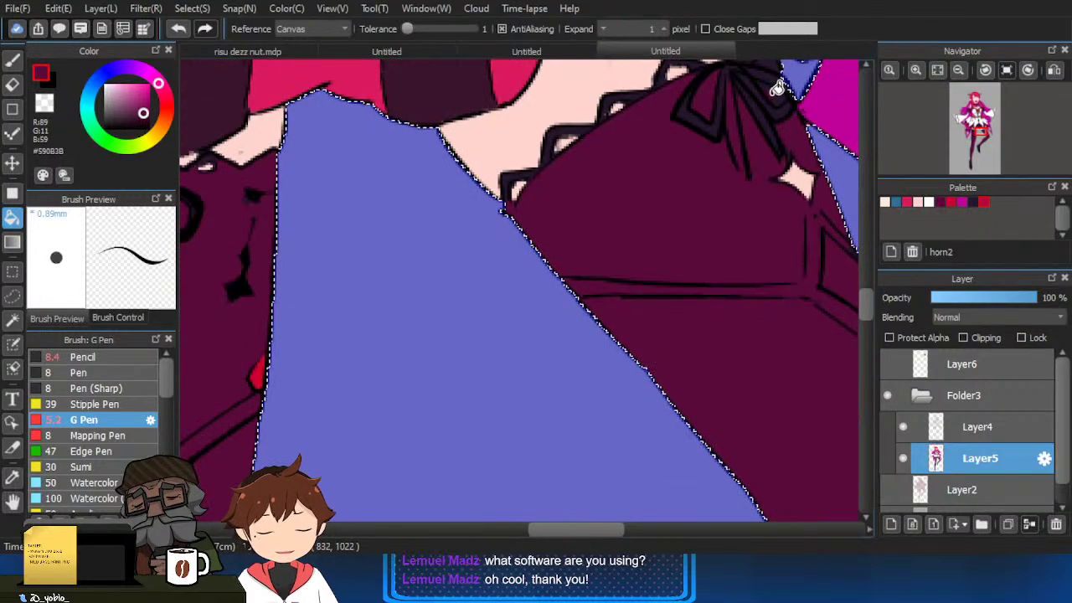
scroll(758, 109, "down", 2)
key("ctrl+d")
Fill the side diamond on the bent leg's stocking with red #CC0031 sampled from the standing leg's gem.
left_click_drag(744, 186, 732, 227)
left_click(424, 339, "alt")
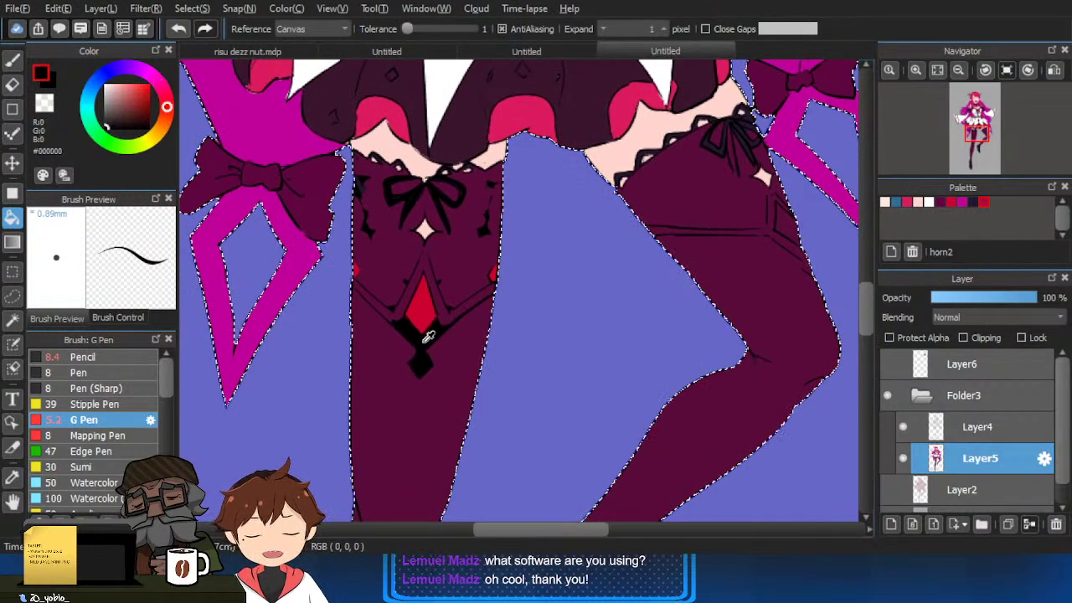
key("b")
scroll(777, 261, "up", 1)
left_click(289, 328, "alt")
key("g")
left_click(785, 222)
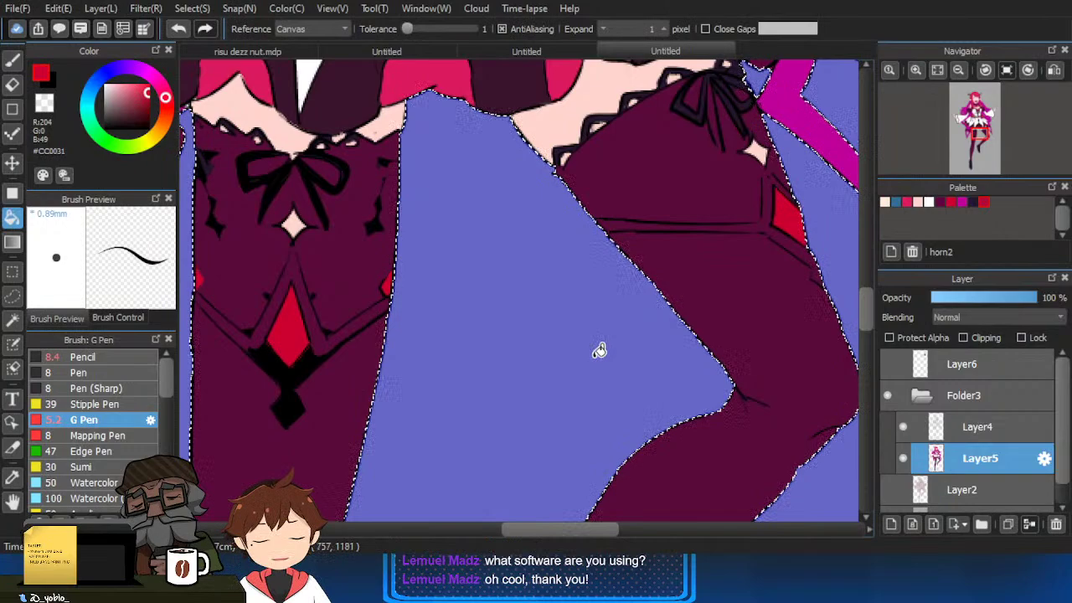
Color the slanted band beneath the bent leg's red side diamond with black sampled from the standing leg's ornament.
left_click(288, 384, "alt")
key("b")
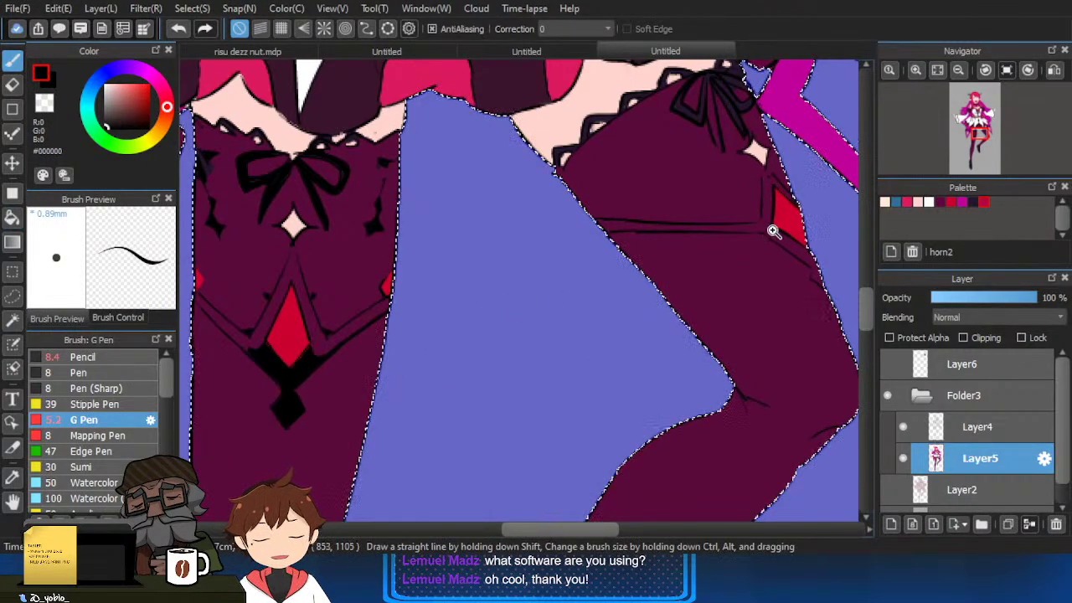
scroll(771, 231, "up", 1)
key("g")
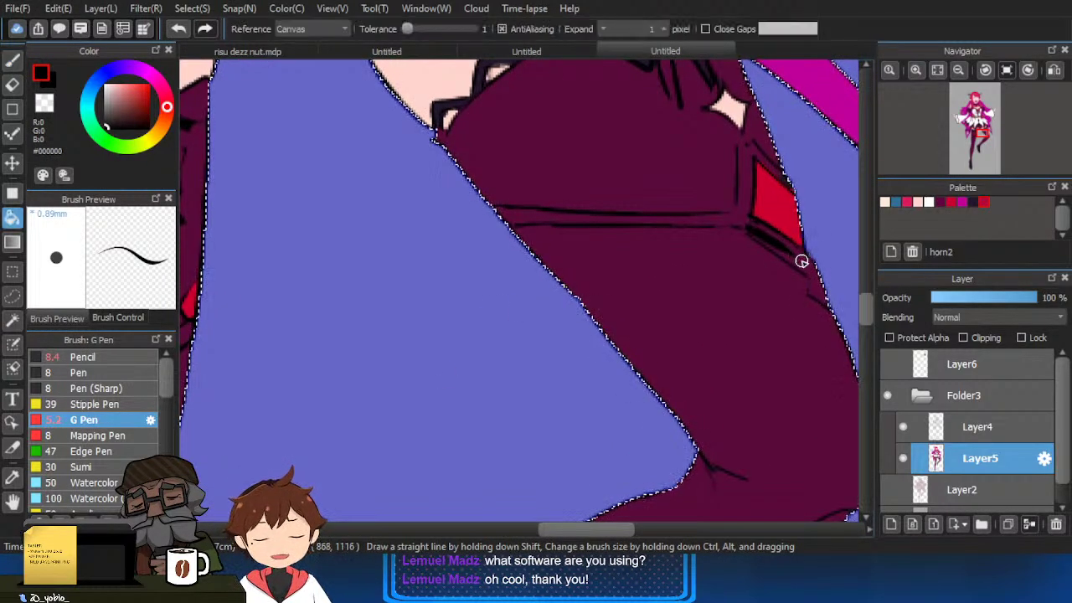
left_click(804, 259)
key("b")
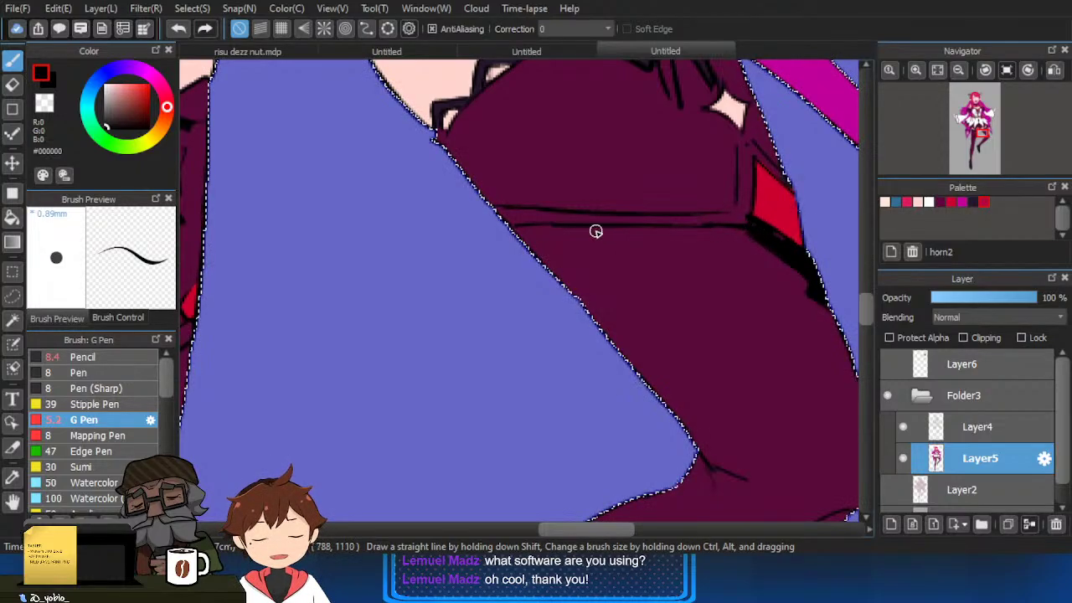
Enlarge the G Pen to 9.1 and paint a small red gem just above the bent stocking's horizontal band line.
scroll(738, 220, "down", 1)
left_click(754, 216, "alt")
key("]")
key("]")
key("]")
key("]")
scroll(608, 220, "down", 1)
mouse_move(601, 225)
left_mouse_down()
mouse_move(686, 235)
mouse_move(689, 211)
mouse_move(672, 213)
mouse_move(701, 229)
left_mouse_up()
key("ctrl+z")
Thicken the horizontal band line and darken the bow on the bent leg's stocking in black.
left_click(807, 242, "alt")
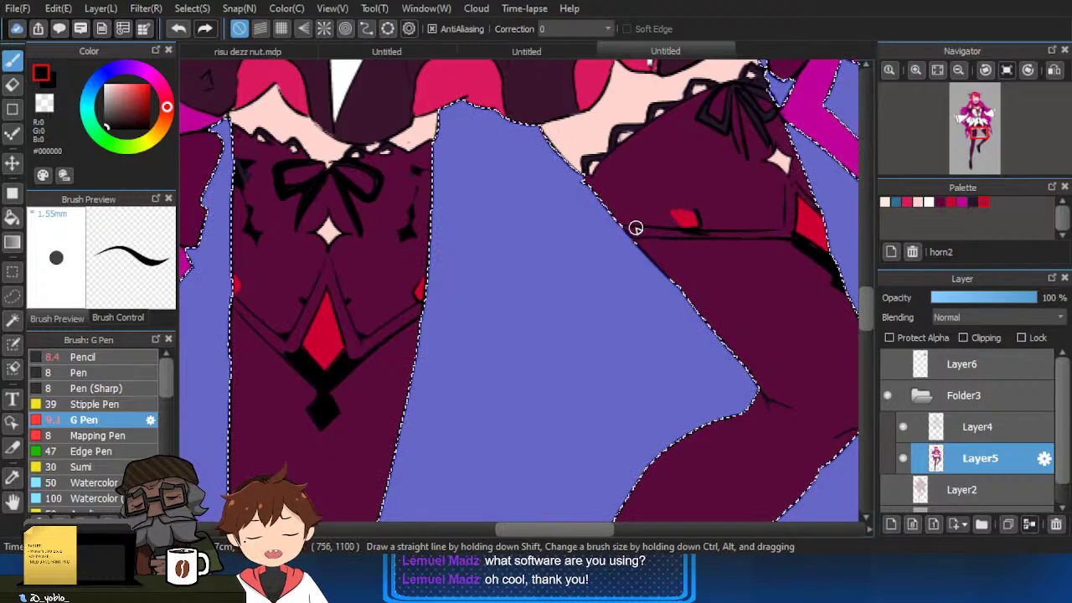
left_click_drag(634, 227, 745, 236)
key("ctrl+z")
left_click_drag(630, 234, 788, 237)
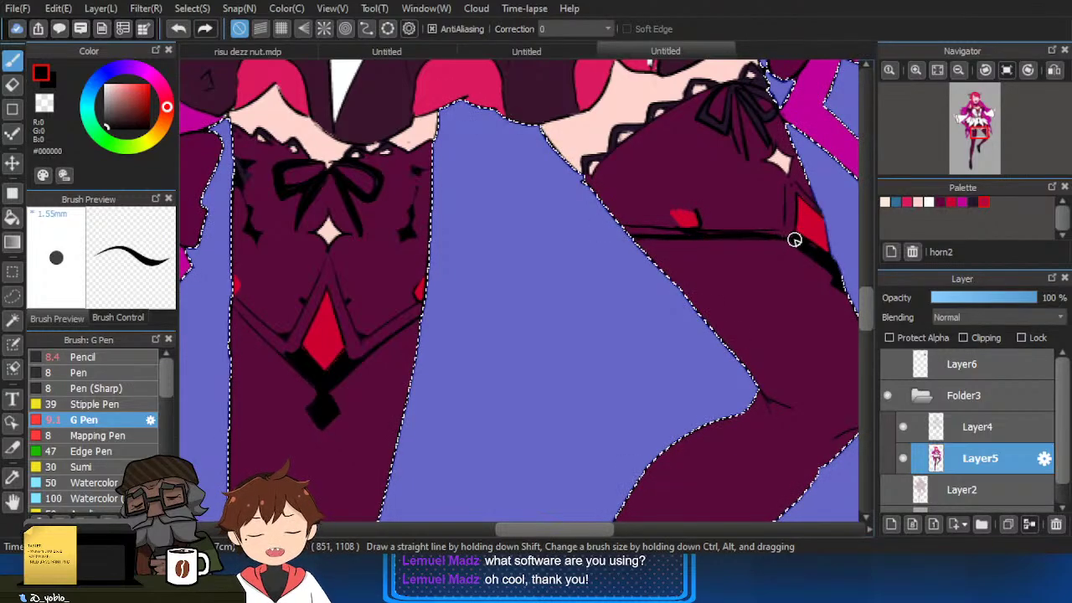
scroll(779, 183, "up", 1)
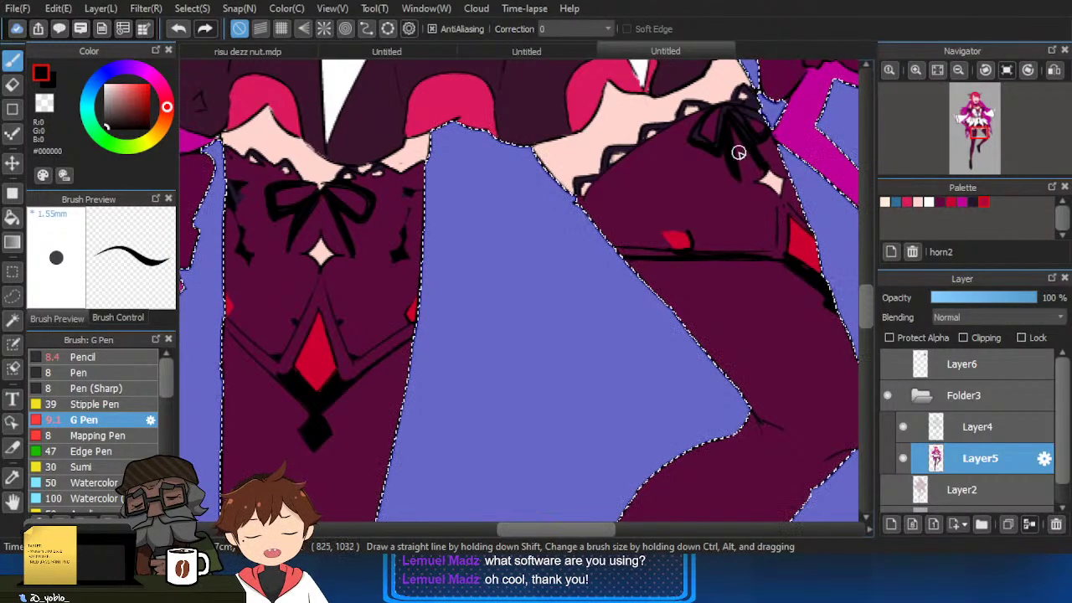
scroll(762, 260, "up", 1)
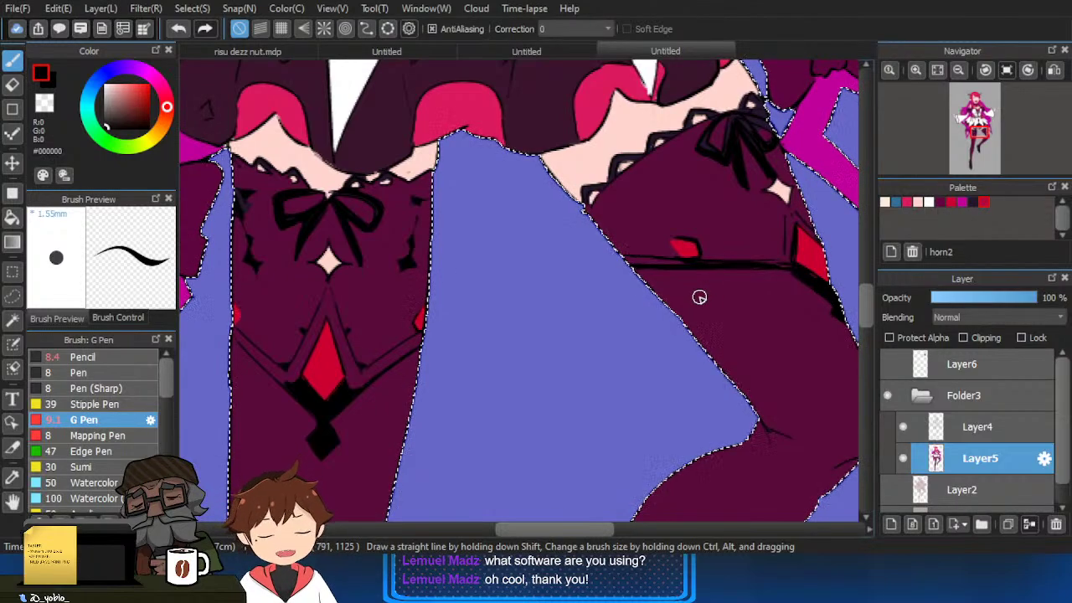
Mirror the canvas view and add small solid black diamond ornaments between the bow and band on the bent leg's stocking.
left_click(1055, 71)
left_click_drag(611, 376, 690, 362)
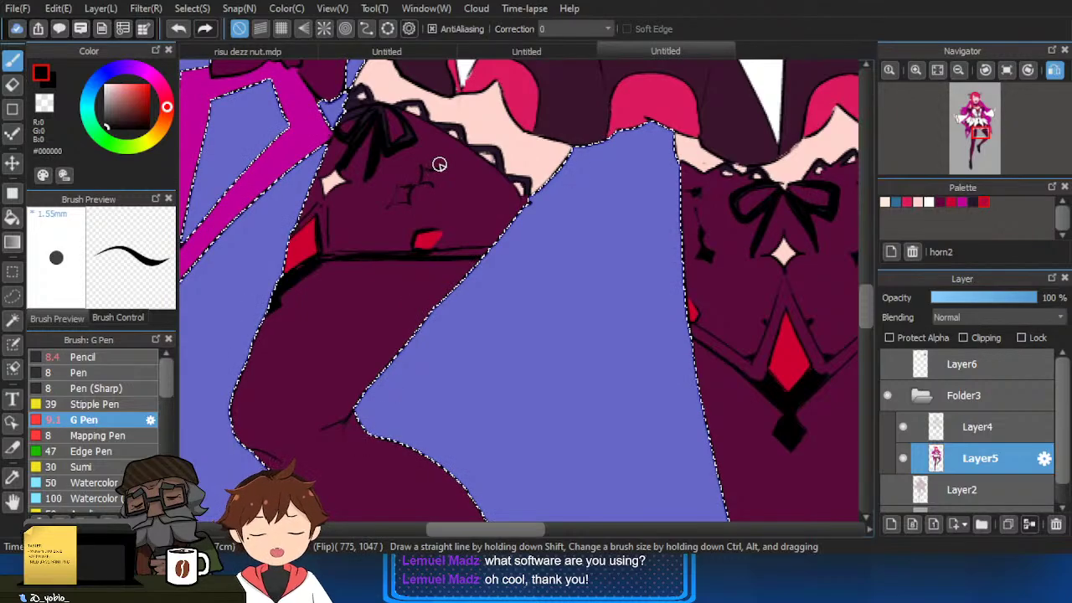
key("g")
left_click(429, 179)
left_click(406, 196)
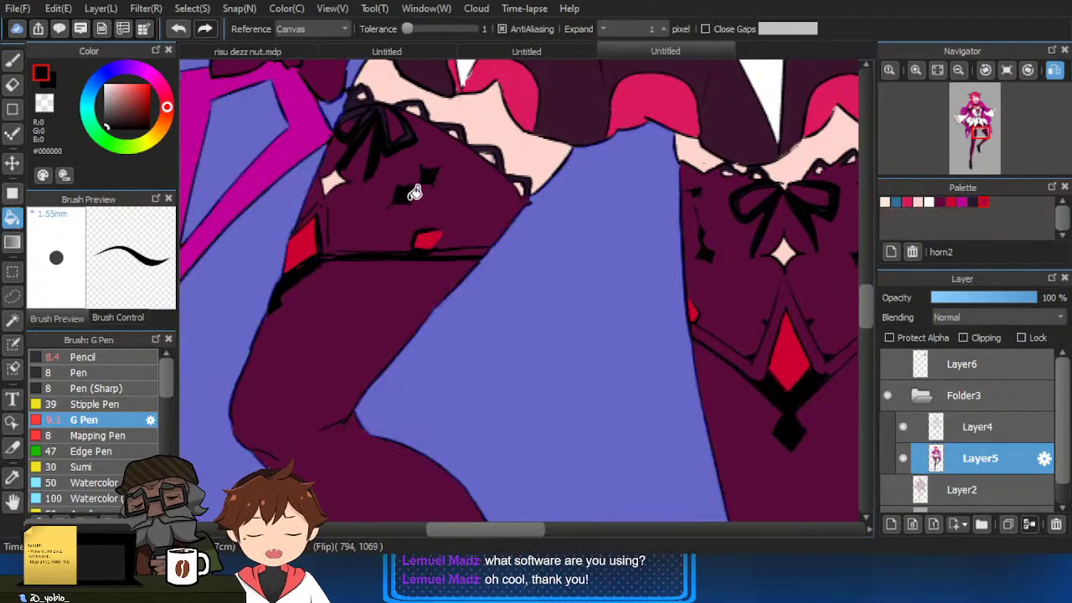
key("b")
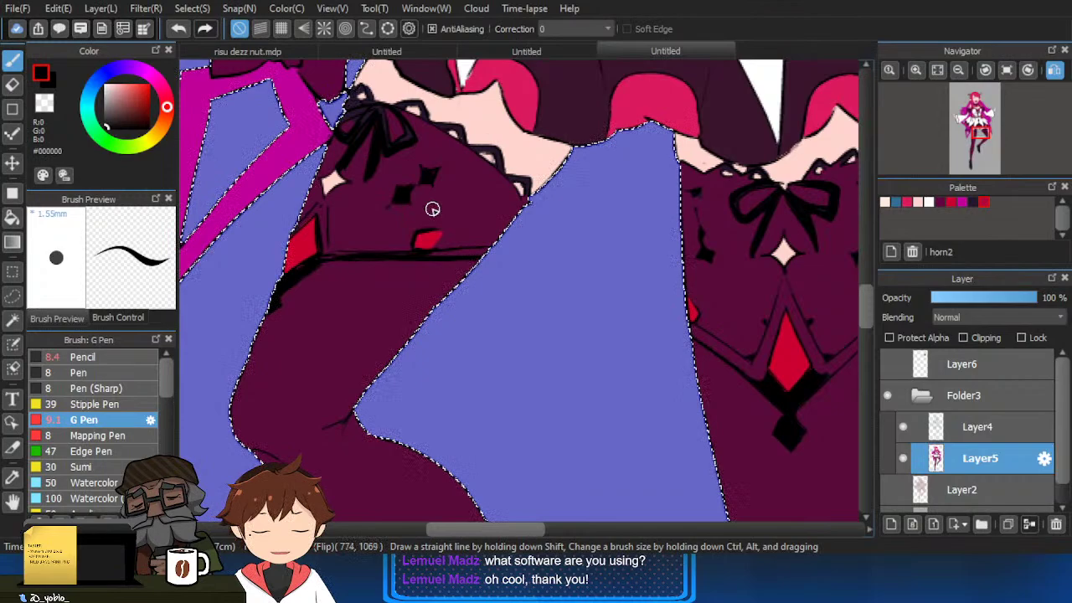
left_click_drag(462, 159, 381, 176)
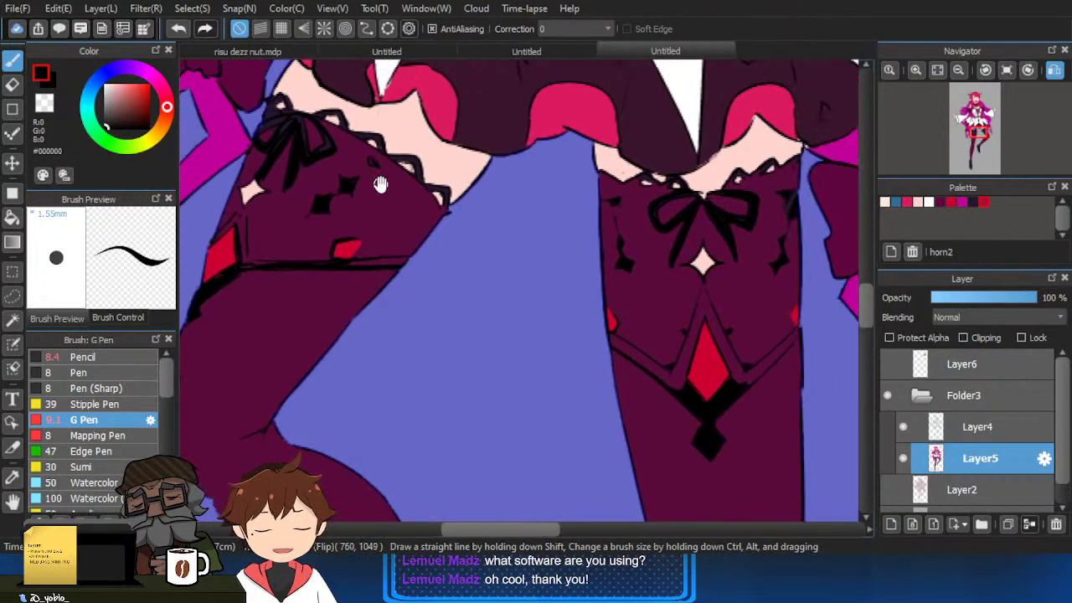
Paint over the dark purple outer edge ornament on the standing leg's stocking in black.
left_click(788, 206, "alt")
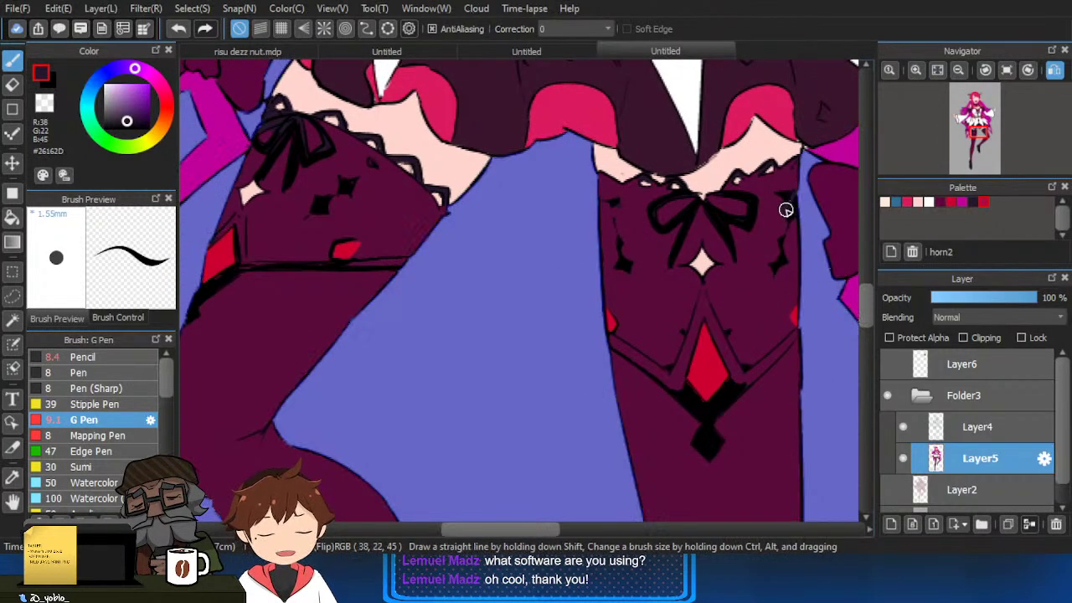
left_click(792, 197, "alt")
left_click_drag(792, 196, 792, 215)
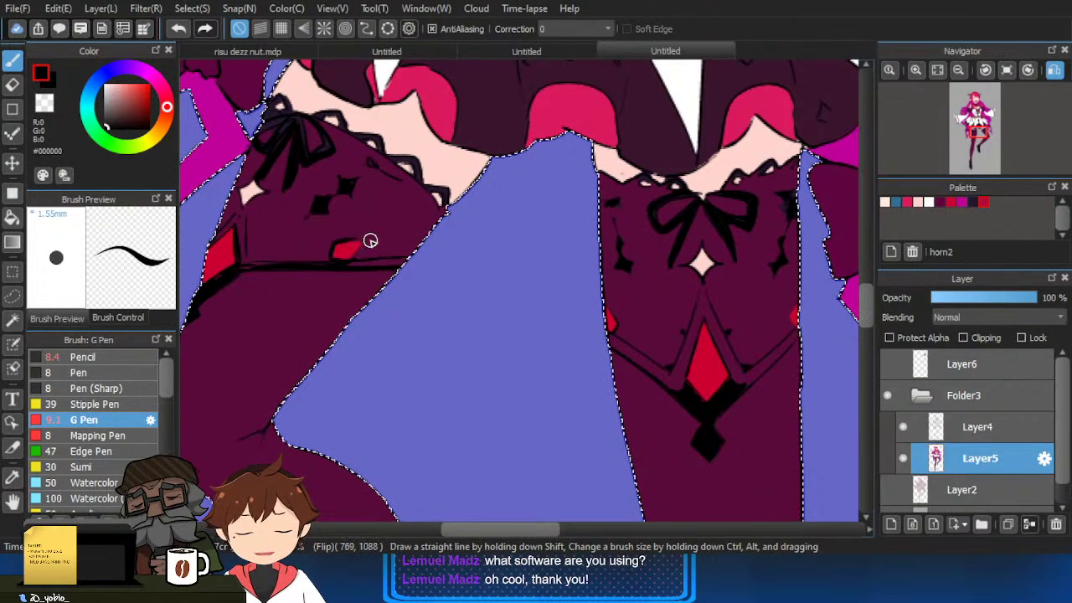
Sample the shoe's dark red #780339 from the reference picture and return to the character drawing.
scroll(370, 241, "down", 3)
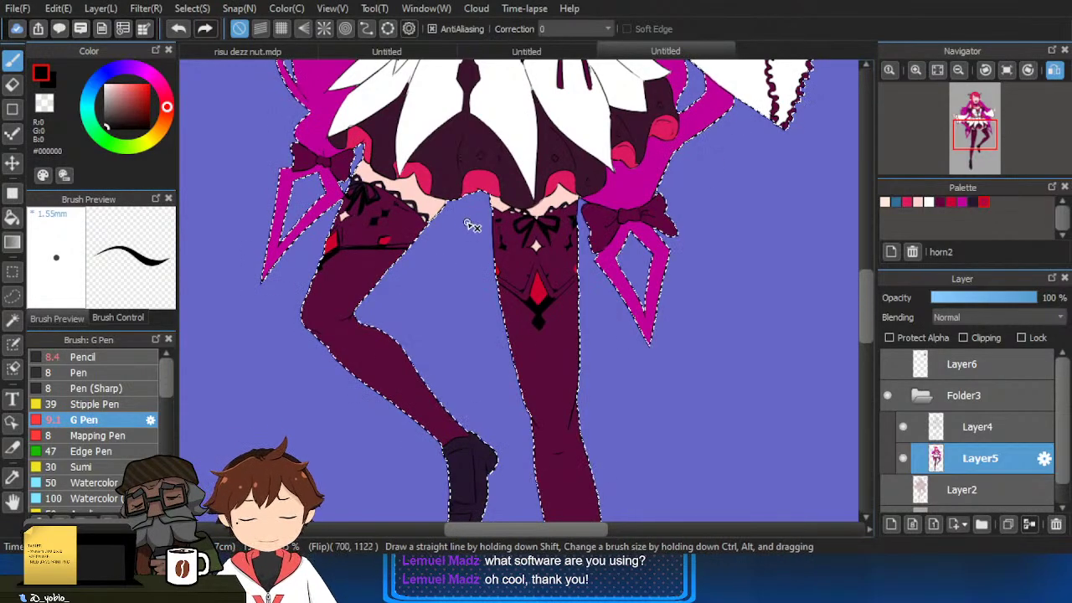
scroll(471, 226, "down", 3)
scroll(479, 335, "up", 4)
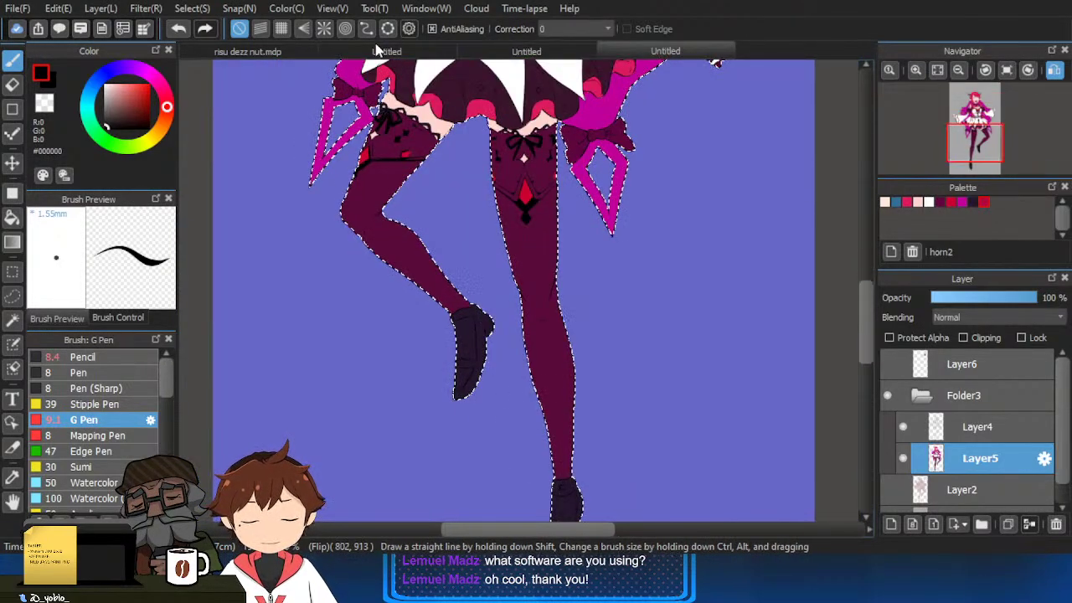
left_click(379, 51)
scroll(525, 364, "up", 2)
scroll(526, 367, "down", 4)
left_click_drag(539, 413, 565, 275)
scroll(549, 384, "up", 3)
right_click(451, 372)
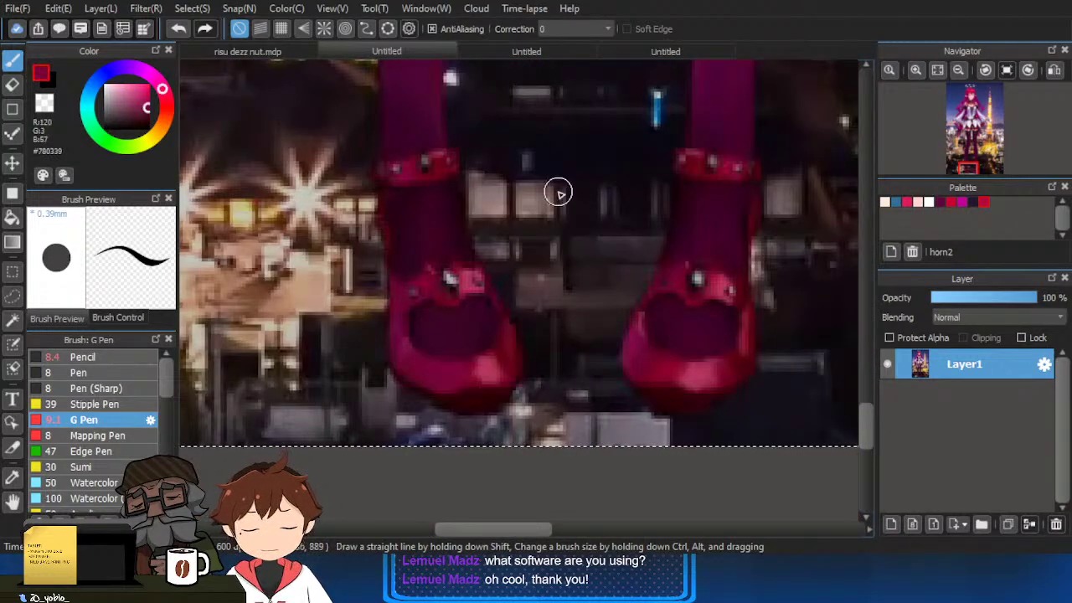
left_click(565, 51)
left_click(659, 52)
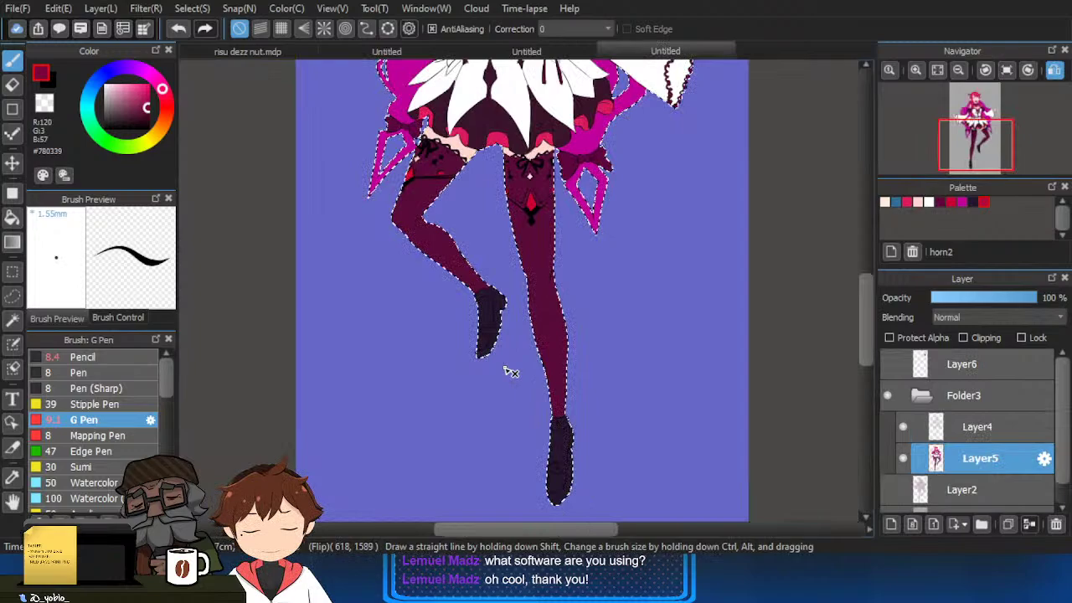
Fill the main areas of both shoes with the sampled dark red #780339.
scroll(496, 359, "up", 3)
key("g")
scroll(494, 302, "up", 2)
left_click(499, 296)
scroll(484, 284, "down", 2)
left_click_drag(624, 507, 560, 196)
left_click(648, 344)
scroll(639, 342, "up", 1)
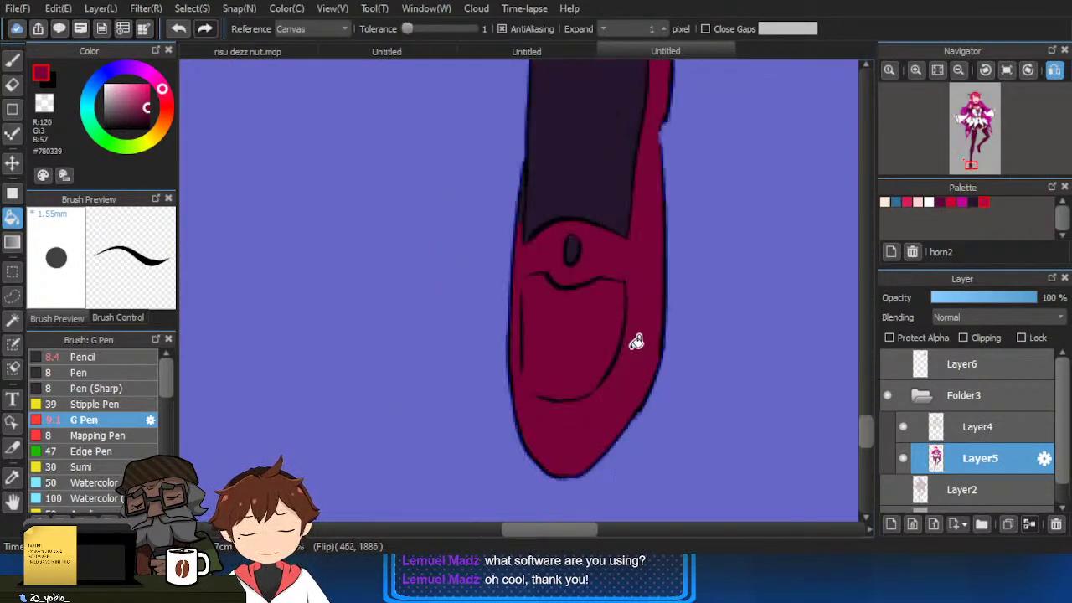
Close the outline gap of the standing shoe's toe opening and fill the opening with dark purple #26162D.
key("b")
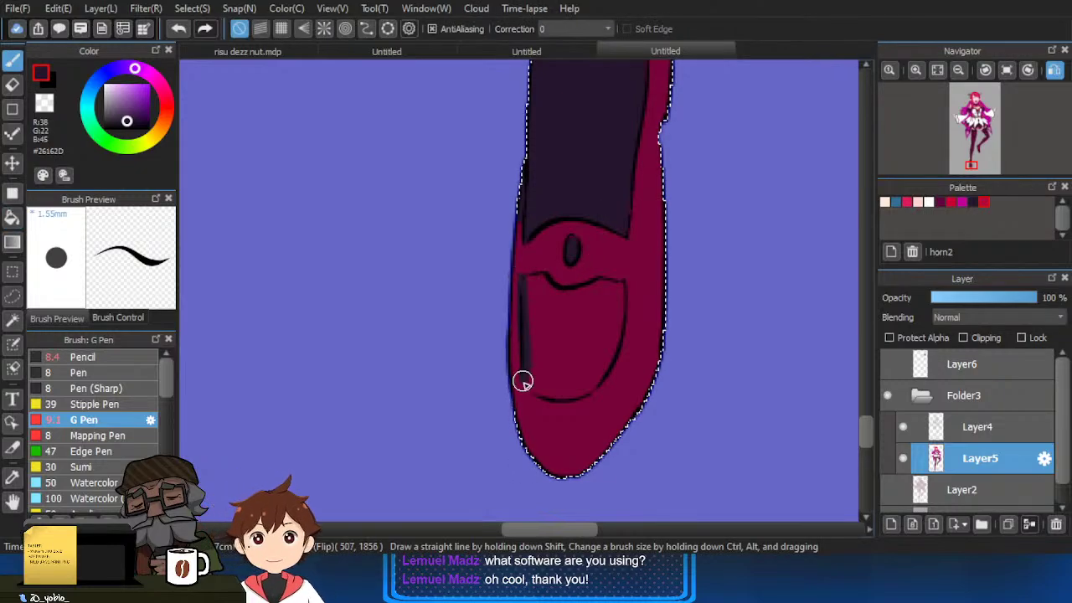
left_click_drag(523, 382, 539, 396)
key("g")
left_click(580, 343)
scroll(632, 333, "down", 2)
left_click_drag(612, 283, 751, 419)
scroll(752, 419, "down", 1)
left_click_drag(692, 275, 682, 317)
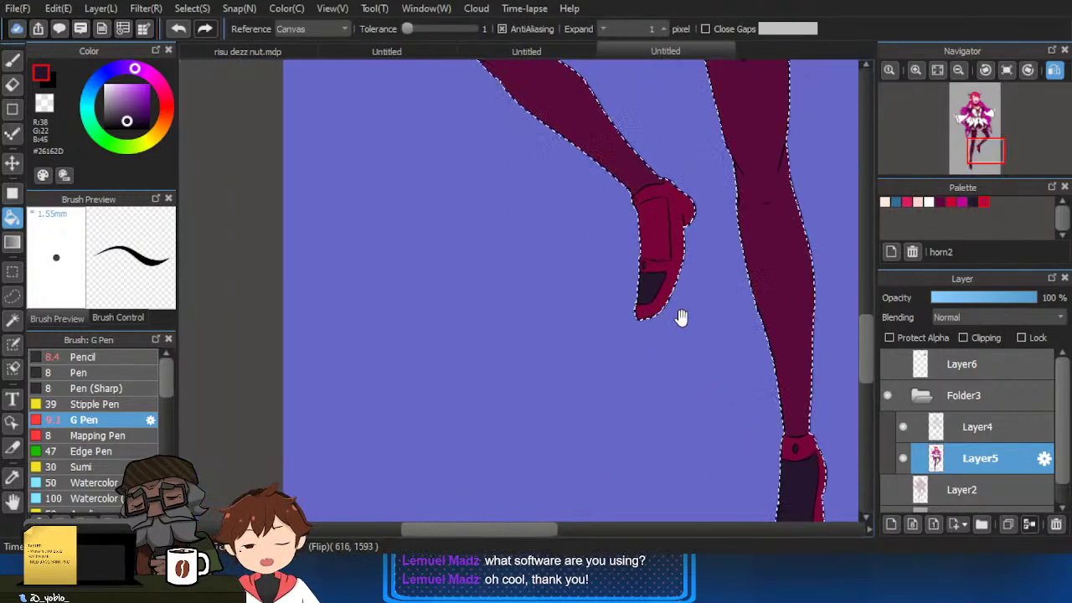
Close the raised shoe's instep outline and fill its instep and toe opening with the stocking's plum #590B3B.
scroll(666, 212, "up", 2)
key("b")
left_click(642, 112, "alt")
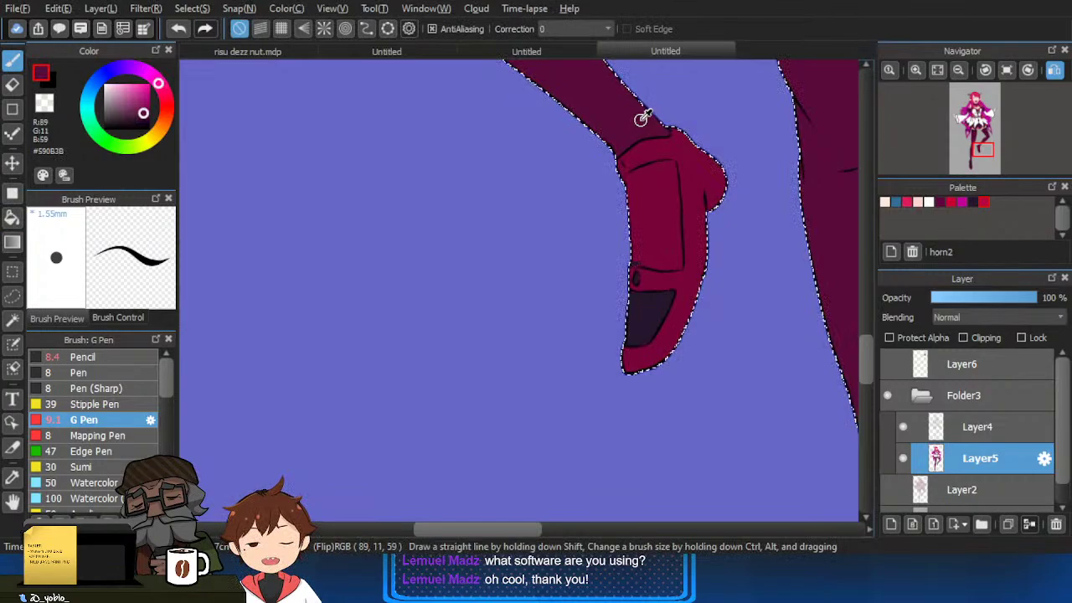
key("g")
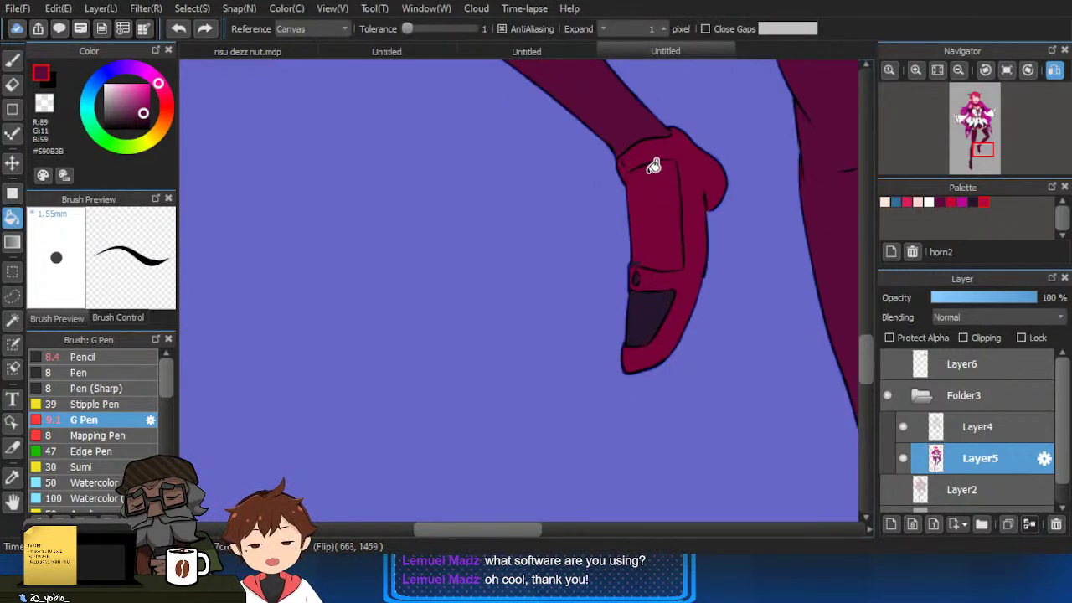
left_click(645, 195)
key("ctrl+z")
key("b")
left_click_drag(673, 173, 677, 196)
key("g")
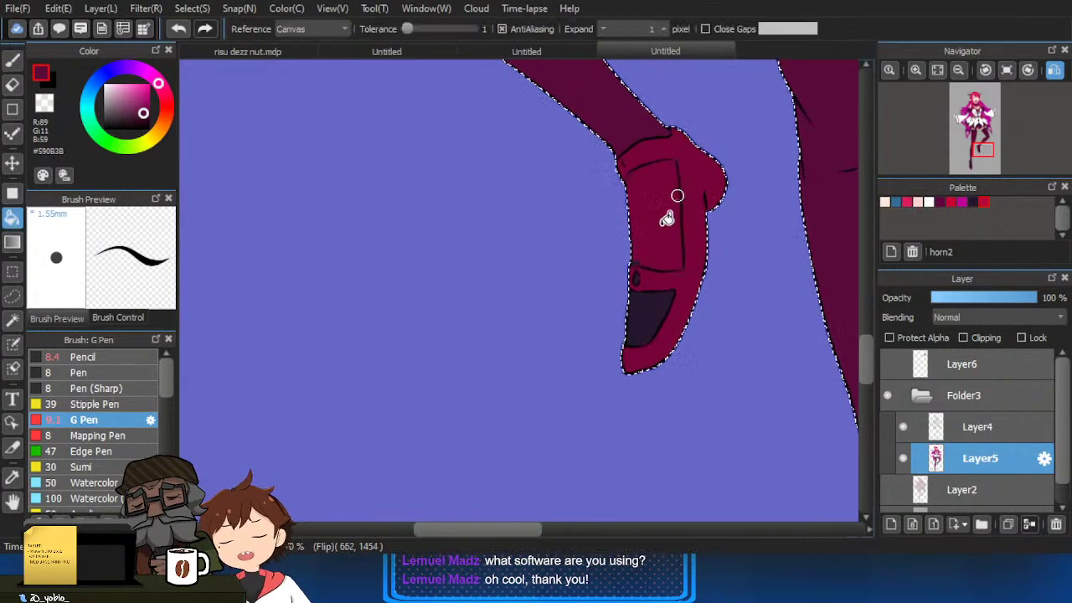
left_click(668, 218)
left_click(662, 314)
left_click_drag(679, 341, 692, 285)
Fill the standing shoe's instep and toe opening with the stocking plum and clear the selection.
left_click_drag(783, 336, 709, 215)
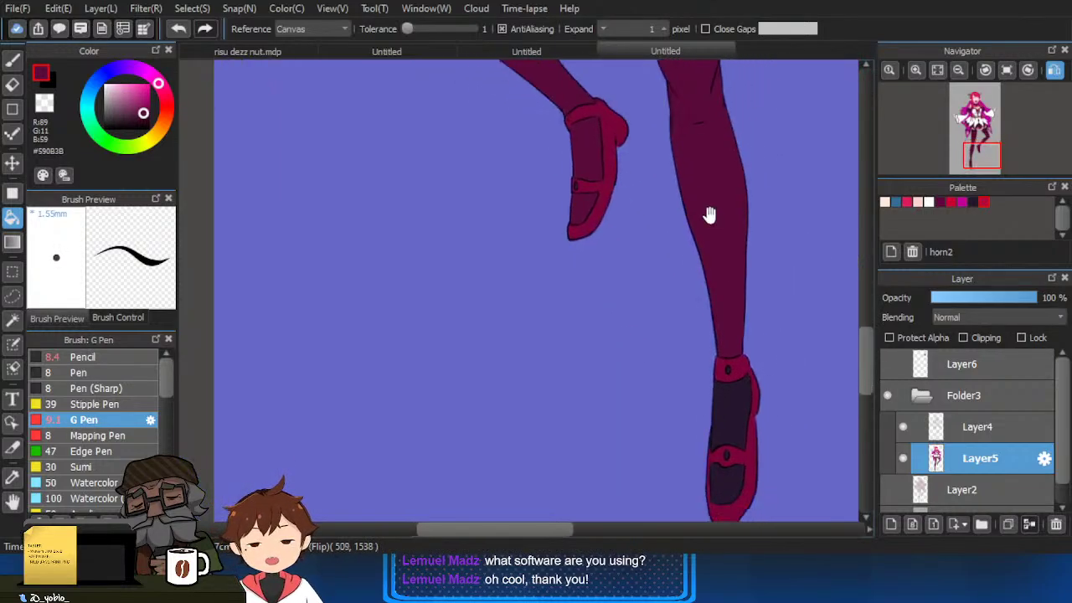
left_click(739, 413)
left_click(730, 481)
scroll(750, 448, "down", 3)
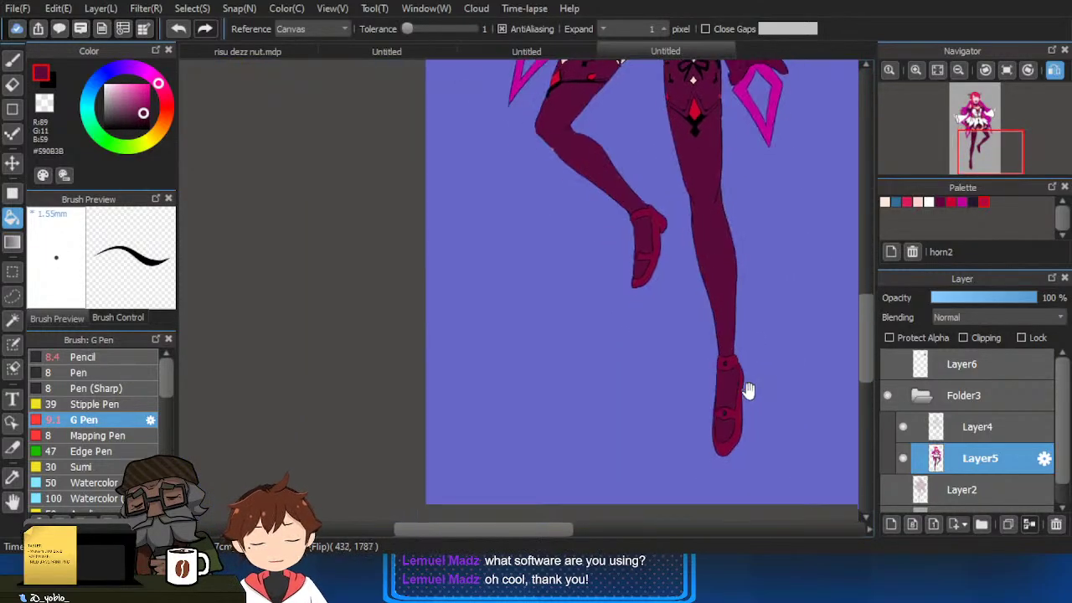
key("ctrl+d")
Sample the near-black #1B0004 of the shoe strap ornament in the reference picture and return to the drawing.
scroll(763, 440, "up", 2)
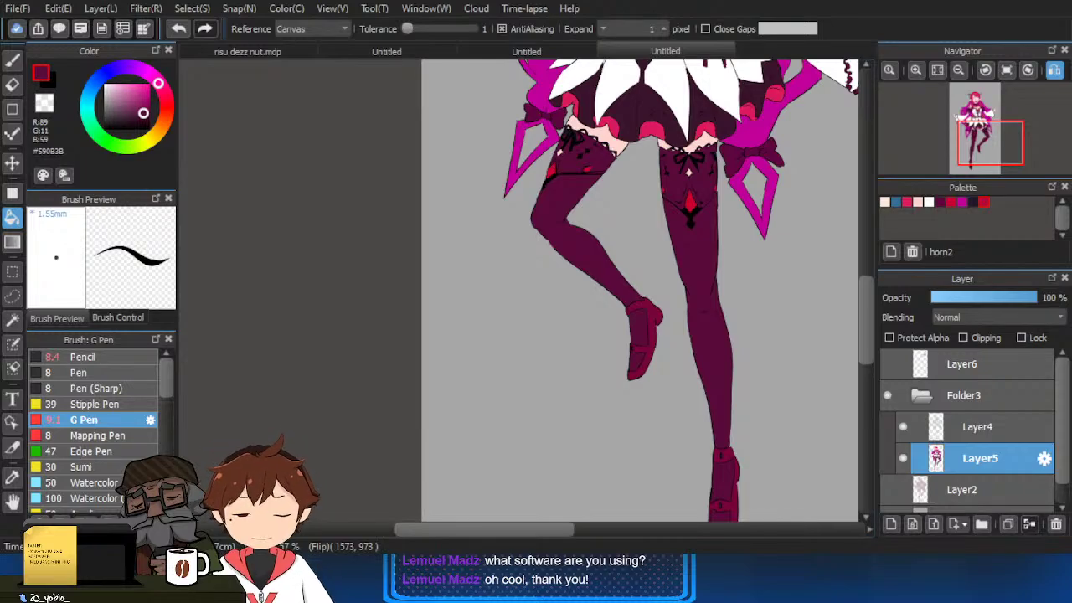
left_click(372, 51)
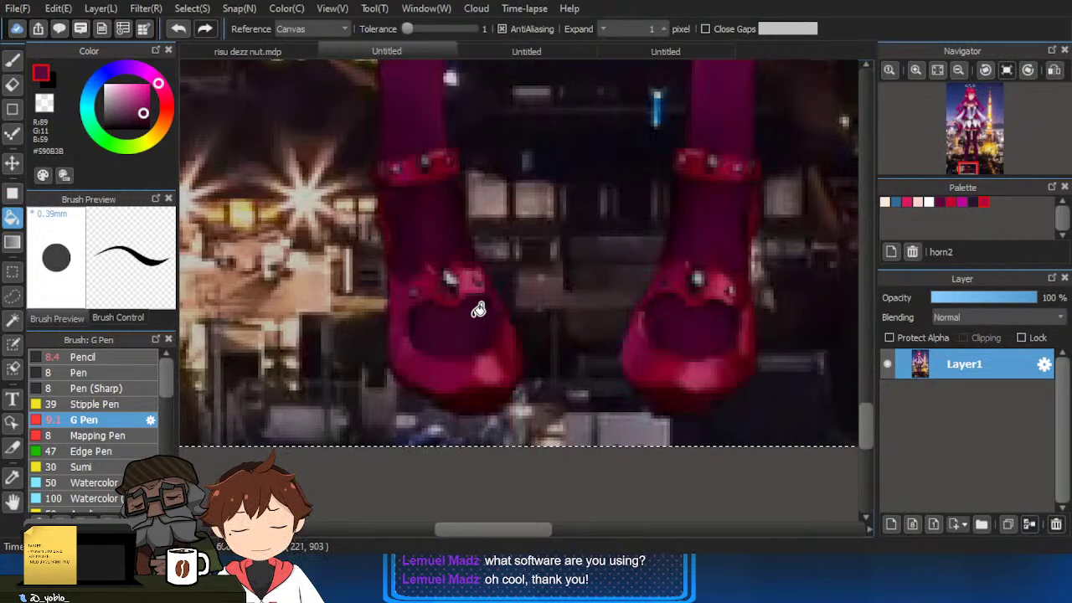
right_click(455, 285)
left_click(652, 52)
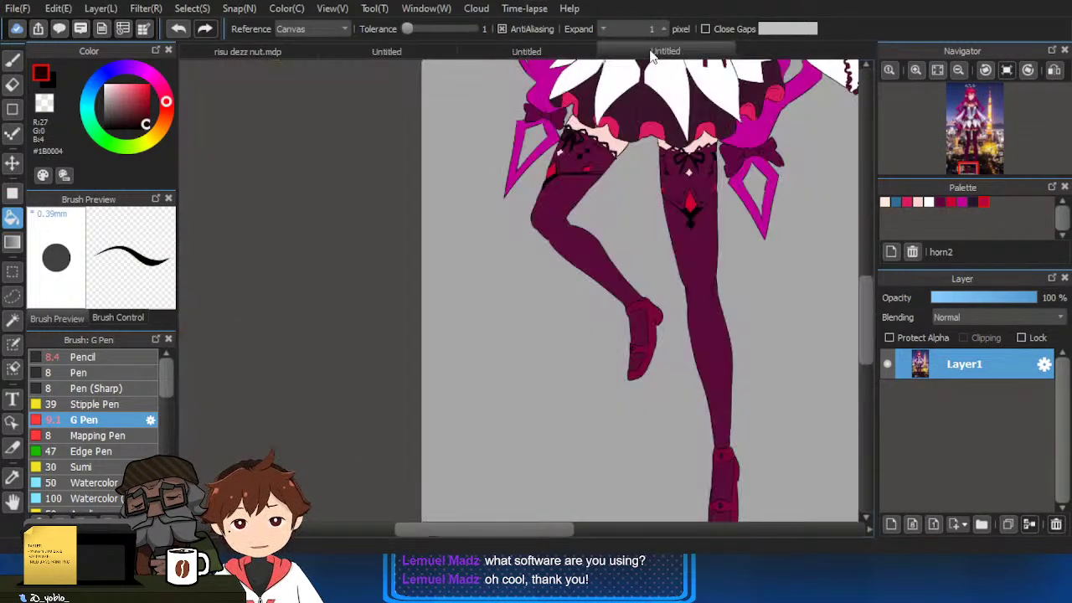
Select Layer5's painted area and paint near-black #1B0004 studs on both straps of the standing shoe with the G Pen.
key("b")
left_click_drag(738, 446, 735, 367)
left_click(937, 458, "ctrl")
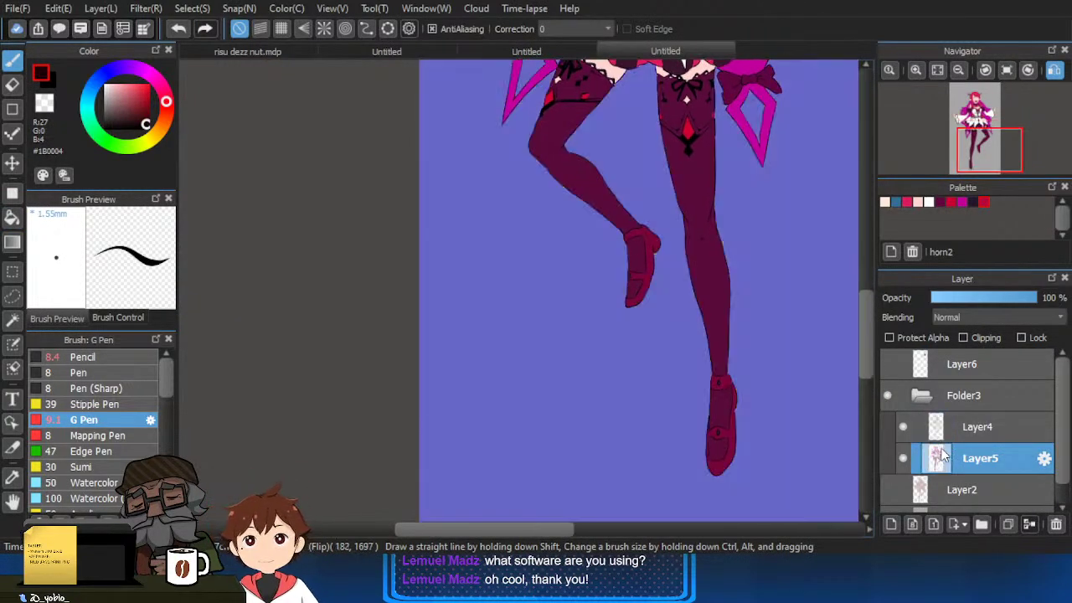
mouse_move(722, 423)
left_mouse_down()
mouse_move(719, 503)
mouse_move(706, 456)
mouse_move(701, 473)
mouse_move(706, 452)
left_mouse_up()
left_click_drag(710, 238, 704, 237)
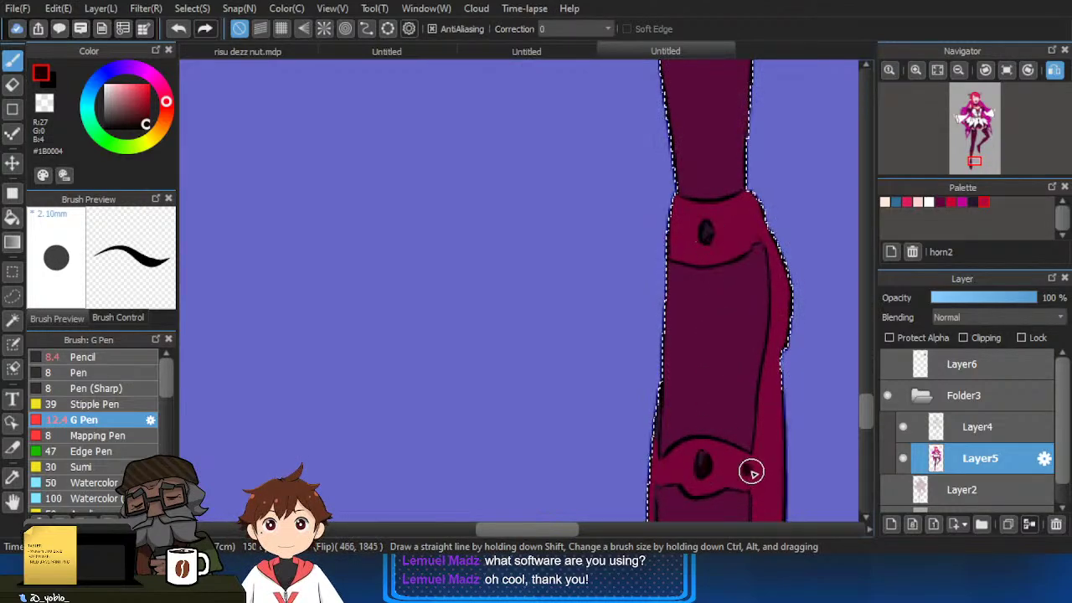
left_click(747, 470)
left_click(659, 471)
left_click(748, 222)
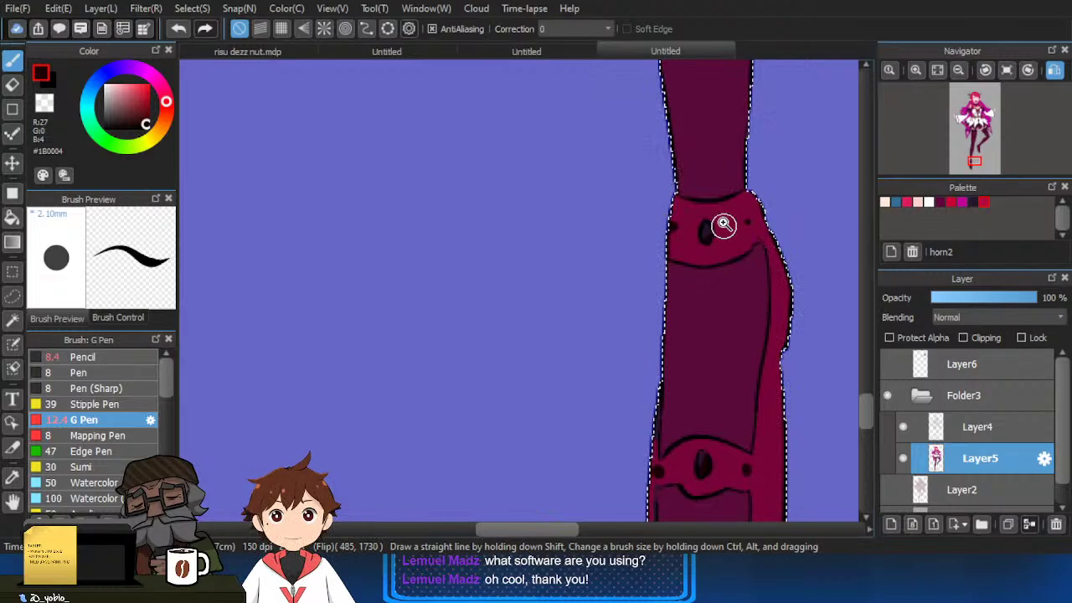
Paint matching near-black studs on both straps of the raised shoe.
left_click_drag(723, 226, 788, 455)
mouse_move(623, 268)
left_mouse_down()
mouse_move(582, 215)
mouse_move(574, 345)
left_mouse_up()
left_click(580, 218)
left_click(557, 152)
left_click(502, 172)
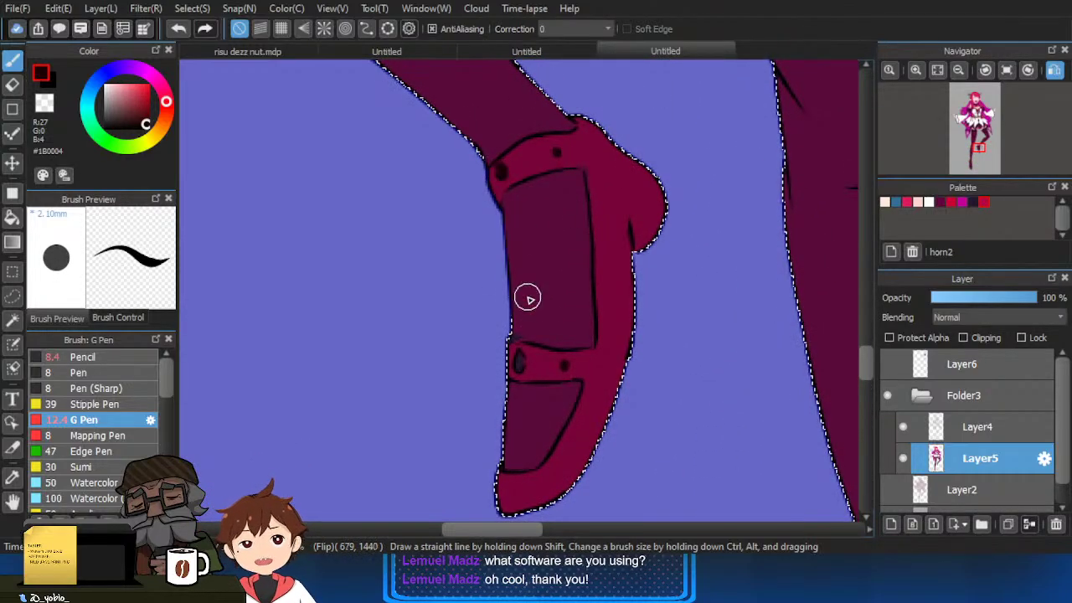
key("ctrl+z")
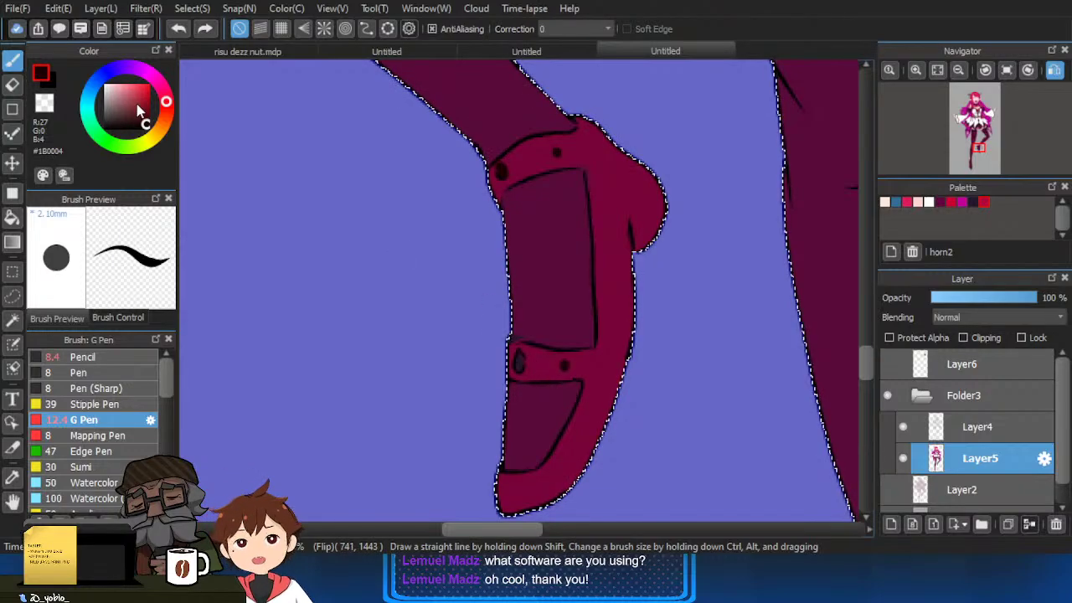
Add small #A6787E highlights to the large strap studs of the raised and standing shoes, keeping Layer5's painted area selected.
left_click(116, 99)
left_click(516, 358)
key("ctrl+z")
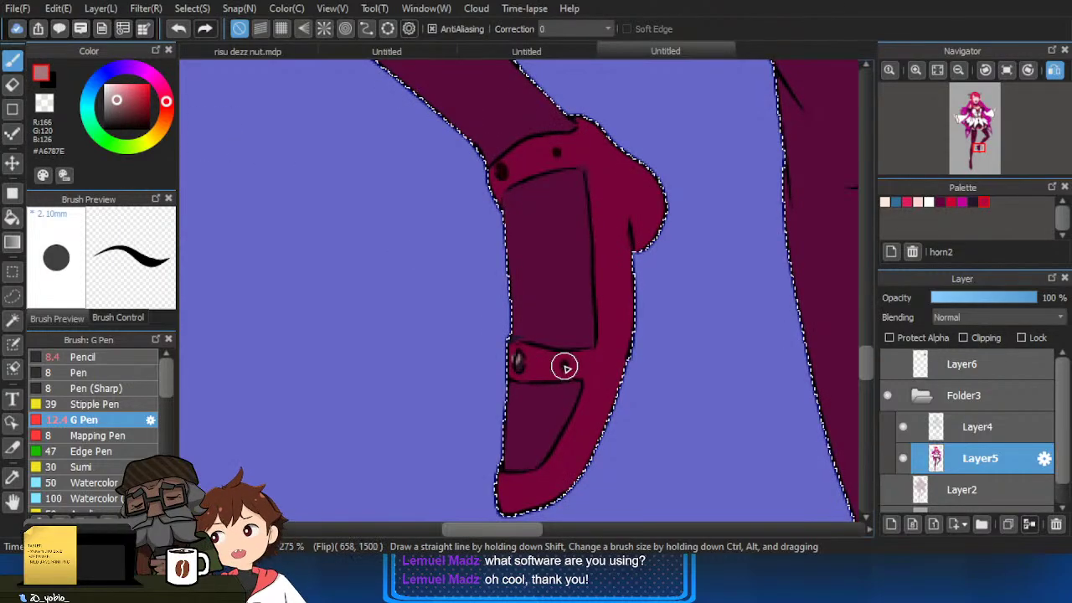
scroll(568, 134, "down", 2)
scroll(568, 134, "down", 1)
left_click_drag(638, 251, 605, 116)
scroll(709, 312, "up", 2)
left_click_drag(695, 363, 691, 194)
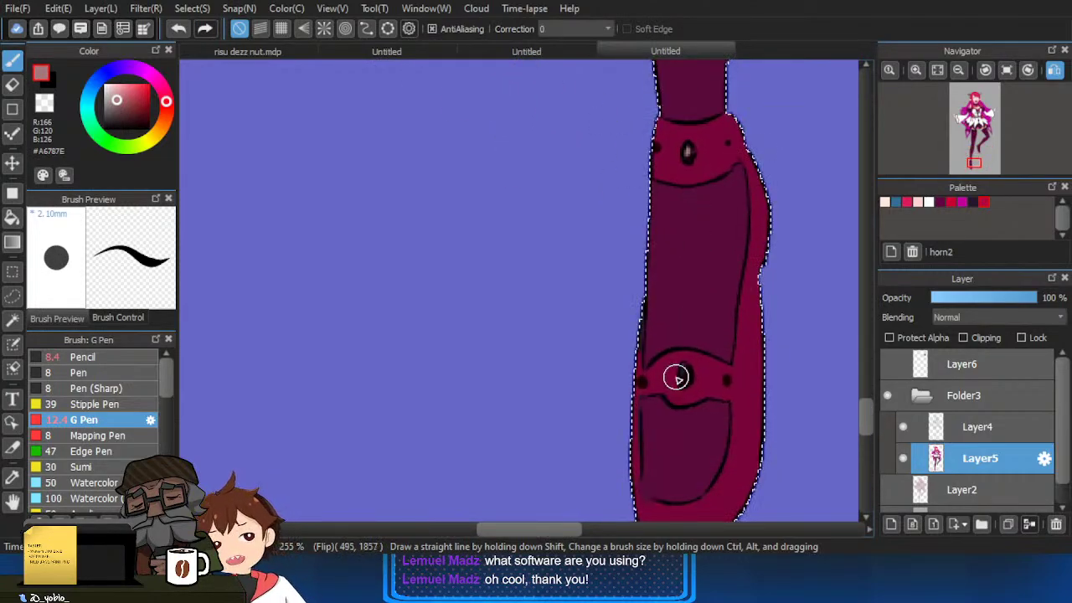
scroll(738, 323, "down", 3)
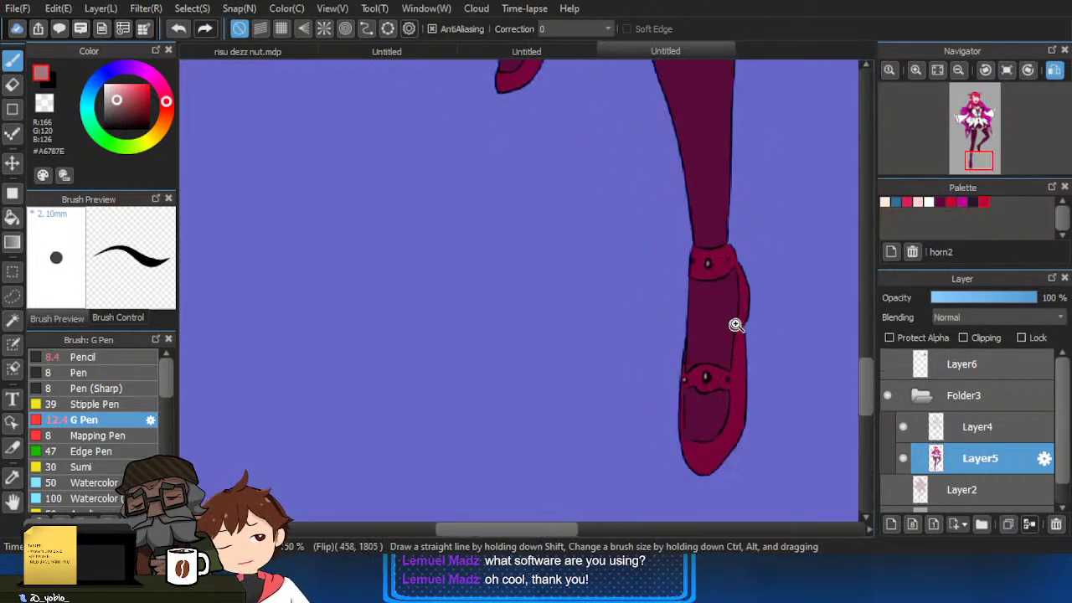
left_click_drag(767, 375, 723, 434)
left_click(935, 458, "ctrl")
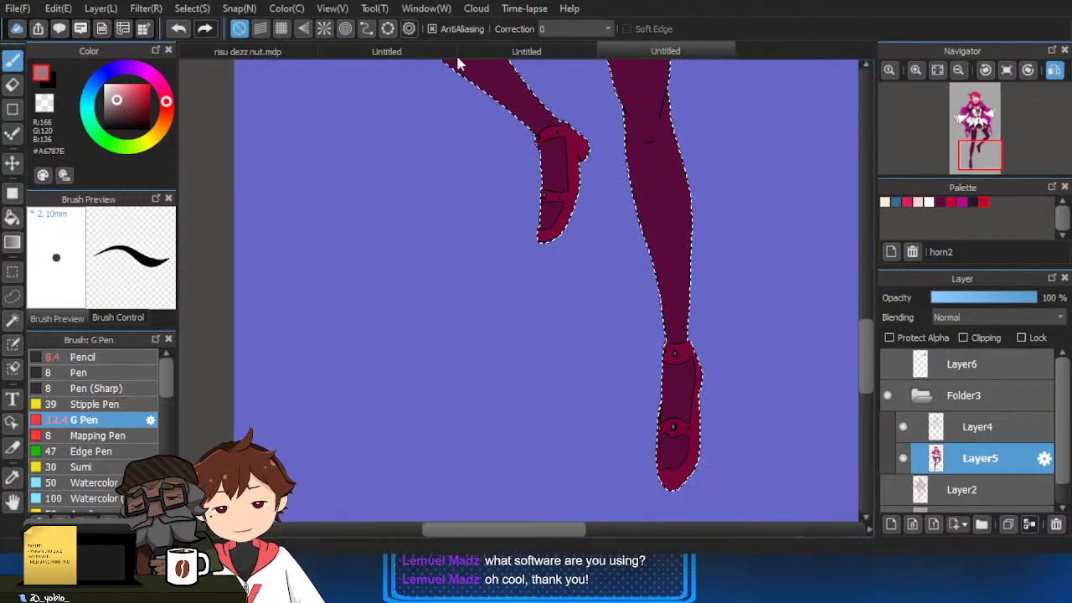
Inspect the legs and skirt in the reference picture, sample the pale pink #F1CADE of the skirt's sparkles, and return to the drawing.
left_click(400, 51)
scroll(530, 293, "down", 4)
left_click_drag(588, 294, 589, 306)
scroll(589, 306, "down", 4)
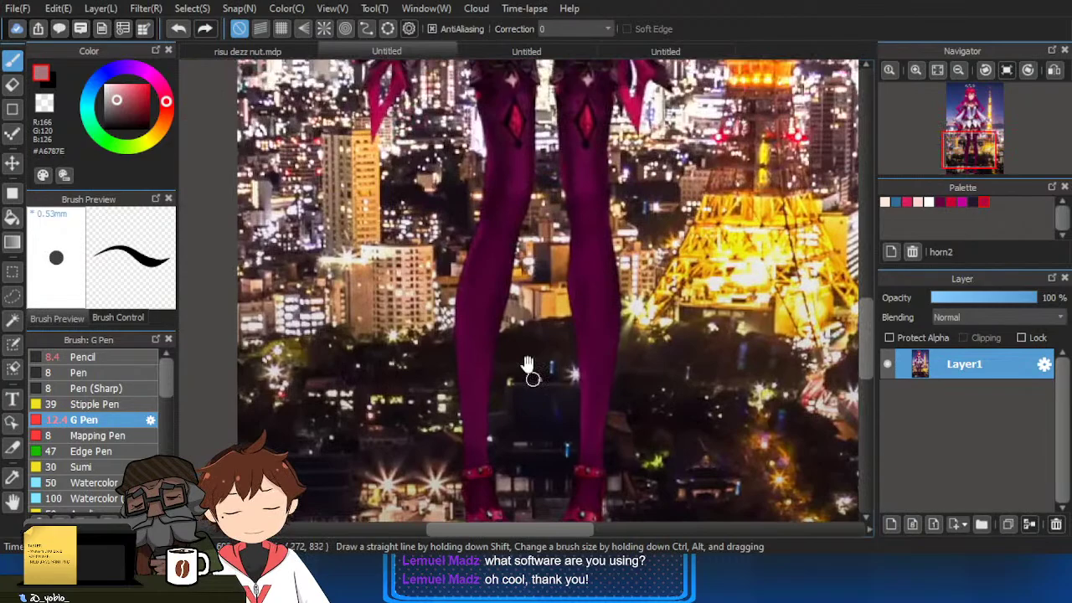
scroll(542, 328, "up", 4)
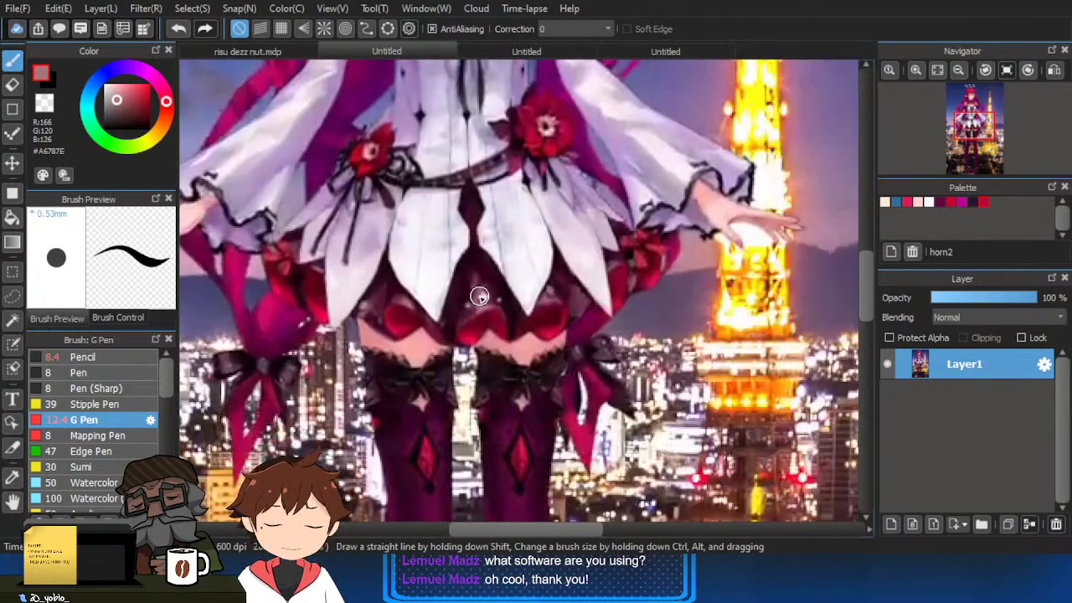
left_click(631, 52)
Paint the small diamond marks on the skirt's central dark panel and the panels beside it pale pink #F1CADE.
scroll(581, 307, "down", 3)
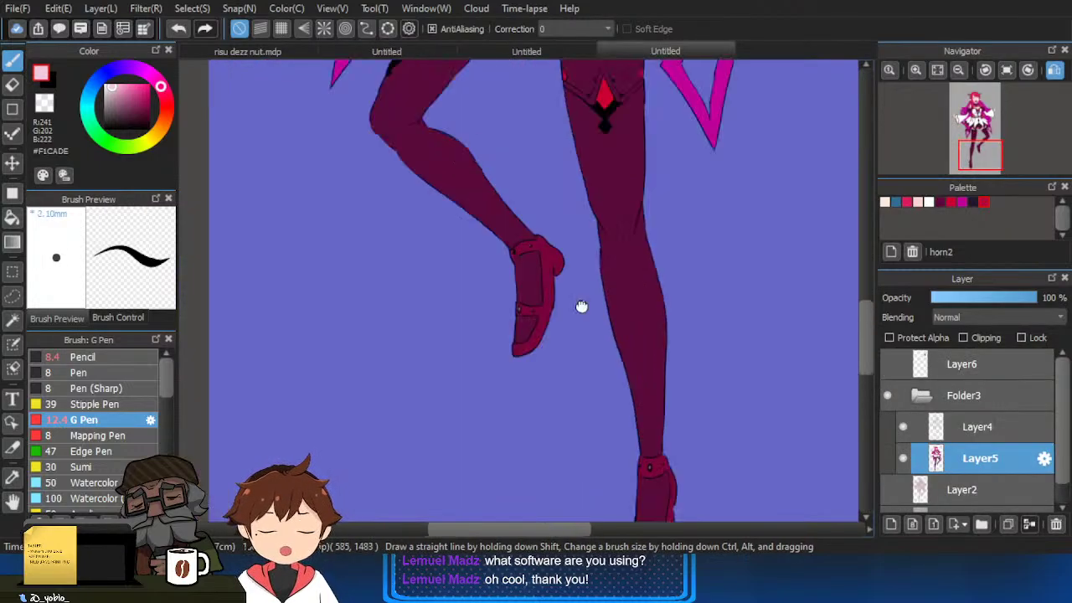
scroll(541, 427, "up", 4)
key("g")
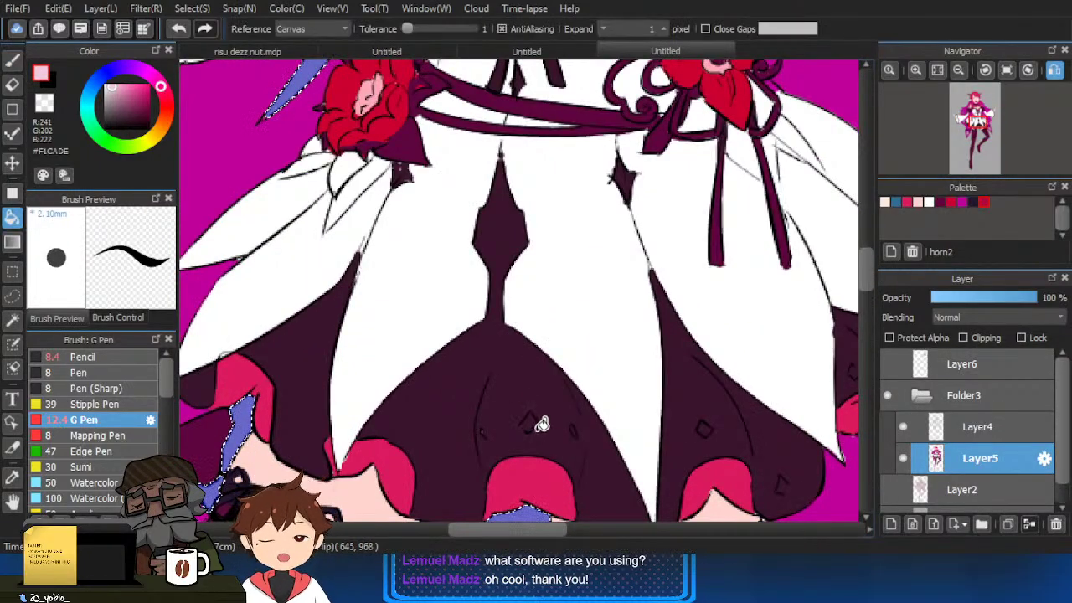
scroll(536, 359, "up", 2)
key("p")
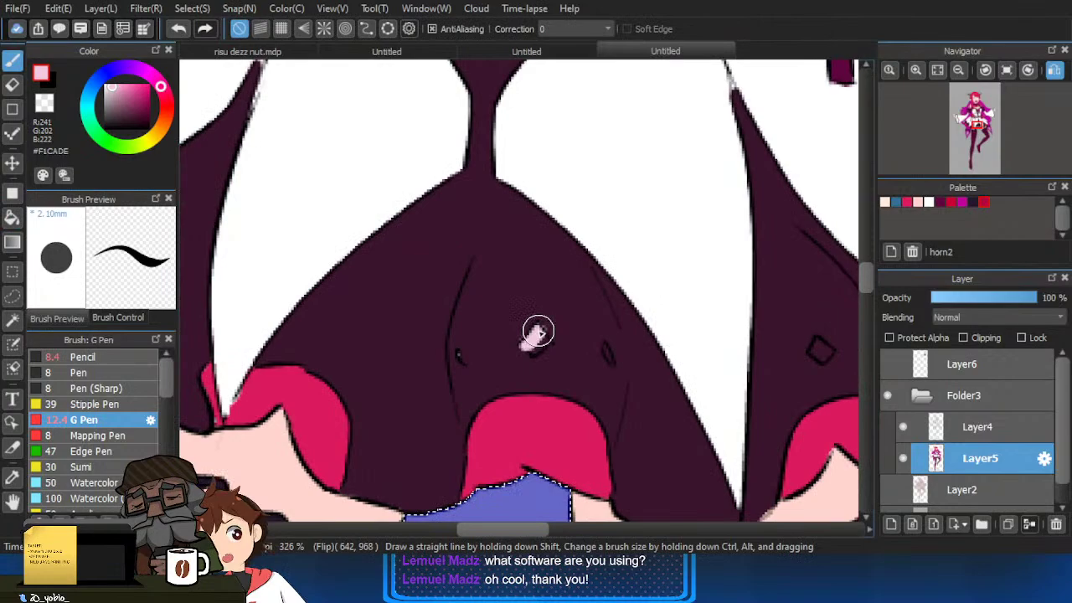
scroll(720, 346, "right", 3)
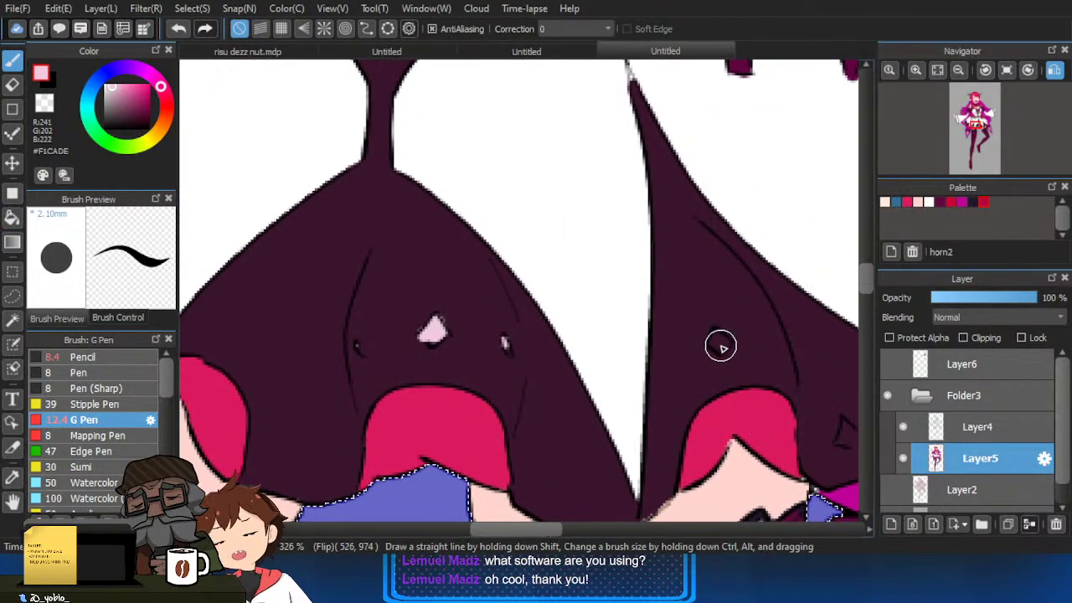
scroll(722, 347, "right", 5)
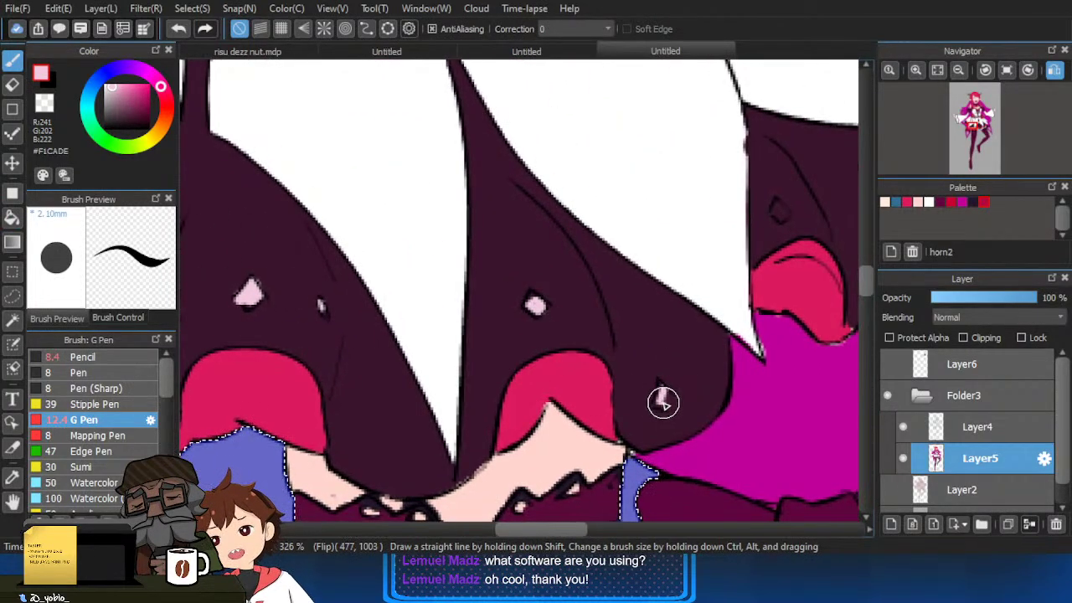
Paint the remaining diamond marks on the outer dark panels at both sides of the skirt pale pink.
scroll(659, 378, "right", 3)
scroll(711, 283, "down", 5)
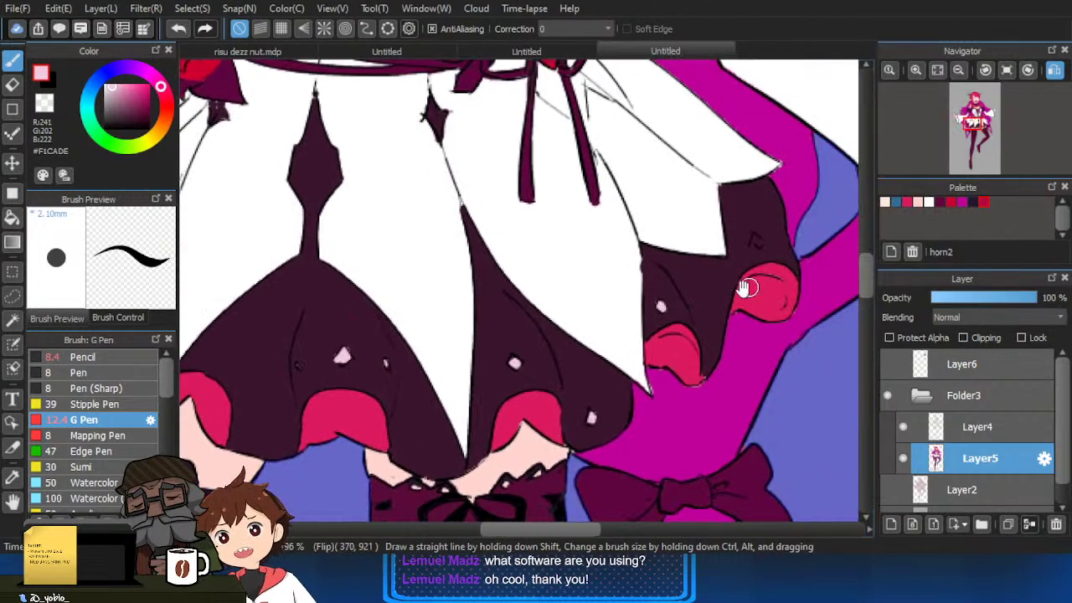
scroll(748, 249, "up", 4)
scroll(750, 242, "down", 4)
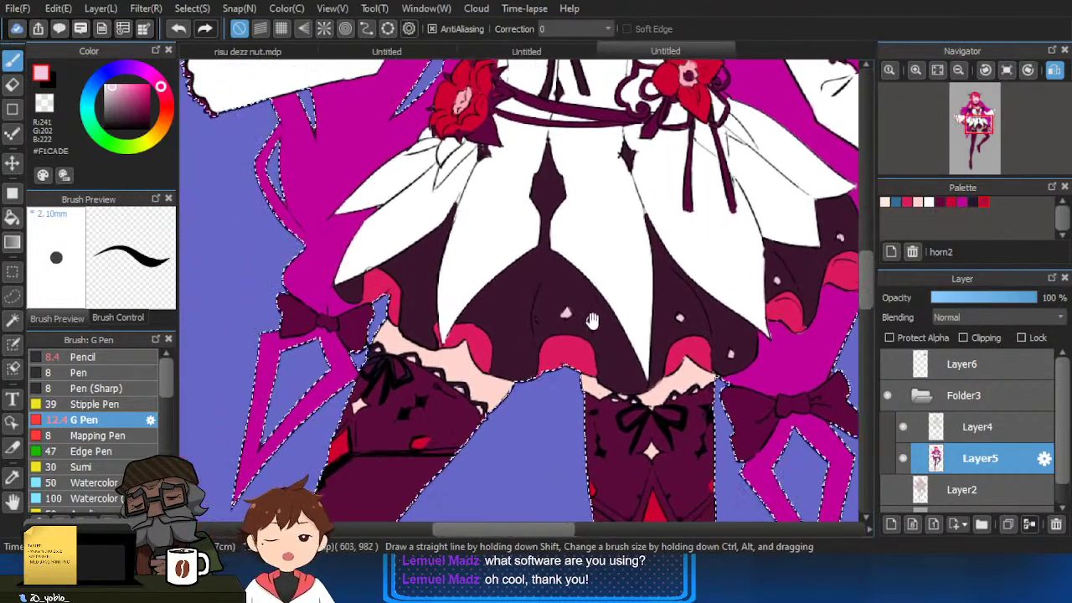
scroll(475, 297, "up", 4)
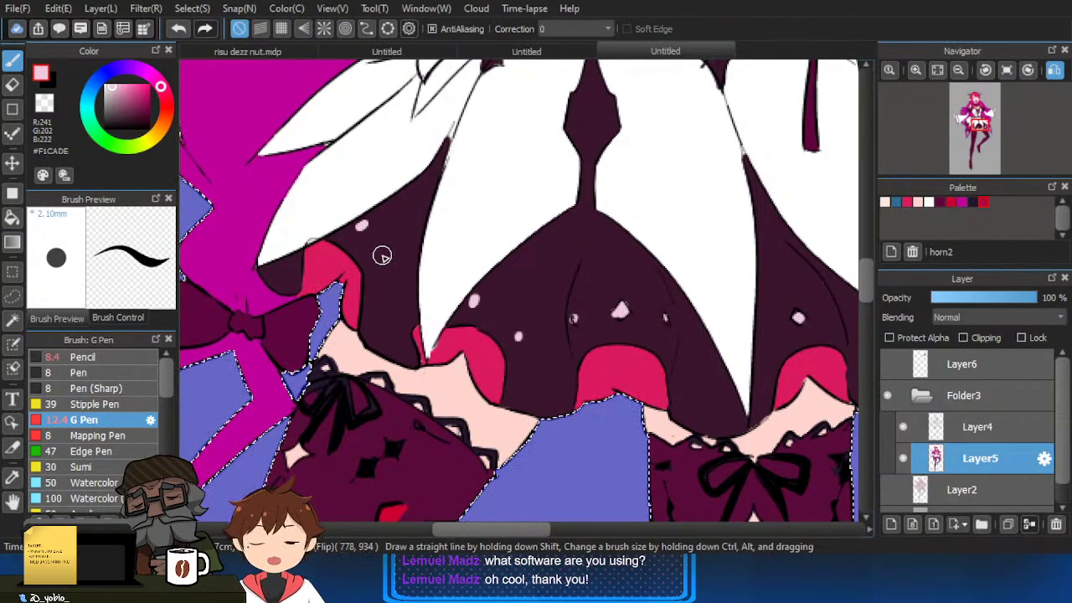
scroll(382, 308, "down", 2)
scroll(425, 366, "down", 3)
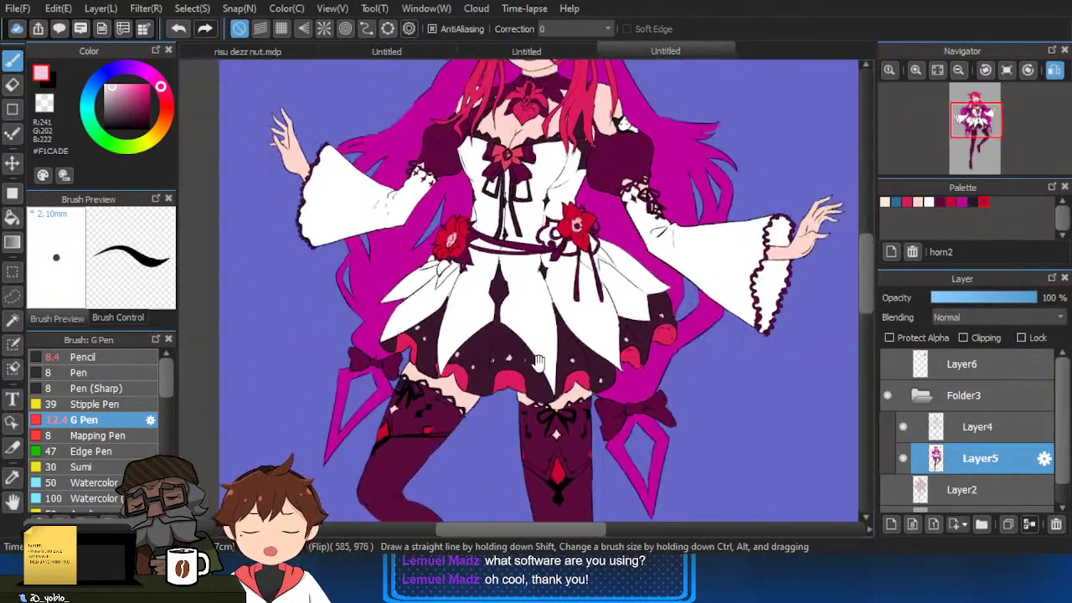
Sample the skirt's dark plum #3B152D and fill the gap between the outermost white petals on the raised-leg side.
scroll(402, 343, "up", 4)
right_click(385, 367)
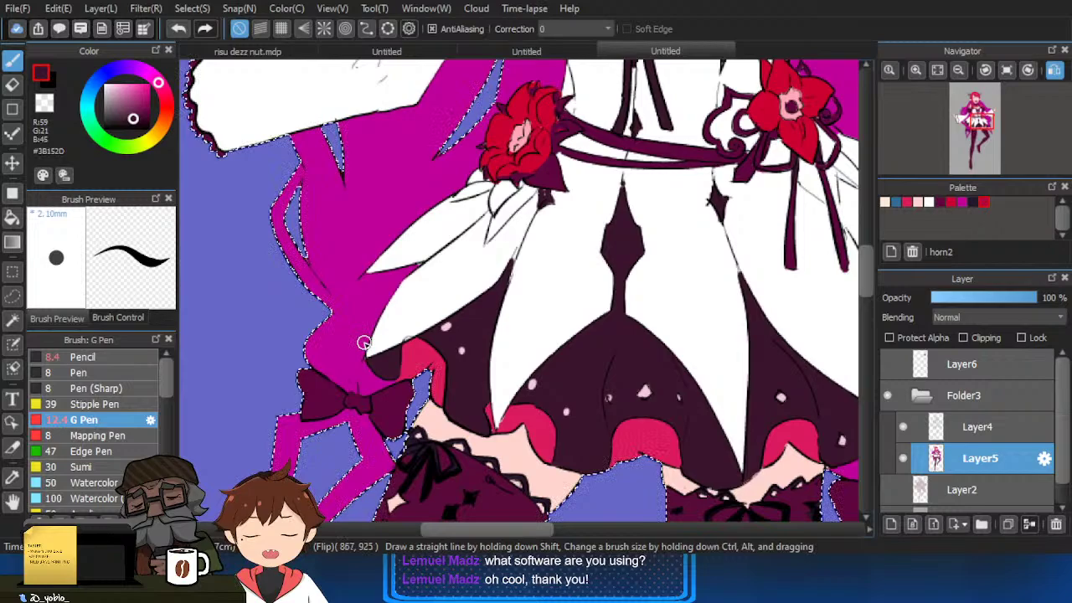
key("g")
left_click(397, 283)
Paint a crimson #DC1A5E strip along the outer edge of the newly filled skirt gap, keeping the selection active.
right_click(421, 356)
key("b")
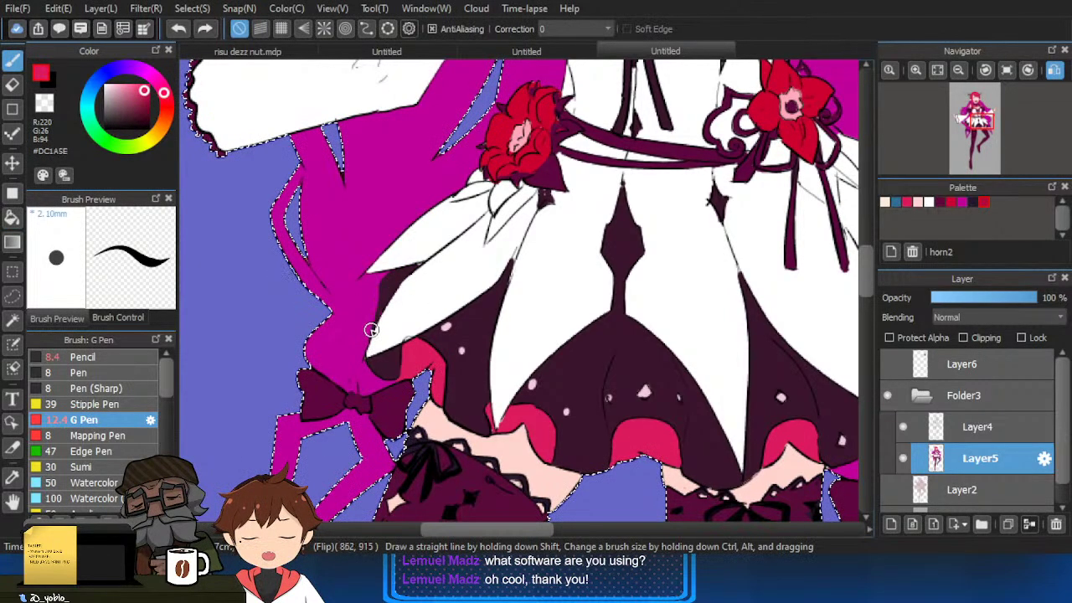
key("ctrl+d")
left_click(377, 283, "alt")
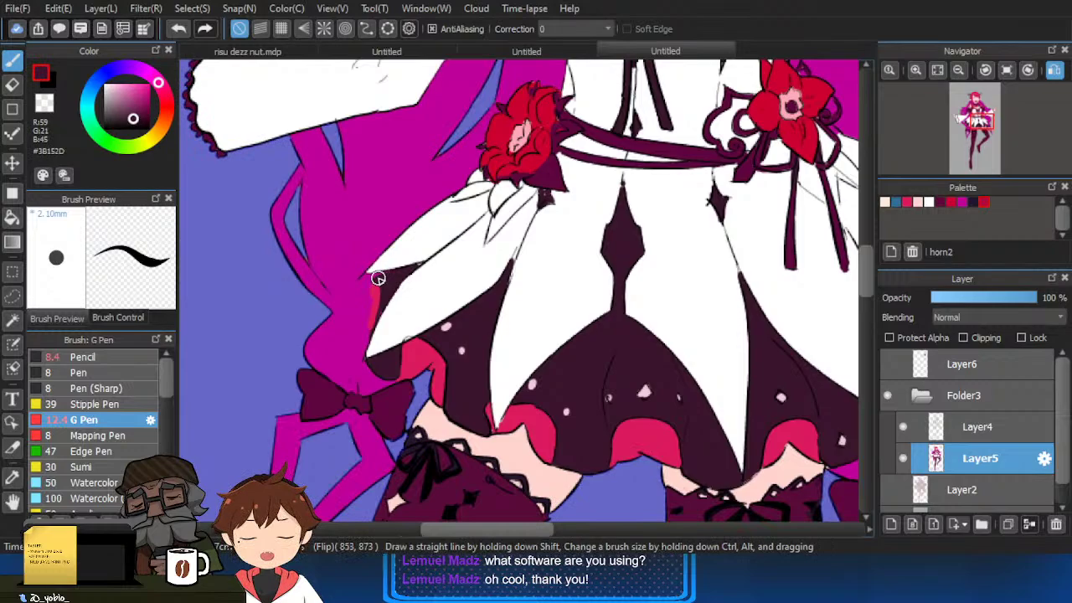
key("ctrl+z")
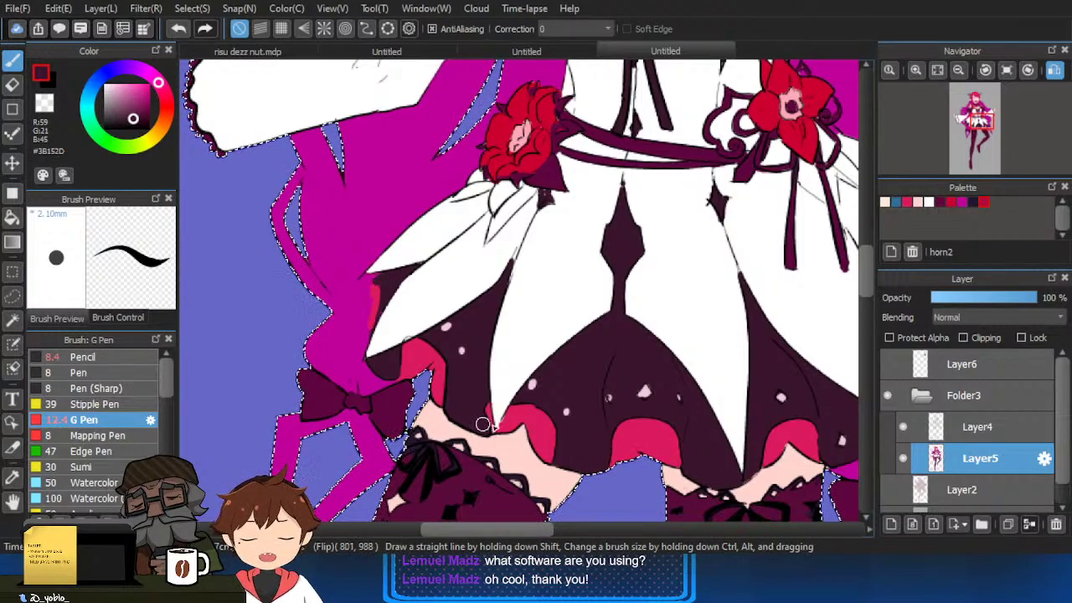
Outline the crimson strip and the outer skirt edge in black on Layer4 with the G Pen reduced to 1.00 mm.
left_click(967, 428)
left_click_drag(113, 122, 75, 180)
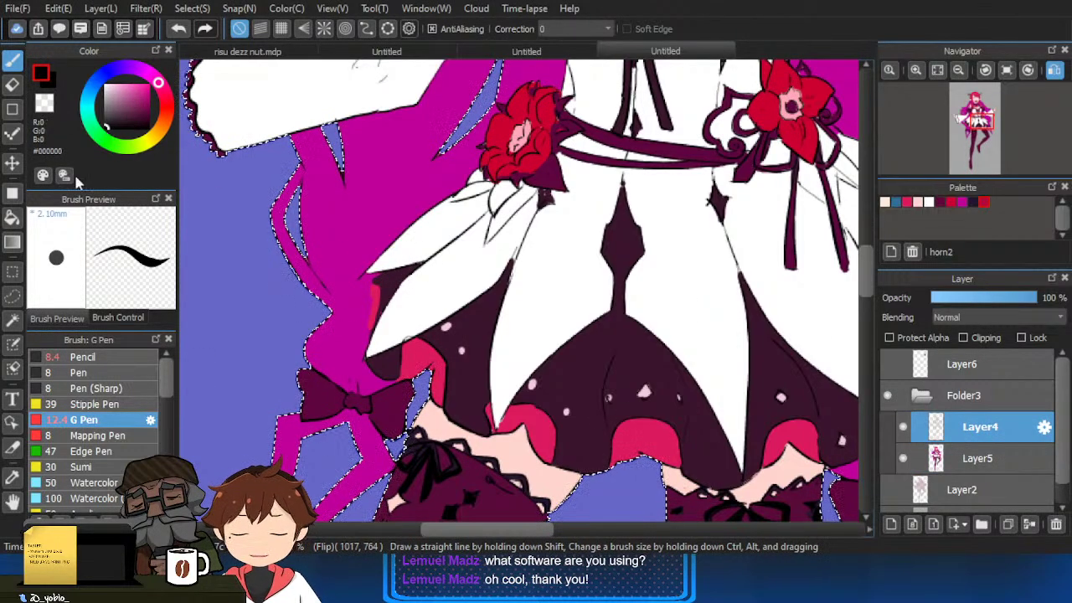
scroll(383, 299, "up", 4)
key("bracketleft")
key("bracketleft")
key("bracketleft")
key("bracketleft")
key("bracketleft")
key("bracketleft")
key("bracketleft")
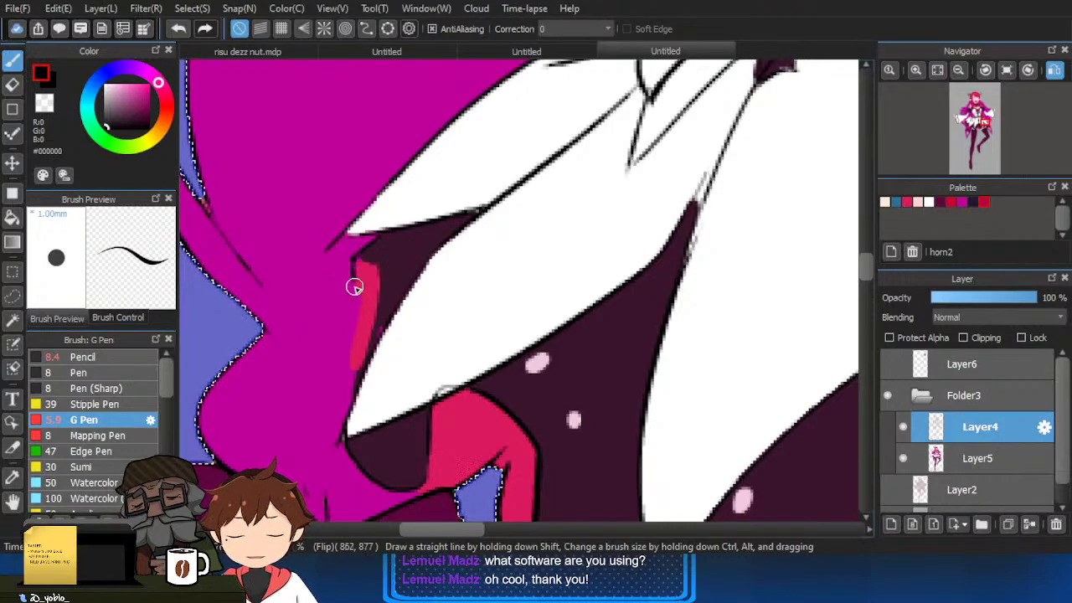
scroll(352, 376, "down", 4)
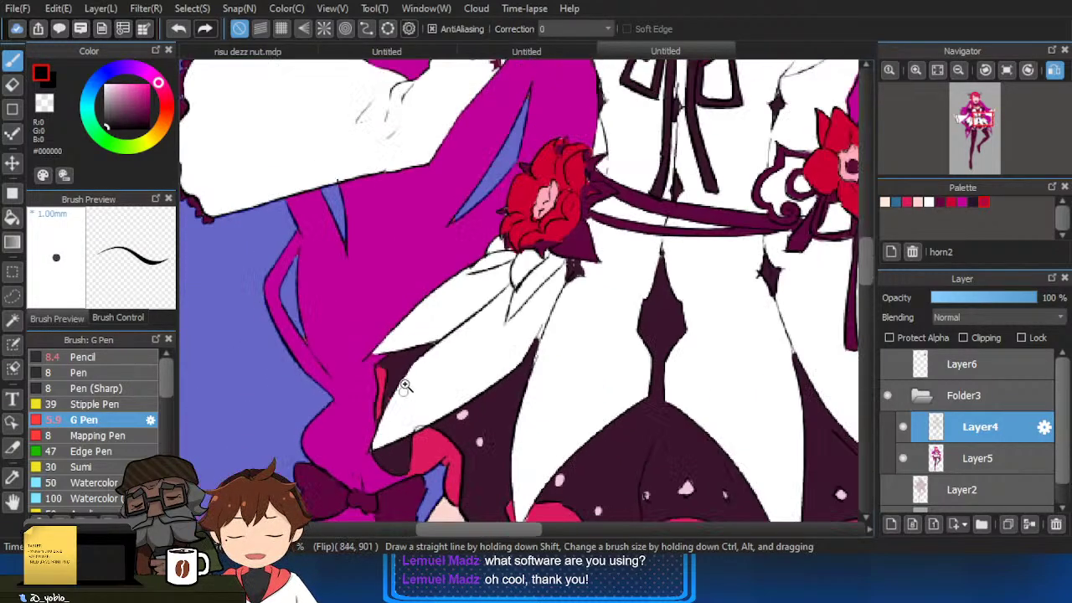
Clean up stray outline marks on Layer4 around the outer skirt panel with the eraser and check the whole dress.
scroll(439, 333, "up", 3)
key("e")
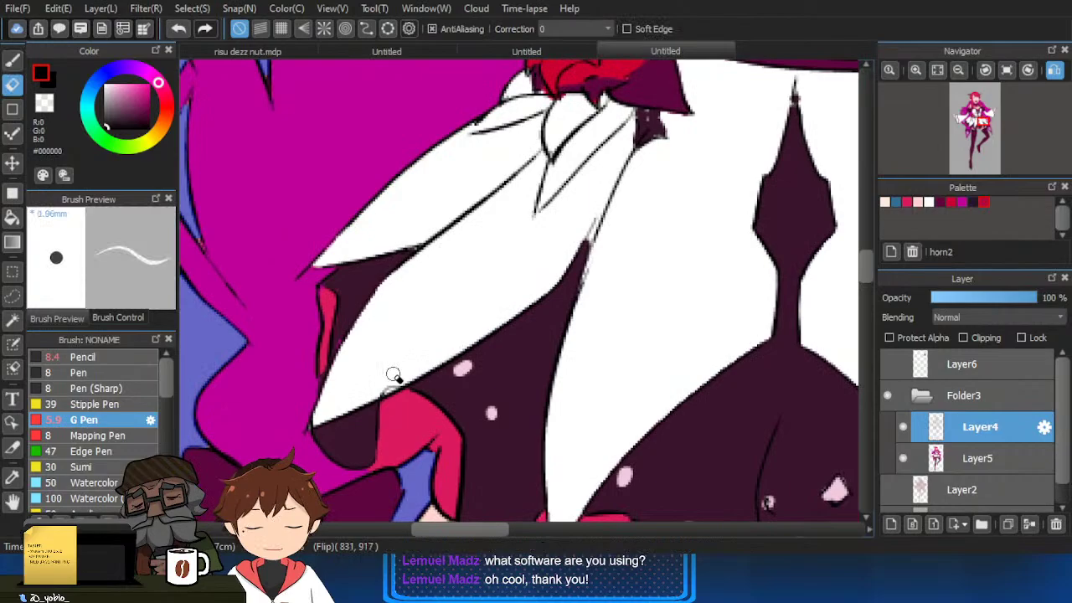
scroll(419, 372, "down", 4)
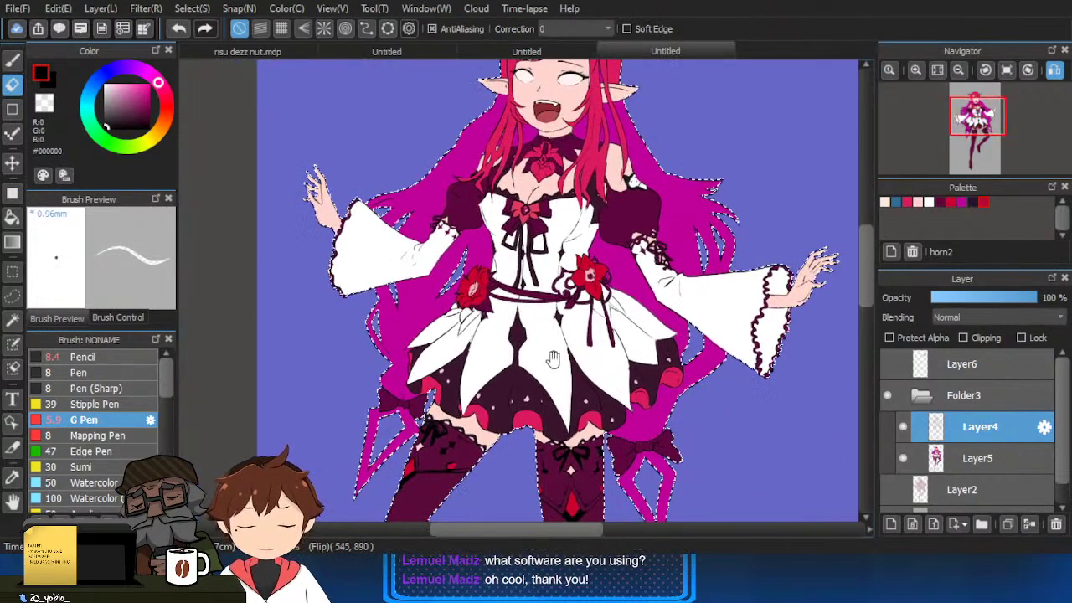
scroll(542, 394, "up", 3)
left_click_drag(476, 369, 499, 380)
scroll(460, 381, "up", 2)
scroll(486, 402, "down", 4)
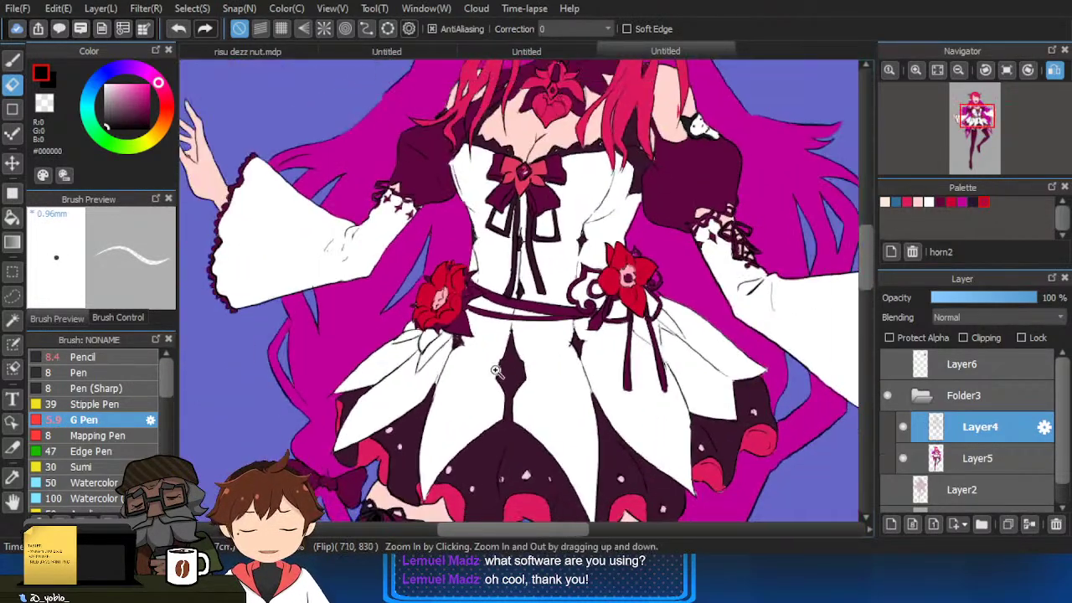
scroll(670, 405, "down", 2)
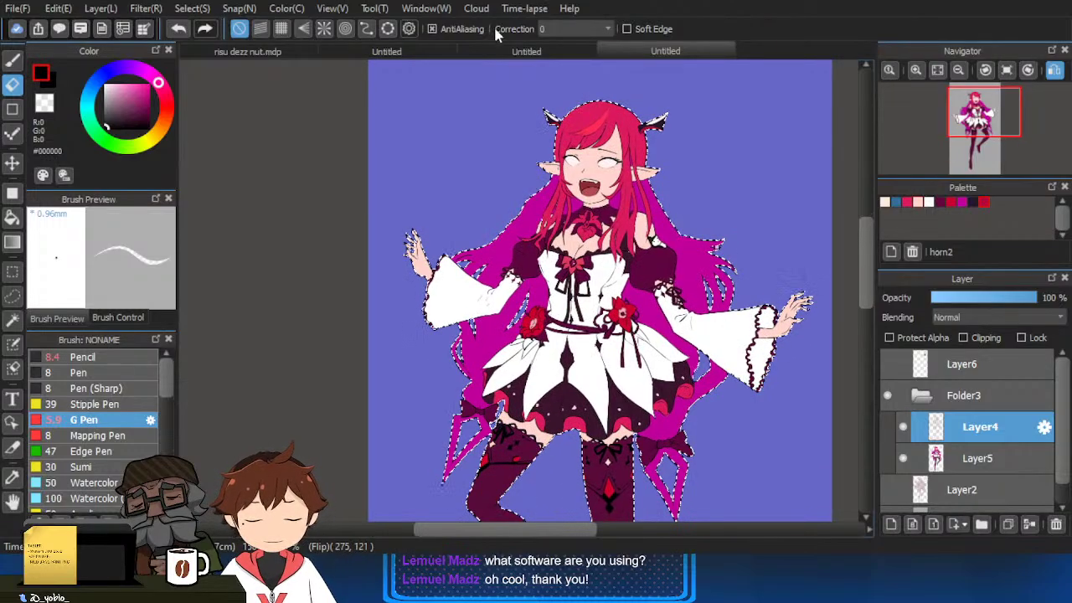
Sample the teal #7EDED7 of the character's eye in the reference picture and return to the drawing.
left_click(386, 51)
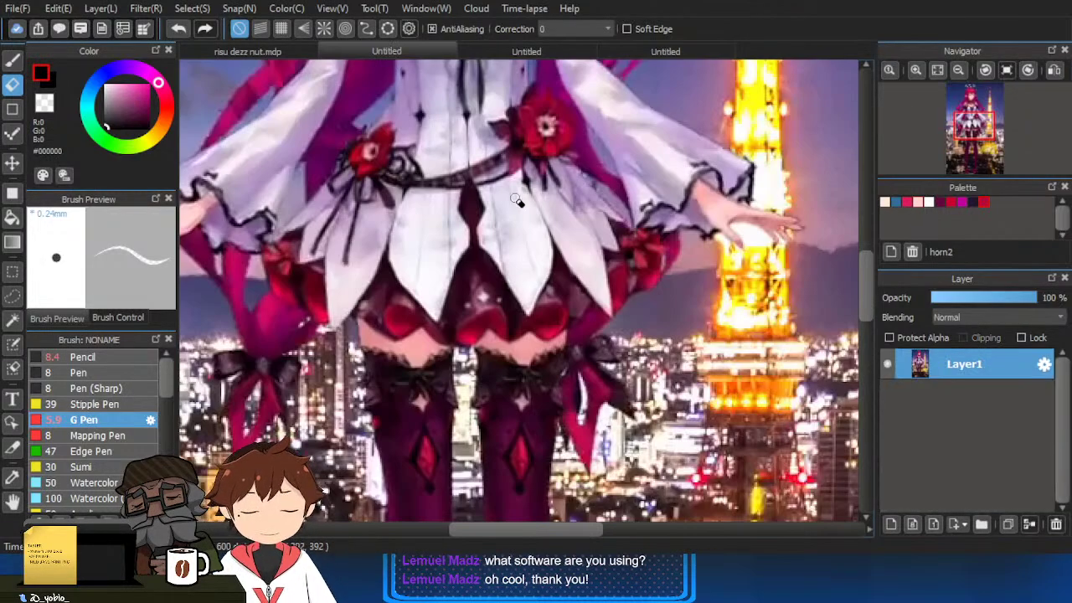
left_click_drag(512, 292, 513, 499)
left_click_drag(512, 102, 512, 238)
scroll(512, 238, "up", 3)
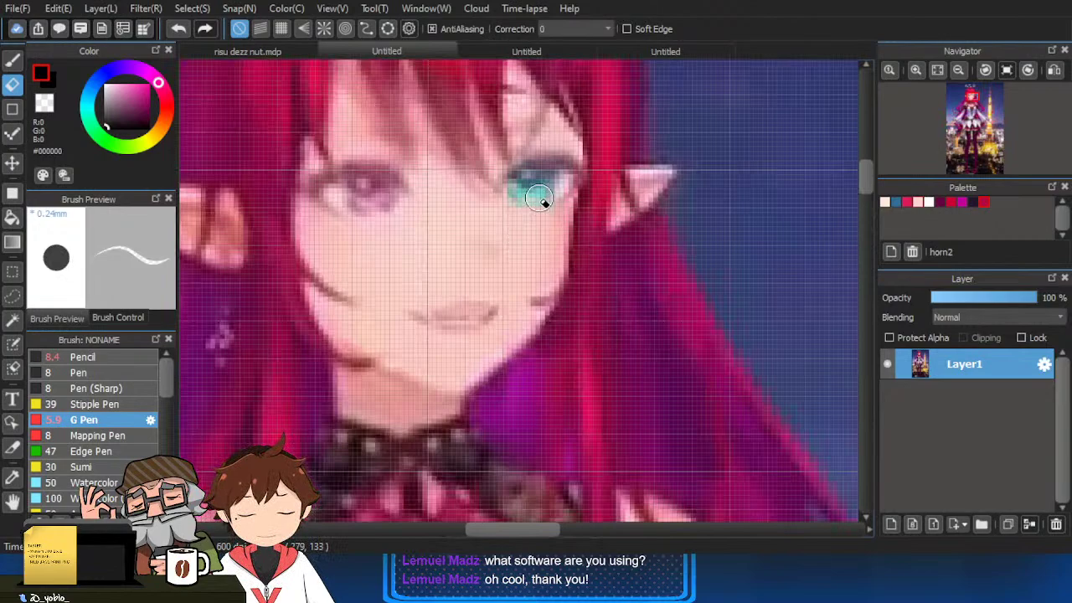
left_click(666, 51)
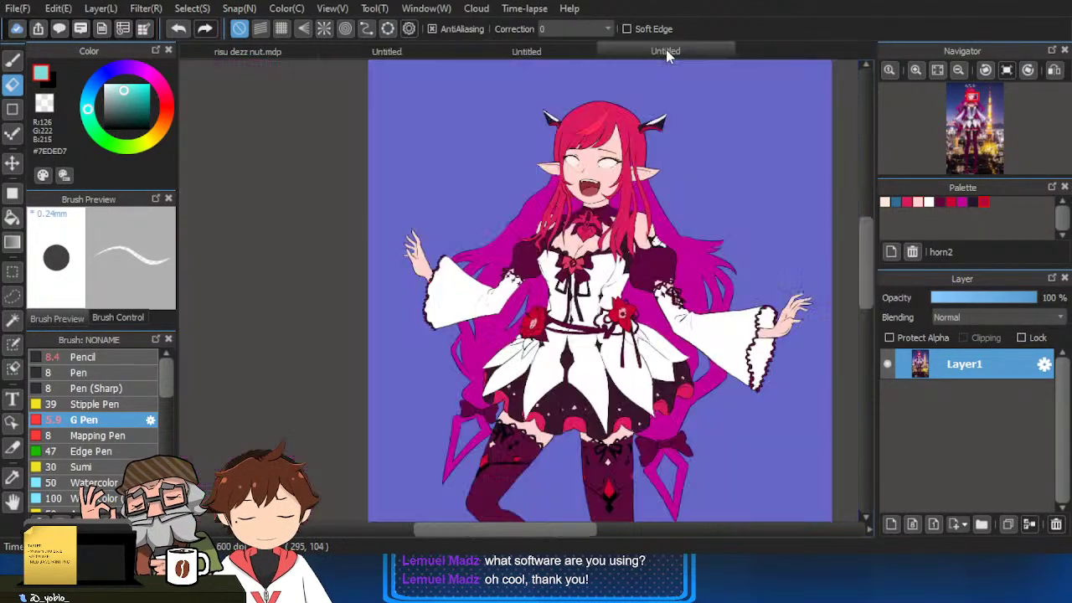
Turn off the canvas's horizontal flip and add a new folder above Layer4 inside Folder3.
left_click(1054, 71)
left_click(982, 525)
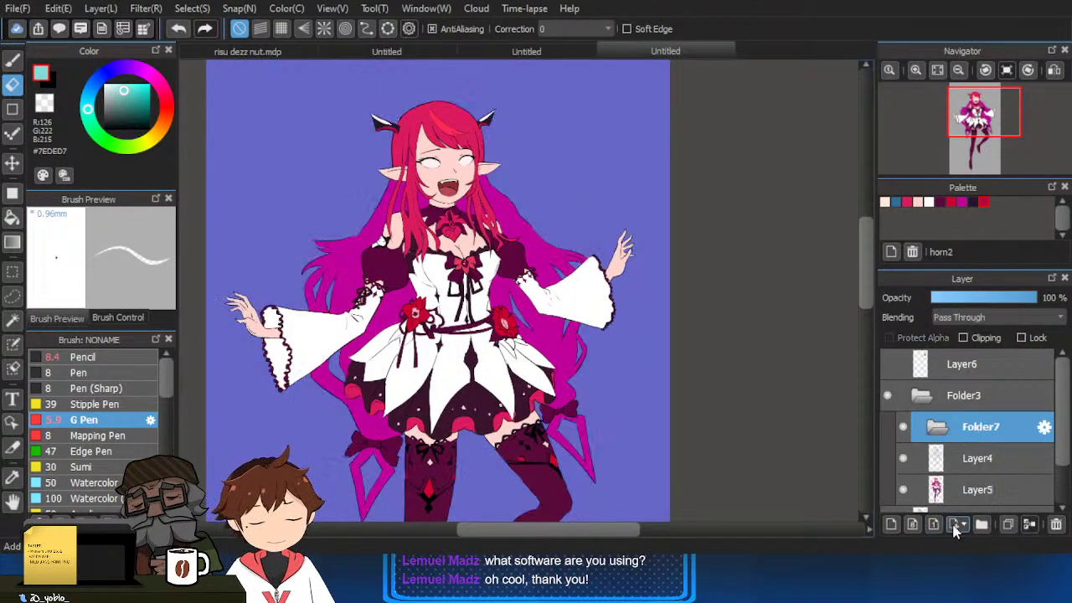
Add a new layer inside Folder7, clear the selection and paint one iris teal #7EDED7 with the G Pen at 2.19 mm.
left_click(890, 525)
scroll(387, 136, "up", 4)
key("u")
key("ctrl+d")
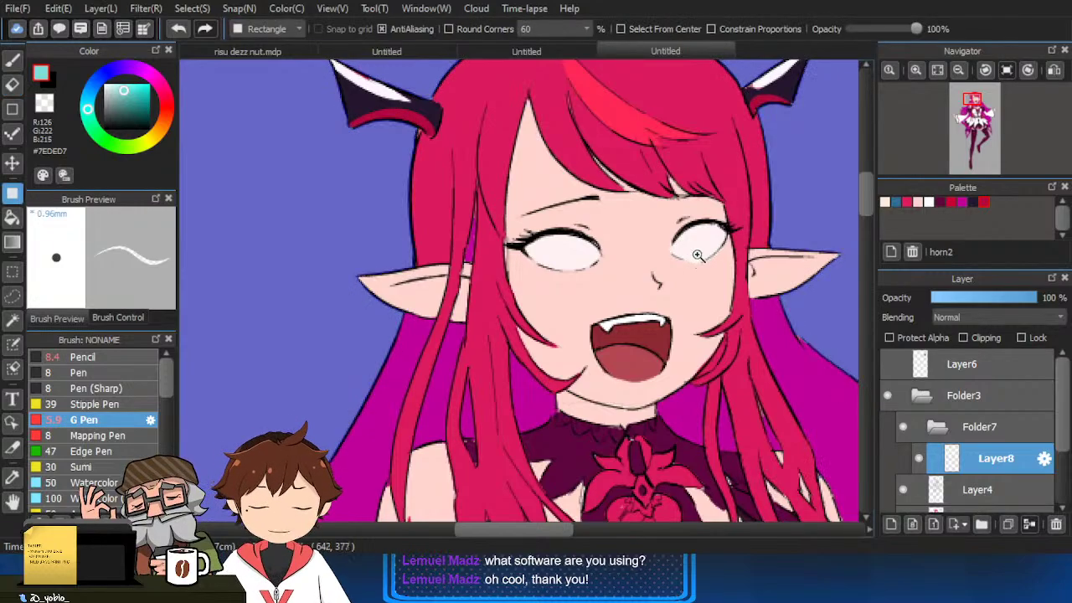
left_click(698, 255, "ctrl")
key("b")
mouse_move(696, 236)
left_mouse_down()
mouse_move(744, 237)
mouse_move(694, 228)
left_mouse_up()
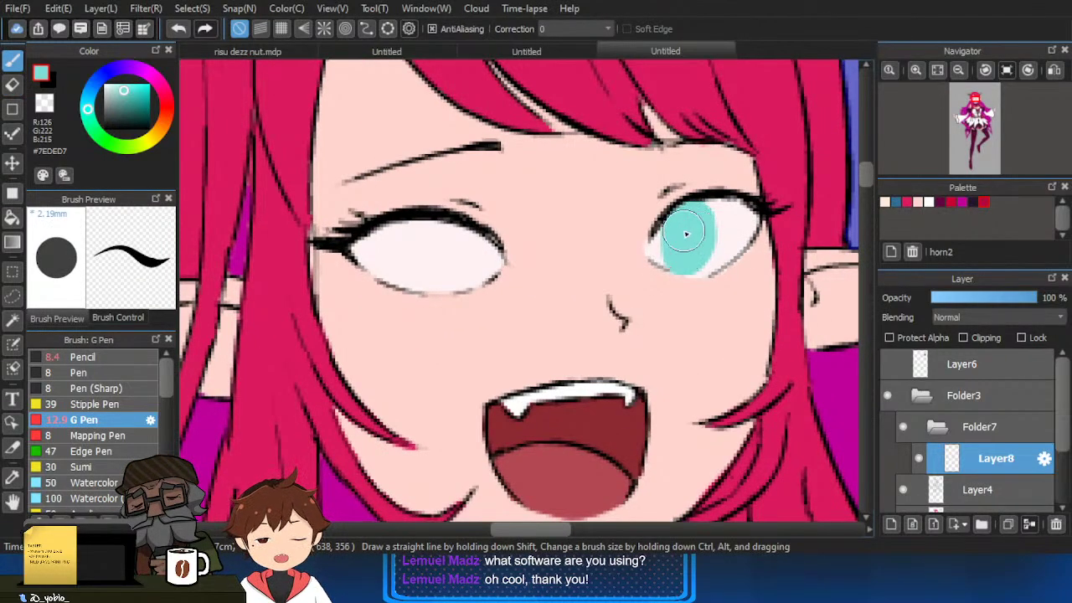
Sample the pink #EA9CBD of the other eye in the reference picture and paint the second iris with it.
left_click(393, 51)
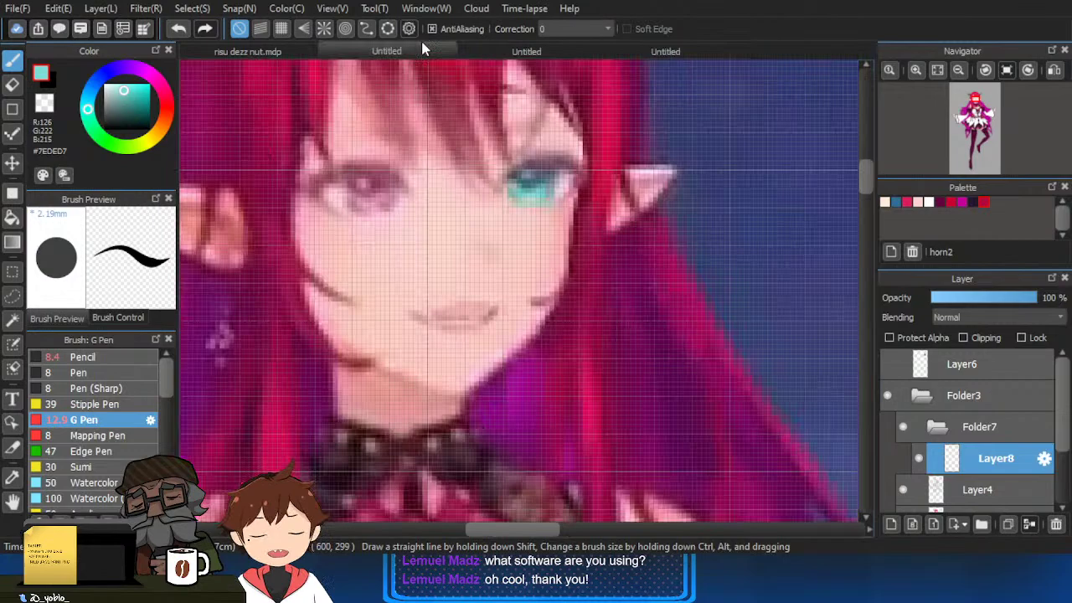
left_click(383, 194, "alt")
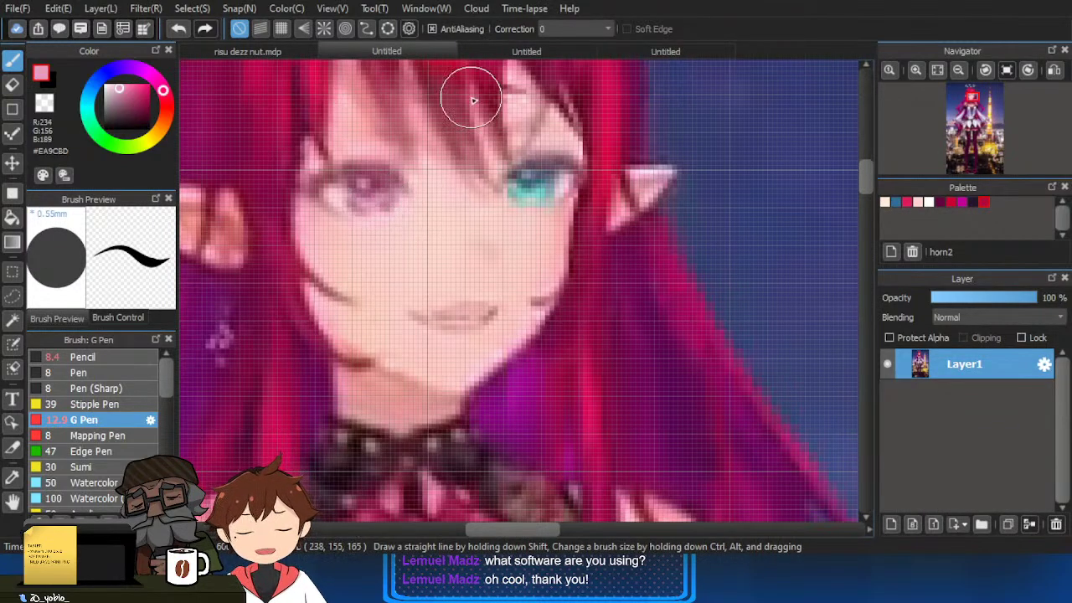
left_click(666, 52)
mouse_move(407, 254)
left_mouse_down()
mouse_move(413, 275)
mouse_move(418, 256)
left_mouse_up()
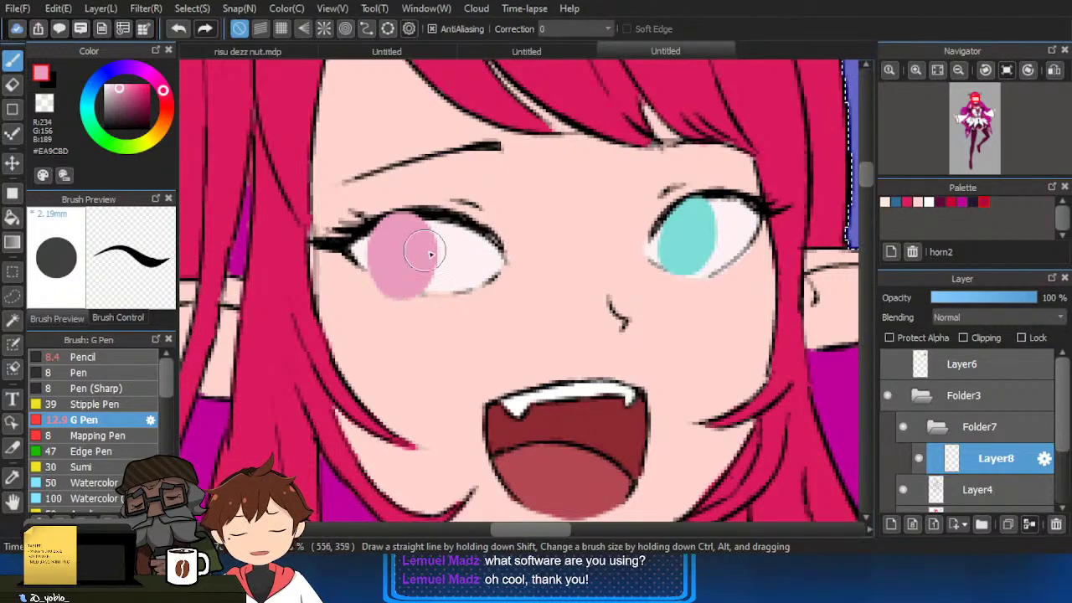
Resample the teal and pink from the drawing and touch up the edges of both irises on Layer8.
left_click(700, 245, "alt")
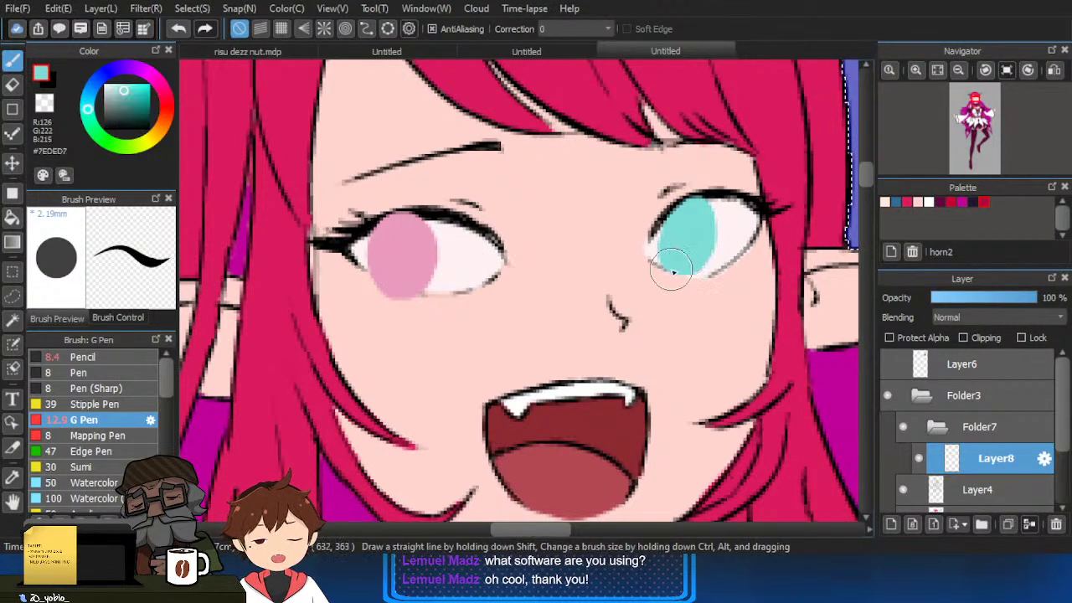
scroll(670, 260, "down", 3)
scroll(764, 207, "up", 1)
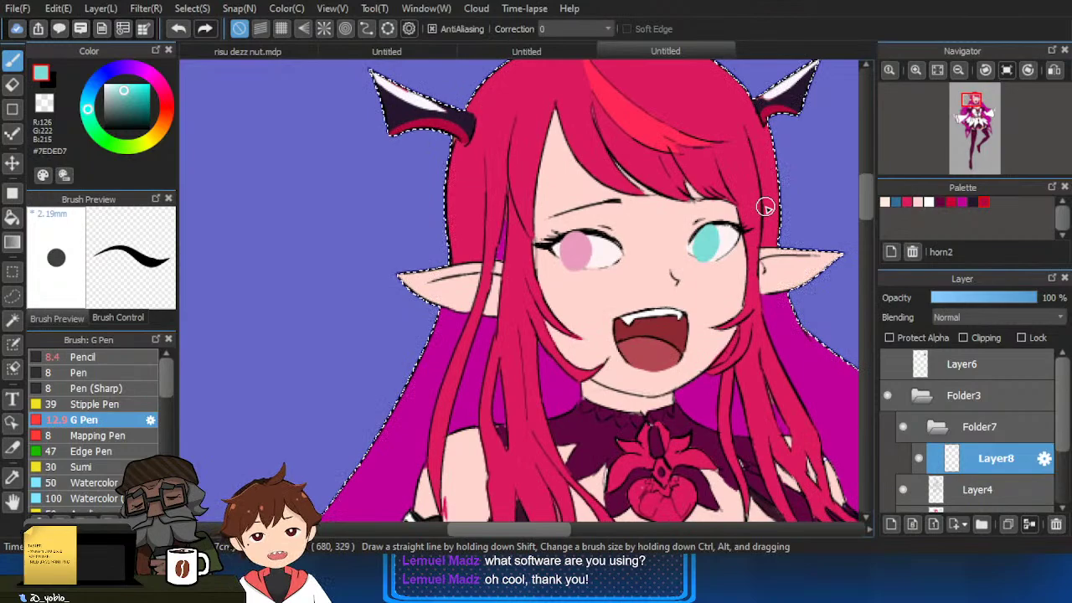
scroll(765, 207, "up", 2)
left_click(594, 251, "alt")
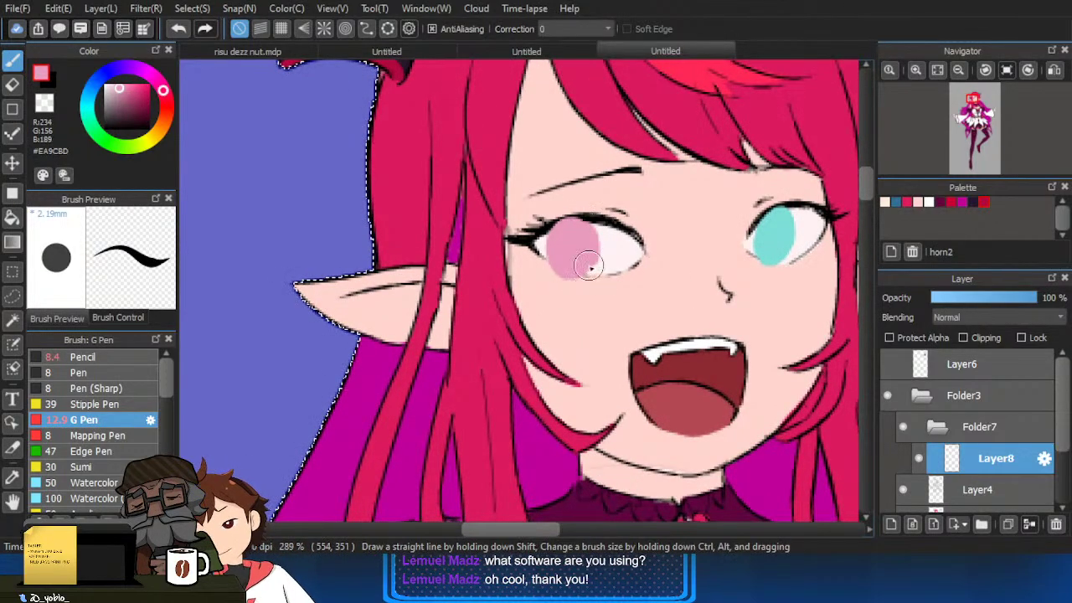
left_click_drag(727, 386, 696, 387)
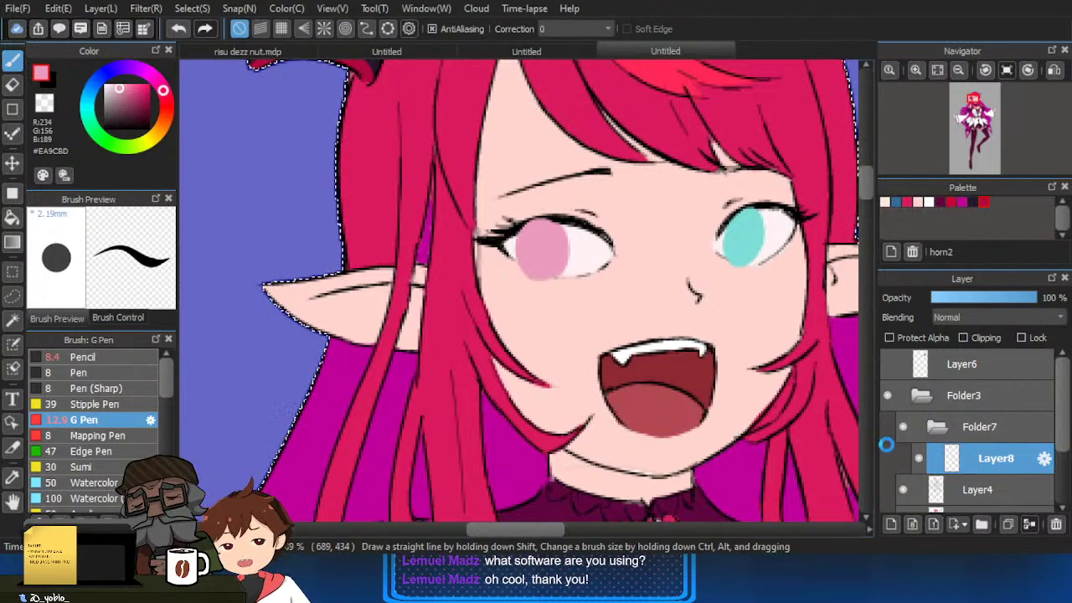
Sample the dark magenta #873458 from the reference picture and dab a round pupil into the pink iris.
left_click(389, 51)
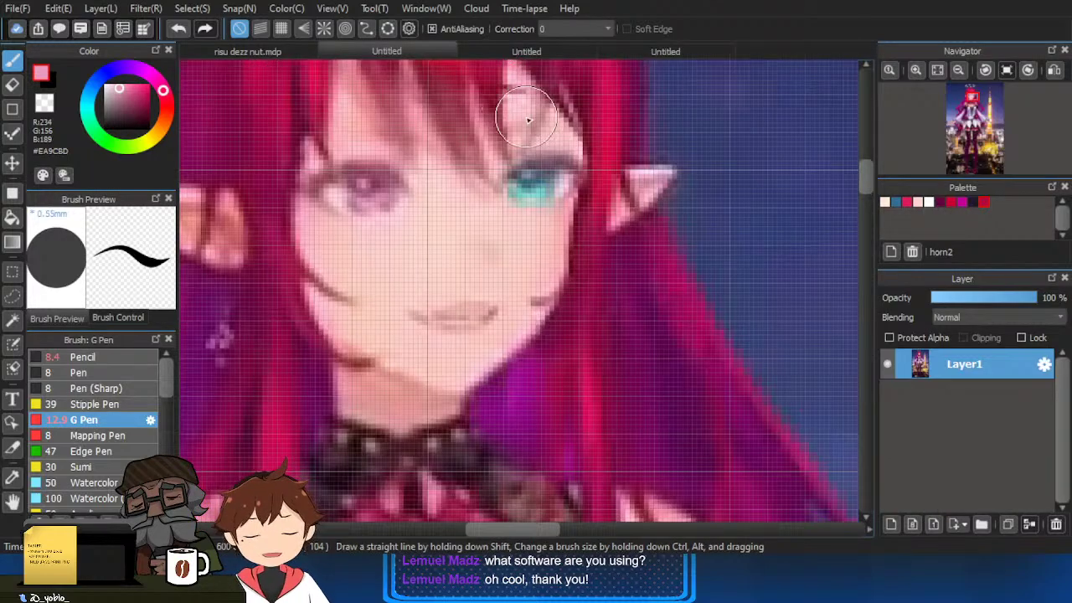
left_click(439, 127, "alt")
left_click(666, 51)
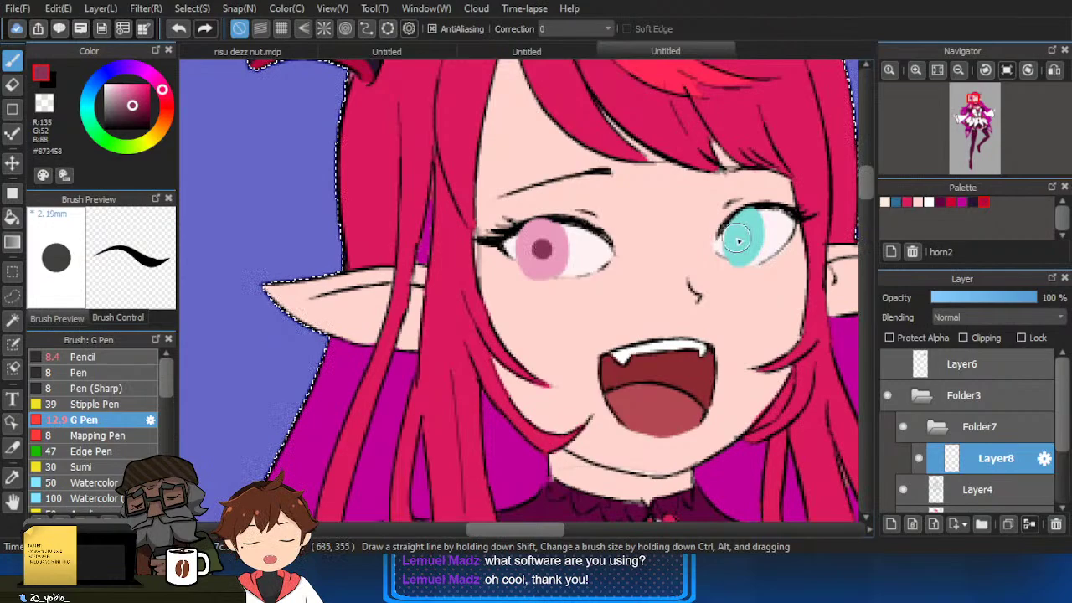
Sample dark teal #3D6779 from the reference eye, then draw the teal iris's pupil and fill its upper shadow using a 1.25 mm G Pen.
left_click(439, 54)
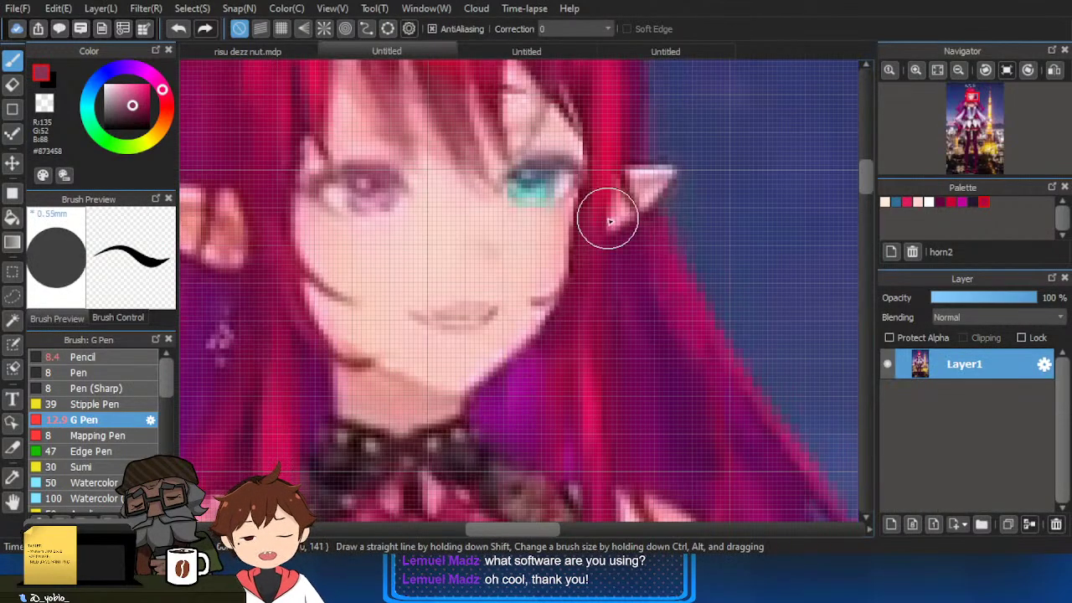
left_click(527, 192, "alt")
left_click(645, 51)
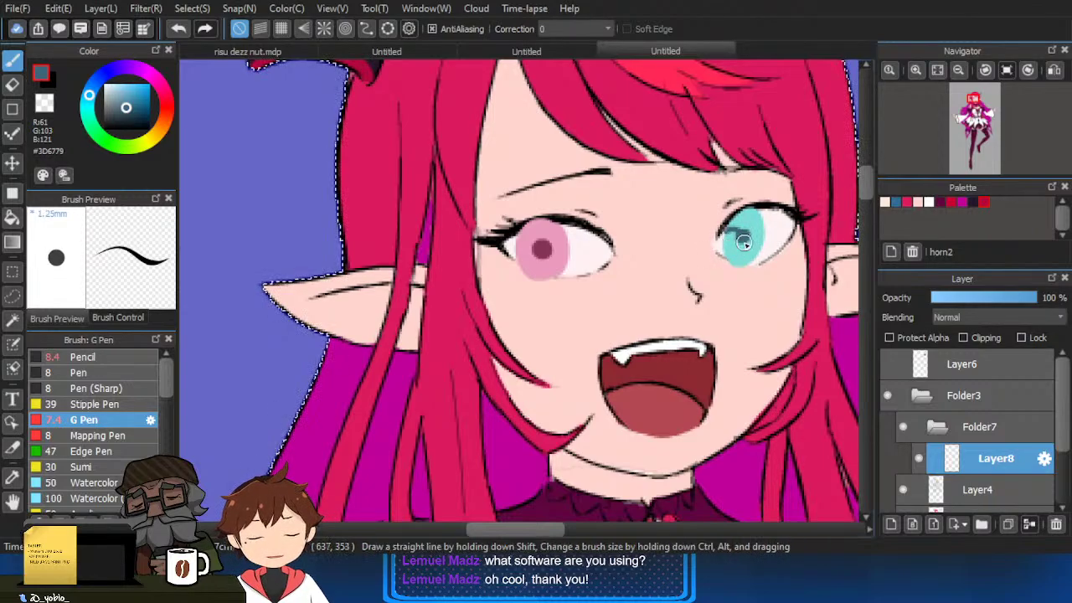
key("g")
left_click(750, 232)
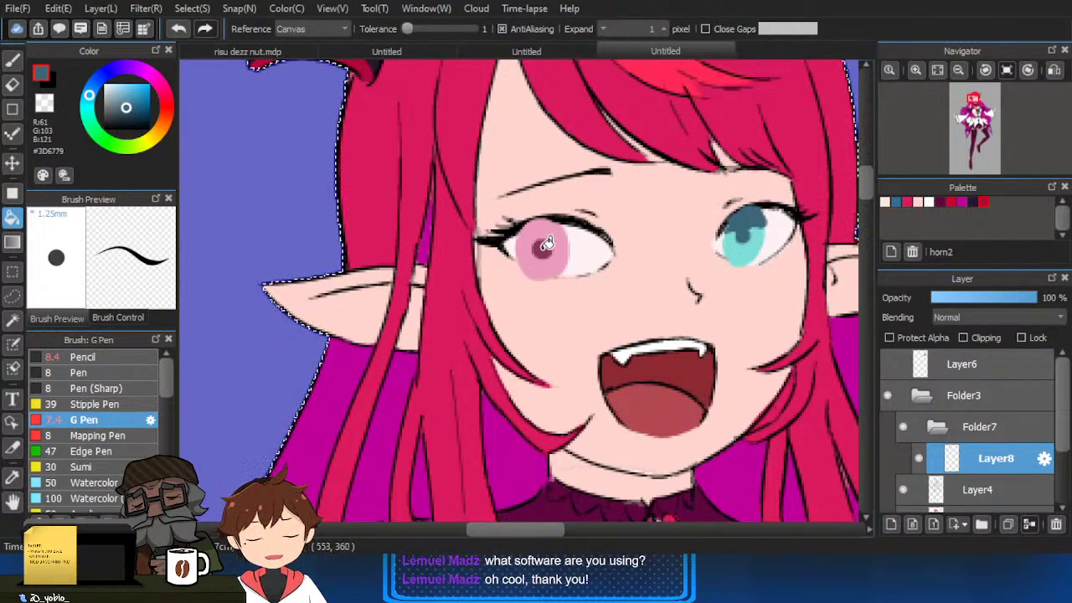
Resample the dark magenta #873458 from the pupil, outline the pink iris's upper shadow and fill it.
left_click(545, 245, "alt")
key("b")
key("g")
left_click(566, 232)
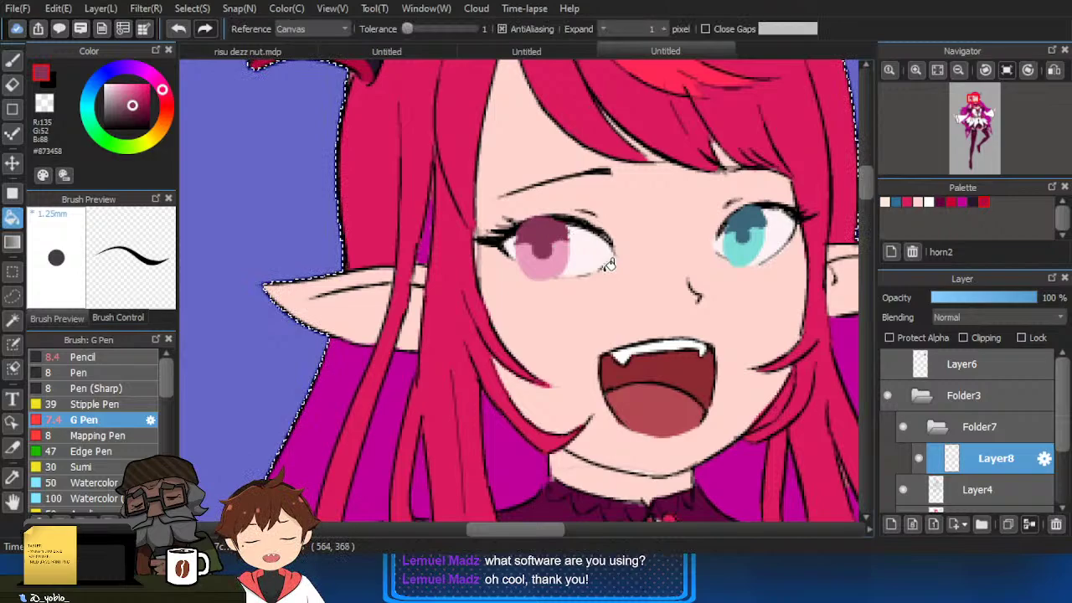
Duplicate Layer8 inside Folder7 and hide the original beneath the copy.
mouse_move(777, 311)
left_mouse_down()
mouse_move(784, 281)
mouse_move(766, 314)
left_mouse_up()
left_click_drag(744, 265, 755, 286)
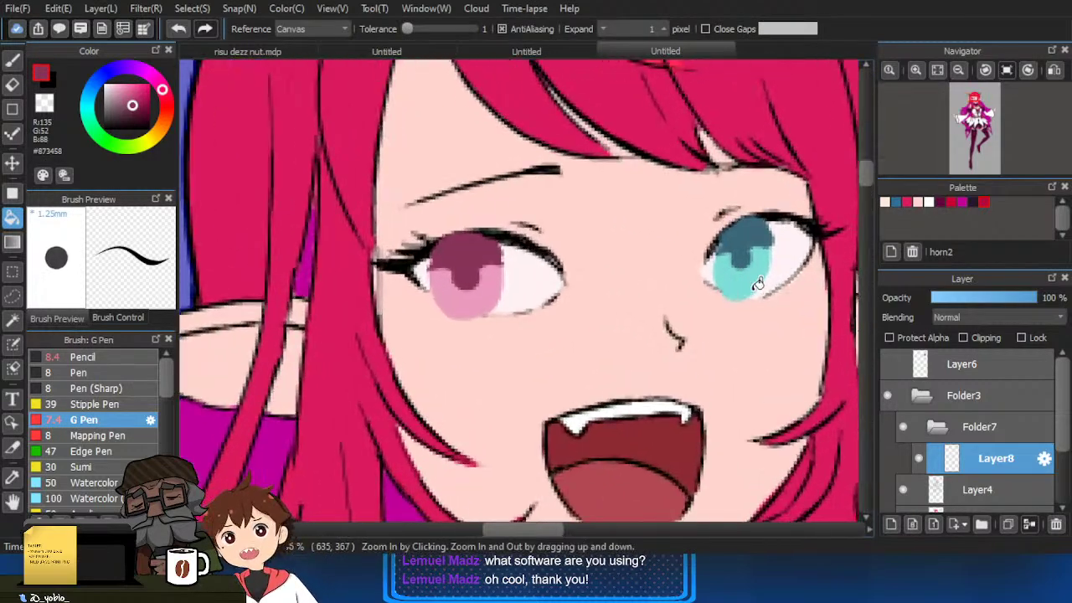
left_click(947, 469, "ctrl")
left_click(980, 526)
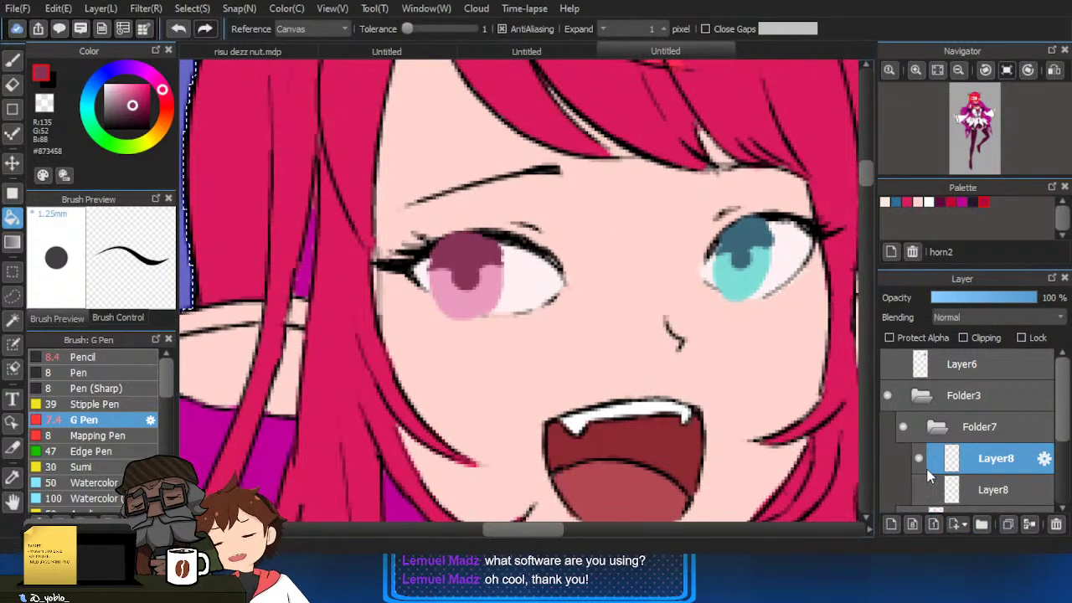
Erase the iris color spilling over the eyelid lines of both eyes with a 0.64 mm eraser.
scroll(721, 252, "up", 1)
key("e")
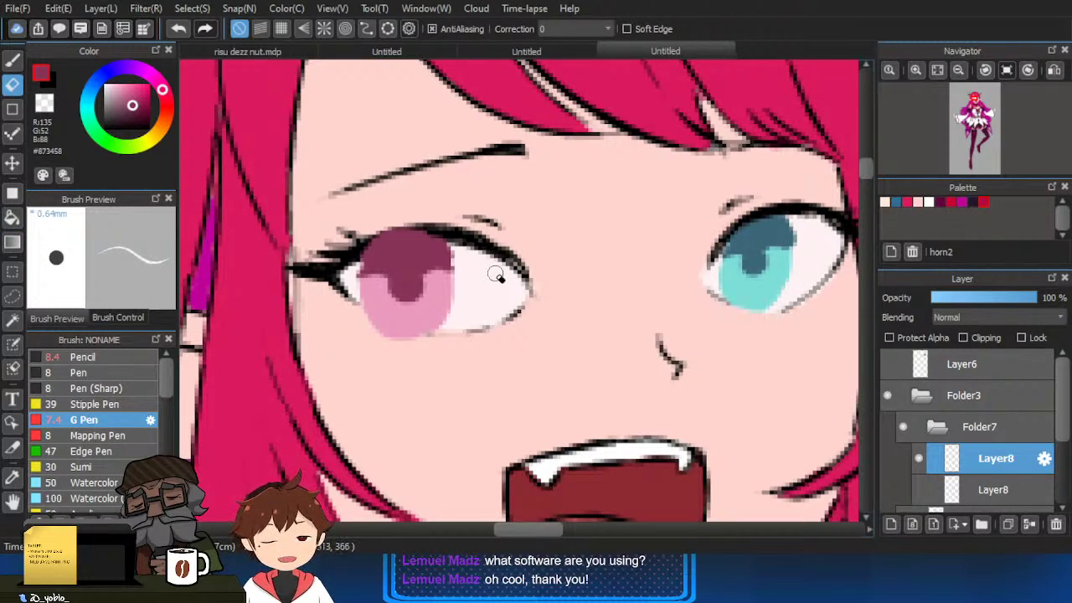
left_click_drag(352, 260, 465, 241)
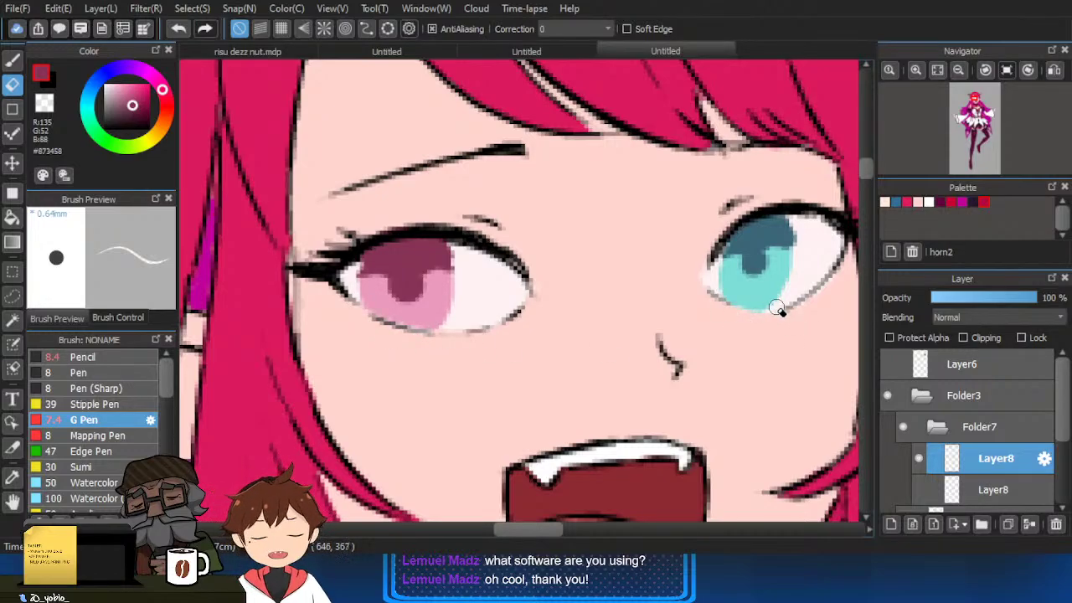
mouse_move(788, 262)
left_mouse_down()
mouse_move(801, 318)
mouse_move(752, 285)
left_mouse_up()
Sample the eye white #FFF2F3, look at the reference eyes and dab a highlight into each iris with the G Pen.
left_click(804, 276, "alt")
key("b")
scroll(751, 286, "up", 1)
left_click(421, 55)
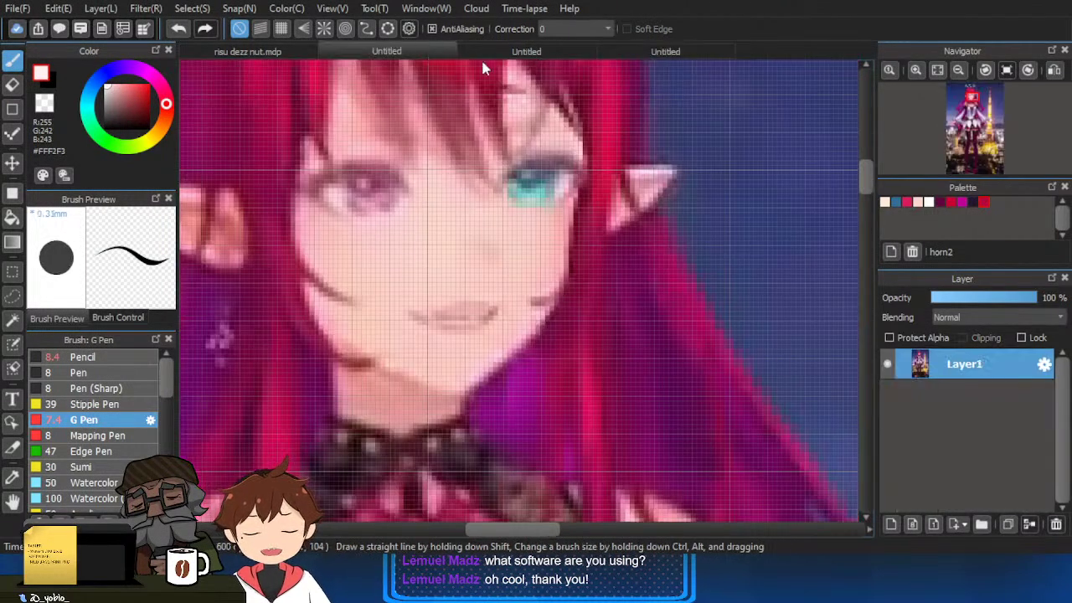
left_click(664, 52)
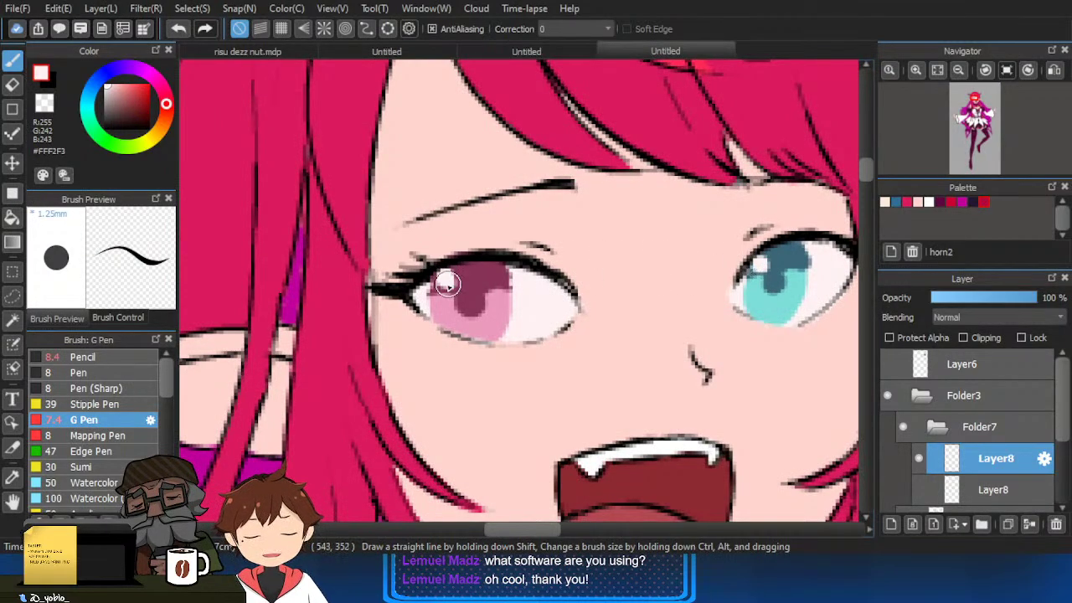
Clear the selection and examine the colored eyes together with the dress, sleeves and legs of the whole figure.
scroll(489, 290, "down", 4)
left_click_drag(666, 355, 695, 296)
scroll(712, 293, "down", 2)
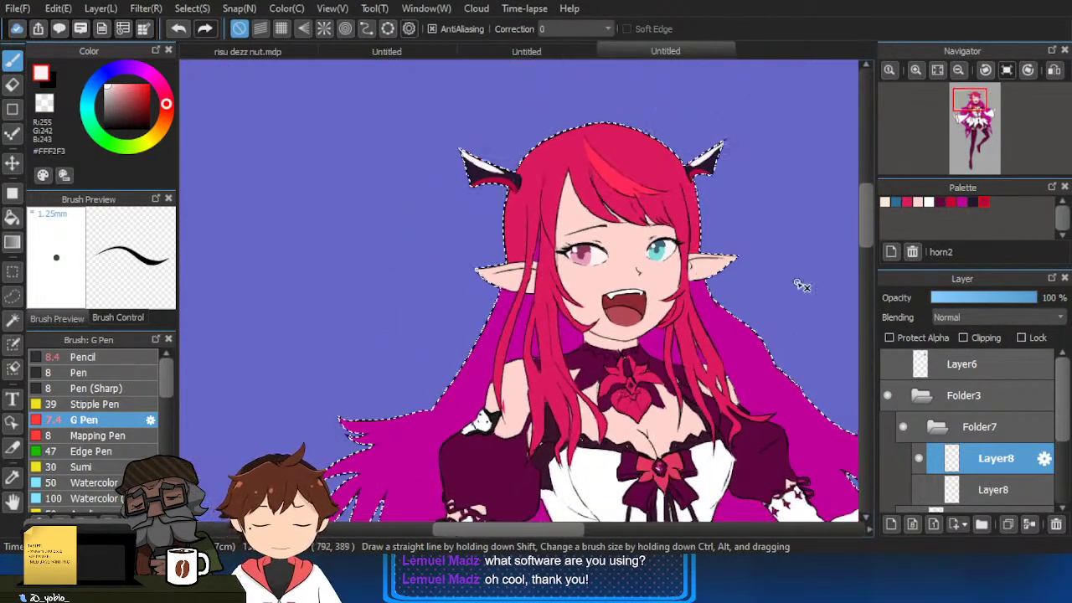
scroll(752, 243, "down", 3)
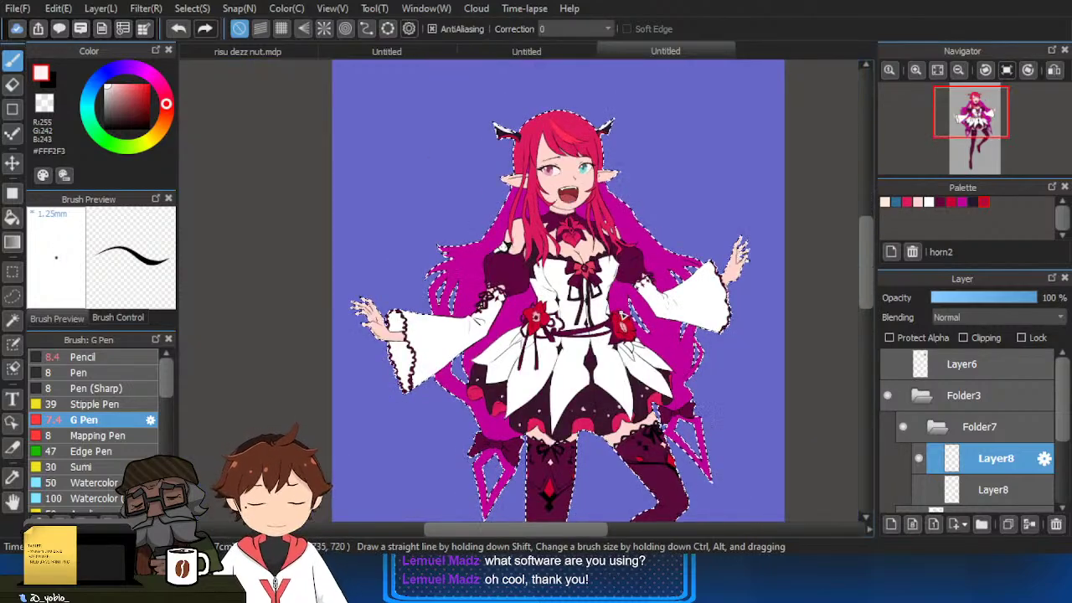
scroll(619, 313, "down", 1)
key("ctrl+d")
left_click_drag(597, 296, 622, 135)
left_click_drag(663, 288, 650, 403)
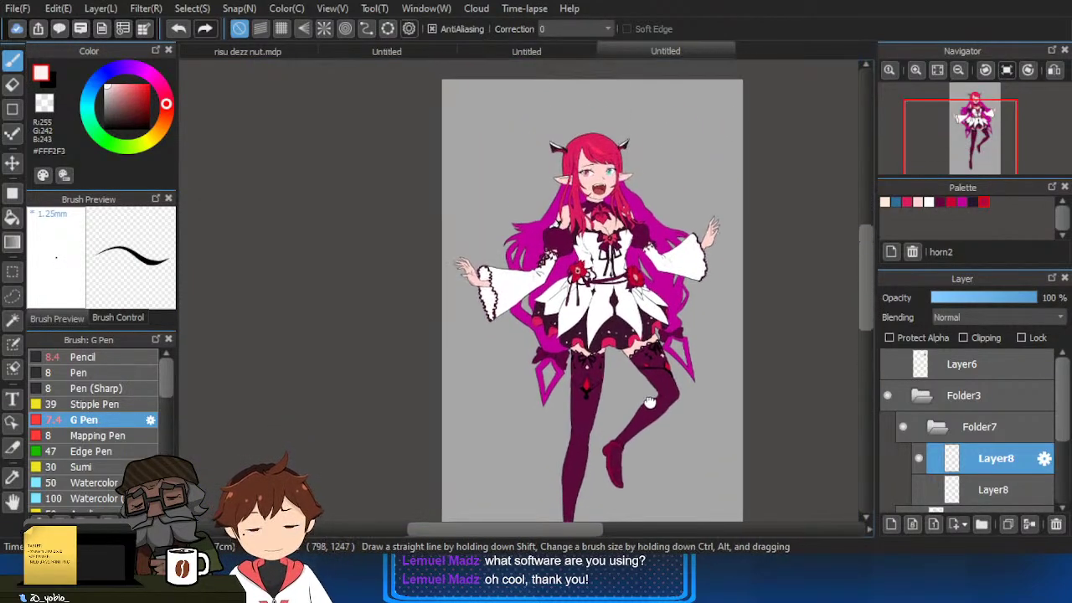
scroll(587, 377, "up", 2)
scroll(537, 352, "down", 1)
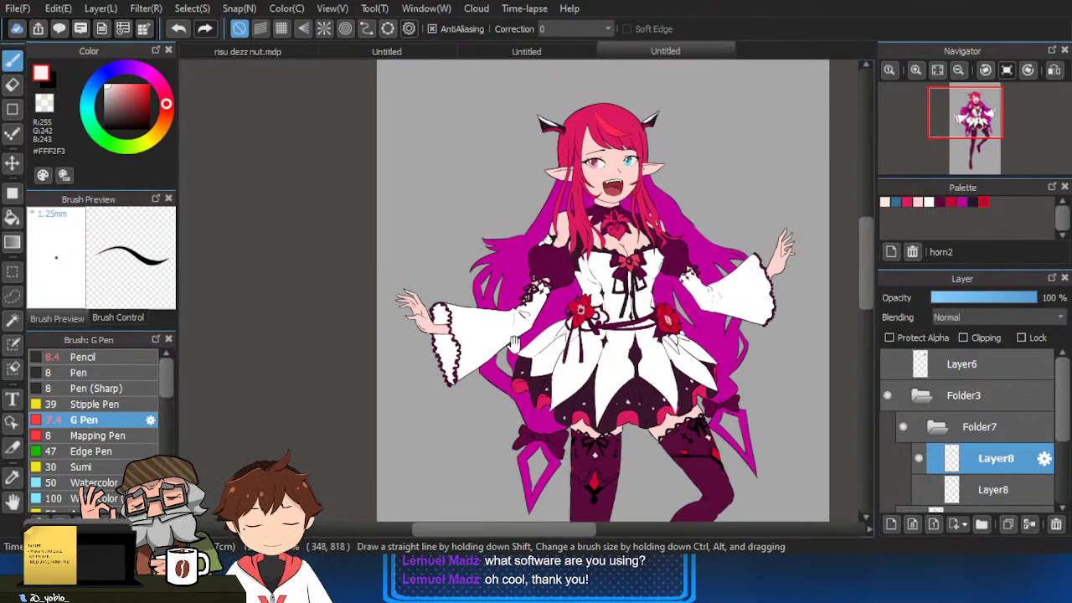
left_click_drag(514, 343, 523, 364)
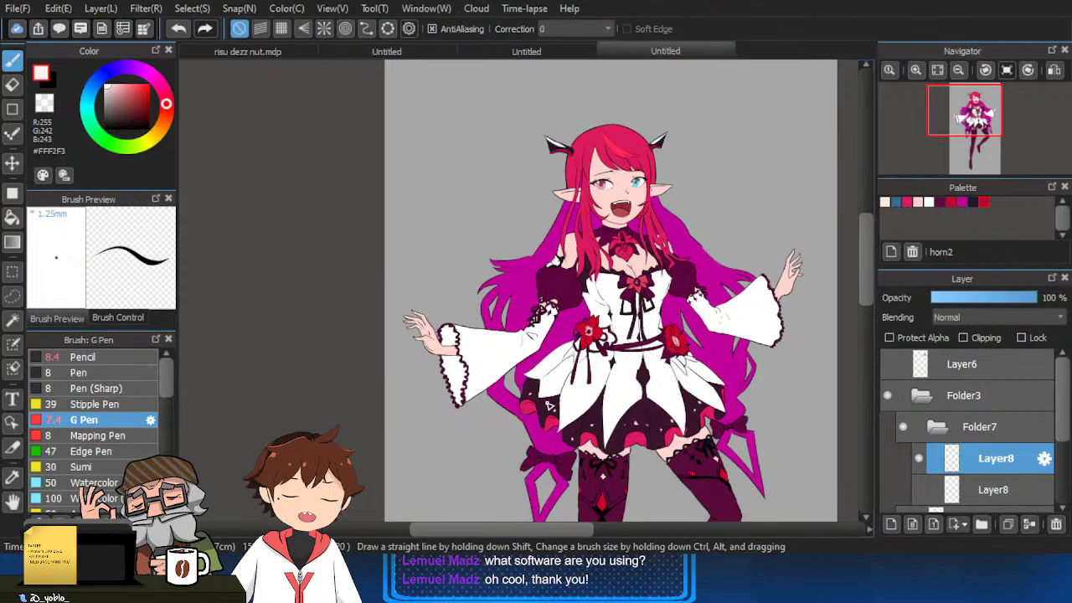
scroll(643, 258, "up", 2)
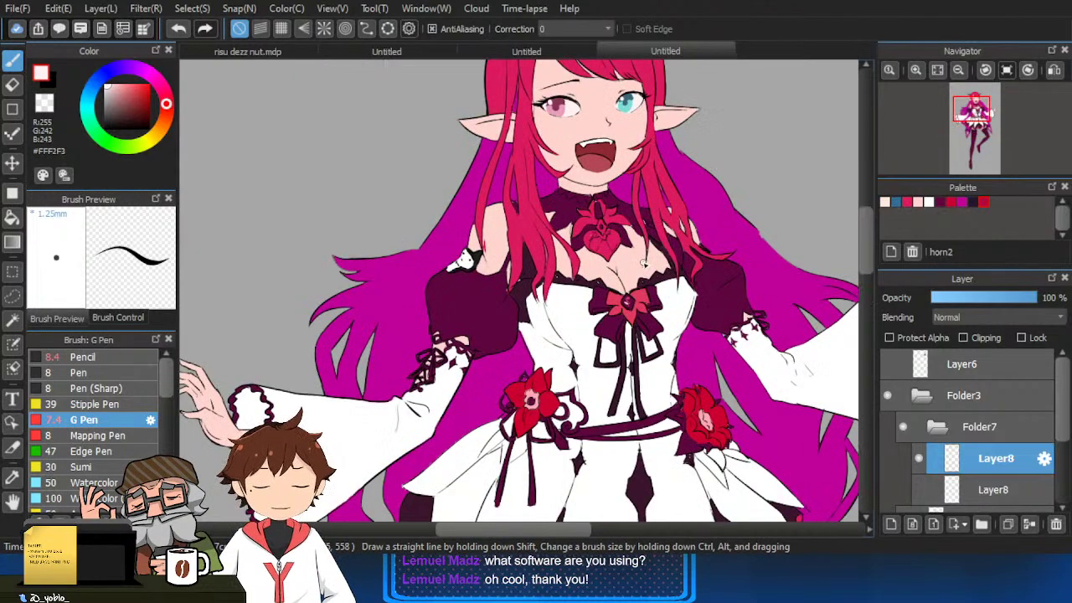
scroll(610, 270, "down", 3)
scroll(608, 305, "up", 2)
scroll(610, 292, "down", 1)
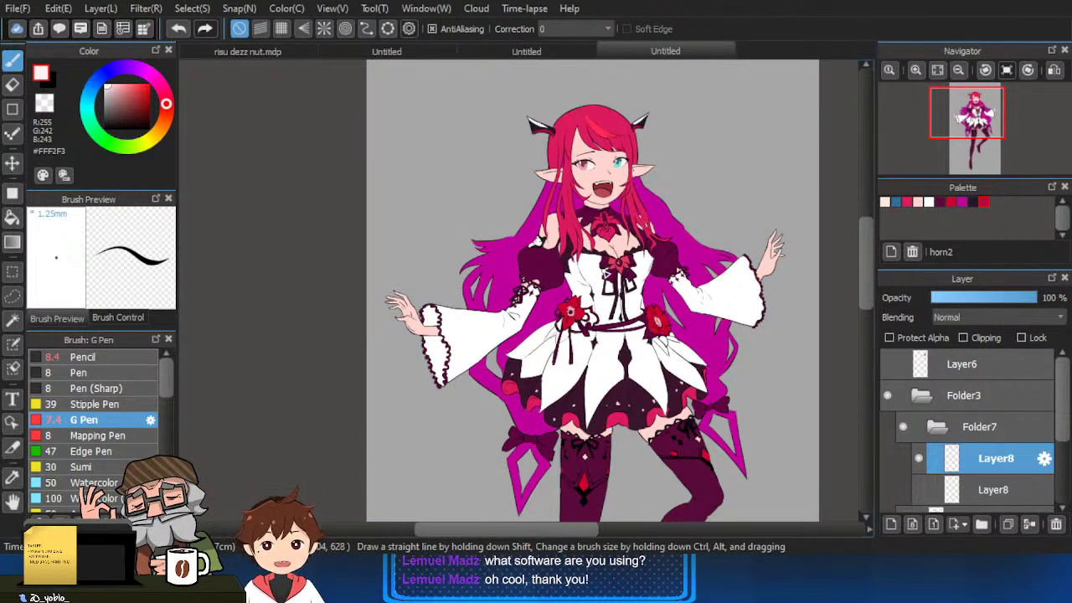
Collapse Folder7, make Layer5 active and load its painted area as a selection.
left_click(944, 427)
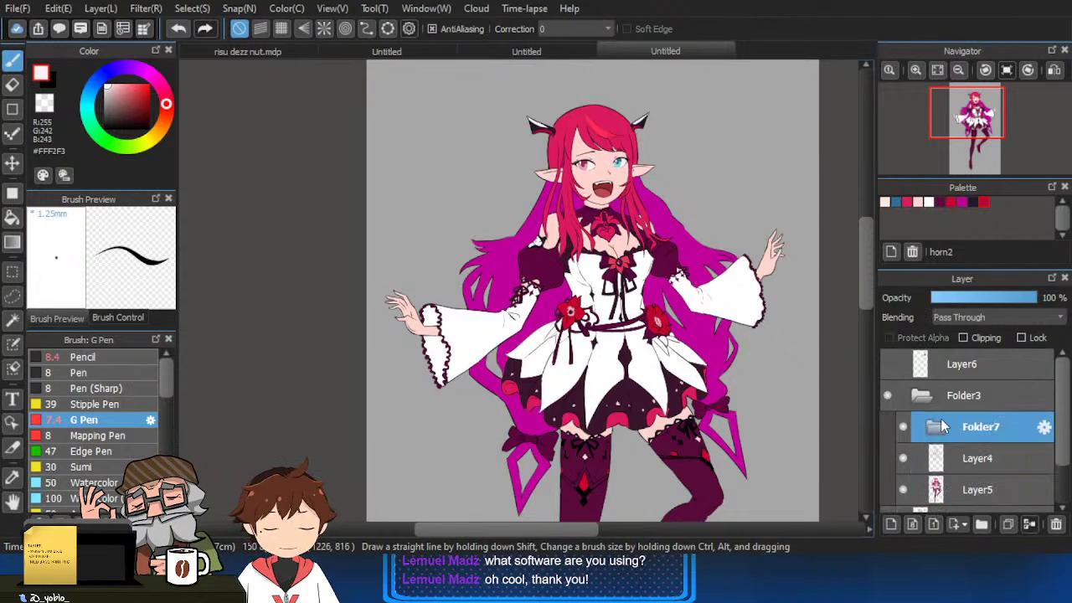
left_click(934, 493)
left_click(932, 490, "ctrl")
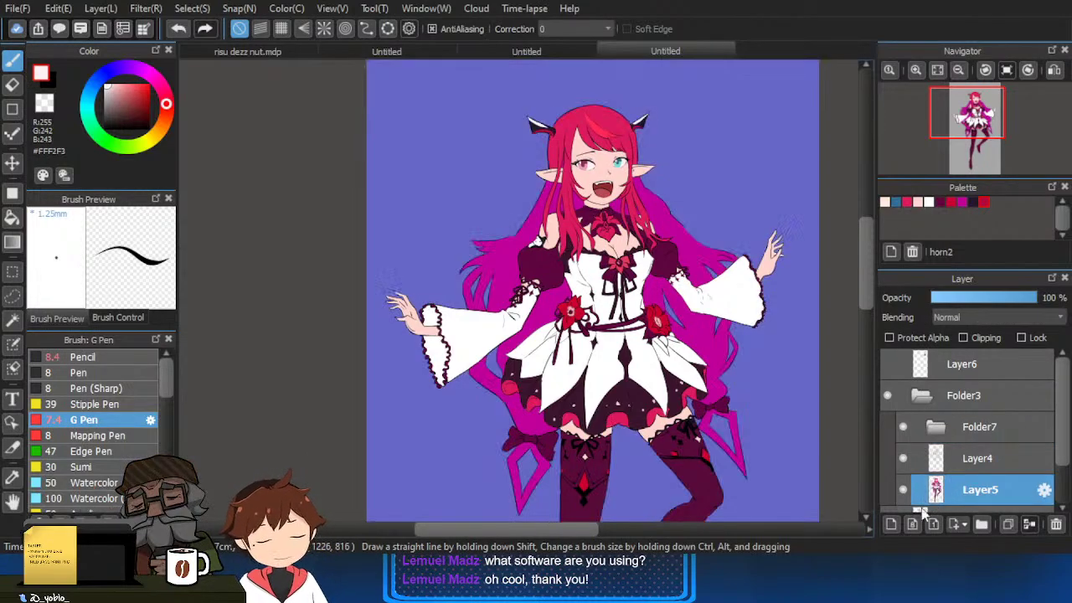
Sample the crimson #DC1A5E from the hair and paint it along the magenta back hair's outer edge beside the dotted sleeve bow.
scroll(461, 227, "up", 2)
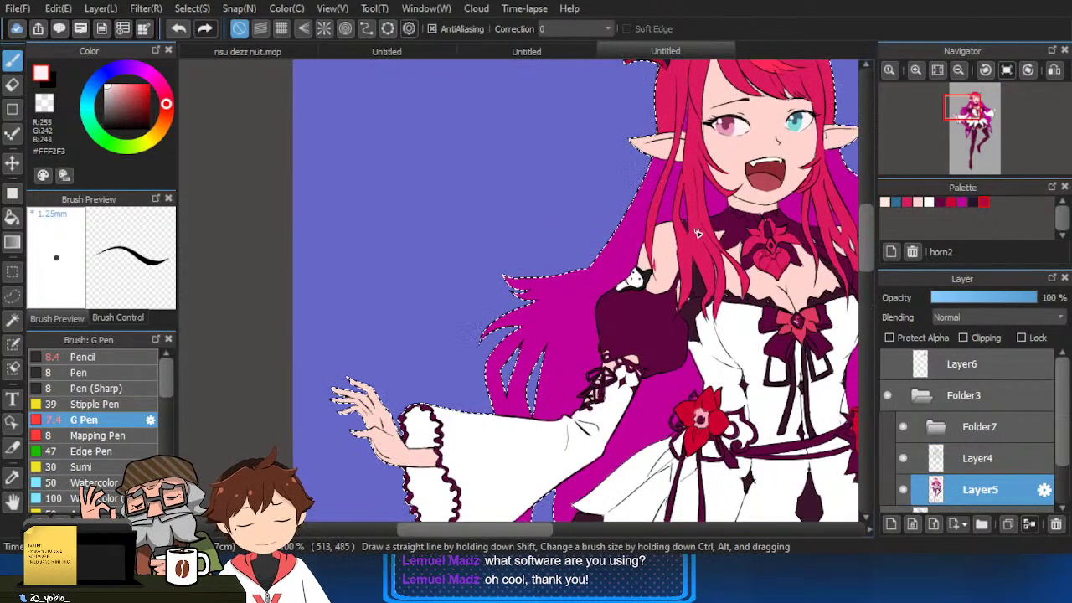
left_click(679, 261, "alt")
scroll(617, 251, "up", 1)
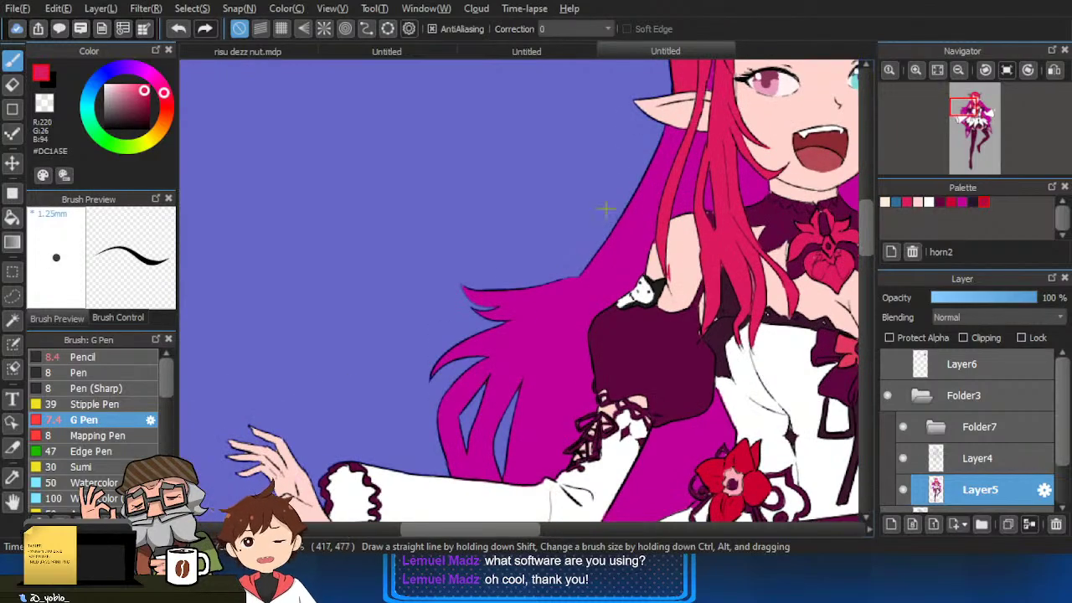
left_click_drag(606, 209, 653, 196)
mouse_move(668, 132)
left_mouse_down()
mouse_move(584, 247)
mouse_move(666, 134)
mouse_move(626, 208)
mouse_move(575, 249)
mouse_move(618, 219)
mouse_move(572, 273)
mouse_move(488, 292)
left_mouse_up()
left_click_drag(669, 251, 556, 259)
Paint a crimson #DC1A5E edge along the magenta back hair below the ear beside the cyan eye, using the G Pen.
mouse_move(767, 149)
left_mouse_down()
mouse_move(615, 230)
mouse_move(727, 275)
left_mouse_up()
left_click_drag(744, 296, 693, 270)
left_click_drag(654, 240, 702, 286)
left_click_drag(789, 341, 735, 301)
left_click_drag(656, 270, 685, 311)
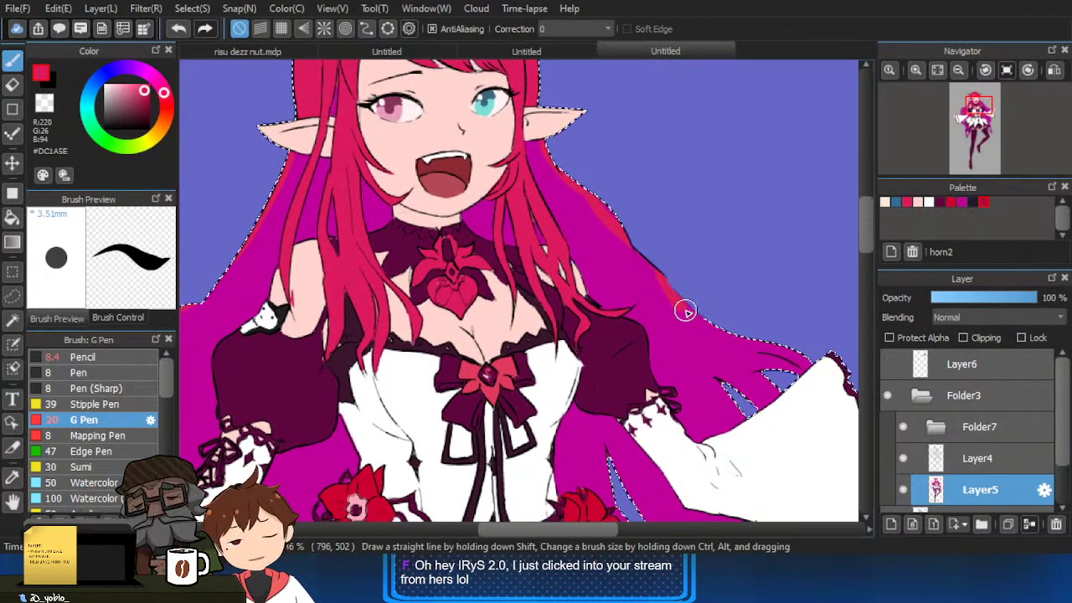
scroll(809, 316, "down", 4)
left_click_drag(789, 343, 768, 256)
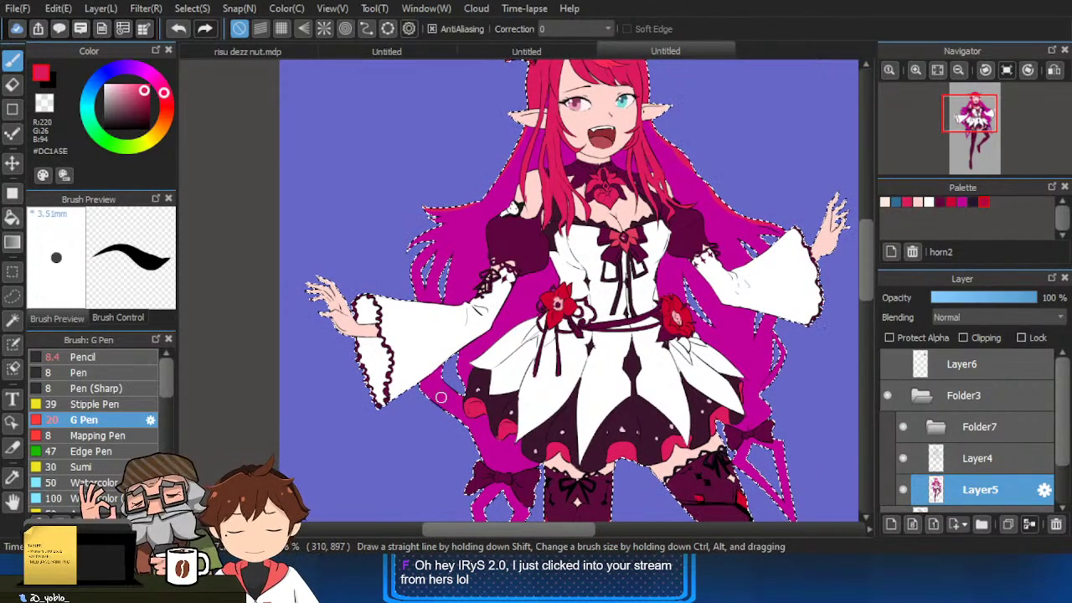
Pick the light pink #FFC2D6 and paint highlights on the heart brooch at the collar with the G Pen.
scroll(814, 399, "down", 4)
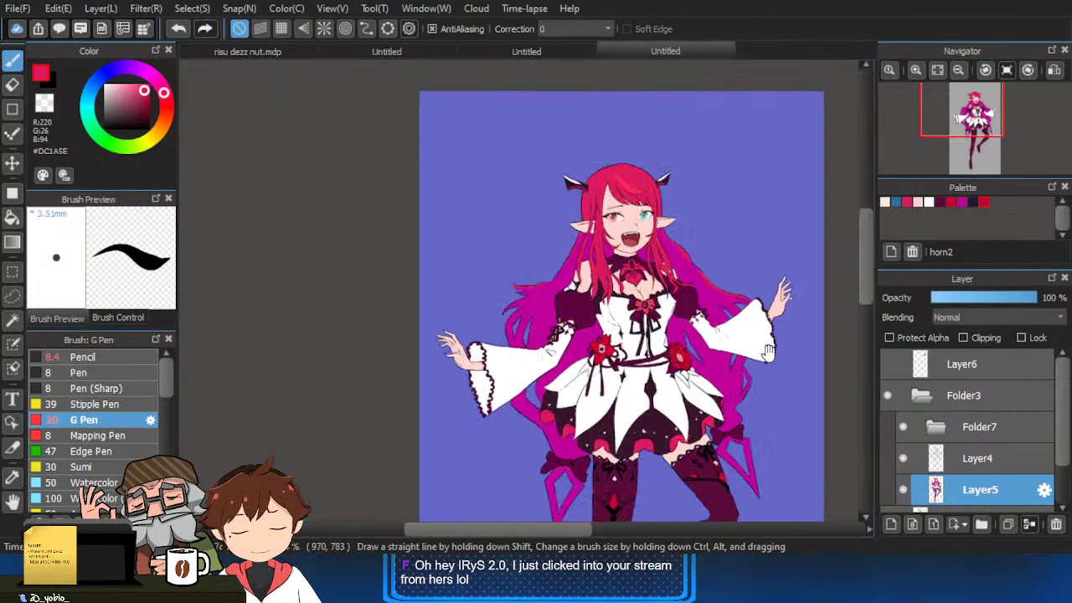
left_click_drag(776, 413, 771, 435)
scroll(637, 303, "up", 4)
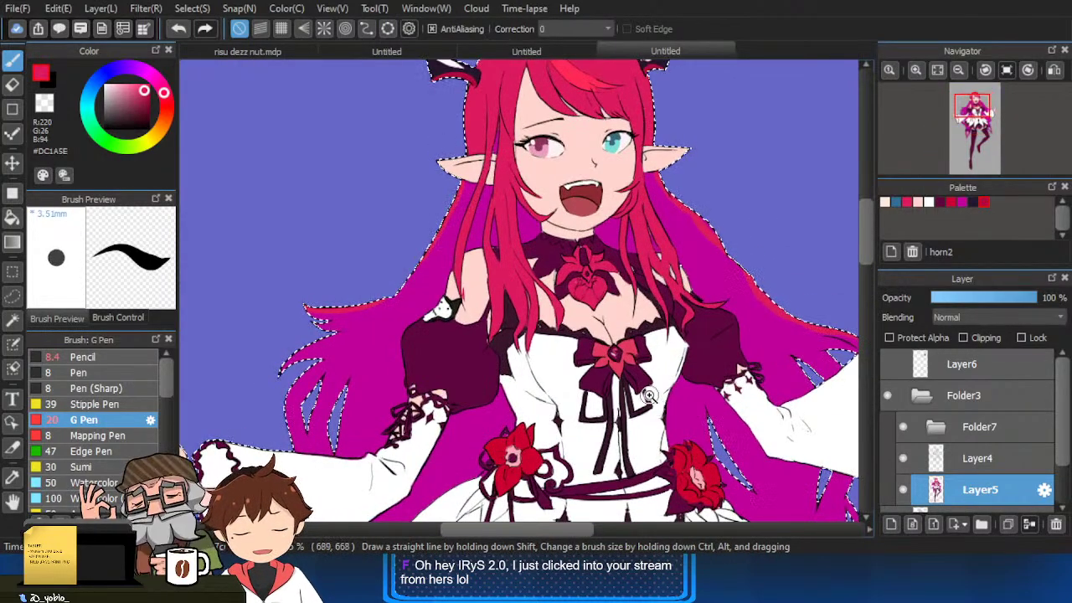
scroll(597, 310, "up", 1)
scroll(598, 311, "down", 3)
left_click_drag(615, 281, 614, 320)
scroll(594, 347, "up", 4)
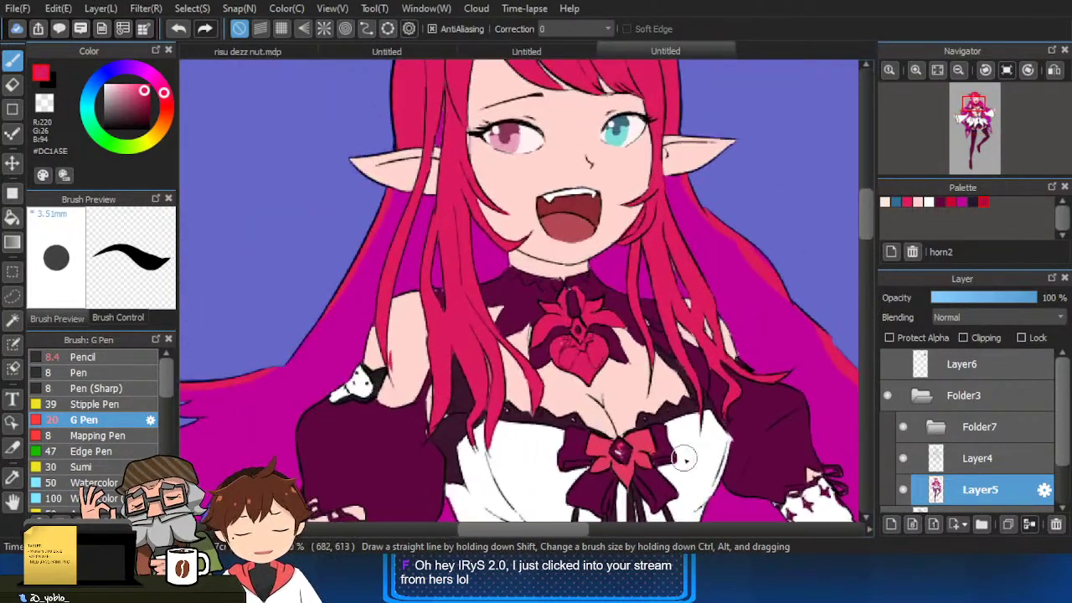
left_click(116, 86)
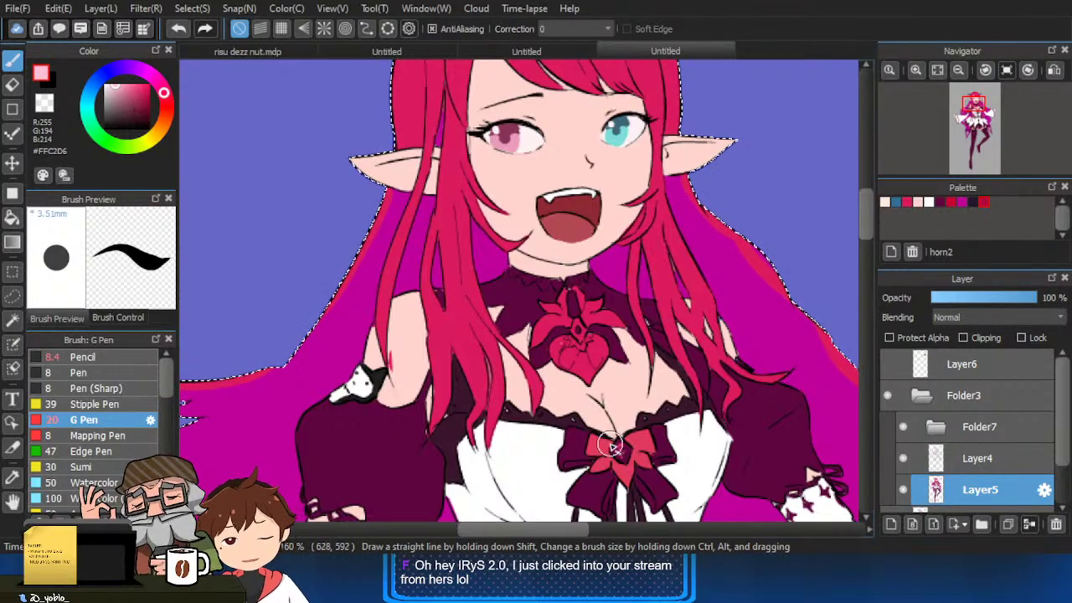
scroll(614, 444, "up", 1)
mouse_move(555, 331)
left_mouse_down()
mouse_move(588, 335)
mouse_move(589, 323)
mouse_move(553, 314)
left_mouse_up()
key("bracketleft")
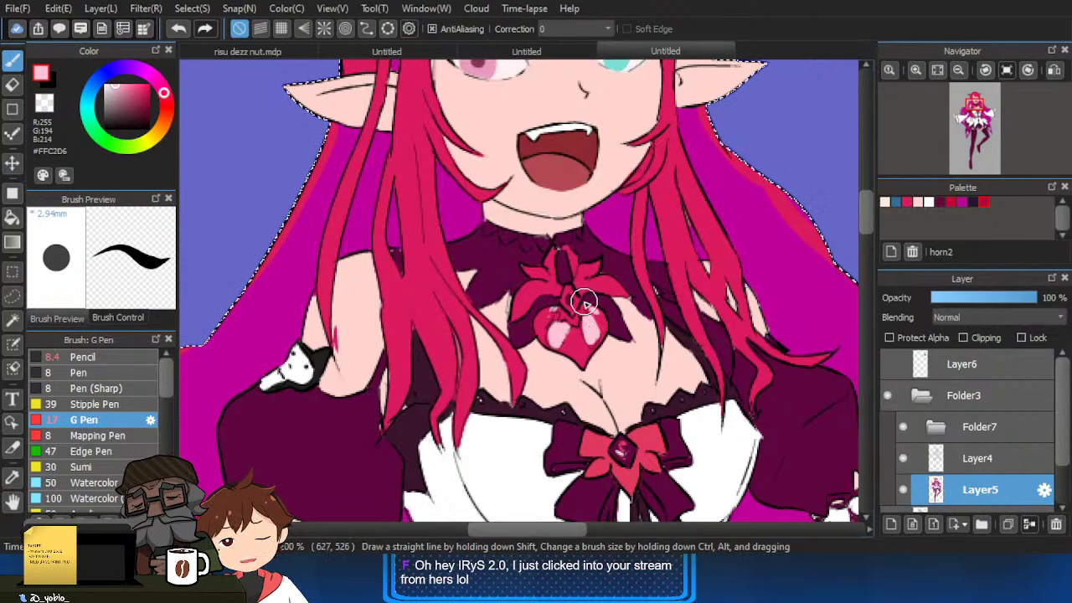
Add small light pink #FFC2D6 highlights to the red ribbon and gem of the chest bow with a 1.24 mm G Pen.
scroll(636, 245, "down", 2)
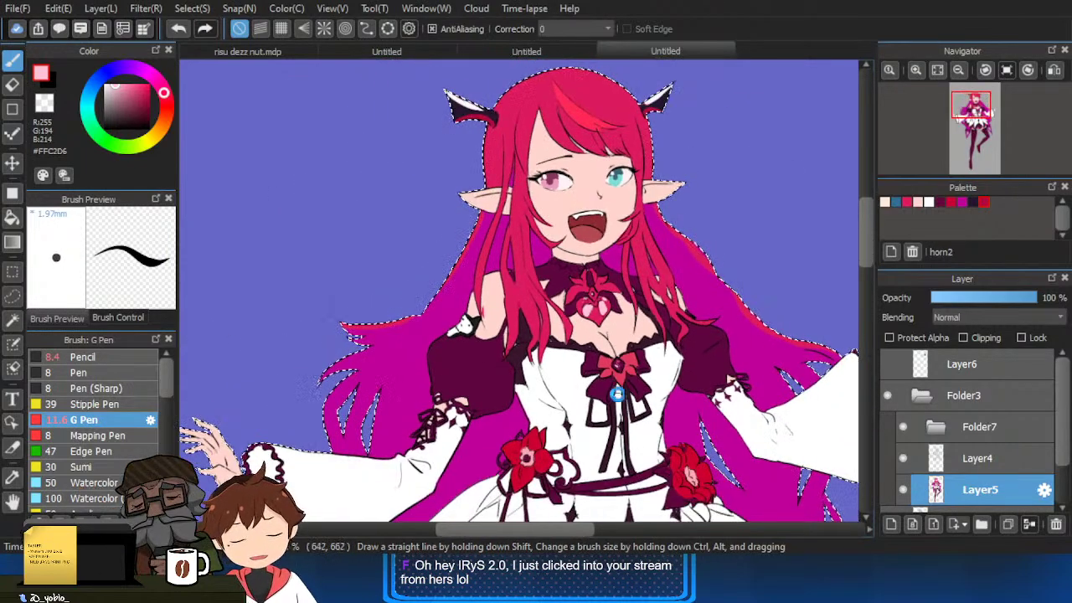
scroll(620, 356, "up", 2)
left_click_drag(584, 349, 589, 352)
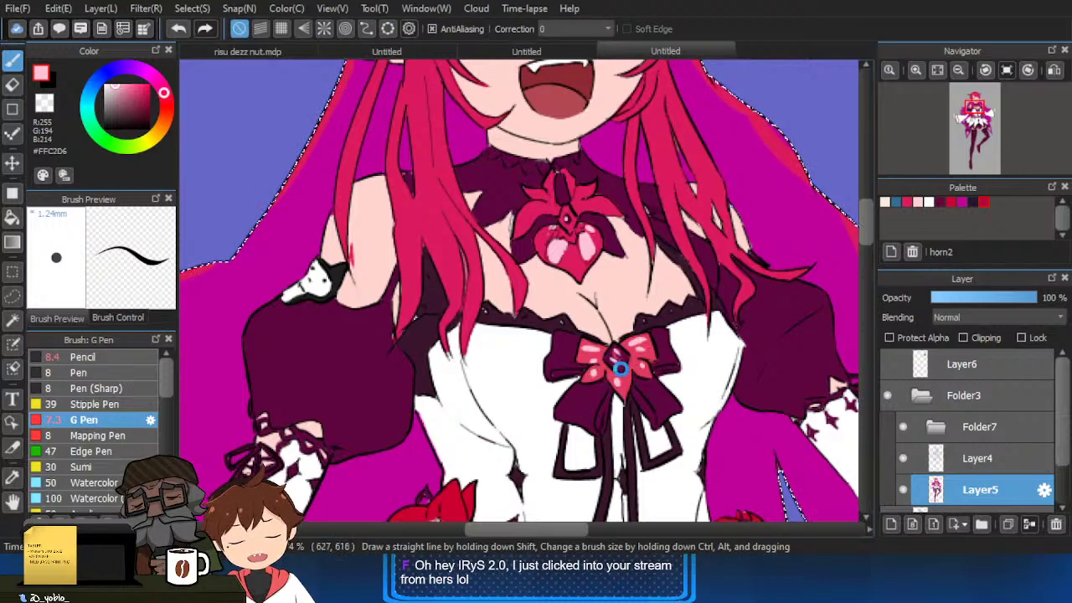
Sample the dark purple #5E063F and touch up the pink center of the waist flower with the G Pen.
scroll(620, 368, "down", 3)
scroll(699, 416, "up", 1)
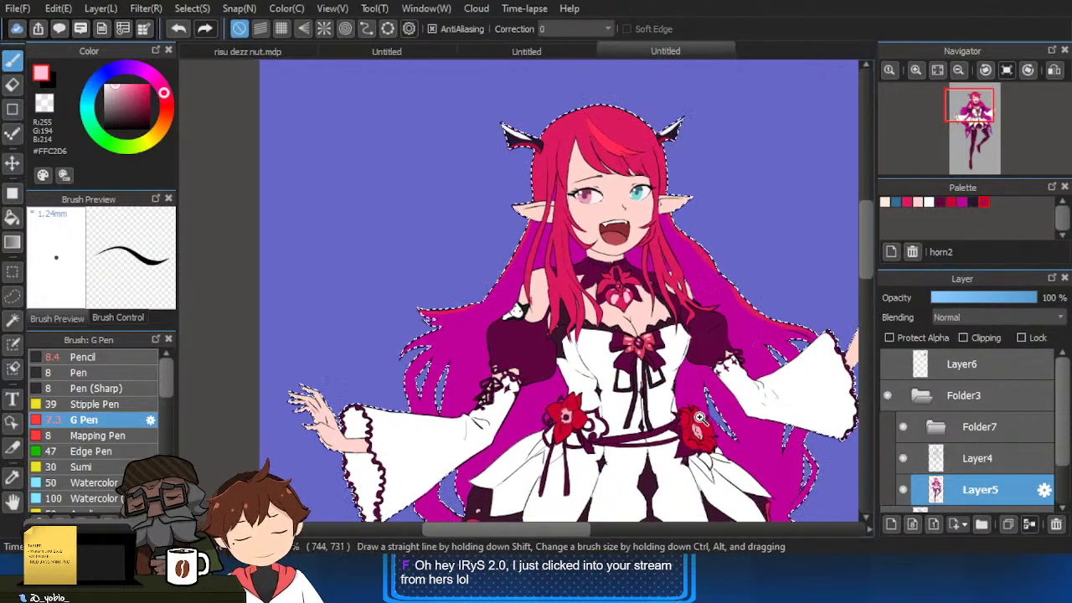
scroll(699, 416, "up", 2)
scroll(697, 436, "up", 1)
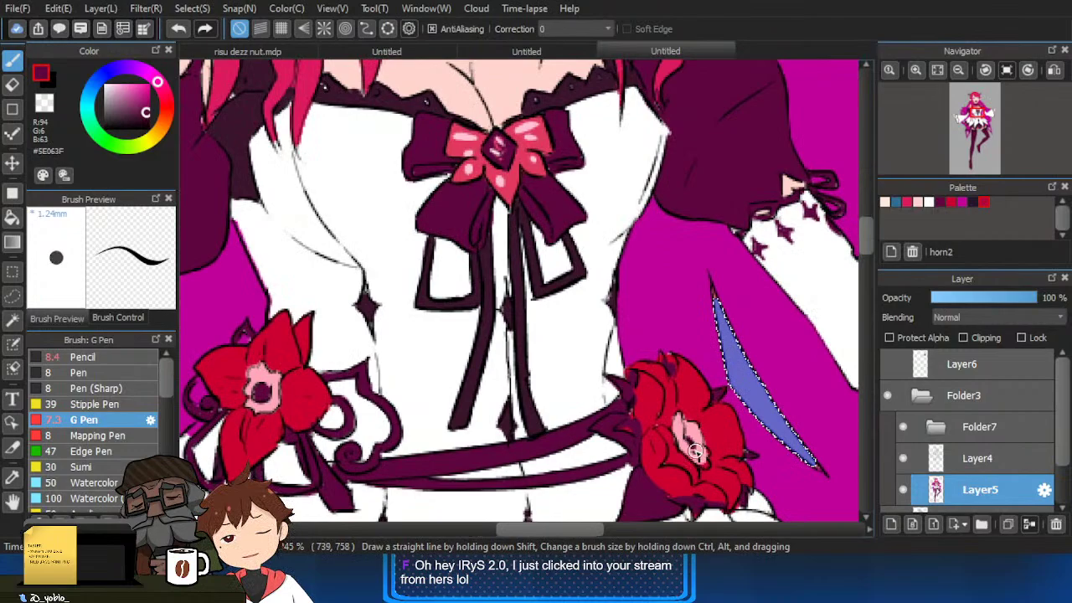
scroll(692, 437, "down", 4)
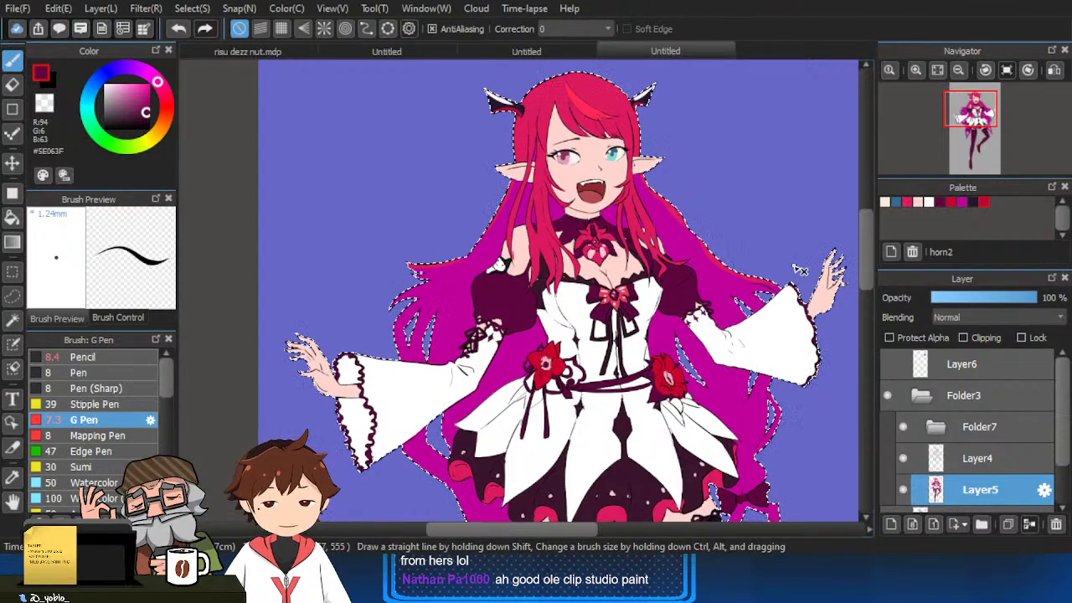
Examine the colored figure from the head to the stockings, with the selection outline shown and hidden.
scroll(637, 242, "down", 1)
scroll(603, 311, "down", 4)
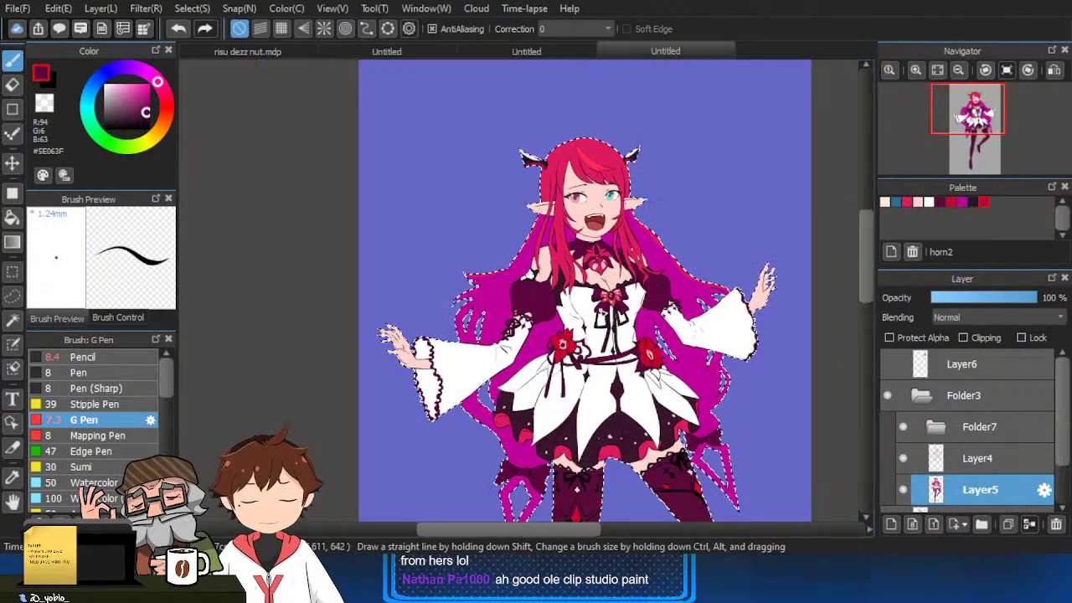
scroll(603, 314, "up", 4)
scroll(603, 314, "down", 2)
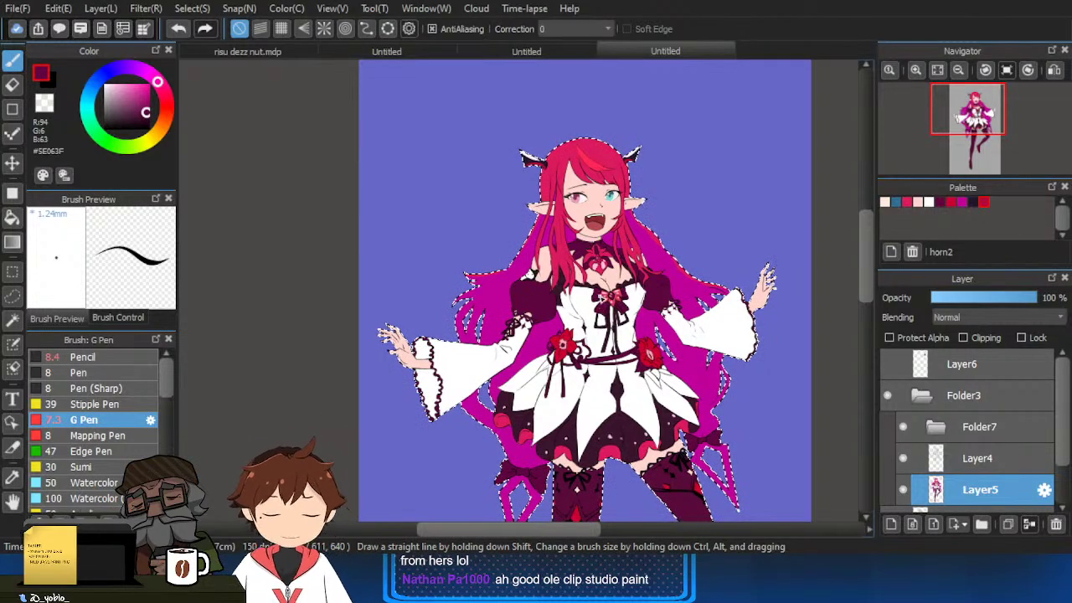
scroll(589, 286, "up", 3)
scroll(512, 305, "down", 3)
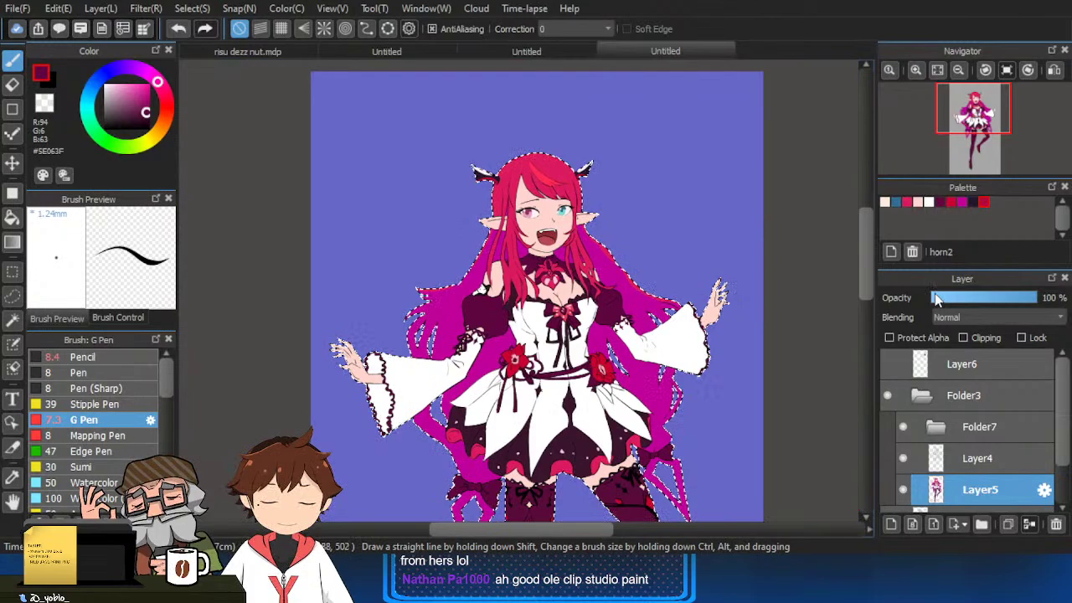
mouse_move(868, 293)
left_mouse_down()
mouse_move(867, 348)
mouse_move(867, 251)
mouse_move(871, 312)
left_mouse_up()
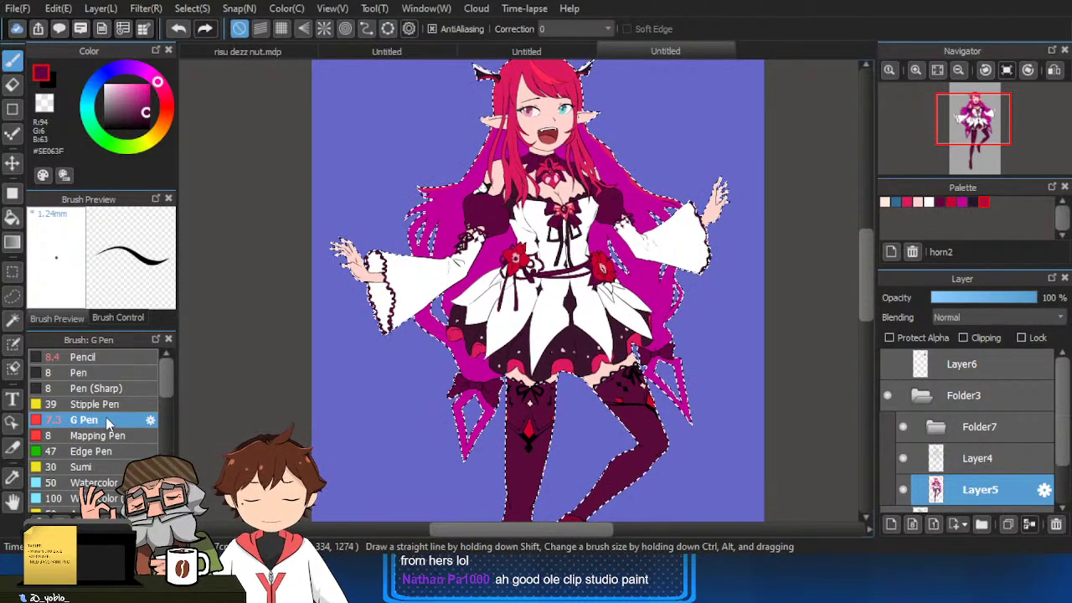
key("ctrl+d")
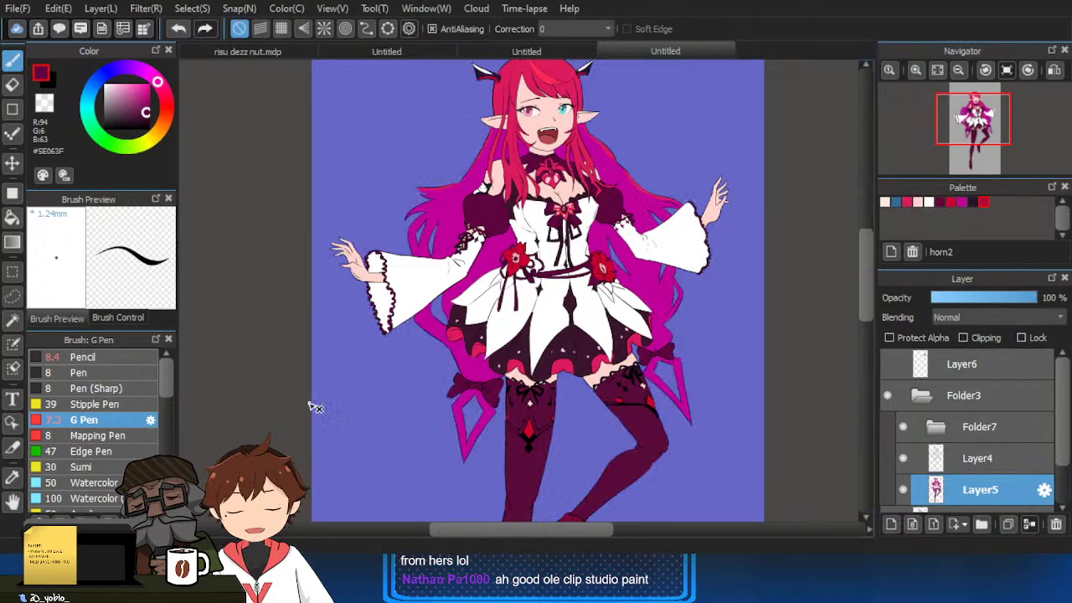
key("ctrl+z")
scroll(496, 257, "up", 4)
scroll(471, 284, "down", 3)
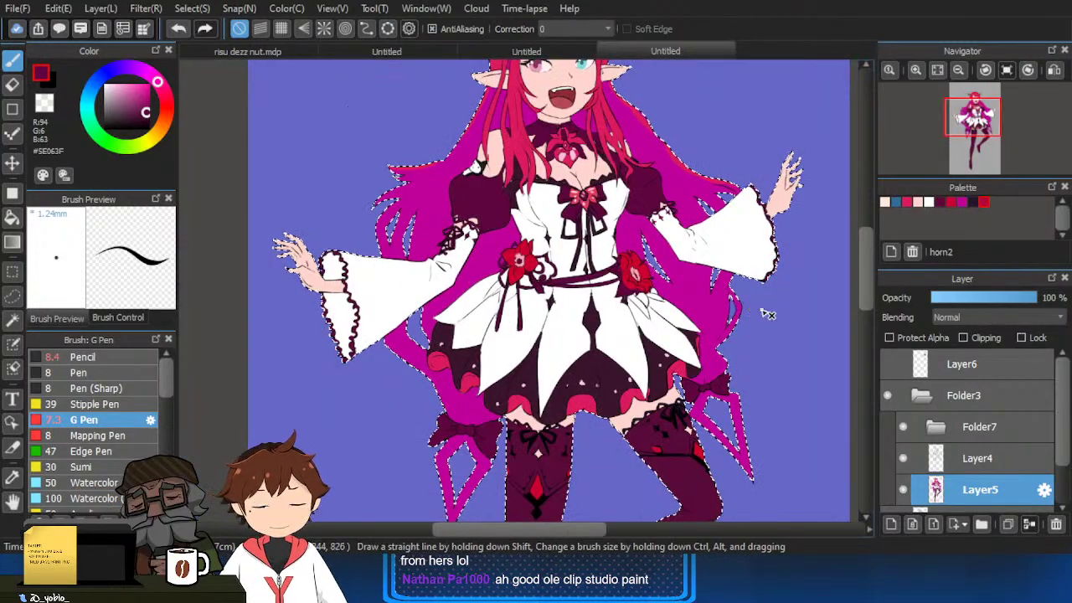
scroll(768, 315, "down", 3)
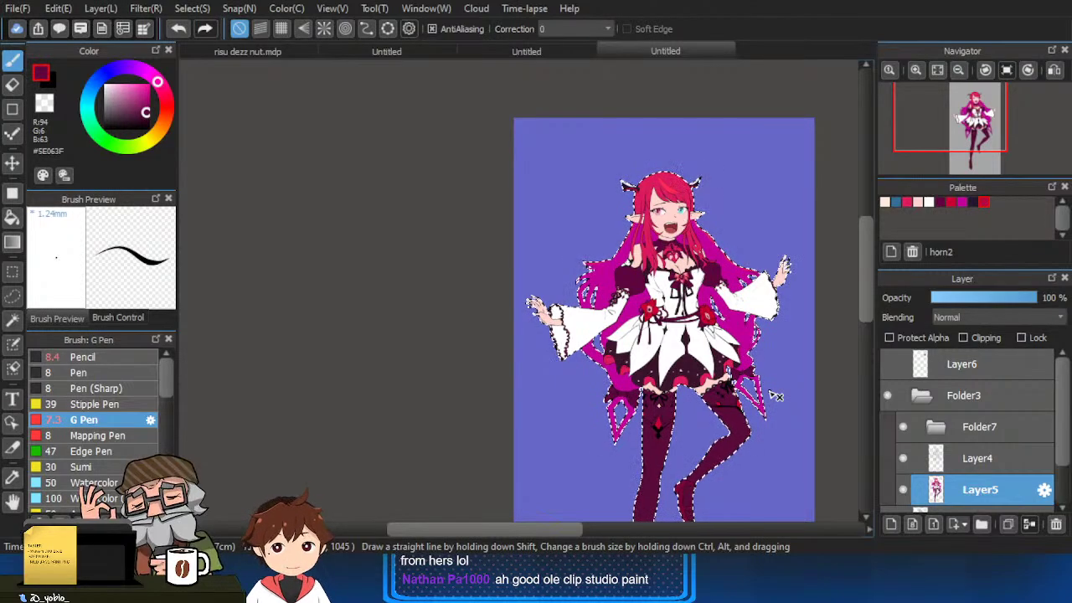
Add a new layer above Layer4, set its blending to Multiply and pick the pink #FF6690.
left_click(981, 461)
left_click(891, 525)
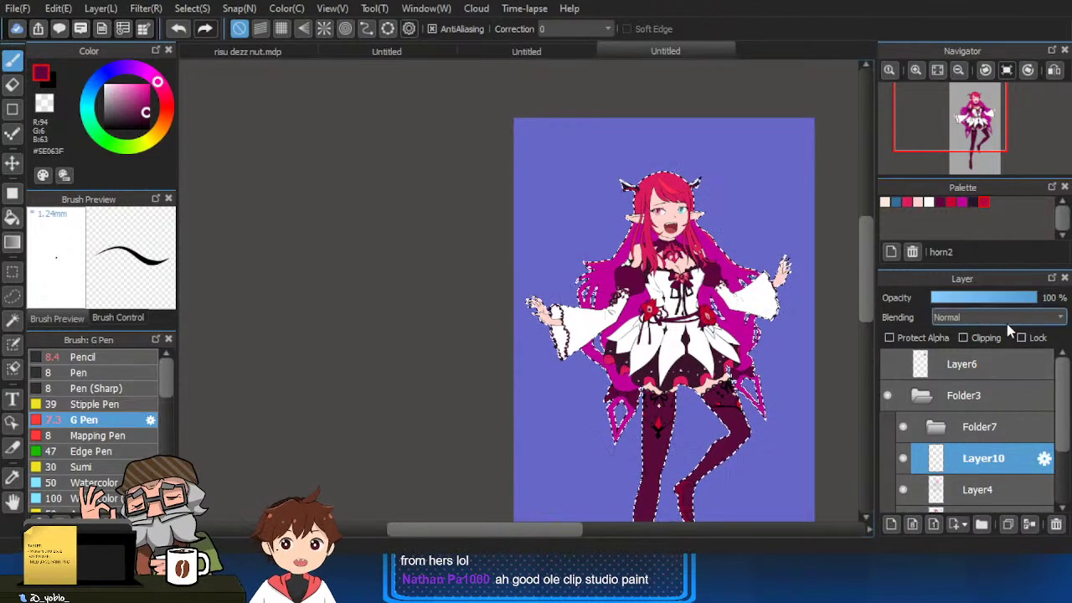
left_click(996, 346)
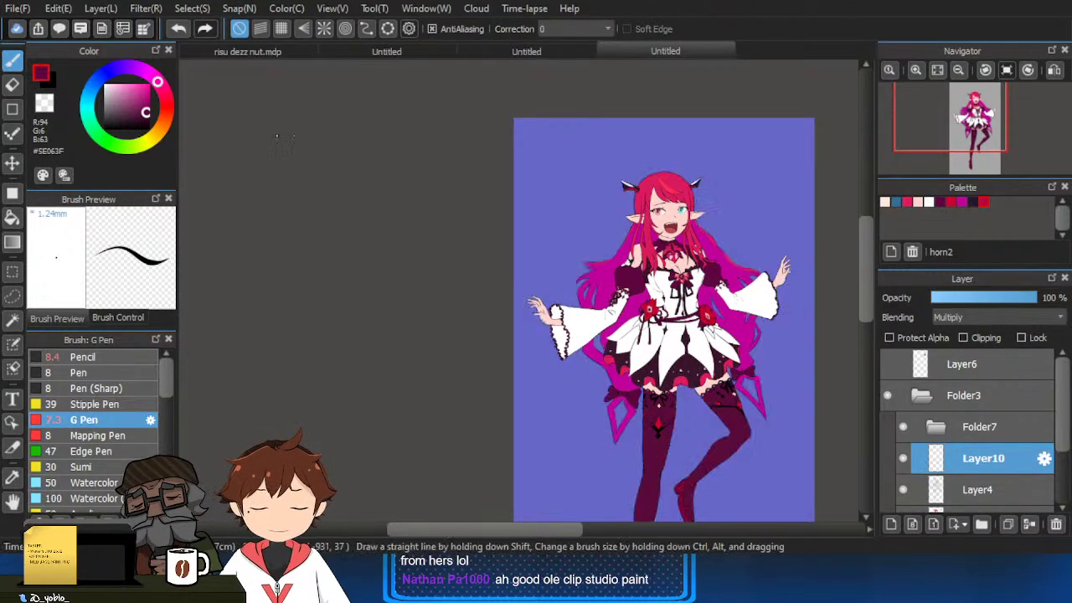
scroll(682, 201, "up", 3)
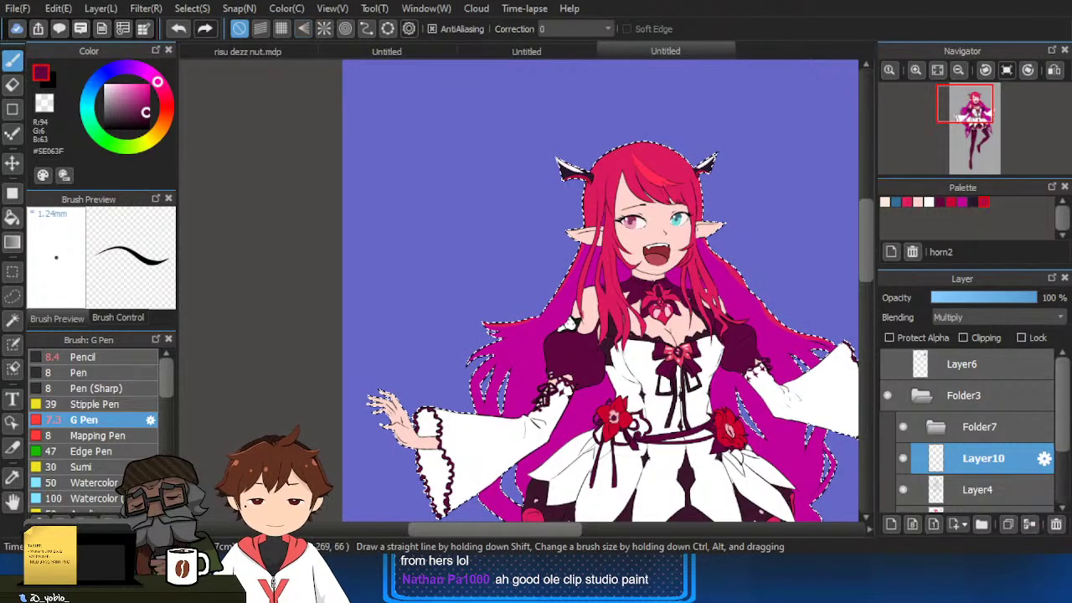
left_click(165, 95)
left_click(132, 93)
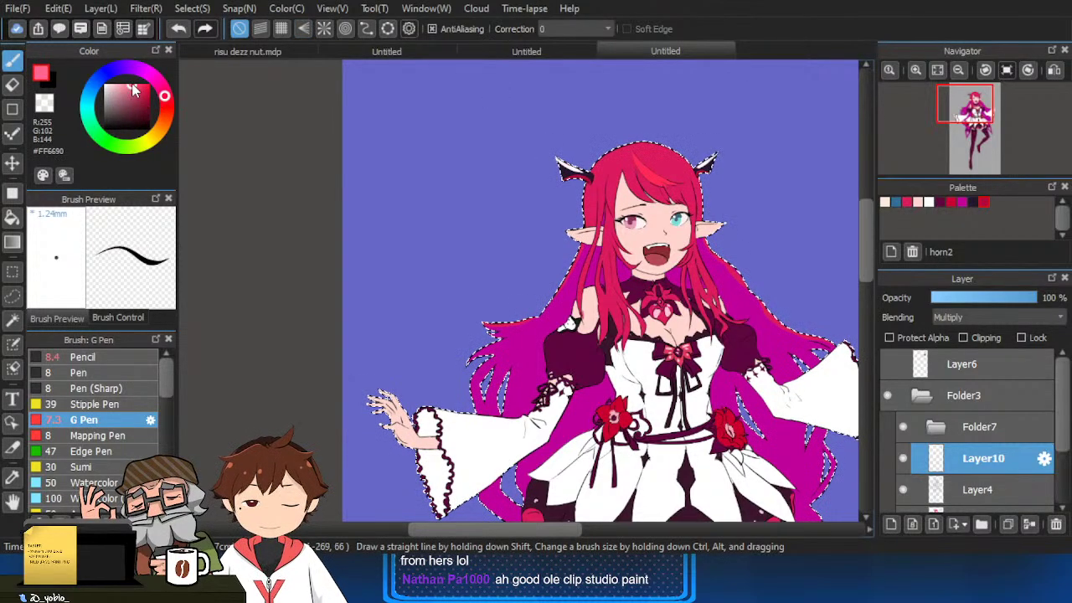
Duplicate Layer5 and fully desaturate the upper copy to grayscale.
scroll(980, 475, "down", 2)
left_click(981, 434)
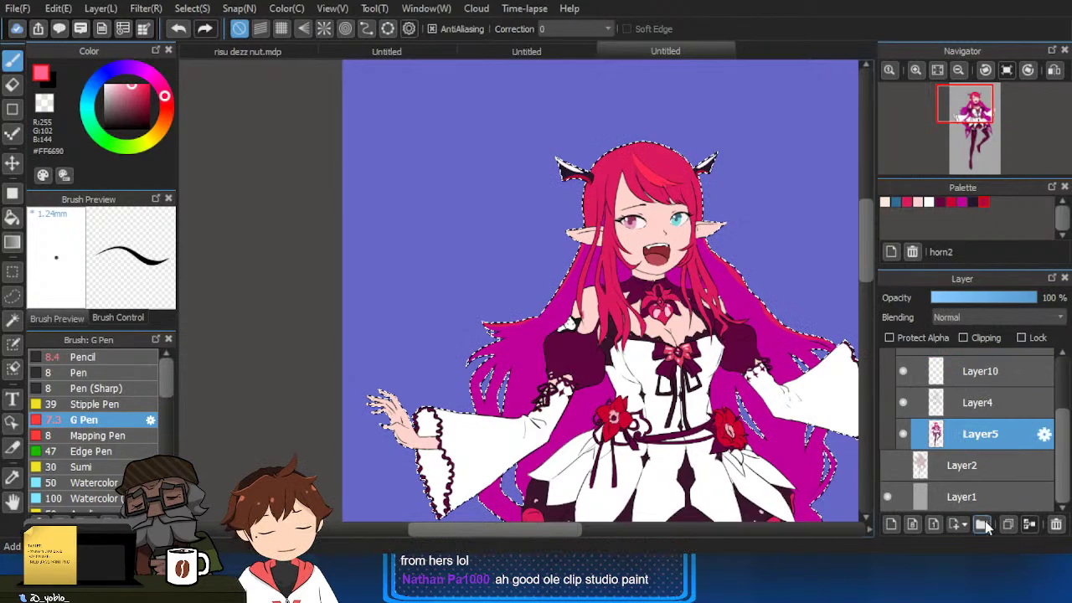
left_click(1007, 526)
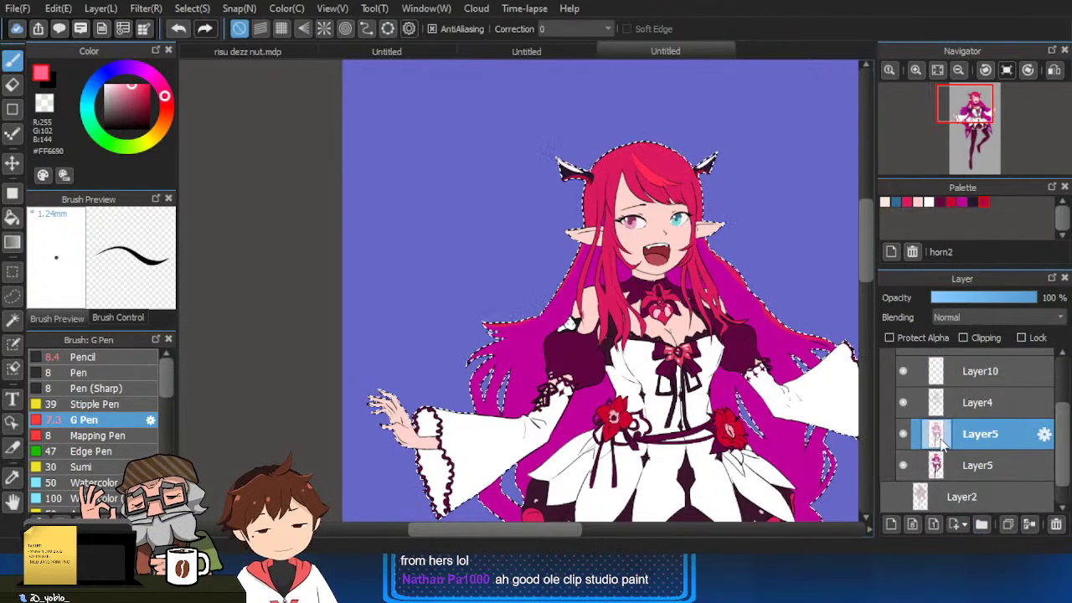
key("ctrl+d")
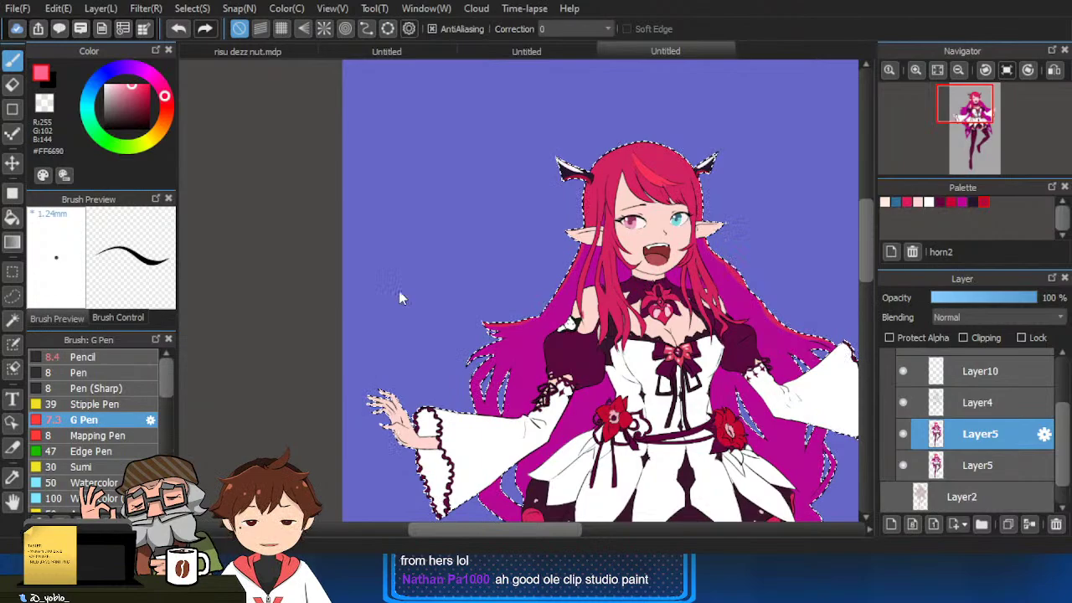
left_click_drag(536, 306, 335, 263)
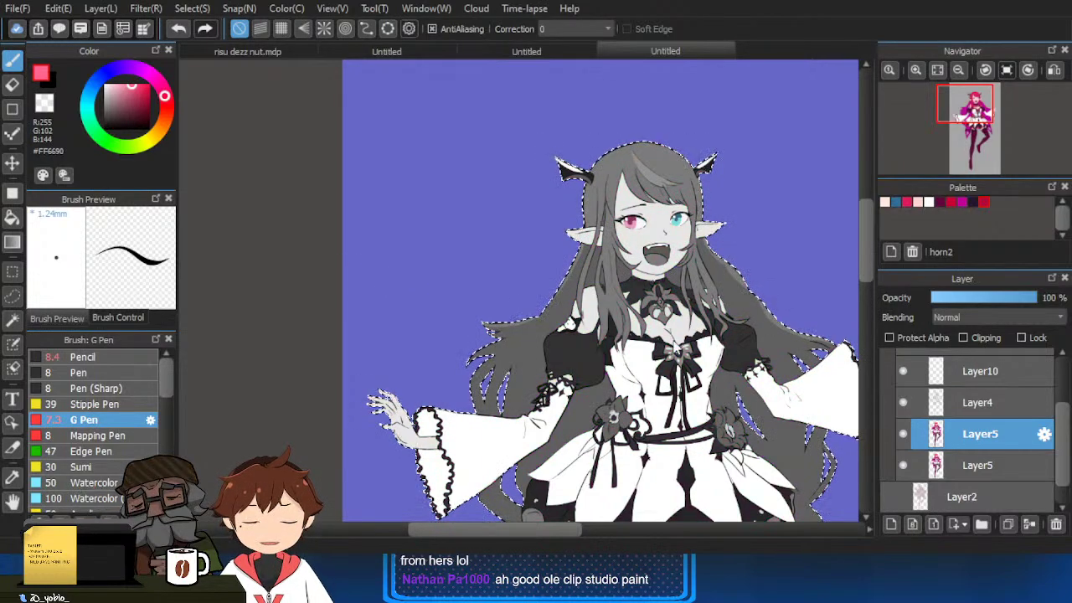
left_click(649, 350)
Load the grayscale copy's painted area as a selection and fill it with the flat gray #8B8B8B.
scroll(649, 350, "down", 2)
left_click_drag(708, 459, 623, 296)
left_click(970, 441, "ctrl")
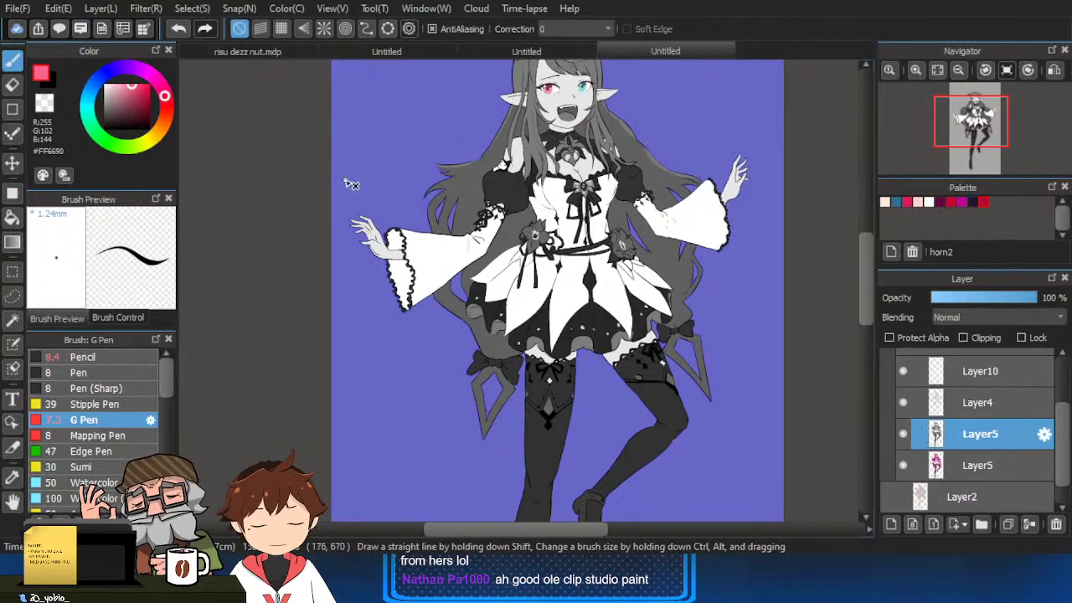
left_click(115, 104)
left_click_drag(114, 106, 105, 105)
key("g")
left_click_drag(431, 185, 409, 227)
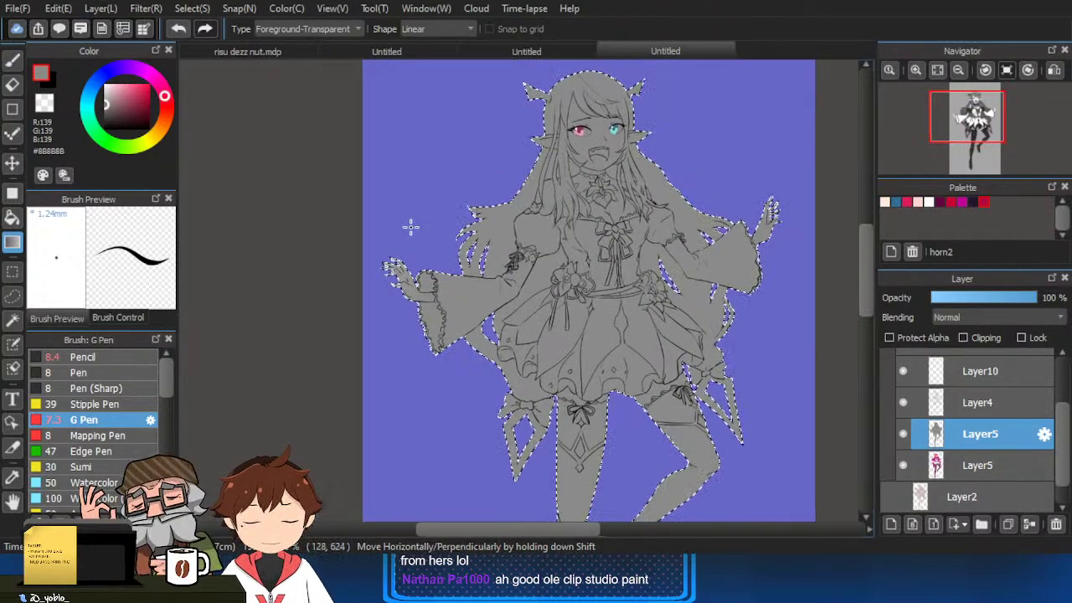
Make Layer10 active and examine the gray figure's silhouette and line art with the selection off and on.
scroll(629, 288, "up", 1)
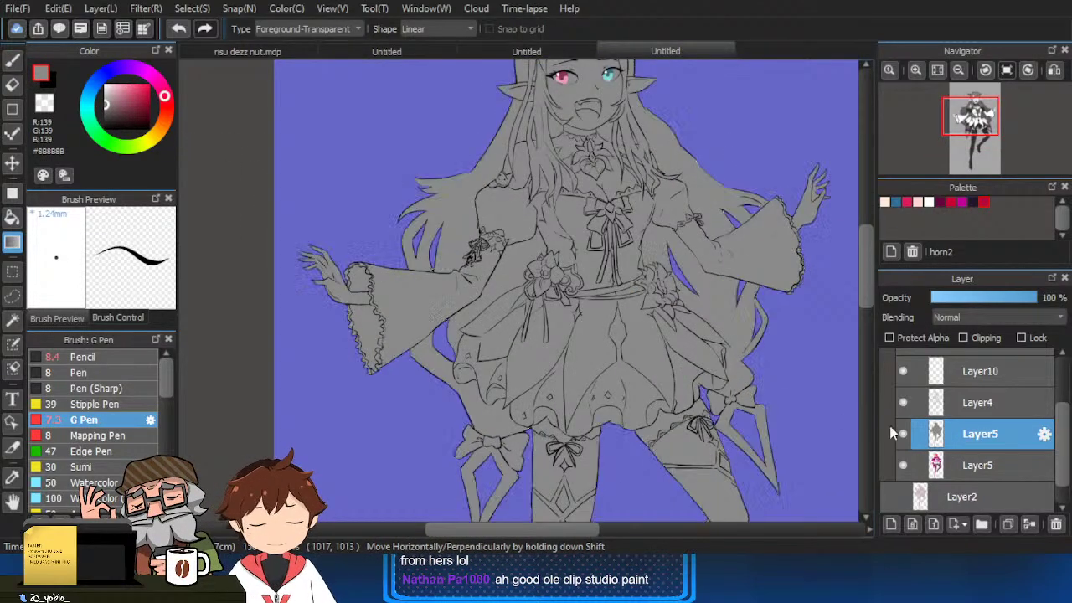
left_click(953, 371)
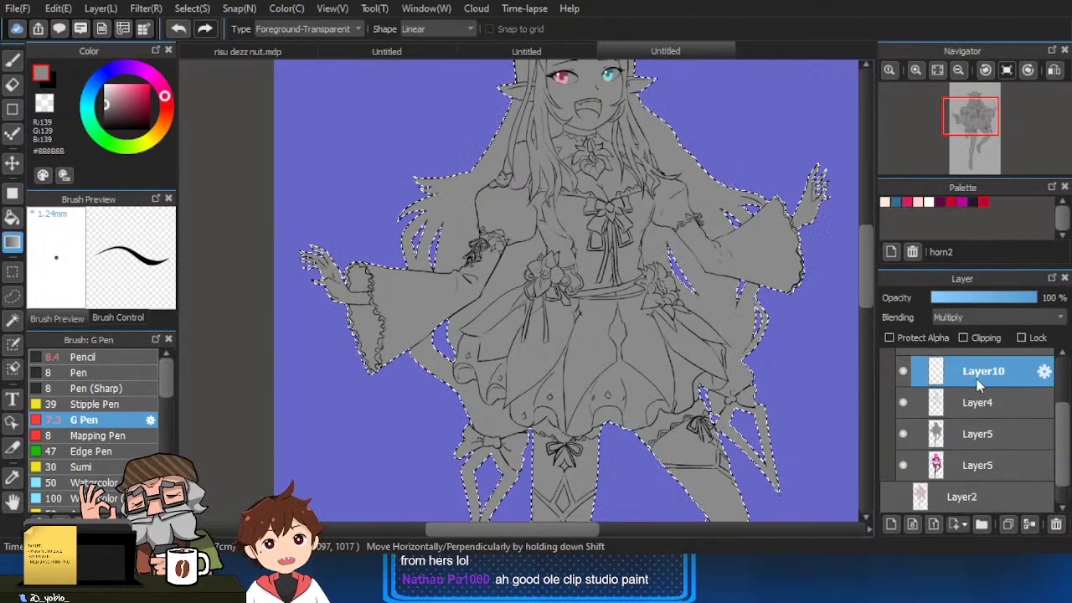
key("ctrl+d")
key("ctrl+plus")
key("ctrl+z")
scroll(754, 363, "down", 1)
key("ctrl+d")
scroll(805, 368, "down", 1)
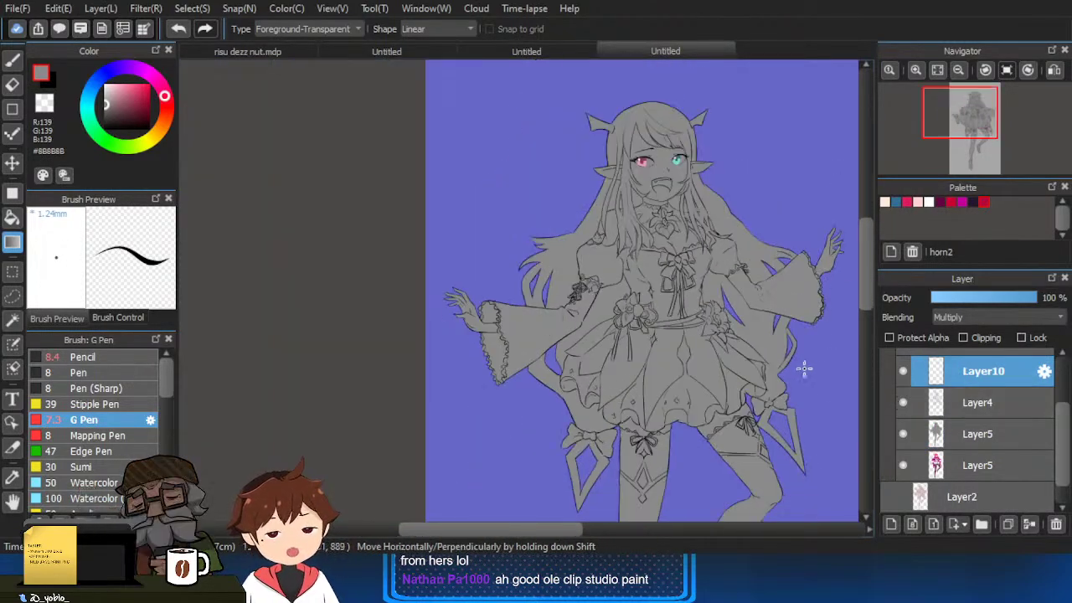
left_click_drag(651, 139, 640, 200)
scroll(639, 228, "up", 2)
left_click_drag(636, 410, 610, 307)
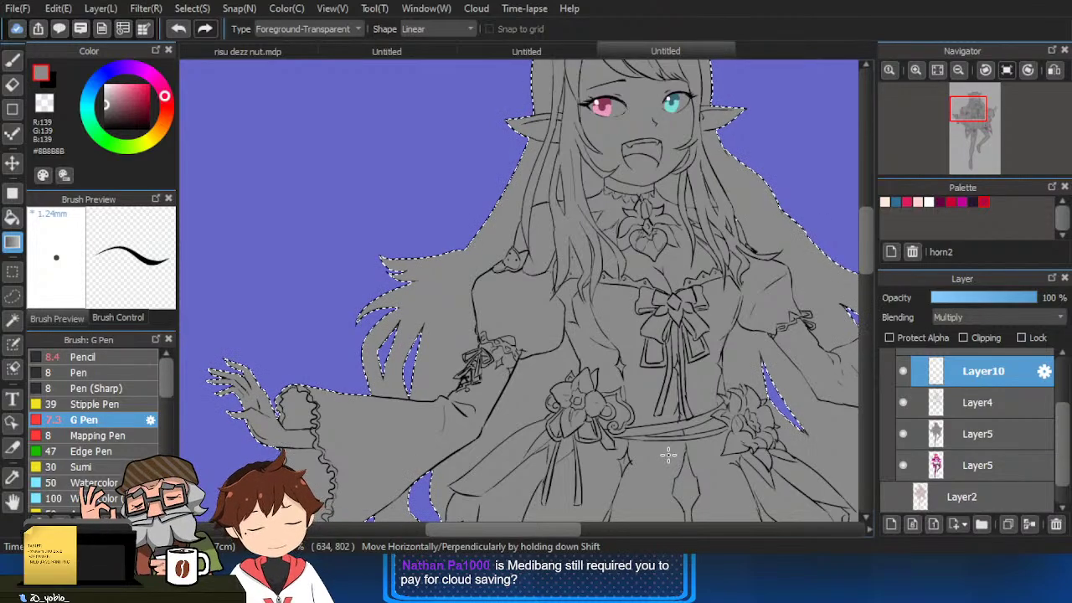
Fill the back hair on both sides with light pink #E596AC on the Multiply Layer10.
left_click(119, 89)
key("g")
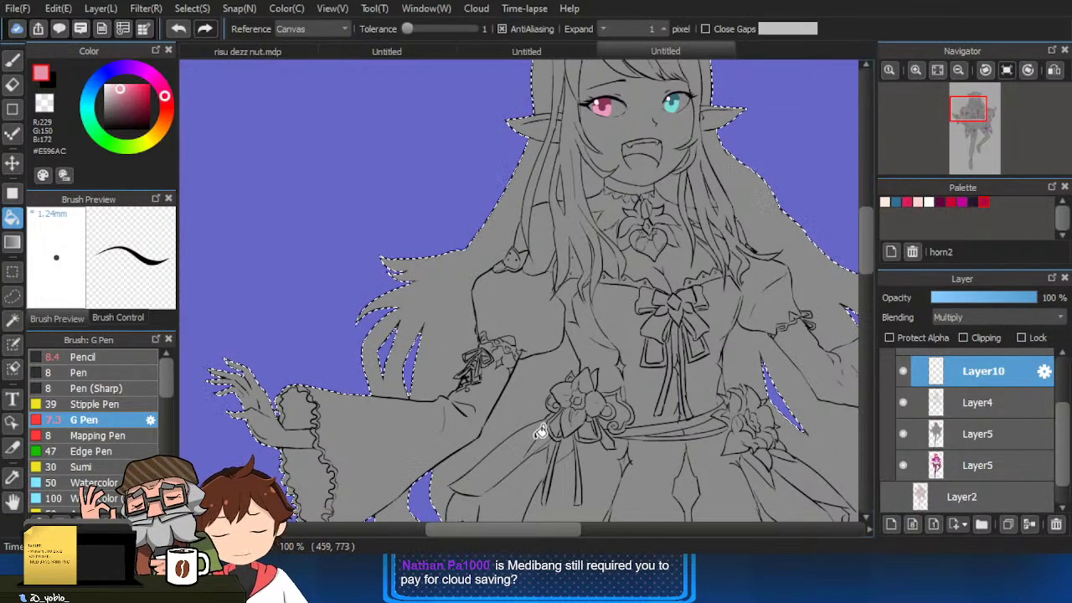
left_click(536, 423)
left_click(441, 336)
left_click_drag(505, 374, 415, 381)
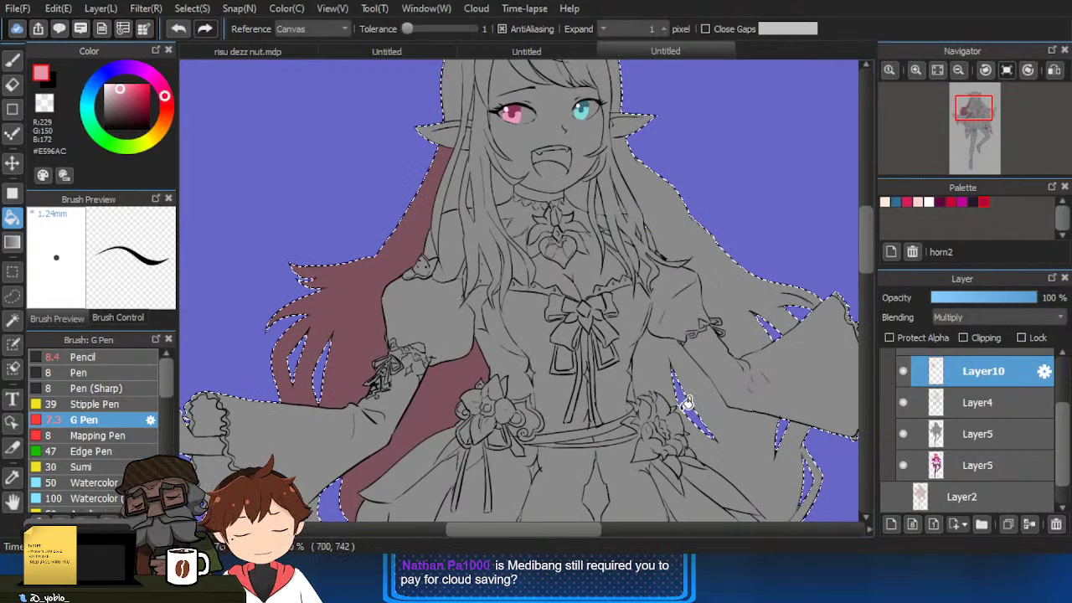
left_click(711, 404)
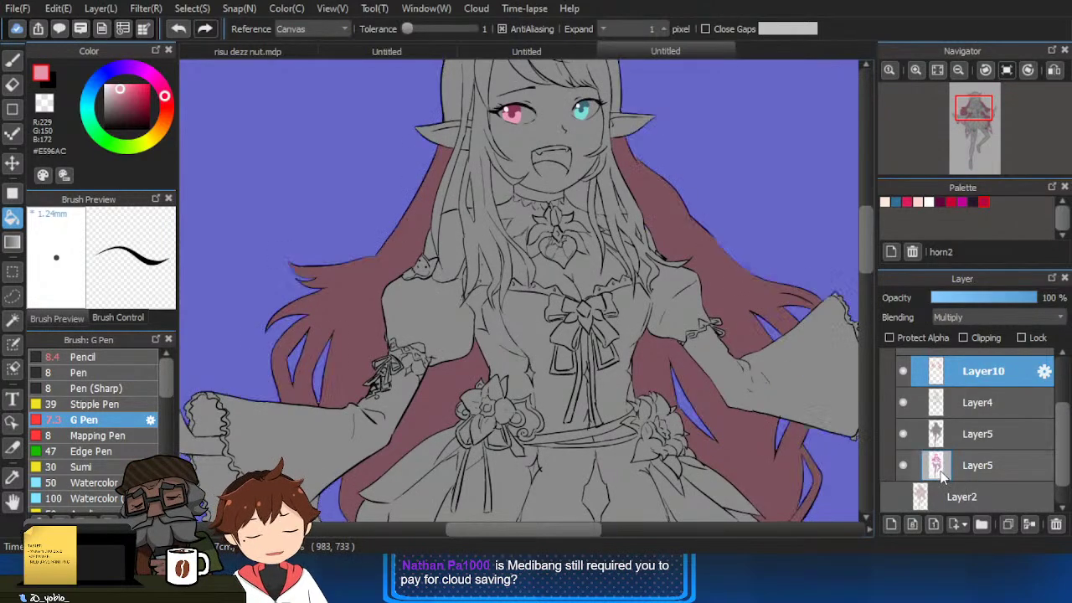
Compare the hair fill over the gray base and over the flat colors by toggling the gray Layer5 copy.
left_click(936, 471, "ctrl")
left_click(904, 434)
left_click(904, 434)
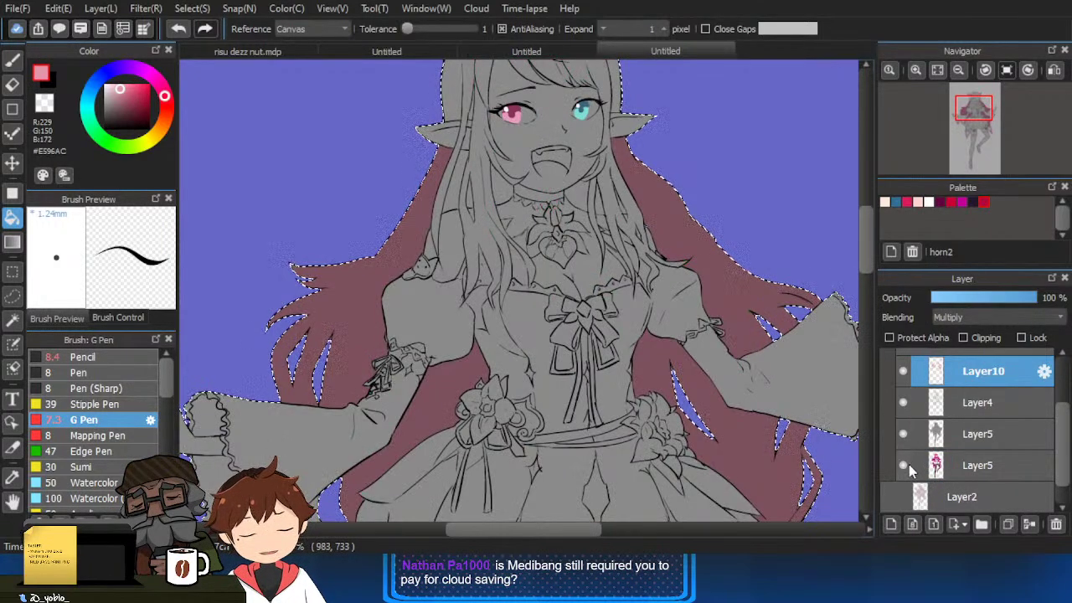
left_click(930, 466)
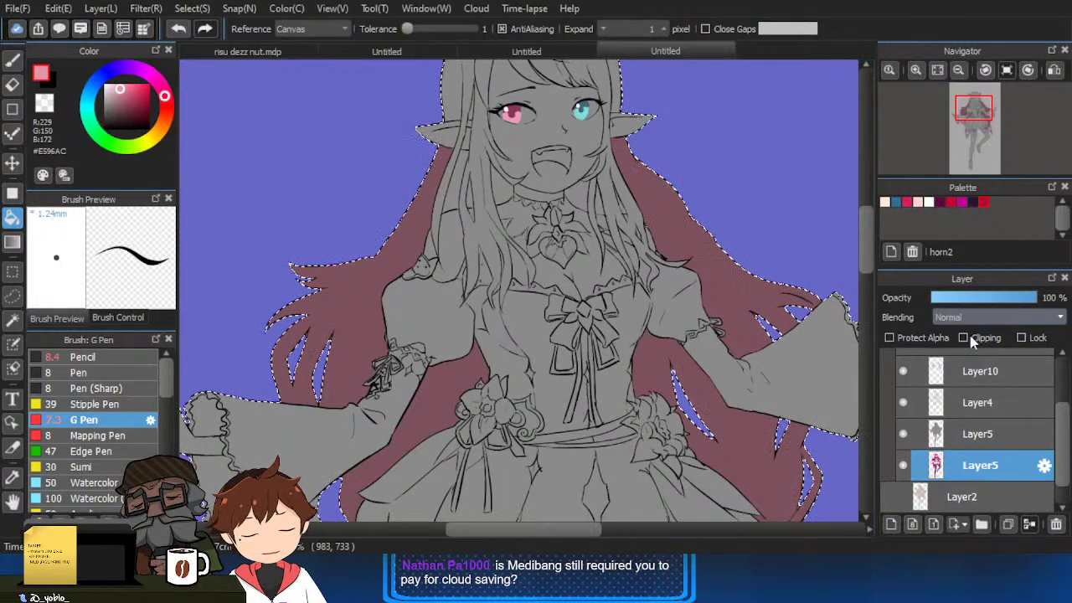
left_click(904, 434)
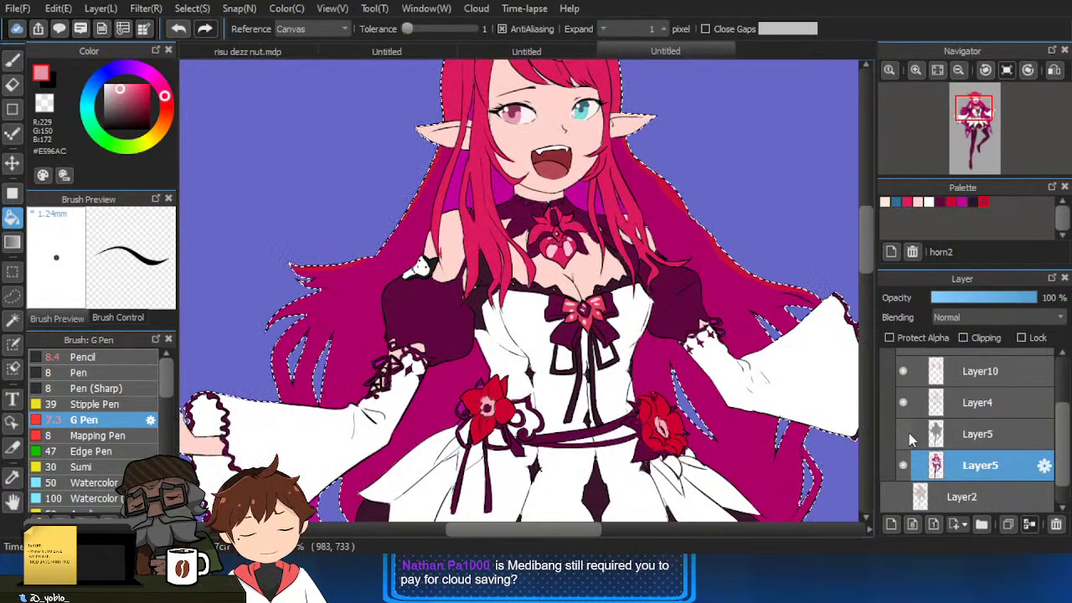
left_click(905, 434)
left_click(904, 434)
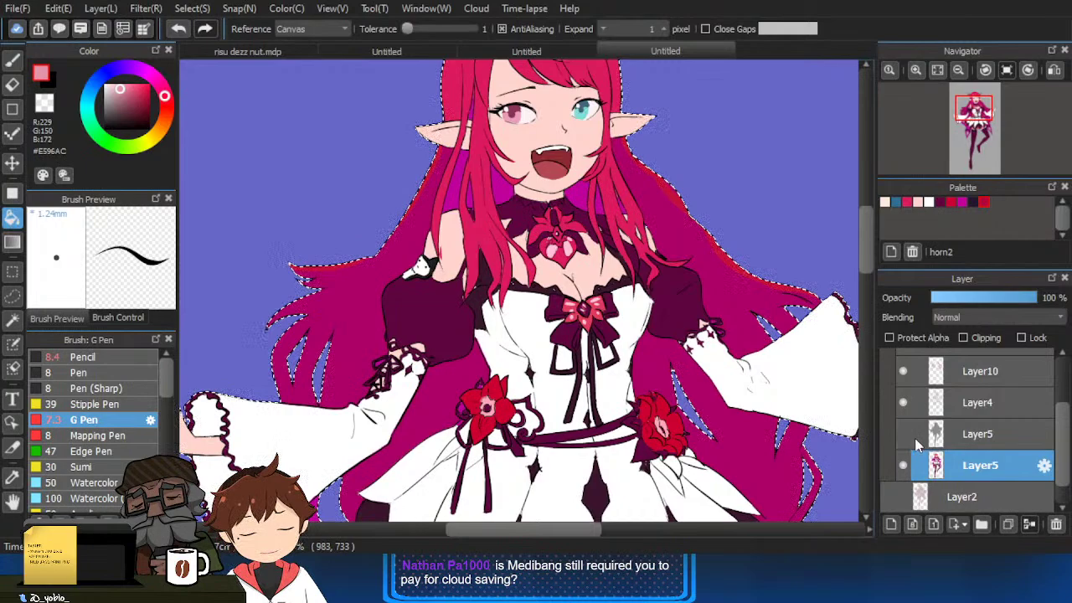
left_click(905, 435)
key("ctrl+d")
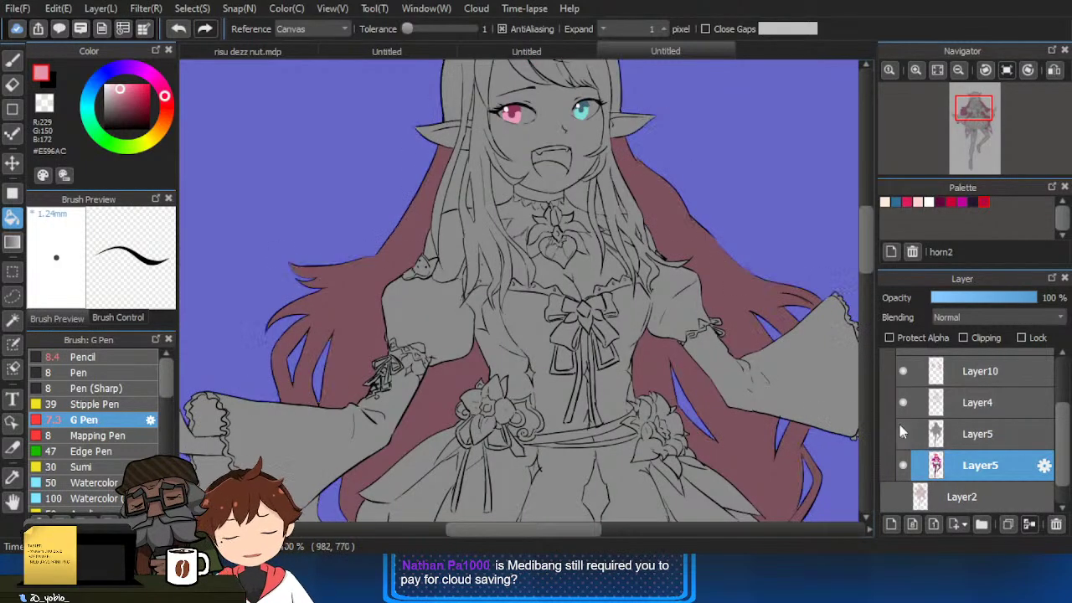
Hide the gray Layer5 copy and Layer4's line art, and move Layer10 directly above the colored Layer5.
left_click(903, 434)
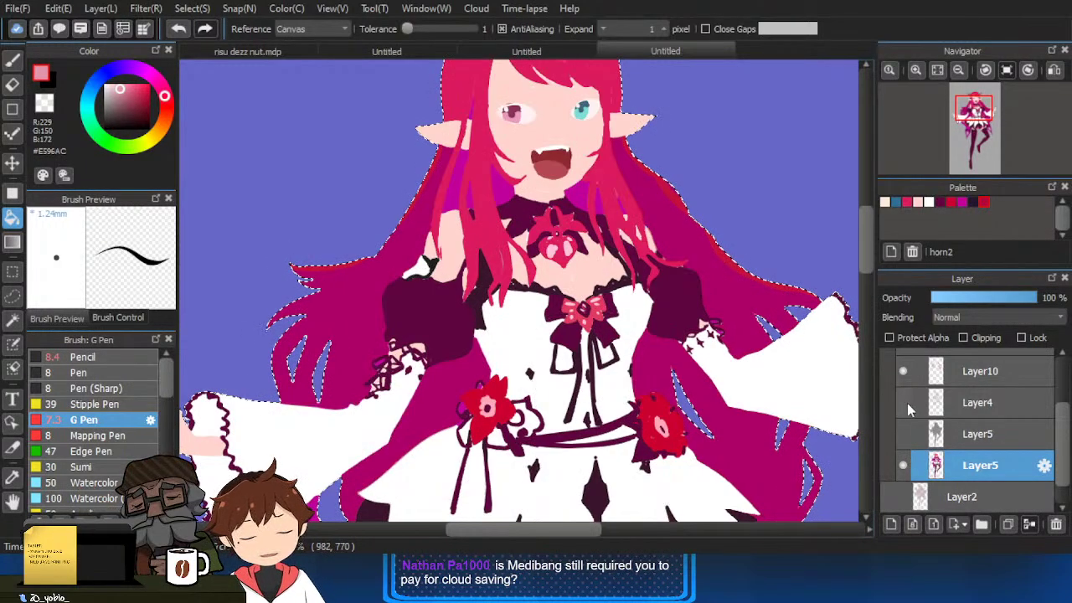
left_click(904, 434)
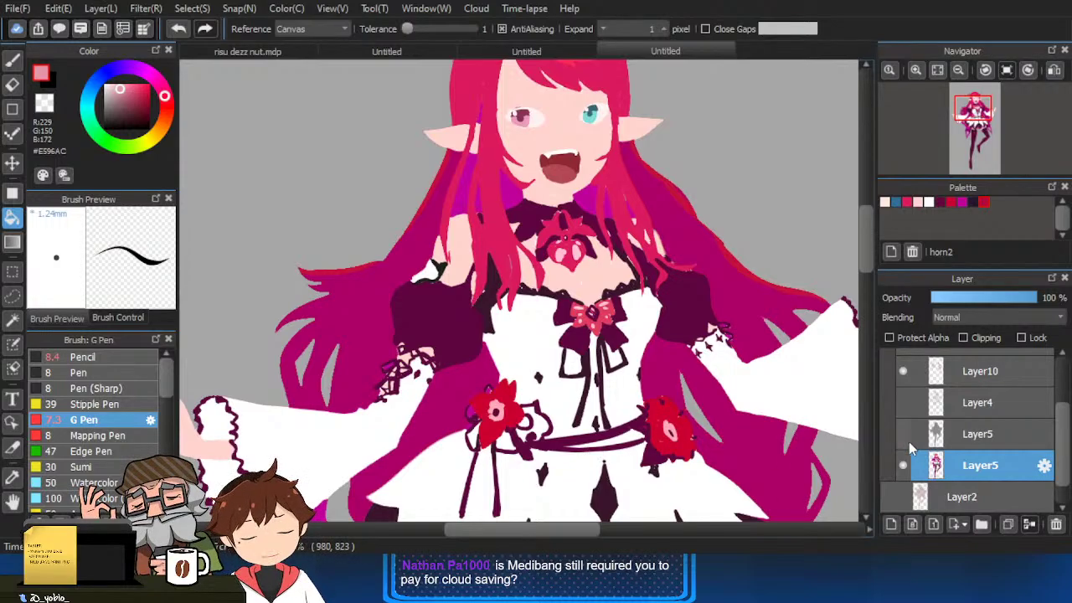
left_click(907, 434)
left_click(908, 436)
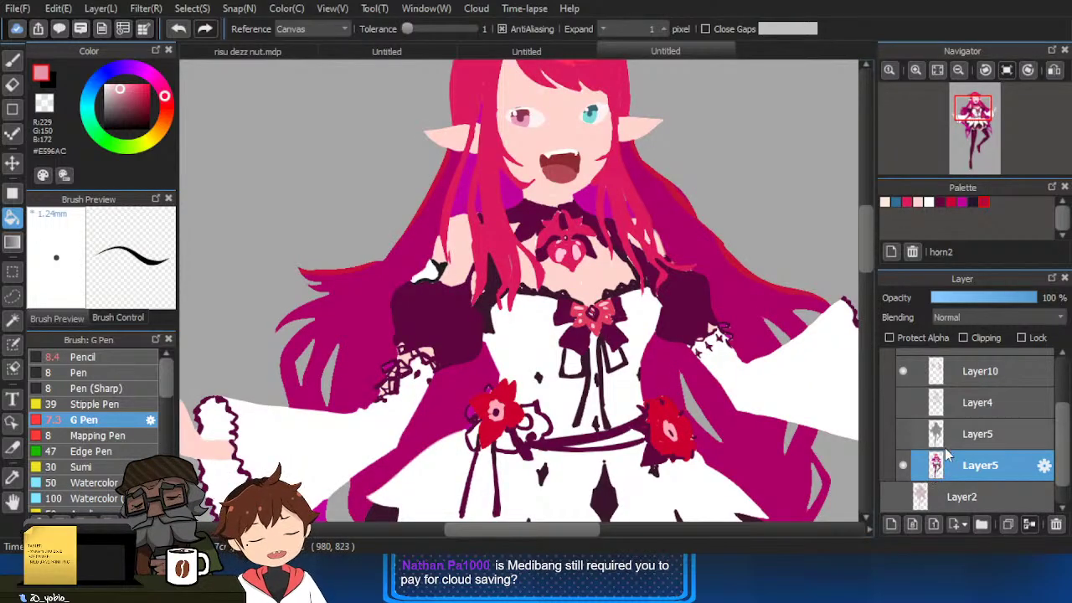
left_click(952, 372)
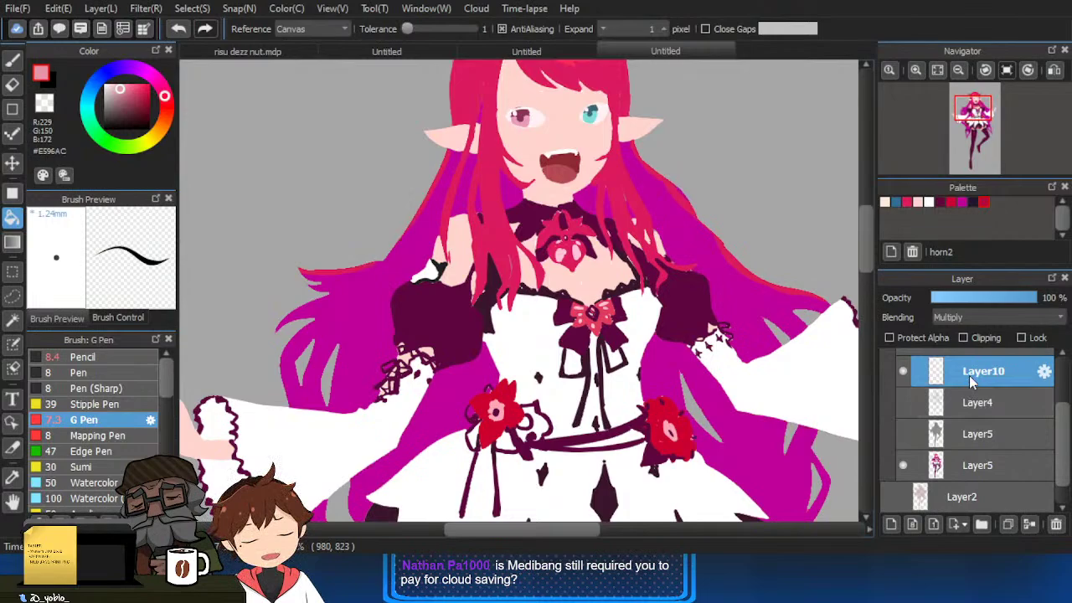
left_click_drag(972, 381, 978, 436)
Select the magenta back hair on both sides and its diamond-shaped ends from the colored Layer5 with the Magic Wand.
left_click(959, 466)
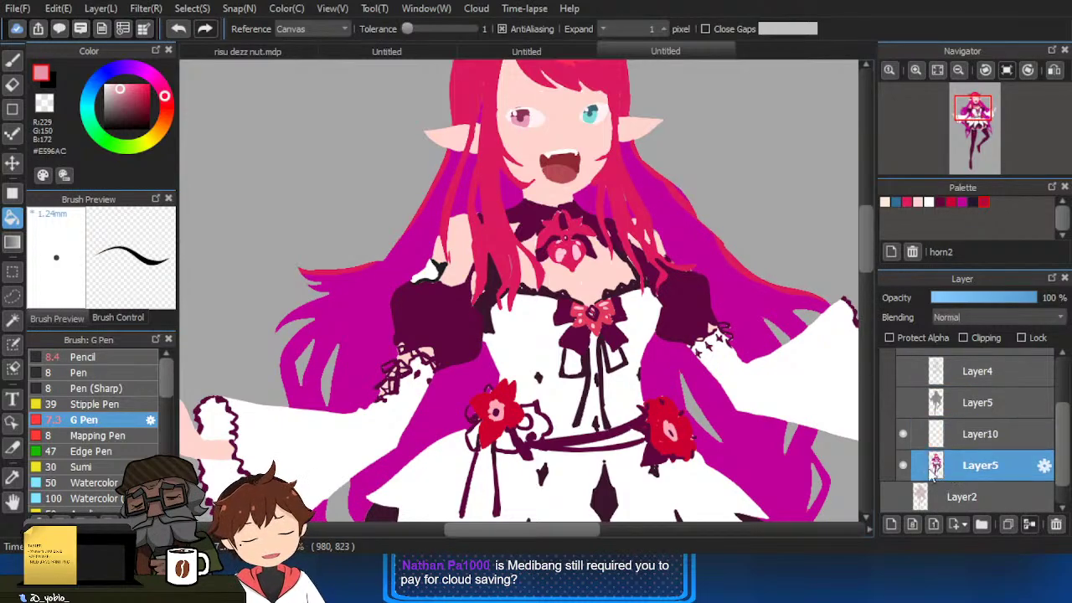
left_click(474, 380)
left_click(371, 373, "shift")
left_click(737, 295, "shift")
left_click(775, 459, "shift")
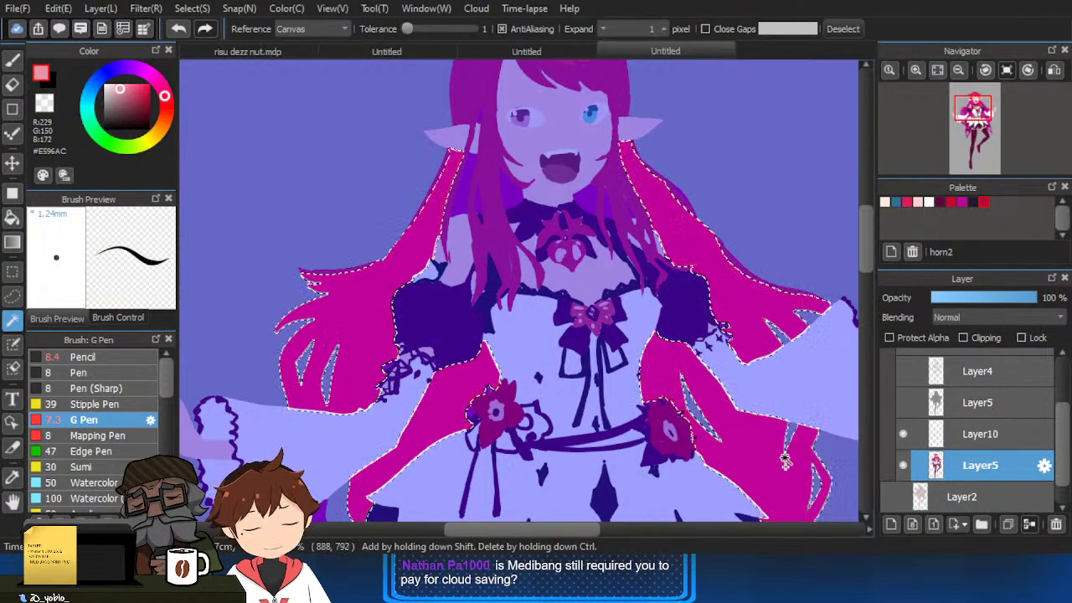
left_click_drag(690, 466, 696, 333)
left_click(438, 486, "shift")
left_click_drag(666, 411, 666, 255)
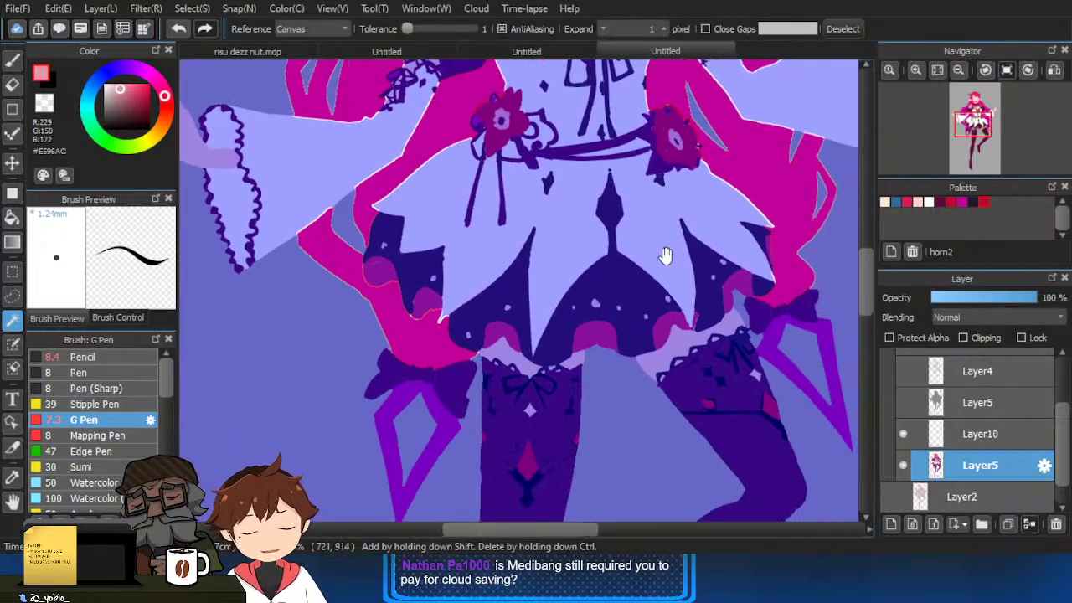
left_click(790, 375, "shift")
Add the small patches of back hair between the front strands around the neck and ears to the selection.
scroll(508, 402, "up", 10)
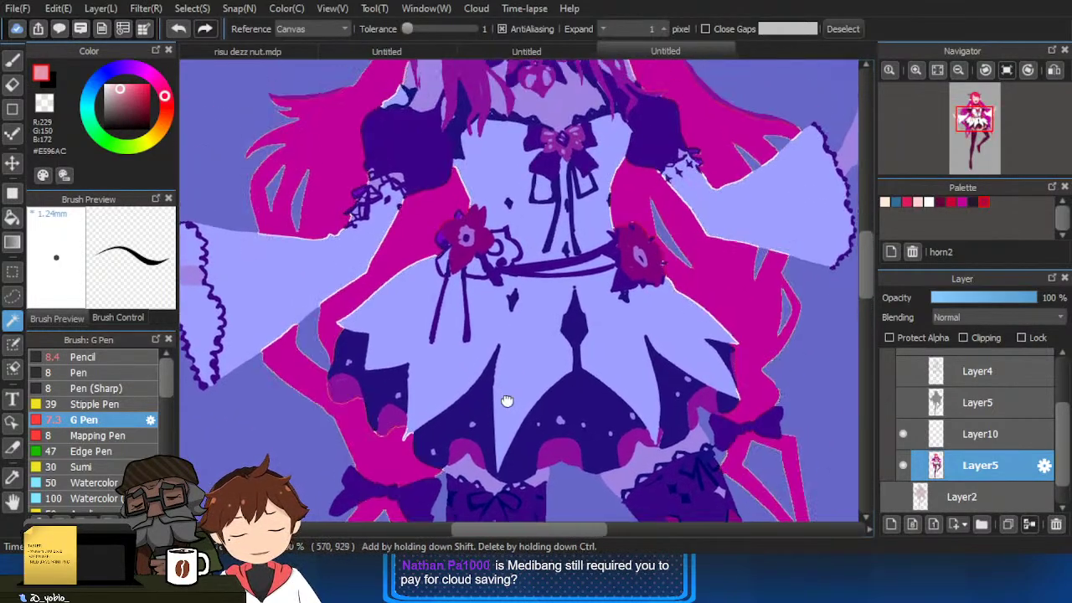
left_click(532, 327, "shift")
left_click(558, 338, "shift")
left_click(606, 368, "ctrl")
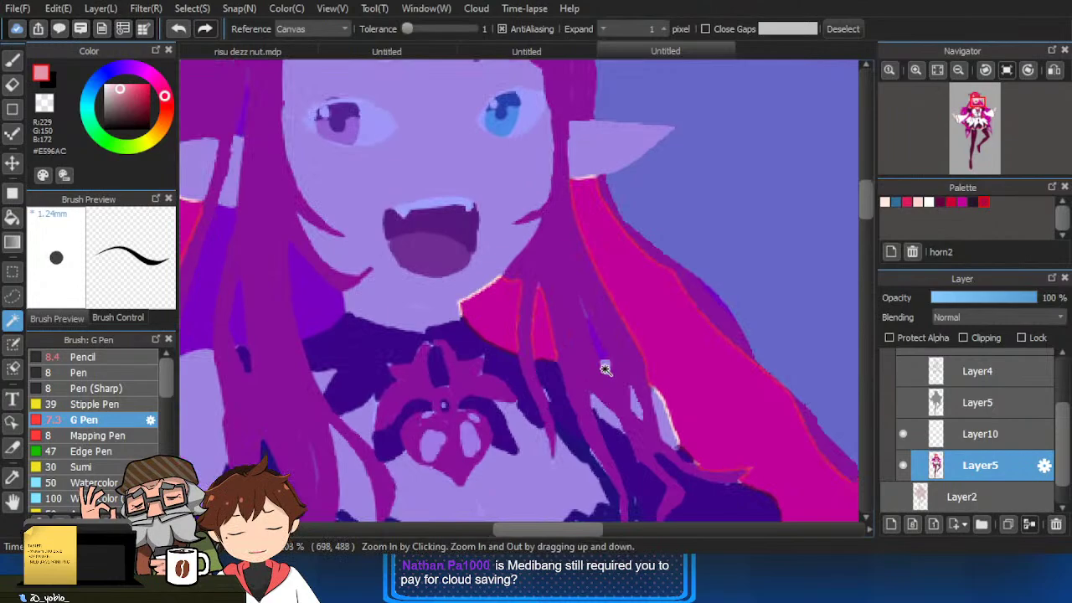
left_click(605, 352, "shift")
left_click_drag(369, 342, 483, 356)
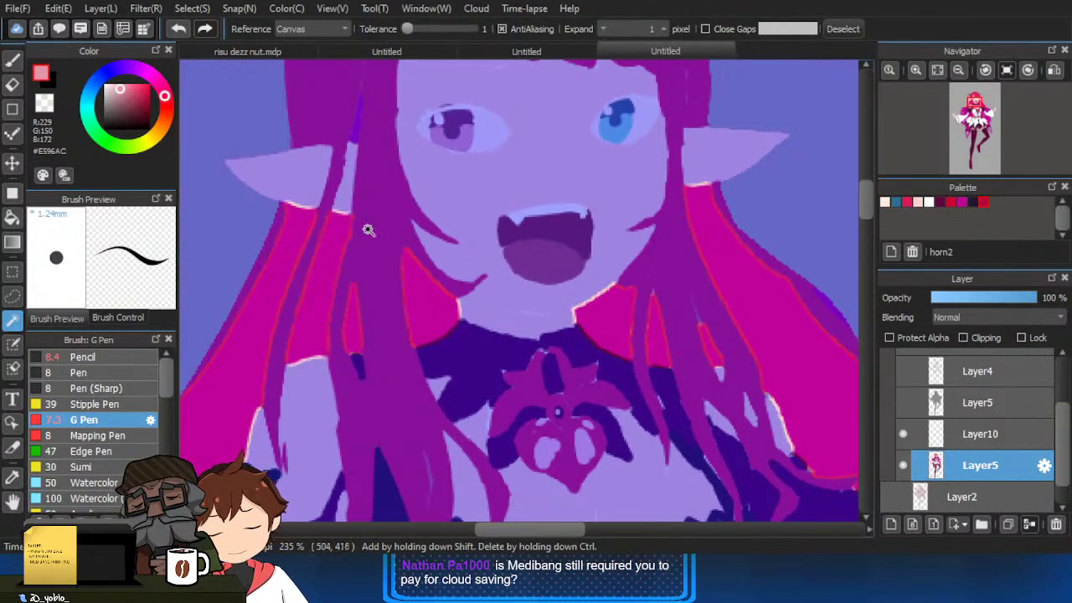
scroll(367, 231, "up", 1)
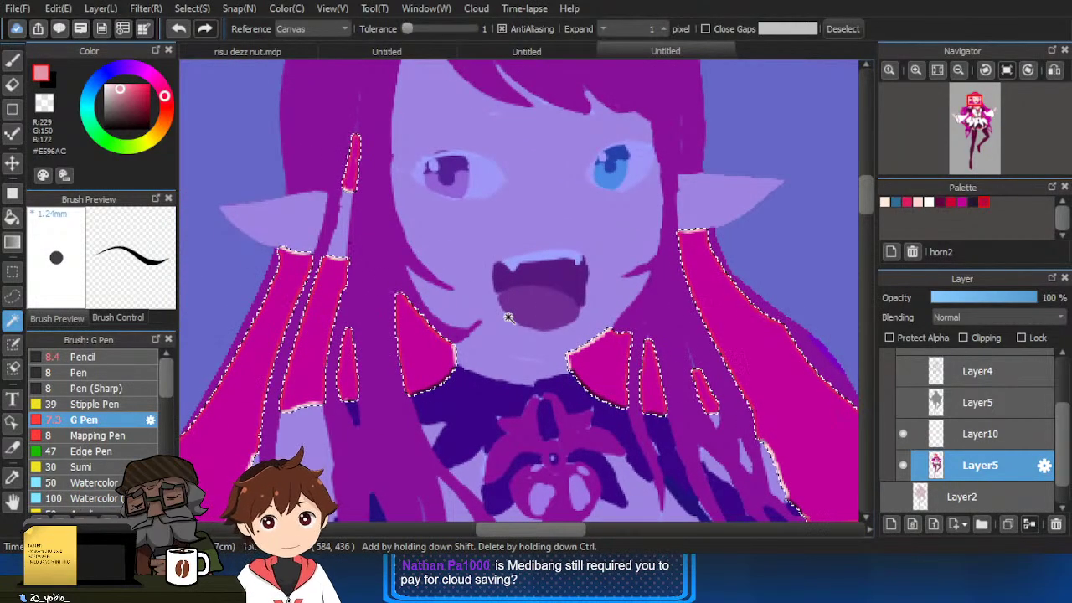
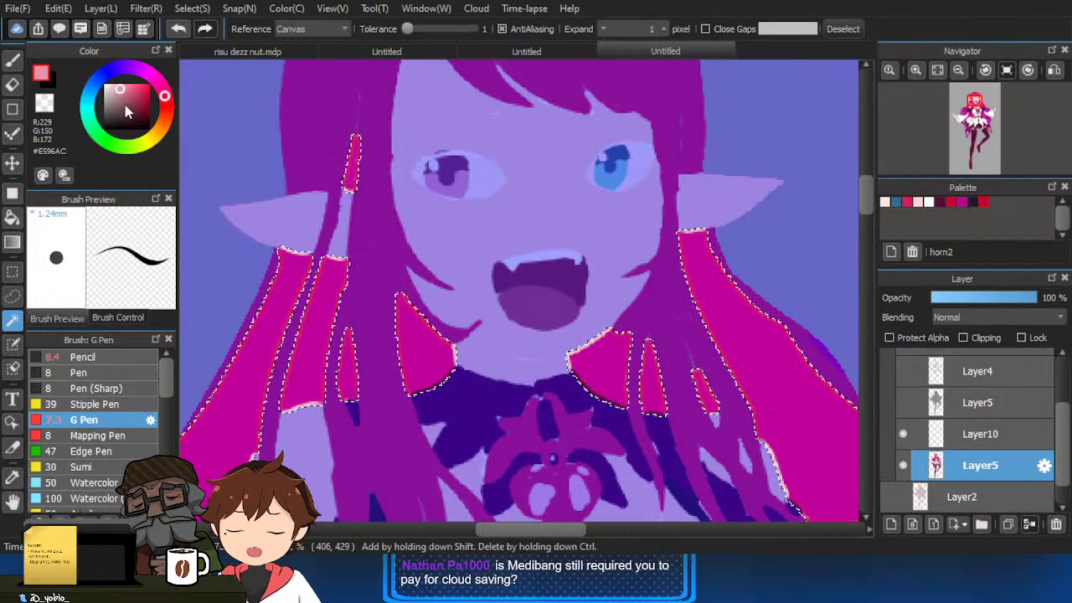
Set the painting color to dark rose #8B4558 and try a brush stroke on the selected back hair.
left_click_drag(124, 107, 128, 104)
key("b")
left_click_drag(298, 285, 241, 433)
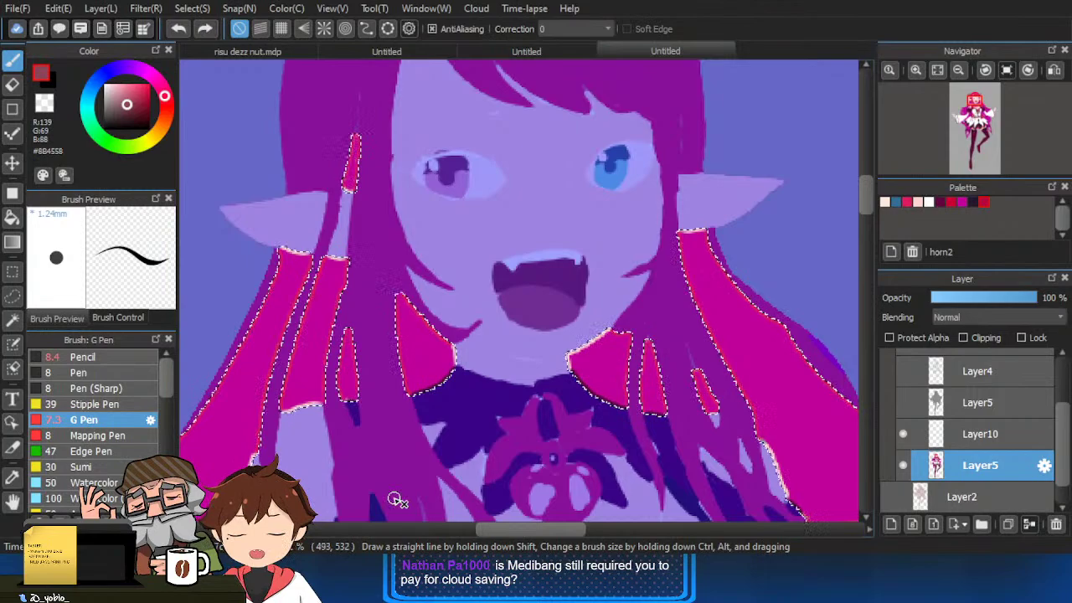
Show Layer4's line art, try a size 19 G Pen stroke down the back hair, and hide the layer again.
left_click(956, 374)
left_click(903, 371)
scroll(685, 440, "down", 2)
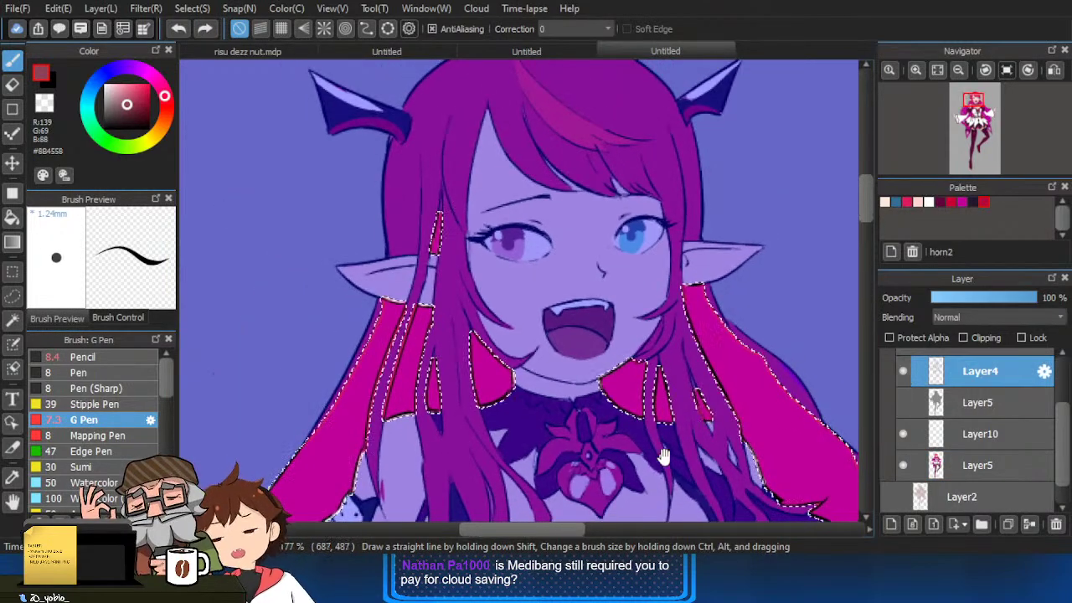
left_click_drag(663, 455, 752, 344)
left_click_drag(550, 324, 541, 273)
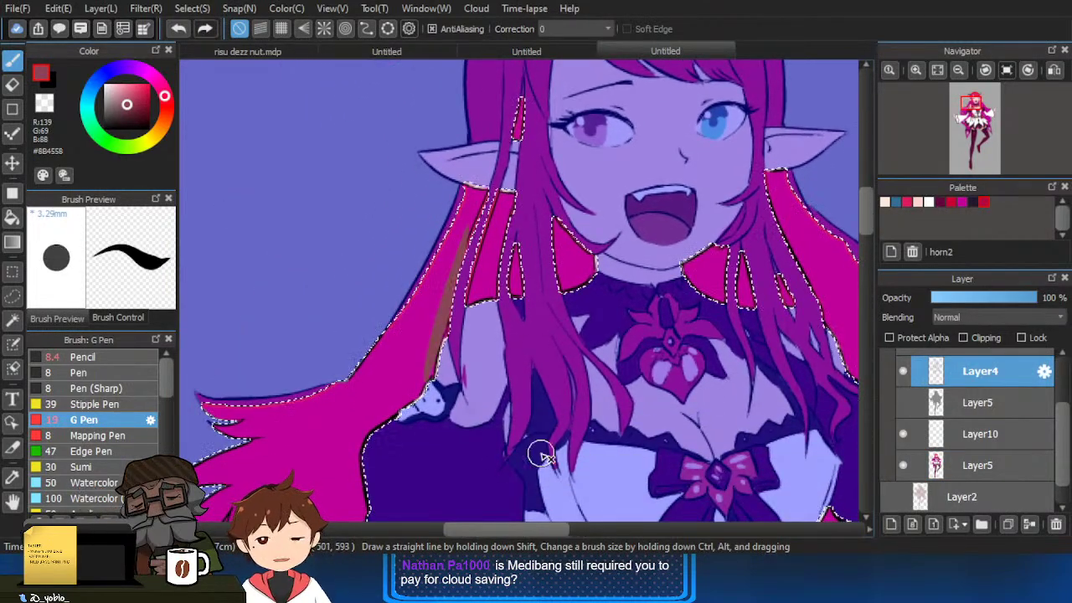
left_click(903, 372)
scroll(1063, 426, "down", 1)
scroll(1062, 426, "up", 1)
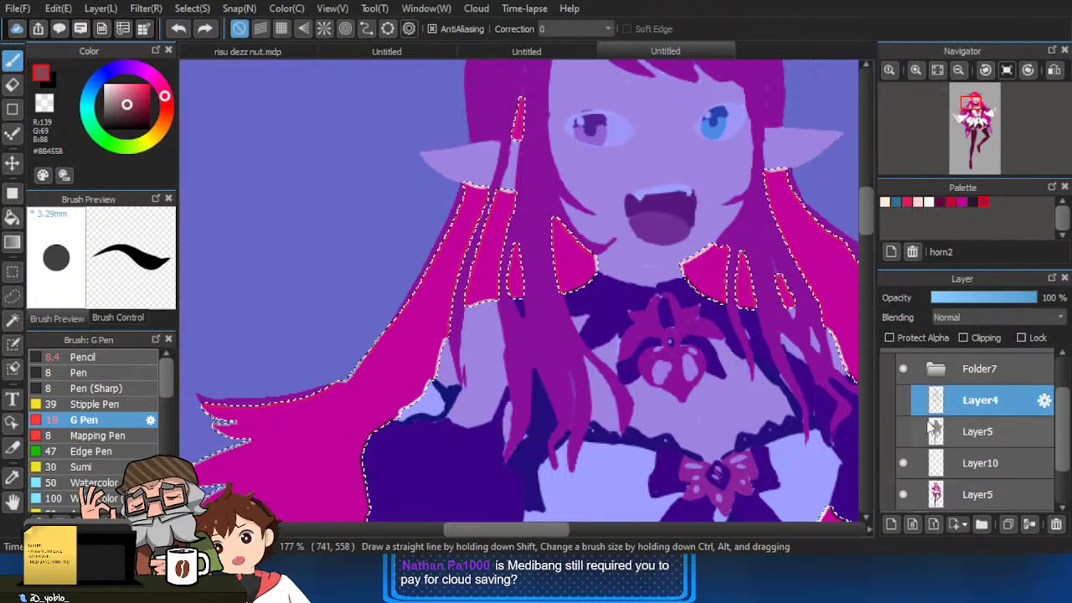
Make the Multiply Layer10 the active layer for the hair shading.
left_click(940, 432)
left_click(935, 414)
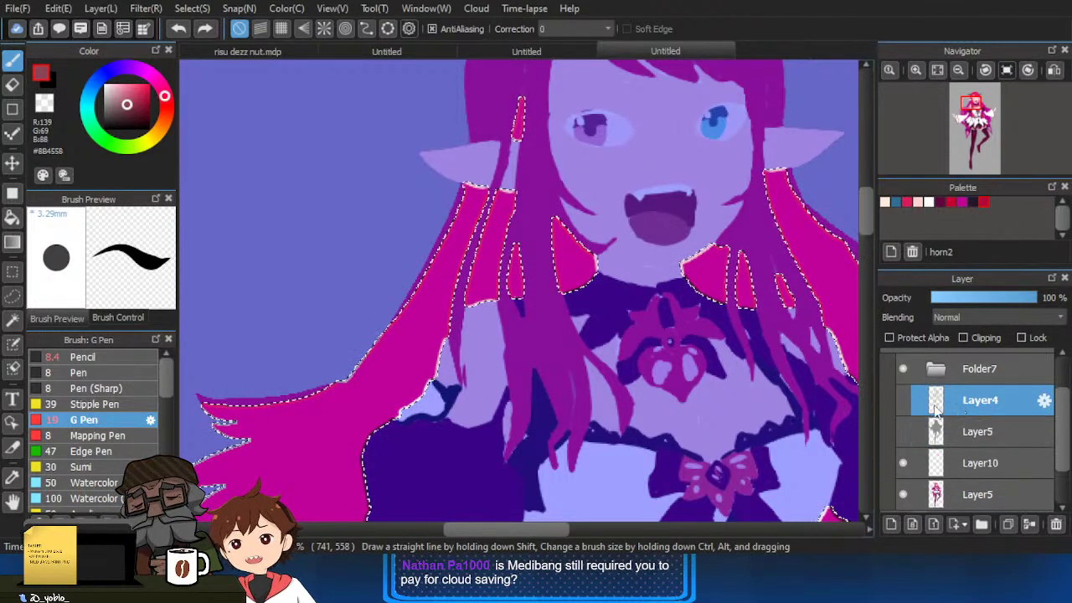
left_click(960, 371)
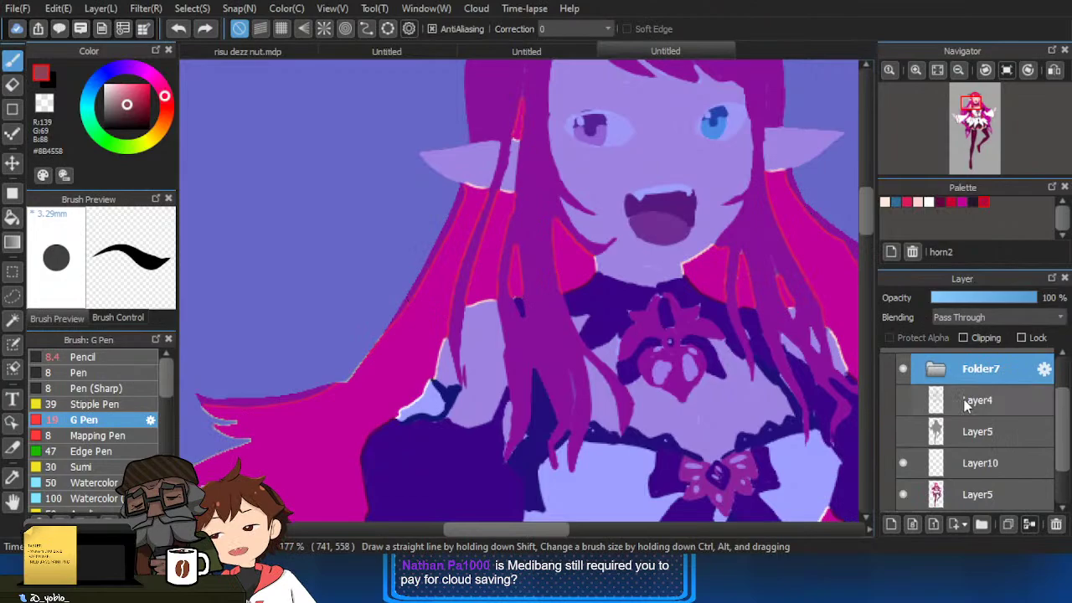
left_click(945, 406)
left_click(969, 432)
left_click(975, 462)
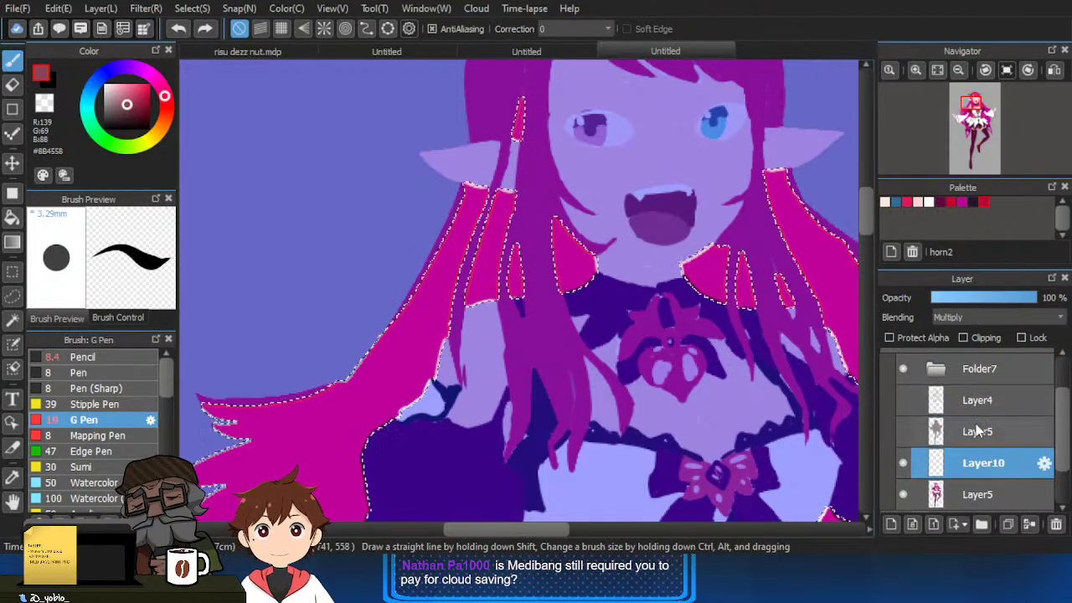
left_click(977, 402)
left_click(955, 466)
Undo the G Pen test stroke on the back hair and switch to the Pencil brush at size 59.
left_click_drag(438, 273, 429, 377)
key("ctrl+z")
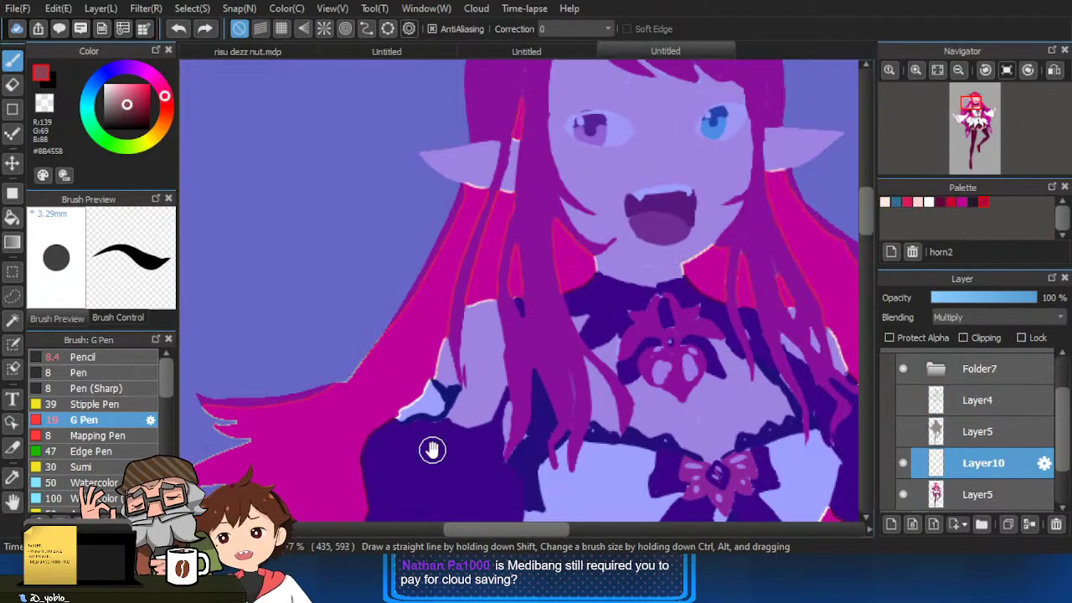
left_click_drag(432, 450, 473, 373)
left_click(114, 359)
scroll(456, 410, "down", 2)
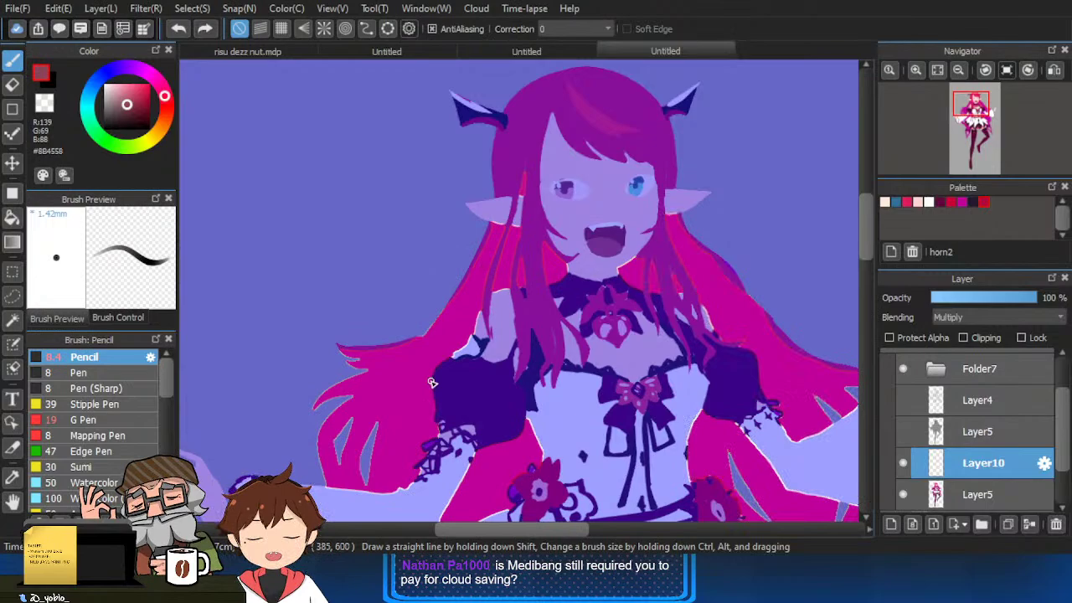
left_click_drag(432, 383, 477, 379)
Shade the selected back hair on Layer10 with a linear Foreground-Transparent gradient in #8B4558.
mouse_move(499, 225)
left_mouse_down()
mouse_move(504, 251)
mouse_move(553, 242)
mouse_move(579, 452)
left_mouse_up()
key("g")
scroll(580, 453, "down", 3)
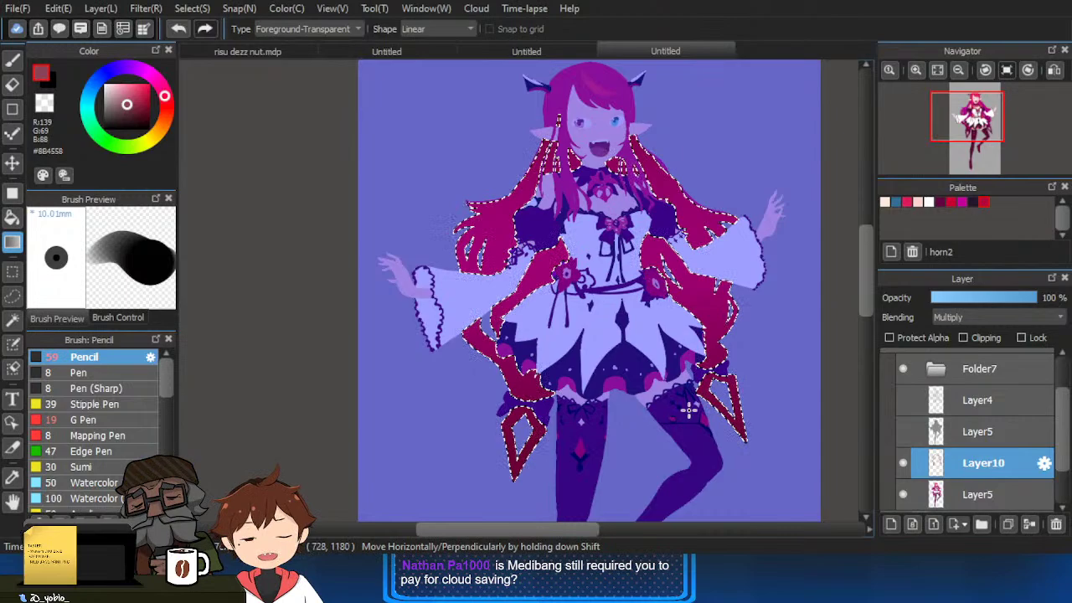
scroll(499, 242, "up", 2)
Paint soft shadow strands over the selected back hair on Layer10 with the Pencil in #8B4558, using sizes from 44 to 59.
key("b")
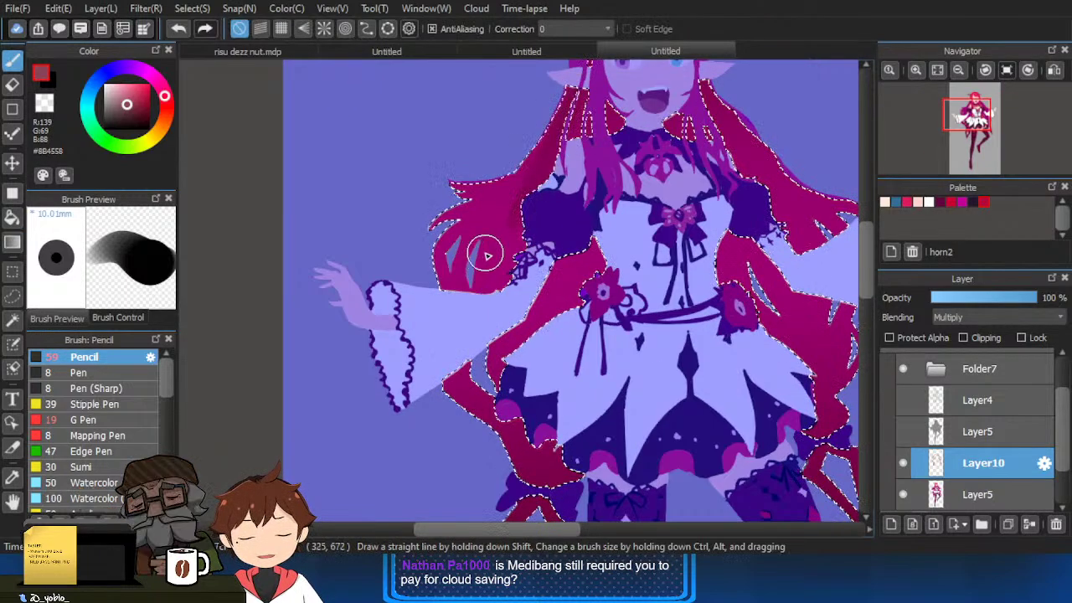
left_click_drag(580, 94, 570, 122)
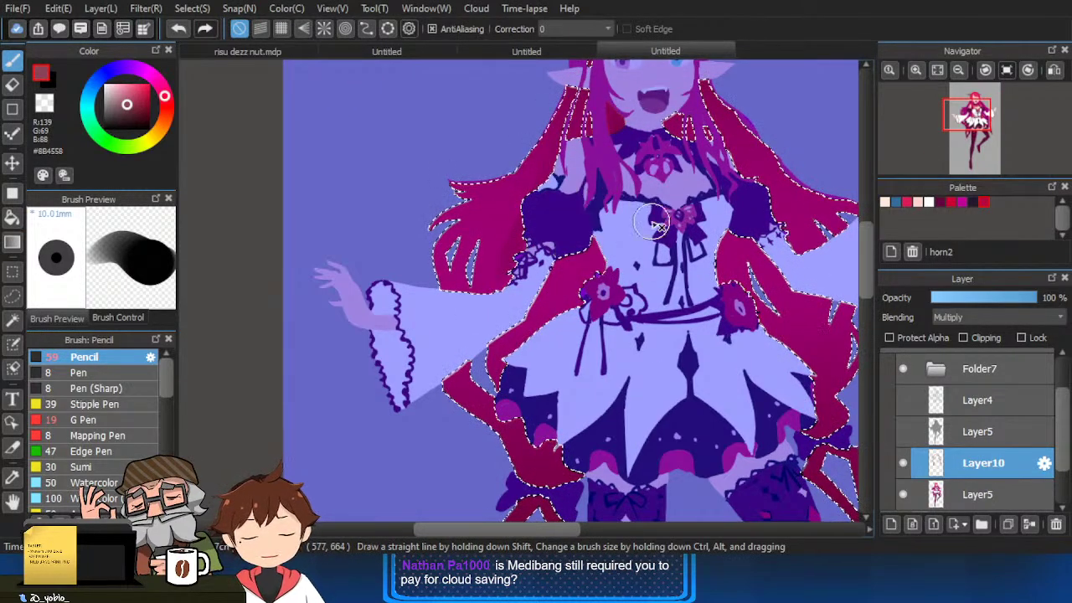
mouse_move(760, 141)
left_mouse_down()
mouse_move(725, 112)
mouse_move(664, 146)
left_mouse_up()
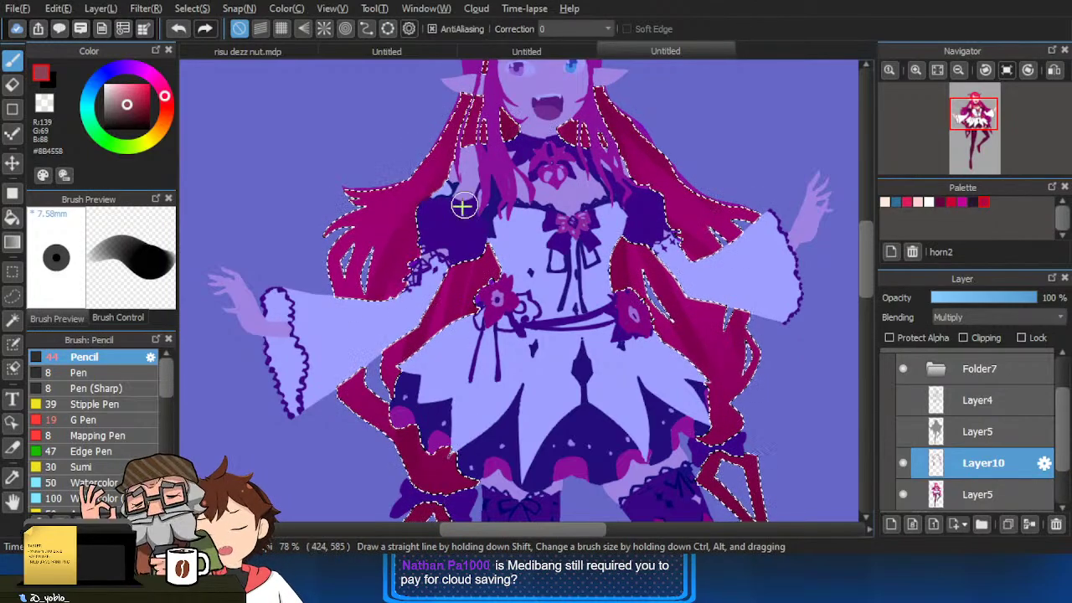
left_click_drag(464, 206, 442, 206)
mouse_move(450, 125)
left_mouse_down()
mouse_move(365, 239)
mouse_move(391, 220)
left_mouse_up()
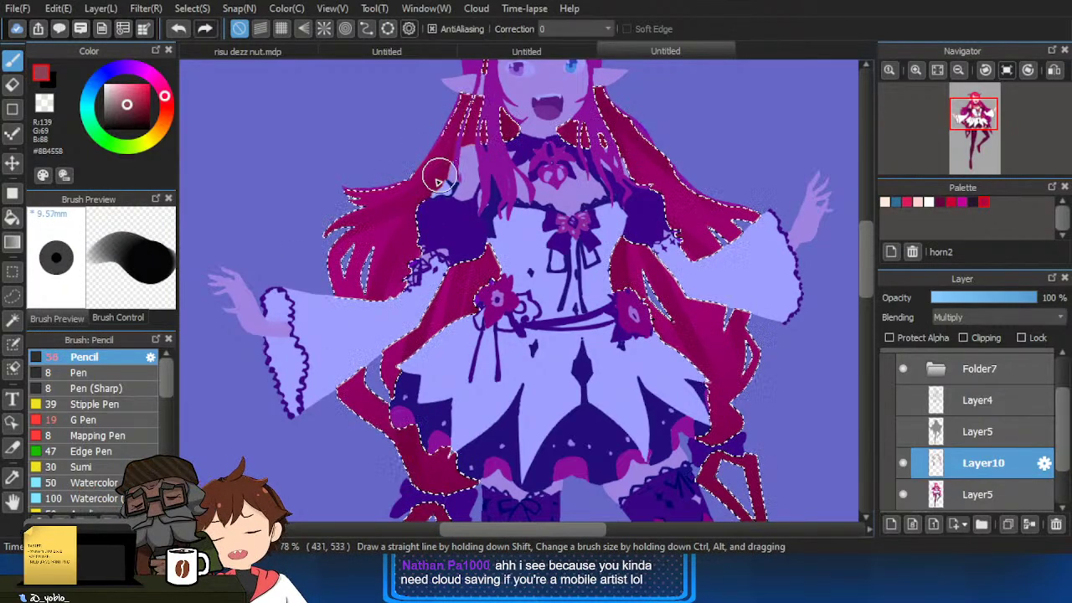
scroll(368, 238, "down", 4)
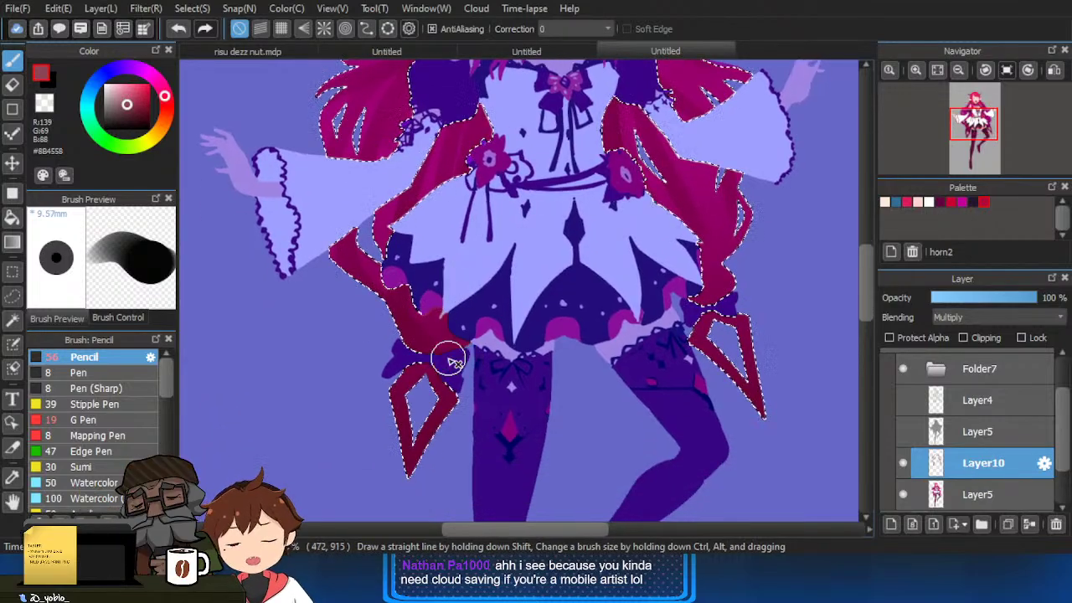
left_click_drag(434, 319, 451, 369)
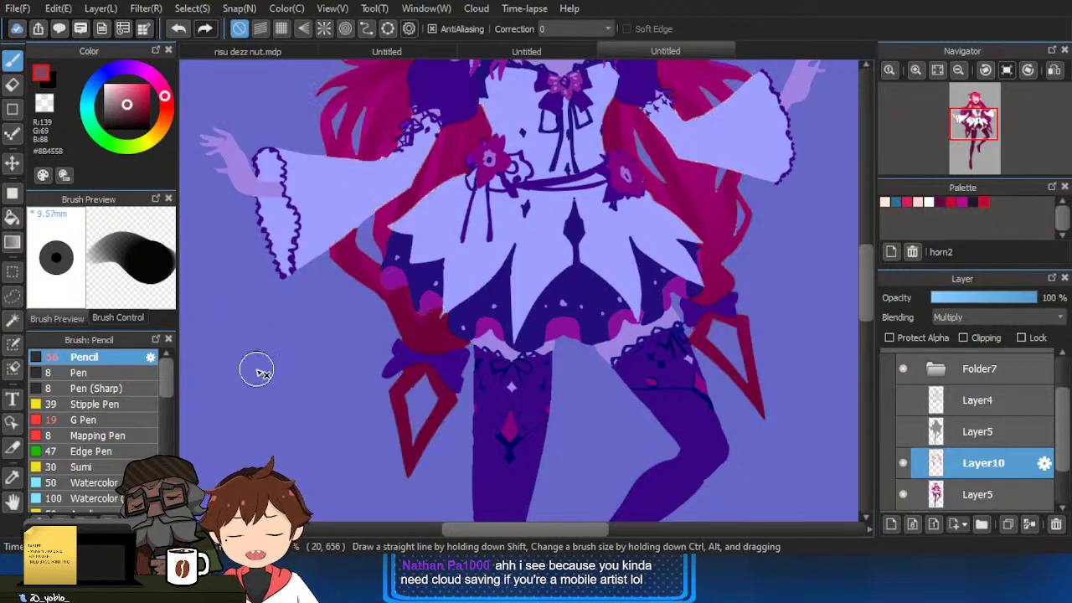
Undo the gradient trial in #FF9FB9 and sample #880059 from the back hair as the shading color.
left_click(122, 87)
key("shift+g")
key("ctrl+z")
key("ctrl+z")
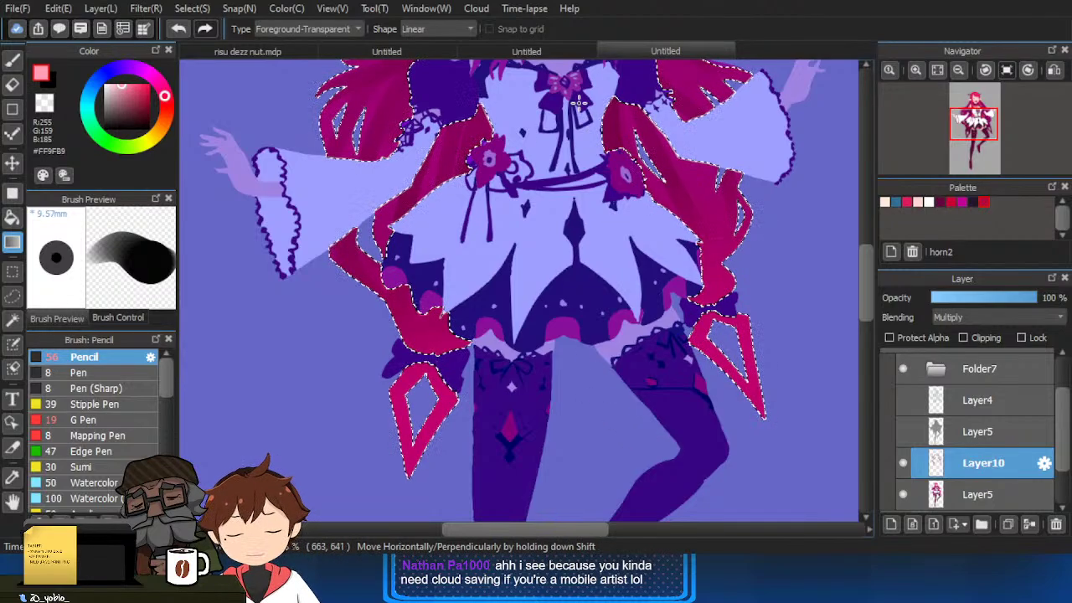
left_click_drag(427, 211, 416, 323)
right_click(438, 263)
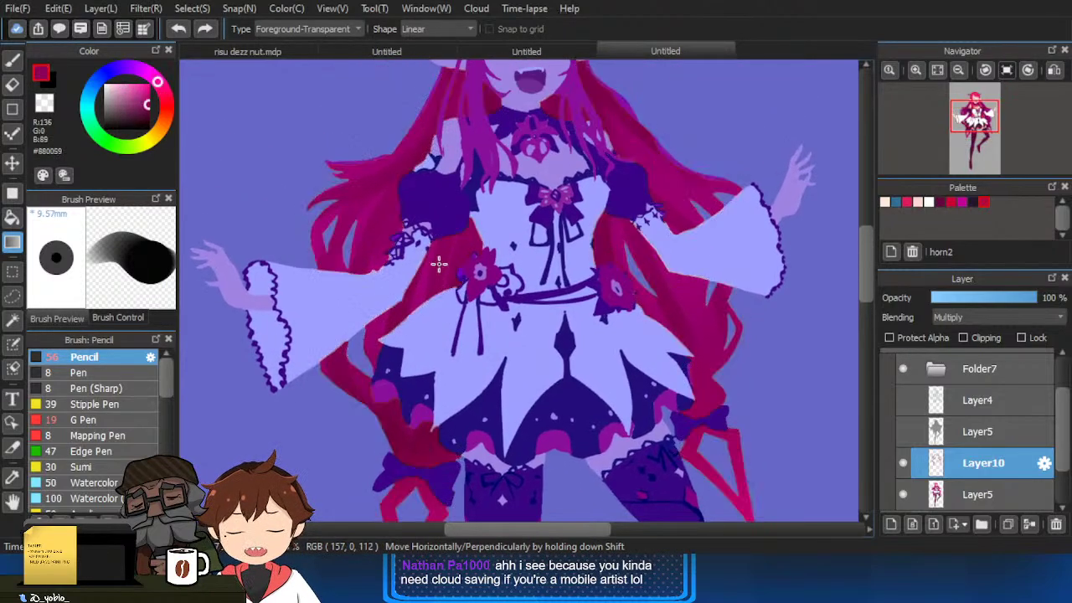
Shade the back hair strands by the left puff sleeve with the Pencil in #880059, reduced to size 45.
key("b")
left_click_drag(438, 276, 431, 384)
key("ctrl+z")
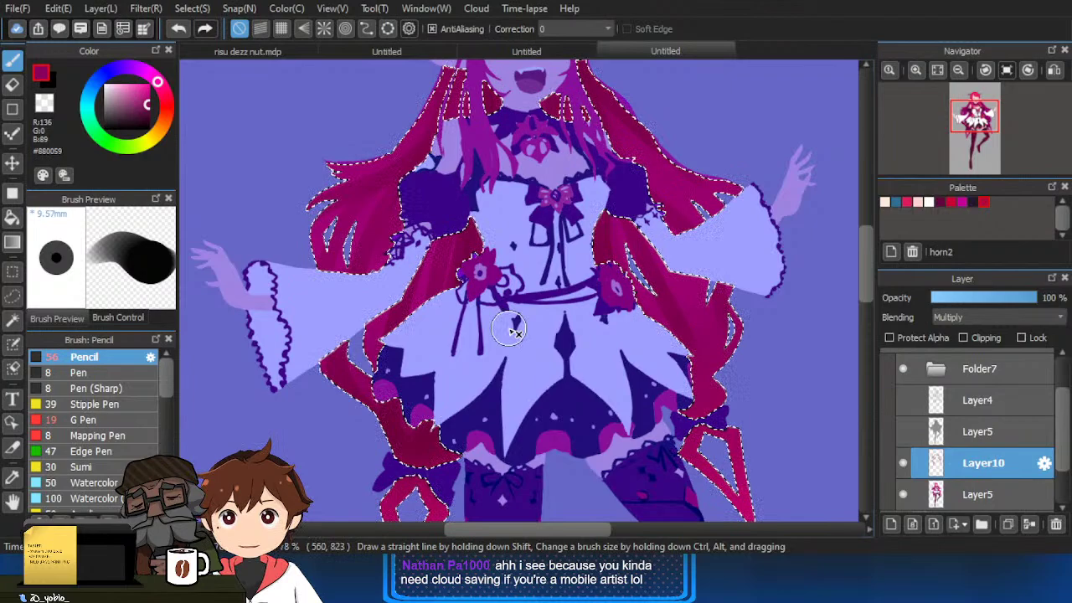
key("[")
key("[")
left_click_drag(418, 199, 410, 251)
scroll(431, 325, "up", 2)
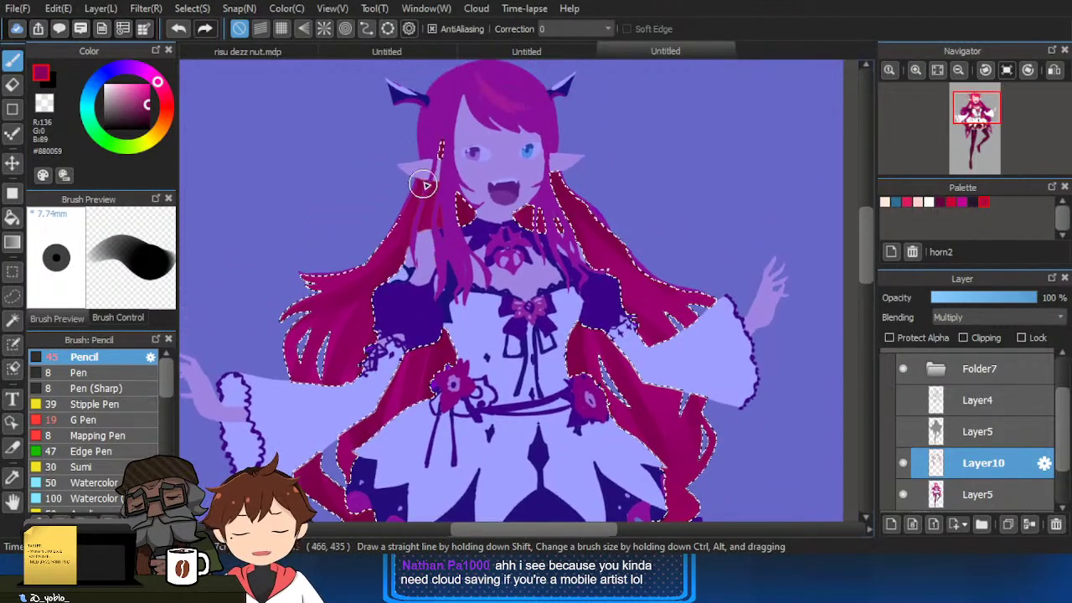
left_click_drag(297, 323, 346, 319)
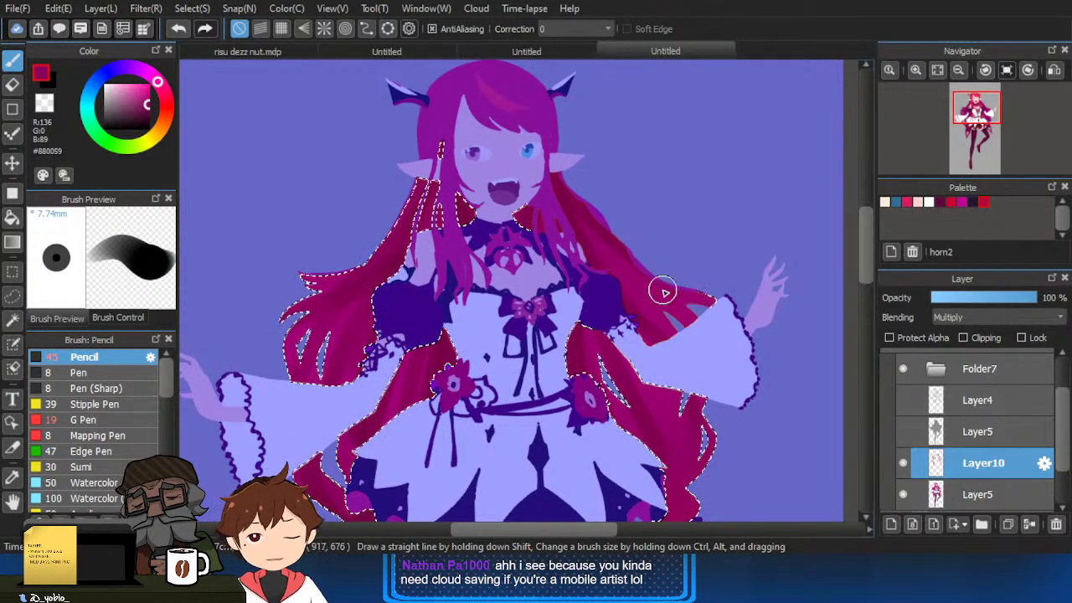
Shade the right back hair from behind the sleeve down to the bow with the size 45 Pencil in #880059.
left_click_drag(581, 333, 608, 407)
left_click_drag(653, 328, 636, 227)
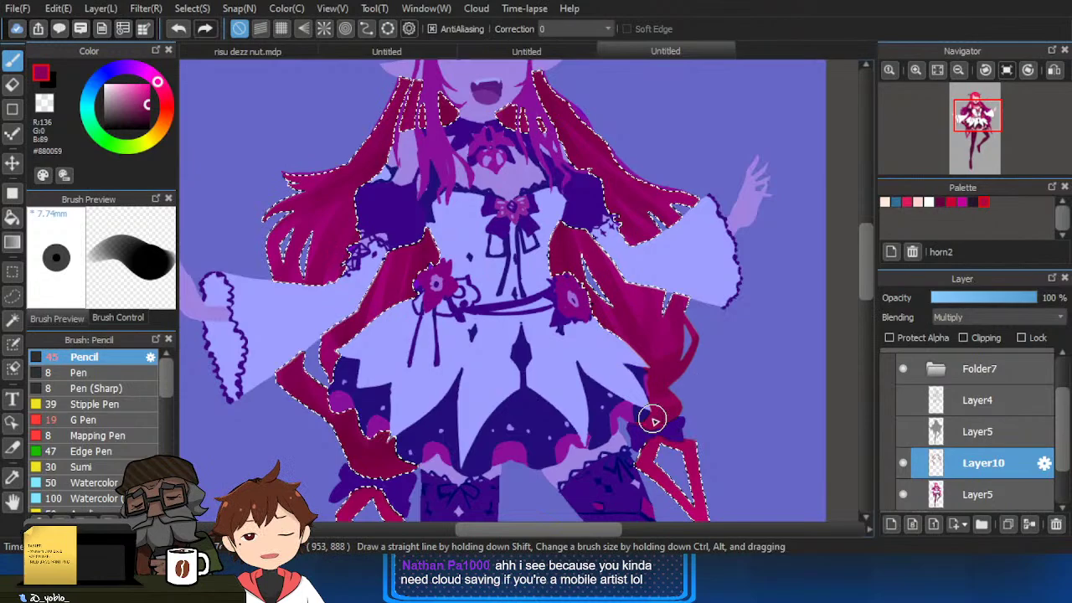
left_click_drag(675, 417, 655, 421)
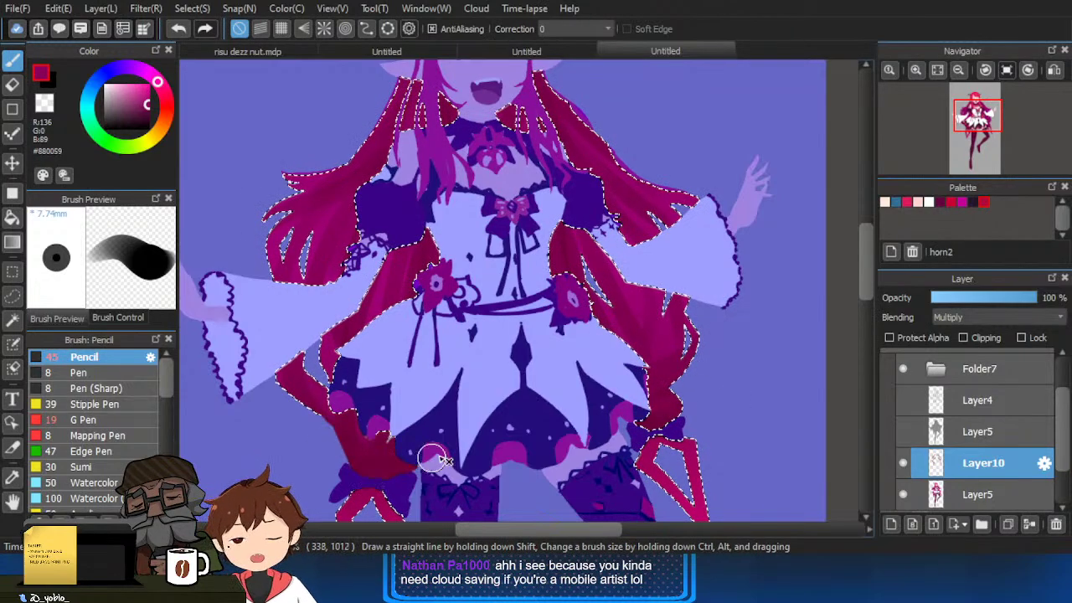
Deepen the shadow on the hair between the left sleeve and the waist in #880059 with Pencil sizes 33 and 60.
left_click_drag(406, 338, 385, 343)
mouse_move(422, 255)
left_mouse_down()
mouse_move(411, 254)
mouse_move(436, 234)
left_mouse_up()
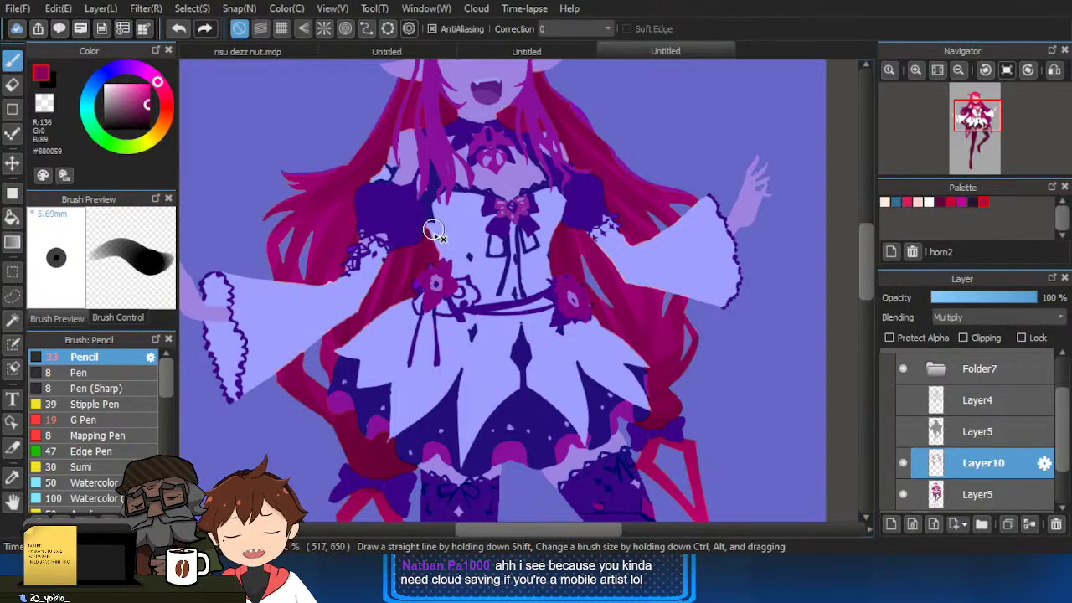
left_click_drag(385, 310, 395, 361)
left_click_drag(417, 336, 435, 336)
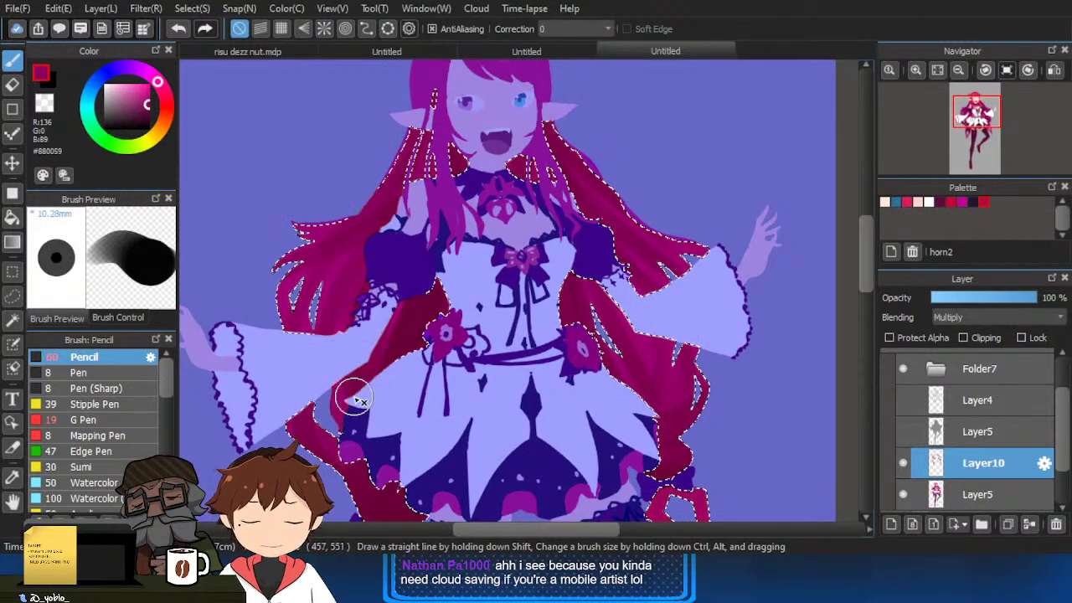
left_click_drag(354, 397, 346, 307)
Sample #FFC6E4 and paint the hair beside the neck and left shoulder with the Pencil, going from size 46 down to 22.
left_click(426, 308, "alt")
mouse_move(423, 313)
left_mouse_down()
mouse_move(412, 314)
mouse_move(445, 327)
mouse_move(439, 365)
left_mouse_up()
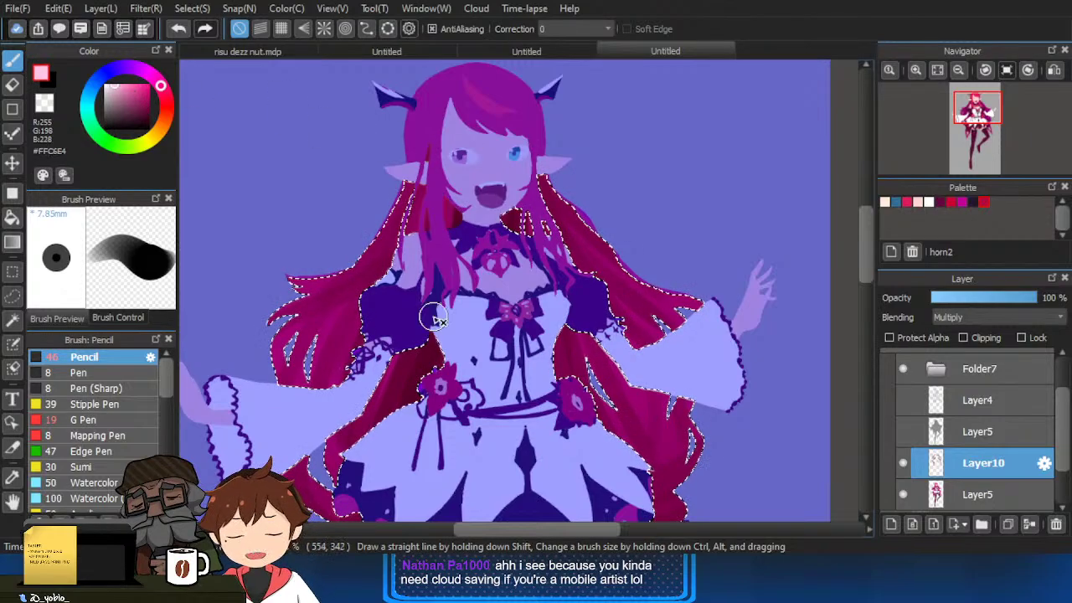
left_click_drag(477, 204, 446, 267)
left_click_drag(495, 216, 497, 262)
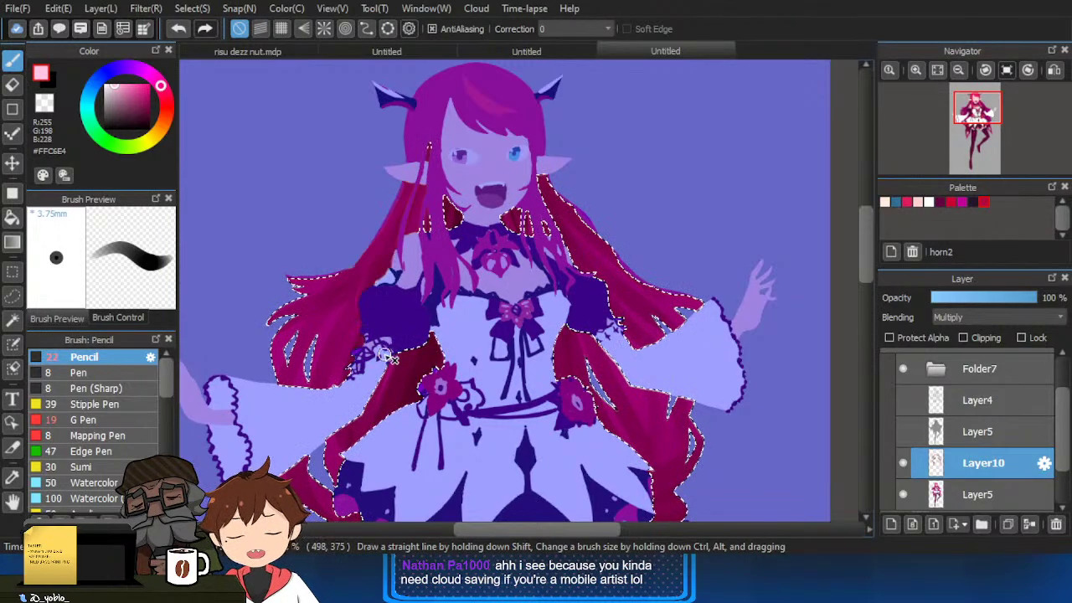
left_click_drag(413, 241, 328, 321)
Paint thin #FFC6E4 strands along the left back hair below the shoulder with smaller Pencil sizes, undoing the stray stroke.
scroll(335, 318, "up", 3)
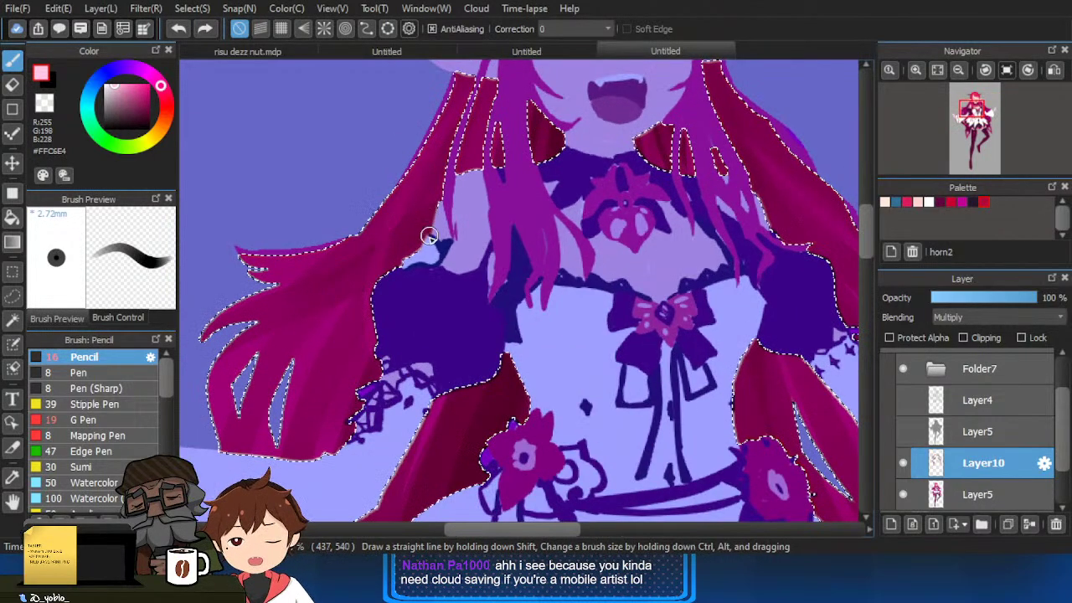
left_click_drag(445, 313, 376, 307)
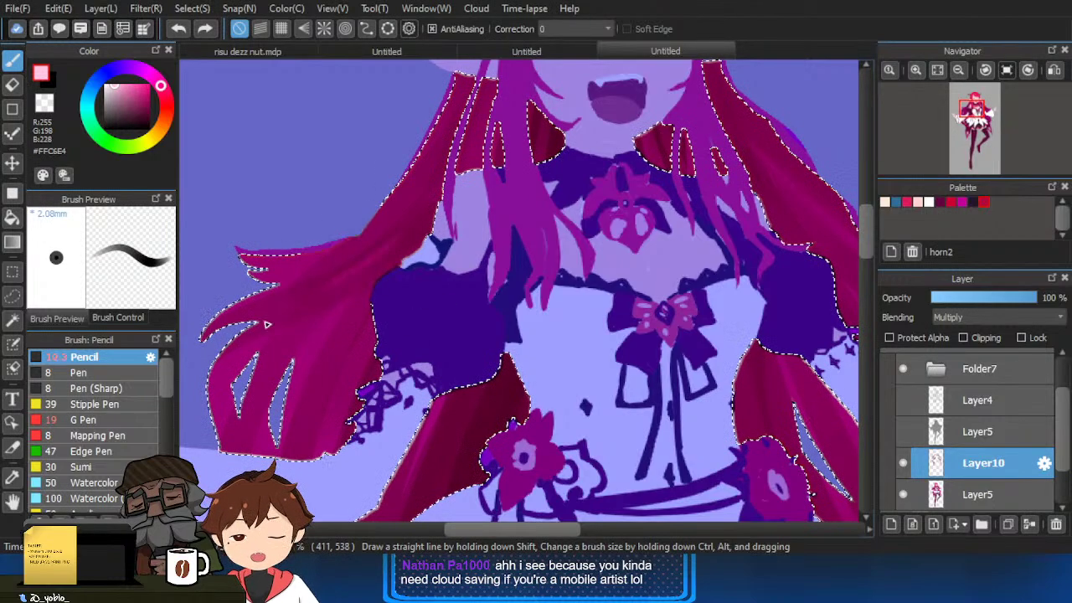
mouse_move(392, 201)
left_mouse_down()
mouse_move(328, 340)
mouse_move(342, 355)
left_mouse_up()
key("ctrl+z")
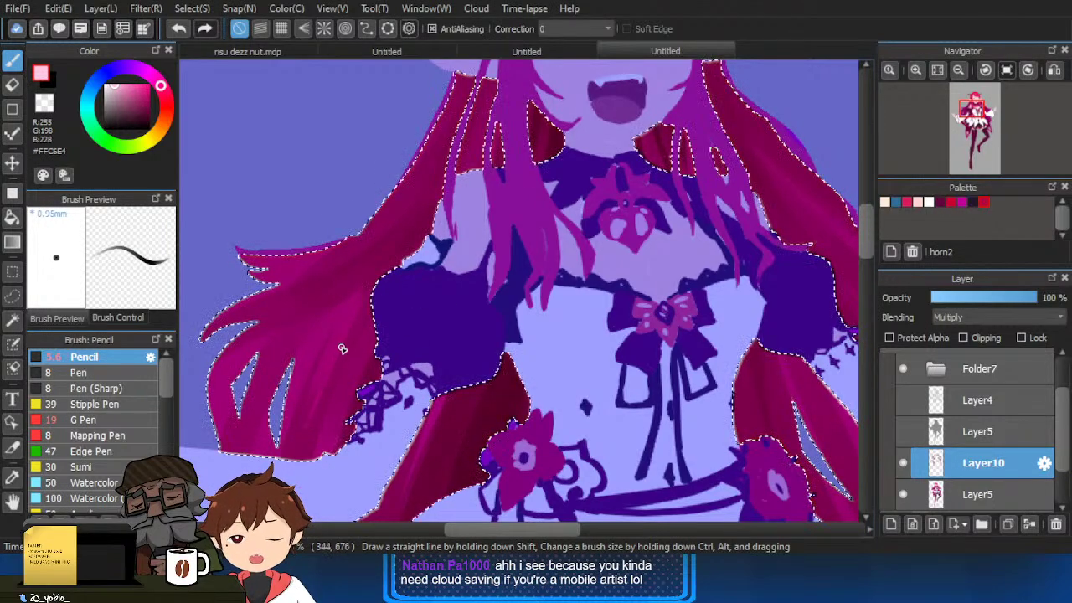
Add fine #FFC6E4 strands to the ends of the left back hair with the size 8 Pencil, redoing unsatisfactory strokes.
left_click_drag(246, 429, 282, 392)
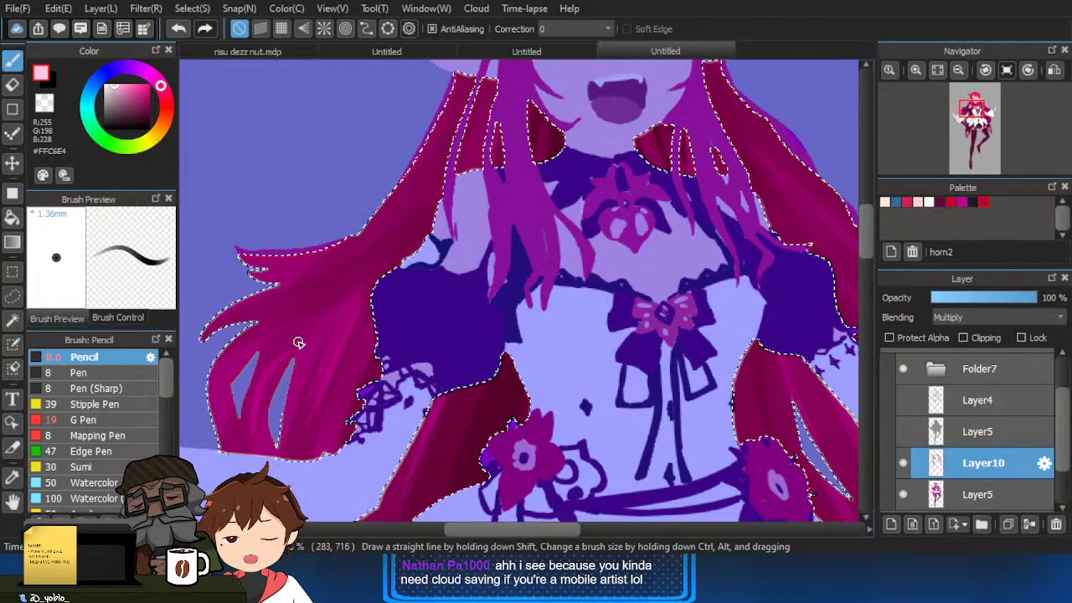
left_click_drag(299, 343, 260, 414)
key("ctrl+z")
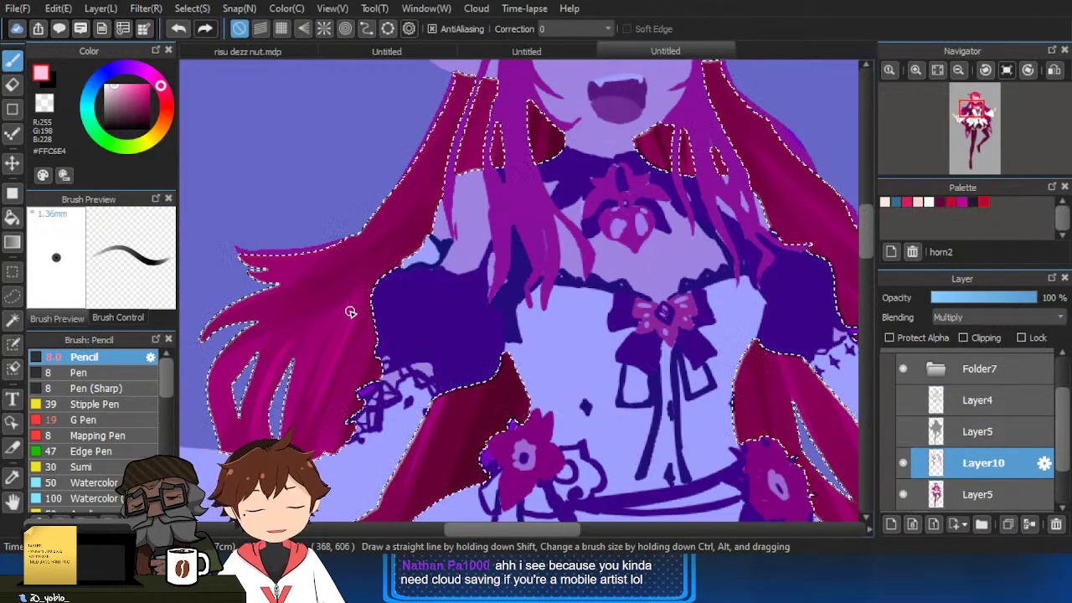
left_click_drag(358, 290, 289, 325)
key("ctrl+z")
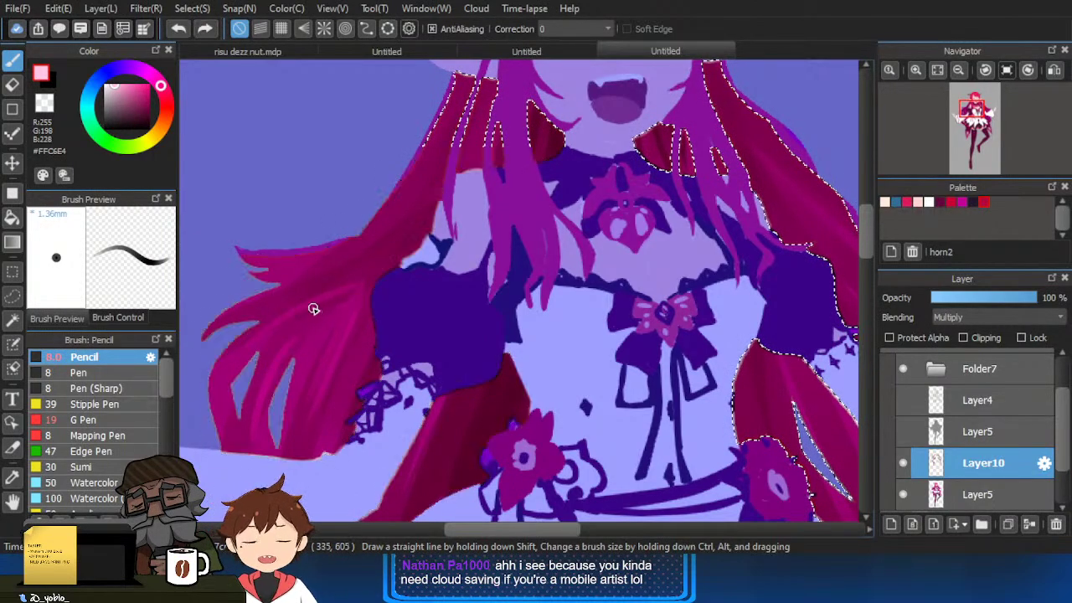
mouse_move(410, 237)
left_mouse_down()
mouse_move(309, 289)
mouse_move(225, 313)
left_mouse_up()
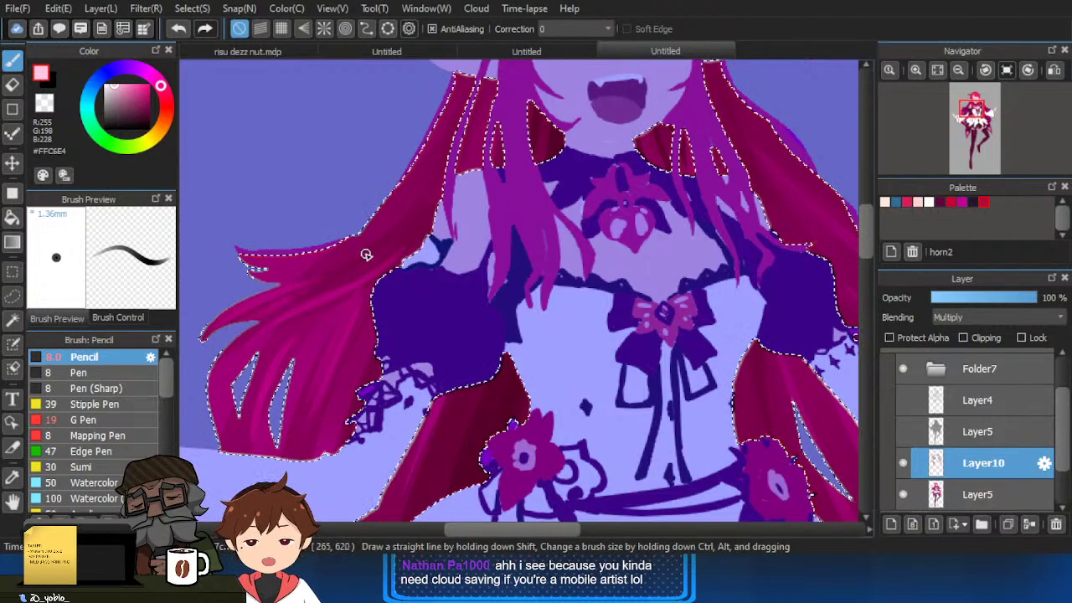
Paint #FFC6E4 strands along the right back hair above the flared sleeve with the Pencil at size 16.
left_click_drag(712, 343, 492, 323)
key("]")
left_click_drag(725, 327, 578, 64)
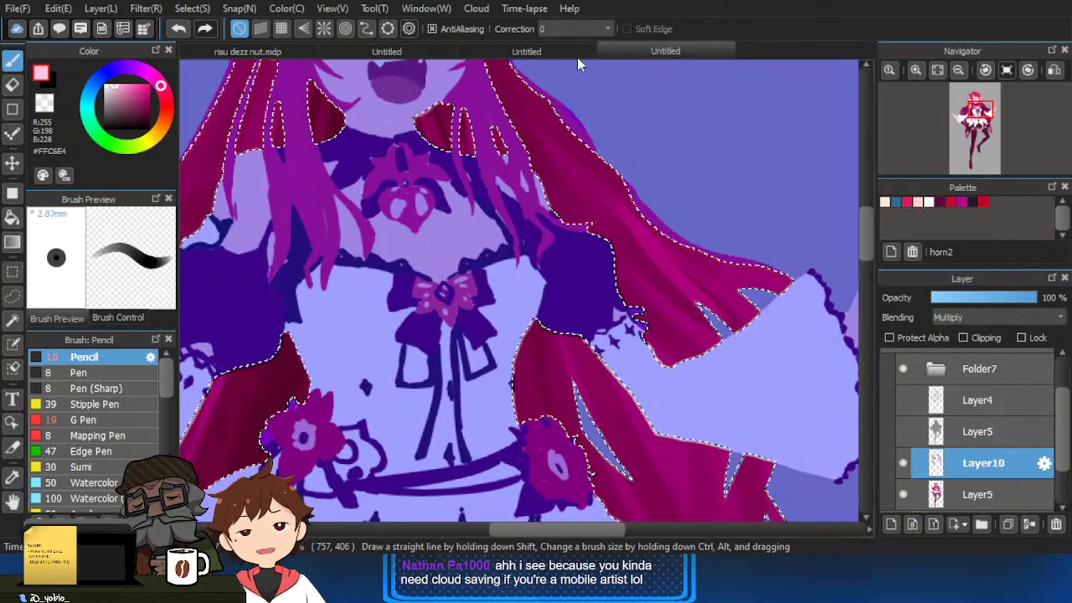
left_click_drag(676, 385, 682, 350)
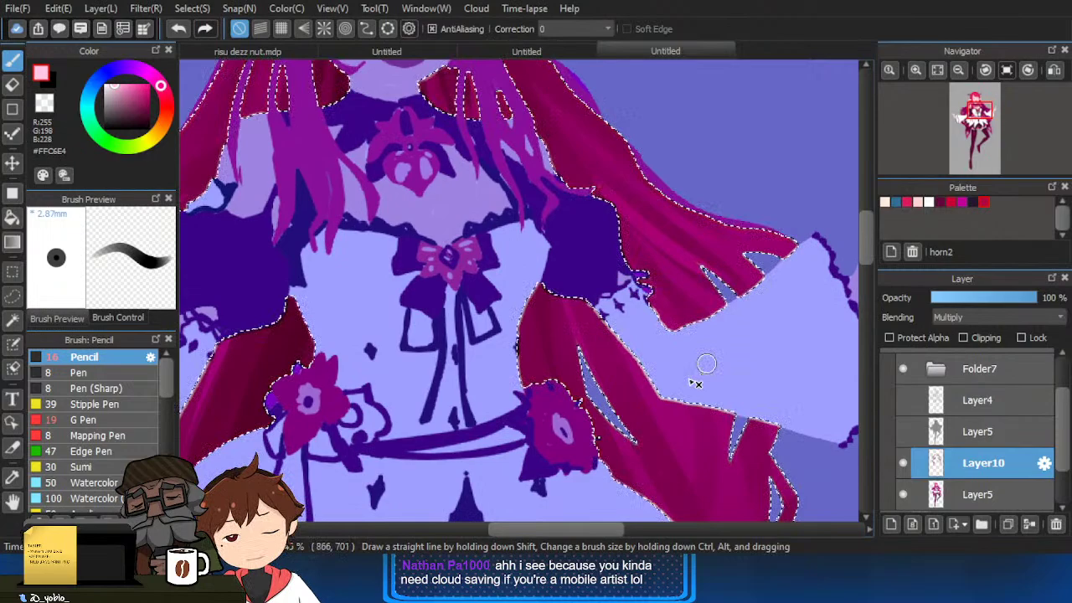
Add #FFC6E4 strands to the back hair on both sides of the waist with the size 16 Pencil.
left_click_drag(551, 364, 539, 260)
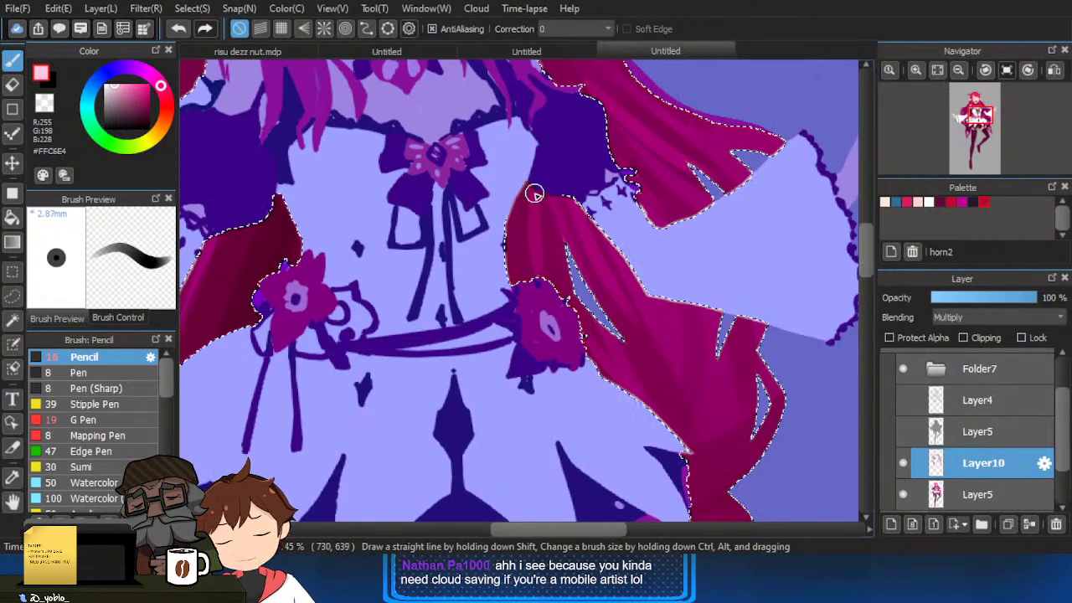
left_click_drag(533, 194, 566, 283)
key("ctrl+z")
left_click_drag(464, 357, 529, 352)
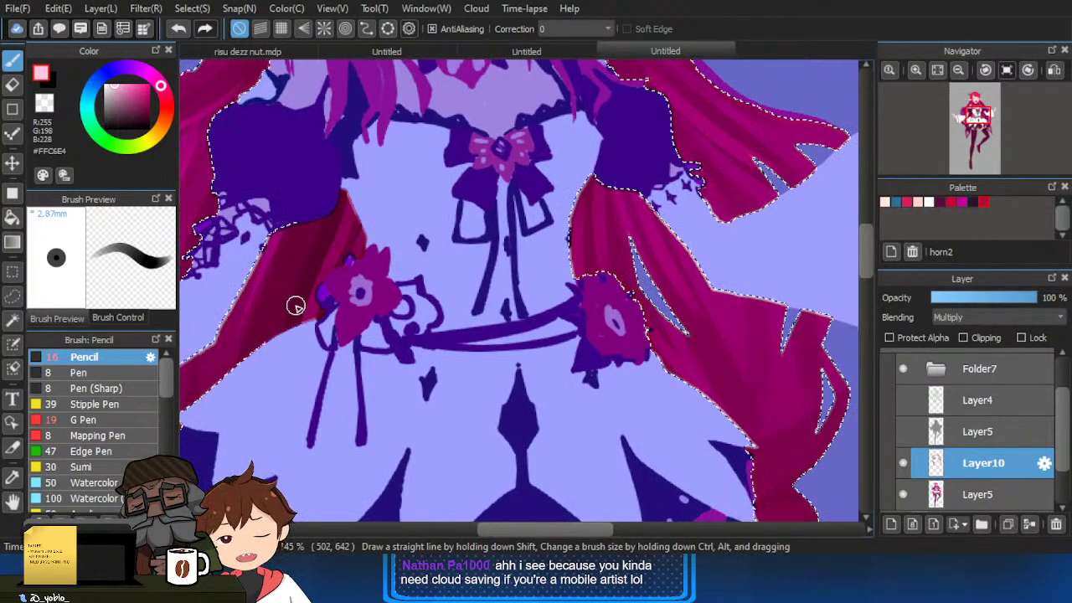
Shade the gathered hair above the right bow in #7C004B, undoing the large stroke and reducing the Pencil to size 14.6.
scroll(371, 347, "down", 3)
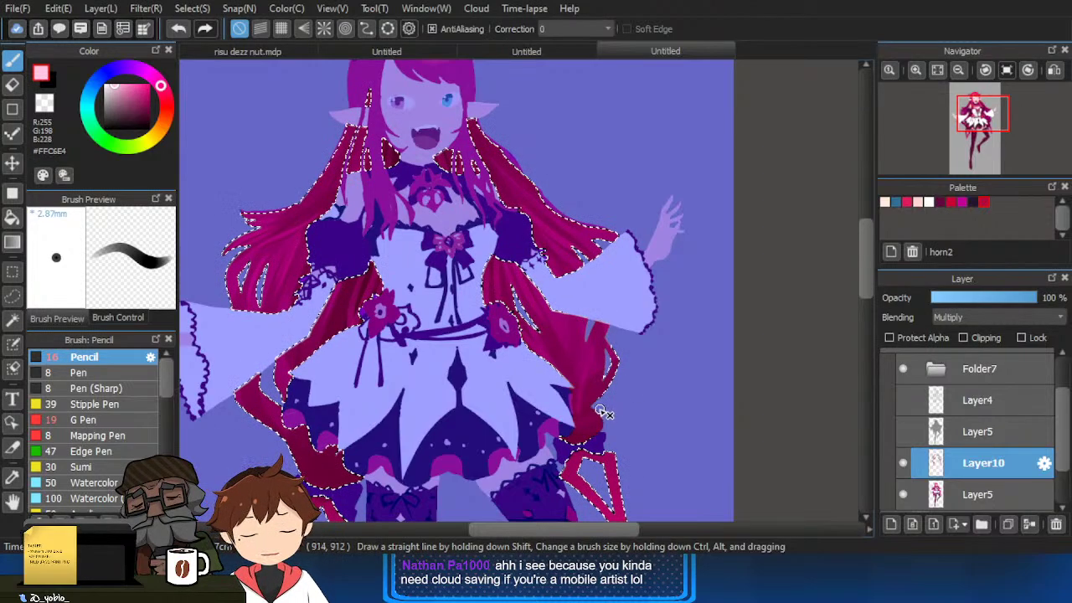
scroll(601, 410, "up", 2)
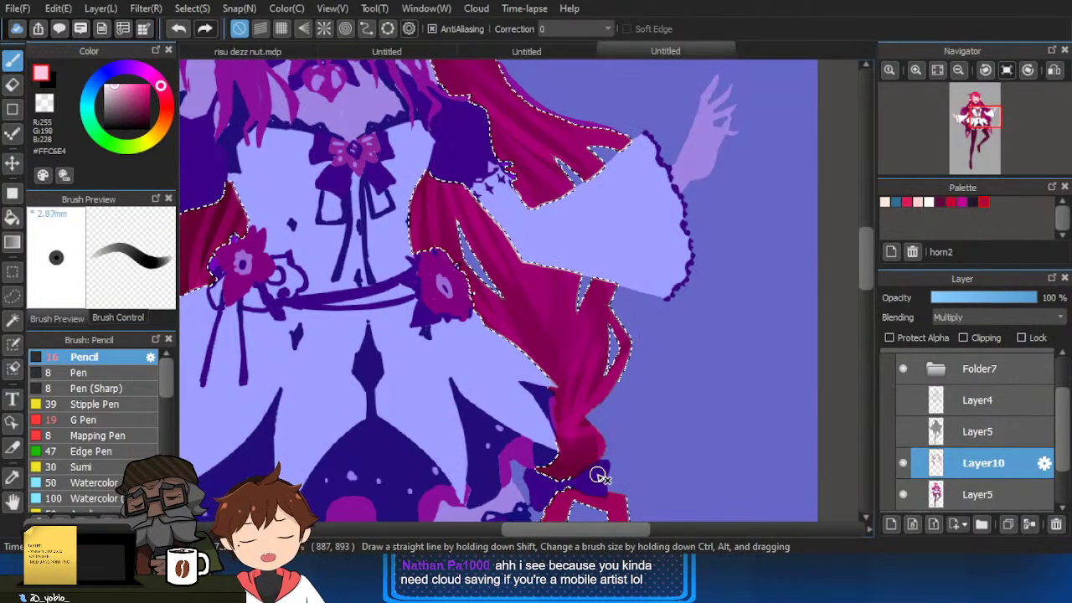
key("ctrl+d")
left_click_drag(599, 477, 616, 417)
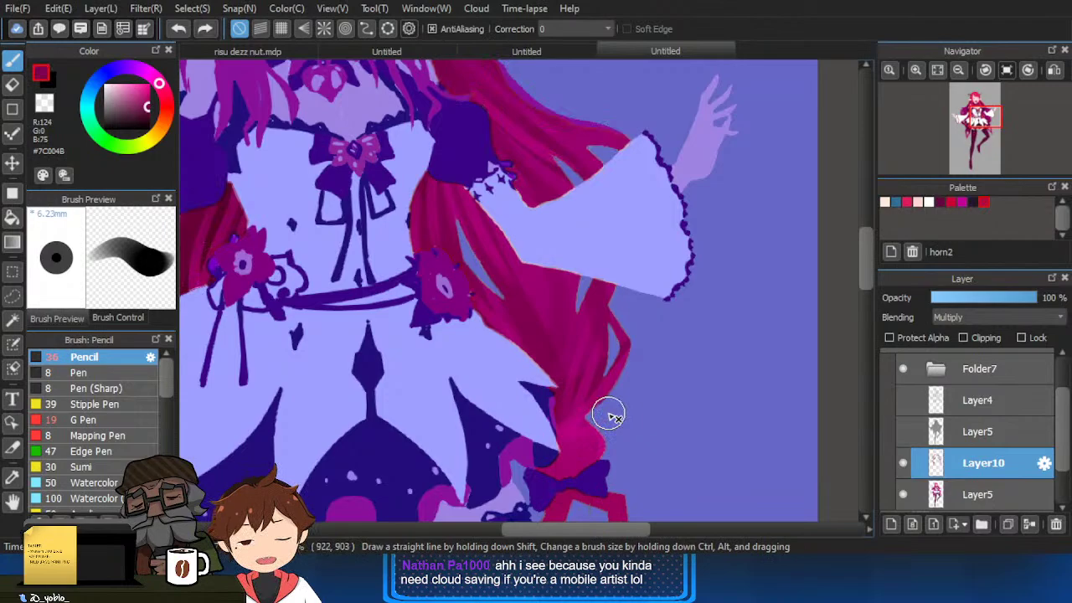
key("bracketleft")
key("bracketleft")
key("bracketleft")
key("bracketleft")
key("ctrl+z")
key("bracketleft")
key("bracketleft")
key("bracketleft")
key("bracketleft")
key("bracketleft")
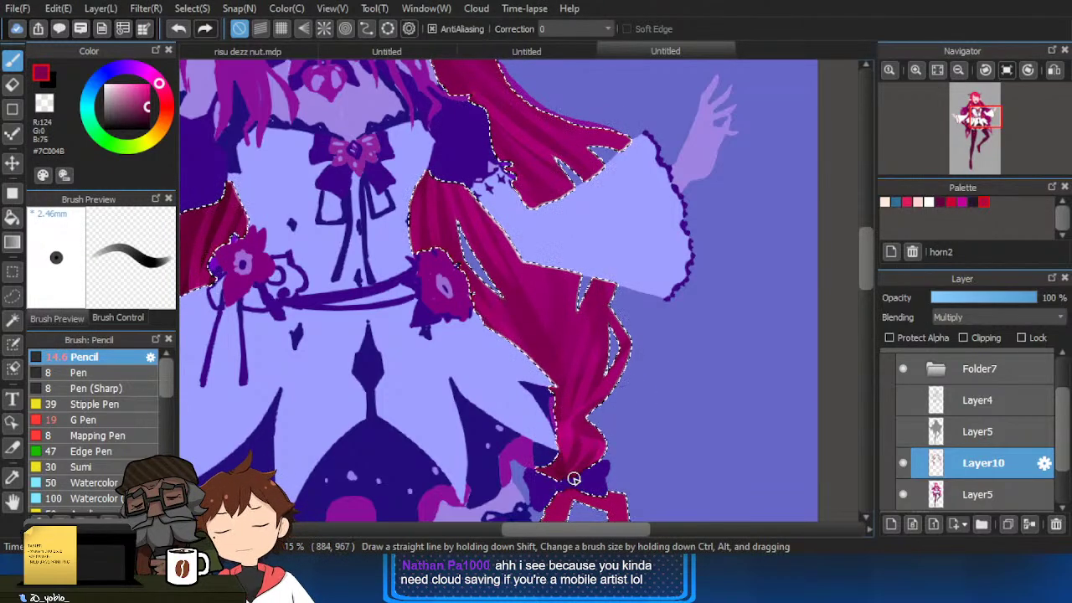
Shade the upper ends of both diamond-shaped hair tips below the bows with the Pencil in #7C004B at size 27.
mouse_move(566, 341)
left_mouse_down()
mouse_move(580, 389)
mouse_move(566, 375)
mouse_move(556, 130)
left_mouse_up()
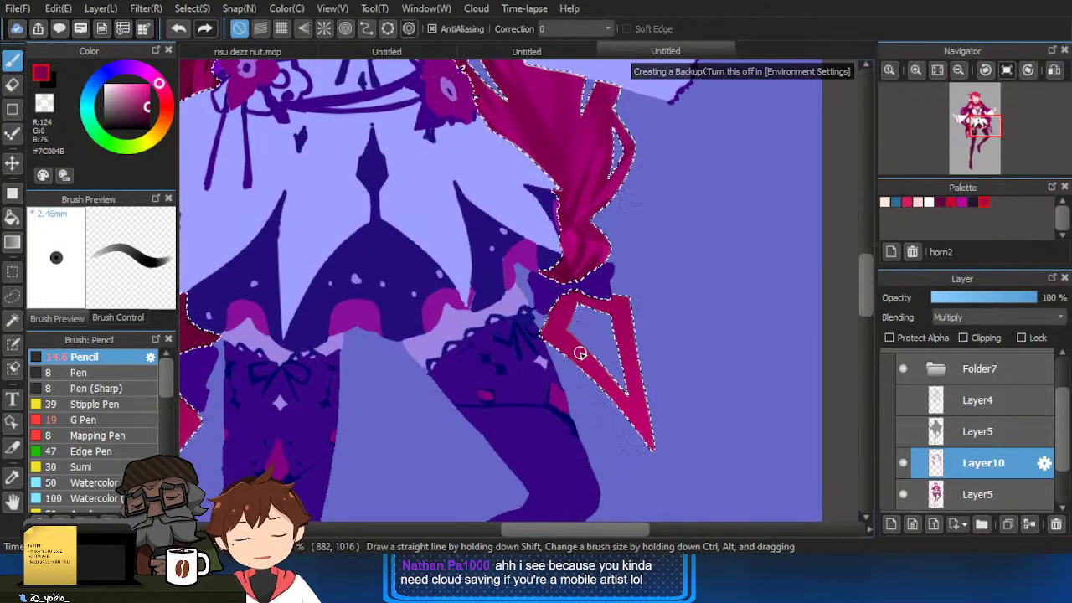
left_click_drag(573, 298, 566, 307)
key("bracketright")
left_click_drag(540, 351, 572, 290)
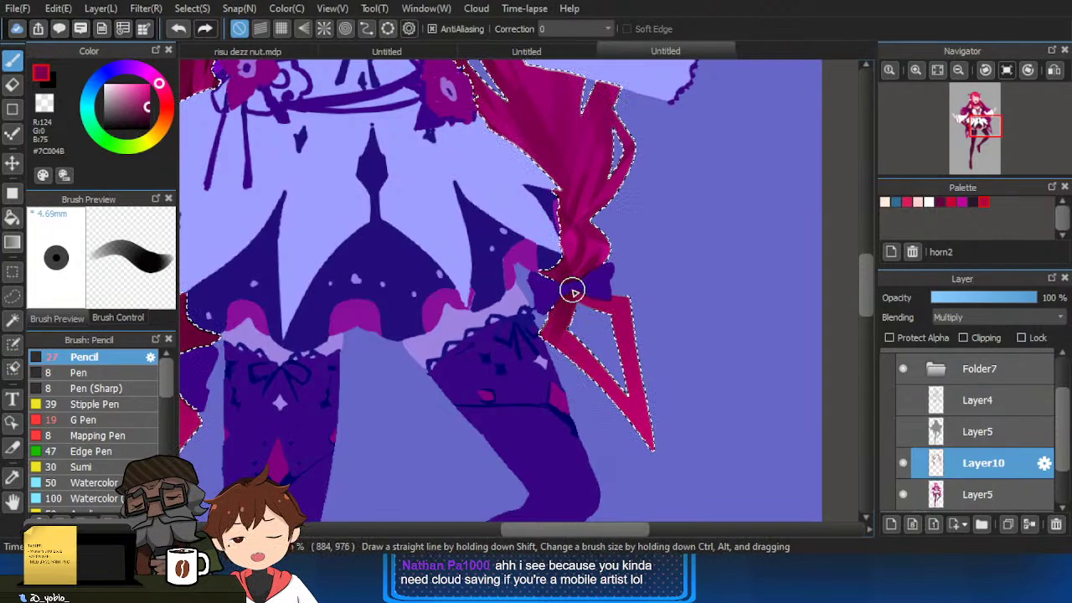
left_click_drag(300, 380, 512, 348)
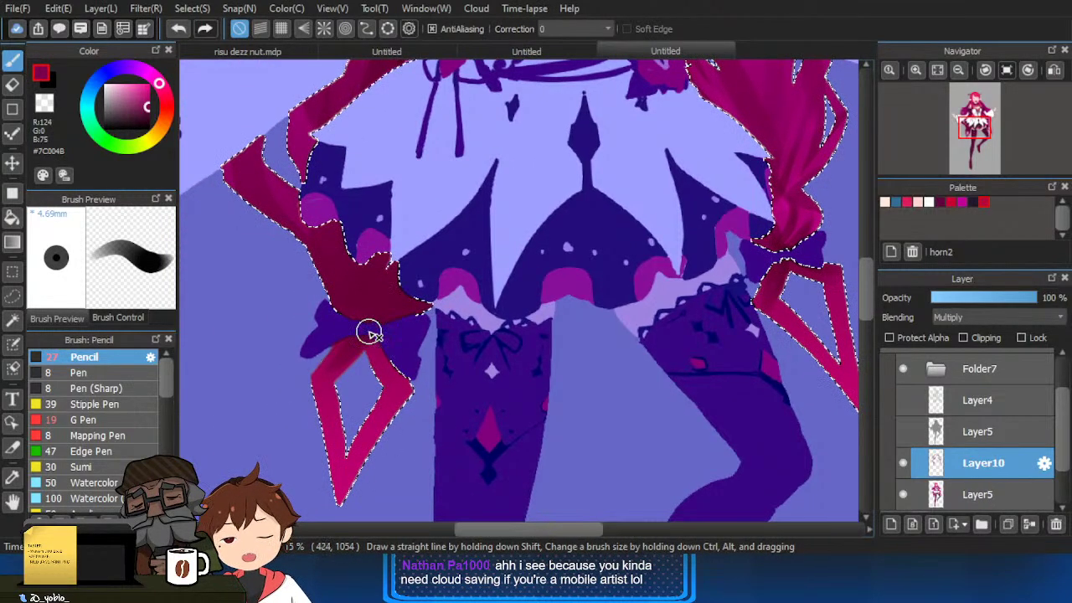
Shade the upper right side of the left diamond-shaped hair tip in #7C004B with the Pencil at size 27.
left_click_drag(409, 375, 382, 412)
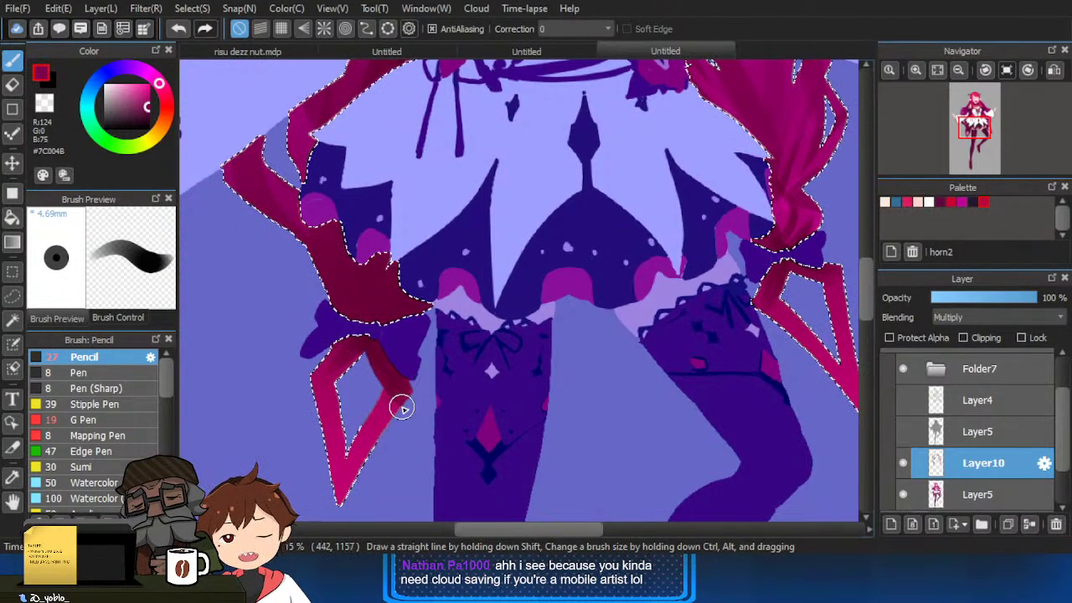
scroll(402, 407, "down", 3)
mouse_move(475, 333)
left_mouse_down()
mouse_move(520, 329)
mouse_move(503, 406)
mouse_move(513, 477)
left_mouse_up()
key("ctrl+shift+i")
scroll(475, 373, "up", 2)
left_click_drag(474, 379, 471, 398)
left_click(491, 371)
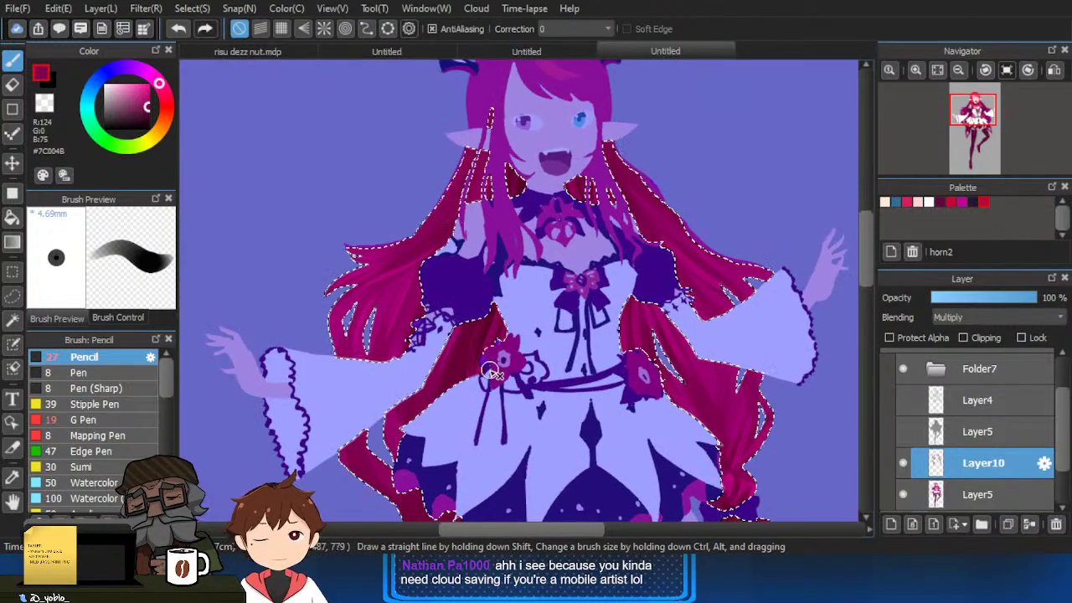
mouse_move(417, 289)
left_mouse_down()
mouse_move(380, 364)
mouse_move(384, 344)
left_mouse_up()
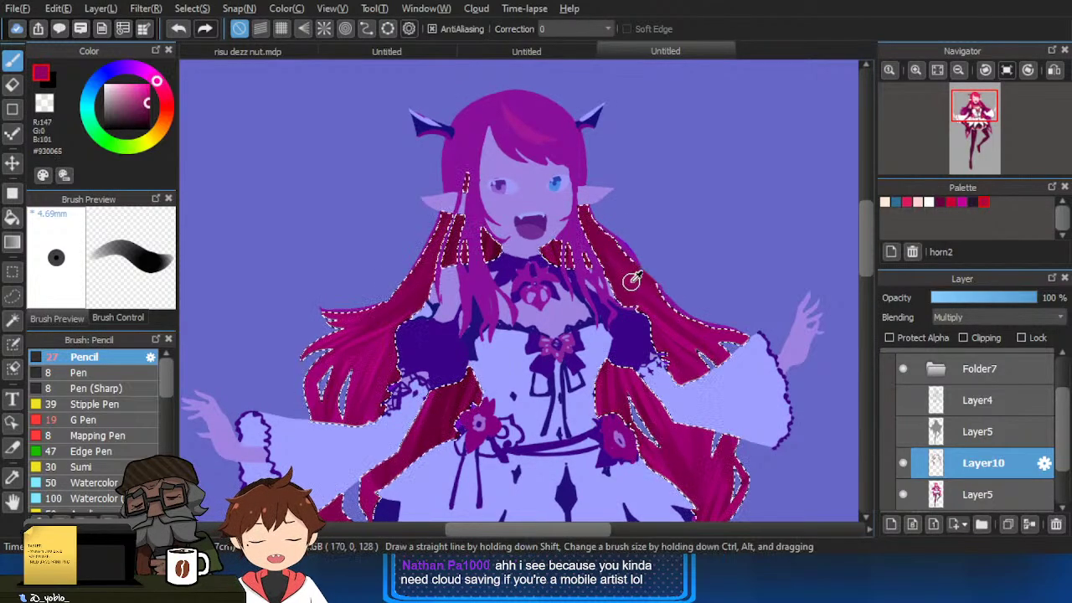
Deselect the back hair, sample #DC1A5E as the brush color, and select the red front hair with the Magic Wand.
key("ctrl+d")
left_click(627, 241, "alt")
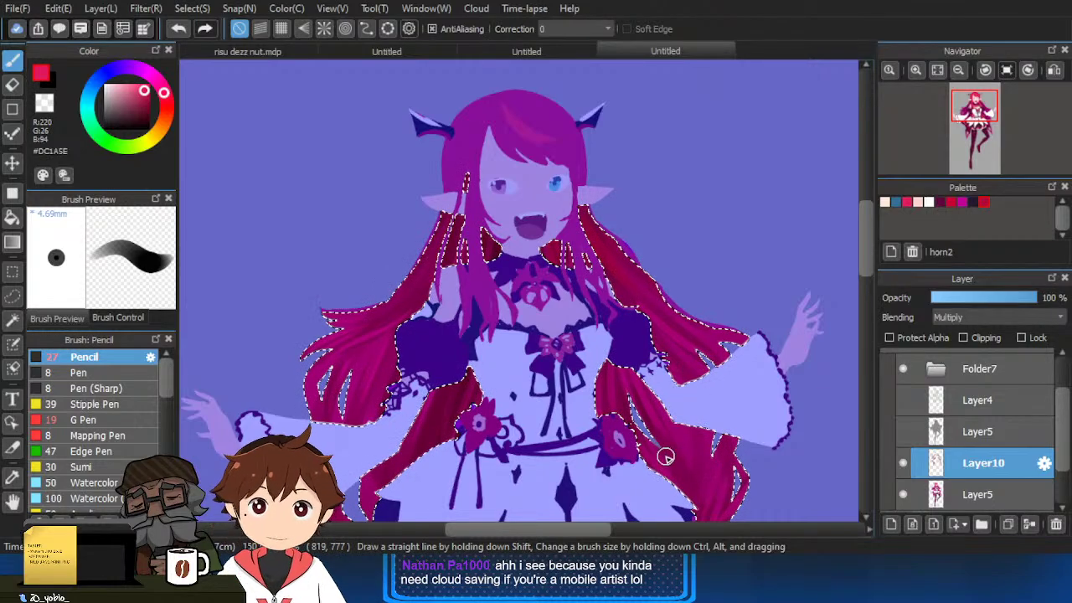
key("ctrl+d")
left_click_drag(682, 428, 685, 450)
key("w")
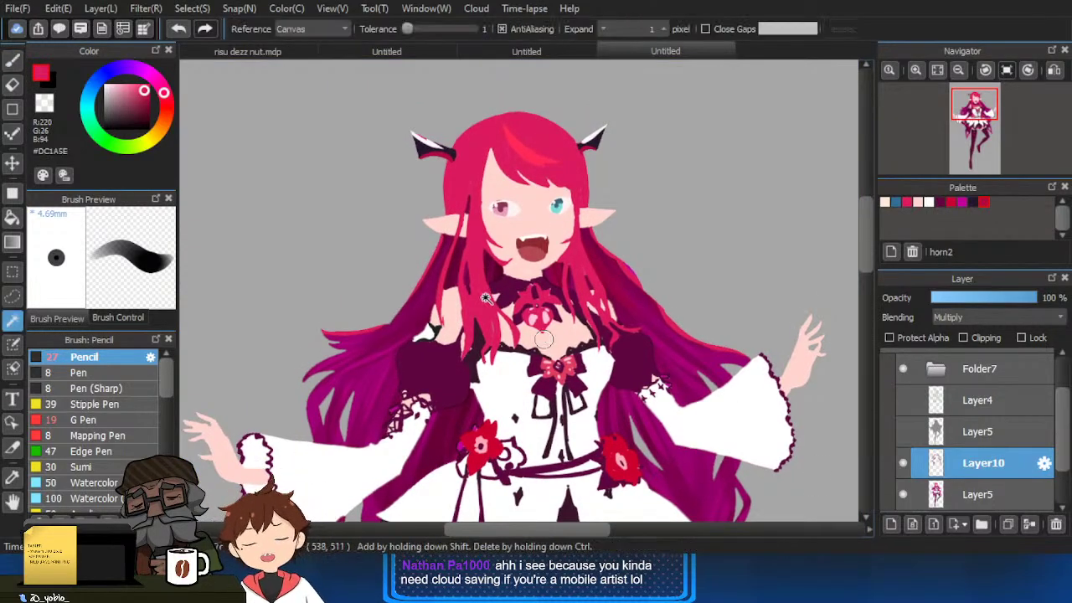
left_click(590, 300)
scroll(589, 304, "up", 1)
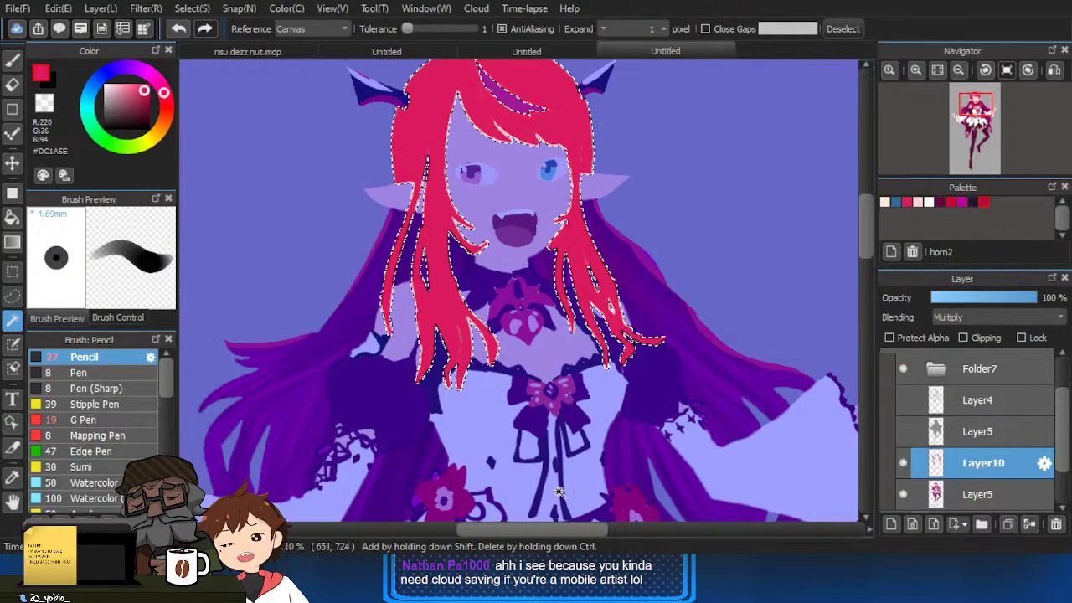
Shade the left front hair locks in #DC1A5E with the Pencil, reducing its size to 14.2 and finally to 11.9.
key("b")
left_click_drag(452, 377, 450, 316)
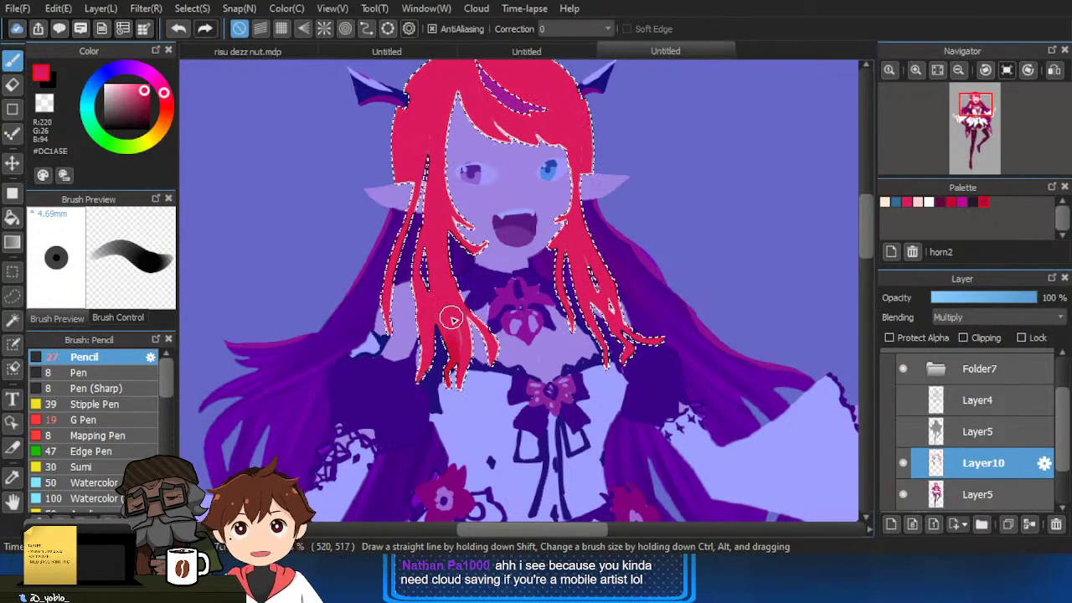
key("[")
key("[")
left_click_drag(449, 382, 455, 346)
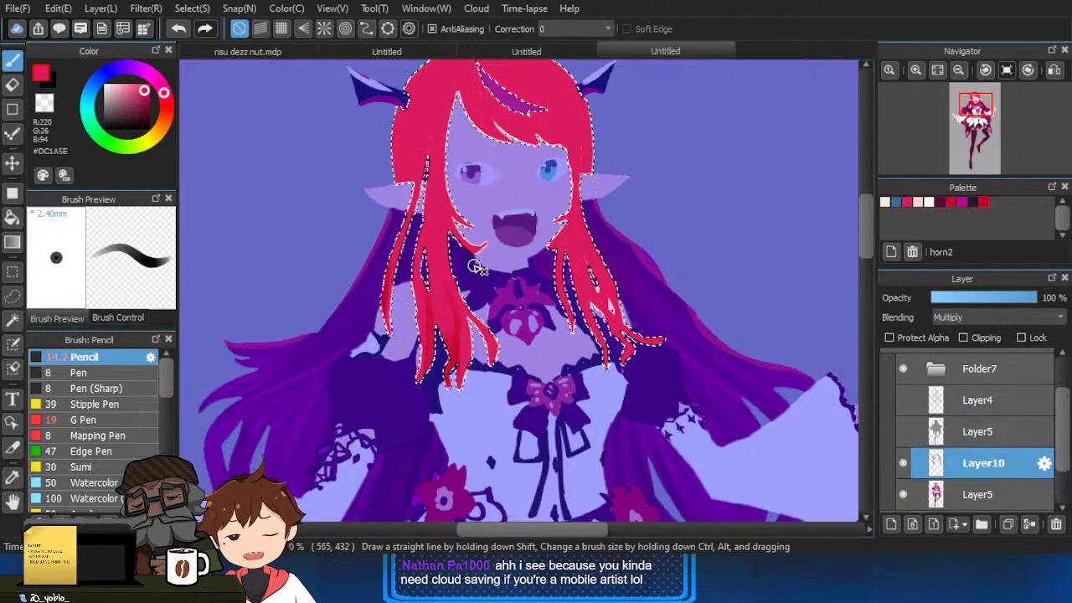
left_click_drag(460, 313, 445, 258, "ctrl+alt")
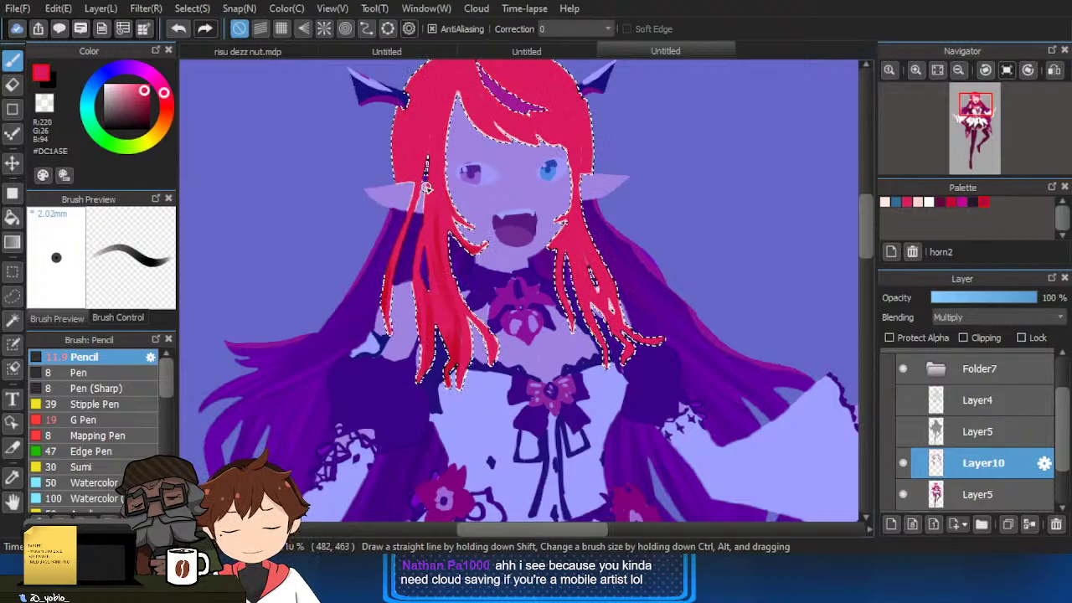
left_click_drag(426, 189, 432, 231)
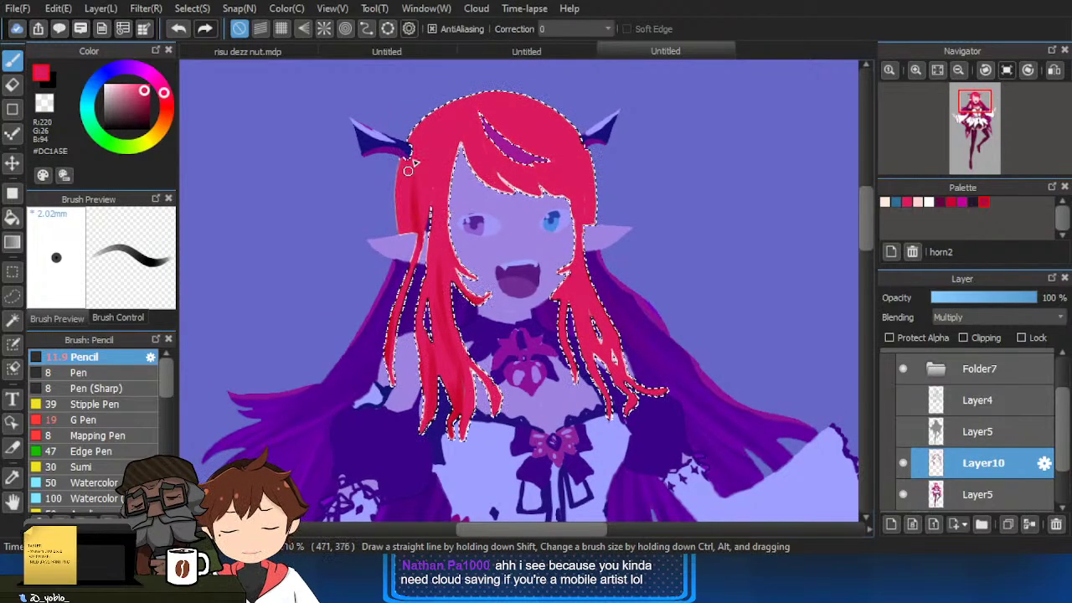
Shade the lower edge of the bangs in #DC1A5E with the Pencil at size 16, undoing the last stroke.
left_click_drag(408, 170, 417, 186, "ctrl+alt")
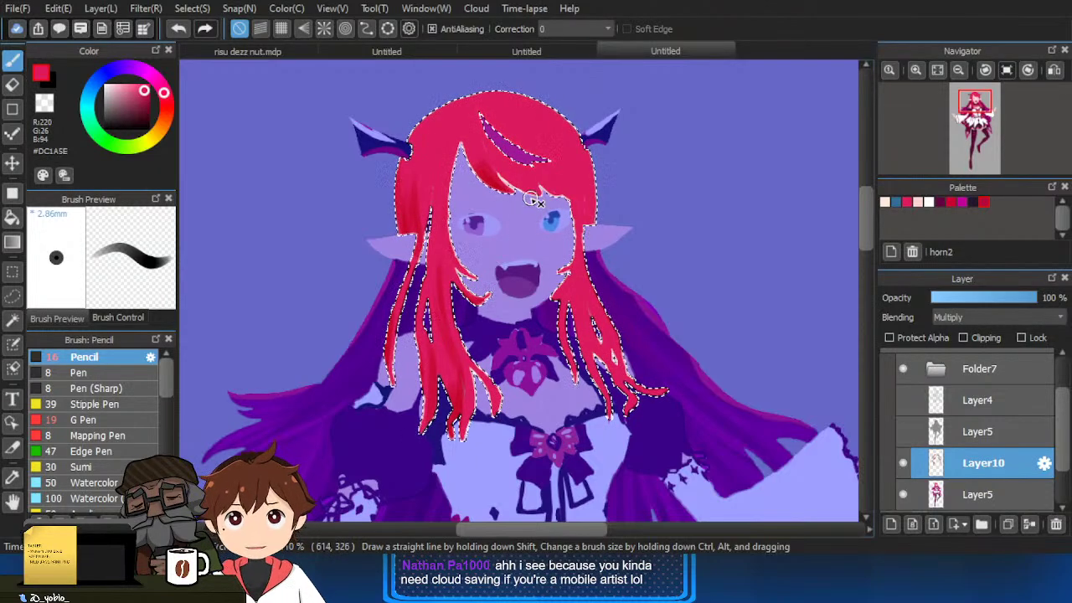
left_click_drag(551, 158, 563, 150, "ctrl")
mouse_move(498, 175)
left_mouse_down()
mouse_move(523, 179)
mouse_move(506, 206)
mouse_move(453, 138)
left_mouse_up()
key("ctrl+z")
Shade the right front locks and the right side of the crown in #DC1A5E with the Pencil at size 22.
mouse_move(406, 361)
left_mouse_down()
mouse_move(407, 201)
mouse_move(404, 228)
left_mouse_up()
left_click_drag(640, 281, 620, 222)
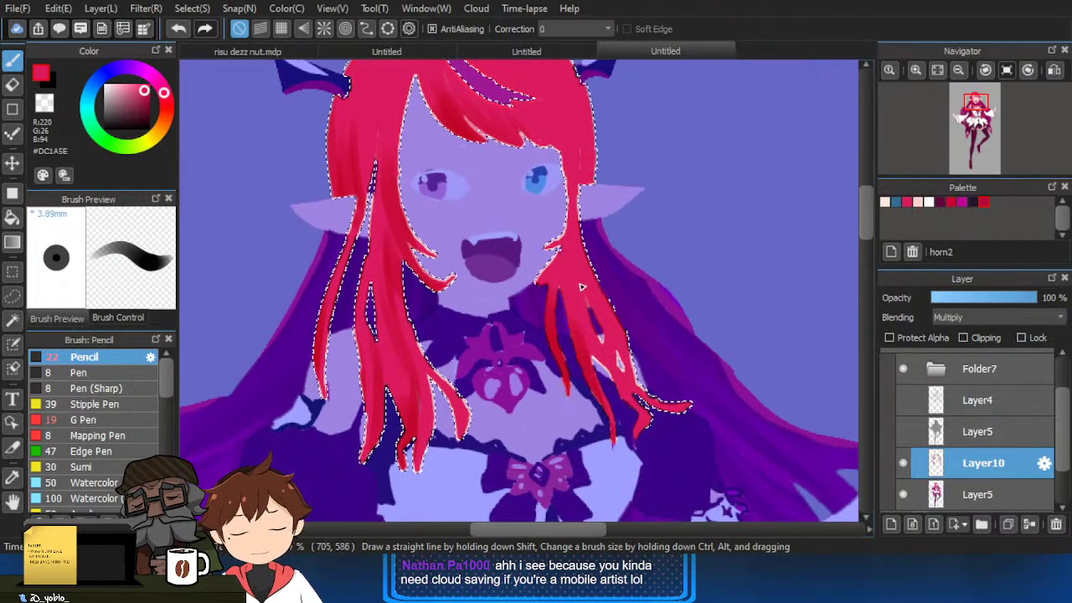
left_click_drag(629, 411, 593, 289)
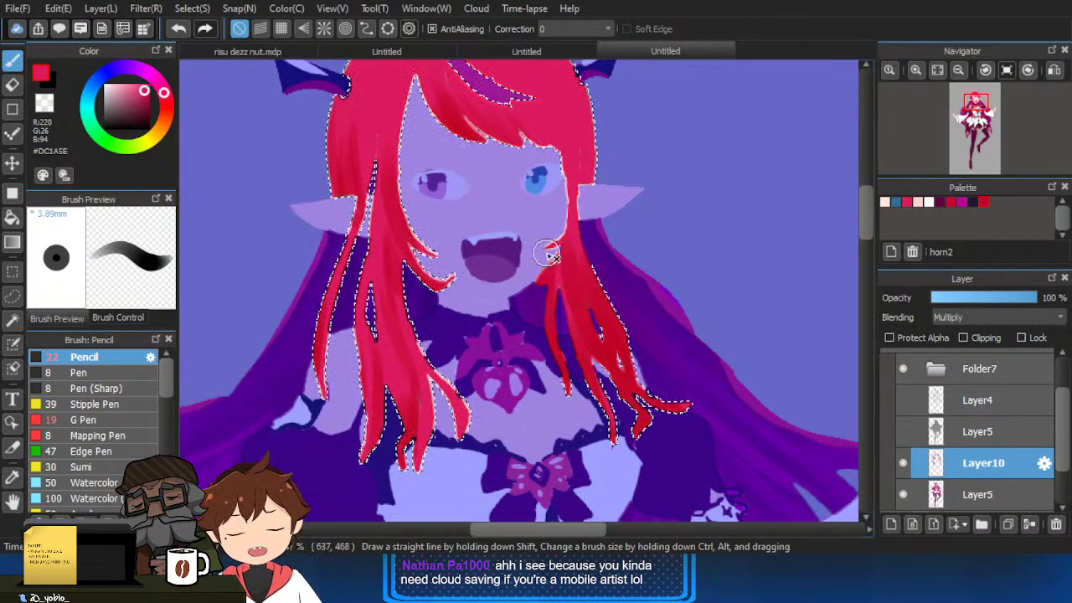
scroll(547, 253, "up", 2)
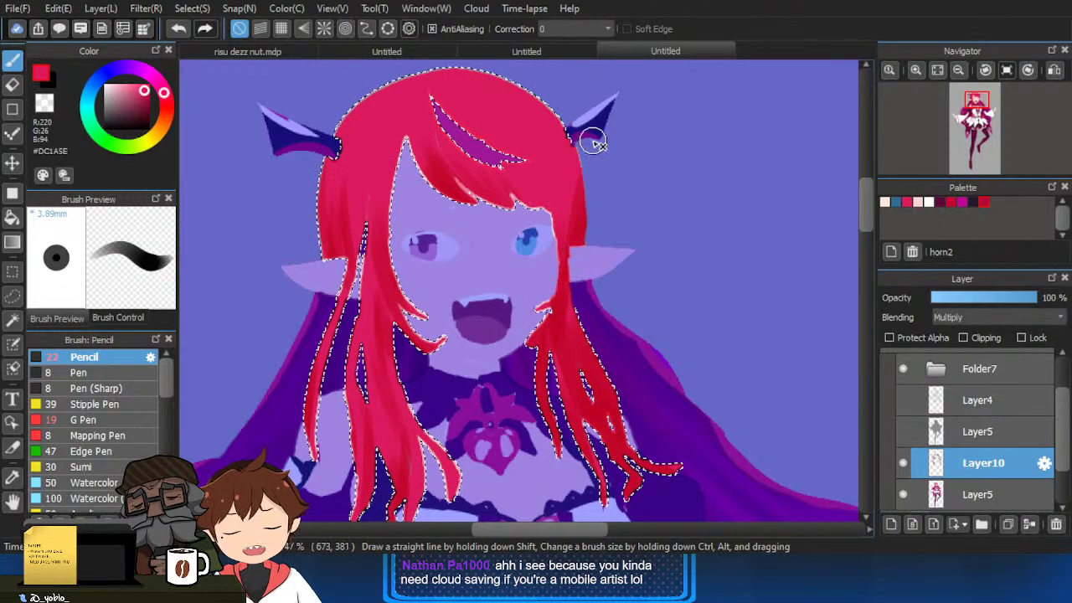
left_click_drag(575, 198, 601, 227)
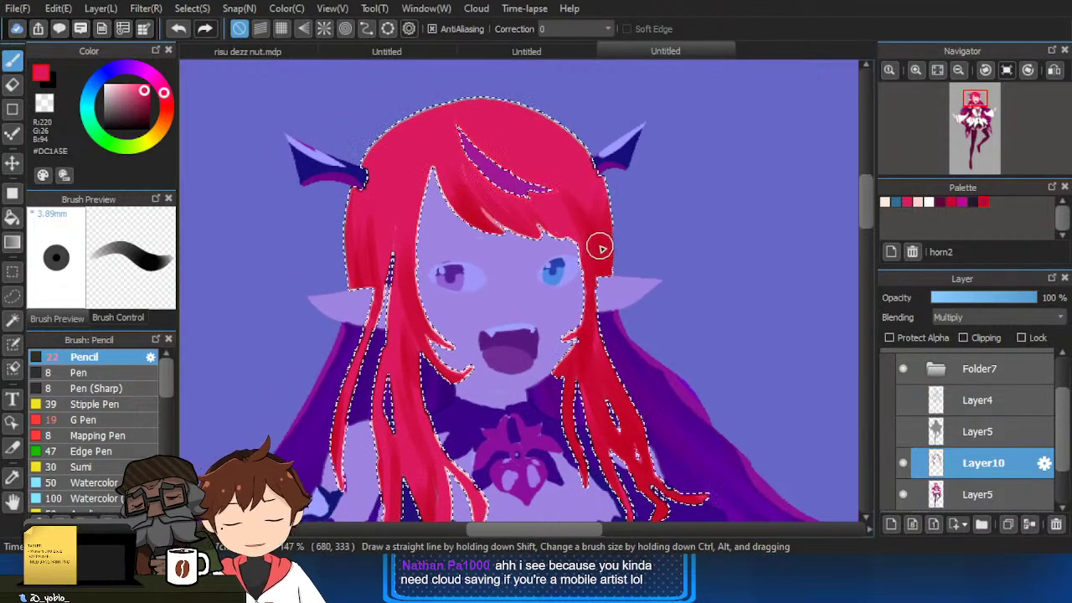
mouse_move(531, 133)
left_mouse_down()
mouse_move(610, 196)
mouse_move(613, 227)
left_mouse_up()
Add #DC1A5E strands to the bangs and the left side of the head with the Pencil at size 14.9.
key("[")
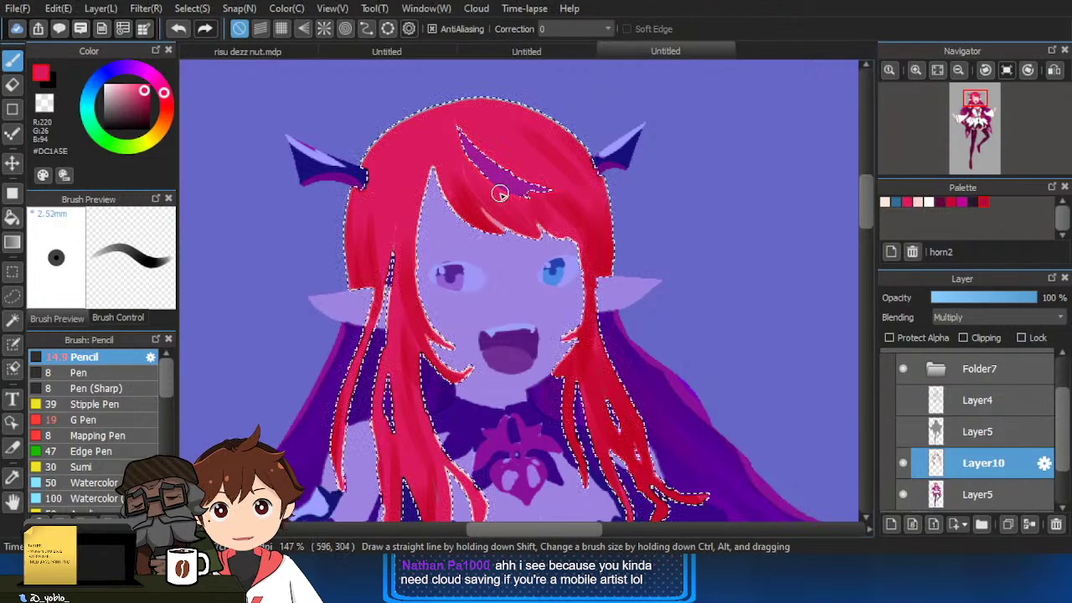
left_click_drag(479, 191, 505, 229)
left_click_drag(403, 177, 419, 315)
left_click_drag(417, 144, 399, 285)
left_click_drag(389, 186, 380, 255)
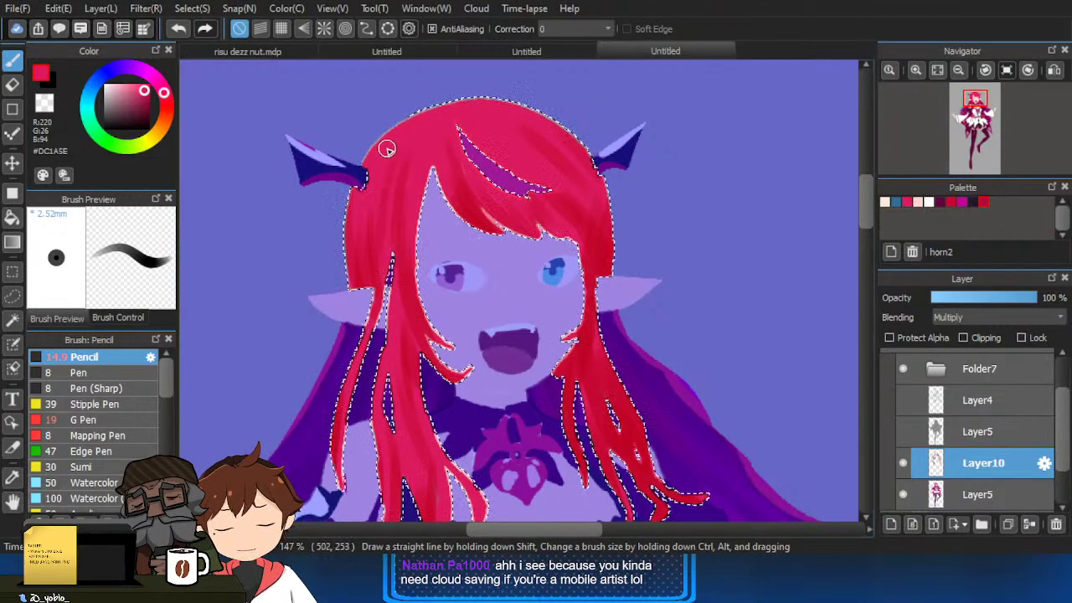
left_click_drag(387, 149, 361, 245)
Deselect the front hair and review its shading, briefly showing the Layer4 line art.
key("ctrl+d")
scroll(617, 364, "down", 4)
left_click_drag(738, 293, 780, 239)
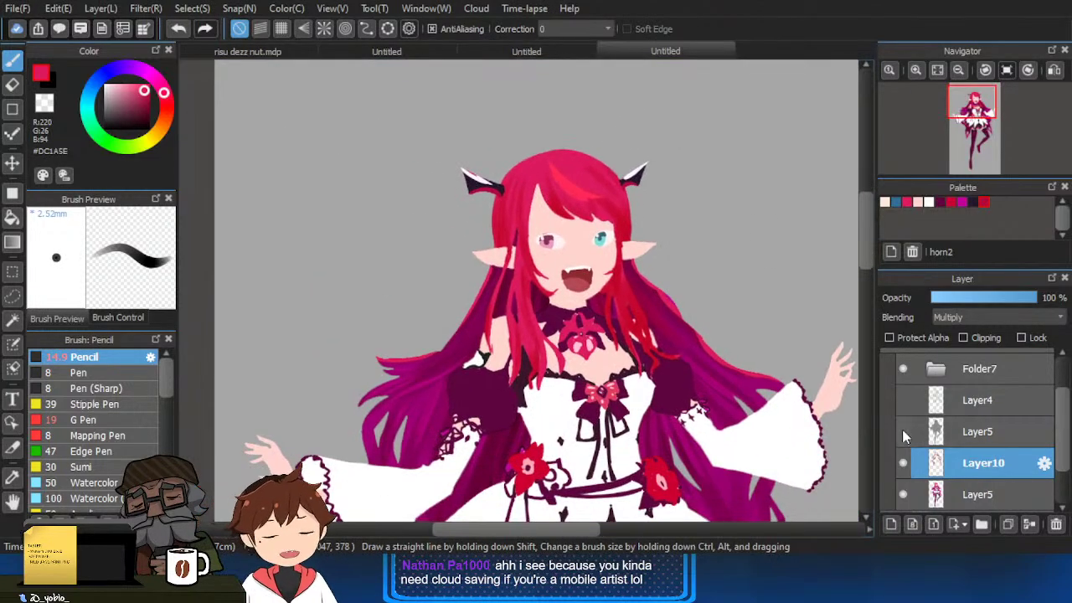
left_click(903, 400)
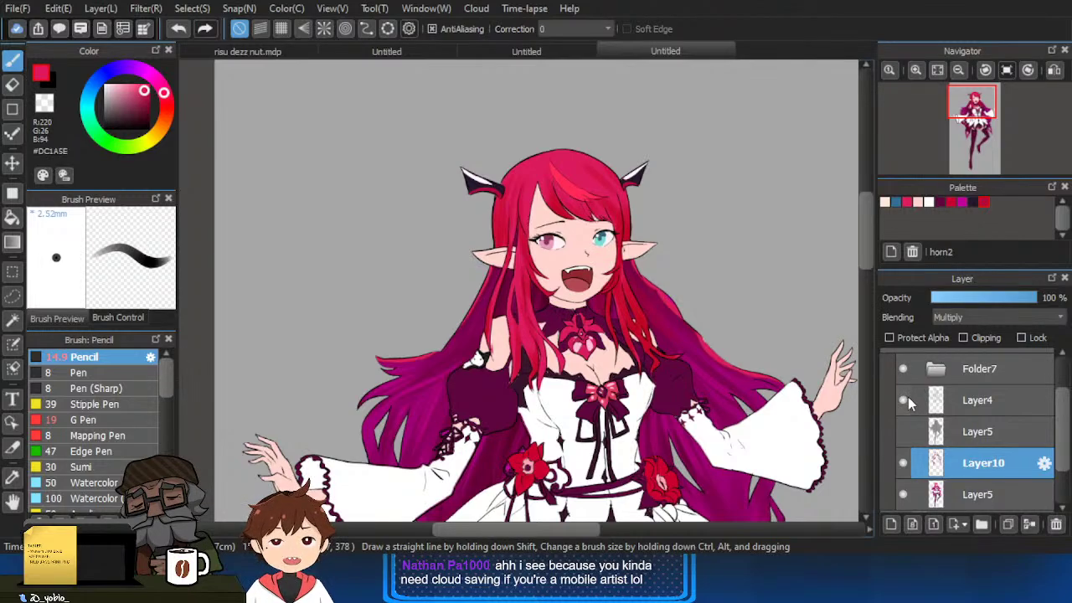
left_click(903, 400)
scroll(616, 338, "up", 3)
scroll(616, 337, "down", 1)
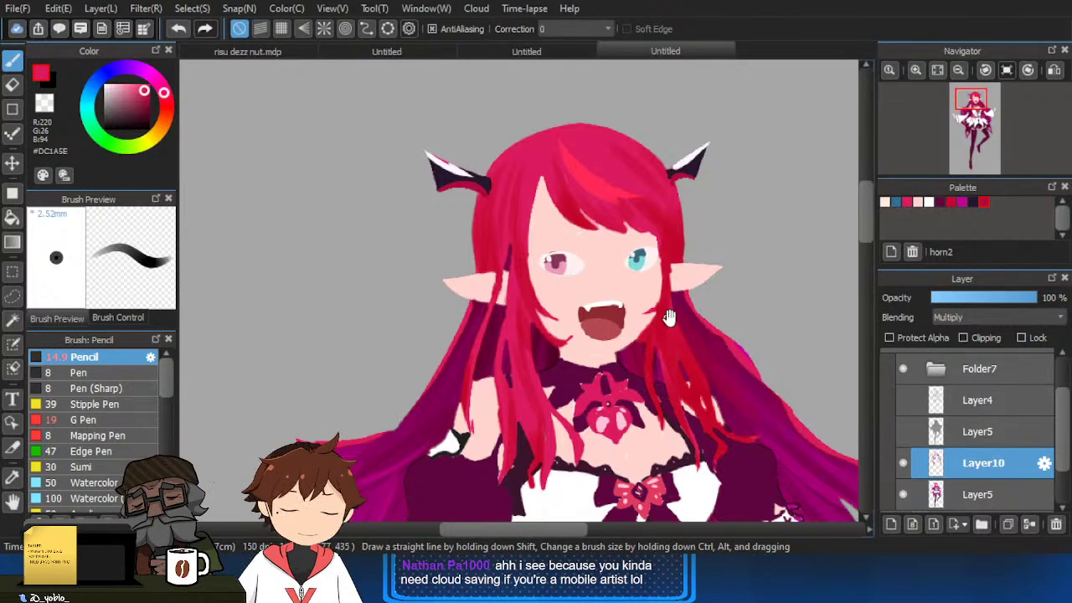
left_click_drag(728, 344, 717, 235)
left_click_drag(855, 363, 846, 433)
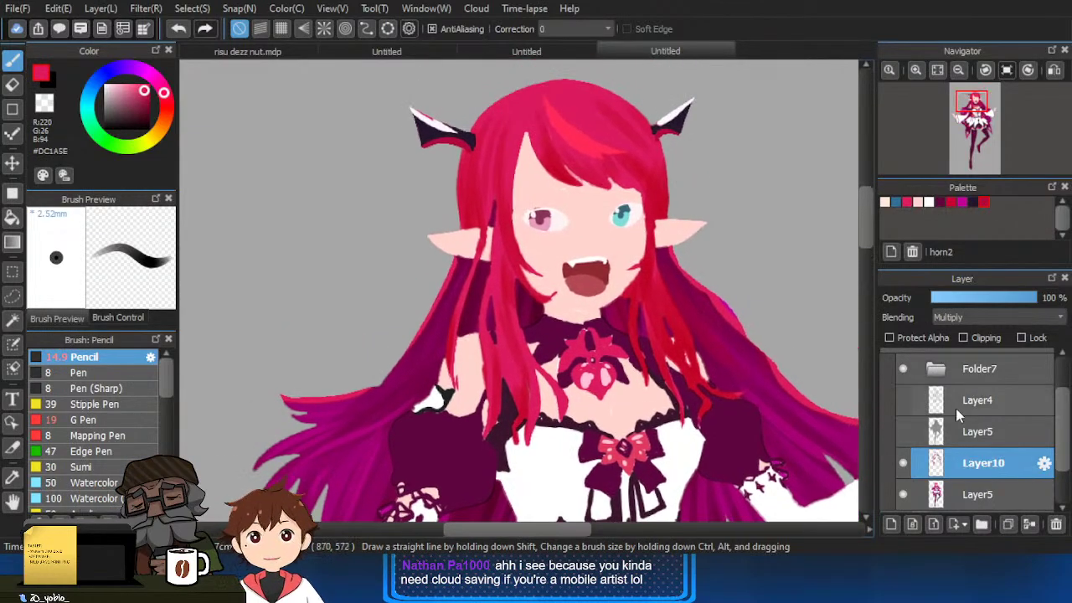
Select the skin of the face and both ears with the Magic Wand and sample #FFD5CF for the Pencil.
key("w")
left_click(642, 272)
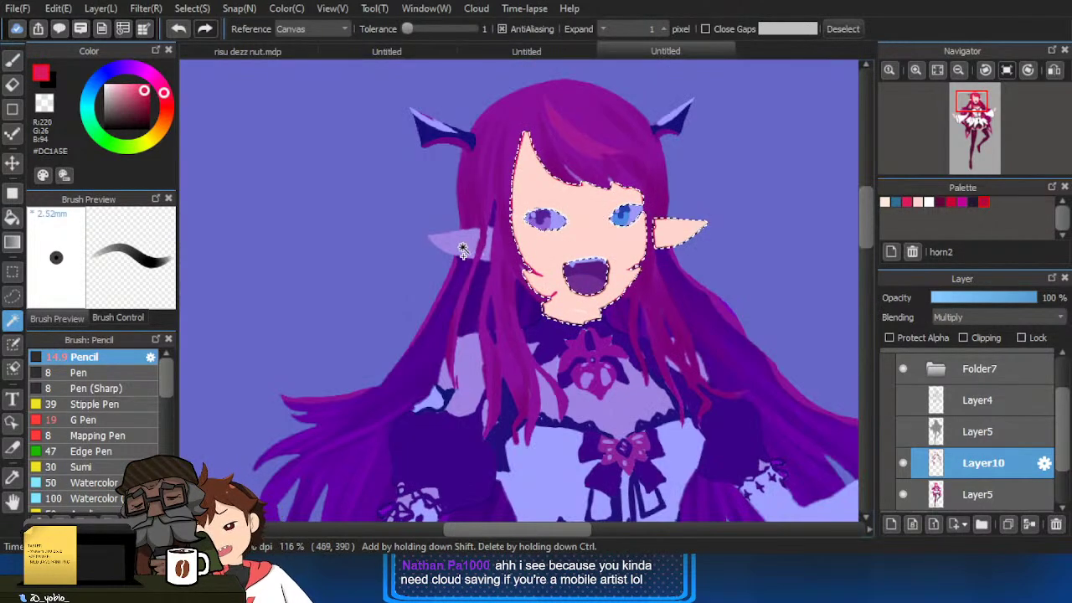
left_click(463, 249, "shift")
key("b")
left_click(673, 231, "alt")
Try to shade the inside of the right ear in #FFD5CF with the Pencil at size 14.9.
left_click_drag(660, 238, 697, 229)
scroll(689, 253, "up", 2)
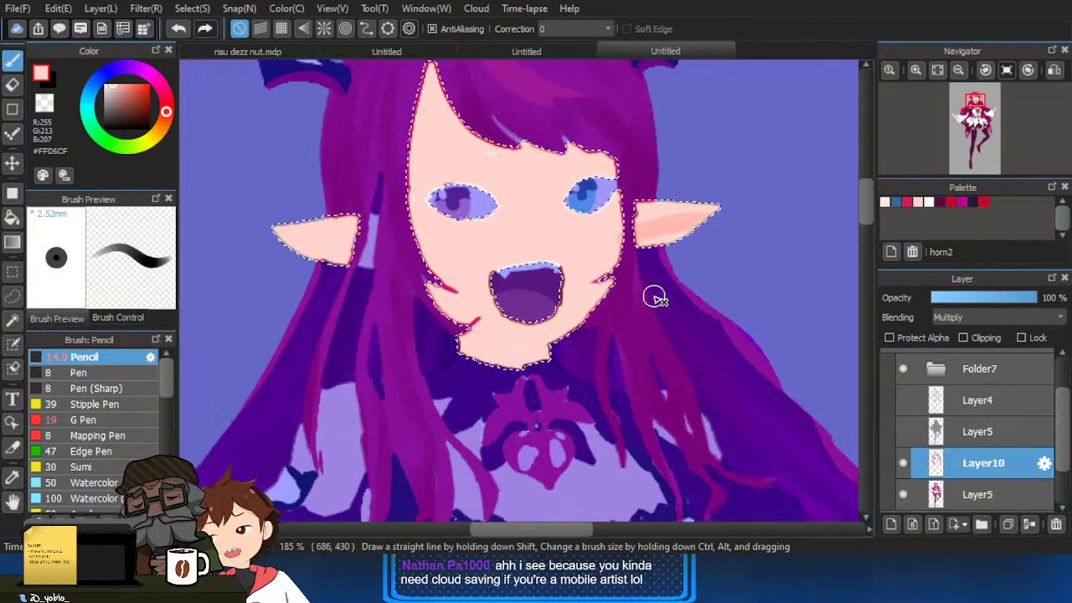
key("ctrl+z")
Set the brush color to #FFA196 and shade the inner base of the right ear with the Pencil at size 8.3.
left_click(124, 86)
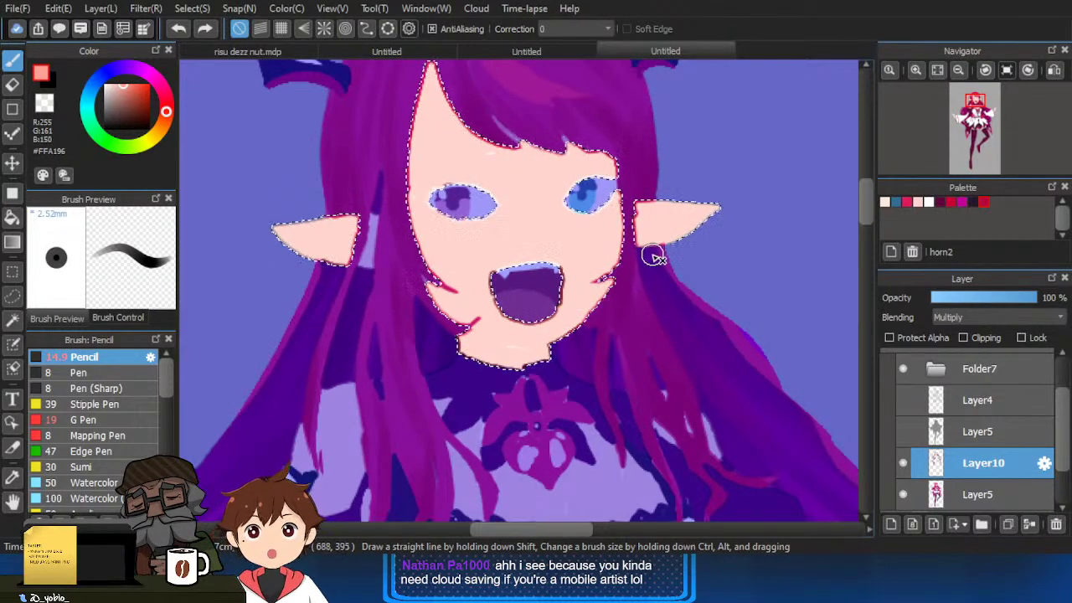
key("bracketleft")
key("bracketleft")
left_click_drag(637, 232, 637, 219)
key("ctrl+d")
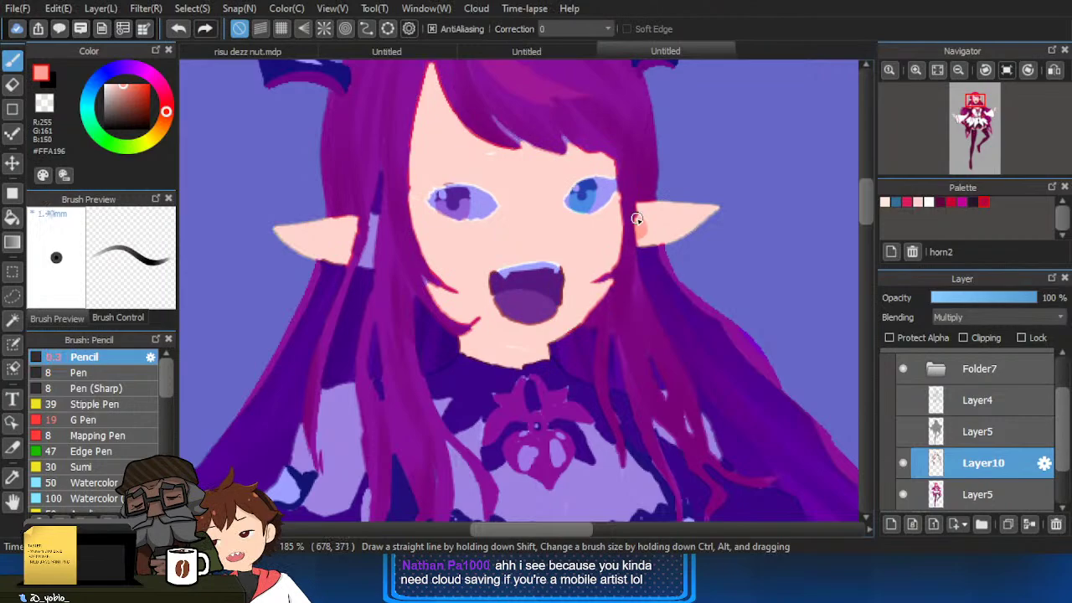
Show the Layer4 line art and detail the right ear's inner shading in #FFA196, reducing the Pencil to size 5.7.
left_click(903, 400)
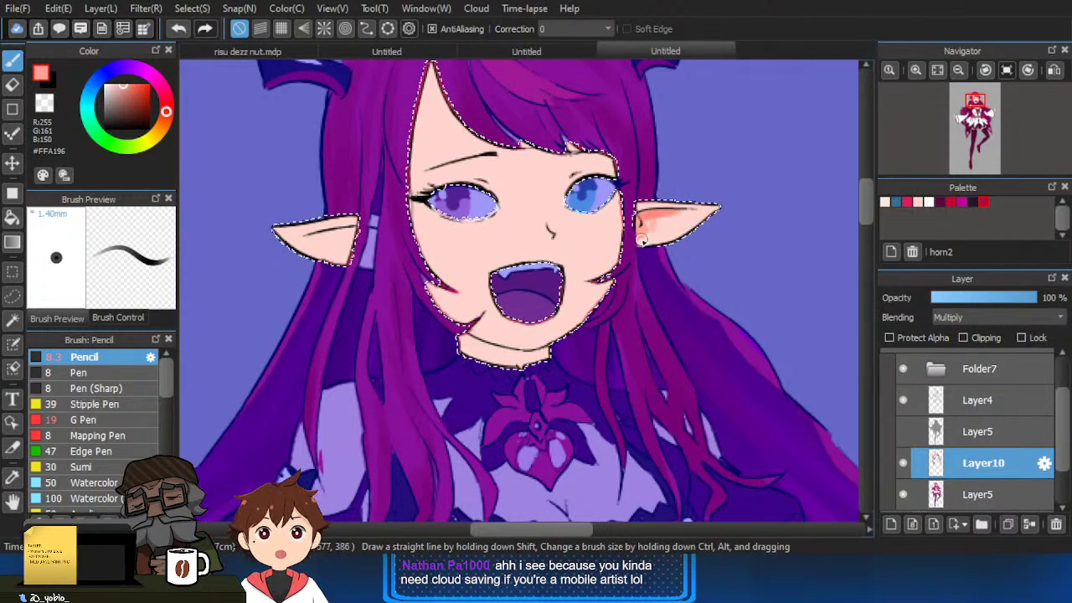
key("ctrl+z")
left_click_drag(675, 213, 671, 228)
key("bracketleft")
key("bracketleft")
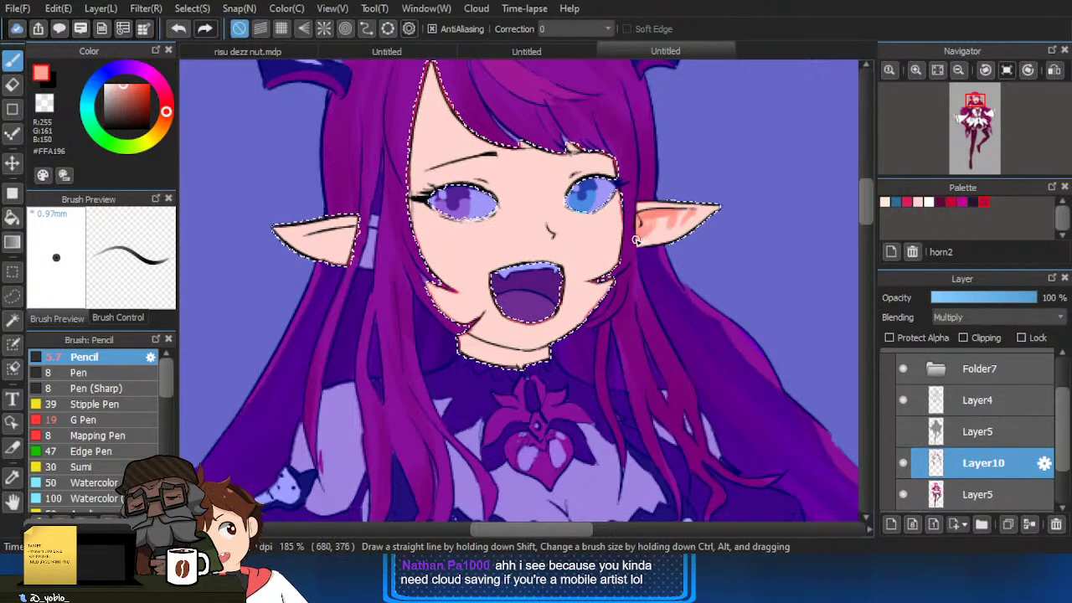
mouse_move(636, 241)
left_mouse_down()
mouse_move(652, 231)
mouse_move(645, 222)
mouse_move(653, 234)
left_mouse_up()
Shade the inner left ear in #FFA196 with the size 9.1 Pencil, then deselect and erase streaks through the shading.
left_click_drag(288, 243, 351, 236)
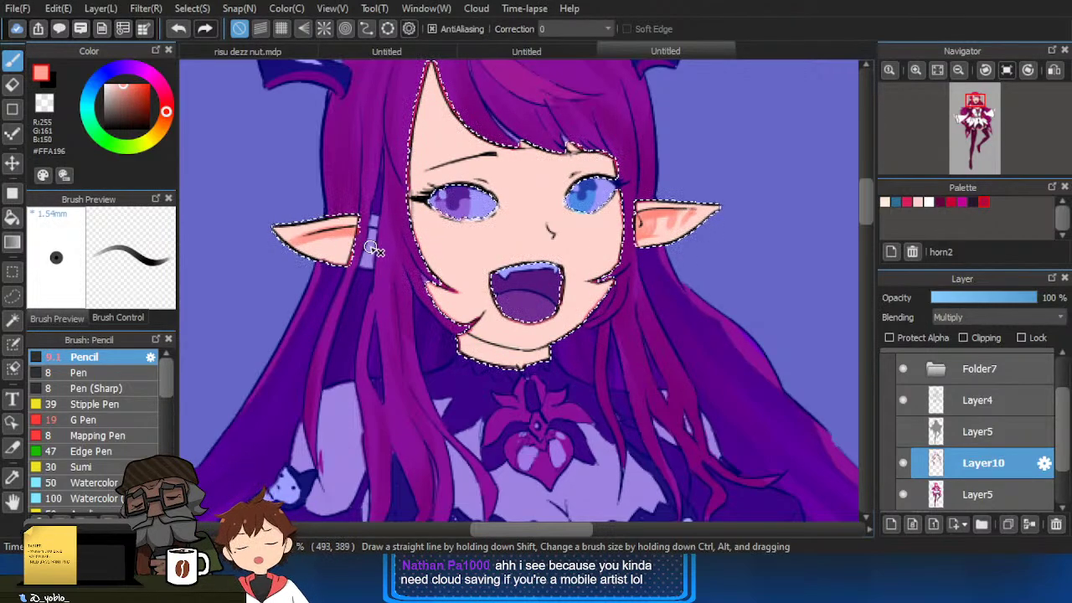
key("ctrl+d")
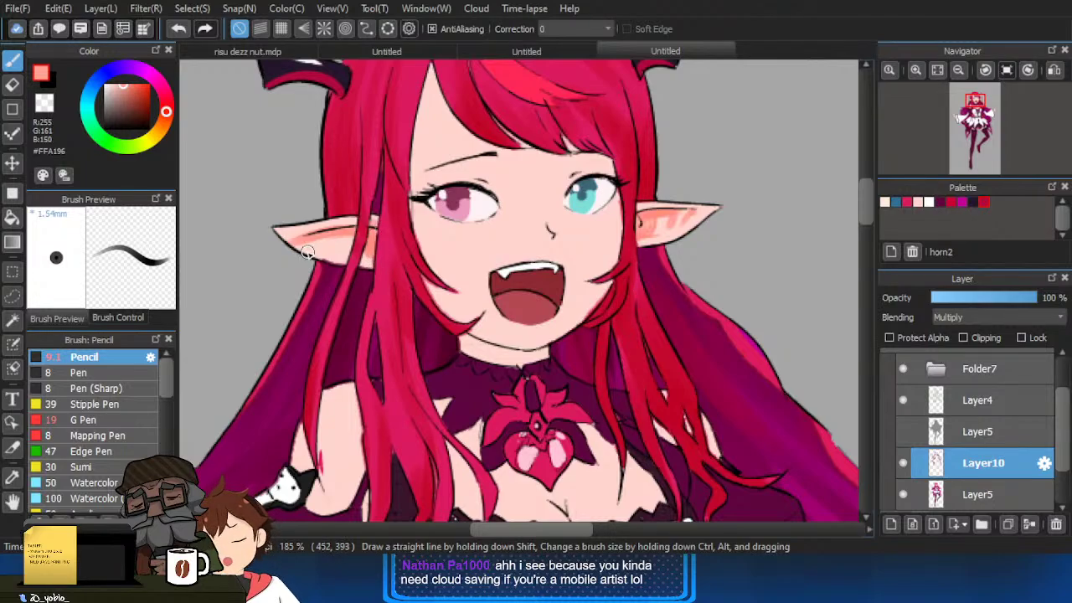
key("e")
mouse_move(296, 245)
left_mouse_down()
mouse_move(308, 252)
mouse_move(336, 232)
mouse_move(316, 247)
mouse_move(348, 244)
left_mouse_up()
Add #FFA196 Pencil shading to the nose and above the left eye, using size 10.7 for the eyelid.
key("b")
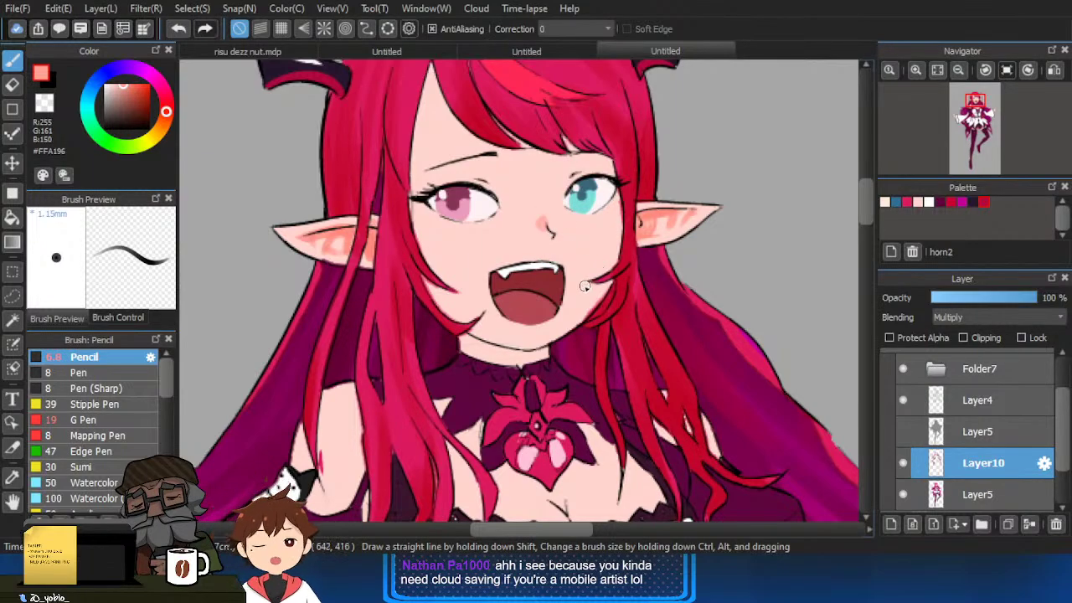
scroll(582, 269, "down", 5)
left_click_drag(570, 247, 573, 282)
scroll(492, 233, "up", 4)
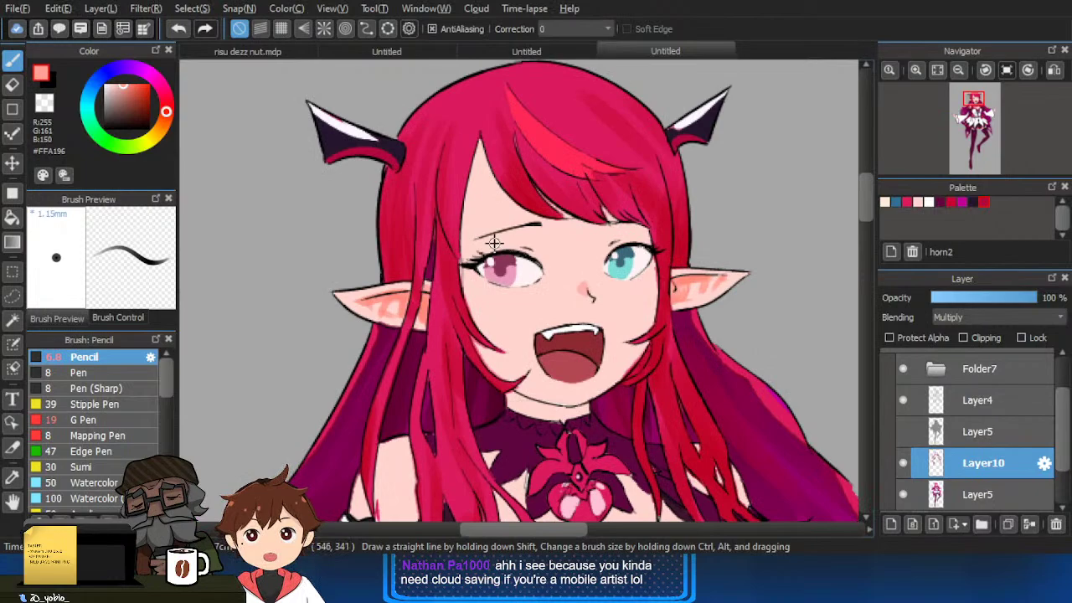
left_click_drag(495, 243, 528, 243)
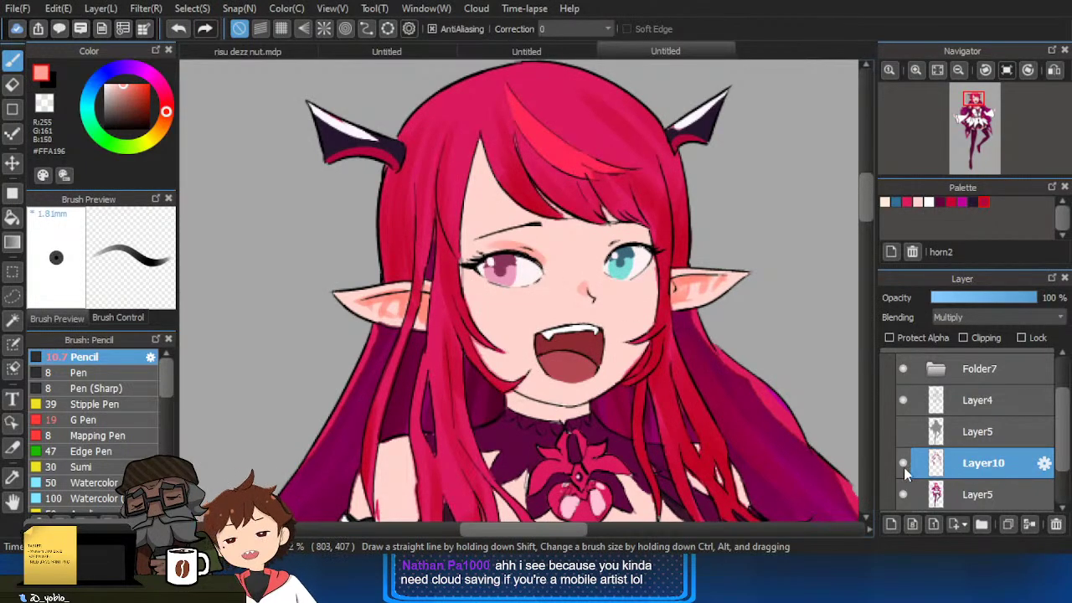
Hide Layer4 and temporarily hide Layer10 while selecting the face skin with the Magic Wand.
left_click(903, 464)
left_click(903, 400)
key("w")
left_click(647, 325)
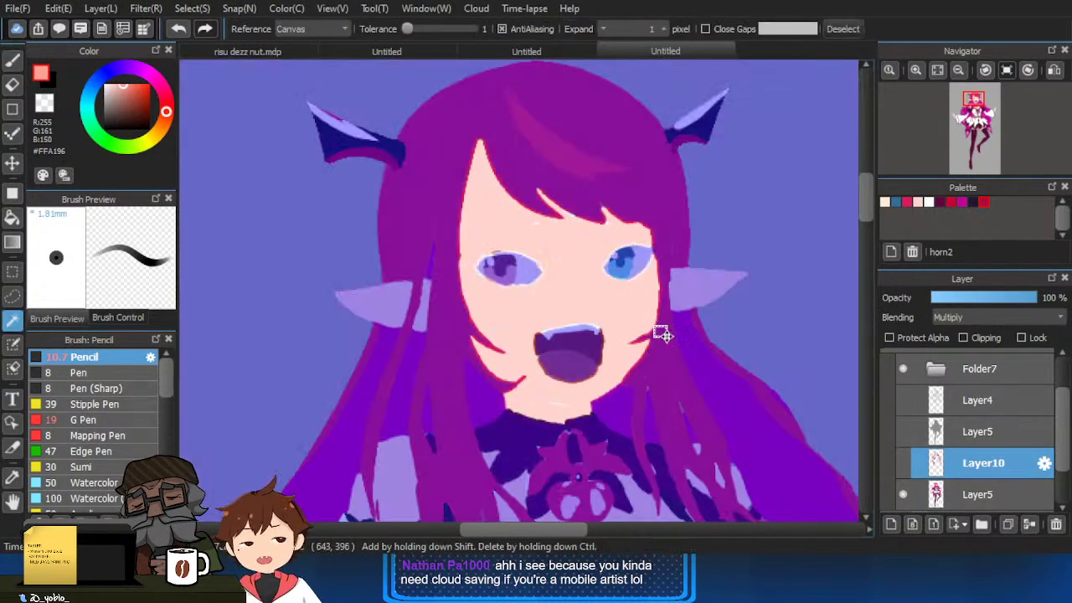
left_click(903, 463)
Trim the shading above the left eye with the Eraser and deselect the face.
key("b")
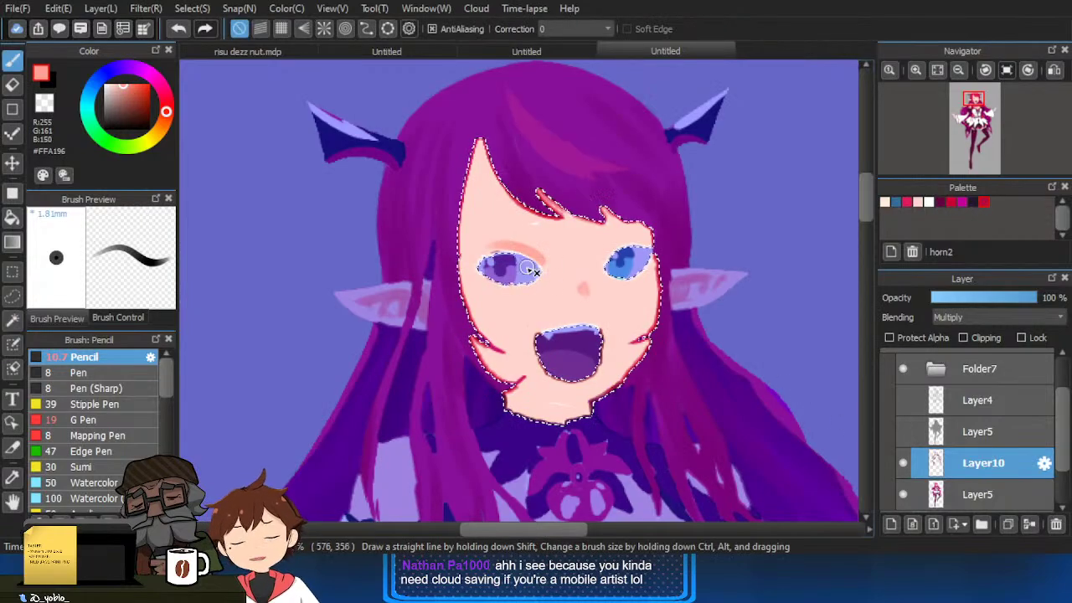
key("e")
key("ctrl+d")
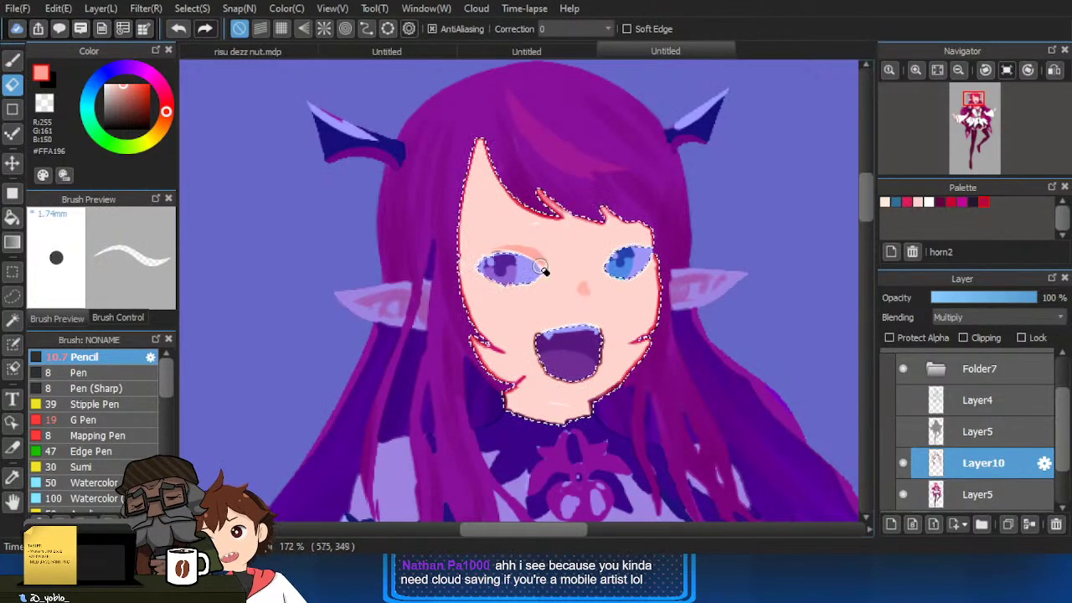
Shade the face along the bangs, side hair strands and cheek edges in #FFA196 with the size 16 Pencil.
key("ctrl+d")
key("b")
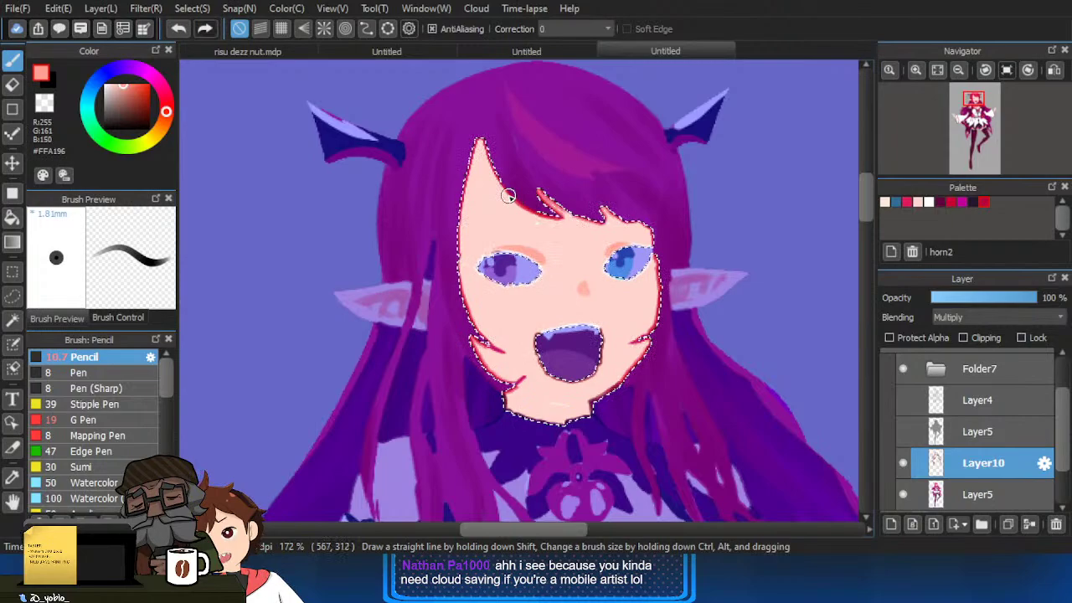
key("]")
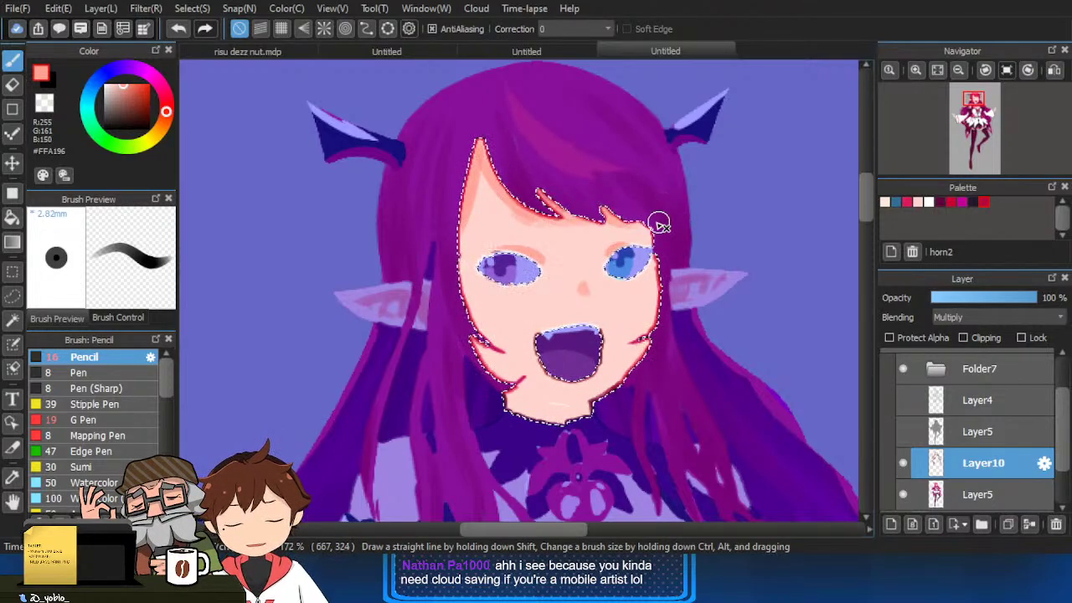
key("ctrl+d")
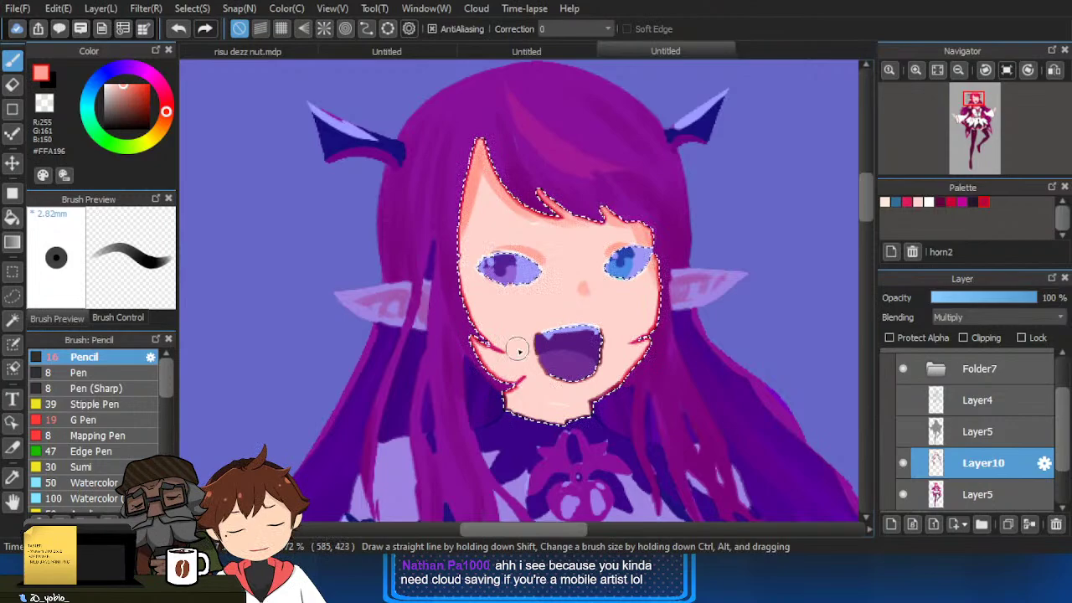
key("ctrl+d")
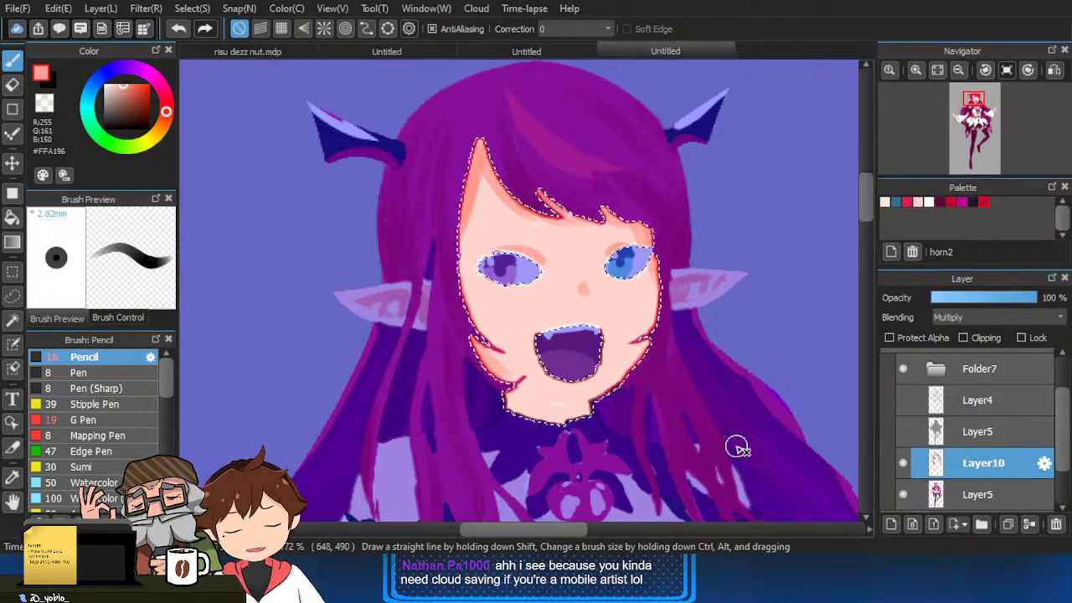
Show Layer4, shade the neck under the chin and above the left eye with the size 16 Pencil, and deselect.
left_click(904, 399)
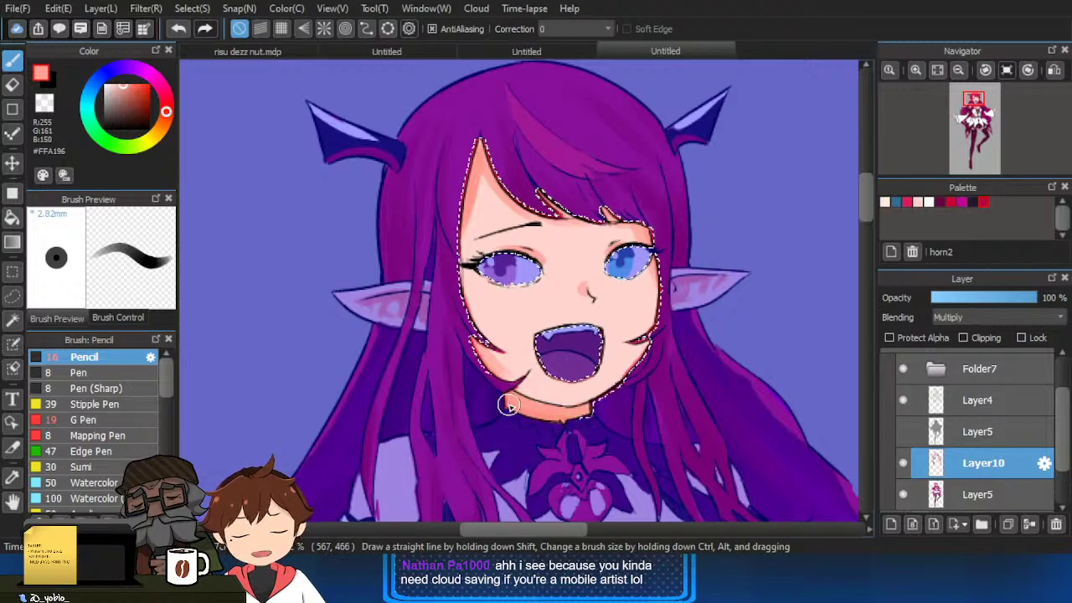
left_click_drag(546, 419, 572, 415)
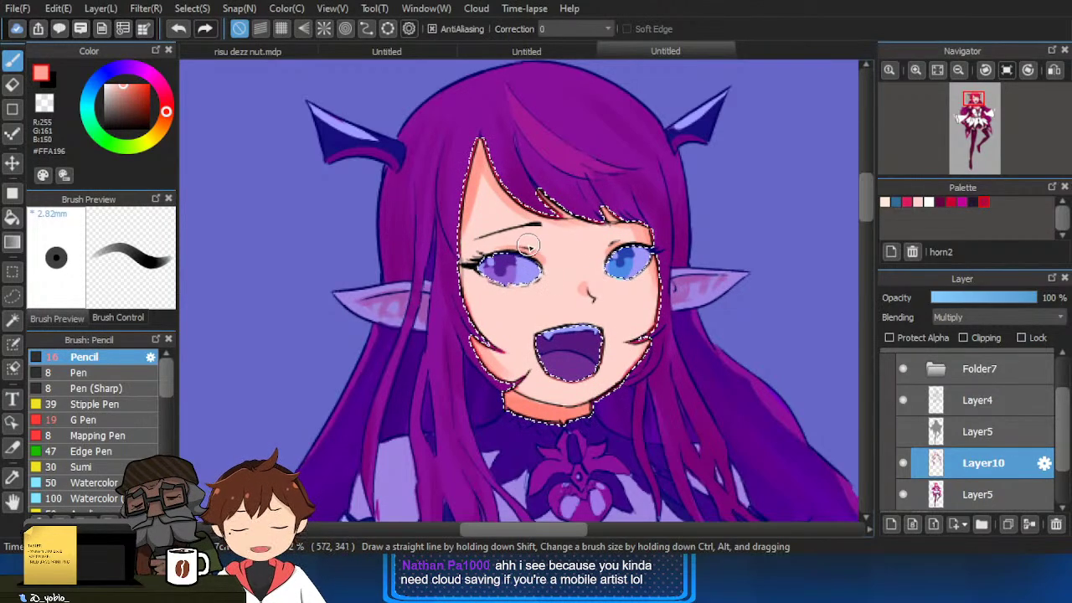
mouse_move(511, 253)
left_mouse_down()
mouse_move(550, 249)
mouse_move(538, 254)
left_mouse_up()
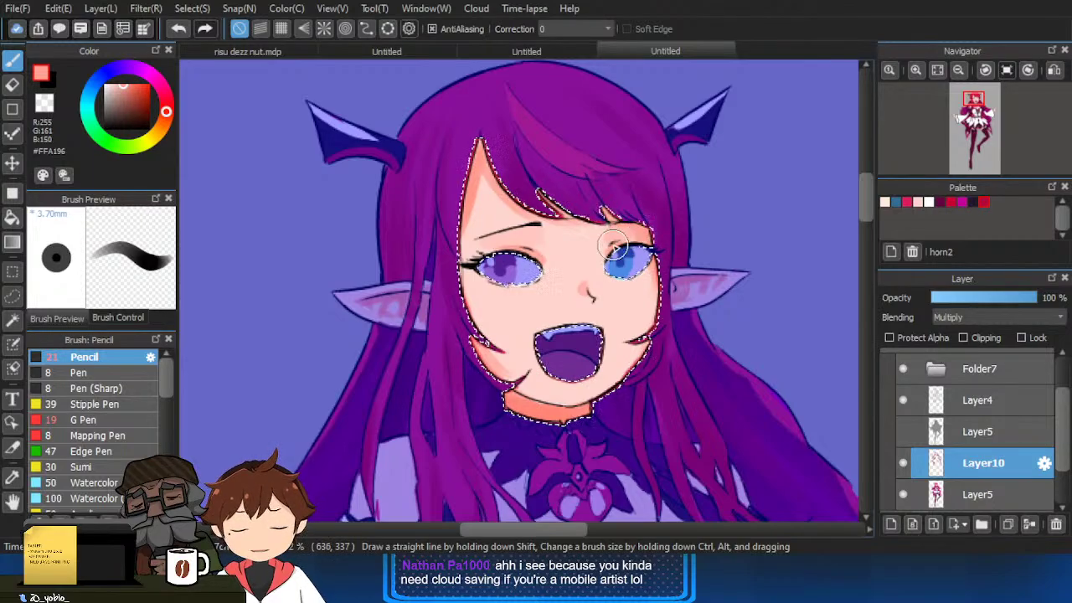
key("ctrl+d")
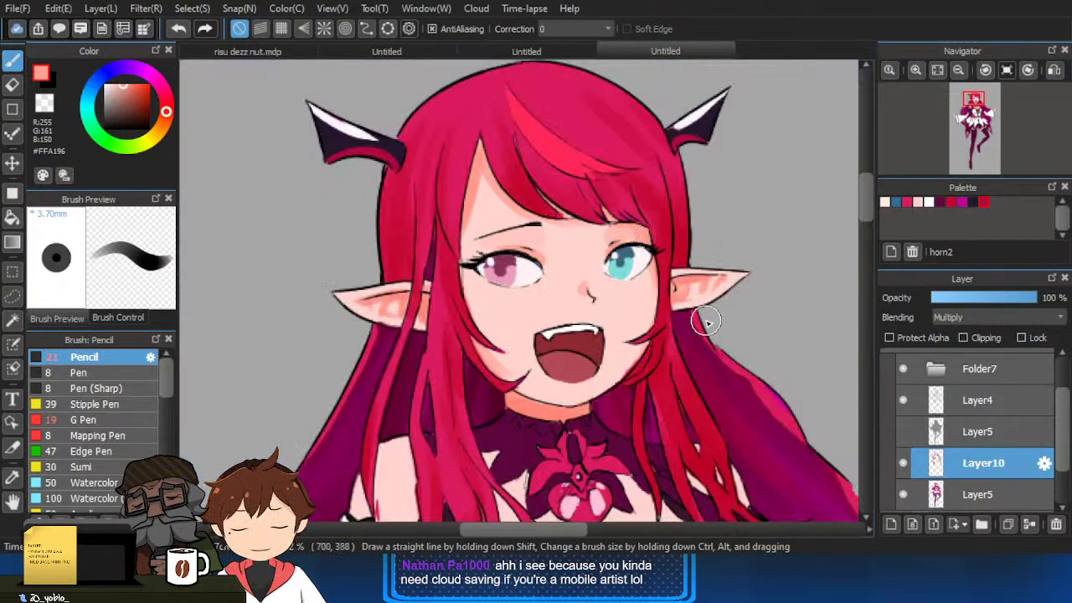
Restore the face selection, touch up the shading around the left eye with the Pencil reduced to size 12.9, and deselect.
key("ctrl+z")
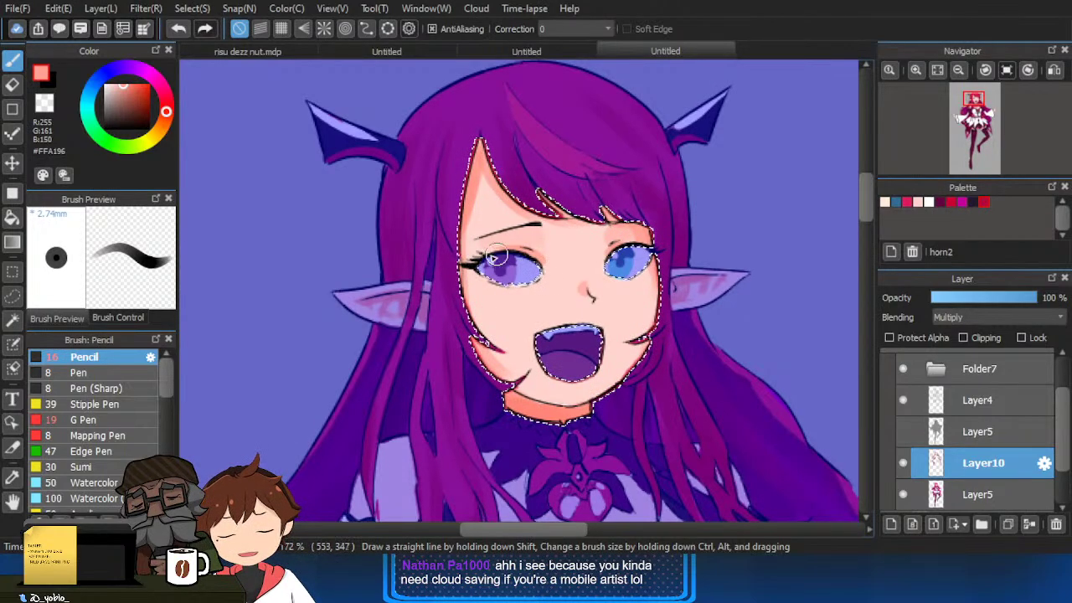
left_click_drag(516, 290, 533, 287)
key("bracketleft")
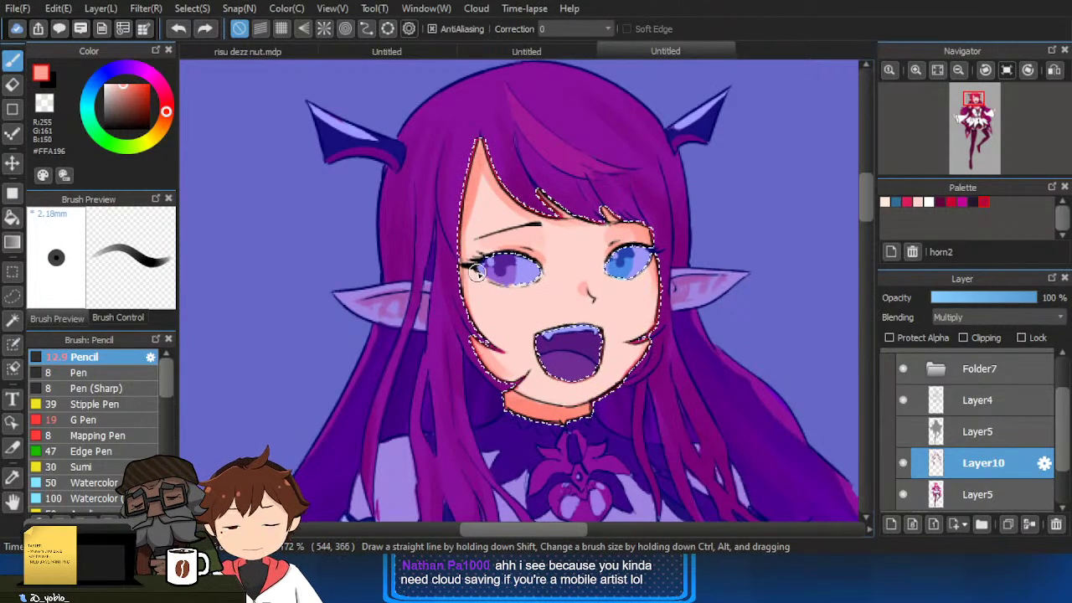
key("ctrl+d")
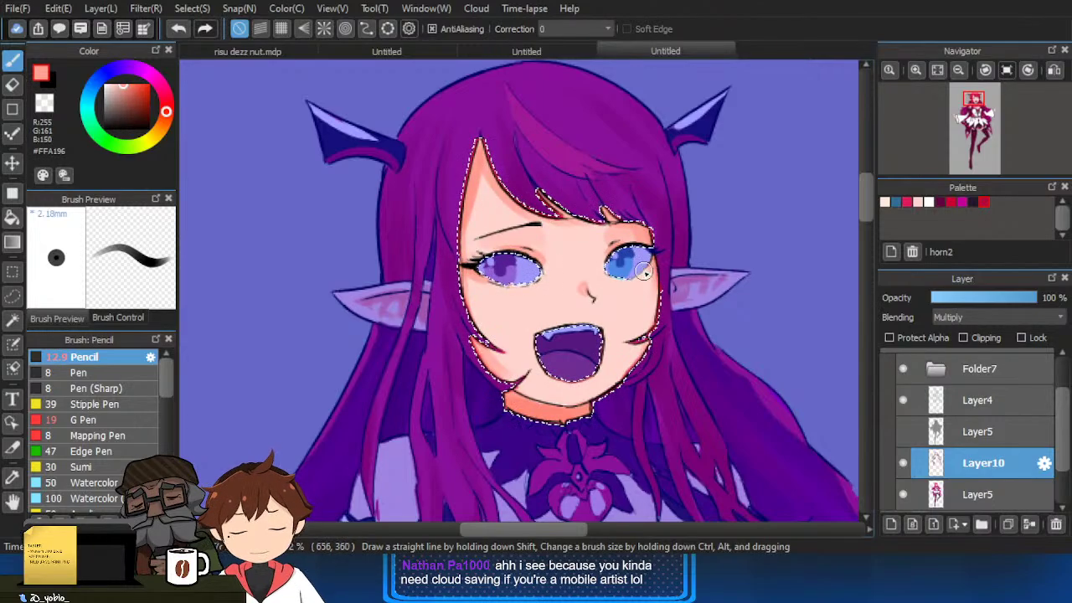
scroll(644, 271, "down", 2)
key("ctrl+d")
left_click_drag(709, 344, 692, 344)
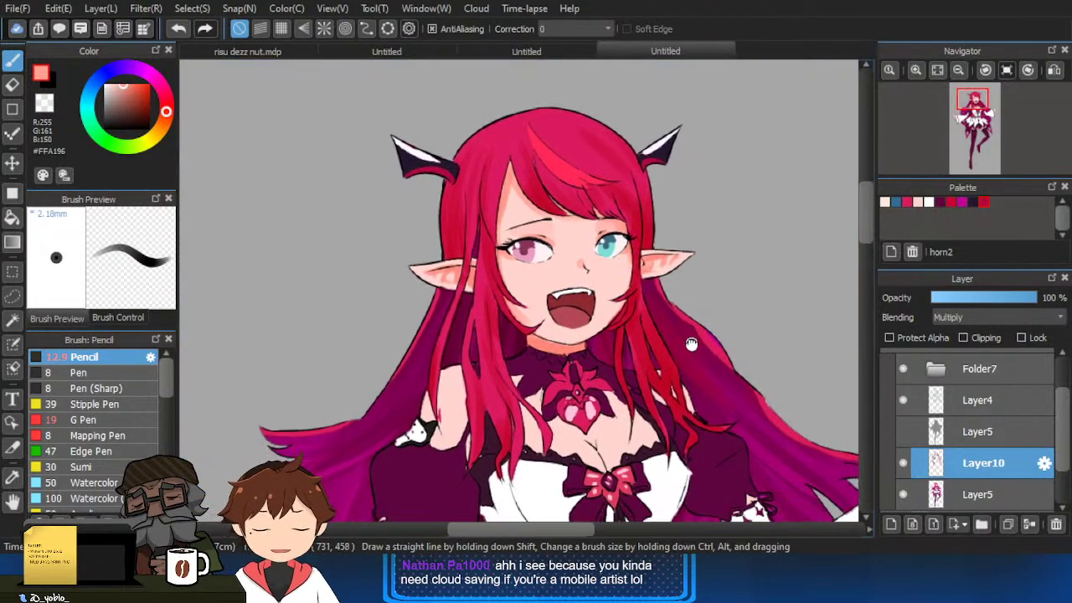
Hide Layer4 and select the chest and left shoulder skin with the Magic Wand.
scroll(691, 344, "down", 4)
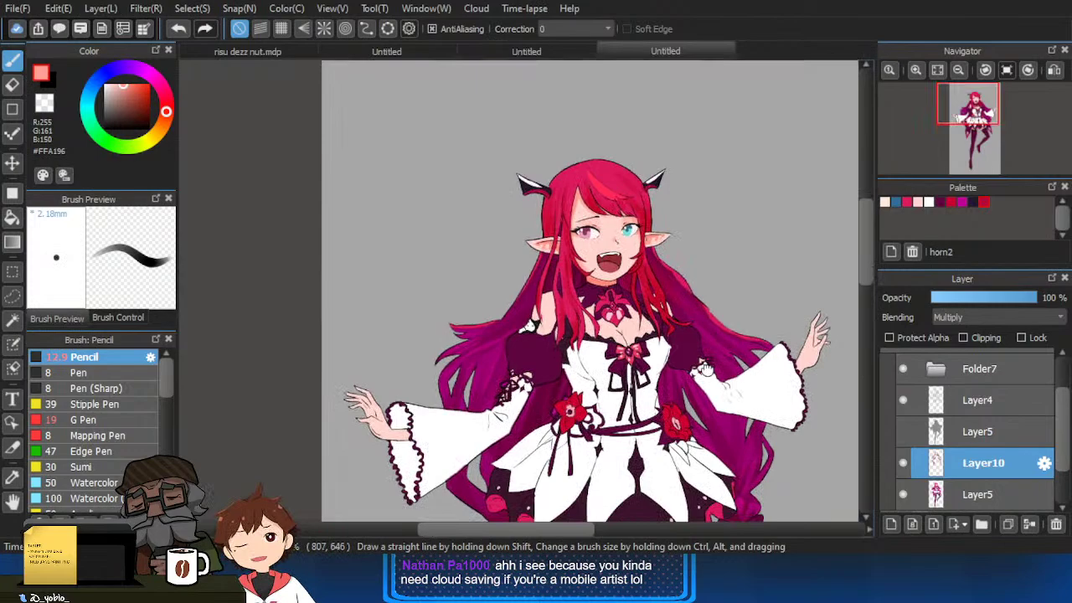
scroll(705, 368, "up", 2)
left_click(903, 401)
key("w")
left_click(621, 296)
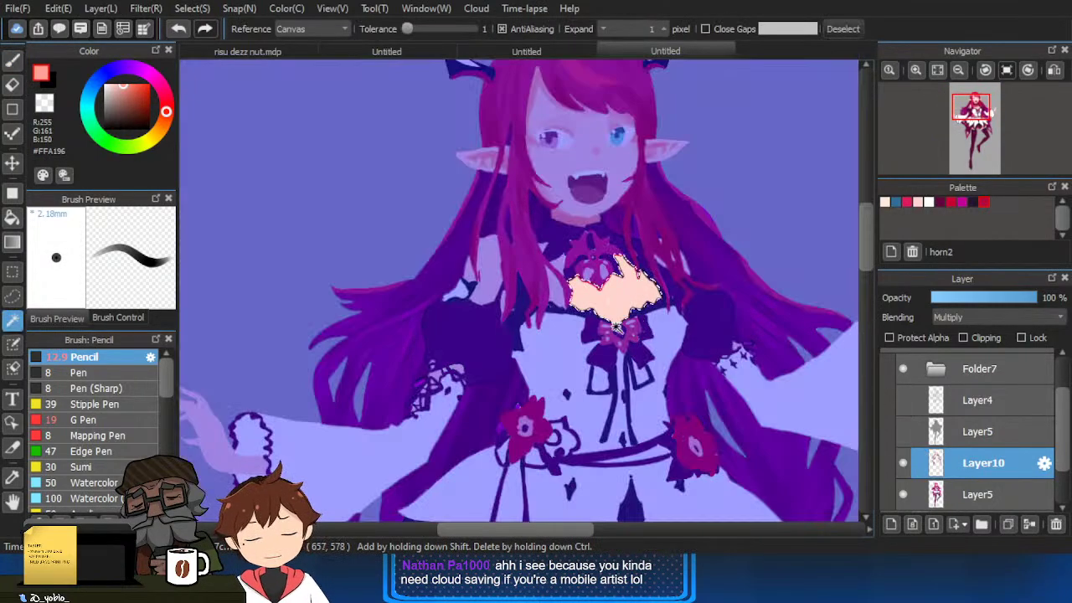
left_click_drag(491, 280, 494, 319)
left_click(492, 289, "shift")
left_click(582, 281, "shift")
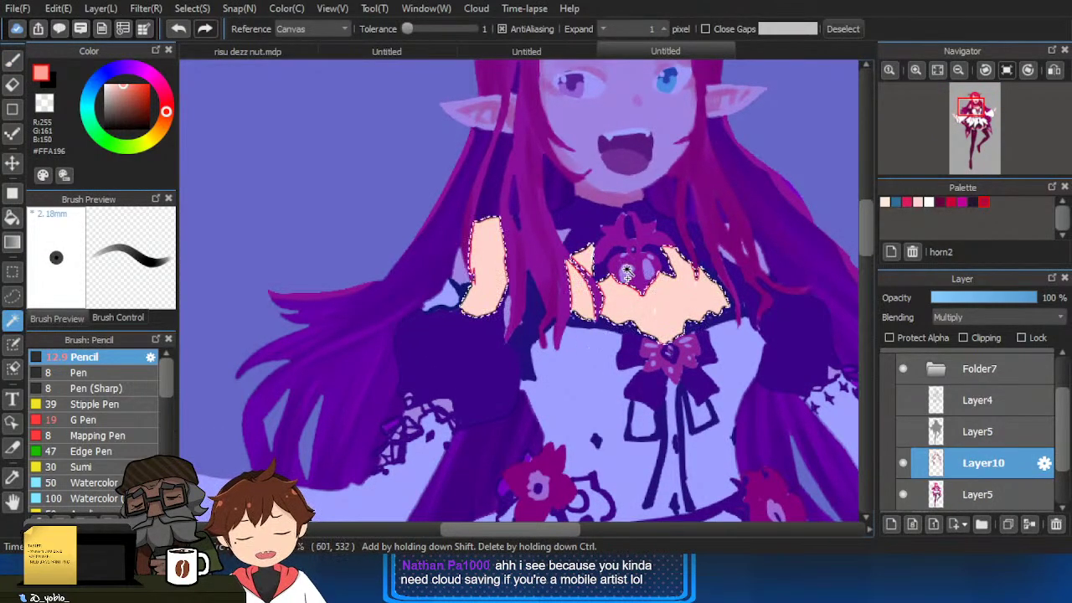
Add the remaining skin slivers between the hair strands on both sides of the chest to the Magic Wand selection.
left_click(763, 264, "shift")
left_click(730, 258, "shift")
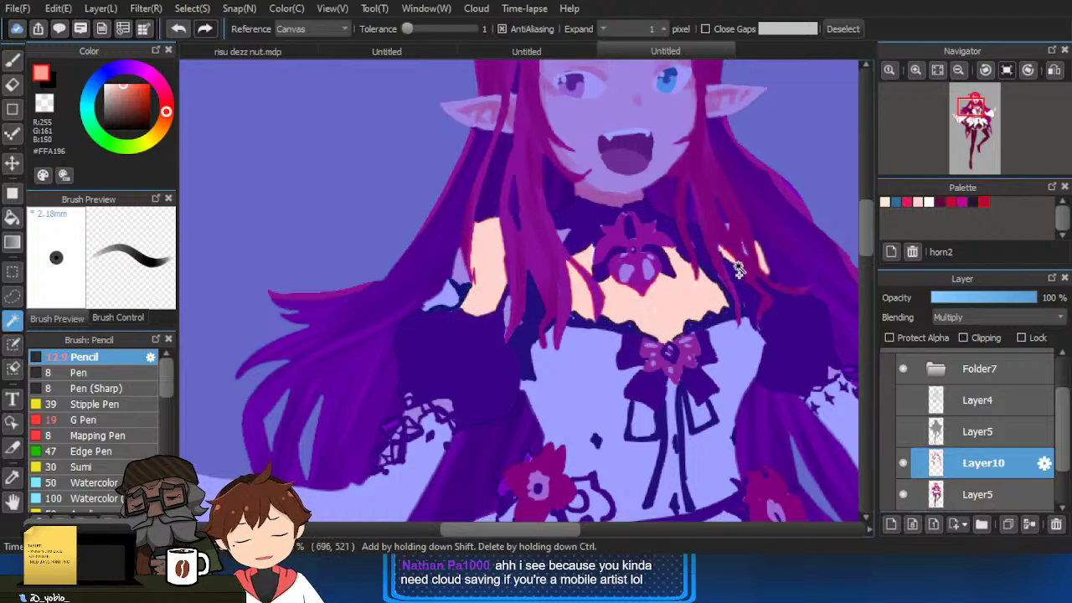
scroll(746, 257, "up", 2)
left_click(743, 256, "shift")
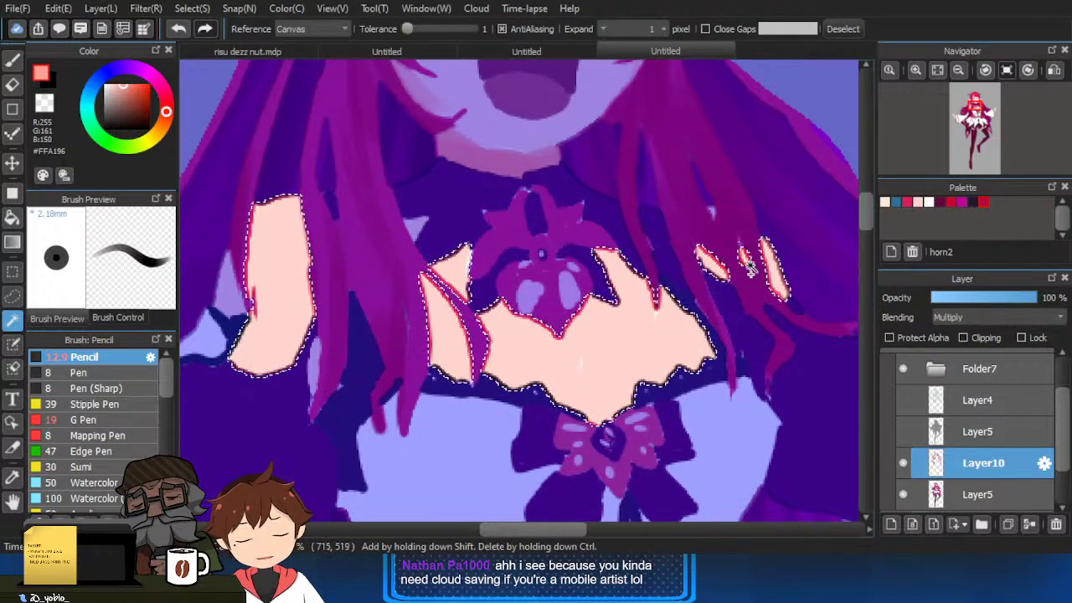
left_click(711, 213, "shift")
left_click(417, 228, "shift")
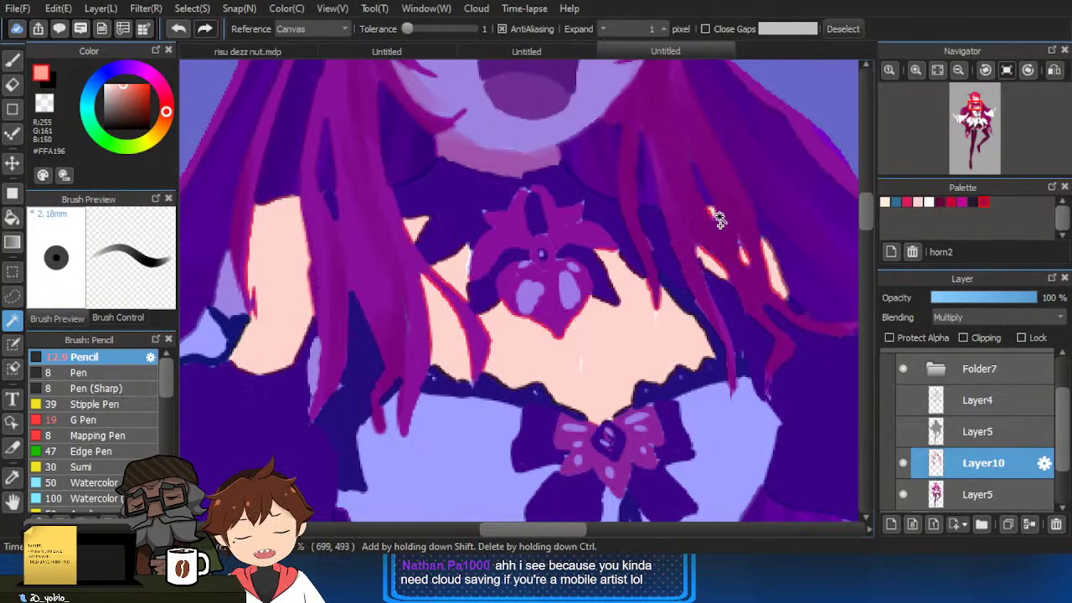
scroll(316, 364, "down", 2)
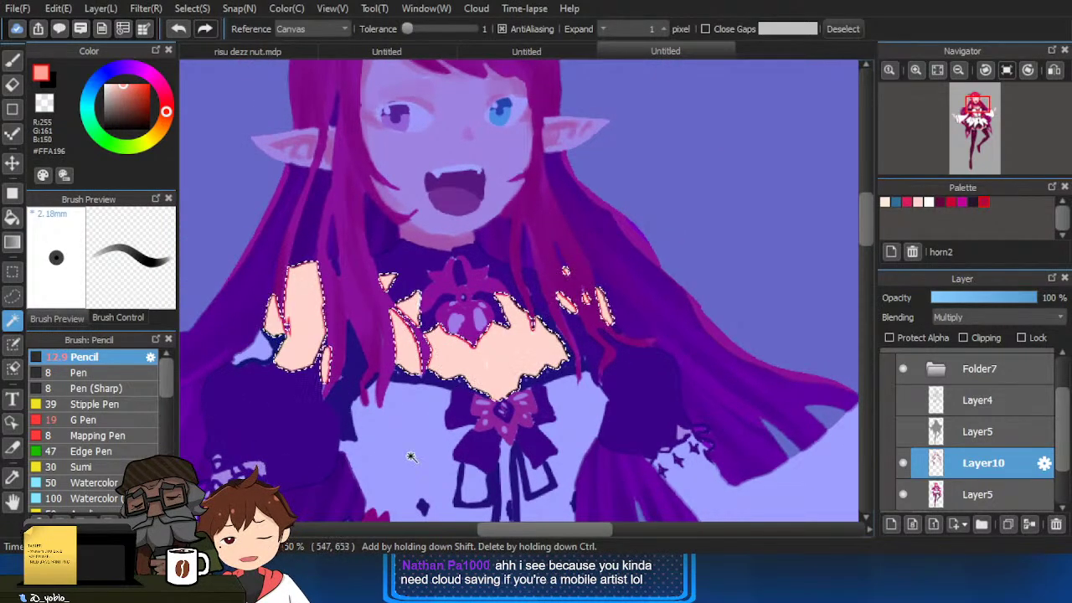
key("ctrl+d")
left_click_drag(427, 474, 429, 471)
key("ctrl+z")
Shade the left shoulder and the adjoining skin slivers beside the hair in #FFA196 with the size 20 Pencil.
key("b")
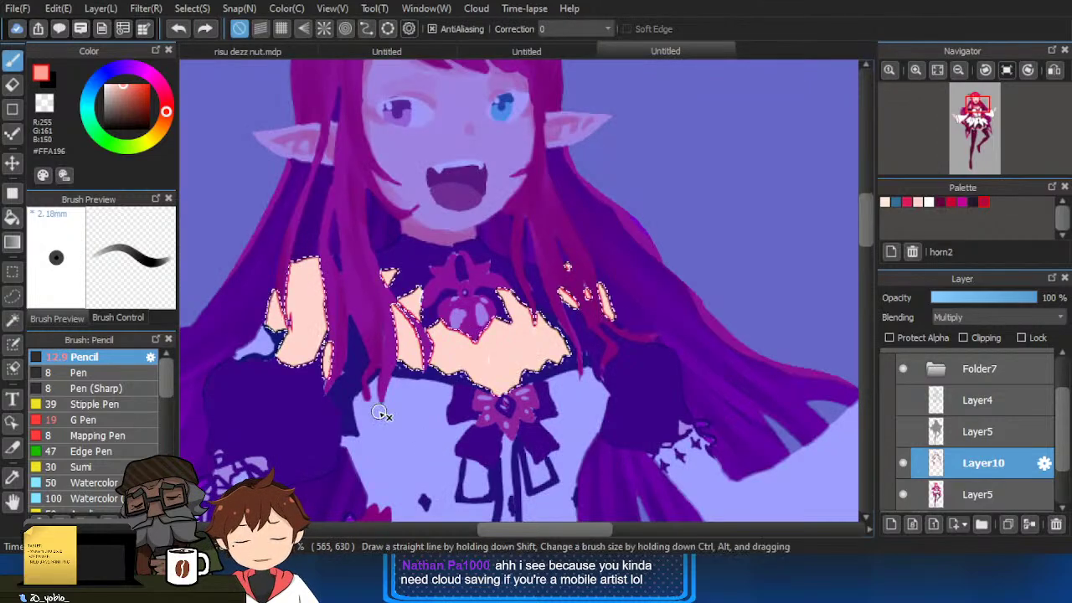
key("bracketright")
key("bracketright")
key("bracketright")
left_click_drag(329, 344, 321, 388)
left_click_drag(310, 341, 333, 313)
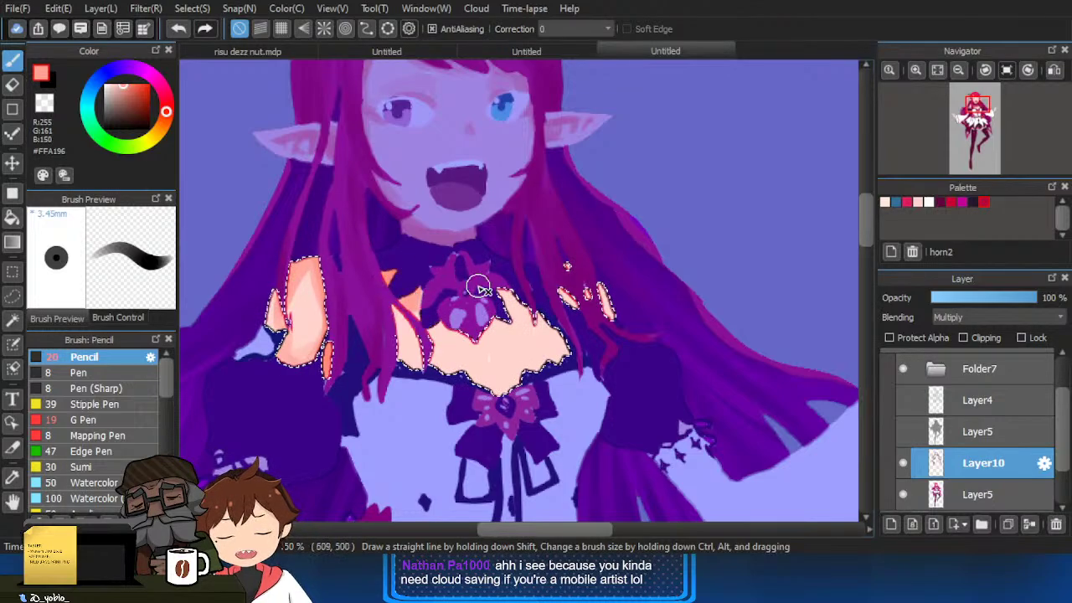
Show Layer4 and shade the cleavage below the heart brooch with the Pencil reduced to size 12.4.
key("bracketleft")
key("bracketleft")
key("bracketleft")
key("bracketleft")
key("bracketleft")
left_click(908, 400)
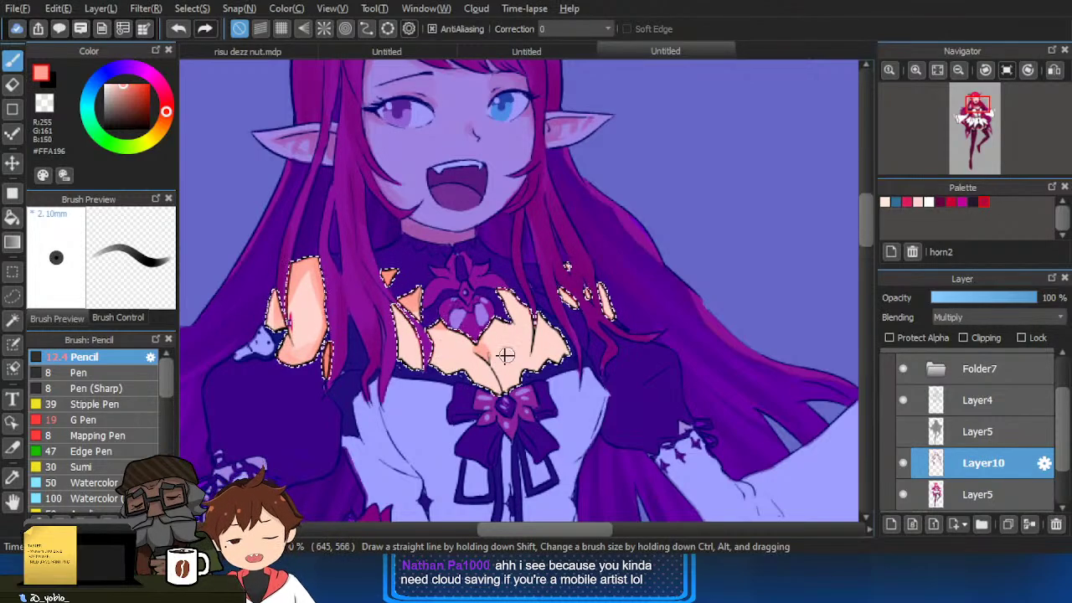
Shade the chest edges and the skin slivers between the right hair strands with the size 19 Pencil, then deselect.
key("bracketright")
key("bracketright")
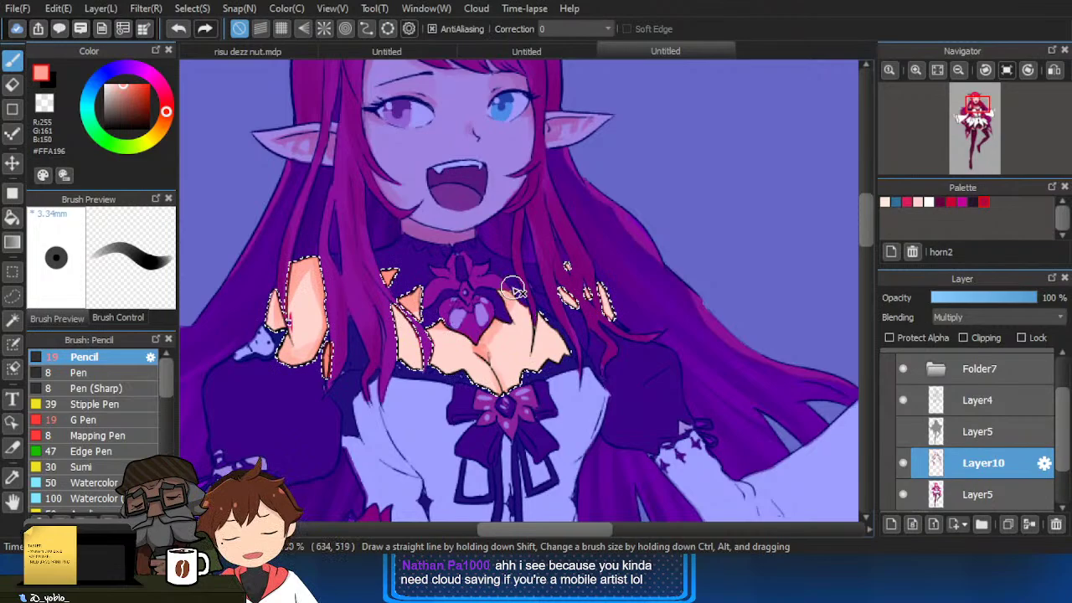
left_click_drag(576, 343, 434, 322)
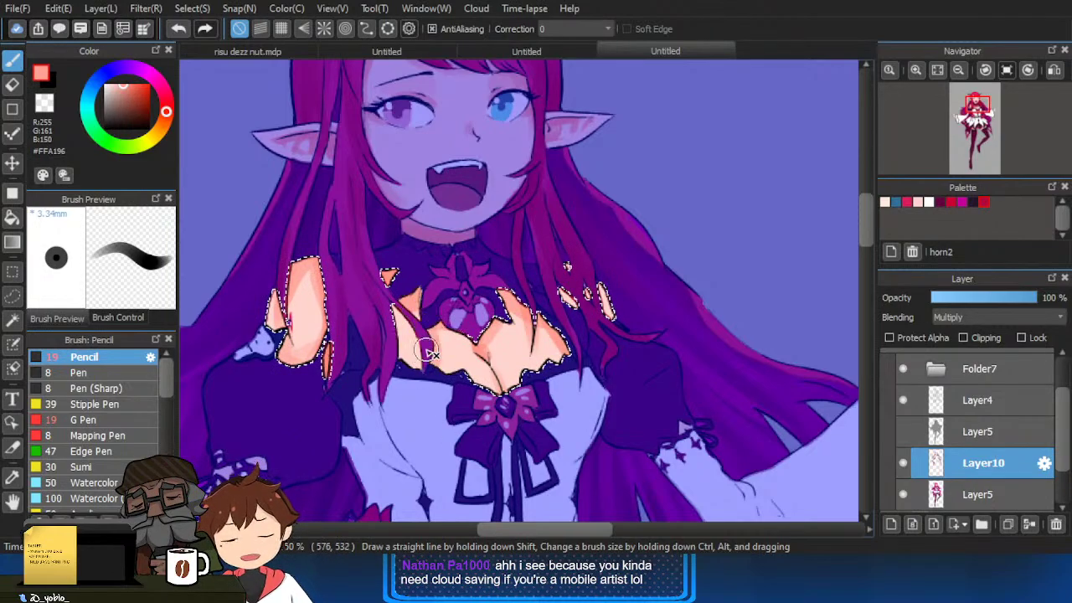
mouse_move(434, 380)
left_mouse_down()
mouse_move(414, 331)
mouse_move(394, 329)
mouse_move(489, 472)
mouse_move(573, 323)
mouse_move(571, 369)
mouse_move(537, 338)
mouse_move(555, 394)
left_mouse_up()
mouse_move(643, 417)
left_mouse_down()
mouse_move(653, 220)
mouse_move(647, 287)
left_mouse_up()
left_click_drag(588, 194, 579, 153)
left_click_drag(620, 201, 613, 184)
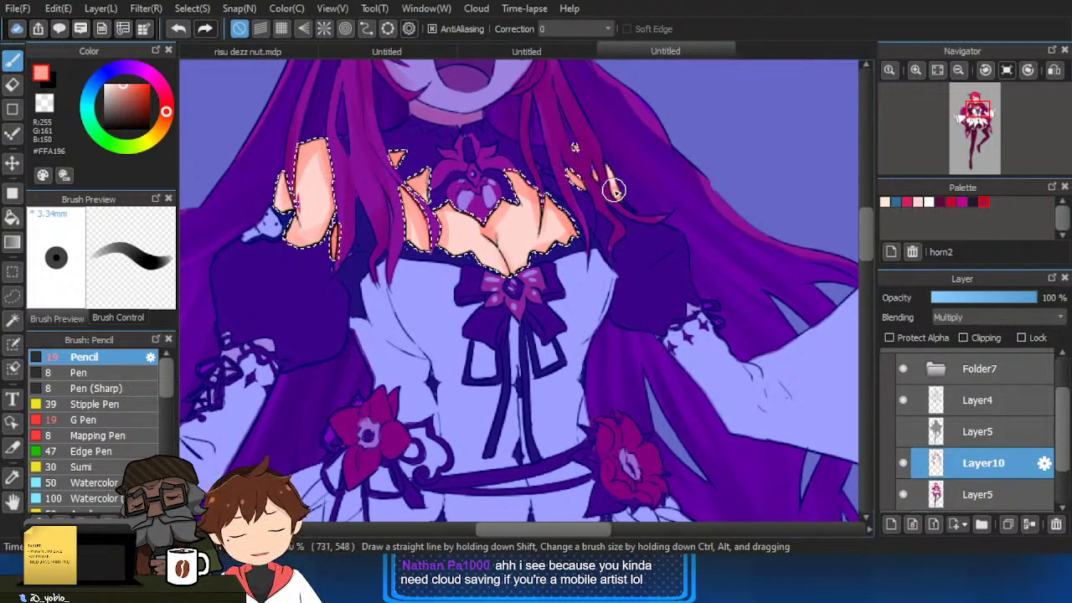
key("ctrl+d")
left_click_drag(624, 350, 652, 251)
scroll(671, 334, "down", 4)
key("ctrl+d")
Select the left hand's skin with the Magic Wand and shade its wrist and lower palm with the size 19 Pencil.
scroll(345, 360, "up", 3)
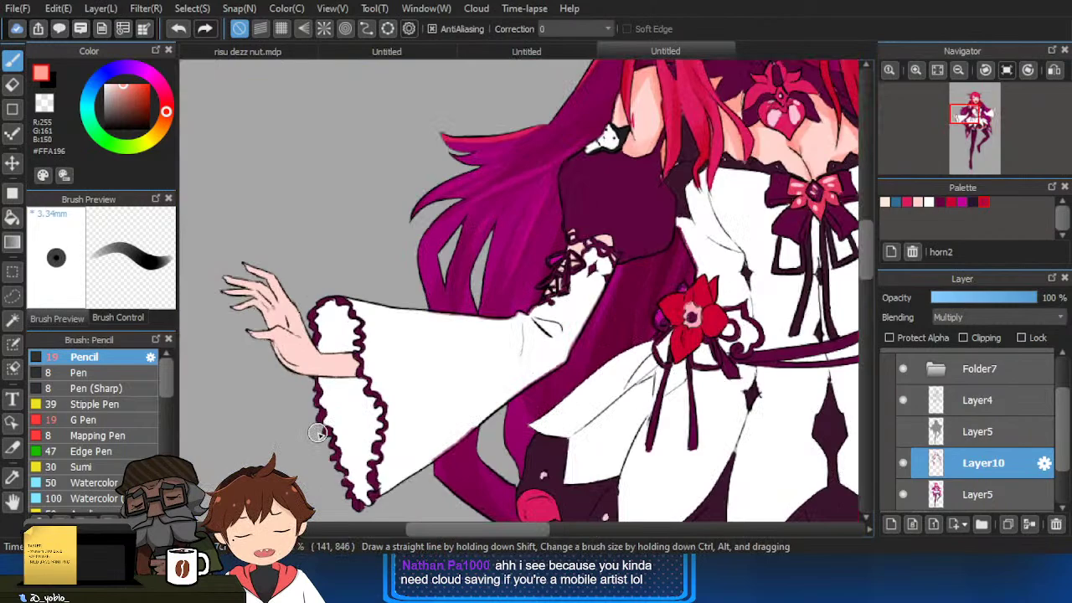
key("e")
key("w")
left_click(327, 361)
key("b")
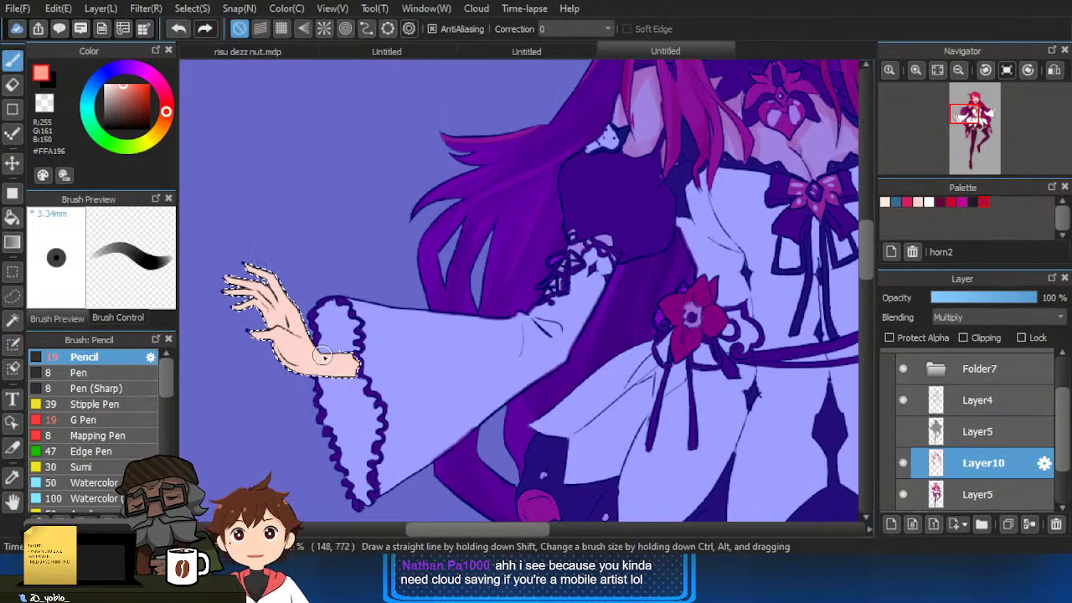
mouse_move(329, 370)
left_mouse_down()
mouse_move(351, 352)
mouse_move(327, 386)
mouse_move(287, 358)
left_mouse_up()
key("ctrl+d")
scroll(280, 360, "up", 1)
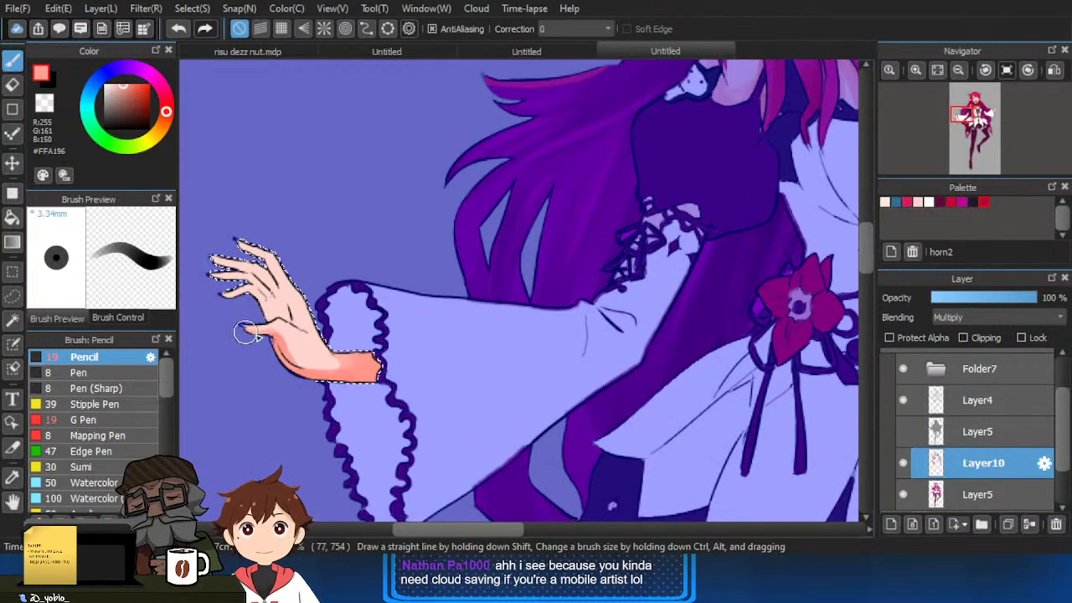
Shade the left hand's fingers, upper palm and thumb side, reducing the Pencil to size 13.1 and 10.8.
scroll(257, 299, "up", 2)
mouse_move(211, 298)
left_mouse_down()
mouse_move(247, 299)
mouse_move(248, 262)
mouse_move(268, 278)
left_mouse_up()
key("bracketleft")
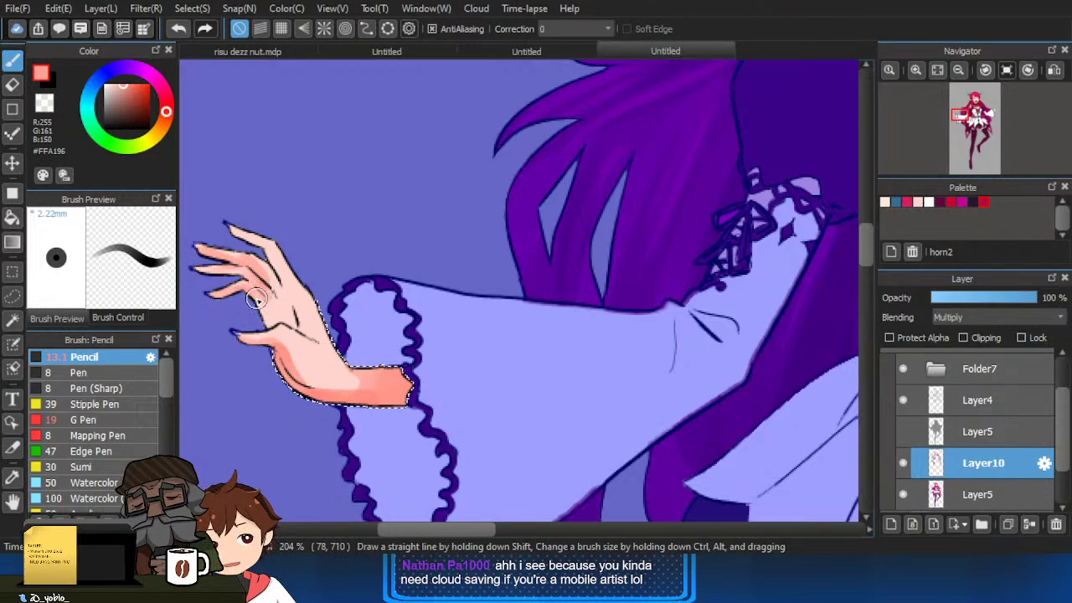
key("bracketleft")
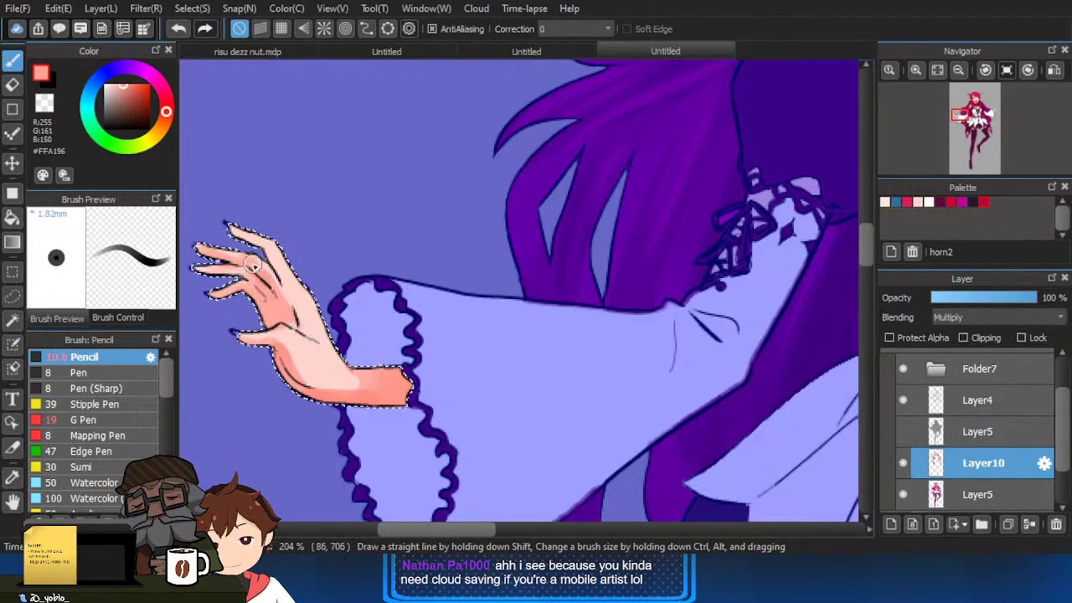
left_click_drag(231, 235, 263, 250)
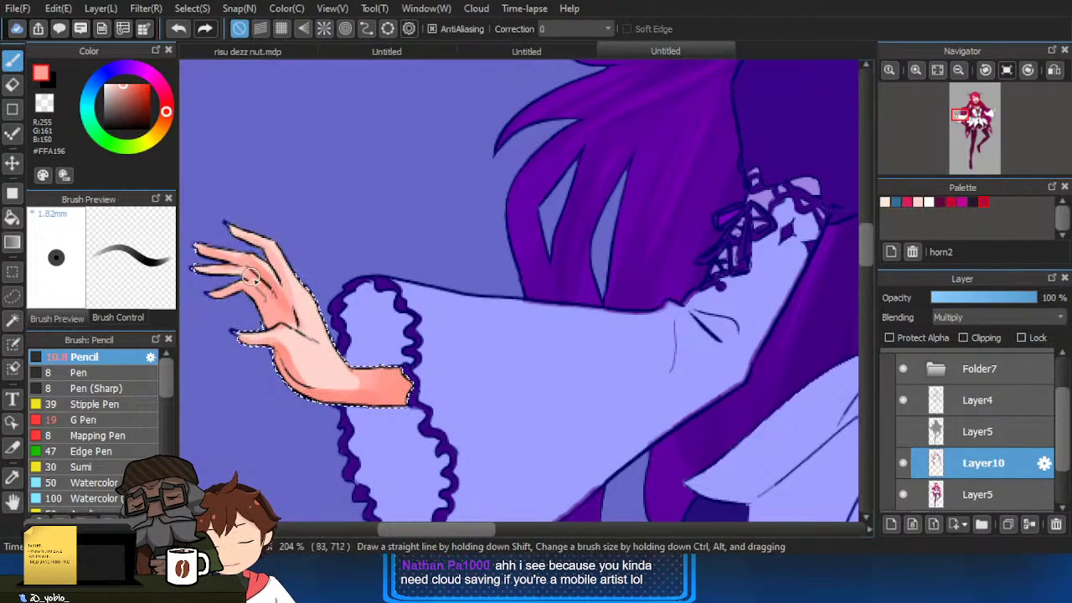
left_click_drag(255, 357, 288, 386)
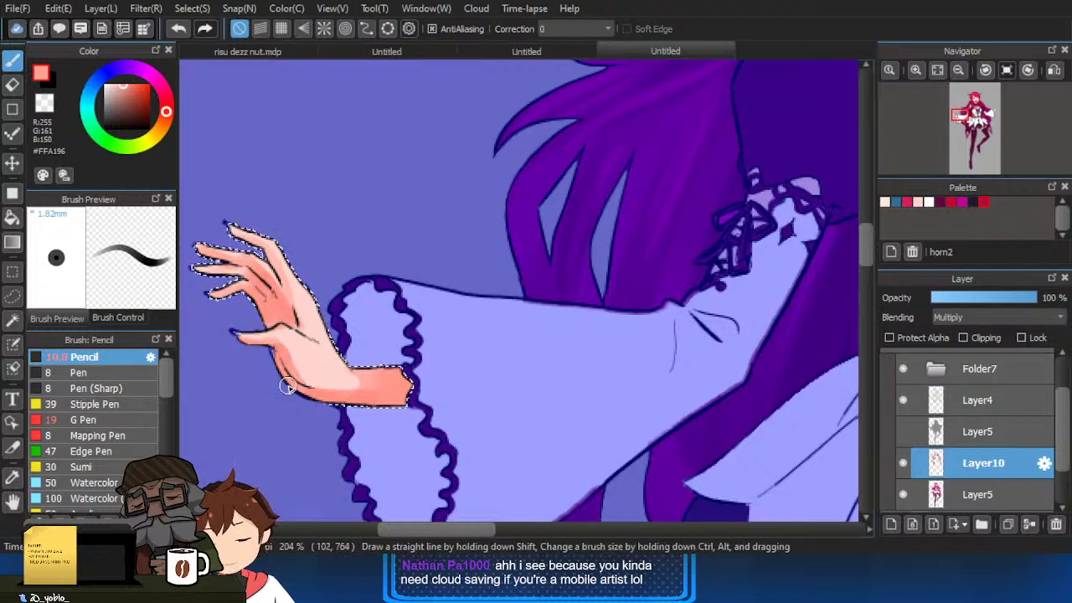
Refine the skin shadows on the left hand's fingers and palm with the Pencil reduced to size 7.
key("bracketleft")
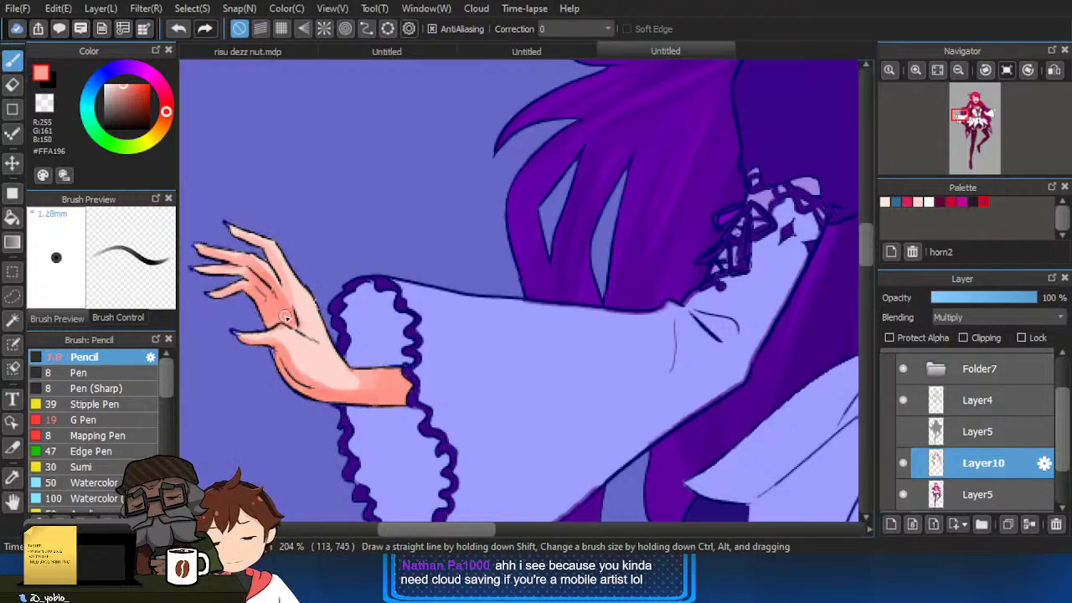
scroll(342, 336, "down", 3)
key("ctrl+d")
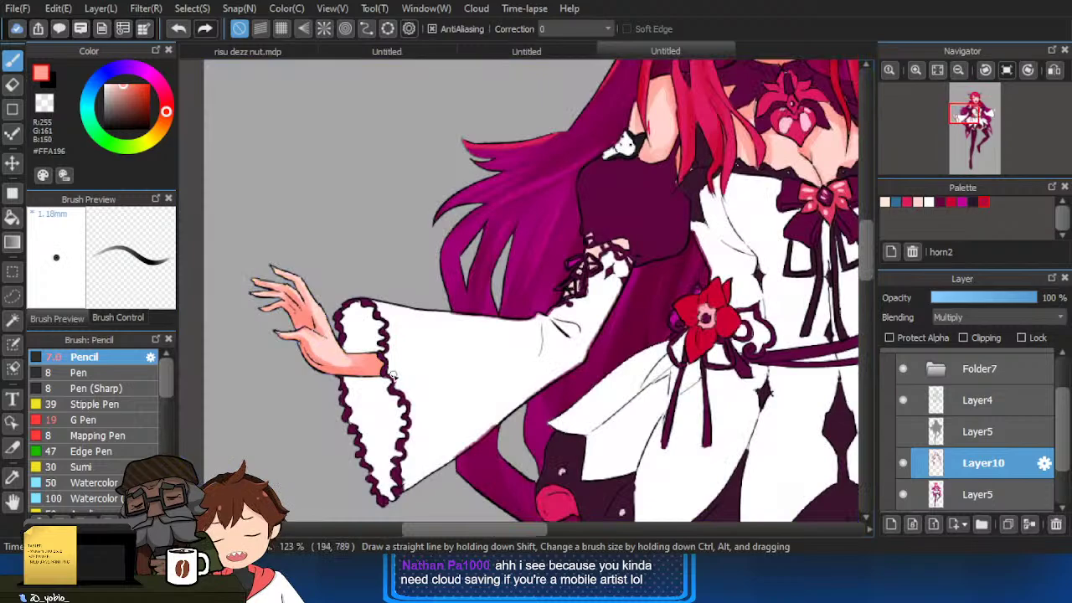
scroll(281, 323, "up", 3)
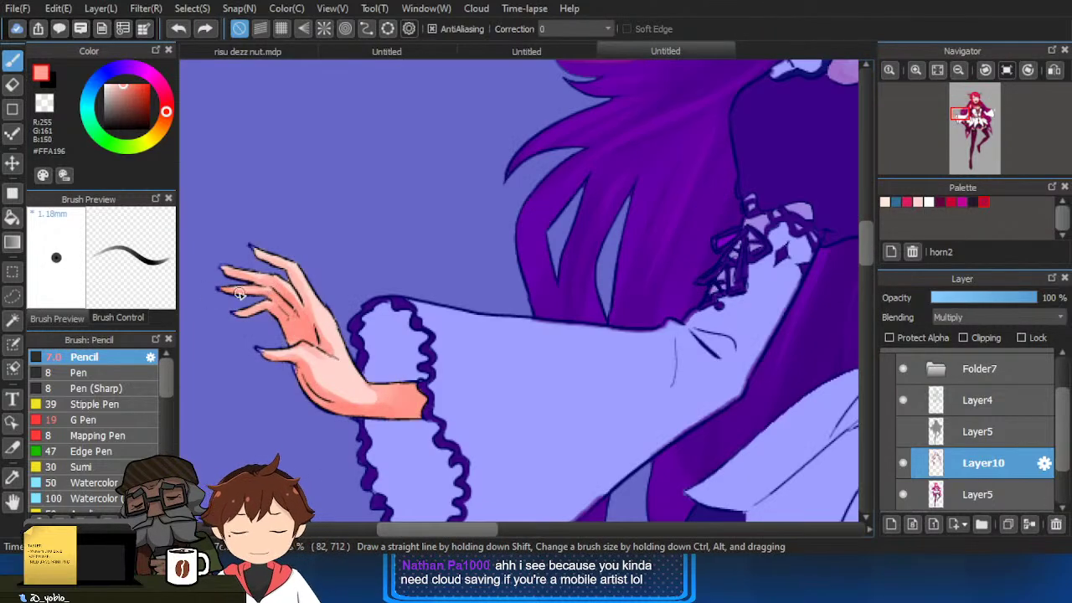
left_click(270, 315)
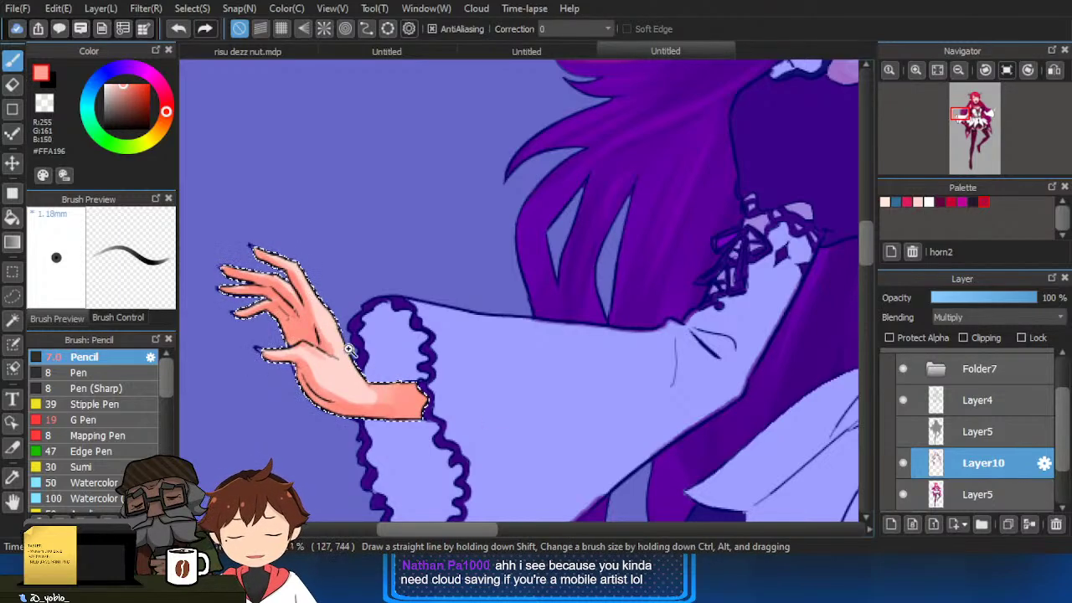
left_click_drag(315, 331, 276, 352)
Select the right hand's skin with the Magic Wand, hiding Layer4 for the selection and showing it again.
left_click_drag(621, 372, 491, 399)
left_click_drag(794, 338, 512, 427)
left_click_drag(620, 356, 640, 358)
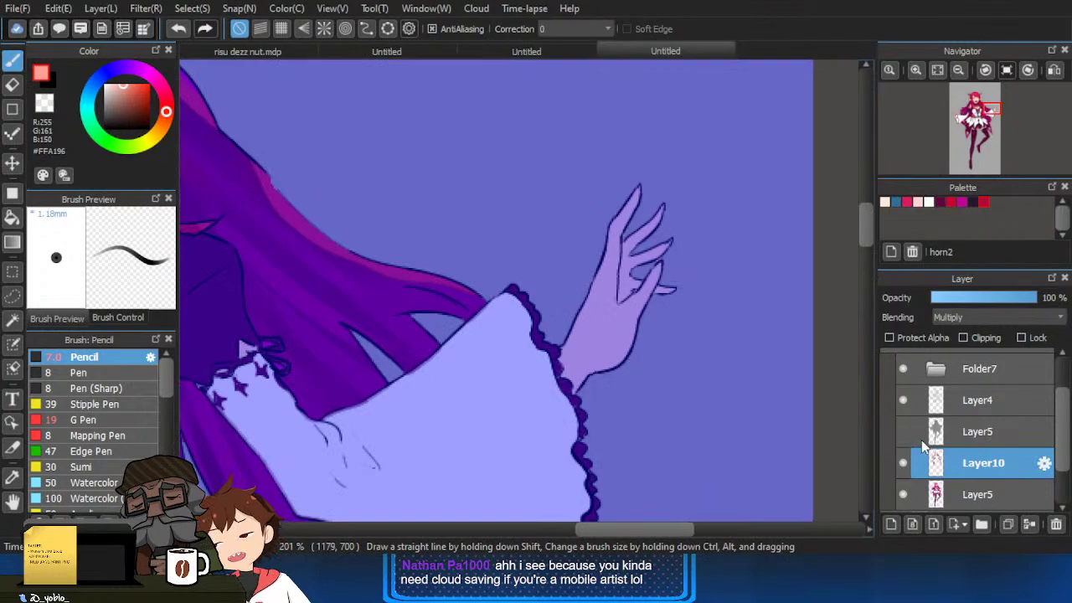
left_click(903, 401)
key("w")
left_click(618, 322)
key("Delete")
left_click(904, 400)
key("b")
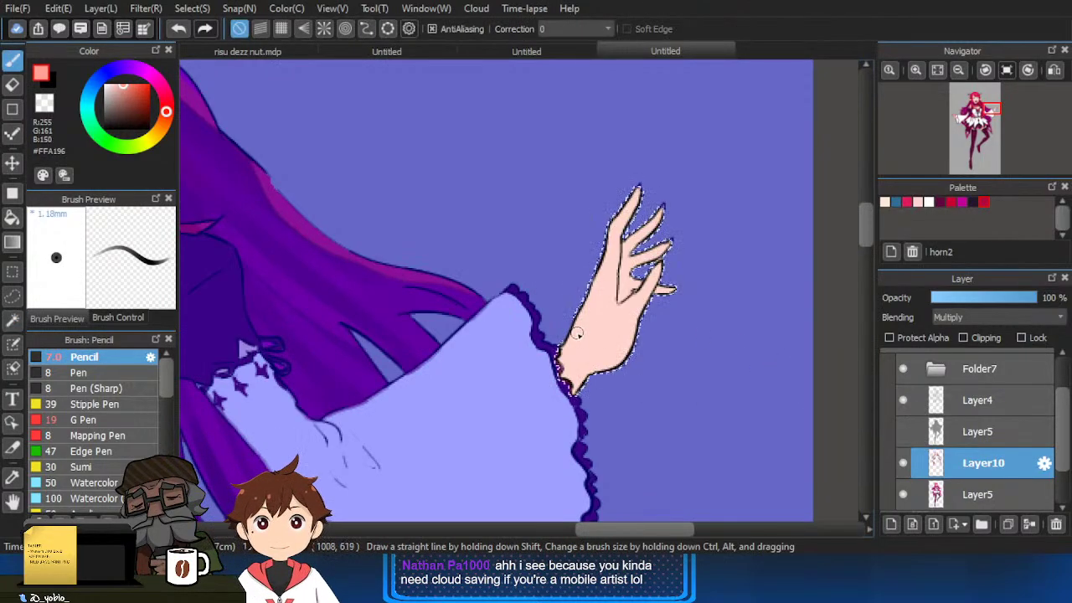
Shade the right hand's wrist, outer palm edge and back fingers in #FFA196 with the Pencil at size 13.8, then deselect.
left_click_drag(577, 339, 583, 339)
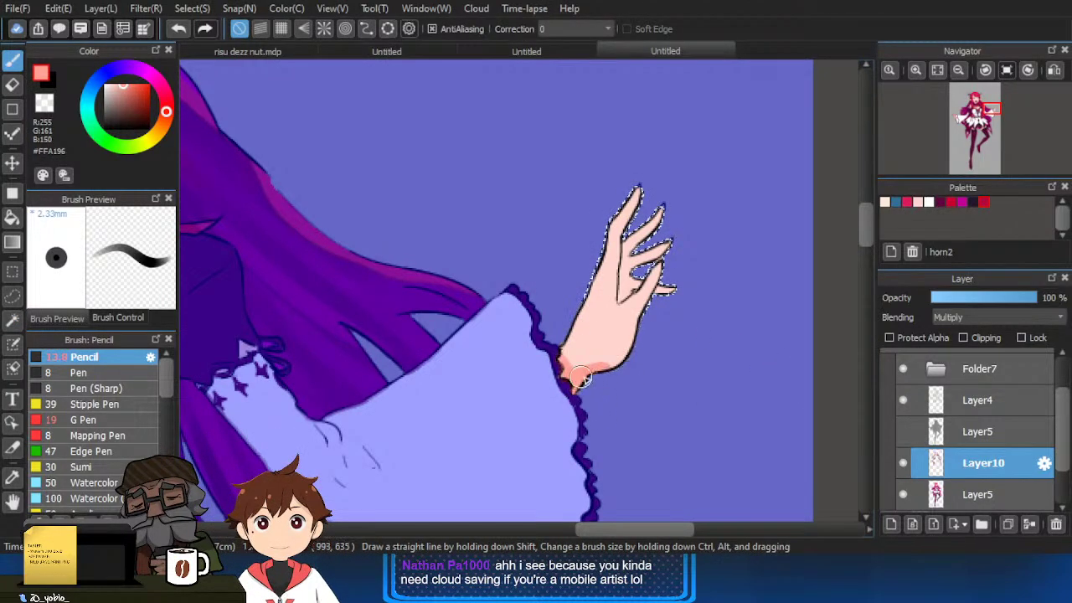
left_click_drag(580, 378, 596, 378)
key("g")
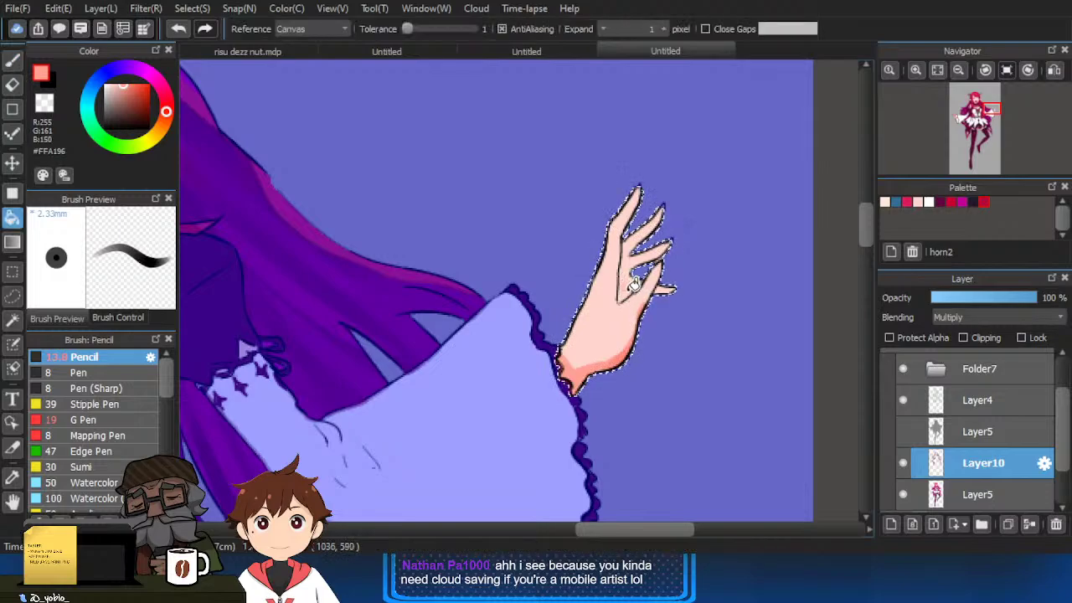
key("b")
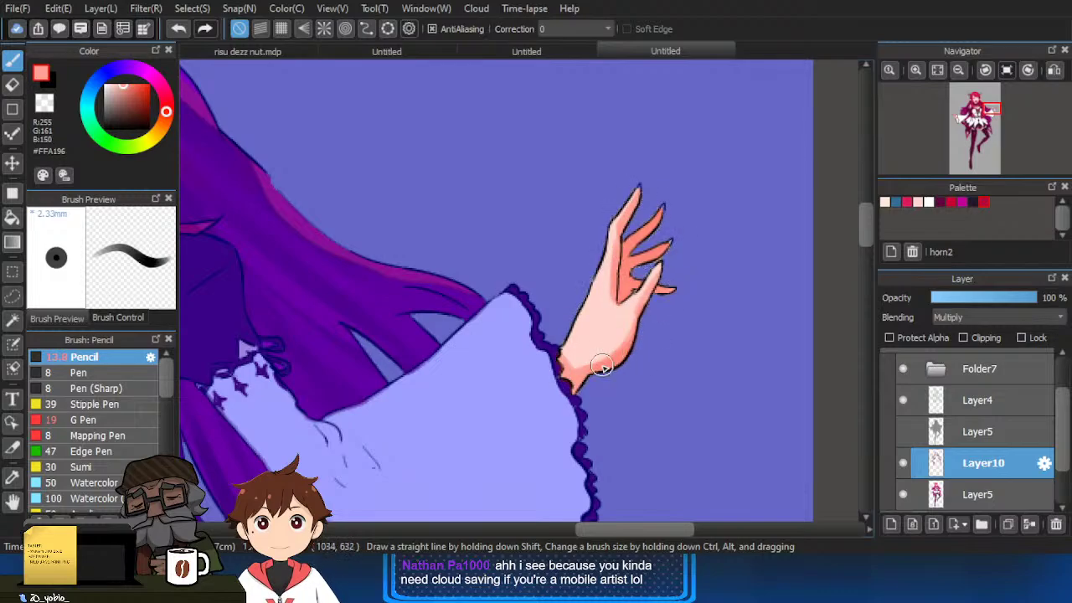
key("e")
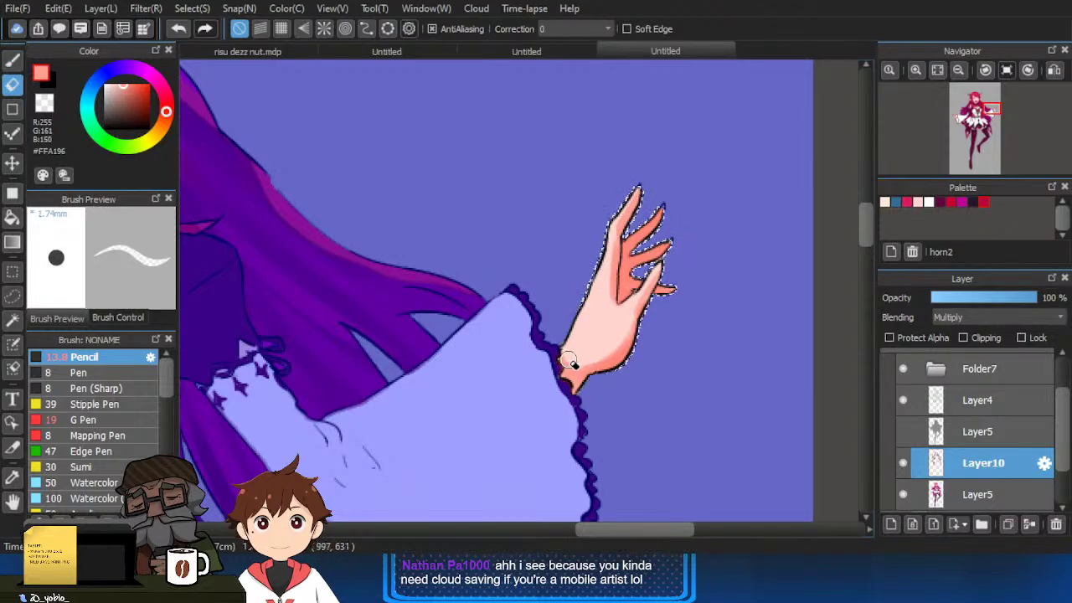
key("b")
scroll(609, 388, "down", 5)
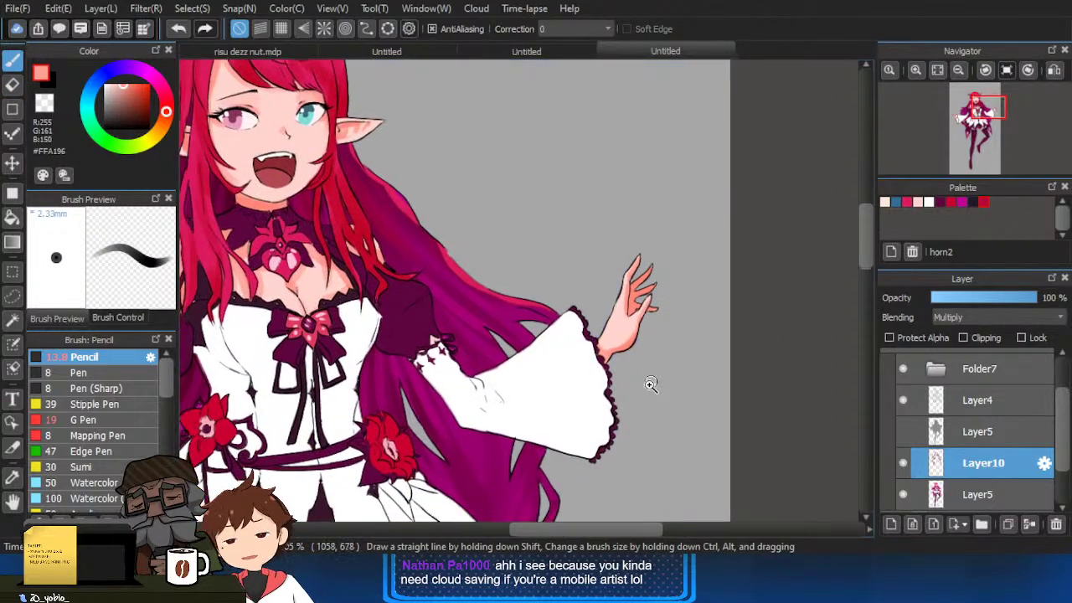
Move Layer10 above the gray Layer5, comparing the shading against the gray before hiding Layer5 again.
left_click_drag(645, 382, 696, 358)
left_click_drag(713, 405, 702, 341)
scroll(702, 342, "up", 2)
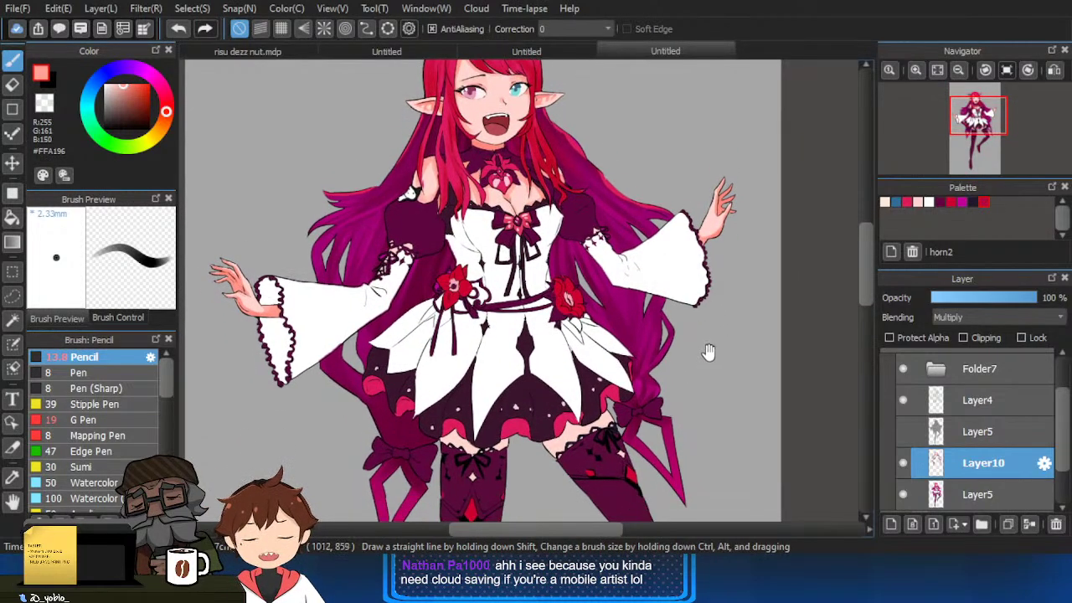
scroll(709, 367, "up", 2)
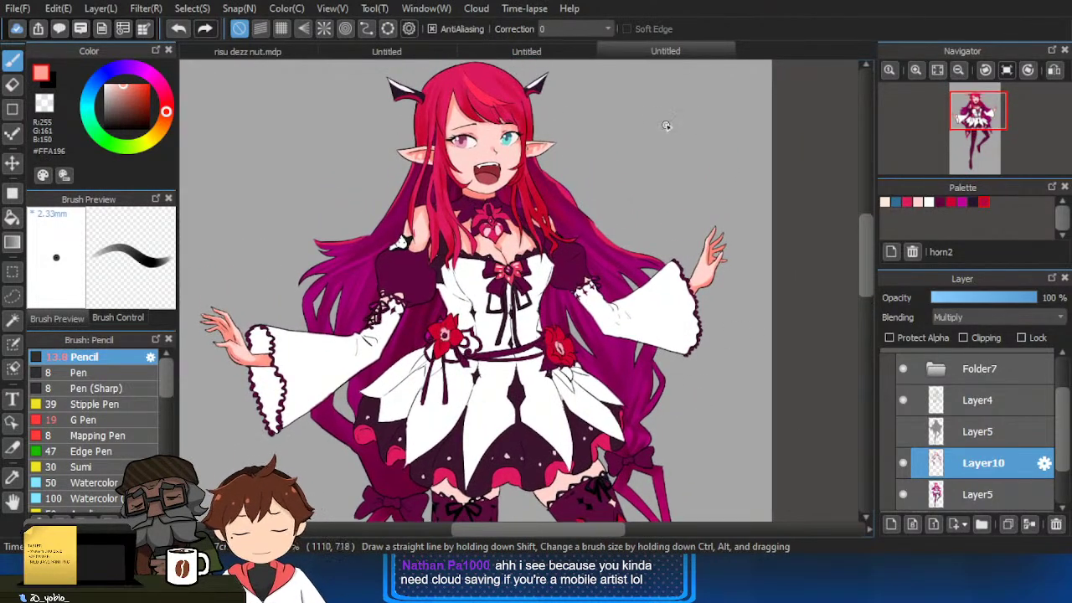
left_click(903, 436)
mouse_move(945, 453)
left_mouse_down()
mouse_move(954, 416)
mouse_move(948, 432)
left_mouse_up()
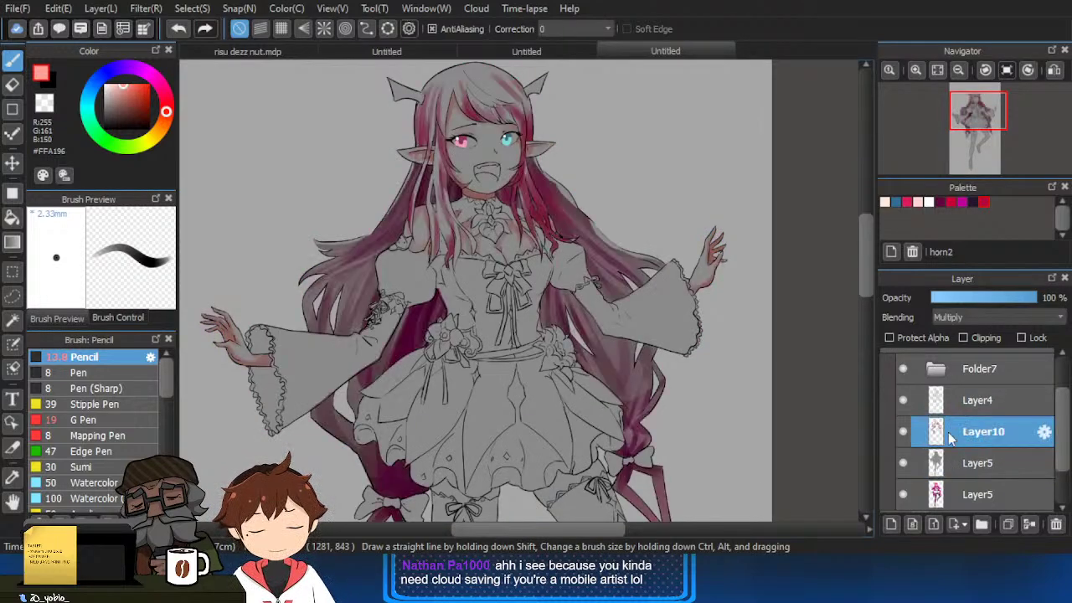
left_click(906, 432)
left_click(906, 432)
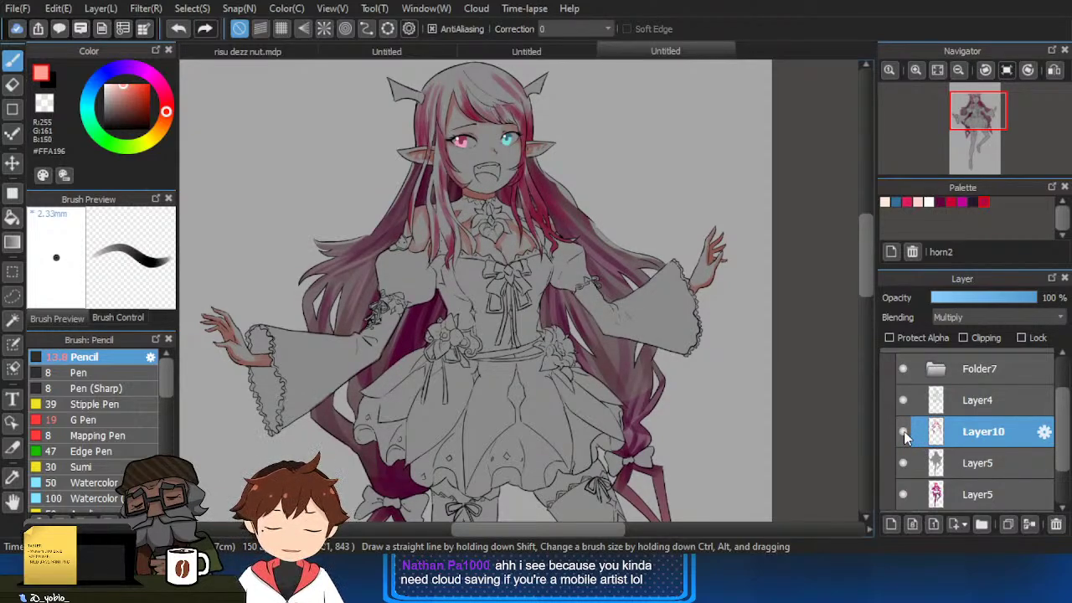
left_click(904, 458)
left_click_drag(414, 350, 489, 306)
Hide Layer4 and Layer10 to leave only the flat colors showing, clearing any Magic Wand selection.
left_click(903, 402)
scroll(469, 222, "up", 3)
key("w")
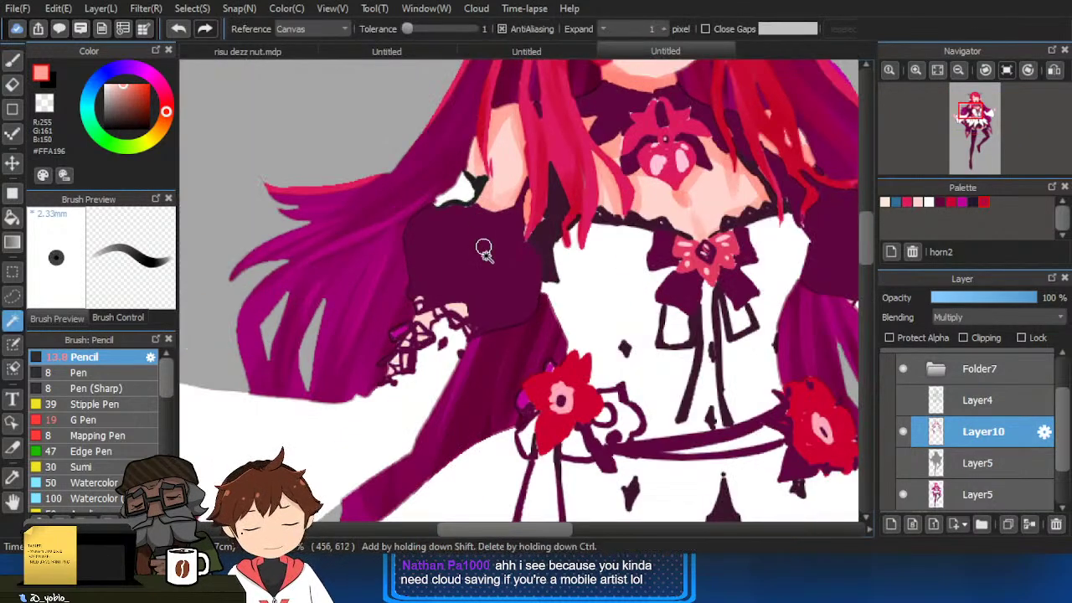
scroll(484, 251, "down", 1)
left_click(506, 270)
left_click(906, 431)
key("ctrl+d")
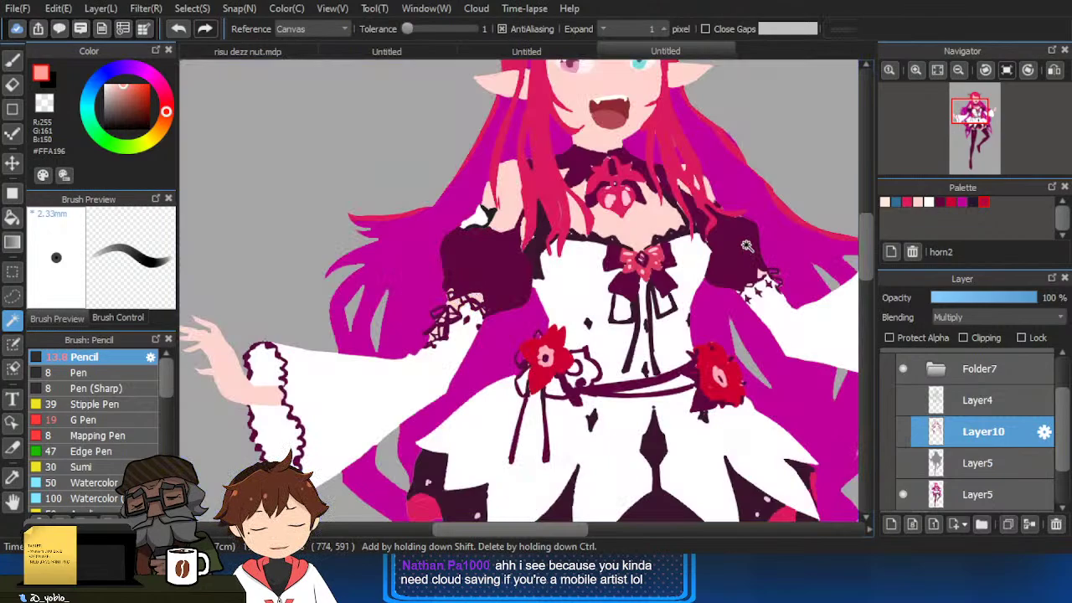
Select both dark puffy upper sleeves with the Magic Wand and show Layer10 again.
left_click(745, 246)
left_click(502, 260, "shift")
scroll(553, 277, "down", 2)
left_click_drag(590, 305, 585, 255)
scroll(586, 256, "up", 1)
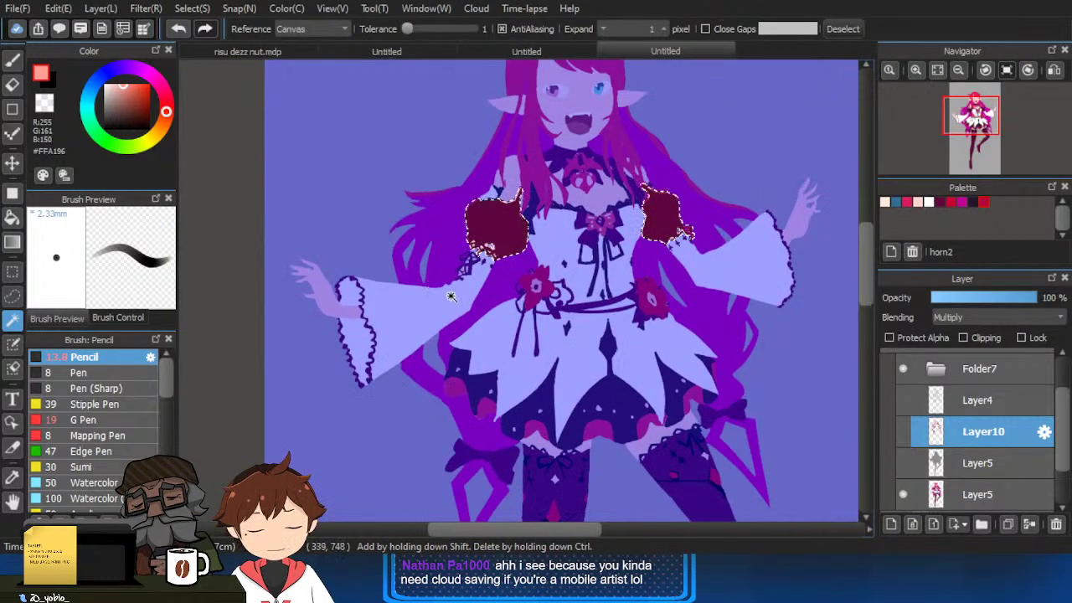
left_click_drag(580, 305, 546, 360)
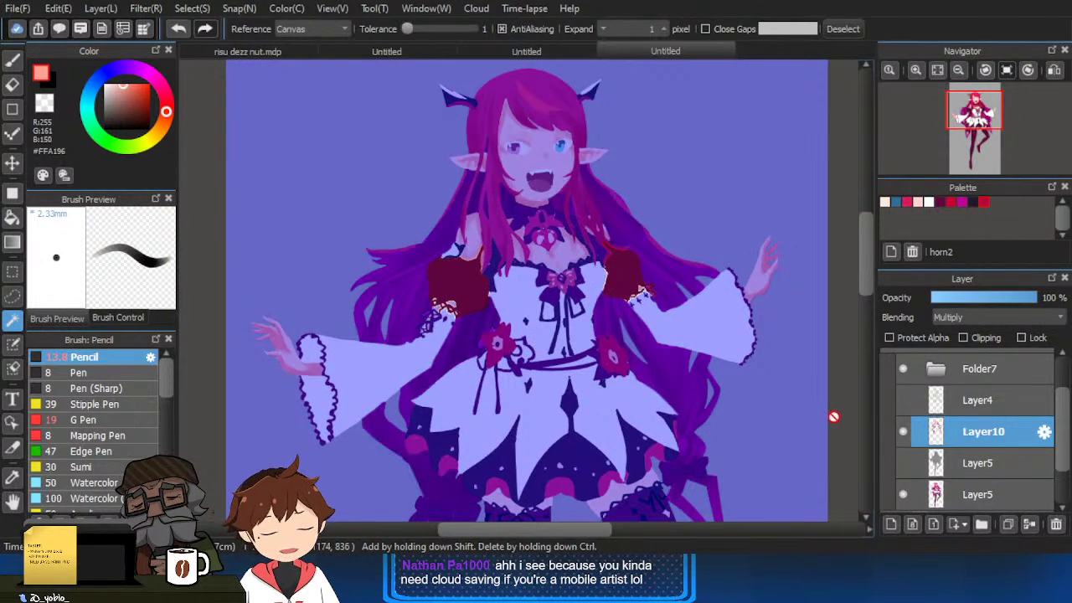
Sample #5E063F from the left puffy sleeve and paint its first fold shadows with the size 21 Pencil.
key("b")
scroll(495, 294, "up", 2)
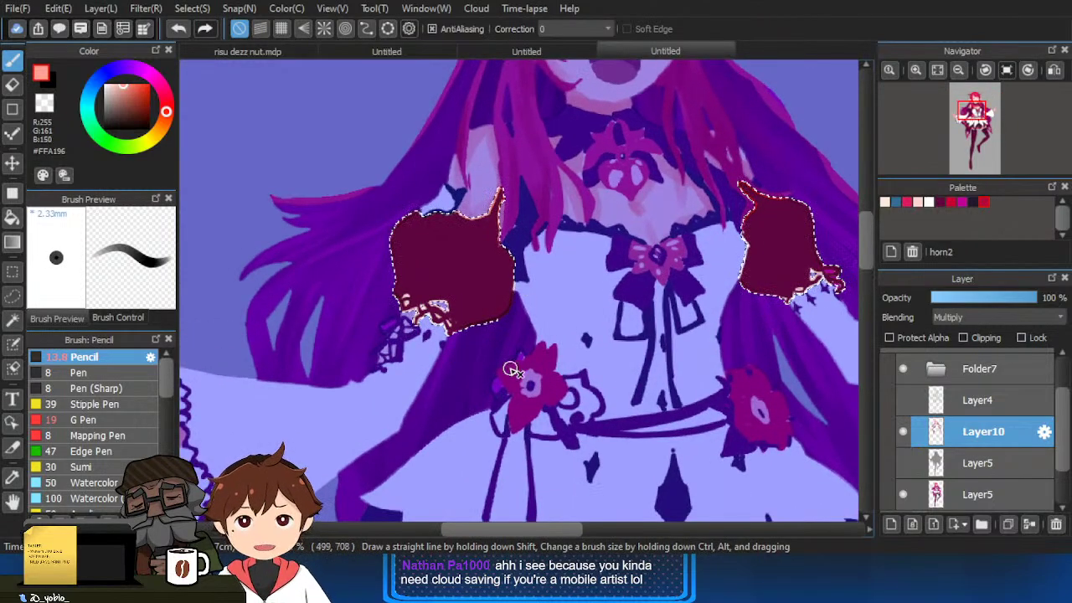
left_click(493, 291, "alt")
left_click_drag(492, 292, 433, 349)
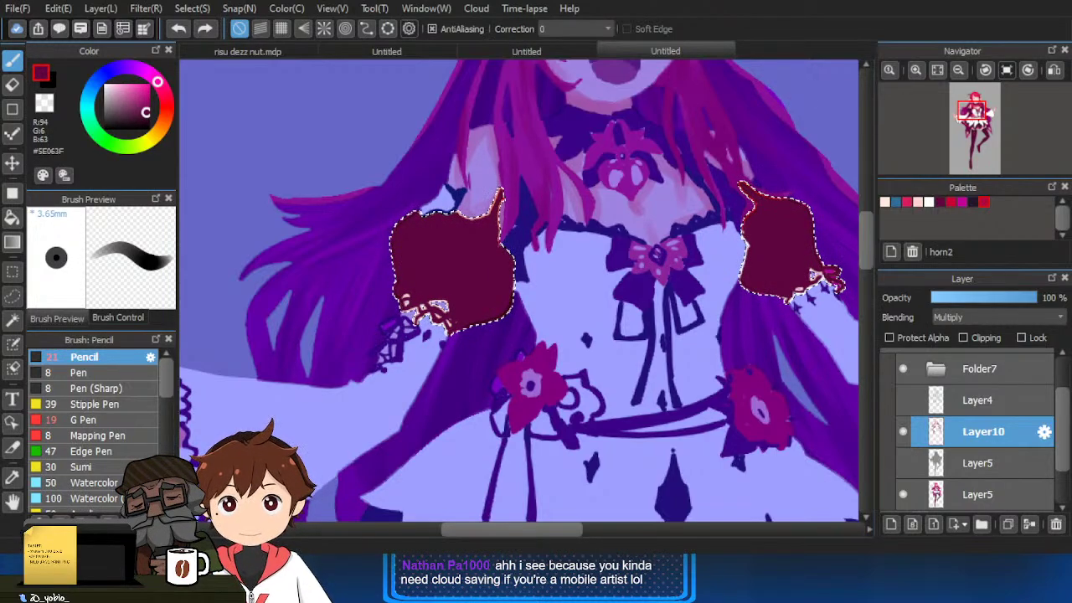
key("ctrl+d")
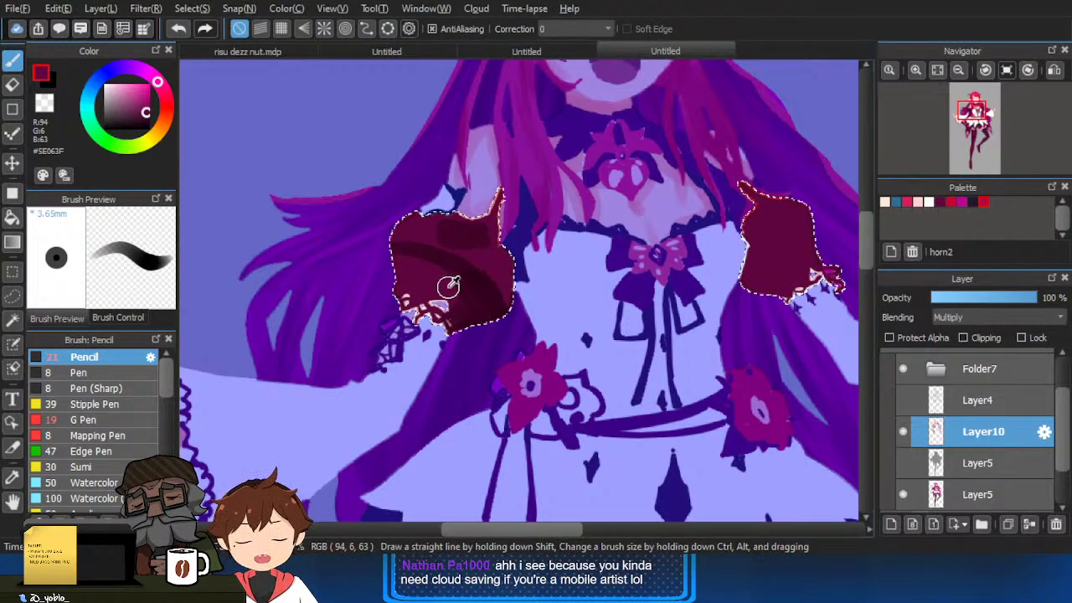
Trim the left sleeve's fold shadows with the Eraser and deepen its lower half with the size 31 Pencil.
key("e")
left_click_drag(428, 291, 470, 285)
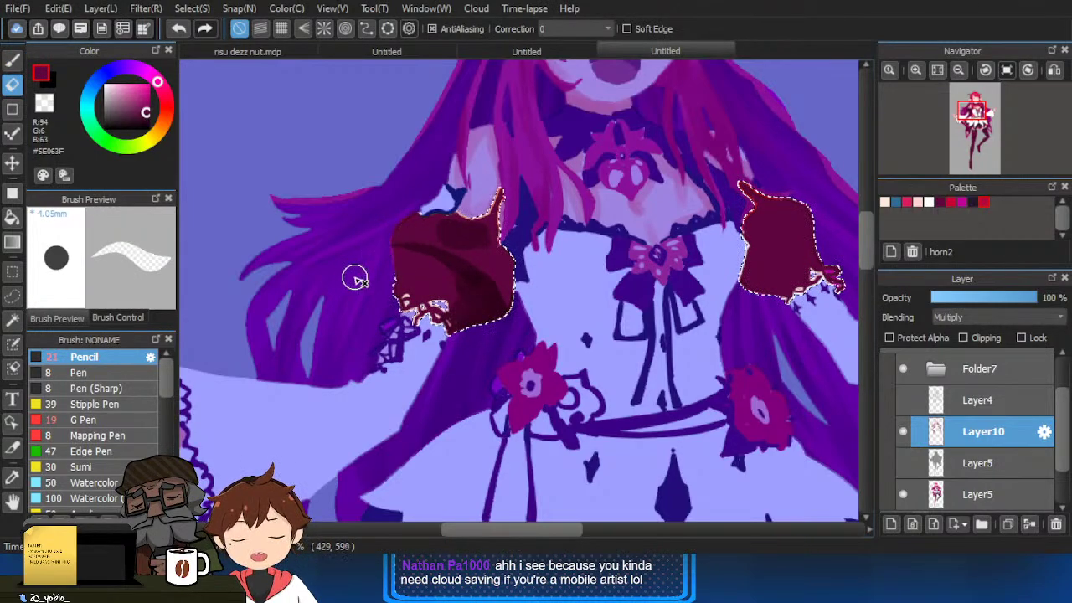
key("b")
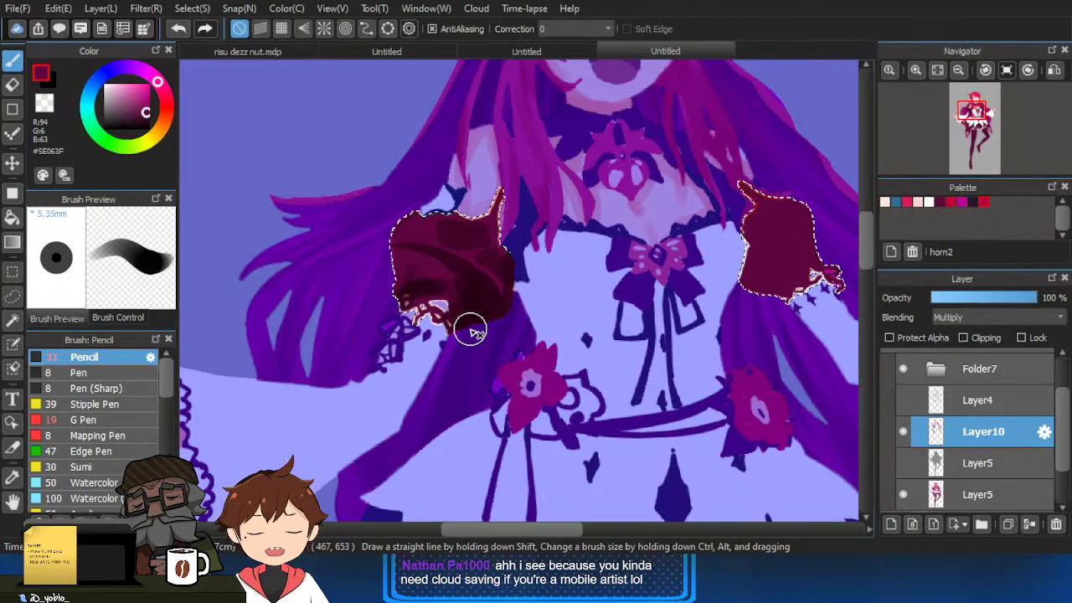
Clean up the left sleeve's middle folds with the Eraser and add finer fold shadows with the size 19 Pencil.
key("e")
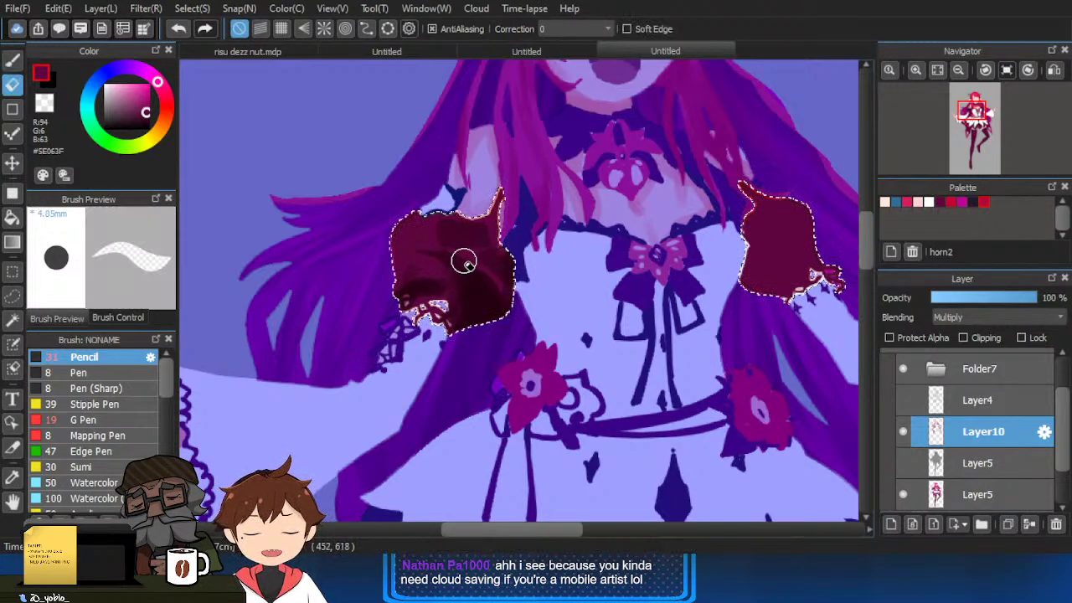
key("ctrl+d")
key("b")
left_click_drag(504, 311, 431, 279)
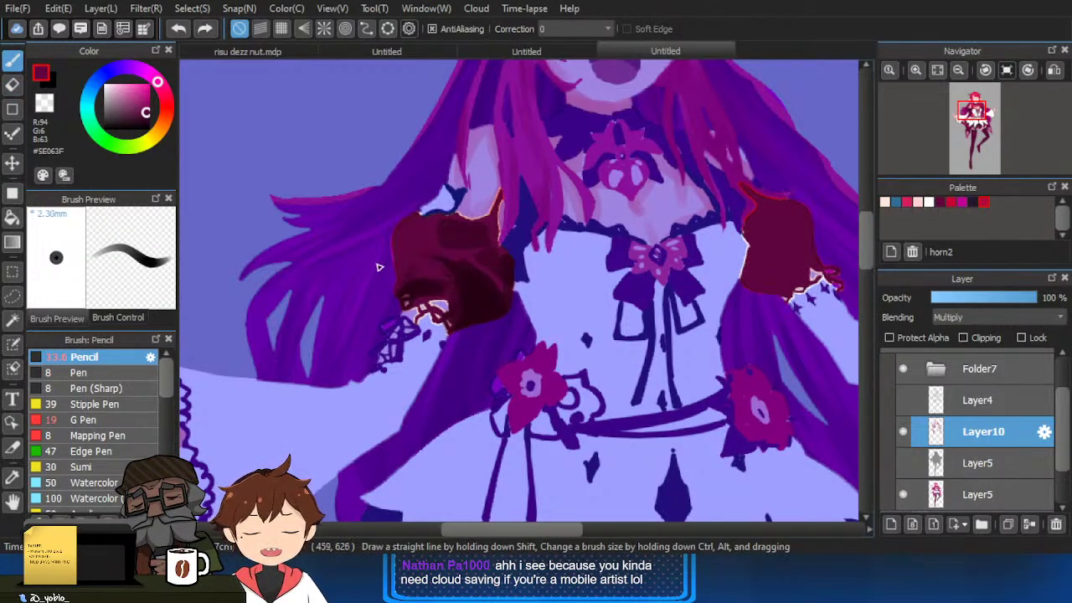
key("ctrl+z")
left_click_drag(575, 327, 526, 326)
left_click_drag(414, 265, 442, 247)
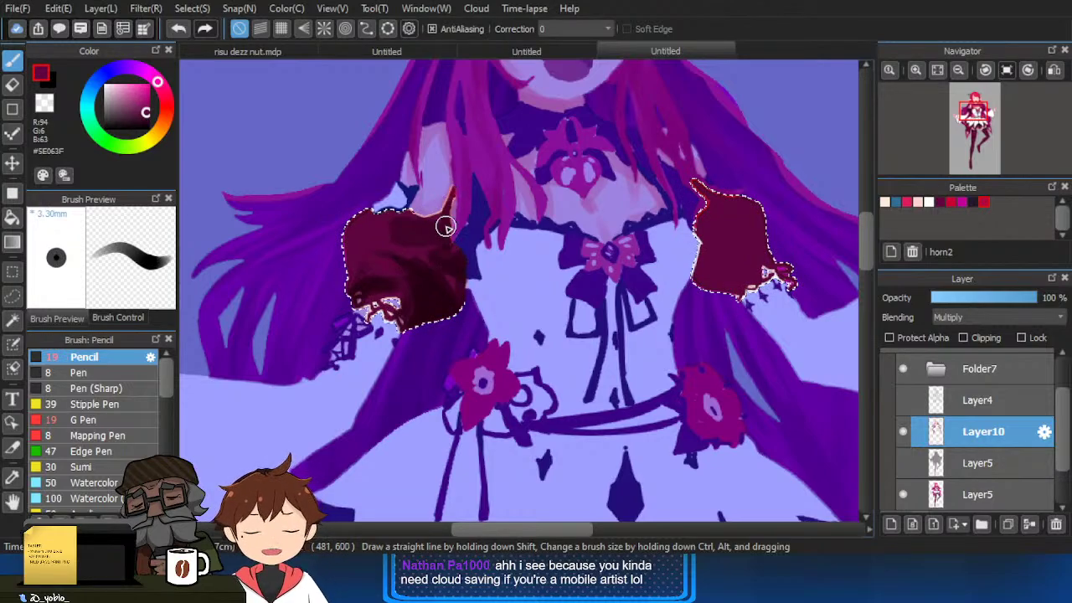
Paint fold shadows on the right puffy sleeve in #5E063F with the Pencil at sizes 12.8 and 18.
scroll(702, 271, "right", 2)
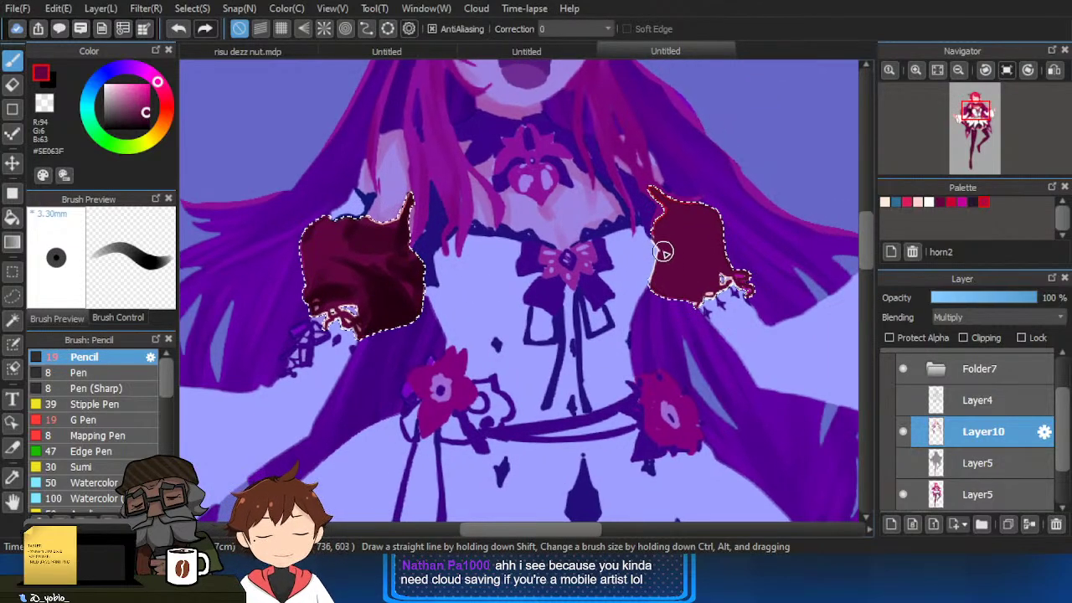
mouse_move(666, 253)
left_mouse_down()
mouse_move(711, 237)
mouse_move(678, 285)
mouse_move(661, 264)
mouse_move(664, 296)
mouse_move(672, 283)
mouse_move(689, 303)
mouse_move(725, 228)
mouse_move(724, 244)
mouse_move(687, 279)
mouse_move(722, 231)
mouse_move(677, 267)
mouse_move(668, 243)
left_mouse_up()
key("ctrl+z")
key("bracketleft")
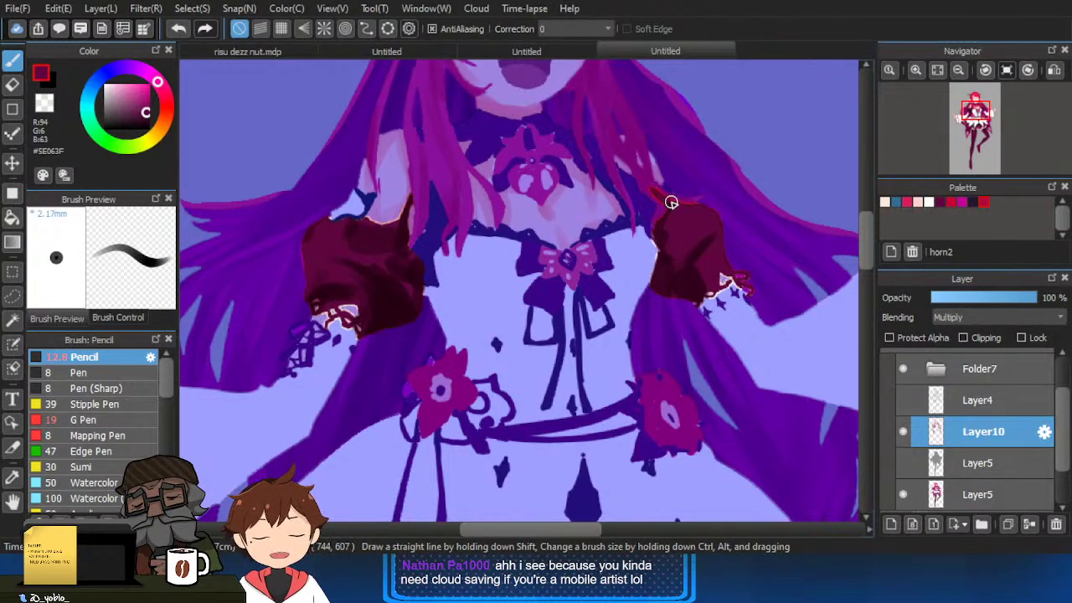
left_click_drag(671, 202, 677, 228)
key("bracketright")
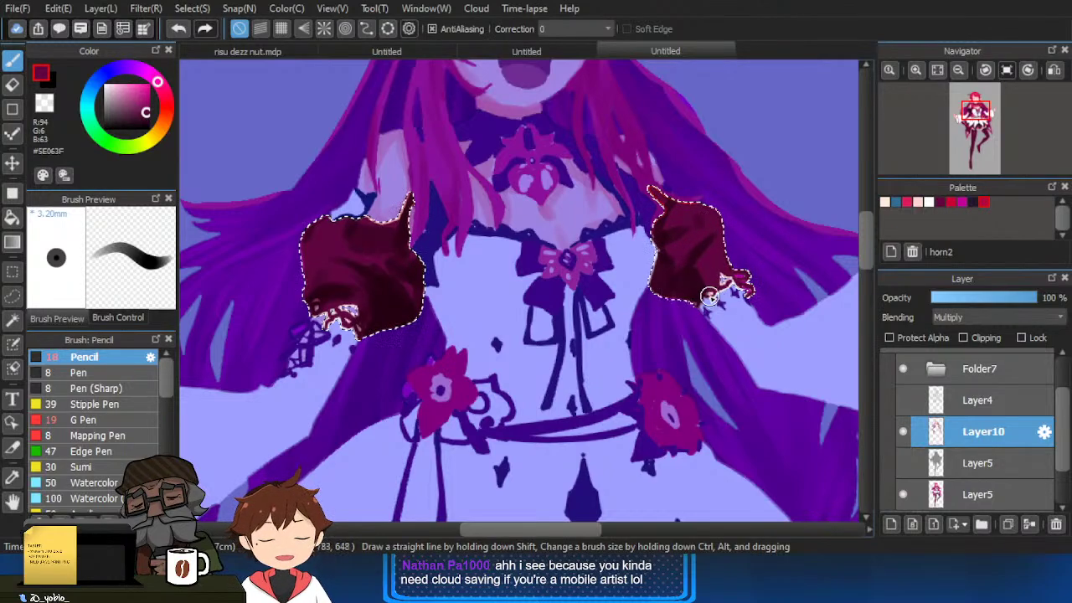
left_click_drag(707, 287, 683, 279)
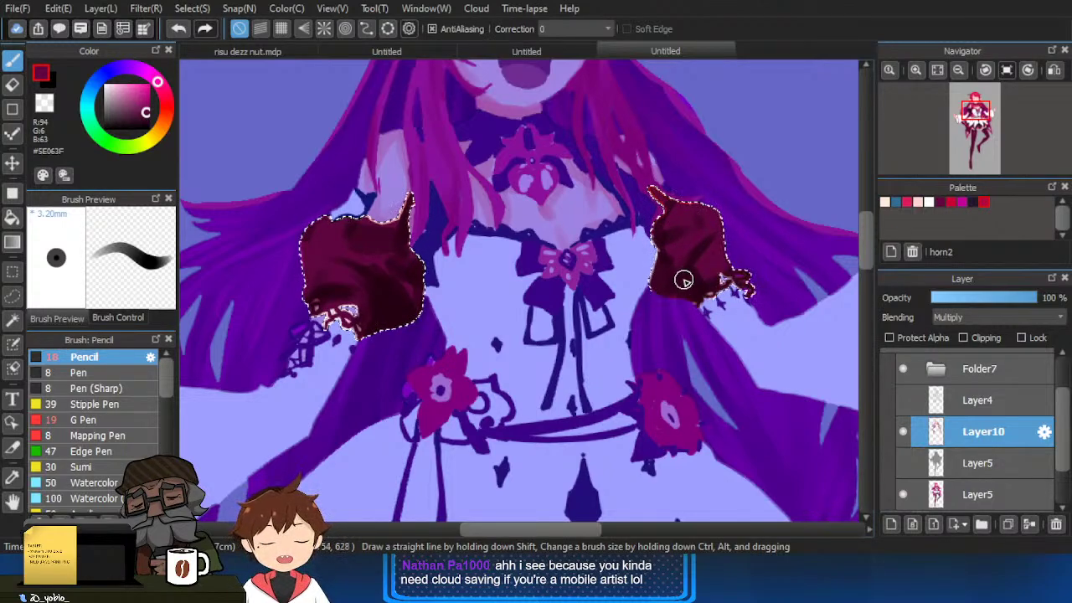
Trim the right sleeve's outer shadows with the Eraser and touch up its upper folds with the size 18 Pencil.
key("e")
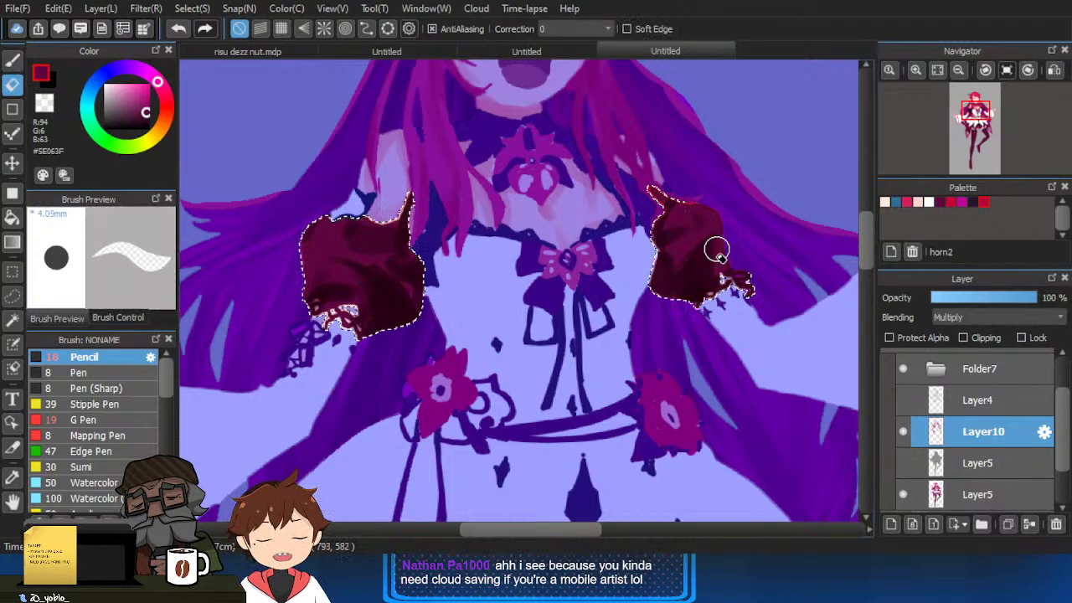
key("b")
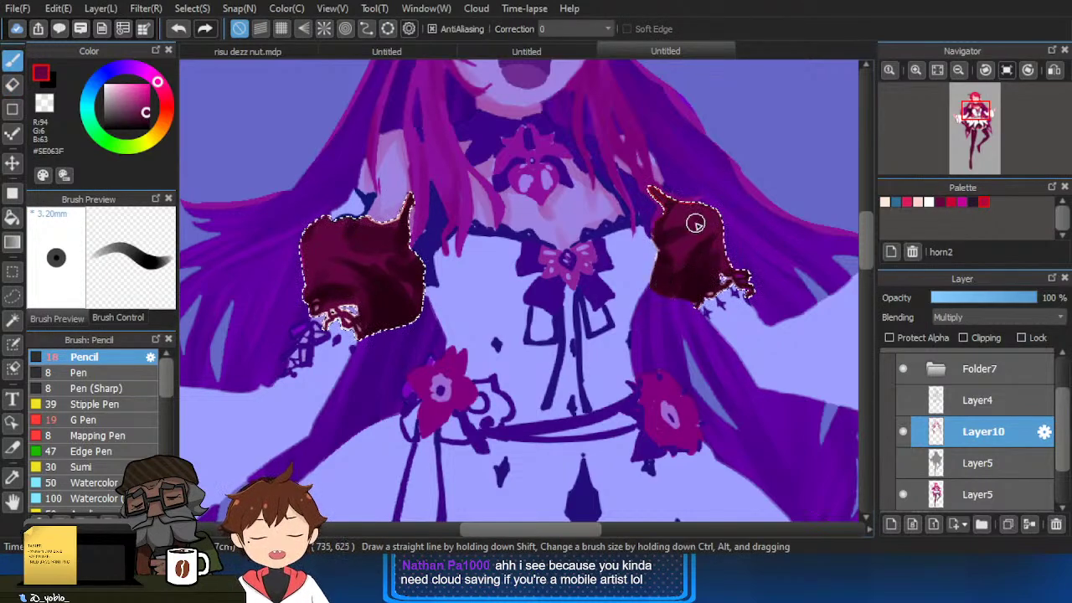
mouse_move(697, 225)
left_mouse_down()
mouse_move(661, 249)
mouse_move(665, 193)
left_mouse_up()
key("ctrl+d")
mouse_move(700, 274)
left_mouse_down()
mouse_move(705, 216)
mouse_move(689, 178)
left_mouse_up()
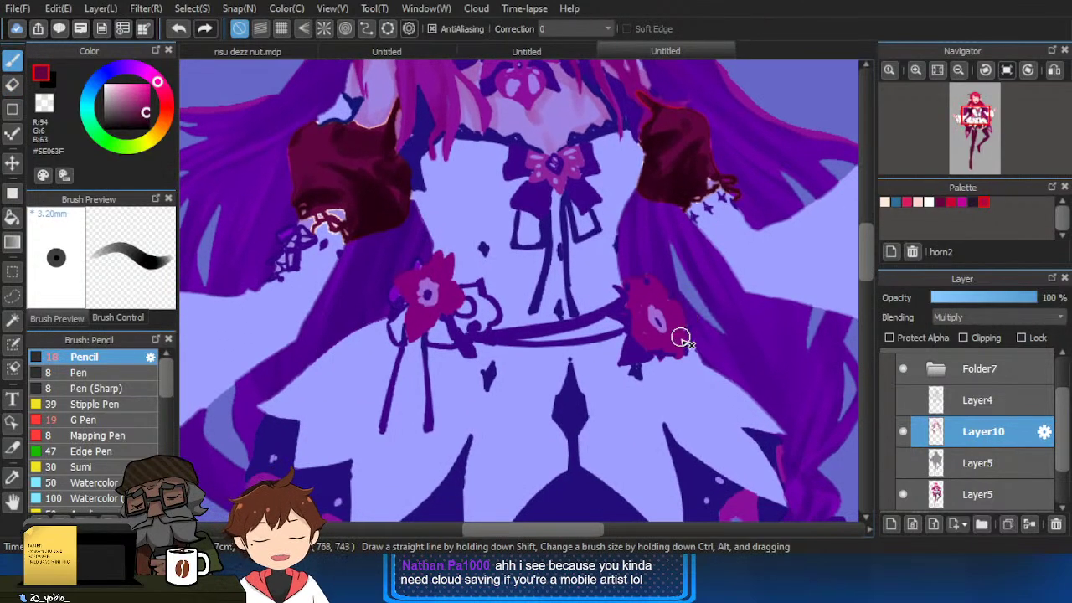
Deselect the sleeves and try a dab on the right waist flower with the Pencil reduced to size 14.5.
key("ctrl+d")
key("bracketleft")
left_click(648, 297)
key("ctrl+z")
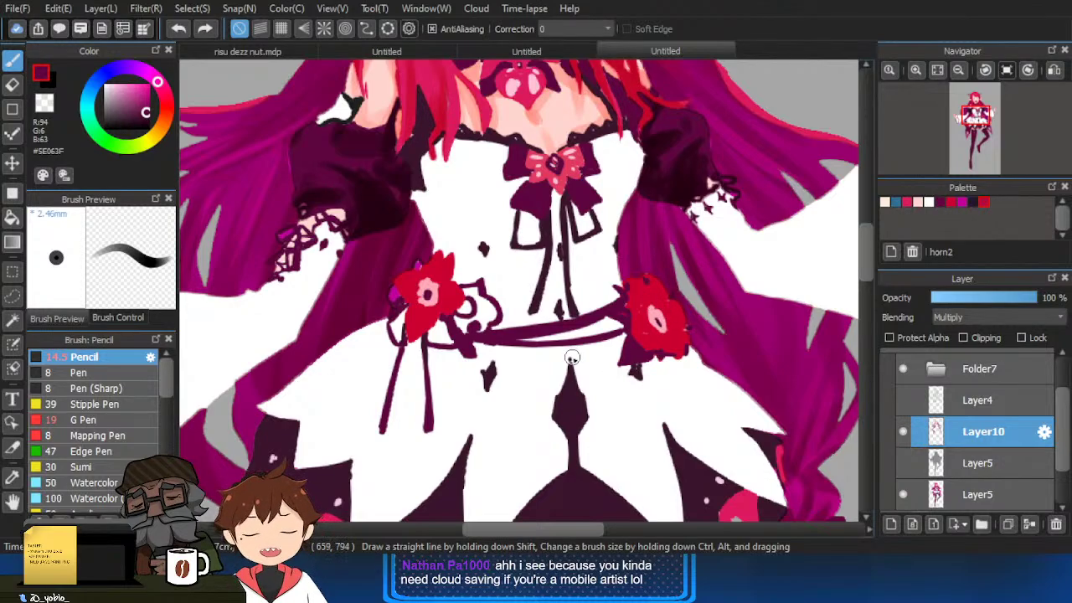
Shade the left waist flower's upper petals and pink center in #5E063F with the Pencil at sizes 10.6 and 7.8.
scroll(571, 358, "down", 3)
scroll(503, 325, "up", 2)
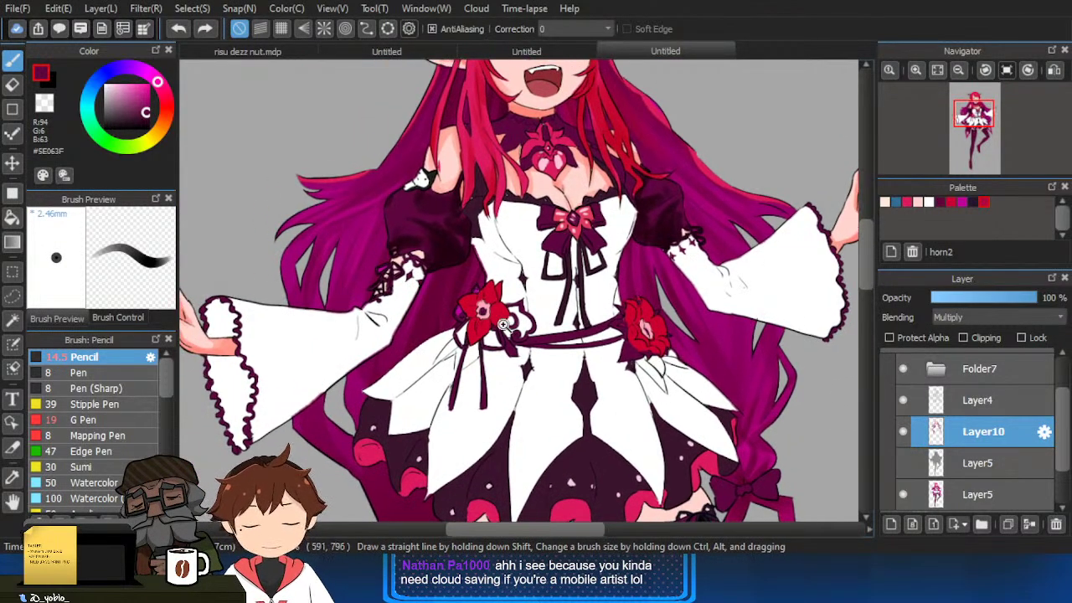
scroll(502, 325, "up", 2)
key("bracketleft")
key("bracketleft")
key("bracketleft")
left_click_drag(489, 323, 503, 287)
key("ctrl+z")
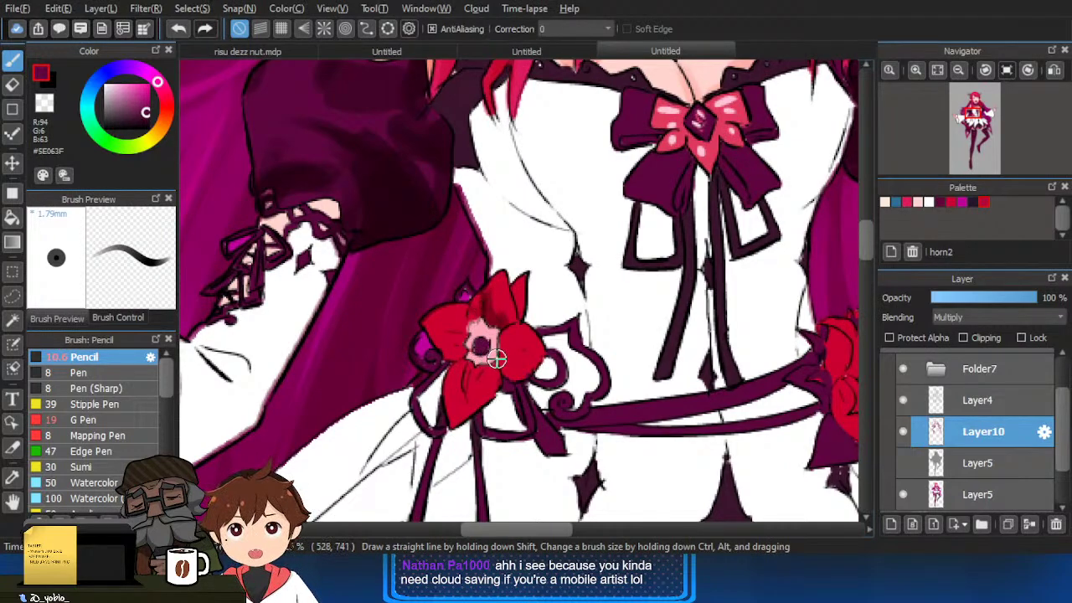
key("bracketleft")
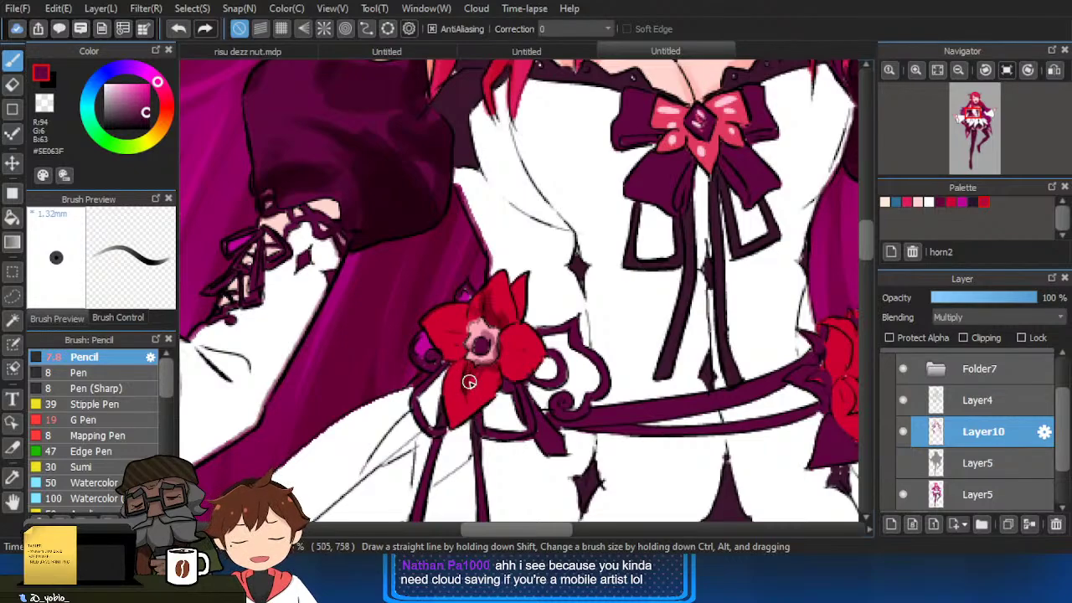
Darken the left waist flower's lower and side petals with the Pencil at sizes 12.1, 9.0 and 7.1.
key("bracketright")
key("bracketright")
key("bracketright")
key("bracketright")
mouse_move(475, 371)
left_mouse_down()
mouse_move(496, 374)
mouse_move(457, 405)
left_mouse_up()
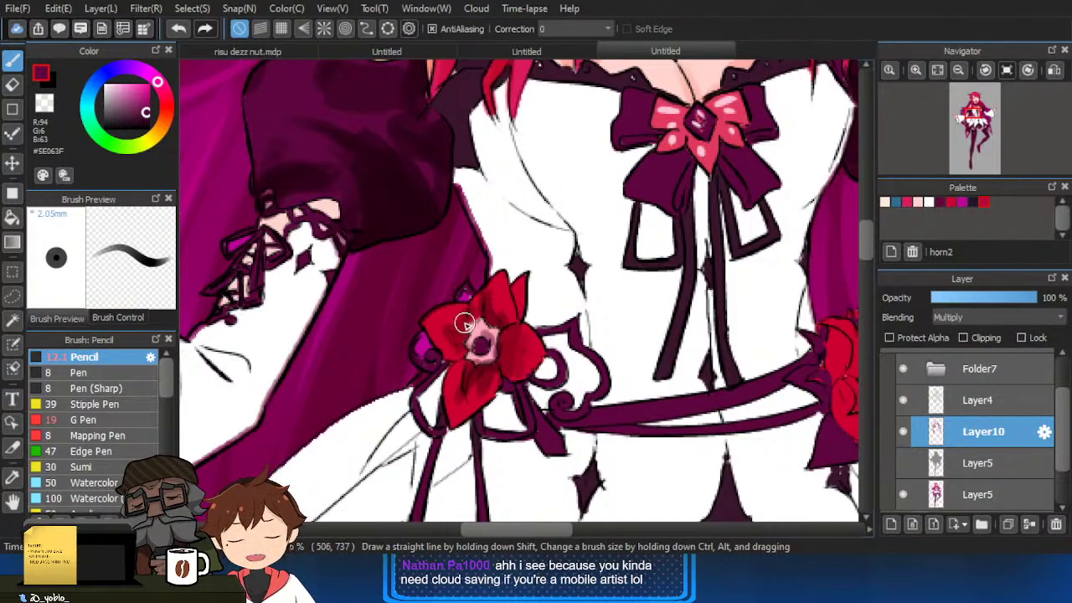
key("bracketleft")
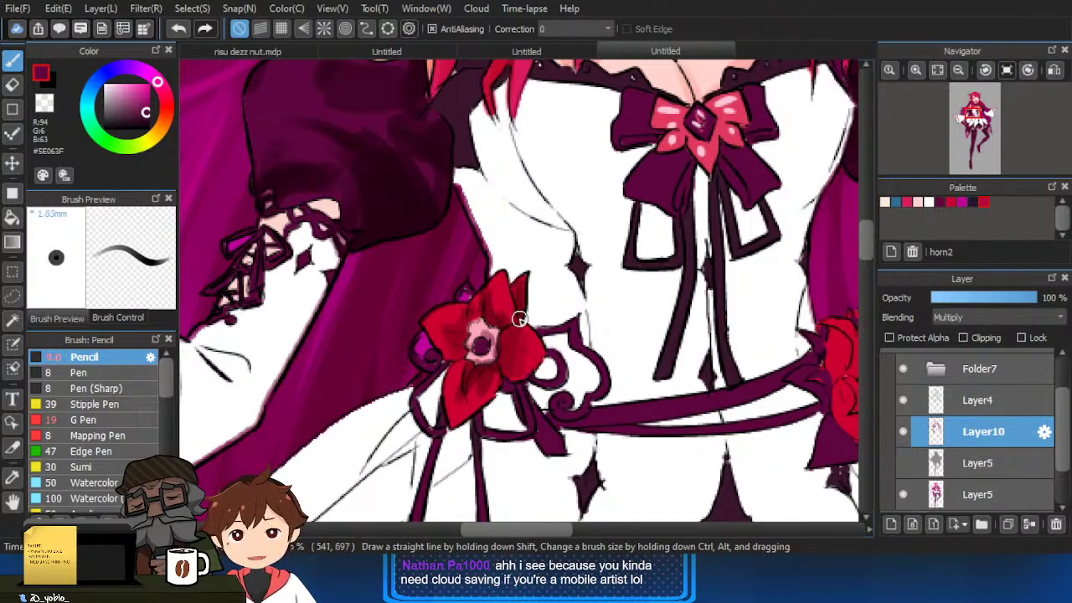
key("bracketleft")
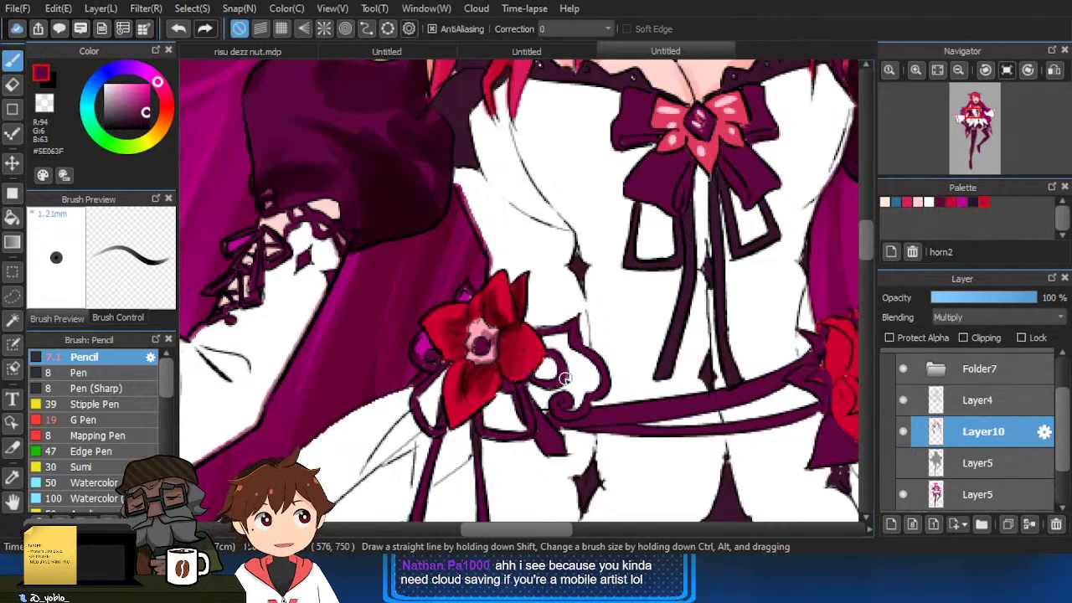
Paint petal and leaf shadows on the right waist flower with the Pencil at sizes 7.1 and 12.2.
scroll(548, 359, "down", 2)
scroll(710, 406, "up", 3)
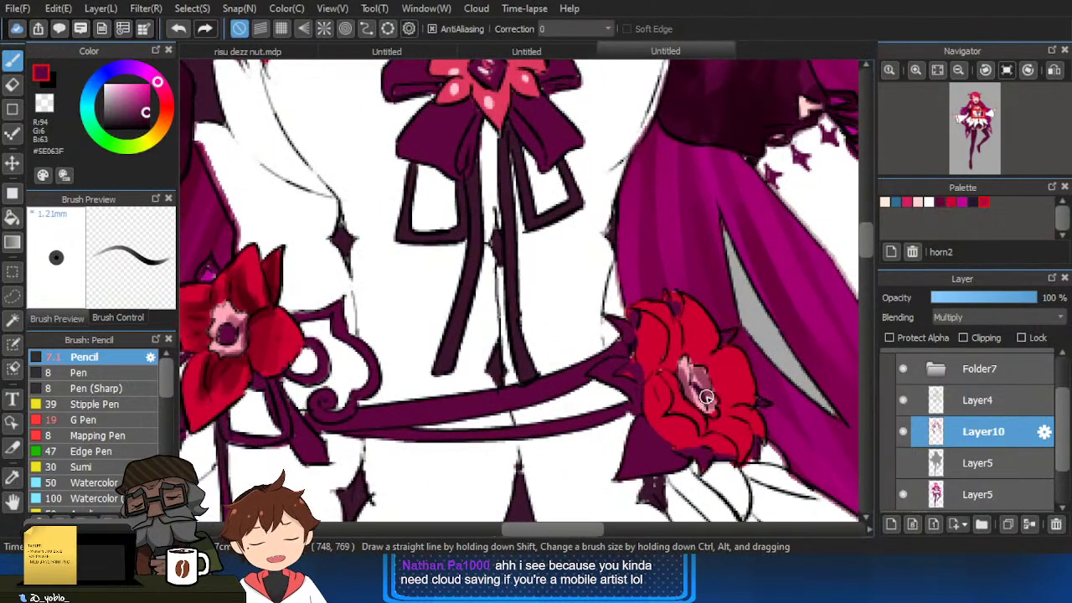
mouse_move(686, 324)
left_mouse_down()
mouse_move(689, 360)
mouse_move(696, 349)
mouse_move(706, 358)
mouse_move(675, 360)
left_mouse_up()
key("bracketright")
key("bracketright")
mouse_move(642, 320)
left_mouse_down()
mouse_move(651, 370)
mouse_move(638, 342)
mouse_move(612, 364)
mouse_move(625, 367)
mouse_move(632, 405)
mouse_move(660, 378)
mouse_move(643, 409)
mouse_move(660, 376)
mouse_move(640, 380)
mouse_move(630, 426)
mouse_move(657, 401)
mouse_move(680, 420)
mouse_move(672, 404)
mouse_move(707, 421)
mouse_move(804, 422)
mouse_move(778, 450)
mouse_move(699, 403)
left_mouse_up()
scroll(649, 385, "down", 2)
mouse_move(715, 400)
left_mouse_down()
mouse_move(726, 400)
mouse_move(671, 366)
mouse_move(684, 361)
left_mouse_up()
mouse_move(728, 318)
left_mouse_down()
mouse_move(722, 354)
mouse_move(739, 329)
mouse_move(743, 356)
mouse_move(726, 379)
mouse_move(701, 362)
mouse_move(726, 376)
mouse_move(699, 329)
mouse_move(714, 375)
mouse_move(687, 354)
left_mouse_up()
key("e")
key("b")
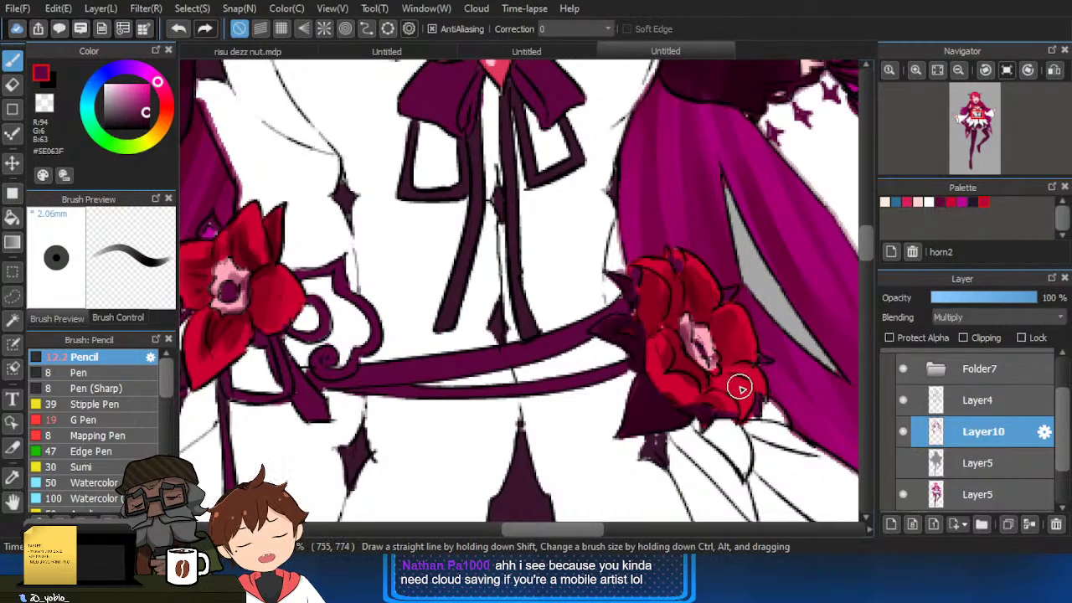
Deepen the shadows between the right waist flower's petals with the Pencil at sizes 8.5 and 14.5.
key("bracketleft")
key("bracketleft")
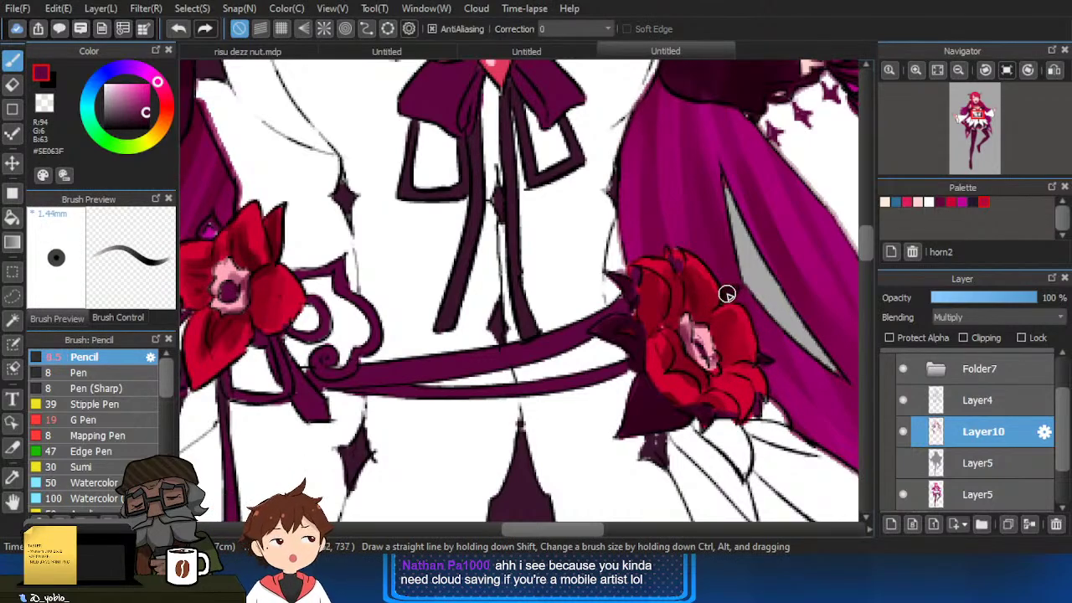
scroll(683, 390, "down", 3)
scroll(664, 391, "up", 2)
key("bracketright")
key("bracketright")
key("bracketright")
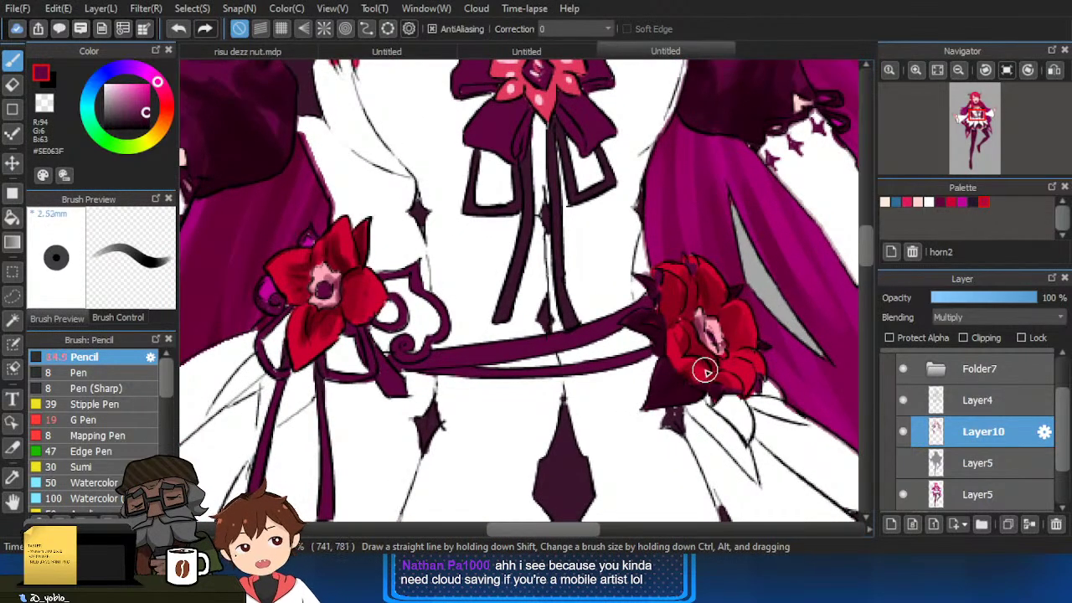
left_click_drag(670, 364, 678, 351)
left_click_drag(734, 391, 727, 405)
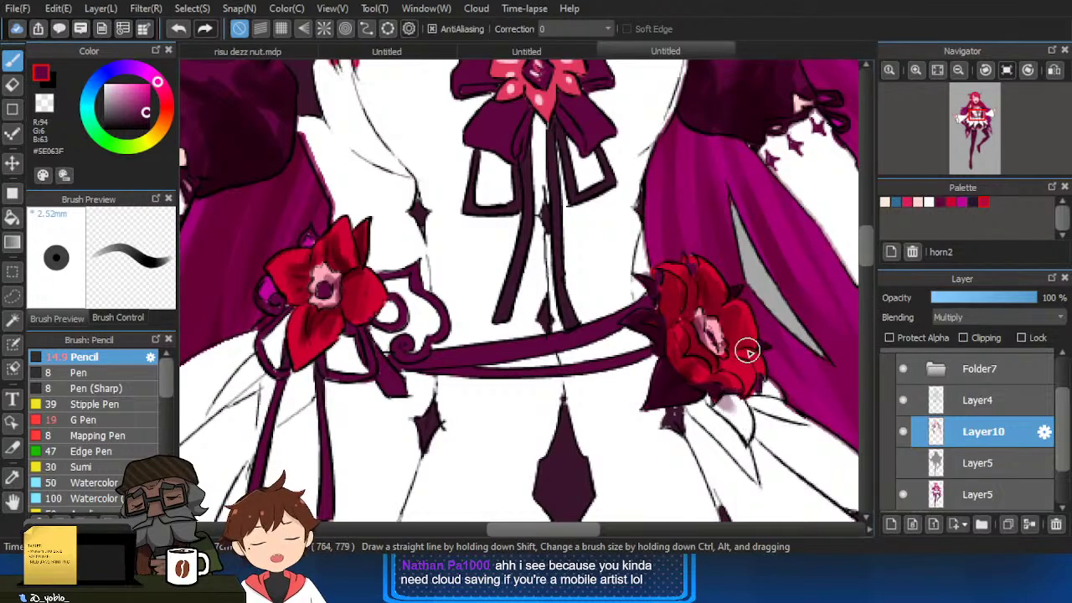
Clean up the petal shadows on both waist flowers with the Eraser.
key("e")
key("bracketleft")
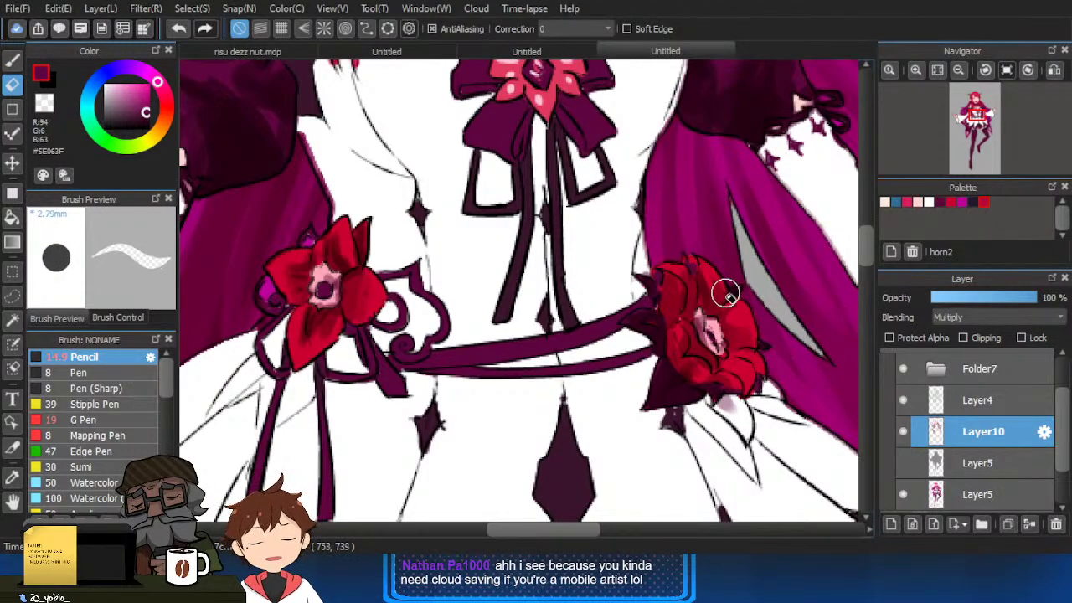
key("u")
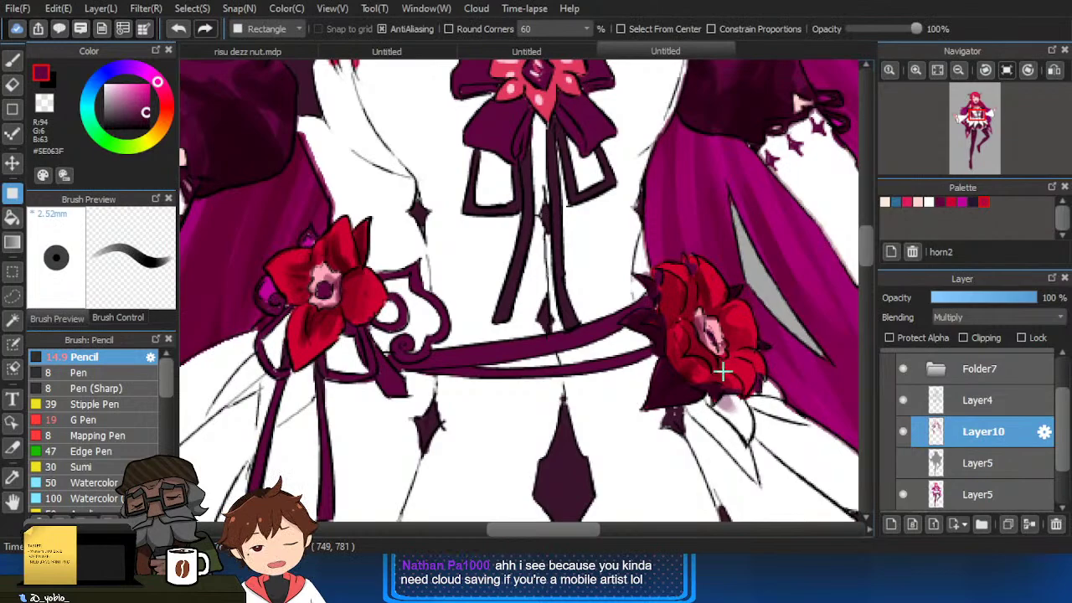
key("b")
scroll(762, 342, "down", 1)
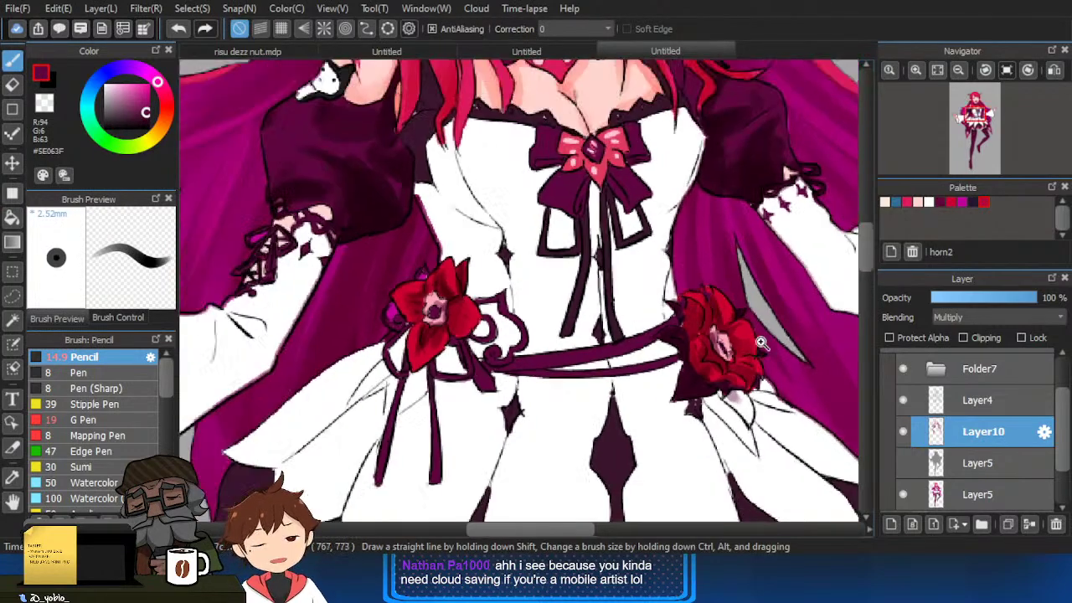
scroll(758, 351, "down", 1)
scroll(445, 341, "up", 2)
key("e")
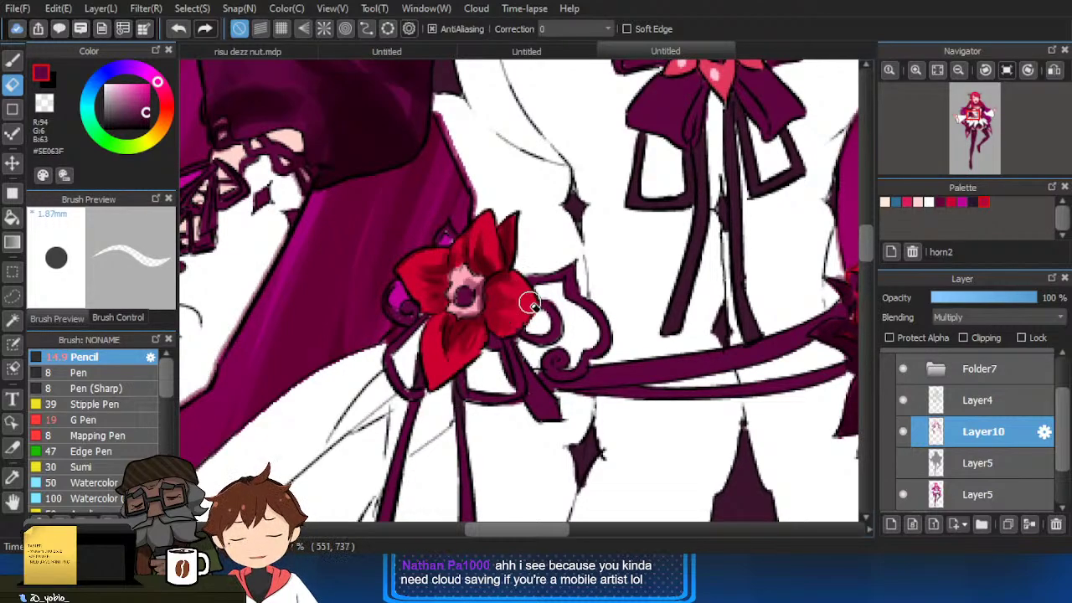
scroll(473, 297, "down", 1)
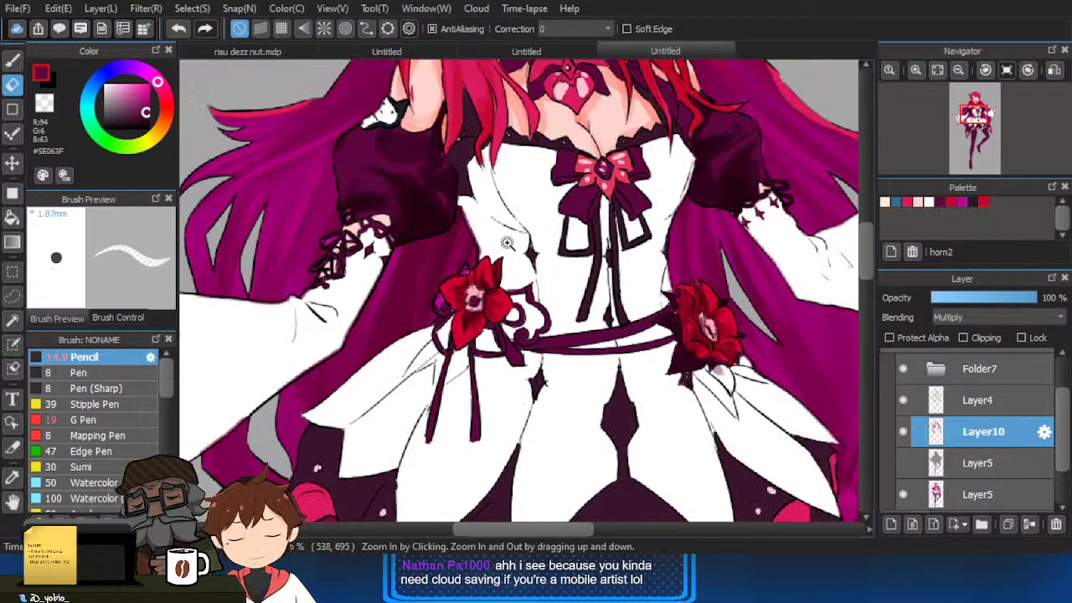
scroll(515, 314, "down", 1)
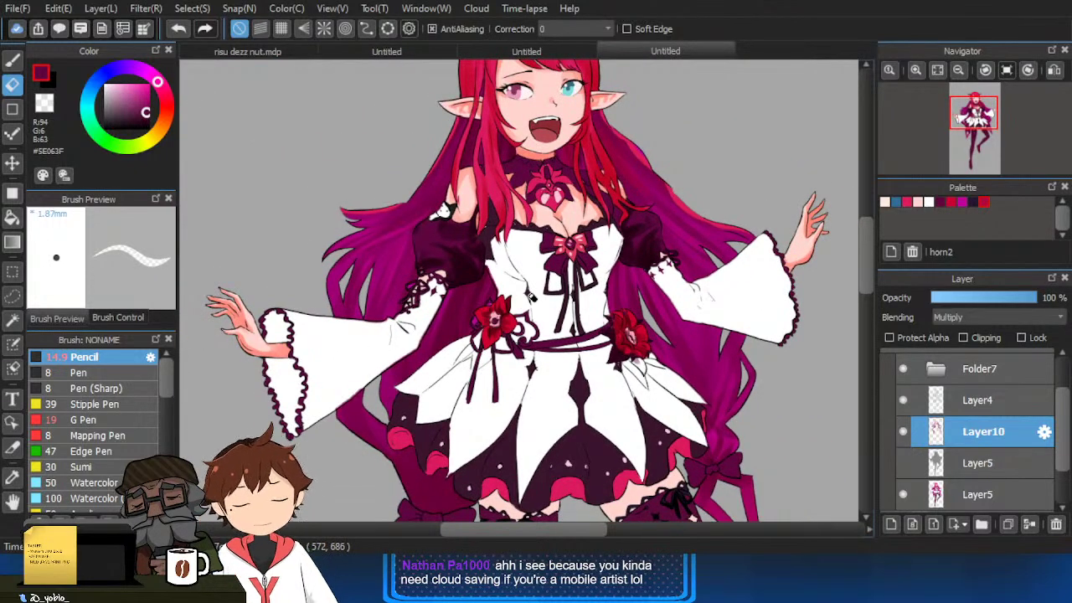
Hide Layer10 and Layer4 and select the dress's white bodice and skirt areas with the Magic Wand.
left_click(904, 431)
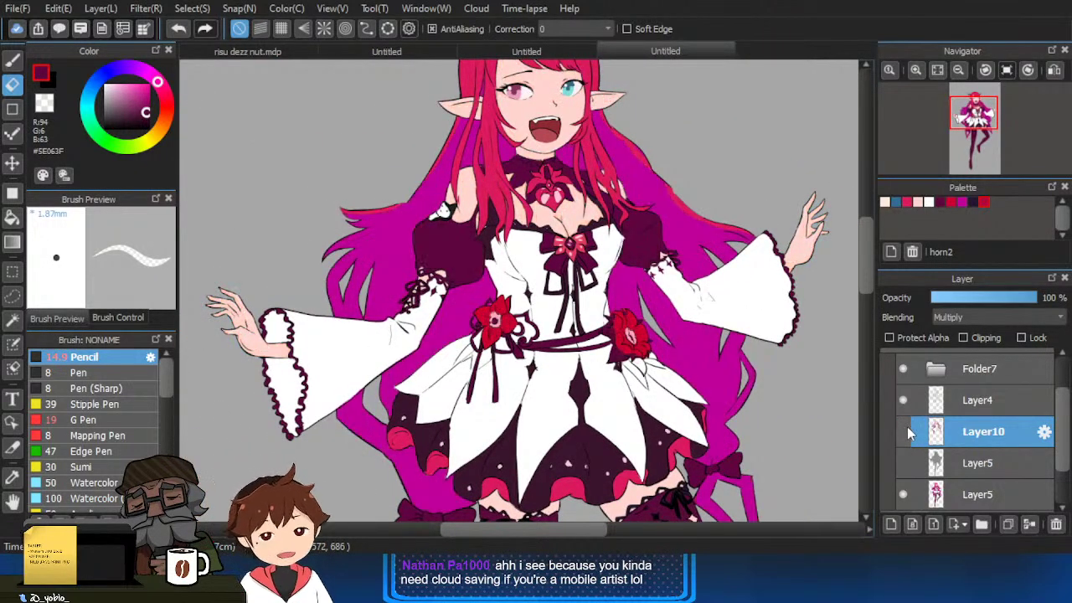
left_click_drag(566, 340, 578, 293)
left_click(902, 401)
key("w")
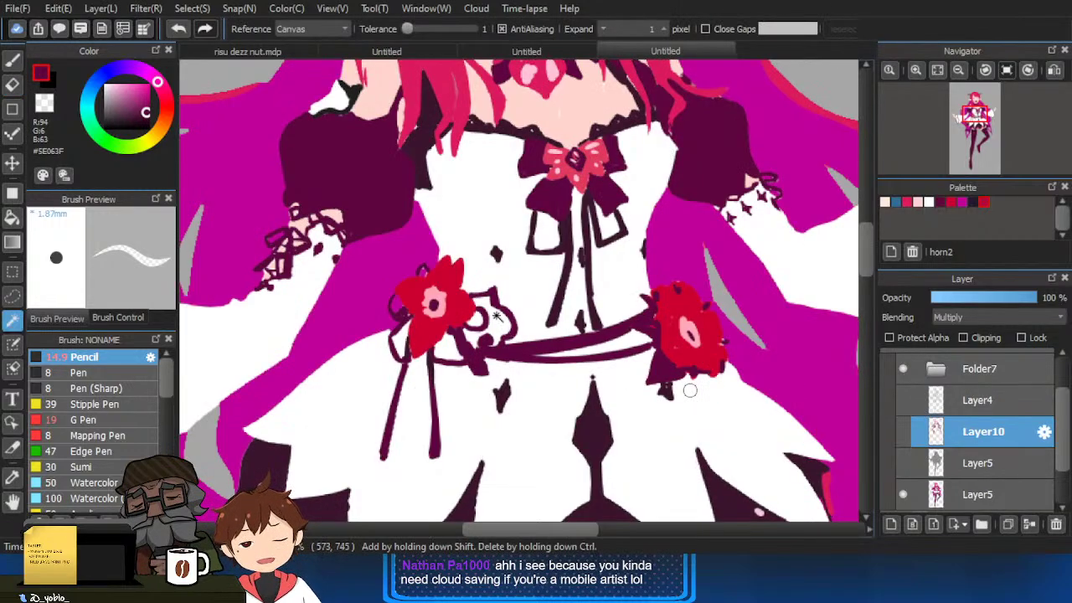
left_click(504, 321)
left_click(538, 312, "shift")
left_click(625, 345, "shift")
left_click(626, 376, "shift")
left_click(617, 304, "shift")
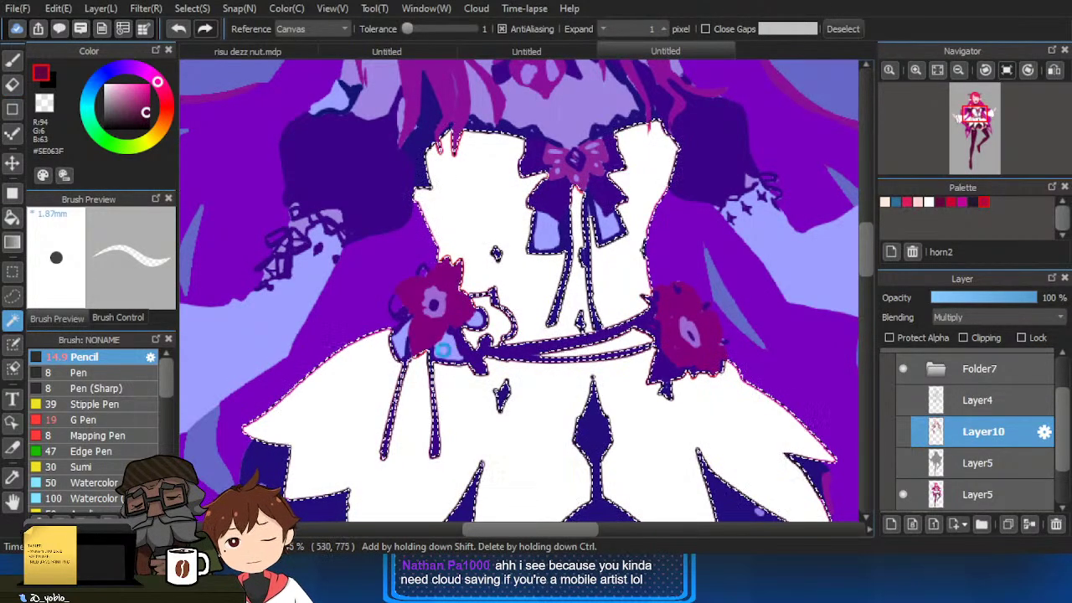
Add the white gaps inside the chest bow's ribbon loops to the dress selection.
left_click(545, 224, "shift")
left_click(610, 222, "shift")
left_click_drag(656, 276, 660, 327)
left_click_drag(666, 368, 666, 310)
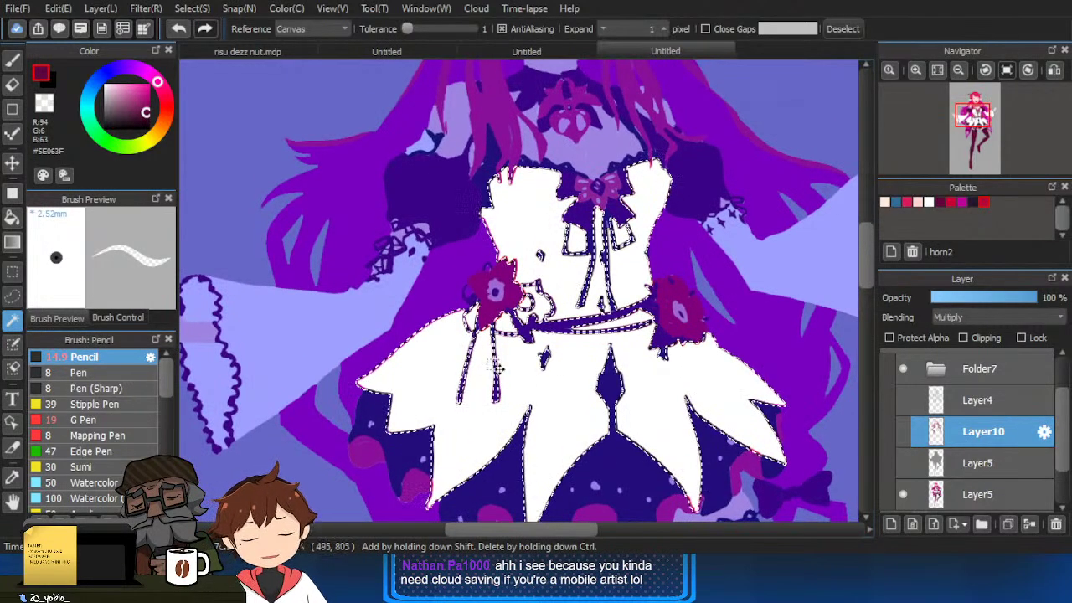
Show Layer10 and paint shadows in #A6648E around the left waist flower and its looped ornament with the size 14.9 Pencil.
left_click(903, 432)
key("ctrl+d")
key("b")
mouse_move(529, 302)
left_mouse_down()
mouse_move(524, 325)
mouse_move(540, 359)
left_mouse_up()
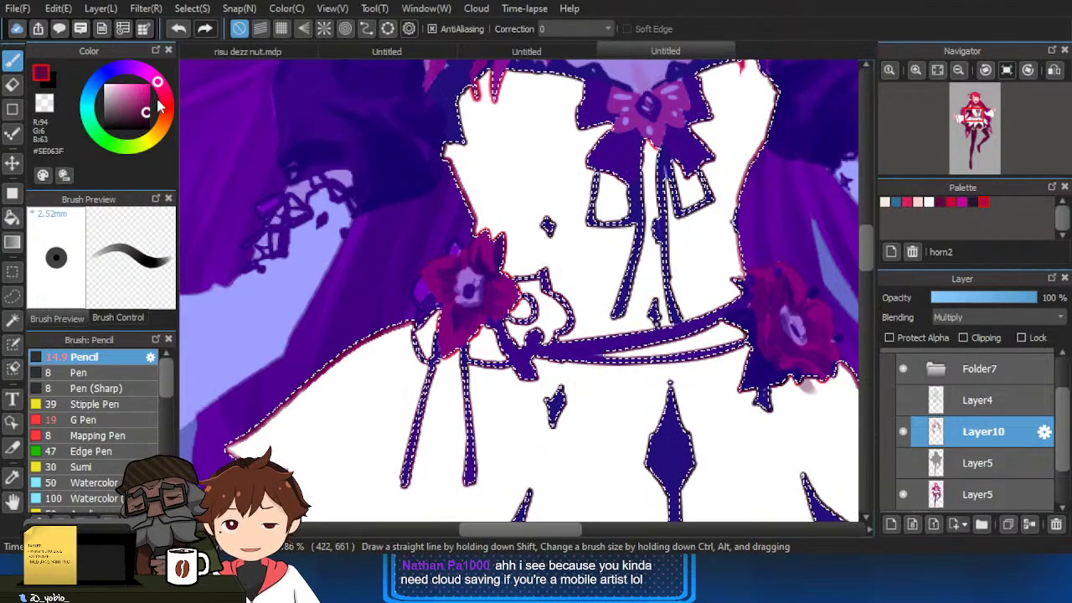
left_click(122, 100)
key("ctrl+d")
key("ctrl+z")
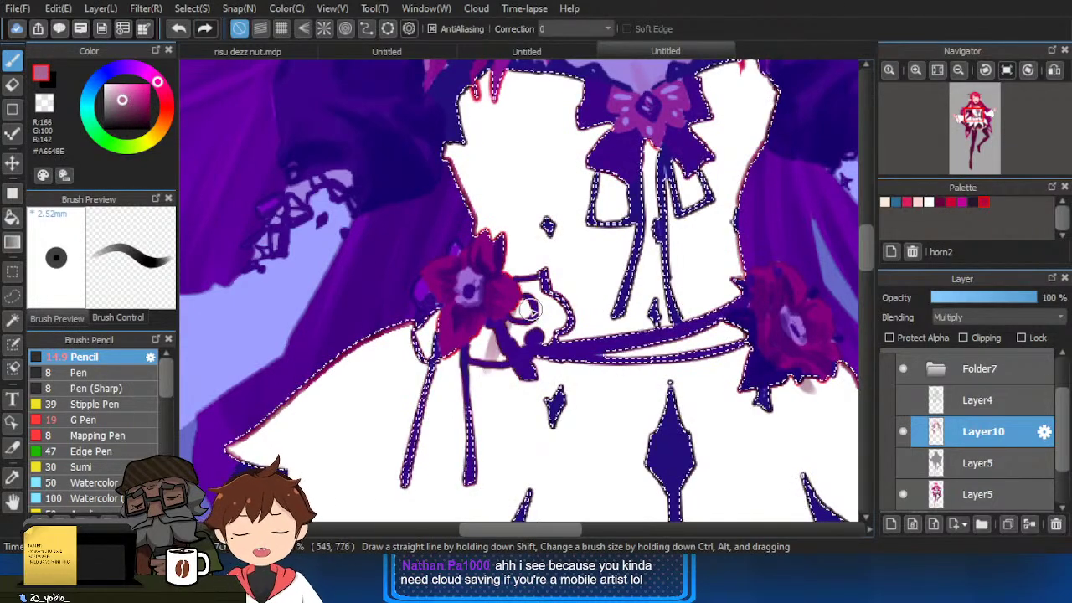
left_click_drag(560, 330, 534, 333)
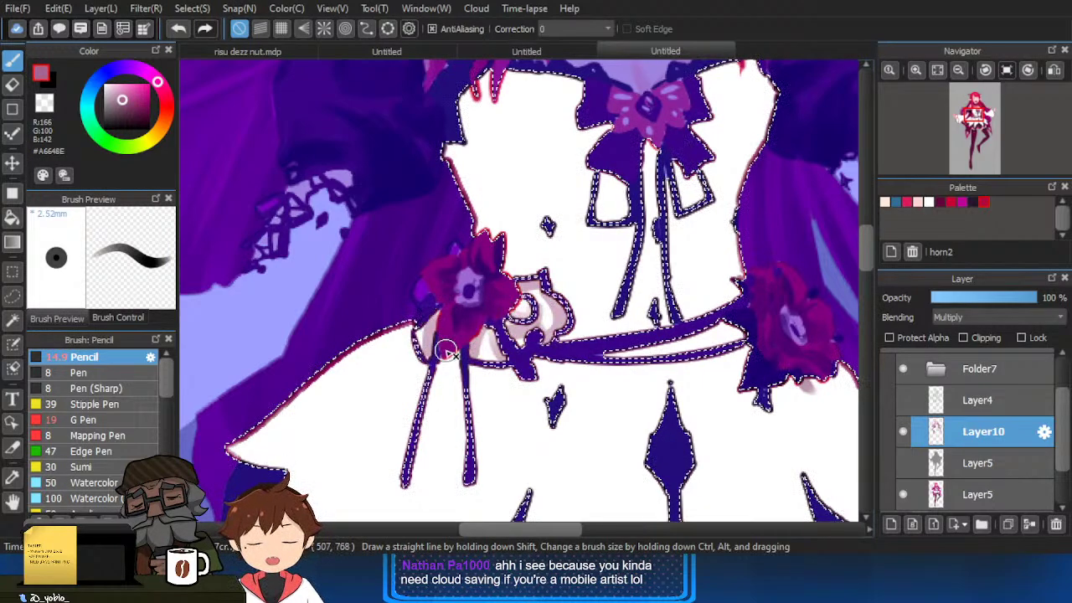
Paint cast shadows beside the two hanging waist ribbons with the size 8.5 Pencil and show Layer4 again.
mouse_move(439, 336)
left_mouse_down()
mouse_move(433, 369)
mouse_move(455, 349)
mouse_move(425, 424)
left_mouse_up()
key("r")
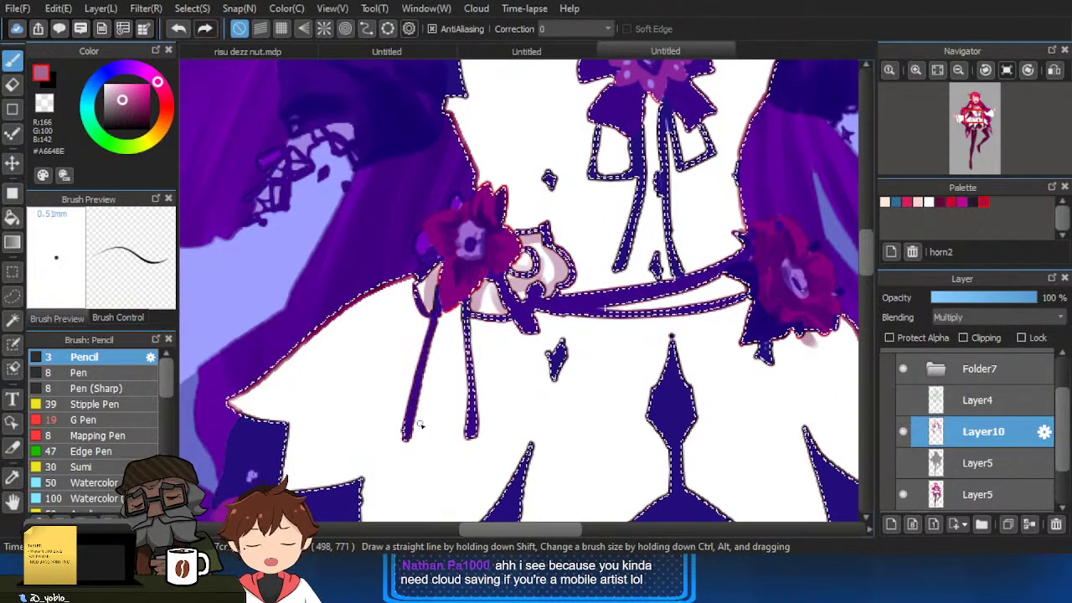
key("ctrl+z")
mouse_move(458, 330)
left_mouse_down()
mouse_move(474, 302)
mouse_move(484, 421)
left_mouse_up()
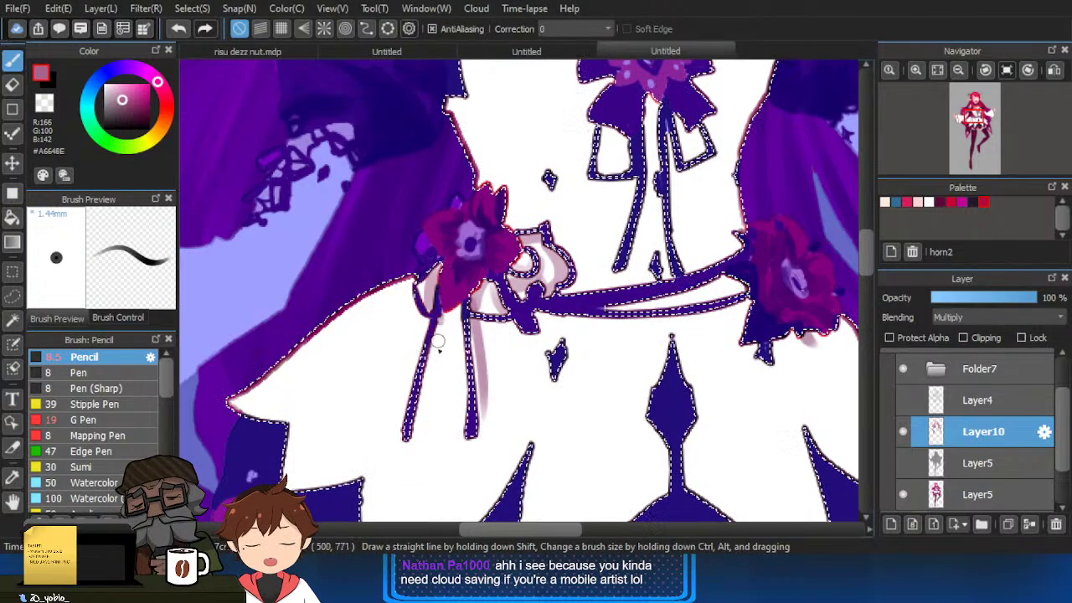
scroll(453, 366, "down", 1)
left_click(904, 397)
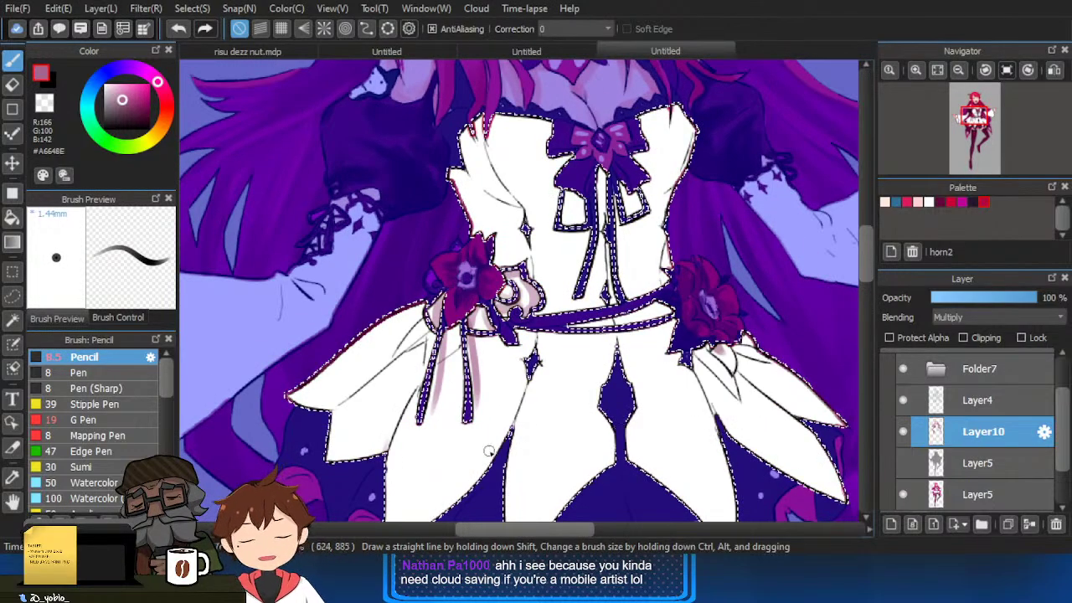
Paint fold shadows on the skirt's left white panels with the Pencil at sizes 21 and 26.
key("ctrl+z")
left_click_drag(418, 368, 389, 447)
left_click_drag(325, 464, 336, 464)
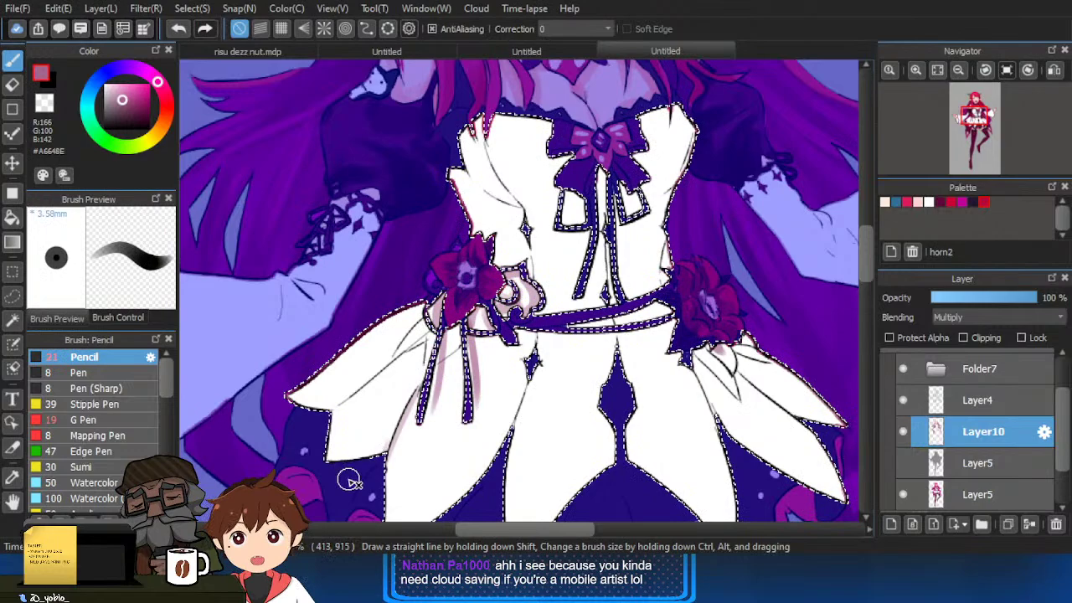
key("ctrl+d")
left_click_drag(440, 441, 435, 398)
key("ctrl+z")
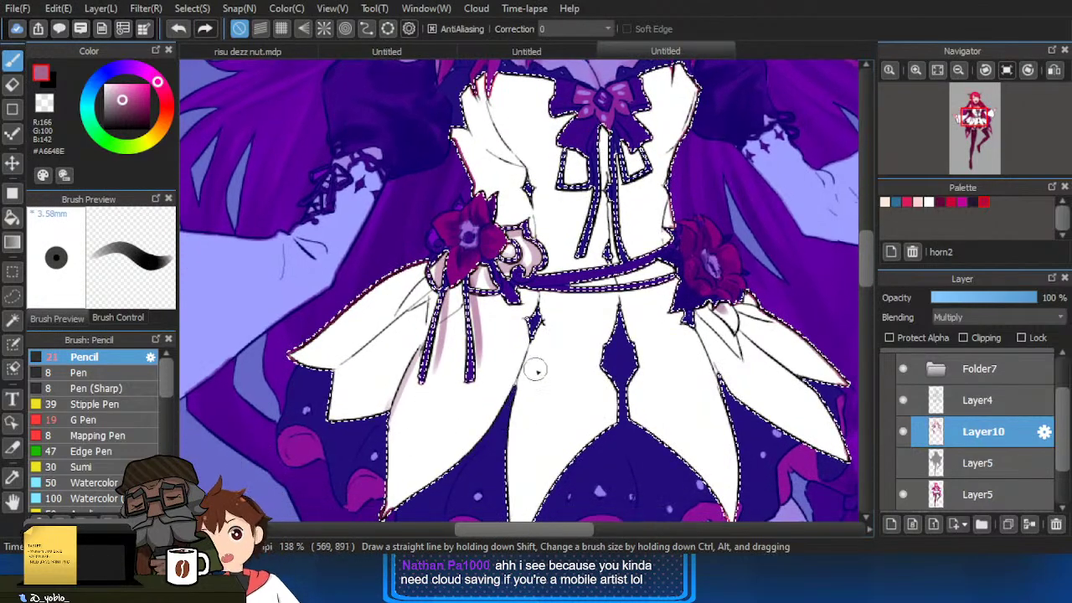
mouse_move(421, 297)
left_mouse_down()
mouse_move(361, 341)
mouse_move(426, 270)
mouse_move(360, 371)
mouse_move(405, 337)
left_mouse_up()
key("ctrl+z")
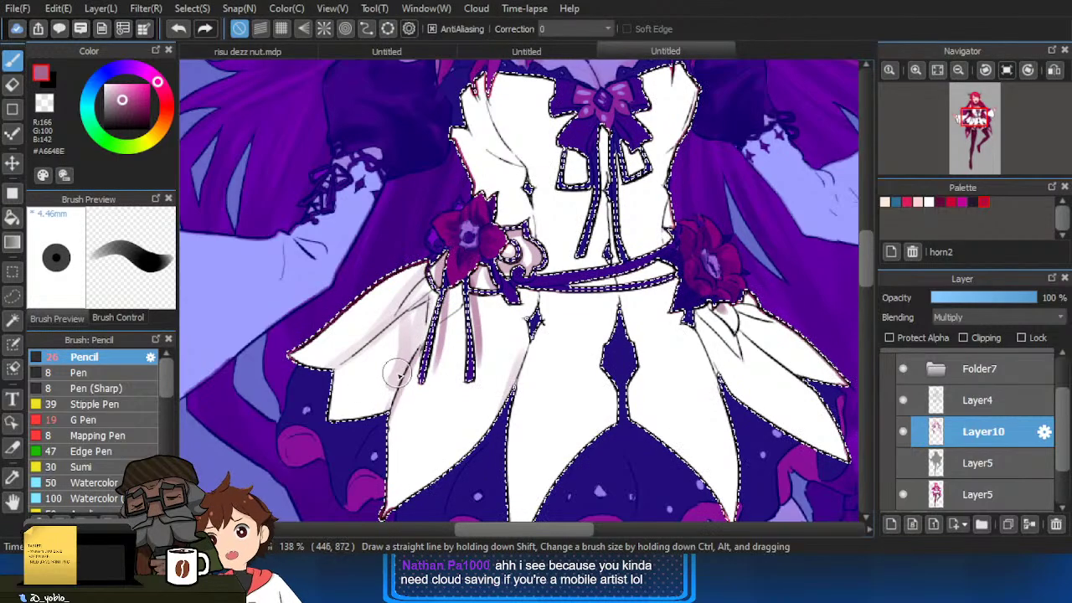
Block in a broad shadow on the left front skirt panel with the size 42 Pencil and shape its edges with the Eraser.
left_click_drag(507, 424, 505, 400)
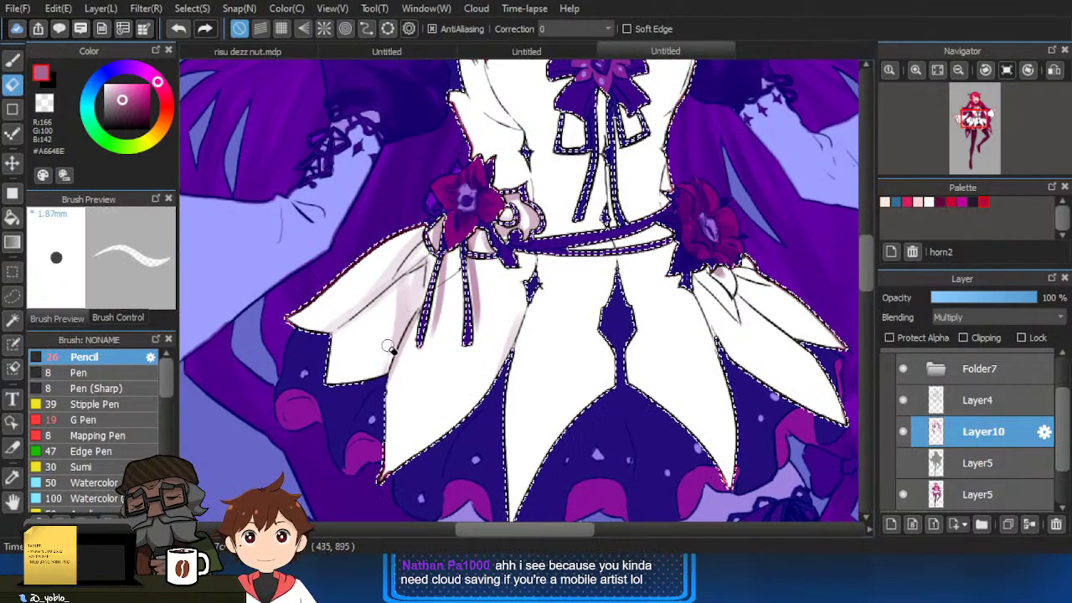
key("b")
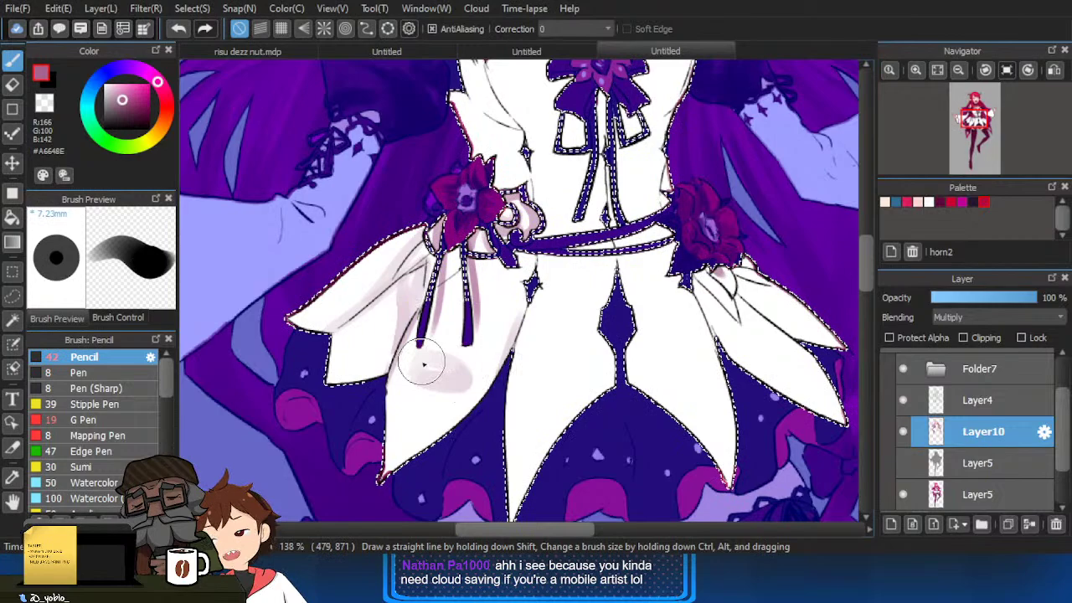
key("ctrl+d")
key("e")
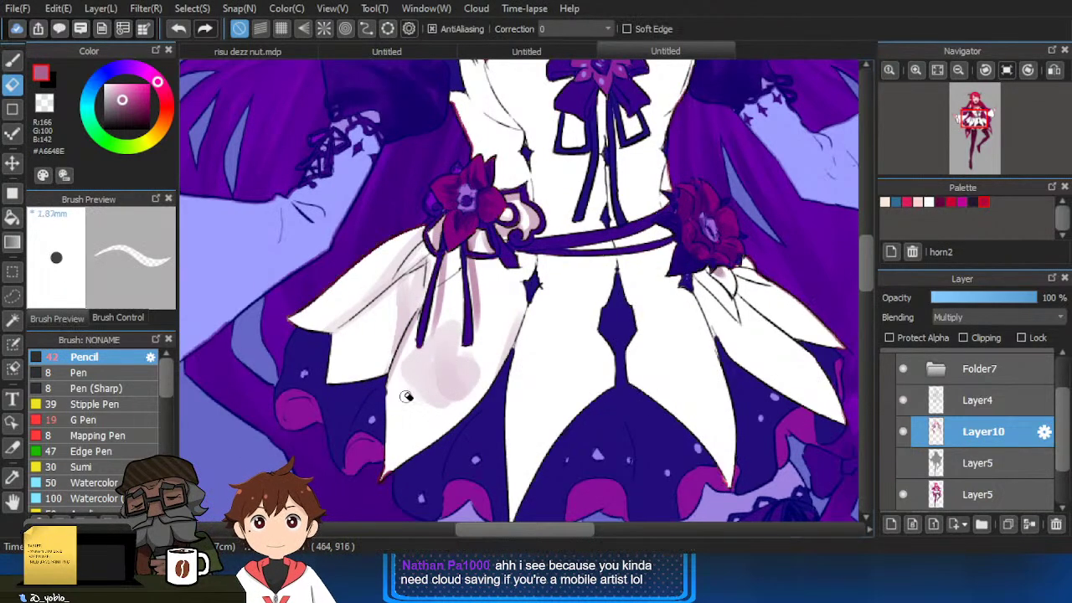
key("]")
left_click_drag(472, 392, 493, 350)
left_click_drag(408, 355, 405, 401)
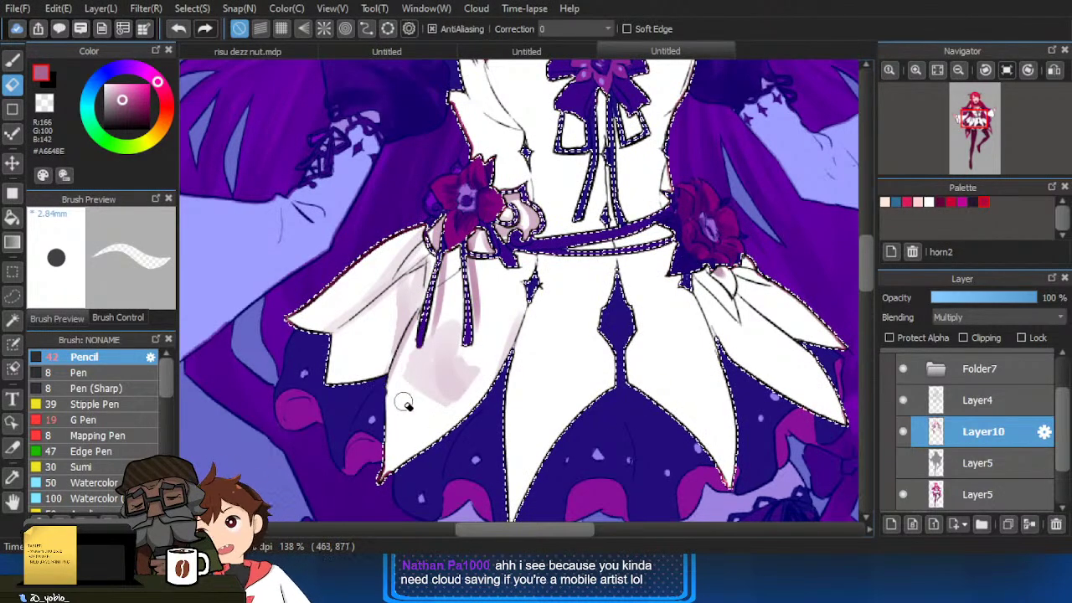
key("b")
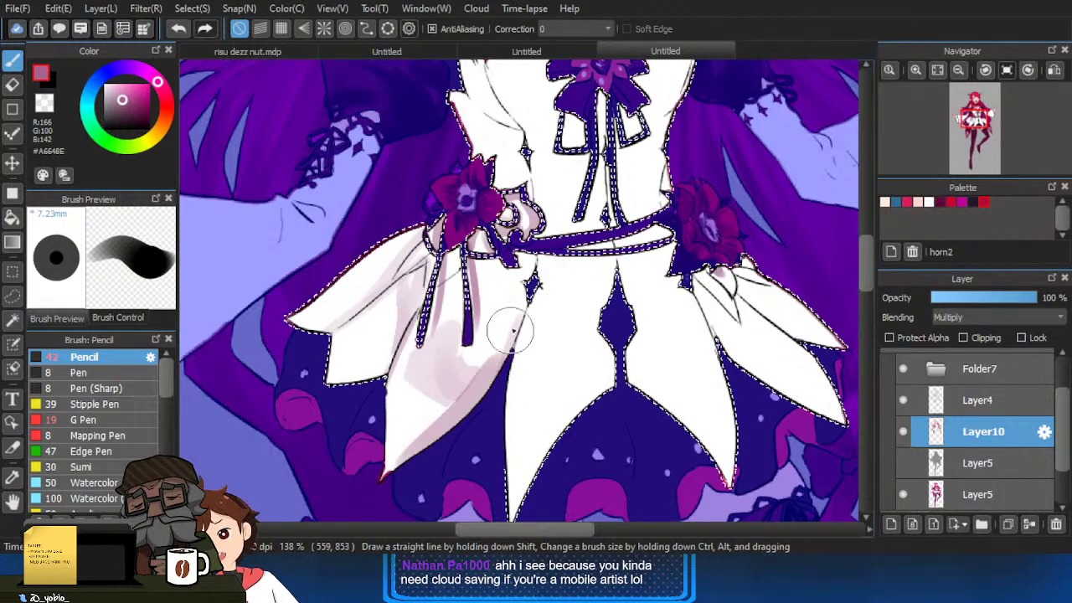
Clean up the left front skirt panel's shadow with the Eraser and rework it with the size 42 Pencil.
key("e")
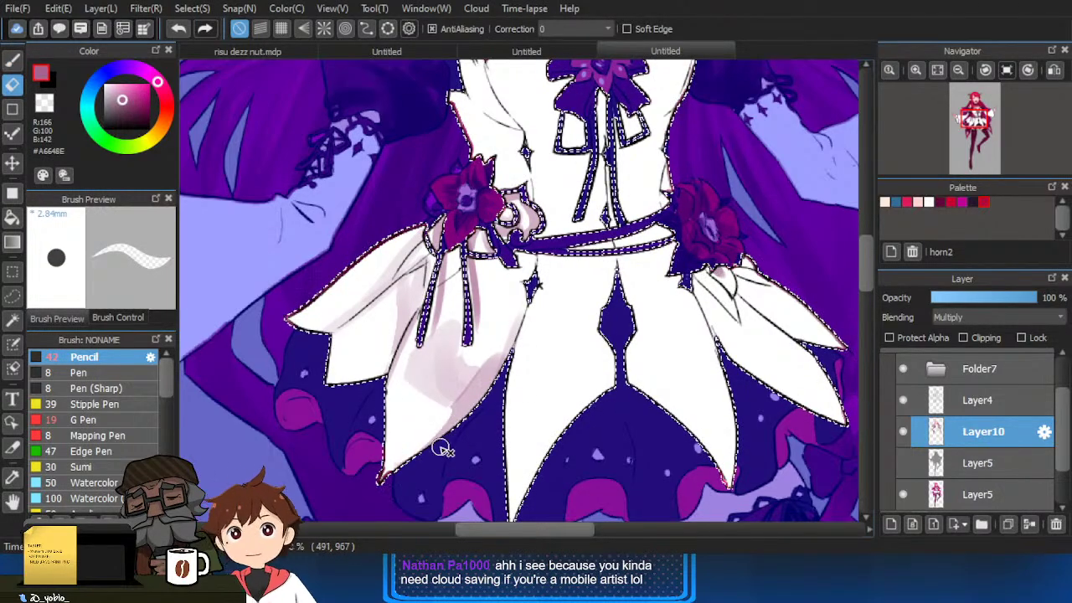
key("b")
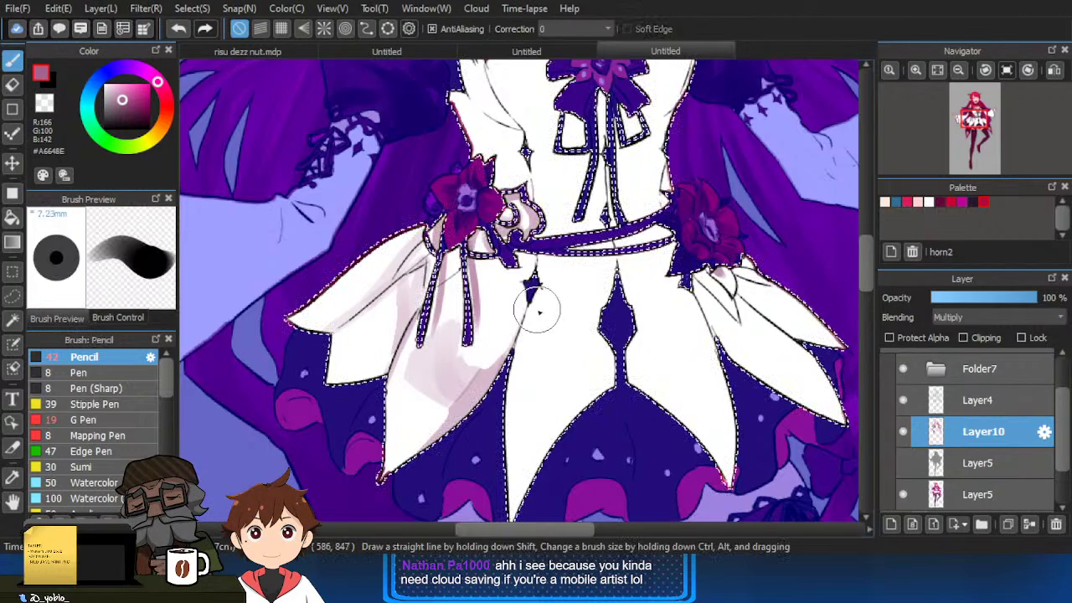
key("[")
mouse_move(542, 258)
left_mouse_down()
mouse_move(673, 249)
mouse_move(647, 259)
mouse_move(632, 241)
mouse_move(596, 282)
mouse_move(513, 312)
left_mouse_up()
Paint shadows under the bust, beside the hanging bow ribbons and below the waist belt with the size 27 Pencil.
left_click_drag(512, 202, 509, 217)
mouse_move(544, 161)
left_mouse_down()
mouse_move(544, 208)
mouse_move(579, 207)
mouse_move(539, 297)
left_mouse_up()
key("ctrl+d")
mouse_move(477, 201)
left_mouse_down()
mouse_move(478, 222)
mouse_move(494, 228)
mouse_move(491, 212)
left_mouse_up()
mouse_move(431, 257)
left_mouse_down()
mouse_move(396, 219)
mouse_move(401, 232)
mouse_move(392, 225)
mouse_move(601, 240)
mouse_move(567, 244)
mouse_move(618, 216)
left_mouse_up()
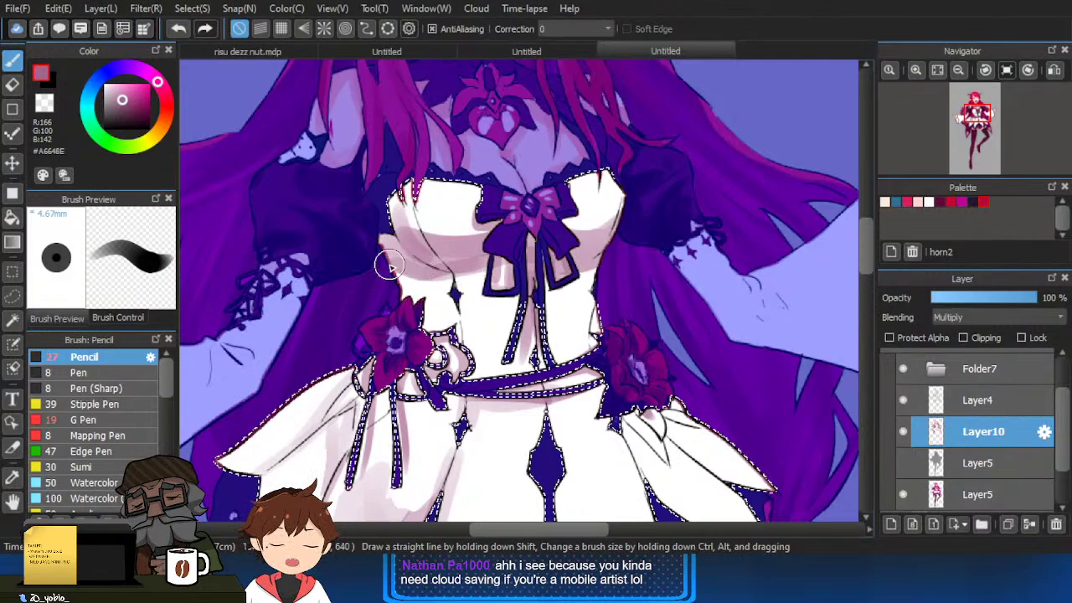
Deepen the shading under the left bust with the size 27 Pencil and refine the bodice folds at size 9.2.
mouse_move(390, 243)
left_mouse_down()
mouse_move(475, 265)
mouse_move(427, 254)
mouse_move(434, 265)
mouse_move(563, 255)
mouse_move(462, 259)
left_mouse_up()
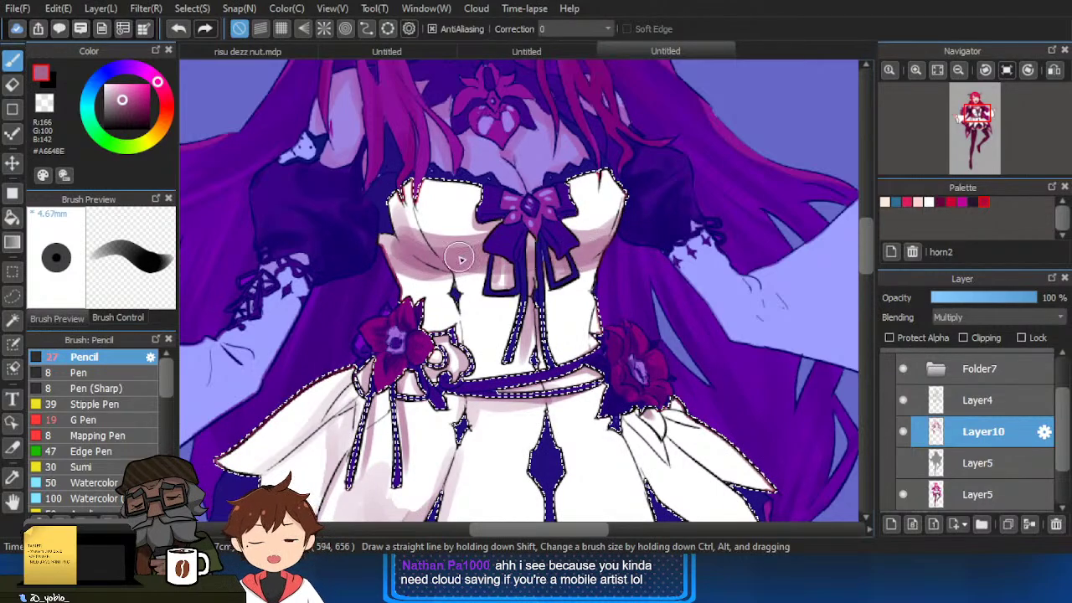
left_click_drag(572, 181, 573, 206)
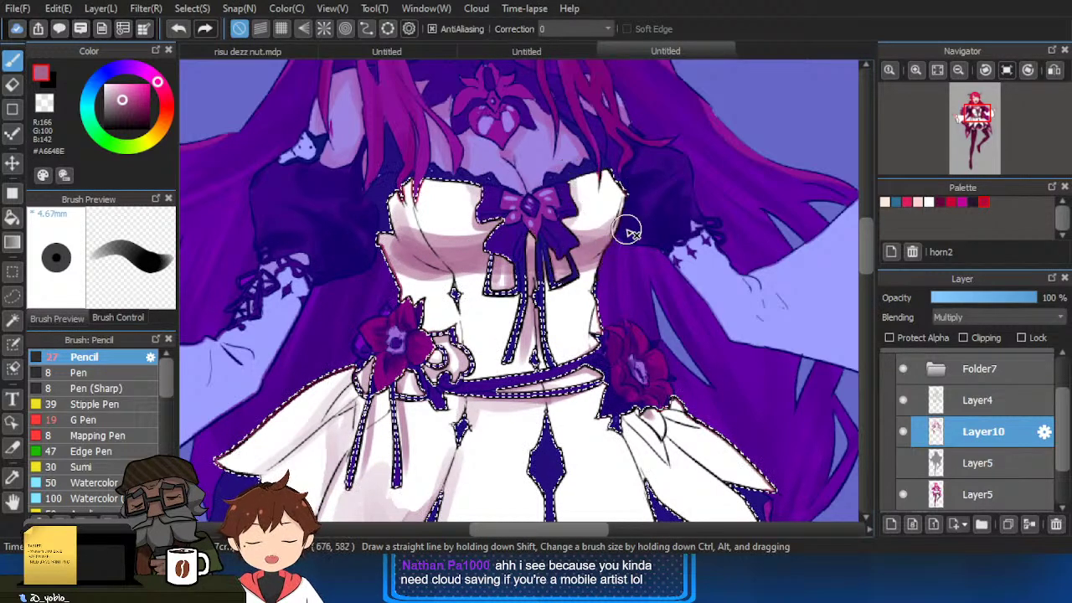
left_click_drag(390, 220, 414, 231)
left_click_drag(409, 258, 376, 259)
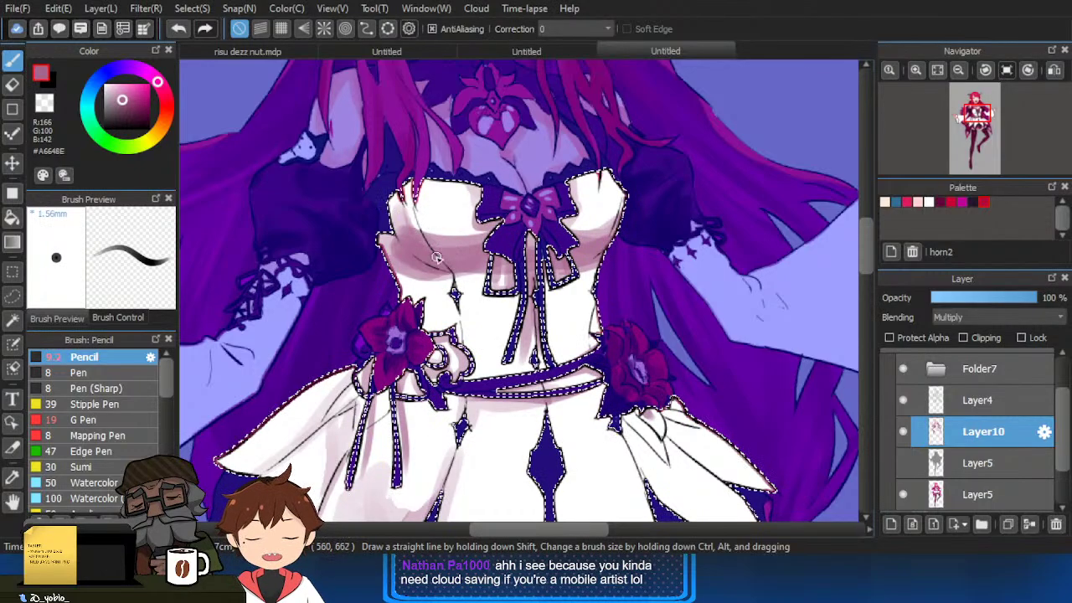
key("ctrl+d")
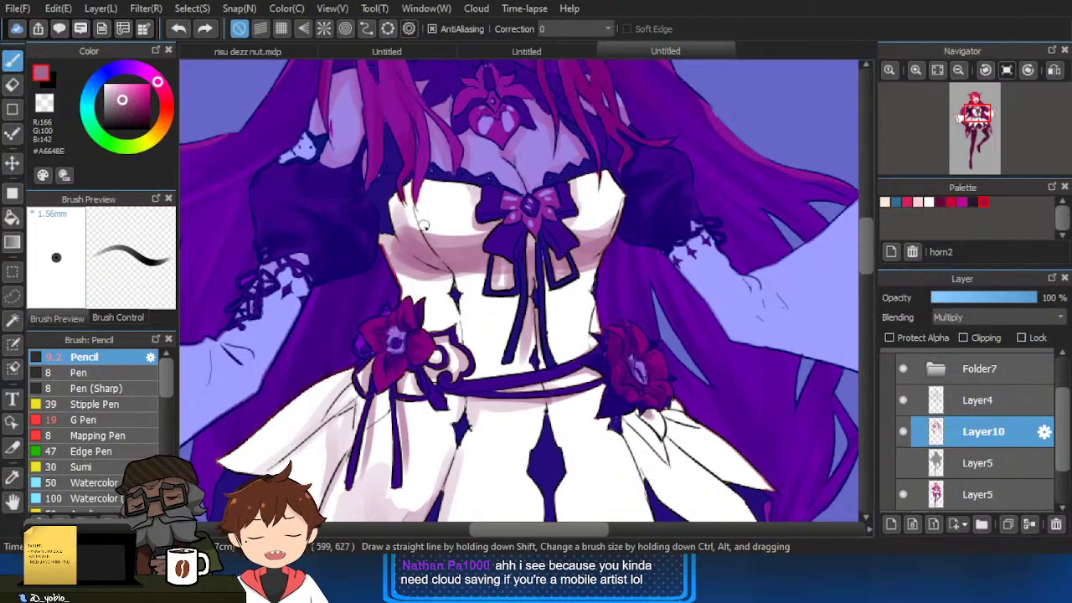
key("ctrl+z")
Paint shadows below the right waist flower and along the right skirt panels' folds, starting with the size 16 Pencil.
scroll(601, 283, "down", 2)
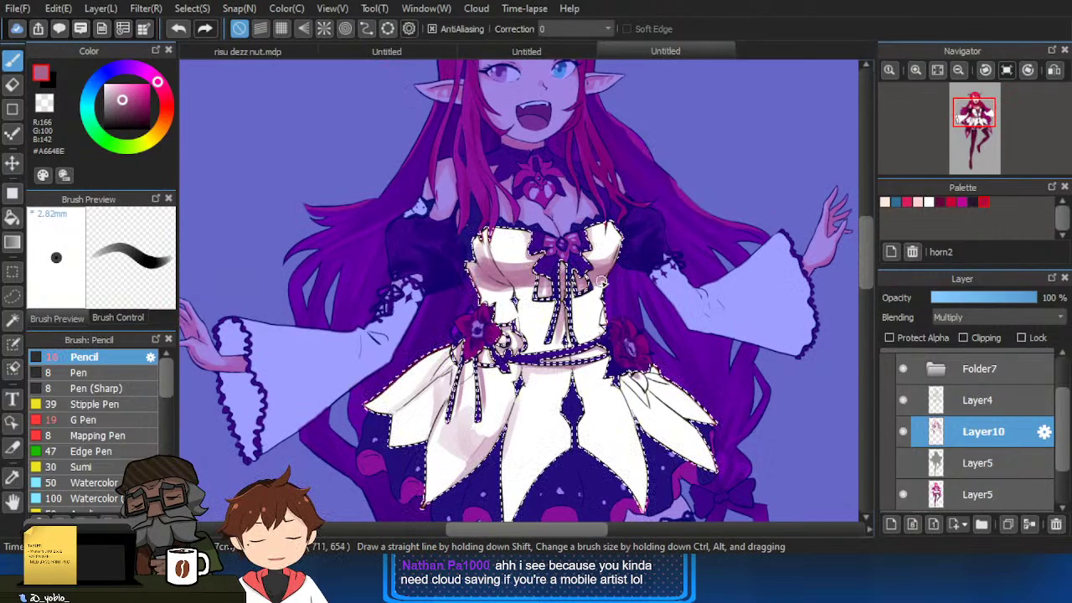
scroll(626, 369, "up", 1)
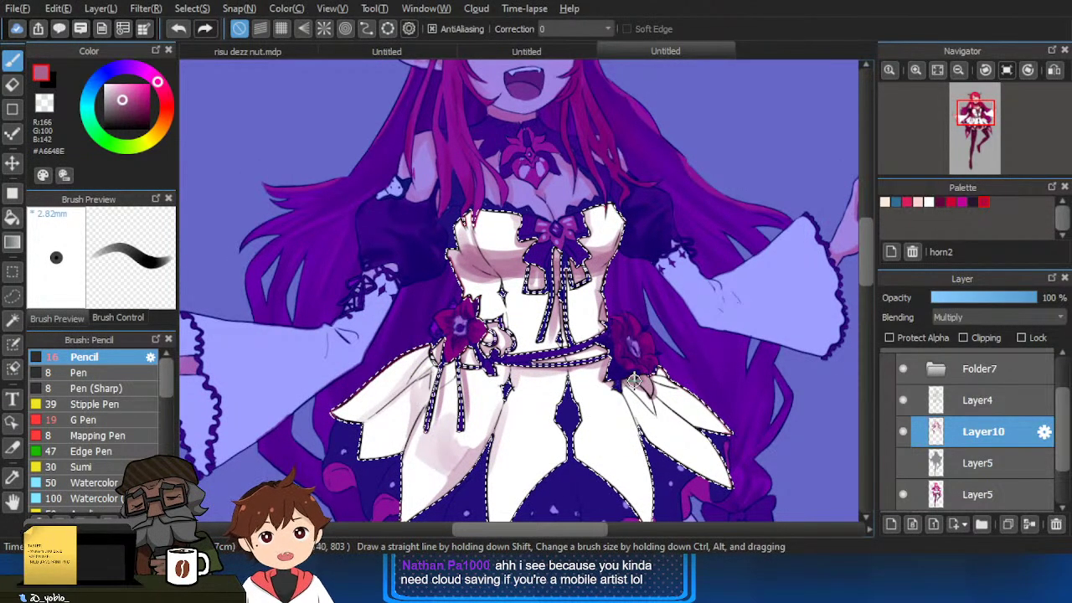
key("ctrl+d")
left_click_drag(634, 382, 666, 373)
mouse_move(662, 453)
left_mouse_down()
mouse_move(653, 383)
mouse_move(701, 419)
left_mouse_up()
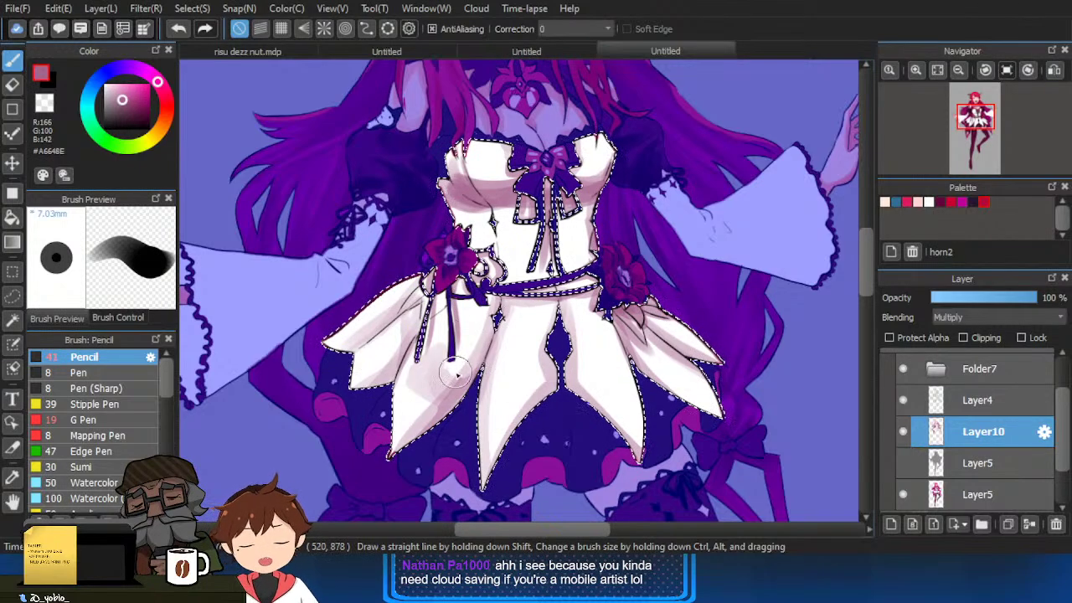
Shade the bodice's right side and the waist around the belt with the Pencil at sizes 41 and 26.
left_click_drag(527, 282, 516, 328)
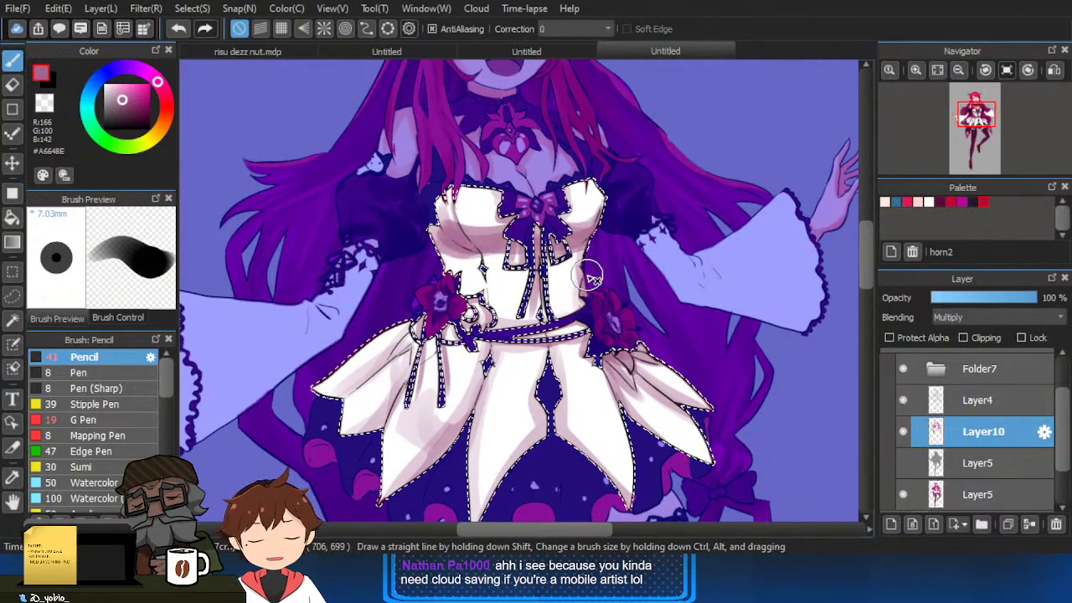
scroll(516, 331, "up", 1)
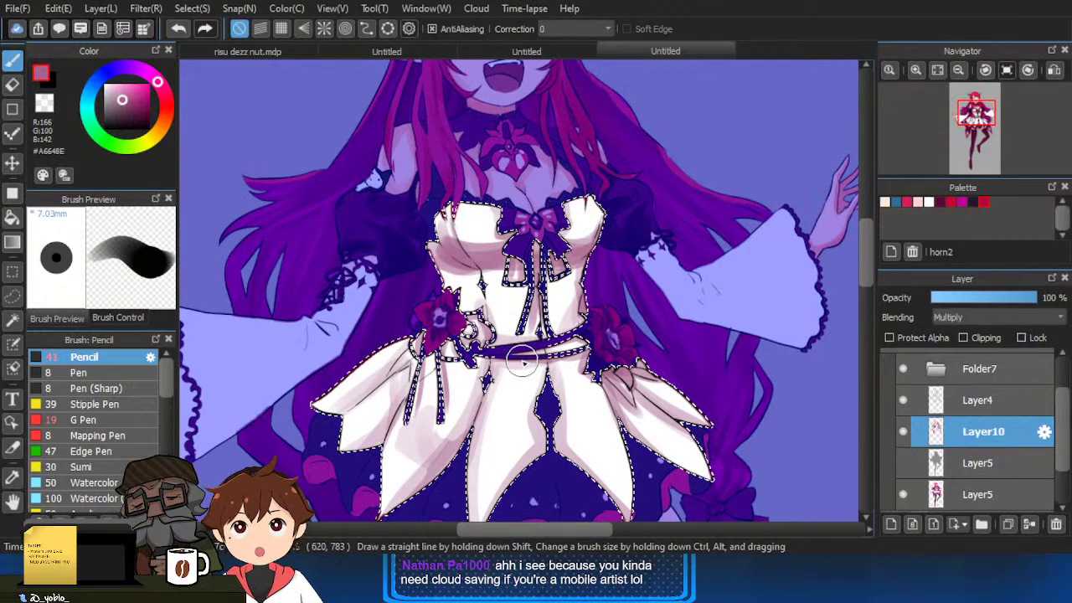
key("ctrl+d")
scroll(580, 341, "up", 1)
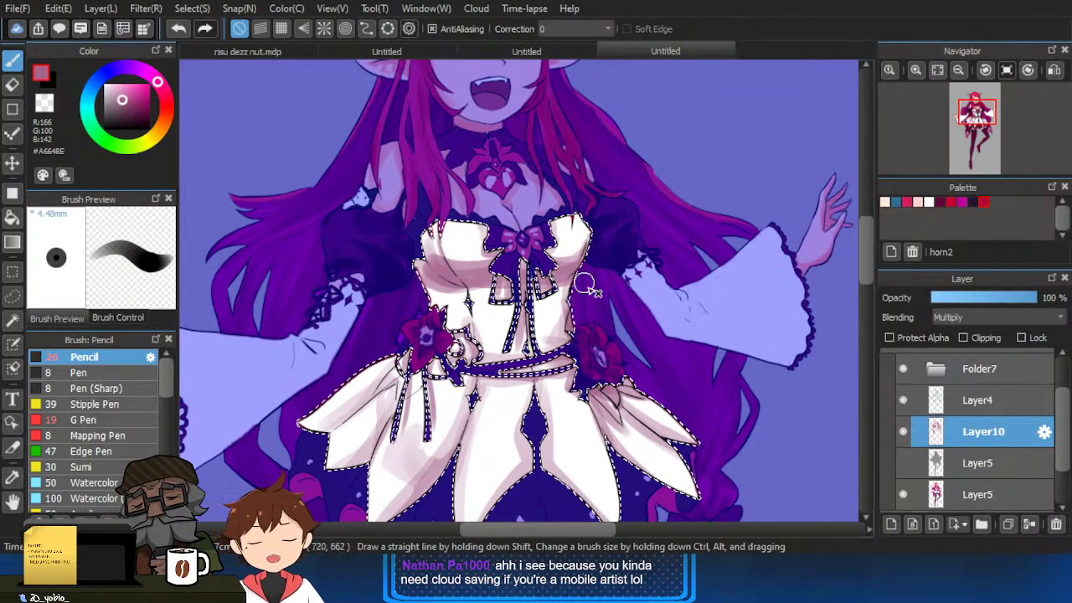
left_click_drag(584, 283, 580, 335)
Check the dress shading without the selection and extend the shadow on the bodice's left side with the size 30 Pencil.
key("ctrl+d")
key("ctrl+minus")
left_click_drag(643, 379, 662, 350)
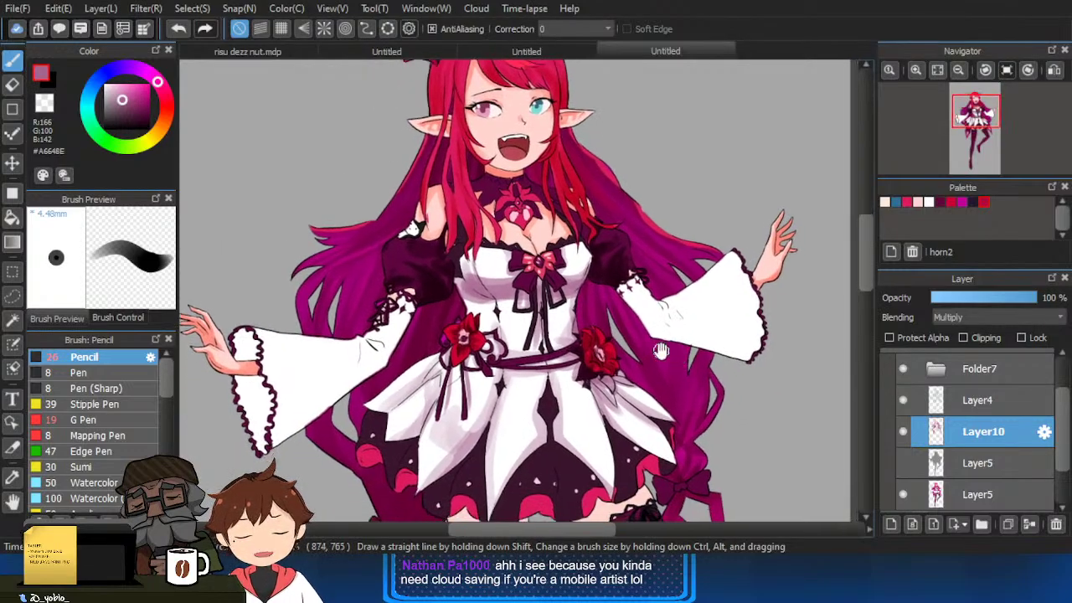
scroll(549, 318, "up", 2)
key("]")
left_click_drag(486, 310, 416, 289)
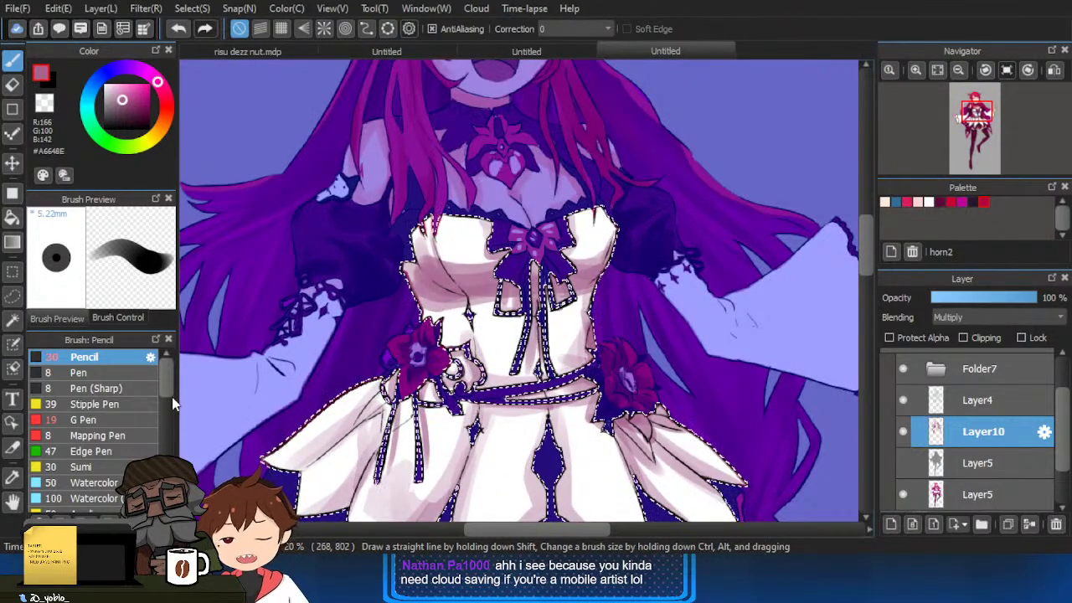
Soften the bust and bodice shadow edges with the Blur brush at sizes 50 and 44, cleaning up with the Eraser.
scroll(167, 396, "down", 3)
left_click(79, 476)
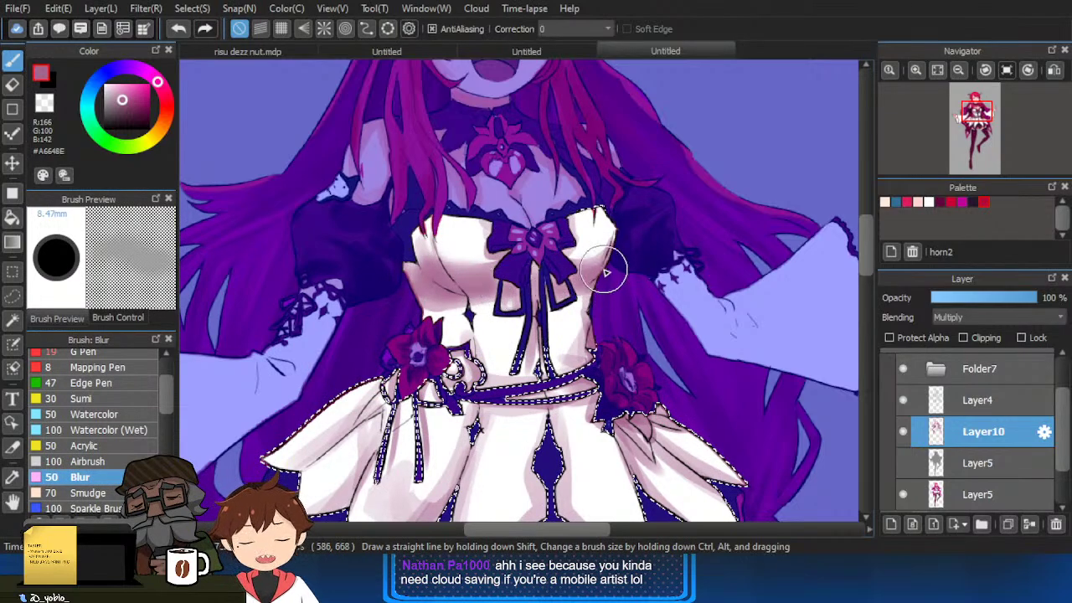
key("ctrl+d")
key("e")
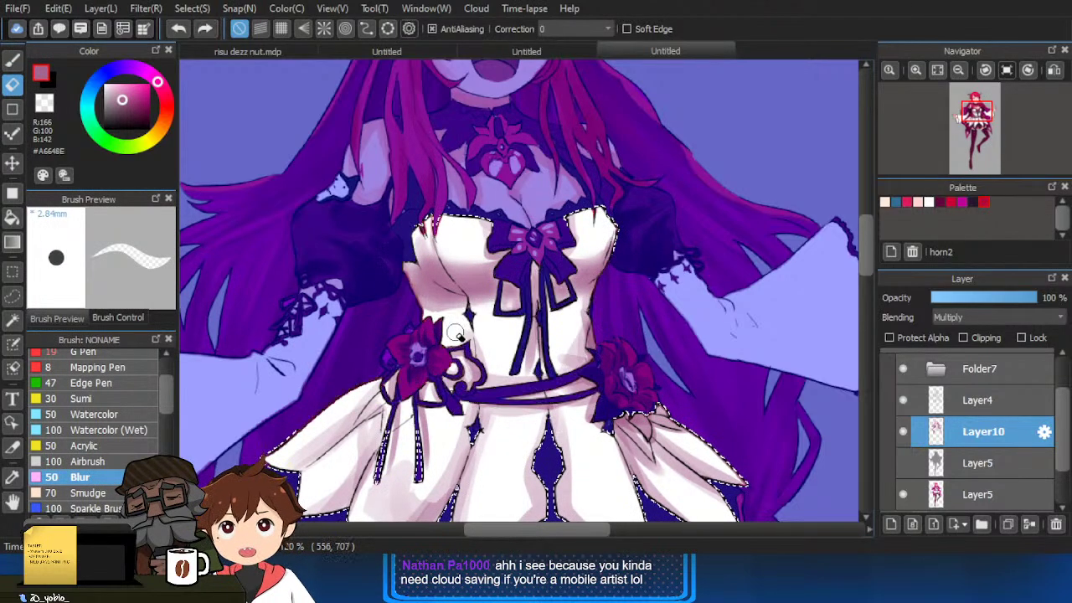
key("ctrl+d")
key("b")
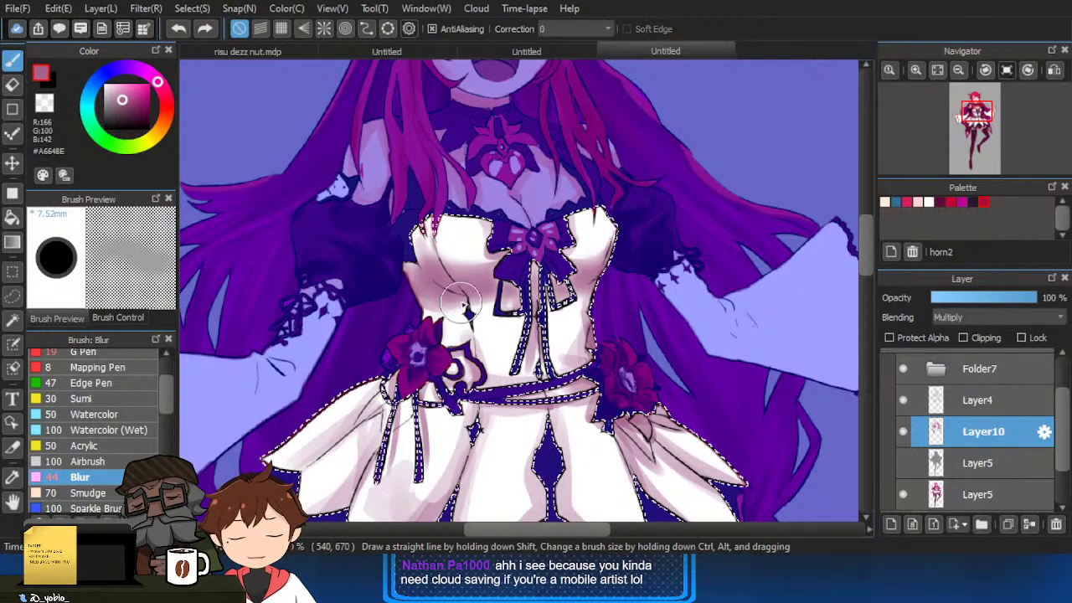
left_click_drag(460, 297, 467, 331)
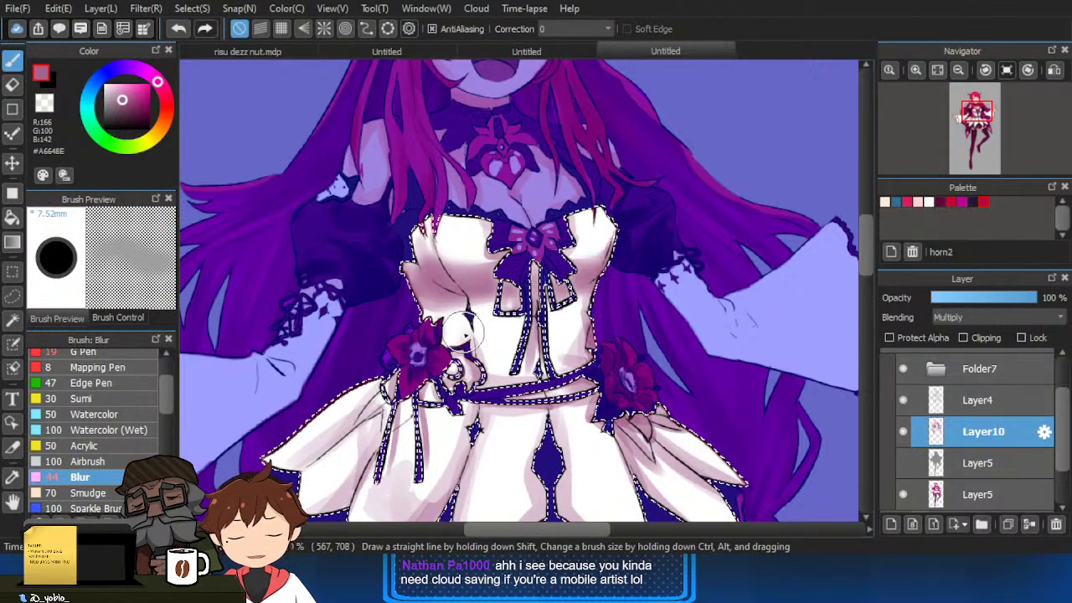
Add soft shading to the sides of the bodice's waist with the size 69 Airbrush.
left_click(143, 460)
key("ctrl+d")
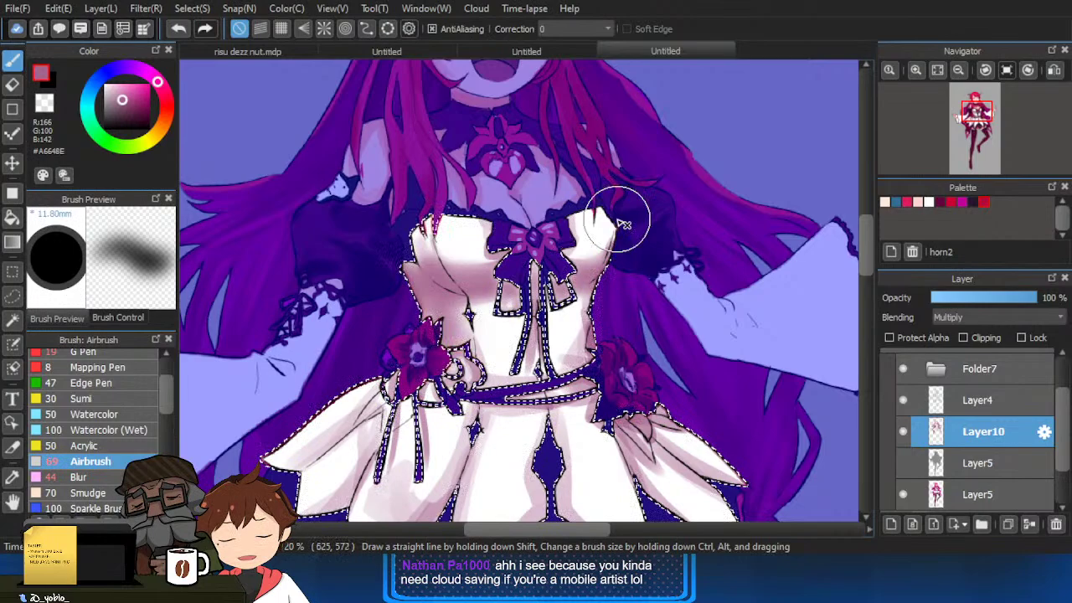
left_click_drag(538, 435, 557, 386)
Touch up the bodice shadows with the size 36 Pencil and the Eraser.
left_click_drag(166, 388, 166, 363)
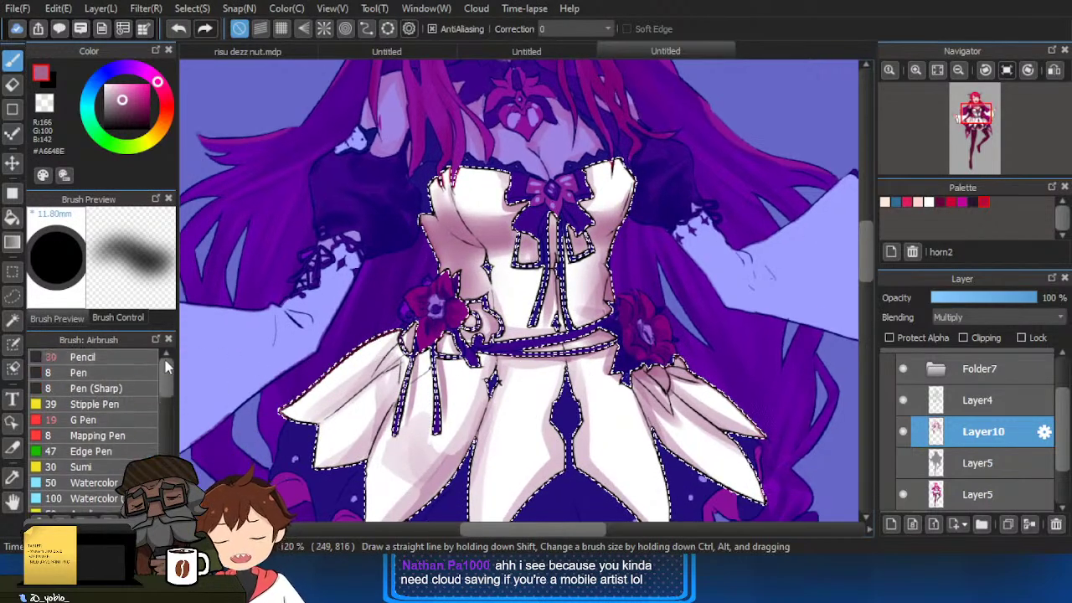
left_click(101, 358)
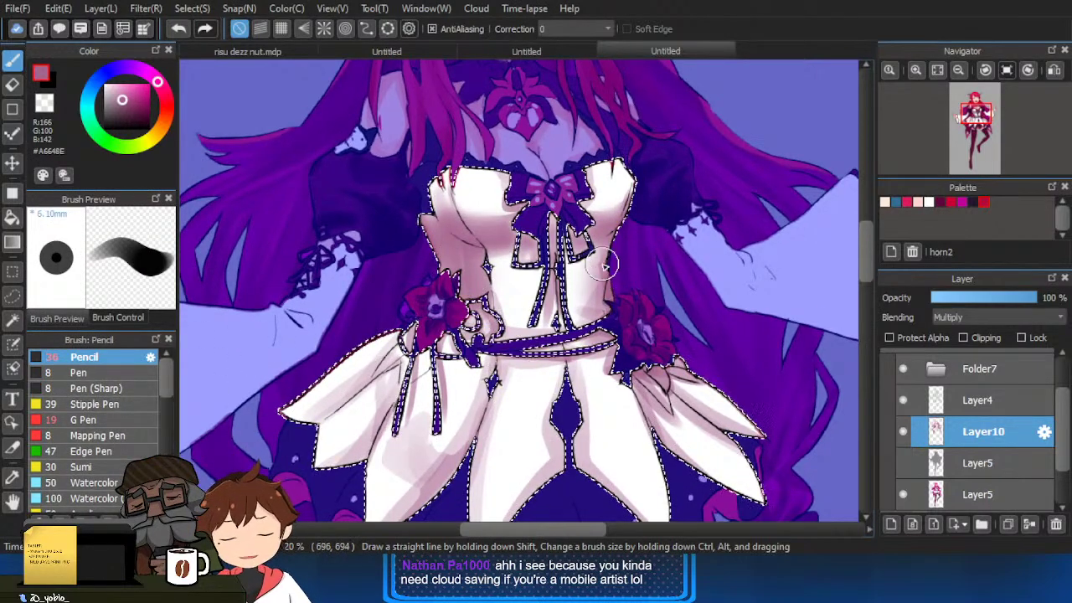
key("e")
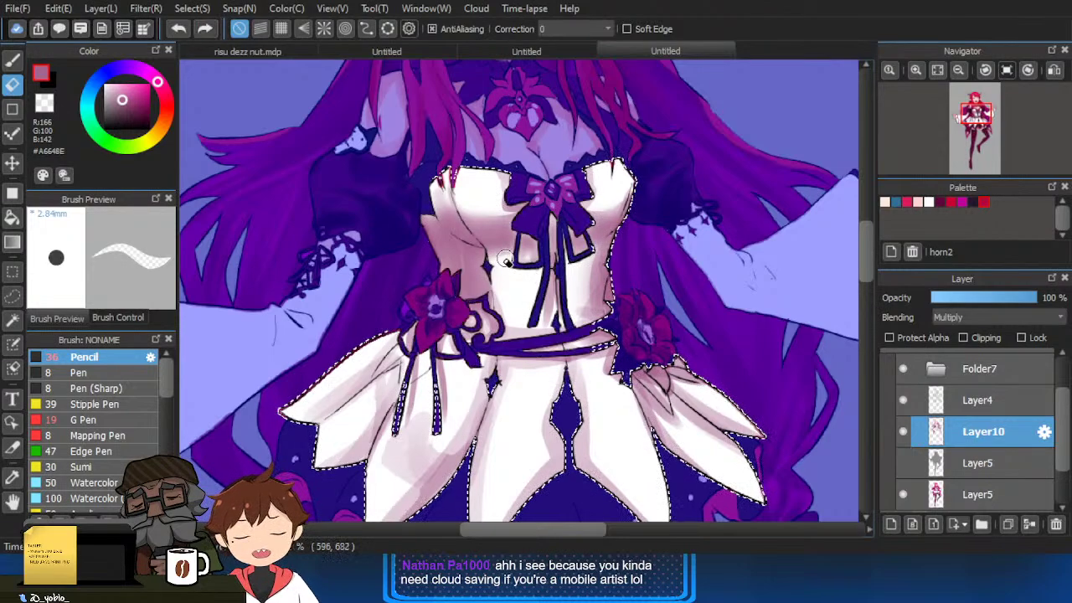
key("p")
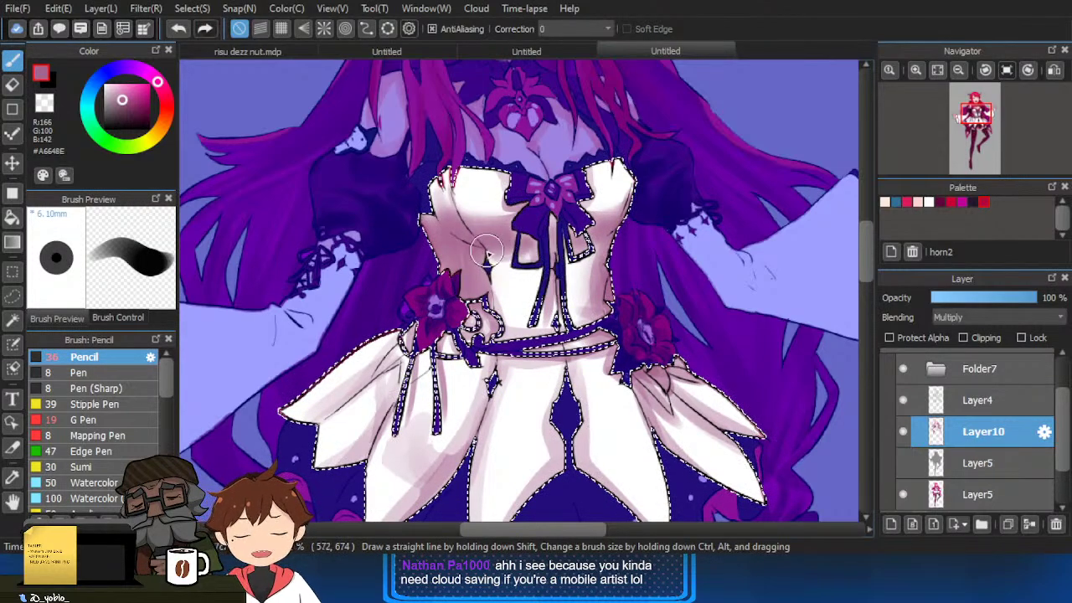
Add light #C5BEC2 shading to the skirt panels with the size 36 Pencil, correct it with the Eraser and deselect.
left_click_drag(120, 102, 106, 94)
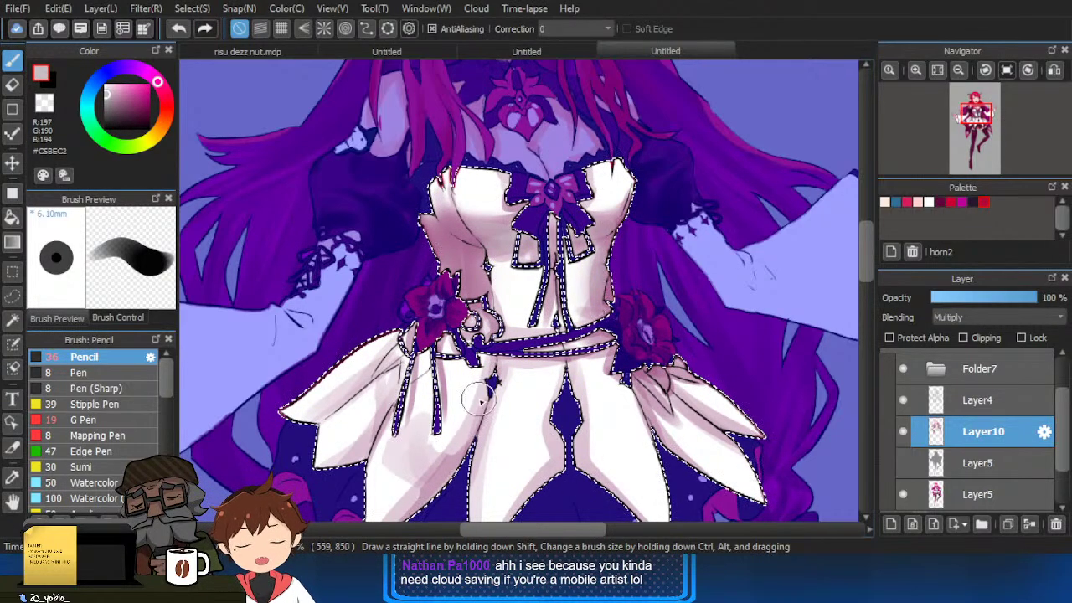
key("e")
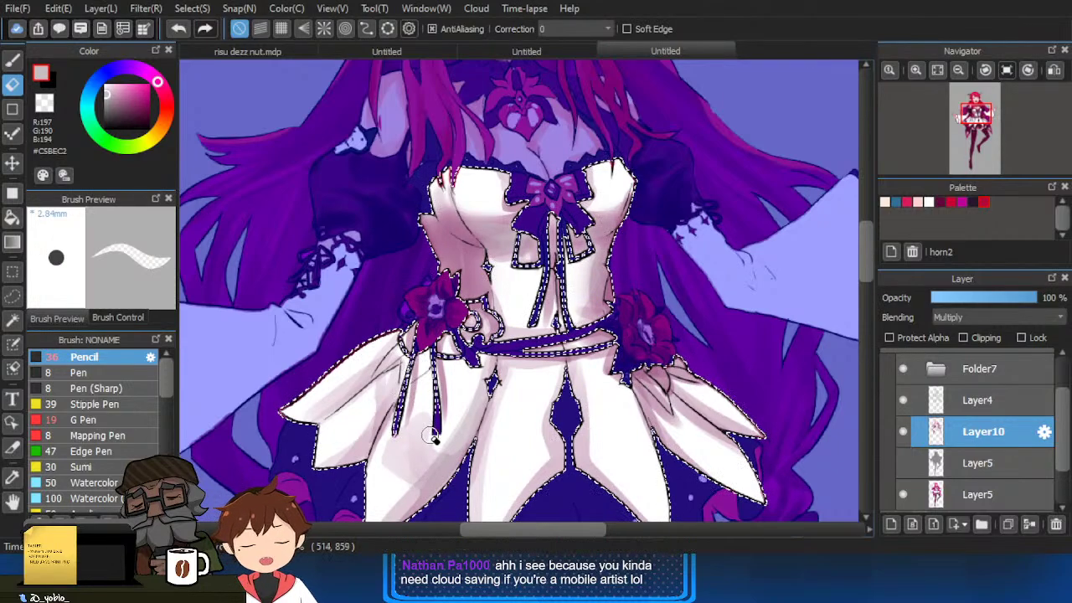
key("b")
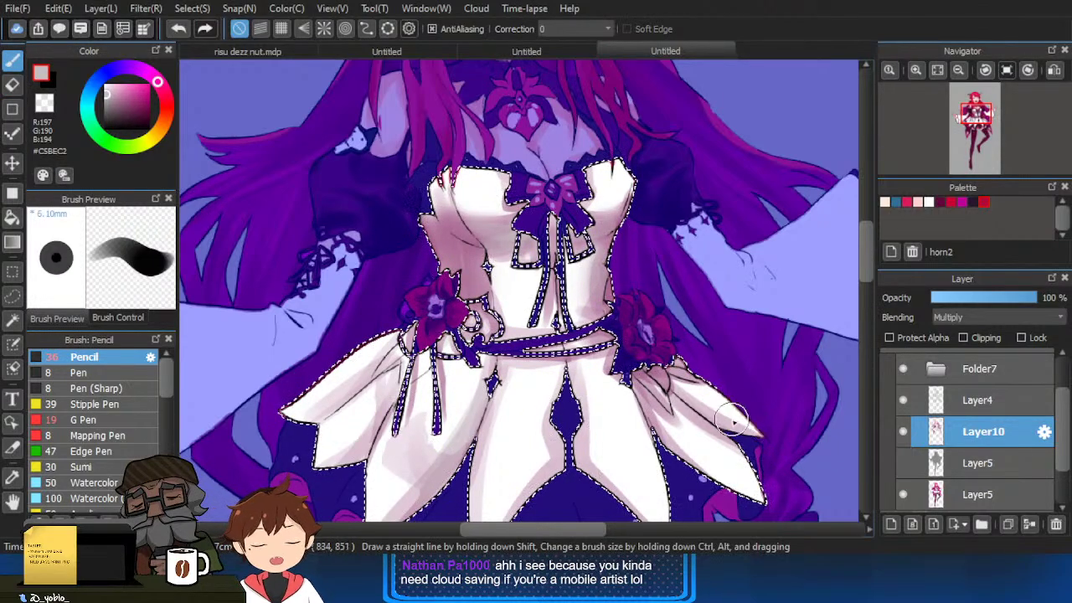
scroll(732, 419, "down", 3)
key("ctrl+d")
left_click_drag(801, 411, 748, 491)
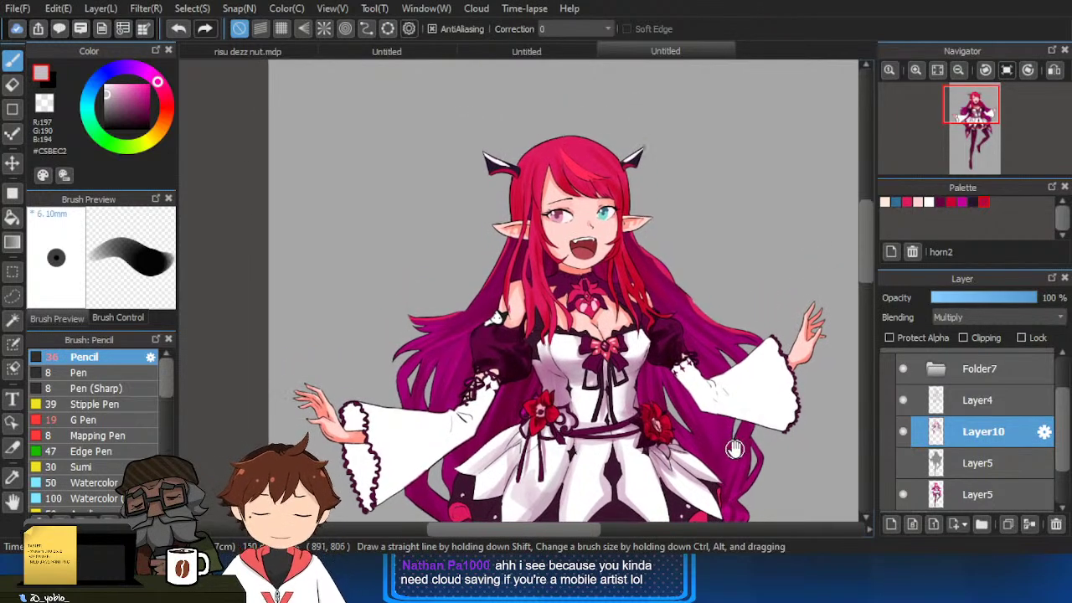
Paint #FF2858 highlight strands in the front hair on the lower Layer5 with the size 19 Pencil.
left_click(939, 495)
scroll(570, 167, "up", 3)
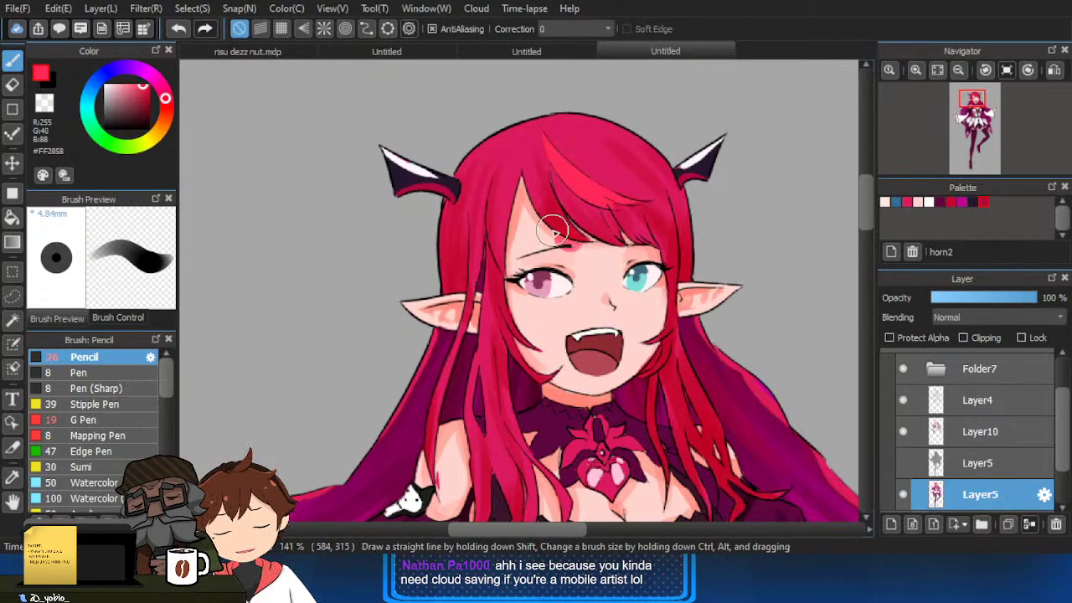
key("ctrl+z")
left_click_drag(578, 223, 570, 224, "ctrl+alt")
left_click_drag(492, 249, 500, 204)
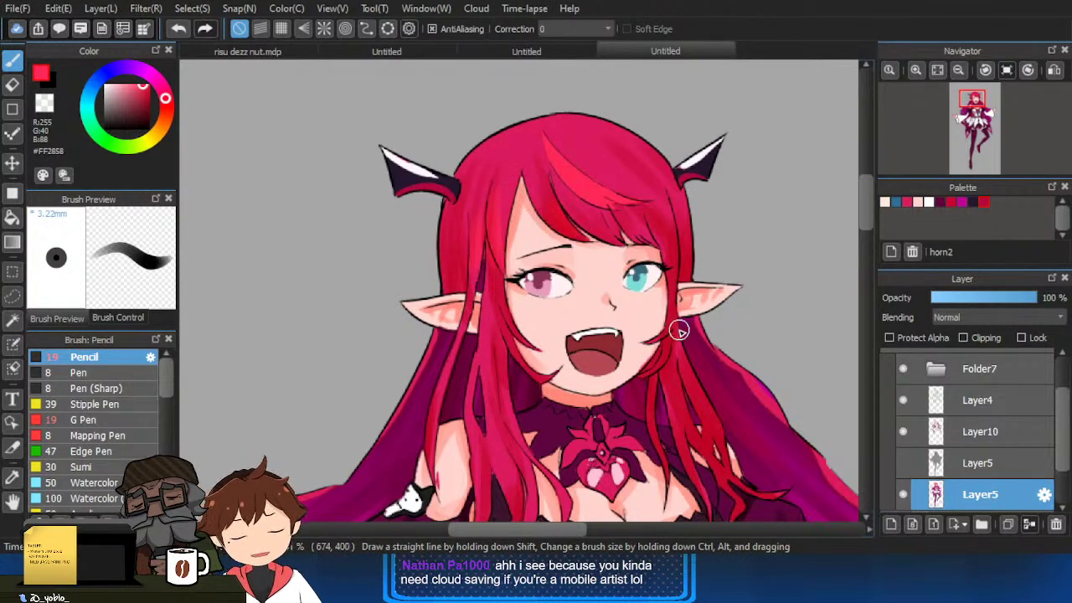
scroll(685, 346, "down", 1)
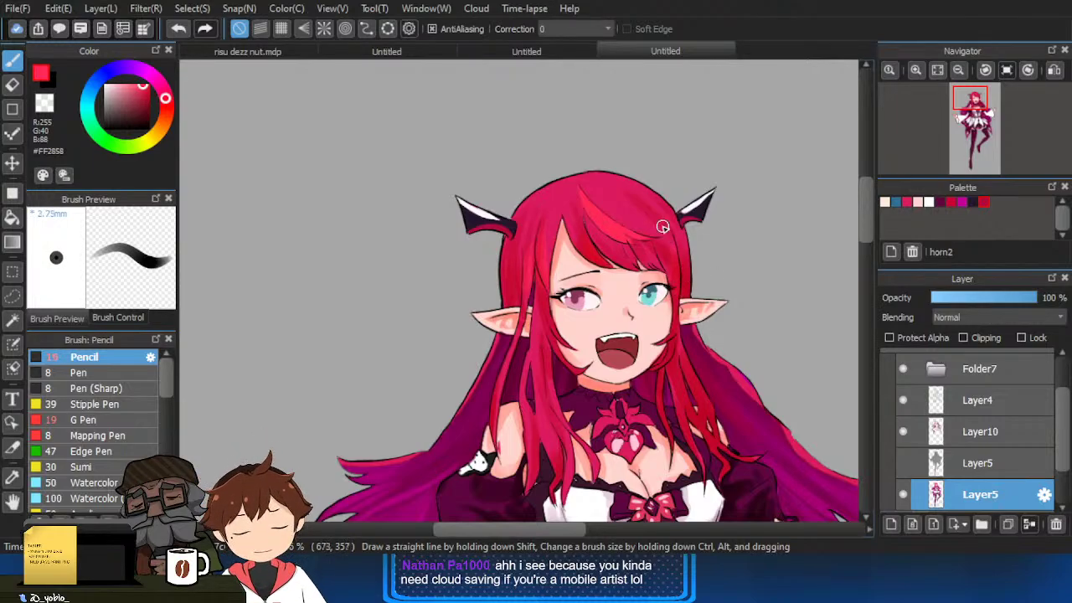
scroll(758, 369, "down", 1)
Toggle Layer10's visibility off and on and examine the shading across the whole figure.
left_click_drag(780, 361, 760, 291)
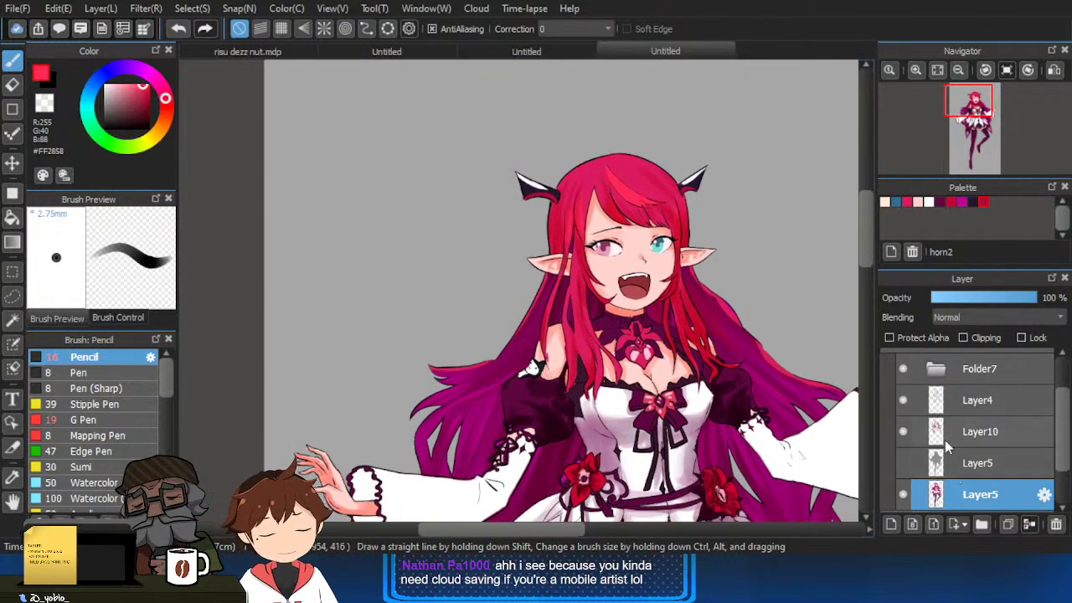
left_click(906, 431)
left_click(907, 432)
left_click_drag(780, 478, 754, 429)
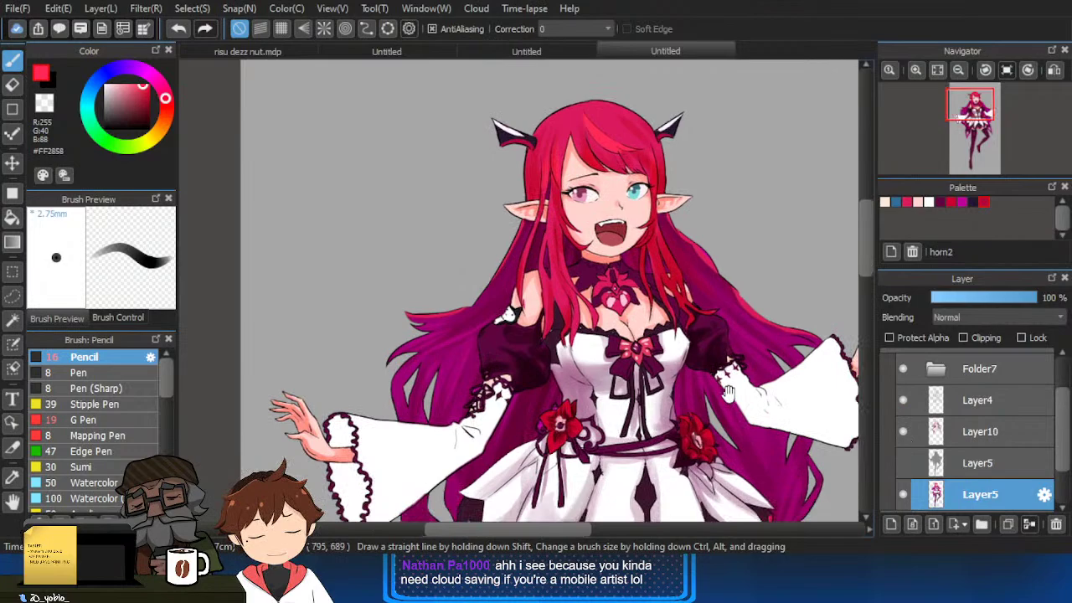
scroll(778, 382, "down", 1)
left_click_drag(778, 381, 751, 289)
scroll(800, 487, "up", 3)
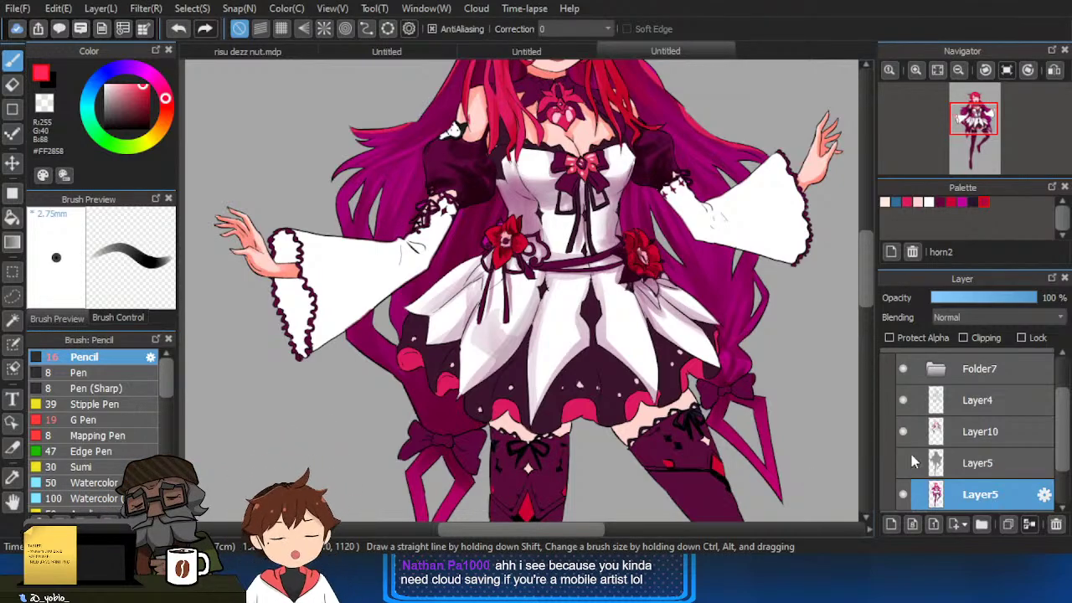
Make Layer10 active and load the lower Layer5's painted area as a selection.
left_click(963, 433)
left_click(944, 498, "ctrl")
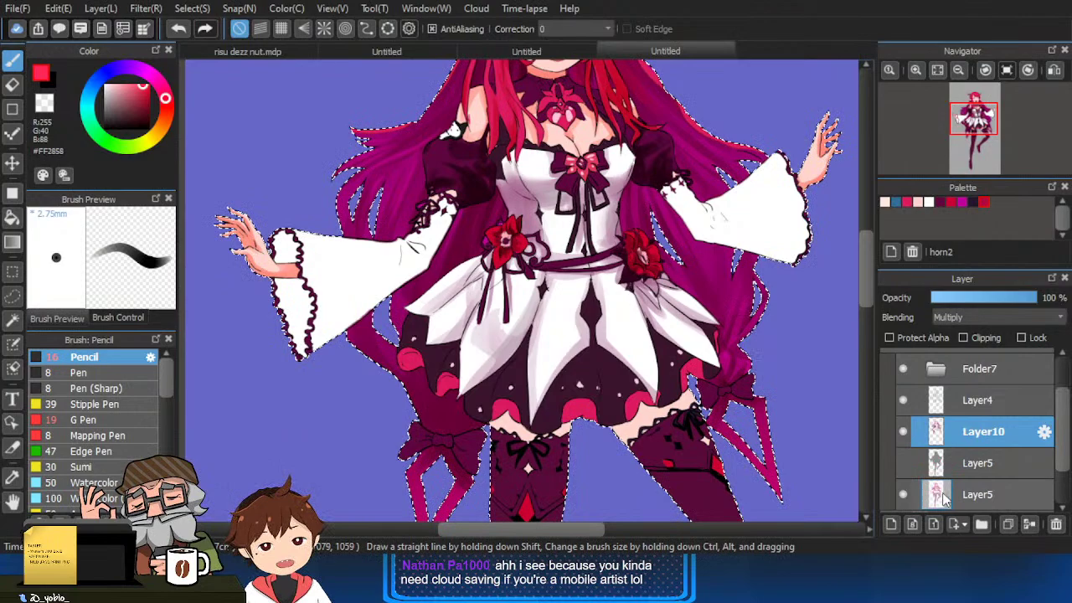
Fill the inner cuff areas of the flared sleeve on the figure's left-hand side of the picture with #A96B93 on Layer10.
key("g")
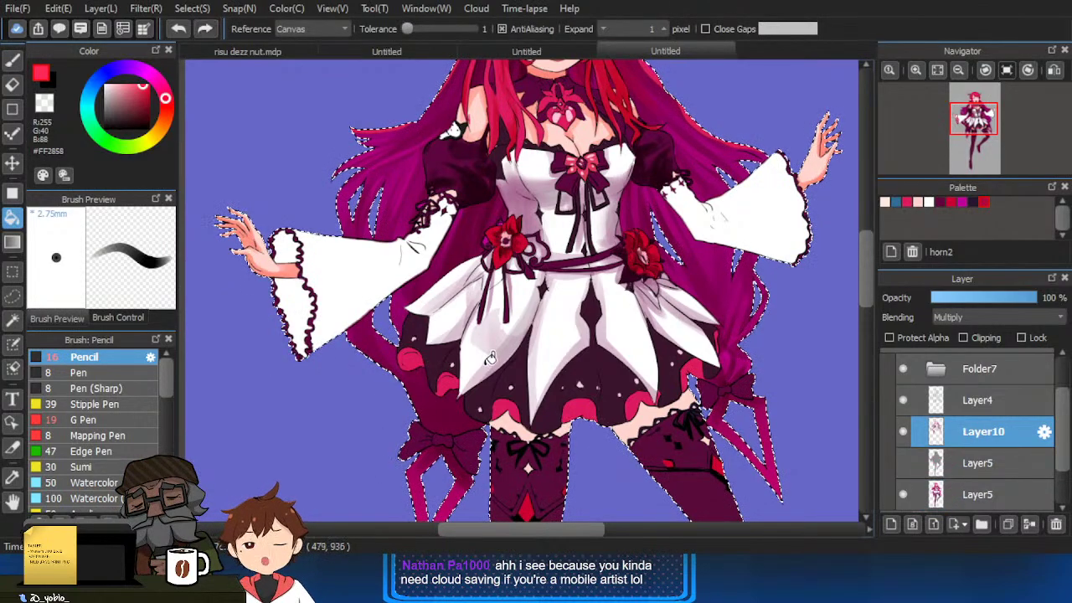
left_click(518, 195, "alt")
left_click(295, 289)
left_click(287, 248)
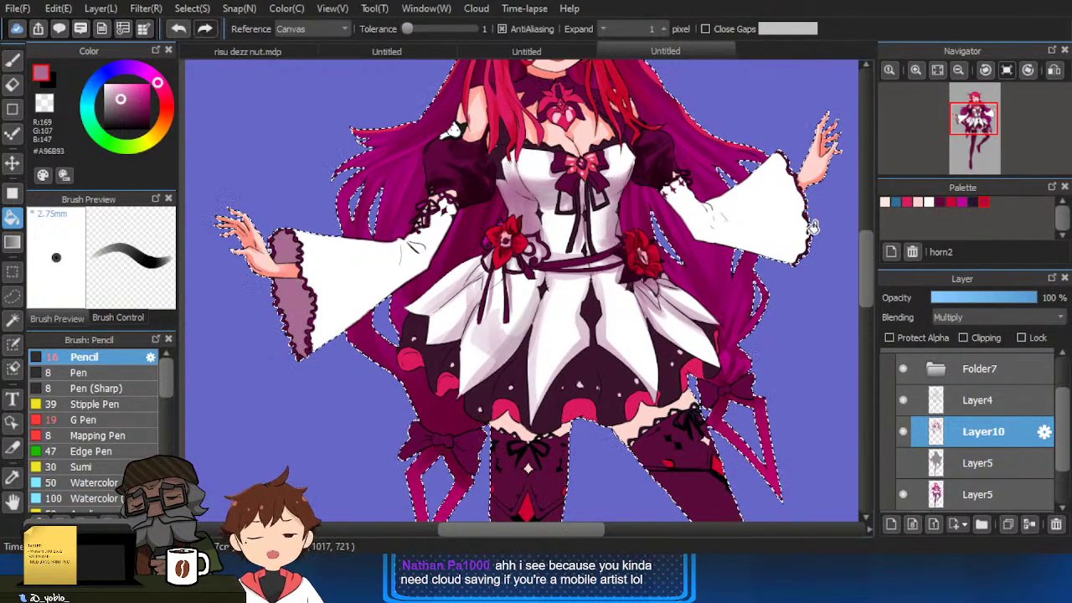
Brush broad, light #A96B93 shading bands along the same white flared sleeve with the Pencil at size 45.
key("b")
scroll(331, 343, "up", 2)
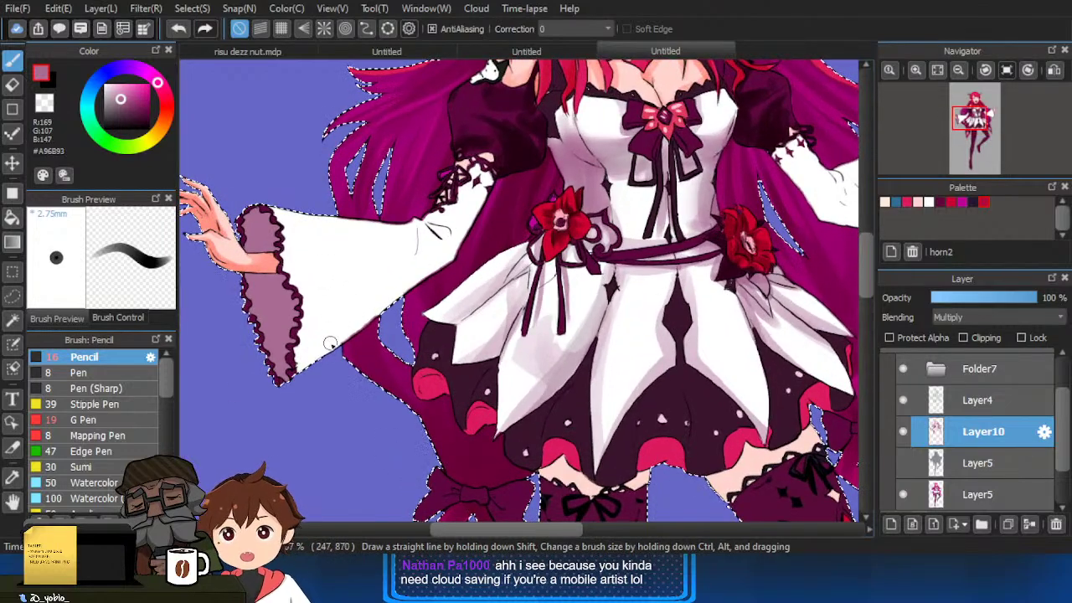
key("bracketright")
key("bracketright")
key("bracketright")
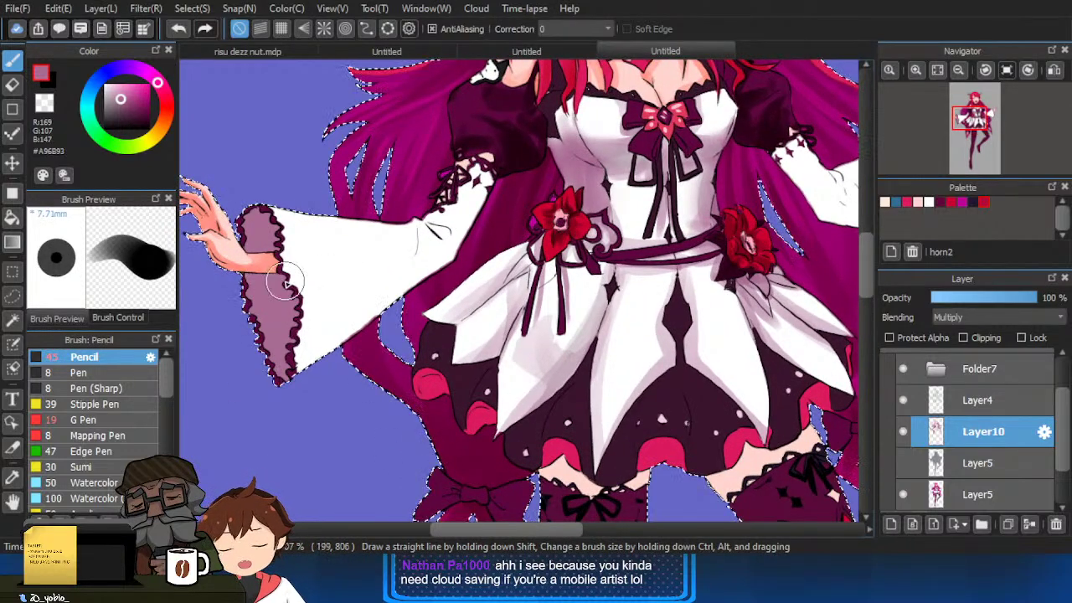
key("ctrl+z")
mouse_move(285, 283)
left_mouse_down()
mouse_move(392, 285)
mouse_move(320, 278)
mouse_move(415, 272)
mouse_move(290, 300)
mouse_move(383, 285)
mouse_move(287, 321)
mouse_move(389, 282)
mouse_move(396, 294)
mouse_move(291, 368)
mouse_move(381, 308)
mouse_move(364, 274)
mouse_move(300, 272)
mouse_move(277, 232)
mouse_move(365, 246)
mouse_move(277, 225)
mouse_move(419, 259)
left_mouse_up()
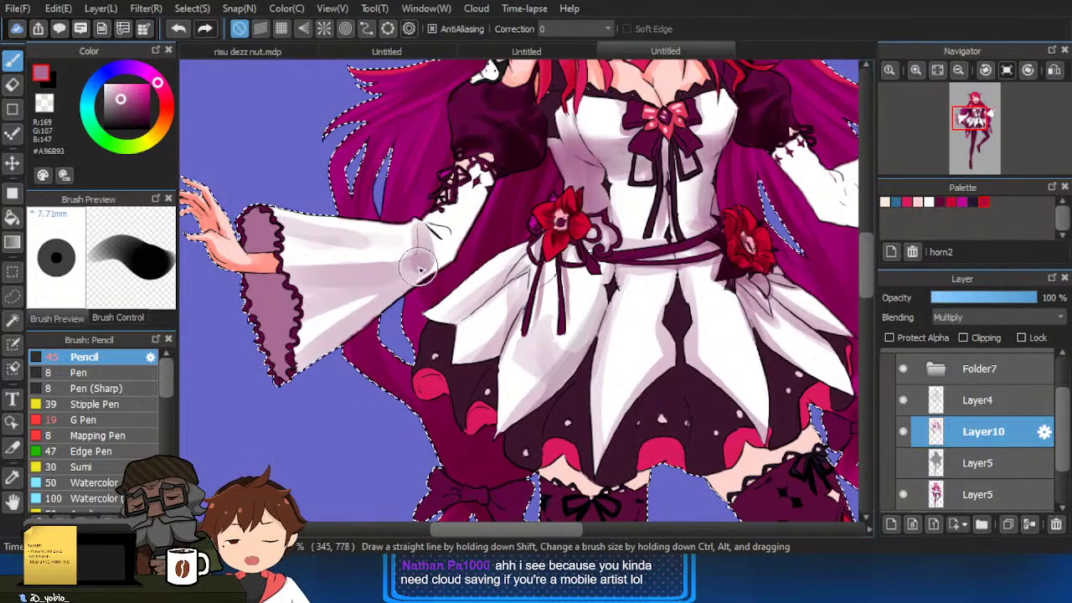
Add finer fold shading around the sleeve's elbow and along its length, reducing the Pencil to size 14.1 and undoing unwanted strokes.
key("bracketleft")
key("bracketleft")
mouse_move(430, 223)
left_mouse_down()
mouse_move(452, 260)
mouse_move(443, 261)
left_mouse_up()
mouse_move(417, 228)
left_mouse_down()
mouse_move(443, 241)
mouse_move(434, 230)
mouse_move(428, 259)
mouse_move(450, 249)
mouse_move(483, 198)
mouse_move(472, 211)
mouse_move(472, 192)
mouse_move(491, 199)
mouse_move(505, 371)
mouse_move(672, 339)
mouse_move(474, 194)
mouse_move(479, 168)
mouse_move(439, 207)
left_mouse_up()
key("bracketleft")
left_click_drag(383, 259, 396, 229)
key("ctrl+z")
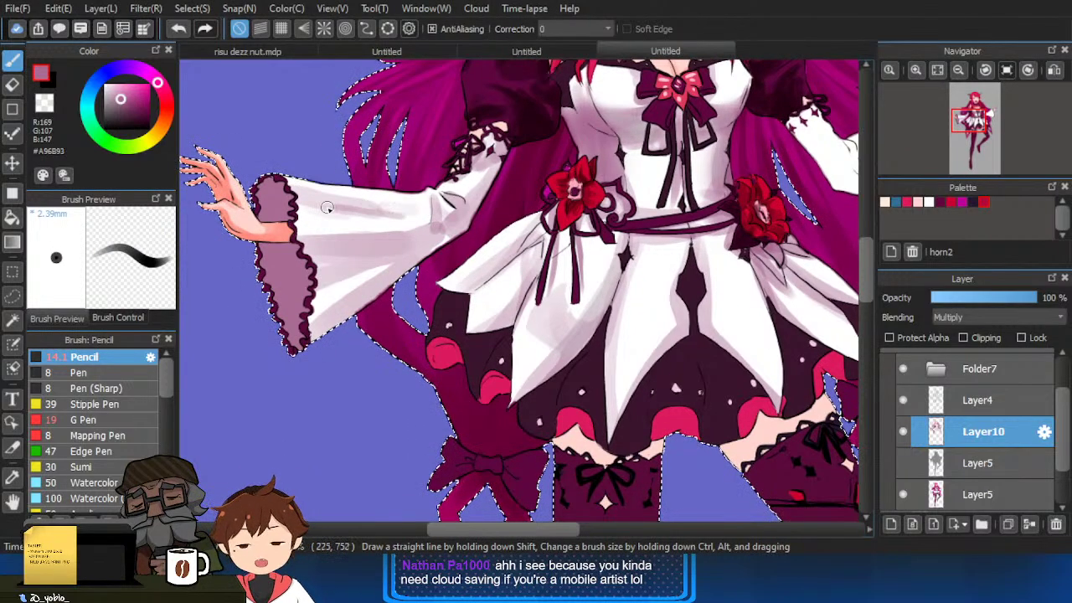
mouse_move(303, 240)
left_mouse_down()
mouse_move(404, 238)
mouse_move(311, 236)
mouse_move(374, 233)
left_mouse_up()
key("ctrl+z")
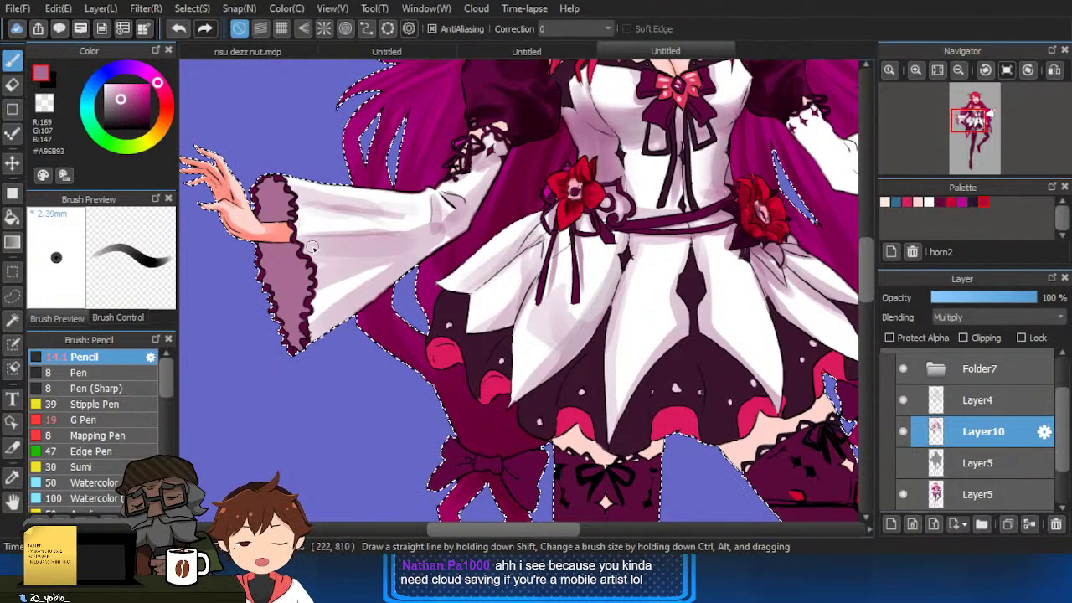
Paint mauve #A96B93 fold shadows on the white flared sleeve beside its frilled cuff.
mouse_move(310, 246)
left_mouse_down()
mouse_move(371, 249)
mouse_move(314, 265)
left_mouse_up()
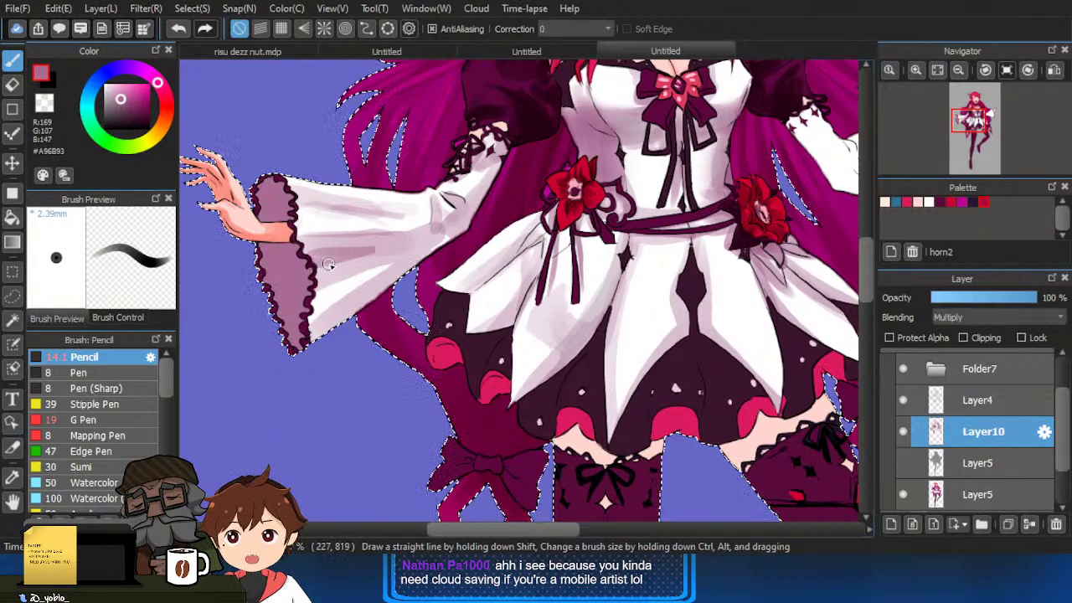
key("ctrl+z")
left_click_drag(315, 284, 359, 263)
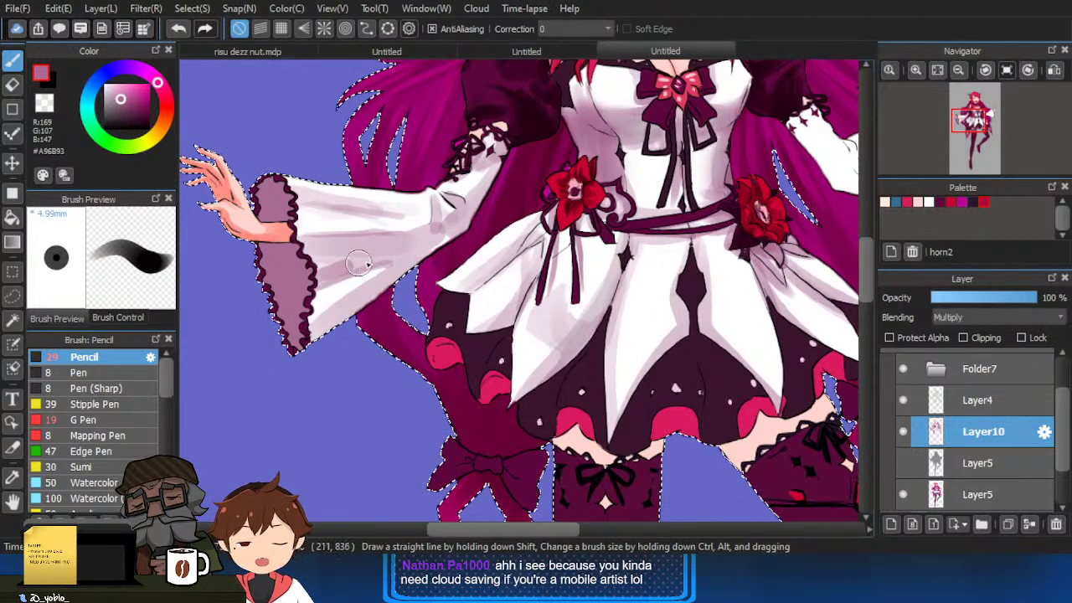
Hide the brush preview to reveal the brush settings, and set the pencil to size 22 at 59% opacity.
left_click(168, 201)
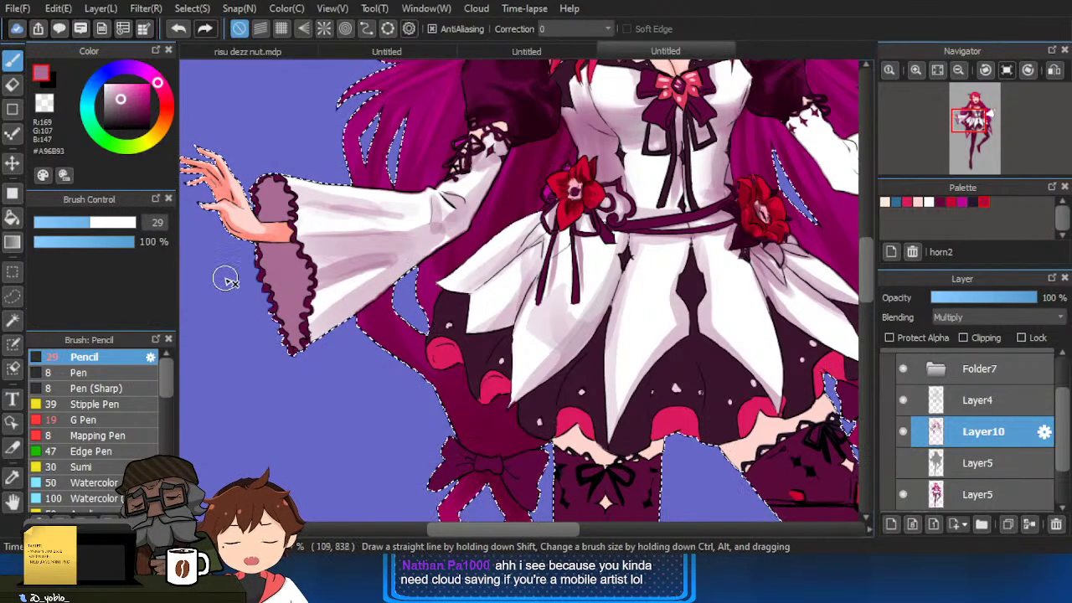
left_click(95, 241)
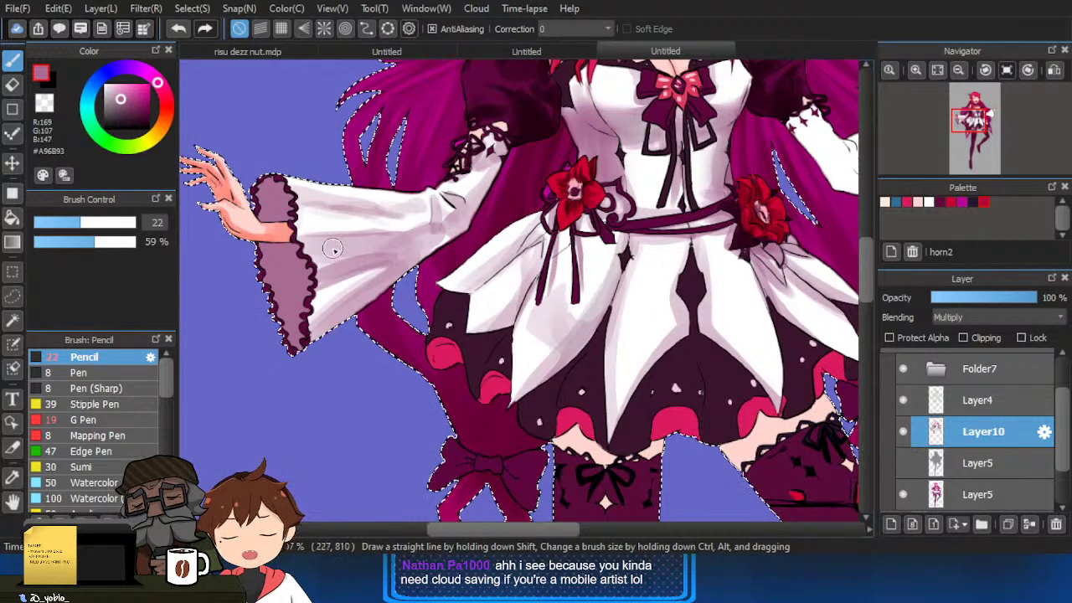
key("e")
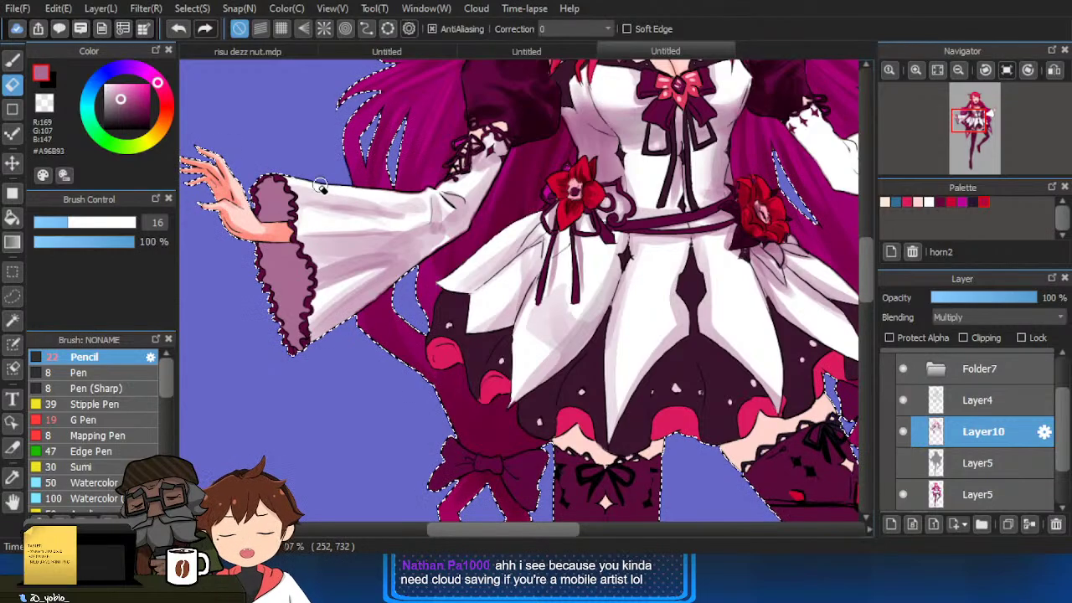
key("b")
key("ctrl+d")
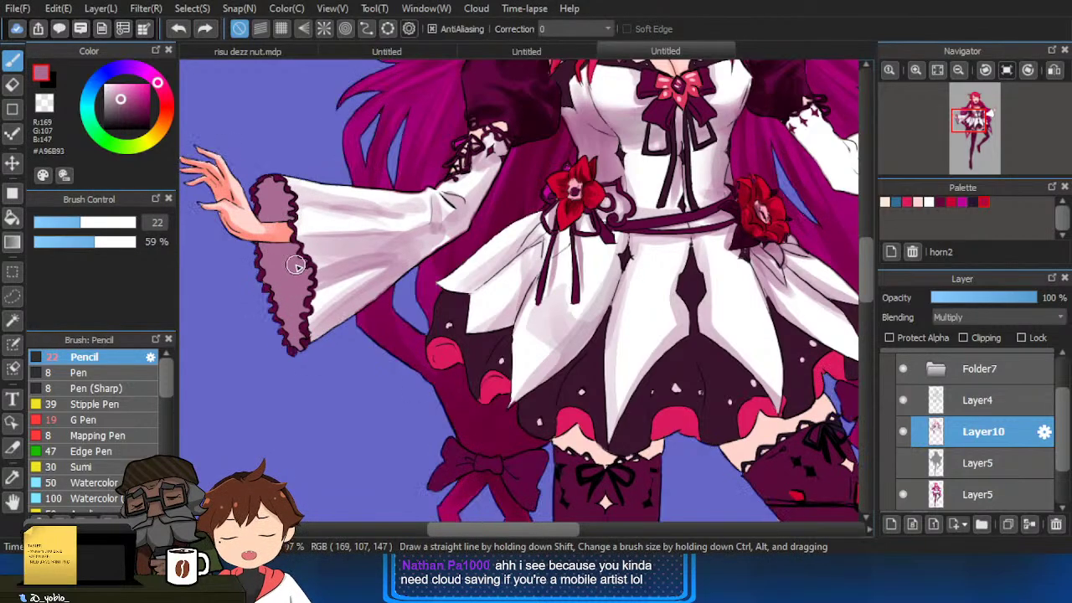
Darken the inner lining of the flared sleeve around the wrist with #44303C at 59% opacity.
left_click_drag(123, 102, 117, 117)
key("ctrl+z")
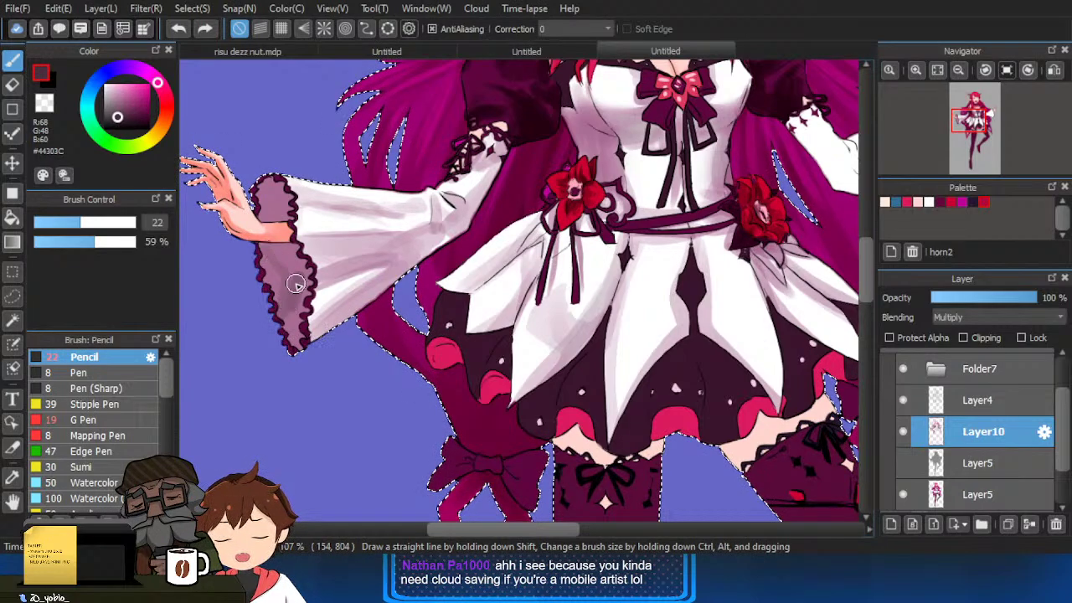
left_click_drag(285, 254, 295, 272)
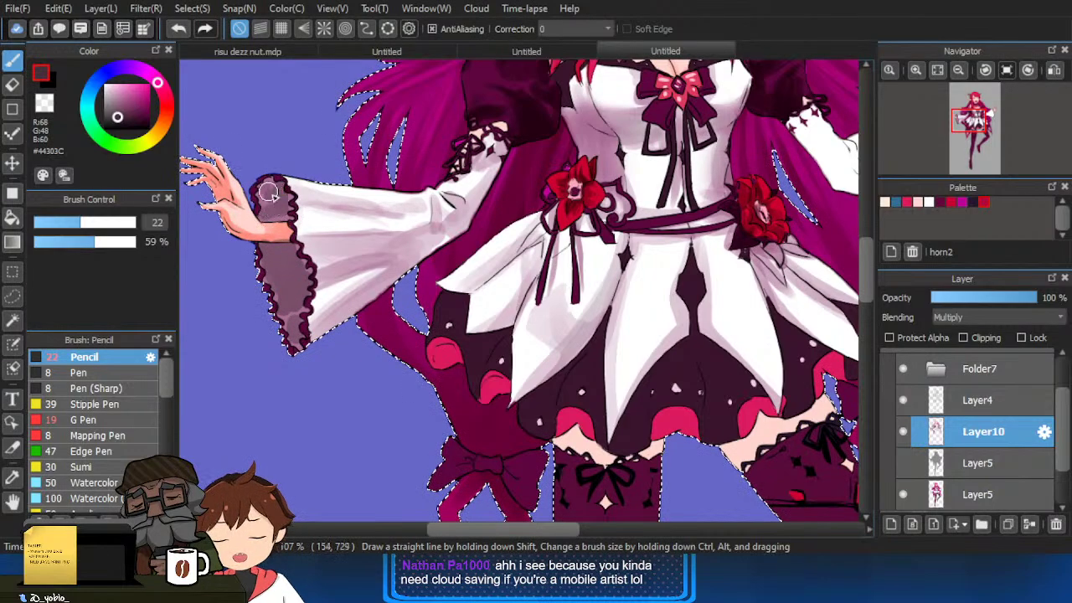
right_click(347, 287)
left_click_drag(291, 280, 266, 290)
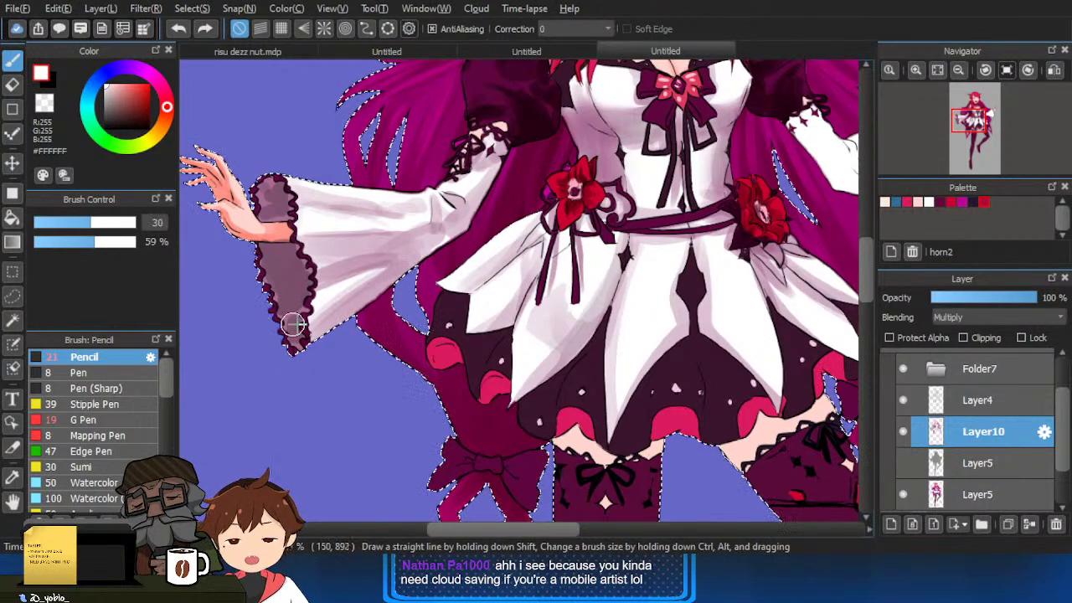
key("ctrl+d")
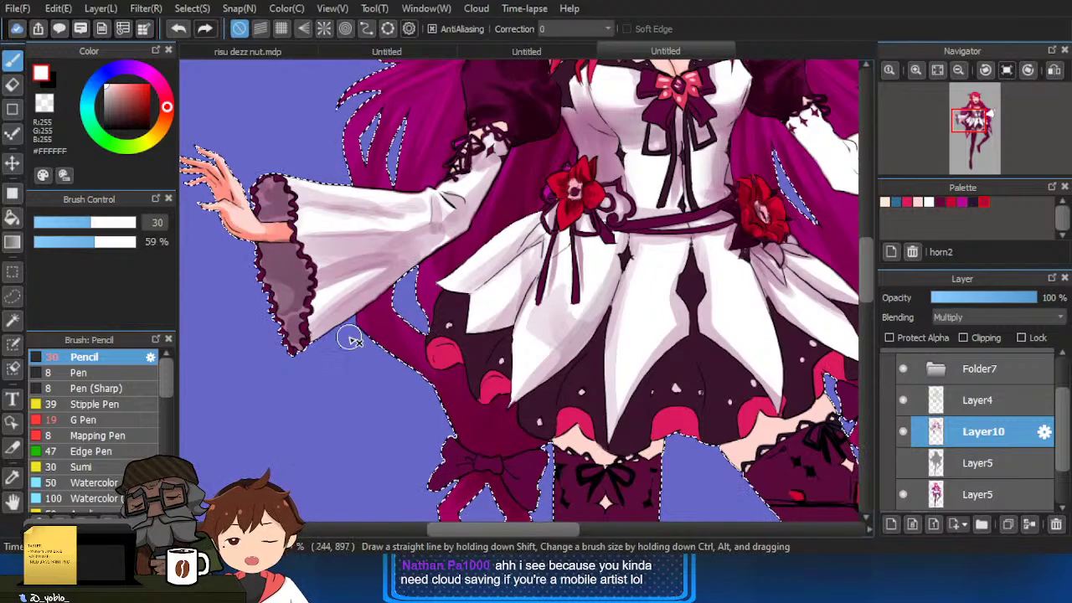
key("ctrl+z")
Blend the fold shadows along the flared sleeve with colours sampled from the canvas at 59% opacity.
right_click(393, 273)
mouse_move(381, 267)
left_mouse_down()
mouse_move(310, 333)
mouse_move(488, 226)
mouse_move(414, 242)
mouse_move(462, 221)
mouse_move(429, 227)
left_mouse_up()
right_click(395, 220)
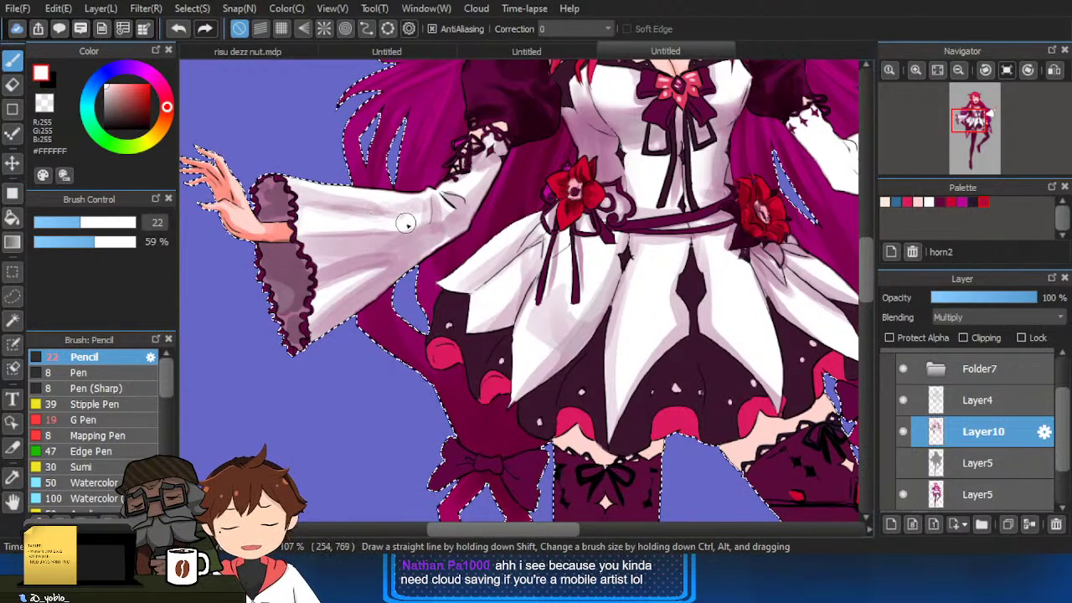
right_click(360, 235)
left_click_drag(349, 238, 410, 226)
right_click(320, 224)
mouse_move(318, 224)
left_mouse_down()
mouse_move(307, 225)
mouse_move(318, 231)
left_mouse_up()
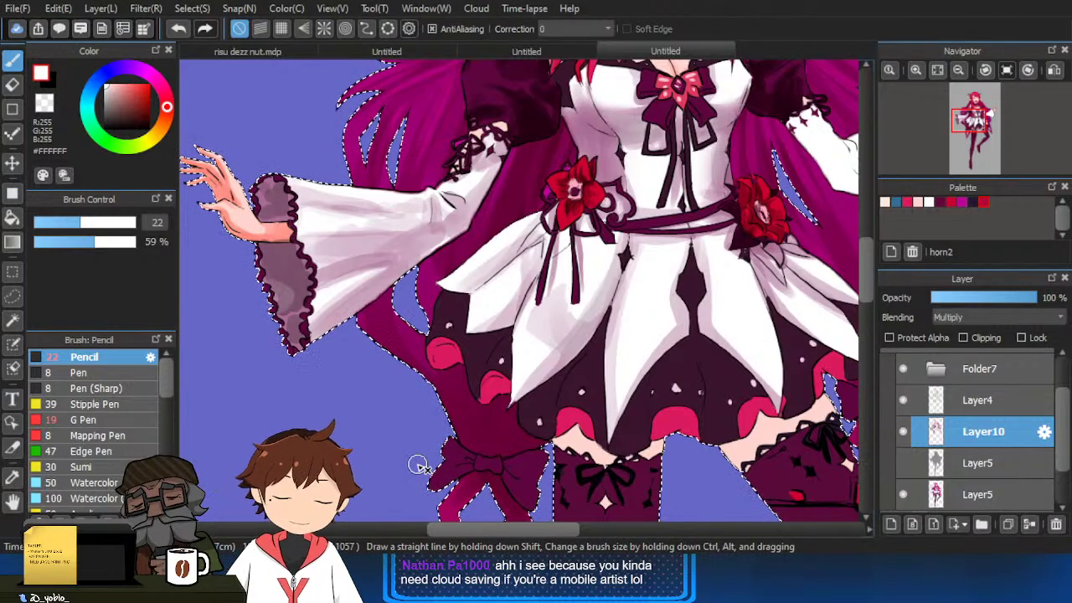
Add soft shading to the white skirt panel beneath the red flower with the hanging ribbons.
key("ctrl+d")
left_click_drag(554, 323, 512, 419)
left_click_drag(700, 345, 599, 357)
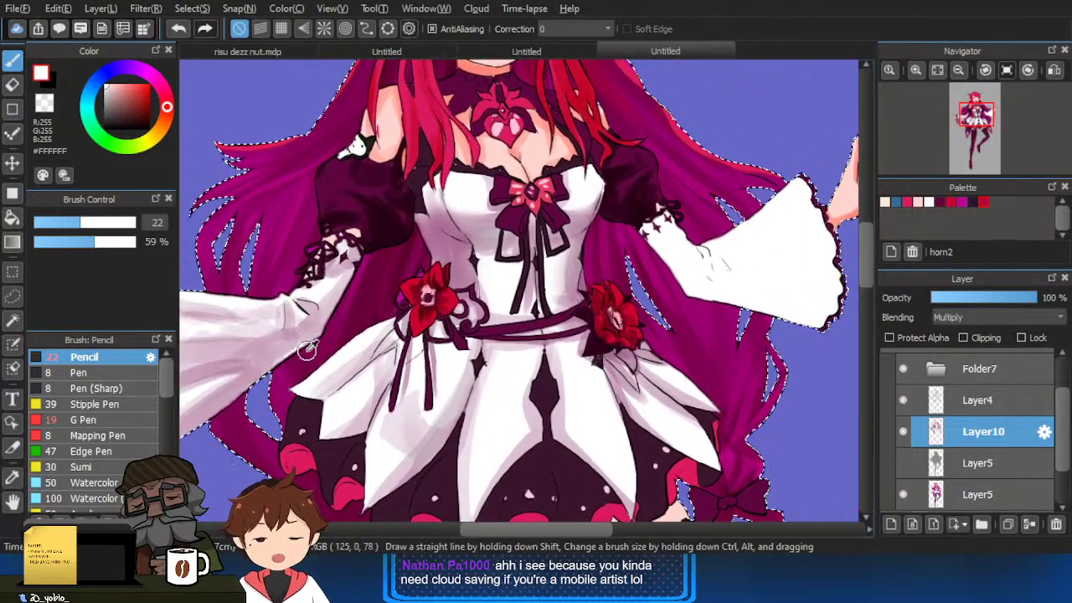
right_click(369, 370)
Set the pencil opacity to 100% and paint light mauve #D2B3C7 folds on the raised arm's white sleeve.
left_click_drag(713, 277, 735, 289)
key("ctrl+z")
left_click_drag(700, 244, 723, 281)
left_click_drag(124, 243, 151, 253)
mouse_move(717, 249)
left_mouse_down()
mouse_move(735, 290)
mouse_move(693, 273)
mouse_move(781, 278)
mouse_move(780, 264)
mouse_move(741, 280)
left_mouse_up()
mouse_move(762, 207)
left_mouse_down()
mouse_move(731, 228)
mouse_move(781, 258)
mouse_move(754, 227)
mouse_move(706, 250)
left_mouse_up()
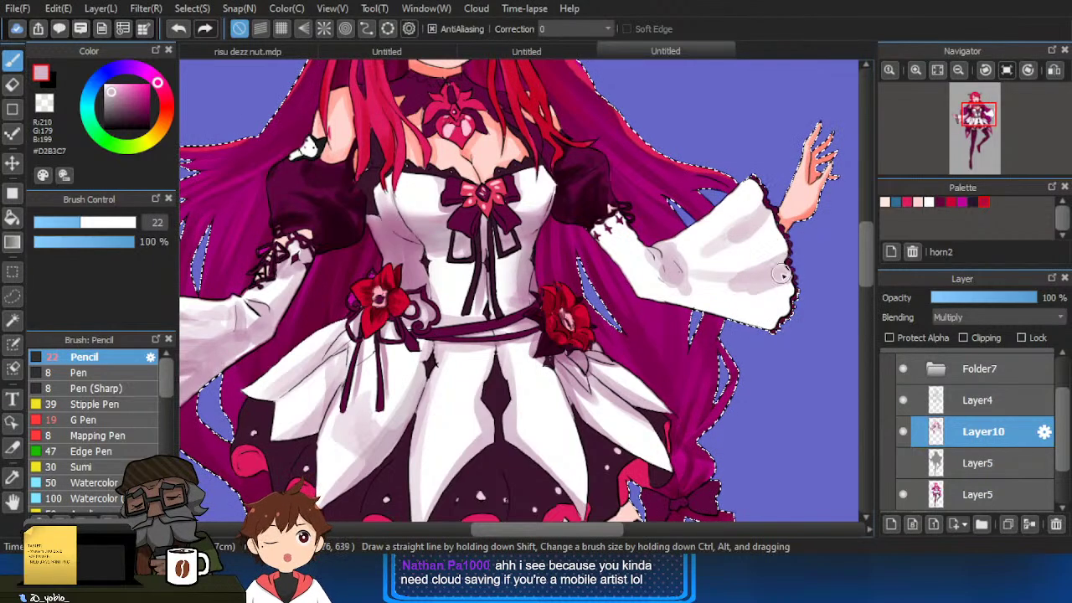
Shade the lower edge of the raised arm's sleeve from the cuff toward the elbow with #D2B3C7.
key("]")
key("]")
key("]")
key("]")
key("]")
key("]")
key("]")
key("]")
key("]")
key("]")
key("]")
key("]")
mouse_move(789, 321)
left_mouse_down()
mouse_move(739, 316)
mouse_move(693, 291)
mouse_move(642, 292)
mouse_move(612, 251)
mouse_move(645, 261)
left_mouse_up()
mouse_move(614, 217)
left_mouse_down()
mouse_move(639, 273)
mouse_move(659, 289)
mouse_move(689, 279)
left_mouse_up()
key("ctrl+z")
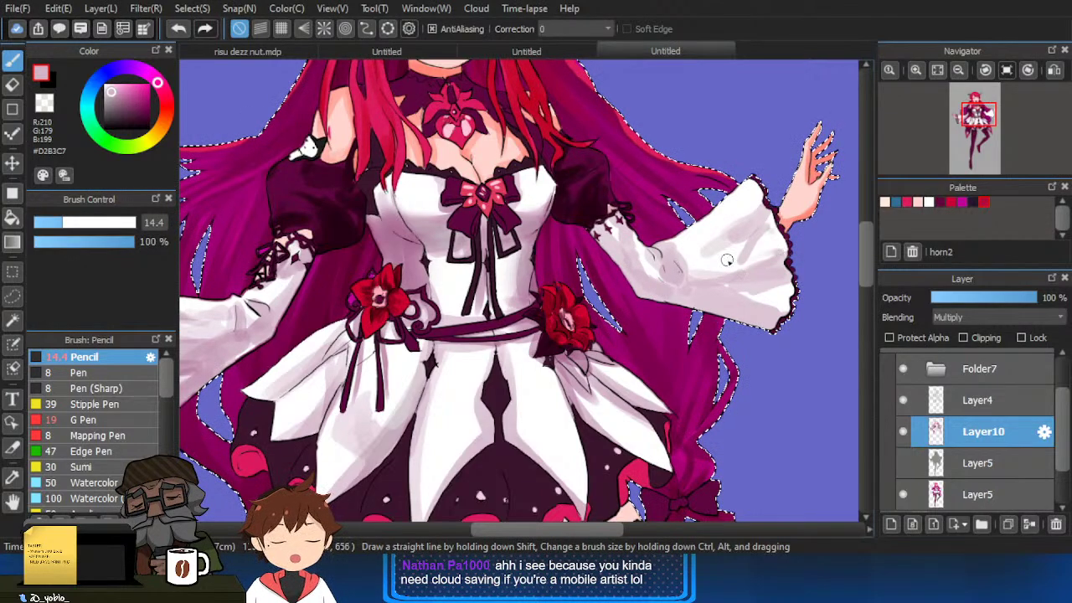
key("ctrl+d")
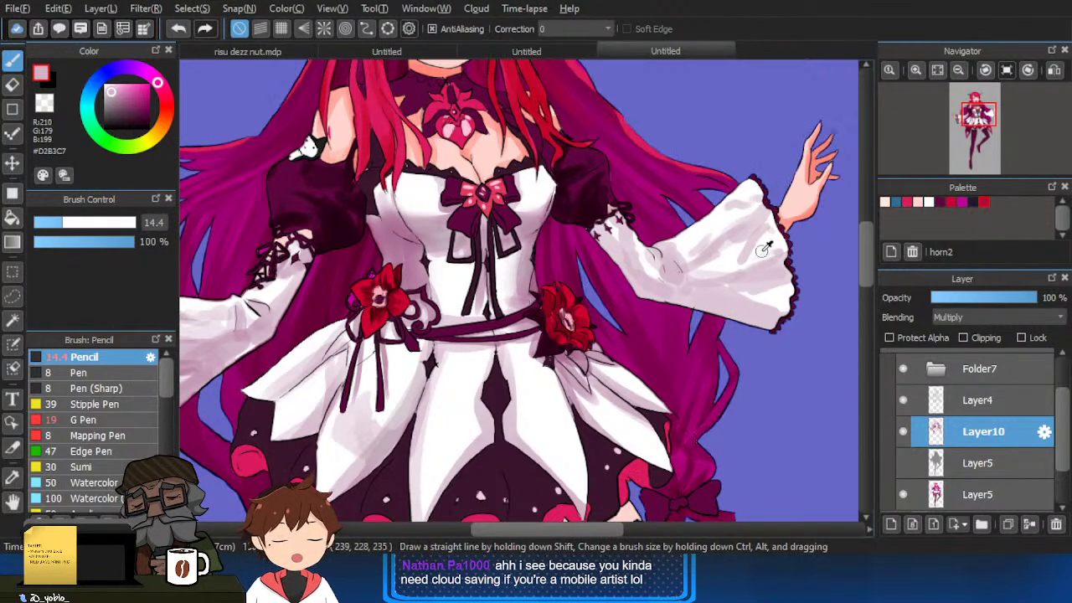
key("ctrl+z")
Set the pencil size to 26 and paint sampled #DEC8D7 shading across the lower folds of the raised sleeve.
left_click(766, 247, "alt")
key("e")
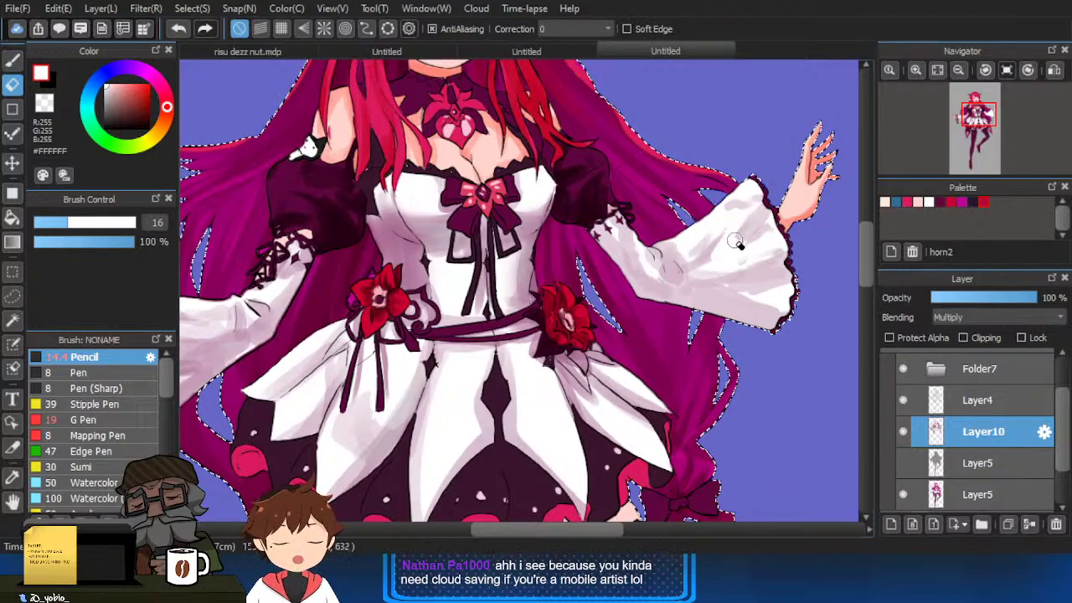
left_click(759, 234, "alt")
key("b")
key("]")
key("]")
key("]")
key("]")
key("]")
key("]")
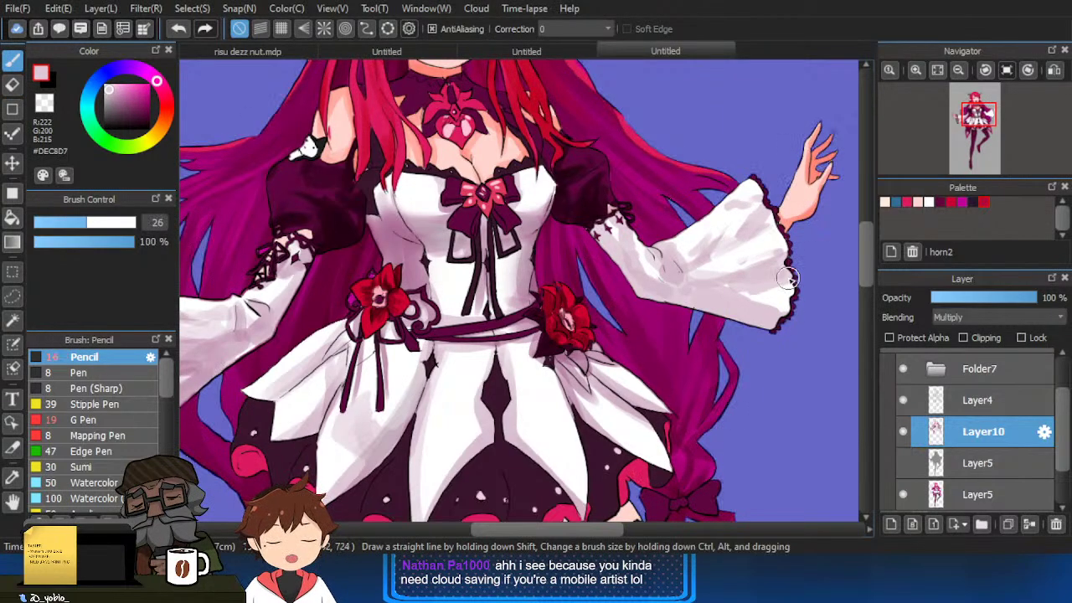
left_click_drag(702, 276, 778, 302)
left_click(758, 273, "alt")
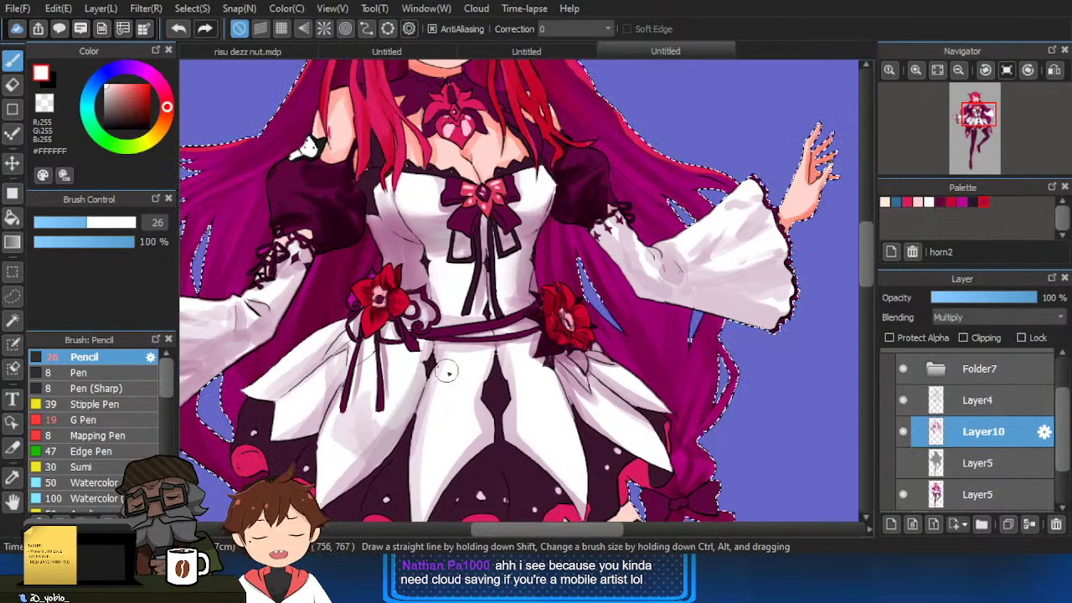
left_click_drag(291, 387, 353, 373)
left_click(401, 221, "alt")
left_click_drag(805, 282, 817, 288)
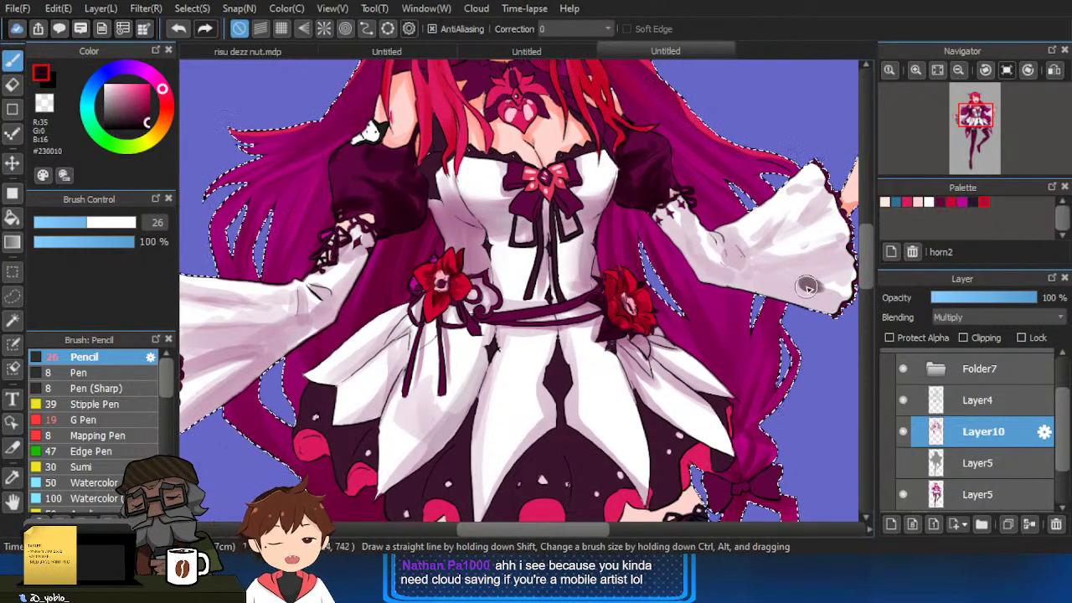
left_click(812, 286, "alt")
key("ctrl+z")
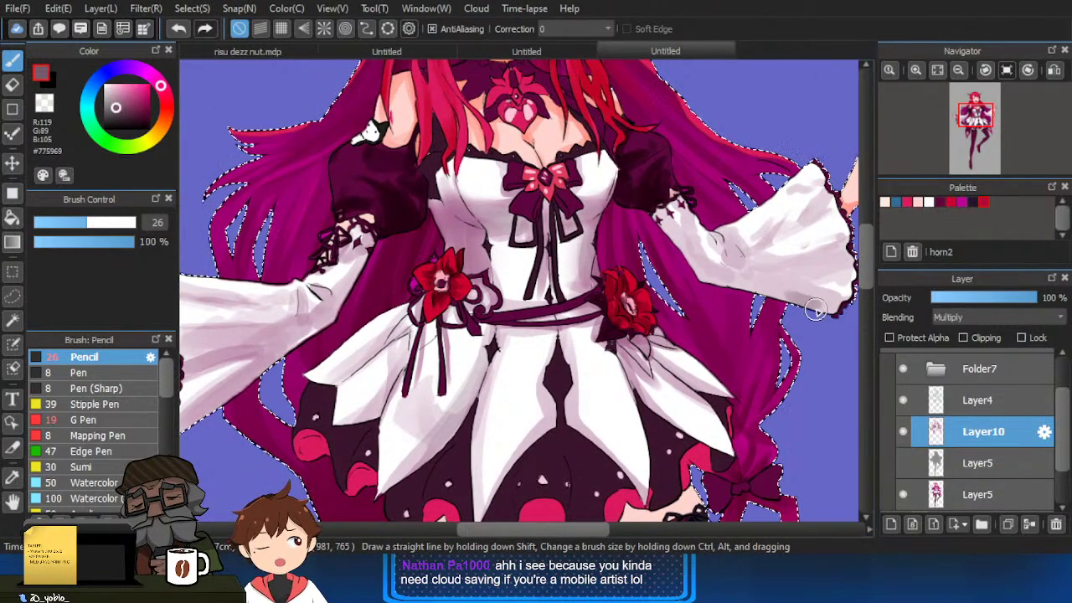
left_click(809, 304, "alt")
left_click_drag(836, 310, 816, 311)
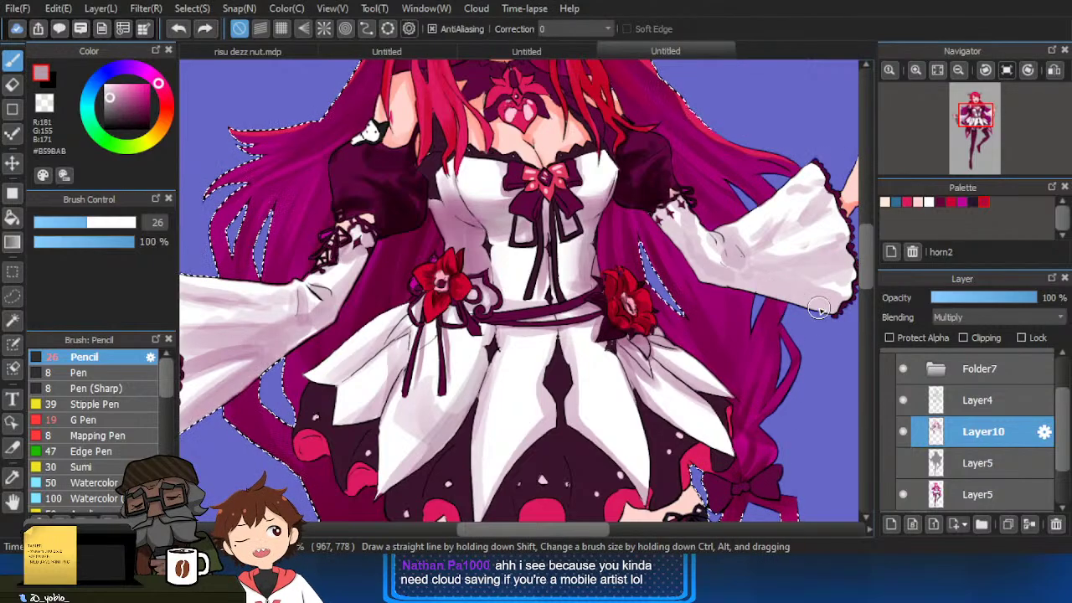
key("ctrl+d")
left_click_drag(809, 268, 760, 275)
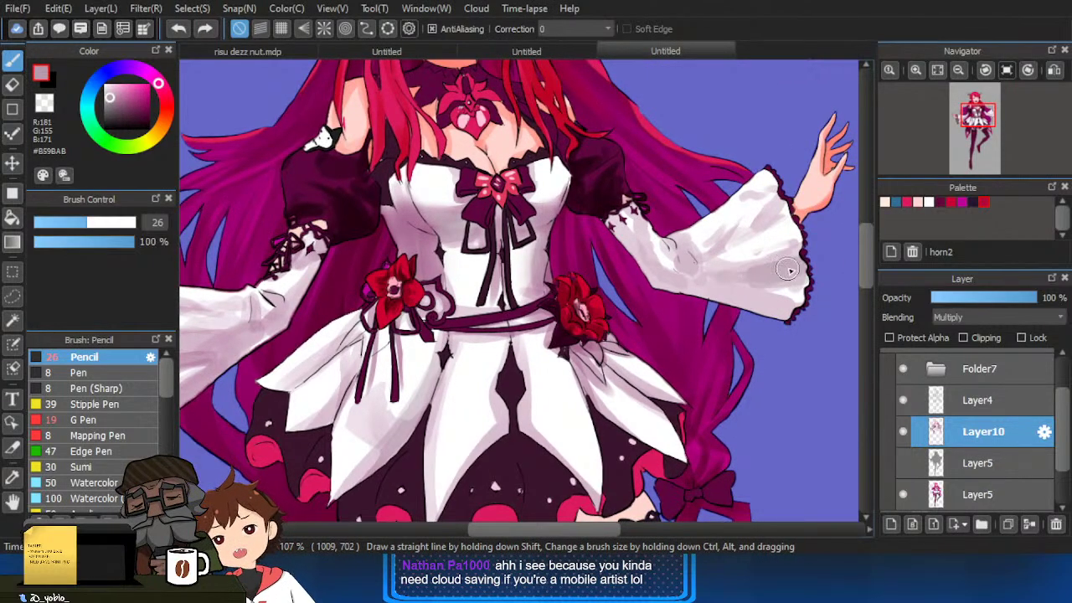
key("ctrl+z")
key("ctrl+z")
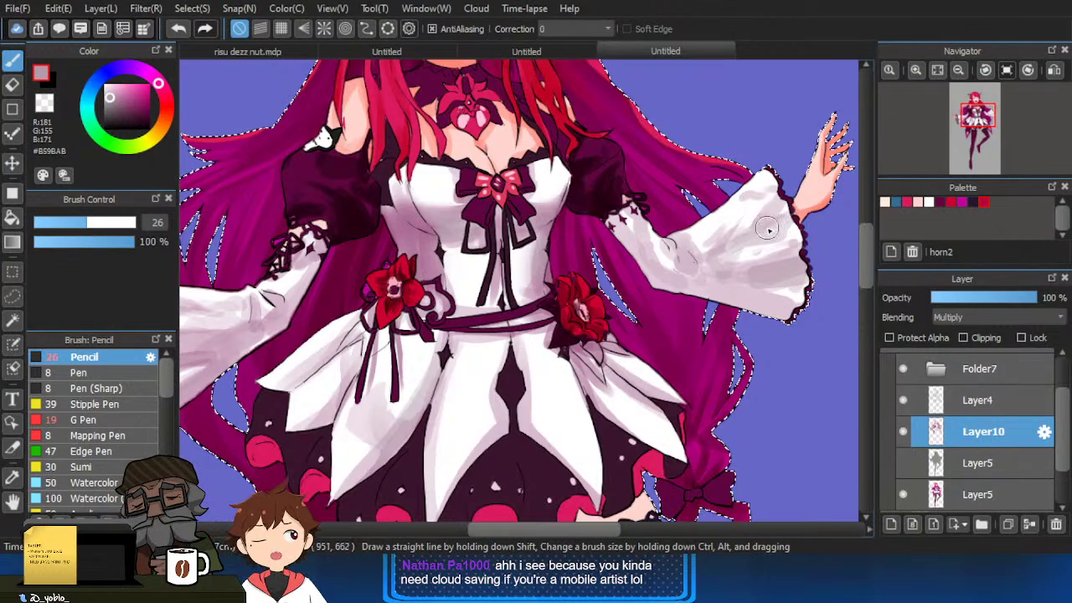
Paint pale #DDCFD8 fold strokes running inward from the raised sleeve's cuff near the wrist.
key("e")
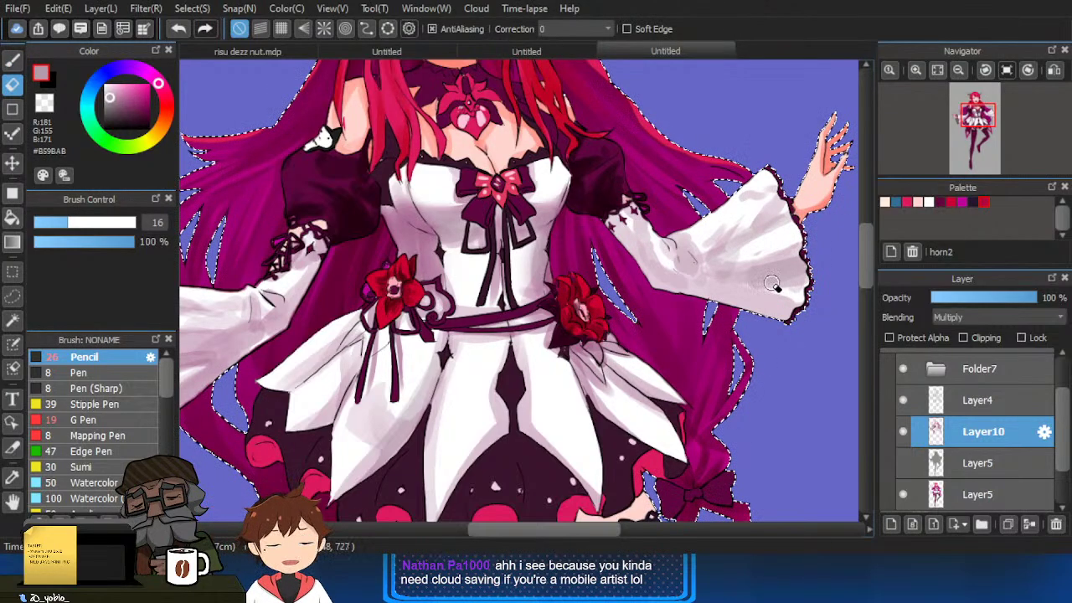
key("b")
left_click(779, 227, "alt")
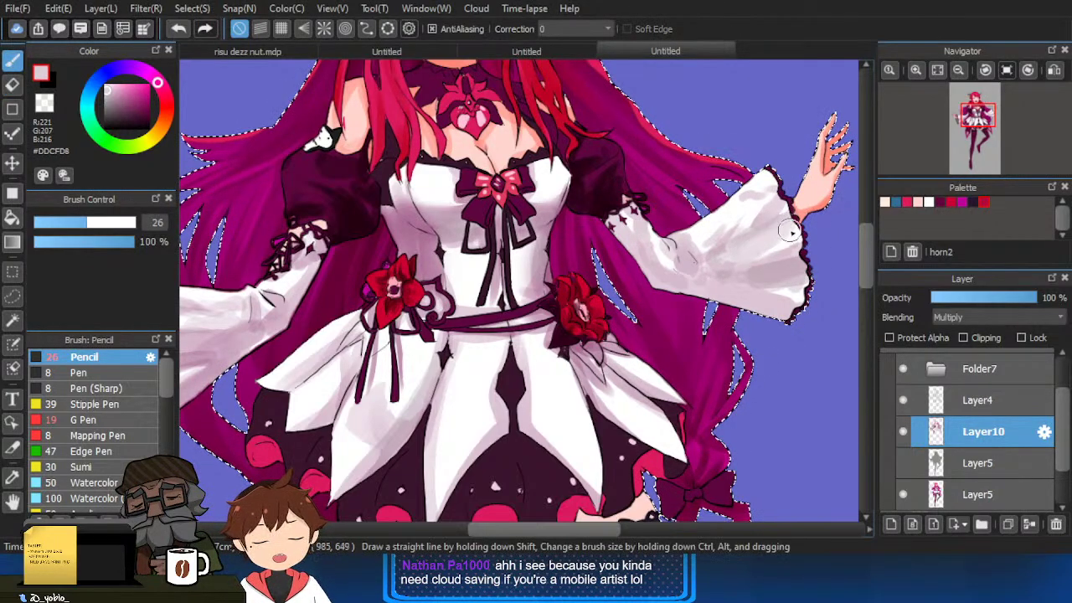
left_click_drag(789, 230, 733, 263)
mouse_move(787, 226)
left_mouse_down()
mouse_move(743, 268)
mouse_move(757, 257)
left_mouse_up()
Test darker tones beside the raised sleeve's cuff, and shade its central folds with mauve #BC97AF.
left_click(792, 221, "alt")
left_click(789, 223, "alt")
key("ctrl+z")
left_click(796, 223, "alt")
left_click_drag(791, 222, 759, 255)
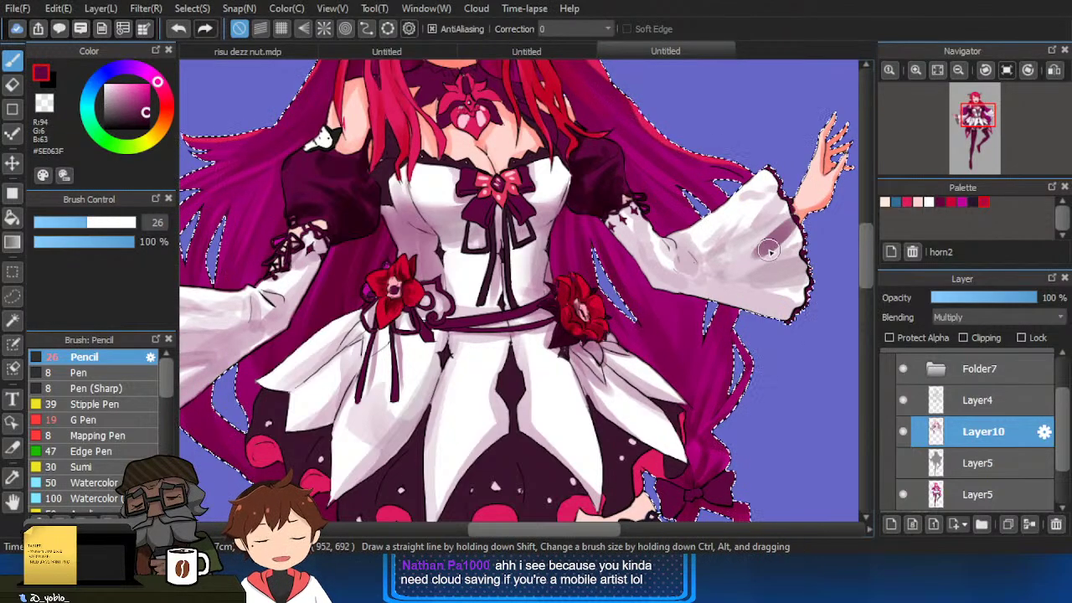
left_click(792, 229, "alt")
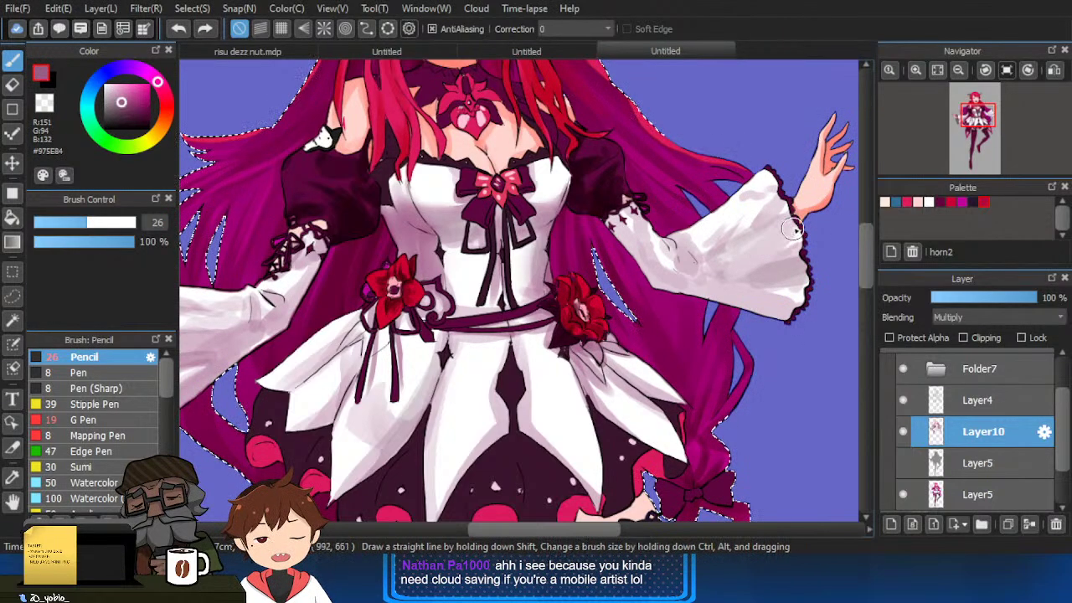
left_click(754, 249, "alt")
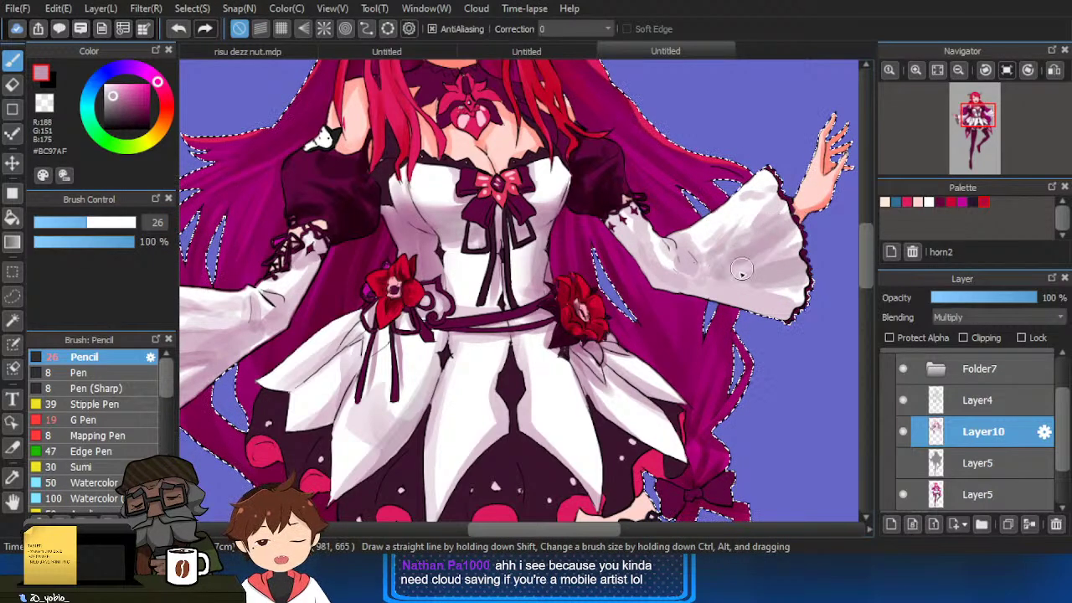
left_click_drag(743, 269, 782, 250)
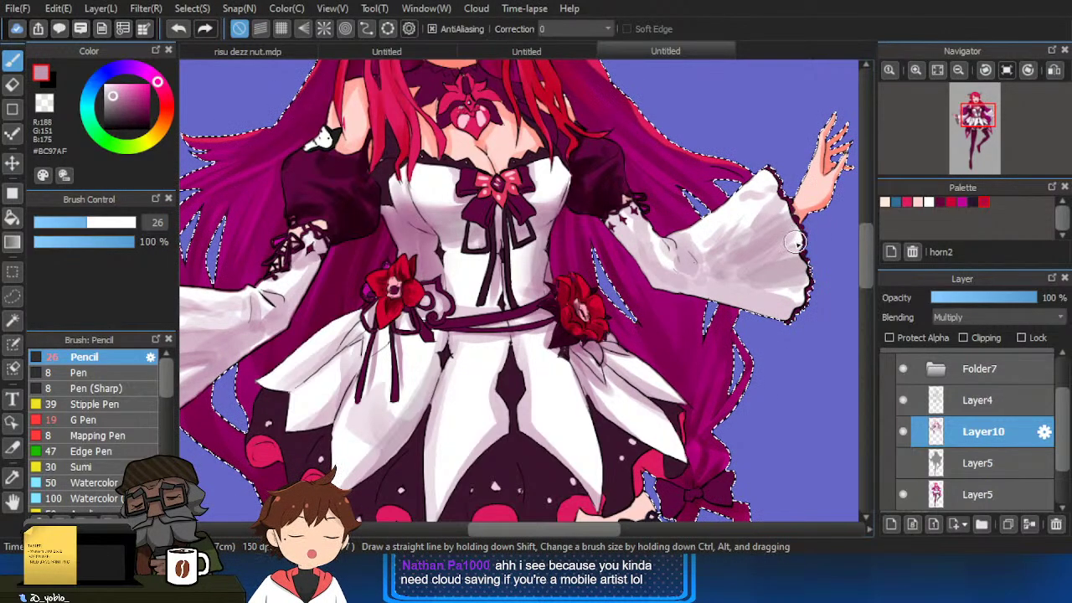
key("ctrl+z")
mouse_move(737, 279)
left_mouse_down()
mouse_move(684, 284)
mouse_move(669, 274)
mouse_move(727, 271)
left_mouse_up()
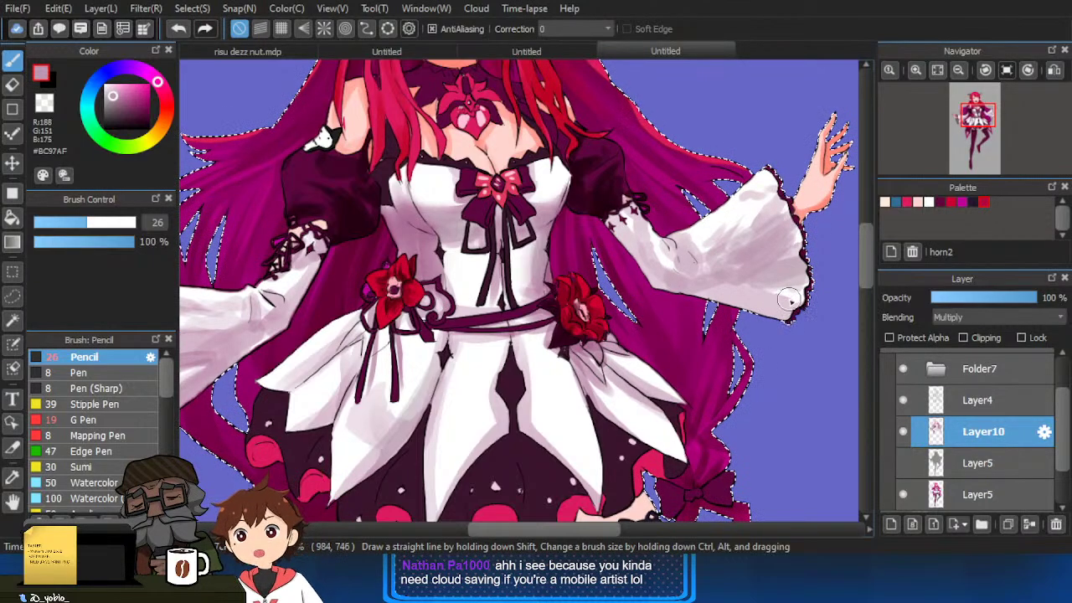
Erase light streaks through the raised sleeve's shading with the size 16 eraser.
key("e")
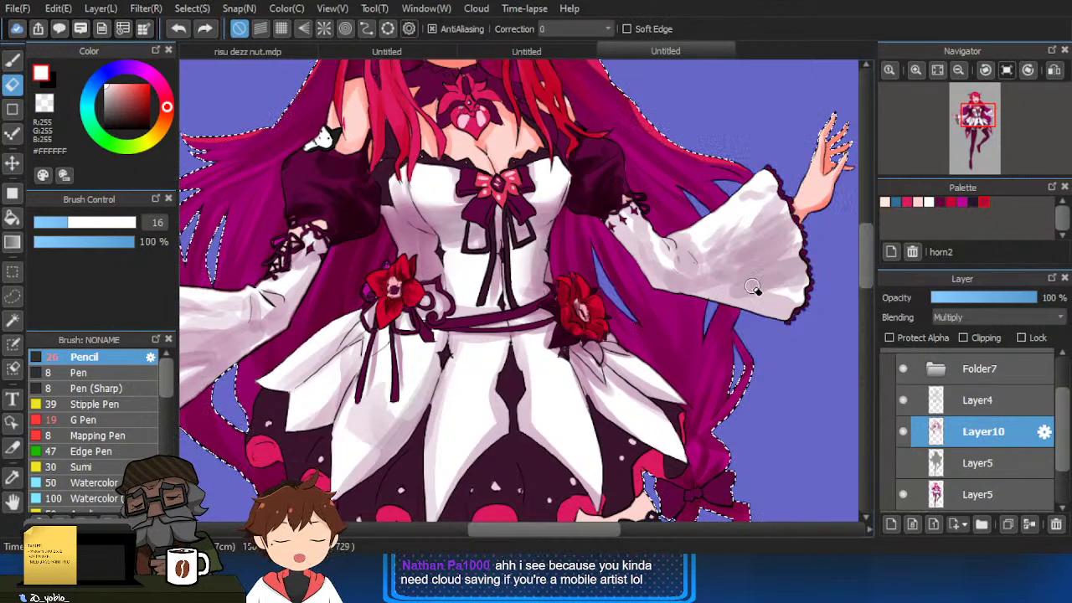
left_click_drag(767, 277, 798, 268)
left_click_drag(760, 286, 763, 319)
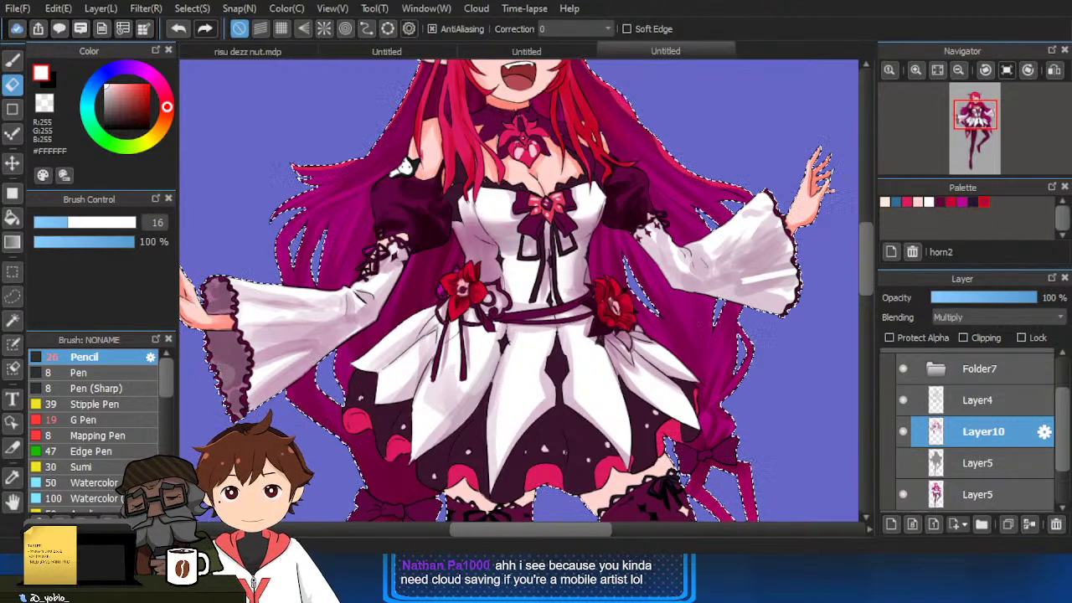
Refine the shading beside the raised sleeve's cuff with the size 26 pencil in sampled #BF9DB3 and the size 31 eraser.
left_click(757, 239, "alt")
key("b")
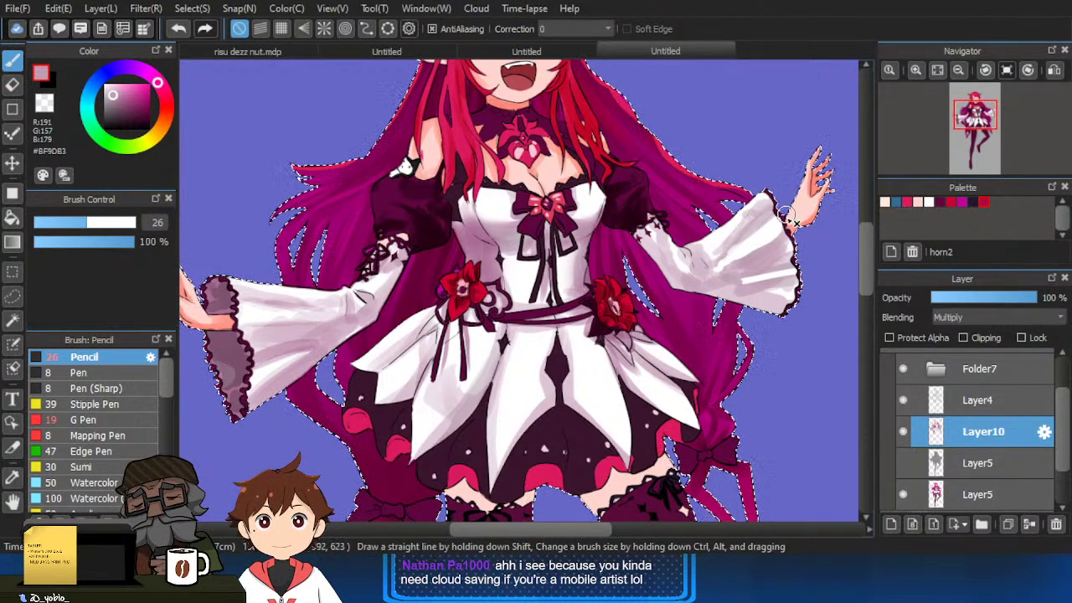
key("e")
key("ctrl+d")
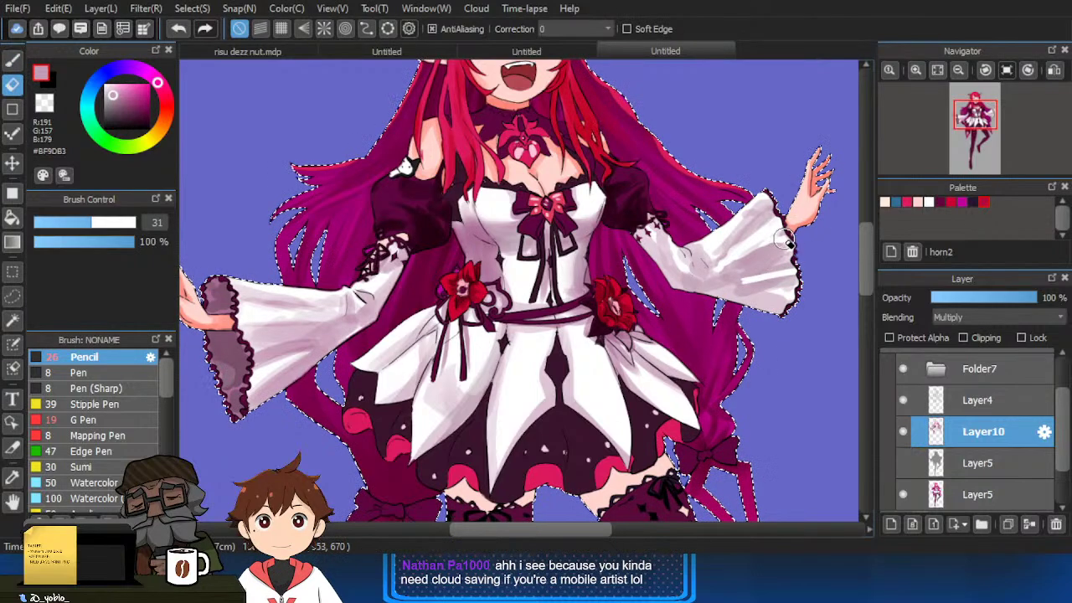
key("b")
key("e")
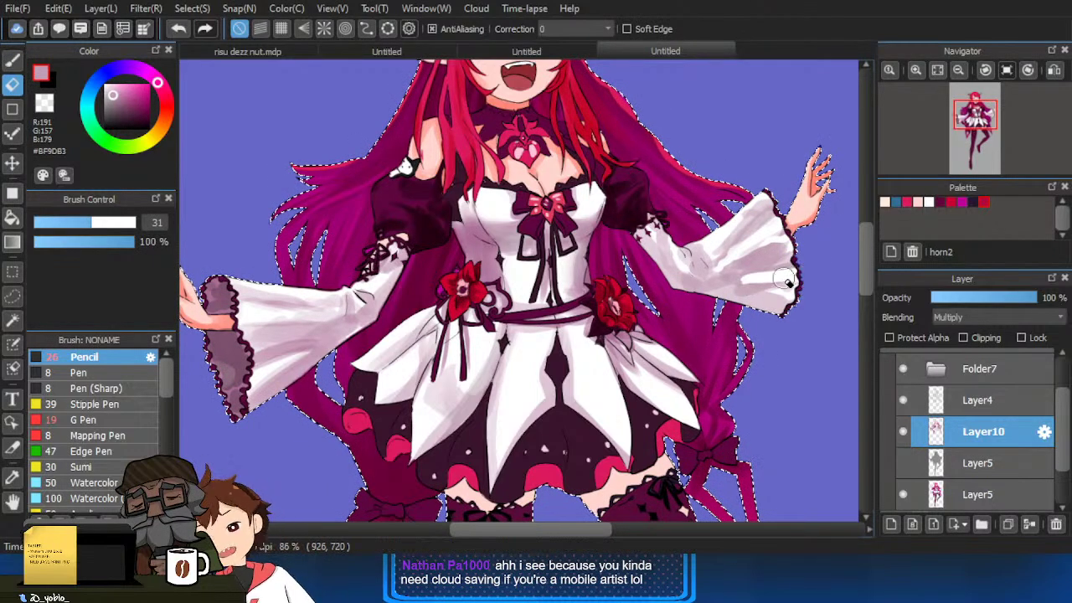
Blend the raised sleeve's lower cuff area with size 34 pencil strokes in the sampled mauve tones #C3A2B7 and #C2A1B6.
key("b")
key("ctrl+d")
left_click(734, 281, "alt")
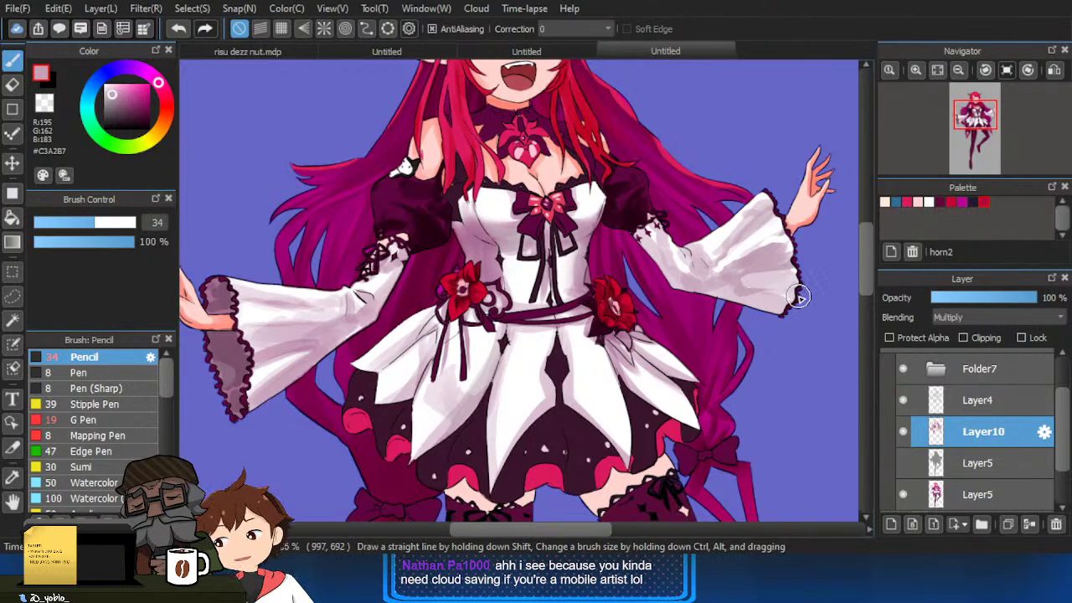
left_click(769, 256, "alt")
left_click_drag(798, 296, 775, 271)
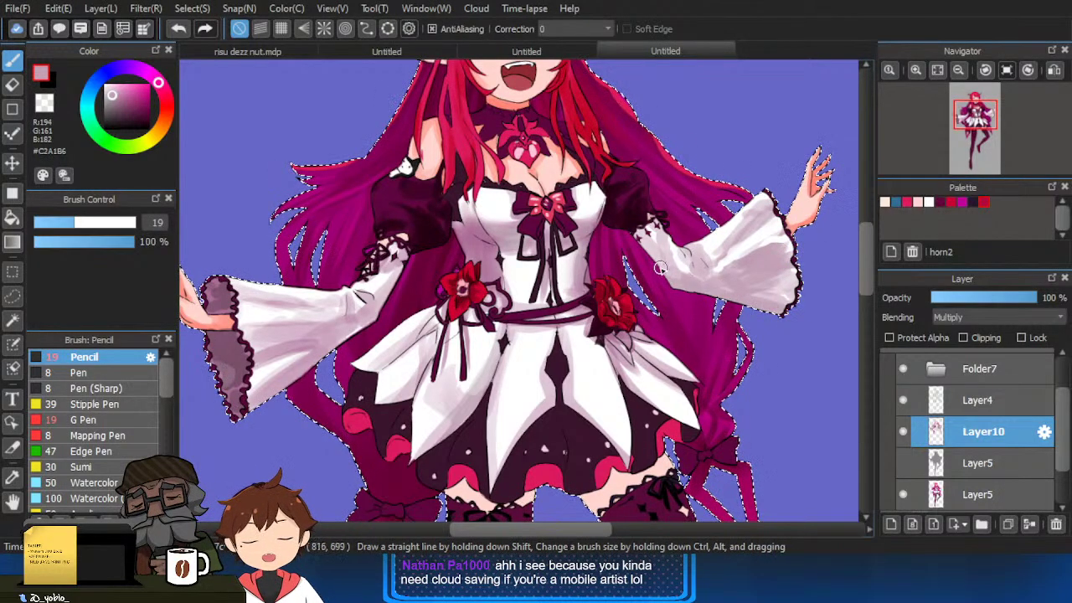
Select the white areas of both sleeves with the Magic Wand while Layer10 is hidden, and show Layer10 again.
left_click(903, 431)
key("w")
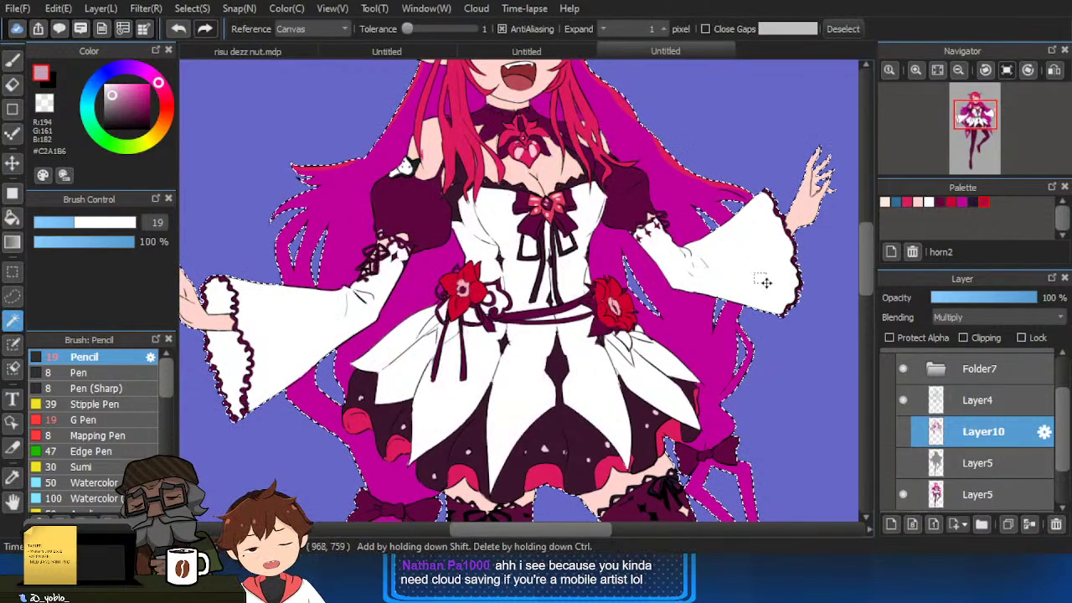
left_click(766, 284)
left_click(284, 352, "shift")
left_click(904, 432)
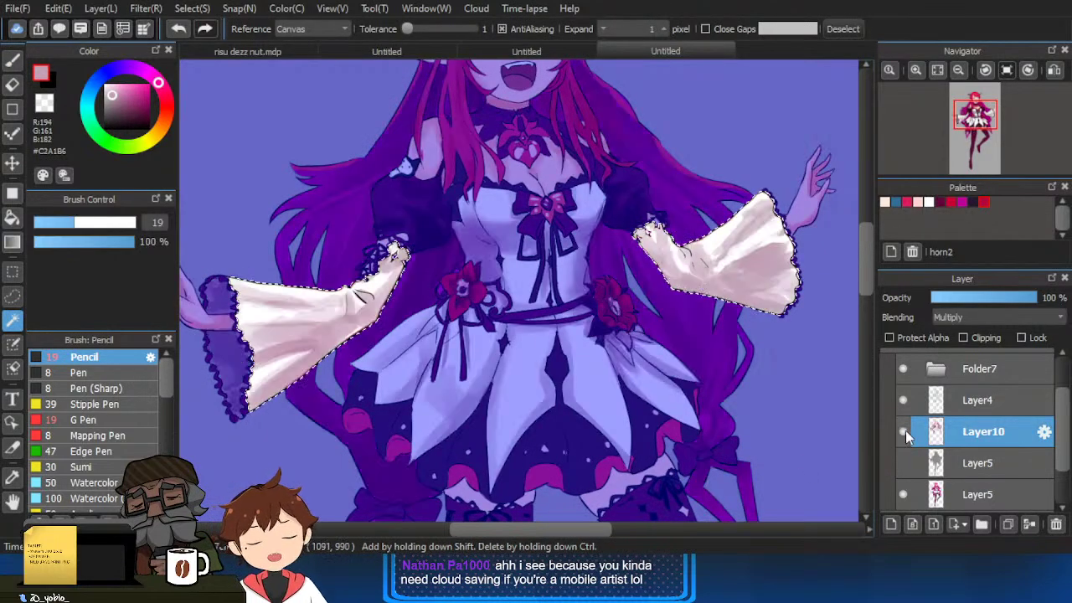
Soften the fold shading on both selected sleeves with the Blur brush at size 44.
key("b")
scroll(126, 418, "down", 3)
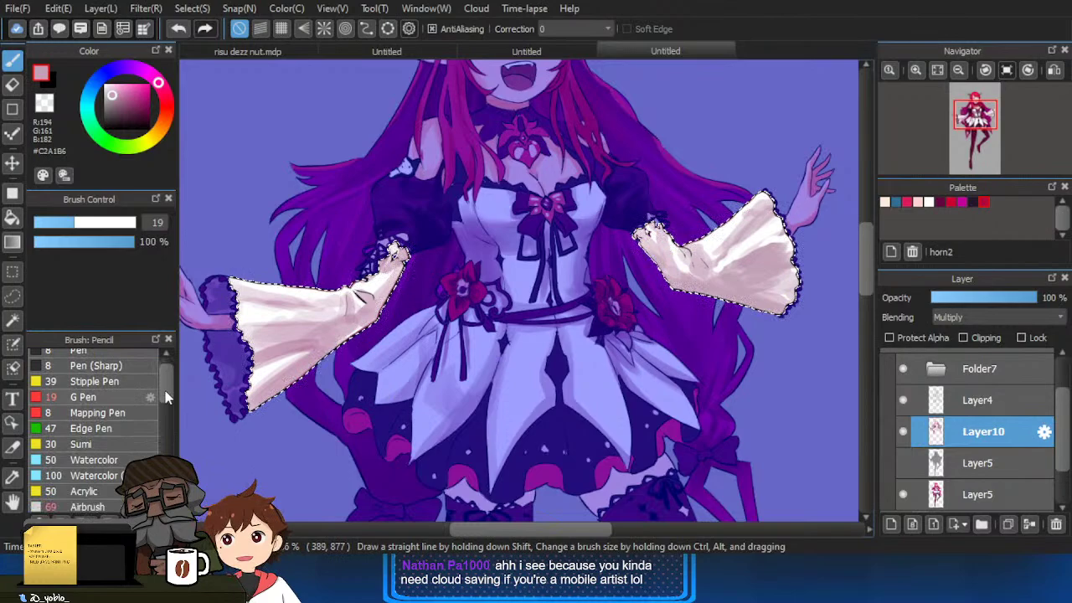
left_click(80, 497)
key("ctrl+d")
left_click_drag(309, 404, 295, 362)
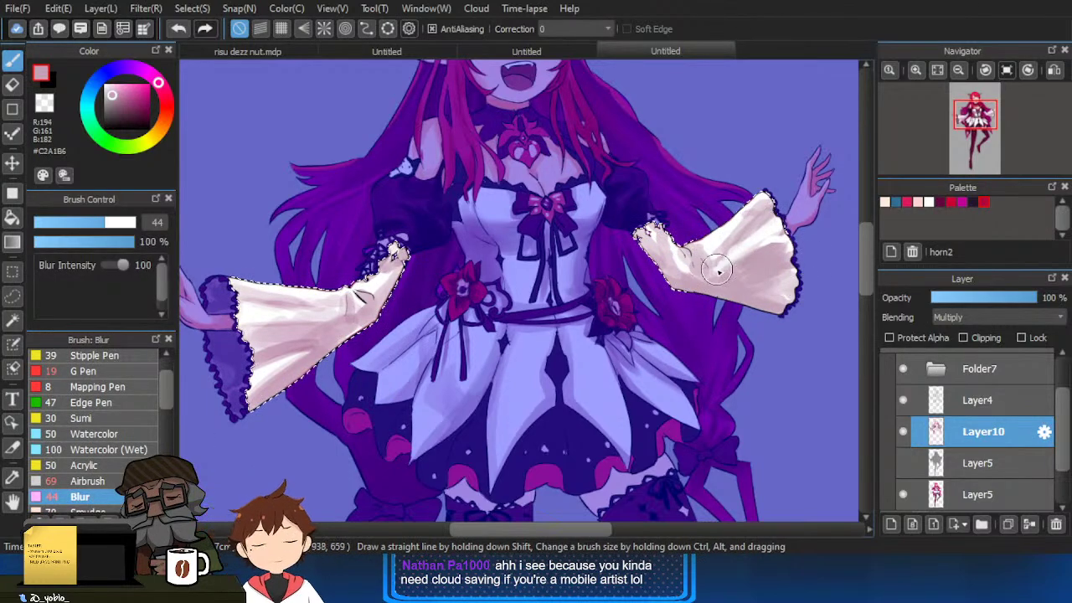
mouse_move(295, 316)
left_mouse_down()
mouse_move(321, 322)
mouse_move(410, 263)
mouse_move(277, 349)
left_mouse_up()
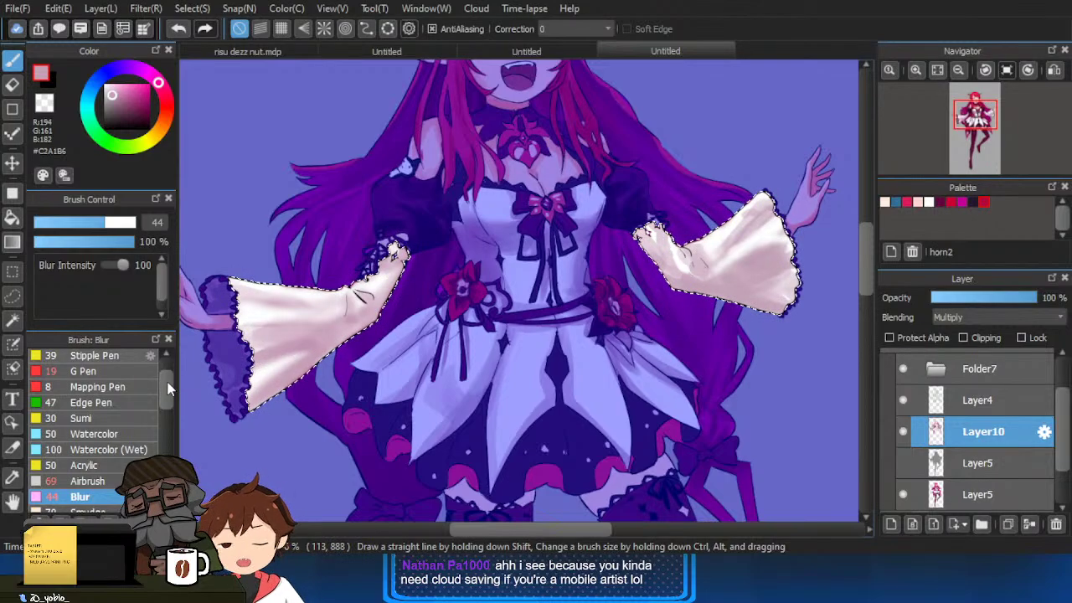
Add crisp #C2A1B6 fold strokes to the upper parts of both sleeves with the size 19 Pencil, and clear the selection.
scroll(159, 382, "up", 3)
left_click(131, 357)
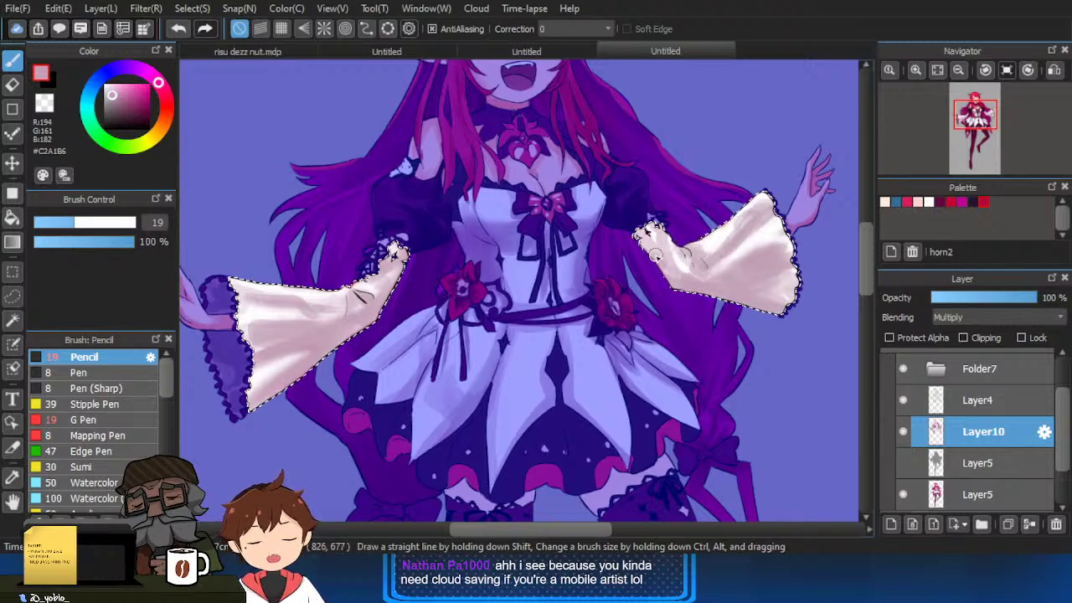
key("ctrl+d")
Hide Layer10 and Layer4, and select all the red scallops along the skirt's hem with the Magic Wand.
scroll(781, 327, "down", 2)
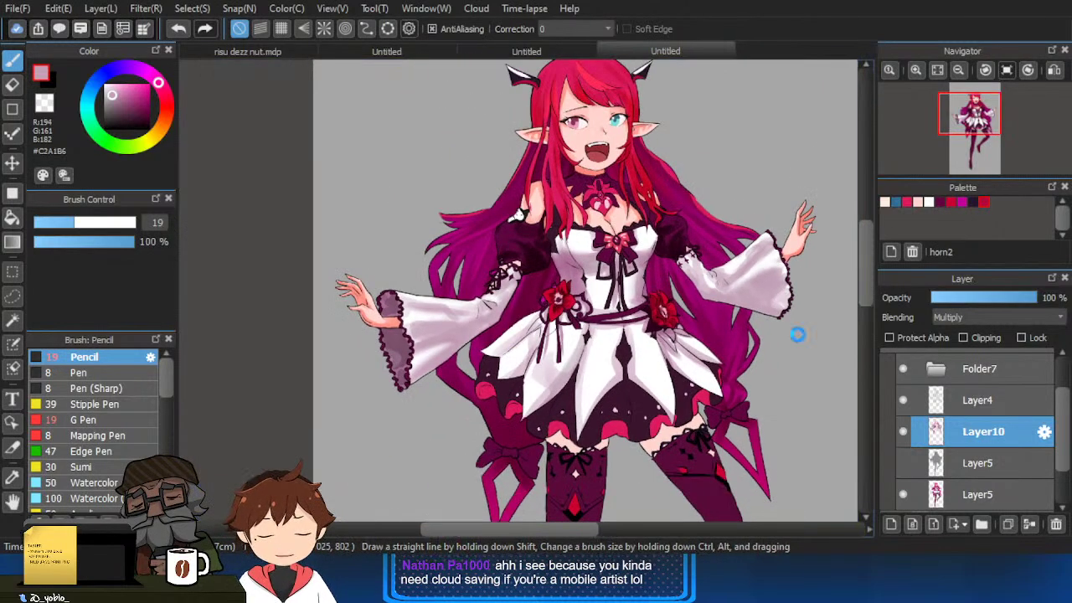
left_click_drag(802, 345, 743, 337)
scroll(547, 333, "up", 1)
left_click_drag(591, 382, 604, 291)
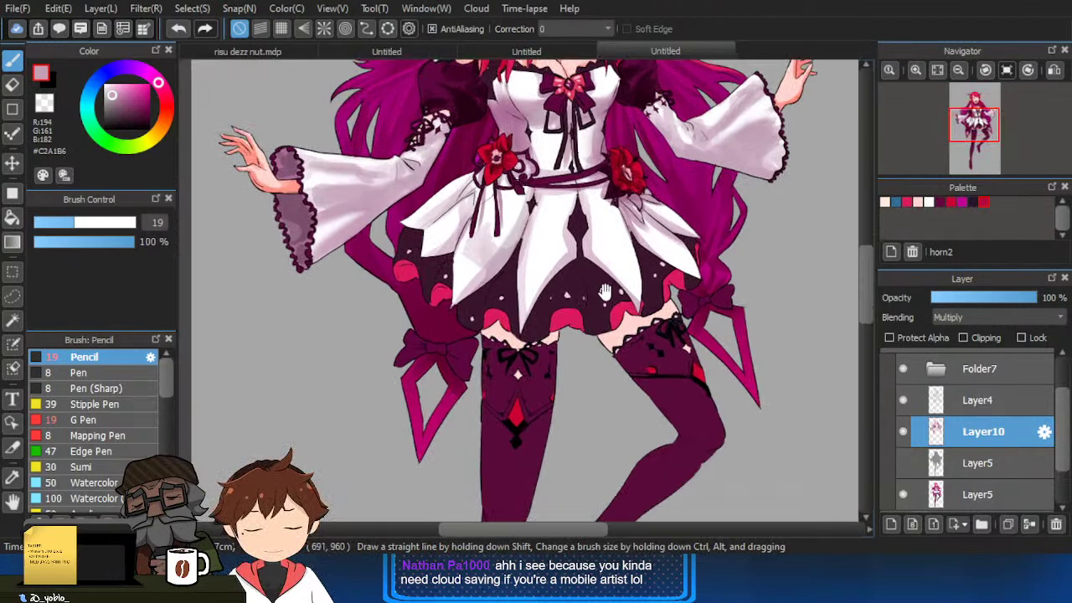
left_click(903, 431)
left_click(903, 400)
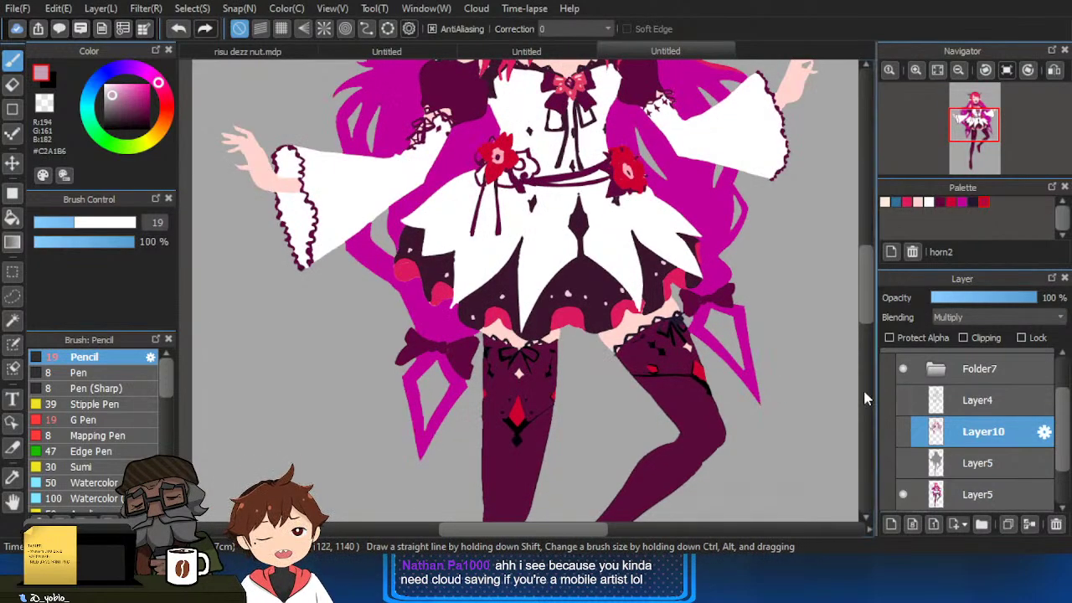
key("w")
left_click(589, 304)
key("ctrl+z")
left_click(572, 317)
left_click(622, 315, "shift")
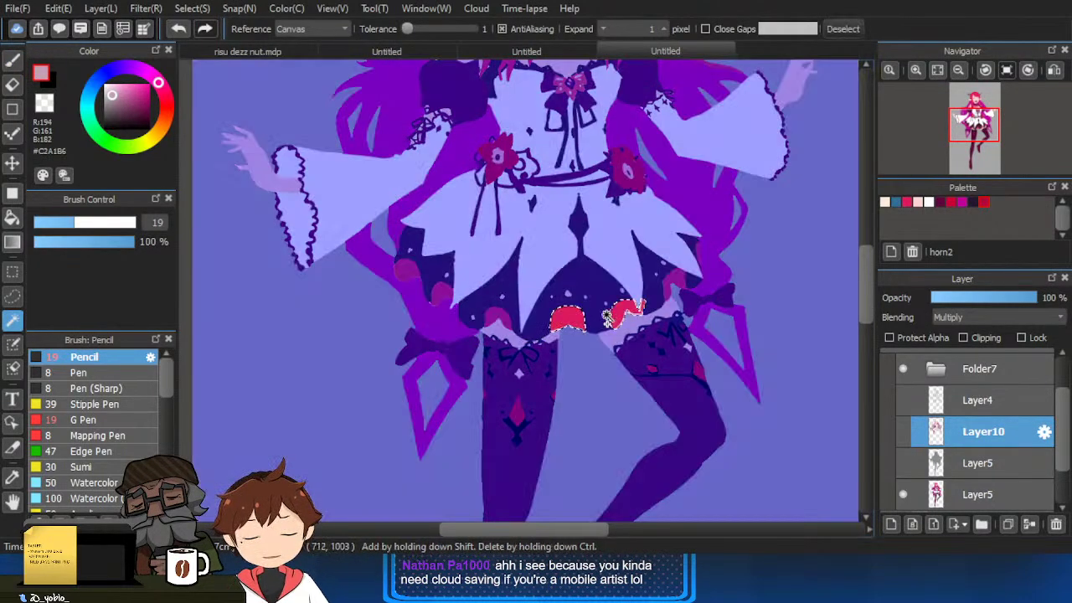
left_click(504, 324, "shift")
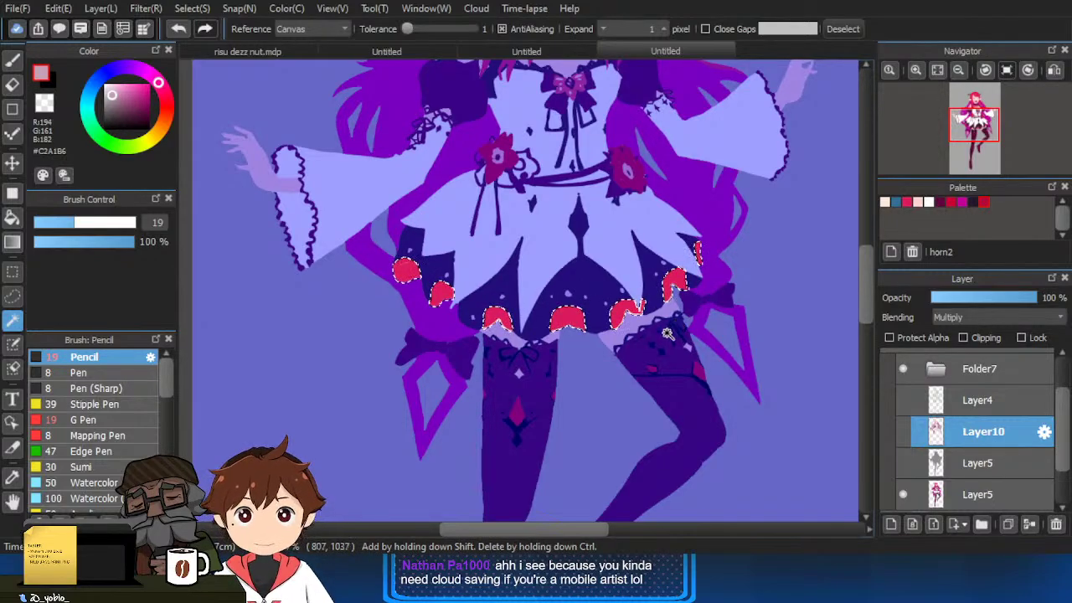
left_click(844, 29)
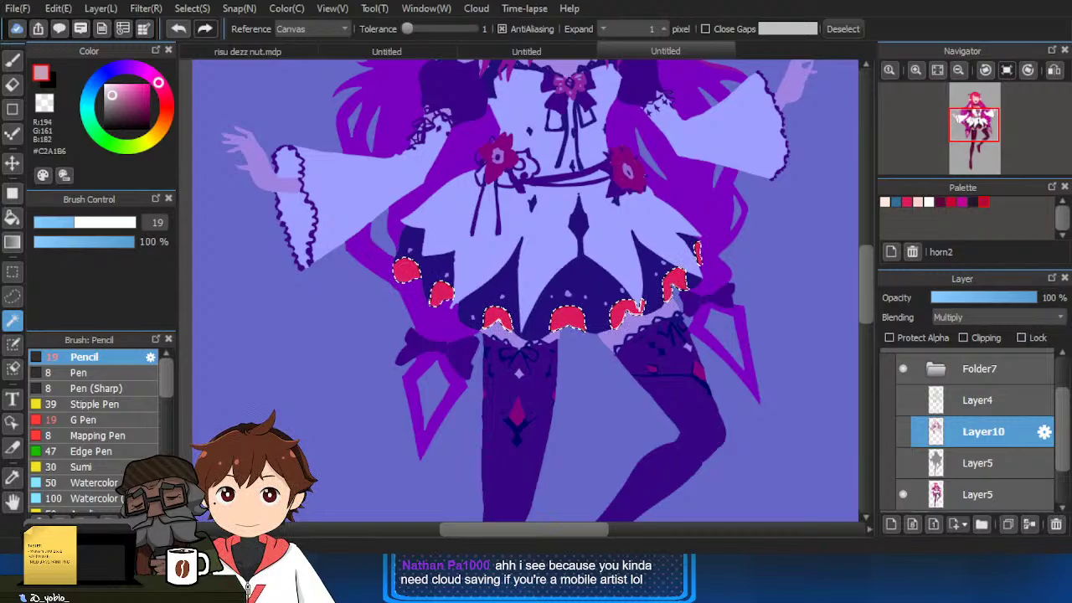
Show Layer10 and shade the inside of the centre red scallop with dark #3B152D, leaving a bright rim.
left_click_drag(571, 365, 562, 335)
key("b")
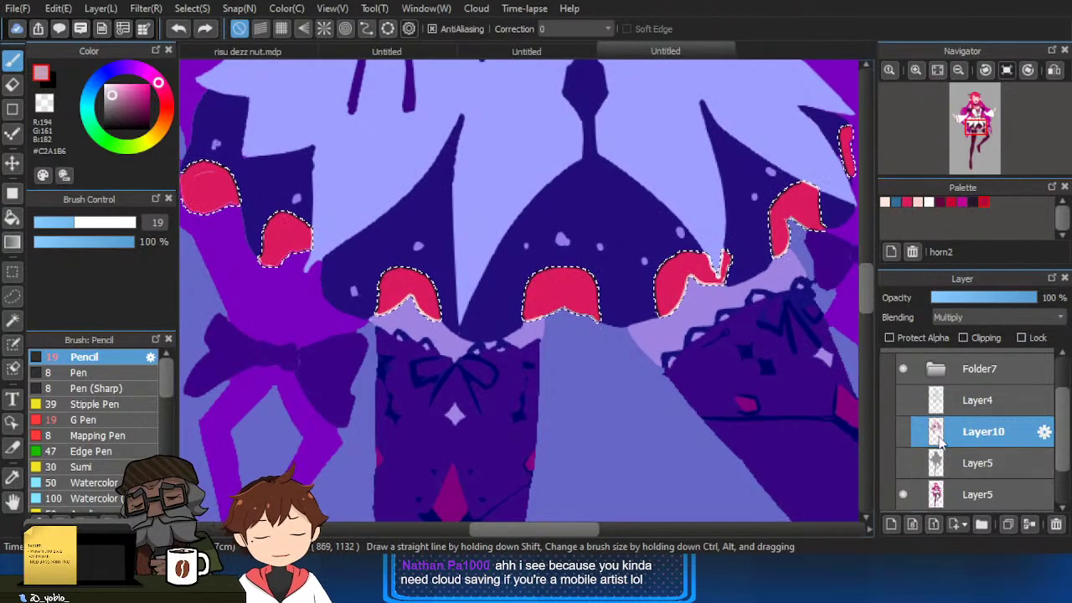
left_click(903, 432)
key("ctrl+z")
mouse_move(531, 279)
left_mouse_down()
mouse_move(584, 300)
mouse_move(592, 292)
mouse_move(570, 292)
mouse_move(558, 313)
mouse_move(575, 322)
mouse_move(532, 293)
mouse_move(568, 305)
mouse_move(579, 276)
mouse_move(556, 301)
left_mouse_up()
key("[")
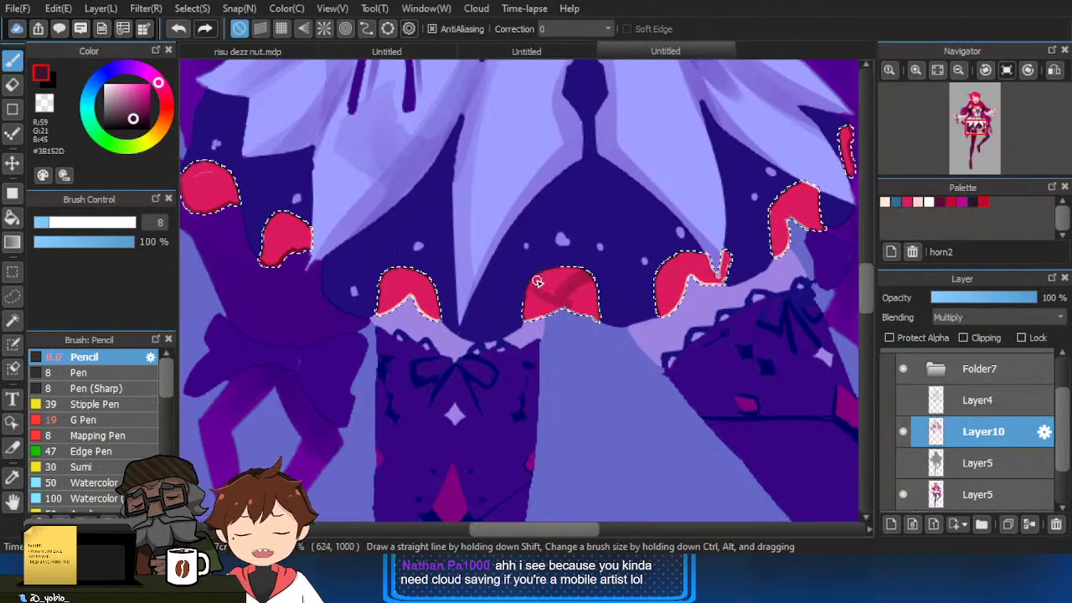
key("ctrl+z")
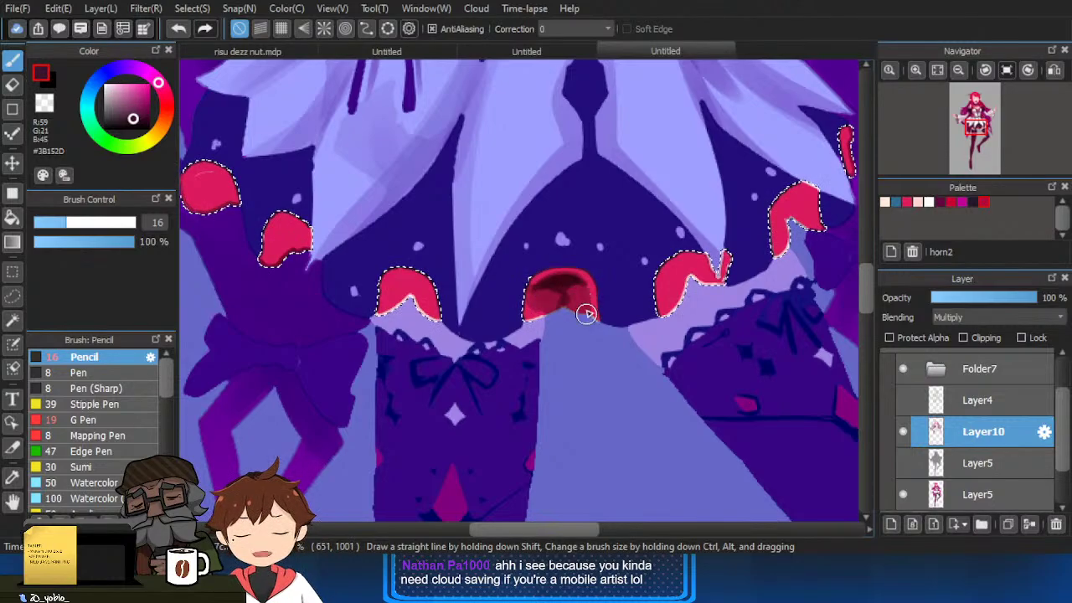
key("[")
key("[")
left_click_drag(563, 305, 532, 309)
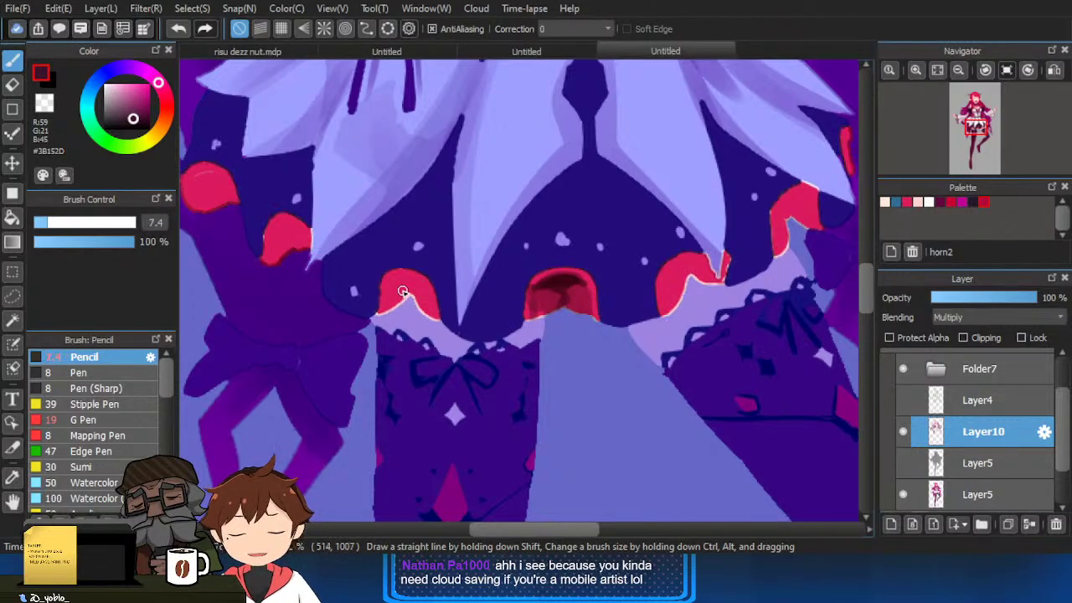
Shade the inside of the red scallop above the straight leg with #3B152D, varying the pencil size up to about 11.2.
key("ctrl+z")
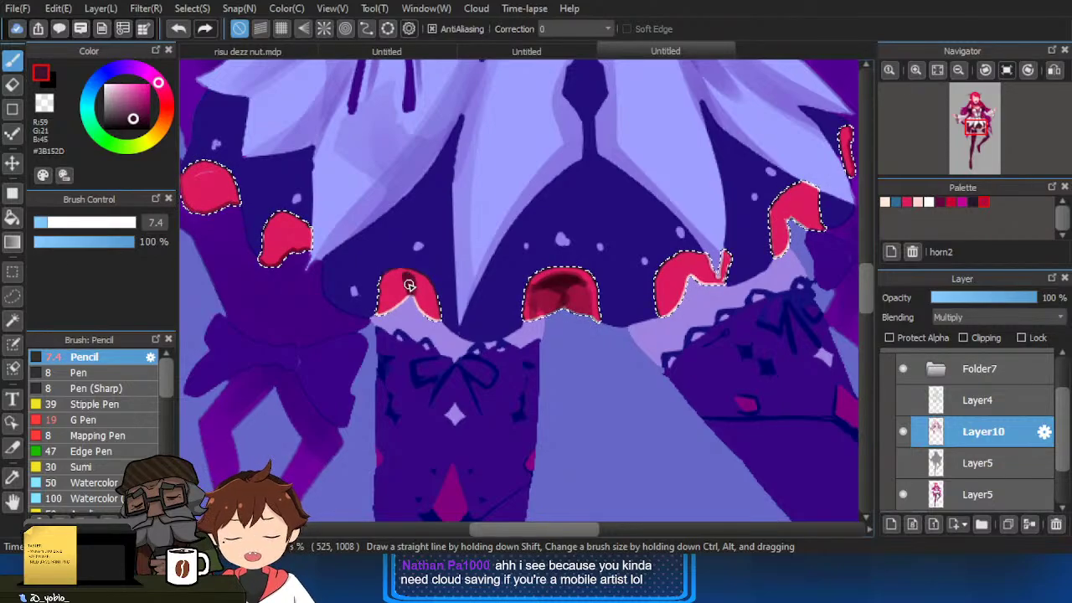
mouse_move(410, 288)
left_mouse_down()
mouse_move(386, 291)
mouse_move(389, 301)
mouse_move(428, 315)
mouse_move(401, 286)
mouse_move(425, 304)
left_mouse_up()
key("]")
key("]")
key("]")
key("]")
key("]")
key("[")
key("[")
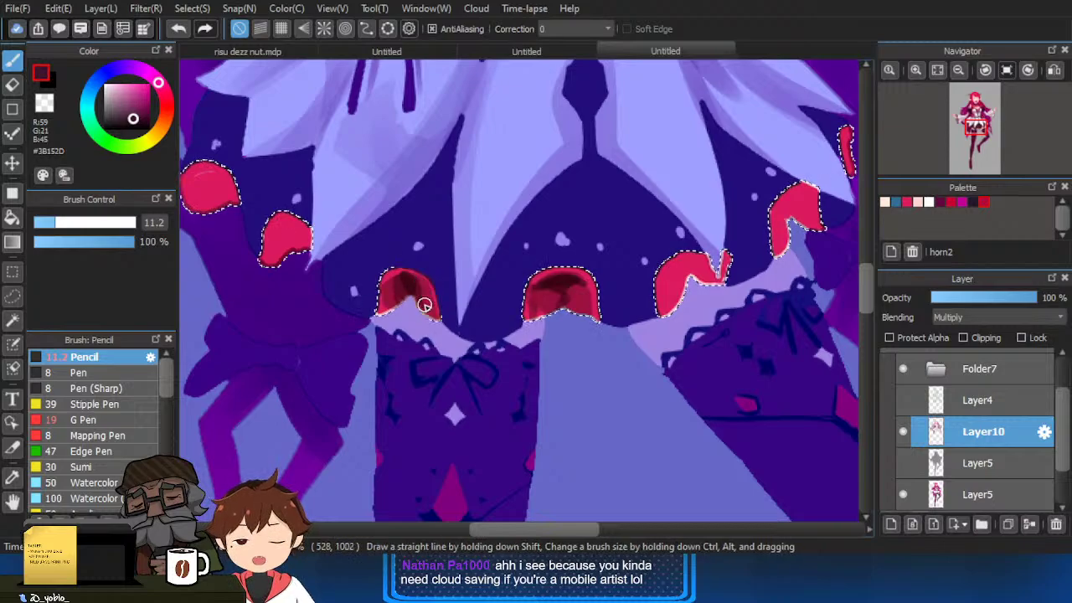
left_click_drag(386, 275, 387, 323)
Shade the two leftmost red hem scallops with dark #3B152D and sampled #A51244, using the pencil at sizes 16 and 13.2.
mouse_move(349, 263)
left_mouse_down()
mouse_move(404, 280)
mouse_move(355, 252)
mouse_move(362, 263)
mouse_move(340, 259)
mouse_move(349, 272)
mouse_move(362, 255)
left_mouse_up()
key("[")
key("[")
key("[")
key("]")
key("]")
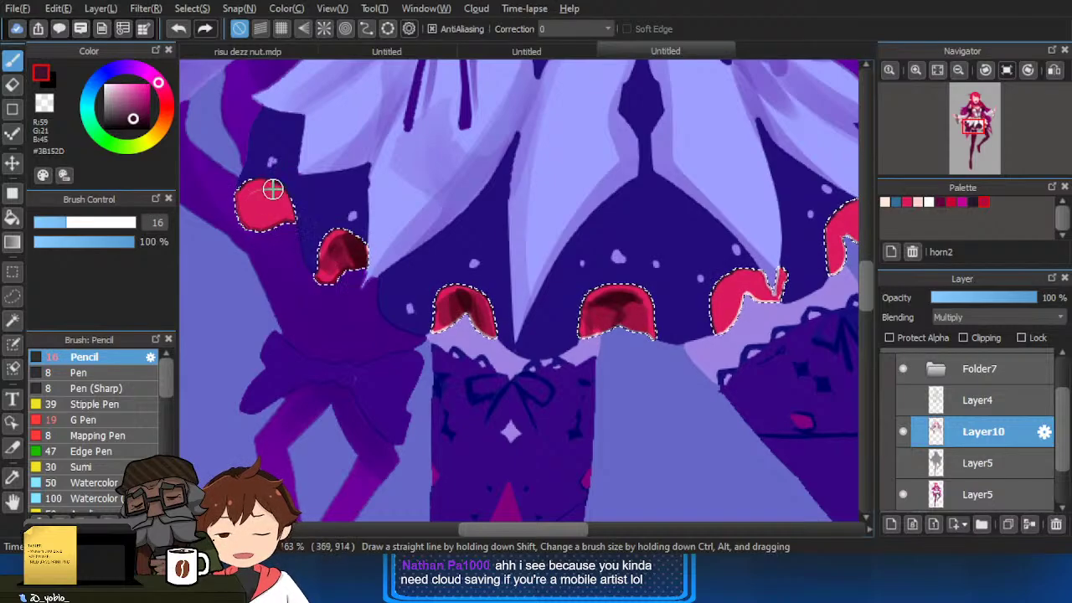
mouse_move(271, 187)
left_mouse_down()
mouse_move(285, 222)
mouse_move(257, 191)
mouse_move(249, 201)
mouse_move(284, 215)
mouse_move(262, 224)
mouse_move(247, 199)
mouse_move(307, 225)
mouse_move(266, 193)
mouse_move(283, 224)
left_mouse_up()
left_click(253, 215, "alt")
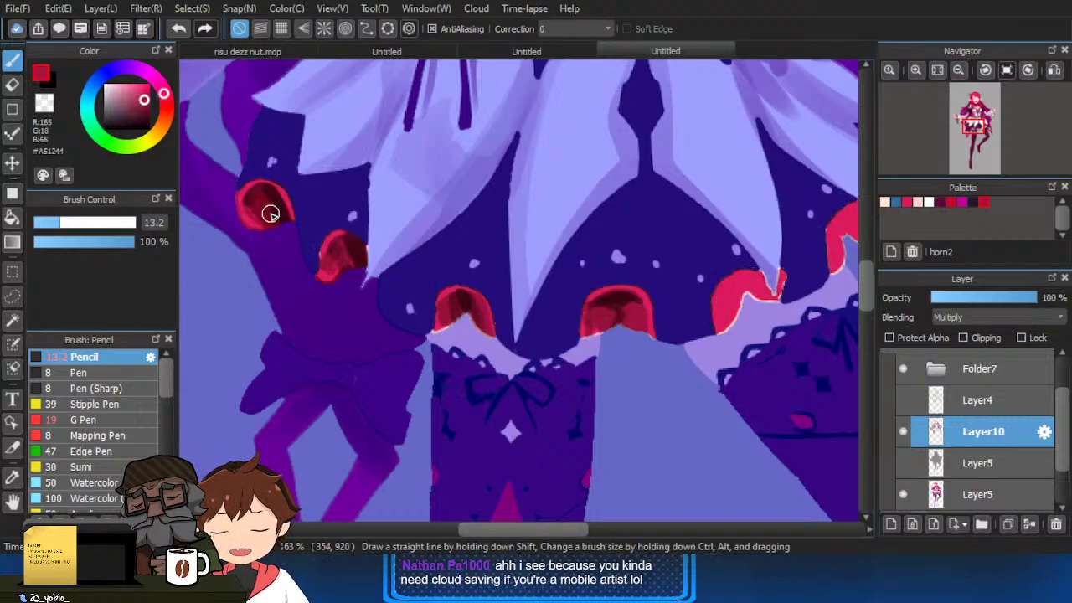
left_click(311, 196, "alt")
Shade the insides of the two red scallops above the bent leg with #3B152D at size 13.2.
left_click_drag(806, 341, 633, 344)
mouse_move(567, 306)
left_mouse_down()
mouse_move(553, 328)
mouse_move(564, 291)
mouse_move(582, 301)
mouse_move(560, 317)
mouse_move(569, 284)
mouse_move(557, 325)
mouse_move(560, 290)
mouse_move(549, 311)
mouse_move(578, 288)
mouse_move(552, 330)
mouse_move(572, 303)
left_mouse_up()
key("ctrl+d")
key("ctrl+z")
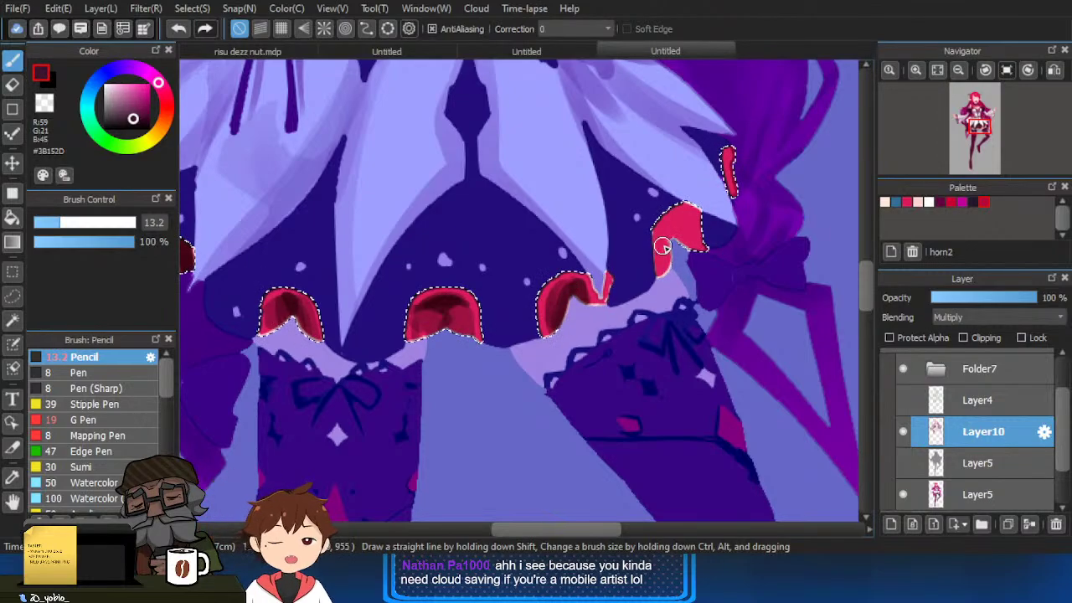
mouse_move(671, 239)
left_mouse_down()
mouse_move(679, 222)
mouse_move(688, 235)
mouse_move(662, 270)
mouse_move(666, 213)
mouse_move(683, 233)
left_mouse_up()
key("ctrl+d")
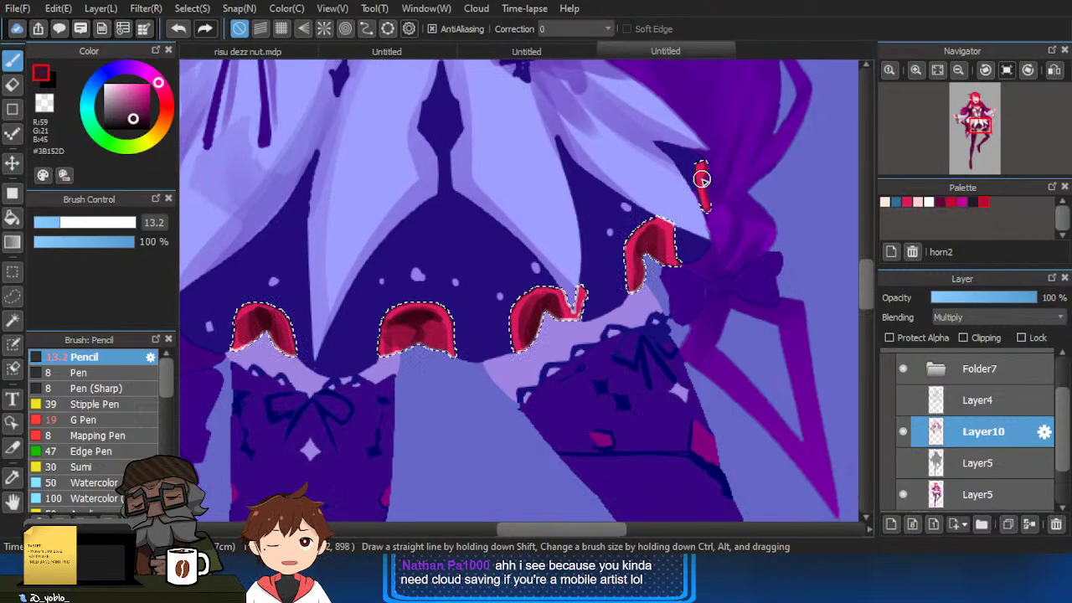
Darken the thin red sliver at the skirt's far right edge, deepen the other scallops' inner shadows with #3B152D, and clear the selection.
left_click_drag(701, 174, 705, 202)
key("ctrl+z")
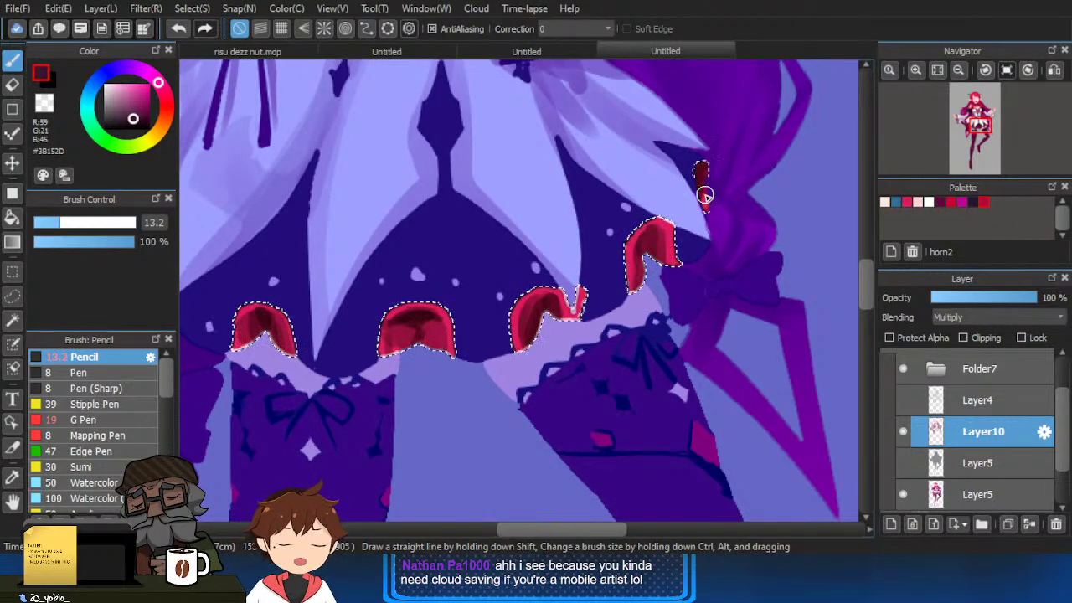
left_click_drag(639, 244, 632, 282)
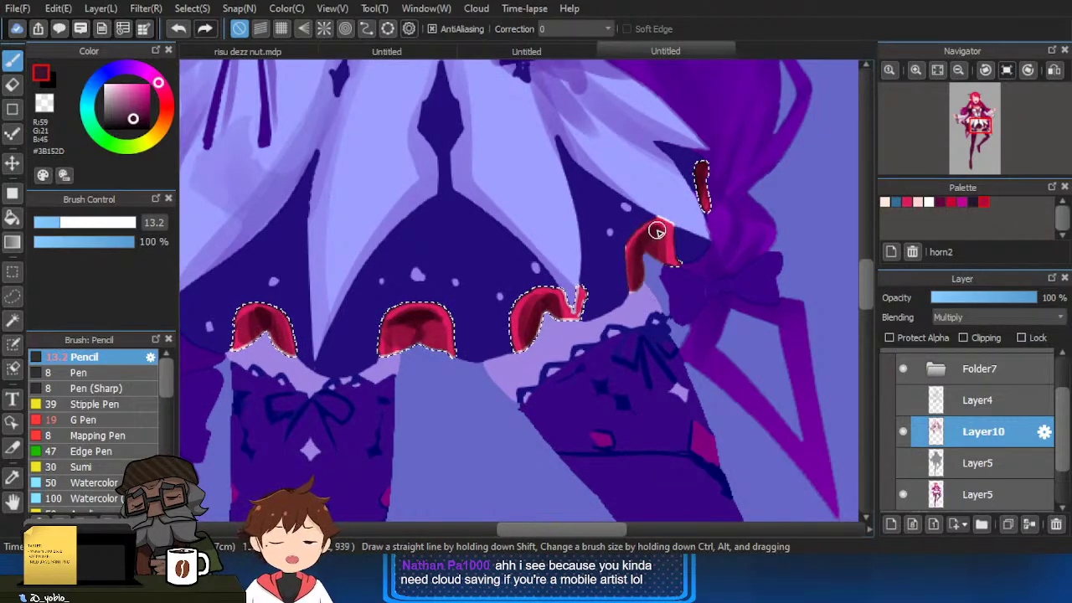
left_click_drag(647, 240, 663, 229)
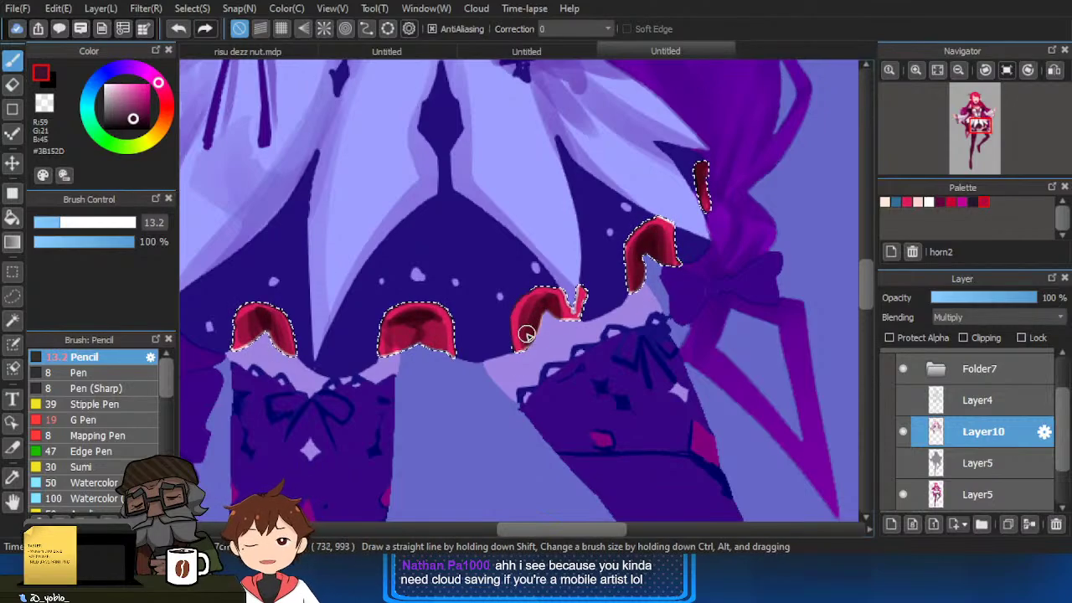
left_click_drag(437, 332, 418, 327)
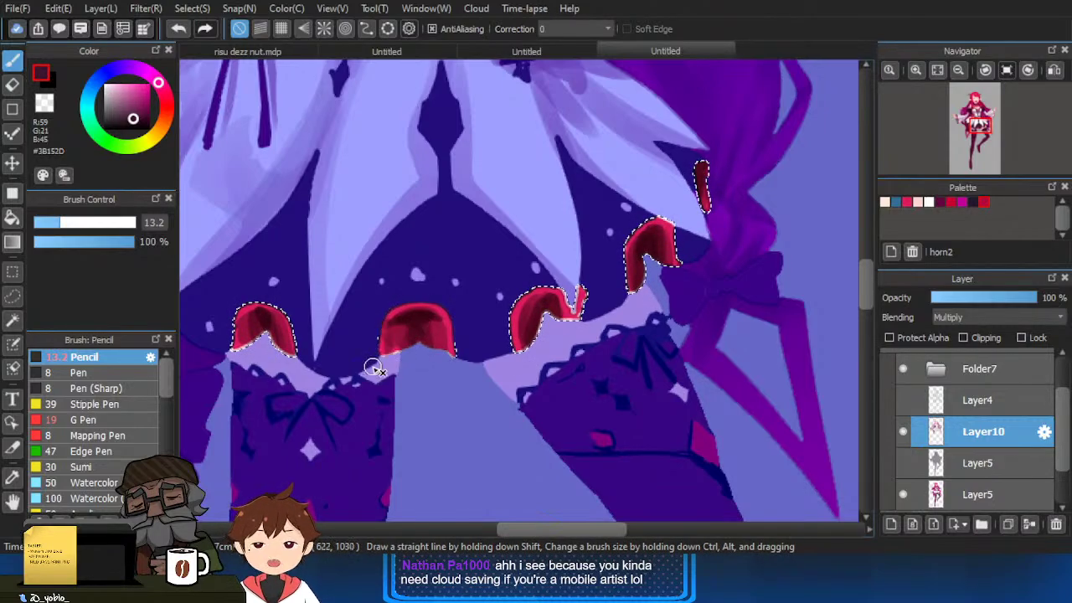
left_click_drag(264, 317, 260, 344)
key("ctrl+d")
Select the skirt's dark underlayer panels with the Magic Wand while Layer4 and Layer10 are hidden, and show both layers again.
scroll(299, 381, "down", 4)
left_click_drag(350, 378, 463, 384)
left_click(903, 401)
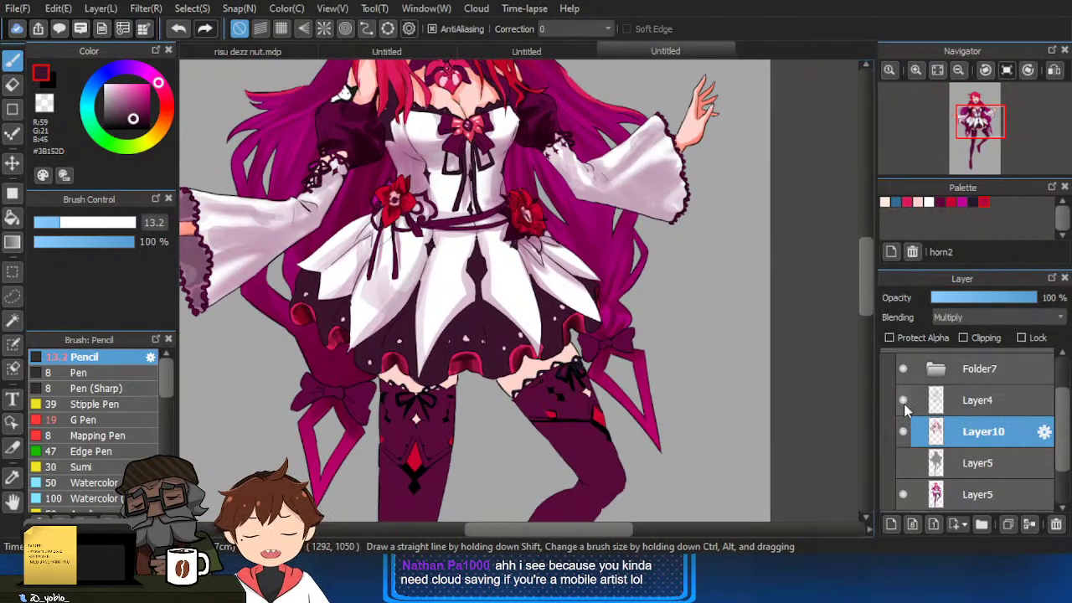
left_click(904, 403)
left_click(904, 431)
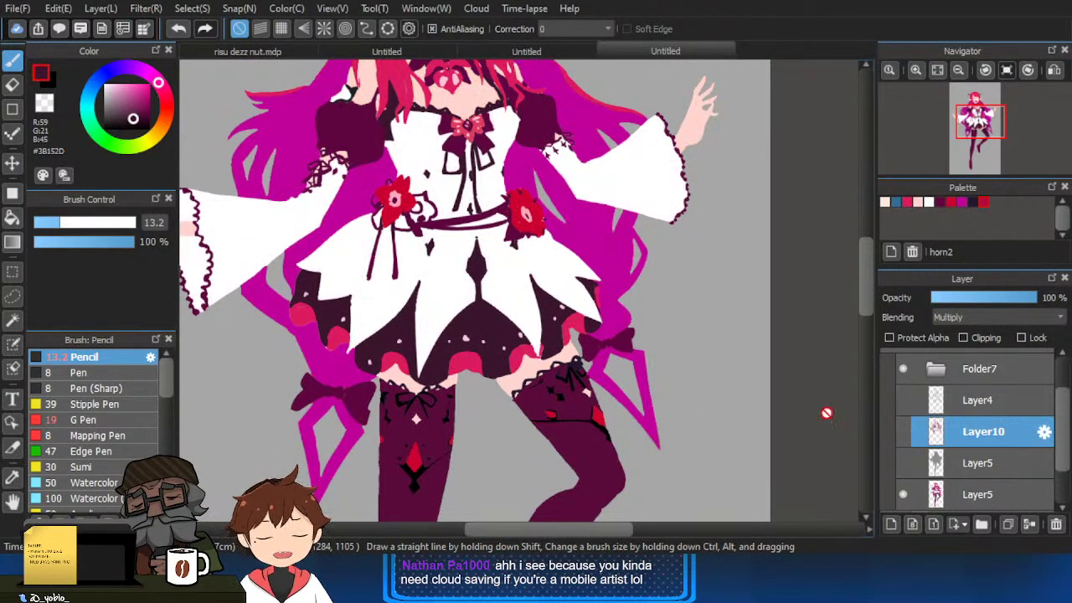
key("w")
left_click(495, 330)
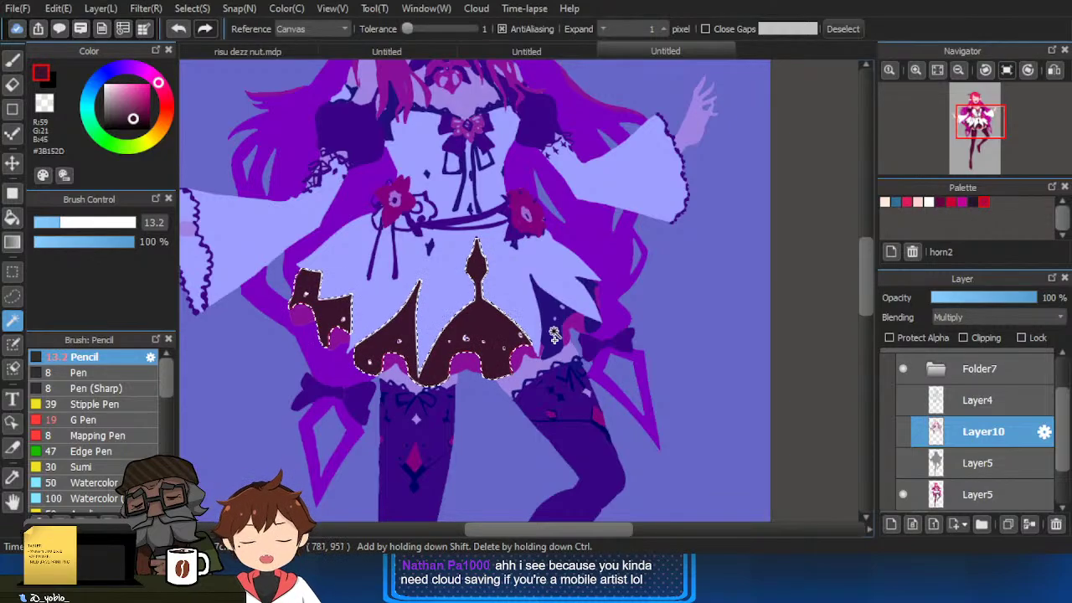
left_click(903, 400)
left_click(903, 431)
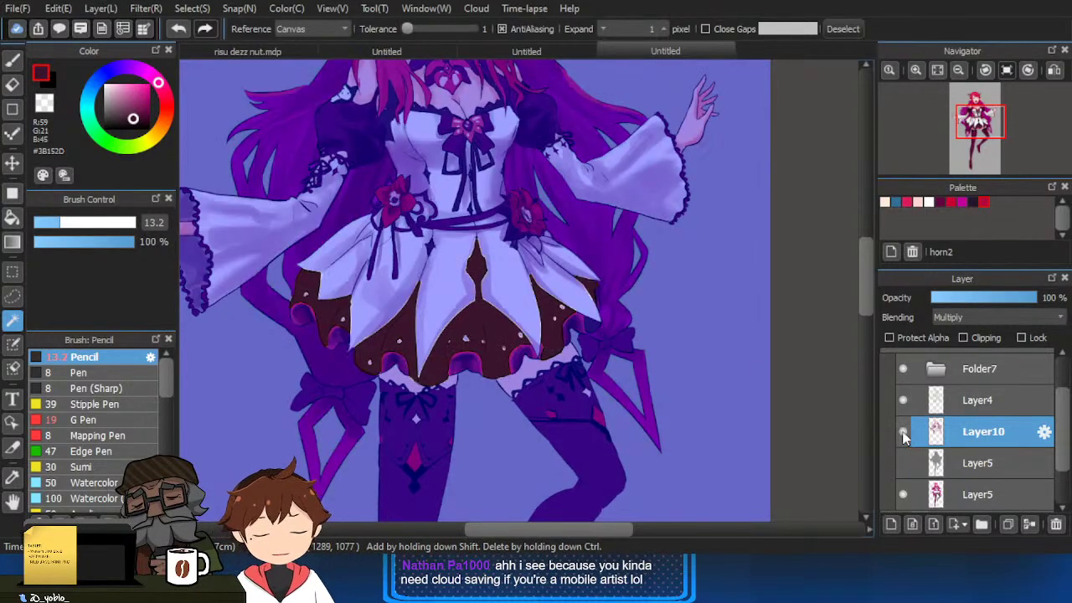
Shade the skirt's centre dark panel beneath the white petals with #3B152D, using the pencil at sizes 27 and 7.5.
key("b")
scroll(481, 360, "up", 2)
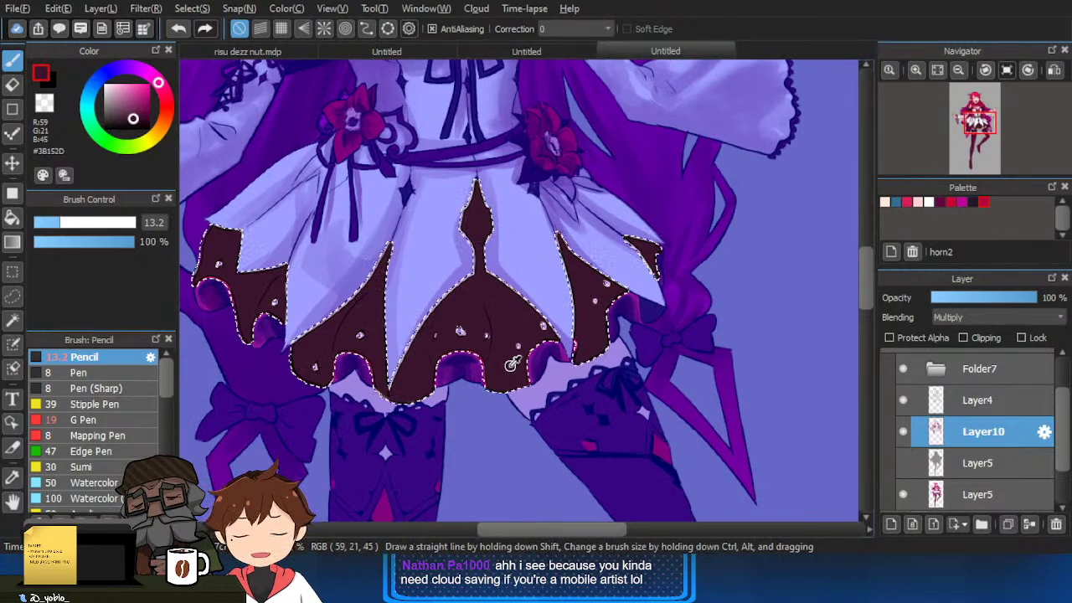
key("ctrl+z")
key("]")
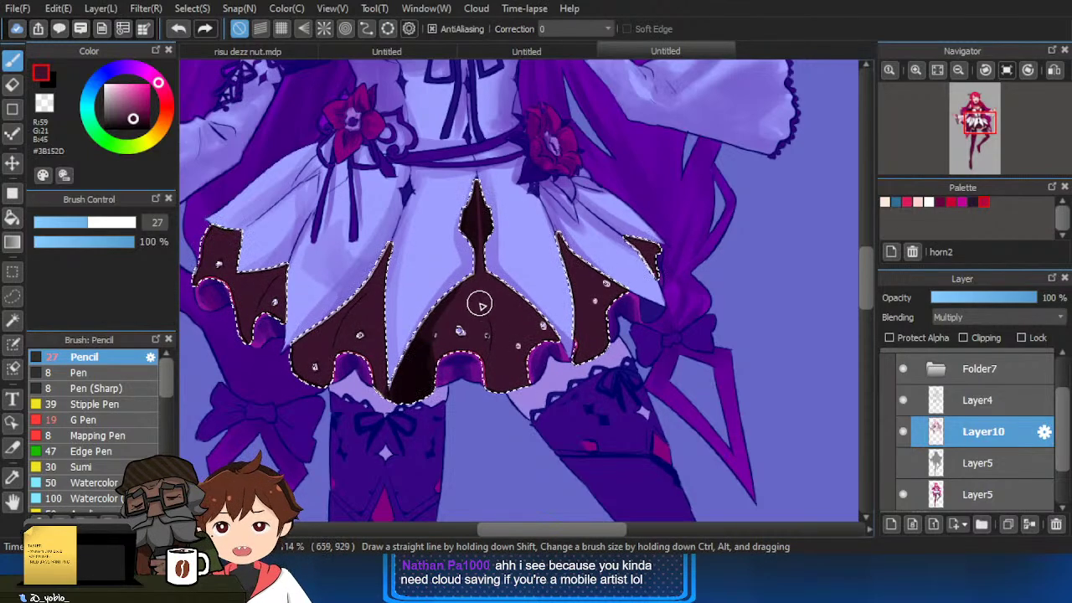
key("ctrl+d")
left_click_drag(491, 318, 451, 330)
left_click_drag(490, 297, 429, 334)
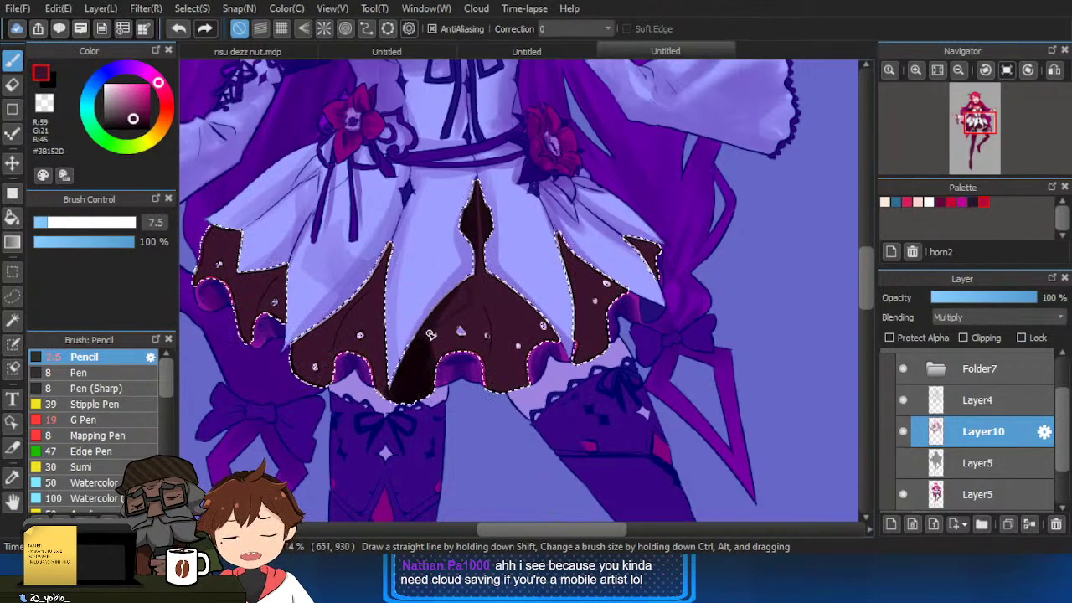
Paint a curved fold shadow down the centre skirt panel with the #3B152D pencil at sizes 17 and 25.
key("bracketright")
key("bracketright")
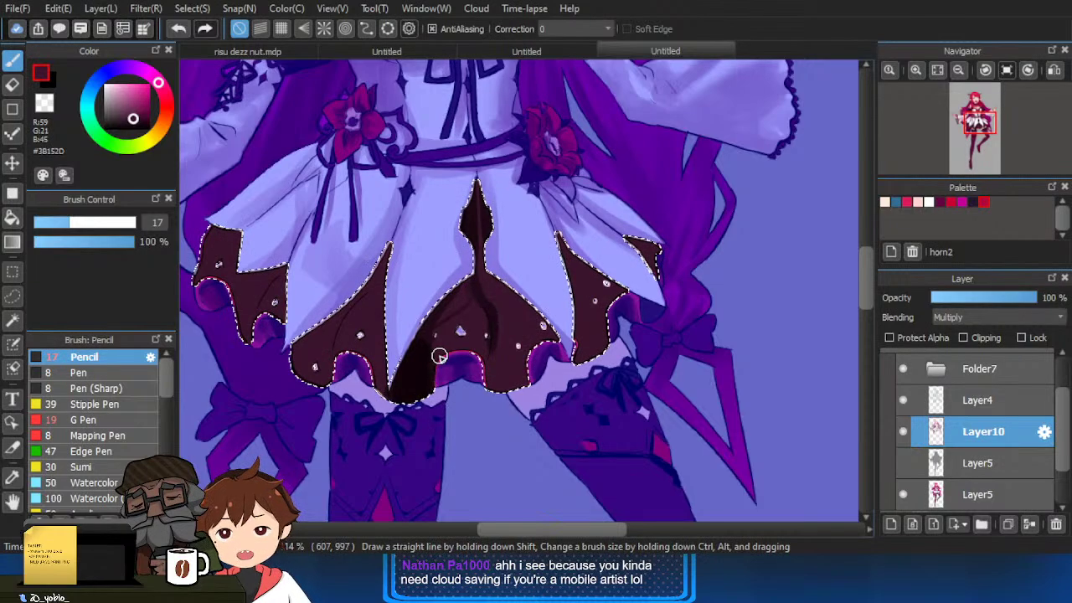
key("ctrl+d")
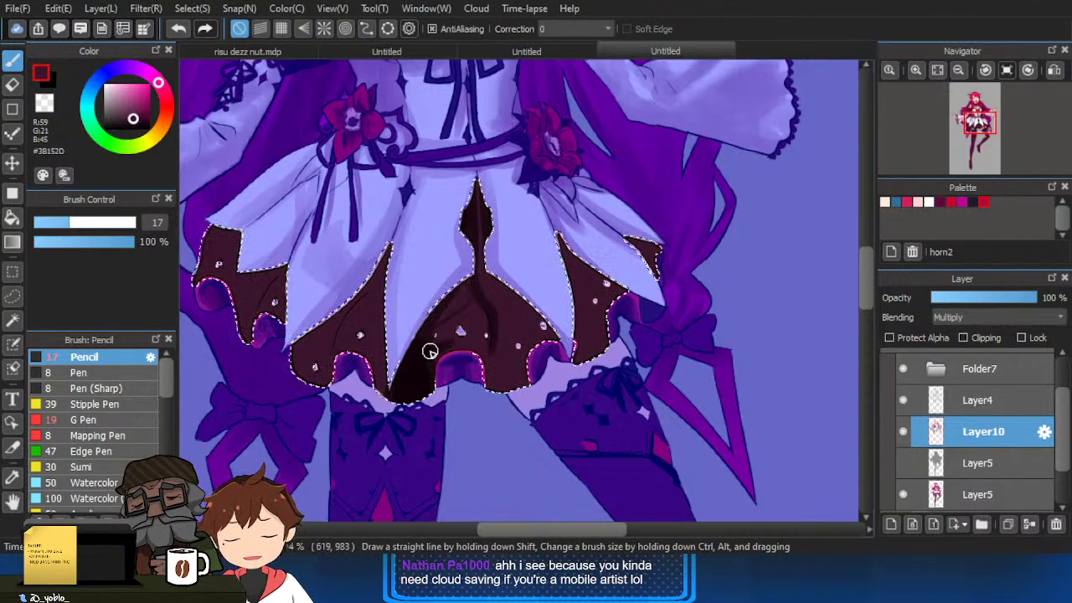
key("bracketright")
key("bracketright")
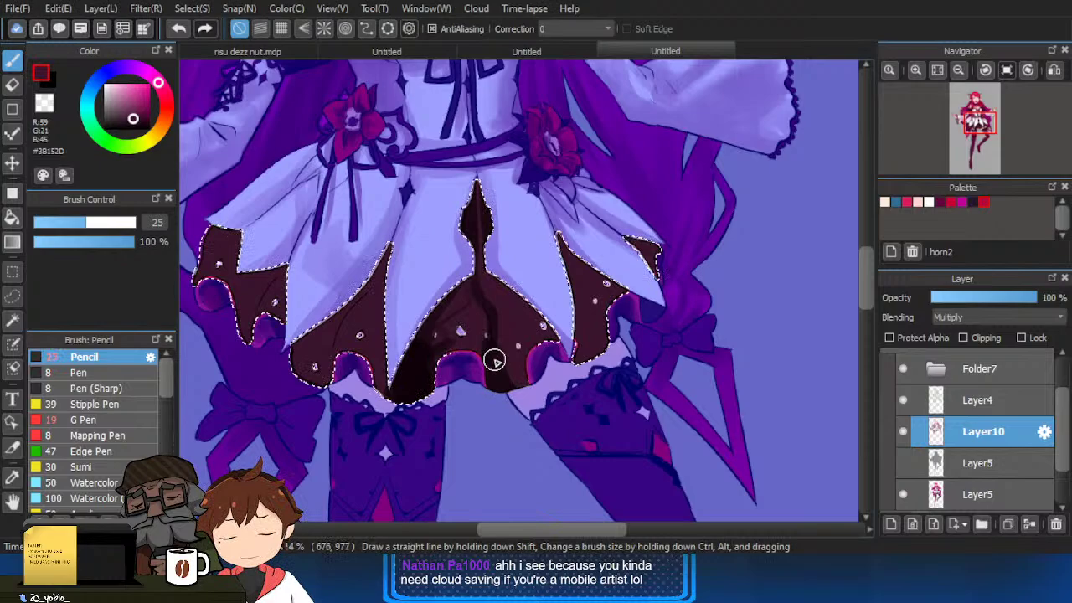
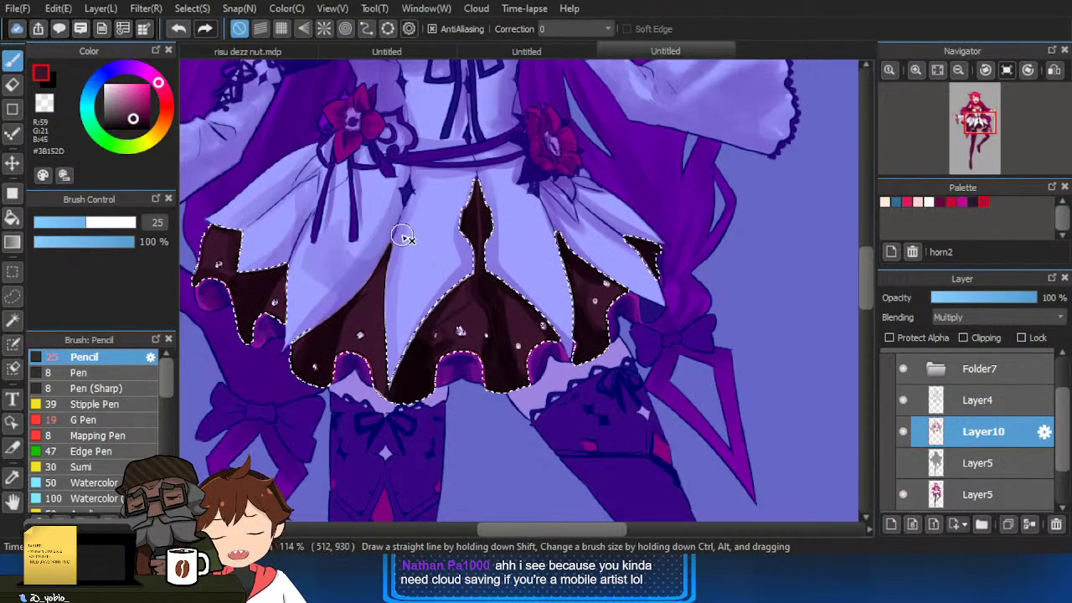
Shade folds on the dark panel above the straight leg and deepen the neighbouring panels at sizes 25, 18 and 30, then clear the selection.
mouse_move(403, 238)
left_mouse_down()
mouse_move(377, 355)
mouse_move(376, 341)
left_mouse_up()
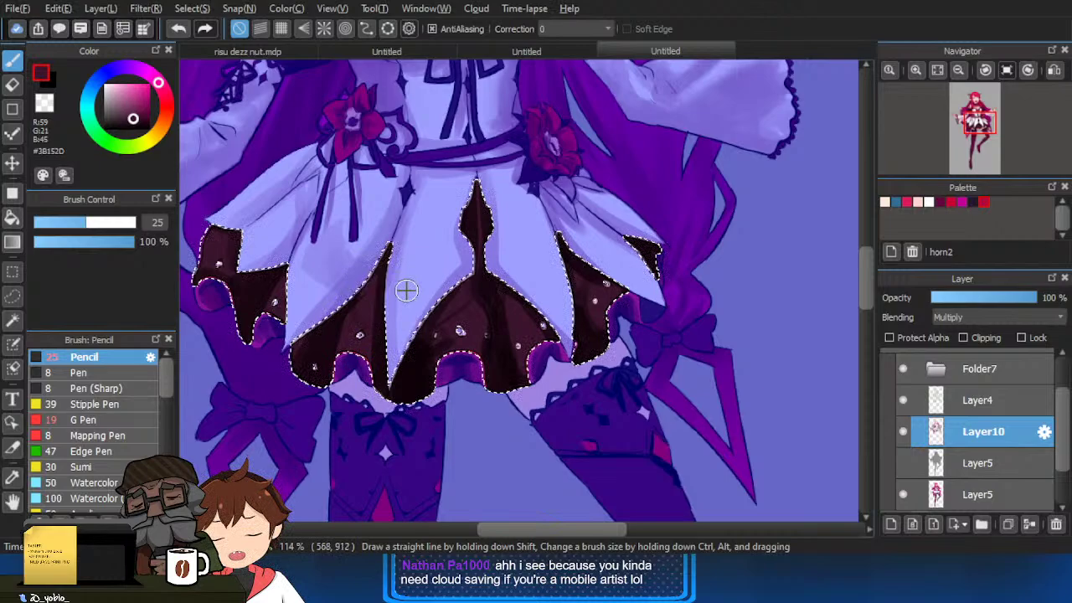
mouse_move(378, 306)
left_mouse_down()
mouse_move(367, 370)
mouse_move(335, 352)
left_mouse_up()
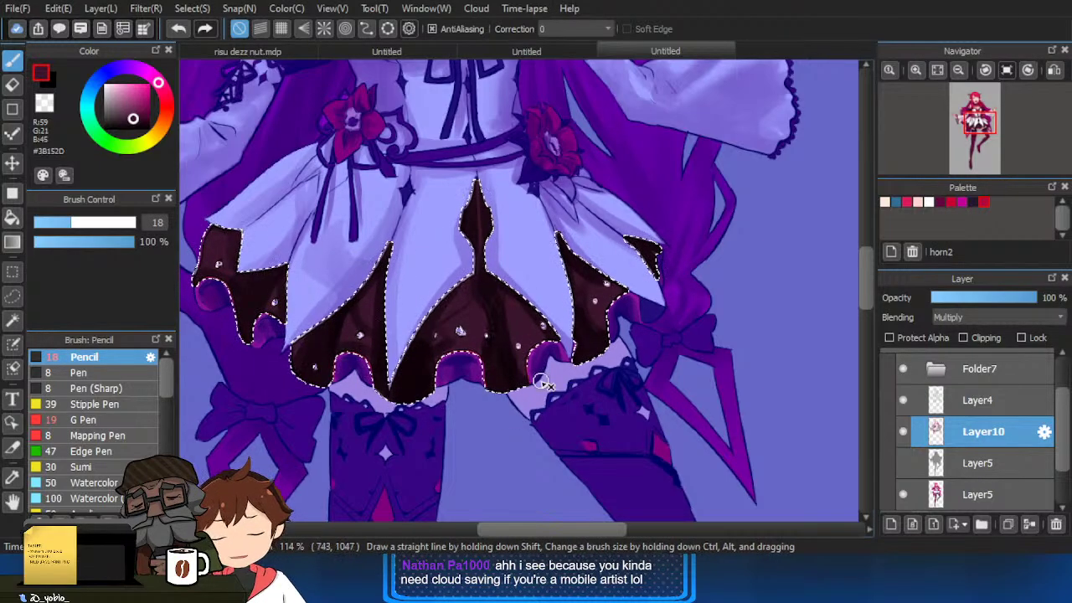
key("bracketright")
key("bracketright")
key("bracketright")
mouse_move(450, 345)
left_mouse_down()
mouse_move(455, 301)
mouse_move(429, 340)
left_mouse_up()
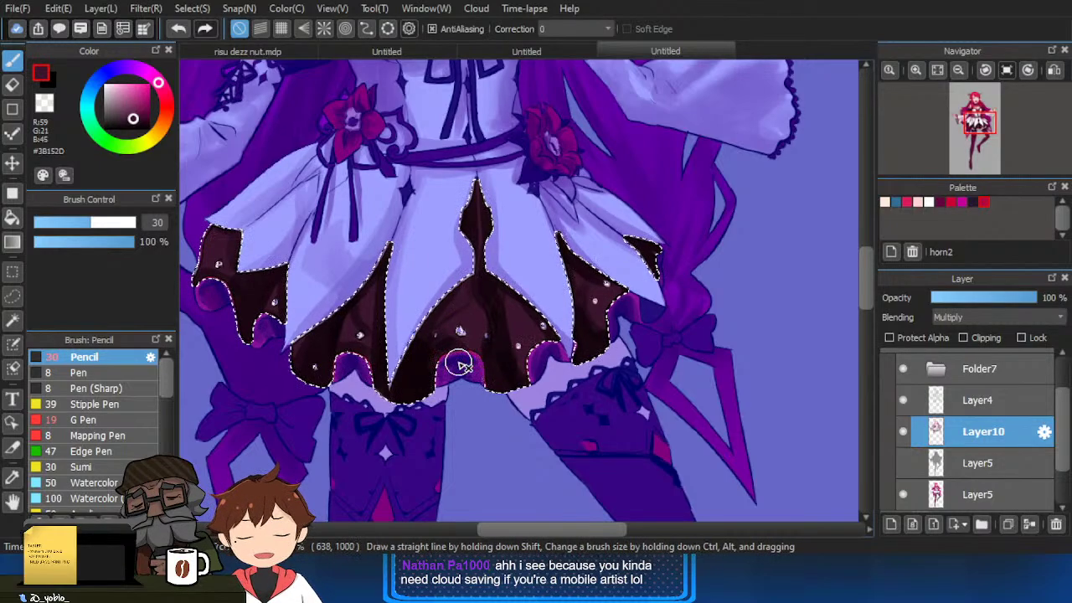
key("e")
key("b")
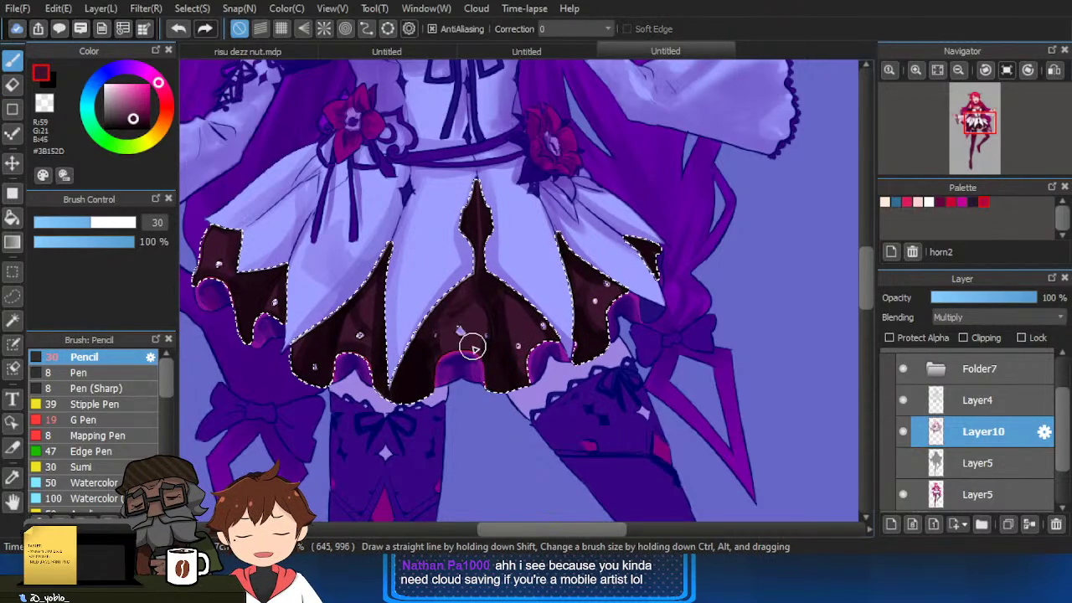
key("ctrl+d")
left_click_drag(591, 351, 599, 293)
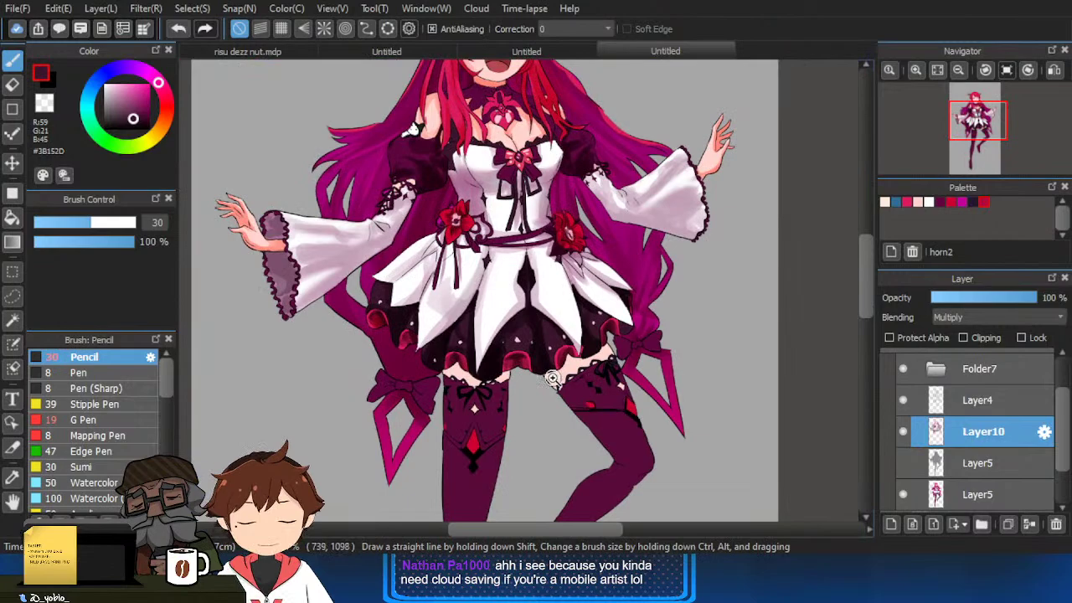
Sample the skin shadow colour #FFA297 from the figure as the pencil colour.
scroll(552, 379, "up", 1)
scroll(560, 358, "down", 2)
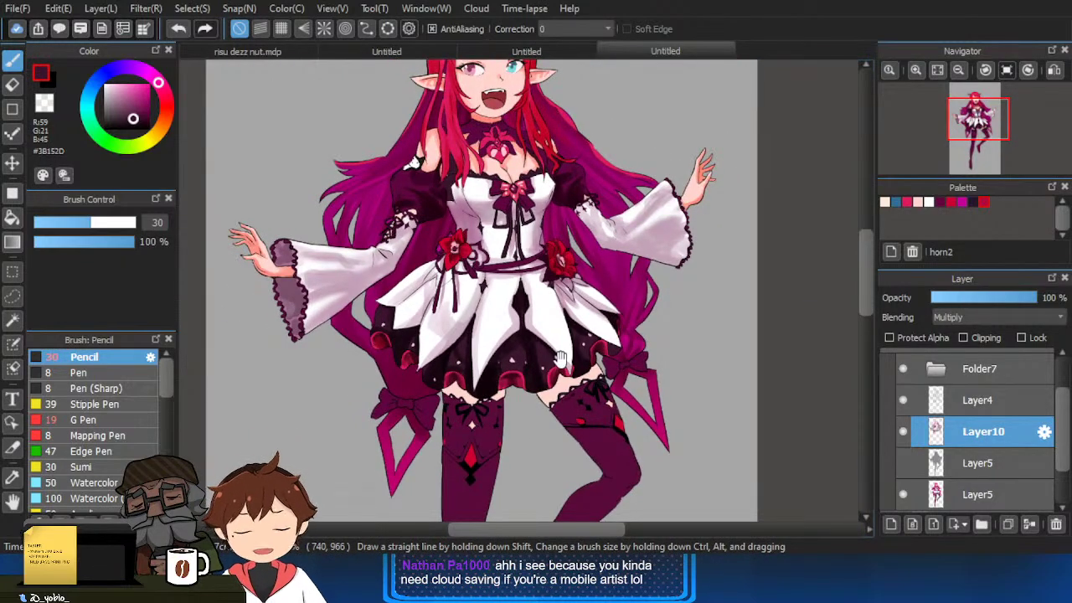
scroll(559, 359, "up", 4)
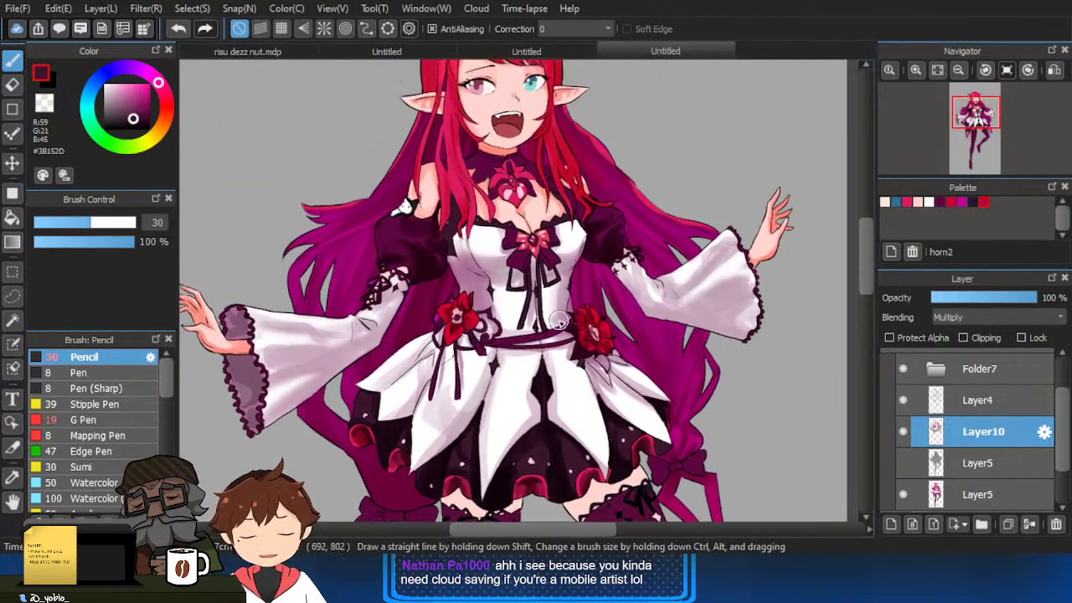
left_click(985, 340)
right_click(489, 145)
key("ctrl+z")
Select the bare thigh skin between the skirt hem and both stockings with the Magic Wand while Layer4 is hidden.
left_click_drag(612, 408, 668, 226)
scroll(553, 355, "up", 2)
key("w")
left_click(500, 300)
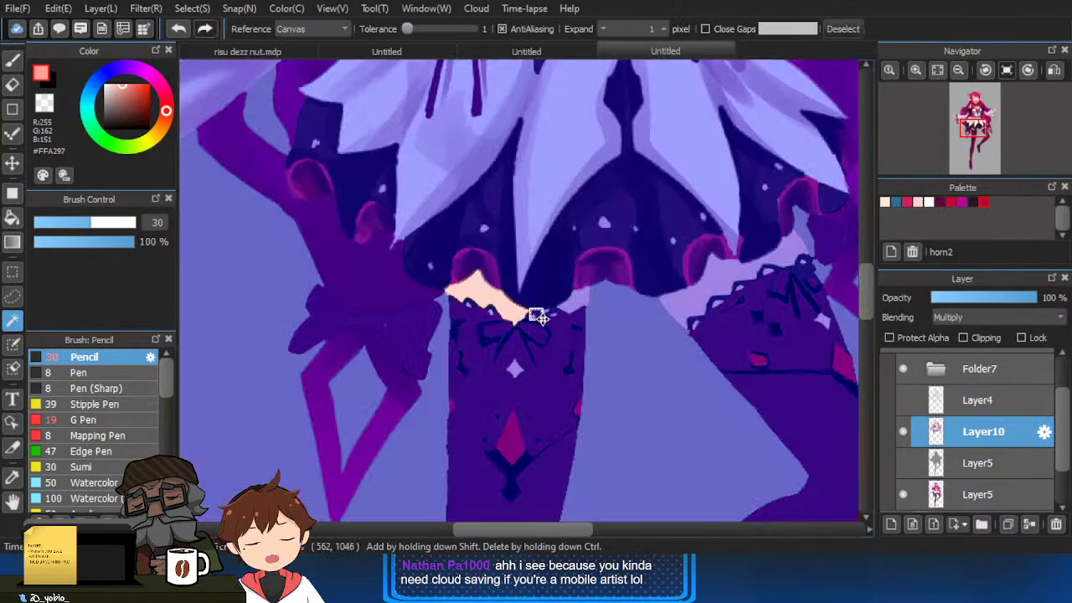
left_click(578, 301, "shift")
left_click(681, 302, "shift")
key("b")
Shade the selected thigh skin with #FFA297 using the pencil at size 33, then clear the selection.
scroll(721, 317, "down", 2)
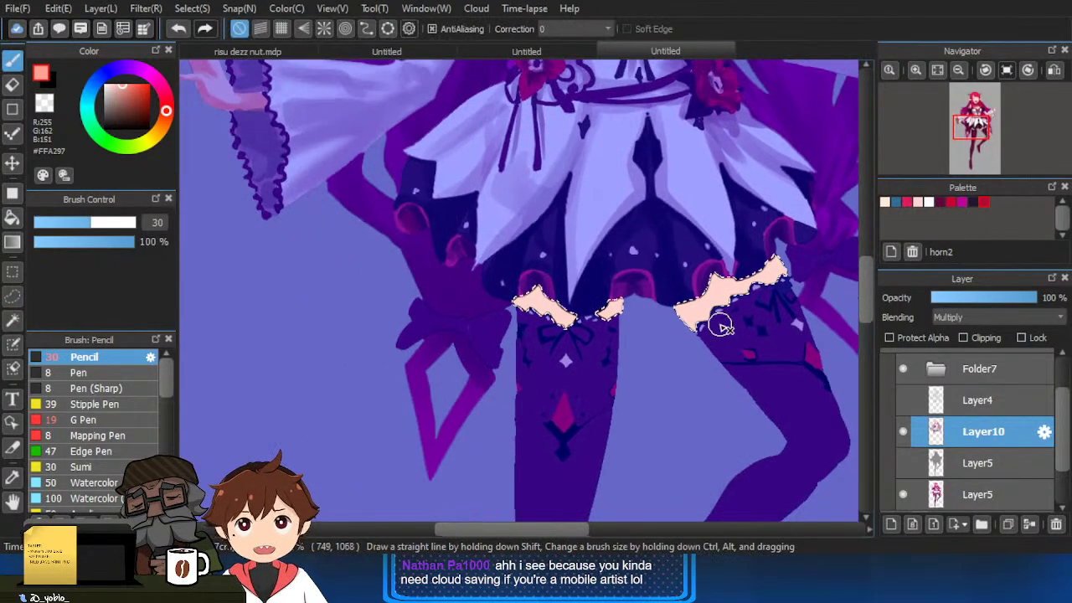
key("]")
left_click_drag(667, 284, 699, 348)
left_click_drag(685, 295, 702, 310)
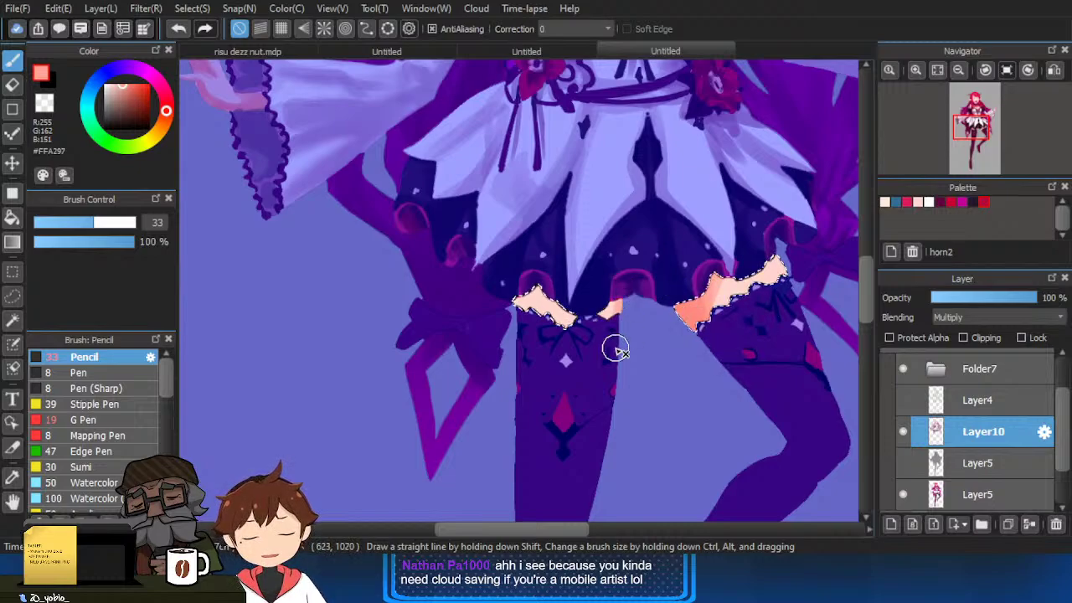
mouse_move(614, 347)
left_mouse_down()
mouse_move(617, 320)
mouse_move(519, 297)
mouse_move(538, 264)
mouse_move(589, 303)
mouse_move(549, 296)
mouse_move(604, 307)
mouse_move(802, 254)
mouse_move(727, 276)
mouse_move(771, 265)
left_mouse_up()
left_click_drag(707, 325, 693, 327)
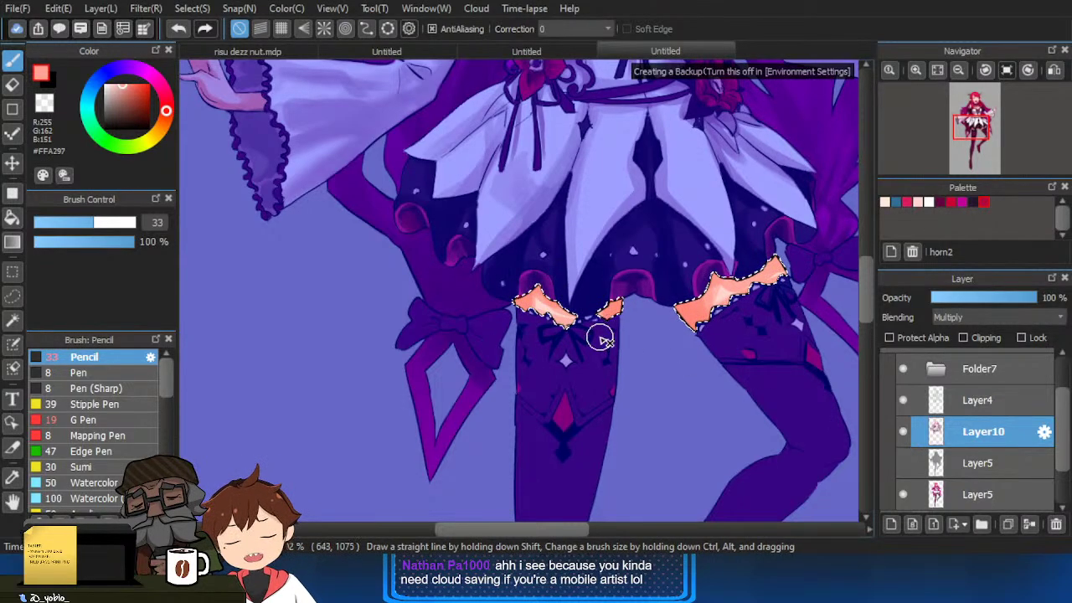
key("ctrl+d")
scroll(743, 335, "down", 2)
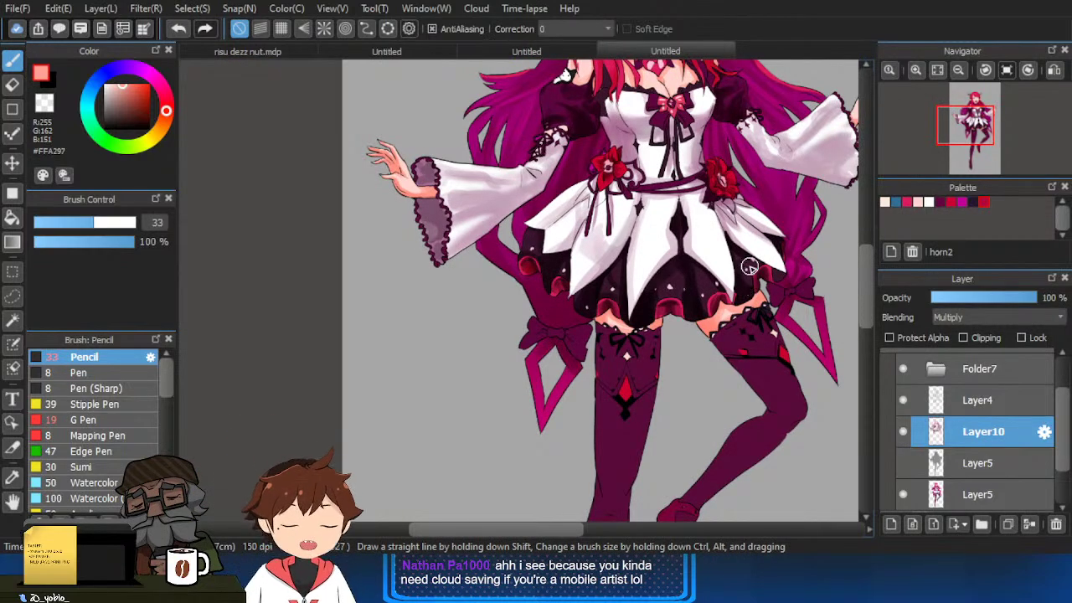
Select both stockings and their areas inside the shoes with the Magic Wand while Layer4 is hidden, and show Layer4 again.
key("e")
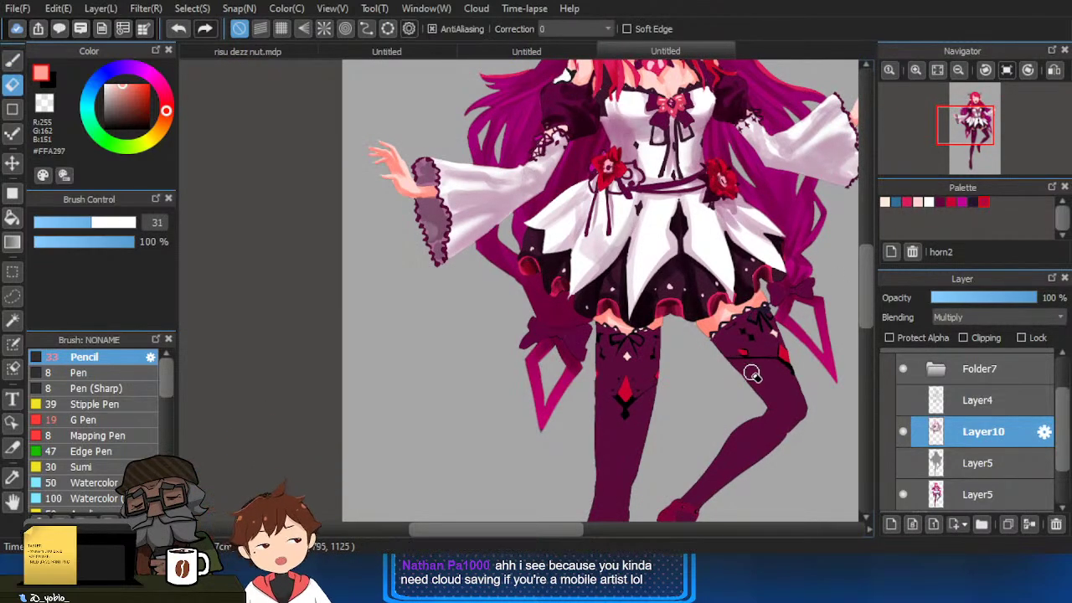
key("w")
left_click(759, 380)
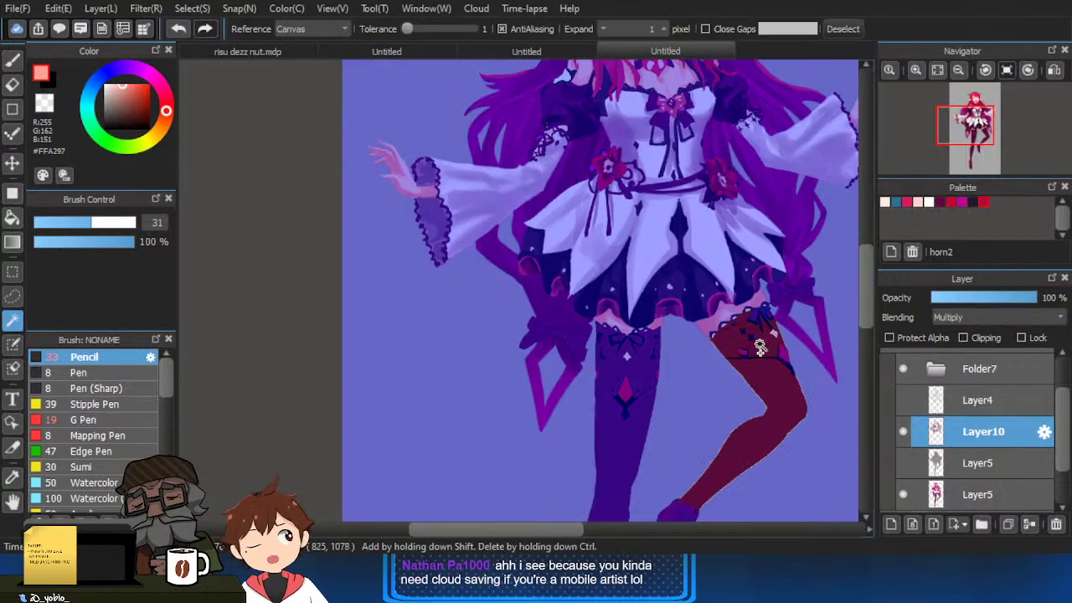
scroll(628, 357, "up", 2)
left_click(640, 449, "shift")
scroll(635, 427, "down", 2)
left_click_drag(620, 382, 624, 281)
left_click(683, 290, "shift")
left_click(686, 325, "shift")
left_click(584, 459, "shift")
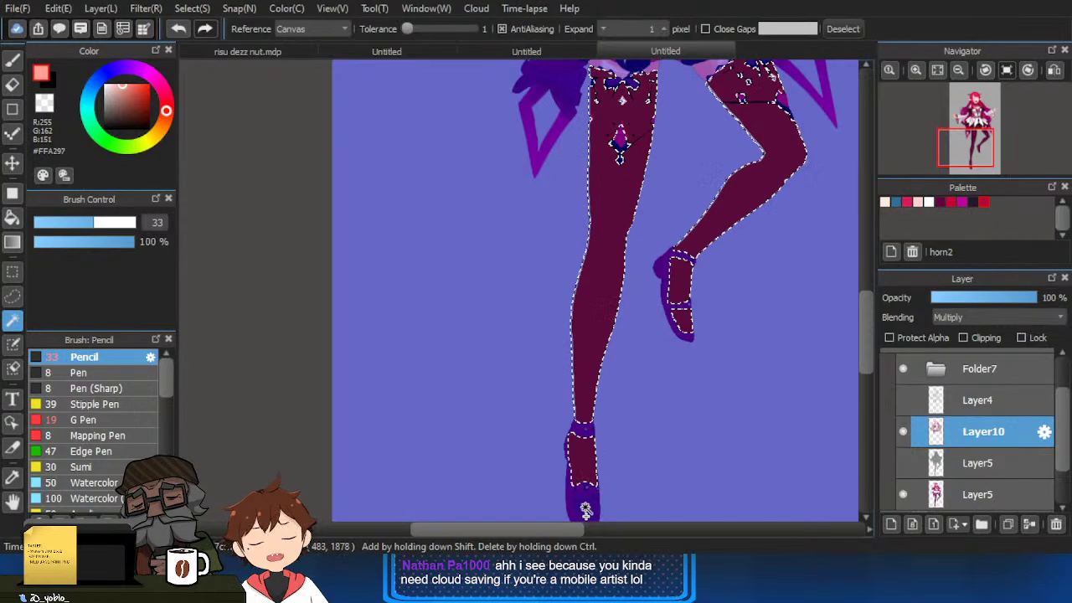
scroll(618, 425, "up", 3)
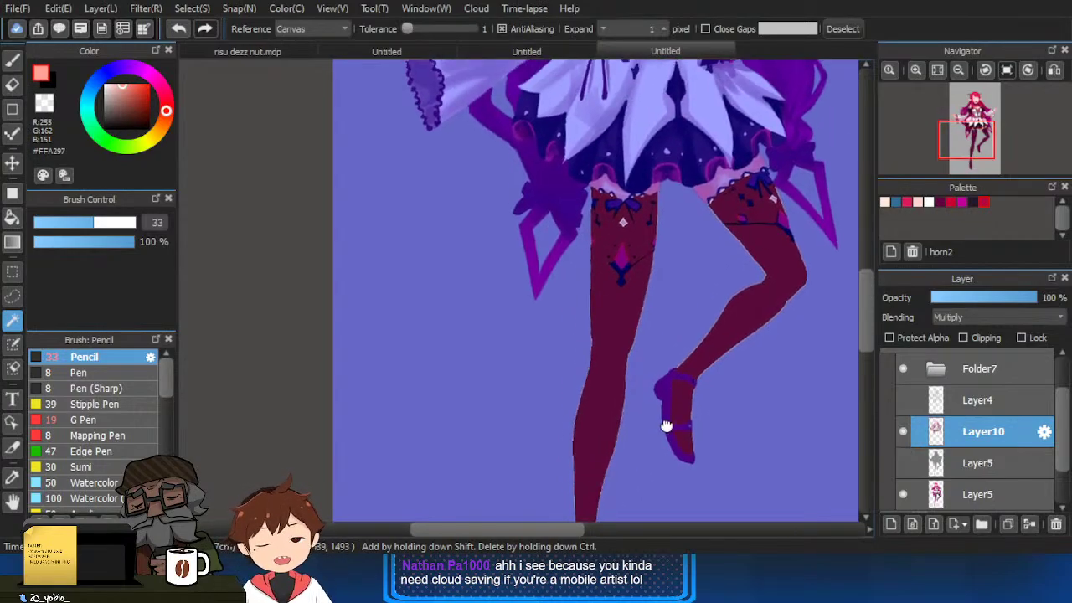
left_click(903, 400)
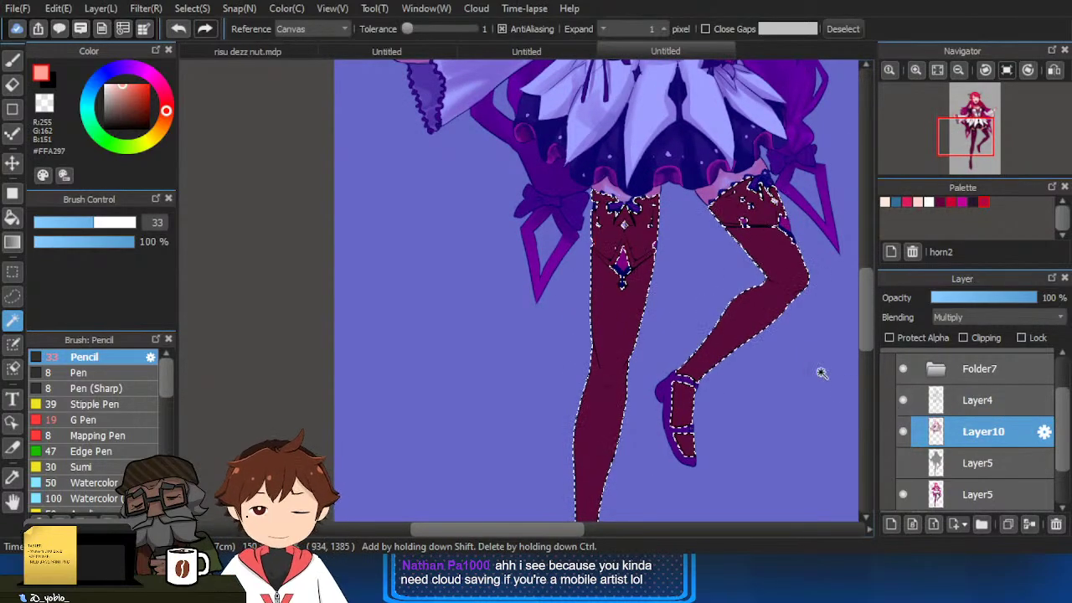
Apply a black Foreground-Transparent linear gradient from the top of both stockings downward.
left_click(126, 128)
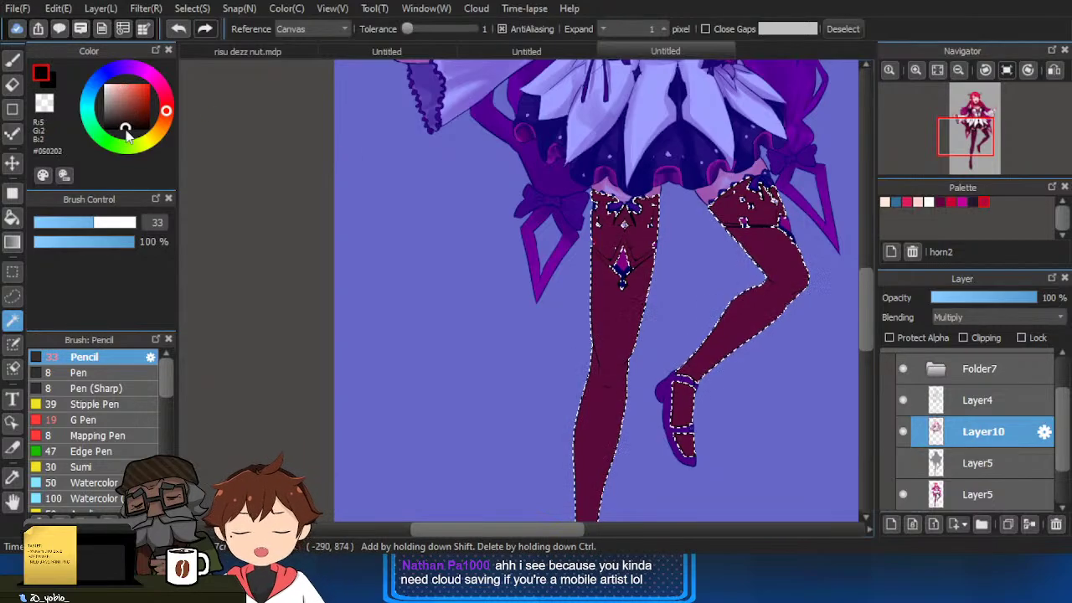
key("g")
left_click_drag(626, 174, 686, 448)
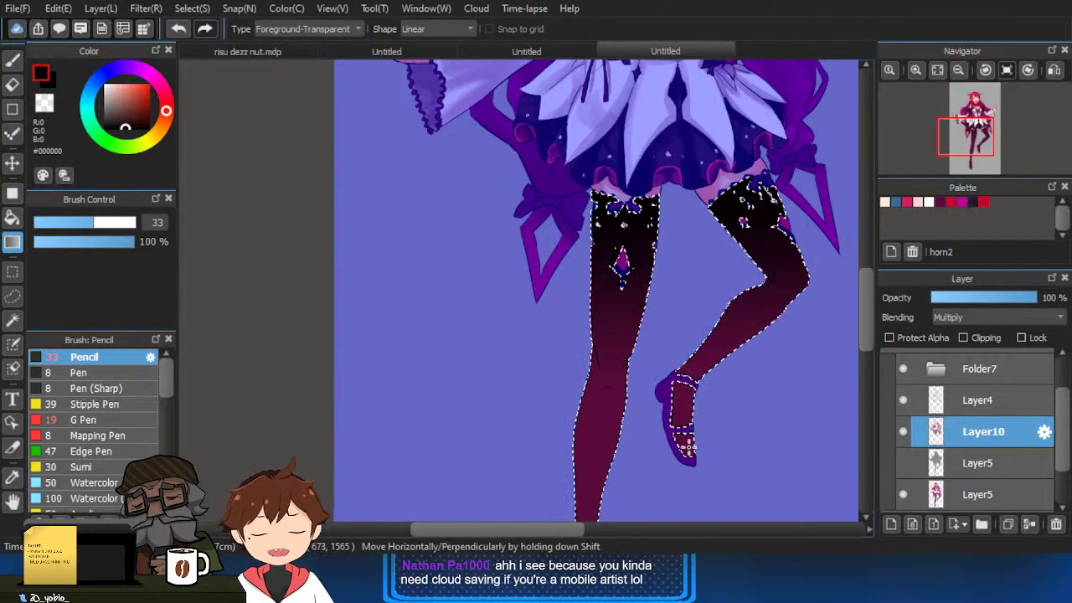
key("ctrl+d")
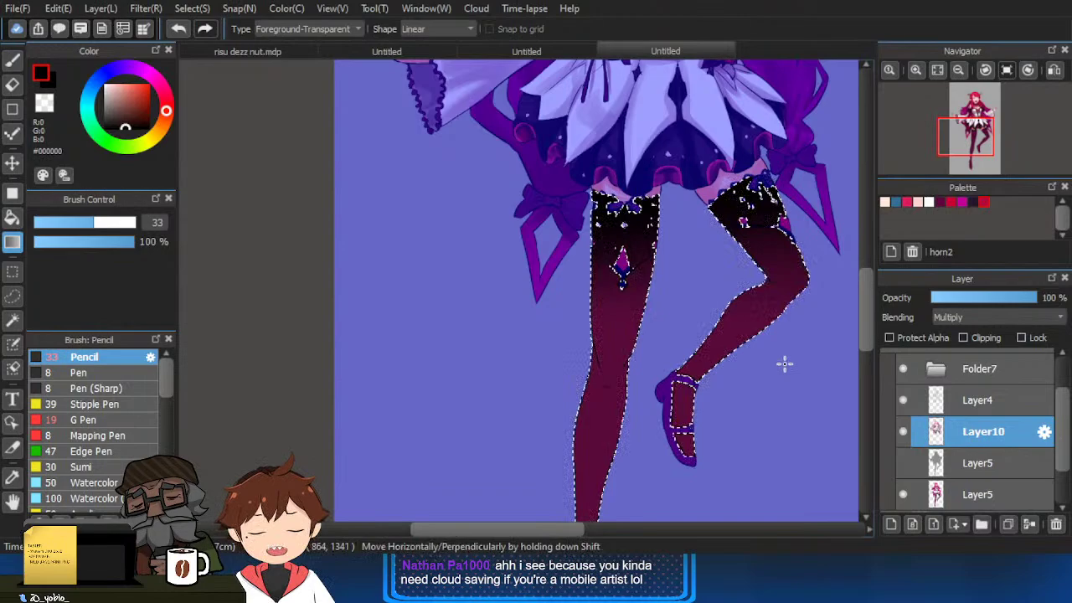
Shade the bent leg's upper stocking and the straight leg's inner edge in black with the pencil at sizes 45, 56 and 61.
key("b")
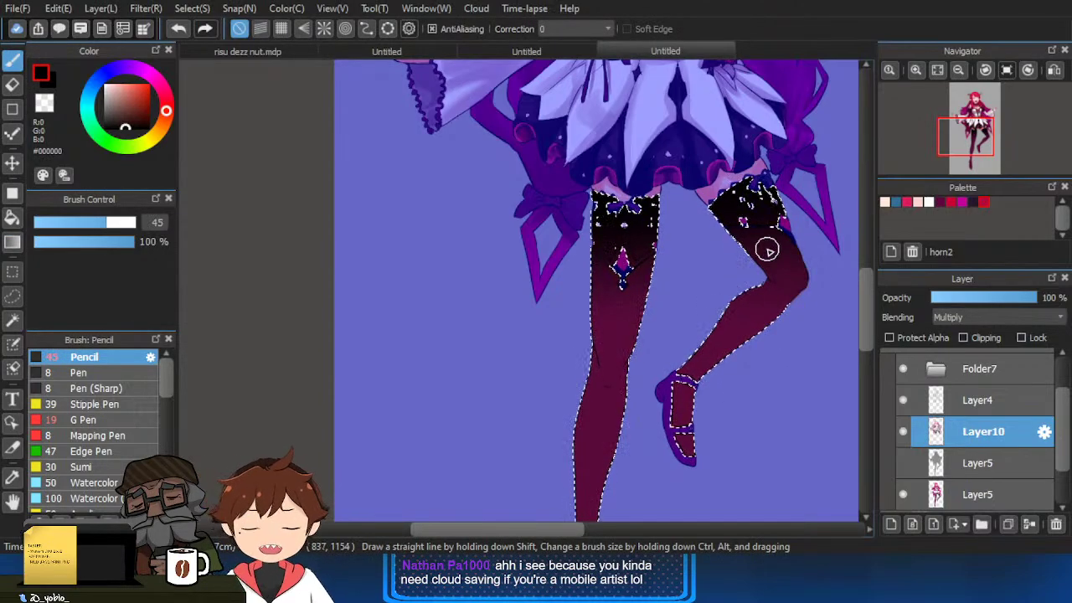
left_click_drag(755, 202, 737, 223)
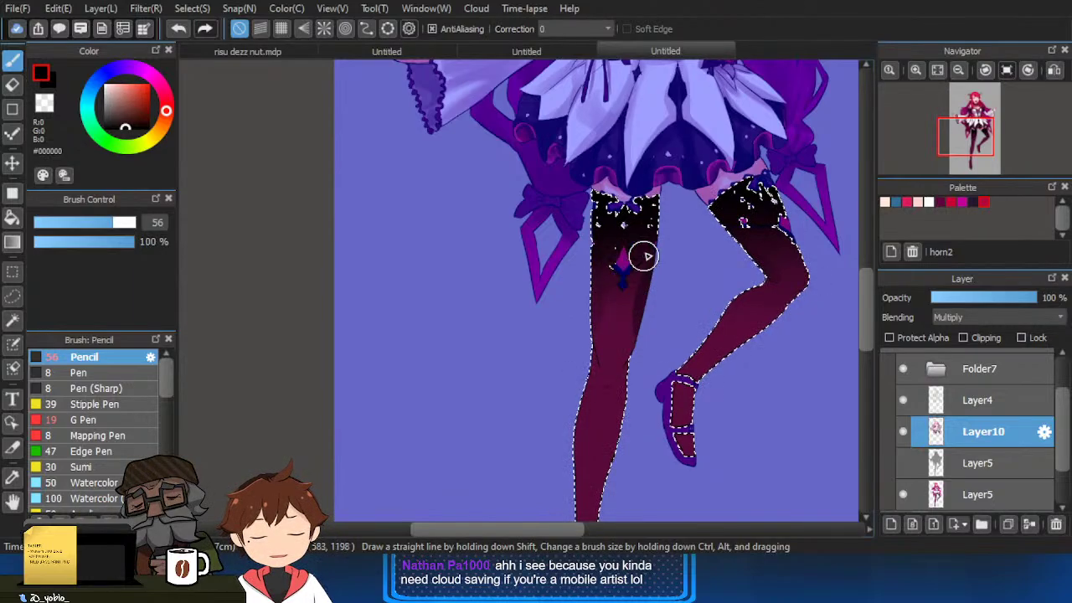
left_click_drag(645, 344, 655, 304)
key("bracketright")
left_click_drag(677, 246, 650, 345)
left_click_drag(635, 381, 643, 318)
Soften the shadow on the straight leg's inner edge with the black Airbrush at 36% opacity, sizes 90 and 73.
left_click_drag(170, 390, 171, 400)
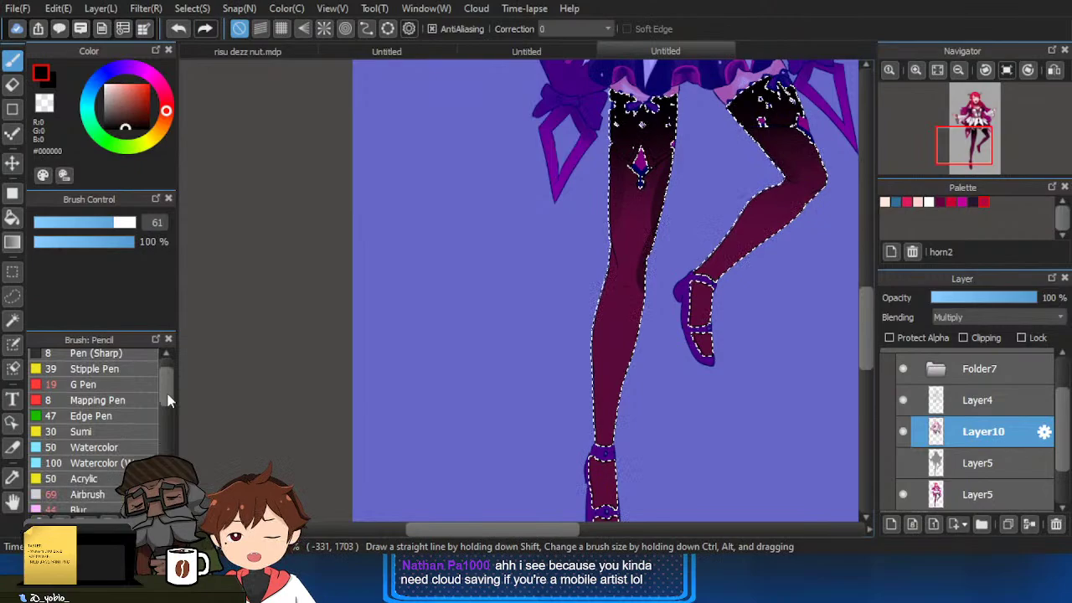
left_click(90, 495)
left_click_drag(660, 226, 641, 302)
key("ctrl+z")
key("bracketright")
key("bracketright")
key("bracketright")
key("bracketright")
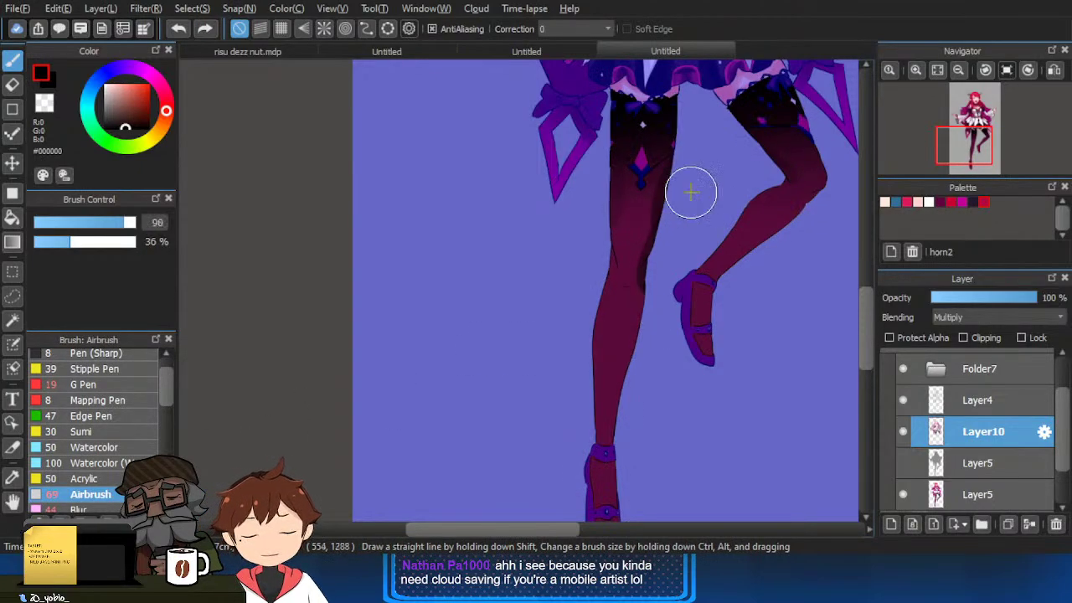
left_click_drag(683, 196, 656, 124)
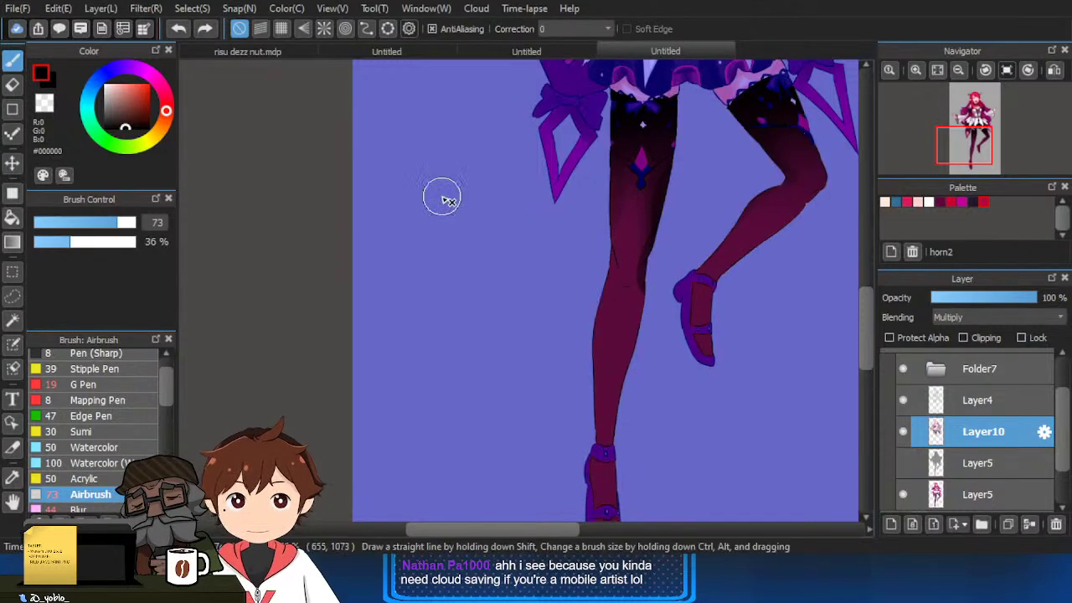
Examine the stockings and shoes in the night-city reference image, then return to the drawing.
left_click(417, 52)
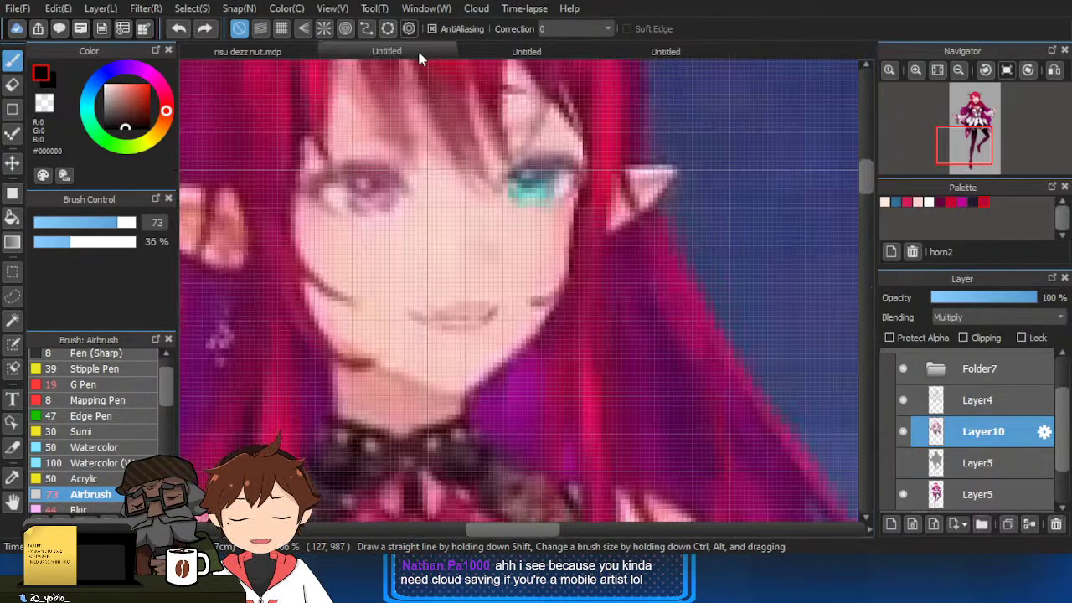
scroll(579, 283, "down", 5)
left_click_drag(578, 282, 570, 93)
left_click_drag(560, 259, 556, 180)
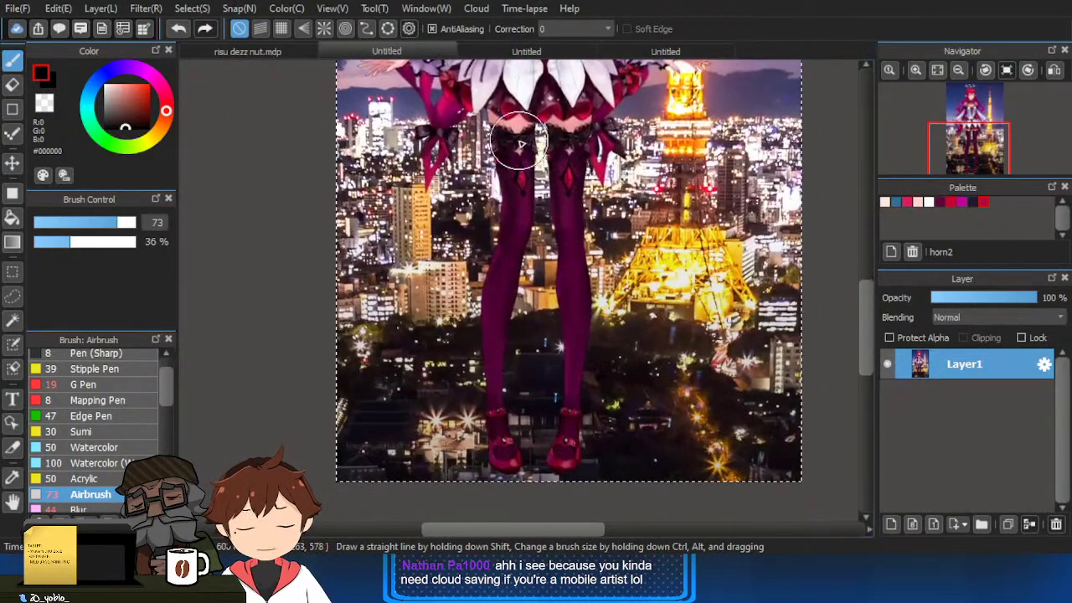
left_click(635, 52)
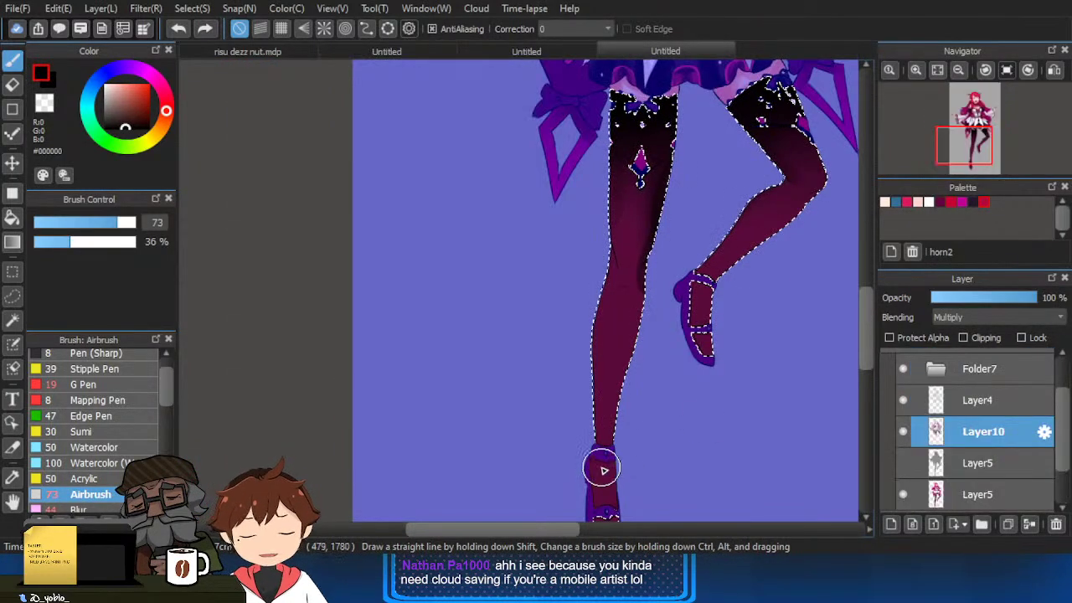
Shade the straight foot below the ankle strap with the black Airbrush and both lower legs with the Pencil at size 76.
mouse_move(603, 471)
left_mouse_down()
mouse_move(616, 472)
mouse_move(621, 403)
left_mouse_up()
scroll(144, 369, "up", 2)
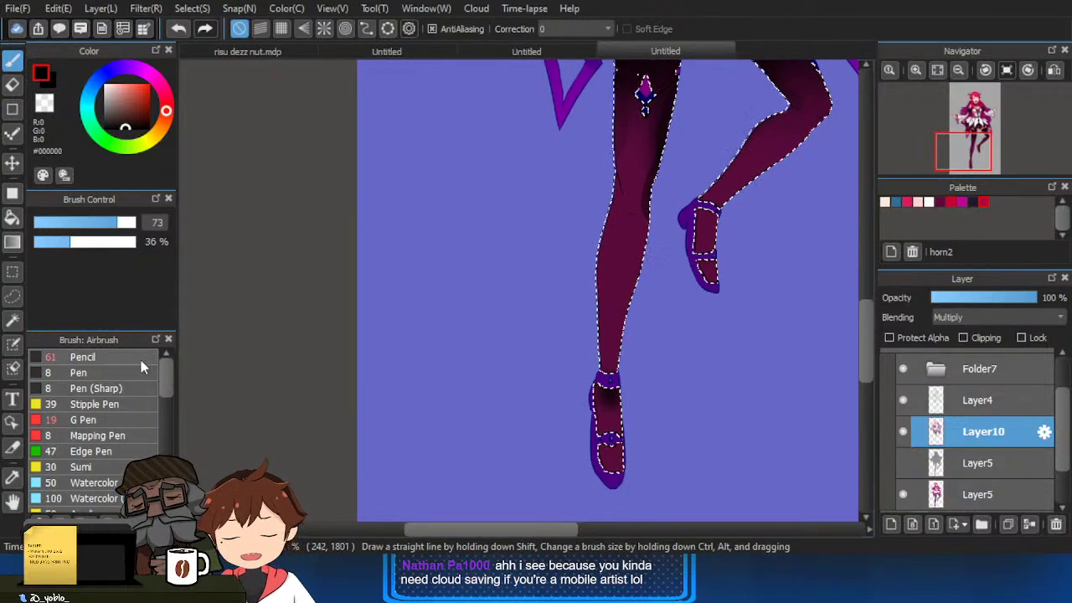
left_click(144, 360)
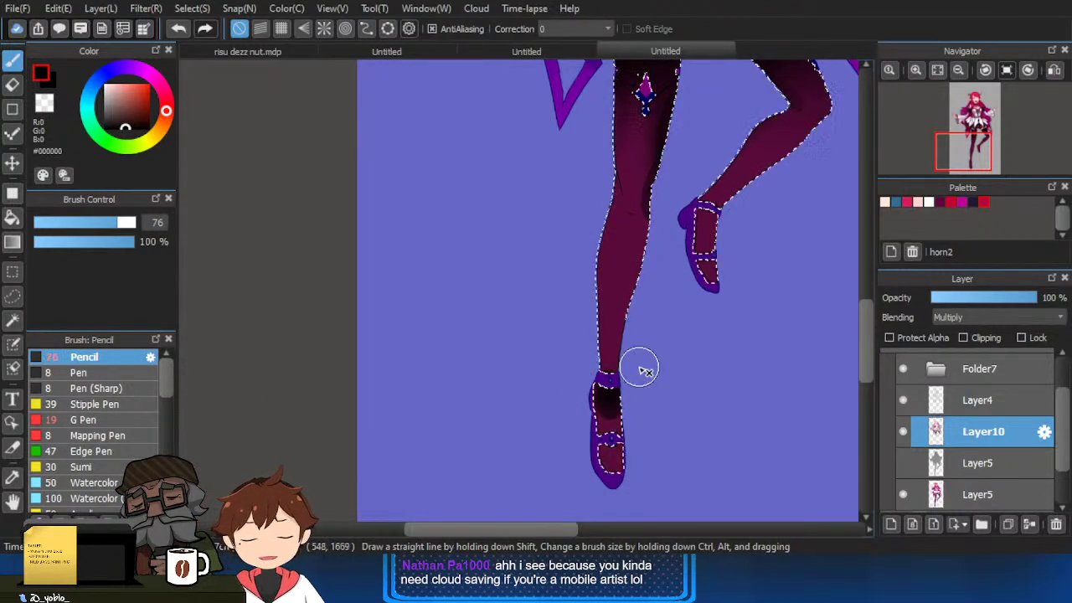
key("ctrl+z")
left_click_drag(609, 406, 613, 391)
left_click_drag(722, 211, 733, 199)
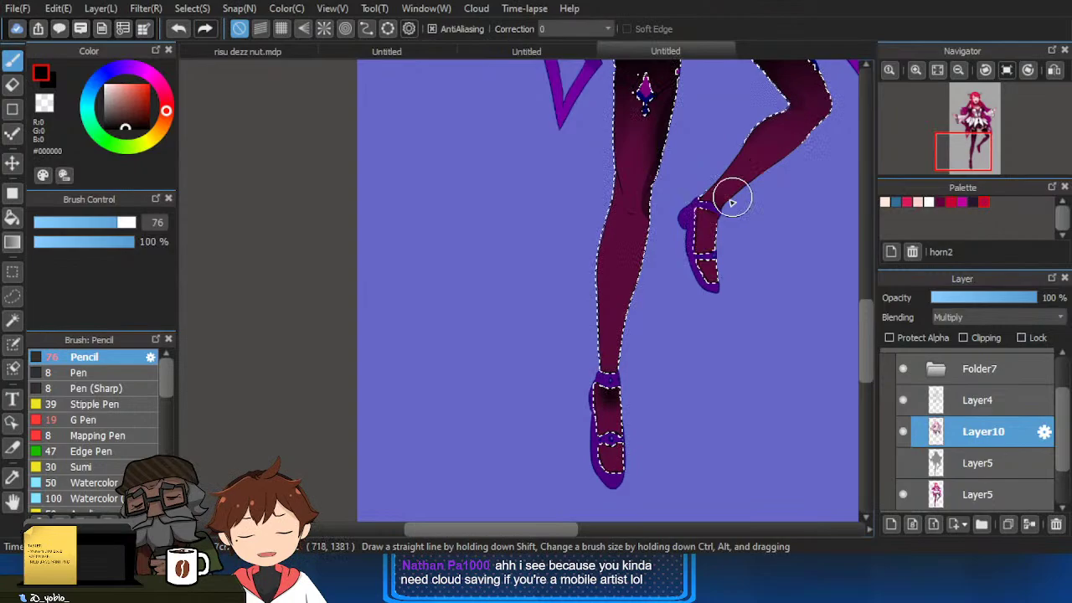
left_click_drag(829, 134, 773, 201)
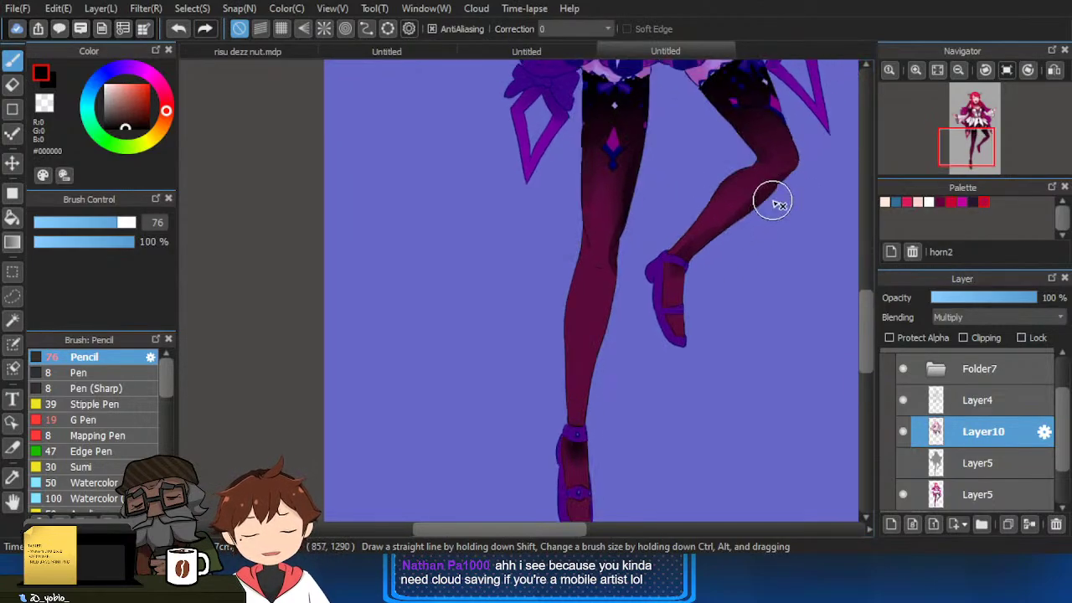
key("ctrl+z")
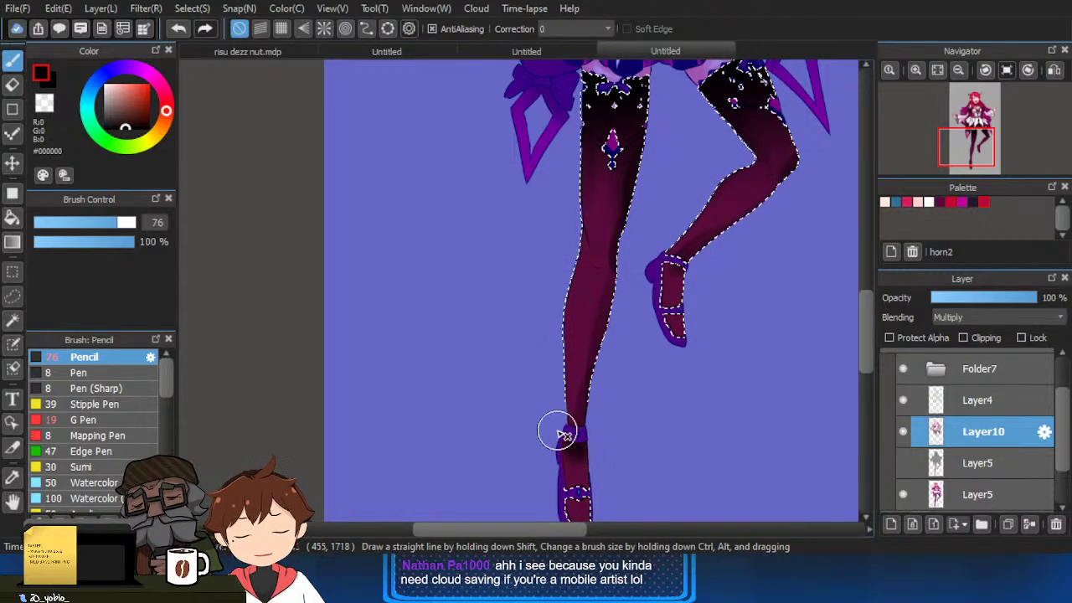
left_click_drag(578, 402, 628, 251)
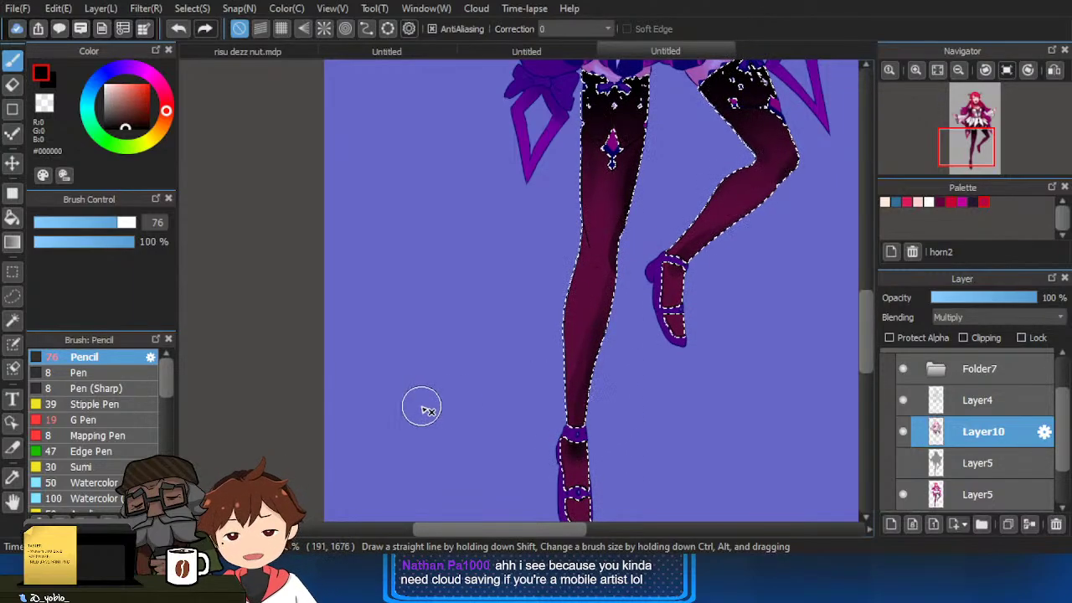
Soften the shading on both lower legs with the black Airbrush at size 136 and 36% opacity.
scroll(162, 400, "down", 2)
left_click(84, 498)
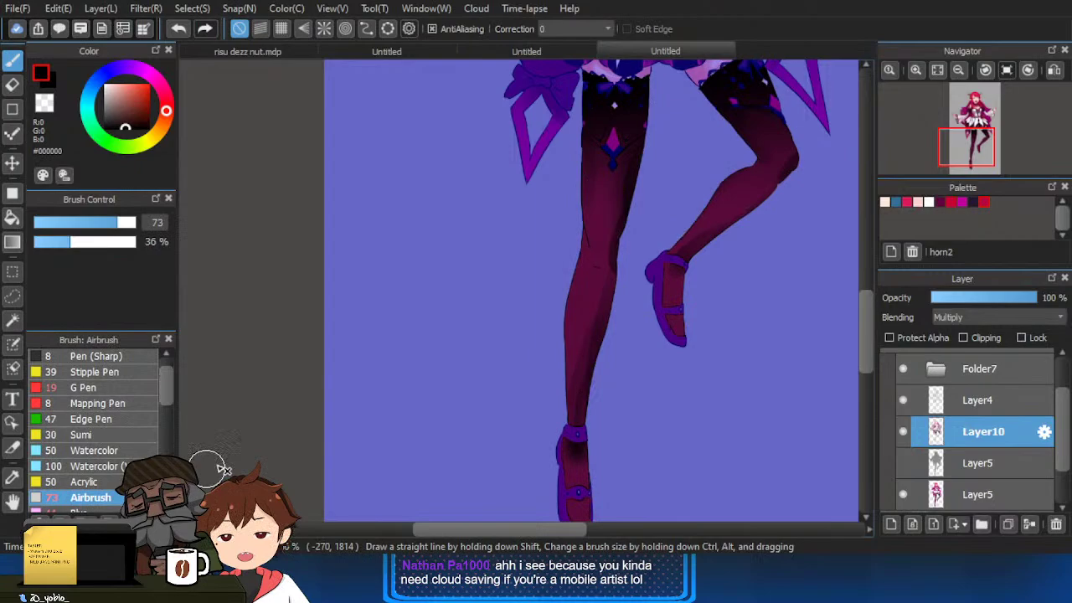
left_click_drag(576, 413, 576, 422)
key("ctrl+z")
left_click_drag(620, 392, 675, 393)
left_click_drag(574, 419, 641, 256)
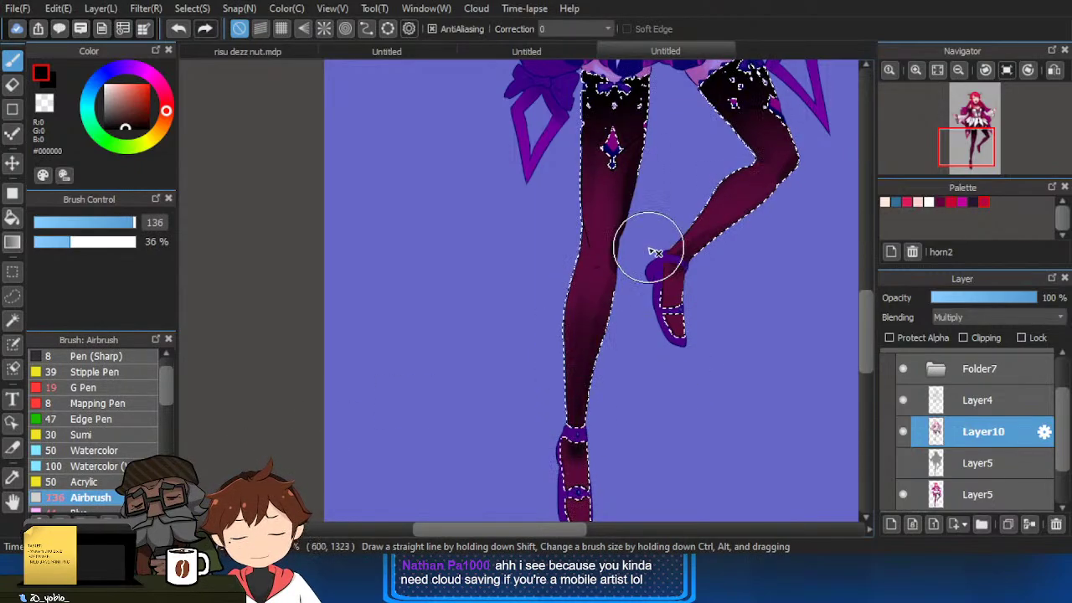
key("ctrl+z")
left_click_drag(610, 394, 618, 294)
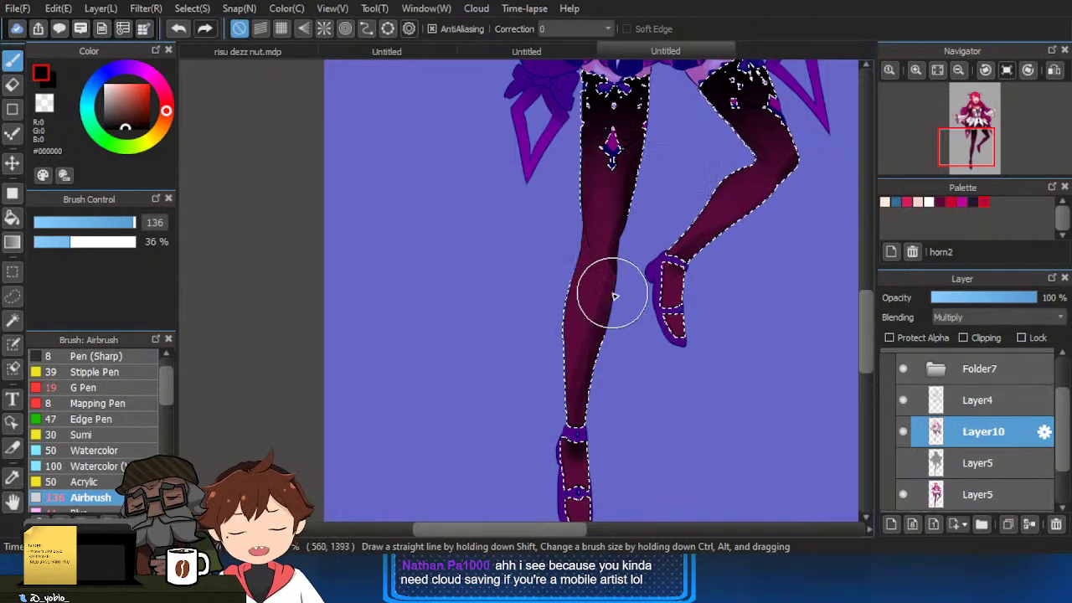
Darken the stockings inside both shoes with the black Airbrush at size 95 and 36% opacity, then clear the selection.
scroll(620, 461, "down", 2)
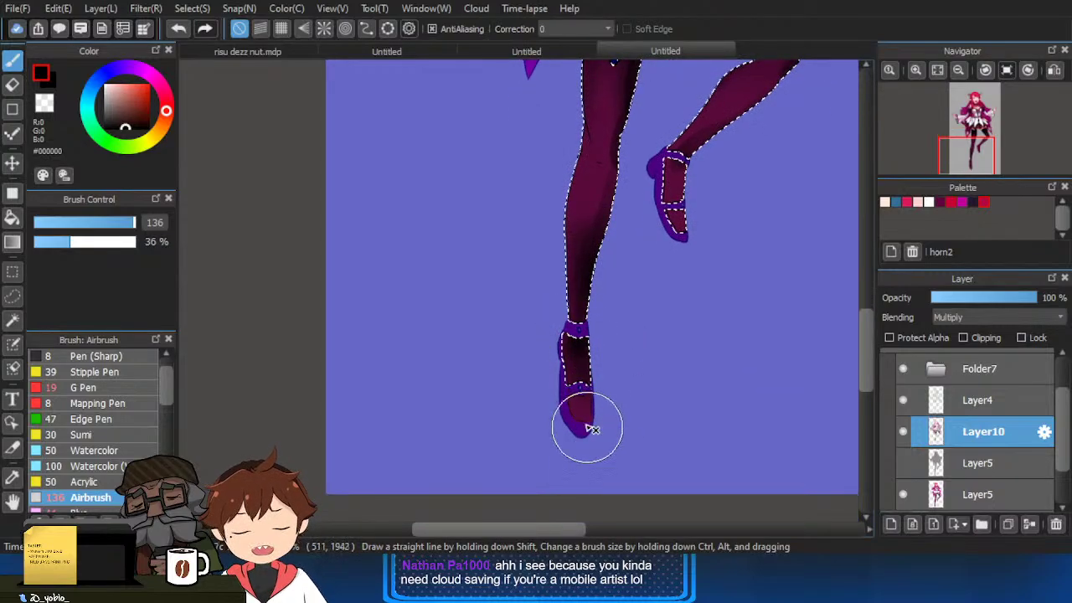
left_click_drag(587, 428, 613, 433)
key("ctrl+z")
key("e")
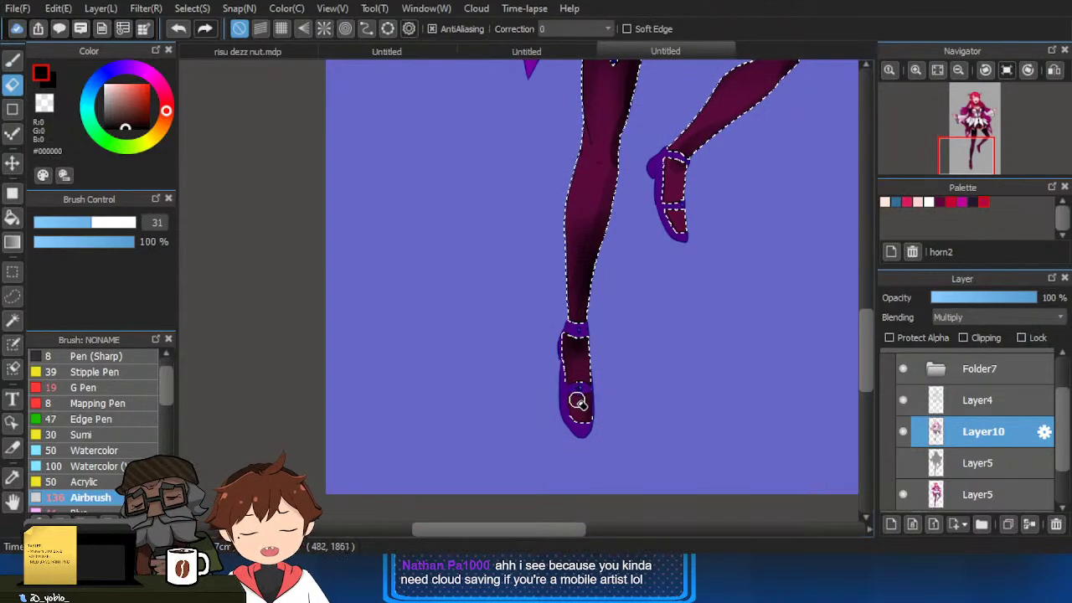
key("b")
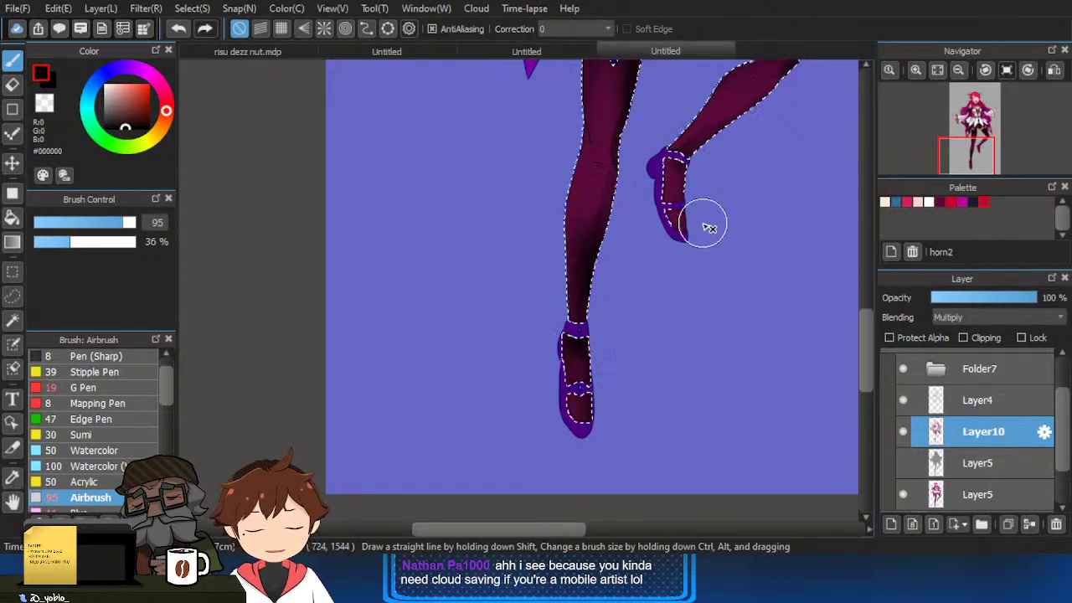
key("ctrl+d")
left_click_drag(676, 208, 749, 364)
key("ctrl+d")
Review the shaded legs and compare them with the shoes in the night-city reference image before returning to the drawing.
scroll(721, 381, "down", 1)
scroll(767, 366, "down", 3)
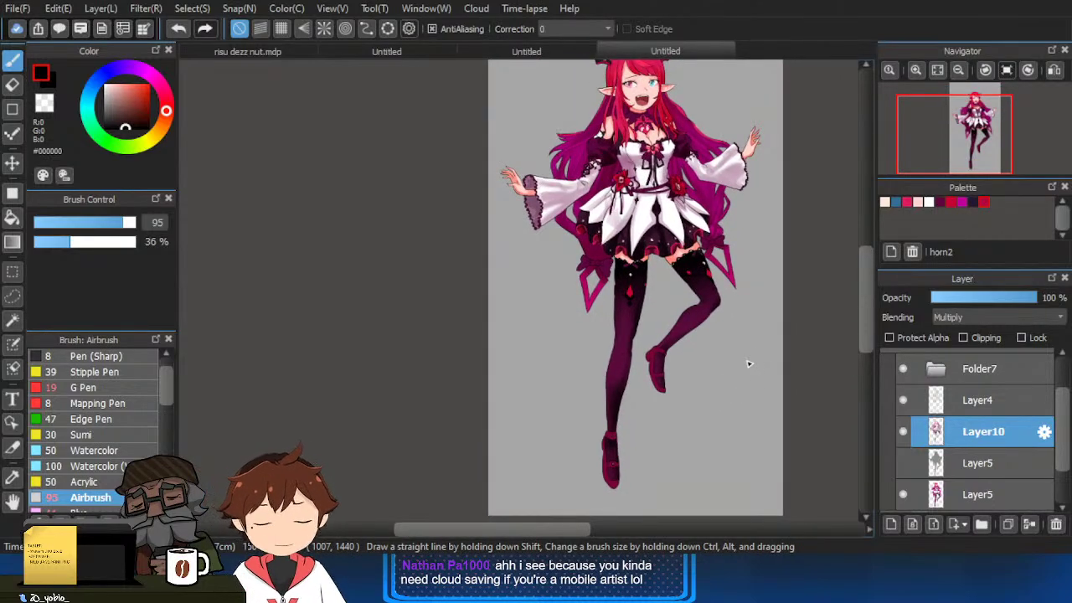
left_click_drag(694, 448, 667, 445)
left_click_drag(650, 455, 656, 512)
scroll(663, 431, "down", 2)
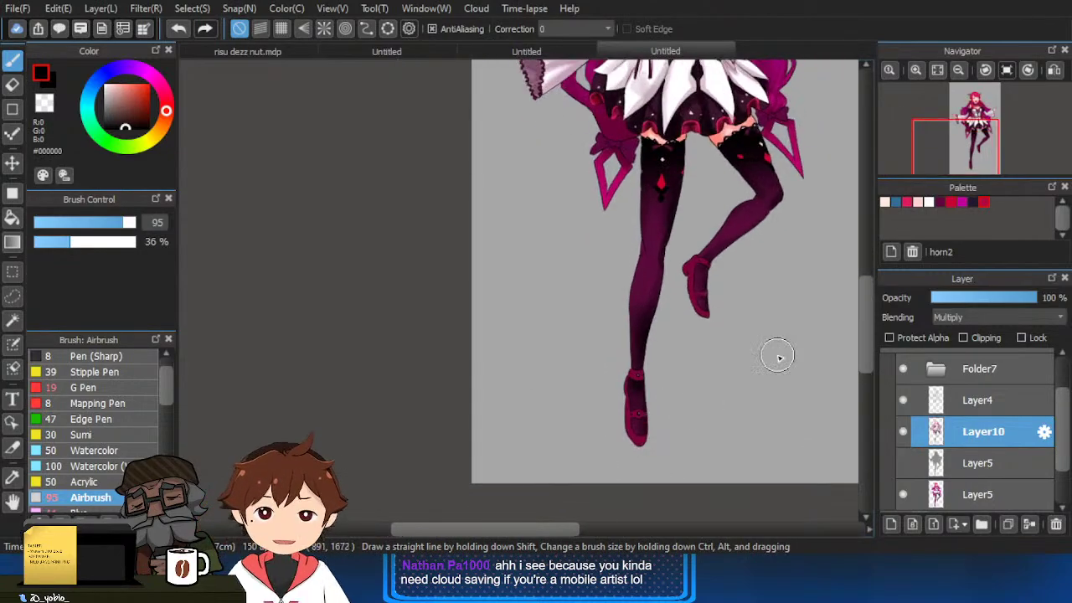
left_click(405, 51)
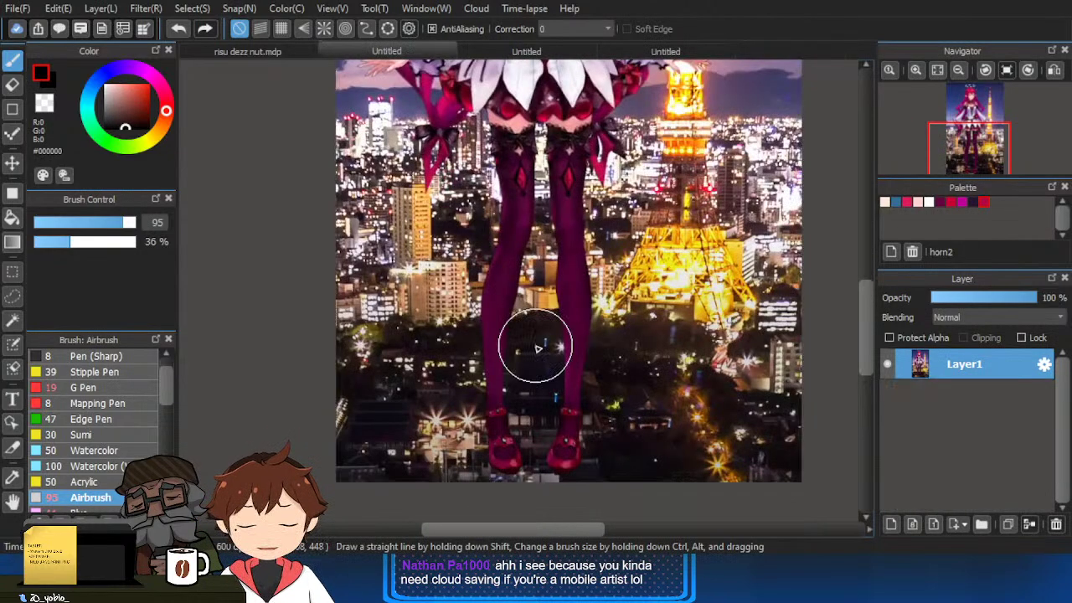
scroll(501, 475, "up", 2)
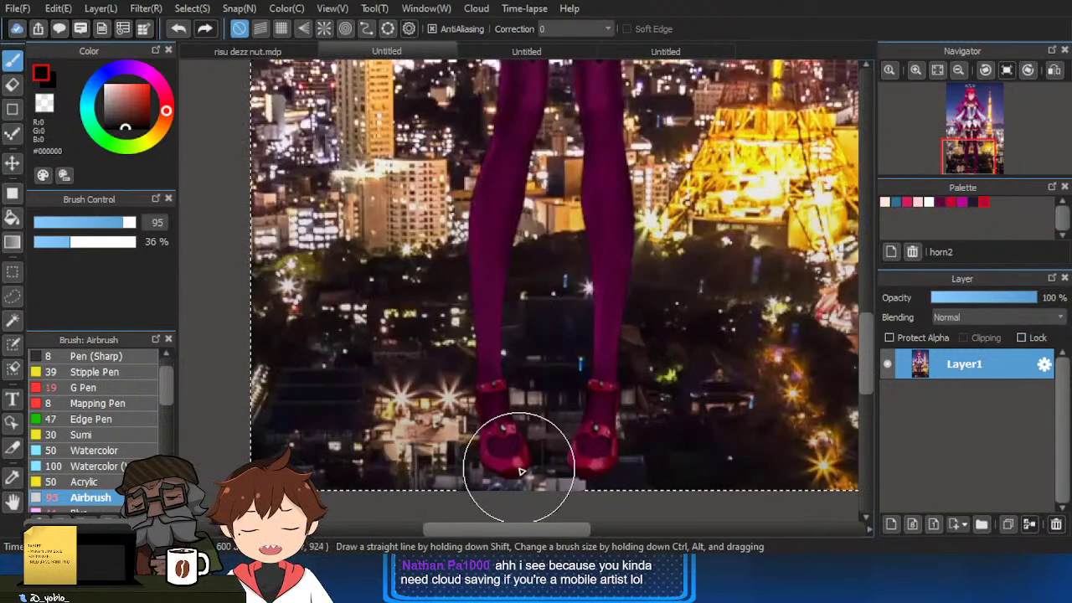
left_click(702, 52)
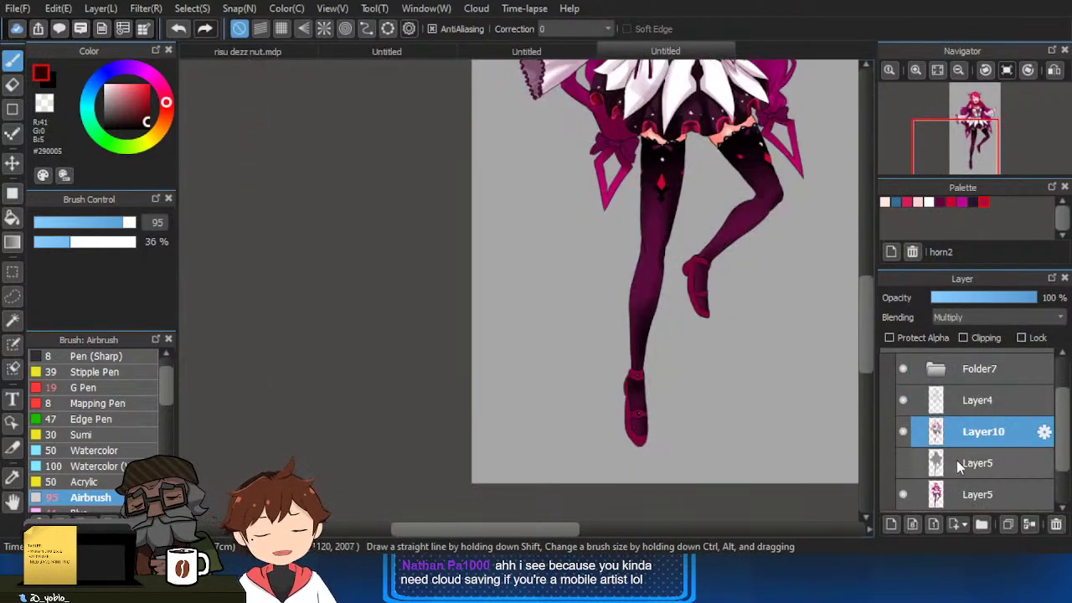
Hide Layer4 and load a selection from the contents of the visible Layer5, keeping Layer10 active.
scroll(937, 419, "down", 1)
left_click(936, 417, "ctrl")
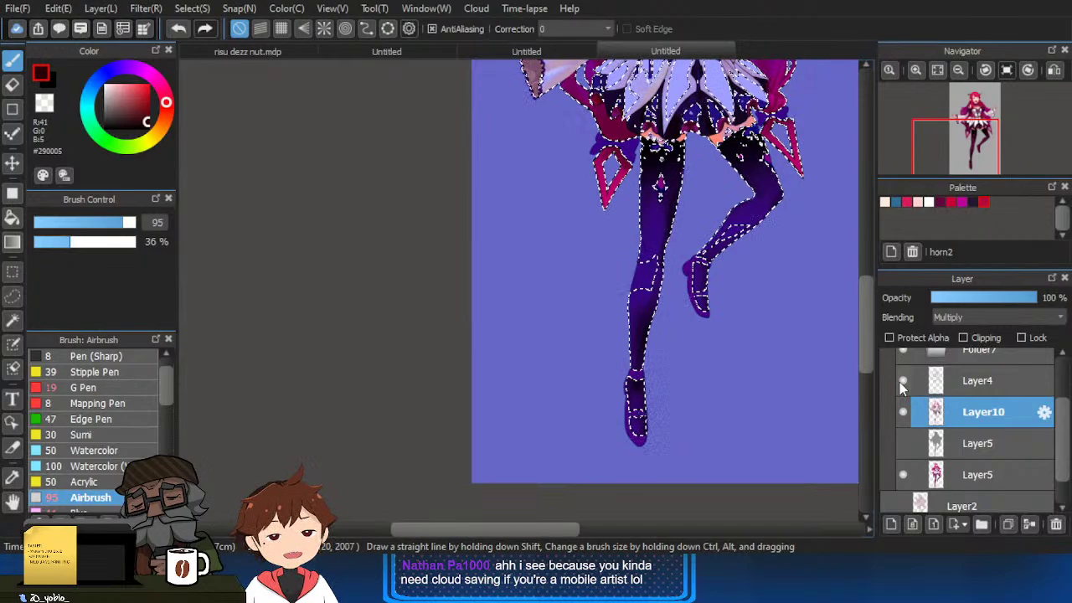
left_click(902, 381)
scroll(658, 440, "up", 2)
left_click(936, 443, "ctrl")
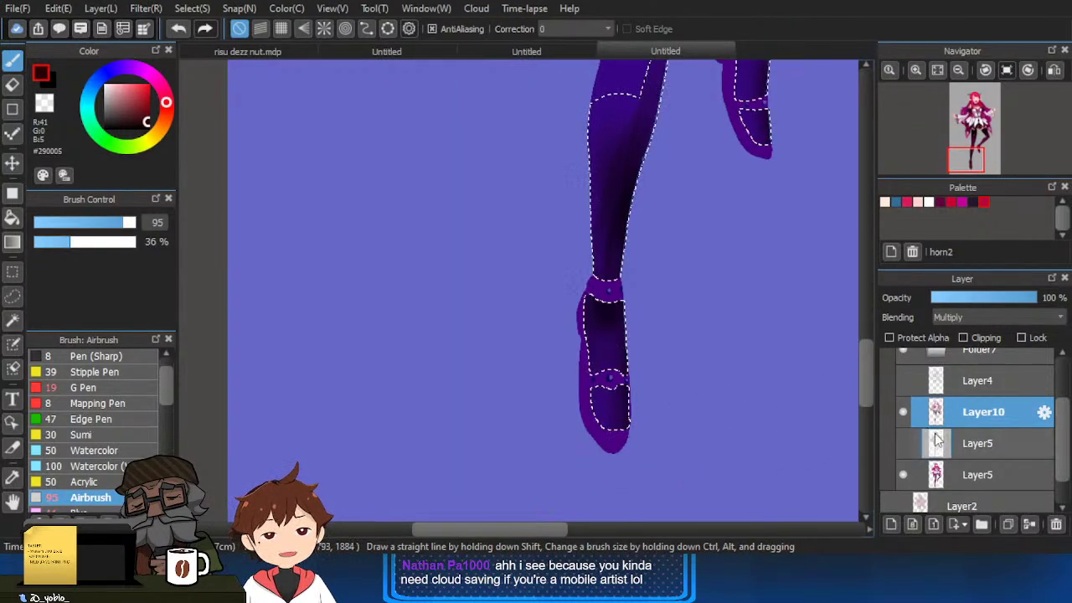
left_click(936, 474, "ctrl")
key("ctrl+d")
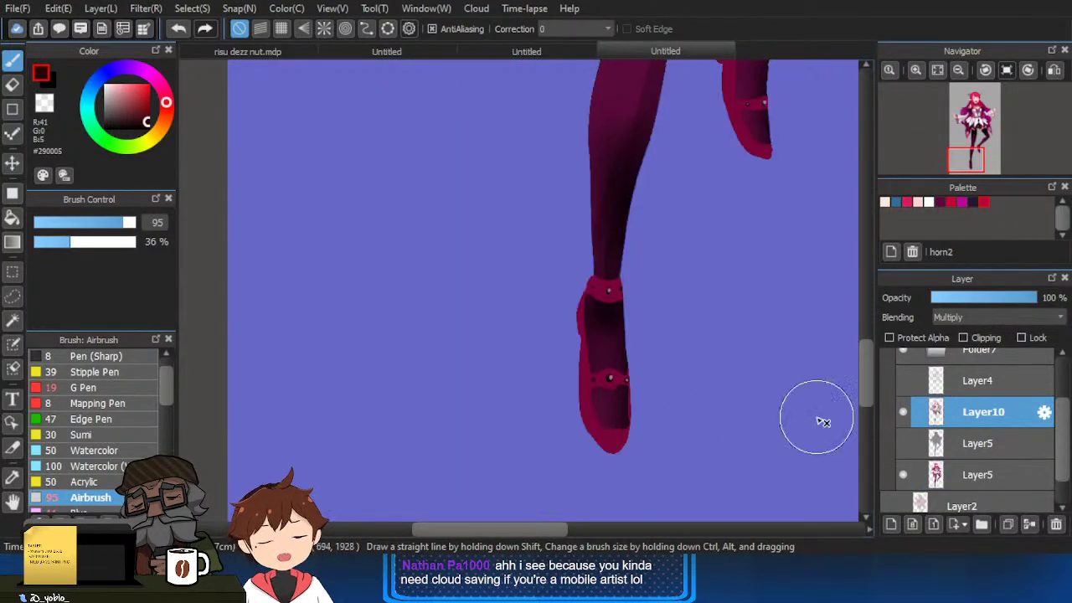
key("ctrl+z")
key("bracketleft")
scroll(121, 394, "up", 1)
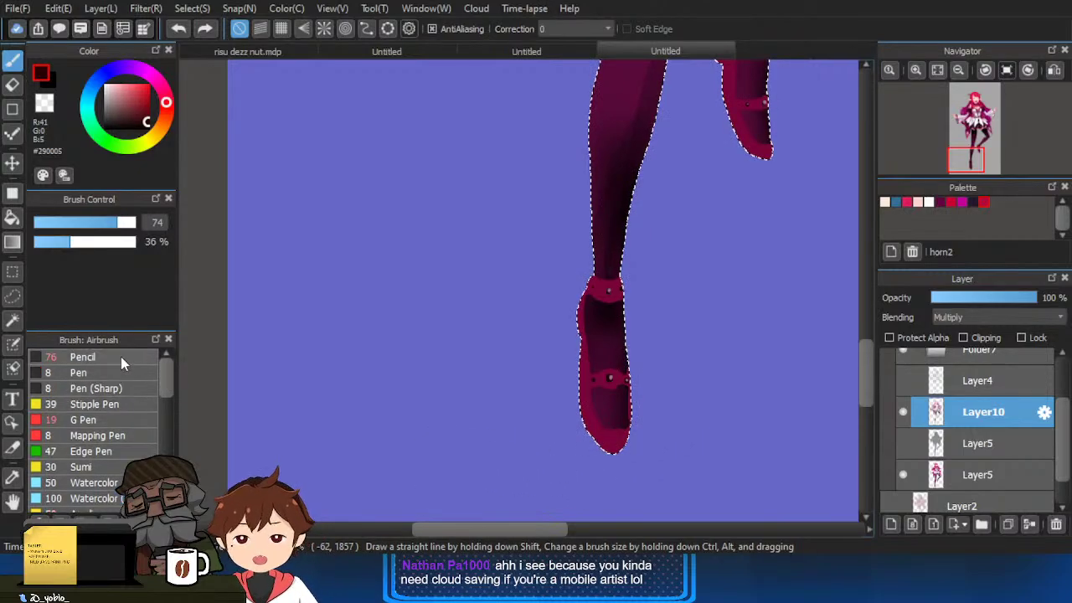
Shade the outer edges of the shoes in dark red #290005 with the Pencil, reducing the size from 47 to 34.
left_click(121, 357)
key("ctrl+z")
key("bracketleft")
key("bracketleft")
key("bracketleft")
key("bracketleft")
key("bracketleft")
key("bracketleft")
key("bracketleft")
mouse_move(639, 455)
left_mouse_down()
mouse_move(600, 446)
mouse_move(628, 457)
left_mouse_up()
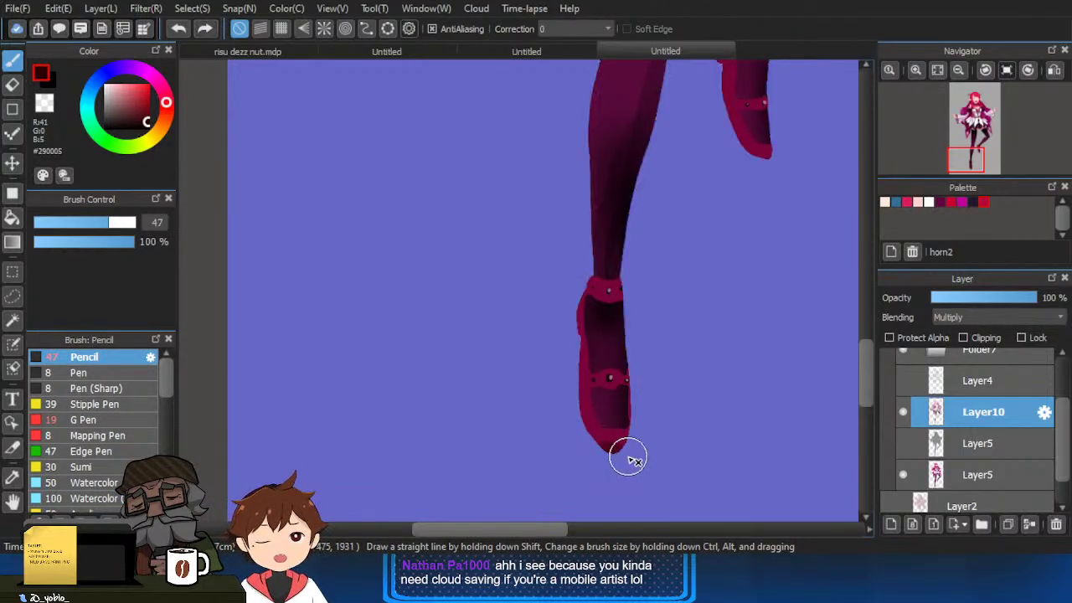
key("ctrl+z")
key("bracketleft")
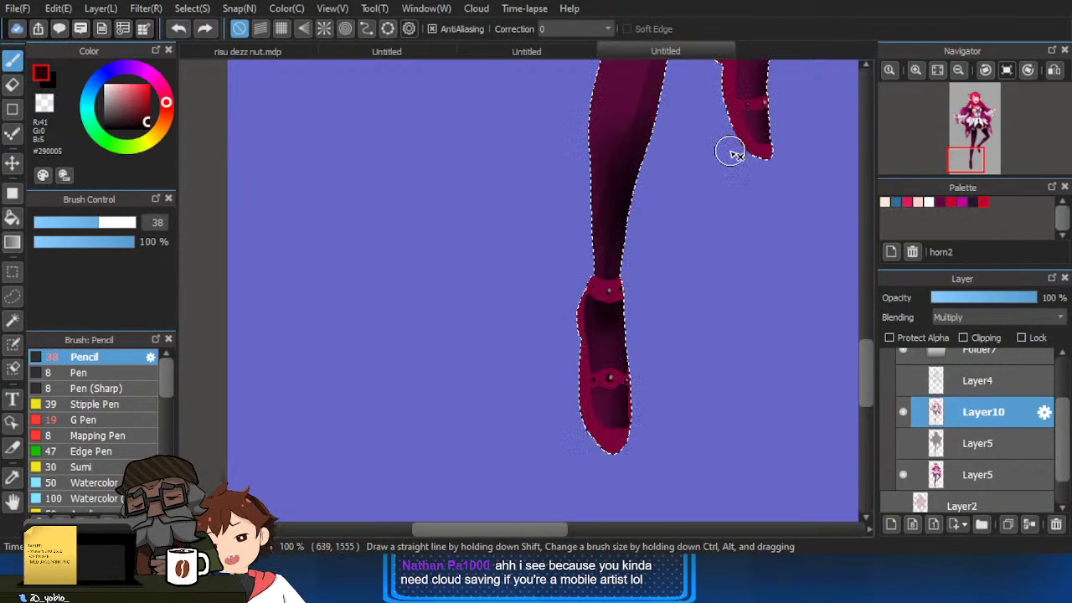
scroll(726, 149, "up", 1)
mouse_move(696, 122)
left_mouse_down()
mouse_move(704, 179)
mouse_move(732, 217)
left_mouse_up()
key("space")
left_click_drag(715, 284, 715, 236)
key("ctrl+z")
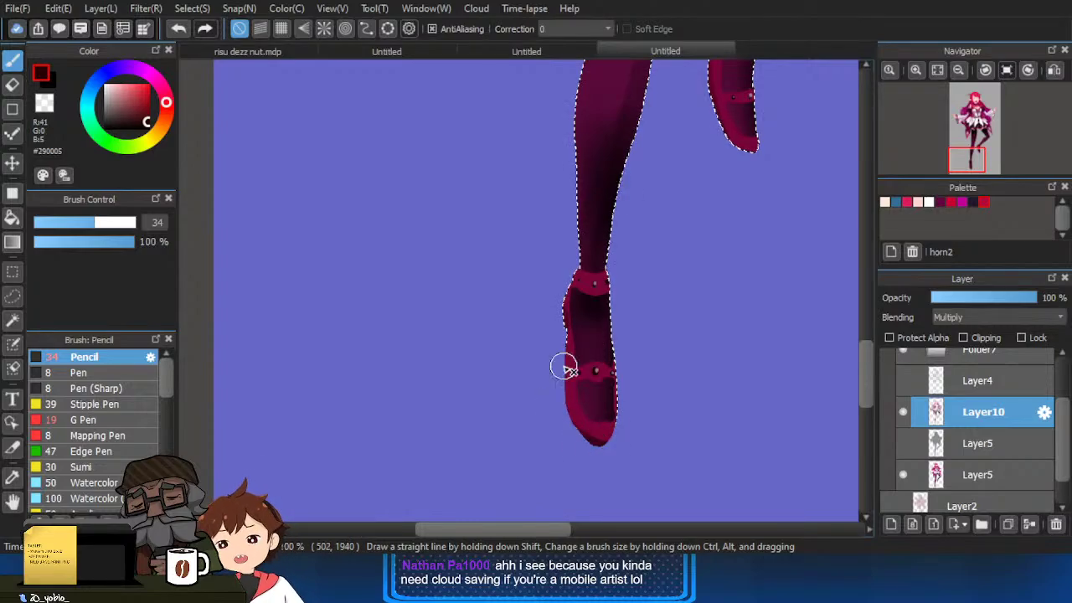
scroll(612, 361, "down", 1)
left_click_drag(611, 361, 612, 371)
left_click(620, 439)
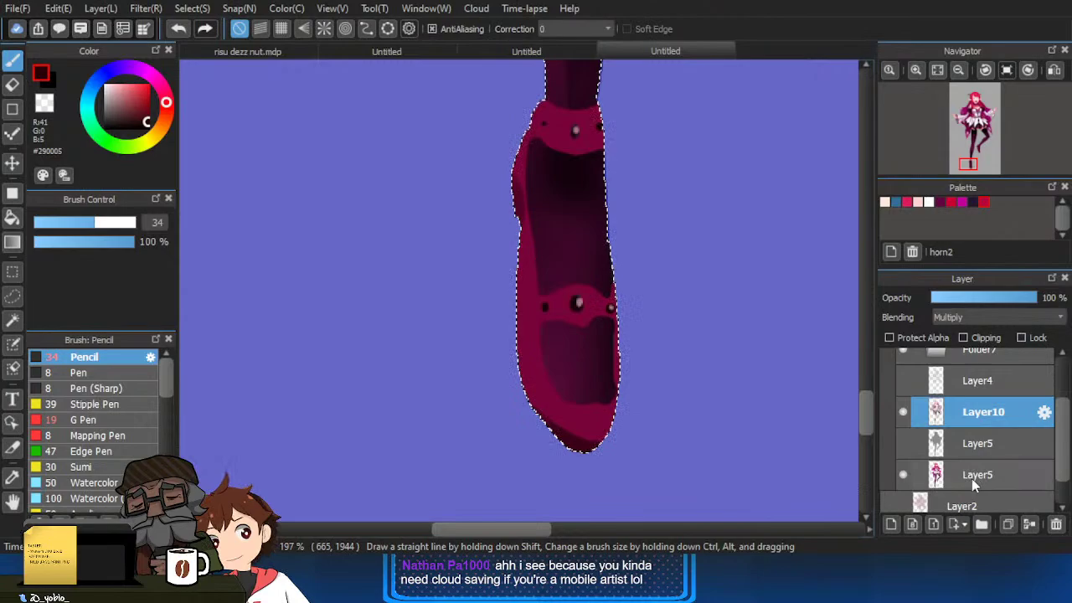
On the visible Layer5, paint light pink #FFB0B8 highlights on the shoes with the Pencil, reducing the size to 15.
left_click(972, 475)
left_click(120, 80)
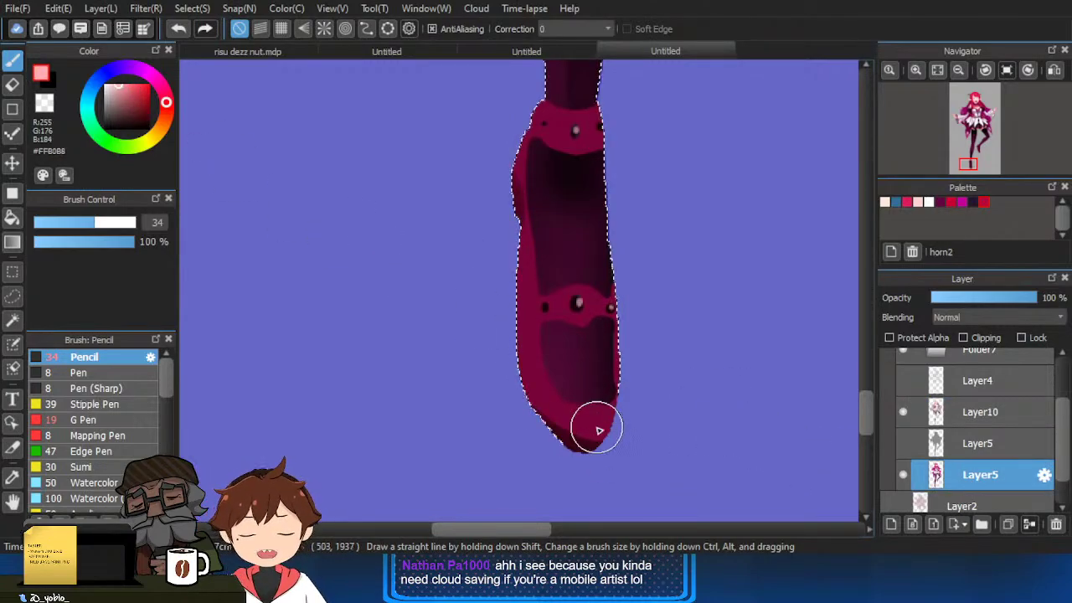
key("ctrl+z")
mouse_move(597, 429)
left_mouse_down()
mouse_move(618, 414)
mouse_move(592, 431)
mouse_move(577, 421)
mouse_move(627, 364)
mouse_move(656, 187)
mouse_move(688, 184)
mouse_move(683, 197)
mouse_move(696, 201)
left_mouse_up()
key("bracketleft")
key("bracketleft")
key("ctrl+z")
key("bracketleft")
key("ctrl+z")
key("ctrl+z")
scroll(705, 181, "down", 1)
left_click_drag(709, 81, 700, 145)
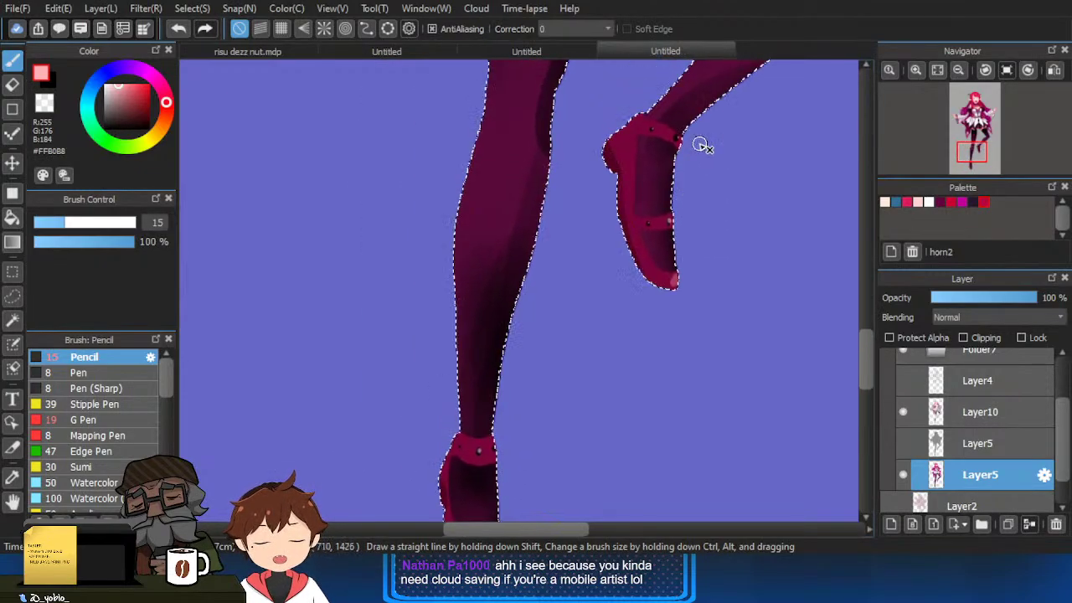
Add light pink highlights to the straight foot's shoe at the toe edge with the Pencil at size 12.5.
scroll(700, 145, "up", 1)
key("bracketleft")
mouse_move(671, 259)
left_mouse_down()
mouse_move(676, 209)
mouse_move(733, 30)
left_mouse_up()
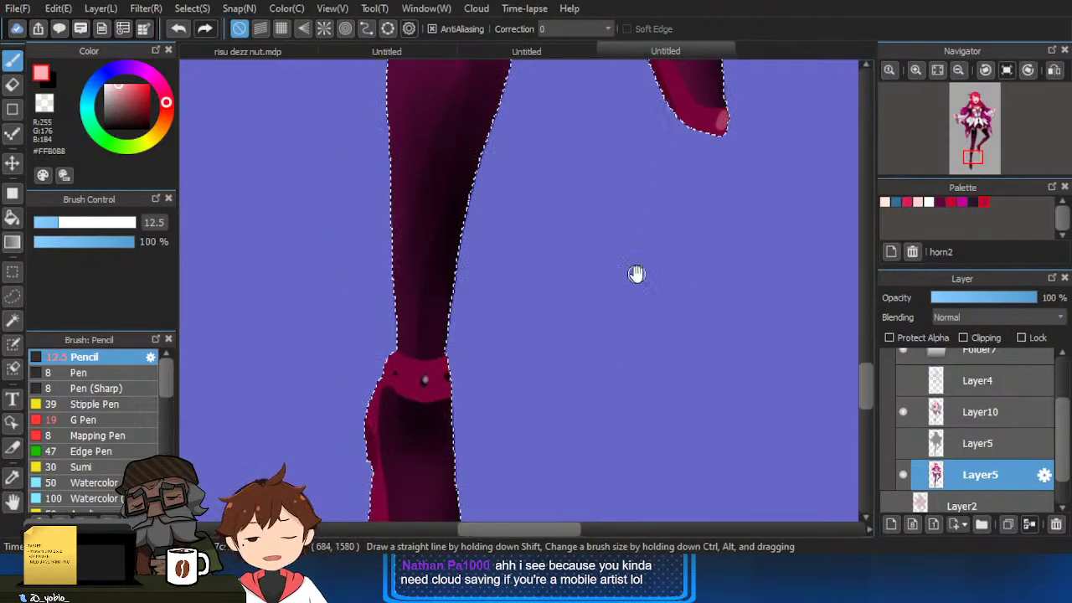
left_click_drag(637, 274, 697, 35)
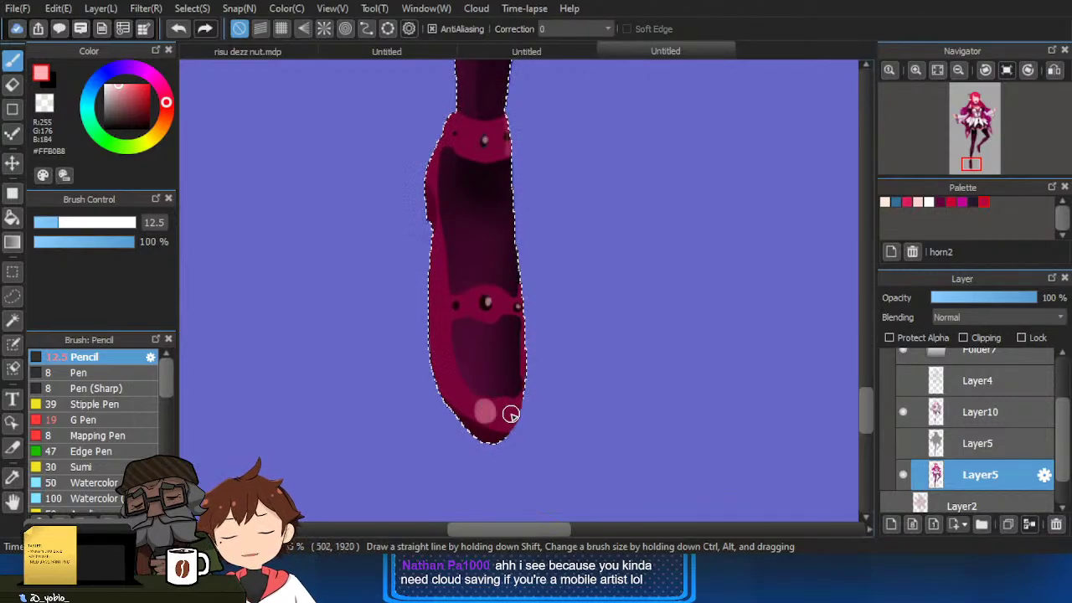
left_click_drag(529, 390, 466, 409)
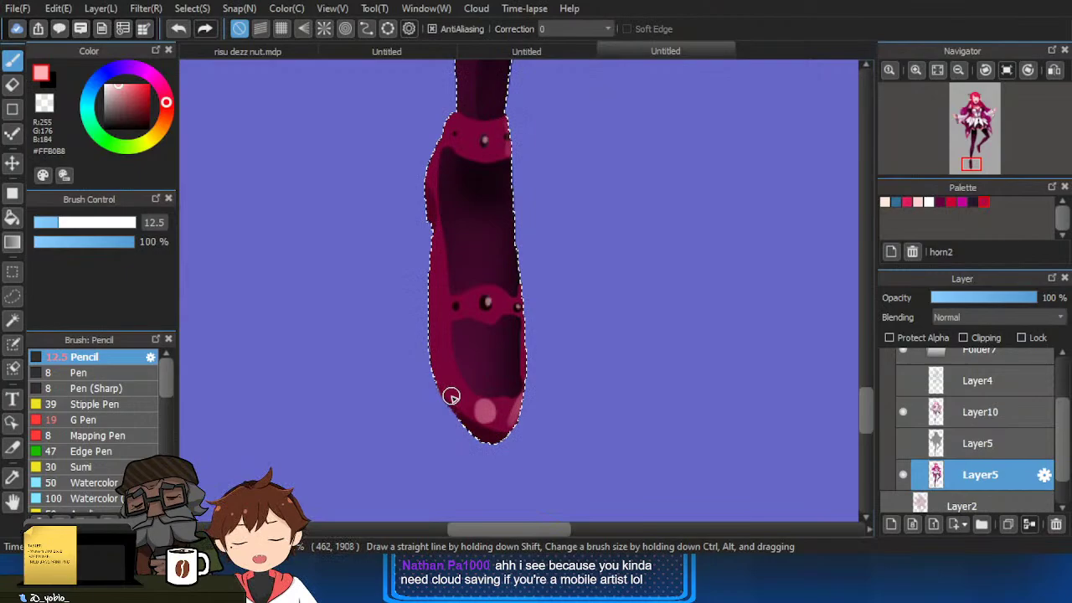
Check the shoes in the reference image and highlight the straight foot's shoe straps in light pink at size 9.7.
key("bracketleft")
key("ctrl+d")
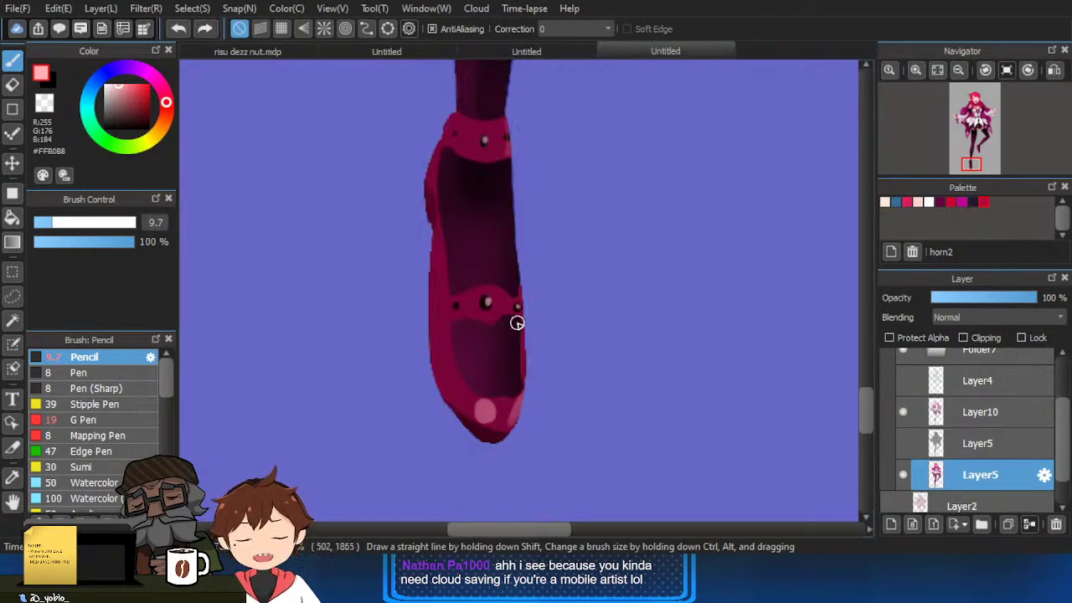
left_click(402, 52)
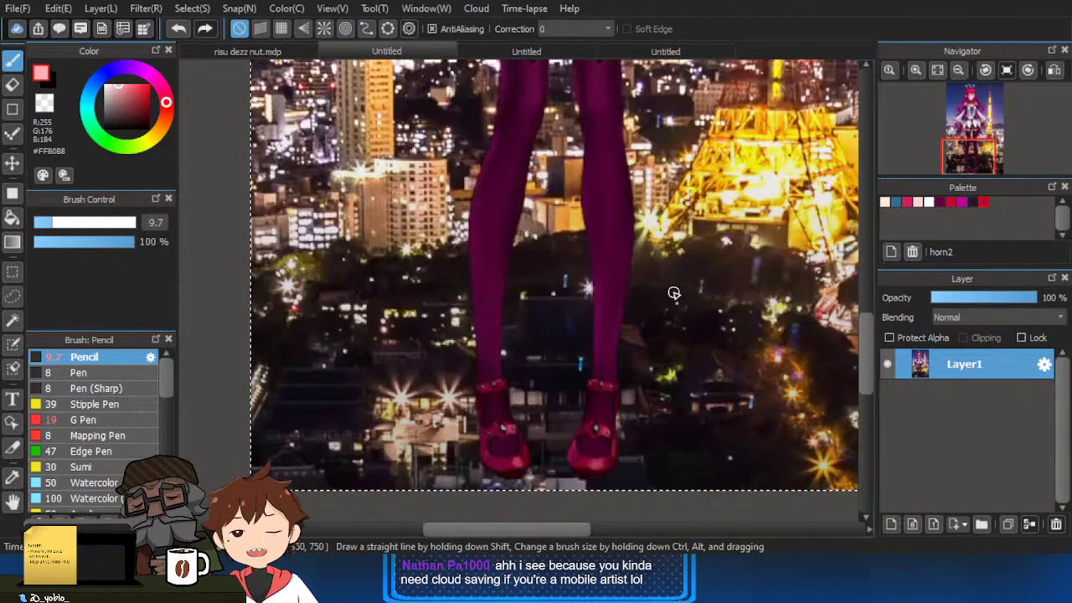
left_click(600, 51)
scroll(499, 297, "up", 1)
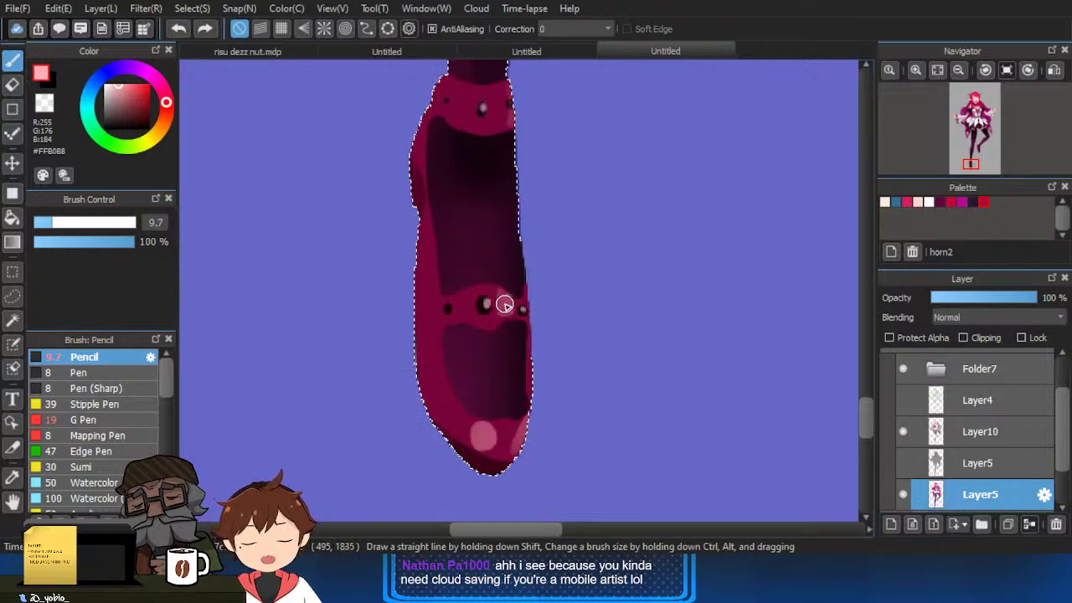
left_click_drag(504, 305, 506, 310)
left_click_drag(491, 108, 483, 149)
Highlight the ankle and front straps of the bent leg's shoe in light pink with the Pencil at size 9.7.
scroll(489, 130, "down", 3)
left_click_drag(585, 145, 450, 464)
scroll(565, 184, "up", 3)
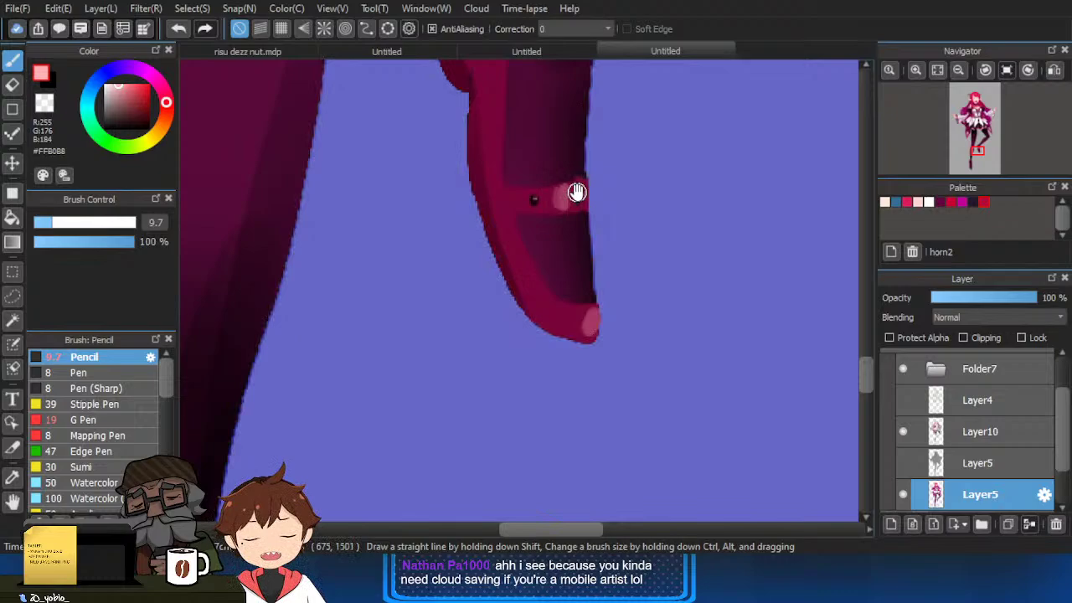
scroll(565, 167, "up", 3)
scroll(638, 186, "down", 3)
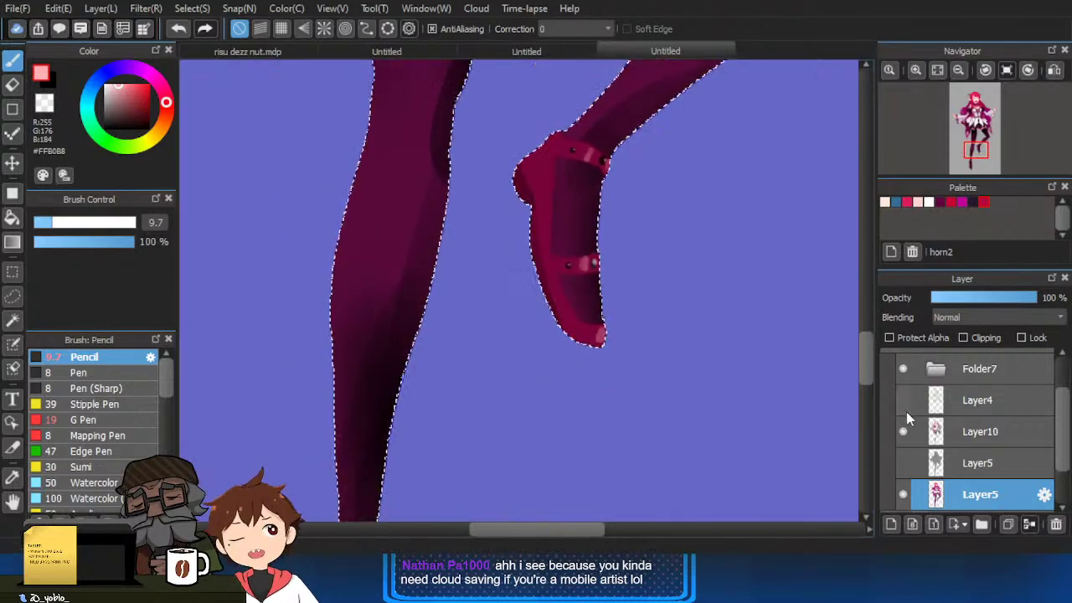
Clear the selection and compare both shoes on the drawing with those in the reference image.
scroll(756, 395, "down", 3)
left_click_drag(746, 369, 737, 252)
key("ctrl+d")
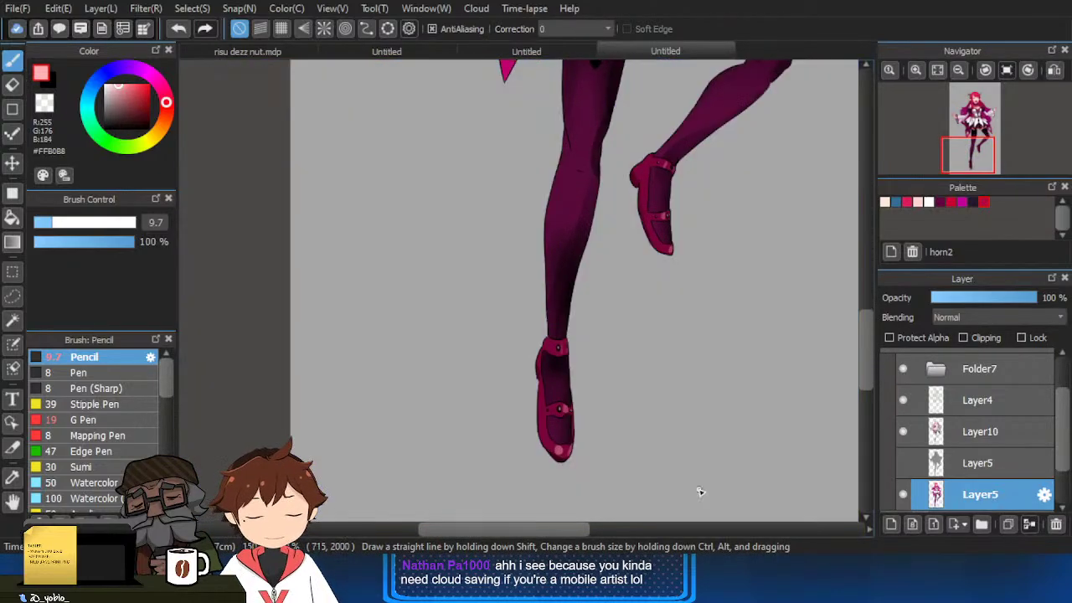
left_click_drag(729, 451, 698, 485)
left_click_drag(730, 432, 714, 480)
scroll(616, 302, "up", 2)
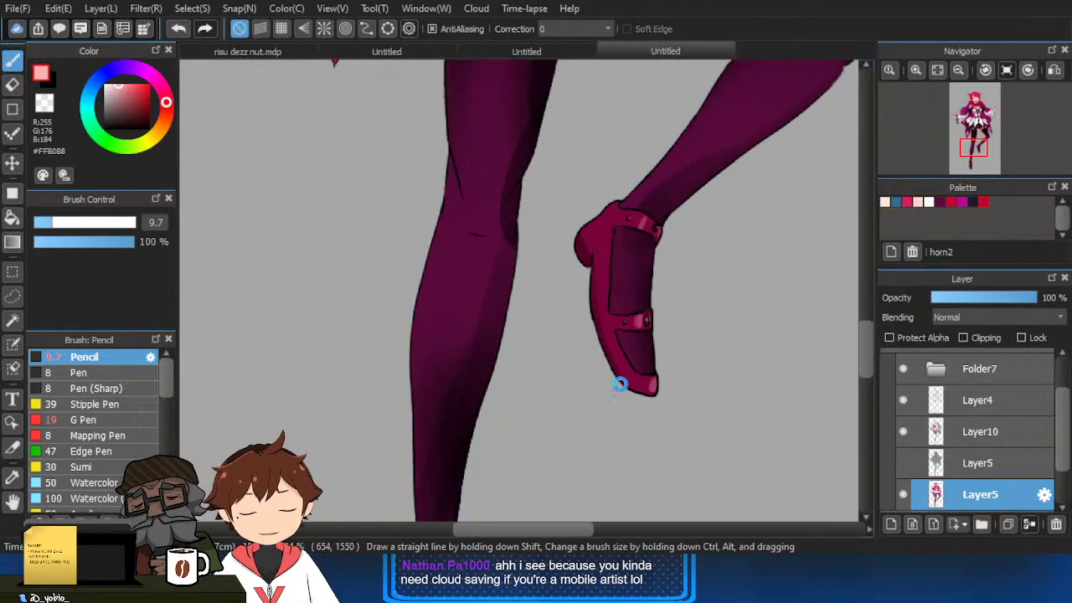
scroll(618, 383, "down", 1)
left_click(430, 52)
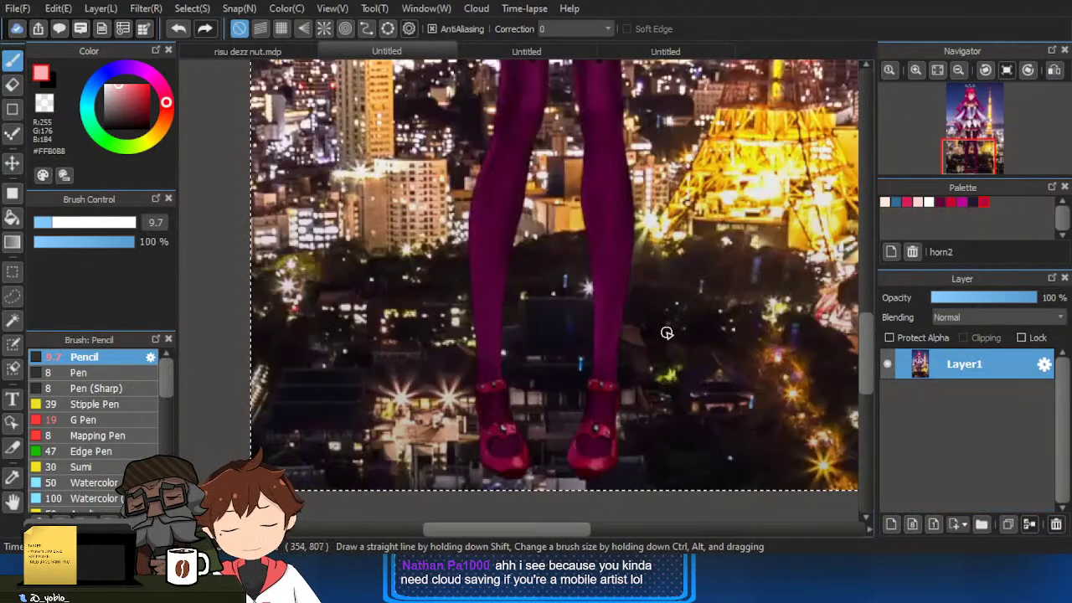
scroll(501, 394, "up", 1)
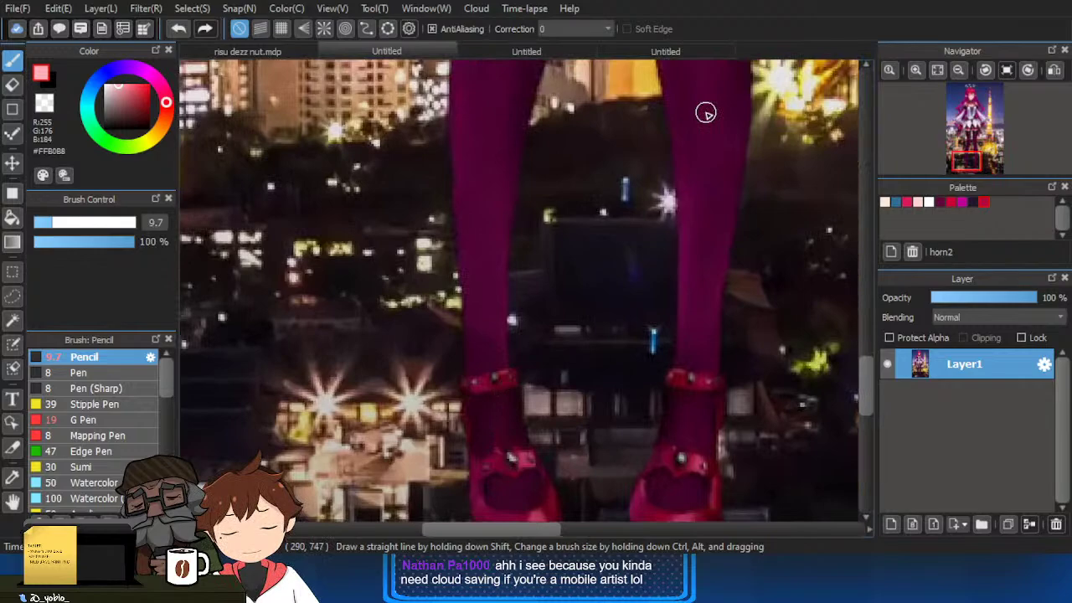
left_click(704, 52)
Soften the highlight on the bent leg's ankle strap with sampled pink #992E58, reducing the Pencil size to 6.9.
scroll(687, 301, "up", 1)
key("e")
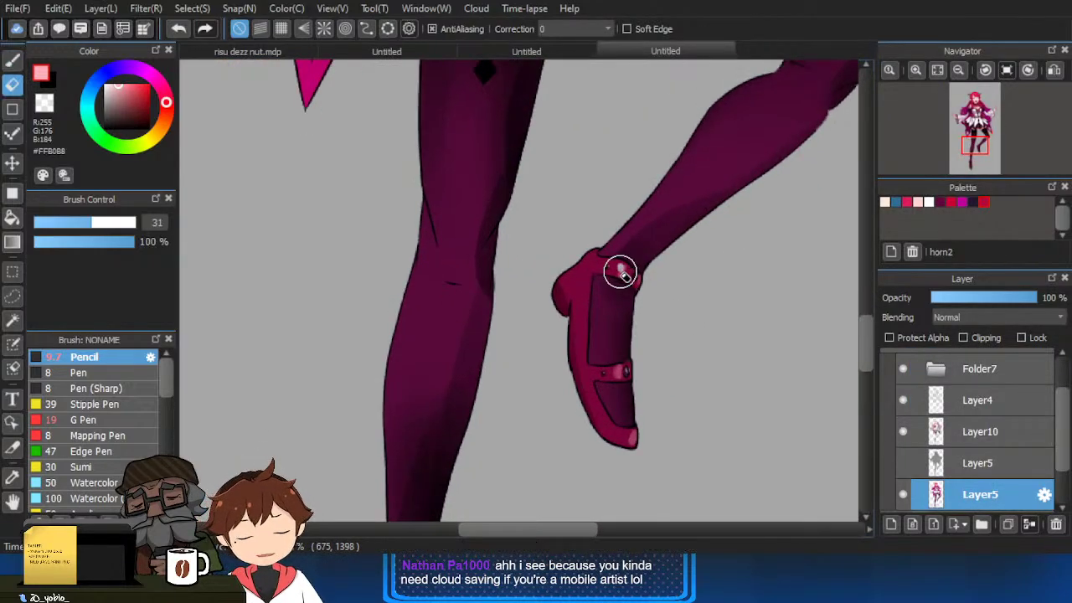
left_click(621, 273, "ctrl")
right_click(612, 277)
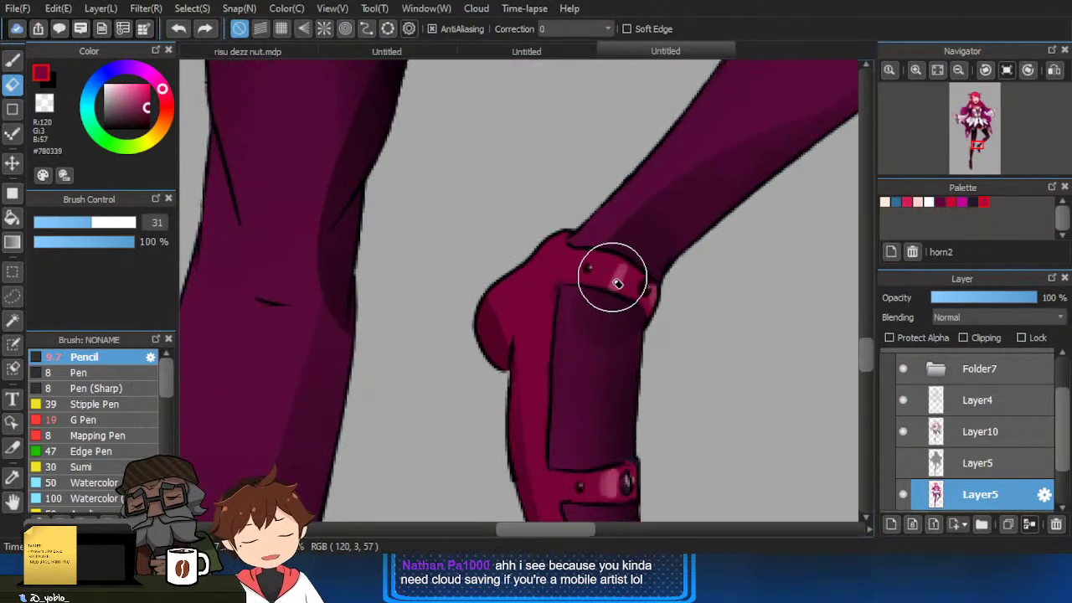
key("b")
right_click(620, 275)
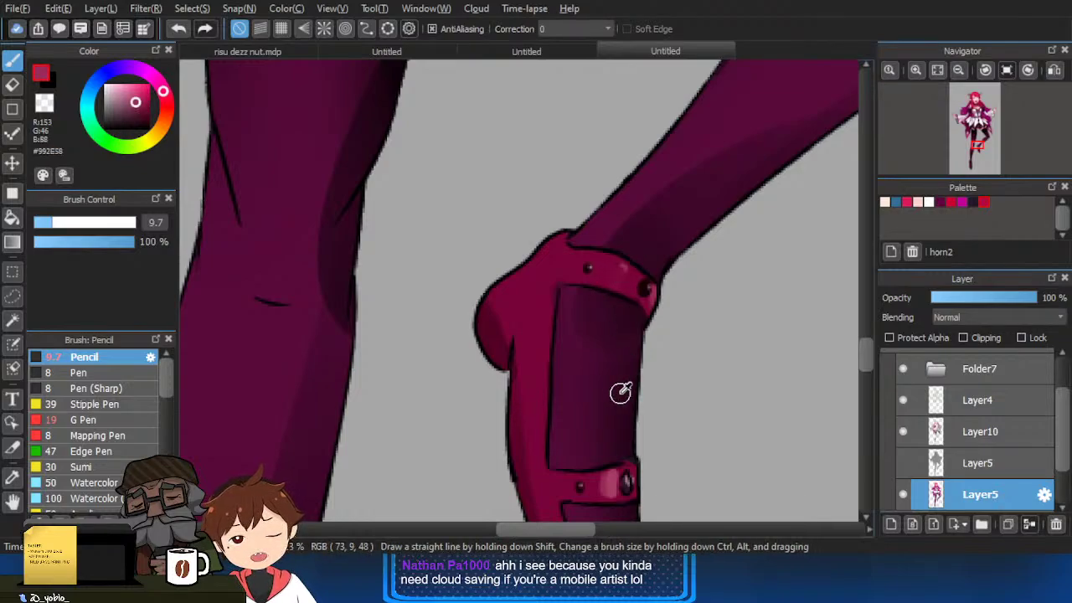
left_click_drag(648, 385, 637, 385)
key("ctrl+z")
left_click_drag(643, 280, 615, 259)
Paint #A63E64 highlight details on the bent leg's shoe straps and toe with the Pencil at size 3.5.
right_click(615, 481)
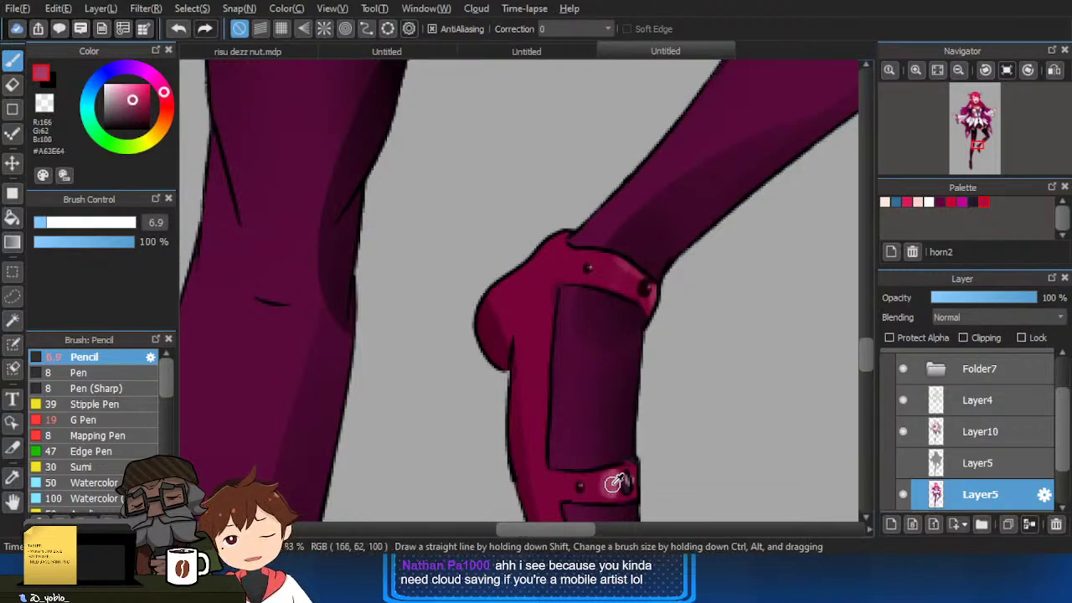
left_click_drag(648, 323, 627, 272)
scroll(615, 405, "down", 2)
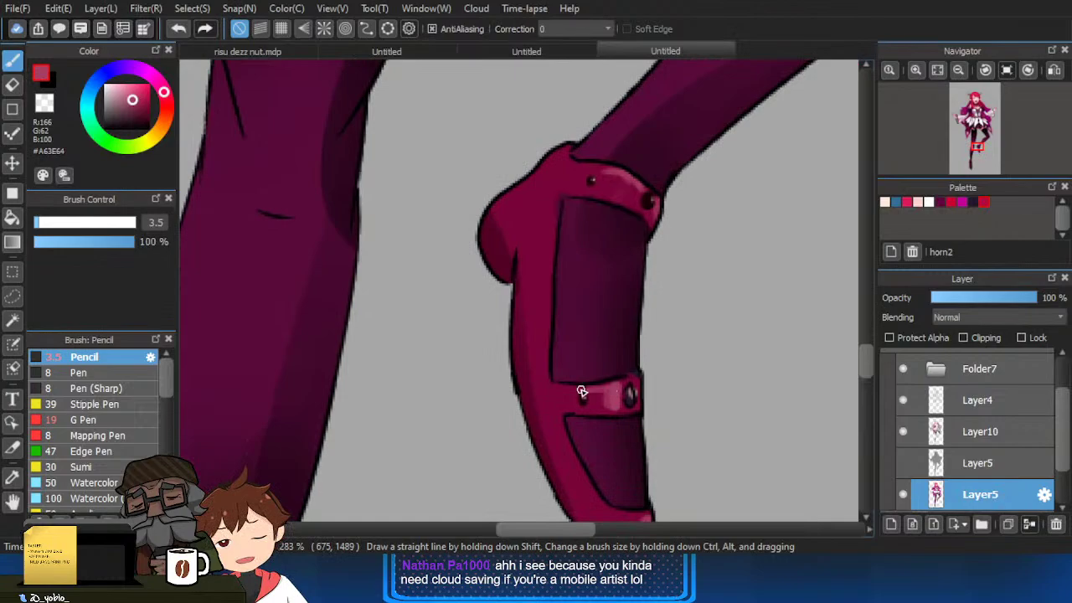
scroll(587, 410, "down", 3)
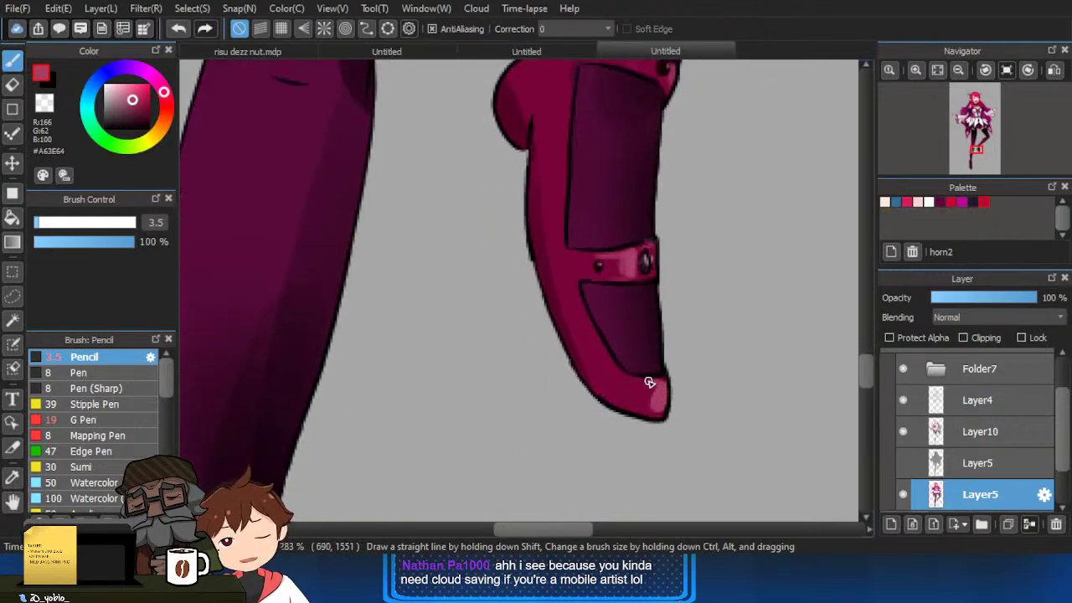
Add #A63E64 highlight details to the straight foot's toe and shoe straps with the Pencil, setting the size to 3.7.
scroll(661, 416, "down", 4)
left_click_drag(503, 511, 598, 277)
scroll(556, 491, "up", 2)
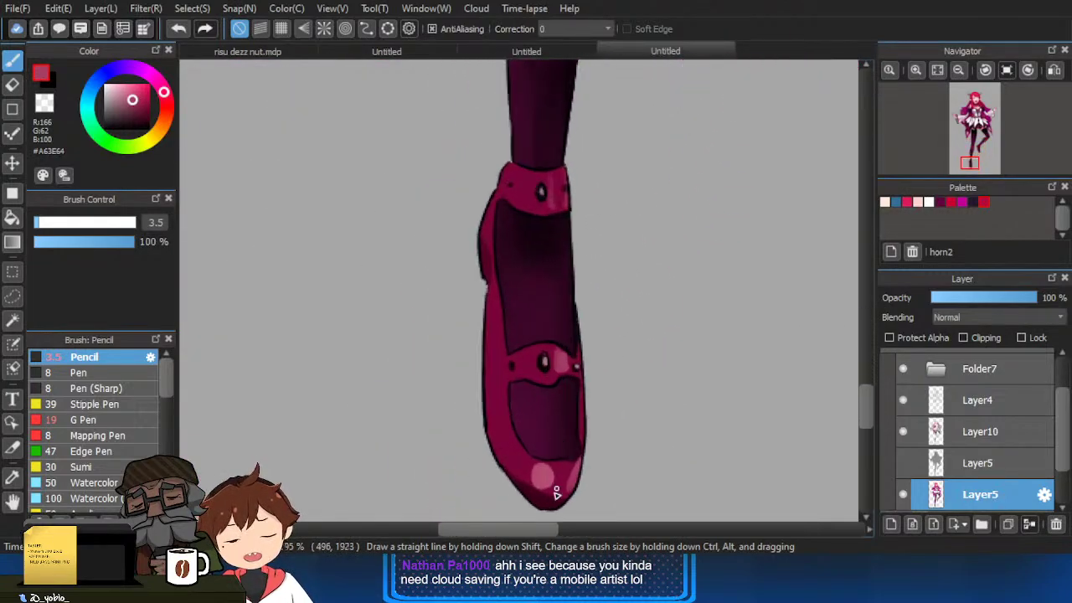
left_click_drag(558, 471, 564, 428)
scroll(550, 425, "up", 1)
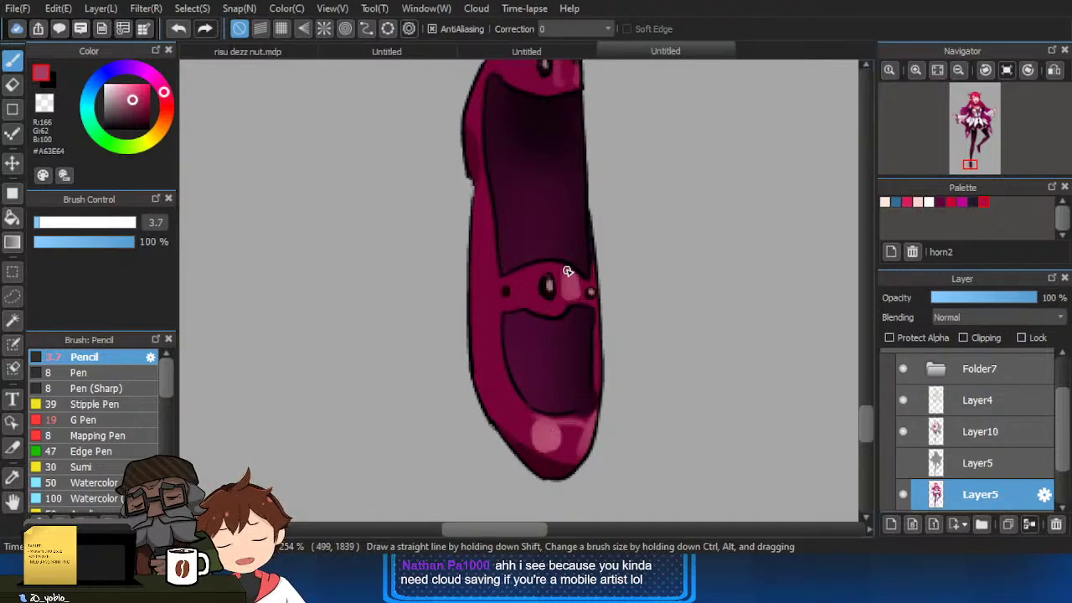
left_click_drag(620, 135, 608, 240)
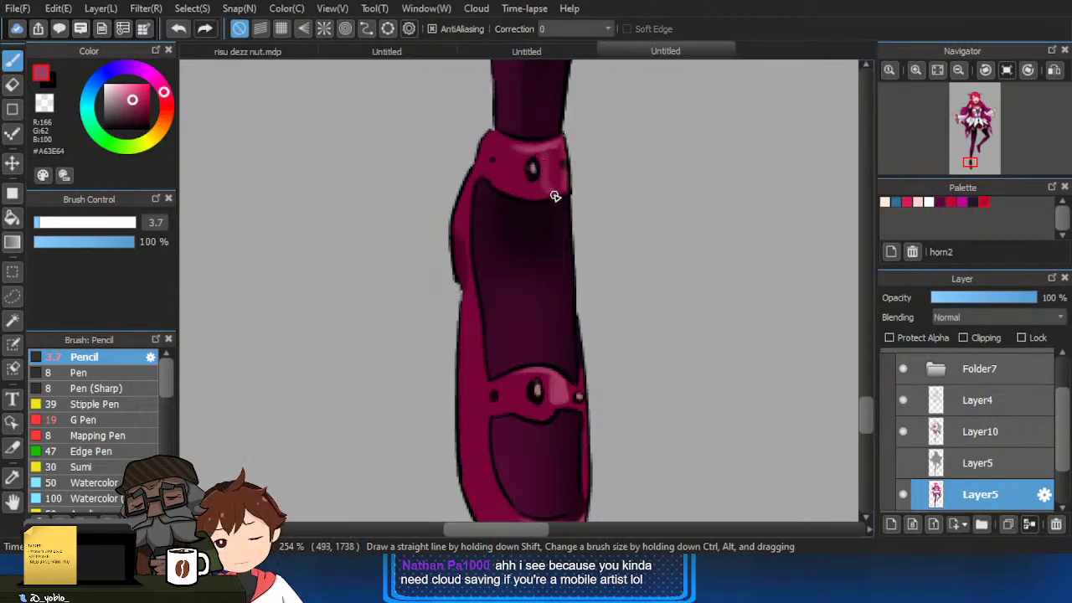
scroll(561, 259, "down", 2)
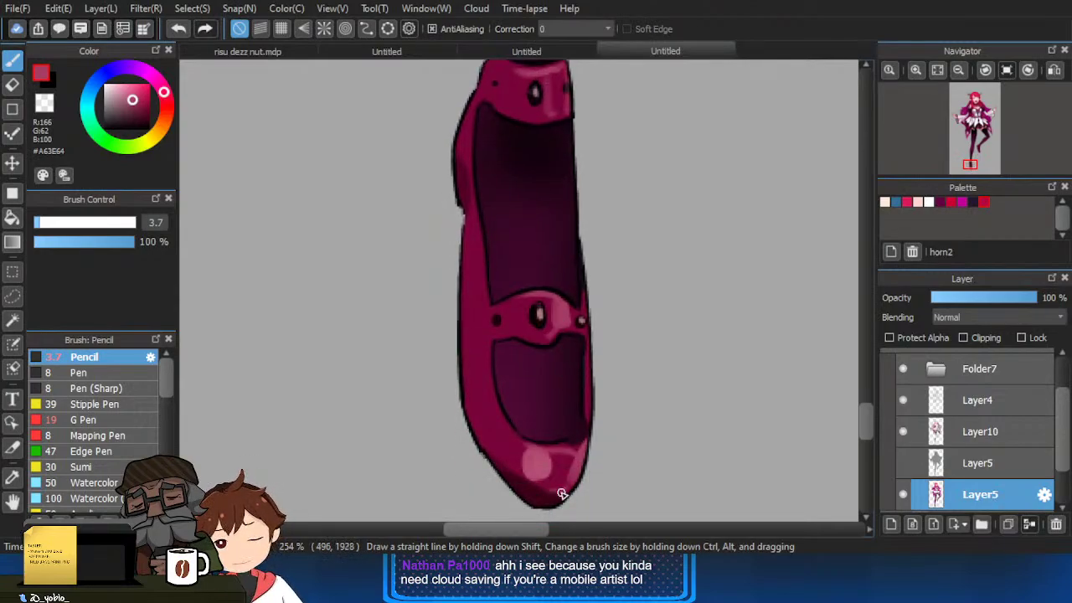
Sample dark red #550125 from the bent leg's shoe and set the Pencil size to 7.8.
scroll(567, 348, "down", 4)
scroll(561, 460, "down", 4)
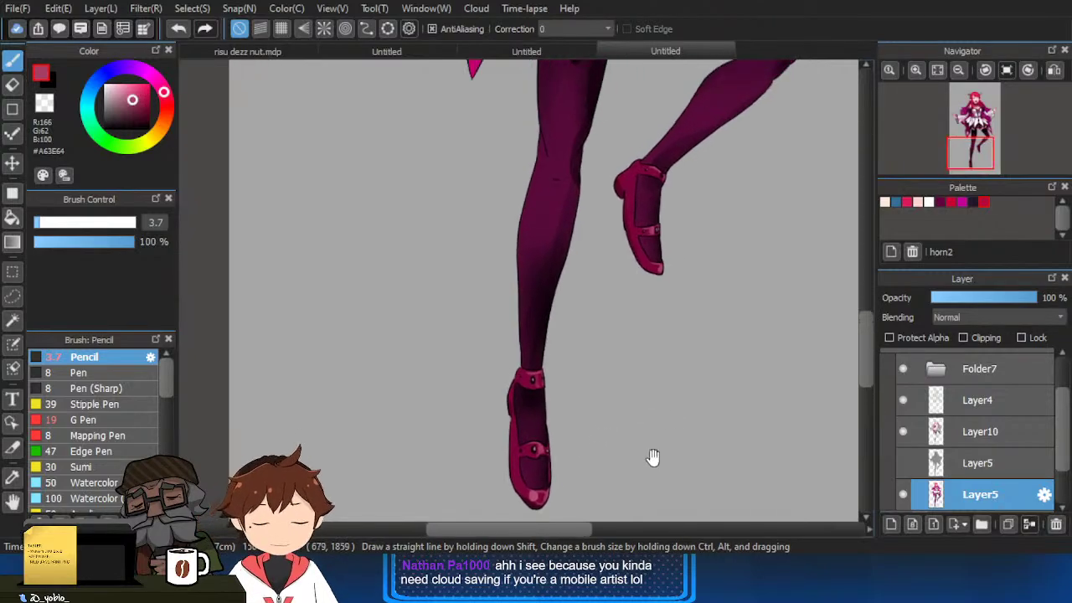
scroll(615, 467, "up", 5)
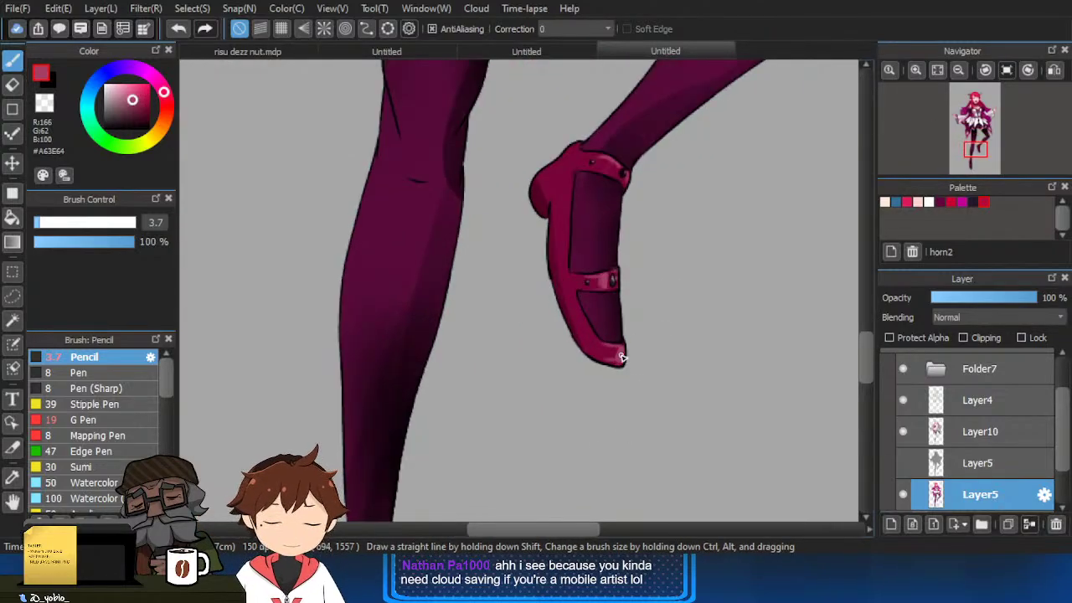
scroll(601, 342, "up", 2)
left_click(562, 305, "alt")
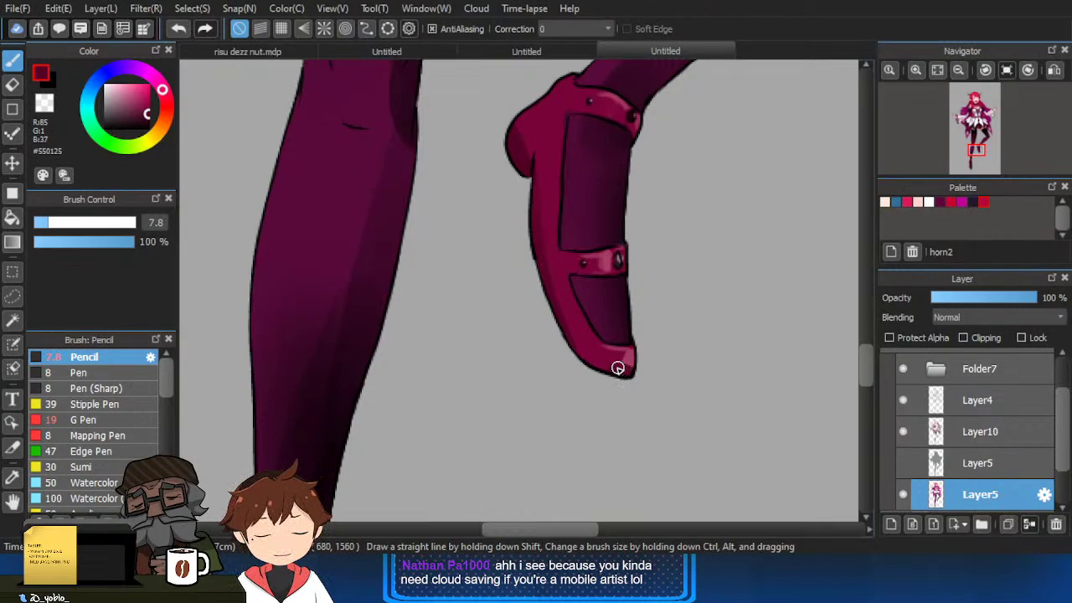
Review the whole figure, from the legs and outfit up to the face and hair.
scroll(680, 402, "down", 6)
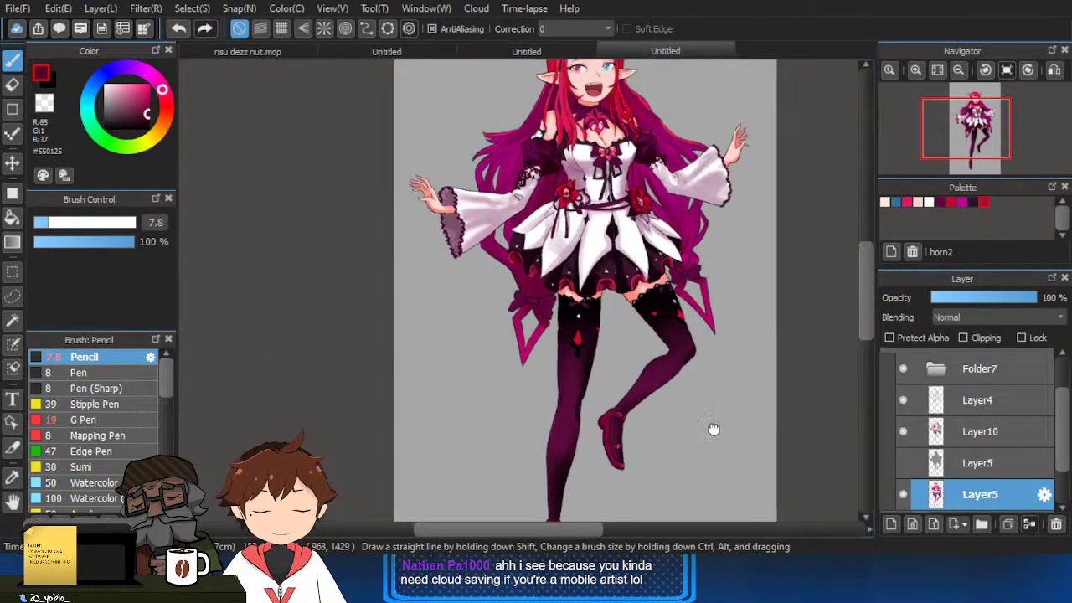
left_click_drag(714, 429, 699, 486)
left_click_drag(725, 403, 723, 424)
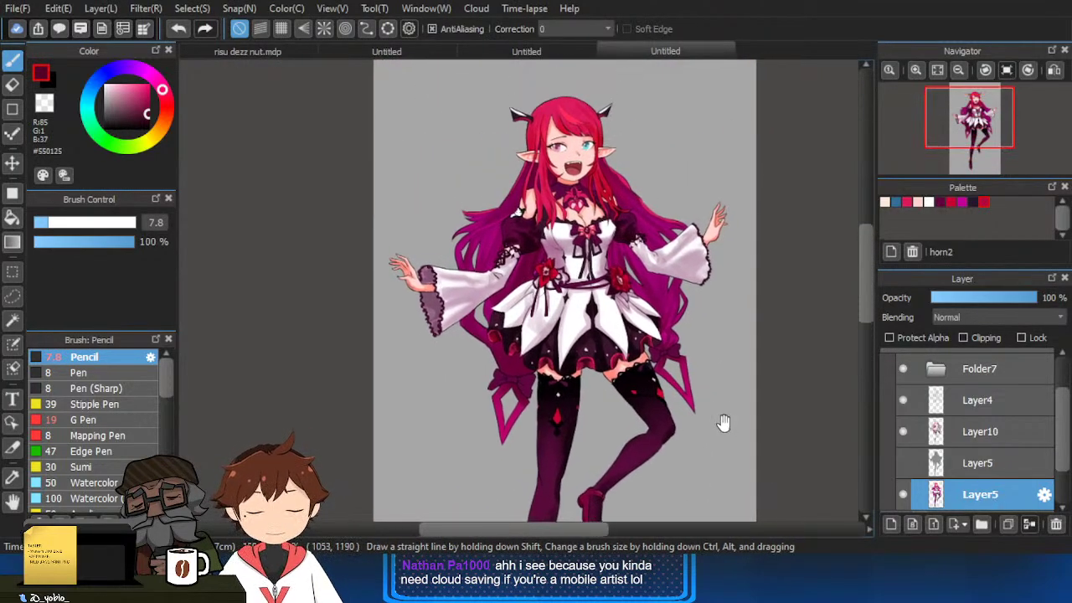
scroll(587, 112, "up", 1)
scroll(578, 169, "down", 2)
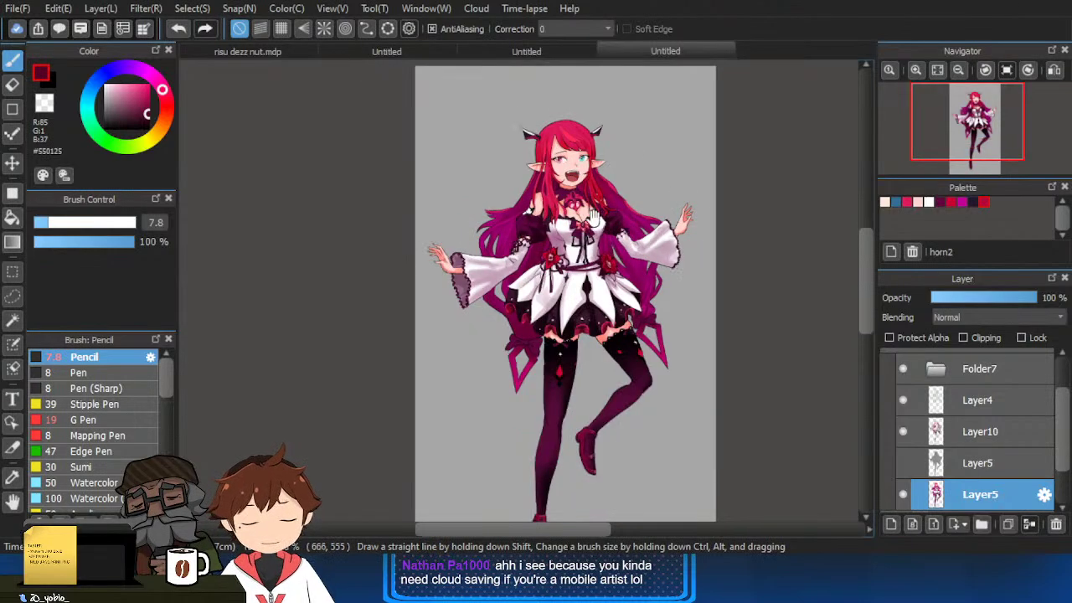
mouse_move(617, 339)
left_mouse_down()
mouse_move(601, 259)
mouse_move(601, 335)
left_mouse_up()
scroll(579, 225, "up", 2)
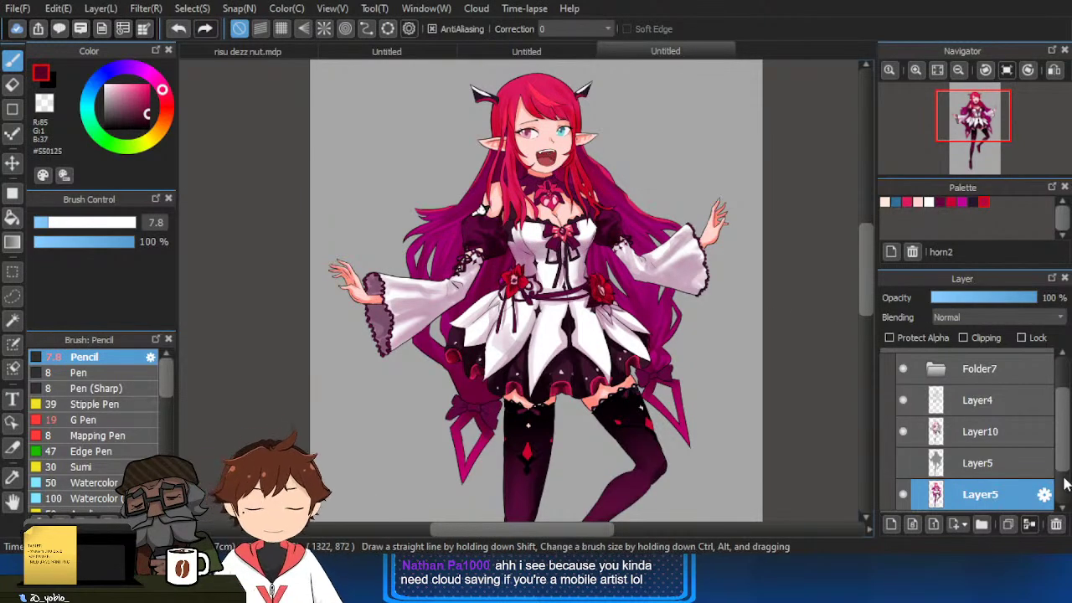
scroll(610, 141, "up", 2)
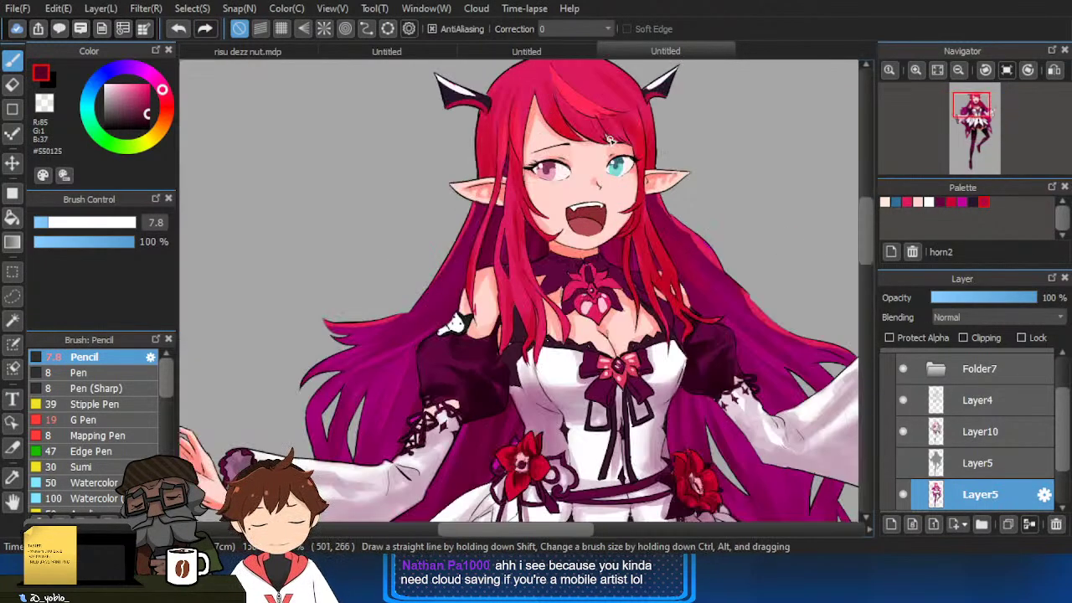
Create a new layer above Layer4 and choose the G Pen at size 19 for painting the bangs.
left_click(1001, 404)
left_click(891, 525)
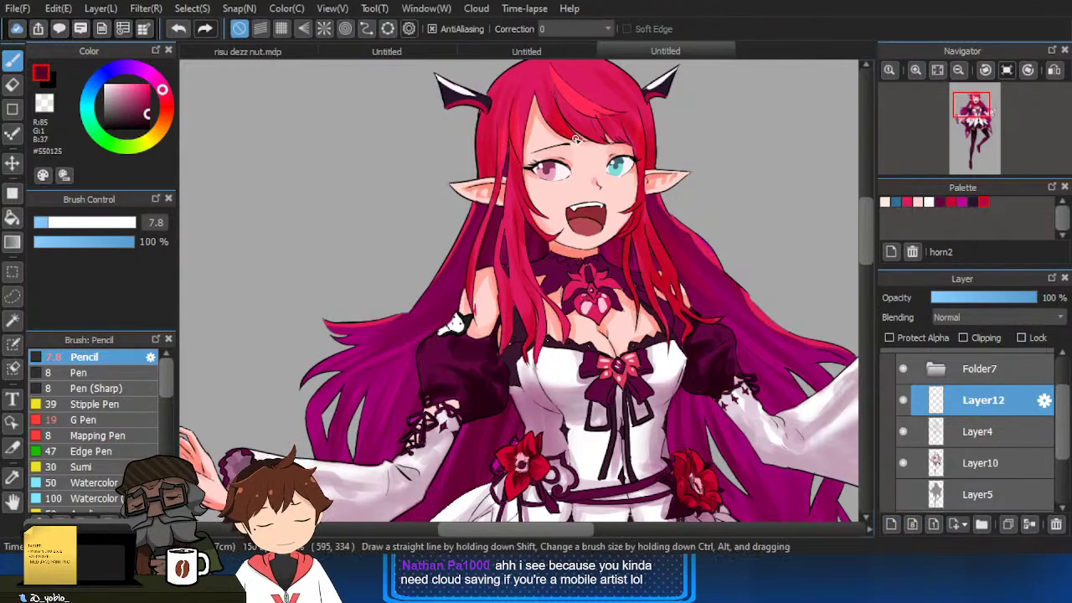
scroll(573, 146, "up", 2)
left_click_drag(570, 144, 569, 278)
left_click(130, 419)
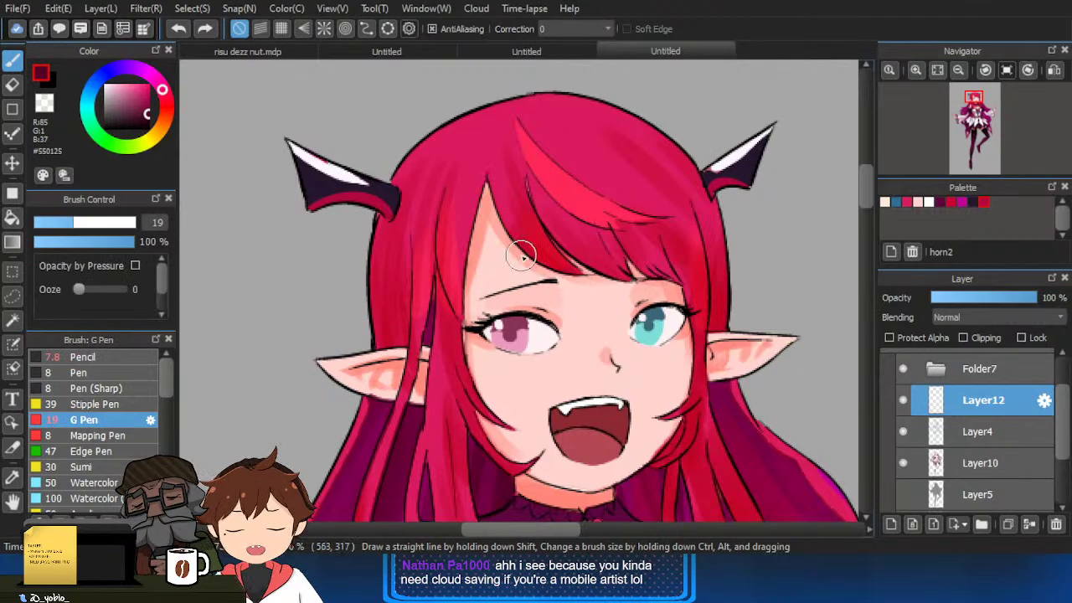
Paint extra bang strands in #DC1A5E over the forehead above the pink eye with the G Pen, reducing the size to 14.8.
left_click_drag(486, 185, 516, 276)
key("ctrl+z")
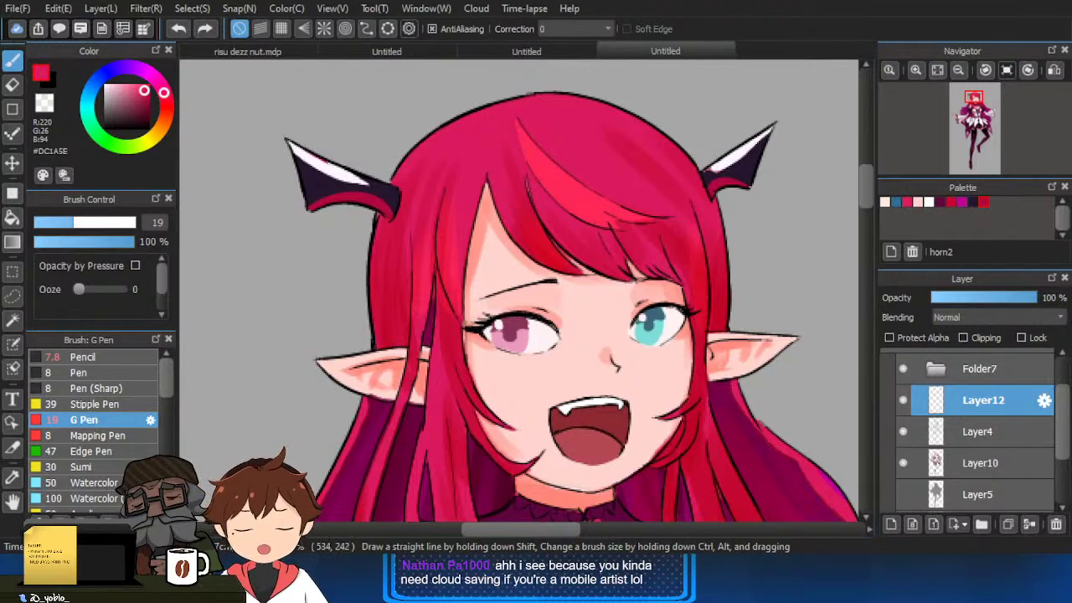
key("ctrl+z")
left_click_drag(485, 191, 516, 271)
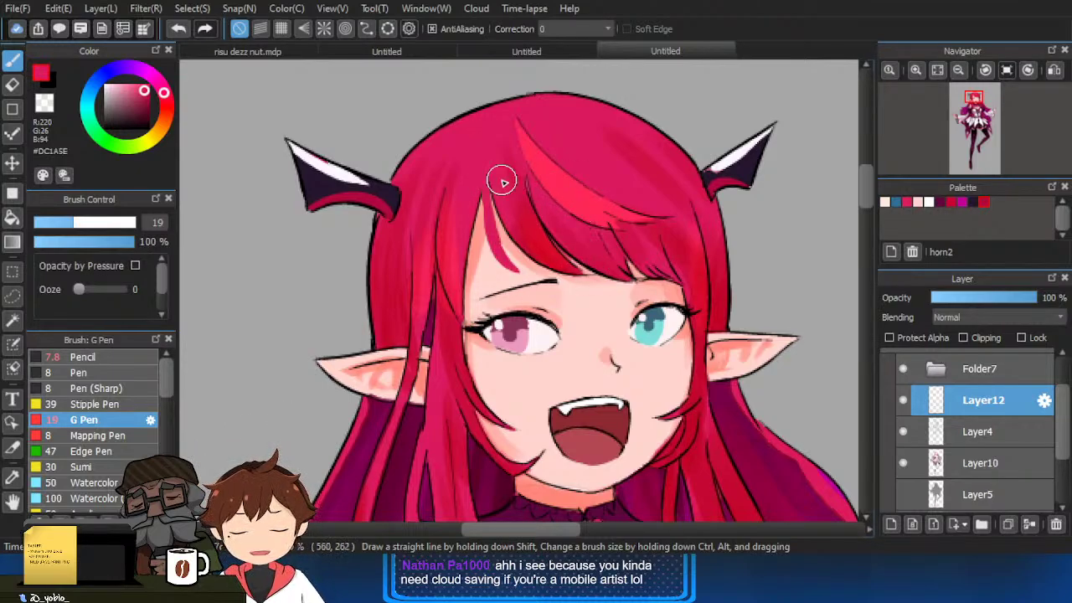
mouse_move(501, 177)
left_mouse_down()
mouse_move(486, 200)
mouse_move(499, 268)
left_mouse_up()
key("bracketleft")
key("bracketleft")
left_click_drag(486, 183, 546, 266)
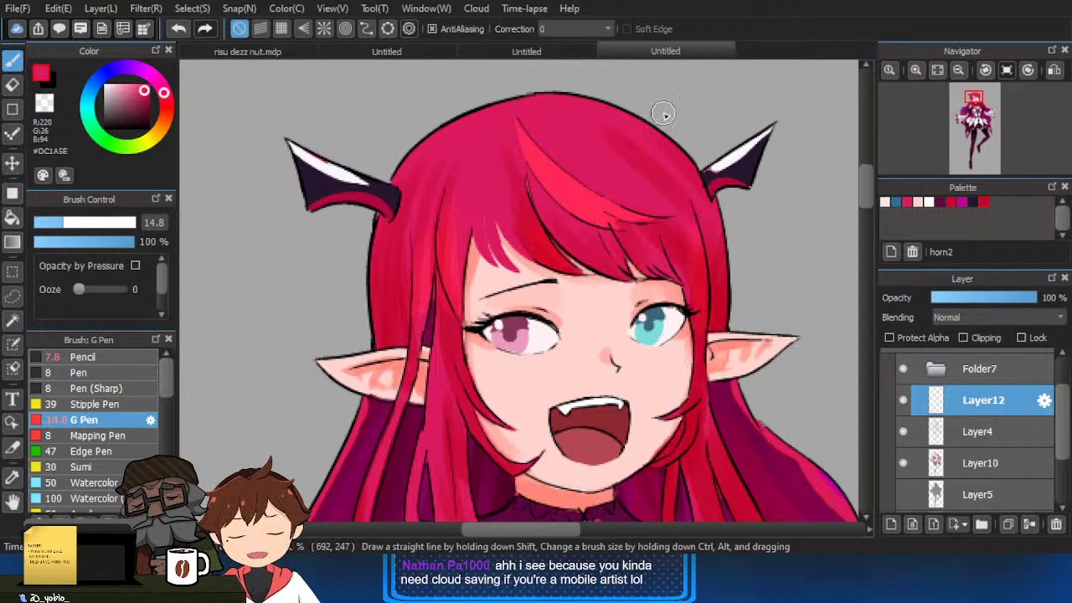
Add red #D90B2E streaks to the new bang strands with the G Pen at size 14.8.
left_click(555, 237, "alt")
left_click_drag(497, 213, 523, 255)
key("ctrl+z")
mouse_move(491, 191)
left_mouse_down()
mouse_move(530, 261)
mouse_move(503, 267)
left_mouse_up()
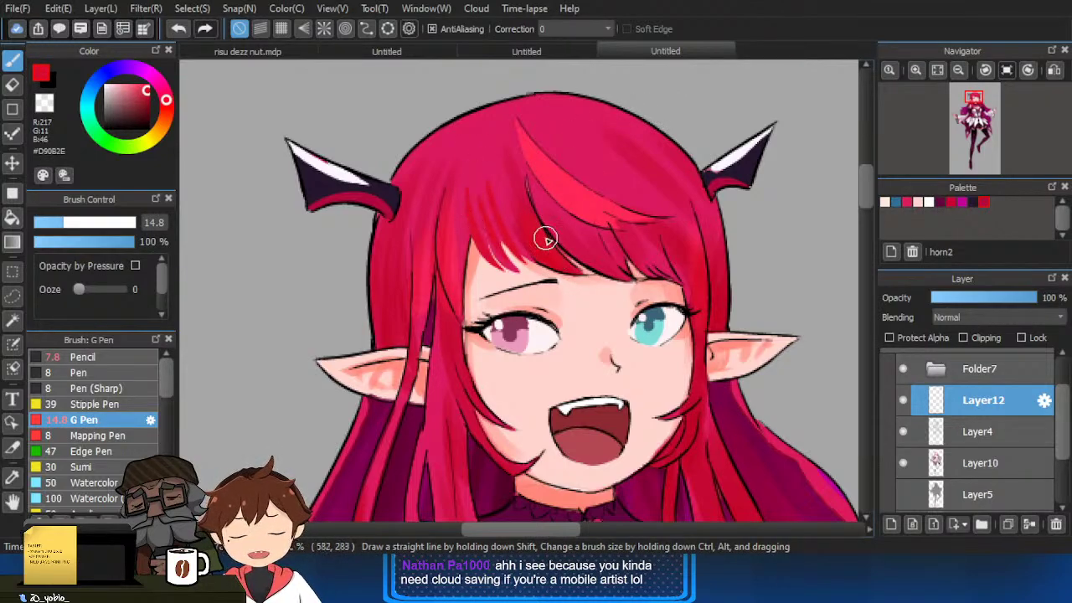
Outline the new bang strands in black #000000 with the G Pen at size 3.2.
left_click(107, 127)
key("ctrl+z")
mouse_move(463, 206)
left_mouse_down()
mouse_move(481, 258)
mouse_move(457, 241)
left_mouse_up()
scroll(518, 260, "up", 1)
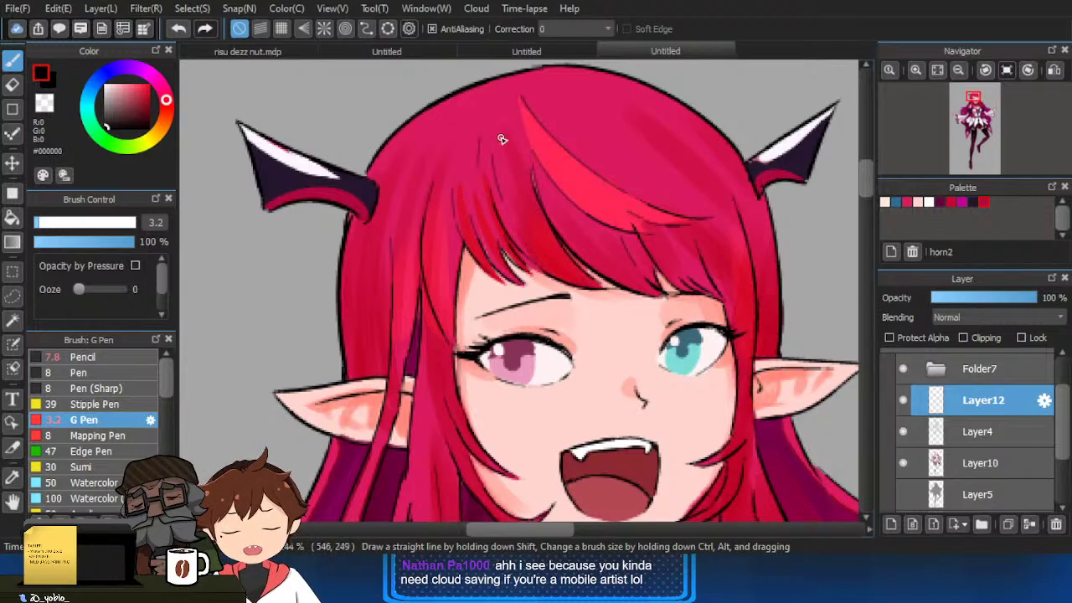
scroll(696, 285, "down", 3)
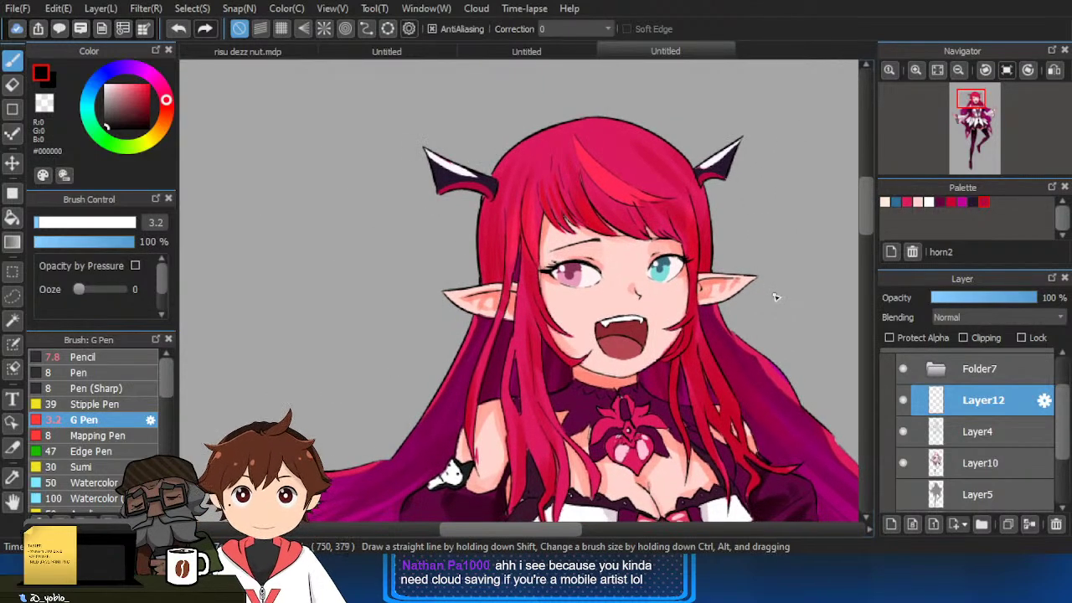
scroll(691, 202, "up", 1)
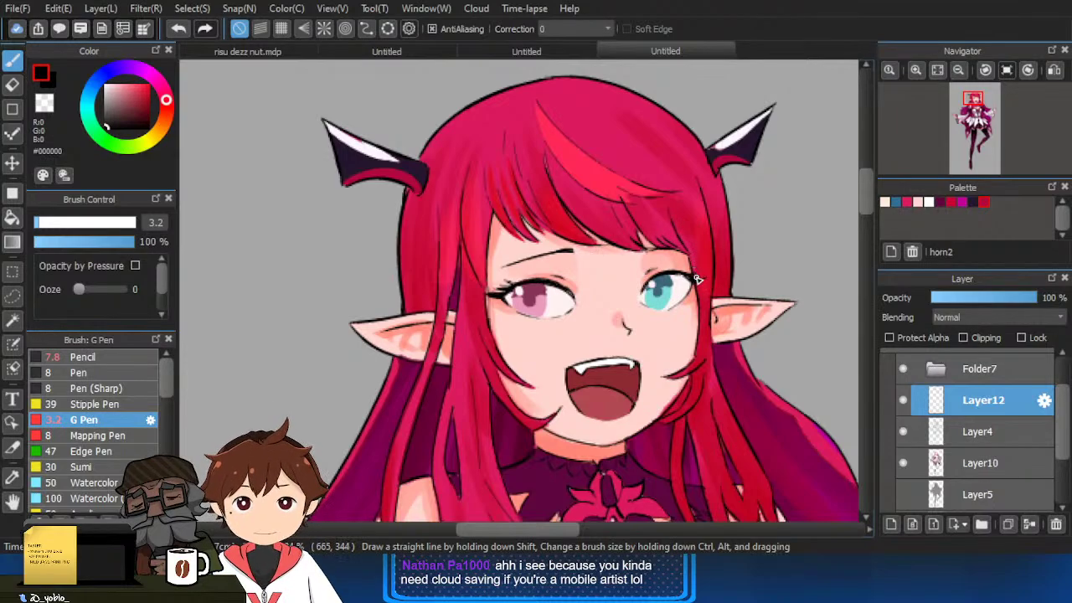
Paint a light #FFA49A gap in the bangs above the teal eye with the G Pen at size 5.5 and outline it in black.
left_click(664, 246, "alt")
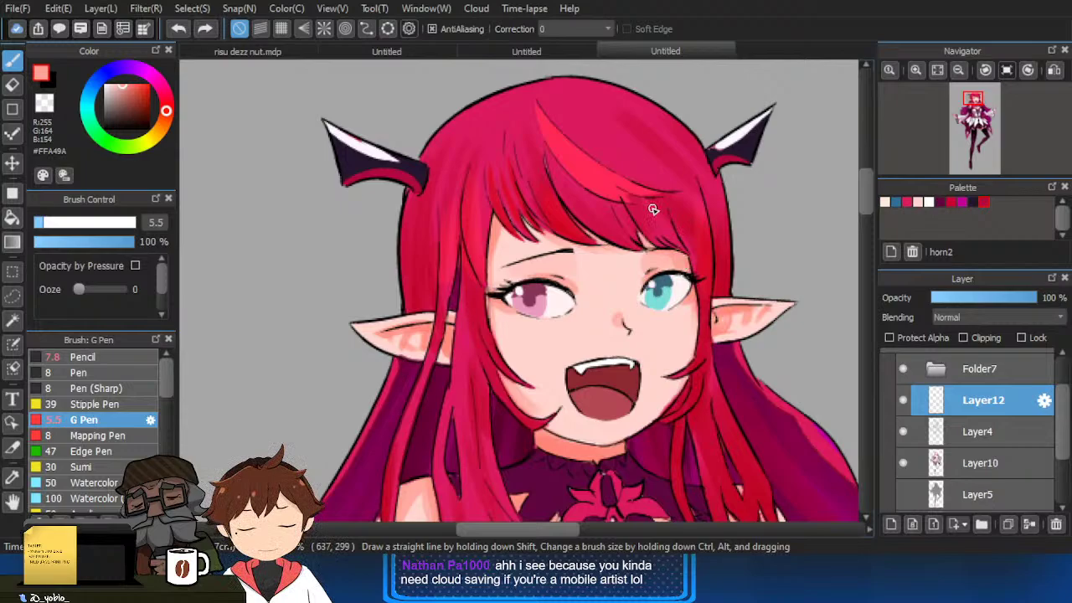
left_click_drag(111, 124, 112, 179)
scroll(695, 222, "up", 2)
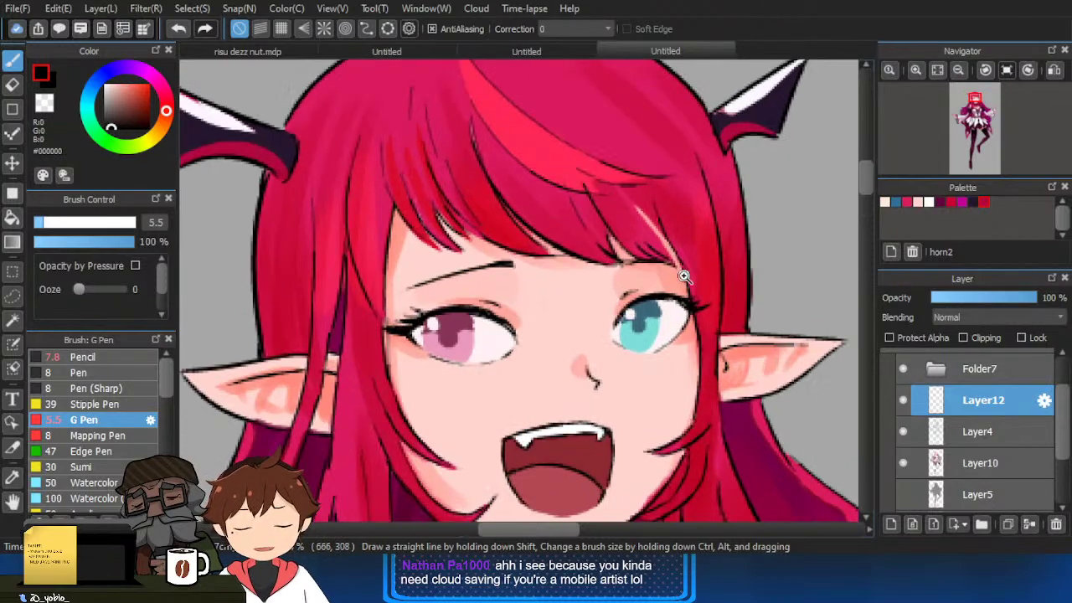
key("ctrl+z")
left_click_drag(638, 208, 678, 267)
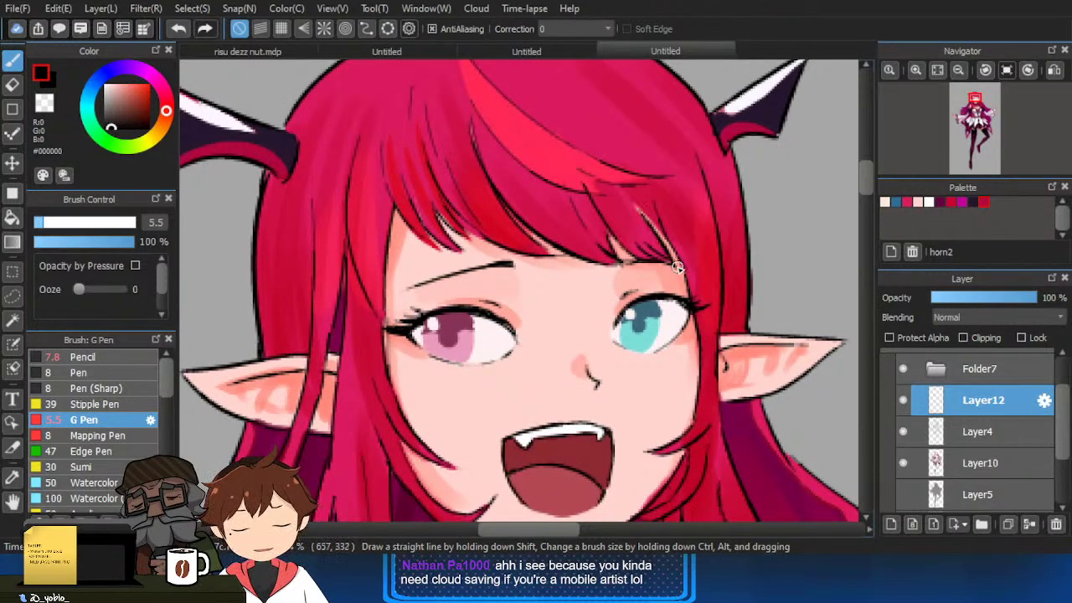
scroll(692, 279, "down", 2)
scroll(761, 246, "up", 1)
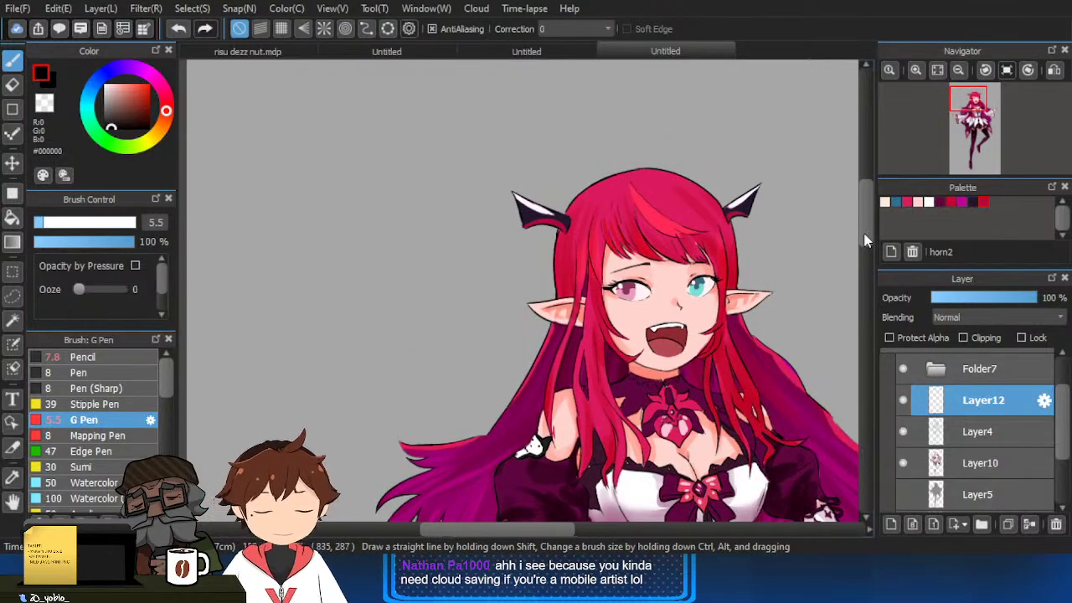
Group Layer12 into a new folder, Folder13, placed above Folder7, and collapse the folder.
scroll(695, 261, "down", 2)
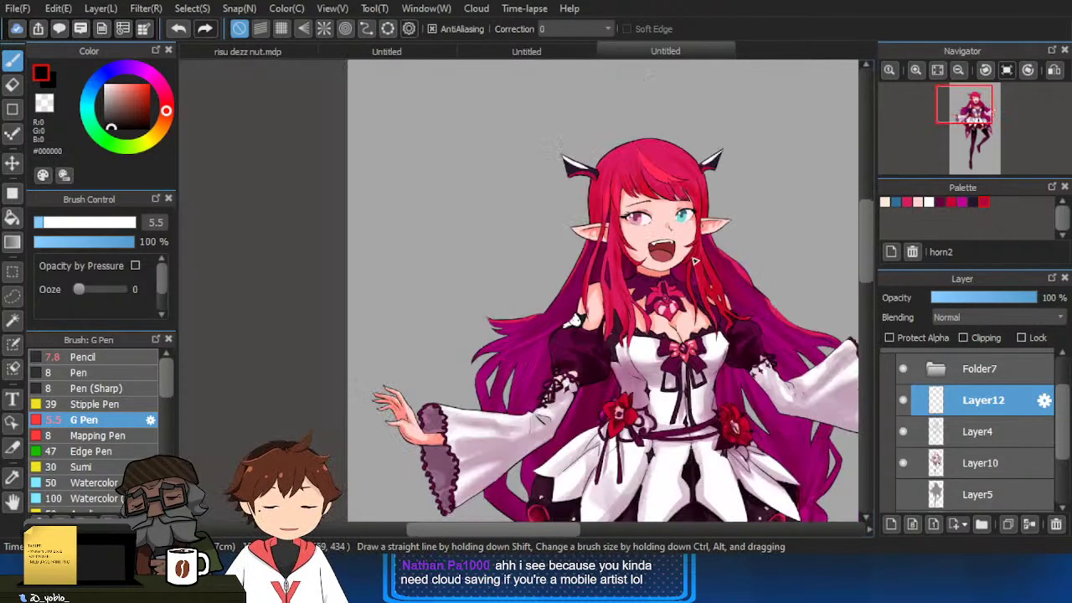
left_click(982, 525)
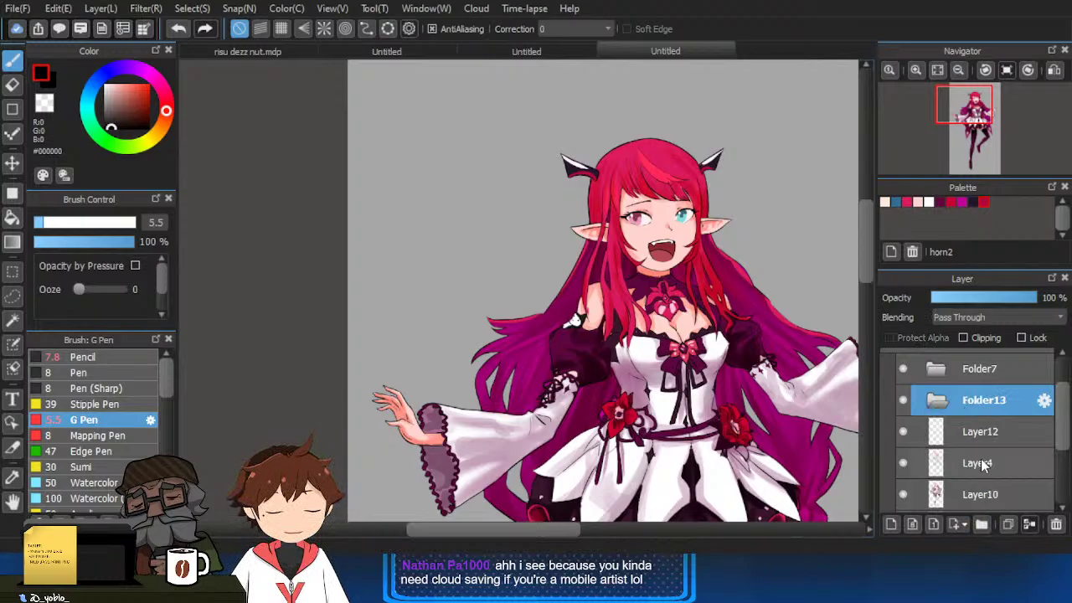
left_click_drag(972, 429, 993, 367)
left_click(919, 403)
left_click(903, 434)
left_click(902, 434)
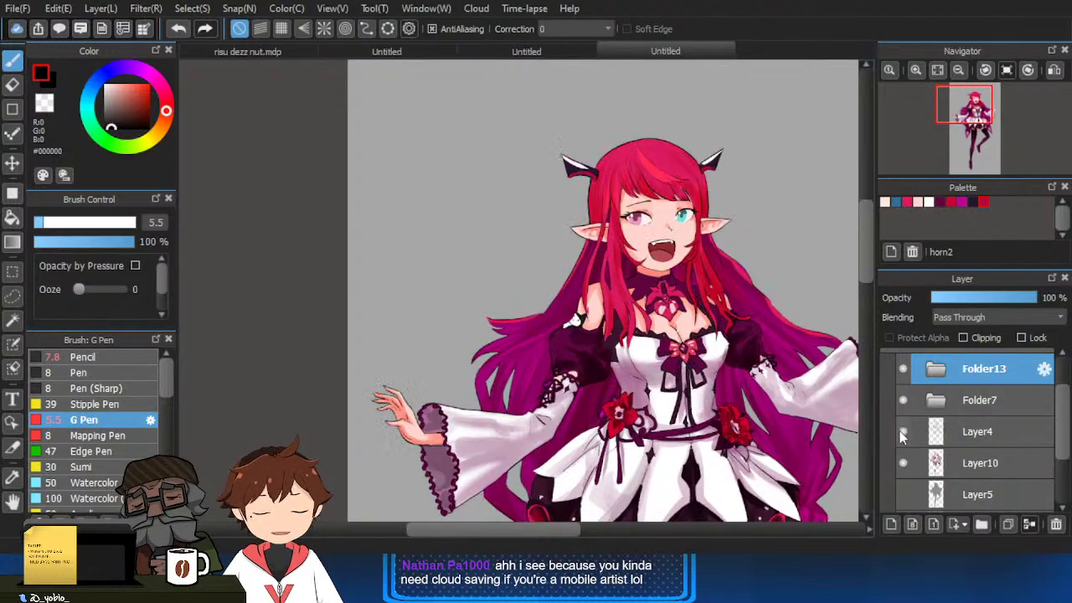
Make the Layer2 sketch visible to reveal the rough halo and wings around the character.
scroll(739, 406, "down", 1)
left_click_drag(743, 419, 693, 231)
scroll(692, 231, "down", 2)
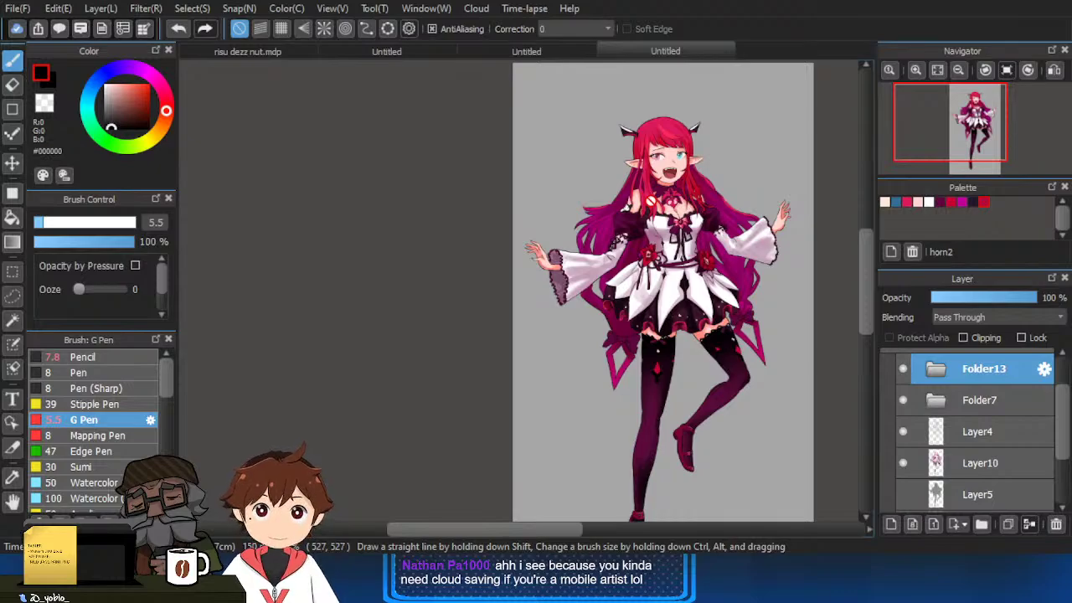
scroll(650, 199, "up", 3)
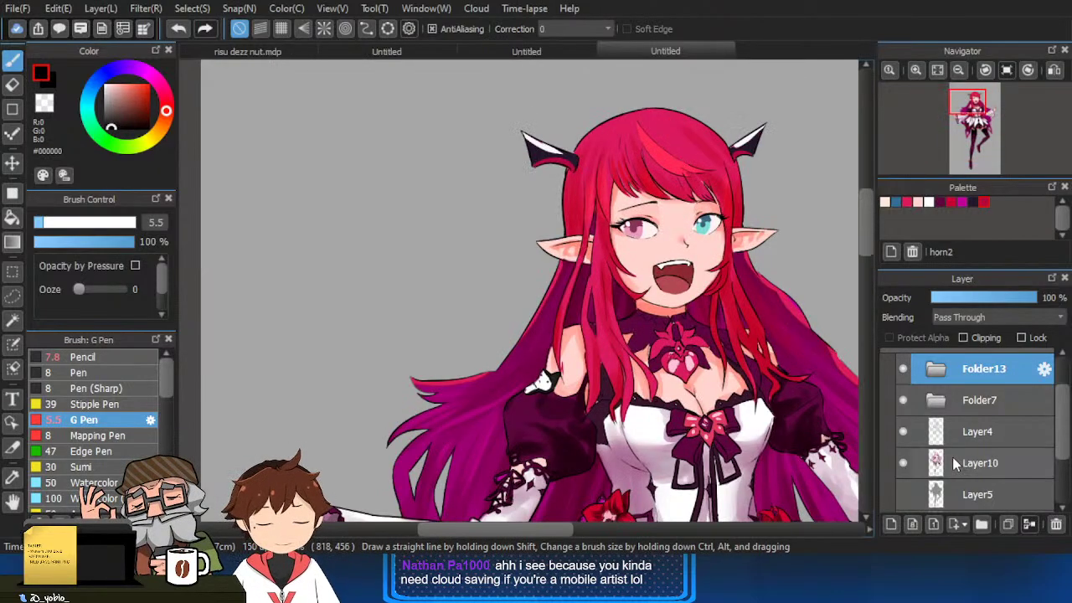
scroll(916, 494, "down", 3)
left_click(888, 465)
scroll(630, 195, "down", 4)
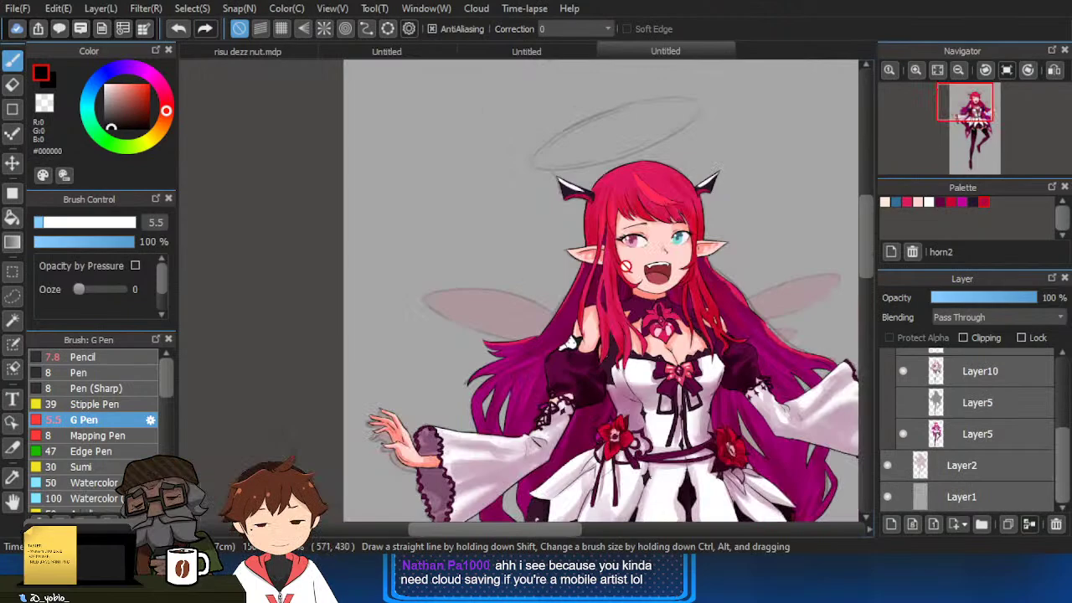
scroll(630, 196, "up", 2)
scroll(630, 212, "up", 2)
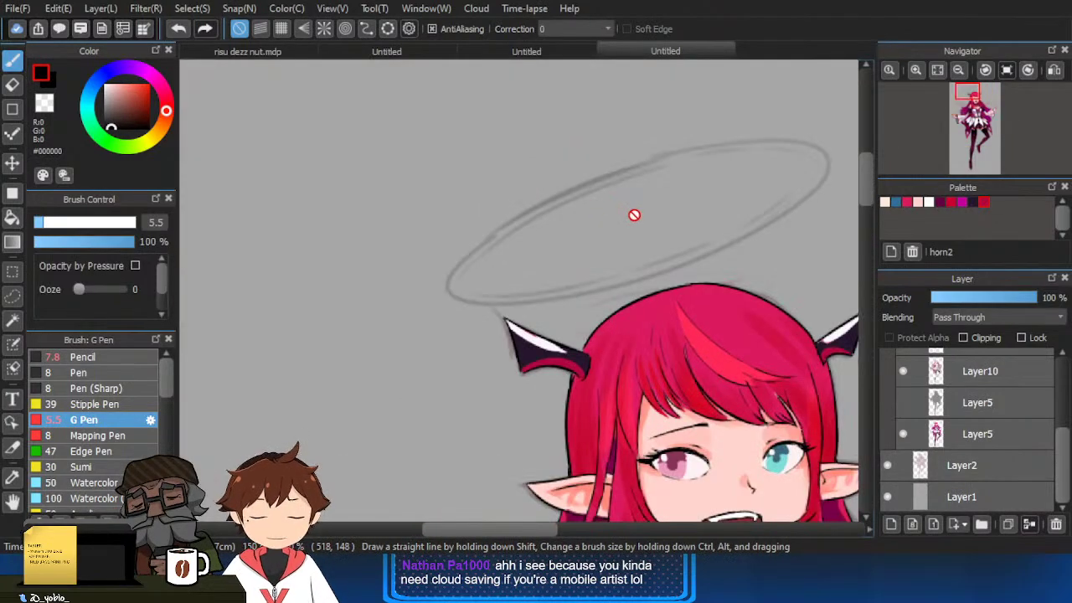
On Layer12 inside Folder13, paint a white #FFFFFF dot on the halo sketch's back edge with the G Pen at size 24.
scroll(982, 399, "up", 1)
scroll(981, 398, "up", 3)
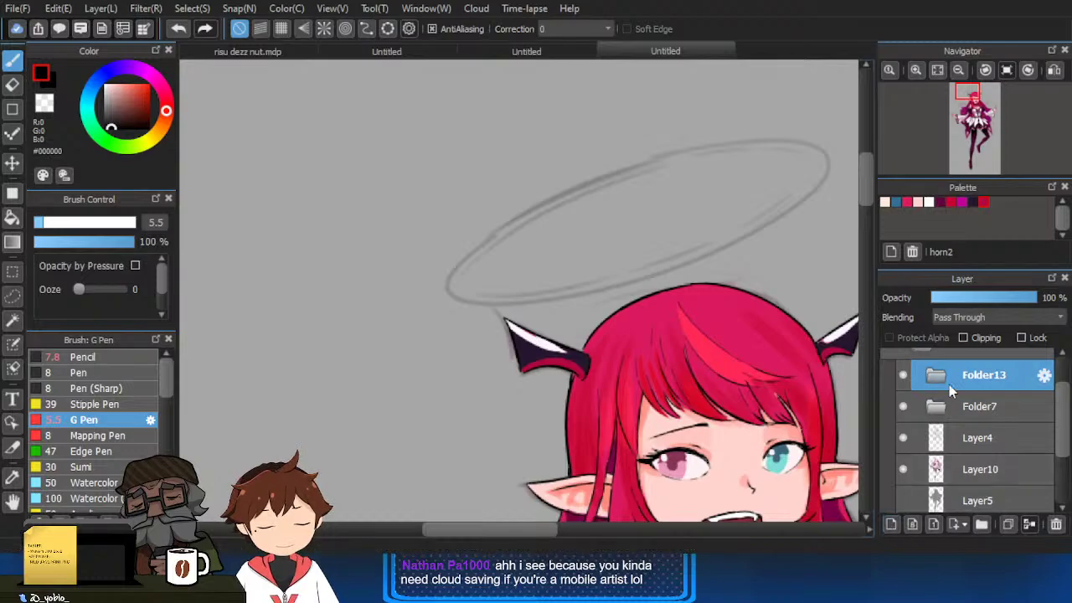
left_click(939, 377)
left_click(957, 408)
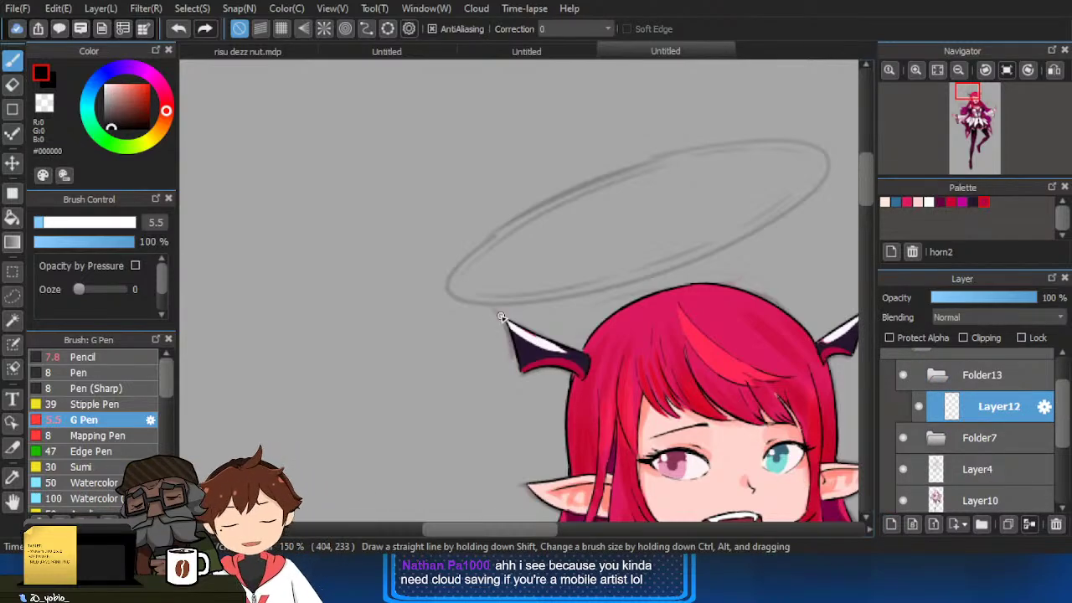
key("x")
scroll(649, 181, "up", 2)
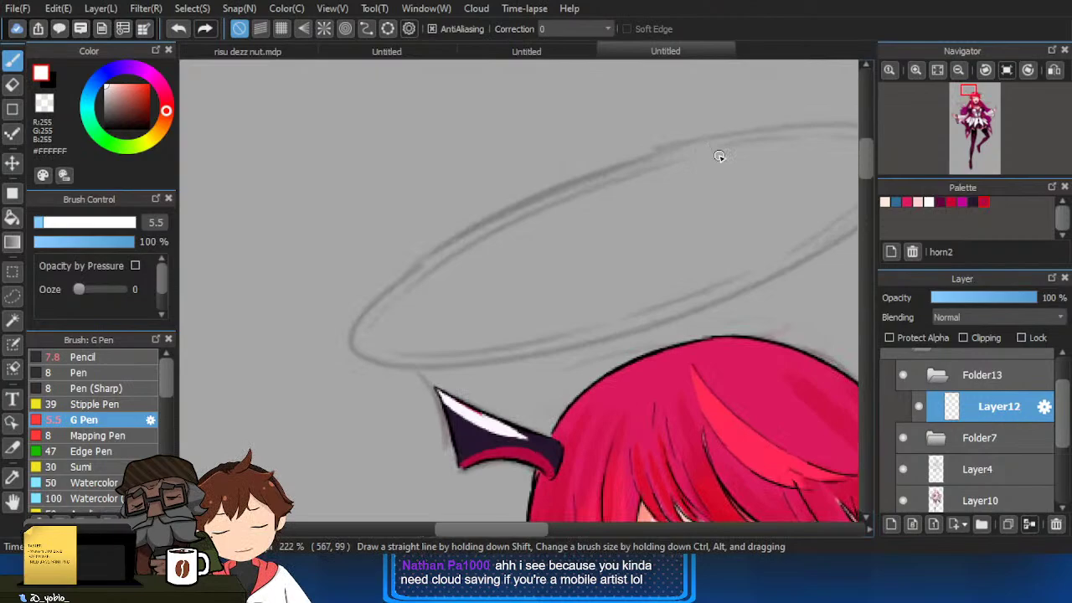
mouse_move(701, 173)
left_mouse_down("ctrl+alt")
mouse_move(784, 134)
mouse_move(706, 142)
mouse_move(723, 134)
left_mouse_up("ctrl+alt")
key("ctrl+z")
mouse_move(725, 126)
left_mouse_down()
mouse_move(735, 149)
mouse_move(742, 141)
left_mouse_up()
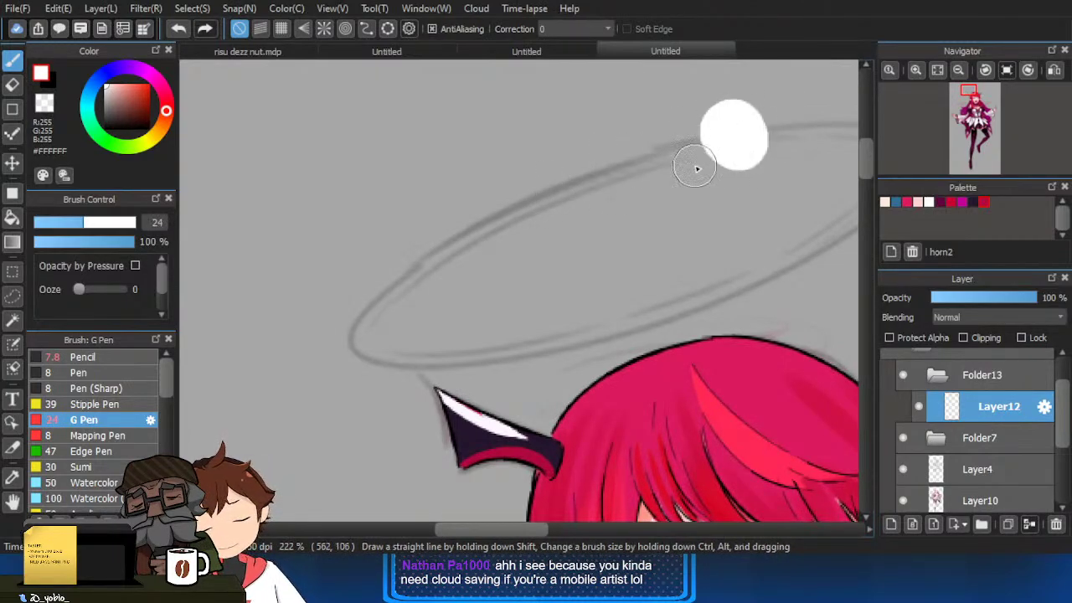
Add four more white dots along the halo sketch's back edge, from its lower-left tip to its upper-right end.
left_click_drag(563, 191, 546, 219)
left_click_drag(406, 268, 409, 297)
left_click_drag(535, 324, 484, 356)
key("ctrl+z")
left_click_drag(356, 299, 361, 316)
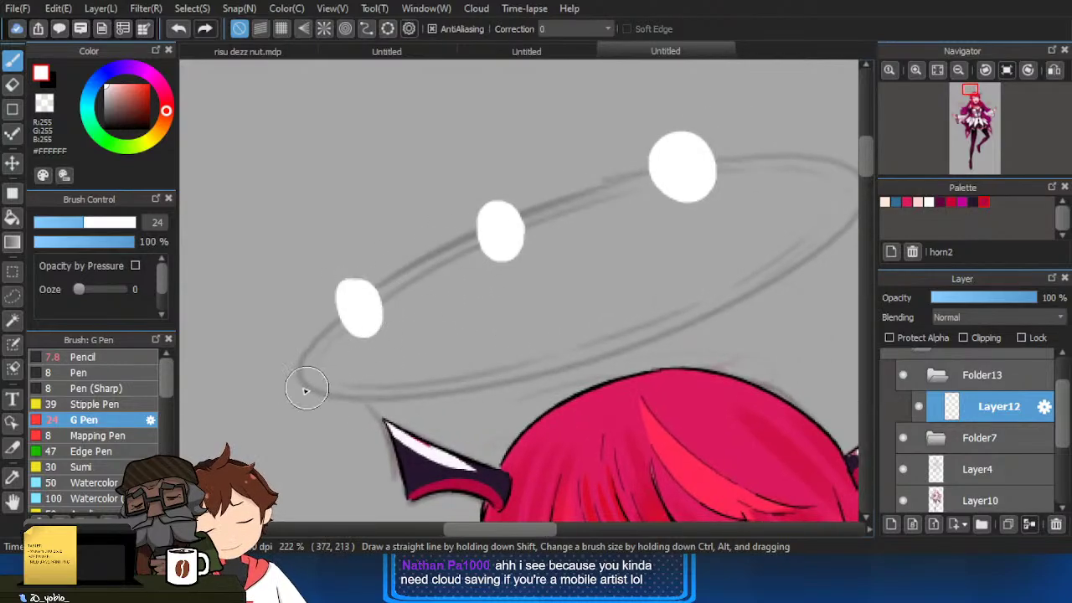
left_click_drag(299, 376, 303, 389)
mouse_move(814, 165)
left_mouse_down()
mouse_move(781, 155)
mouse_move(765, 164)
left_mouse_up()
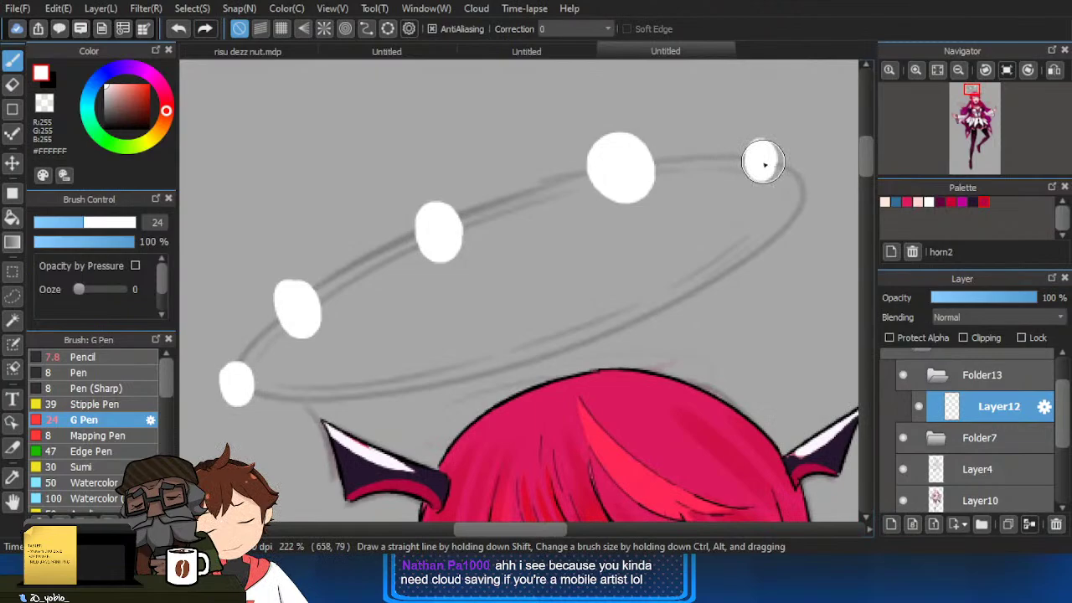
Paint five white dots spaced along the halo sketch's front edge with the G Pen at size 24.
left_click_drag(784, 214, 779, 236)
left_click_drag(513, 340, 503, 373)
left_click_drag(375, 386, 388, 403)
key("ctrl+z")
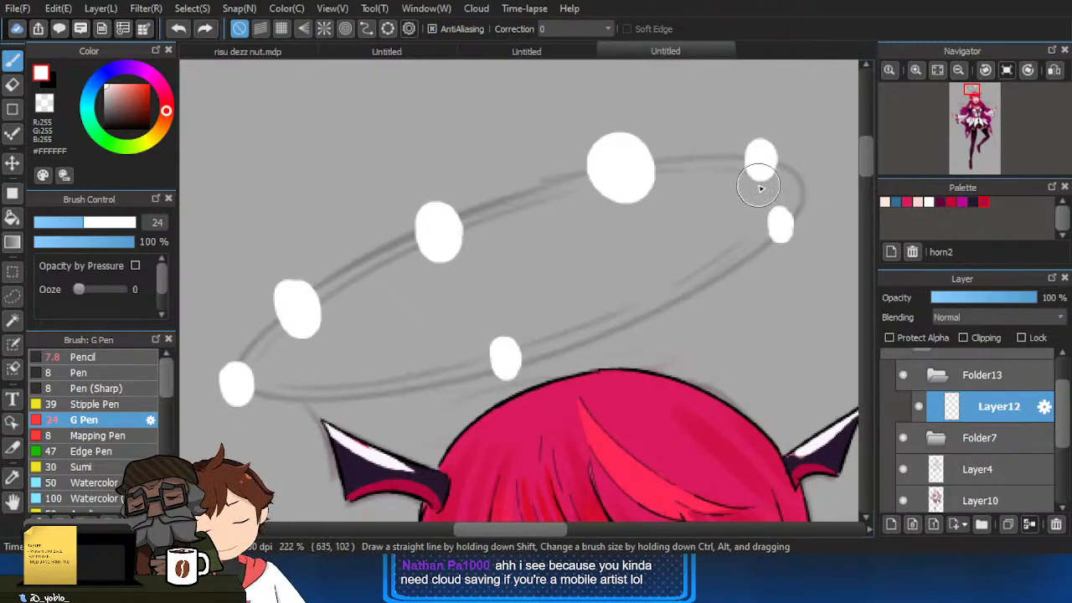
key("ctrl+z")
left_click_drag(460, 363, 457, 381)
key("ctrl+z")
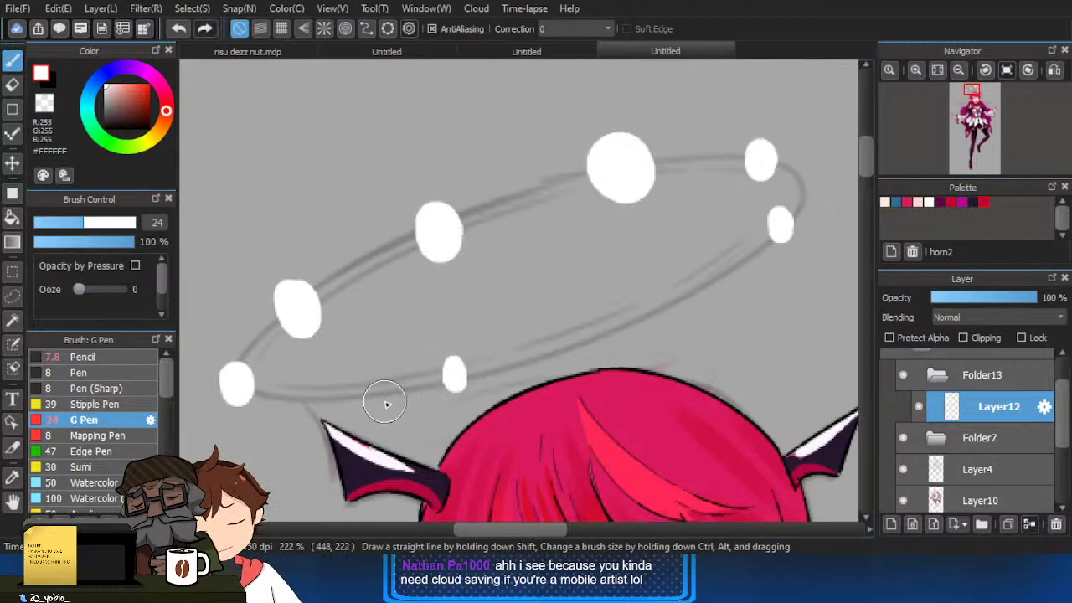
mouse_move(369, 392)
left_mouse_down()
mouse_move(366, 381)
mouse_move(356, 392)
left_mouse_up()
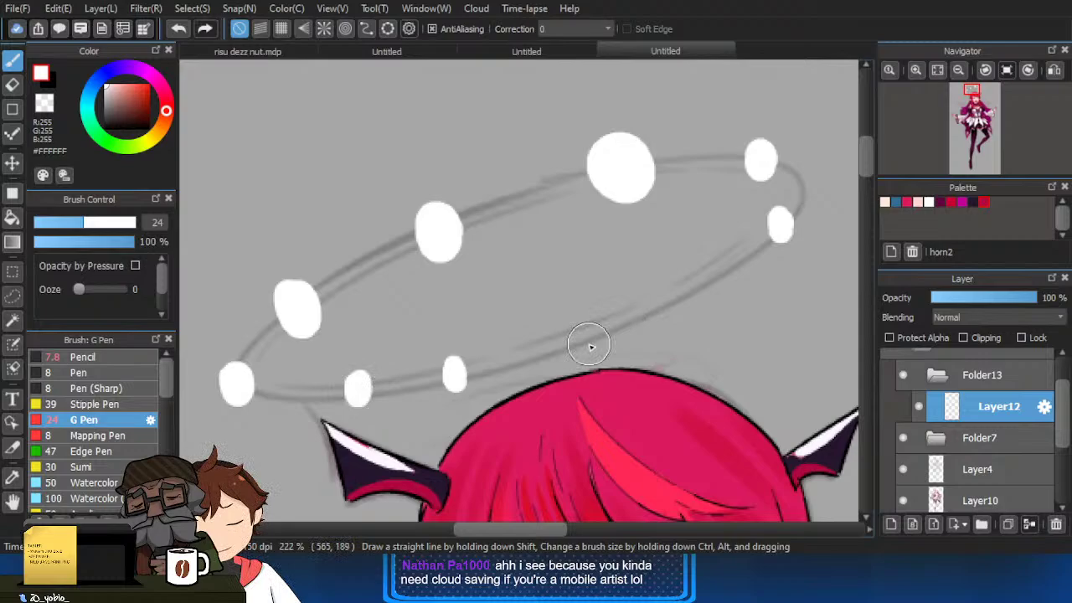
left_click_drag(555, 336, 559, 348)
left_click_drag(675, 278, 673, 297)
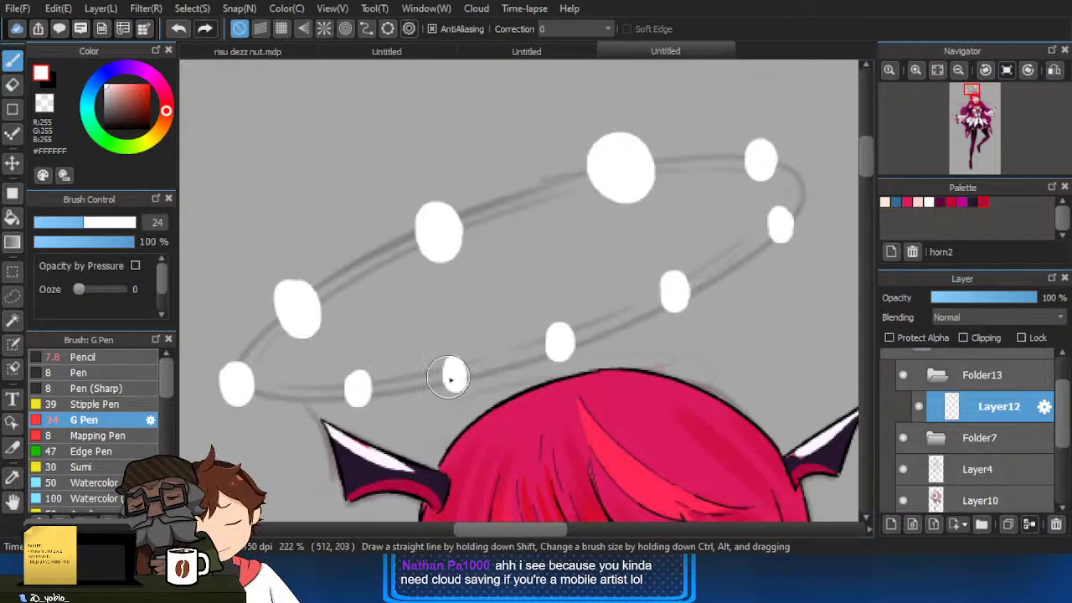
left_click_drag(356, 394, 359, 389)
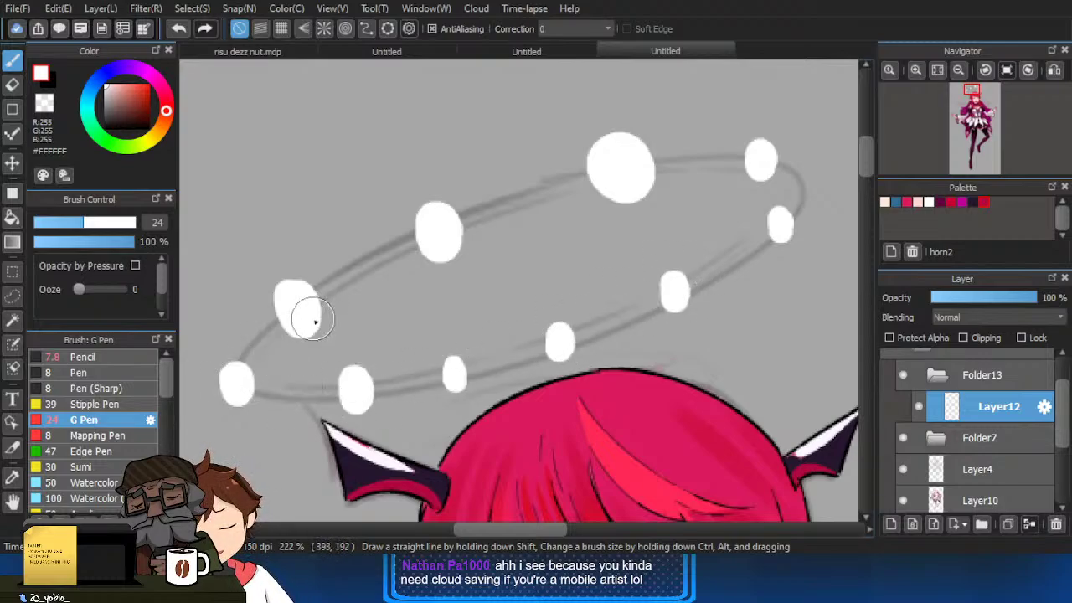
Carve the three largest white dots on the halo's back edge into four-pointed stars with the eraser at size 20.
key("e")
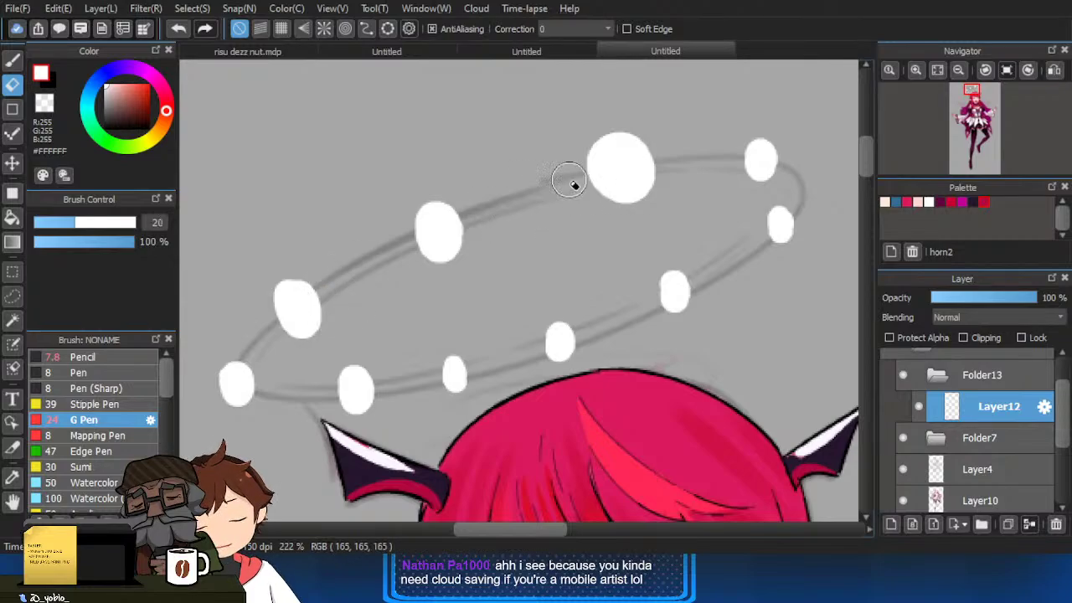
mouse_move(569, 182)
left_mouse_down()
mouse_move(611, 162)
mouse_move(610, 137)
mouse_move(635, 131)
mouse_move(625, 128)
mouse_move(591, 186)
mouse_move(623, 210)
mouse_move(661, 175)
mouse_move(656, 210)
mouse_move(635, 213)
left_mouse_up()
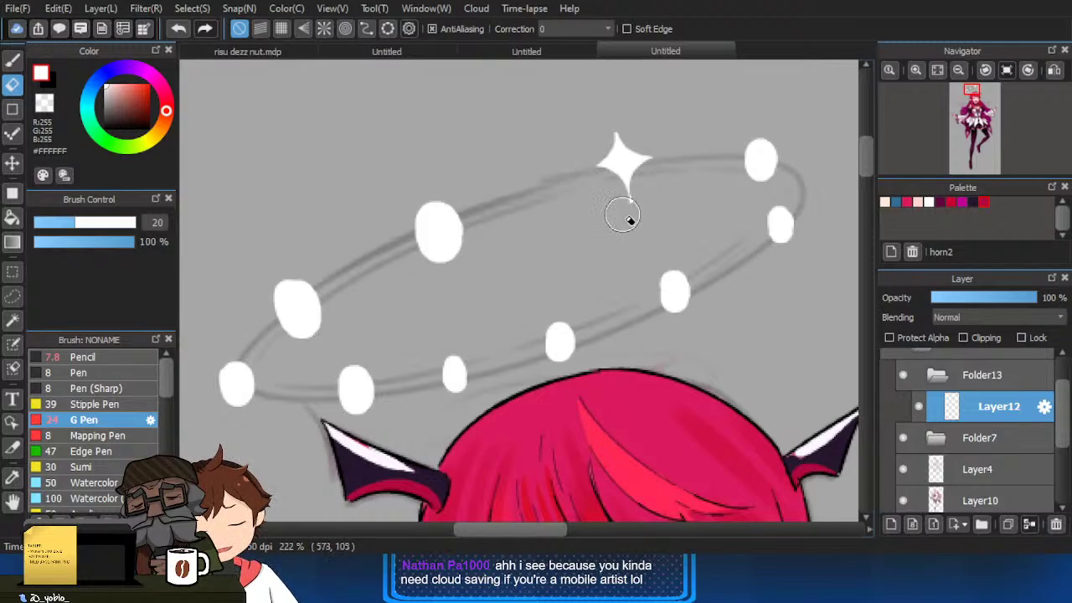
mouse_move(442, 210)
left_mouse_down()
mouse_move(469, 210)
mouse_move(419, 231)
mouse_move(460, 263)
mouse_move(455, 251)
left_mouse_up()
mouse_move(465, 240)
left_mouse_down()
mouse_move(452, 261)
mouse_move(425, 257)
mouse_move(429, 272)
left_mouse_up()
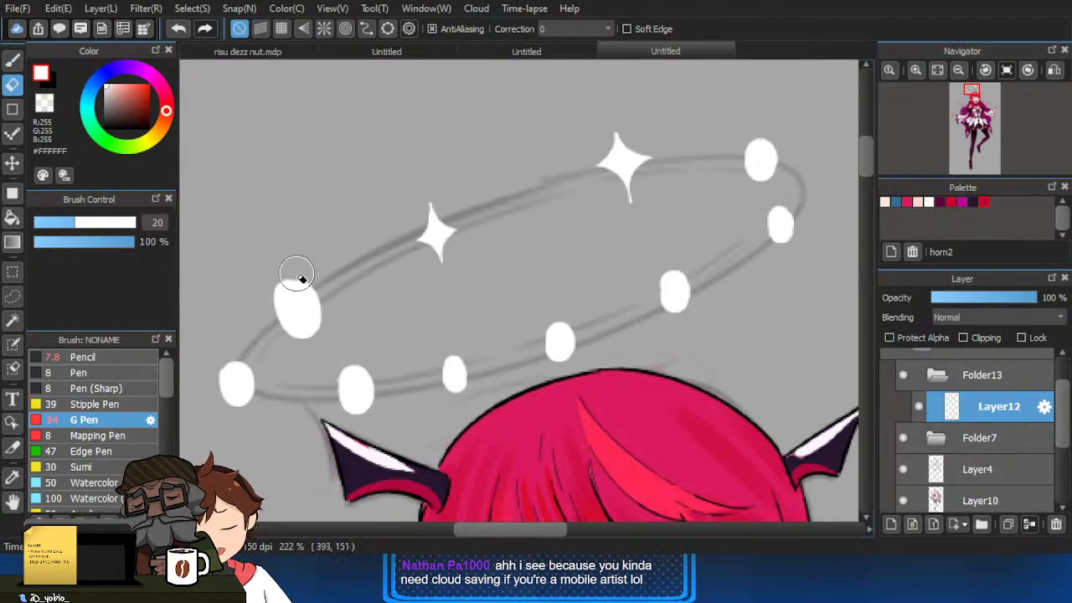
mouse_move(293, 280)
left_mouse_down()
mouse_move(322, 279)
mouse_move(275, 296)
mouse_move(277, 316)
mouse_move(275, 287)
mouse_move(289, 334)
mouse_move(302, 345)
mouse_move(326, 316)
left_mouse_up()
scroll(348, 315, "down", 1)
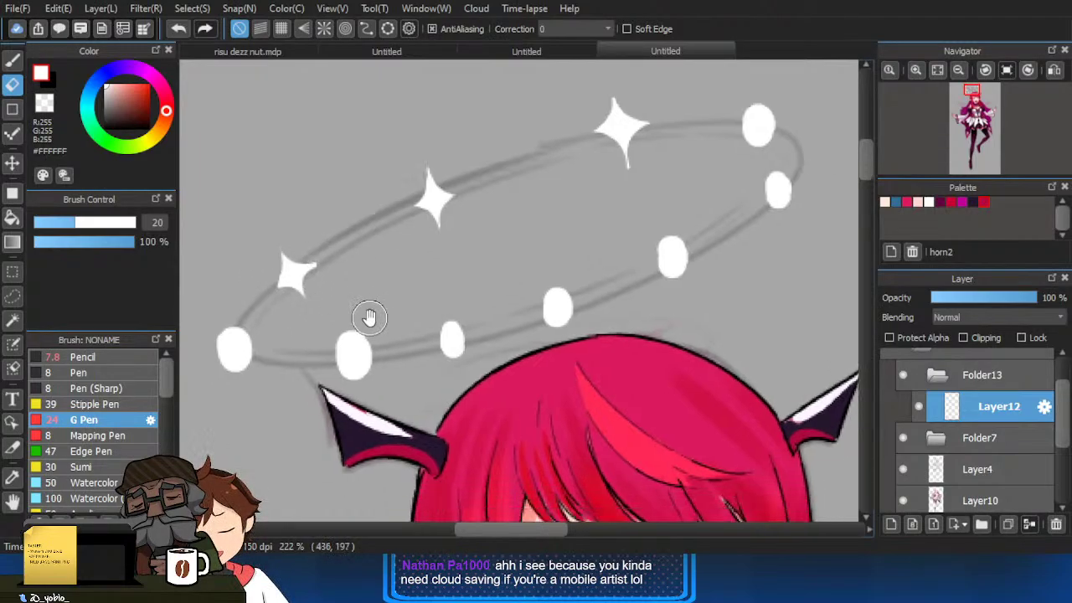
left_click_drag(277, 267, 277, 285)
key("ctrl+z")
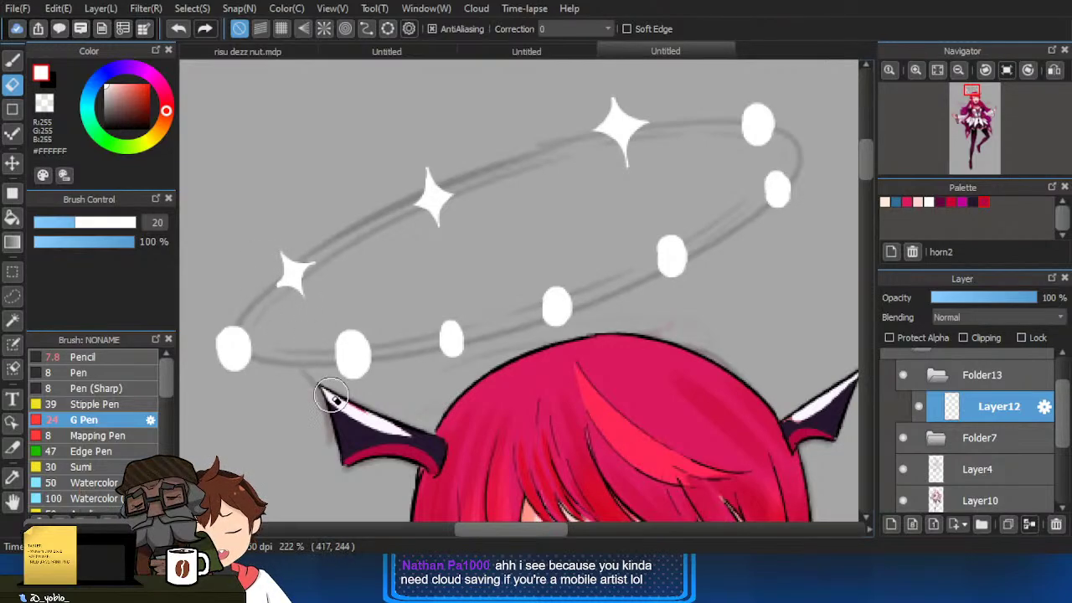
Carve the halo's lower-left tip dot and the next three front-edge dots into four-pointed stars with the size 20 eraser.
scroll(232, 343, "up", 1)
mouse_move(210, 355)
left_mouse_down()
mouse_move(217, 368)
mouse_move(259, 359)
mouse_move(215, 346)
mouse_move(262, 394)
left_mouse_up()
mouse_move(371, 343)
left_mouse_down()
mouse_move(364, 351)
mouse_move(383, 340)
mouse_move(364, 376)
mouse_move(377, 364)
mouse_move(385, 377)
mouse_move(409, 366)
mouse_move(395, 369)
left_mouse_up()
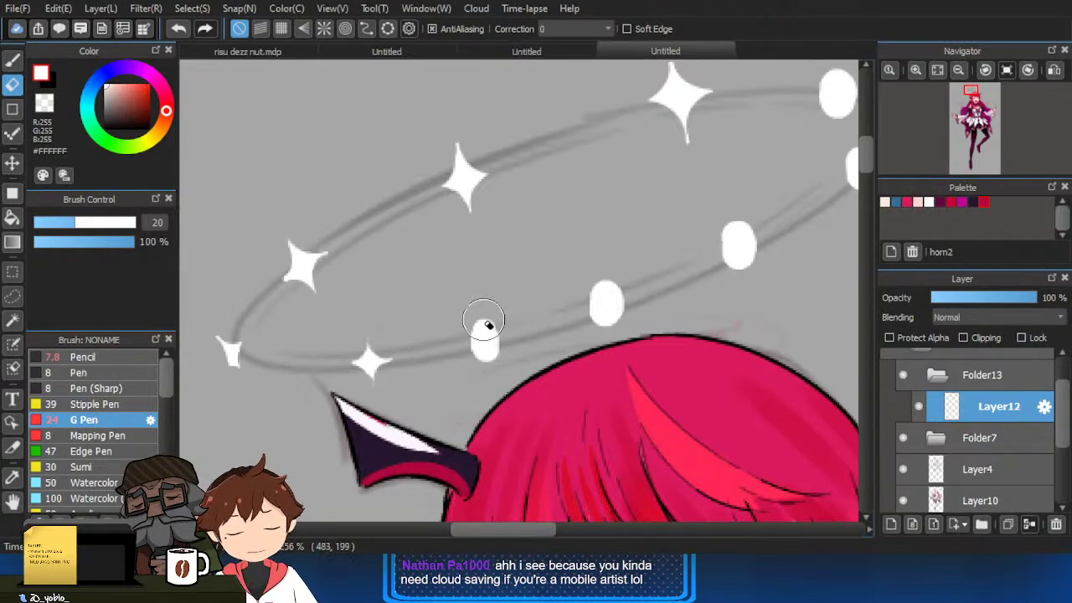
mouse_move(483, 319)
left_mouse_down()
mouse_move(503, 329)
mouse_move(498, 321)
mouse_move(478, 354)
mouse_move(531, 350)
left_mouse_up()
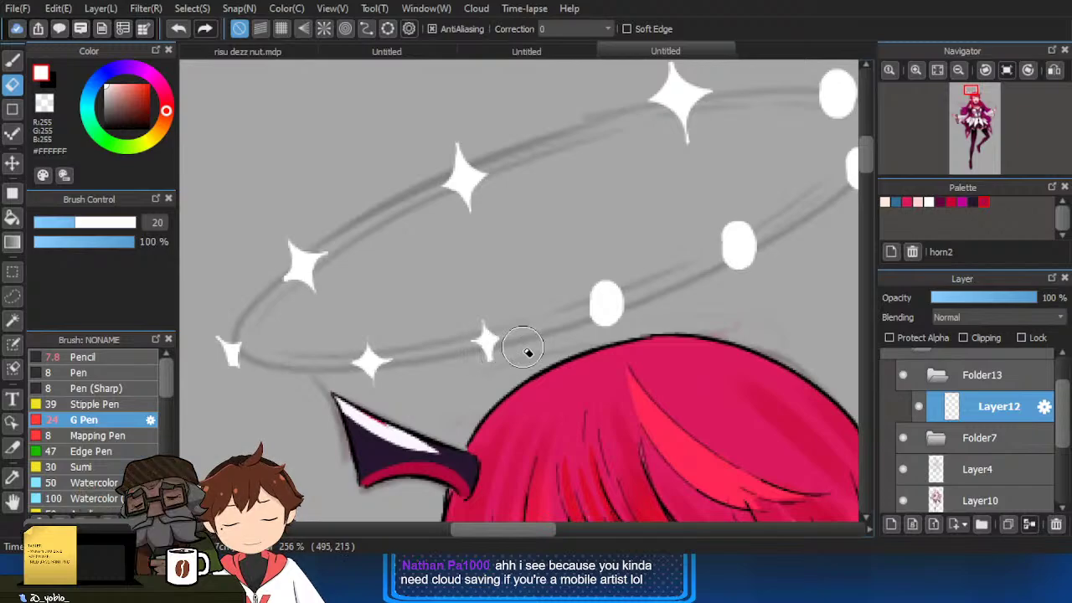
mouse_move(601, 296)
left_mouse_down()
mouse_move(617, 287)
mouse_move(600, 321)
mouse_move(630, 315)
mouse_move(580, 335)
left_mouse_up()
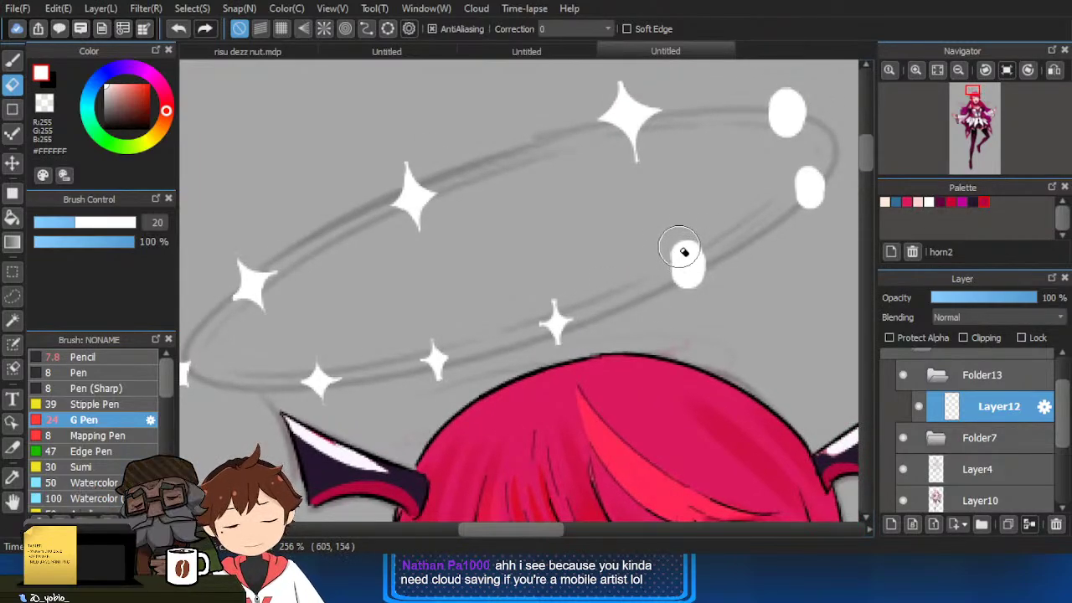
Carve the three remaining white dots around the halo's upper-right end into four-pointed stars with the size 20 eraser.
mouse_move(682, 249)
left_mouse_down()
mouse_move(694, 249)
mouse_move(698, 279)
mouse_move(679, 284)
mouse_move(709, 269)
mouse_move(712, 282)
mouse_move(678, 312)
left_mouse_up()
mouse_move(758, 218)
left_mouse_down()
mouse_move(762, 249)
mouse_move(770, 209)
mouse_move(774, 254)
left_mouse_up()
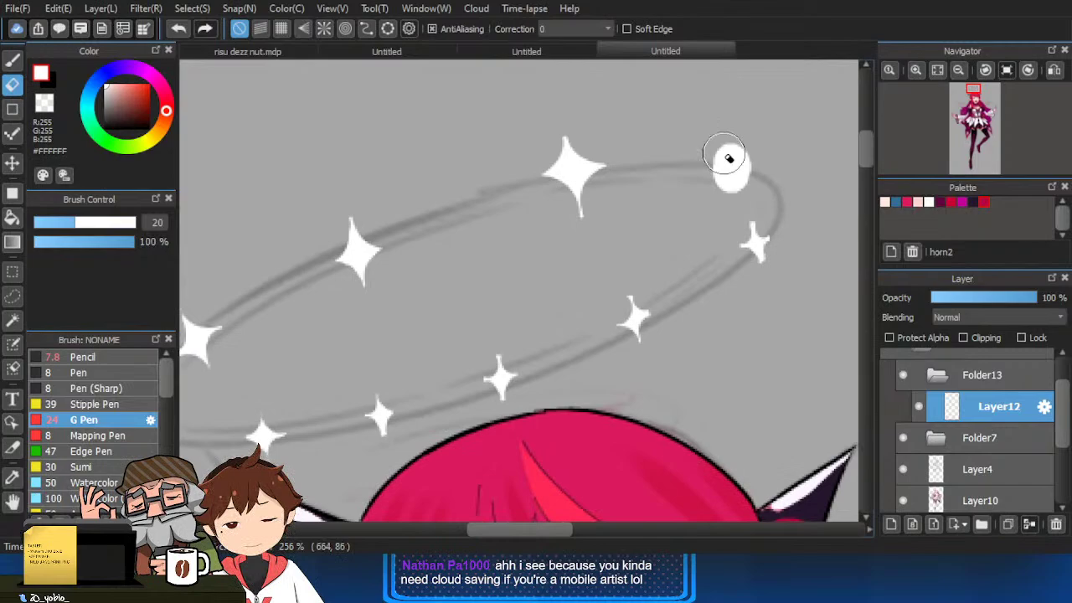
mouse_move(723, 153)
left_mouse_down()
mouse_move(733, 204)
mouse_move(755, 175)
mouse_move(748, 184)
mouse_move(746, 148)
mouse_move(754, 160)
mouse_move(739, 185)
mouse_move(747, 179)
mouse_move(731, 172)
mouse_move(738, 191)
mouse_move(747, 156)
left_mouse_up()
key("b")
key("ctrl+z")
key("ctrl+z")
scroll(746, 155, "down", 3)
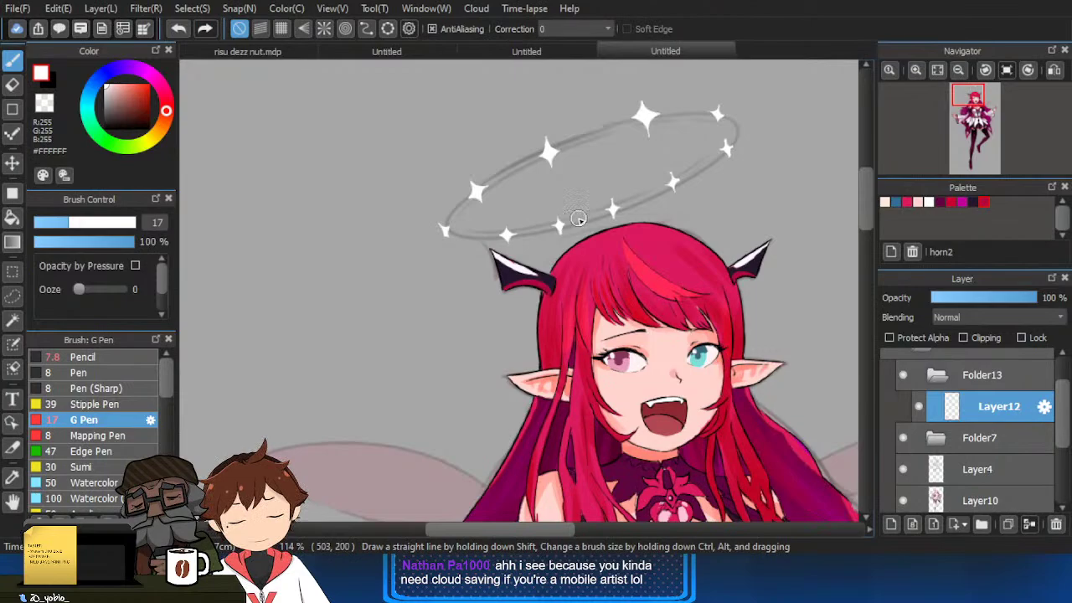
scroll(646, 275, "down", 2)
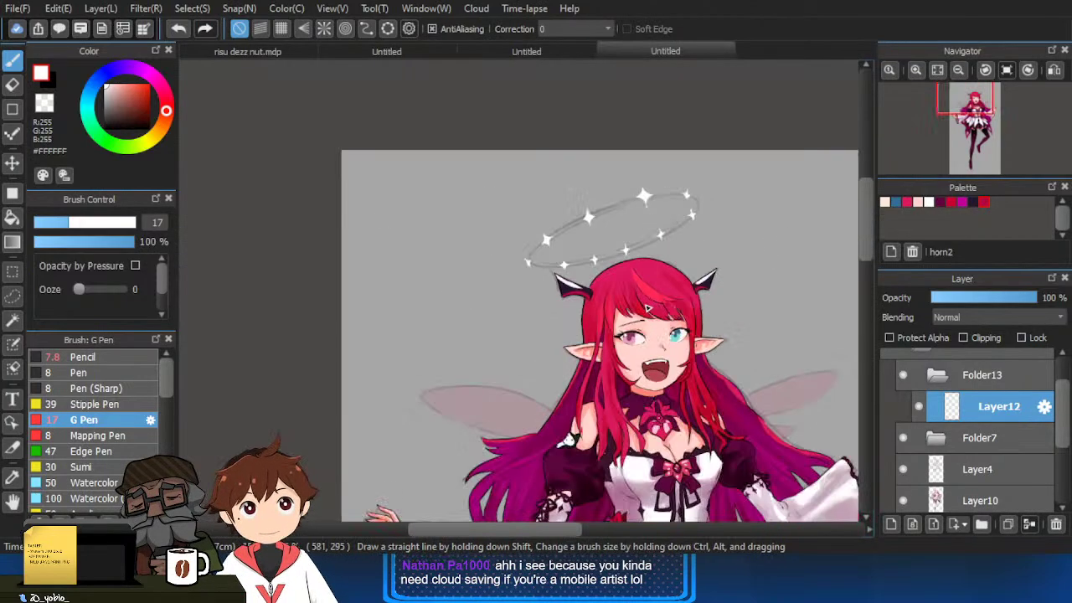
Paint five black dots spaced along the top outline of the hair with the G Pen at size 17.
scroll(670, 357, "up", 2)
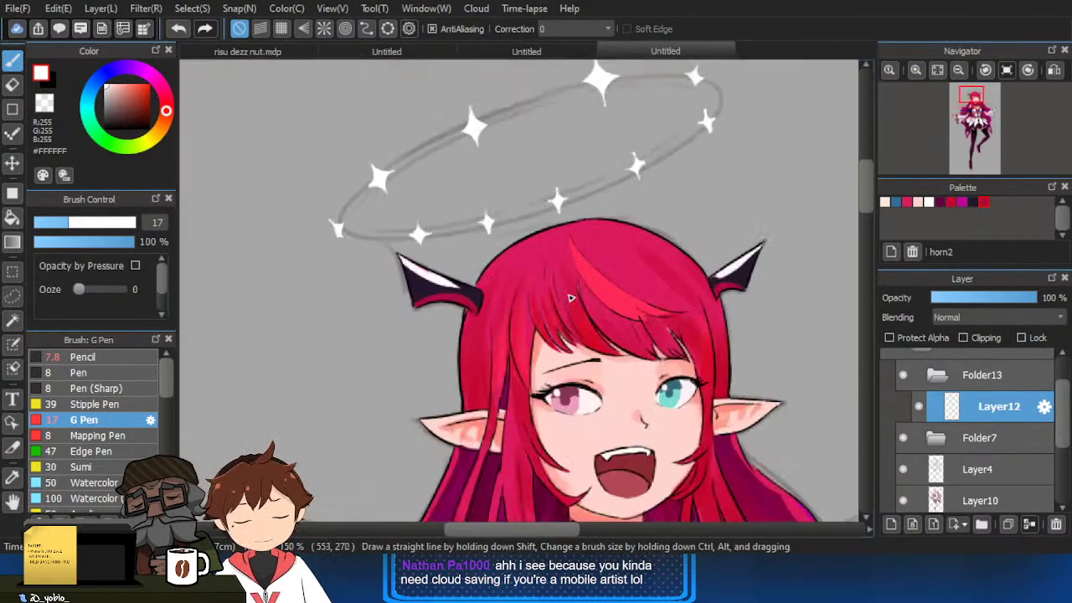
scroll(646, 196, "up", 1)
scroll(563, 289, "up", 1)
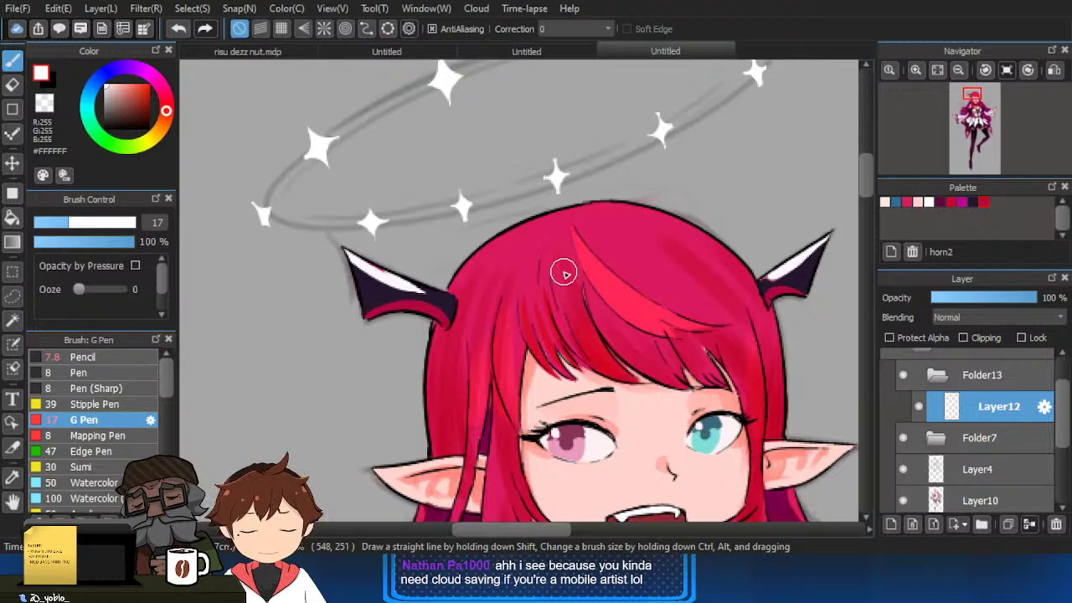
left_click(107, 126)
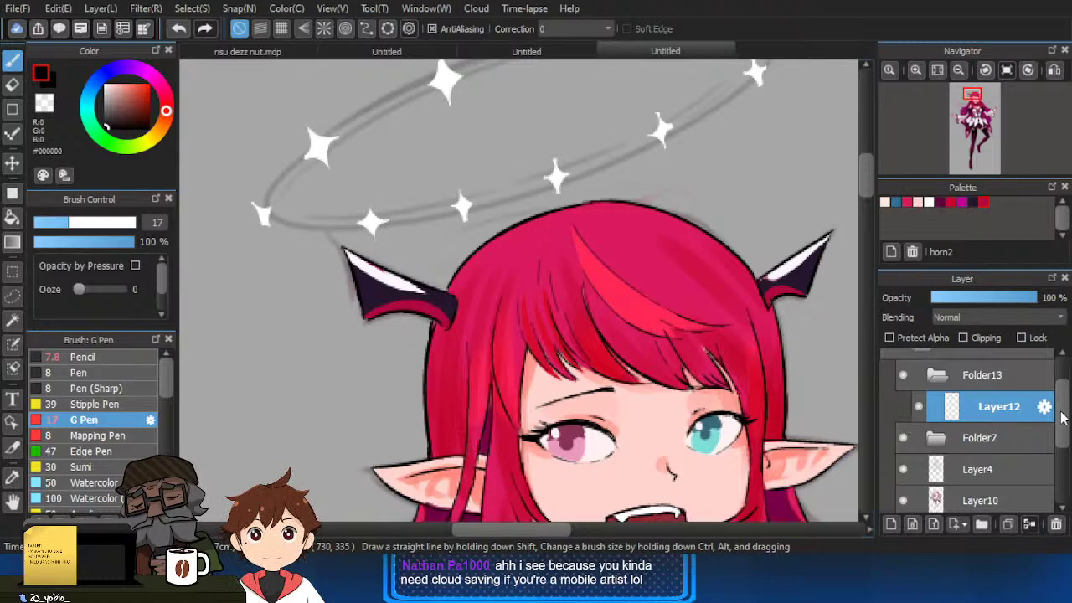
scroll(1062, 417, "up", 1)
left_click(901, 377)
left_click(888, 377)
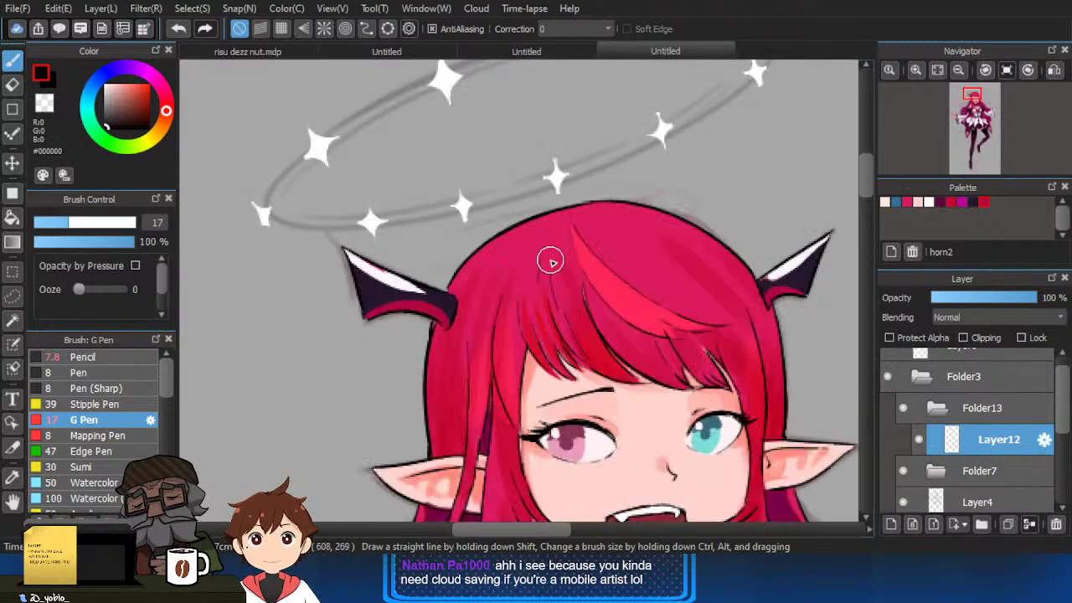
left_click(587, 206)
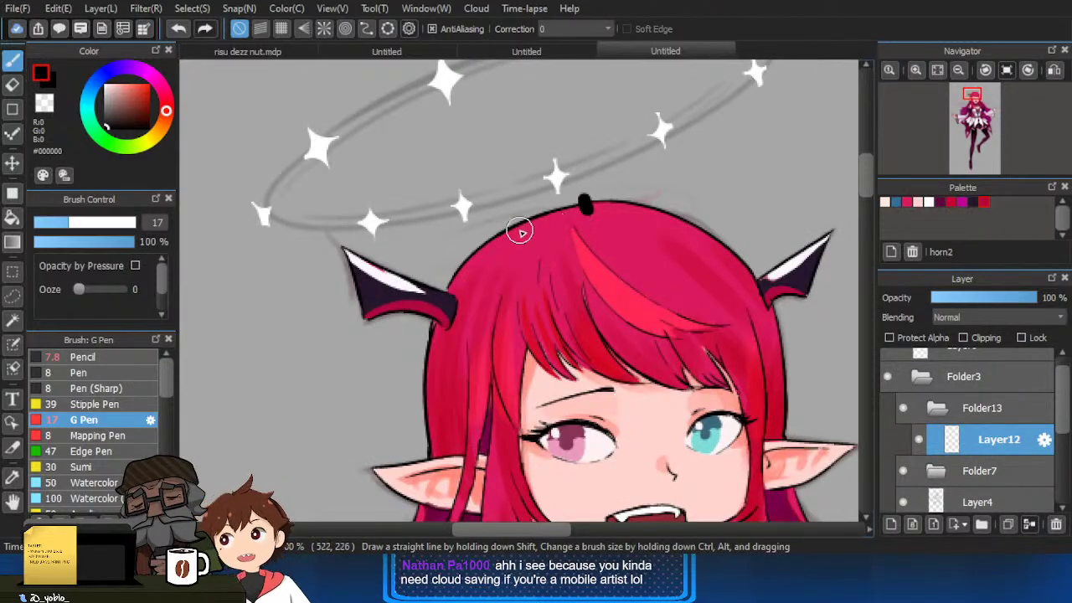
left_click(520, 229)
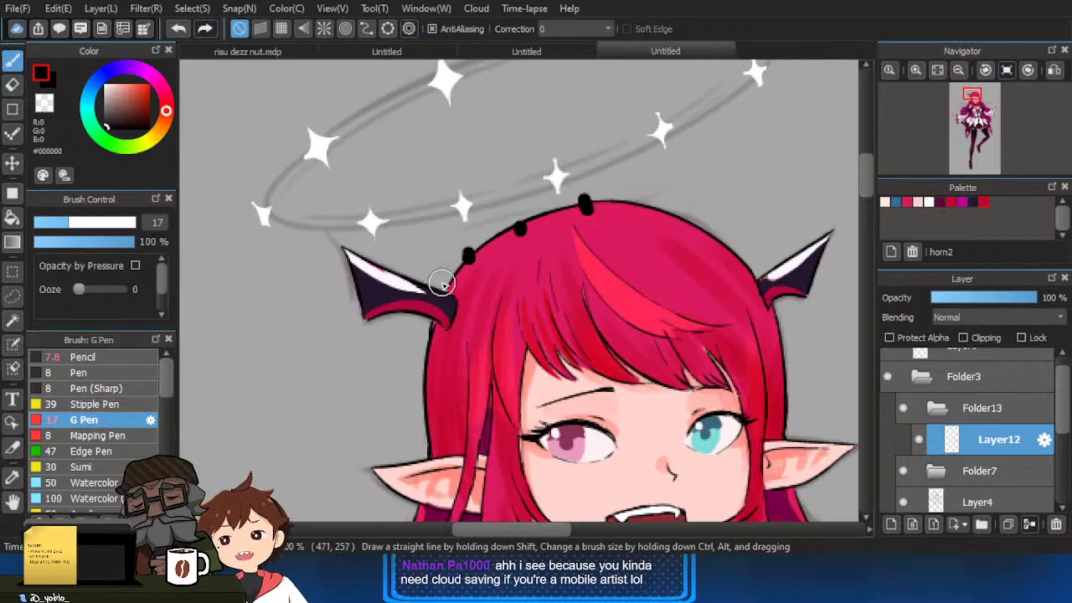
left_click(651, 209)
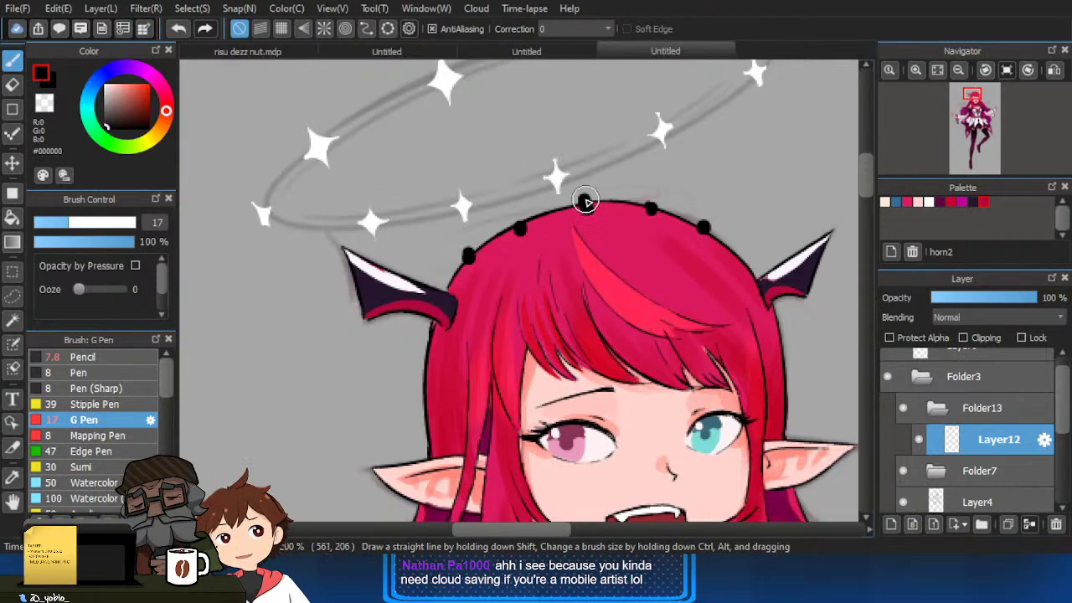
Carve the five black dots on the hair outline into rough four-pointed stars with the eraser at size 12.6.
scroll(584, 202, "up", 3)
key("e")
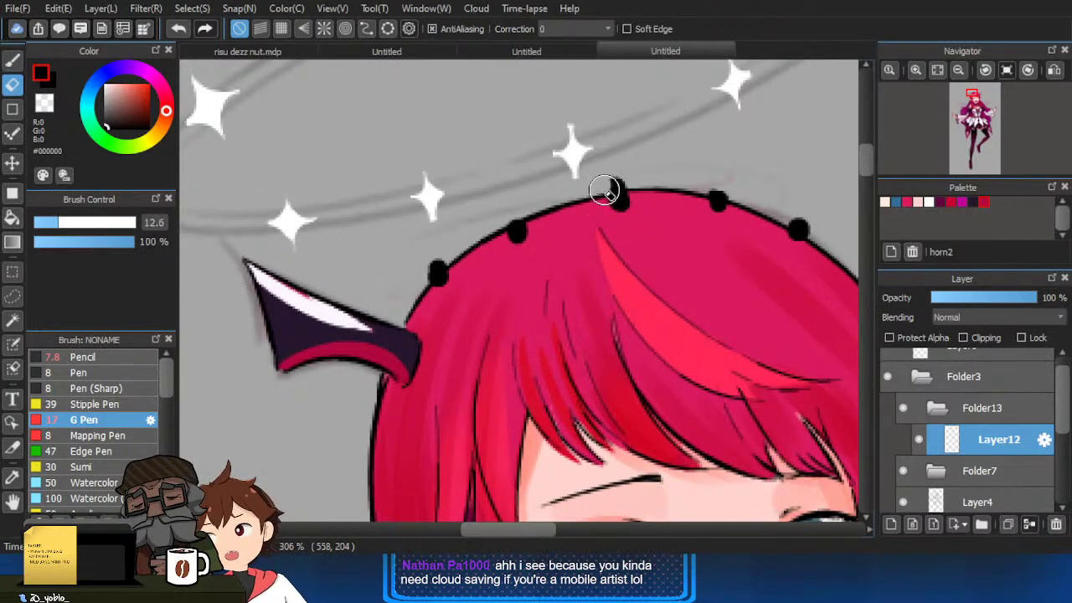
mouse_move(604, 191)
left_mouse_down()
mouse_move(629, 207)
mouse_move(573, 237)
mouse_move(633, 196)
mouse_move(603, 189)
mouse_move(616, 211)
left_mouse_up()
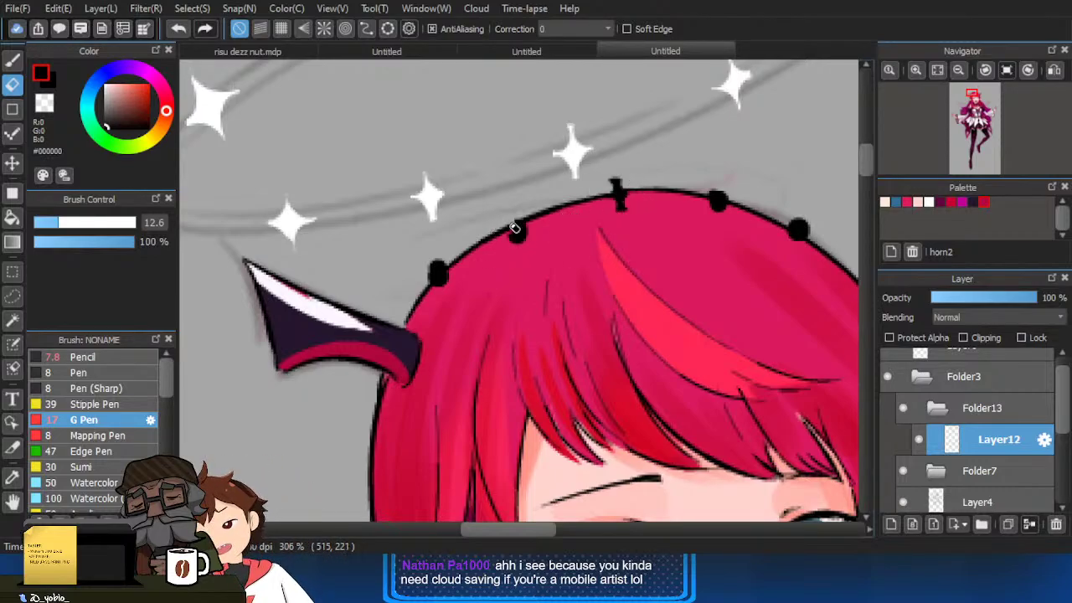
mouse_move(514, 228)
left_mouse_down()
mouse_move(511, 242)
mouse_move(527, 223)
left_mouse_up()
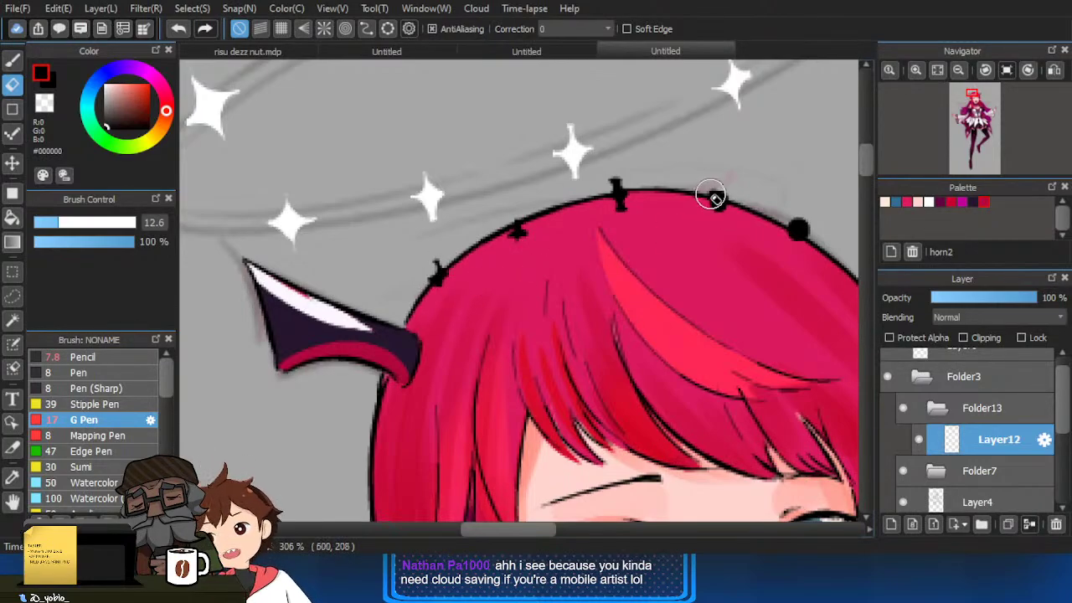
left_click_drag(710, 195, 724, 214)
left_click_drag(789, 240, 807, 229)
key("b")
key("e")
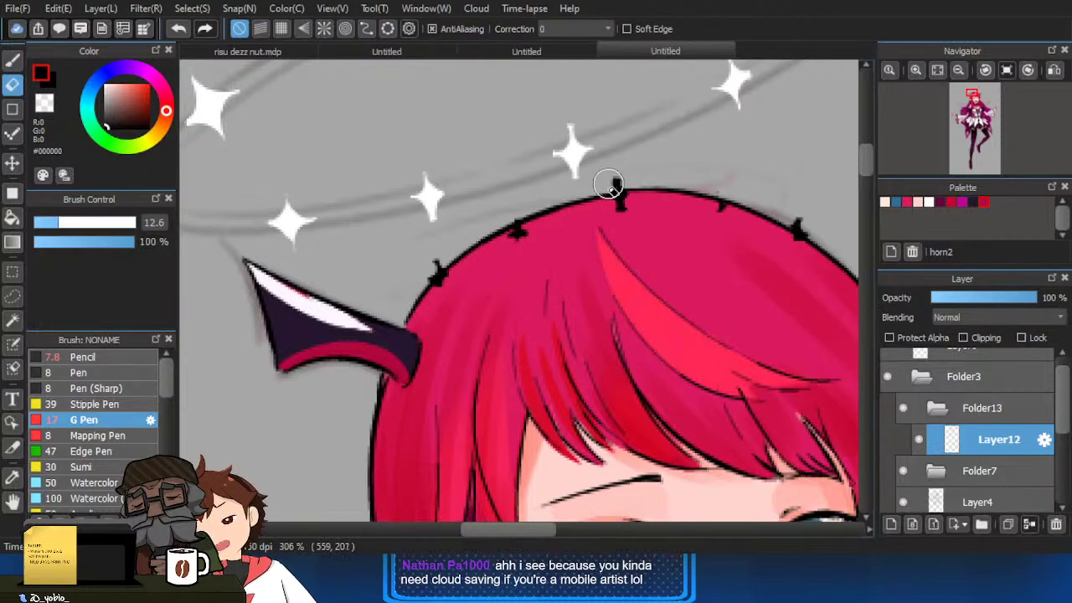
Fill out the points of the black stars on the hair outline with the G Pen at size 6.8.
key("b")
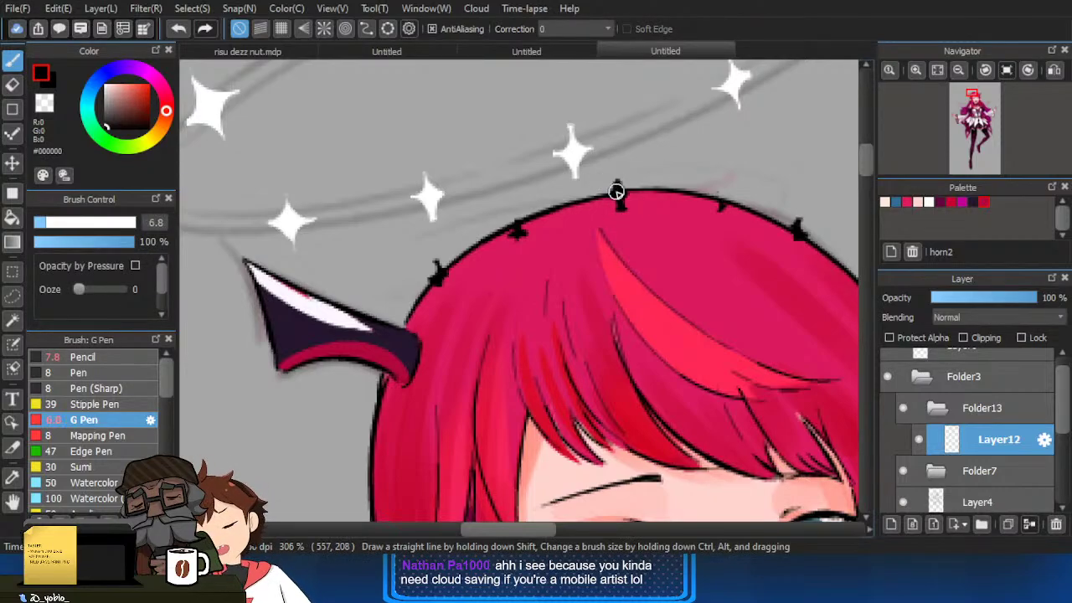
key("ctrl+z")
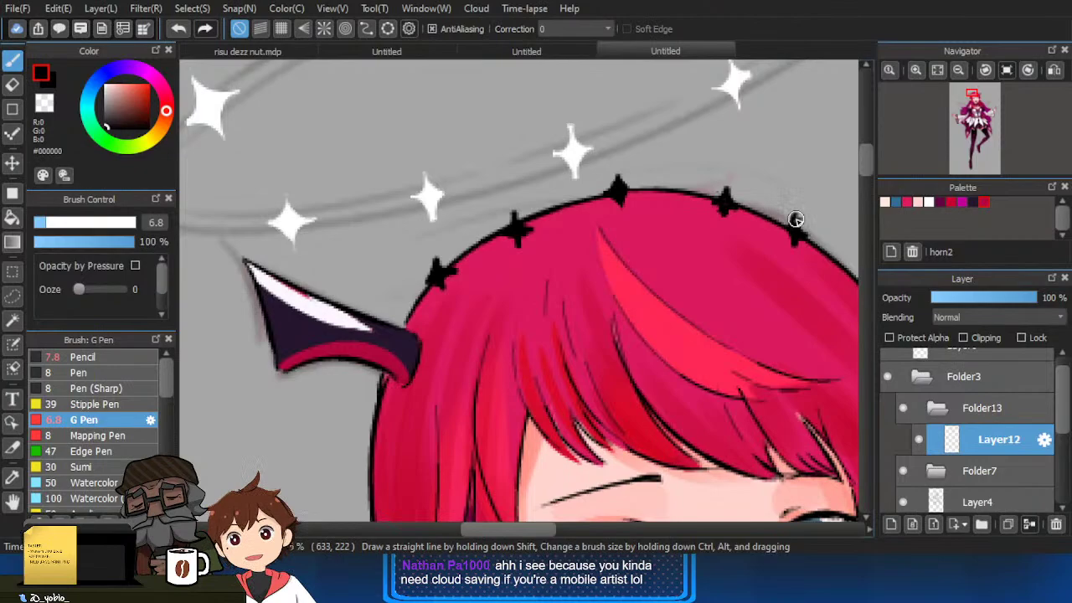
scroll(578, 277, "down", 5)
left_click_drag(722, 305, 727, 273)
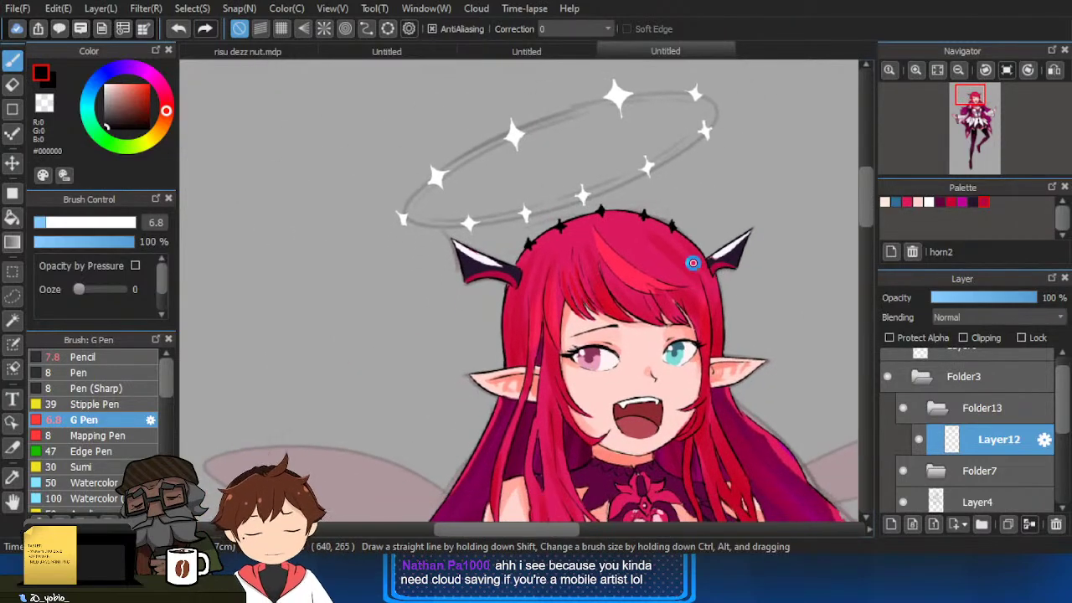
Erase the topmost black star and move the lassoed star to its left inward by (10, -2).
scroll(620, 276, "up", 1)
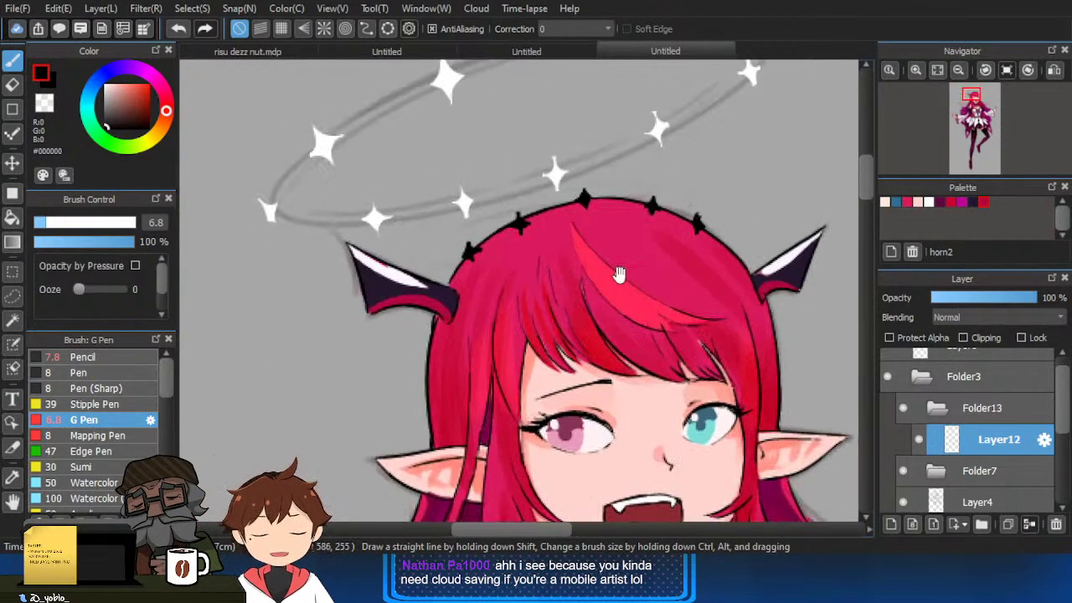
key("e")
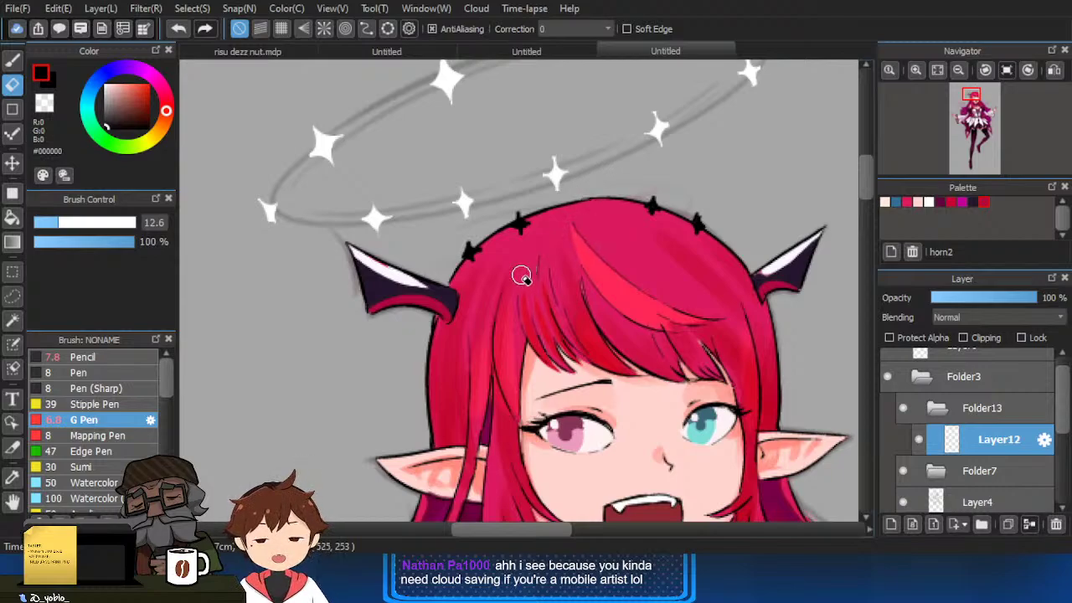
left_click(12, 295)
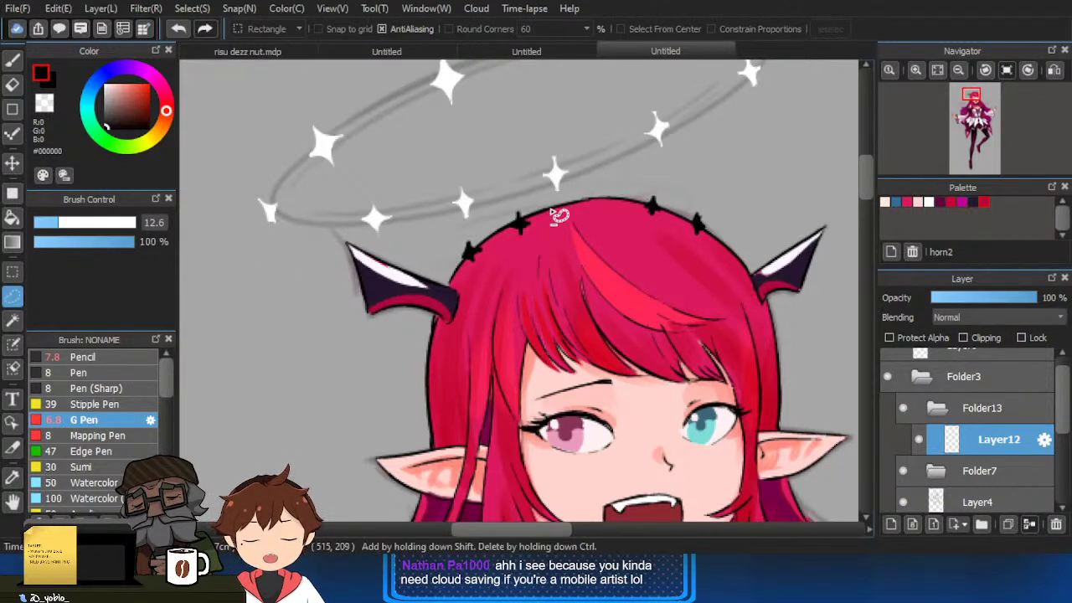
key("ctrl+t")
key("Escape")
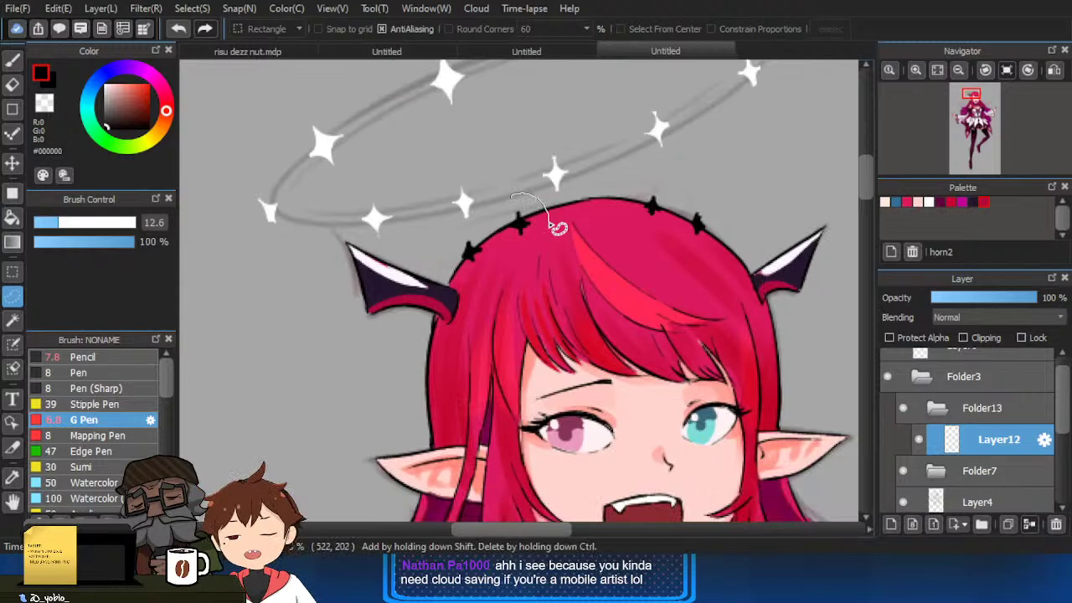
mouse_move(551, 220)
left_mouse_down()
mouse_move(535, 189)
mouse_move(546, 196)
left_mouse_up()
key("ctrl+t")
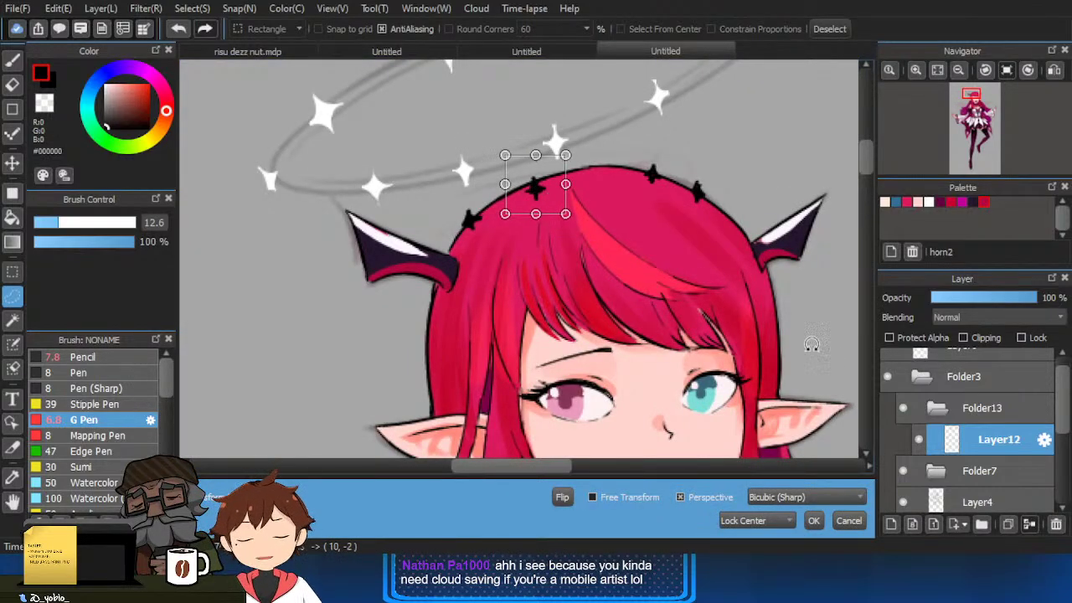
left_click(813, 520)
scroll(517, 211, "up", 1)
key("ctrl+d")
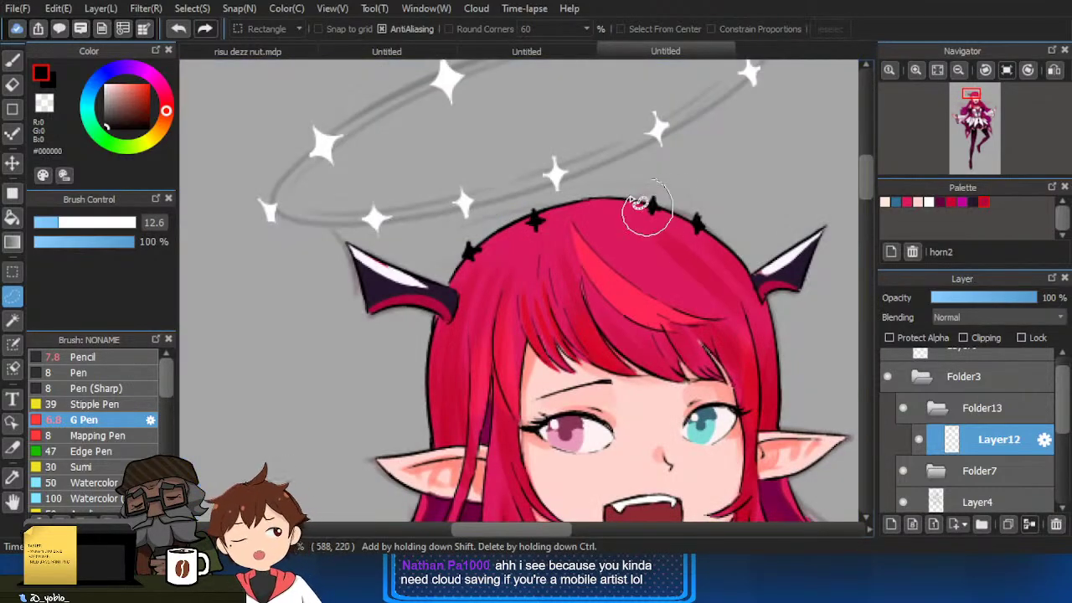
Lasso the black star just right of the crown's centre and move it inward by (-6, 2).
key("ctrl+t")
left_click_drag(630, 198, 649, 177)
key("Return")
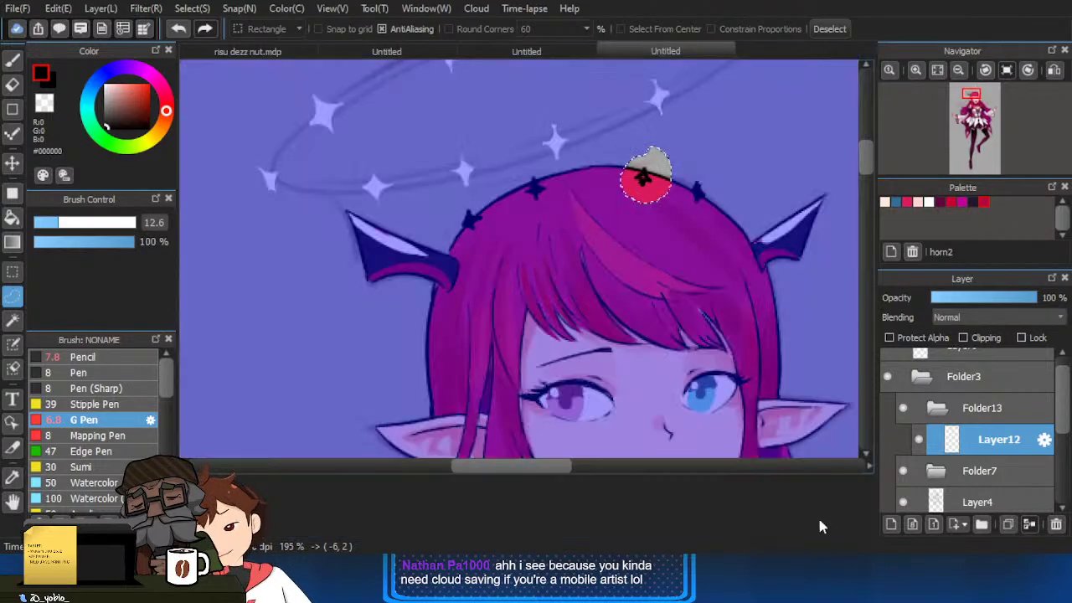
key("ctrl+d")
Paint small highlights on the four black hair stars in the horn's near-white #FCF7FF with the G Pen at size 6.8.
left_click_drag(112, 111, 105, 99)
key("b")
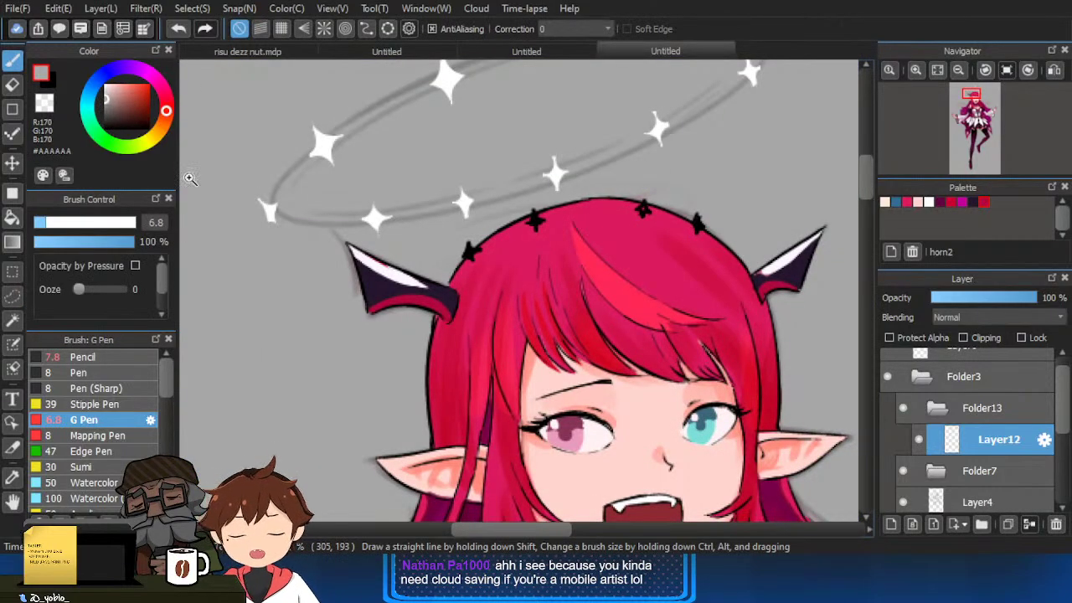
left_click(534, 224)
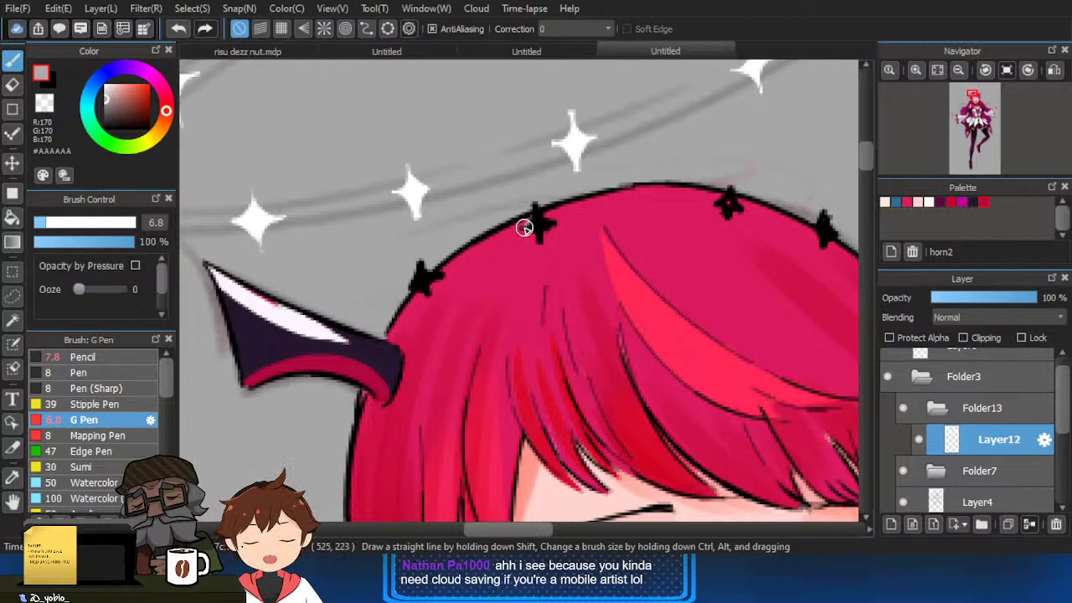
left_click(308, 329, "alt")
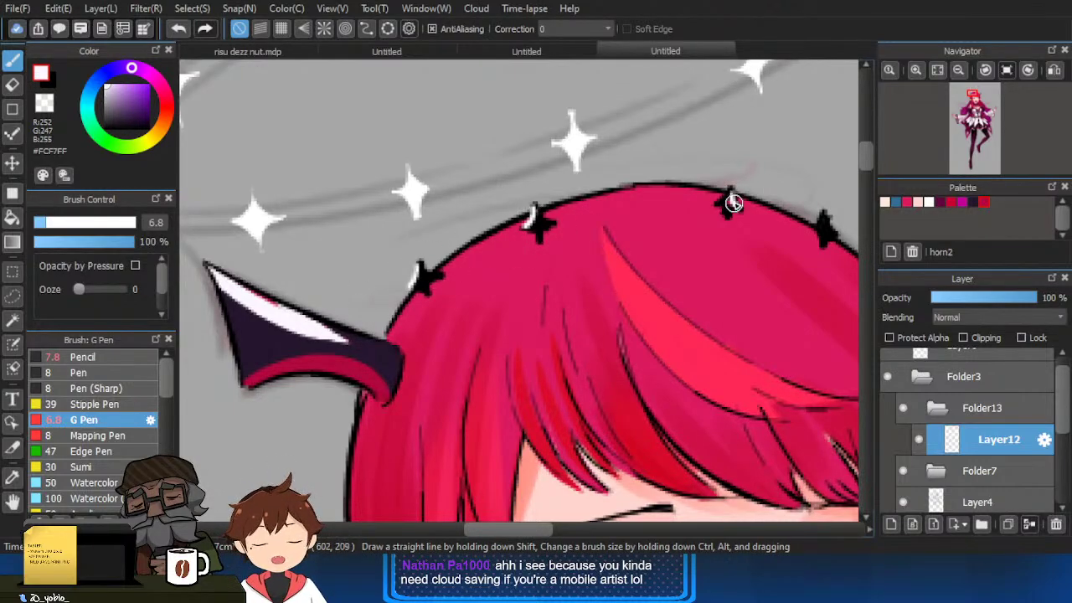
left_click_drag(733, 203, 737, 207)
left_click_drag(843, 224, 780, 222)
left_click(659, 202, "alt")
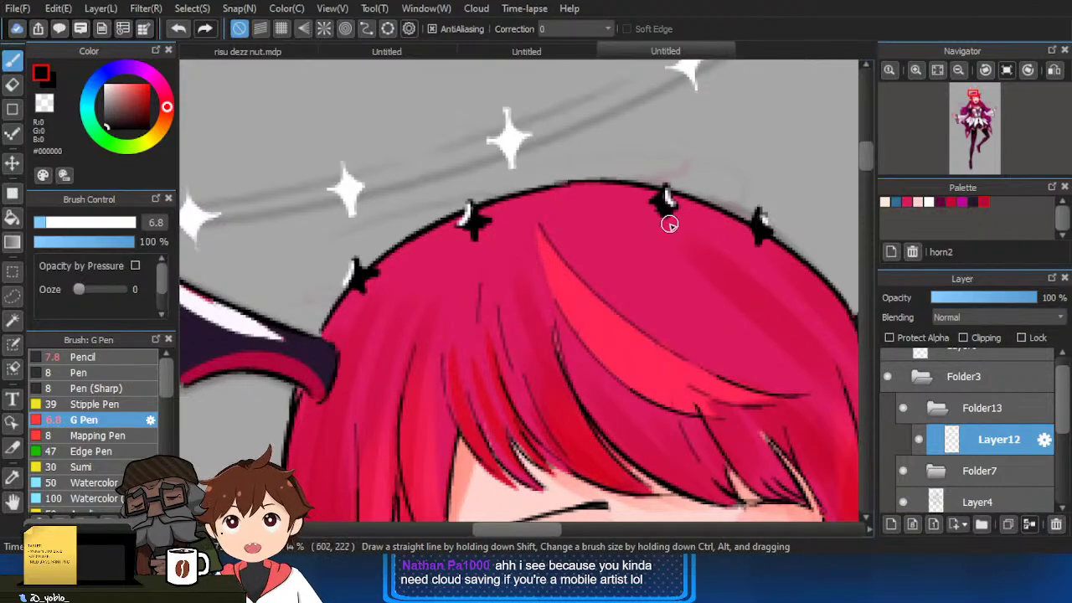
Trim the star highlights with the eraser and black touch-ups, and repaint the rightmost star's highlight in #CEC7CE.
scroll(671, 208, "up", 1)
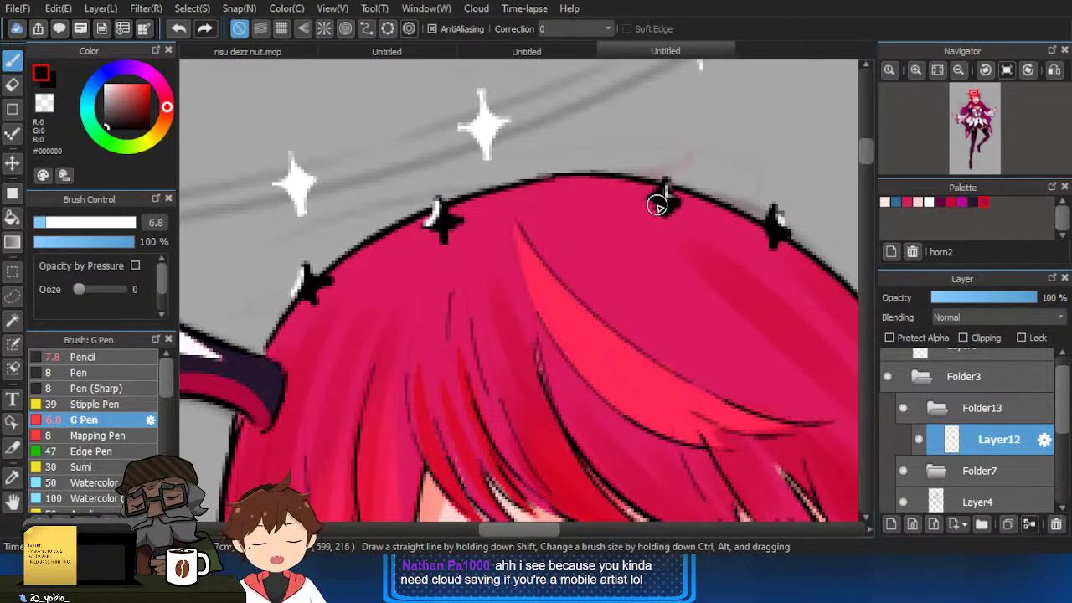
key("e")
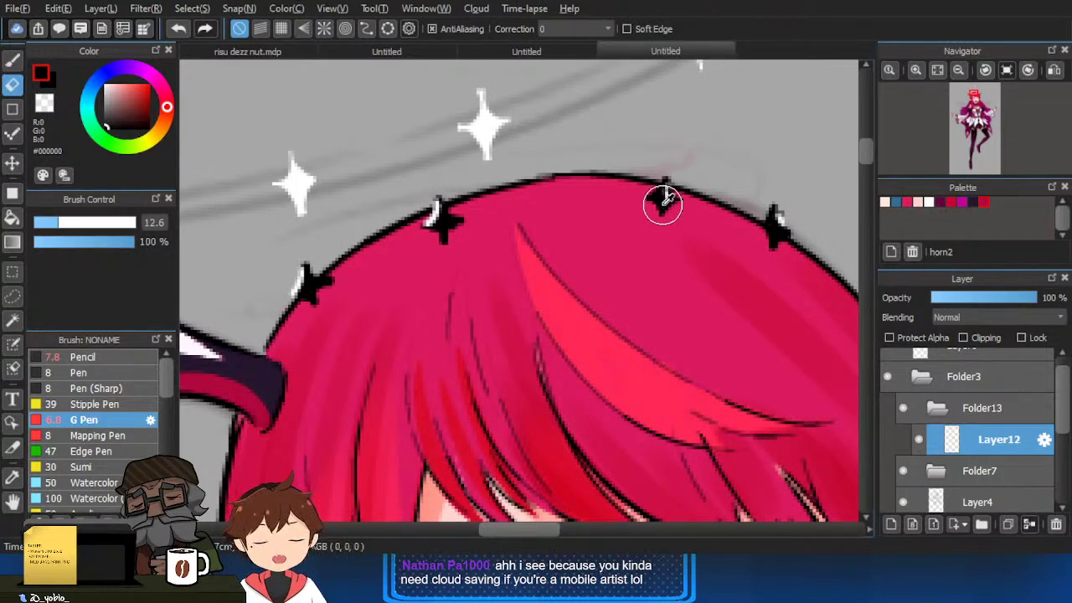
key("b")
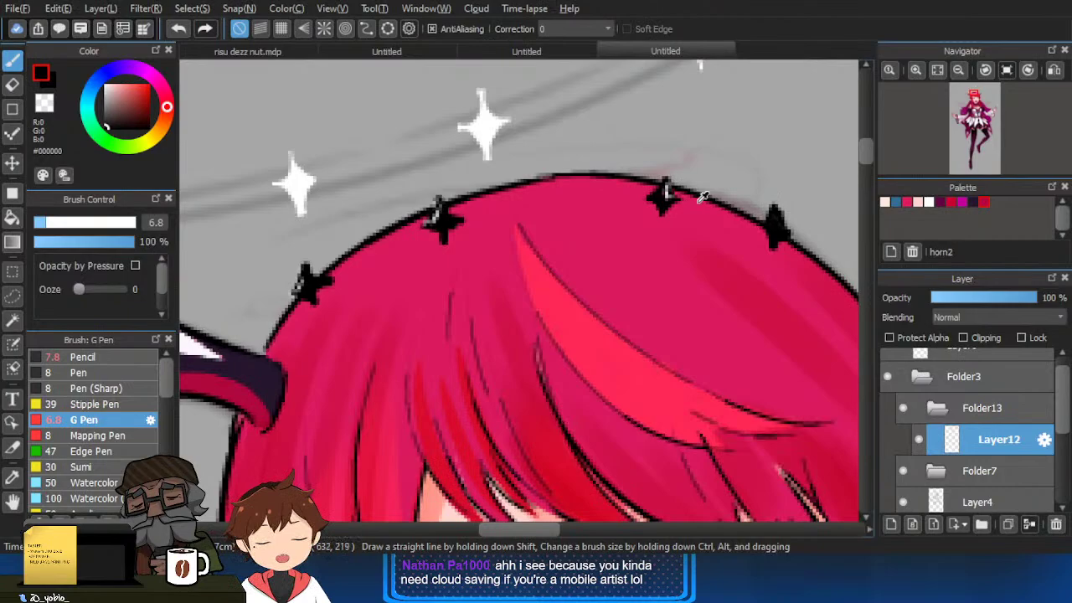
left_click(665, 191, "alt")
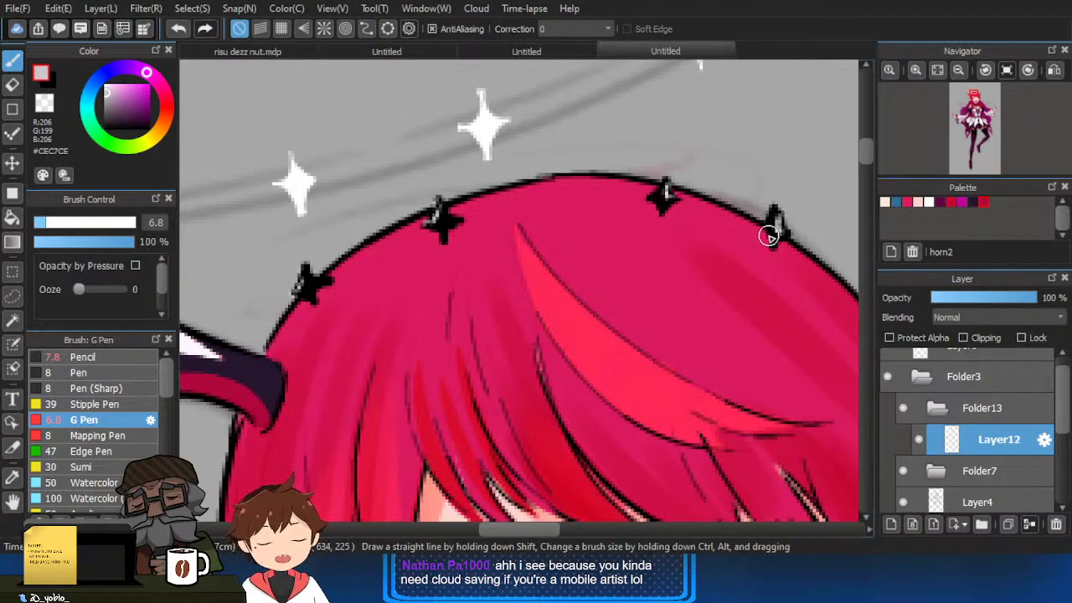
scroll(783, 241, "down", 3)
left_click_drag(809, 249, 720, 282)
scroll(768, 278, "down", 1)
scroll(669, 234, "up", 1)
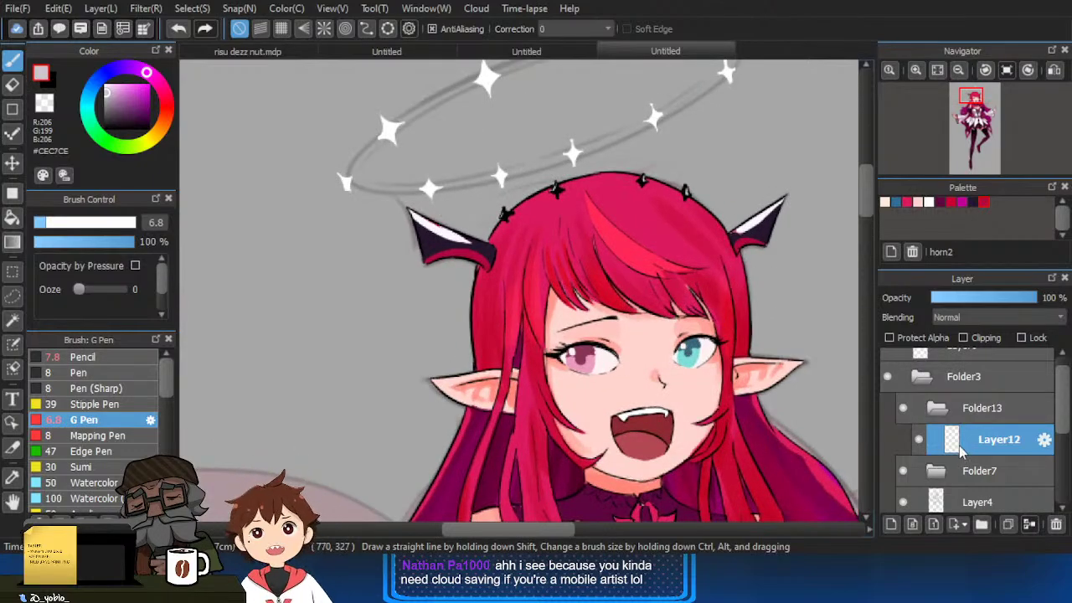
Load the character's silhouette as a selection and make the Multiply layer Layer10 active.
left_click(939, 410)
left_click(938, 440)
scroll(972, 461, "down", 3)
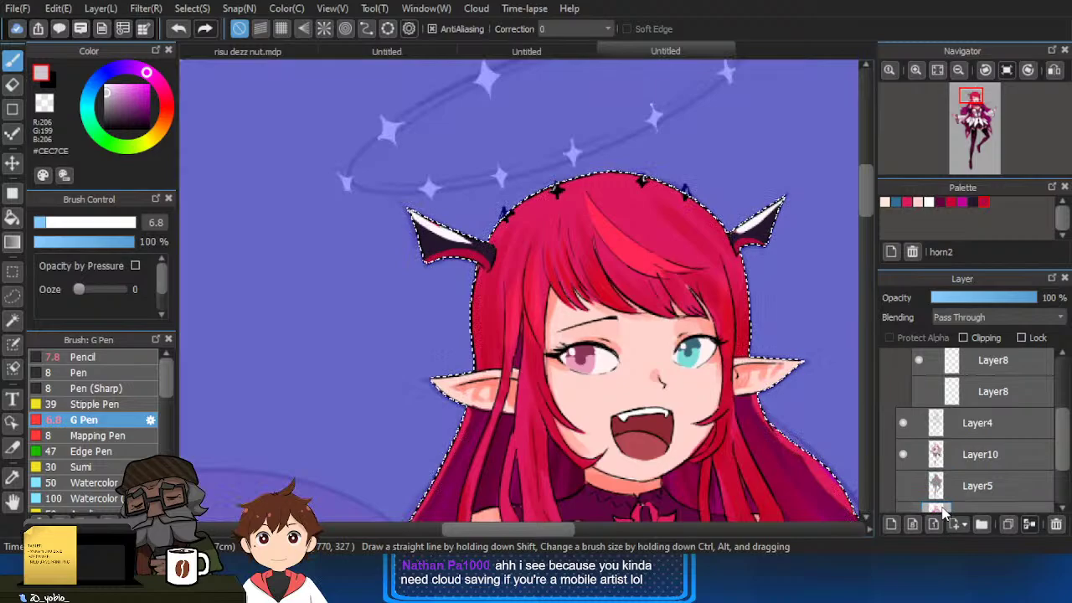
left_click(980, 454)
Paint darker shading strands at the crown of the hair in #D51551 with the G Pen at size 11.1.
scroll(580, 232, "up", 1)
left_click(579, 225, "alt")
left_click_drag(570, 162, 560, 227)
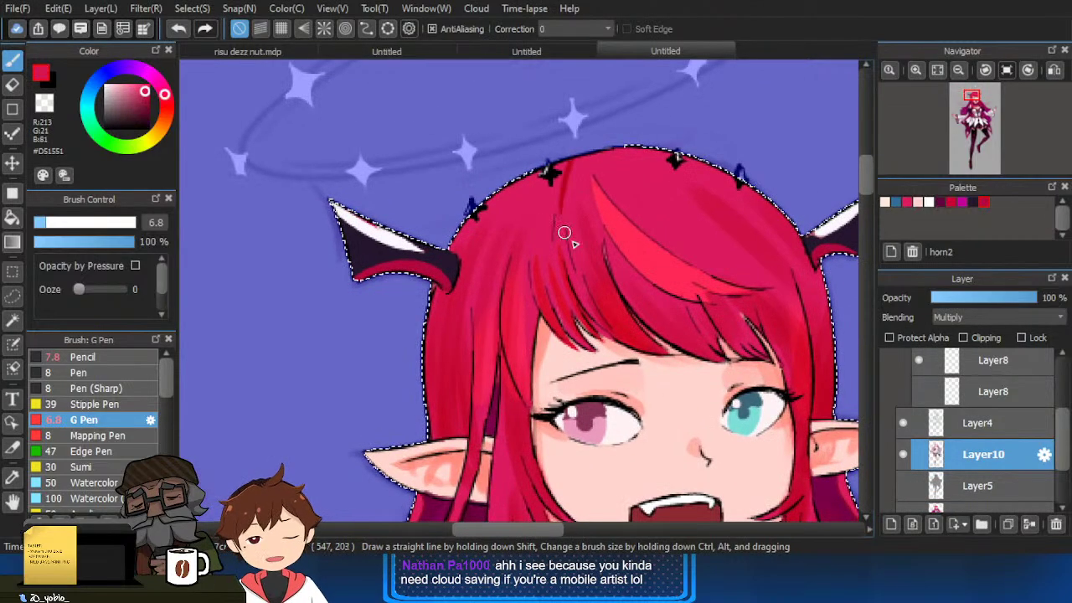
key("ctrl+z")
key("bracketright")
left_click_drag(575, 164, 556, 201)
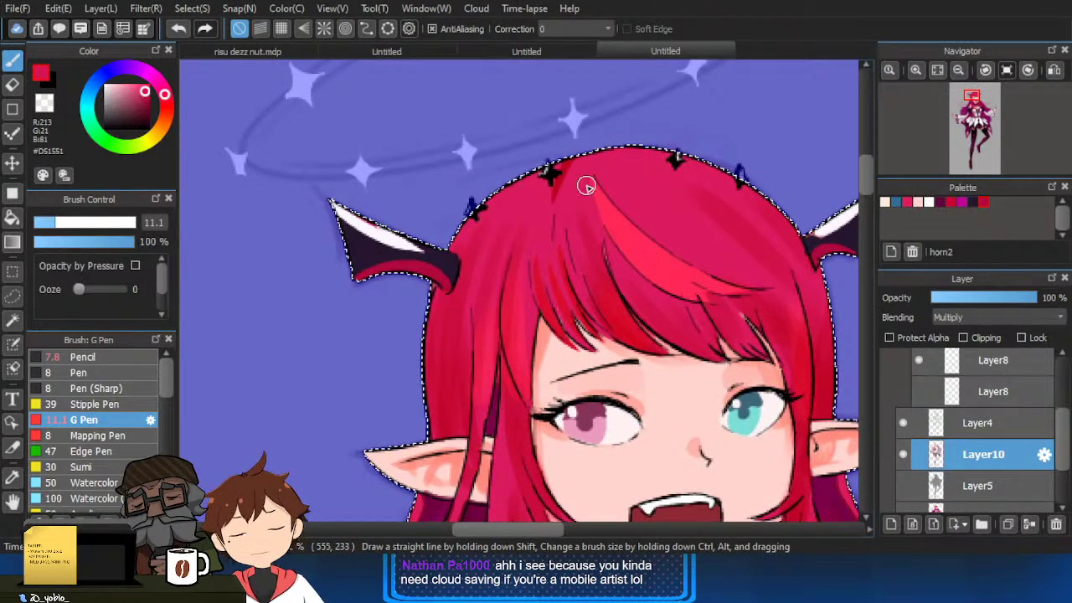
Add a new layer above Layer4, set its blending mode to Add, and choose the Pencil brush.
left_click(141, 358)
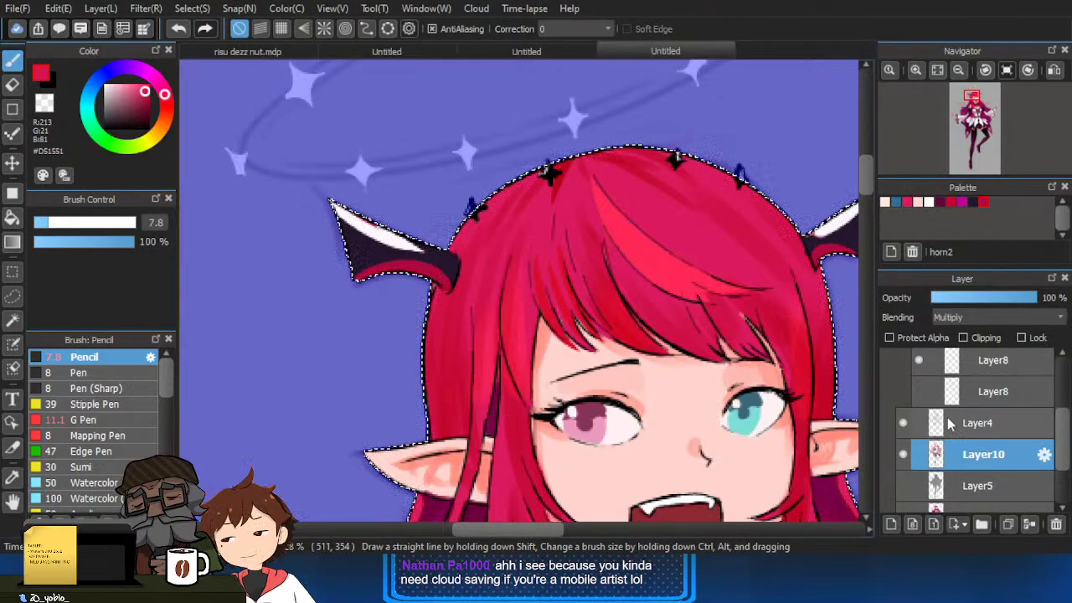
left_click(902, 424)
left_click(902, 423)
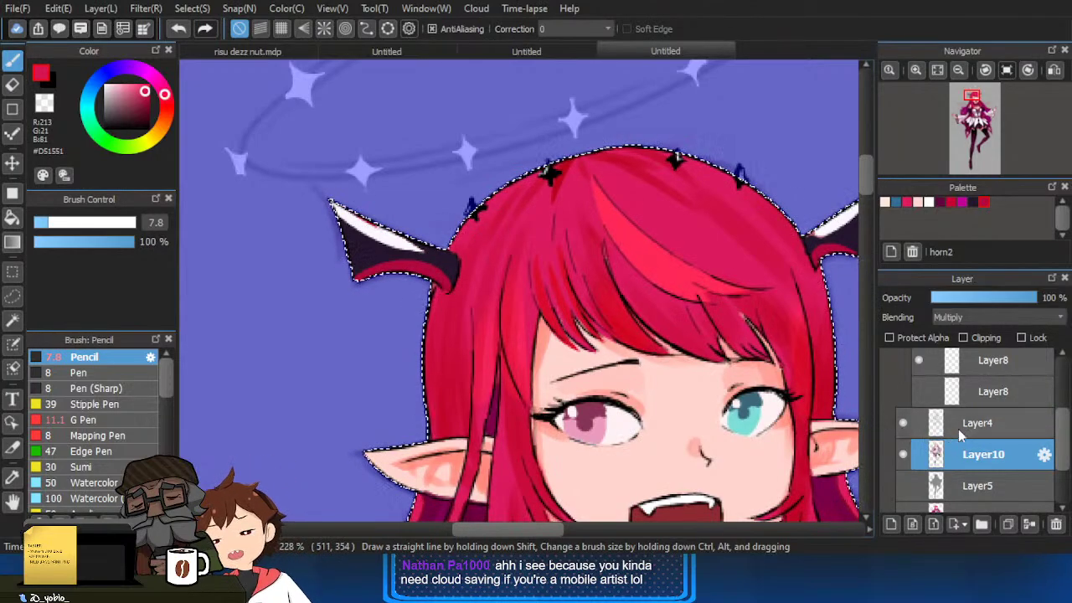
left_click(960, 427)
left_click(892, 524)
left_click(991, 319)
left_click(980, 356)
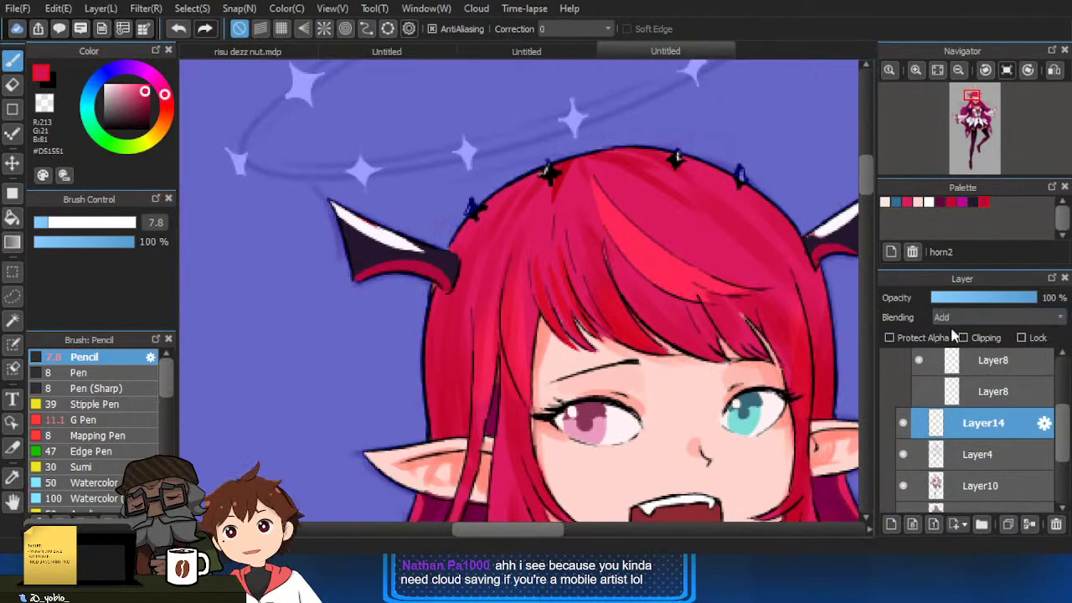
Paint light highlight strokes on the bright streak in the bangs in #FF6E8C with the Pencil at size 5.5.
left_click_drag(573, 180, 569, 244)
key("ctrl+z")
left_click(618, 223, "alt")
left_click_drag(594, 208, 600, 250)
key("ctrl+z")
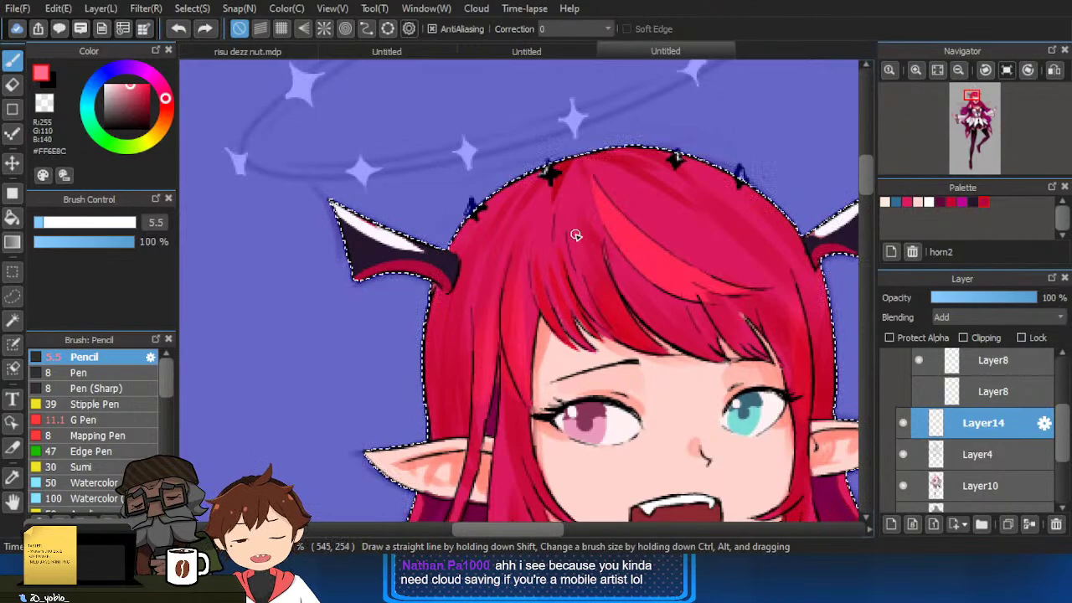
left_click_drag(600, 190, 660, 273)
key("ctrl+z")
key("ctrl+z")
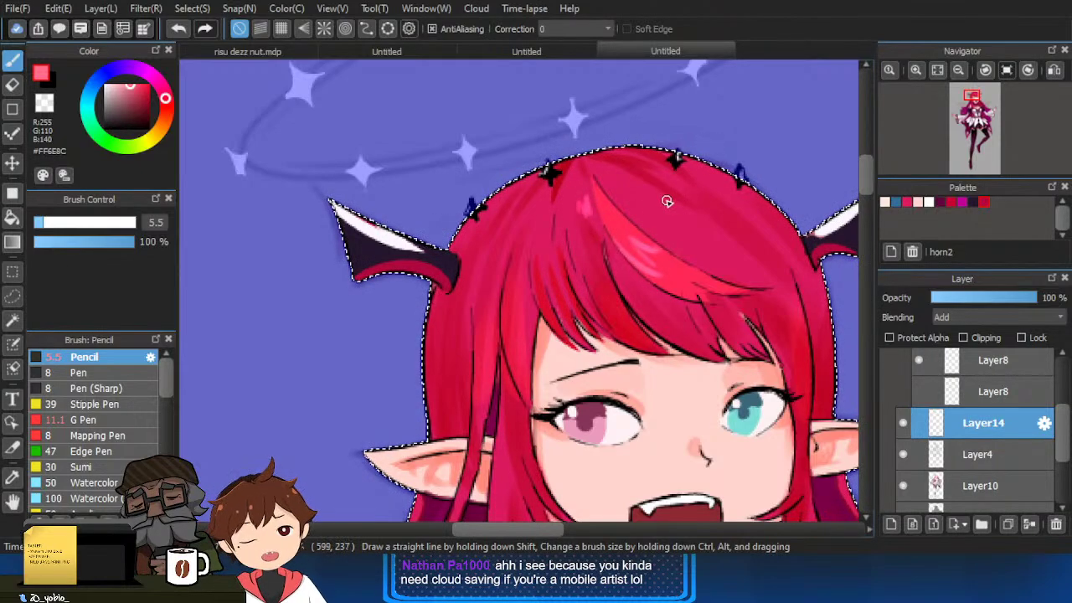
key("ctrl+d")
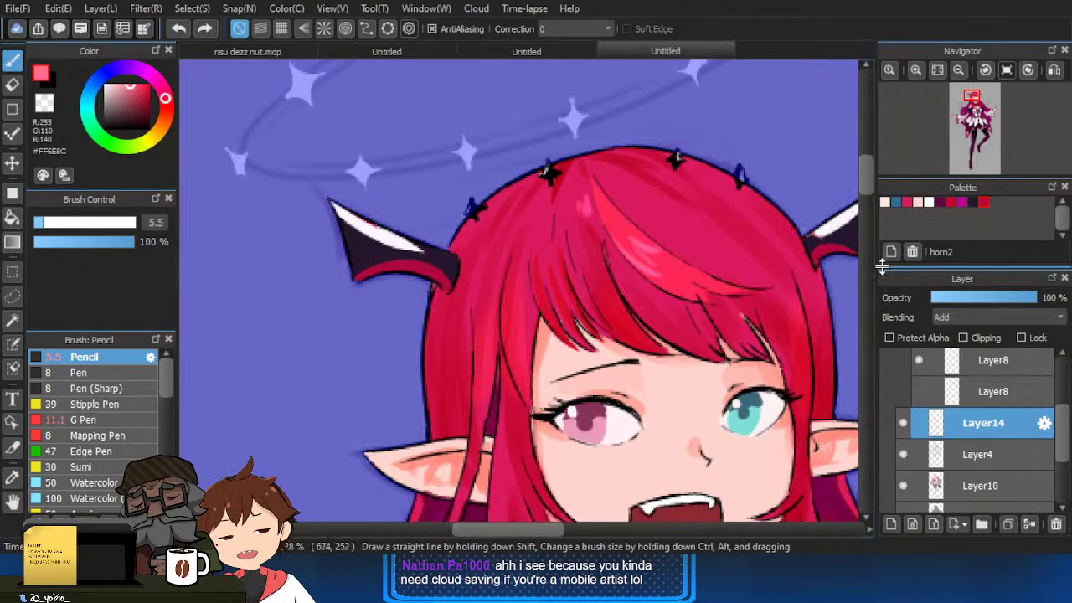
Flip the canvas view horizontally and paint #FF6E8C highlight strokes across both sides of the hair's crown at size 5.5.
left_click(1055, 71)
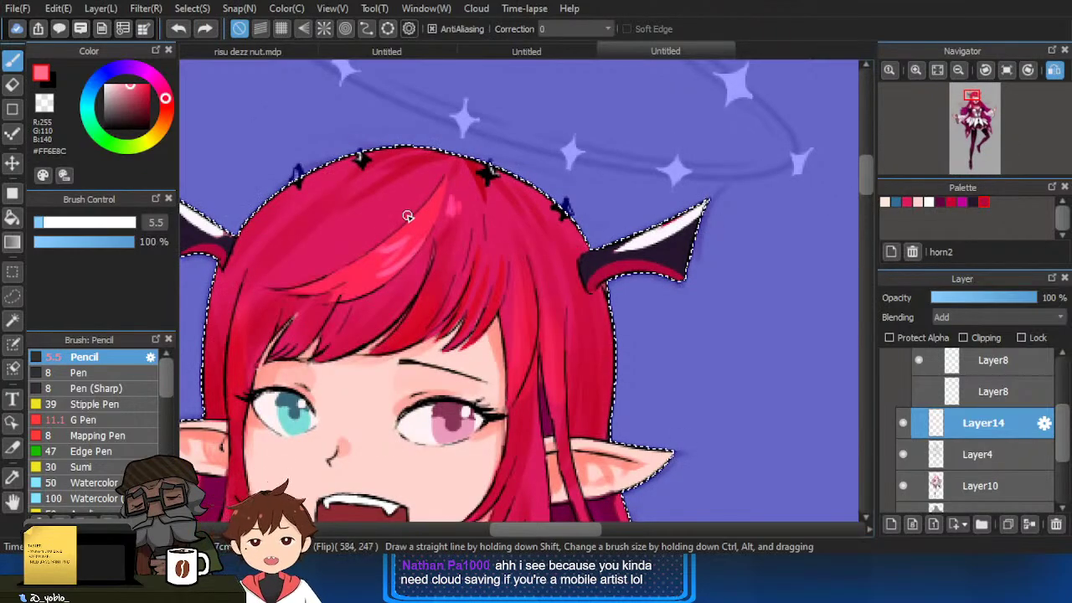
mouse_move(408, 217)
left_mouse_down()
mouse_move(378, 218)
mouse_move(400, 192)
mouse_move(347, 230)
mouse_move(357, 208)
mouse_move(315, 214)
mouse_move(339, 188)
mouse_move(277, 222)
left_mouse_up()
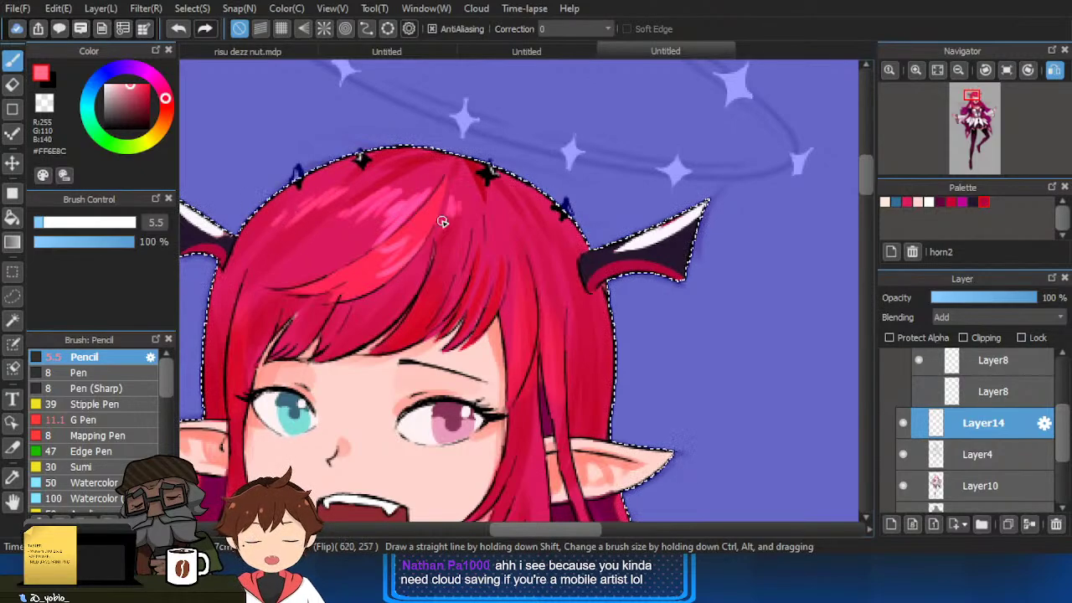
key("ctrl+z")
key("ctrl+z")
key("ctrl+z")
key("ctrl+z")
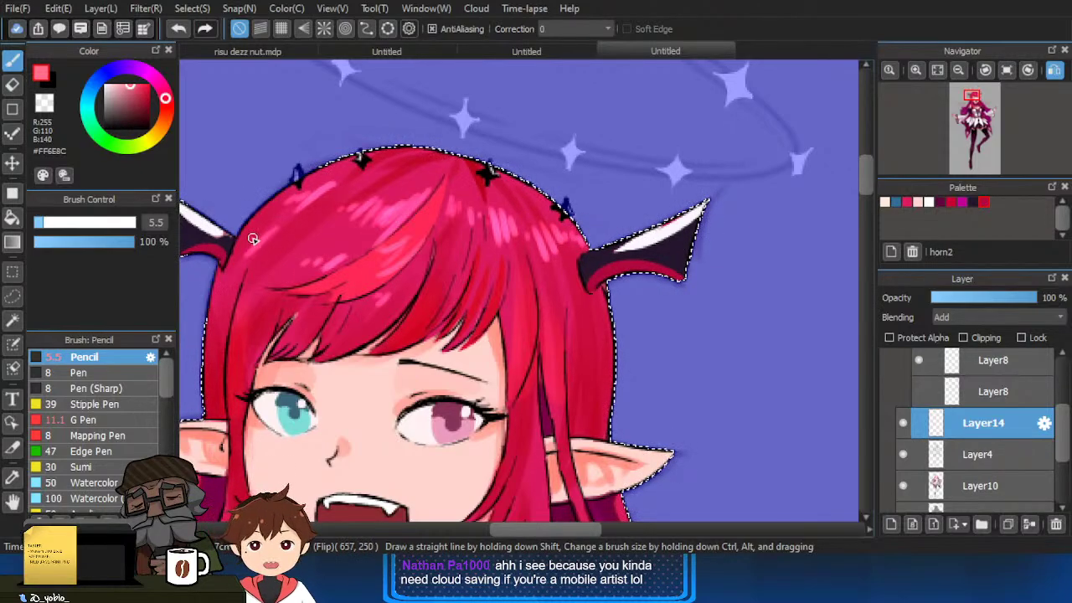
mouse_move(251, 251)
left_mouse_down()
mouse_move(263, 215)
mouse_move(220, 289)
left_mouse_up()
left_click_drag(307, 331, 333, 275)
Paint glowing strokes along the outer edge of the long hair on the teal-eye side in #CA0C3B at size 9.
scroll(331, 275, "down", 2)
left_click_drag(369, 308, 425, 221)
left_click_drag(333, 316, 313, 376)
key("ctrl+z")
left_click(336, 326, "alt")
mouse_move(336, 326)
left_mouse_down()
mouse_move(324, 356)
mouse_move(333, 330)
left_mouse_up()
key("ctrl+z")
left_click_drag(282, 364, 338, 307)
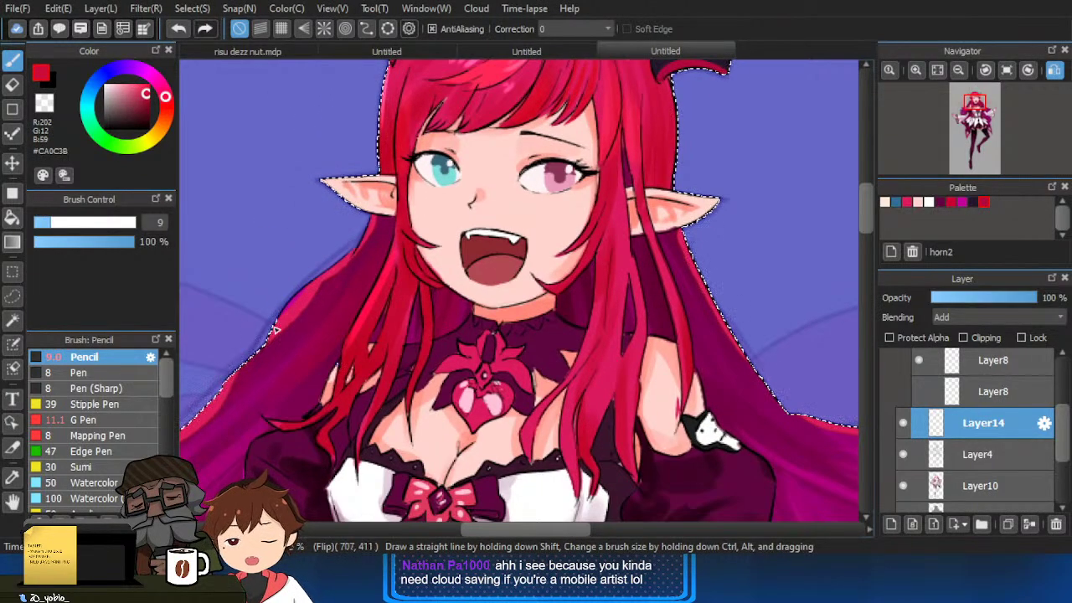
scroll(267, 345, "down", 2)
scroll(266, 345, "left", 2)
left_click_drag(449, 217, 356, 308)
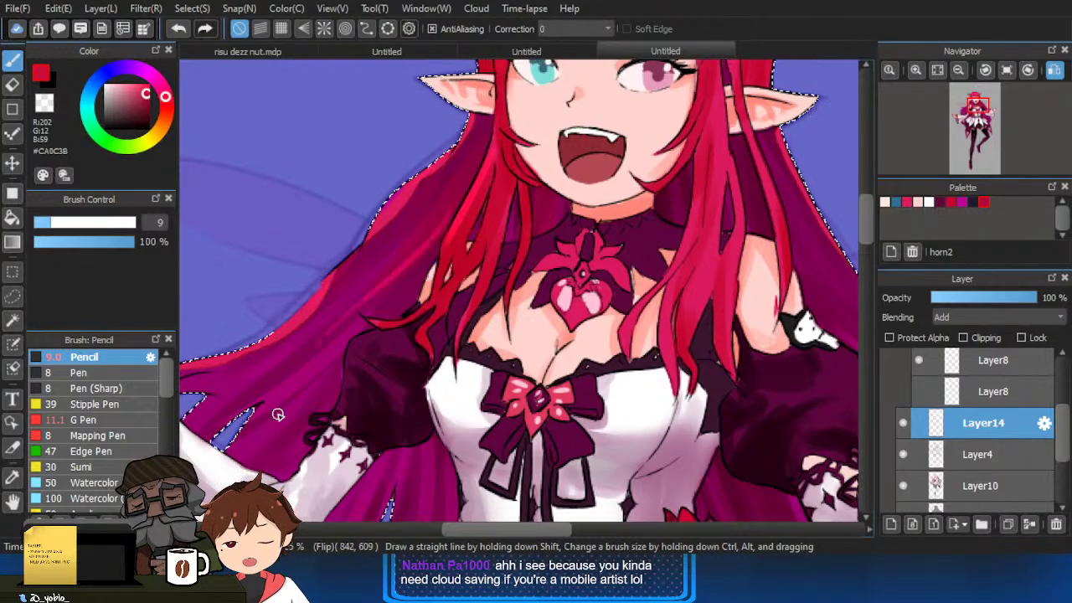
left_click_drag(352, 379, 407, 316)
Brighten the lower hair strands behind the teal-eye side sleeve, down to the bow, in #CA0C3B at size 20.
scroll(407, 315, "down", 2)
key("ctrl+z")
key("bracketright")
key("bracketright")
key("bracketright")
key("bracketright")
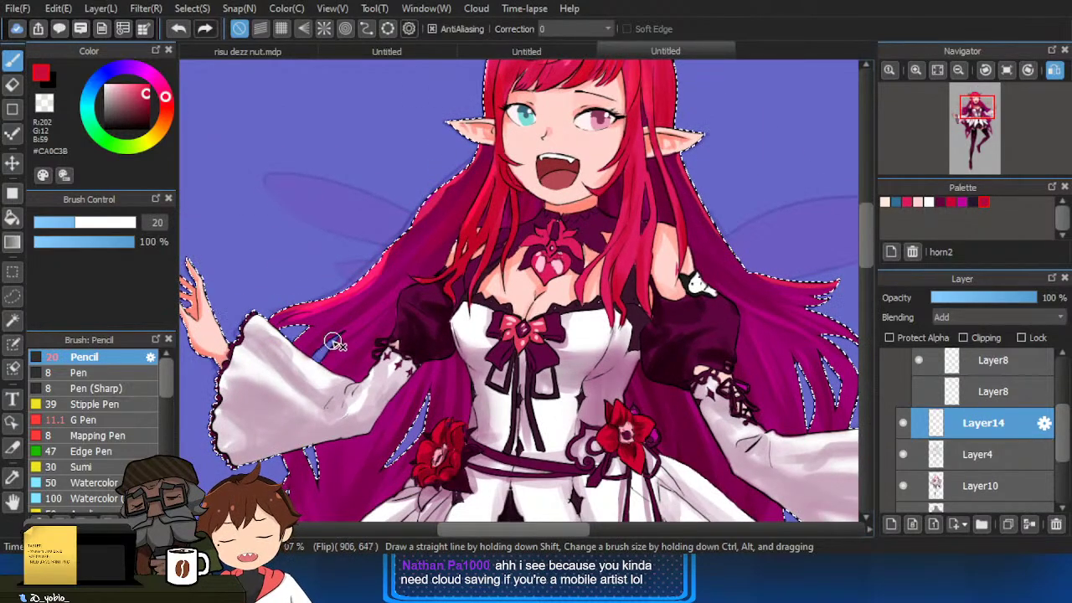
scroll(371, 346, "down", 3)
scroll(371, 346, "left", 1)
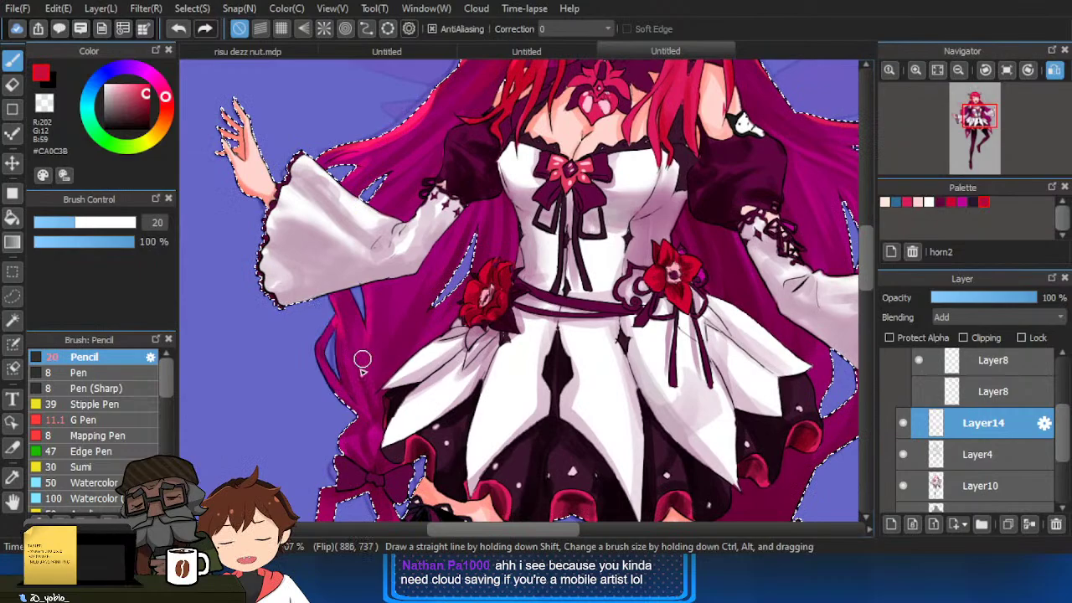
scroll(373, 352, "down", 3)
left_click_drag(376, 369, 391, 314)
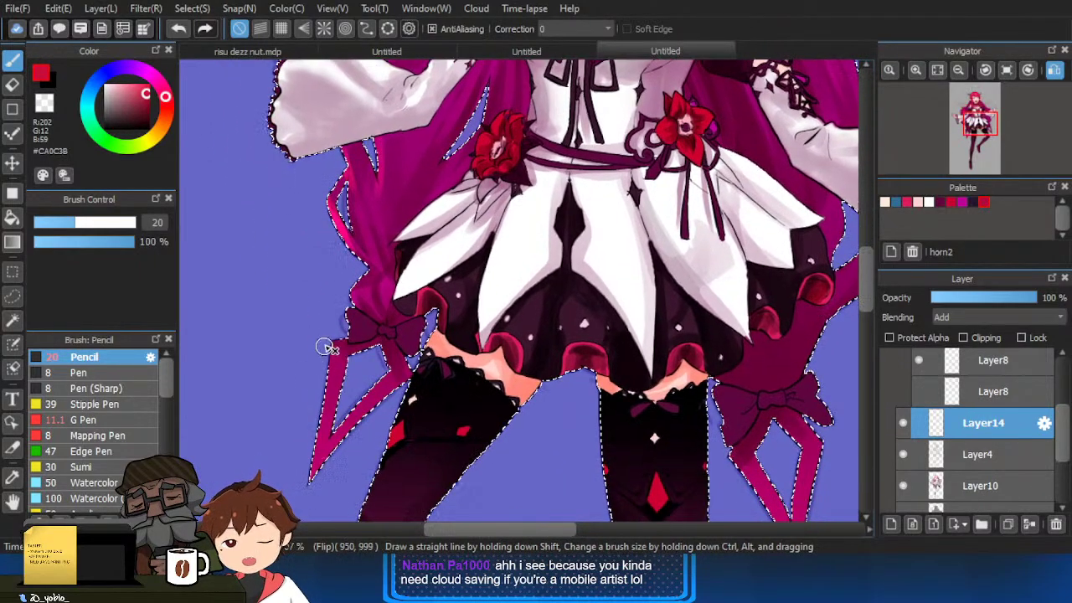
Brighten the pointed hair tips below both hair bows in #CA0C3B with the Pencil at size 39.
key("bracketright")
key("bracketright")
key("bracketright")
key("bracketright")
mouse_move(308, 506)
left_mouse_down()
mouse_move(402, 349)
mouse_move(328, 483)
left_mouse_up()
key("ctrl+d")
left_click_drag(374, 453, 329, 347)
scroll(731, 386, "up", 3)
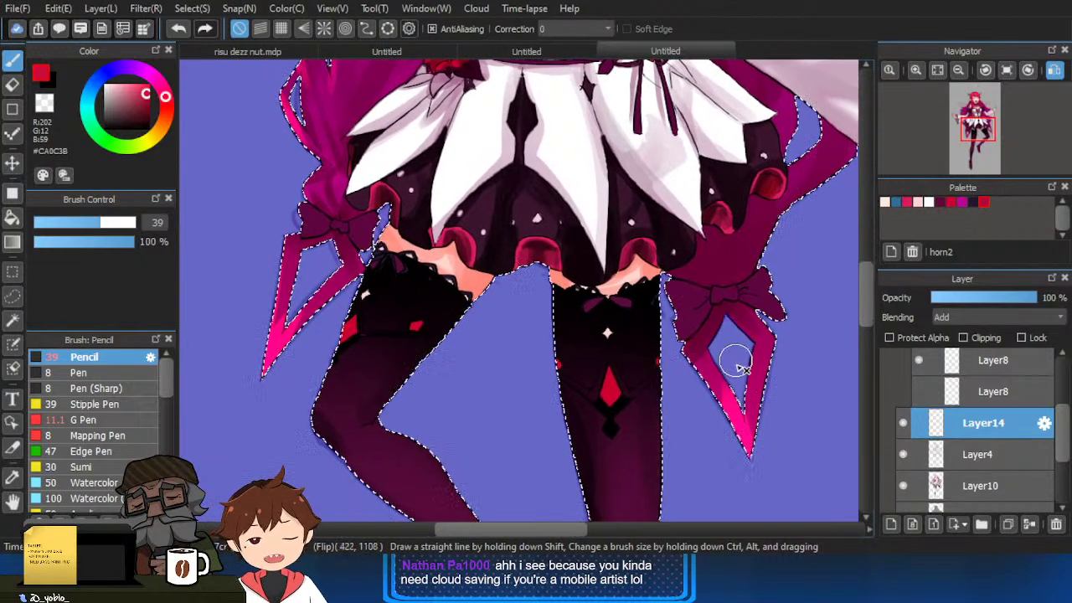
scroll(775, 327, "right", 1)
Paint glowing strokes on the hair strand between the skirt and the pink-eye side sleeve at size 30.
key("bracketleft")
key("bracketleft")
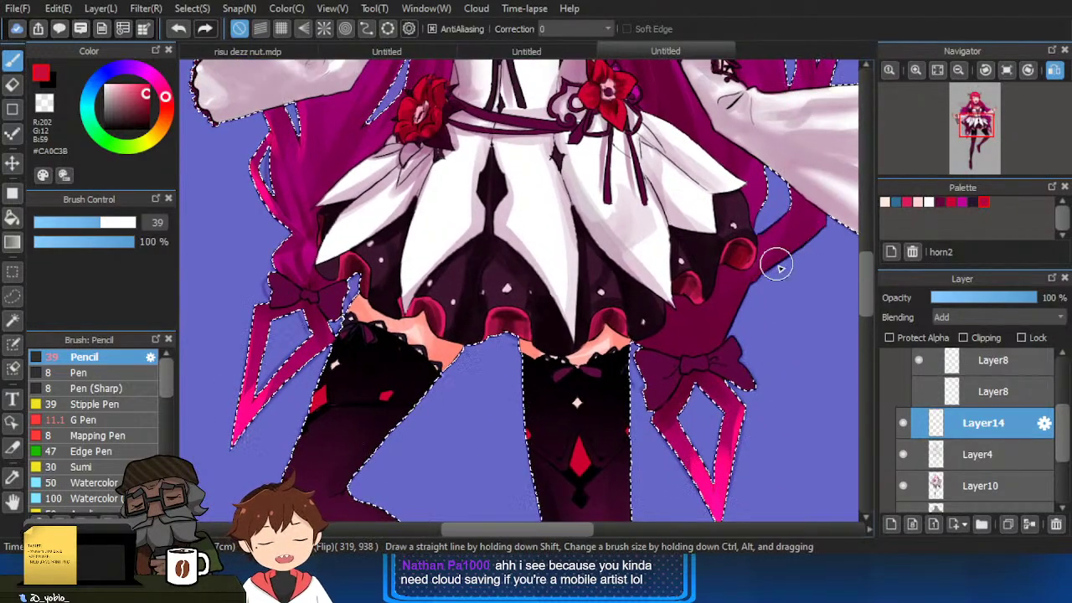
left_click_drag(770, 265, 706, 366)
scroll(692, 383, "up", 4)
scroll(692, 383, "right", 1)
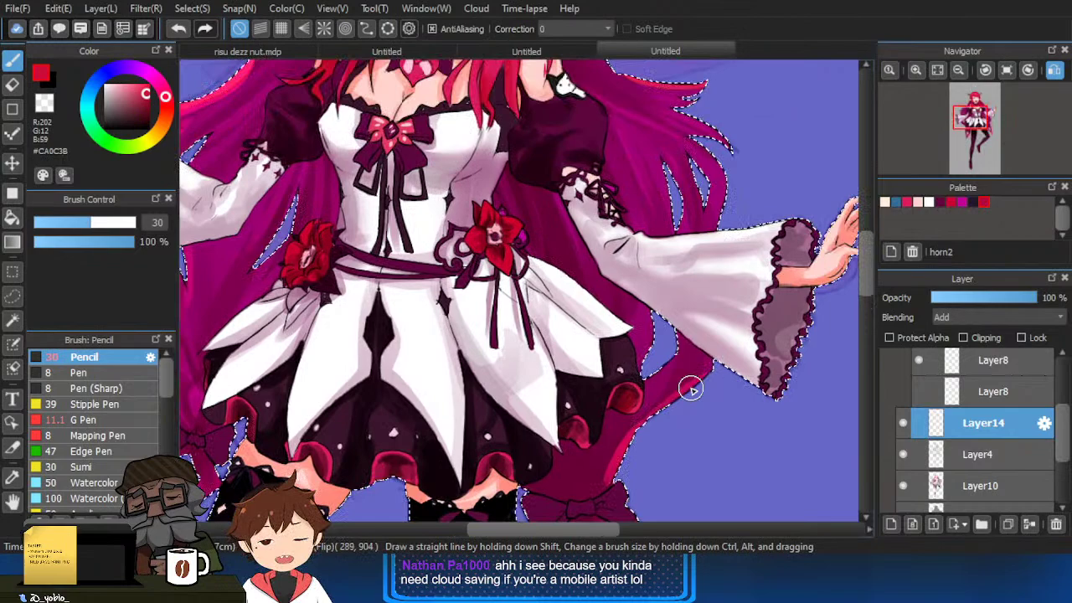
Paint glowing strokes on the flared hair ends behind the pink-eye side puff sleeve at size 19.
key("bracketleft")
key("bracketleft")
key("bracketleft")
scroll(689, 238, "up", 2)
scroll(689, 238, "left", 1)
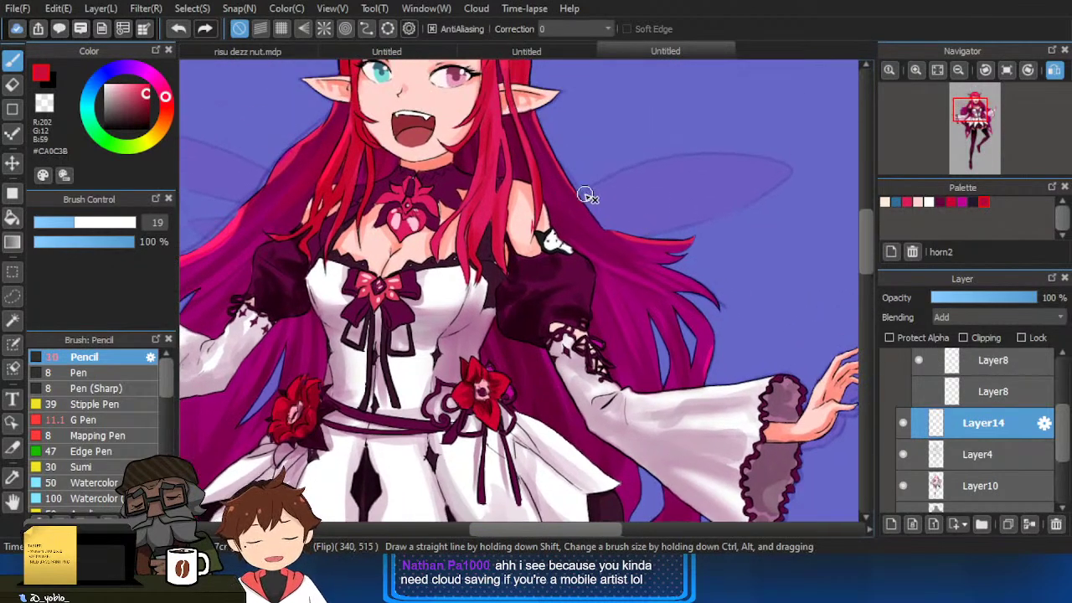
key("bracketleft")
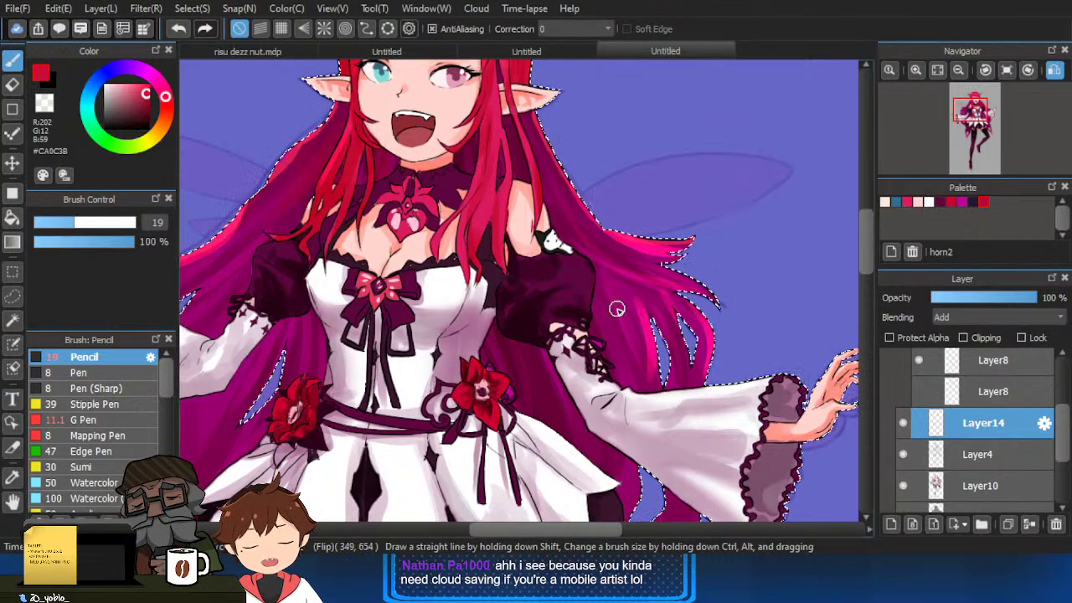
Add #CA0C3B highlight strands to the hair between the teal-eye side sleeve and the waist at size 15.
key("ctrl+d")
left_click_drag(473, 371, 549, 381)
key("bracketleft")
key("bracketleft")
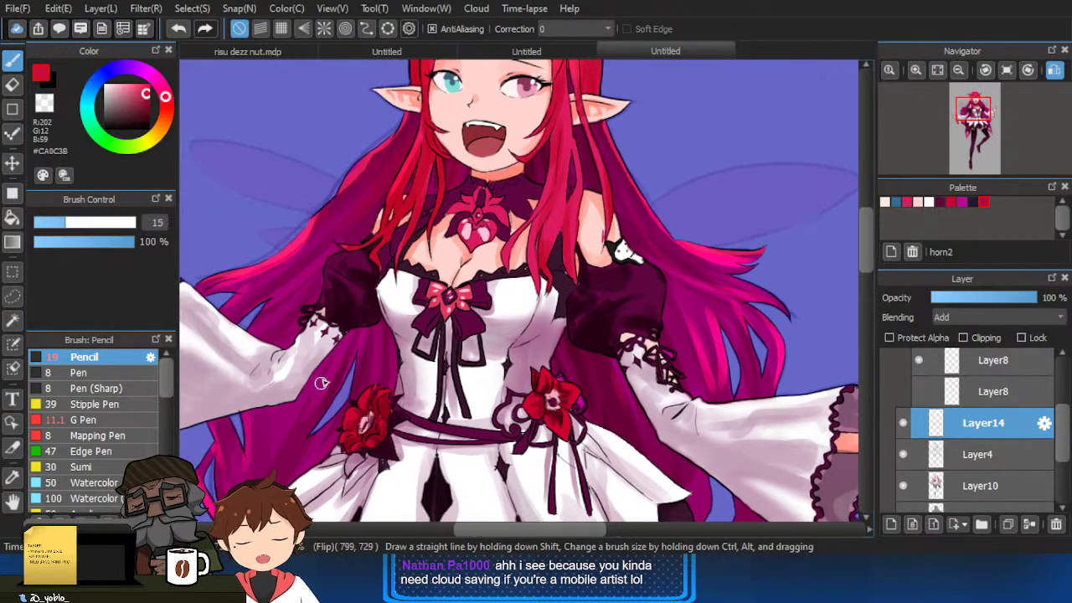
key("ctrl+z")
mouse_move(338, 352)
left_mouse_down()
mouse_move(323, 407)
mouse_move(332, 424)
mouse_move(371, 374)
left_mouse_up()
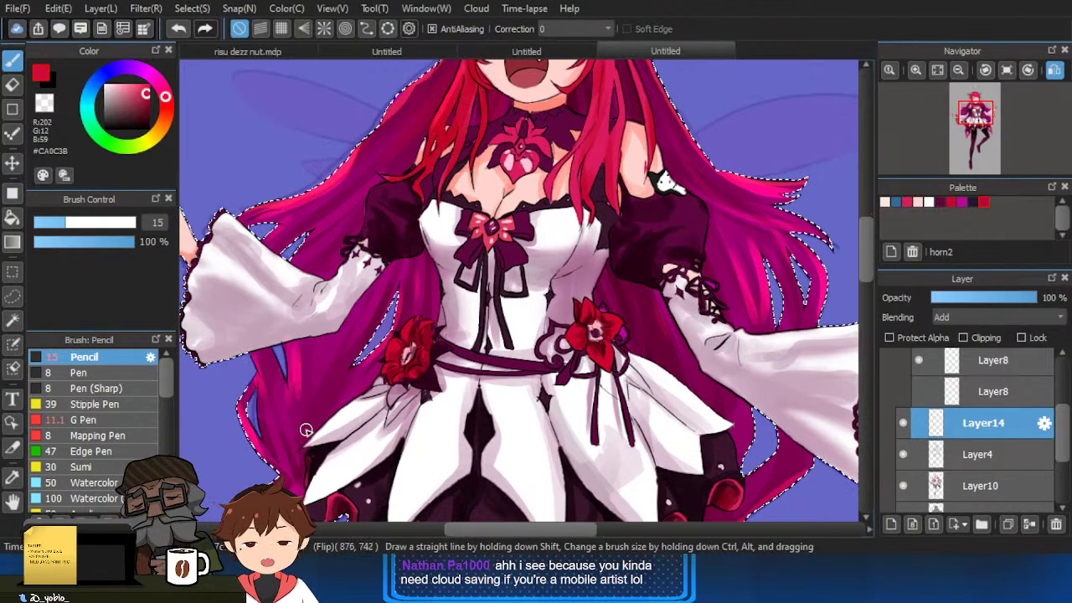
Brighten the front hair strands beside the neck on the teal-eye side, reducing the Pencil from size 15 to 9.7.
scroll(351, 369, "up", 3)
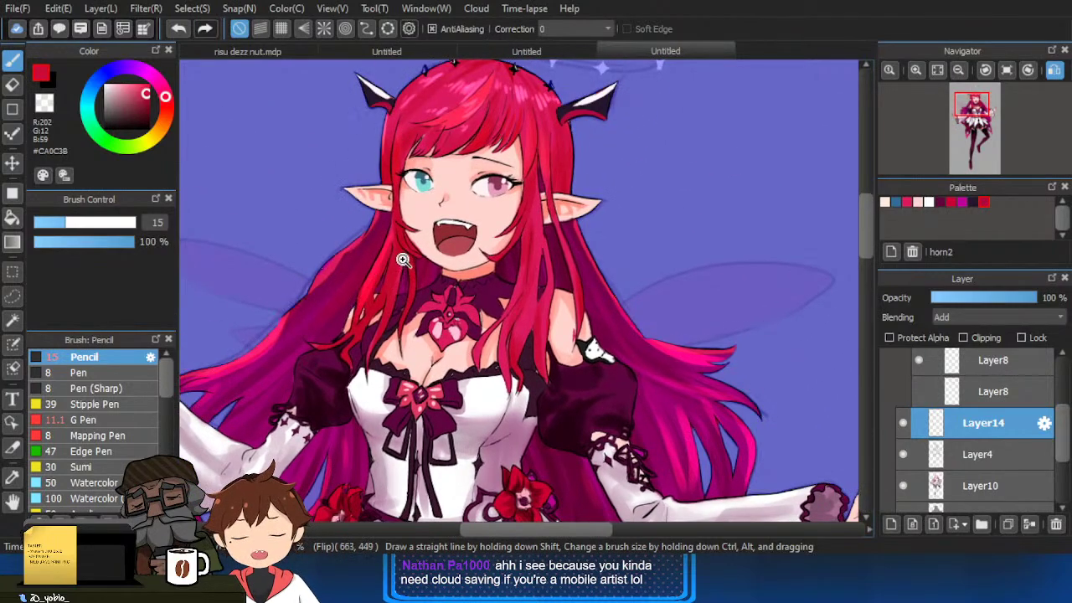
scroll(393, 243, "up", 2)
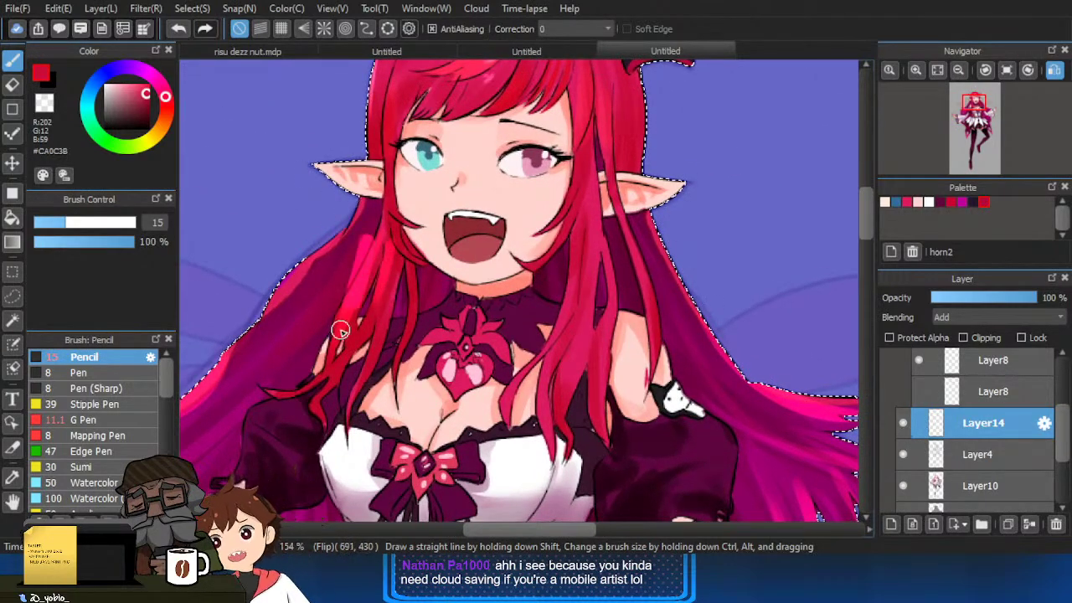
key("bracketleft")
key("bracketleft")
scroll(354, 326, "up", 4)
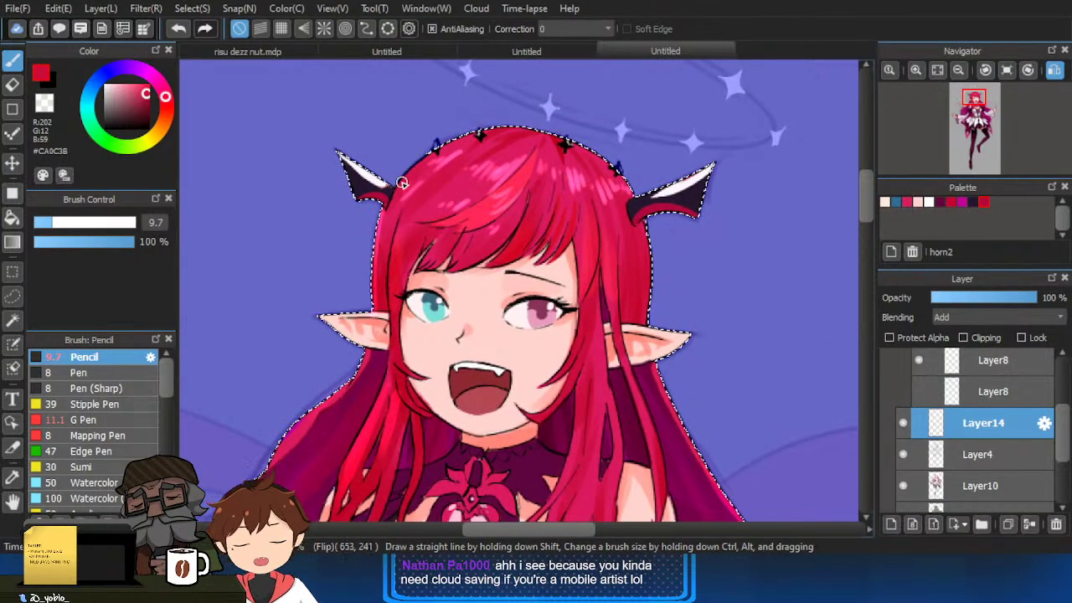
Paint a #CA0C3B glow along the top edge of the hair's crown, enlarging the Pencil up to size 21.
mouse_move(402, 182)
left_mouse_down()
mouse_move(467, 144)
mouse_move(400, 186)
mouse_move(420, 148)
left_mouse_up()
key("bracketright")
key("bracketright")
left_click_drag(609, 160, 609, 165)
key("ctrl+z")
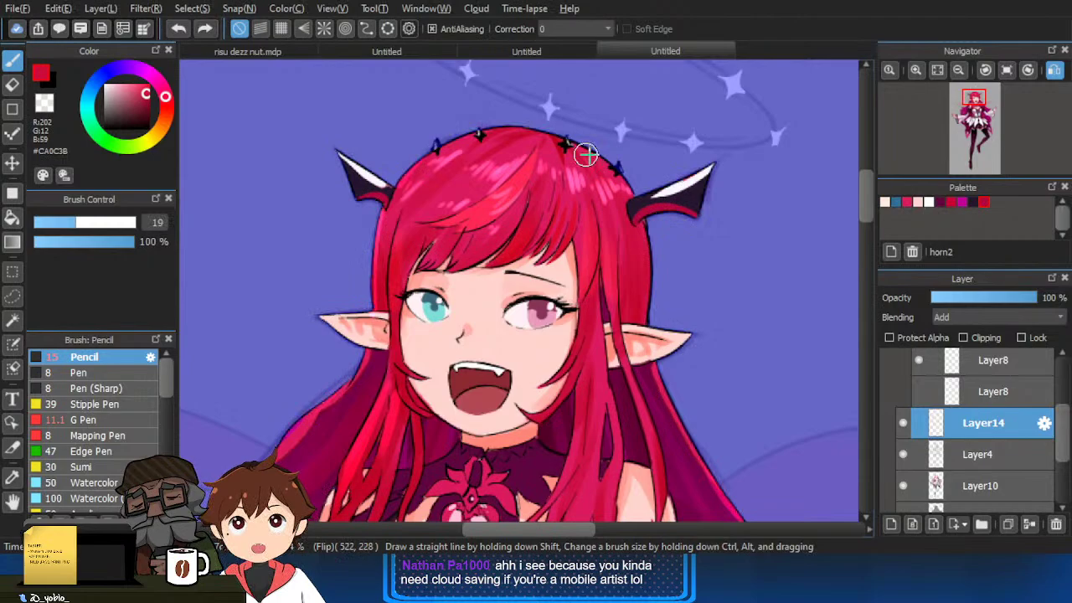
key("bracketright")
key("bracketright")
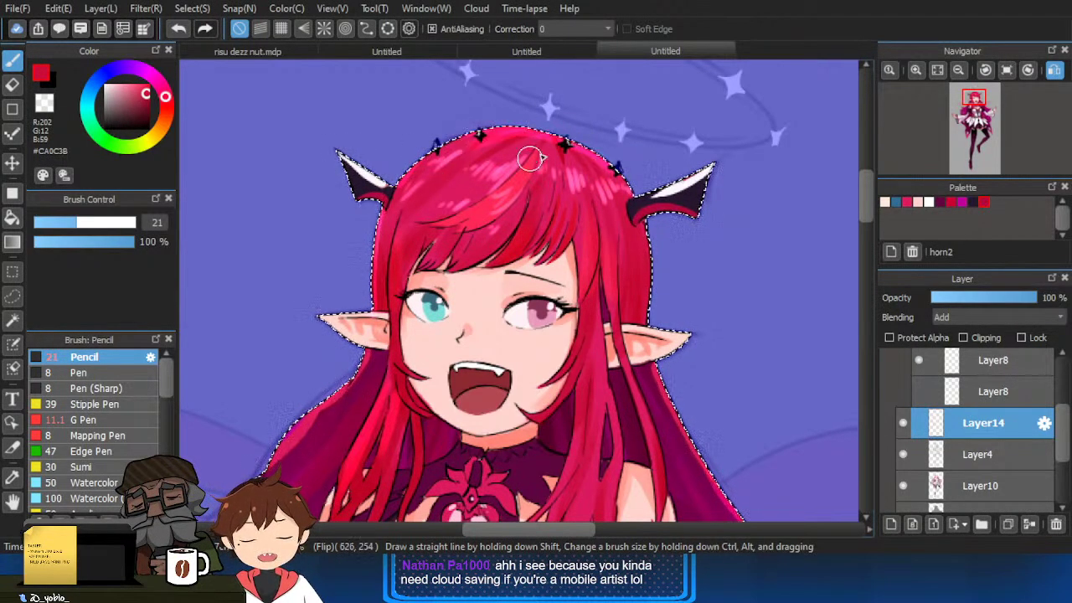
key("ctrl+d")
left_click_drag(666, 278, 673, 259)
Turn off the horizontal canvas flip and examine the hair highlights on the face and upper body.
scroll(675, 255, "down", 2)
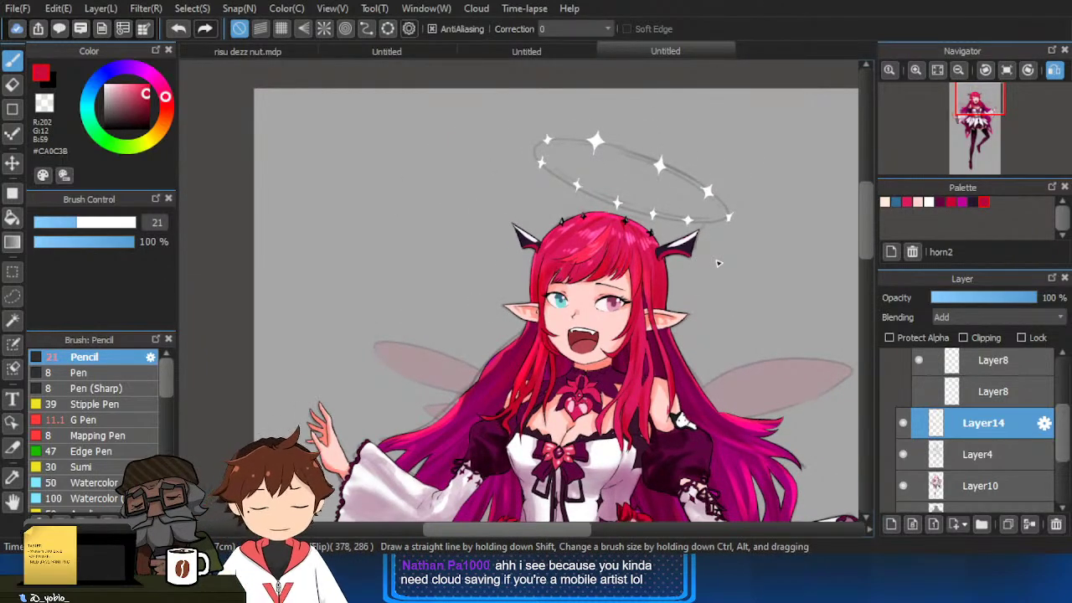
scroll(612, 394, "up", 2)
scroll(620, 415, "up", 2)
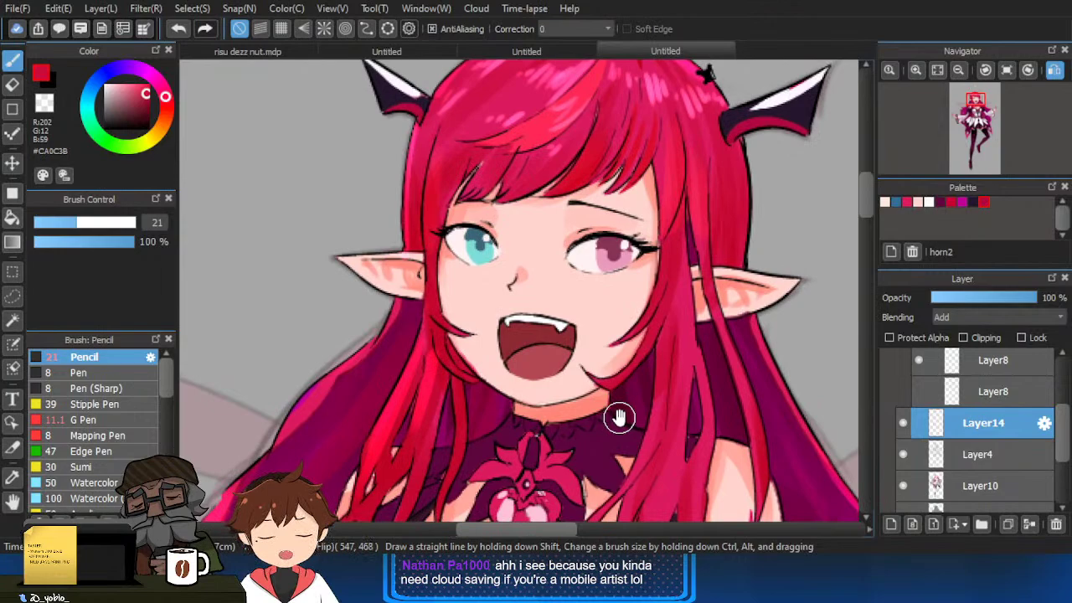
left_click(1055, 71)
scroll(665, 366, "down", 1)
scroll(632, 390, "down", 1)
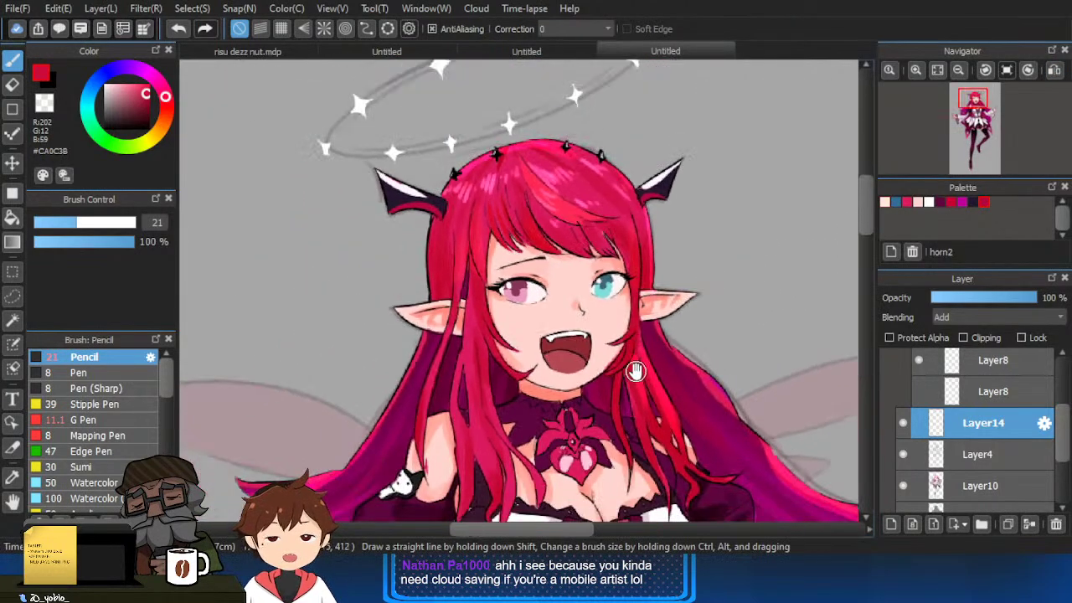
scroll(637, 403, "down", 4)
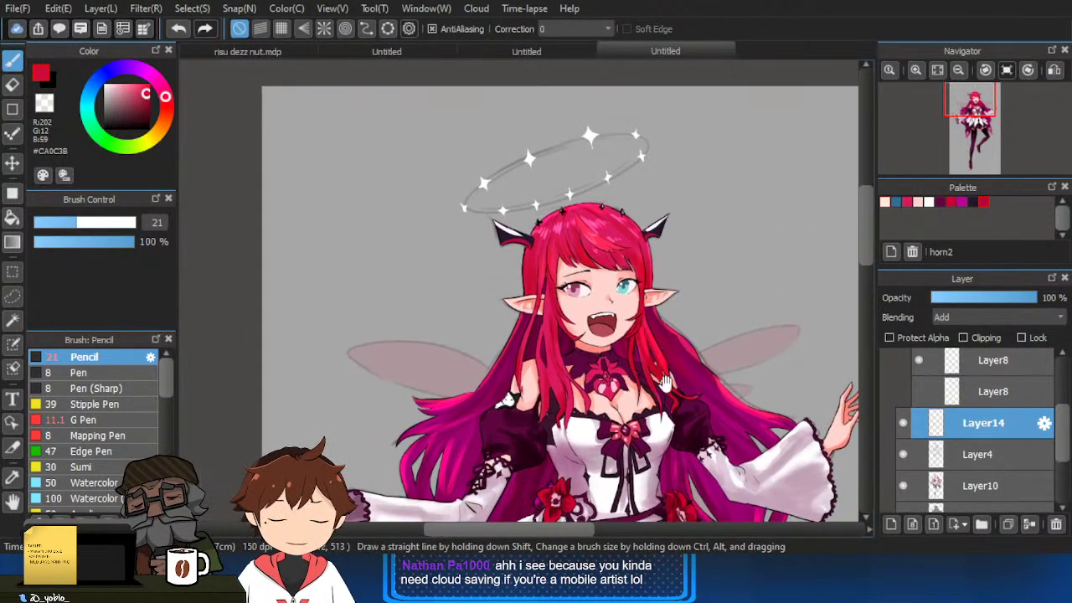
scroll(662, 361, "up", 2)
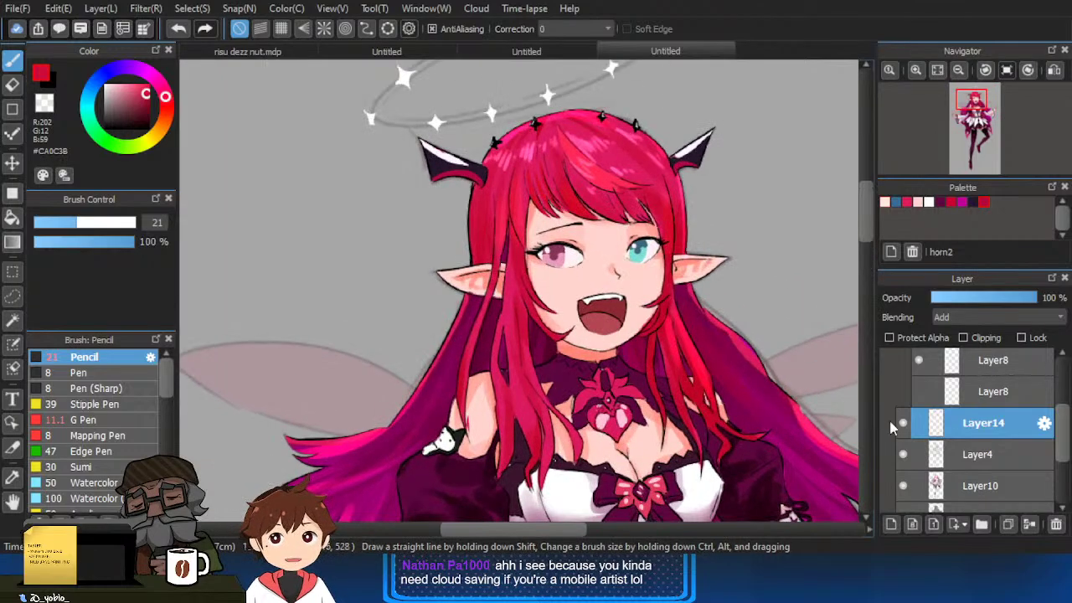
Add a new layer above Layer14 and place one round #FF3E59 blush spot on each cheek with the Pencil at size 21.
left_click(891, 524)
scroll(553, 293, "up", 2)
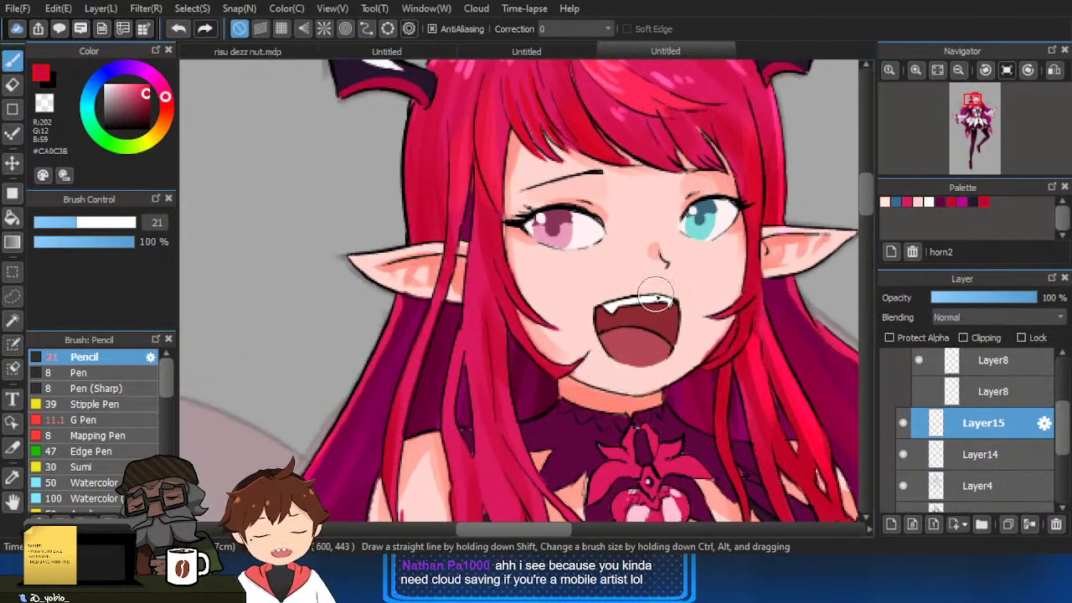
left_click(536, 275, "alt")
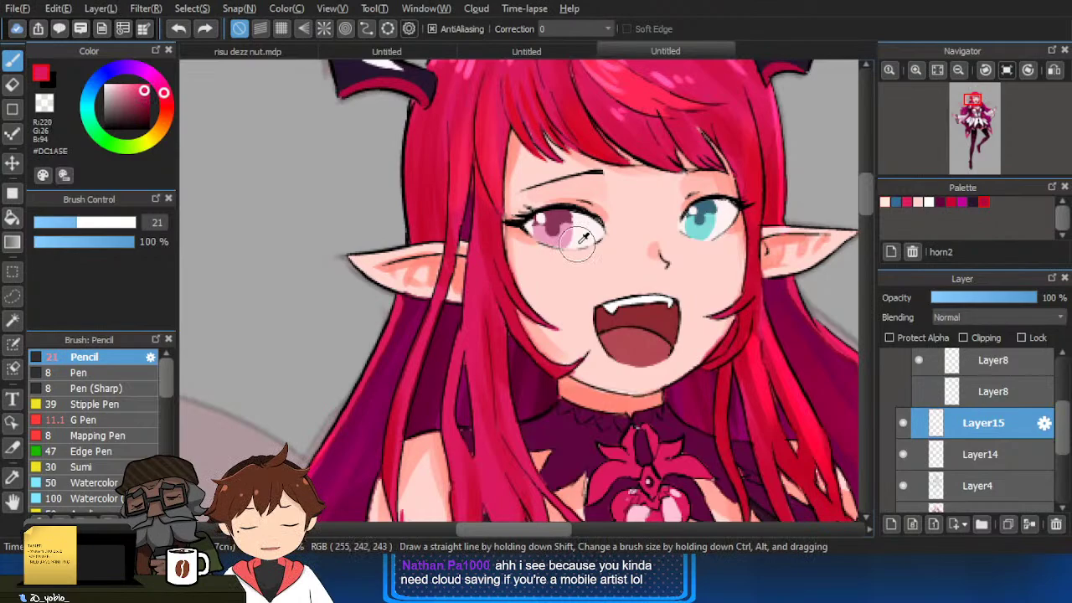
left_click_drag(537, 278, 537, 277)
key("ctrl+z")
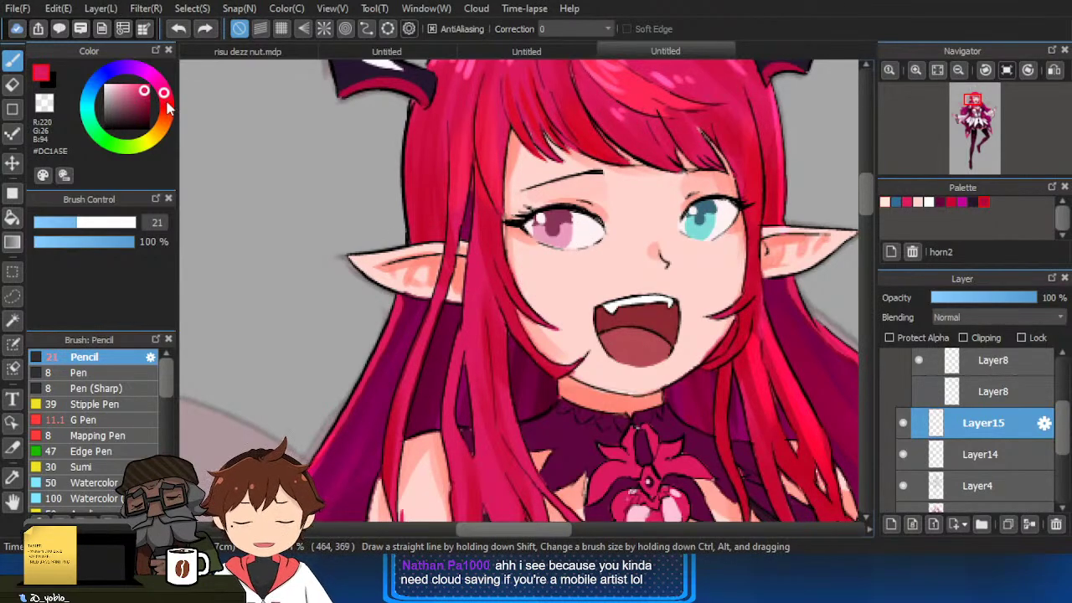
left_click(140, 87)
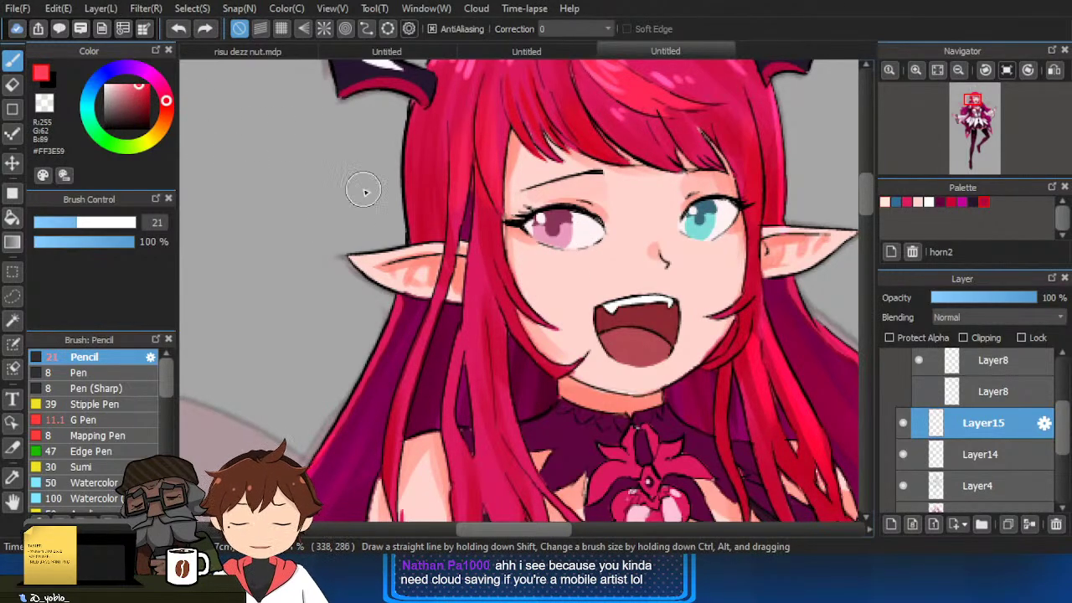
left_click(538, 274)
left_click(732, 258)
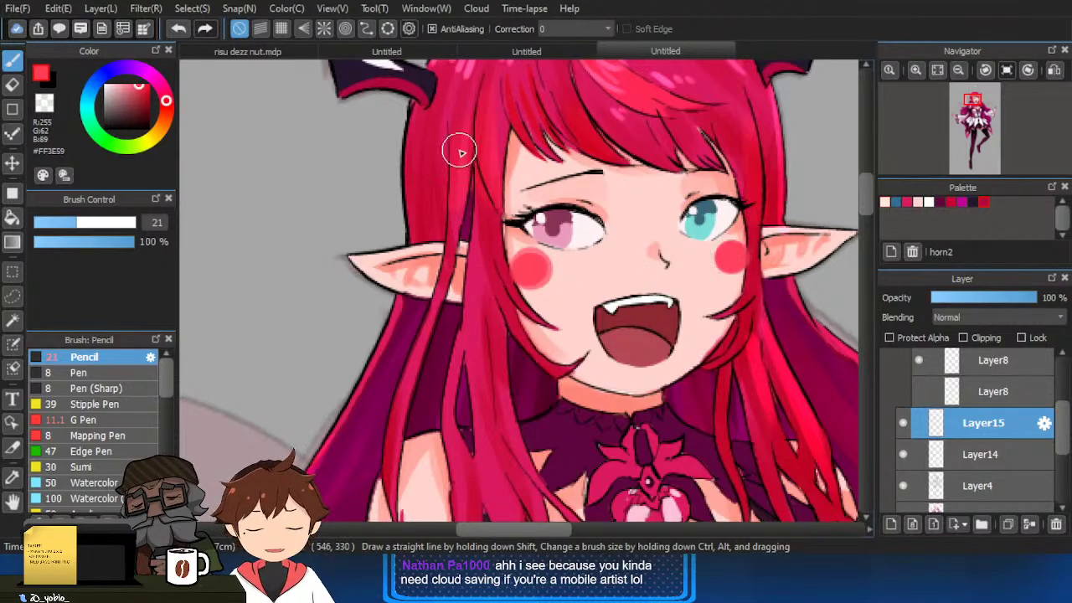
Soften both cheek spots into a diffuse blush with a blur filter and set Layer15's blending to Multiply.
left_click(143, 10)
left_click(234, 220)
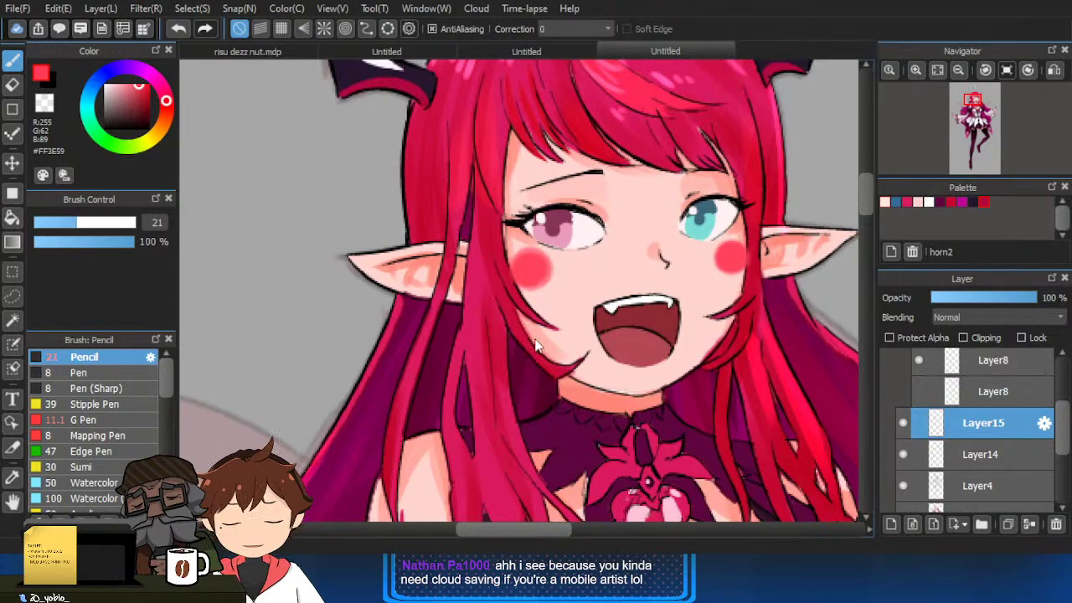
left_click_drag(590, 416, 601, 422)
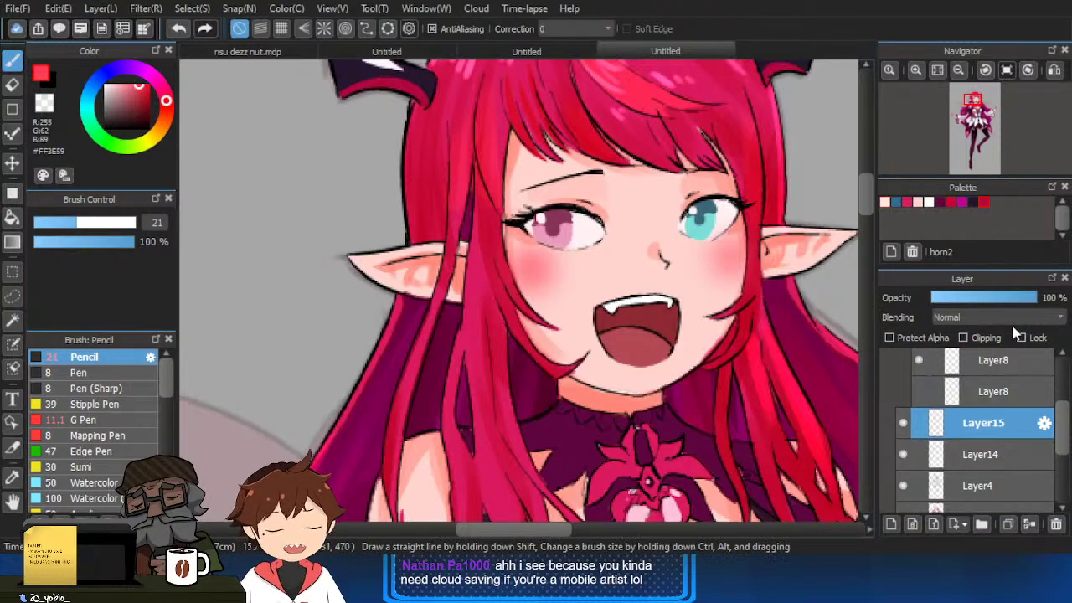
scroll(1016, 320, "down", 1)
scroll(455, 184, "down", 2)
scroll(483, 198, "up", 1)
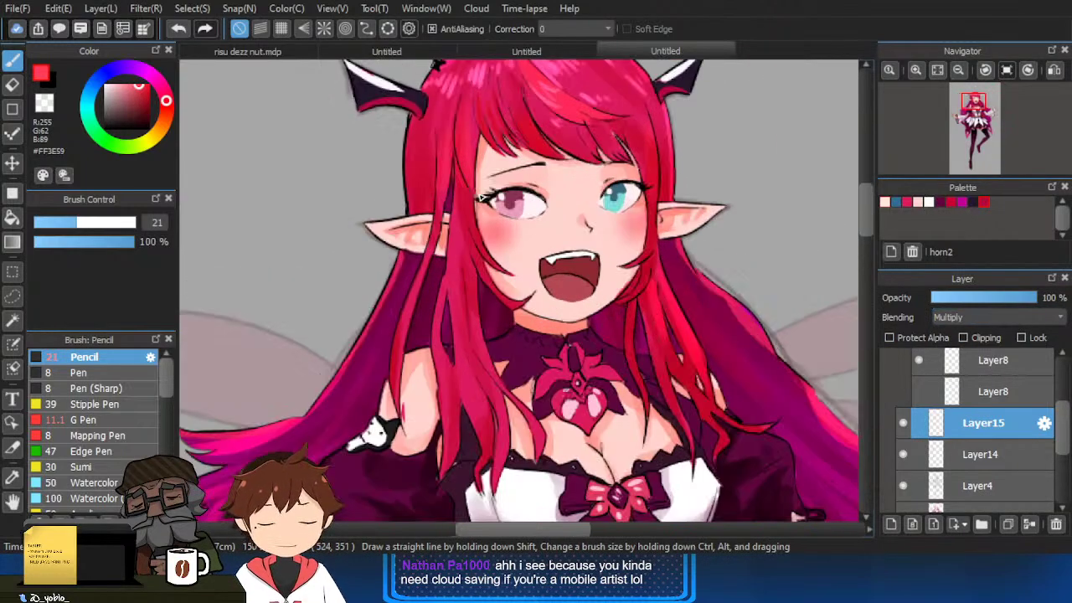
Soften the blush on the cheeks further with the Blur brush at size 44 and Blur Intensity 100.
scroll(132, 442, "down", 3)
left_click(100, 423)
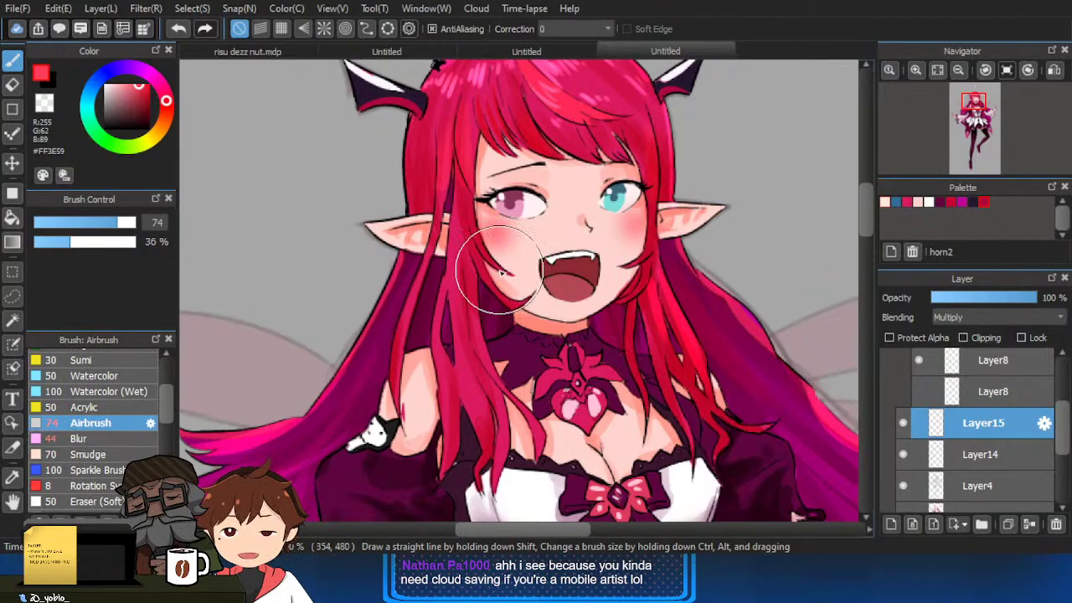
left_click(127, 456)
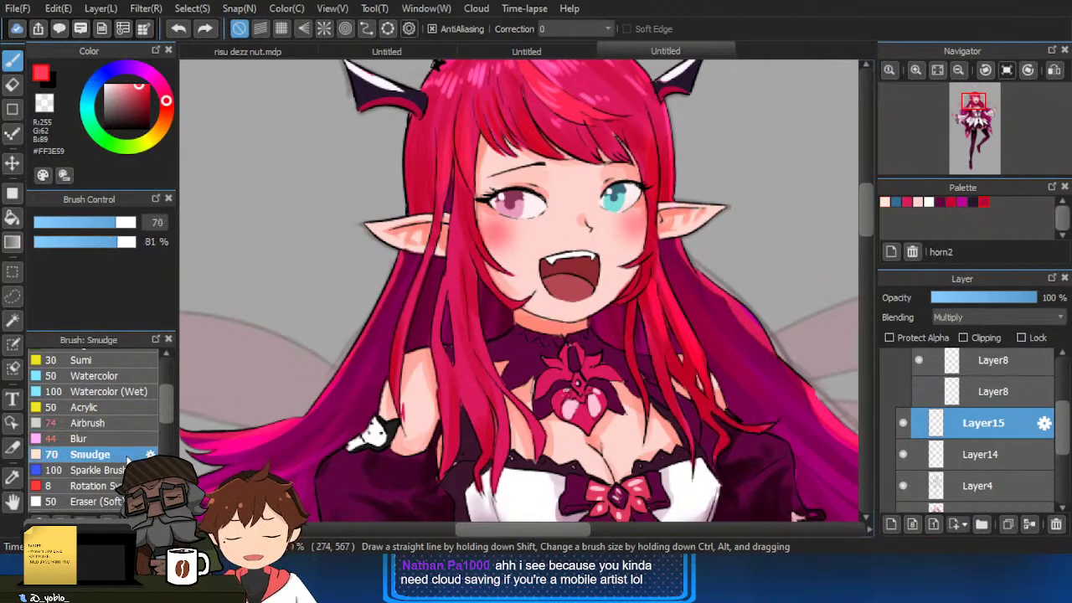
left_click(130, 439)
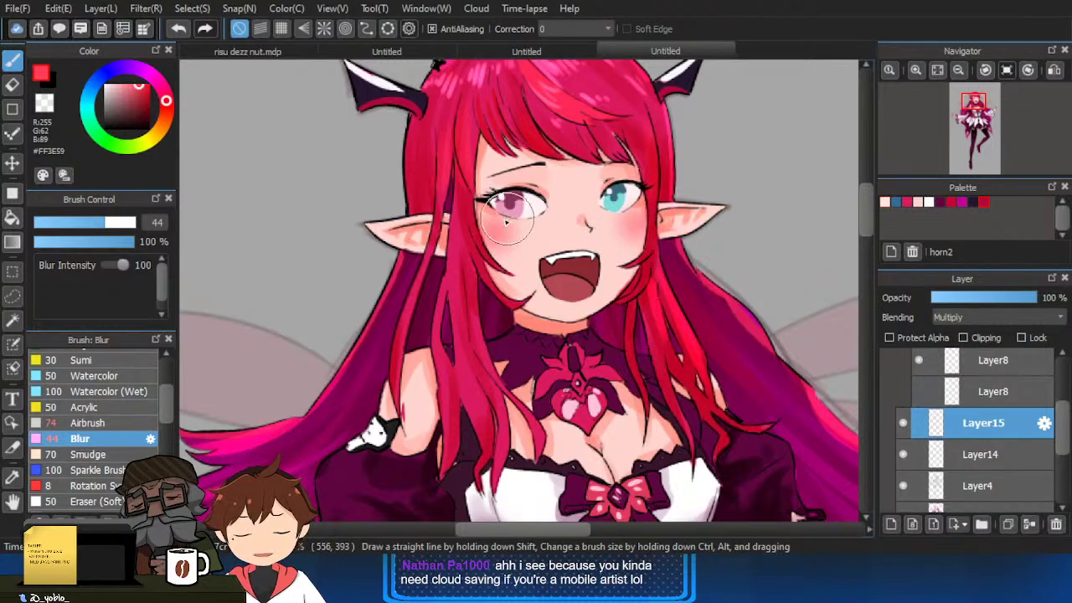
key("e")
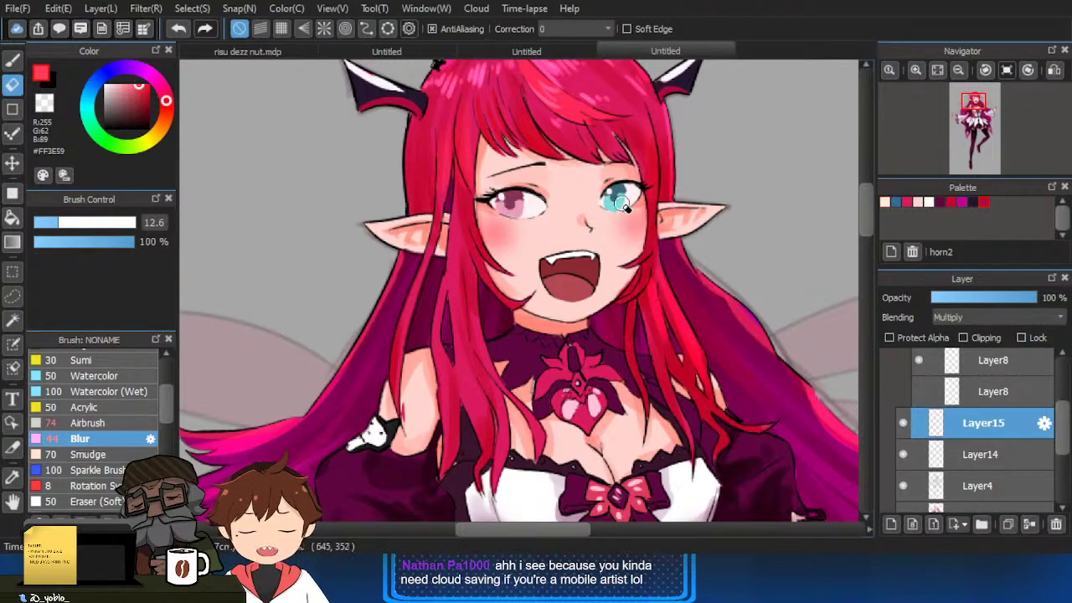
left_click(559, 237, "ctrl")
key("b")
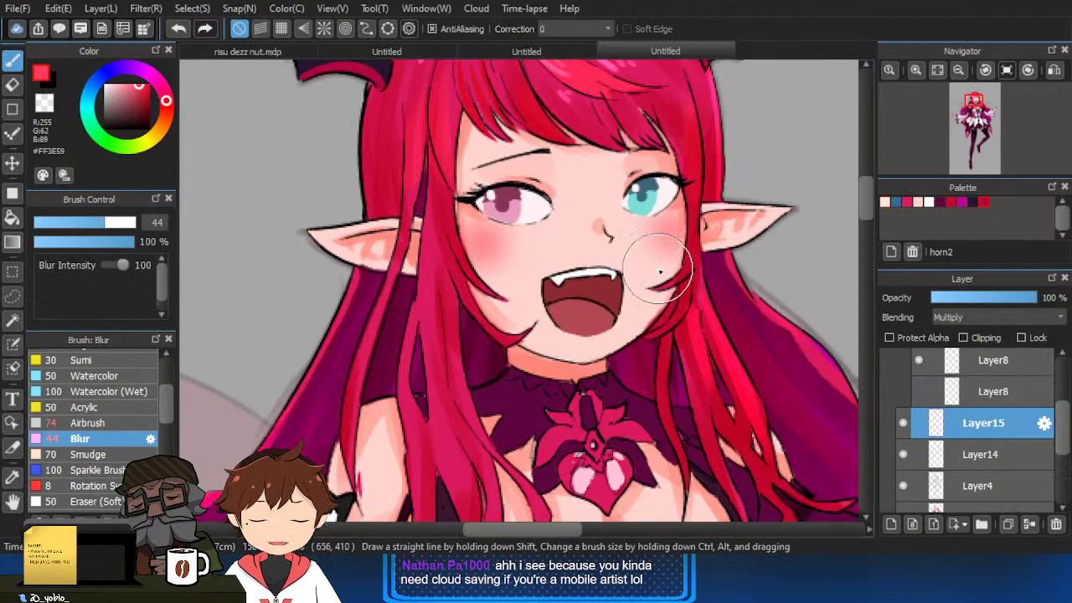
left_click_drag(637, 257, 654, 326)
On the visible Layer8 in Folder7, add a round #E03E84 highlight above the pink eye's pupil with the G Pen at size 11.1.
scroll(1022, 427, "up", 1)
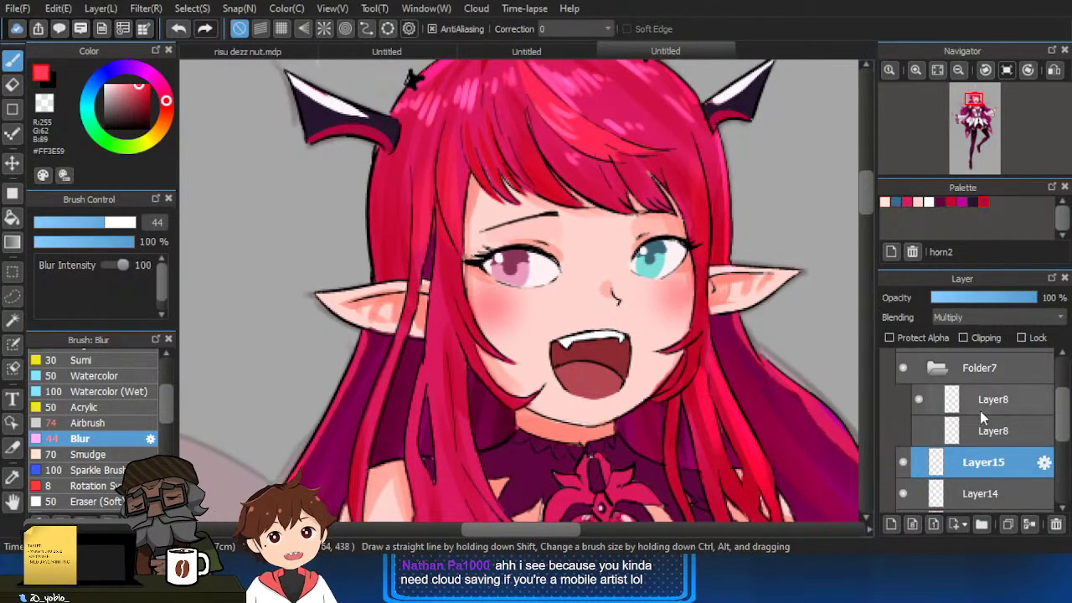
left_click(964, 405)
scroll(533, 250, "up", 3)
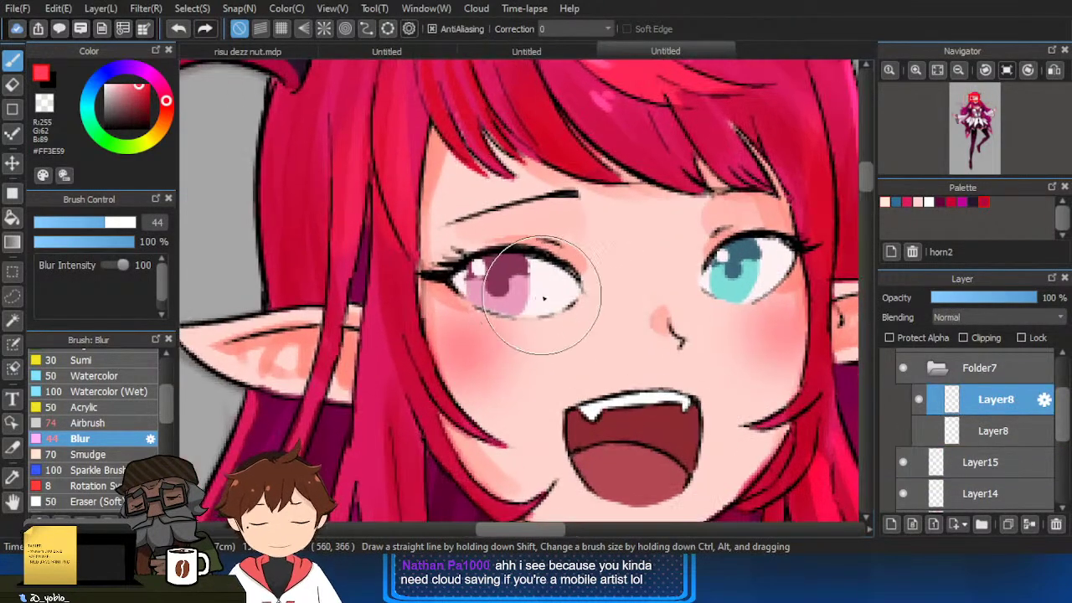
left_click_drag(699, 270, 618, 283)
scroll(506, 281, "up", 2)
left_click(510, 283, "alt")
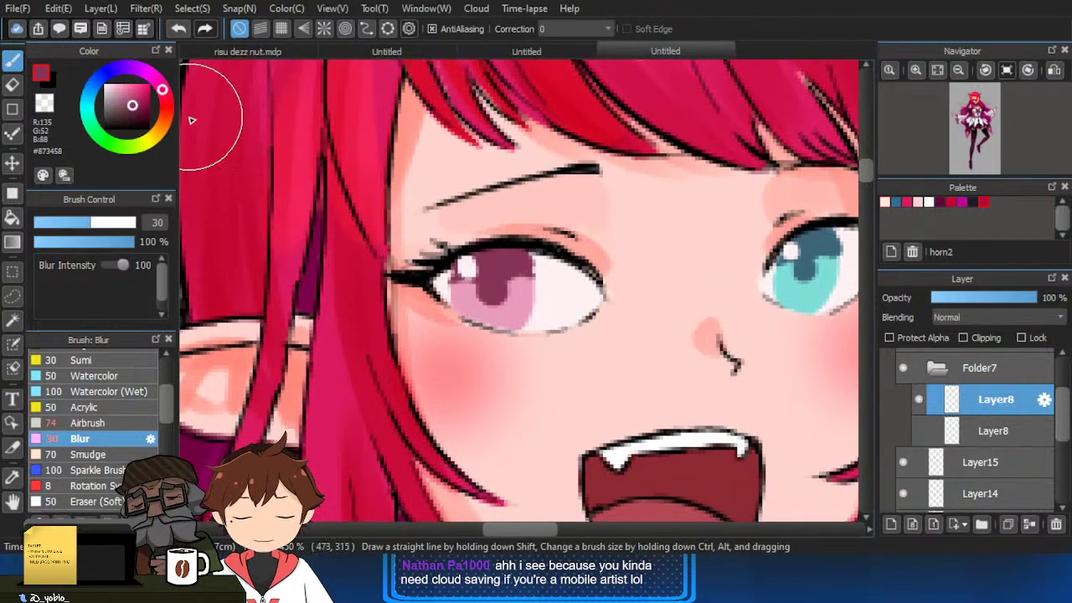
left_click(137, 89)
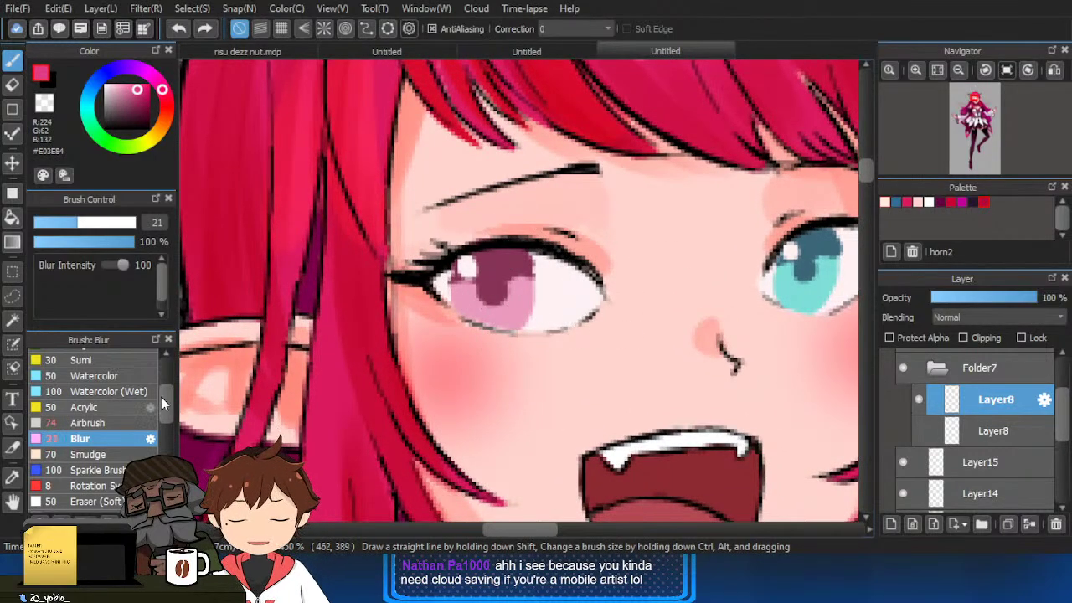
scroll(150, 385, "up", 3)
left_click(125, 418)
left_click(506, 275)
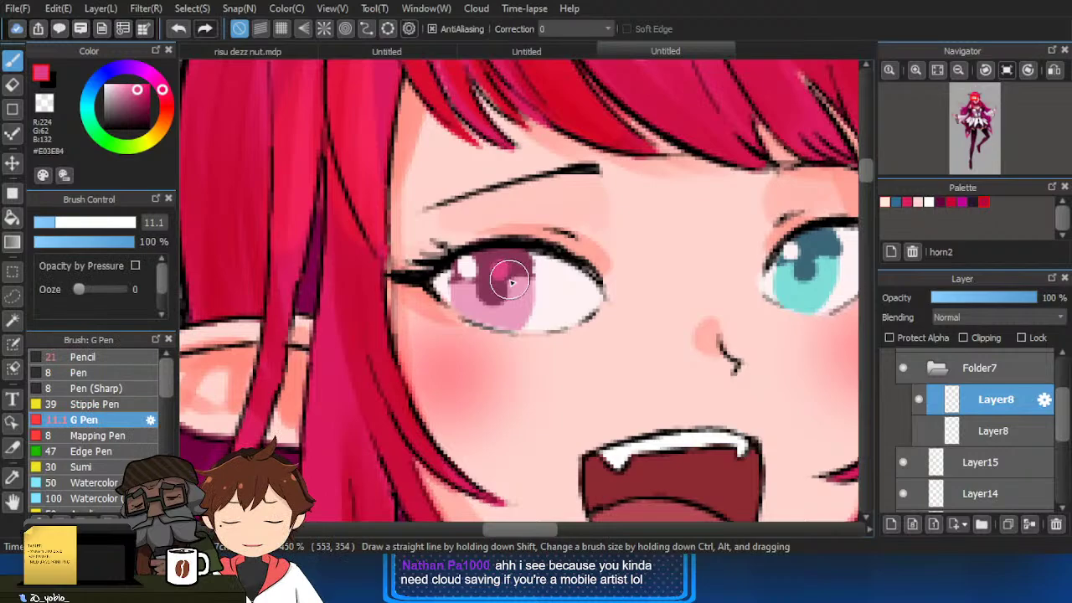
key("ctrl+z")
left_click(500, 266)
left_click_drag(666, 284, 579, 291)
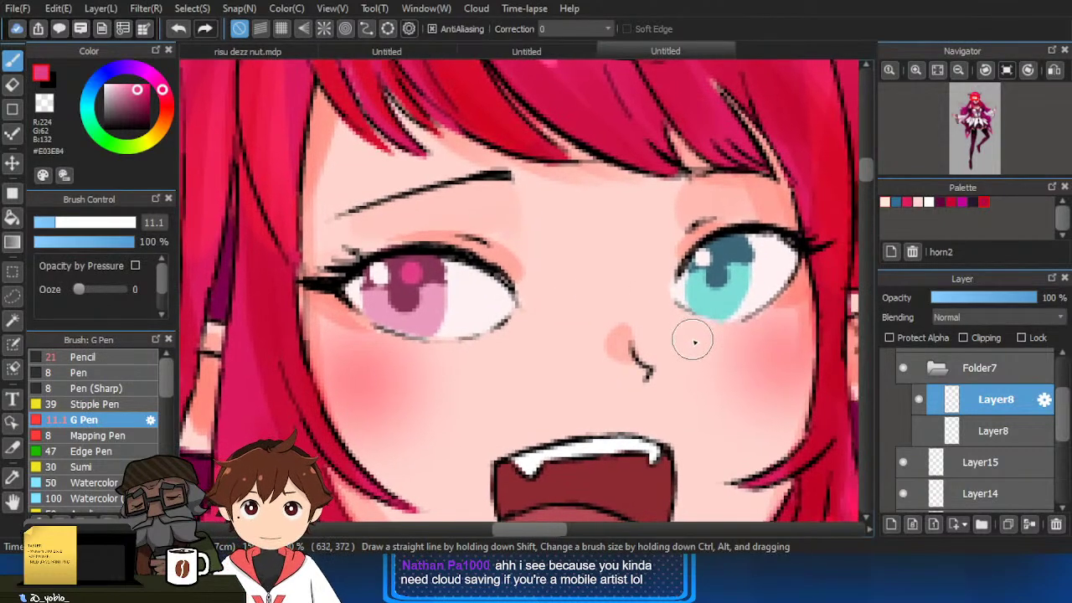
Add a matching round #77FFF5 highlight in the upper part of the teal iris with the G Pen.
left_click(709, 311, "alt")
left_click(128, 84)
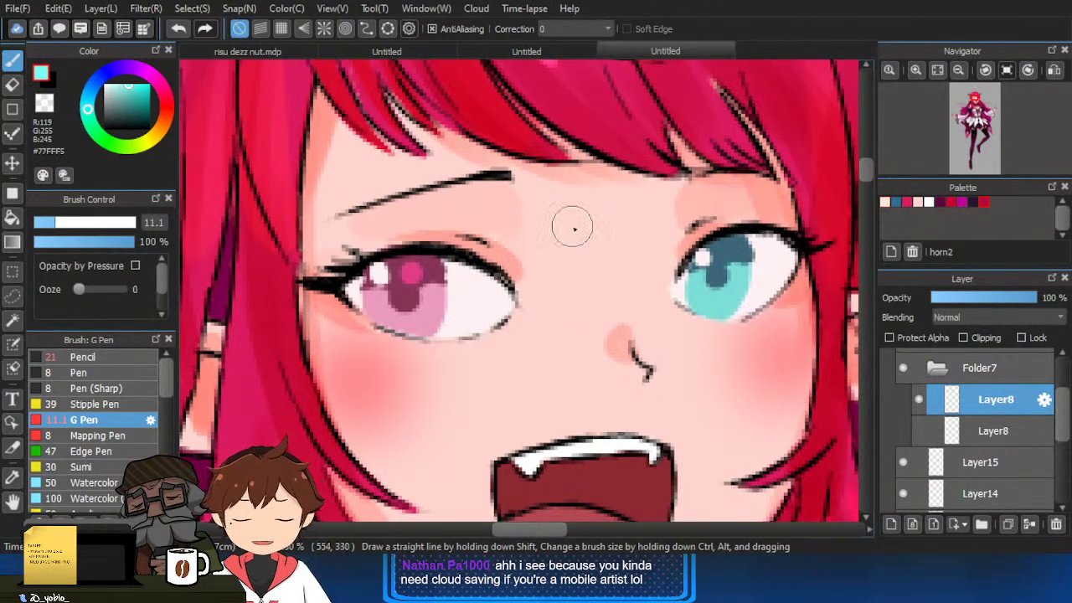
left_click(731, 268)
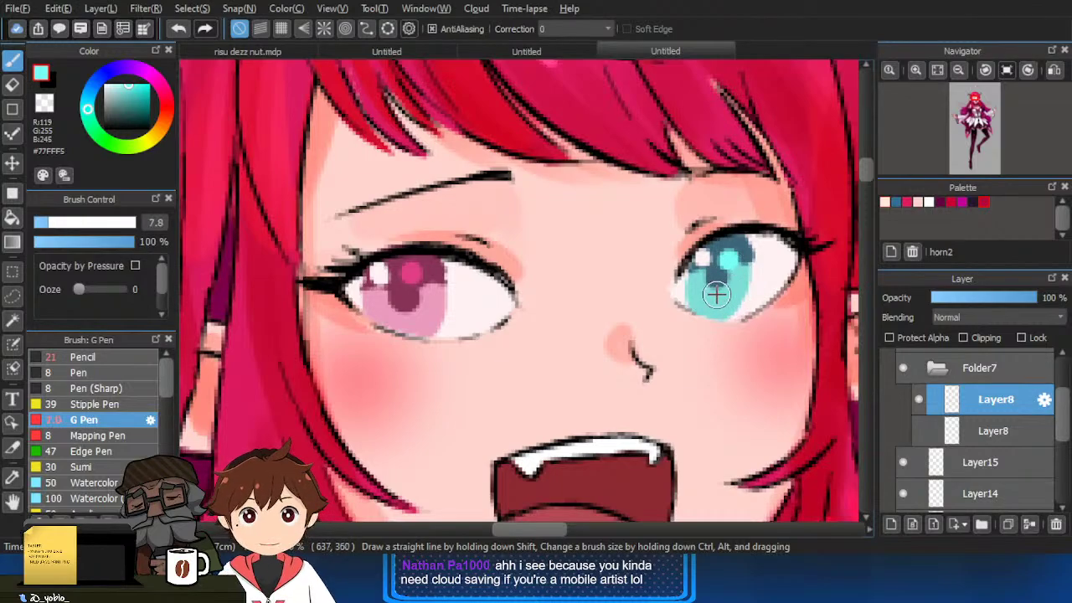
Select the light lower irises of both eyes and shade them with the Pencil, using #3D6779 for teal and #873458 for pink.
key("w")
left_click(721, 311)
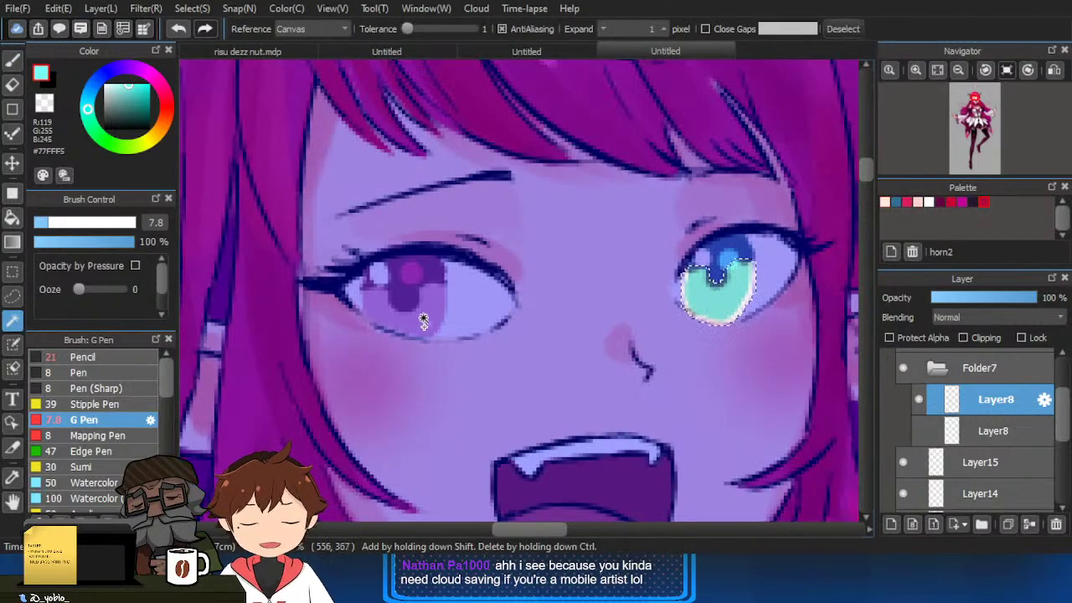
left_click(335, 294, "alt")
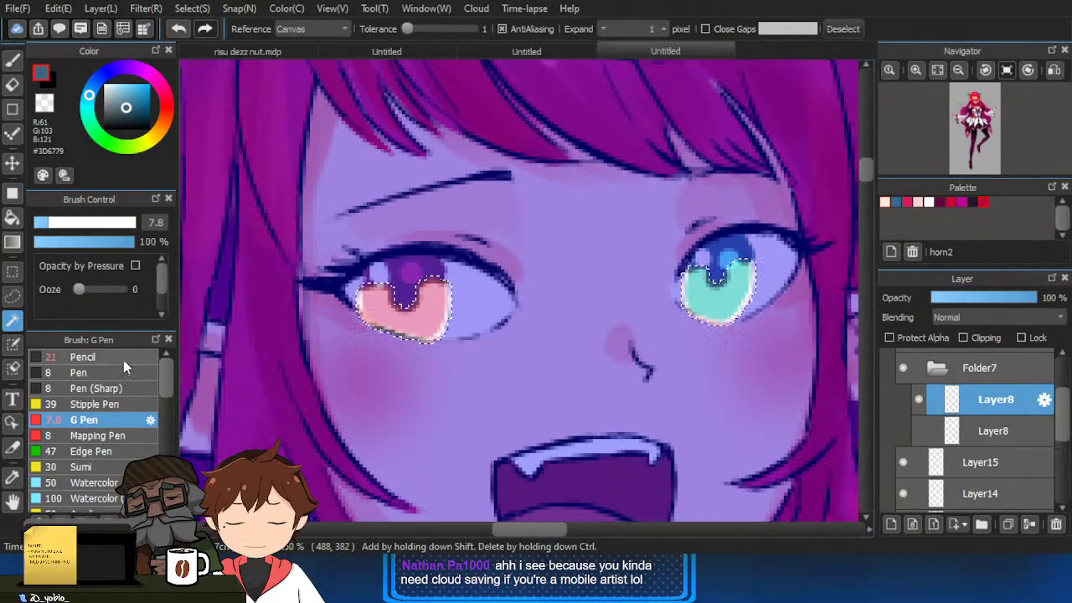
left_click(123, 358)
key("ctrl+d")
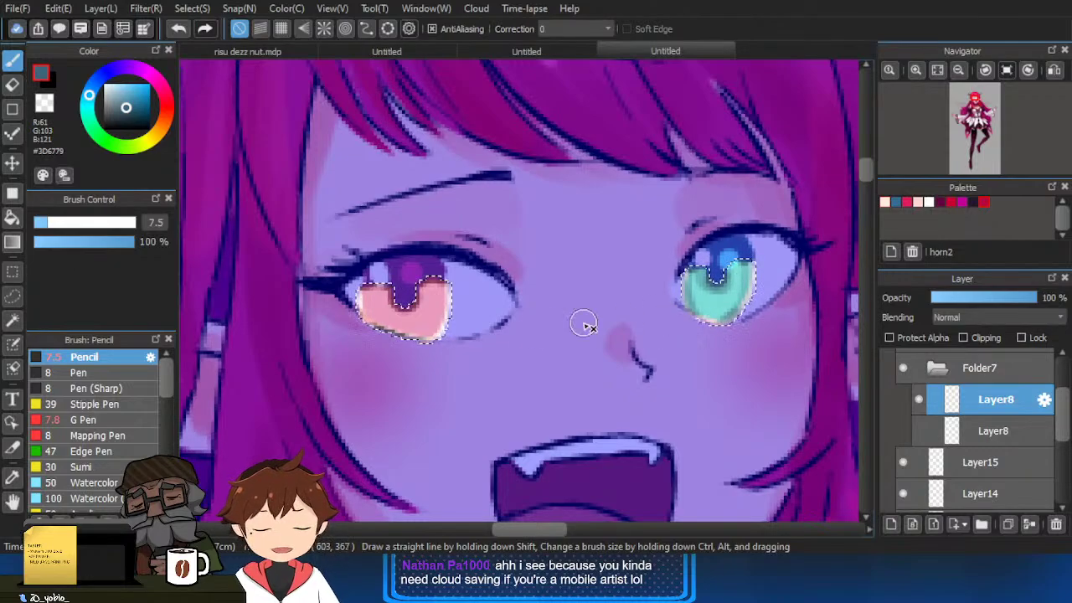
left_click(383, 293, "alt")
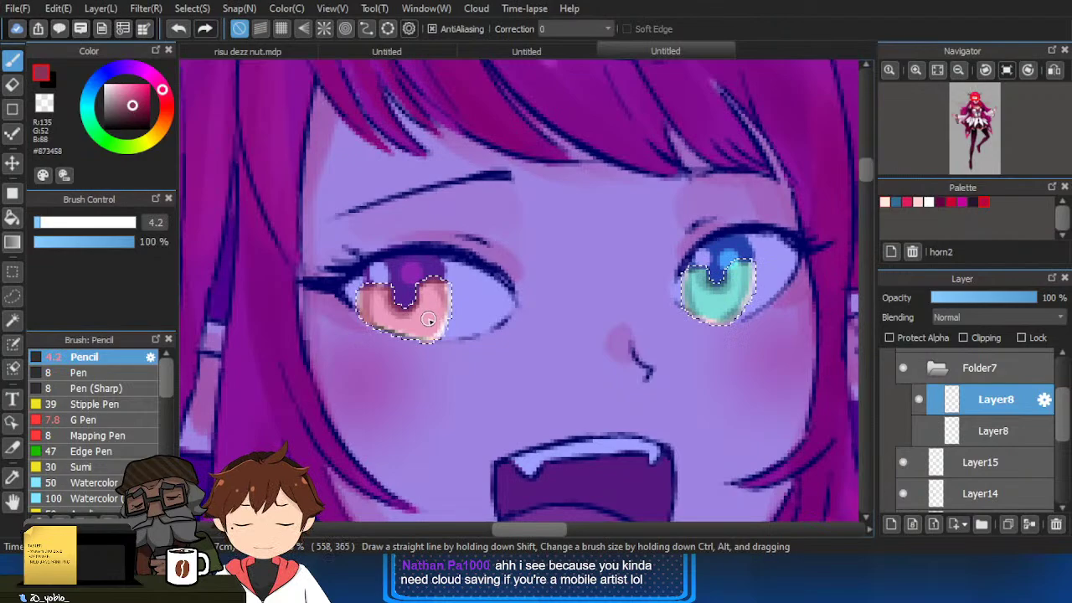
Paint #FFF2F3 light reflections in both lower irises, reducing the Pencil from size 4.2 to 2.7, and clear the selection.
left_click(411, 270, "alt")
left_click_drag(376, 320, 388, 330)
left_click(380, 273, "alt")
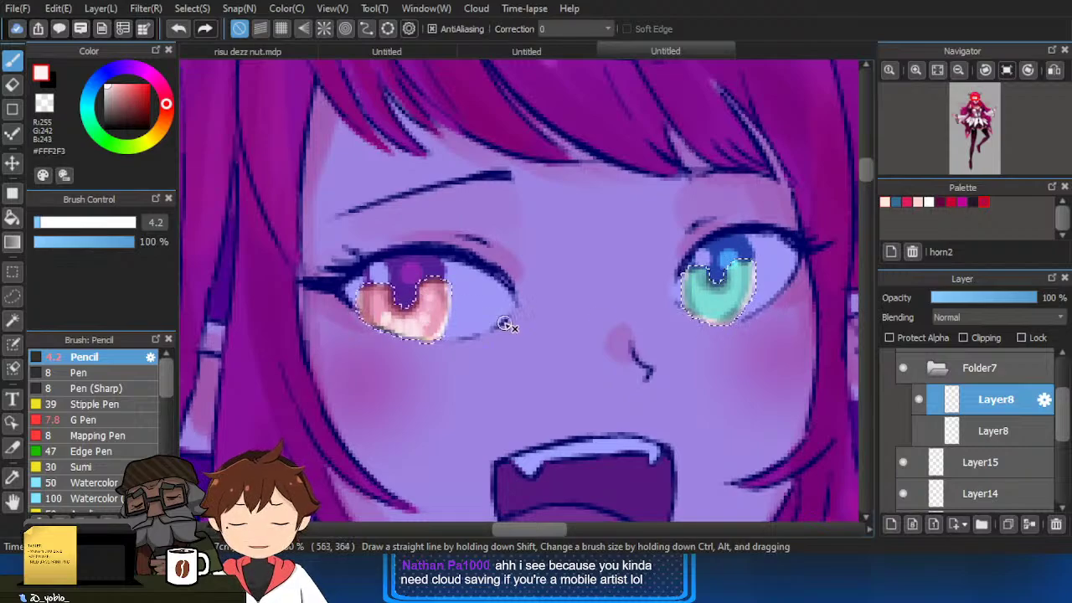
left_click_drag(697, 293, 702, 302)
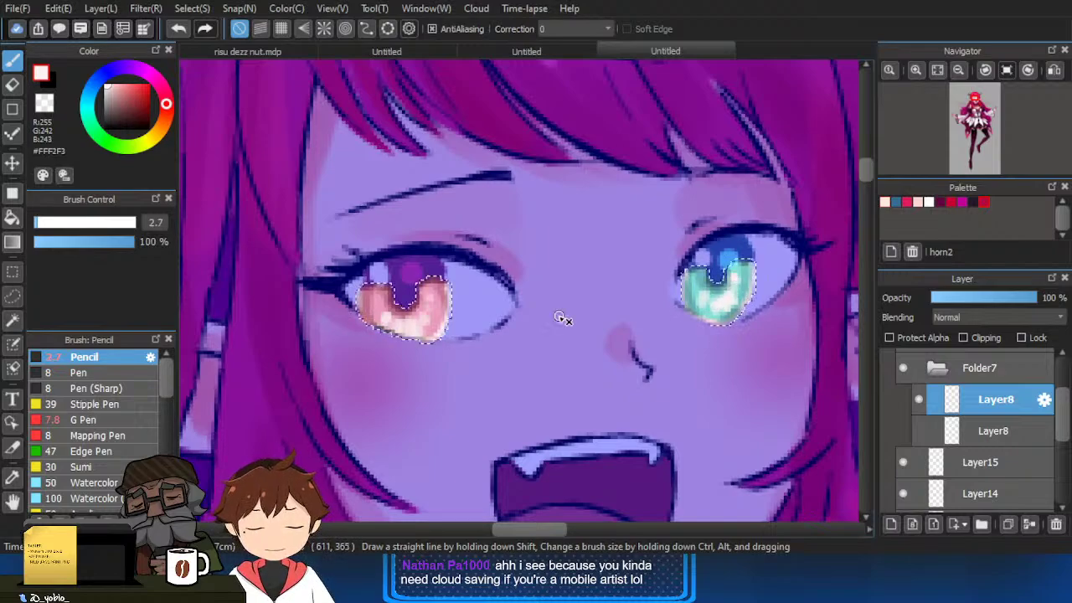
key("ctrl+d")
Outline the pink iris and deepen its pupil and upper area in #48182D with the Pencil at size 1.9.
left_click(431, 279, "alt")
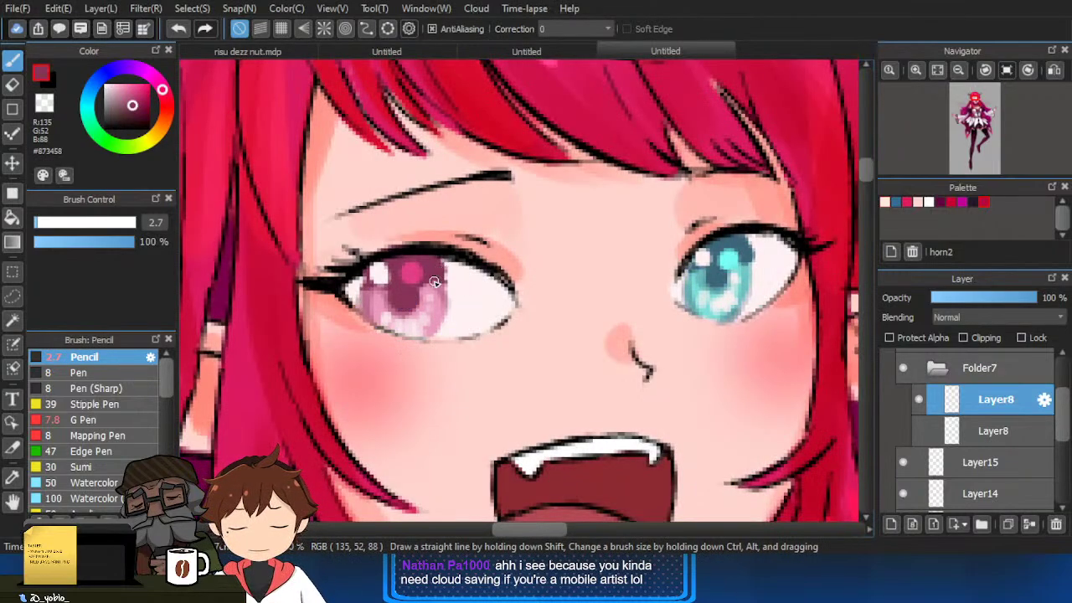
left_click_drag(132, 118, 134, 116)
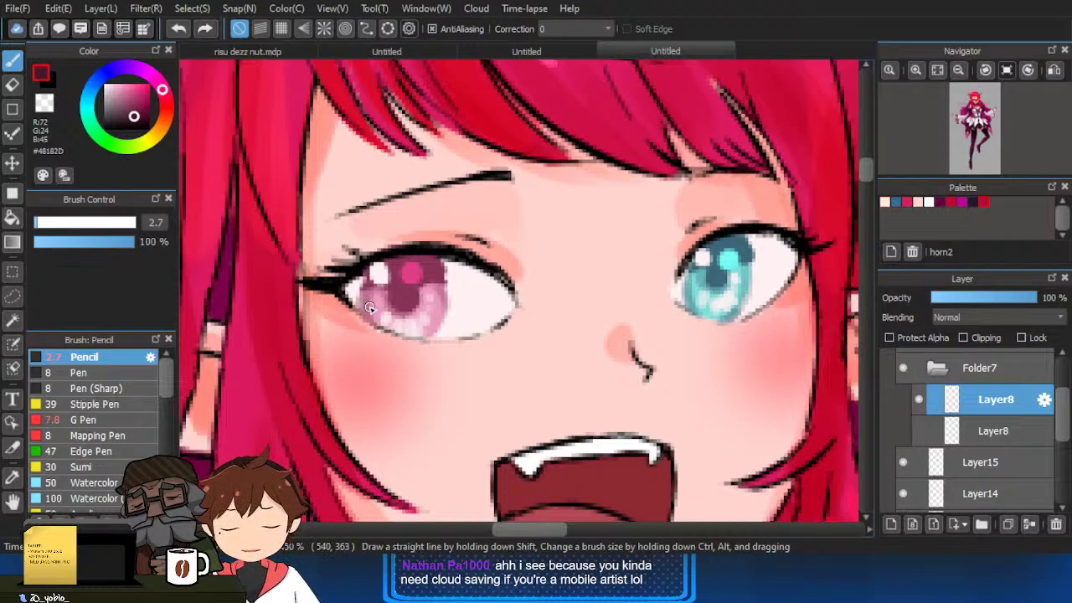
left_click_drag(444, 264, 431, 325)
key("ctrl+z")
key("[")
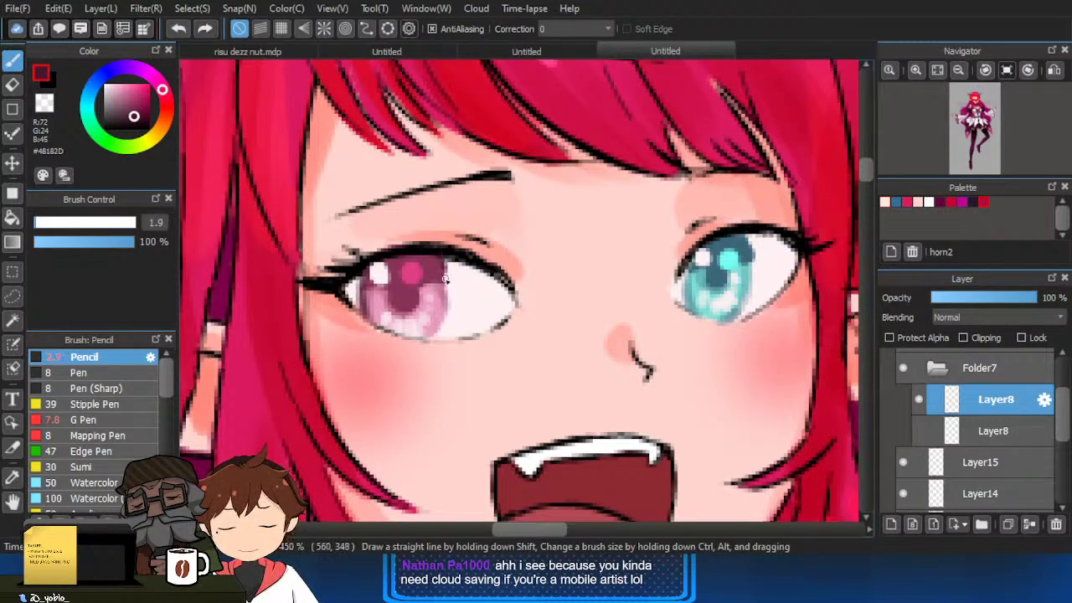
left_click_drag(448, 269, 440, 322)
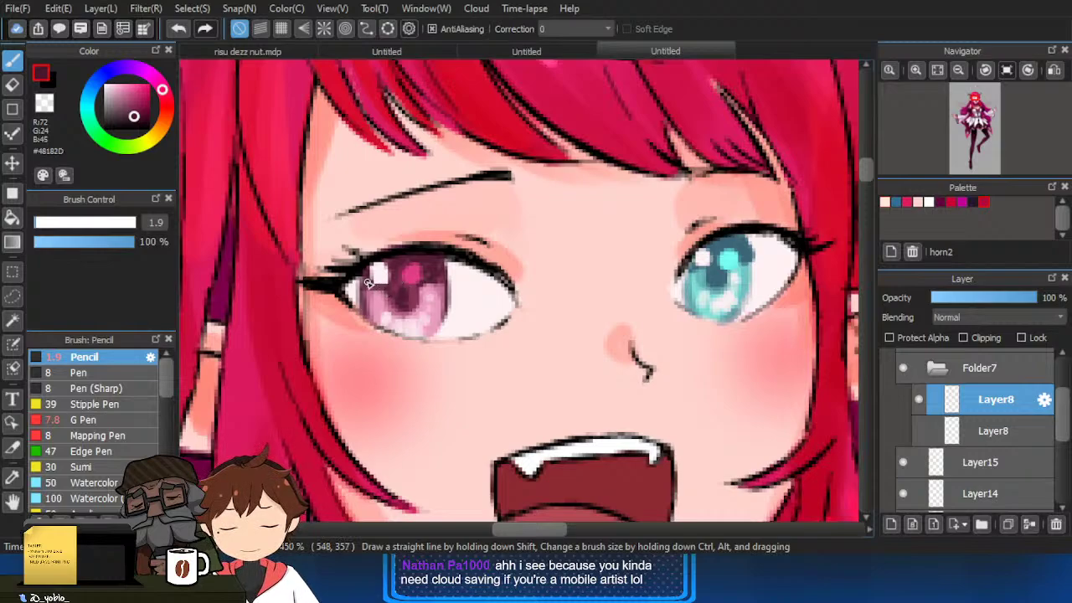
Darken the teal iris's pupil and rim in #1E3944 with the Pencil at size 1.9, then touch up the eyes with #000000 and #75D0CA.
right_click(722, 273)
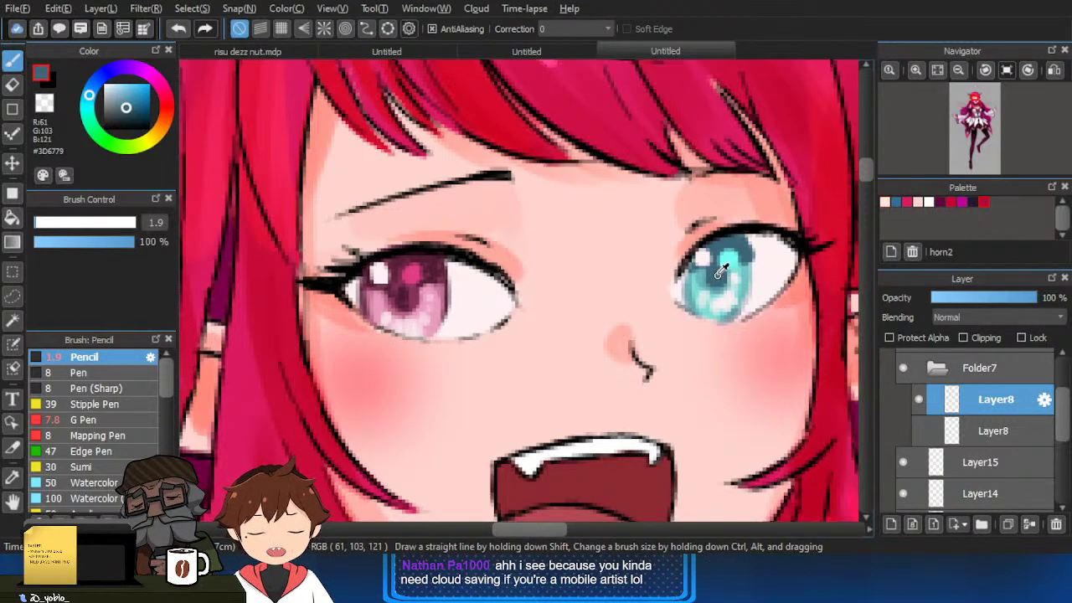
left_click(129, 117)
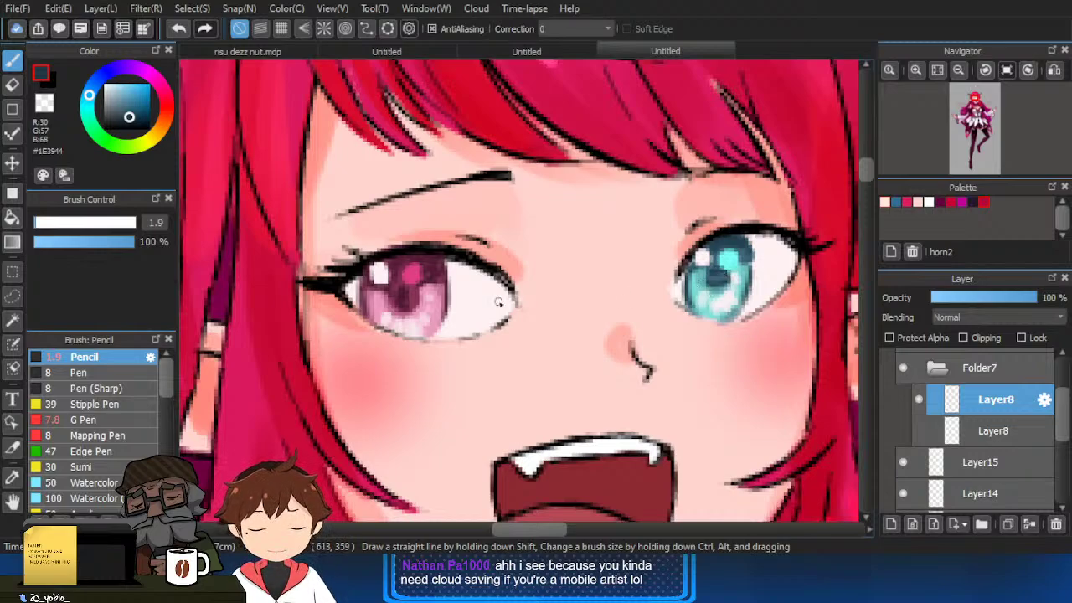
left_click(281, 180, "alt")
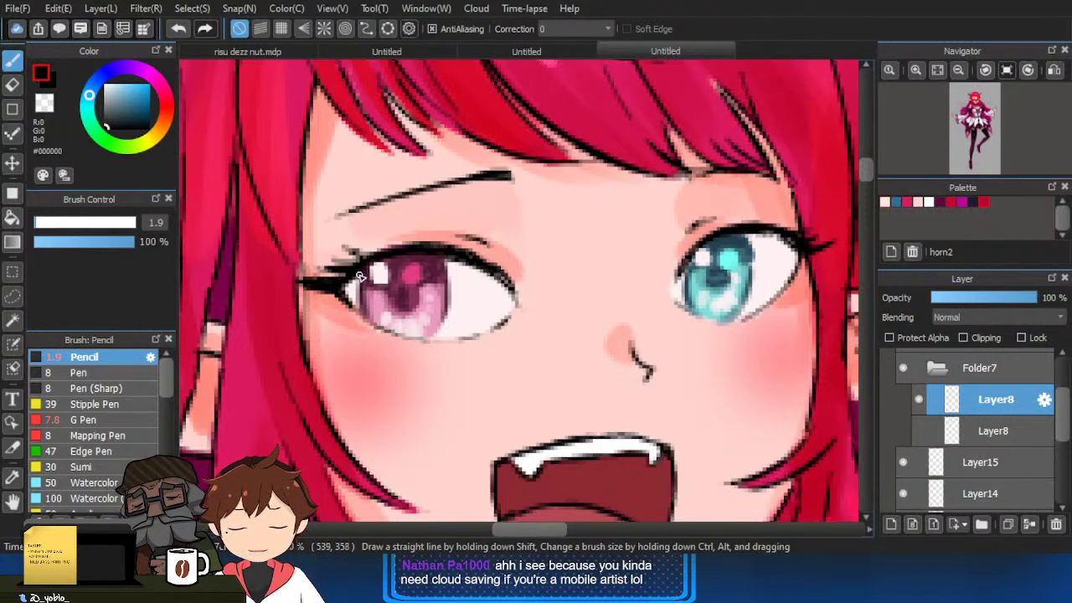
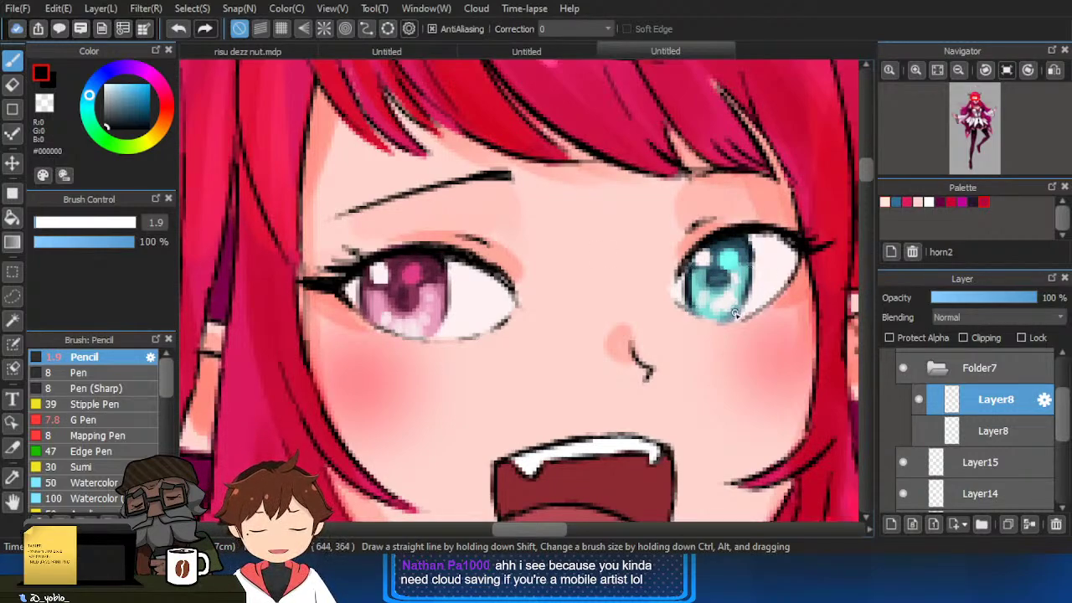
left_click(721, 286, "alt")
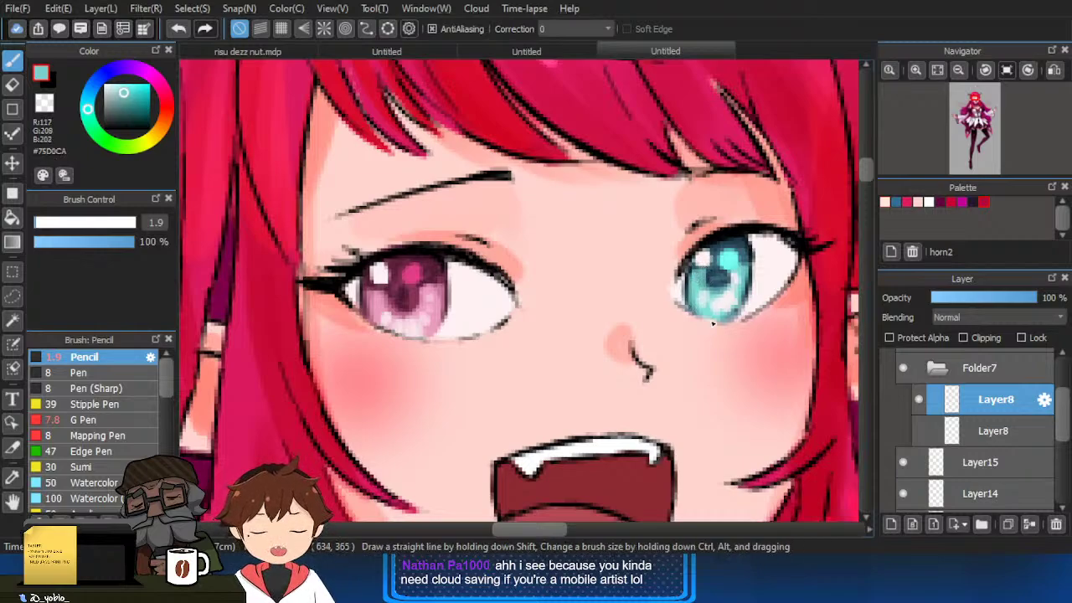
Add a layer above the eye layer, paint #C8D7D6 shadows across both upper eyes with the Pencil at size 11, and set its blending to Multiply.
scroll(713, 322, "down", 5)
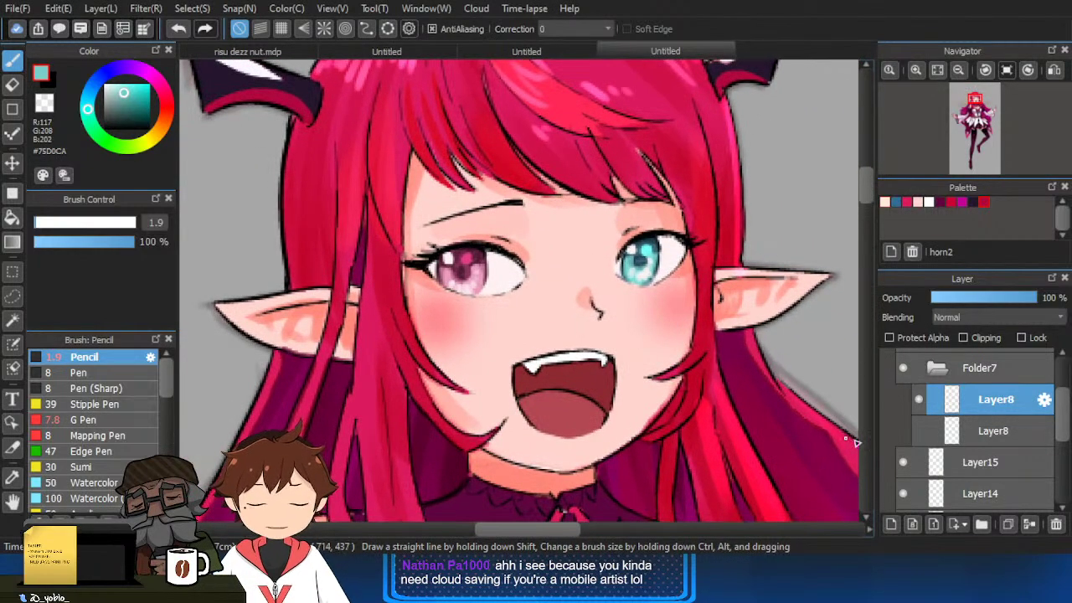
left_click(892, 523)
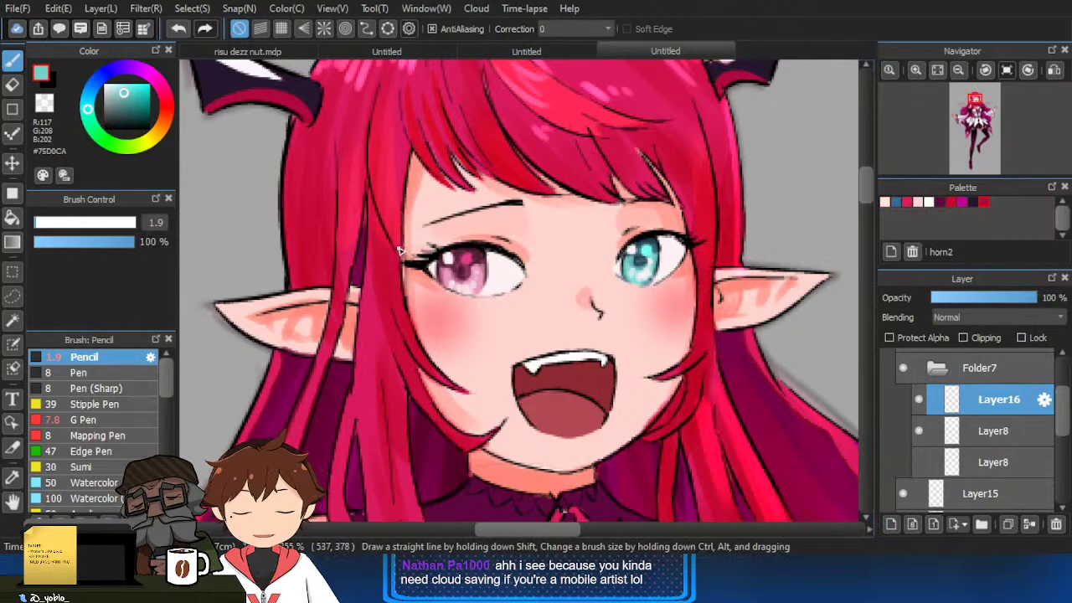
left_click_drag(127, 95, 111, 96)
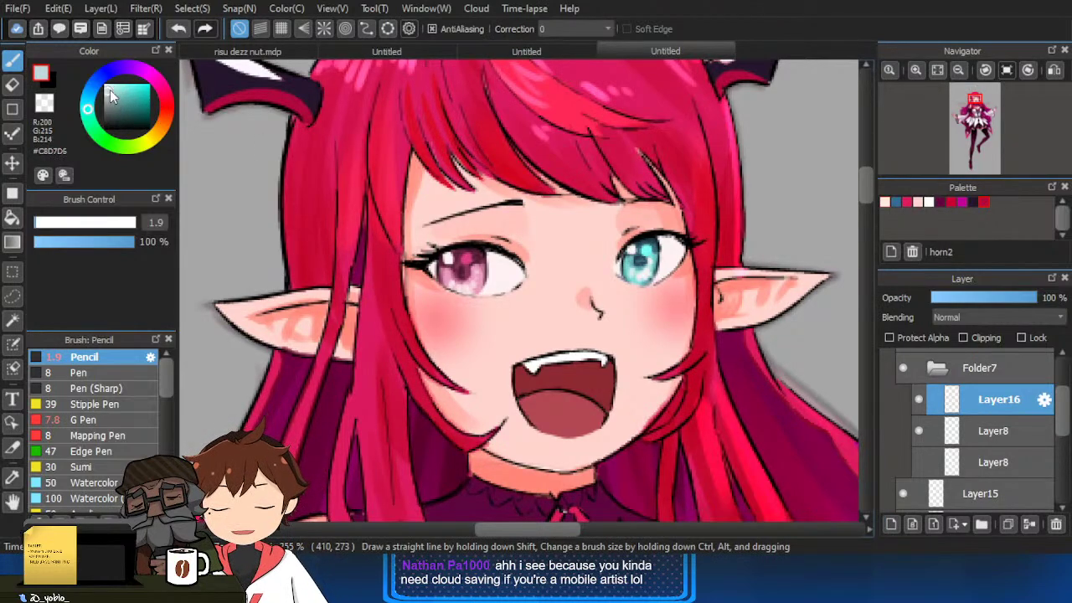
left_click_drag(436, 275, 450, 267)
mouse_move(426, 265)
left_mouse_down()
mouse_move(519, 287)
mouse_move(472, 273)
mouse_move(518, 272)
left_mouse_up()
key("ctrl+z")
left_click_drag(519, 271, 430, 267)
left_click_drag(623, 267, 684, 248)
left_click(943, 320)
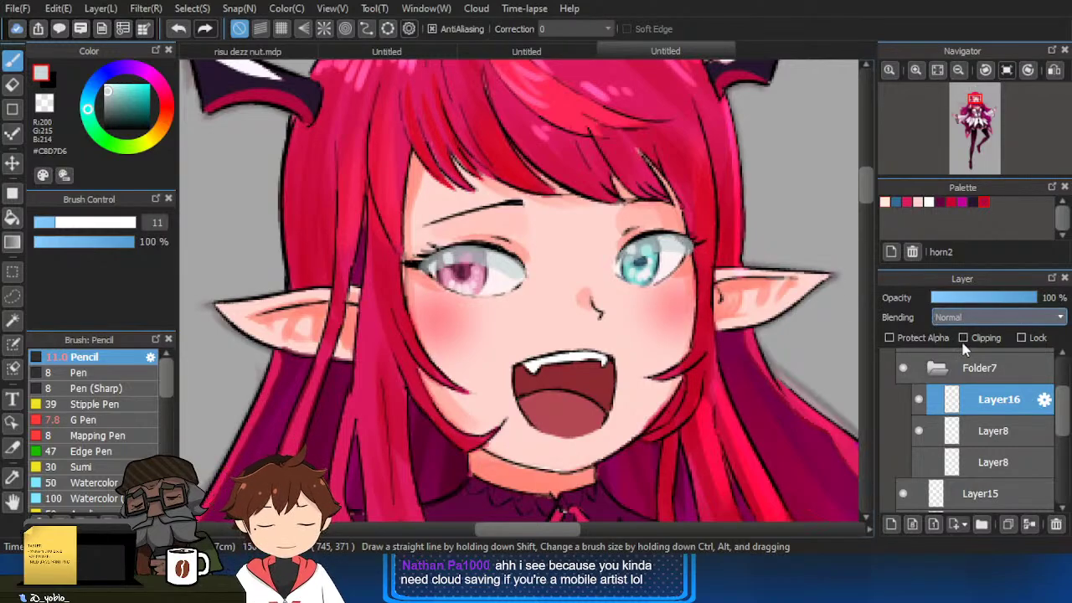
left_click(964, 346)
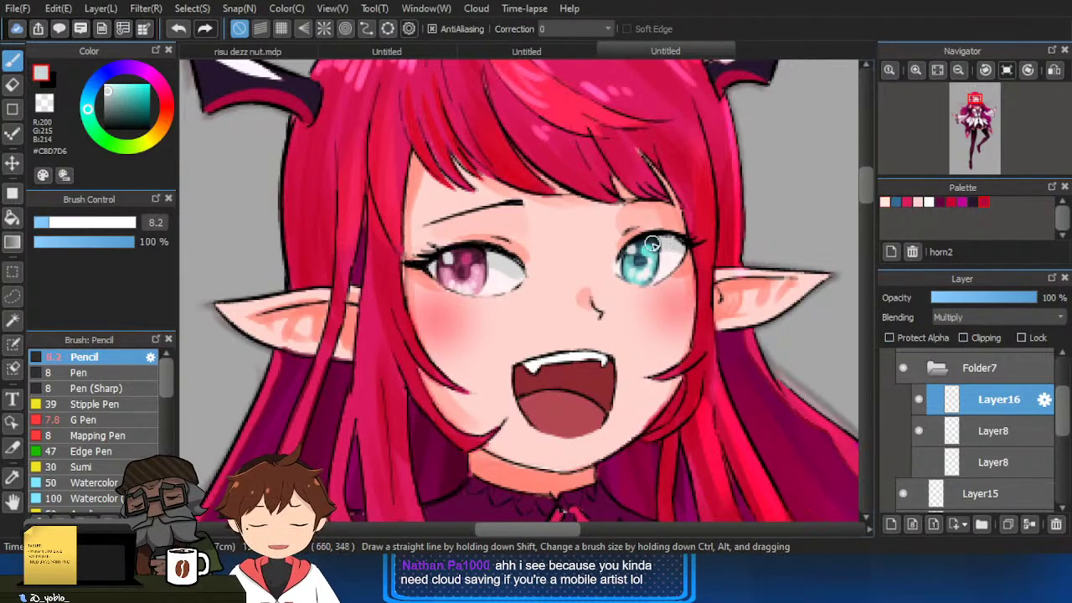
Deepen the shadows beneath both upper eyelids with the Pencil at size 8.2, using #949494.
right_click(512, 267)
left_click_drag(514, 269, 502, 261)
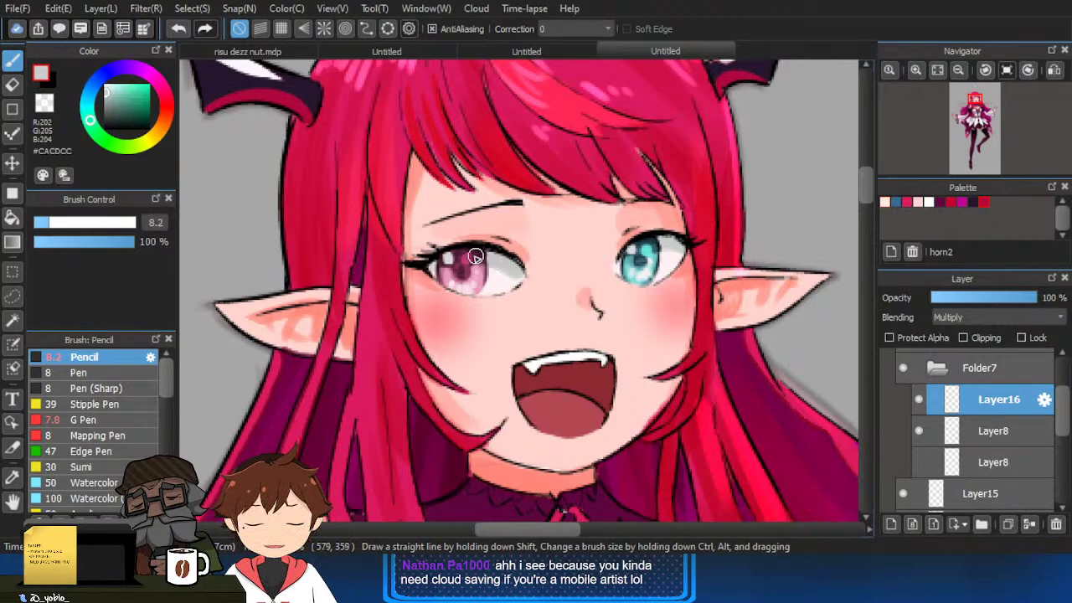
left_click(102, 107)
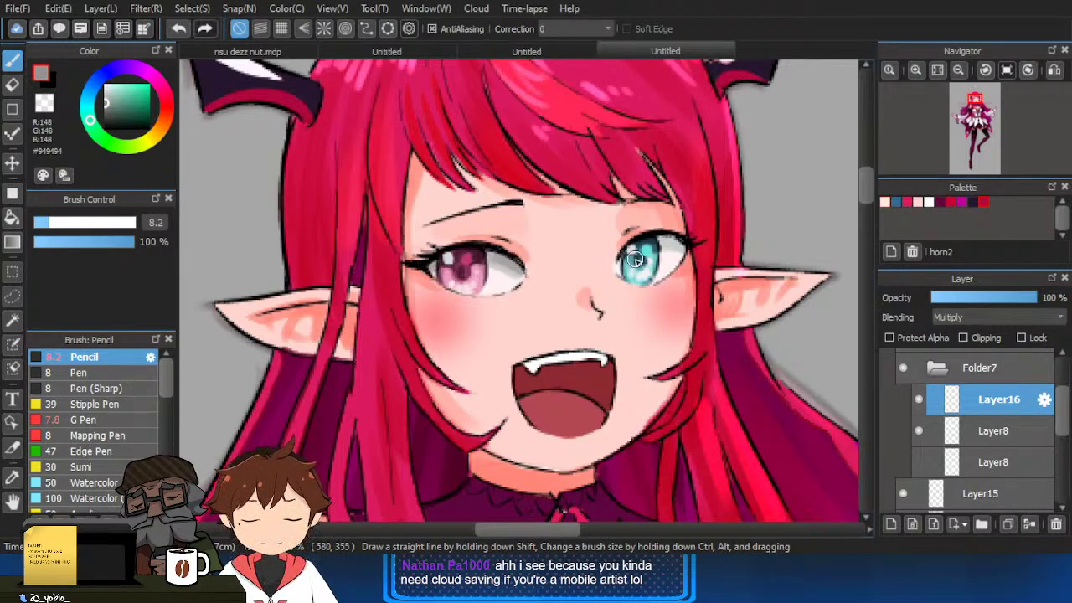
scroll(653, 243, "down", 3)
key("e")
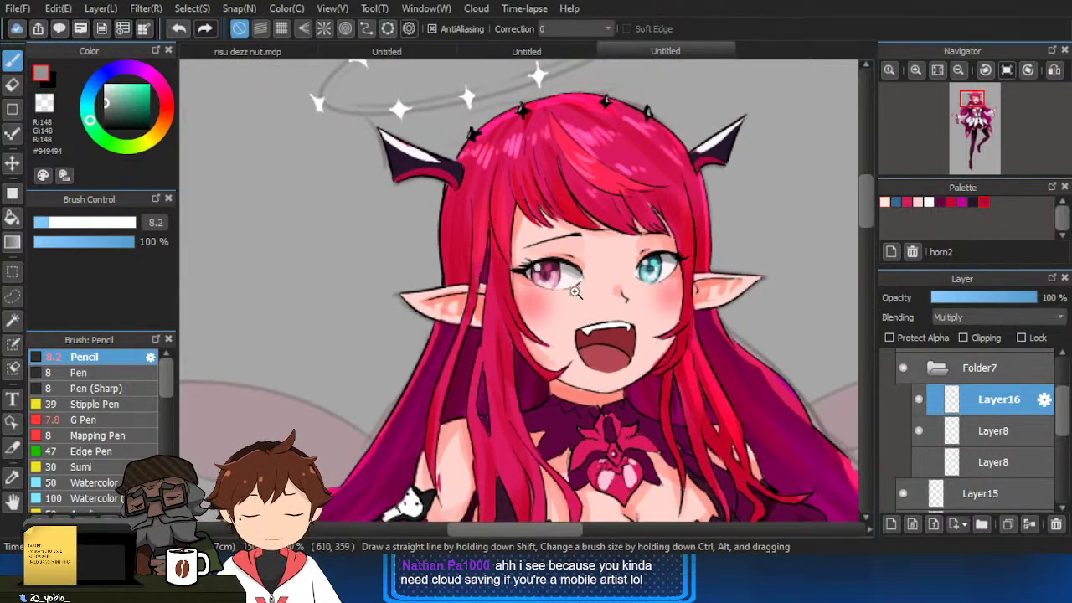
scroll(577, 287, "up", 3)
key("b")
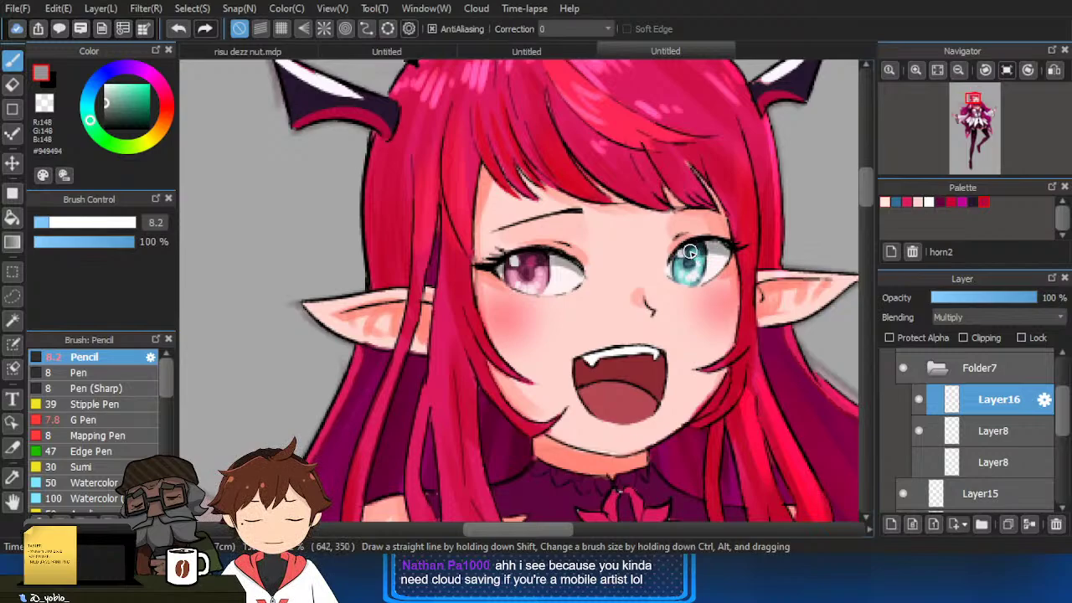
left_click_drag(700, 265, 733, 214)
left_click_drag(741, 319, 628, 355)
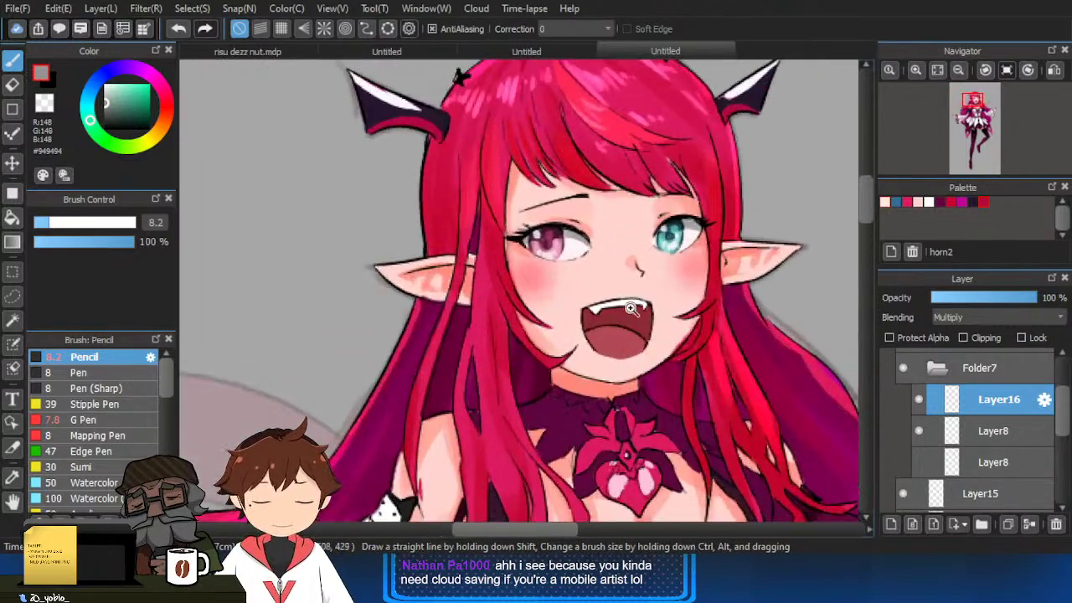
scroll(631, 309, "up", 1)
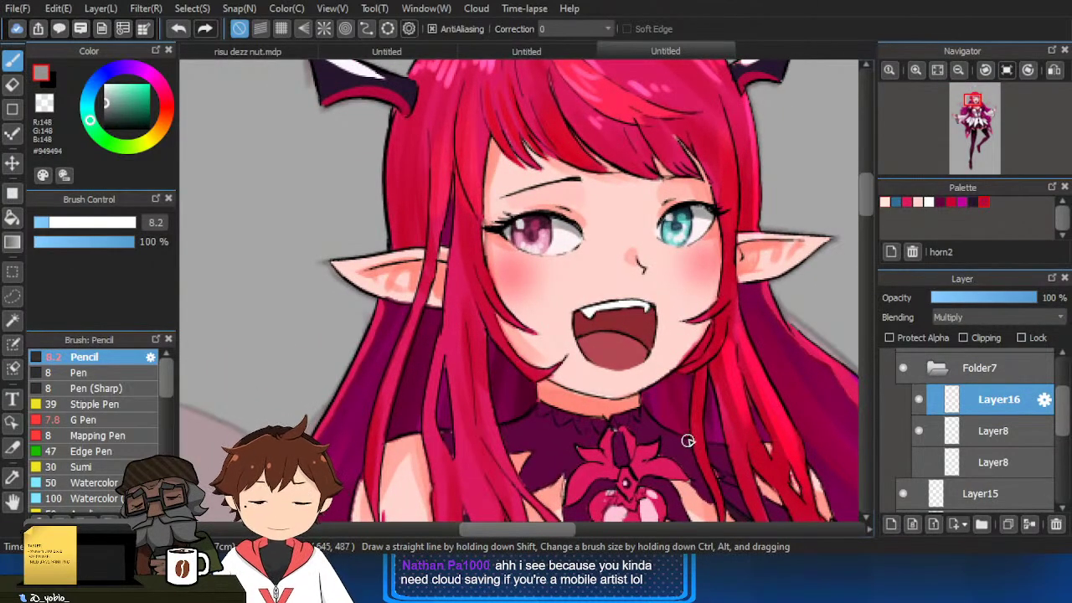
Add a new layer directly above the Layer4 line art and clip it to that layer.
left_click(904, 494)
left_click(903, 495)
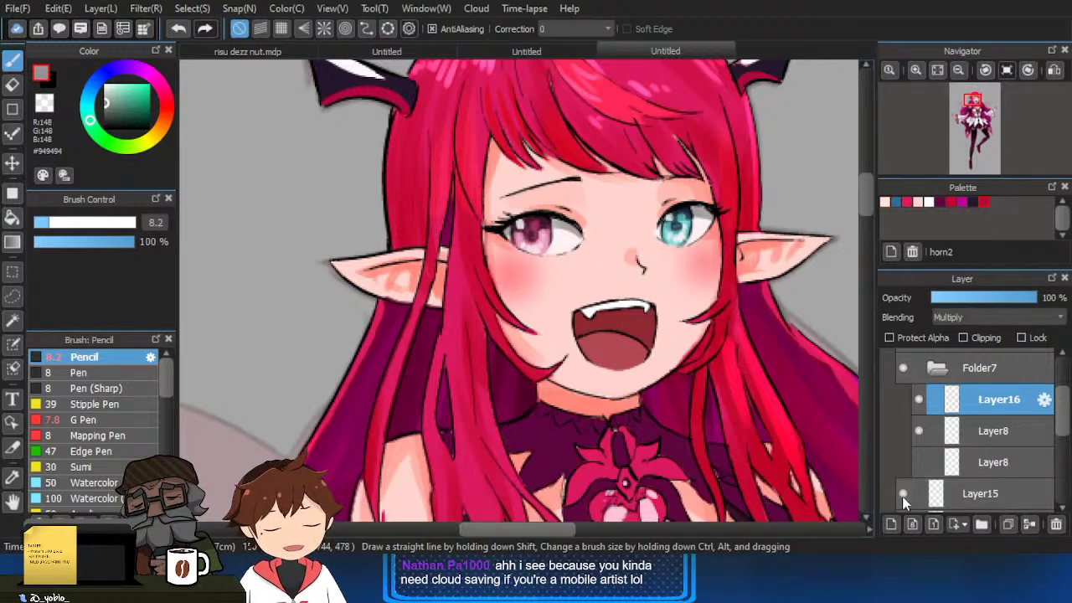
left_click_drag(1060, 426, 1051, 466)
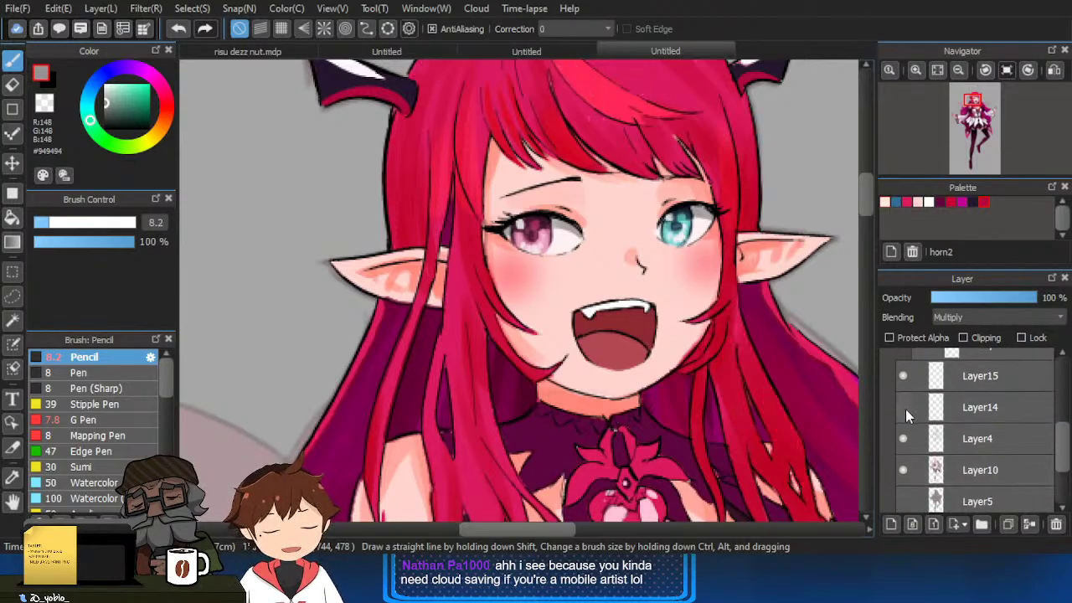
left_click(955, 438)
key("e")
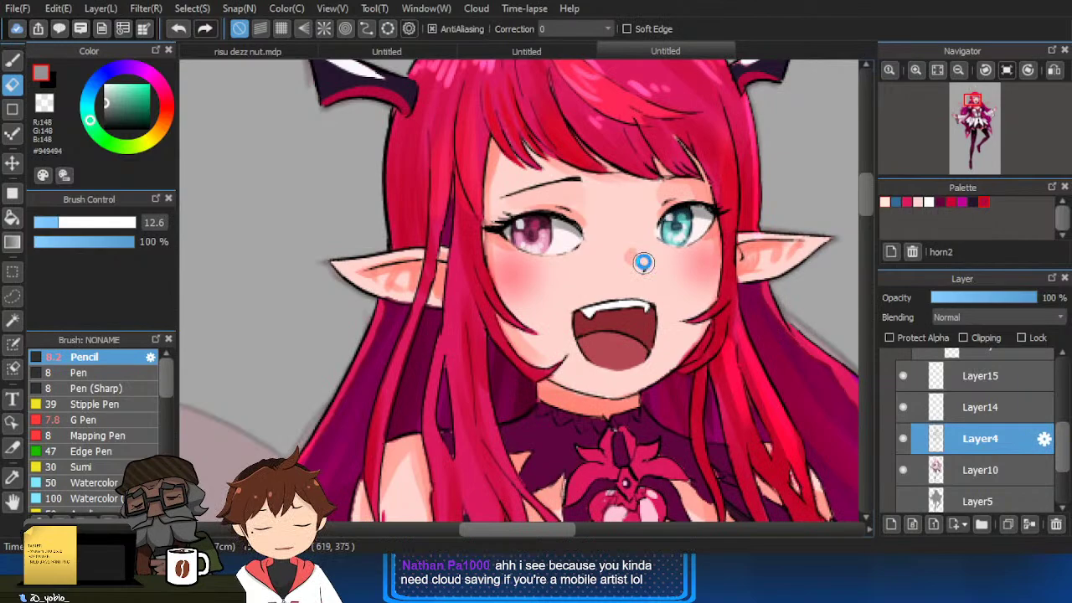
scroll(645, 268, "up", 1)
left_click(646, 272, "alt")
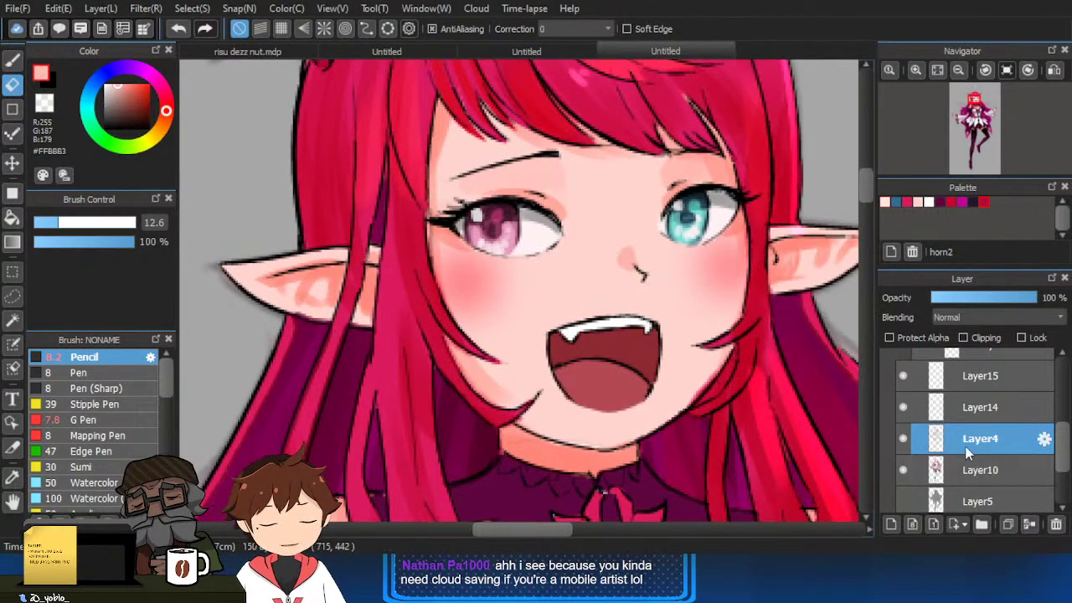
left_click(891, 525)
left_click(963, 337)
Recolour the nose line on the clipped layer with the Pencil in #FFBBB3 and #87271E, then merge that layer down into Layer4.
key("b")
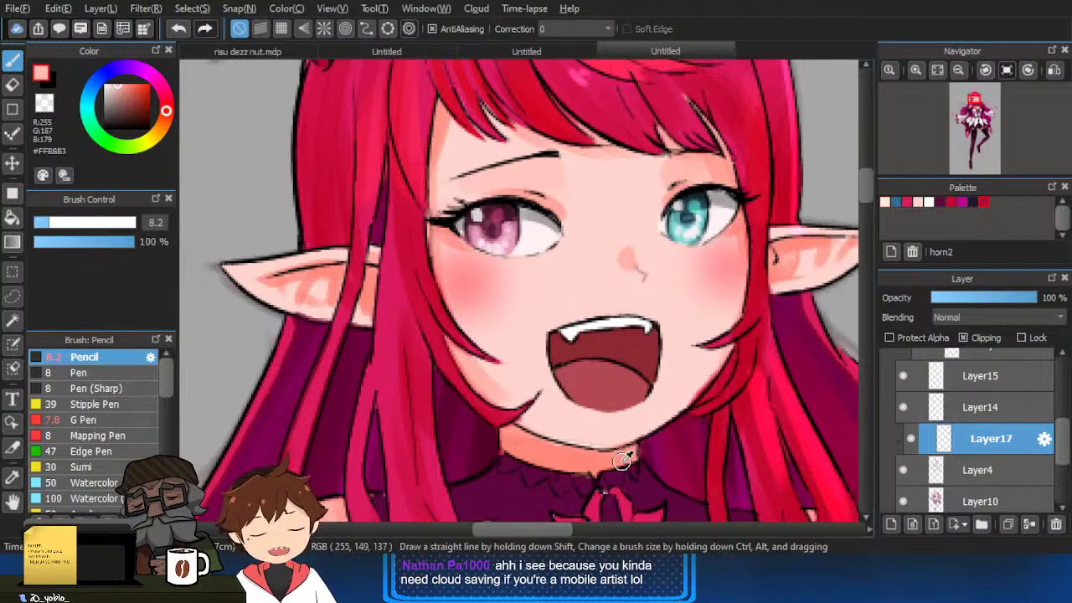
left_click(139, 106)
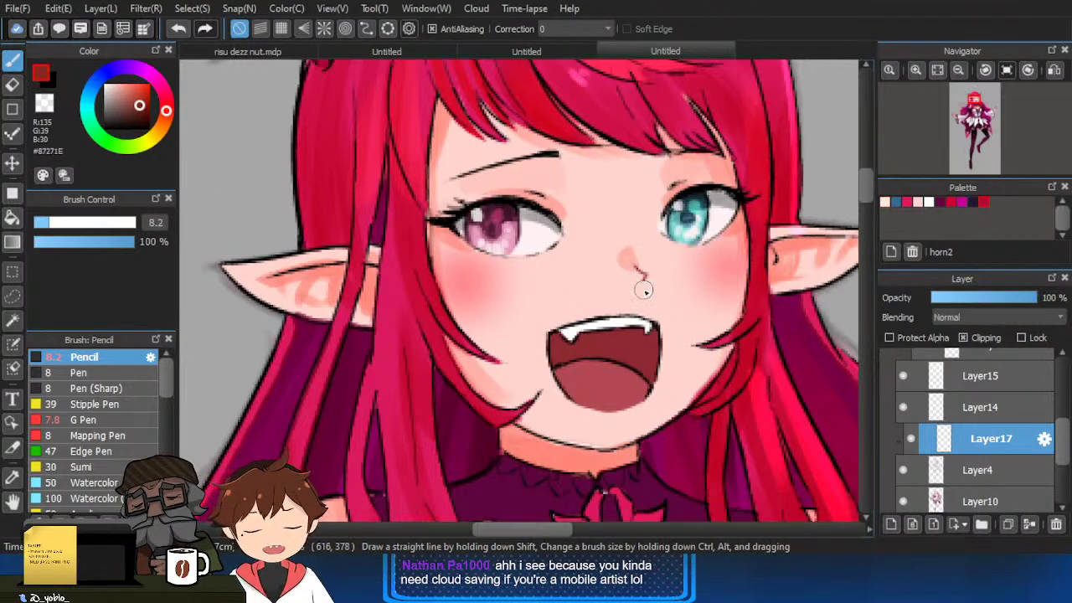
key("e")
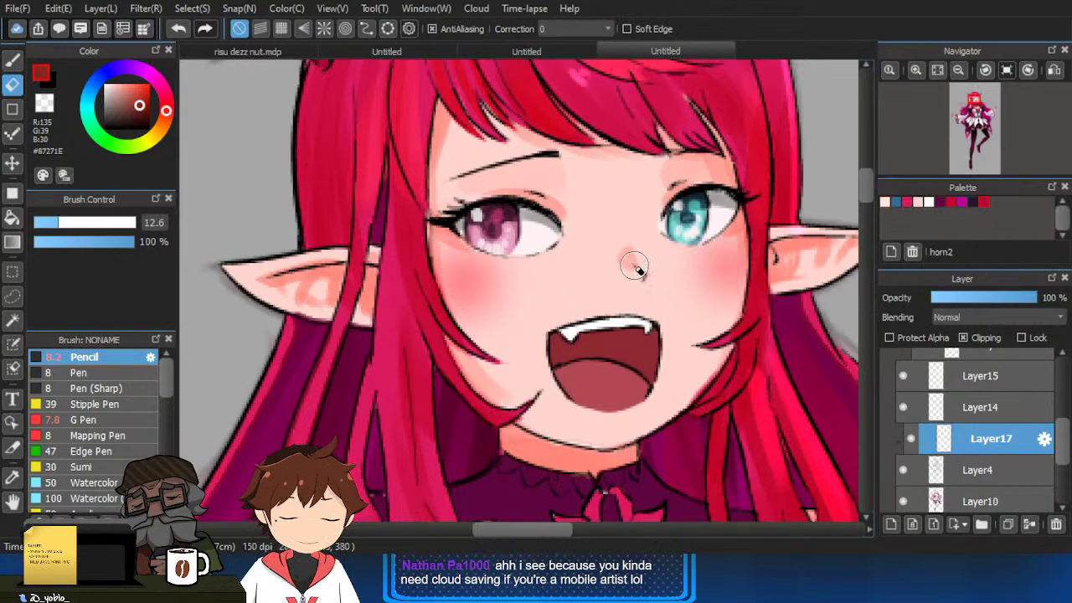
left_click(1031, 525)
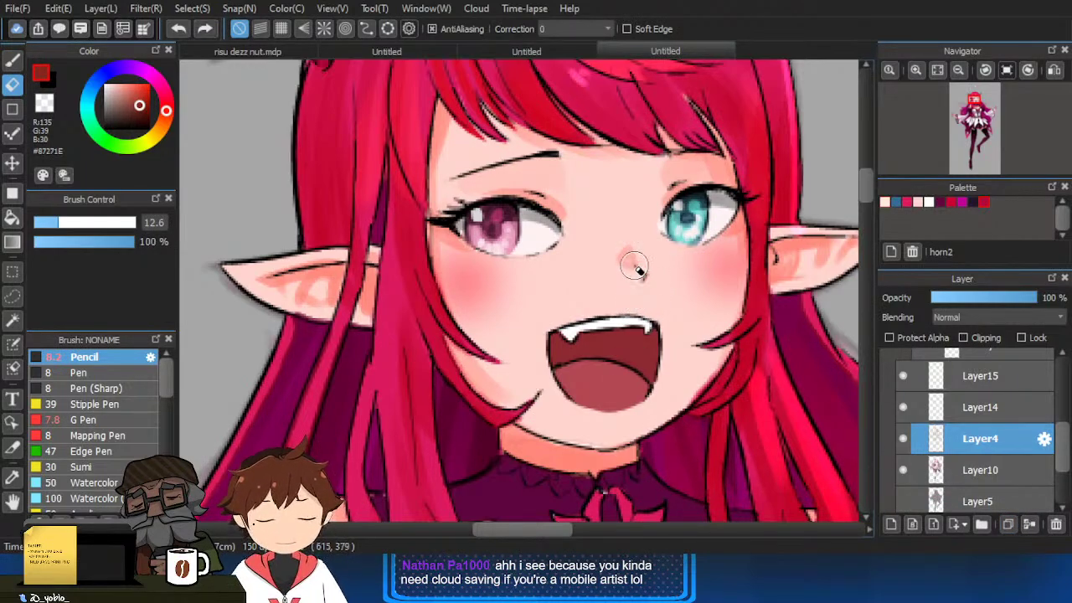
Select the Multiply shading layer Layer10 and try shading the lower jaw in #FF877B with the Pencil at size 8.2.
scroll(631, 265, "down", 2)
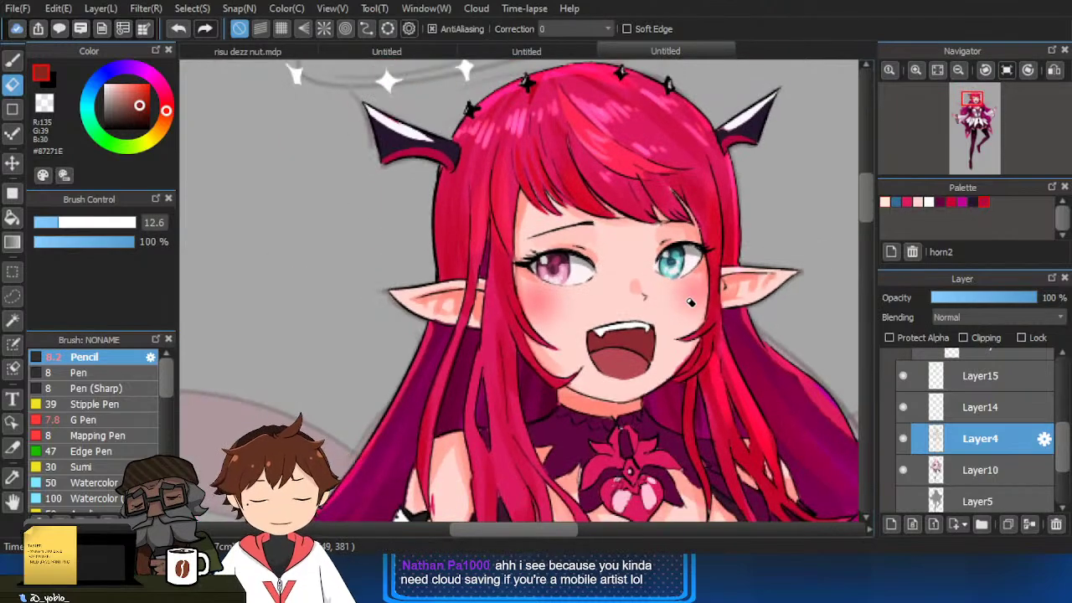
left_click(982, 472)
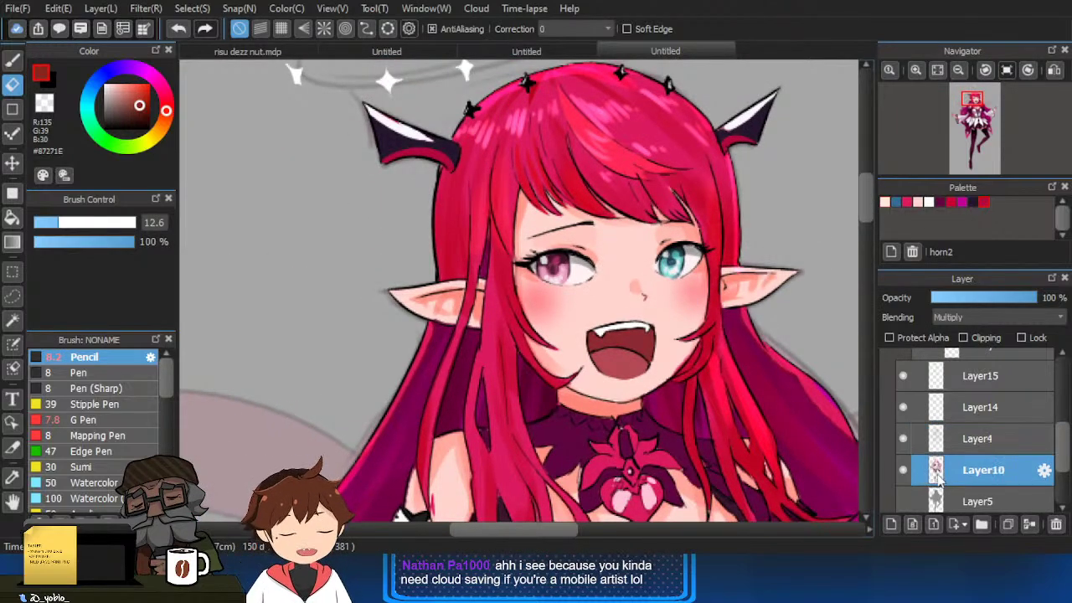
left_click(904, 471)
left_click(904, 471)
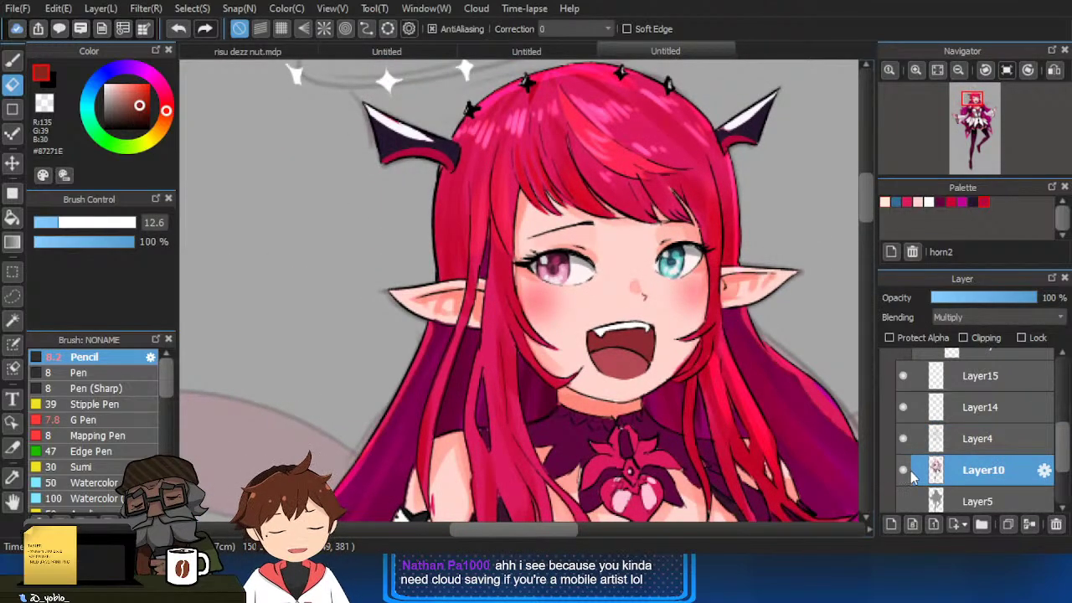
scroll(589, 390, "up", 2)
key("ctrl+z")
mouse_move(538, 343)
left_mouse_down()
mouse_move(644, 420)
mouse_move(584, 396)
left_mouse_up()
right_click(603, 409)
key("b")
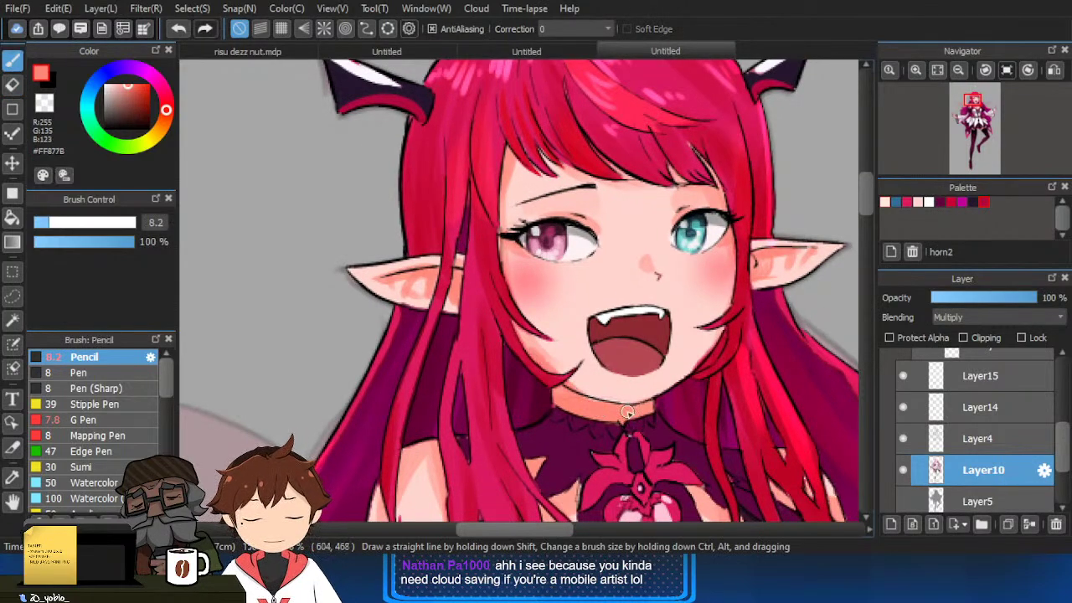
key("ctrl+z")
Enlarge the Pencil to size 13.7, try #FF877B shading along the jaw above the neck, and switch to the Eraser at size 12.6.
key("bracketright")
key("bracketright")
key("bracketright")
left_click_drag(520, 333, 630, 406)
key("ctrl+z")
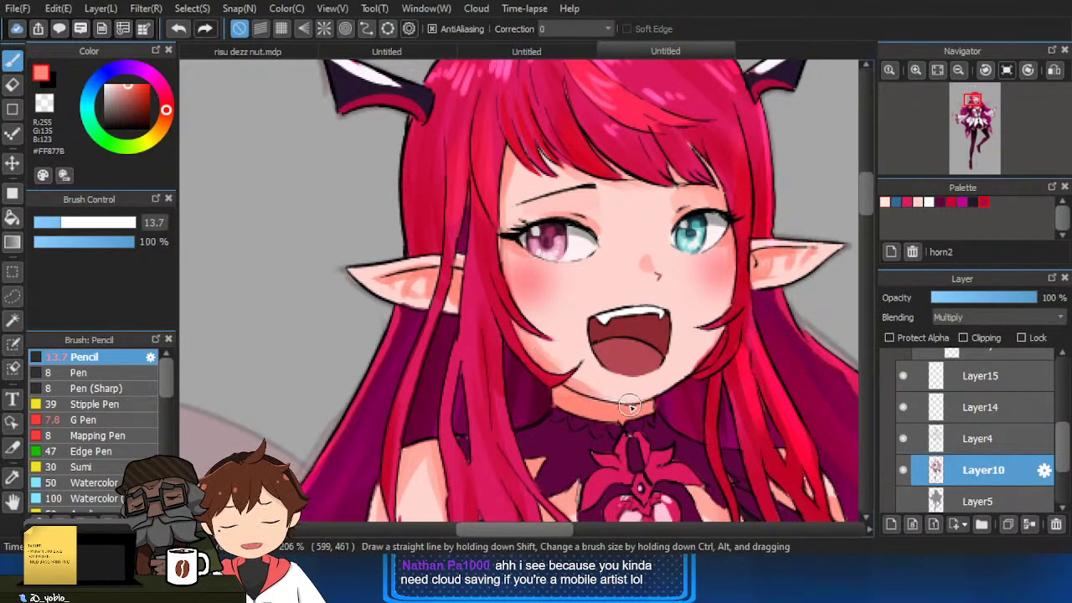
scroll(764, 449, "down", 1)
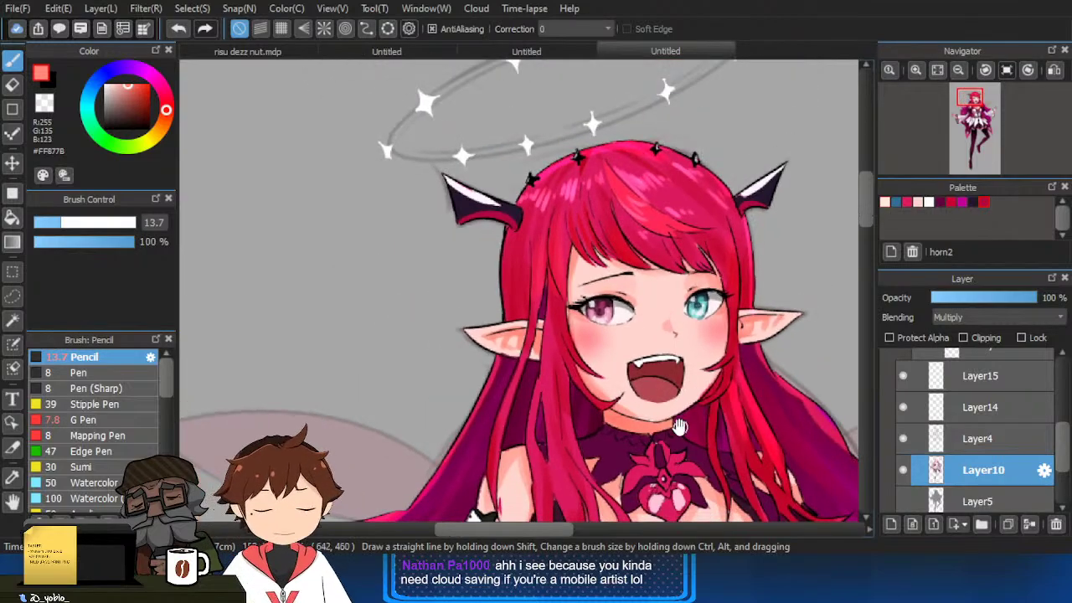
scroll(720, 440, "up", 2)
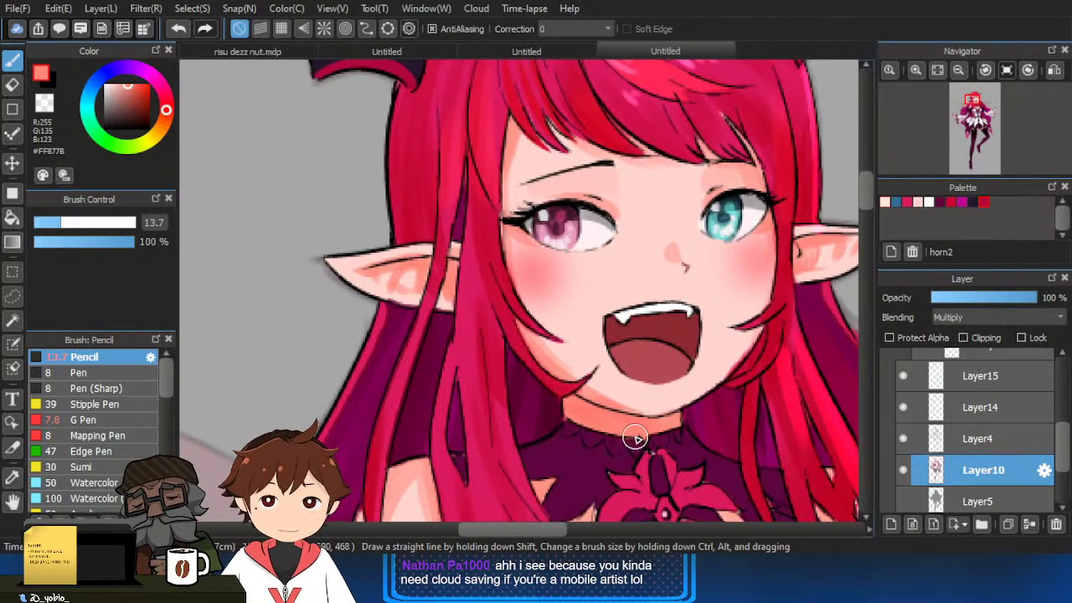
key("e")
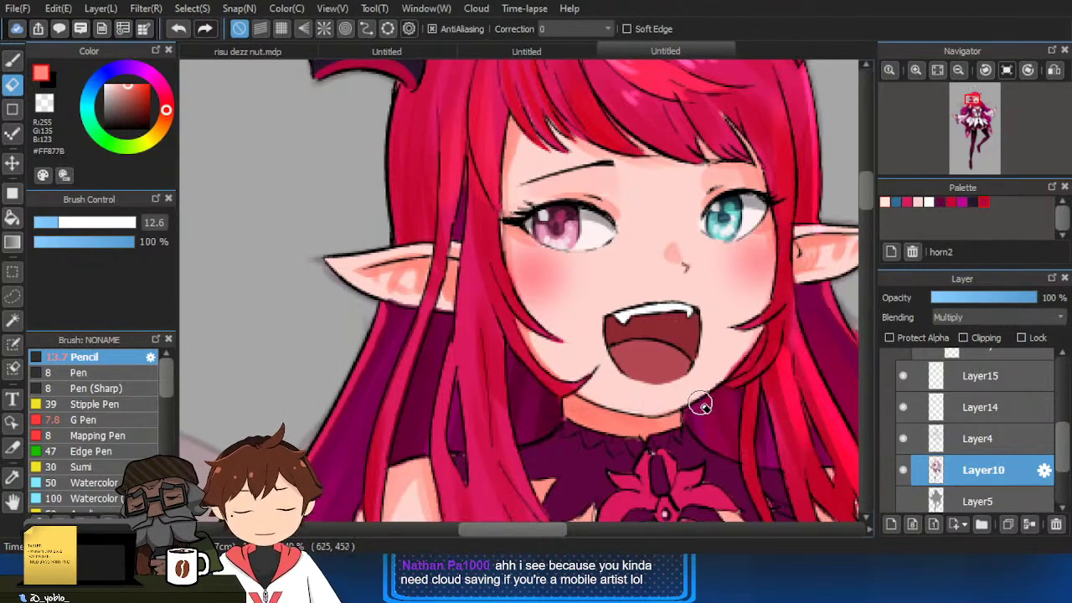
scroll(725, 411, "down", 2)
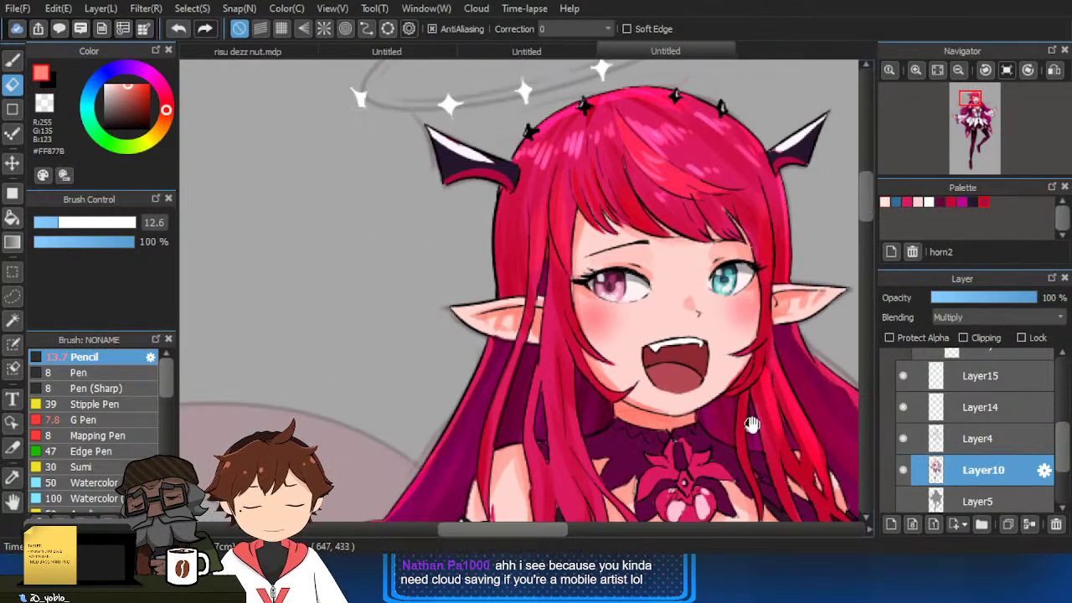
mouse_move(751, 424)
left_mouse_down()
mouse_move(721, 411)
mouse_move(708, 433)
left_mouse_up()
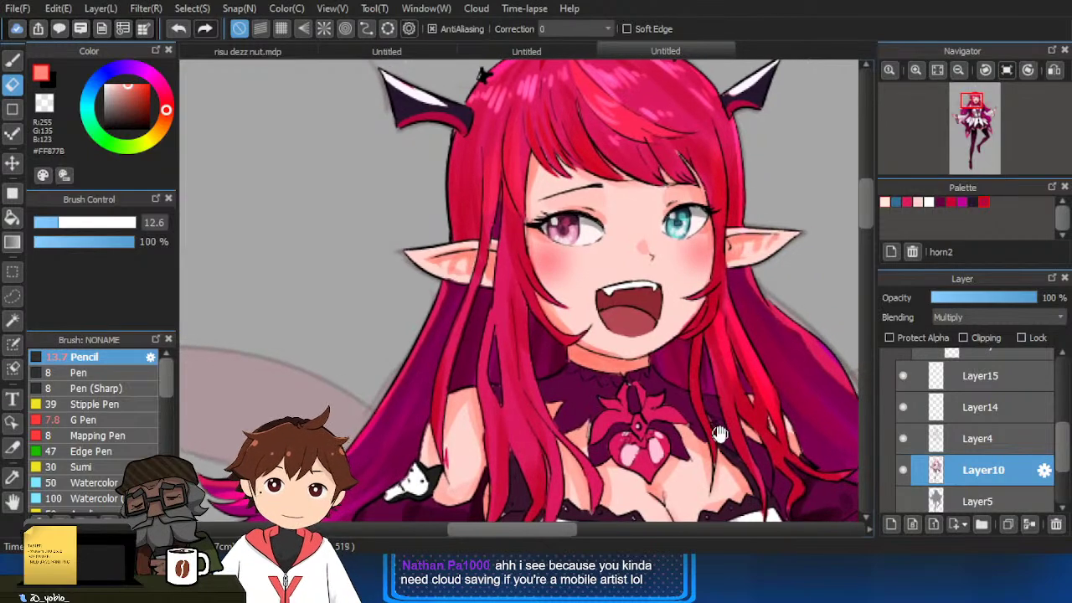
Check the Layer4 line art by toggling its visibility, then add a new layer above it and clip it to Layer4.
left_click(978, 443)
left_click(904, 439)
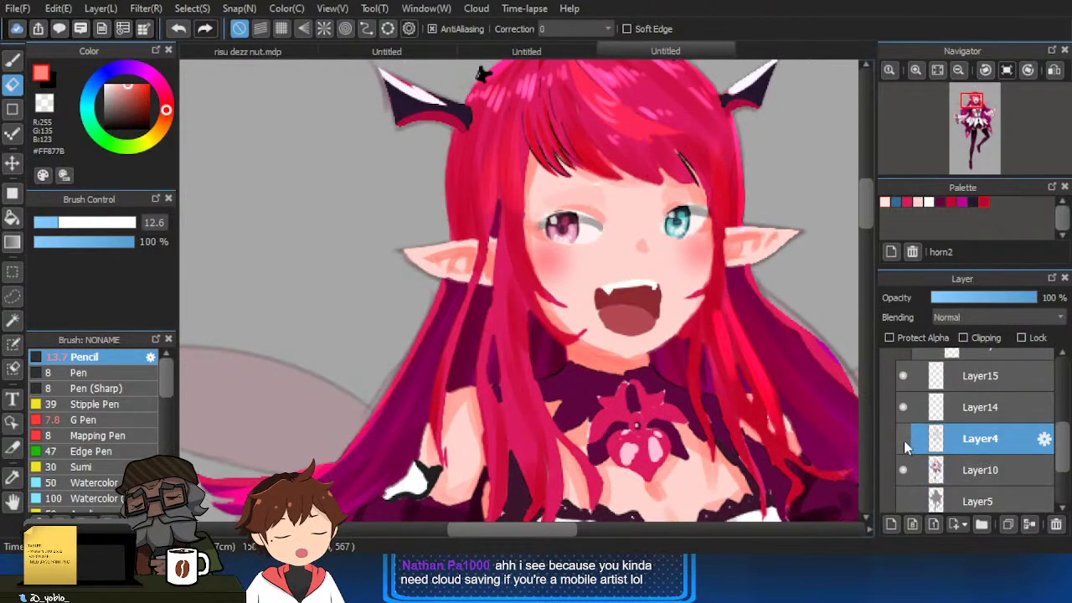
left_click(904, 439)
left_click(893, 523)
left_click(993, 339)
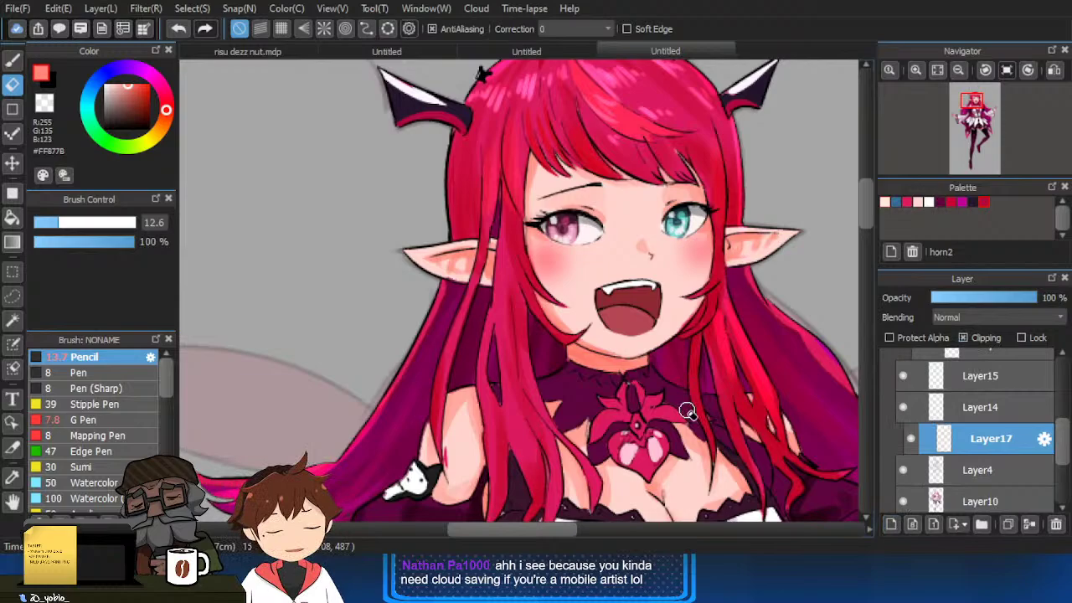
Try a linear Foreground-Transparent gradient in #B31C0F over the line art on the clipped layer.
left_click(147, 101)
key("g")
left_click_drag(670, 382, 736, 306)
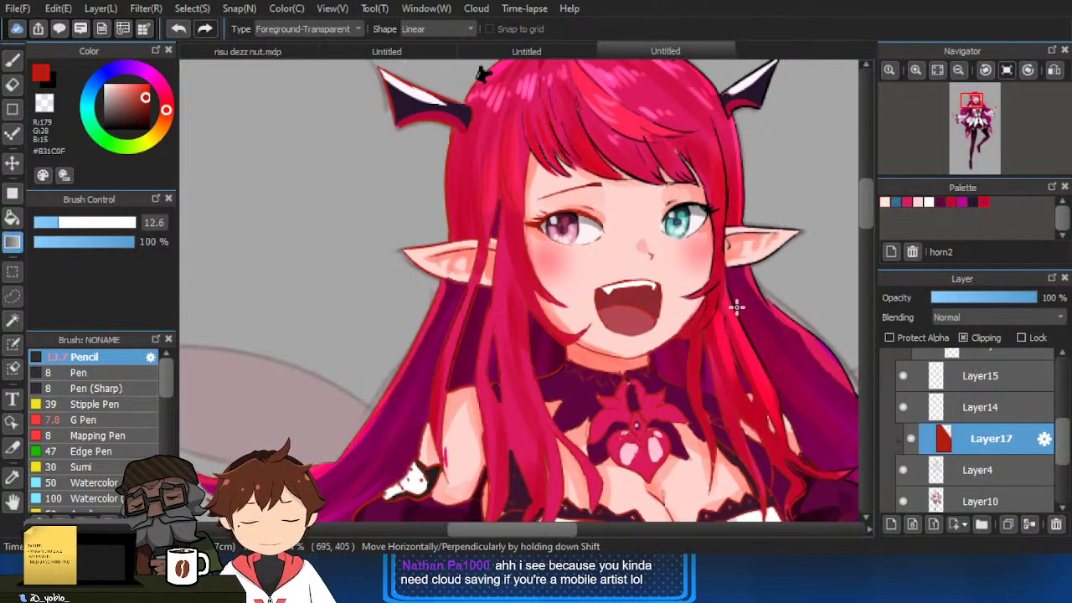
key("ctrl+z")
Recolour the mouth outline on the clipped layer with the Pencil at size 17 in #8D2932.
left_click(149, 114)
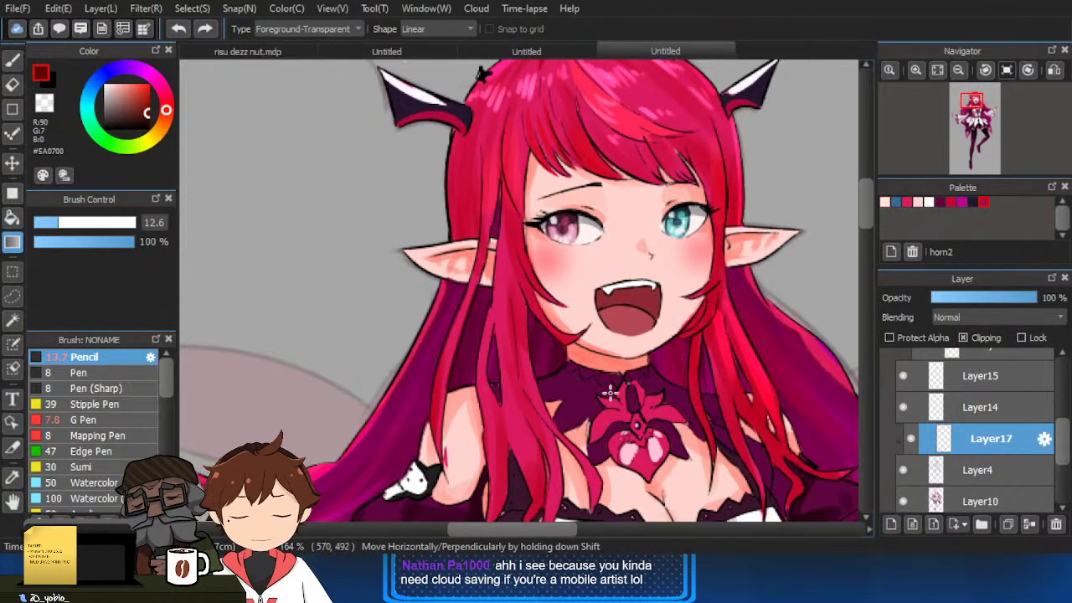
key("b")
key("bracketright")
key("bracketright")
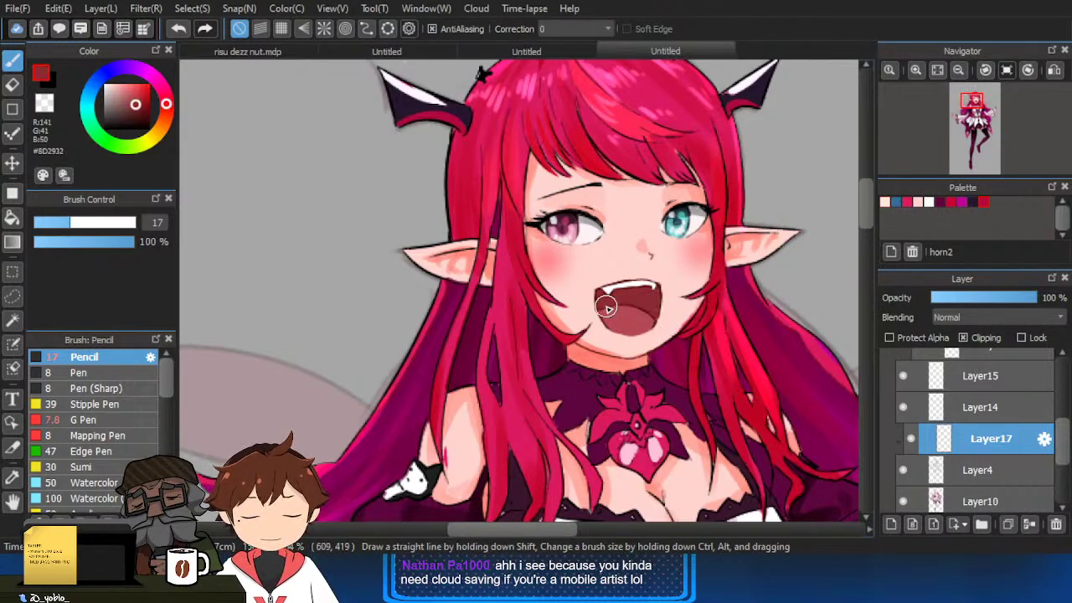
left_click(625, 306, "alt")
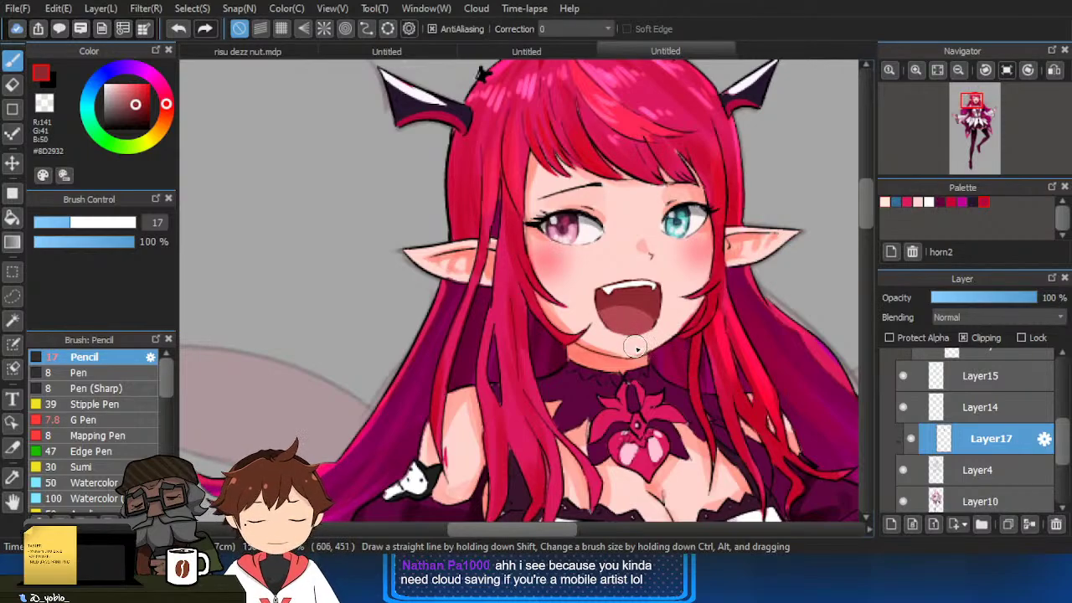
left_click(618, 280, "alt")
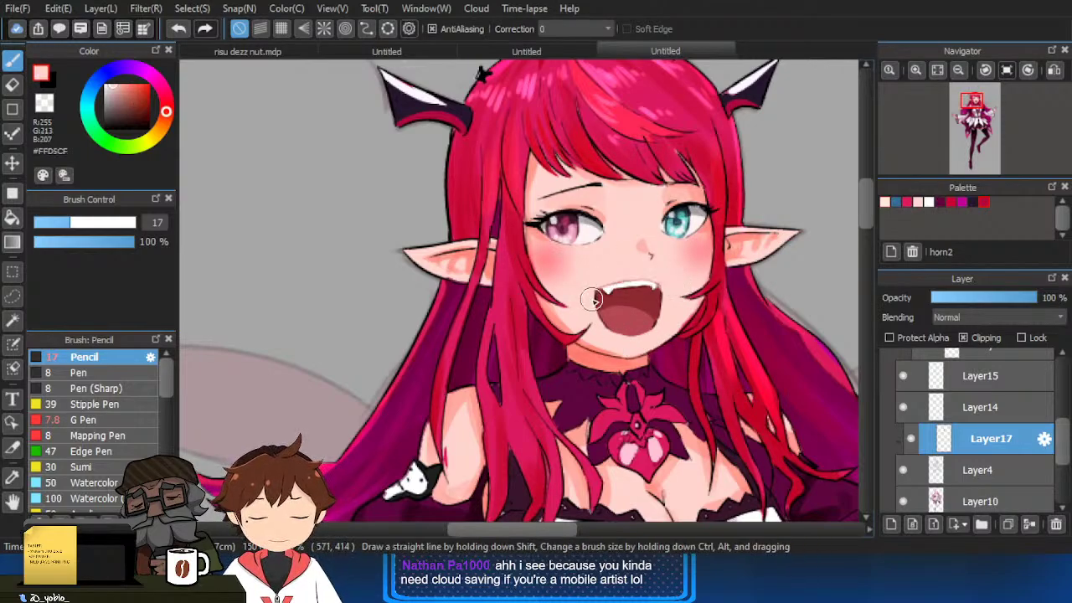
Reduce the Pencil to size 14 and recolour the eyelash lines in #86003D.
mouse_move(625, 319)
left_mouse_down("ctrl+alt")
mouse_move(625, 300)
mouse_move(664, 277)
mouse_move(671, 323)
left_mouse_up("ctrl+alt")
left_click(631, 305, "ctrl")
left_click(735, 263, "alt")
left_click(756, 371, "alt")
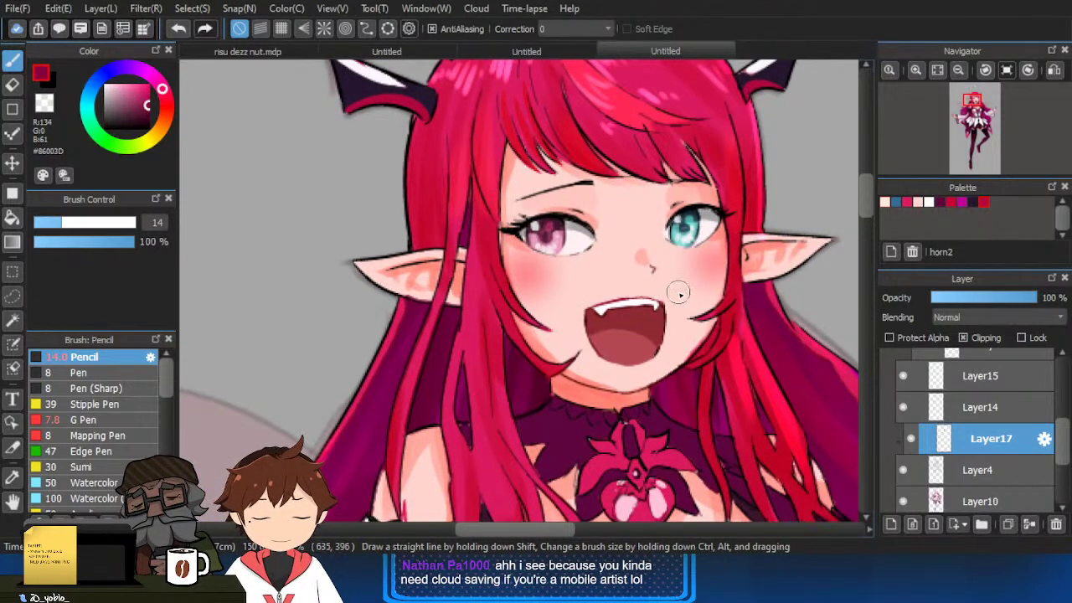
mouse_move(662, 276)
left_mouse_down()
mouse_move(675, 287)
mouse_move(650, 299)
left_mouse_up()
left_click_drag(662, 241, 703, 232)
key("ctrl+z")
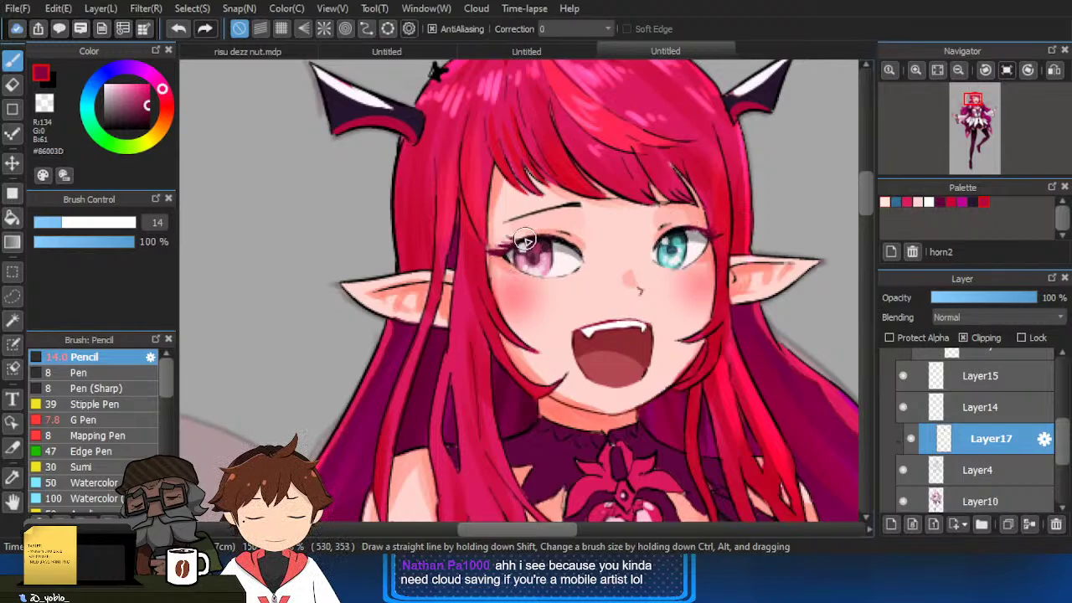
Refine the lash lines in #6A002F and #490221, and recolour the eyebrow line in #D3134D.
left_click(499, 254, "alt")
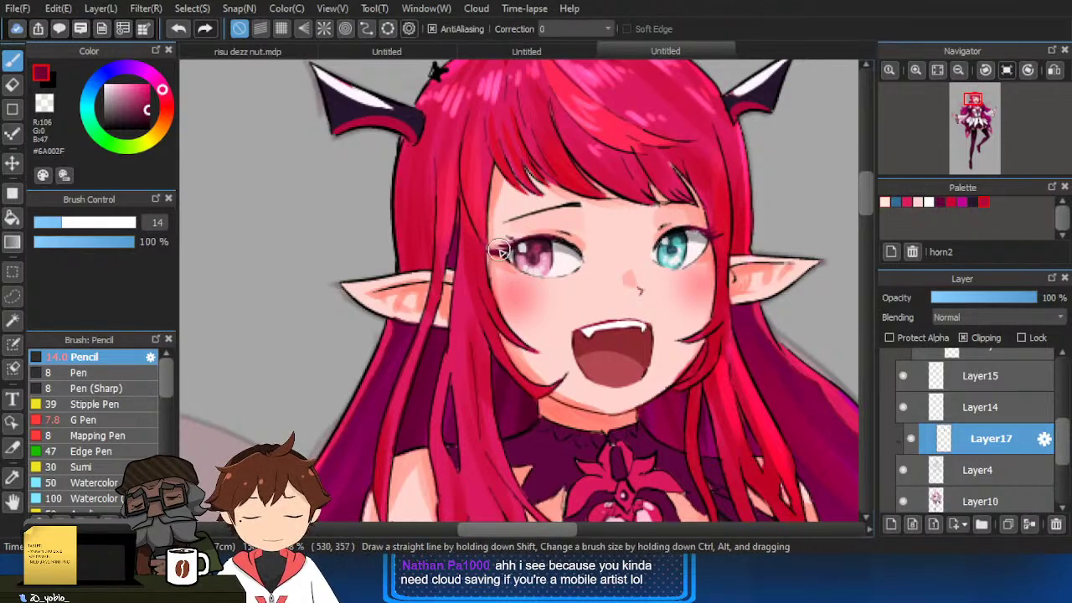
left_click(710, 241, "alt")
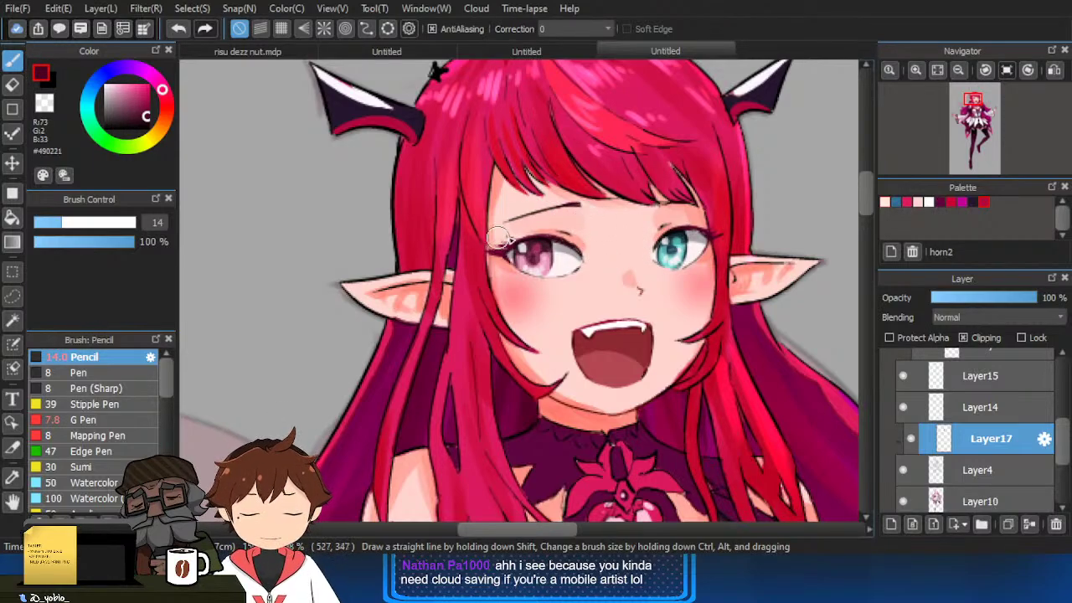
left_click(540, 249, "alt")
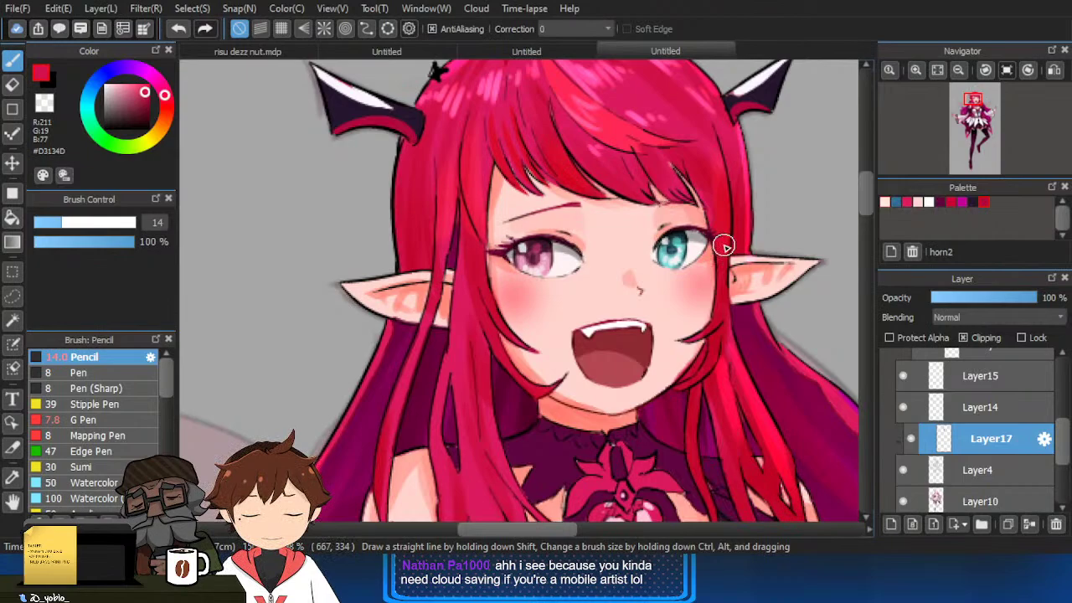
left_click_drag(708, 357, 670, 340)
scroll(704, 322, "down", 2)
left_click_drag(681, 268, 683, 298)
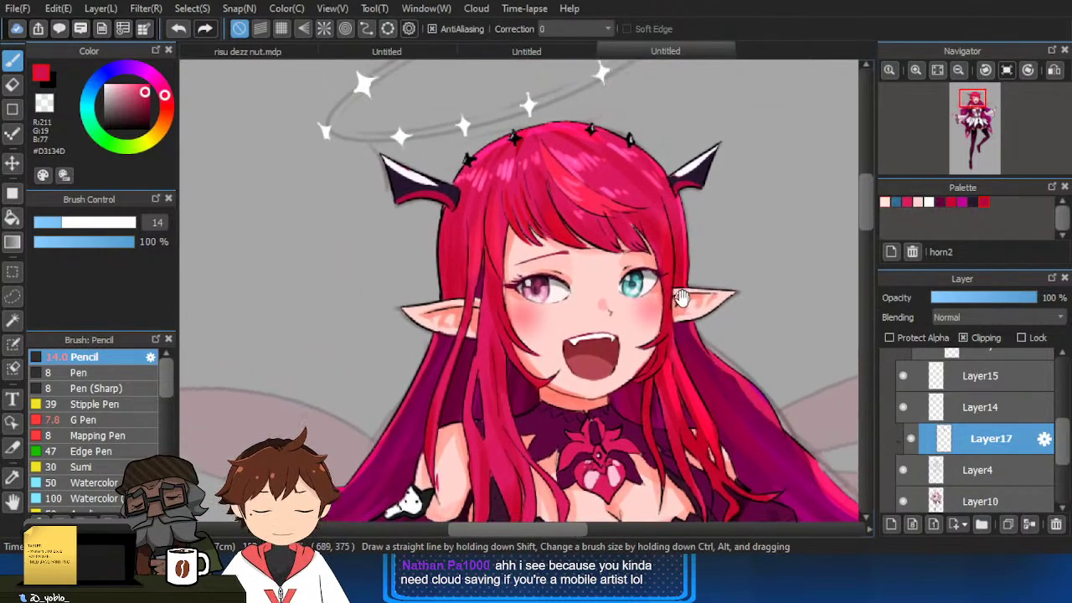
Recolour the upper outline of the right horn in the near-white #FCF7FF and try the same on the left horn.
left_click(672, 206, "ctrl")
left_click(697, 158, "alt")
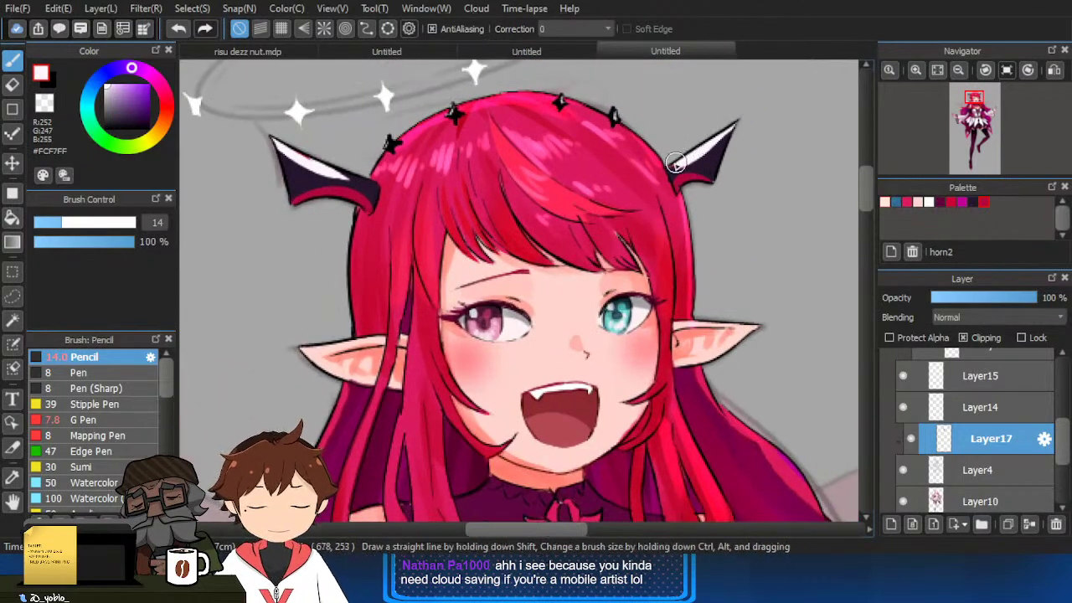
left_click_drag(675, 163, 730, 126)
key("ctrl+z")
left_click_drag(677, 164, 736, 126)
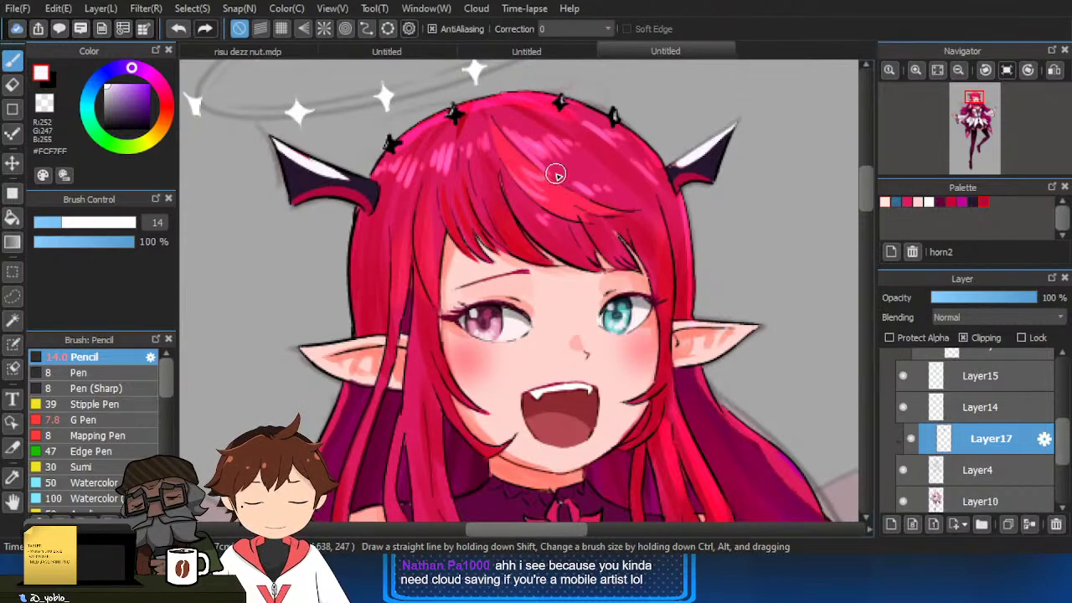
left_click_drag(276, 132, 351, 167)
key("ctrl+z")
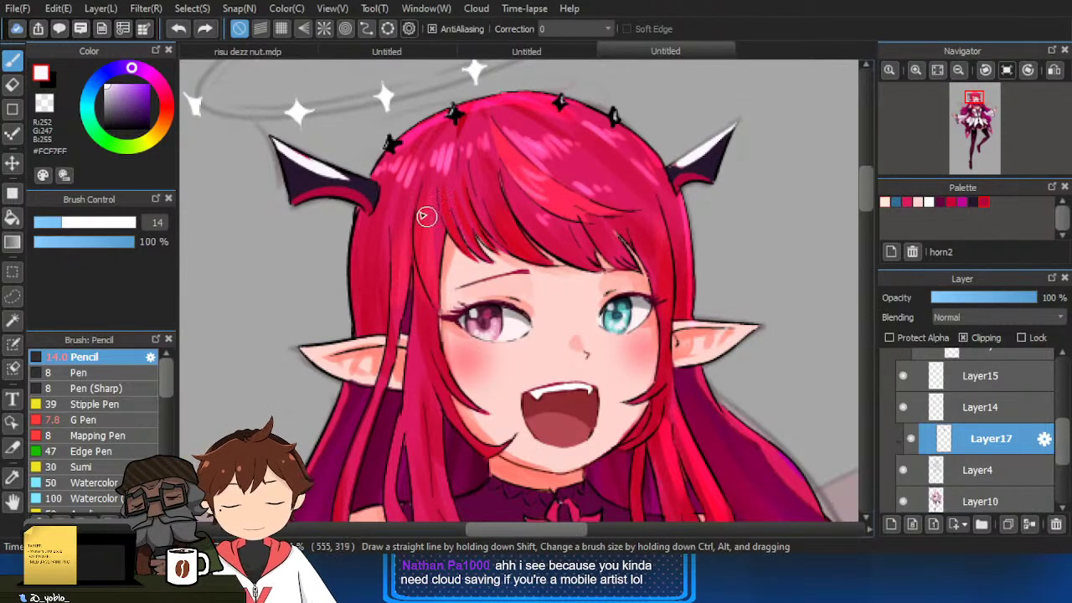
Recolour the outlines of both horns with the Pencil, using #B0073D for the outer and lower edges.
left_click(331, 169, "alt")
left_click_drag(296, 145, 305, 150)
left_click(347, 195, "alt")
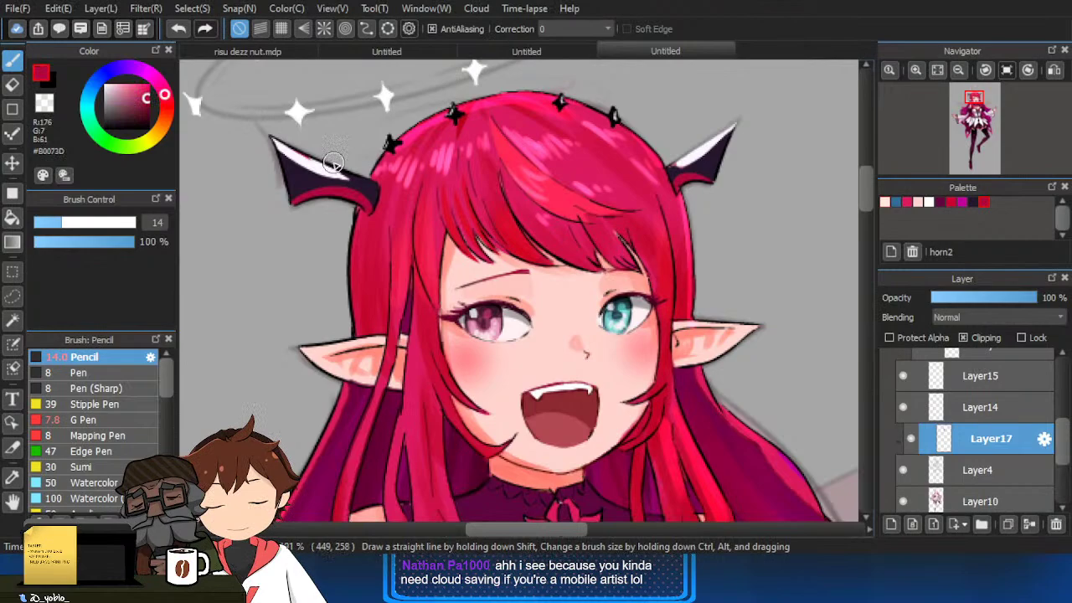
left_click_drag(288, 195, 284, 174)
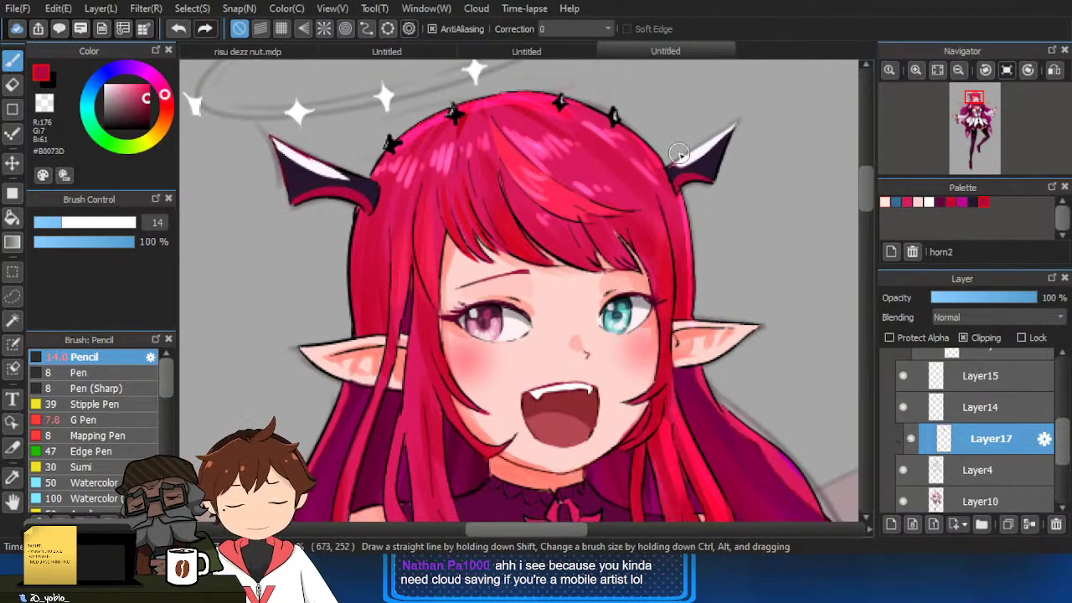
mouse_move(680, 154)
left_mouse_down()
mouse_move(746, 113)
mouse_move(716, 180)
left_mouse_up()
scroll(721, 201, "down", 4)
scroll(734, 312, "up", 3)
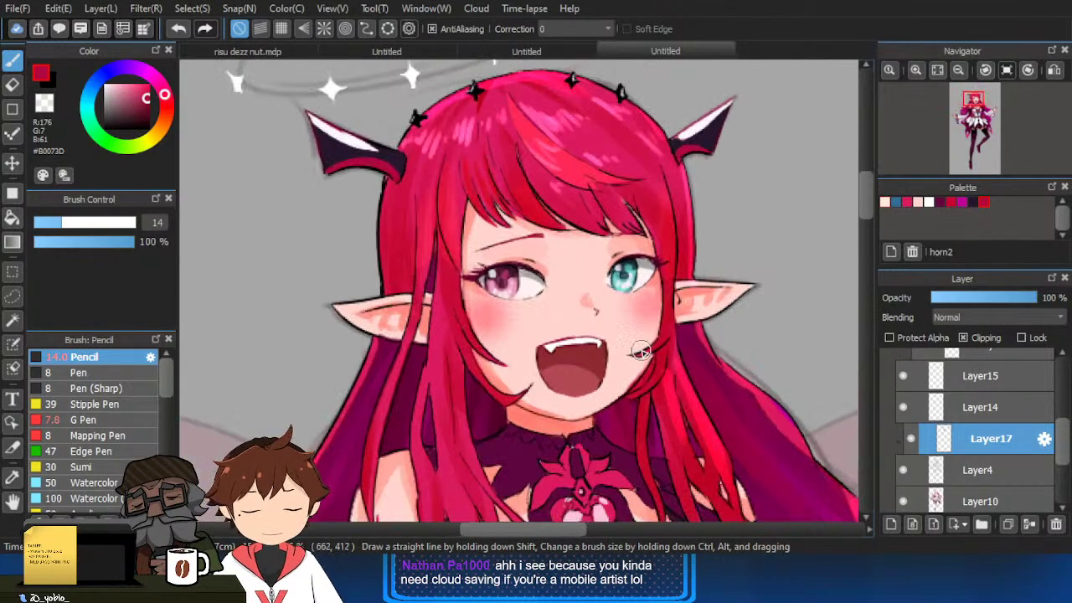
Enlarge the Pencil to size 22 and recolour the ear outlines in #FF969A.
left_click(644, 331, "alt")
key("]")
key("]")
mouse_move(758, 285)
left_mouse_down()
mouse_move(698, 283)
mouse_move(766, 284)
left_mouse_up()
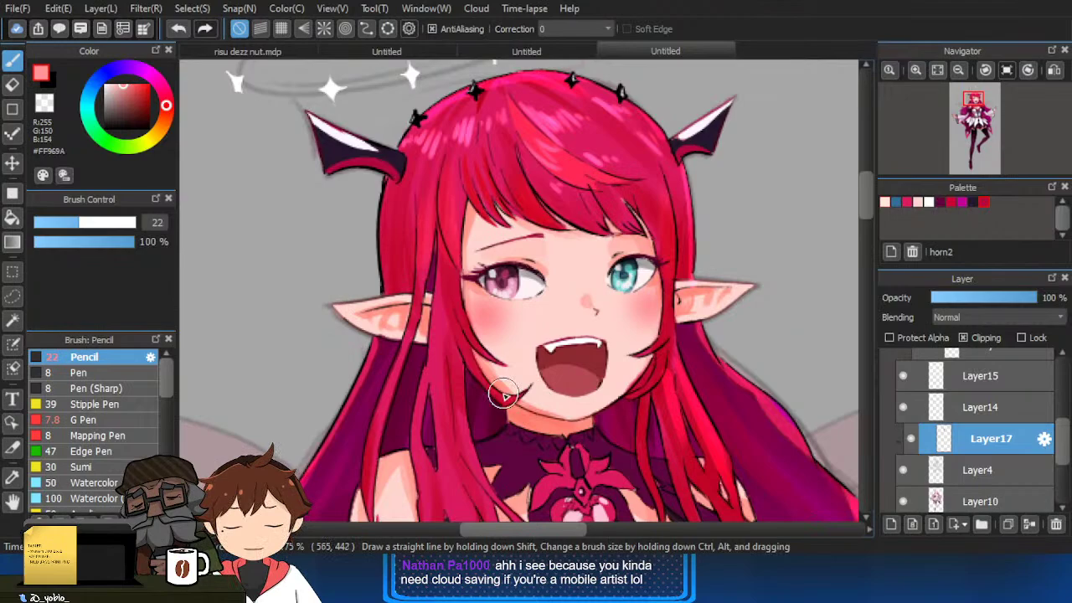
Enlarge the Pencil to size 29 and recolour the outline of the left hand and fingers in #FF969A.
scroll(466, 360, "down", 3)
left_click_drag(607, 391, 634, 243)
left_click_drag(336, 479, 383, 352)
scroll(271, 316, "up", 2)
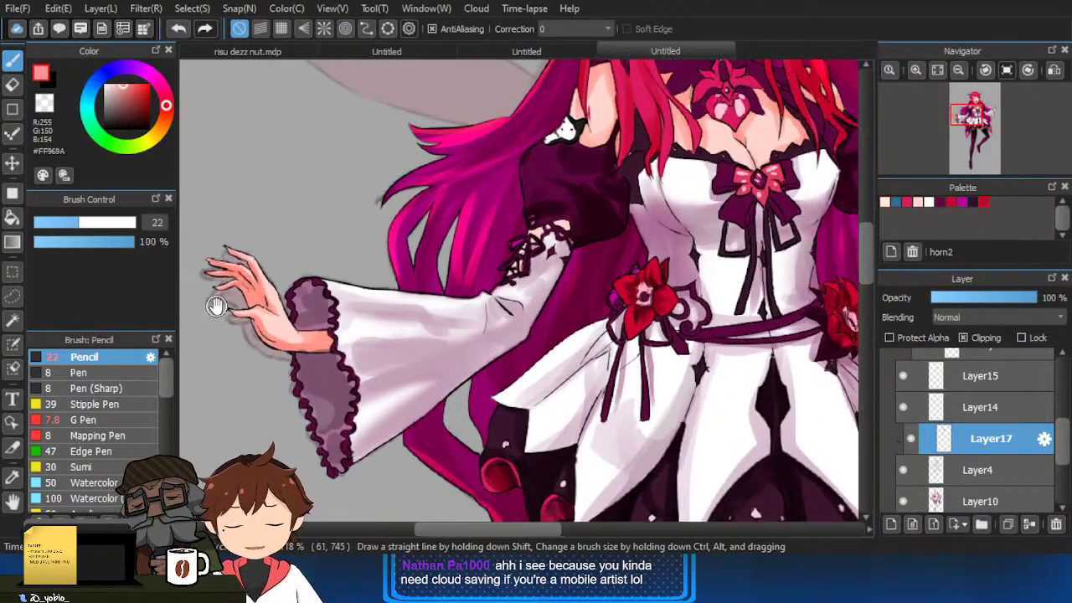
scroll(237, 312, "up", 2)
key("bracketright")
key("bracketright")
key("bracketright")
scroll(293, 295, "up", 2)
left_click_drag(277, 308, 358, 275)
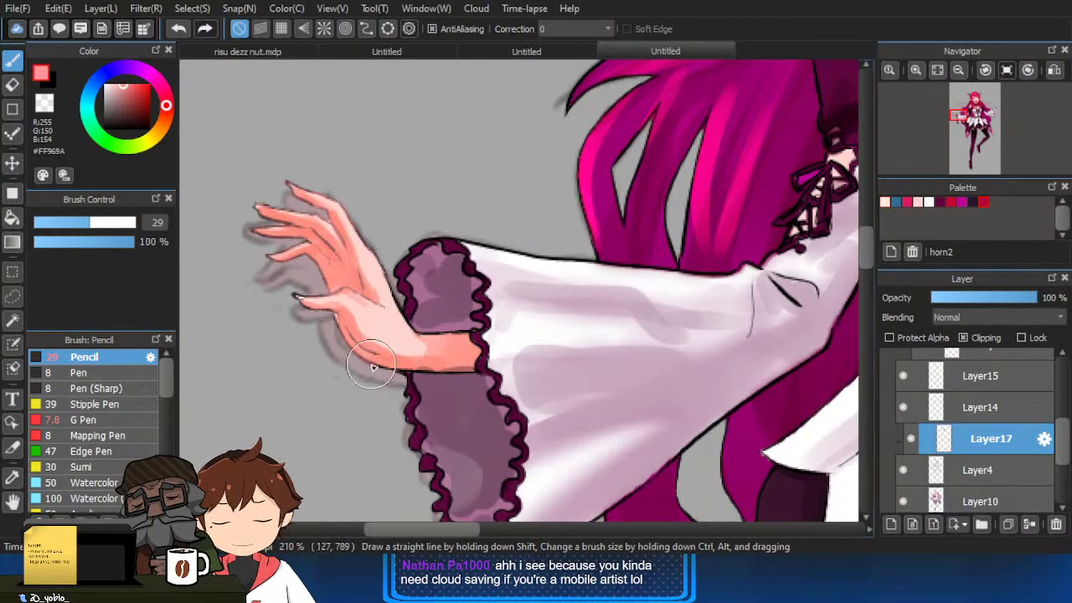
Touch up the left hand's line art in #8F0061, then recolour the outlines of both hands in #7E2B11.
left_click(618, 220, "alt")
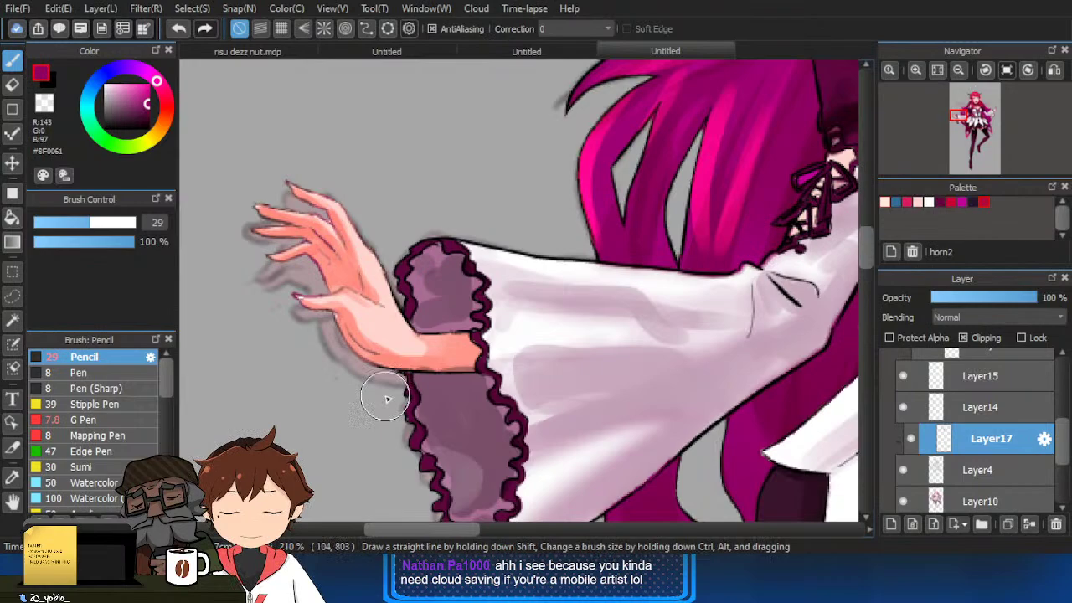
left_click_drag(732, 436, 607, 361)
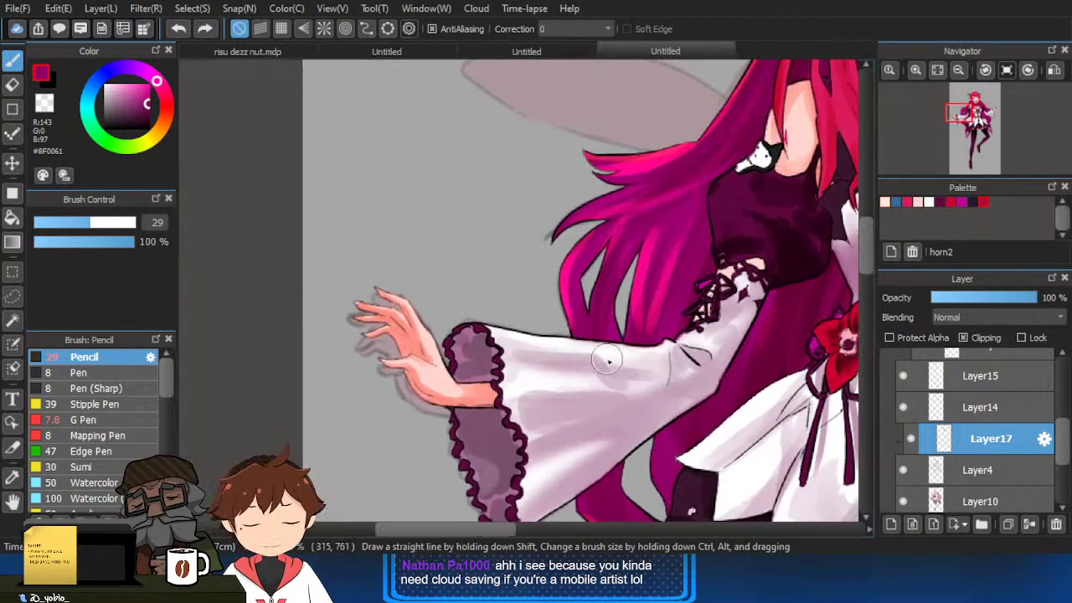
left_click(165, 117)
left_click(143, 107)
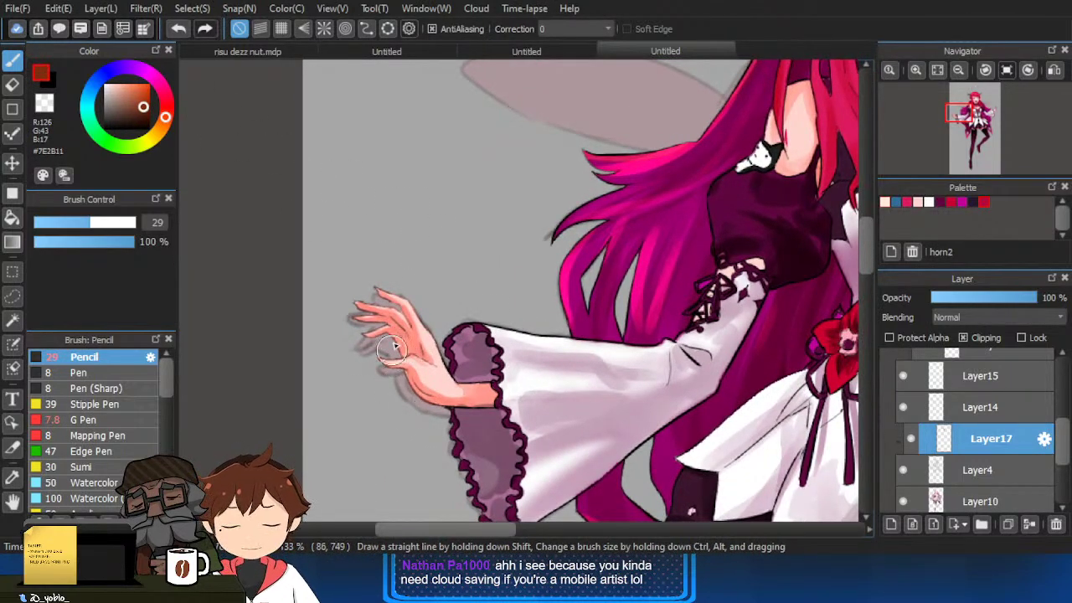
left_click_drag(529, 385, 364, 373)
left_click_drag(813, 342, 369, 372)
left_click_drag(708, 352, 614, 369)
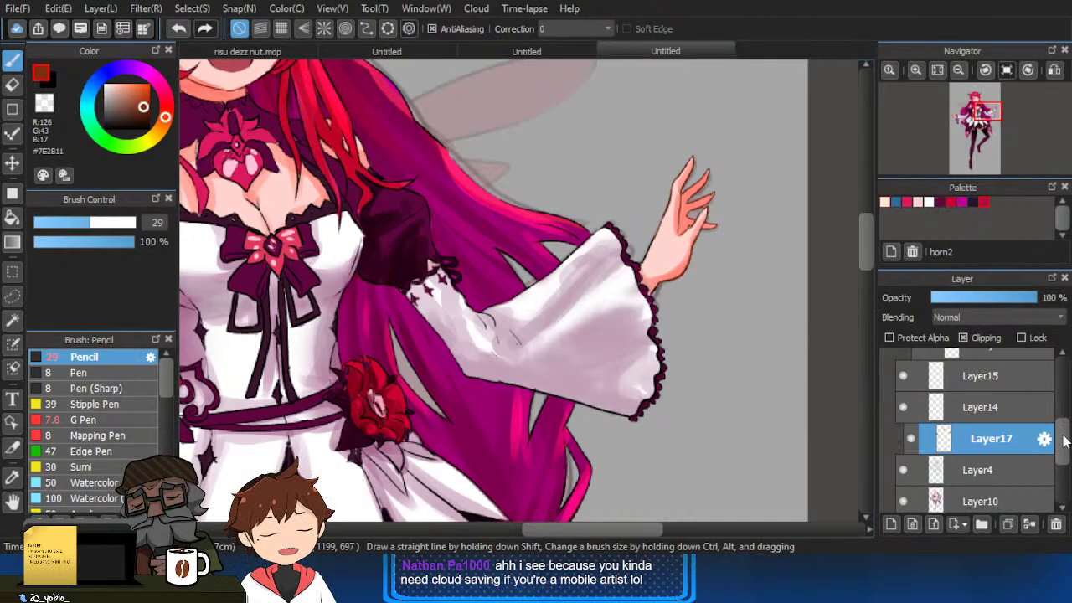
Hide the Layer2 sketch beneath the coloured artwork and return to the clipped recolouring layer.
scroll(917, 474, "down", 3)
scroll(922, 494, "down", 1)
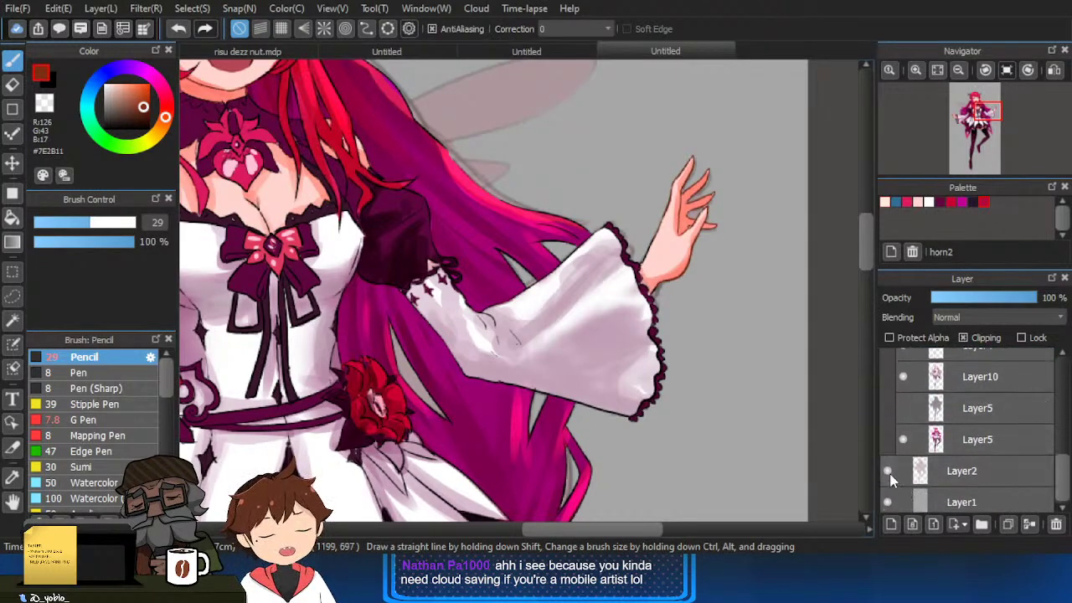
left_click(887, 468)
scroll(1062, 475, "up", 2)
scroll(704, 383, "down", 5)
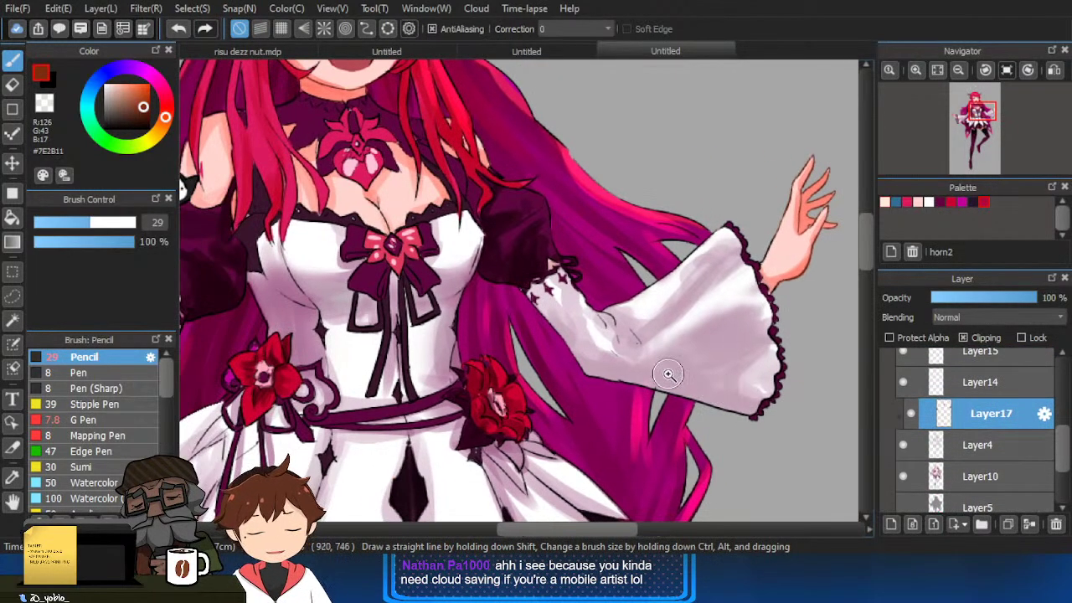
scroll(980, 461, "up", 1)
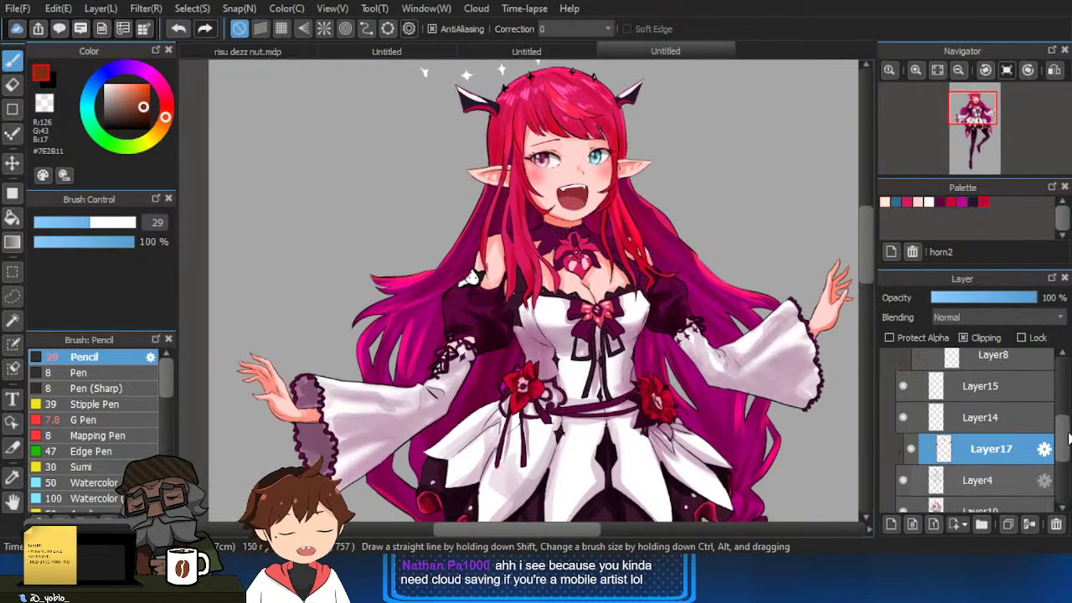
Recolour the outlines of the flowing left hair strands with the Pencil, trying #FF068E, #FF80C4 and #FFD8ED.
scroll(410, 286, "up", 2)
left_click(414, 289, "alt")
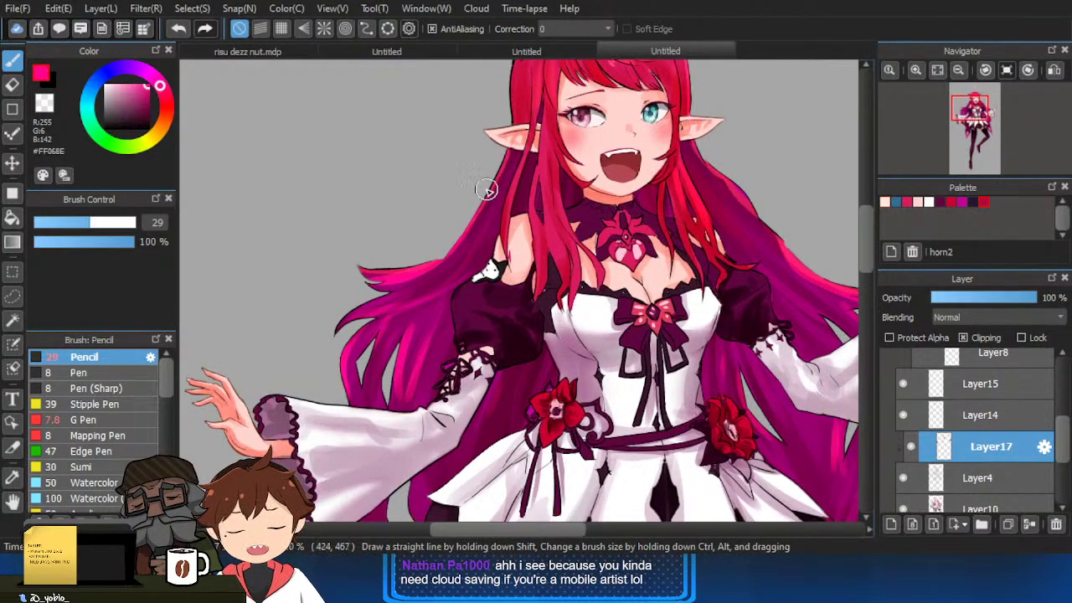
left_click(127, 86)
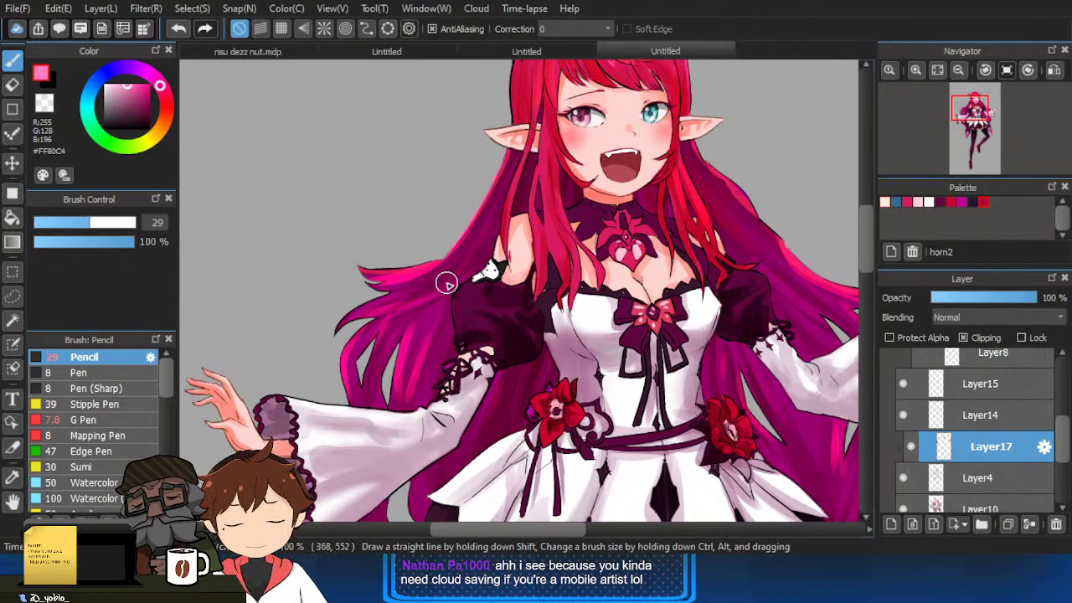
left_click(111, 86)
left_click_drag(441, 258, 360, 268)
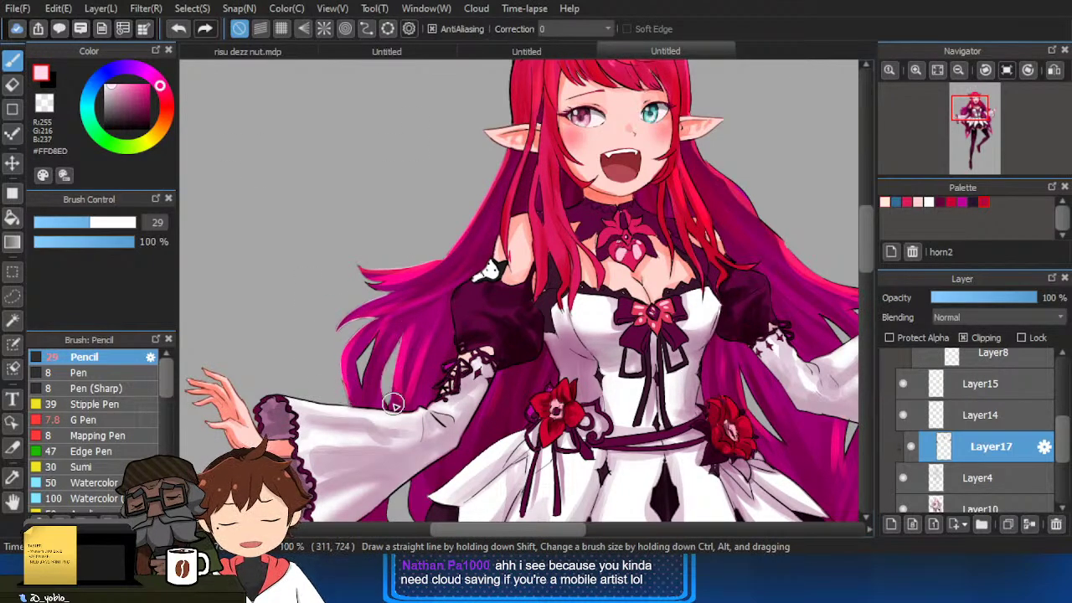
key("ctrl+z")
left_click_drag(397, 402, 410, 331)
Recolour the outer hair outline beside the ears with the Pencil, trying #E5007B and #000000.
left_click_drag(505, 345, 387, 344)
mouse_move(764, 294)
left_mouse_down()
mouse_move(672, 249)
mouse_move(601, 165)
left_mouse_up()
left_click_drag(584, 94, 622, 193)
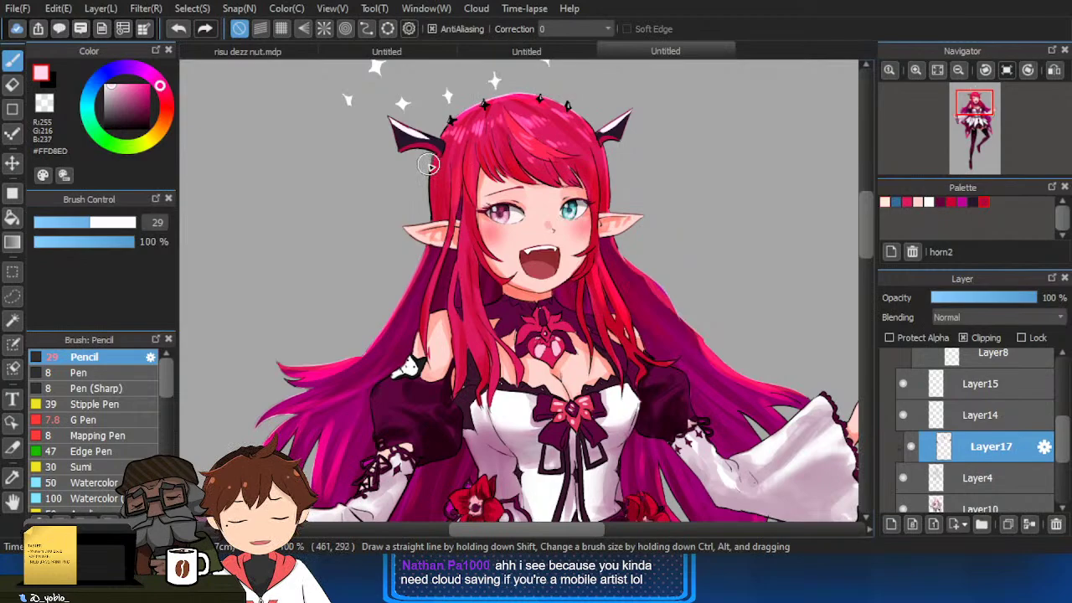
scroll(442, 201, "up", 2)
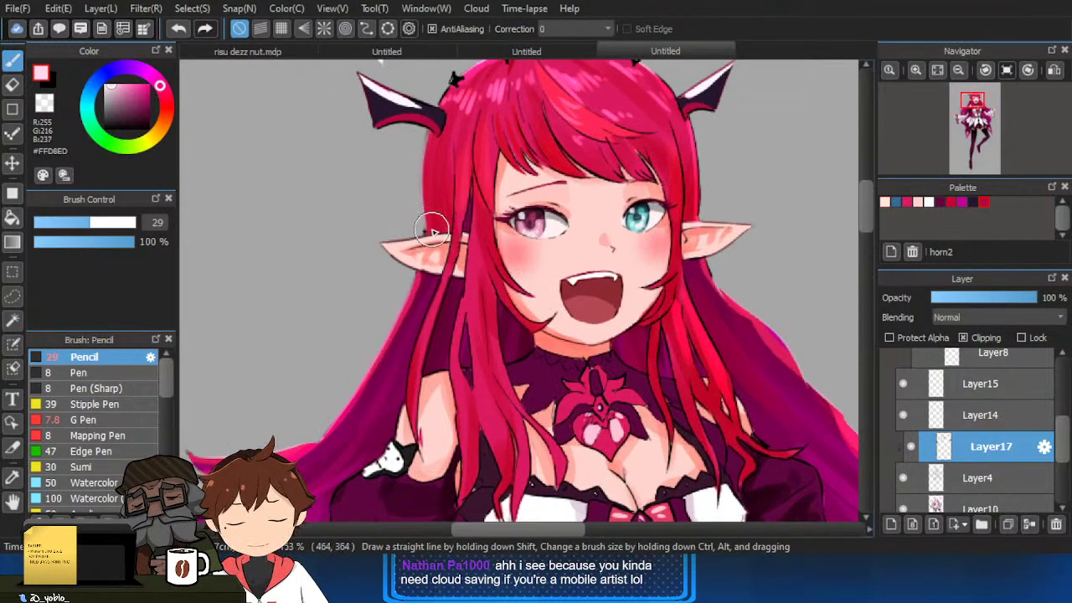
left_click(143, 113)
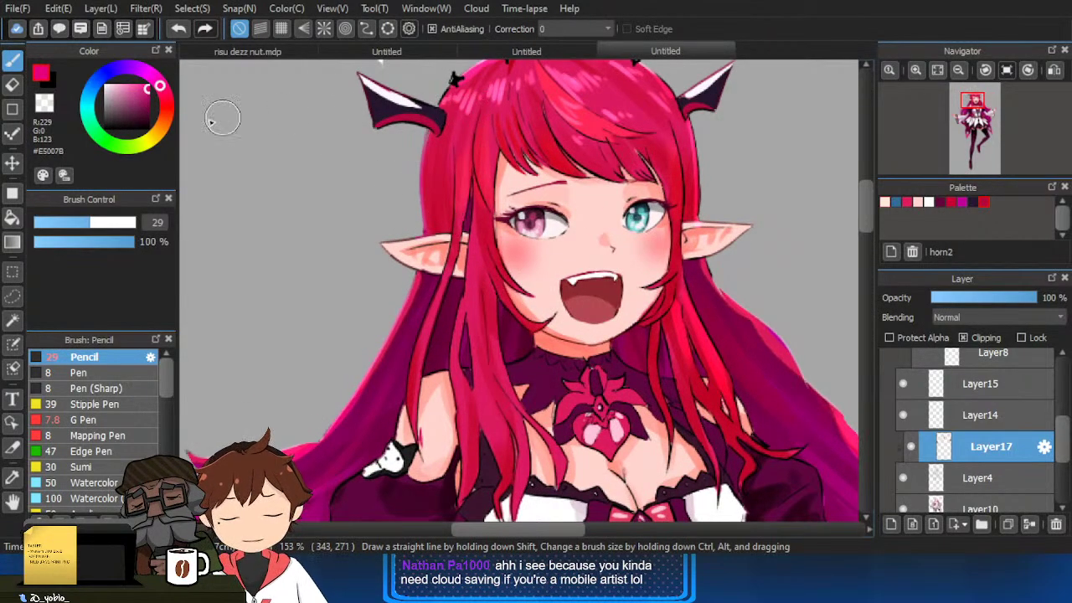
left_click_drag(146, 120, 144, 149)
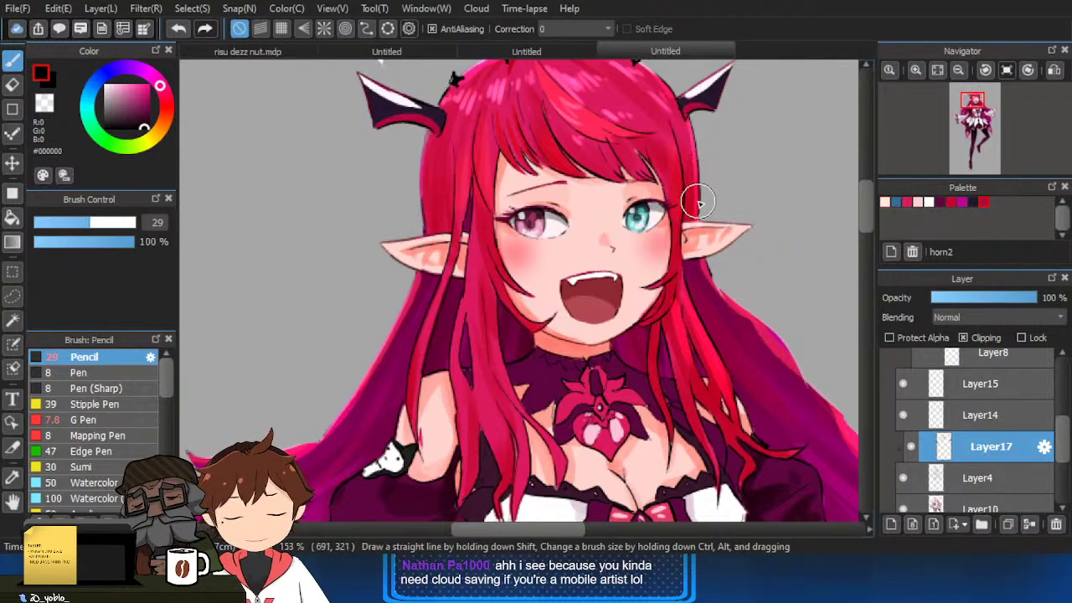
Reduce the Pencil to size 23 and recolour the hair outline on both sides of the head in white (#FFFFFF).
key("x")
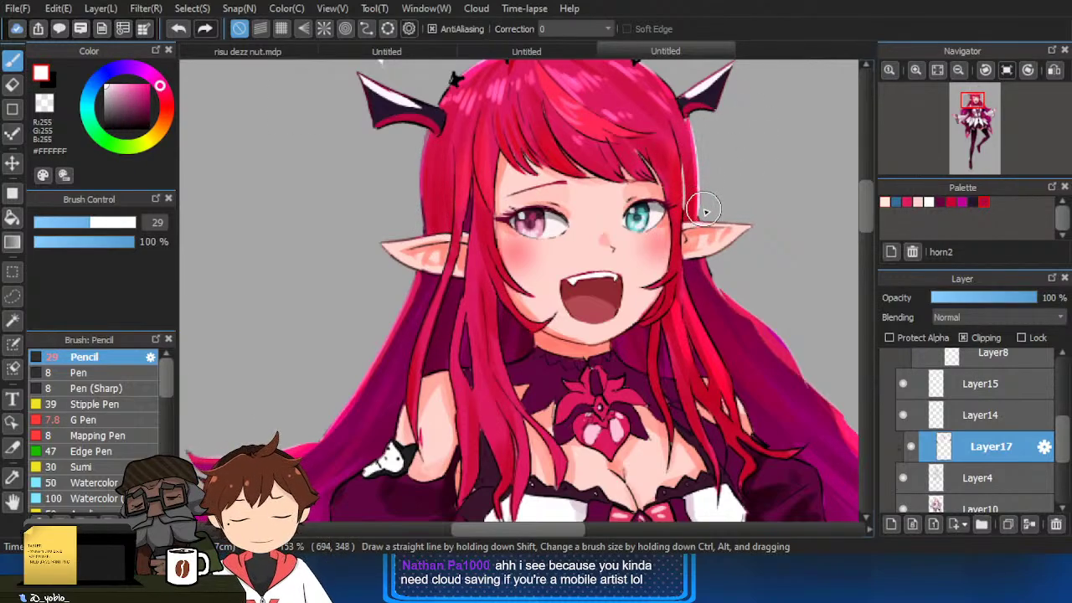
key("ctrl+z")
key("bracketleft")
key("bracketleft")
left_click_drag(702, 206, 694, 128)
left_click_drag(423, 221, 430, 124)
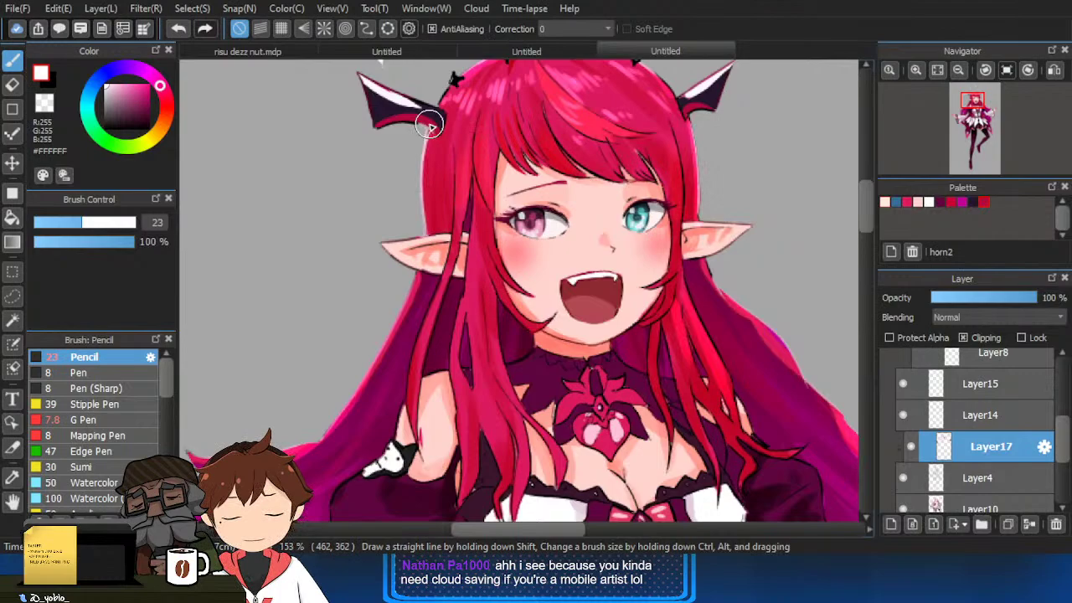
Recolour the outer outlines of the long back hair on both sides of the body in white.
left_click_drag(416, 283, 343, 415)
mouse_move(457, 450)
left_mouse_down()
mouse_move(543, 299)
mouse_move(648, 240)
left_mouse_up()
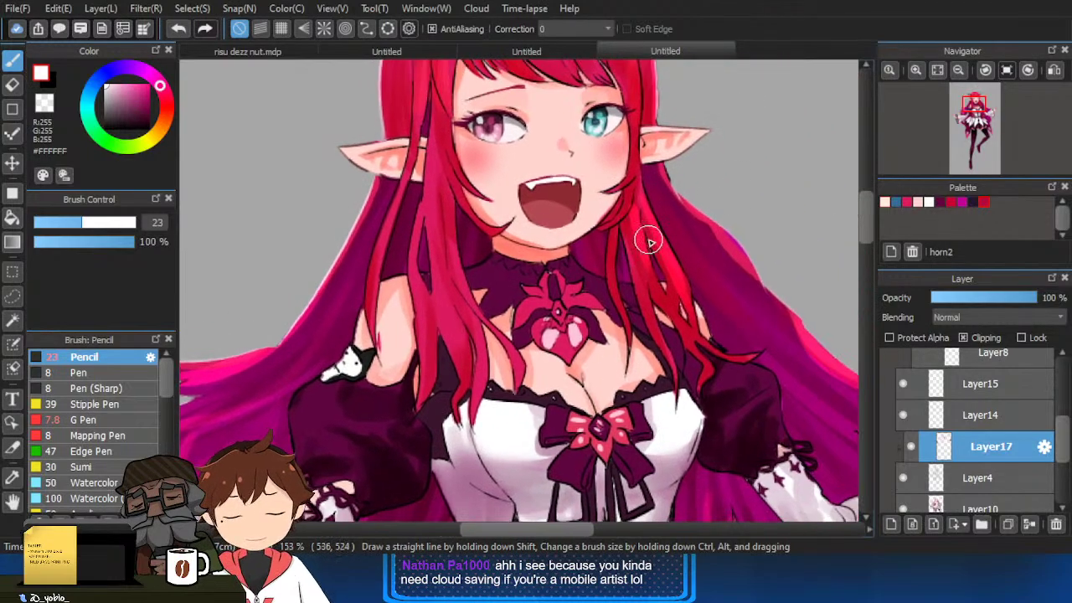
mouse_move(670, 171)
left_mouse_down()
mouse_move(709, 214)
mouse_move(756, 225)
mouse_move(805, 331)
left_mouse_up()
scroll(757, 209, "down", 5)
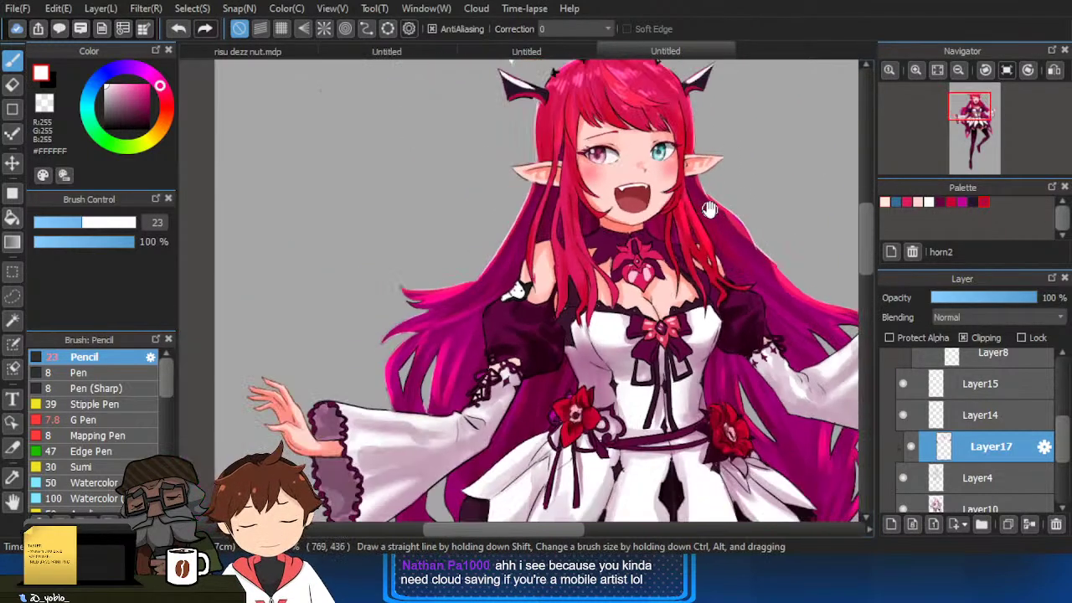
Try #FF849B as the Pencil colour for the front hair strands.
scroll(712, 210, "up", 4)
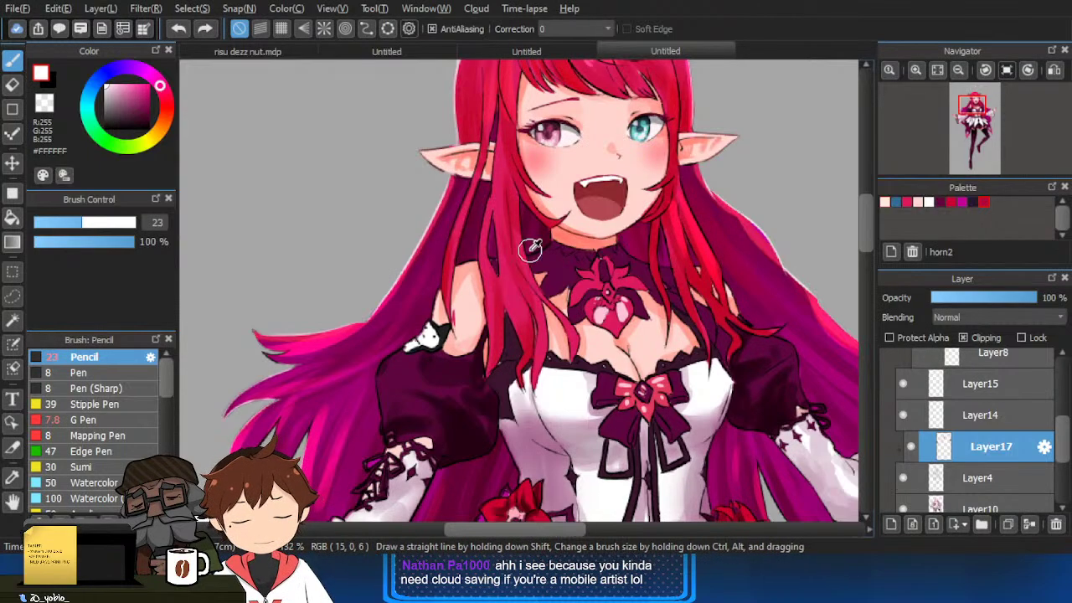
left_click_drag(512, 222, 493, 292)
left_click_drag(128, 96, 127, 85)
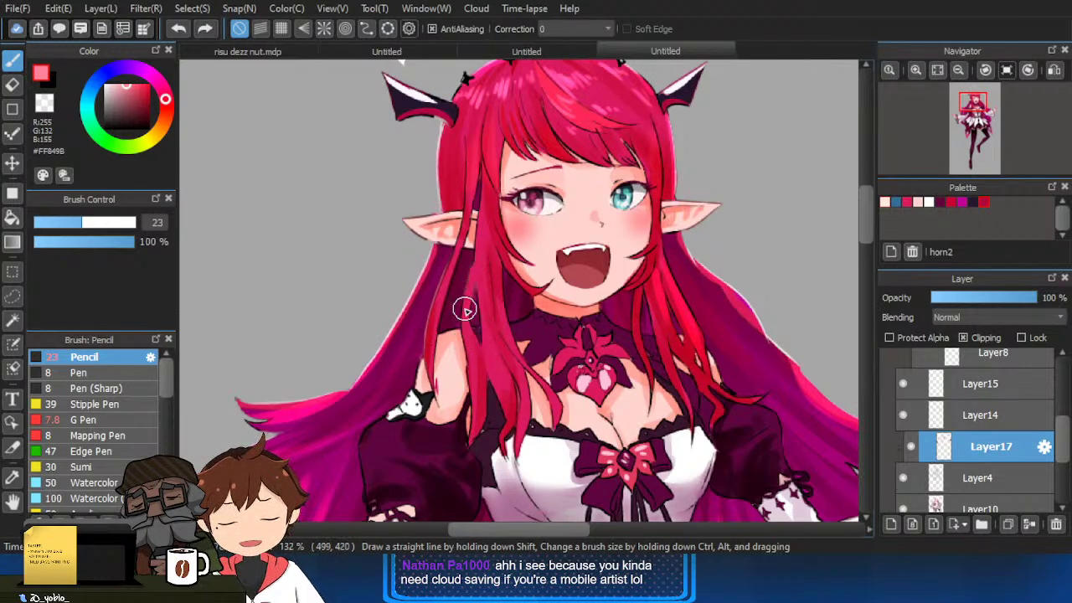
left_click_drag(771, 395, 730, 346)
Sample #5E063F from the dark puffed sleeve, undo the last stroke, and sample the darker #290015 as the Pencil colour.
right_click(710, 352)
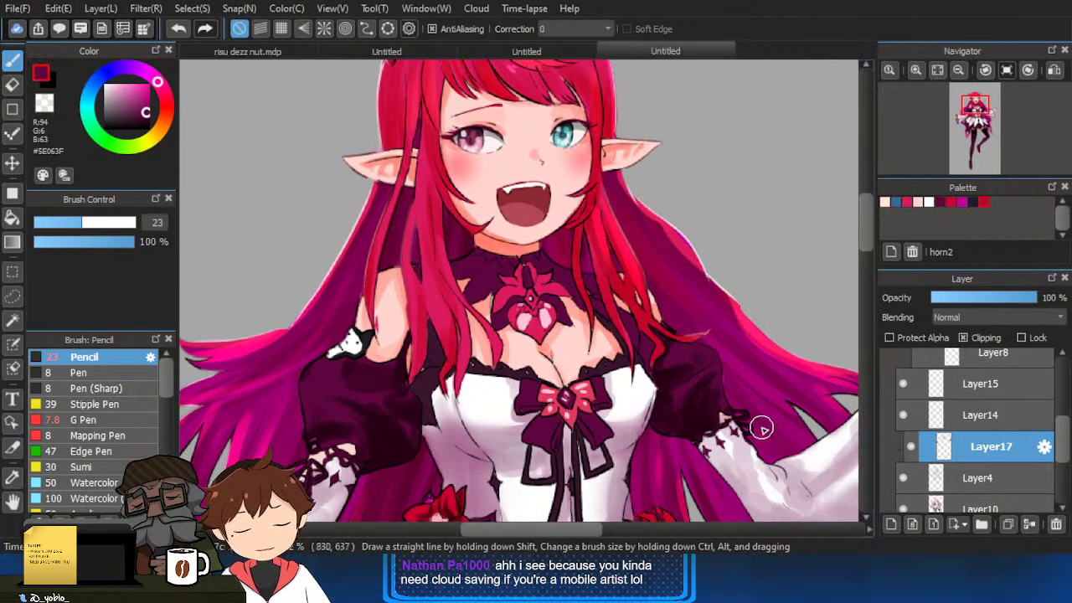
key("ctrl+z")
right_click(674, 375)
scroll(674, 356, "down", 1)
left_click_drag(666, 352, 700, 306)
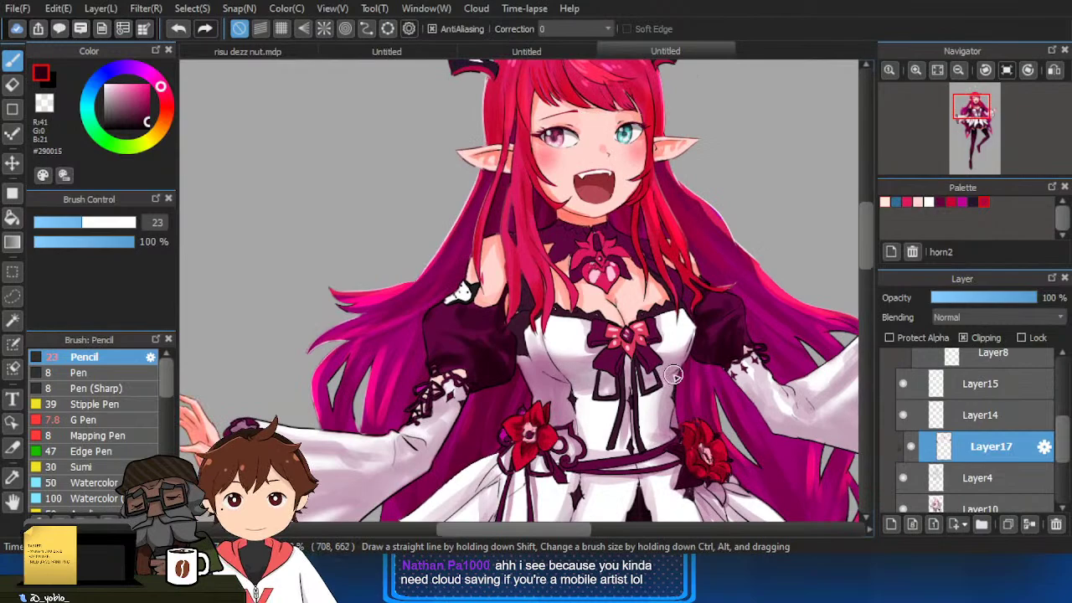
scroll(664, 448, "down", 5)
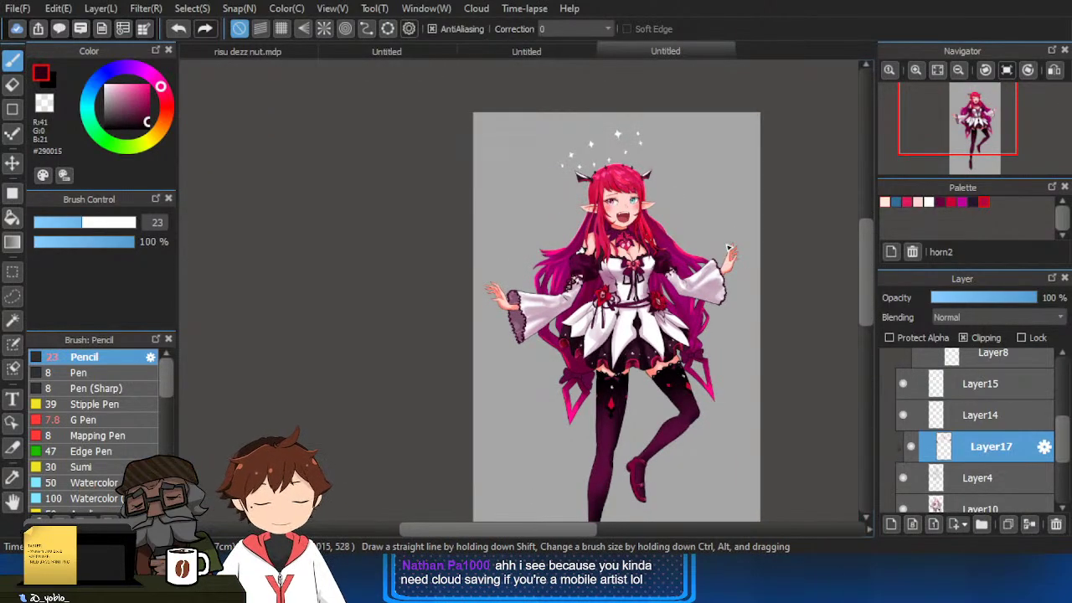
scroll(675, 378, "up", 4)
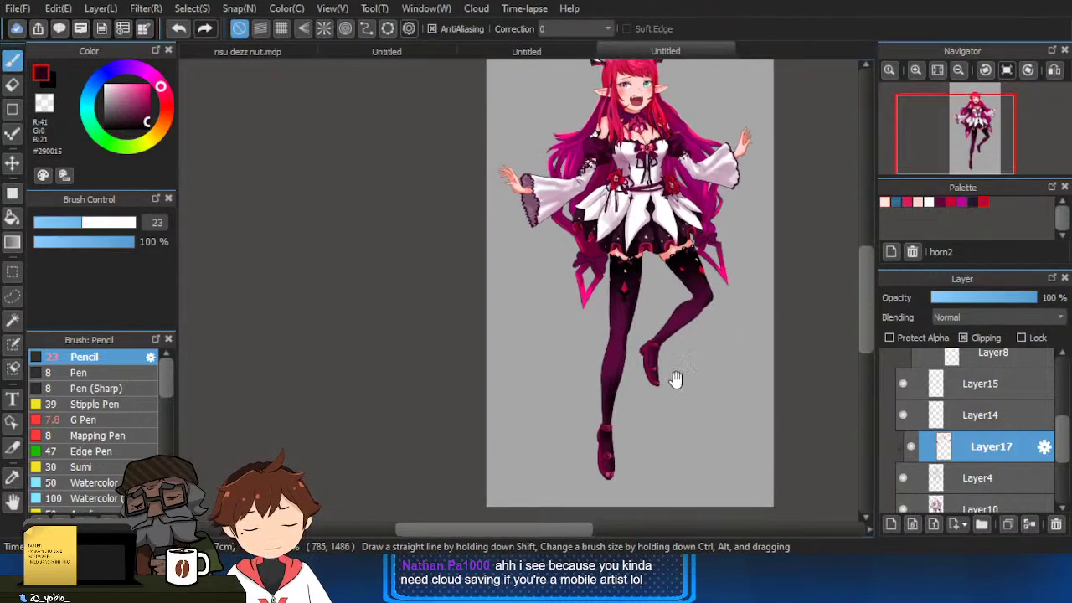
Sample #A33A61 for the raised shoe's toe highlight, and add white rim highlights along the shoe's edge and strap on Layer17.
scroll(677, 311, "up", 2)
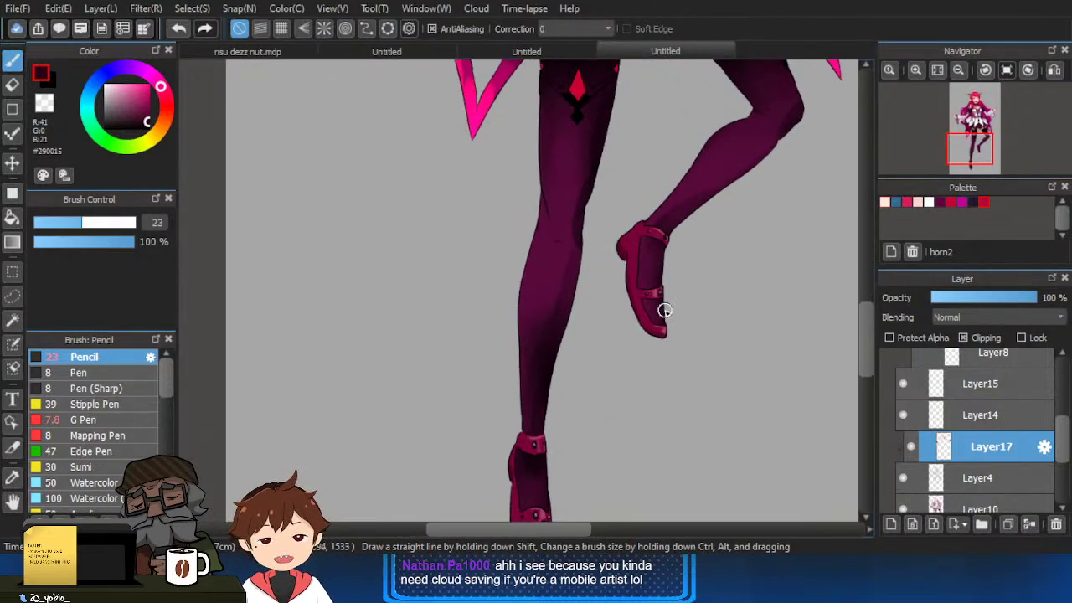
scroll(666, 338, "up", 2)
right_click(660, 328)
left_click_drag(660, 327, 662, 342)
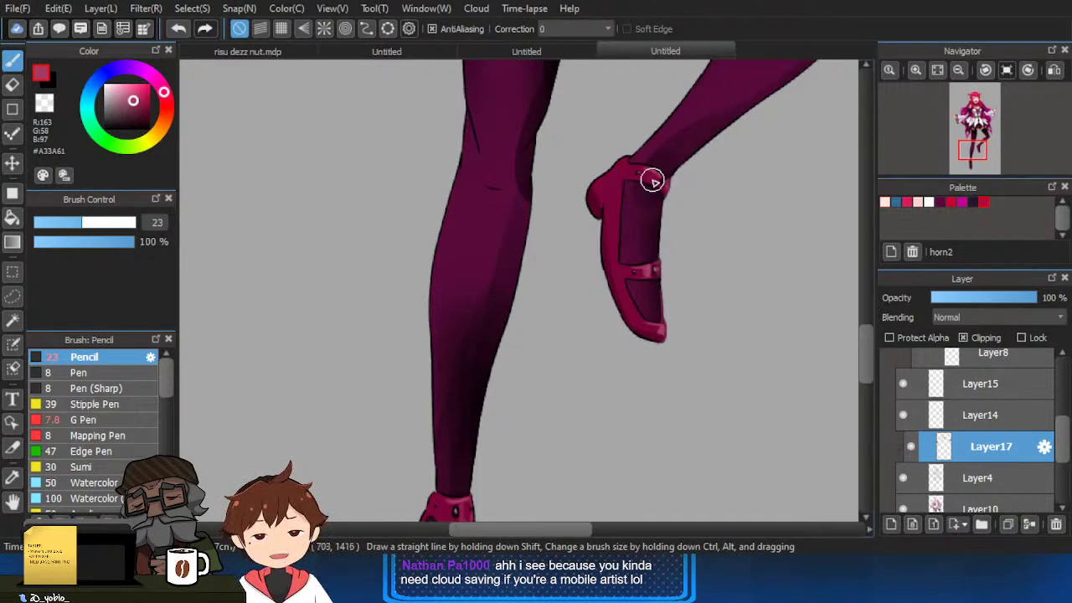
left_click_drag(125, 102, 104, 84)
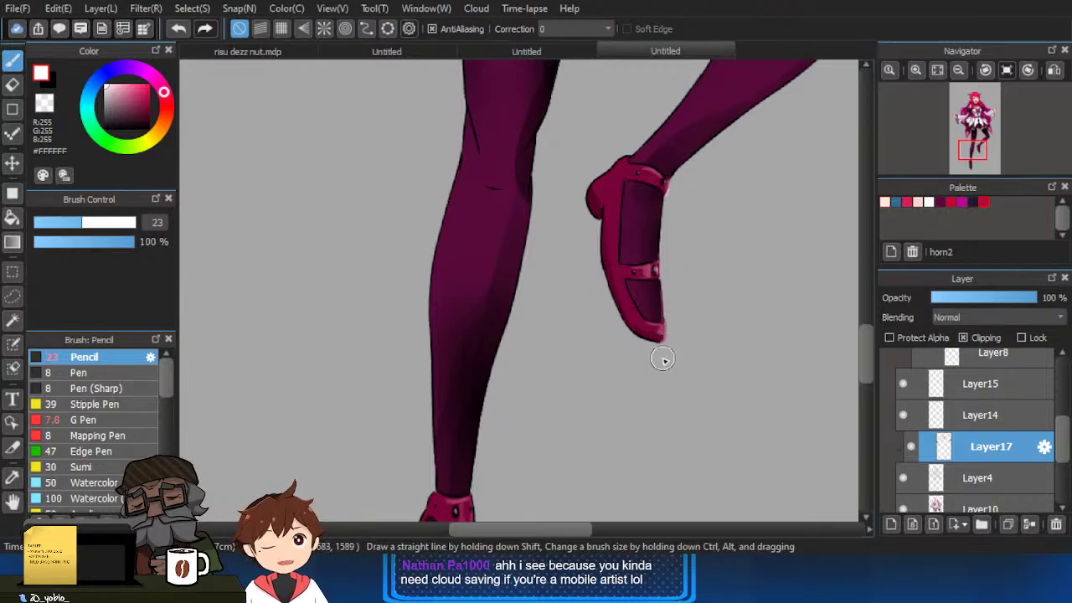
key("ctrl+z")
Paint white rim highlights along the standing shoe's toe, outer edge and strap with the Pencil at size 17.
left_click_drag(664, 389, 776, 160)
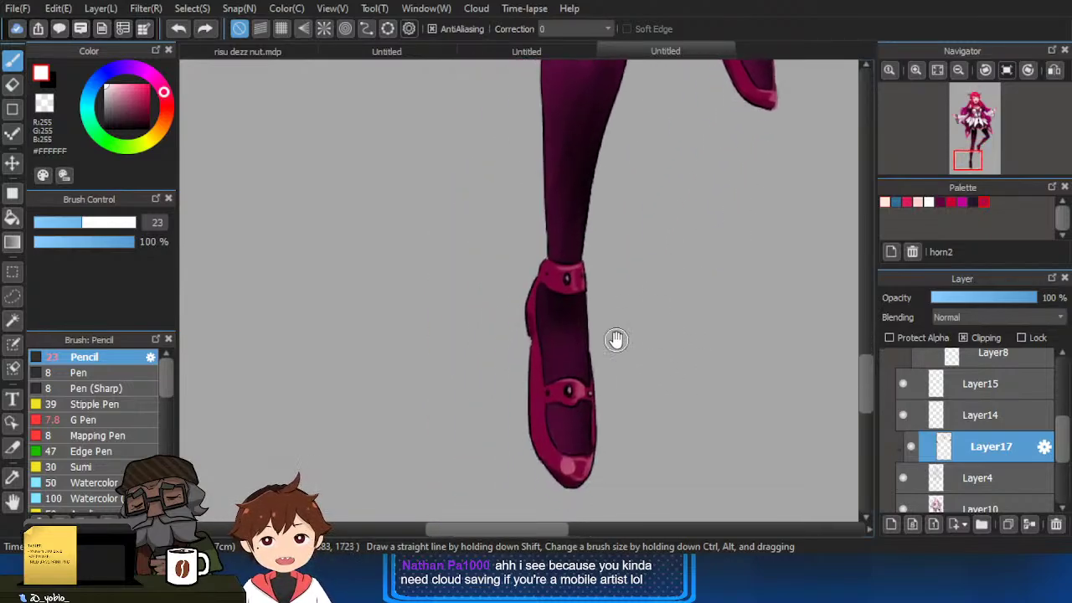
scroll(616, 339, "down", 1)
key("[")
left_click_drag(602, 349, 559, 345)
key("ctrl+z")
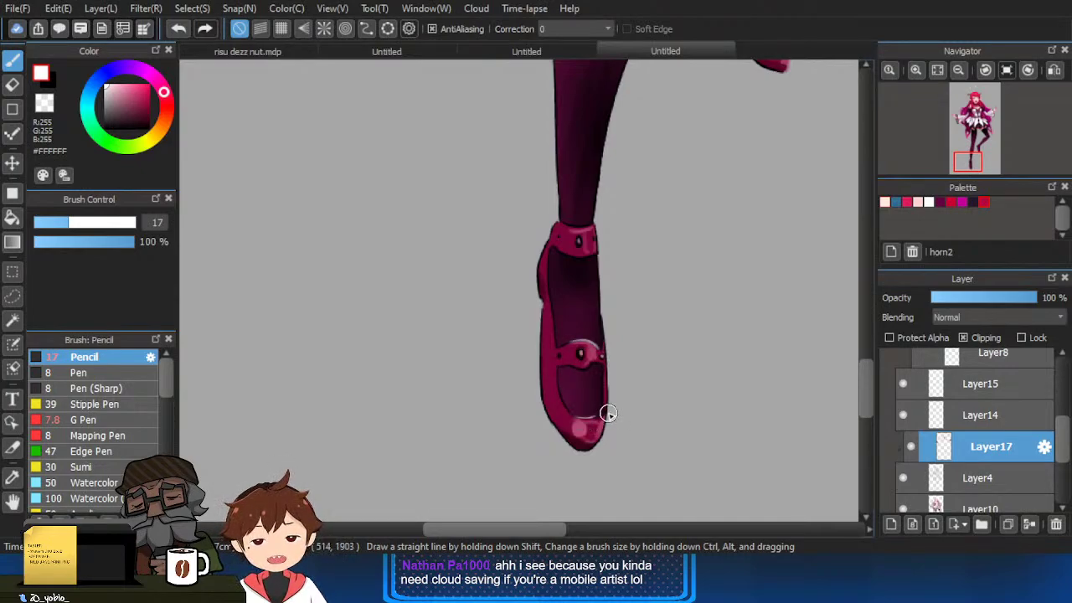
left_click_drag(601, 441, 607, 370)
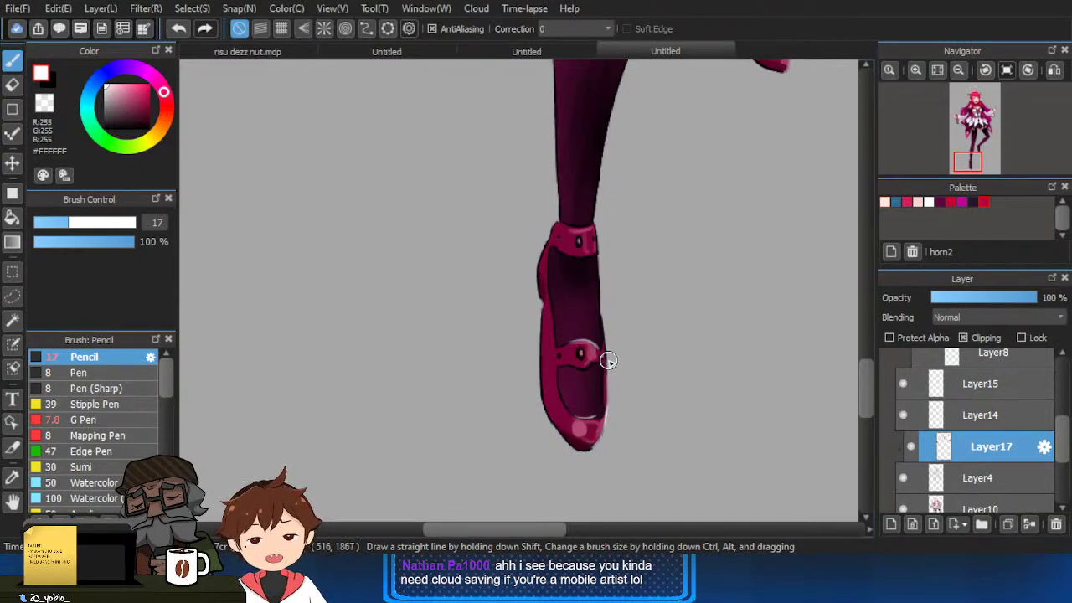
Paint thin white rim highlights along the standing leg, raised shoe and spade-shaped tail edges with the Pencil at sizes 24 and 31.
scroll(587, 311, "down", 2)
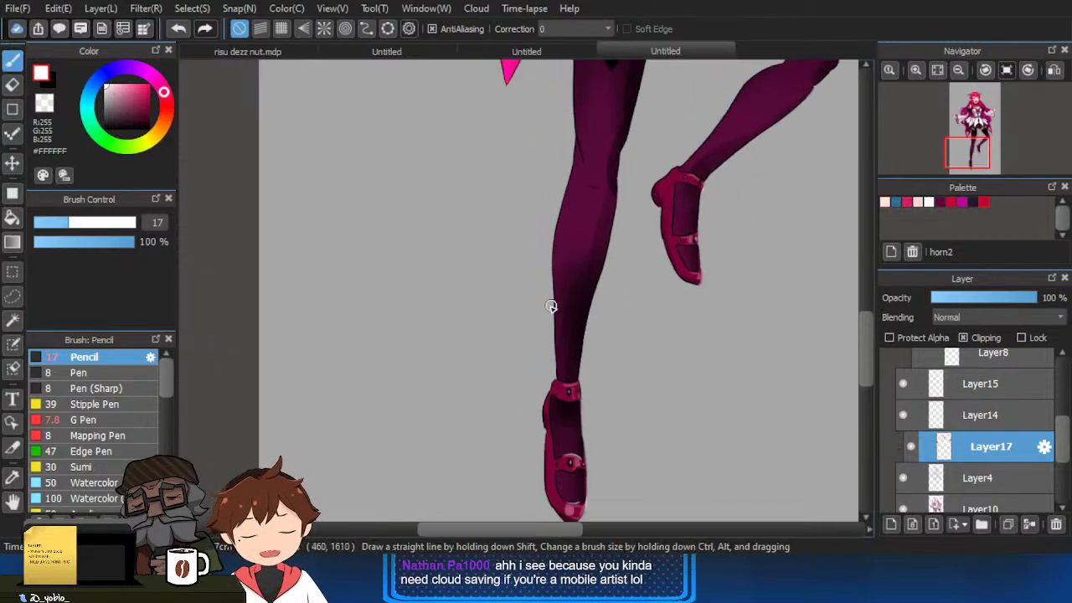
scroll(622, 159, "up", 5)
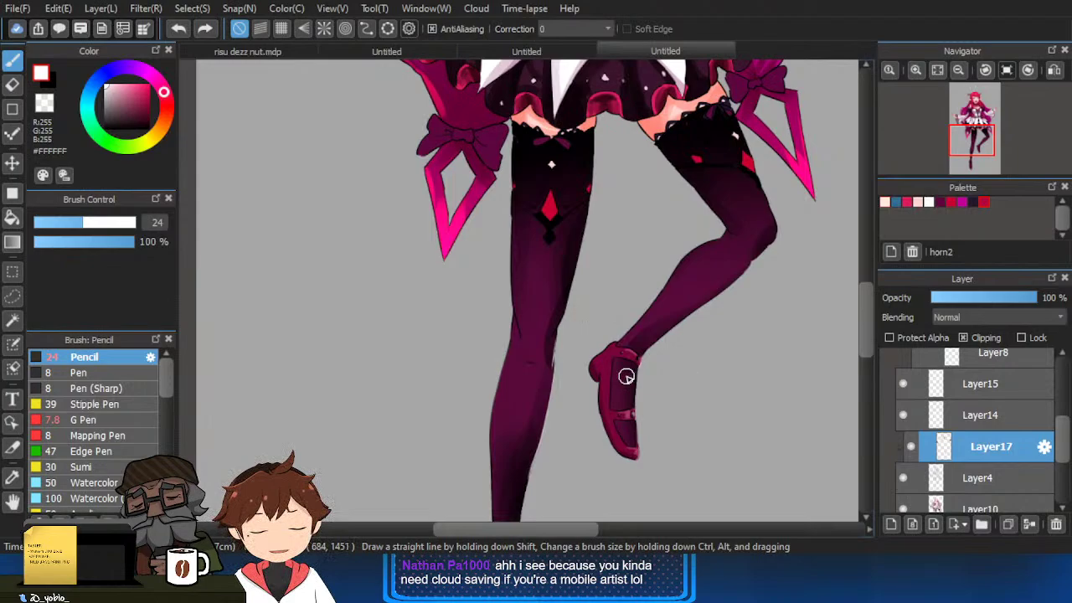
scroll(627, 377, "up", 1)
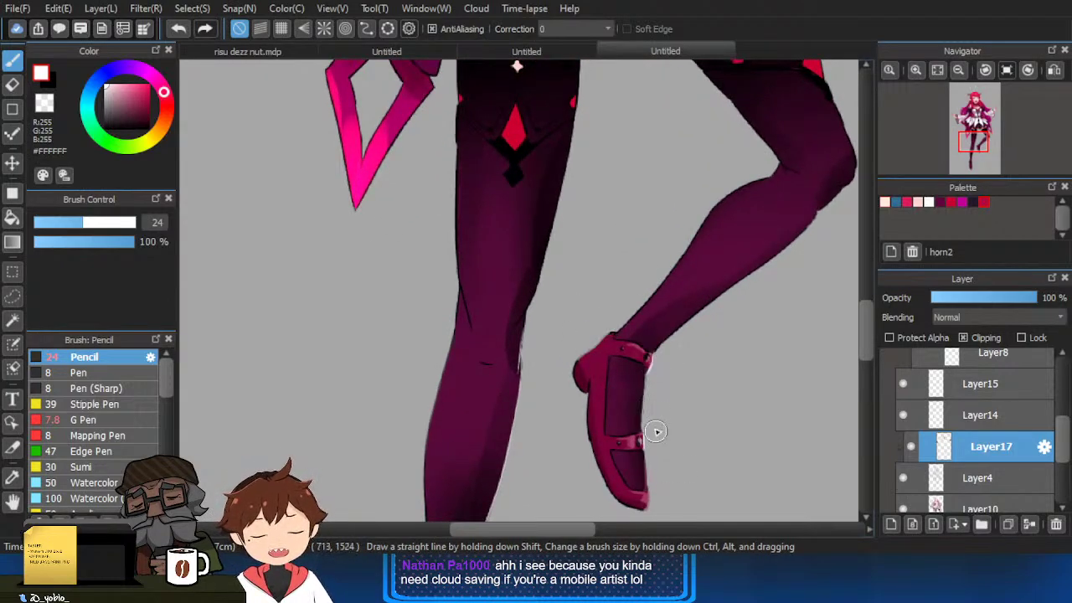
scroll(653, 508, "down", 3)
scroll(678, 407, "up", 2)
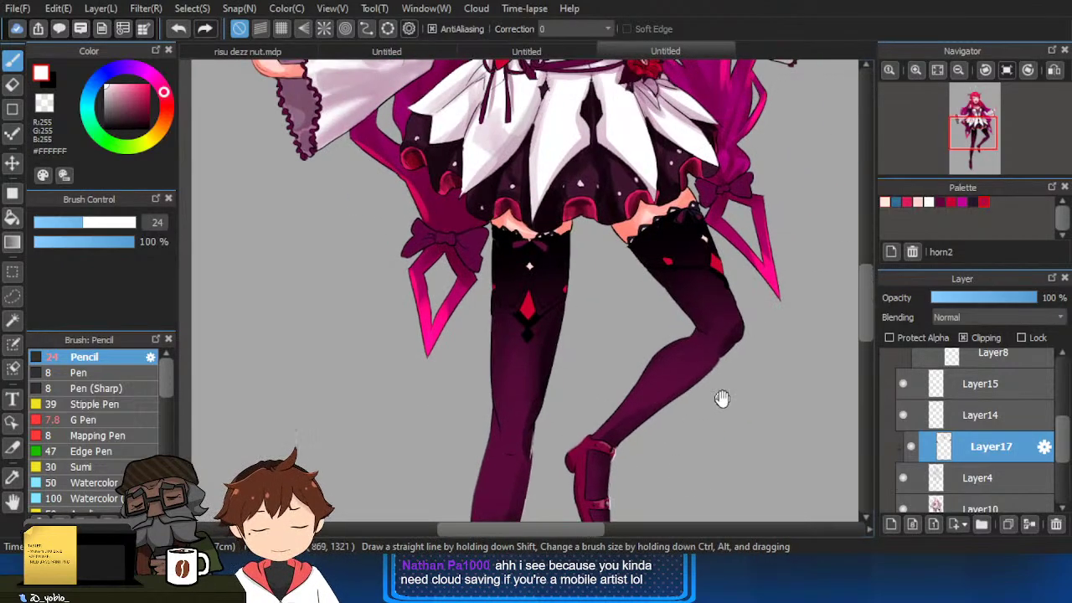
left_click_drag(728, 463, 723, 476)
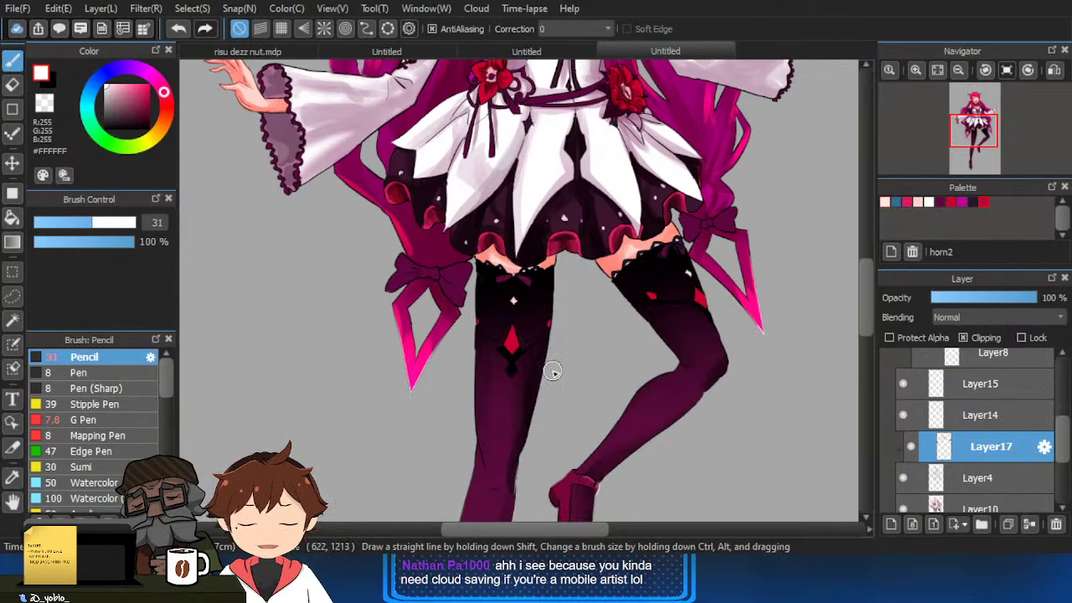
Look over the rim highlights on the whole figure and the head, and check the layer stack.
scroll(526, 384, "down", 3)
scroll(536, 277, "down", 3)
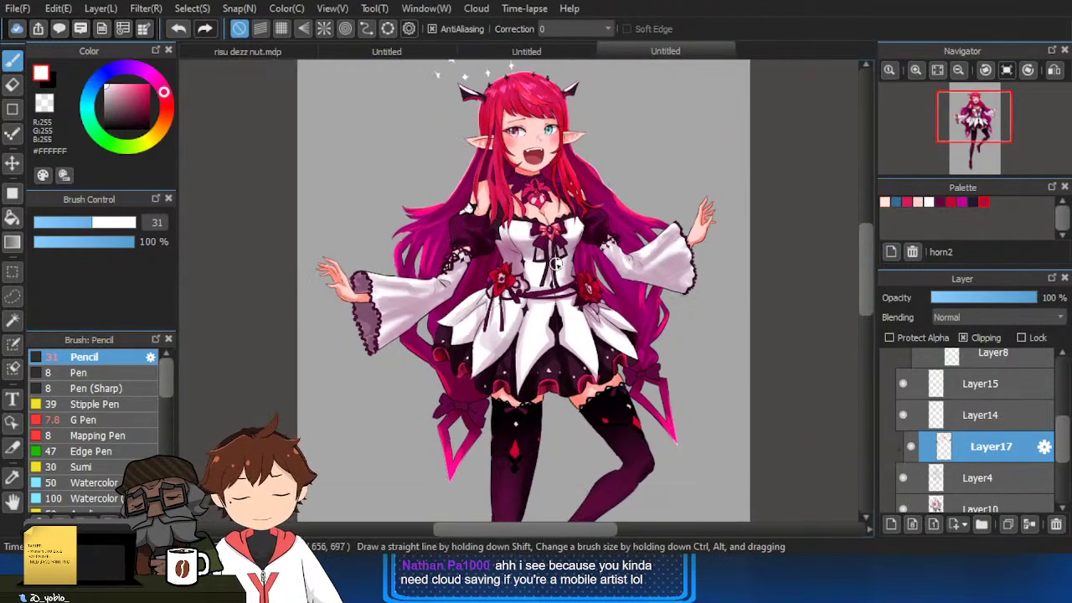
scroll(548, 171, "up", 3)
scroll(548, 171, "up", 2)
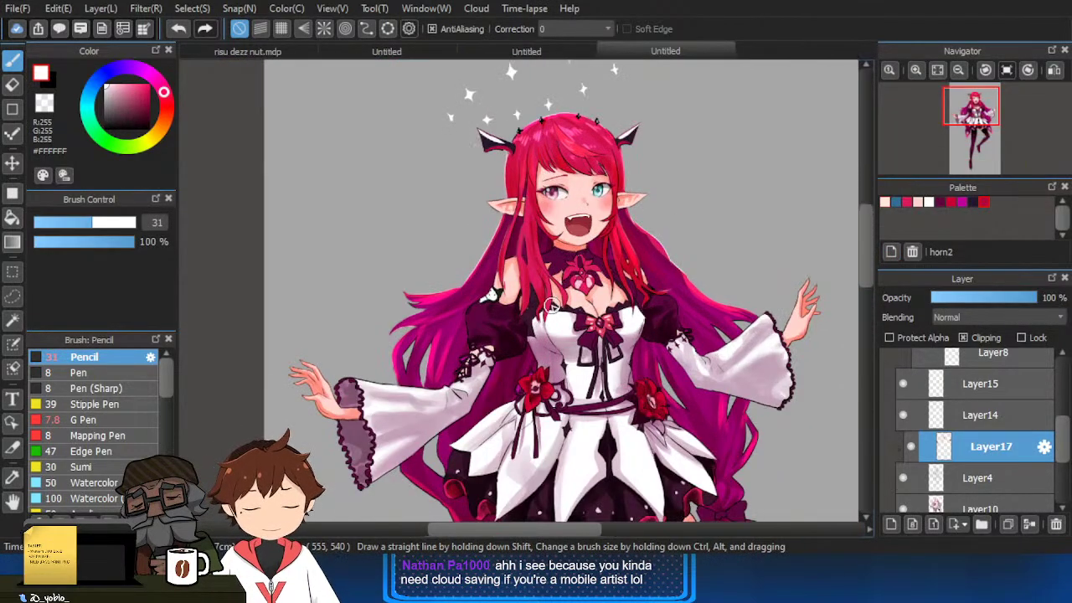
scroll(544, 301, "down", 2)
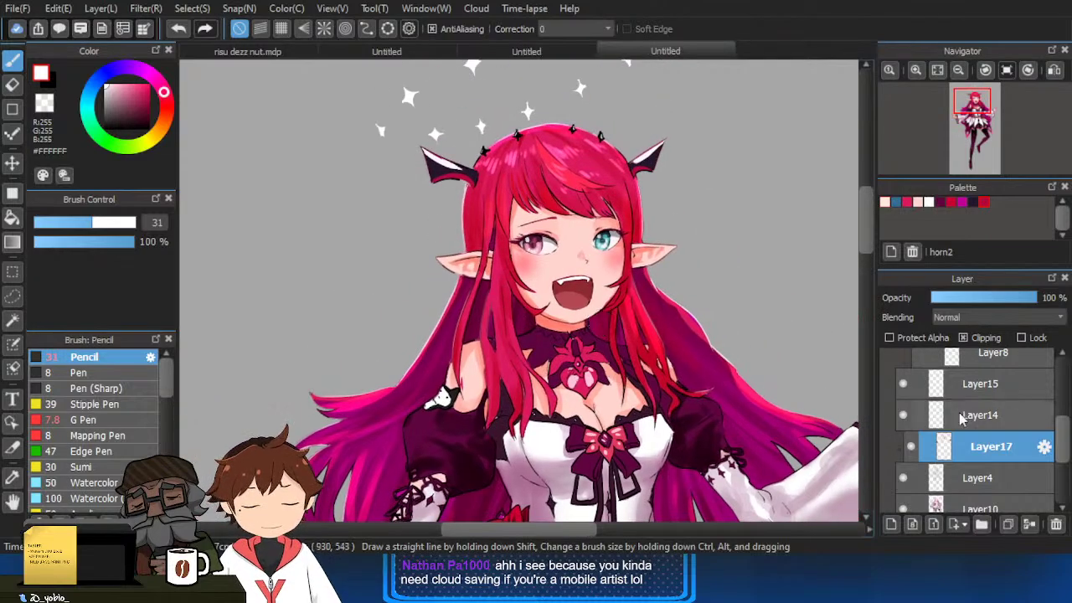
scroll(944, 402, "up", 3)
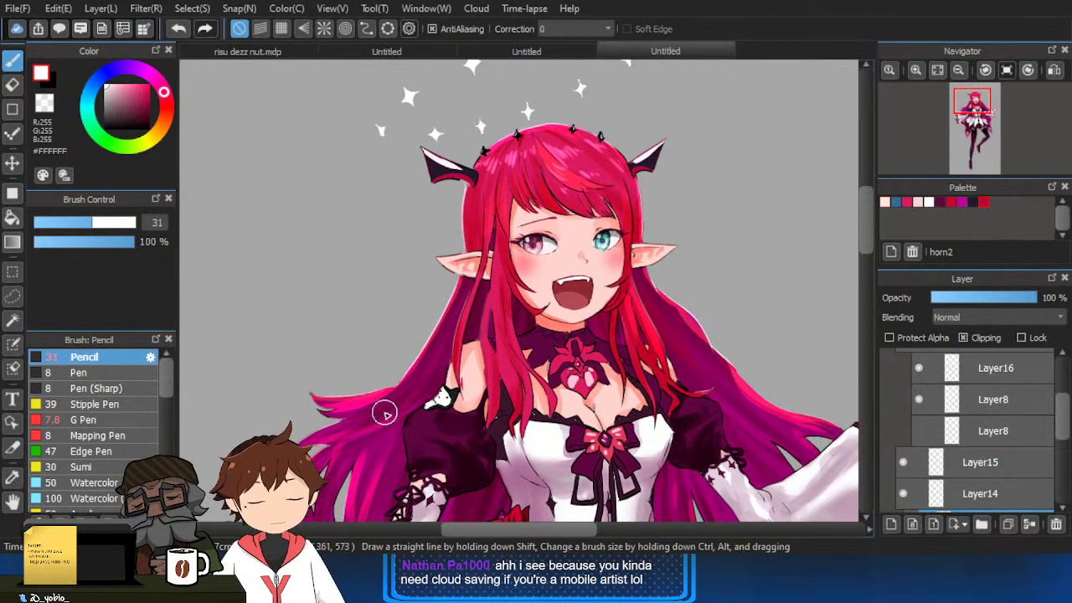
scroll(384, 414, "down", 3)
scroll(991, 459, "down", 3)
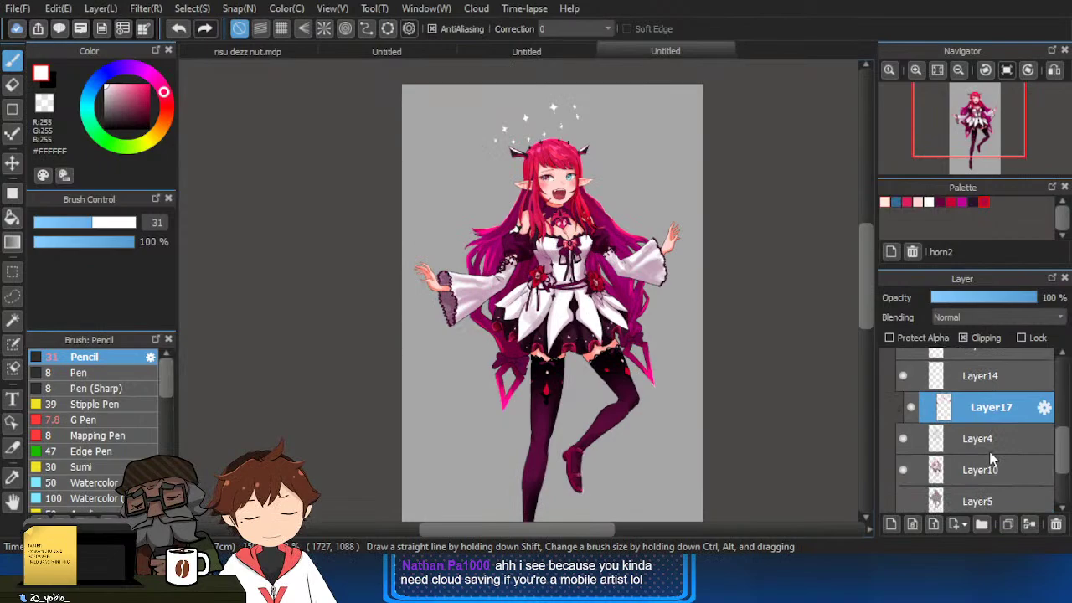
Fill the background layer, Layer1, with solid black (#000000) using the Foreground-Transparent linear Gradient tool.
scroll(980, 465, "down", 2)
left_click(954, 495)
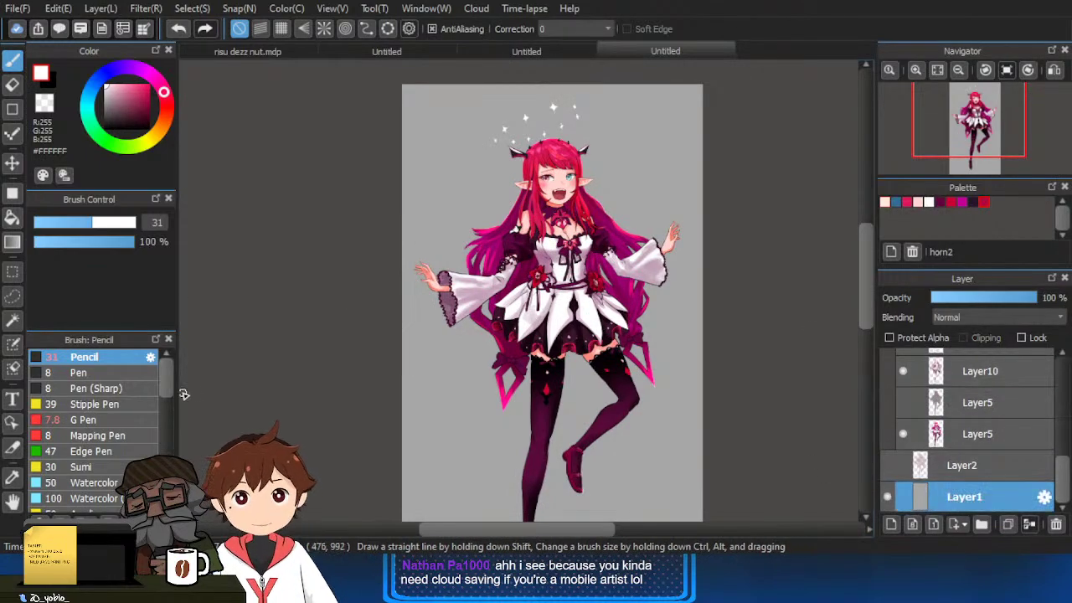
left_click(124, 112)
key("g")
left_click_drag(331, 206, 267, 217)
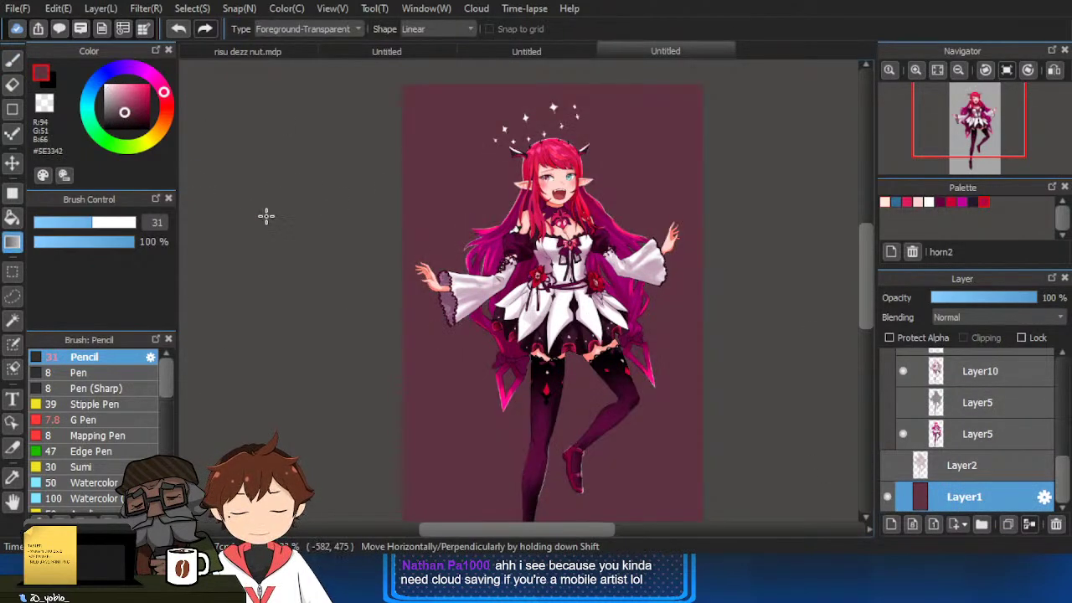
left_click(144, 129)
left_click_drag(398, 264, 225, 231)
scroll(419, 280, "down", 1)
left_click_drag(423, 282, 367, 248)
left_click_drag(239, 268, 271, 275)
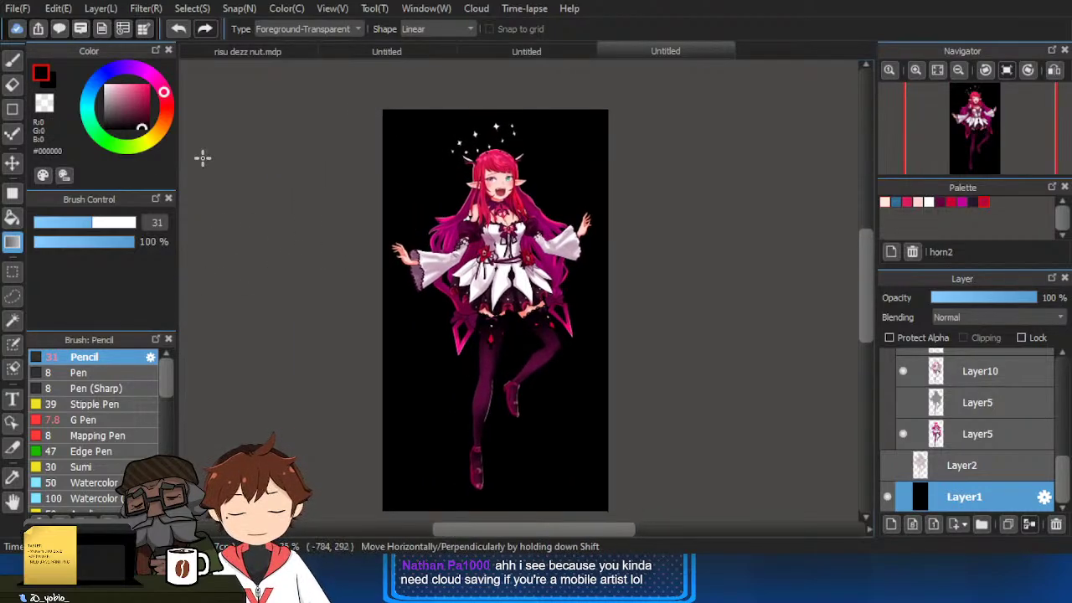
Duplicate the sparkle layer, Layer12 in Folder13, soften the copy into a glow, and set its blending mode to Add.
left_click(156, 132)
scroll(452, 166, "up", 2)
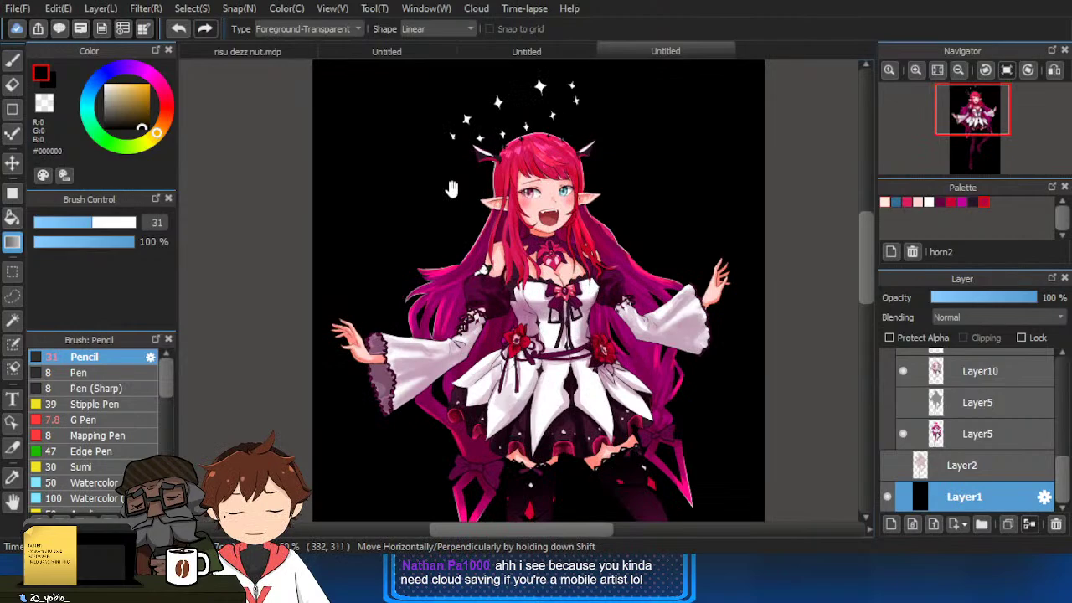
left_click_drag(453, 189, 453, 248)
scroll(546, 166, "up", 2)
scroll(501, 225, "down", 1)
scroll(987, 436, "up", 1)
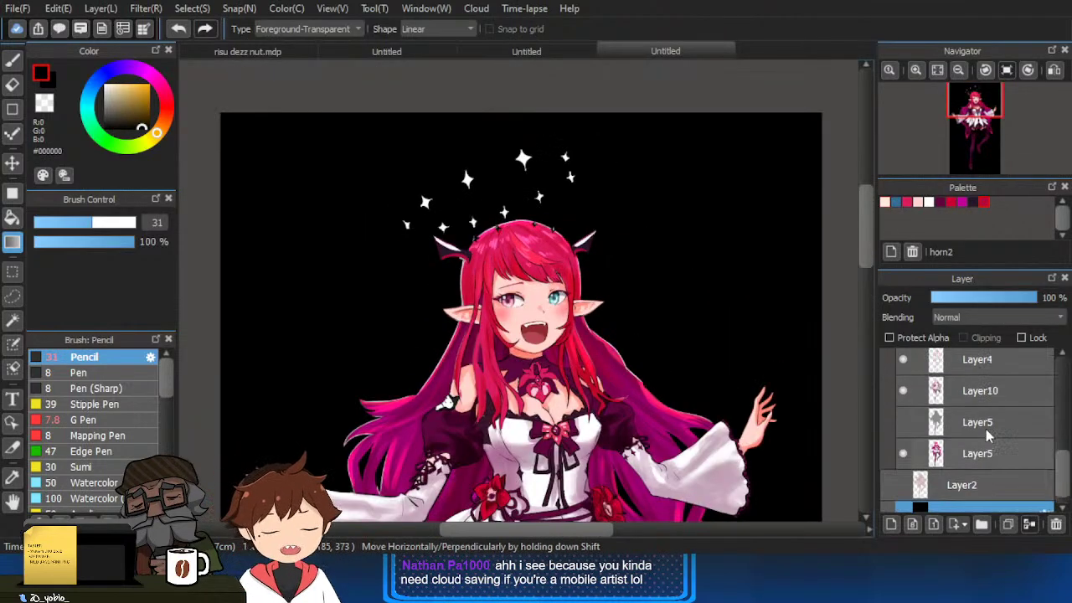
scroll(988, 436, "up", 3)
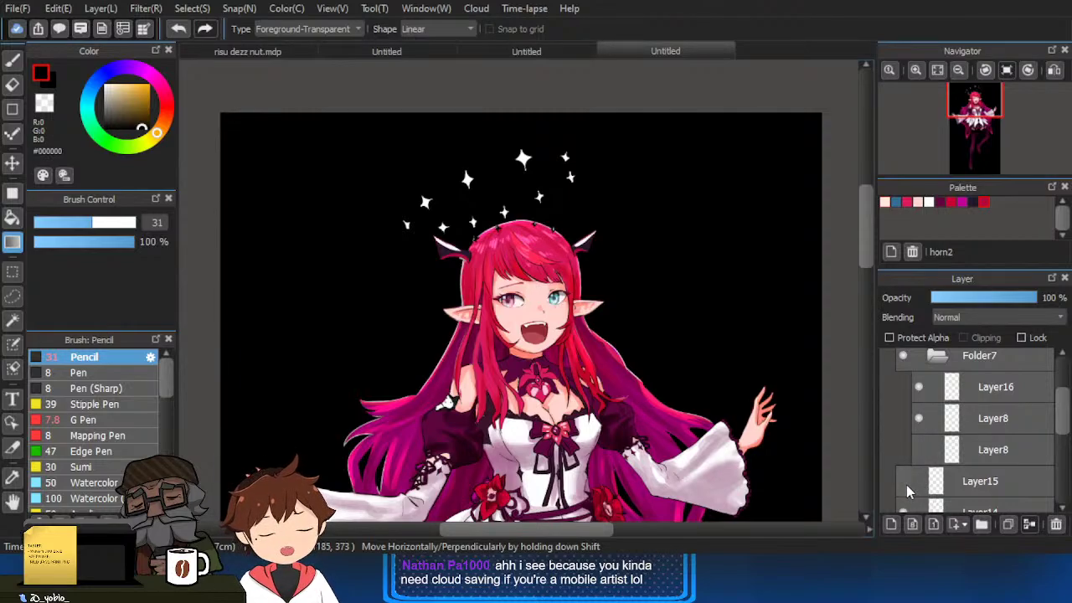
scroll(913, 477, "up", 2)
left_click(943, 412)
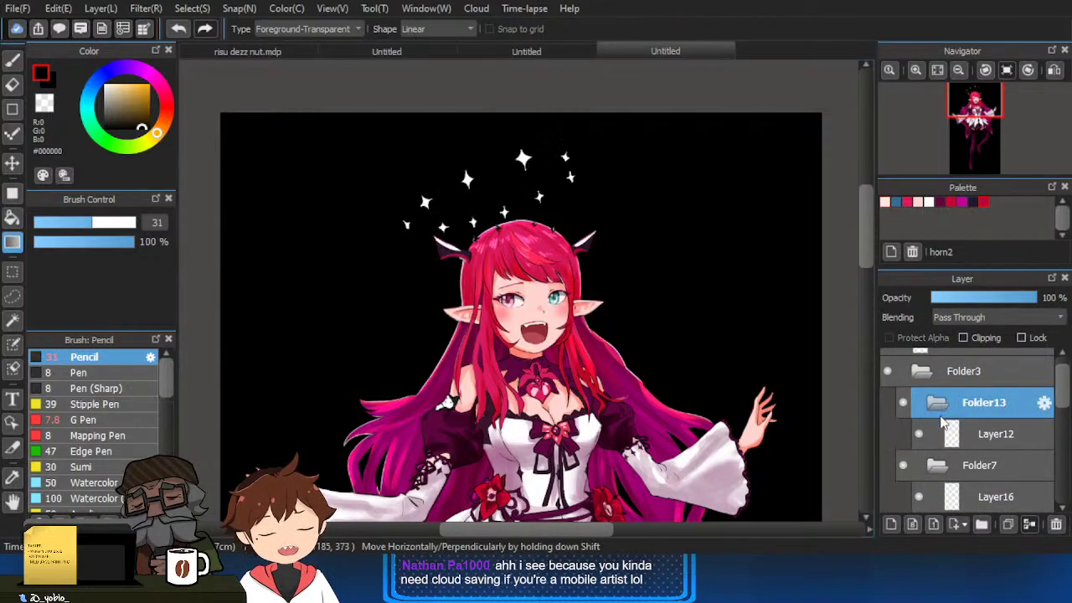
left_click(946, 434)
left_click(1008, 525)
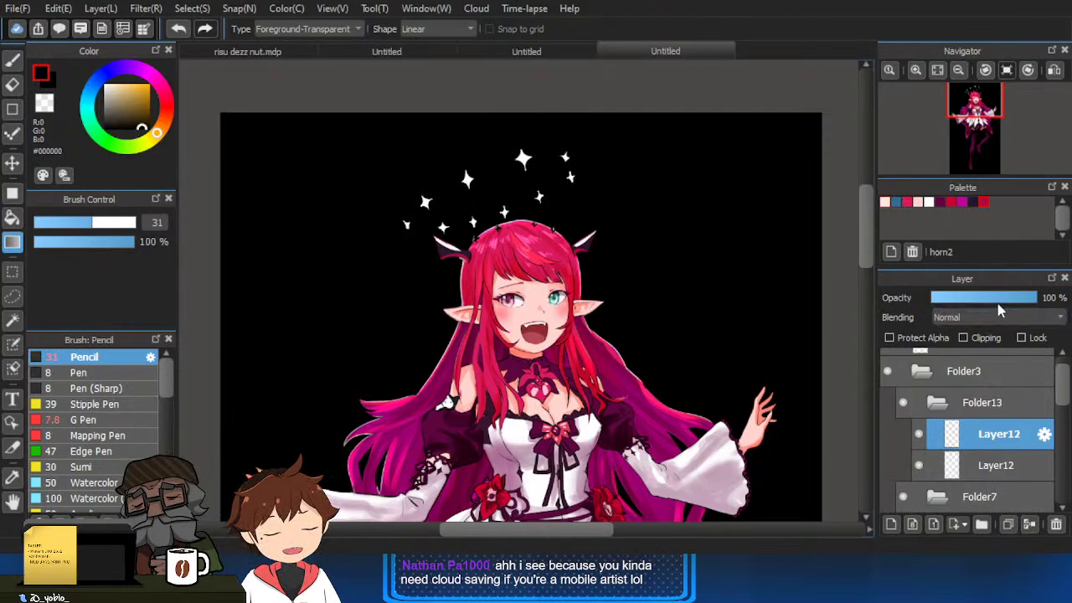
scroll(998, 313, "down", 2)
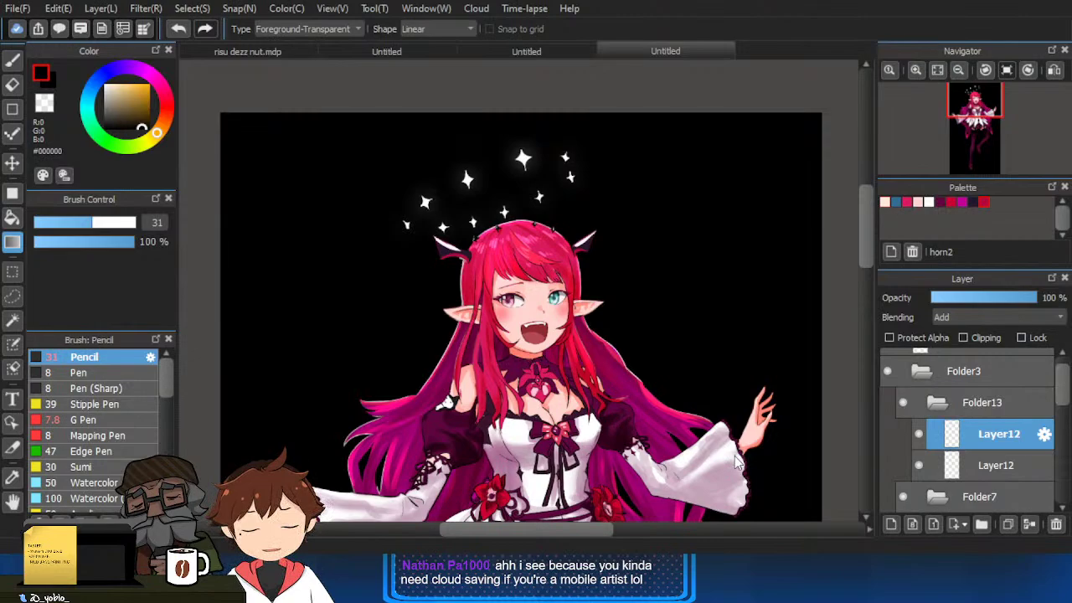
Erase the copied sparkle layer's glow over the character's face and hair with the Eraser at size 62.
key("e")
left_click_drag(458, 348, 636, 269)
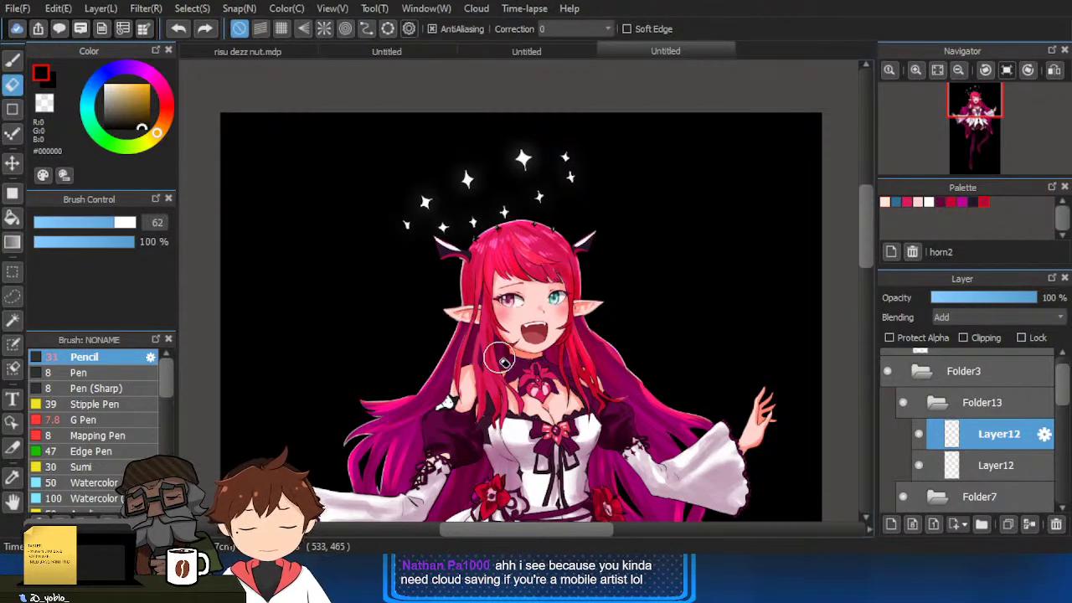
mouse_move(553, 307)
left_mouse_down()
mouse_move(586, 358)
mouse_move(671, 266)
left_mouse_up()
Check the leg highlights by toggling the visibility of Layer14 and Layer17, and make Layer17 the active layer.
scroll(672, 264, "down", 2)
scroll(737, 327, "down", 2)
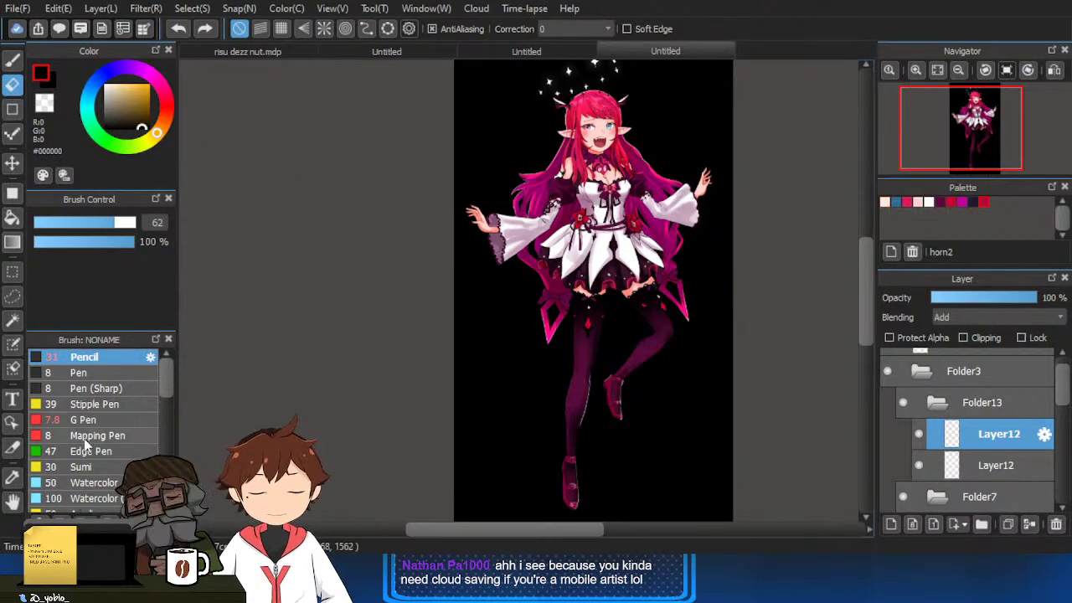
scroll(655, 234, "down", 1)
scroll(656, 266, "up", 2)
scroll(622, 355, "down", 2)
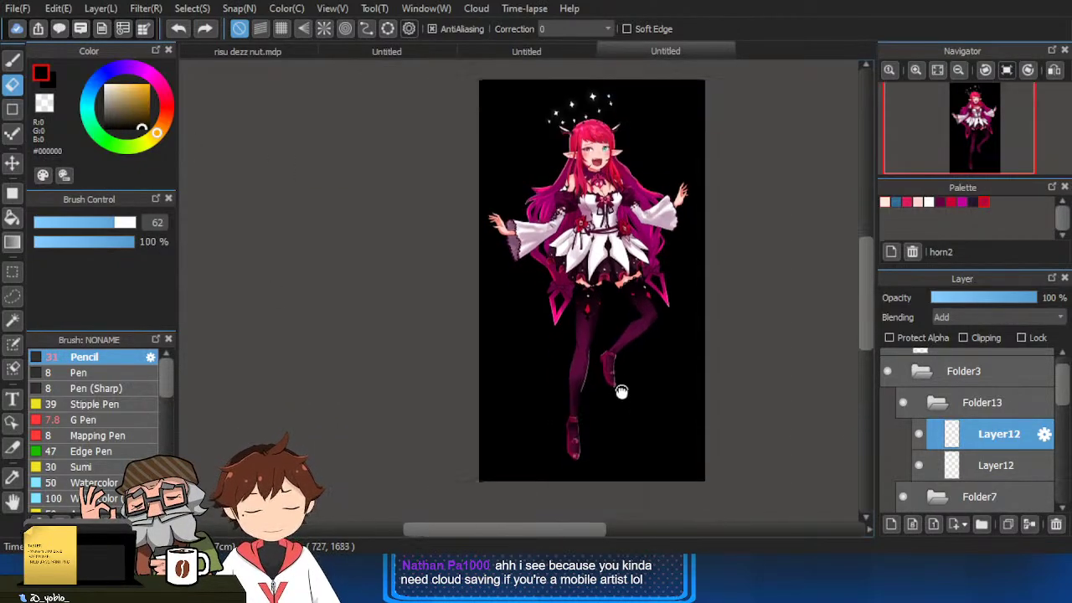
scroll(567, 378, "up", 3)
scroll(936, 444, "down", 4)
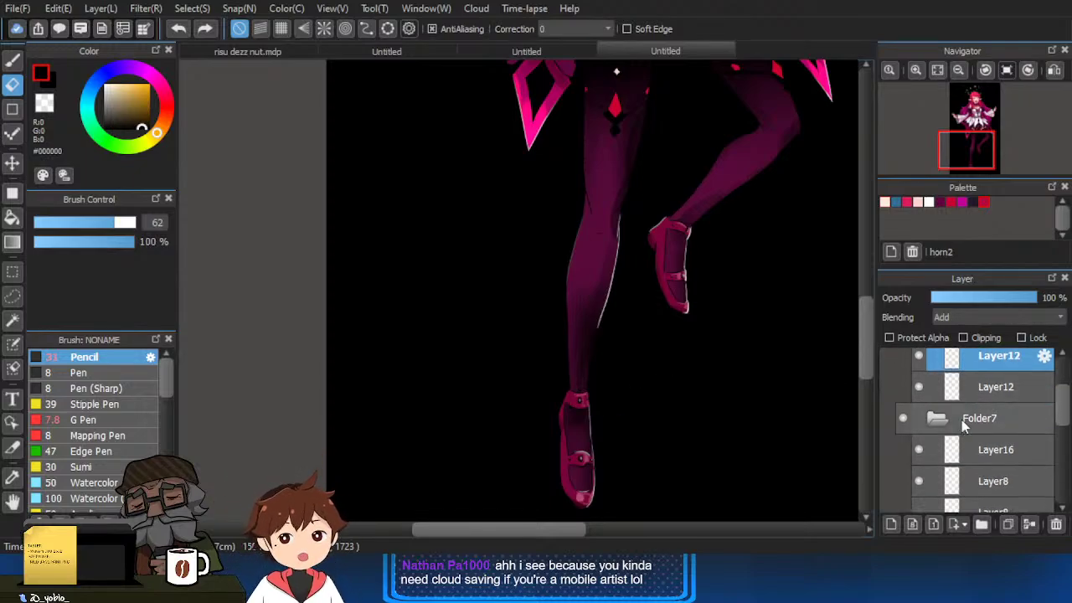
scroll(939, 466, "down", 1)
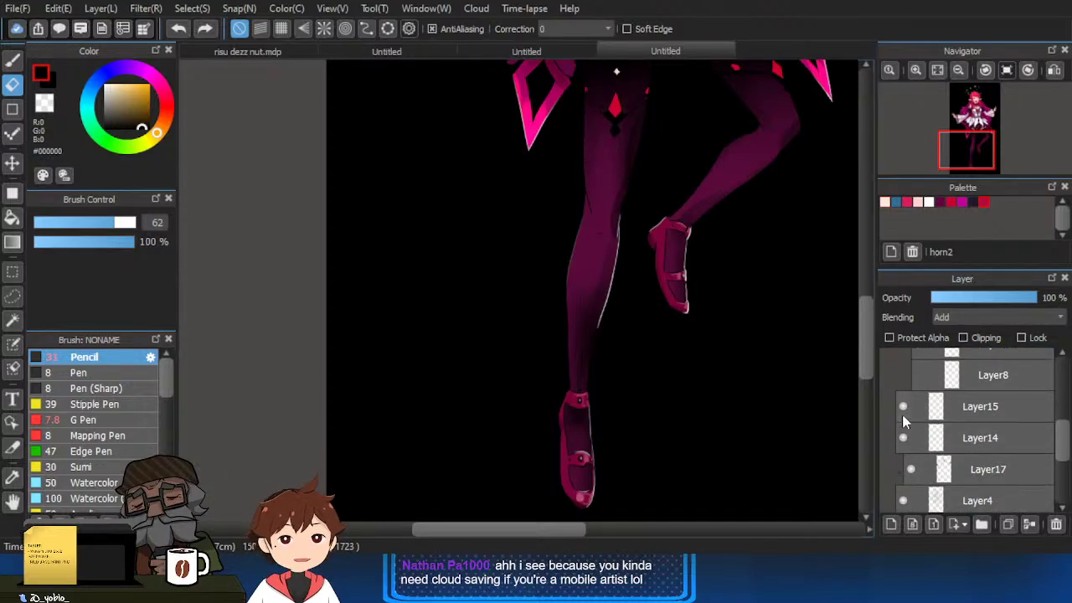
left_click(904, 438)
left_click(904, 438)
left_click(907, 470)
left_click(909, 472)
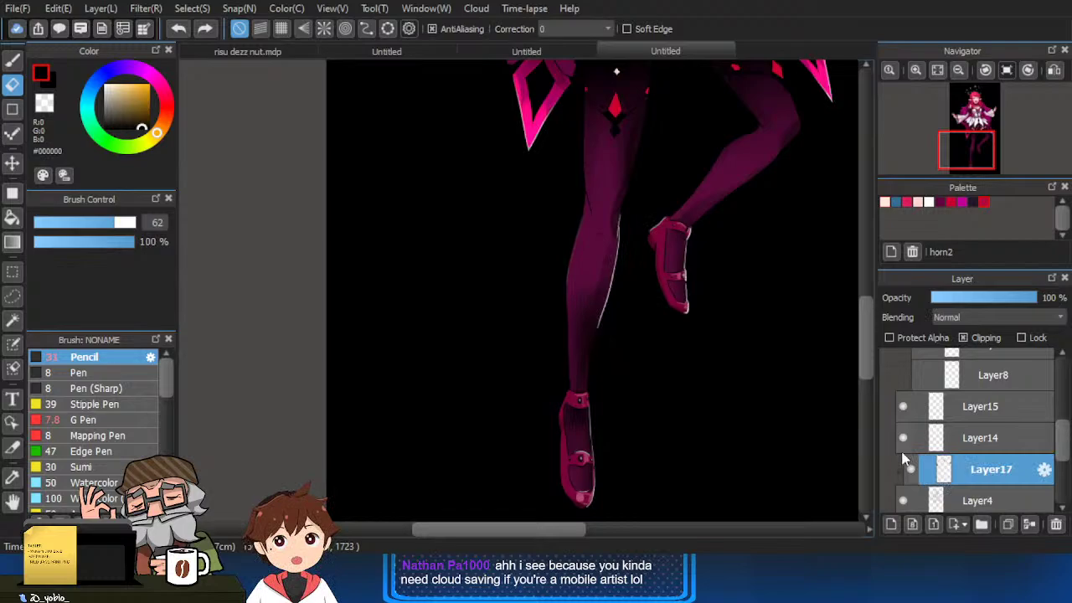
Fade the white rim highlight on the standing leg's calf and knee using a Soft Edge Eraser at size 101.
left_click(626, 29)
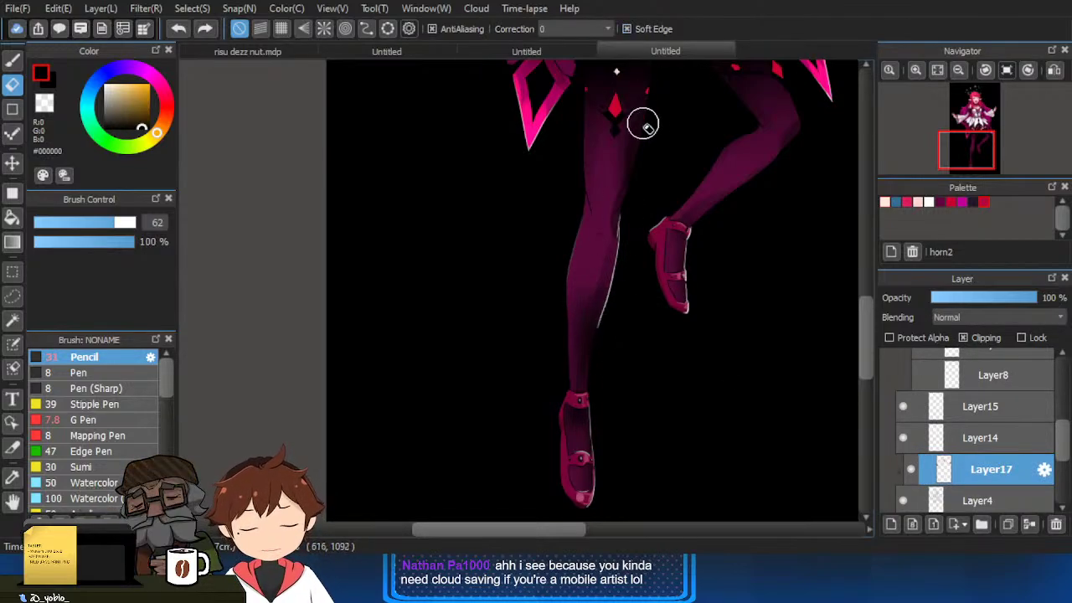
key("bracketright")
key("bracketright")
key("bracketright")
key("bracketright")
key("bracketright")
left_click_drag(599, 290, 601, 374)
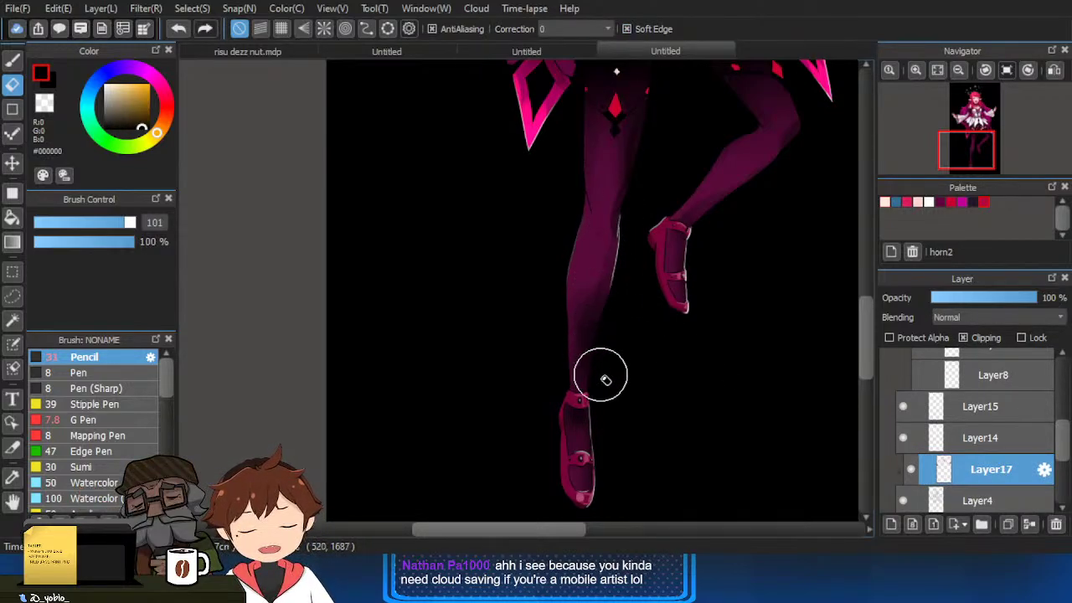
left_click_drag(630, 195, 634, 224)
key("space")
left_click_drag(700, 334, 685, 372)
Paint a thin white rim highlight along the underside of the raised leg's calf with the Pencil, and enlarge the brush to 67.
key("b")
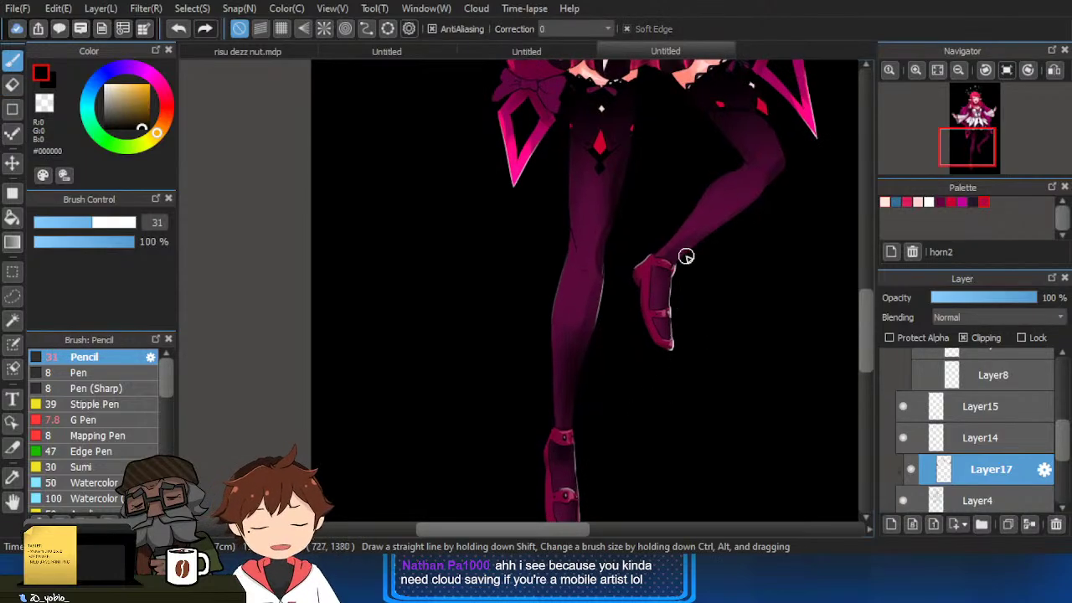
left_click(106, 85)
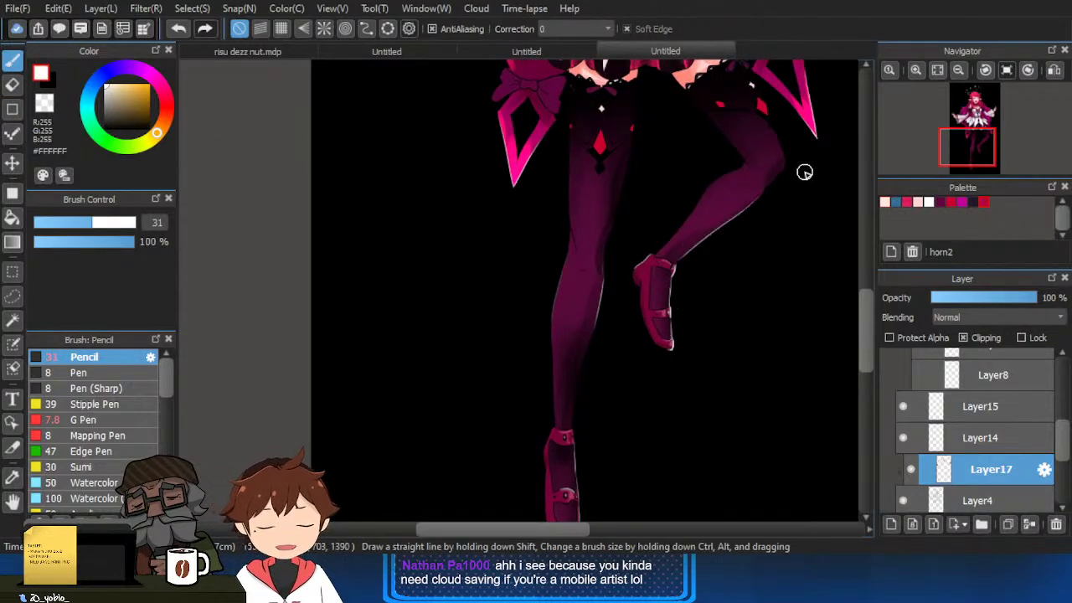
left_click_drag(708, 234, 662, 306)
key("bracketright")
key("bracketright")
key("bracketright")
key("bracketright")
key("bracketright")
key("bracketright")
key("bracketright")
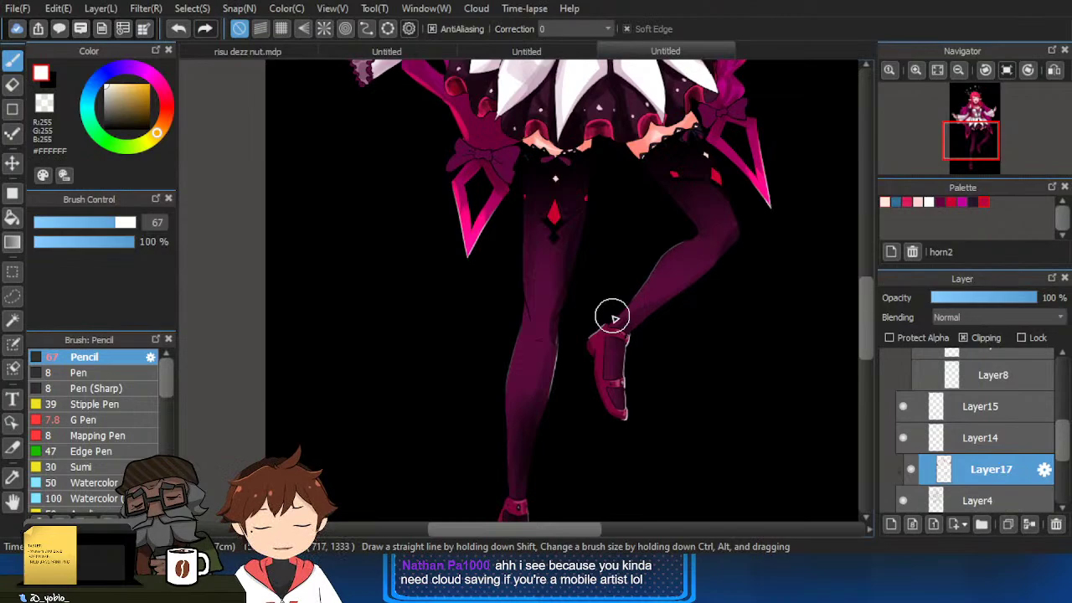
Look over the illustration from the legs up to the head to check the rim highlights.
left_click_drag(553, 209, 558, 359)
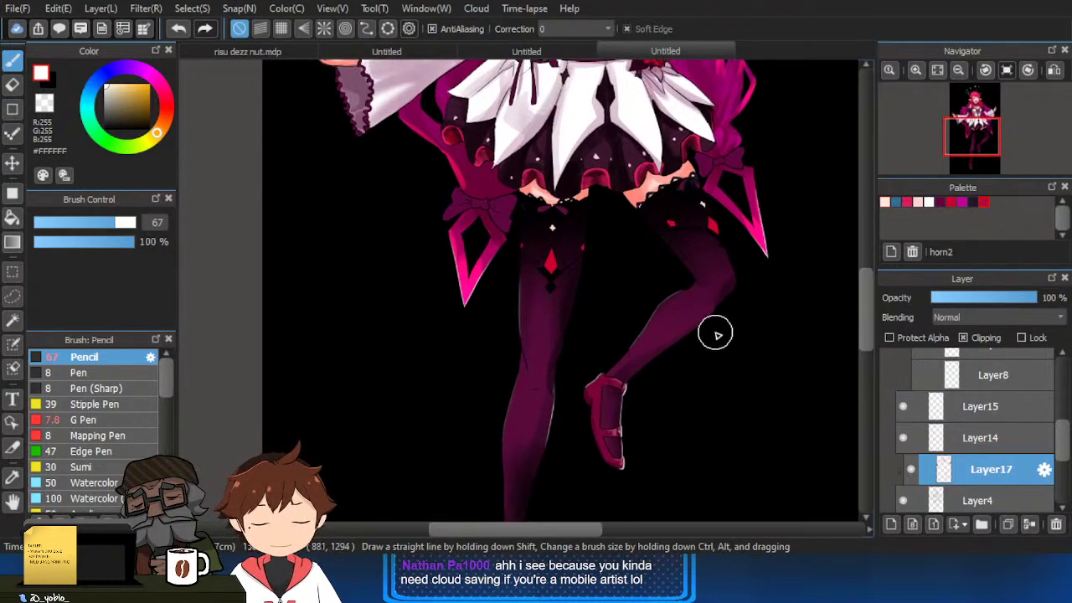
left_click_drag(729, 244, 735, 412)
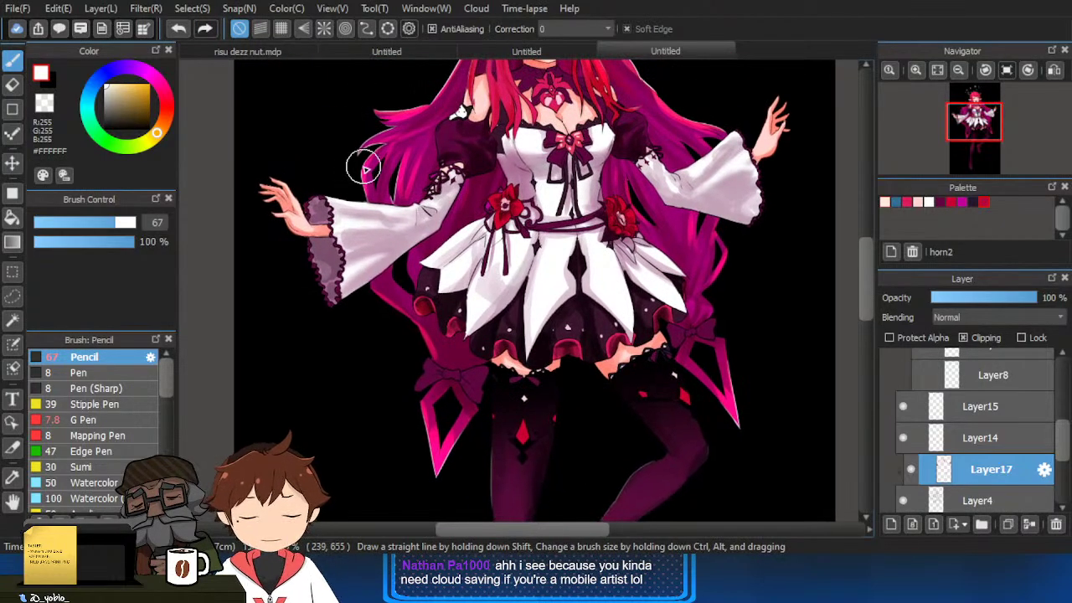
left_click_drag(452, 380, 441, 417)
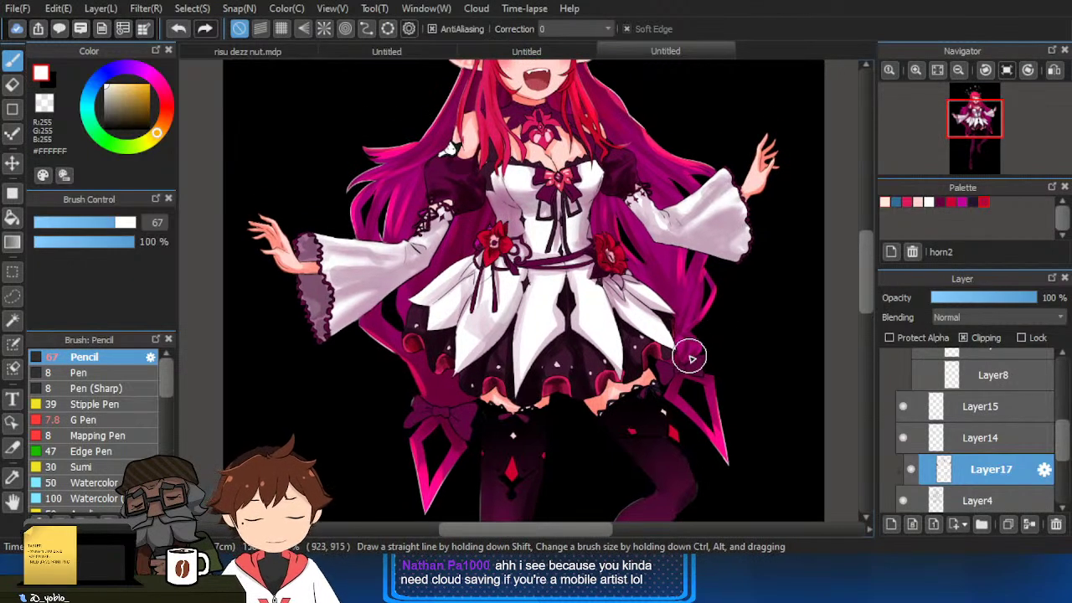
left_click_drag(707, 270, 703, 294)
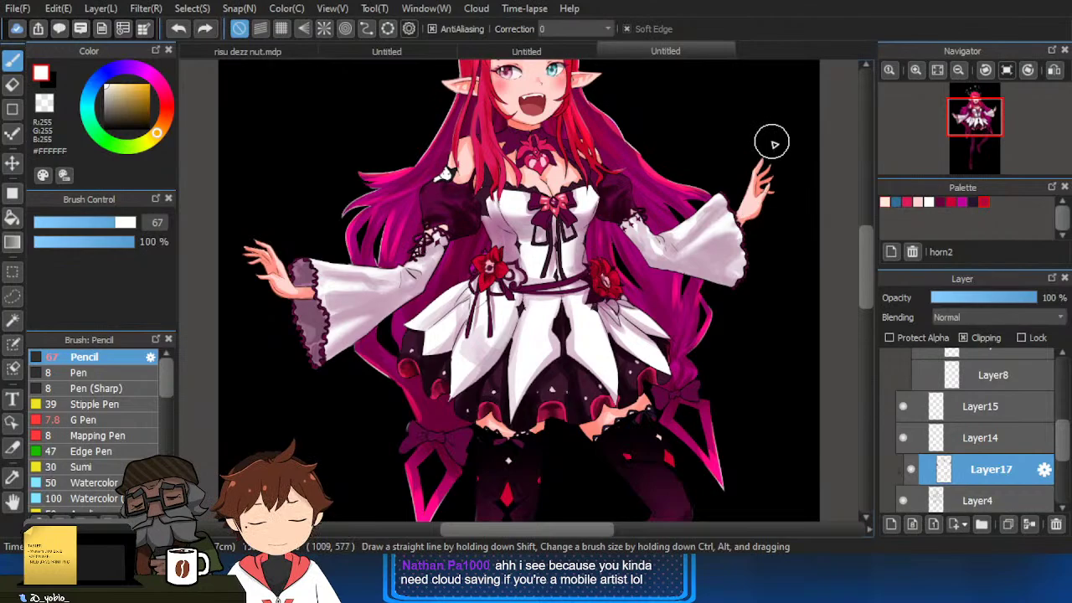
scroll(687, 239, "up", 1)
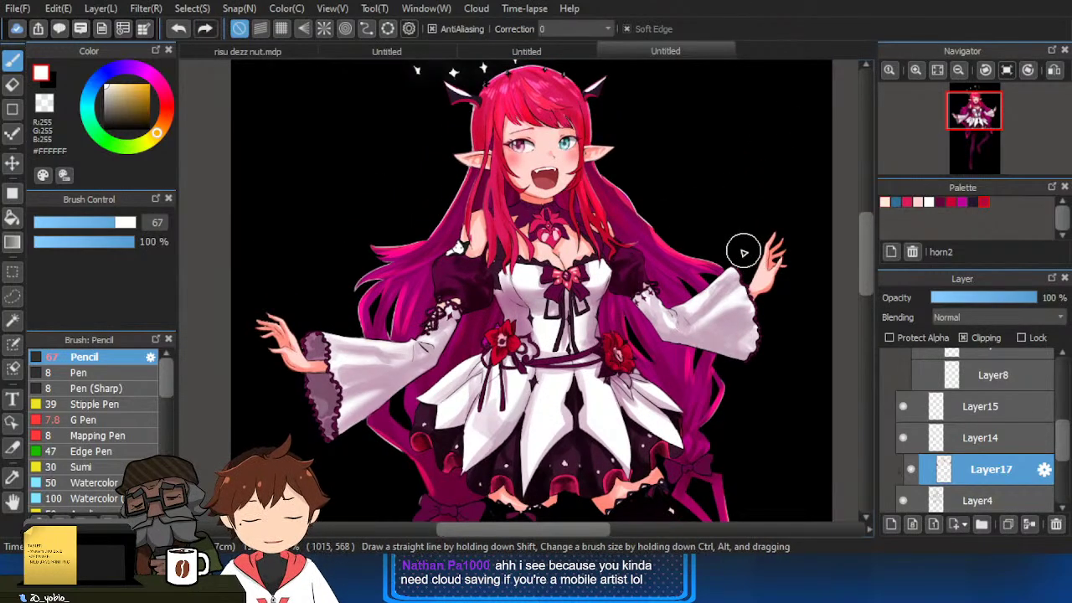
scroll(449, 281, "up", 1)
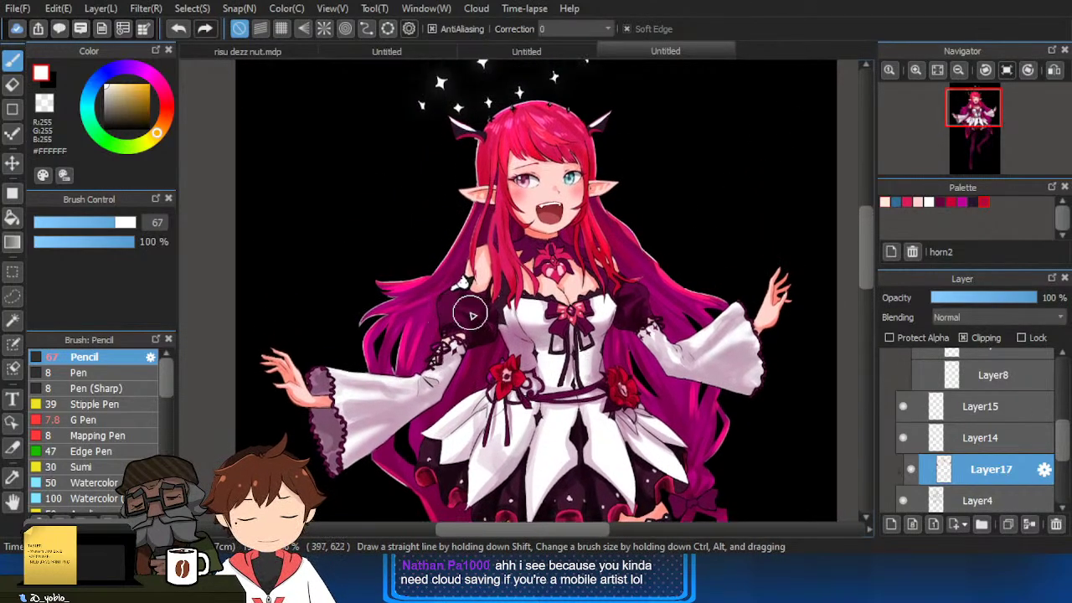
scroll(603, 168, "up", 1)
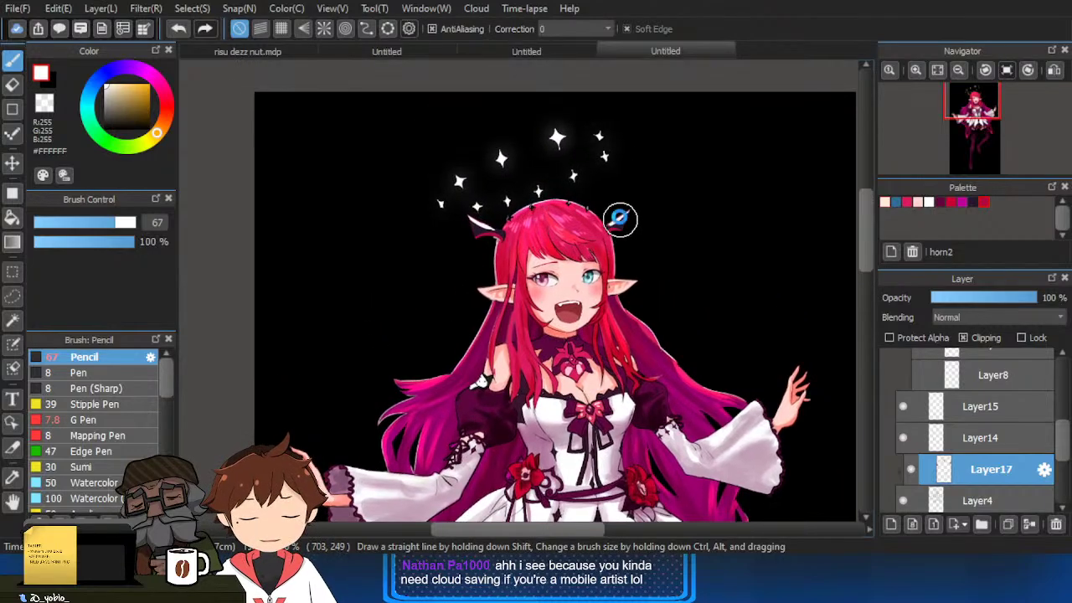
Try a white highlight stroke along the horn above the teal eye with the Pencil at sizes 47 and 34.
scroll(615, 213, "up", 1)
key("bracketleft")
key("bracketleft")
key("bracketleft")
key("bracketleft")
scroll(620, 231, "up", 1)
scroll(604, 245, "up", 1)
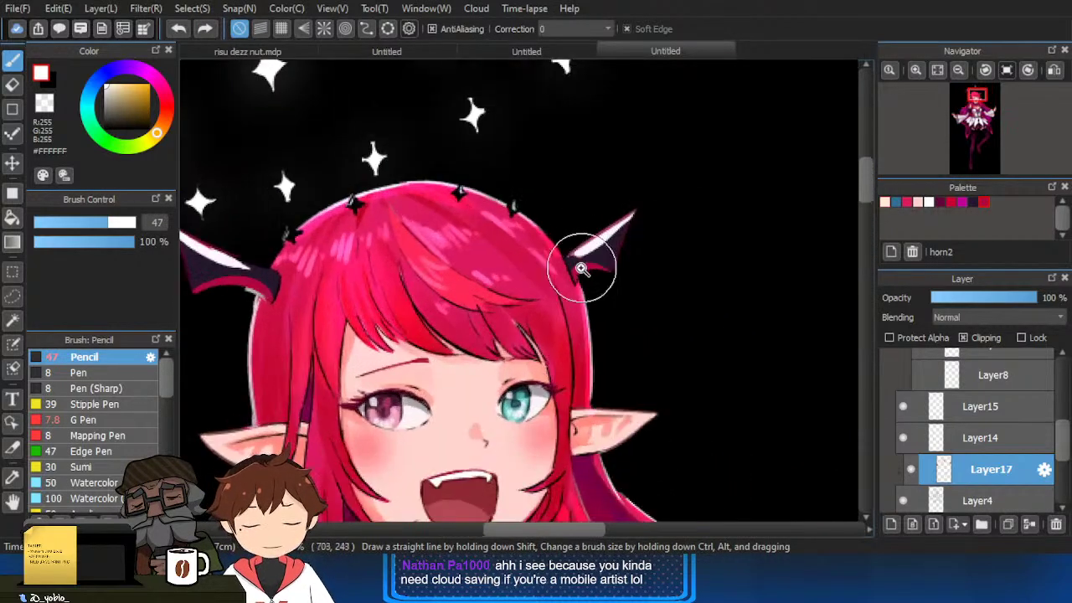
left_click_drag(579, 266, 639, 207)
key("ctrl+z")
key("bracketleft")
key("bracketleft")
left_click_drag(581, 239, 647, 204)
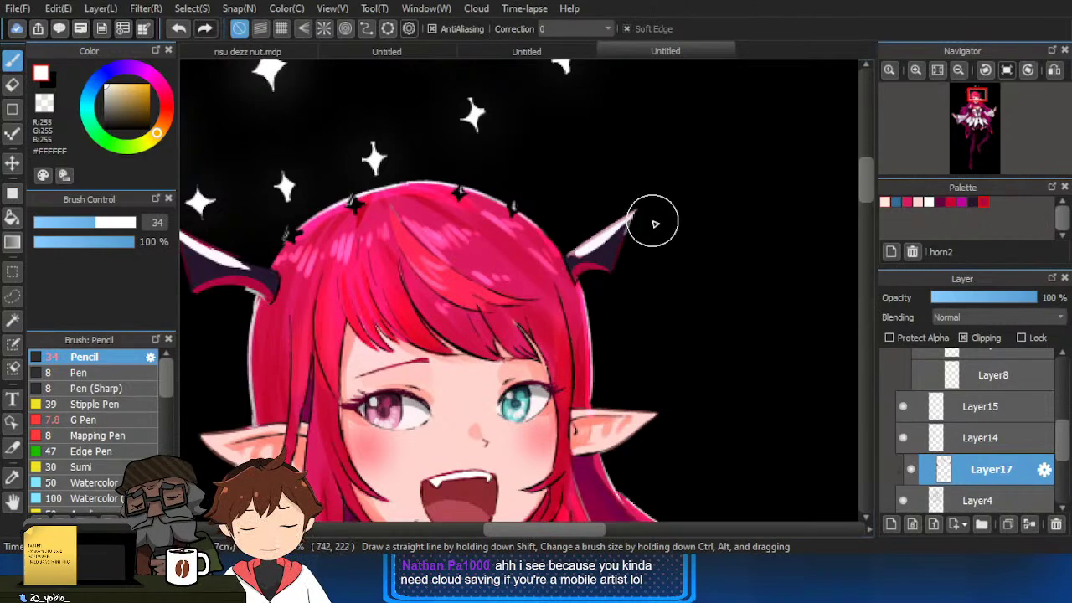
key("ctrl+z")
Paint thin white rim highlights along the upper edges of both horns with the Pencil at size 21.
key("bracketleft")
key("bracketleft")
key("bracketleft")
key("bracketleft")
mouse_move(580, 244)
left_mouse_down()
mouse_move(640, 206)
mouse_move(804, 186)
left_mouse_up()
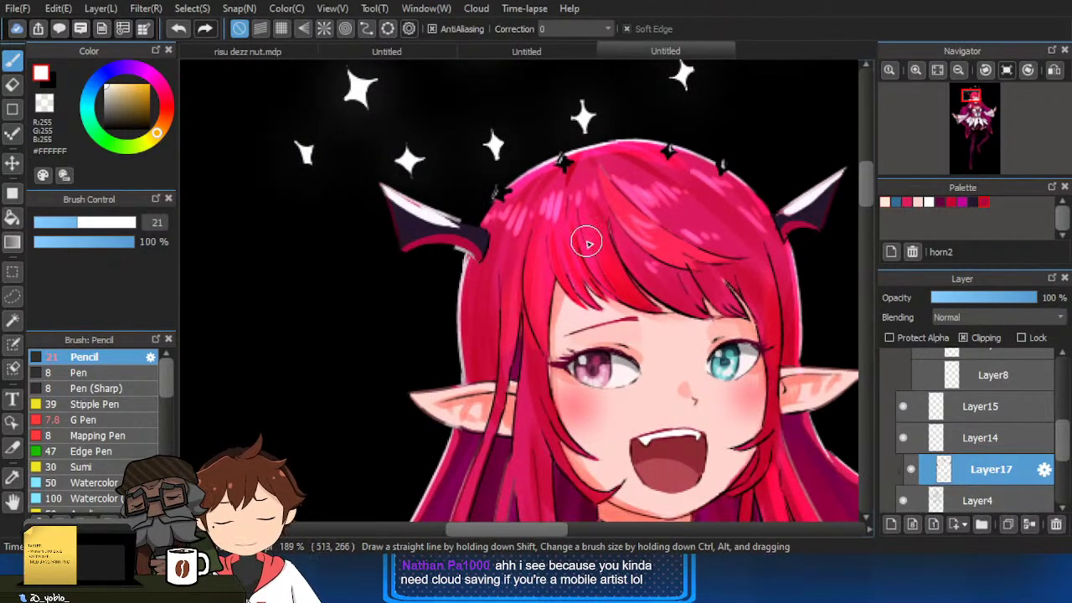
Identify the base color layer by toggling the visibility of Layer14, Layer10 and the lower Layer5, and make that Layer5 active.
left_click(904, 439)
left_click(904, 440)
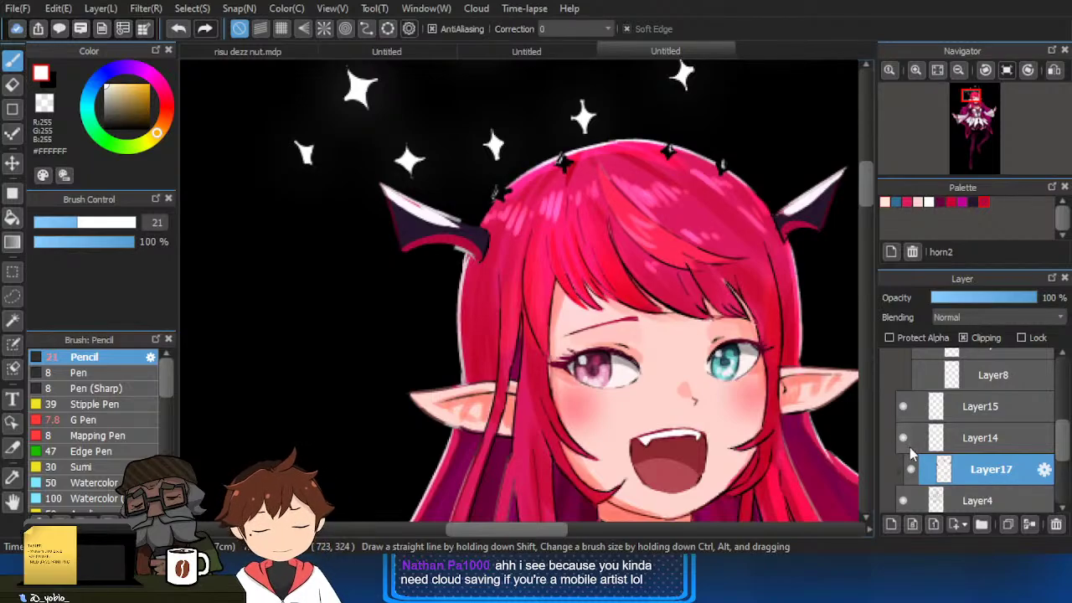
scroll(1065, 450, "down", 3)
left_click(904, 455)
left_click(904, 455)
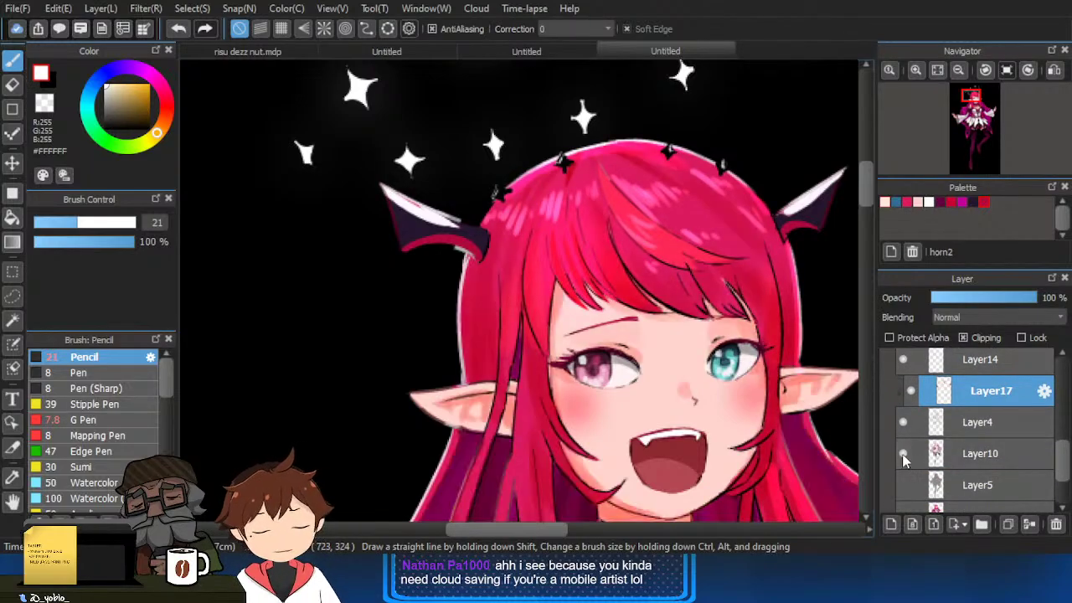
scroll(945, 487, "down", 2)
left_click(903, 463)
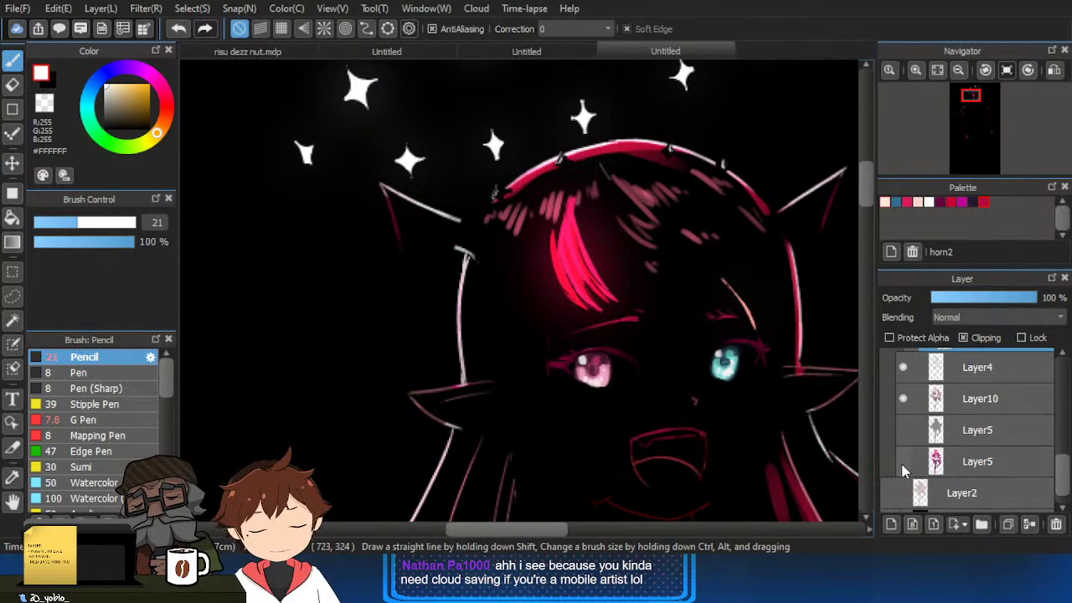
left_click(903, 463)
left_click(951, 469)
Clean up the white edge of the horn above the pink eye using the G Pen at size 5.6 in sampled #FDF8FF.
scroll(425, 215, "up", 2)
right_click(432, 222)
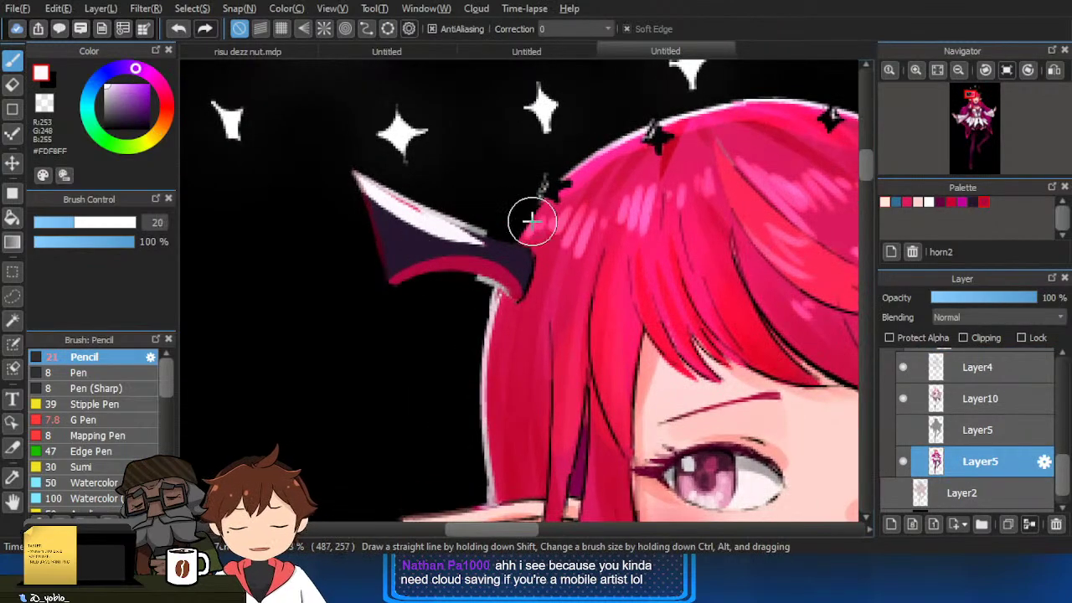
left_click_drag(531, 220, 429, 215)
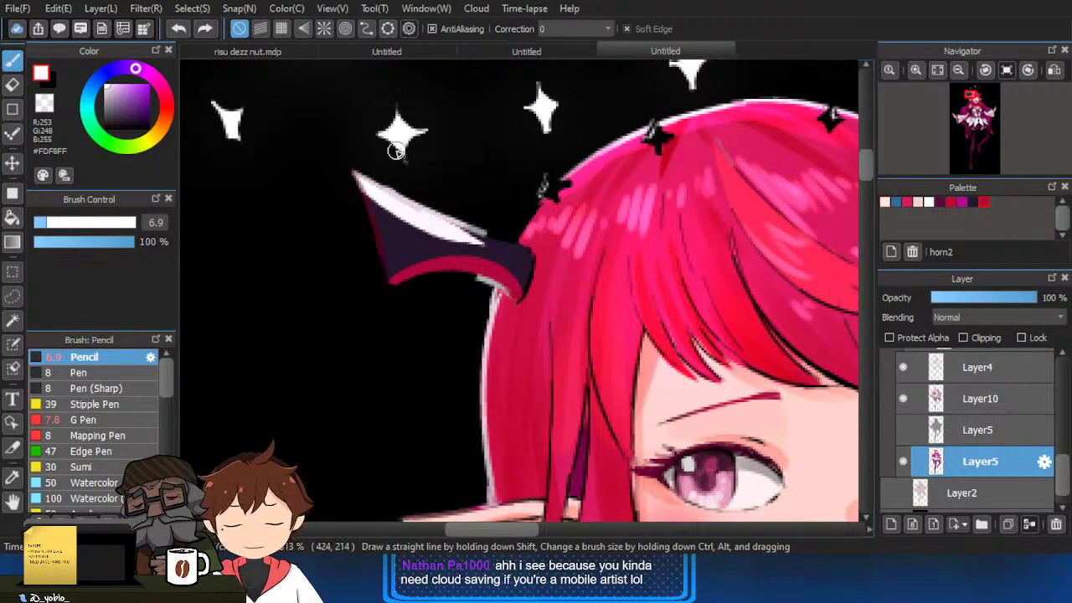
left_click(92, 420)
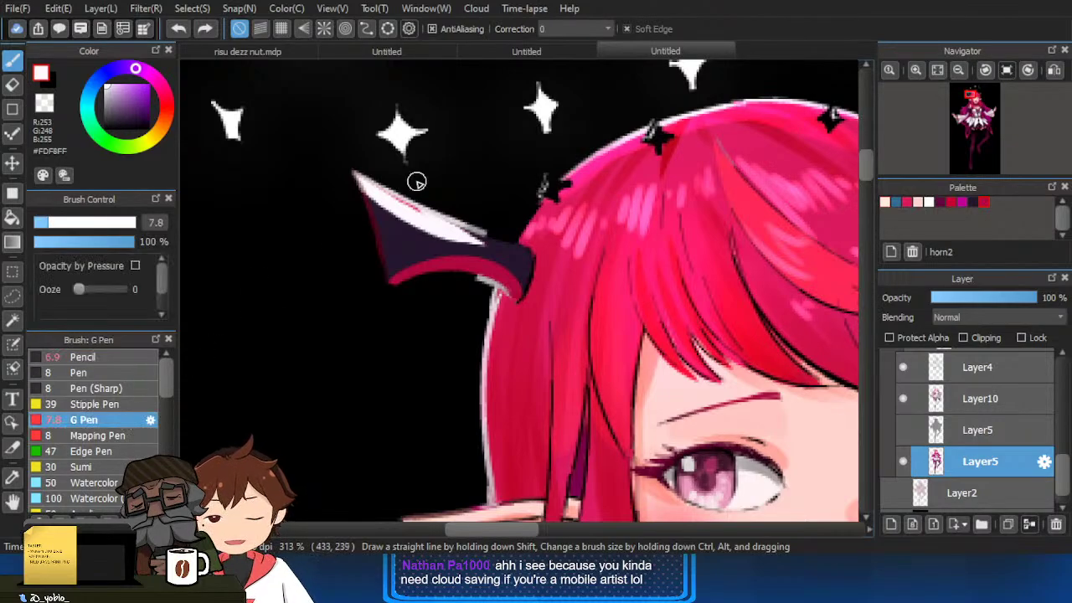
left_click_drag(377, 186, 529, 250)
key("ctrl+z")
key("bracketleft")
key("bracketleft")
mouse_move(464, 223)
left_mouse_down()
mouse_move(542, 254)
mouse_move(509, 244)
left_mouse_up()
key("ctrl+z")
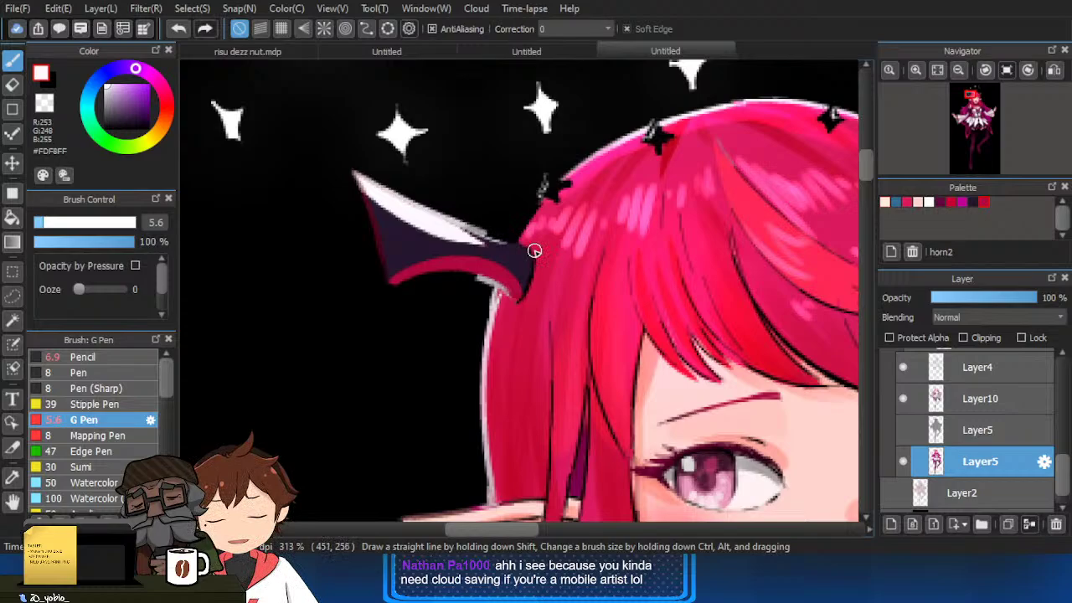
Add thin near-white shine strokes to the crown and bangs of the red hair with the G Pen at size 5.6.
scroll(535, 250, "down", 4)
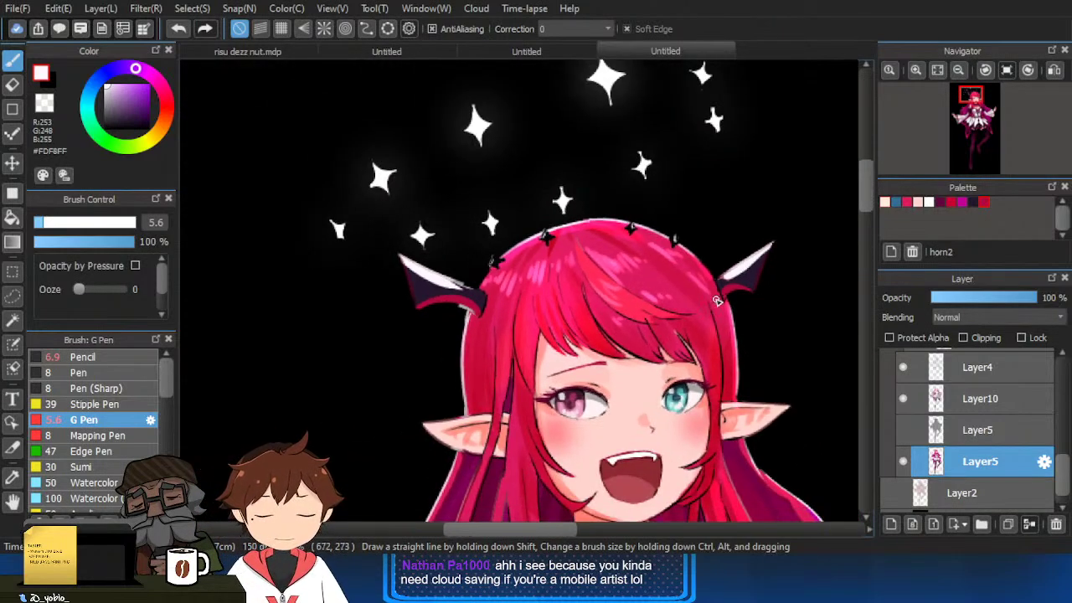
left_click_drag(631, 367, 668, 244)
scroll(580, 194, "up", 1)
scroll(624, 185, "up", 1)
key("ctrl+z")
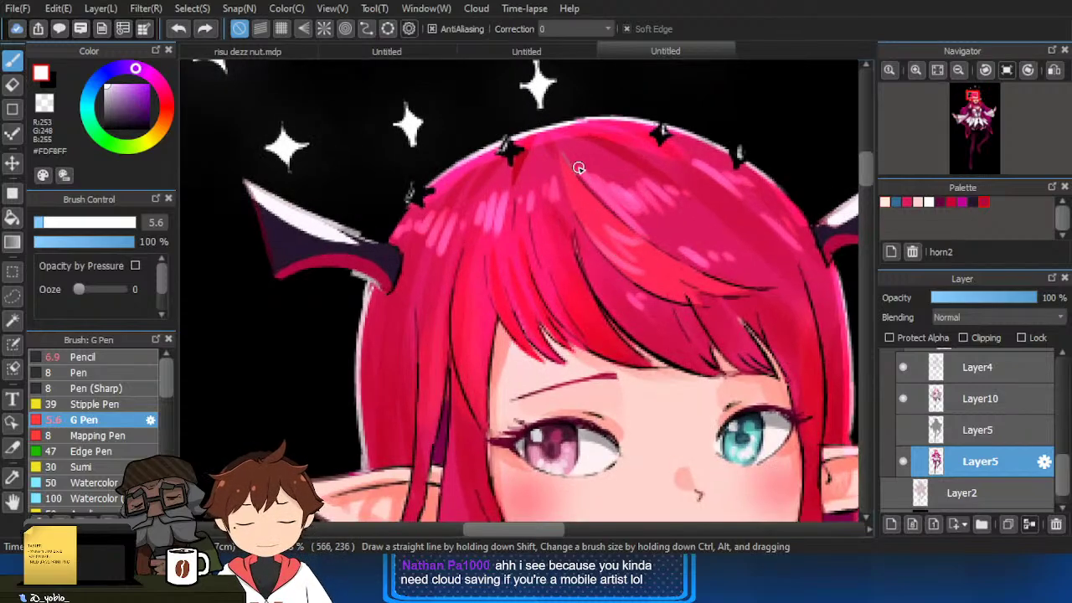
left_click_drag(582, 178, 670, 249)
key("ctrl+z")
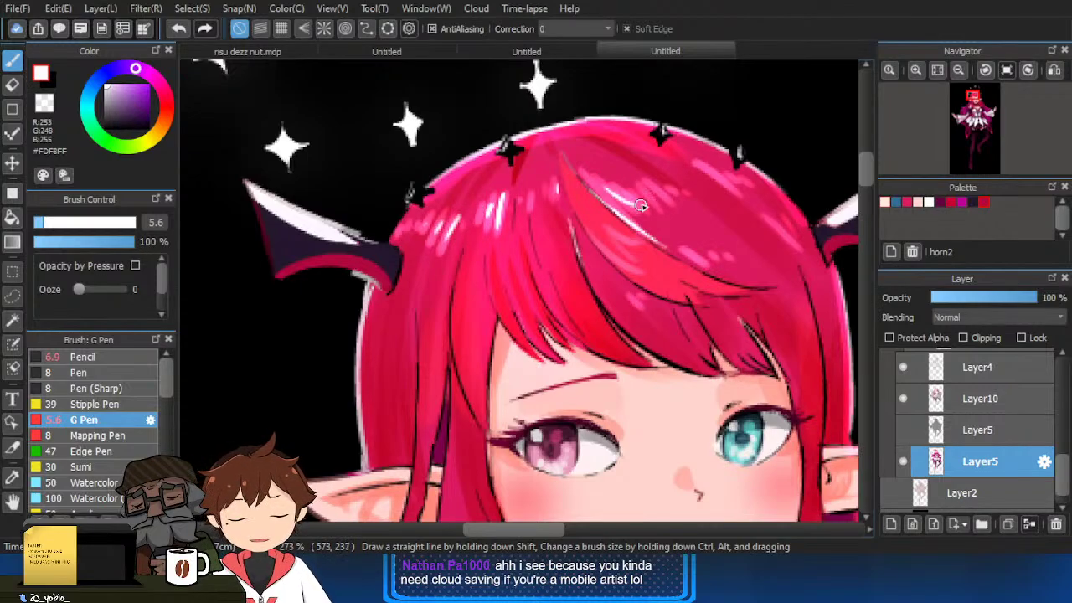
scroll(733, 285, "down", 3)
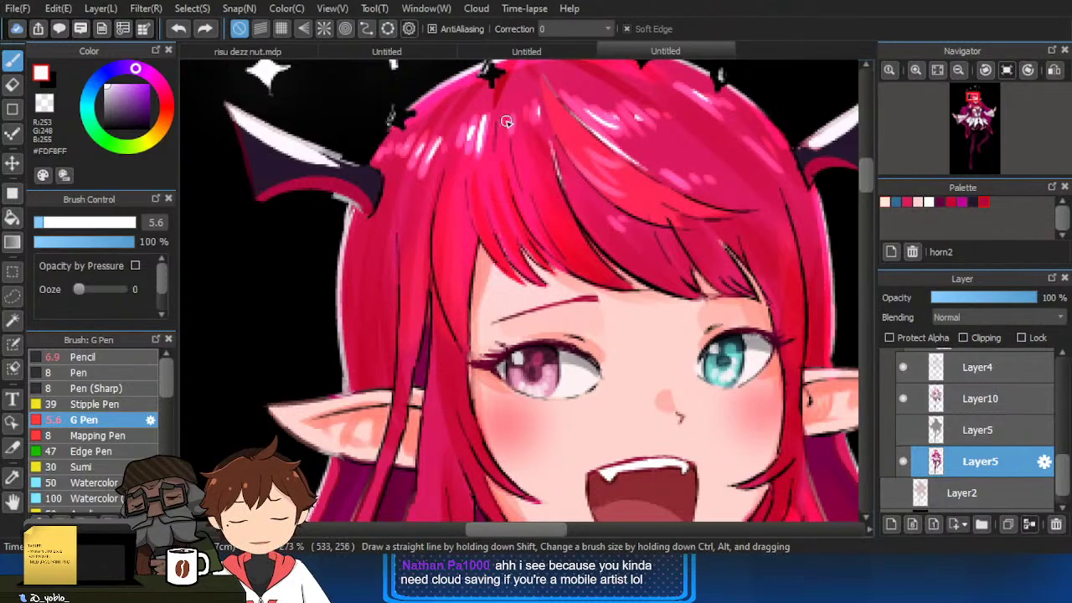
Draw fine near-white highlight lines down the hair strands framing the face with the G Pen at size 2.9.
scroll(468, 210, "down", 2)
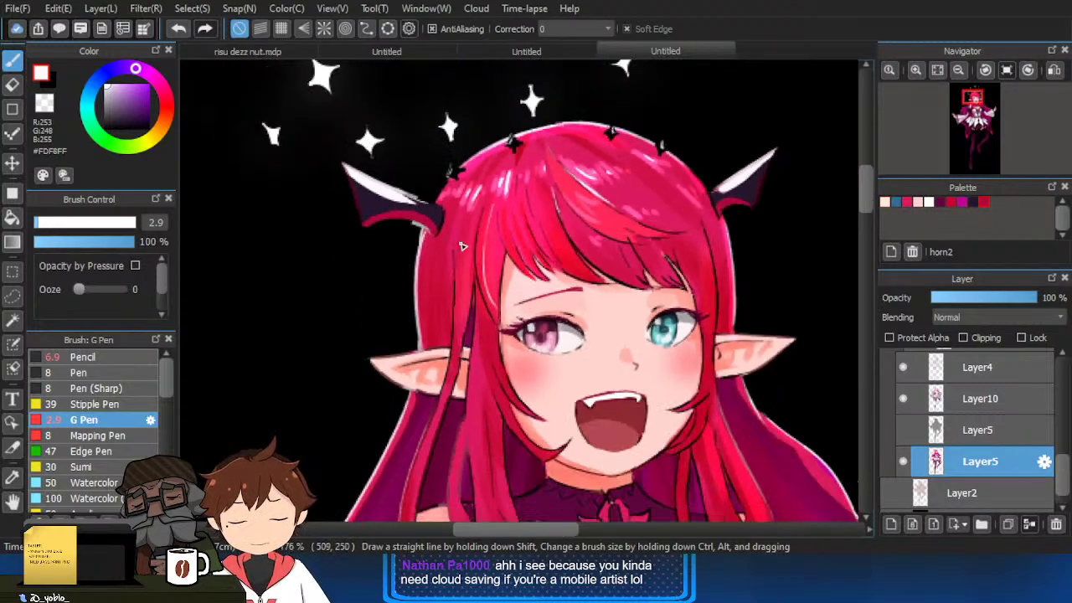
left_click_drag(467, 220, 454, 291)
key("ctrl+z")
left_click_drag(456, 249, 454, 320)
left_click_drag(497, 363, 489, 322)
left_click_drag(659, 154, 629, 208)
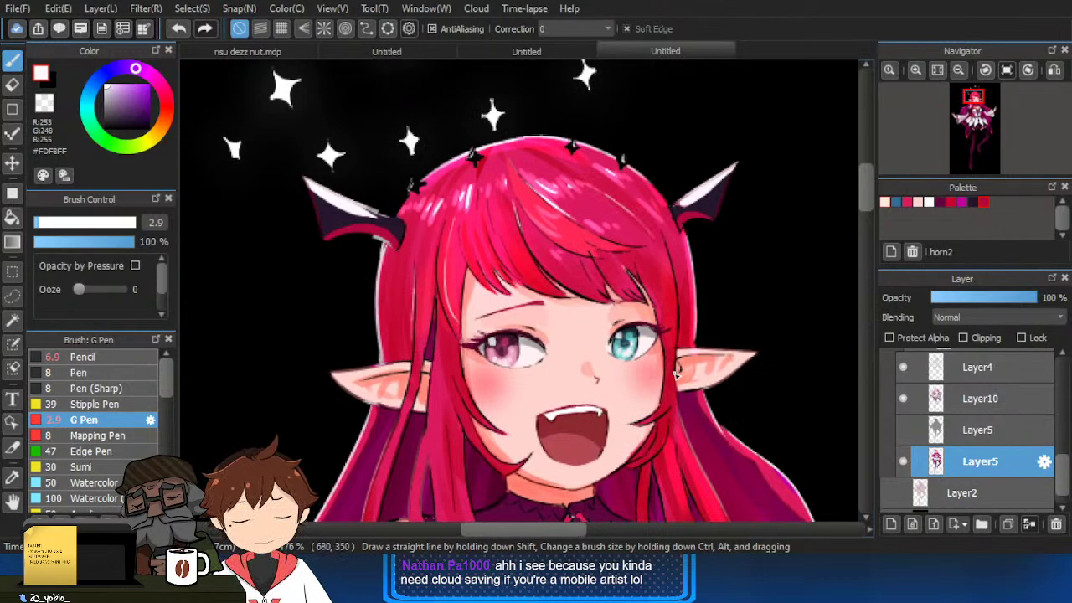
Draw a fine highlight strand along the outer edge of the long hair below the ear on the pink-eye side.
scroll(702, 223, "down", 2)
left_click_drag(753, 379, 735, 243)
scroll(527, 252, "up", 3)
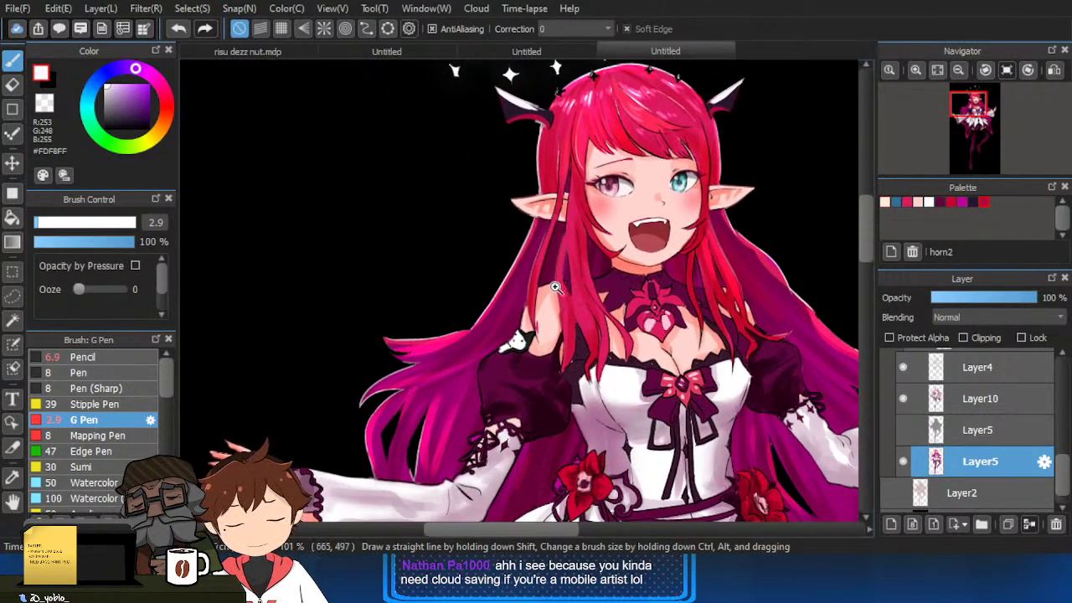
left_click_drag(543, 215, 466, 344)
key("ctrl+z")
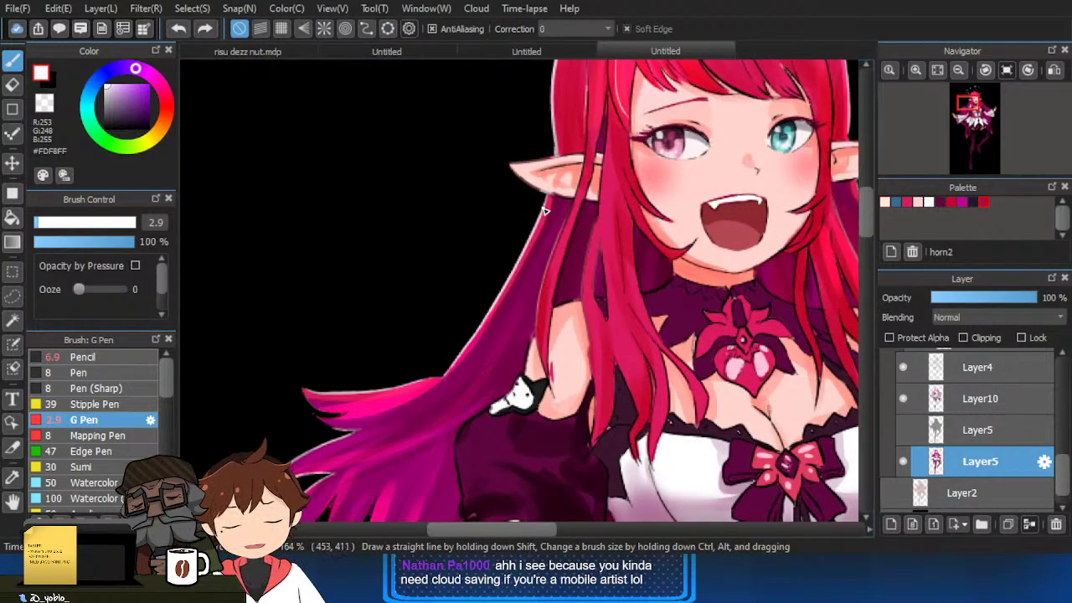
left_click_drag(541, 209, 471, 337)
scroll(487, 413, "down", 3)
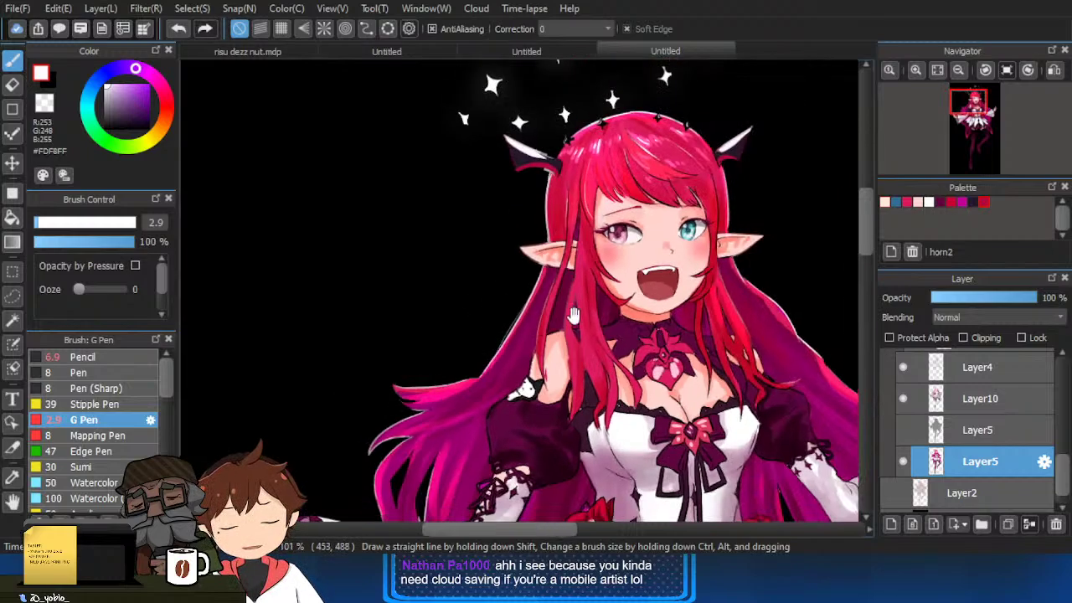
left_click_drag(574, 313, 540, 320)
left_click_drag(767, 280, 759, 248)
Add fine near-white stray strands around the flared hair tips beside the puffed sleeve with the G Pen at size 2.9.
scroll(374, 284, "up", 2)
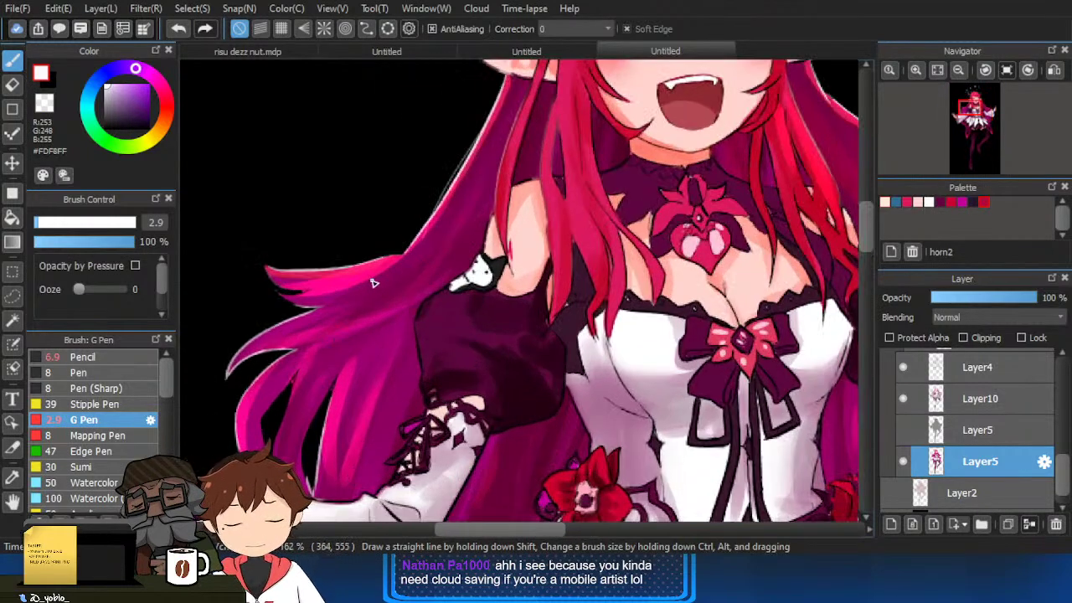
mouse_move(254, 271)
left_mouse_down()
mouse_move(298, 312)
mouse_move(327, 275)
left_mouse_up()
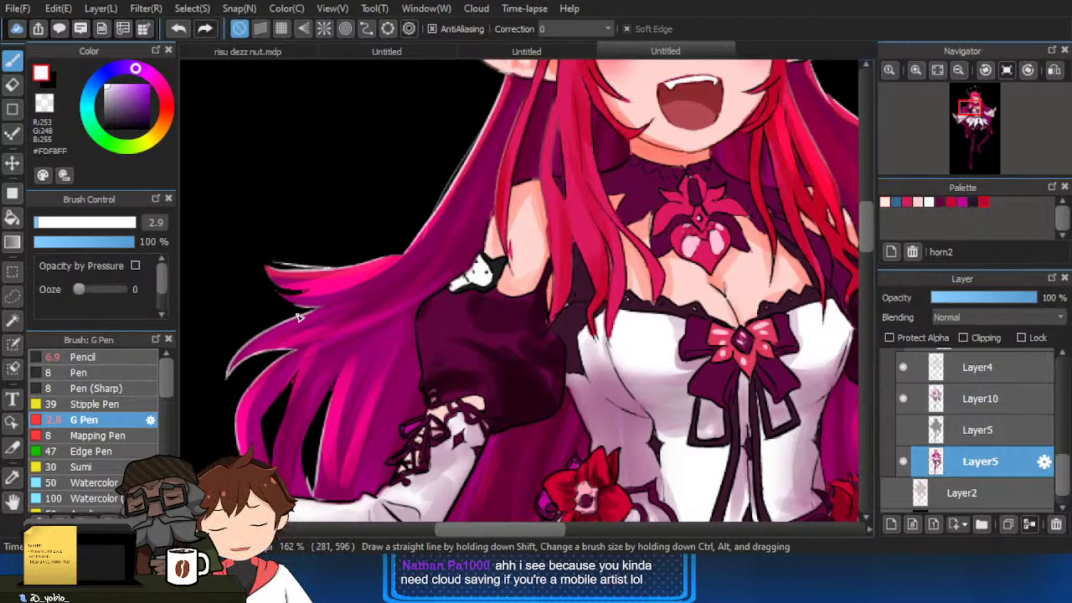
key("ctrl+z")
mouse_move(305, 315)
left_mouse_down()
mouse_move(204, 386)
mouse_move(273, 349)
left_mouse_up()
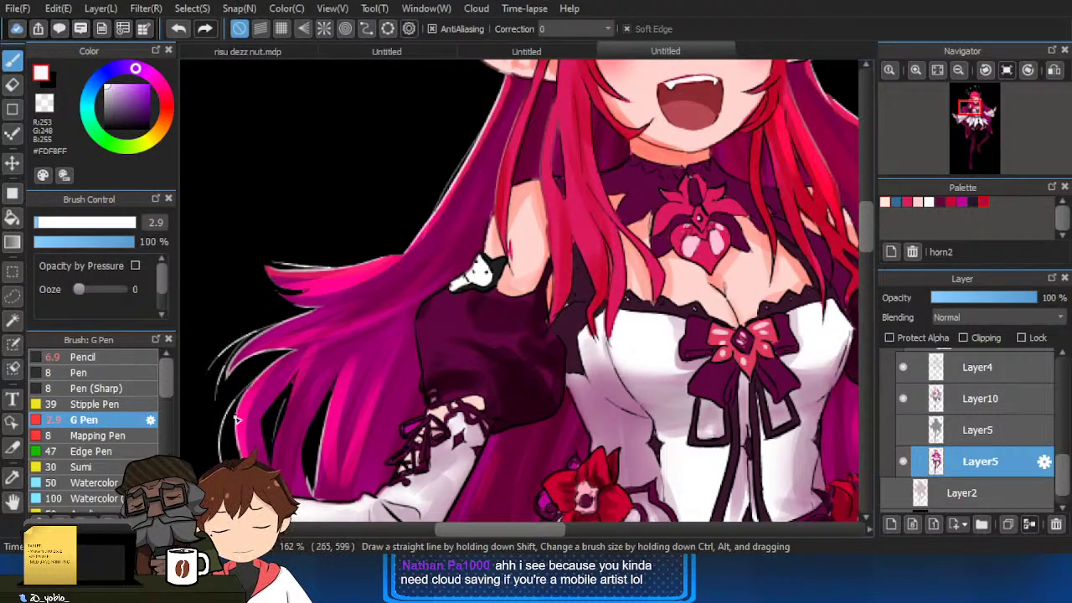
scroll(364, 338, "down", 3)
scroll(673, 350, "up", 3)
left_click_drag(627, 307, 711, 335)
key("ctrl+z")
Shade the folds of the purple bow below the skirt on the pink-eye side with dark plum #5E063F on Layer10 using the Pencil.
scroll(720, 260, "down", 8)
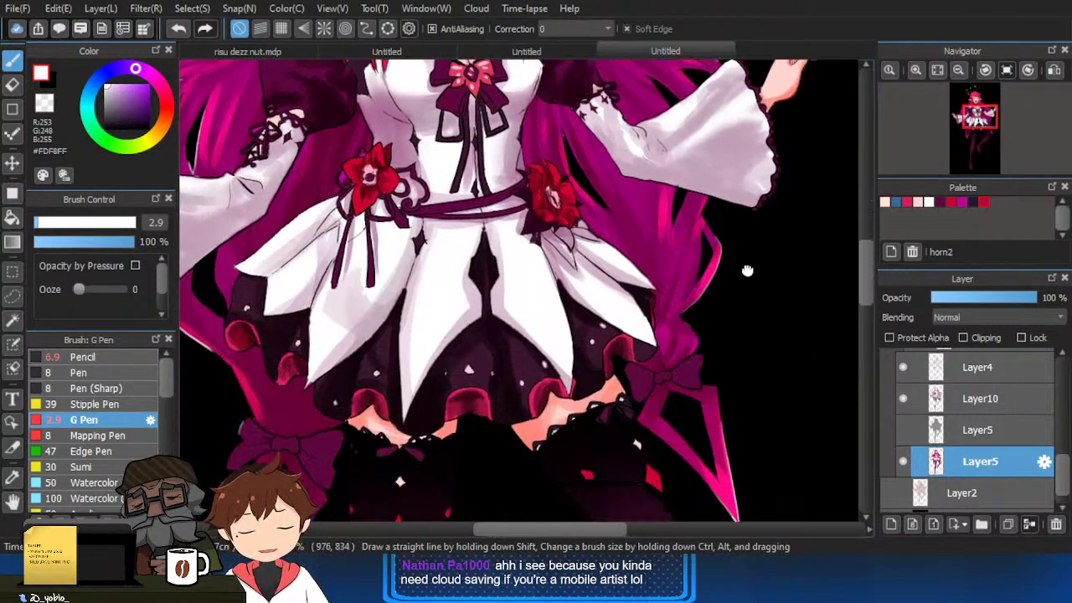
scroll(718, 323, "down", 5)
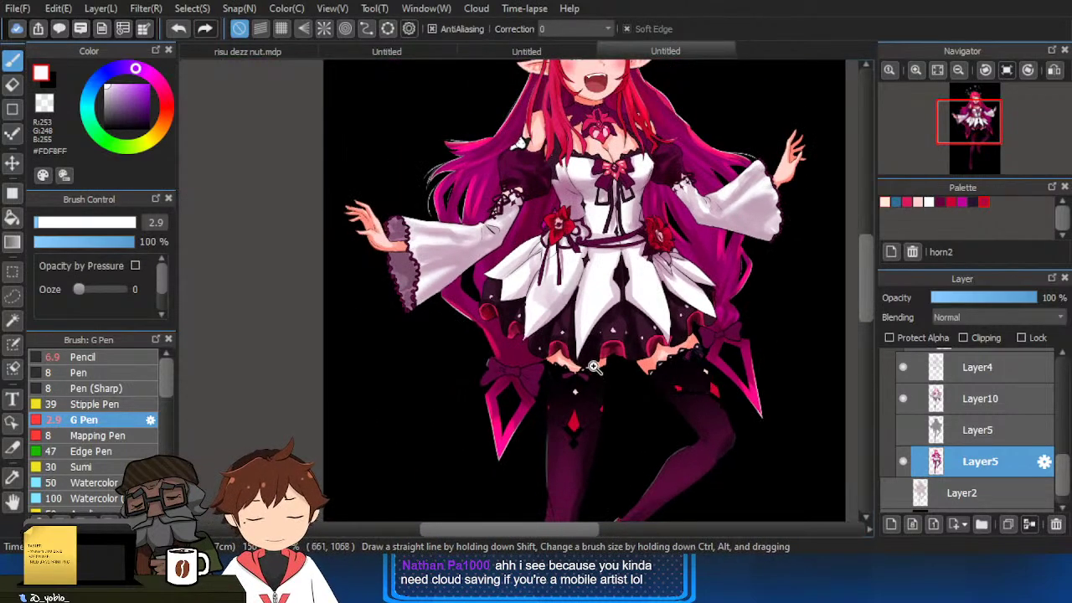
scroll(593, 366, "up", 2)
left_click(941, 404)
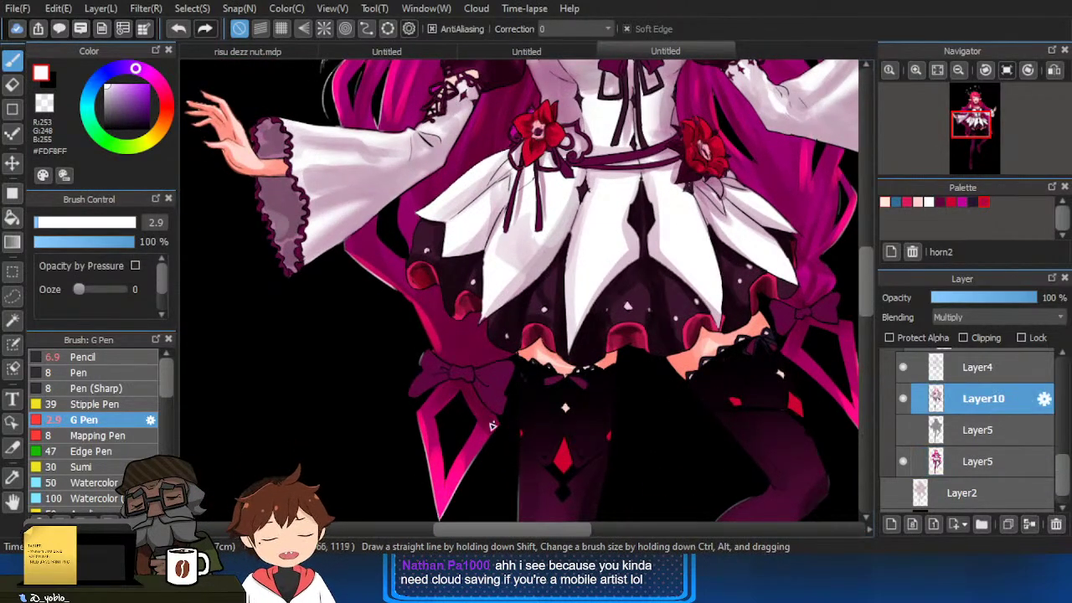
right_click(471, 383)
scroll(475, 382, "up", 2)
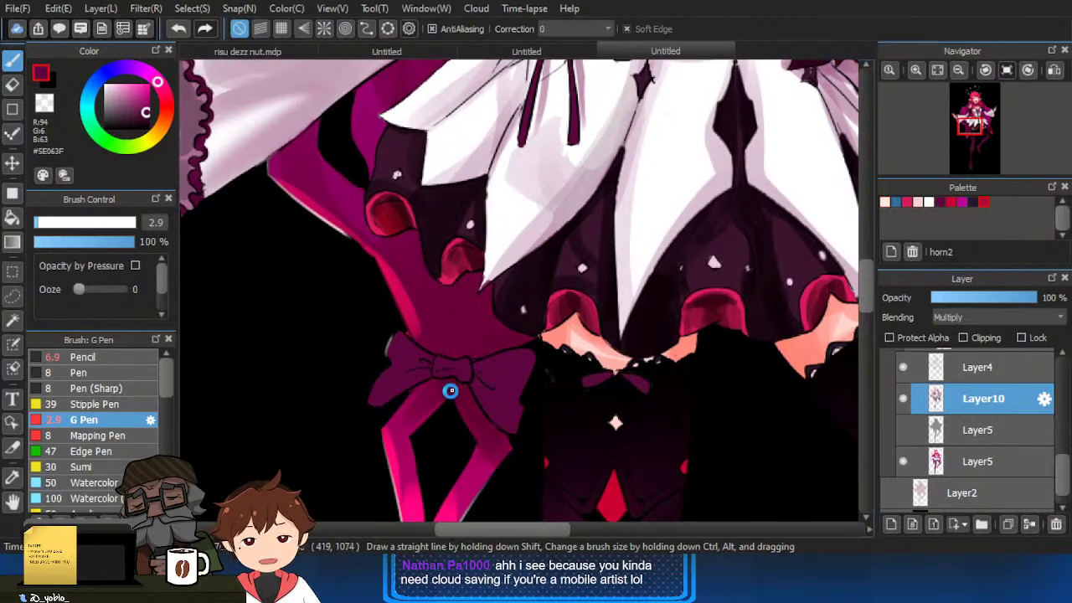
key("ctrl+z")
left_click_drag(413, 392, 307, 416)
left_click(92, 358)
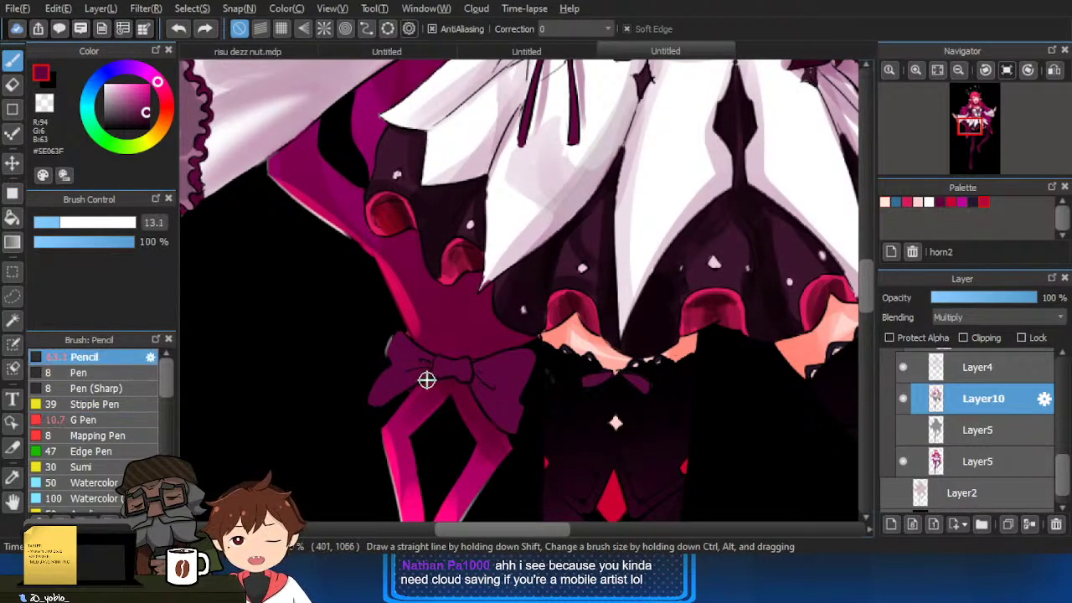
mouse_move(426, 380)
left_mouse_down()
mouse_move(406, 347)
mouse_move(419, 355)
mouse_move(385, 393)
mouse_move(423, 363)
mouse_move(411, 378)
mouse_move(514, 364)
mouse_move(503, 425)
mouse_move(479, 391)
mouse_move(502, 397)
mouse_move(497, 383)
mouse_move(472, 375)
mouse_move(513, 406)
mouse_move(467, 370)
mouse_move(419, 369)
mouse_move(450, 364)
left_mouse_up()
key("ctrl+z")
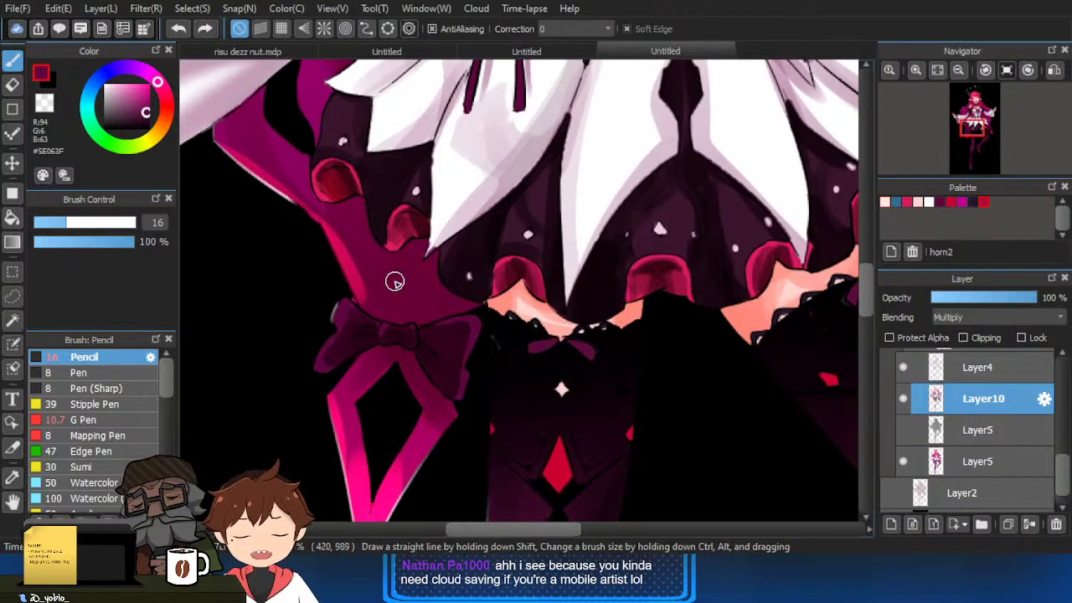
Add soft dark plum shading to the hair gathered above that bow with the Pencil at size 19.
left_click_drag(395, 280, 399, 296)
key("bracketright")
key("bracketright")
left_click_drag(432, 259, 400, 320)
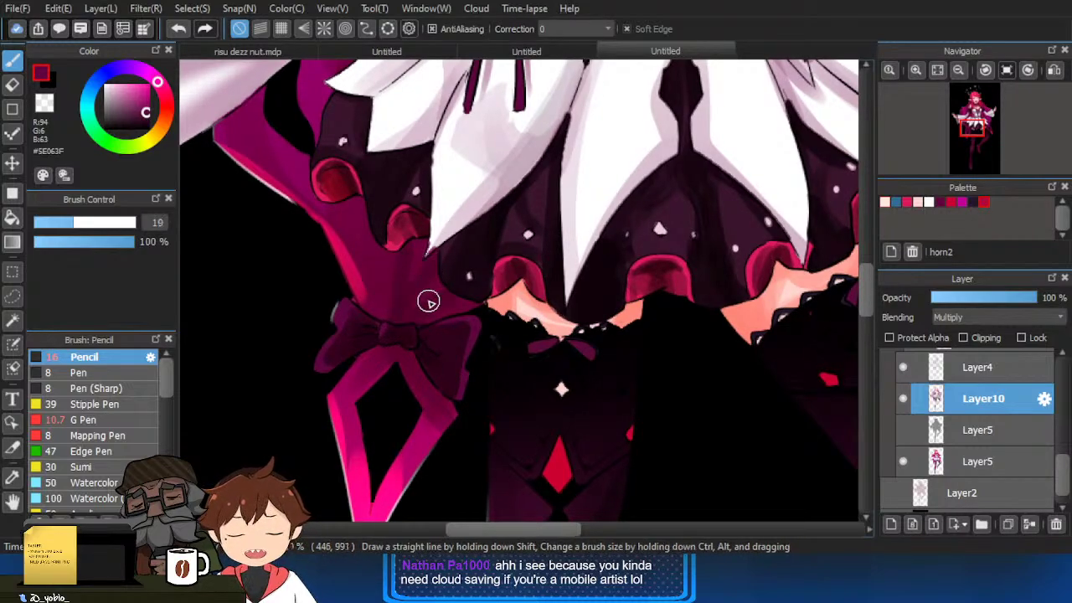
left_click_drag(346, 212, 369, 248)
Shade the opposite hair bow and the bunched hair above it in dark plum with the Pencil, reducing the size to 11.4.
mouse_move(732, 307)
left_mouse_down()
mouse_move(649, 307)
mouse_move(647, 289)
mouse_move(462, 340)
mouse_move(525, 316)
left_mouse_up()
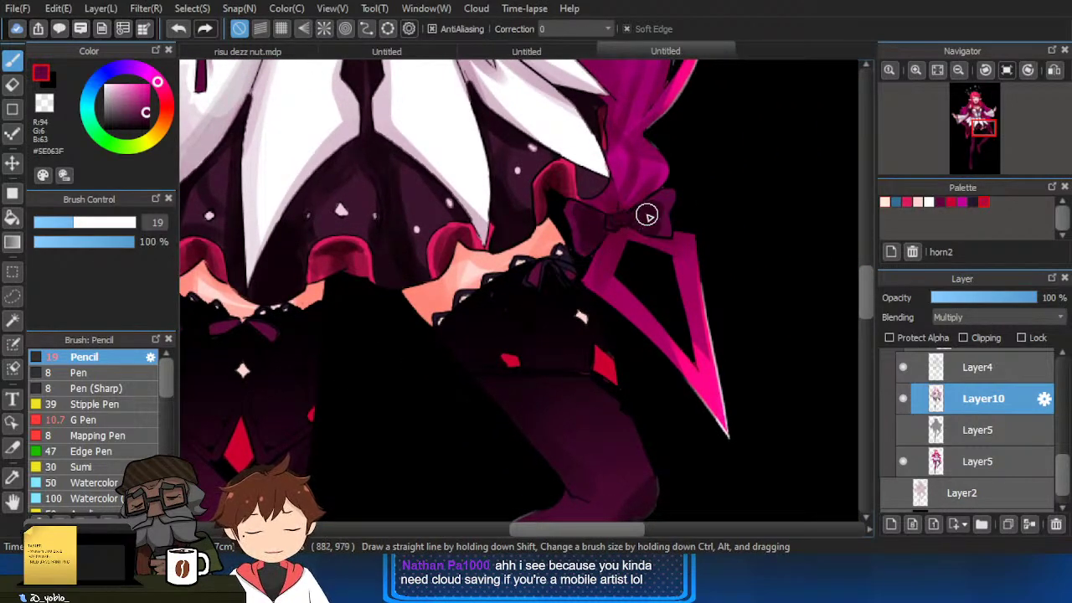
mouse_move(646, 216)
left_mouse_down("ctrl+alt")
mouse_move(609, 224)
mouse_move(622, 243)
mouse_move(600, 270)
left_mouse_up("ctrl+alt")
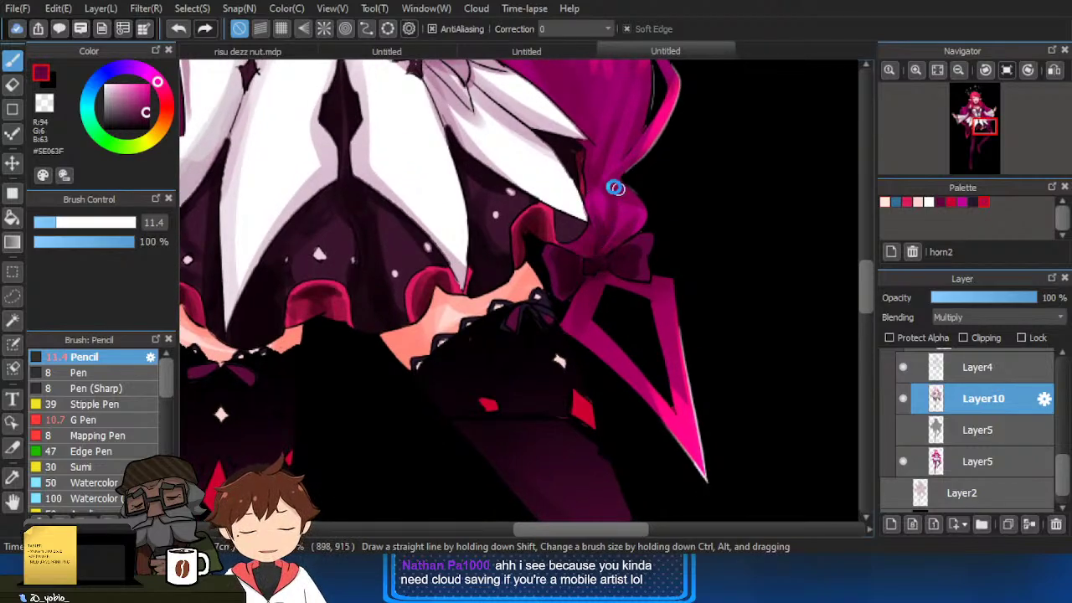
scroll(615, 188, "up", 3)
scroll(571, 190, "down", 5)
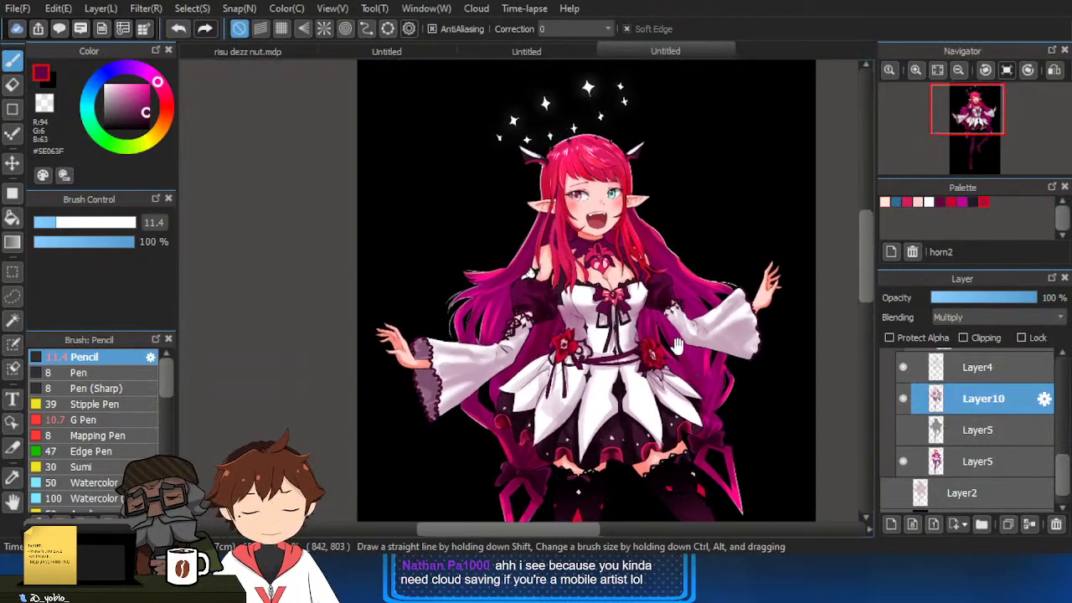
Try small dark plum pattern marks on the purple collar on Layer10 with a fine Pencil.
scroll(627, 270, "up", 5)
scroll(511, 388, "down", 5)
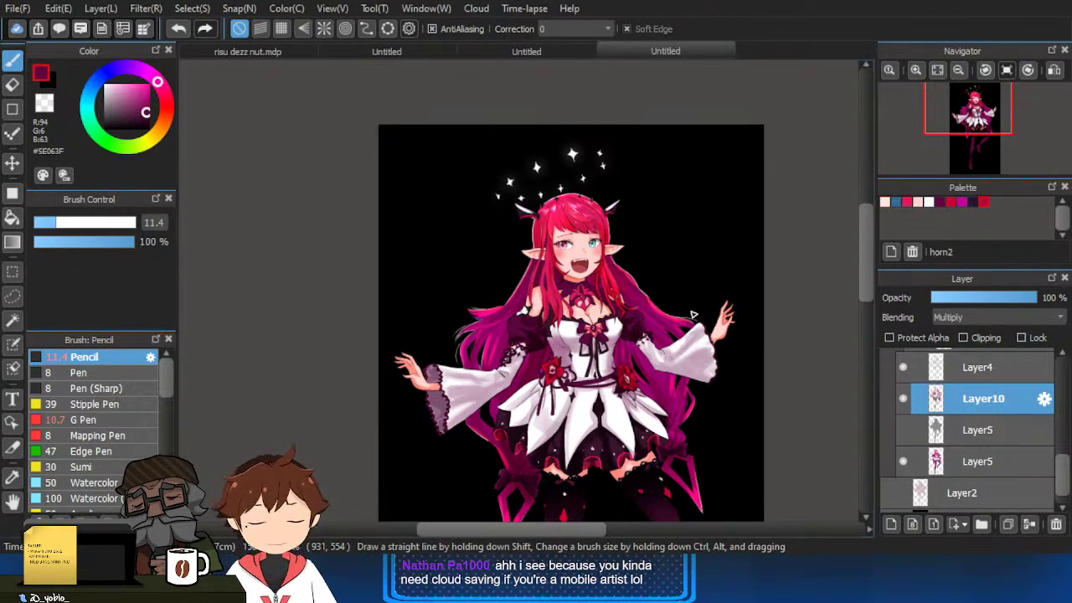
scroll(562, 280, "up", 6)
left_click_drag(634, 318, 591, 333)
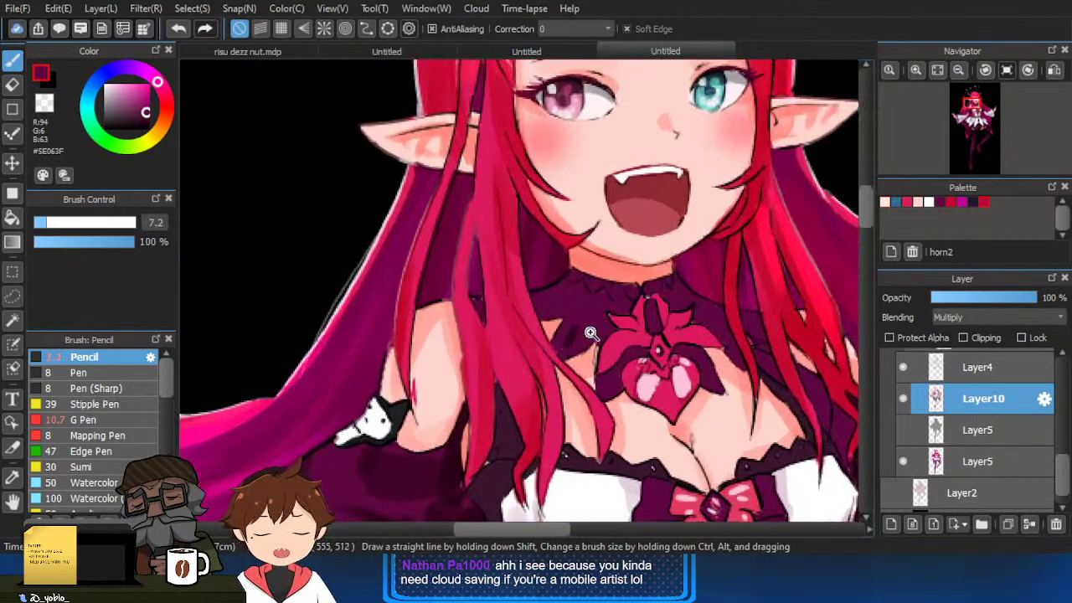
scroll(591, 334, "up", 2)
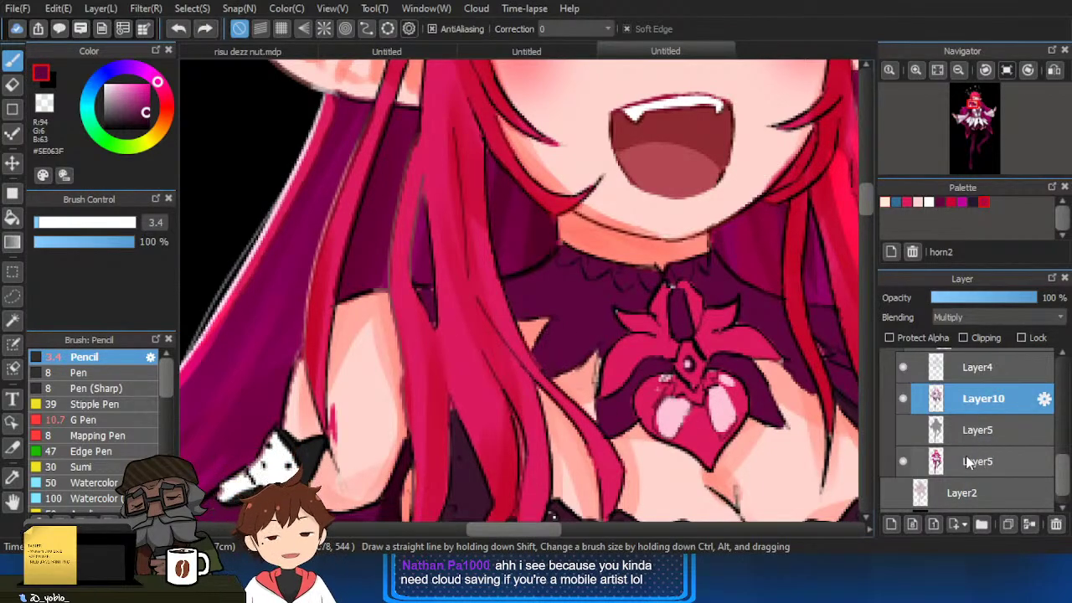
Try a lace pattern of peach #FFA196 spots across the purple collar on Layer5 with the Pencil at size 5.5.
left_click(939, 466)
right_click(590, 377)
mouse_move(548, 356)
left_mouse_down()
mouse_move(579, 343)
mouse_move(546, 364)
mouse_move(552, 336)
mouse_move(561, 362)
mouse_move(546, 364)
mouse_move(552, 338)
left_mouse_up()
key("ctrl+z")
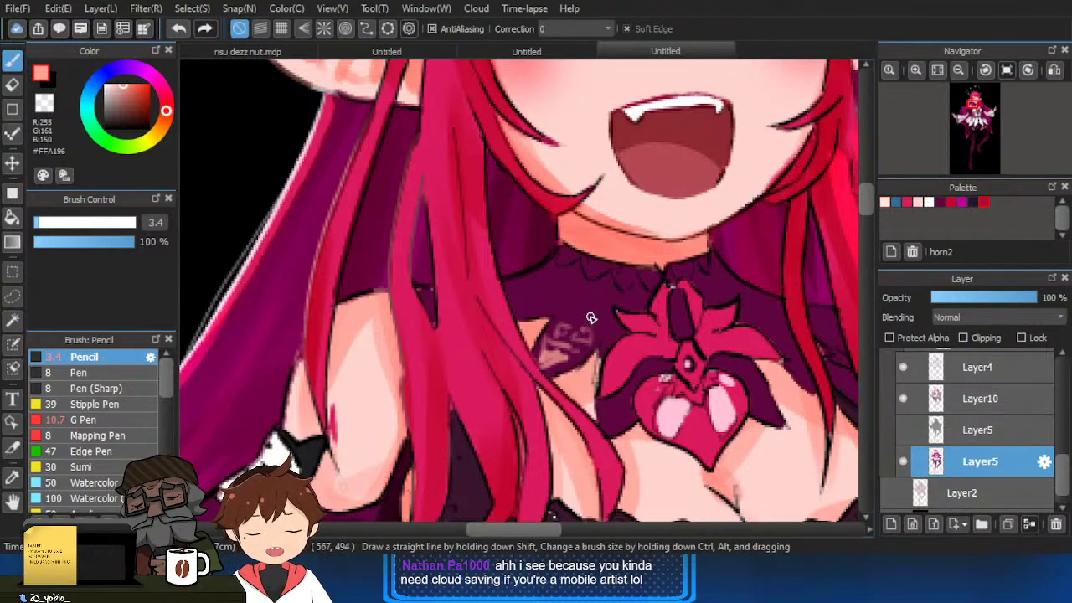
mouse_move(590, 317)
left_mouse_down()
mouse_move(564, 310)
mouse_move(589, 311)
mouse_move(570, 297)
mouse_move(544, 308)
mouse_move(579, 306)
mouse_move(519, 308)
mouse_move(558, 299)
mouse_move(535, 292)
mouse_move(524, 303)
mouse_move(551, 290)
mouse_move(513, 294)
mouse_move(559, 274)
mouse_move(573, 286)
mouse_move(529, 300)
mouse_move(536, 308)
mouse_move(569, 279)
mouse_move(584, 243)
mouse_move(568, 306)
mouse_move(598, 313)
mouse_move(573, 304)
mouse_move(585, 385)
left_mouse_up()
mouse_move(561, 339)
left_mouse_down("ctrl+alt")
mouse_move(585, 326)
mouse_move(527, 307)
mouse_move(511, 289)
mouse_move(545, 305)
mouse_move(523, 285)
mouse_move(535, 279)
mouse_move(558, 296)
mouse_move(540, 278)
mouse_move(560, 282)
mouse_move(578, 312)
mouse_move(582, 302)
mouse_move(567, 303)
mouse_move(575, 338)
mouse_move(579, 321)
mouse_move(538, 278)
mouse_move(598, 314)
mouse_move(597, 297)
mouse_move(609, 336)
mouse_move(614, 295)
mouse_move(577, 279)
left_mouse_up("ctrl+alt")
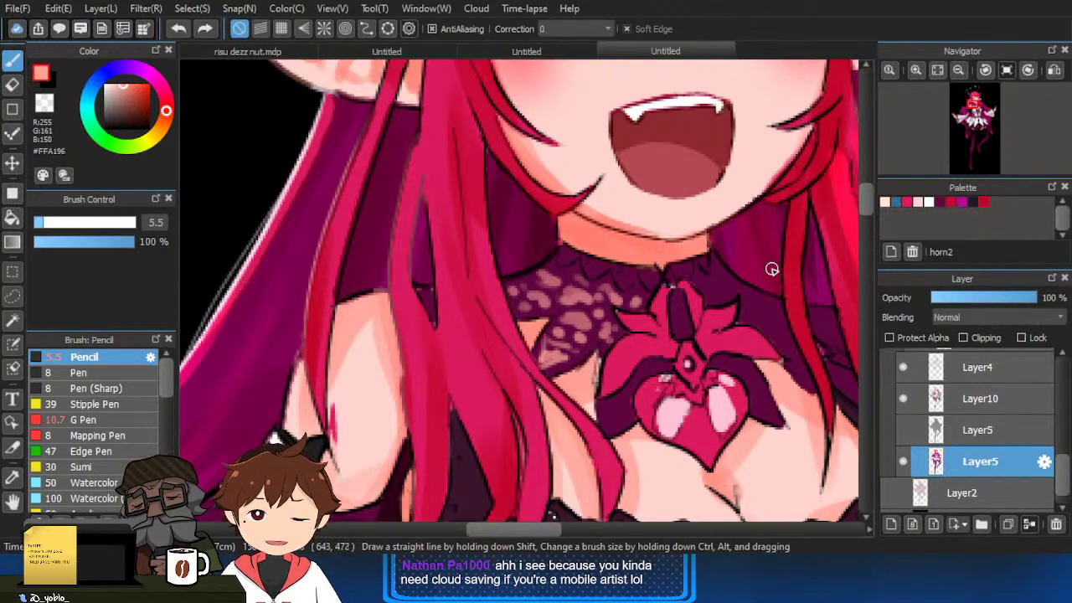
Try thinning the peach lace spots by painting over them with the collar's plum #5E063F.
right_click(601, 305)
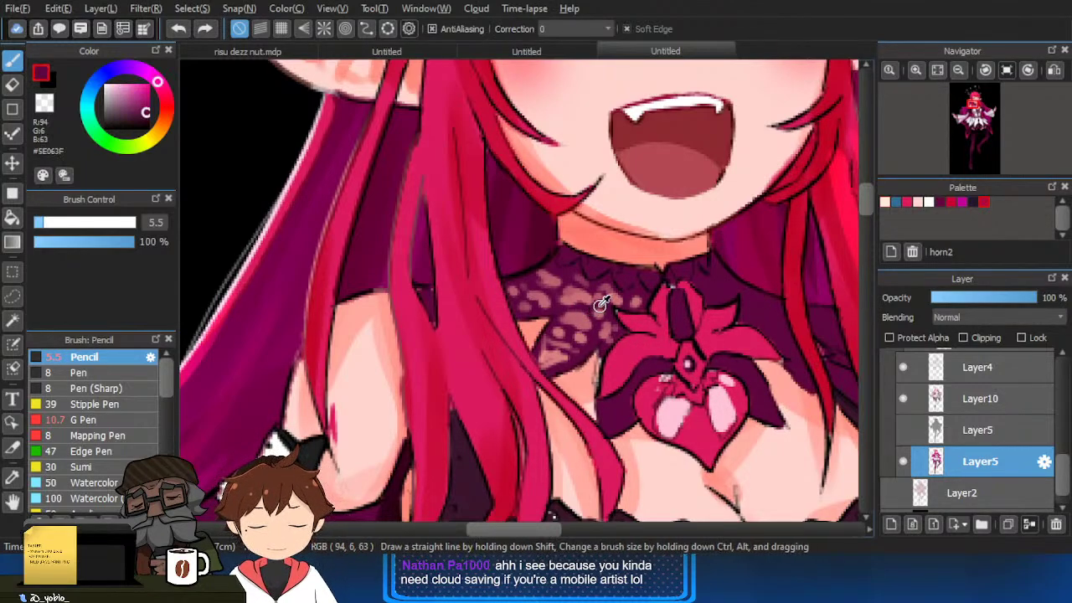
key("g")
left_click(565, 308)
left_click(579, 298)
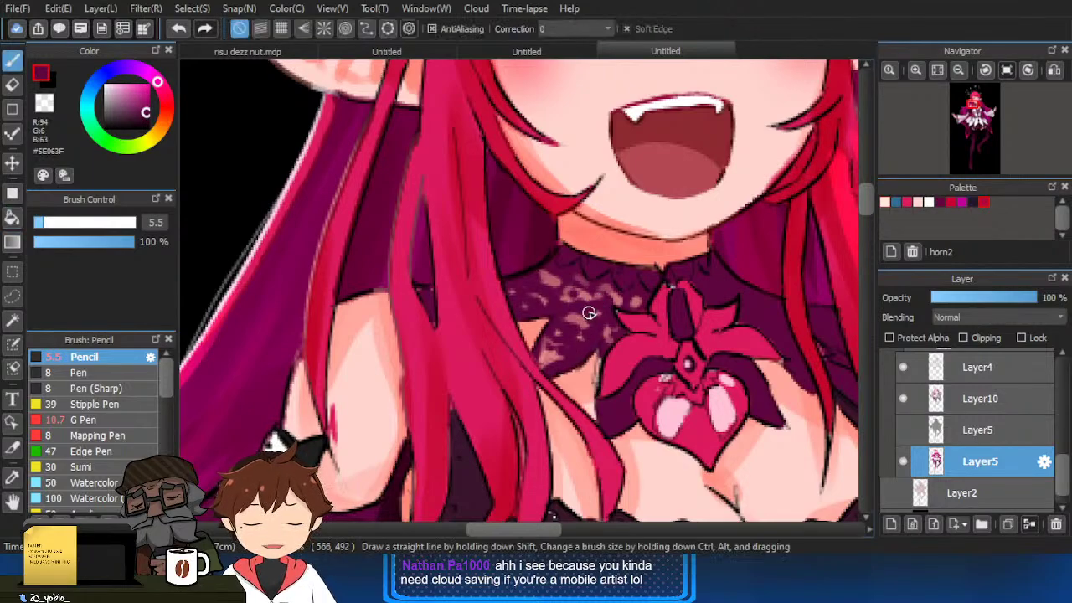
key("b")
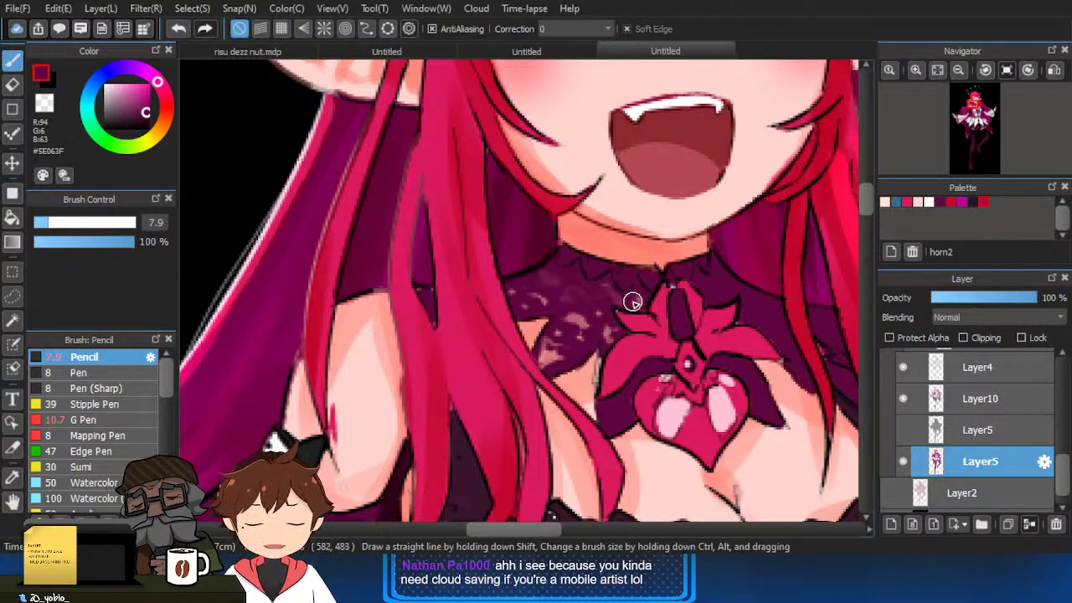
left_click(132, 421)
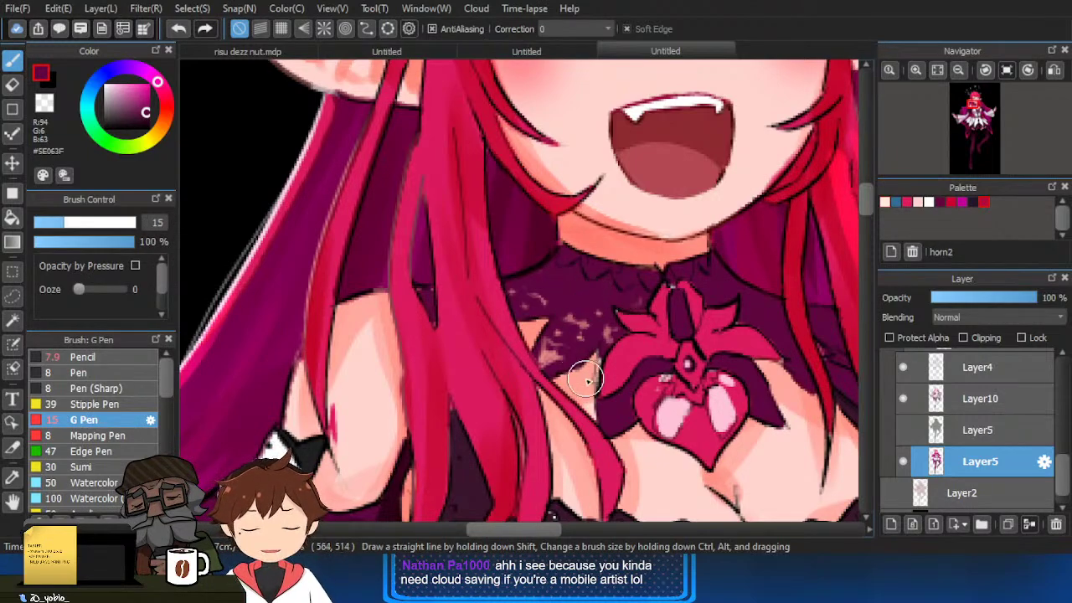
Undo the lace spot painting on the collar.
key("ctrl+z")
key("ctrl+z")
key("ctrl+z")
key("ctrl+z")
key("ctrl+z")
key("ctrl+z")
key("ctrl+z")
key("ctrl+z")
key("ctrl+z")
key("ctrl+z")
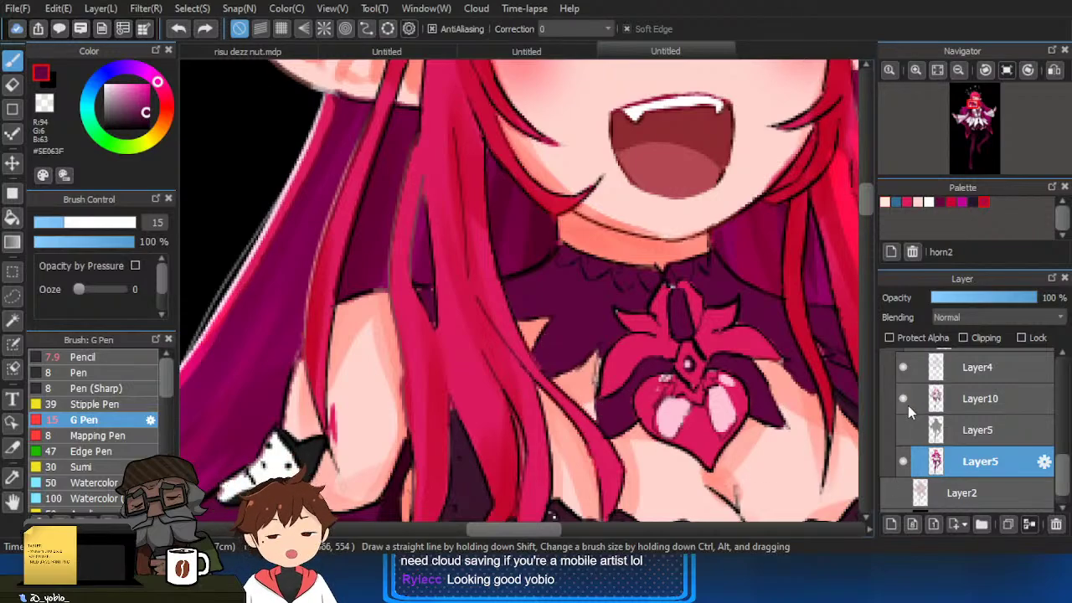
Hide the layers above Layer5 and select the plum collar pieces around the heart ornament with the Magic Wand.
key("w")
left_click(606, 347)
left_click(903, 368)
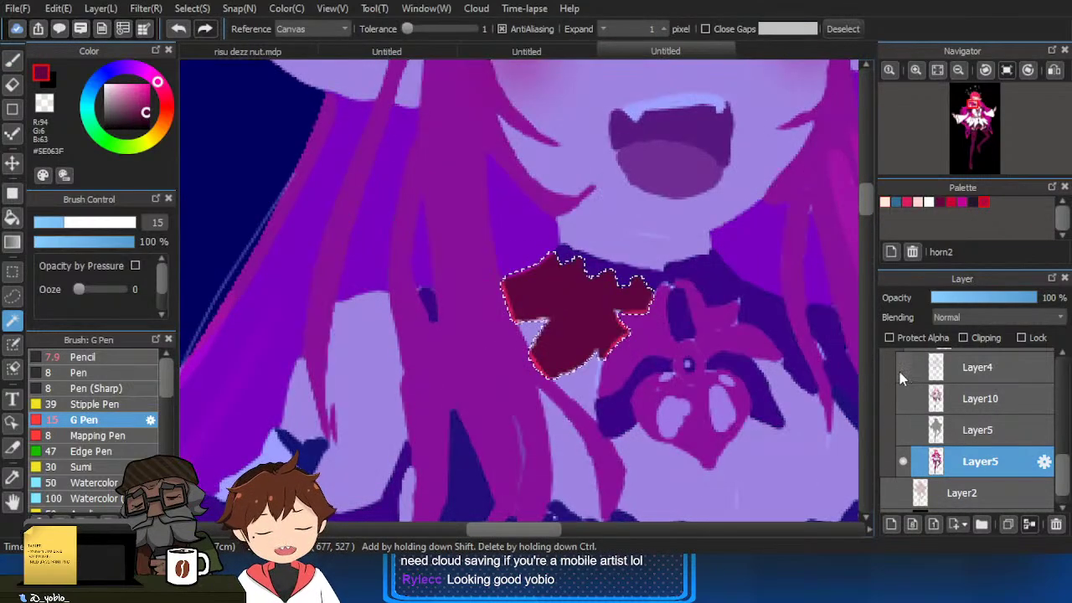
left_click(746, 325, "shift")
left_click_drag(720, 367, 660, 352)
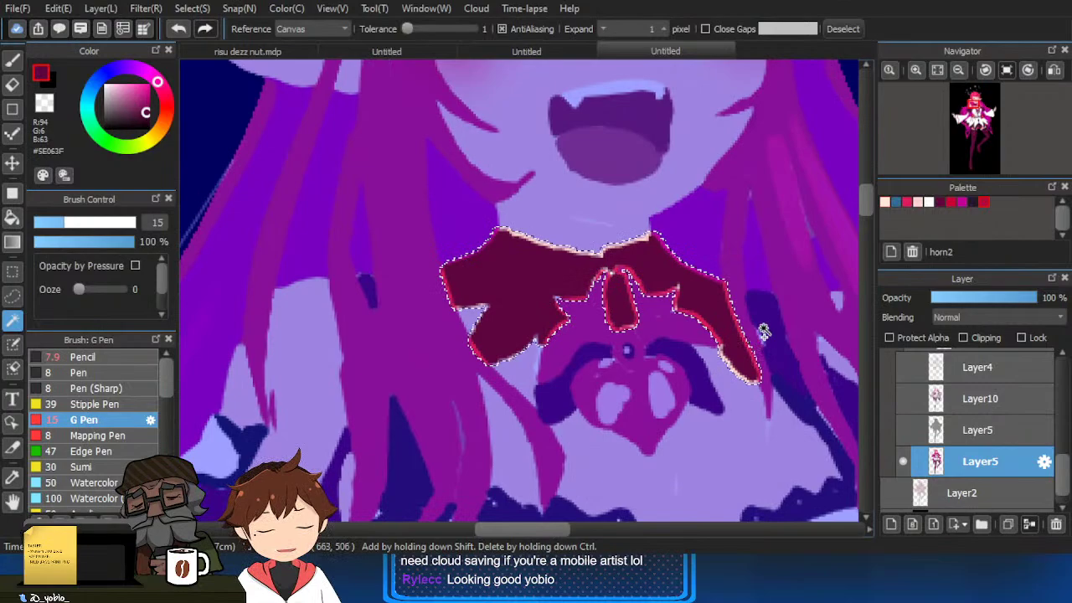
Darken the selected collar from the neck downward with black Foreground-Transparent gradients, using the Circular shape, with Layer10 shown again.
left_click(106, 127)
left_click(904, 428)
left_click(904, 428)
left_click(904, 399)
key("g")
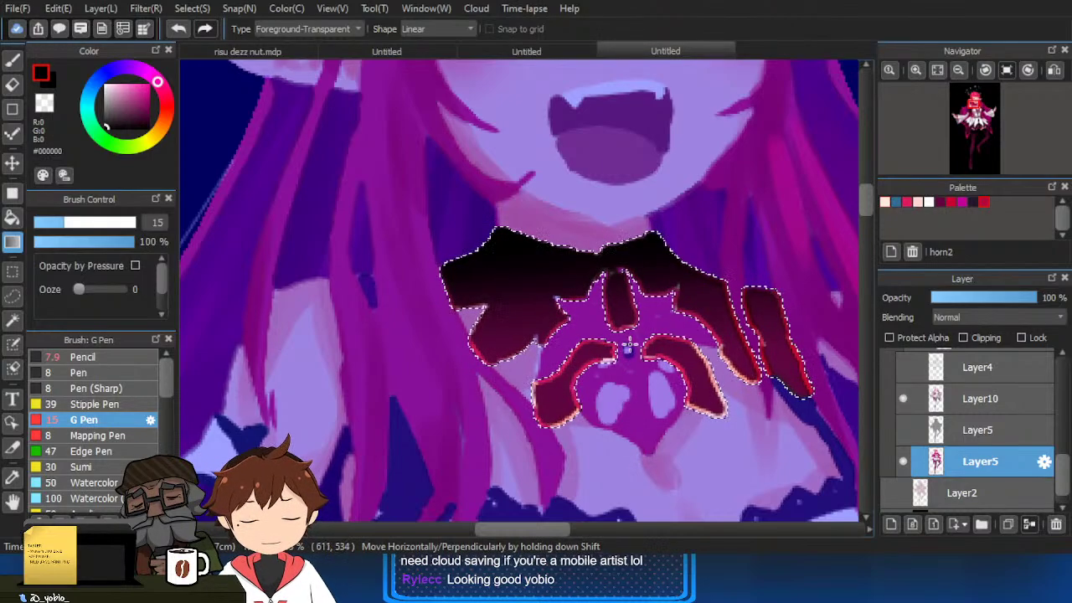
left_click(464, 57)
left_click_drag(595, 201, 629, 381)
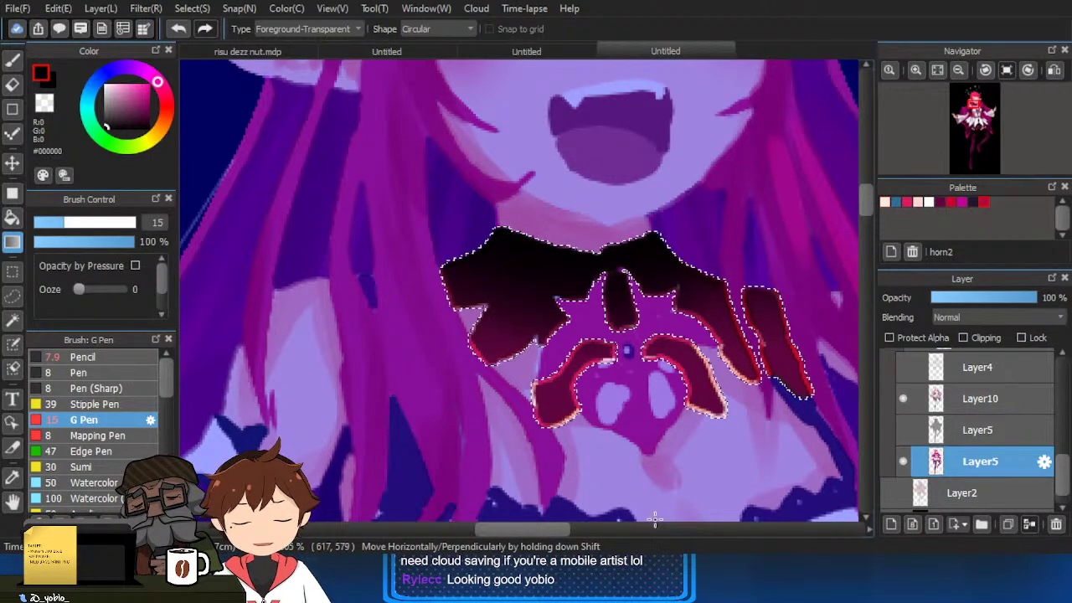
Try a peach #FFA196 stroke on the lower tip of the collar with the G Pen at a reduced size.
key("b")
left_click_drag(502, 324, 483, 361)
key("ctrl+z")
key("bracketleft")
key("bracketleft")
key("bracketleft")
left_click(532, 384, "alt")
left_click_drag(500, 325, 481, 369)
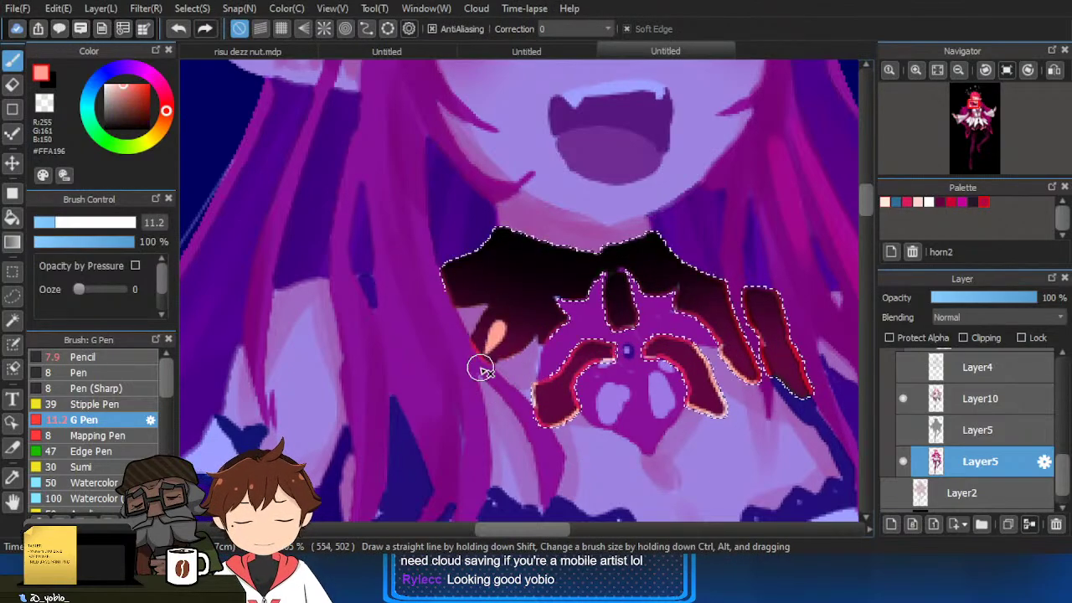
key("ctrl+z")
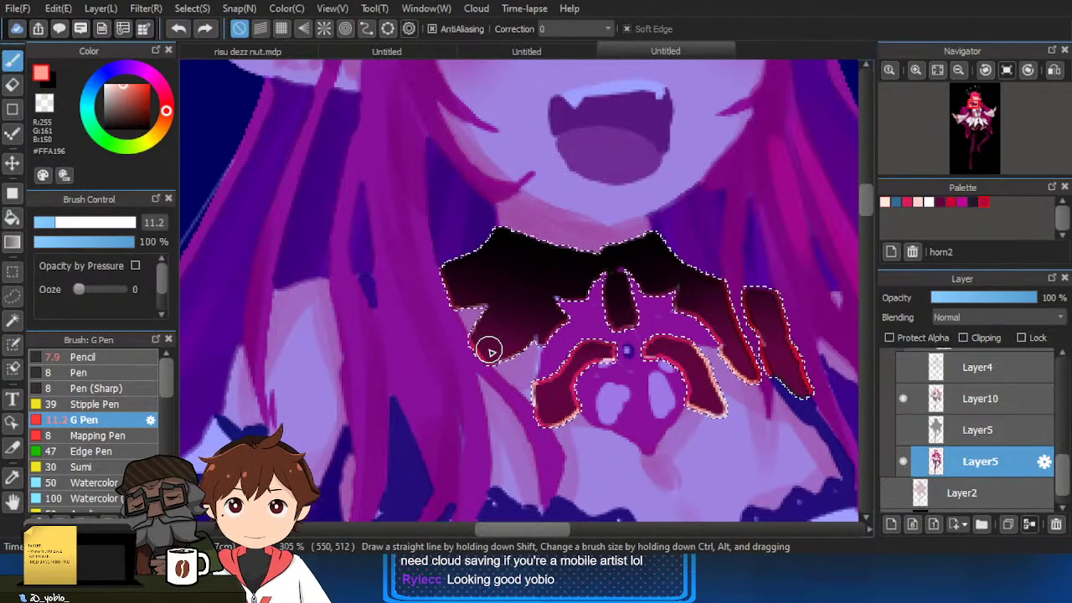
Paint small peach #FFA196 lace spots along the lower ends of the collar with the Pencil at size 5.9.
key("ctrl+d")
left_click(139, 361)
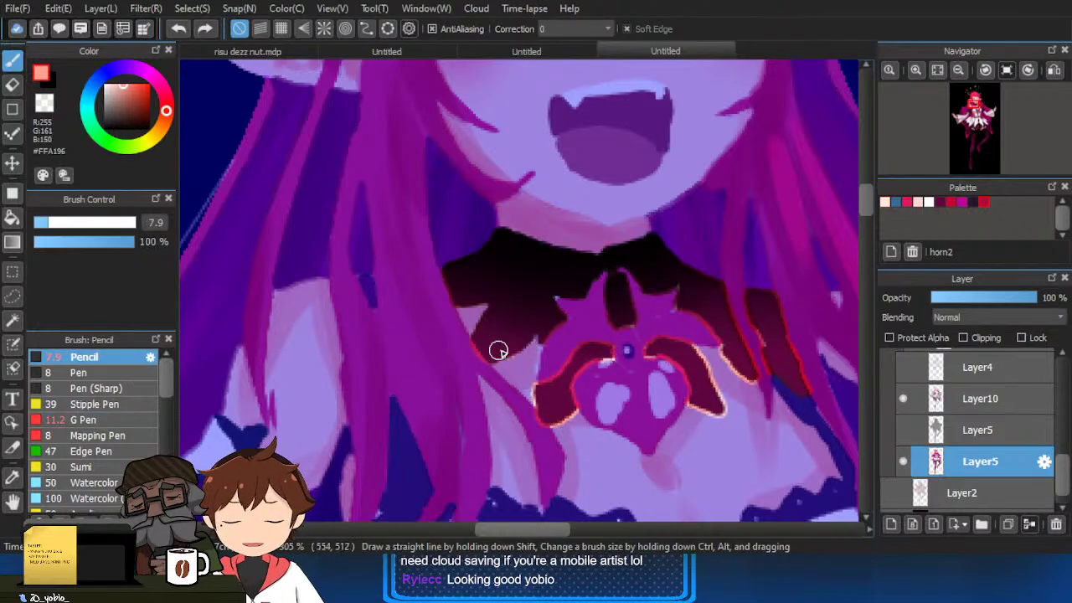
mouse_move(491, 354)
left_mouse_down()
mouse_move(488, 341)
mouse_move(481, 352)
mouse_move(499, 357)
left_mouse_up()
key("ctrl+z")
key("bracketleft")
key("ctrl+z")
mouse_move(481, 358)
left_mouse_down("ctrl+alt")
mouse_move(506, 352)
mouse_move(484, 338)
left_mouse_up("ctrl+alt")
key("ctrl+z")
key("ctrl+z")
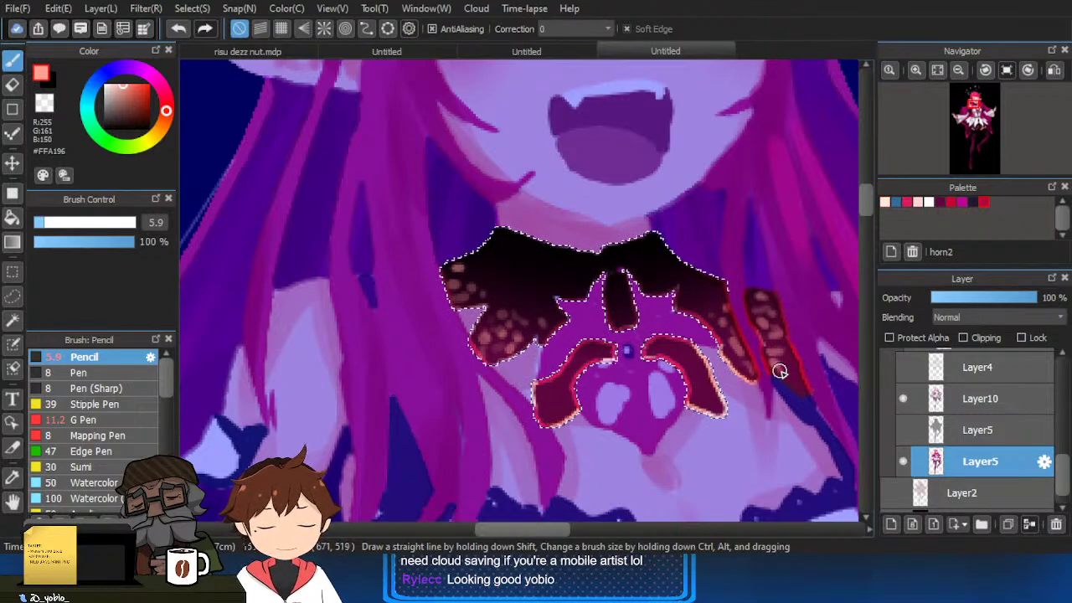
left_click_drag(521, 334, 504, 328)
Refine the lace spots with dark maroon #370324 using the Pencil at size 3.9, and clear the selection.
right_click(504, 327)
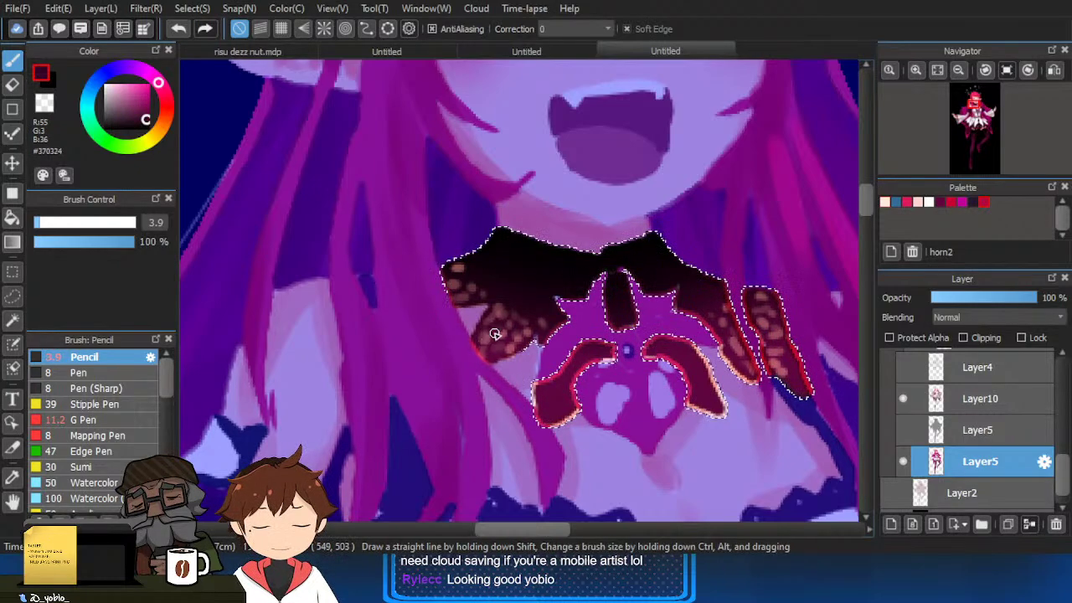
left_click_drag(470, 267, 449, 273)
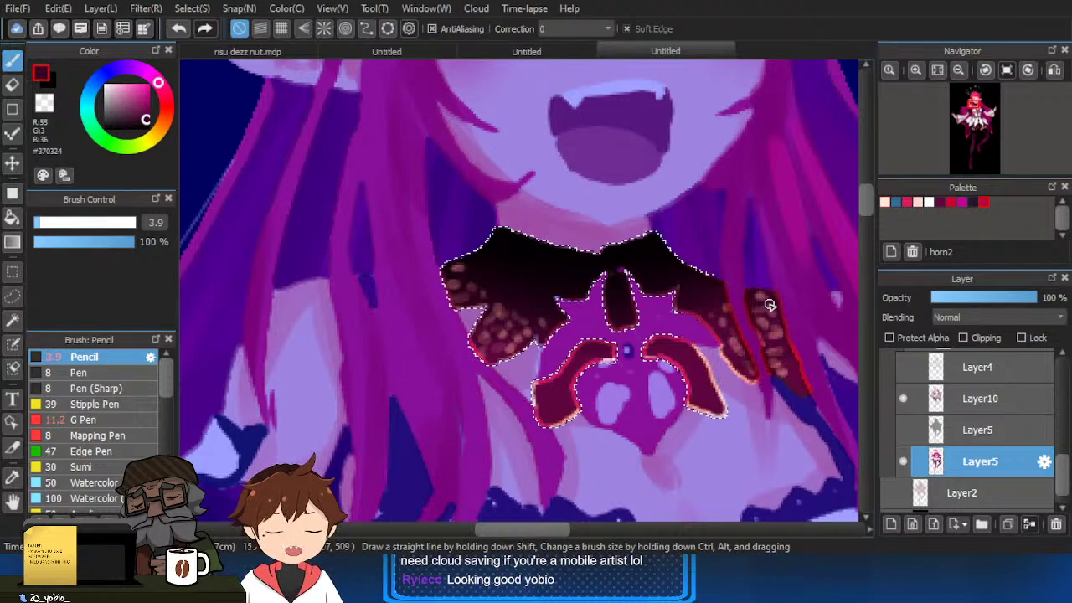
key("ctrl+d")
scroll(757, 339, "down", 2)
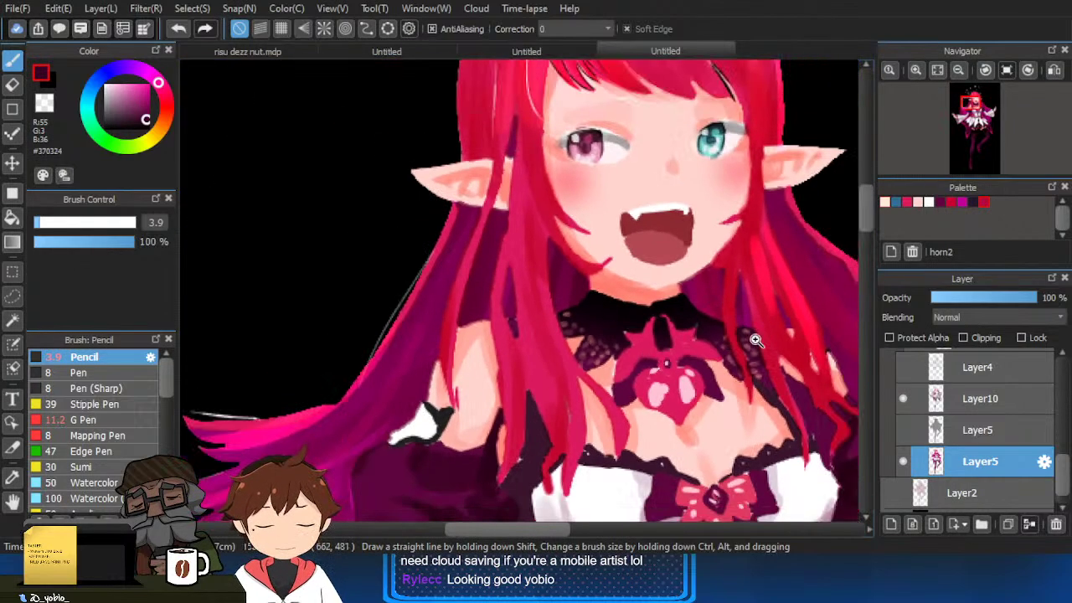
Make Layer4 visible again and check the lace collar against the whole upper body.
left_click(904, 430)
left_click(903, 430)
left_click(903, 367)
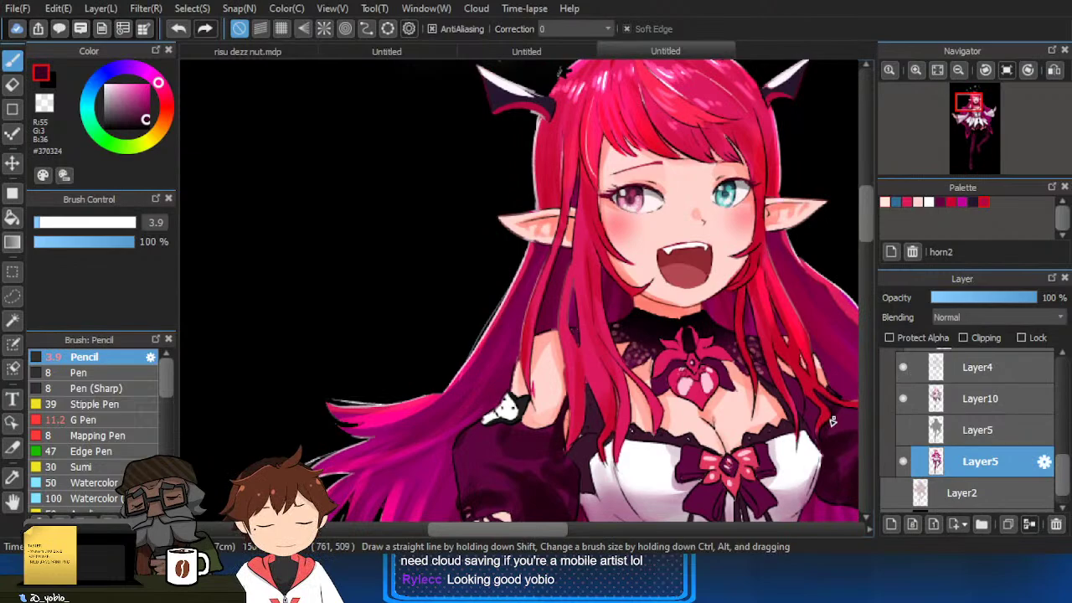
scroll(689, 369, "down", 3)
scroll(573, 359, "up", 4)
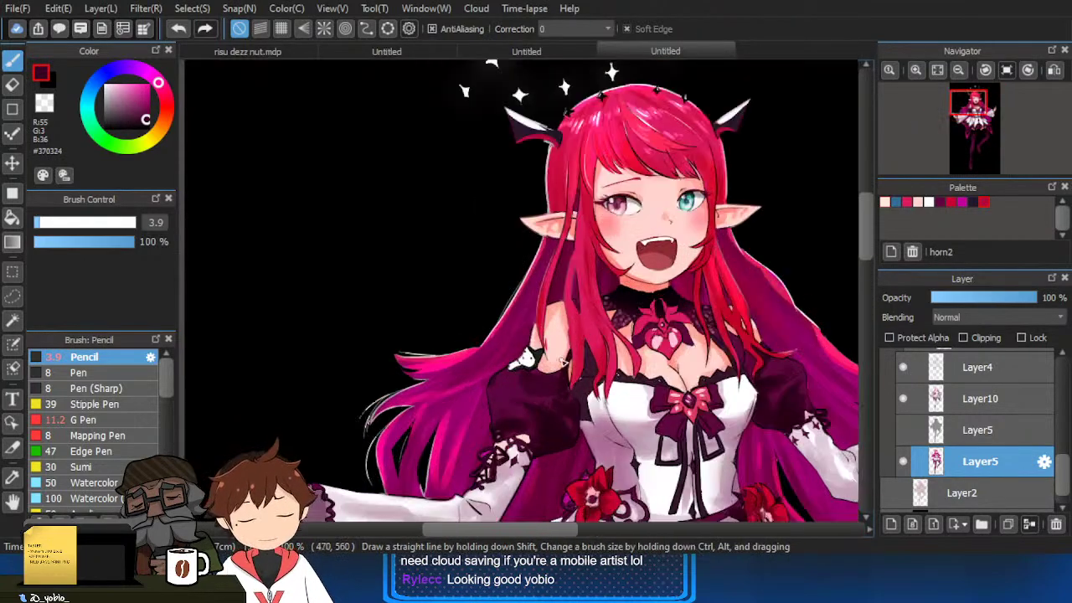
Shade the bare upper arm on Layer10 with peach #FFAAA0 sampled from the skin, raising the Pencil size from 3.9 to 8.3.
left_click(963, 398)
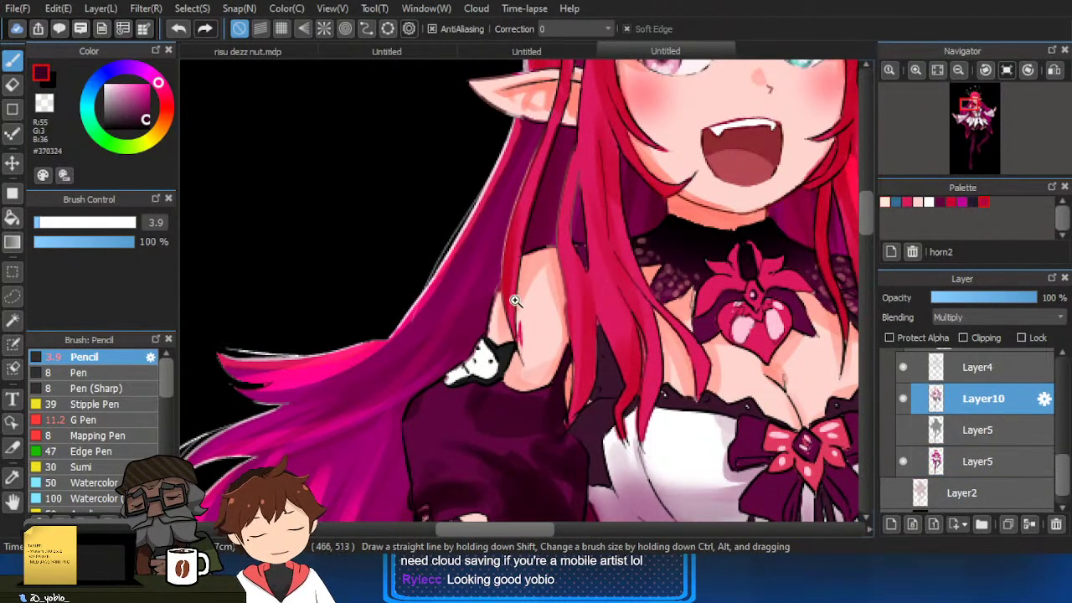
scroll(549, 258, "up", 2)
mouse_move(571, 242)
left_mouse_down()
mouse_move(514, 327)
mouse_move(529, 304)
mouse_move(520, 328)
mouse_move(578, 320)
left_mouse_up()
key("ctrl+z")
key("ctrl+z")
left_click(540, 257, "alt")
key("ctrl+z")
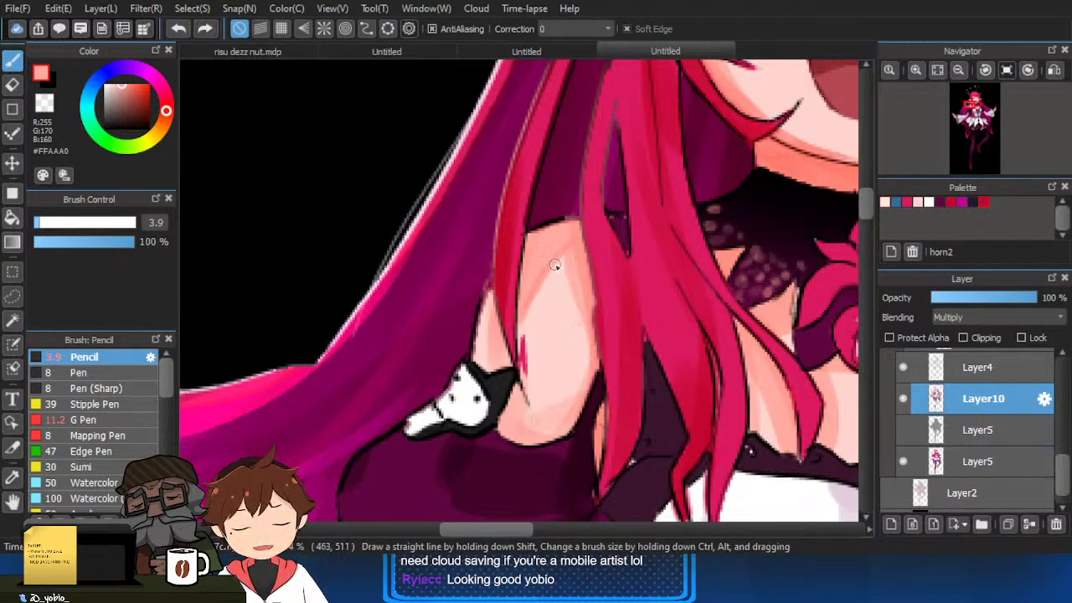
left_click_drag(556, 264, 536, 293)
left_click_drag(517, 415, 573, 400)
left_click_drag(533, 435, 559, 418, "ctrl+alt")
scroll(588, 398, "down", 3)
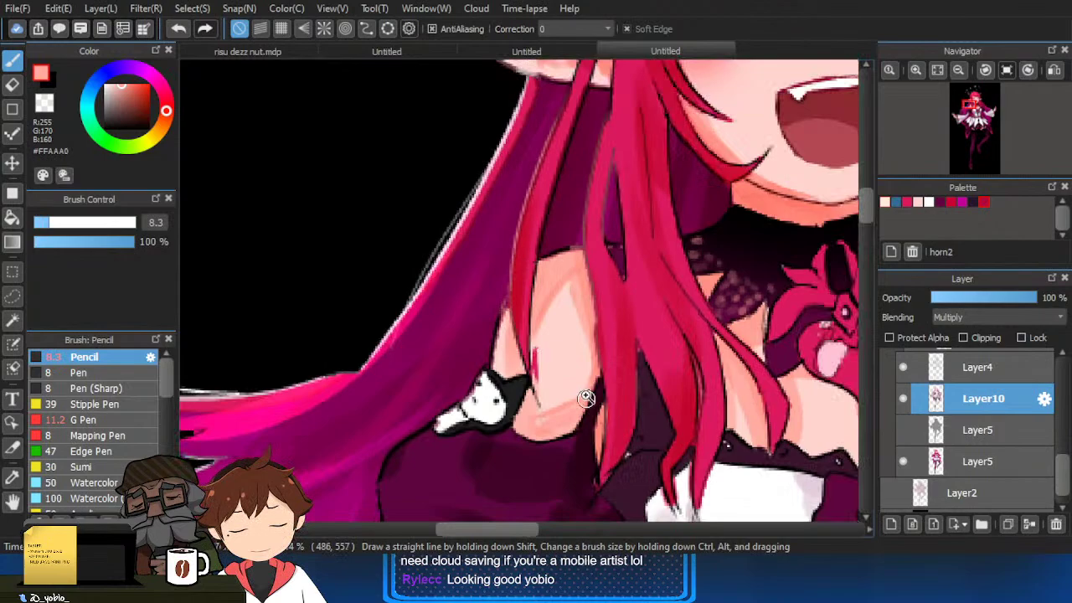
Add peach #FFAAA0 shading to the chest skin just above the bow with the Pencil at size 8.3.
scroll(635, 400, "up", 1)
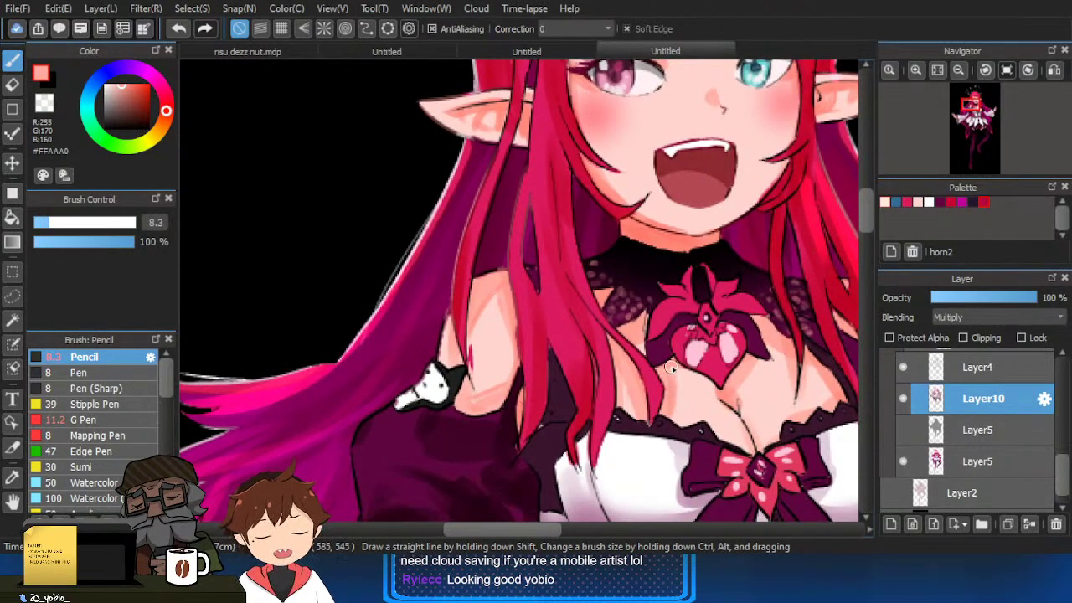
left_click_drag(740, 423, 757, 438)
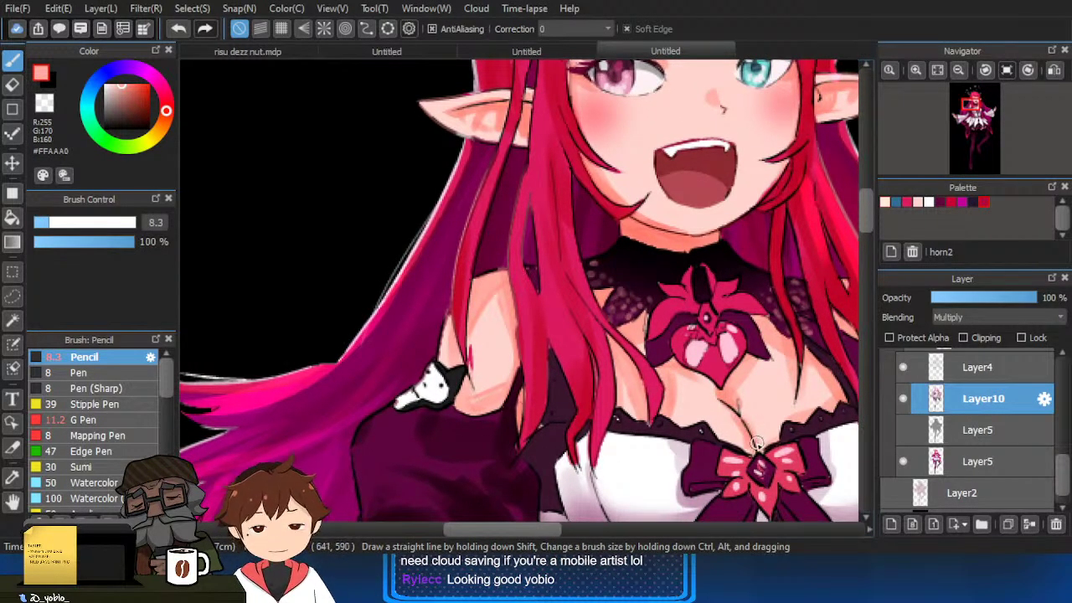
left_click_drag(821, 417, 730, 410)
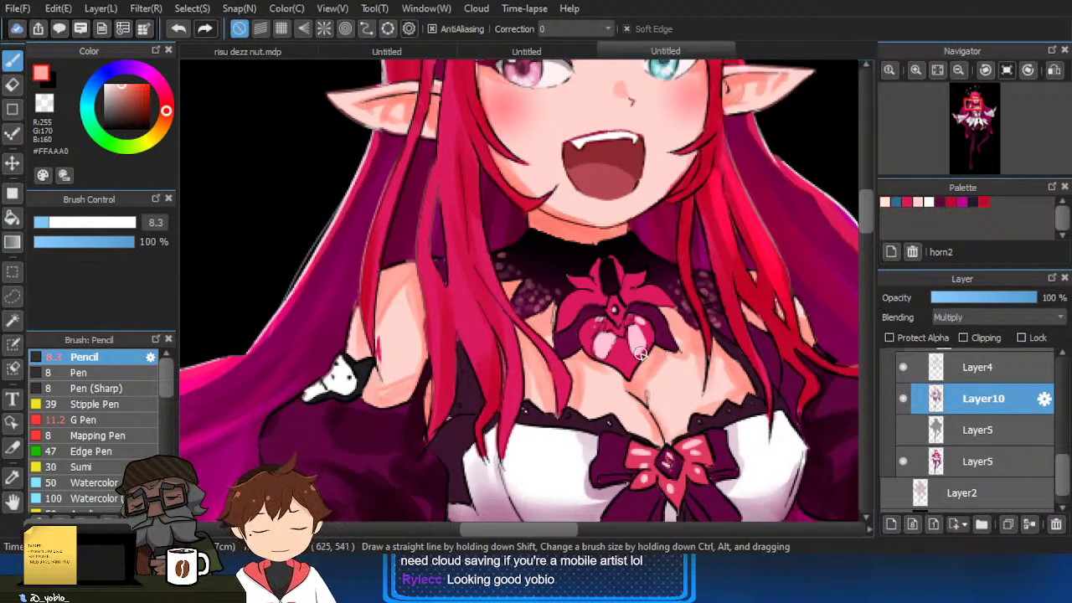
Toggle the visibility of Layer14, Layer8, Folder7 and Layer4 to examine what each contributes, collapsing Folder7.
scroll(1062, 469, "up", 1)
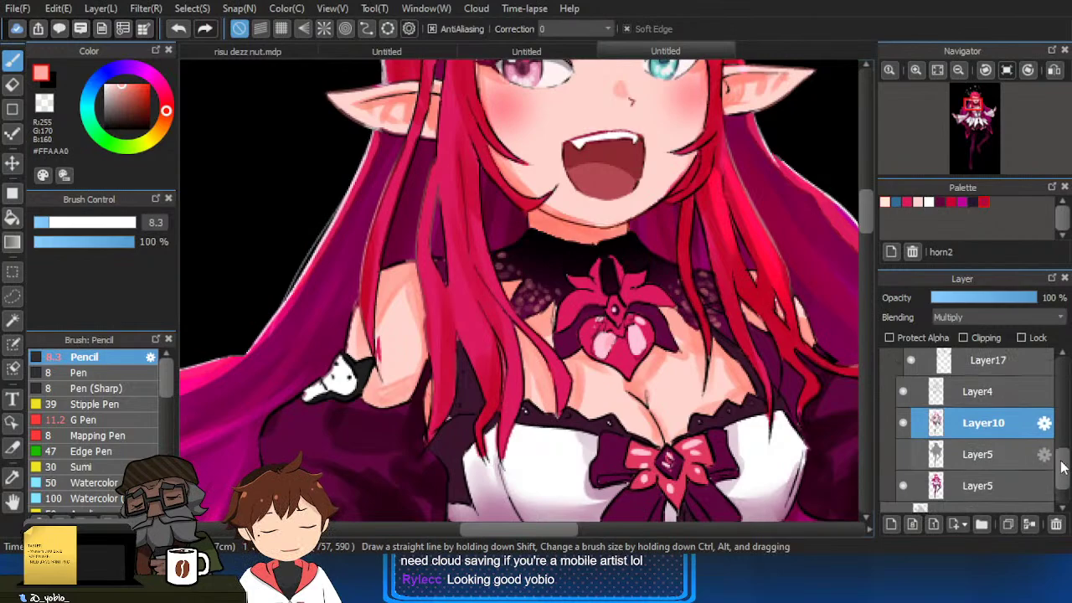
left_click_drag(1062, 465, 1061, 442)
left_click(970, 422)
left_click(903, 419)
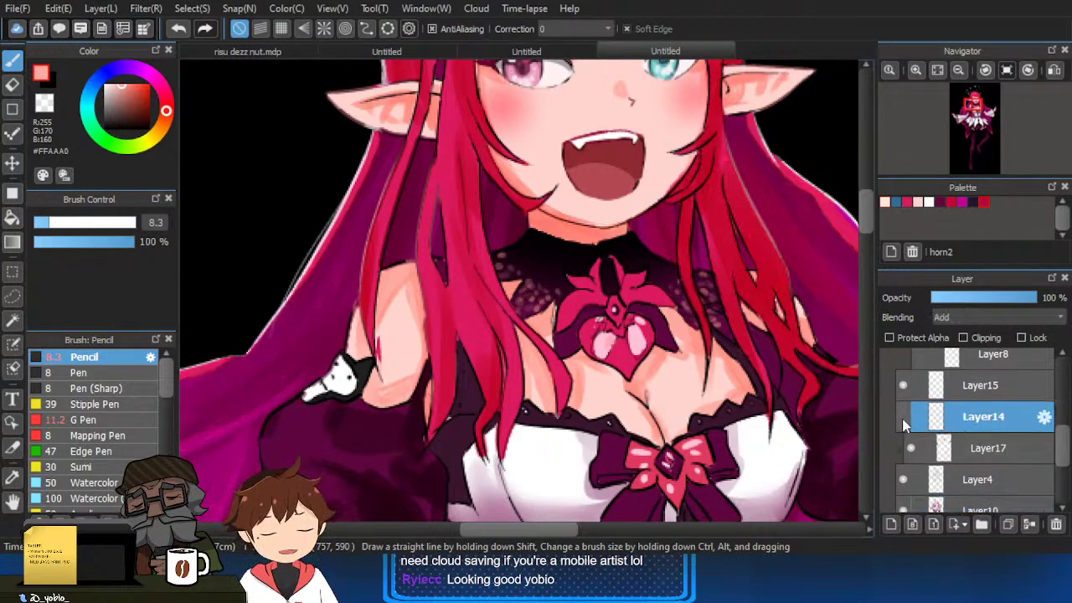
left_click(902, 419)
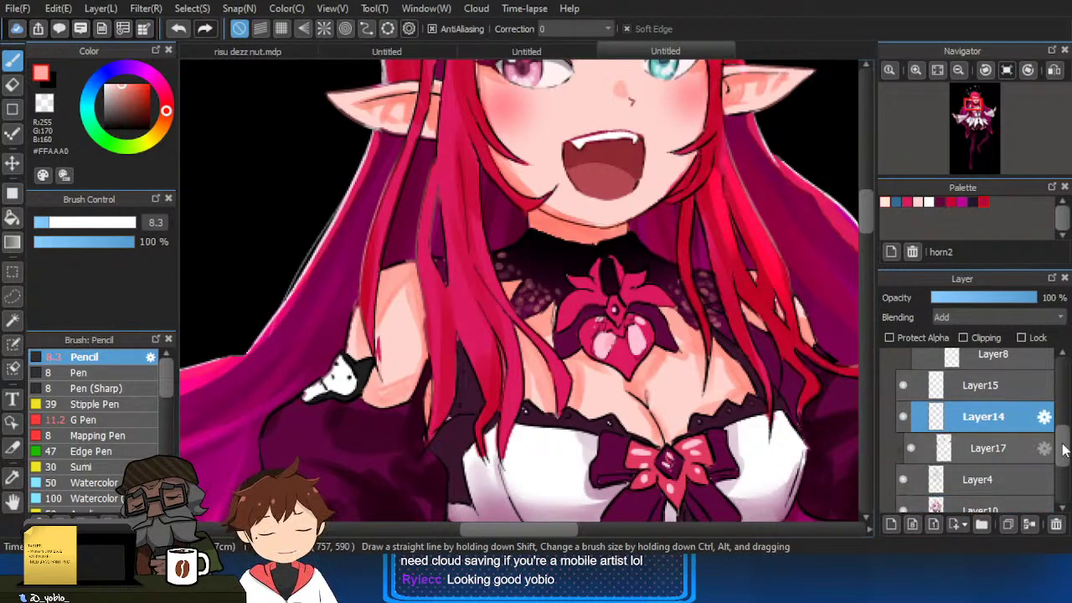
scroll(1062, 450, "up", 2)
left_click(919, 384)
left_click(919, 383)
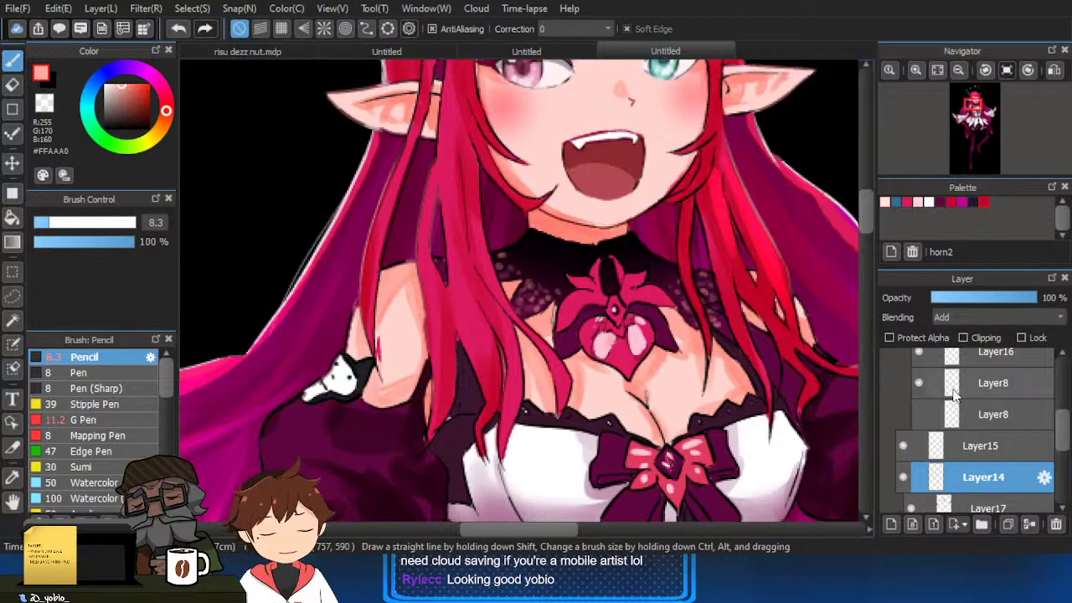
scroll(955, 398, "up", 2)
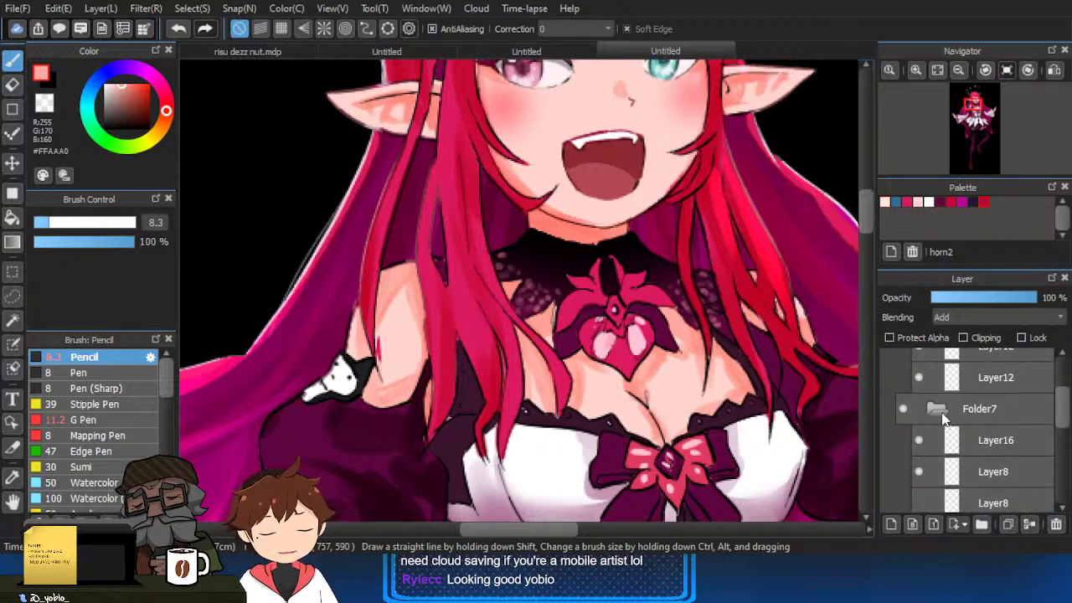
left_click(945, 419)
left_click(904, 409)
left_click(904, 409)
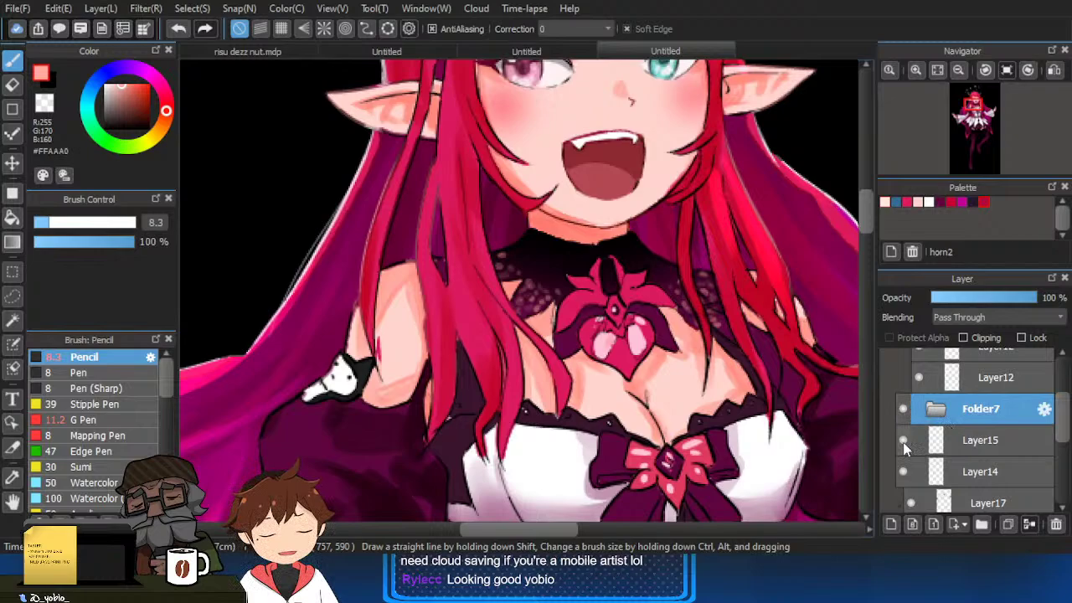
left_click(905, 472)
left_click(905, 472)
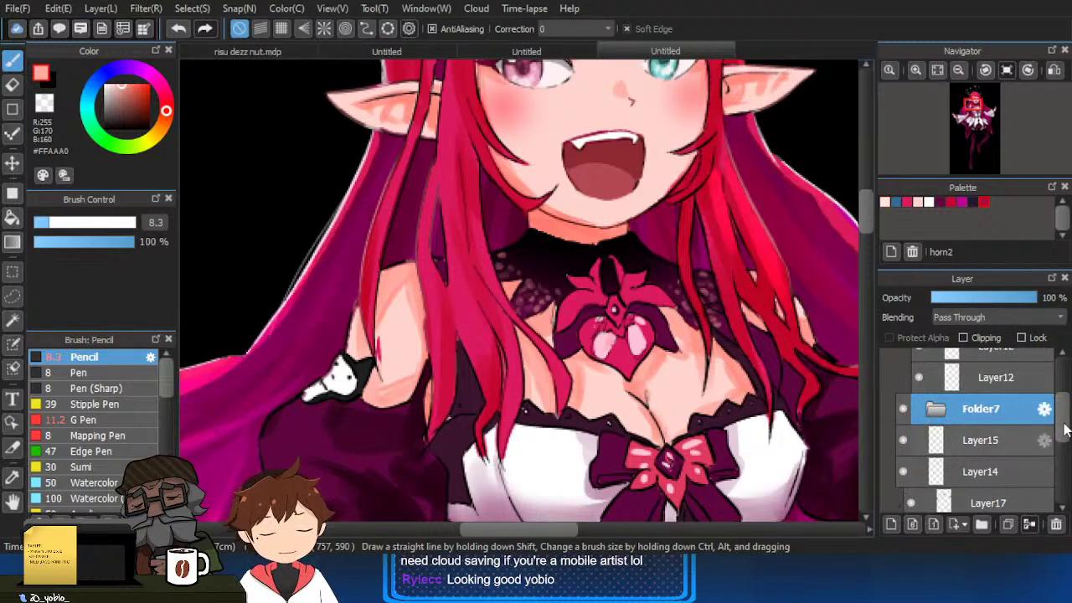
scroll(1064, 429, "down", 4)
left_click(905, 427)
left_click(904, 427)
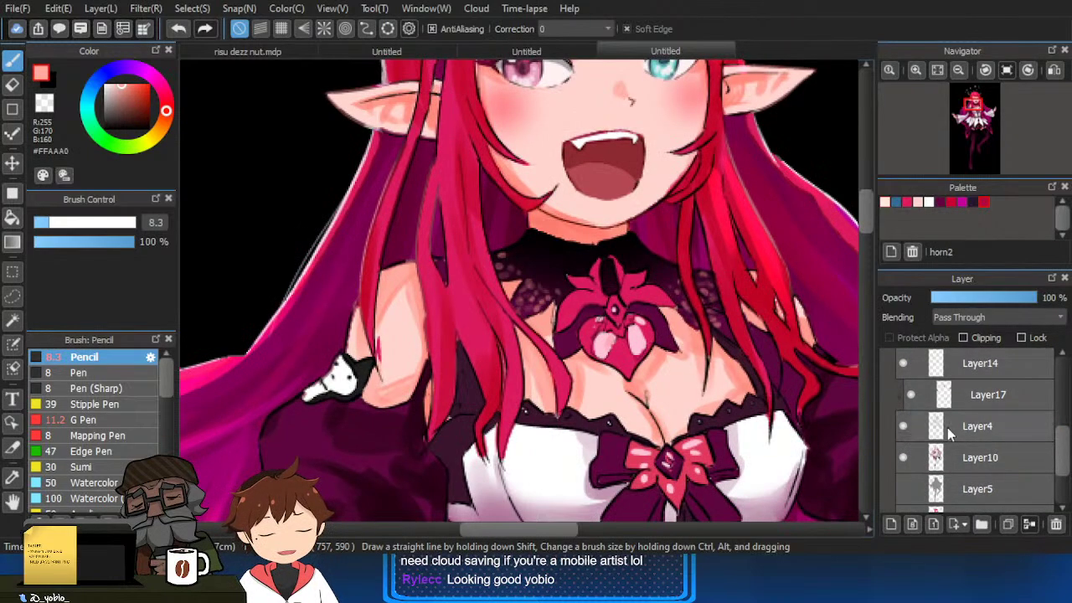
Brighten the two reflections on the heart brooch with #FFAAA0 on the upper Layer12 in Folder13, using the Pencil at size 5.5.
scroll(1053, 455, "up", 5)
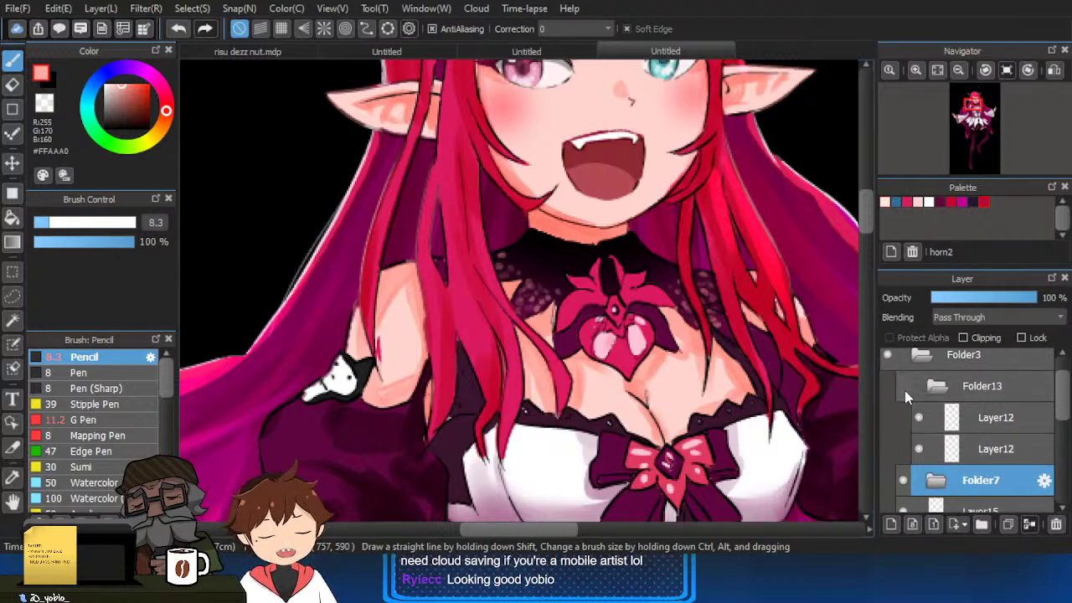
left_click(928, 417)
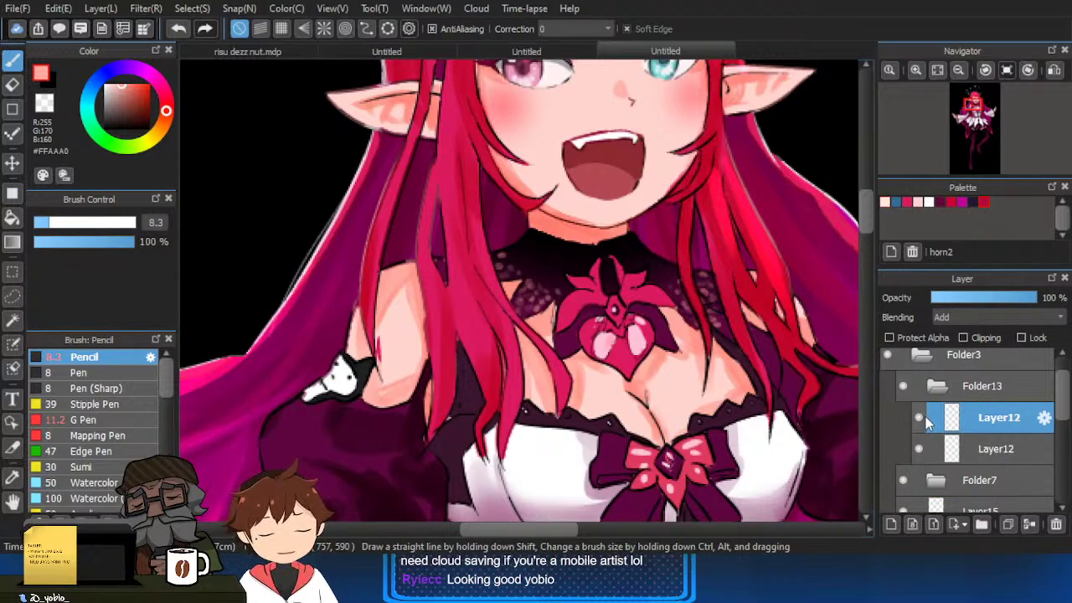
scroll(643, 327, "up", 2)
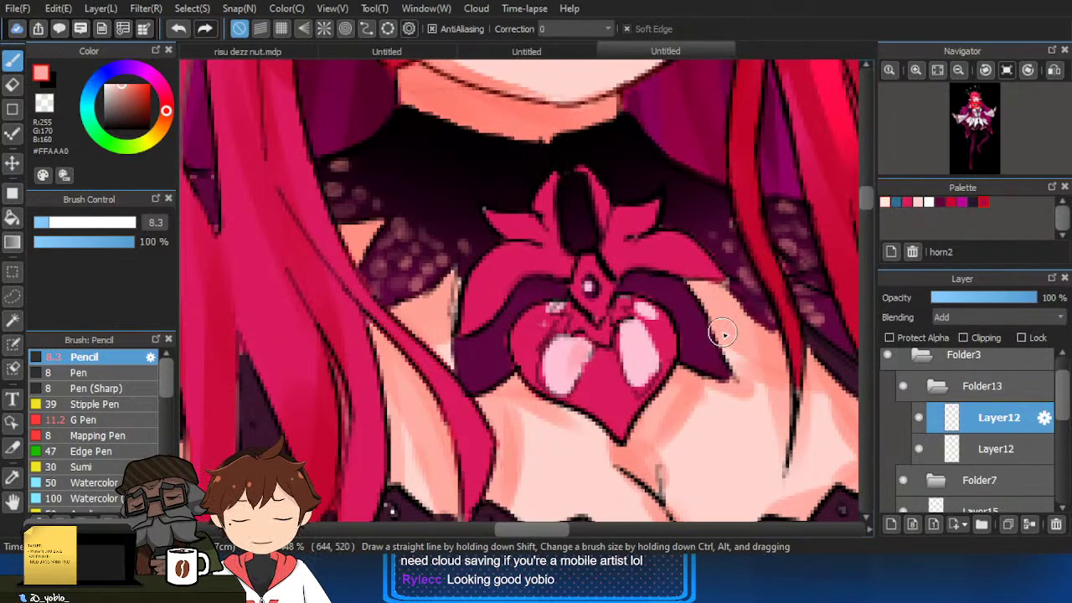
left_click_drag(634, 329, 650, 381)
key("ctrl+z")
key("[")
left_click_drag(636, 332, 651, 366)
left_click_drag(571, 345, 556, 381)
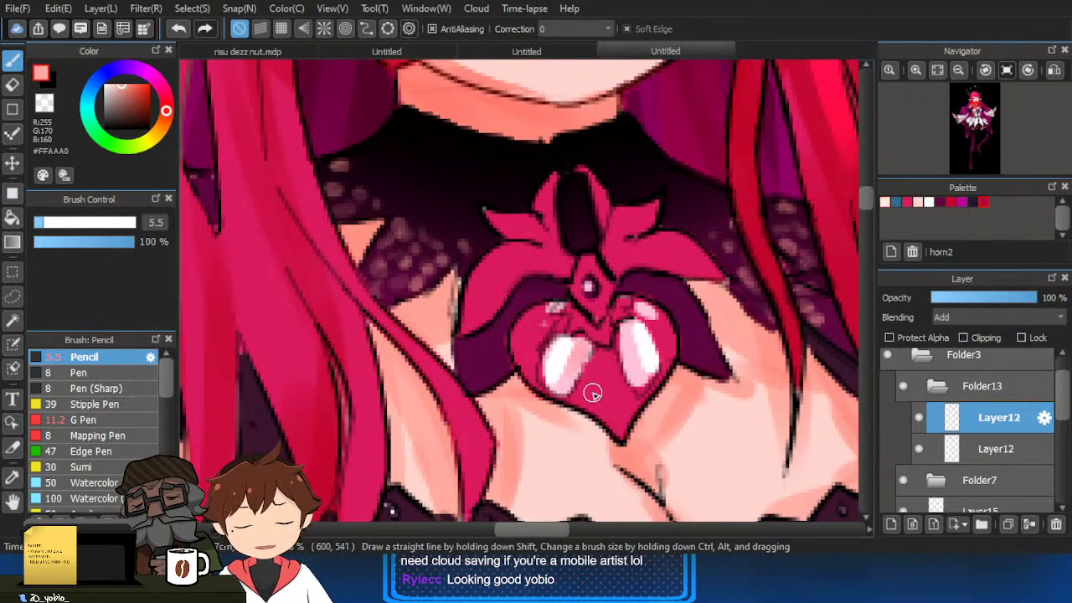
Paint glowing #DC1A5E highlights on the heart and the pink petals of the brooch with the Pencil at size 5.5.
scroll(592, 393, "down", 3)
scroll(469, 452, "up", 3)
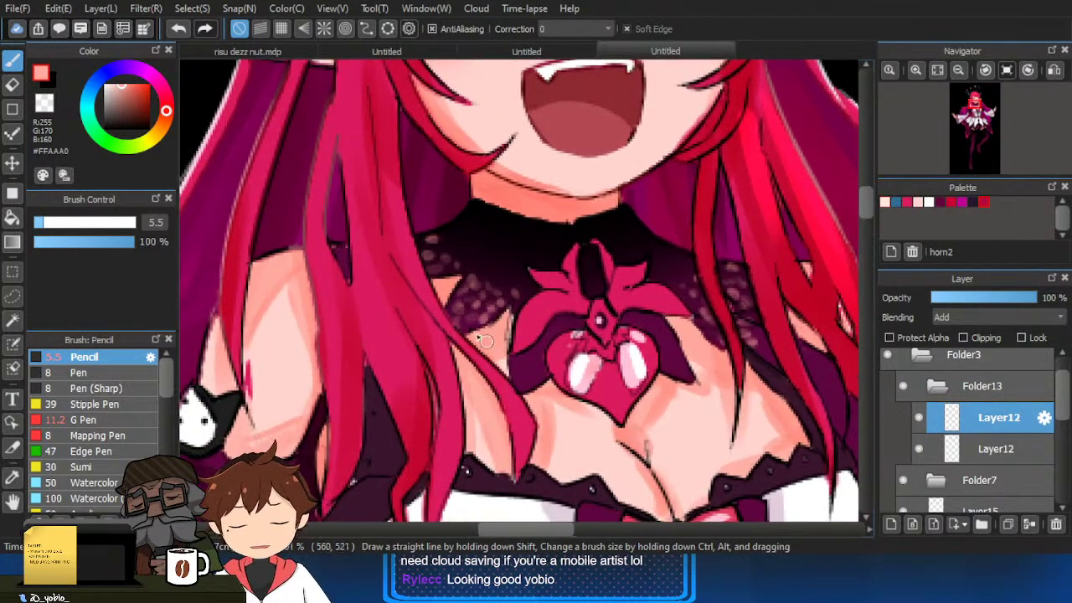
right_click(623, 376)
left_click_drag(608, 367, 611, 401)
key("ctrl+z")
left_click_drag(573, 342, 558, 361)
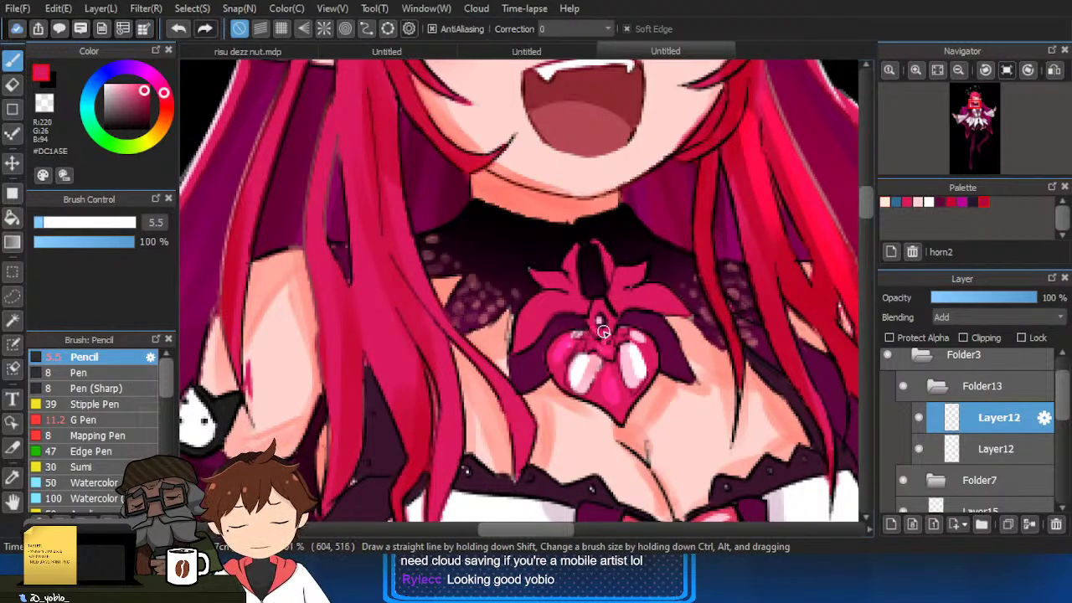
mouse_move(572, 295)
left_mouse_down()
mouse_move(520, 331)
mouse_move(537, 294)
mouse_move(570, 296)
left_mouse_up()
key("ctrl+z")
left_click_drag(549, 281, 569, 286)
mouse_move(643, 280)
left_mouse_down()
mouse_move(629, 289)
mouse_move(682, 312)
left_mouse_up()
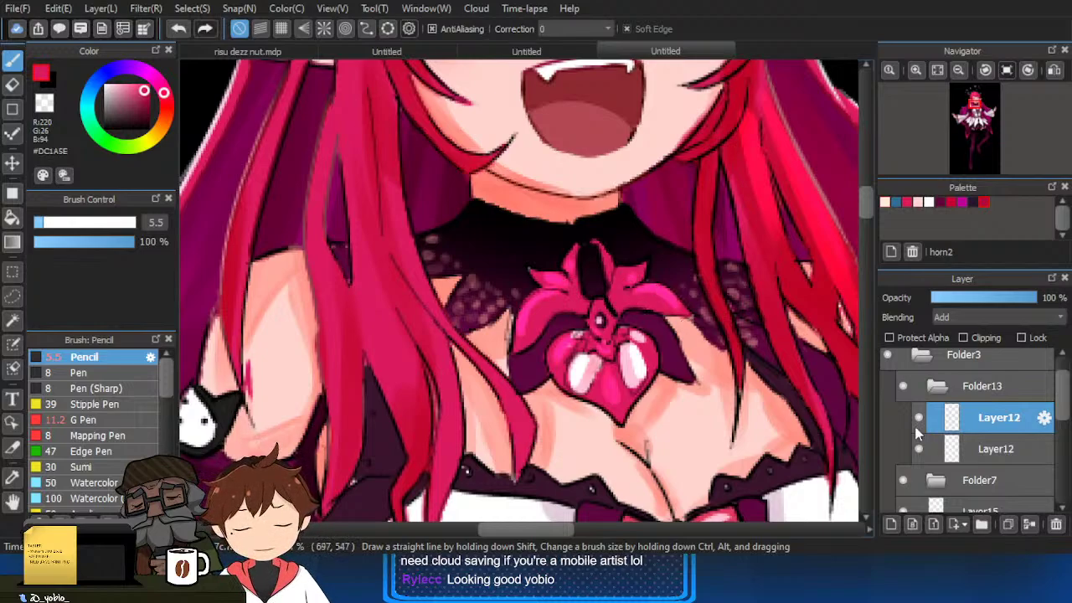
Add a subtle maroon #530438 glow around the heart and its reflections on the upper Layer12 with the Pencil at size 7.5.
right_click(670, 344)
key("bracketright")
key("bracketright")
left_click_drag(535, 322, 589, 313)
mouse_move(531, 340)
left_mouse_down()
mouse_move(574, 333)
mouse_move(556, 315)
left_mouse_up()
right_click(568, 328)
key("ctrl+z")
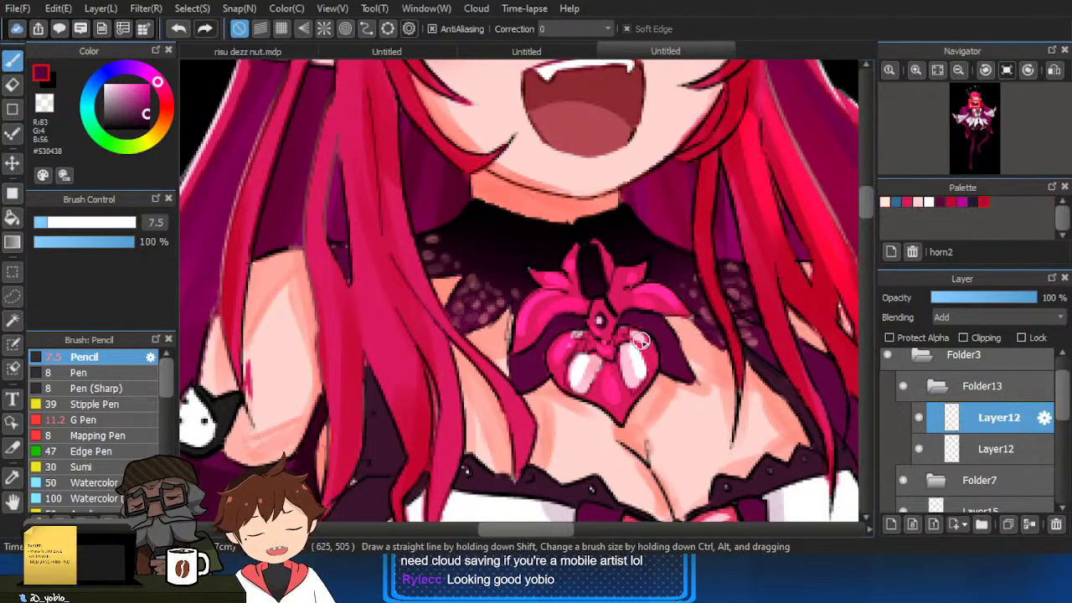
mouse_move(584, 363)
left_mouse_down()
mouse_move(588, 371)
mouse_move(575, 357)
left_mouse_up()
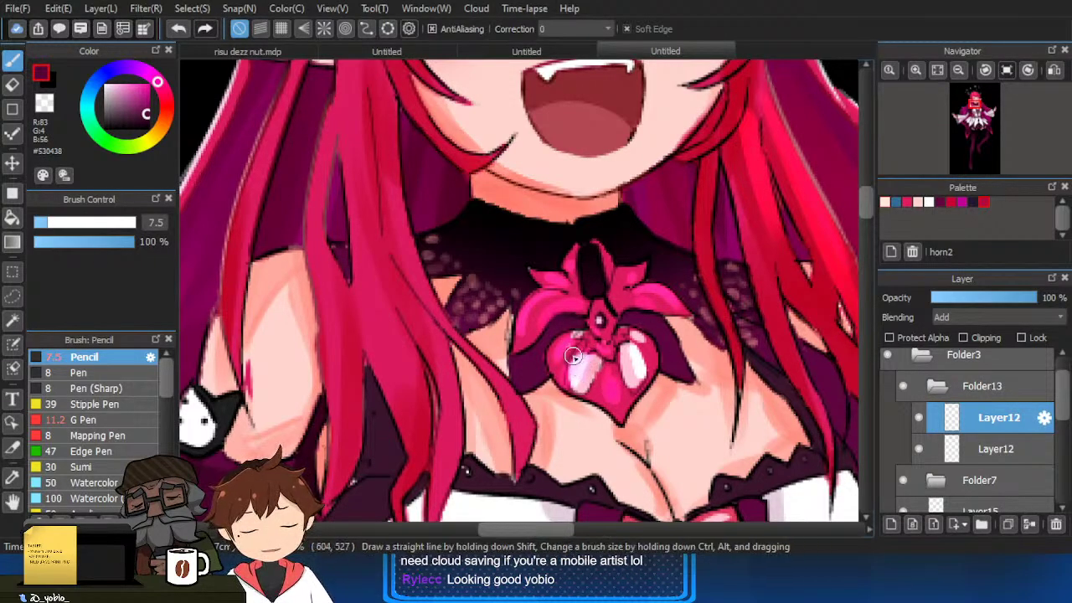
left_click_drag(640, 357, 646, 366)
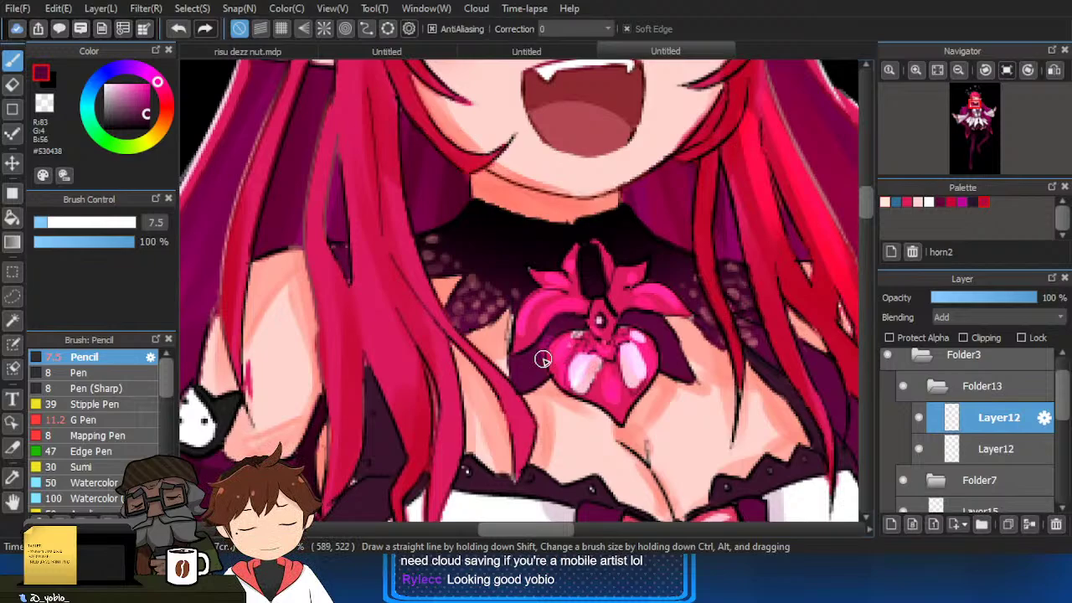
key("ctrl+z")
mouse_move(544, 359)
left_mouse_down()
mouse_move(554, 375)
mouse_move(548, 364)
left_mouse_up()
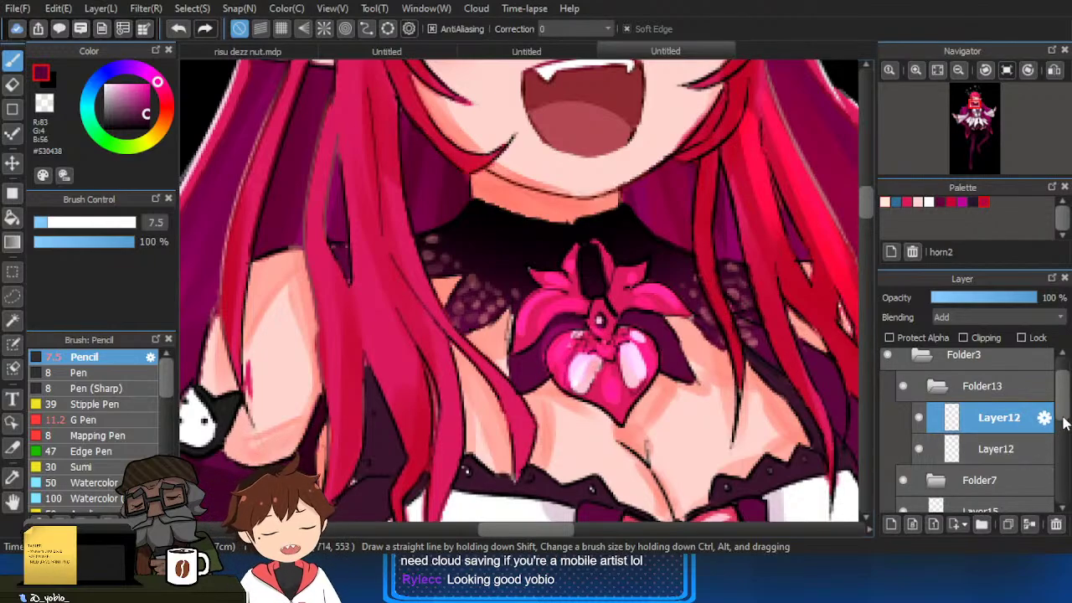
Shade the brooch's dark leaves, heart and petals with #530438 on Layer10, reducing the Pencil size from 7.5 to 6.1.
left_click_drag(1062, 419, 1062, 494)
left_click(1005, 436)
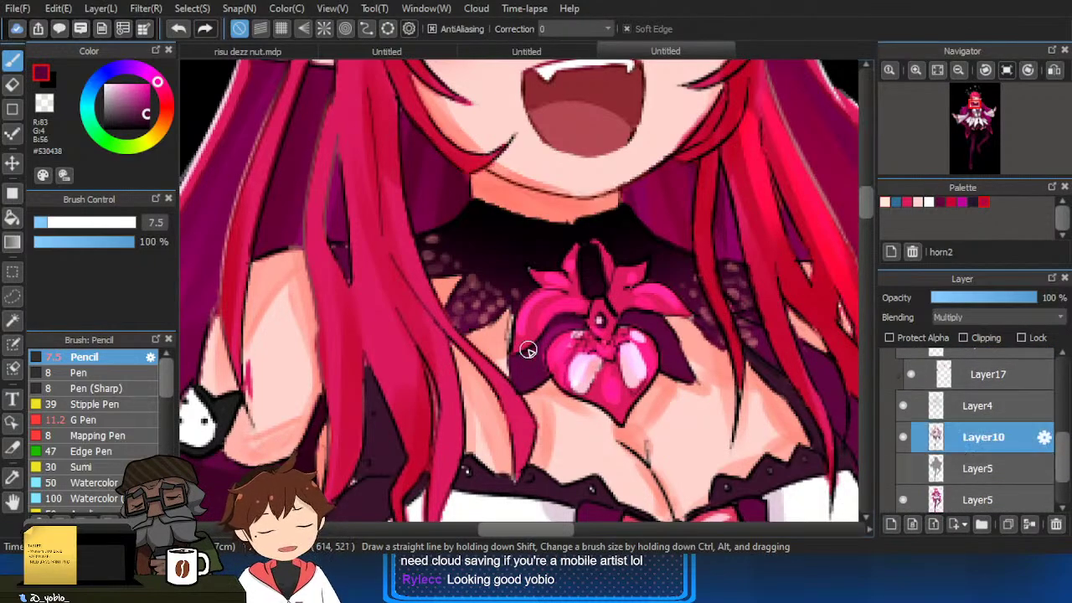
left_click_drag(579, 316, 561, 328)
left_click_drag(624, 318, 671, 338)
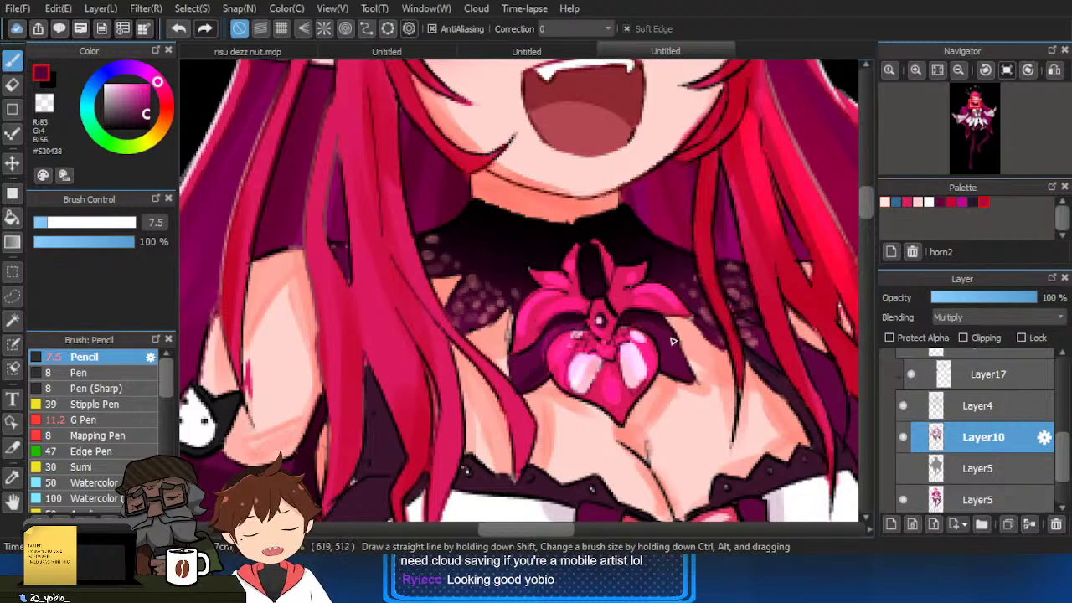
left_click_drag(627, 383, 615, 409)
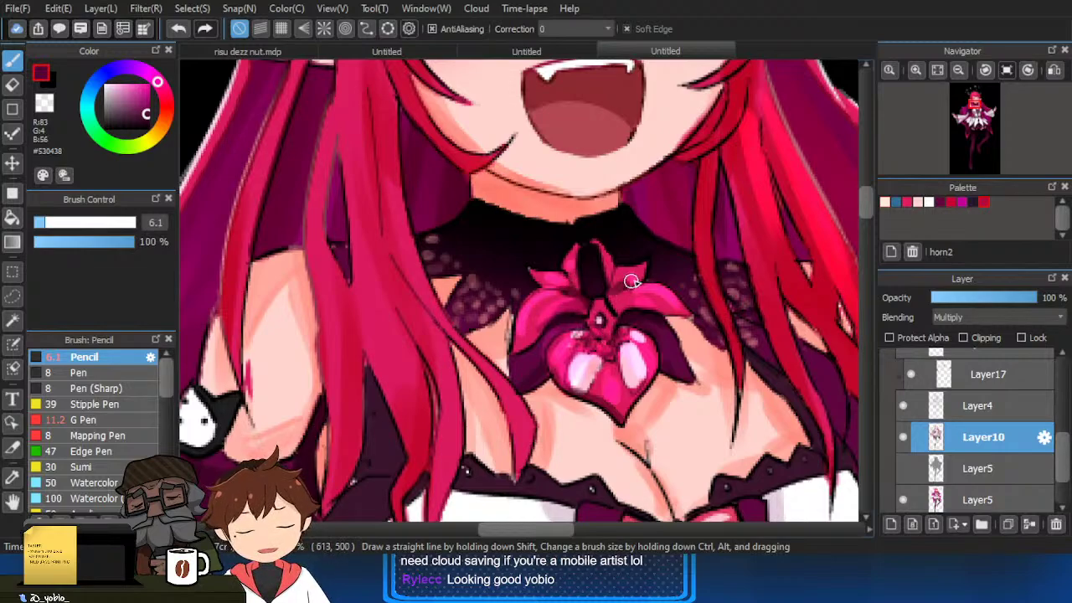
Deepen the long front hair strands beside the brooch with #530438 shadows on Layer10, enlarging the Pencil to size 9.
scroll(646, 311, "down", 2)
scroll(515, 389, "up", 2)
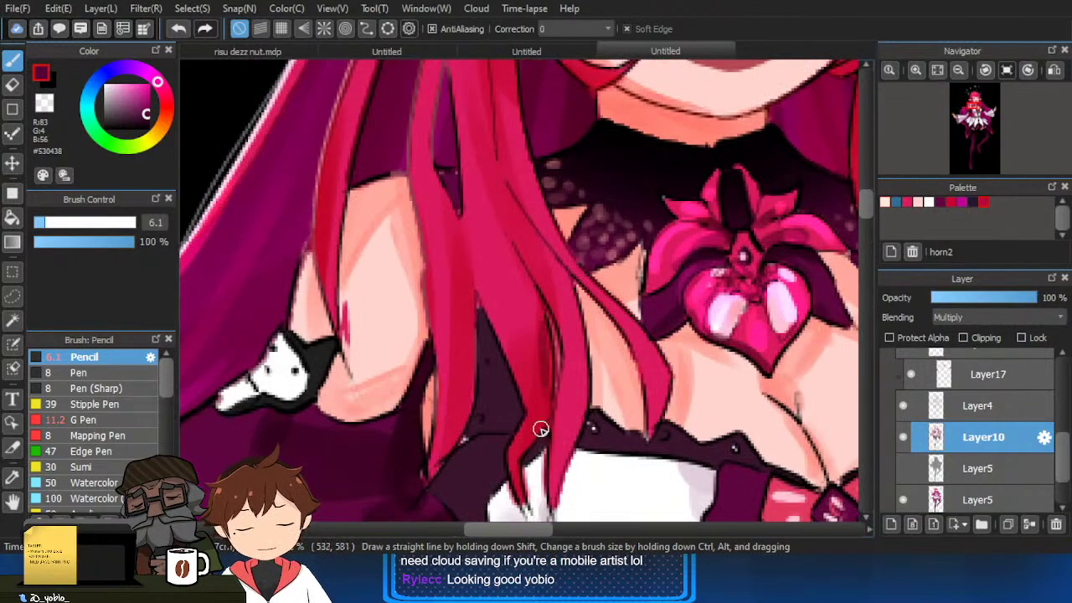
scroll(524, 391, "down", 2)
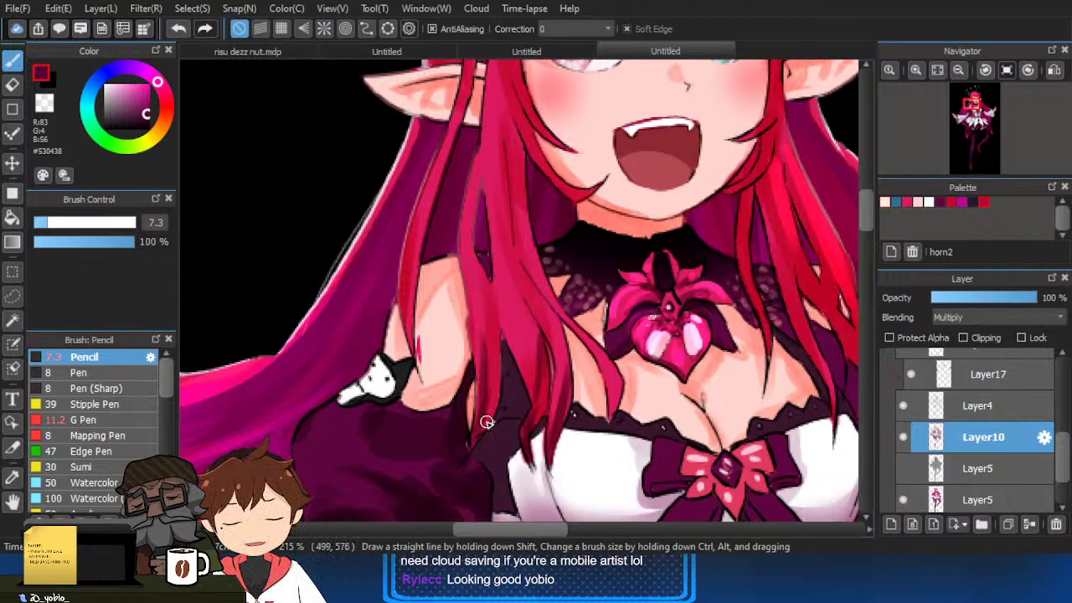
mouse_move(536, 379)
left_mouse_down()
mouse_move(505, 254)
mouse_move(544, 325)
left_mouse_up()
key("ctrl+z")
left_click_drag(520, 261, 549, 311)
left_click_drag(550, 328, 556, 328)
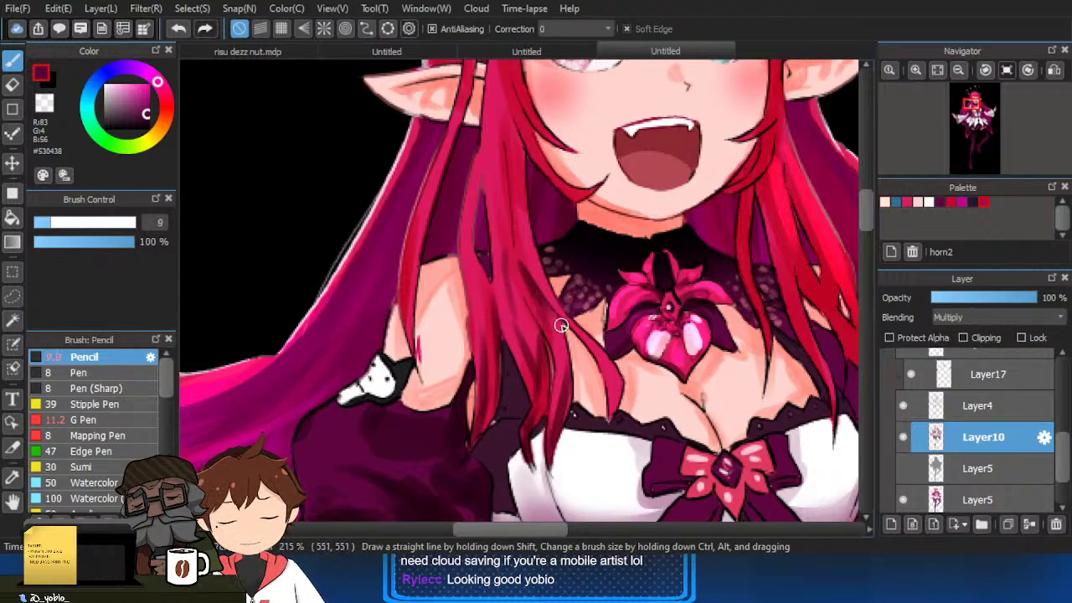
key("bracketright")
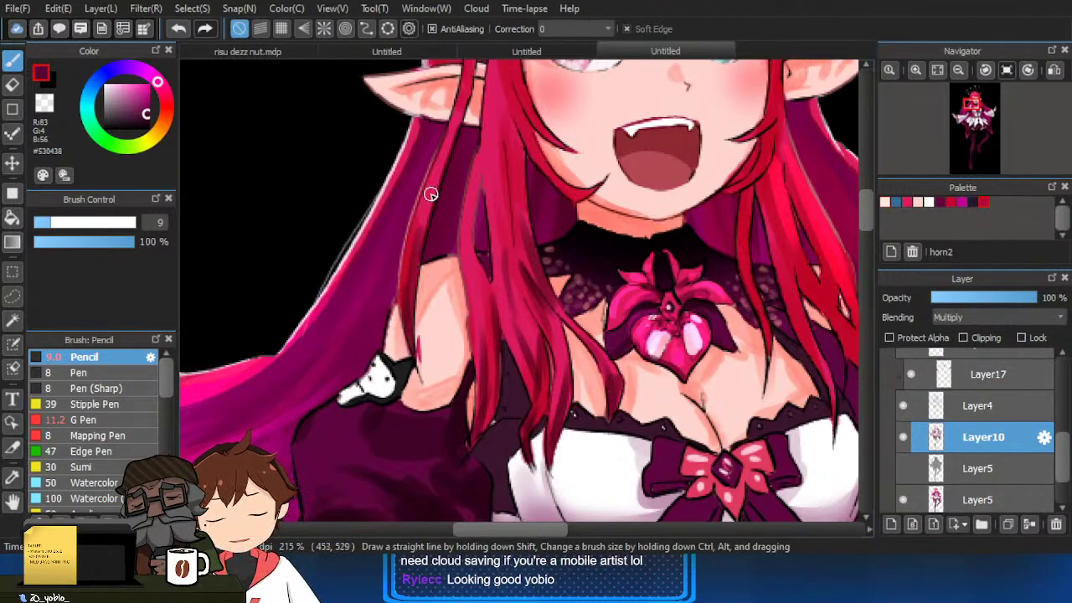
Shade the face-framing hair lock beside the cheek and its tip near the chin with #530438, redoing the first stroke.
scroll(410, 277, "up", 3)
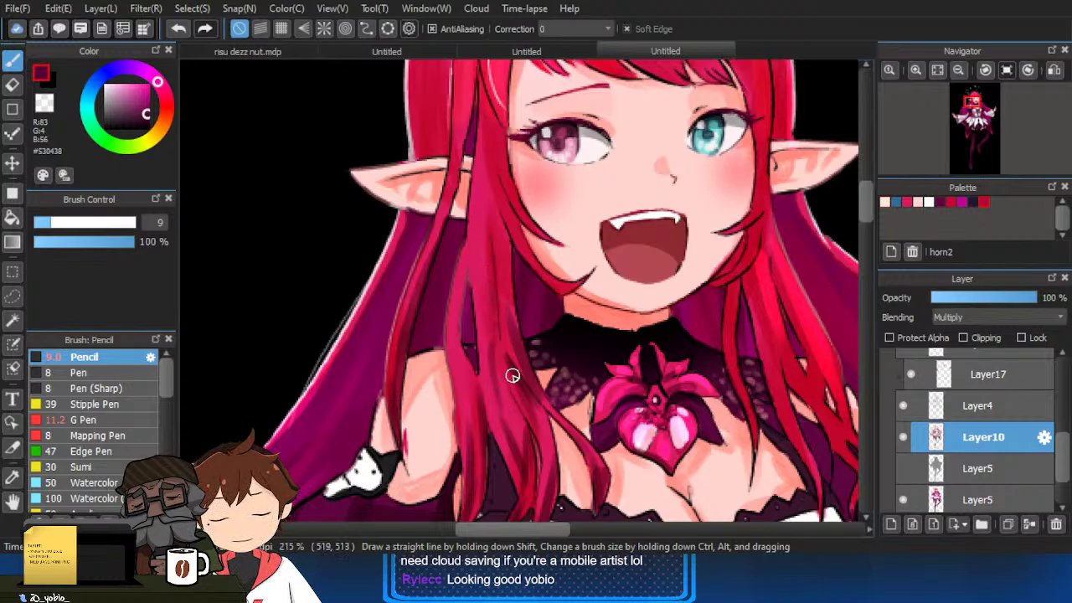
mouse_move(515, 365)
left_mouse_down()
mouse_move(503, 261)
mouse_move(563, 289)
mouse_move(523, 230)
left_mouse_up()
key("ctrl+z")
key("ctrl+z")
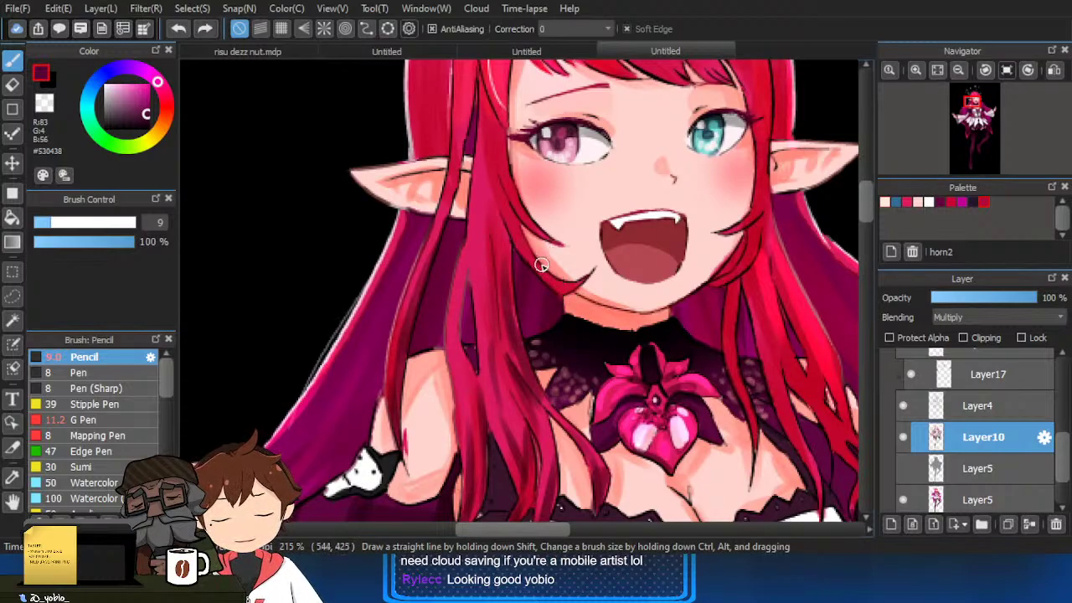
left_click_drag(542, 268, 501, 179)
left_click_drag(580, 288, 564, 293)
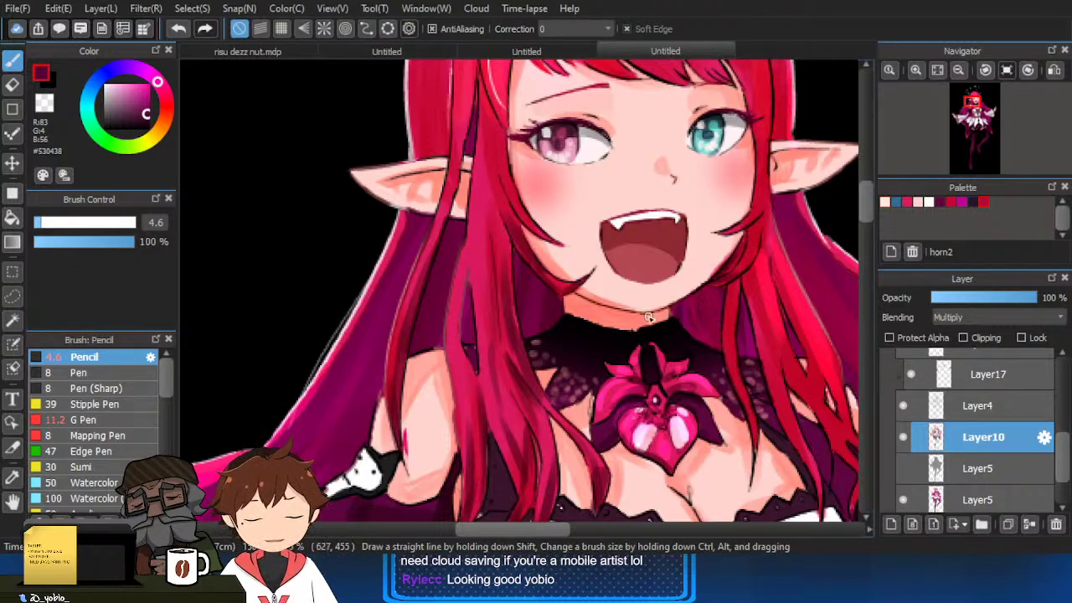
Shade the hair tips beside the cheek and the front locks beside the brooch with #530438 on Layer10, enlarging the Pencil to 8.7.
left_click_drag(654, 193, 624, 249)
left_click_drag(697, 286, 727, 271)
key("ctrl+z")
mouse_move(729, 313)
left_mouse_down()
mouse_move(742, 314)
mouse_move(729, 324)
mouse_move(738, 356)
left_mouse_up()
left_click_drag(762, 394, 744, 323)
mouse_move(709, 271)
left_mouse_down()
mouse_move(722, 352)
mouse_move(764, 386)
left_mouse_up()
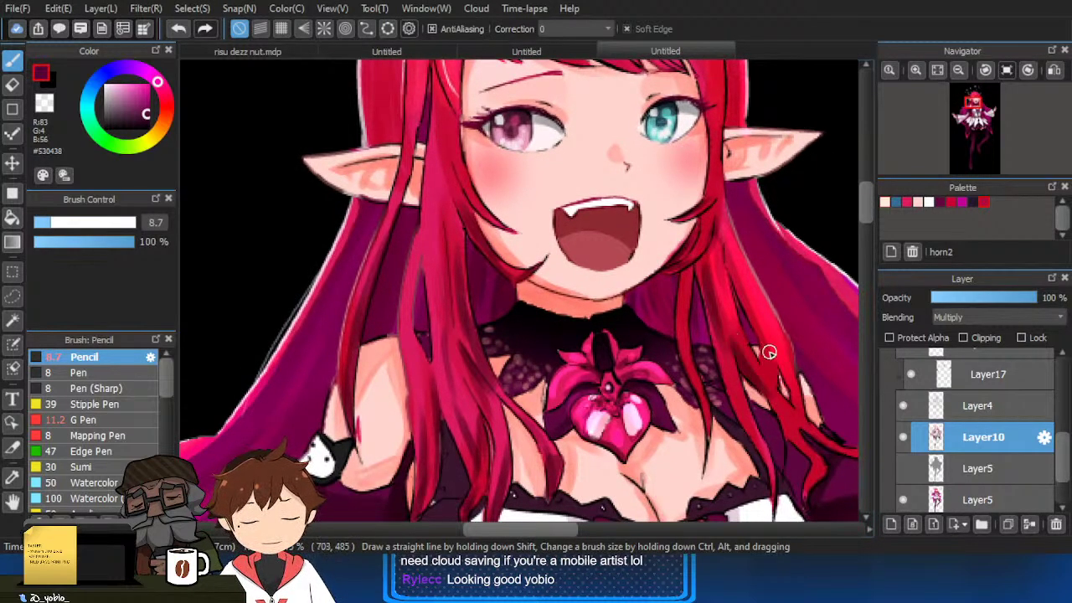
Add a #530438 shadow to the long hair lock at the temple on Layer10, undoing the last stroke.
scroll(742, 282, "up", 2)
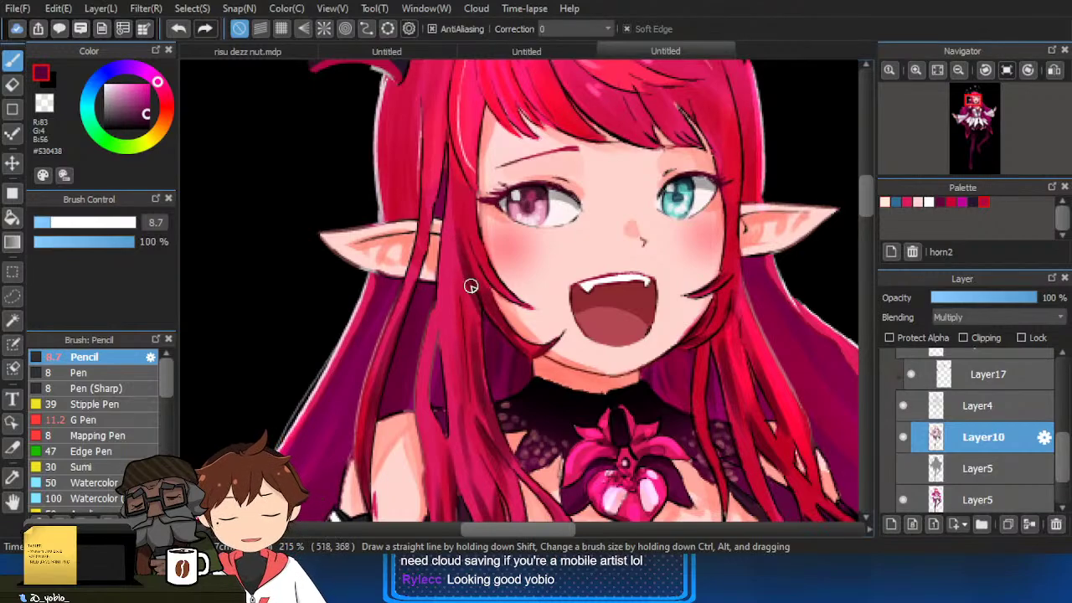
scroll(470, 286, "up", 2)
scroll(486, 336, "up", 1)
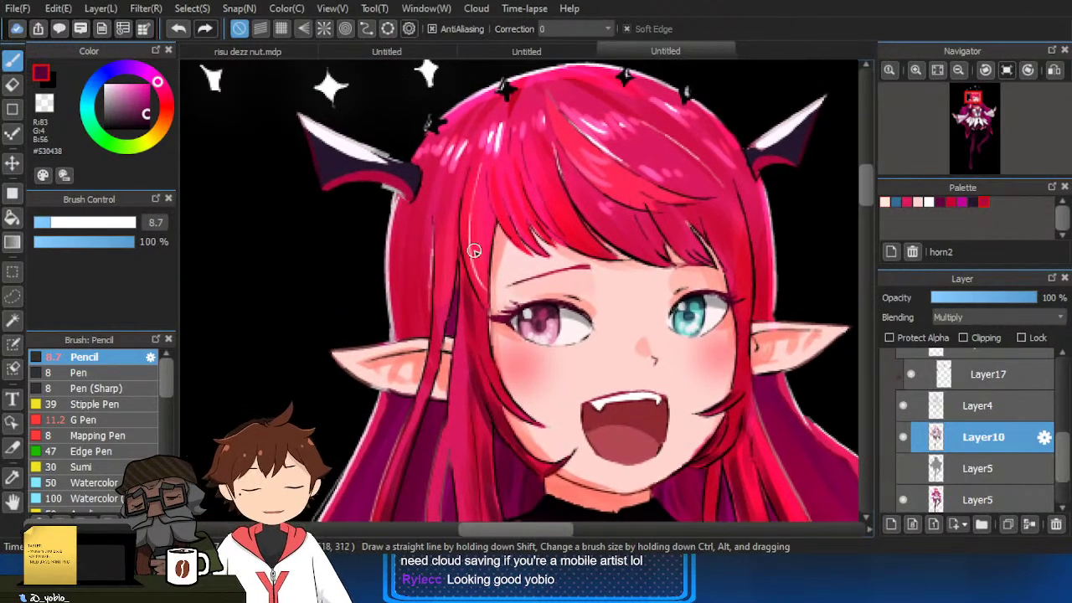
mouse_move(459, 219)
left_mouse_down()
mouse_move(446, 299)
mouse_move(430, 235)
left_mouse_up()
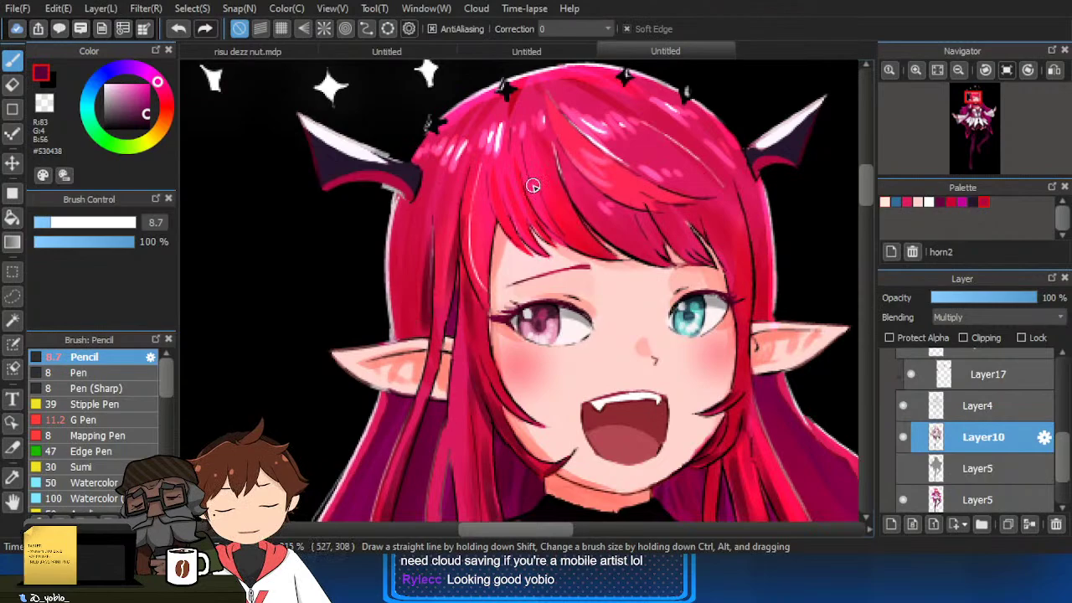
mouse_move(492, 200)
left_mouse_down()
mouse_move(482, 255)
mouse_move(494, 217)
left_mouse_up()
key("ctrl+z")
scroll(1052, 440, "up", 6)
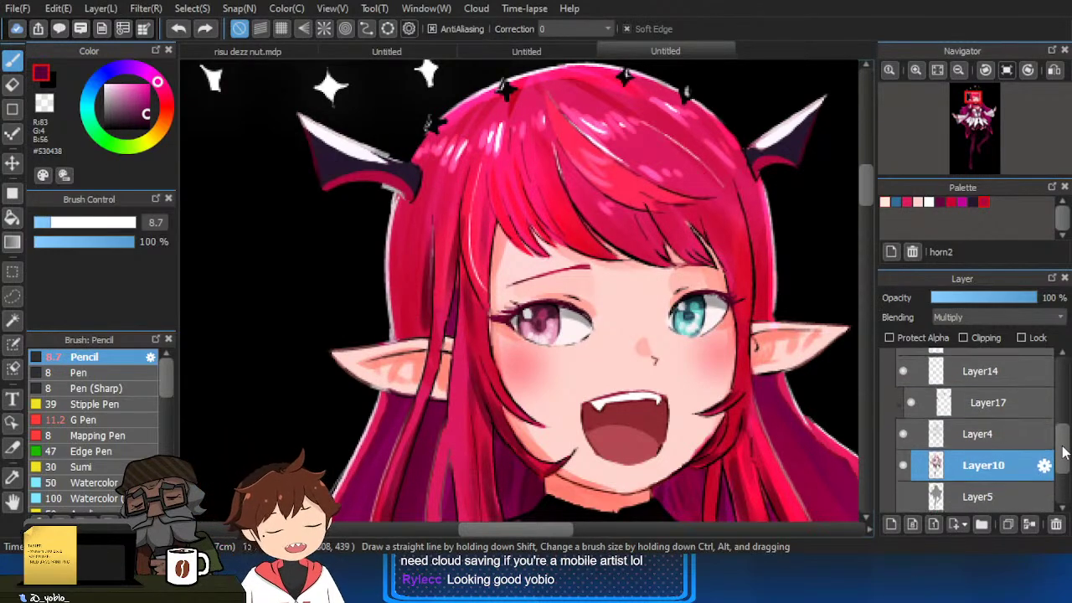
Add a new layer, Layer19, at the top of Folder13 and set its blending to Multiply.
left_click(1021, 423)
left_click(891, 524)
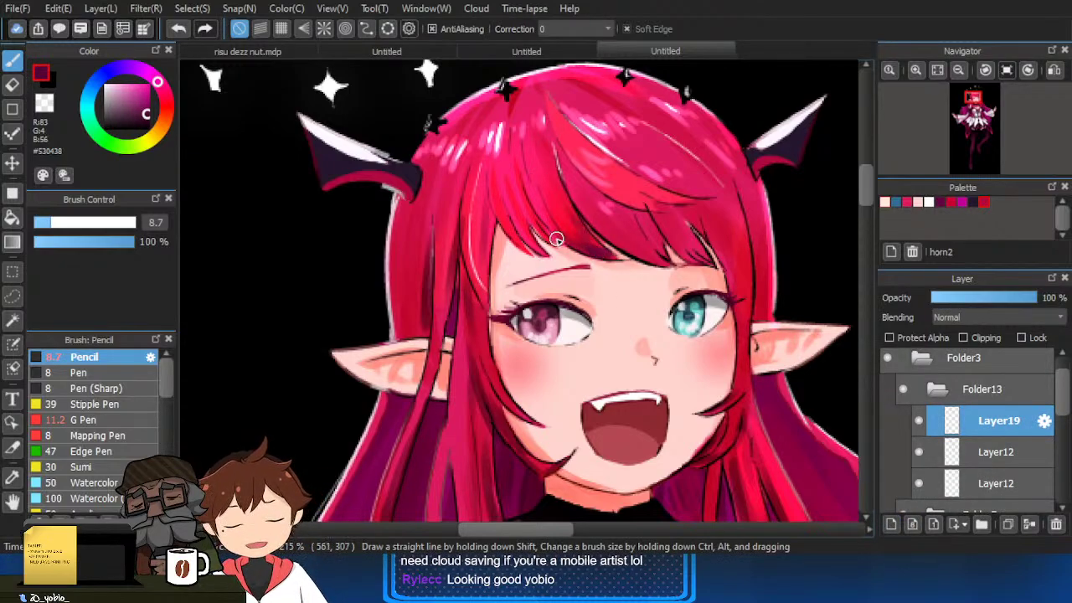
left_click(976, 317)
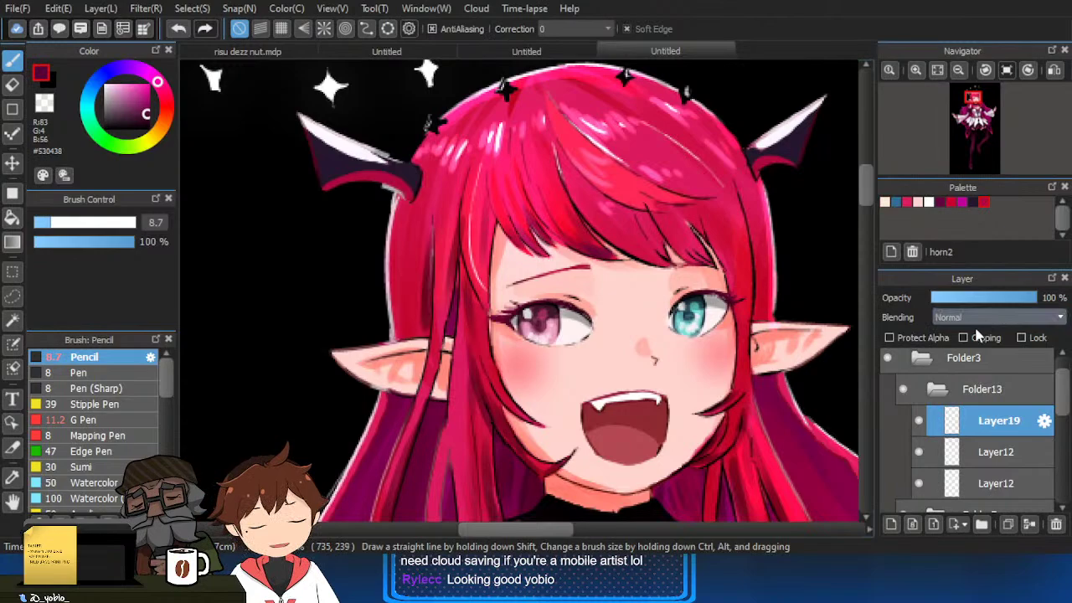
left_click(979, 344)
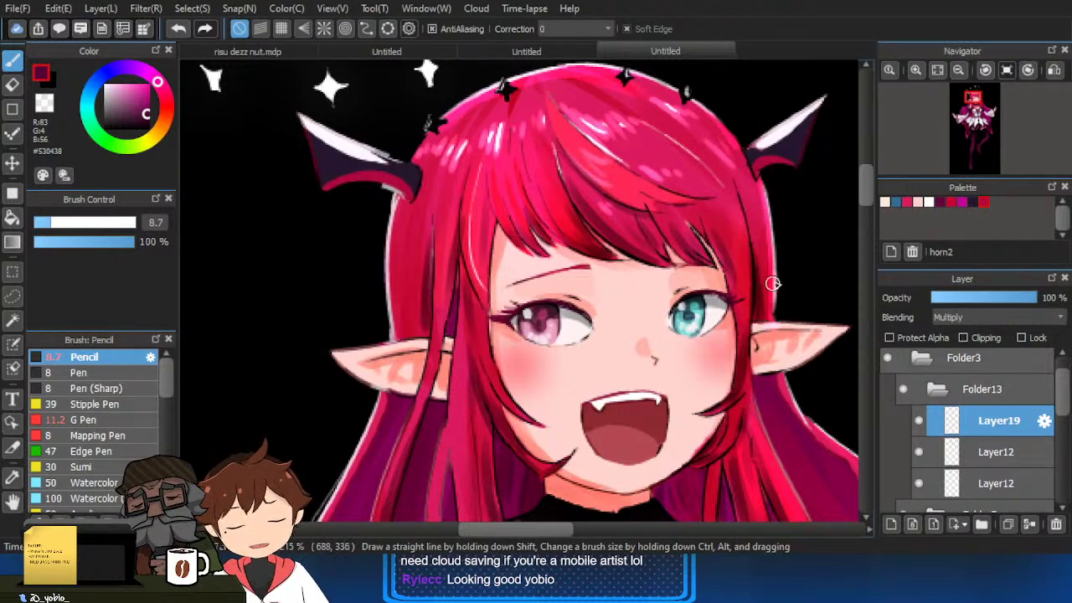
Shade the long front hair strands between ear and shoulder with #530438 on Layer19, redoing strokes and ending at Pencil size 9.8.
scroll(764, 318, "down", 1)
scroll(761, 335, "down", 3)
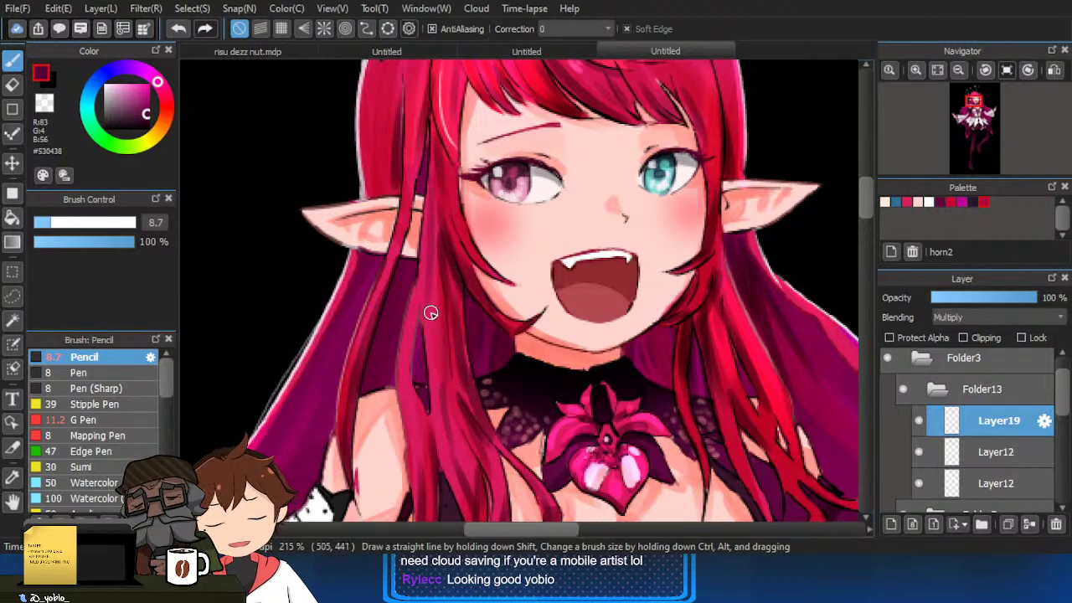
scroll(436, 377, "down", 4)
key("ctrl+z")
key("ctrl+z")
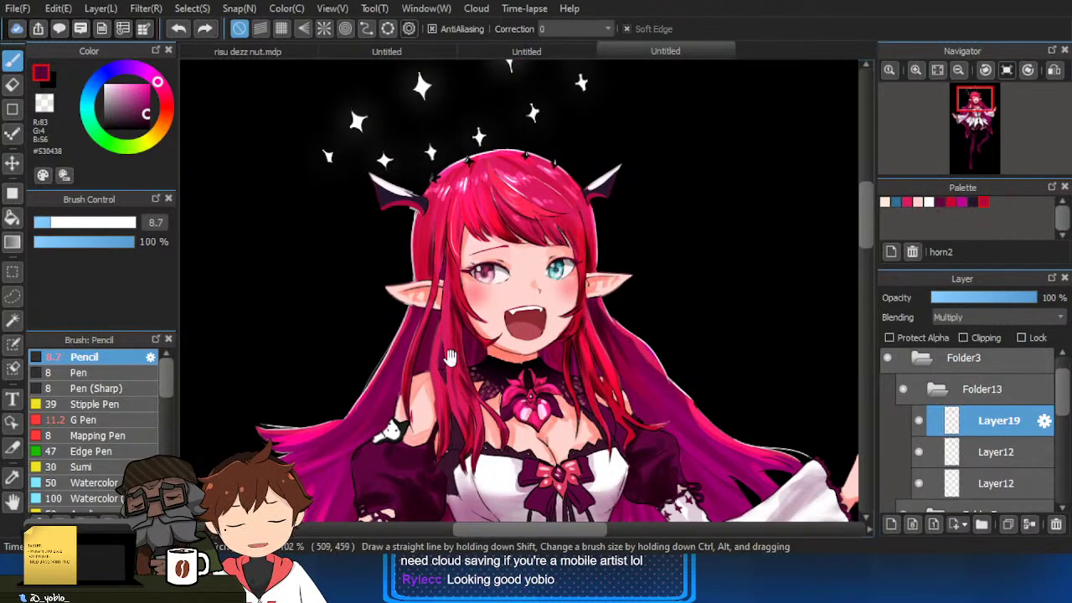
scroll(448, 355, "up", 2)
left_click_drag(442, 321, 445, 377)
key("bracketleft")
key("bracketleft")
key("bracketleft")
key("ctrl+z")
mouse_move(438, 334)
left_mouse_down()
mouse_move(442, 372)
mouse_move(436, 301)
left_mouse_up()
key("bracketright")
key("bracketright")
key("bracketright")
key("bracketright")
key("bracketright")
left_click_drag(451, 355, 445, 300)
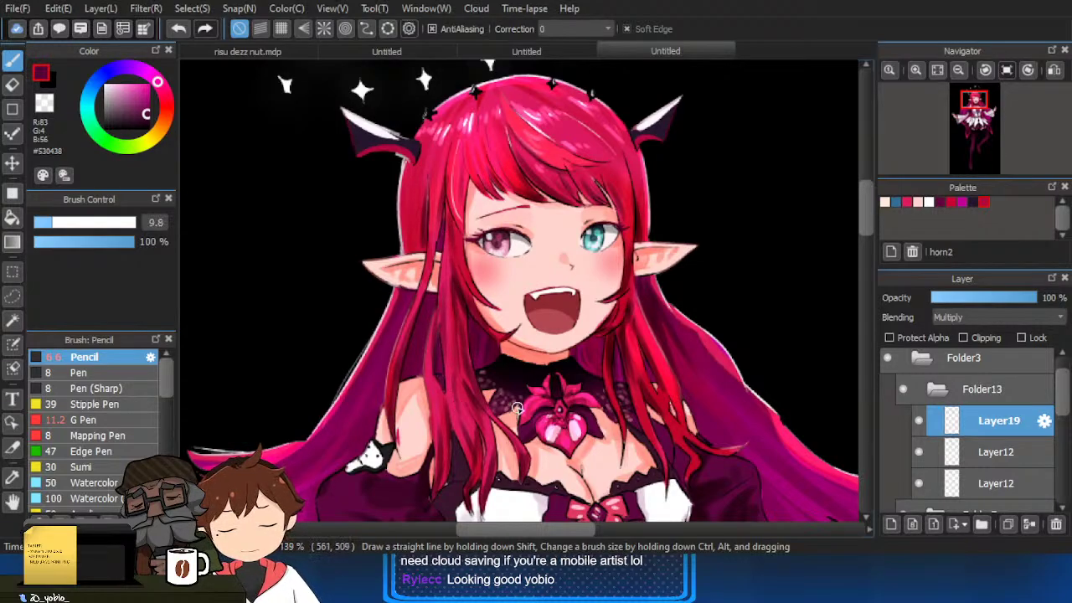
Compare the figure with and without Layer19 and the upper Layer12 by toggling their visibility.
scroll(517, 408, "down", 1)
scroll(687, 445, "down", 3)
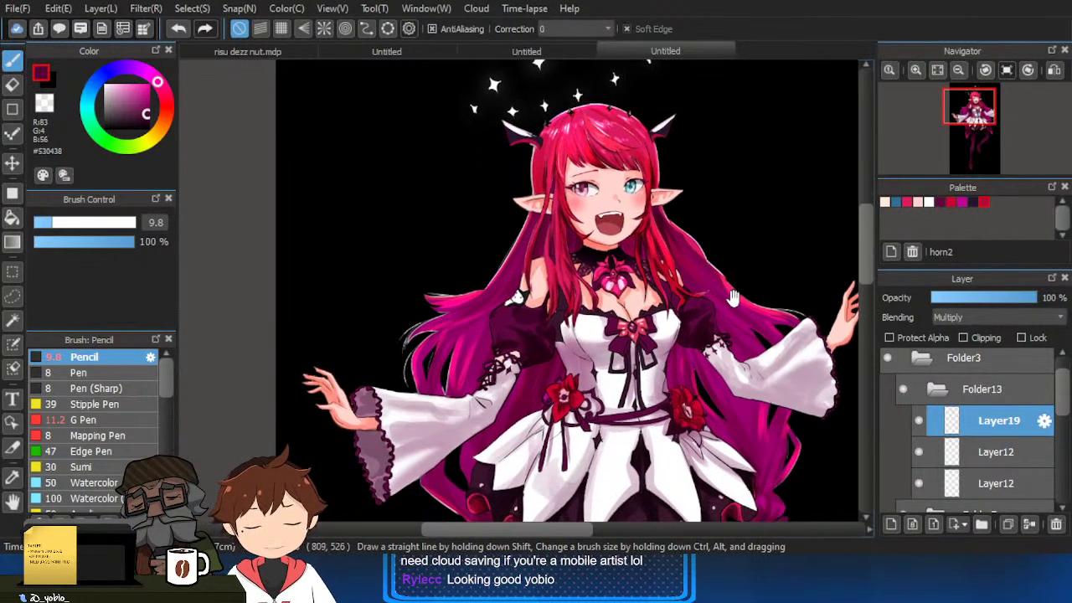
left_click(918, 419)
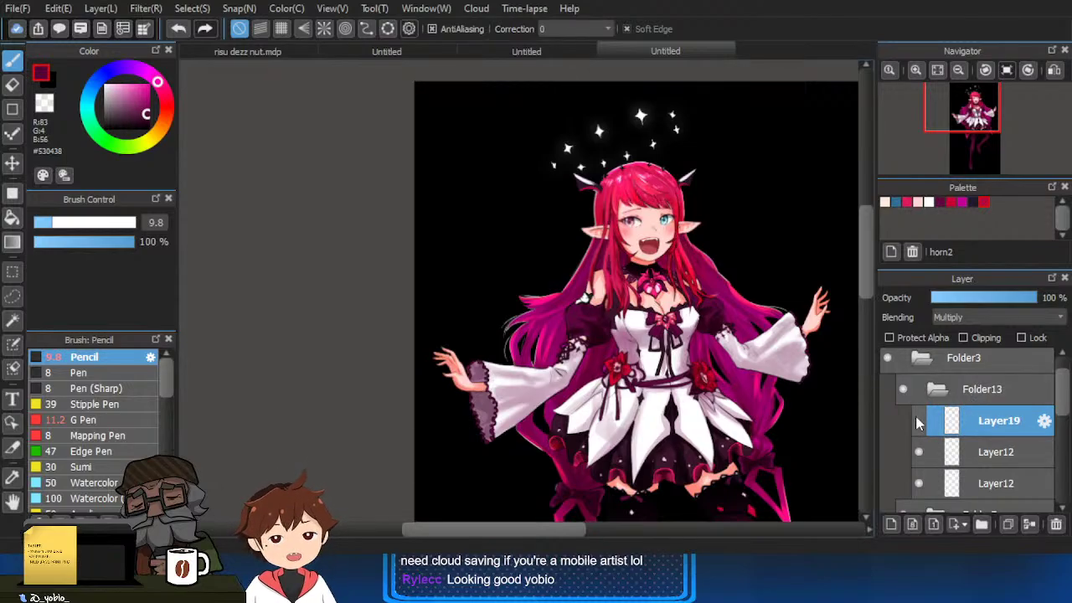
left_click(917, 418)
left_click(917, 419)
left_click(917, 419)
left_click(919, 452)
left_click(919, 451)
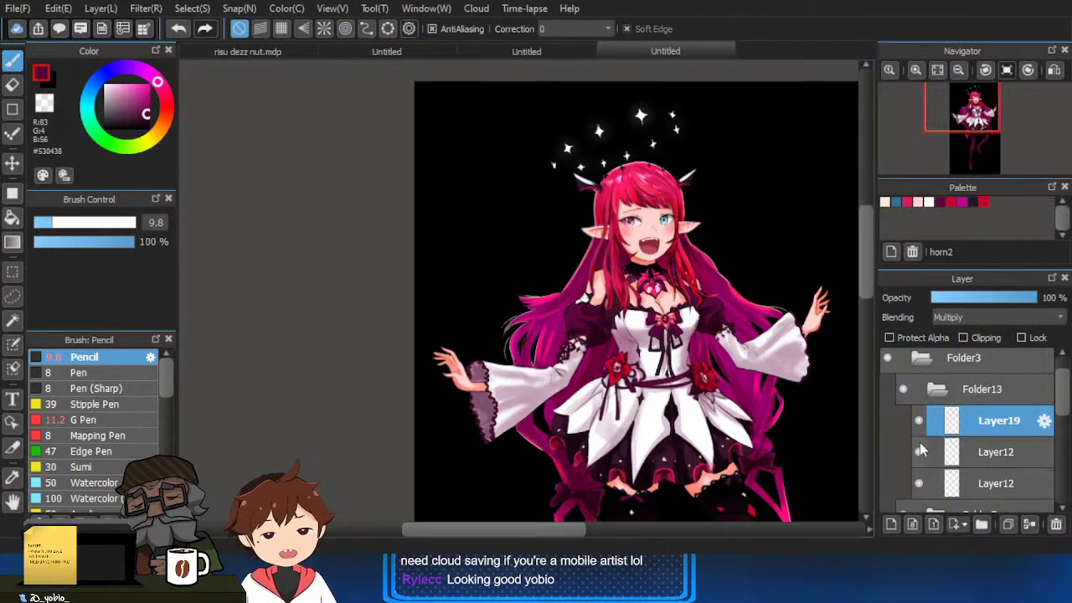
Collapse Folder13 and look over the whole figure from head to shoes.
left_click(936, 389)
scroll(930, 431, "down", 2)
scroll(594, 385, "down", 1)
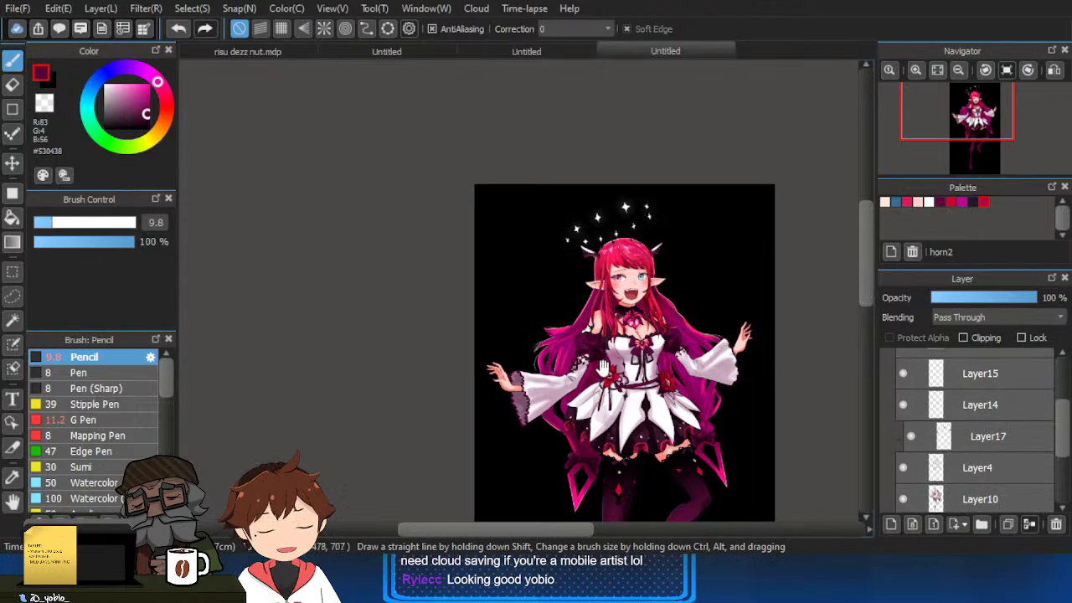
left_click_drag(595, 386, 595, 229)
scroll(600, 248, "down", 1)
left_click_drag(636, 281, 624, 326)
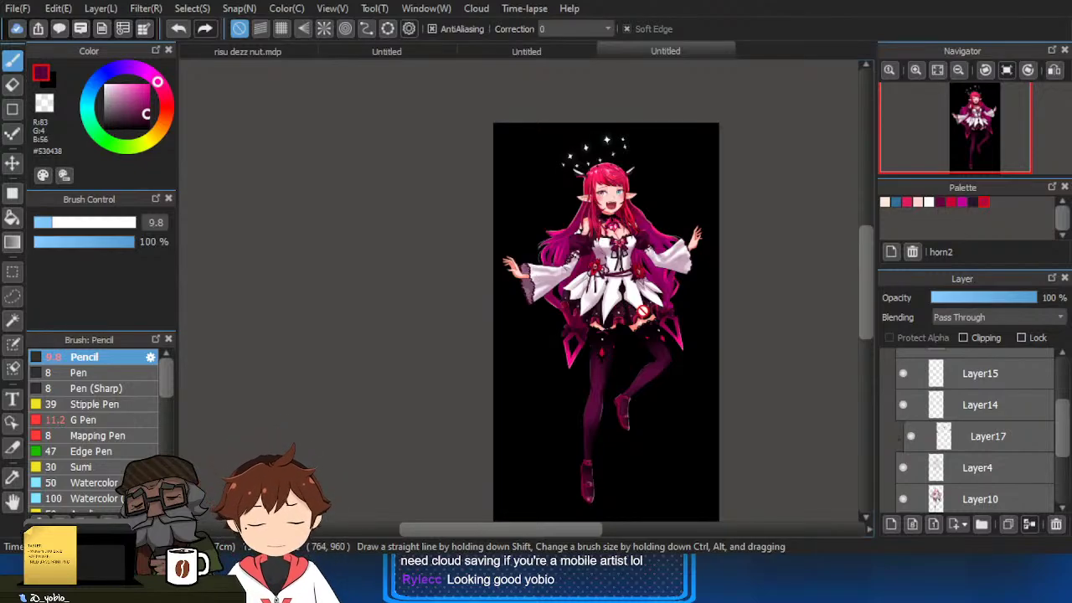
scroll(657, 352, "up", 2)
scroll(656, 348, "down", 2)
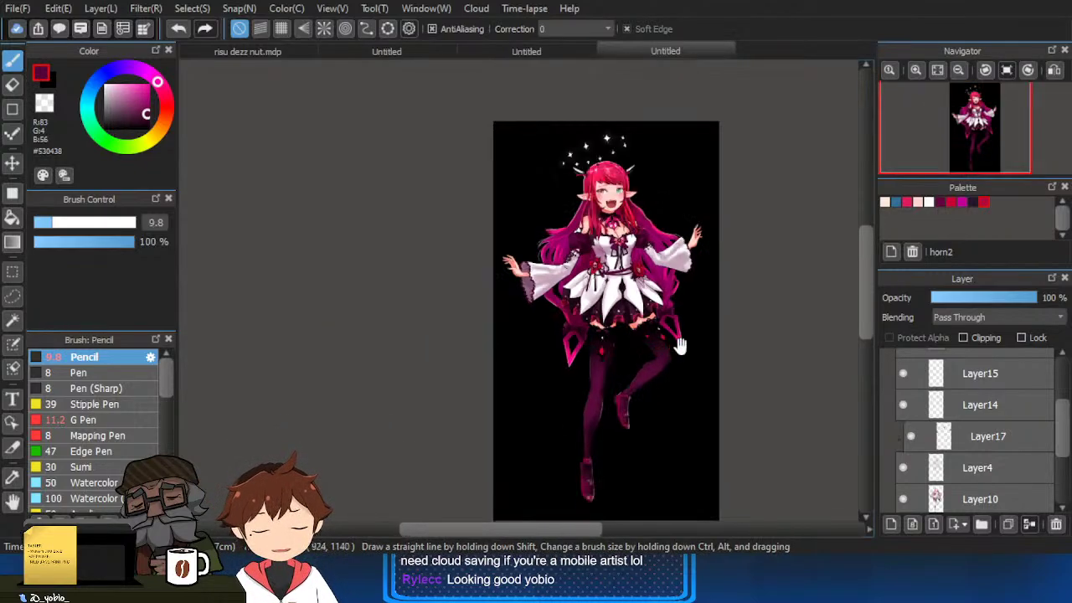
left_click_drag(681, 347, 663, 303)
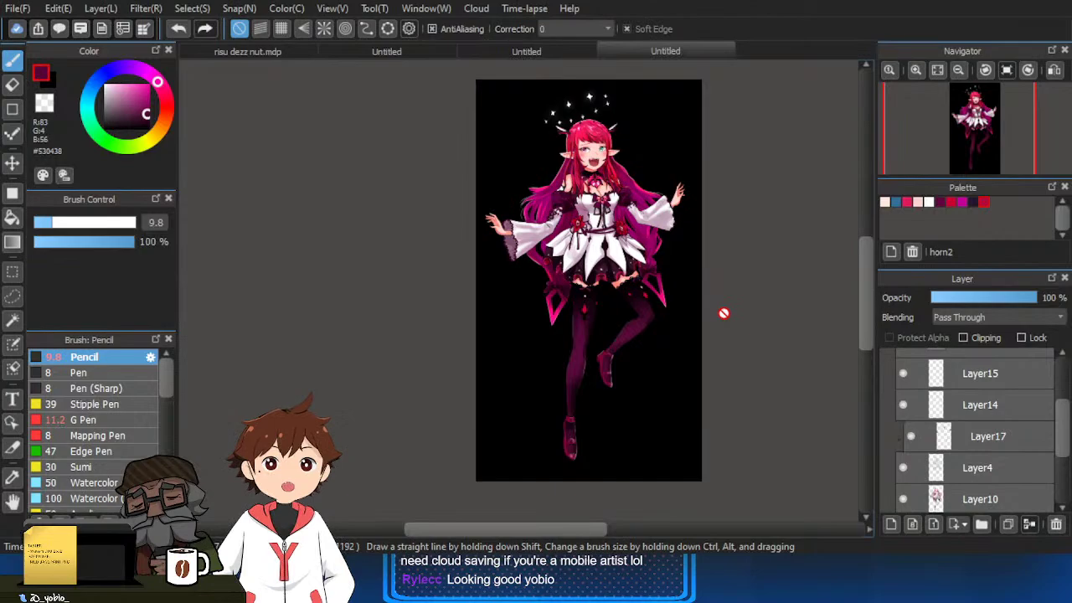
Collapse Folder3 and toggle its visibility to check that it holds the whole character.
scroll(967, 418, "down", 1)
scroll(964, 420, "up", 4)
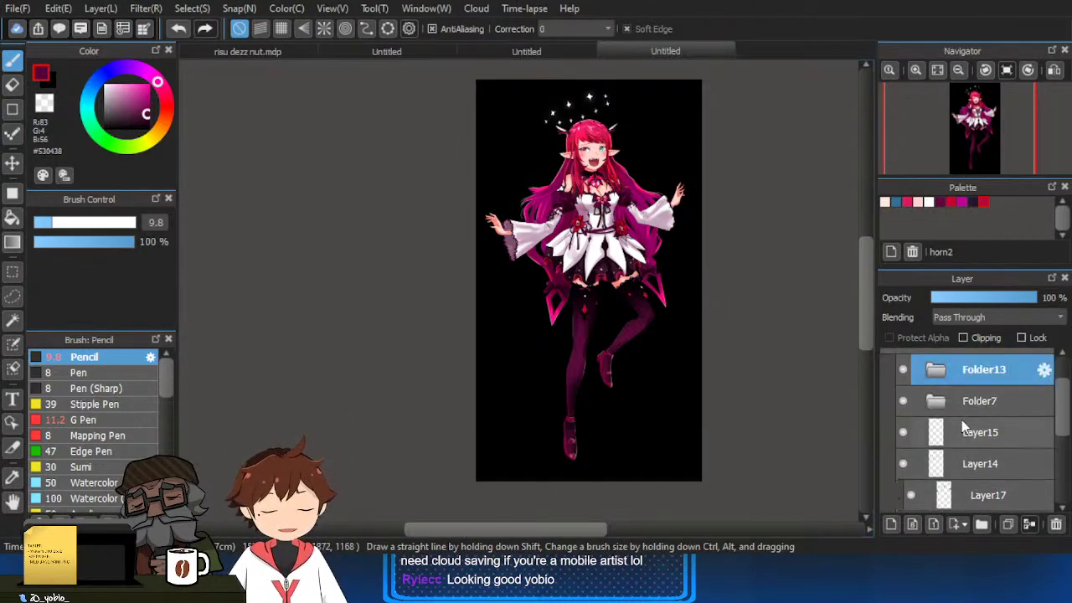
left_click(920, 378)
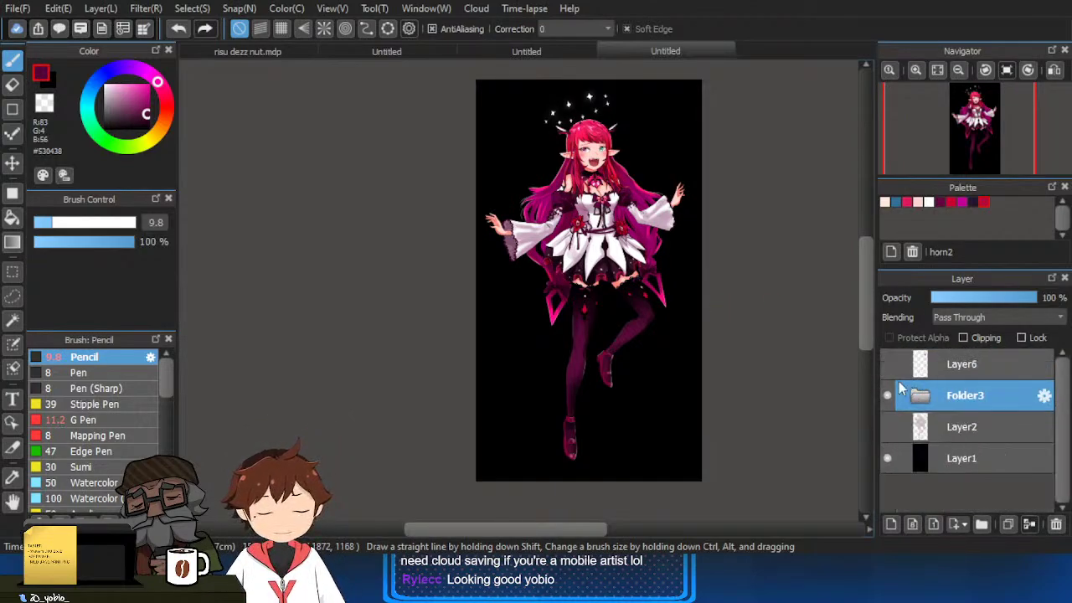
left_click(889, 396)
left_click(889, 395)
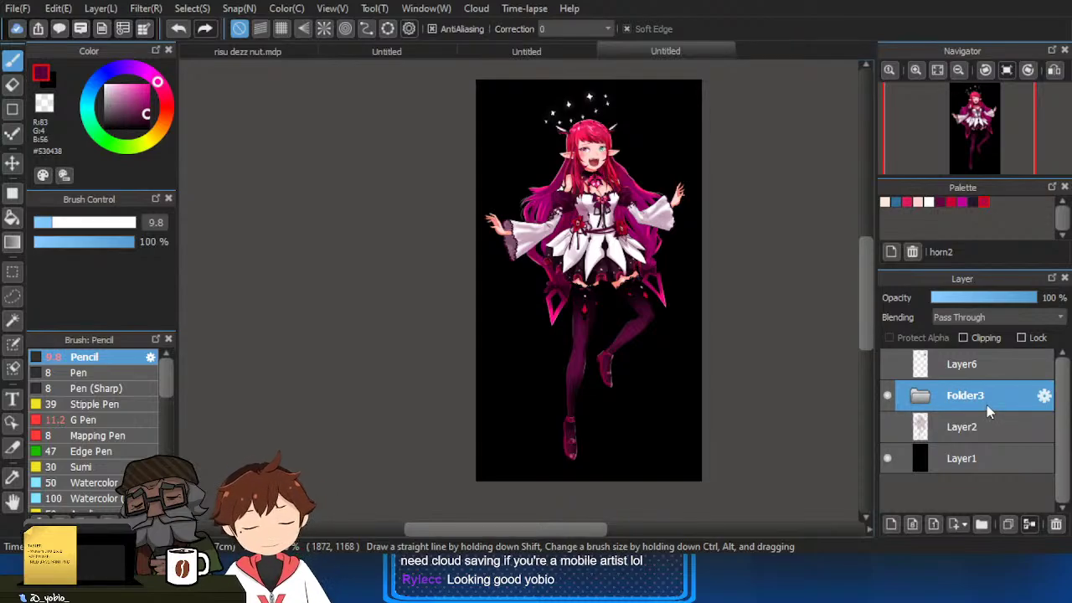
Copy the full character from Folder3, paste it as a layer above Folder13, and clear the selection.
key("ctrl+a")
left_click(922, 396)
left_click(972, 428)
key("ctrl+v")
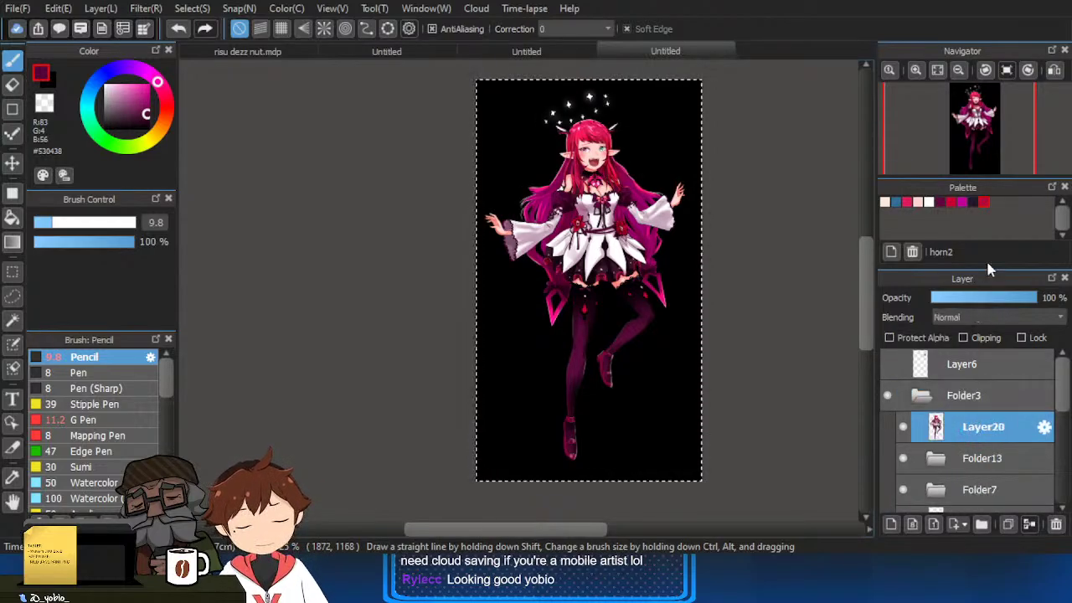
key("ctrl+d")
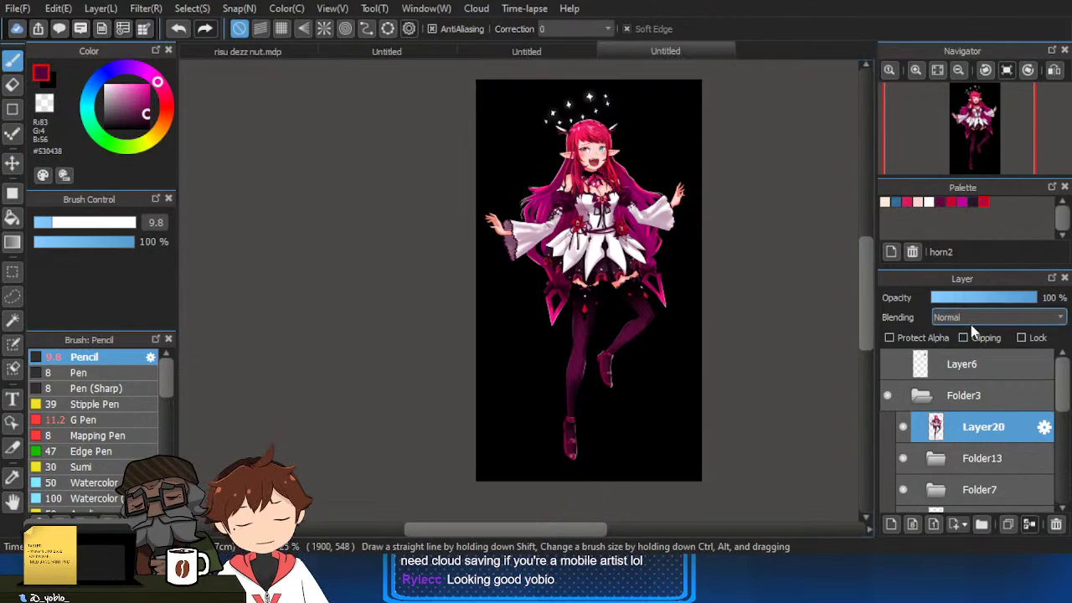
Apply a blur filter to the pasted character copy on Layer20.
left_click(153, 10)
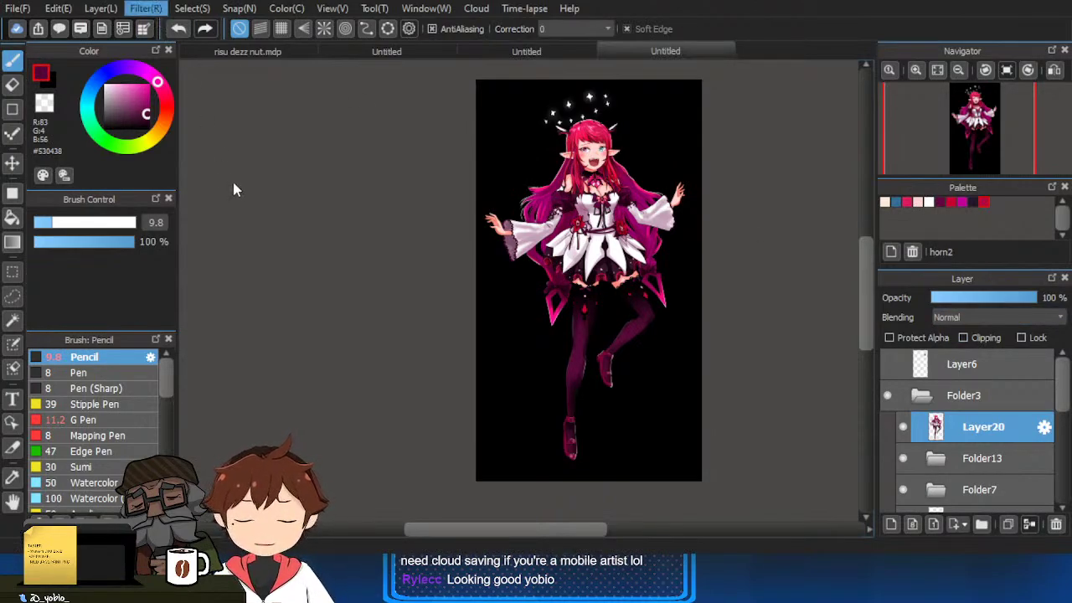
left_click(244, 260)
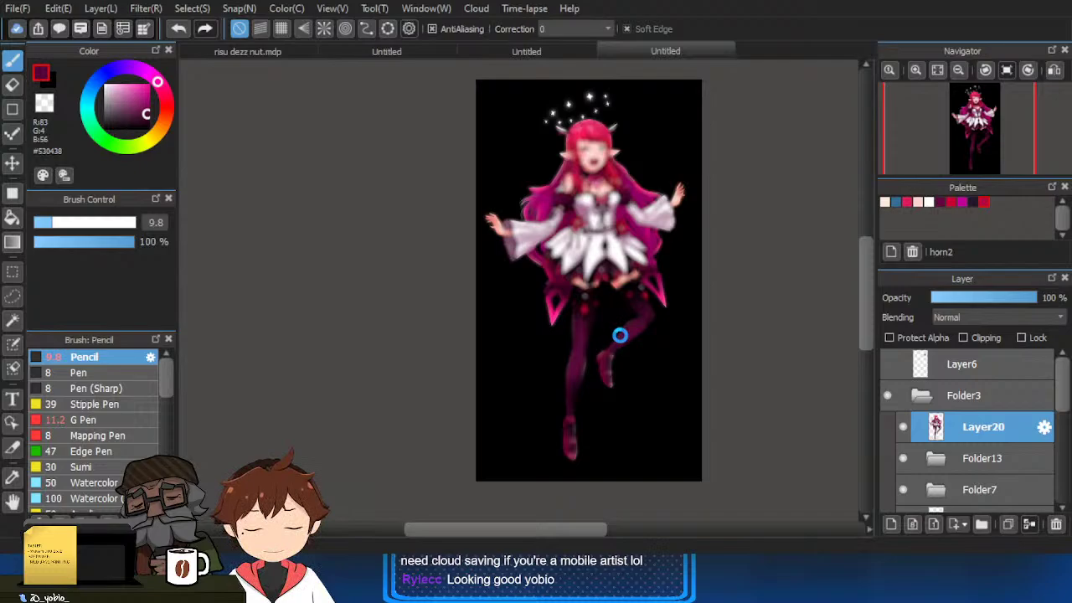
scroll(637, 185, "up", 2)
scroll(574, 174, "down", 1)
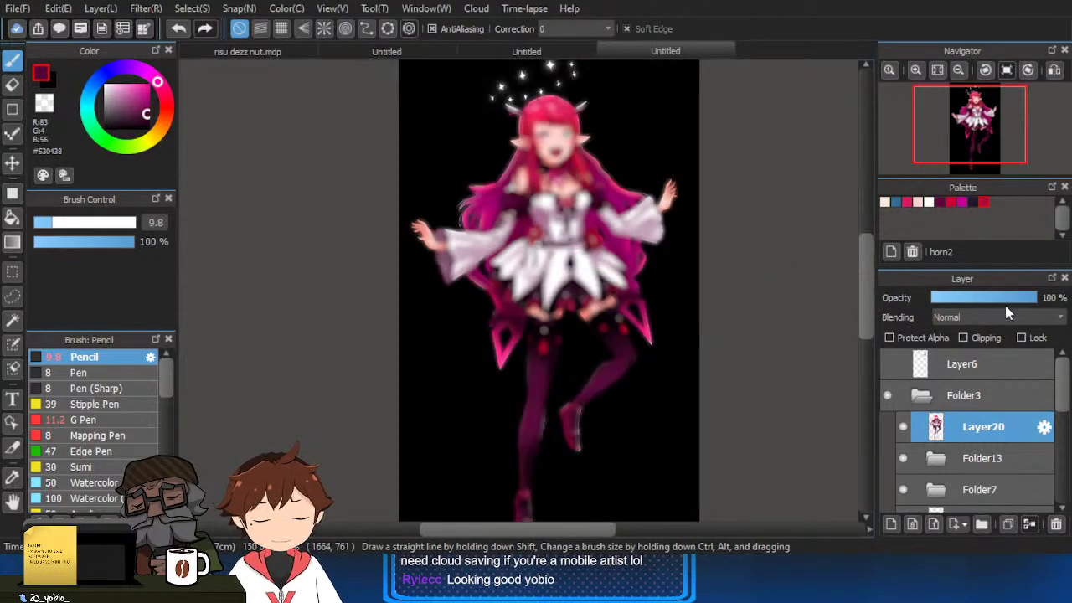
Try the Overlay, Darken and Dodge blending modes on the blurred Layer20.
scroll(1001, 317, "down", 10)
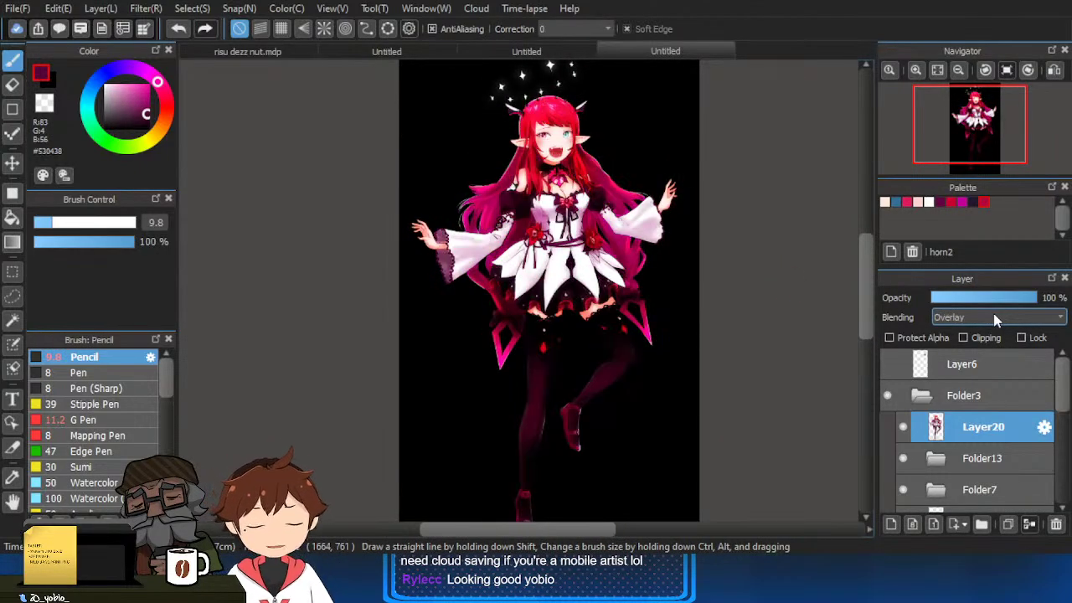
scroll(995, 320, "down", 1)
scroll(995, 320, "up", 1)
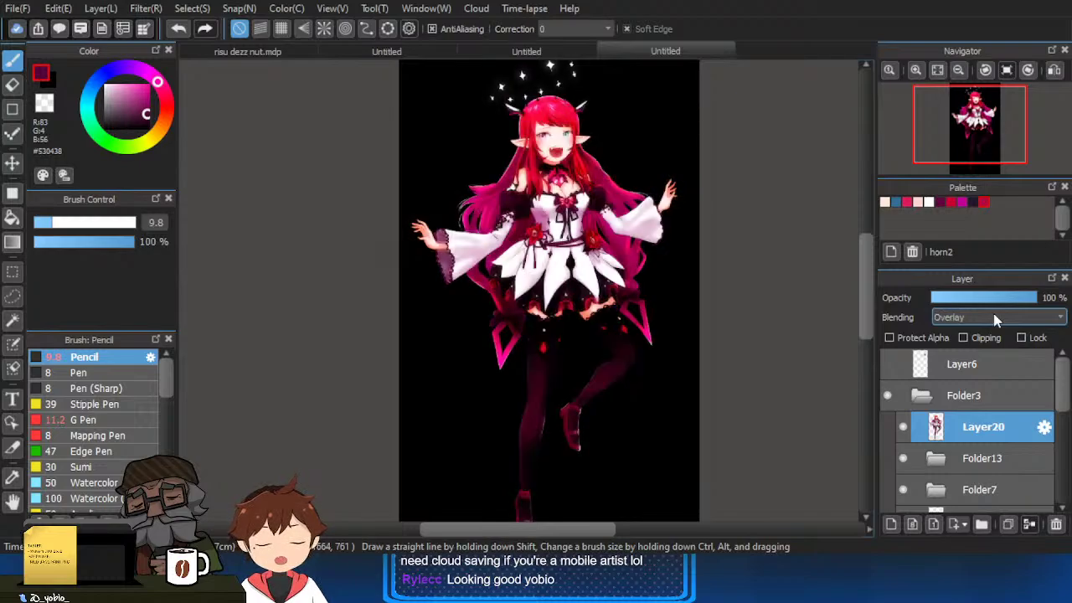
scroll(578, 125, "up", 2)
scroll(566, 141, "down", 1)
scroll(563, 147, "down", 2)
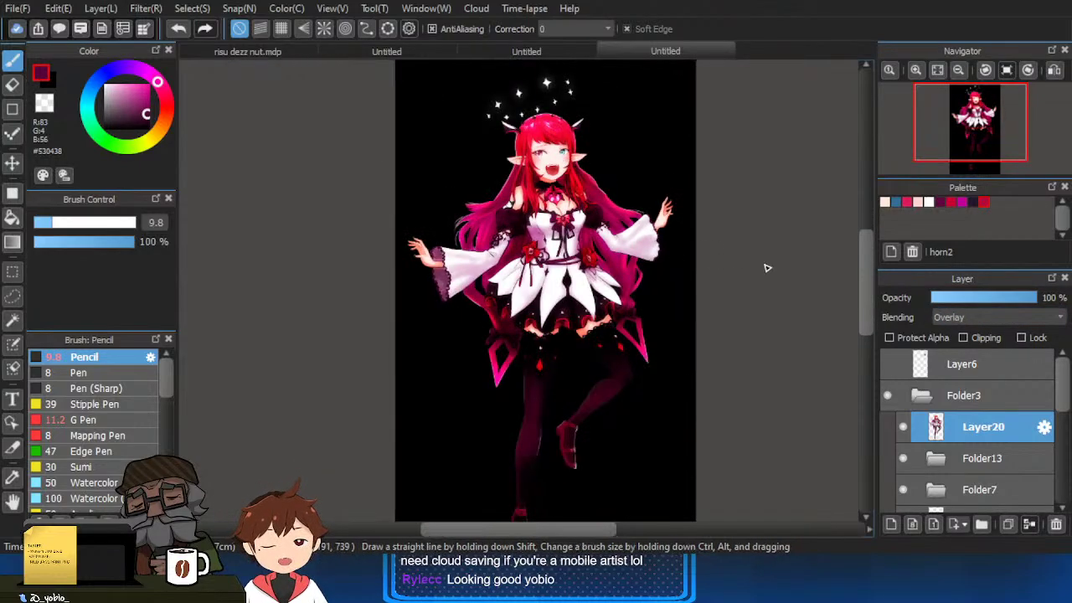
scroll(999, 322, "up", 3)
scroll(996, 325, "down", 4)
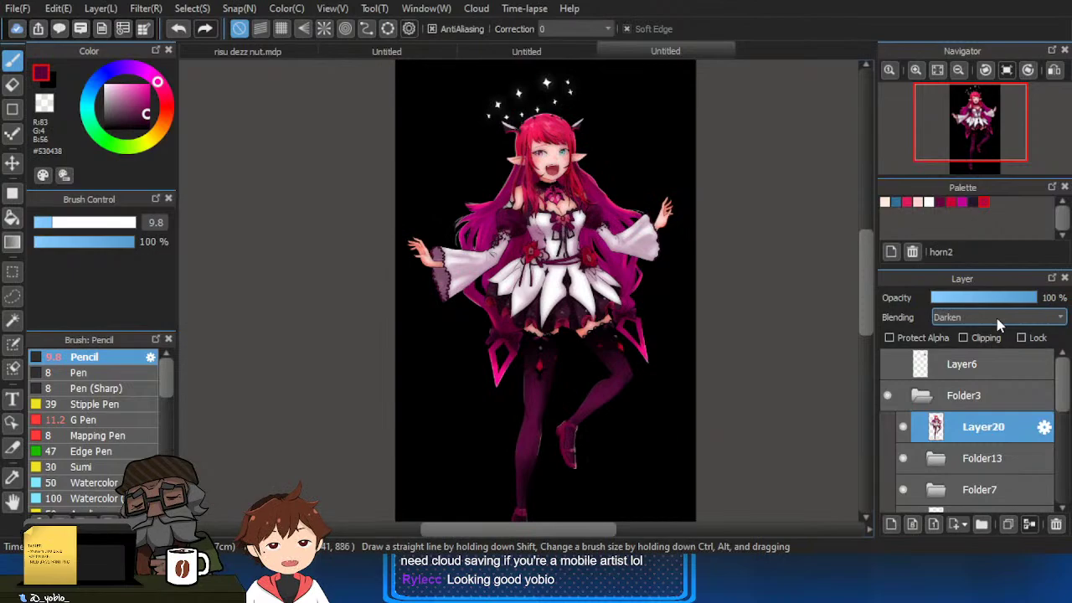
scroll(997, 325, "up", 6)
scroll(997, 325, "up", 1)
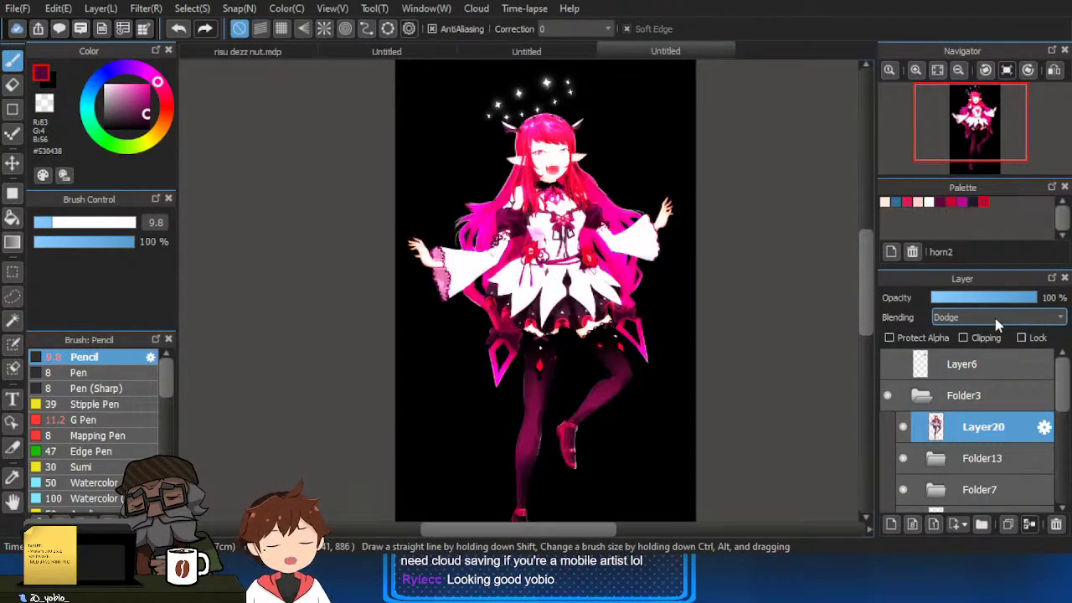
Set the blurred Layer20's blending to Soft Light.
scroll(997, 325, "down", 3)
scroll(997, 325, "down", 1)
scroll(997, 325, "up", 1)
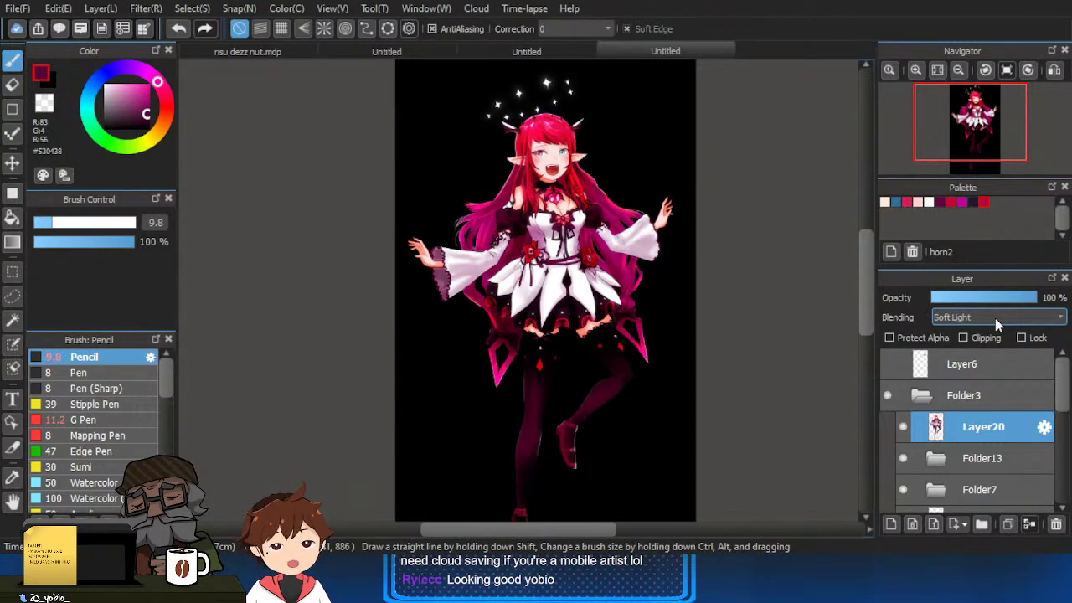
scroll(997, 325, "down", 1)
scroll(997, 325, "up", 1)
Compare the figure with the blurred Layer20 hidden and shown, both close up and at full view.
scroll(495, 146, "up", 2)
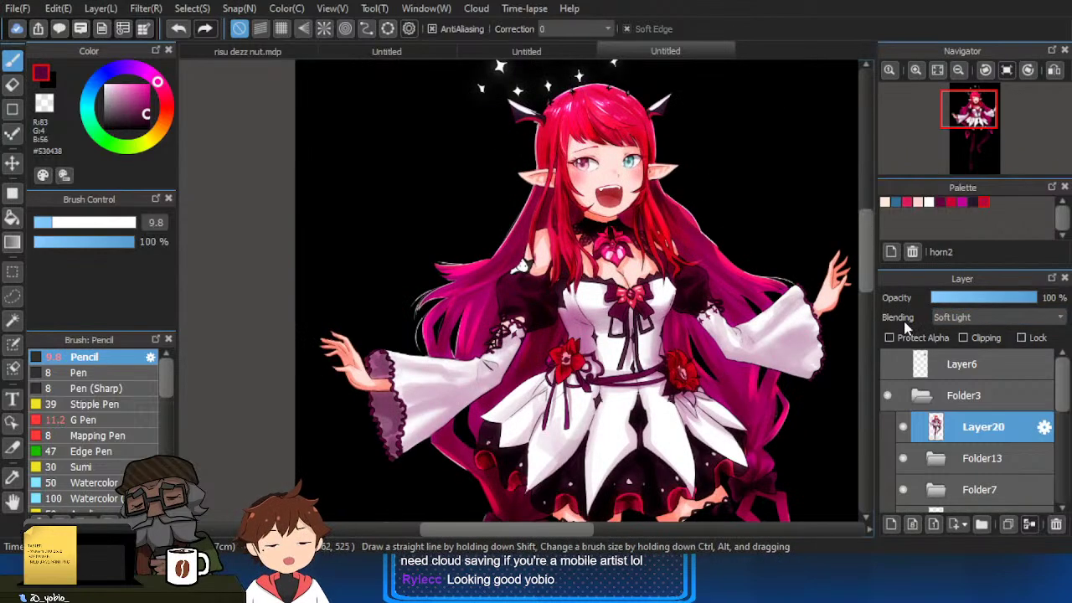
left_click(905, 433)
left_click(905, 433)
key("ctrl+minus")
key("ctrl+minus")
key("ctrl+minus")
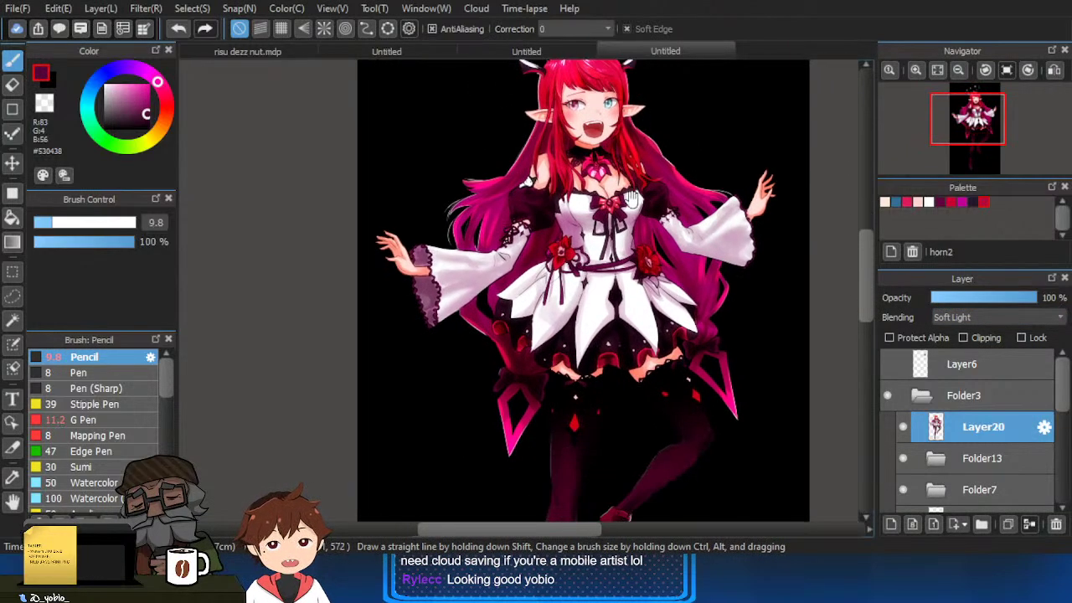
key("ctrl+minus")
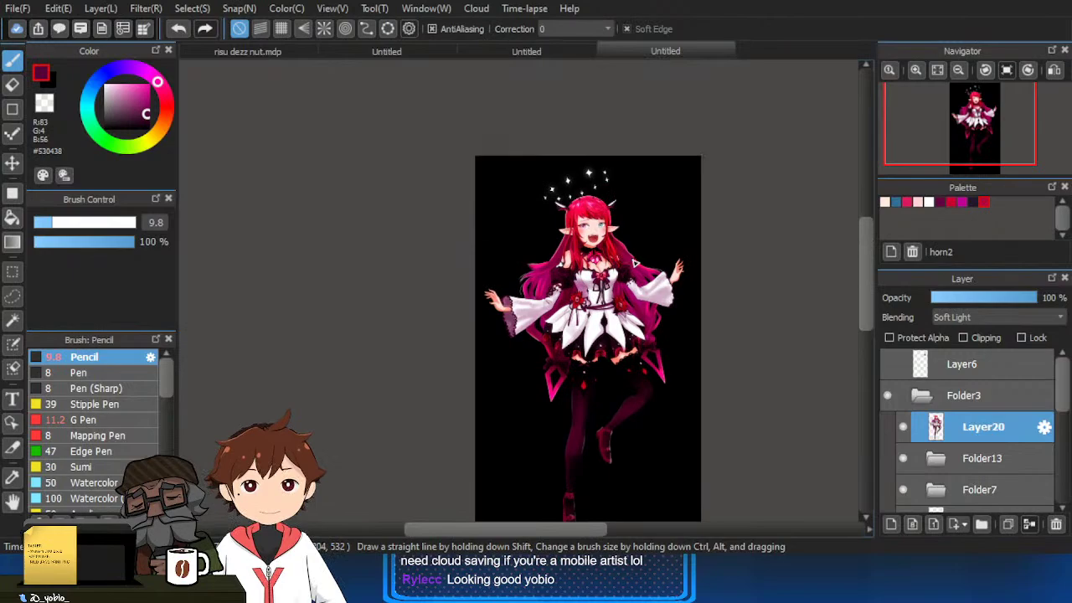
Close the Navigator and set the blurred Layer20's opacity to 21% after comparing the figure with and without it.
left_click(1064, 50)
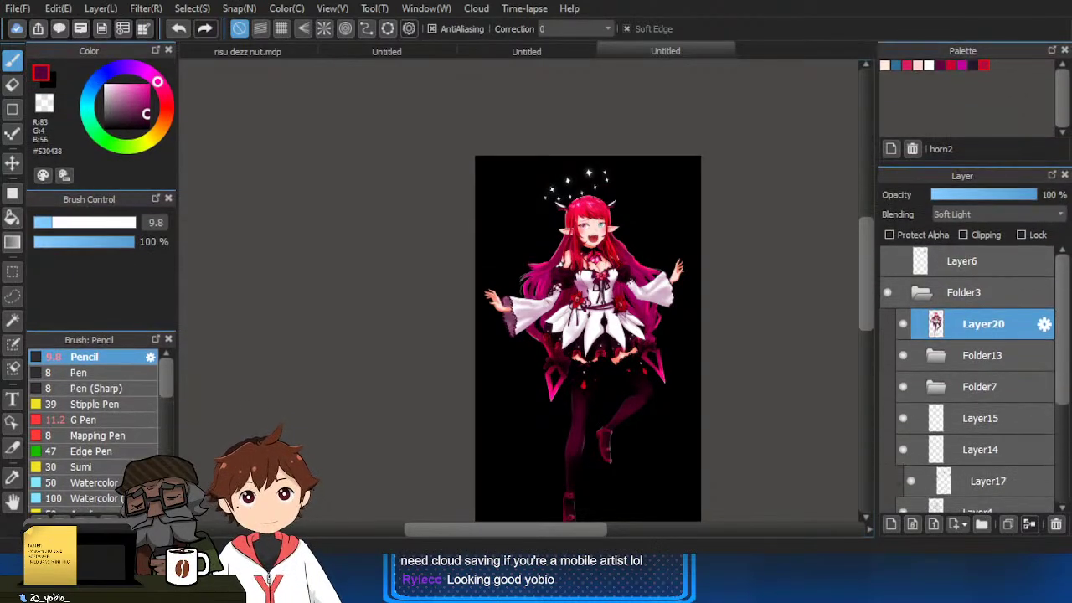
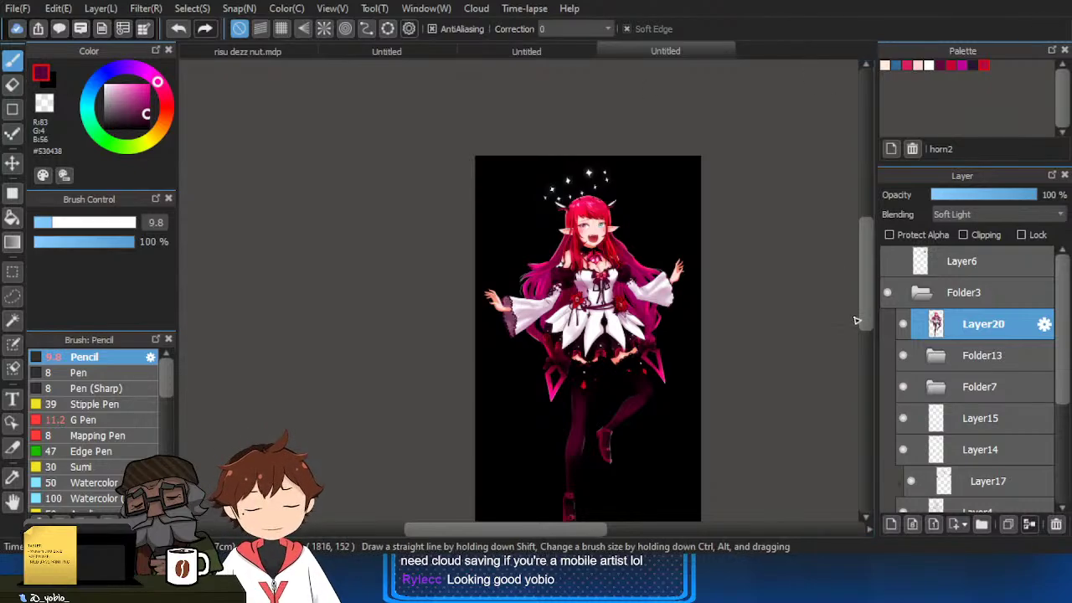
left_click(905, 324)
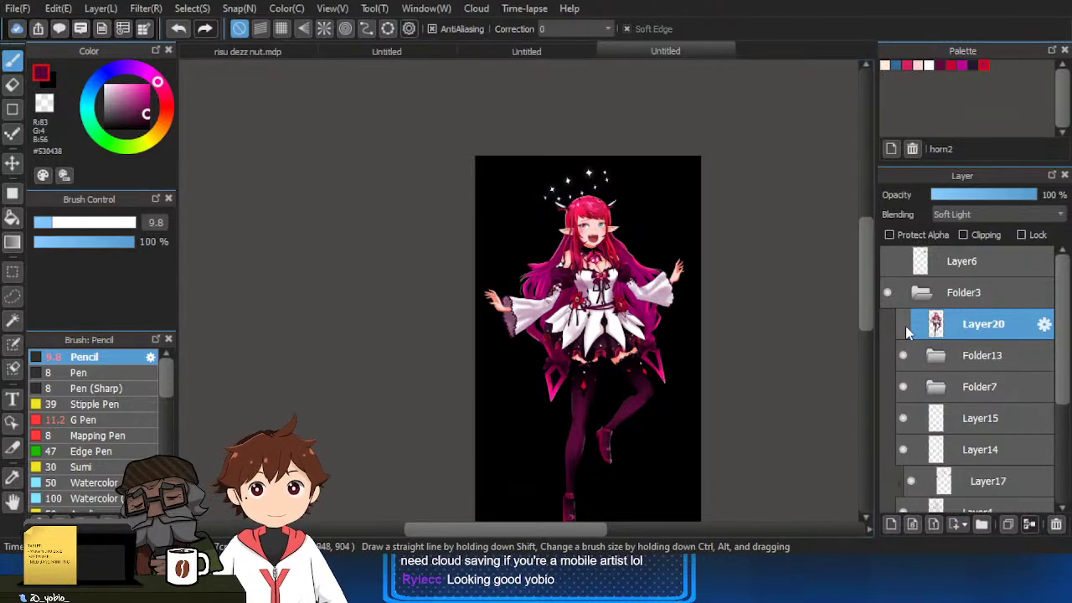
left_click(904, 324)
left_click(905, 324)
left_click(904, 324)
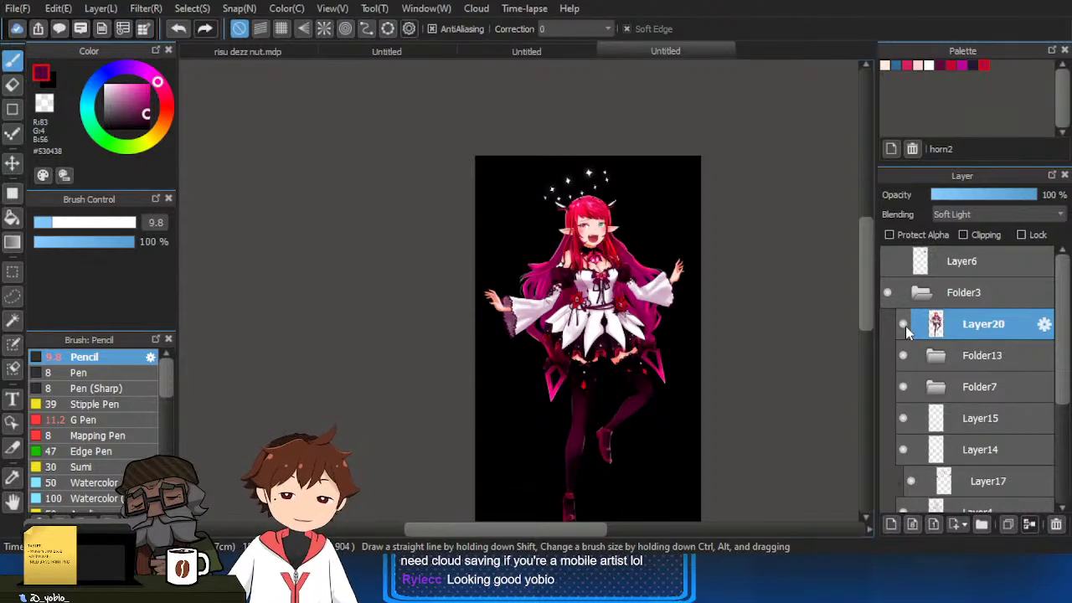
left_click_drag(993, 195, 957, 195)
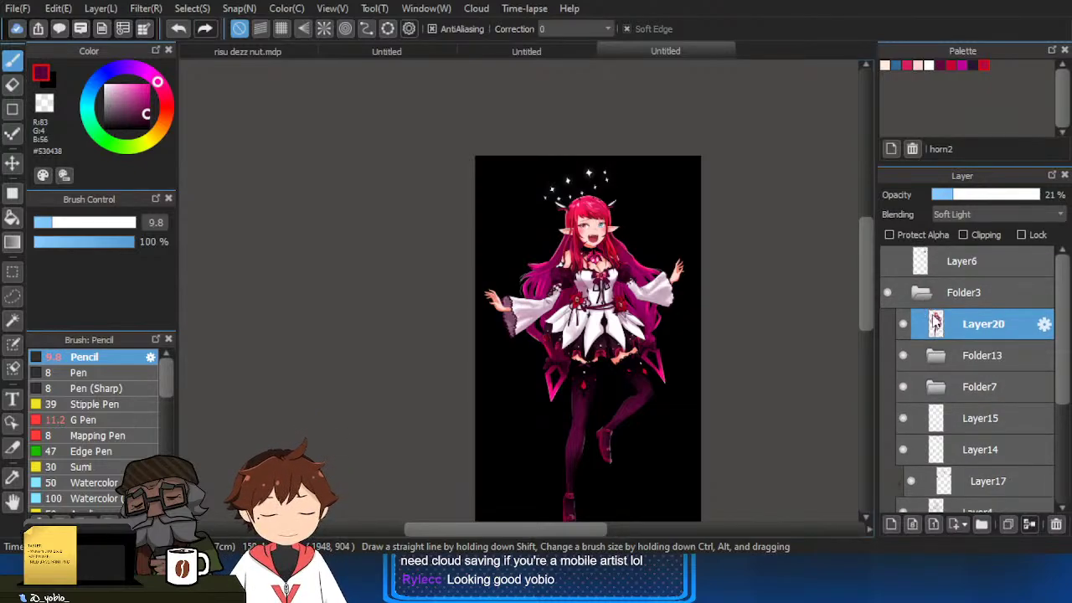
Collapse Folder3 and add a new layer directly above Layer2 for the background light.
left_click(922, 295)
left_click(927, 324)
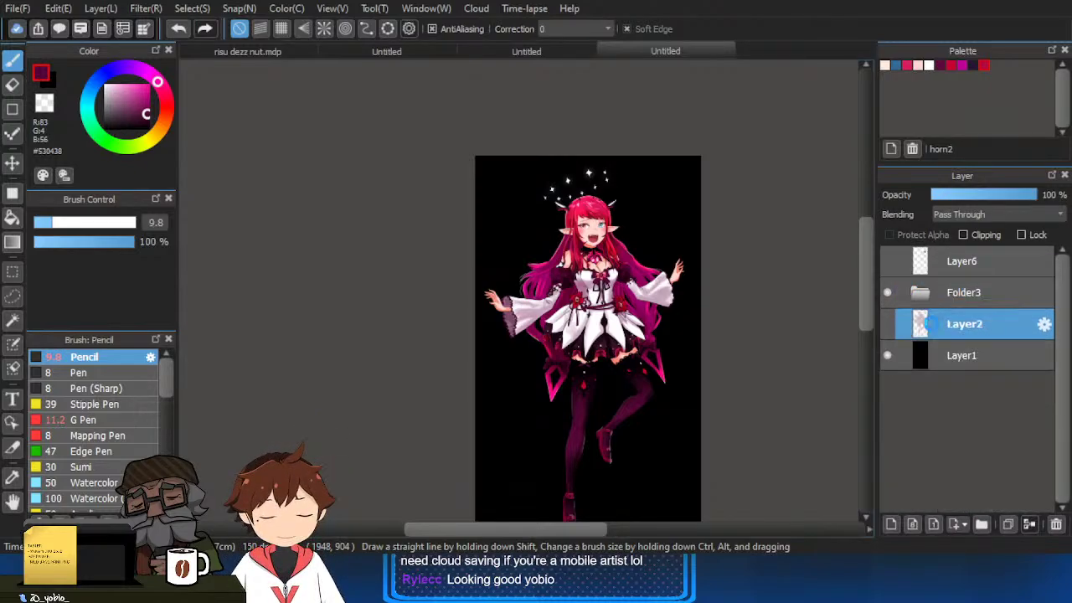
left_click(891, 525)
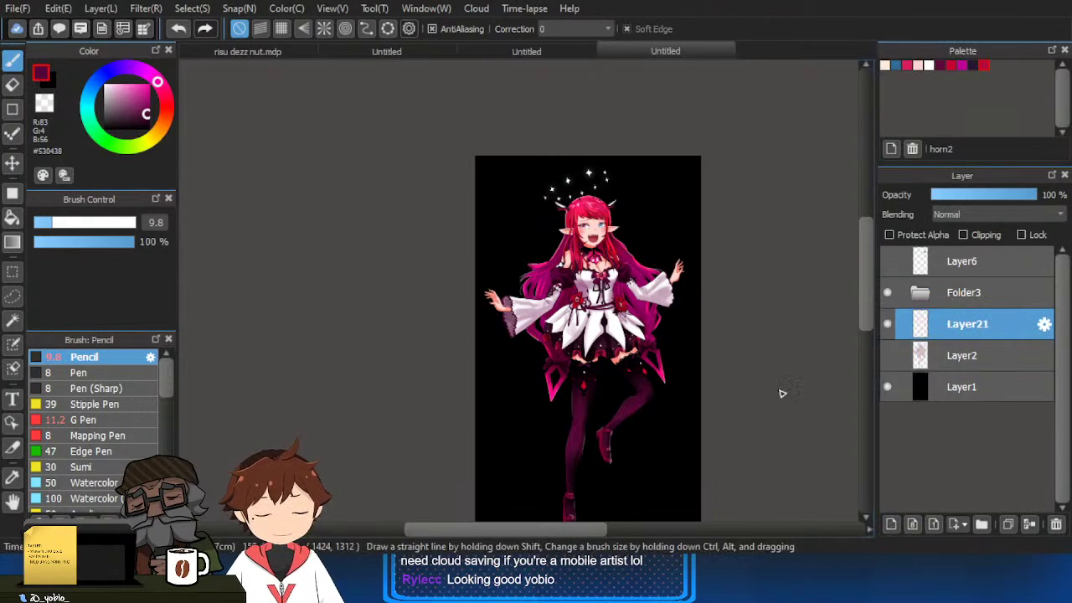
Fill the upper background behind the character with a circular foreground-to-transparent gradient in golden orange #FFBB1B, fading down from above the canvas.
left_click(157, 134)
left_click(145, 86)
left_click(12, 242)
left_click_drag(588, 163, 638, 382)
key("ctrl+z")
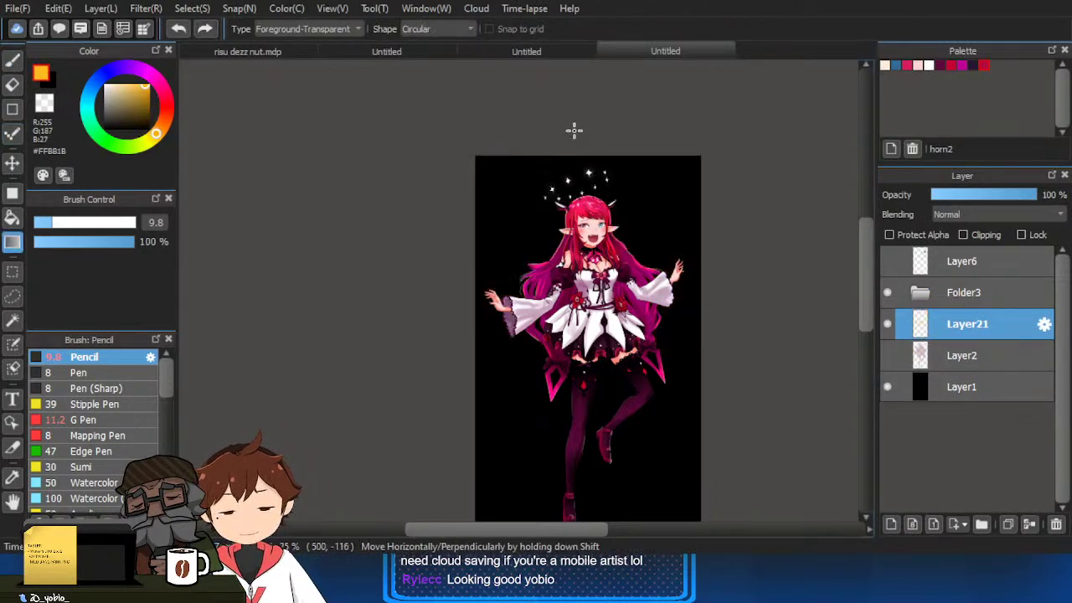
left_click_drag(586, 109, 592, 250)
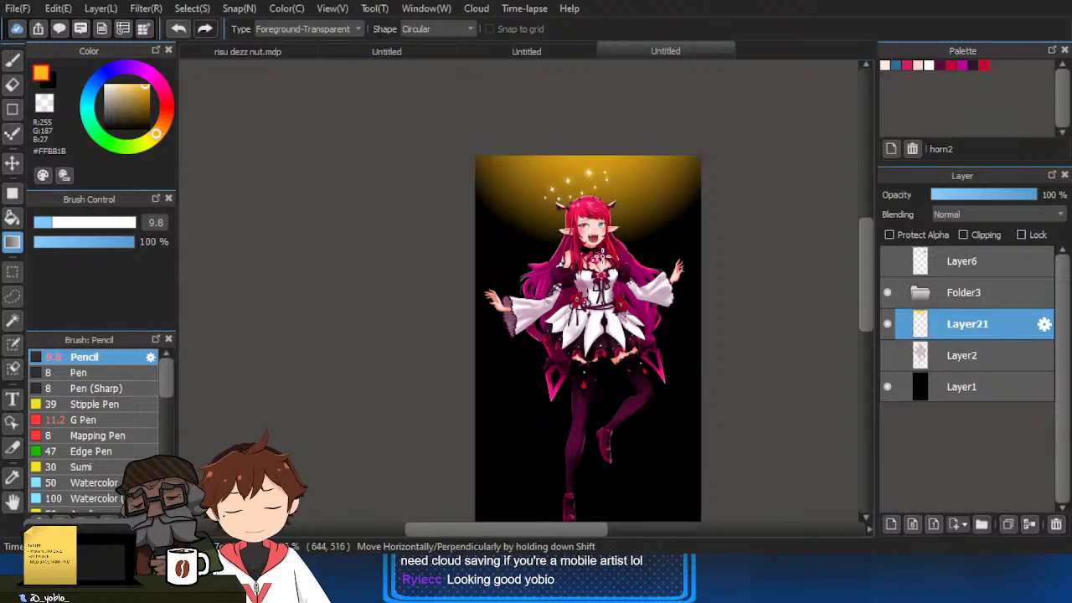
Add a smaller white circular gradient at the top centre of the golden glow on Layer21.
left_click(105, 85)
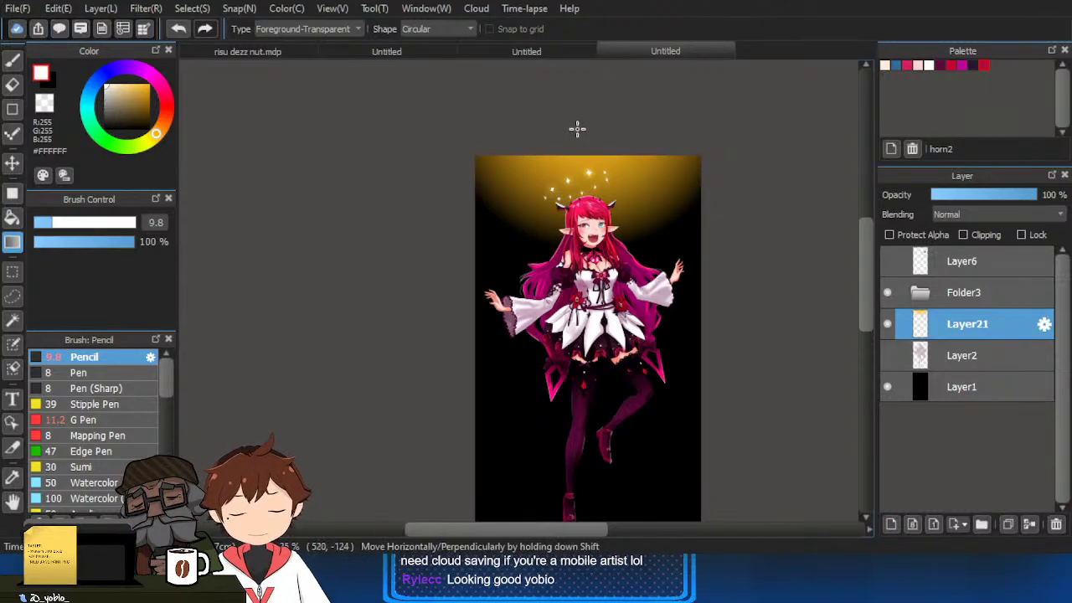
left_click_drag(580, 128, 590, 211)
key("ctrl+z")
left_click_drag(591, 117, 590, 186)
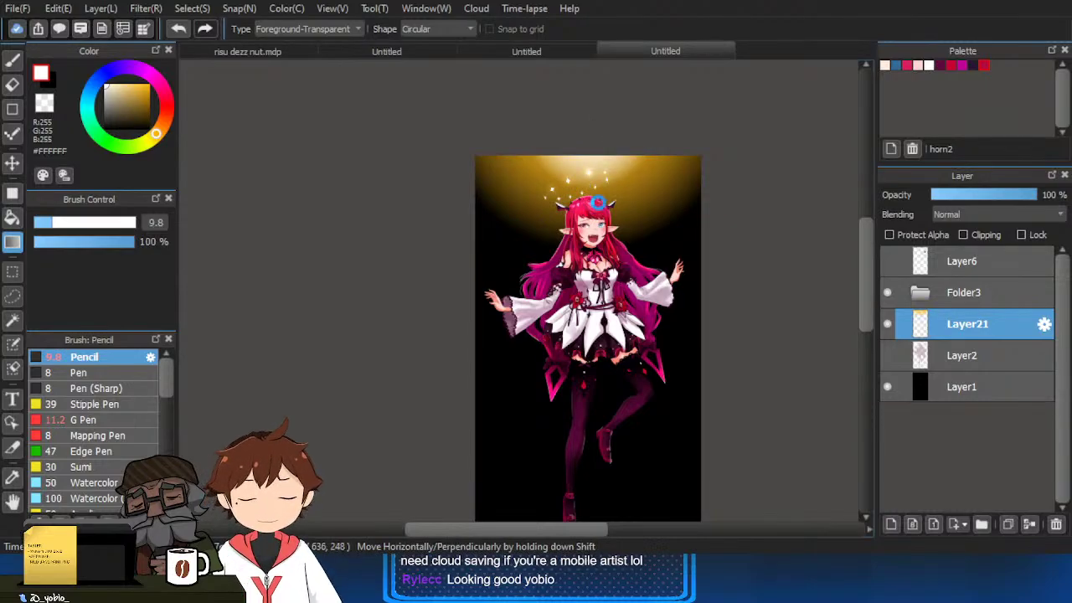
Try the radial speed-line filter on Layer21, adjusting the centre and the density of the white lines radiating from the glow.
scroll(594, 198, "down", 1)
scroll(564, 169, "up", 2)
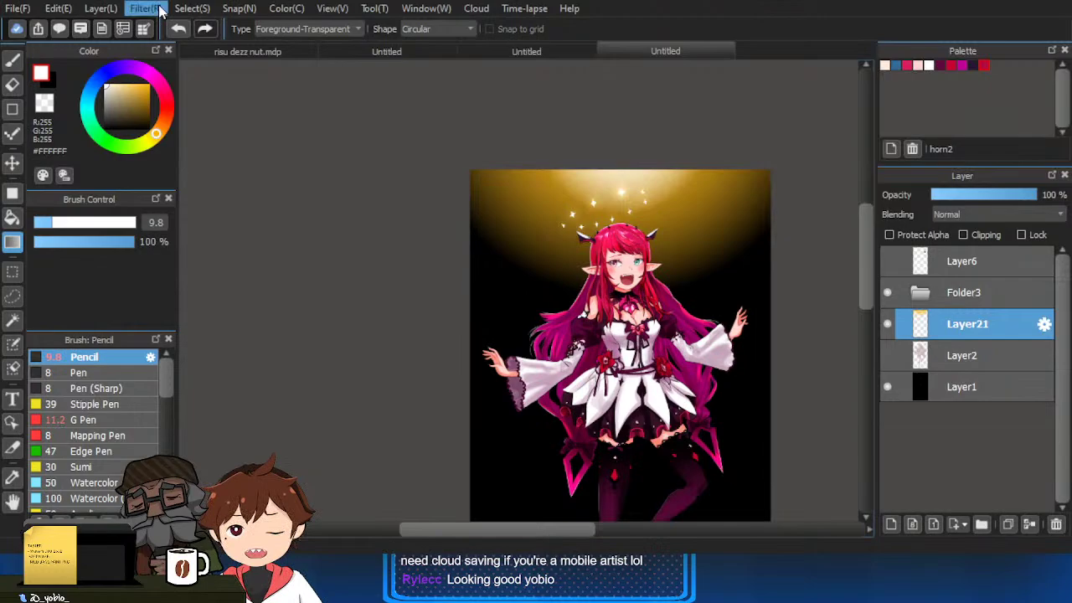
left_click(235, 370)
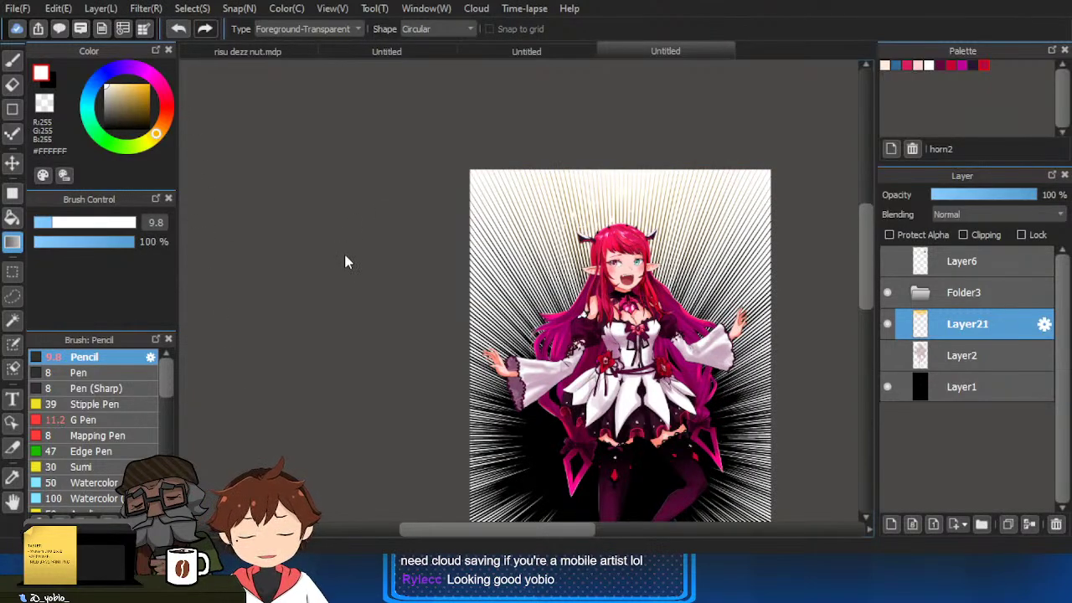
key("ctrl+y")
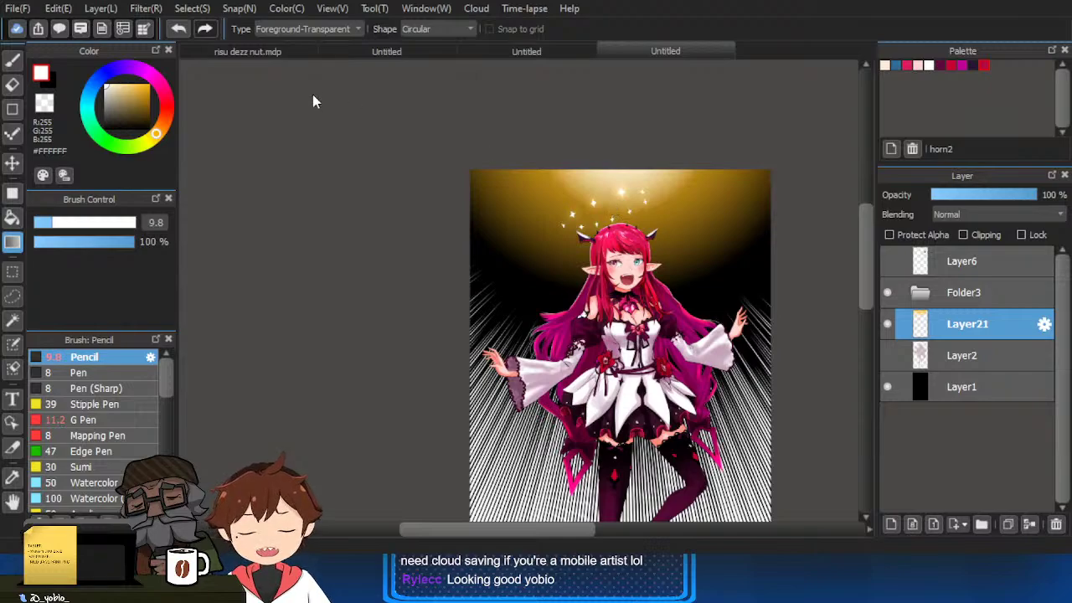
key("ctrl+z")
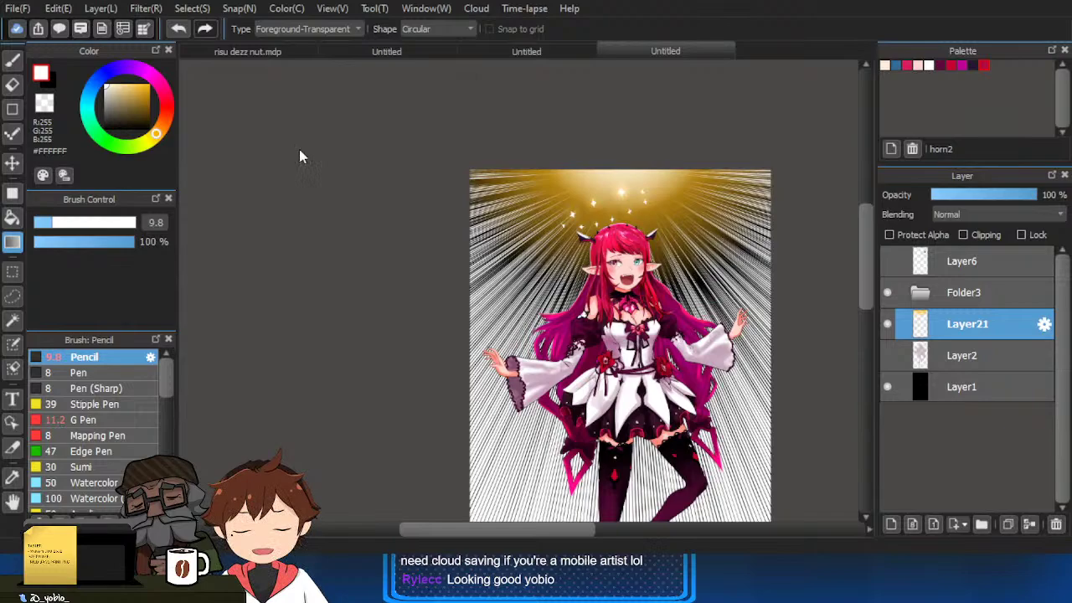
key("ctrl+y")
key("ctrl+z")
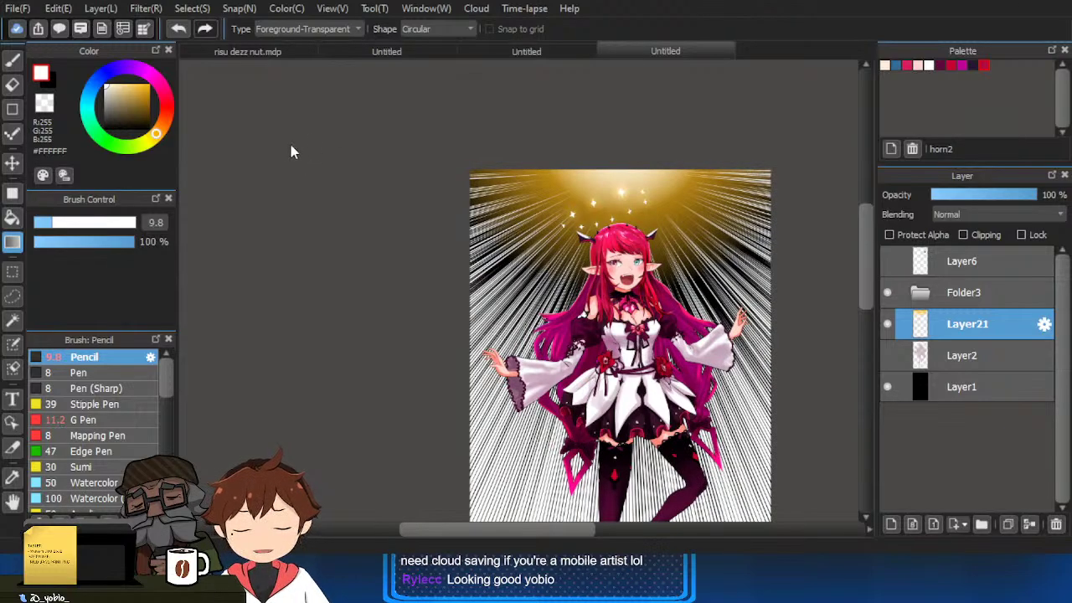
key("ctrl+z")
key("ctrl+y")
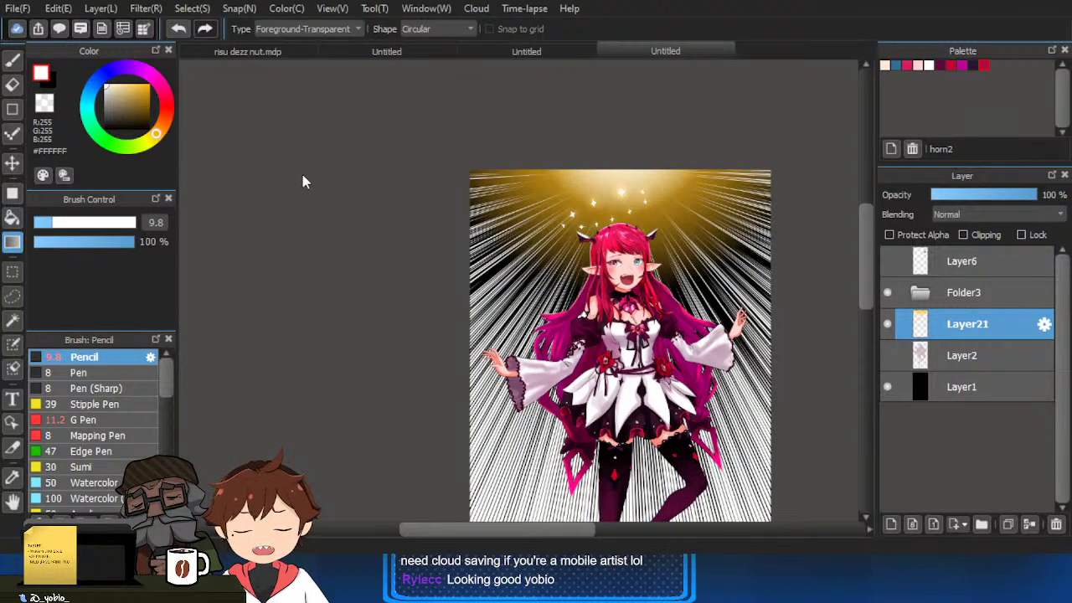
key("ctrl+y")
left_click_drag(365, 194, 410, 193)
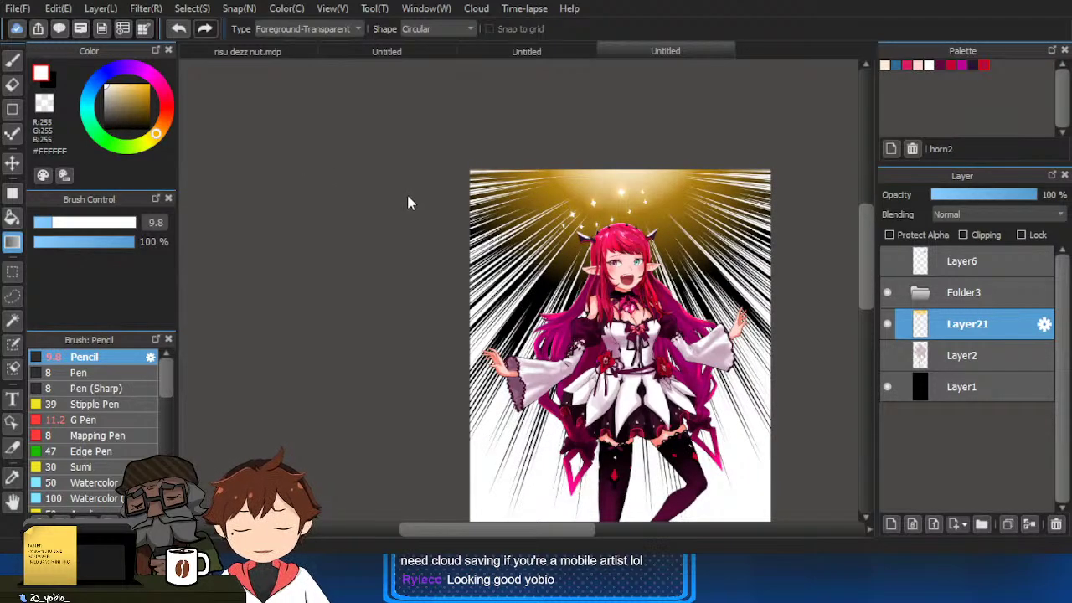
key("ctrl+y")
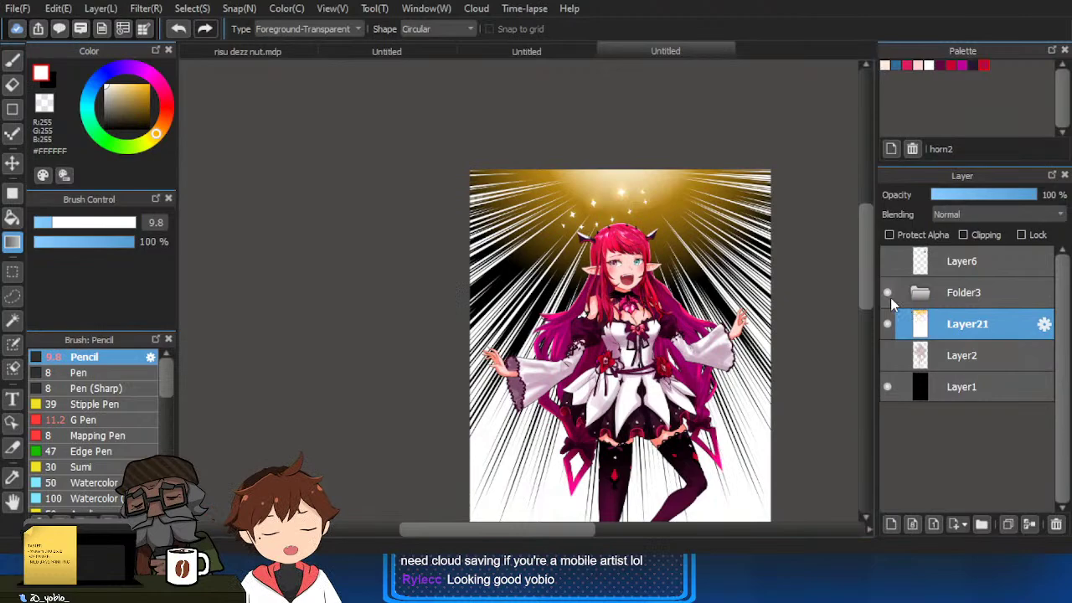
Hide Folder3 and generate the white radial speed lines on a new layer above Layer21.
left_click(888, 293)
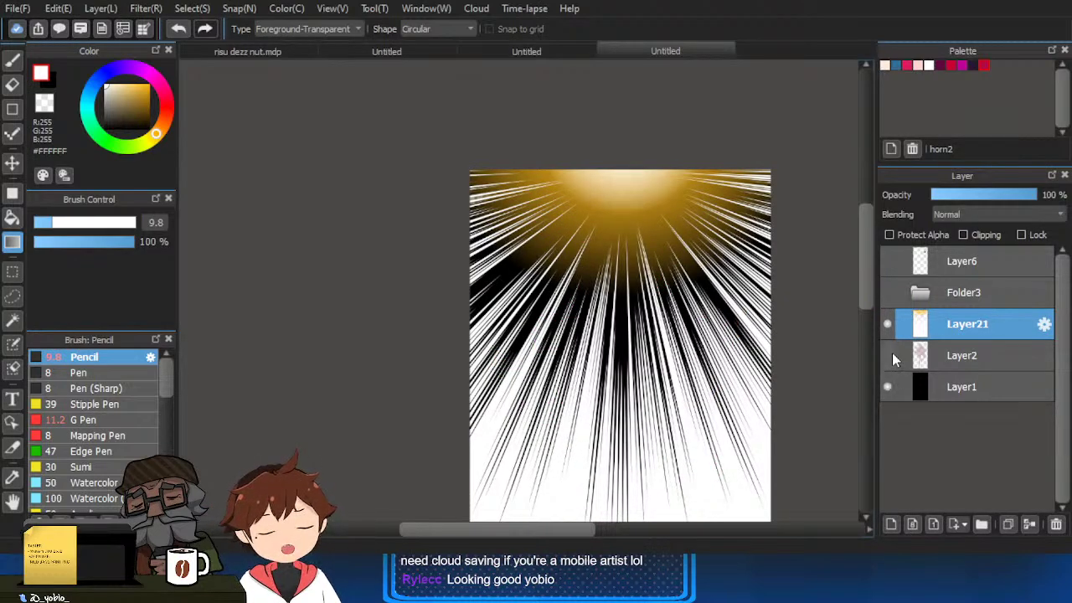
left_click(888, 355)
left_click(892, 524)
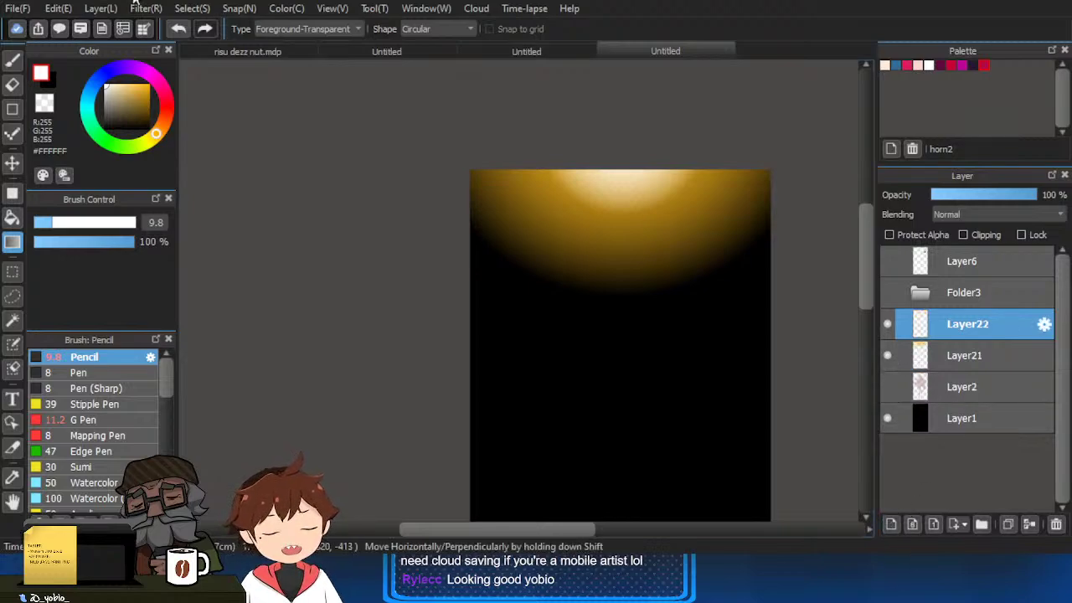
left_click(259, 381)
left_click(498, 299)
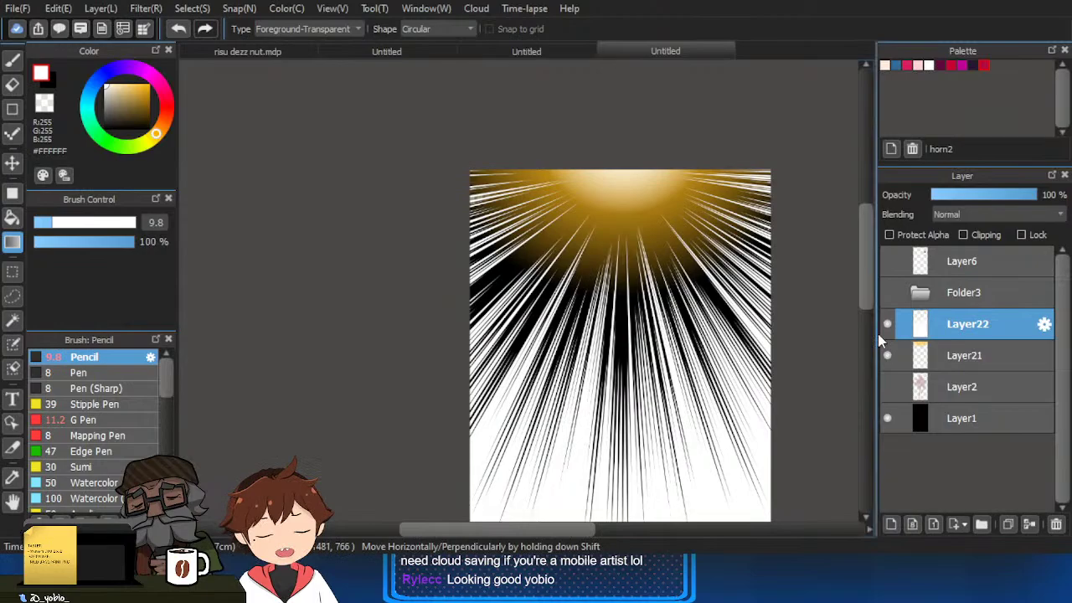
With Layer21 hidden, select the gaps between Layer22's speed lines and fill them with a large white circular gradient fading downward.
left_click(887, 355)
left_click(926, 332, "ctrl")
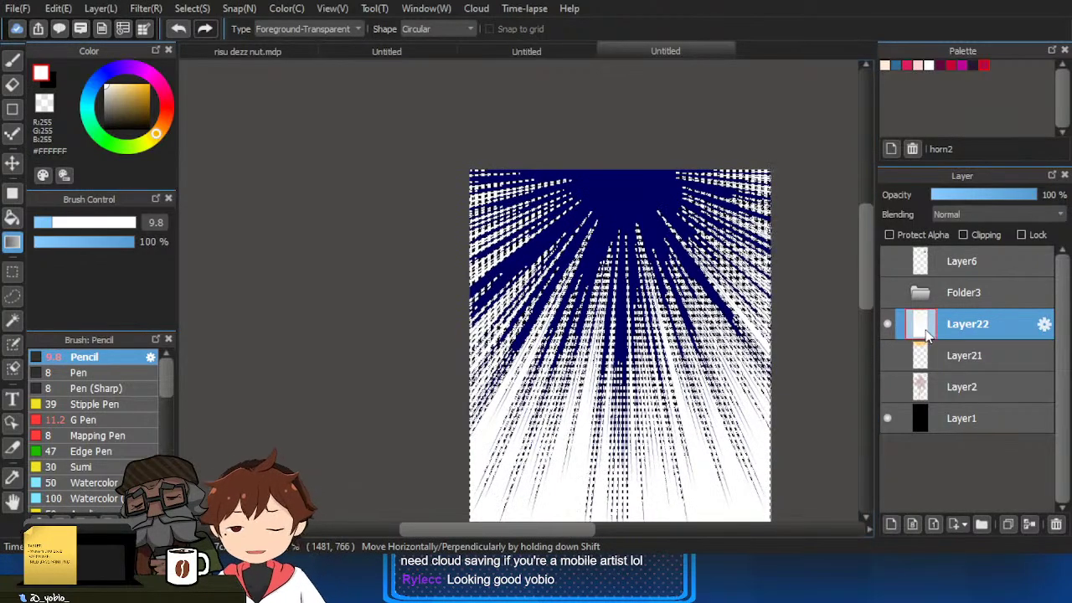
key("ctrl+shift+i")
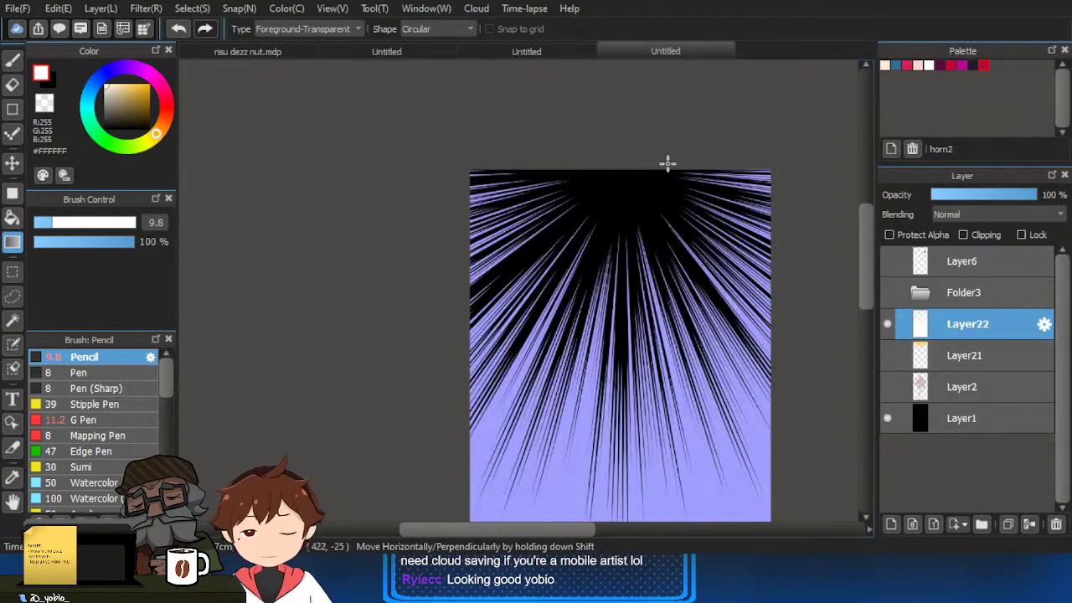
left_click_drag(681, 165, 723, 372)
key("ctrl+z")
left_click_drag(602, 138, 651, 480)
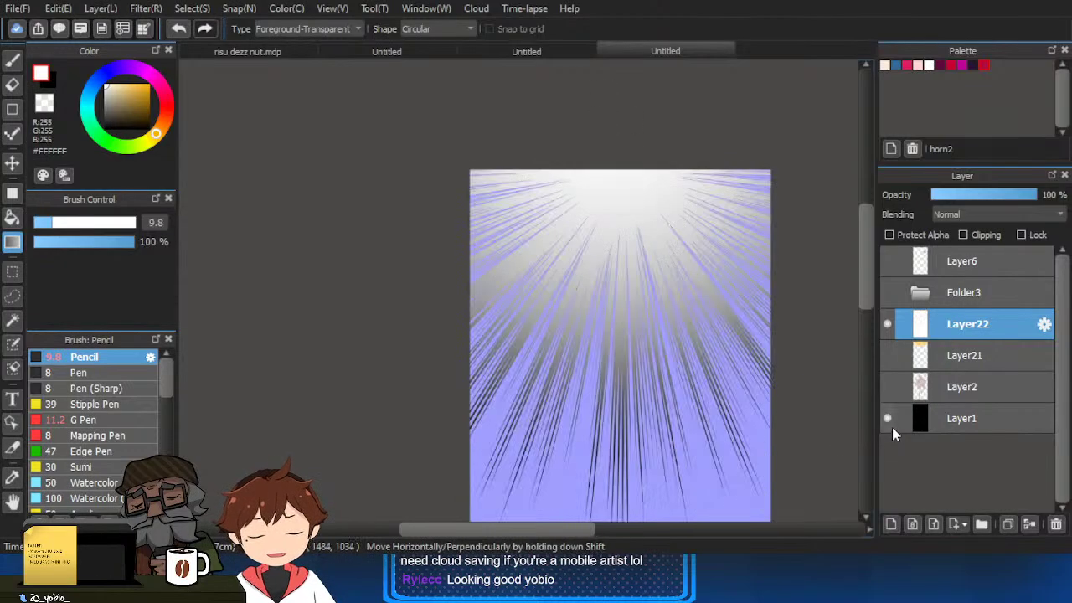
Show Layer21 and Folder3 again, and remove the solid white speed lines from Layer22 so only the gradient rays remain.
left_click(887, 356)
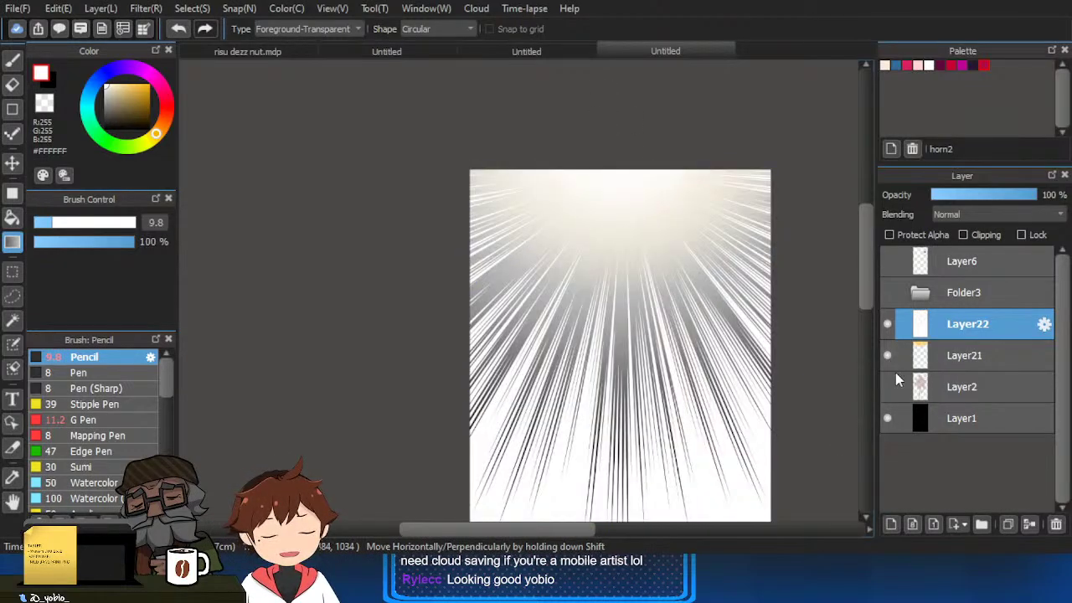
left_click(888, 293)
left_click_drag(636, 289, 625, 226)
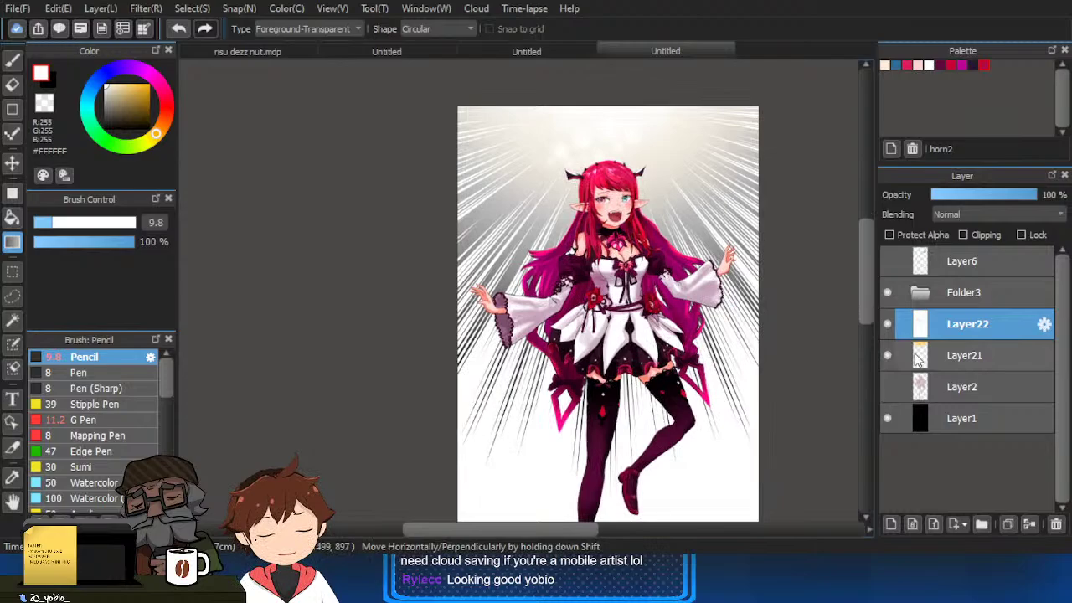
left_click(889, 327)
left_click(889, 327)
key("ctrl+z")
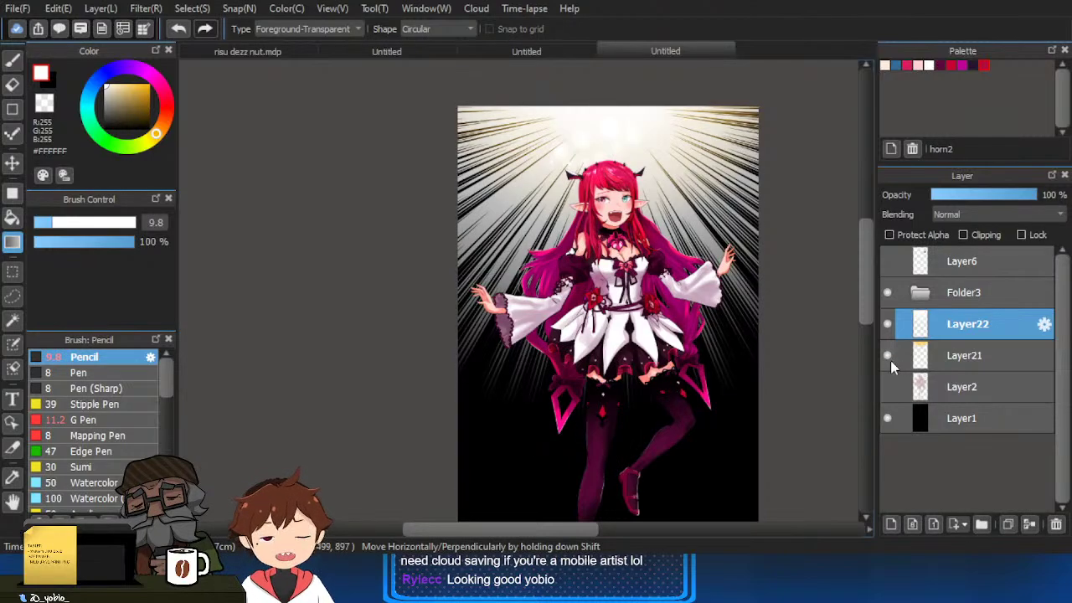
Move the ray layer Layer22 below Layer21 with Normal blending and blur its rays.
scroll(625, 242, "down", 1)
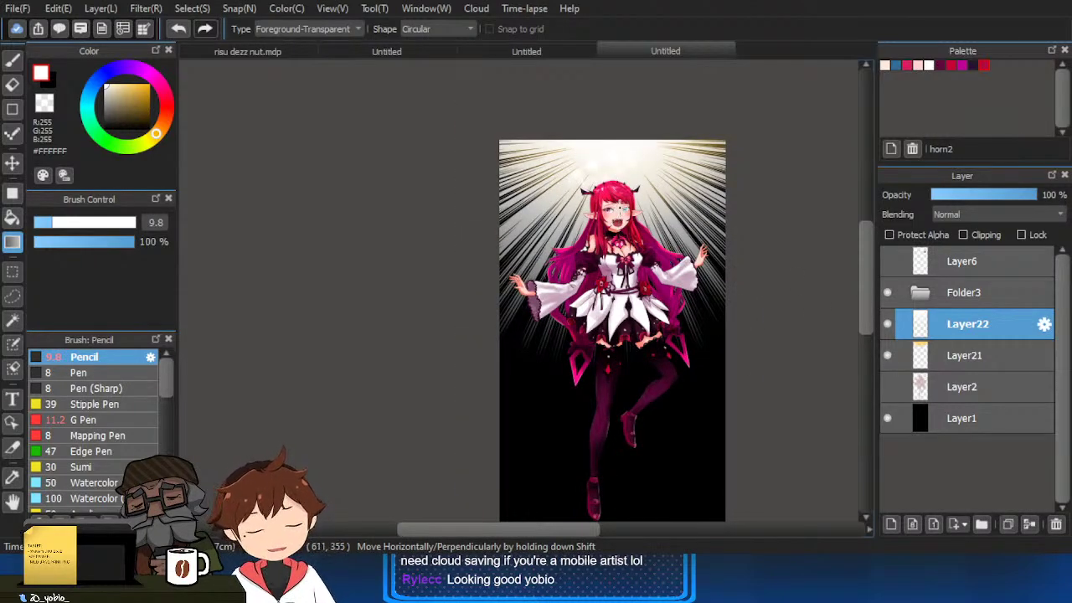
scroll(995, 220, "down", 1)
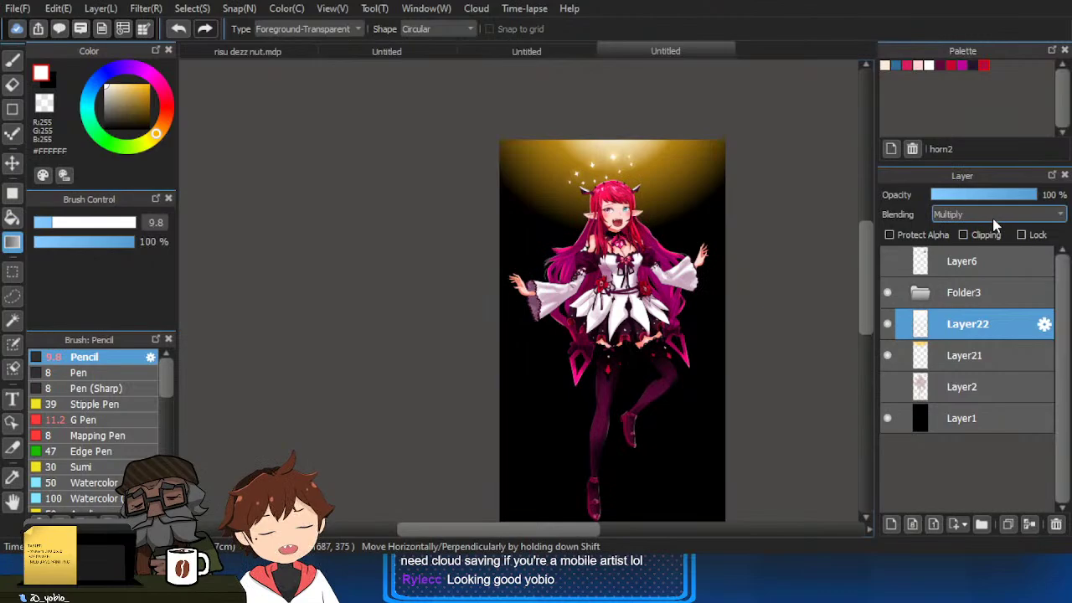
scroll(995, 220, "up", 1)
left_click_drag(967, 323, 961, 355)
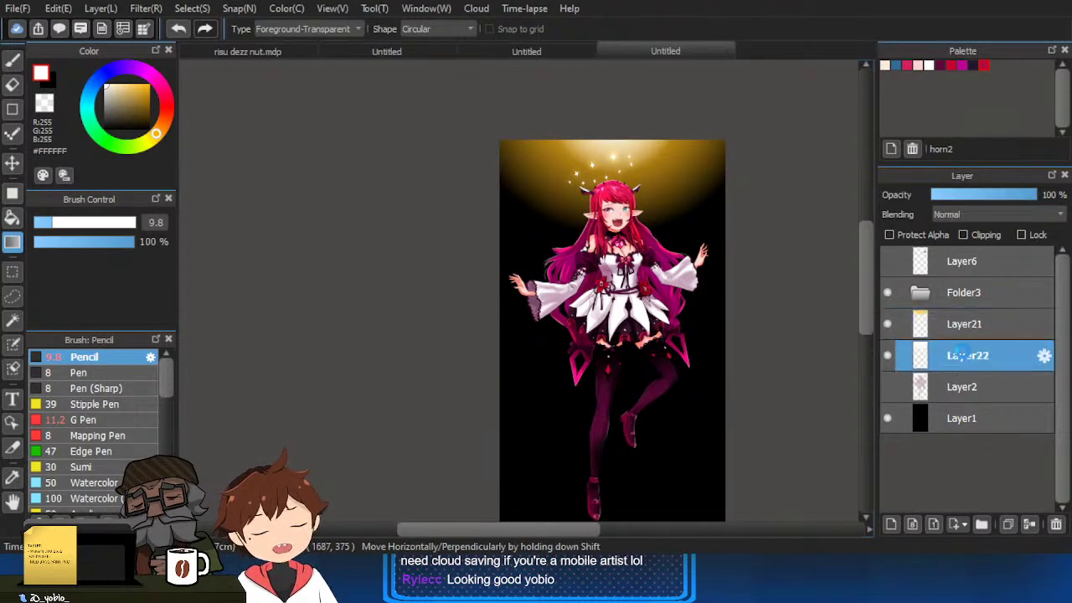
scroll(995, 219, "up", 1)
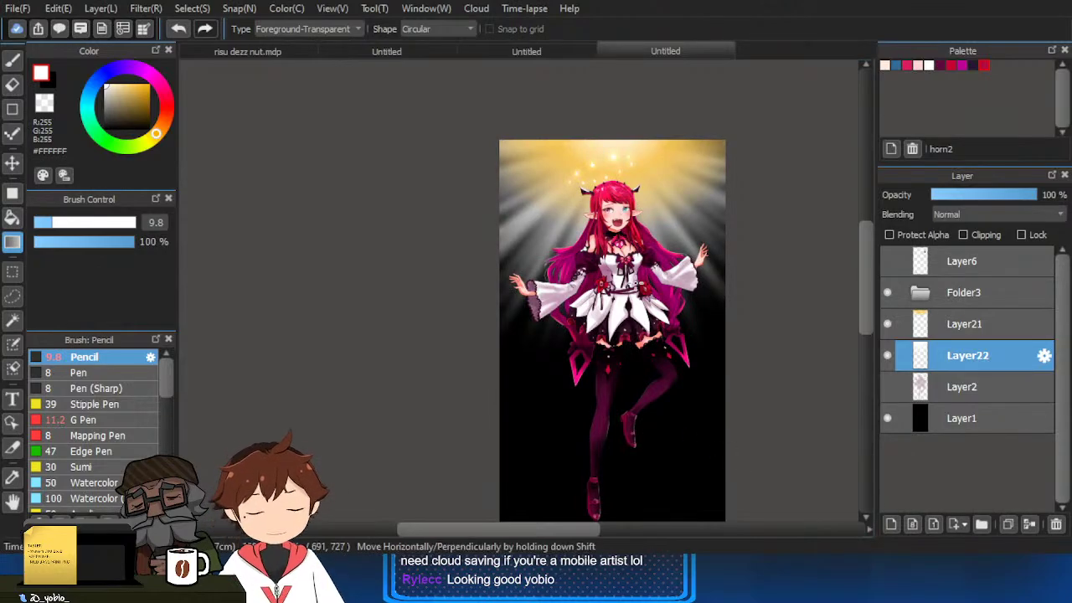
Try larger white circular gradients reaching down the canvas on Layer22, undoing each one.
scroll(746, 309, "down", 2)
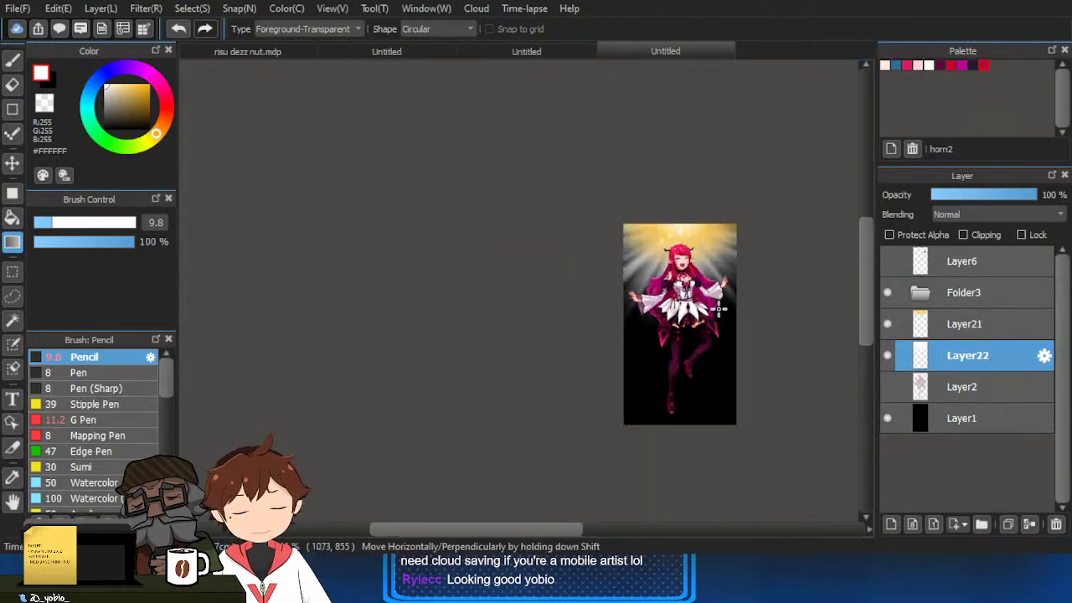
scroll(696, 264, "up", 1)
left_click_drag(692, 261, 700, 528)
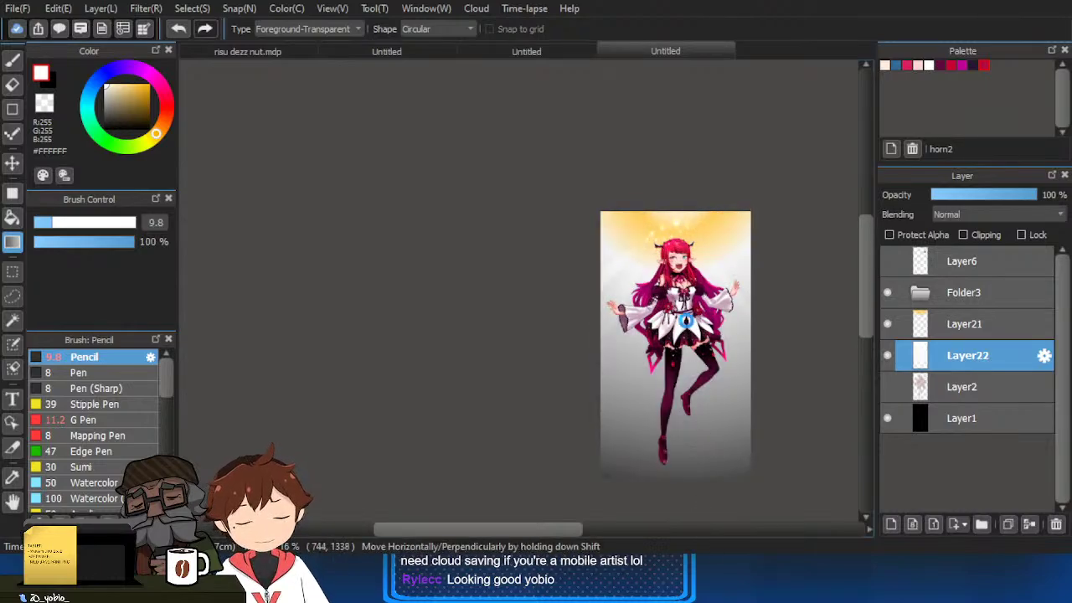
key("ctrl+z")
left_click_drag(658, 156, 666, 432)
key("ctrl+z")
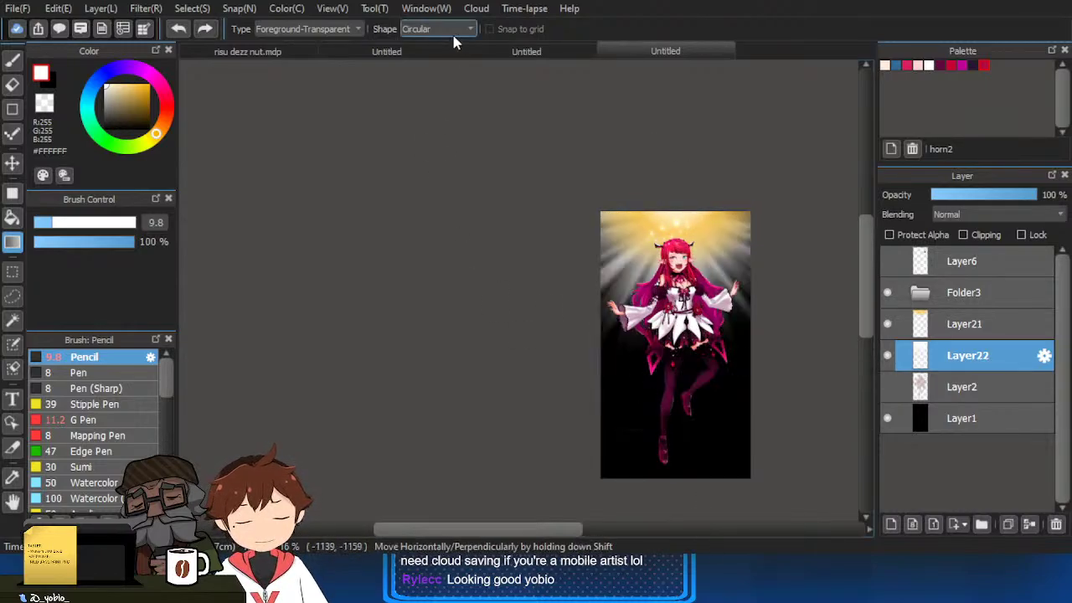
Try a white linear gradient running down the canvas on Layer22 and undo it.
left_click_drag(689, 180, 749, 488)
key("ctrl+z")
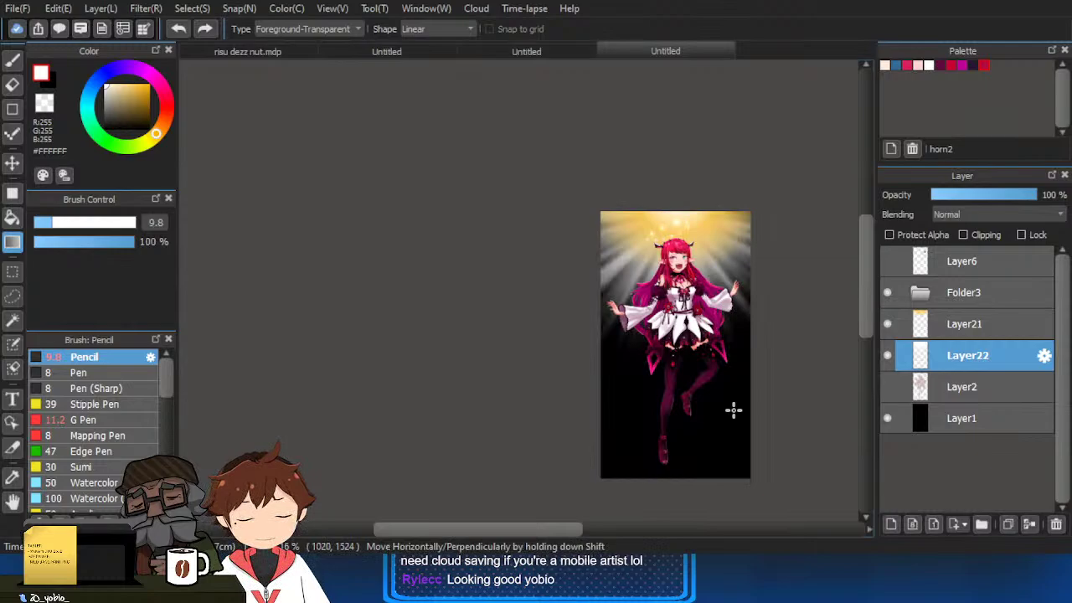
left_click_drag(736, 413, 708, 415)
Try white and red (#FF4755) linear gradients rising from the canvas's lower edge on Layer1, undoing each one.
left_click(955, 422)
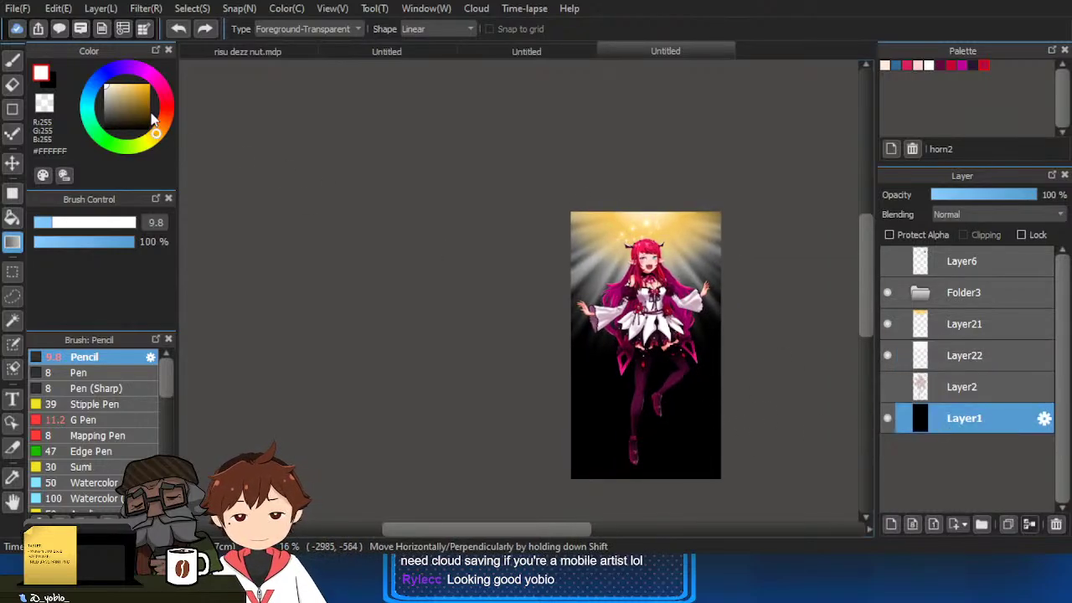
left_click(167, 104)
left_click_drag(681, 488, 684, 388)
key("ctrl+z")
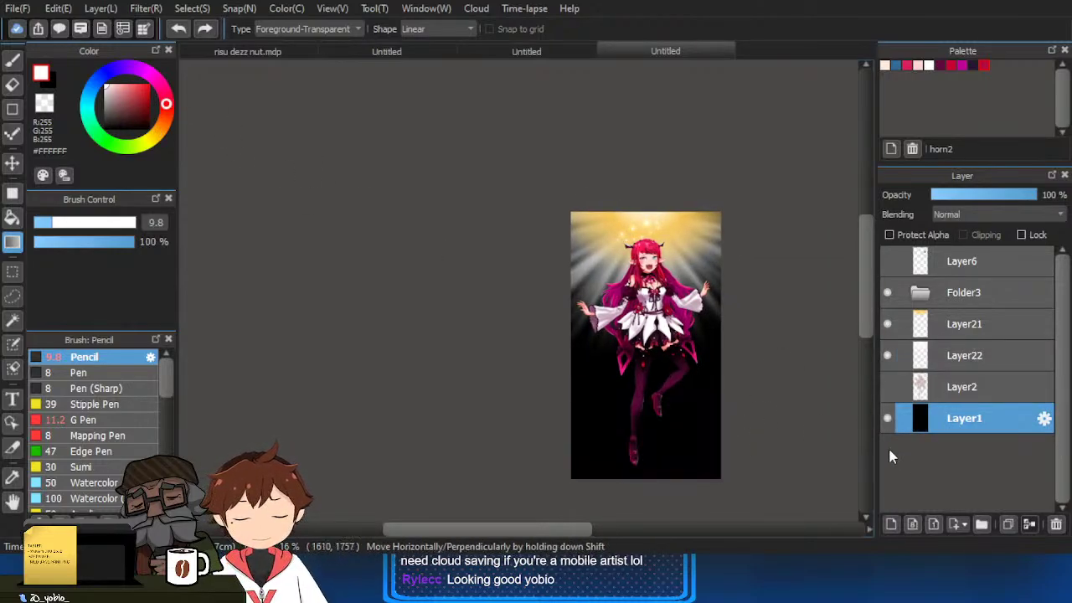
left_click(129, 96)
left_click_drag(649, 486, 651, 377)
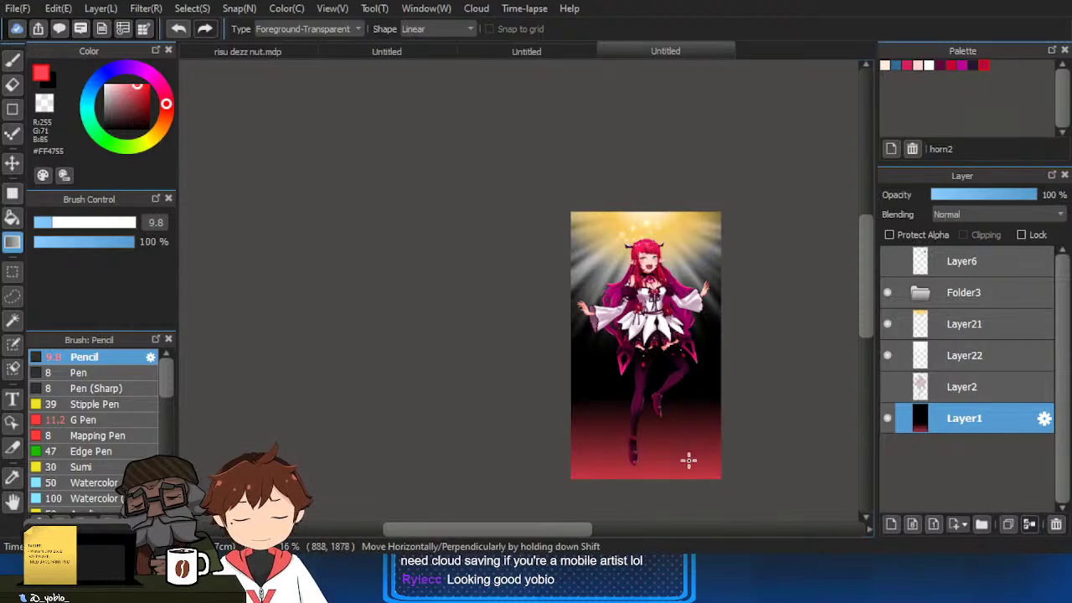
key("ctrl+z")
Fill the lower part of Layer1's black background with a dark purple (#290A2D) linear gradient fading upward.
right_click(606, 408)
left_click(101, 77)
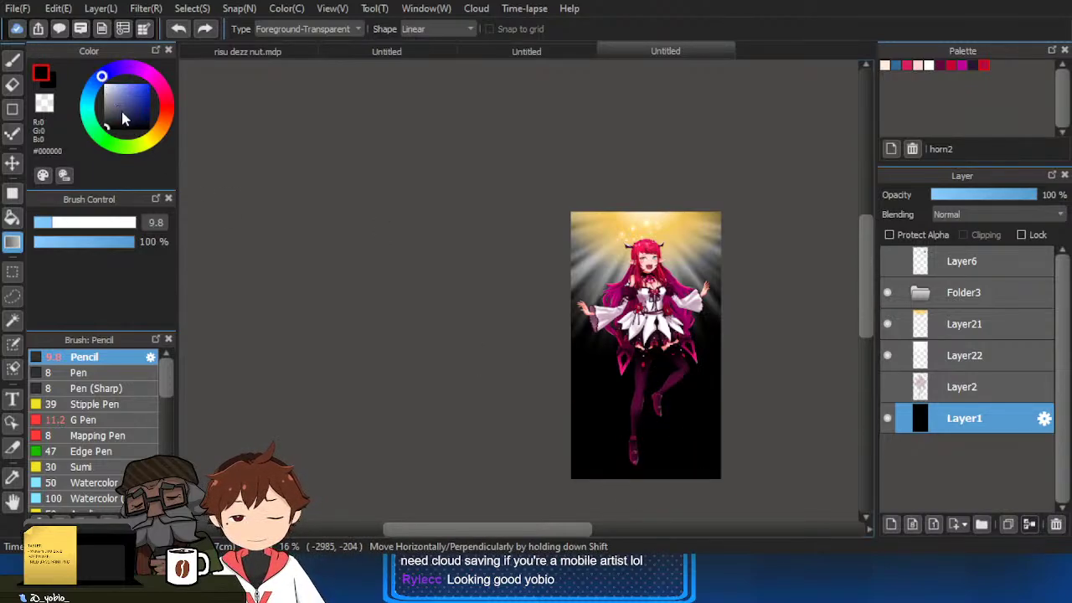
left_click(144, 71)
left_click(139, 121)
left_click_drag(687, 480, 671, 414)
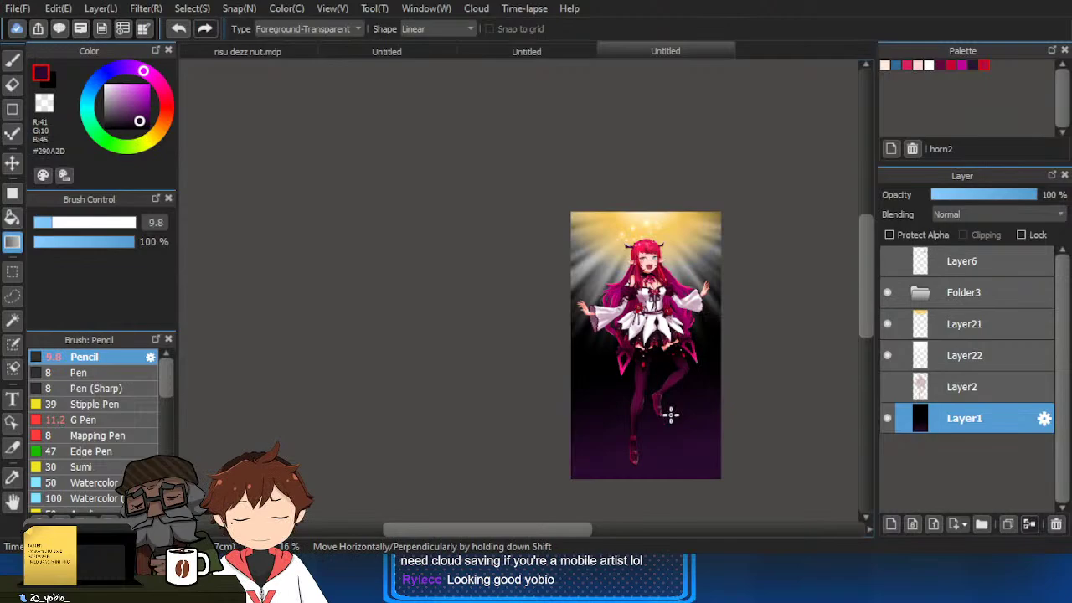
left_click_drag(672, 488, 680, 416)
scroll(676, 414, "up", 2)
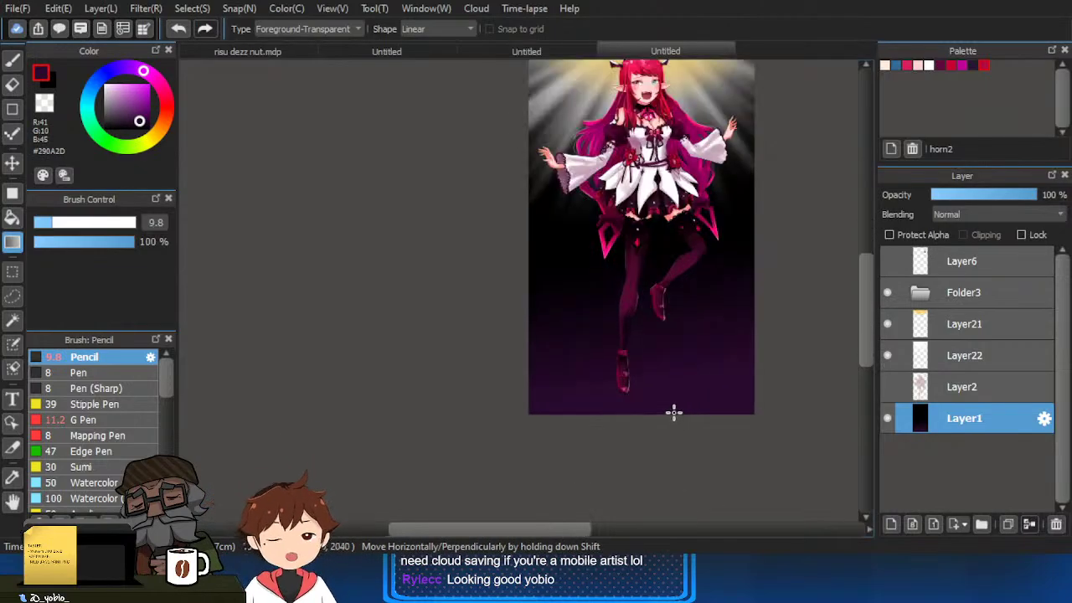
key("ctrl+z")
left_click_drag(549, 452, 580, 313)
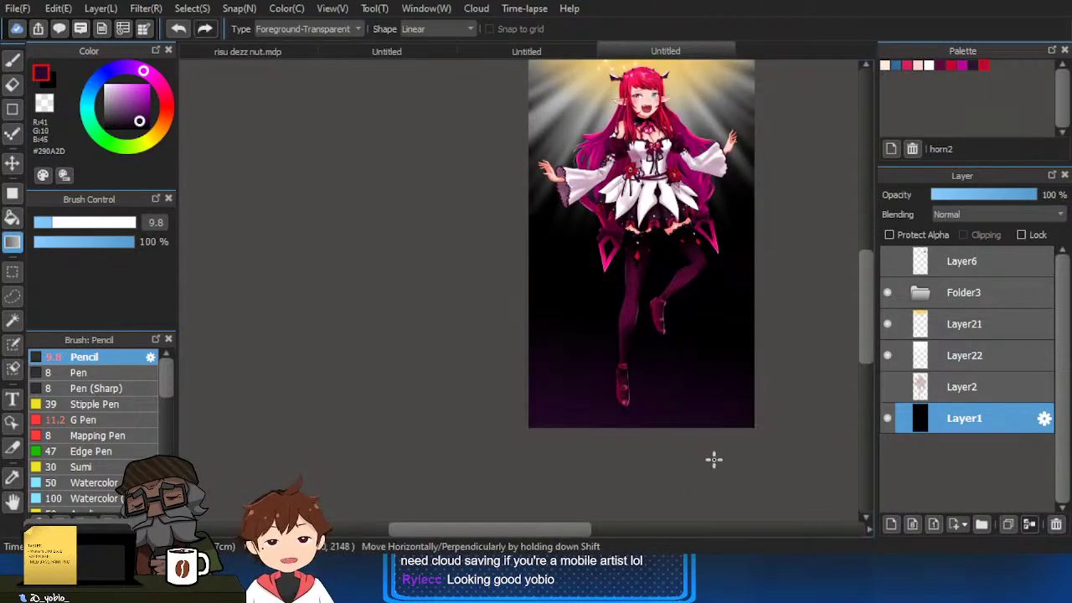
left_click_drag(711, 435, 712, 485)
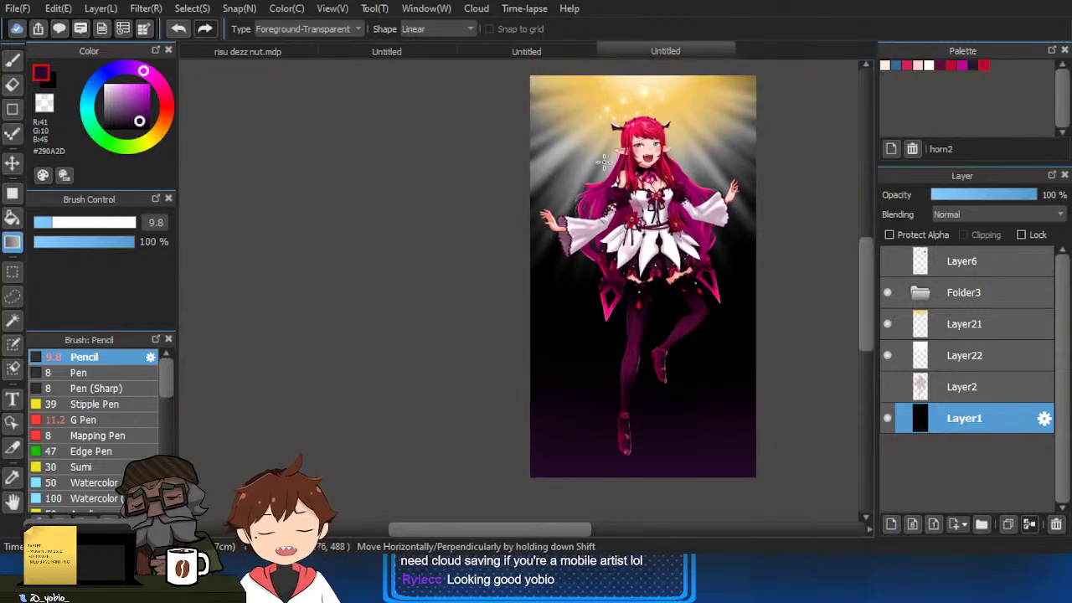
Set the blending of the golden glow Layer21 and the ray layer Layer22 to Add.
scroll(638, 169, "up", 2)
scroll(638, 168, "down", 2)
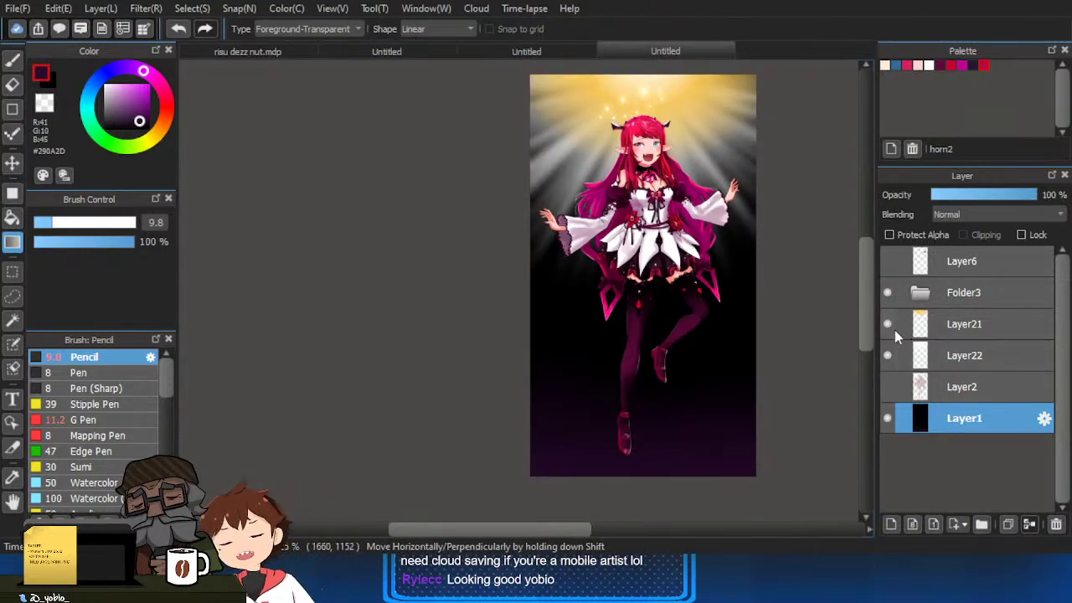
left_click(934, 325)
scroll(986, 216, "down", 3)
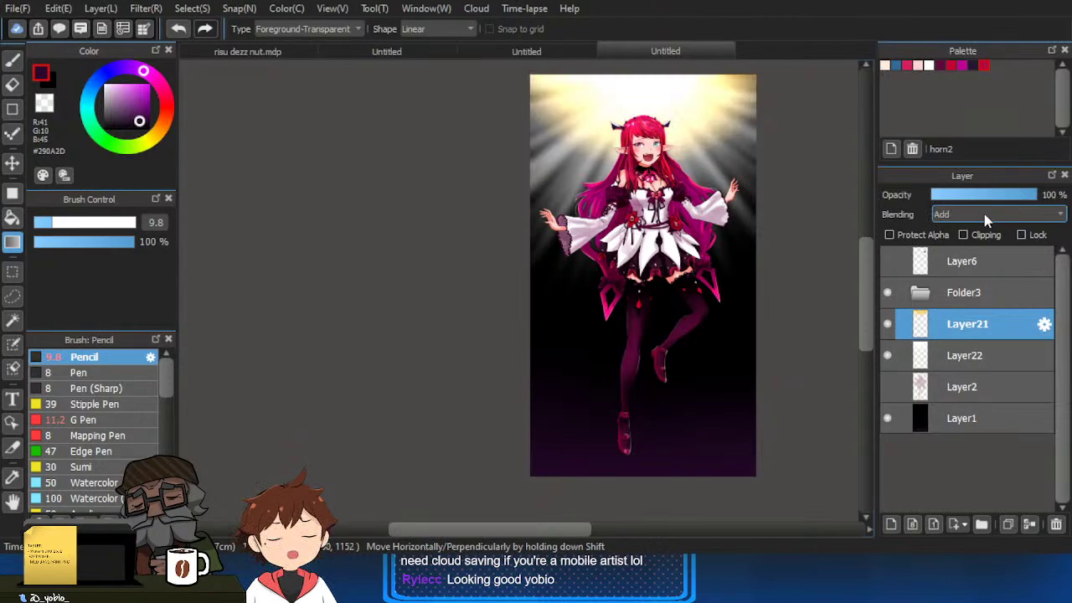
left_click(972, 355)
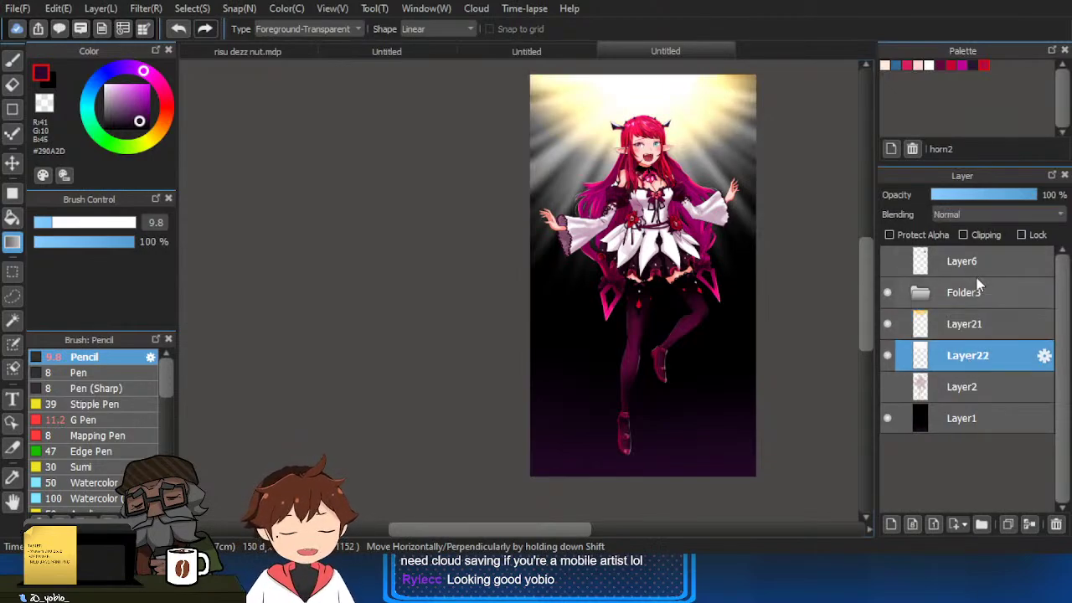
scroll(980, 209, "down", 3)
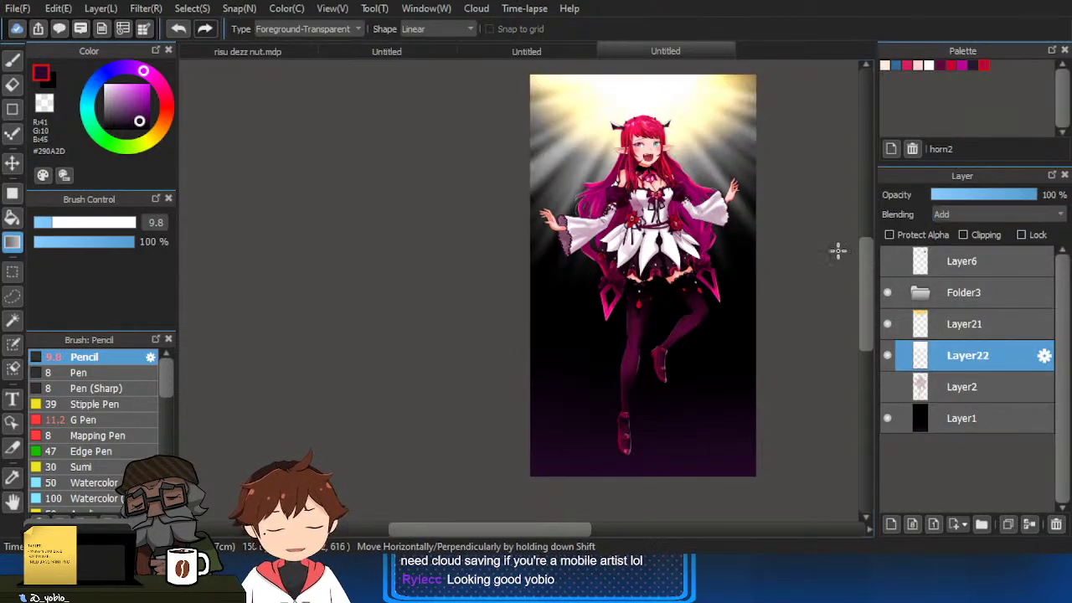
Merge Layer21 down into Layer22, duplicate the merged layer, and hide the lower copy.
left_click(972, 324)
left_click(1032, 527)
scroll(575, 271, "down", 1)
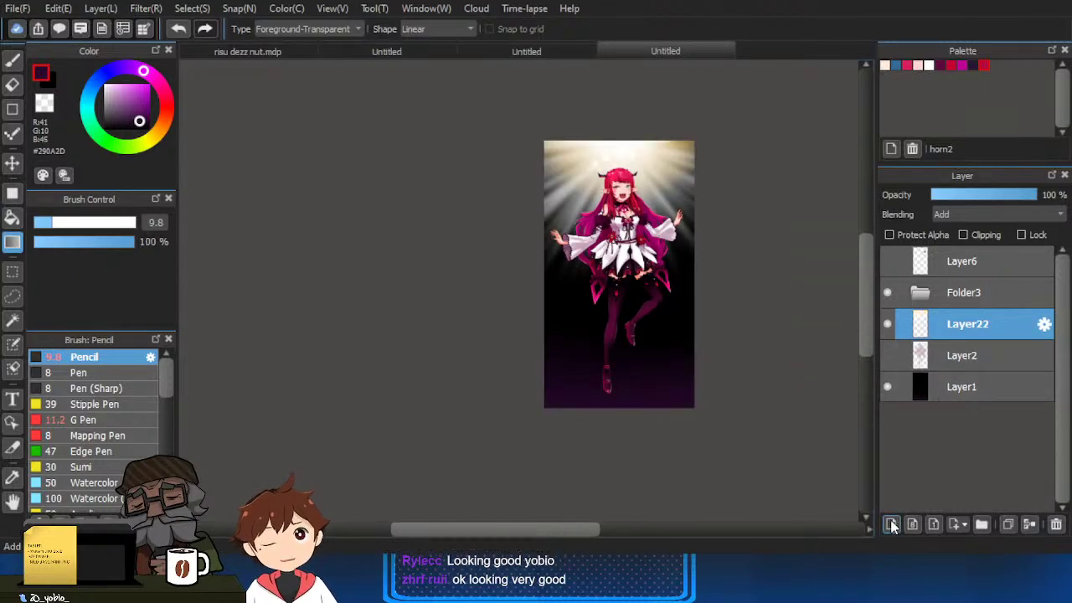
left_click(1008, 524)
left_click(888, 355)
scroll(637, 201, "down", 1)
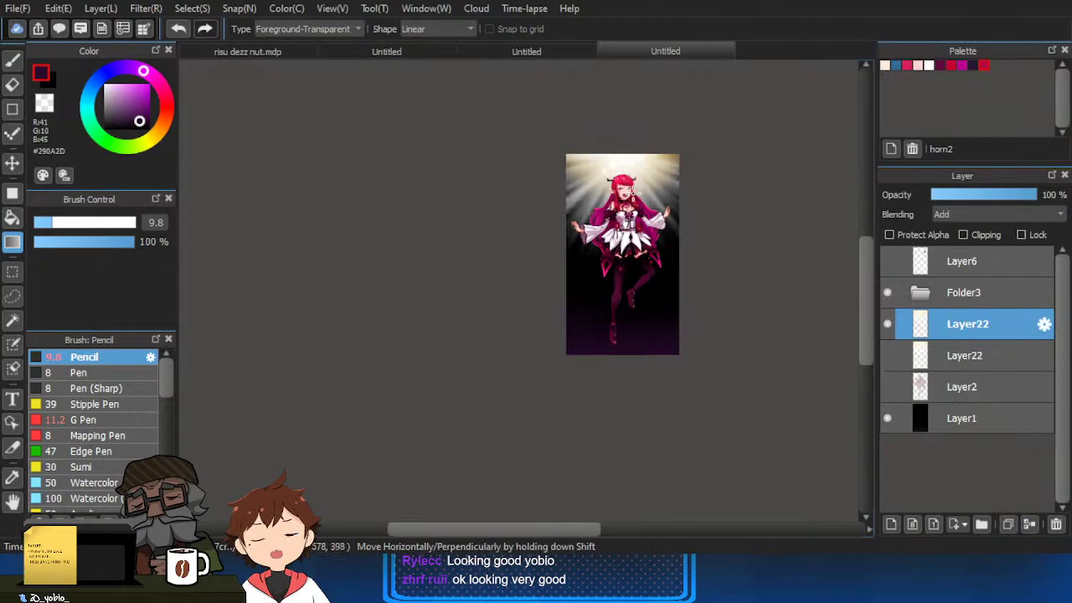
Transform the upper Layer22 by moving the rays up, stretching them down to the thighs, and widening them slightly past both canvas edges.
scroll(644, 196, "up", 1)
key("ctrl+t")
left_click_drag(643, 193, 643, 154)
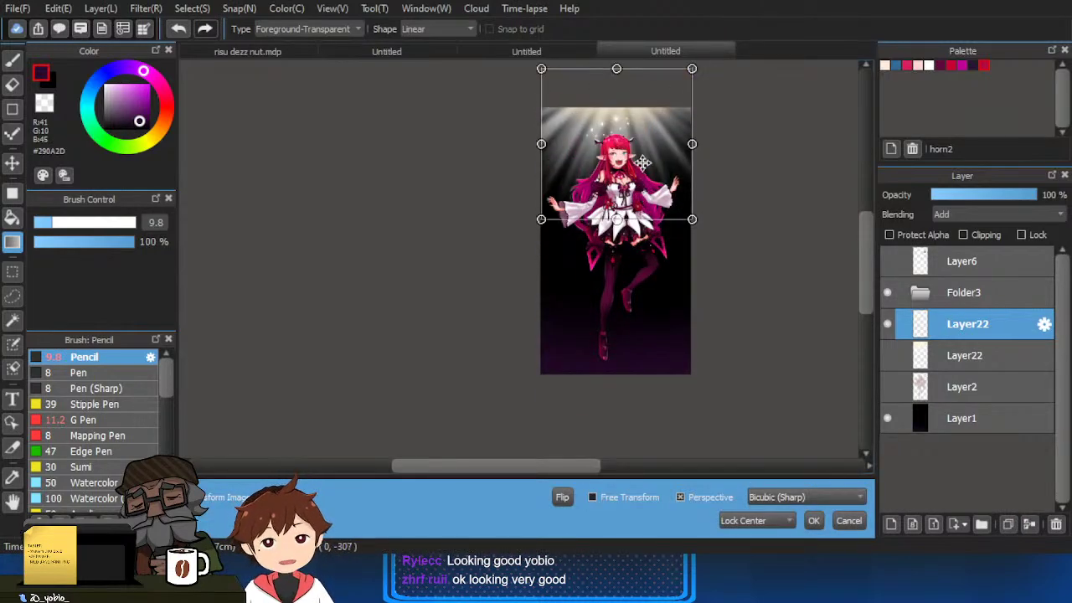
left_click_drag(617, 220, 615, 279)
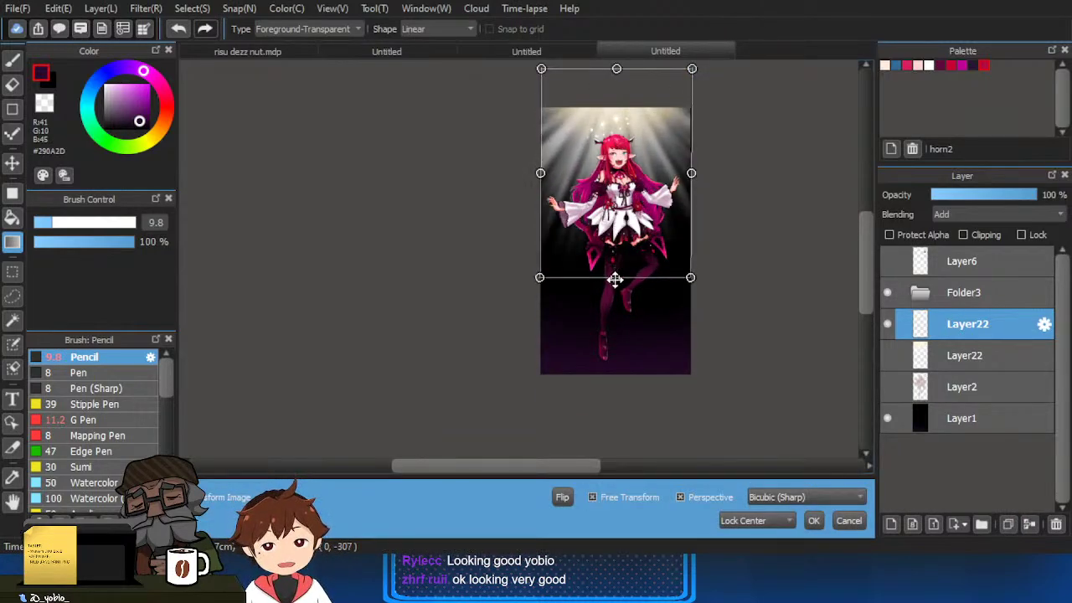
left_click_drag(693, 175, 698, 176)
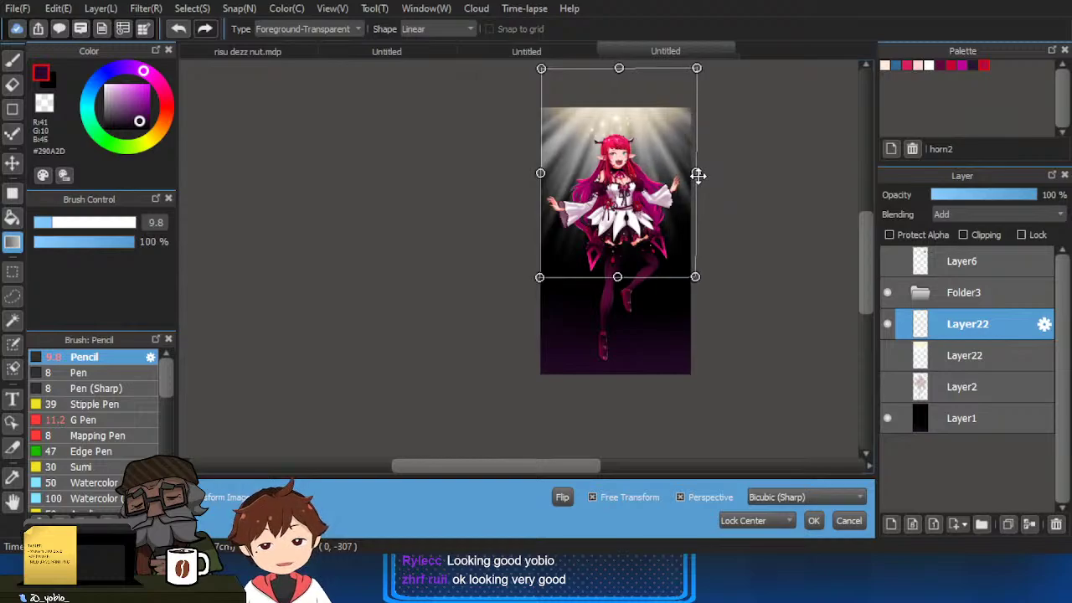
left_click_drag(540, 174, 535, 176)
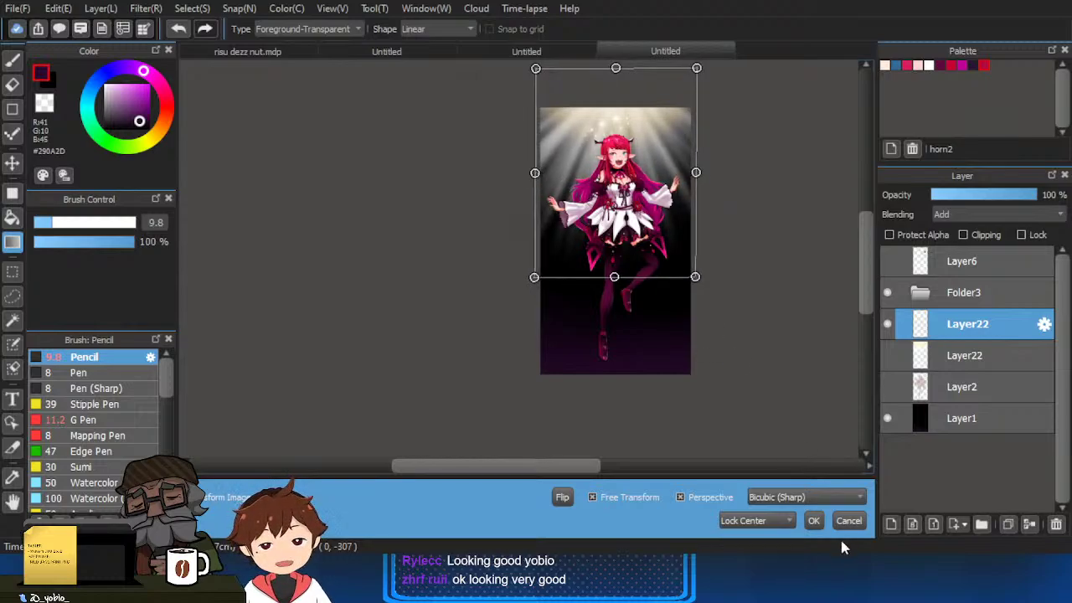
left_click(812, 520)
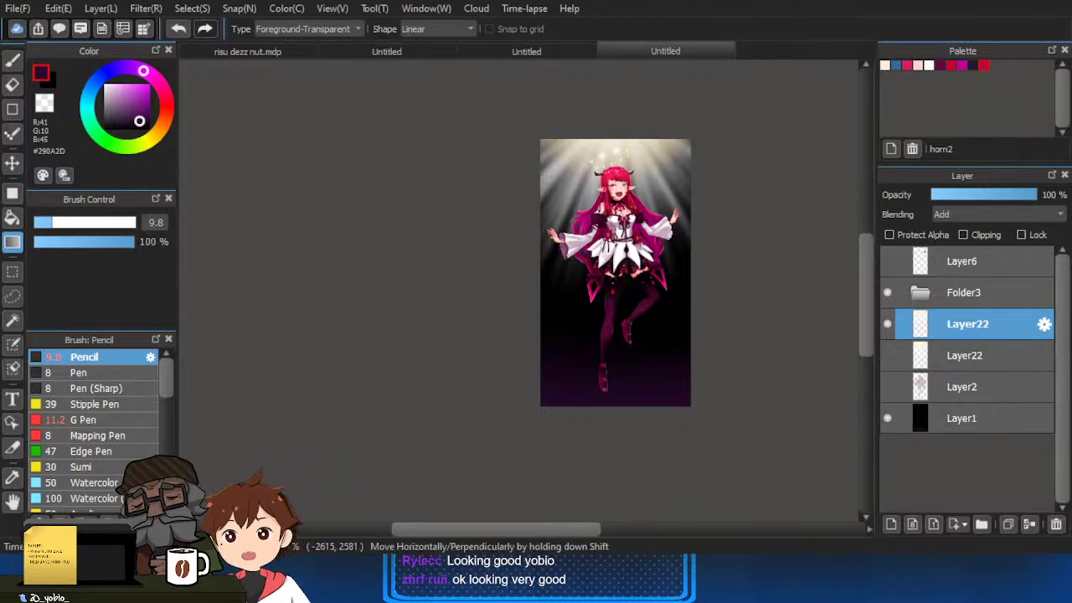
Choose the stars brush and add a new layer, Layer24, above Folder3.
left_click_drag(163, 382, 165, 447)
left_click(122, 406)
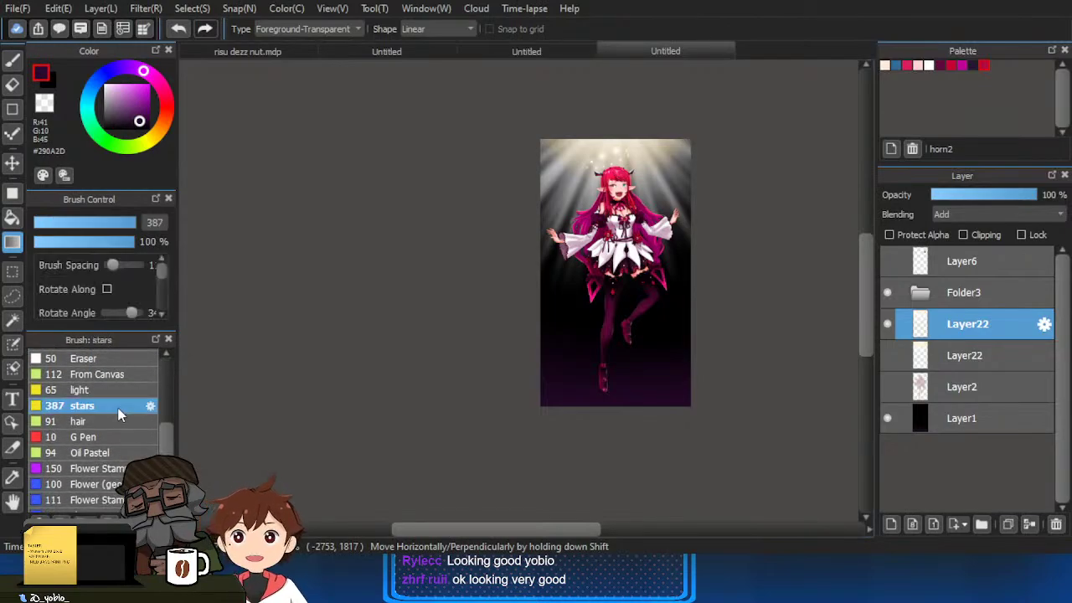
scroll(606, 224, "up", 2)
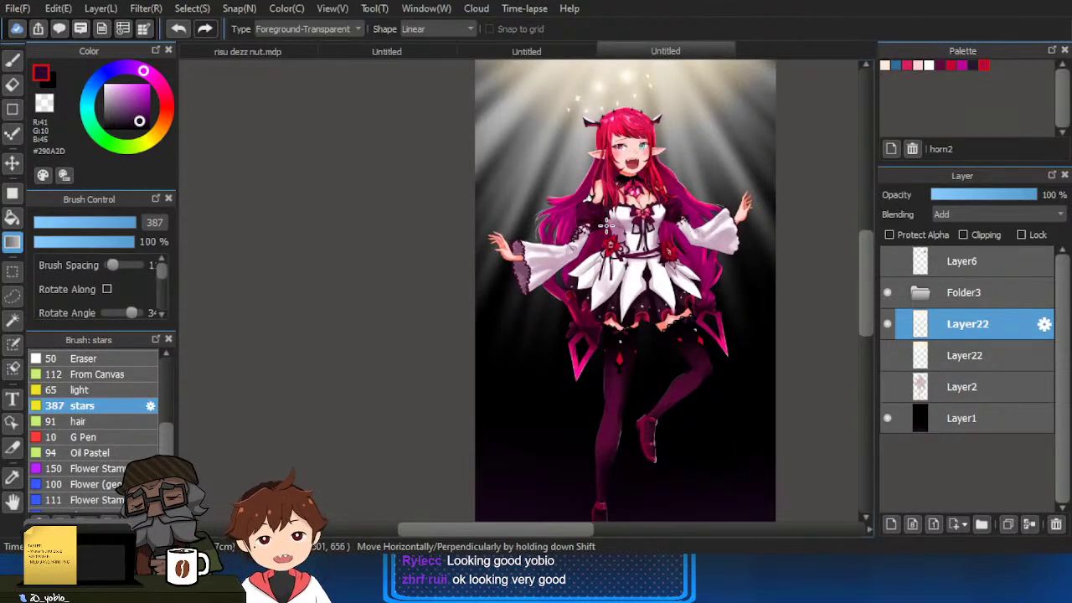
left_click(892, 524)
left_click_drag(964, 325, 884, 299)
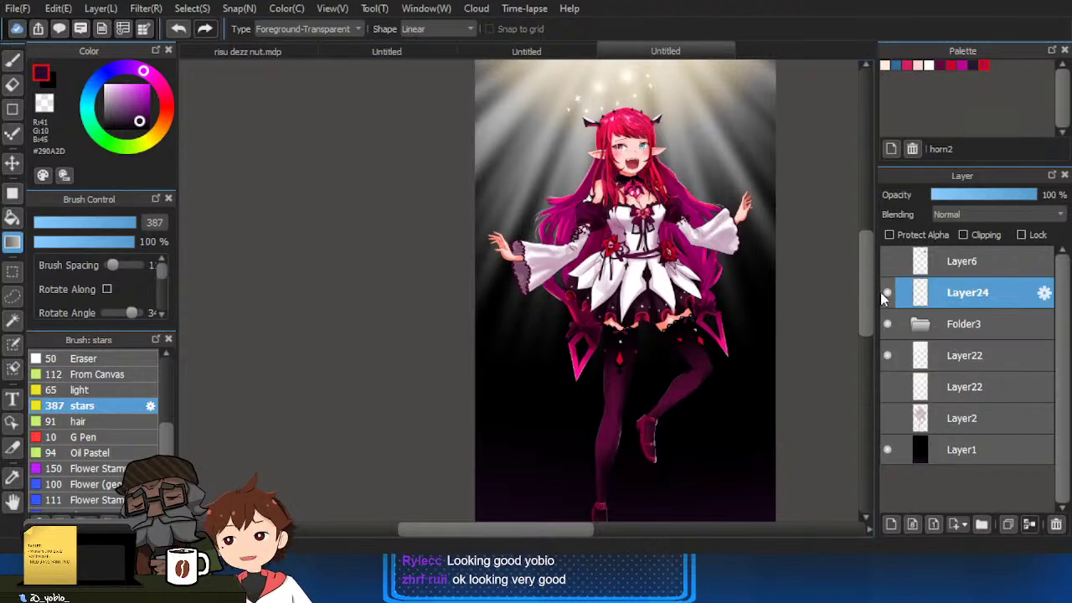
Try stars brush strokes in pale pink (#FFC6C6) on Layer24 with a brush spacing of 5, undoing the result.
left_click_drag(791, 297, 698, 409)
key("ctrl+z")
key("b")
left_click_drag(731, 369, 738, 256)
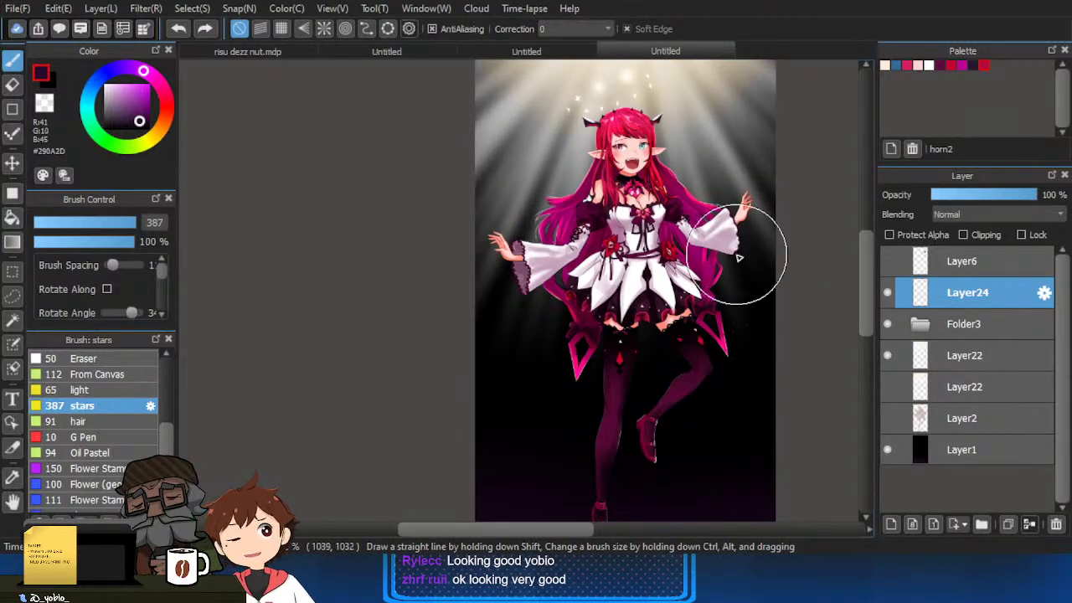
right_click(697, 122)
left_click(114, 87)
left_click_drag(498, 157, 526, 166)
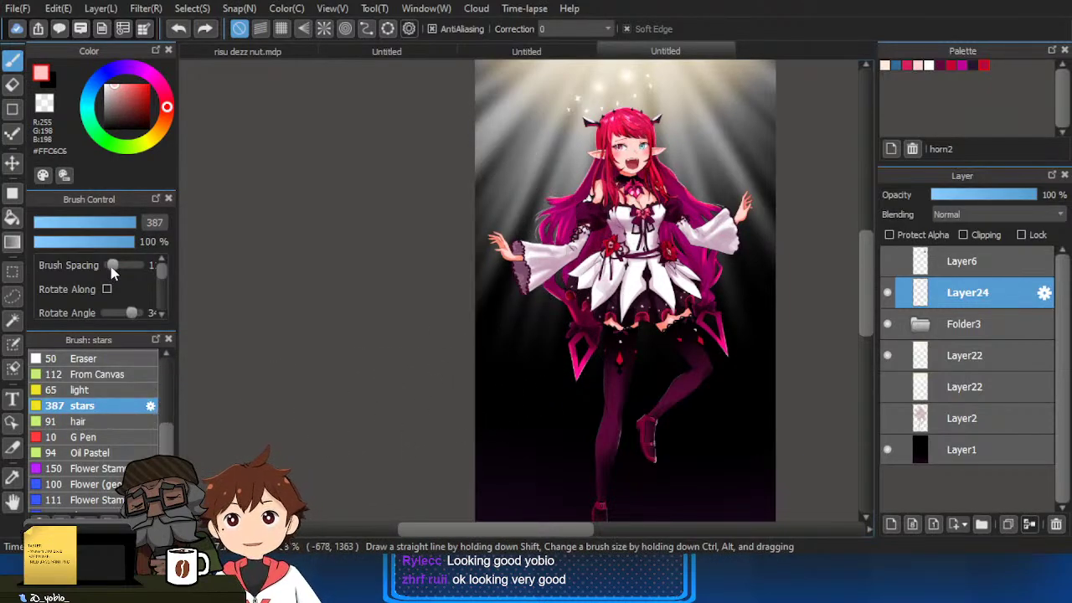
left_click_drag(110, 266, 108, 266)
mouse_move(502, 180)
left_mouse_down()
mouse_move(531, 359)
mouse_move(570, 426)
left_mouse_up()
scroll(562, 469, "up", 3)
key("ctrl+z")
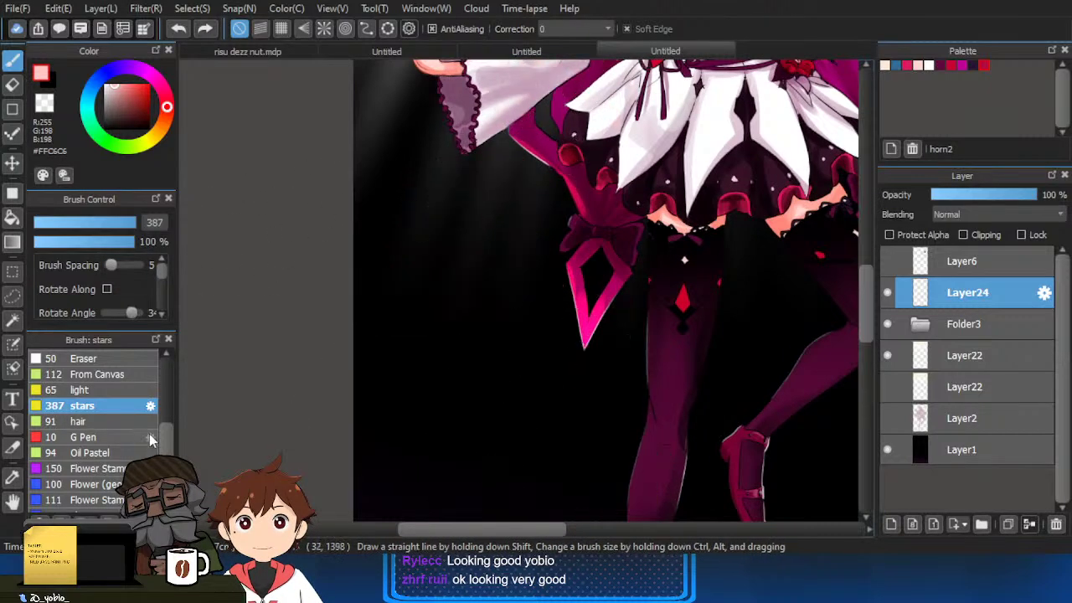
Try the light and From Canvas brushes on the dark background beside the legs, undoing the strokes.
scroll(126, 435, "down", 3)
scroll(94, 427, "down", 2)
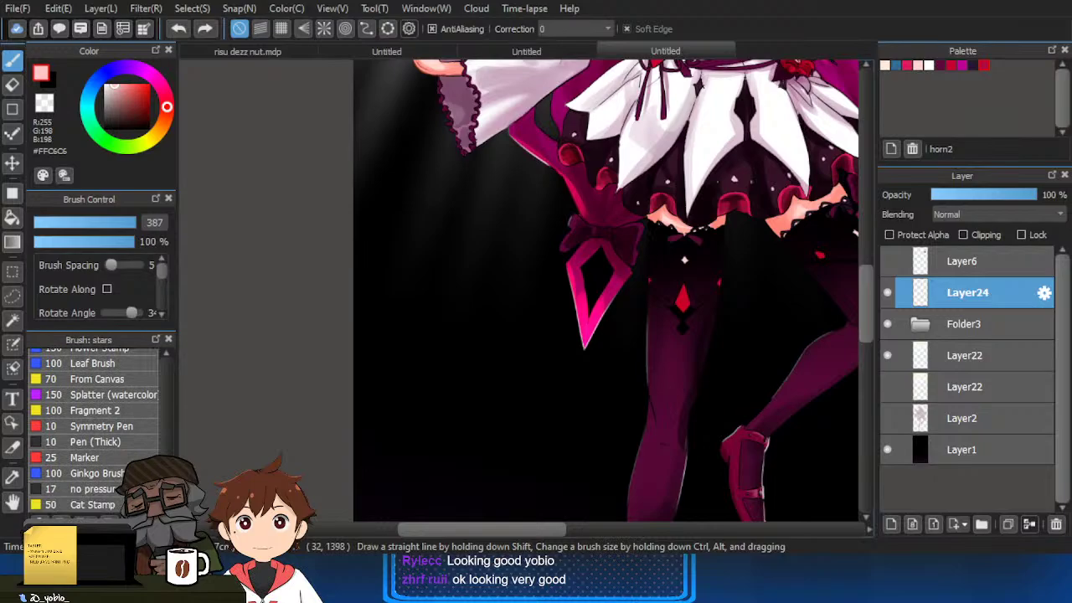
scroll(156, 427, "up", 6)
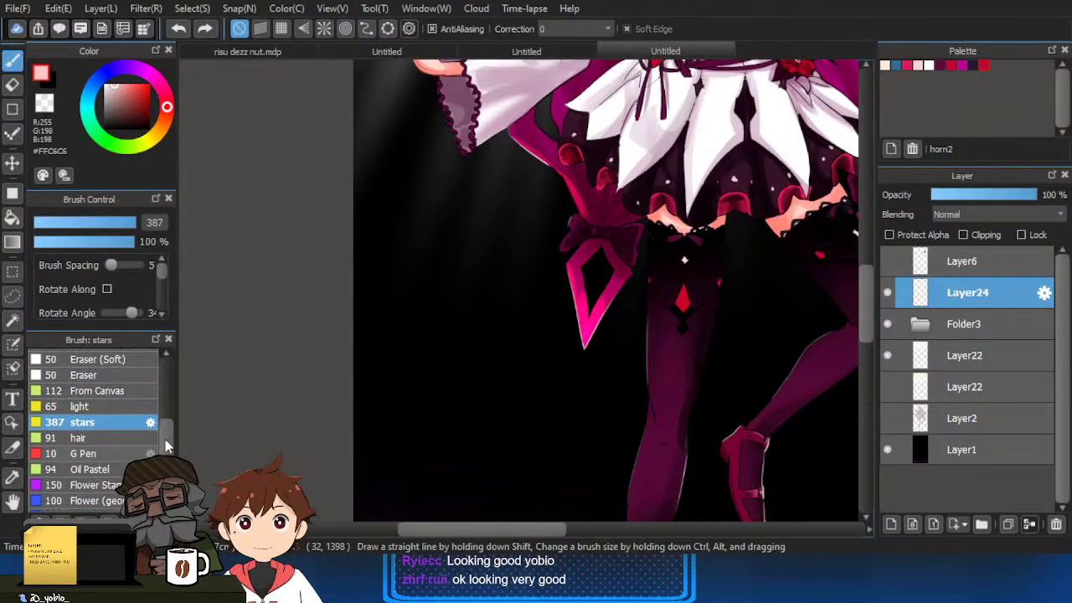
left_click(156, 429)
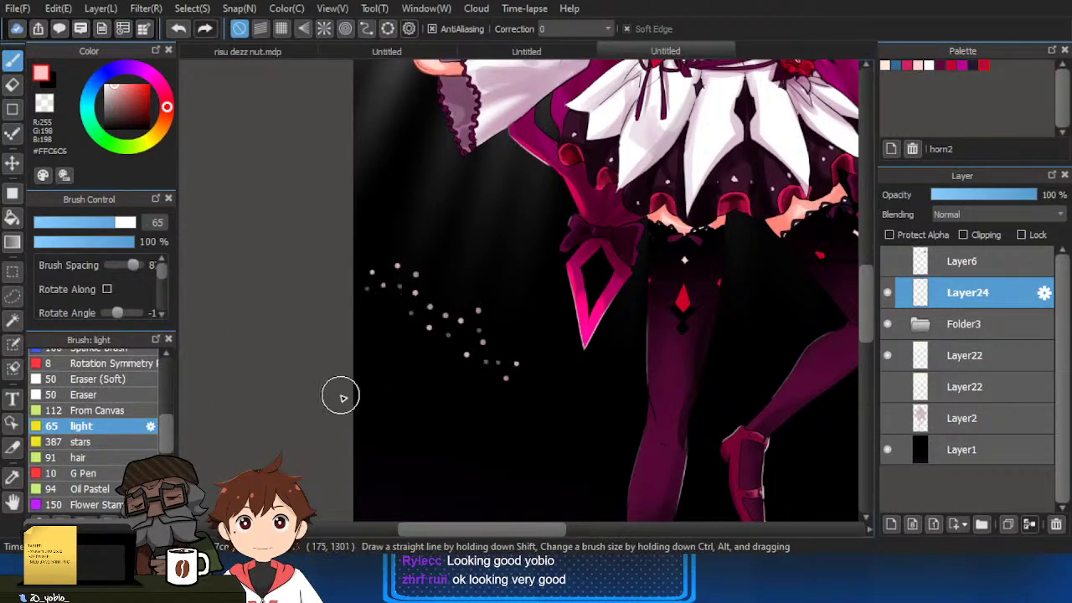
left_click(131, 414)
mouse_move(344, 304)
left_mouse_down()
mouse_move(493, 371)
mouse_move(525, 404)
left_mouse_up()
key("ctrl+z")
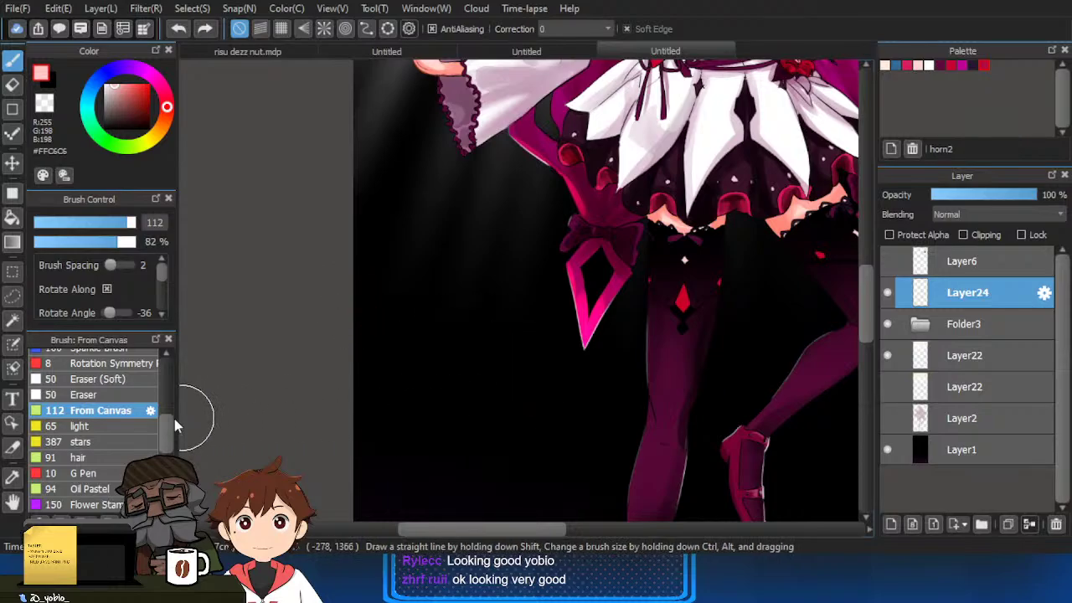
Paint white sparkles across the light rays around the head on Layer24 with the Sparkle Brush, enlarged to size 634.
scroll(162, 428, "up", 3)
left_click(101, 421)
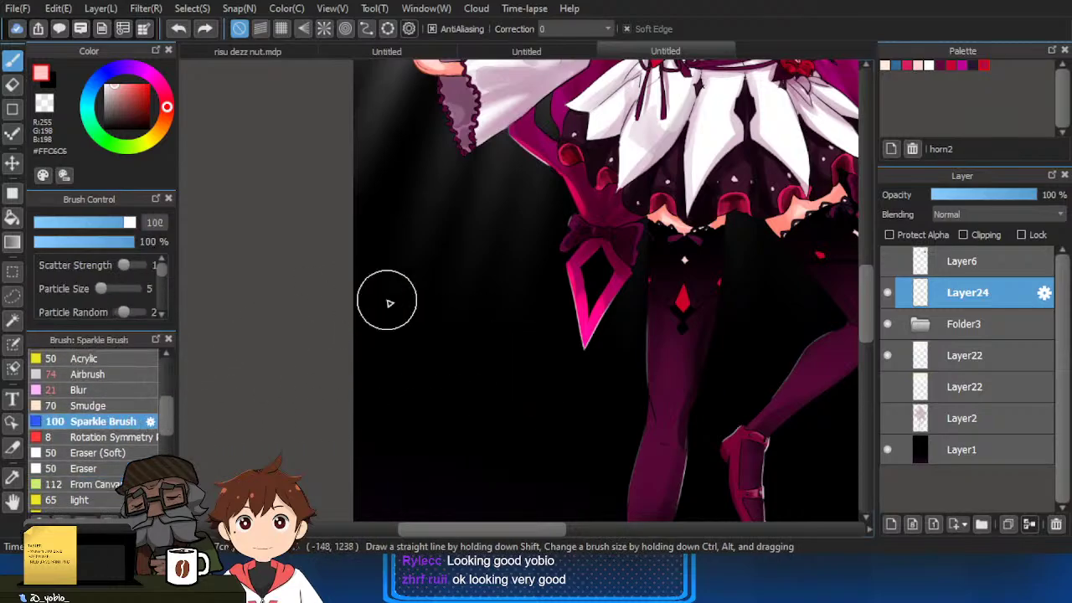
scroll(491, 299, "down", 2)
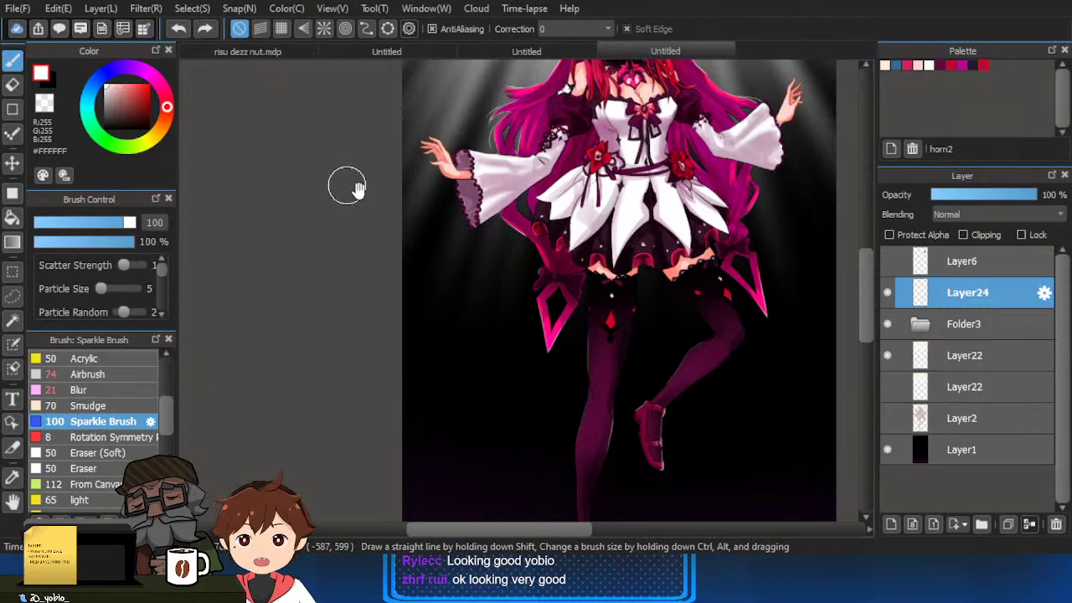
scroll(463, 269, "down", 2)
mouse_move(358, 191)
left_mouse_down()
mouse_move(463, 269)
mouse_move(463, 172)
left_mouse_up()
mouse_move(431, 268)
left_mouse_down()
mouse_move(432, 245)
mouse_move(431, 369)
left_mouse_up()
left_click_drag(456, 238, 414, 275)
left_click_drag(615, 229, 651, 275)
mouse_move(613, 313)
left_mouse_down()
mouse_move(613, 429)
mouse_move(605, 278)
left_mouse_up()
mouse_move(465, 192)
left_mouse_down()
mouse_move(555, 179)
mouse_move(665, 133)
left_mouse_up()
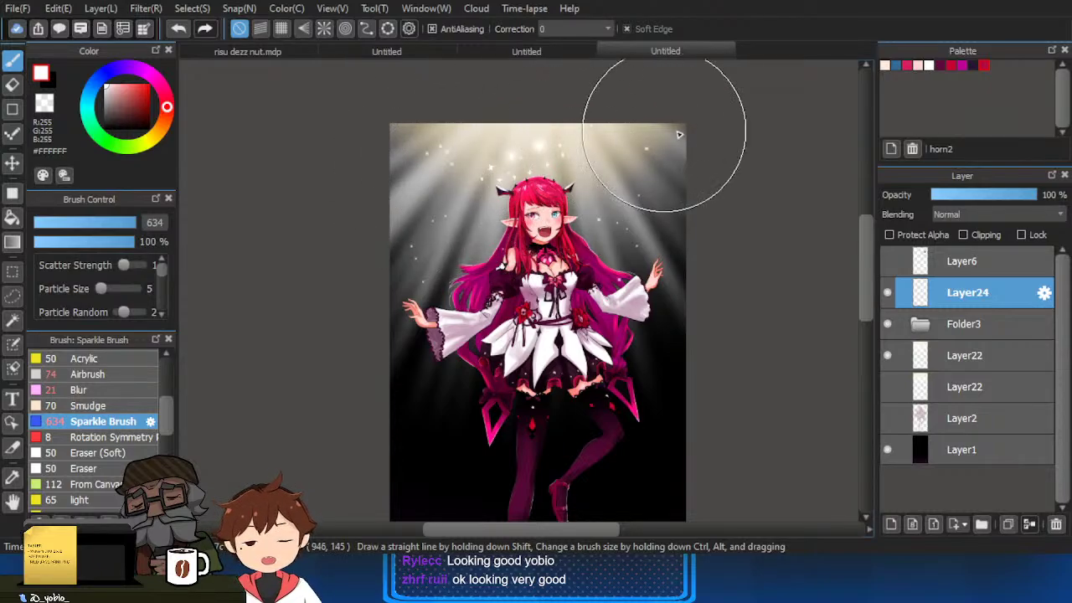
Scatter more white sparkles around the sleeves, skirt and legs on Layer24, reducing the Sparkle Brush to size 439.
left_click_drag(578, 300, 584, 263)
left_click_drag(470, 198, 478, 219)
left_click_drag(624, 260, 680, 309)
left_click_drag(650, 387, 665, 341)
left_click_drag(679, 423, 697, 398)
left_click_drag(697, 398, 596, 410)
left_click_drag(439, 347, 454, 327)
left_click_drag(666, 348, 675, 354)
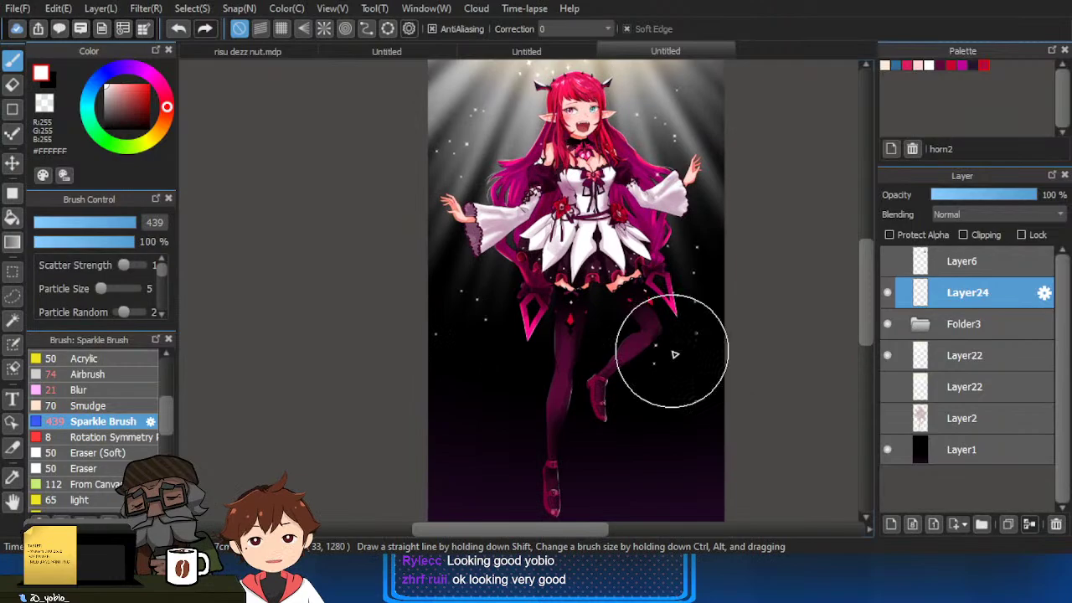
scroll(662, 394, "down", 1)
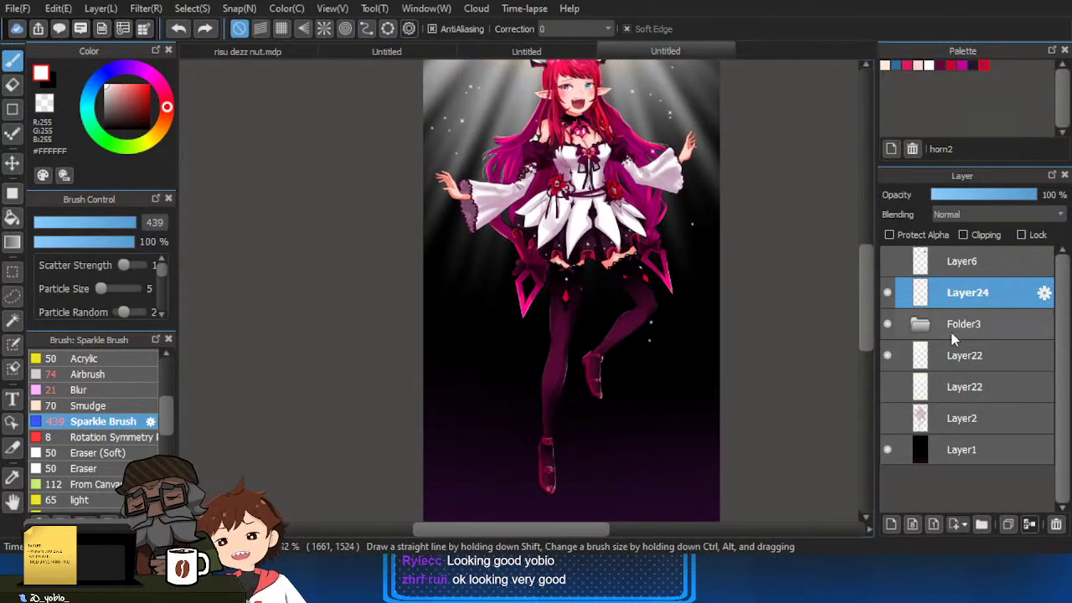
Move Layer24 below Folder3 in the layer stack so its sparkles sit behind the character.
left_click_drag(974, 295, 967, 330)
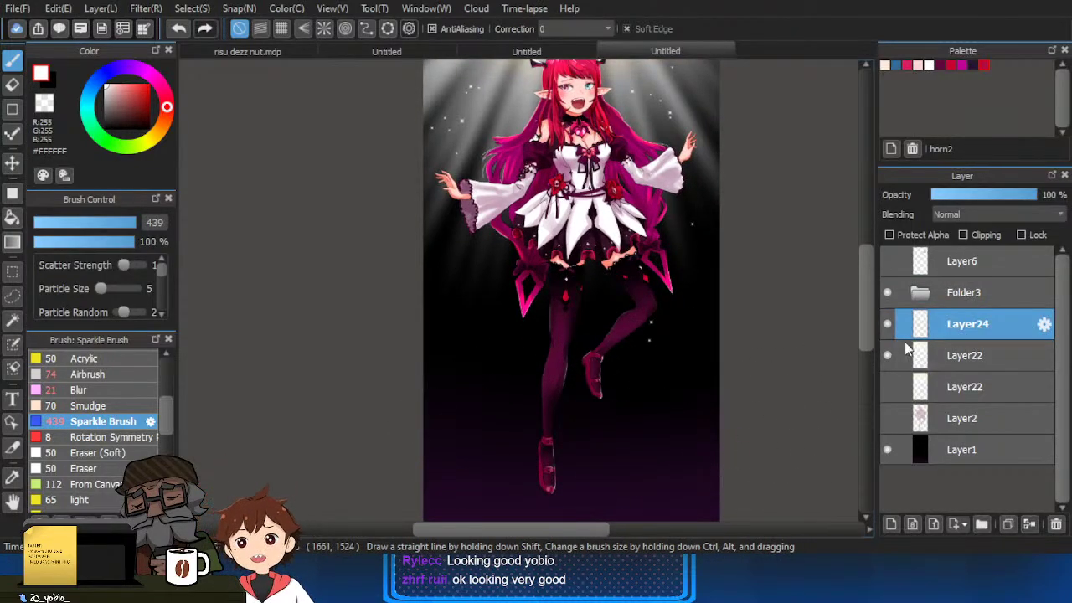
scroll(741, 415, "up", 1)
scroll(712, 336, "up", 1)
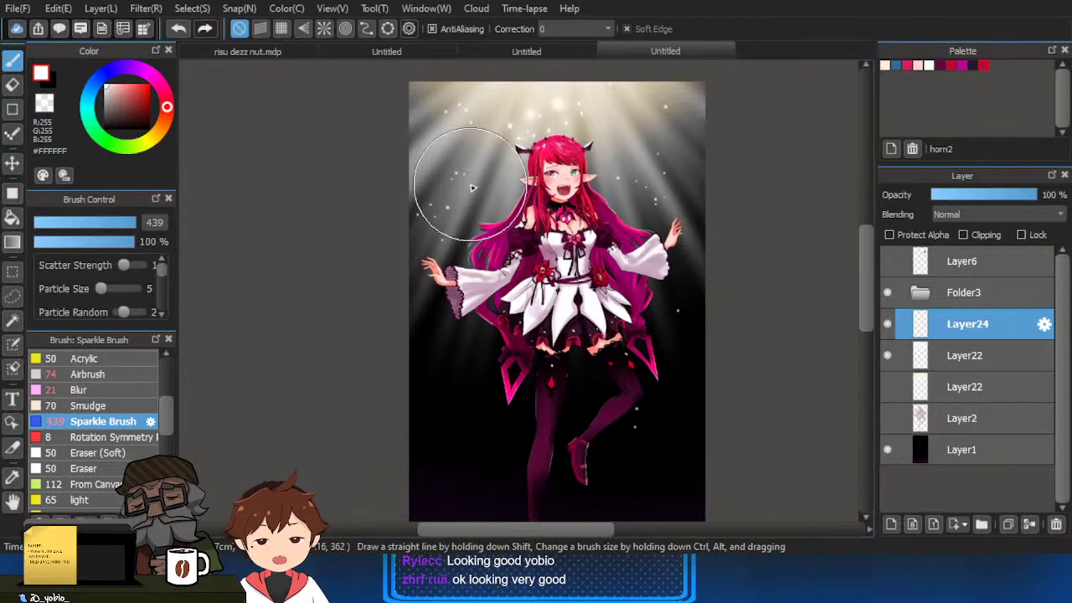
scroll(704, 276, "down", 3)
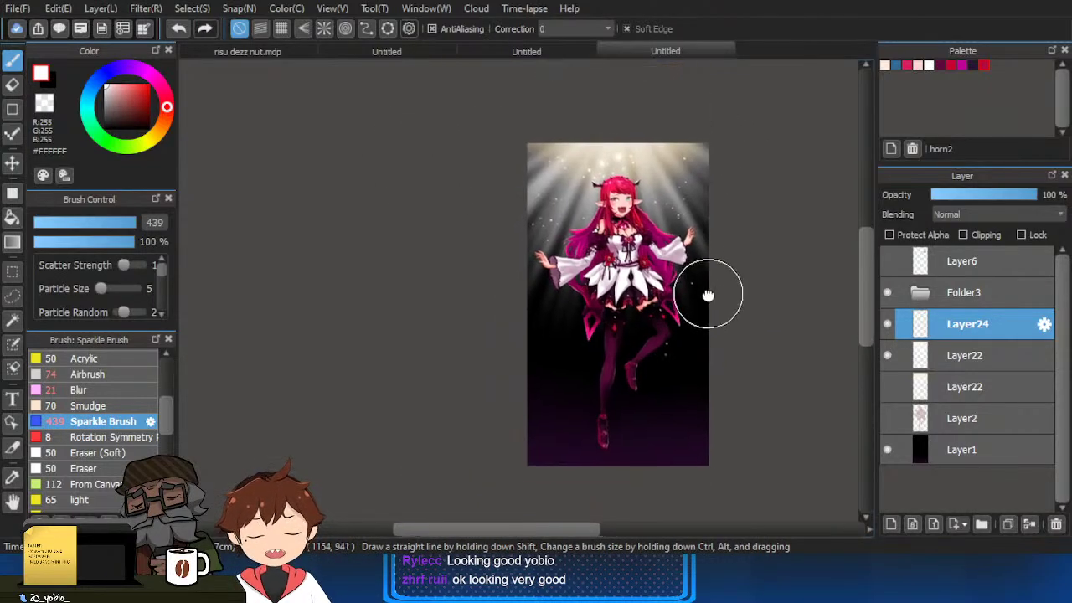
Try painting small dense sparkles on Layer24 around the legs and feet with the Sparkle Brush reduced to sizes 145 and 83.
mouse_move(550, 425)
left_mouse_down()
mouse_move(594, 473)
mouse_move(652, 471)
left_mouse_up()
key("ctrl+z")
key("bracketleft")
key("bracketleft")
key("bracketleft")
key("bracketleft")
key("bracketleft")
key("bracketleft")
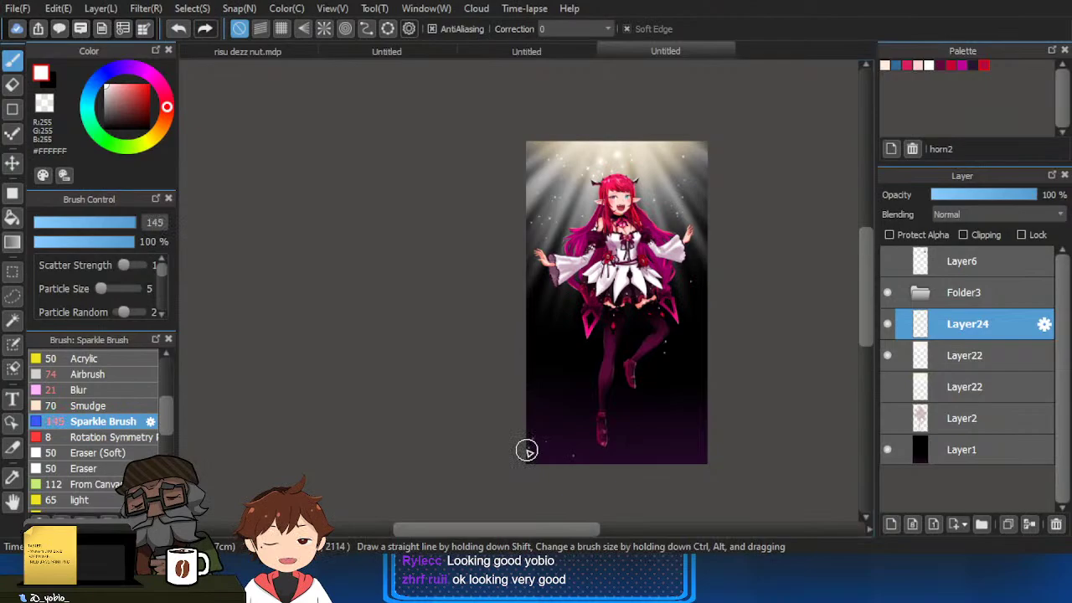
left_click_drag(527, 450, 697, 452)
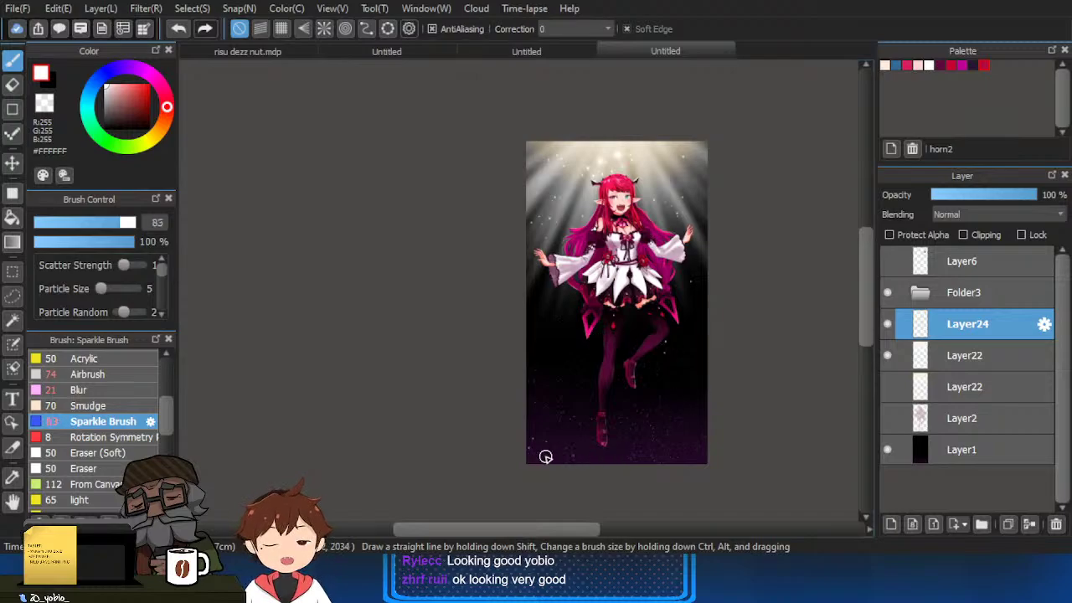
scroll(681, 419, "up", 1)
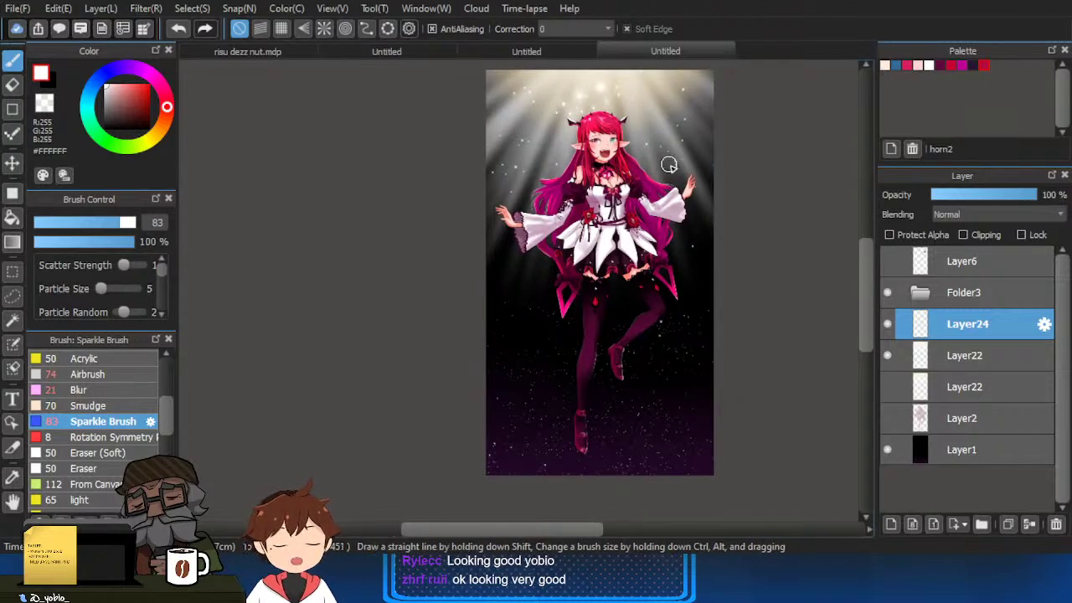
Examine the sparkles and light rays around the character, both close up and across the whole illustration.
scroll(650, 443, "up", 1)
scroll(651, 444, "down", 1)
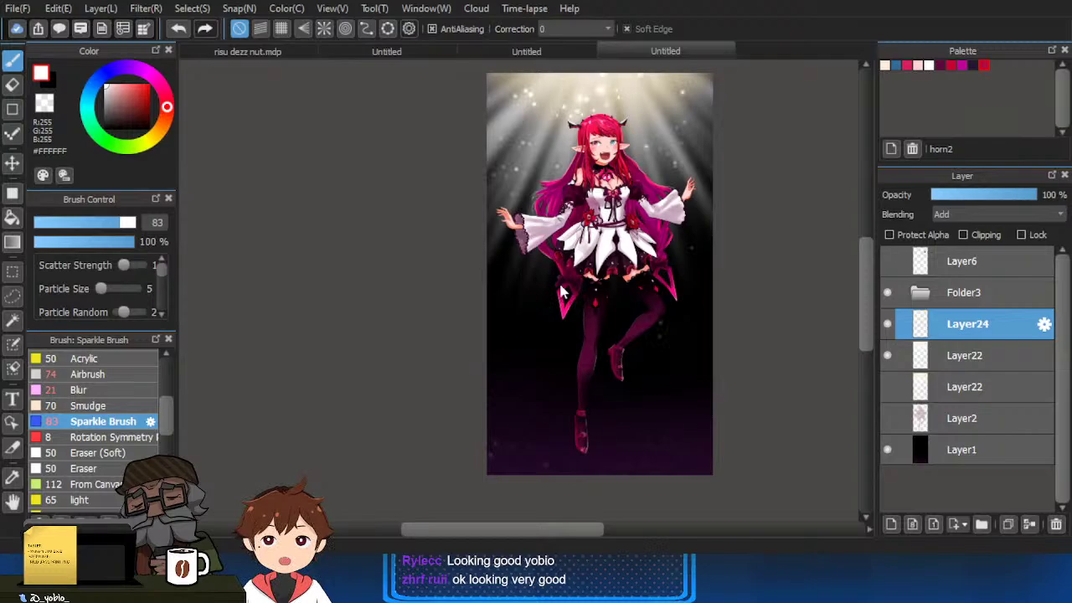
scroll(618, 83, "up", 5)
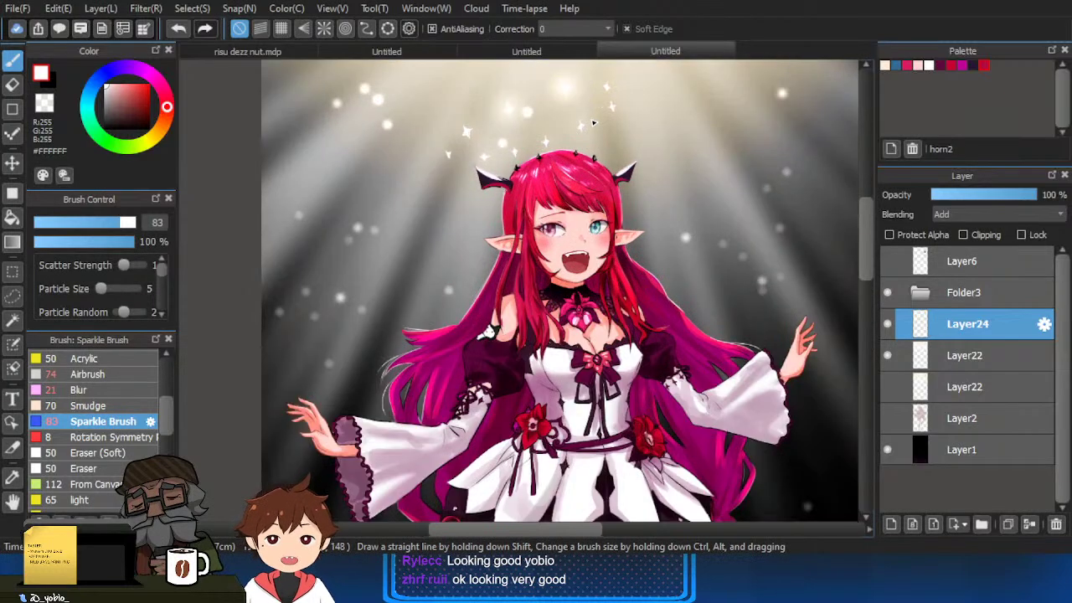
scroll(570, 151, "down", 1)
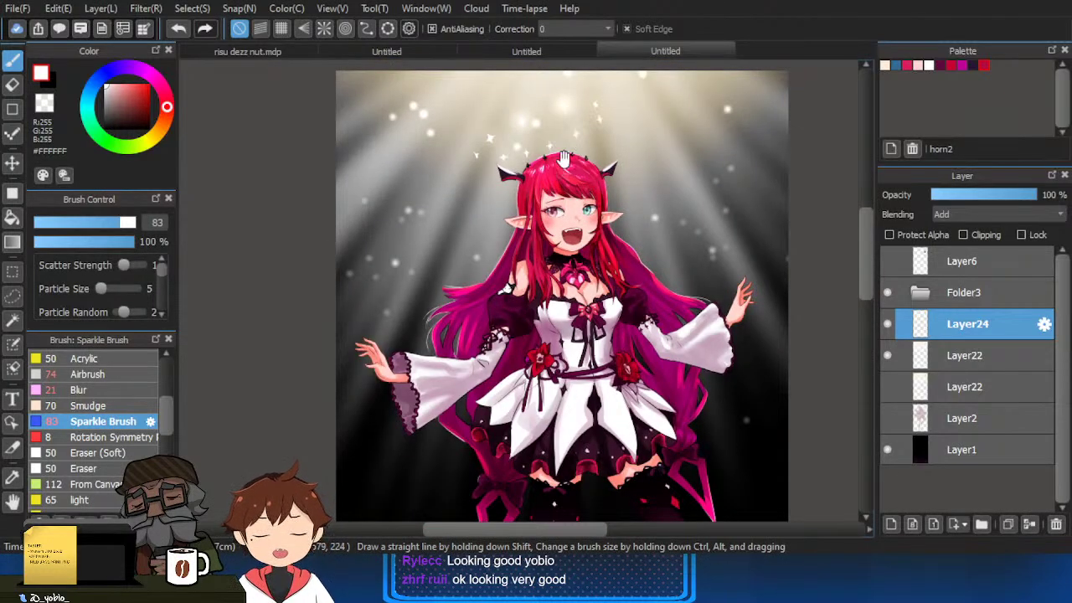
key("e")
mouse_move(564, 159)
left_mouse_down()
mouse_move(576, 183)
mouse_move(586, 140)
left_mouse_up()
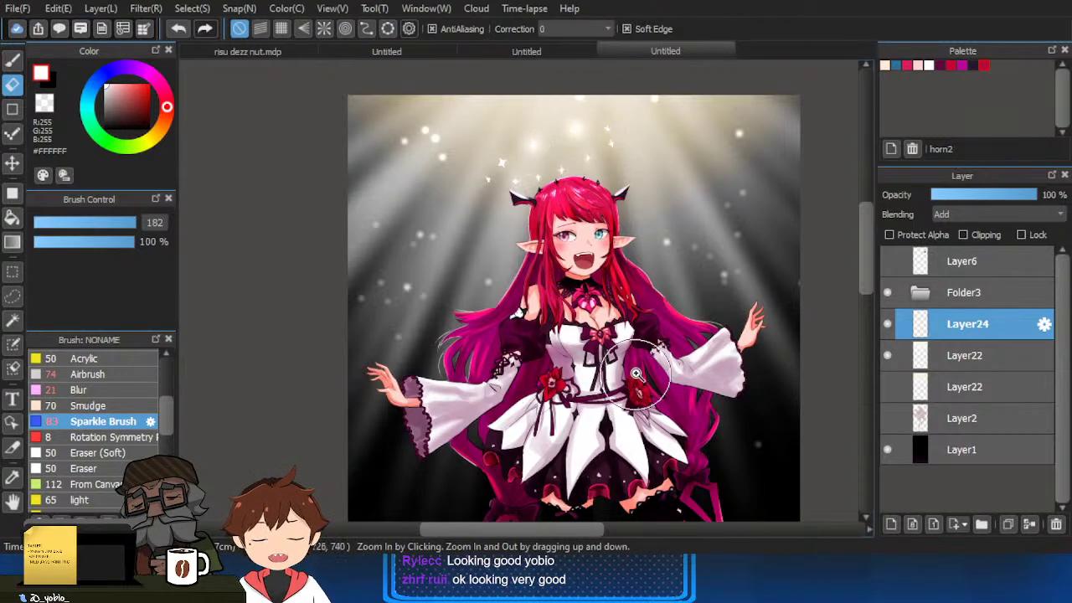
scroll(637, 374, "down", 1)
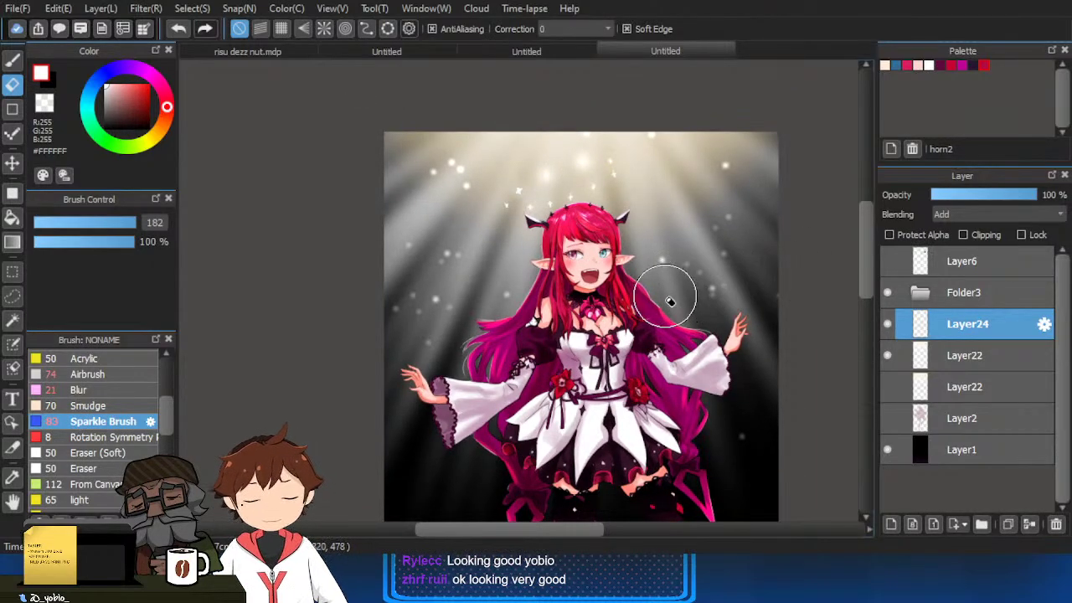
scroll(666, 299, "down", 2)
scroll(640, 356, "down", 1)
scroll(639, 445, "up", 1)
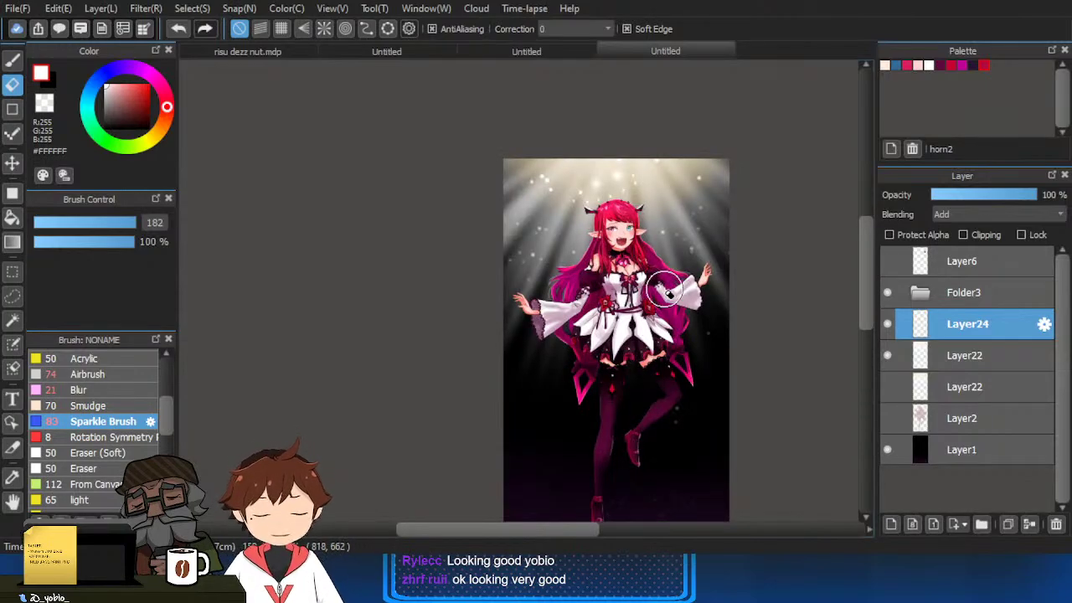
scroll(665, 286, "up", 1)
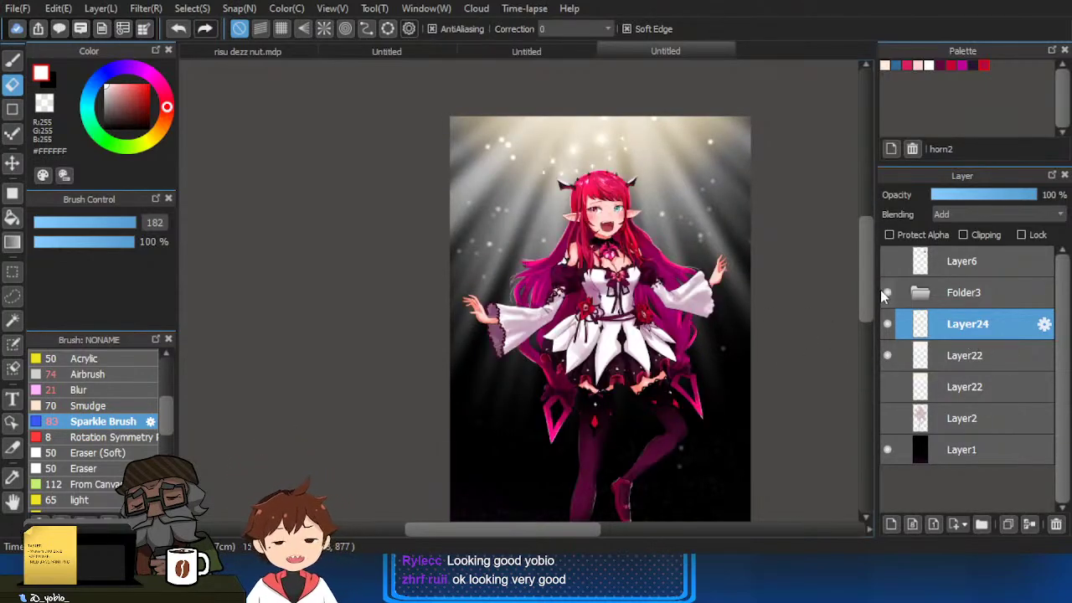
Create a new folder above Layer20 inside Folder3 and add an empty layer to it.
left_click(919, 298)
left_click(963, 324)
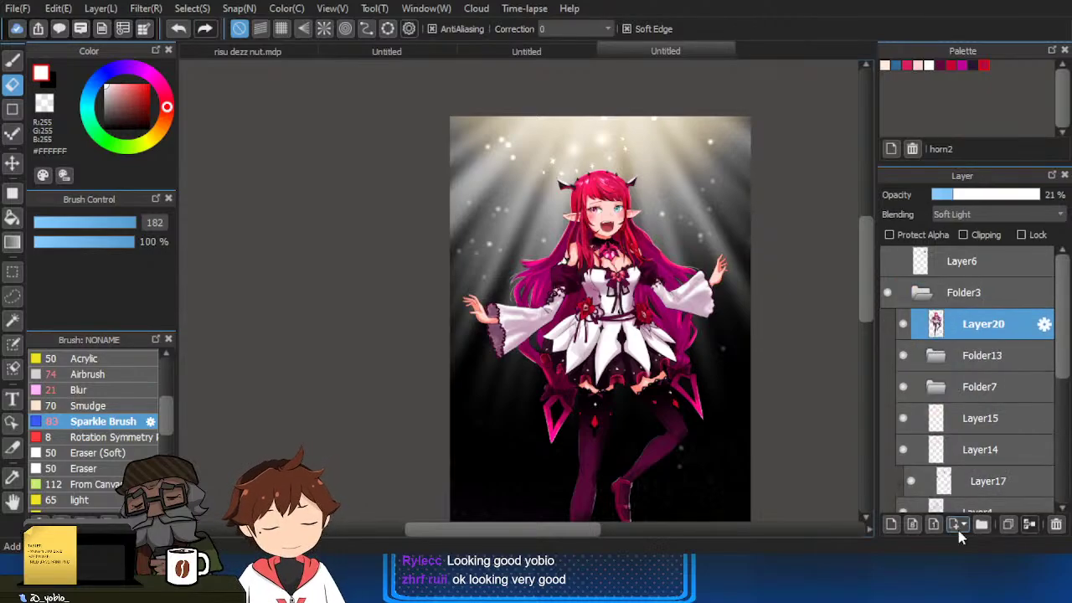
left_click(982, 524)
scroll(596, 283, "up", 2)
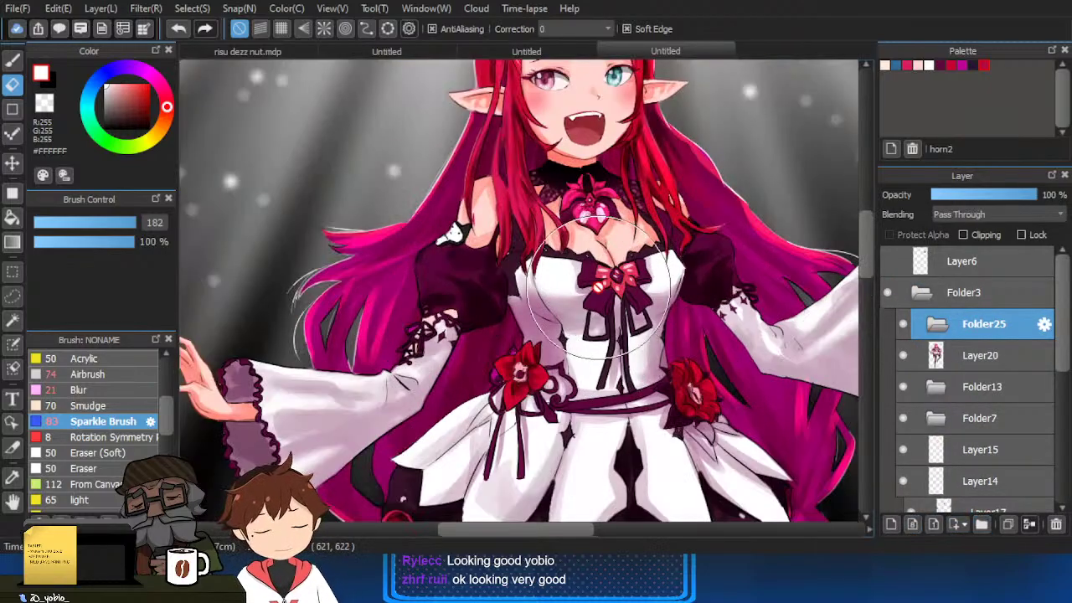
right_click(455, 221)
key("b")
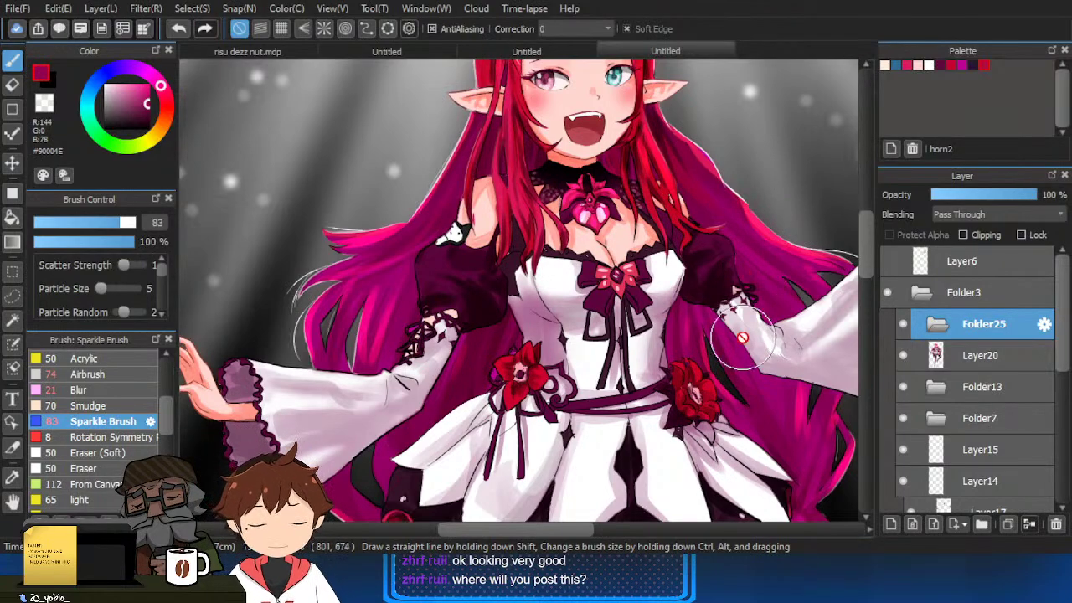
left_click(891, 524)
Outline a pointed wing shape beside the shoulder with the blue eye on Layer26, using the G Pen at size 11.2 in dark magenta (#860050).
left_click_drag(675, 189, 610, 234)
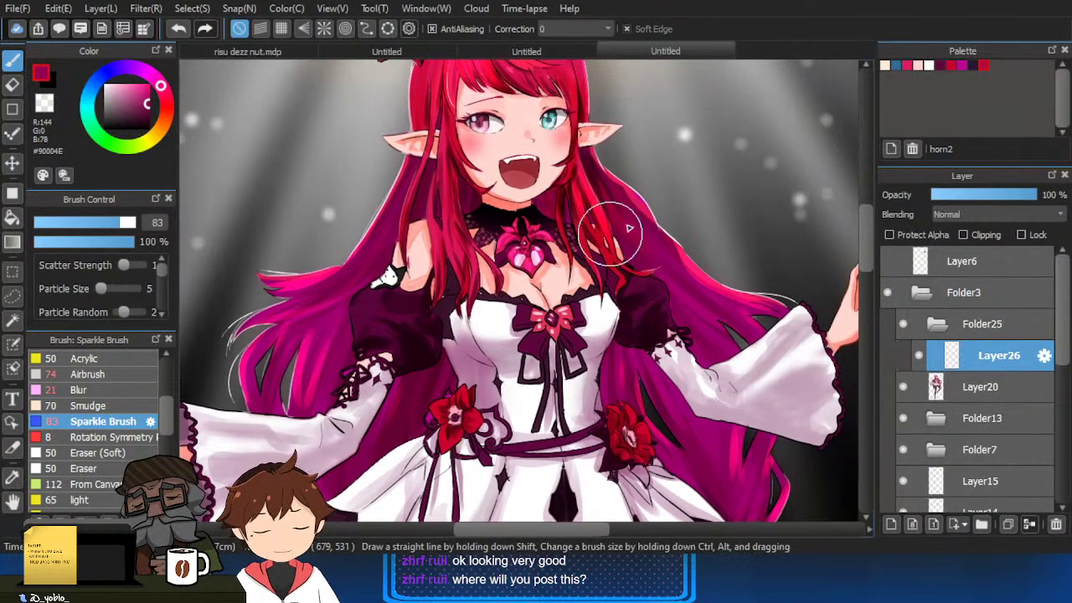
right_click(644, 236)
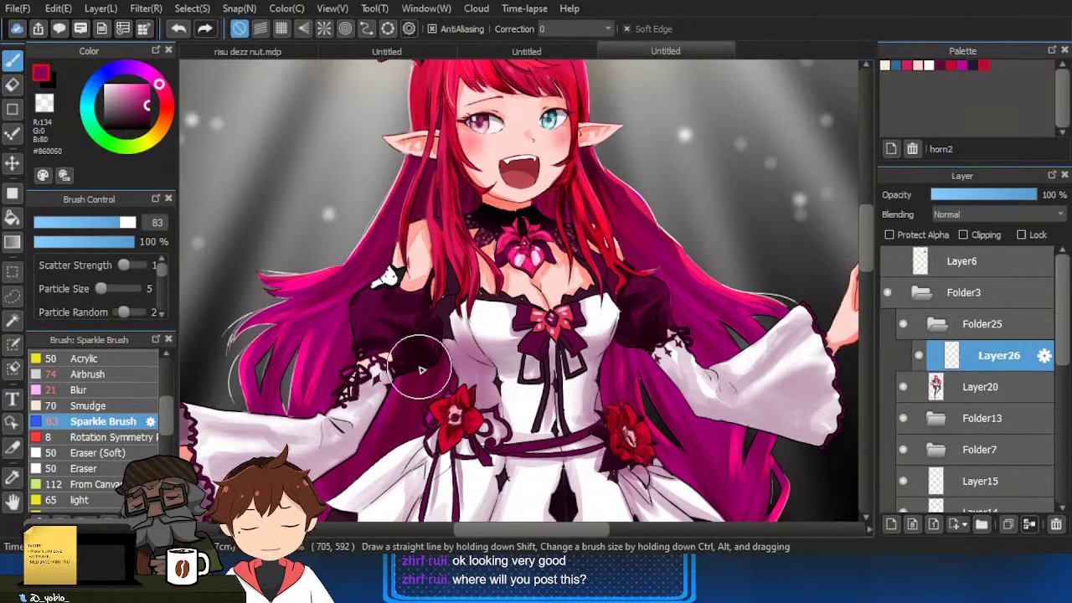
scroll(141, 398, "up", 5)
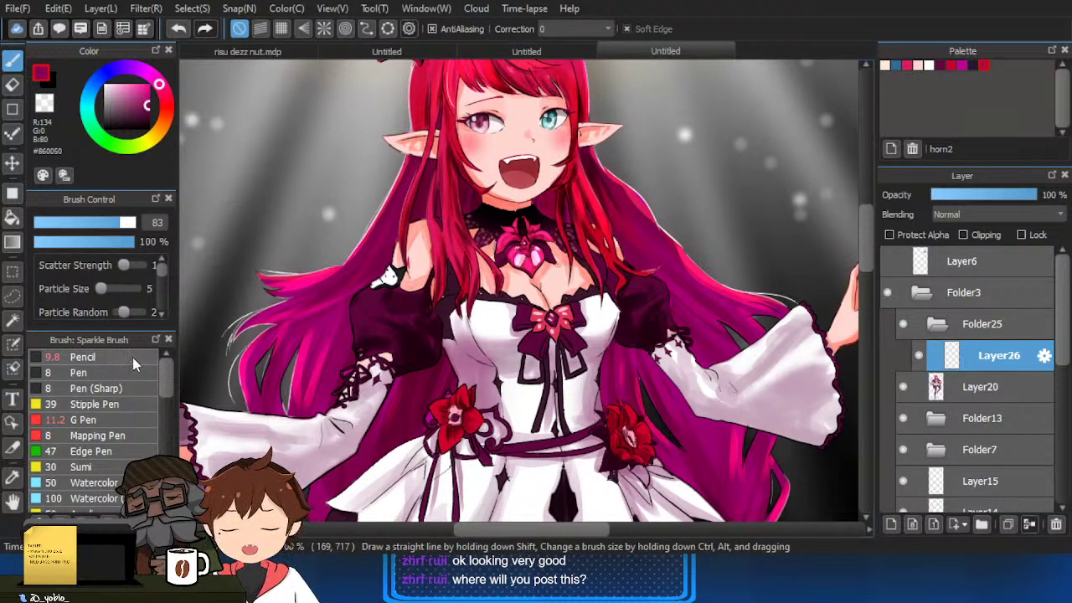
left_click(125, 419)
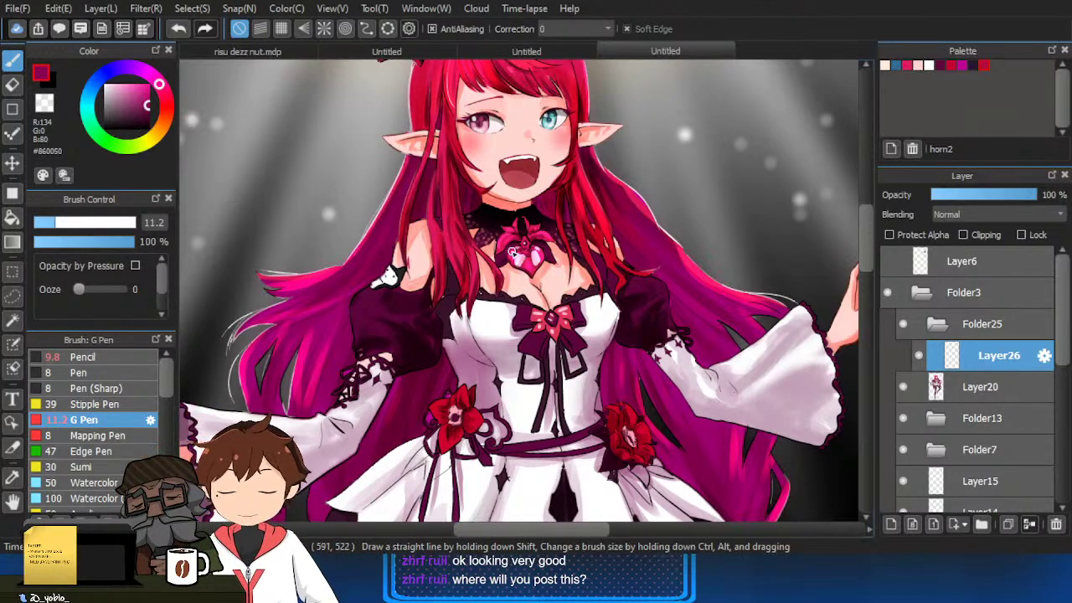
left_click_drag(670, 233, 729, 213)
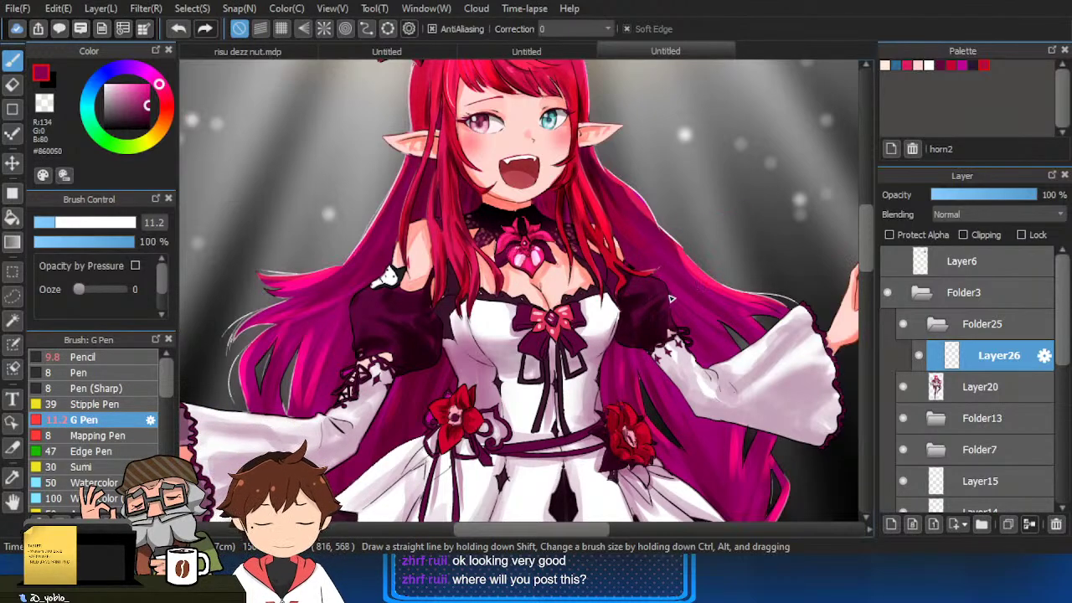
left_click_drag(674, 315, 623, 341)
left_click_drag(616, 263, 777, 240)
key("ctrl+z")
left_click_drag(614, 257, 709, 285)
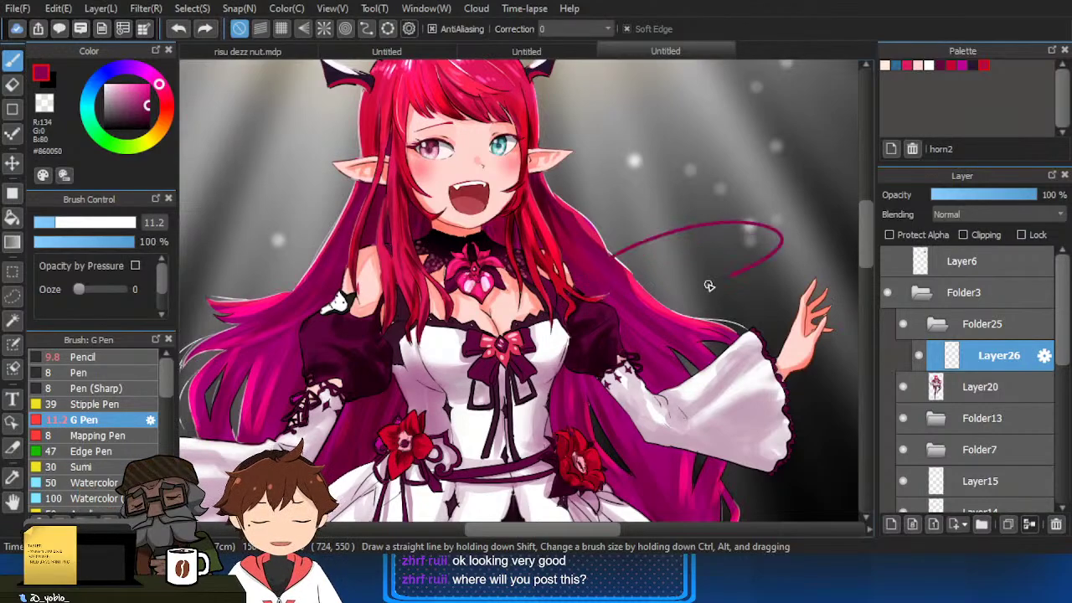
key("ctrl+z")
left_click_drag(611, 255, 752, 224)
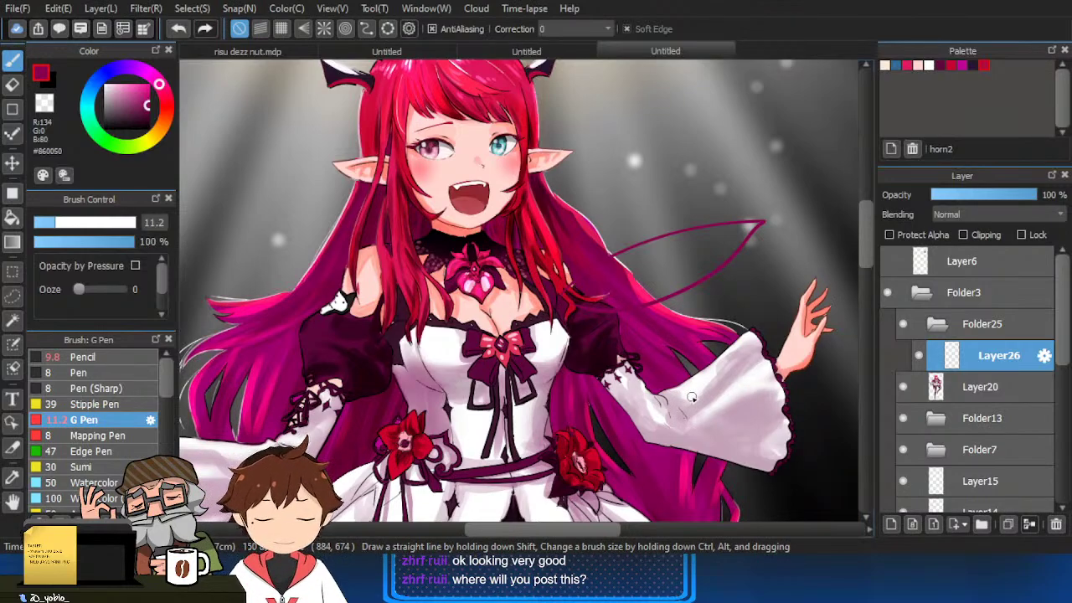
scroll(541, 323, "up", 2)
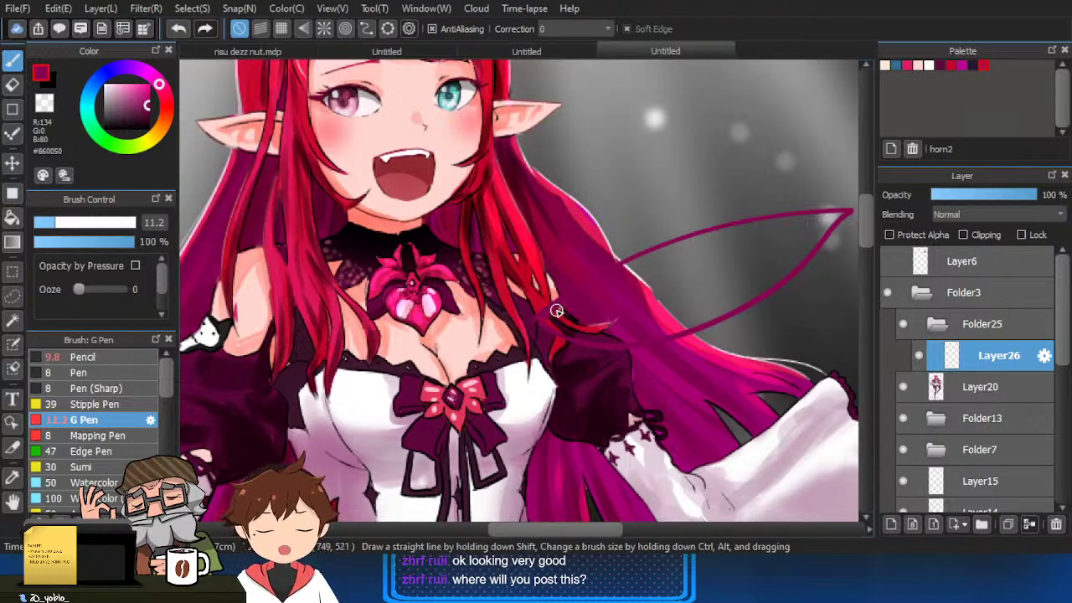
Move Folder25 above Folder3, and hide Folder3, Layer24 and the visible Layer22 to isolate the wing outline.
left_click(937, 324)
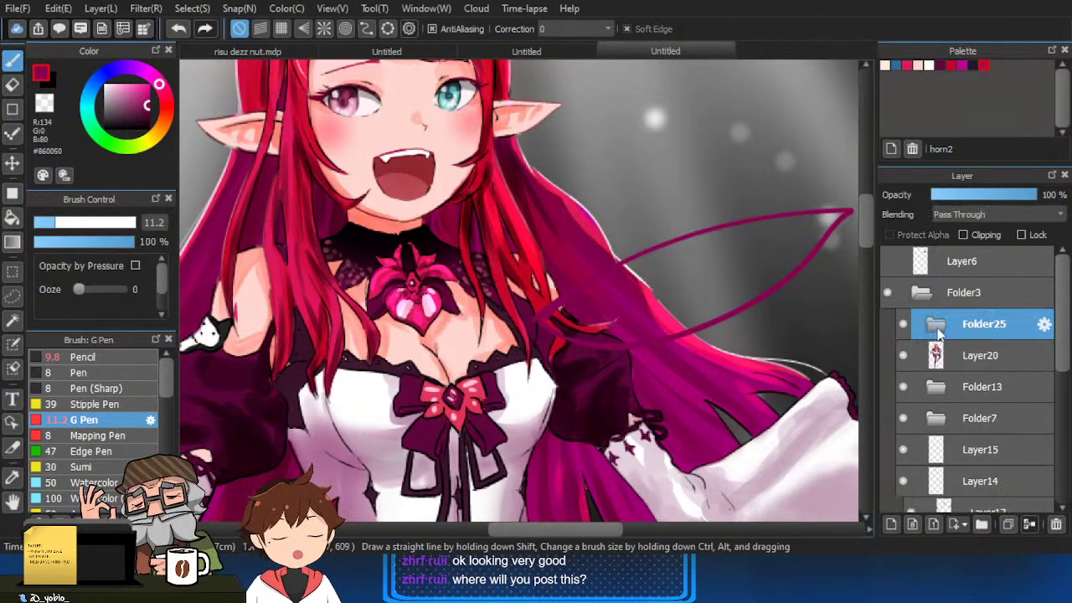
left_click_drag(984, 319, 969, 289)
left_click(887, 324)
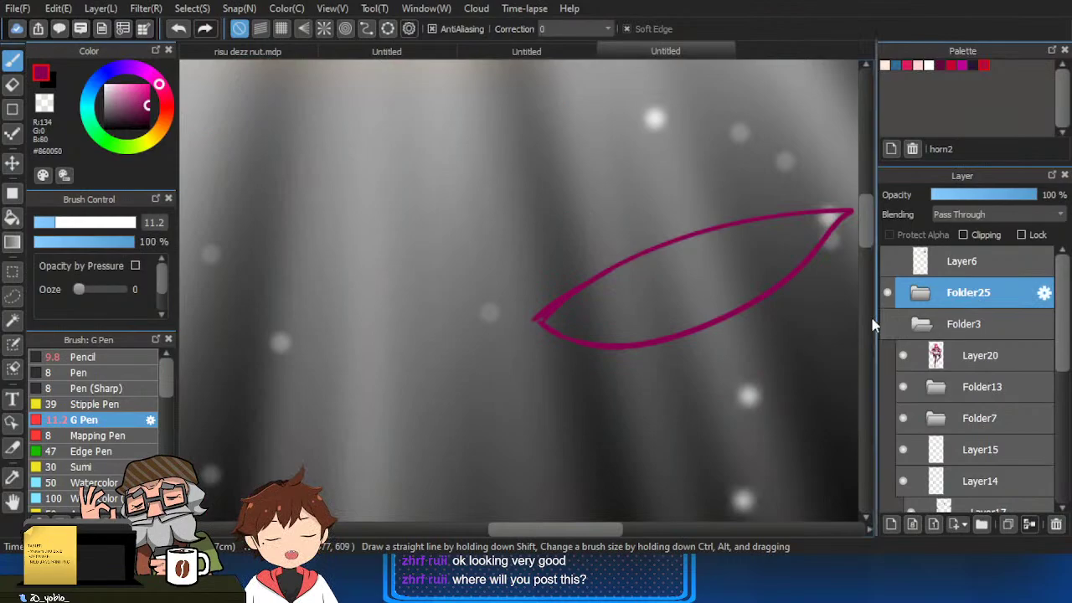
left_click(921, 325)
left_click(888, 356)
left_click(888, 386)
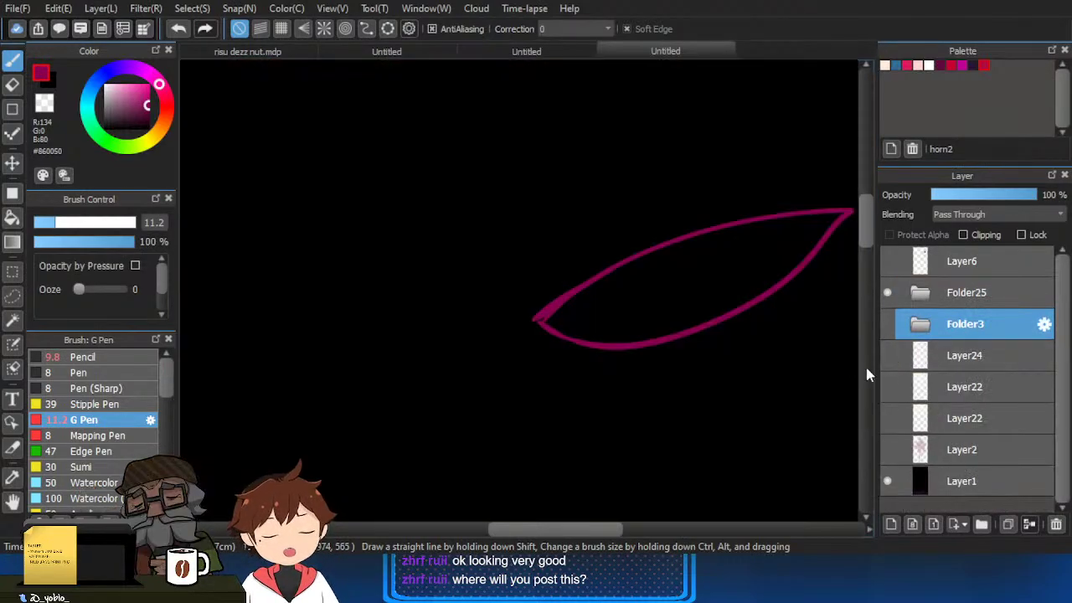
Fill the wing outline on Layer26 with the dark magenta and show the character in Folder3 again.
key("g")
left_click(953, 293)
left_click(920, 295)
left_click(980, 324)
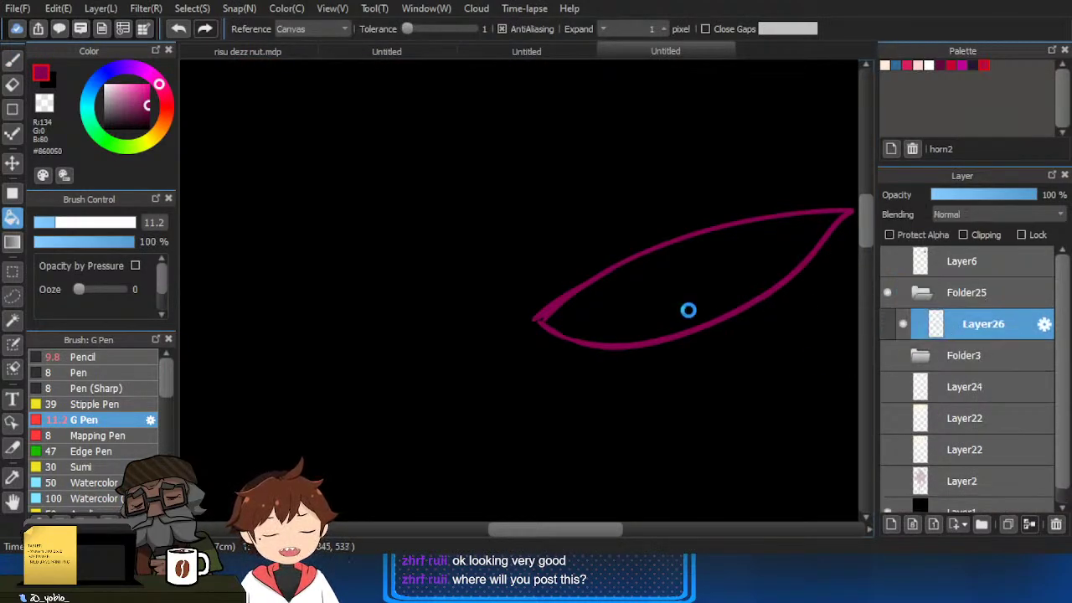
left_click(687, 311)
left_click(887, 355)
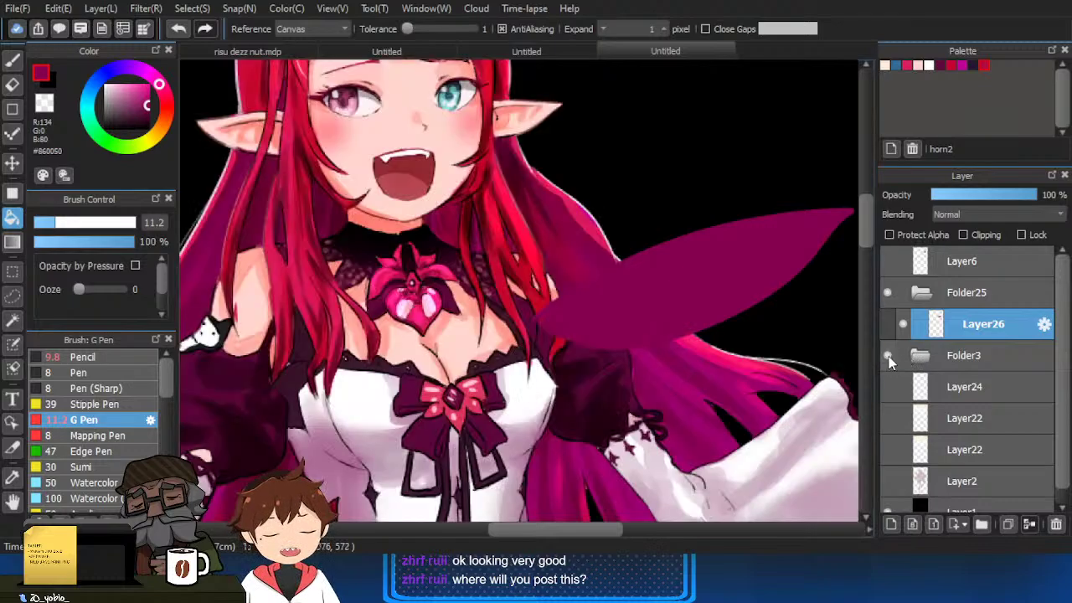
Copy the wing onto a new layer, flip it horizontally and place it mirrored beside the opposite shoulder.
key("ctrl+c")
key("ctrl+v")
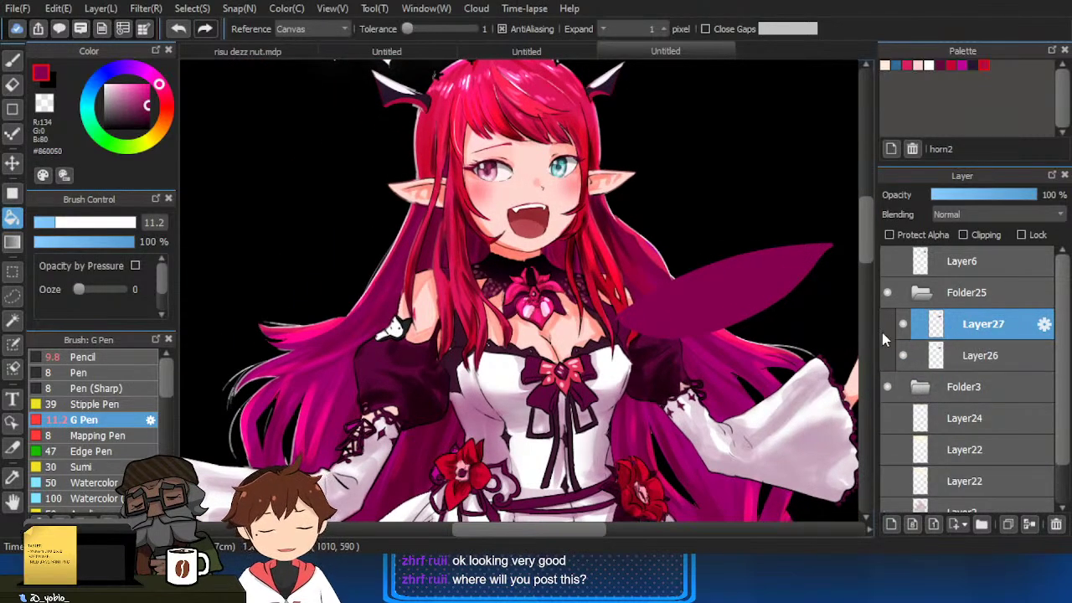
key("ctrl+t")
left_click(562, 497)
left_click_drag(760, 280, 371, 291)
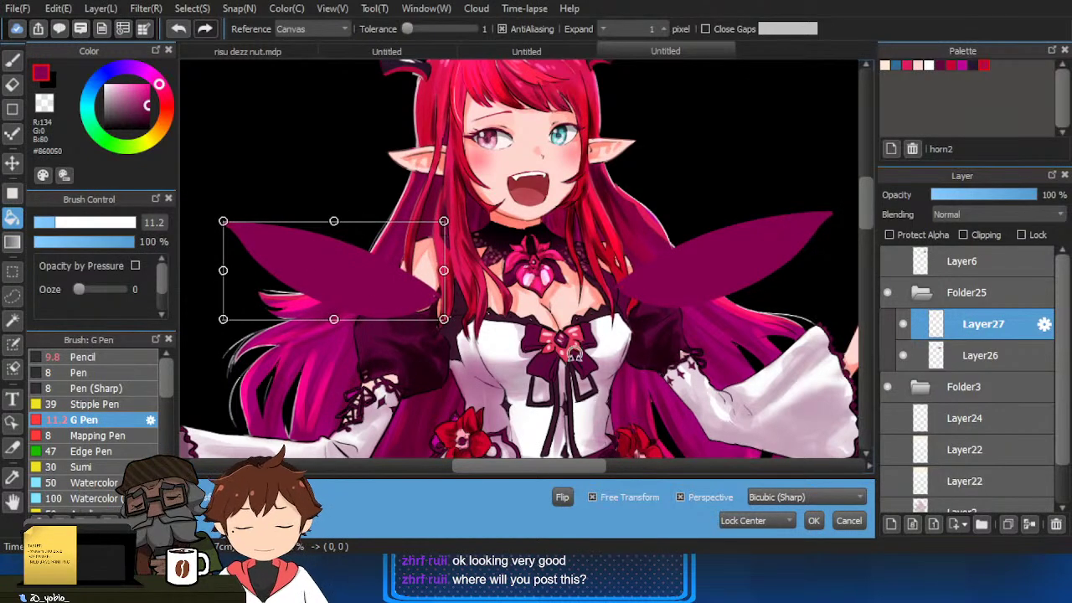
key("Return")
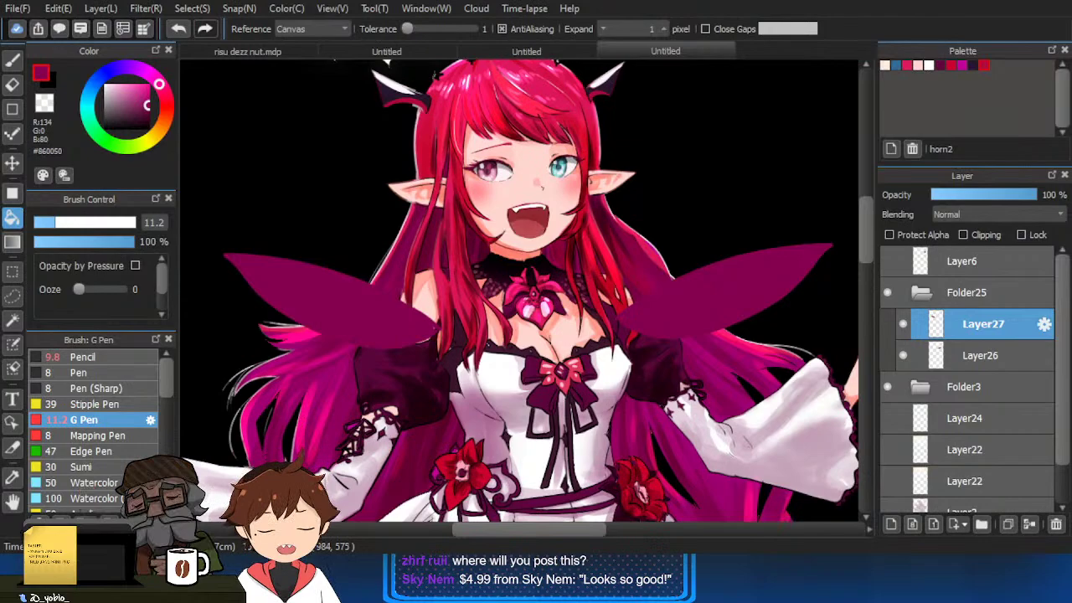
Recolor the mirrored wing on Layer27 light pink (#FF66C1) with the Gradient tool inside a selection of its shape.
left_click(936, 325, "ctrl")
left_click_drag(132, 90, 132, 74)
key("g")
left_click_drag(411, 323, 455, 414)
key("ctrl+d")
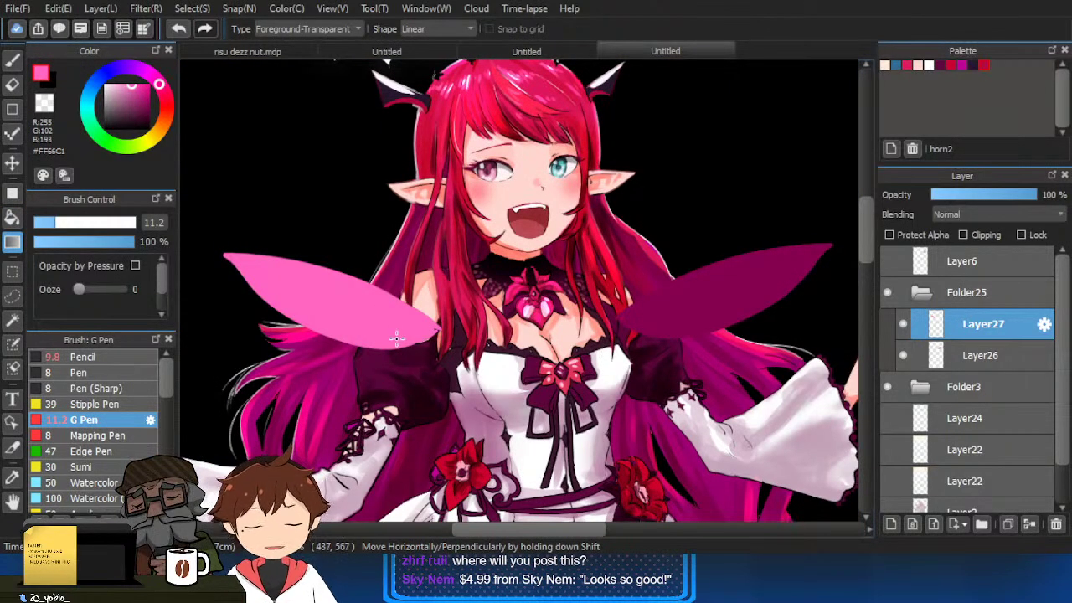
Merge the pink and magenta wings into Layer26, duplicate that layer and shrink the copied wings to about half size.
left_click(1032, 525)
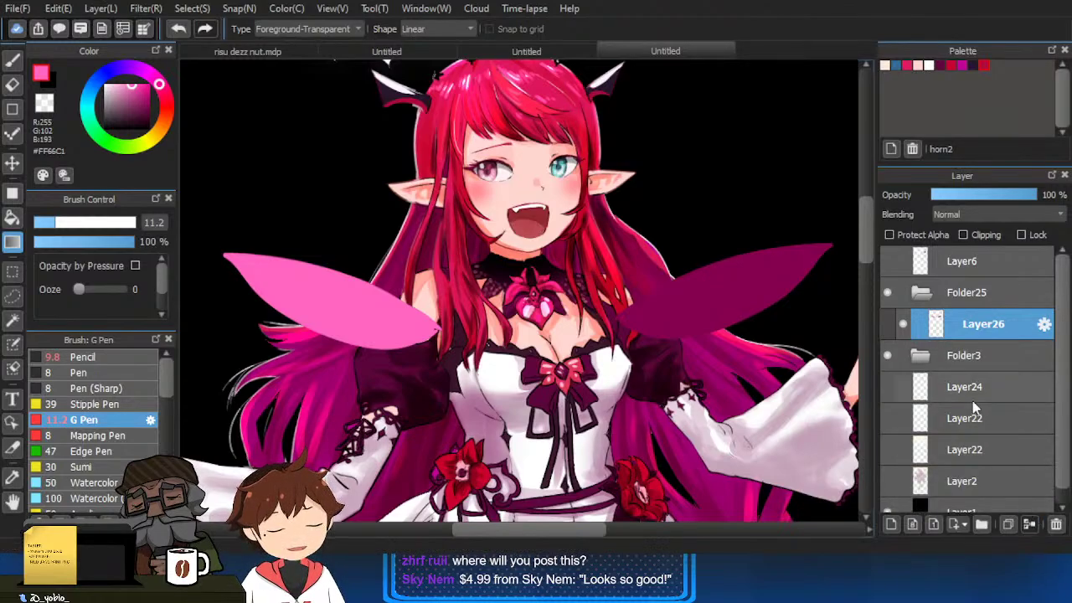
left_click(1008, 524)
key("ctrl+t")
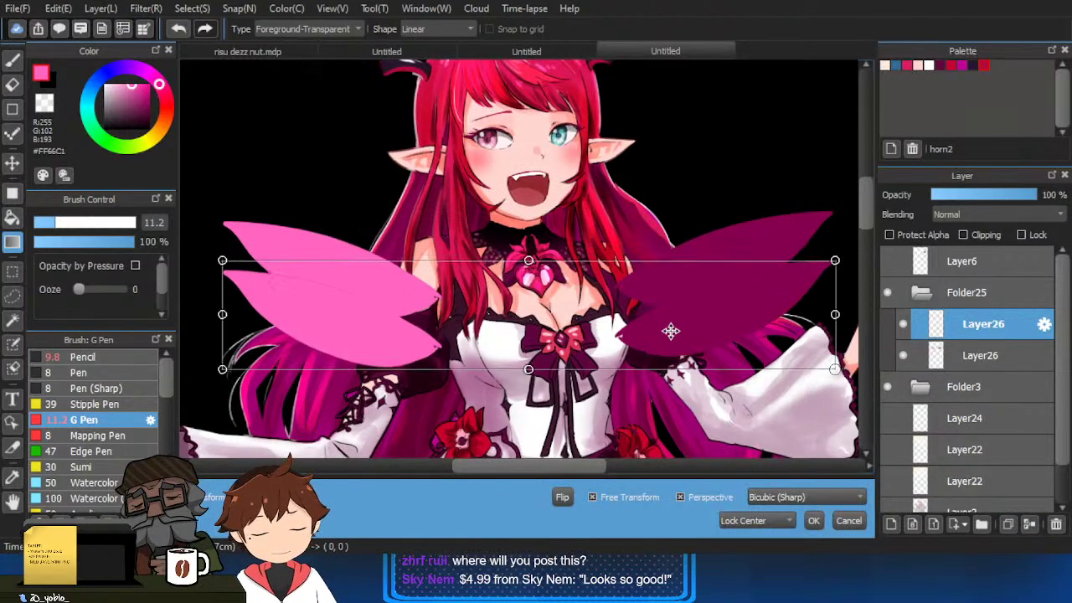
left_click(567, 503)
left_click(572, 500)
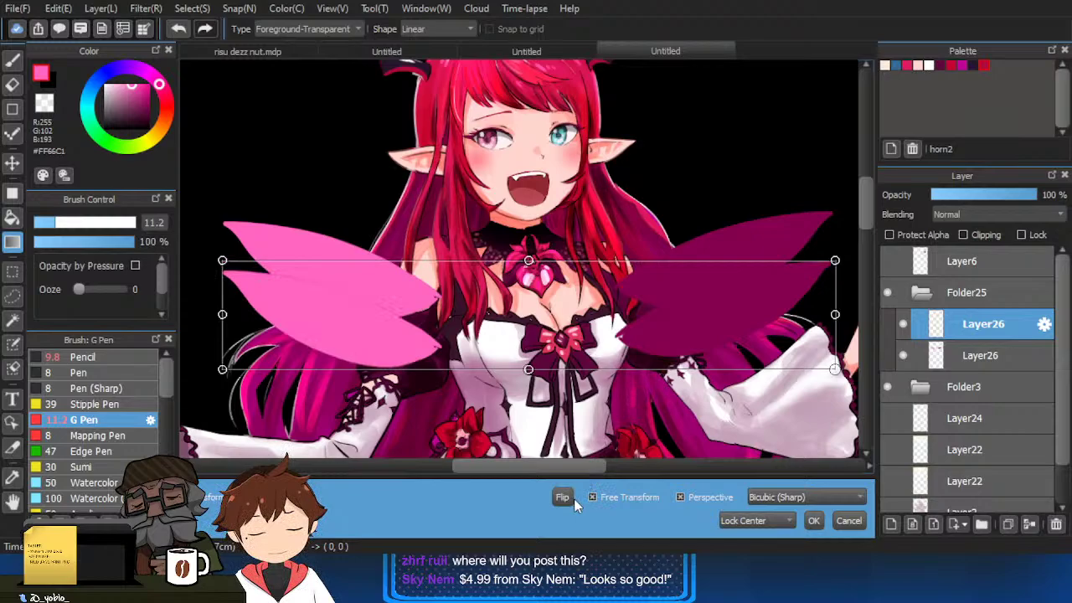
left_click_drag(755, 405, 319, 230)
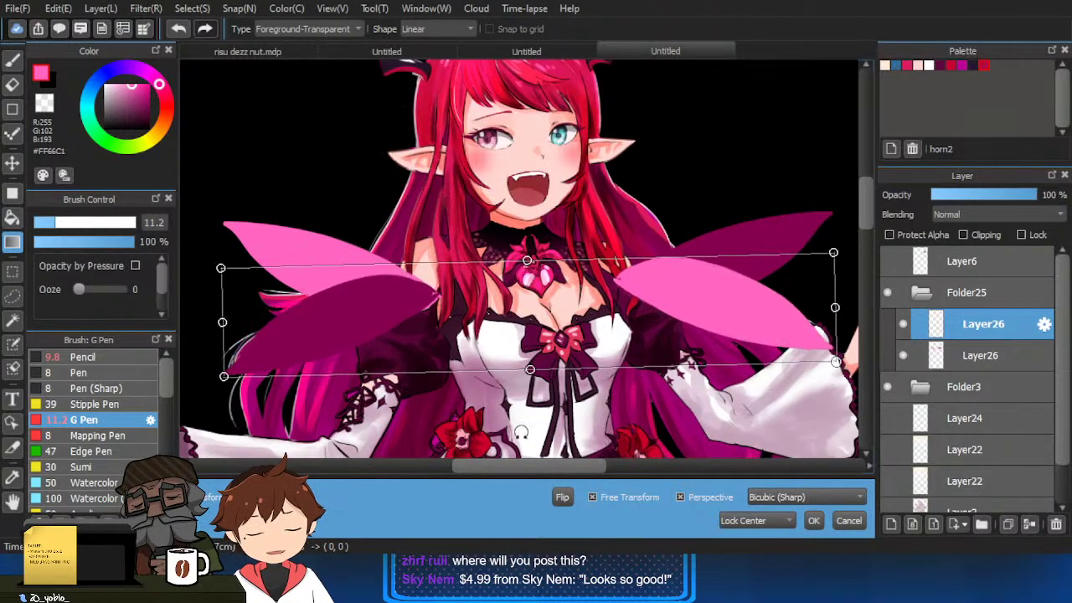
left_click(572, 509)
left_click_drag(822, 355, 755, 370)
left_click(634, 497)
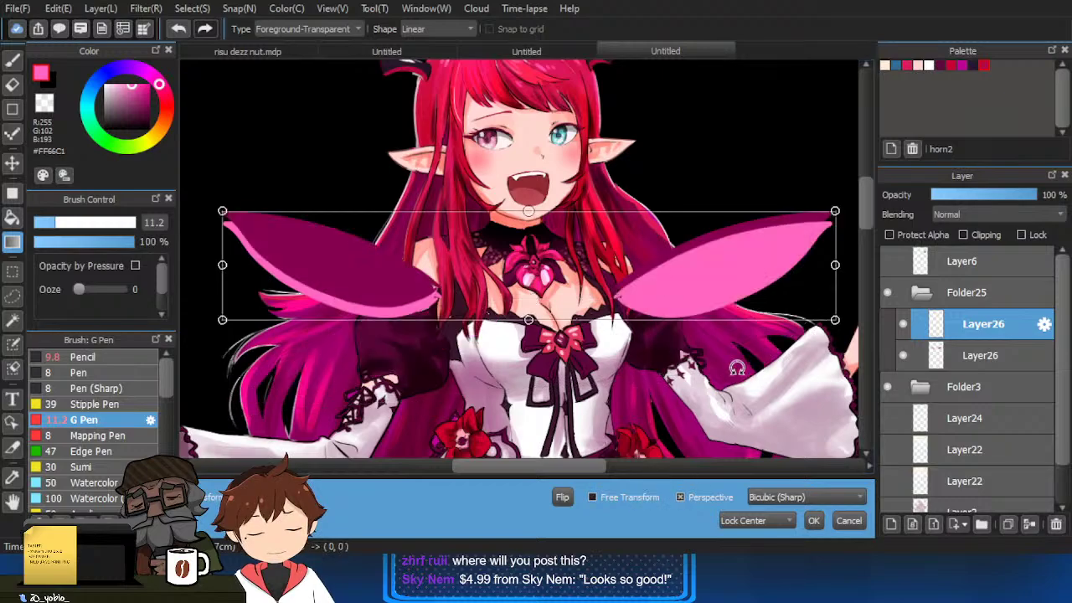
left_click_drag(836, 318, 708, 287)
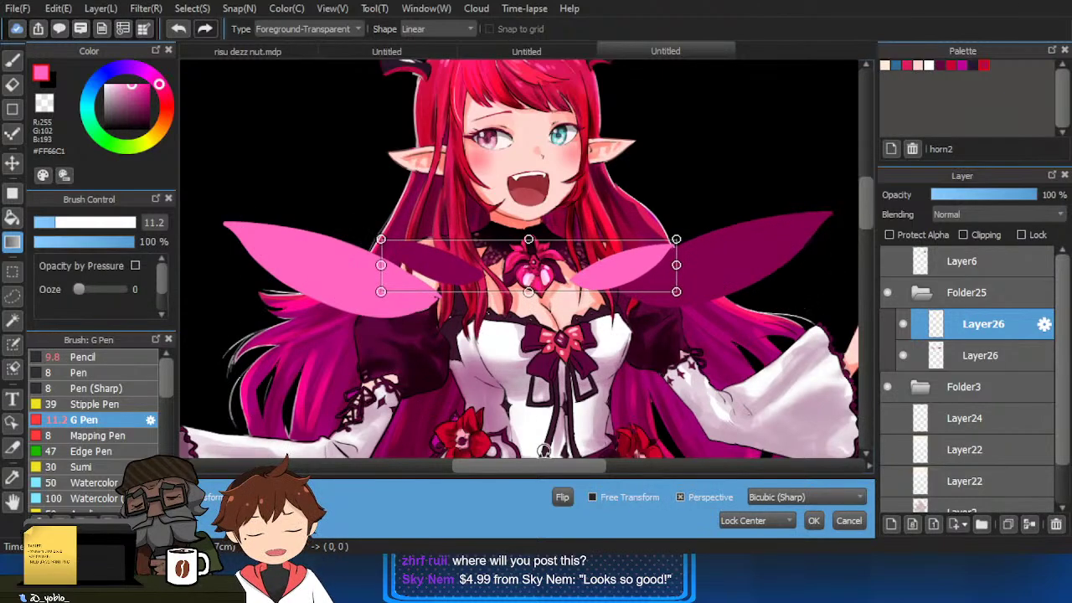
Flip the small wing pair so pink sits on the pink side, move it below the large wings and angle it downward.
left_click(562, 498)
left_click_drag(600, 286, 602, 333)
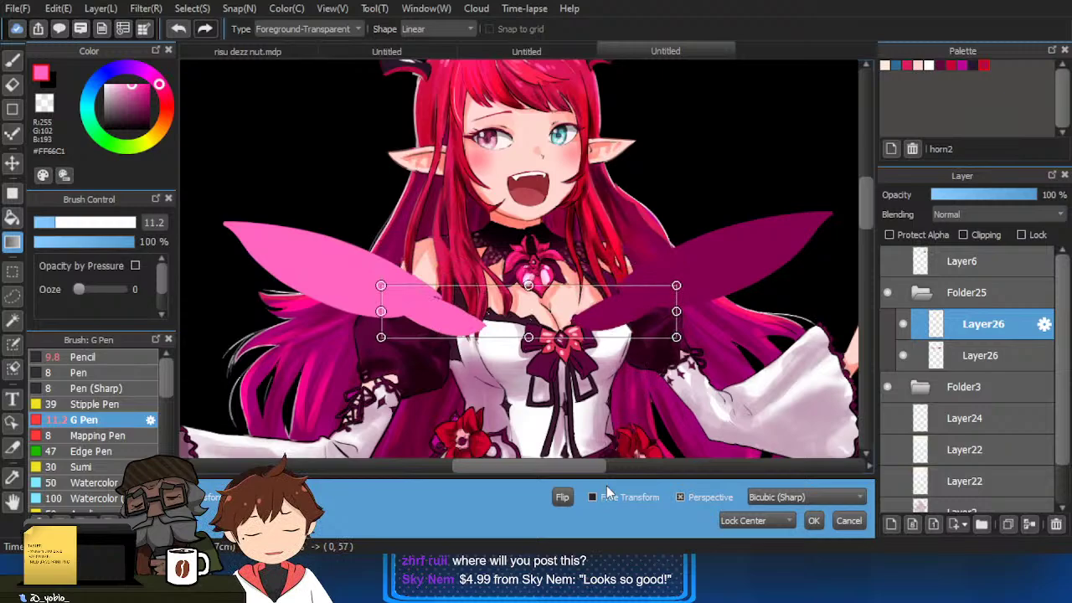
left_click(562, 498)
left_click_drag(692, 366, 417, 274)
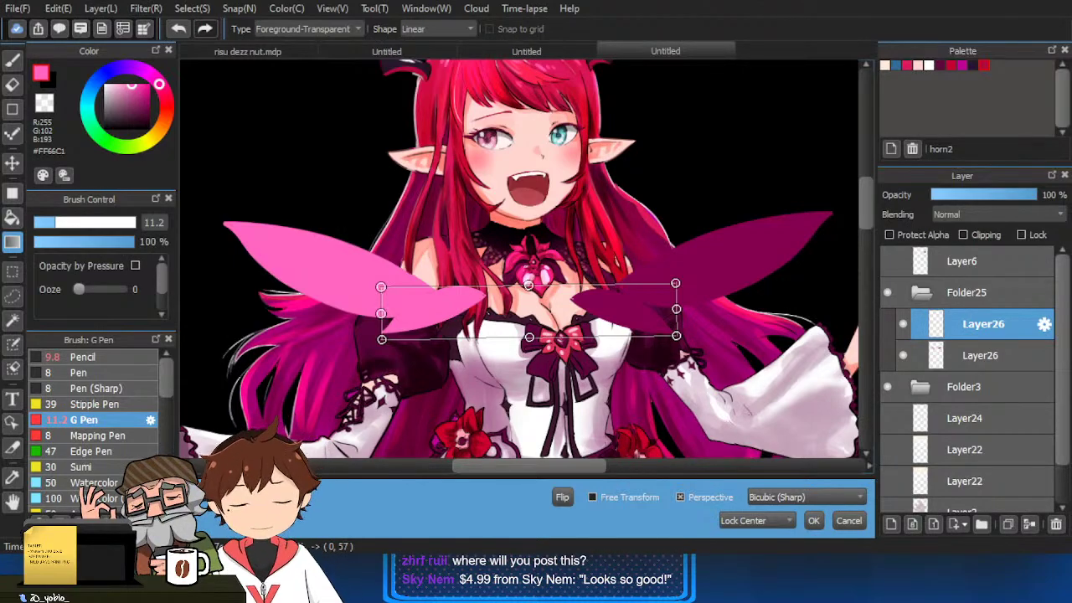
left_click(813, 521)
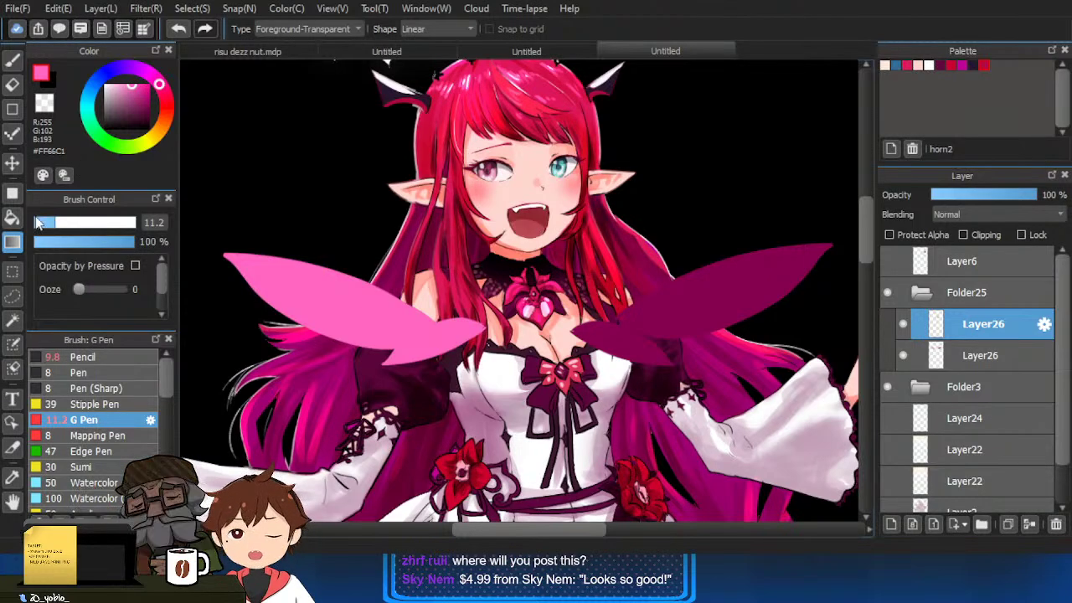
Select the small pink wing and move it outward beneath the large pink wing.
left_click(16, 272)
left_click_drag(361, 397, 516, 277)
key("ctrl+t")
left_click_drag(448, 293, 400, 325)
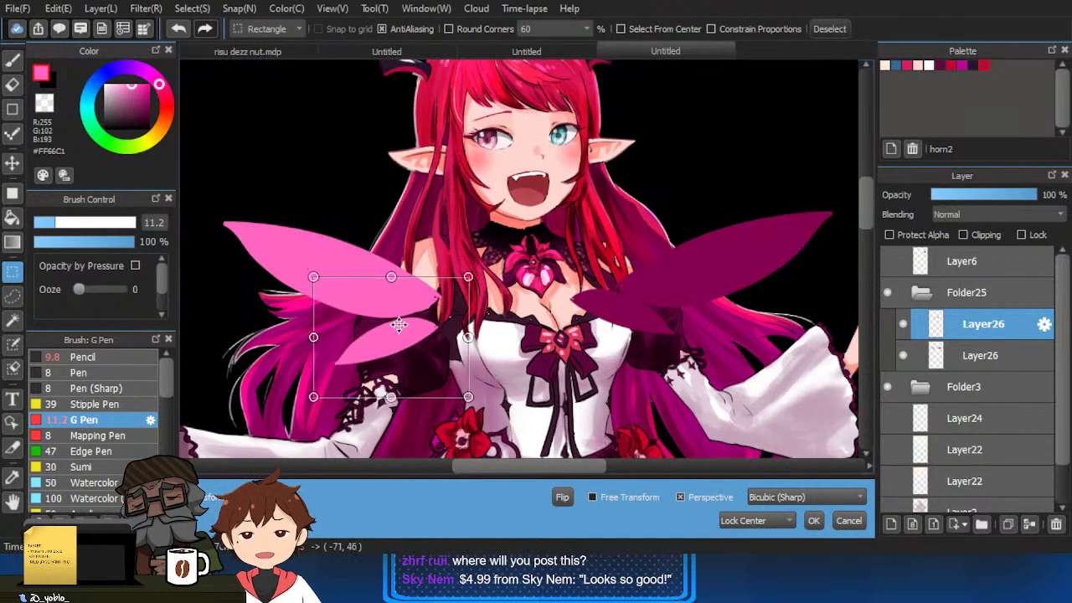
left_click(849, 520)
Select the small magenta wing, move it outward beneath the large magenta wing and clear the selection.
left_click_drag(560, 263, 711, 446)
key("ctrl+t")
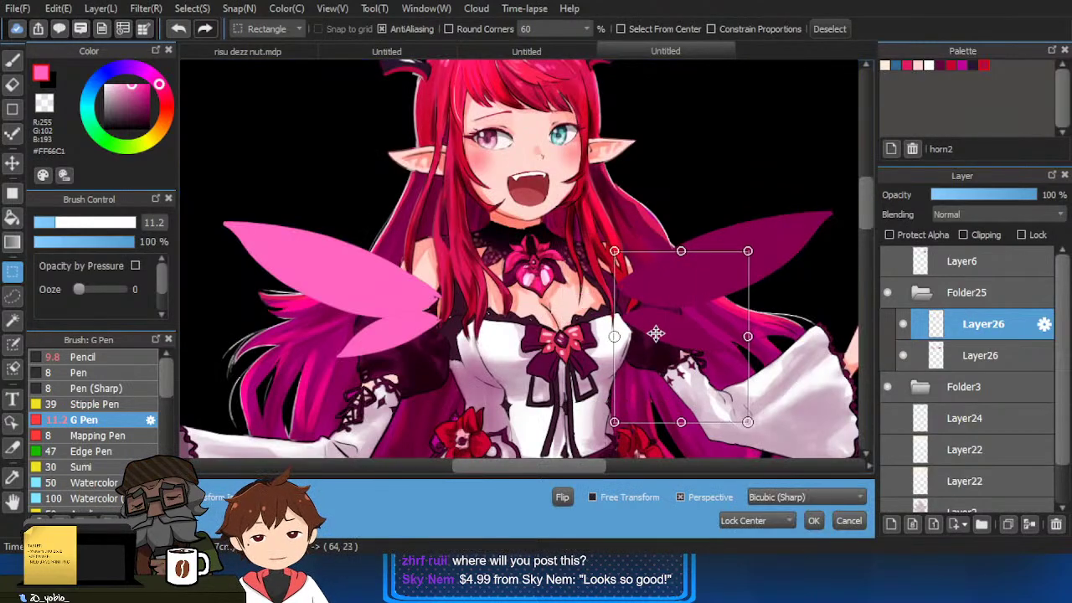
left_click(813, 520)
key("ctrl+d")
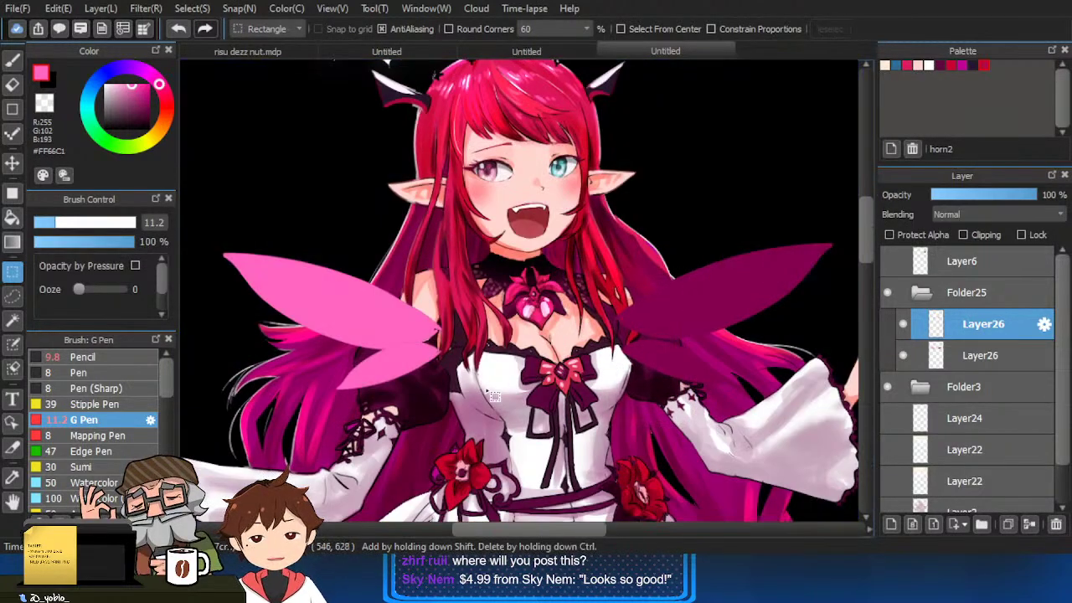
Merge the small wings with the large ones on Layer26 and move the pink wing pair outward from the shoulder.
left_click_drag(207, 164, 541, 416)
key("ctrl+t")
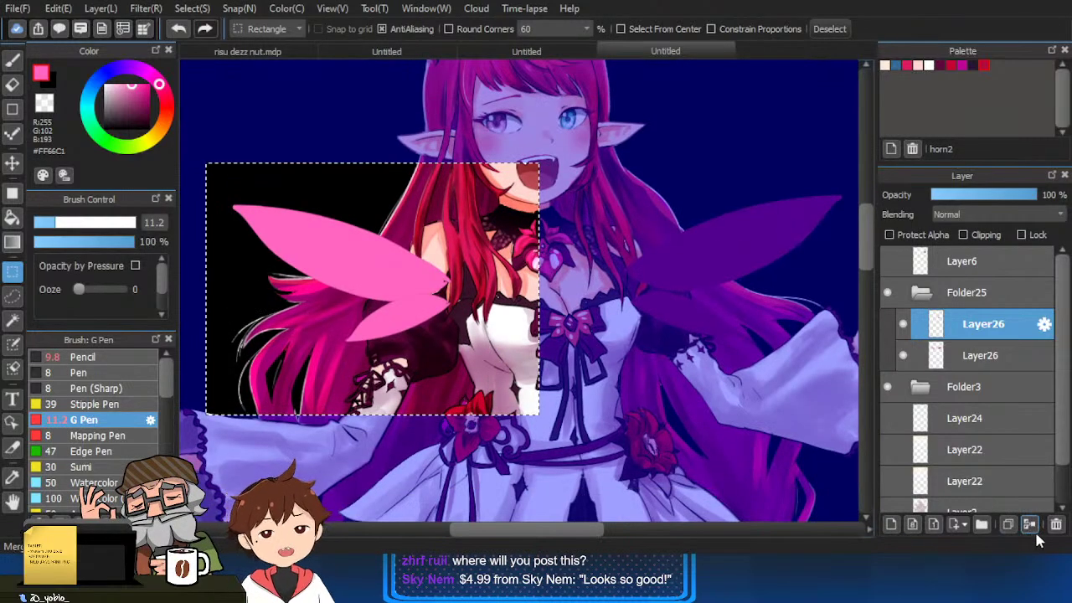
left_click(1031, 526)
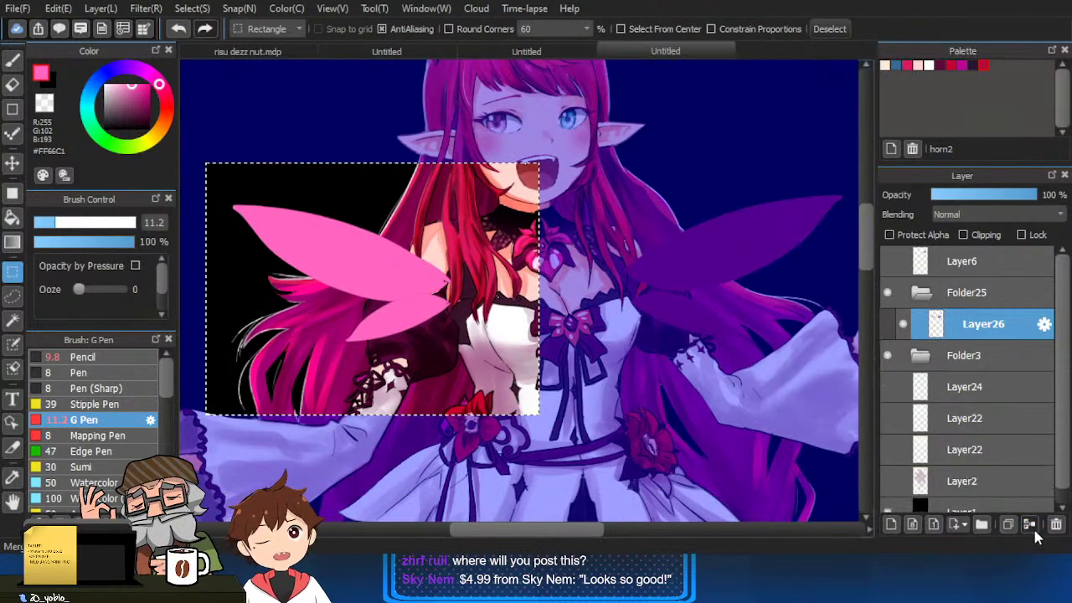
key("ctrl+t")
left_click_drag(413, 283, 357, 268)
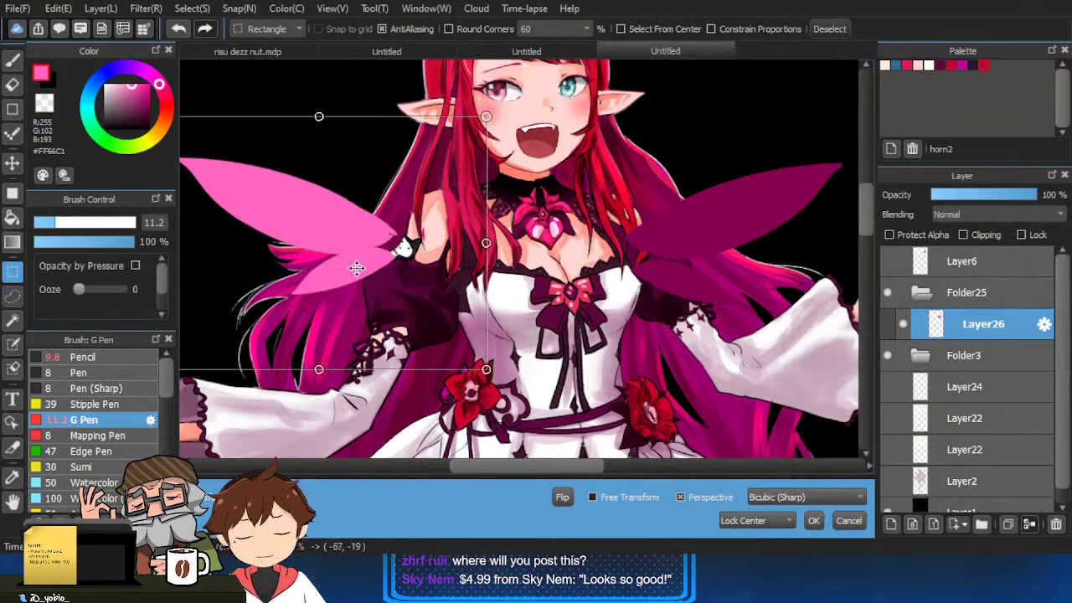
left_click(814, 520)
Select the magenta wing pair, move it outward from the shoulder and clear the selection.
left_click_drag(545, 80, 863, 425)
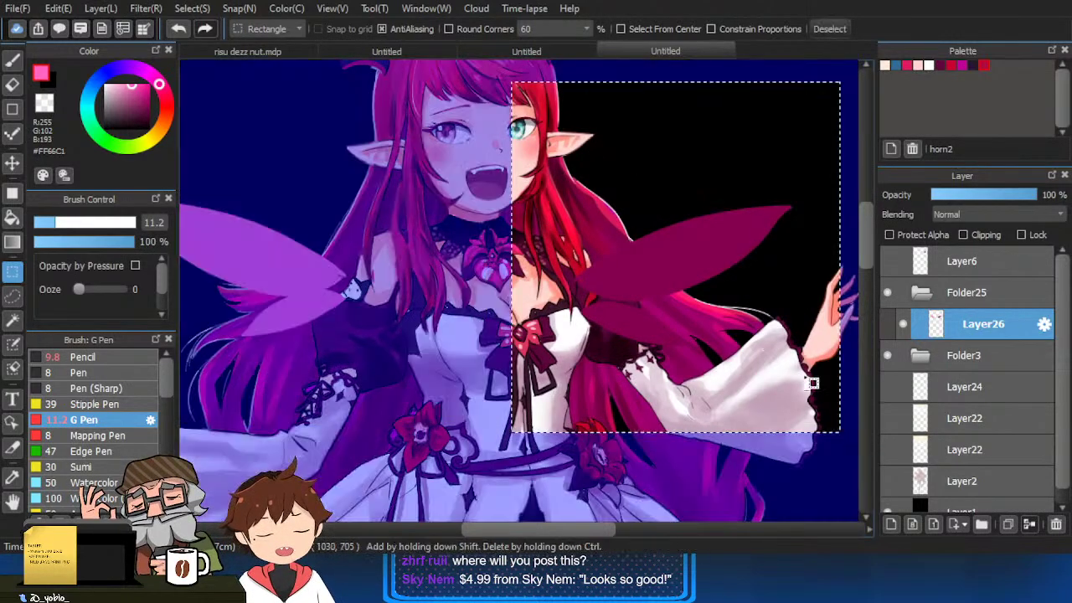
key("ctrl+t")
left_click(815, 520)
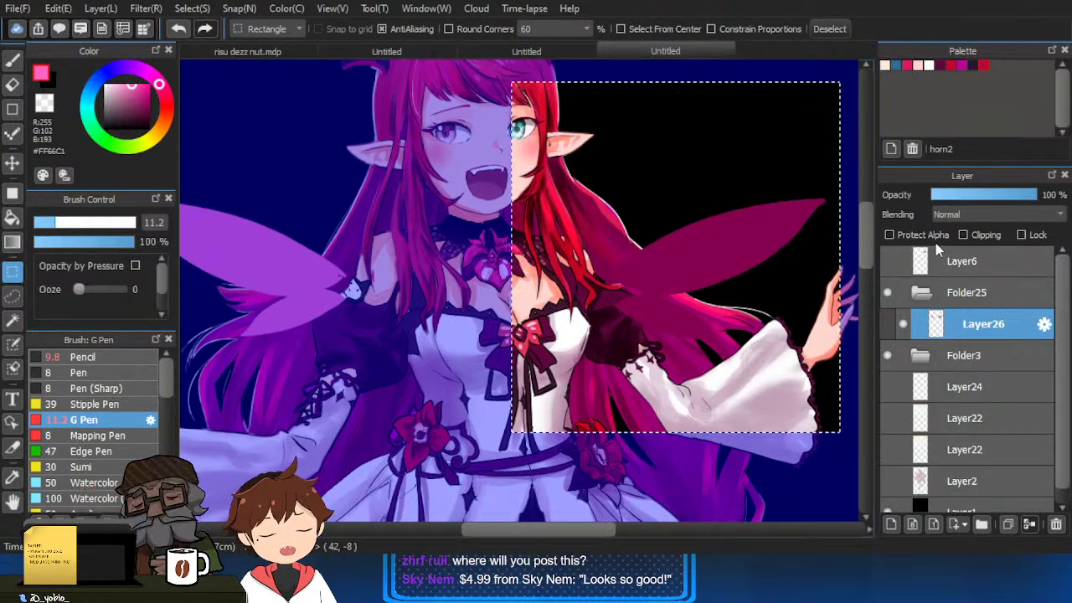
key("ctrl+d")
Set the blending mode of the wings on Layer26 to Add.
scroll(988, 216, "down", 1)
scroll(989, 220, "down", 1)
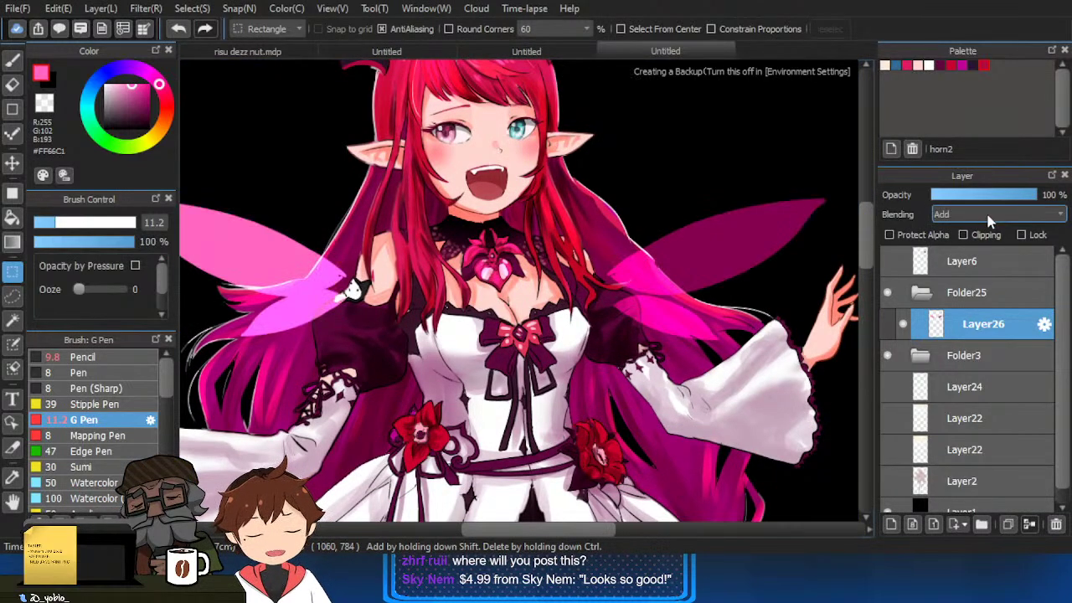
left_click_drag(649, 330, 685, 299)
scroll(686, 300, "down", 2)
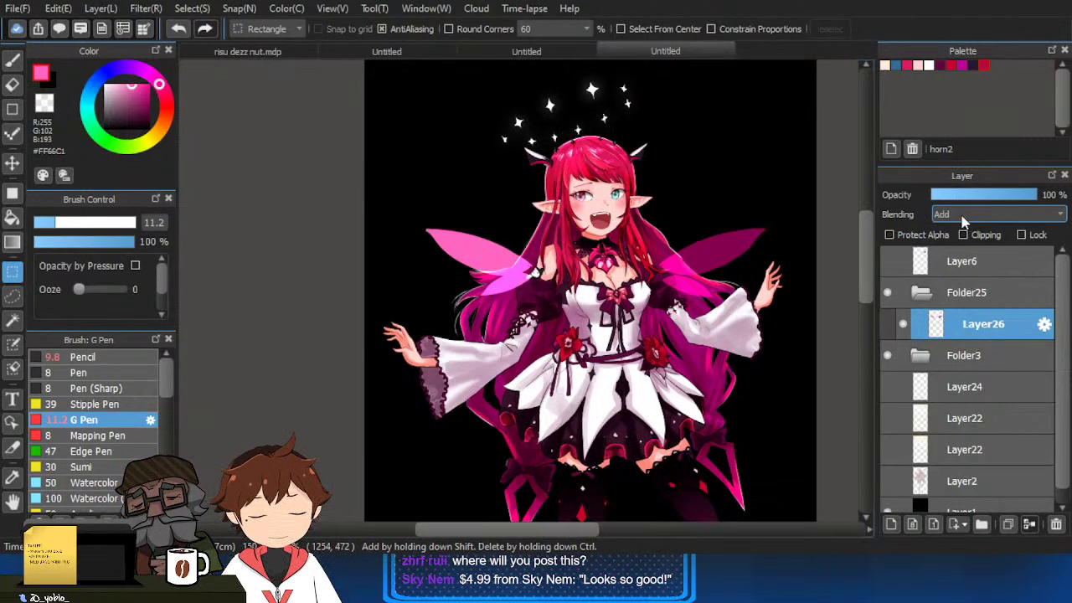
scroll(620, 252, "up", 1)
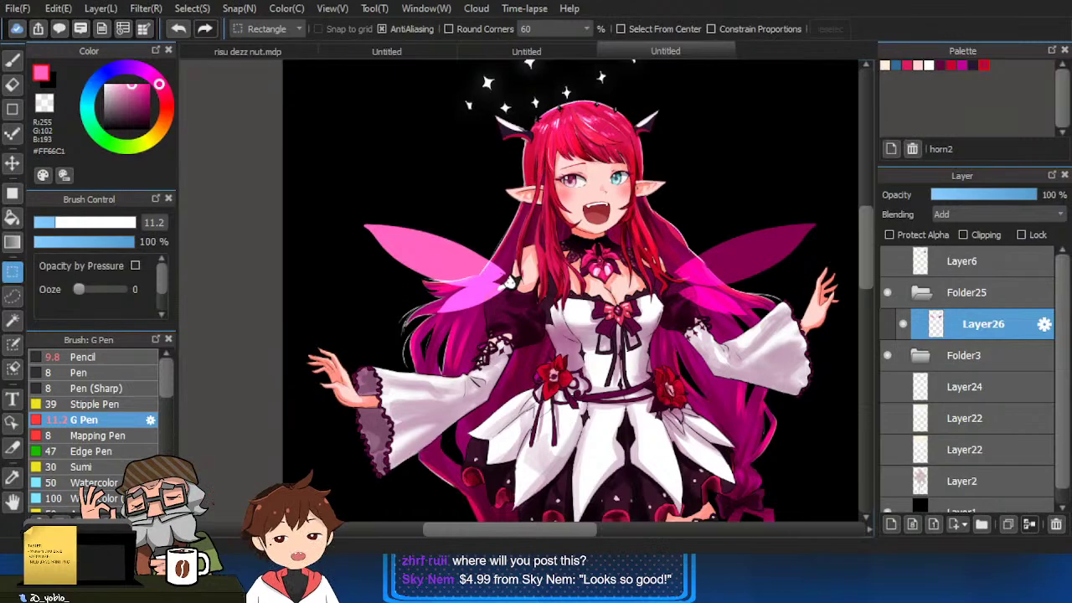
Add a new layer above Layer26 and set its blending mode to Overlay.
key("ctrl+shift+n")
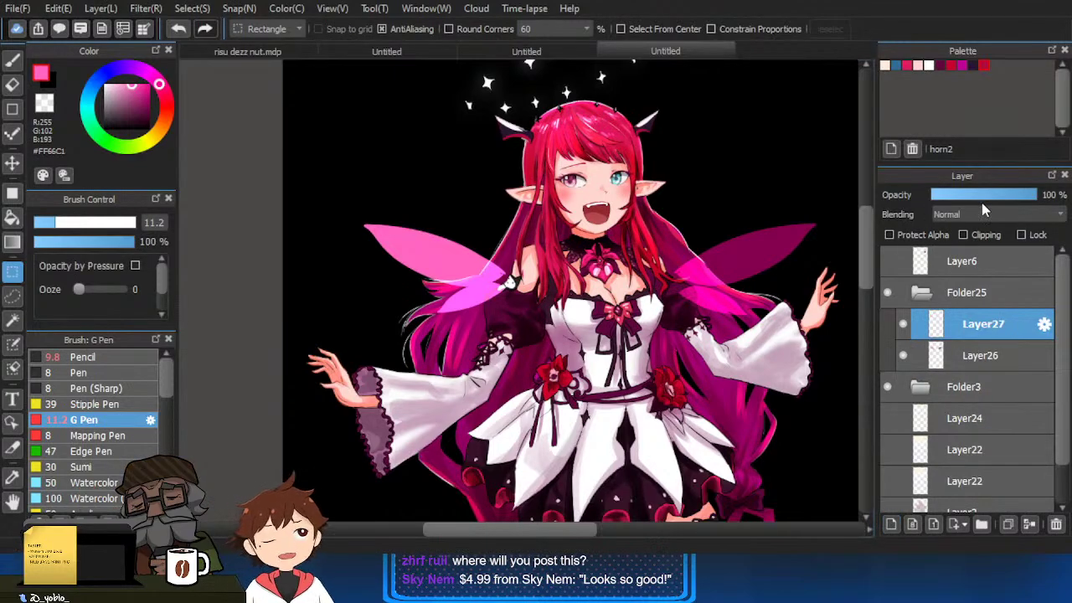
scroll(982, 214, "down", 4)
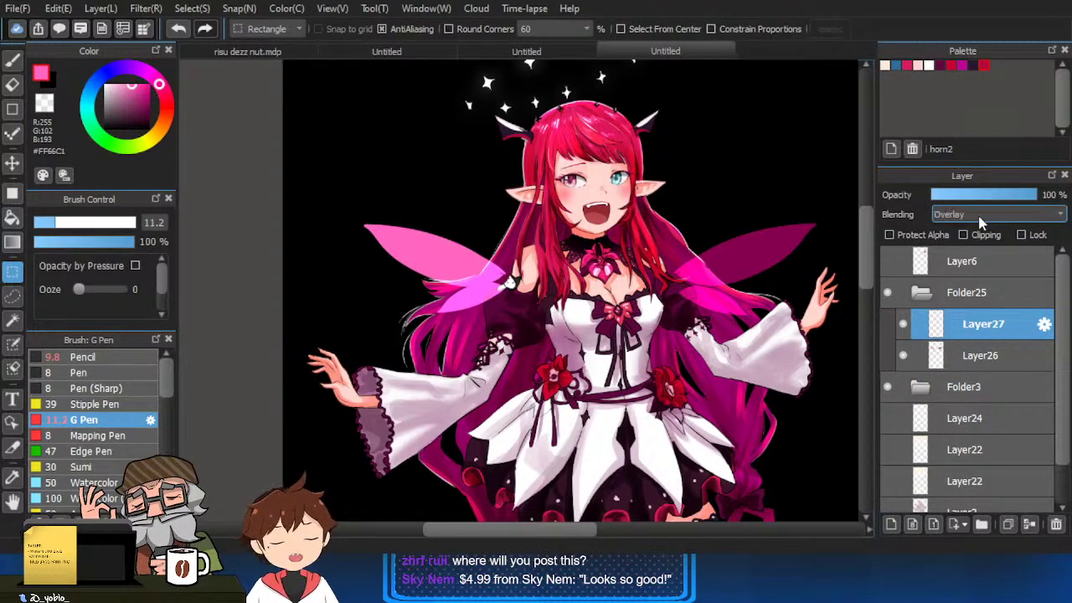
scroll(772, 295, "down", 2)
scroll(763, 290, "up", 4)
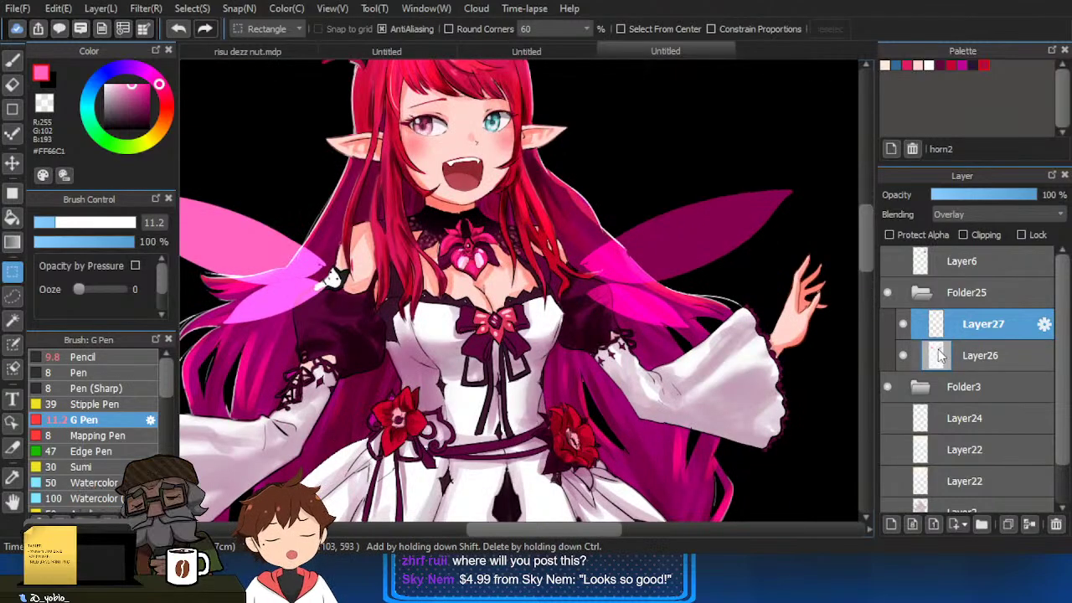
Load the wing shapes of Layer26 as a selection and draw white veins on the large pink wing with the Airbrush on Layer27.
left_click(940, 356, "ctrl")
key("b")
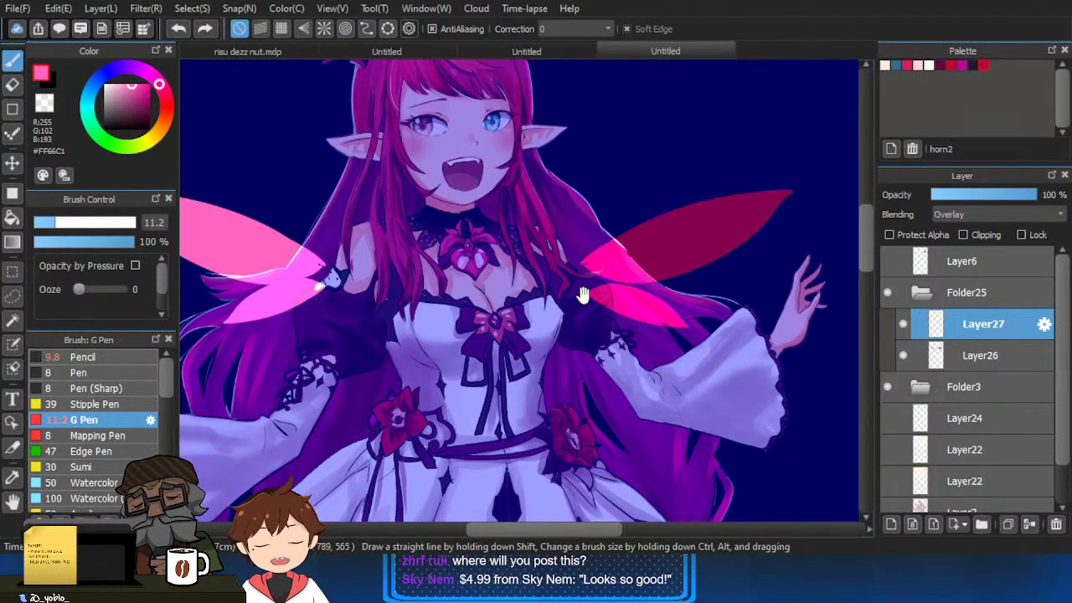
left_click_drag(583, 295, 704, 269)
left_click(136, 103)
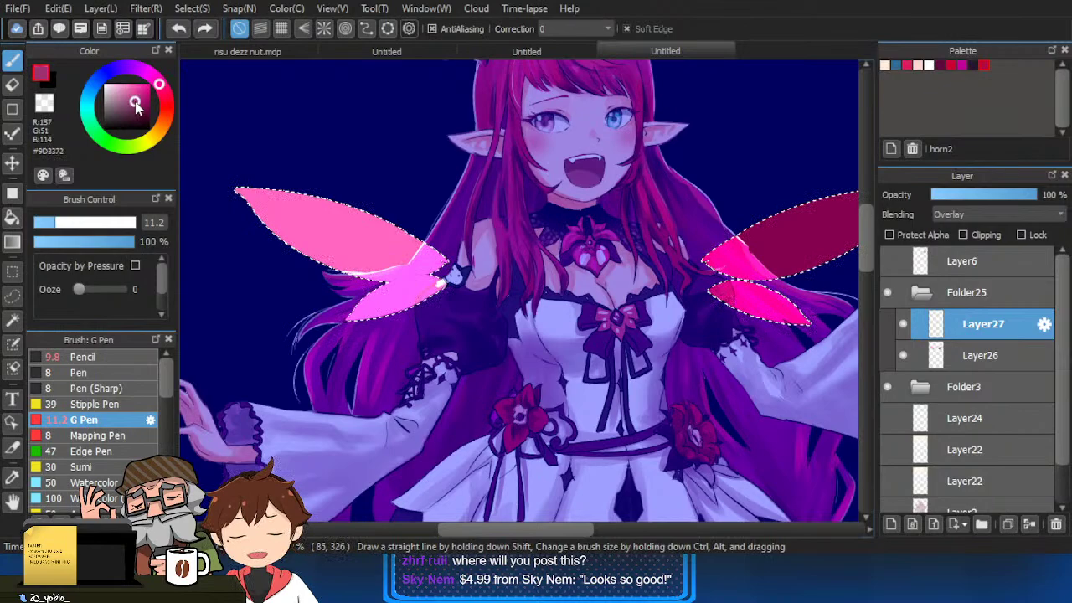
left_click_drag(136, 103, 103, 84)
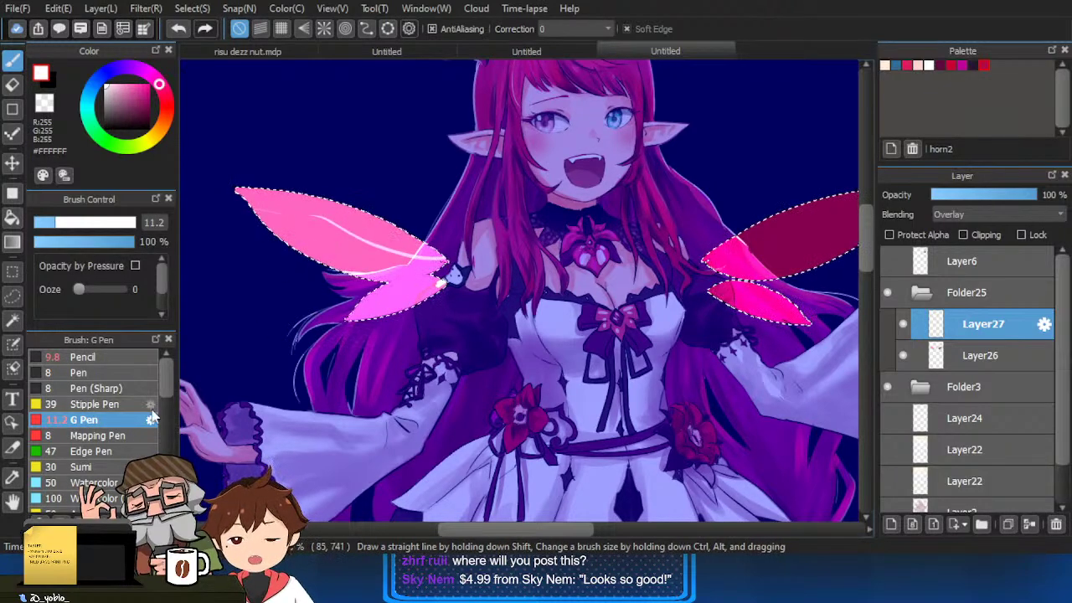
scroll(150, 424, "down", 2)
left_click(126, 469)
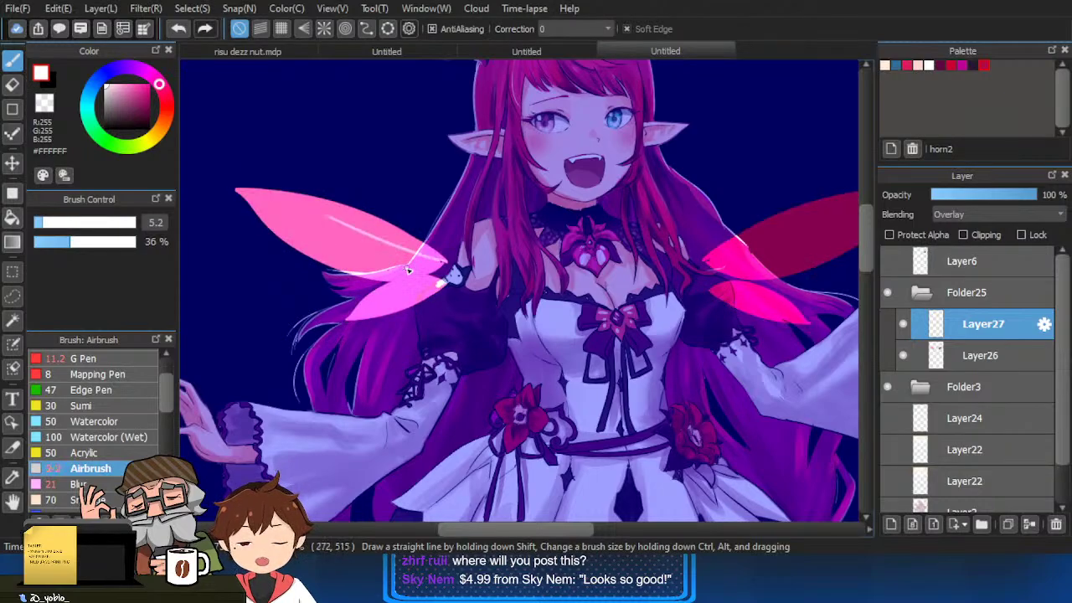
key("ctrl+z")
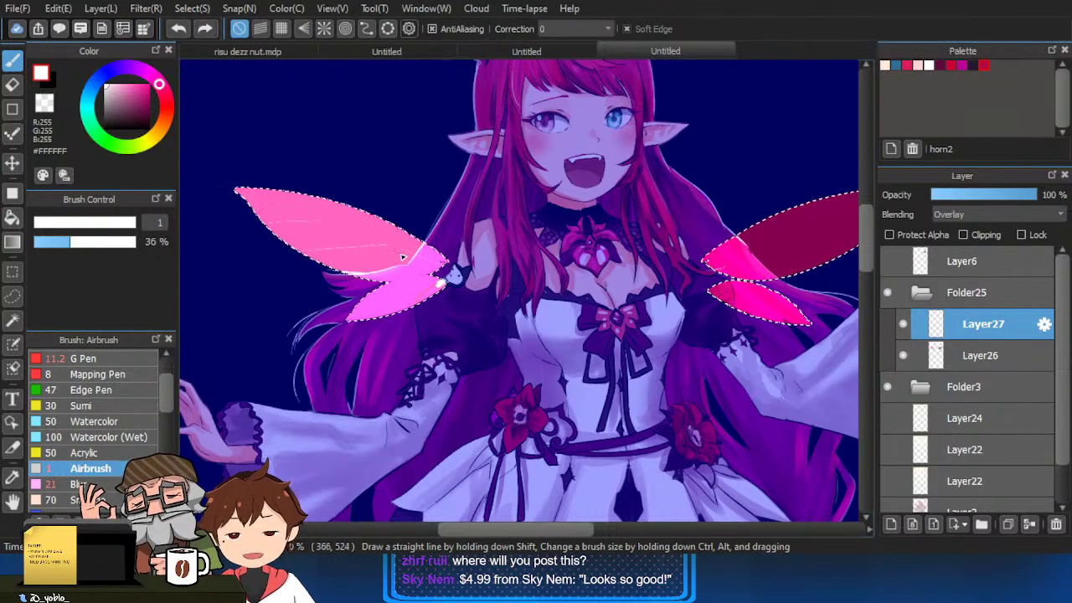
left_click_drag(427, 245, 376, 232)
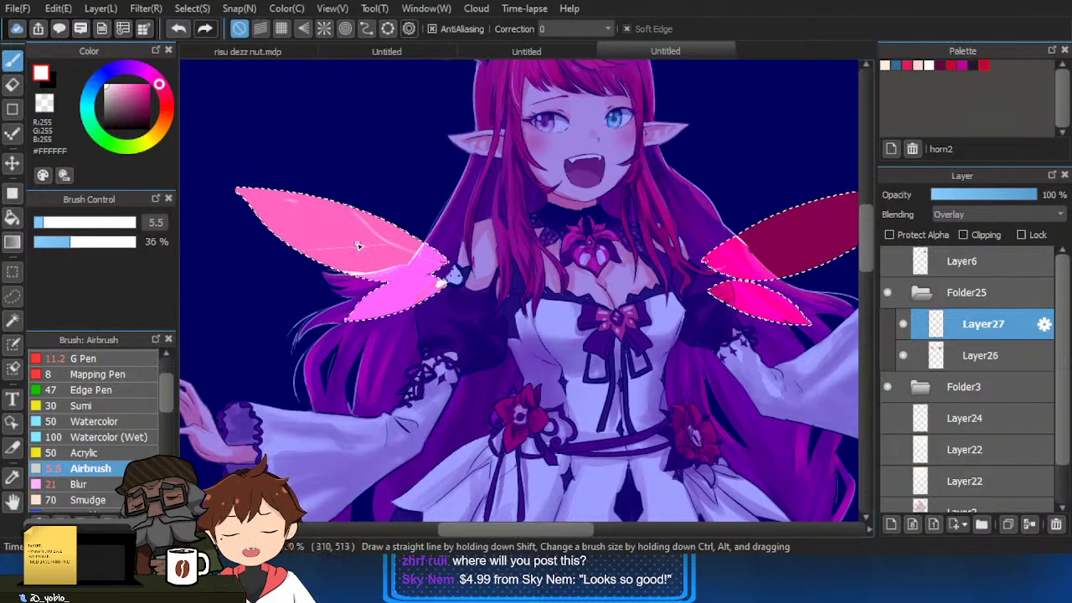
key("ctrl+d")
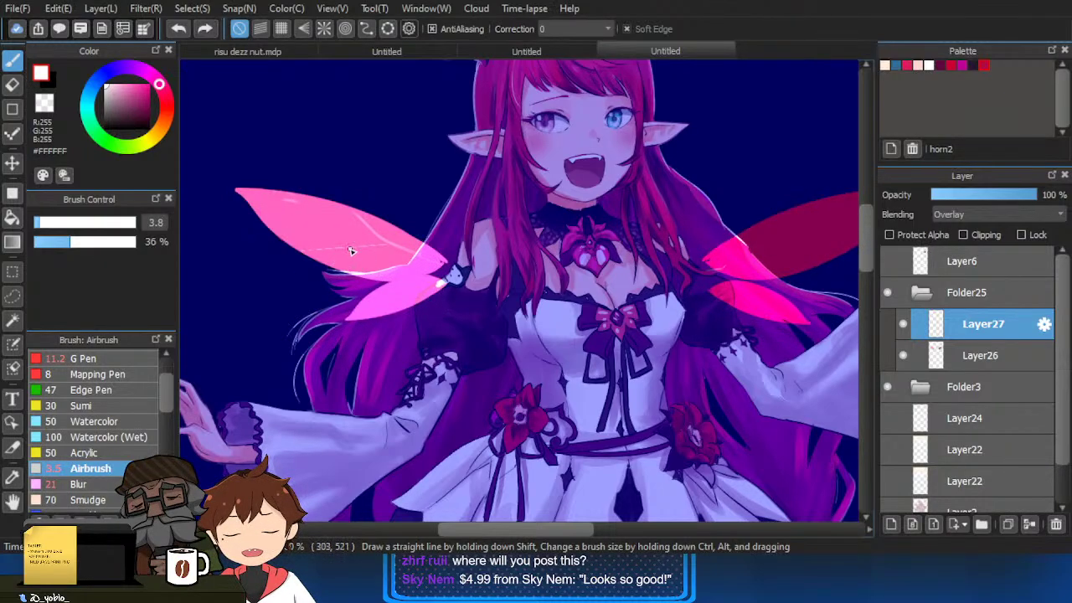
mouse_move(758, 267)
left_mouse_down()
mouse_move(590, 274)
mouse_move(759, 233)
left_mouse_up()
left_click(135, 106)
key("ctrl+z")
left_click(131, 128)
left_click_drag(618, 270, 758, 234)
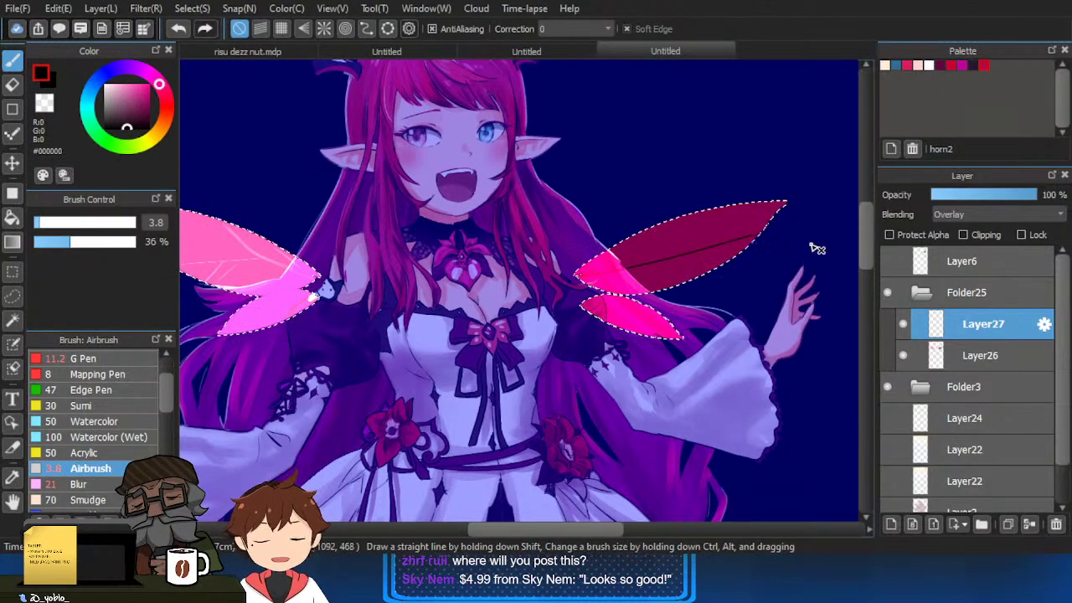
key("ctrl+z")
Shade the large magenta wing with dark #29091C, using the Airbrush at size 23.
left_click(140, 122)
left_click_drag(414, 227, 456, 227)
left_click_drag(618, 258, 778, 198)
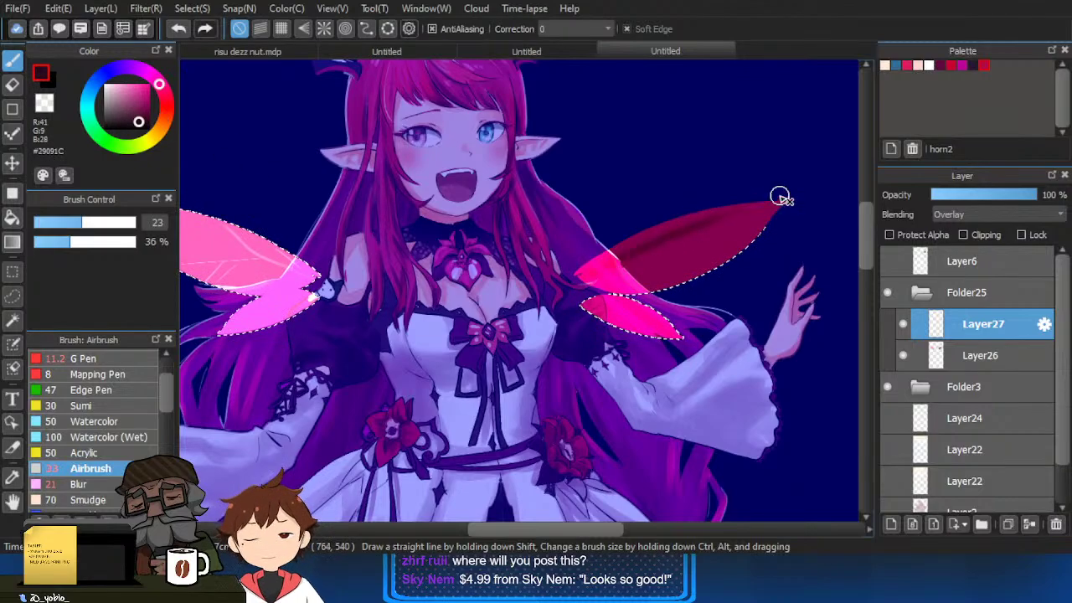
Draw thin dark veins inside the large magenta wing with the Pencil at size 3, keeping the wing selection.
scroll(168, 419, "up", 2)
left_click(101, 356)
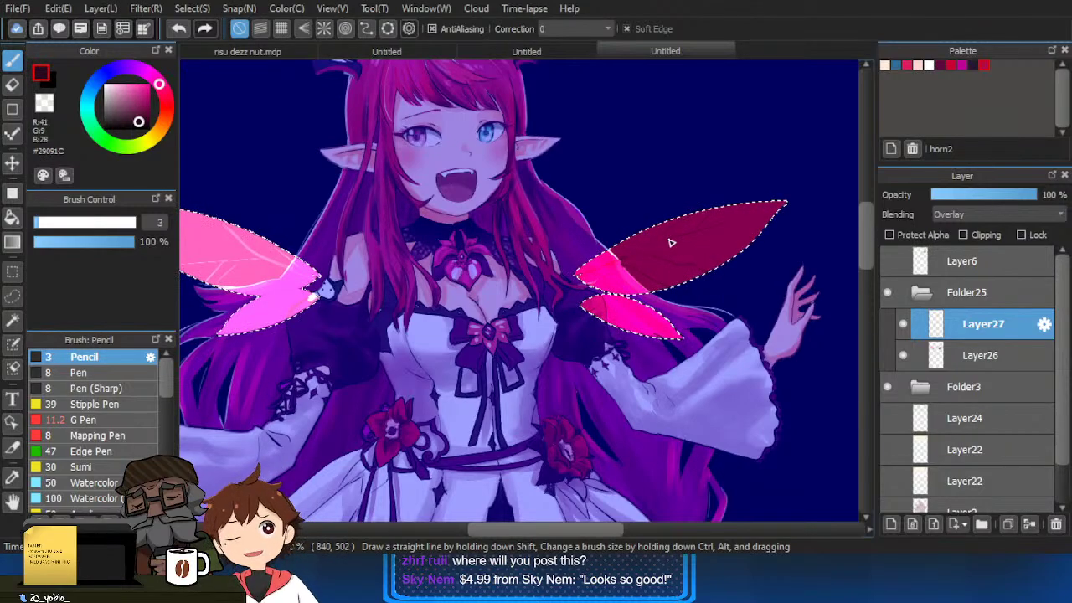
key("ctrl+d")
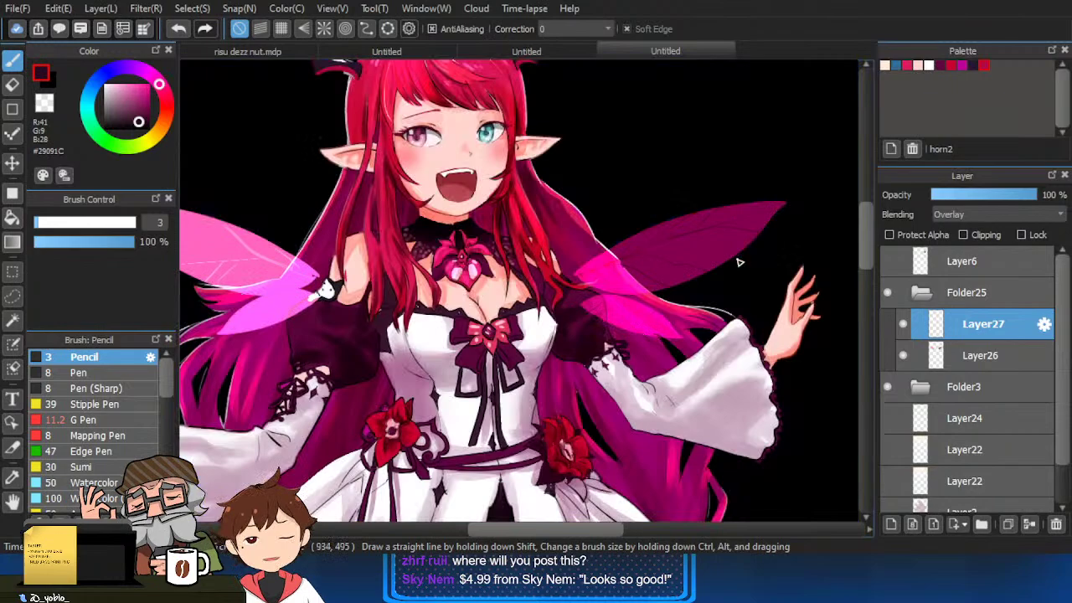
scroll(622, 329, "up", 1)
key("ctrl+z")
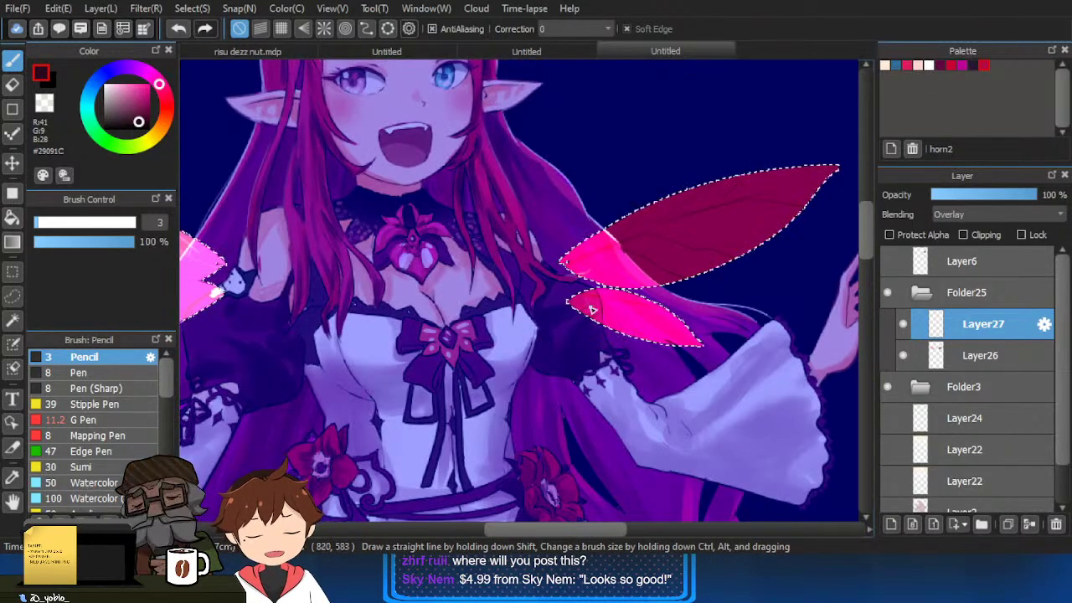
Draw thin white veins on the small pink wing with the Pencil at size 3 and clear the selection.
left_click_drag(624, 327, 871, 314)
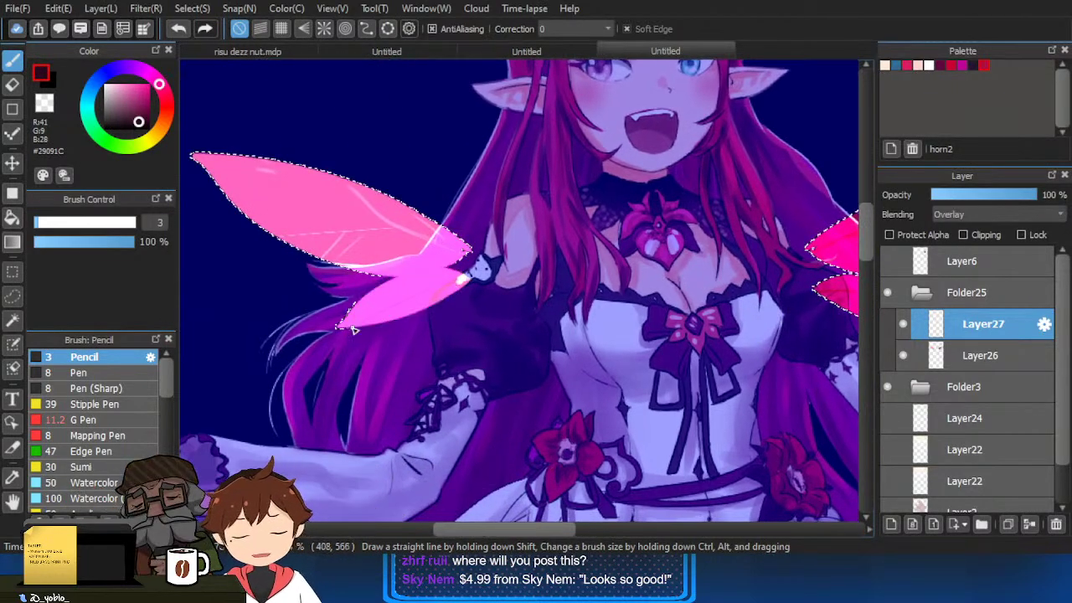
left_click(411, 222, "alt")
left_click_drag(435, 238, 413, 262)
key("ctrl+z")
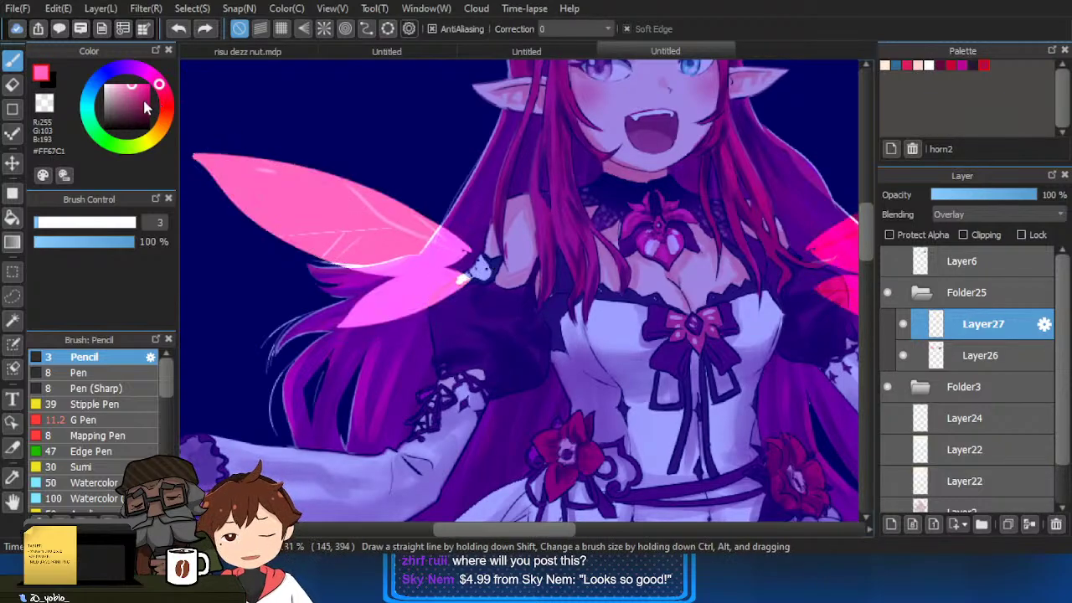
left_click(463, 267, "alt")
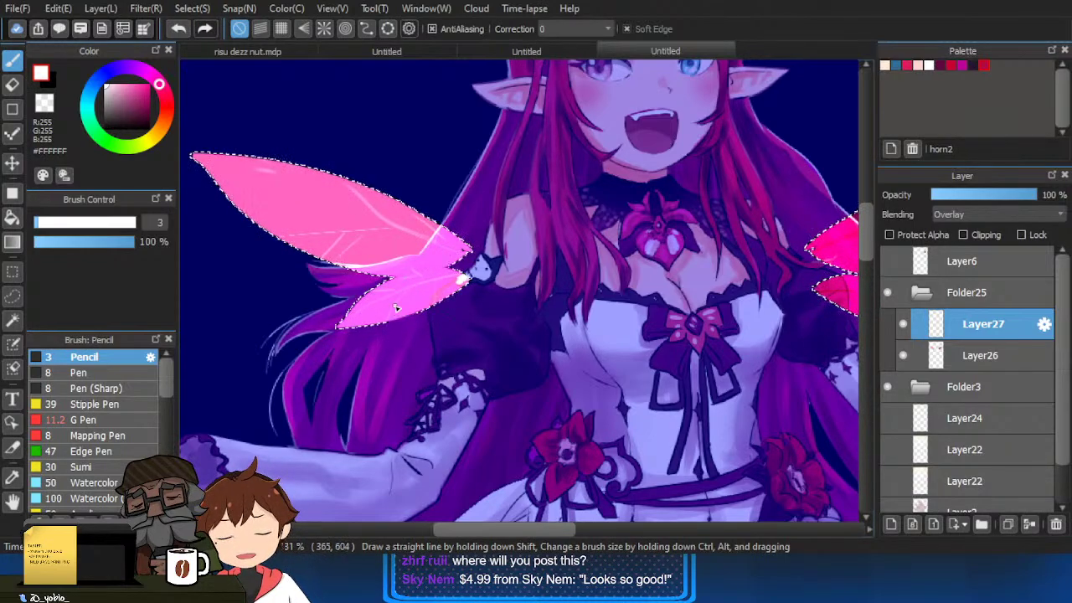
key("ctrl+d")
scroll(421, 327, "down", 2)
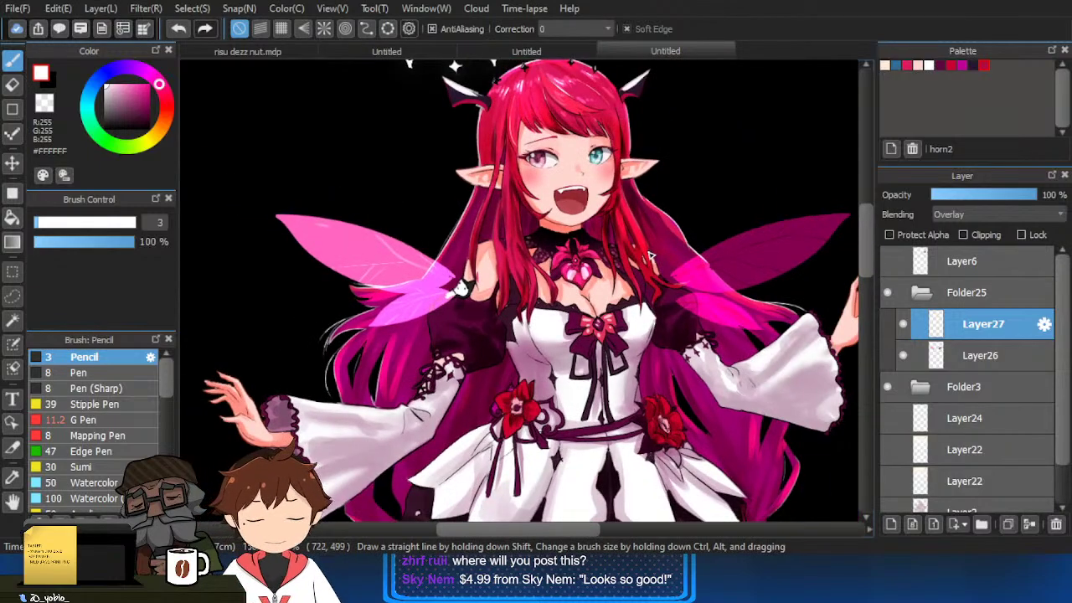
scroll(649, 258, "down", 2)
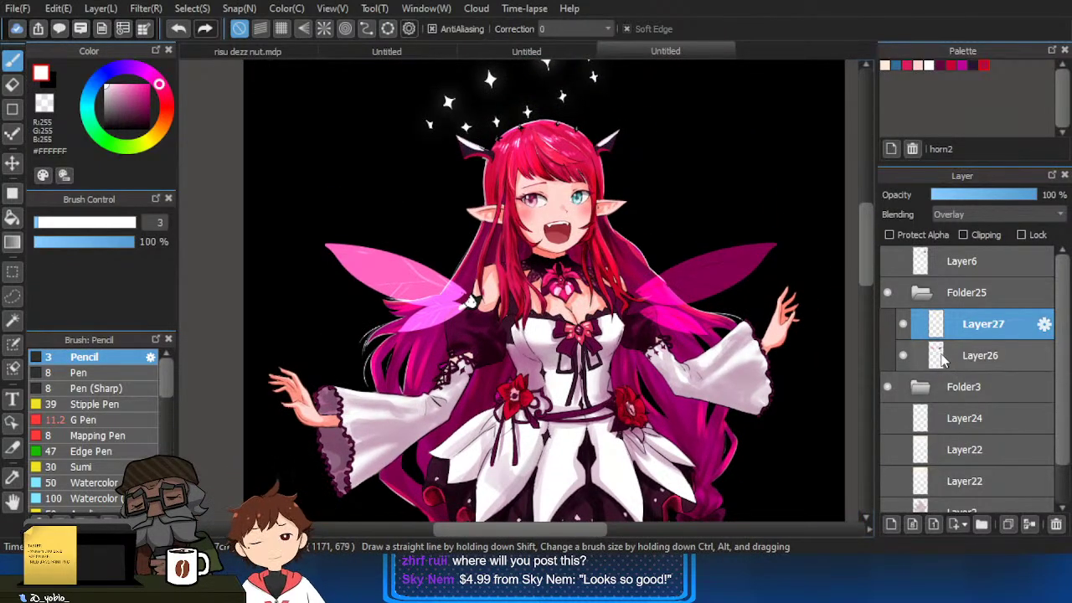
Load the wing shapes of Layer26 as a selection and add a new layer above it with Add blending.
left_click(940, 356, "ctrl")
left_click(940, 357)
left_click(893, 526)
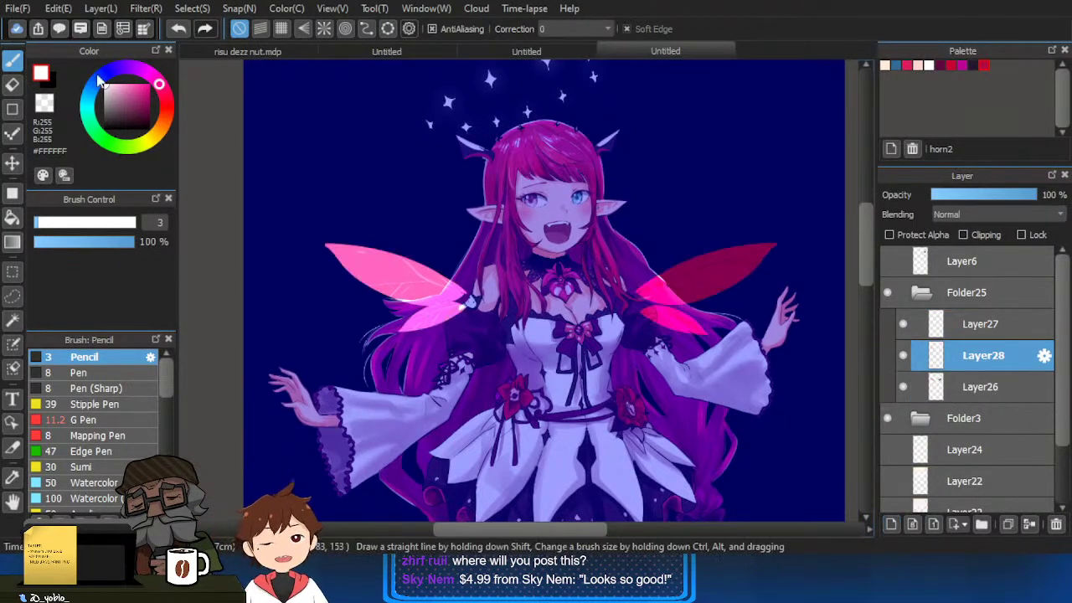
left_click(162, 123)
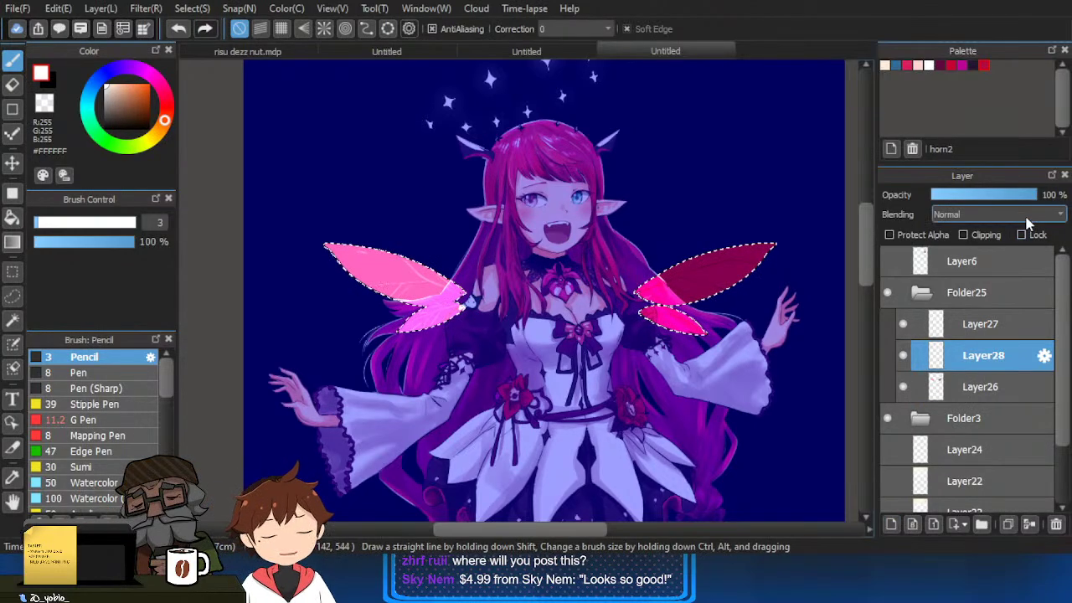
scroll(1029, 223, "down", 2)
Tint the pink wings with red #FF2B28 on Layer28, using the Airbrush at size 110.
key("g")
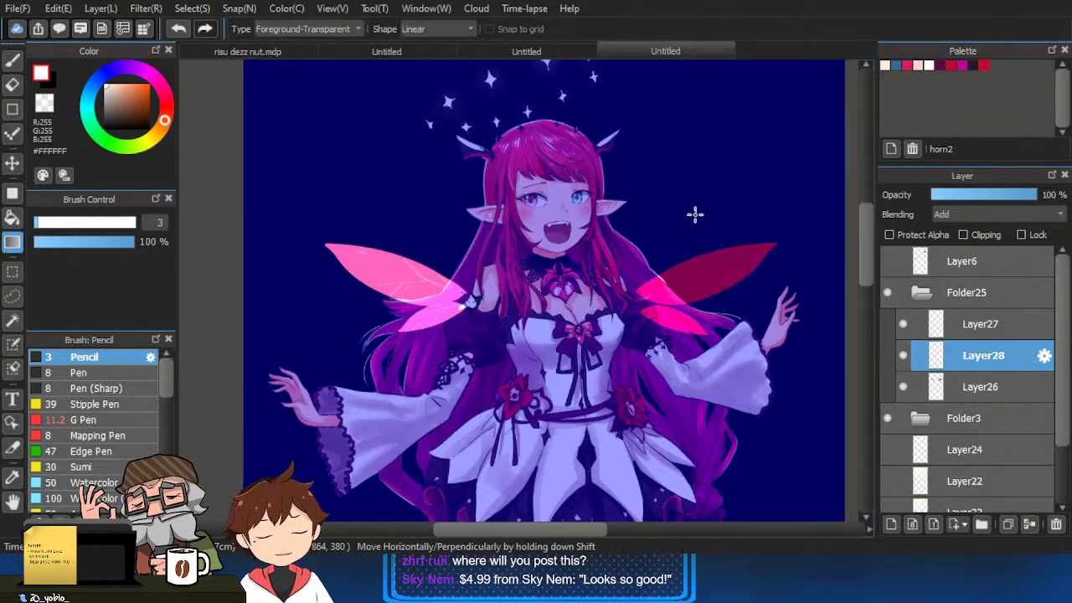
left_click_drag(695, 214, 717, 327)
scroll(93, 427, "down", 3)
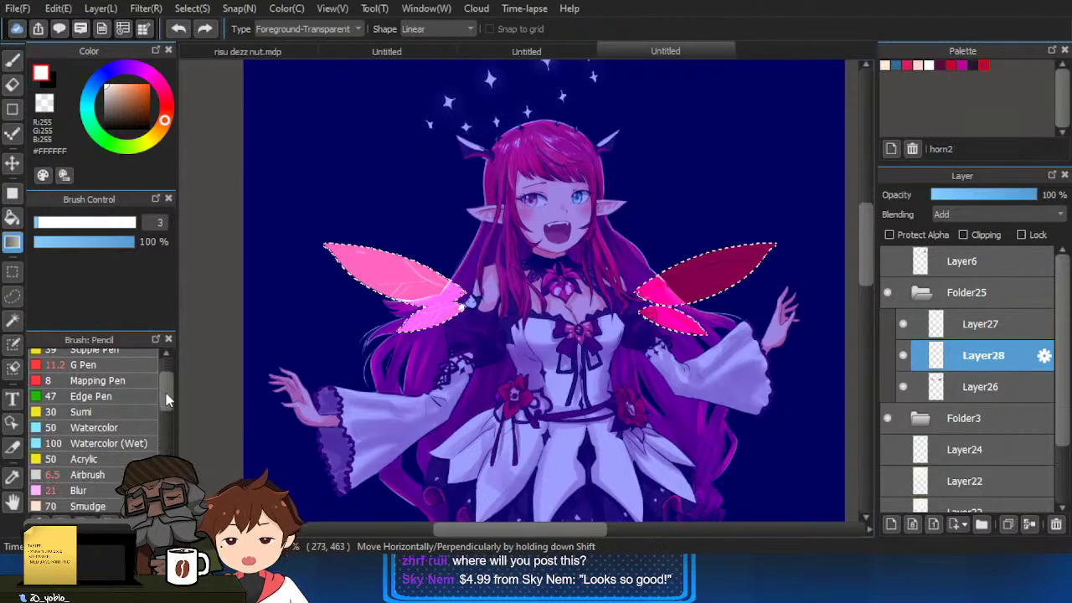
left_click(91, 442)
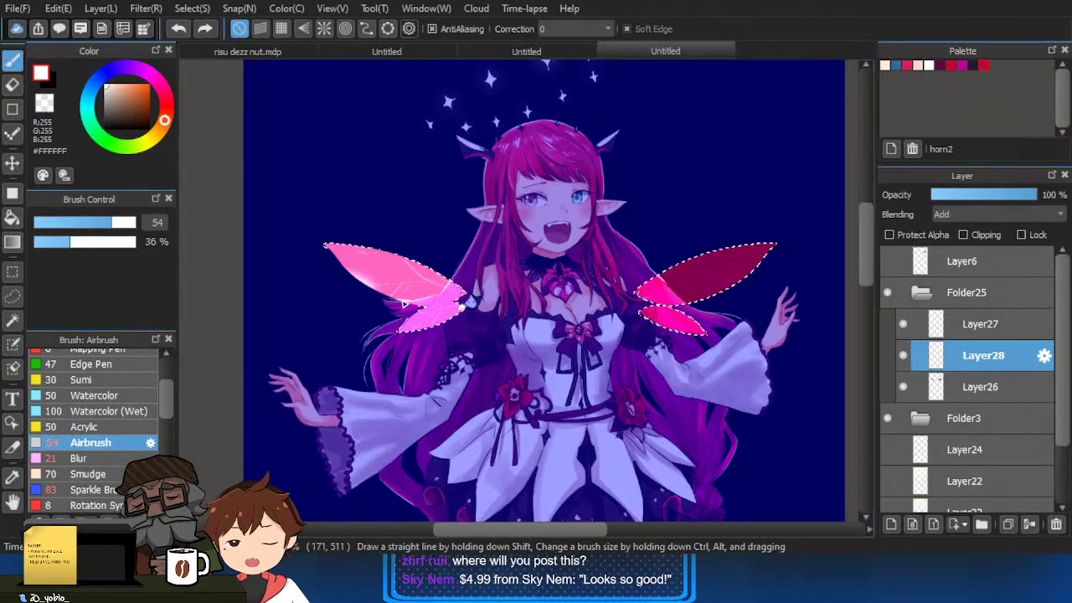
left_click(137, 96)
left_click_drag(161, 140, 165, 110)
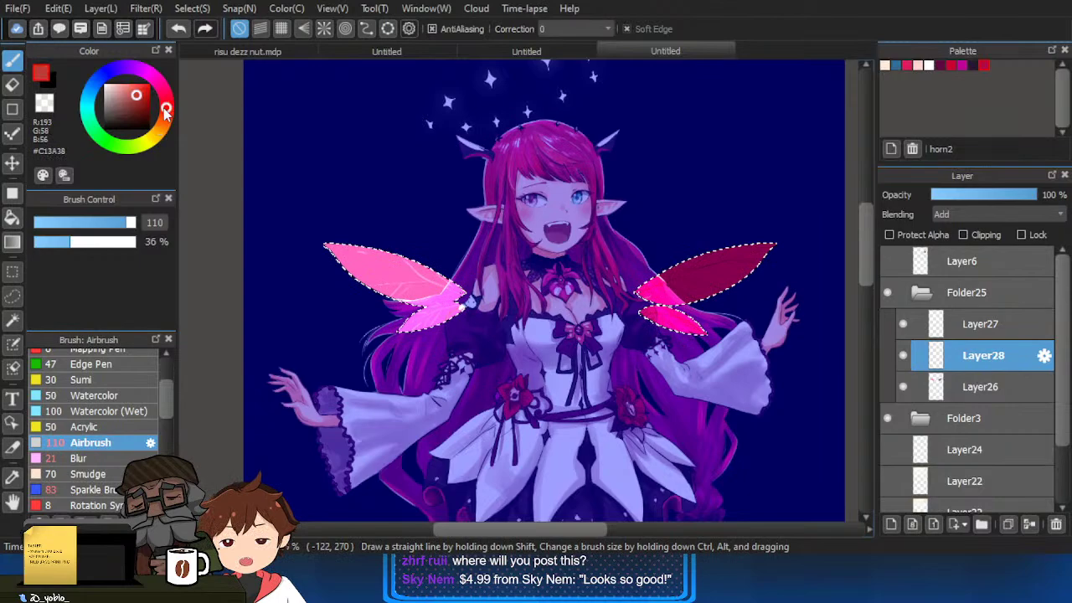
left_click_drag(326, 241, 400, 316)
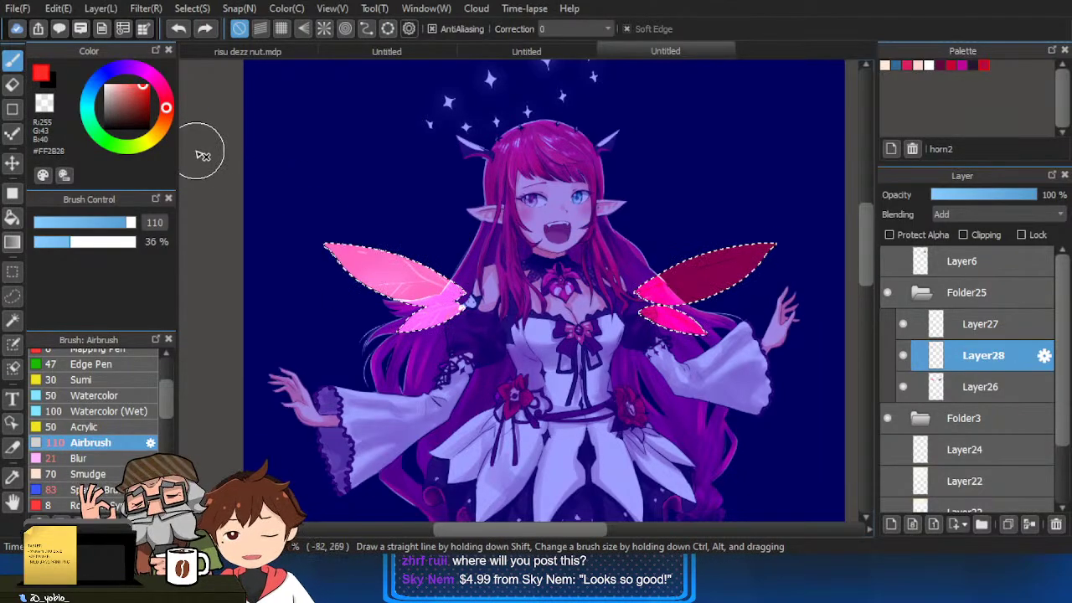
Airbrush iridescent patches of blue #2858FF, yellow-orange, green #35FF28 and violet-blue #3928FF over both wing pairs, and clear the selection.
left_click(99, 79)
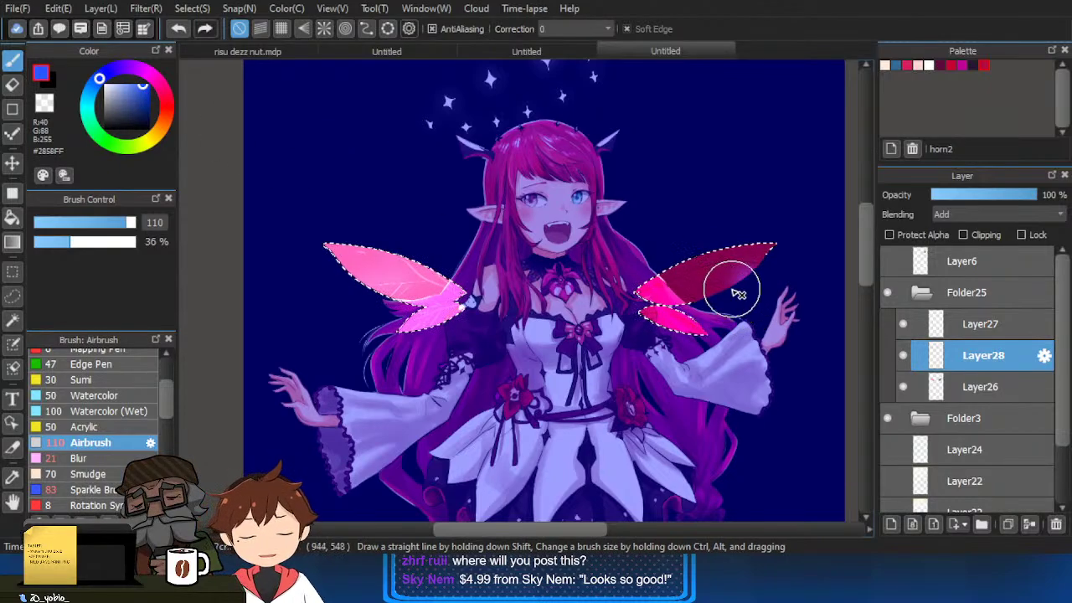
left_click_drag(738, 293, 666, 276)
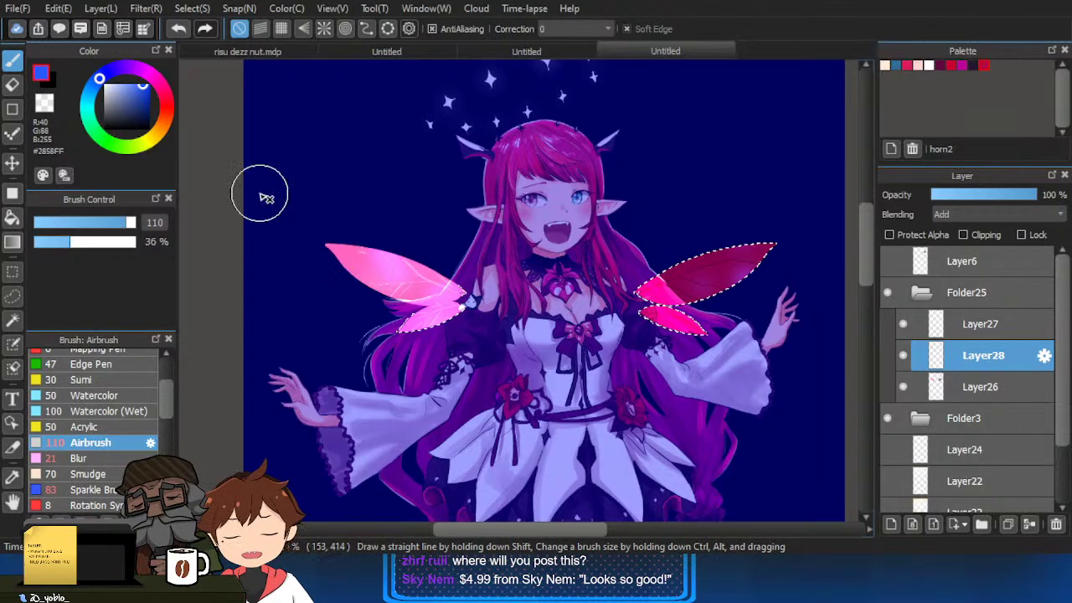
left_click(152, 138)
left_click_drag(371, 273, 338, 284)
left_click(109, 142)
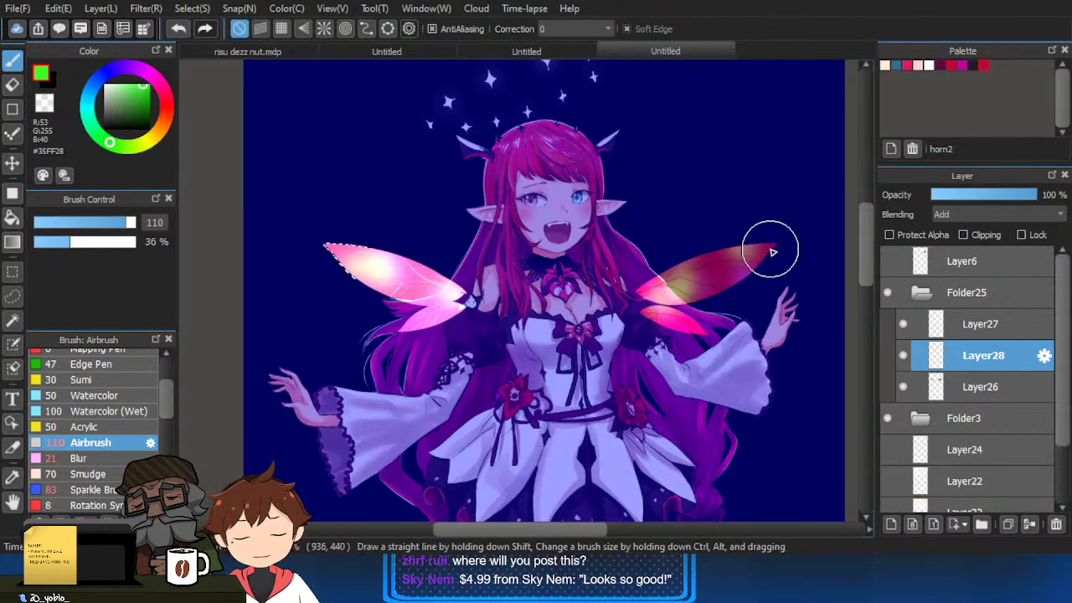
left_click(110, 72)
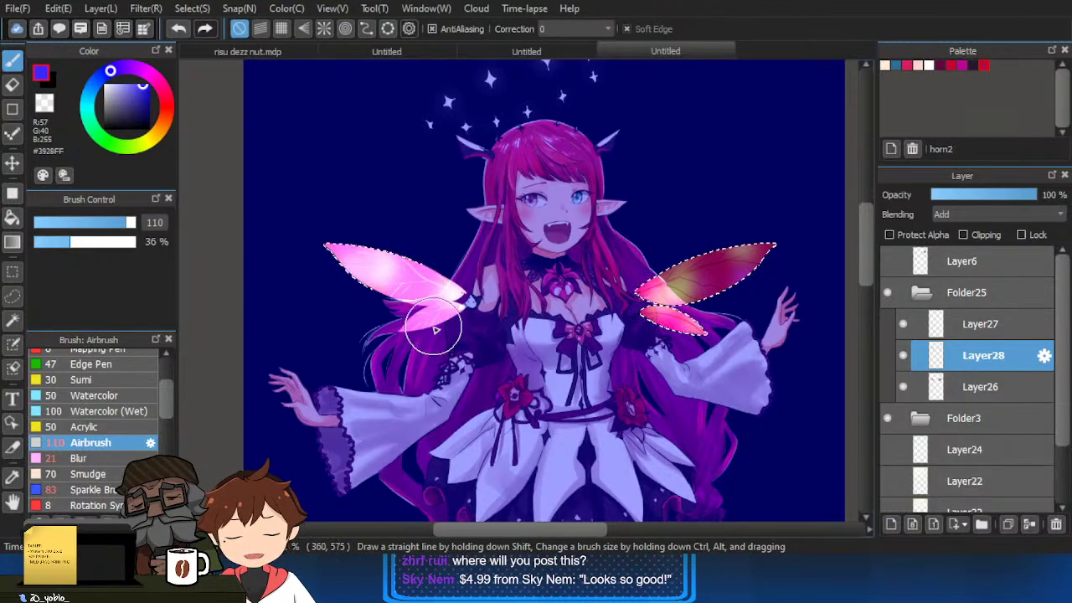
key("ctrl+d")
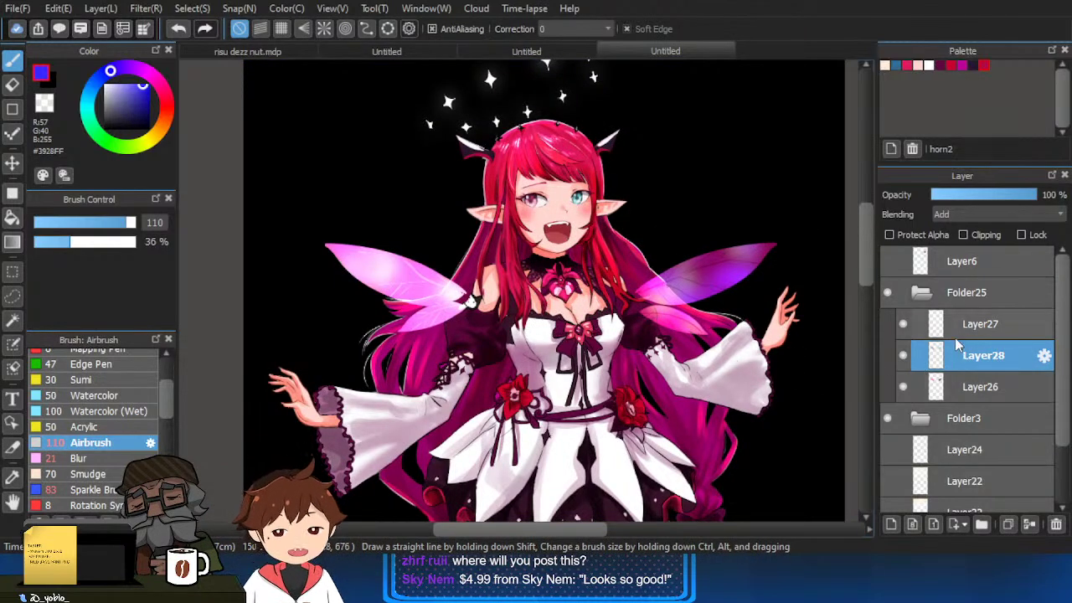
Collapse Folder25, copy all of its wing artwork and paste it as a single layer above the folder.
left_click(951, 295)
left_click(921, 293)
key("ctrl+a")
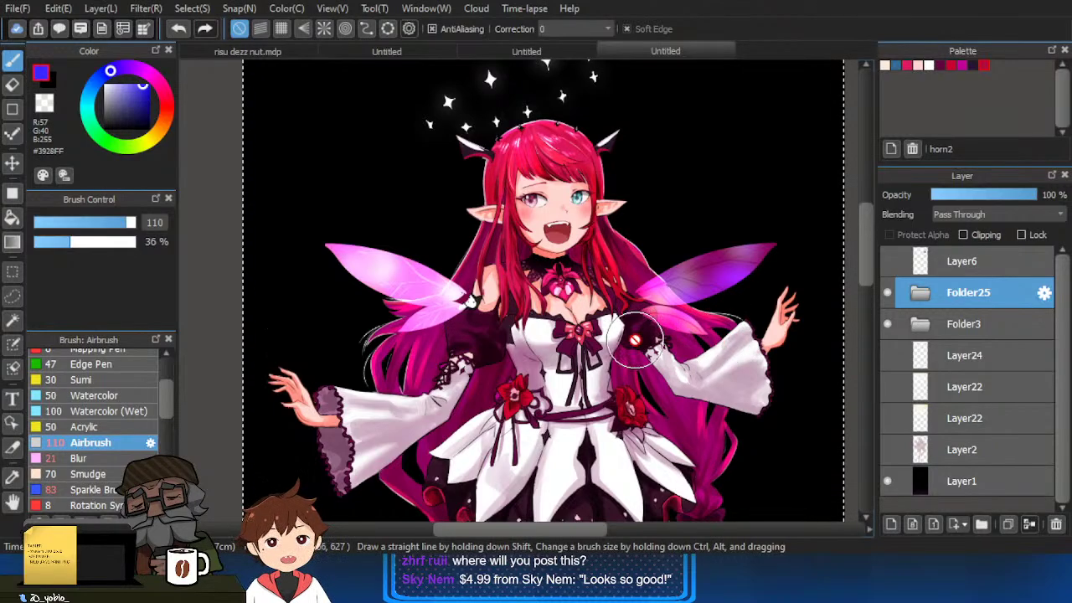
scroll(652, 348, "up", 2)
key("ctrl+v")
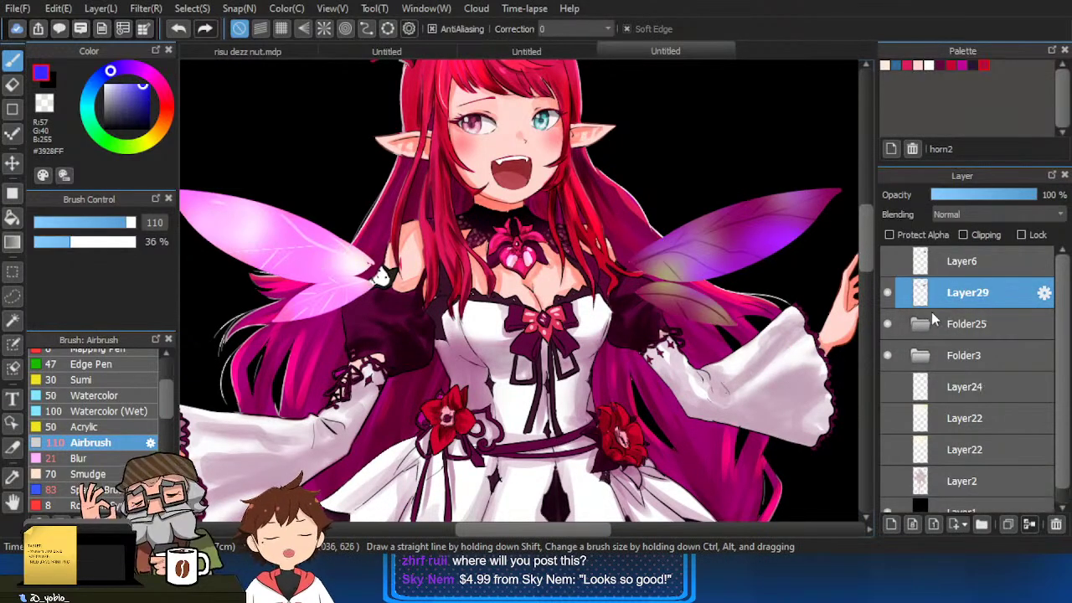
Try the Divide and Overlay blending modes on the pasted wing layer.
key("e")
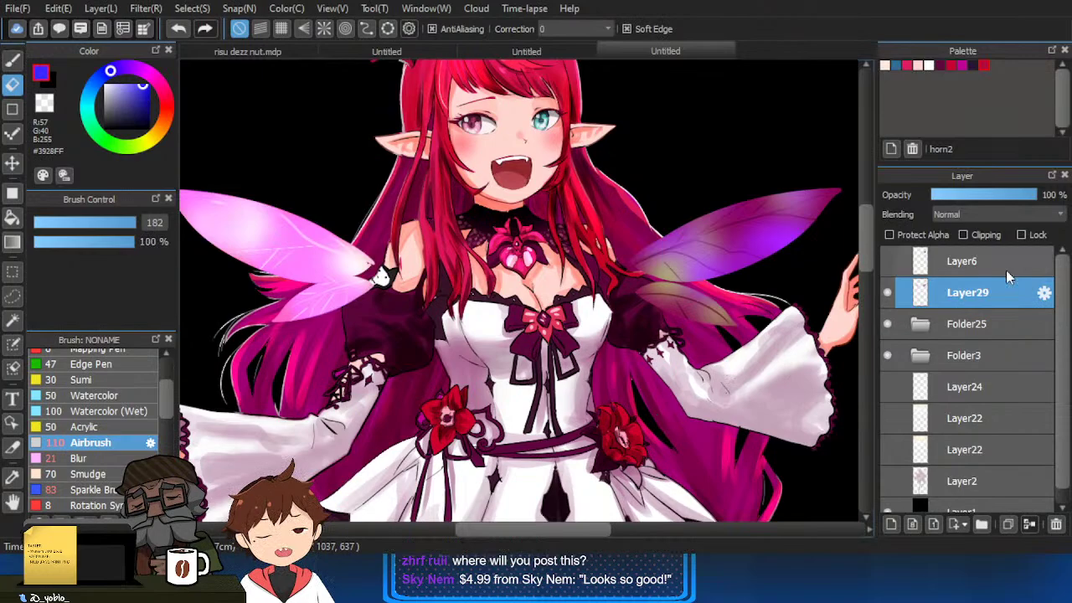
scroll(1035, 218, "down", 5)
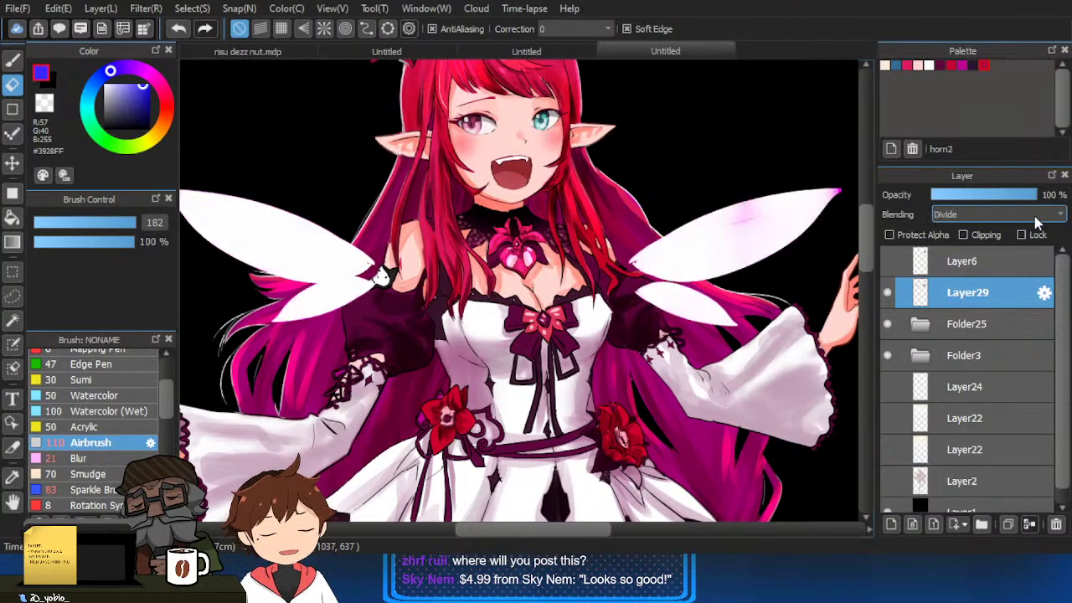
scroll(1035, 218, "up", 3)
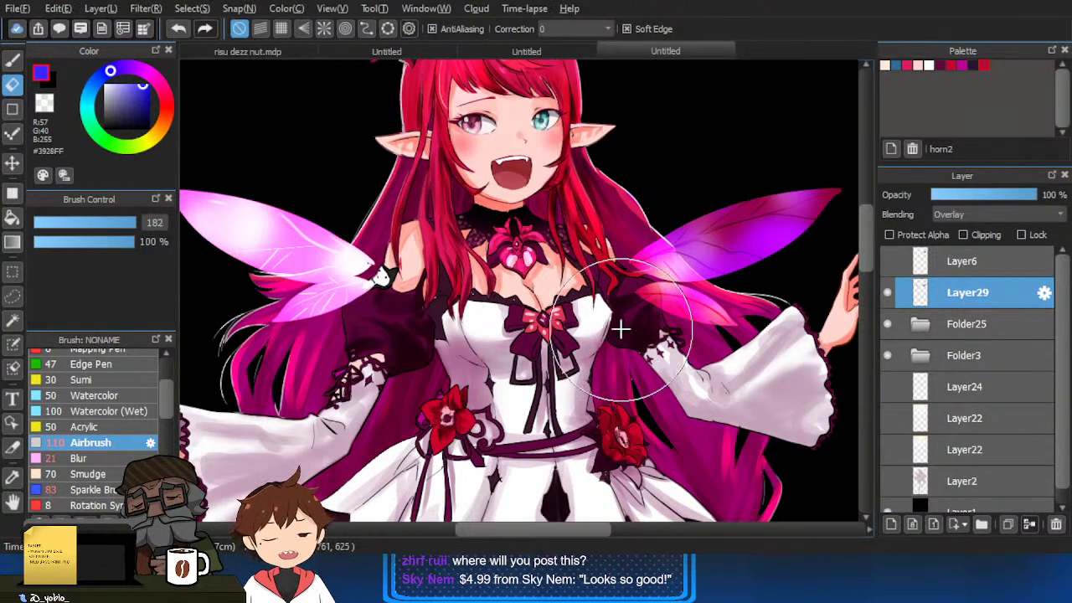
Hide Folder25 and return Layer29 to Normal blending, with the Eraser reduced to size 89.
key("[")
key("[")
key("[")
key("[")
key("[")
key("[")
key("[")
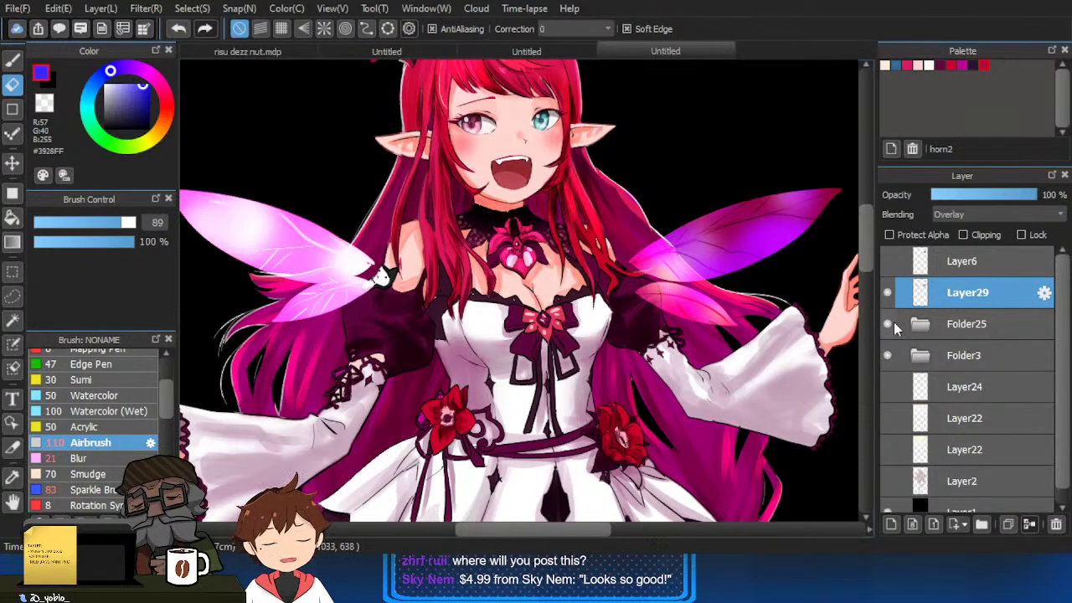
left_click(889, 325)
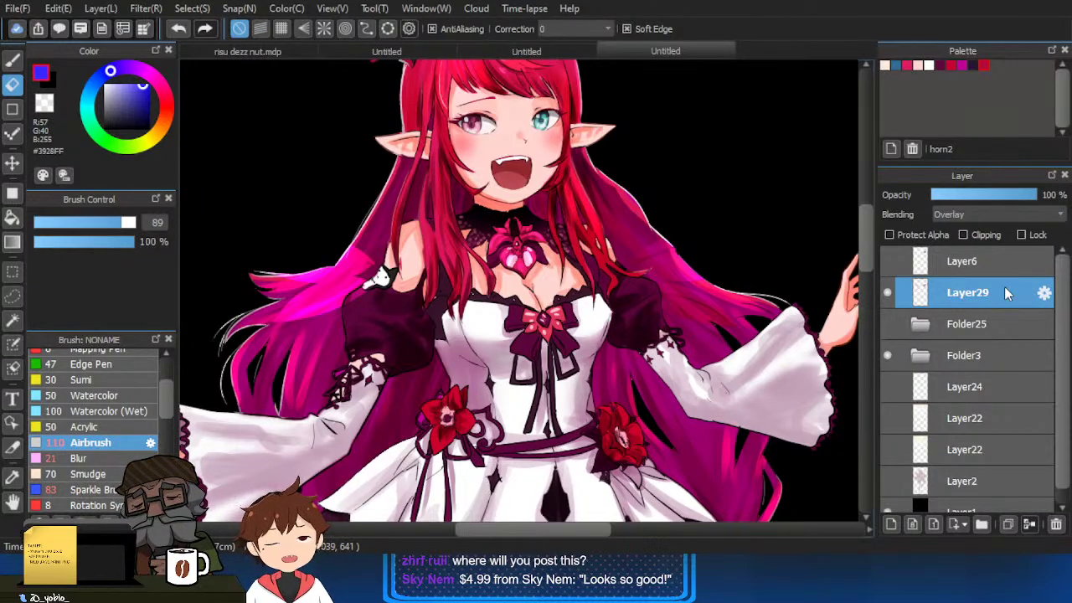
scroll(964, 221, "up", 3)
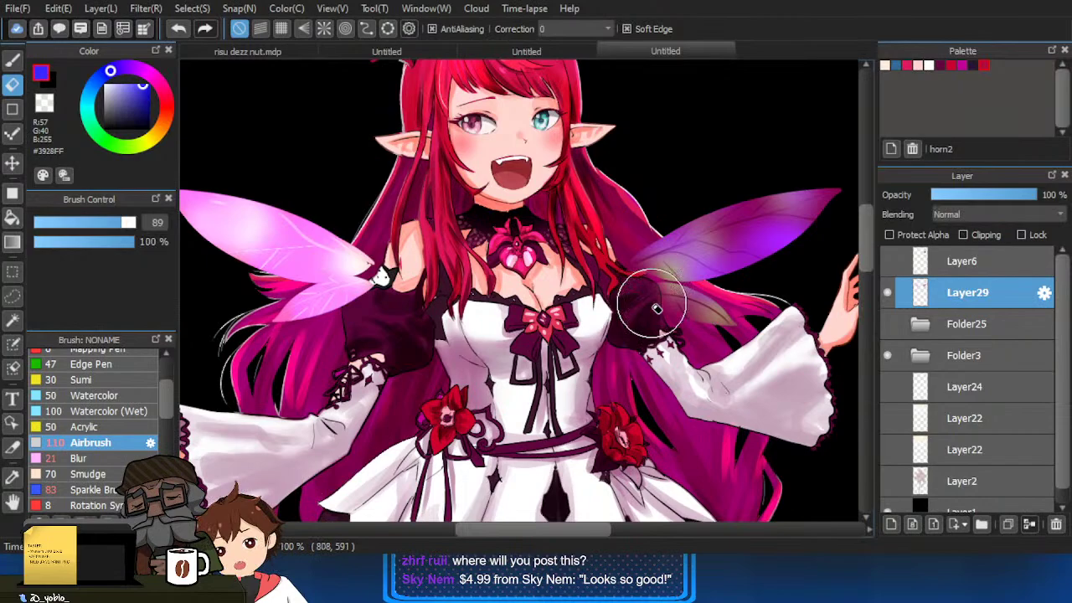
Clean up the wing bases where they meet the sleeves on Layer29 with the Eraser, reducing its size to 46.
left_click_drag(609, 283, 694, 276)
mouse_move(448, 275)
left_mouse_down()
mouse_move(453, 296)
mouse_move(466, 286)
left_mouse_up()
key("bracketleft")
key("bracketleft")
key("bracketleft")
key("bracketleft")
key("bracketleft")
key("bracketleft")
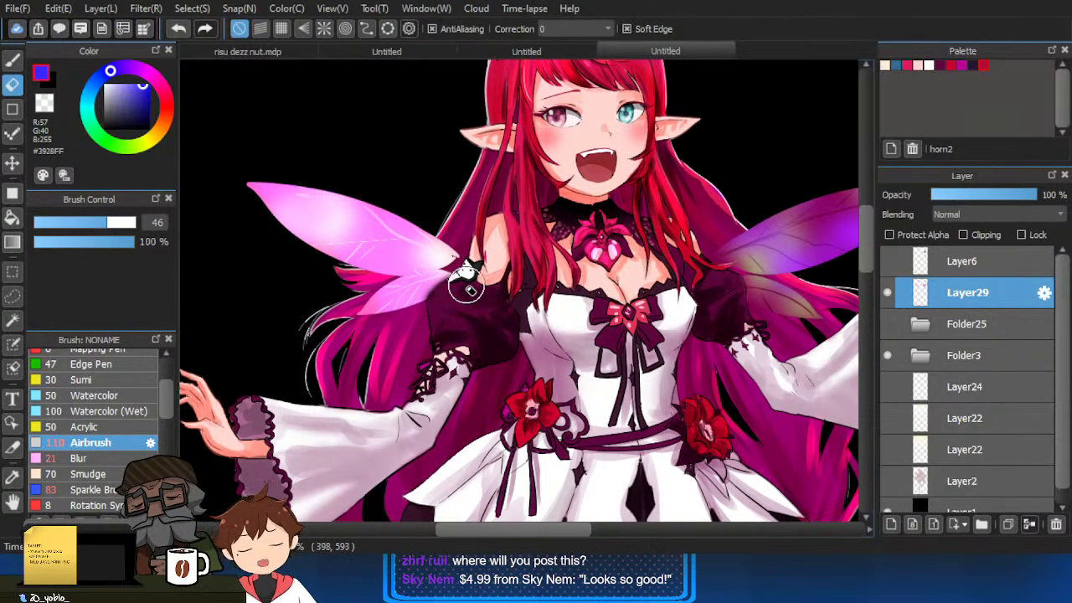
scroll(469, 247, "up", 2)
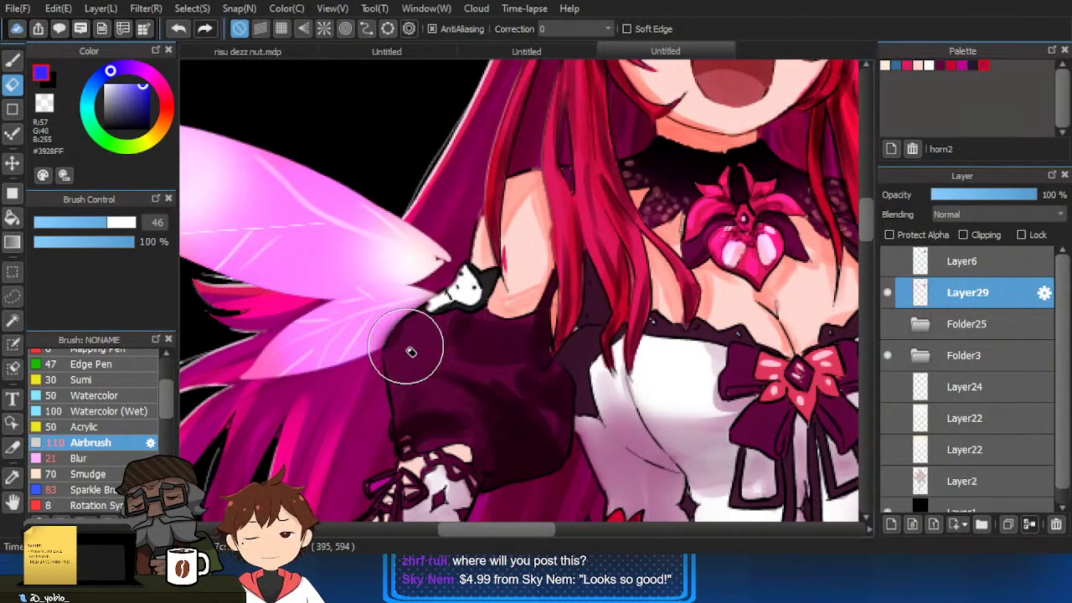
scroll(474, 274, "down", 1)
scroll(474, 274, "down", 1)
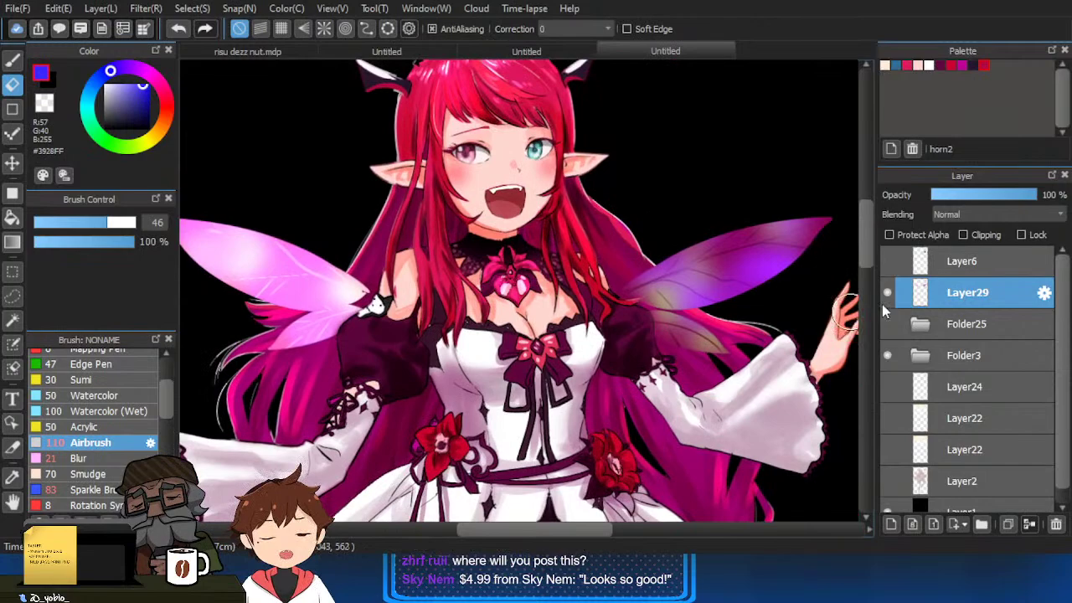
Compare Screen and Add blending on Layer29 and keep Add.
scroll(988, 214, "down", 2)
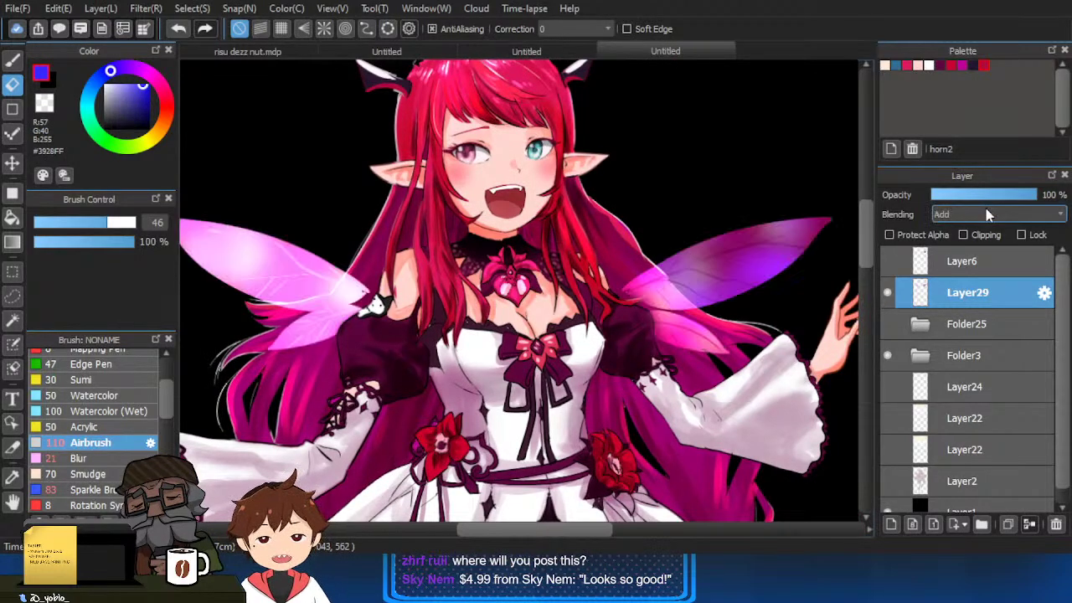
scroll(988, 215, "down", 3)
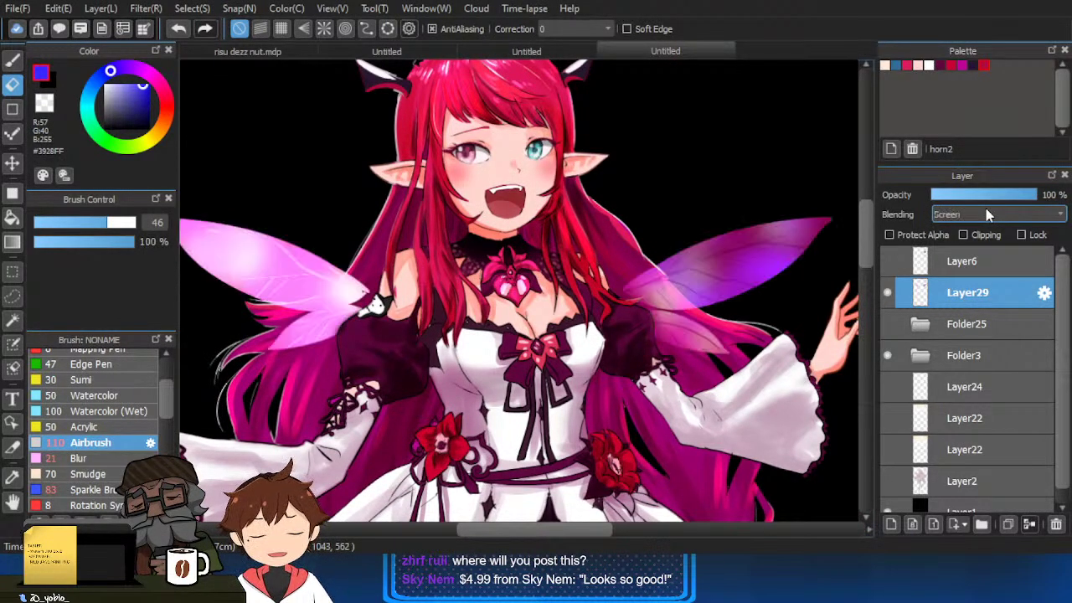
scroll(989, 214, "up", 3)
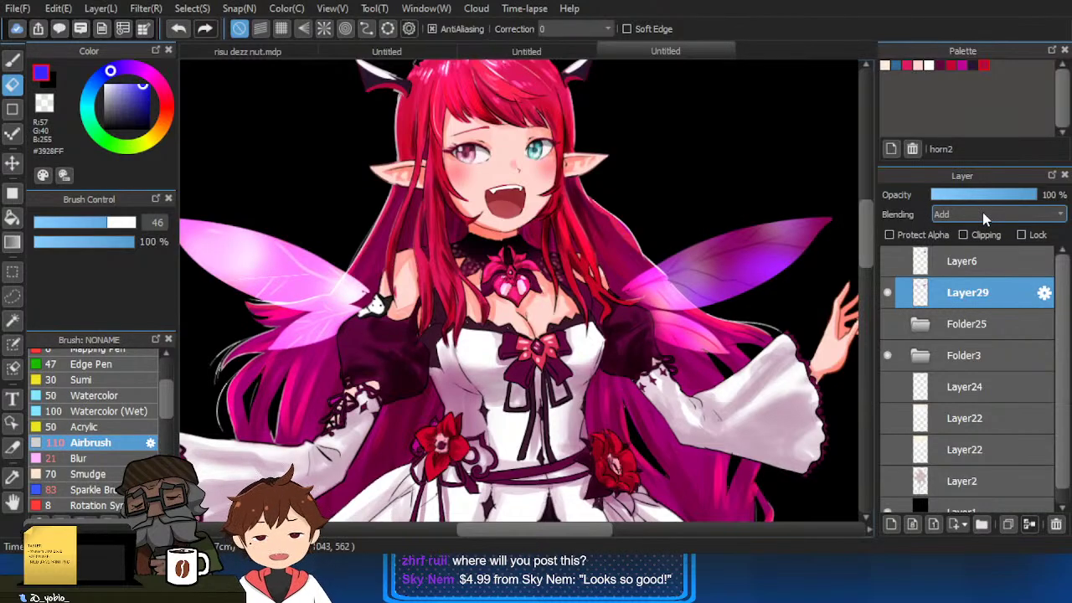
key("ctrl+minus")
key("ctrl+minus")
key("ctrl+minus")
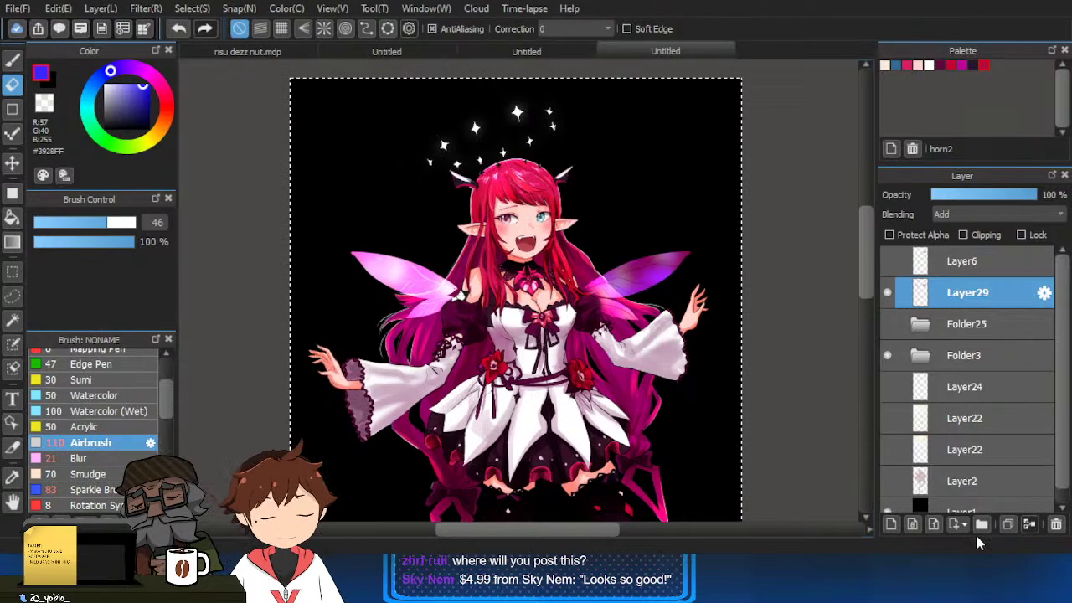
Duplicate Layer29, blur the copy to give the wings a soft glow, and clear the selection.
left_click(1008, 524)
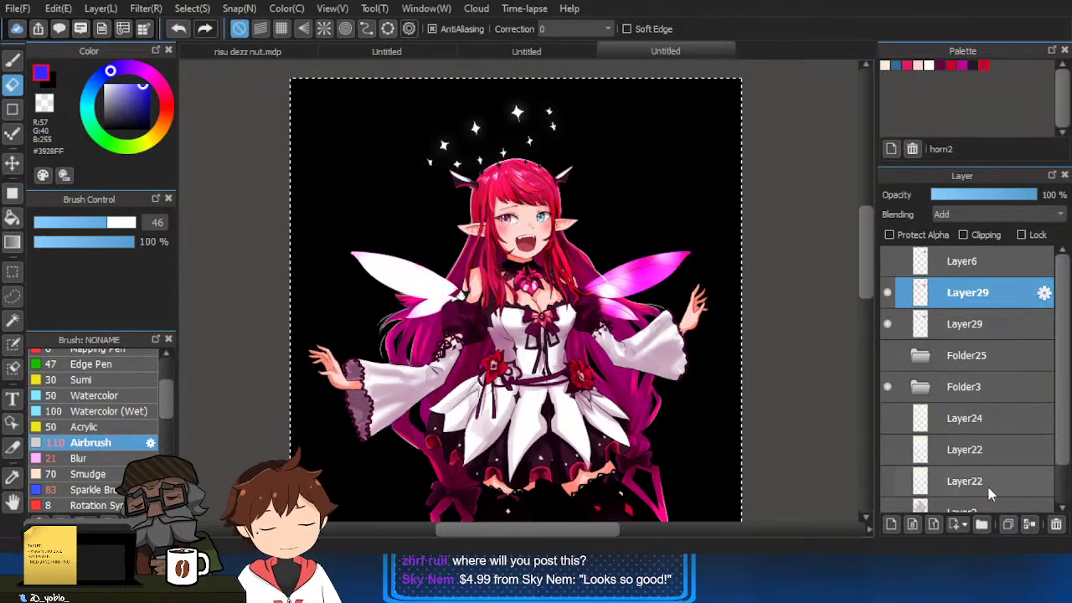
left_click(144, 12)
left_click(237, 206)
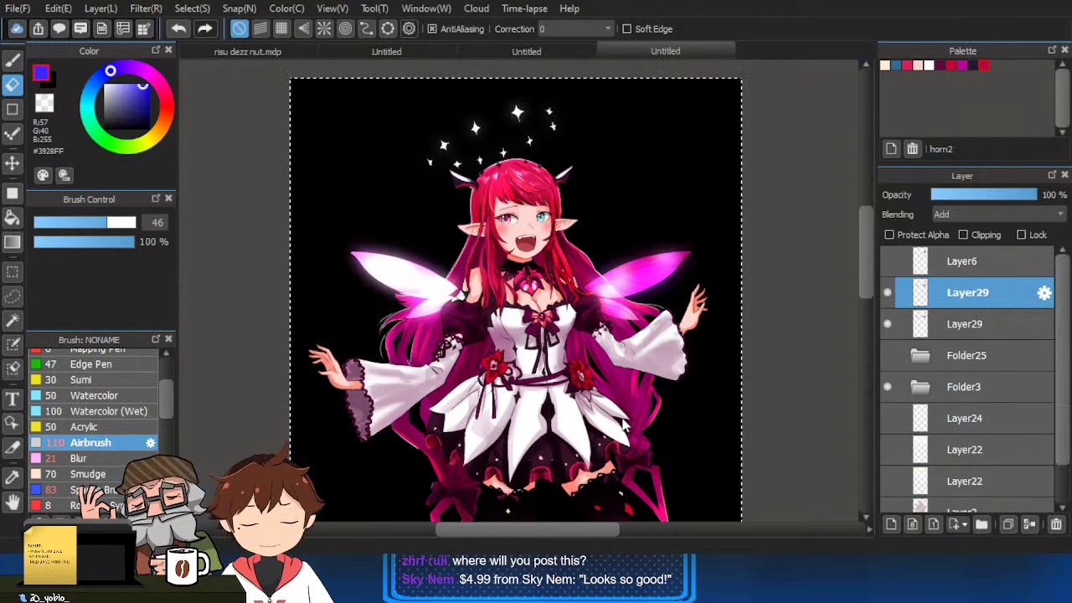
key("ctrl+d")
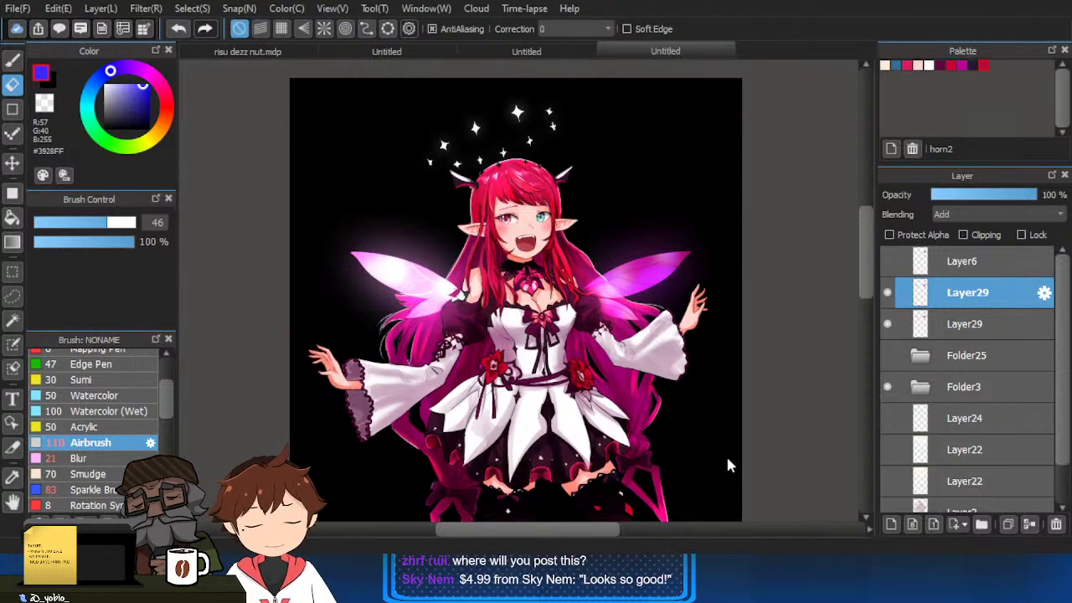
Lower the opacity of the blurred wing glow layer to 49% and clear the selection.
key("ctrl+a")
left_click_drag(1001, 203, 987, 203)
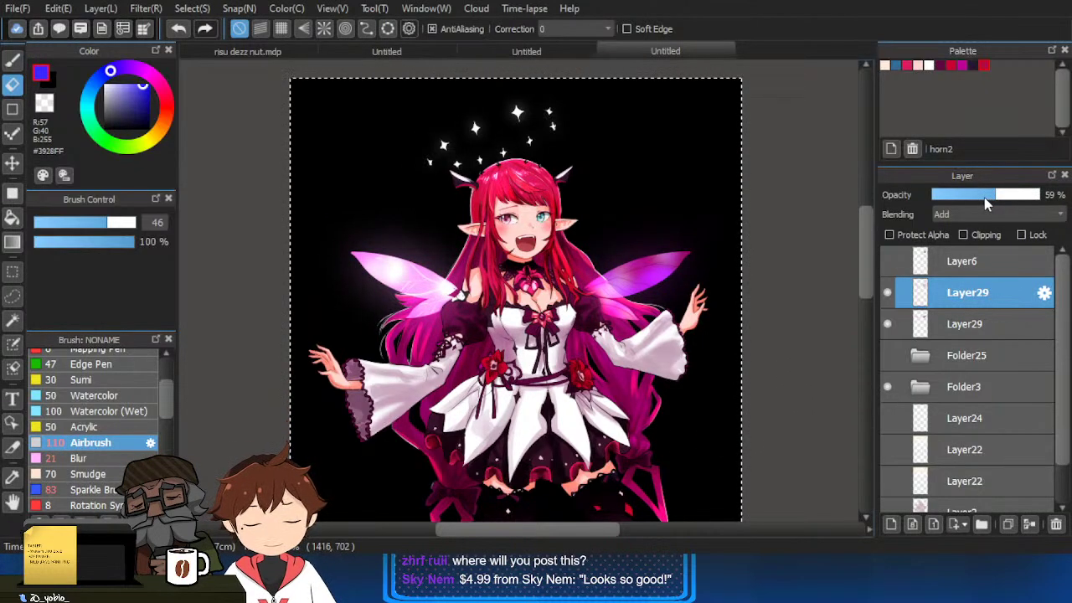
key("ctrl+d")
Show Layer24 and the upper Layer22 to bring back the background particles and light rays.
scroll(737, 316, "down", 2)
left_click_drag(800, 336, 738, 167)
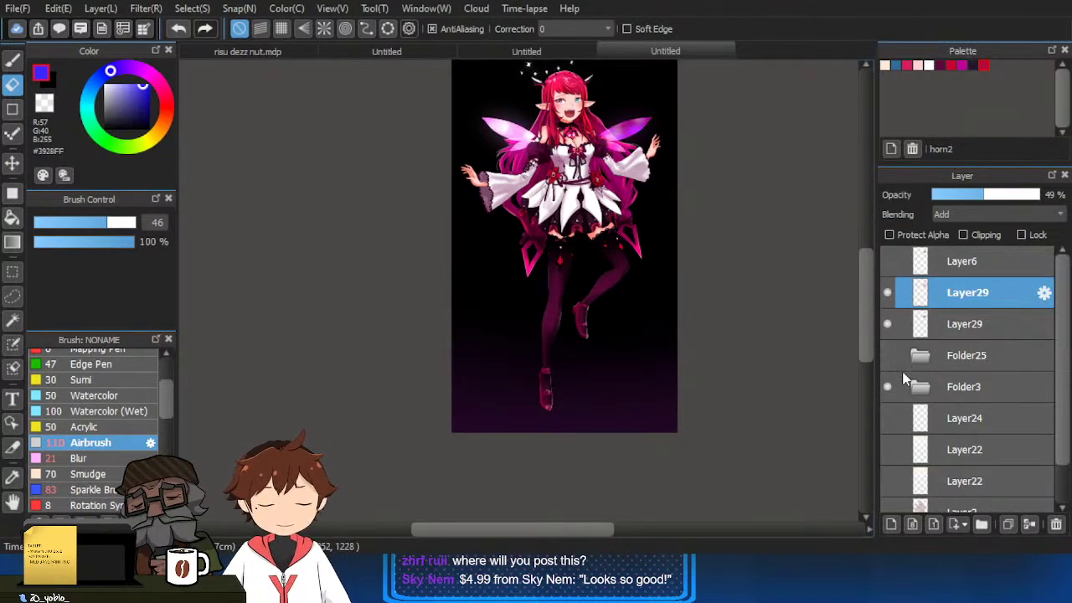
left_click(888, 418)
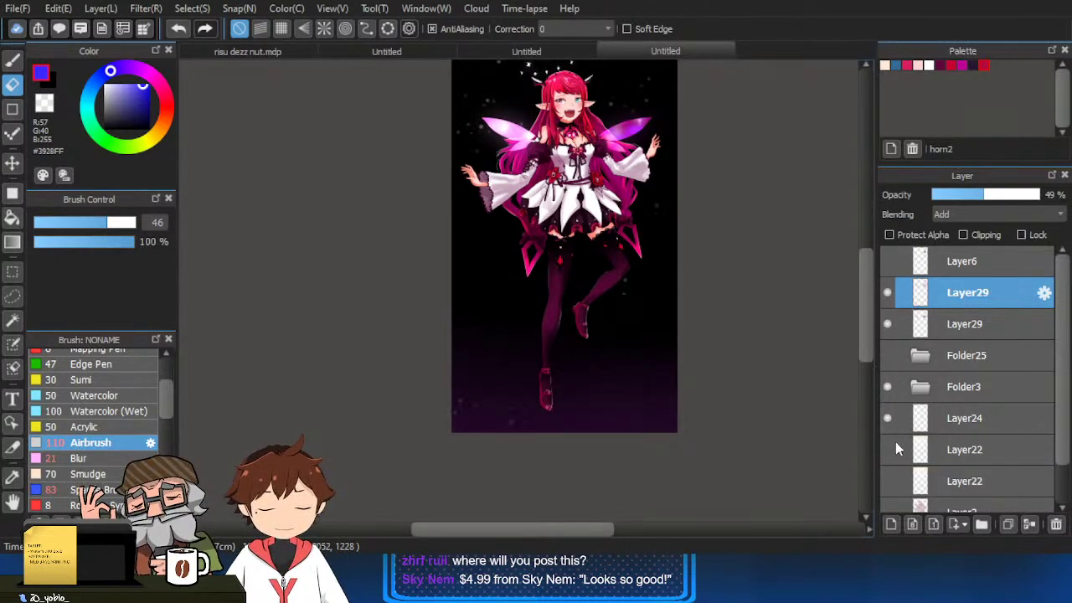
left_click(888, 450)
Examine the character against the lit background, from the face, wings and dress down to the legs and shoes.
scroll(551, 136, "down", 1)
scroll(551, 142, "up", 1)
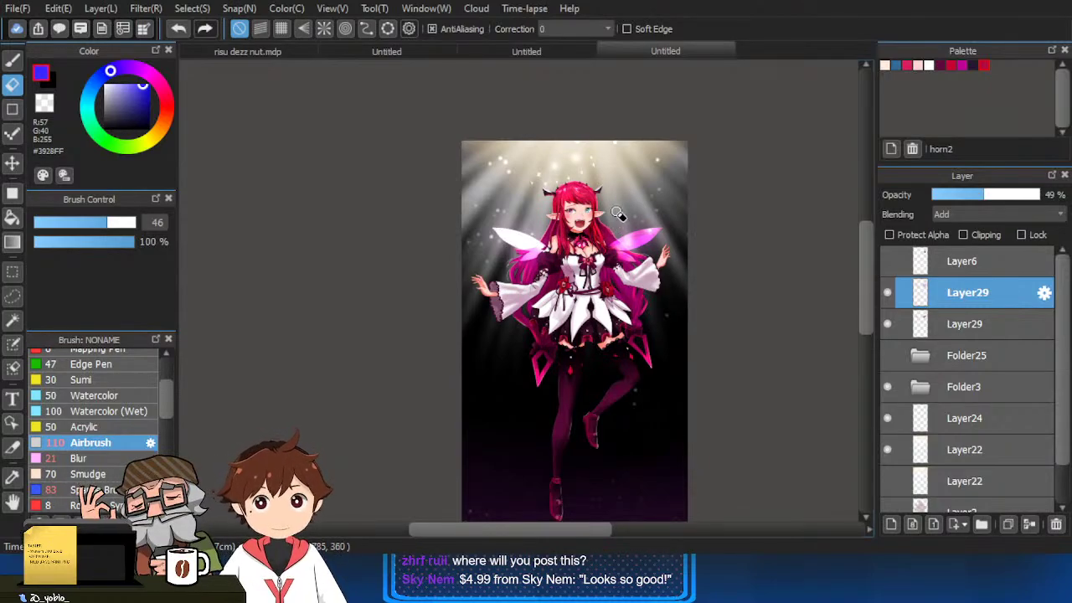
scroll(611, 252, "up", 2)
scroll(611, 252, "down", 2)
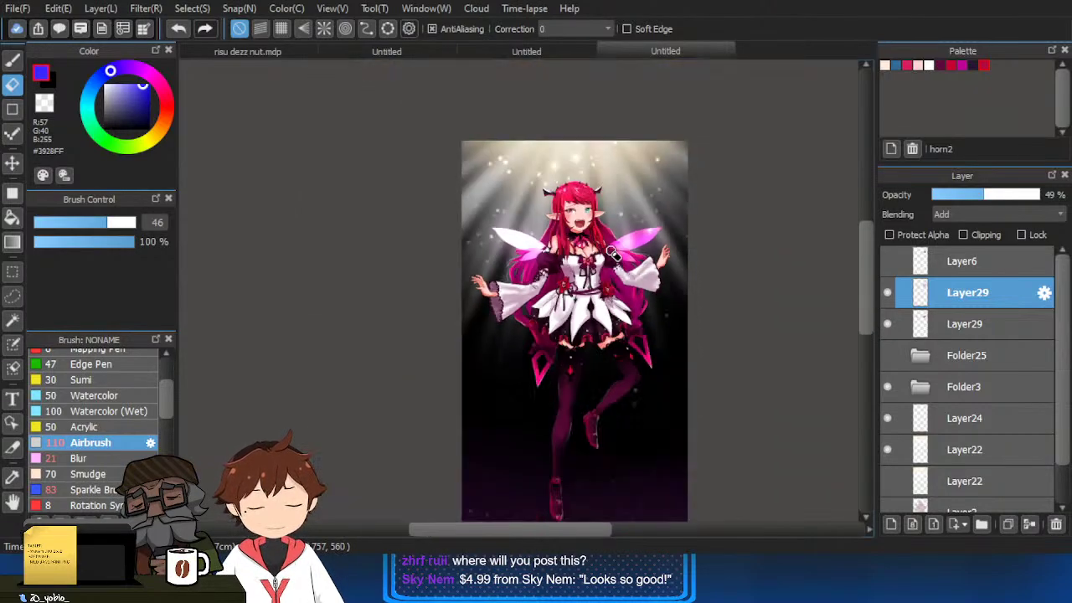
mouse_move(869, 292)
left_mouse_down()
mouse_move(868, 308)
mouse_move(867, 295)
left_mouse_up()
scroll(555, 170, "up", 3)
scroll(556, 170, "up", 2)
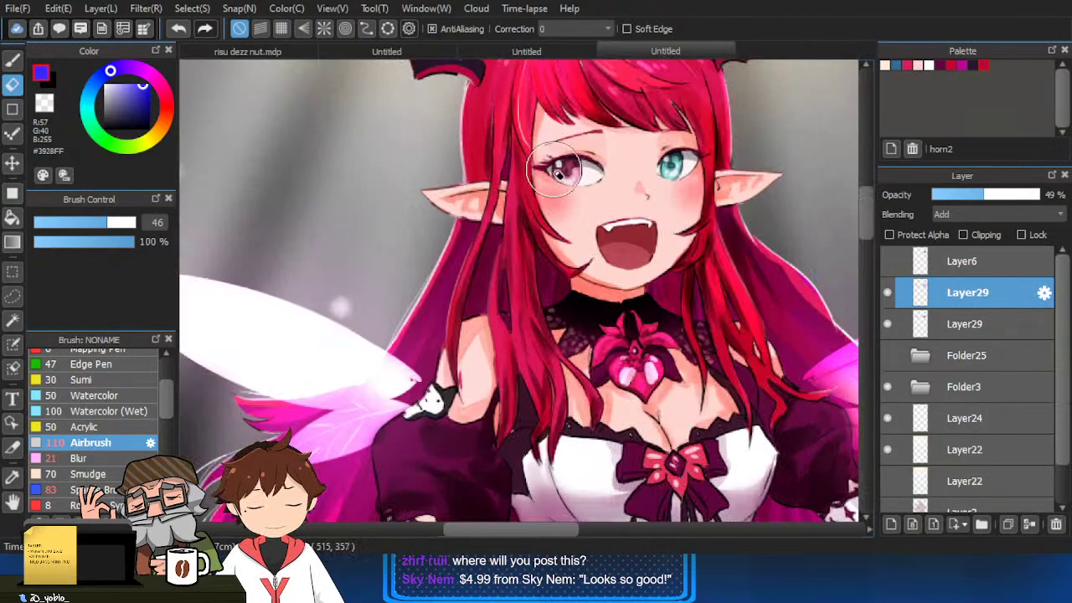
scroll(555, 170, "down", 4)
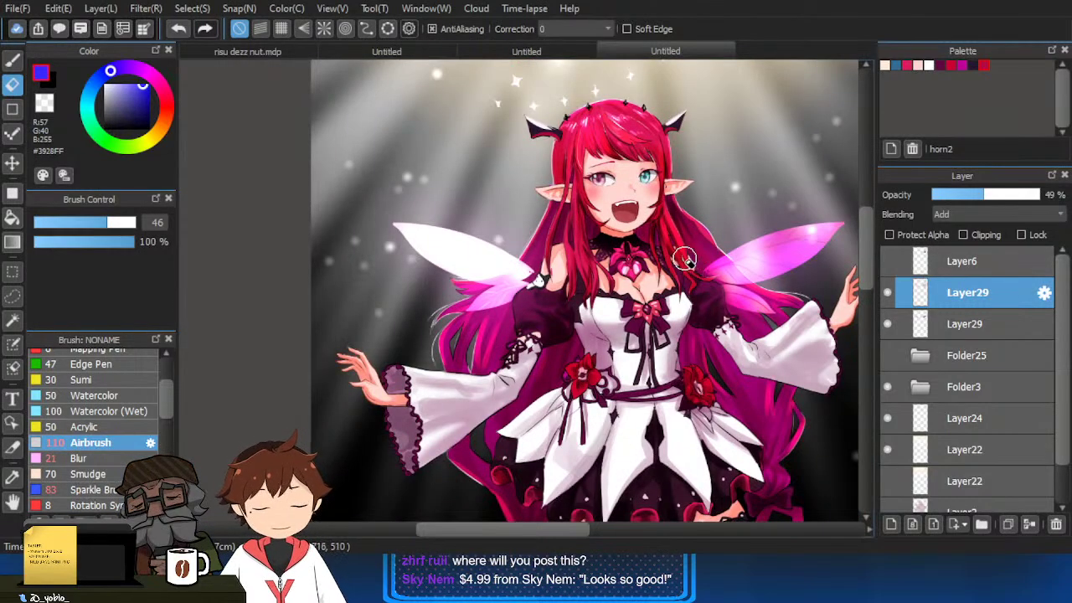
scroll(684, 258, "down", 3)
scroll(639, 327, "up", 3)
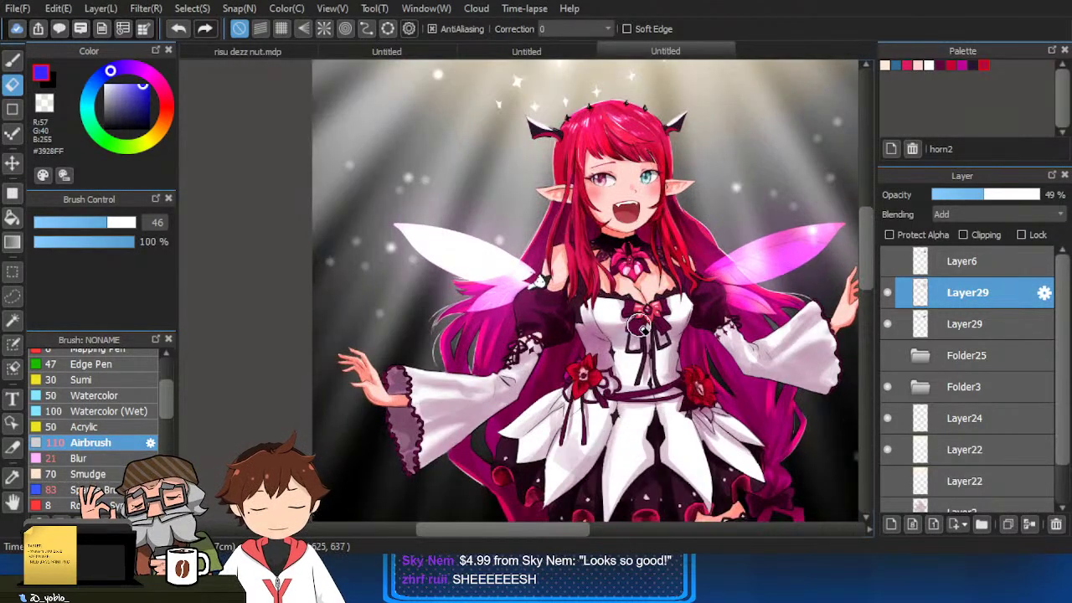
scroll(639, 327, "up", 2)
scroll(783, 335, "down", 3)
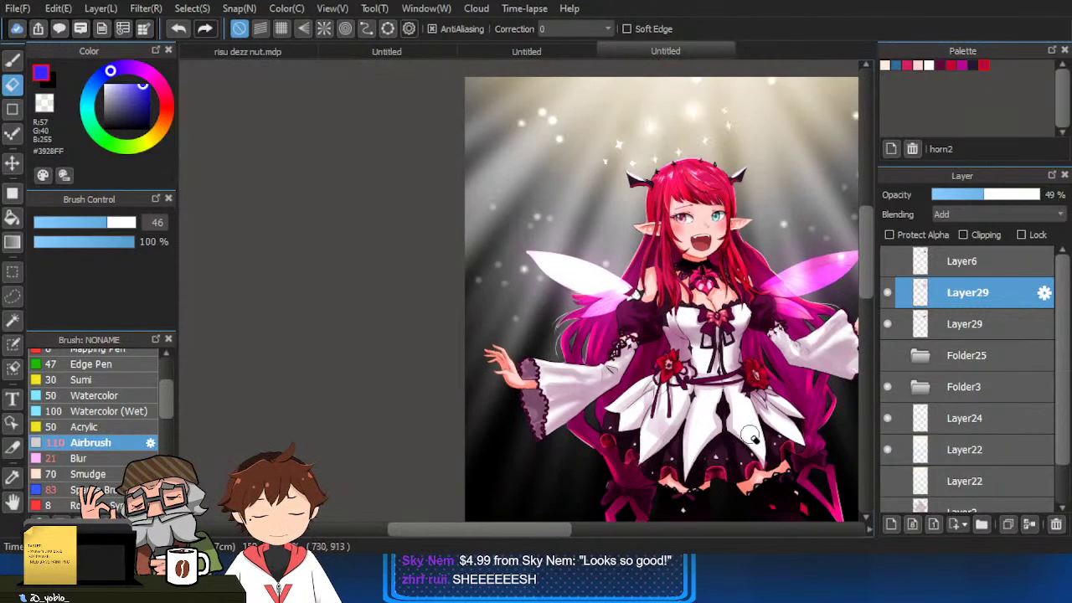
scroll(773, 509, "up", 3)
scroll(724, 460, "down", 4)
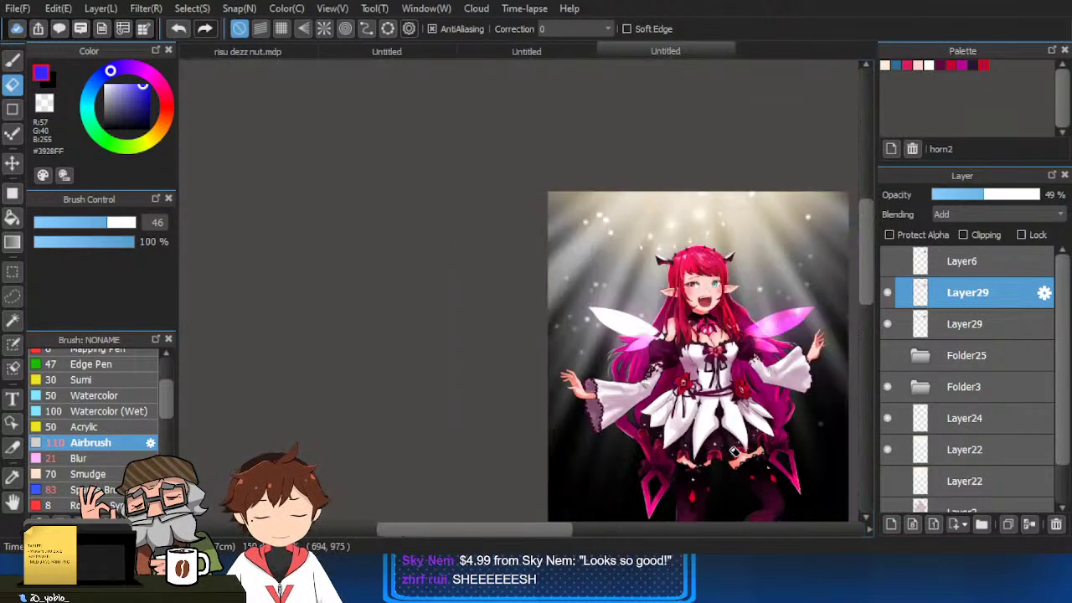
left_click_drag(866, 251, 865, 317)
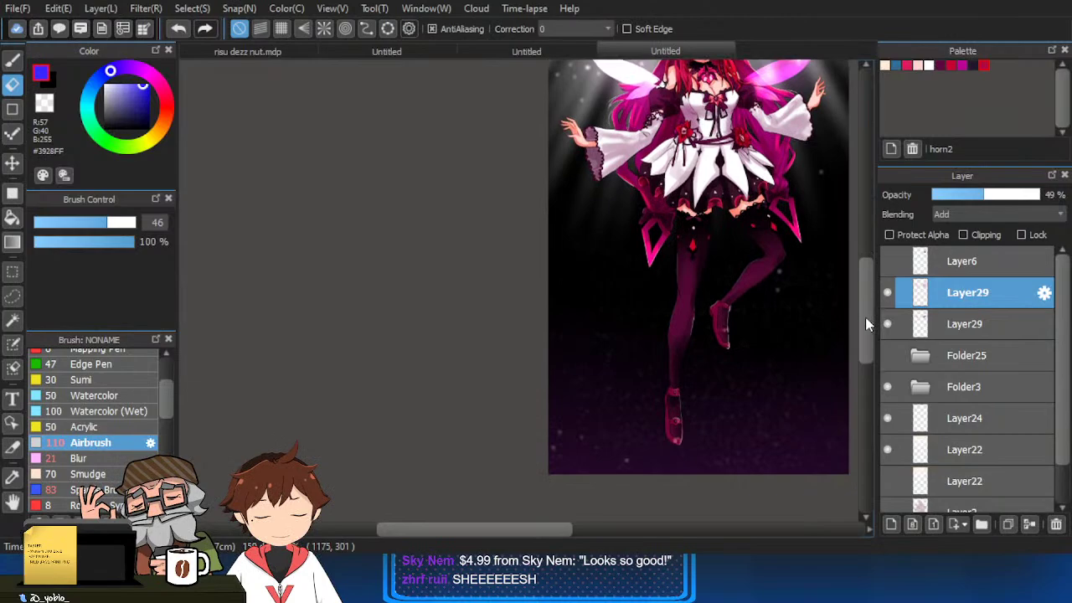
scroll(690, 438, "up", 3)
scroll(694, 445, "down", 3)
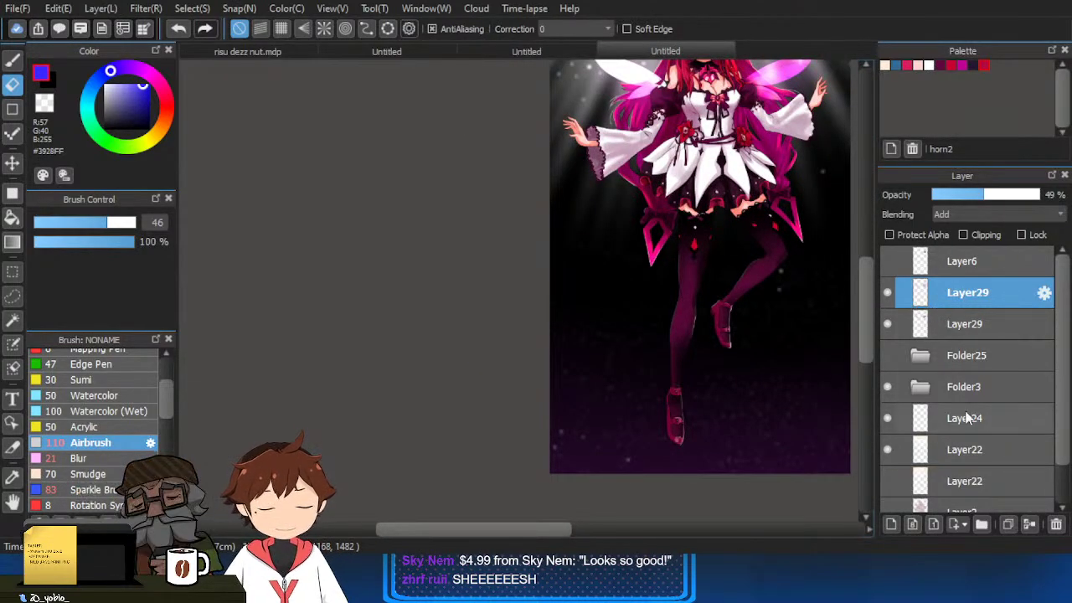
Create a new folder, move every layer and folder below Layer6 into it, and collapse it.
left_click(982, 524)
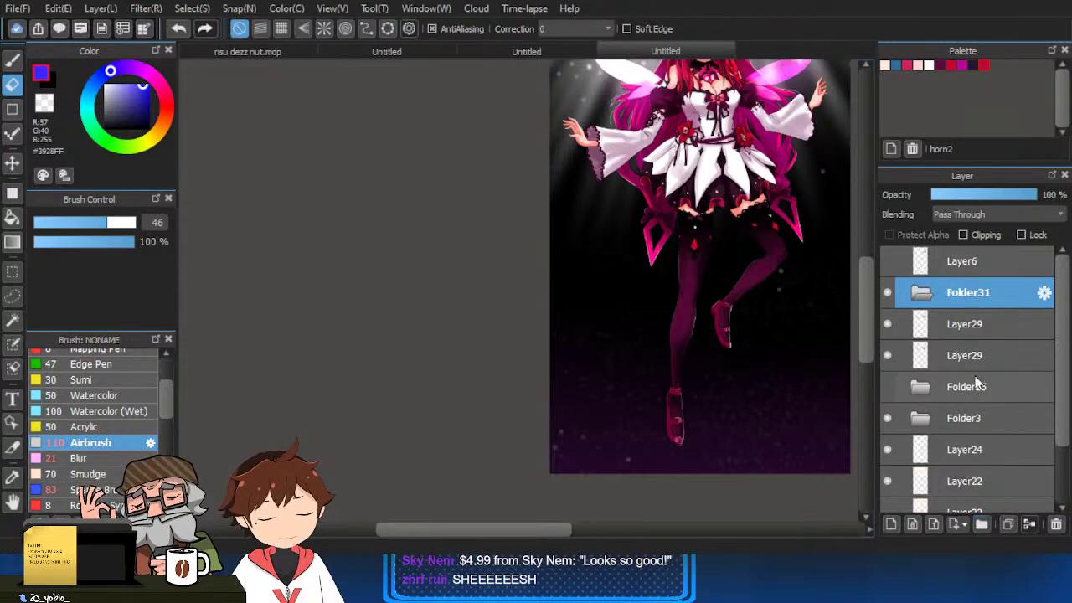
left_click(967, 329)
scroll(970, 351, "down", 3)
left_click(969, 489, "shift")
scroll(961, 349, "up", 3)
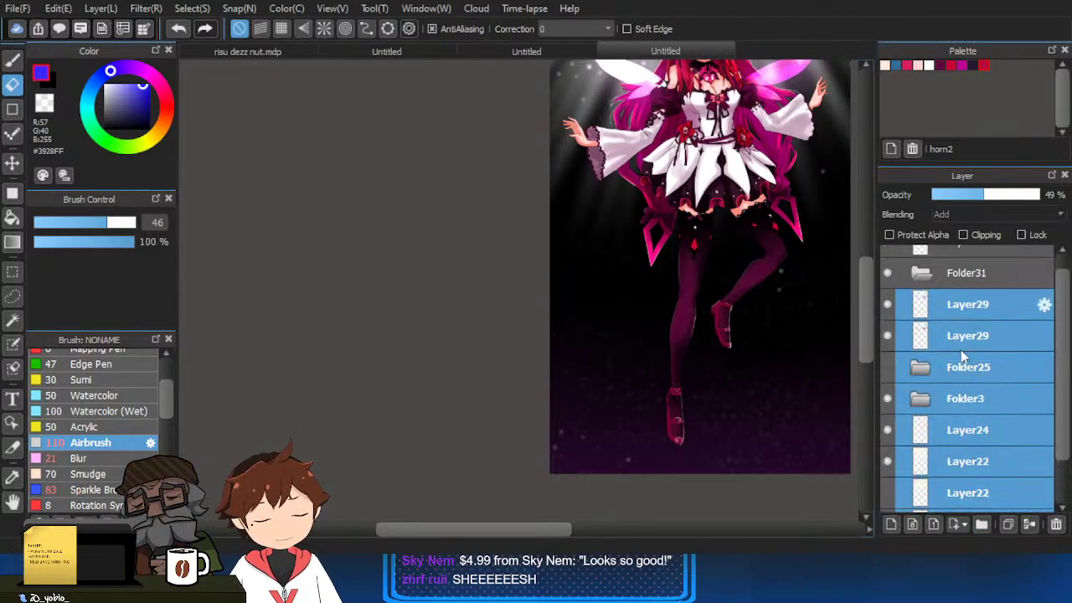
left_click_drag(961, 349, 961, 284)
left_click(909, 292)
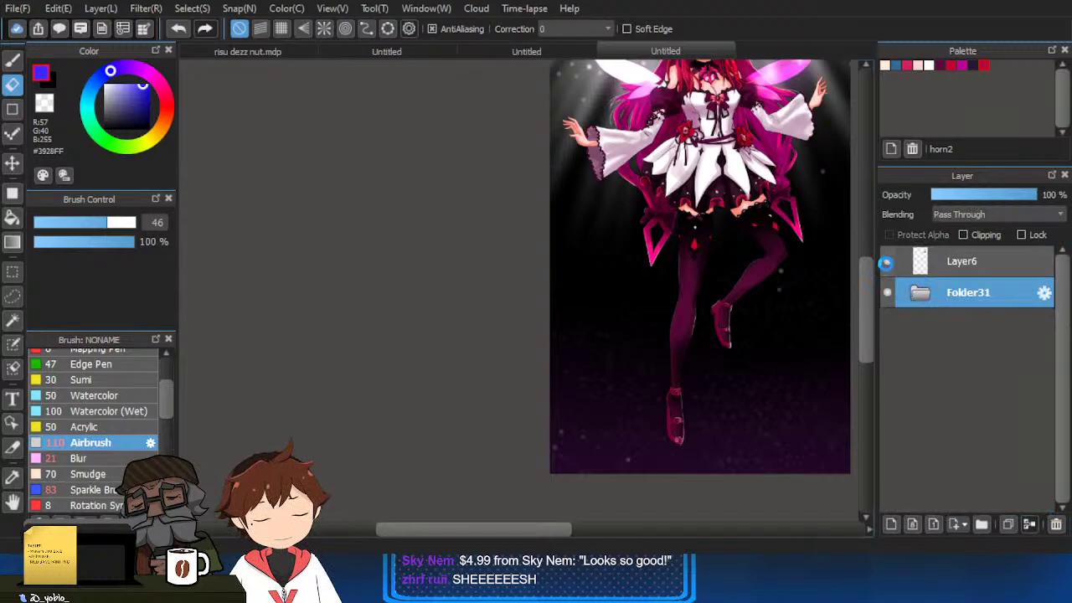
Toggle the visibility of Layer6 and Folder31 to check what each contains, leaving only the folder shown.
left_click_drag(724, 243, 615, 438)
left_click(913, 264, "ctrl")
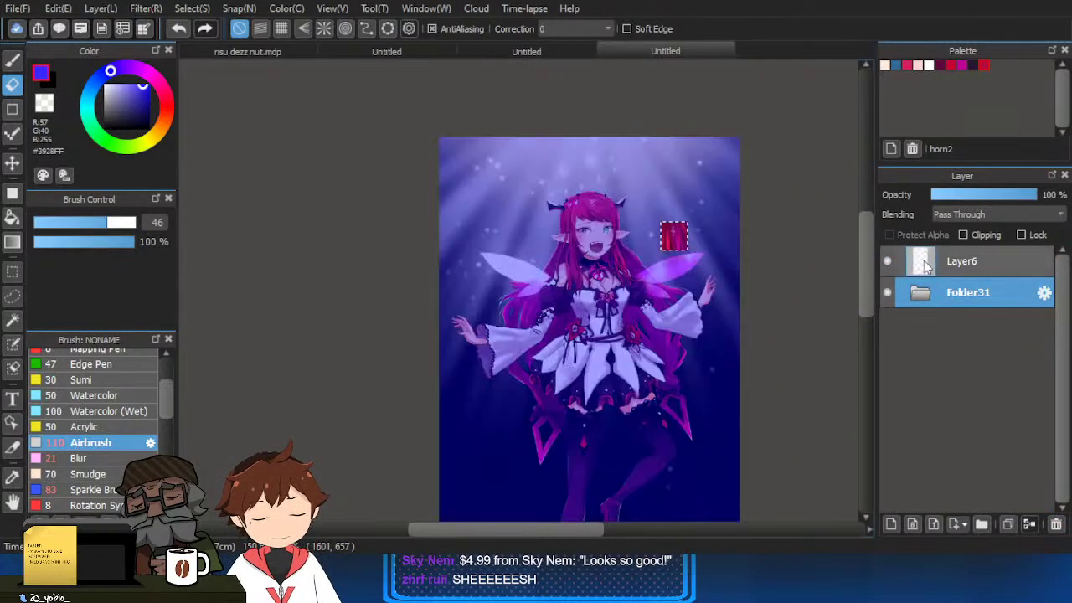
left_click(887, 292)
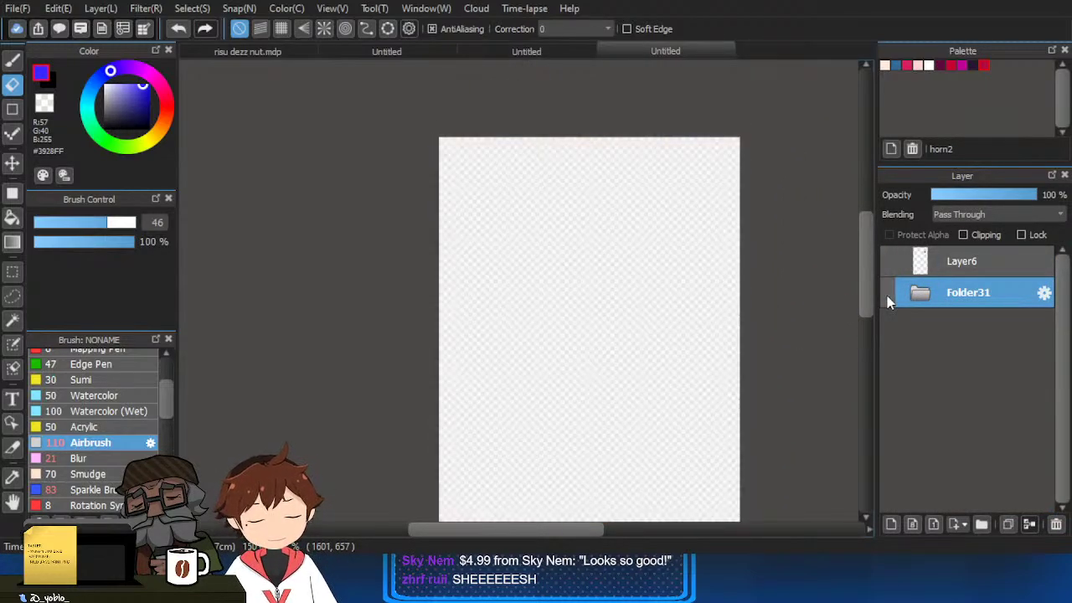
left_click(887, 292)
left_click_drag(765, 333, 760, 309)
Add a new layer at the top of Folder31 and set up the Pencil brush in white (#FFFFFF).
left_click(921, 292)
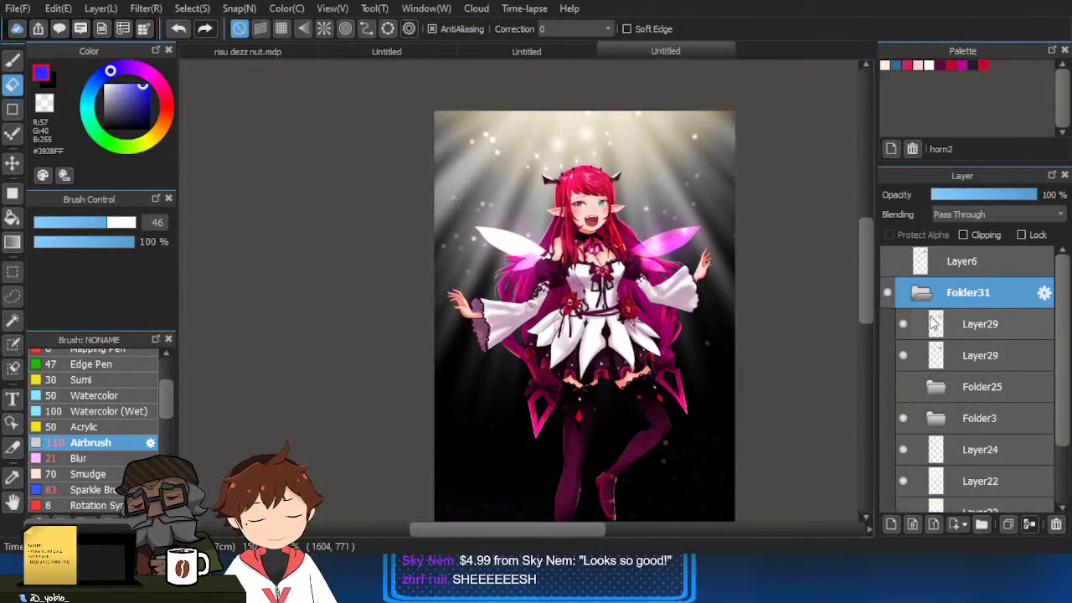
left_click(930, 324)
scroll(627, 484, "down", 5)
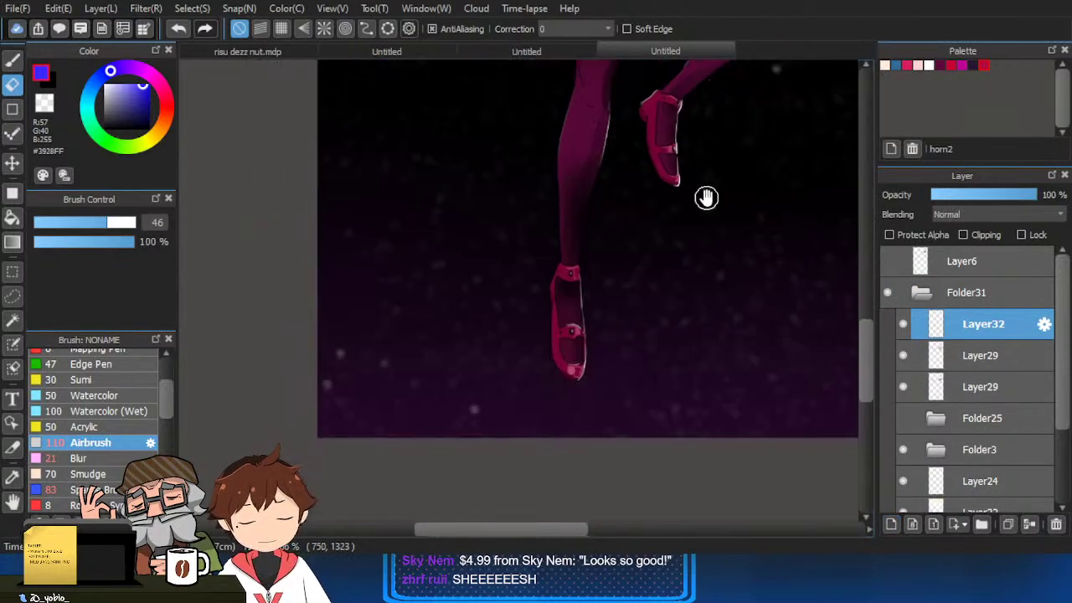
key("b")
left_click_drag(123, 109, 103, 83)
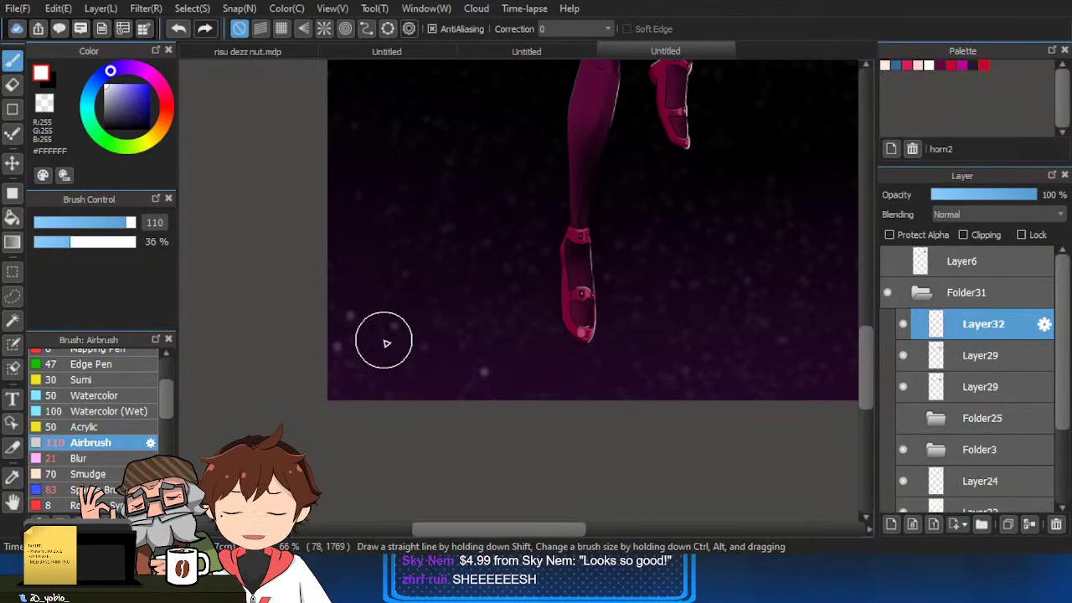
left_click_drag(169, 401, 144, 363)
left_click(144, 363)
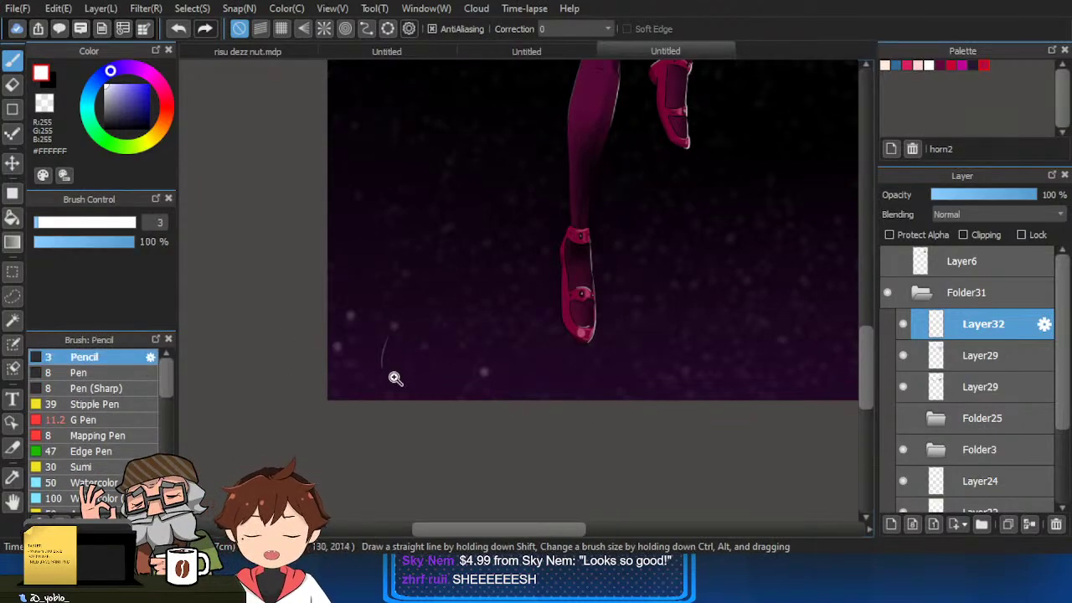
Handwrite the artist's signature in the canvas's lower-left corner with the Pencil at size 4.8, redoing unsatisfactory strokes.
scroll(390, 394, "up", 2)
scroll(355, 394, "up", 1)
key("]")
mouse_move(371, 342)
left_mouse_down()
mouse_move(363, 368)
mouse_move(412, 381)
mouse_move(374, 384)
mouse_move(428, 371)
mouse_move(412, 394)
left_mouse_up()
key("ctrl+z")
key("ctrl+z")
left_click_drag(444, 342, 434, 374)
key("ctrl+z")
key("ctrl+z")
mouse_move(391, 336)
left_mouse_down()
mouse_move(379, 374)
mouse_move(399, 399)
mouse_move(423, 381)
left_mouse_up()
mouse_move(456, 345)
left_mouse_down()
mouse_move(459, 392)
mouse_move(480, 375)
left_mouse_up()
left_click(464, 363)
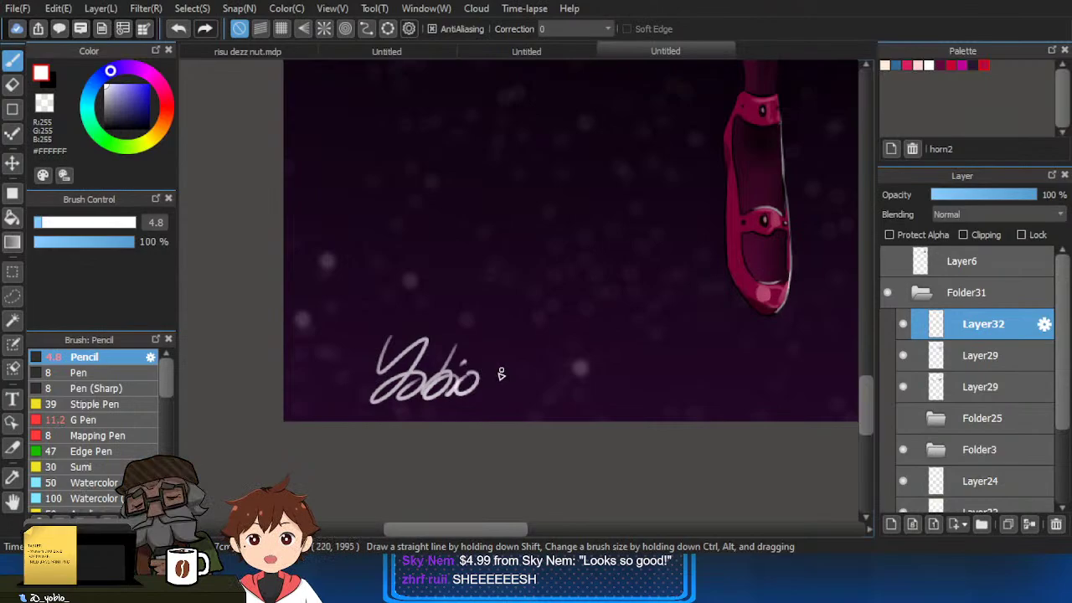
Underline the signature with a long, slightly rising stroke, retrying it until the line looks clean.
left_click_drag(369, 406, 495, 390)
key("ctrl+z")
left_click_drag(367, 407, 494, 397)
key("ctrl+z")
key("ctrl+z")
scroll(438, 374, "up", 2)
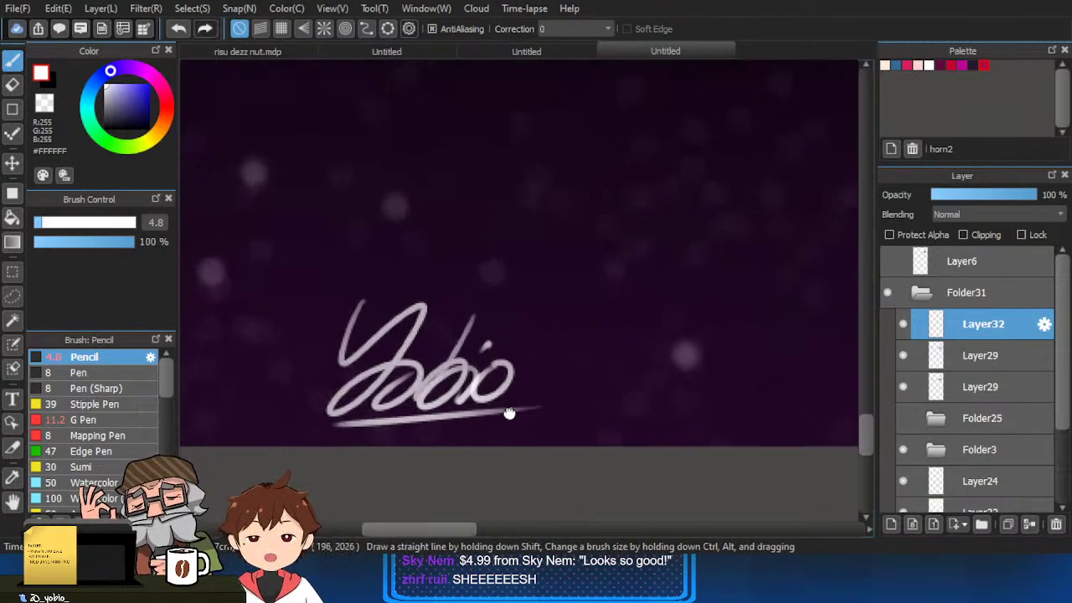
Handwrite the date 27/11/22 beside the signature with the Pencil at size 4.2.
scroll(536, 406, "up", 1)
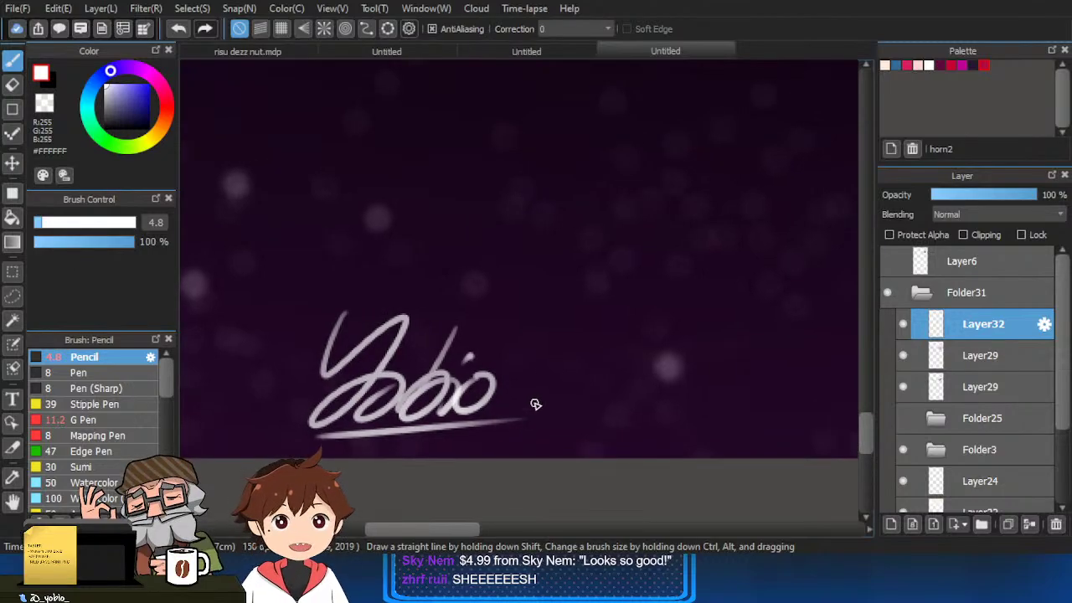
scroll(524, 401, "up", 1)
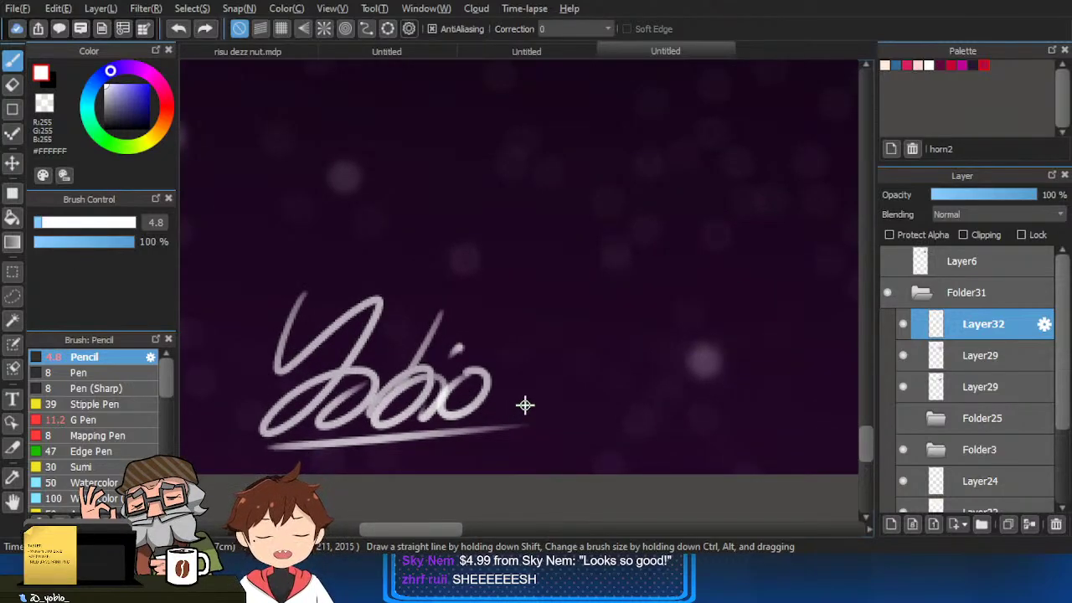
left_click_drag(593, 365, 554, 438)
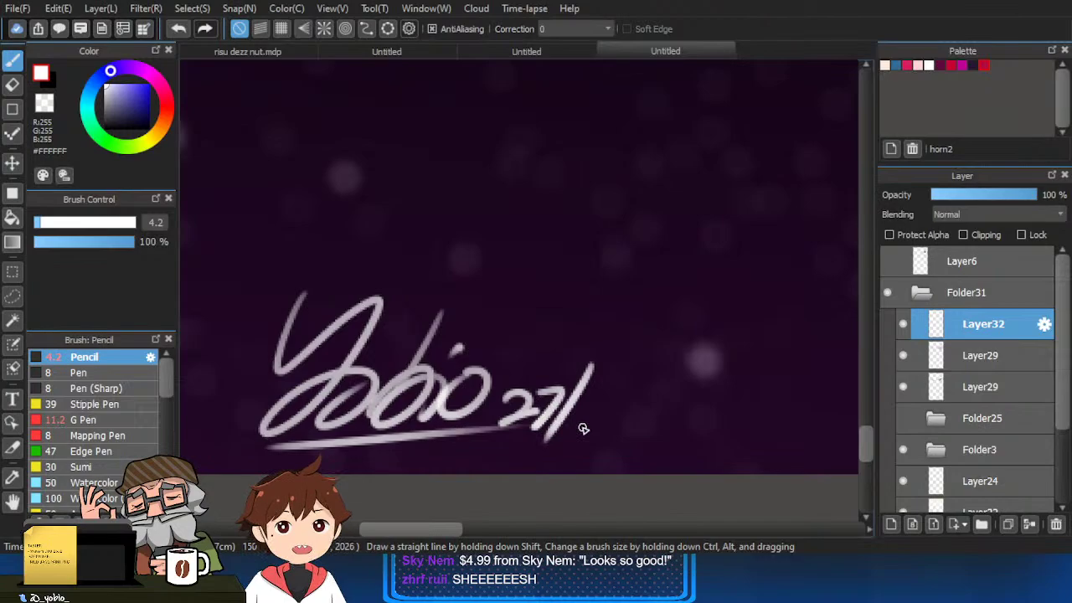
left_click_drag(584, 399, 589, 424)
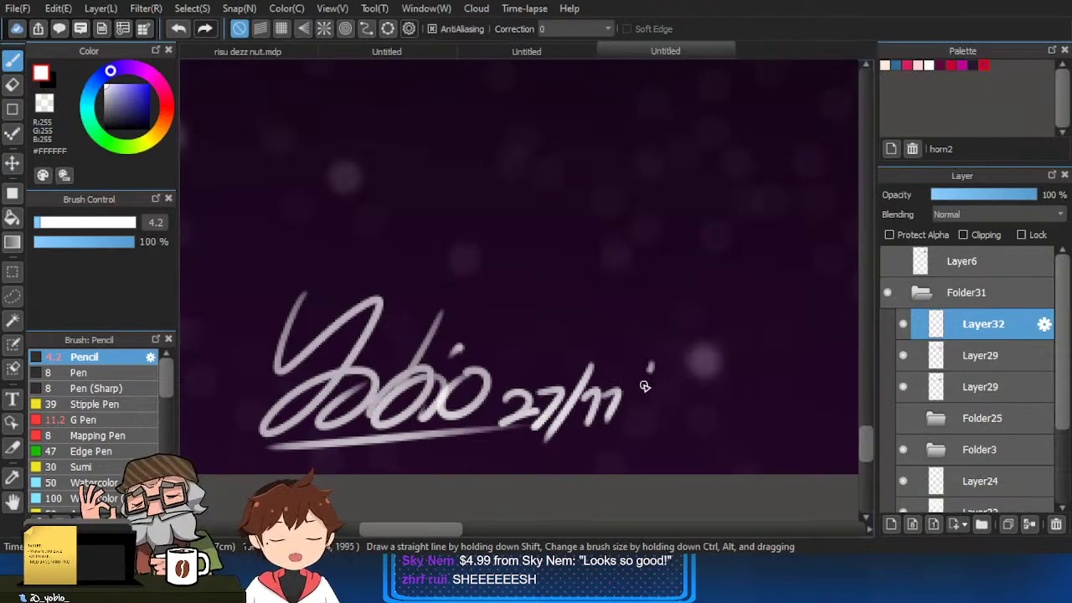
left_click_drag(652, 367, 620, 442)
left_click_drag(641, 408, 662, 421)
Transform the signature layer to move the signature and date closer to the canvas's left edge.
scroll(650, 450, "down", 2)
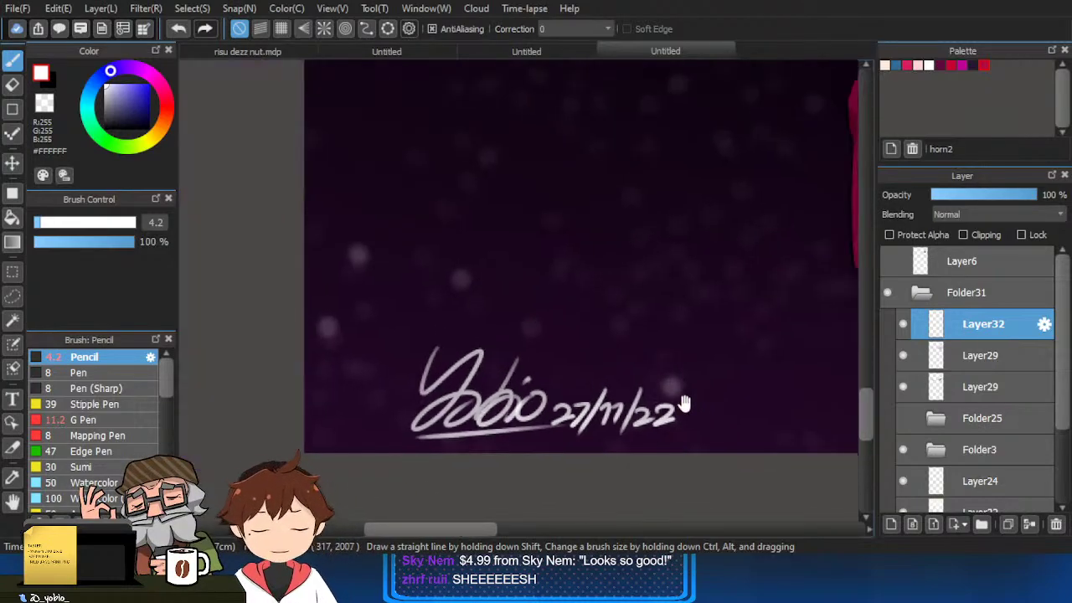
scroll(573, 452, "down", 6)
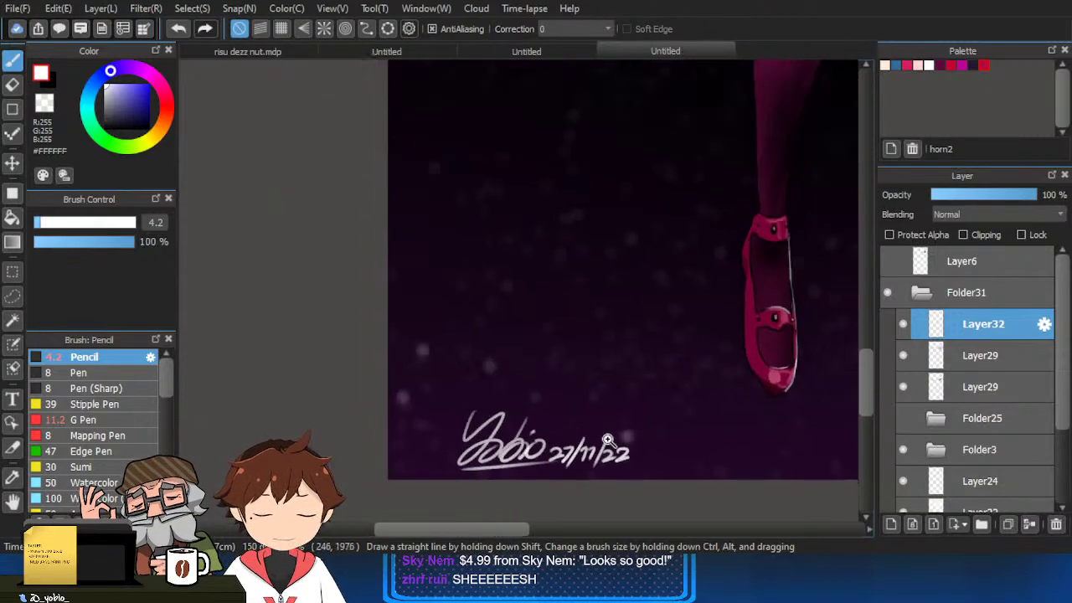
scroll(587, 438, "up", 4)
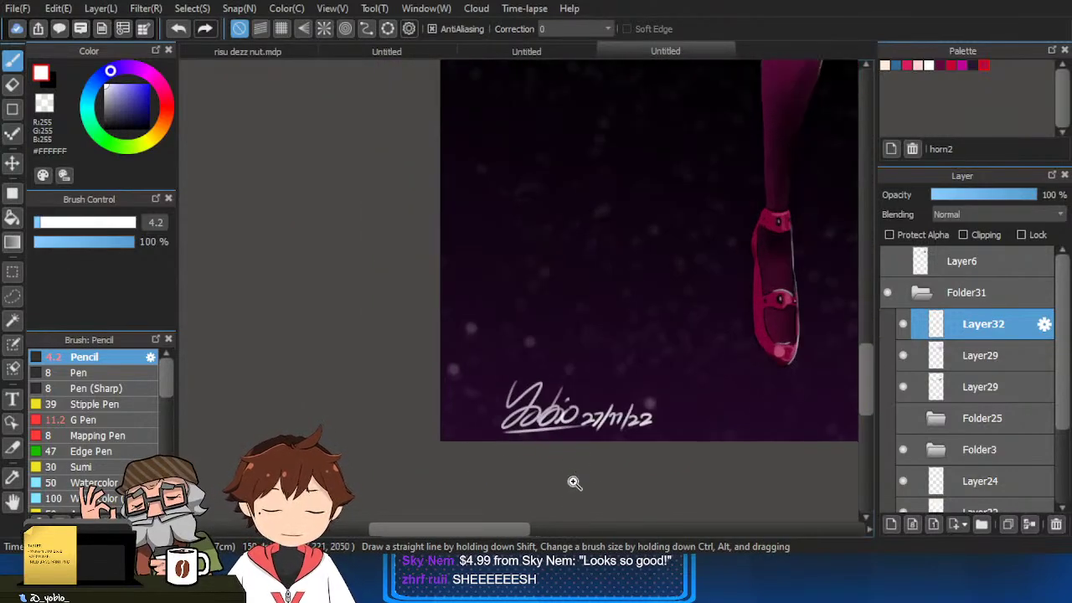
key("ctrl+t")
left_click_drag(611, 377, 584, 377)
left_click(813, 520)
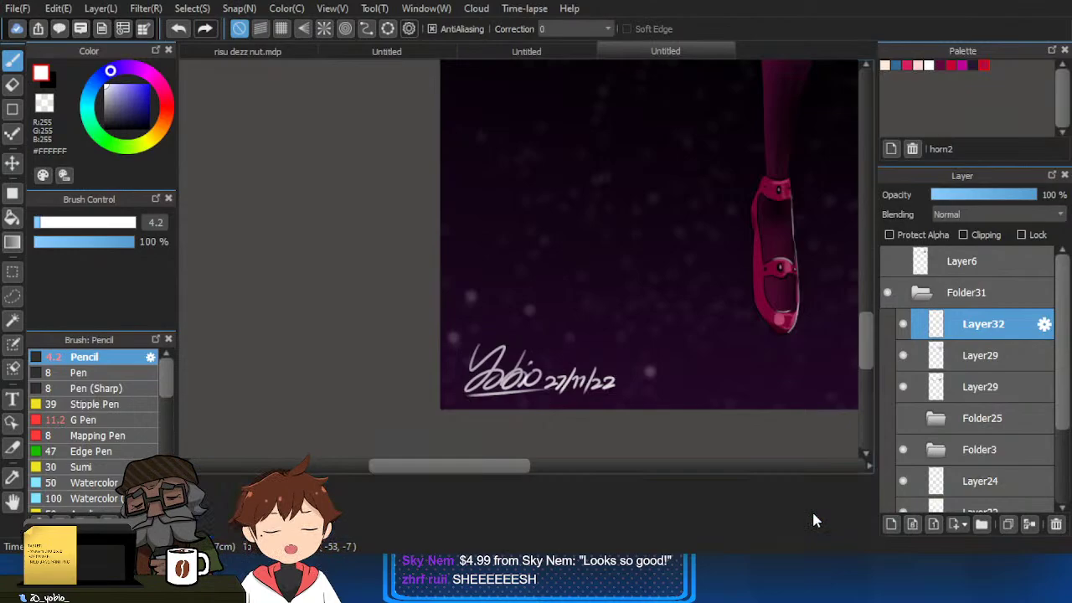
Review the whole signed illustration and collapse Folder31.
scroll(742, 352, "down", 4)
left_click_drag(838, 385, 718, 447)
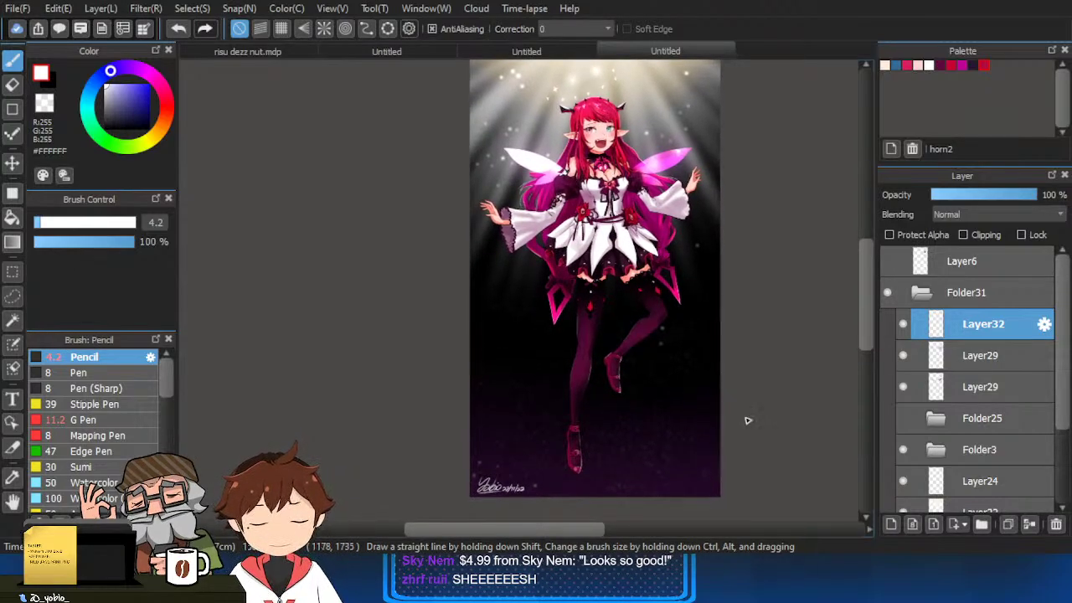
scroll(692, 284, "down", 1)
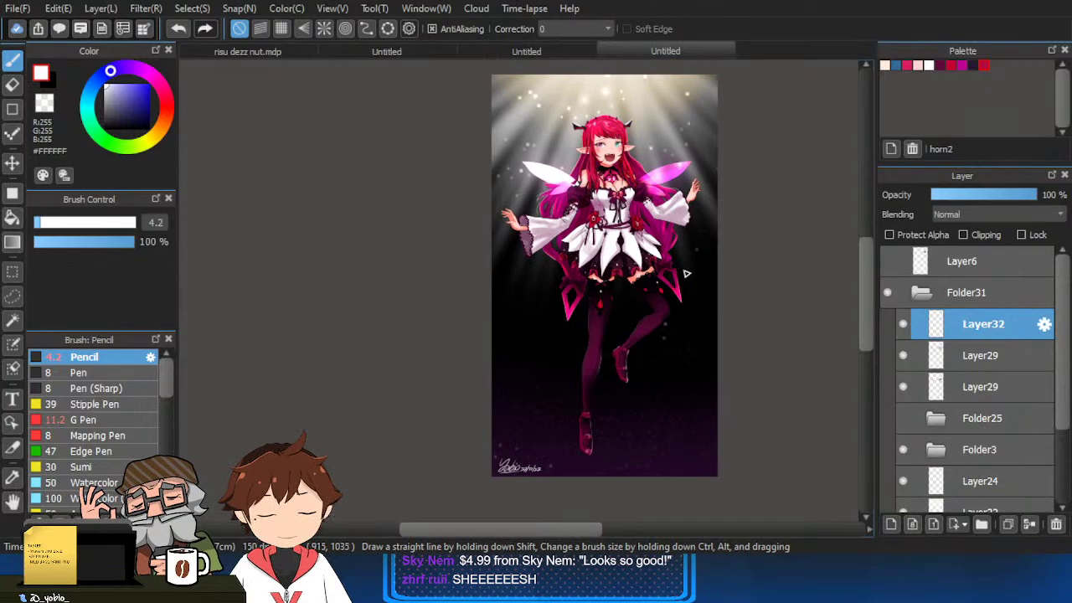
left_click_drag(685, 274, 686, 276)
left_click(924, 300)
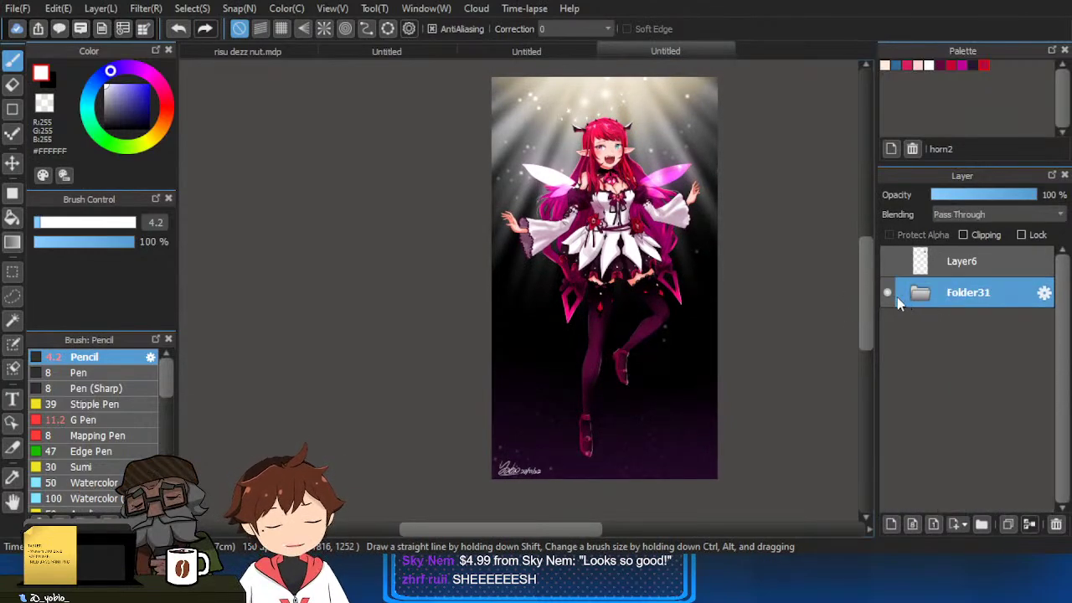
left_click_drag(675, 261, 682, 285)
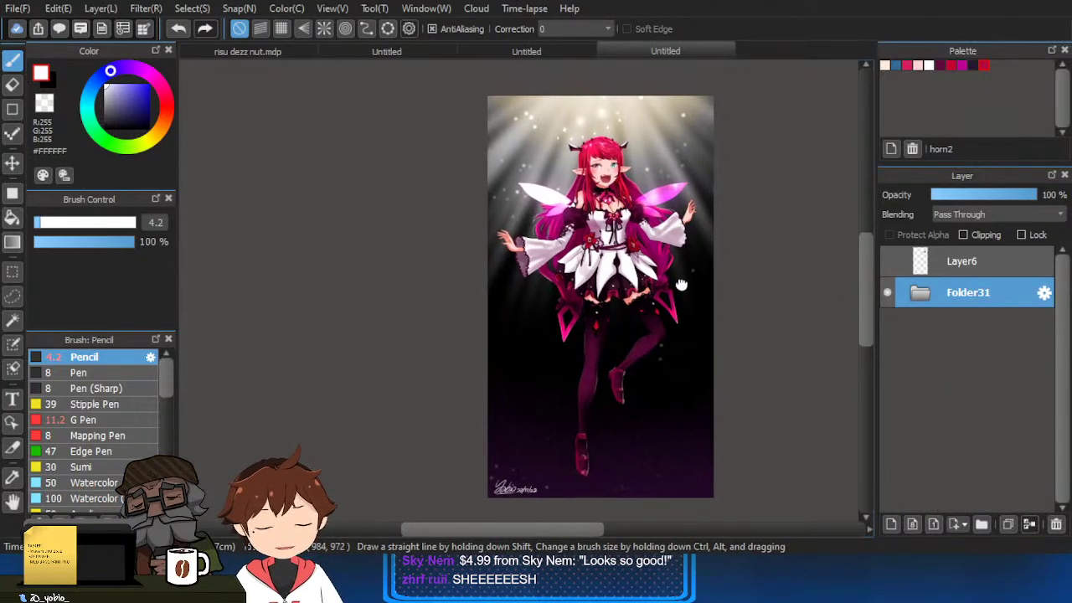
scroll(603, 144, "up", 2)
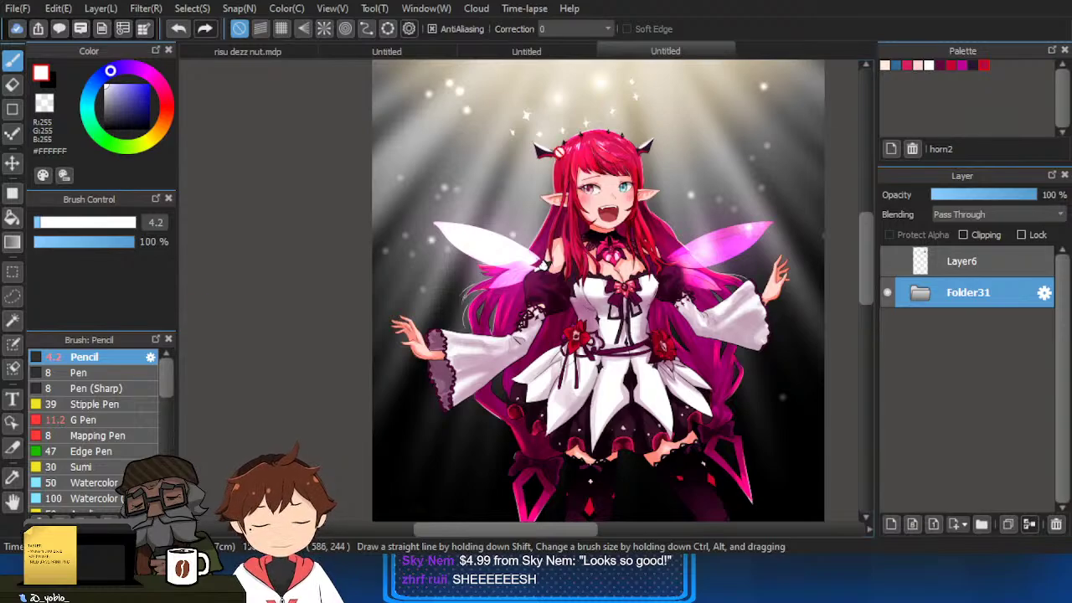